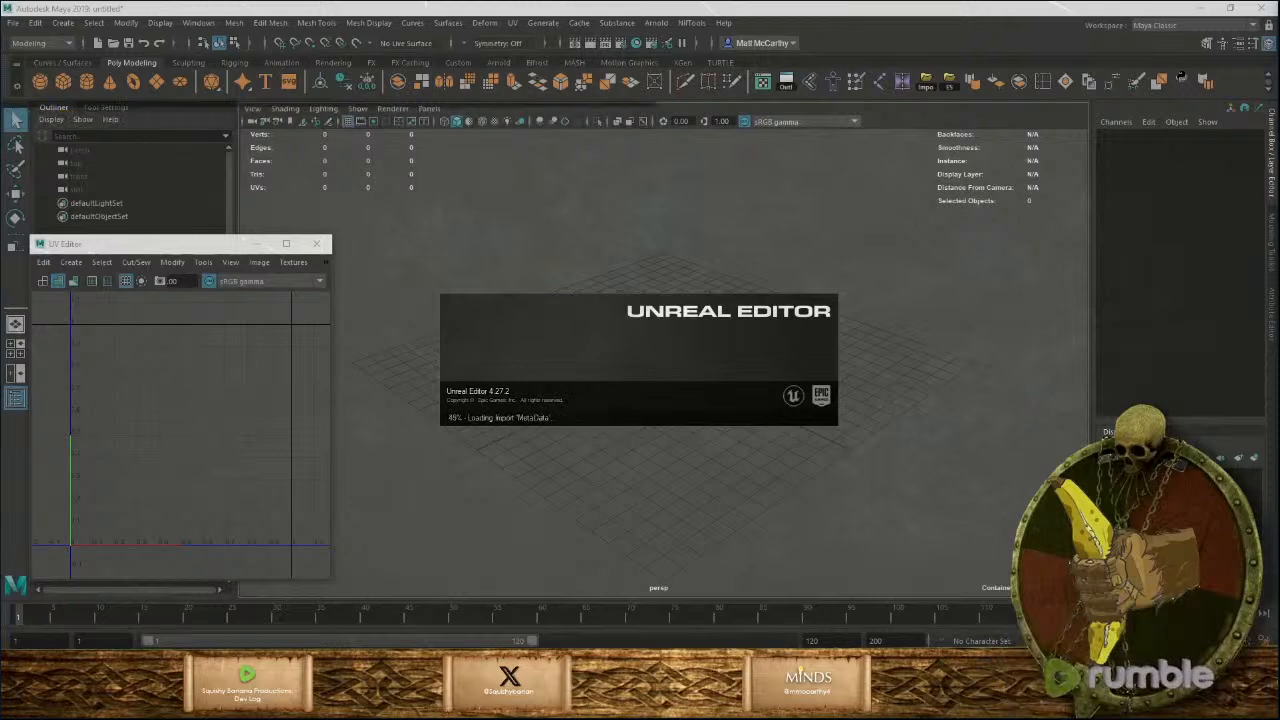
Open the recent RodinnRetribution project from the Unreal Project Browser.
left_click_drag(430, 715, 562, 37)
scroll(564, 375, "up", 3)
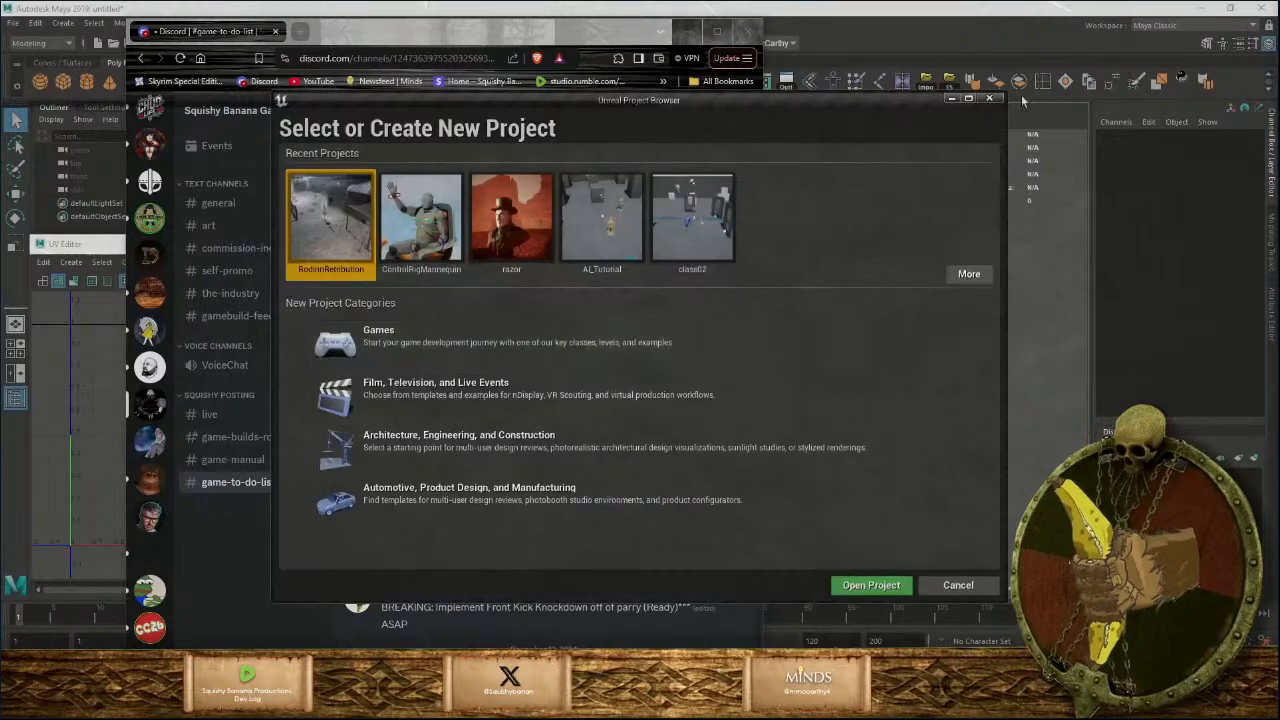
left_click_drag(899, 109, 839, 156)
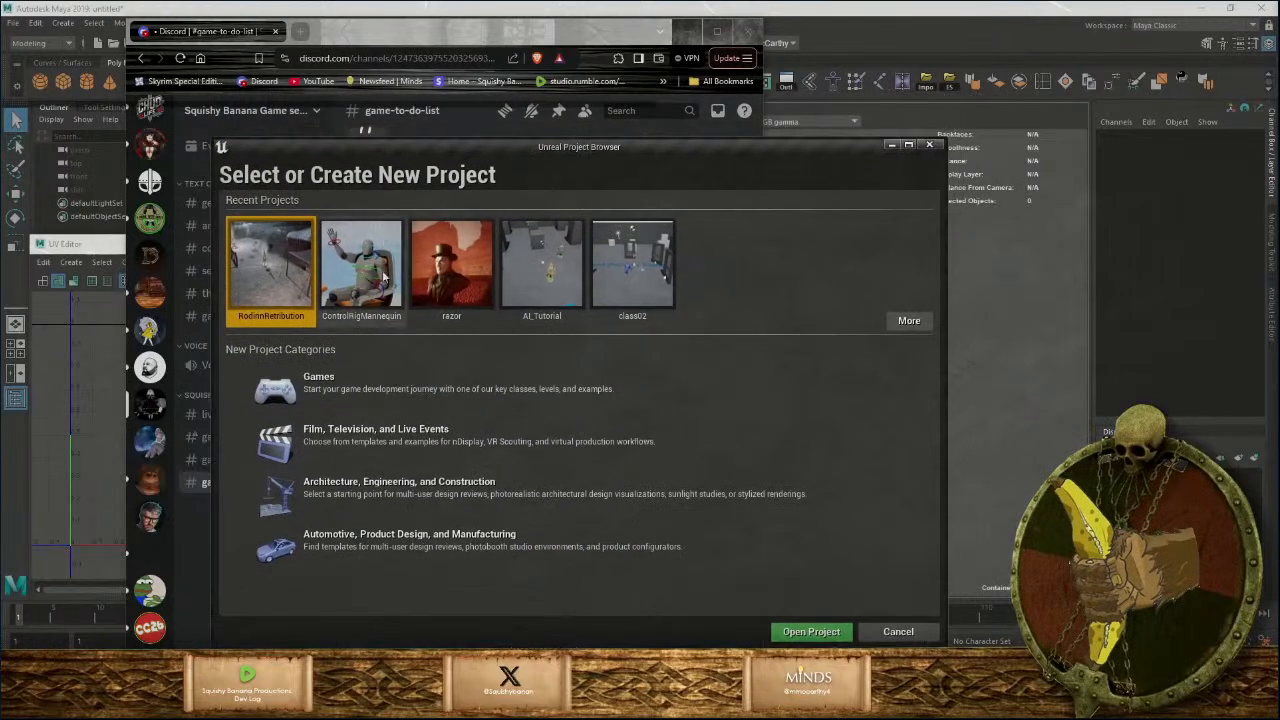
double_click(284, 289)
left_click(940, 506)
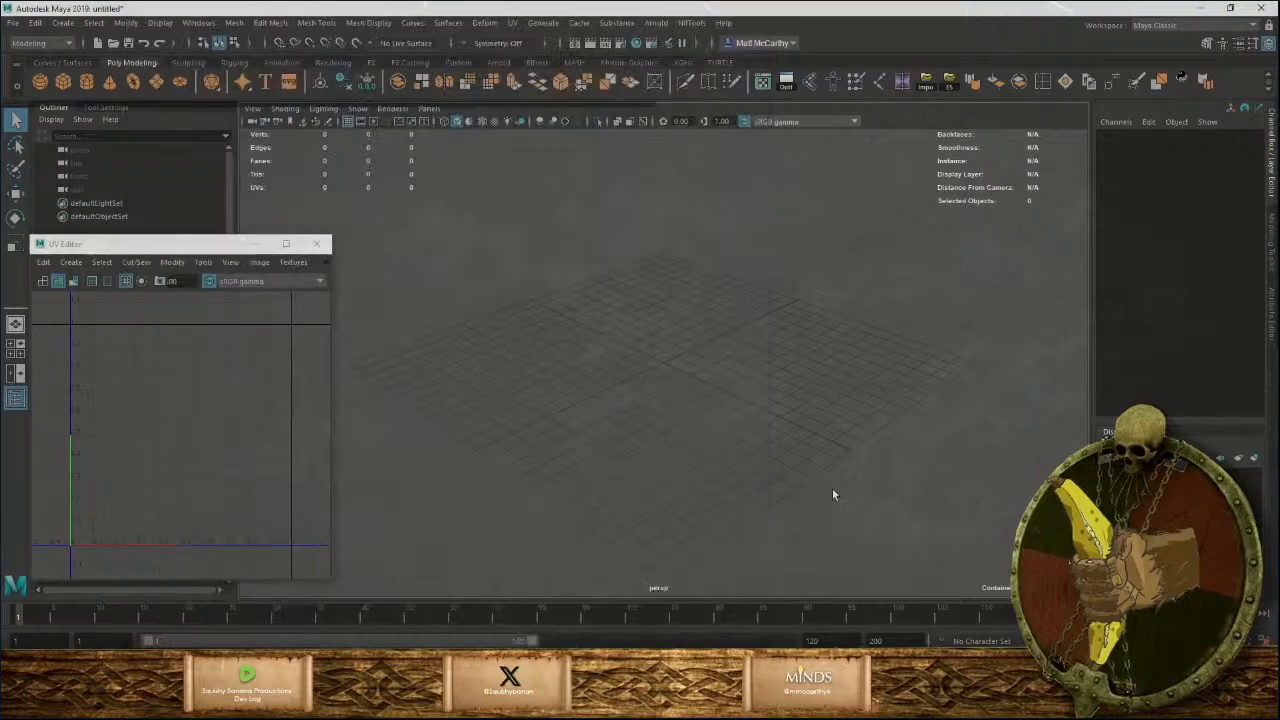
Switch to Discord, review the tasks in the game-to-do-list channel, and minimize the window.
left_click(504, 706)
left_click(578, 628)
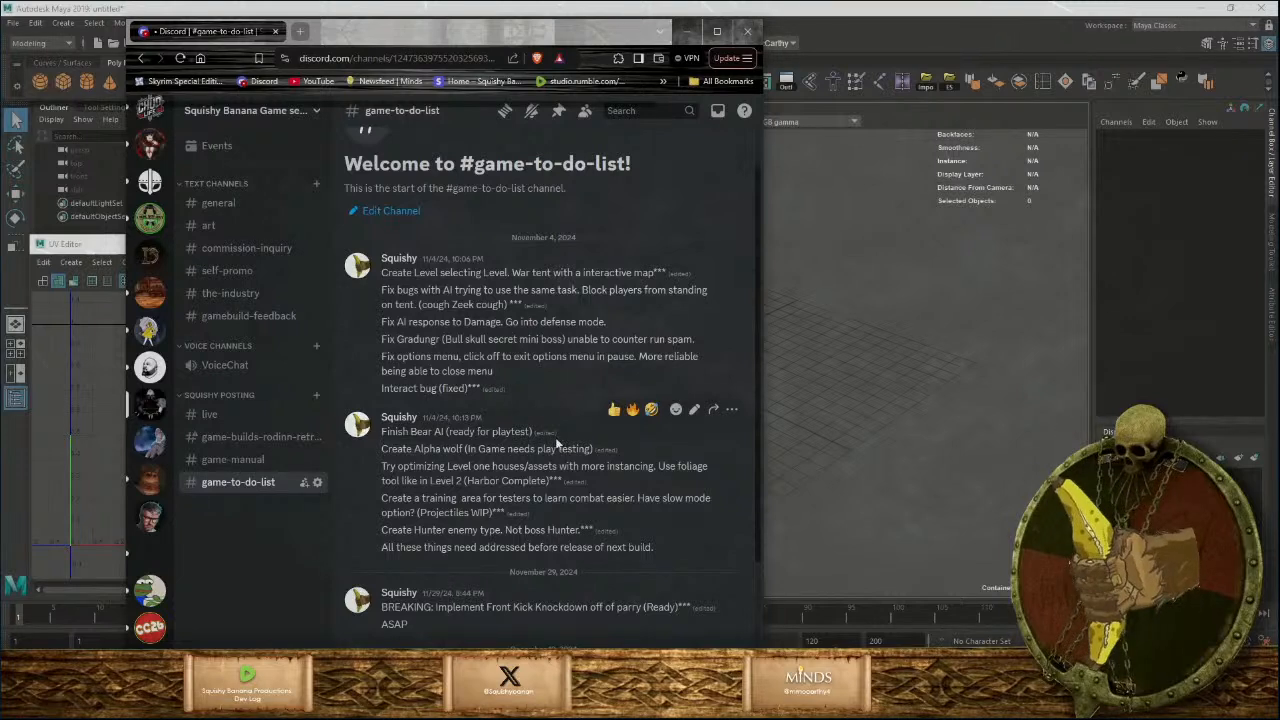
mouse_move(555, 433)
left_click(689, 34)
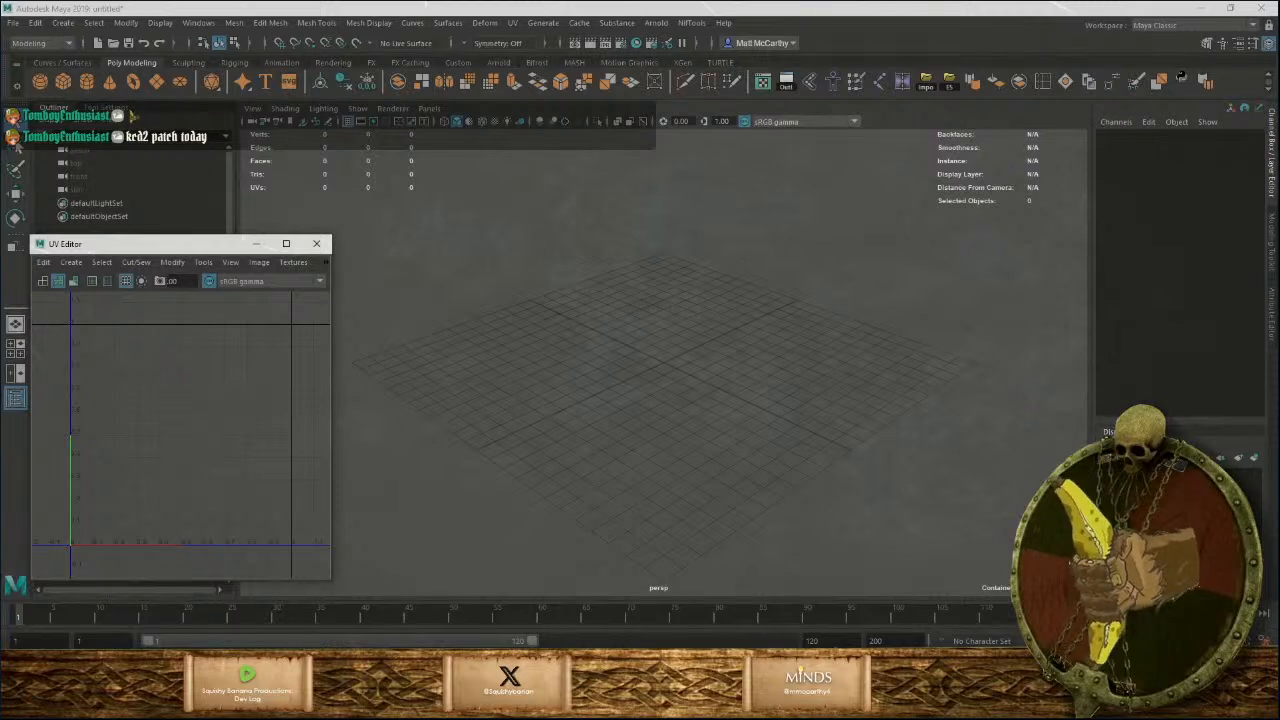
Switch to Steam, resume the paused Kingdom Come: Deliverance II update and minimize the window.
key("alt+Tab")
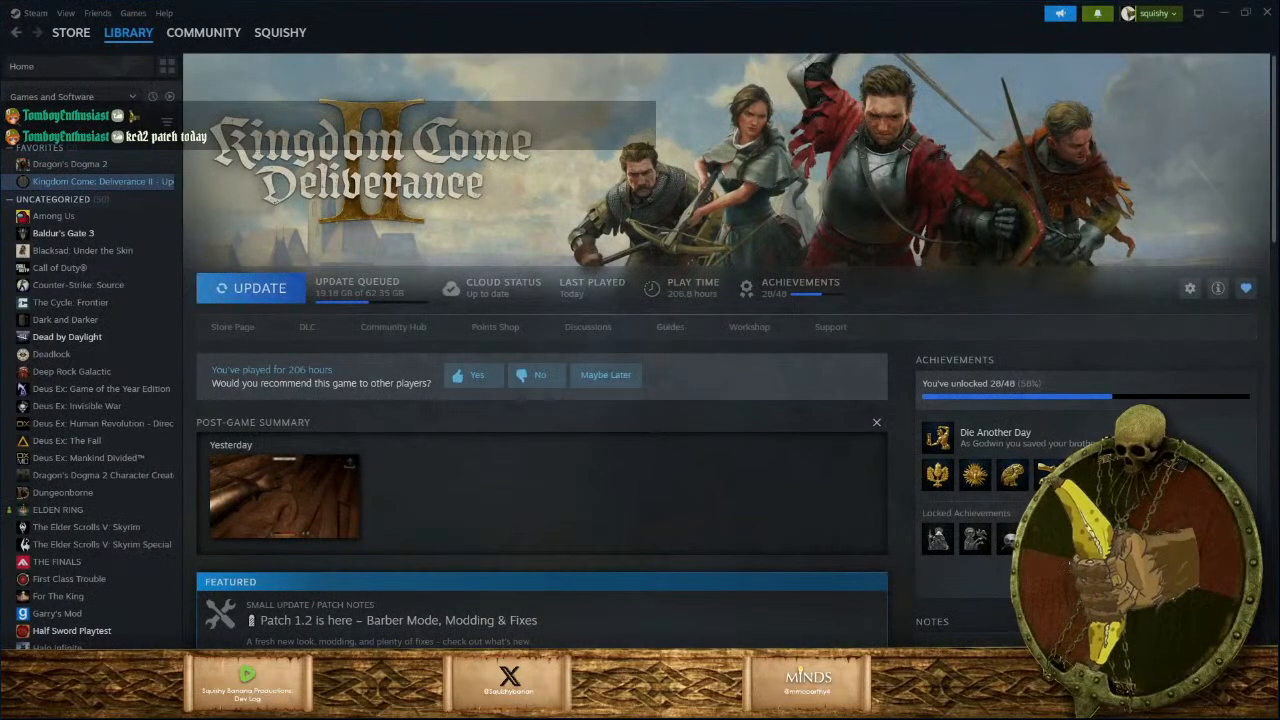
left_click(640, 682)
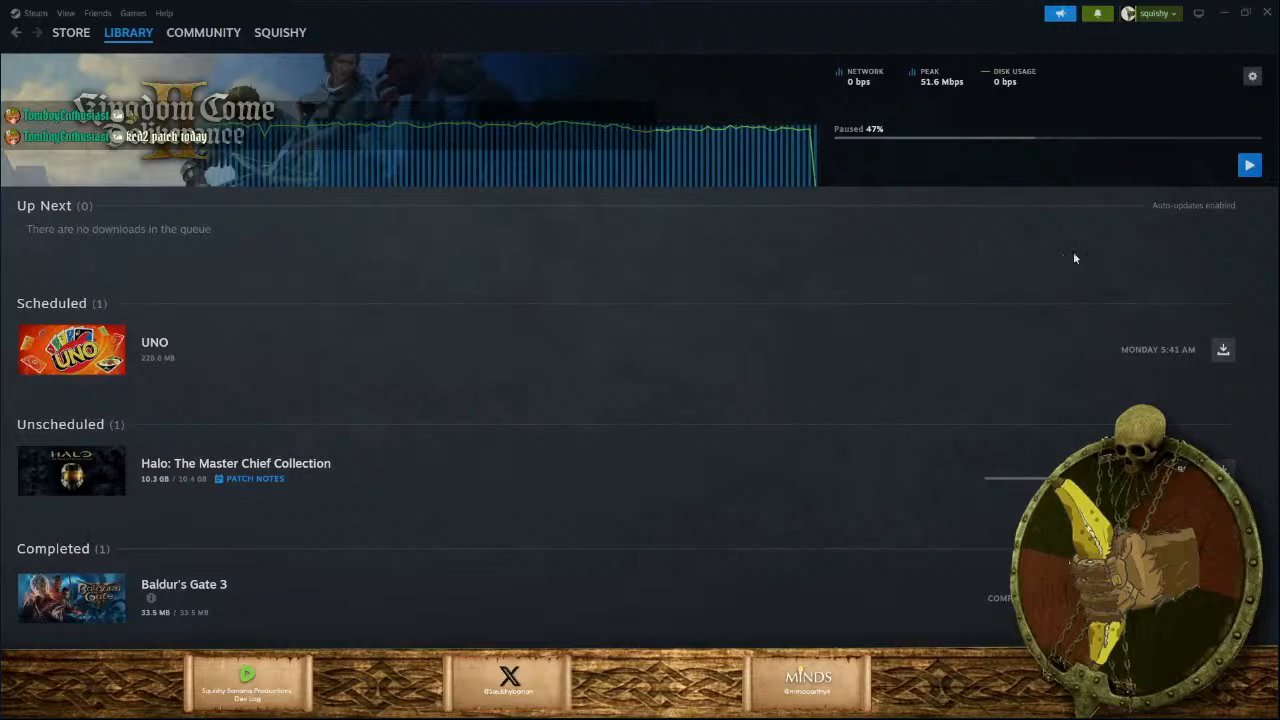
left_click(1248, 170)
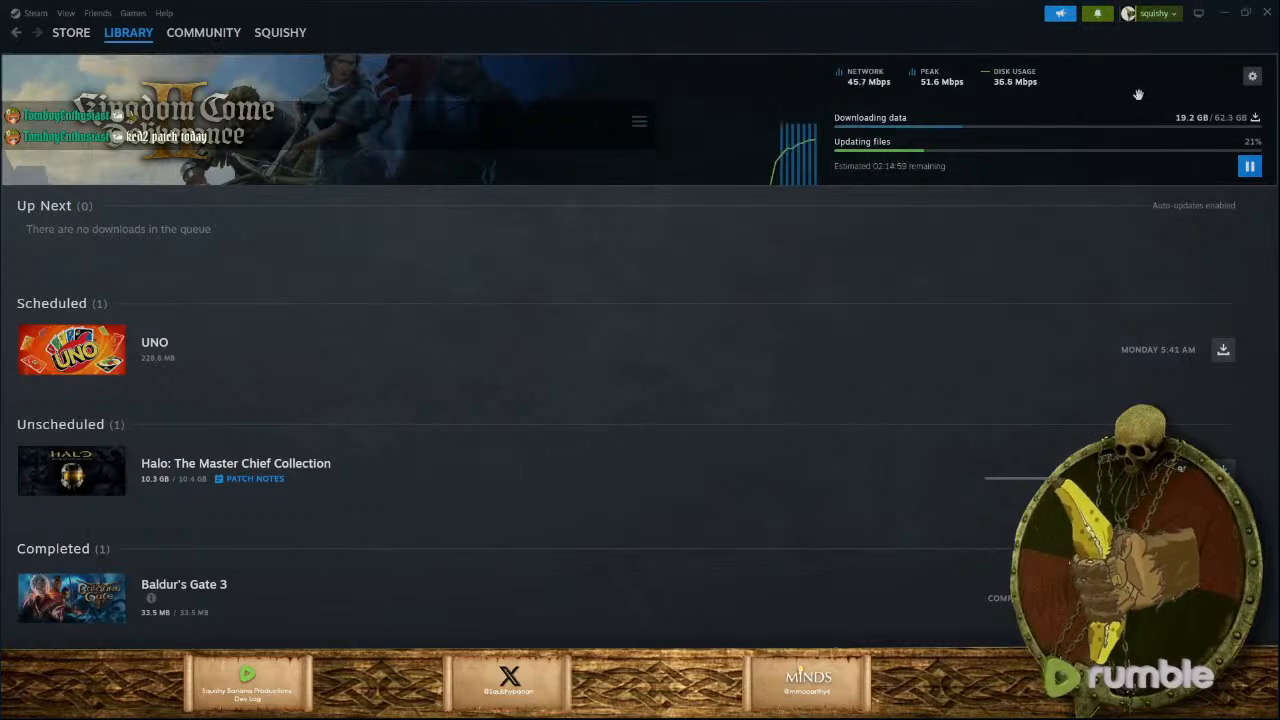
left_click(1224, 13)
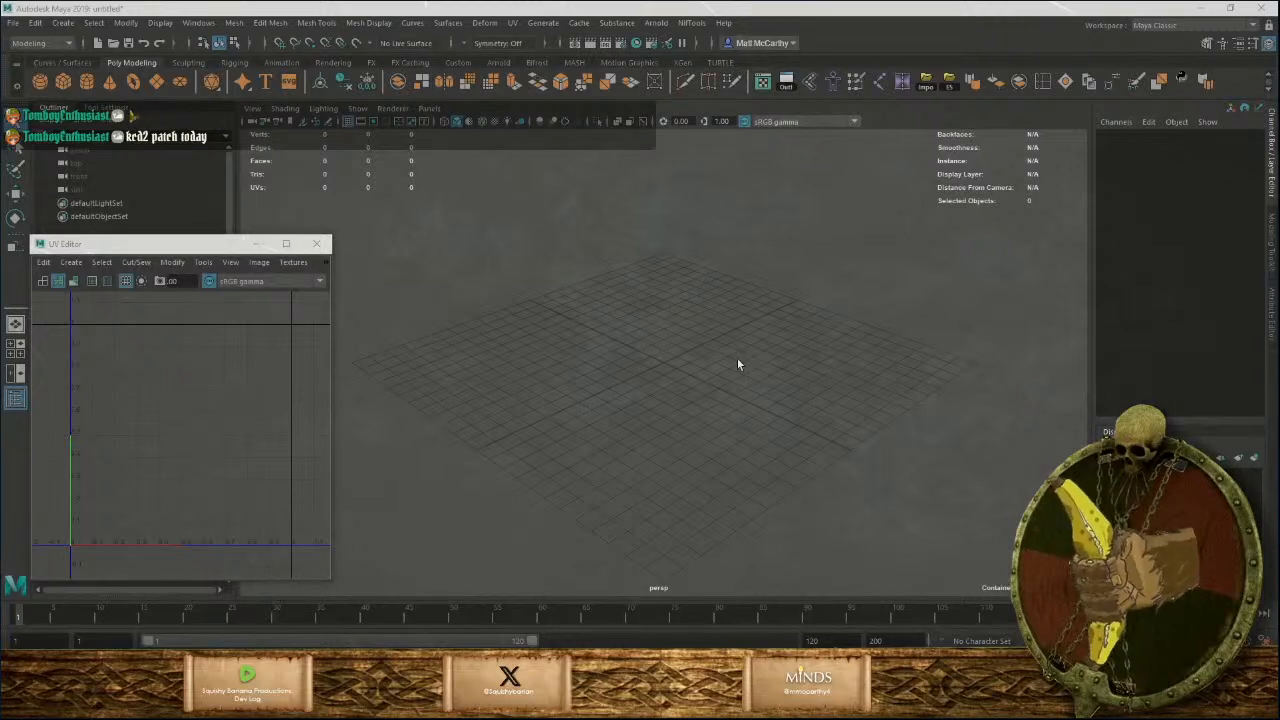
Switch to Unreal Editor, clear the Message Log window out of the way and open the level Base_Level.
mouse_move(672, 700)
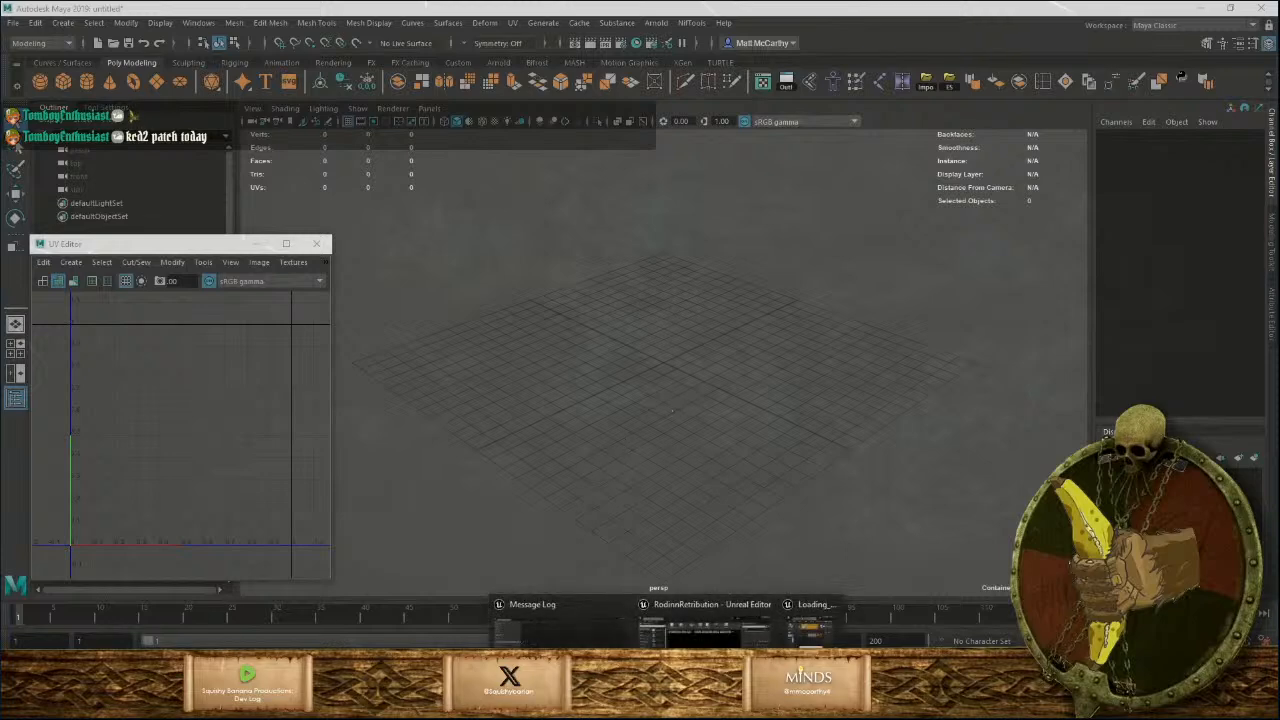
left_click(707, 626)
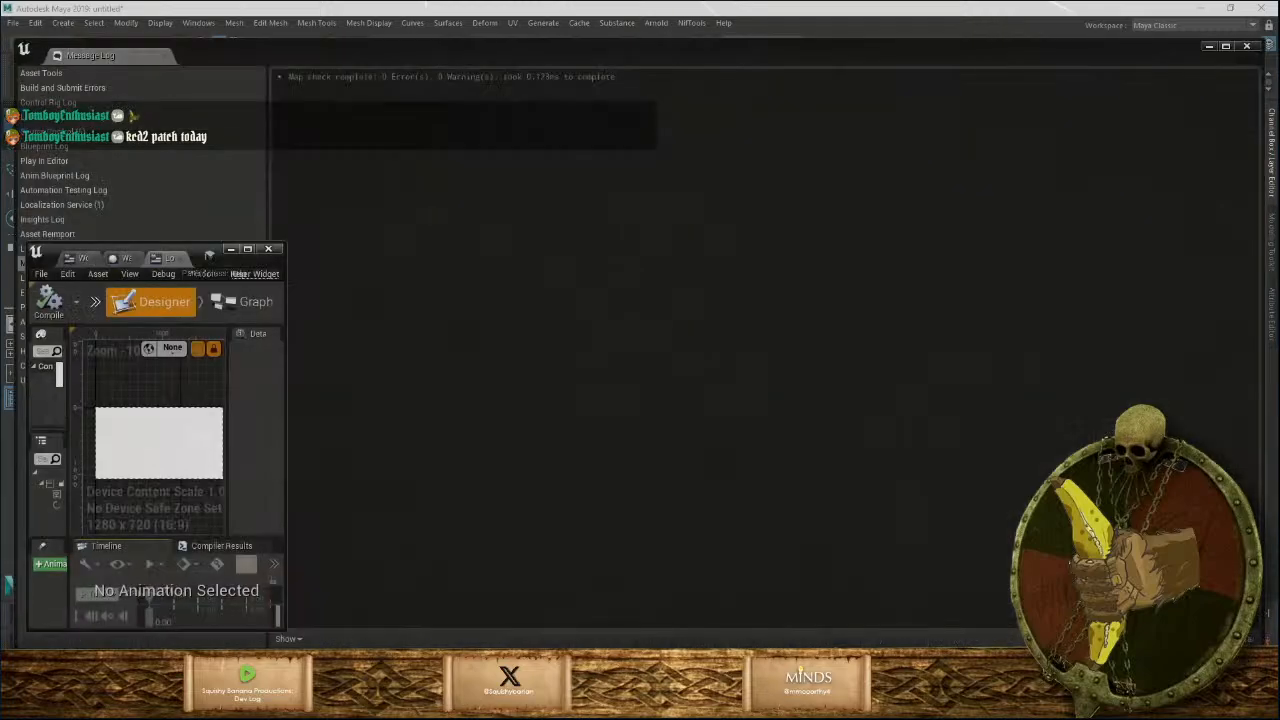
left_click(1235, 48)
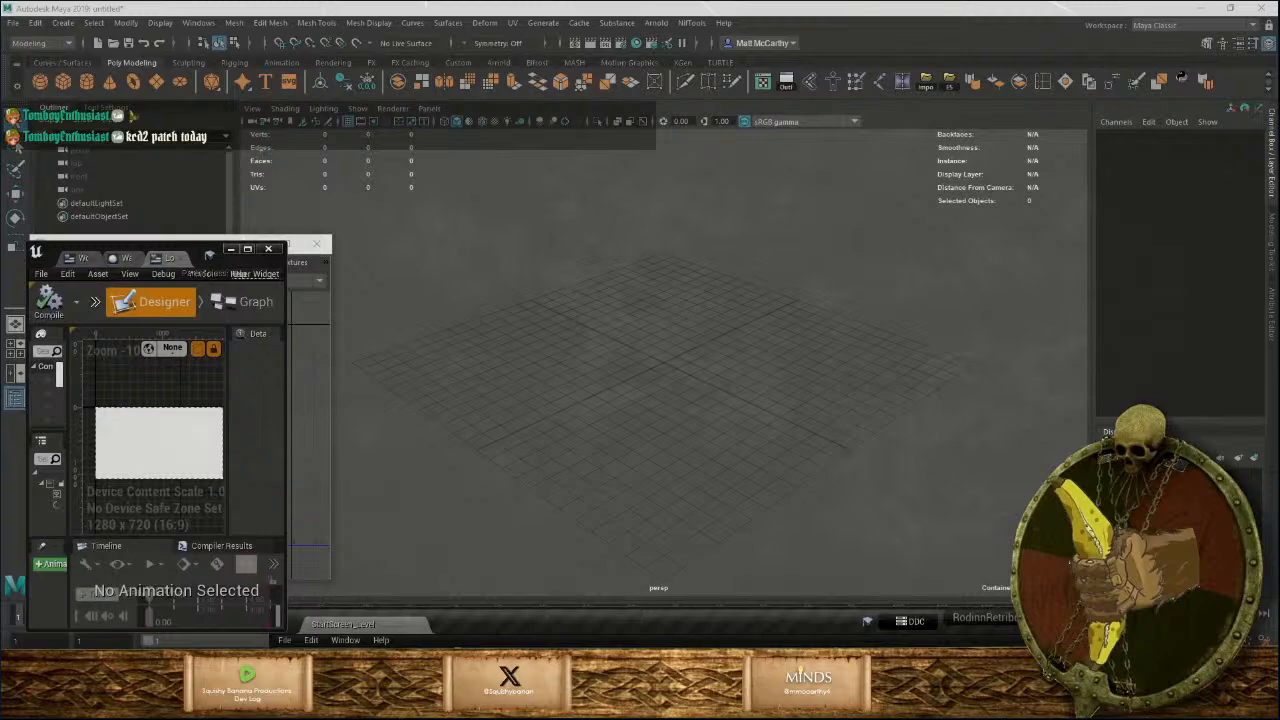
left_click(1078, 616)
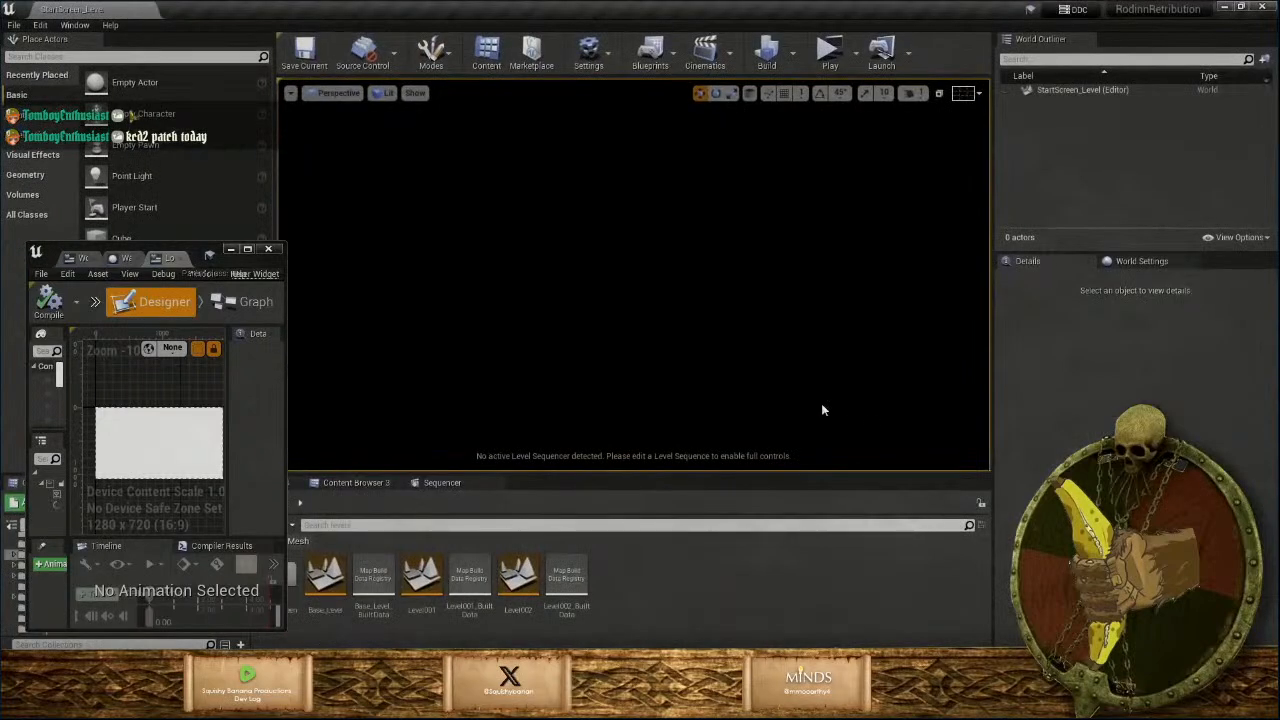
left_click(326, 585)
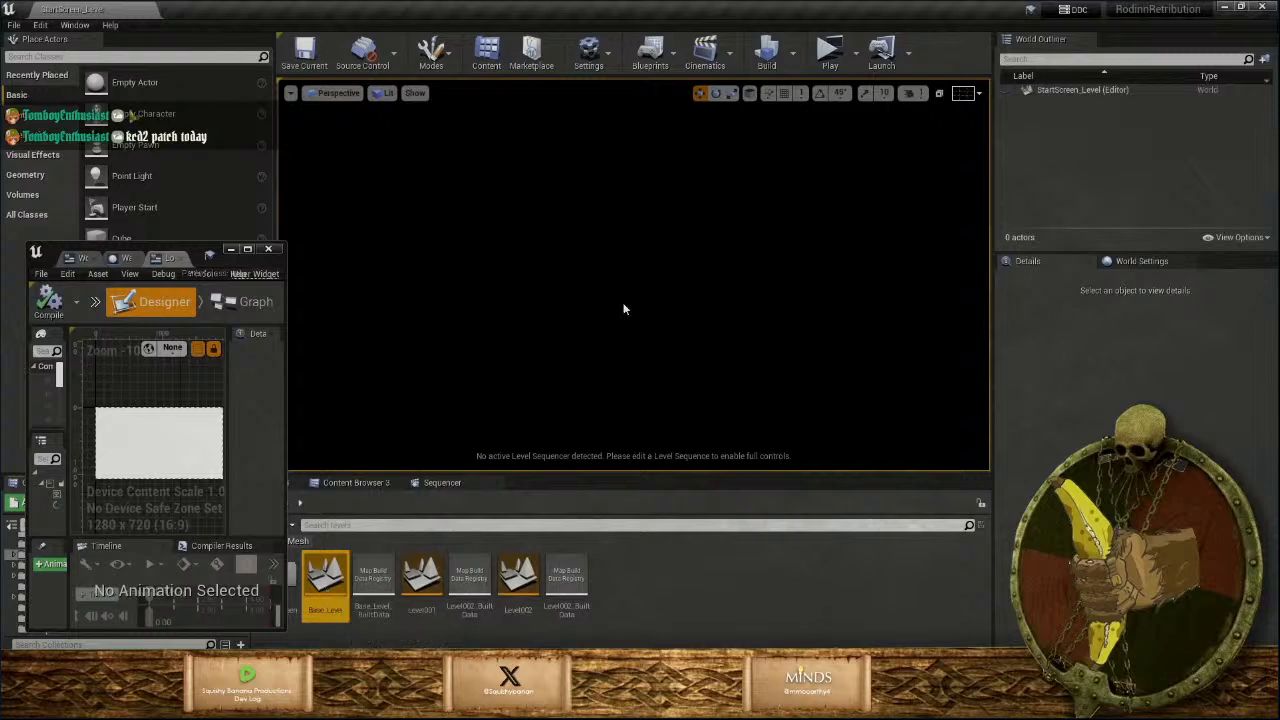
right_click_drag(625, 306, 625, 306)
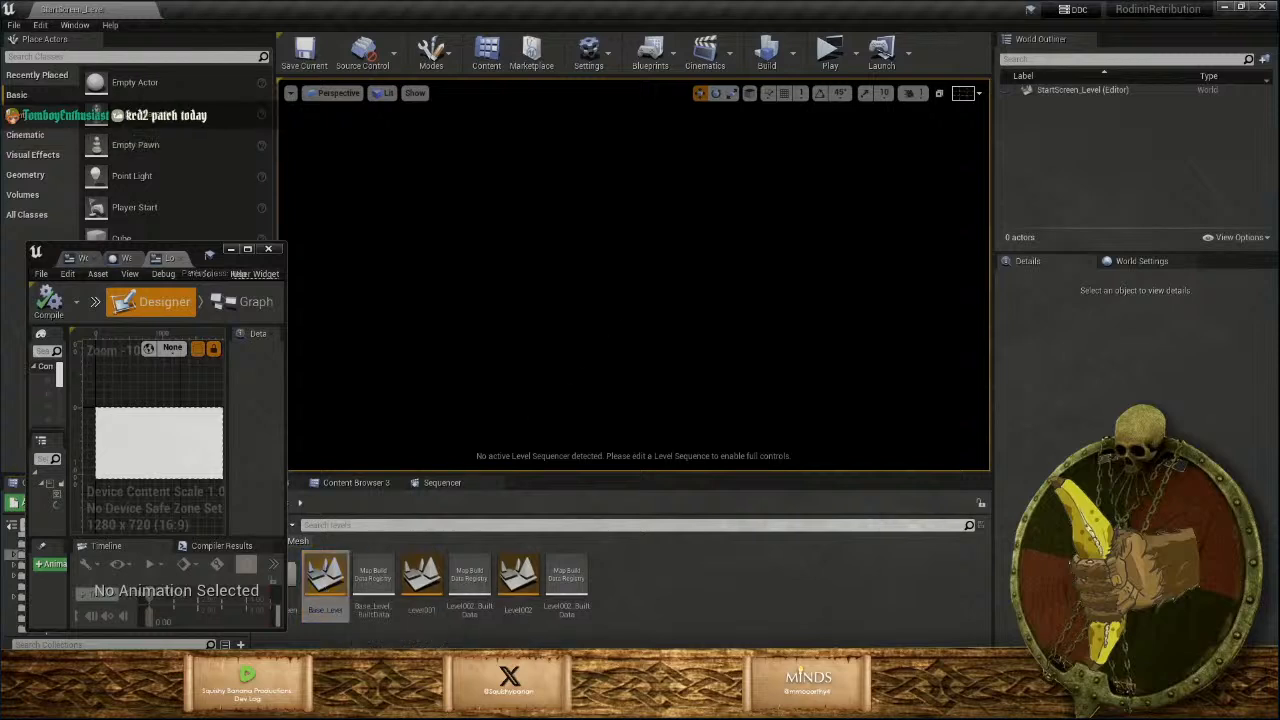
double_click(330, 583)
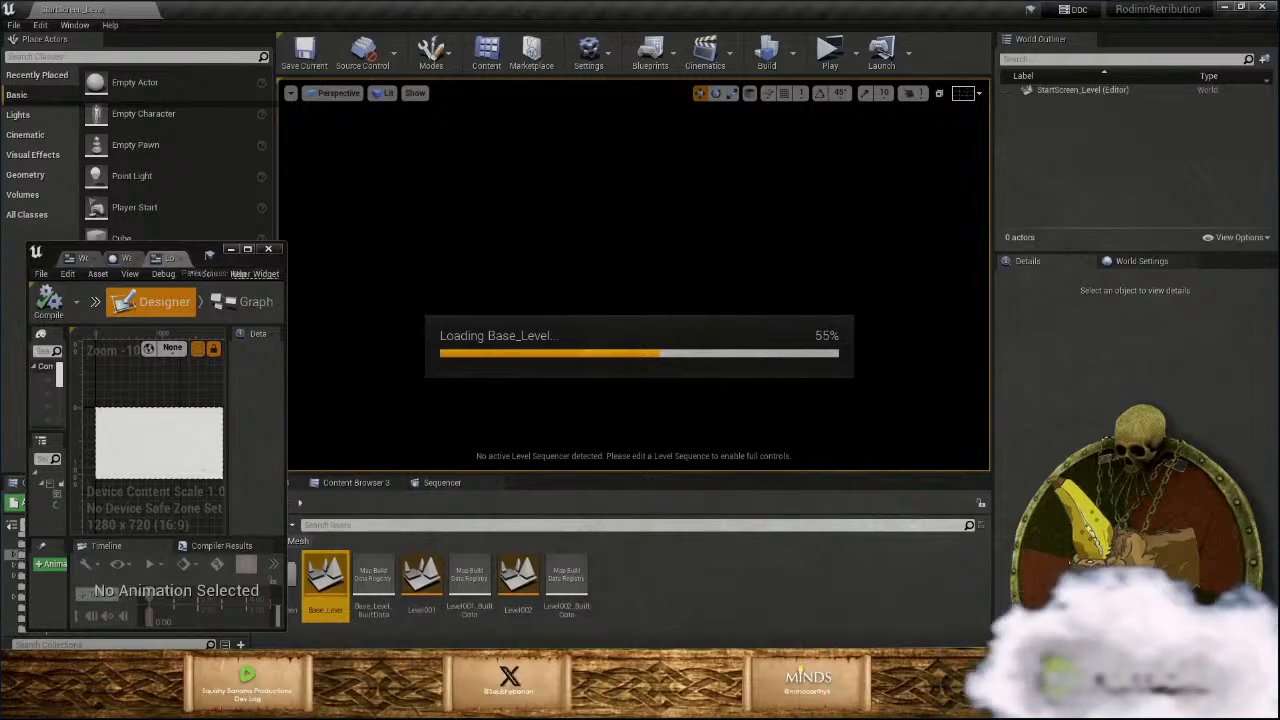
Switch to Maya, open the recent scene Home base.ma and close the UV Editor.
mouse_move(568, 706)
left_click(655, 628)
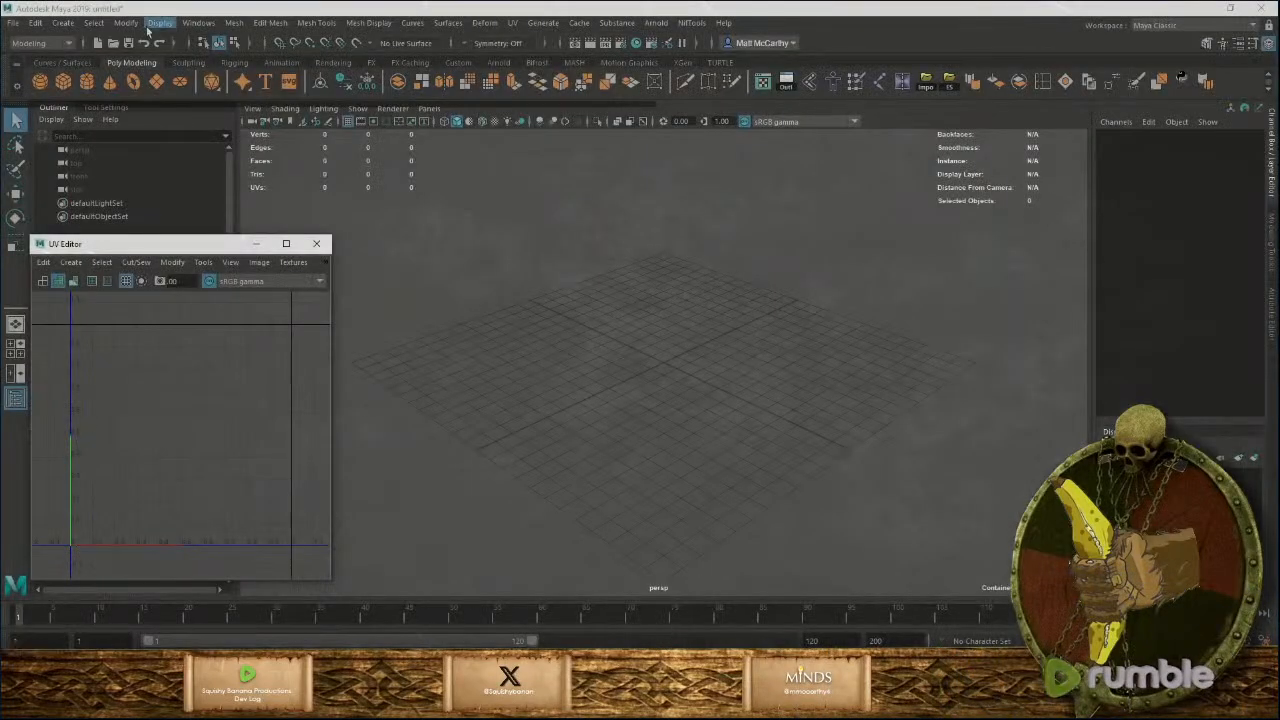
left_click(15, 22)
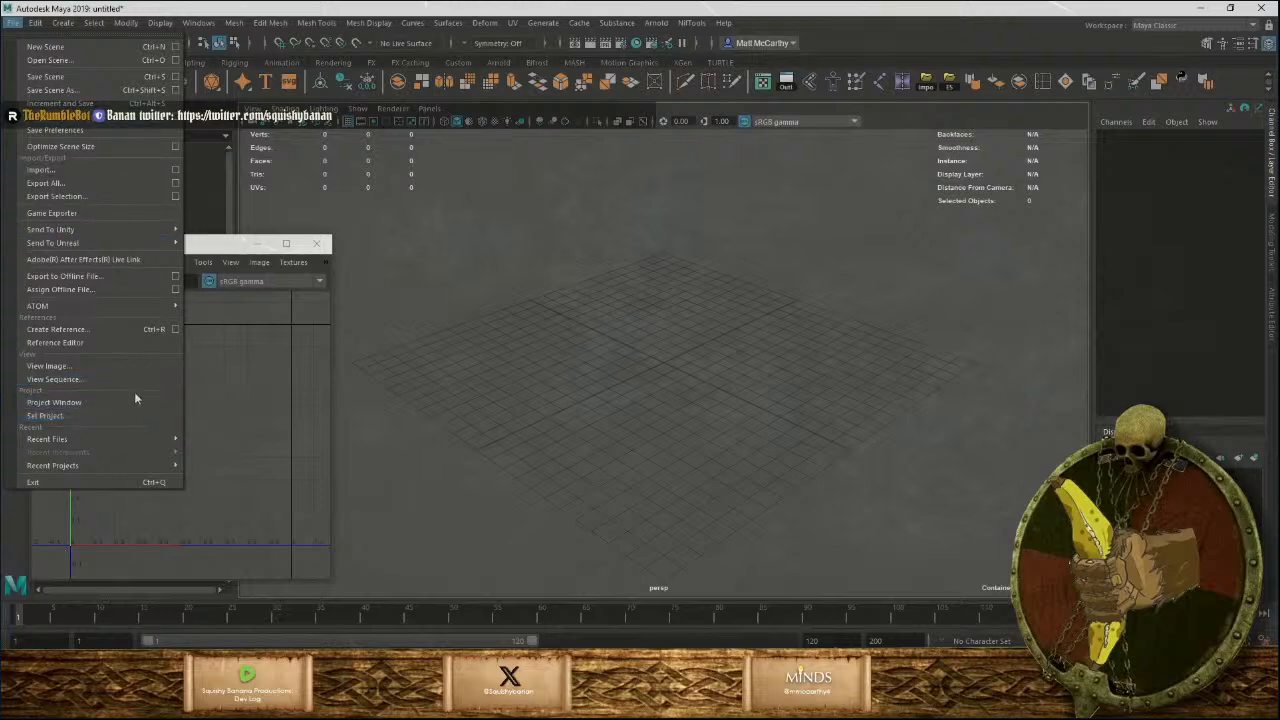
mouse_move(130, 438)
left_click(337, 443)
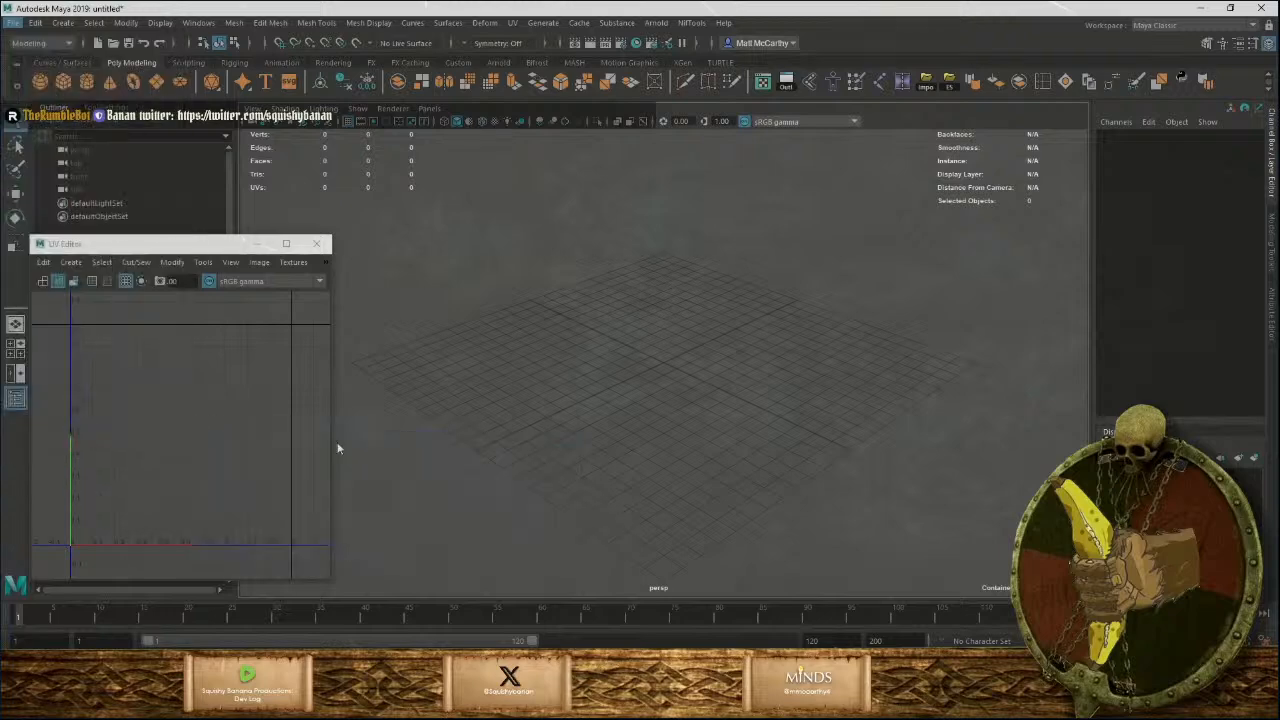
left_click(651, 358)
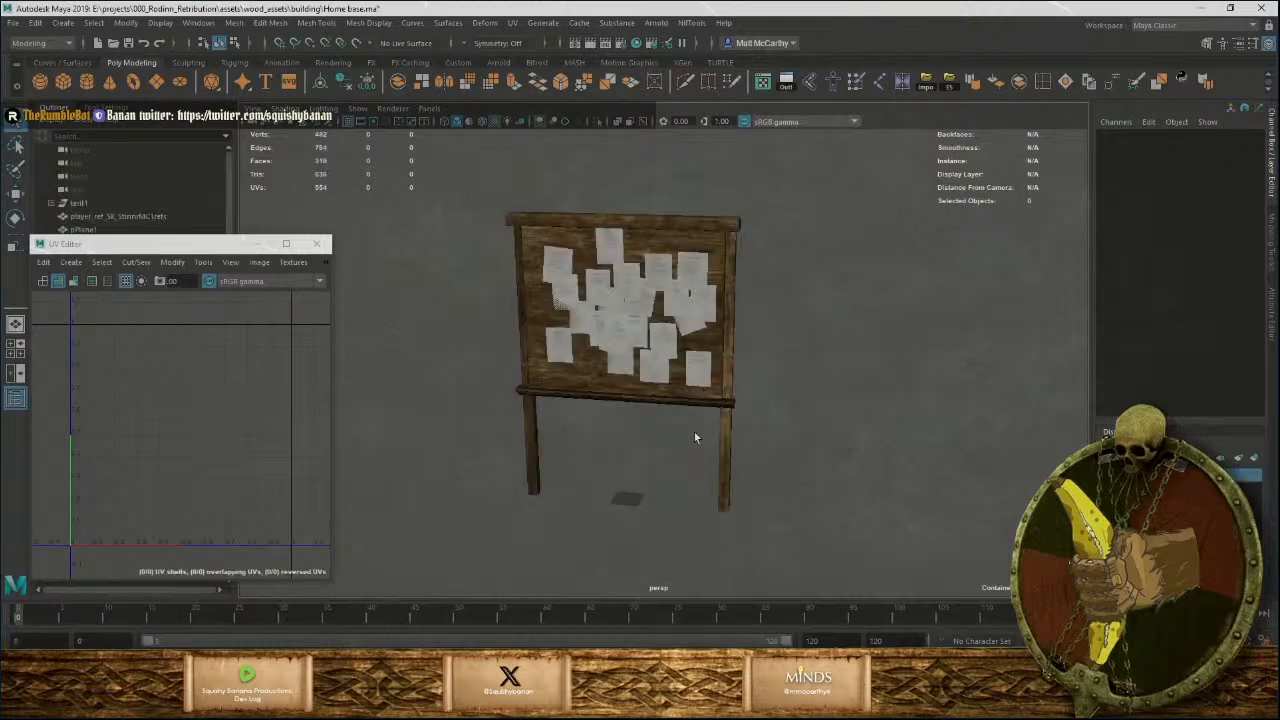
left_click_drag(694, 435, 683, 475, "alt")
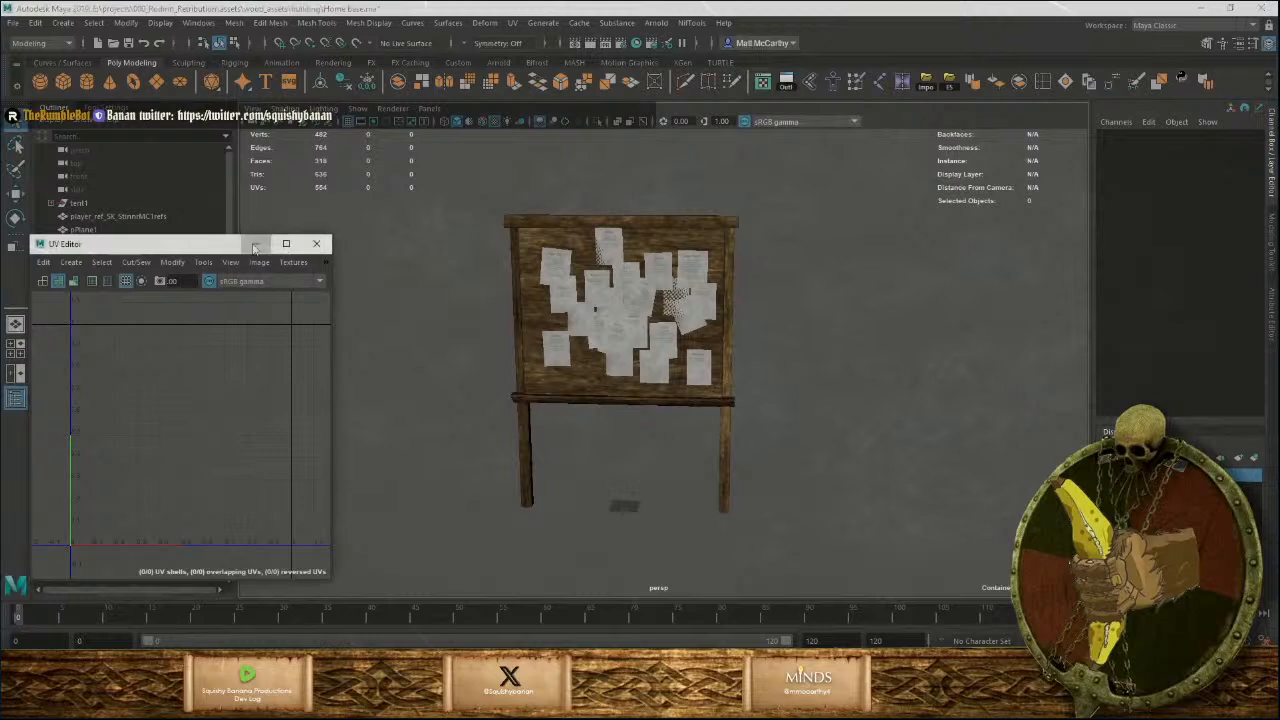
left_click(316, 243)
Rename the notice board mesh to noticer_board and hide it.
left_click(726, 430)
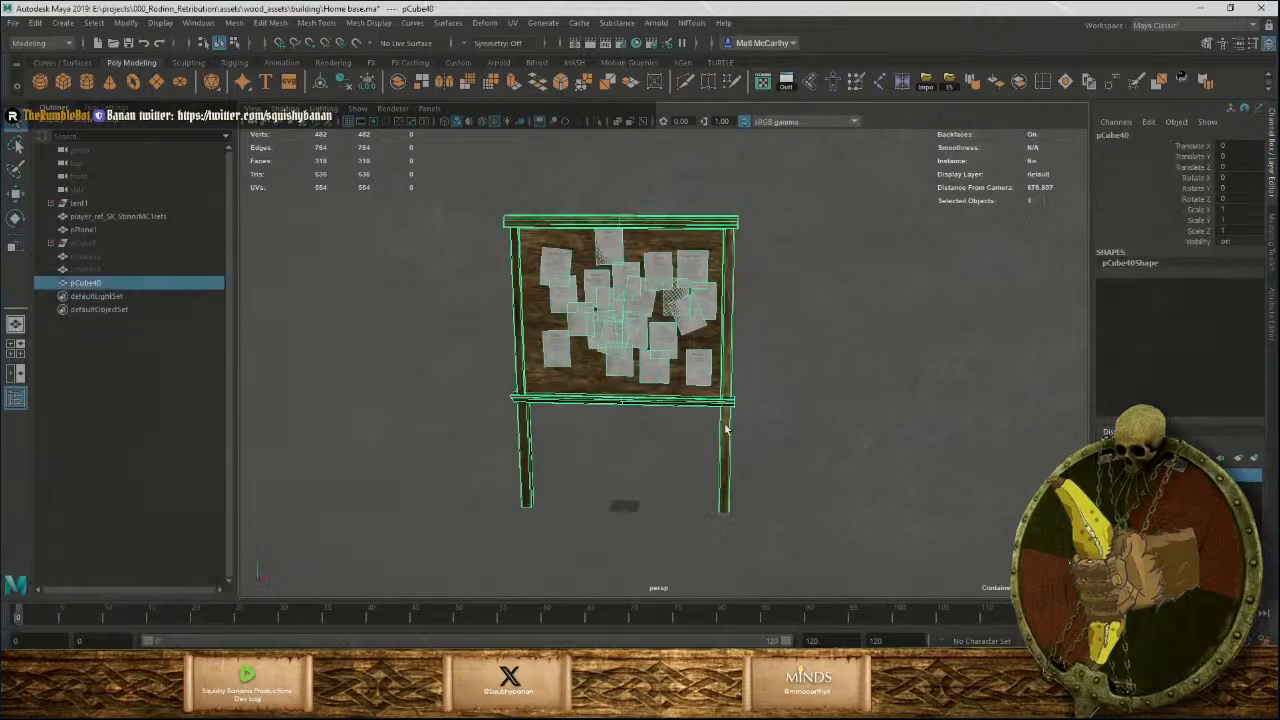
double_click(110, 284)
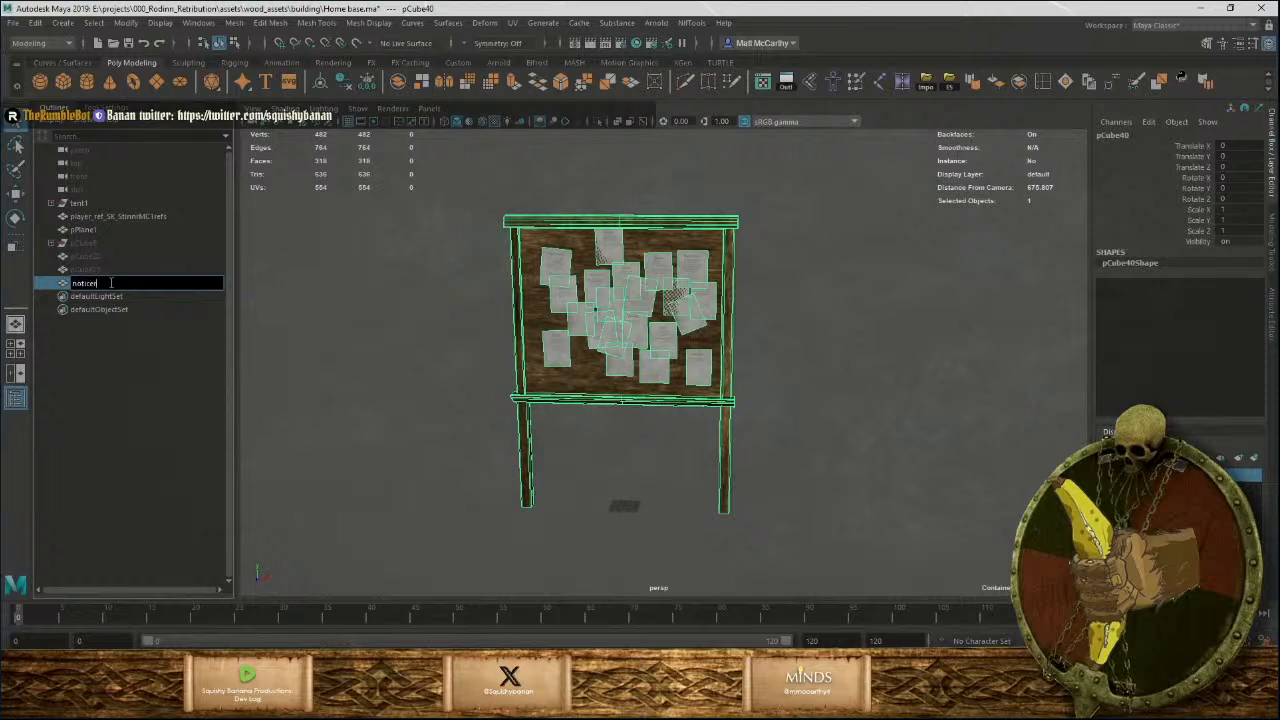
type("noticer_board")
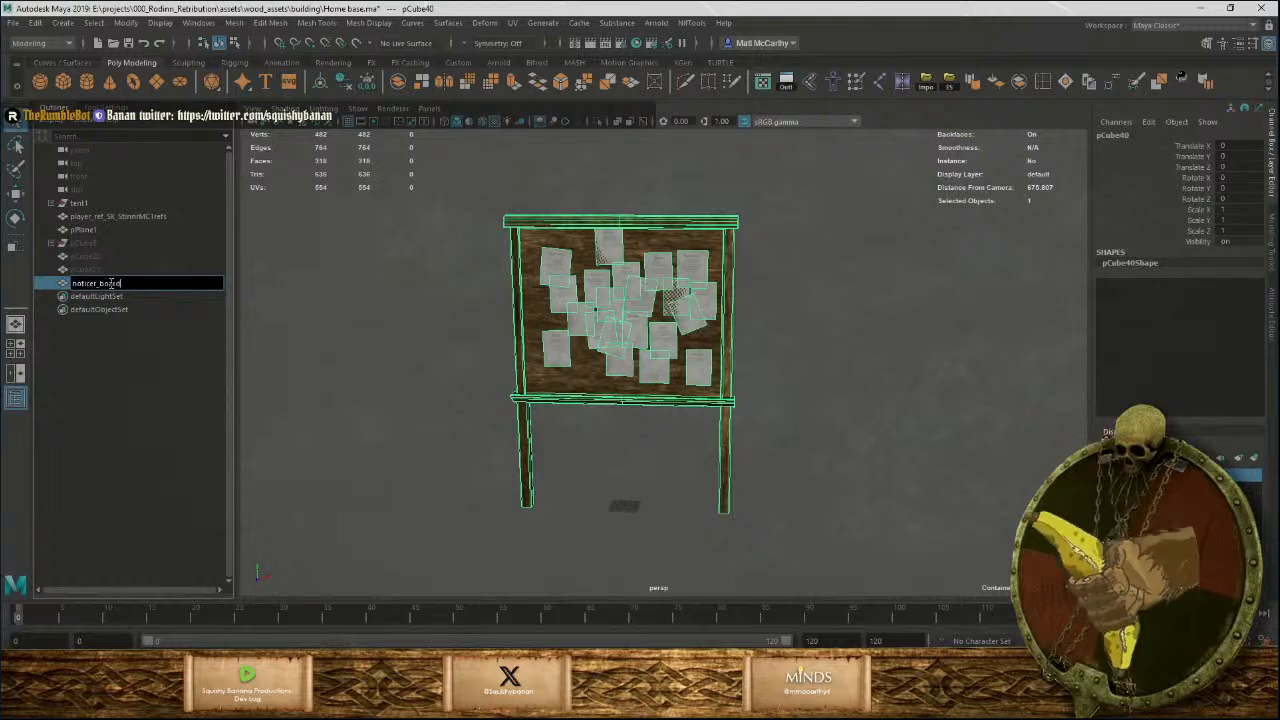
key("Return")
key("ctrl+h")
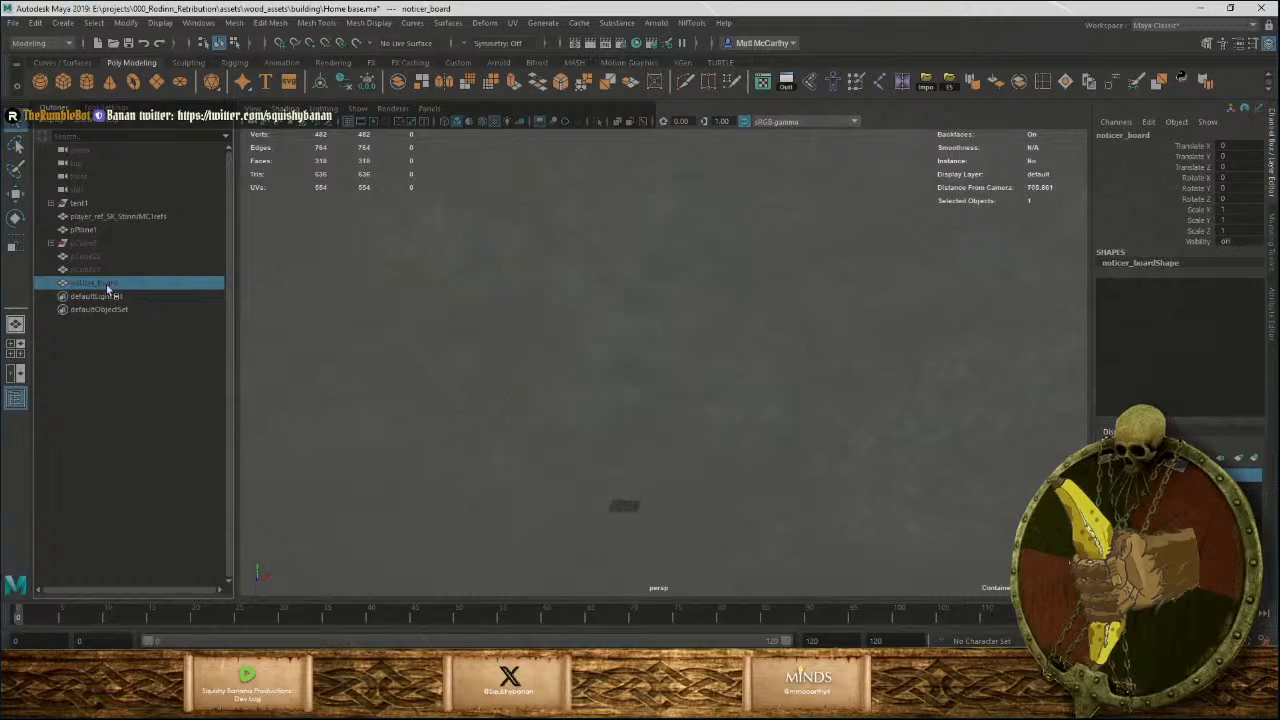
Import SM_Wartable.fbx from the clutter folder inside the project's wood_assets folder into the scene.
left_click(560, 401)
left_click_drag(657, 443, 652, 423, "alt")
right_click_drag(652, 423, 777, 591, "alt")
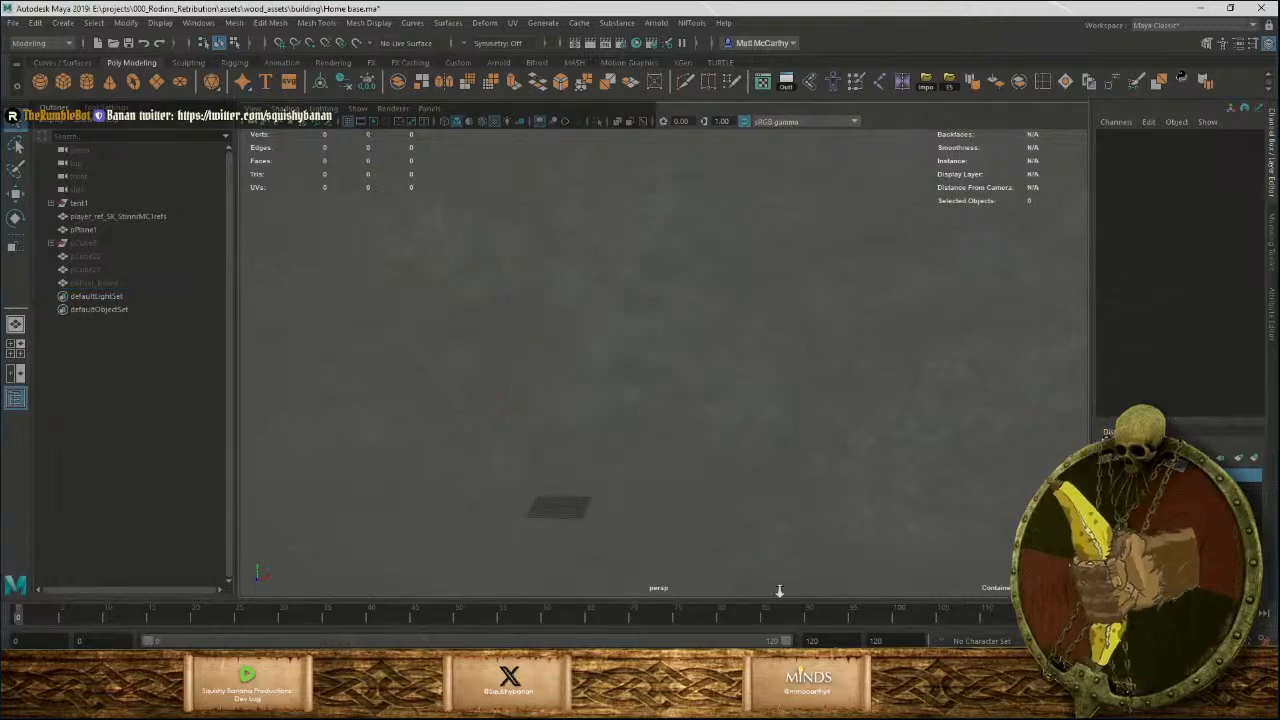
left_click_drag(661, 430, 677, 397, "alt")
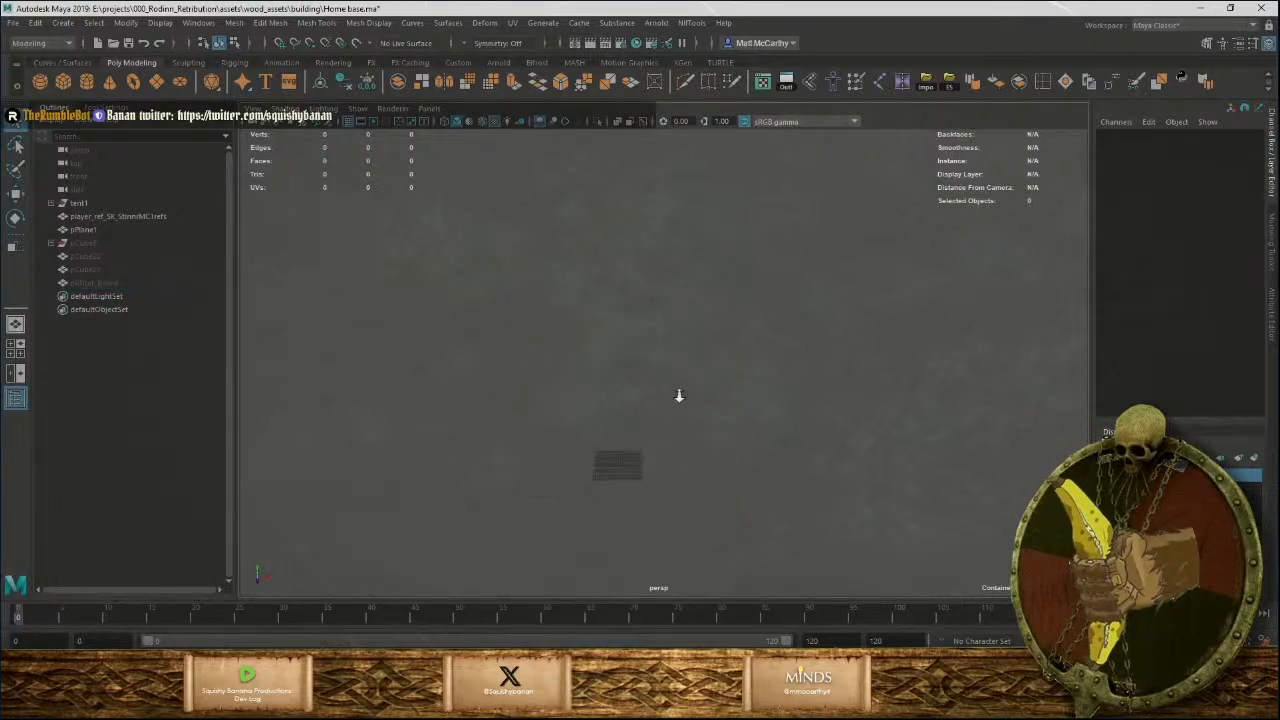
left_click(935, 90)
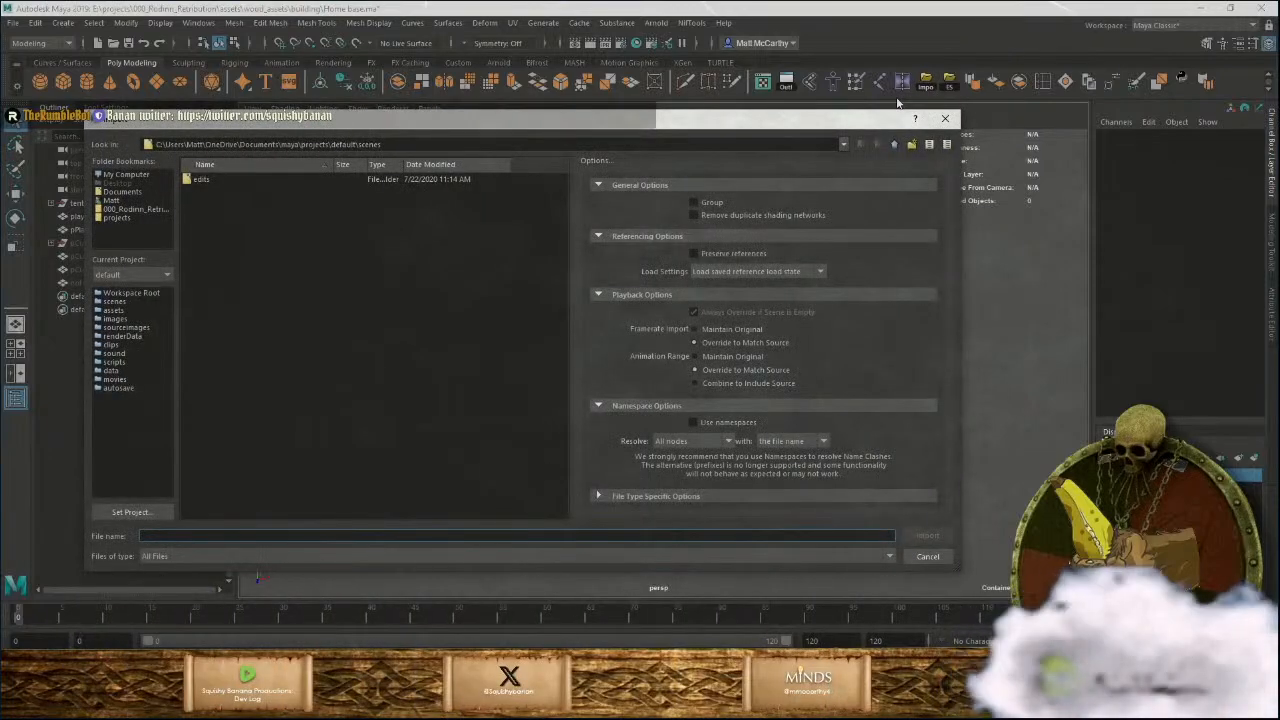
left_click(132, 211)
double_click(222, 222)
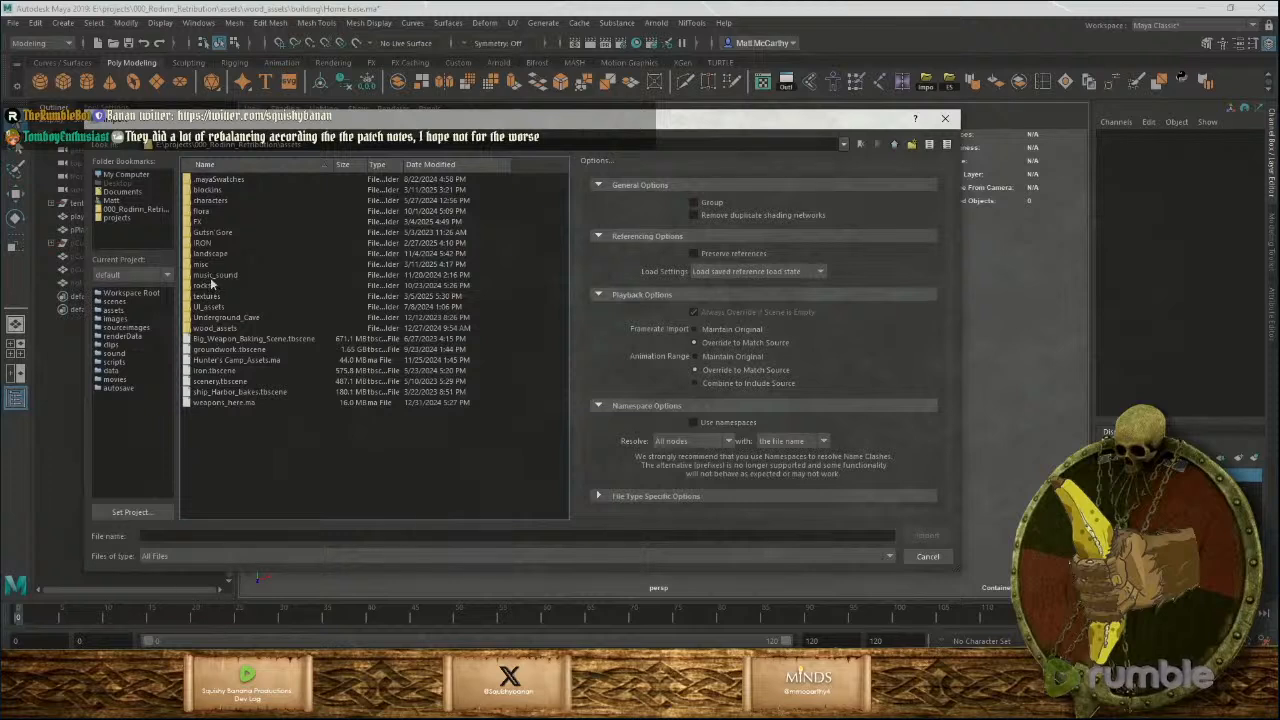
double_click(215, 328)
double_click(203, 200)
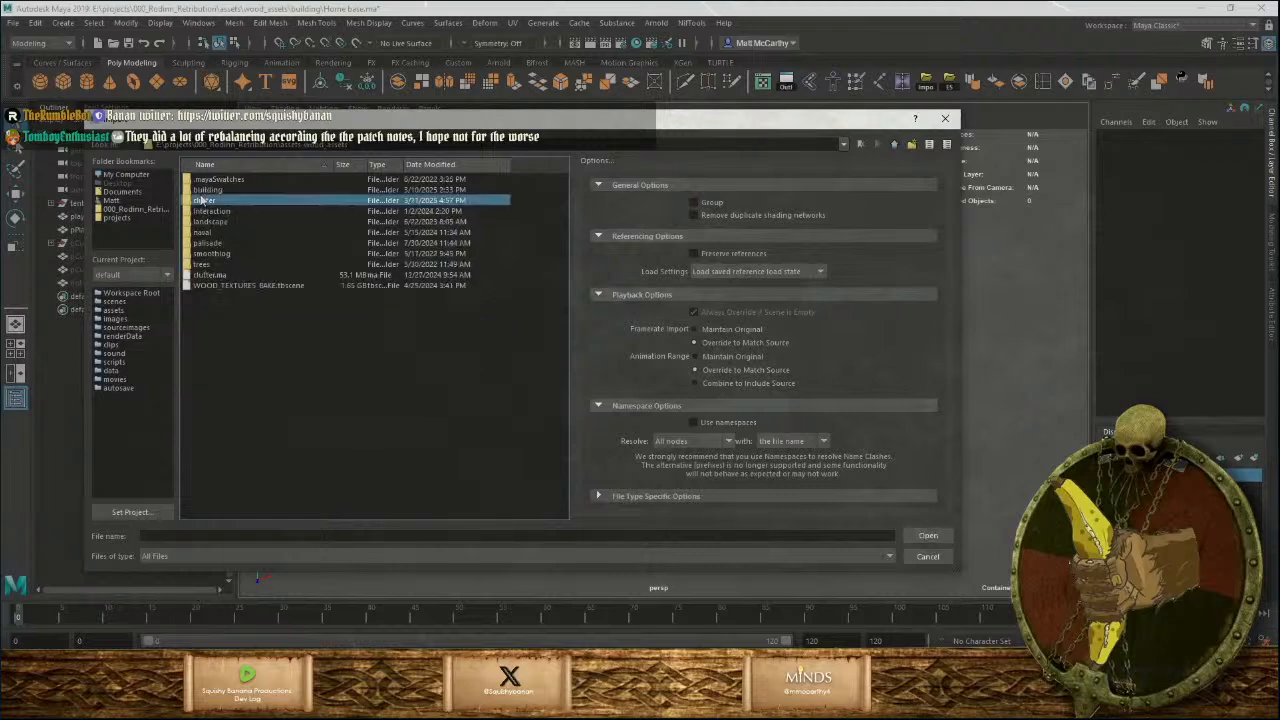
scroll(220, 340, "down", 5)
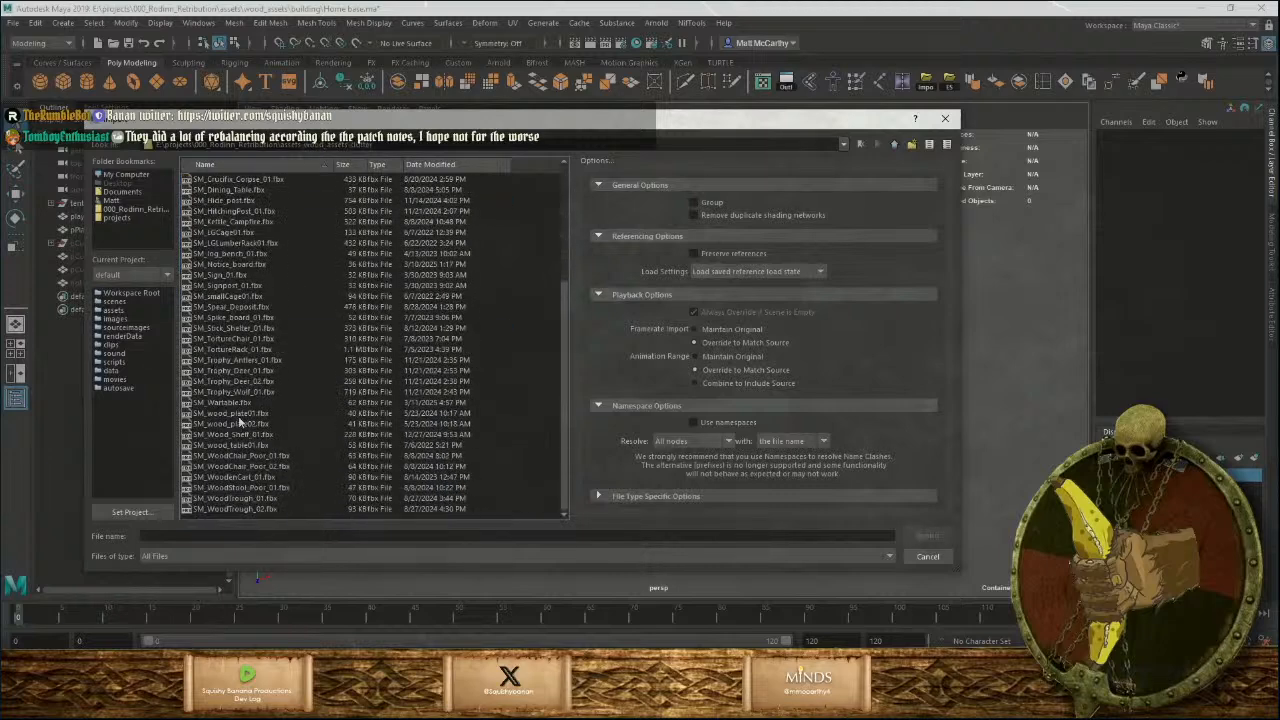
left_click(230, 402)
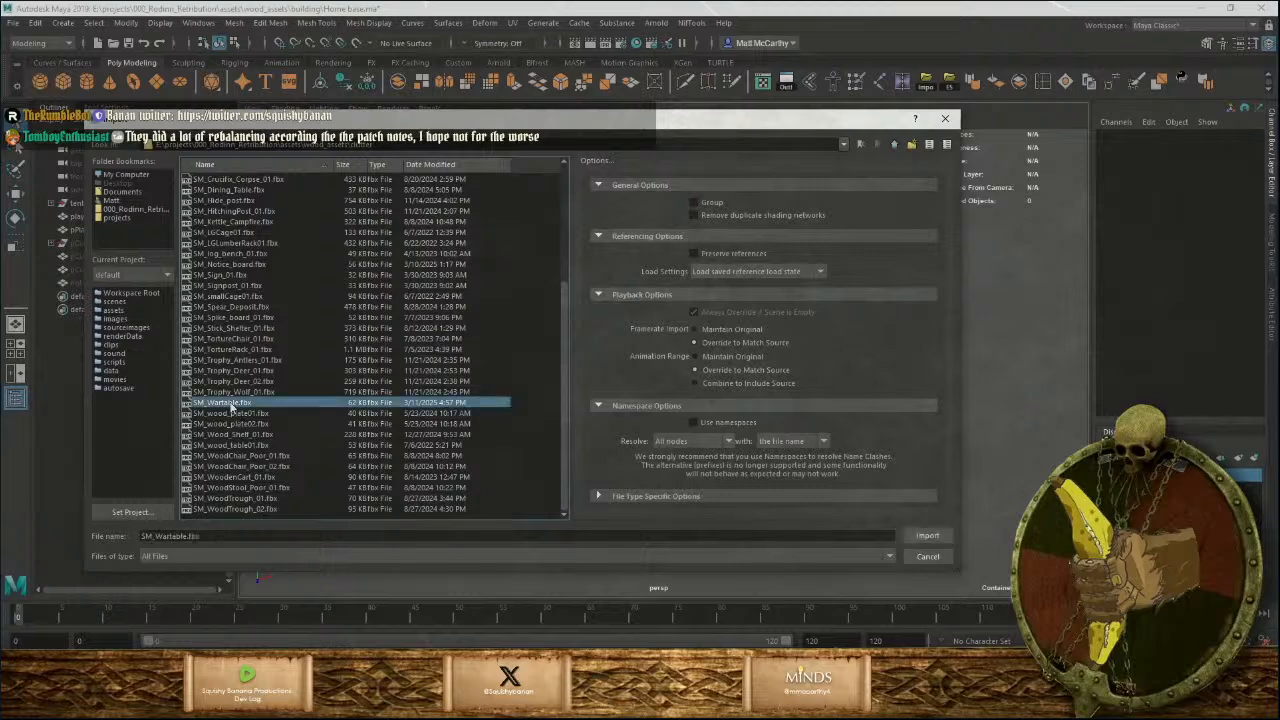
left_click(922, 537)
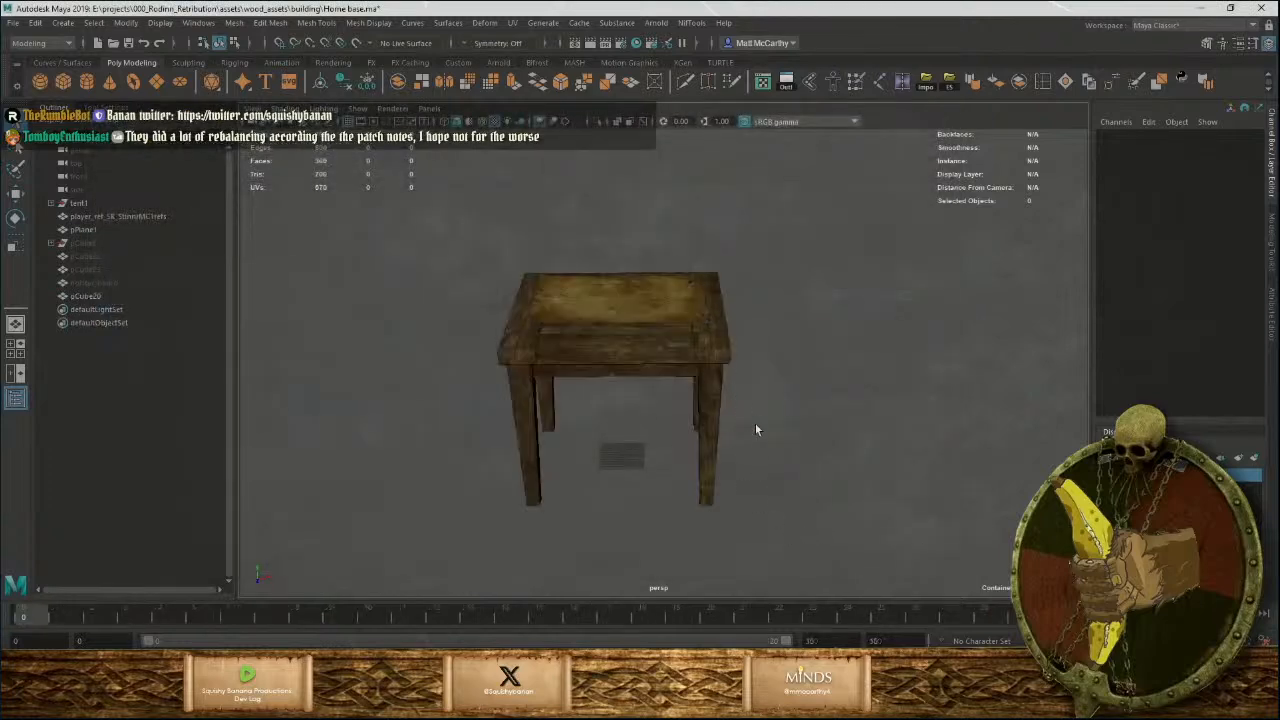
Select the imported table in face mode and pick all faces of two outer frame boards of its tabletop.
left_click_drag(755, 430, 635, 456, "alt")
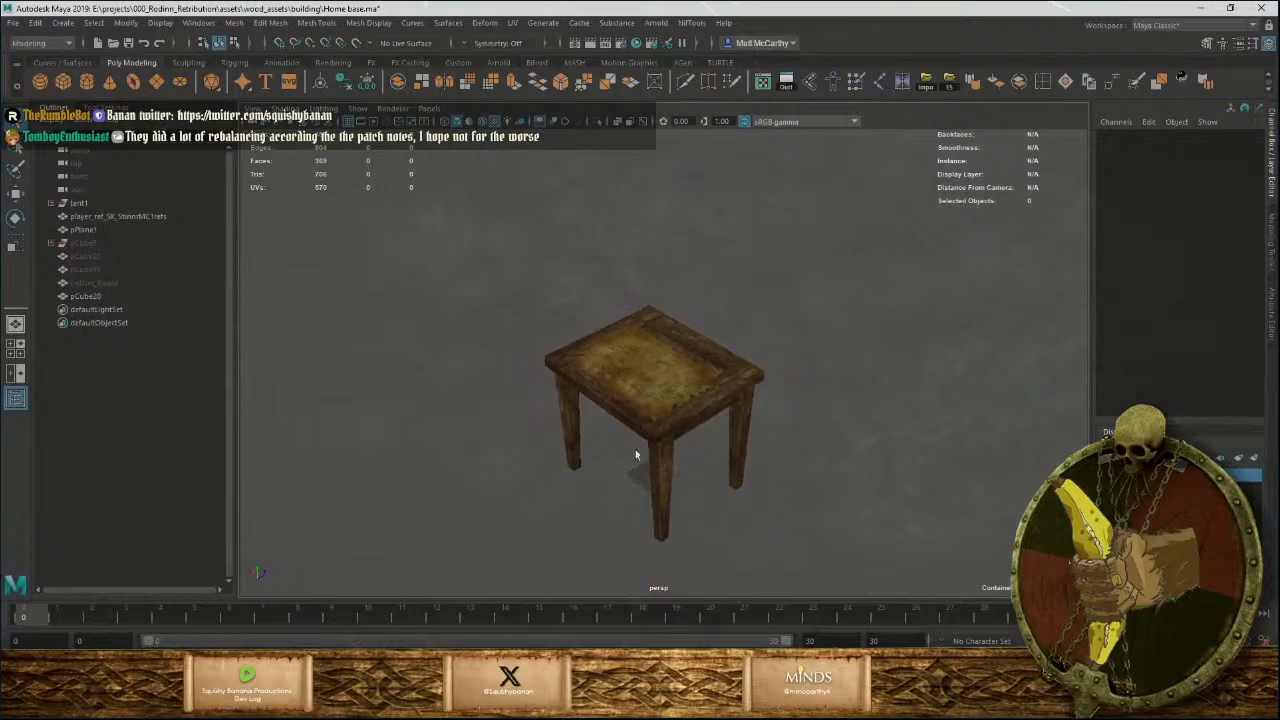
right_click_drag(635, 456, 716, 535, "alt")
left_click(666, 519)
left_click_drag(666, 519, 698, 477, "alt")
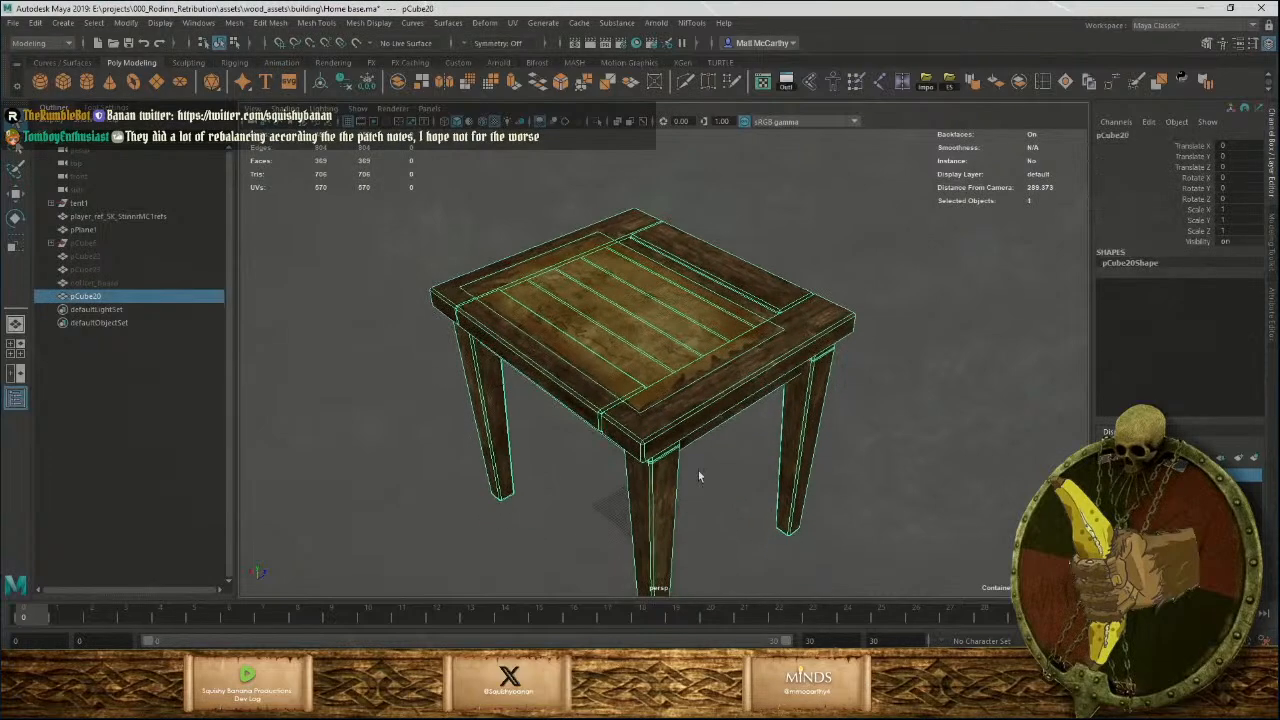
right_click_drag(698, 477, 751, 554, "alt")
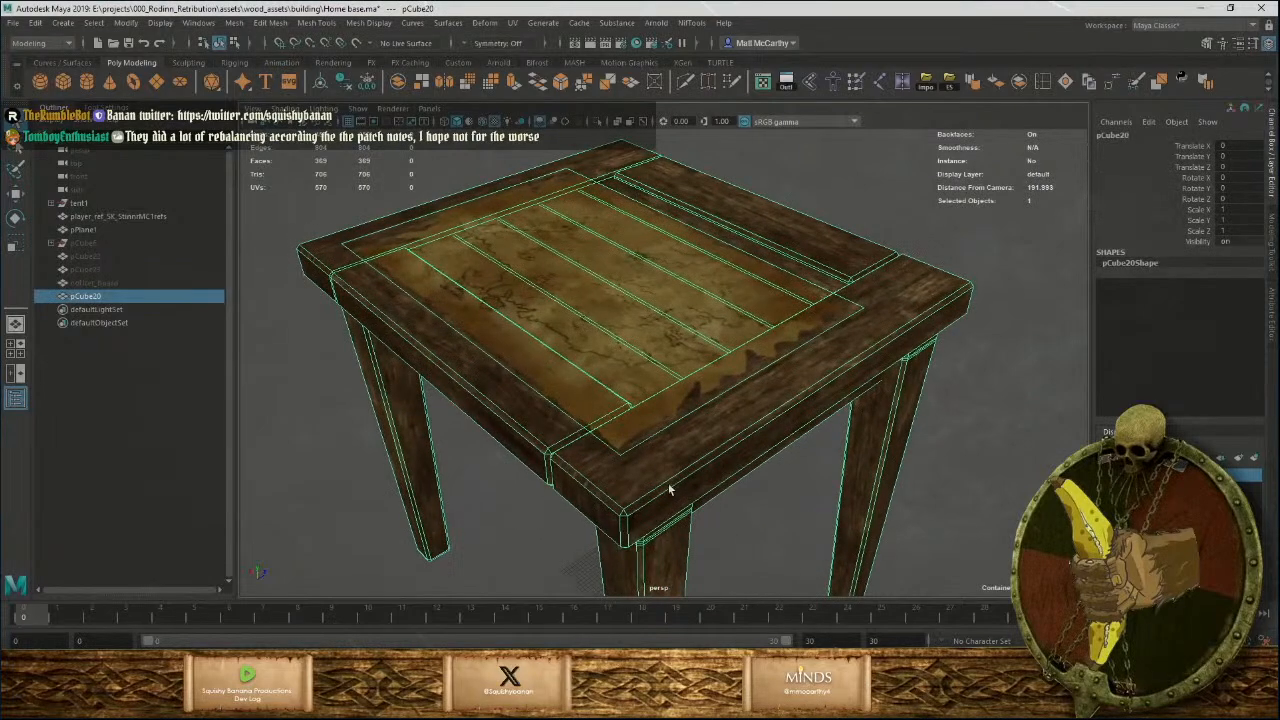
right_click_drag(673, 465, 679, 378)
double_click(677, 490)
double_click(532, 449, "shift")
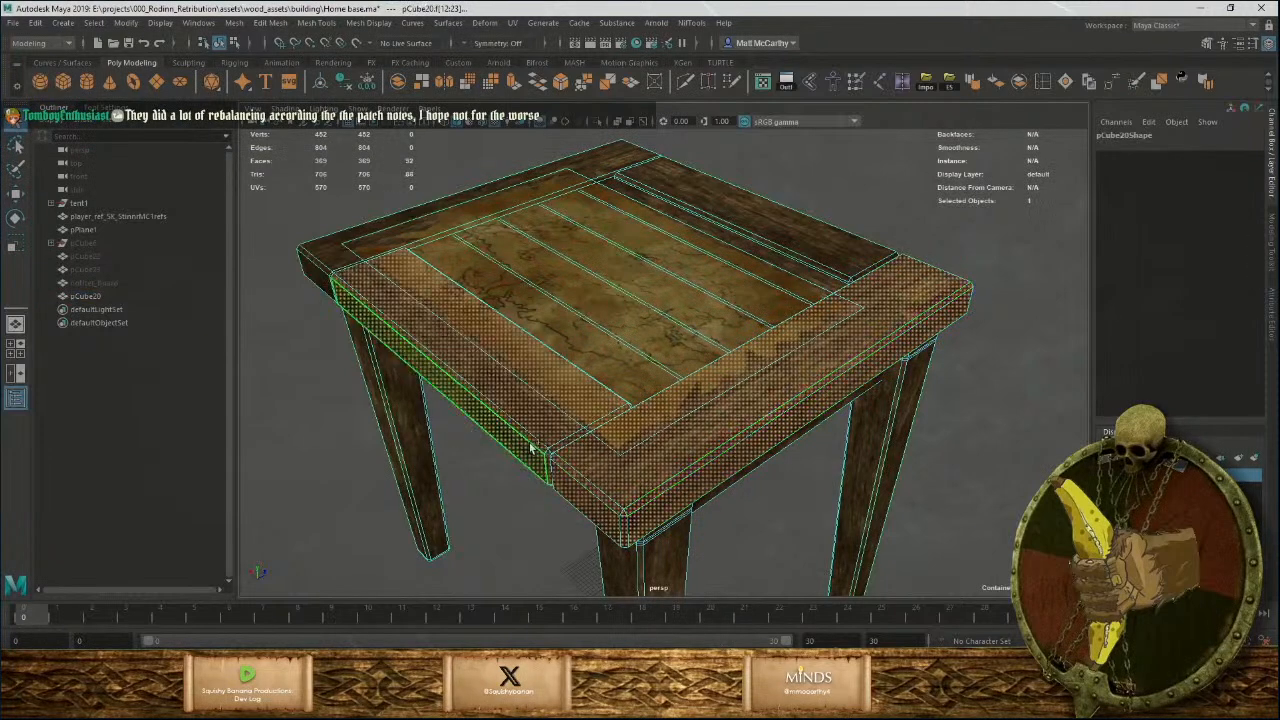
Add the tabletop's inner wooden planks to the face selection from the underside, leaving out the map surface.
left_click_drag(578, 510, 638, 378, "alt")
left_click(598, 193, "shift")
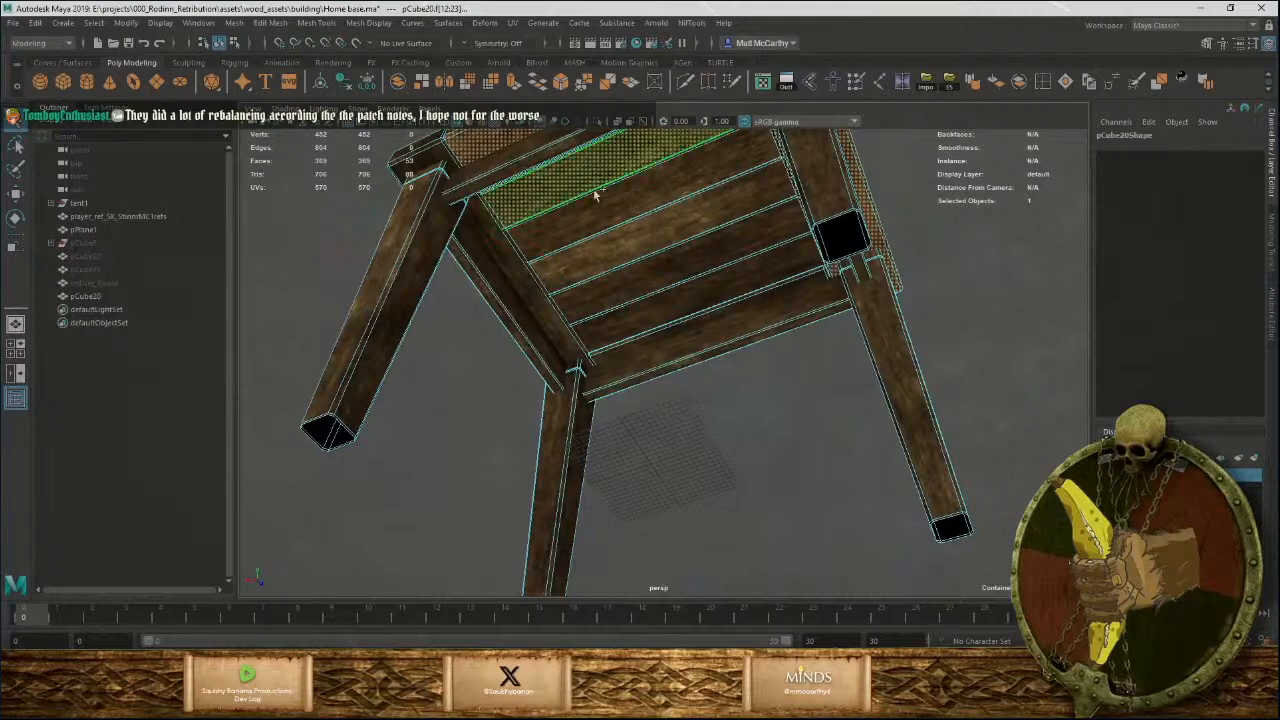
double_click(601, 224, "shift")
double_click(609, 258, "shift")
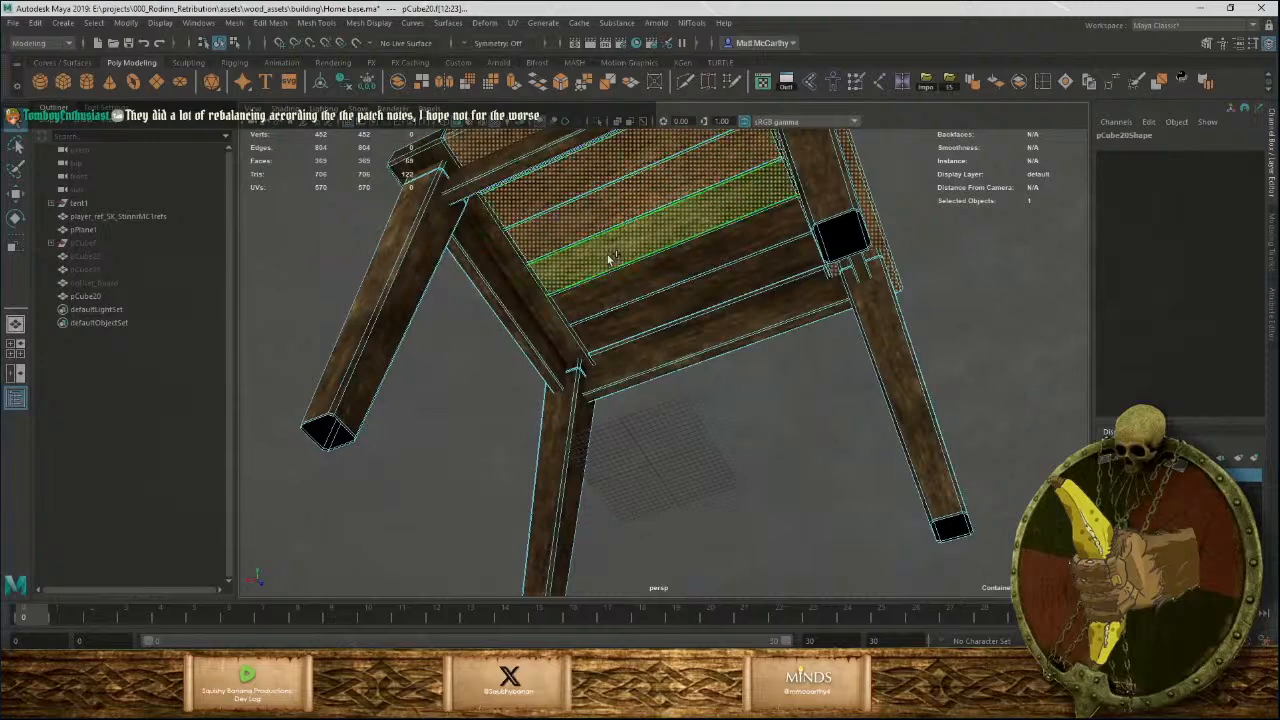
double_click(622, 299, "shift")
double_click(634, 343, "shift")
double_click(634, 343, "shift")
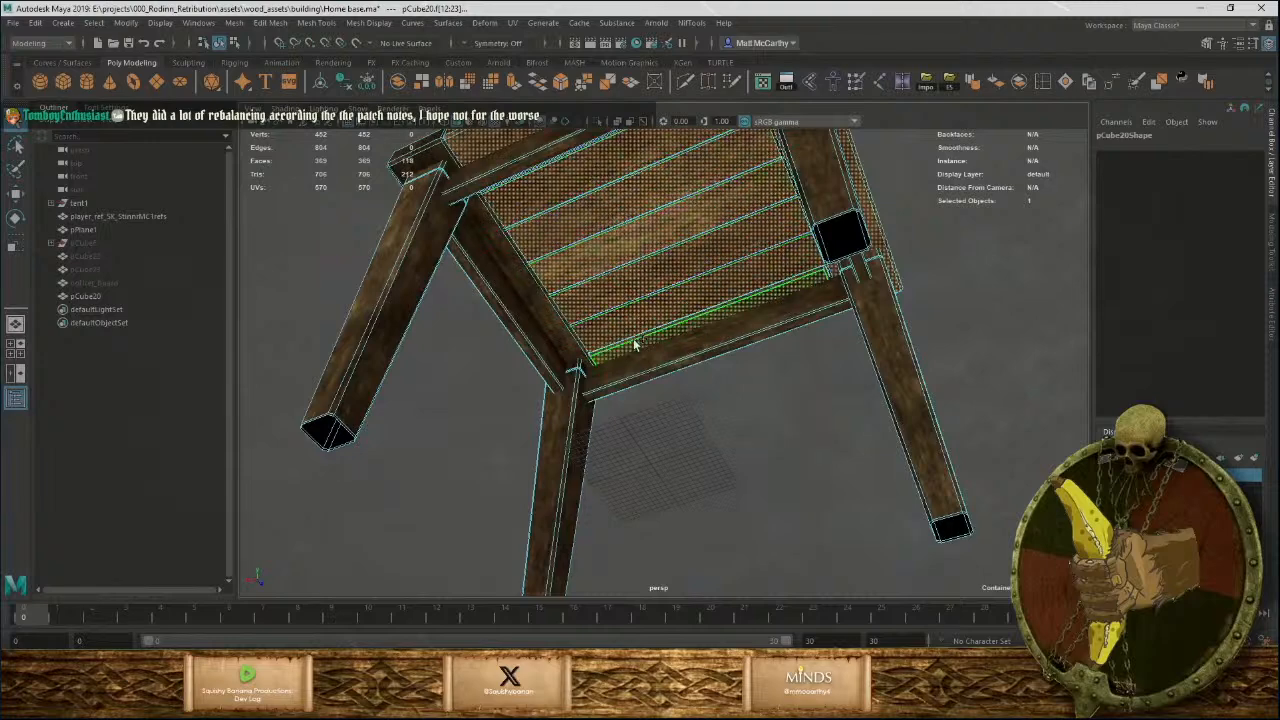
Extend the face selection to the remaining frame boards, the apron rails and all four legs of the table.
double_click(639, 376, "shift")
double_click(561, 353, "shift")
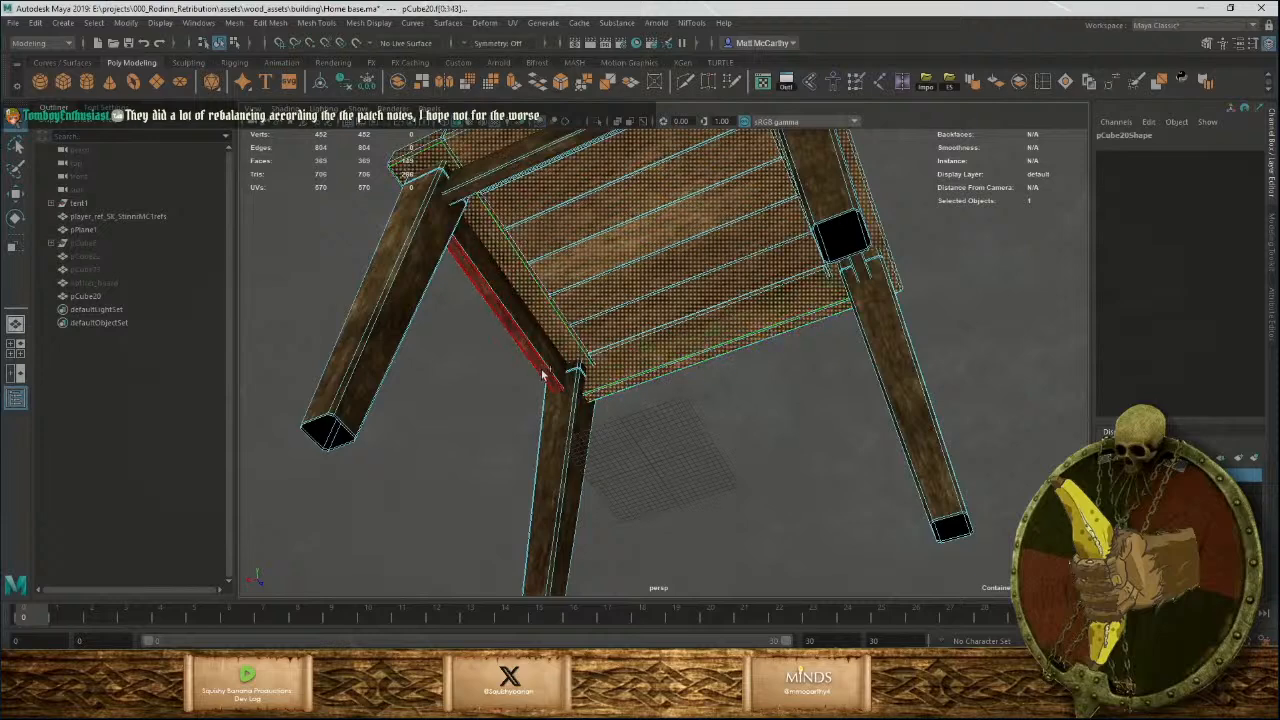
double_click(562, 400, "shift")
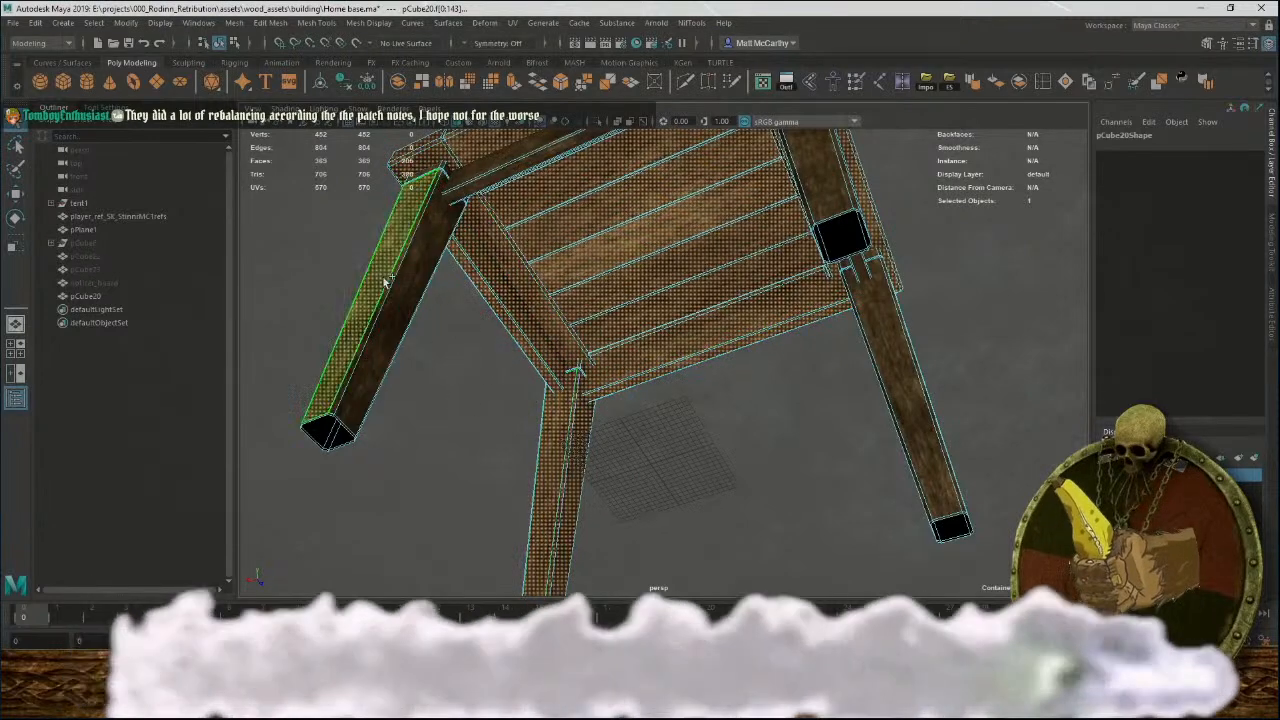
double_click(386, 300, "shift")
middle_click_drag(751, 292, 643, 368, "alt")
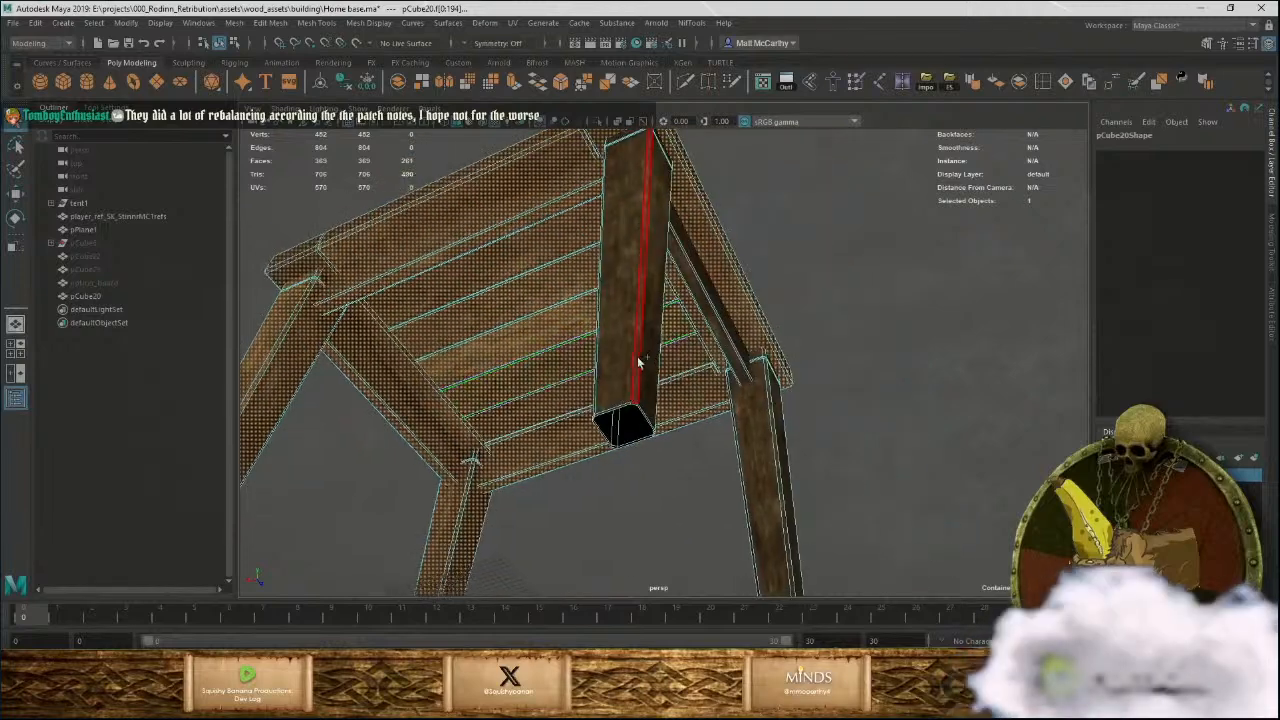
double_click(642, 354, "shift")
double_click(751, 425, "shift")
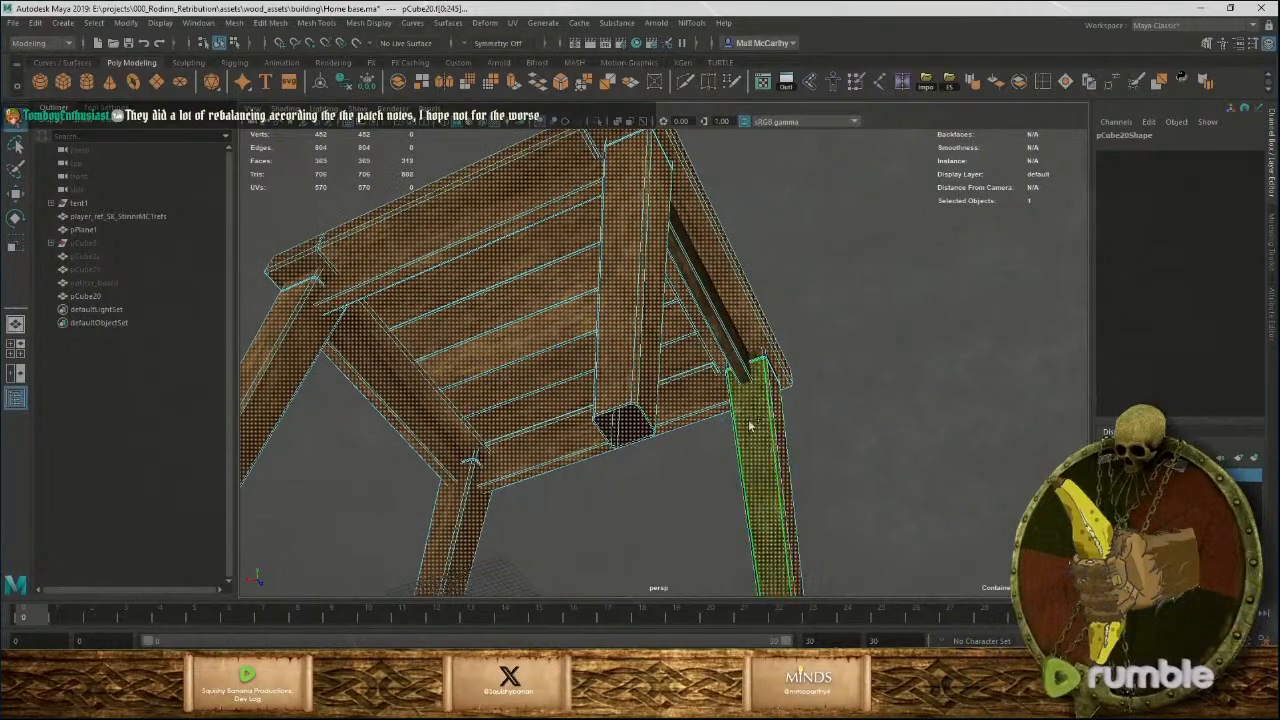
double_click(750, 362, "shift")
Assign the scene's existing wood material to the selected faces, then return to object mode with the table selected.
left_click_drag(768, 396, 757, 456, "alt")
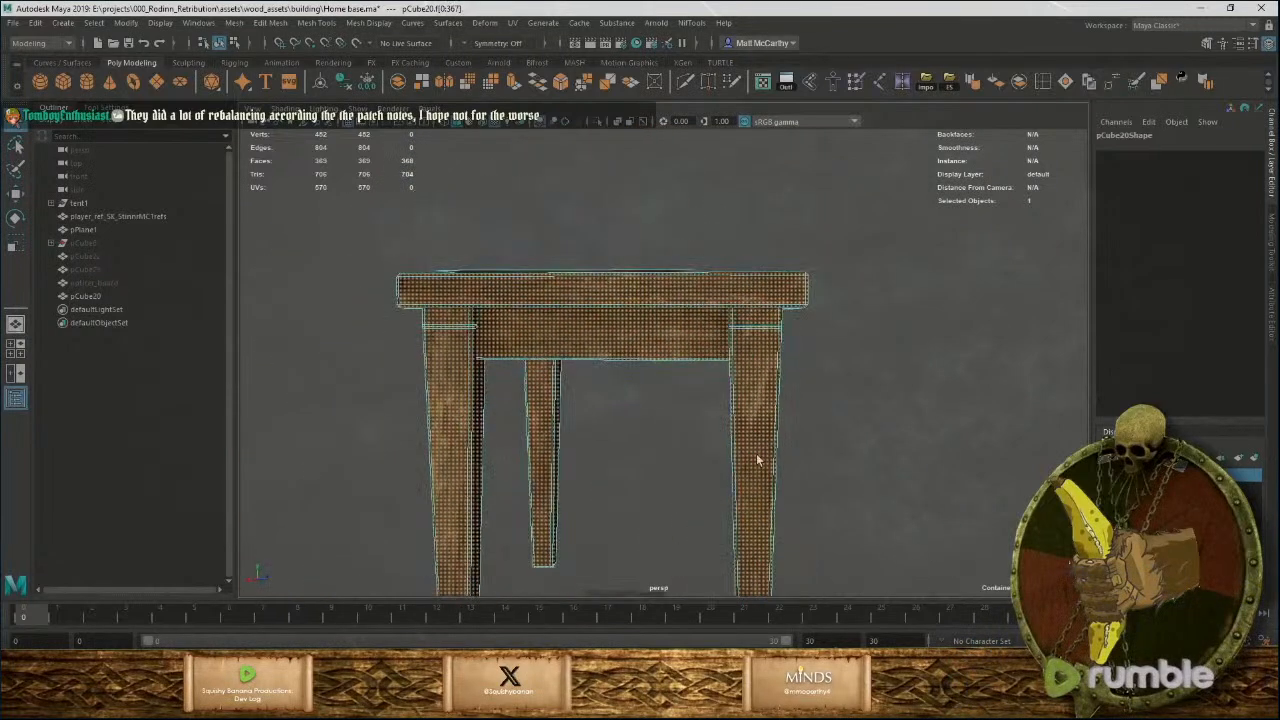
scroll(752, 430, "down", 4)
left_click_drag(740, 372, 714, 347, "alt")
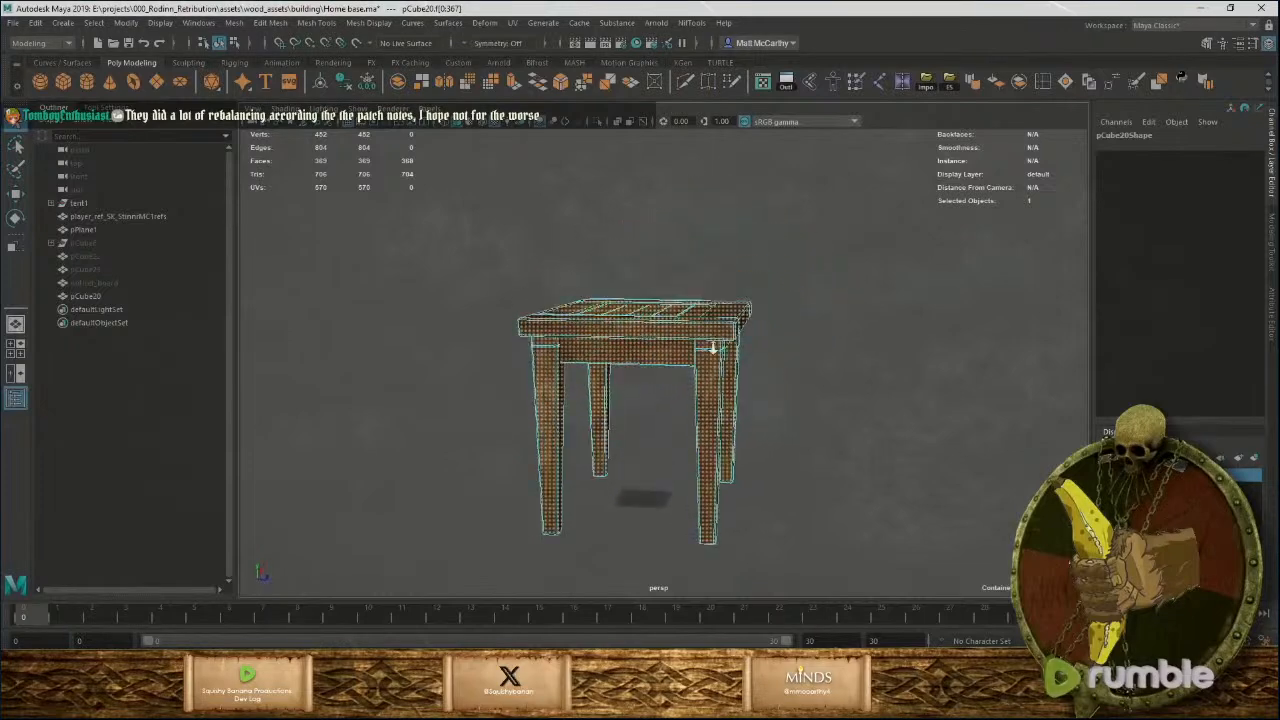
scroll(716, 350, "up", 4)
right_click_drag(761, 405, 778, 702)
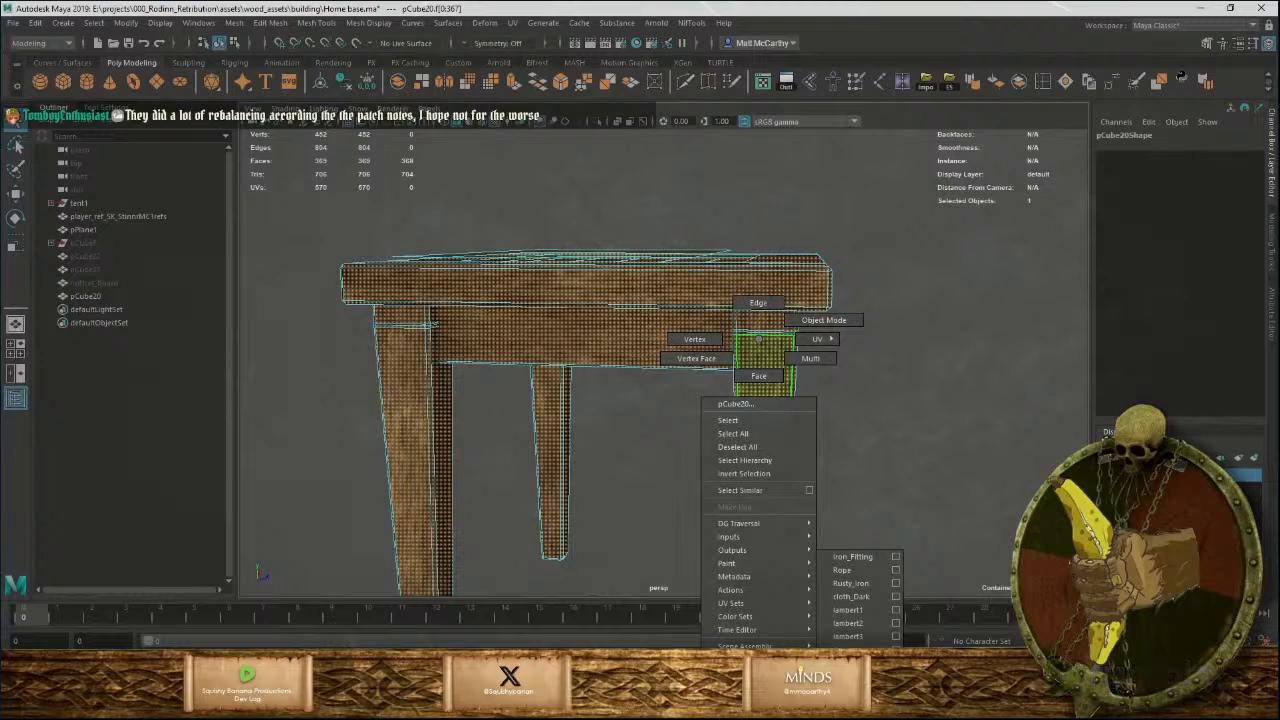
right_click_drag(778, 702, 850, 702)
left_click(857, 487)
scroll(857, 487, "down", 4)
left_click_drag(820, 442, 692, 428, "alt")
left_click(690, 430)
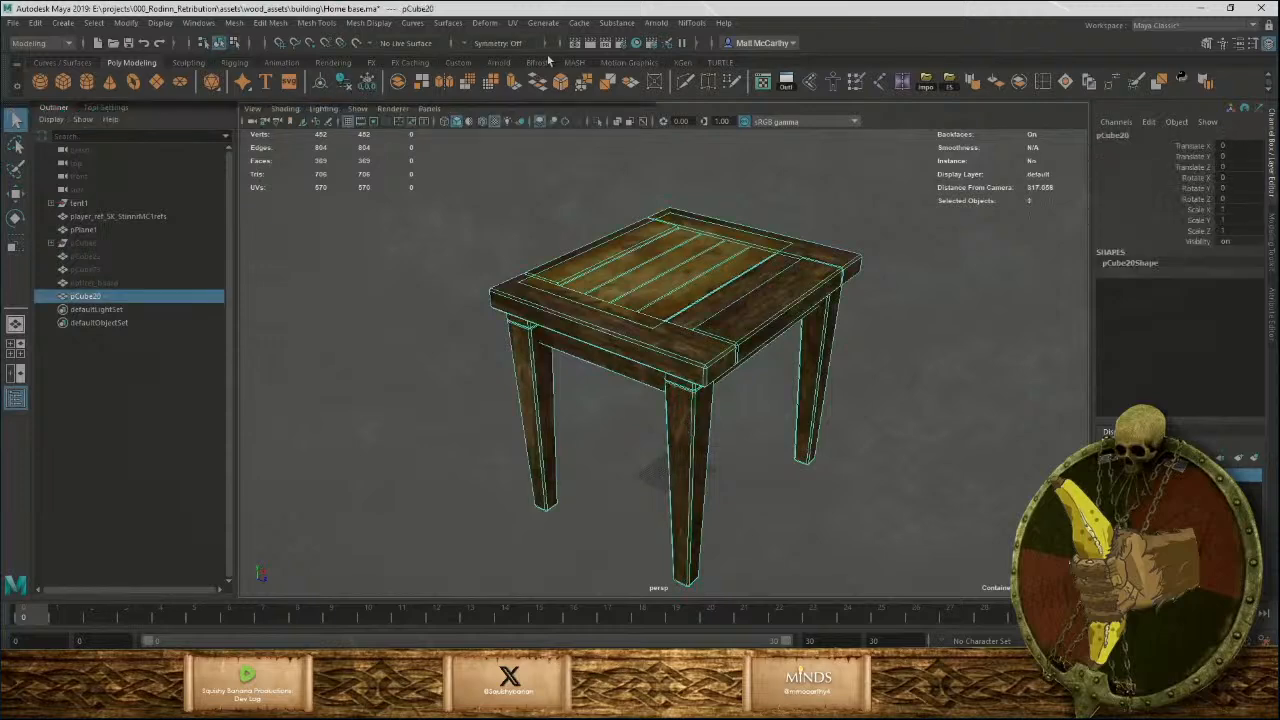
Delete the duplicate shading networks in the Hypershade and close it.
left_click(638, 44)
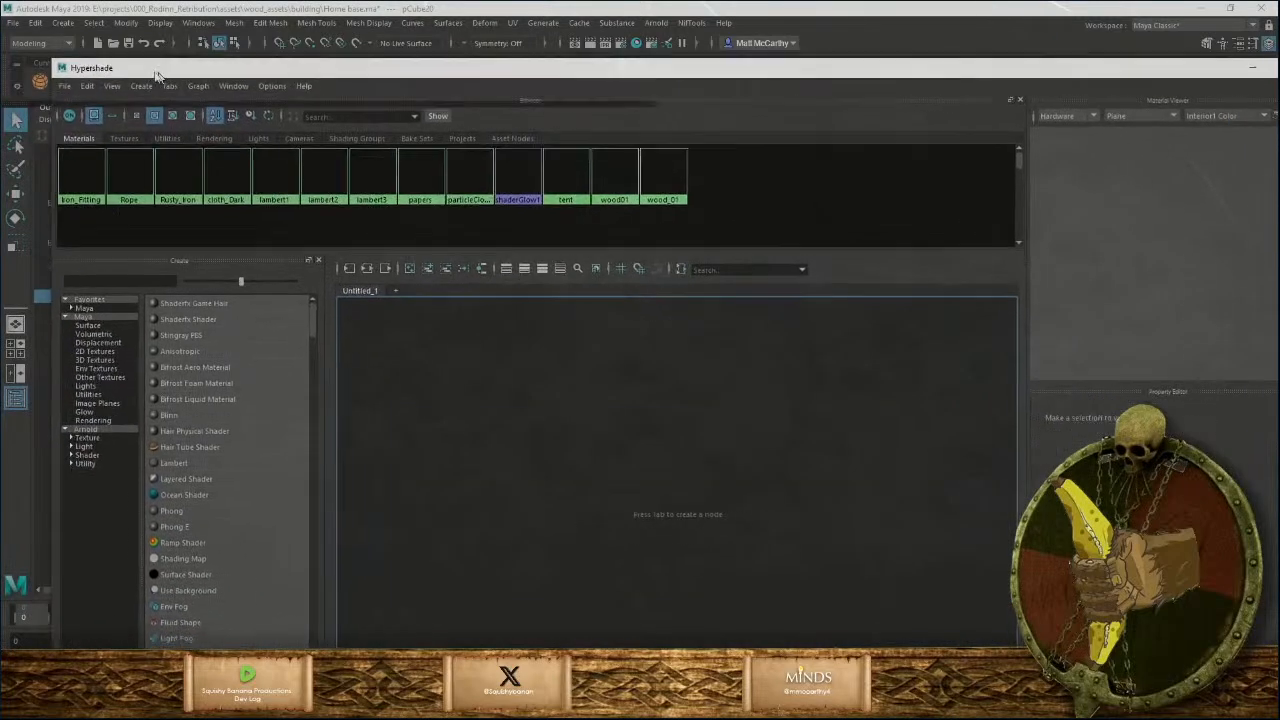
left_click(61, 83)
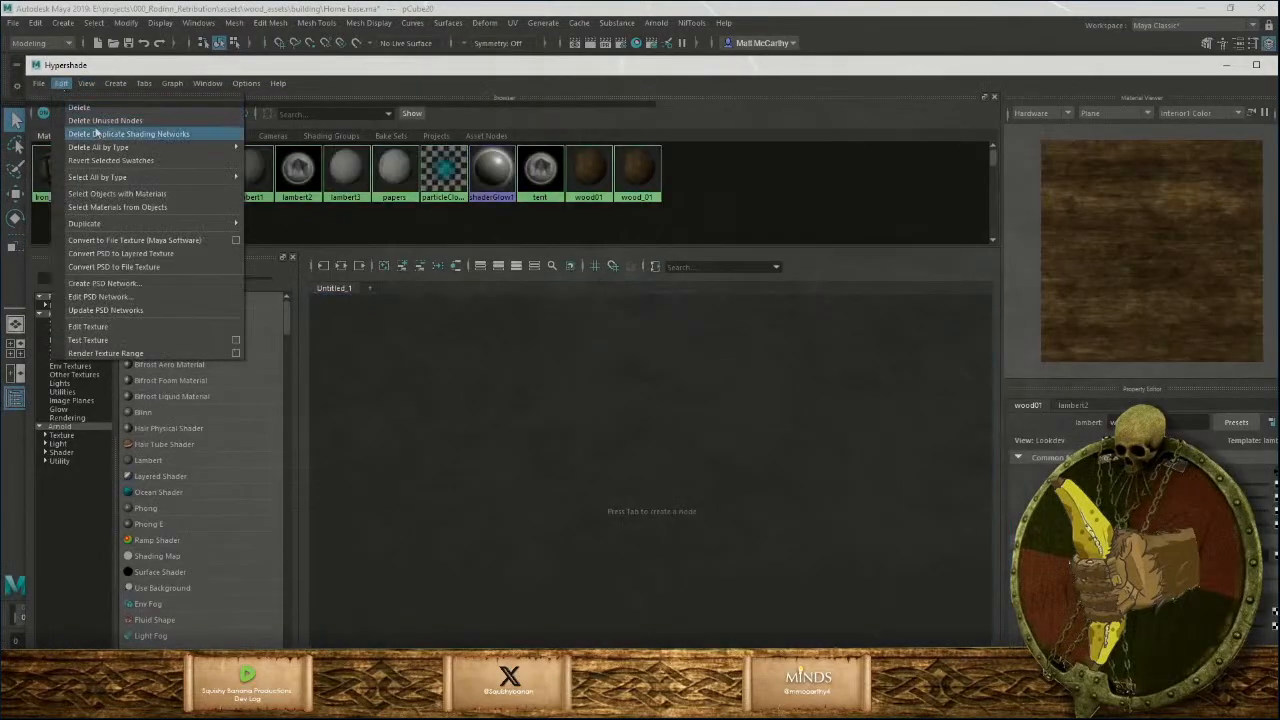
left_click(96, 133)
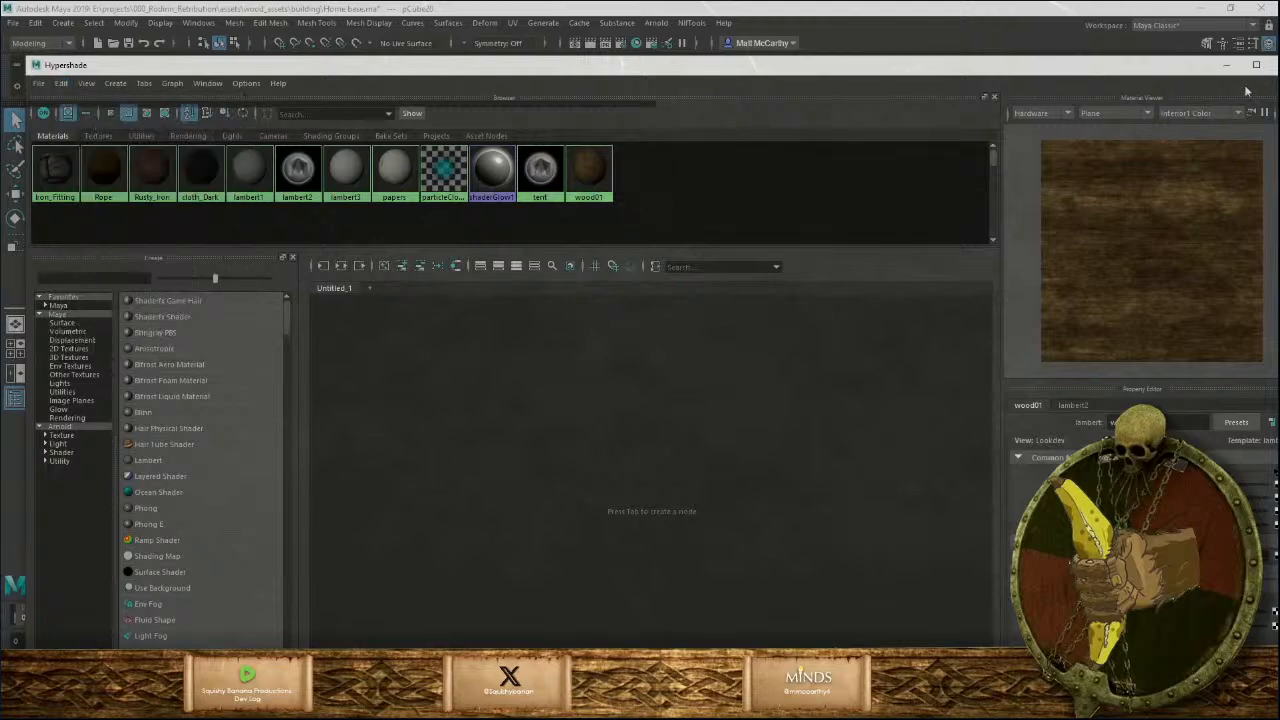
left_click_drag(1156, 70, 930, 133)
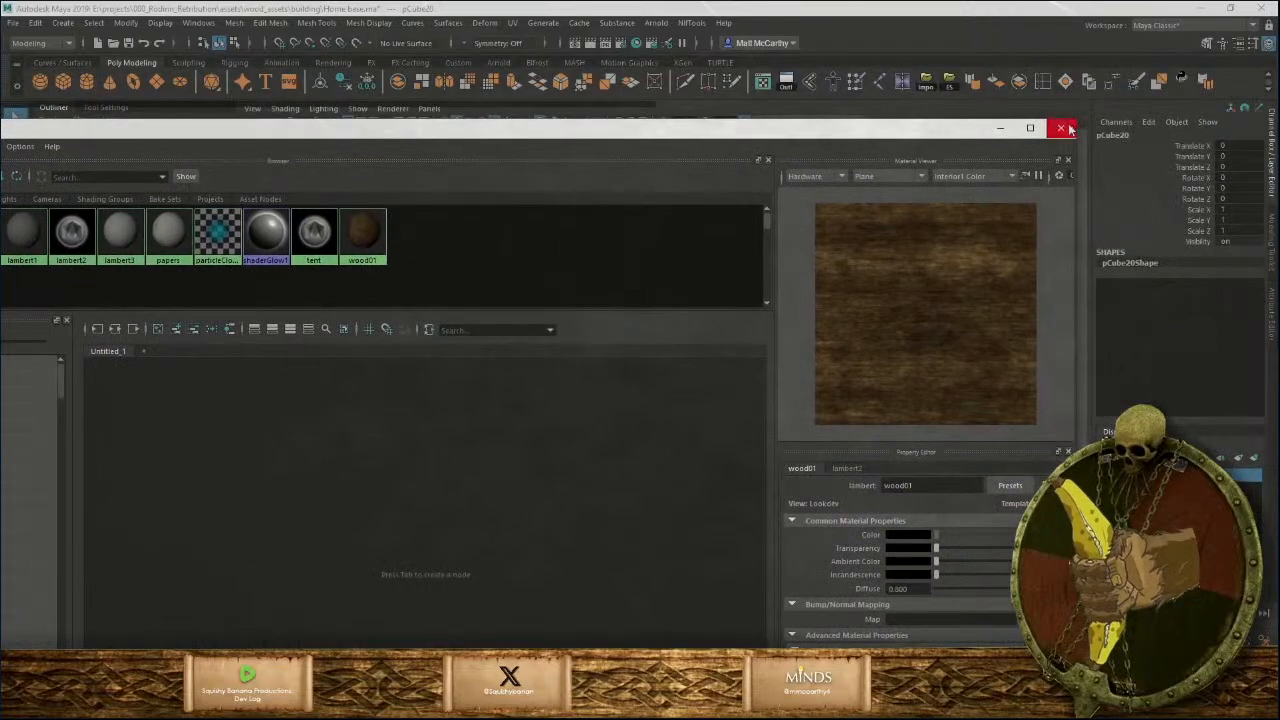
left_click(1066, 128)
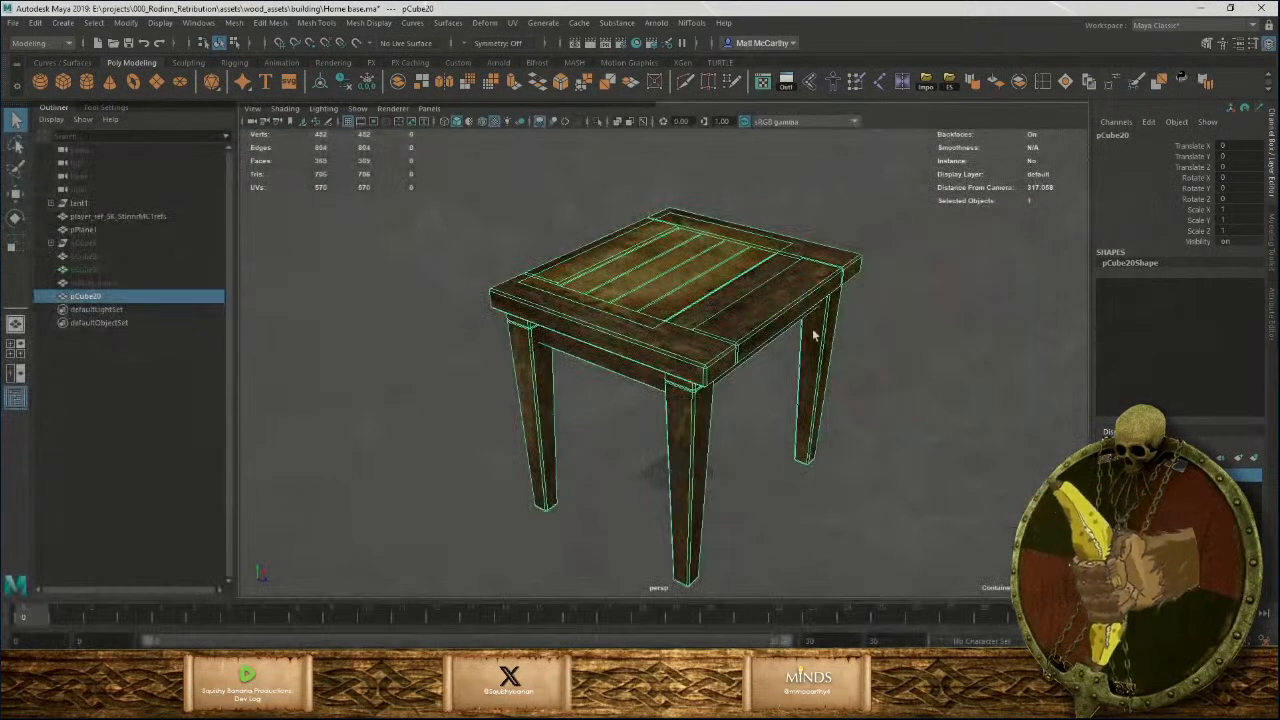
Rename the table mesh pCube20 as war_table.
double_click(108, 296)
type("war")
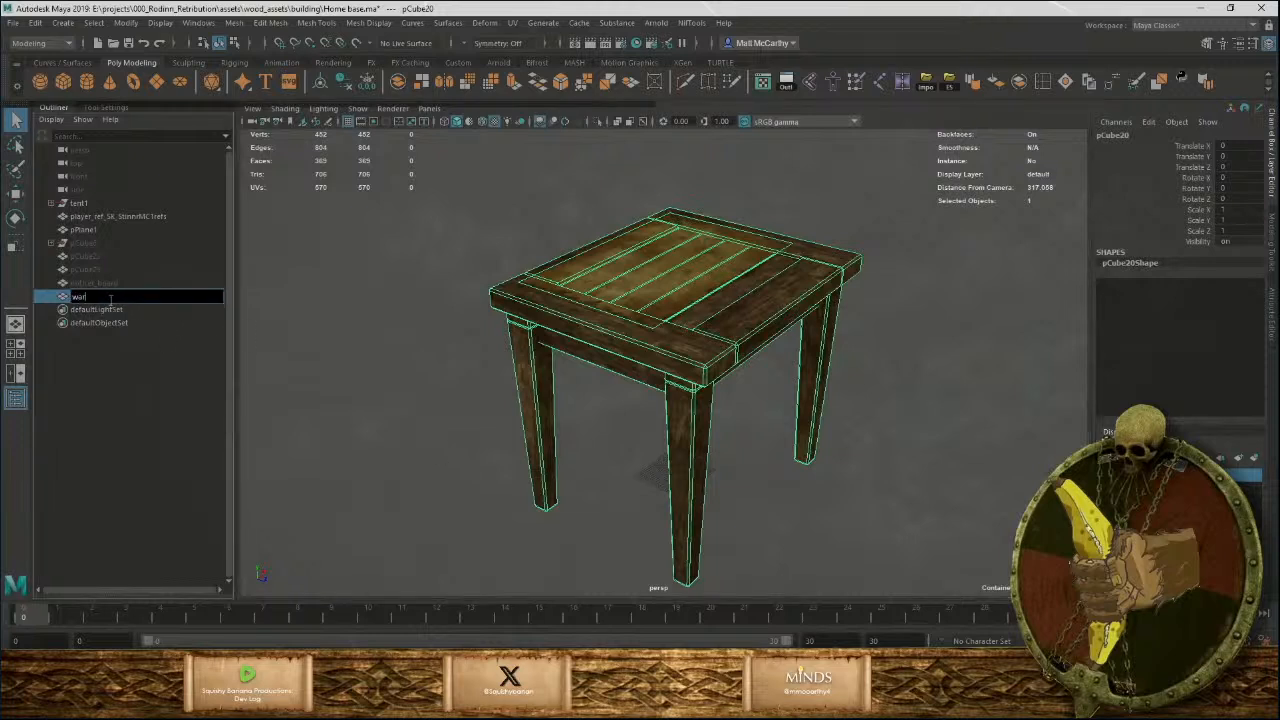
type("_table")
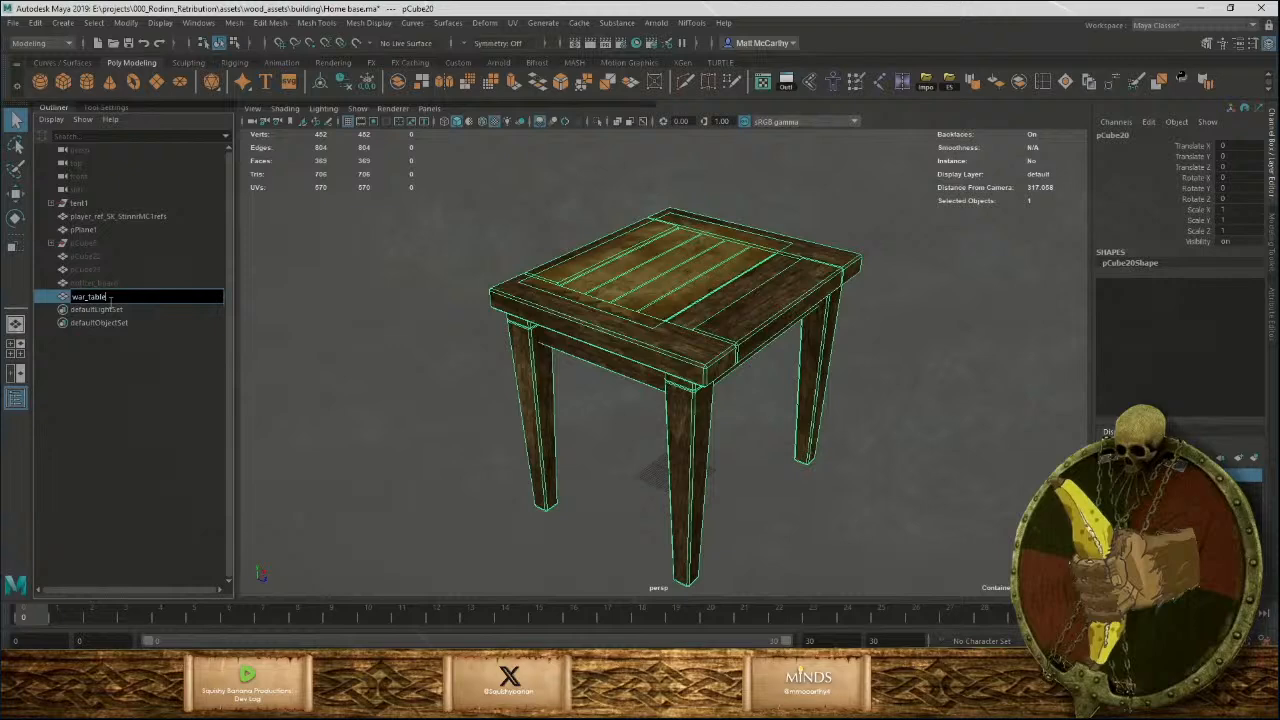
key("Return")
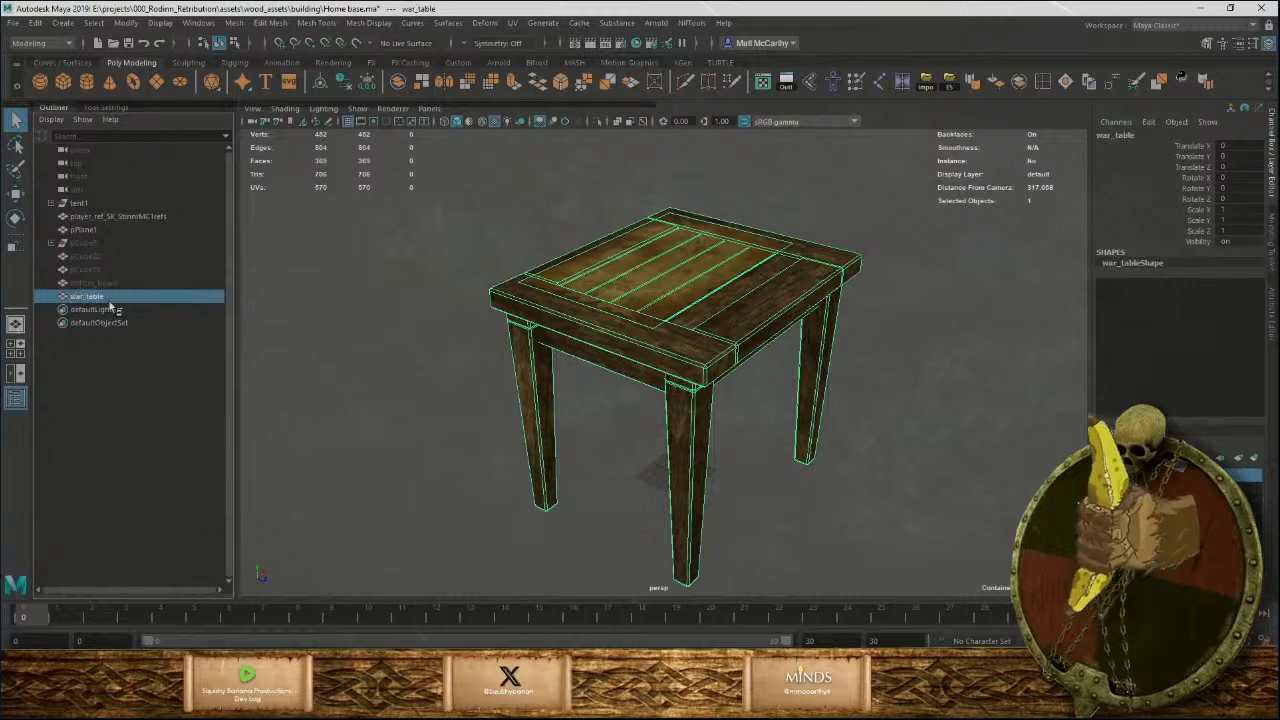
Deselect the war table and examine its wooden frame and the map on its top from several angles.
left_click(560, 516)
left_click_drag(839, 469, 586, 409, "alt")
right_click_drag(586, 409, 714, 380, "alt")
left_click_drag(714, 380, 671, 296, "alt")
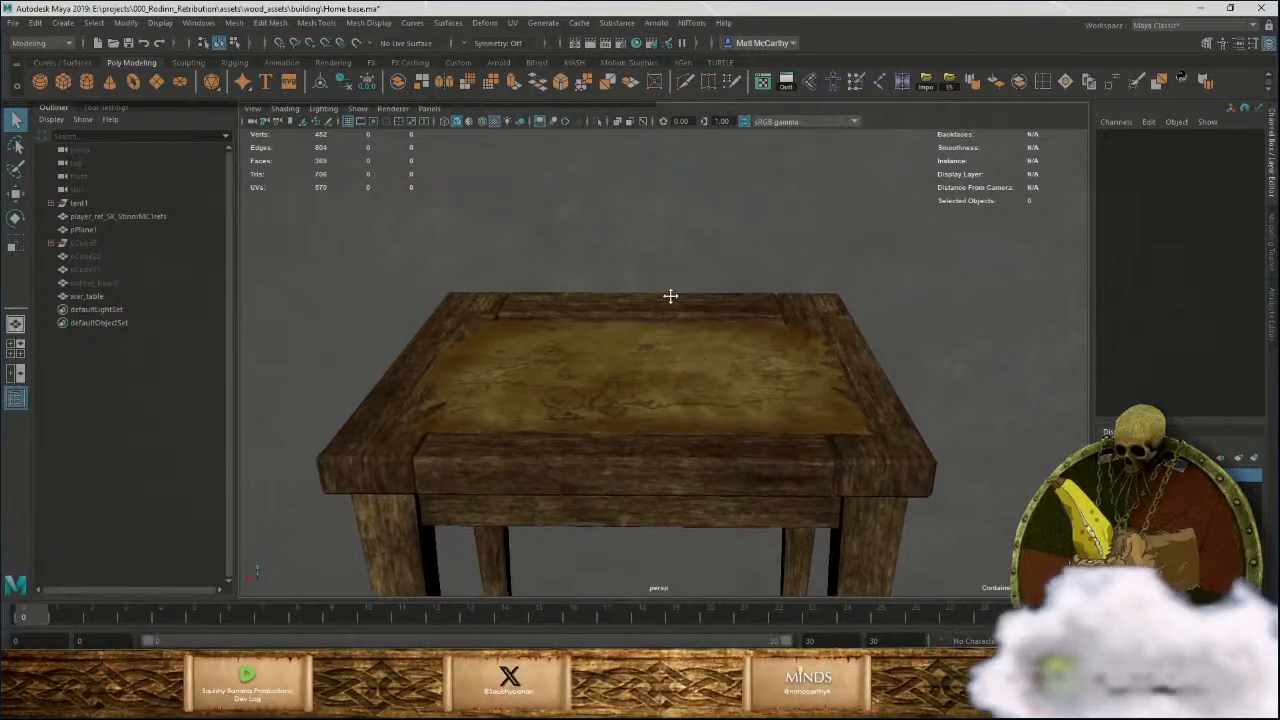
middle_click_drag(671, 296, 672, 350, "alt")
right_click_drag(672, 350, 685, 442, "alt")
left_click_drag(685, 442, 629, 320, "alt")
right_click_drag(629, 320, 716, 370, "alt")
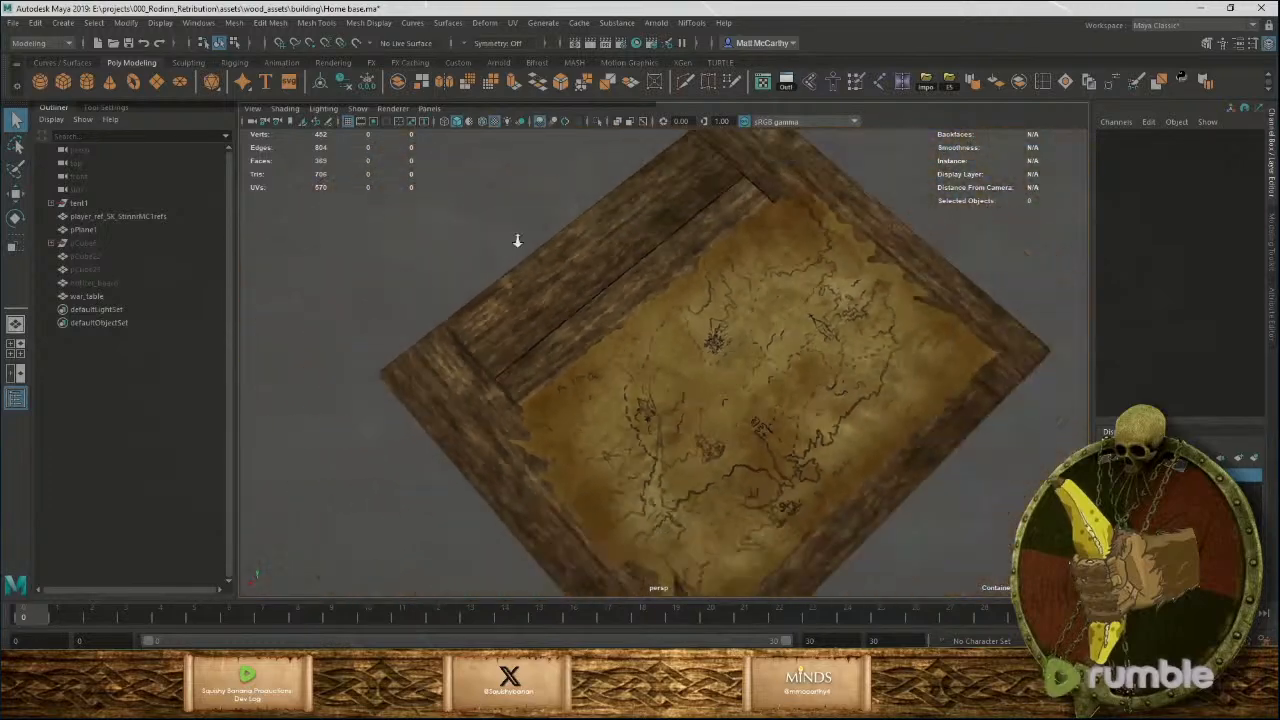
left_click_drag(716, 370, 718, 287, "alt")
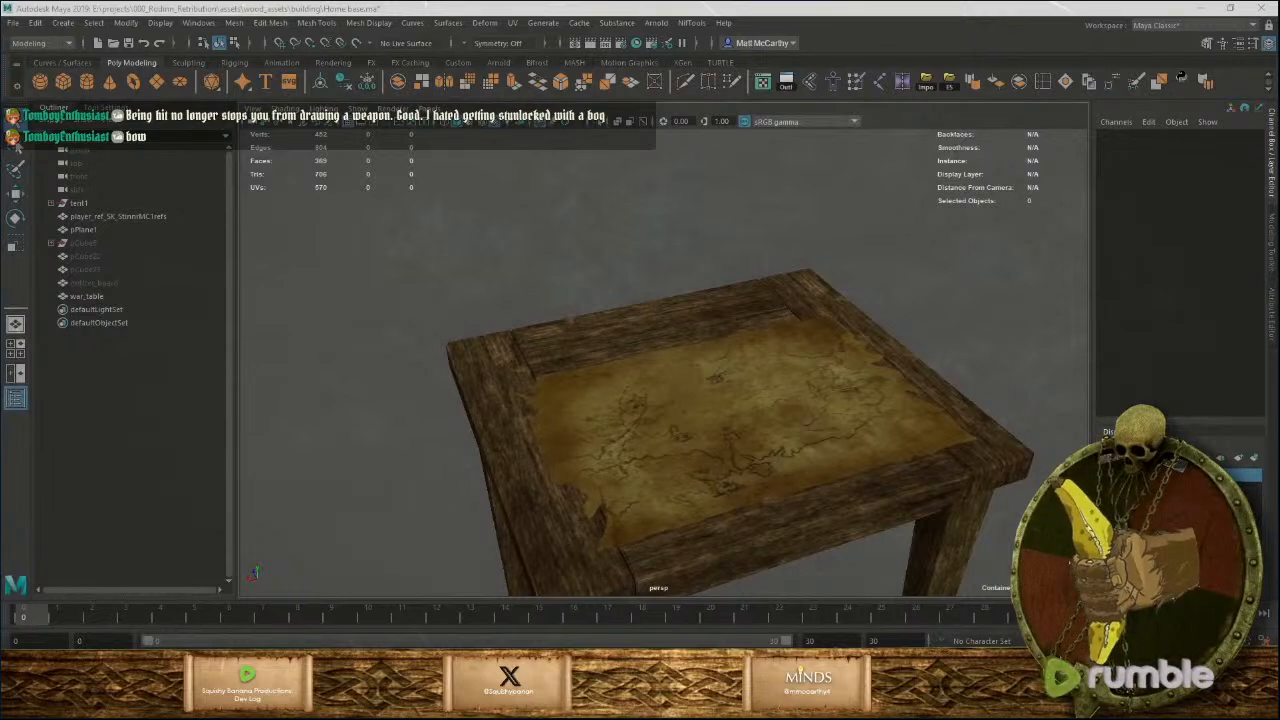
Switch to the web browser with the cotton oil wick candle images and look through the related clay oil lamp pictures.
left_click_drag(1279, 290, 434, 62)
left_click(586, 603)
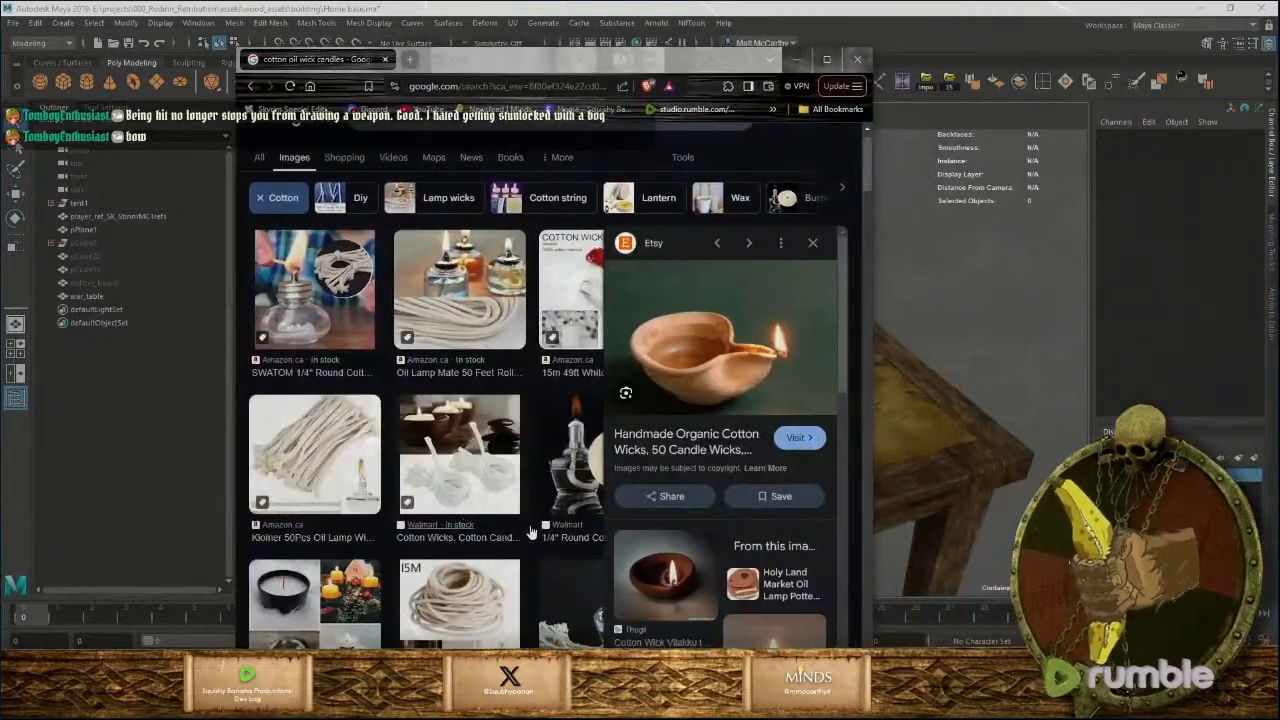
scroll(705, 543, "down", 3)
scroll(705, 543, "down", 5)
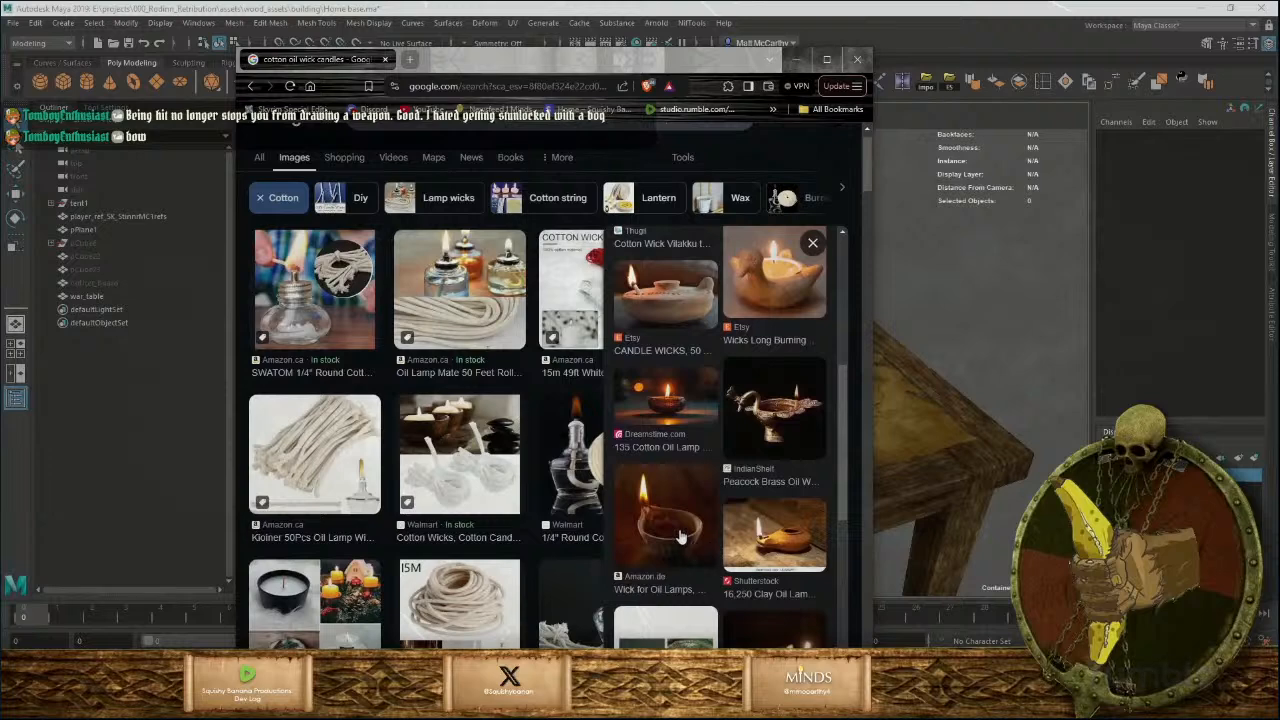
scroll(707, 560, "down", 5)
scroll(706, 576, "down", 1)
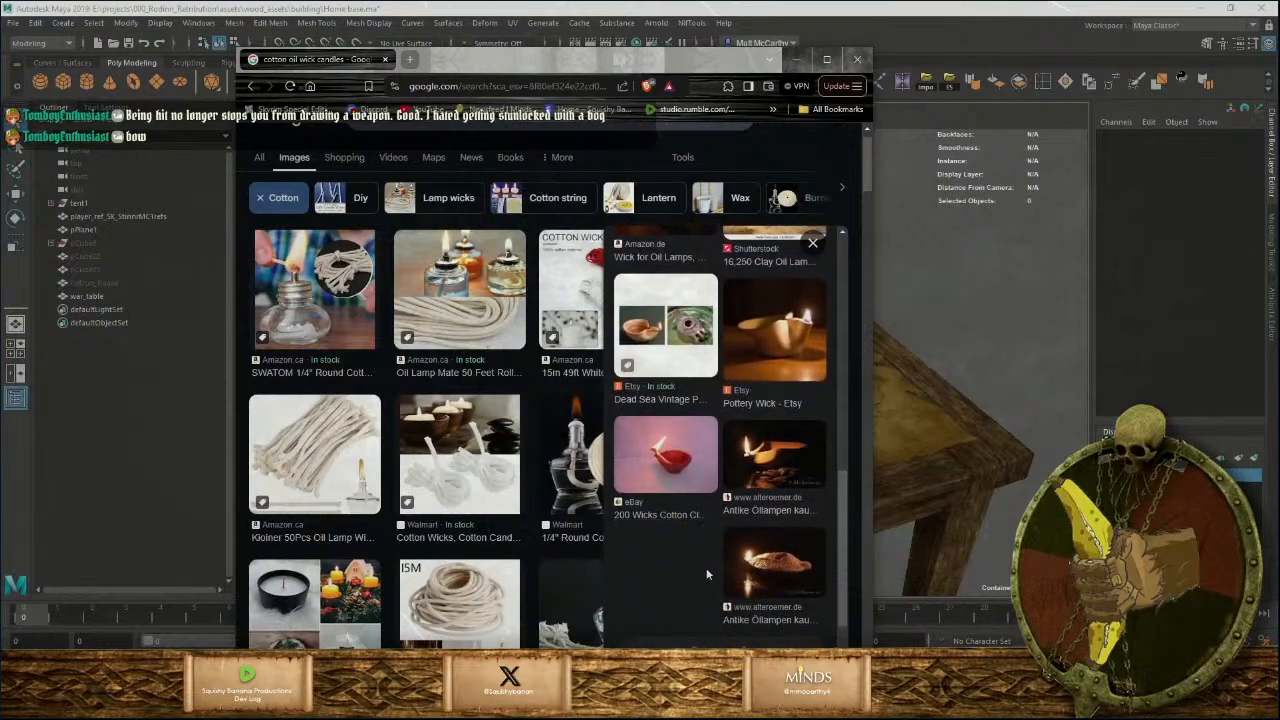
scroll(700, 563, "down", 4)
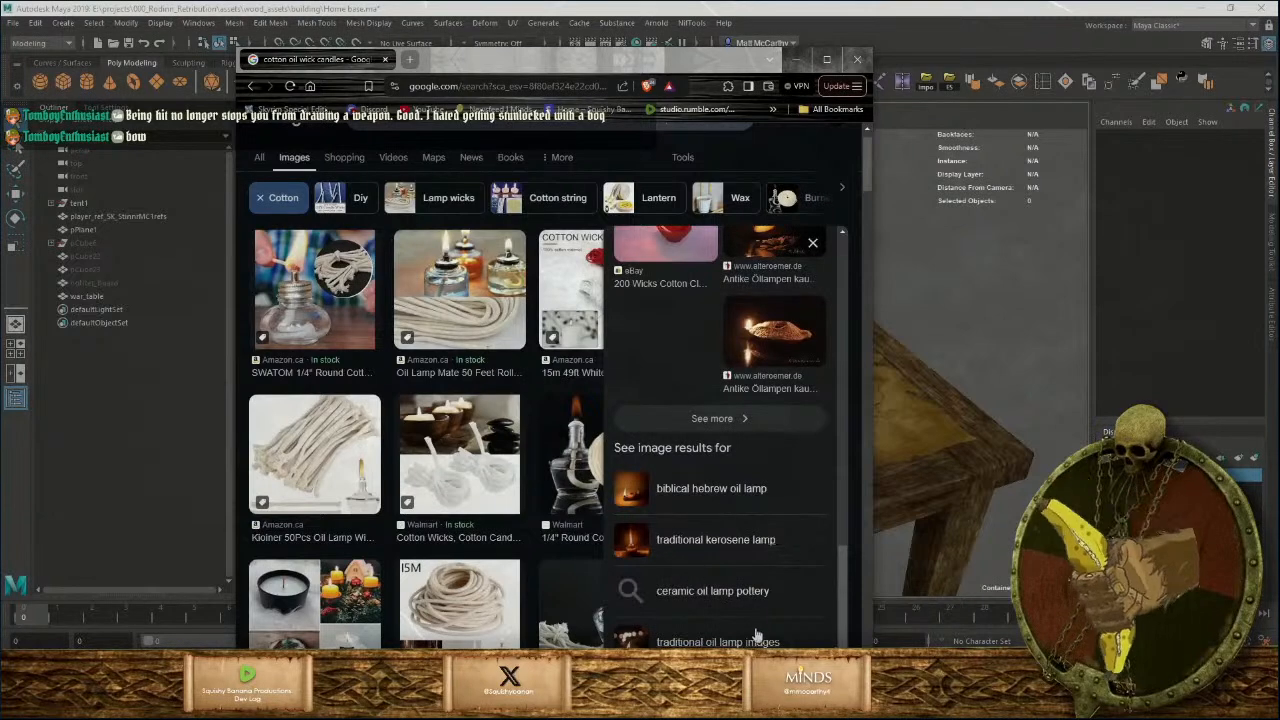
Open the image results for "traditional oil lamp images" and browse them for lamp references.
left_click(728, 640)
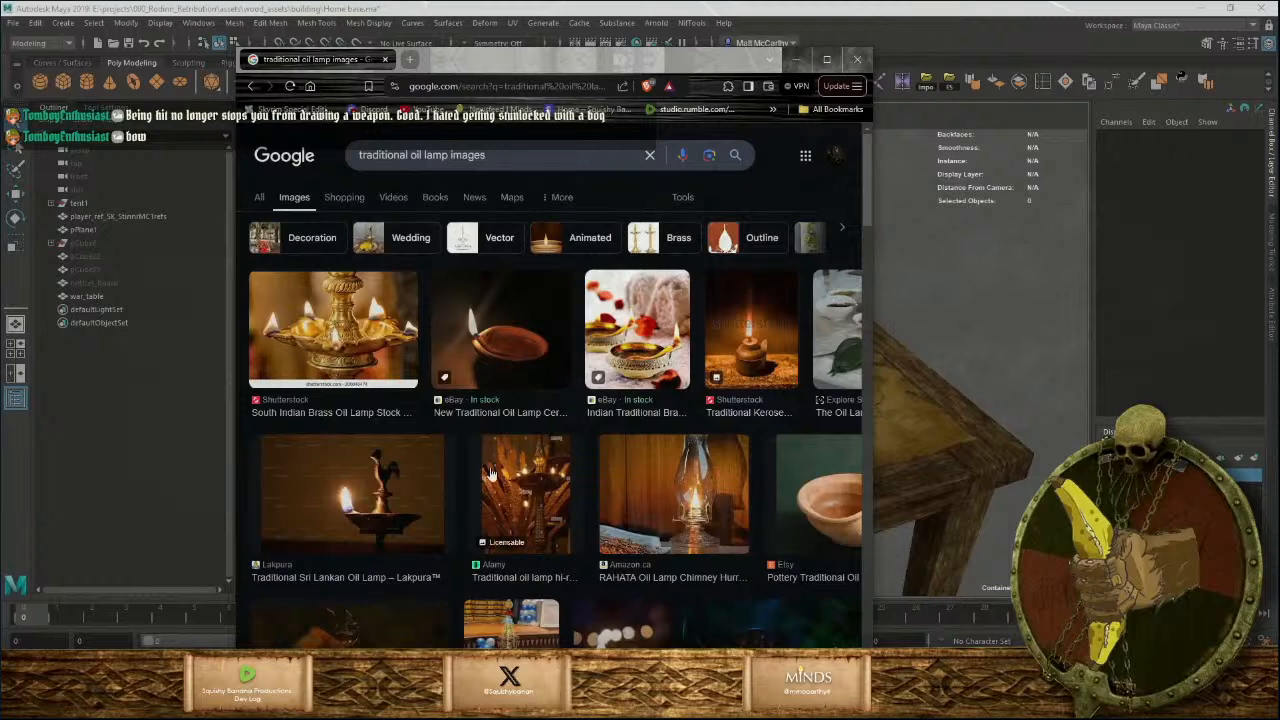
scroll(424, 515, "down", 5)
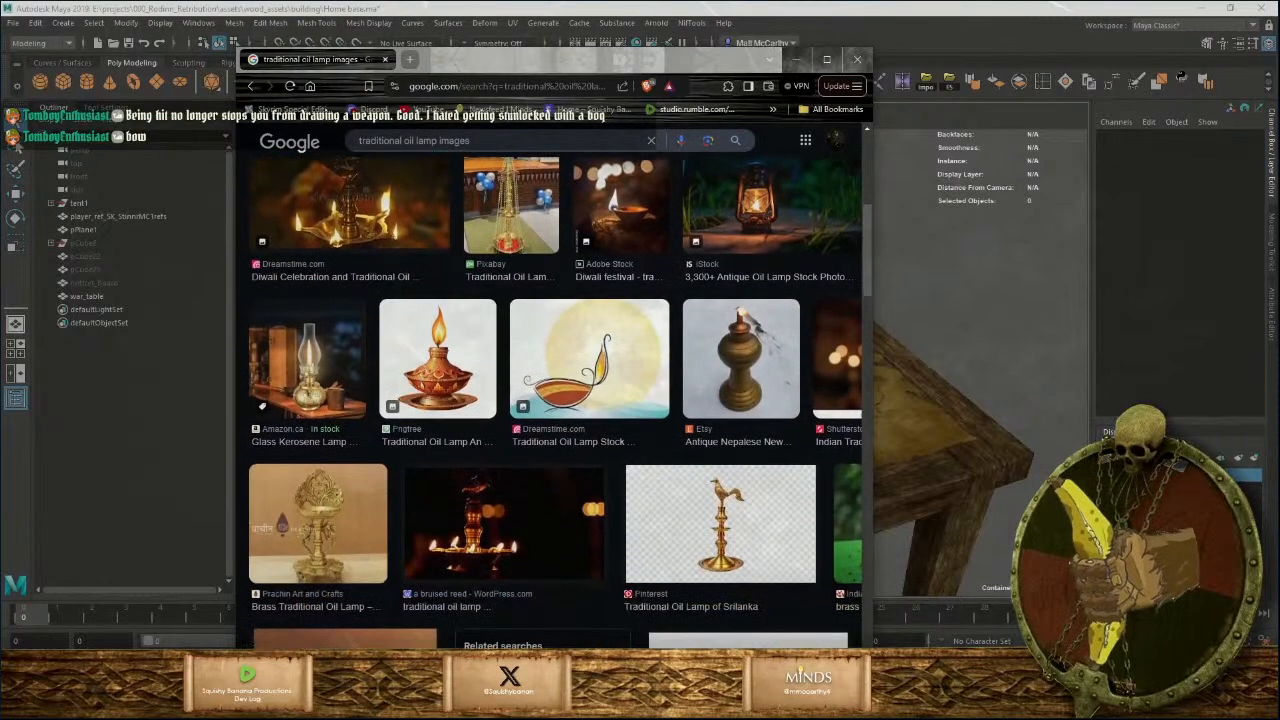
scroll(557, 613, "down", 2)
scroll(557, 613, "down", 5)
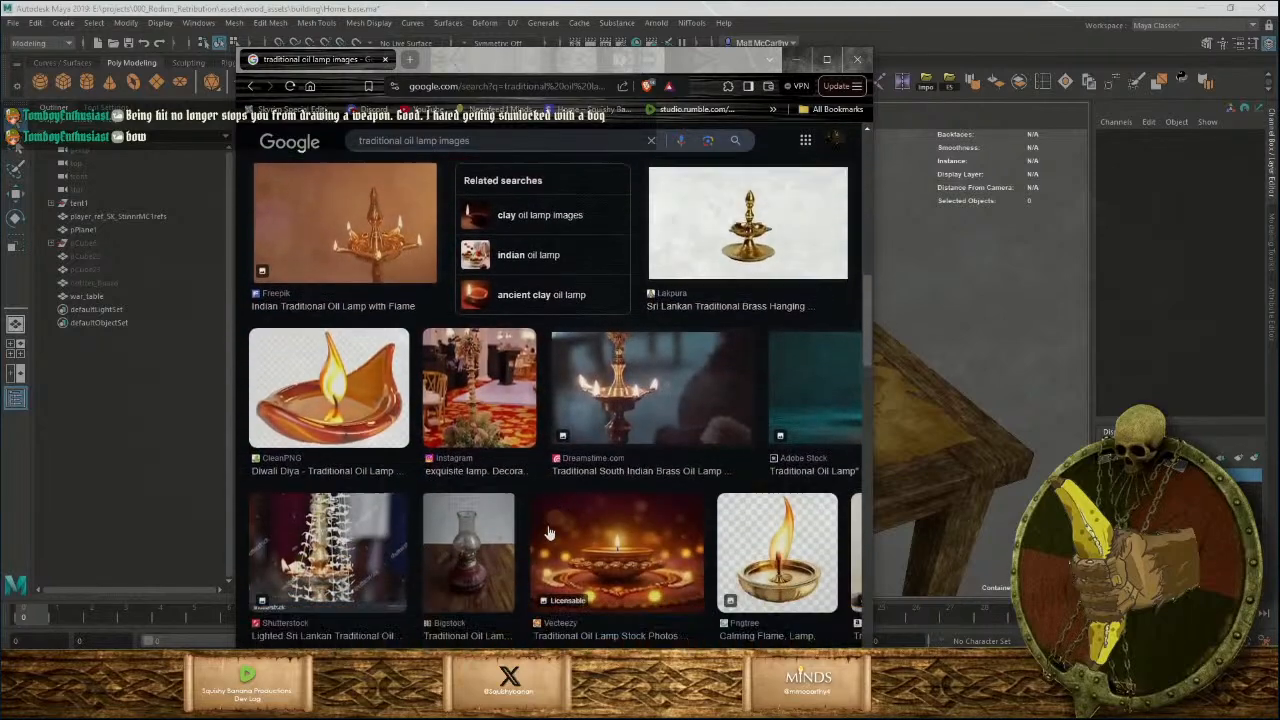
scroll(538, 488, "down", 2)
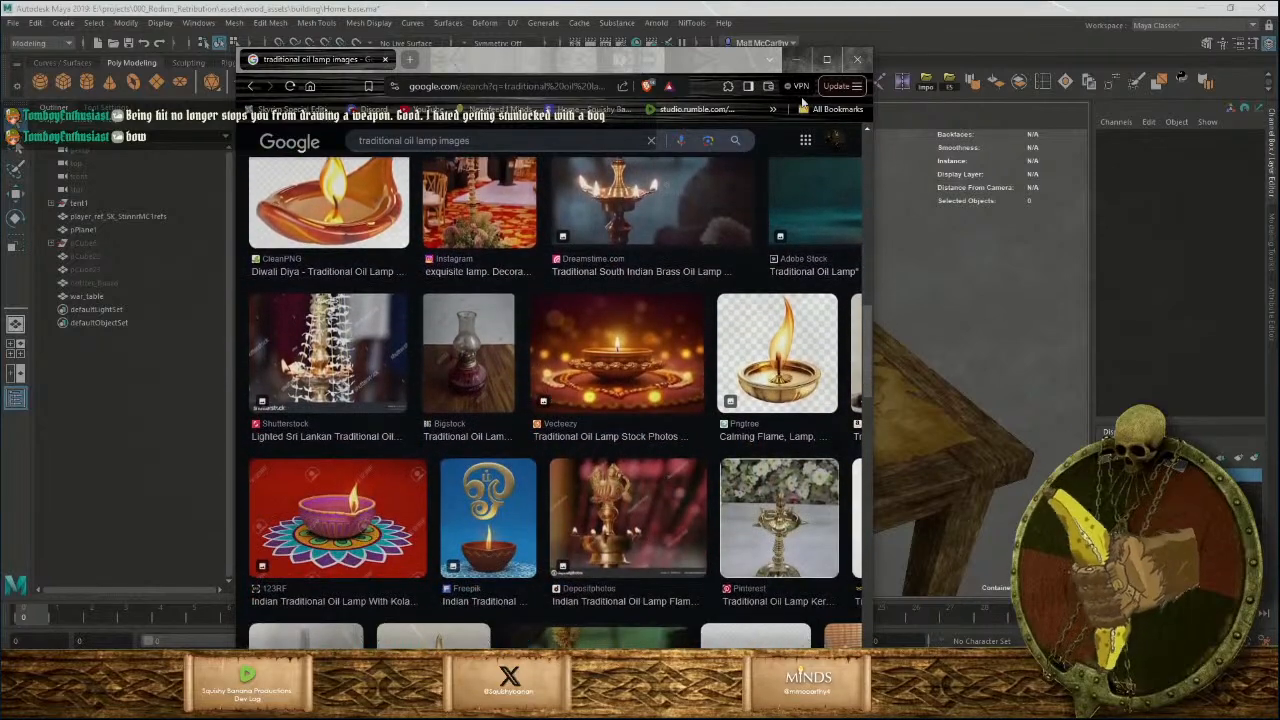
scroll(825, 148, "down", 3)
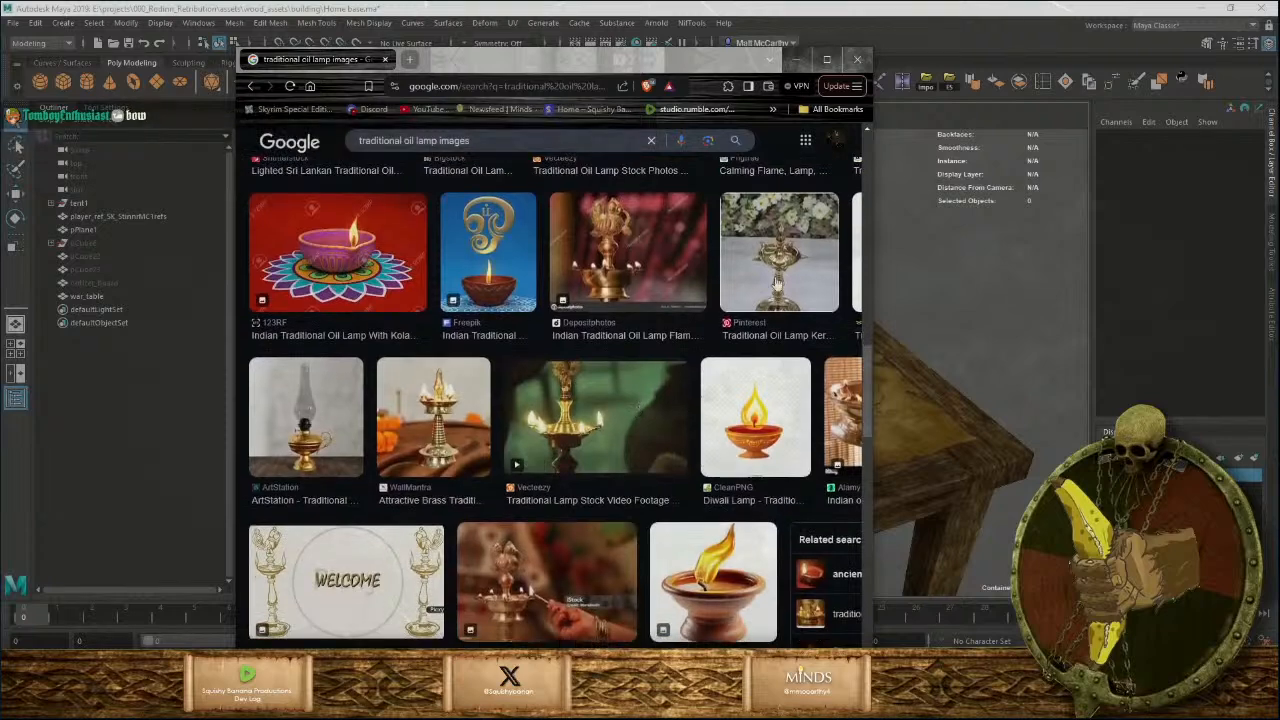
Close the lamp image search, return to Maya, and examine the war table's wooden frame and map from several angles.
left_click(857, 60)
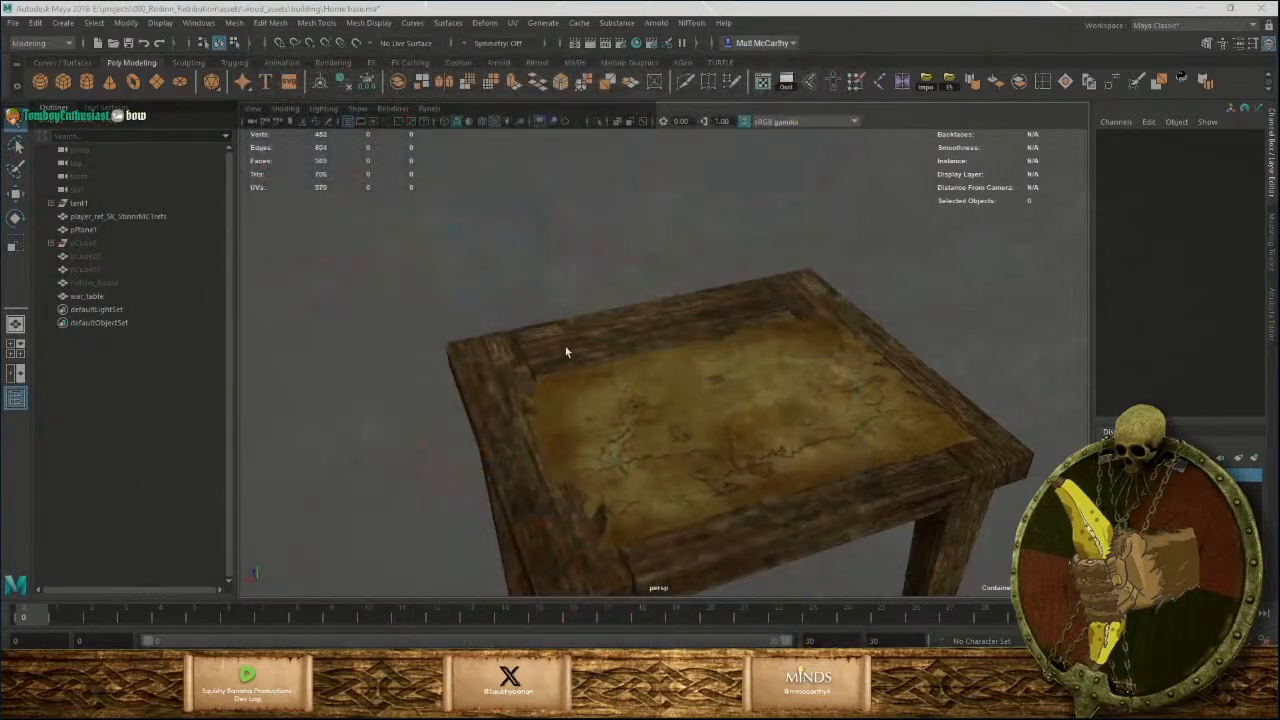
left_click_drag(503, 361, 584, 414, "alt")
middle_click_drag(584, 414, 611, 391, "alt")
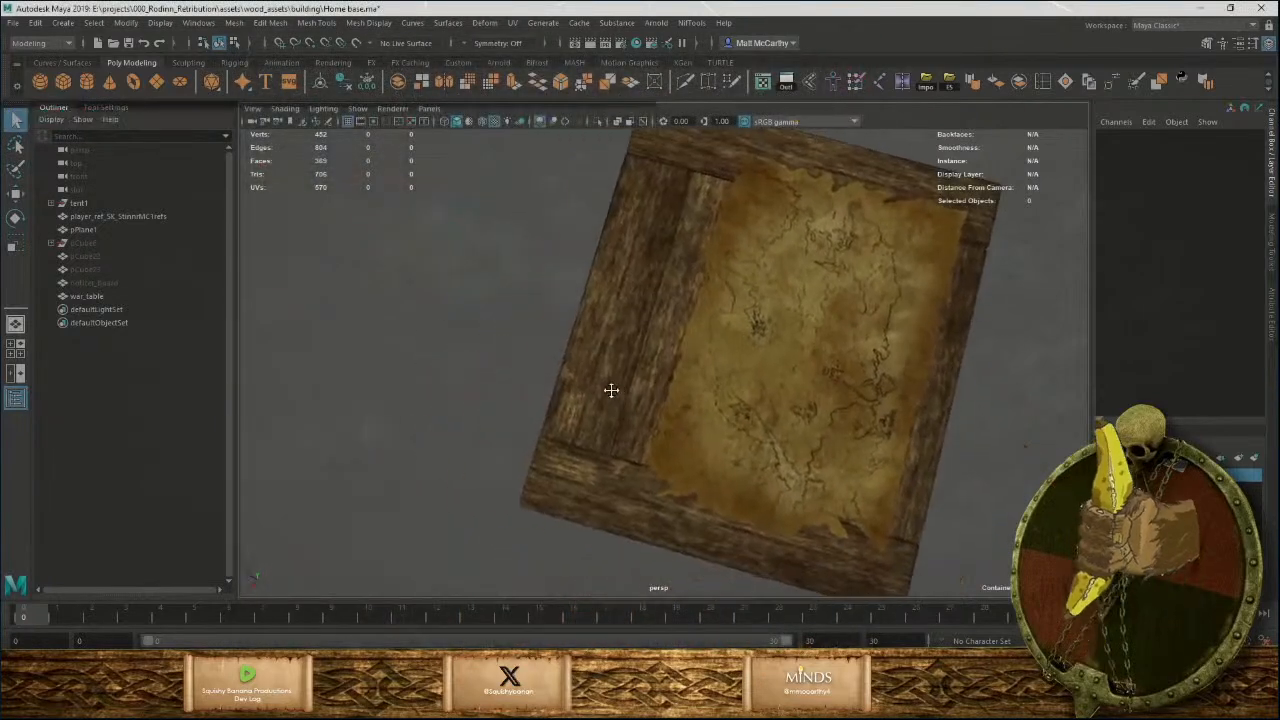
right_click_drag(611, 391, 743, 504, "alt")
left_click_drag(743, 504, 766, 443, "alt")
right_click_drag(766, 443, 743, 514, "alt")
left_click_drag(743, 514, 709, 531, "alt")
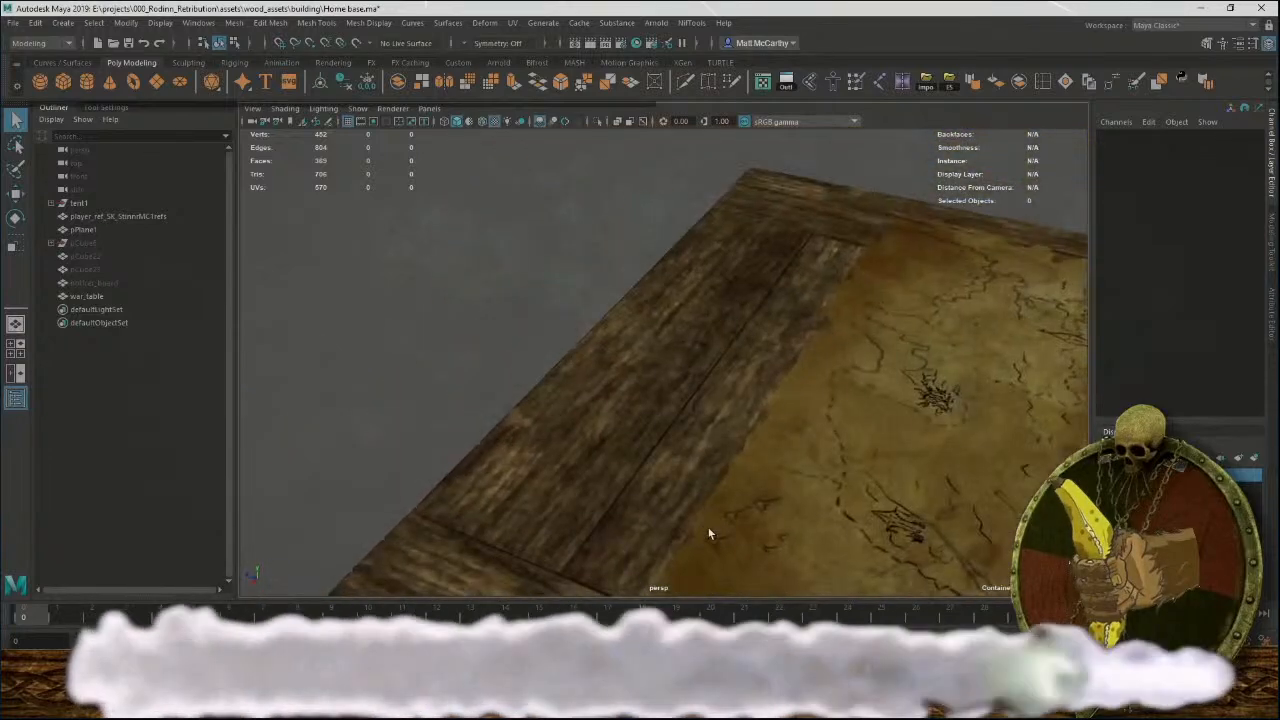
middle_click_drag(709, 531, 783, 402, "alt")
right_click_drag(783, 402, 713, 400, "alt")
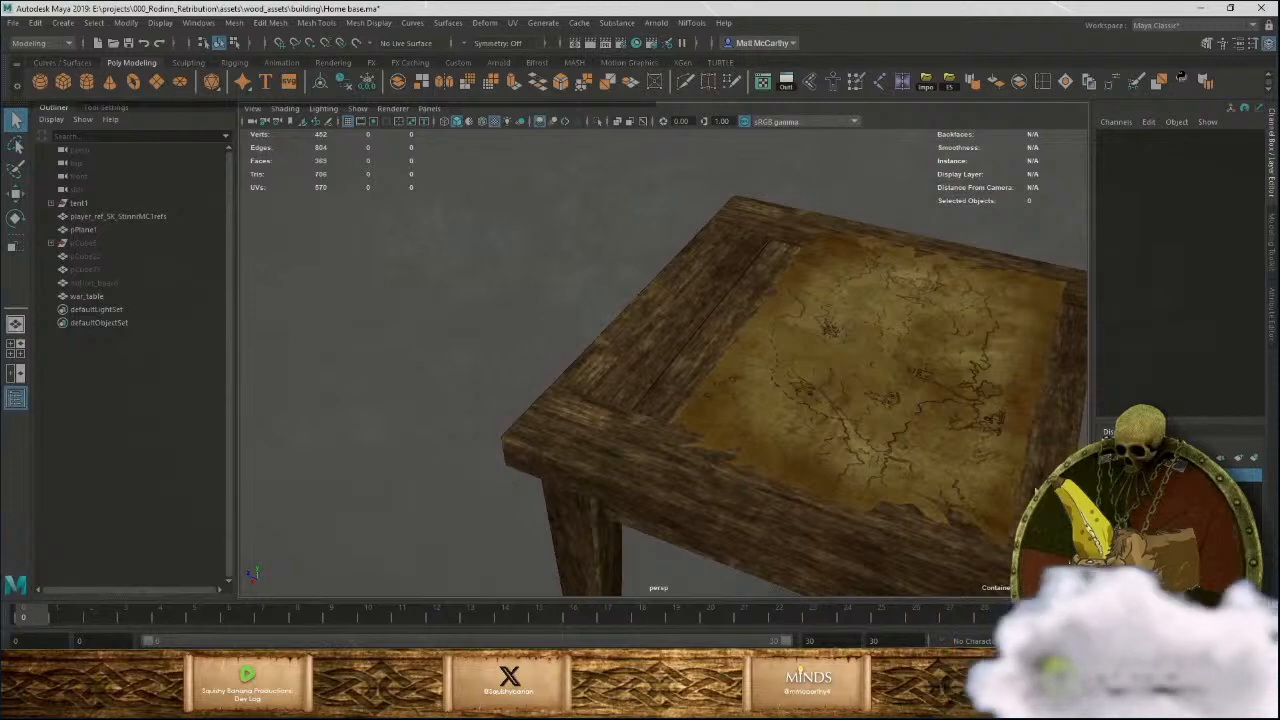
right_click_drag(579, 405, 676, 457, "alt")
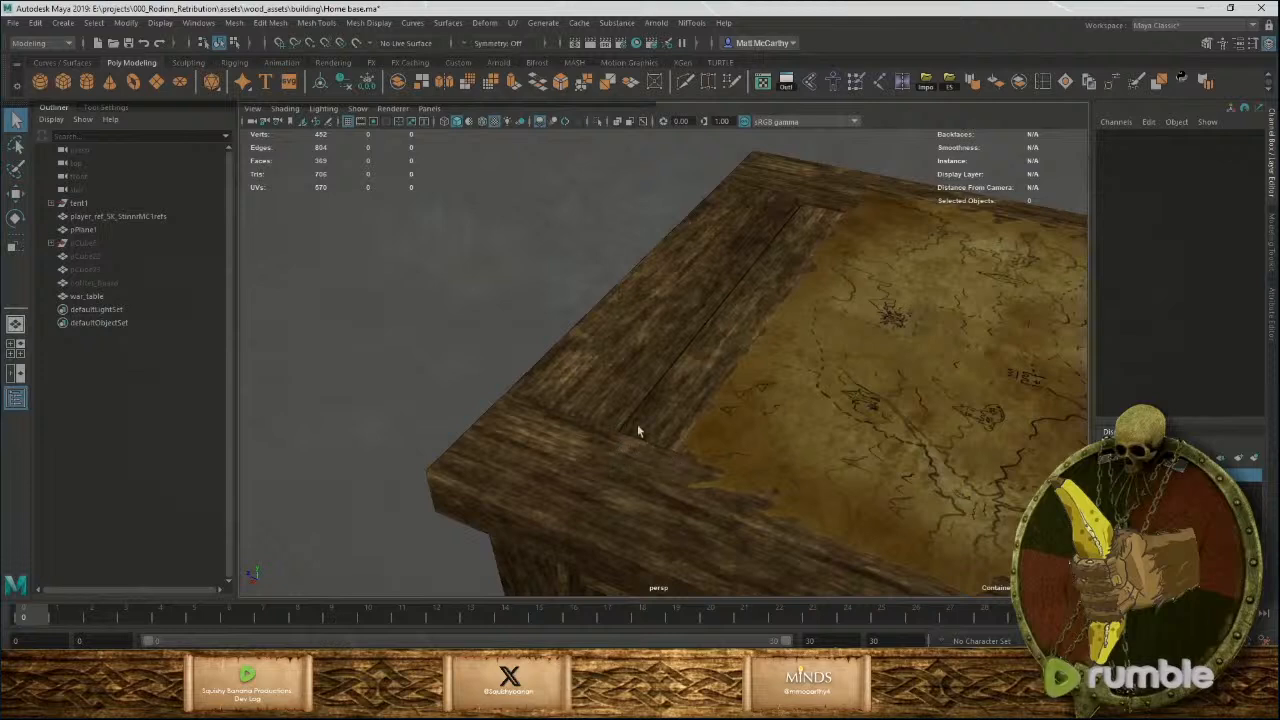
left_click(63, 85)
scroll(843, 320, "down", 10)
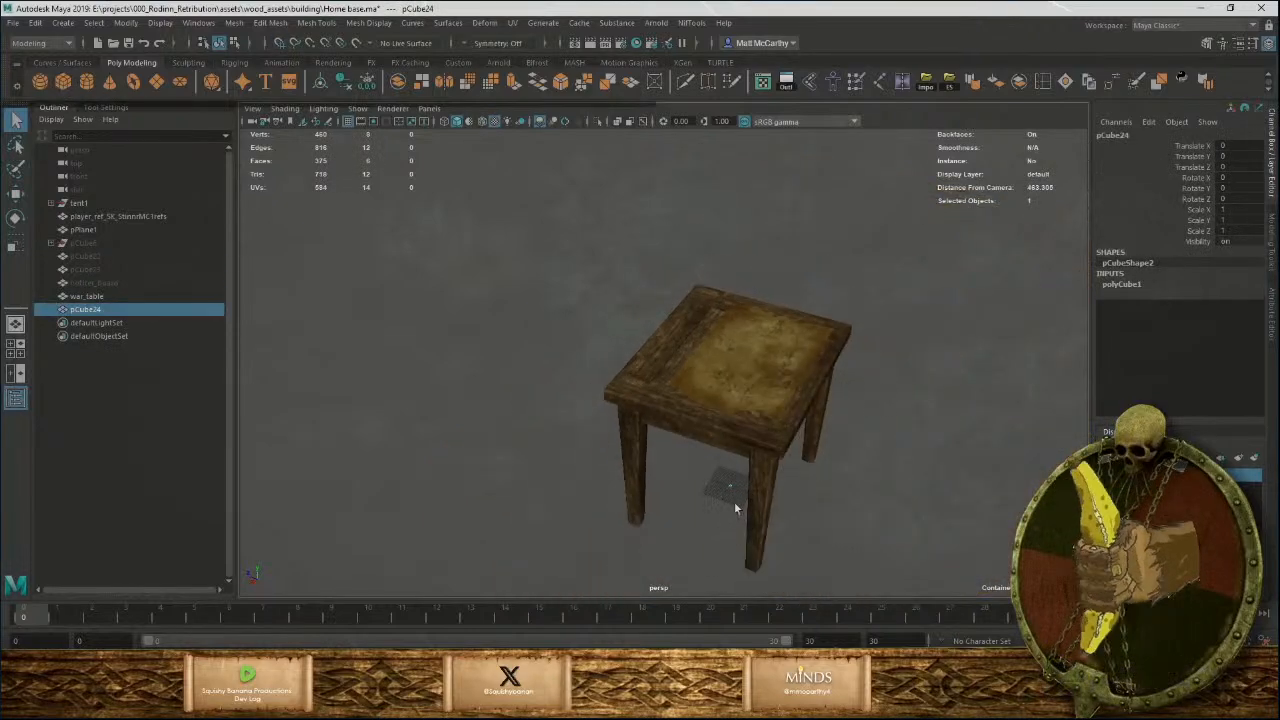
middle_click_drag(754, 489, 838, 393, "alt")
scroll(838, 393, "up", 5)
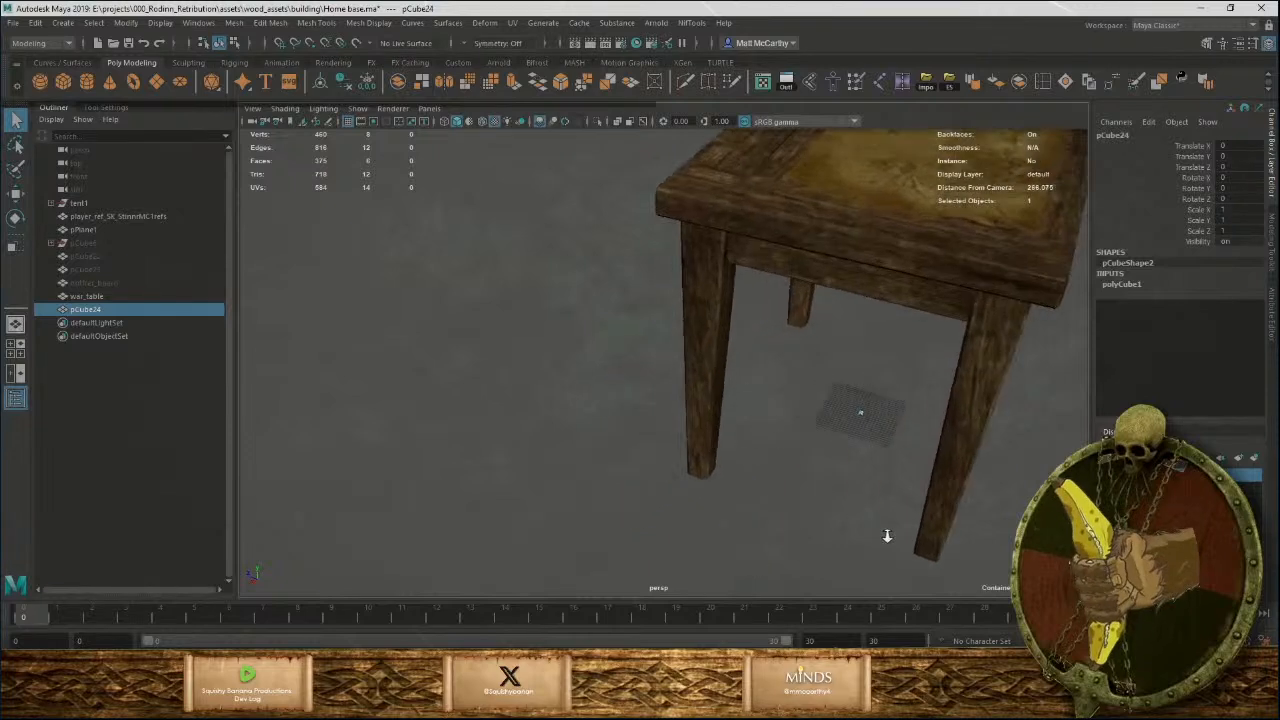
key("w")
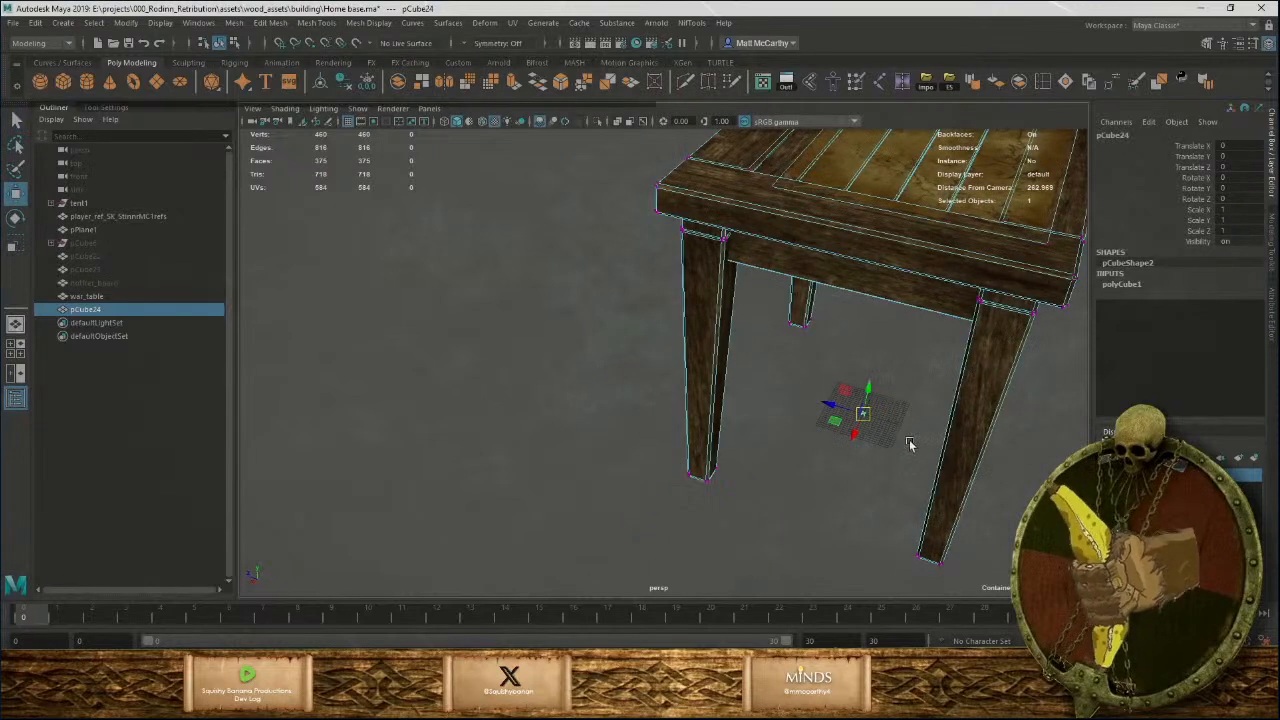
left_click(852, 404)
left_click_drag(852, 404, 883, 388, "alt")
key("F8")
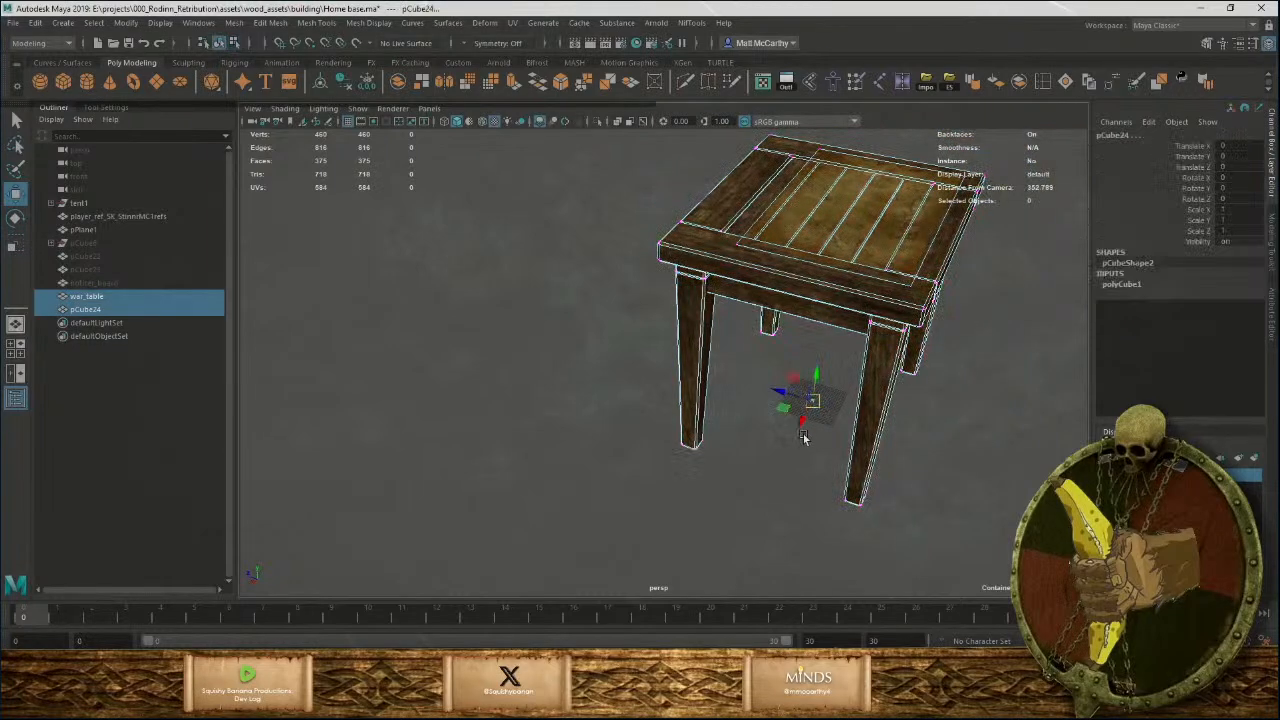
left_click_drag(823, 457, 780, 440, "alt")
right_click_drag(780, 440, 832, 443, "alt")
left_click(803, 411)
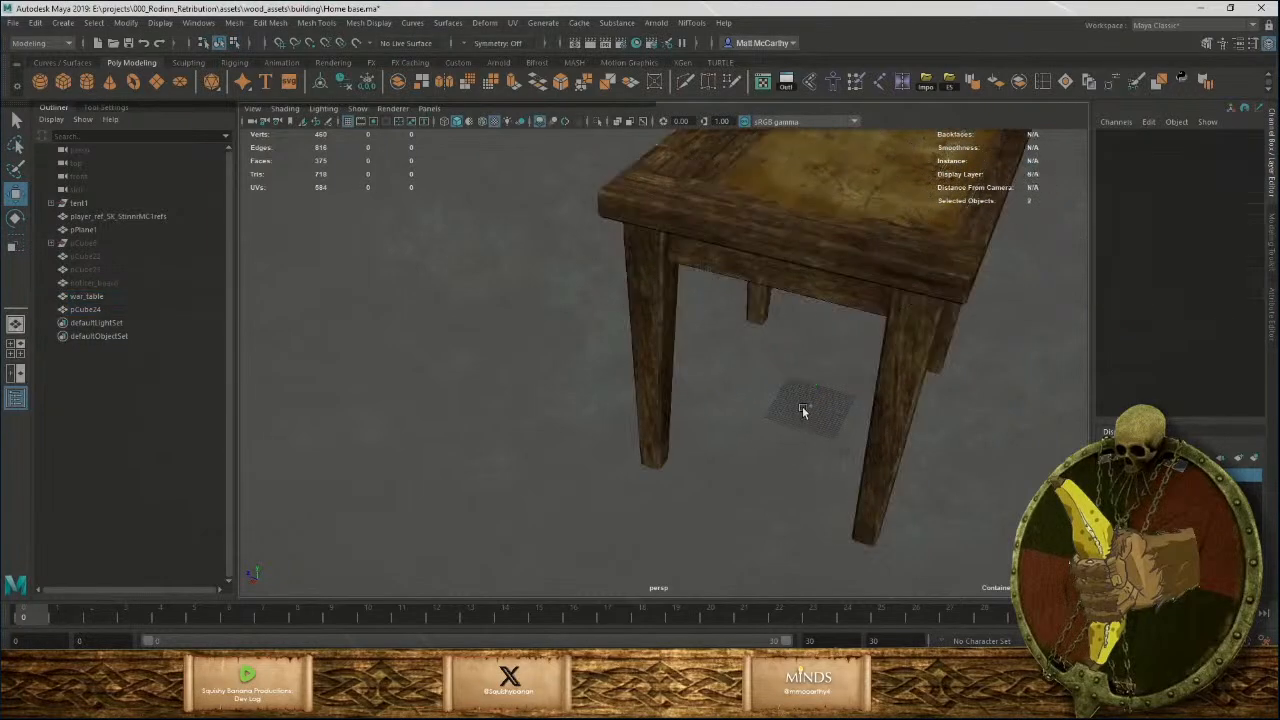
left_click_drag(808, 406, 808, 407)
left_click_drag(851, 466, 817, 473, "alt")
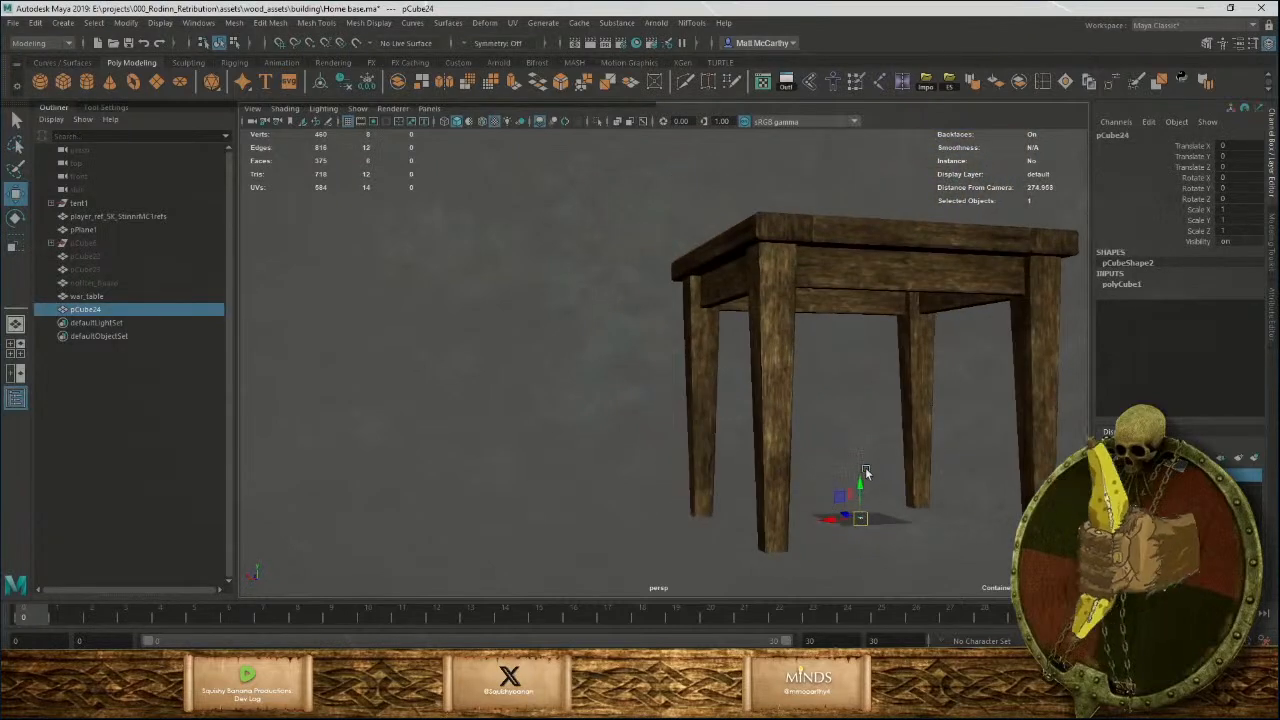
left_click(860, 474)
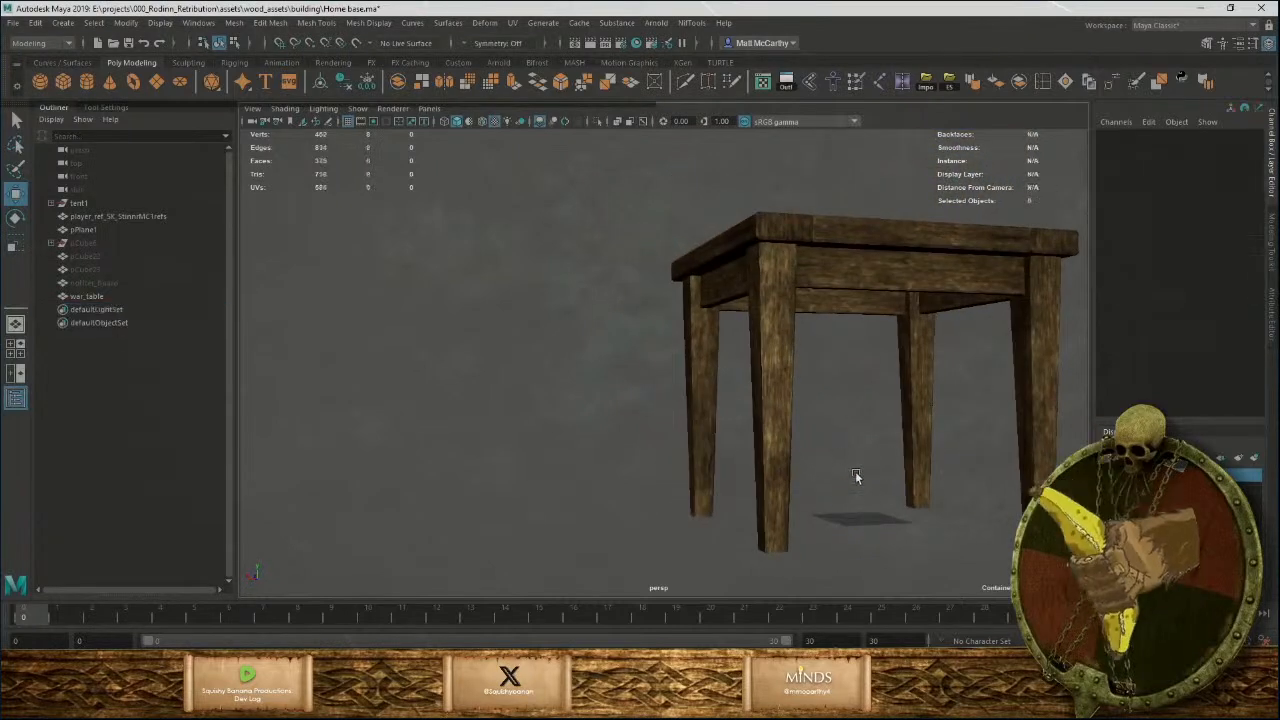
Create a polygon cylinder and set its axis subdivisions to 12.
left_click(86, 84)
left_click(1125, 284)
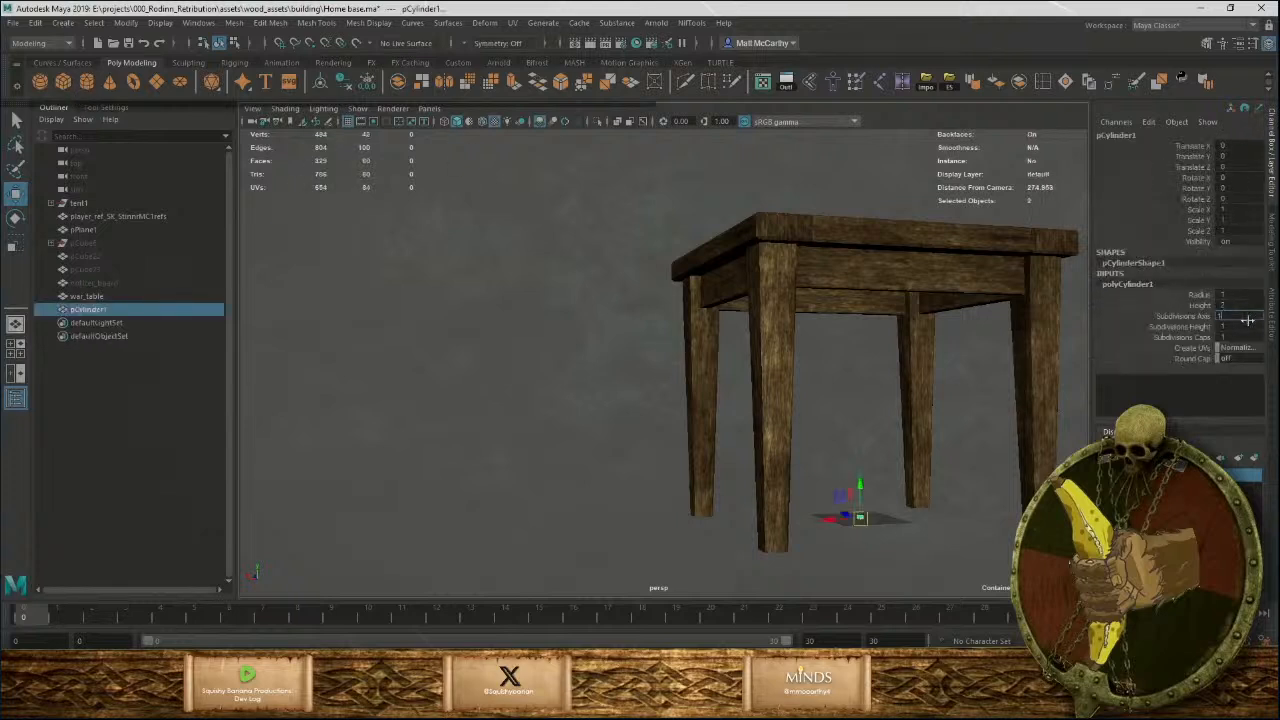
type("12")
key("Return")
Move the cylinder up onto the war table's wooden border, at about X 26.1, Y 93.7, Z 41.4.
left_click_drag(871, 414, 882, 306)
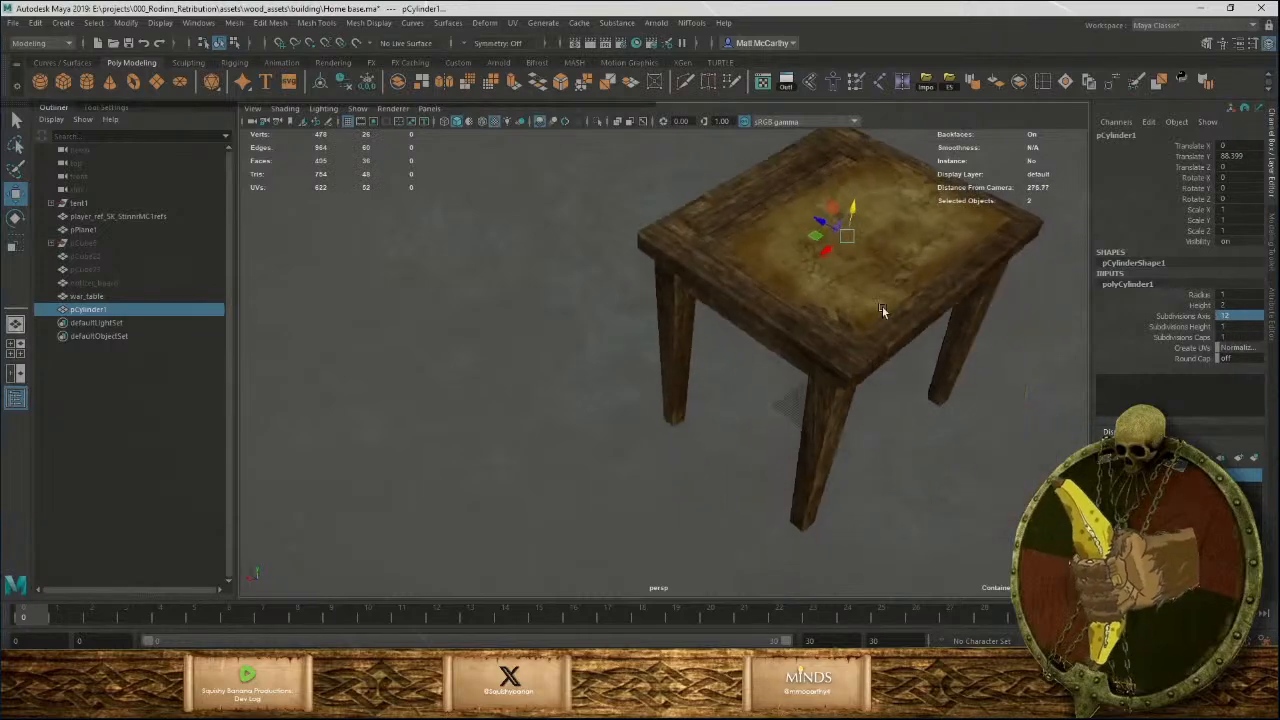
right_click_drag(882, 306, 935, 270, "alt")
left_click_drag(935, 270, 648, 312, "alt")
scroll(802, 548, "up", 15)
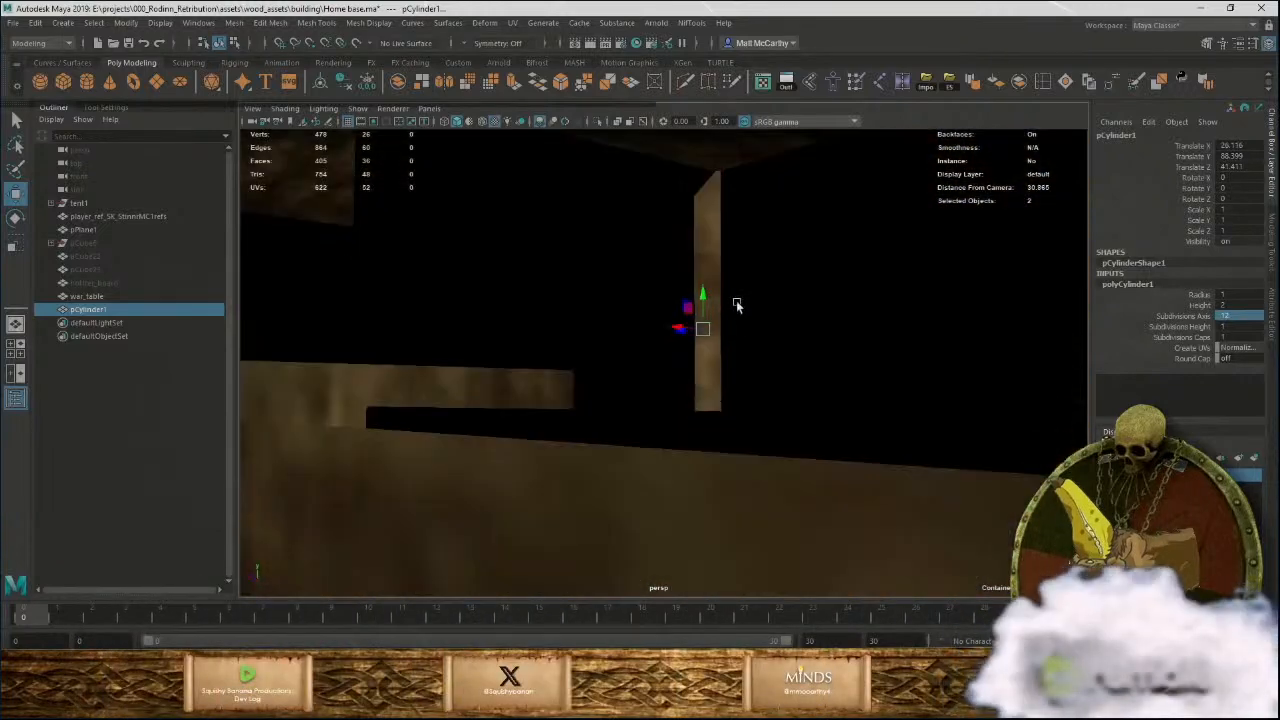
left_click_drag(736, 305, 714, 489, "alt")
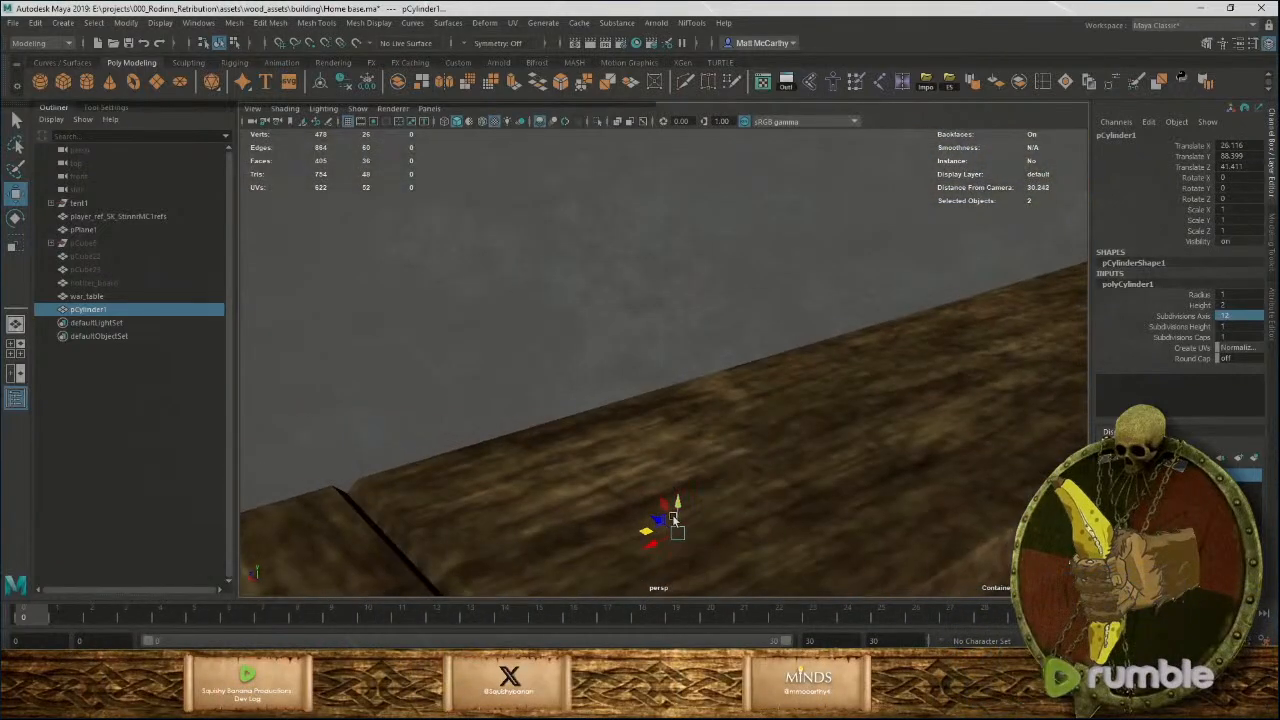
right_click_drag(657, 378, 766, 520, "alt")
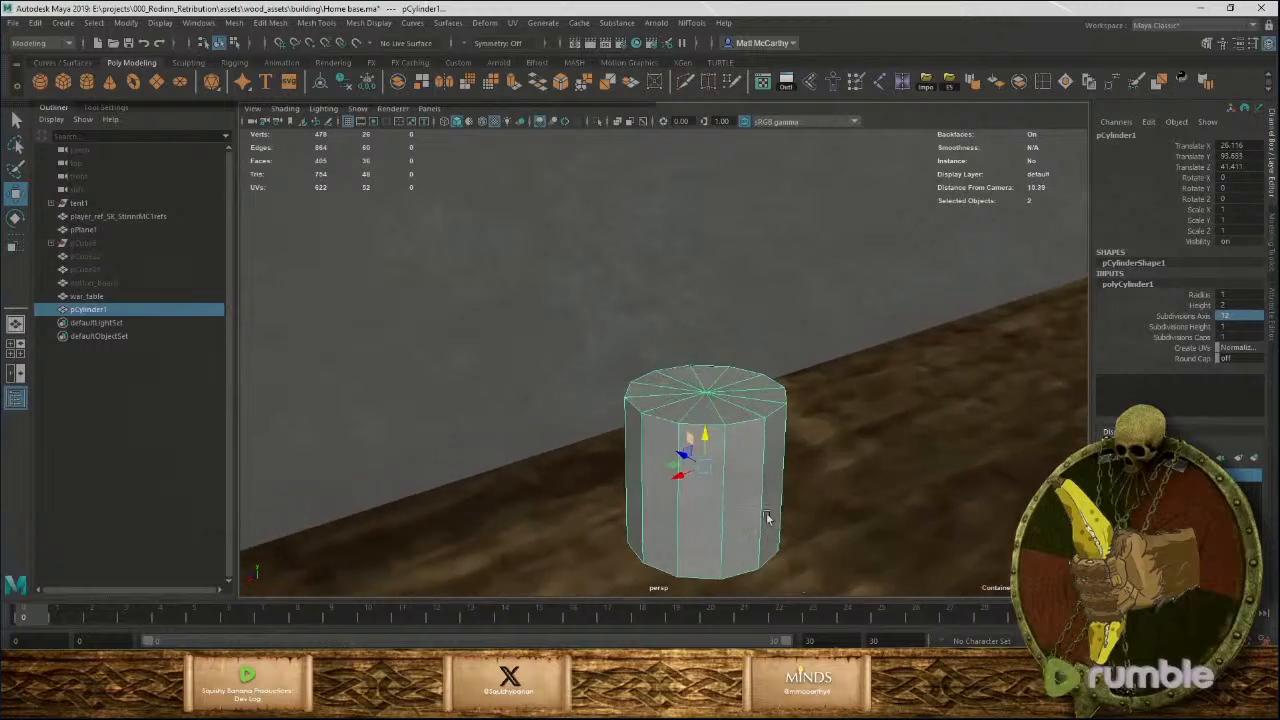
Delete the cylinder's upper and lower cap faces, leaving only its side wall.
left_click_drag(766, 520, 791, 454, "alt")
middle_click_drag(791, 454, 600, 475, "alt")
right_click_drag(600, 475, 741, 527, "alt")
left_click_drag(741, 527, 712, 437, "alt")
right_click_drag(621, 339, 621, 386)
right_click_drag(682, 400, 654, 397, "alt")
mouse_move(654, 397)
left_mouse_down("alt")
mouse_move(669, 374)
mouse_move(640, 410)
left_mouse_up("alt")
right_click_drag(640, 410, 512, 310, "alt")
left_click_drag(508, 297, 566, 366)
left_click_drag(744, 481, 745, 482)
left_click_drag(745, 482, 730, 438, "alt")
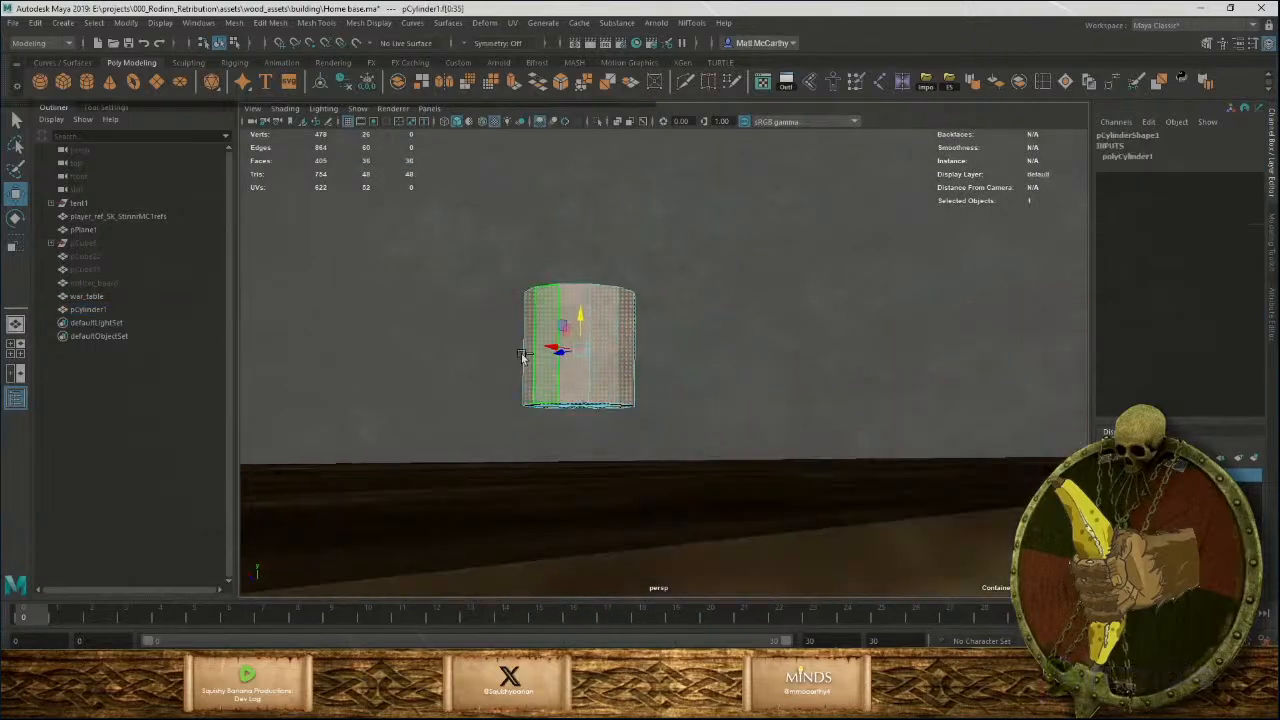
key("Delete")
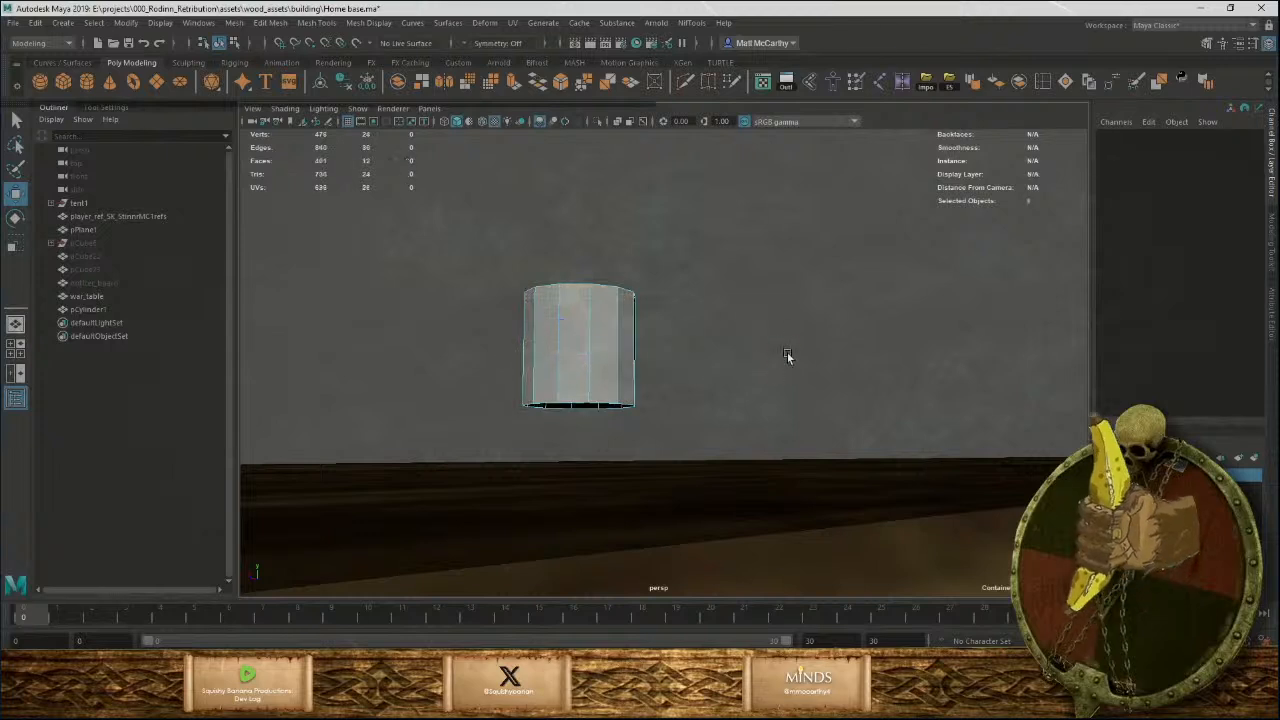
Flatten the open cylinder into a low ring with a Y scale of 0.308.
key("F8")
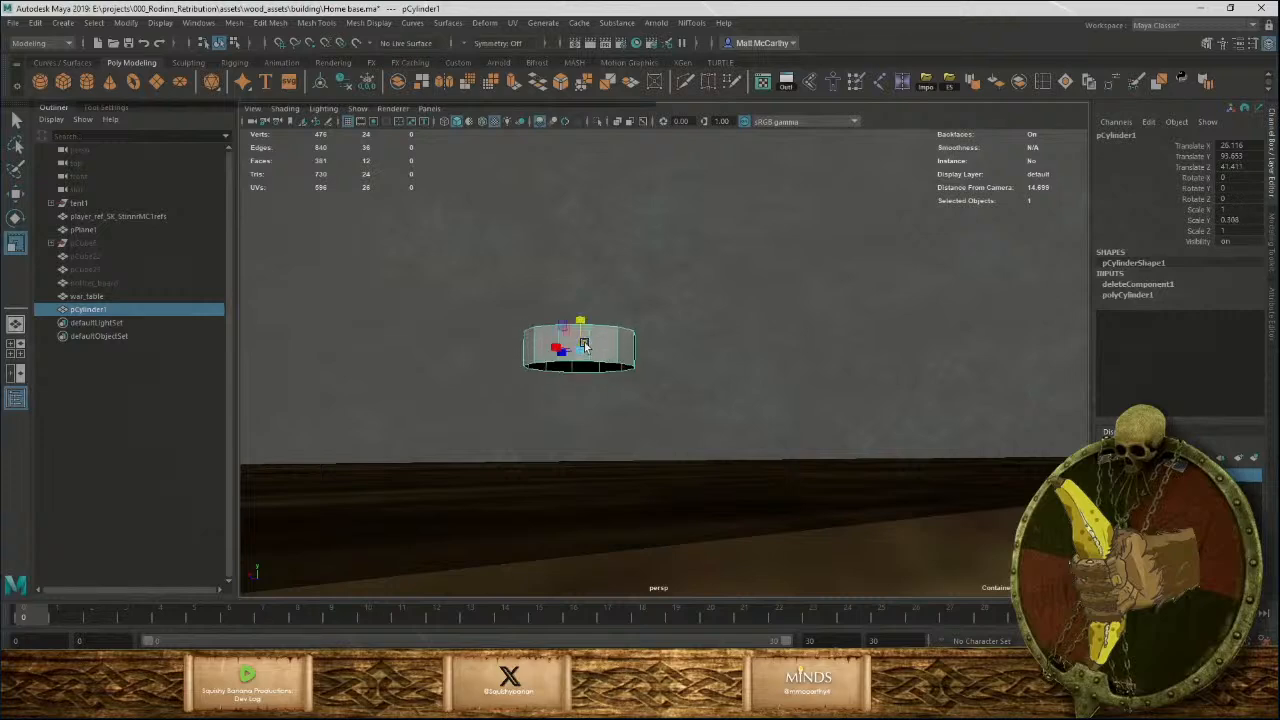
left_click_drag(660, 241, 640, 389, "alt")
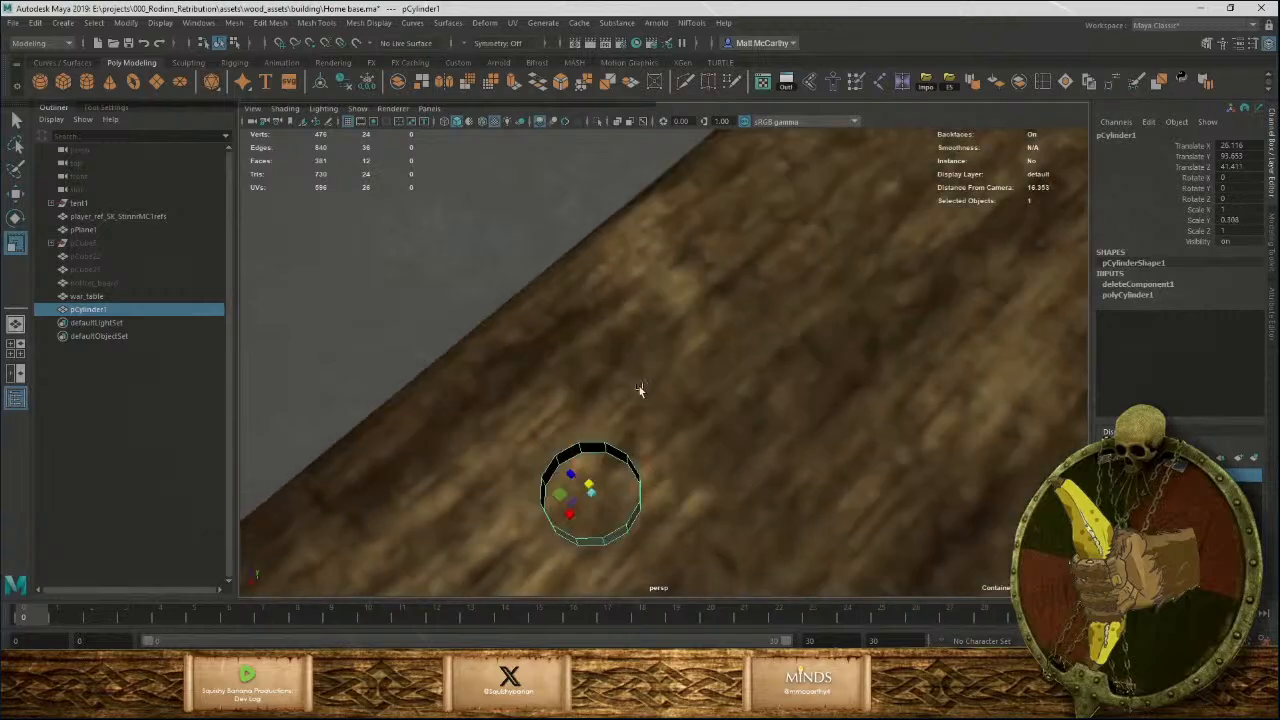
middle_click_drag(640, 389, 649, 355, "alt")
right_click_drag(649, 355, 722, 481, "alt")
key("f")
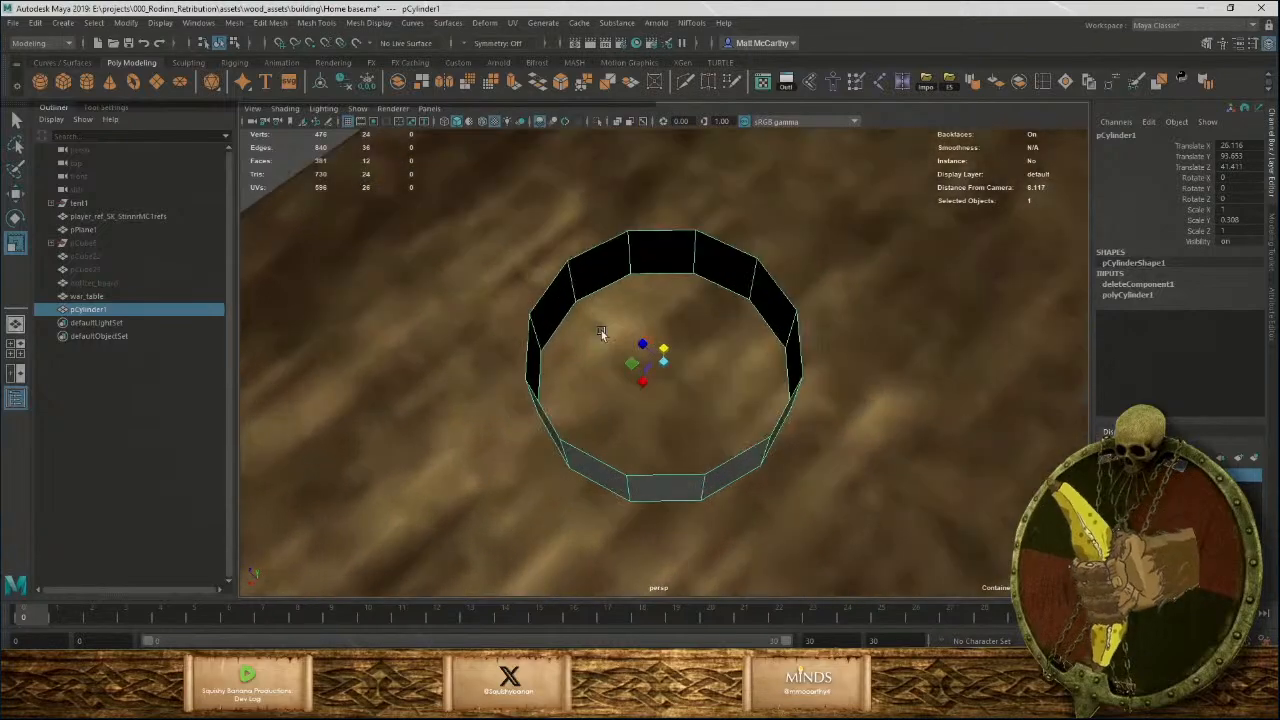
Extrude the ring's upper and lower border edges and scale them inward to form narrow flat rims.
right_click_drag(601, 330, 586, 262, "alt")
left_click_drag(743, 348, 612, 281, "alt")
left_click_drag(671, 334, 696, 352, "alt")
right_click_drag(667, 319, 669, 284)
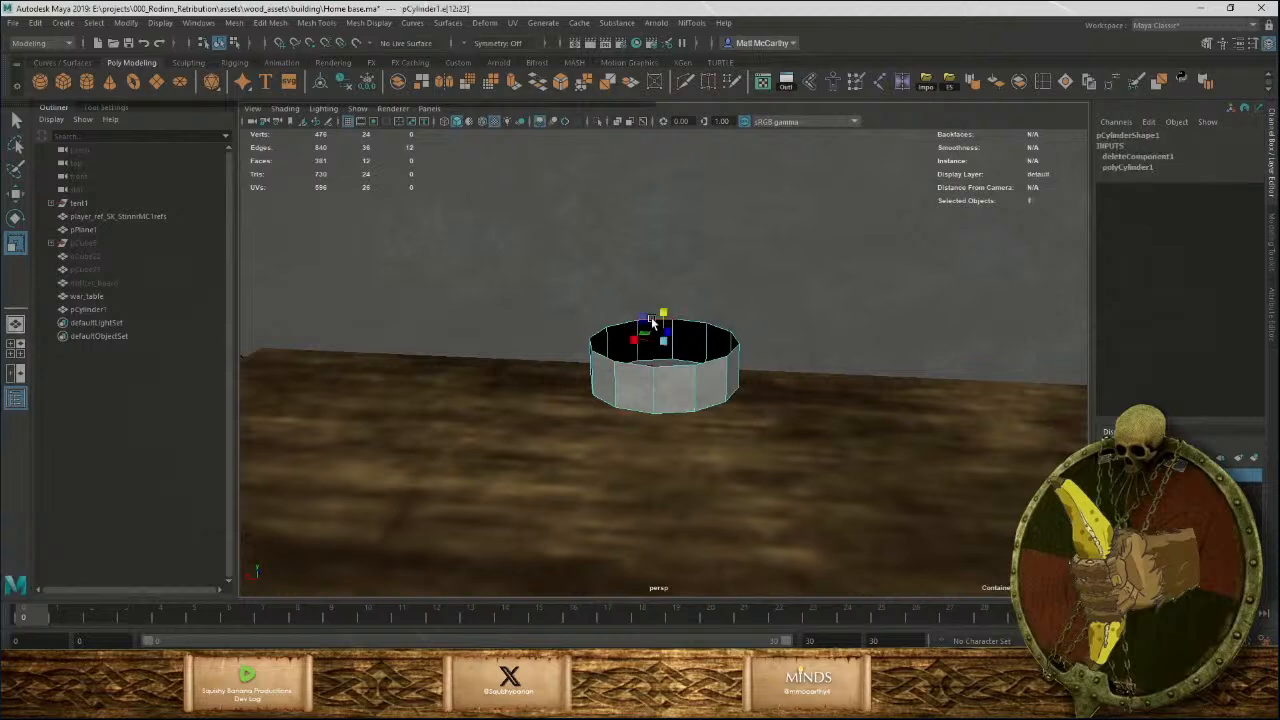
left_click_drag(741, 352, 634, 350, "alt")
key("ctrl+e")
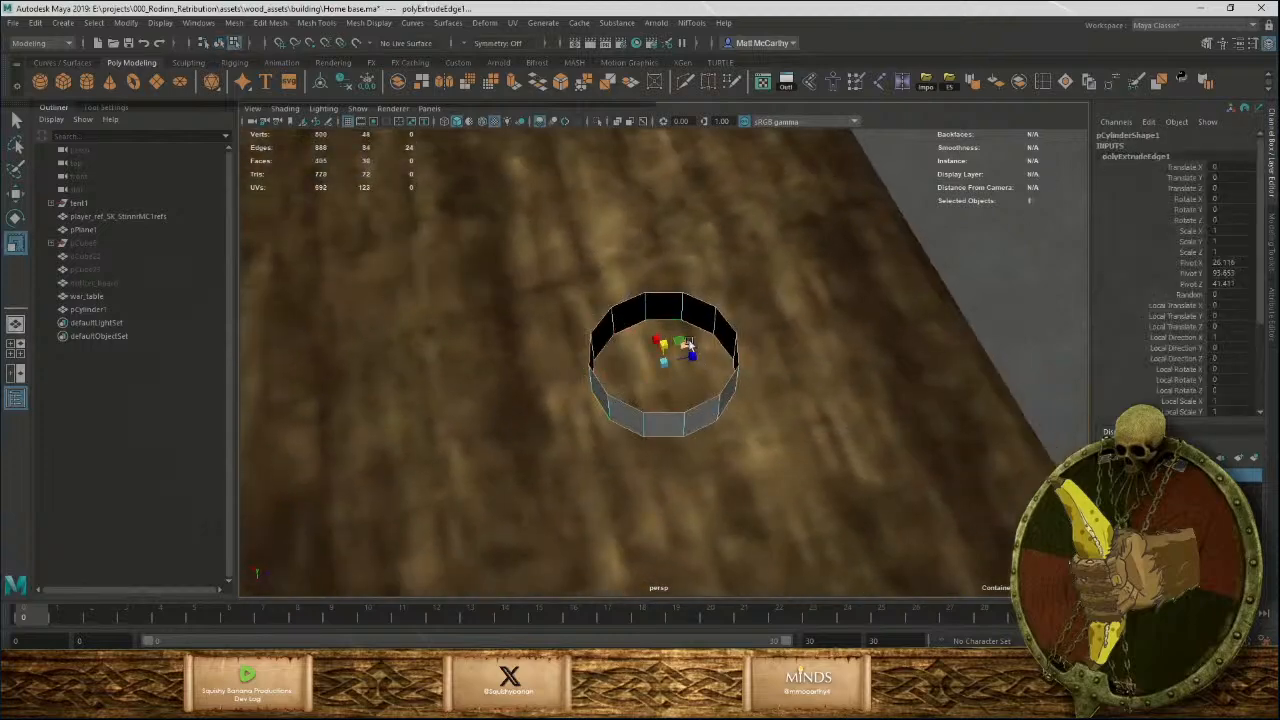
left_click_drag(681, 341, 674, 343)
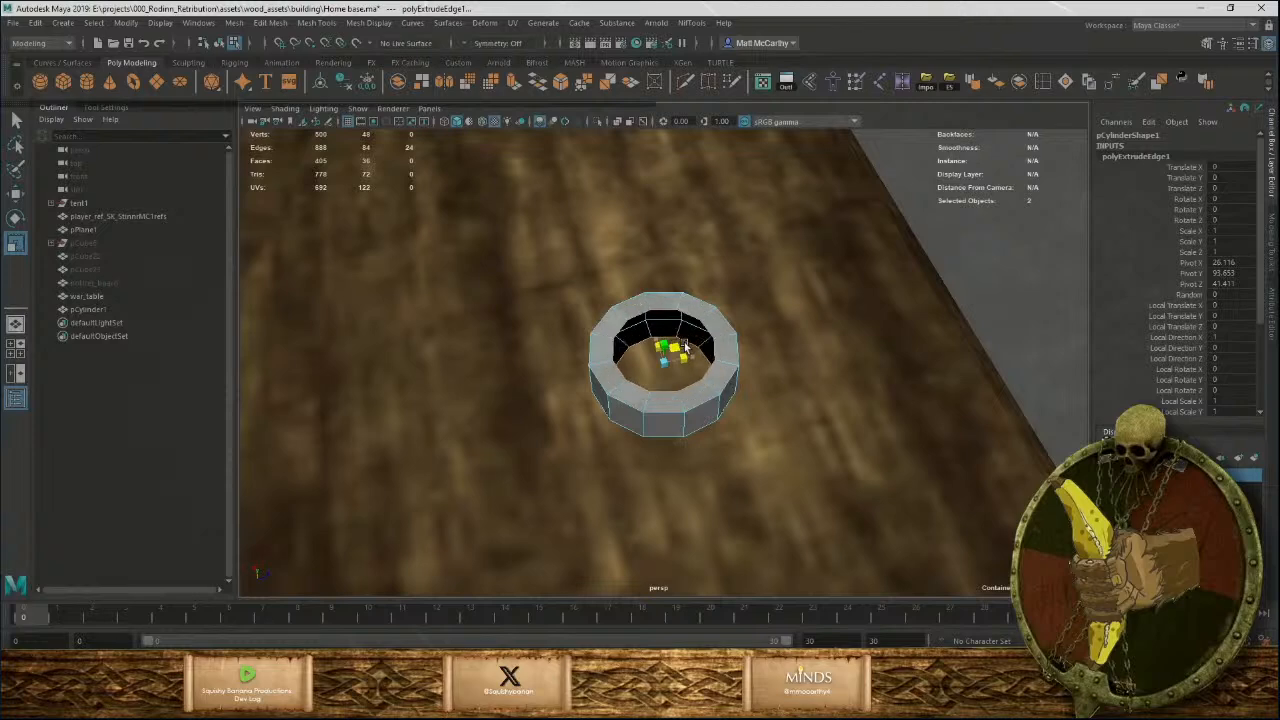
left_click_drag(687, 346, 690, 345)
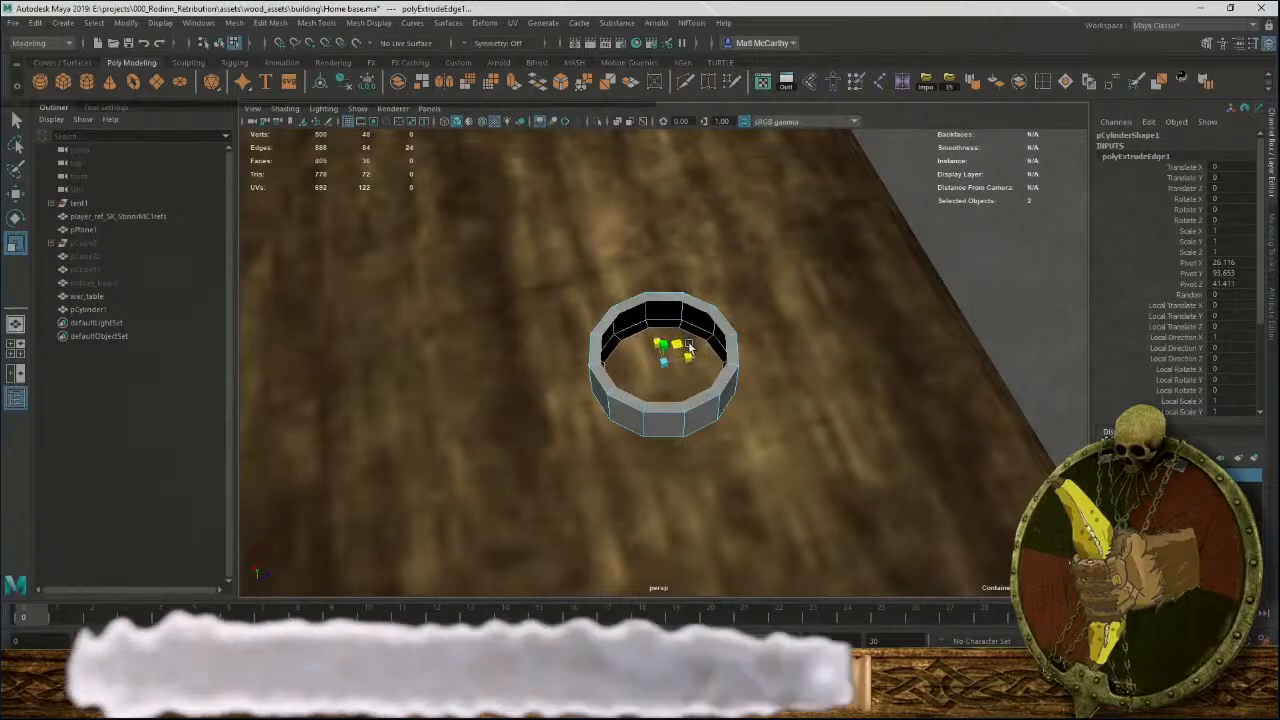
Fill the ring's two open holes and divide its top cap with two pairs of crossing cuts between opposite vertices.
left_click(1065, 82)
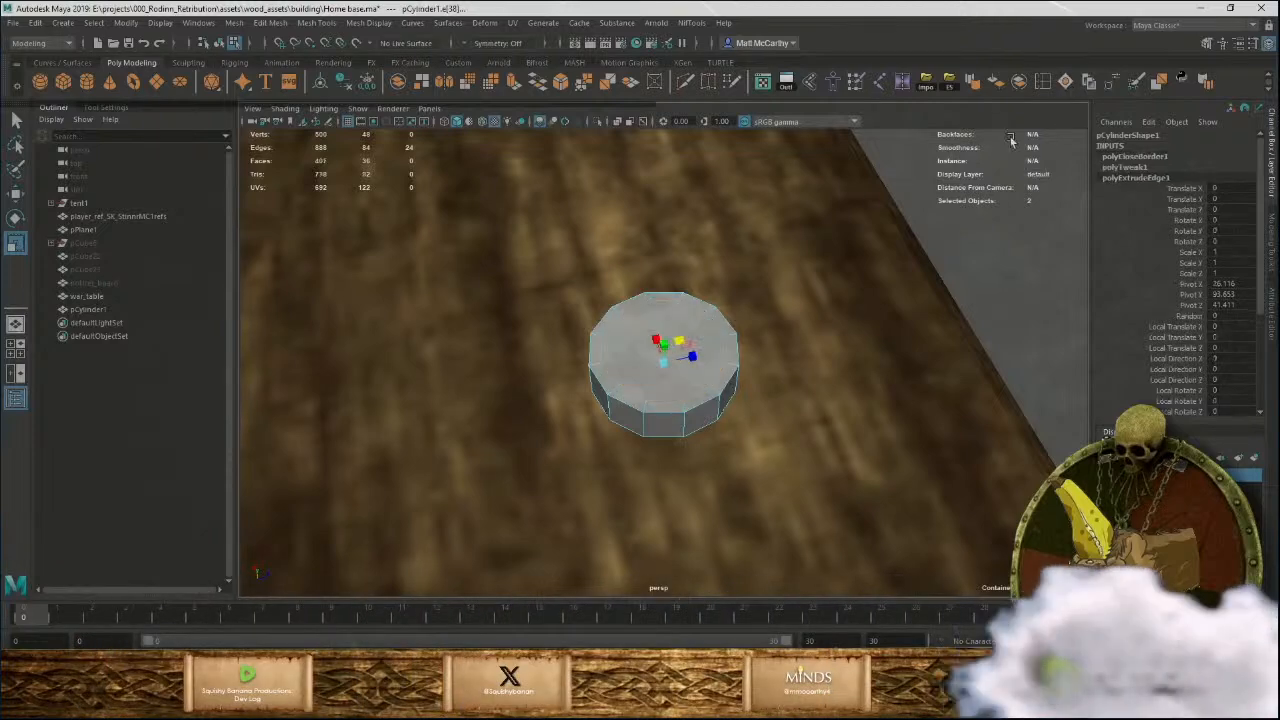
scroll(734, 300, "up", 5)
left_click_drag(754, 446, 586, 265, "alt")
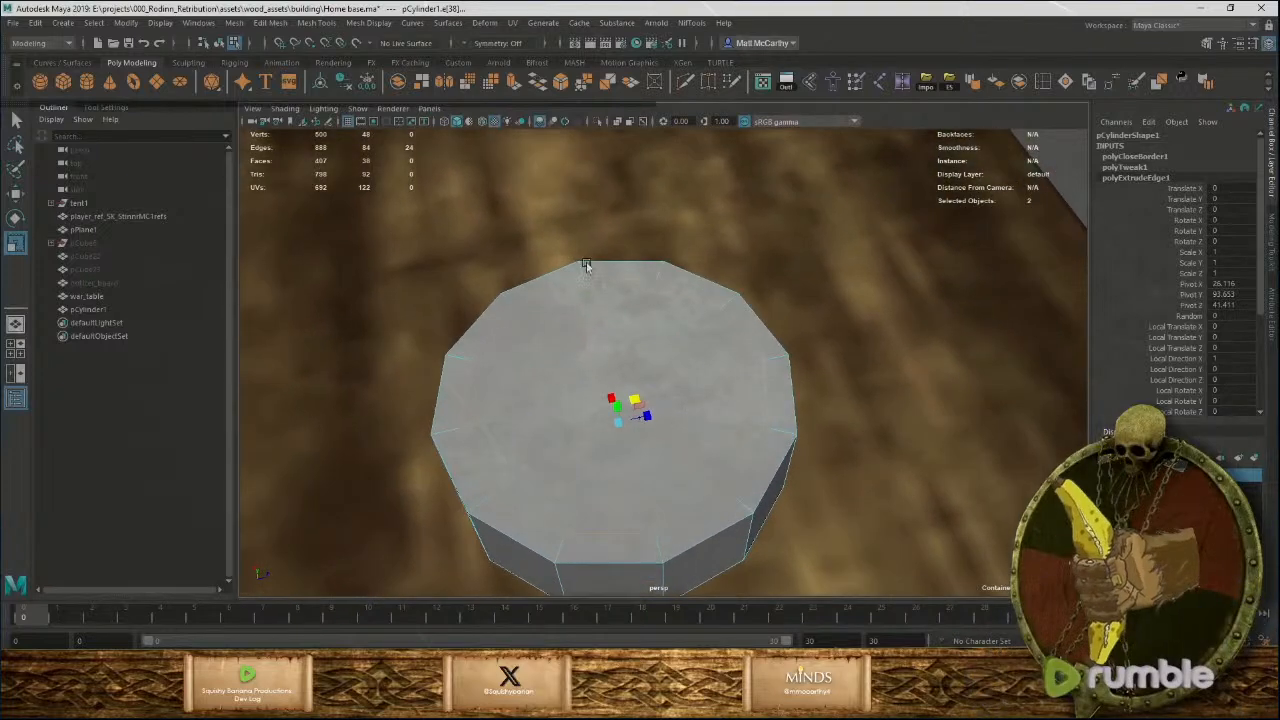
scroll(600, 350, "down", 5)
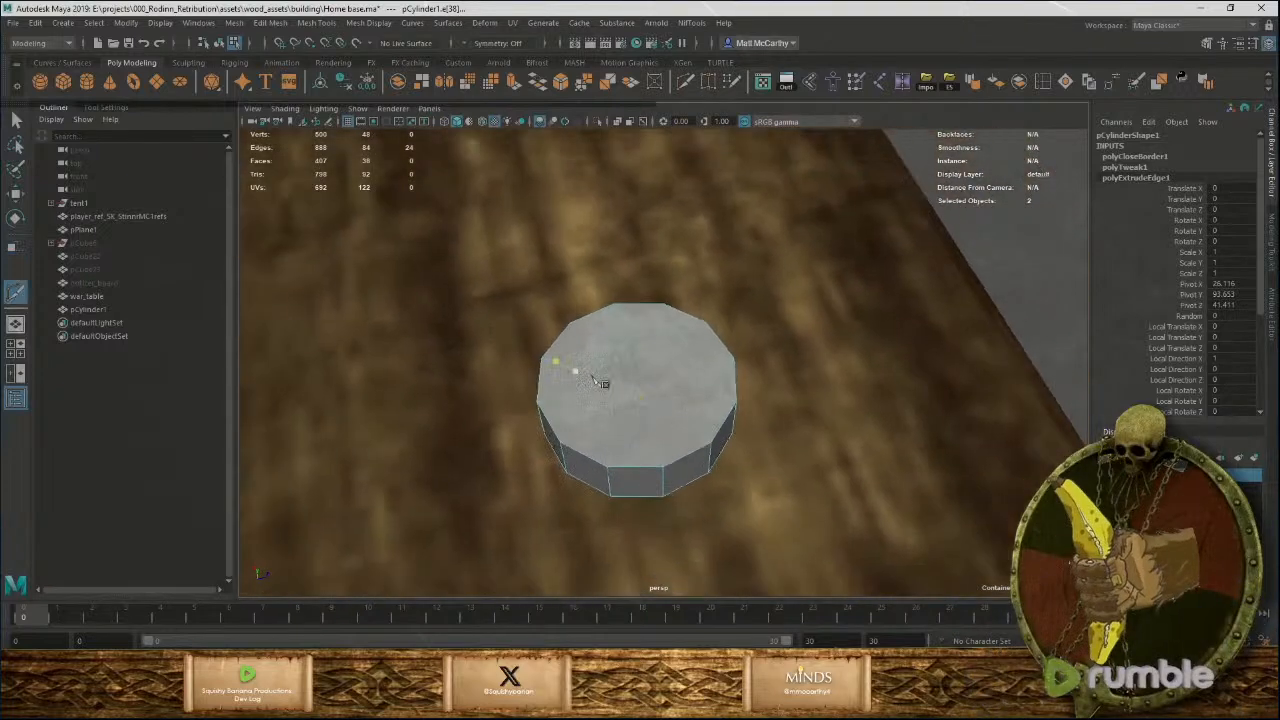
left_click_drag(593, 375, 646, 391, "alt")
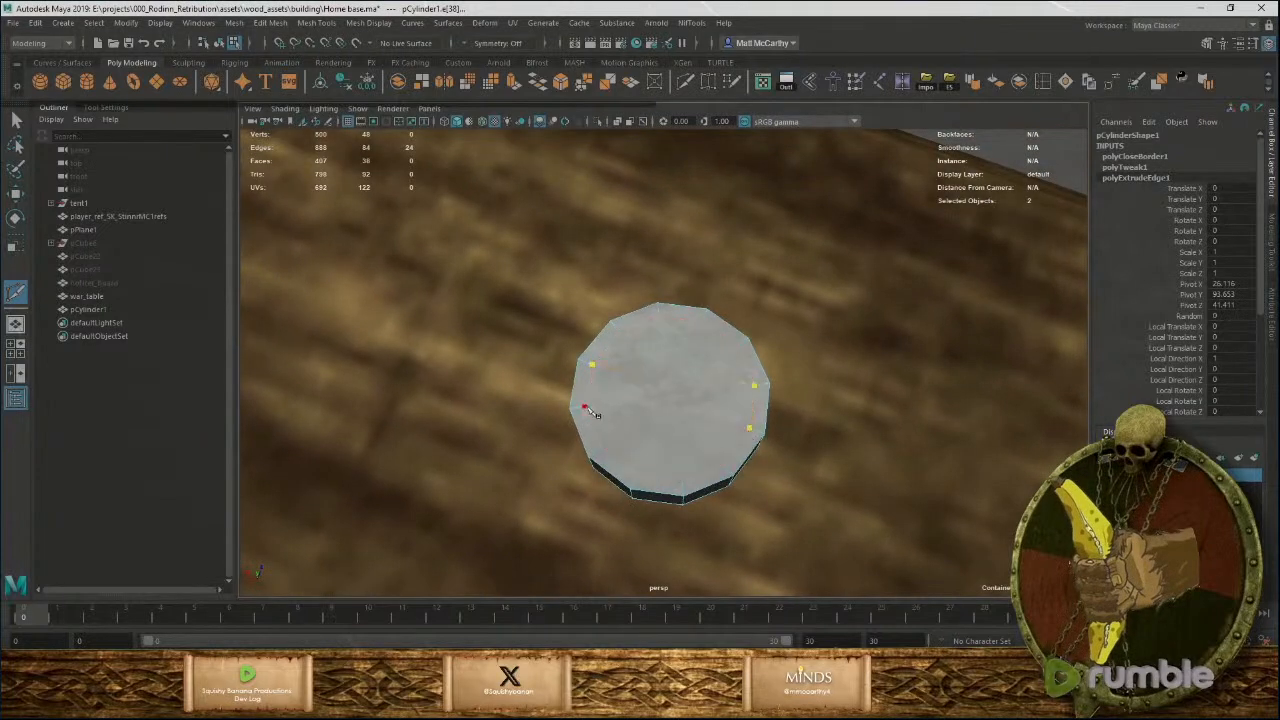
right_click(684, 458)
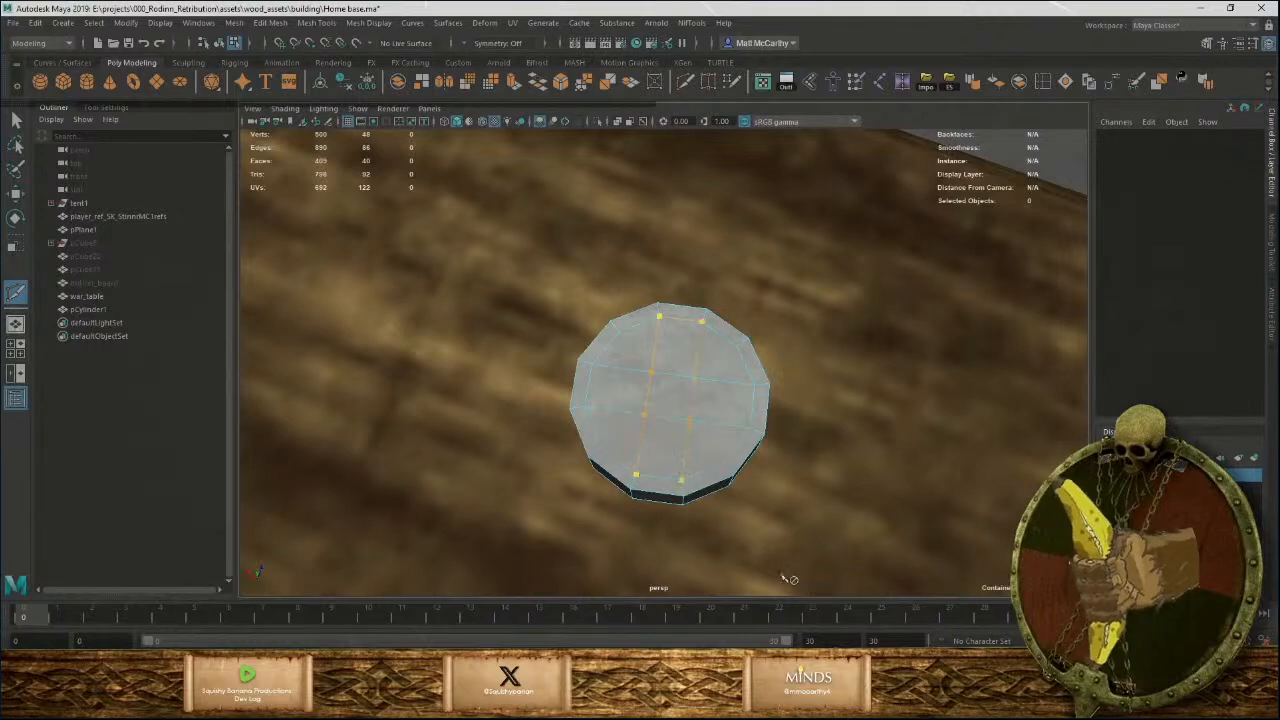
left_click_drag(778, 312, 685, 458, "alt")
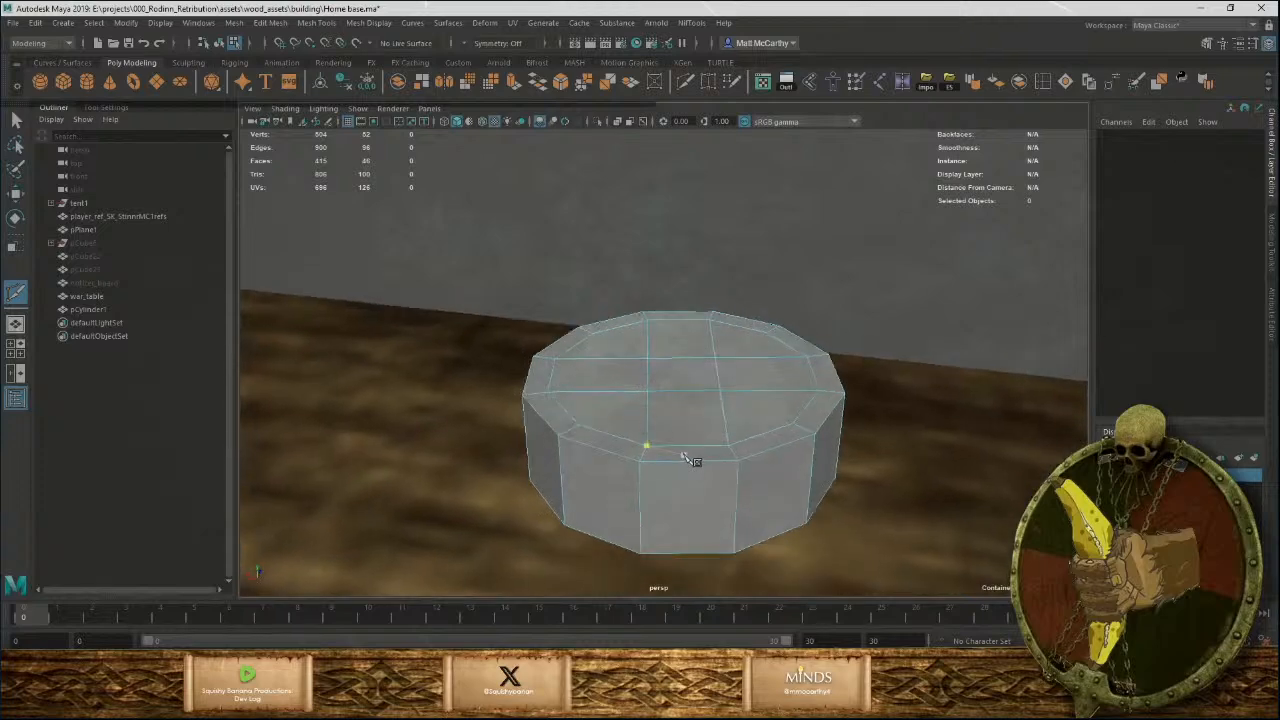
Isolate the cylinder and divide its lower cap with two pairs of crossing cuts between opposite vertices.
key("w")
left_click(661, 512)
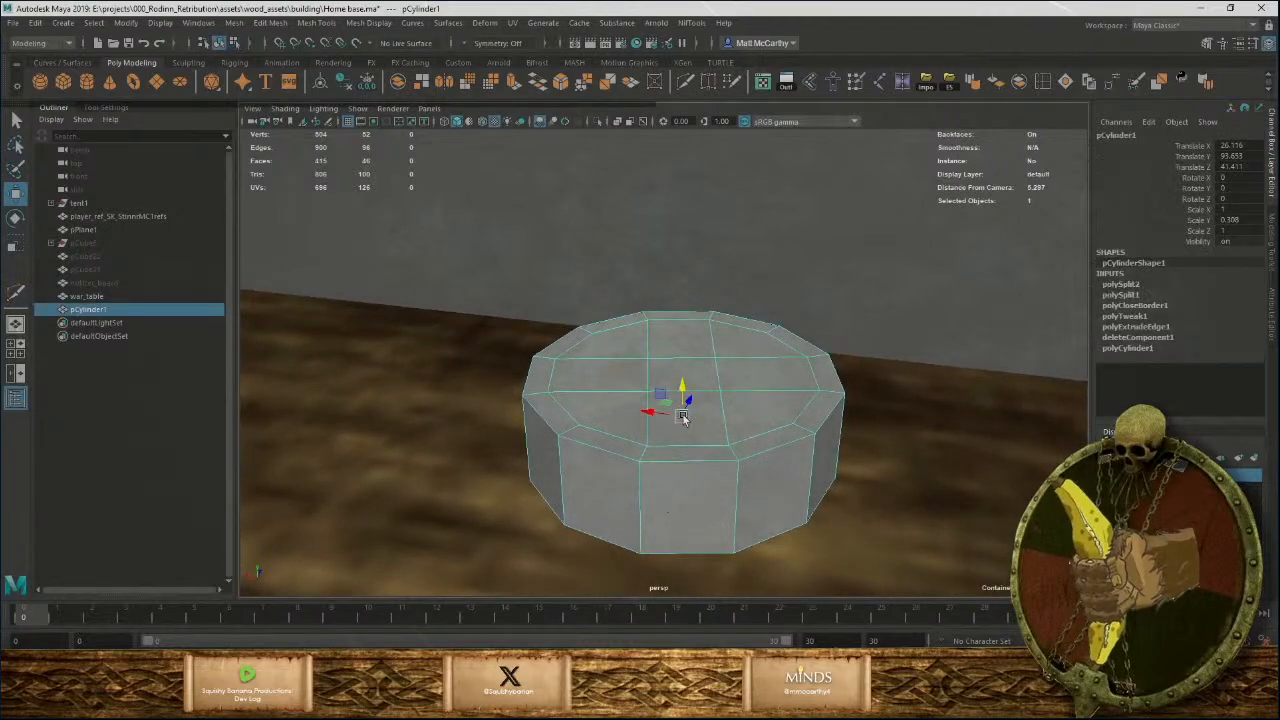
key("ctrl+1")
left_click_drag(683, 417, 712, 317, "alt")
left_click(629, 190)
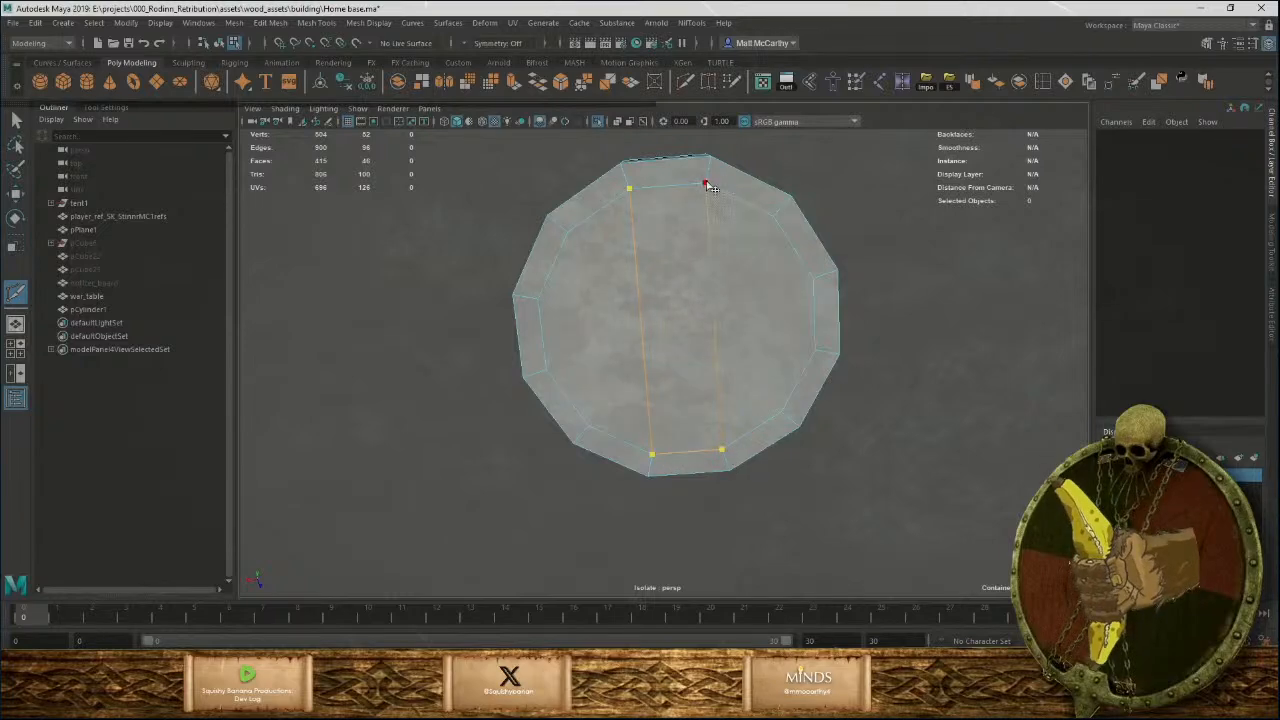
left_click(813, 279)
left_click(537, 297)
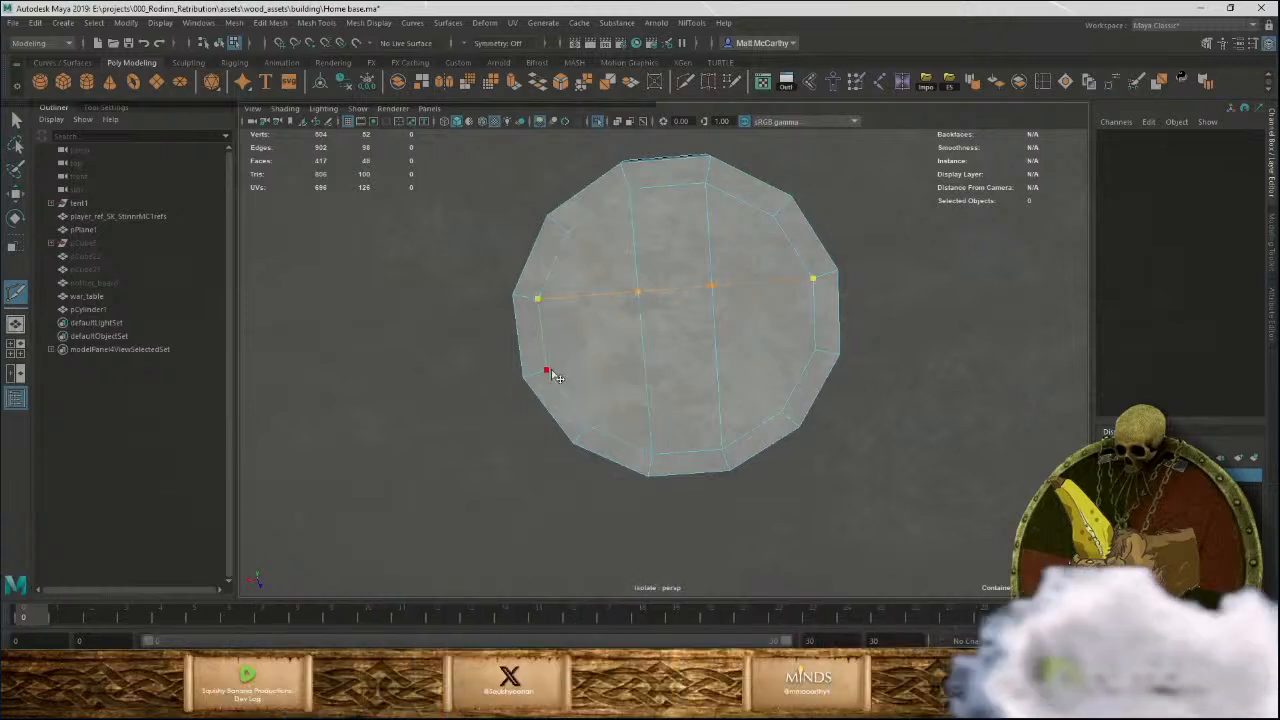
left_click(547, 371)
left_click(816, 351)
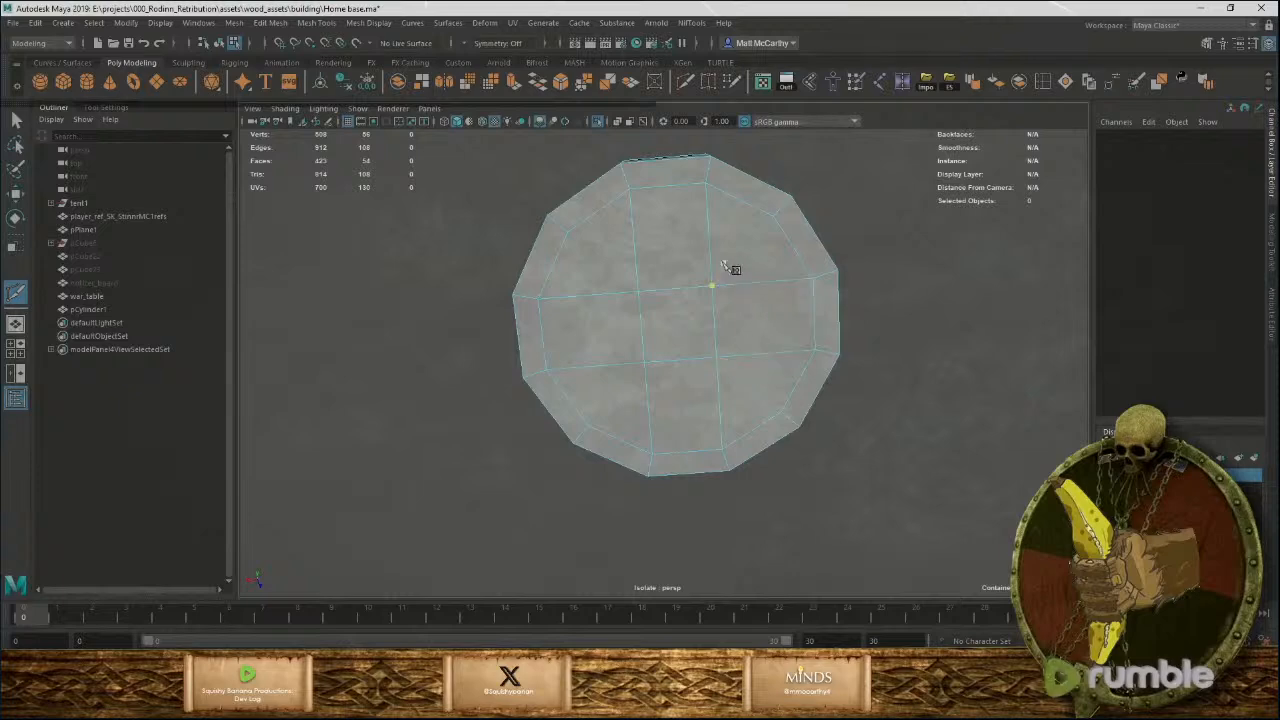
End the cylinder's isolation and lower it onto the war table's surface, at about 91.875 in Translate Y.
left_click_drag(725, 267, 760, 401, "alt")
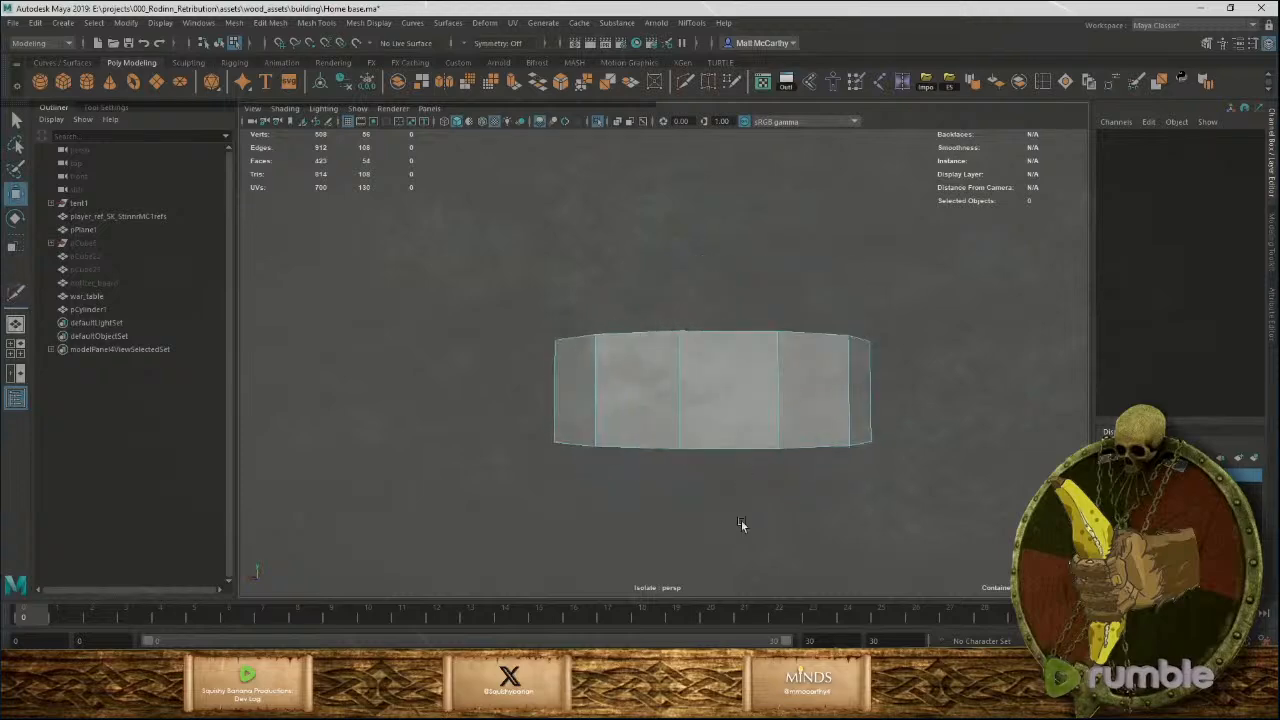
key("F8")
key("ctrl+1")
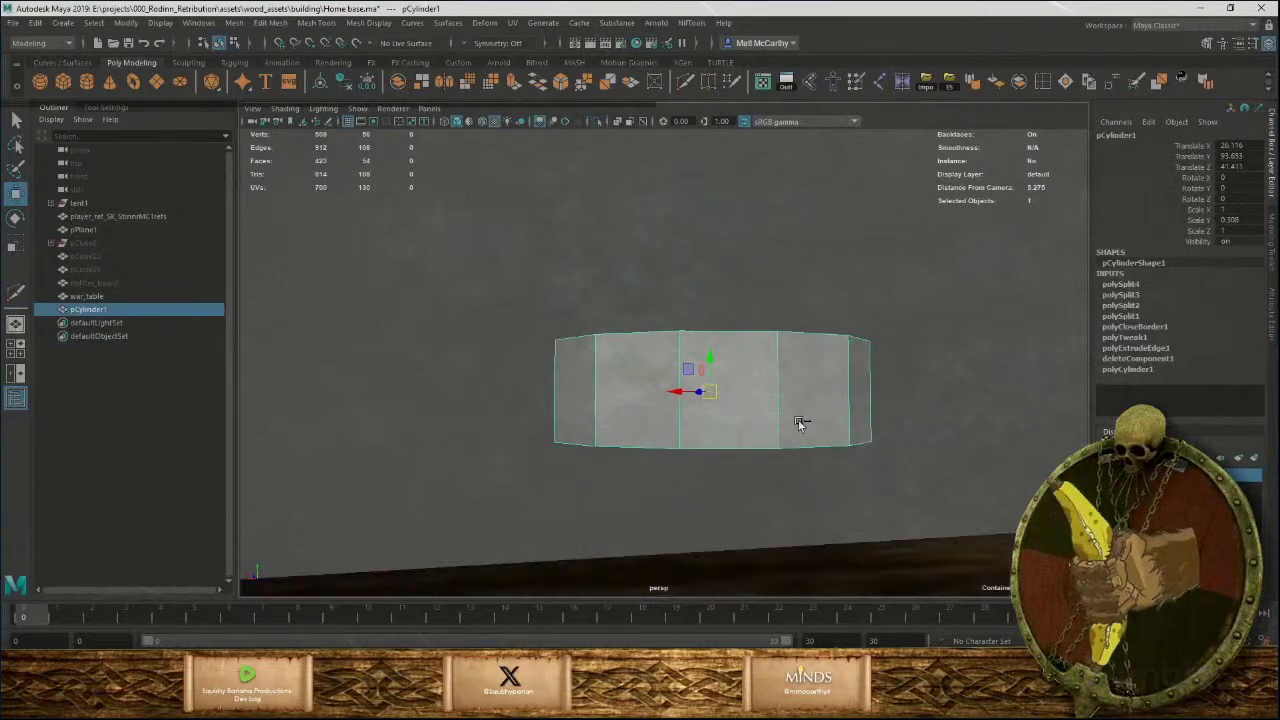
right_click_drag(875, 438, 531, 374, "alt")
left_click_drag(531, 374, 754, 377, "alt")
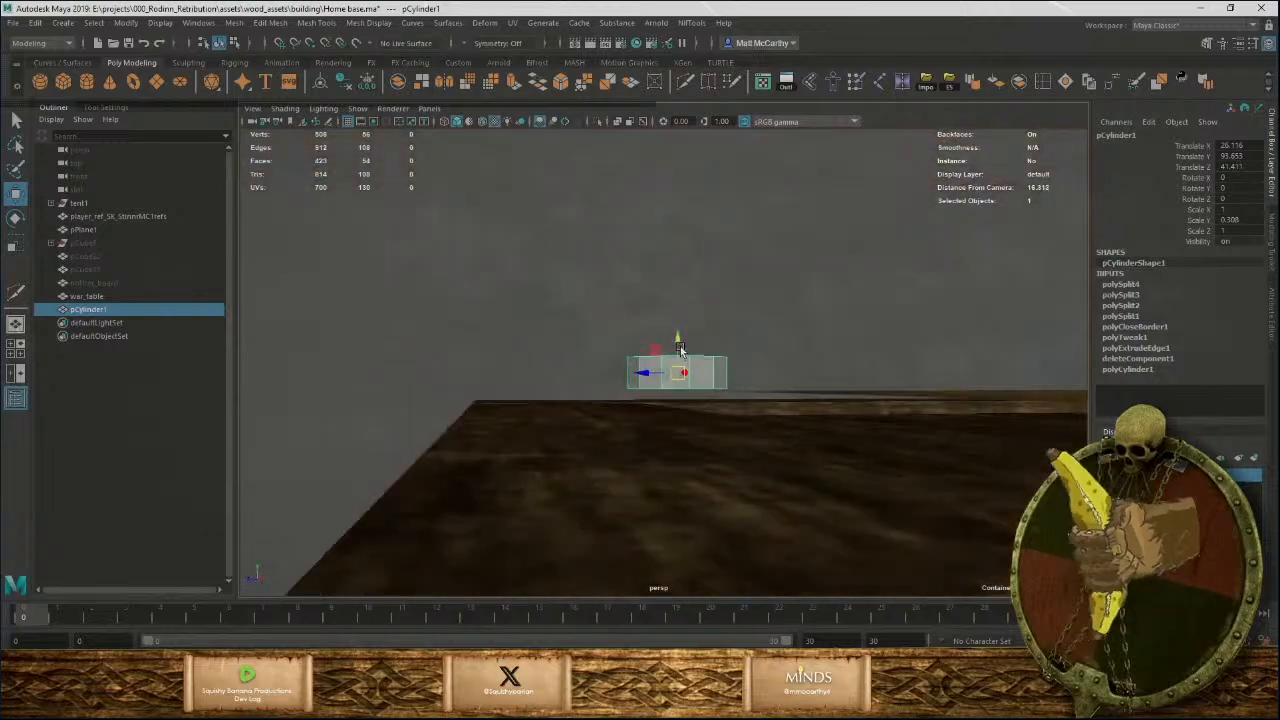
left_click_drag(679, 349, 680, 551)
Widen the disc to a scale of 7.319 in X and Z and move it along the table's wooden border.
key("r")
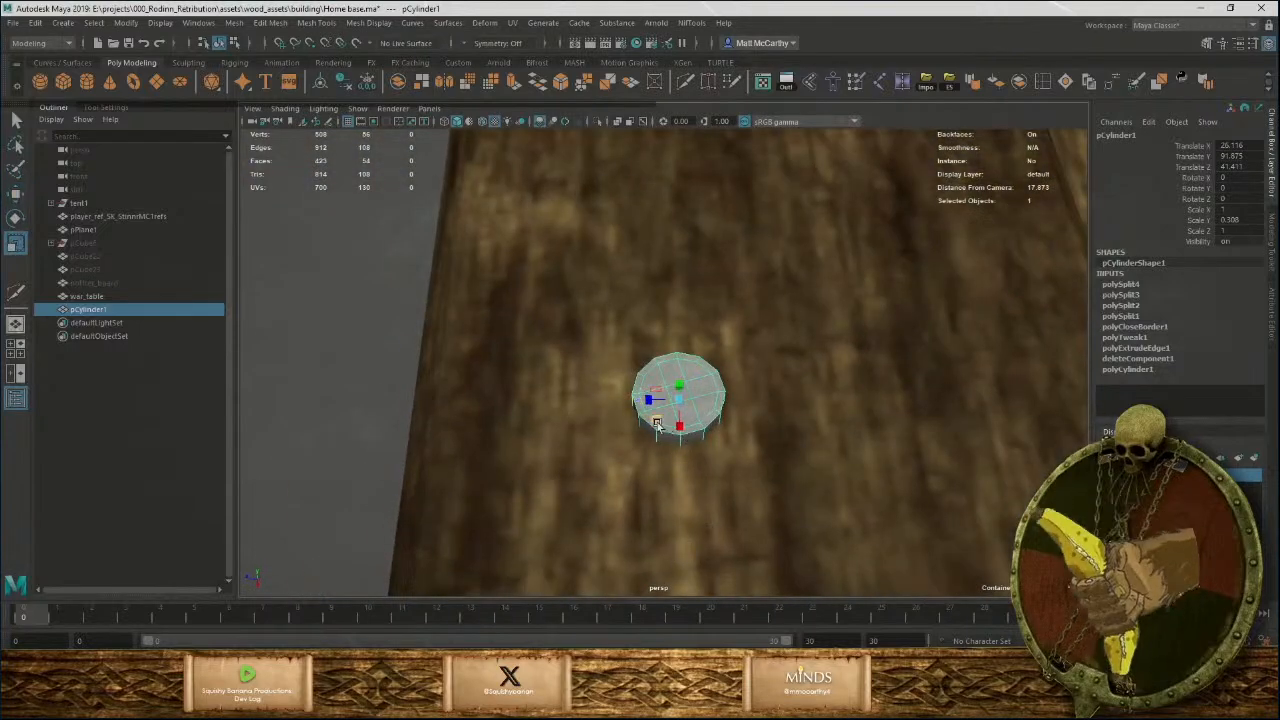
left_click_drag(656, 423, 620, 430)
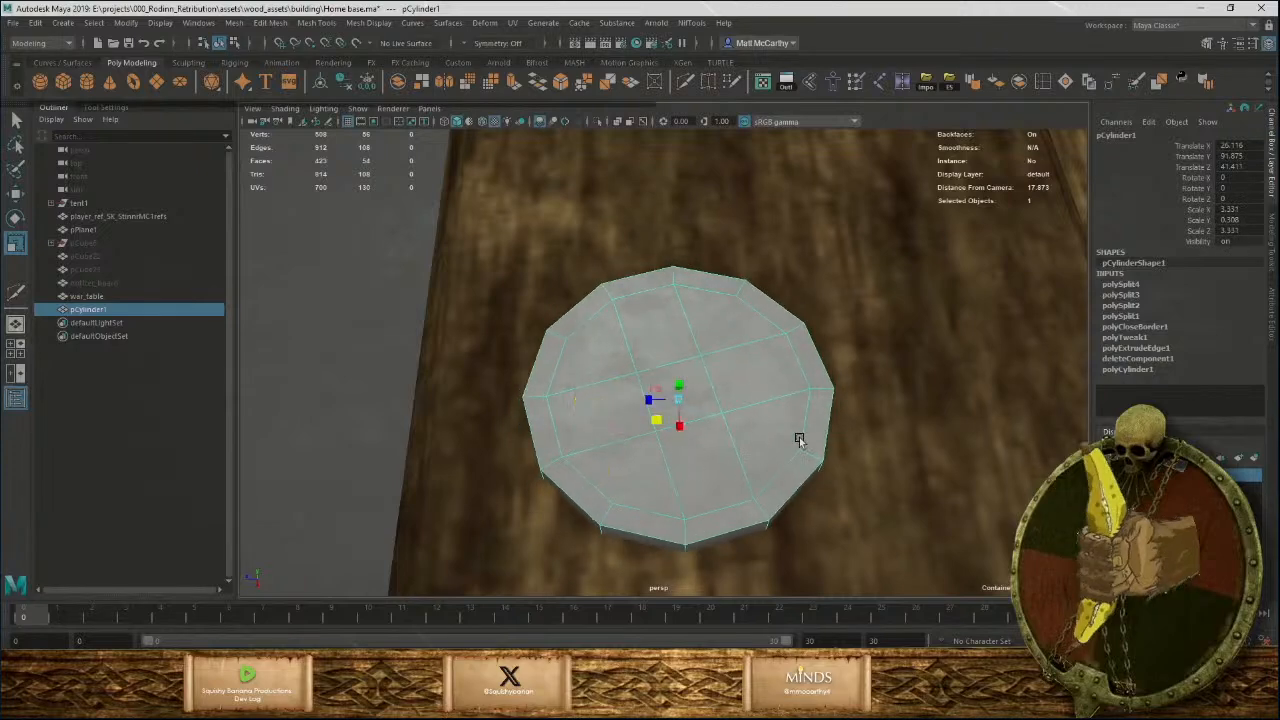
right_click_drag(799, 440, 651, 411, "alt")
left_click_drag(651, 411, 834, 395, "alt")
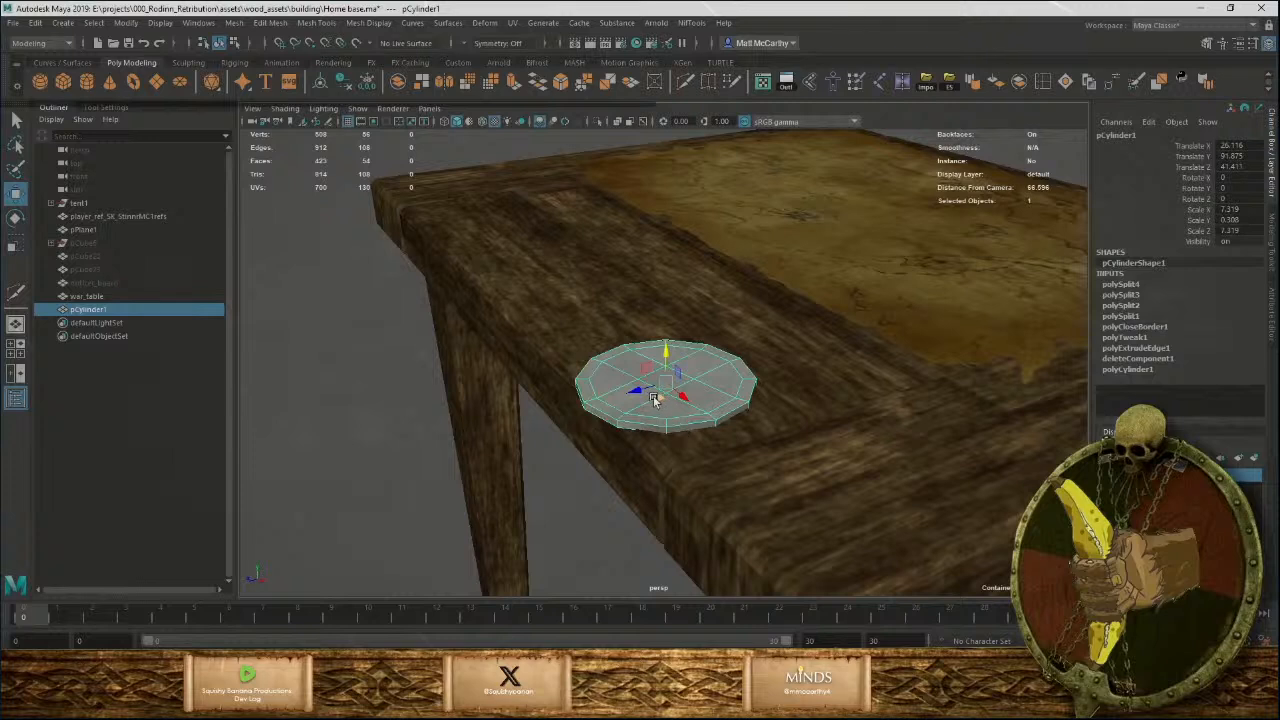
left_click_drag(653, 399, 724, 337)
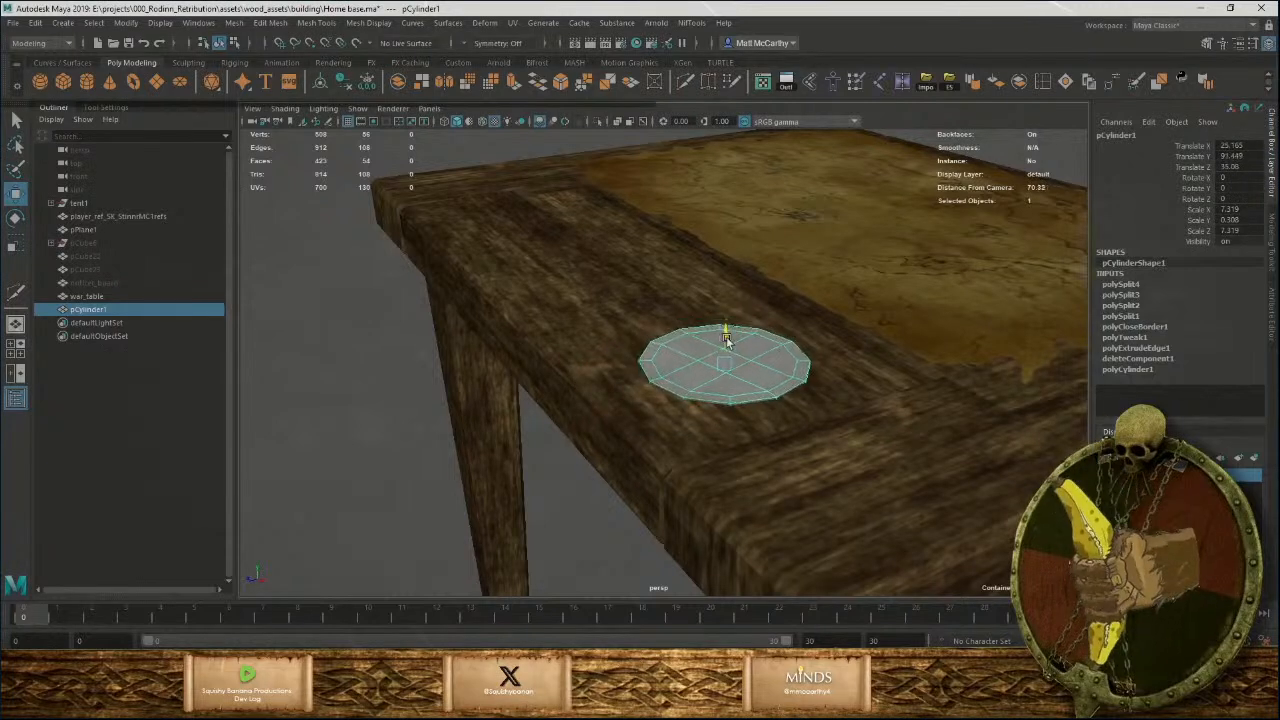
Extrude the disc's ring of upper rim faces upward and scale them outward to form a flared bowl.
scroll(684, 379, "up", 3)
right_click_drag(689, 396, 686, 378)
left_click(679, 396)
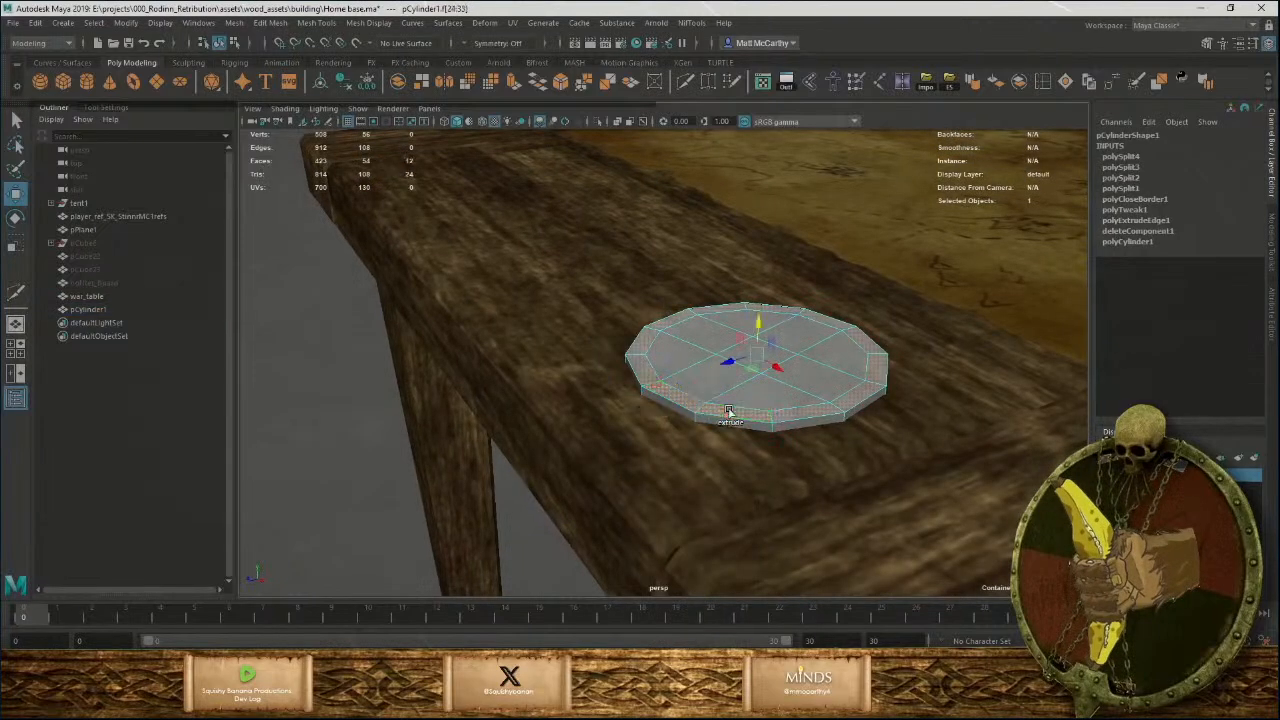
key("ctrl+e")
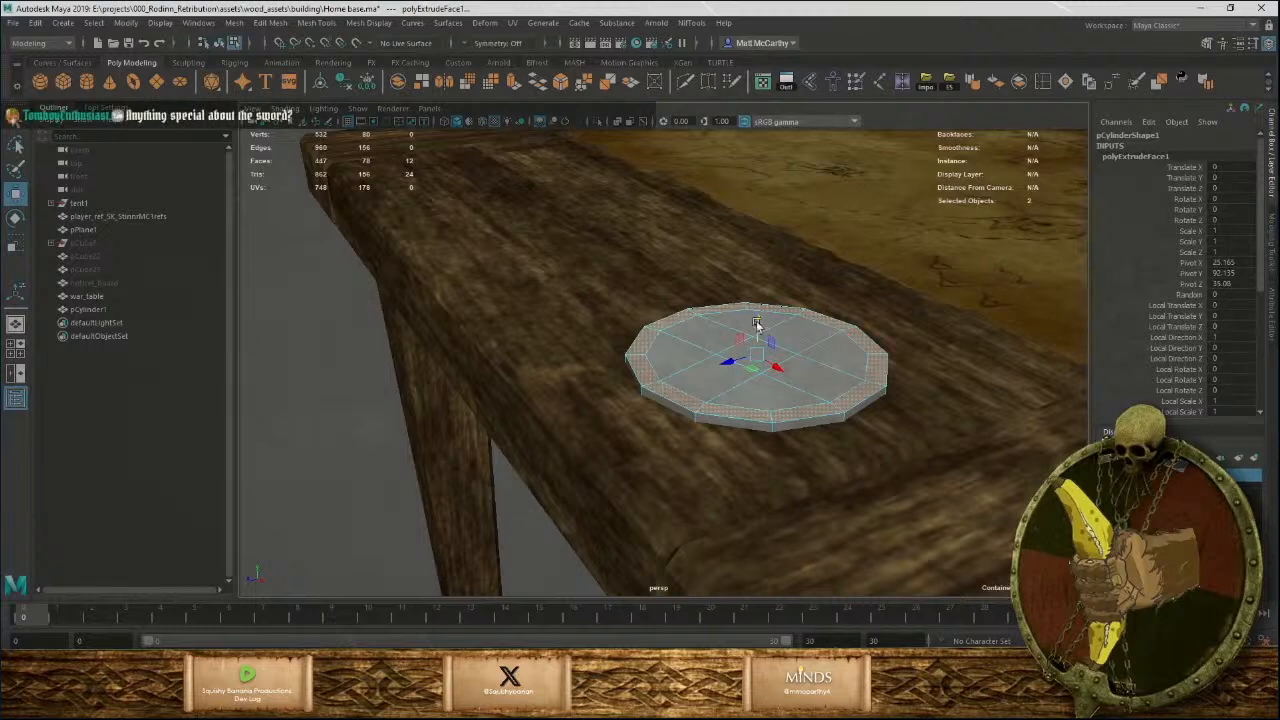
left_click_drag(757, 323, 759, 231)
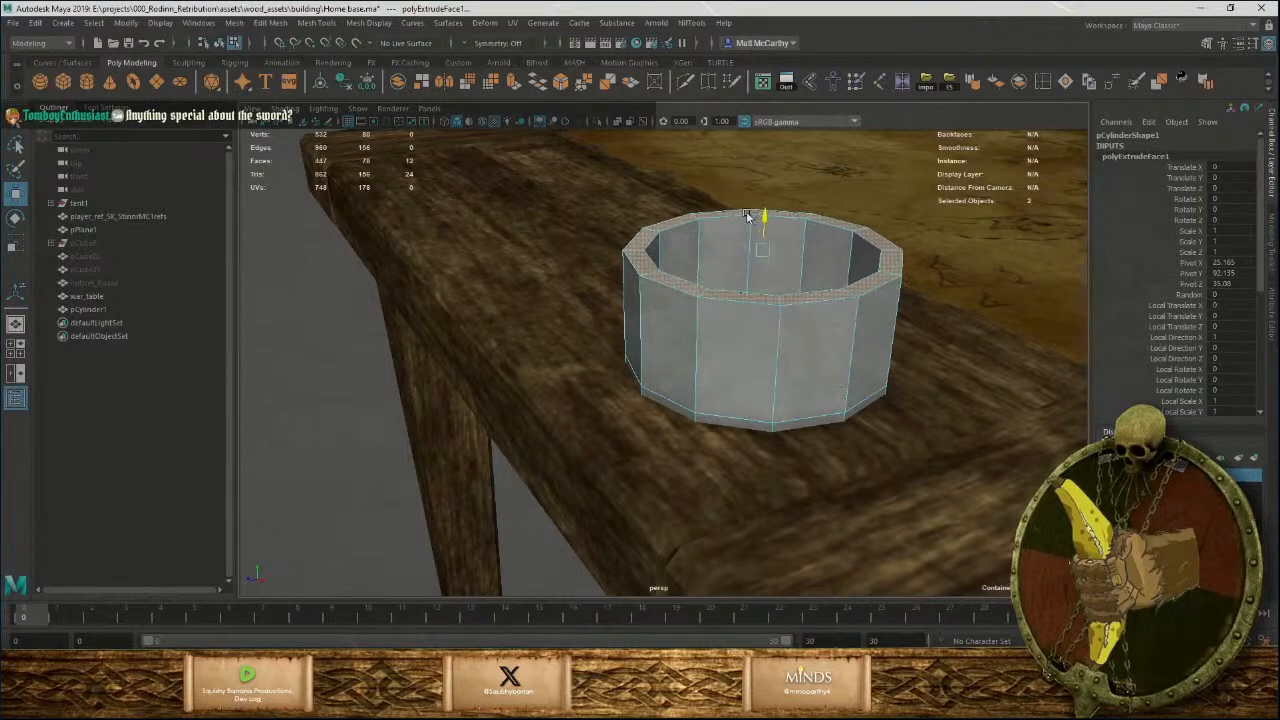
left_click_drag(753, 268, 828, 404)
right_click_drag(828, 404, 769, 357, "alt")
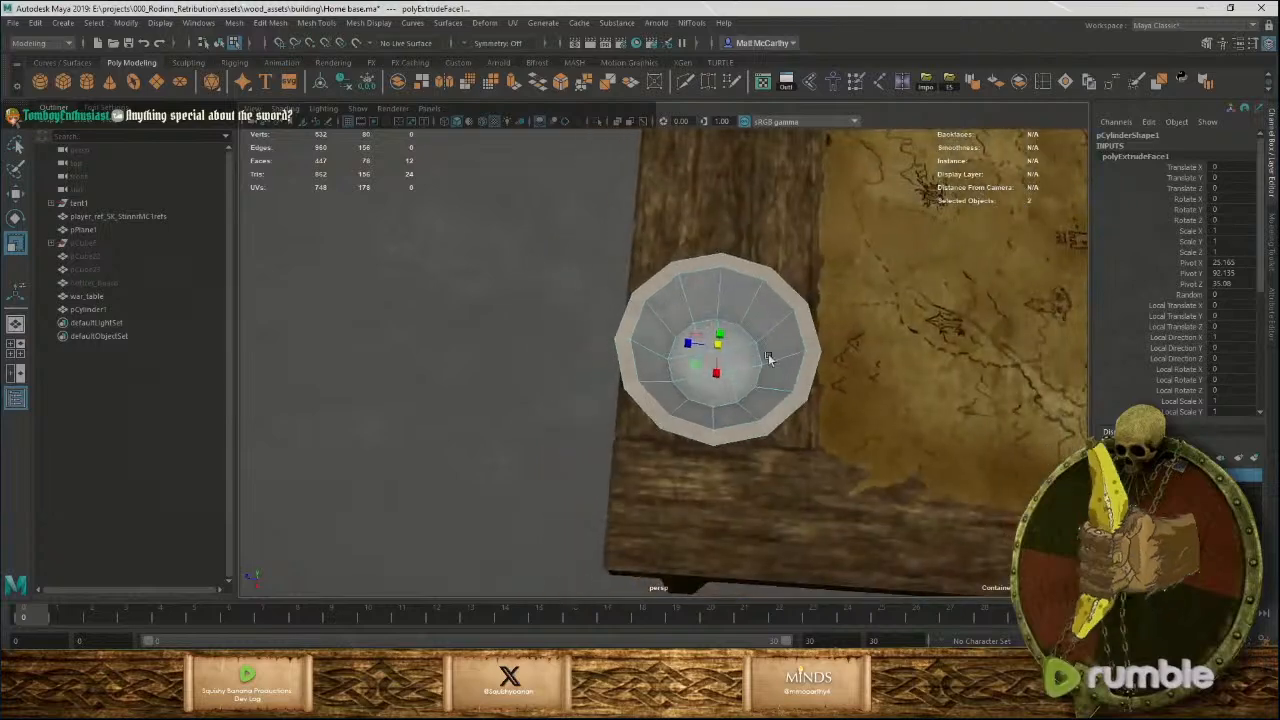
left_click_drag(769, 357, 747, 318, "alt")
right_click_drag(747, 318, 780, 422, "alt")
left_click_drag(780, 422, 667, 427, "alt")
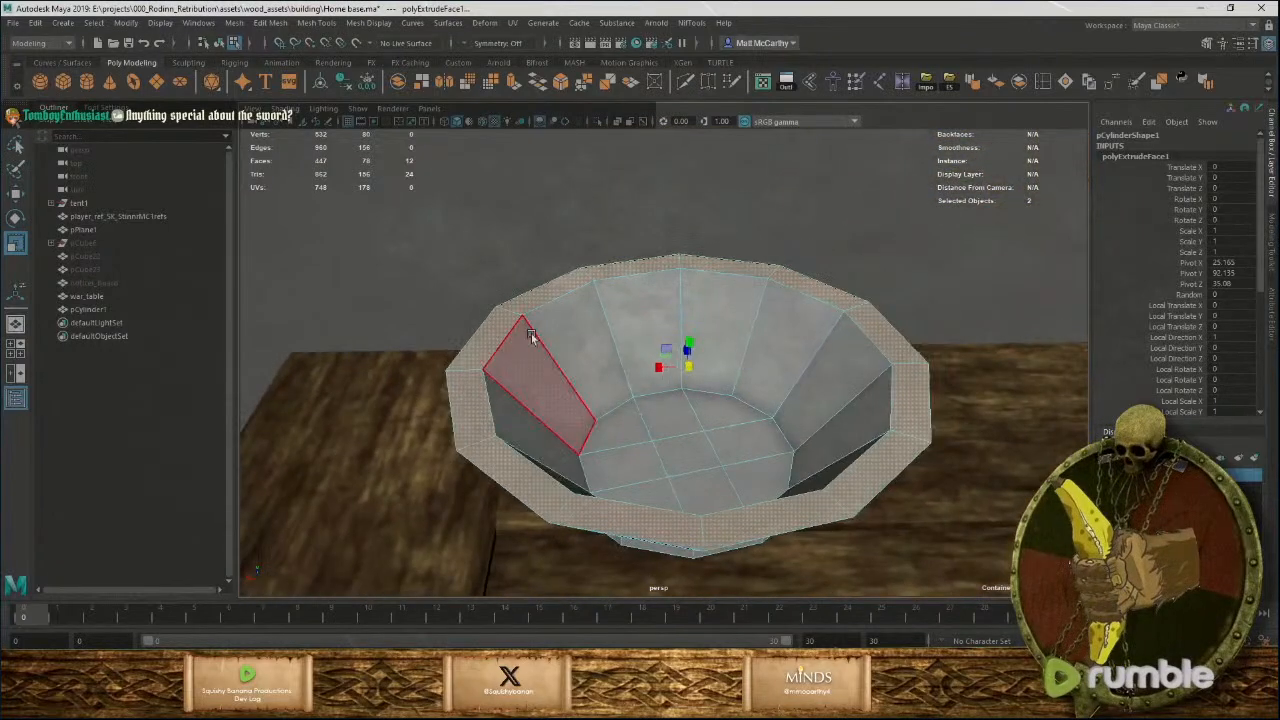
Examine the bowl's rim, inner walls and outer profile from above and from the side.
right_click_drag(530, 336, 530, 300)
left_click(519, 332)
left_click_drag(660, 366, 730, 388, "alt")
left_click(747, 328)
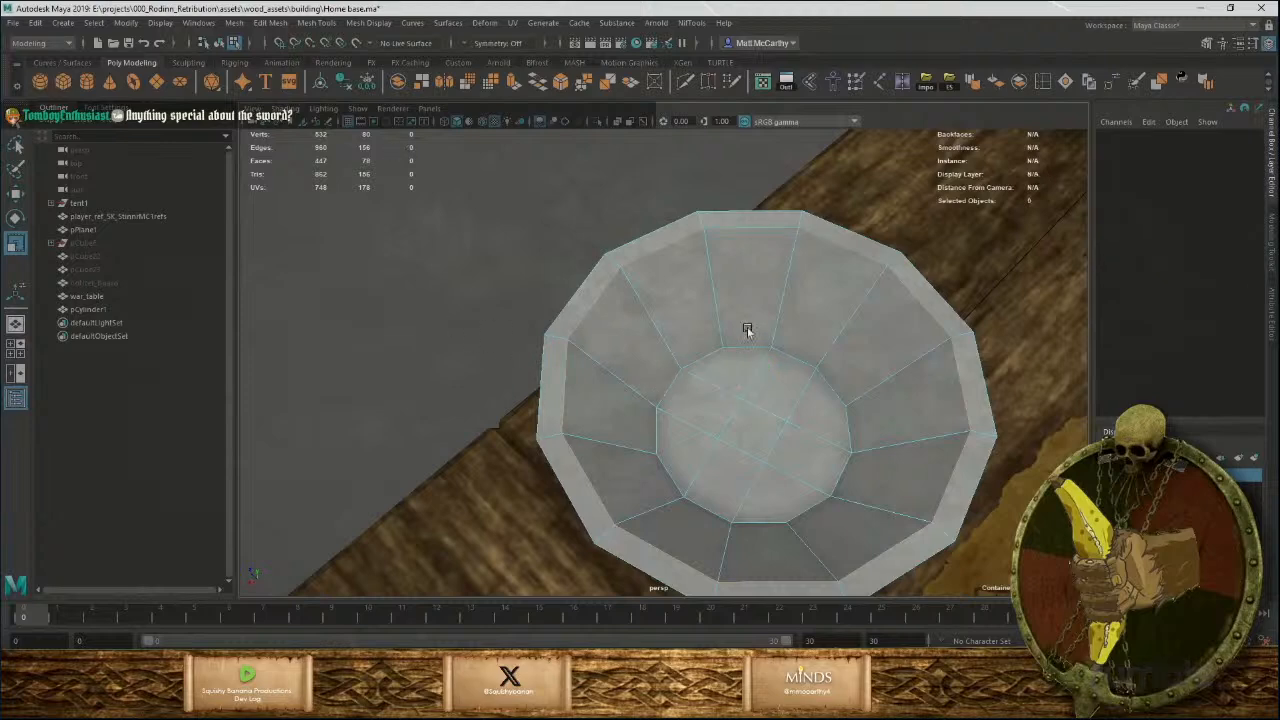
right_click_drag(747, 328, 694, 338, "alt")
left_click_drag(694, 338, 526, 291, "alt")
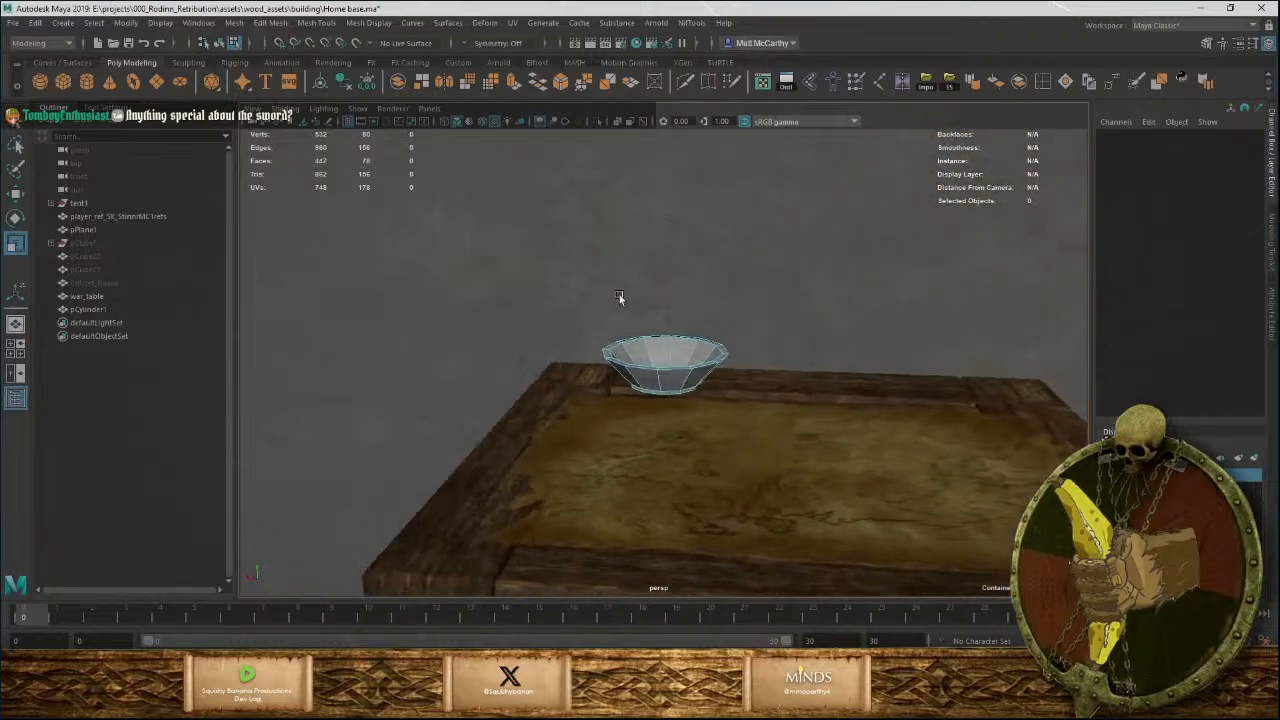
right_click_drag(526, 291, 746, 468, "alt")
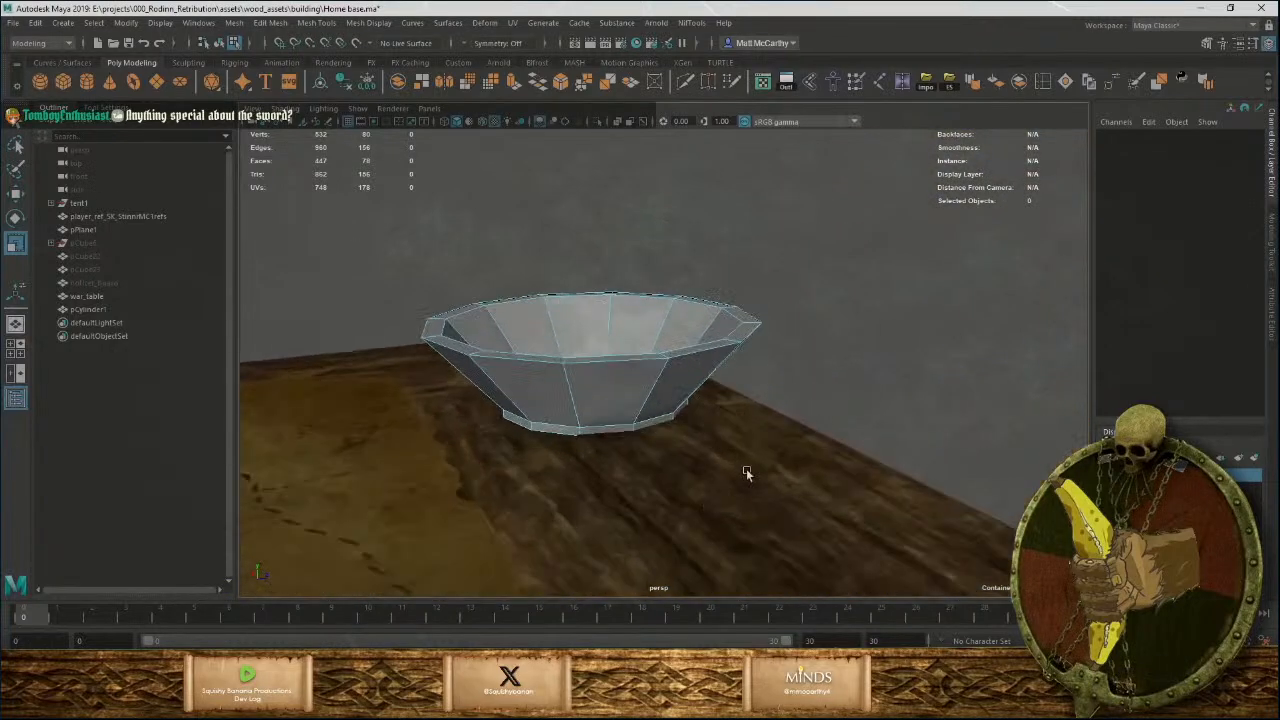
left_click_drag(746, 468, 646, 402, "alt")
left_click_drag(594, 354, 554, 415, "alt")
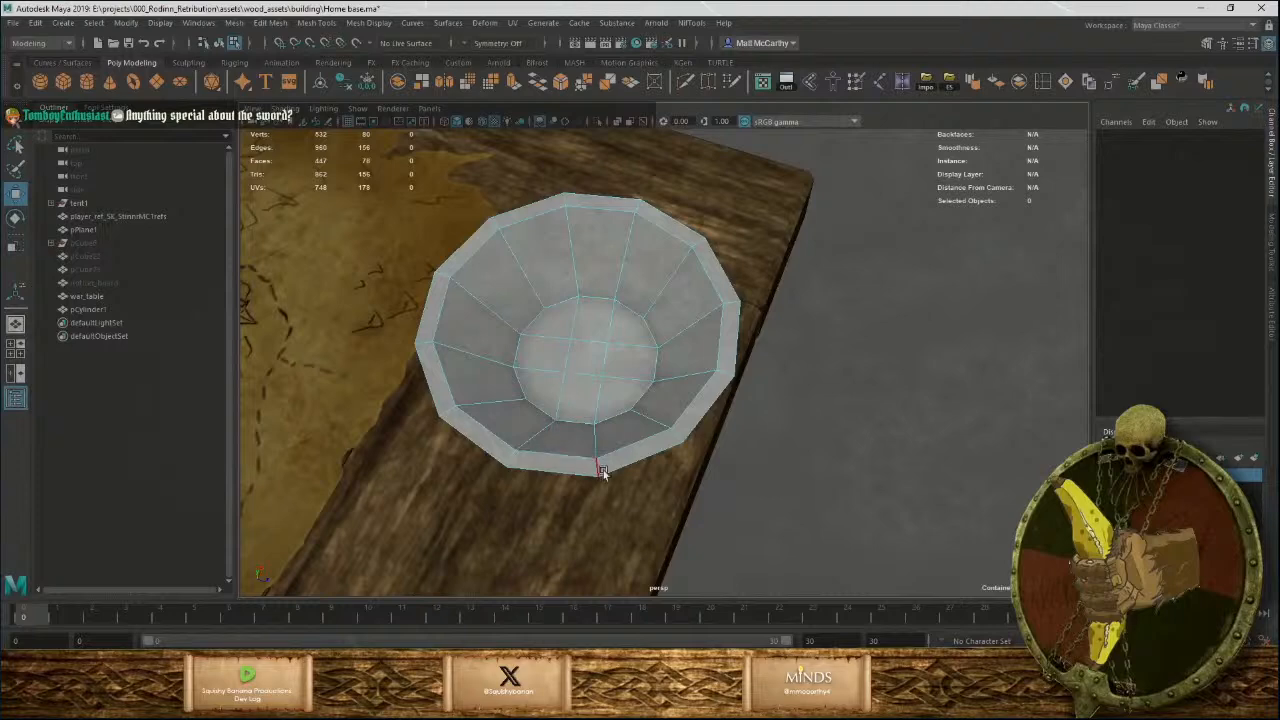
left_click_drag(602, 472, 728, 419, "alt")
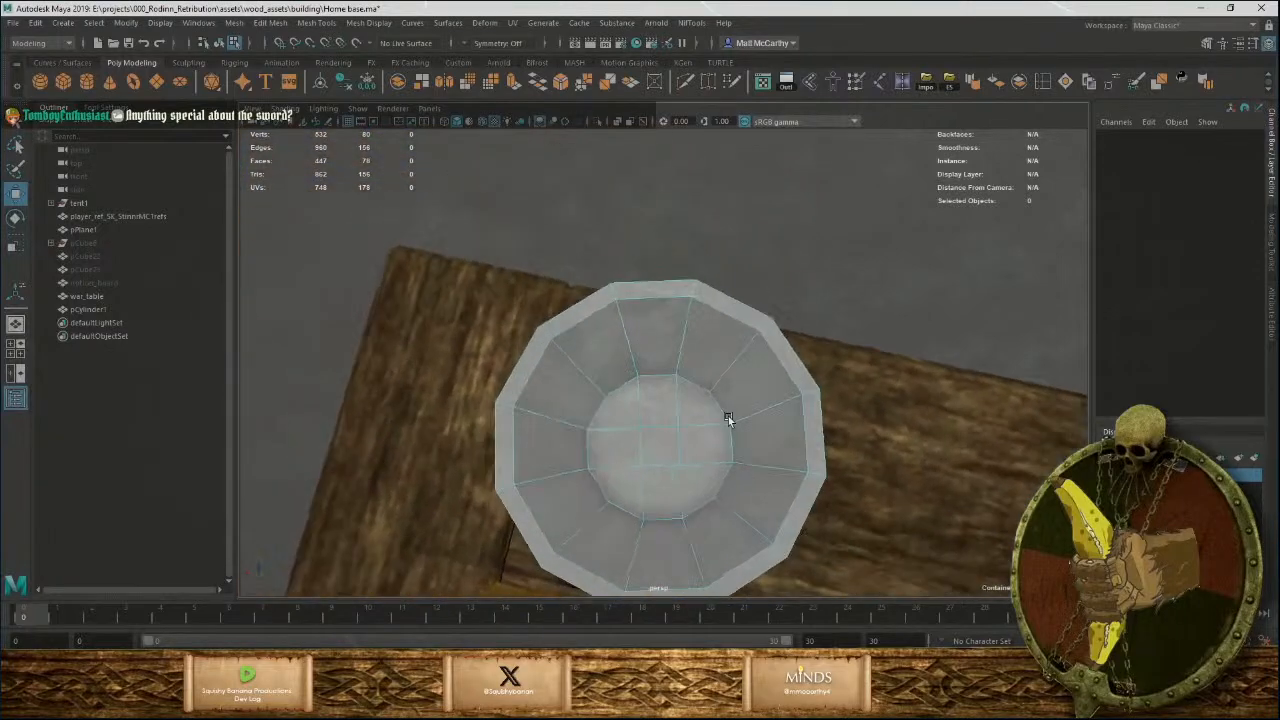
right_click_drag(728, 419, 671, 377, "alt")
middle_click_drag(671, 377, 686, 357, "alt")
right_click_drag(686, 357, 762, 529, "alt")
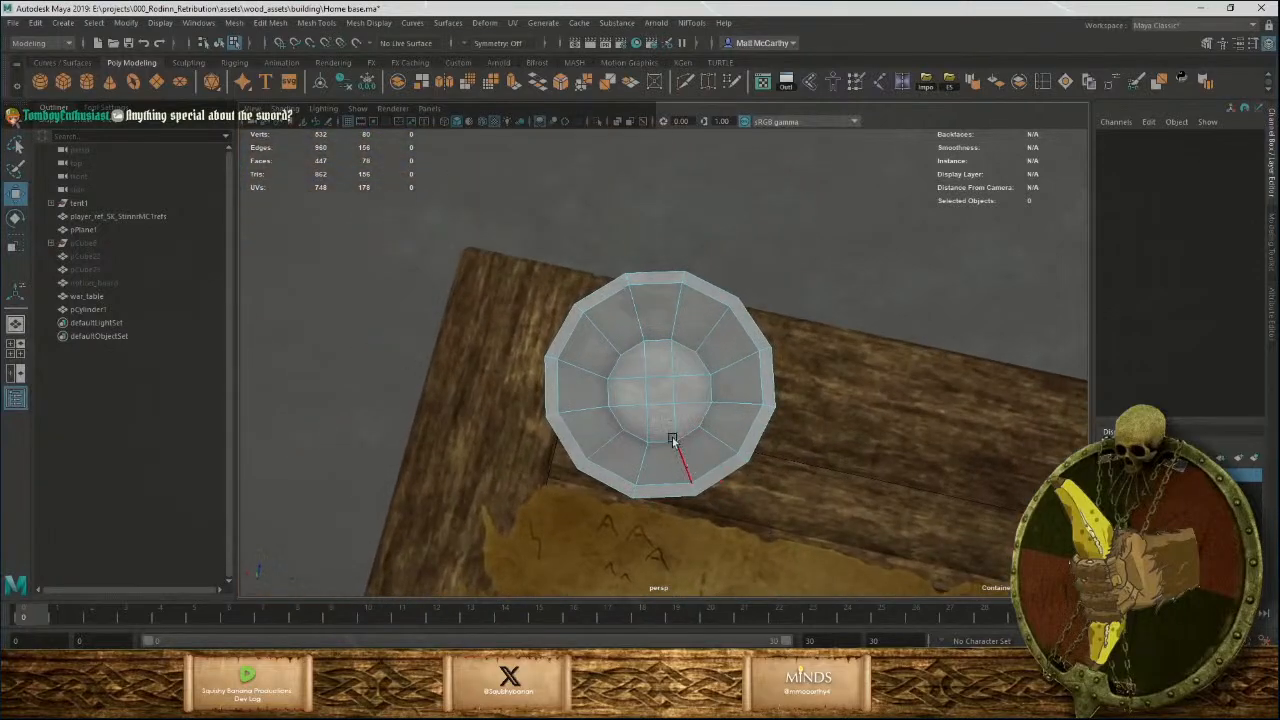
Rotate the whole bowl on the table to about -14.7 degrees in Y.
left_click(656, 410)
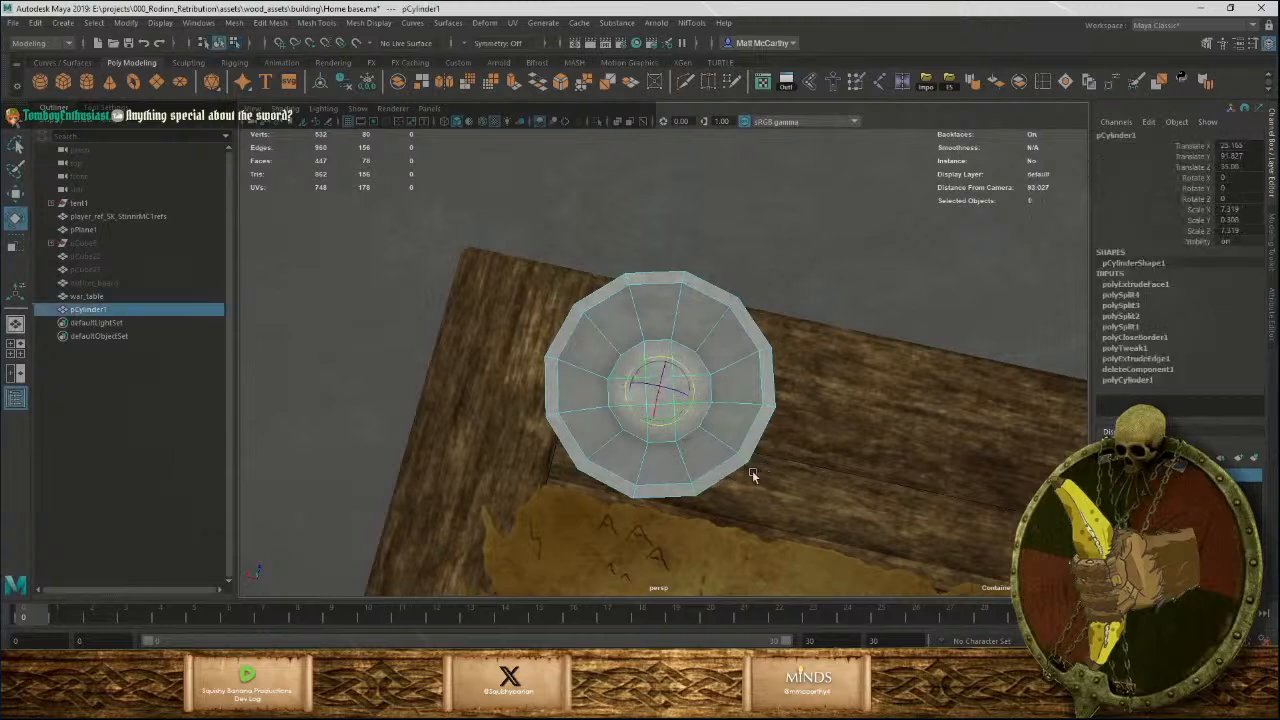
left_click_drag(752, 470, 745, 479)
left_click(902, 224)
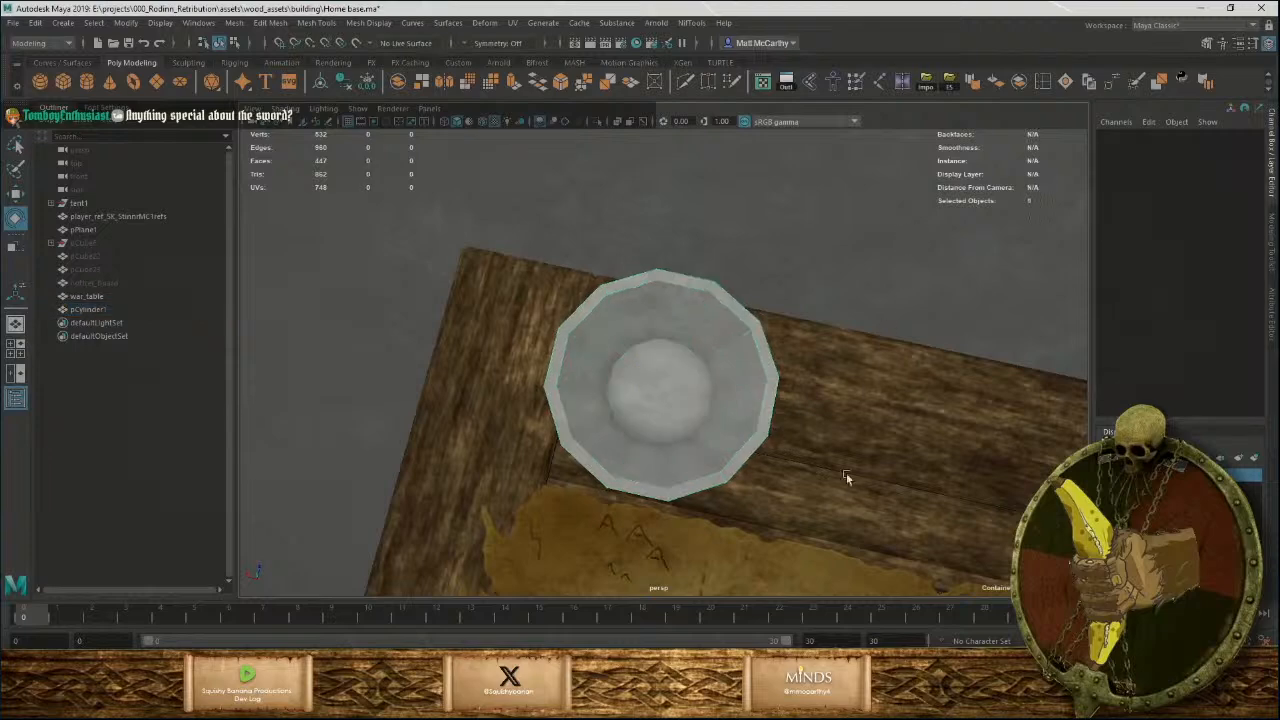
Extrude the outer wall, rim and inner wall faces of one bowl segment outward to form a spout.
left_click_drag(846, 472, 680, 397, "alt")
left_click(650, 386)
right_click_drag(657, 335, 665, 367)
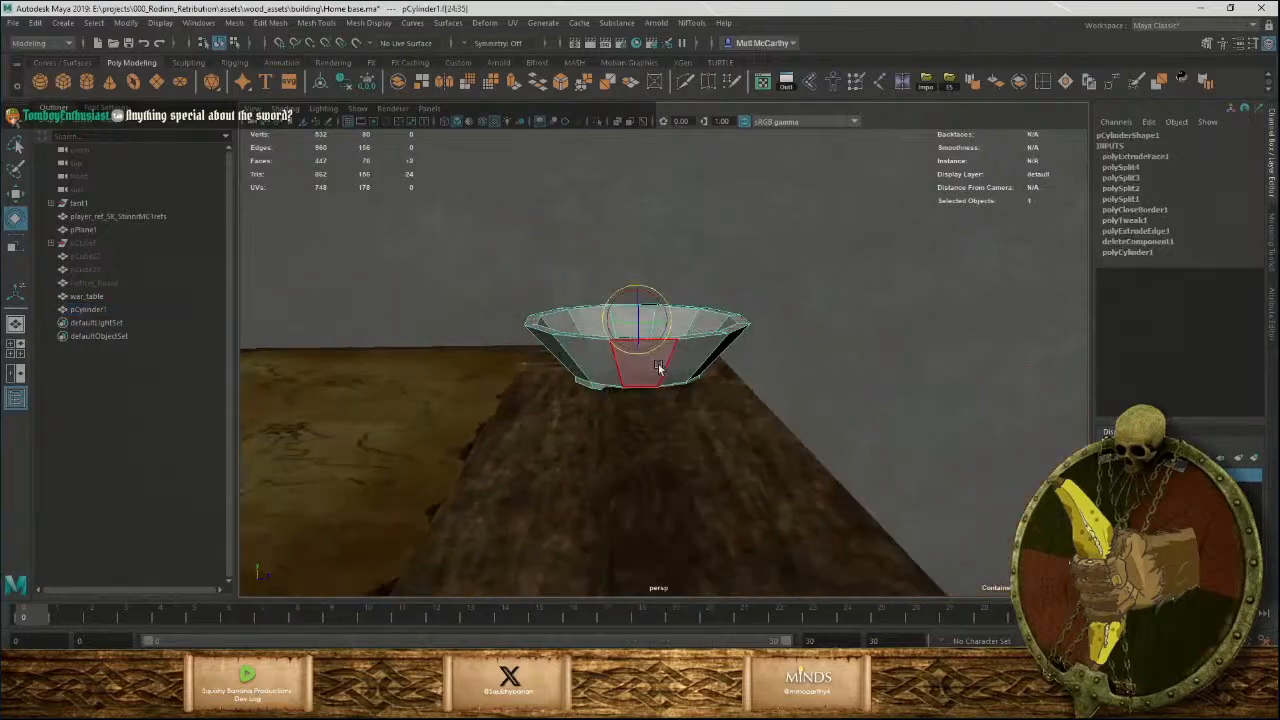
left_click(658, 368)
left_click_drag(658, 368, 680, 572, "alt")
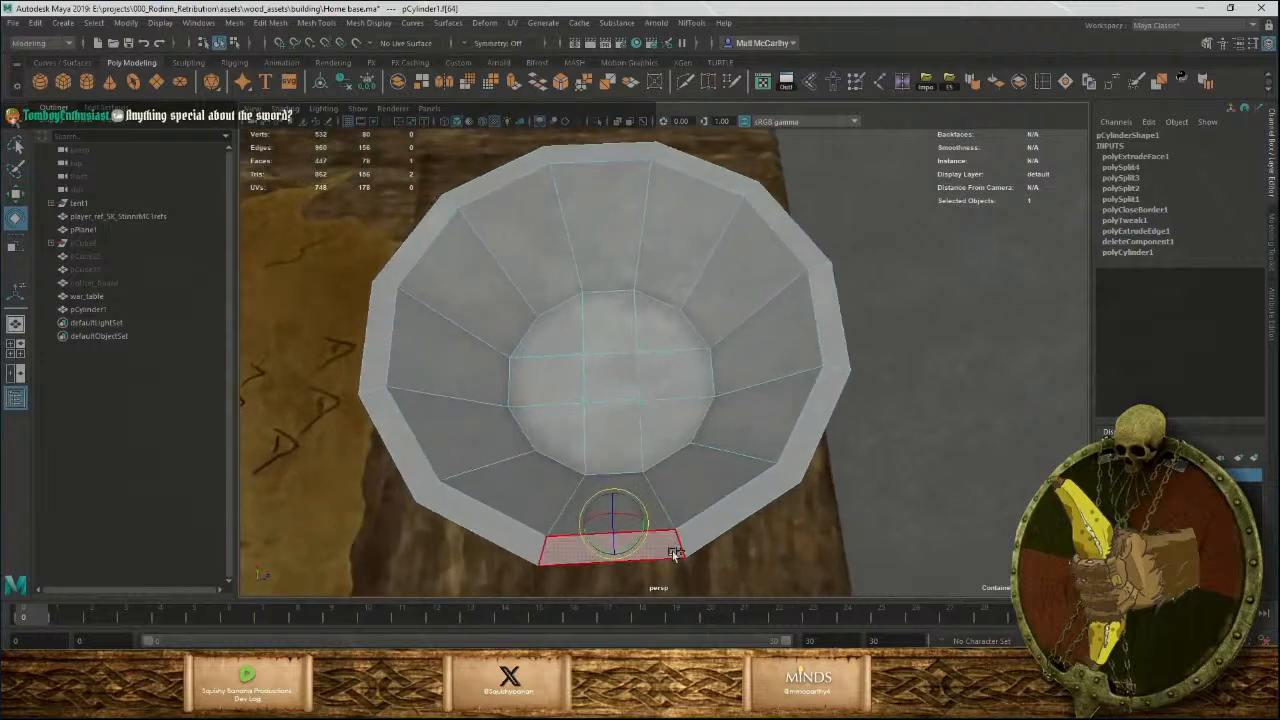
left_click(668, 517, "shift")
scroll(775, 514, "down", 5)
left_click_drag(777, 514, 821, 508, "alt")
scroll(821, 508, "up", 2)
middle_click_drag(821, 508, 729, 553, "alt")
scroll(729, 553, "up", 3)
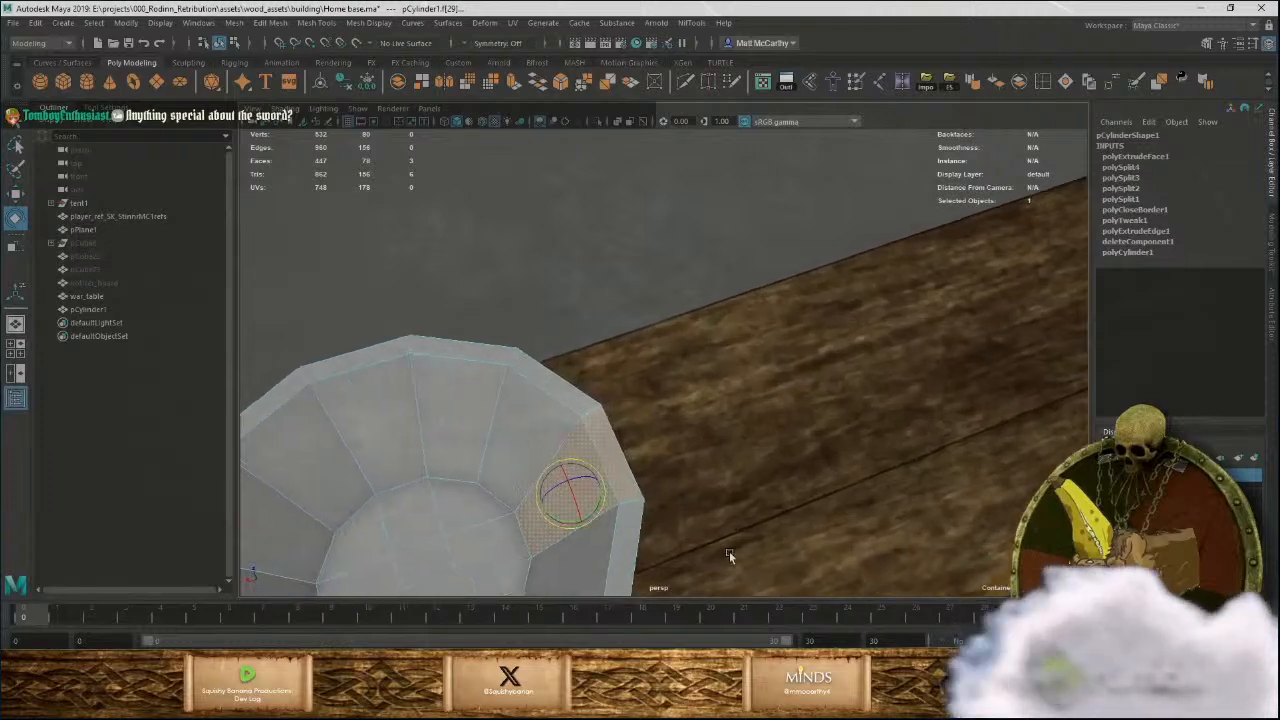
key("ctrl+e")
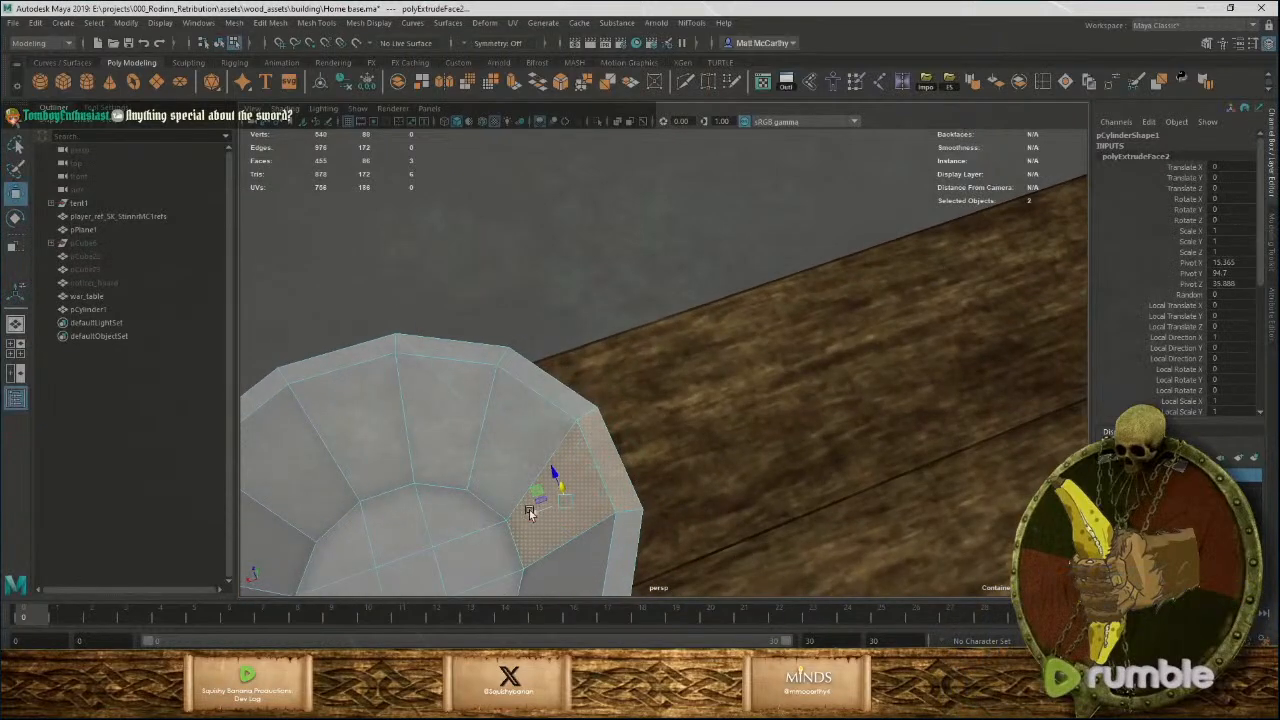
left_click_drag(530, 512, 438, 510)
right_click_drag(725, 343, 849, 429, "alt")
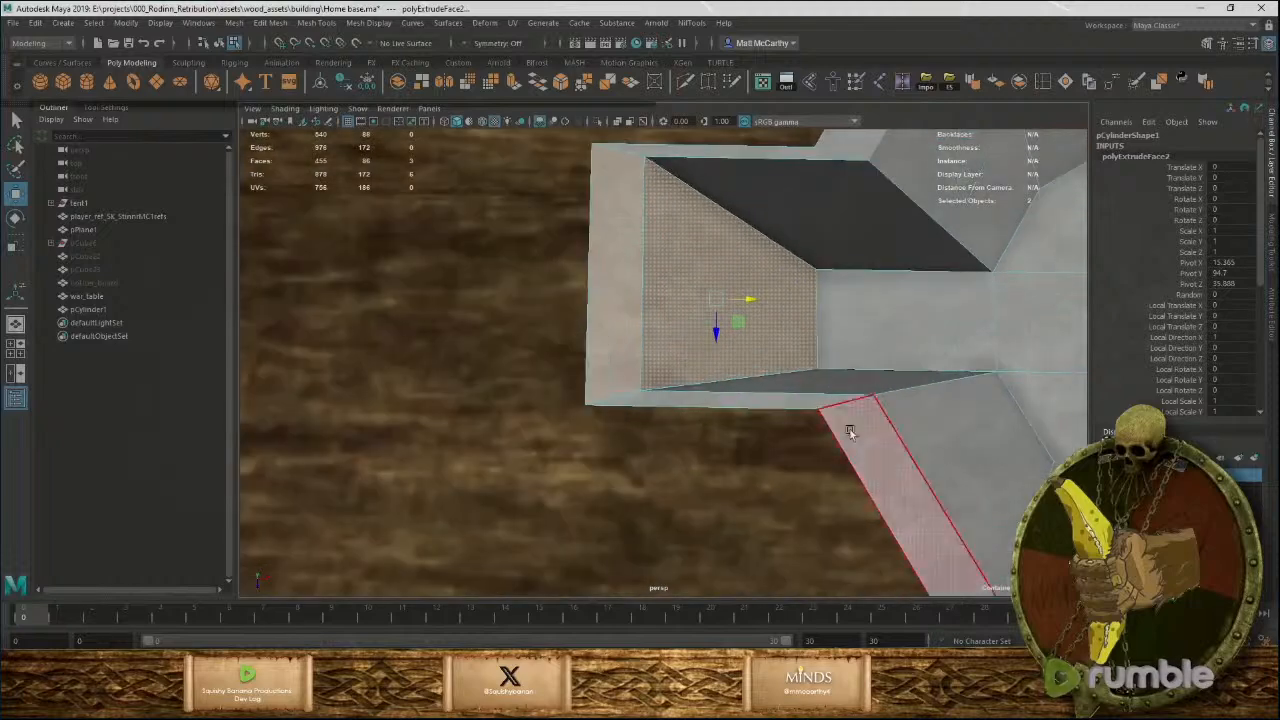
Isolate the bowl and reposition the inner and outer lower edges at the spout's far end.
right_click_drag(841, 327, 841, 290)
left_click(821, 327)
left_click_drag(799, 366, 763, 291, "alt")
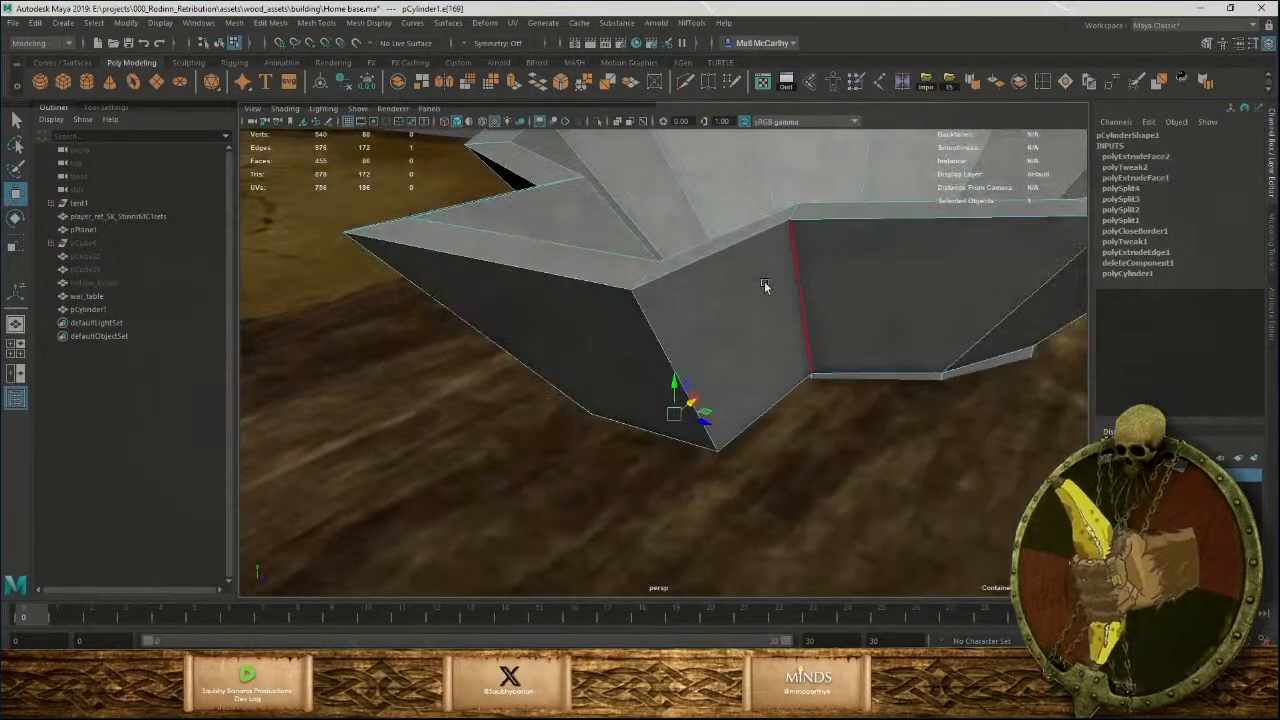
key("F8")
key("ctrl+1")
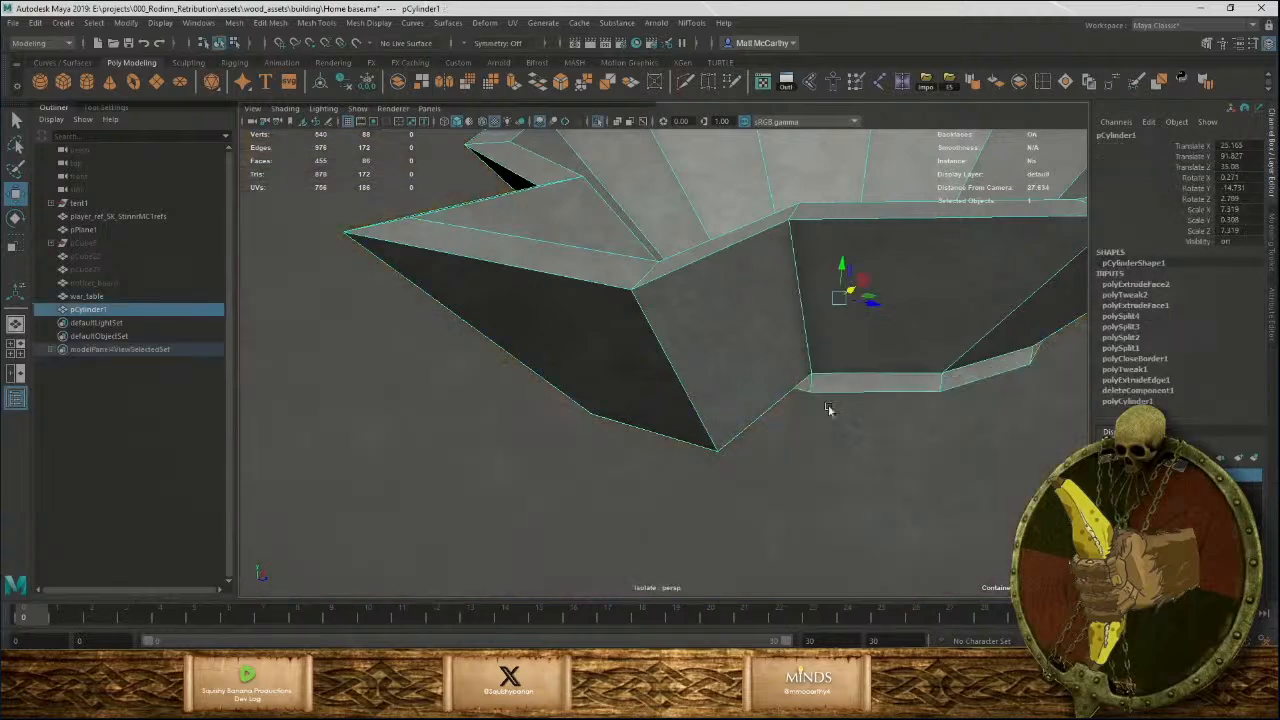
left_click_drag(829, 409, 748, 328, "alt")
right_click_drag(757, 340, 757, 290)
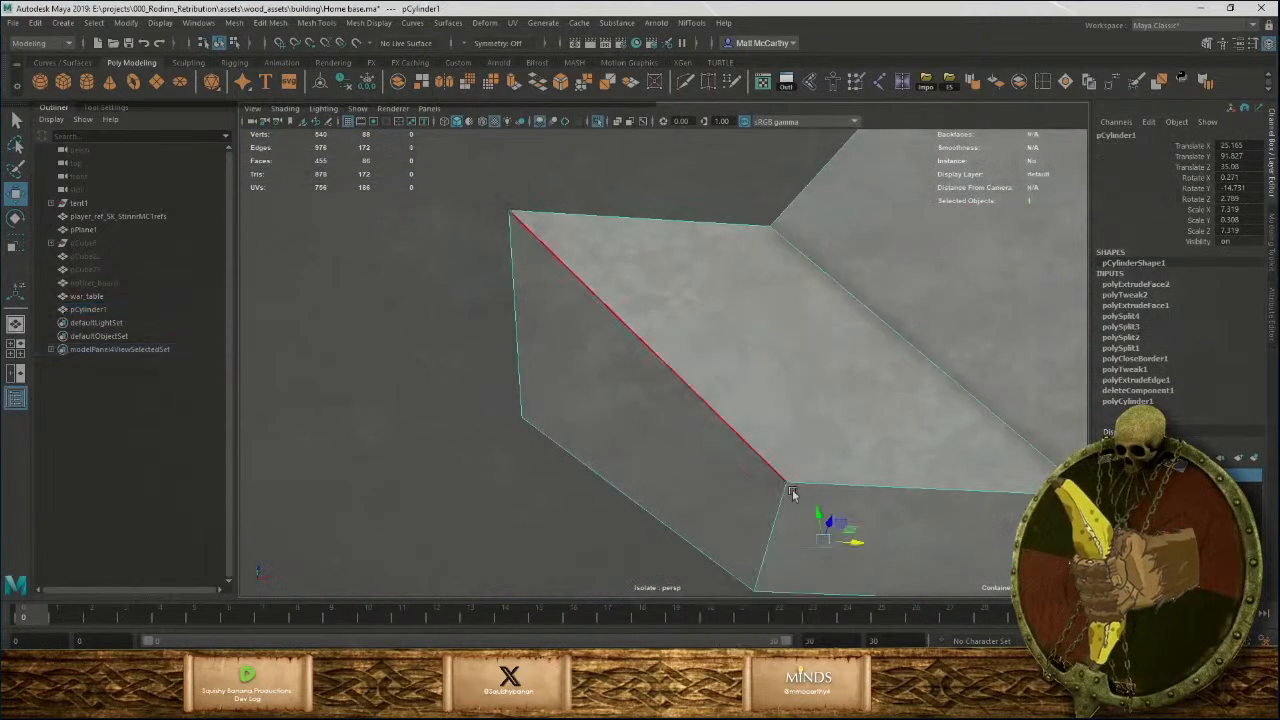
left_click(792, 489)
left_click_drag(780, 523, 789, 431, "alt")
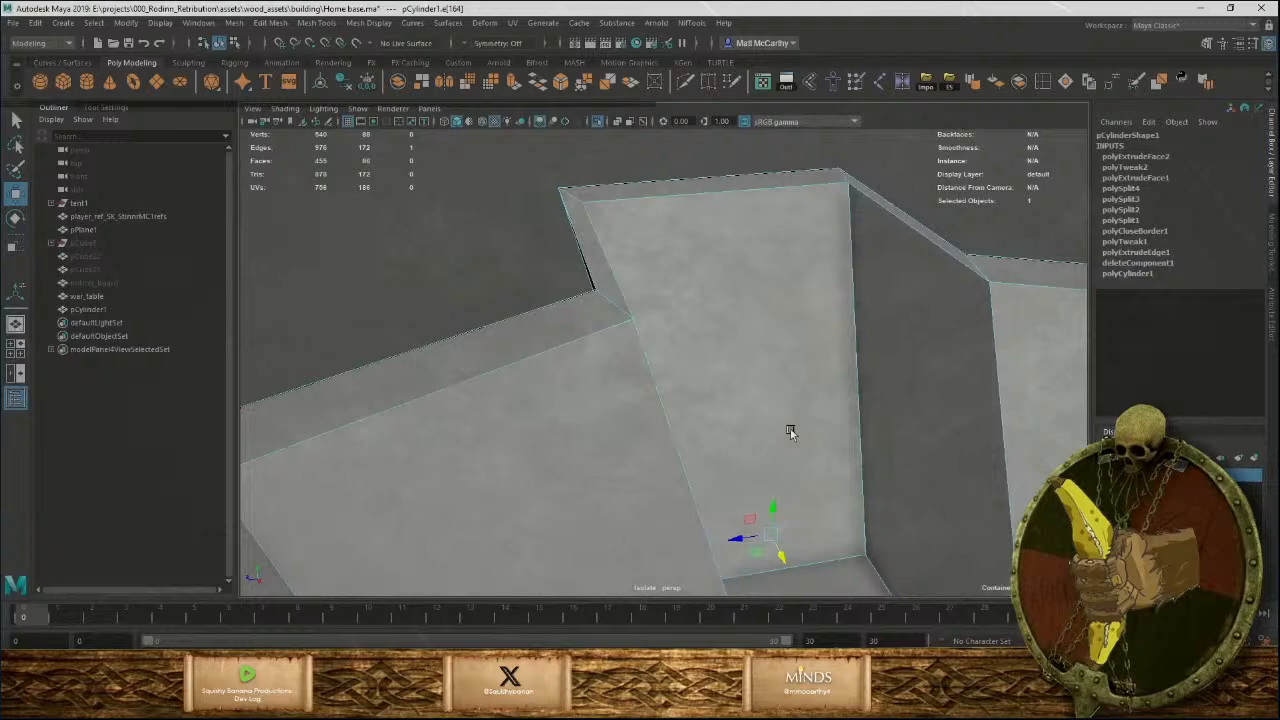
left_click(833, 563, "shift")
right_click_drag(830, 560, 580, 470, "alt")
left_click_drag(580, 470, 804, 427, "alt")
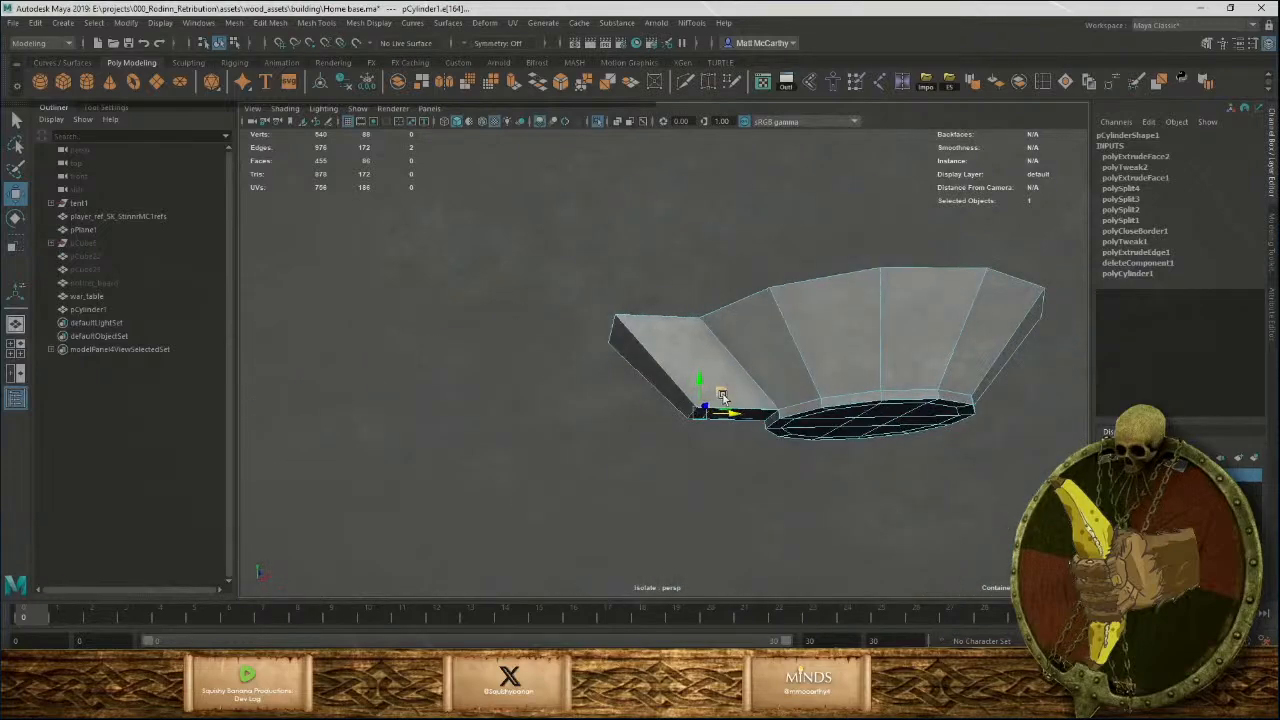
left_click_drag(722, 396, 722, 468)
right_click_drag(722, 468, 888, 491, "alt")
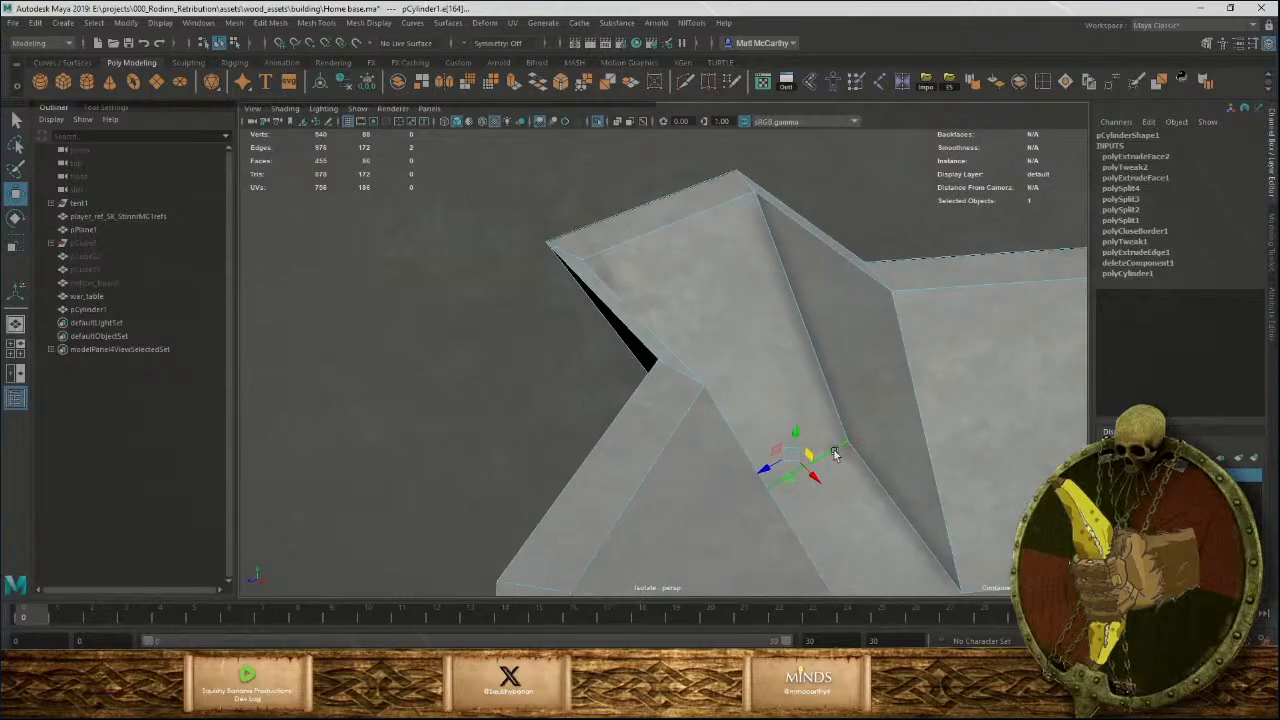
Undo the last two edge changes and nudge the spout's inner lower edge slightly upward.
left_click_drag(834, 453, 866, 420, "alt")
key("ctrl+z")
key("ctrl+z")
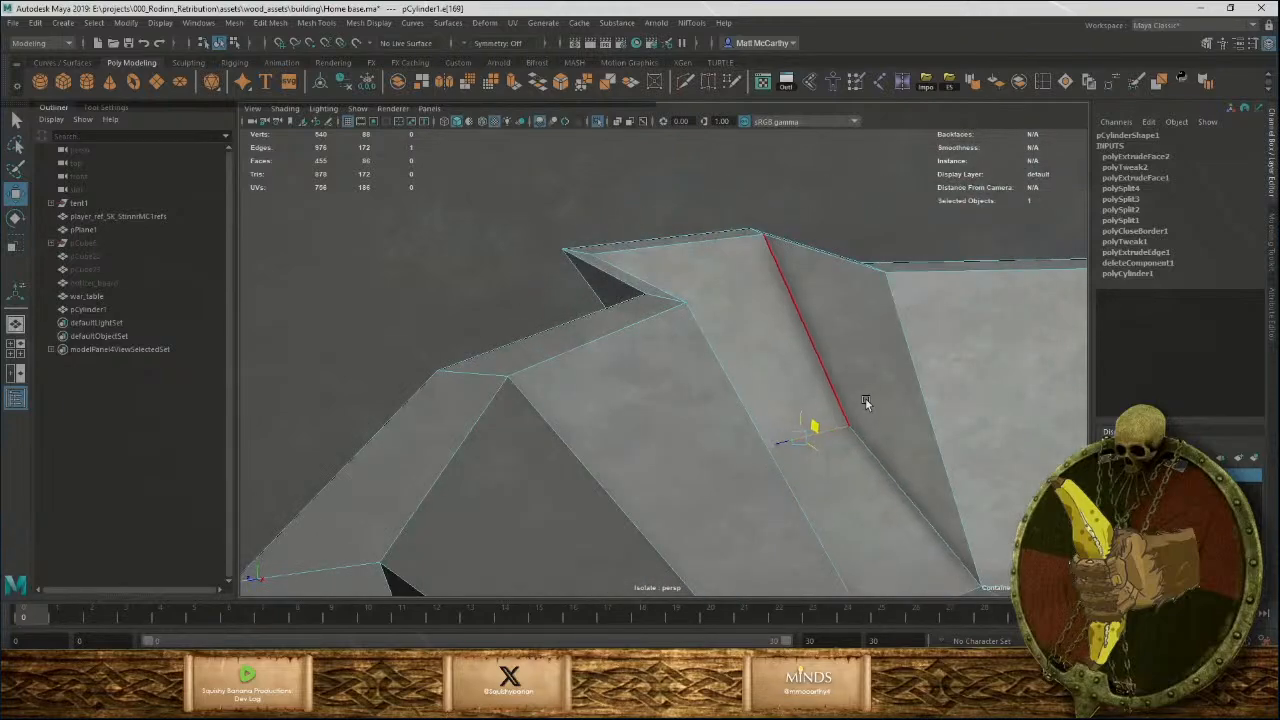
middle_click_drag(866, 402, 866, 388)
left_click_drag(856, 355, 830, 407, "alt")
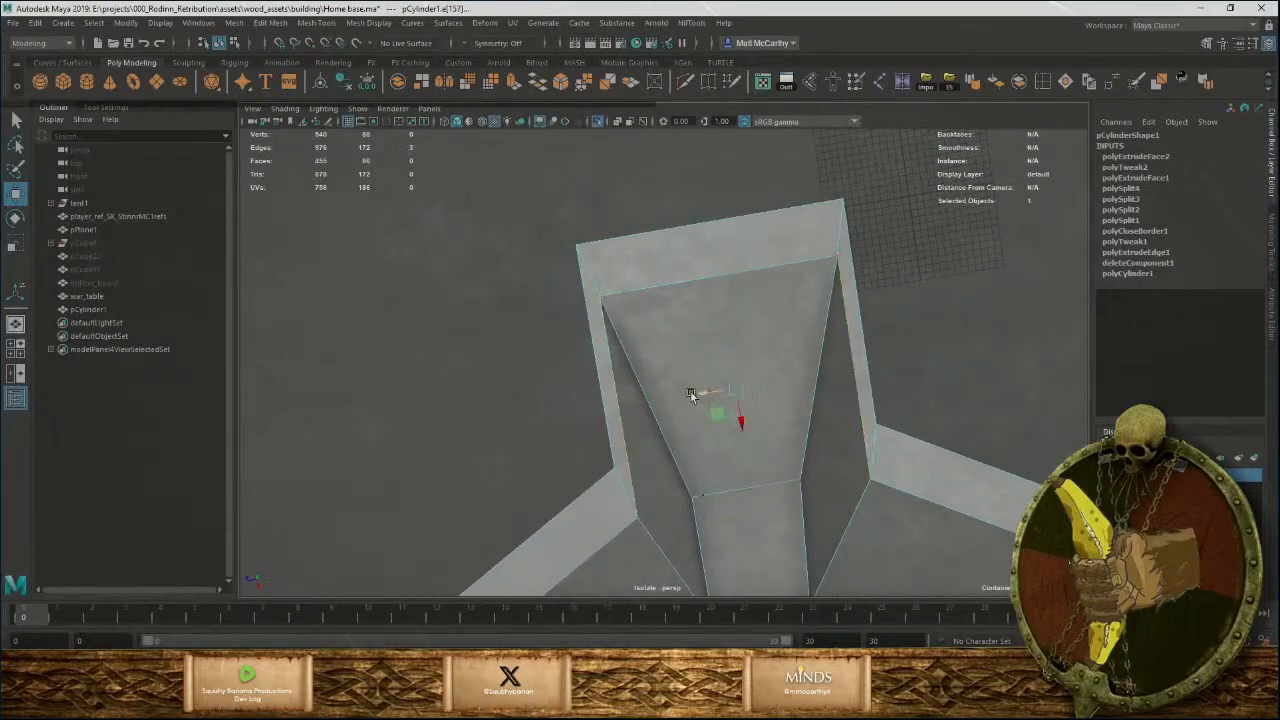
Scale the lengthwise side edges of the spout to adjust its width.
left_click_drag(691, 393, 708, 397)
key("ctrl+z")
key("r")
left_click_drag(743, 443, 701, 438)
left_click_drag(709, 392, 831, 334)
Examine the spout's inner side faces and its junction with the bowl from several angles.
right_click(741, 393)
left_click(739, 380)
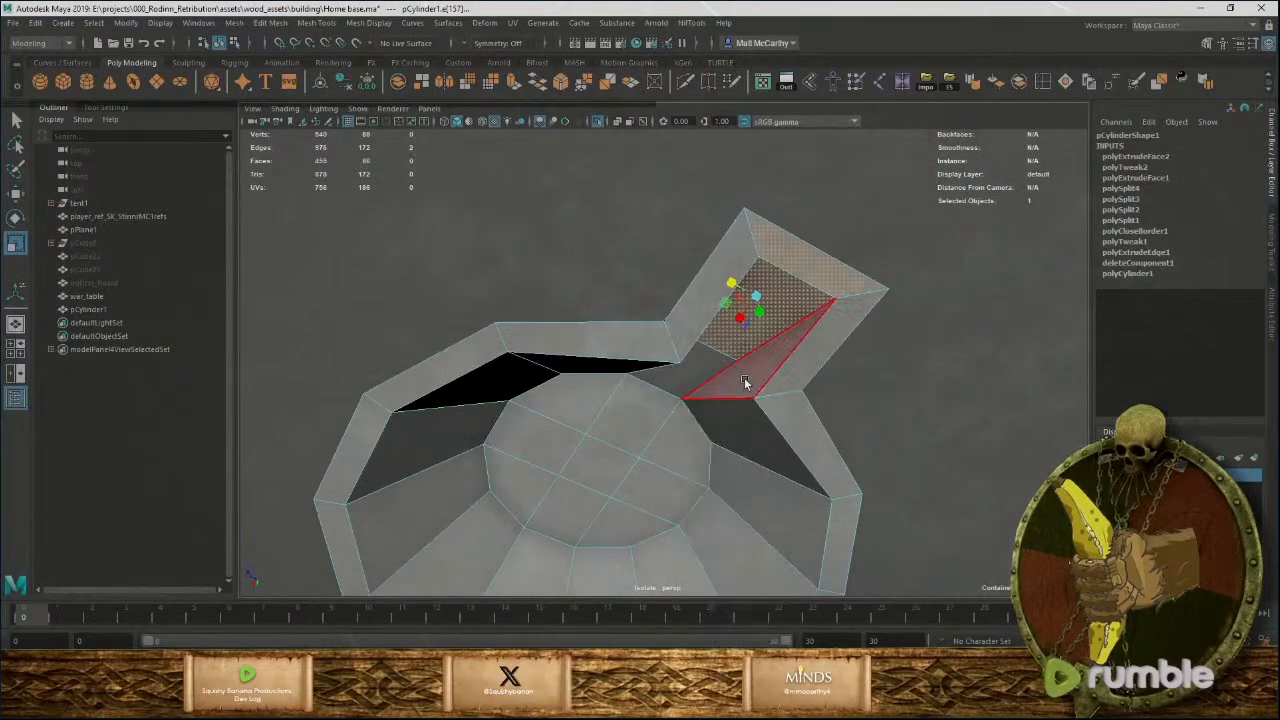
left_click(750, 385)
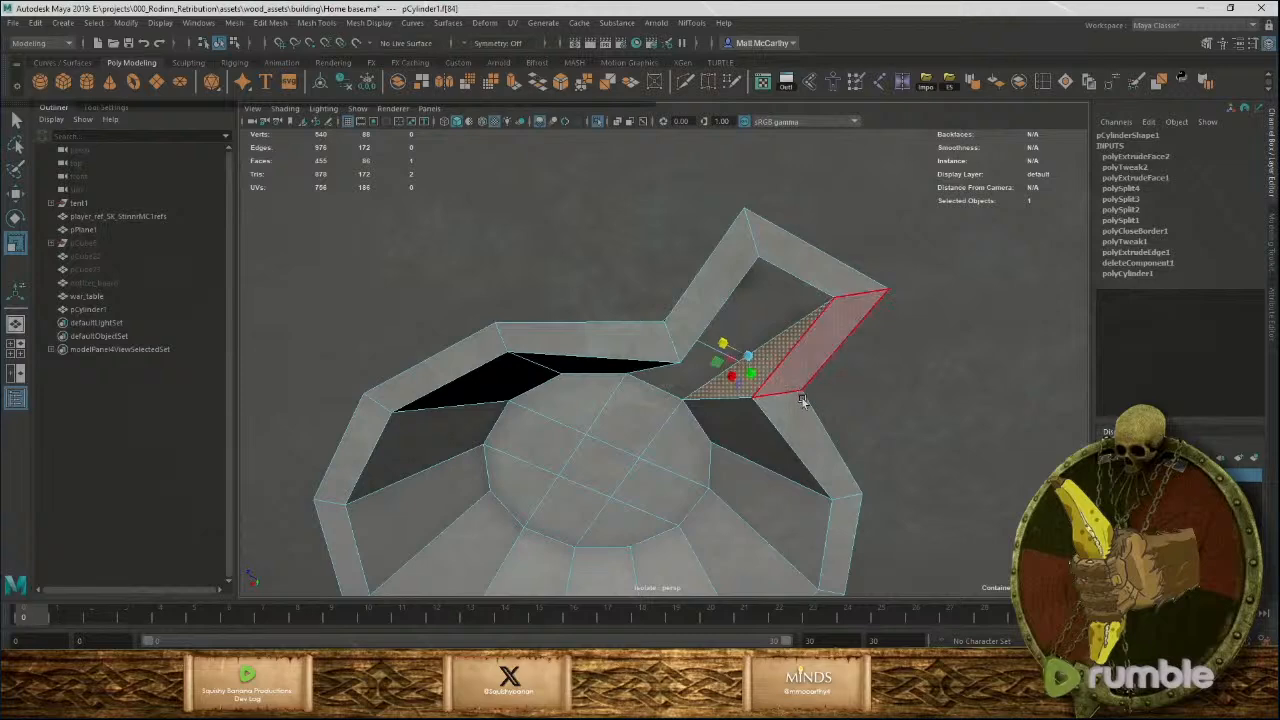
left_click_drag(802, 400, 686, 383, "alt")
left_click(646, 348)
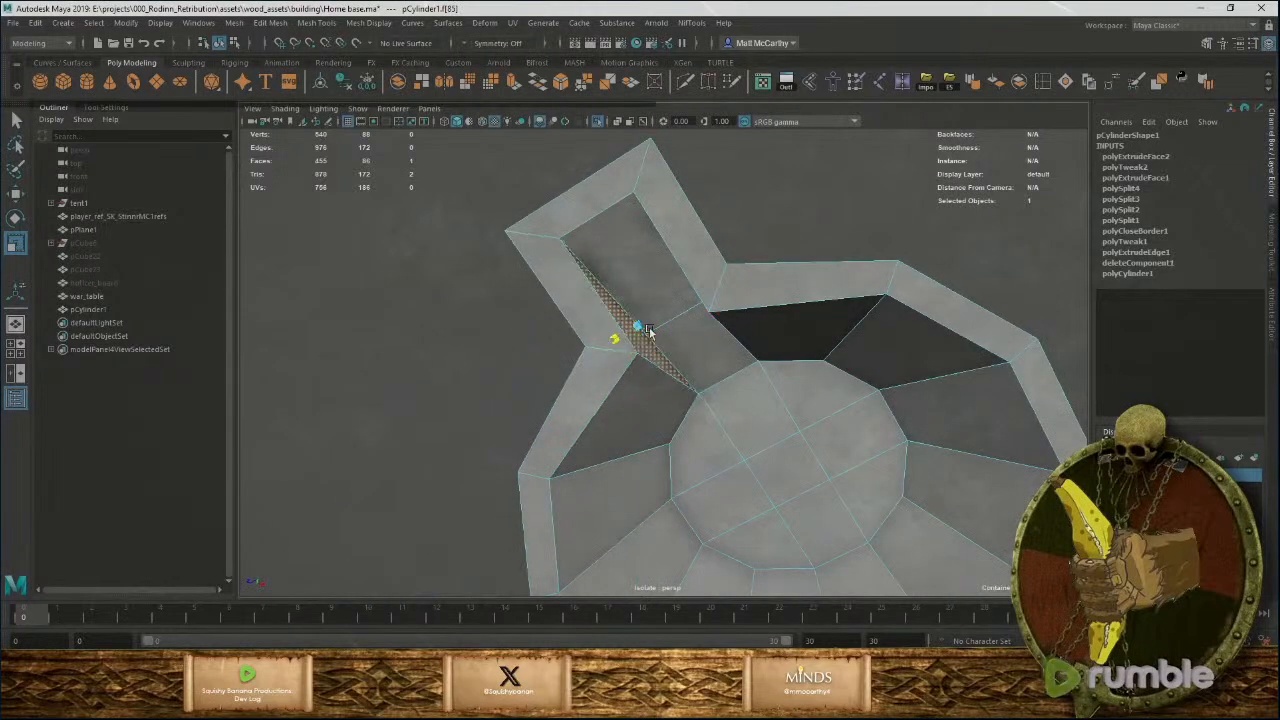
left_click(886, 251)
scroll(760, 466, "down", 10)
left_click_drag(760, 466, 651, 441, "alt")
scroll(933, 417, "up", 10)
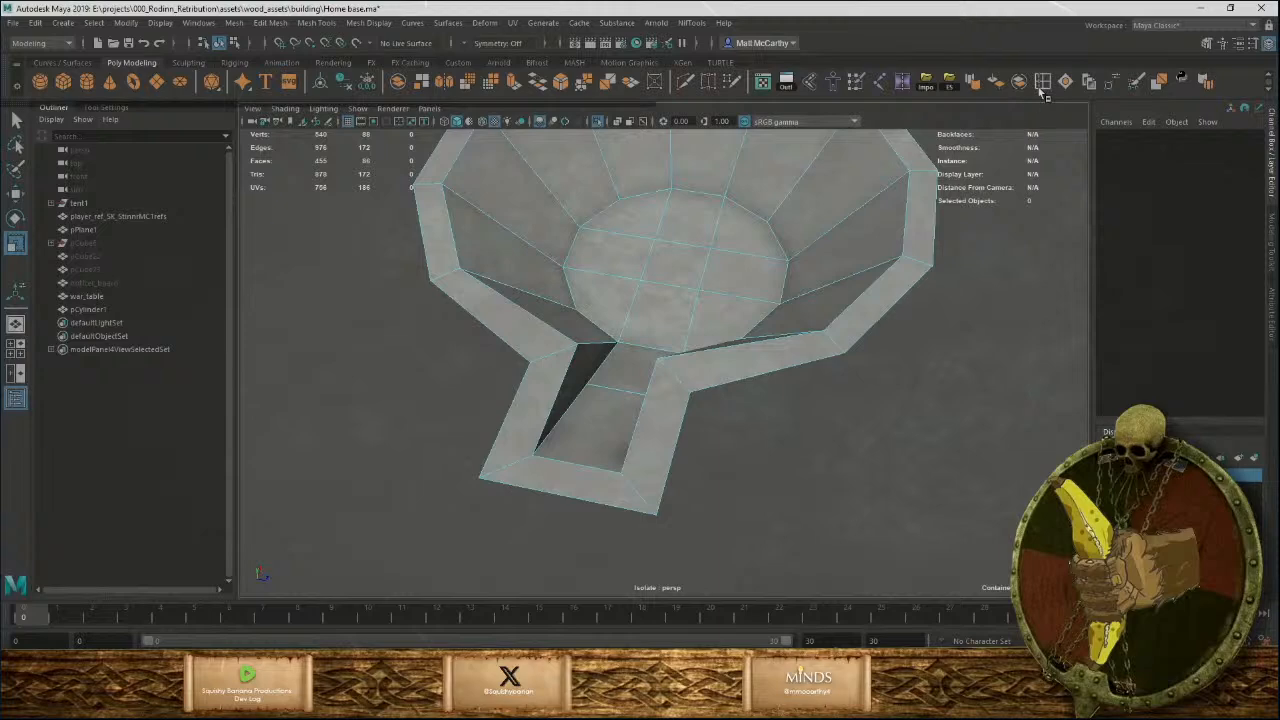
Insert one edge loop across the spout and two edge loops around the bowl's inner wall.
key("g")
left_click(681, 435)
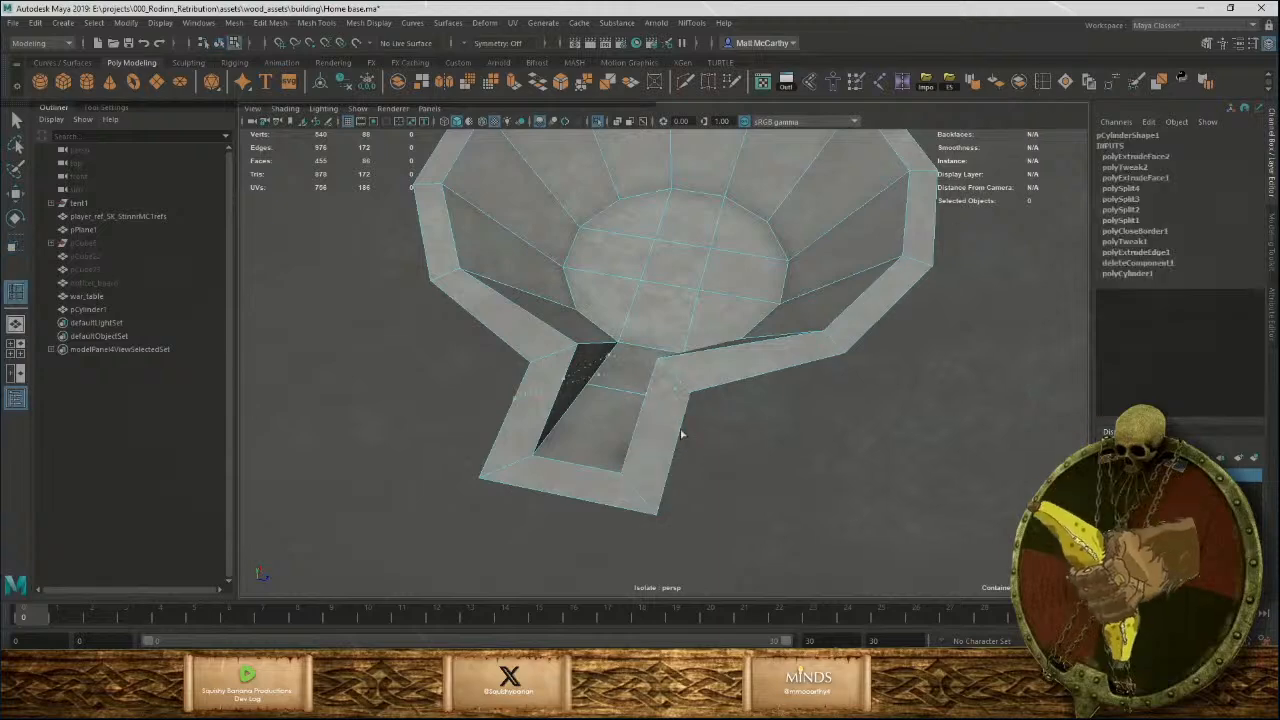
left_click_drag(675, 444, 756, 373, "alt")
left_click(694, 364)
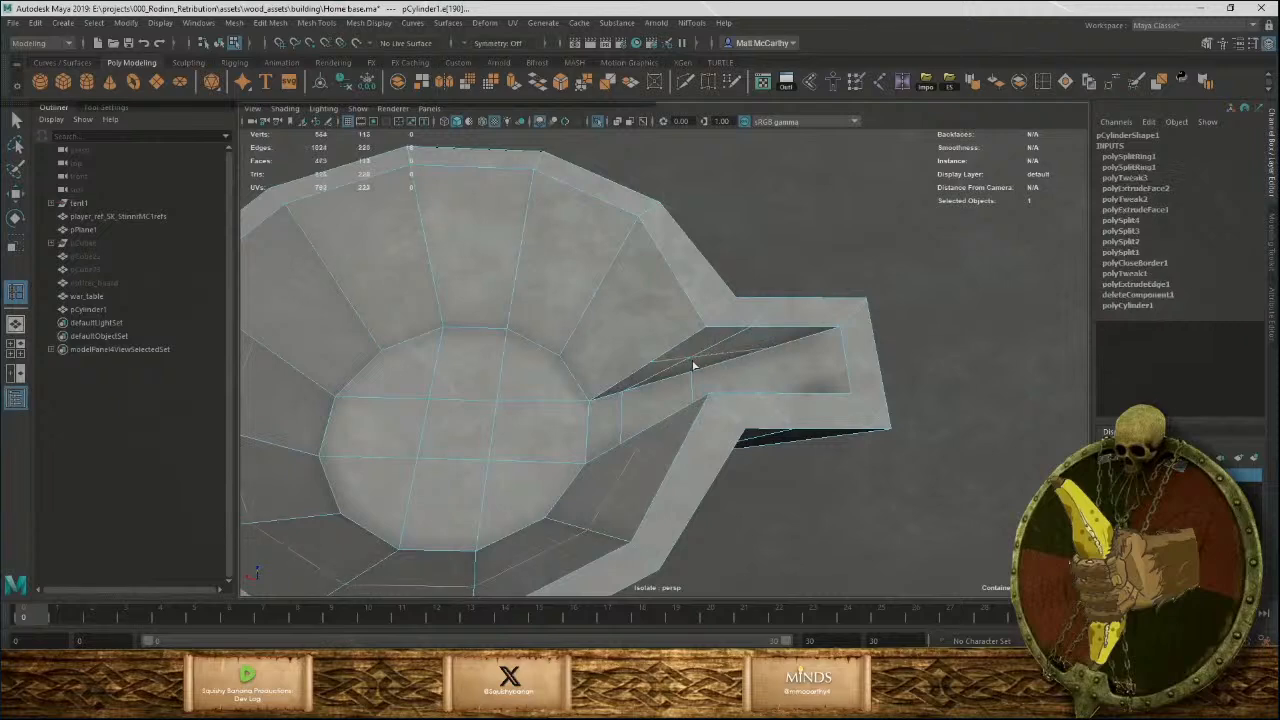
left_click(621, 382)
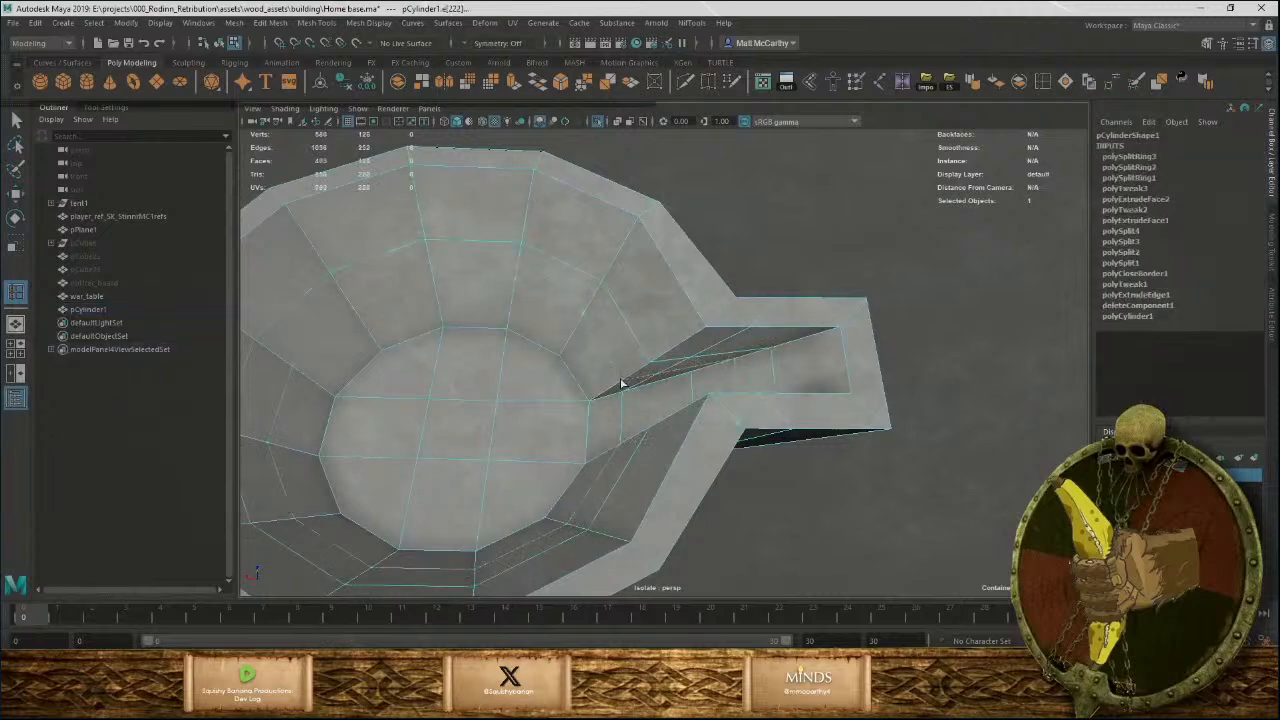
Insert two horizontal edge loops around the bowl's outer wall.
left_click_drag(622, 396, 782, 377, "alt")
key("F8")
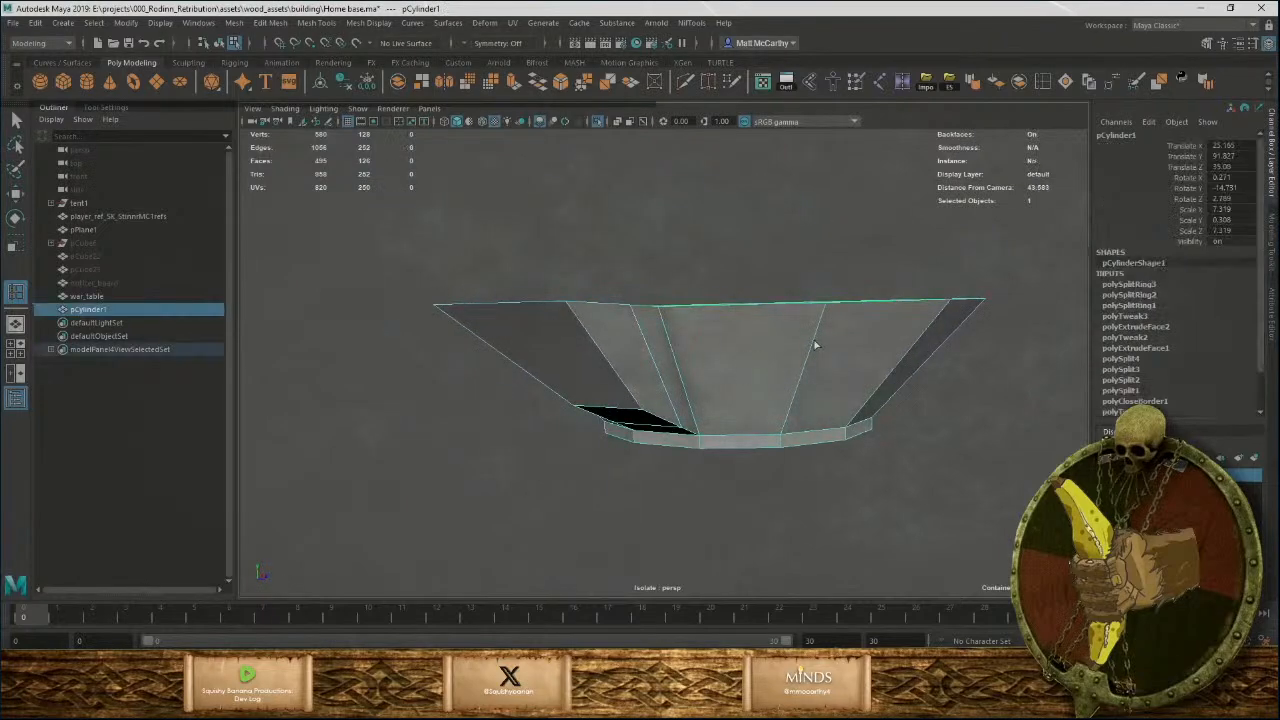
left_click(817, 340)
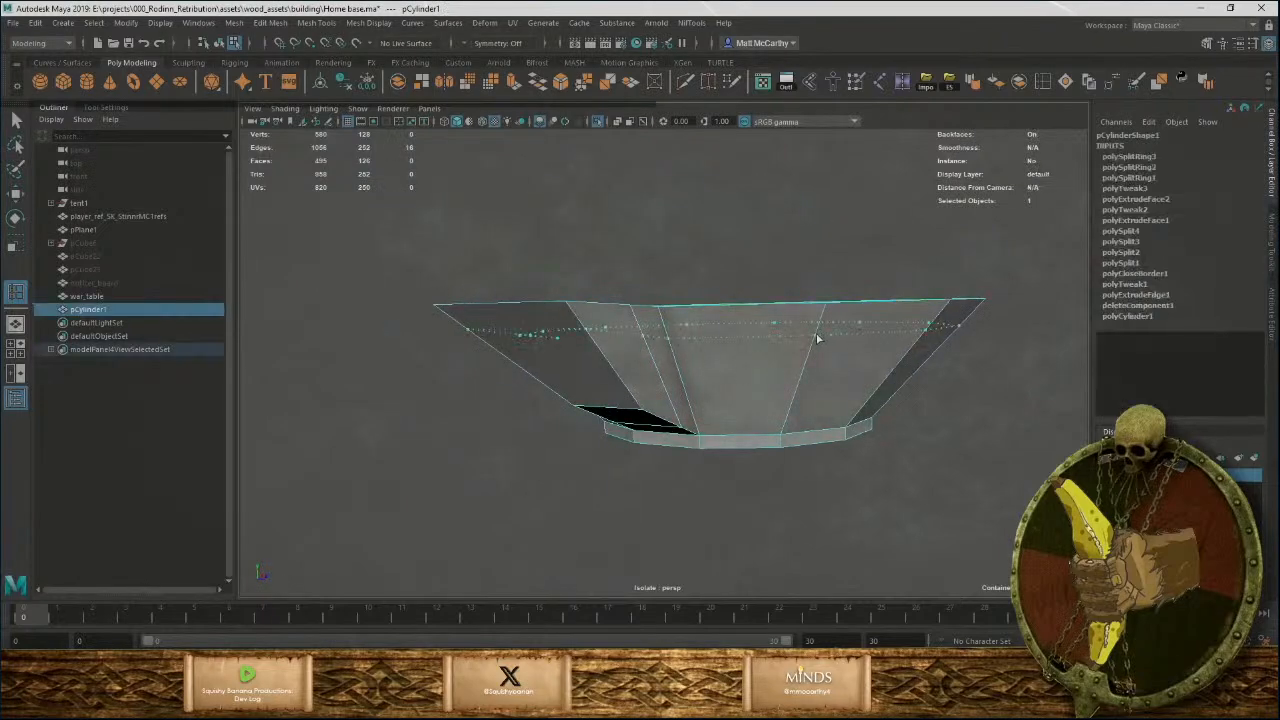
left_click(802, 388)
Scale the new wall edge loops to give the bowl's straight walls a rounder profile.
left_click_drag(763, 346, 707, 307, "alt")
key("w")
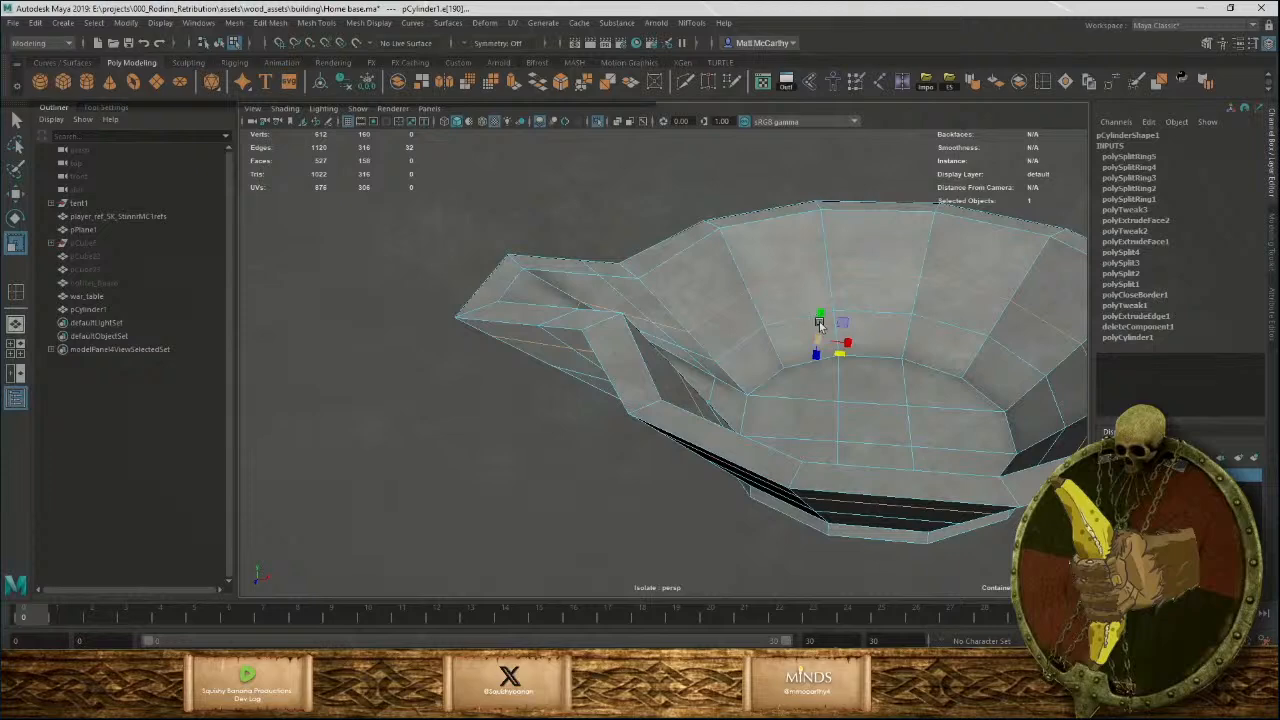
left_click_drag(818, 322, 856, 381)
left_click_drag(768, 355, 729, 380, "alt")
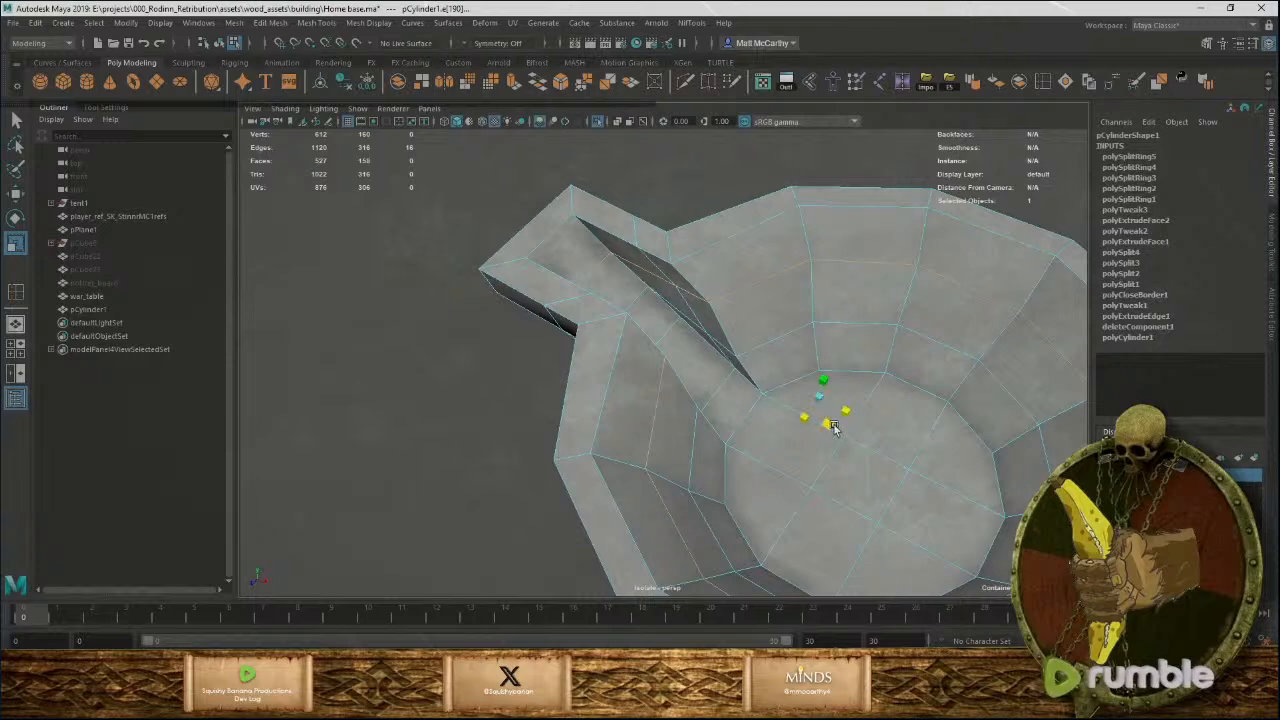
left_click_drag(834, 427, 830, 428)
left_click(451, 509)
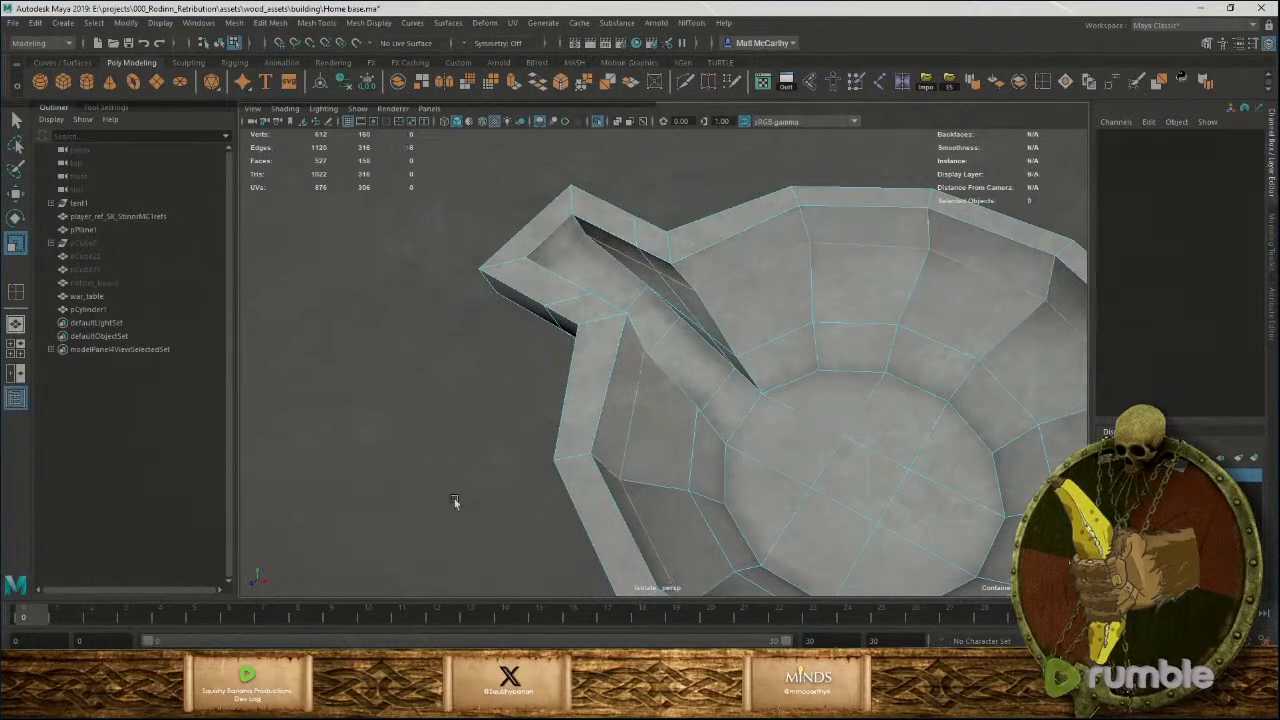
left_click_drag(451, 509, 603, 449, "alt")
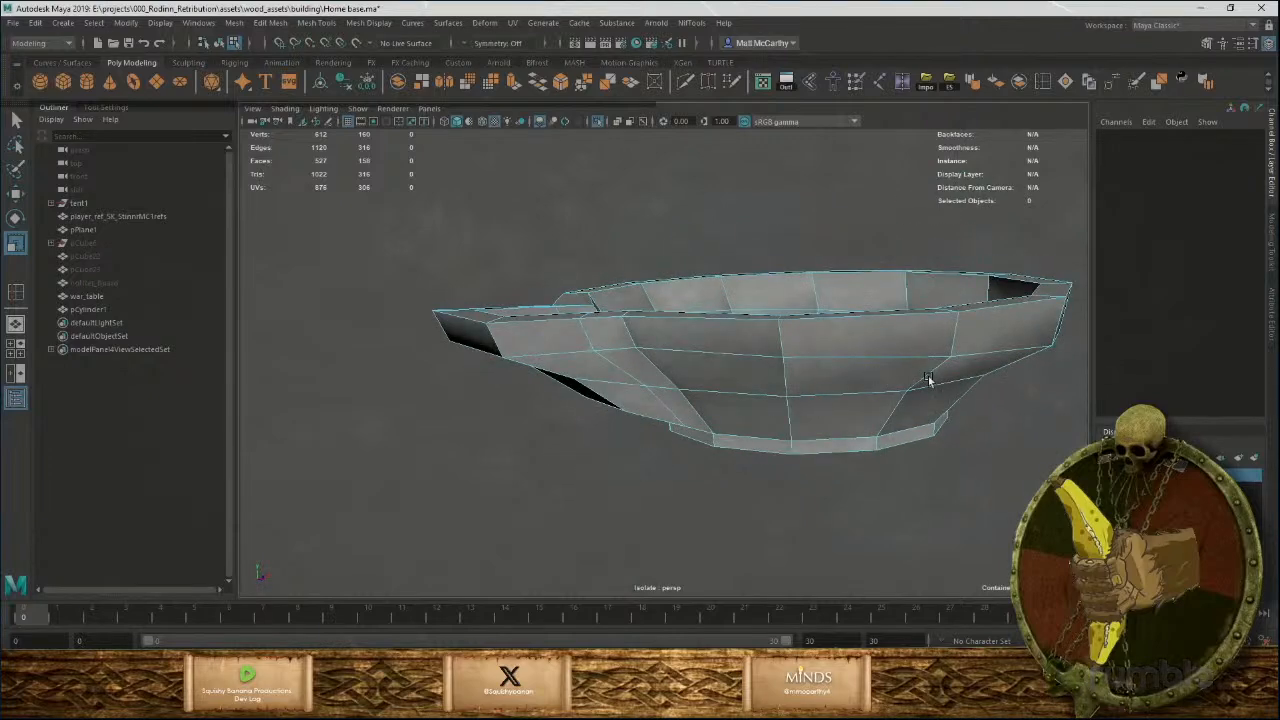
Select the upper edge loop on the outer wall and rescale it to refine the bowl's curve.
left_click_drag(928, 380, 872, 403, "alt")
double_click(848, 337)
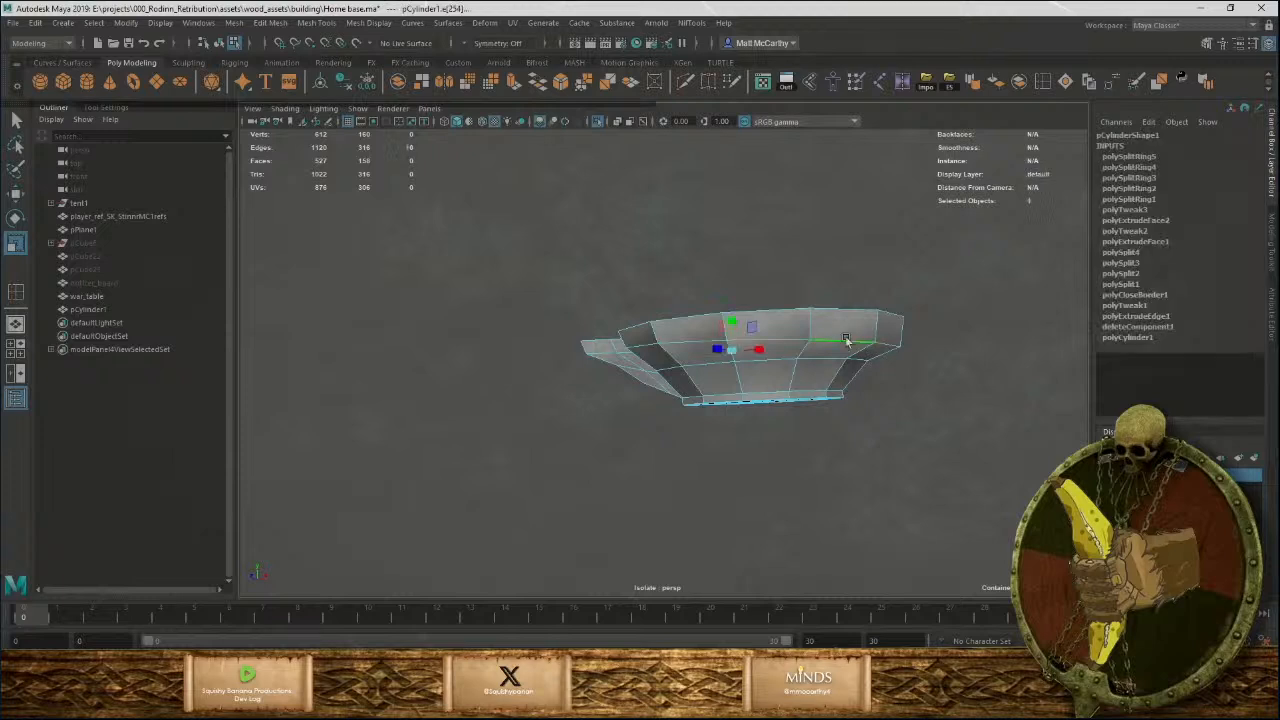
left_click_drag(848, 340, 843, 391, "alt")
right_click(816, 369, "ctrl+shift")
left_click(774, 376)
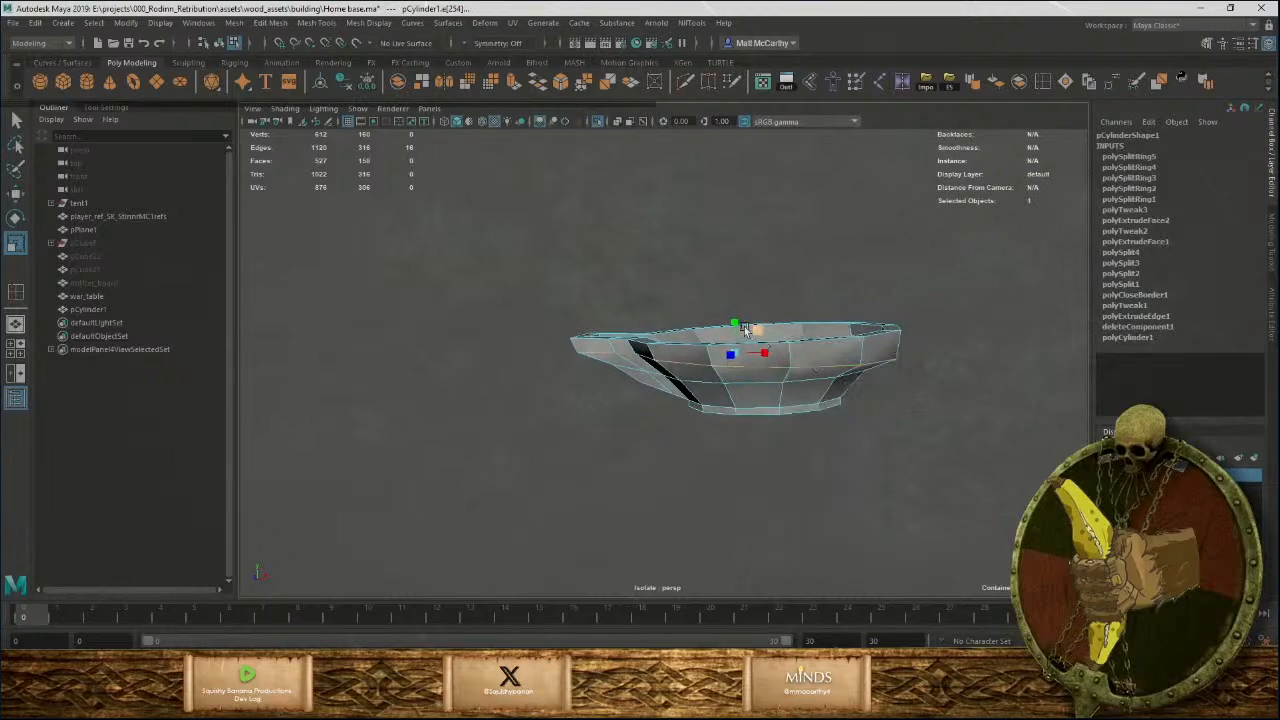
left_click_drag(740, 384, 815, 363, "alt")
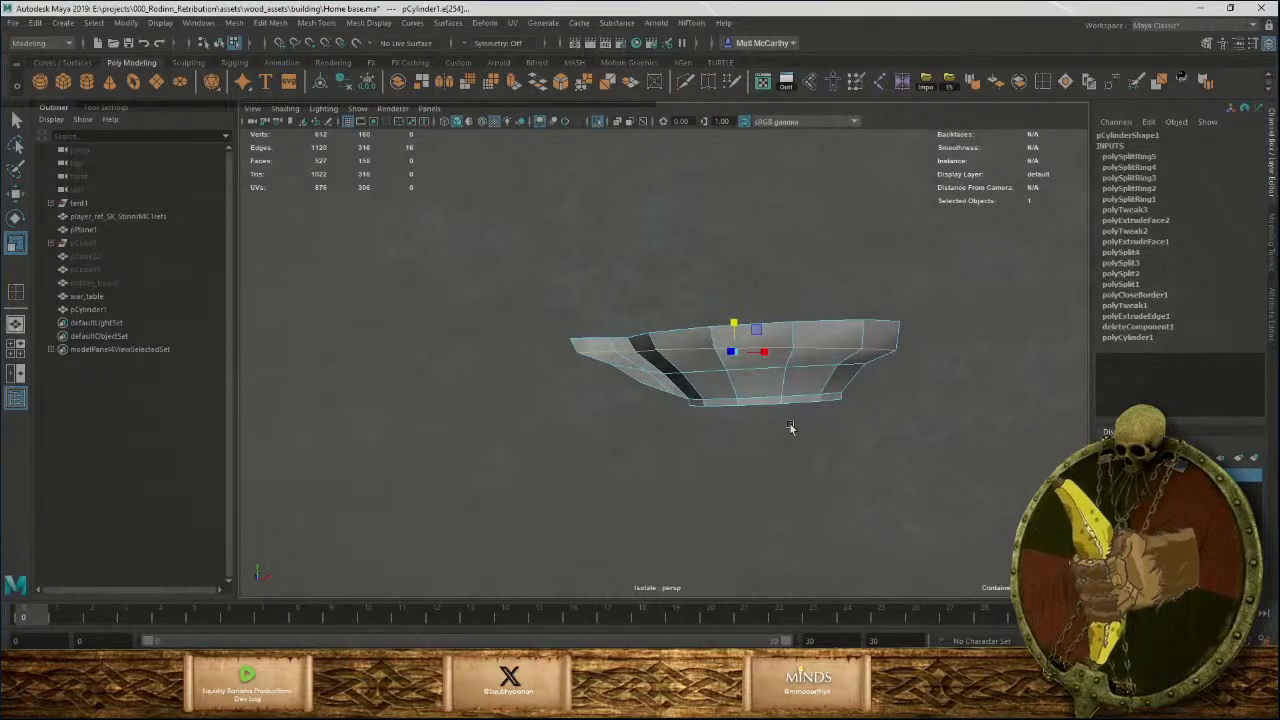
Delete the entire spouted bowl and create a new polygon cylinder at the origin.
key("F8")
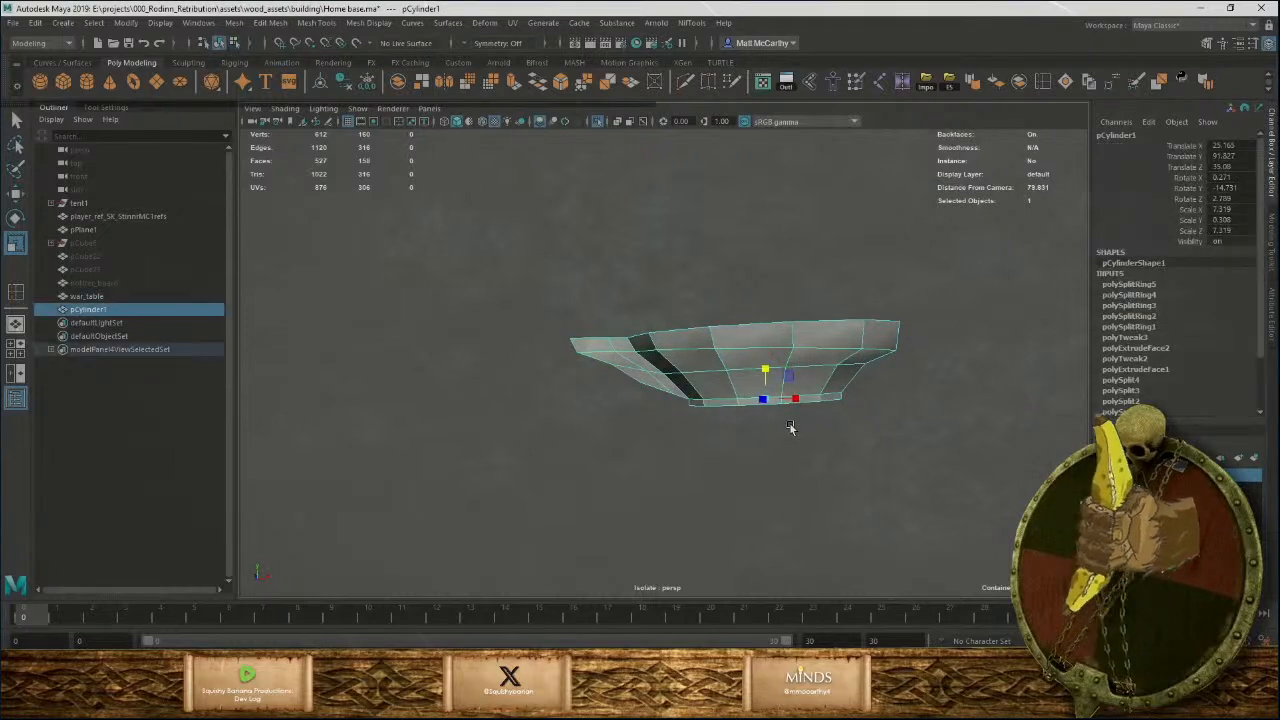
key("Delete")
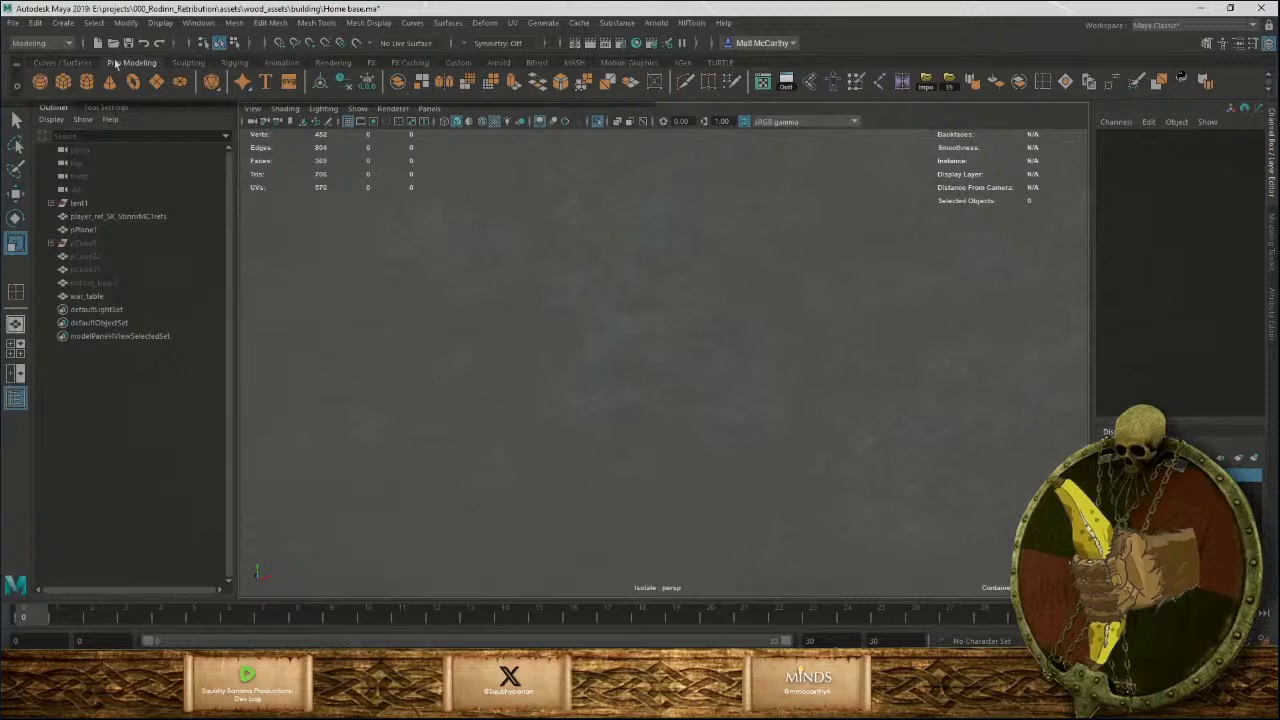
left_click(86, 82)
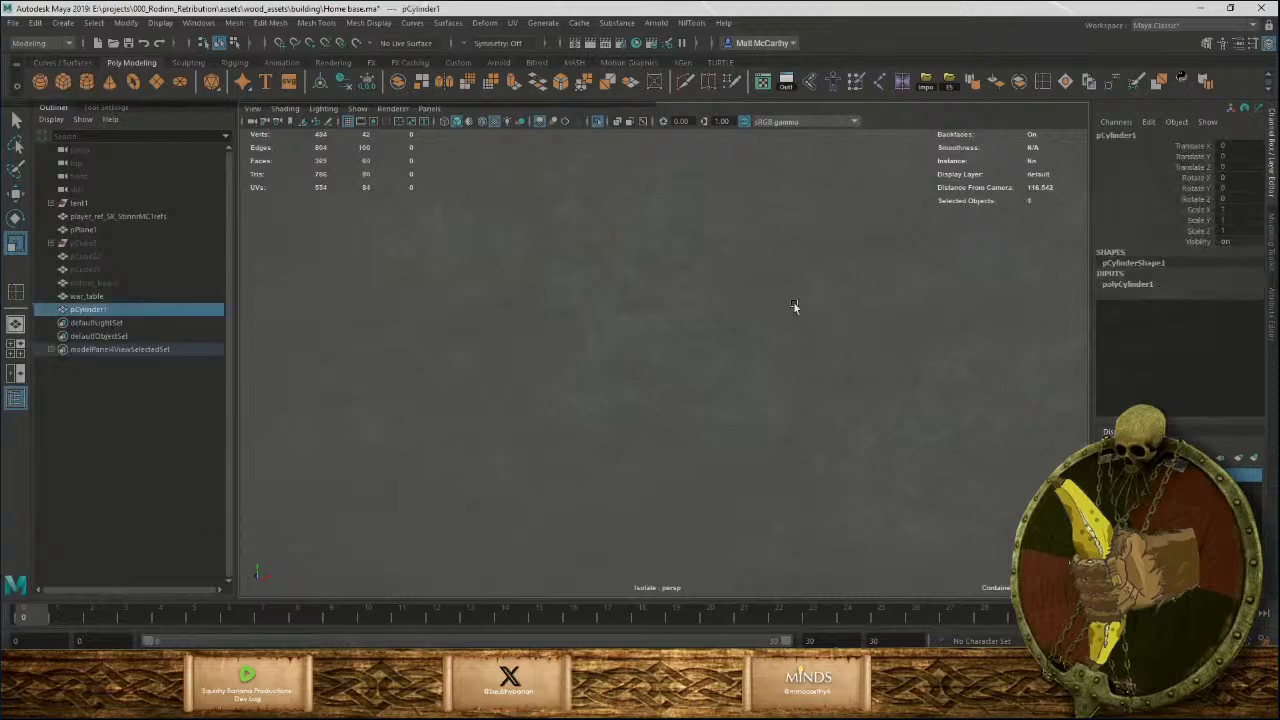
left_click_drag(794, 306, 949, 400, "alt")
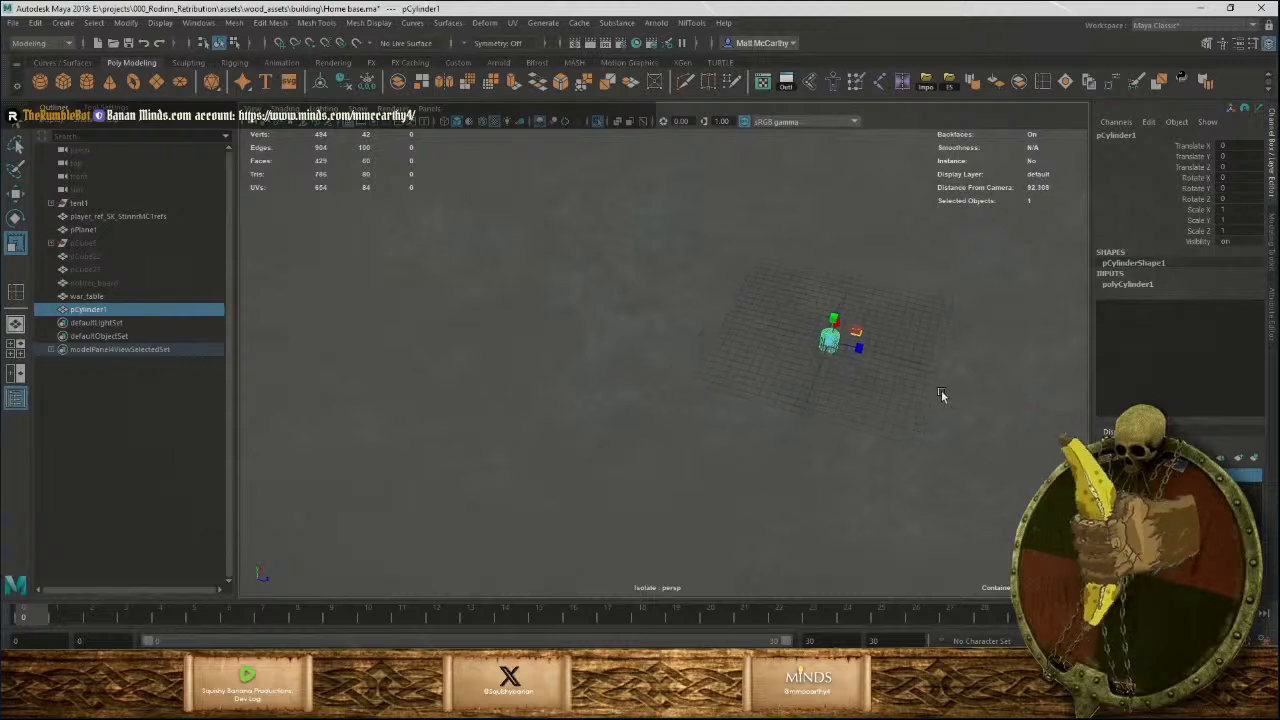
key("f")
Set the cylinder's axis subdivisions to 16 after trying 12.
left_click(1135, 285)
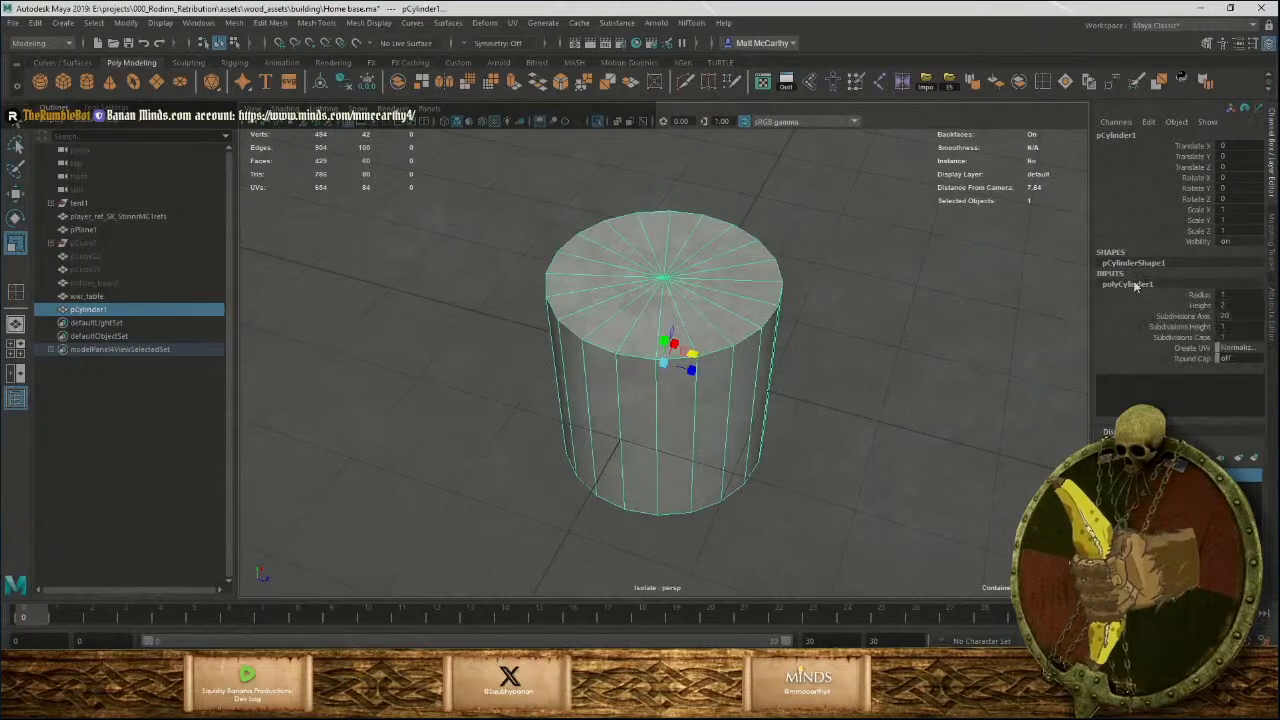
left_click(1224, 316)
type("12")
key("Return")
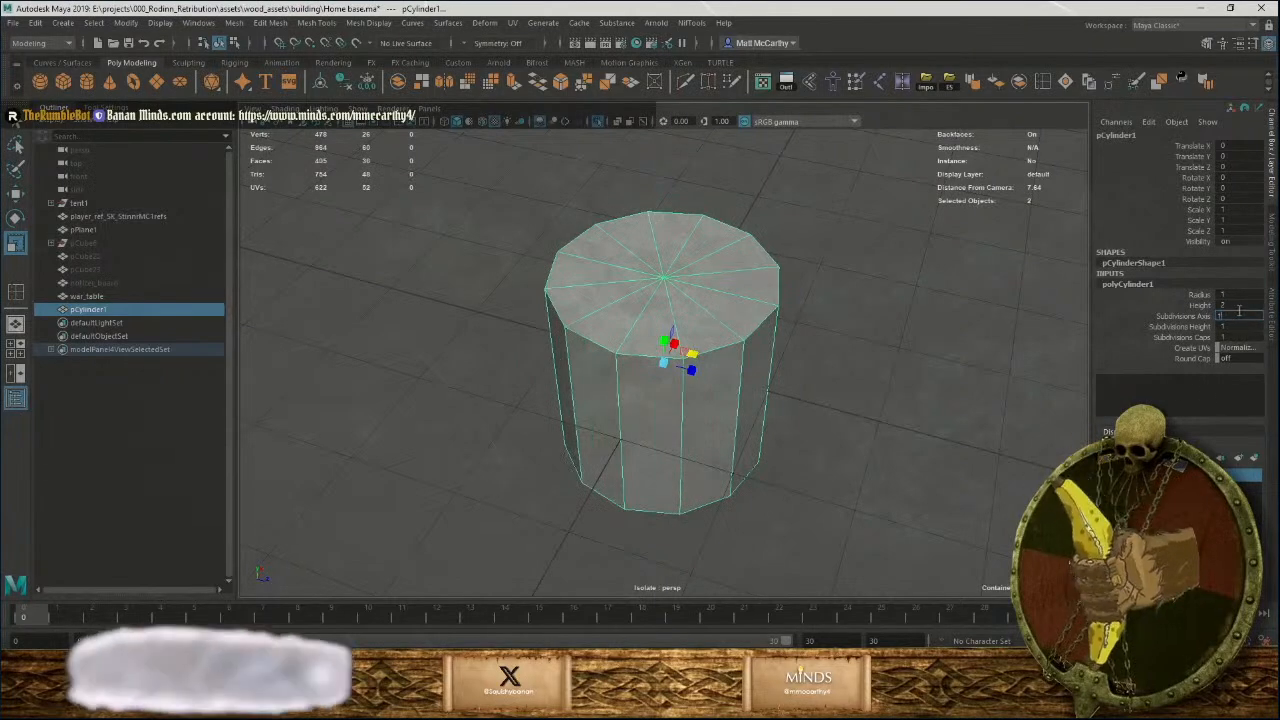
type("16")
key("Return")
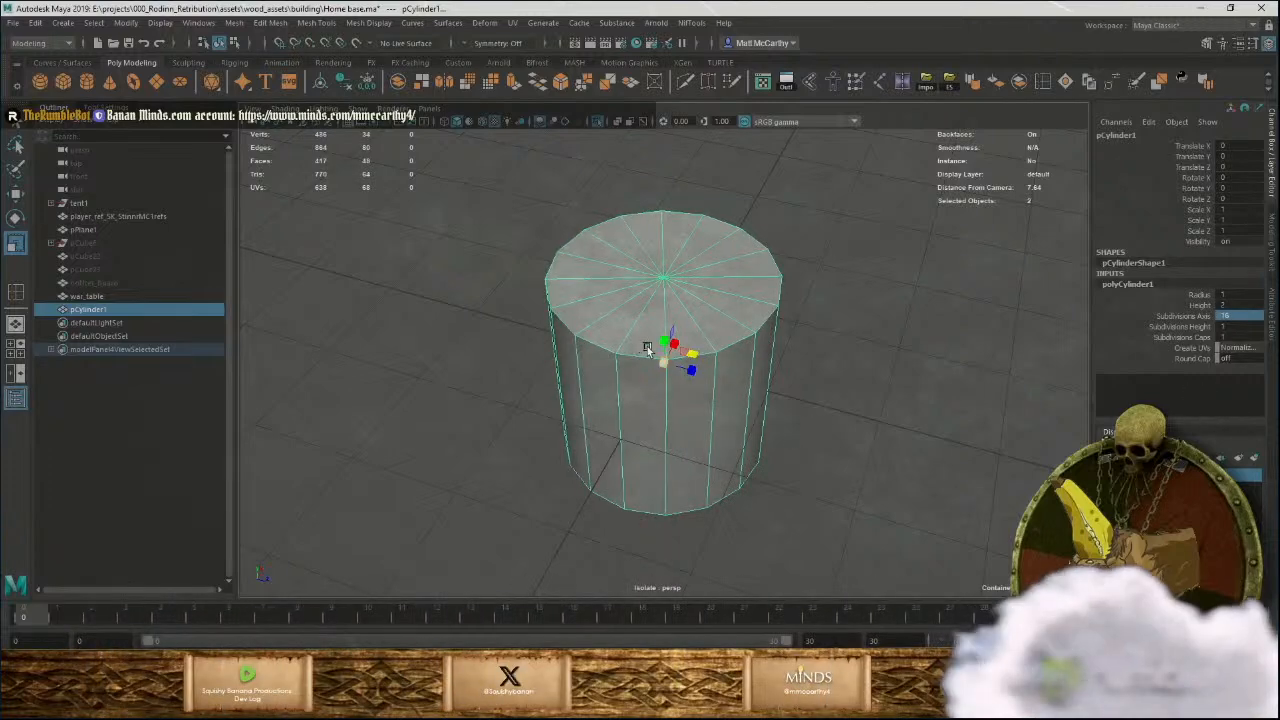
Scale the cylinder into a wide, flat disc and raise it to 0.225 in Y.
left_click_drag(662, 340, 692, 436)
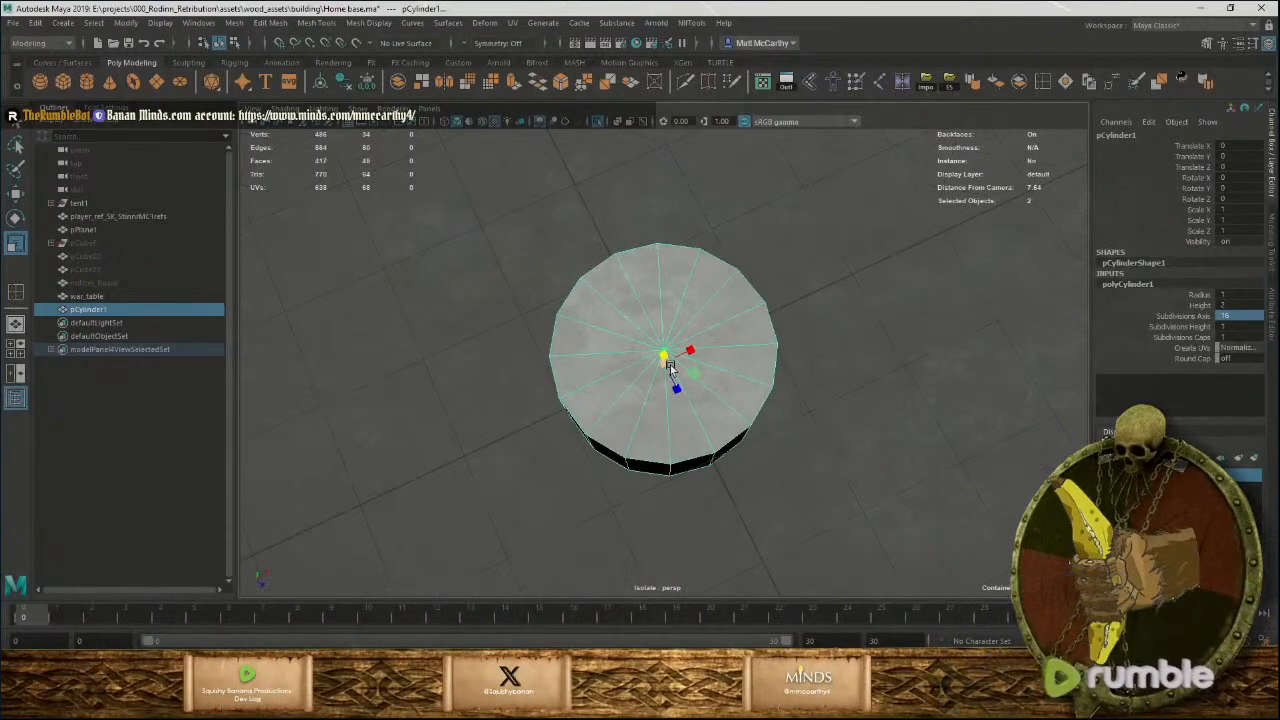
left_click_drag(668, 364, 788, 400)
left_click_drag(700, 374, 809, 395)
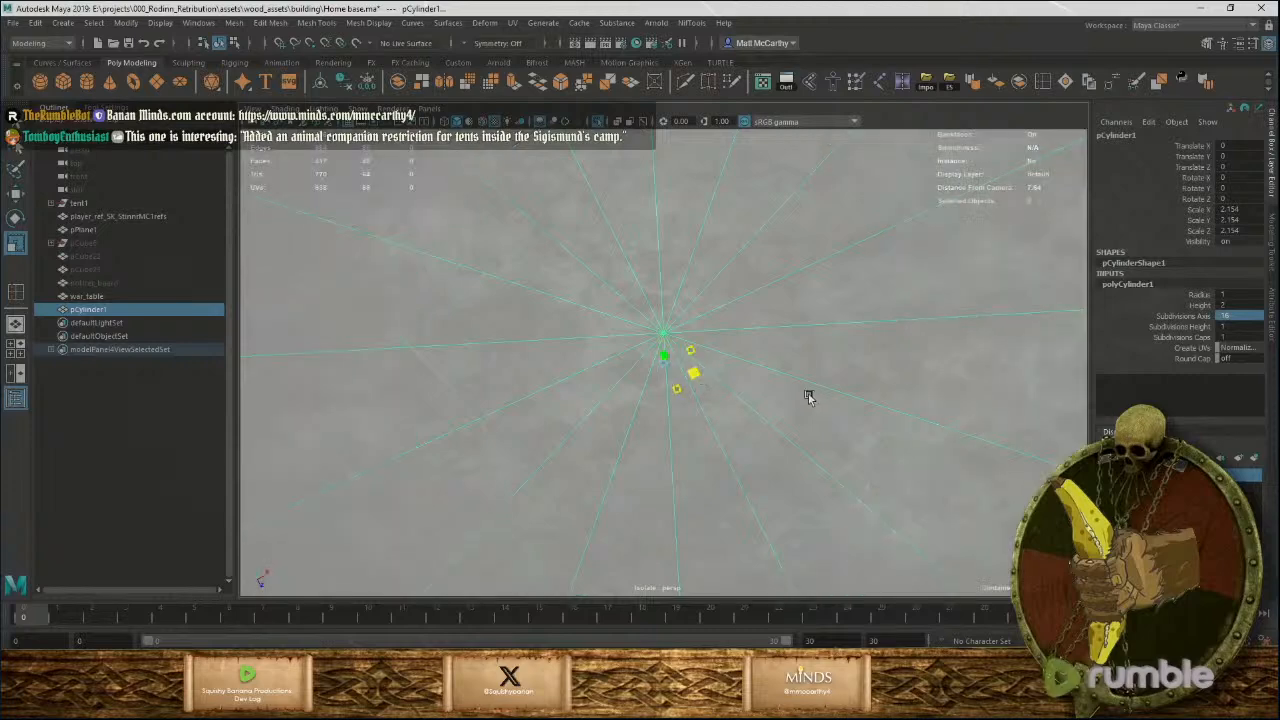
right_click_drag(810, 393, 171, 309, "alt")
left_click_drag(601, 403, 705, 353, "alt")
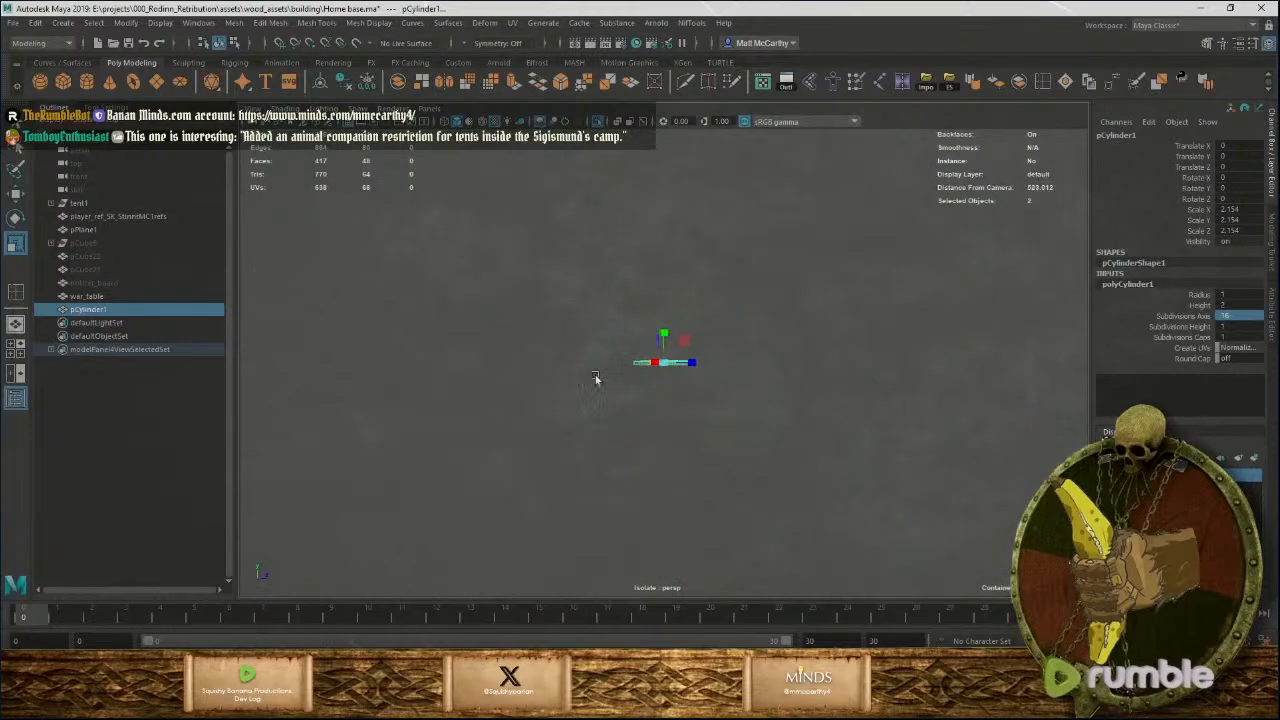
right_click_drag(595, 378, 668, 387, "alt")
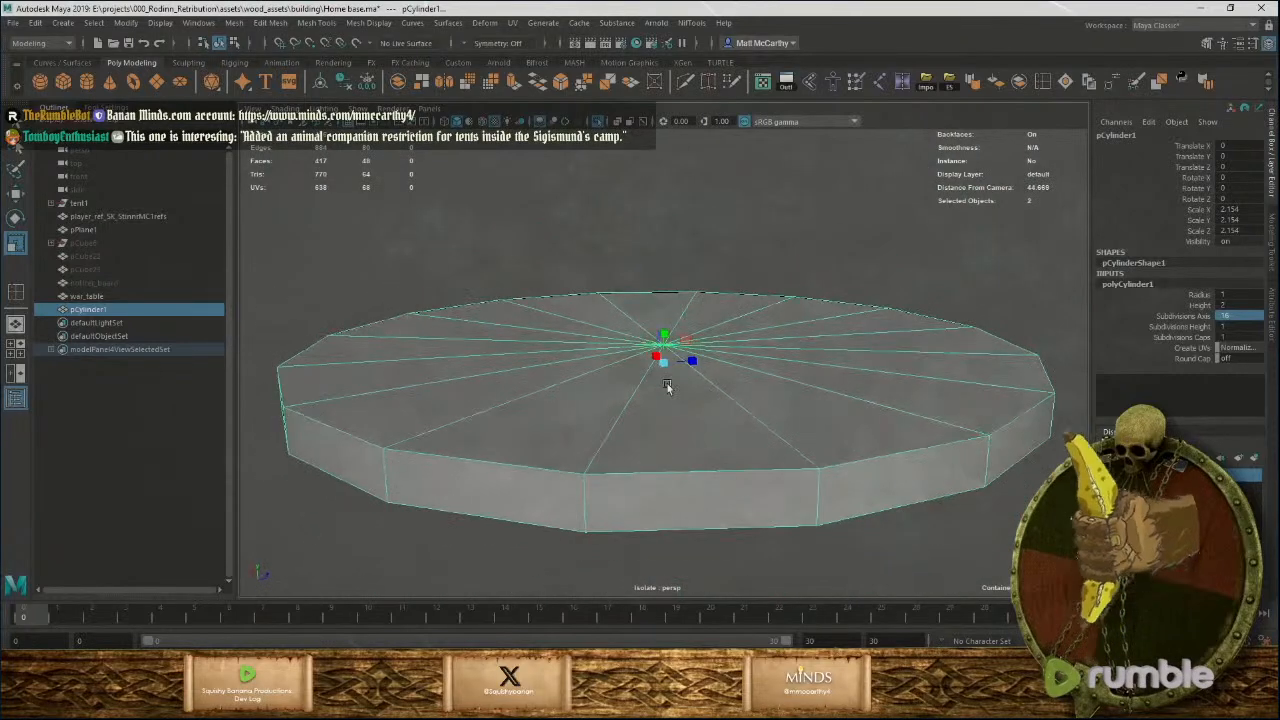
key("w")
mouse_move(666, 345)
left_mouse_down()
mouse_move(668, 293)
mouse_move(667, 339)
left_mouse_up()
left_click_drag(762, 412, 750, 379, "alt")
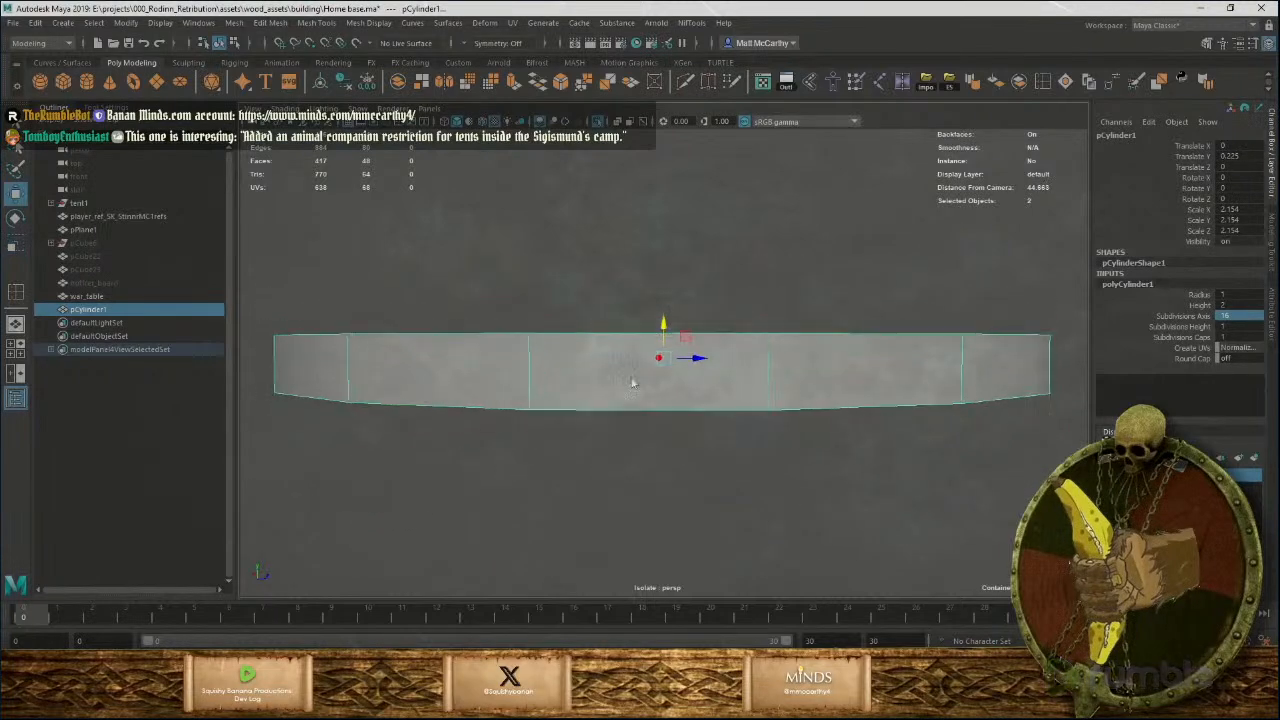
Delete all of the disc's top and bottom cap faces, keeping only the ring of side faces.
right_click_drag(631, 382, 565, 380)
left_click(483, 376)
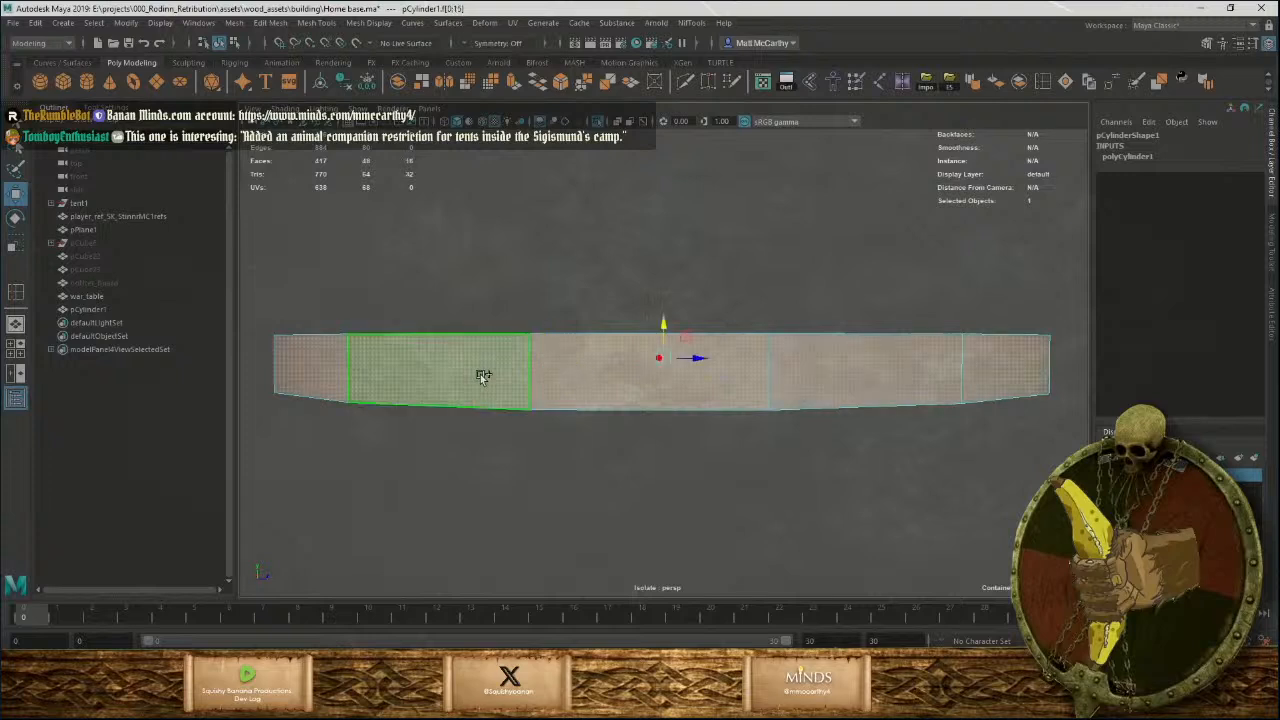
key("ctrl+shift+i")
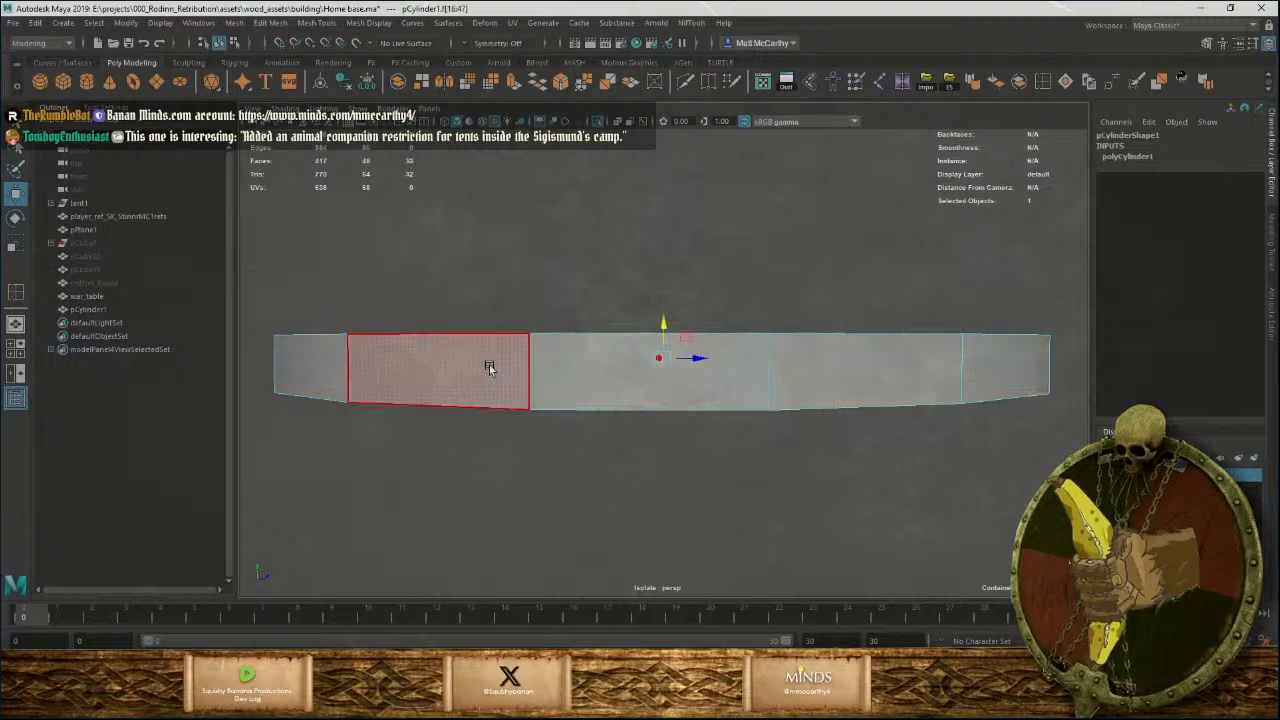
key("Delete")
left_click_drag(764, 432, 703, 343, "alt")
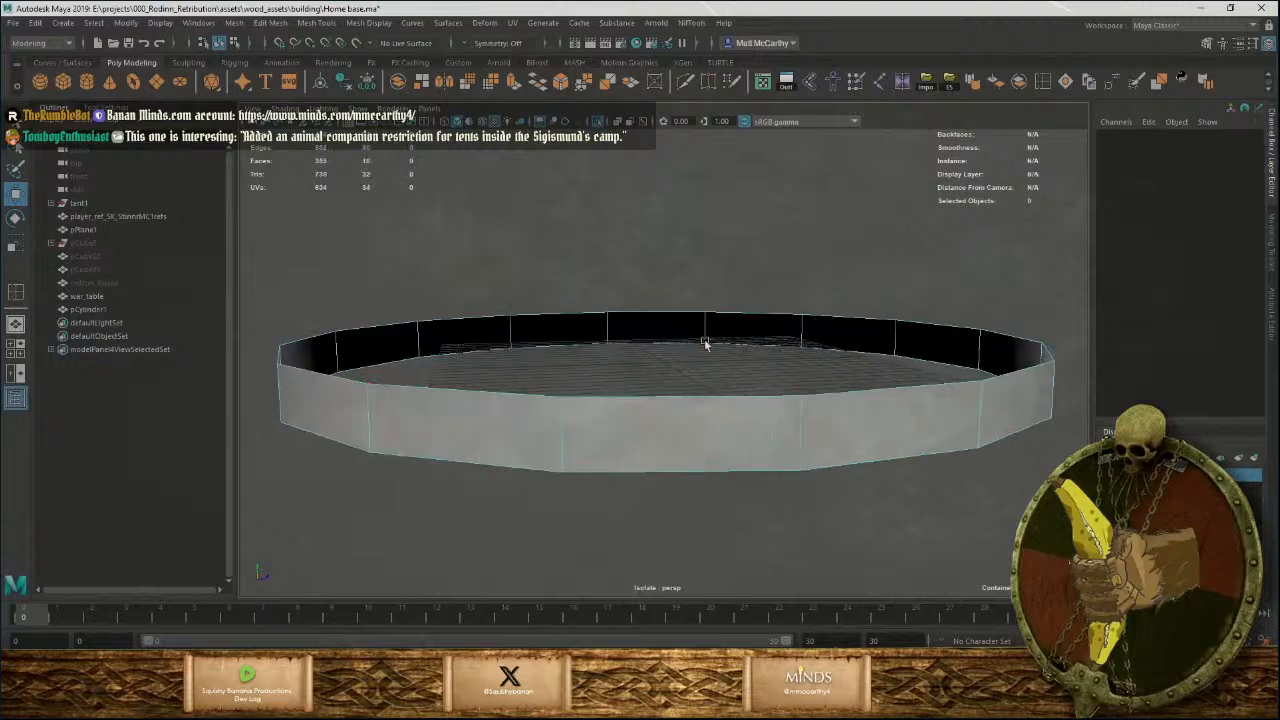
Select the ring's top and bottom border edges and fill both holes with single cap faces.
right_click_drag(677, 322, 677, 282)
double_click(671, 308)
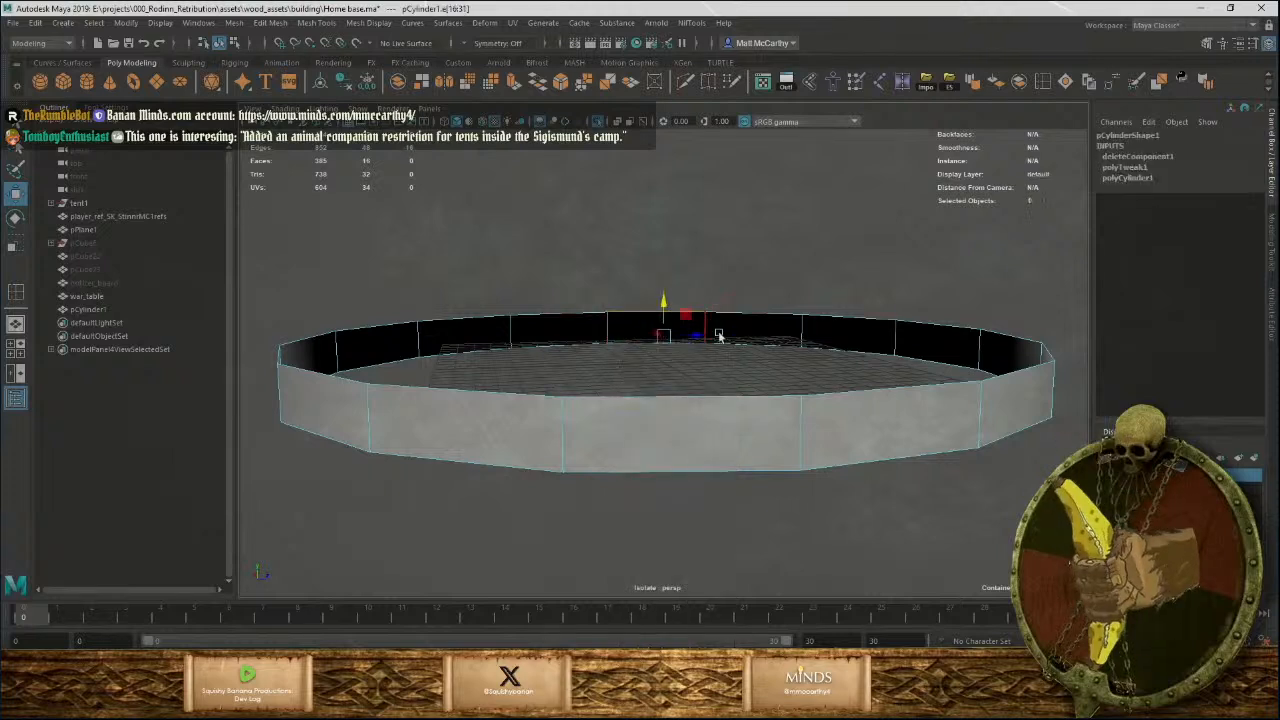
left_click(1066, 81)
right_click_drag(883, 489, 713, 488, "alt")
left_click_drag(713, 486, 855, 523, "alt")
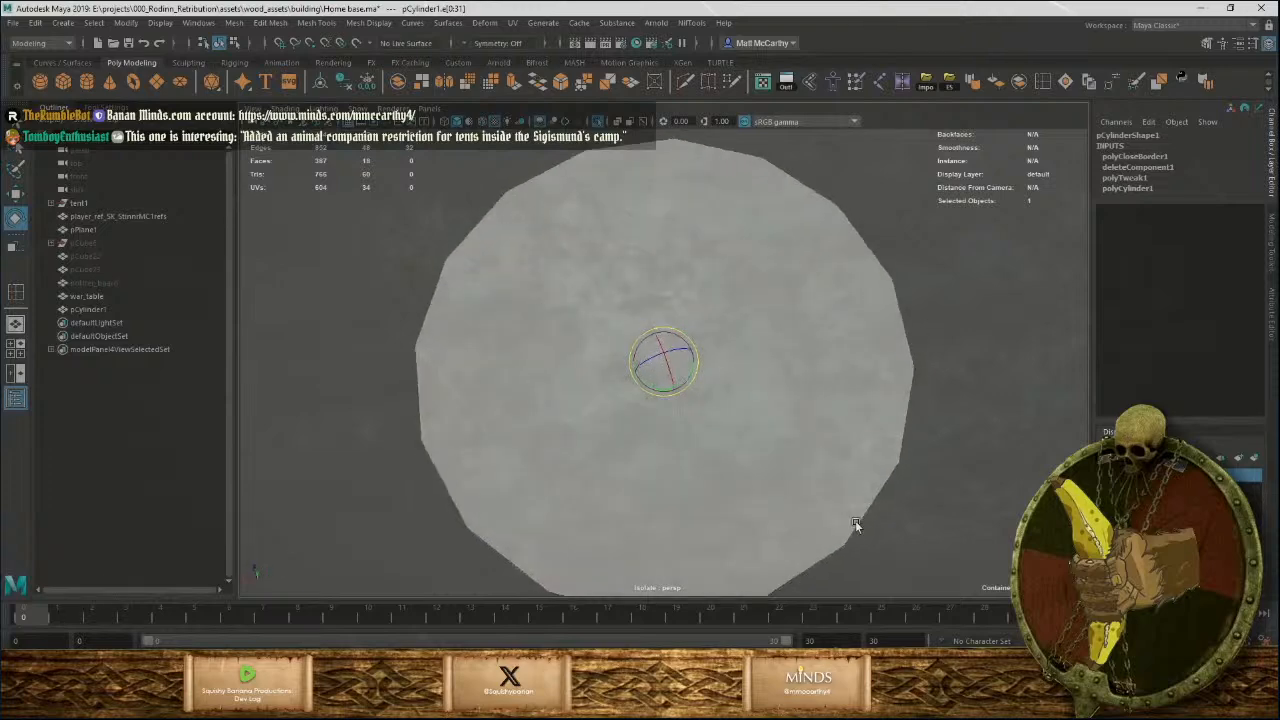
Switch to the top view and isolate the cylinder there, framing it for editing.
right_click_drag(855, 523, 625, 465, "alt")
left_click_drag(760, 496, 790, 441, "alt")
key("space")
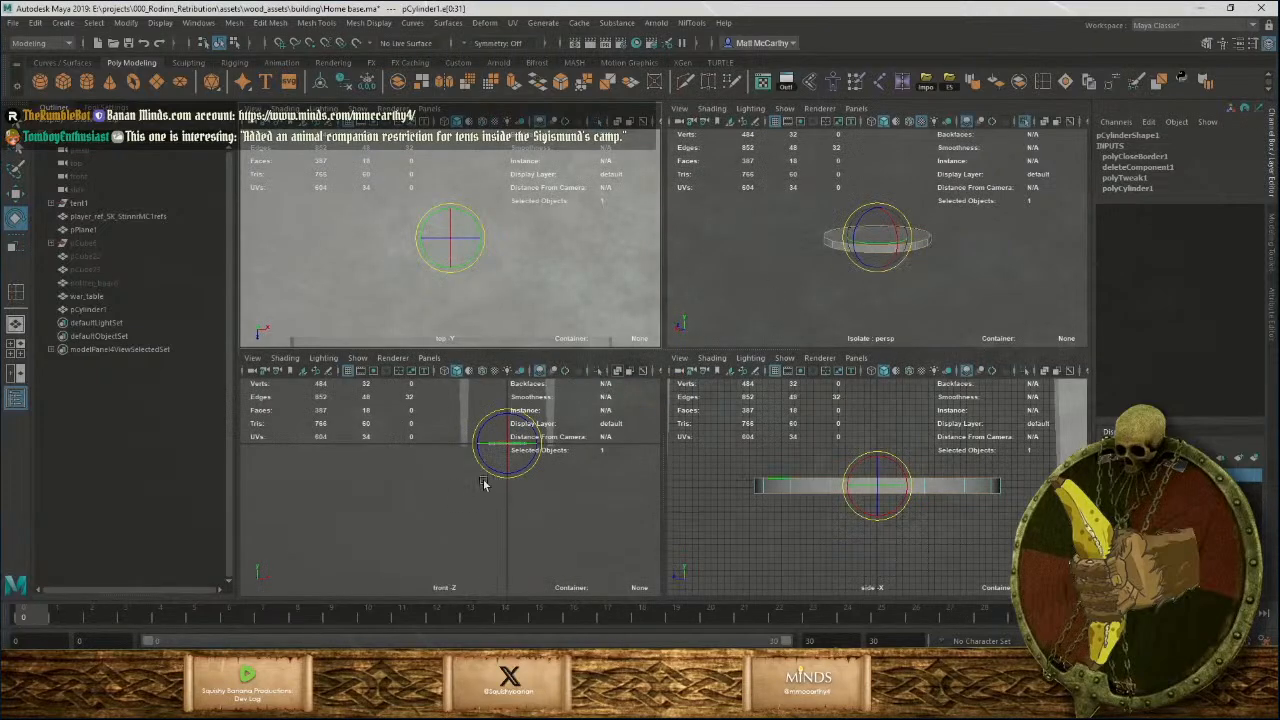
key("space")
right_click_drag(617, 277, 290, 296, "alt")
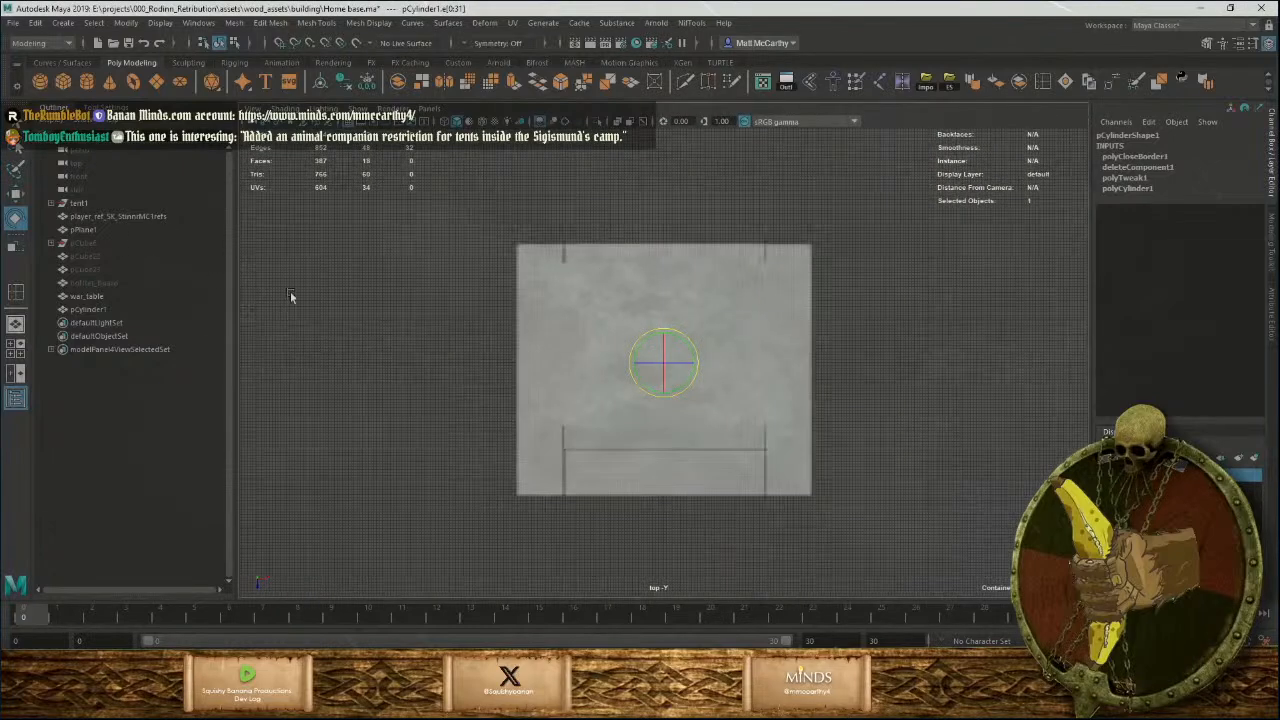
left_click(622, 380)
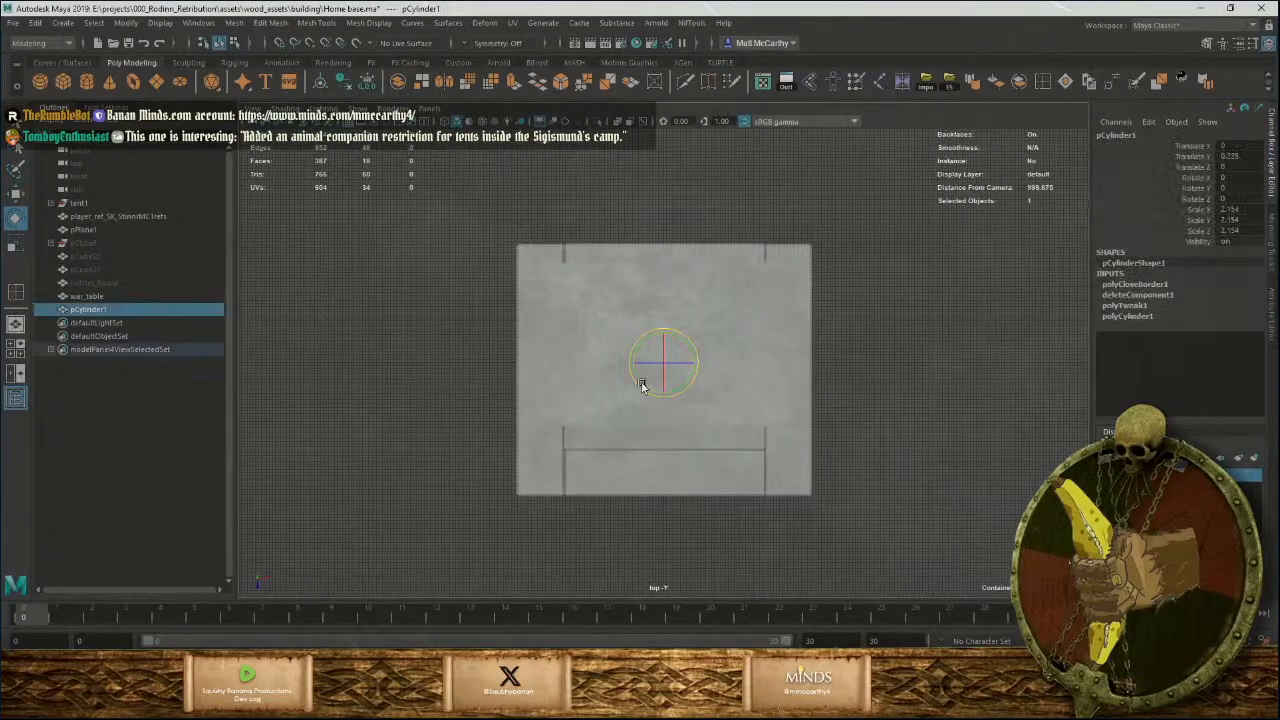
key("ctrl+1")
right_click_drag(706, 380, 868, 530, "alt")
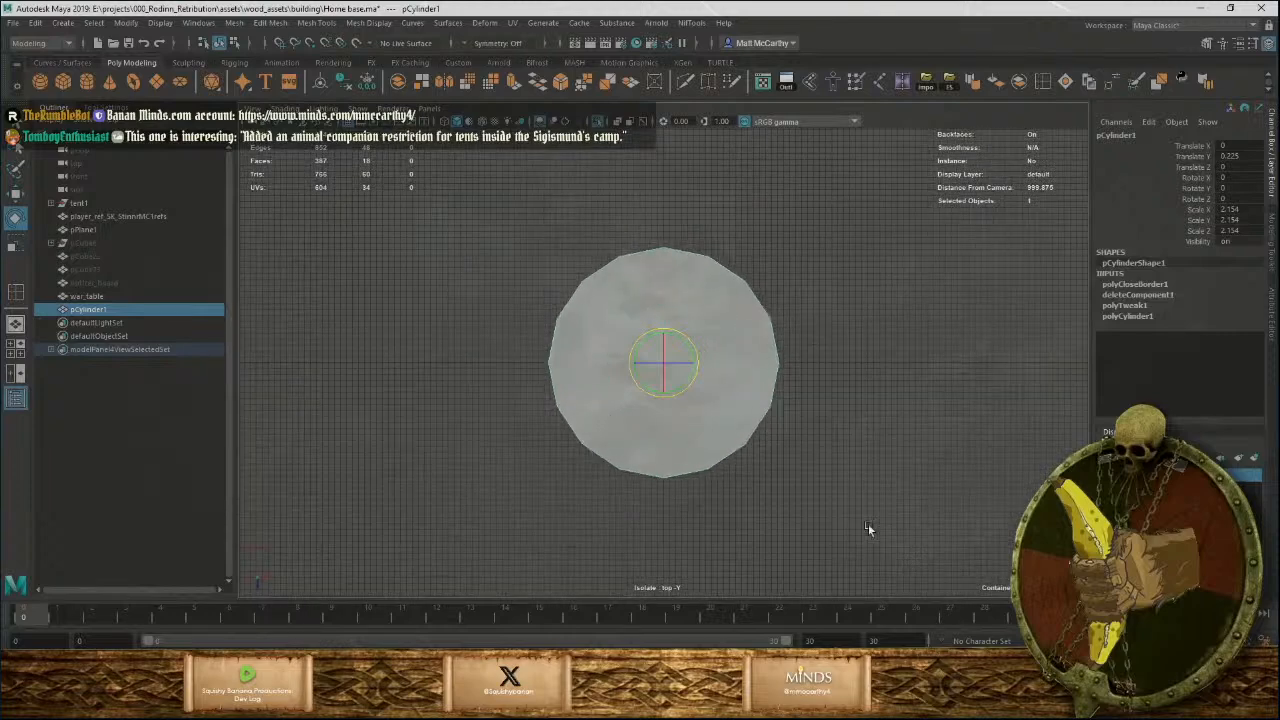
Cut three lengthwise and three crosswise edges between opposite rim vertices of the top cap with Multi-Cut, forming a grid.
left_click(684, 81)
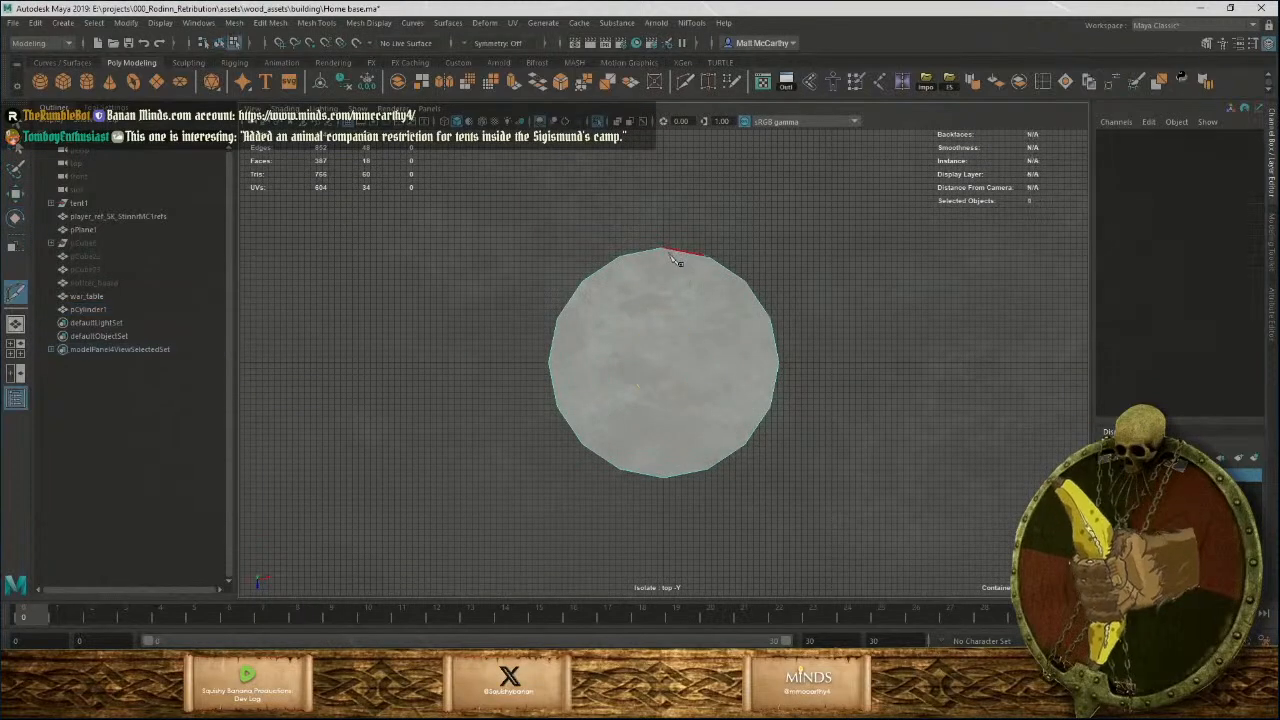
left_click(666, 477)
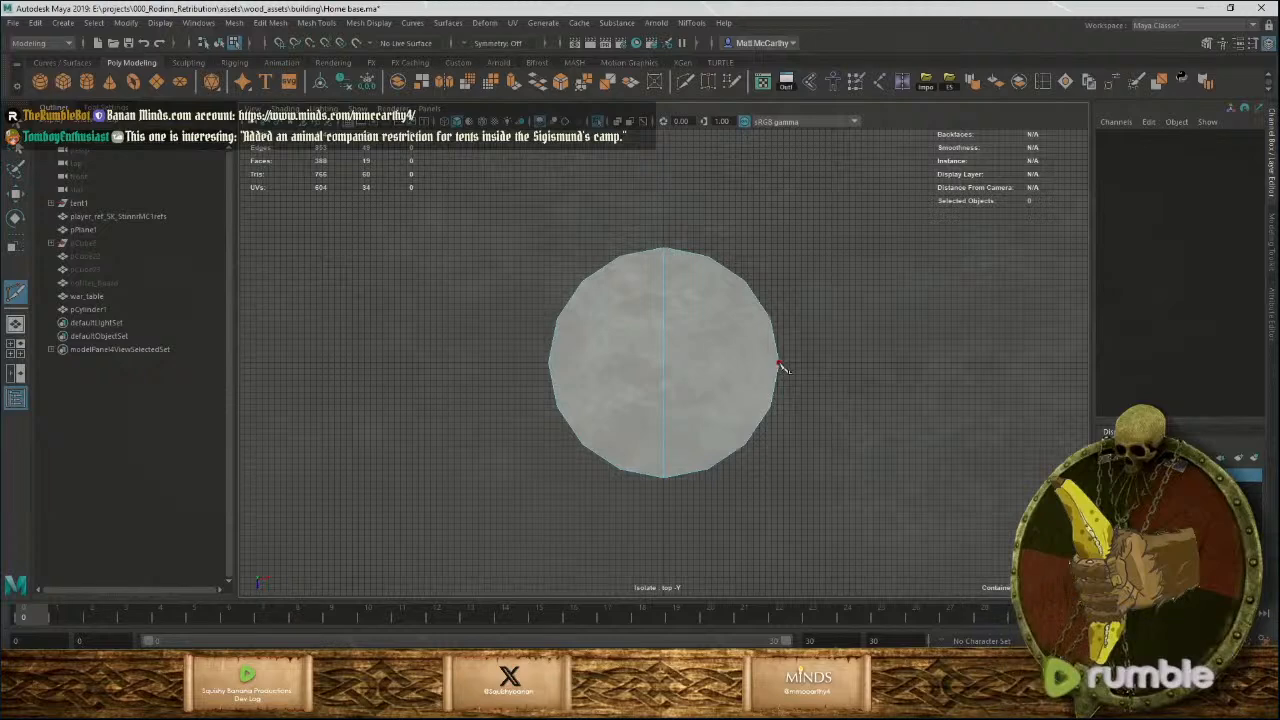
left_click(779, 363)
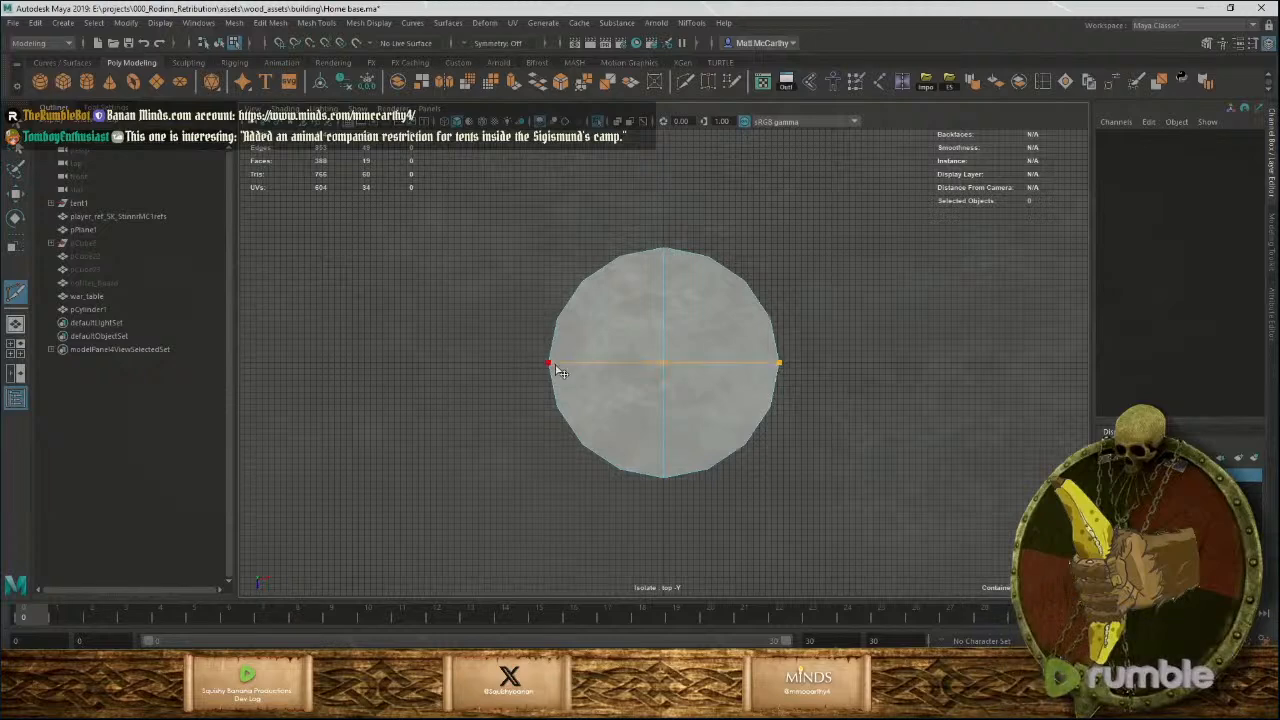
right_click(556, 366)
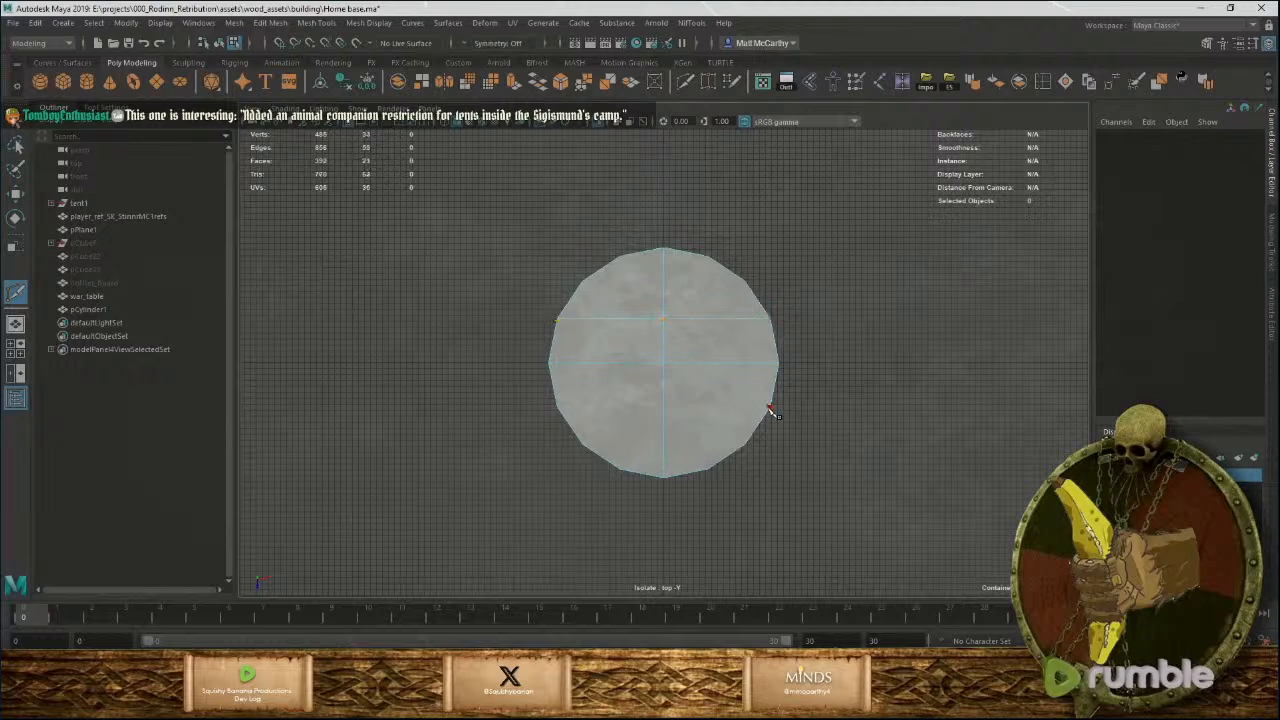
key("ctrl+z")
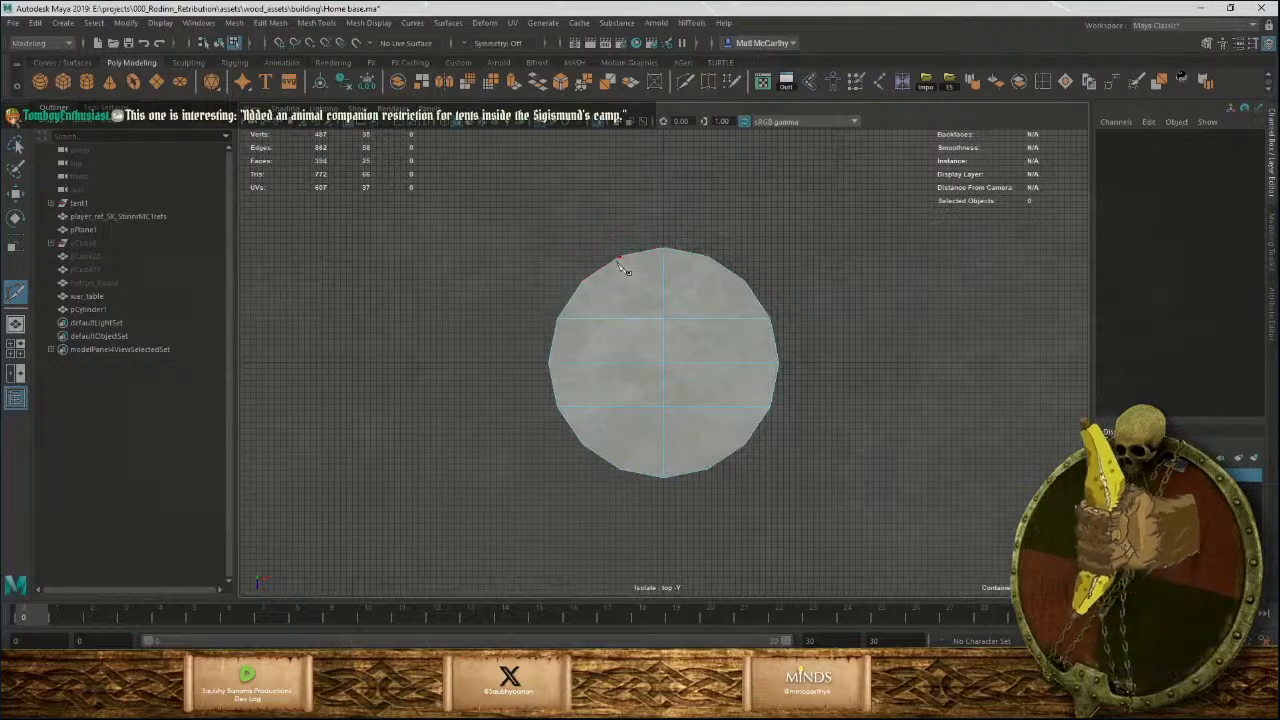
left_click(619, 257)
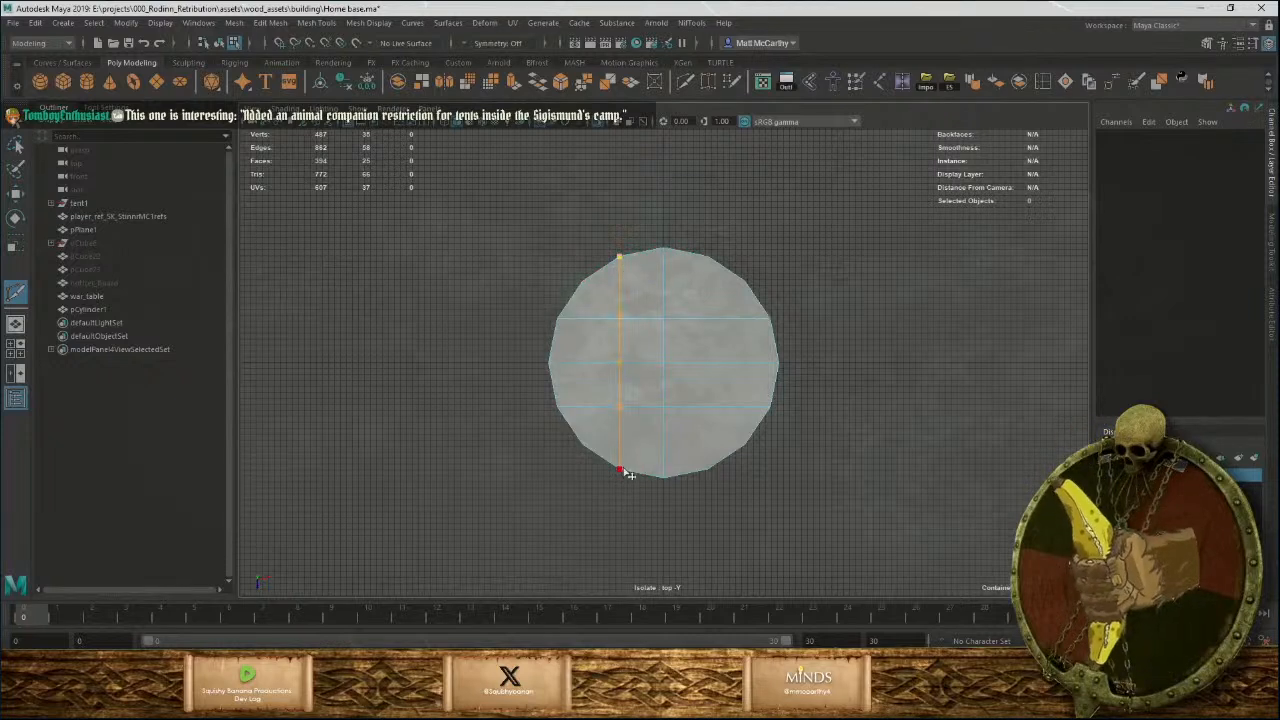
left_click(708, 258)
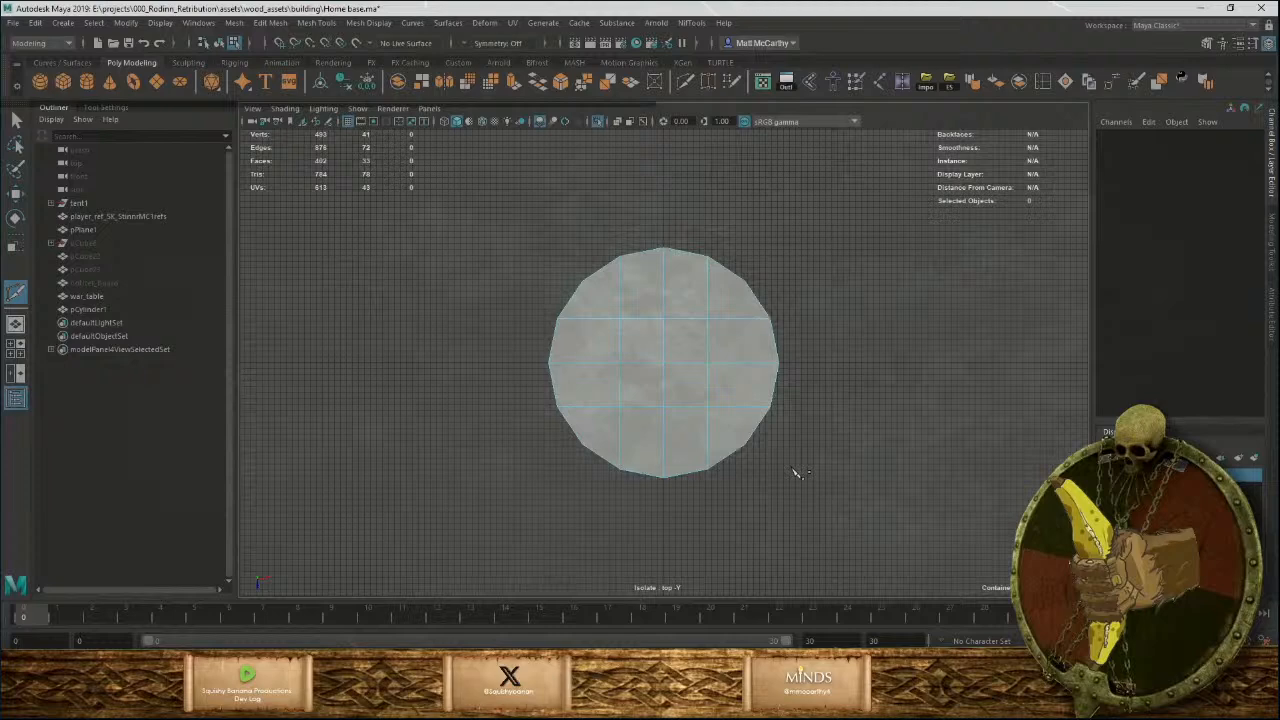
Cut an edge through the middle of the disc's bottom cap, joining two opposite rim vertices in the perspective view.
key("space")
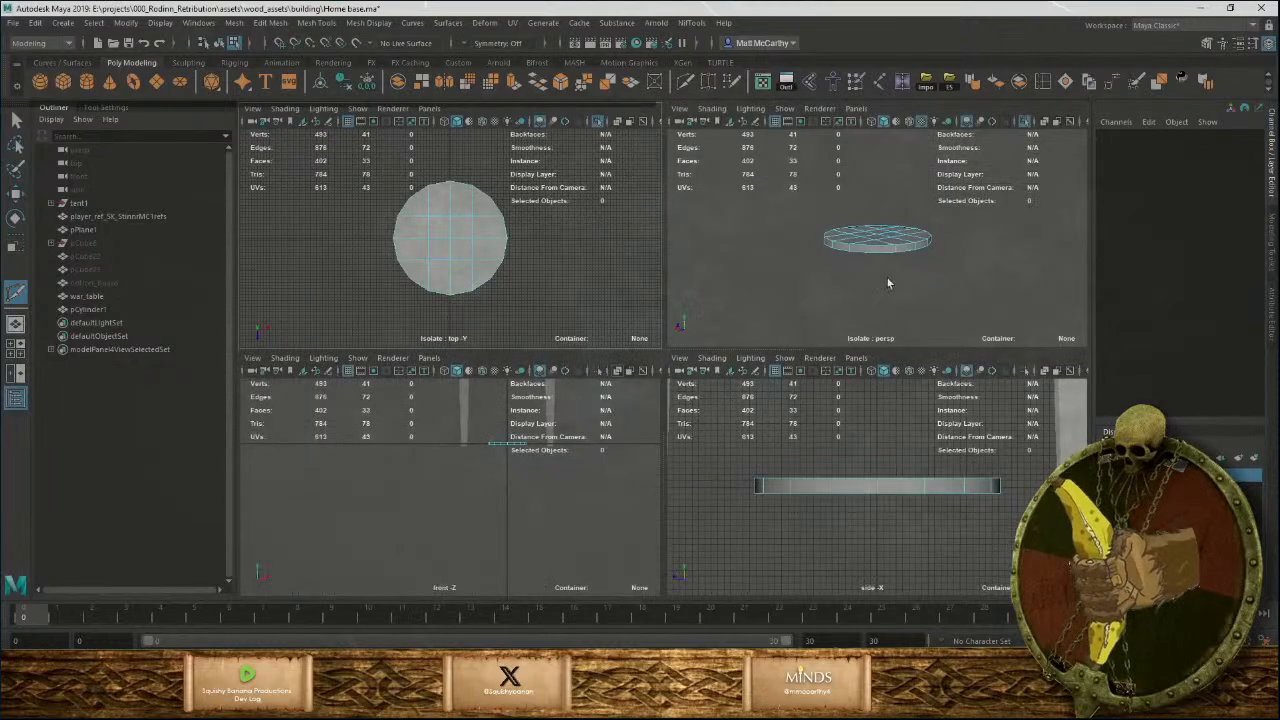
left_click_drag(914, 284, 861, 216, "alt")
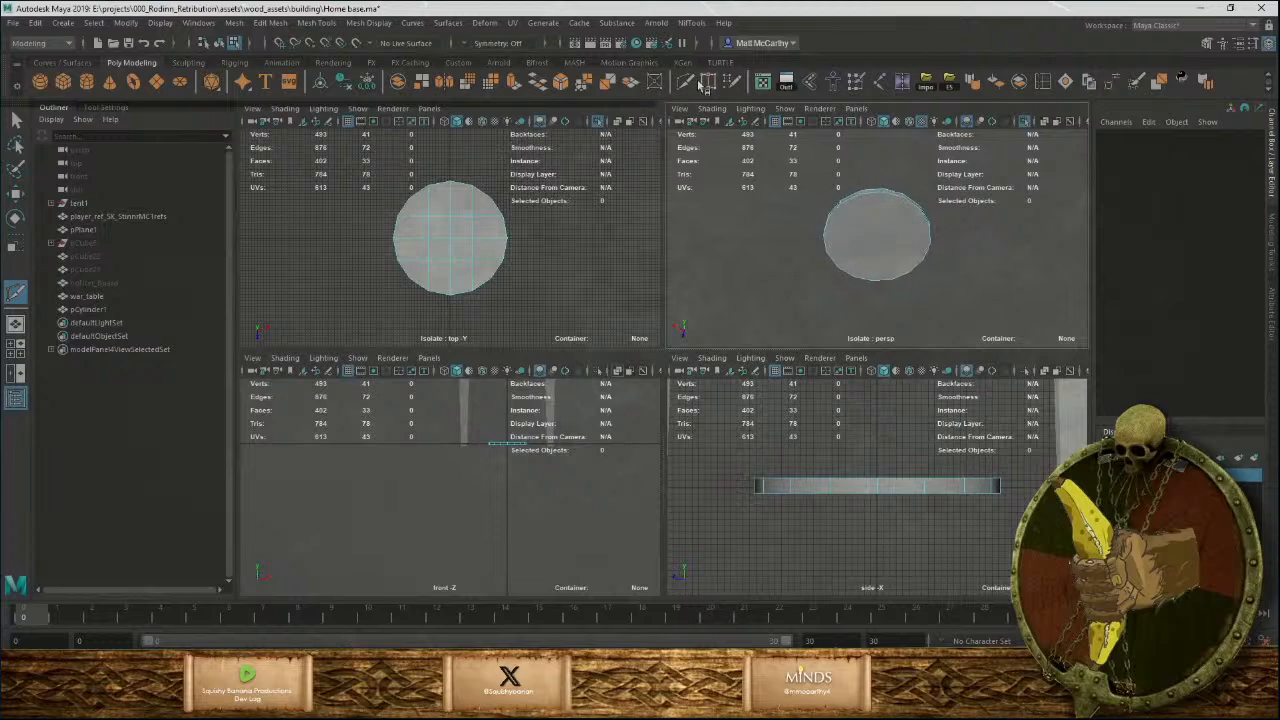
key("q")
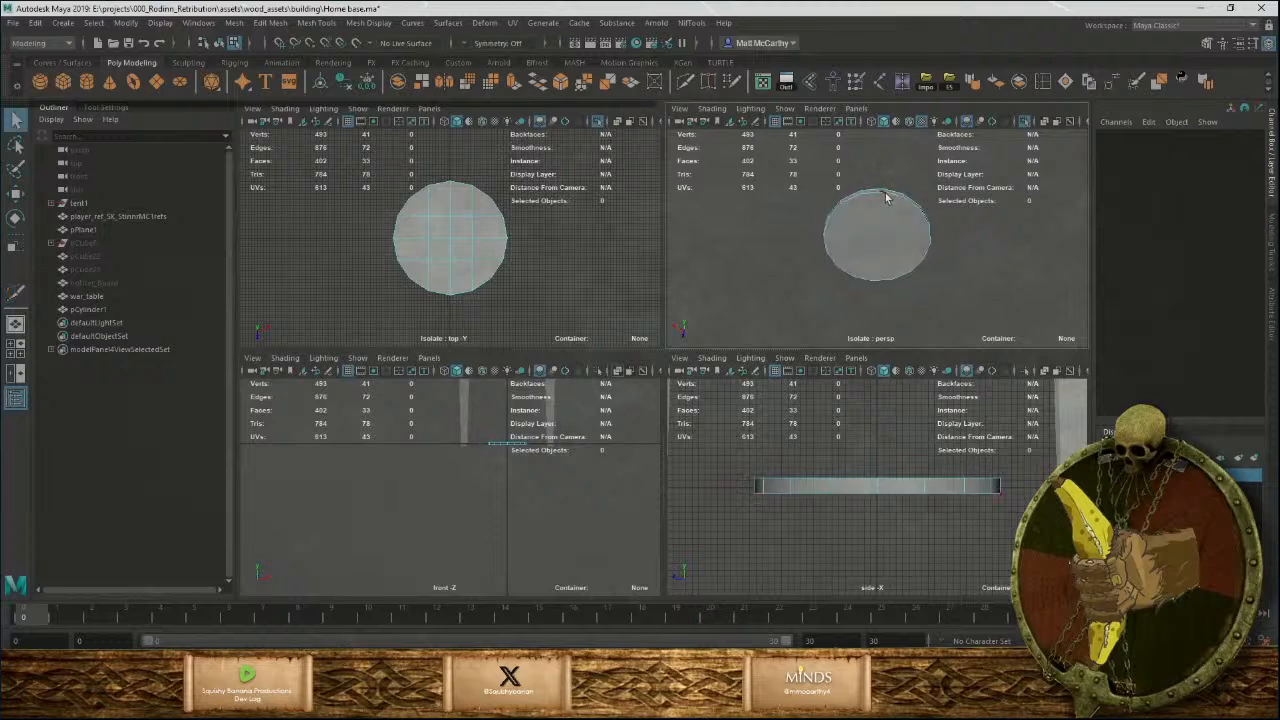
left_click(881, 196)
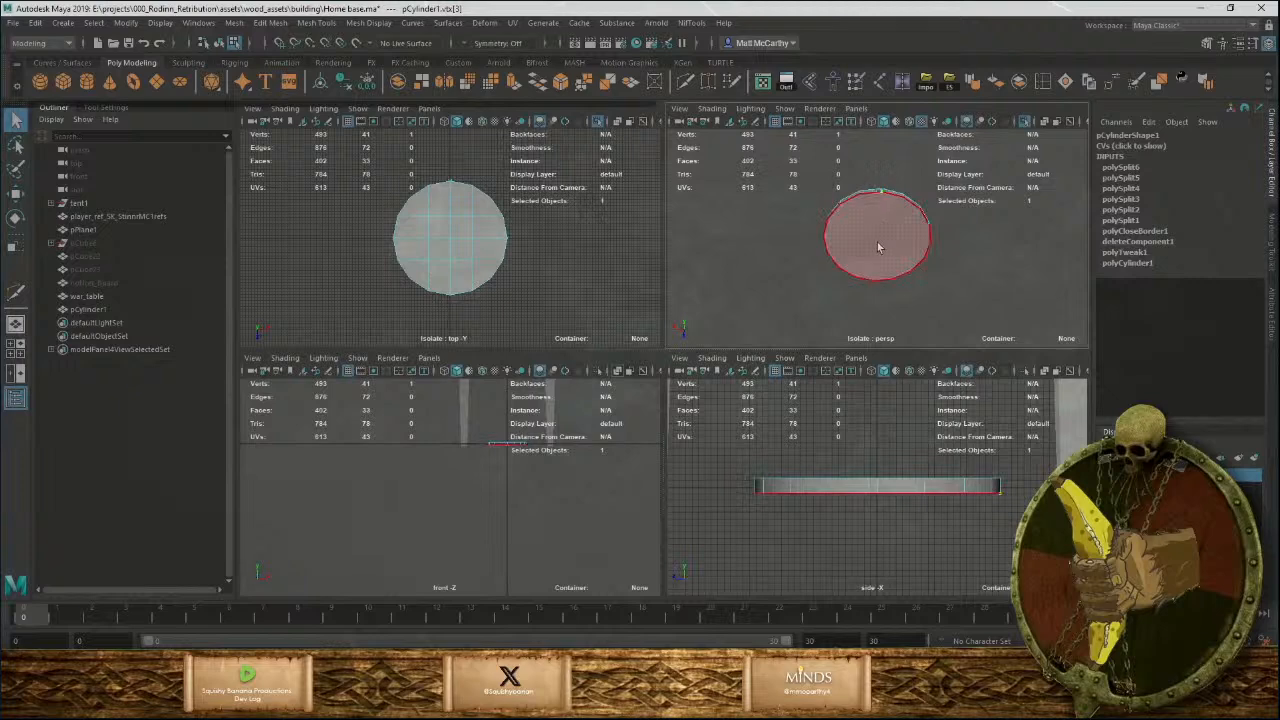
left_click_drag(879, 247, 886, 193, "alt")
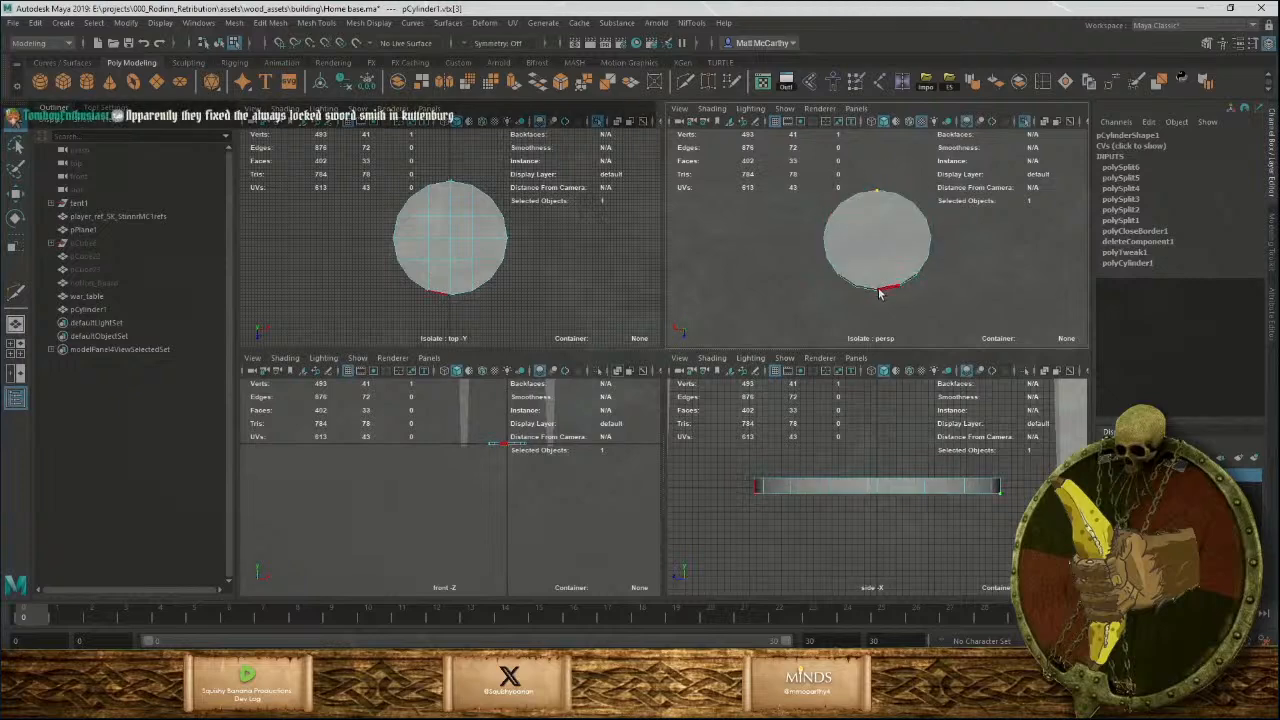
key("f")
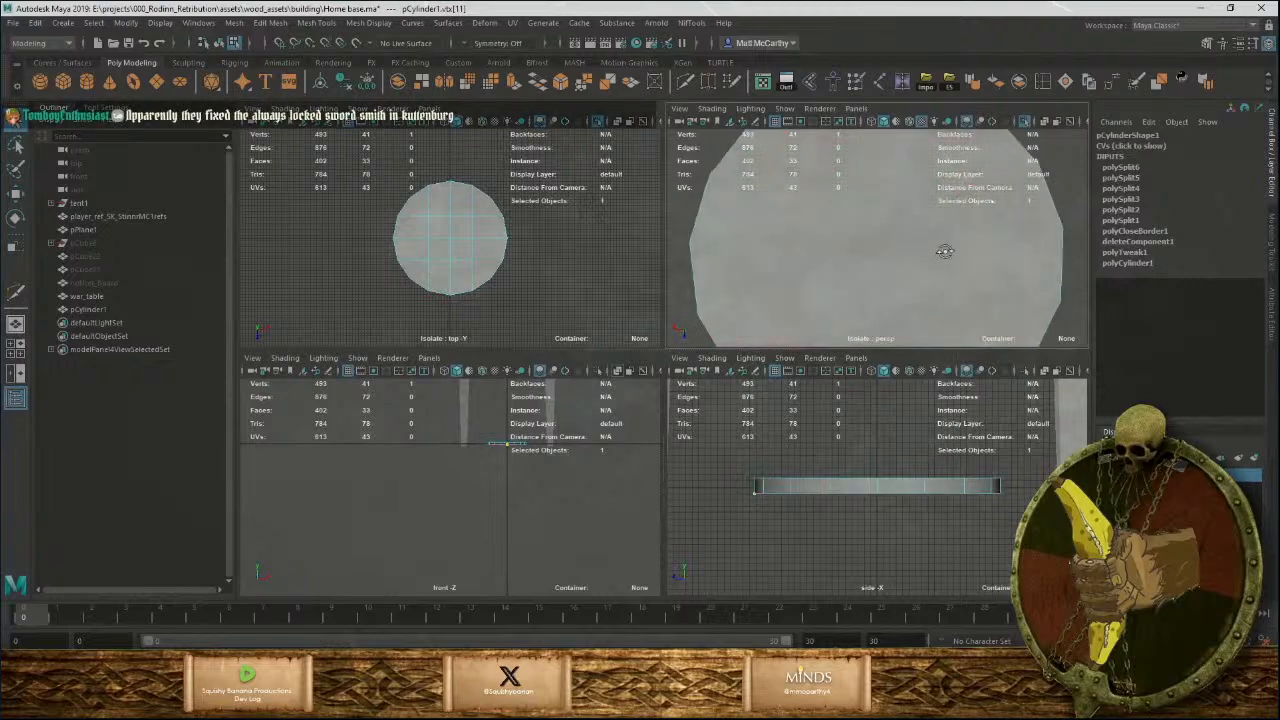
key("space")
right_click_drag(871, 292, 647, 175, "alt")
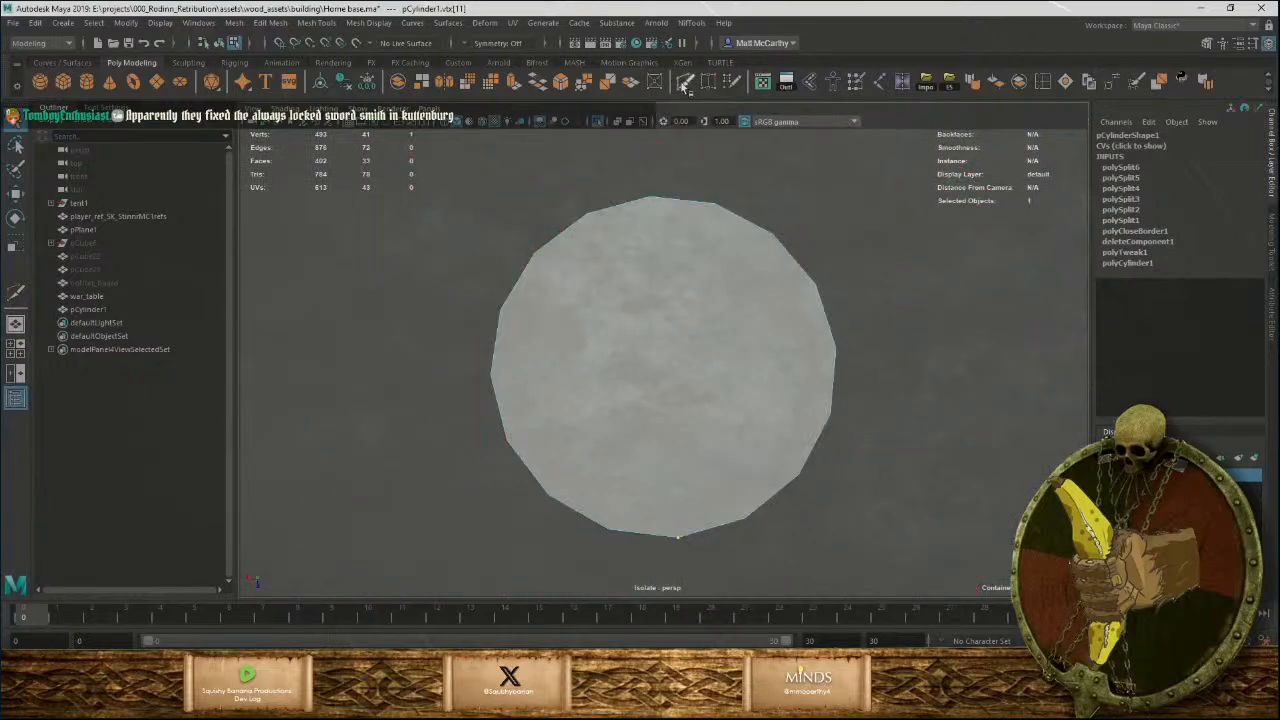
left_click_drag(675, 232, 709, 306, "alt")
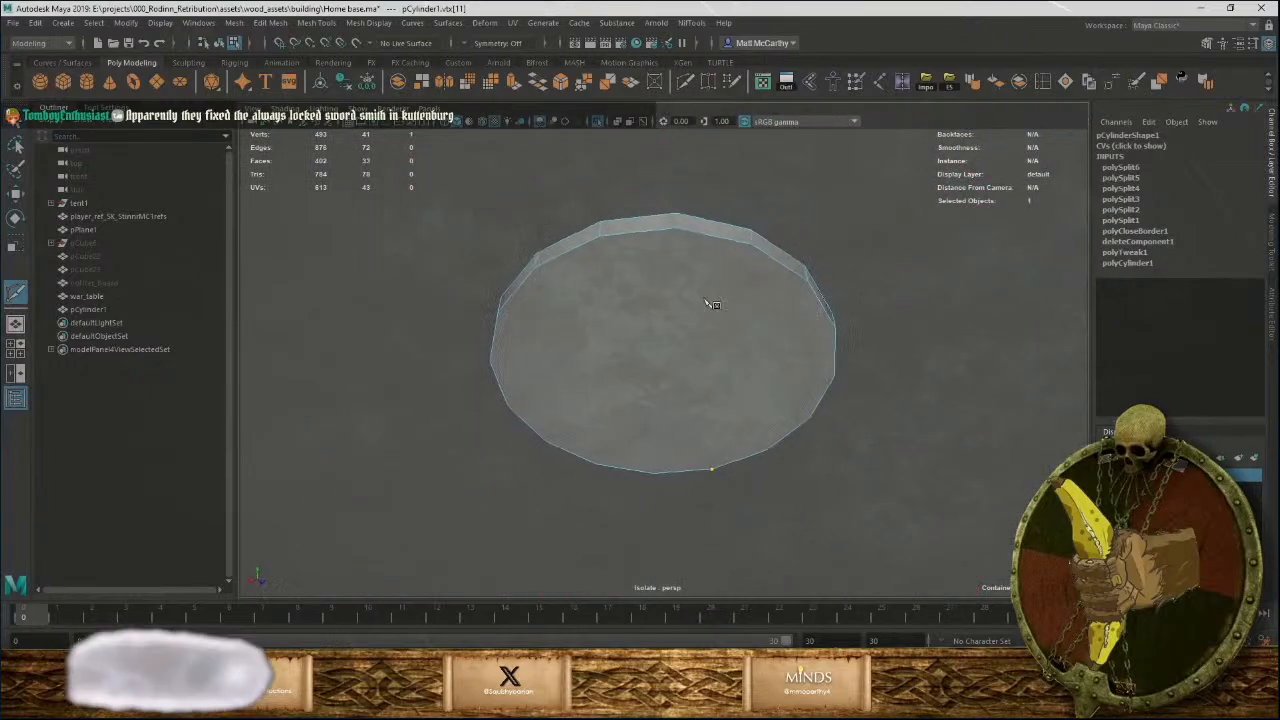
left_click(639, 209)
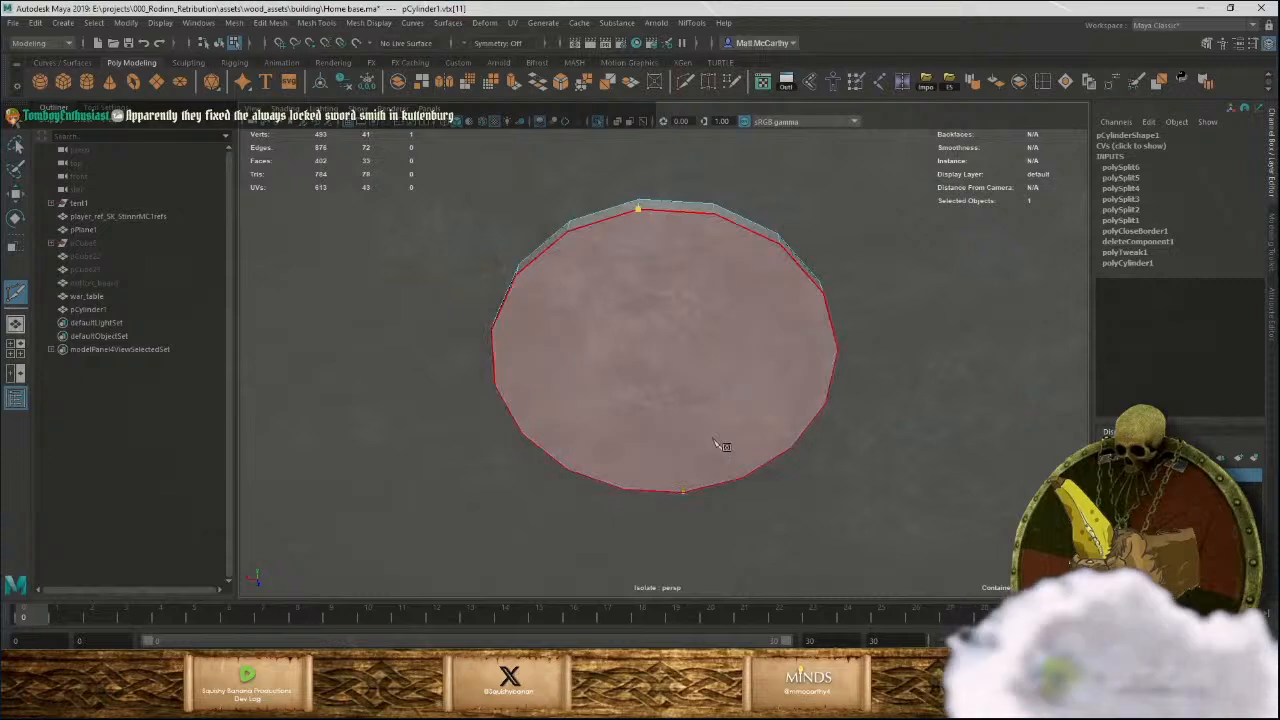
left_click(698, 490)
right_click(698, 490)
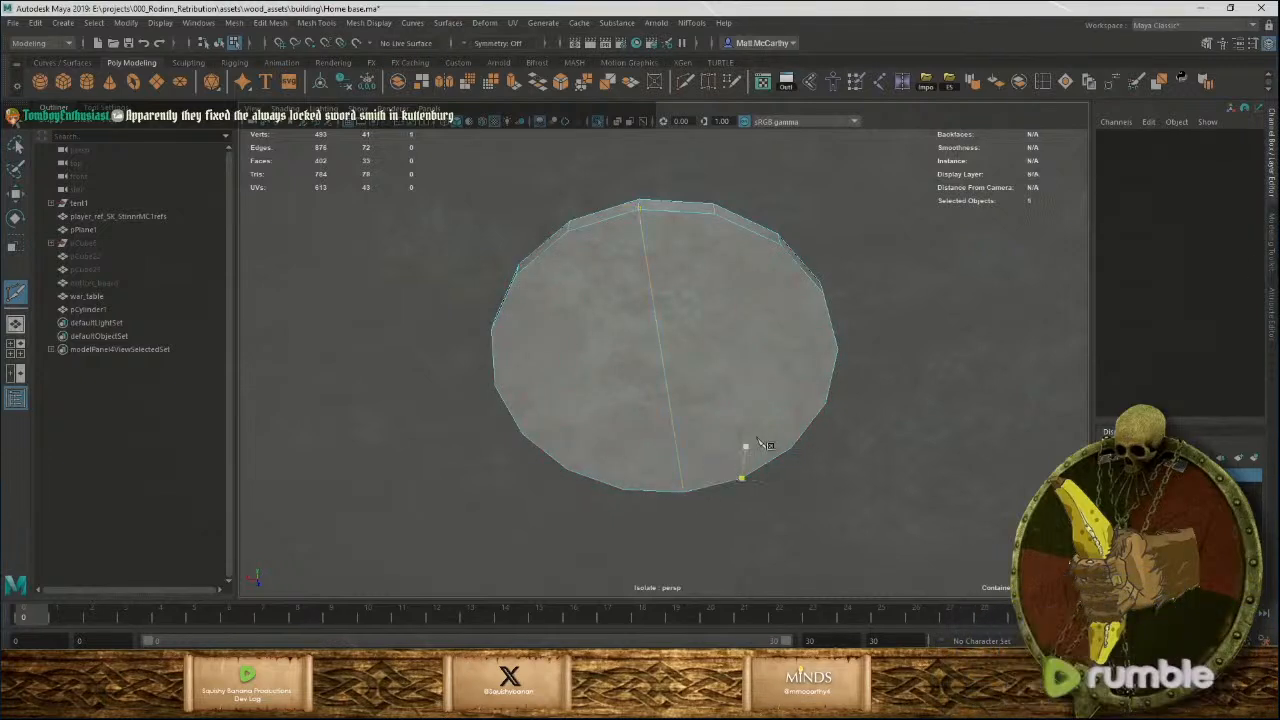
Complete the bottom cap's grid with a perpendicular middle cut and parallel cuts on both sides of each middle edge.
left_click(838, 351)
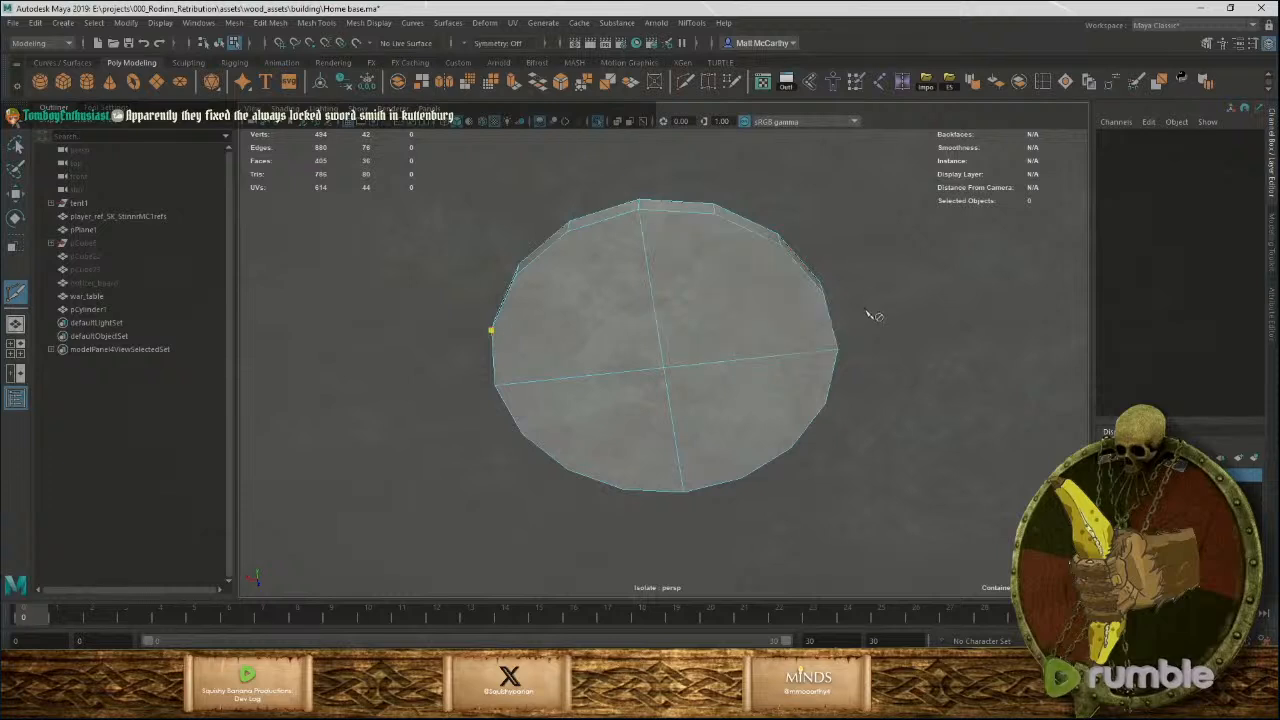
left_click(822, 293)
right_click(822, 293)
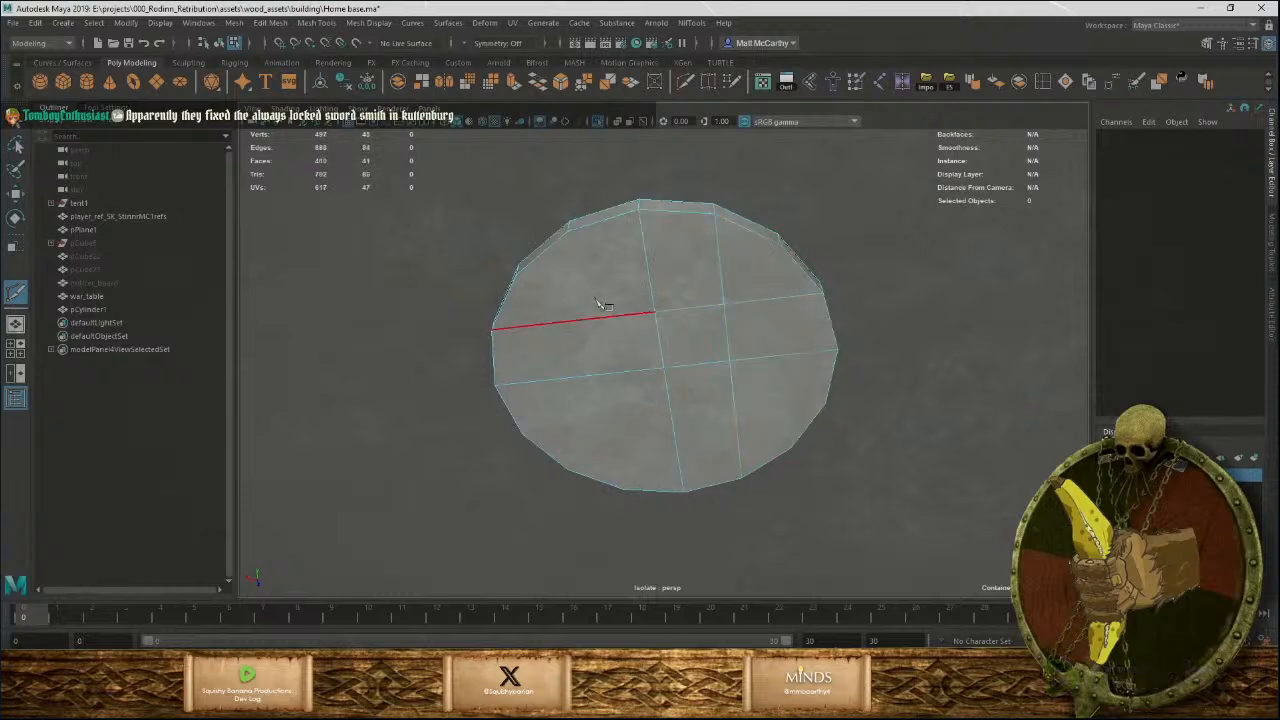
left_click(567, 232)
right_click(717, 534)
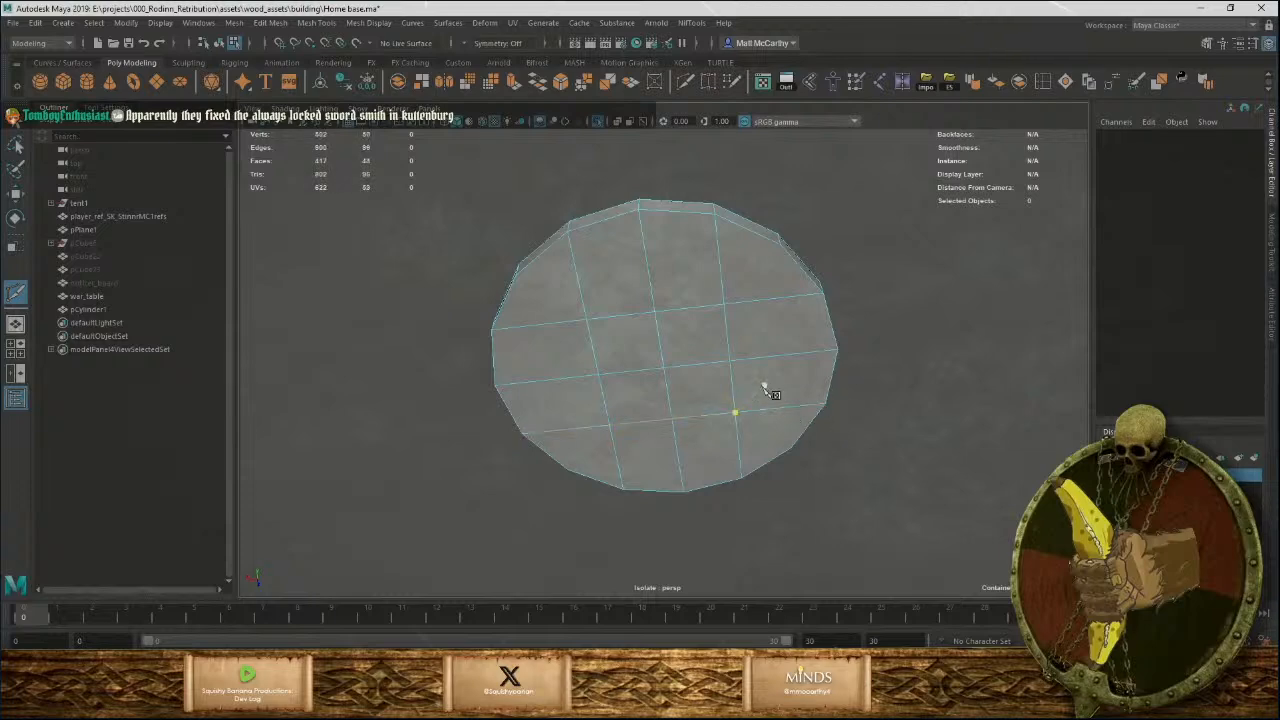
Leave the Multi-Cut tool and select the whole disc in object mode.
left_click_drag(737, 340, 750, 430, "alt")
key("w")
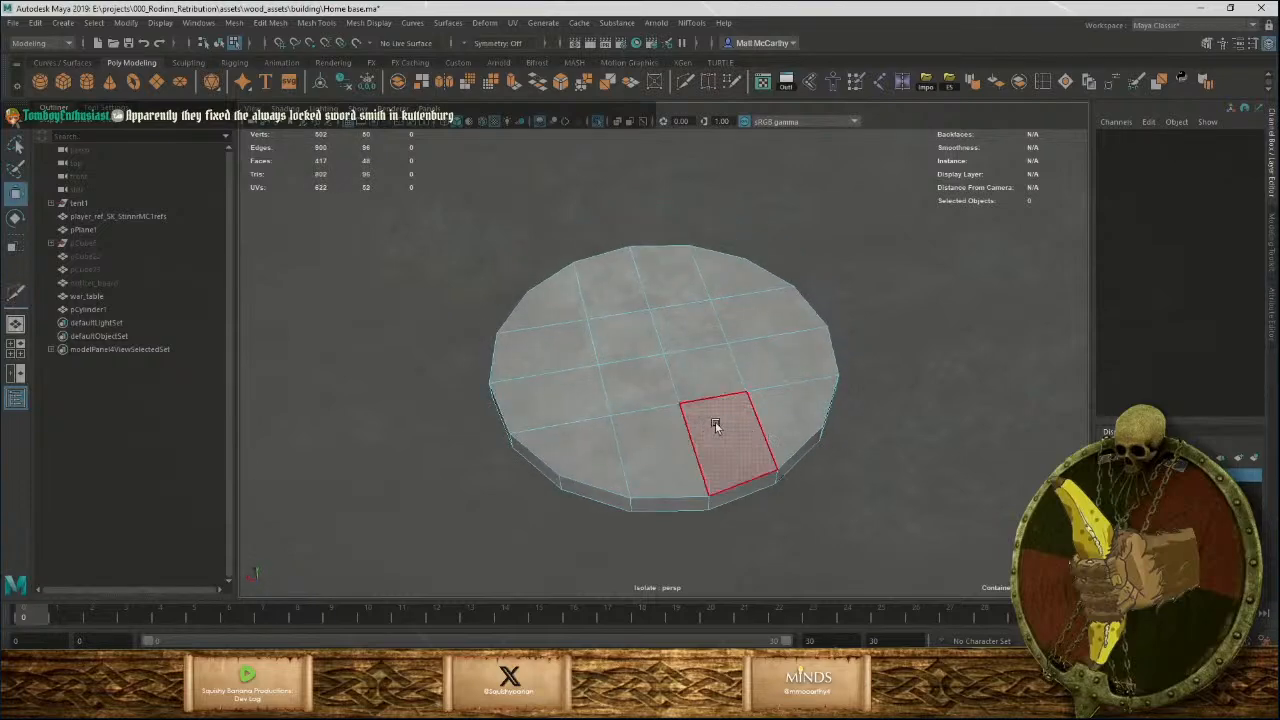
key("F8")
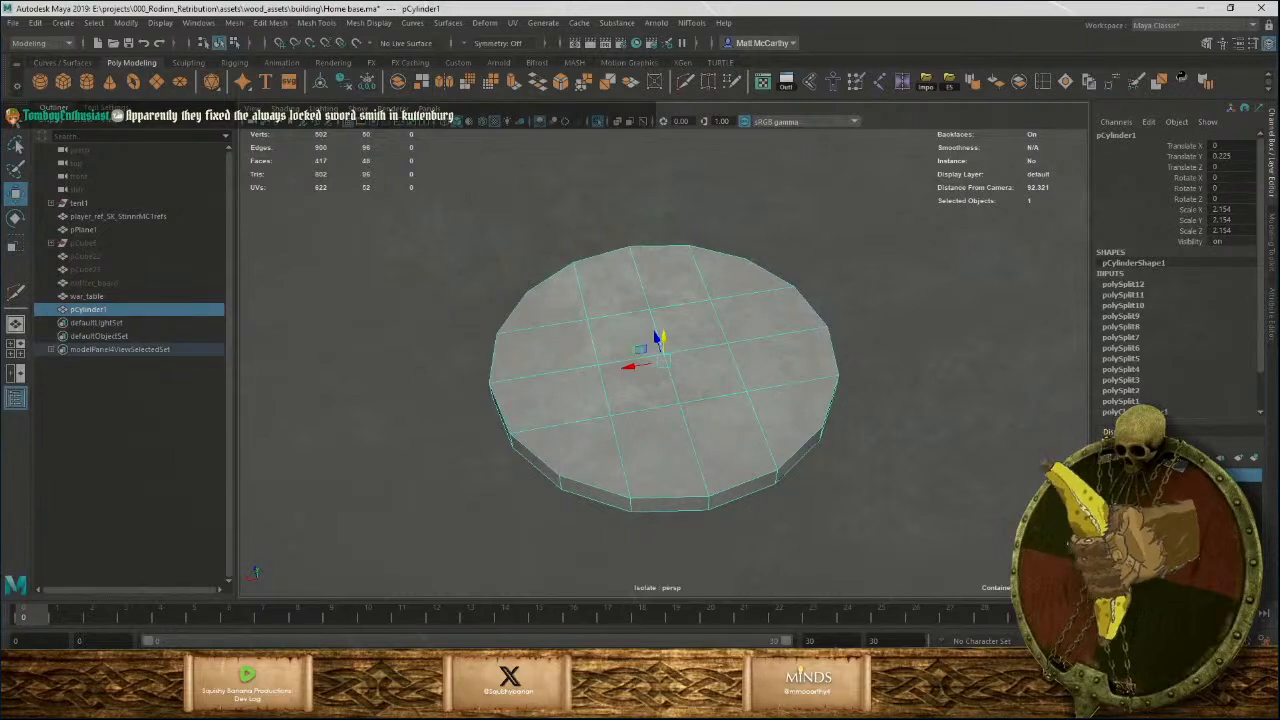
left_click(602, 433)
left_click(698, 535)
left_click(783, 440)
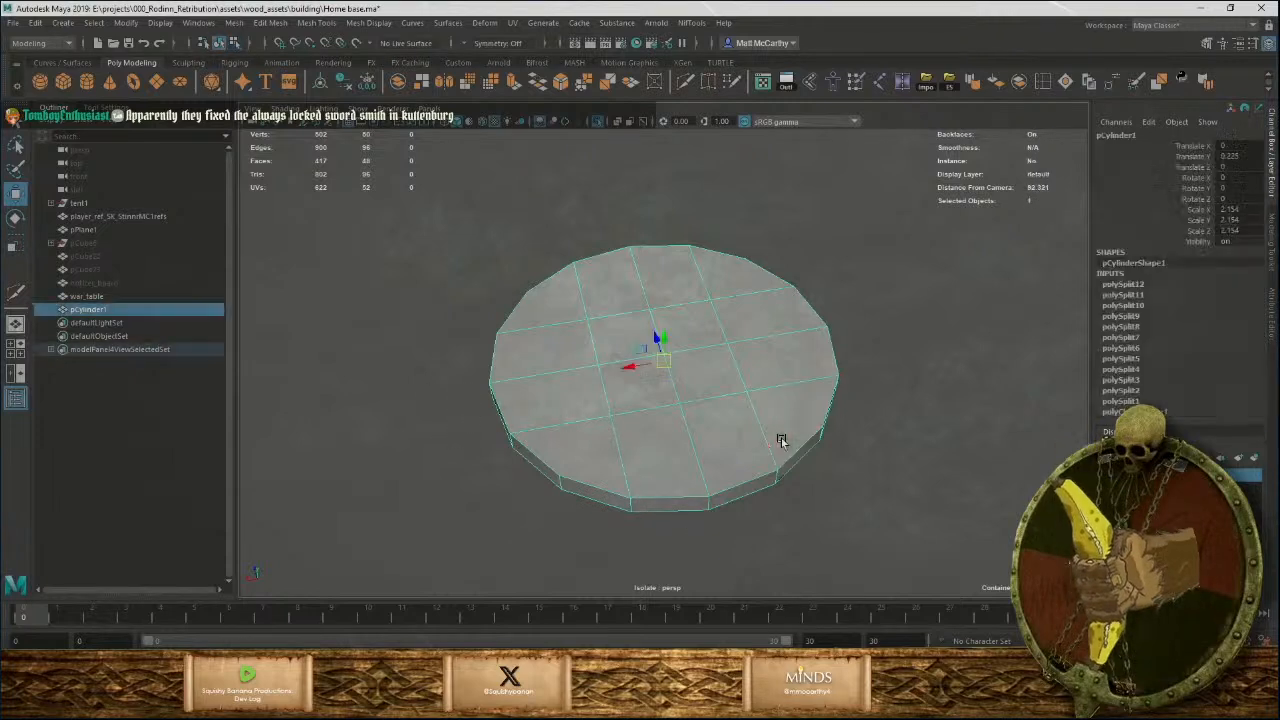
left_click(875, 401)
left_click_drag(657, 398, 629, 423, "alt")
left_click(686, 391)
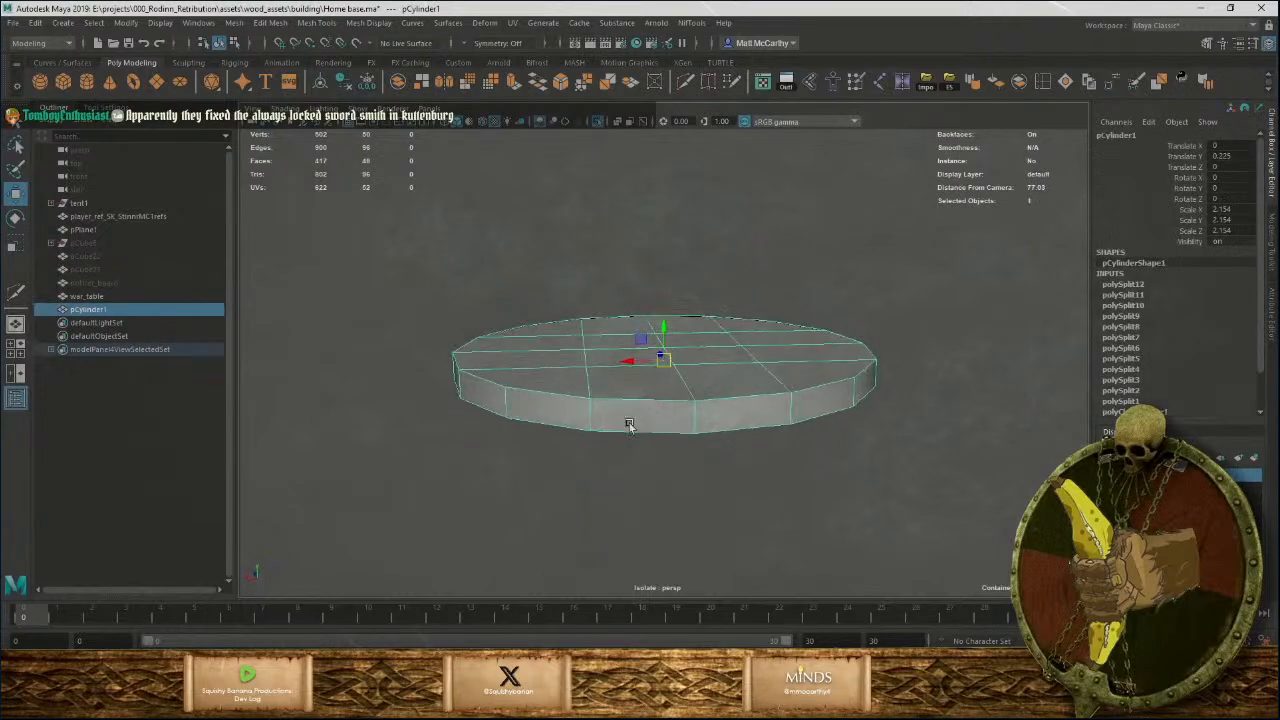
Select the disc's full ring of side faces and extrude it slightly outward to form a narrow rim.
right_click_drag(629, 366, 630, 390)
left_click(626, 432)
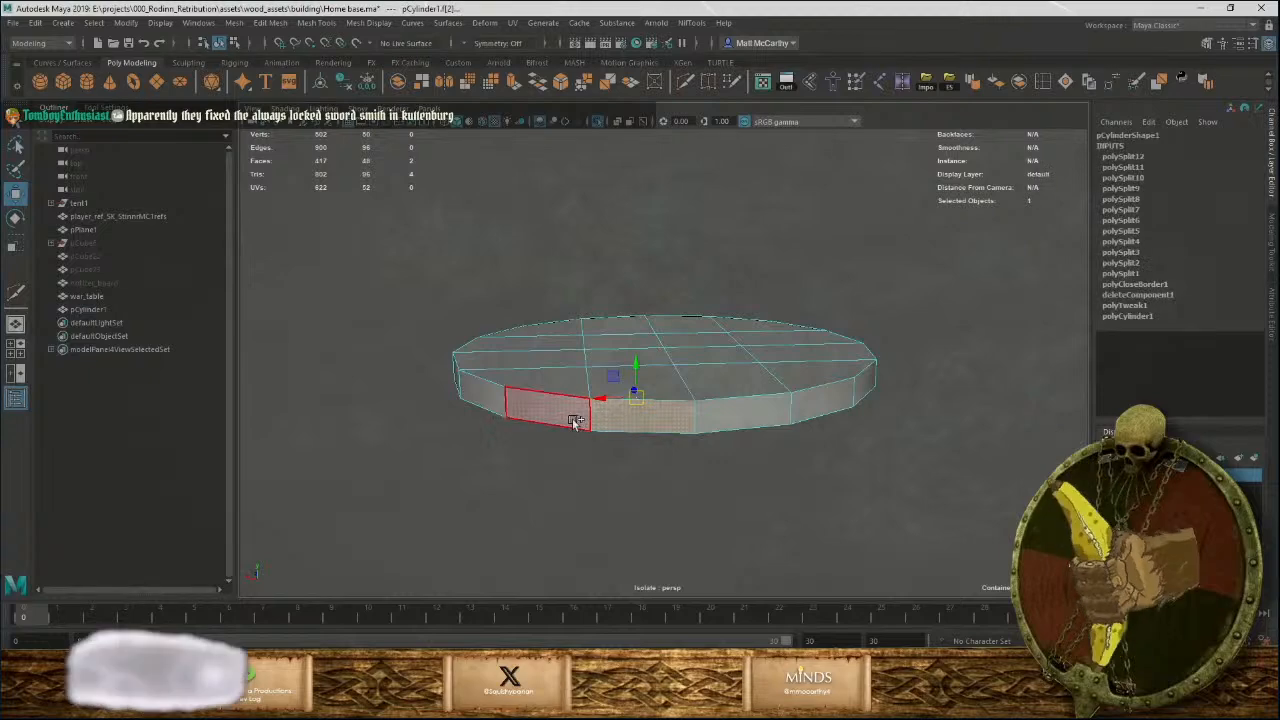
left_click(570, 420)
left_click(632, 422, "shift")
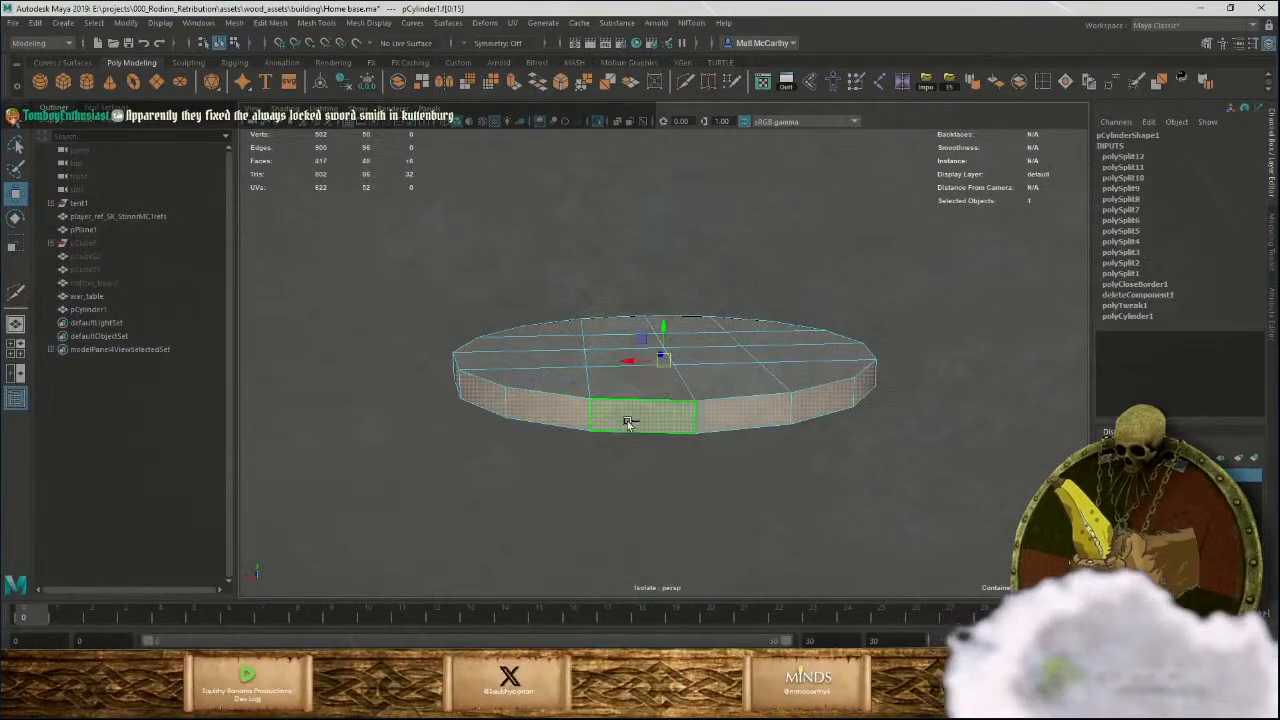
key("ctrl+e")
left_click_drag(565, 378, 523, 411, "alt")
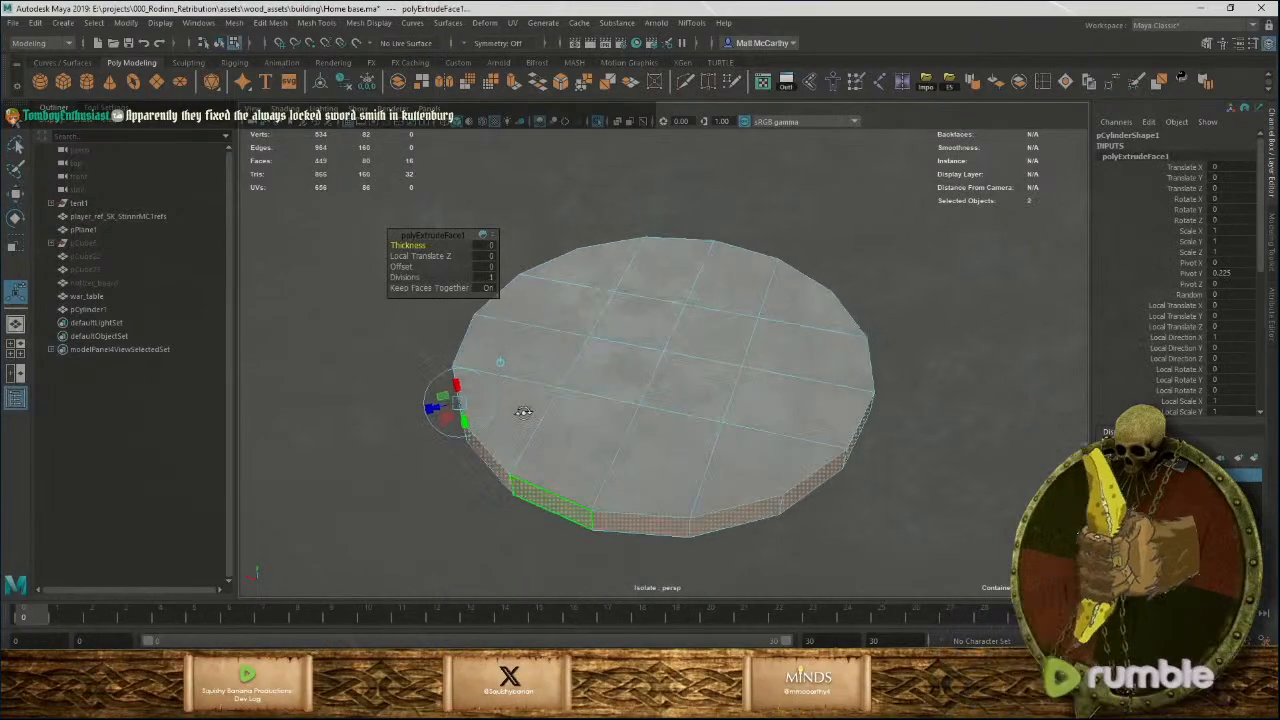
left_click_drag(435, 408, 416, 414)
Extrude the narrow rim's top faces and raise them to form a tall wall around the disc.
key("ctrl+e")
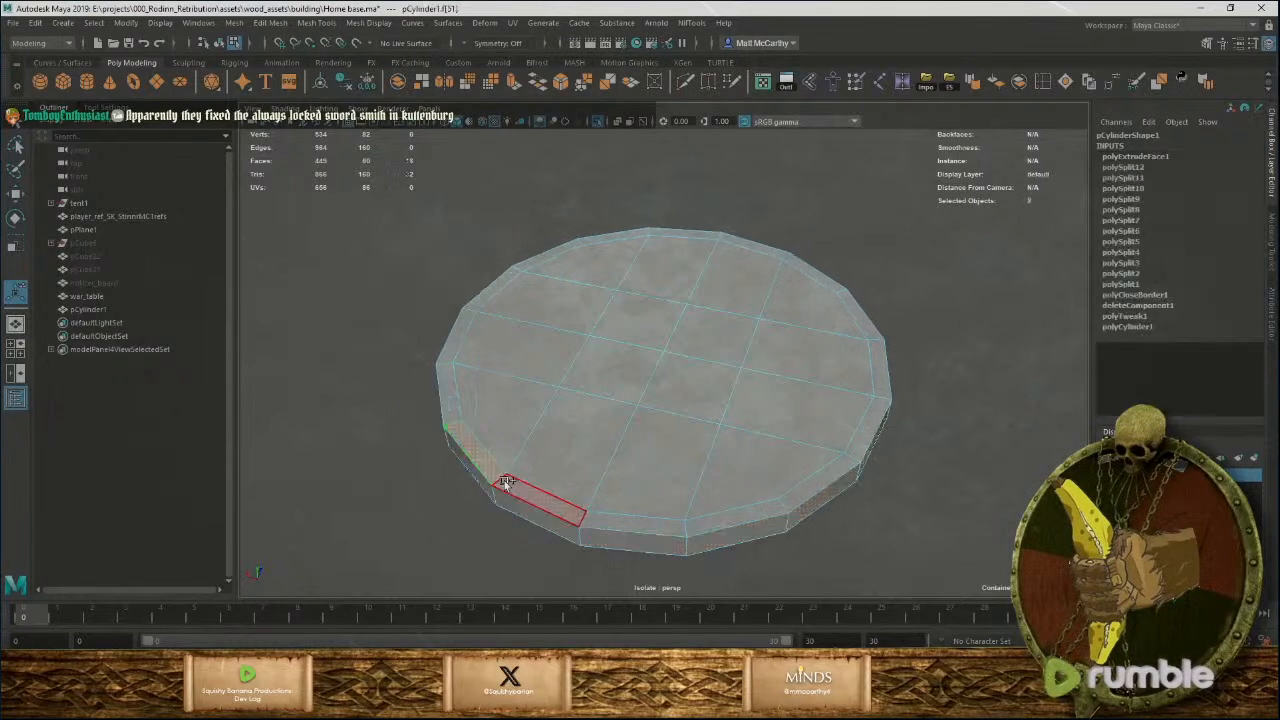
key("w")
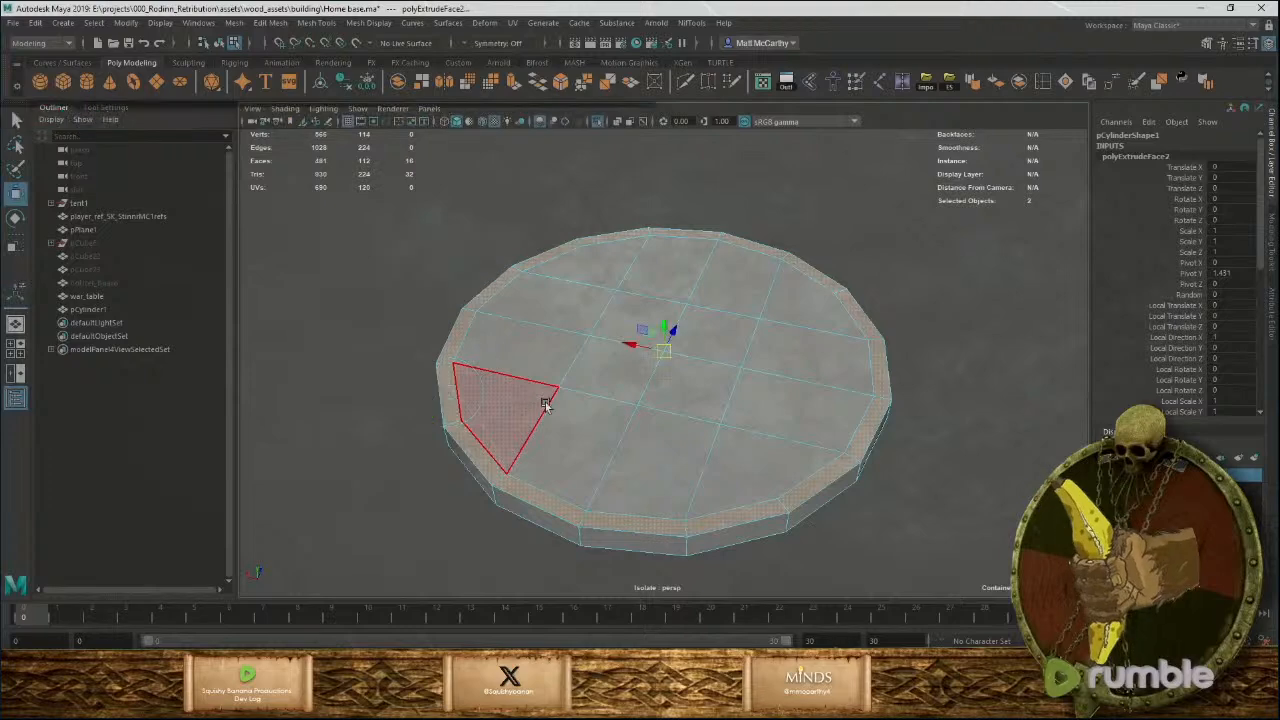
left_click_drag(664, 324, 666, 230)
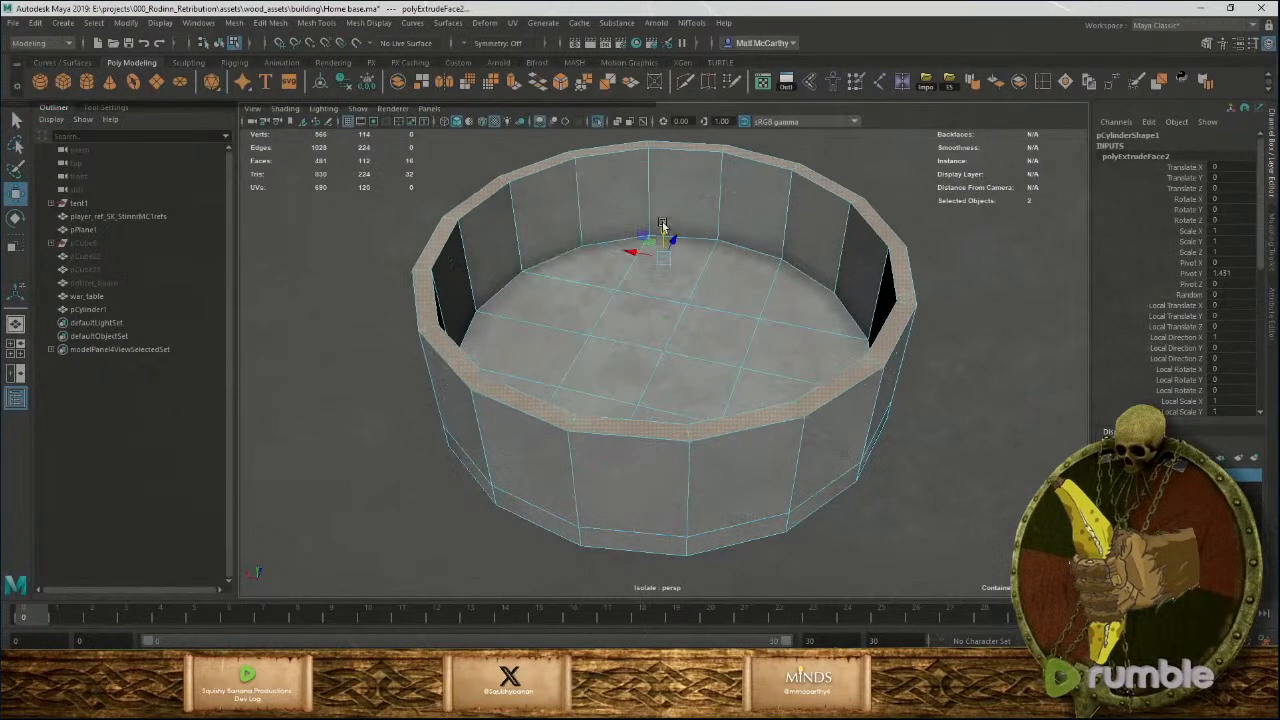
Scale the selected top rim faces outward to flare the wall into a bowl shape, and clear the selection.
right_click_drag(664, 236, 349, 283, "alt")
left_click_drag(712, 393, 749, 366, "alt")
key("r")
left_click_drag(677, 312, 684, 352, "alt")
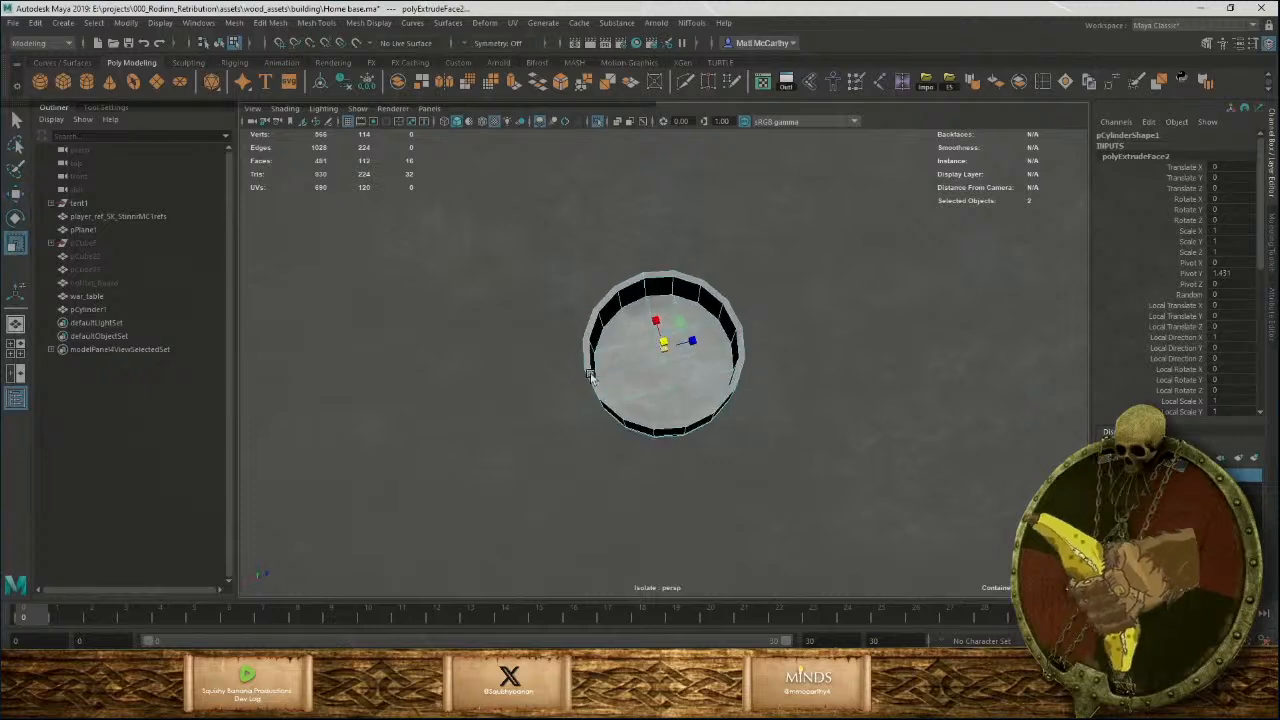
right_click_drag(684, 352, 760, 346, "alt")
left_click_drag(681, 314, 696, 312)
left_click(902, 402)
left_click_drag(897, 464, 903, 390, "alt")
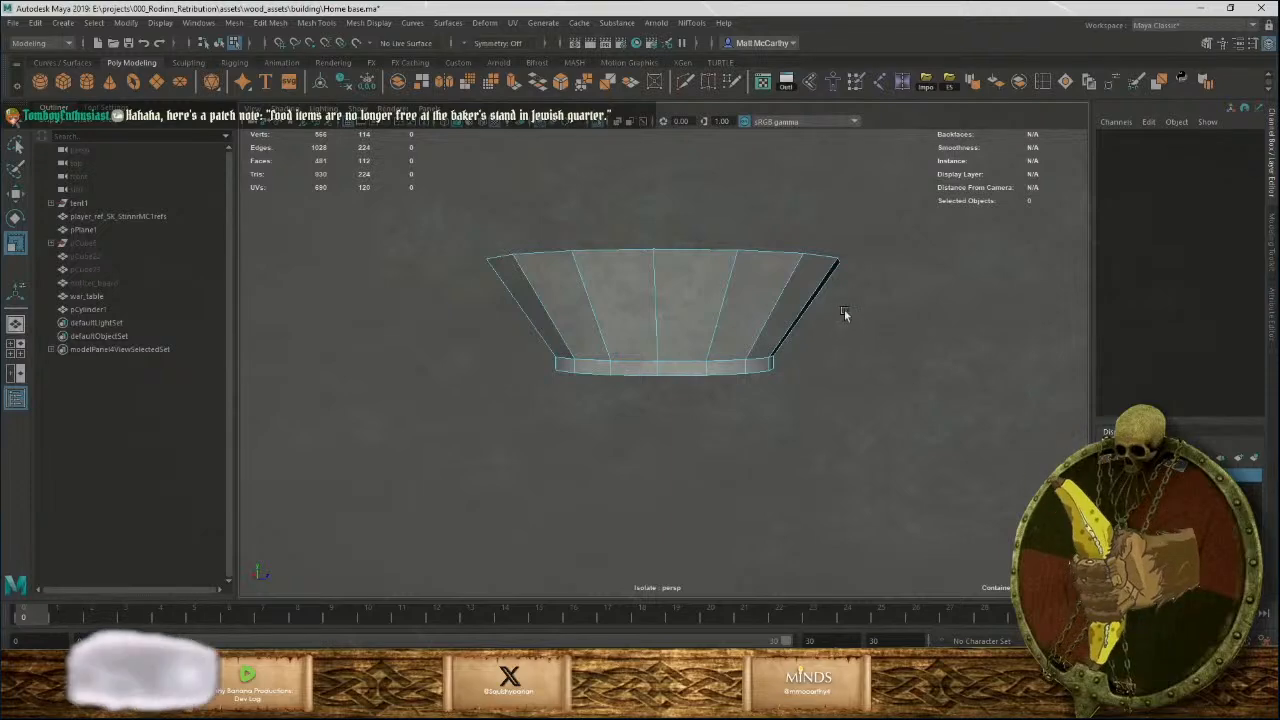
Insert three horizontal edge loops around the outside of the flared wall.
left_click_drag(626, 277, 842, 325, "alt")
right_click_drag(842, 325, 903, 397, "alt")
left_click_drag(841, 397, 839, 343, "alt")
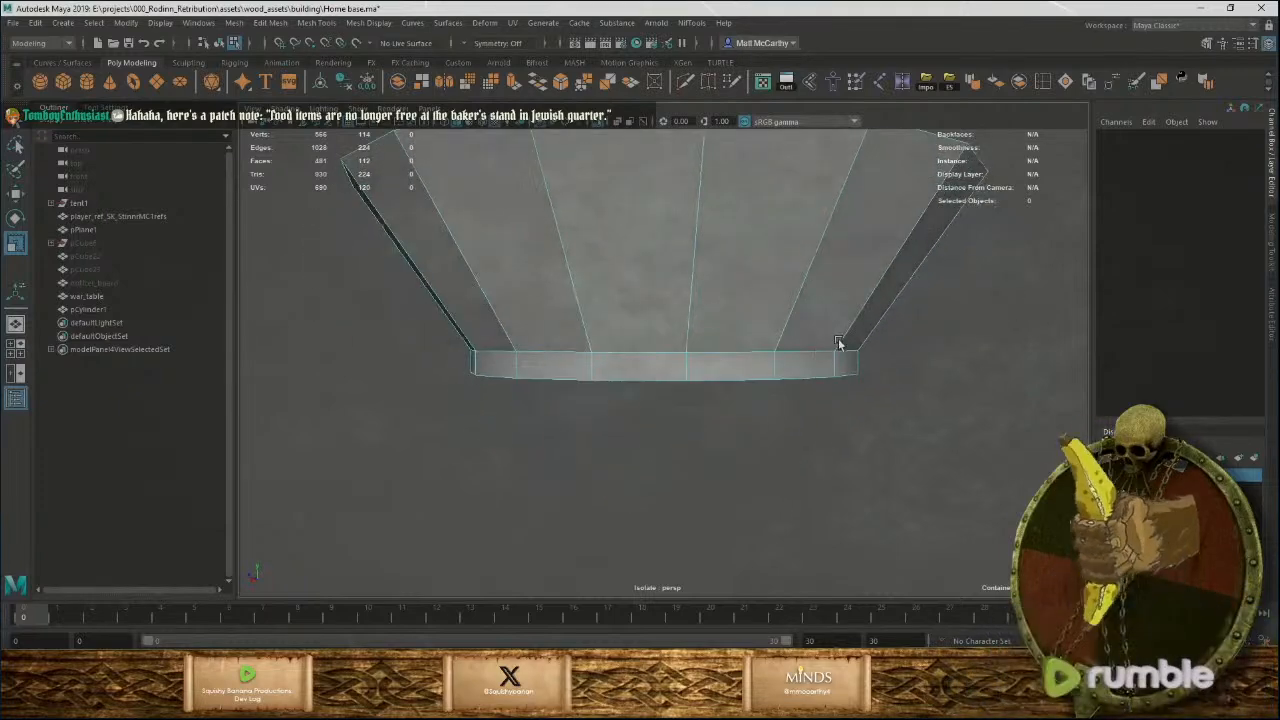
left_click_drag(743, 263, 707, 344, "alt")
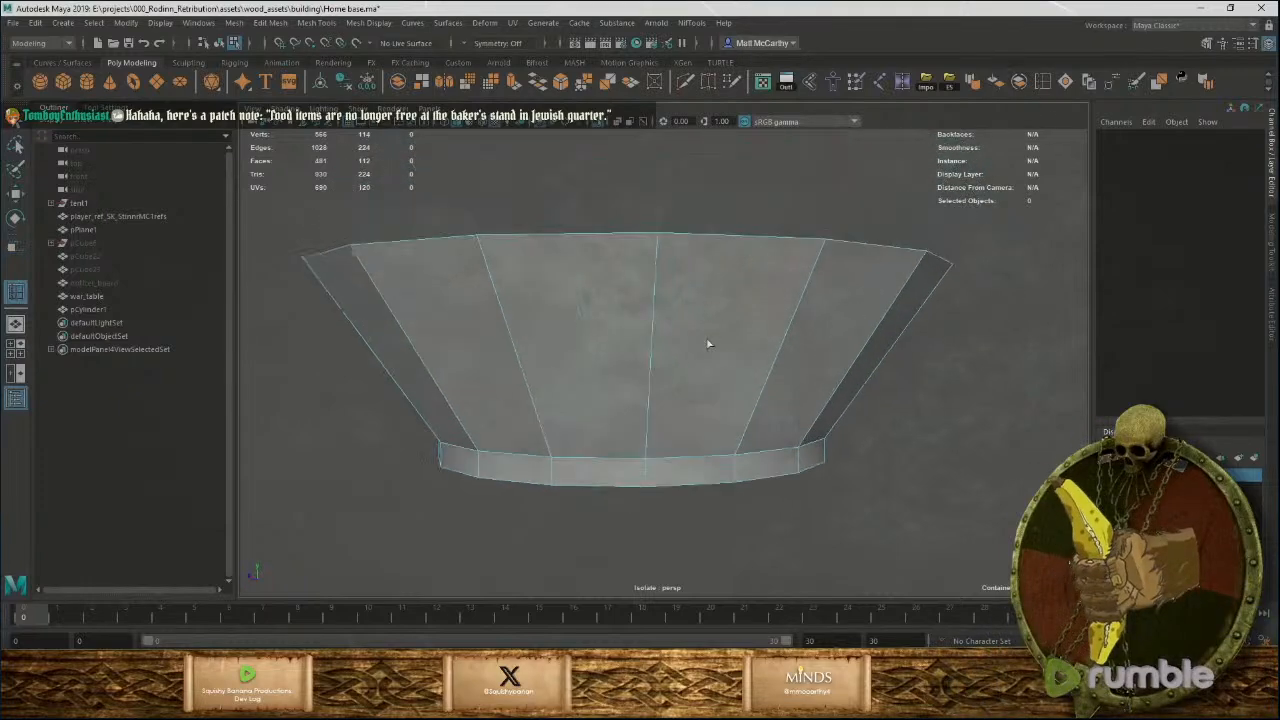
left_click_drag(659, 272, 653, 290)
left_click(650, 346)
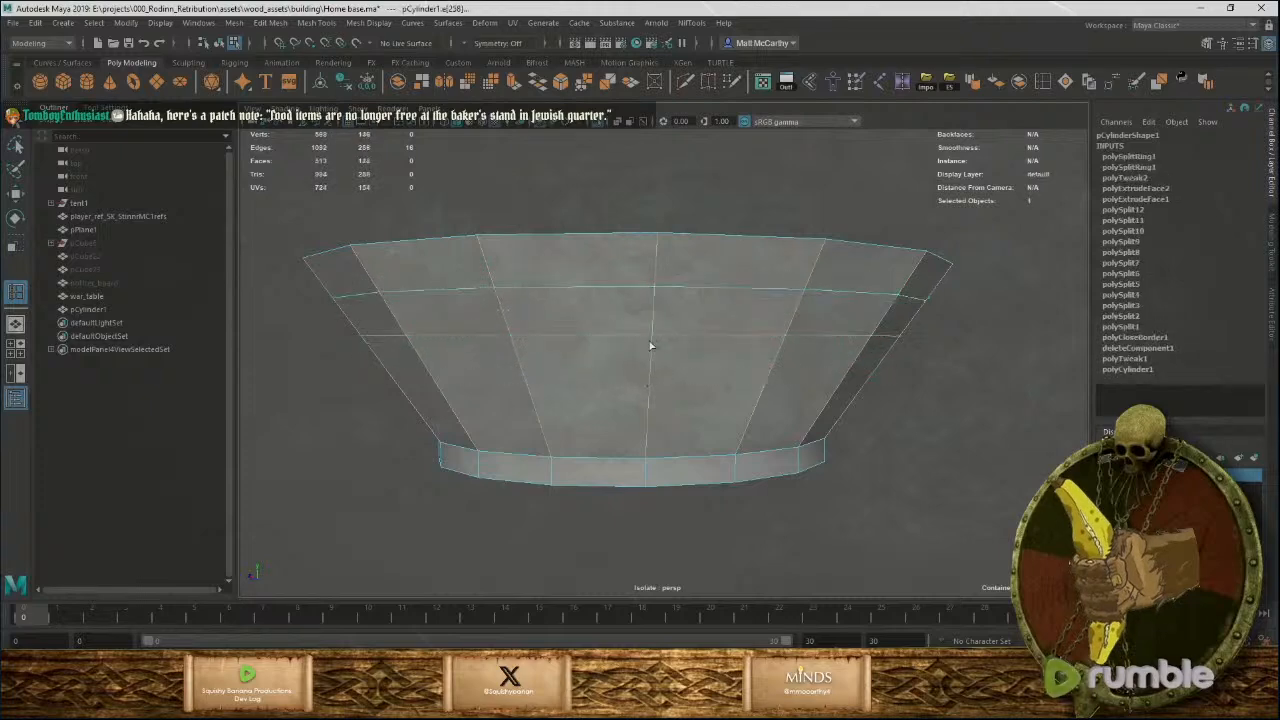
left_click(645, 421)
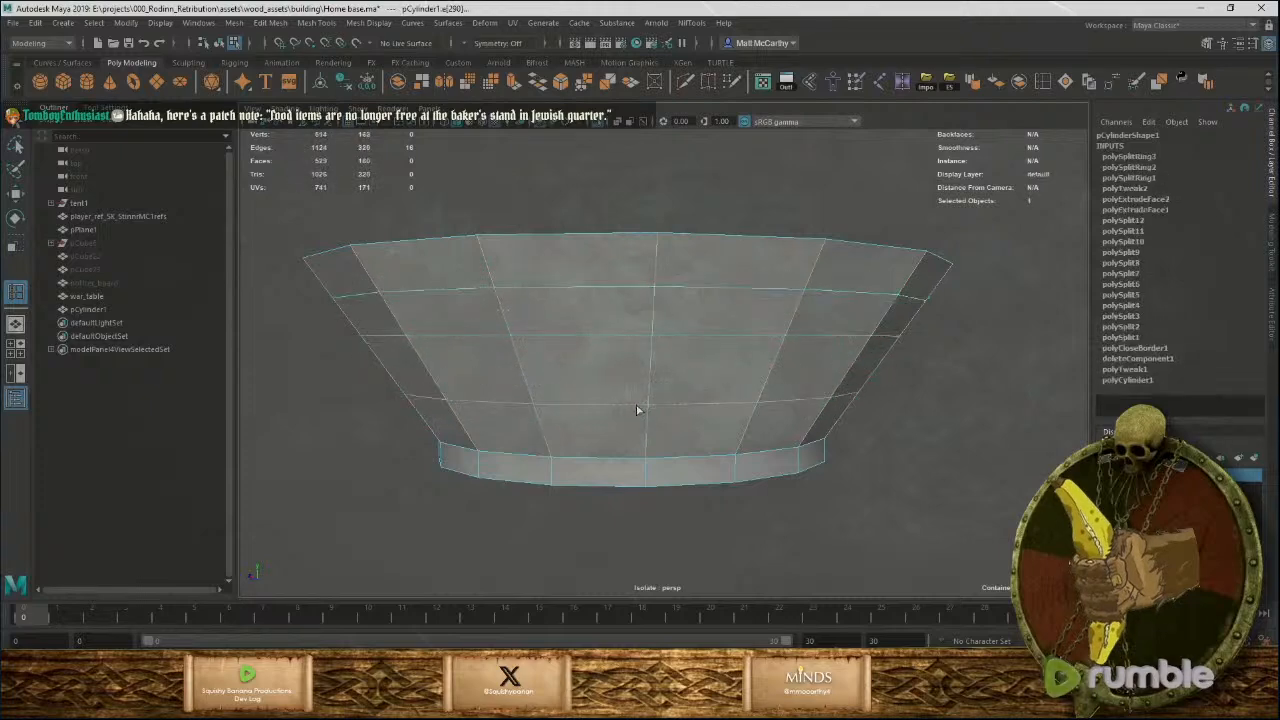
left_click_drag(645, 421, 661, 432, "alt")
left_click_drag(613, 385, 403, 366, "alt")
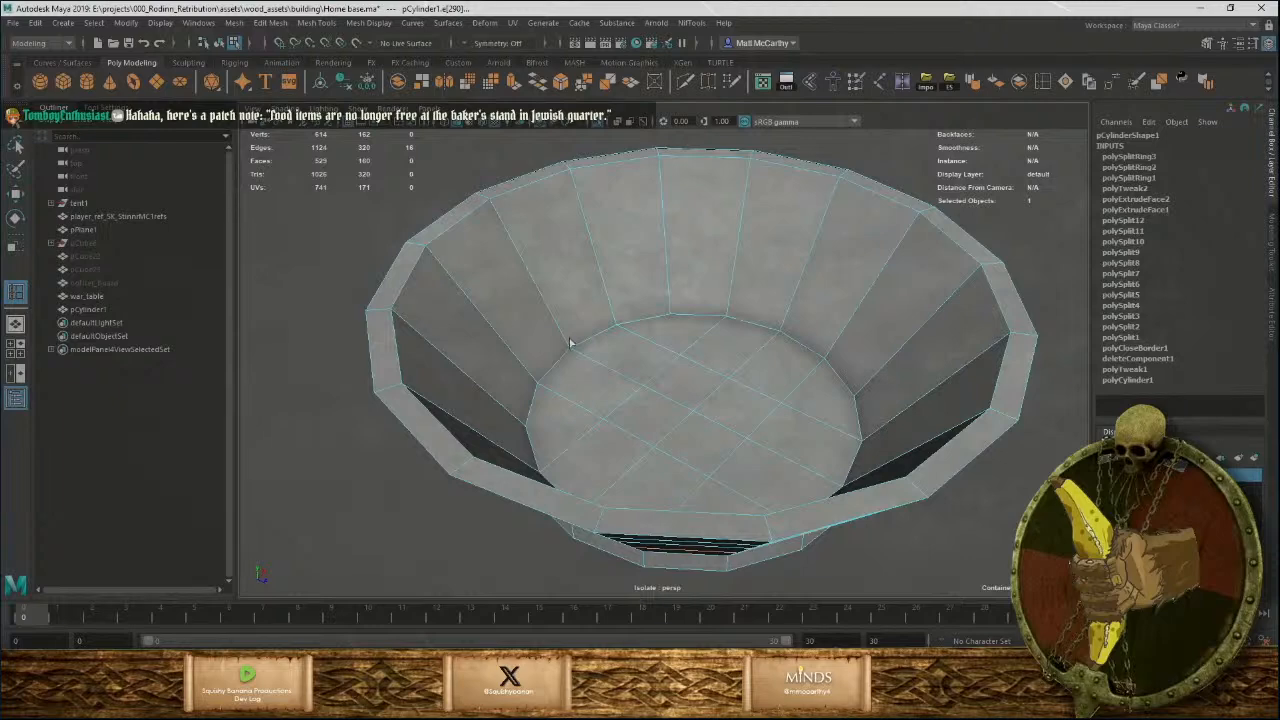
Undo the three edge loops on the outer wall and return to the Move tool.
key("ctrl+z")
left_click_drag(606, 390, 603, 420, "alt")
key("ctrl+z")
key("ctrl+z")
key("ctrl+z")
key("w")
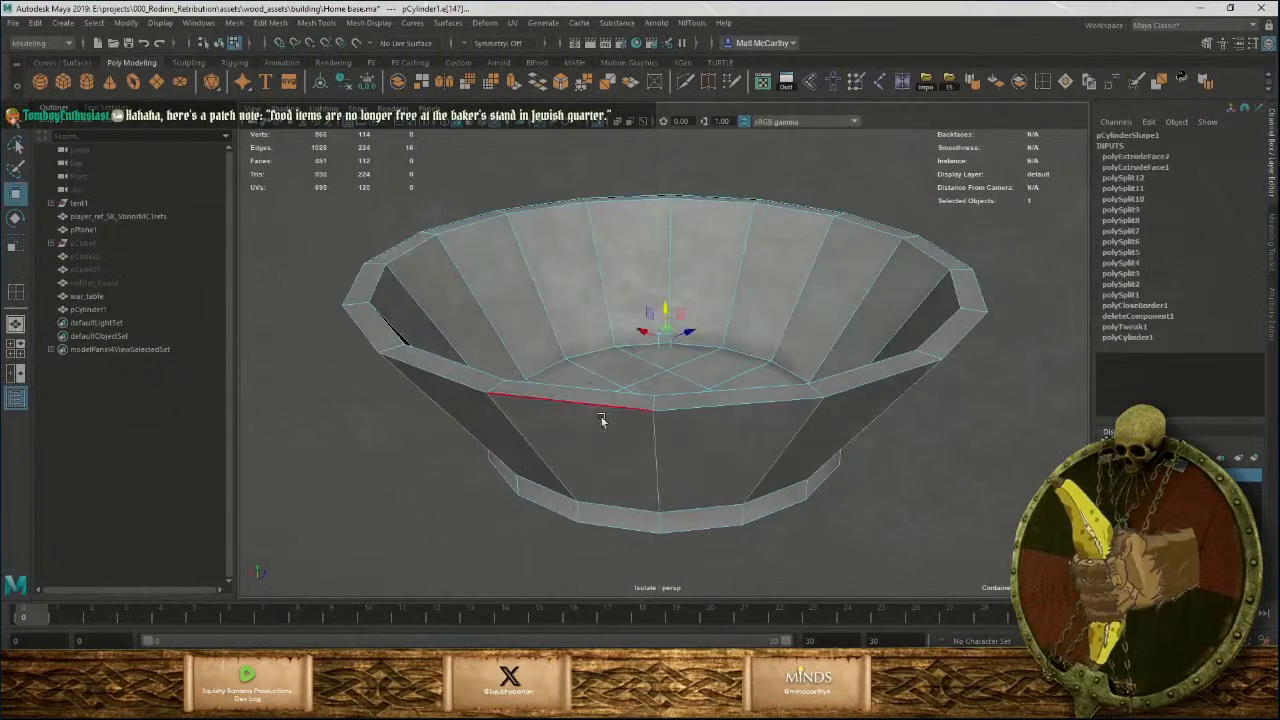
From the top view, insert two edge loops across the bowl, one on each side of its horizontal middle edge.
right_click_drag(690, 402, 322, 296, "alt")
left_click_drag(322, 296, 820, 428, "alt")
key("space")
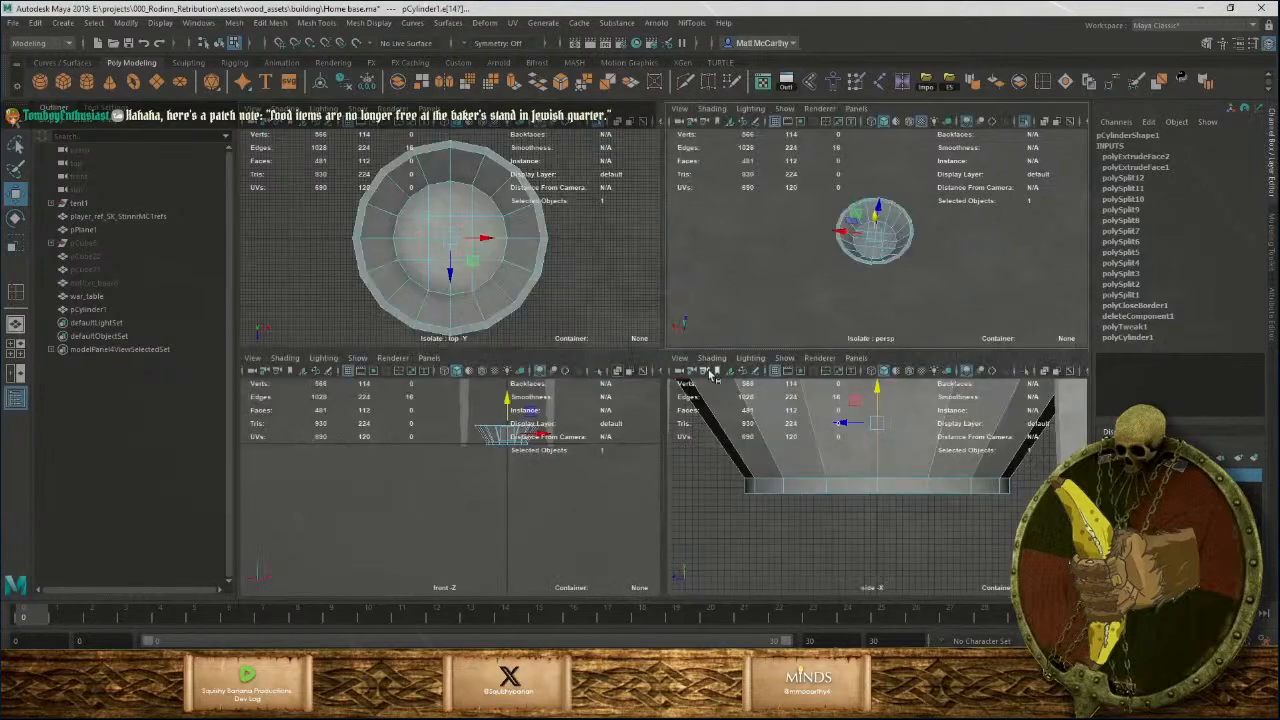
key("space")
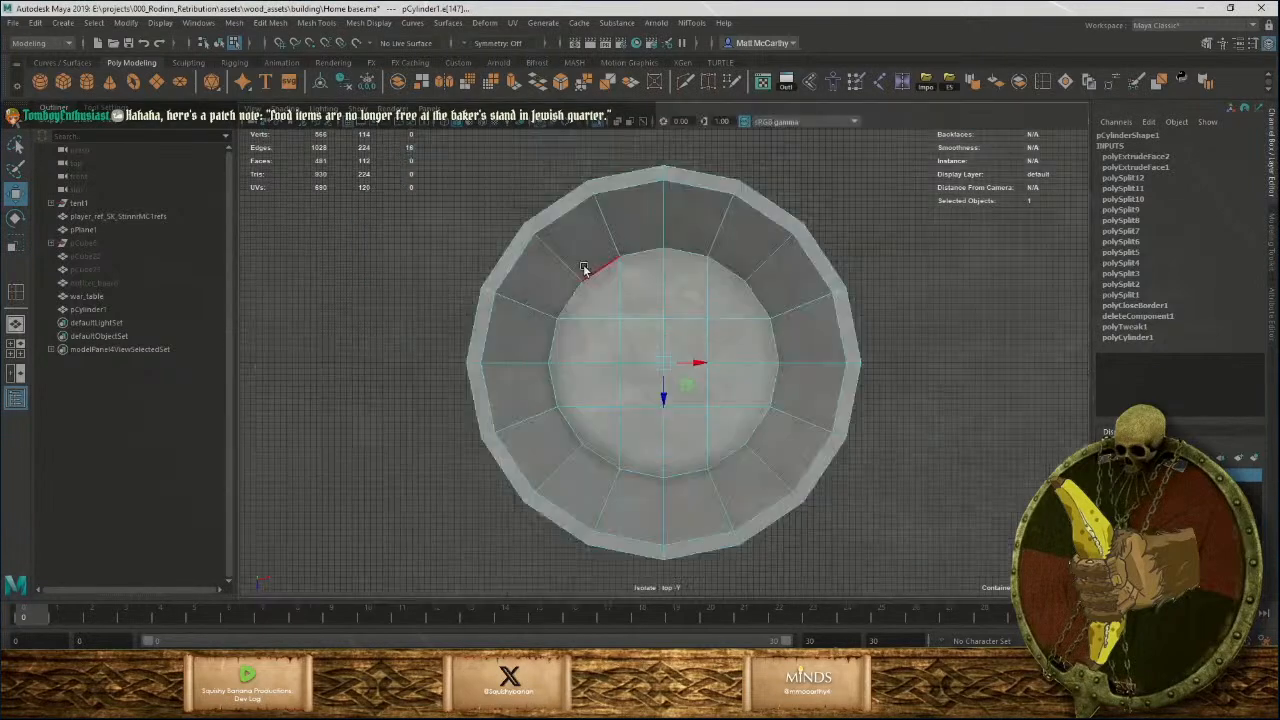
right_click_drag(758, 350, 946, 458, "alt")
middle_click_drag(928, 418, 788, 404, "alt")
right_click_drag(788, 401, 809, 398, "alt")
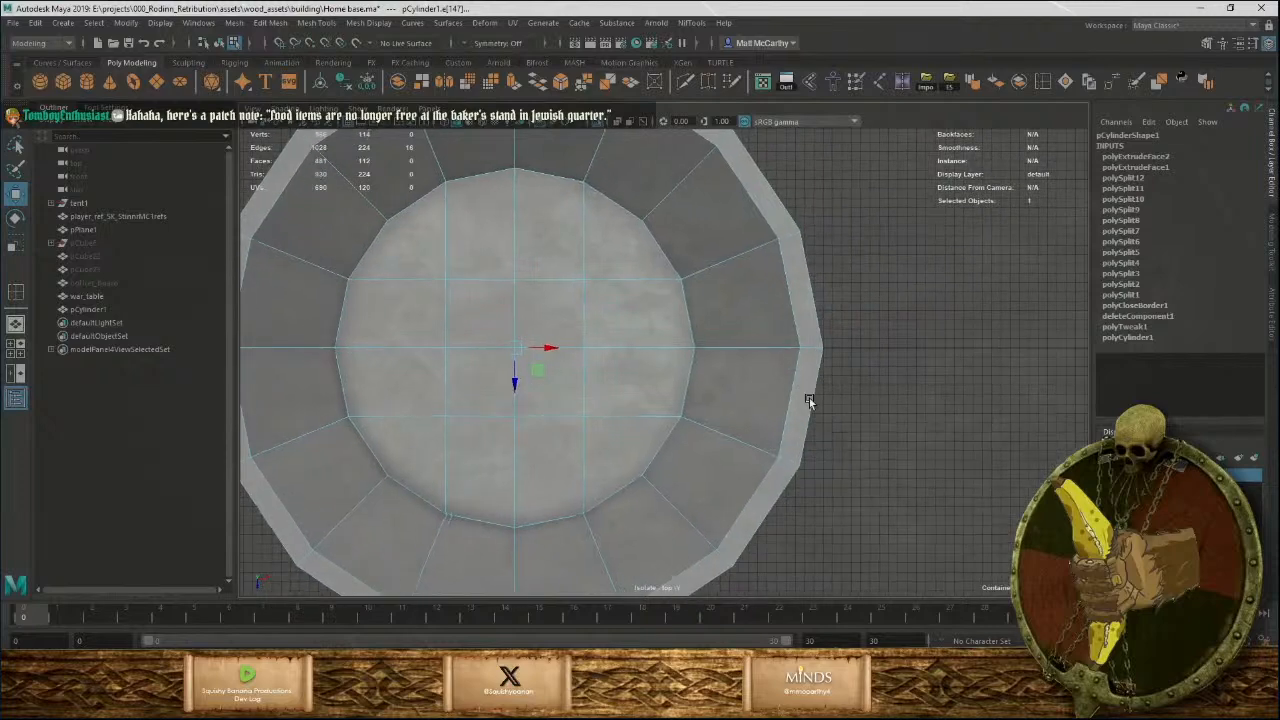
right_click_drag(914, 202, 756, 361, "shift")
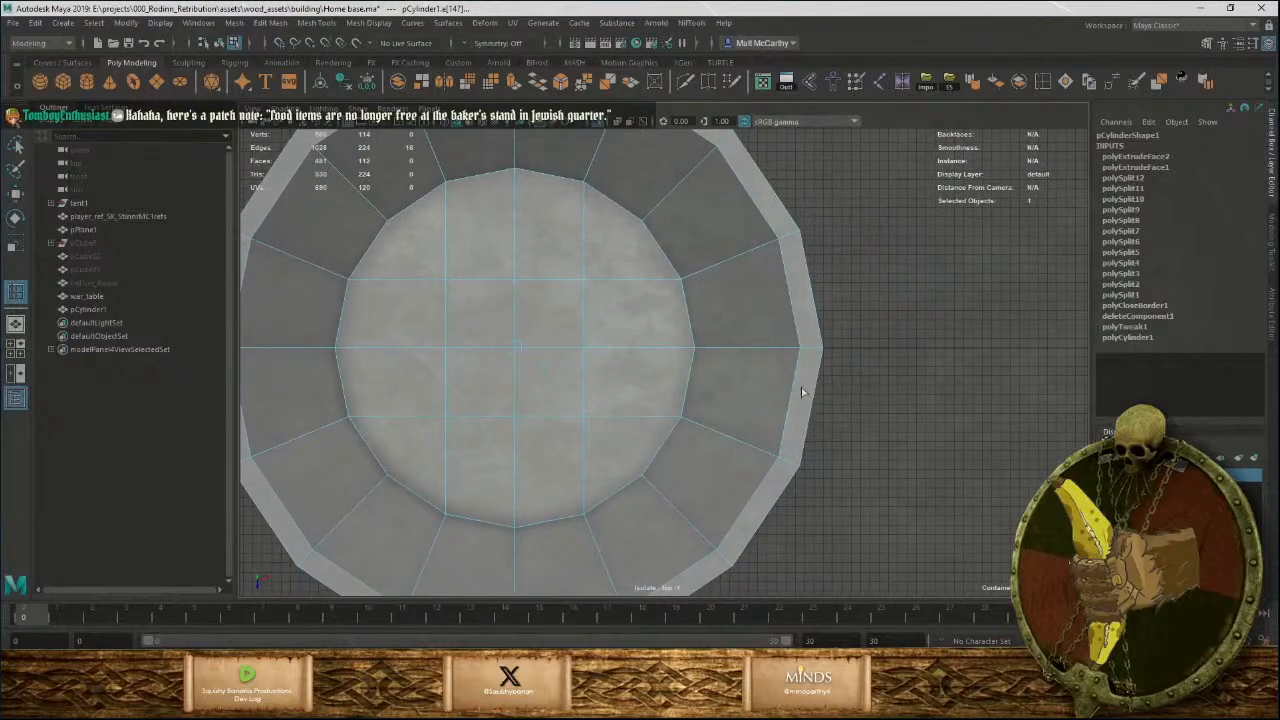
left_click(793, 393, "ctrl")
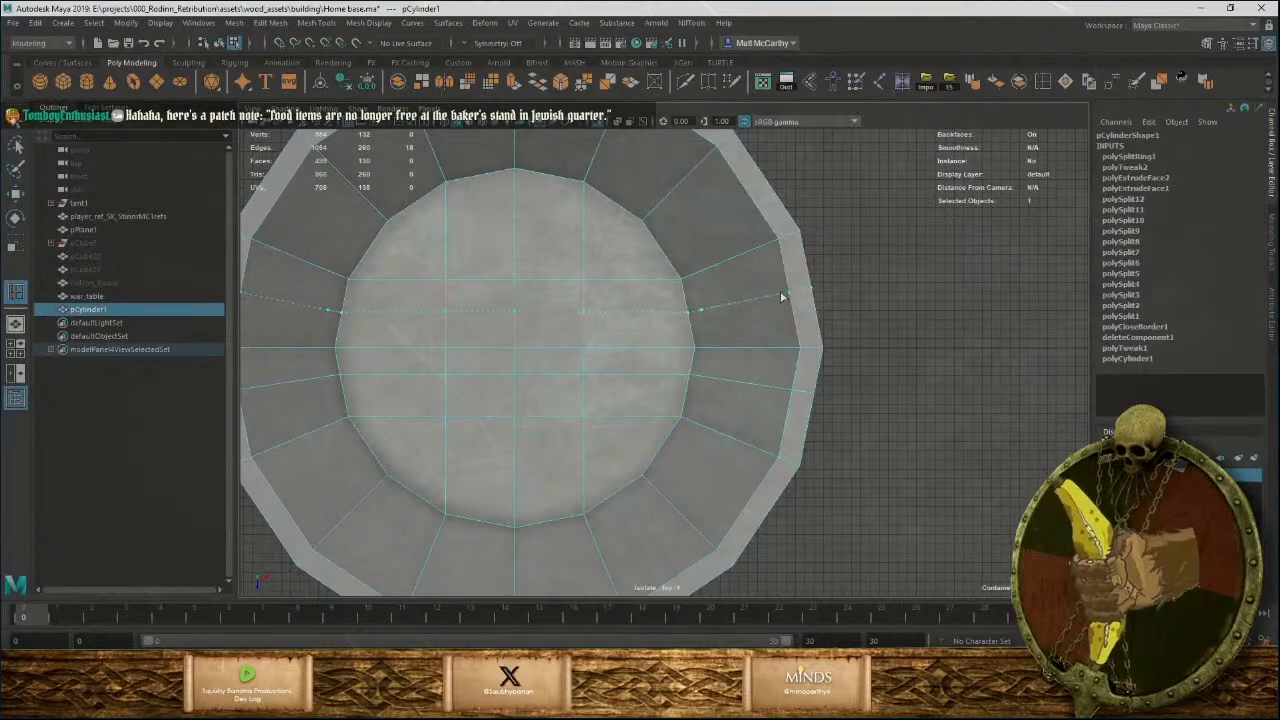
left_click(782, 297, "ctrl")
key("q")
Select the wall and rim faces between the two new loops on one side of the bowl and delete them.
right_click_drag(787, 357, 778, 330)
left_click_drag(856, 364, 849, 362)
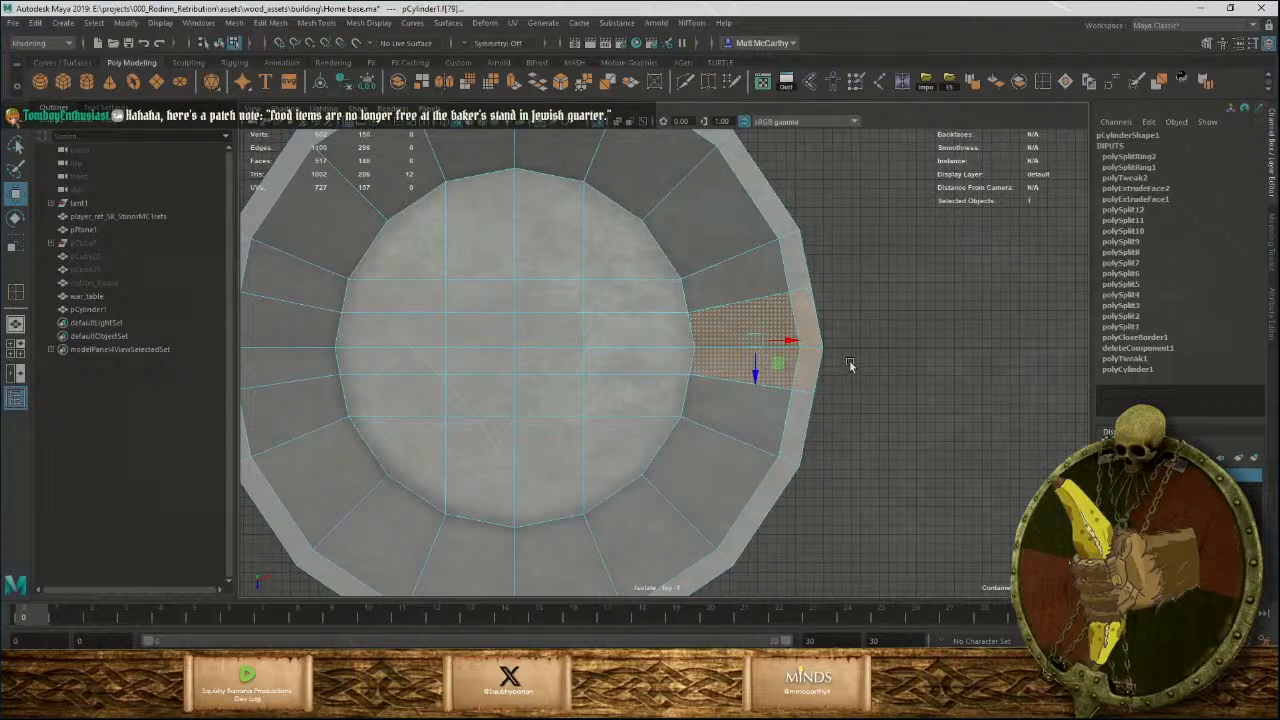
key("Delete")
Select the open border edge of the wall gap and fill the hole between the inner and outer walls.
key("space")
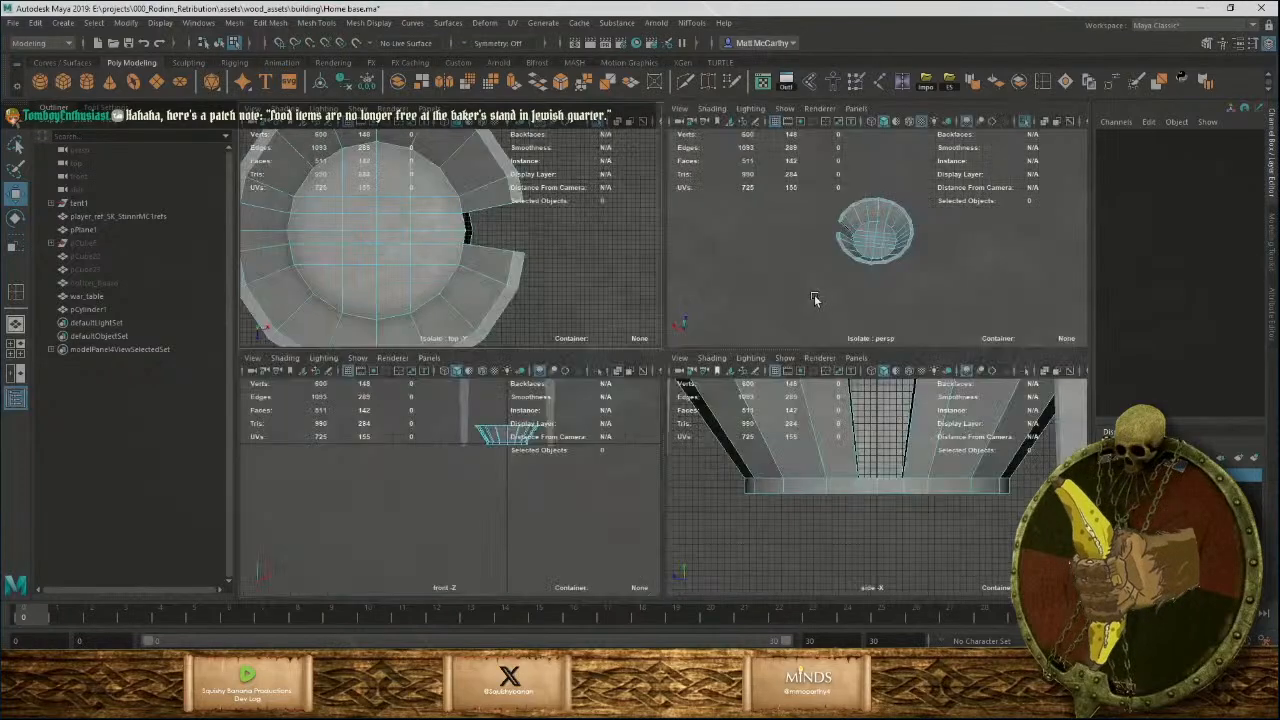
key("space")
scroll(635, 374, "up", 5)
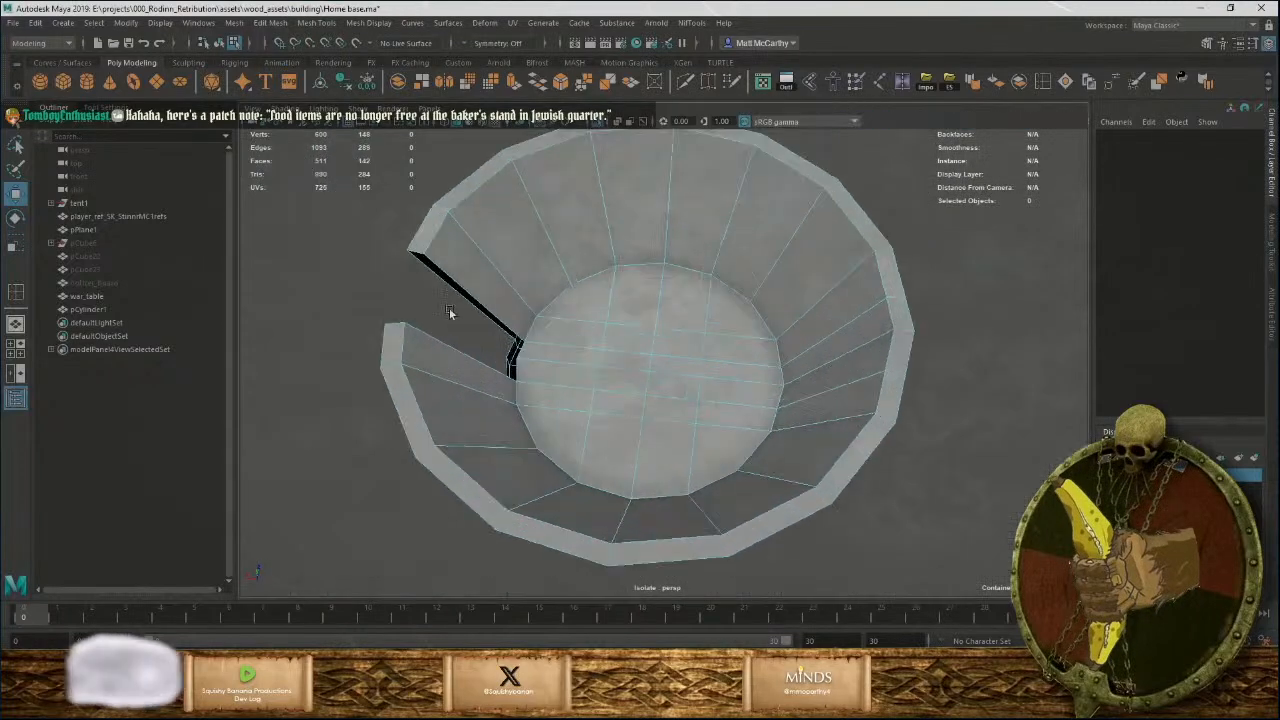
scroll(635, 374, "up", 3)
right_click_drag(606, 277, 606, 225)
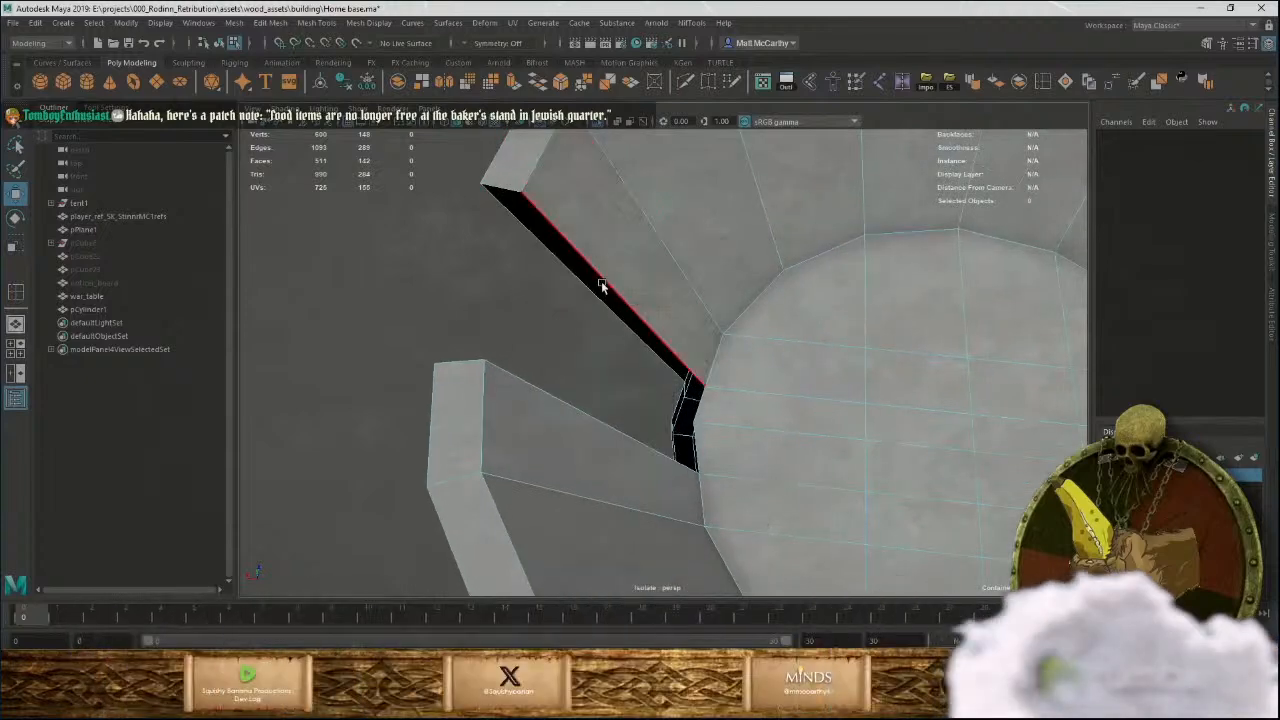
left_click(603, 282)
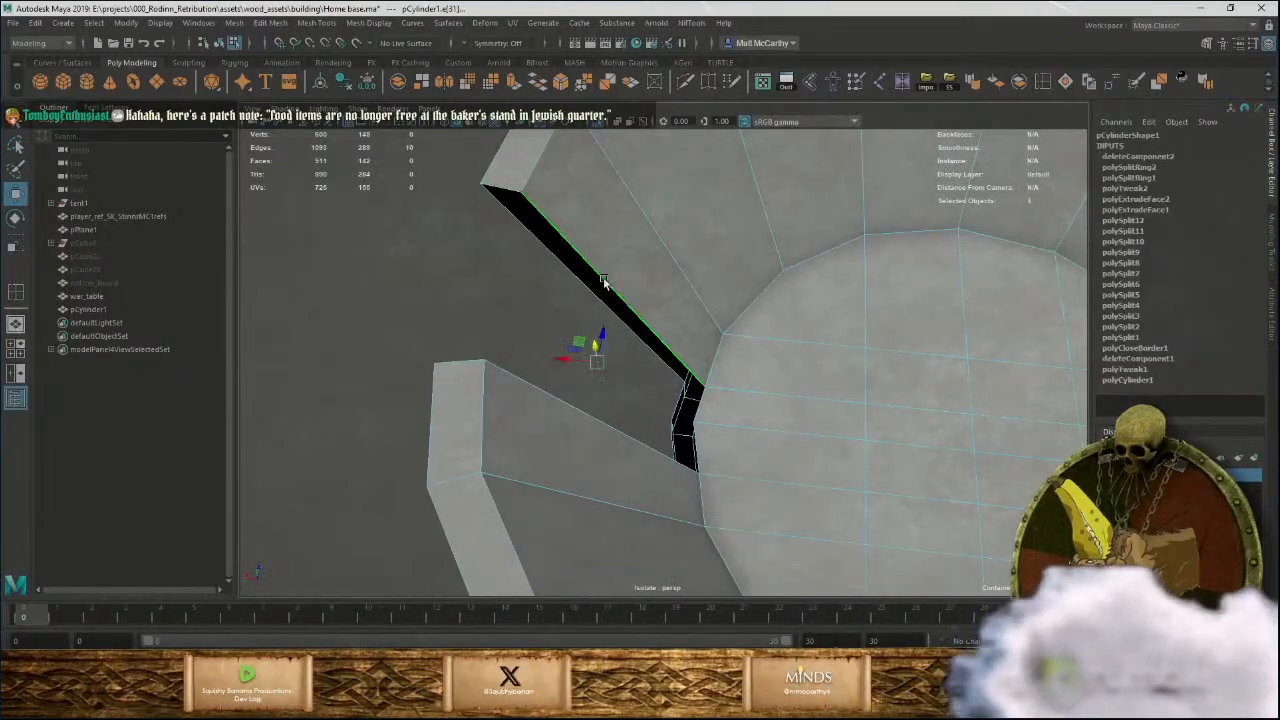
left_click(1061, 88)
Split the gap's filled face with Multi-Cut edges joining the inner and outer vertices at its bottom corners and middle.
scroll(657, 420, "up", 4)
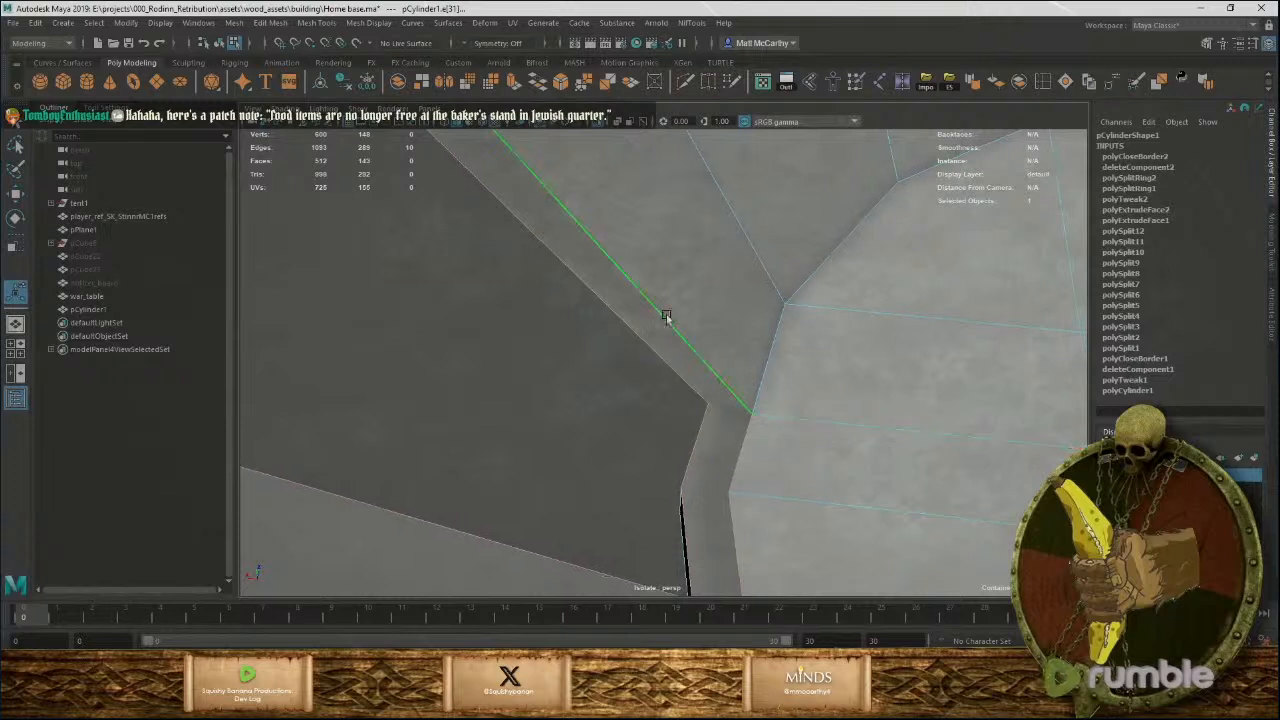
left_click(687, 84)
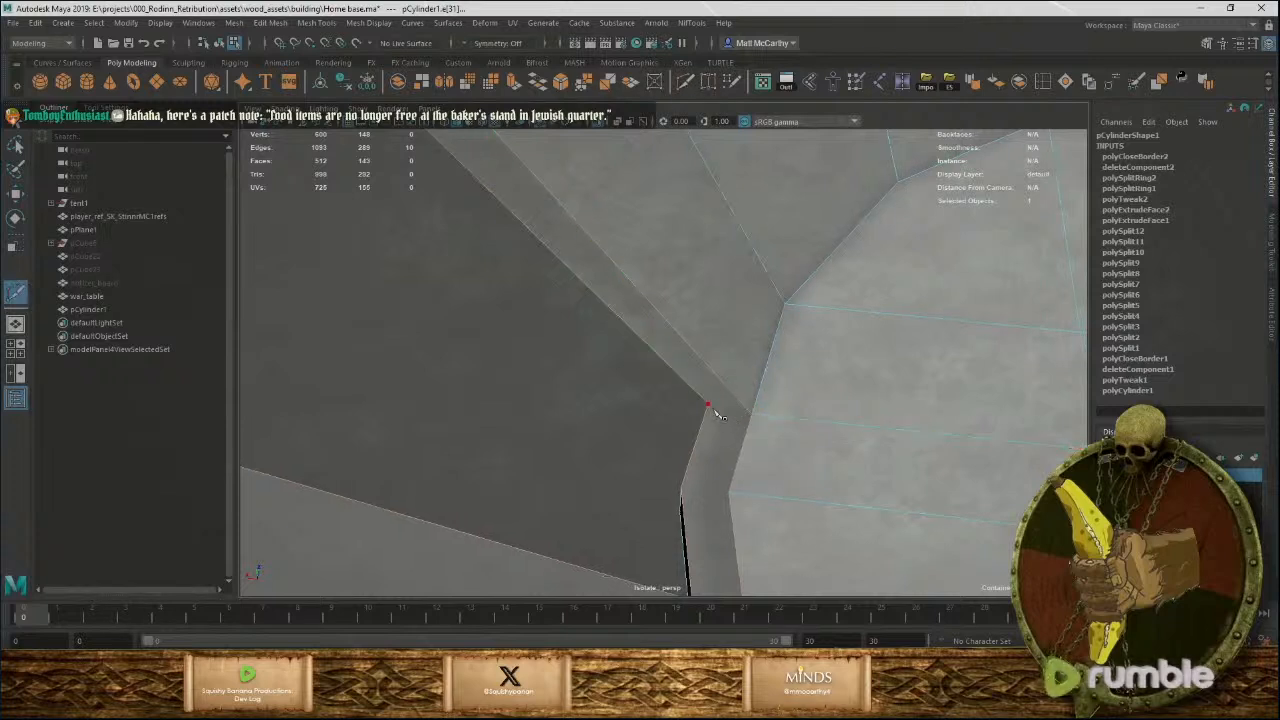
left_click(747, 441)
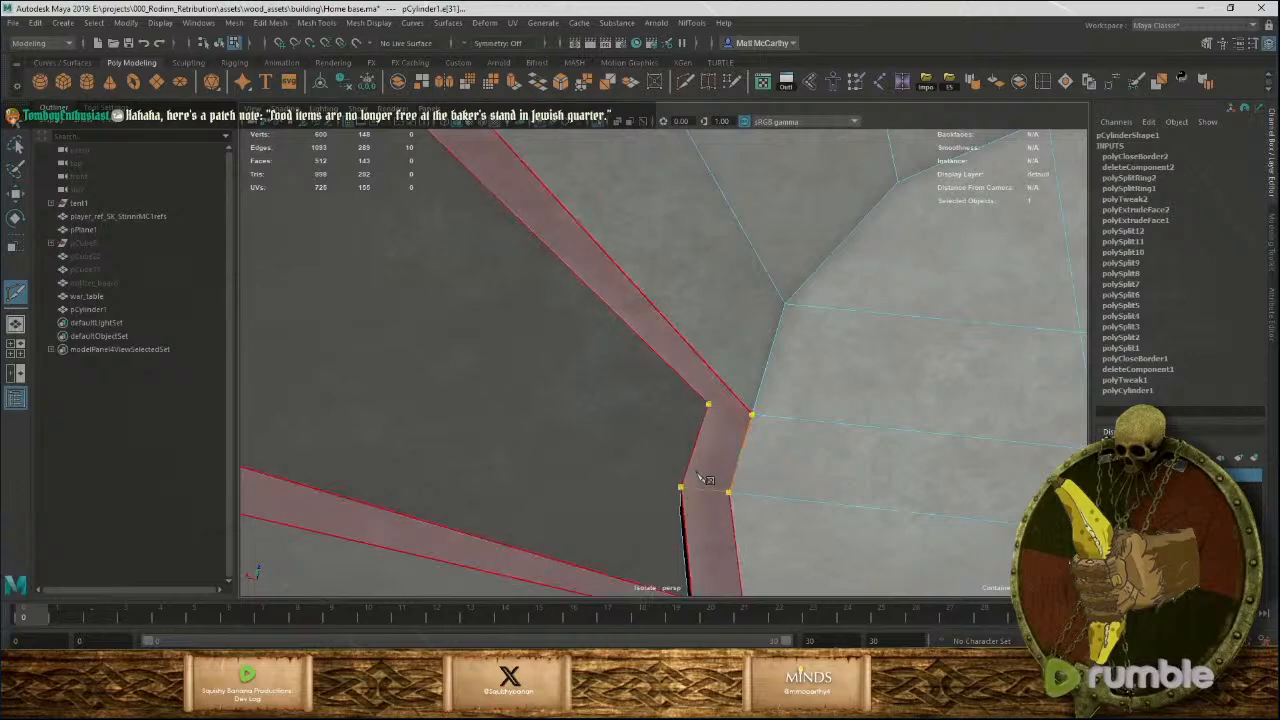
right_click(704, 476)
left_click_drag(717, 458, 689, 420, "alt")
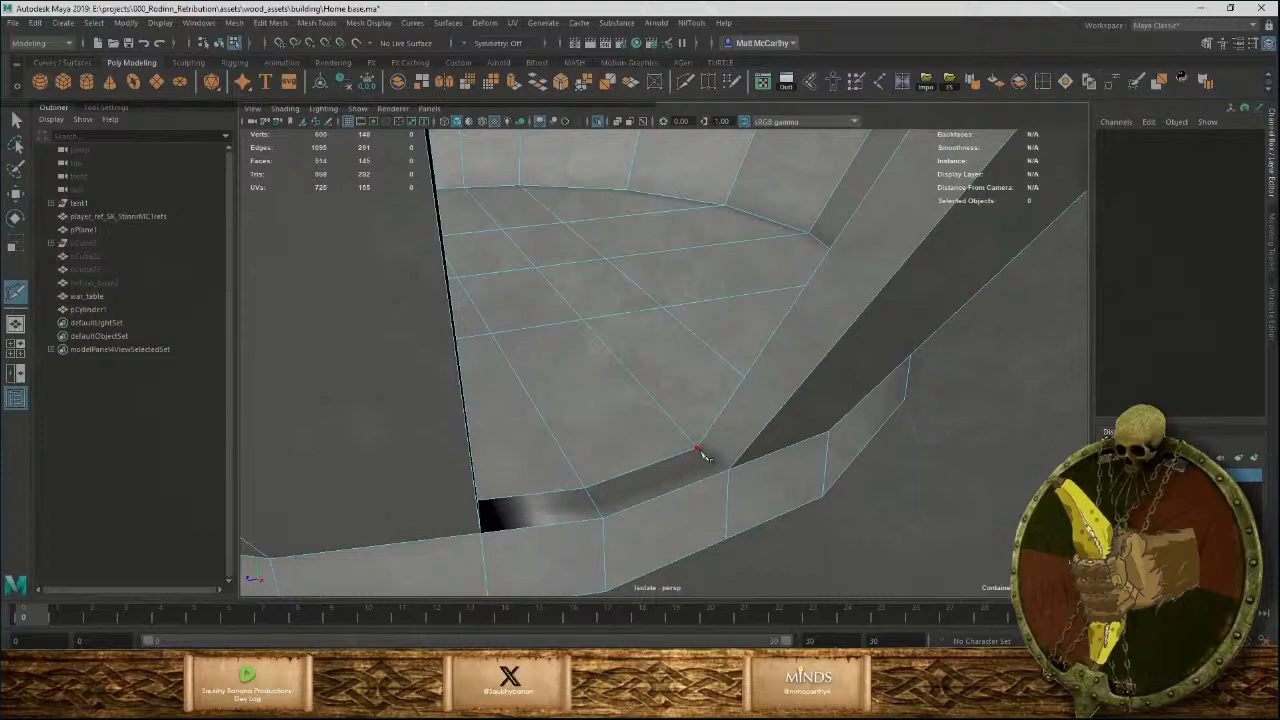
right_click(745, 487)
left_click_drag(745, 487, 646, 417, "alt")
left_click(662, 424)
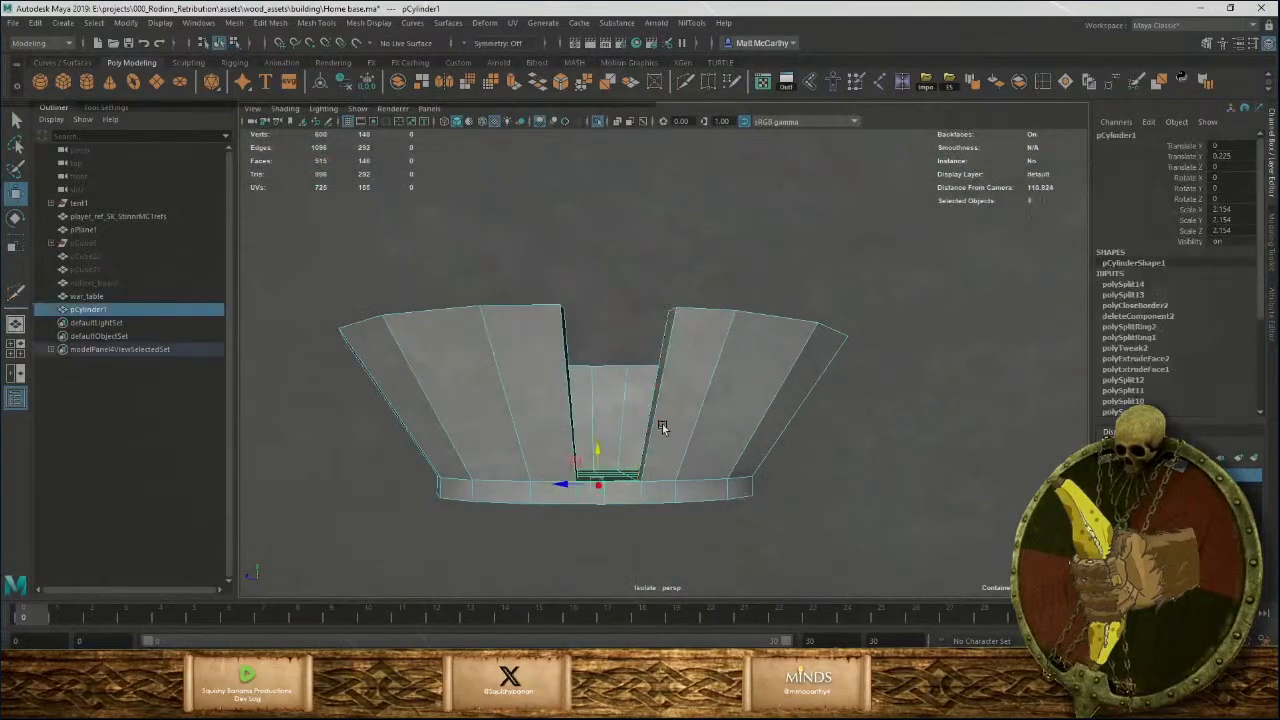
Insert one edge loop near the base band's upper edge and three edge loops spaced up the outer flared wall.
key("y")
left_click_drag(725, 445, 748, 385, "alt")
scroll(750, 420, "up", 4)
left_click(741, 424)
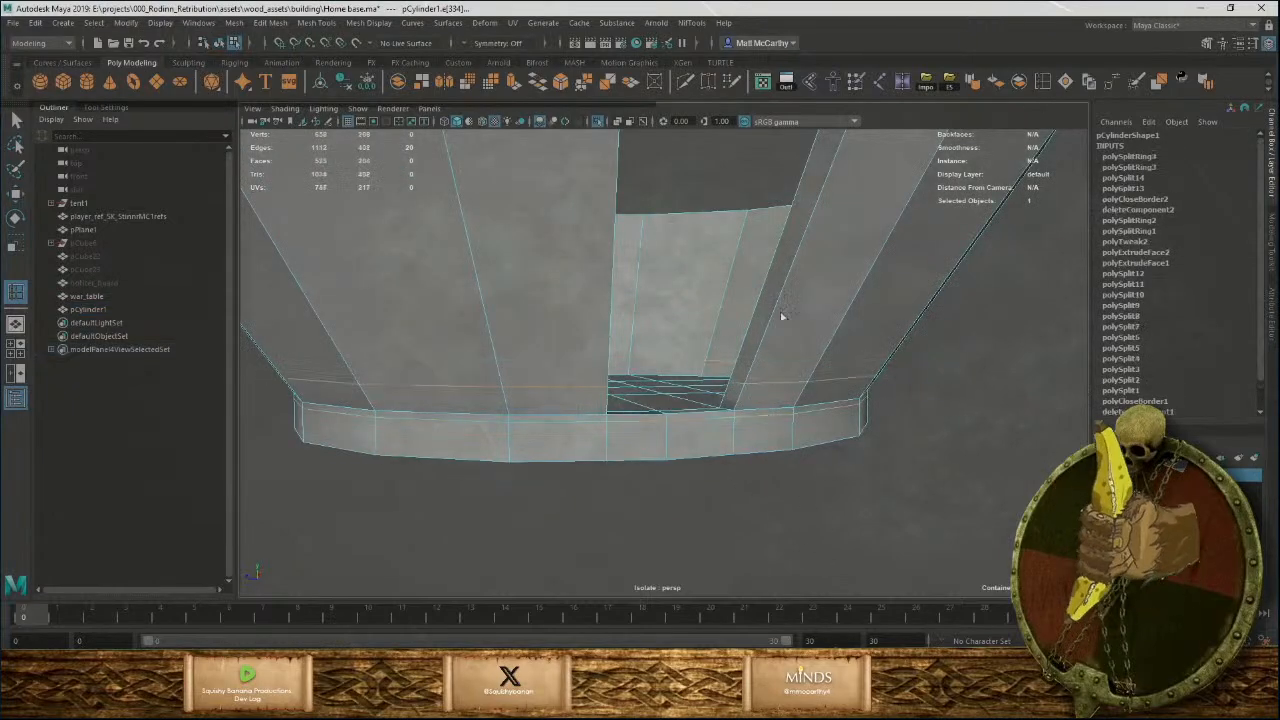
left_click_drag(783, 318, 768, 384, "alt")
key("ctrl+z")
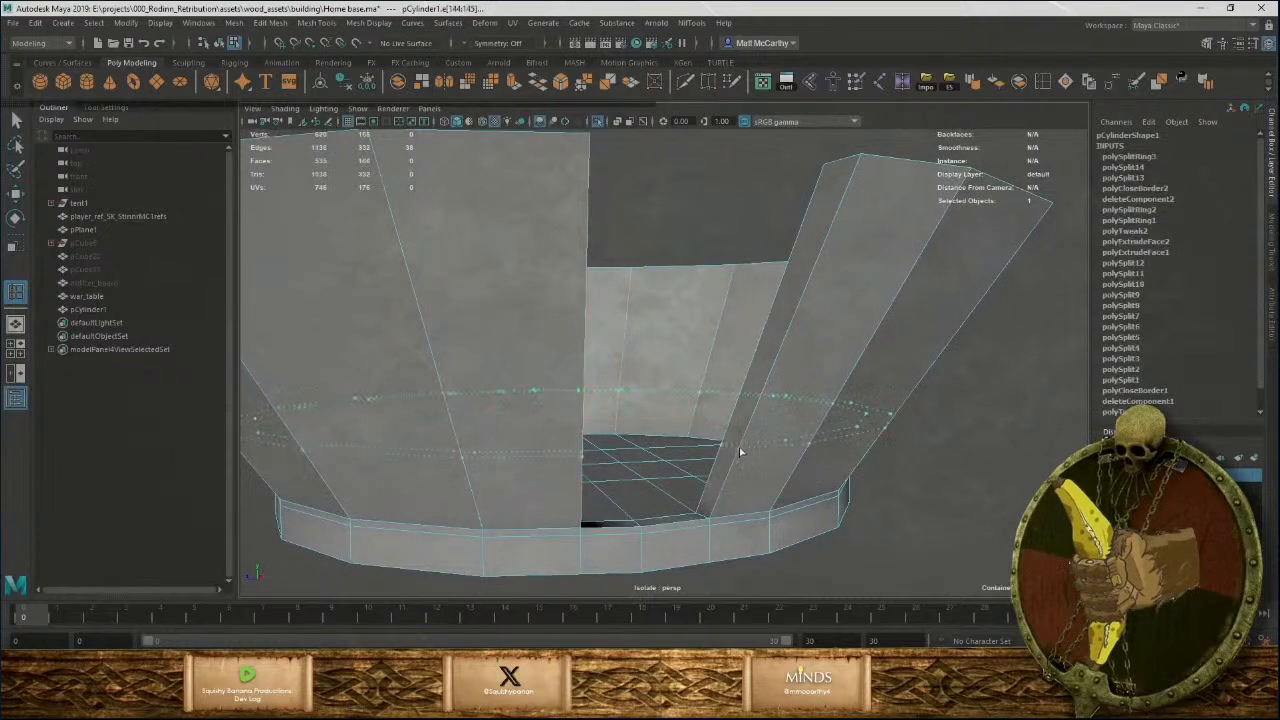
left_click(773, 384, "ctrl")
left_click(787, 332, "ctrl")
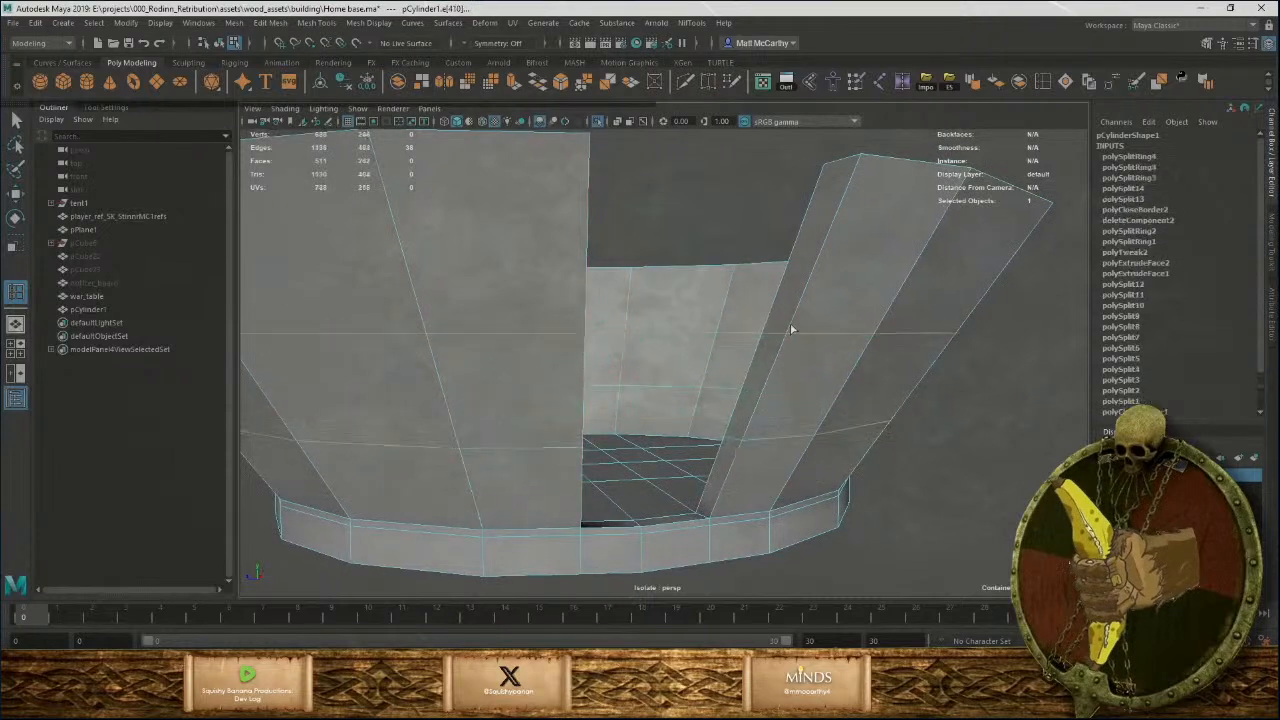
left_click(833, 234, "ctrl")
Scale the wall's horizontal edge loops outward to round the bowl's profile, and clear the selection.
key("r")
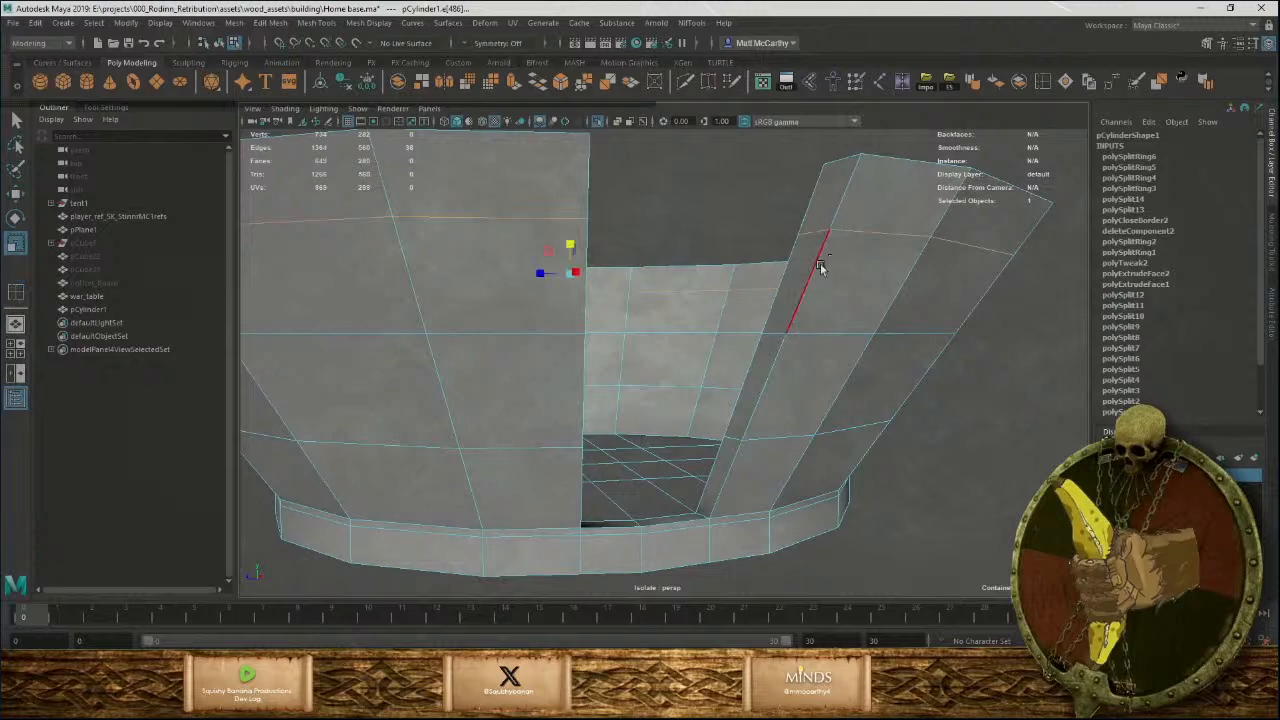
left_click_drag(684, 275, 631, 349, "alt")
right_click_drag(631, 349, 300, 190, "alt")
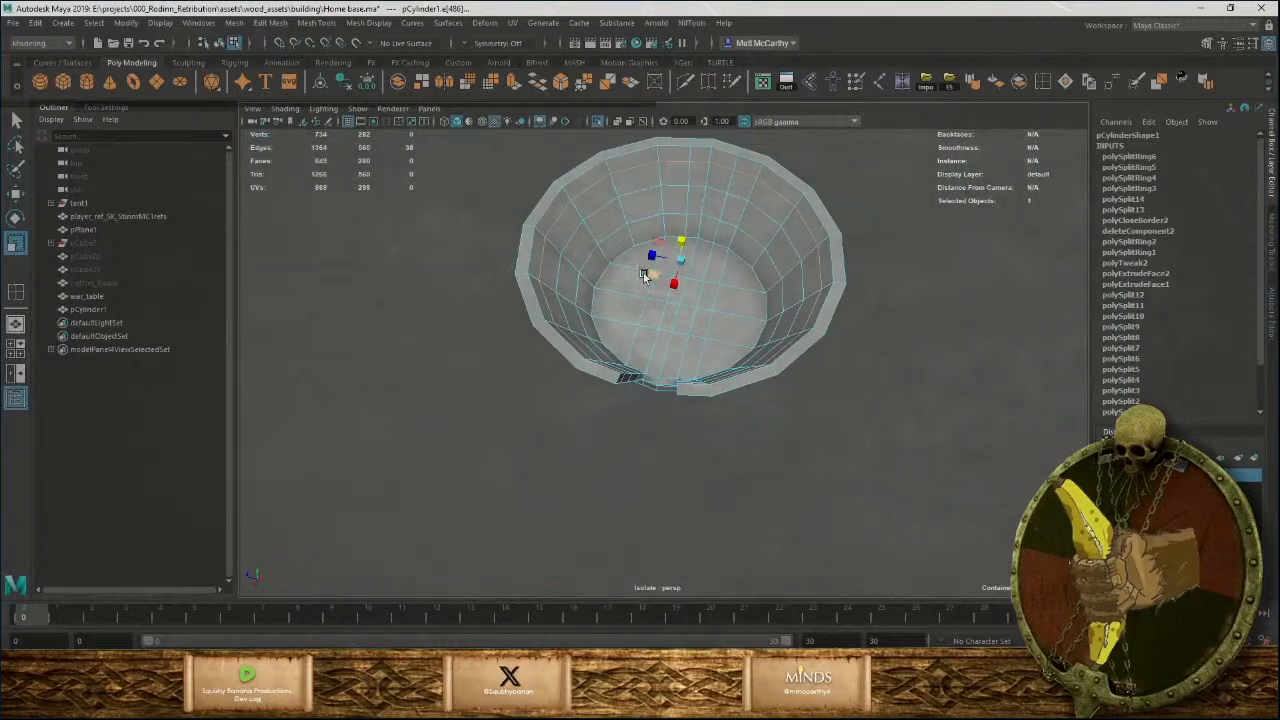
middle_click_drag(682, 316, 680, 318)
left_click_drag(680, 318, 604, 297, "alt")
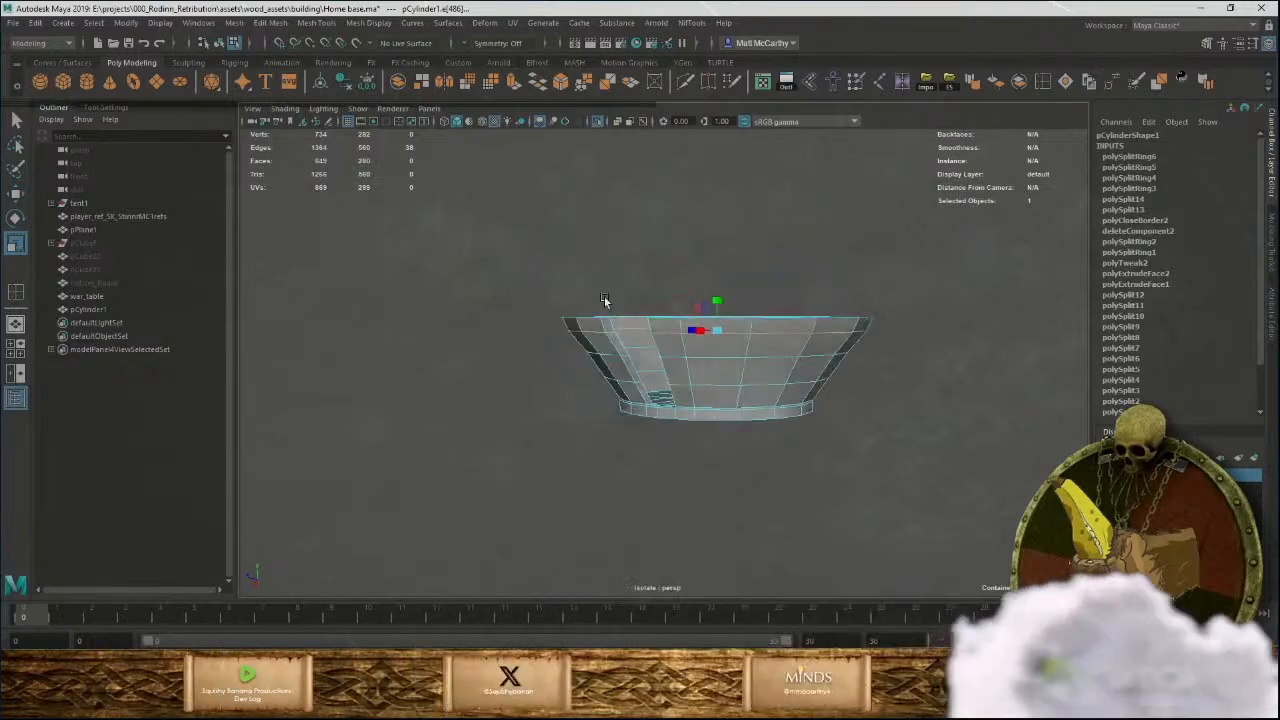
right_click_drag(604, 297, 613, 461, "alt")
double_click(566, 353)
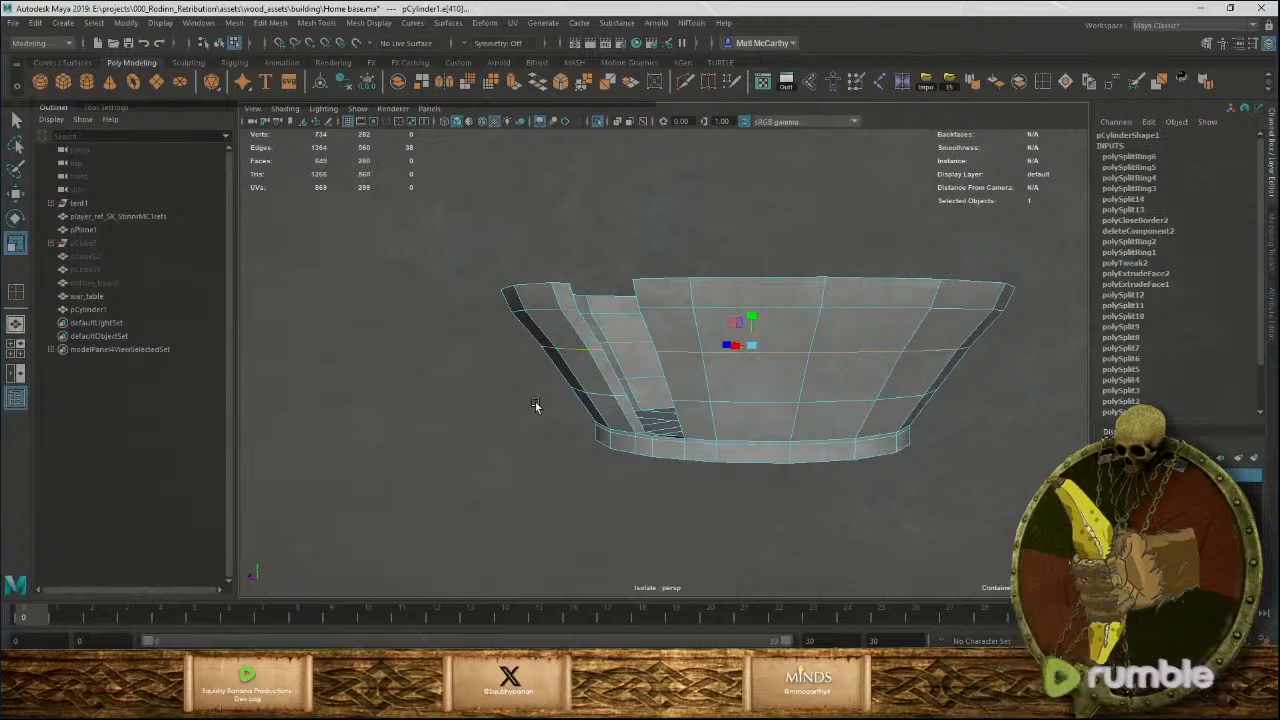
middle_click_drag(535, 402, 552, 433)
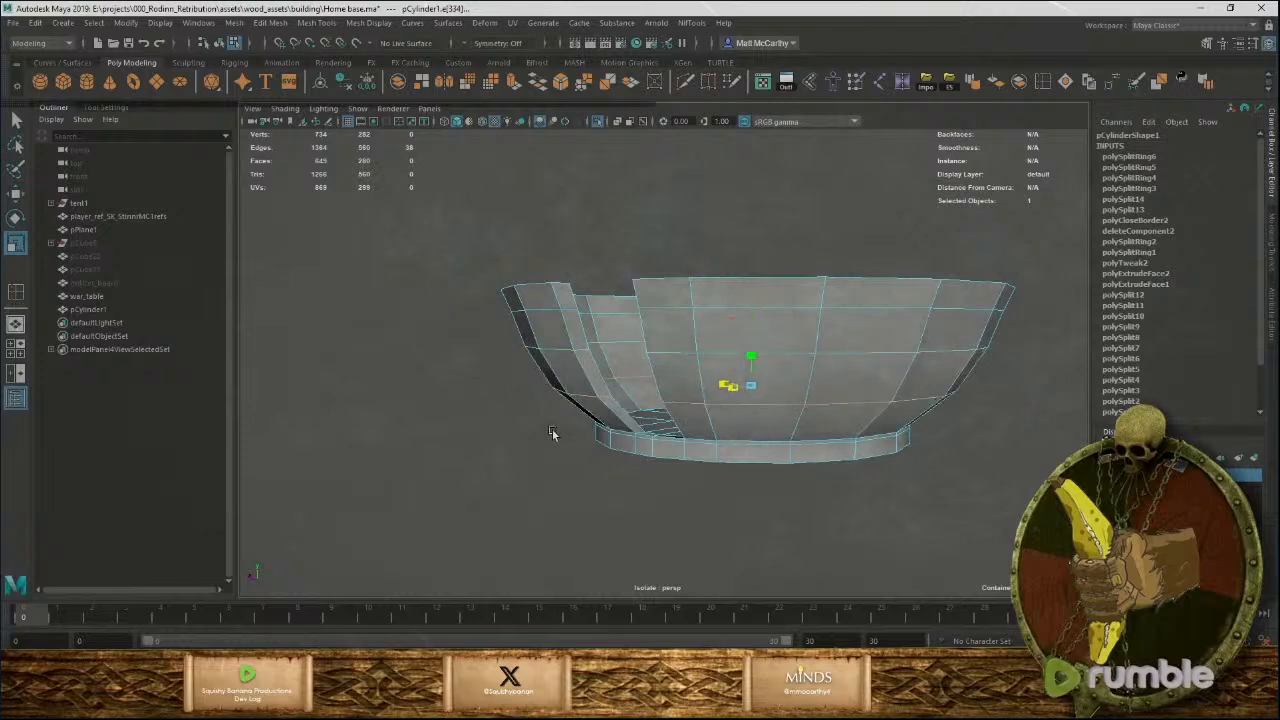
left_click(549, 479)
Try to scale the inner edges at the two ends of the gap's floor closer together.
left_click_drag(549, 479, 786, 446, "alt")
right_click_drag(786, 446, 800, 566, "alt")
left_click_drag(800, 566, 687, 407, "alt")
right_click_drag(687, 407, 756, 543, "alt")
left_click(682, 386)
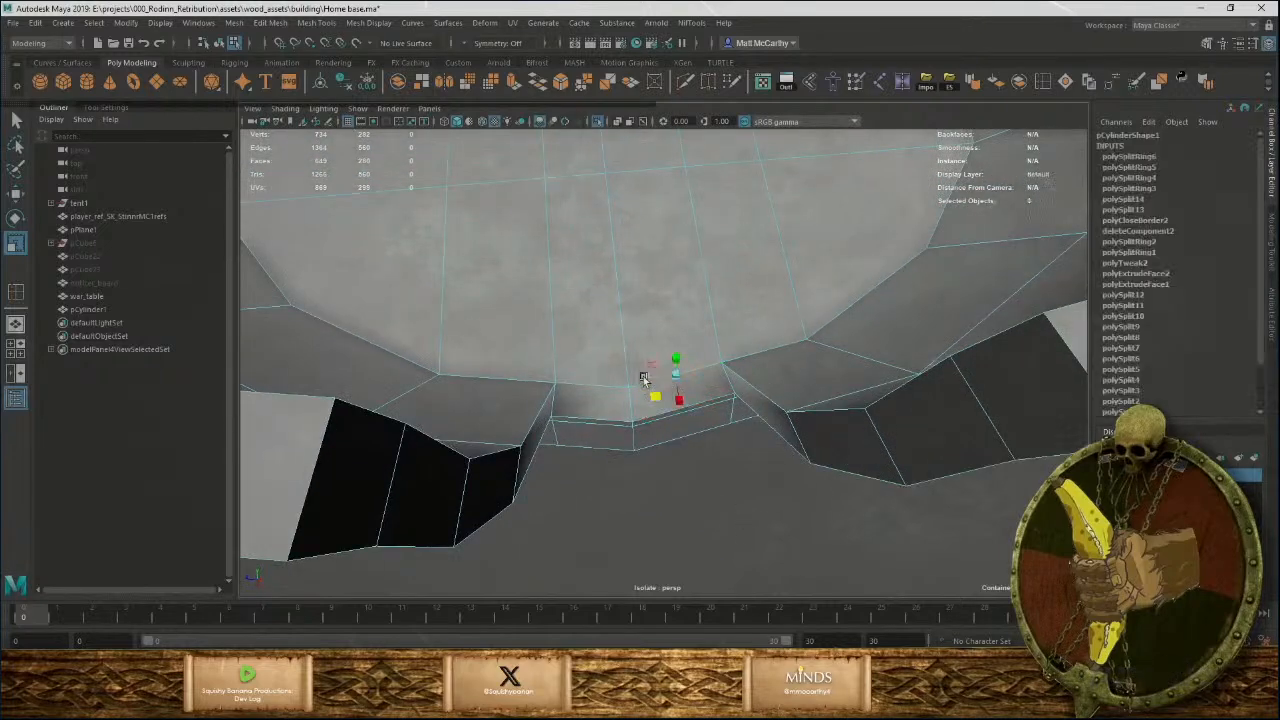
left_click(586, 389)
left_click_drag(613, 381, 624, 384)
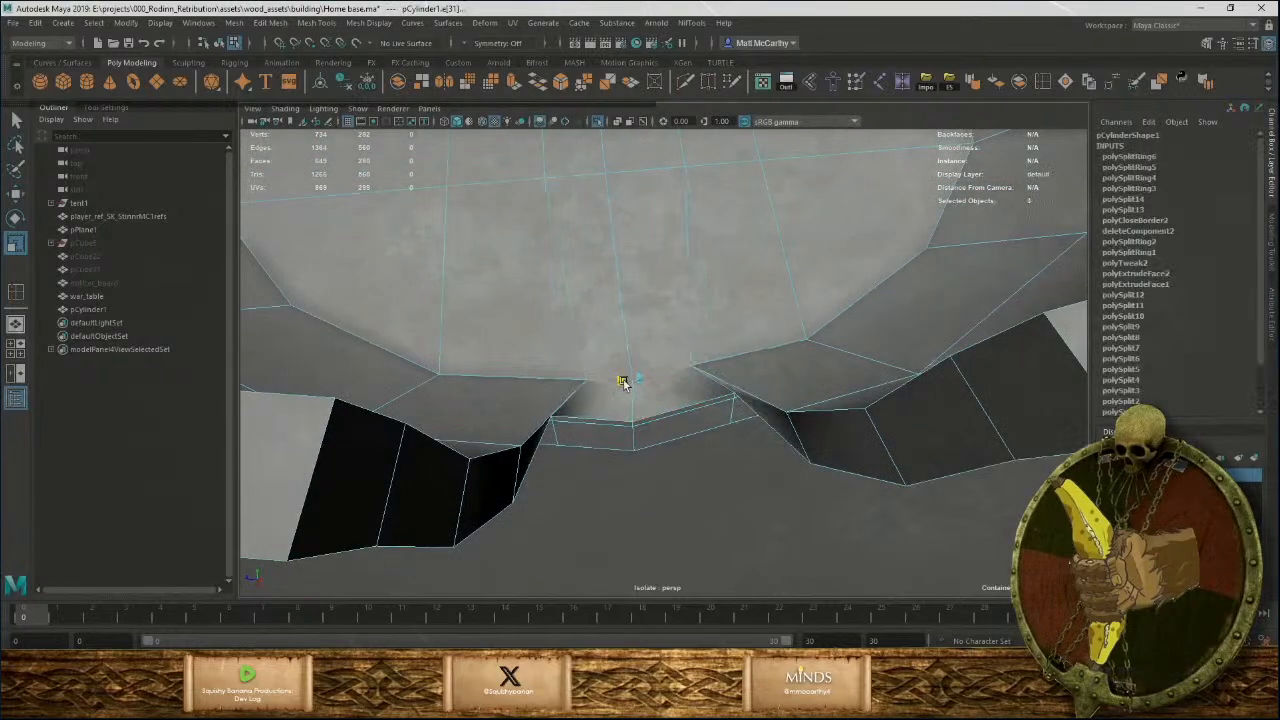
key("ctrl+z")
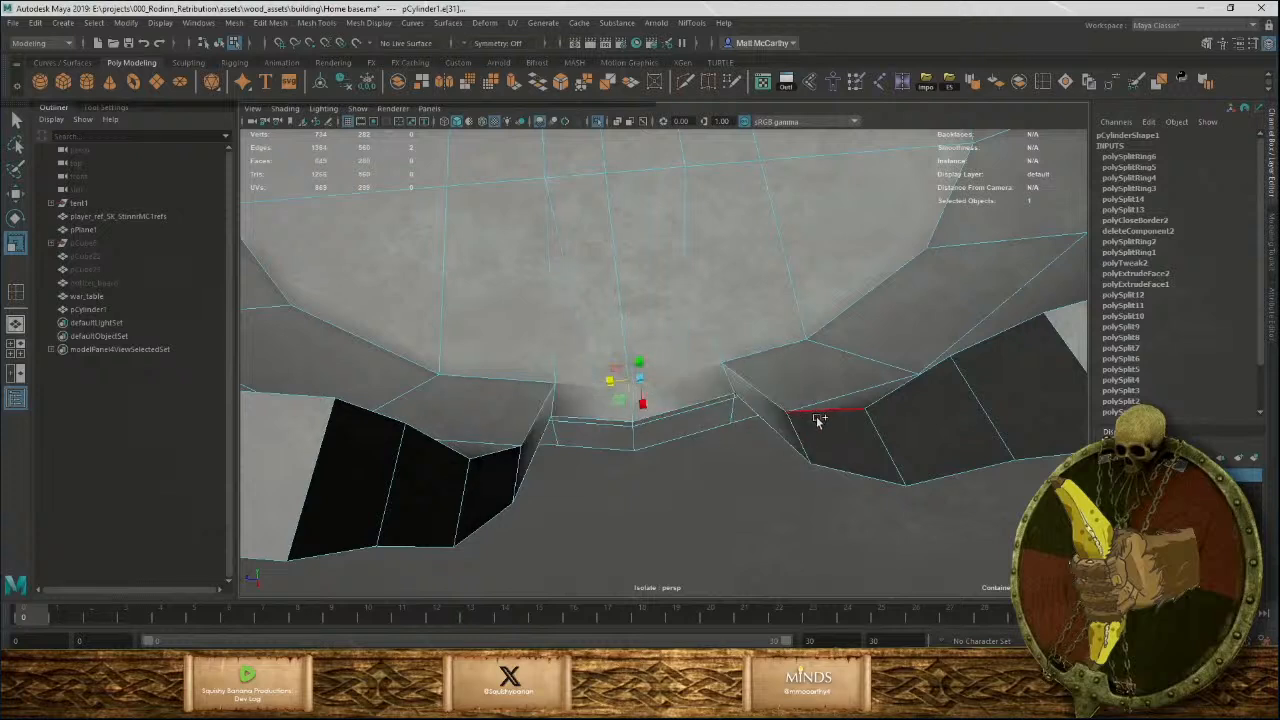
left_click(766, 391, "shift")
left_click(836, 418, "shift")
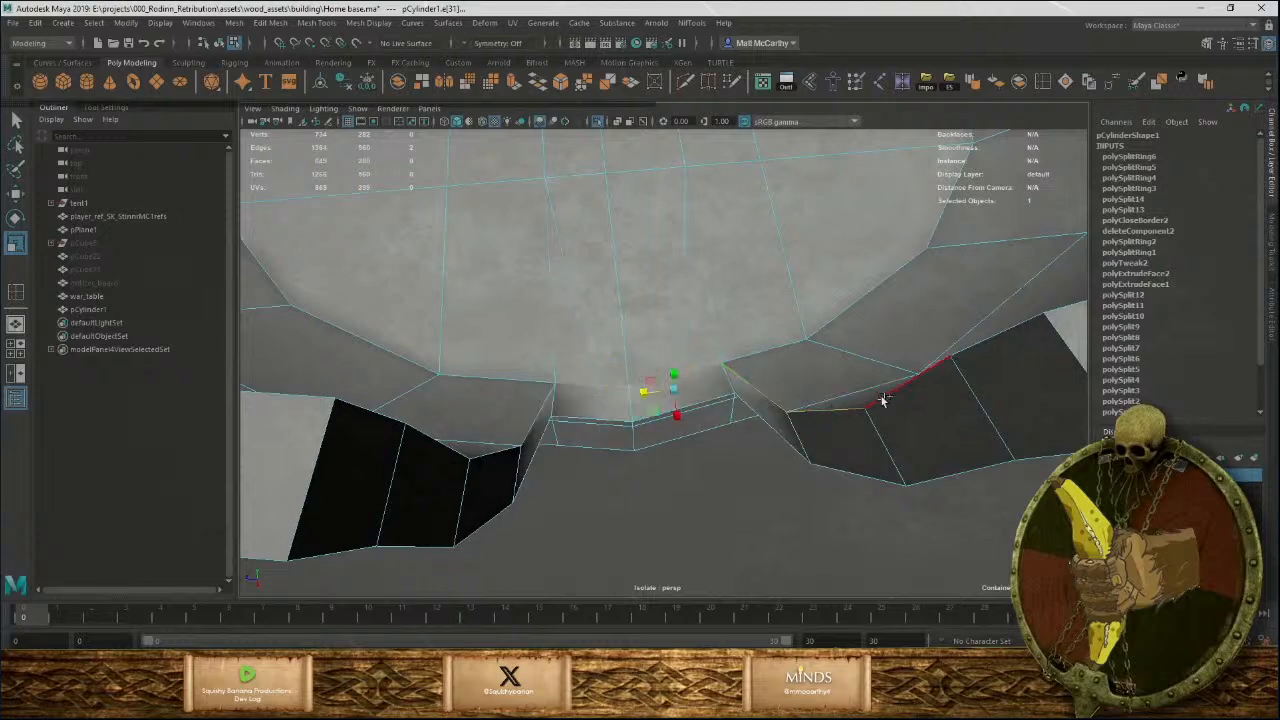
left_click(893, 390, "shift")
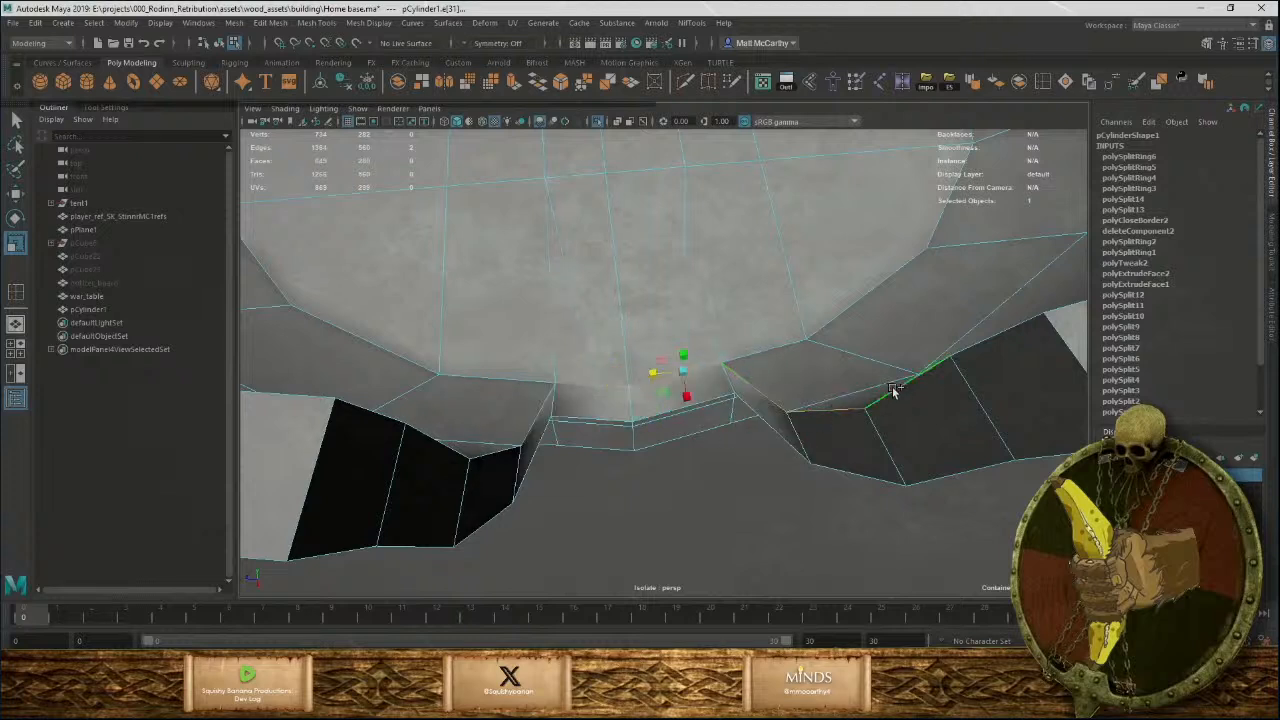
Select only the strip of faces lining the gap between the inner and outer walls, and delete it.
right_click_drag(966, 394, 1012, 410)
left_click(1012, 410)
double_click(932, 460, "shift")
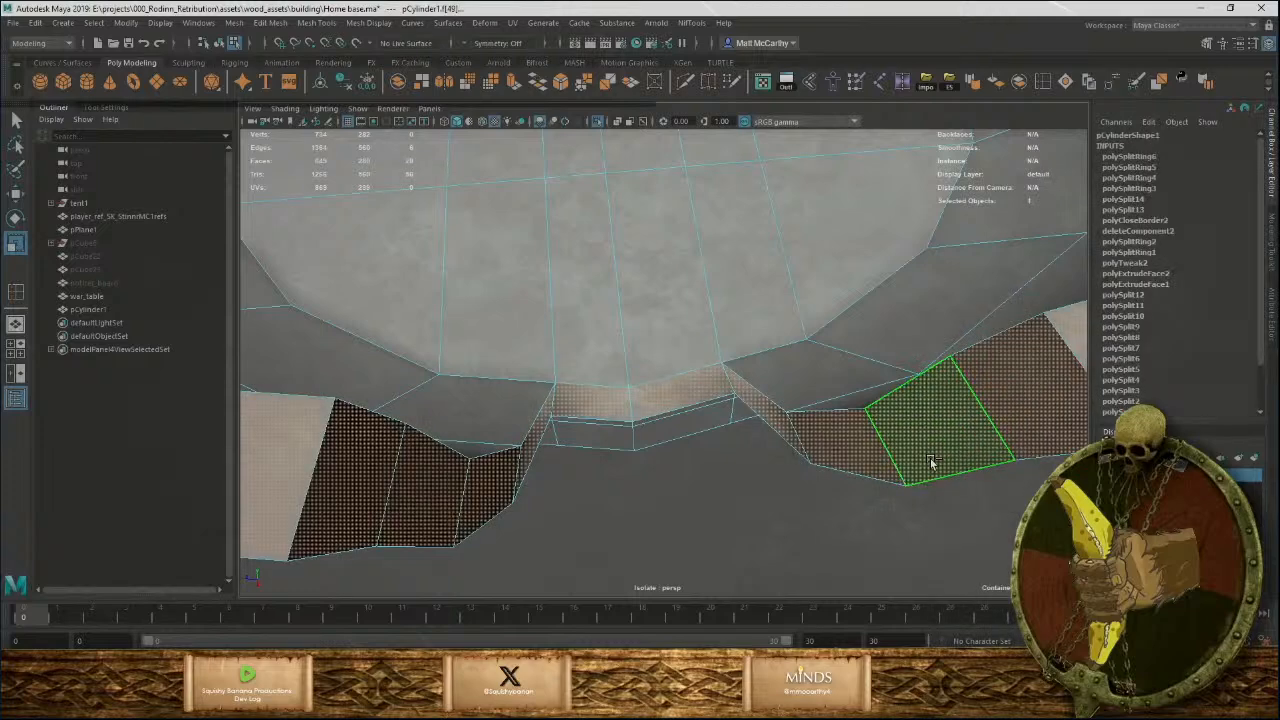
right_click_drag(932, 461, 600, 404, "alt")
left_click(841, 358, "ctrl")
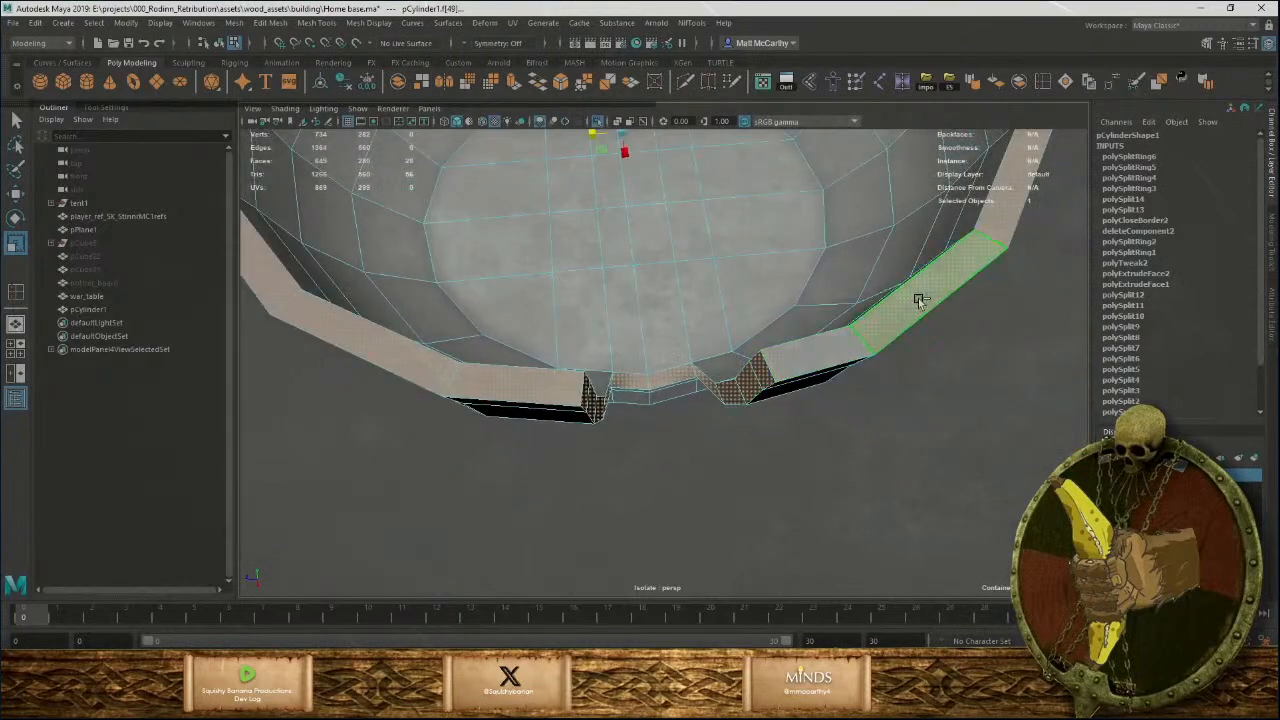
left_click(920, 299, "ctrl")
right_click_drag(987, 379, 554, 223, "alt")
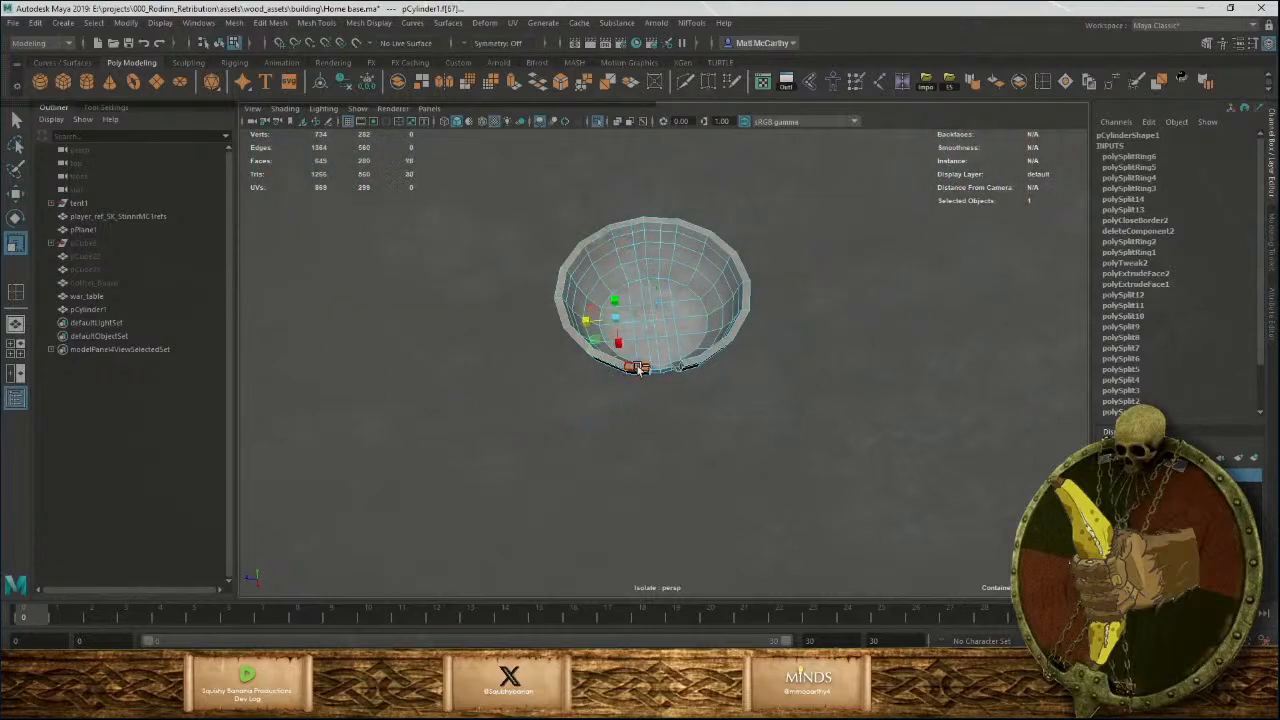
right_click_drag(655, 372, 697, 371, "alt")
right_click_drag(620, 371, 757, 602, "alt")
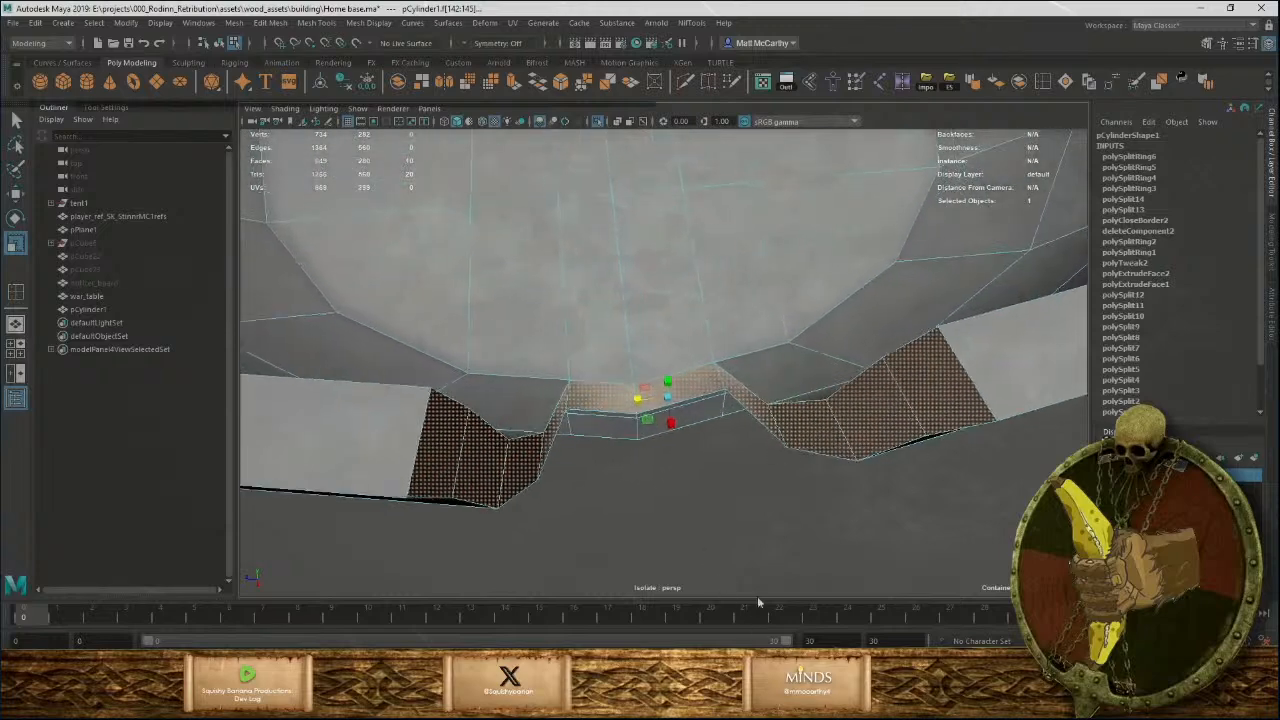
left_click_drag(757, 602, 765, 431, "alt")
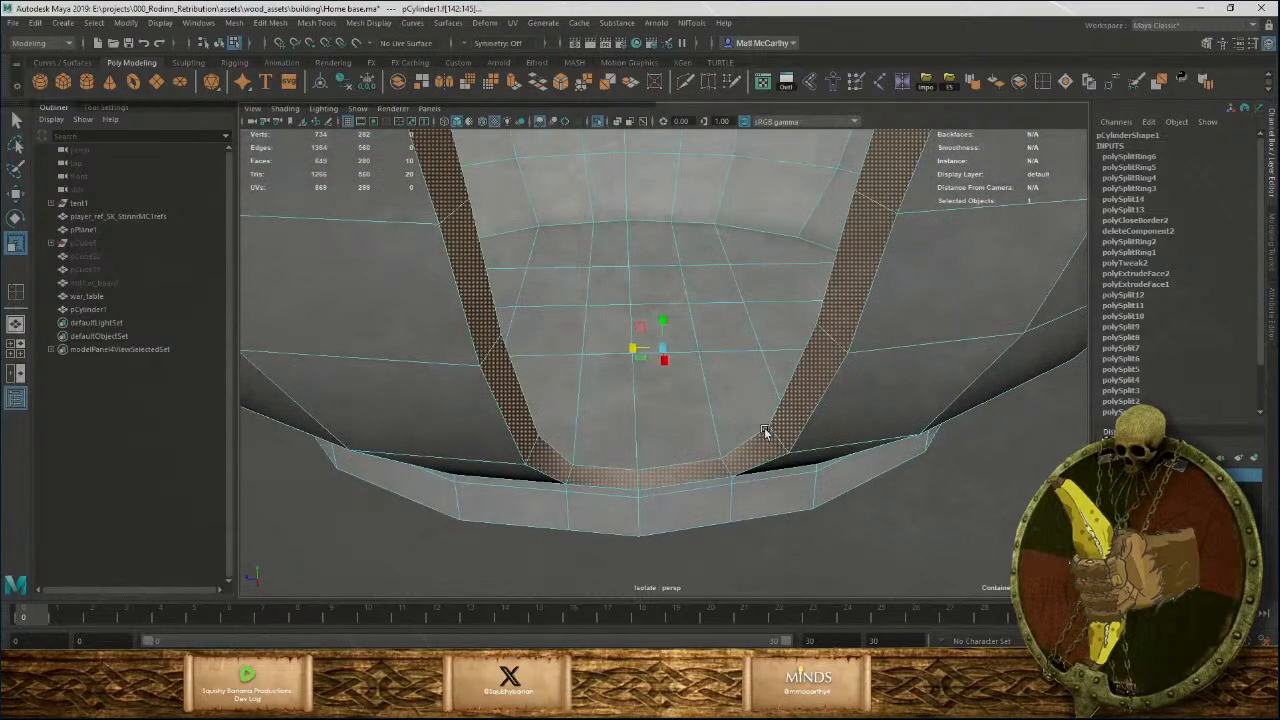
key("Delete")
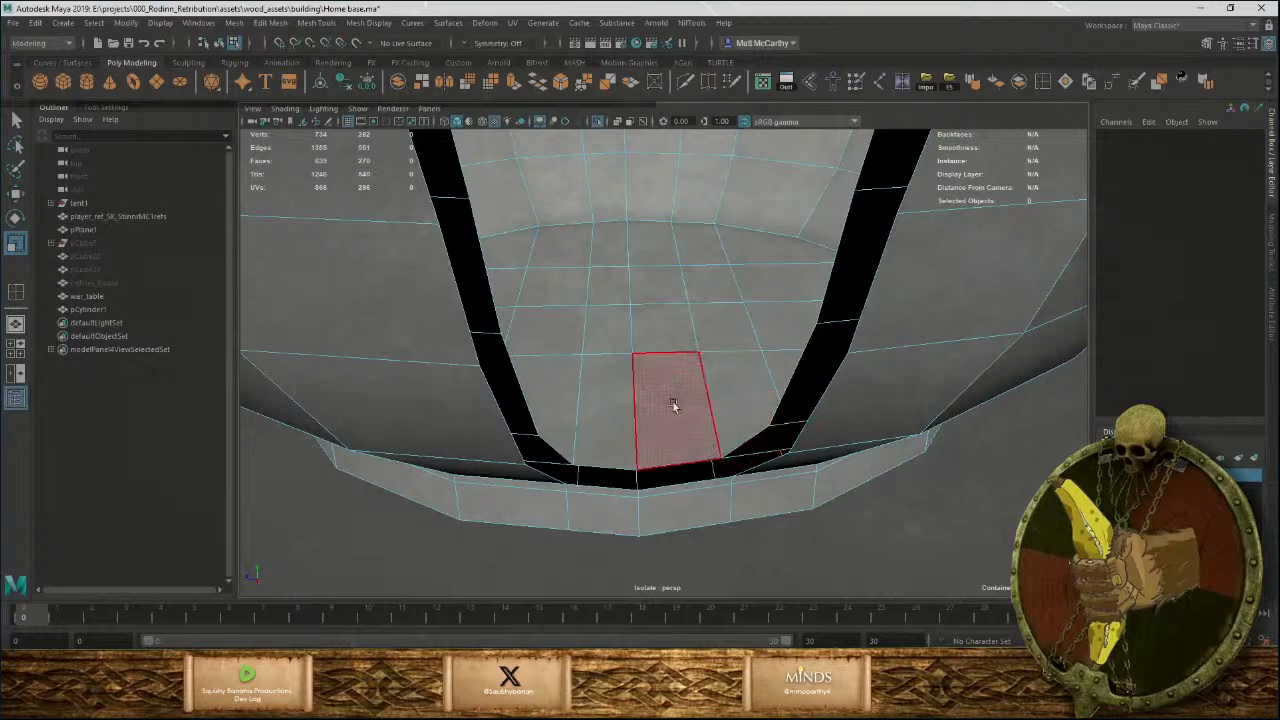
Extrude the lowest inner-wall edge beside the gap across its floor in two segments and weld the loose vertices to the surrounding wall.
left_click_drag(585, 407, 591, 480, "alt")
right_click_drag(591, 480, 623, 290, "alt")
left_click(587, 314)
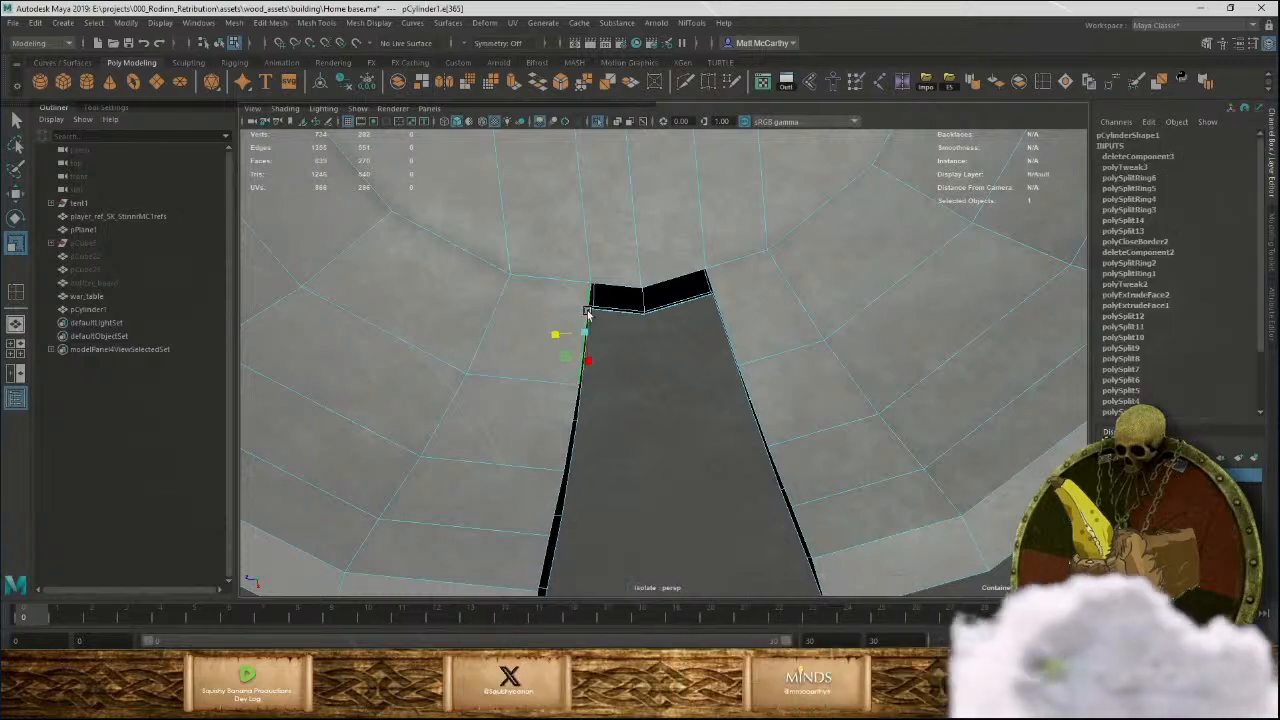
key("ctrl+e")
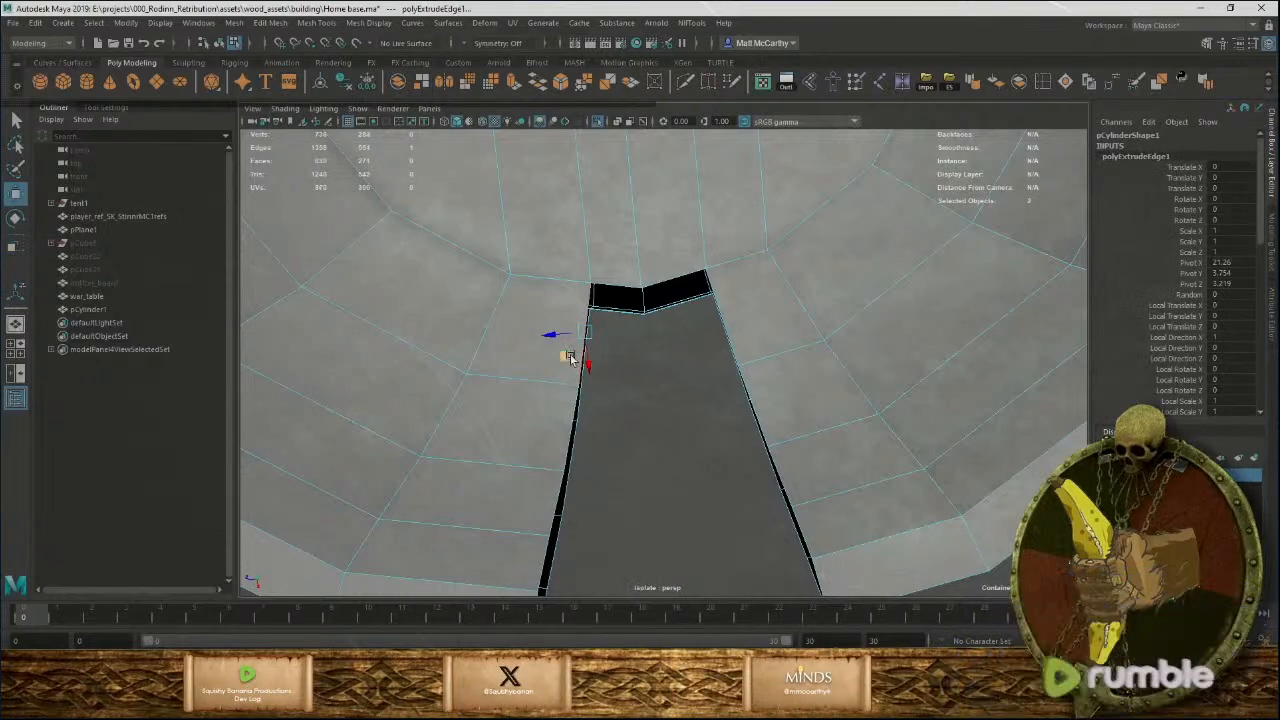
left_click_drag(570, 357, 623, 362)
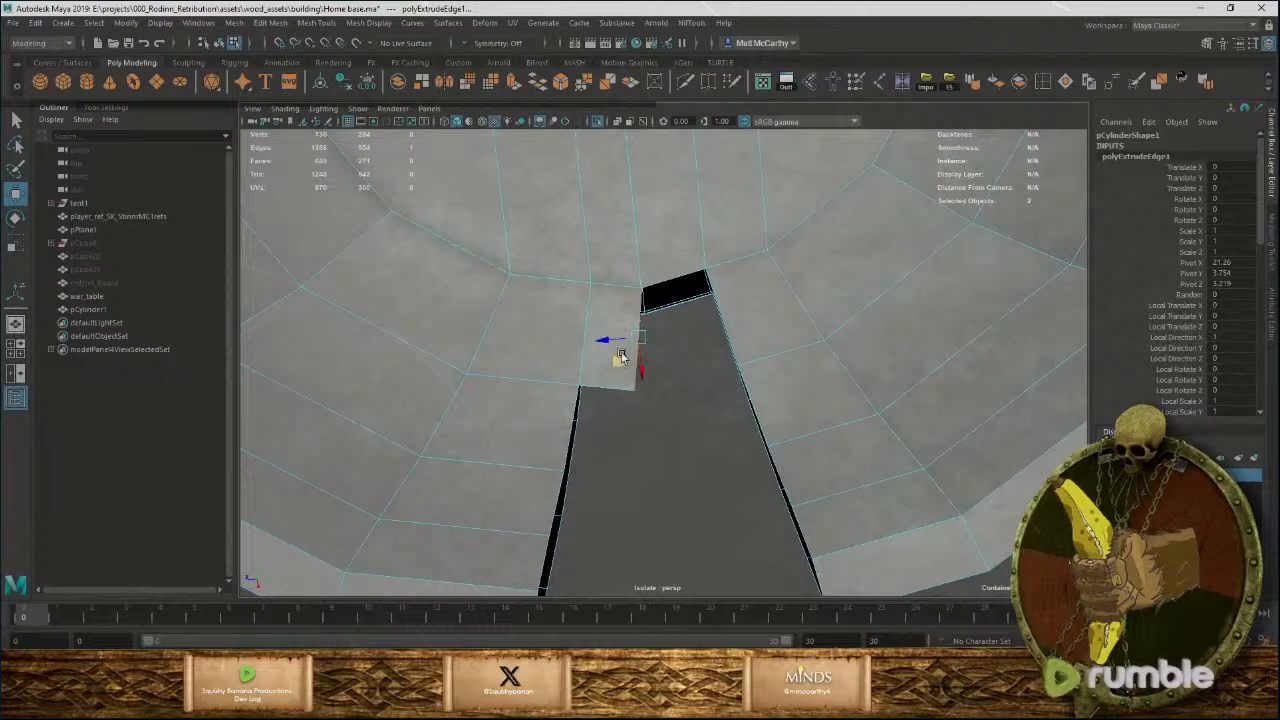
key("ctrl+e")
key("w")
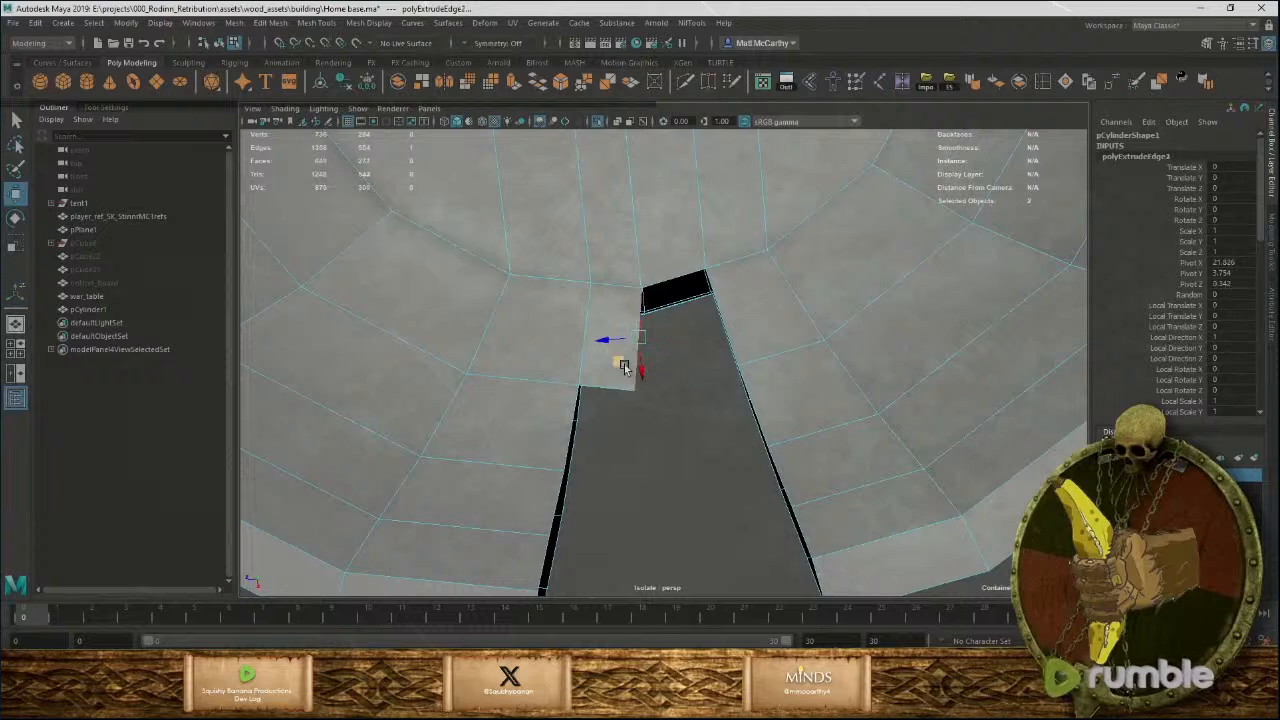
left_click_drag(663, 349, 691, 349)
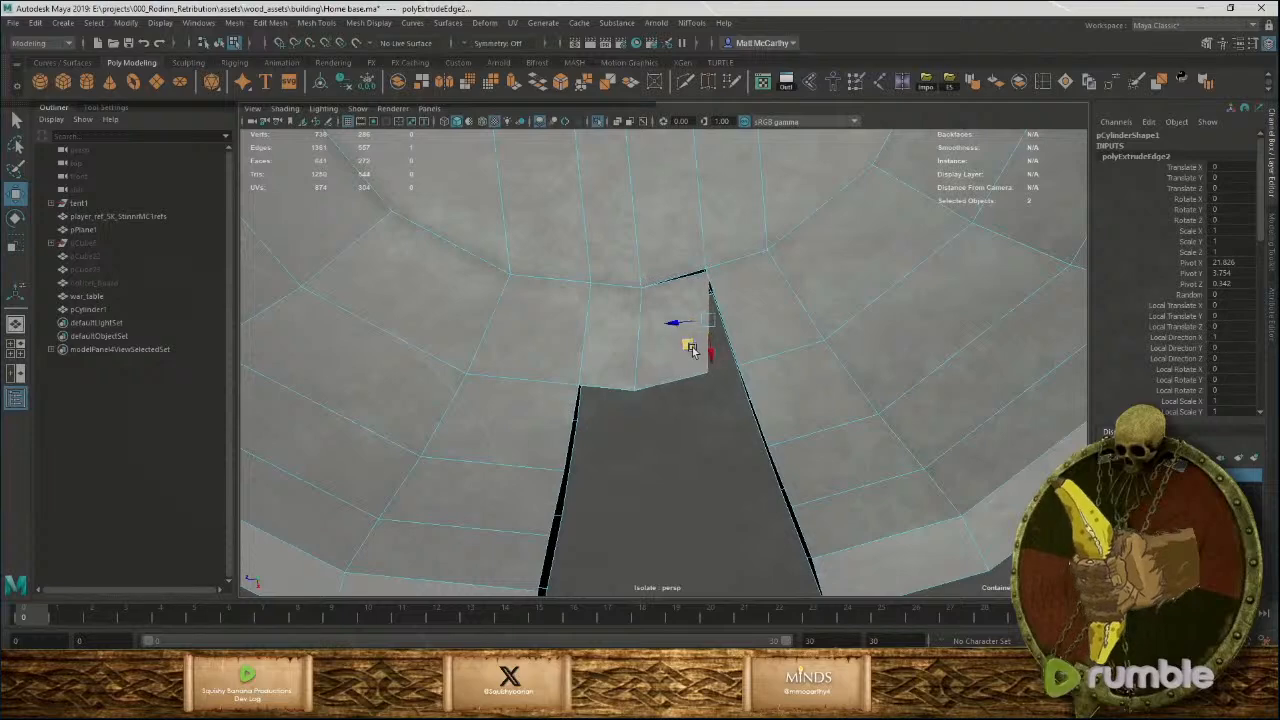
key("g")
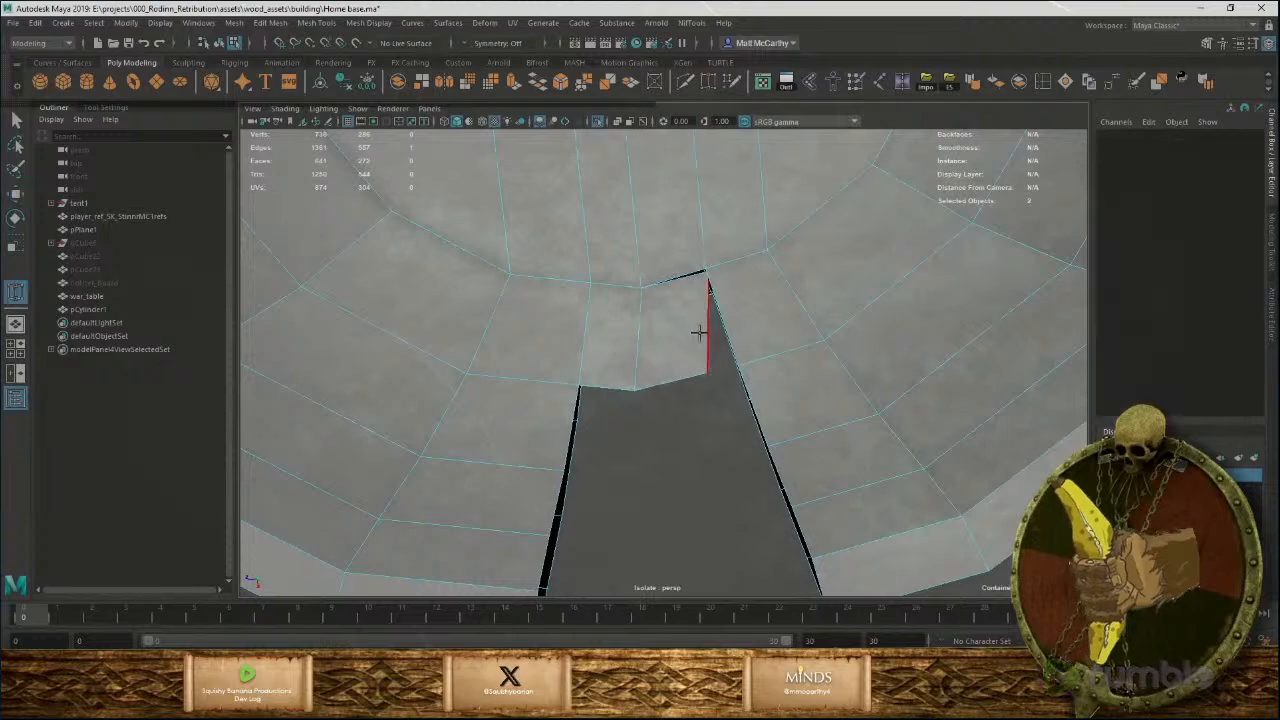
left_click_drag(751, 360, 737, 386, "alt")
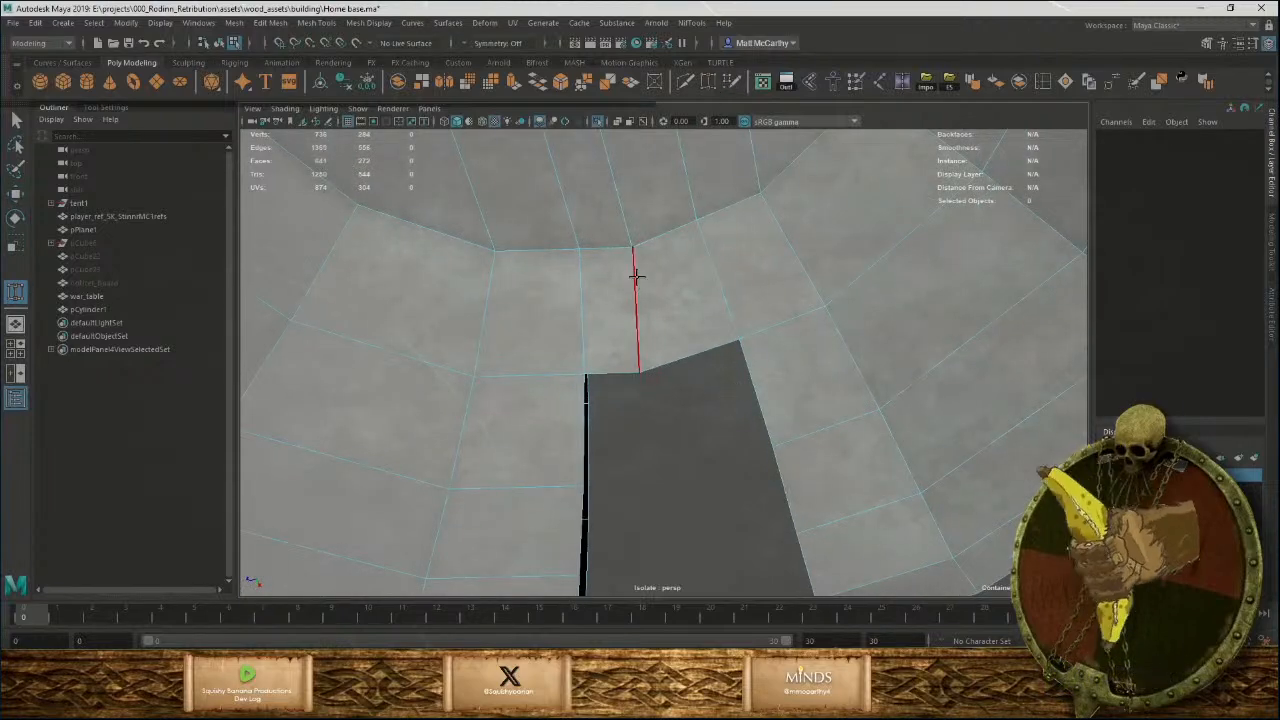
Delete the middle edge between the two new faces at the base of the gap.
right_click_drag(636, 277, 590, 272)
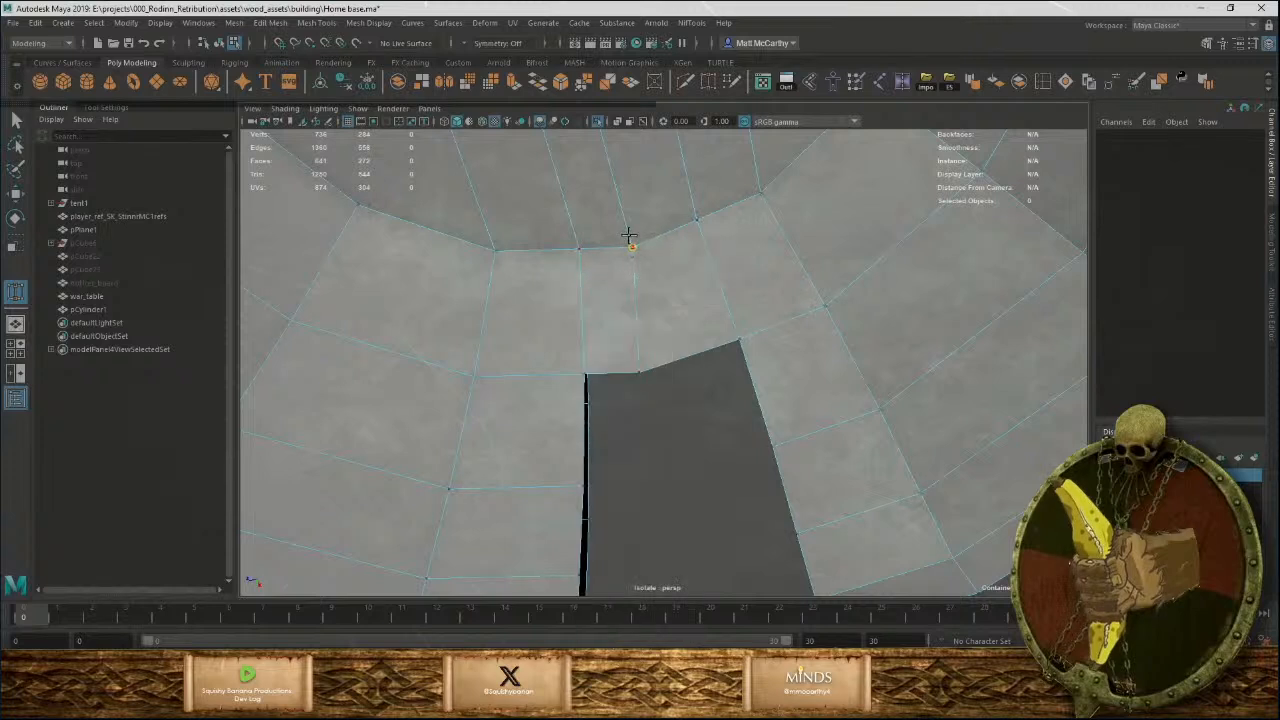
right_click_drag(652, 308, 654, 260)
left_click(627, 303)
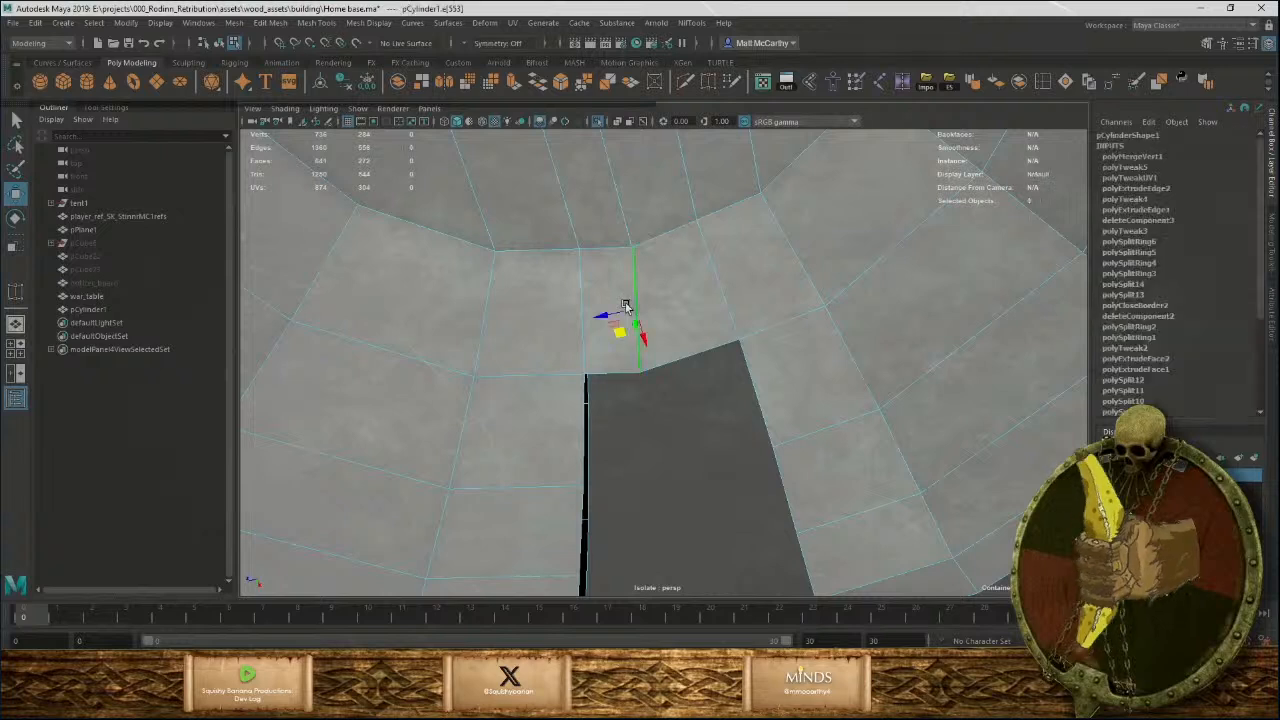
key("Delete")
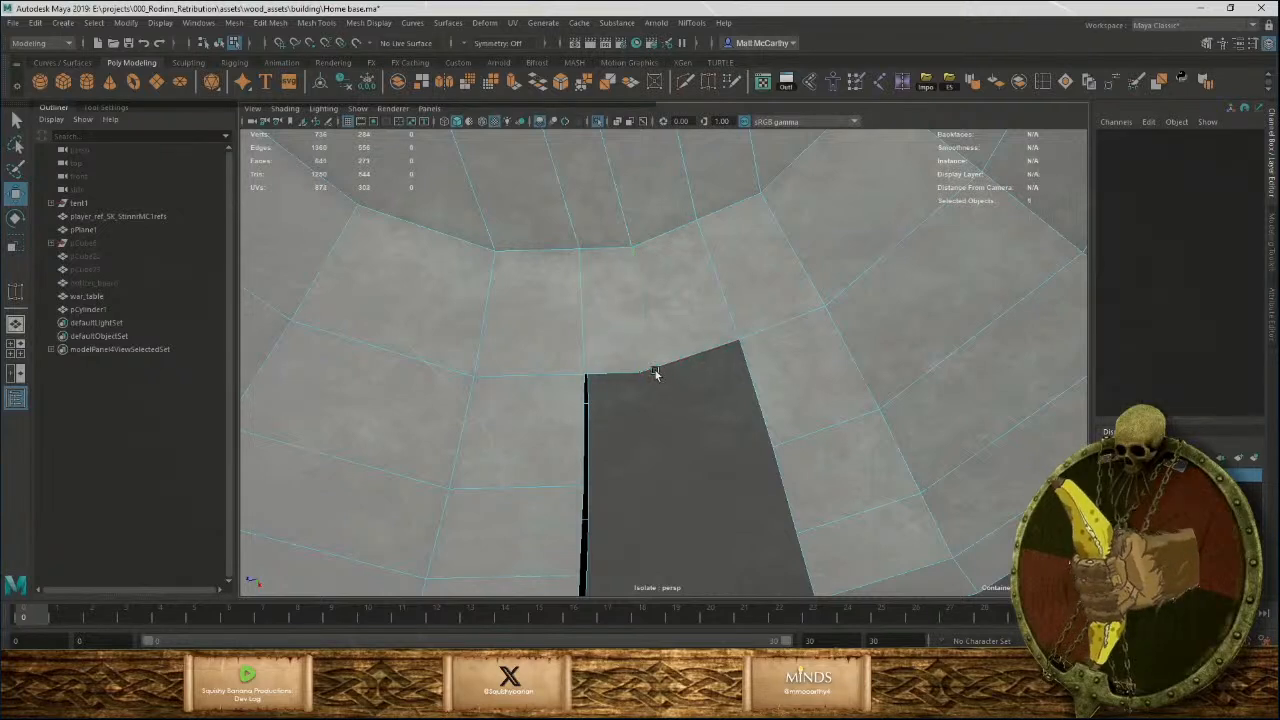
left_click(640, 323)
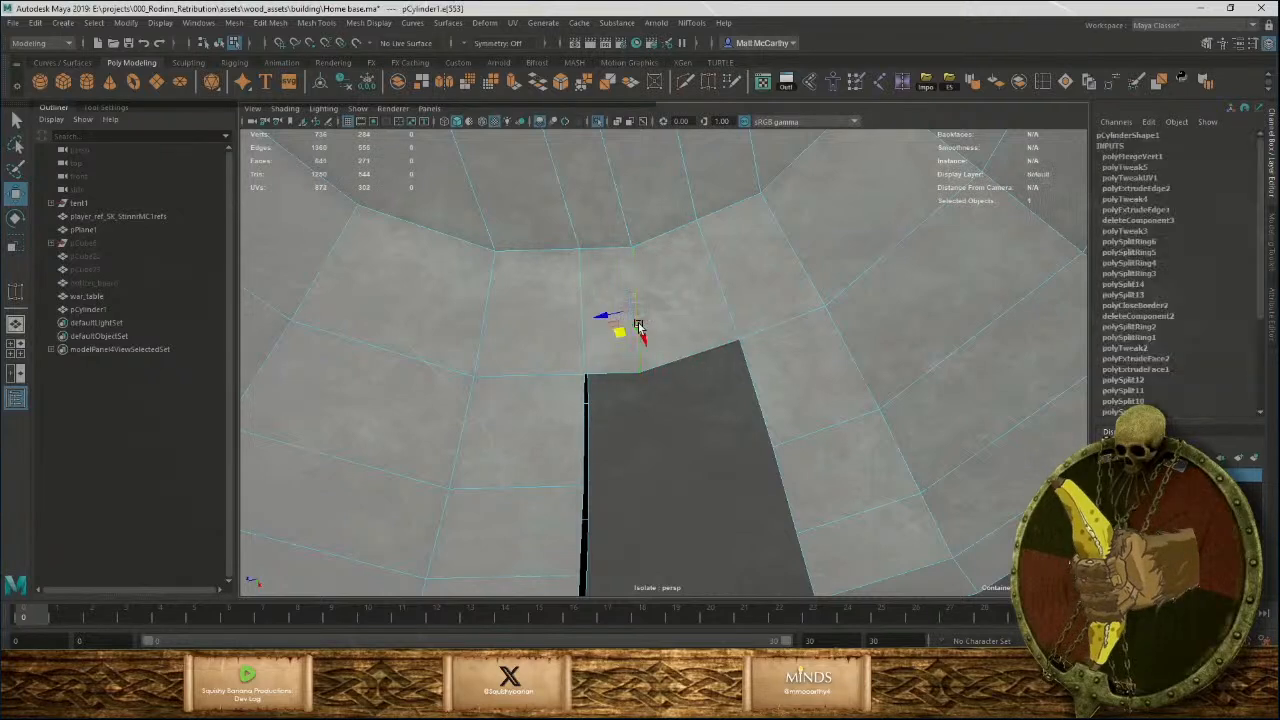
key("Delete")
Extrude the inner wall's remaining side edges across the gap and weld them to the matching edges on the opposite side.
right_click_drag(648, 338, 657, 302)
middle_click_drag(638, 458, 652, 323, "alt")
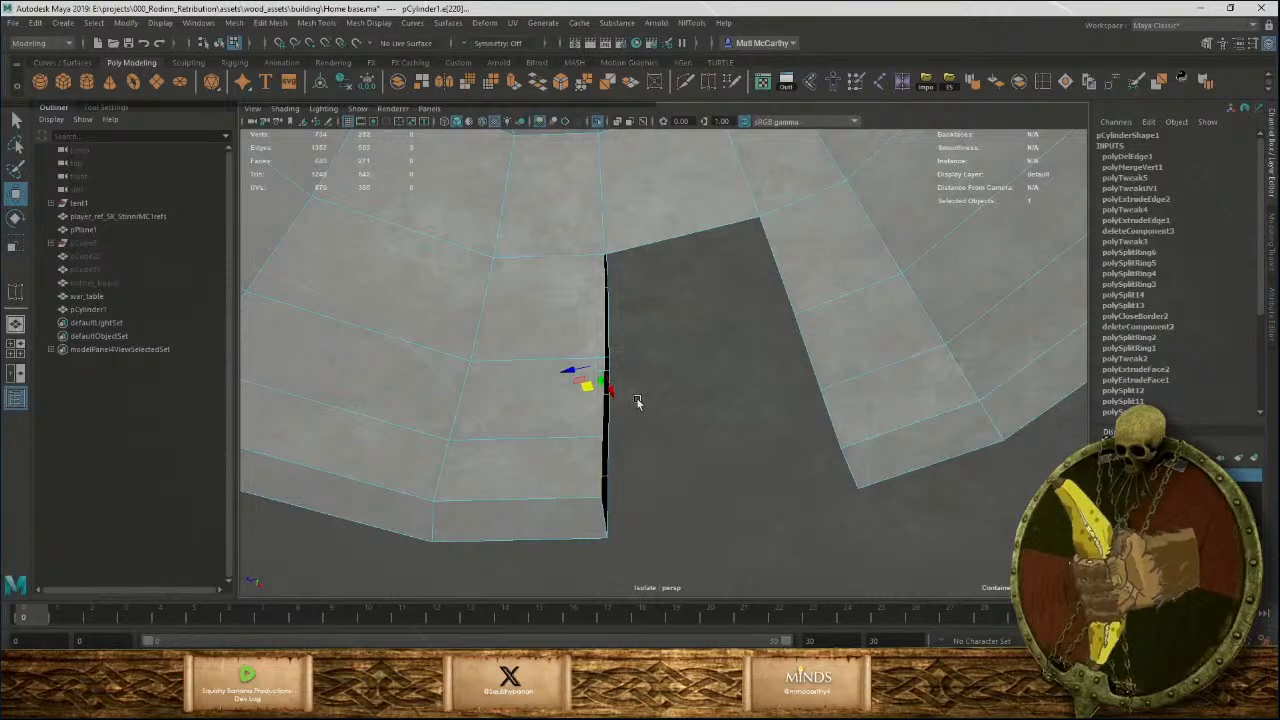
key("ctrl+e")
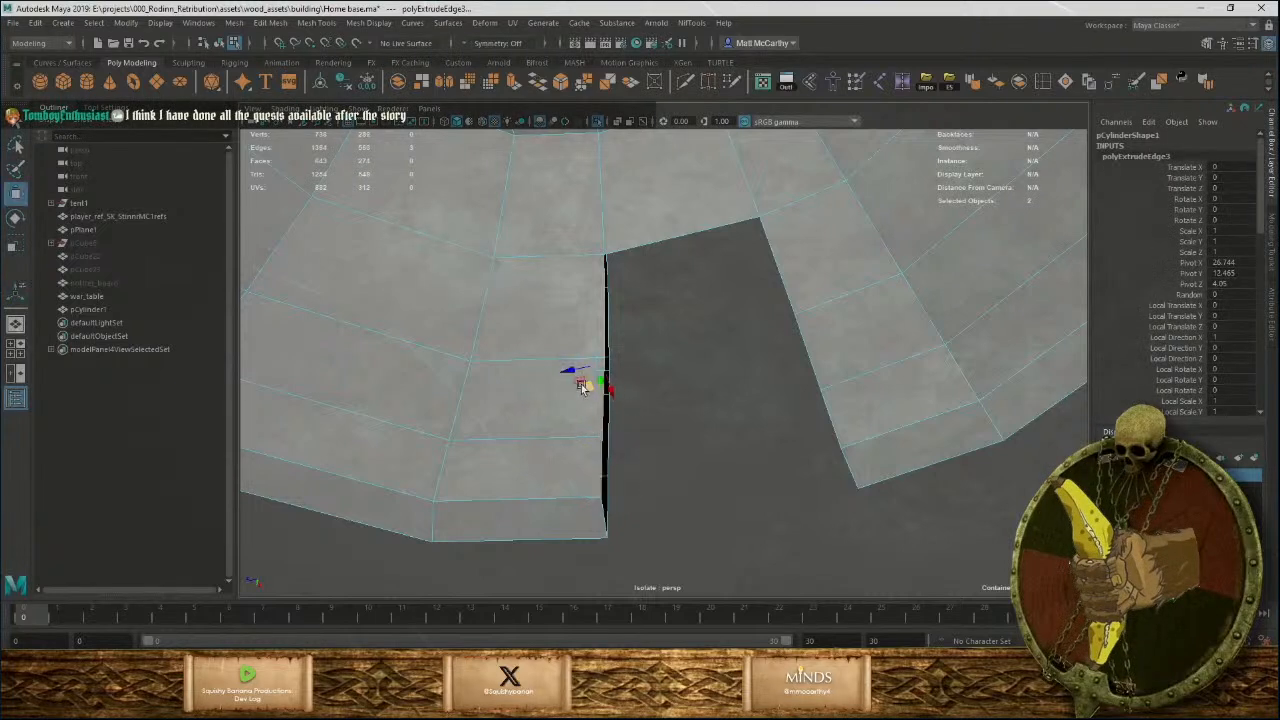
left_click_drag(586, 389, 737, 346)
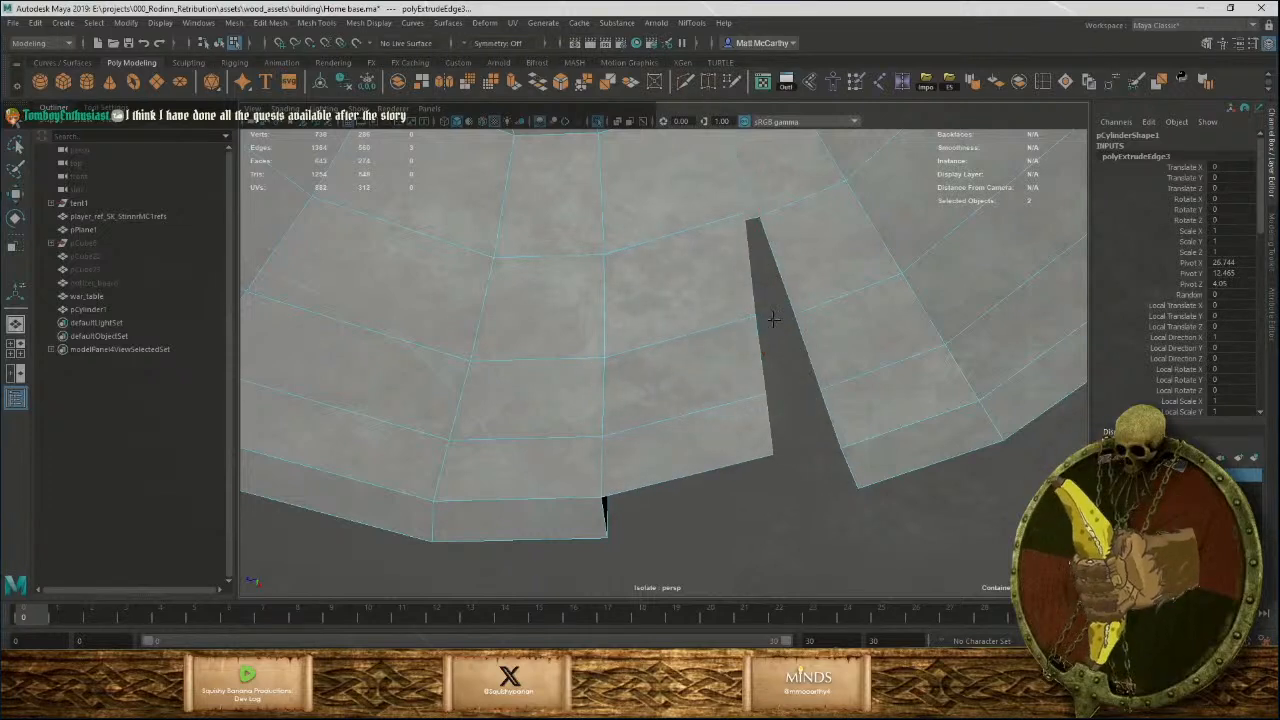
left_click_drag(805, 350, 806, 351)
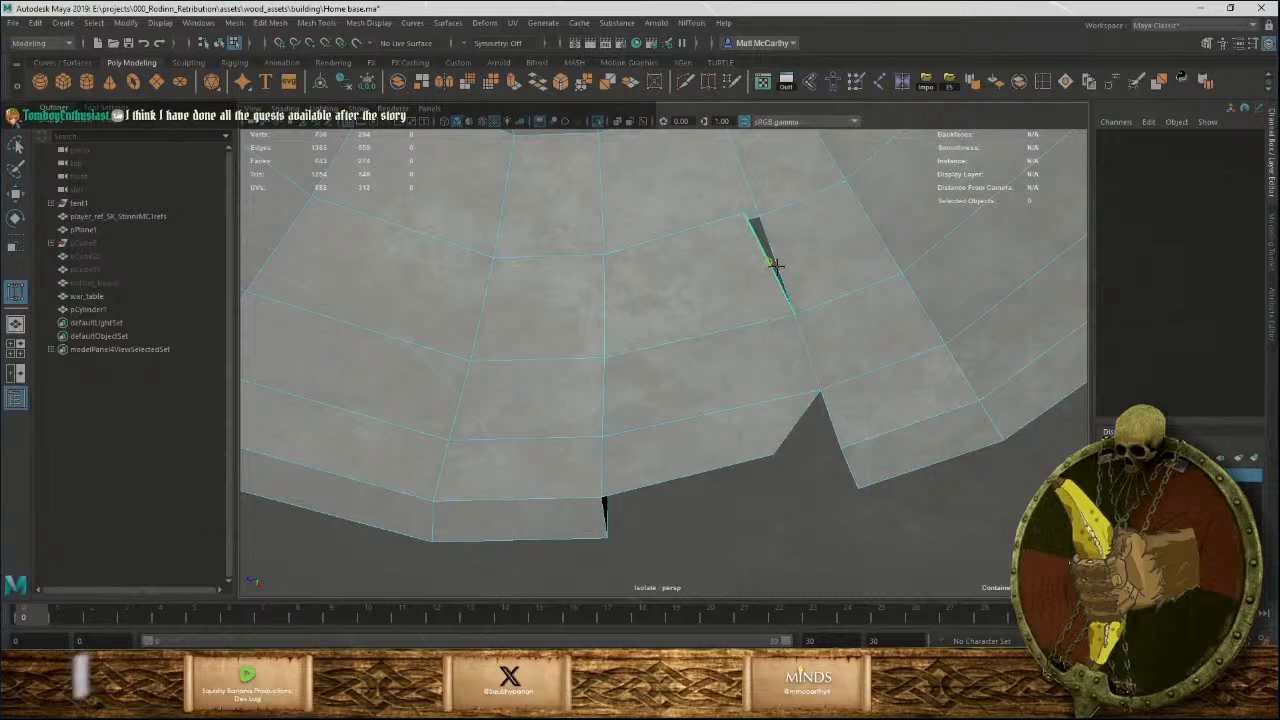
left_click_drag(775, 264, 779, 267)
left_click_drag(793, 418, 610, 479)
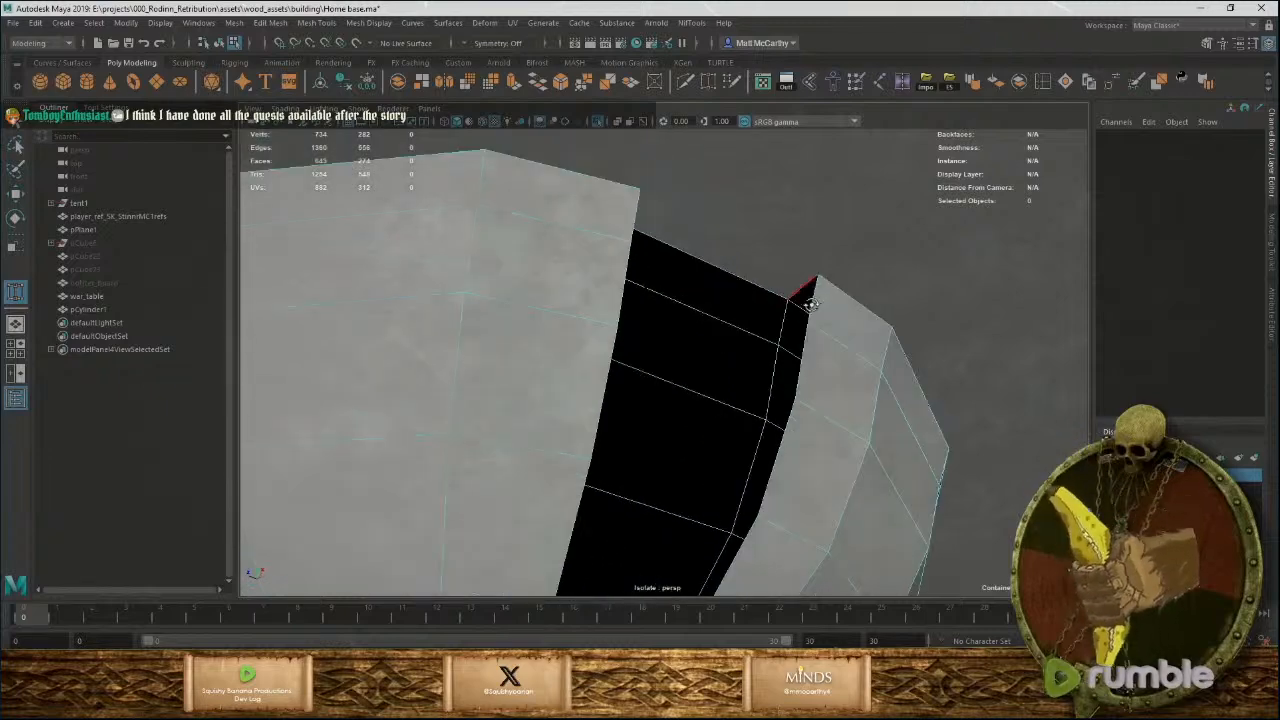
Select the outer wall's open edges on one side of the gap and extrude them across the opening.
left_click(578, 484)
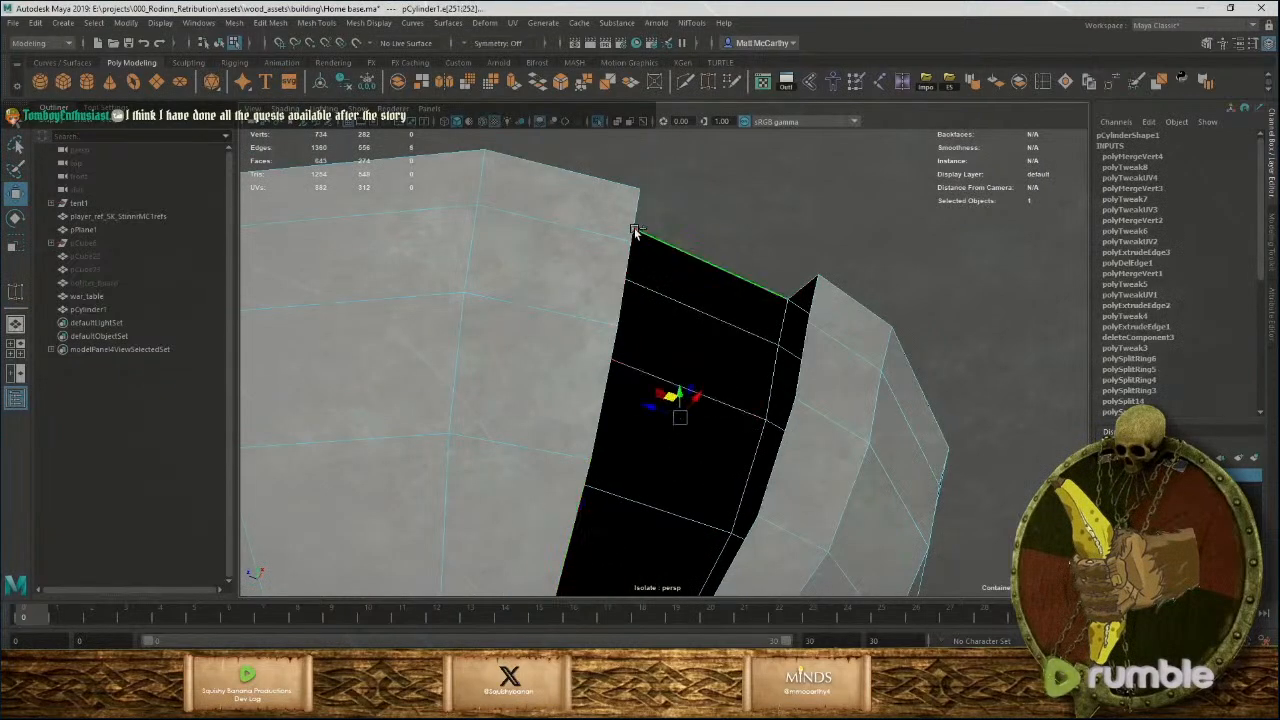
left_click(635, 232)
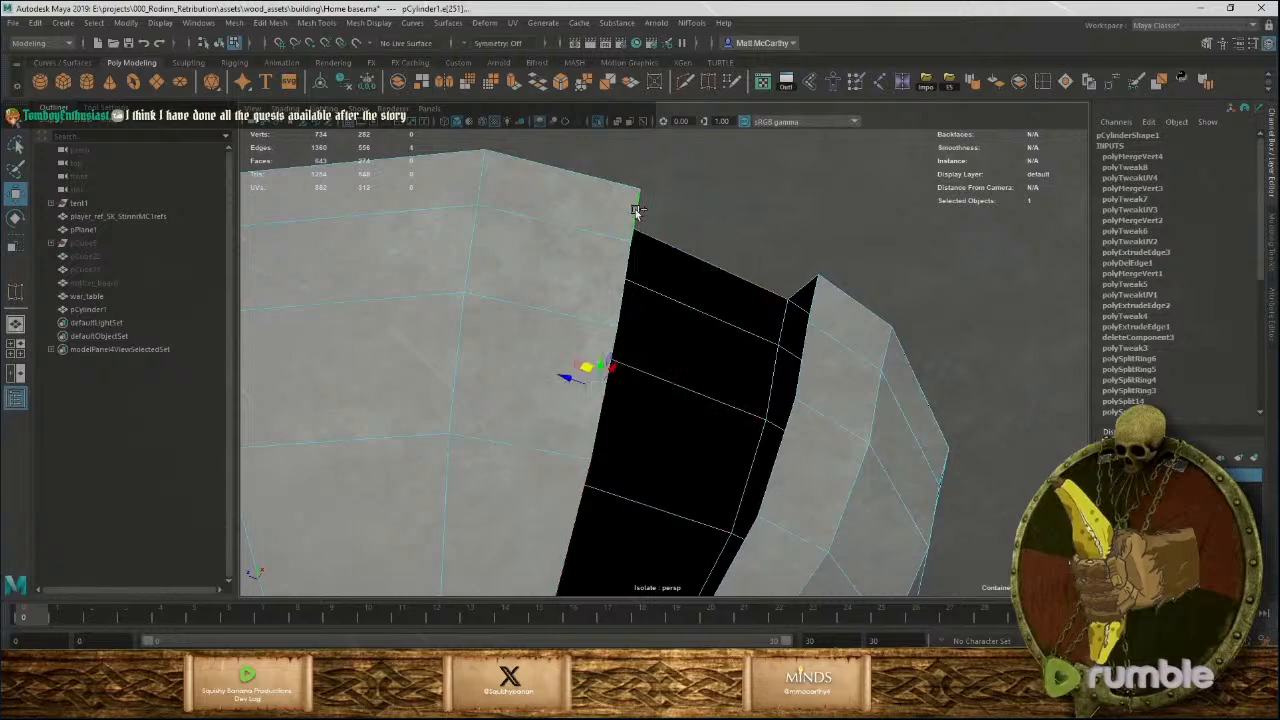
left_click_drag(740, 260, 714, 314, "alt")
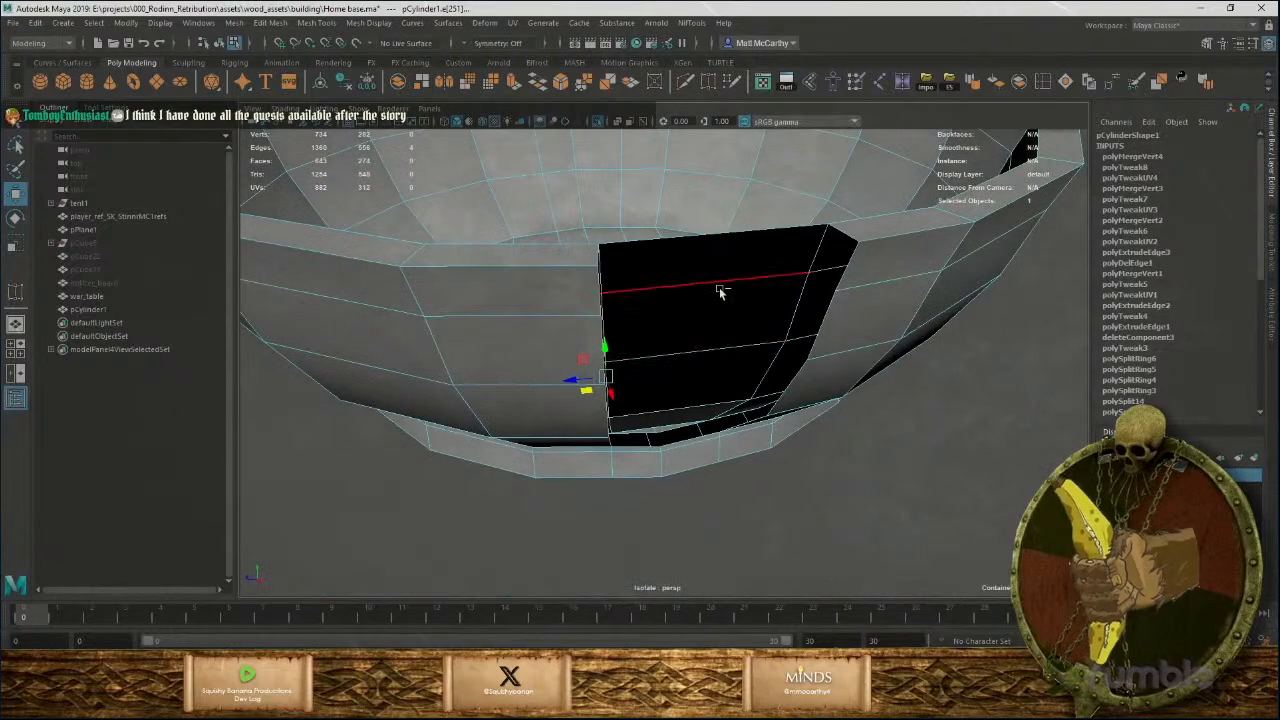
key("ctrl+e")
key("w")
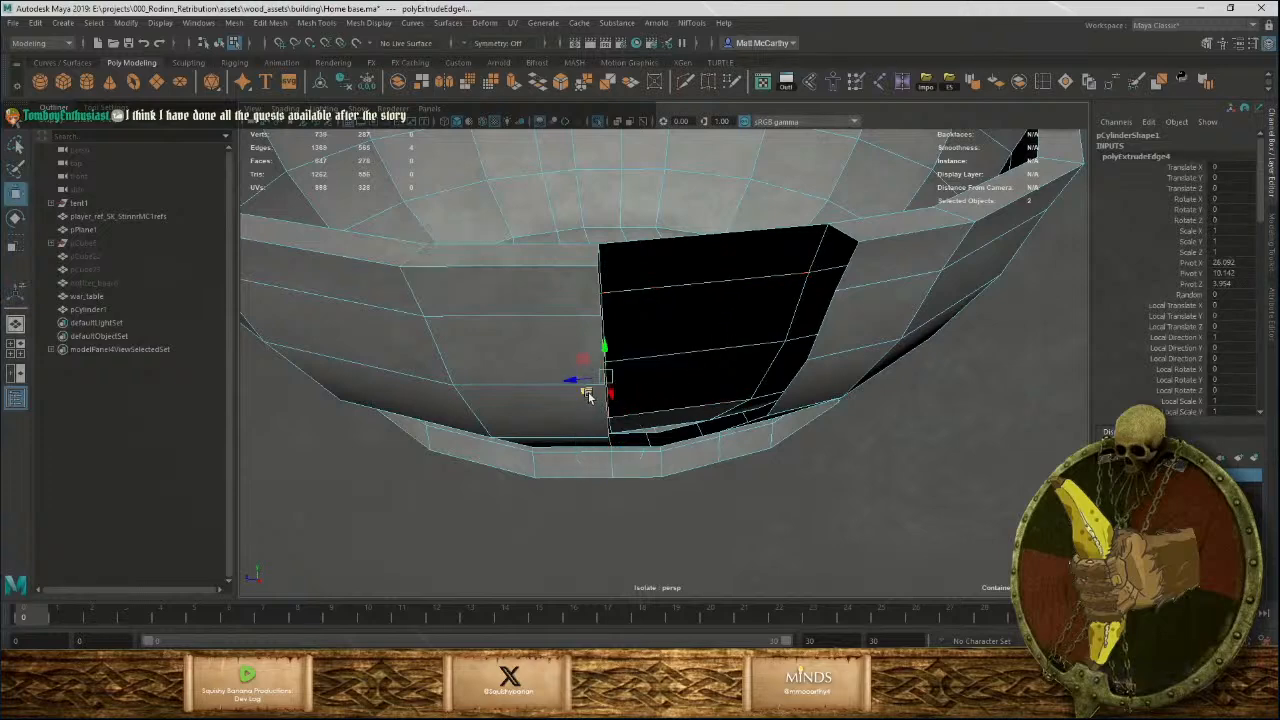
left_click_drag(588, 396, 772, 411)
Weld the extruded outer-wall edges onto the matching edges on the gap's opposite side with the Target Weld tool.
left_click_drag(890, 392, 734, 426, "alt")
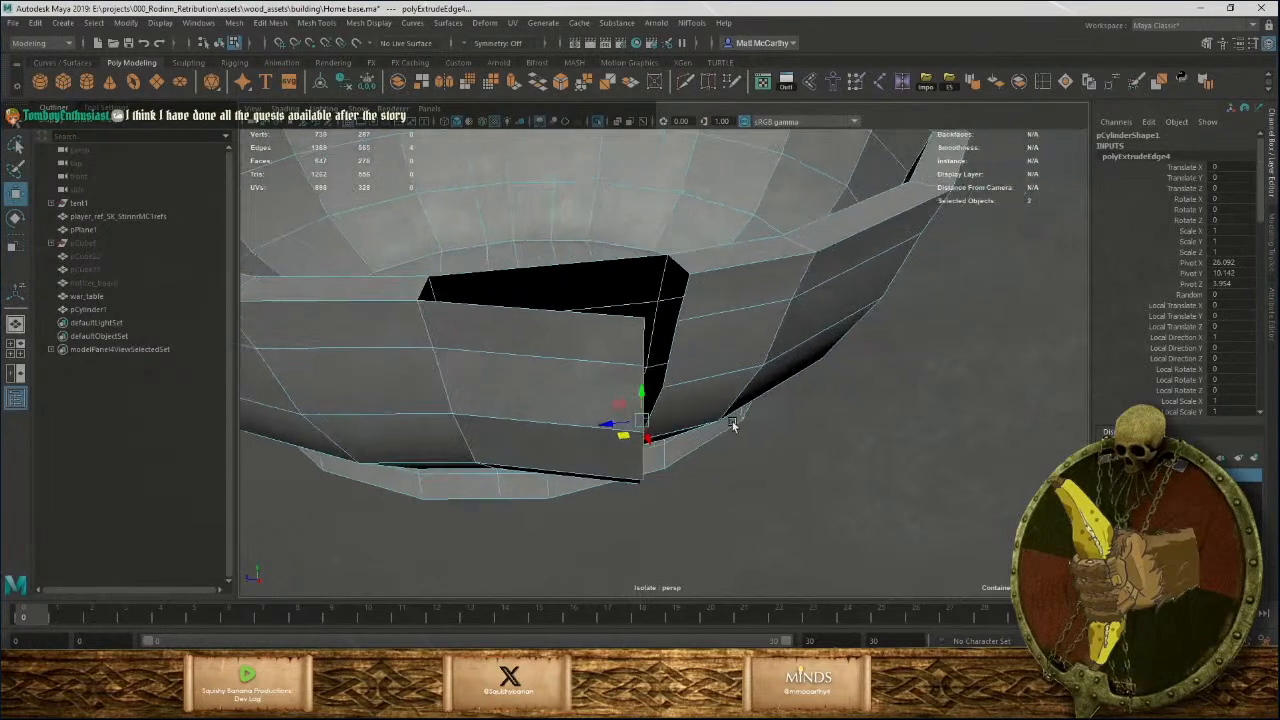
right_click_drag(734, 426, 765, 492, "alt")
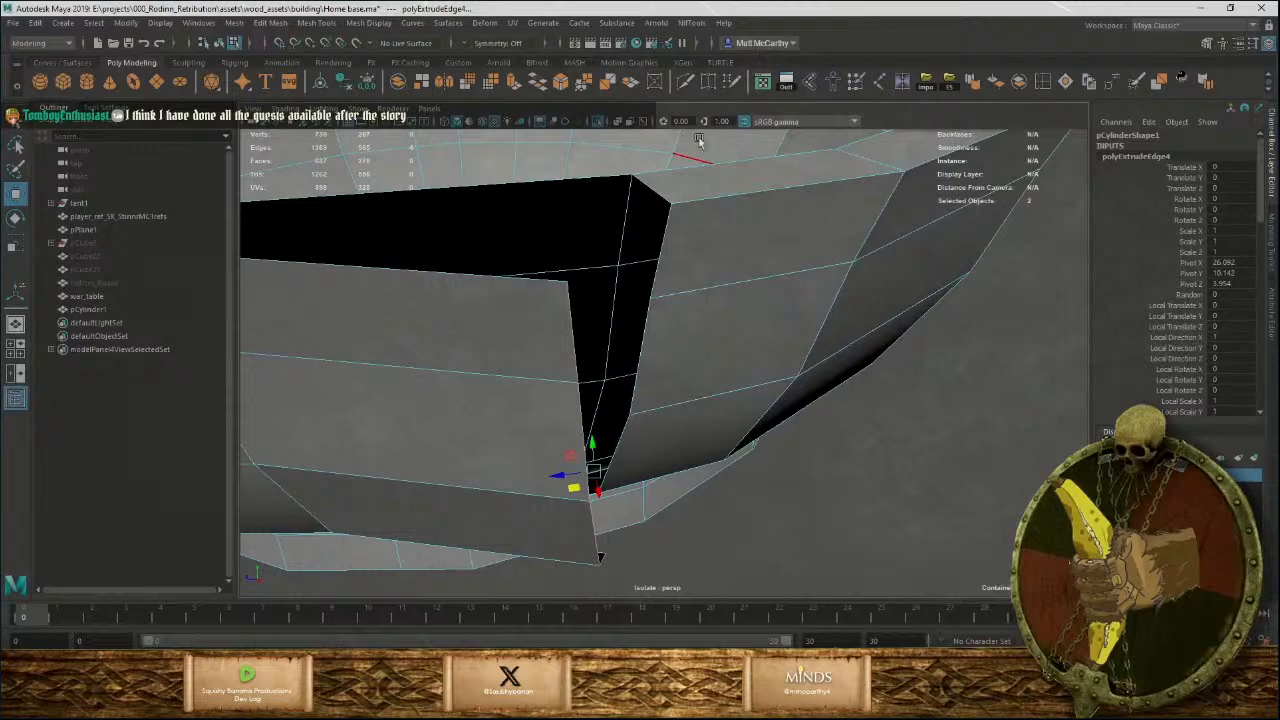
left_click(707, 82)
left_click_drag(637, 293, 655, 279)
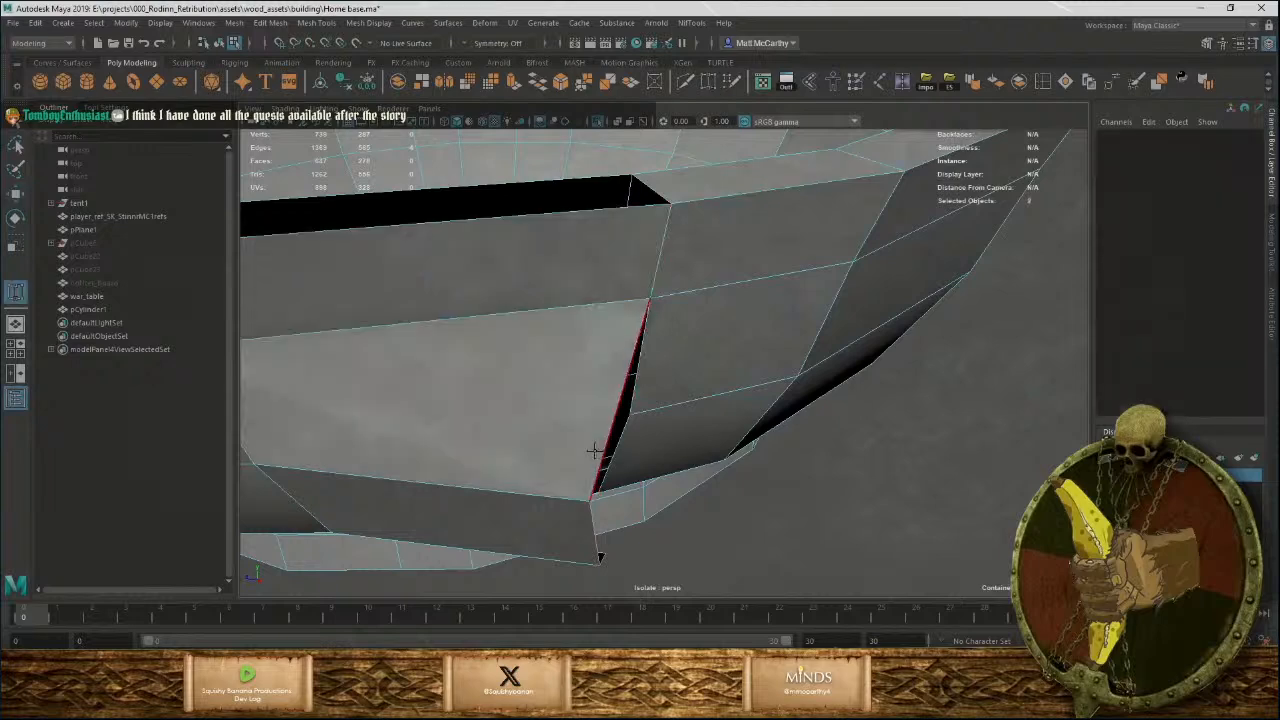
left_click_drag(680, 481, 637, 437, "alt")
right_click_drag(637, 437, 560, 378, "alt")
middle_click_drag(606, 366, 605, 312, "alt")
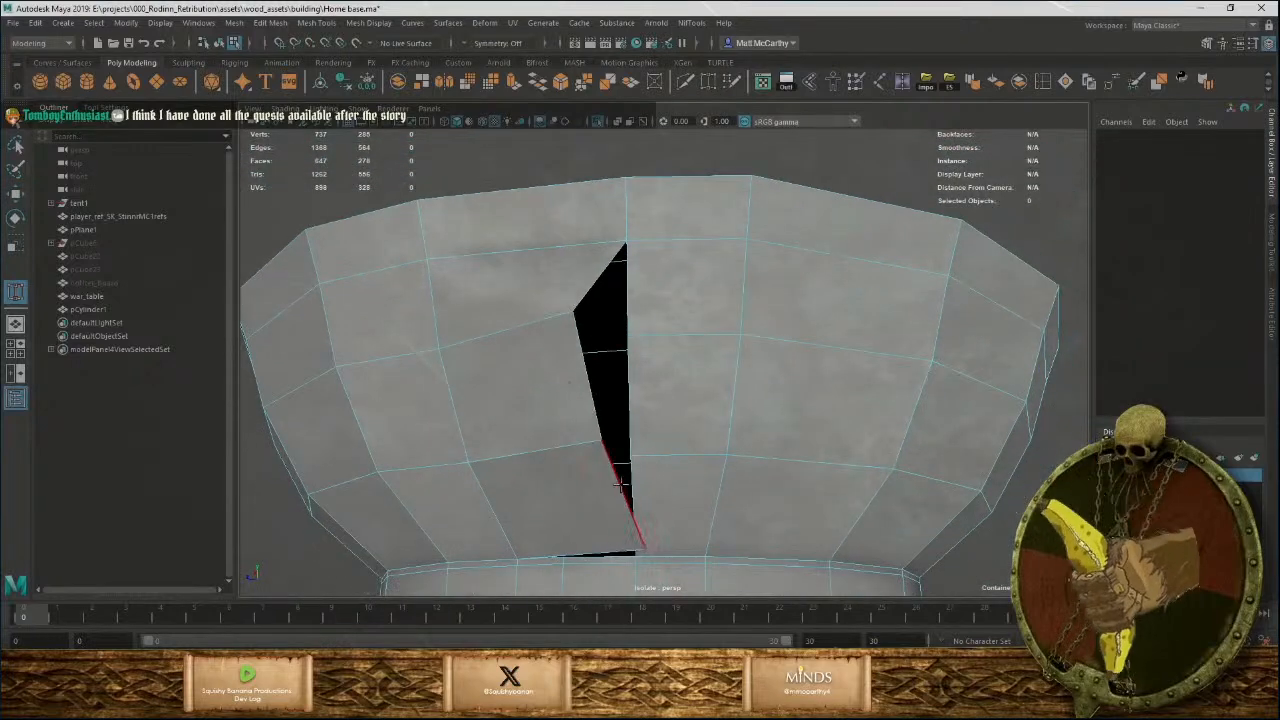
left_click_drag(634, 485, 646, 485)
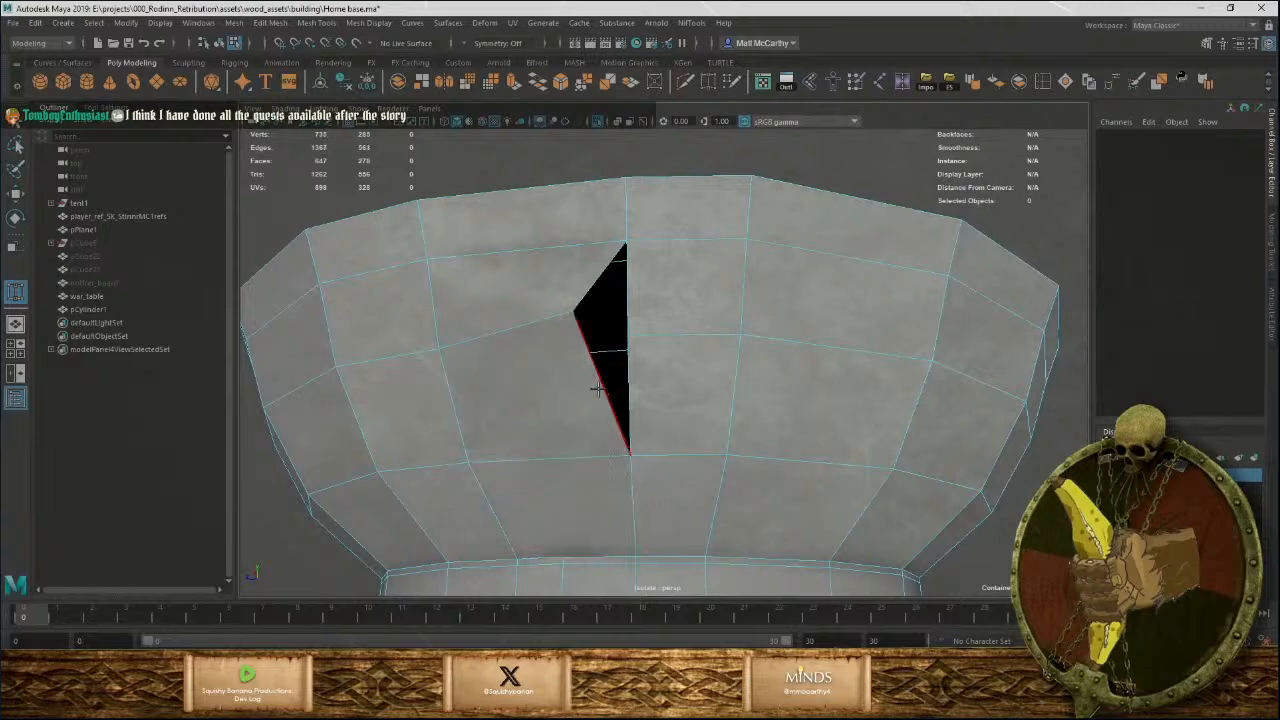
left_click_drag(630, 394, 632, 394)
Fill the open border across the bowl's rim between the rebuilt inner and outer walls.
left_click_drag(655, 347, 657, 430, "alt")
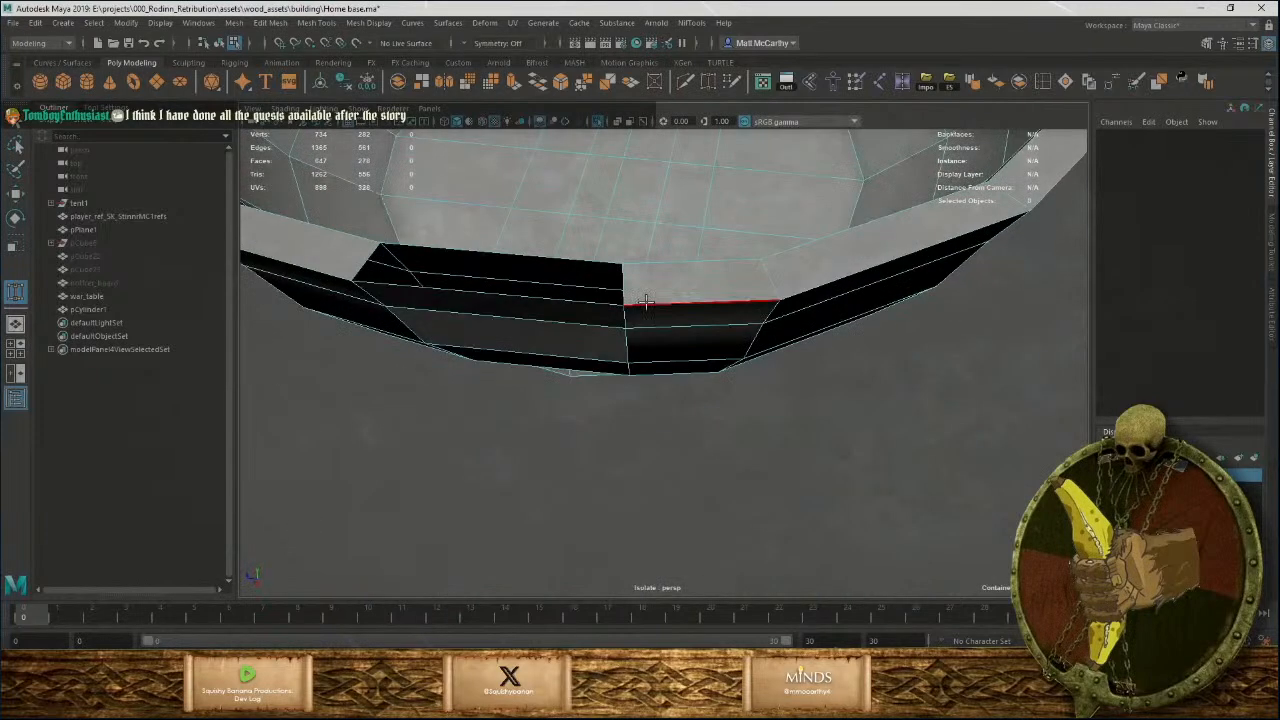
key("w")
left_click(622, 281)
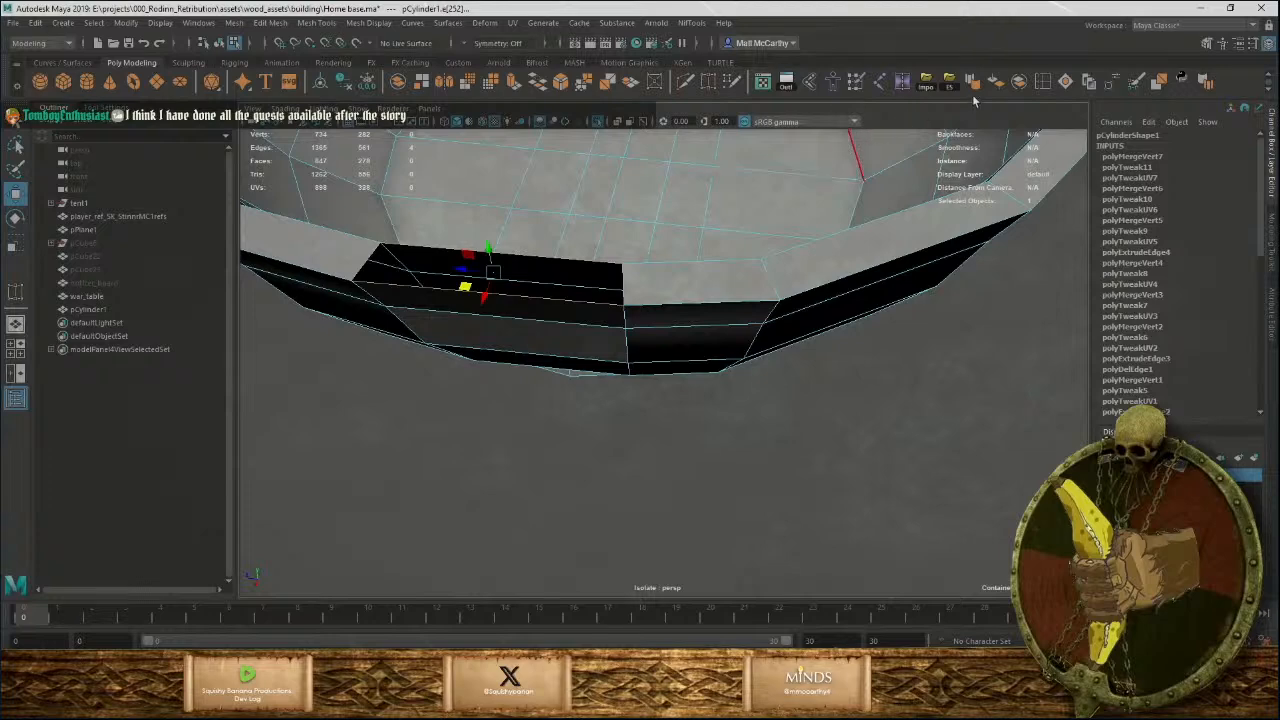
left_click(1066, 85)
left_click_drag(637, 372, 672, 328, "alt")
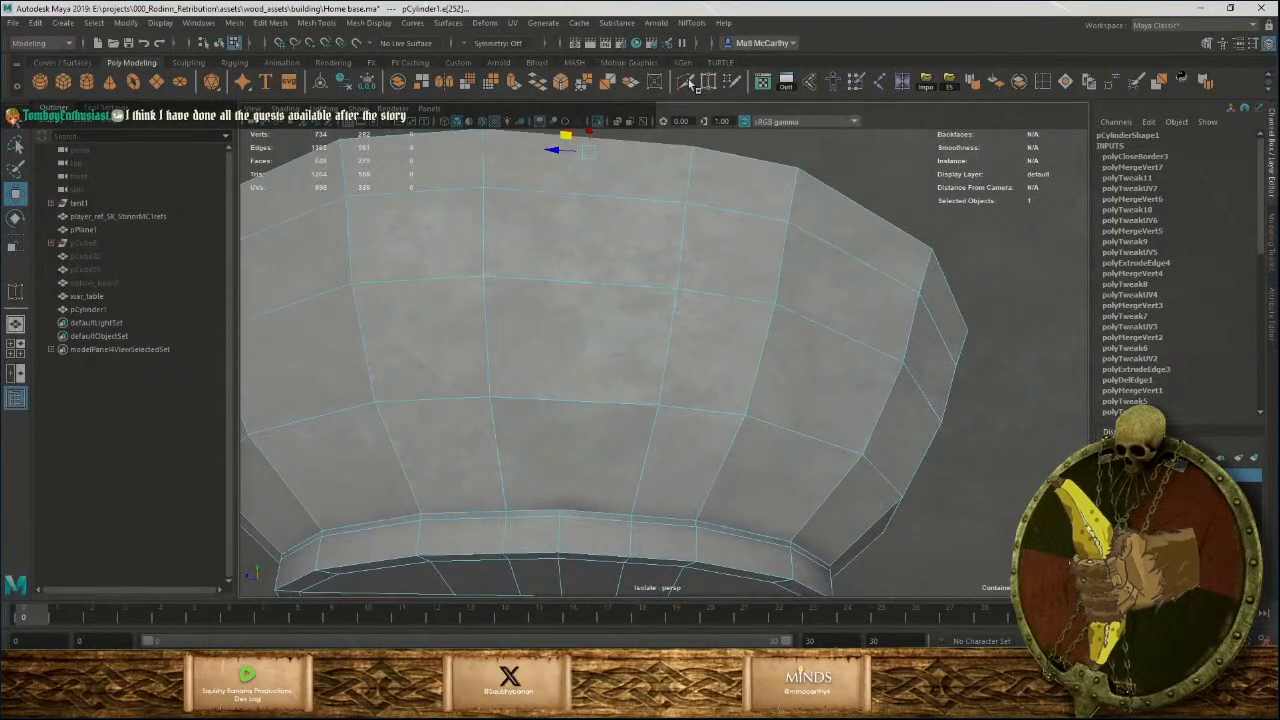
Insert an edge loop down the middle of the rebuilt wall section and move it slightly outward.
left_click(566, 293)
left_click_drag(568, 290, 694, 329, "alt")
key("w")
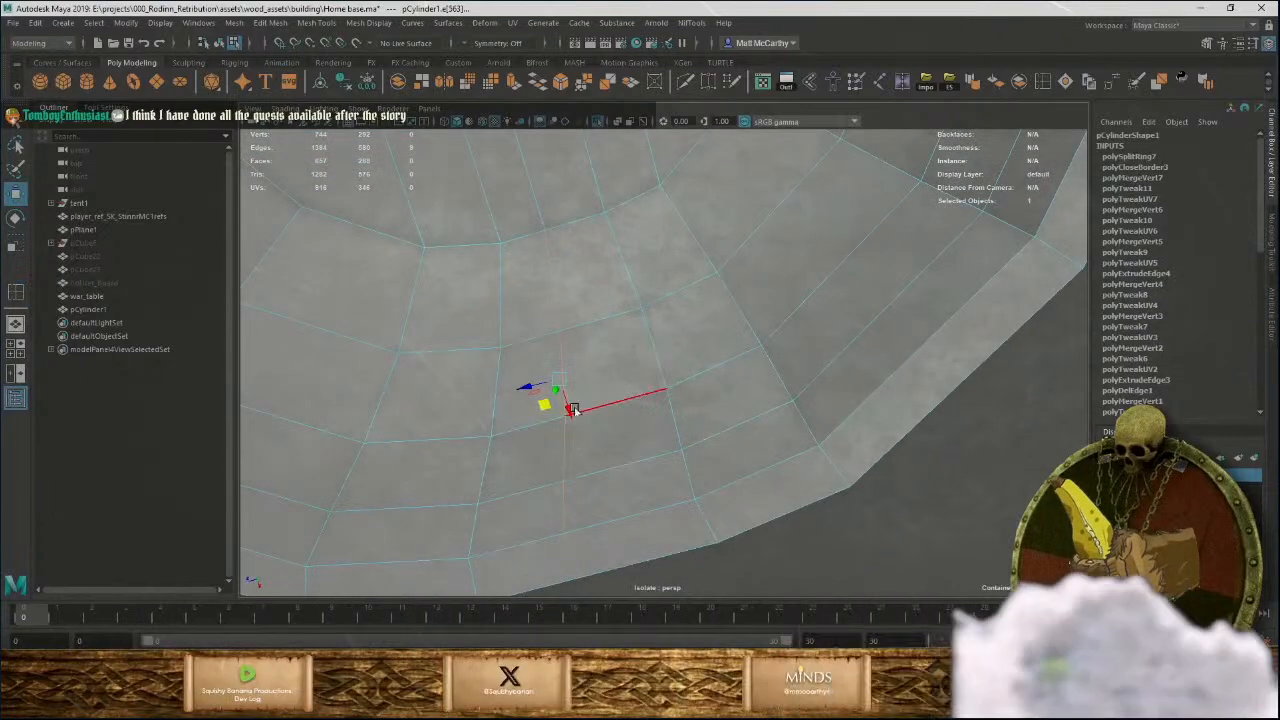
left_click_drag(546, 409, 551, 420)
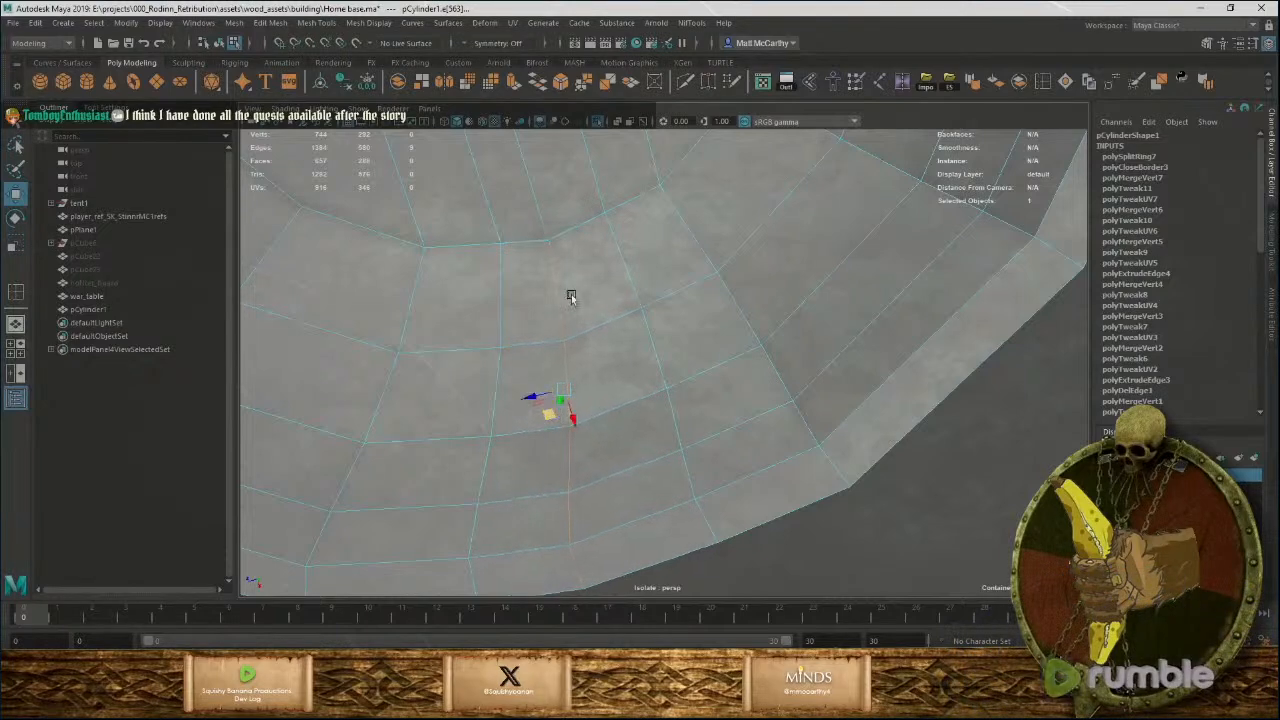
Examine where the new edge loop meets the bowl's floor and base ring for cracks or unwelded vertices.
right_click_drag(490, 212, 563, 280, "alt")
middle_click_drag(535, 215, 709, 334, "alt")
right_click_drag(709, 334, 980, 609, "alt")
middle_click_drag(712, 440, 685, 618, "alt")
middle_click_drag(800, 450, 874, 338)
key("ctrl+z")
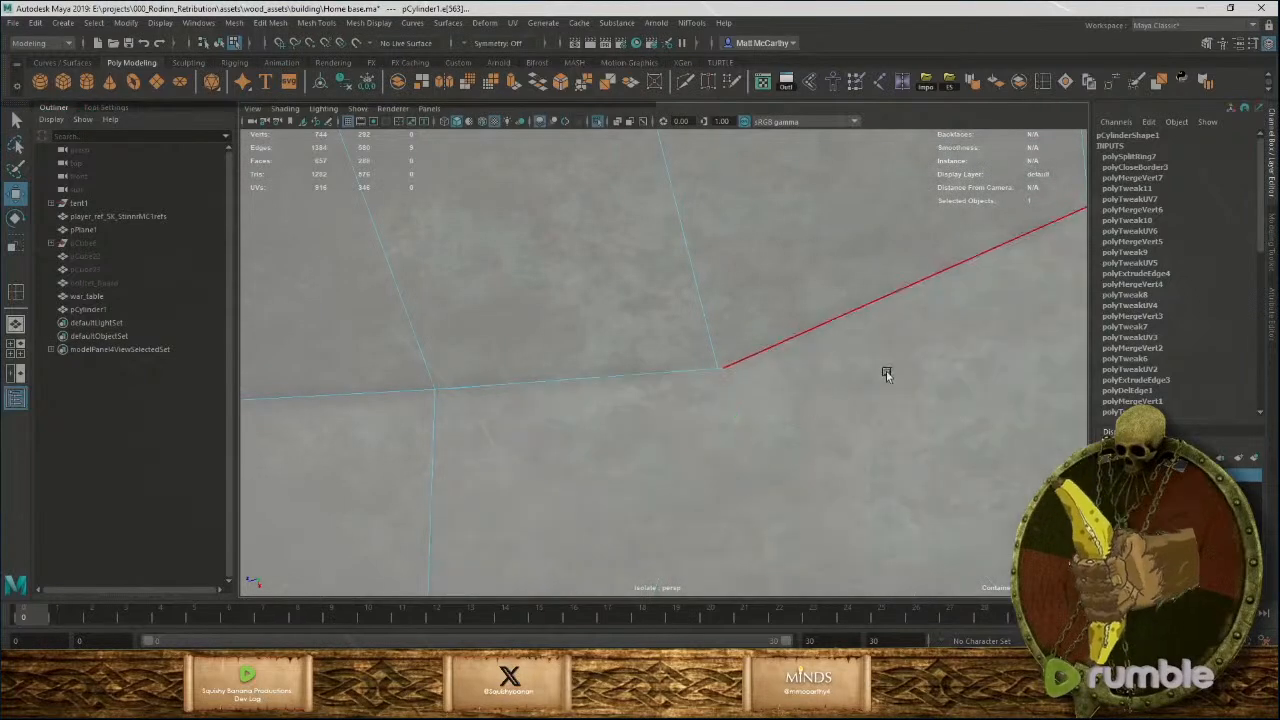
right_click_drag(886, 371, 509, 325, "alt")
right_click_drag(640, 364, 810, 370, "alt")
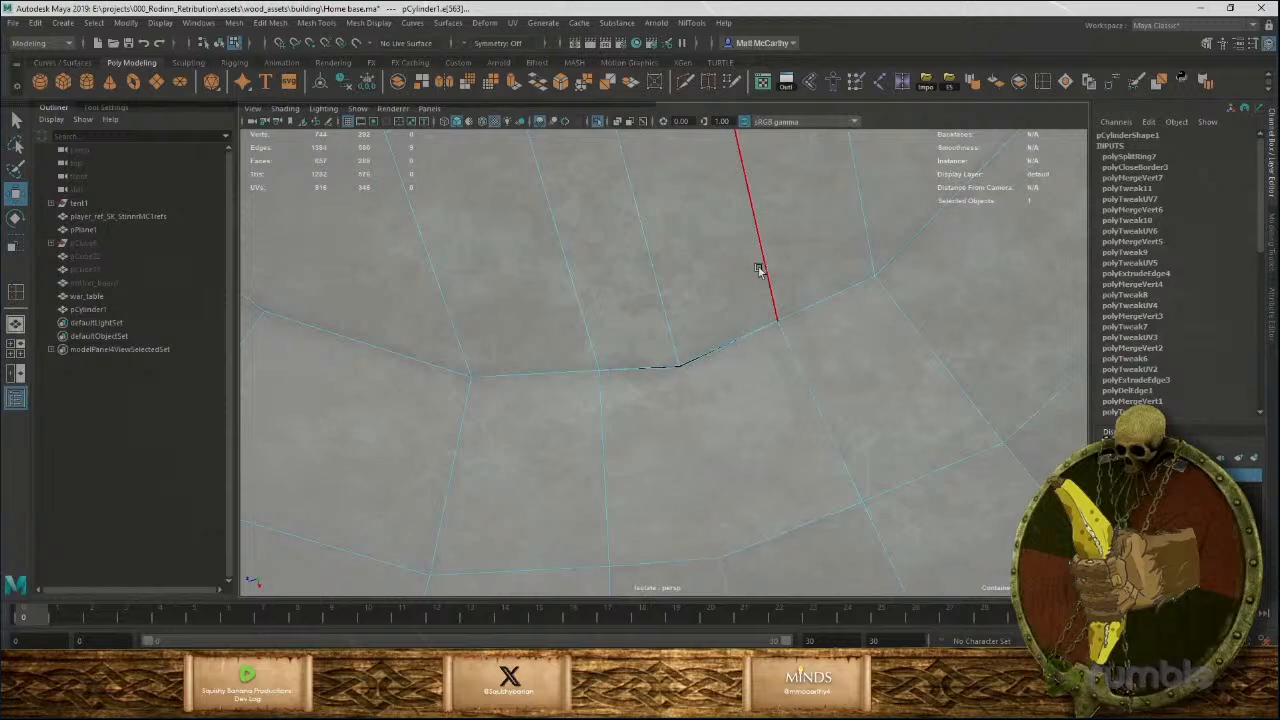
right_click_drag(829, 326, 420, 263, "alt")
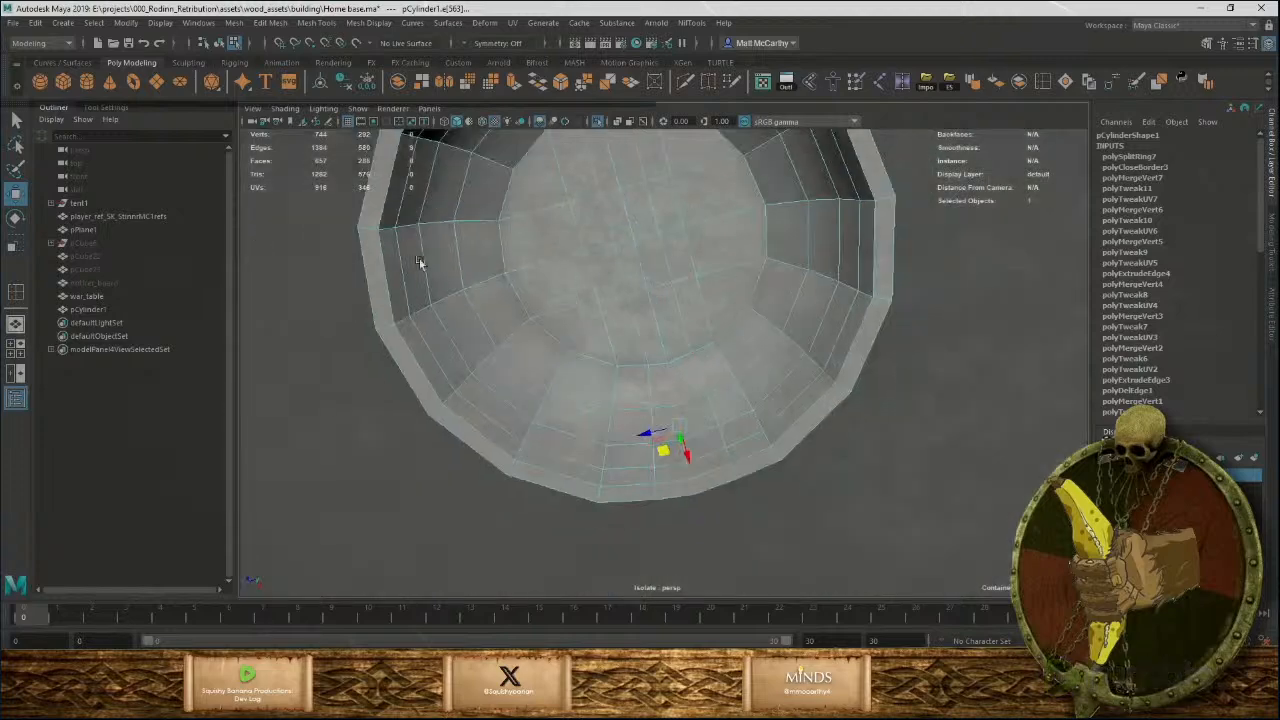
left_click_drag(760, 426, 730, 322, "alt")
right_click_drag(730, 322, 803, 424, "alt")
left_click_drag(803, 424, 731, 369, "alt")
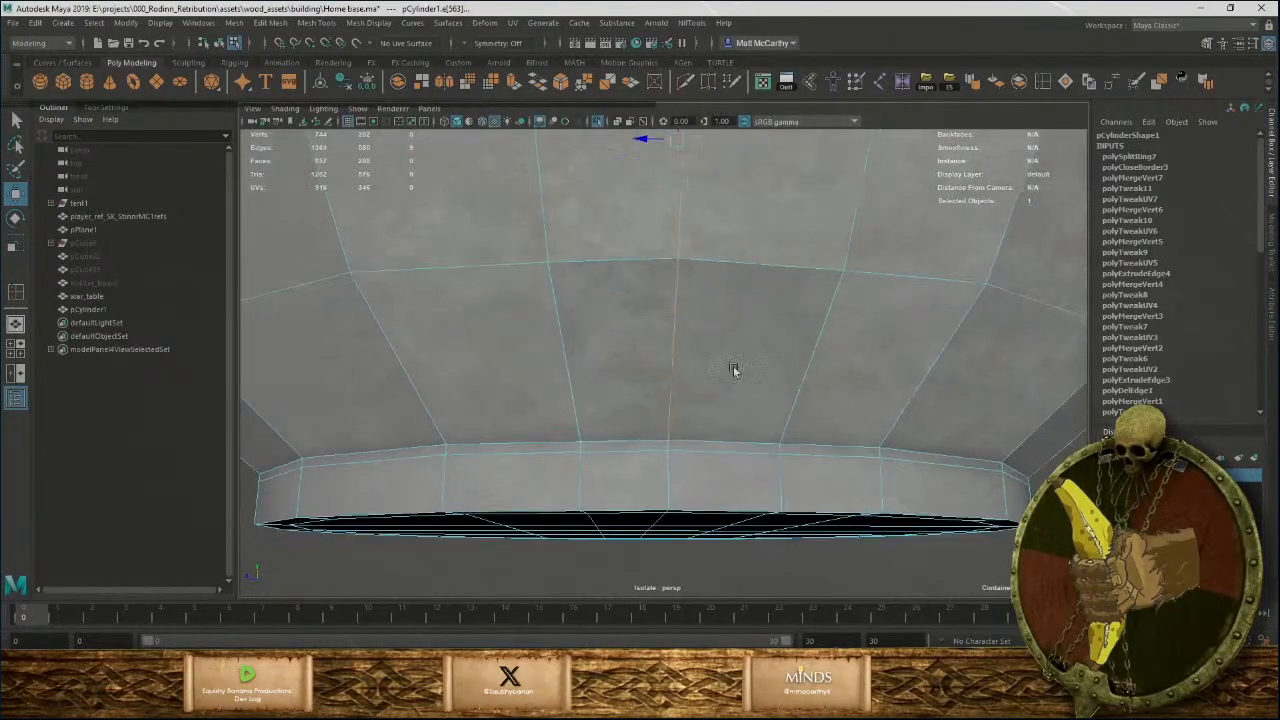
Weld the loop's loose vertex to the base ring vertex at the foot of the outer wall with Target Weld.
right_click_drag(731, 369, 874, 611, "alt")
left_click_drag(765, 400, 651, 148, "alt")
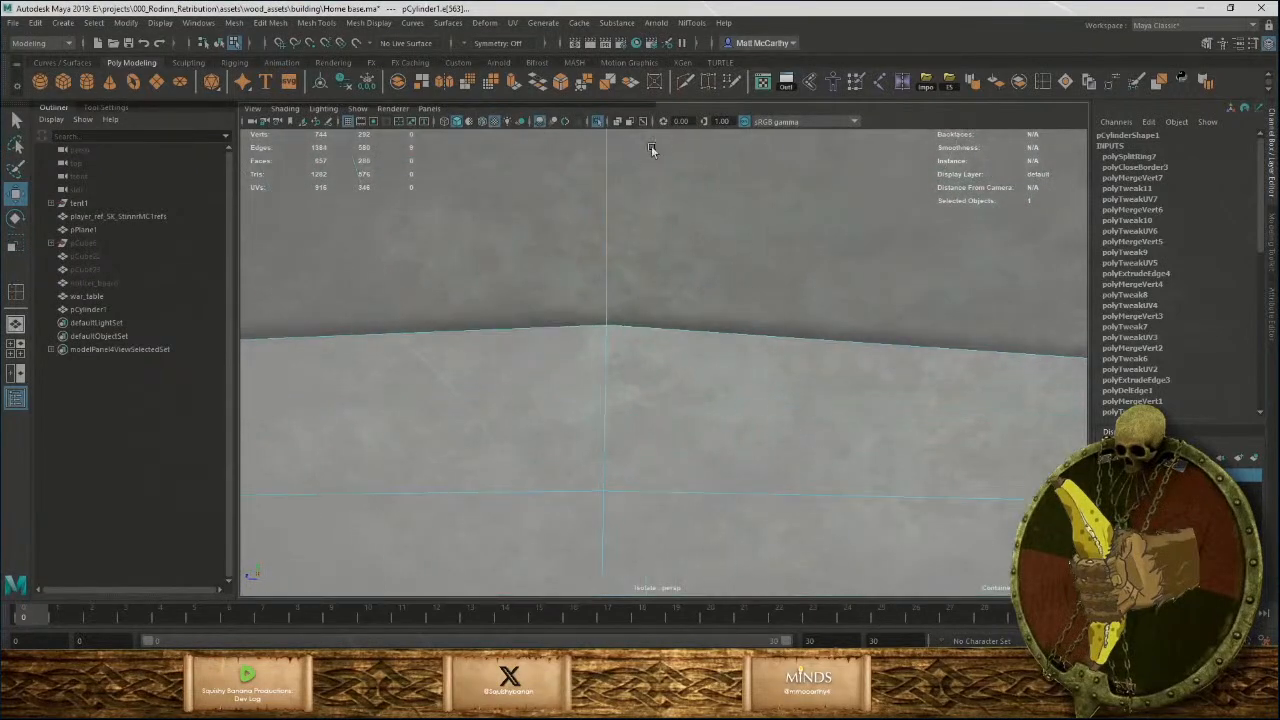
left_click(708, 87)
right_click_drag(614, 290, 571, 288)
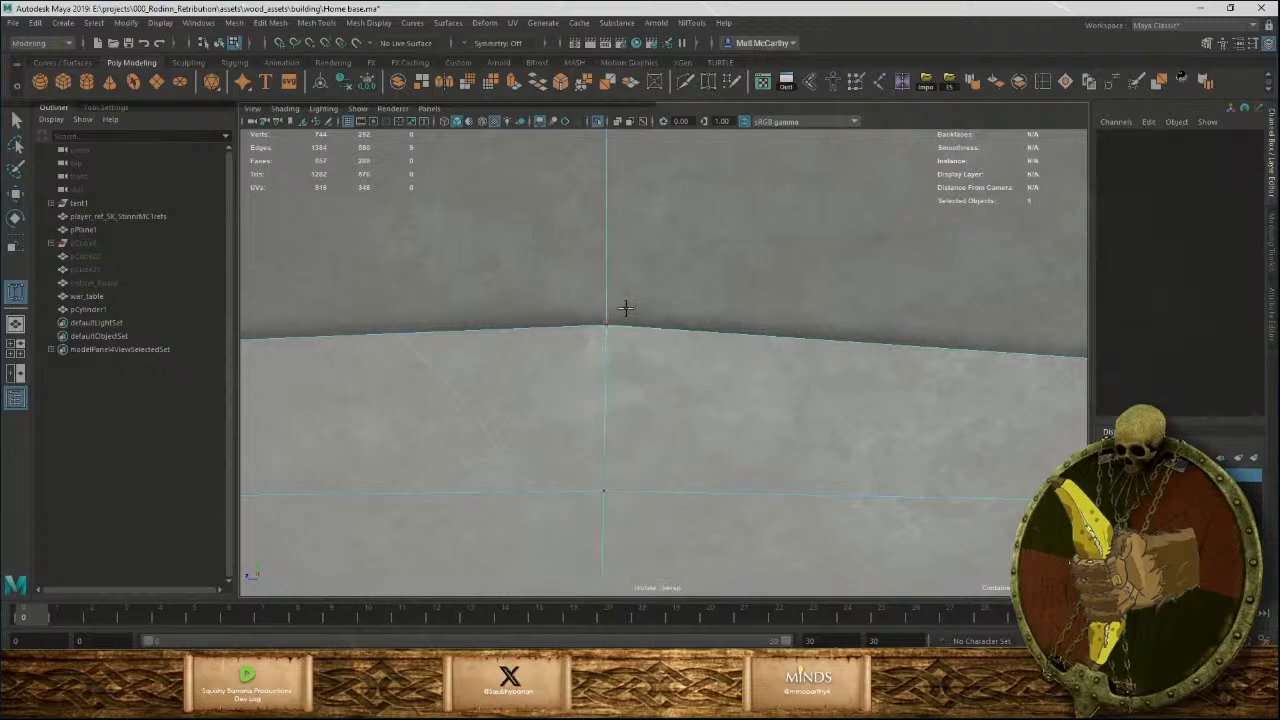
left_click_drag(605, 333, 597, 355)
right_click_drag(558, 344, 351, 254, "alt")
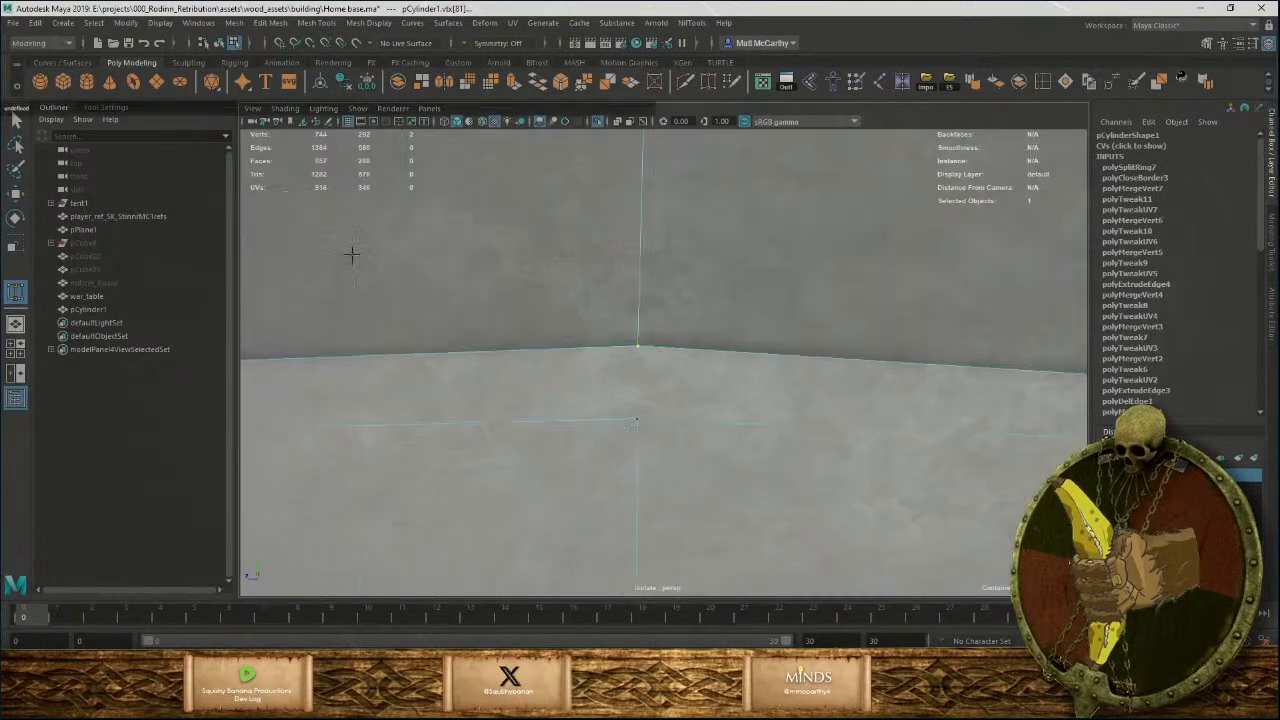
left_click_drag(690, 325, 694, 382, "alt")
key("w")
left_click_drag(594, 483, 648, 485, "alt")
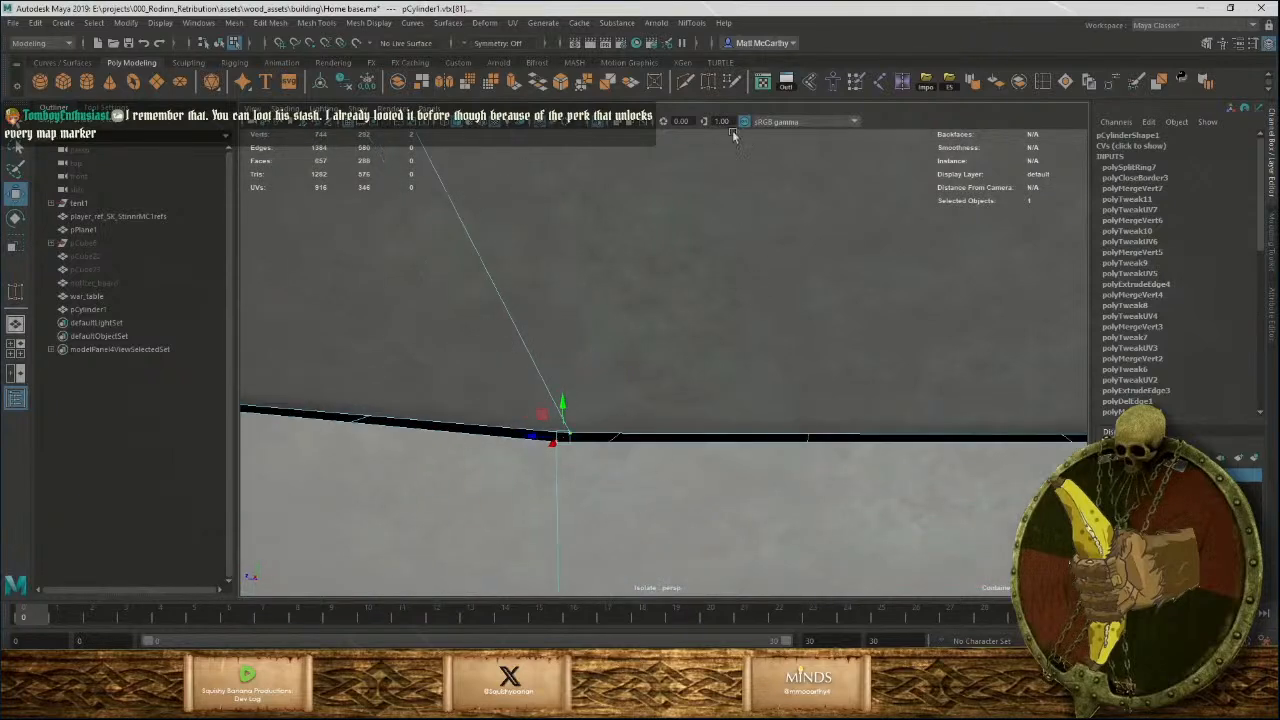
left_click(688, 83)
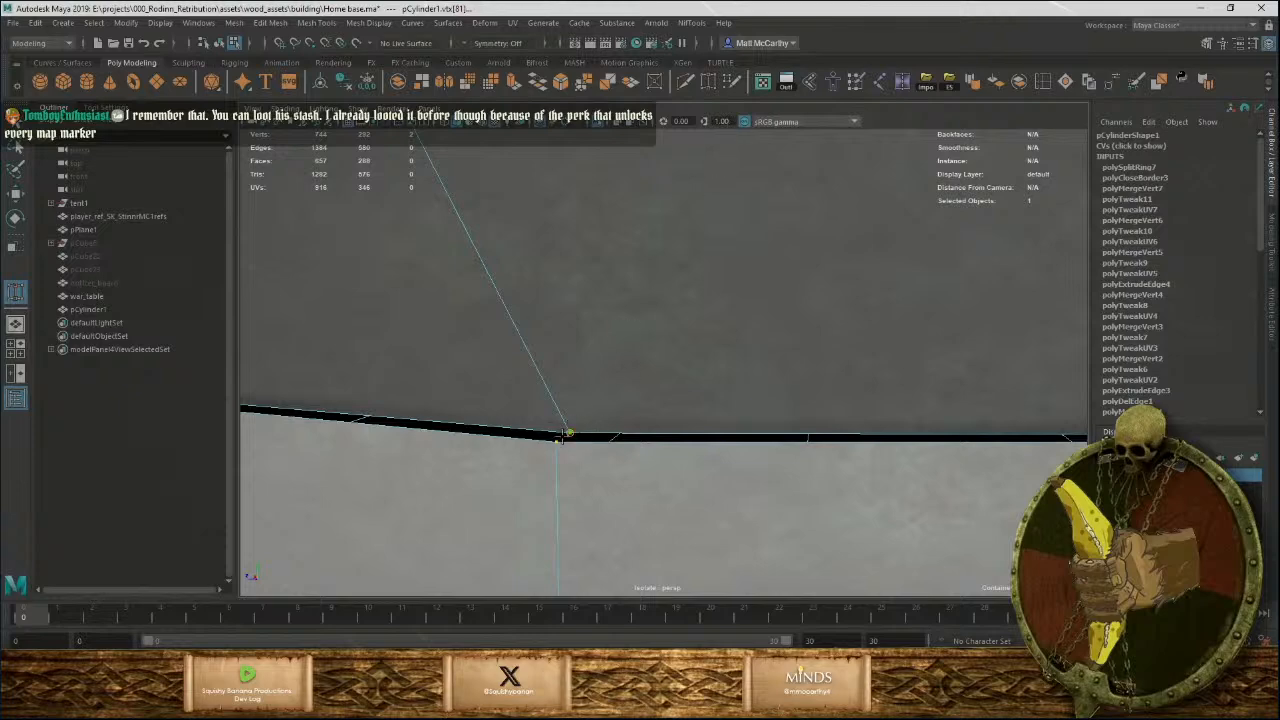
left_click_drag(547, 450, 549, 450)
Weld the loop's loose vertex to the floor vertex on the inside of the bowl.
scroll(717, 440, "down", 3)
left_click_drag(663, 314, 637, 377, "alt")
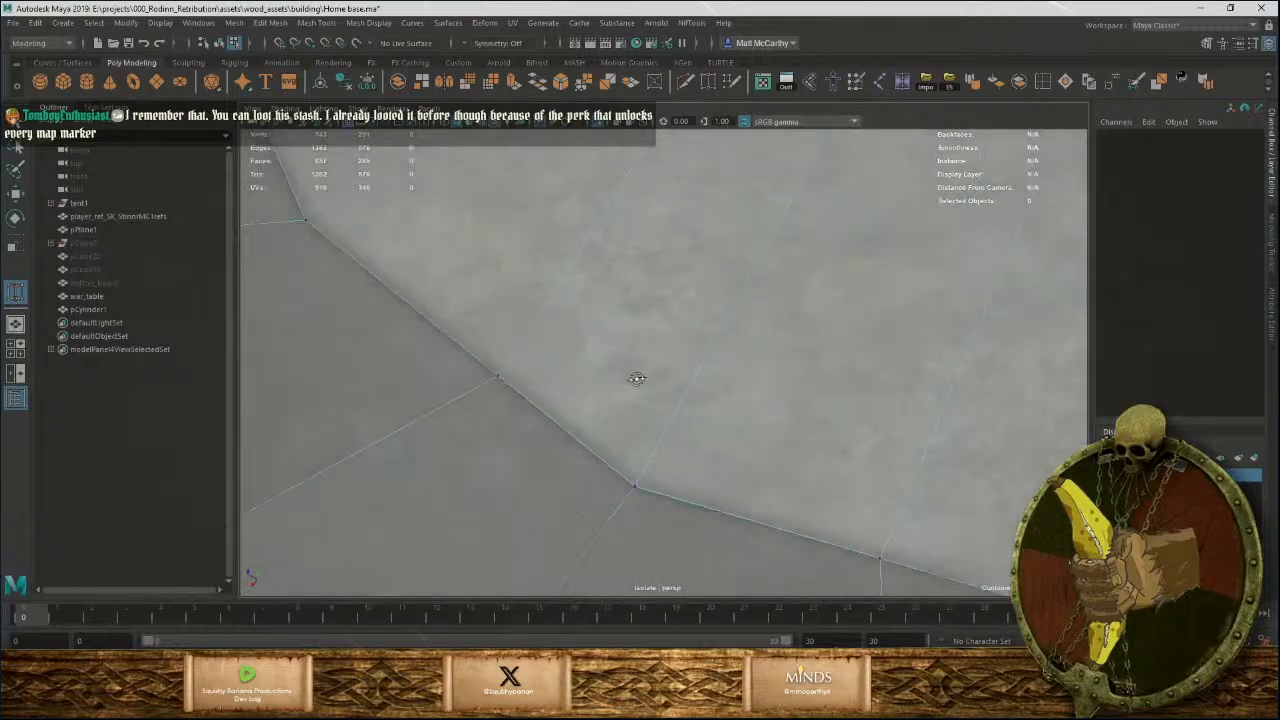
middle_click_drag(637, 377, 609, 333, "alt")
scroll(629, 420, "up", 7)
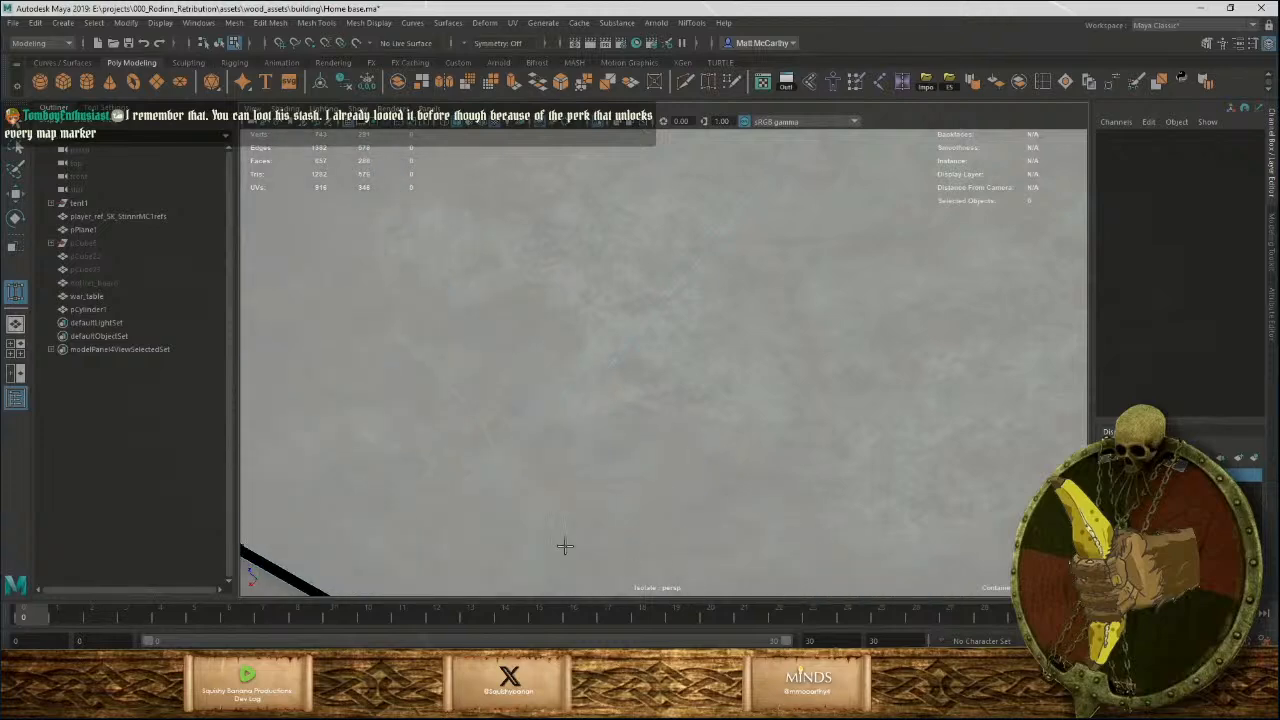
scroll(500, 503, "down", 1)
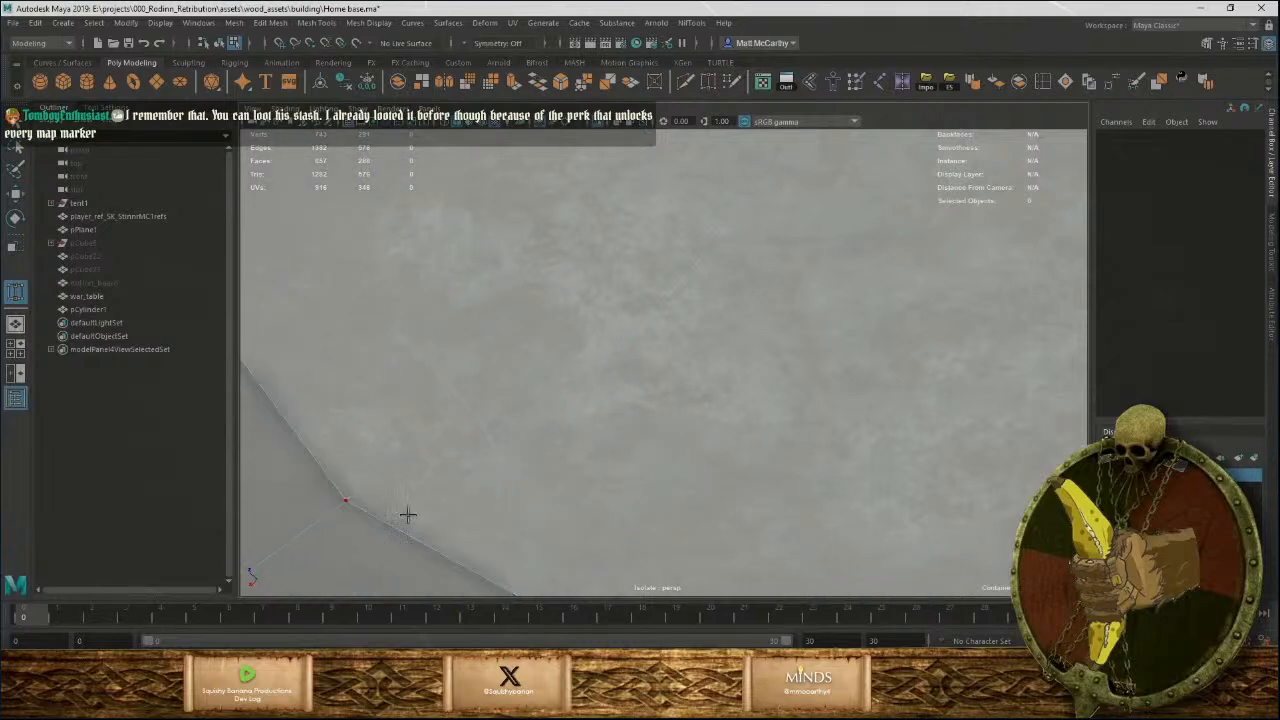
scroll(583, 434, "down", 8)
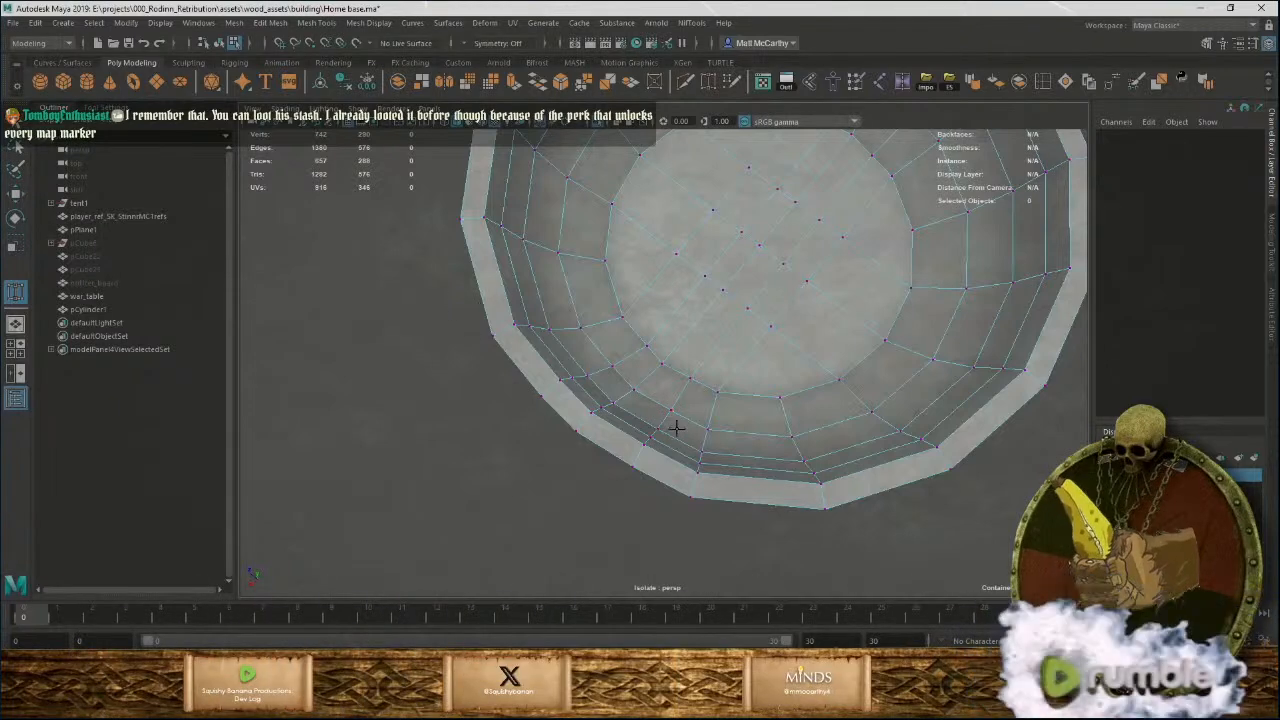
Select the two face strips beside the new loop, from the inner floor over the rim to the outer wall's base.
right_click_drag(655, 388, 670, 398)
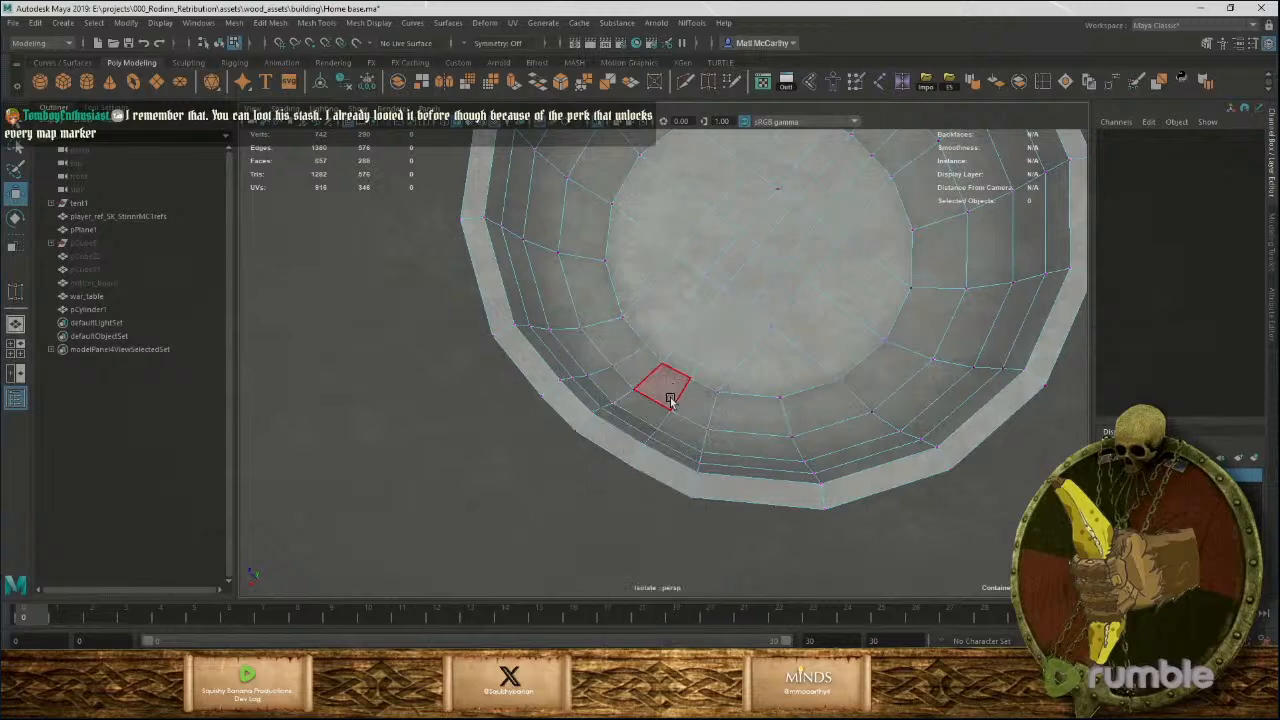
left_click(655, 380)
scroll(632, 327, "up", 4)
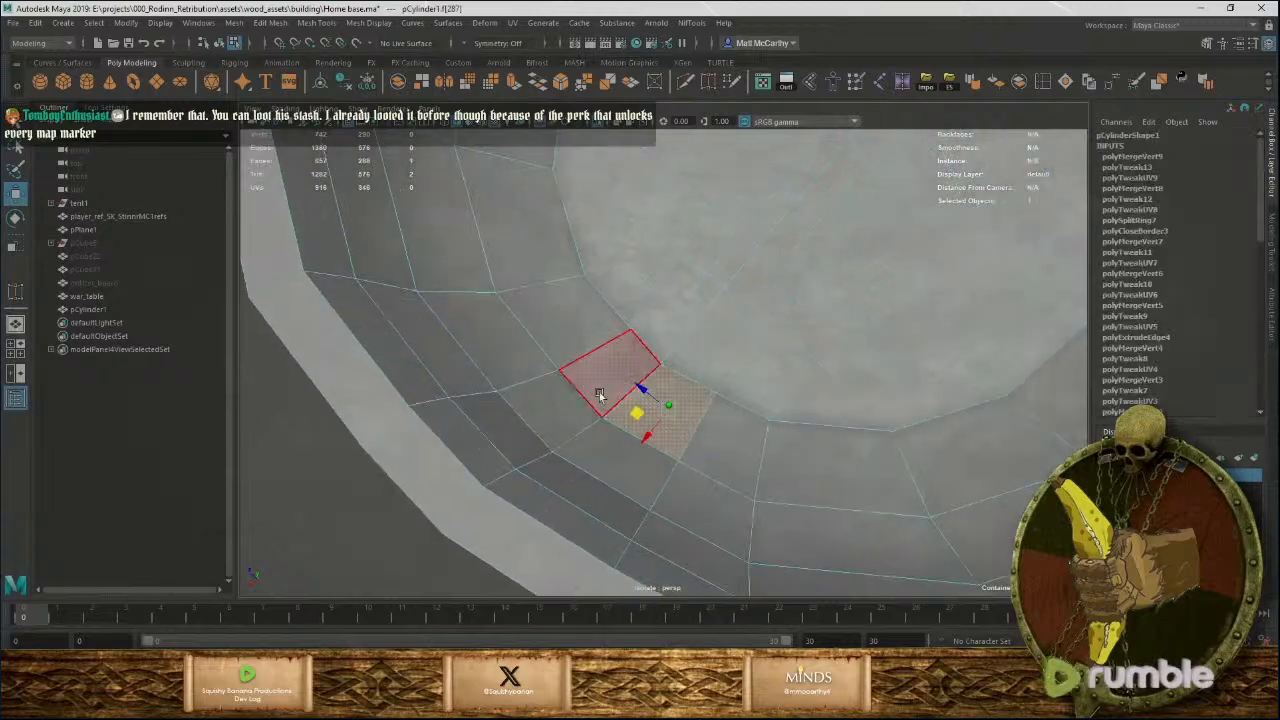
left_click_drag(725, 470, 814, 371, "alt")
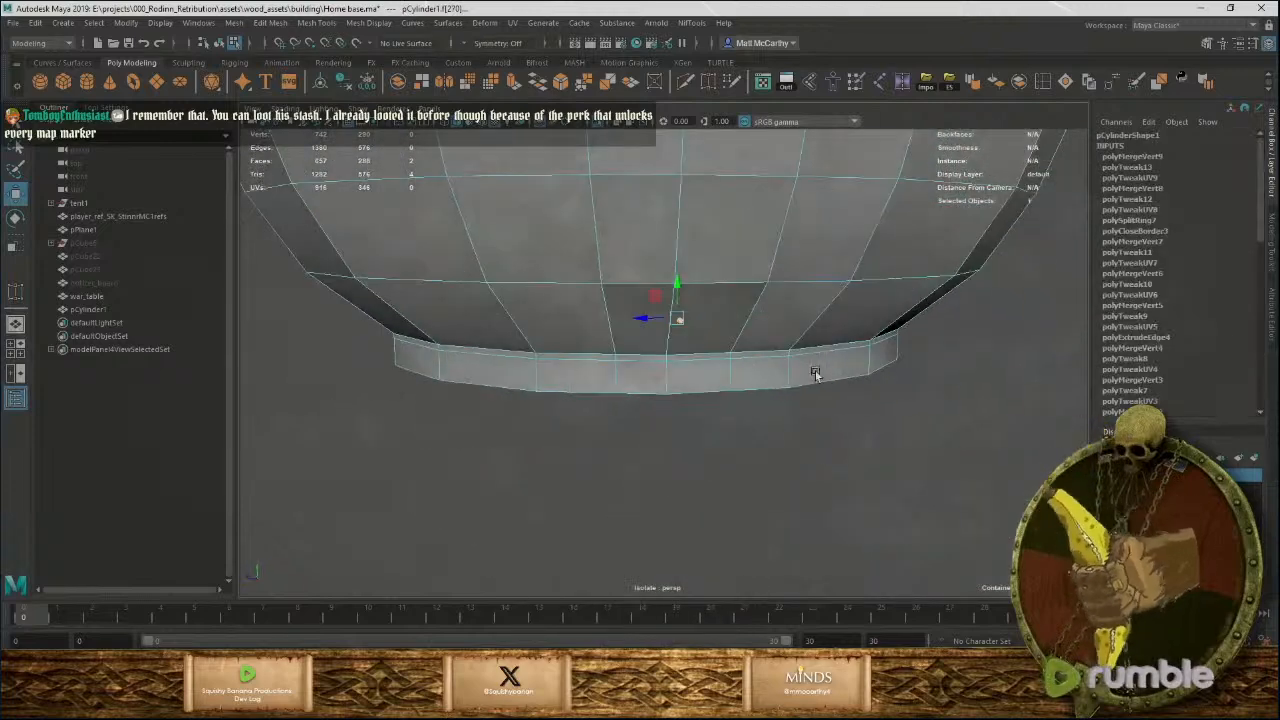
double_click(646, 347, "shift")
left_click_drag(757, 303, 706, 410, "alt")
double_click(672, 475, "shift")
right_click_drag(765, 466, 637, 451, "alt")
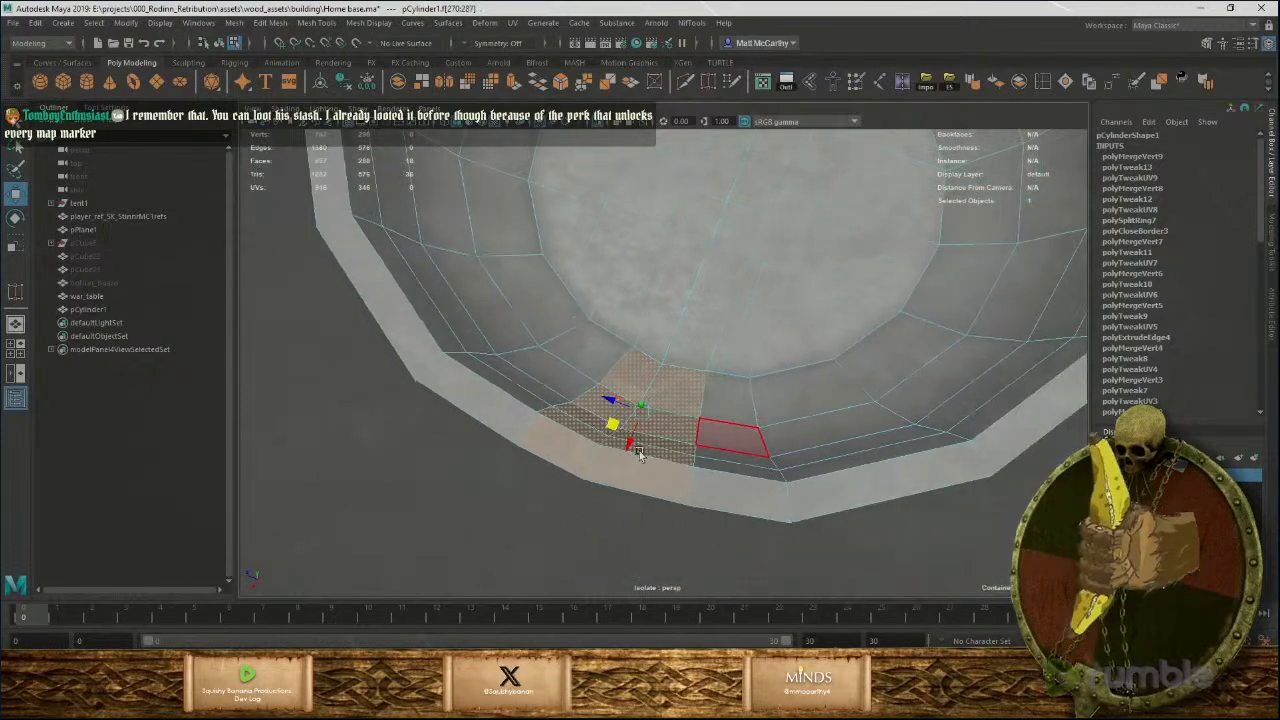
Extrude the selected face strips and move them outward from the bowl to form a spout.
key("ctrl+e")
key("w")
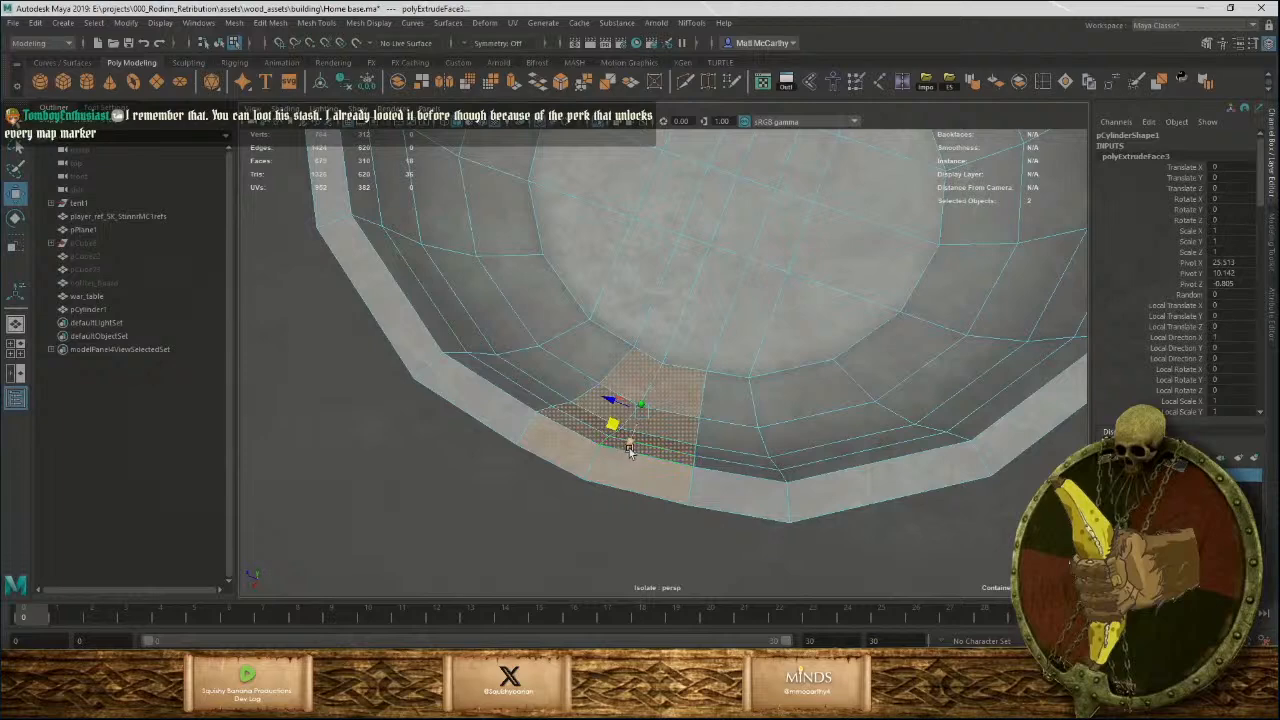
right_click_drag(768, 422, 700, 406, "alt")
left_click_drag(700, 406, 780, 400, "alt")
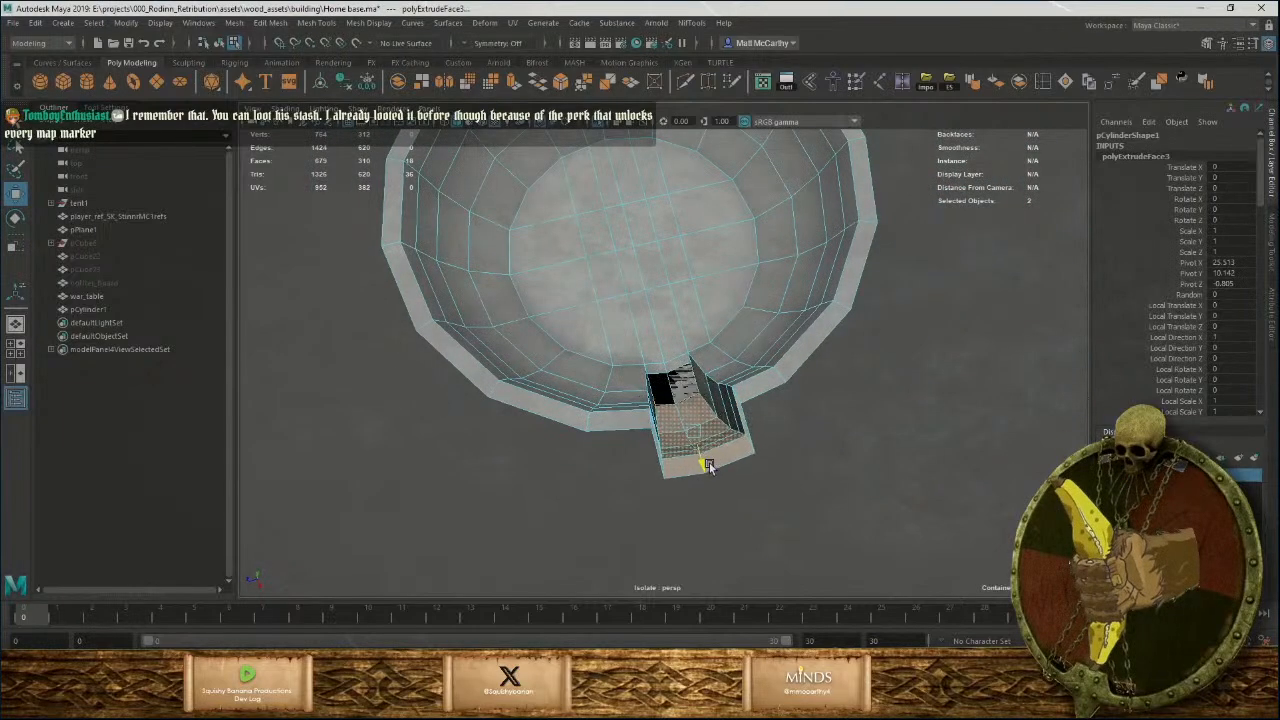
left_click_drag(729, 472, 850, 392, "alt")
Reposition the edge pairs across the spout's underside and inner floor so the floor stops cutting through the outer wall.
scroll(850, 392, "up", 10)
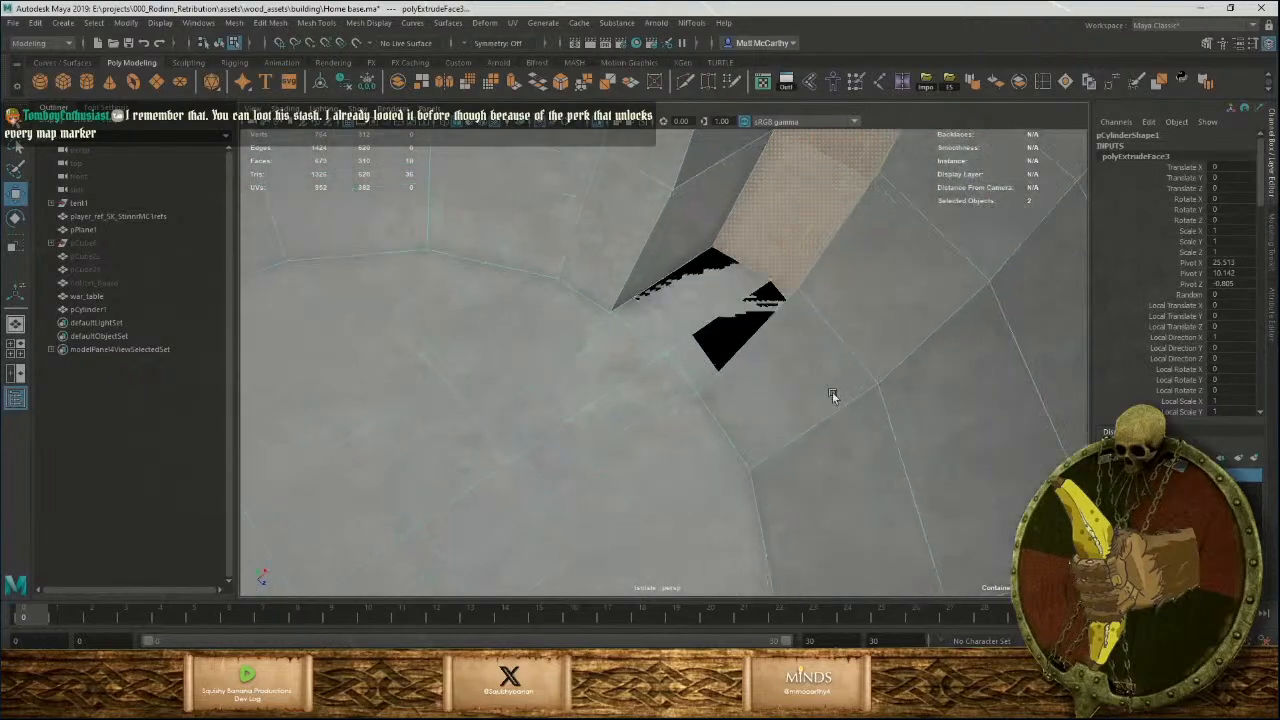
scroll(833, 397, "up", 2)
right_click_drag(786, 226, 785, 196)
left_click(777, 233)
left_click(822, 267, "shift")
left_click_drag(823, 270, 806, 354, "alt")
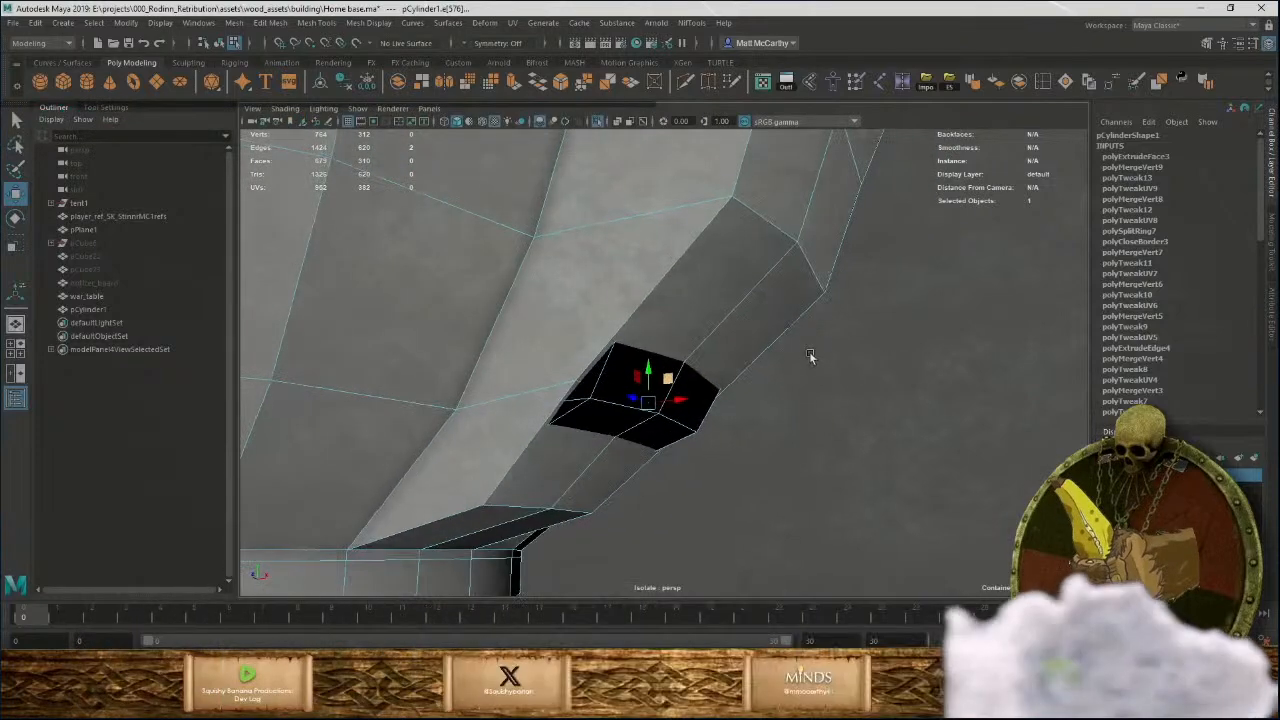
left_click(806, 281)
left_click_drag(770, 236, 778, 425, "alt")
right_click_drag(778, 425, 757, 622, "alt")
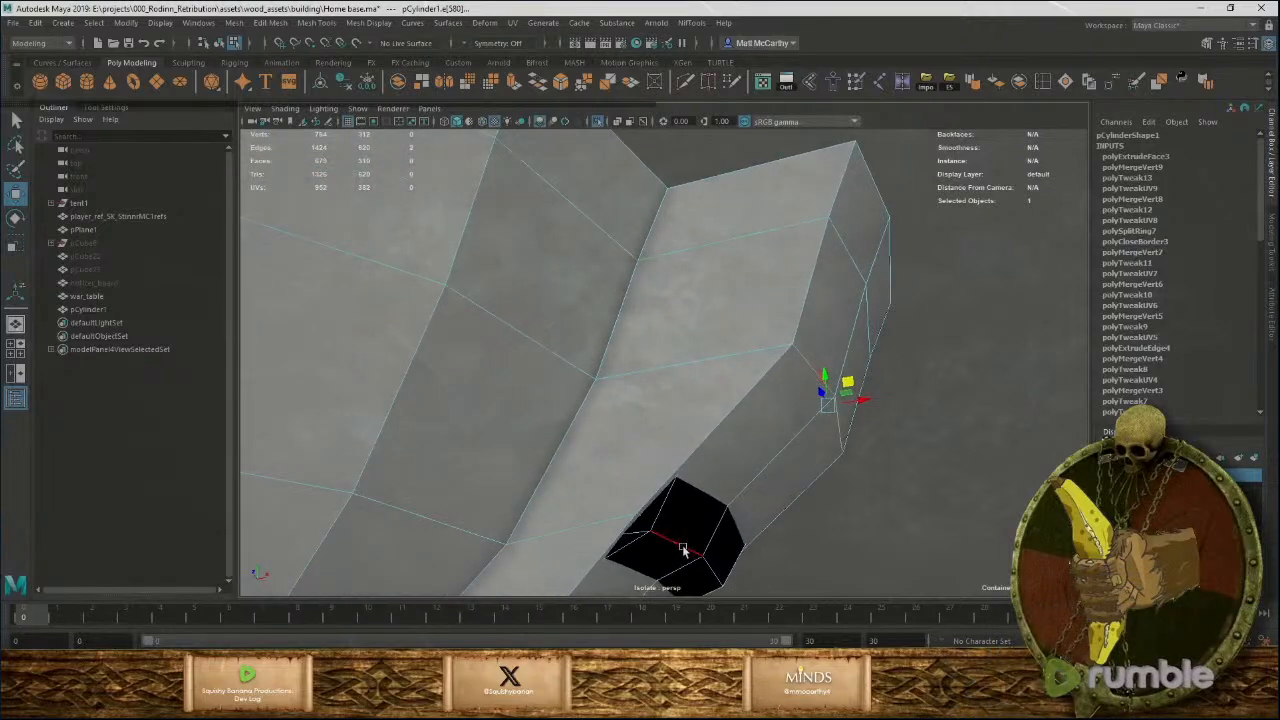
left_click_drag(739, 515, 782, 574, "alt")
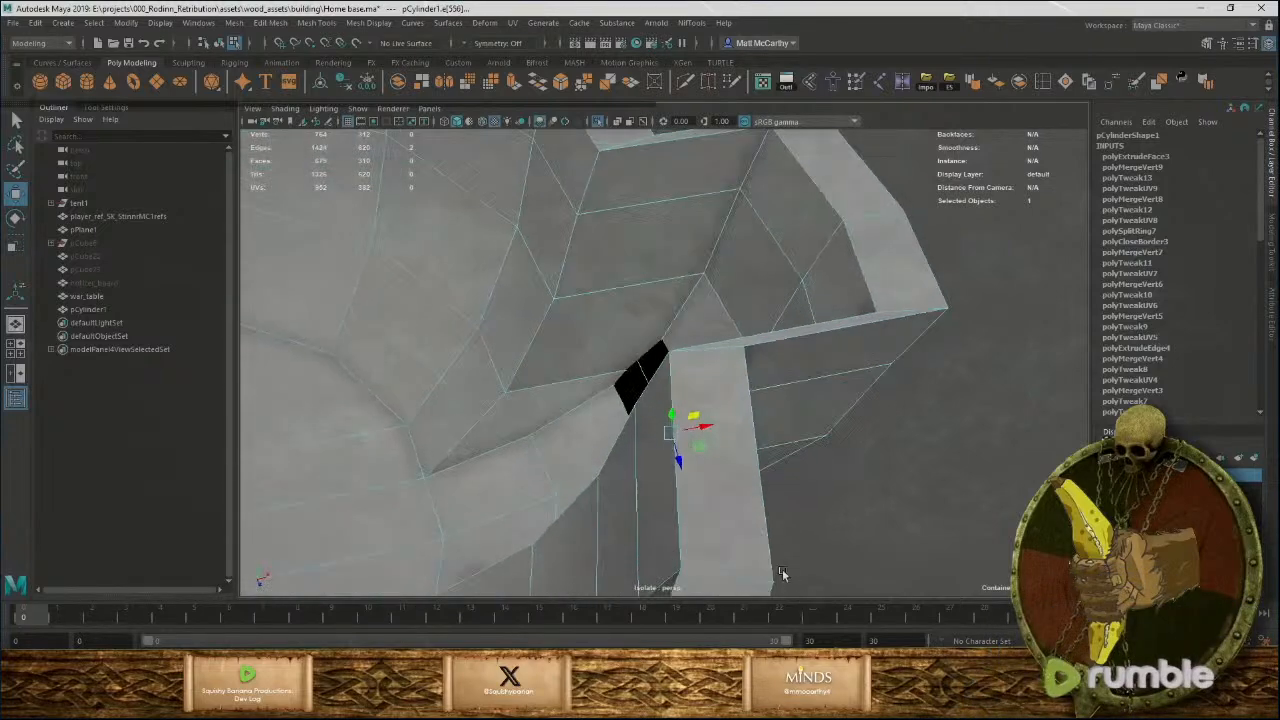
left_click_drag(695, 418, 697, 498)
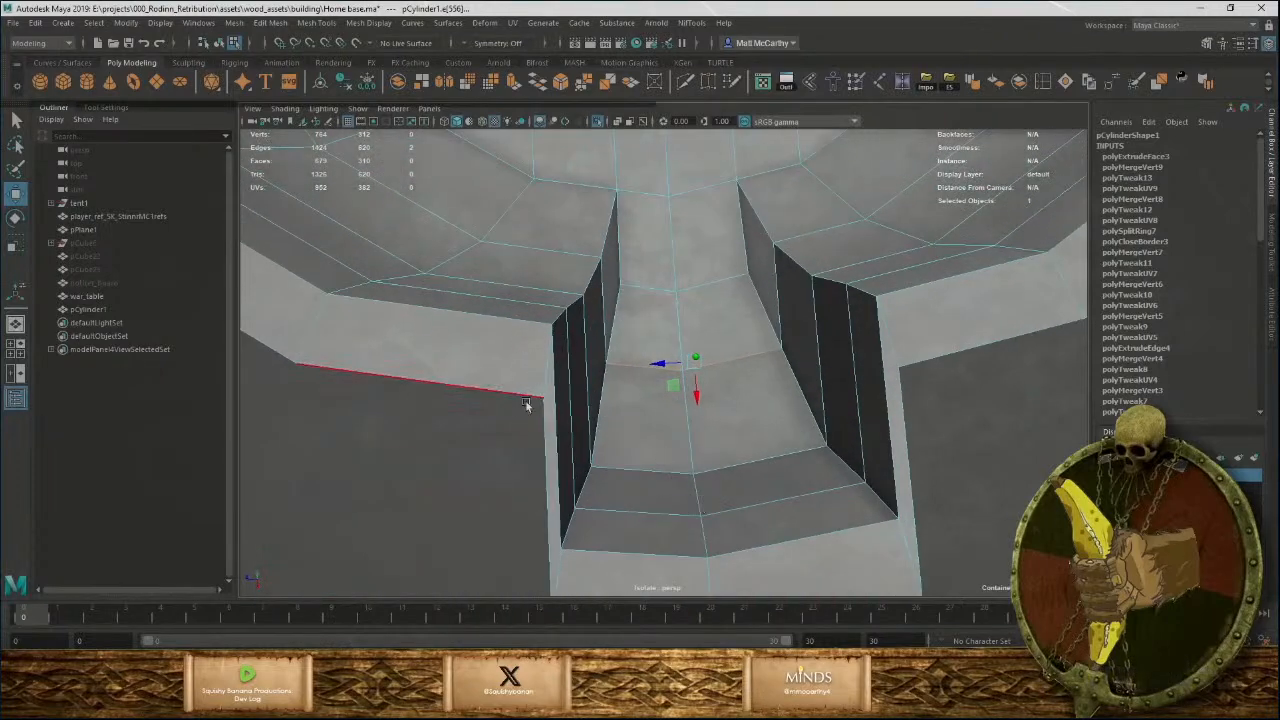
Scale the spout's inner side edges inward to narrow the channel where it joins the bowl.
left_click_drag(527, 404, 608, 440, "alt")
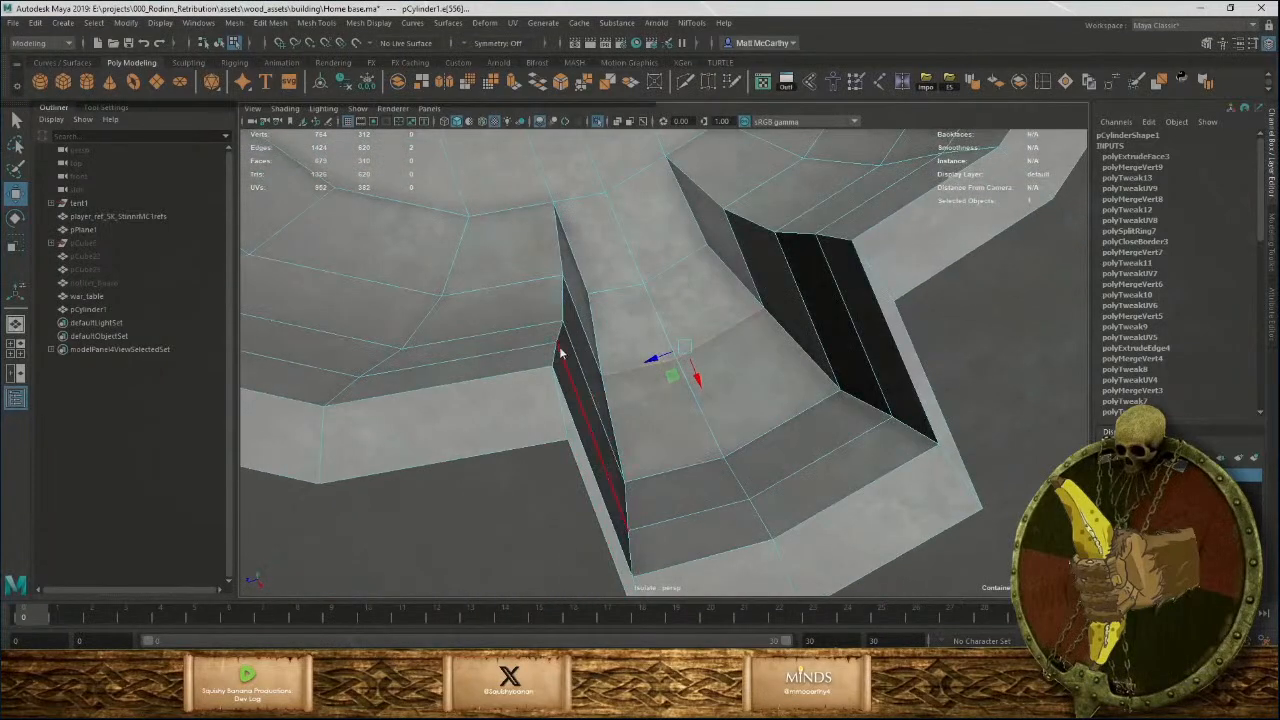
right_click_drag(560, 352, 565, 285)
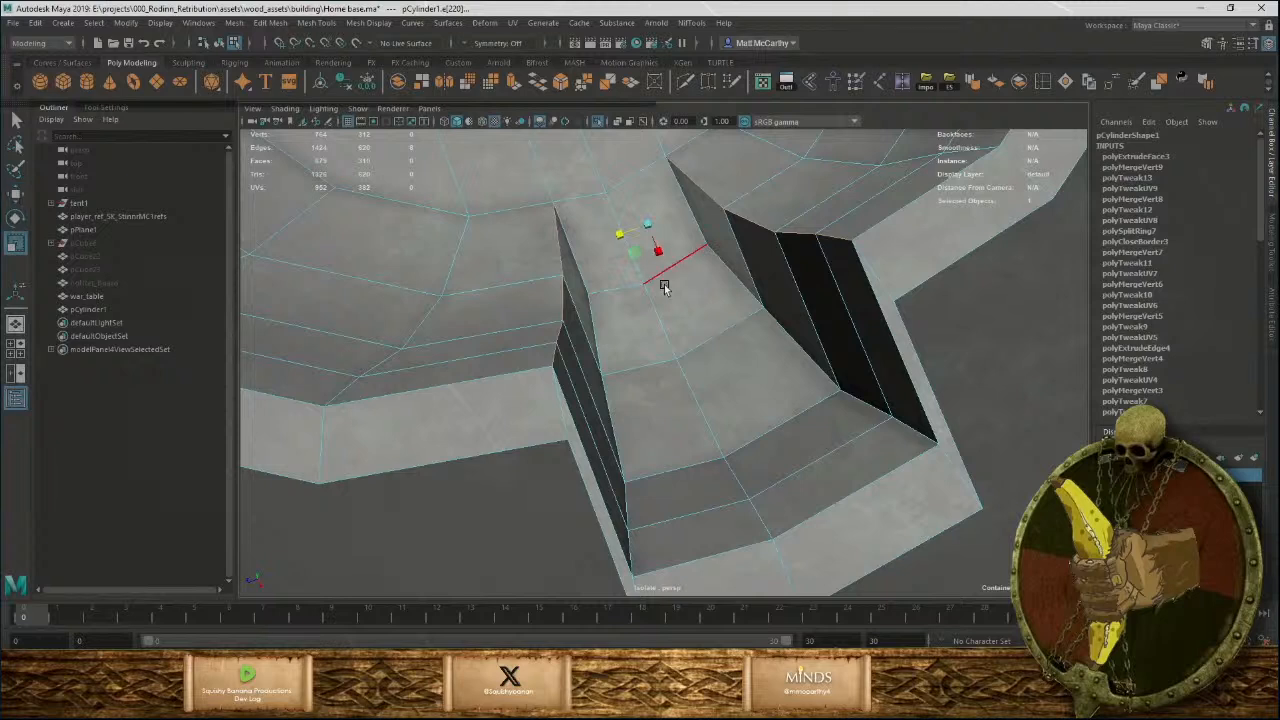
left_click_drag(620, 237, 638, 246)
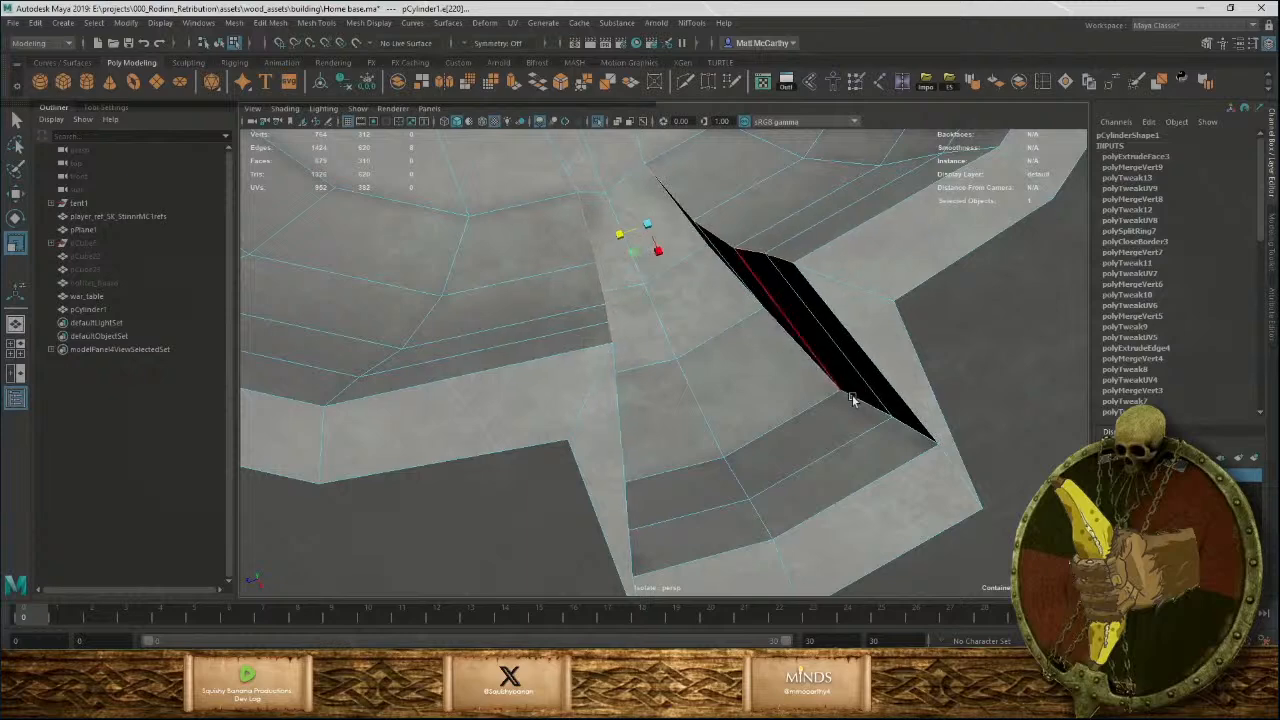
Select the inner edges at the spout's tip and scale them inward to thicken the surrounding rim.
left_click_drag(851, 399, 886, 362, "alt")
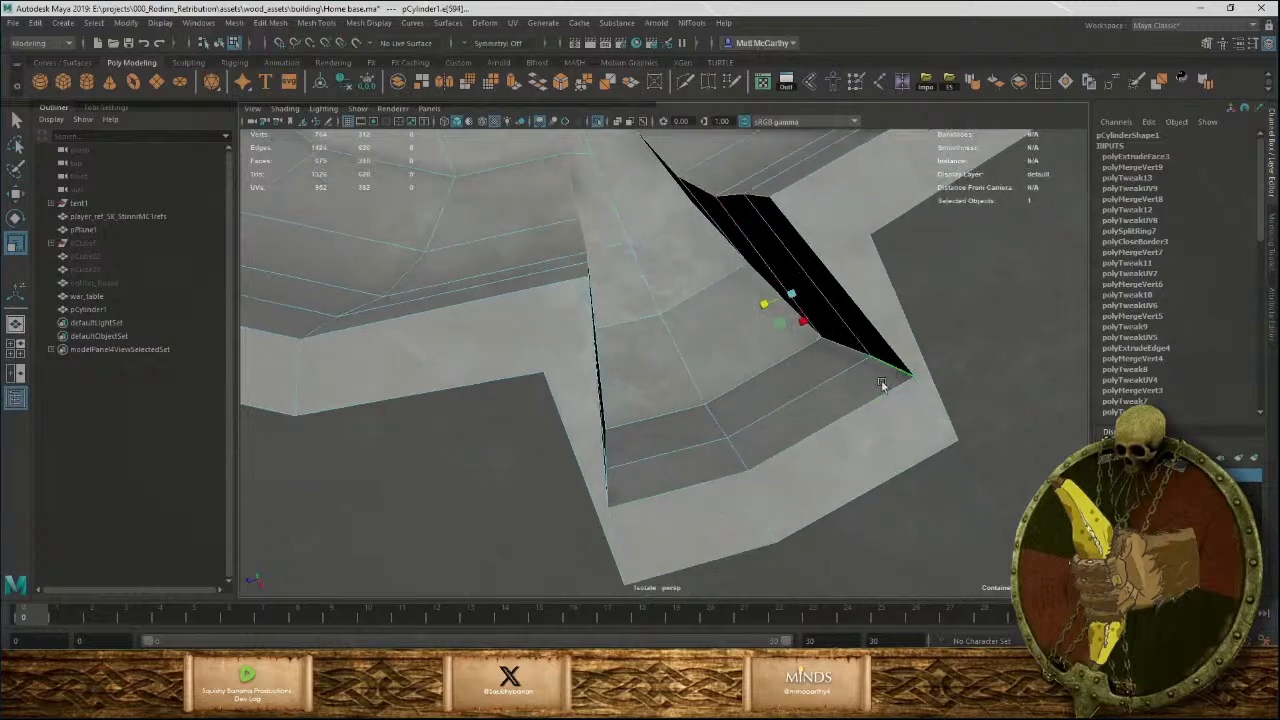
left_click_drag(791, 418, 680, 406, "alt")
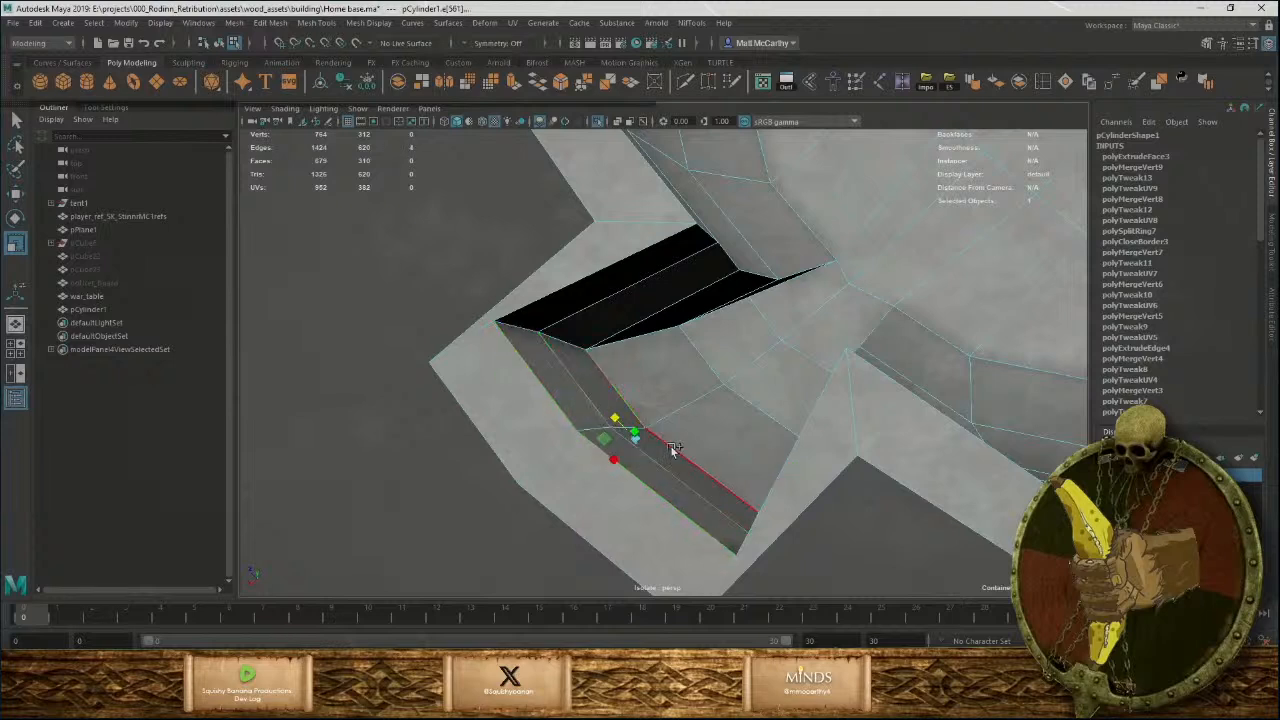
left_click_drag(621, 420, 546, 374)
middle_click_drag(607, 364, 635, 360)
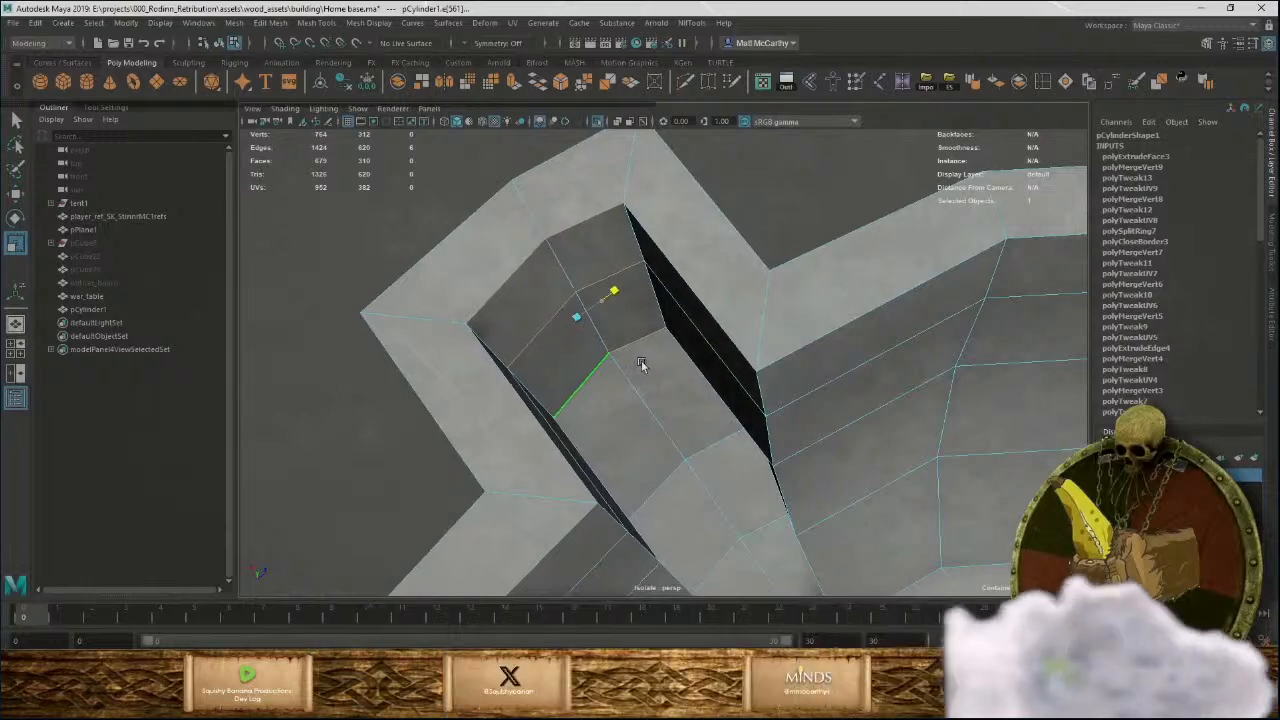
Select the cross edges along the spout's inner floor pair by pair and scale them inward to narrow the channel.
left_click_drag(663, 380, 714, 362, "alt")
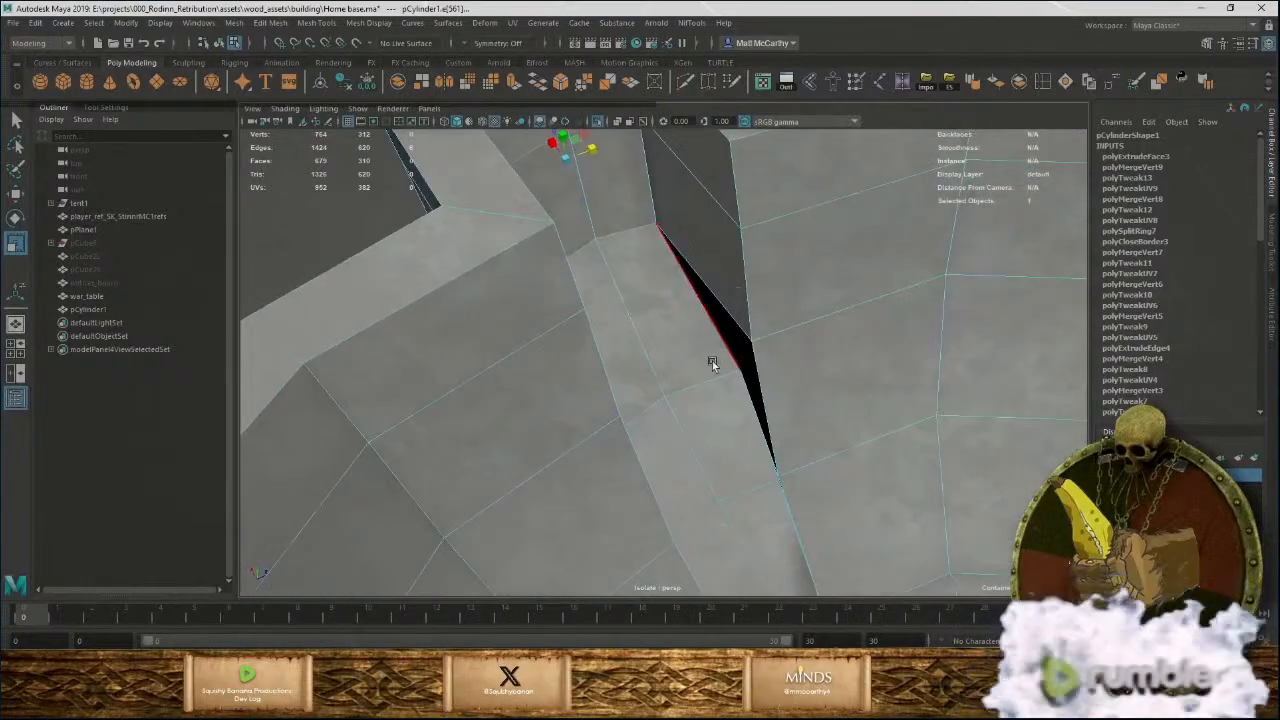
left_click(708, 372)
left_click(638, 427, "shift")
left_click_drag(749, 443, 738, 408, "alt")
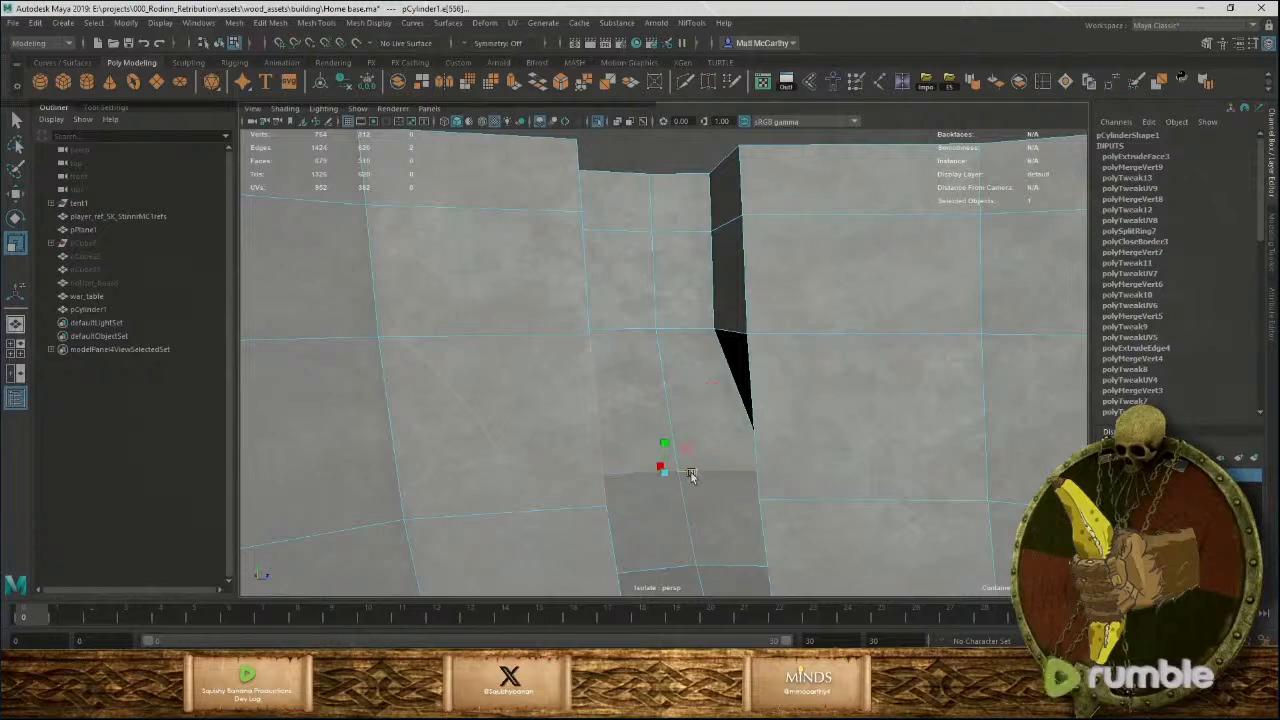
left_click_drag(686, 475, 690, 477)
left_click_drag(690, 477, 774, 503, "alt")
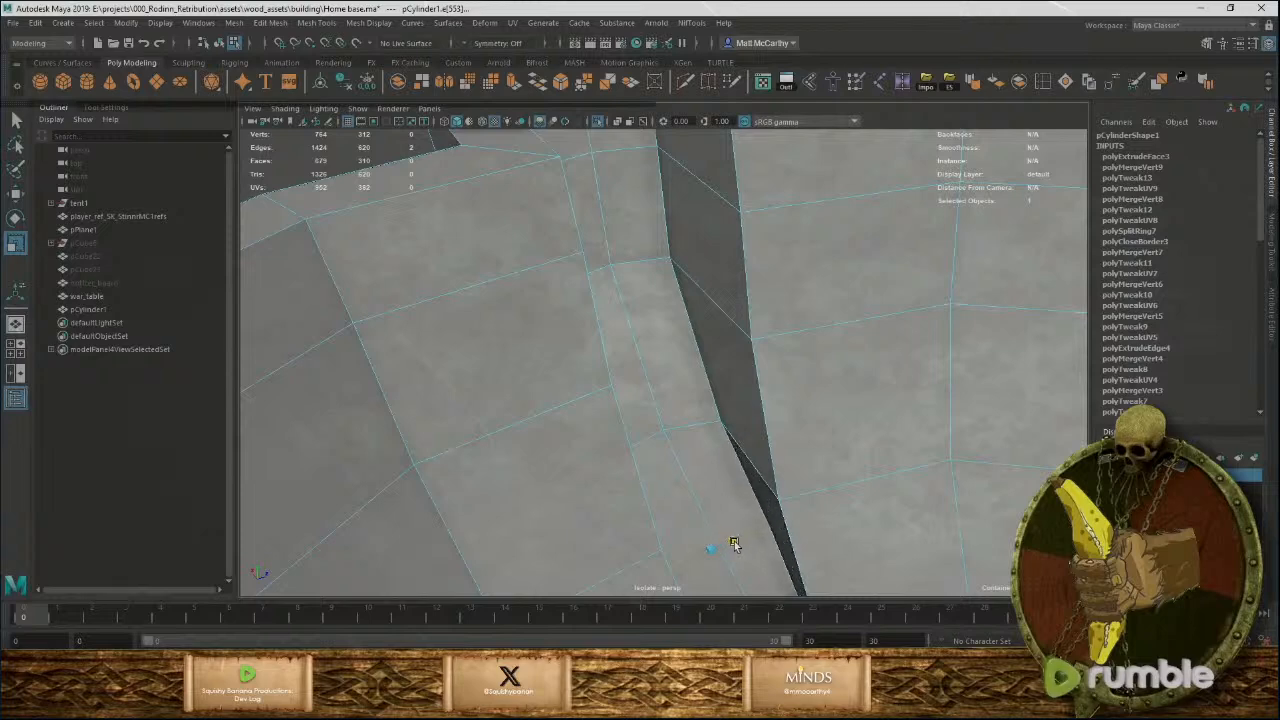
left_click_drag(762, 541, 812, 397, "alt")
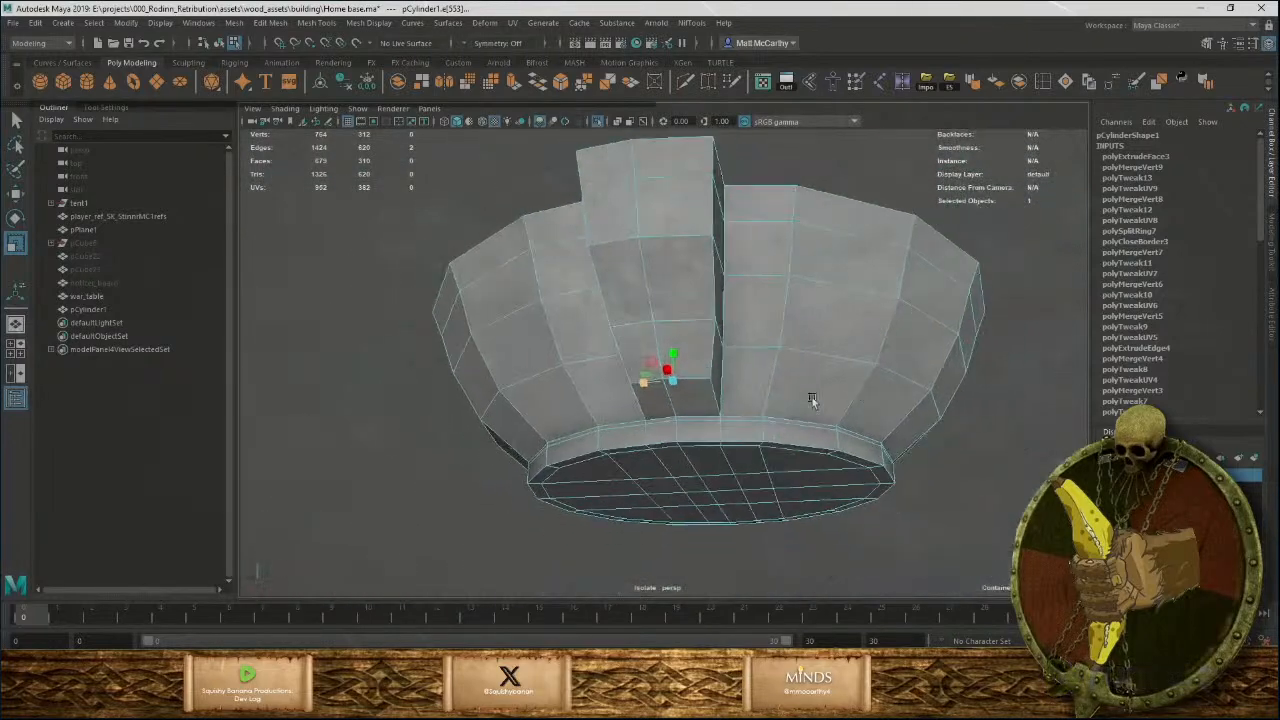
Select the edge loops running down both corners of the spout's tip and bevel them with one segment.
scroll(819, 452, "down", 5)
left_click_drag(819, 452, 810, 403, "alt")
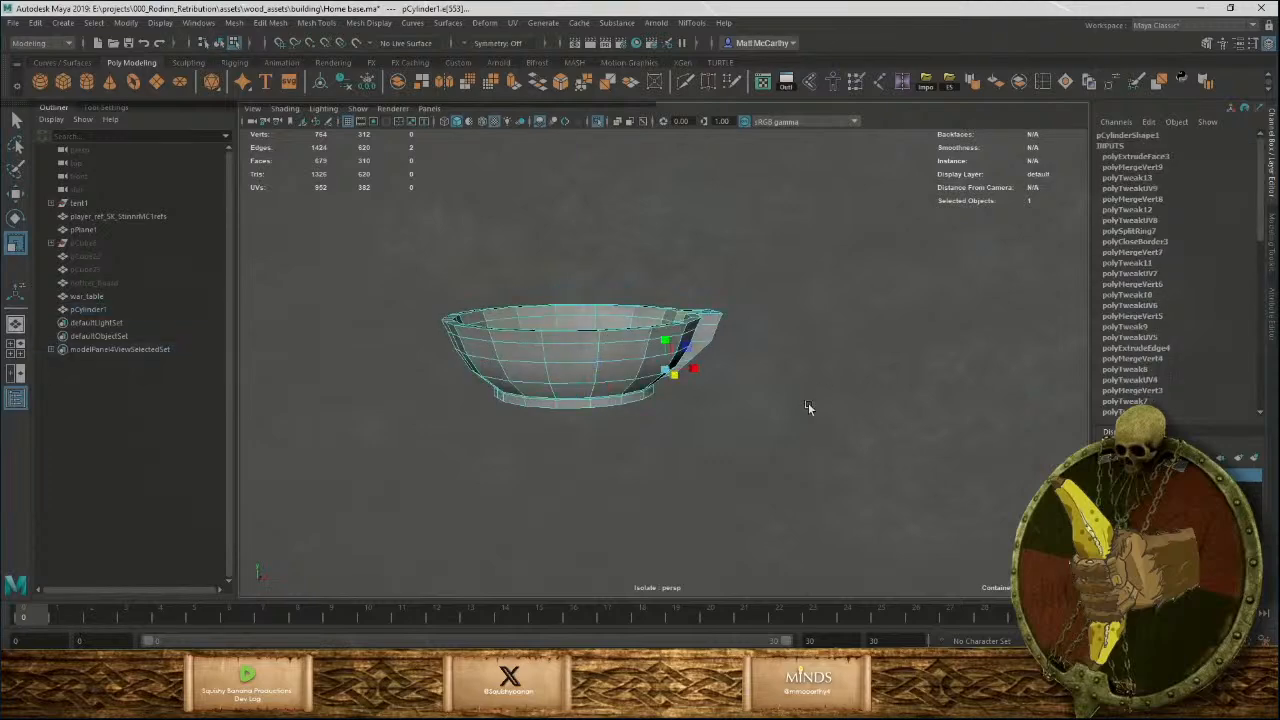
key("F8")
left_click(764, 356)
left_click_drag(765, 356, 731, 421, "alt")
middle_click_drag(731, 421, 755, 378, "alt")
scroll(582, 427, "up", 5)
left_click(609, 352)
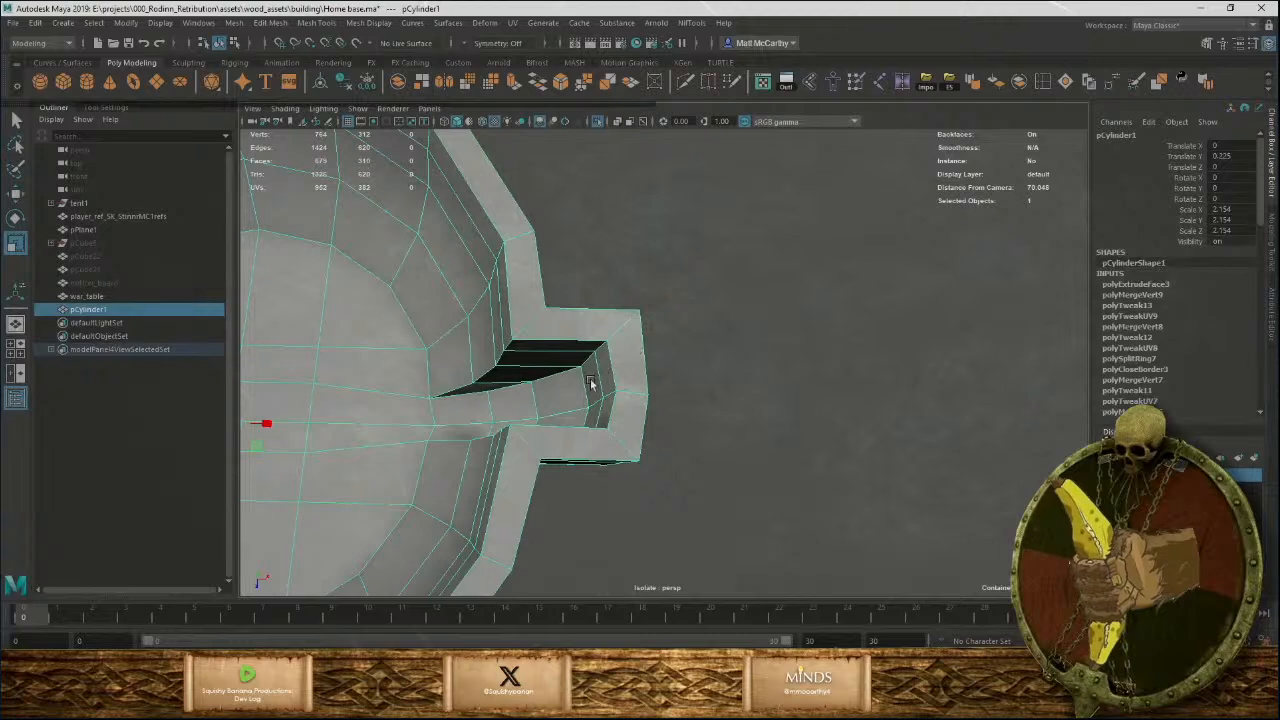
right_click_drag(577, 341, 592, 304)
double_click(621, 333)
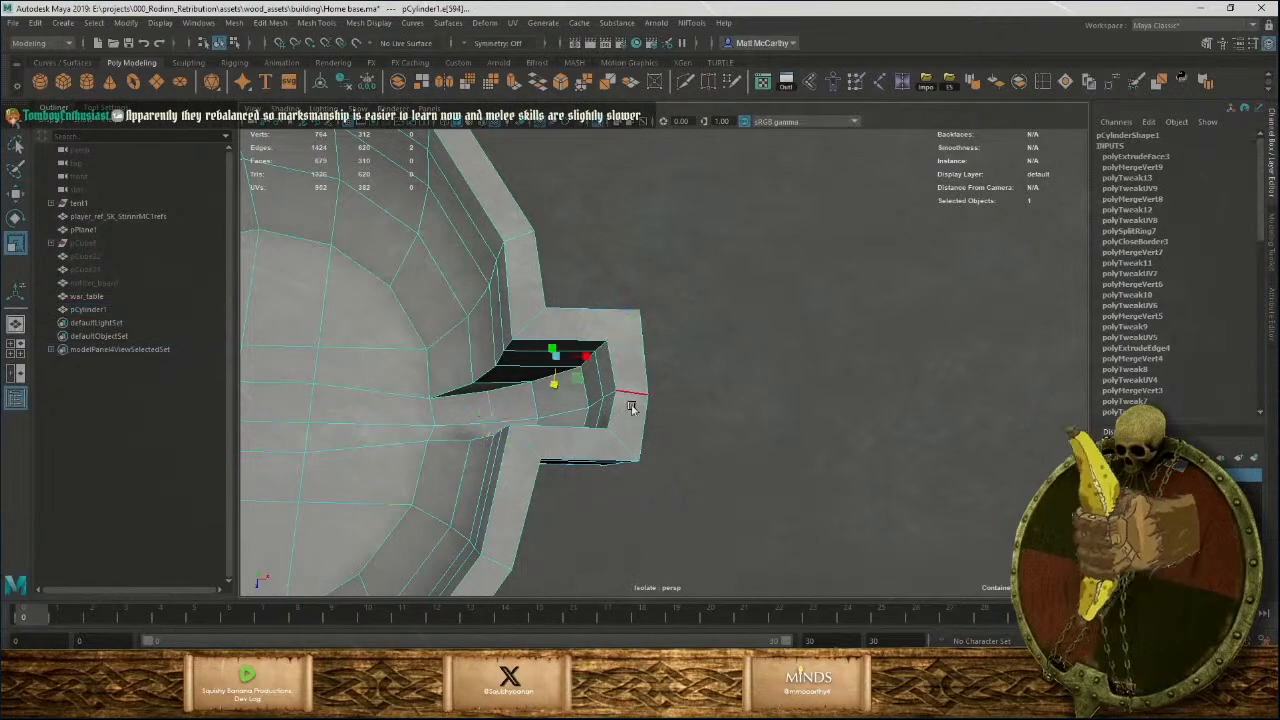
double_click(628, 450, "shift")
left_click_drag(624, 453, 632, 349, "alt")
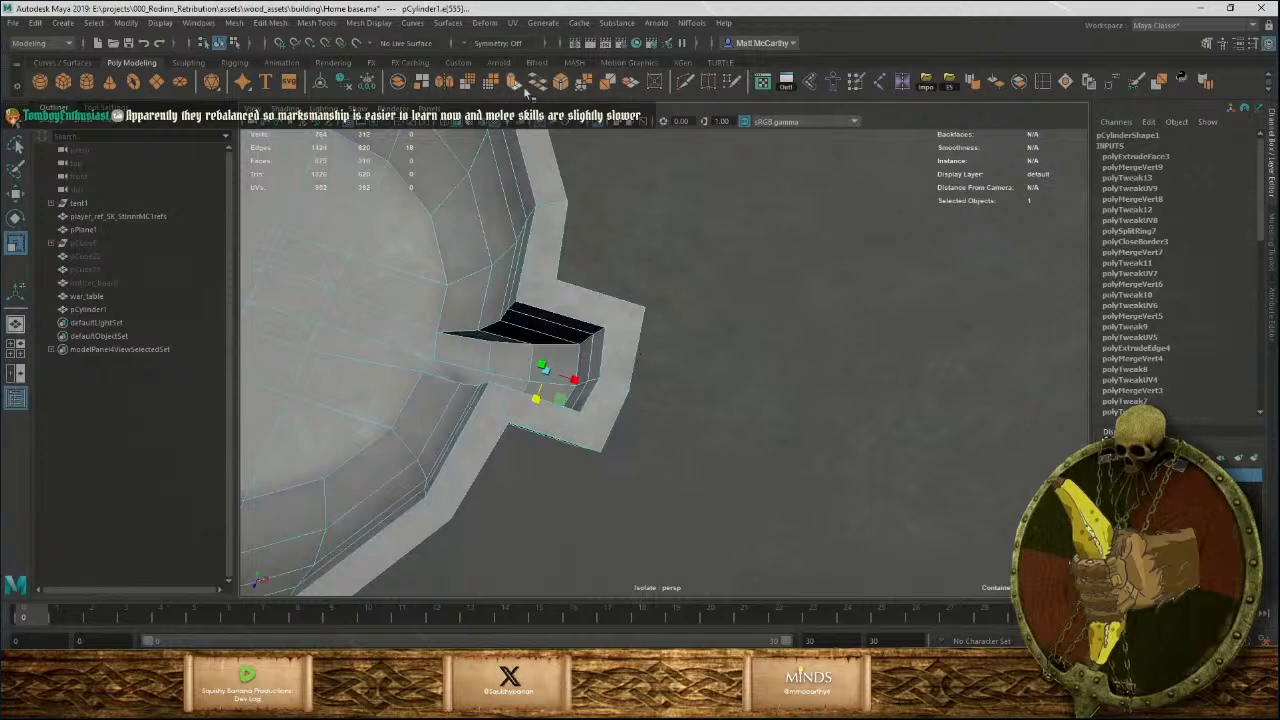
left_click(561, 81)
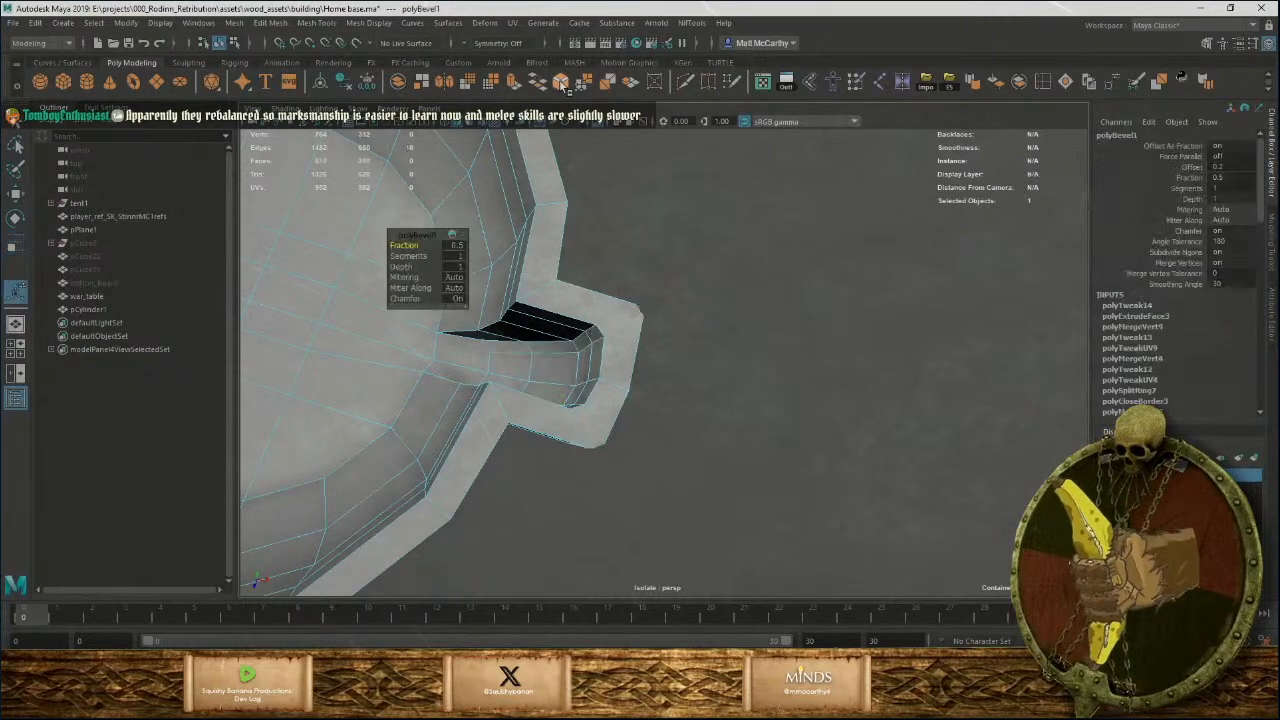
mouse_move(658, 352)
left_mouse_down("alt")
mouse_move(651, 374)
mouse_move(661, 359)
left_mouse_up("alt")
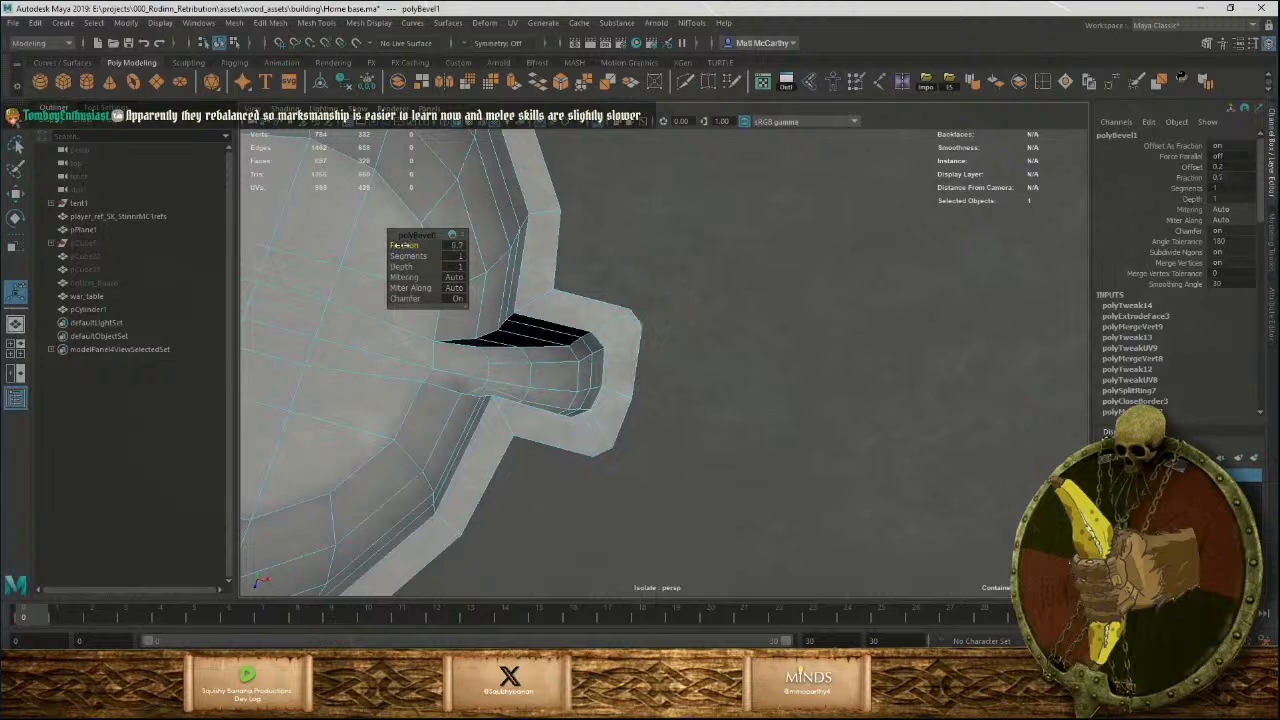
Move the edge loops along the middle of the spout outward to give the tip a more rounded outline.
right_click_drag(509, 382, 542, 371)
left_click(516, 386)
mouse_move(710, 458)
left_mouse_down("alt")
mouse_move(686, 449)
mouse_move(603, 354)
mouse_move(616, 340)
mouse_move(734, 445)
mouse_move(700, 459)
left_mouse_up("alt")
double_click(590, 448, "shift")
key("w")
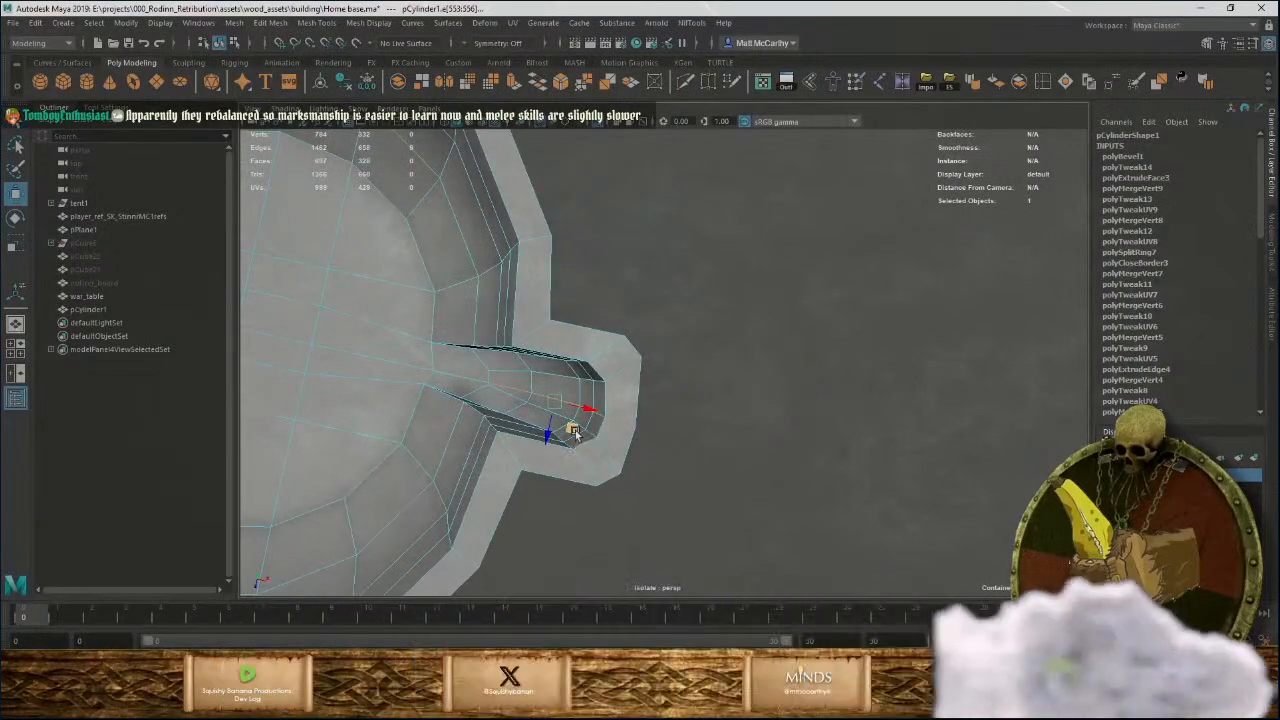
left_click_drag(572, 428, 596, 427)
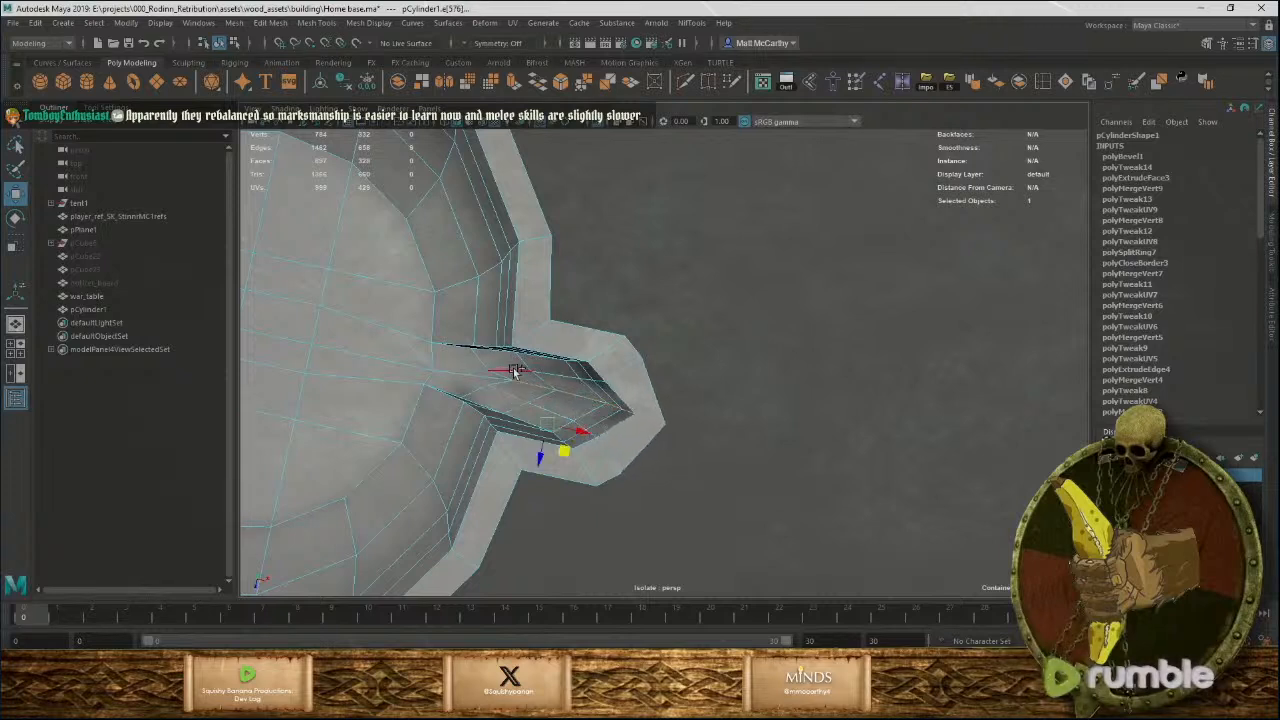
left_click_drag(573, 418, 583, 421)
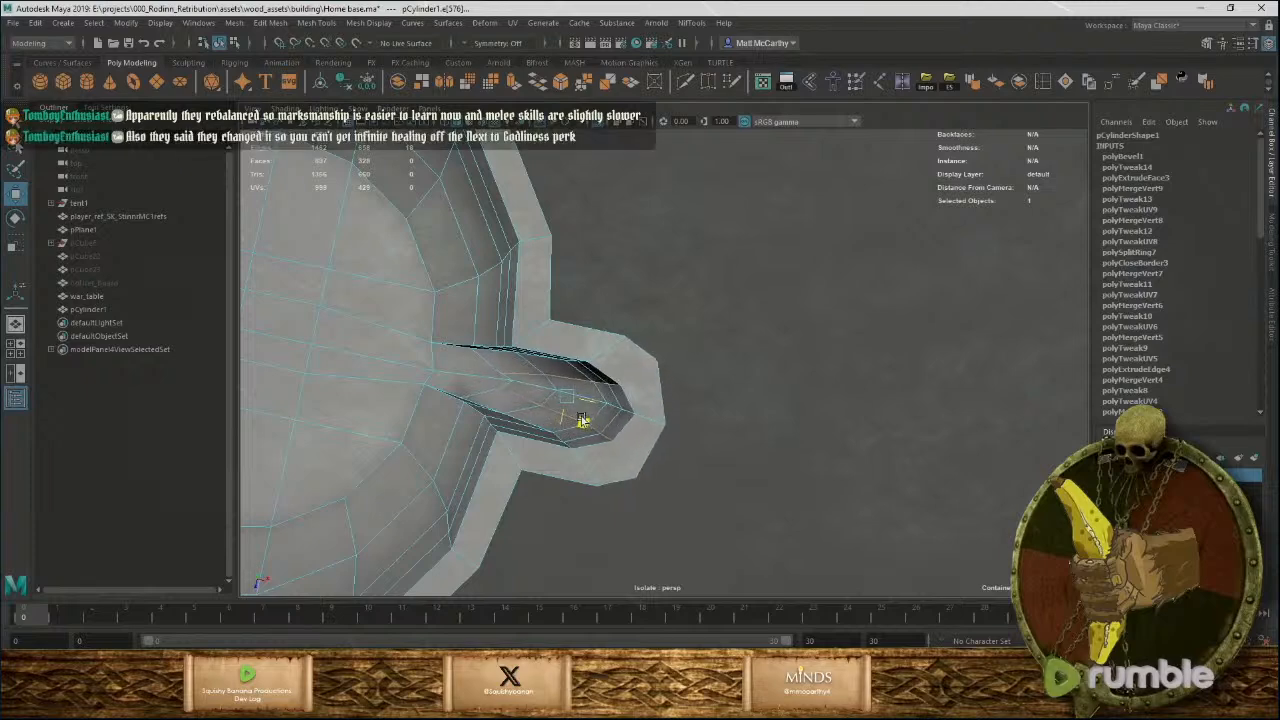
left_click(703, 476)
Insert edge loops along the inner side walls of the spout's channel.
left_click_drag(703, 476, 598, 388, "alt")
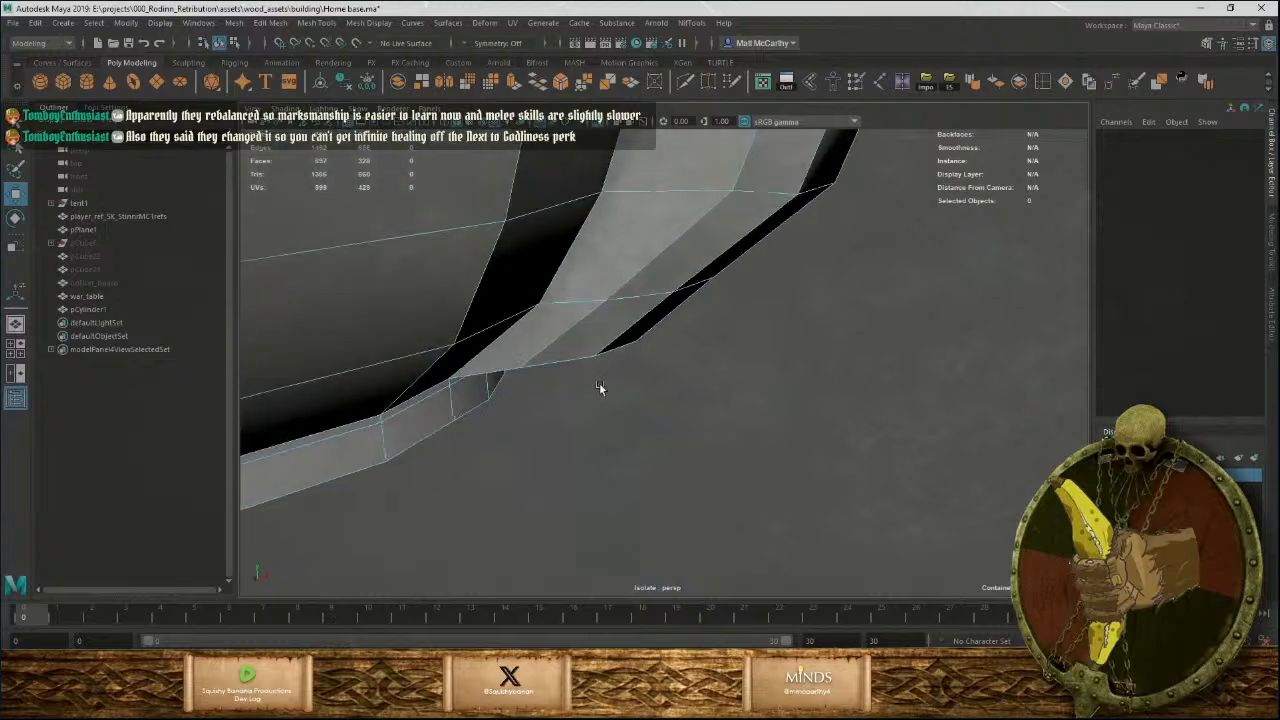
right_click_drag(600, 388, 289, 264, "alt")
left_click_drag(664, 303, 695, 370, "alt")
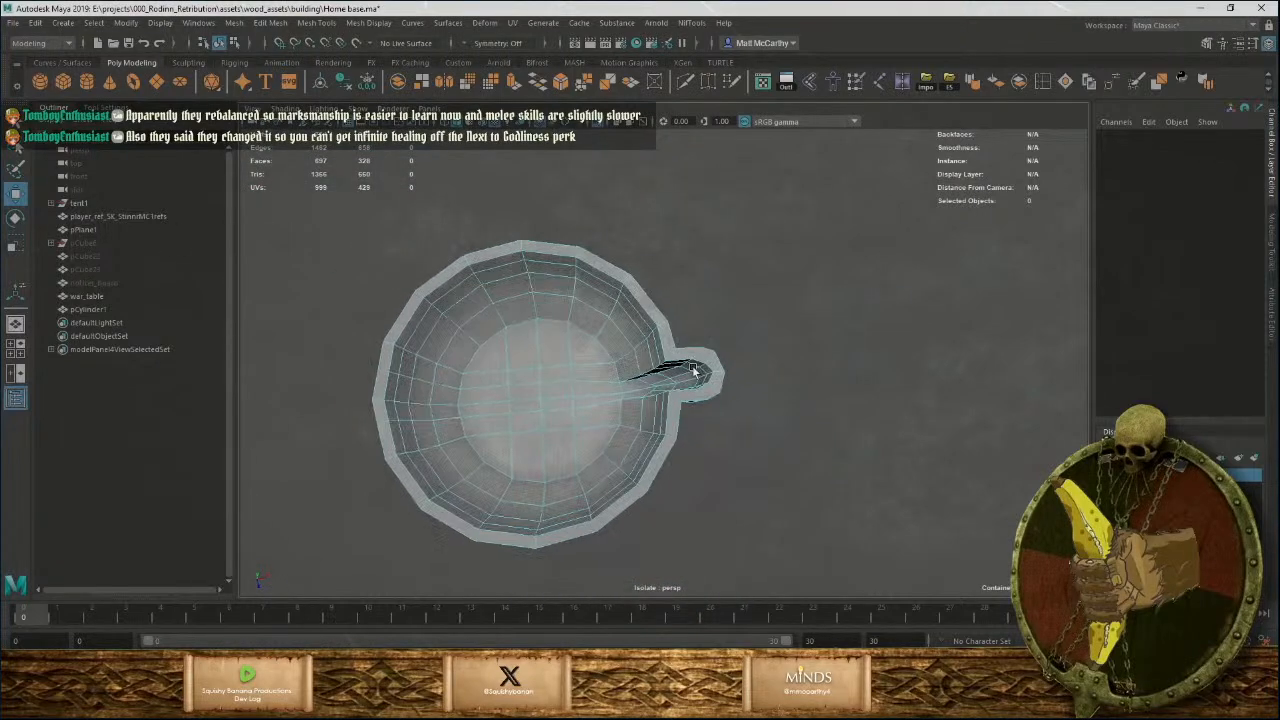
right_click_drag(695, 370, 844, 555, "alt")
left_click_drag(844, 555, 582, 400, "alt")
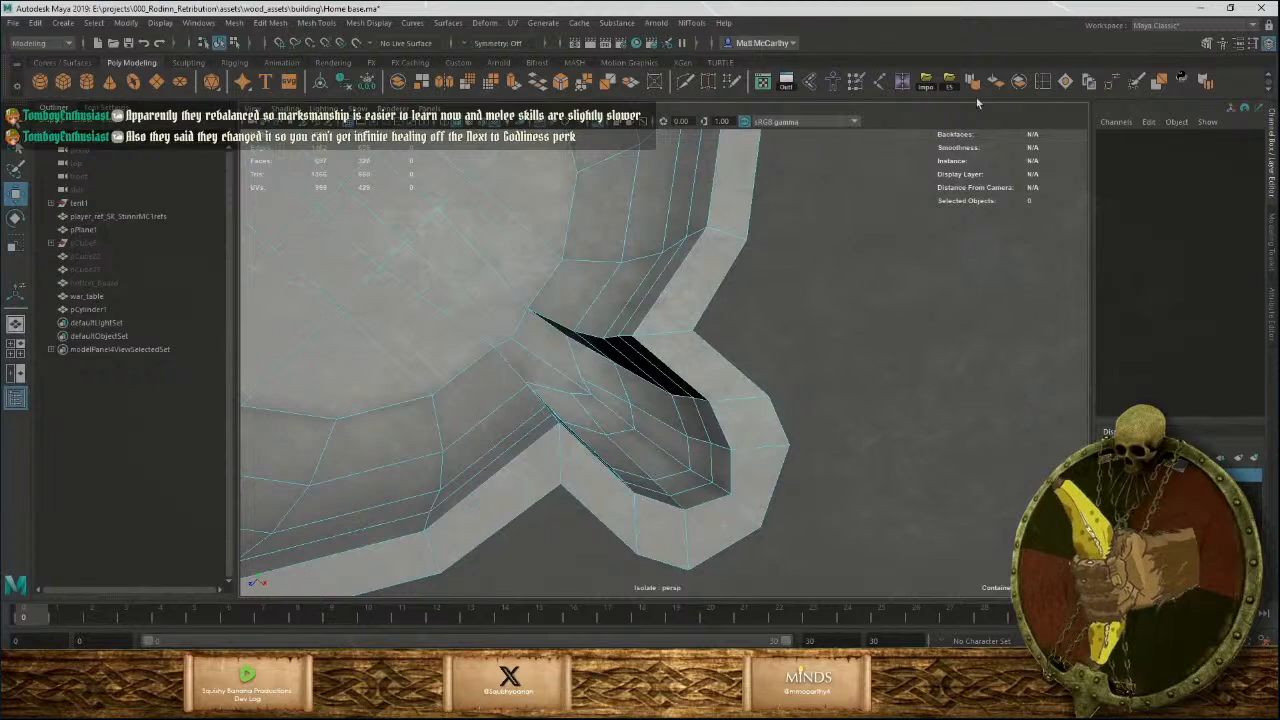
left_click(1043, 90)
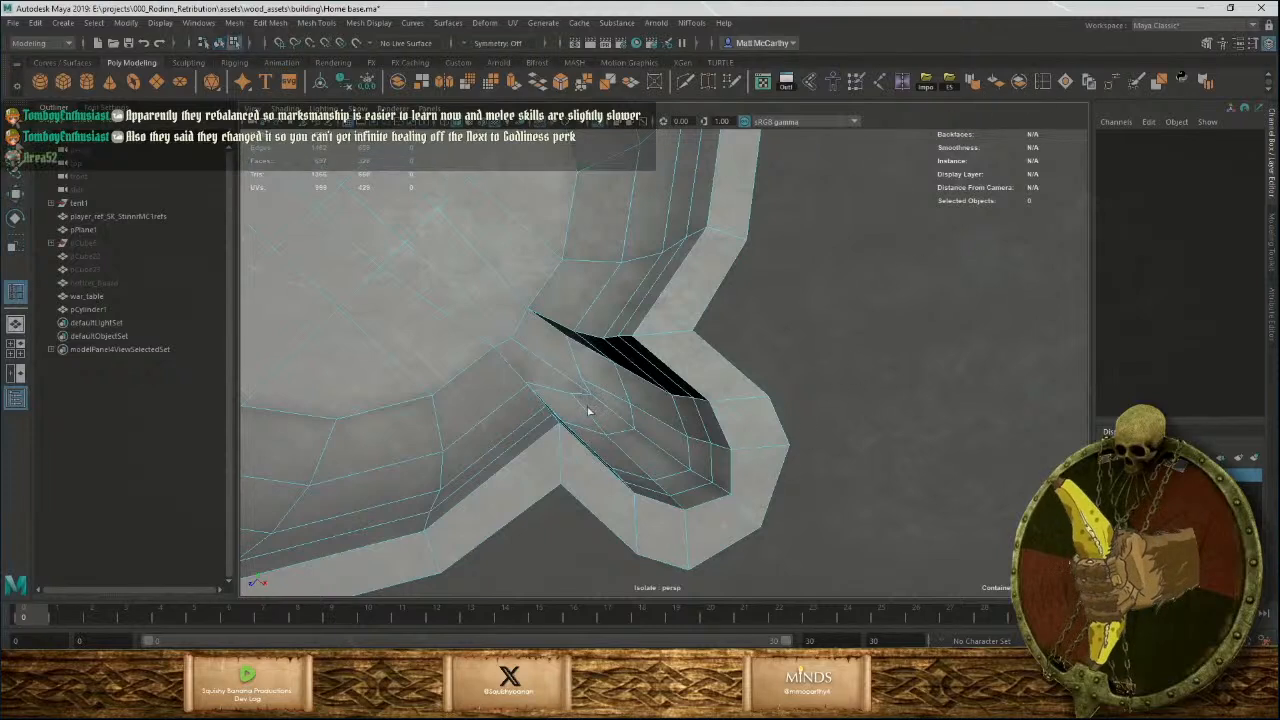
left_click(588, 508)
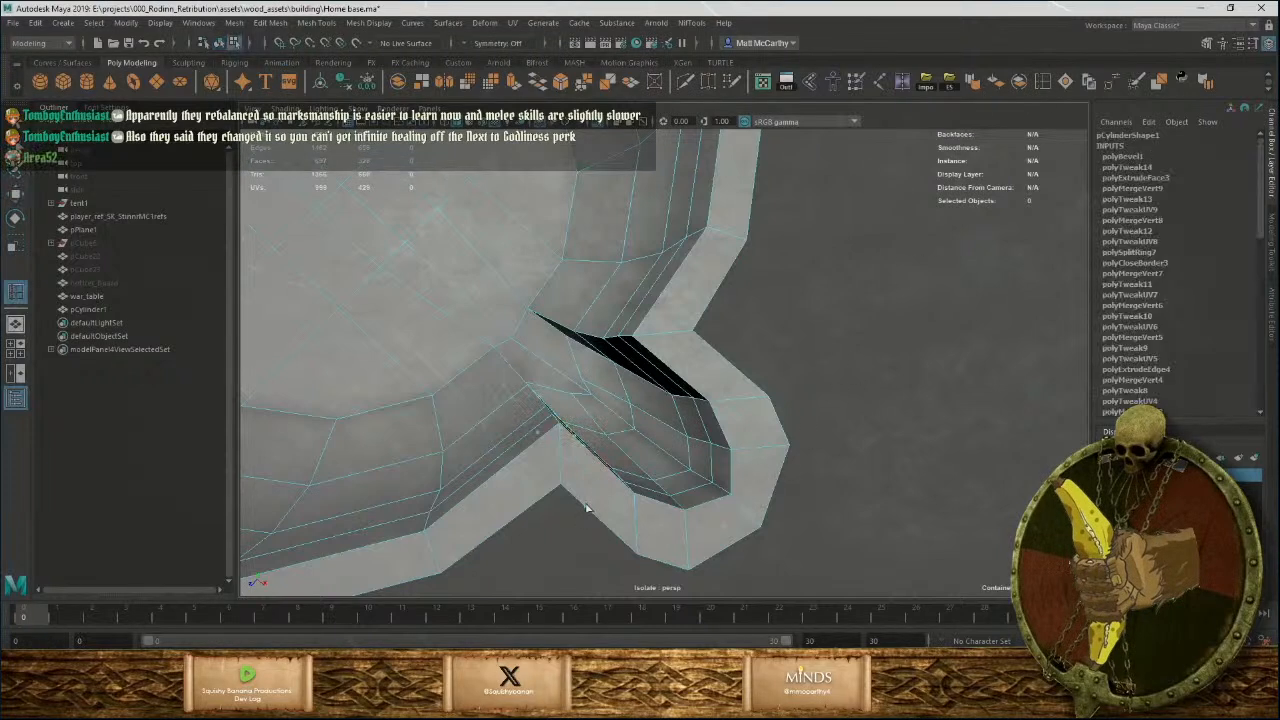
left_click(645, 483)
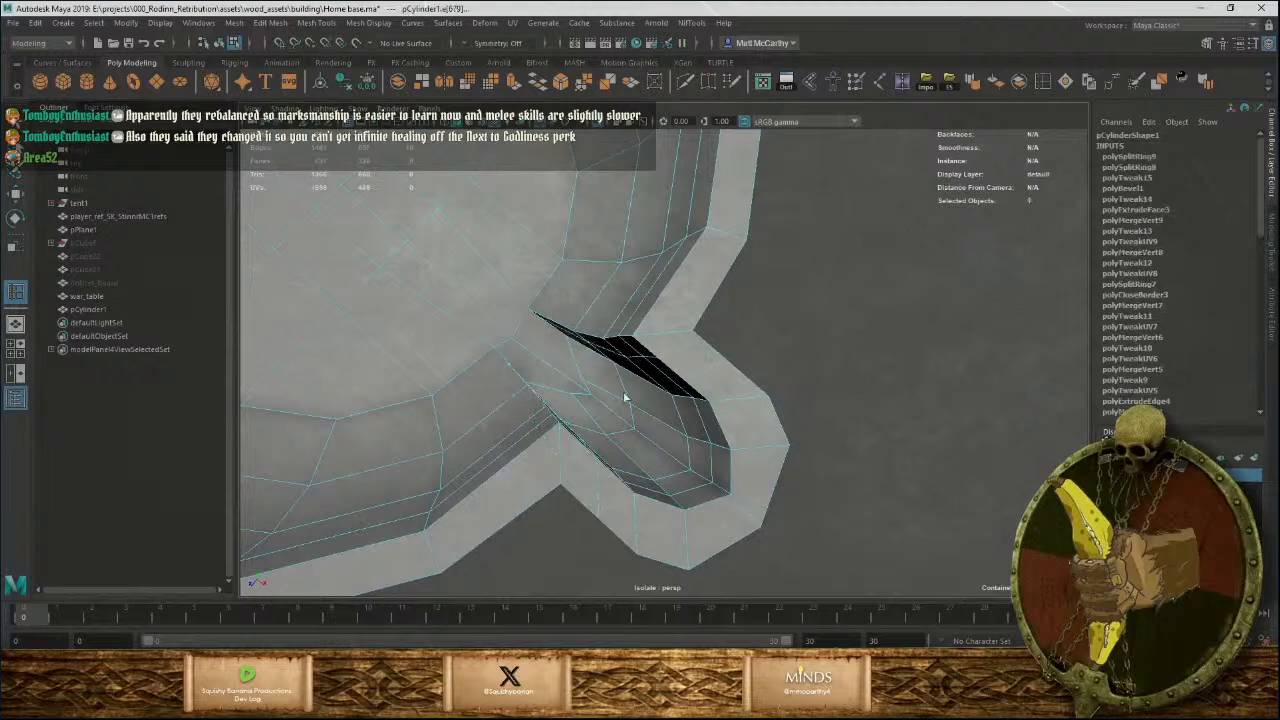
Select the face loops on both inner side walls where the spout meets the bowl and scale them across the channel's width.
left_click_drag(624, 398, 665, 390, "alt")
right_click_drag(644, 369, 646, 402)
left_click(664, 385)
left_click(652, 389)
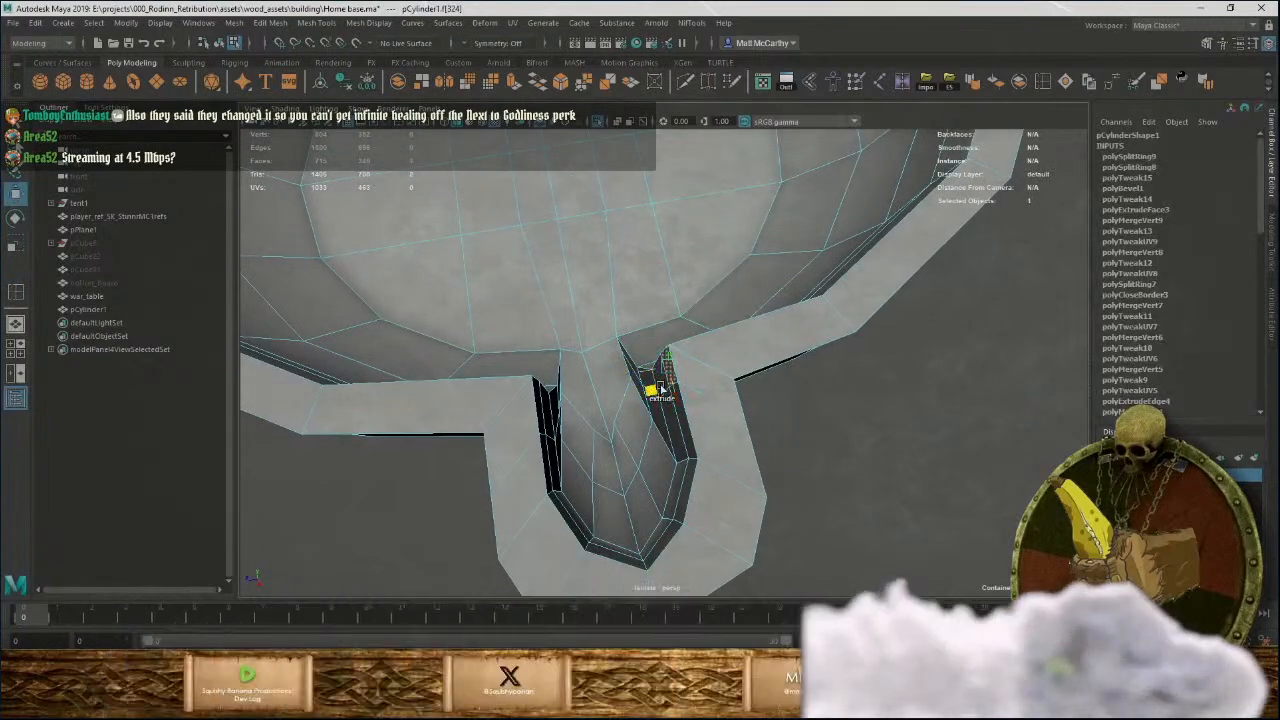
left_click_drag(714, 386, 423, 365, "alt")
double_click(640, 373, "shift")
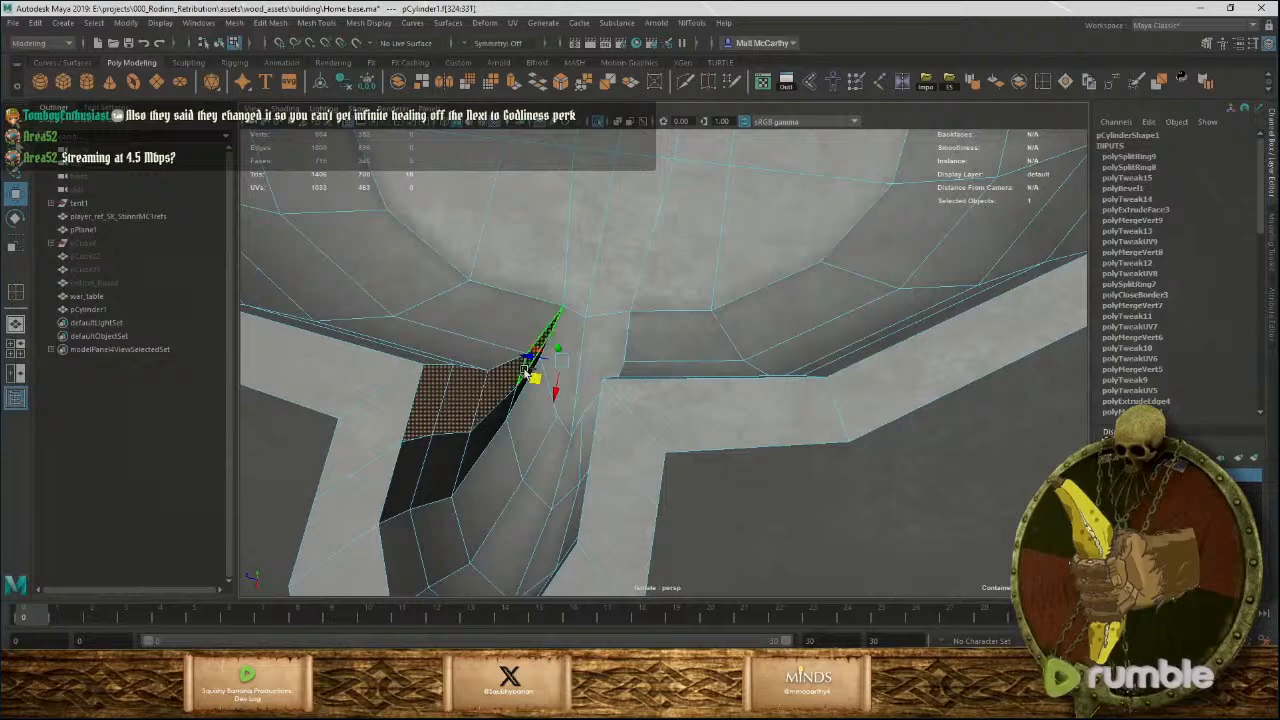
left_click_drag(524, 370, 645, 412, "alt")
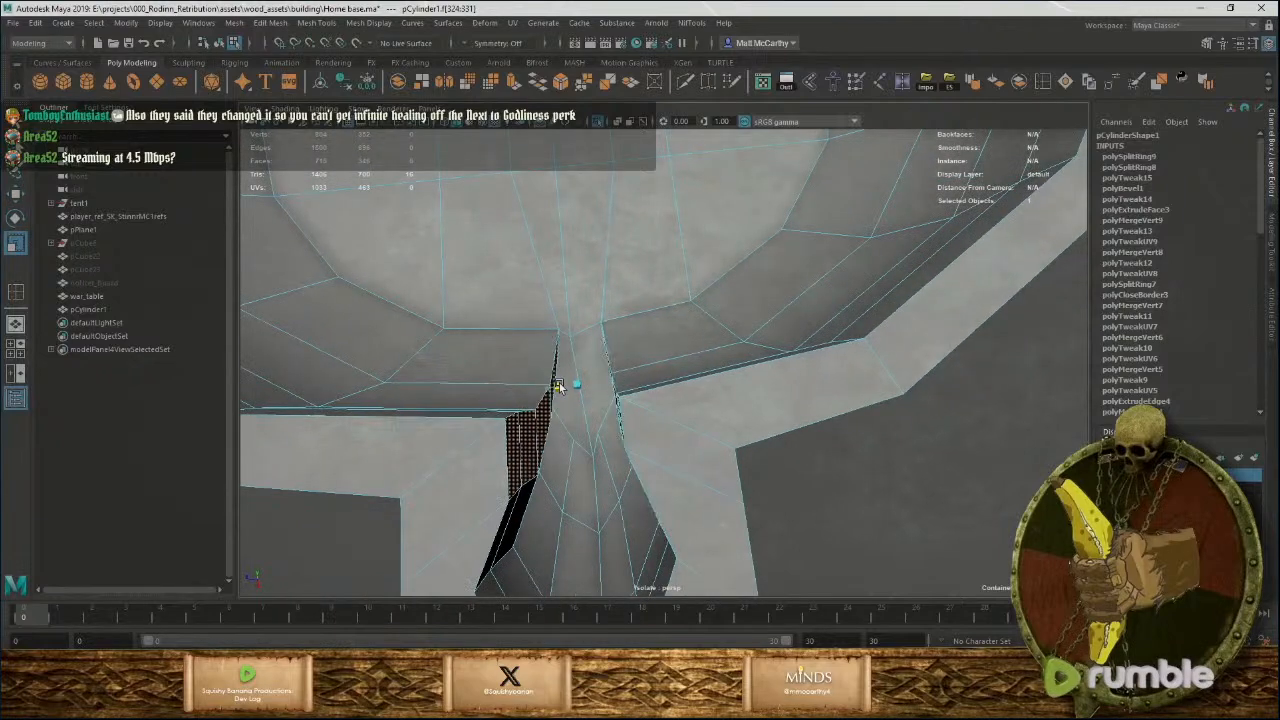
left_click_drag(563, 381, 730, 374, "alt")
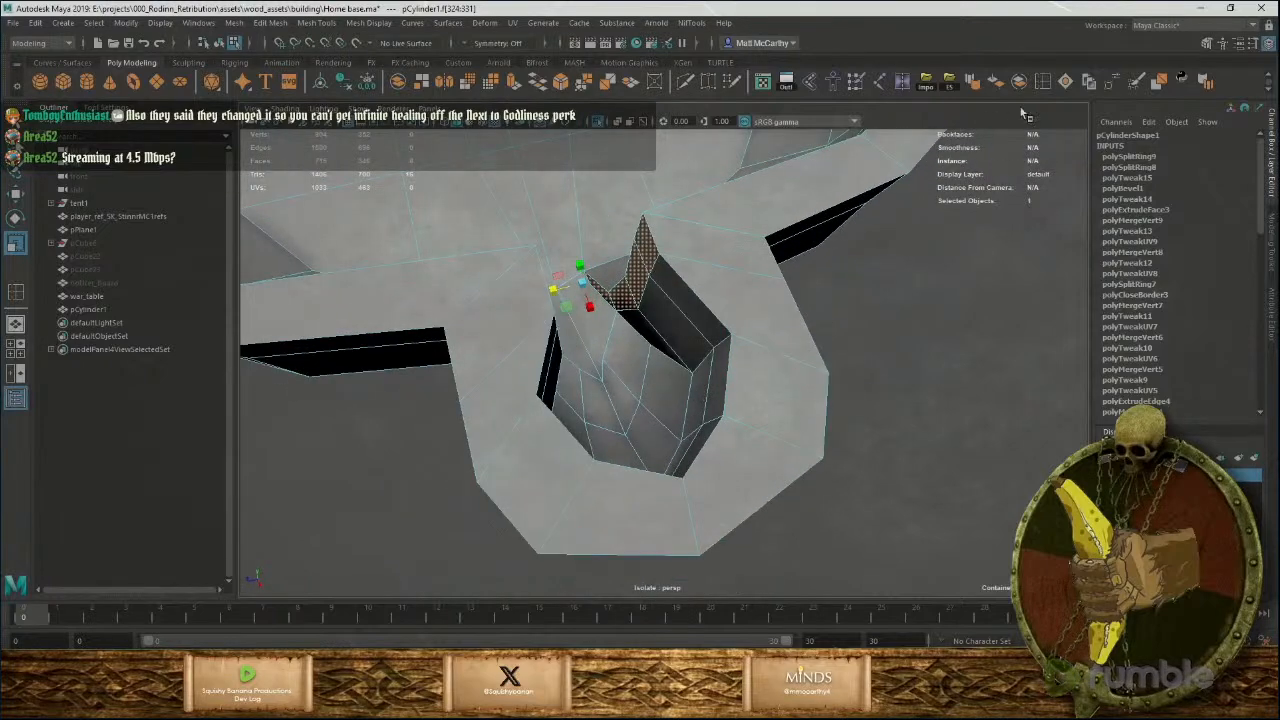
Insert a vertical edge loop through each inner side wall between the spout's neck and its tip.
left_click(1042, 82)
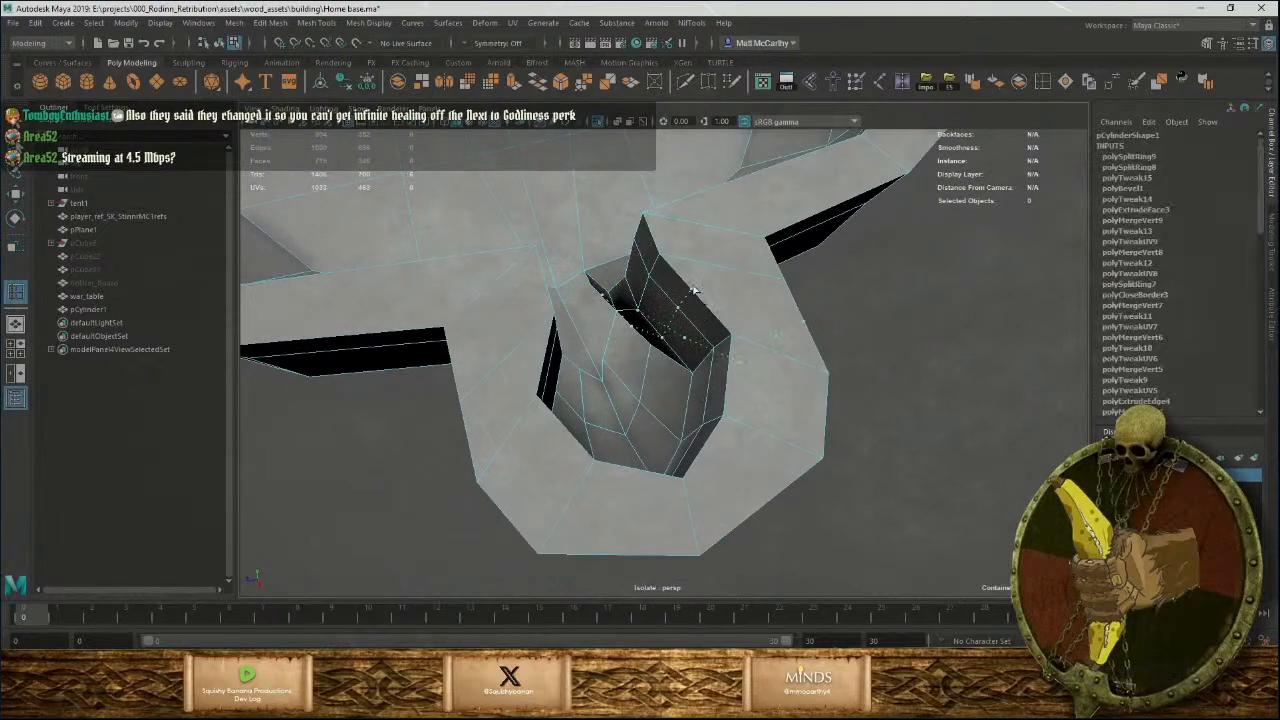
left_click(664, 335)
left_click_drag(640, 357, 465, 362, "alt")
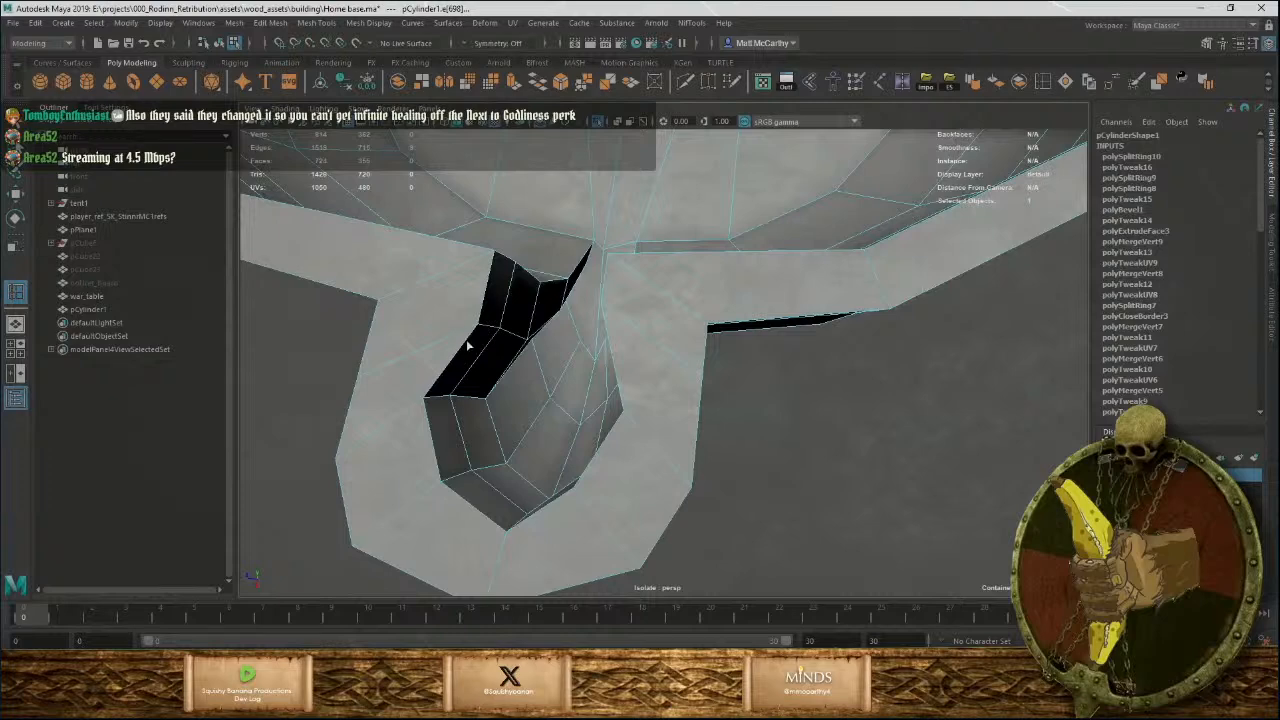
left_click(460, 352)
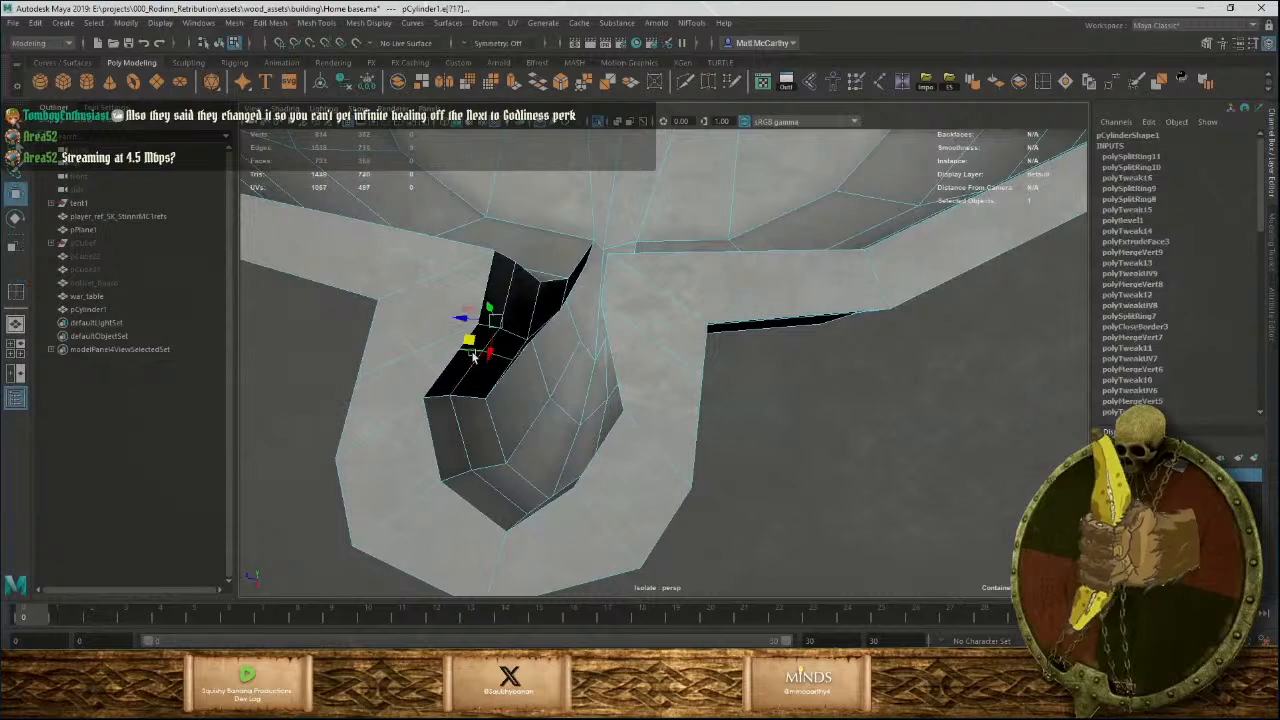
Reposition the newly inserted edges on the spout's inner side walls to even out the curve of the channel.
left_click_drag(470, 356, 671, 426, "alt")
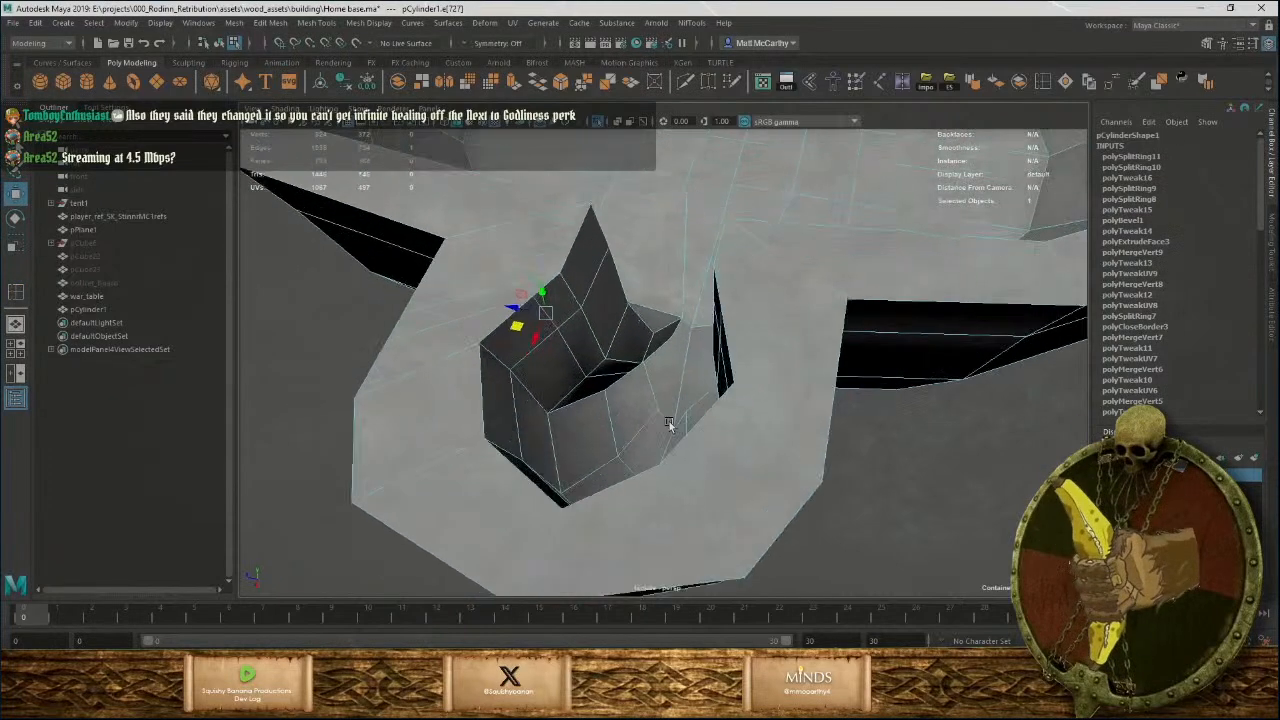
scroll(665, 422, "up", 3)
left_click_drag(617, 380, 791, 624, "alt")
left_click_drag(532, 398, 677, 401, "alt")
left_click(554, 362)
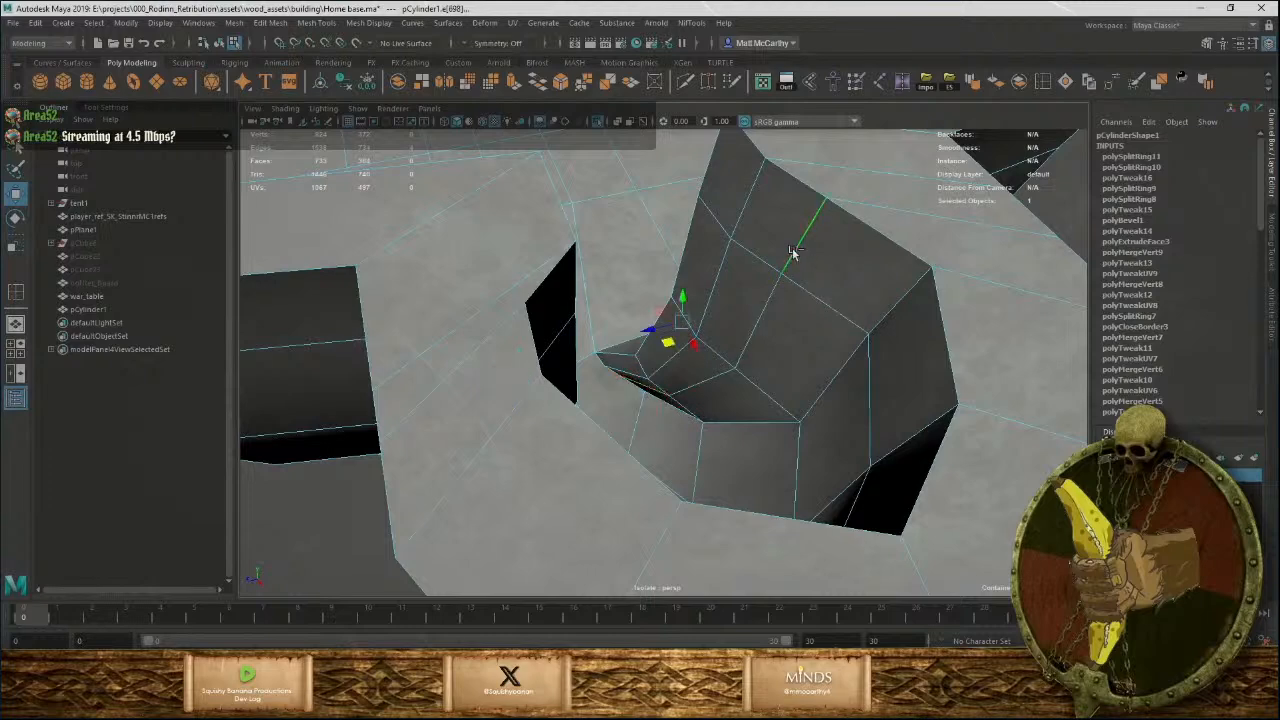
left_click_drag(791, 251, 802, 316, "alt")
left_click_drag(660, 387, 670, 372)
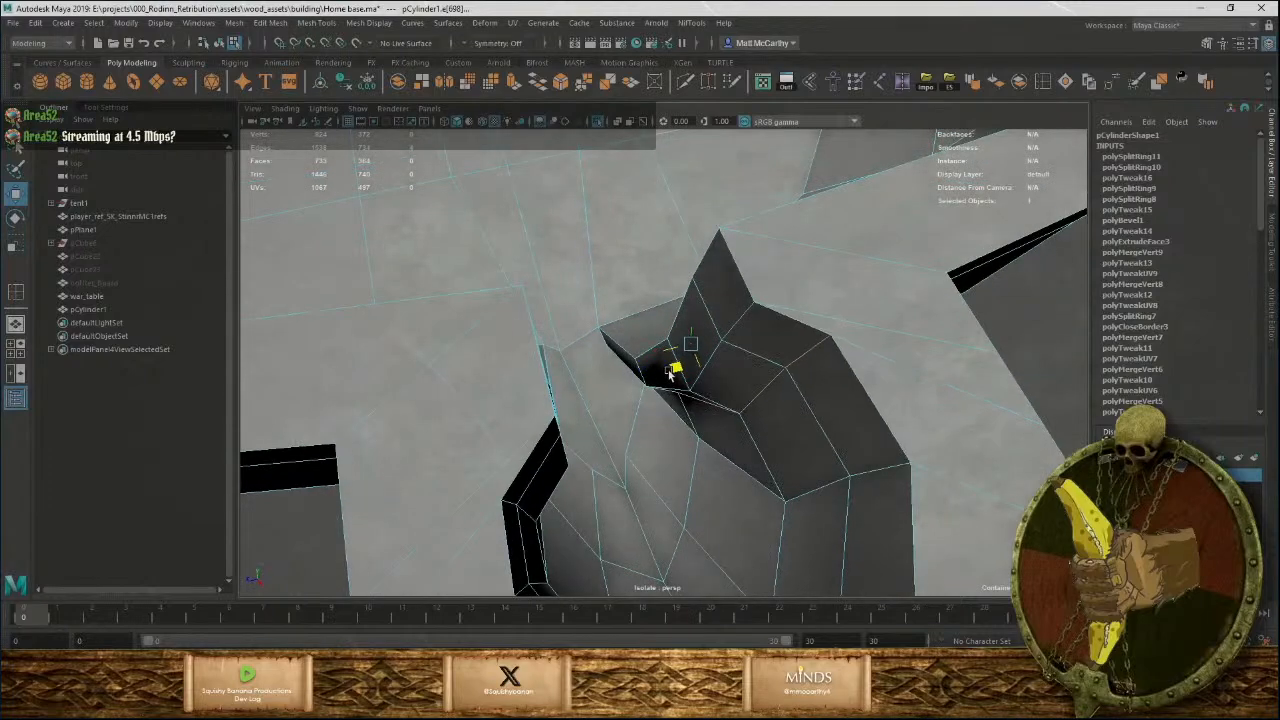
Soften the edges of the entire bowl mesh and check the smoothed shading around the spout.
right_click_drag(768, 384, 320, 286, "alt")
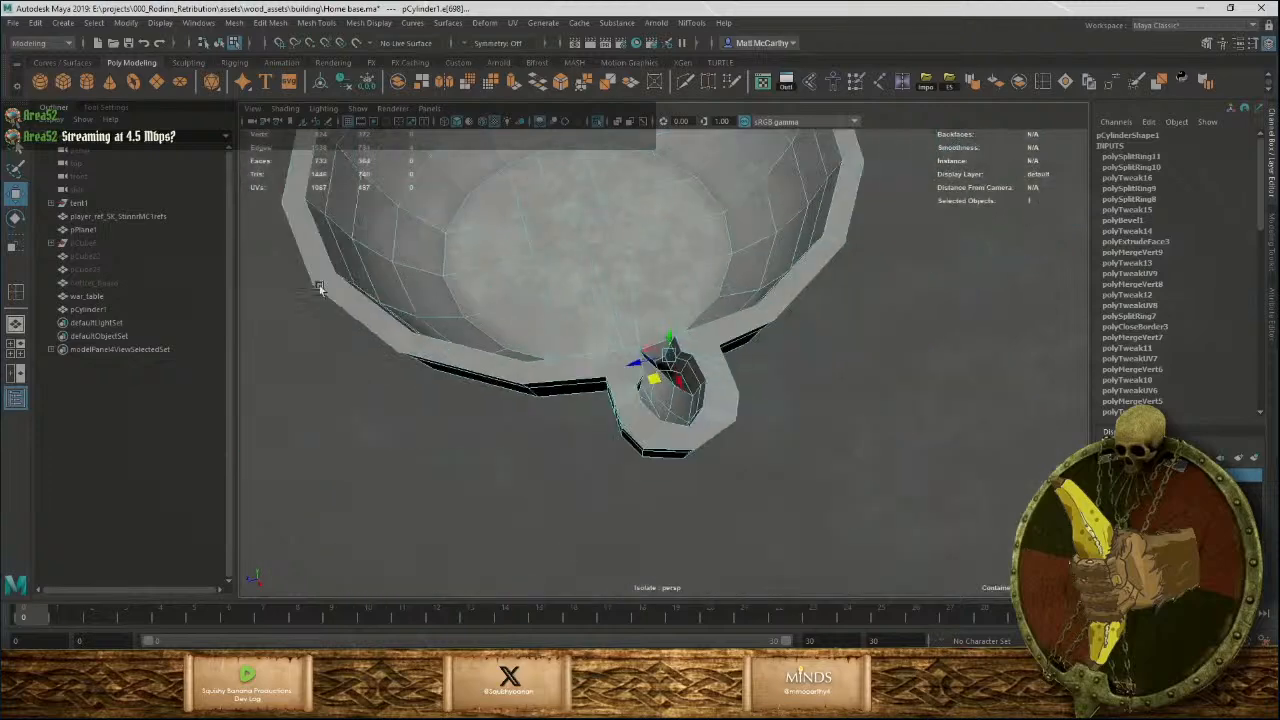
left_click_drag(664, 332, 760, 369, "alt")
scroll(785, 435, "down", 5)
left_click_drag(780, 443, 800, 406, "alt")
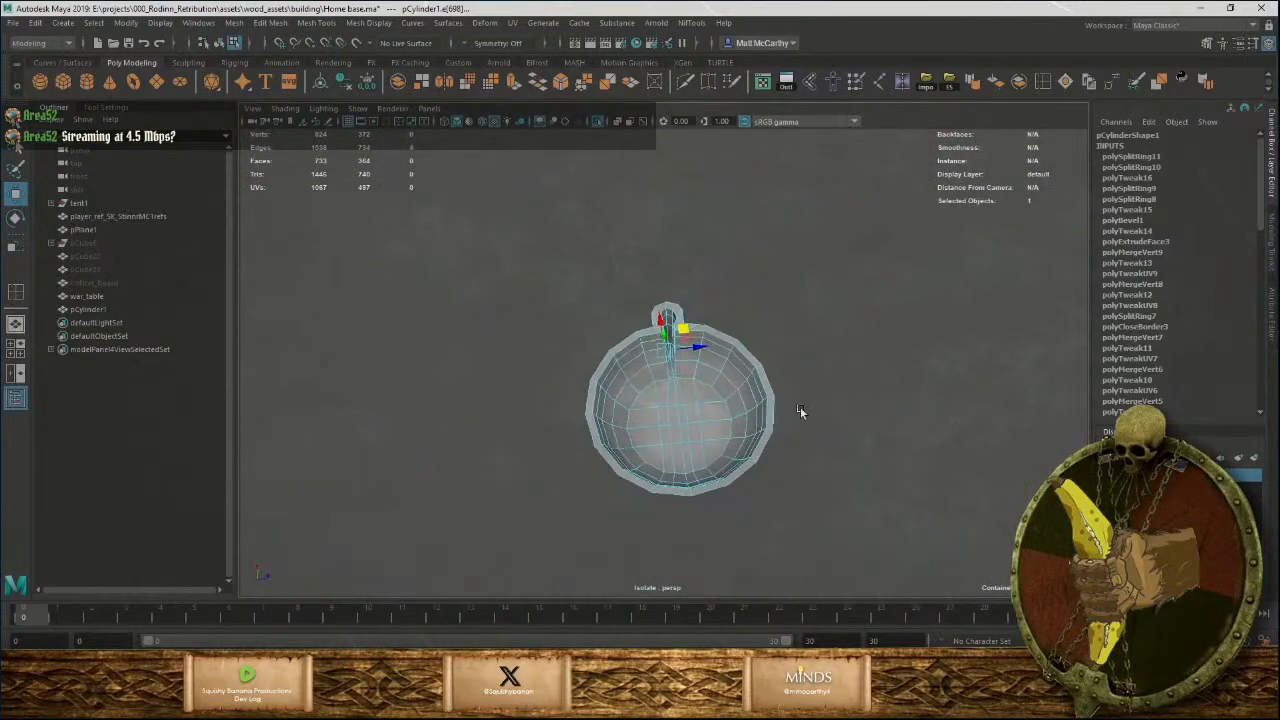
key("F8")
left_click(856, 418)
left_click(706, 429)
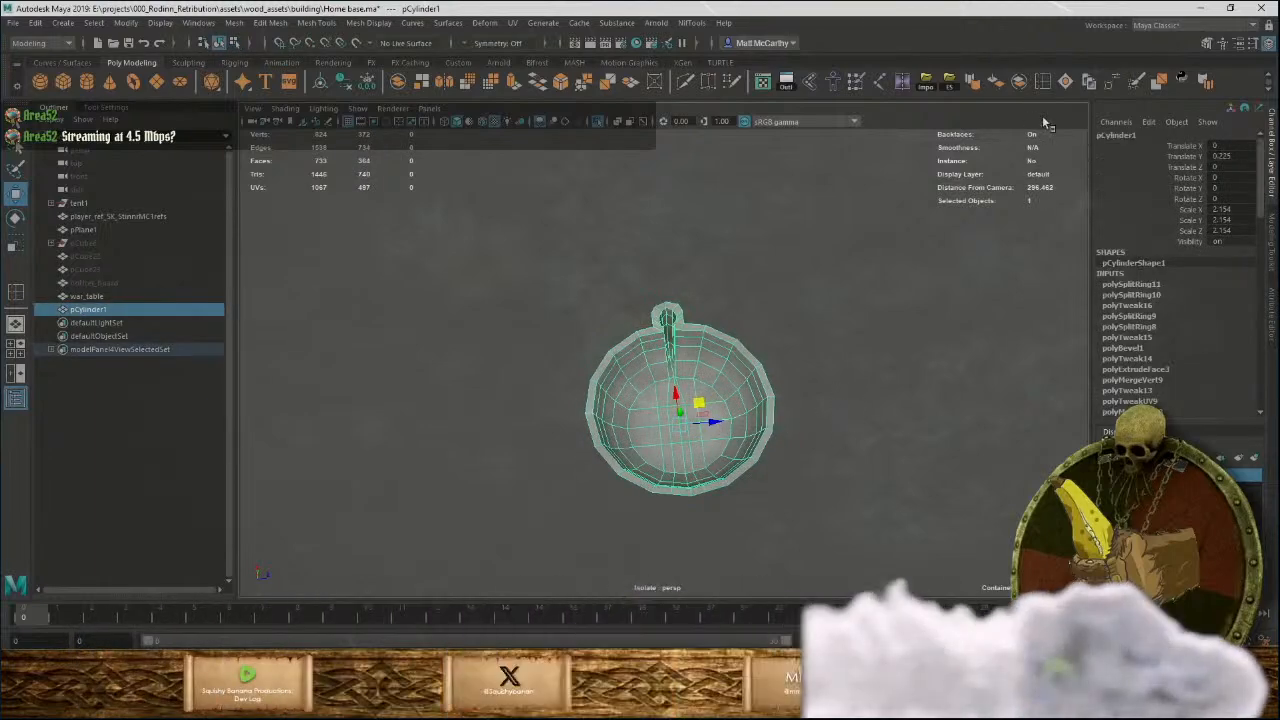
left_click(975, 85)
left_click(937, 434)
scroll(932, 436, "down", 6)
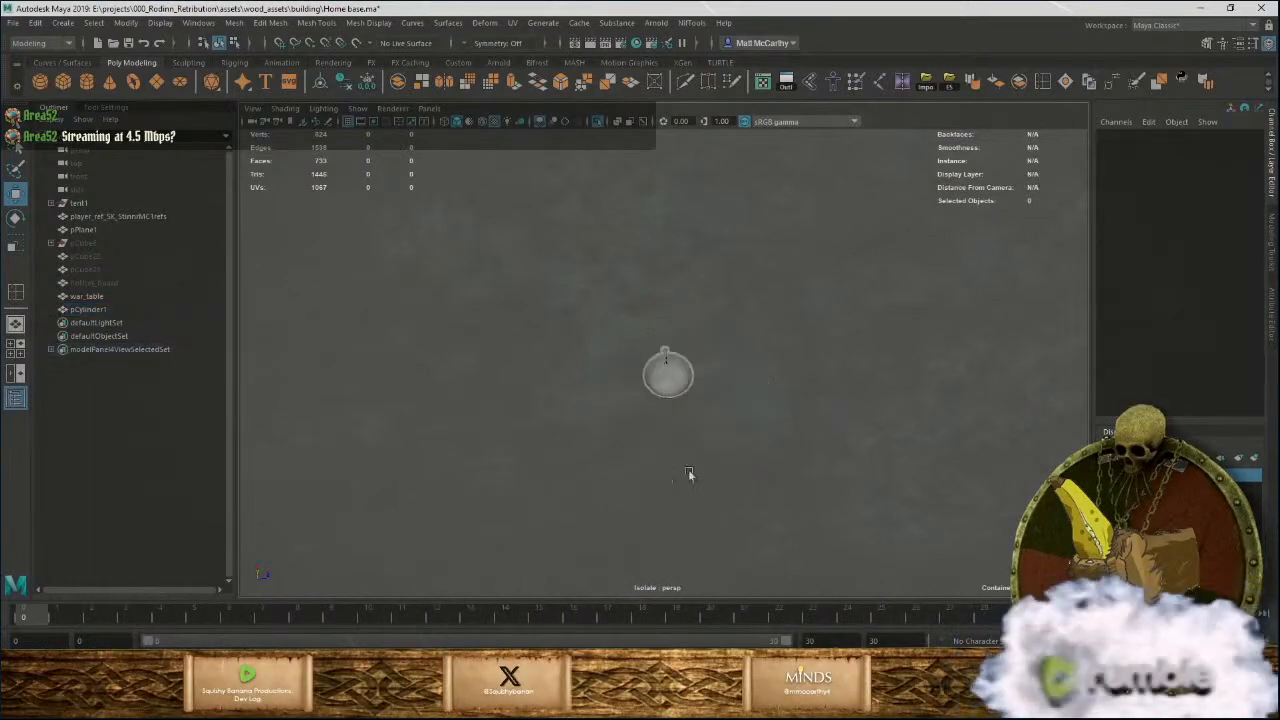
left_click_drag(689, 474, 856, 404, "alt")
left_click_drag(1069, 406, 1174, 401, "alt")
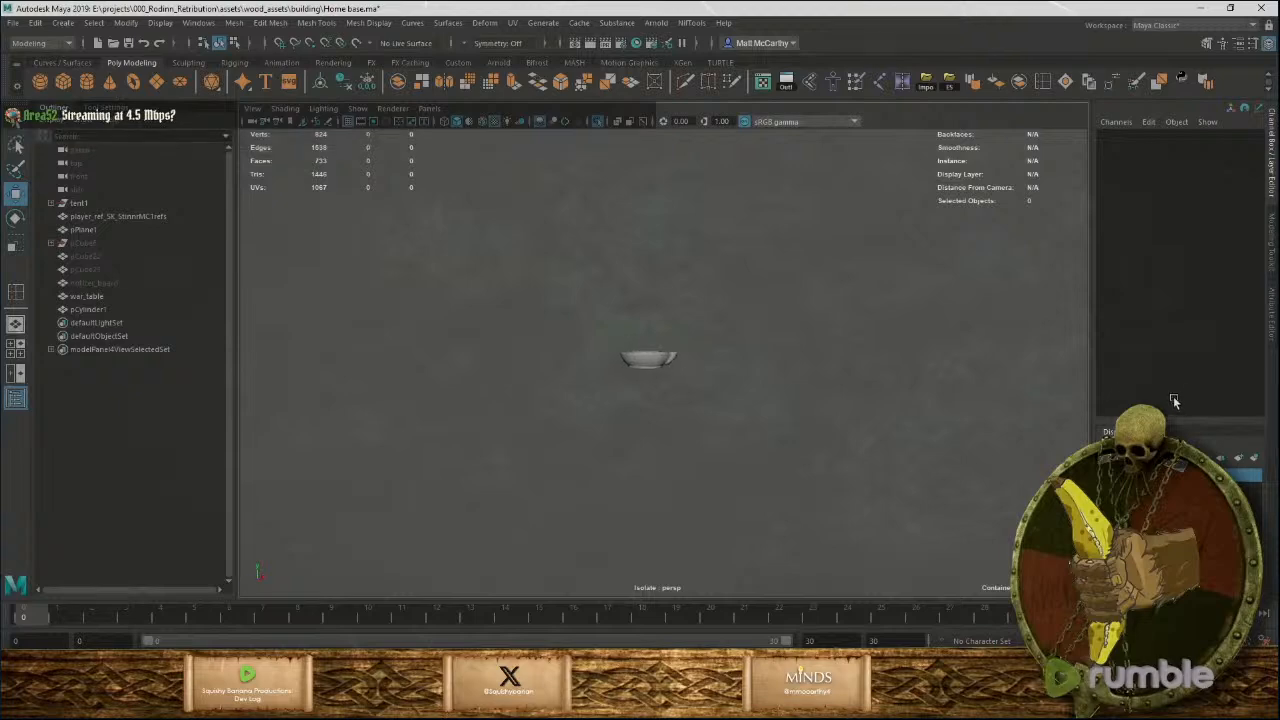
scroll(786, 374, "up", 10)
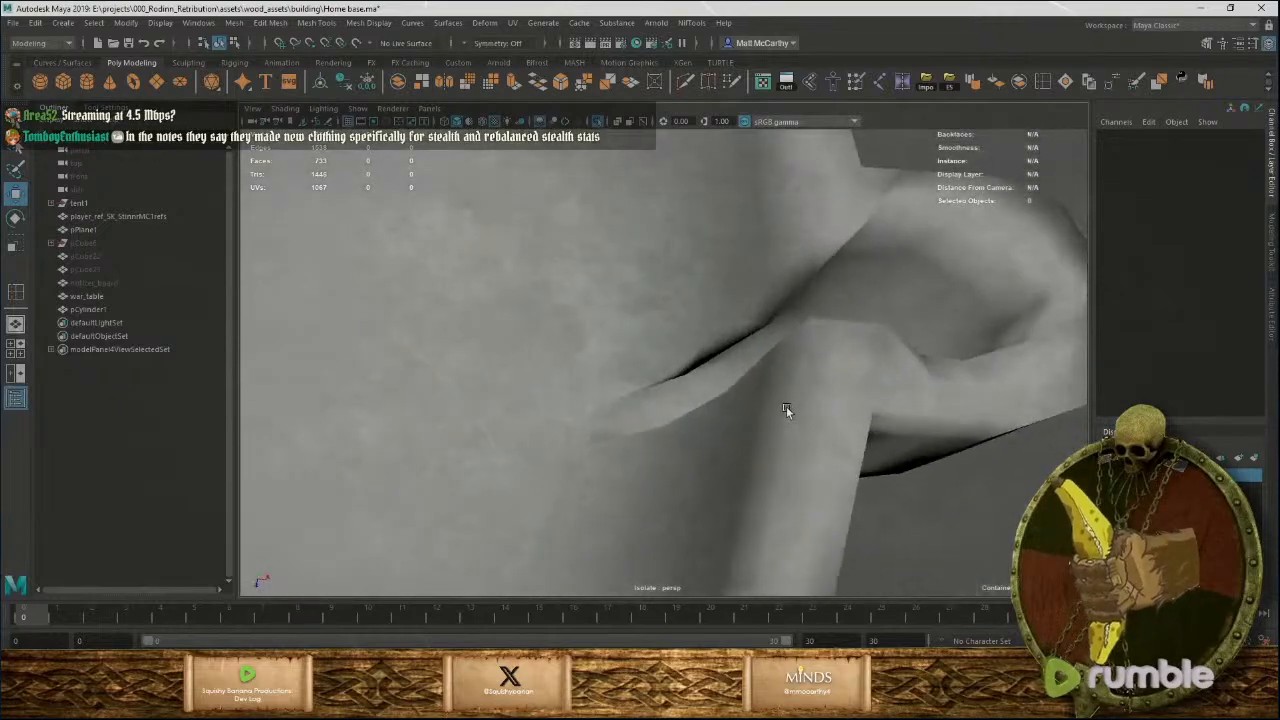
Inspect the spout's channel from above and up close, checking the shading where its inner walls meet the bowl.
left_click_drag(786, 406, 881, 407, "alt")
right_click_drag(706, 406, 131, 291, "alt")
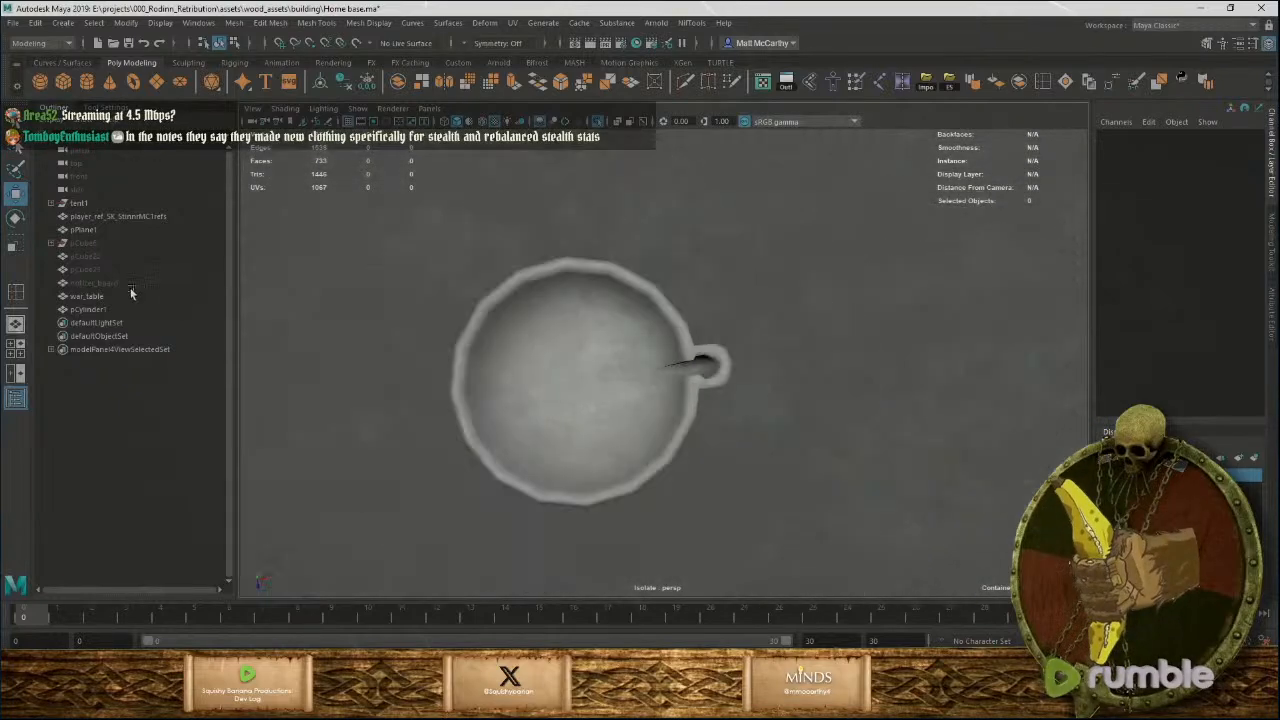
left_click_drag(590, 403, 791, 447, "alt")
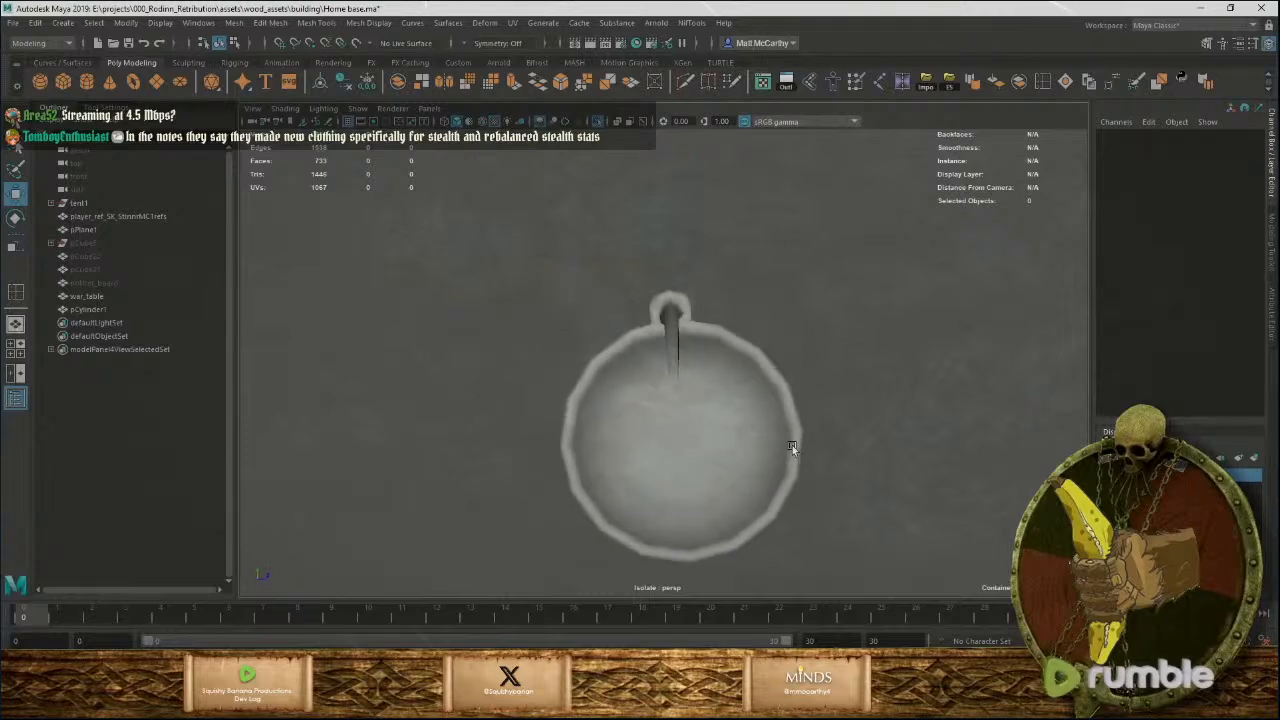
scroll(791, 447, "up", 8)
right_click_drag(582, 320, 757, 540, "alt")
left_click_drag(757, 540, 720, 428, "alt")
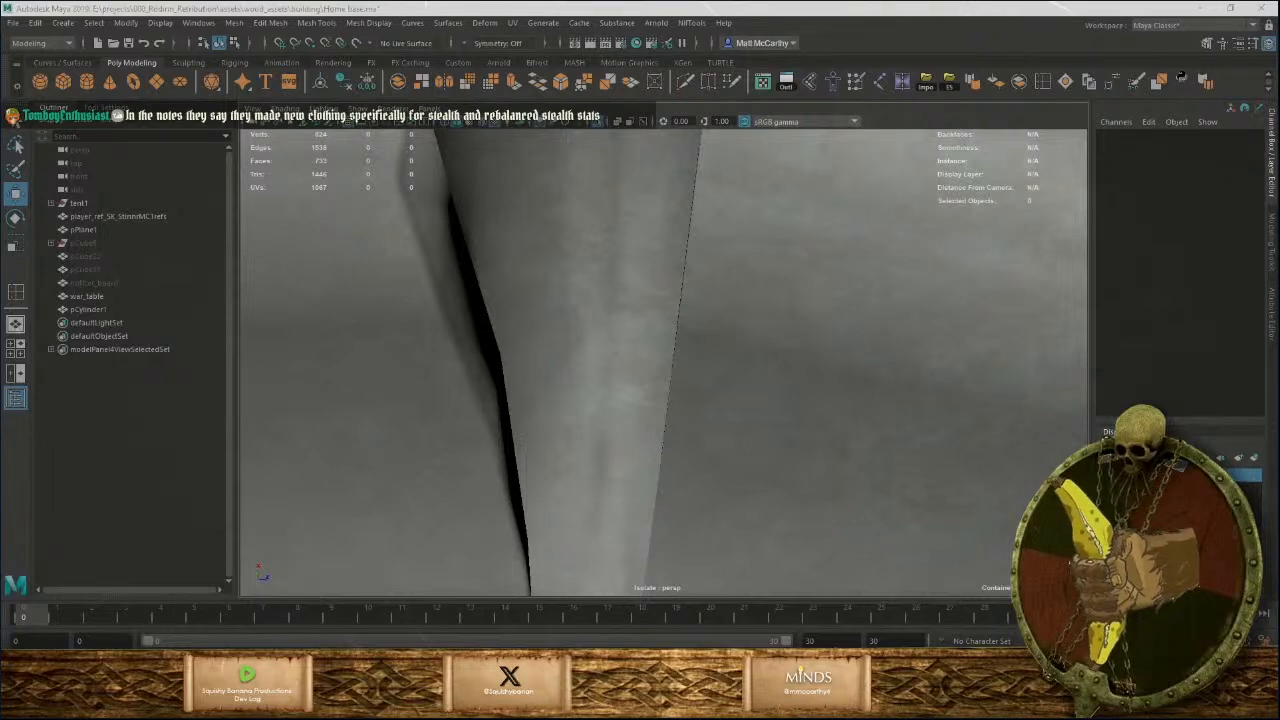
key("alt+Tab")
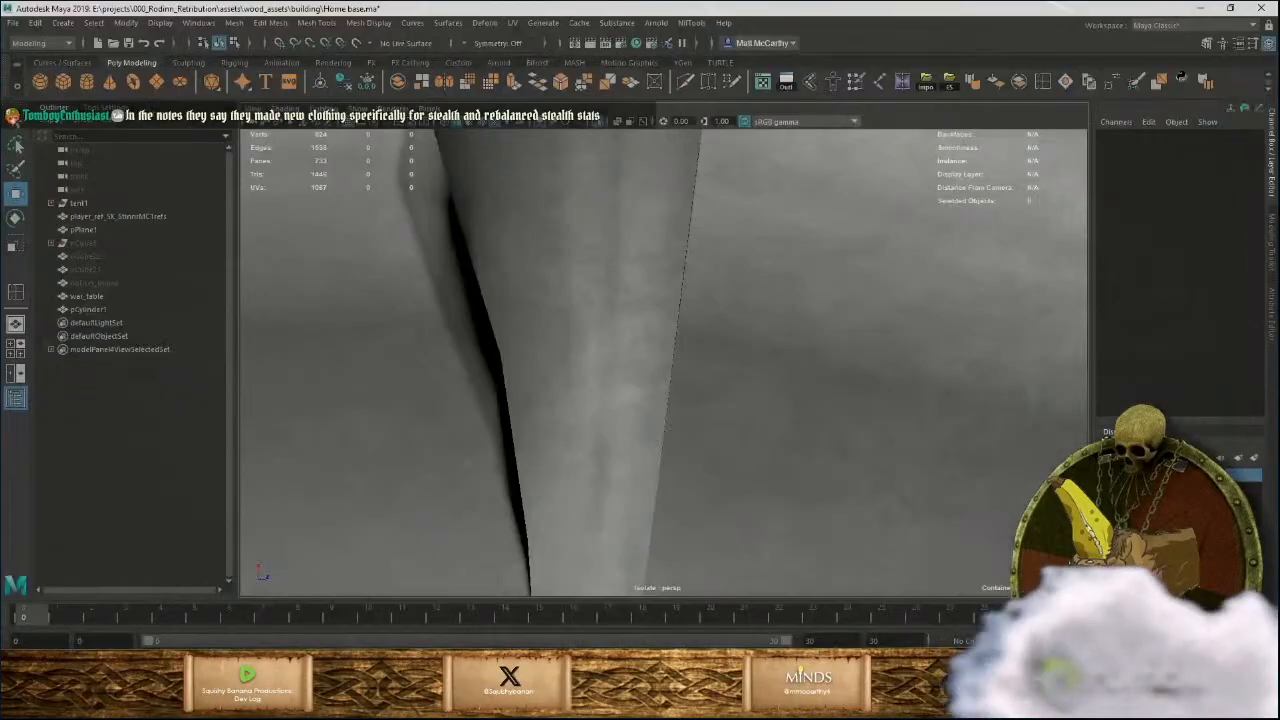
scroll(601, 446, "down", 12)
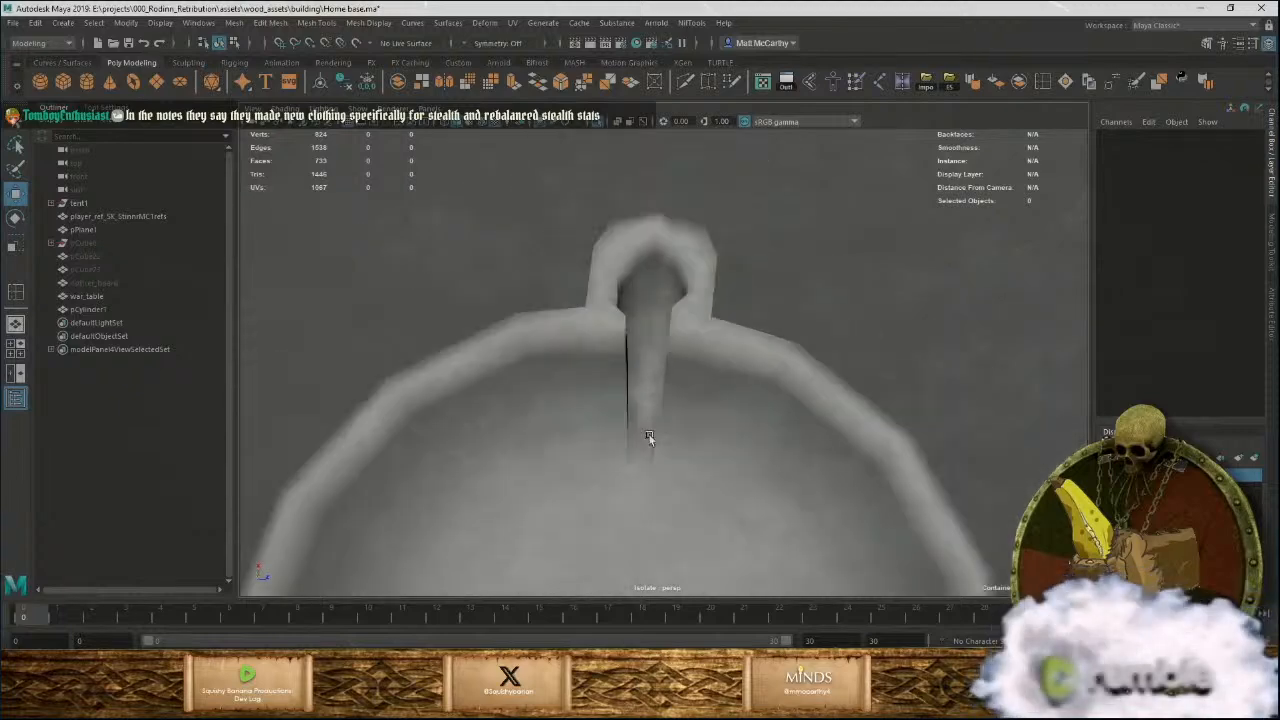
left_click_drag(698, 325, 617, 337, "alt")
scroll(744, 321, "up", 8)
left_click_drag(744, 321, 710, 530, "alt")
left_click_drag(703, 404, 703, 274, "alt")
scroll(724, 305, "up", 3)
scroll(709, 294, "down", 3)
scroll(703, 274, "up", 2)
Move the vertex on one side of the spout's inner channel outward to widen and even out its curve.
right_click_drag(711, 257, 680, 262)
left_click(703, 279)
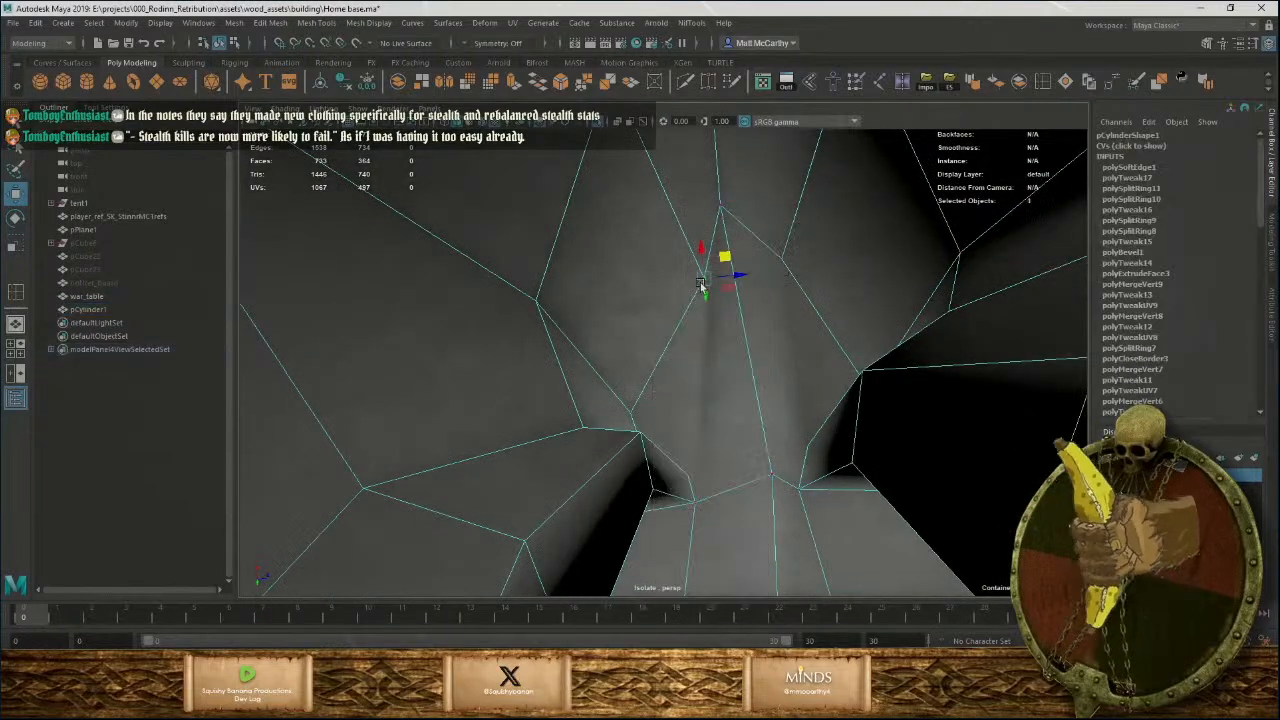
left_click_drag(750, 284, 607, 78, "alt")
scroll(783, 414, "up", 3)
left_click_drag(676, 397, 655, 342, "alt")
middle_click_drag(693, 415, 725, 412, "alt")
left_click_drag(725, 412, 758, 420, "alt")
left_click(774, 288)
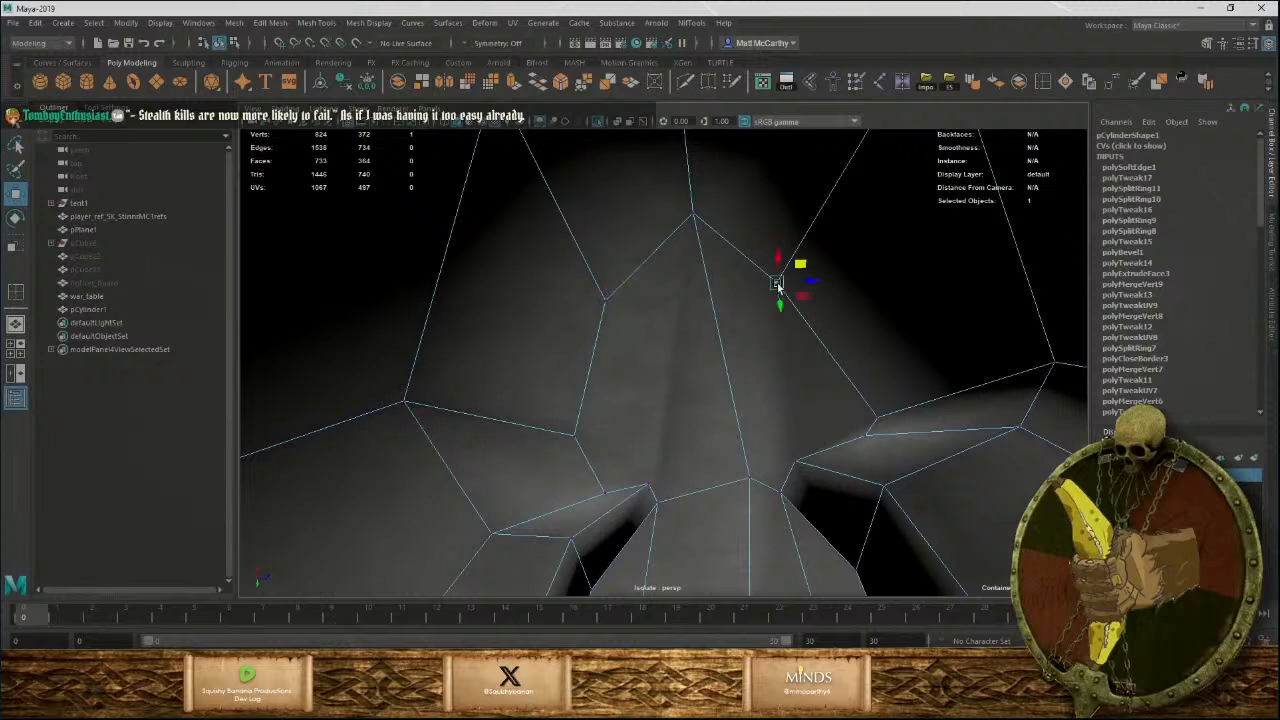
middle_click_drag(818, 363, 846, 332)
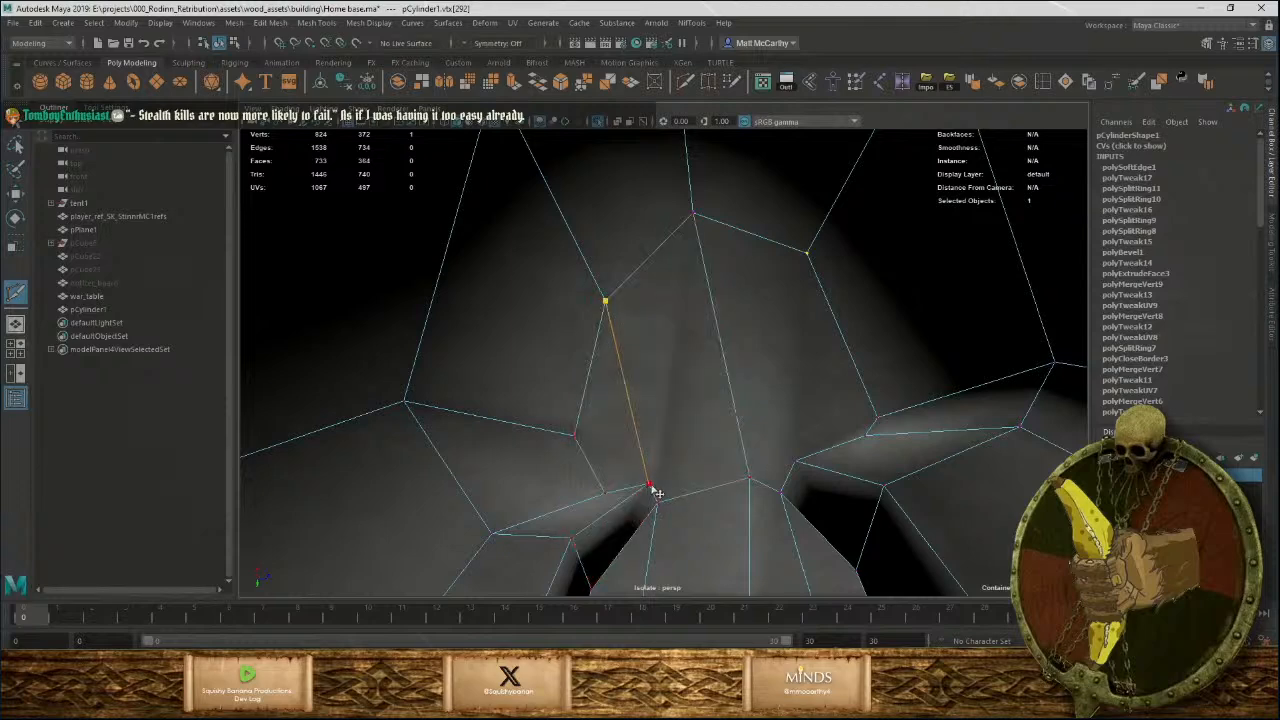
Cut new edges with Multi-Cut down both sides and across the spout's channel, joining the side vertices to the neck corners.
right_click(652, 487)
left_click(650, 485)
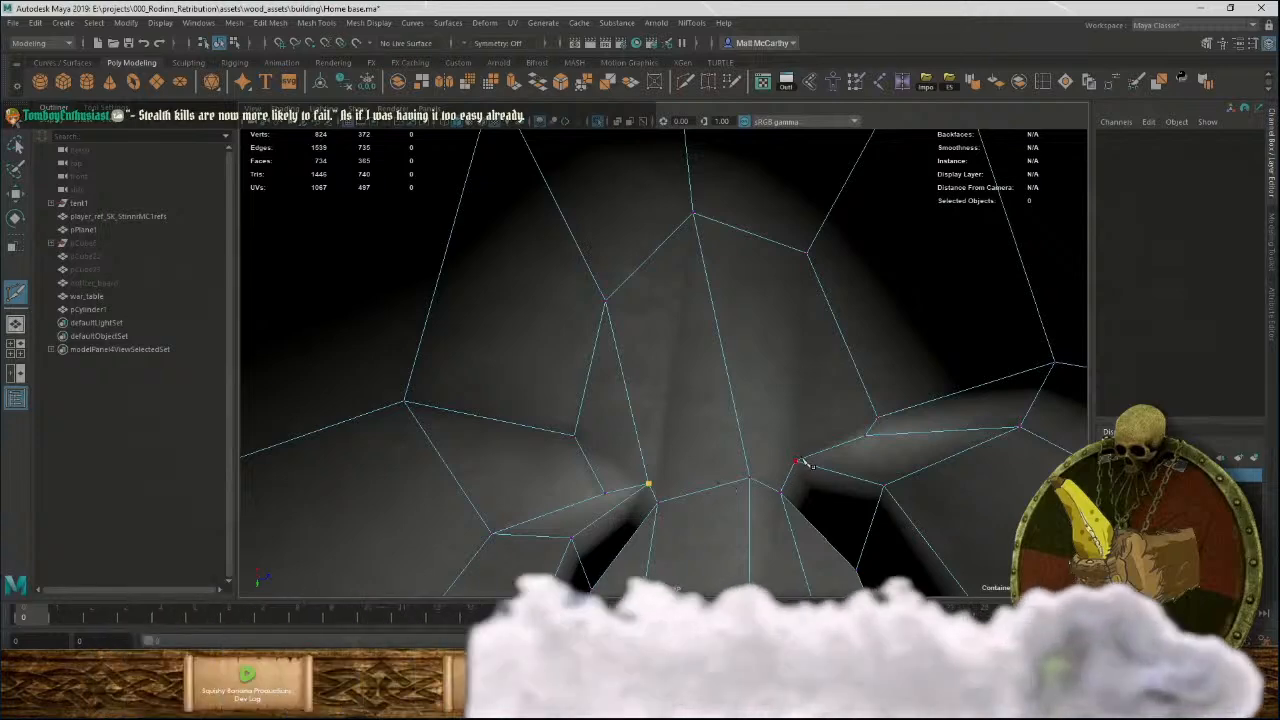
left_click(740, 434)
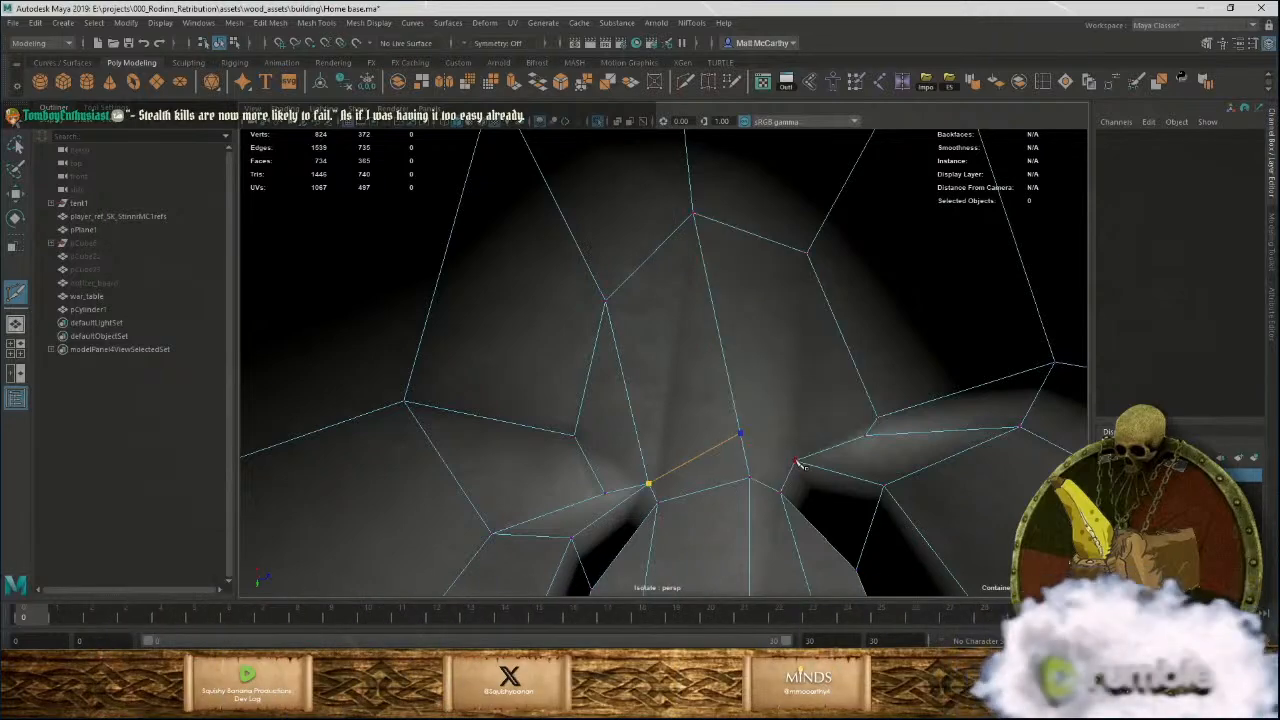
right_click(798, 464)
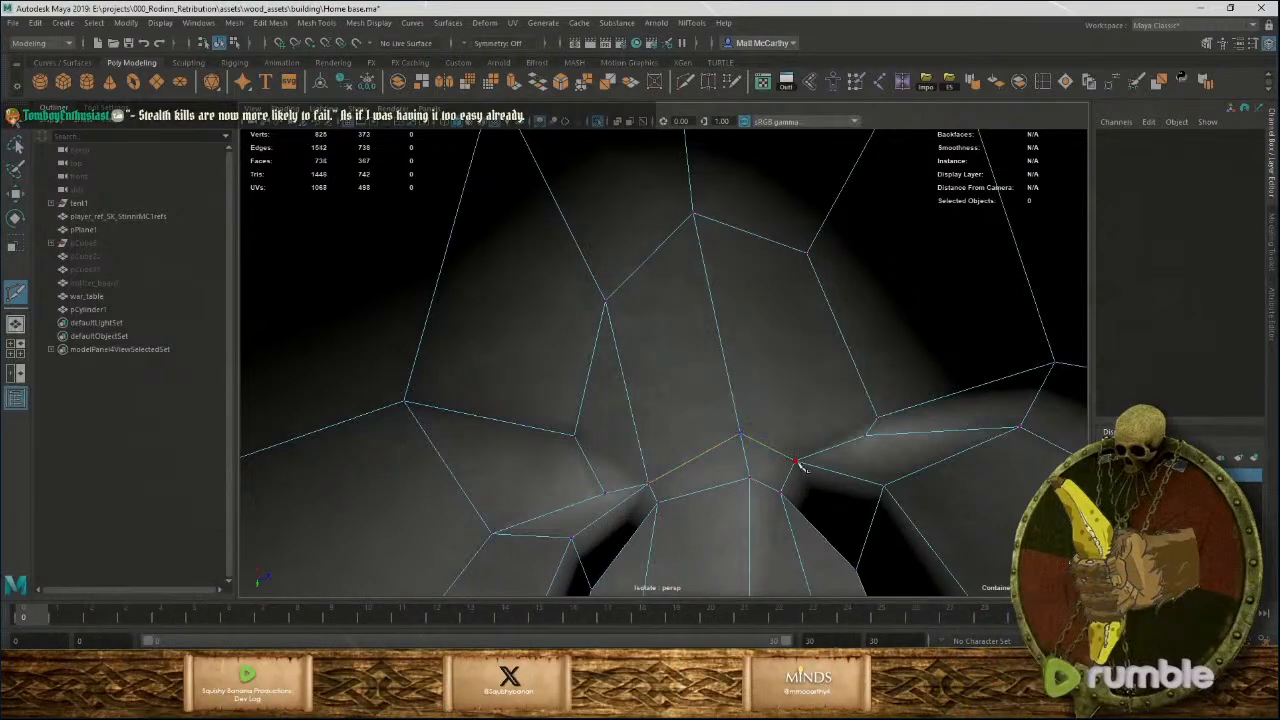
left_click(808, 252)
right_click(818, 296)
Insert an edge loop just below the rim on both the outer and inner walls of the bowl and spout.
scroll(815, 410, "down", 8)
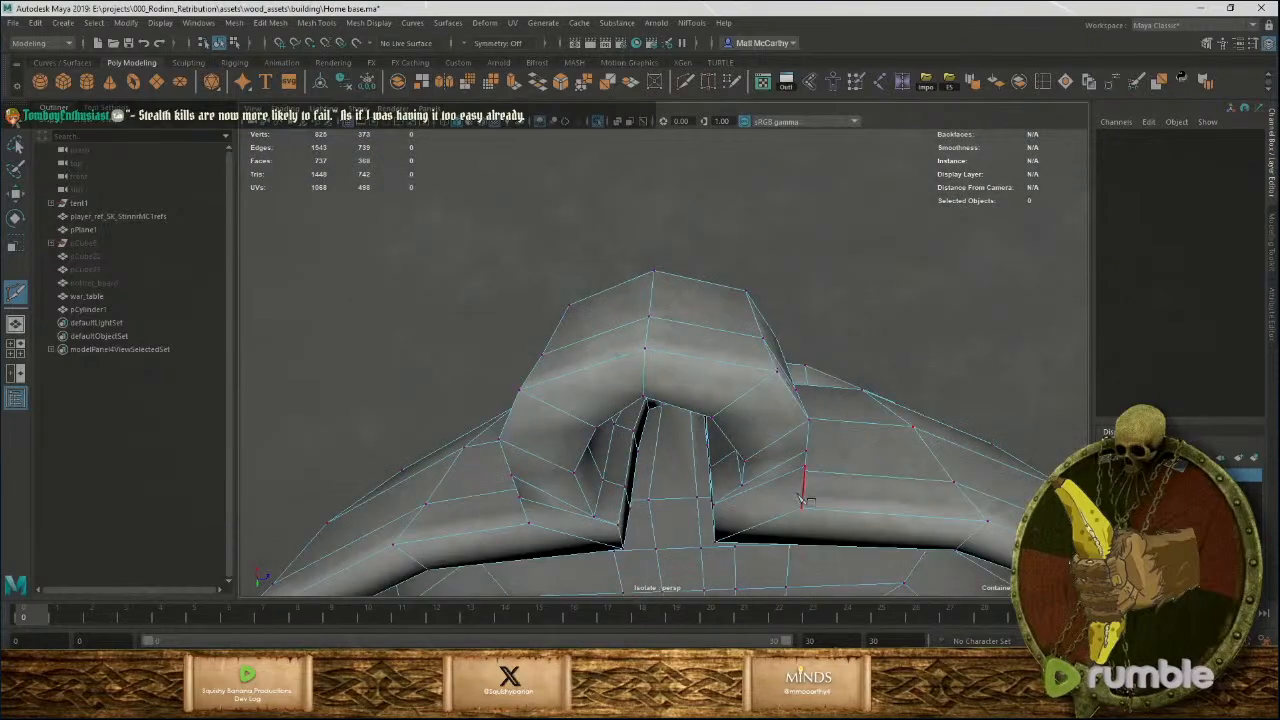
left_click_drag(800, 498, 694, 283, "alt")
scroll(805, 436, "up", 3)
key("q")
left_click(1044, 82)
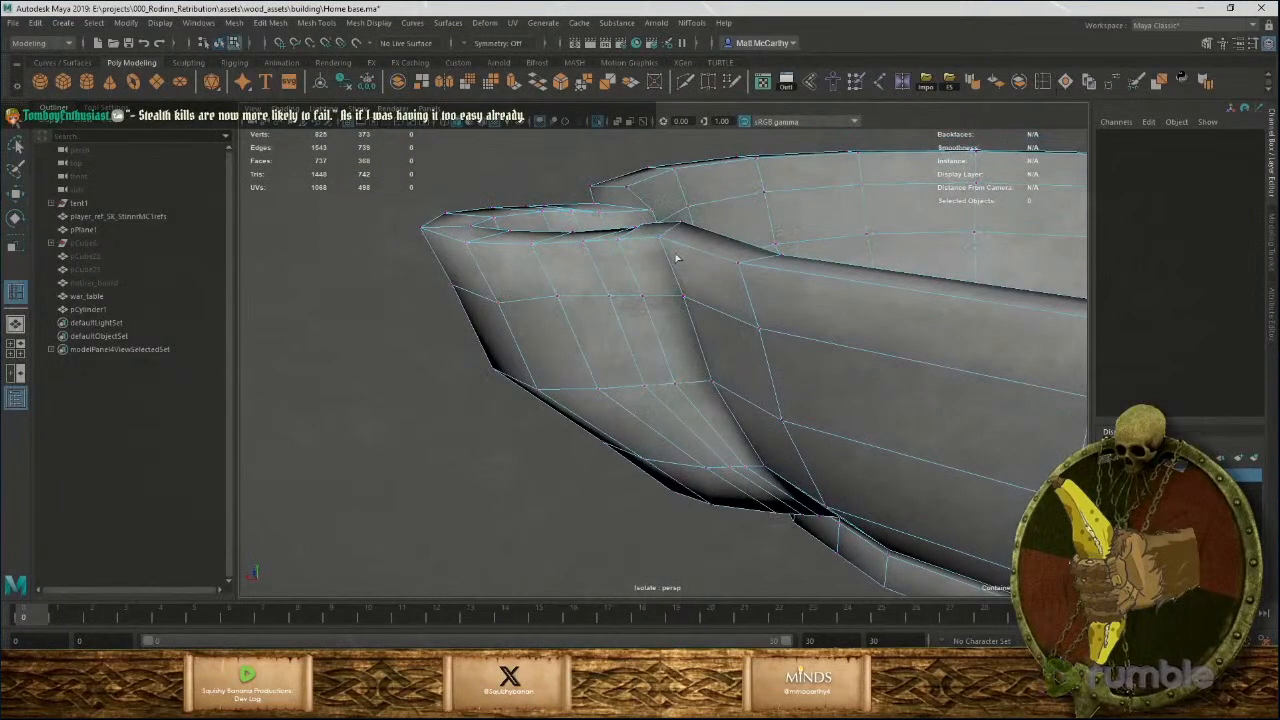
left_click(662, 247)
left_click_drag(700, 180, 624, 232, "alt")
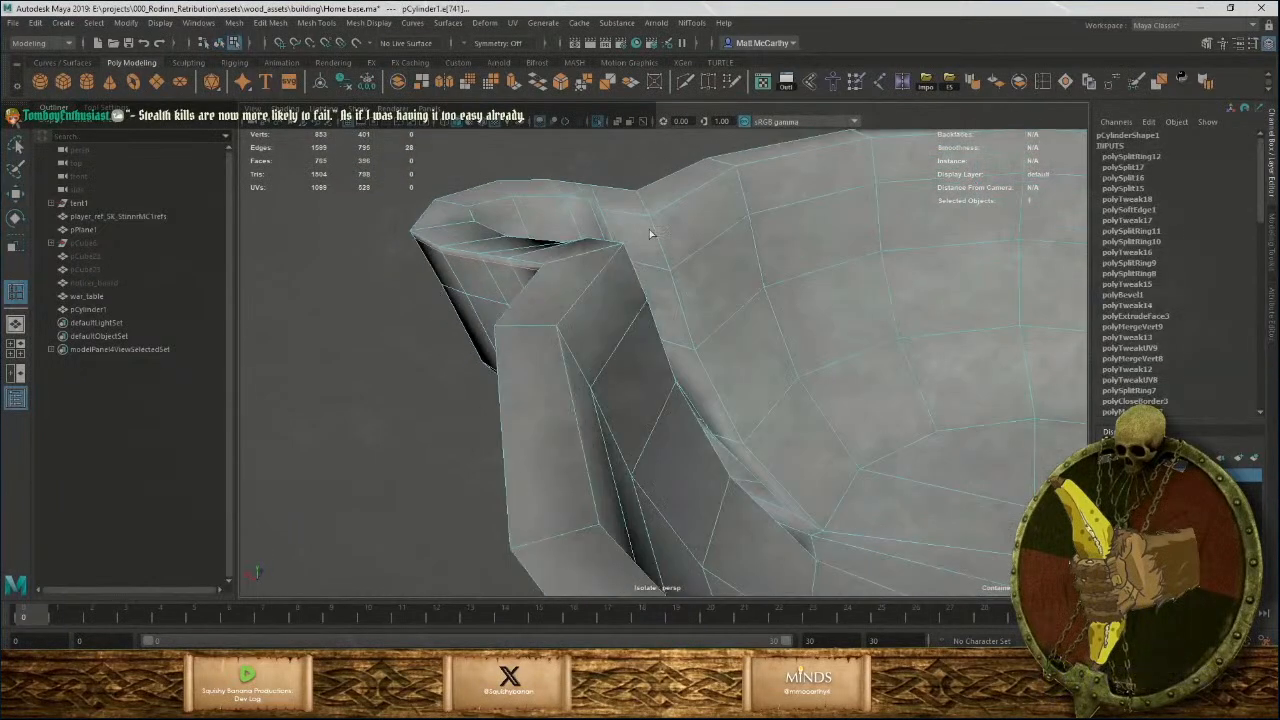
left_click(652, 224)
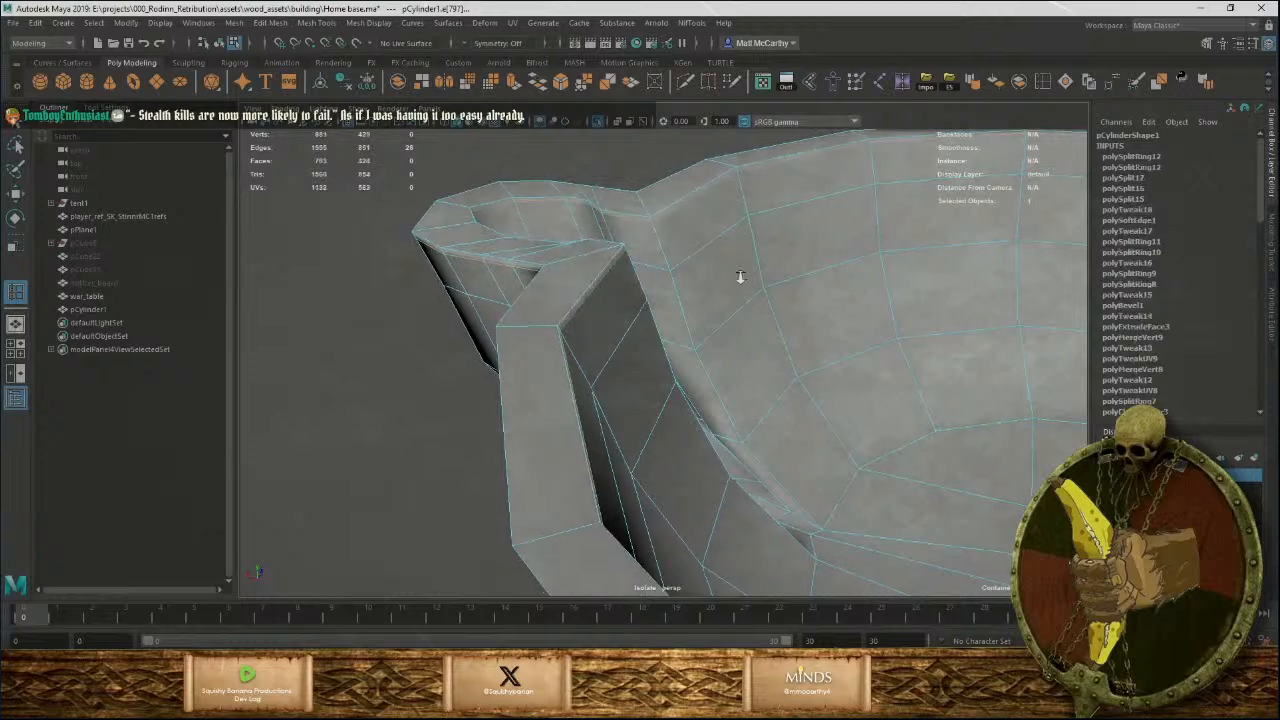
Select all the faces on the underside of the bowl's foot.
scroll(745, 285, "down", 5)
left_click_drag(848, 406, 874, 377, "alt")
middle_click_drag(874, 377, 696, 302, "alt")
right_click_drag(696, 302, 785, 446, "alt")
key("w")
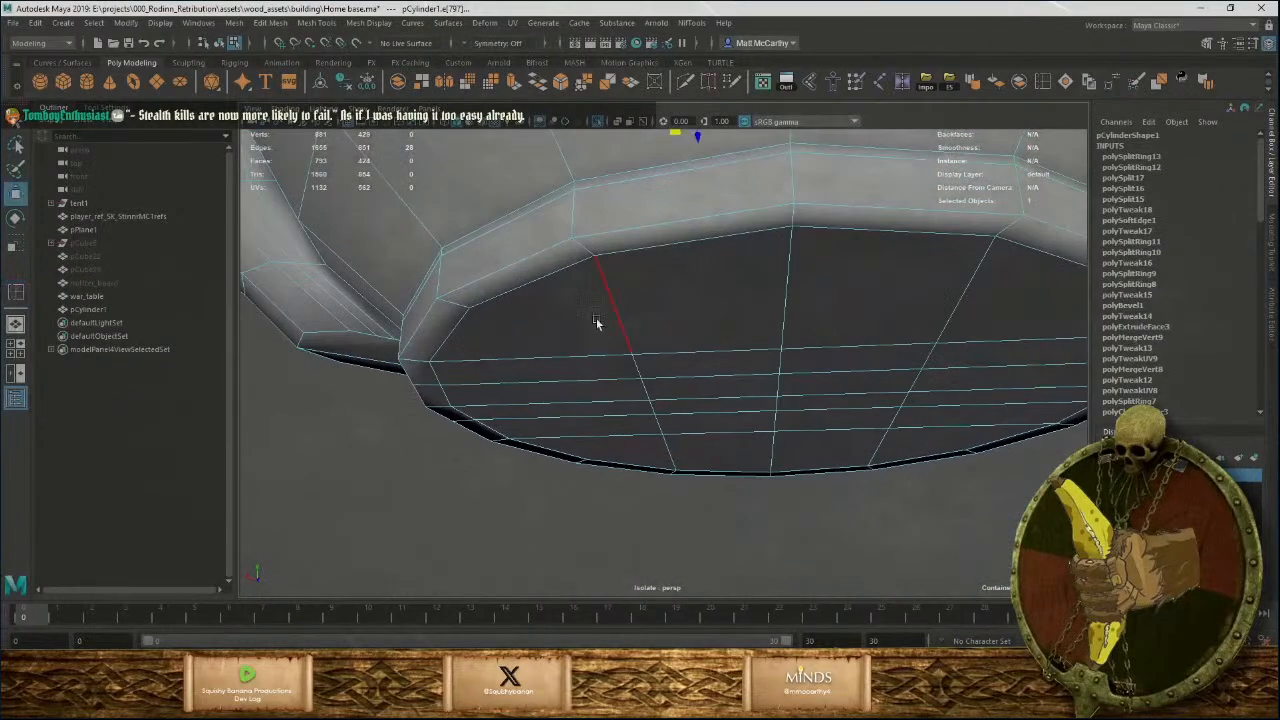
right_click_drag(563, 317, 568, 361)
left_click(593, 338)
left_click(641, 466, "shift")
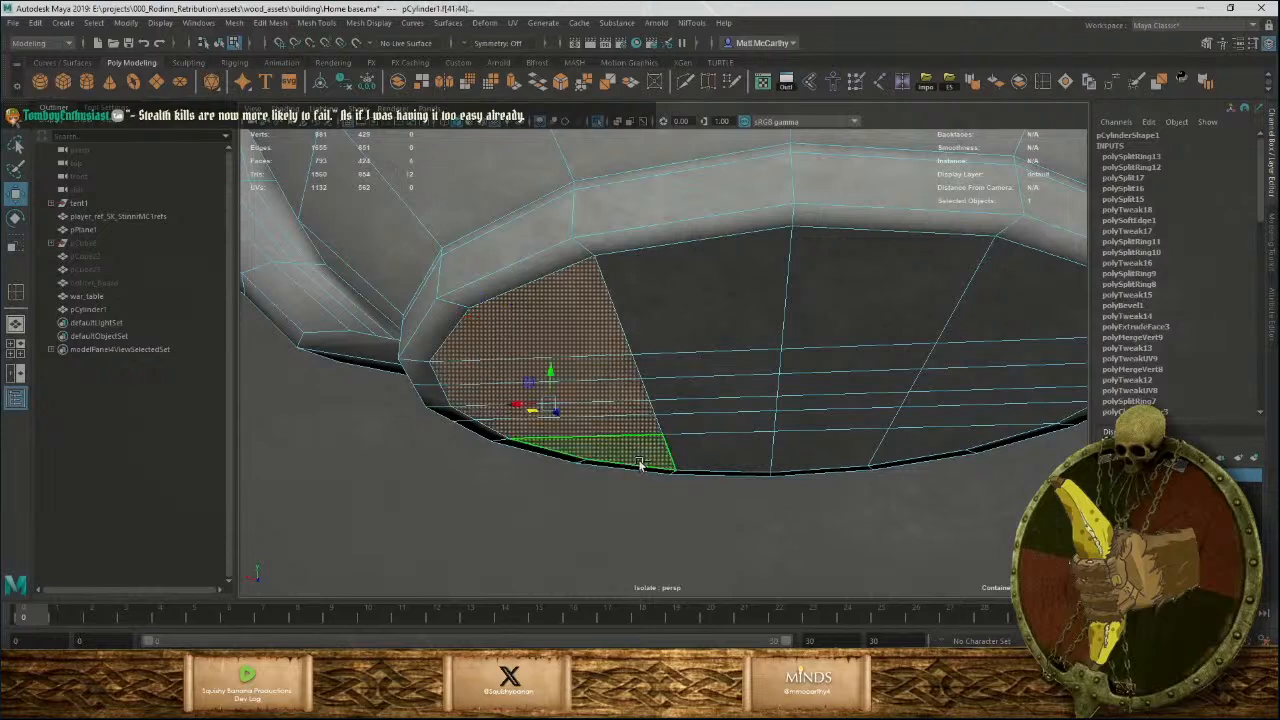
left_click(720, 452, "shift")
left_click(846, 316, "shift")
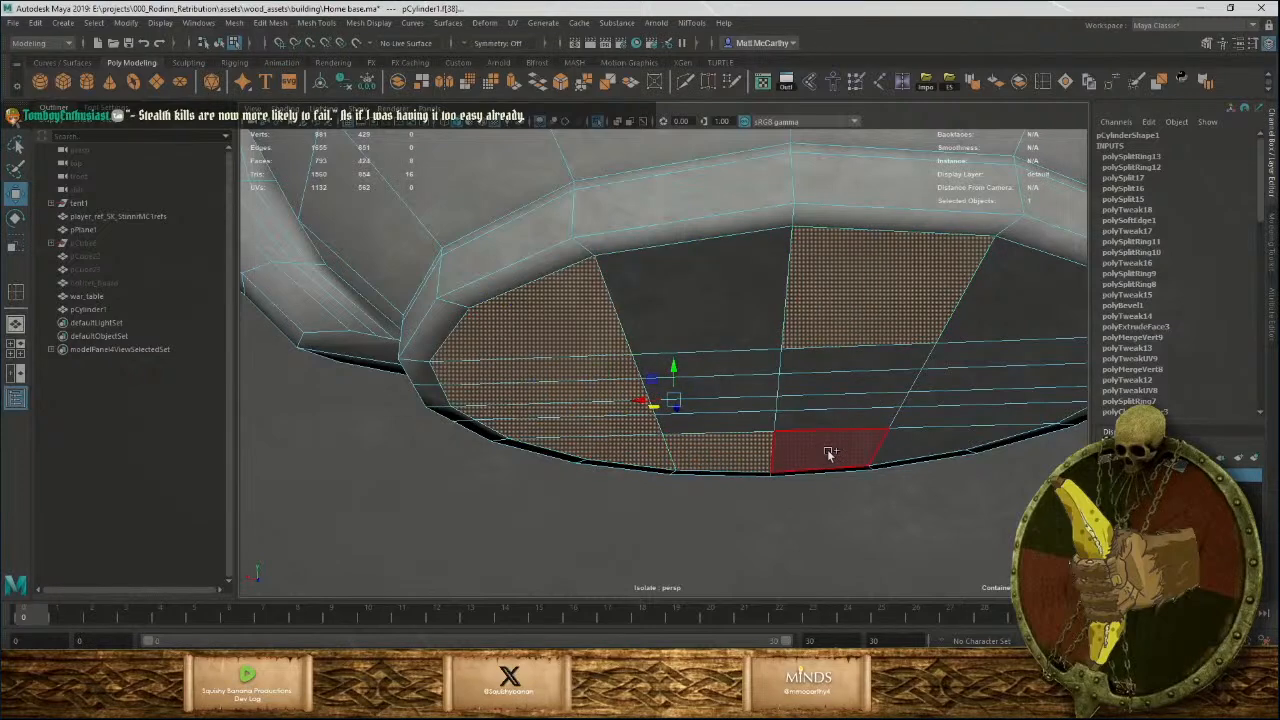
left_click(835, 447, "shift")
left_click(910, 450, "shift")
left_click(906, 350, "shift")
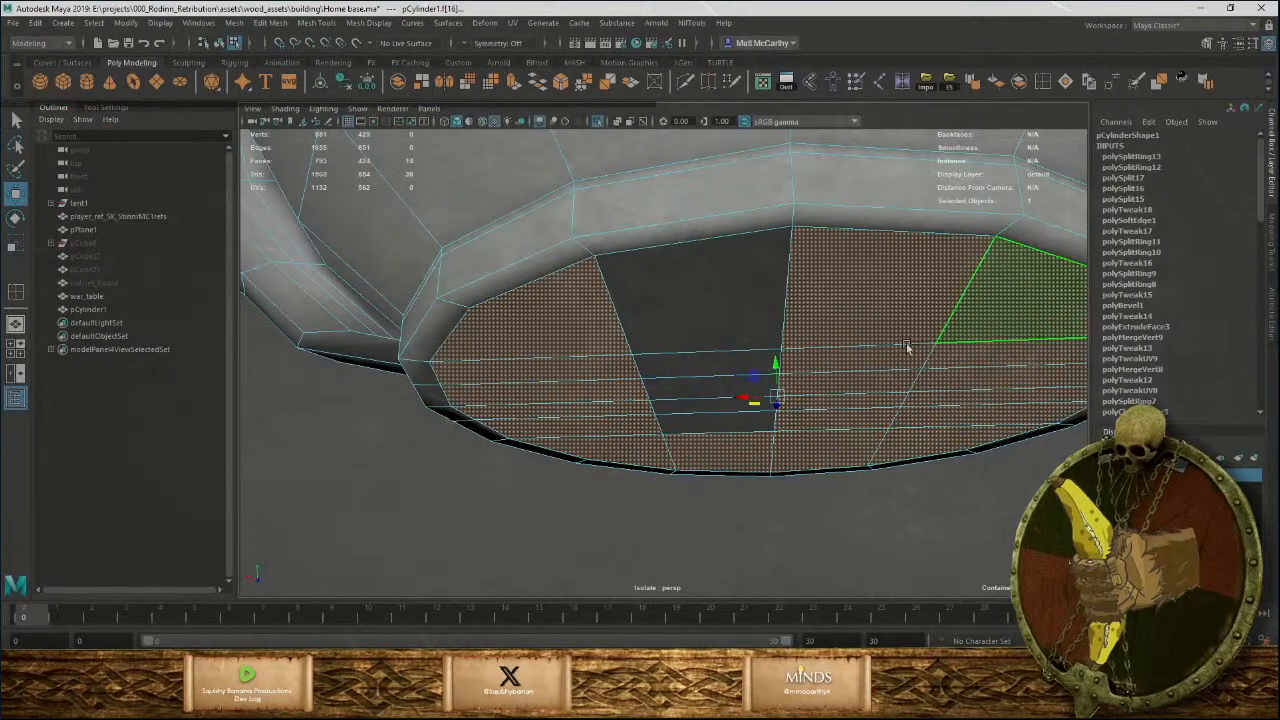
left_click(734, 320, "shift")
left_click(692, 430, "shift")
Extrude the selected underside faces, raise them into the foot and scale them to form a recessed base.
key("ctrl+e")
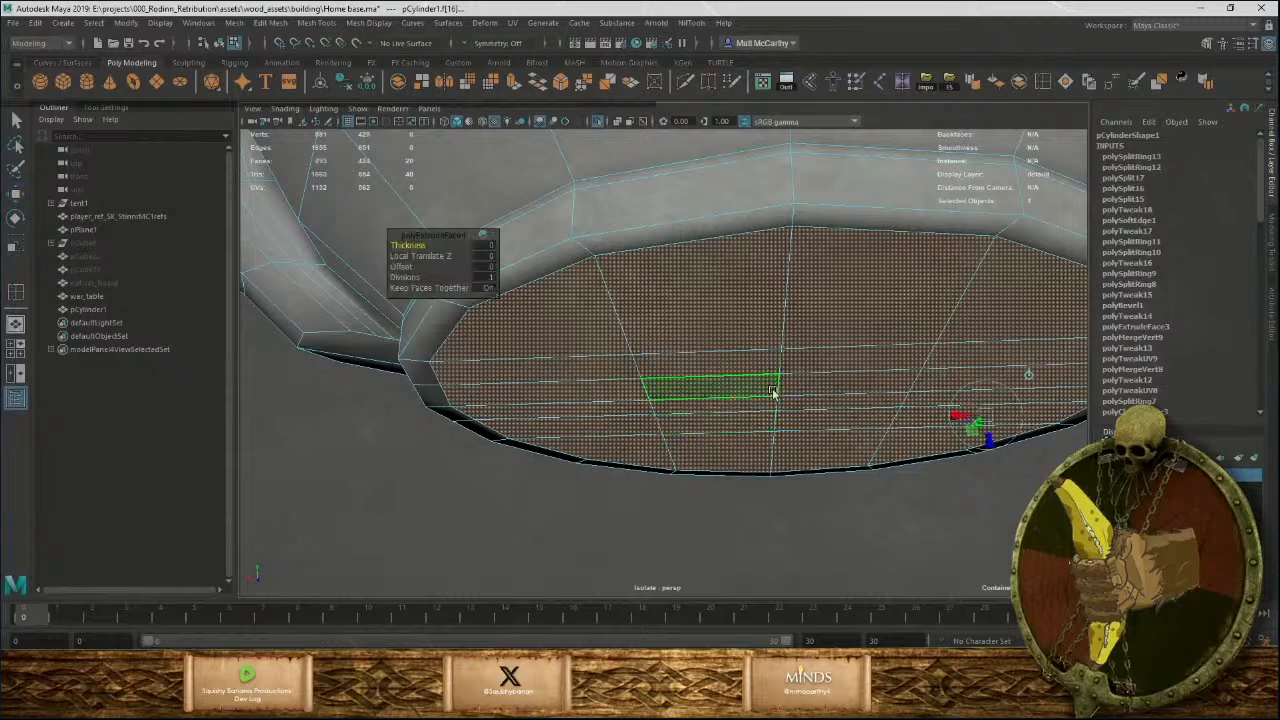
key("w")
left_click_drag(838, 405, 702, 331, "alt")
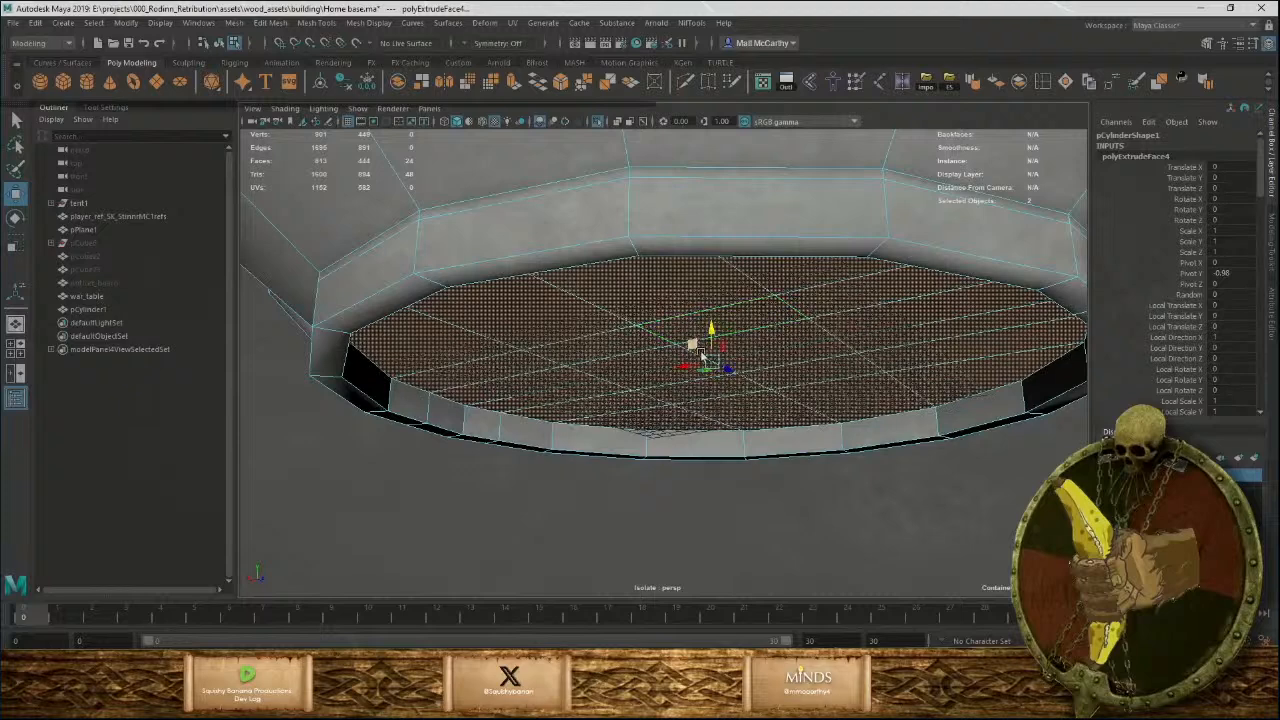
left_click_drag(708, 376, 630, 370)
left_click(789, 529)
right_click_drag(789, 529, 717, 405, "alt")
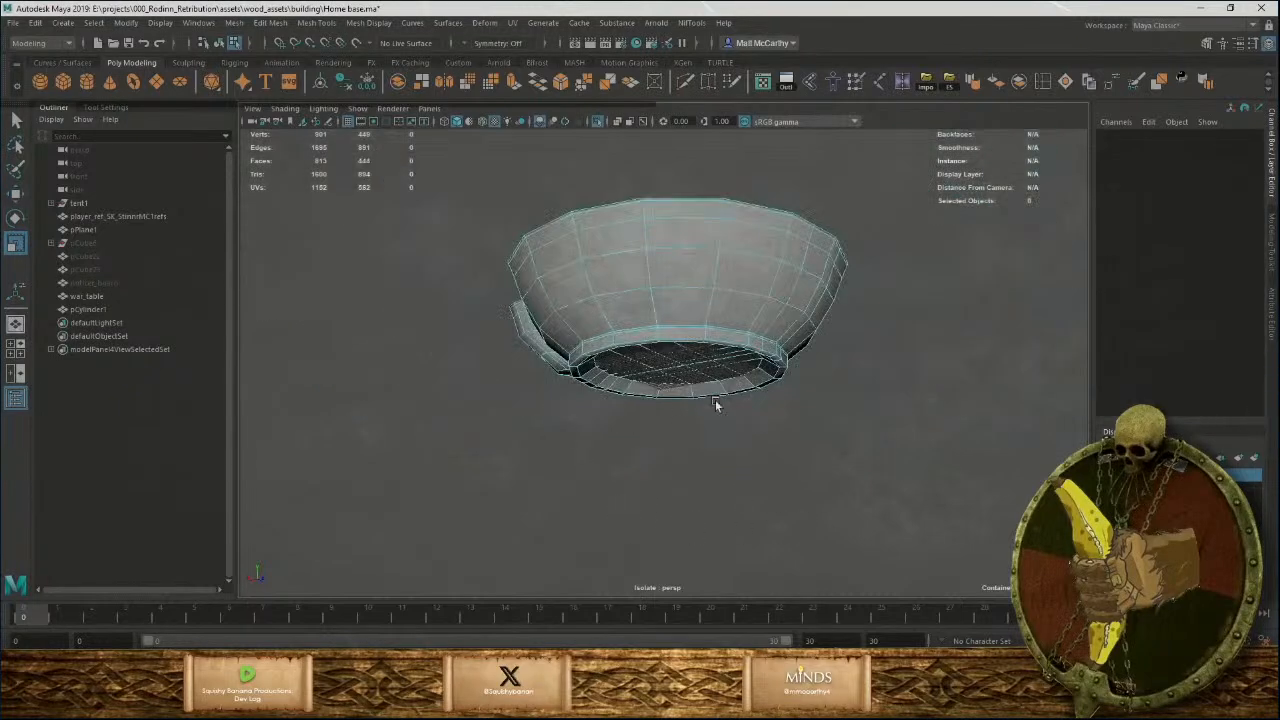
left_click_drag(717, 405, 813, 446, "alt")
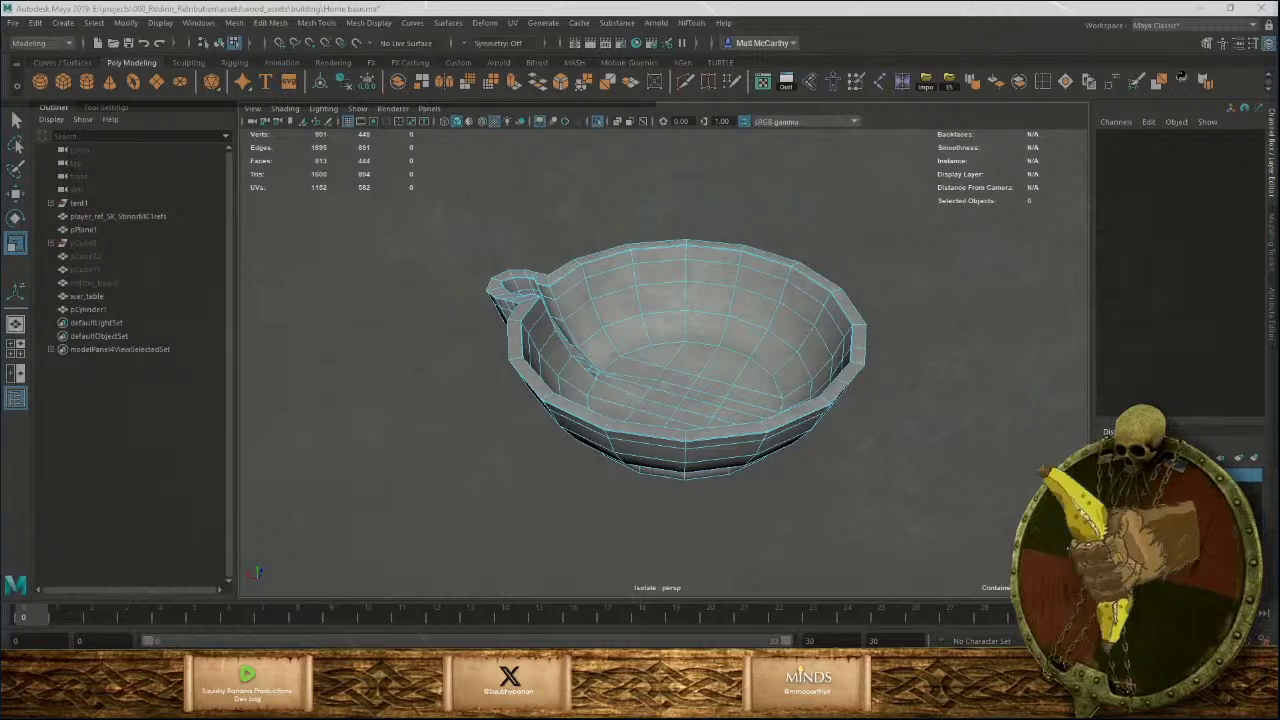
key("alt+Tab")
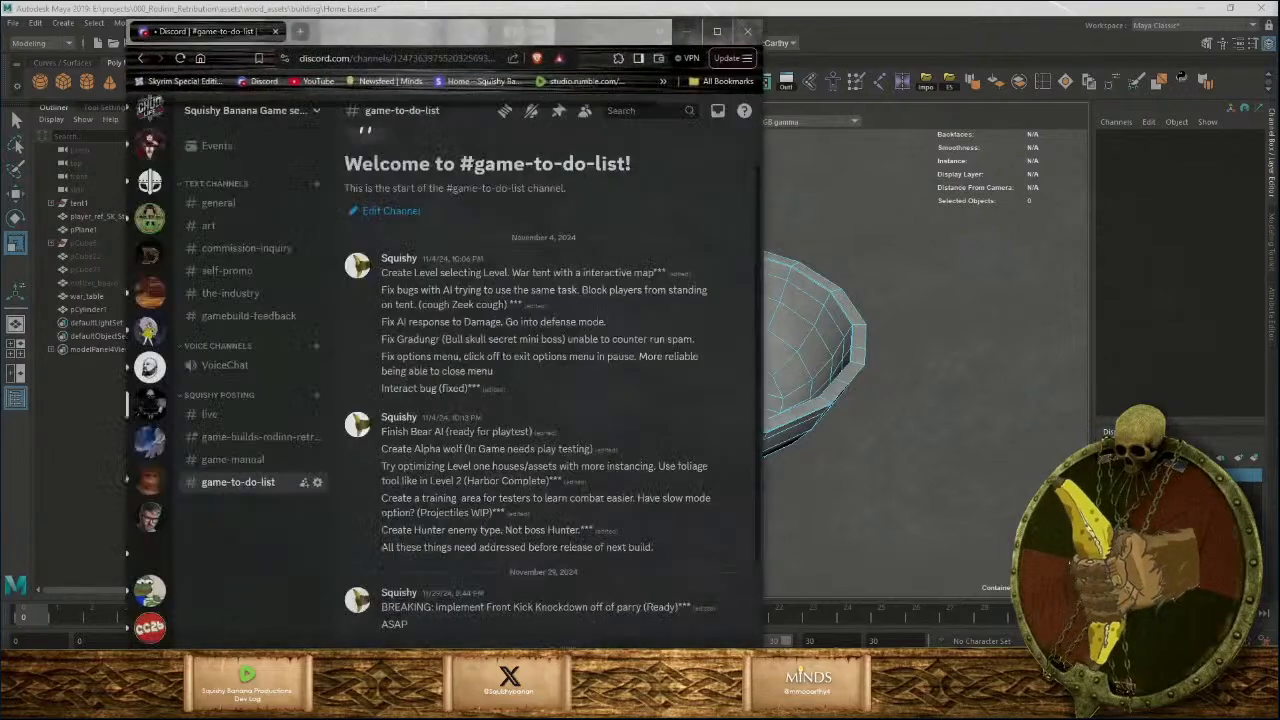
left_click(745, 37)
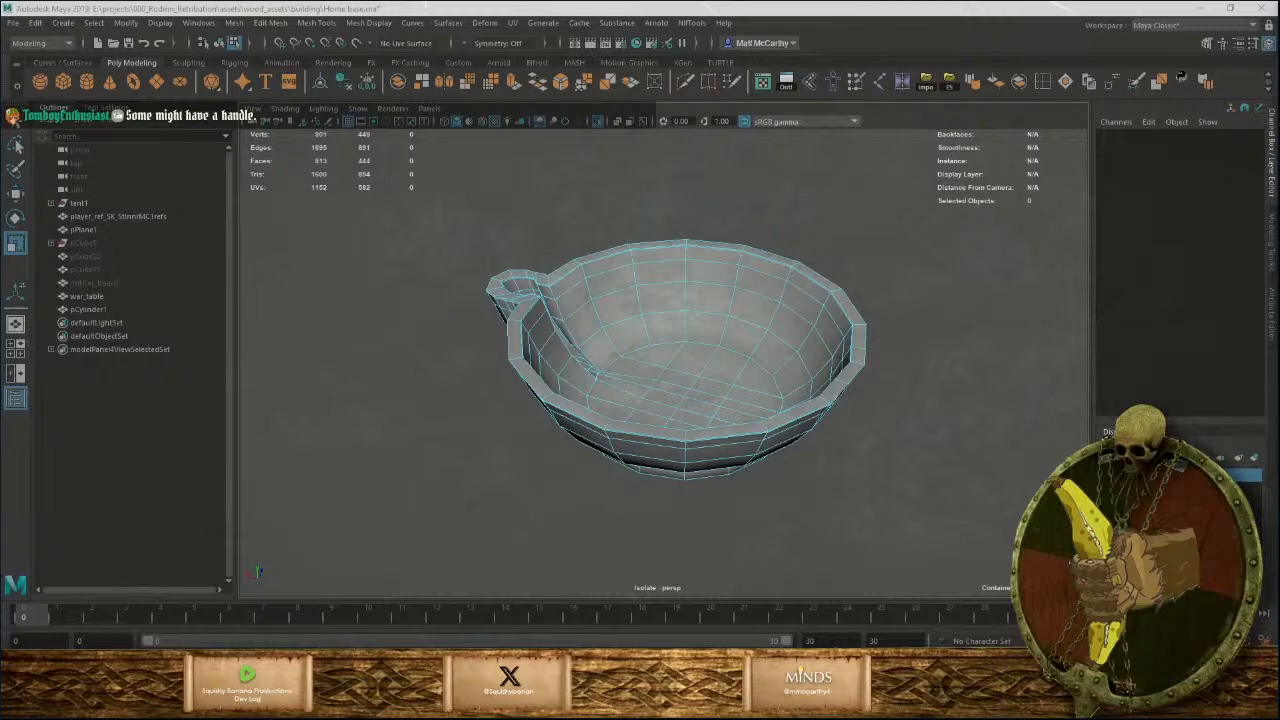
Select the lower edges of the spout's inner side walls at the neck, try scaling them, and undo the scaling.
left_click_drag(580, 322, 577, 397, "alt")
middle_click_drag(577, 397, 686, 374, "alt")
right_click_drag(686, 374, 785, 580, "alt")
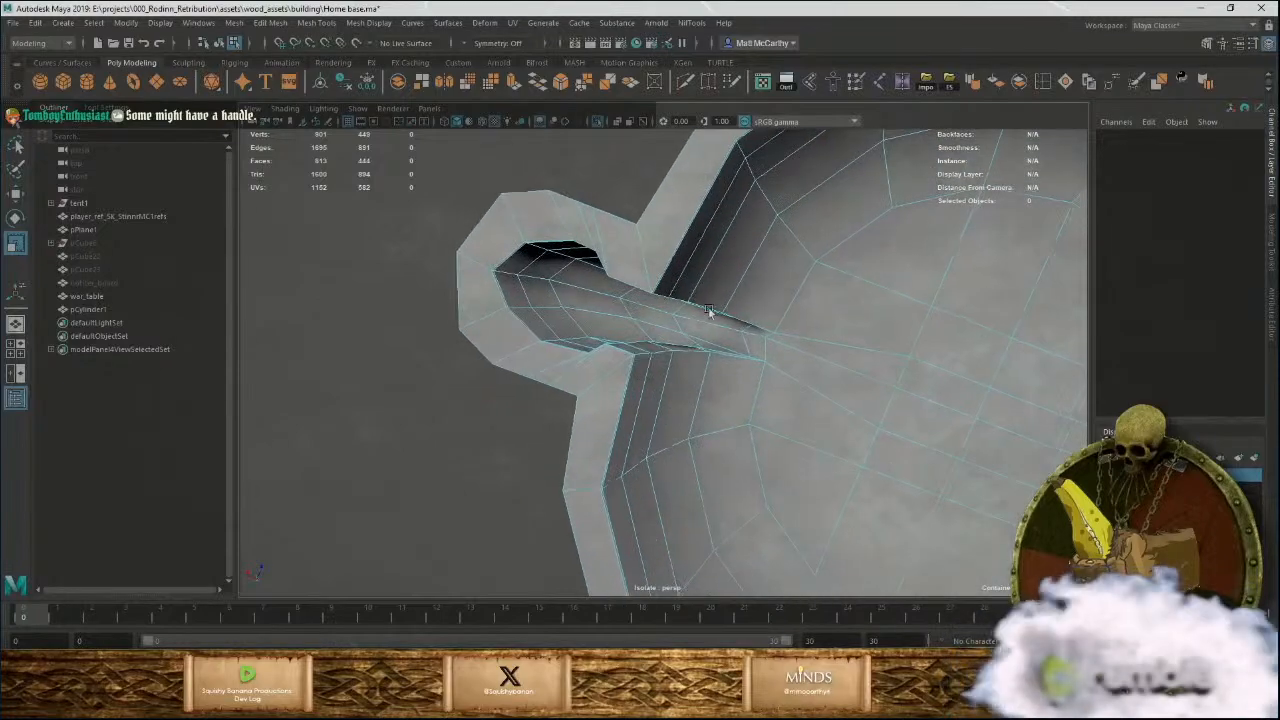
left_click_drag(708, 312, 760, 366, "alt")
right_click_drag(760, 366, 851, 486, "alt")
left_click_drag(851, 486, 792, 450, "alt")
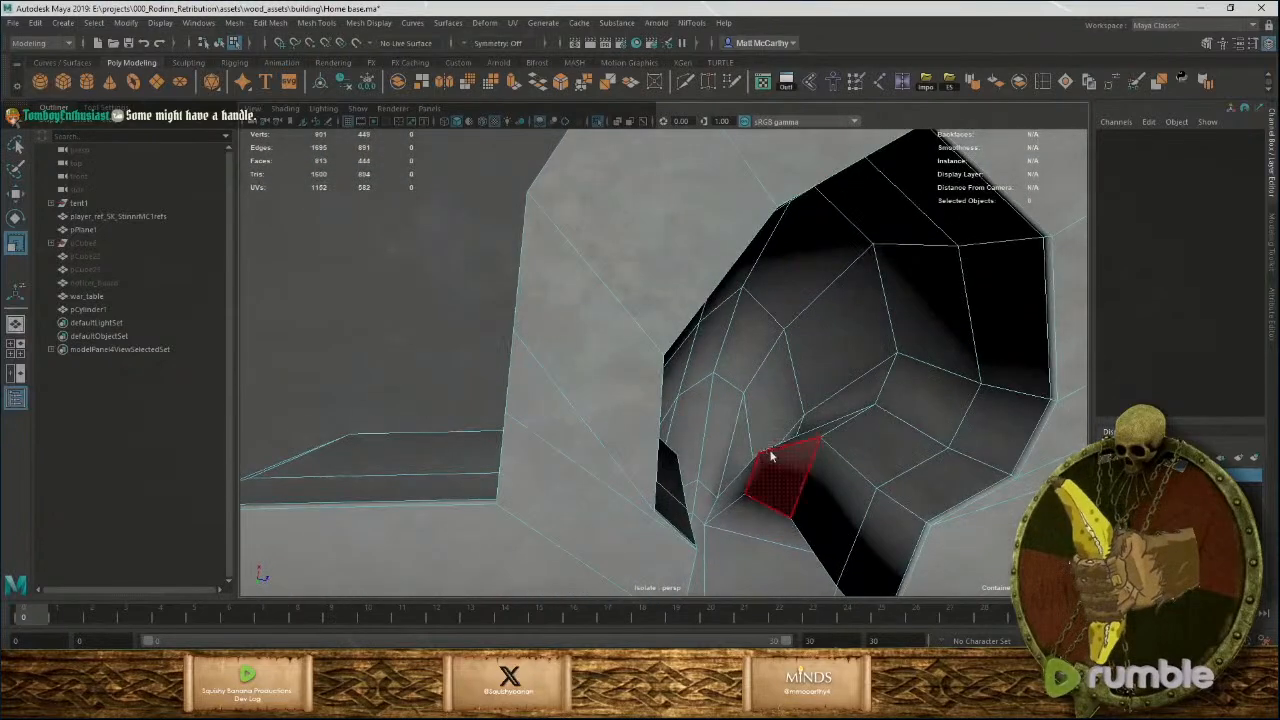
right_click_drag(772, 335, 785, 420)
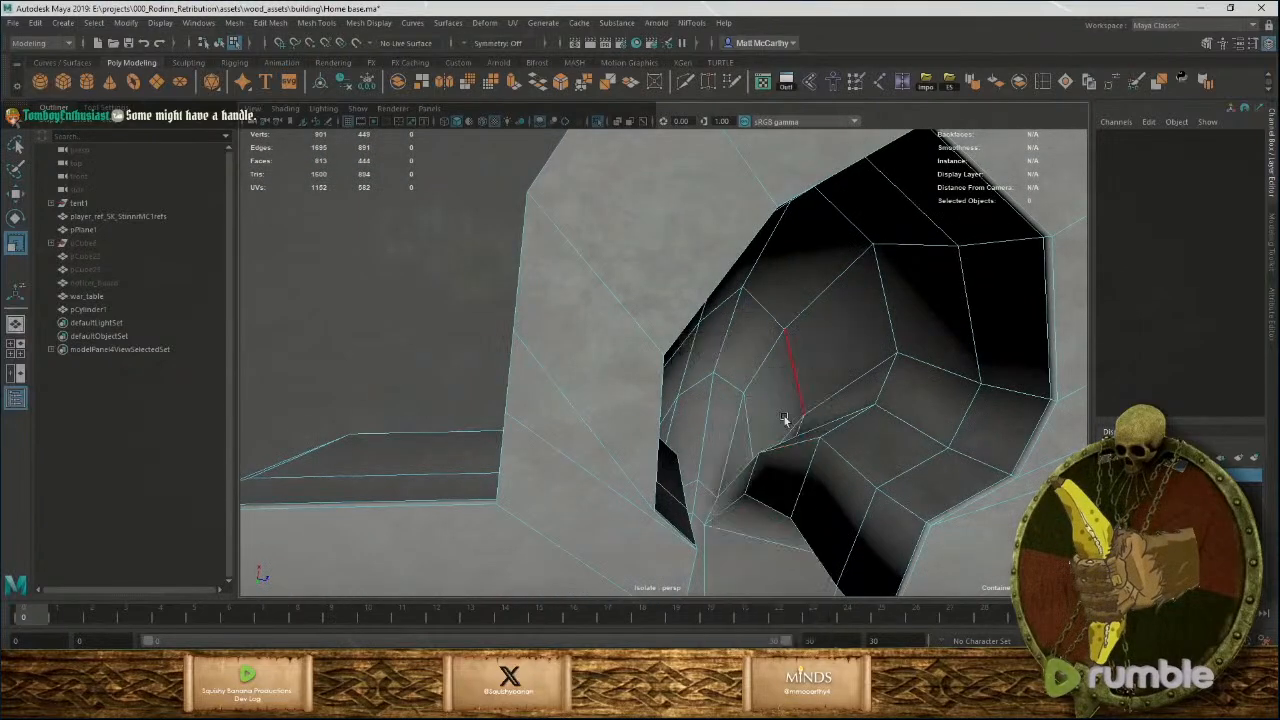
left_click(741, 481)
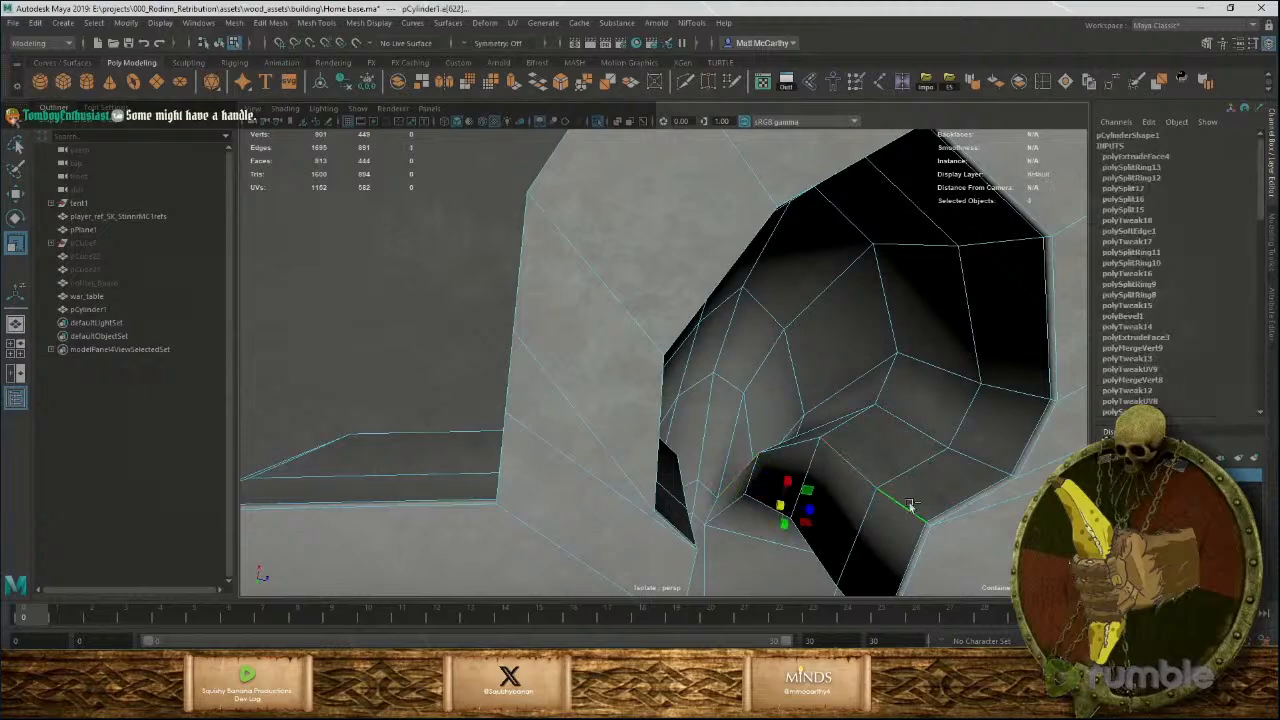
left_click_drag(900, 500, 903, 391, "alt")
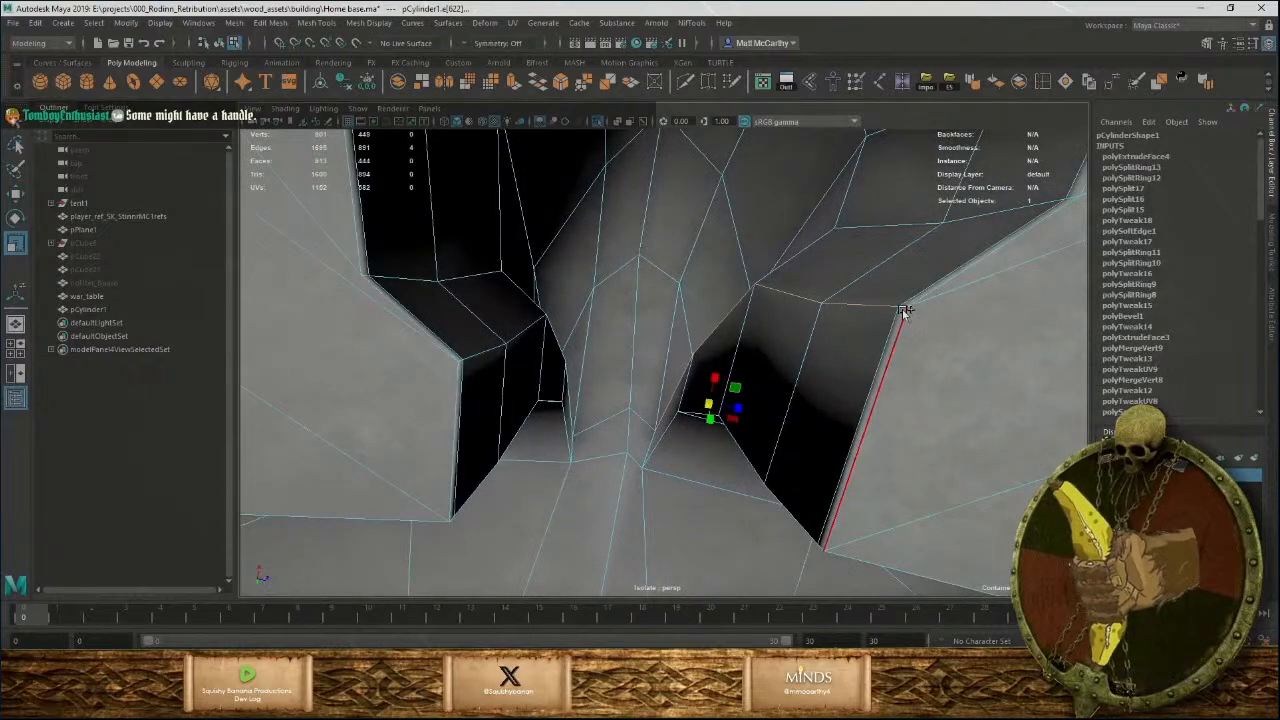
left_click_drag(901, 315, 783, 416, "alt")
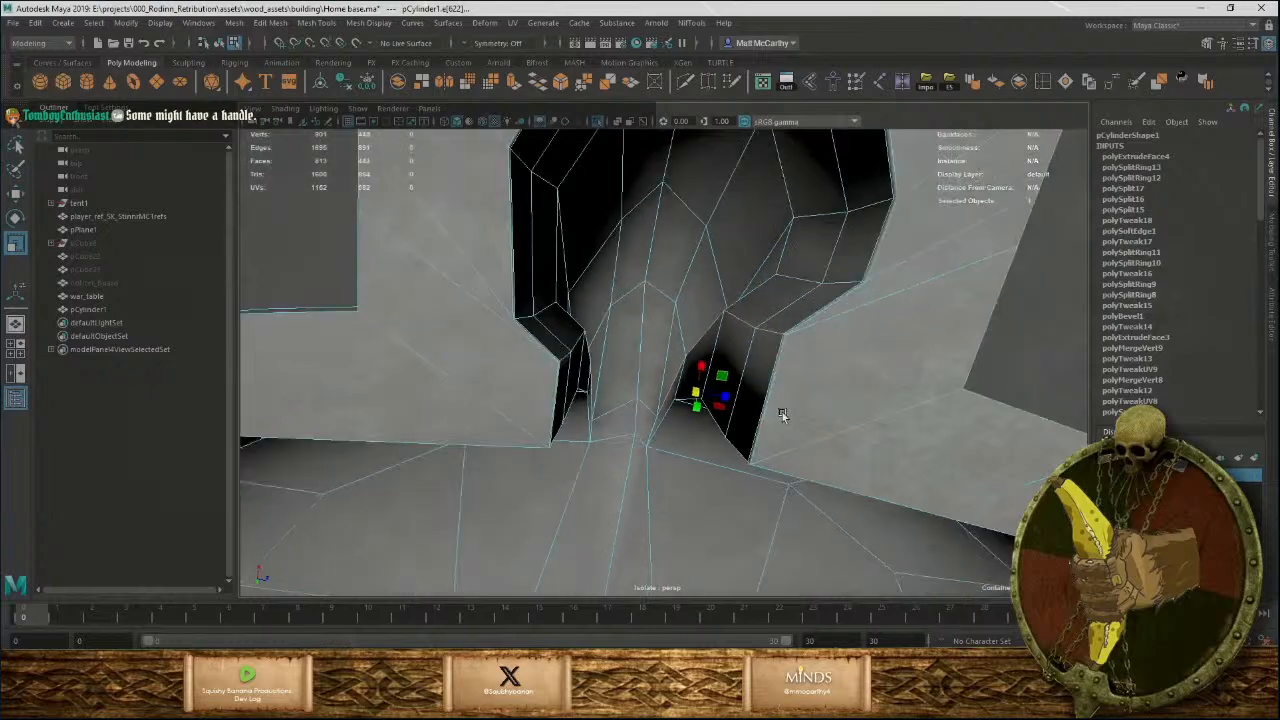
left_click_drag(701, 368, 690, 380)
key("ctrl+z")
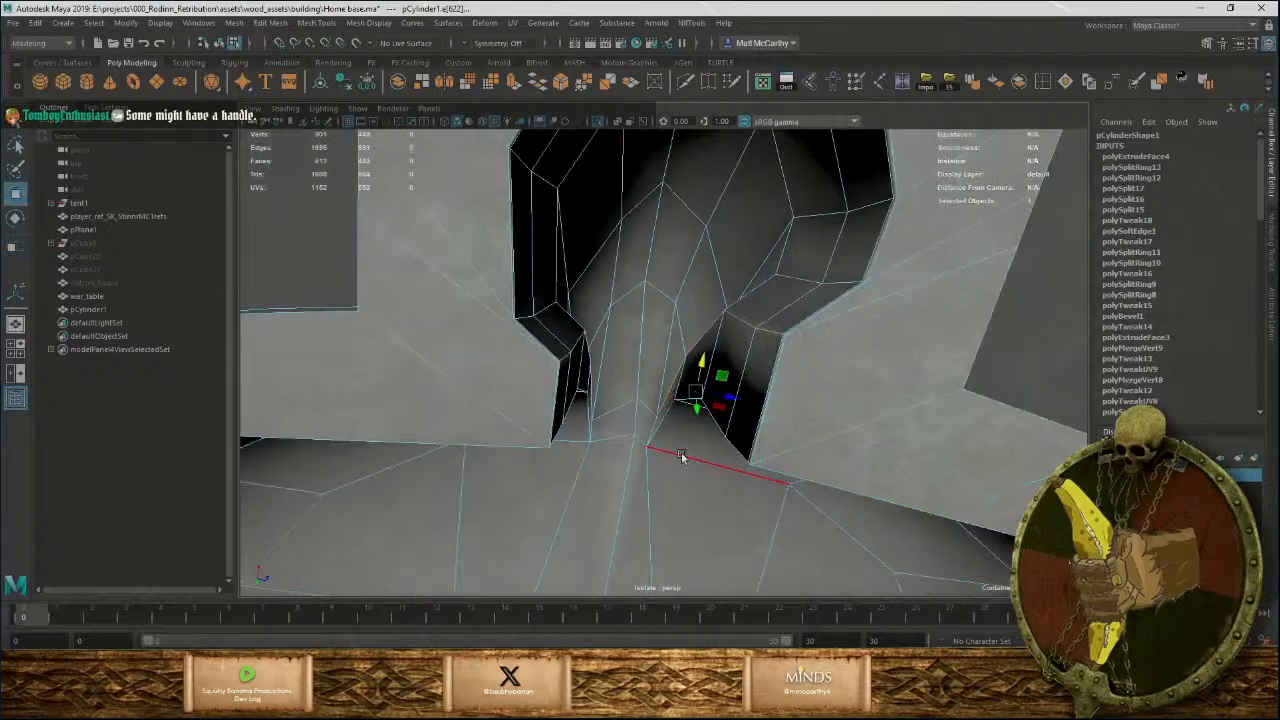
Adjust the edges along the inner wall of the lamp's spout where it joins the bowl.
left_click_drag(728, 322, 738, 352)
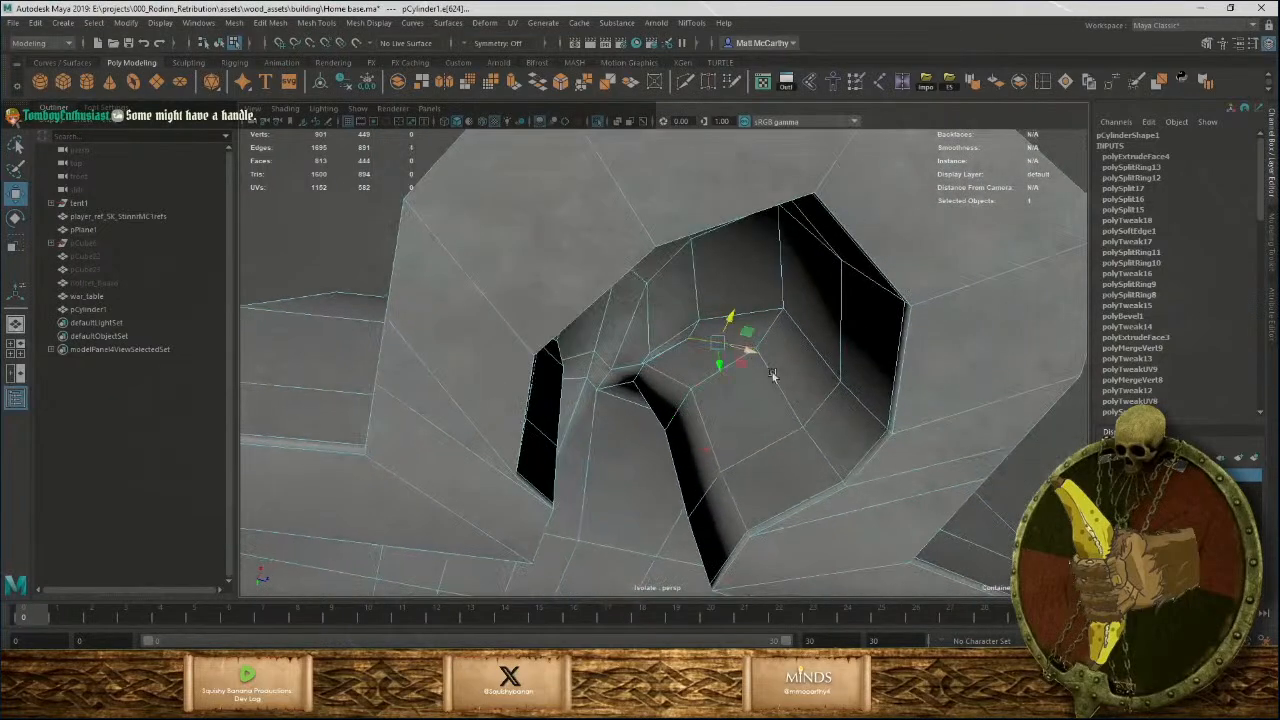
left_click_drag(867, 501, 784, 428, "alt")
scroll(780, 427, "up", 3)
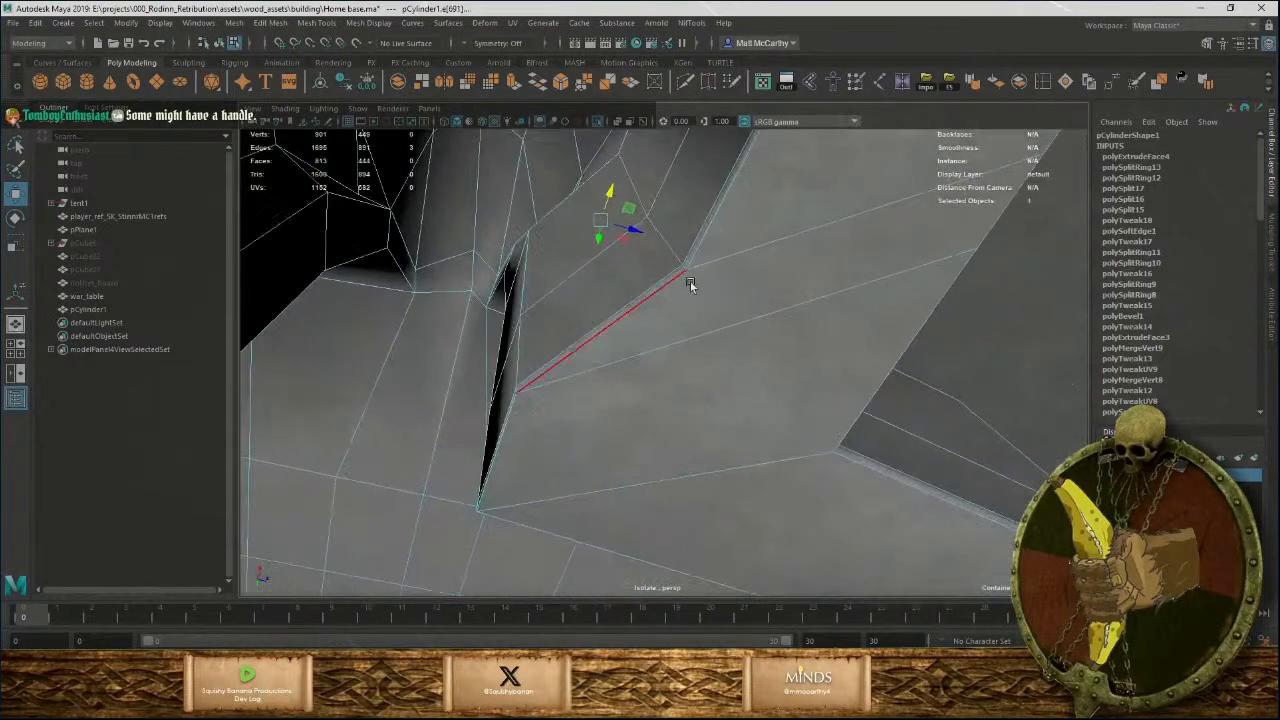
left_click(685, 270, "shift")
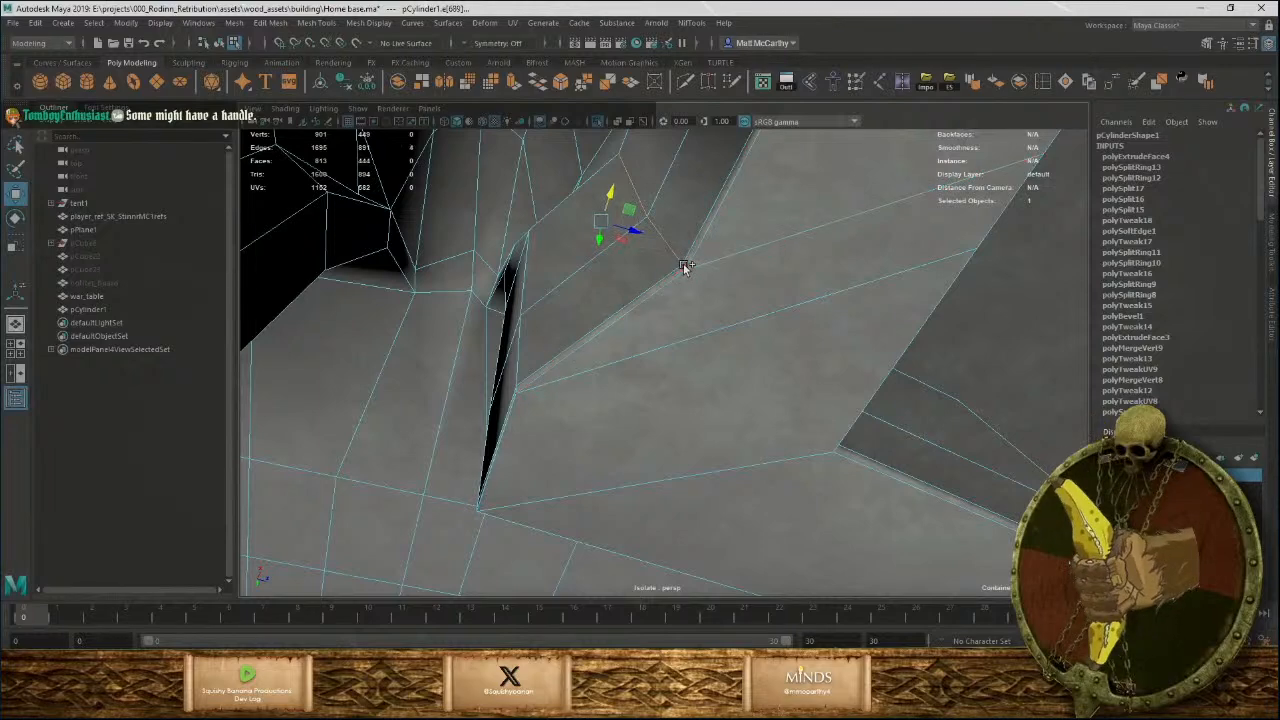
left_click_drag(606, 201, 678, 365)
left_click(733, 252)
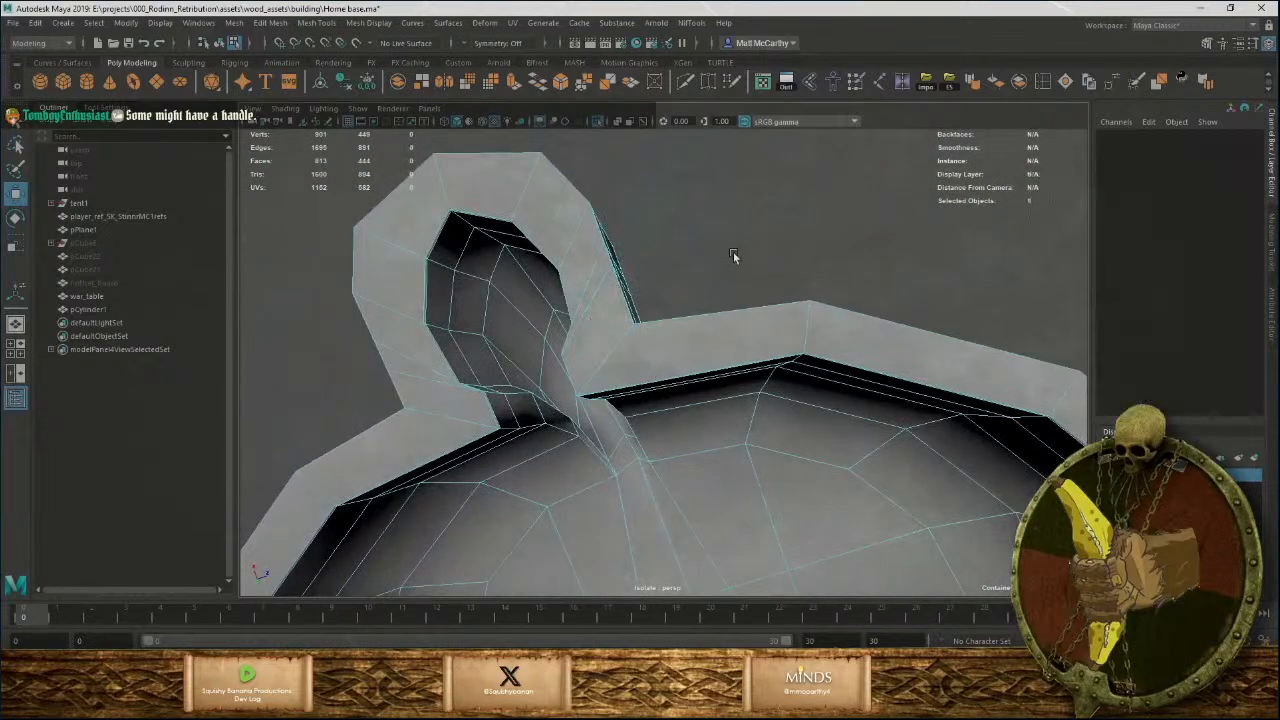
Return to object mode, select the whole lamp bowl and delete its construction history.
key("F8")
left_click(733, 251)
scroll(727, 305, "down", 8)
scroll(720, 350, "down", 5)
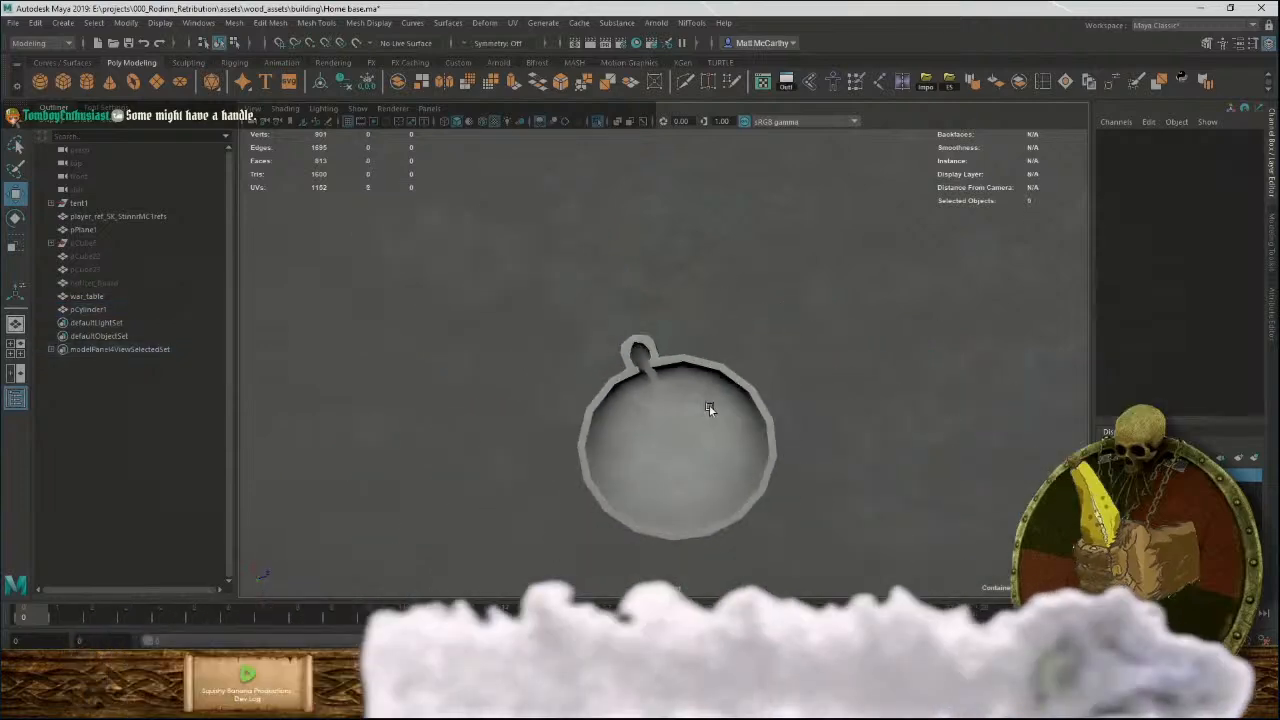
left_click(727, 436)
left_click(345, 85)
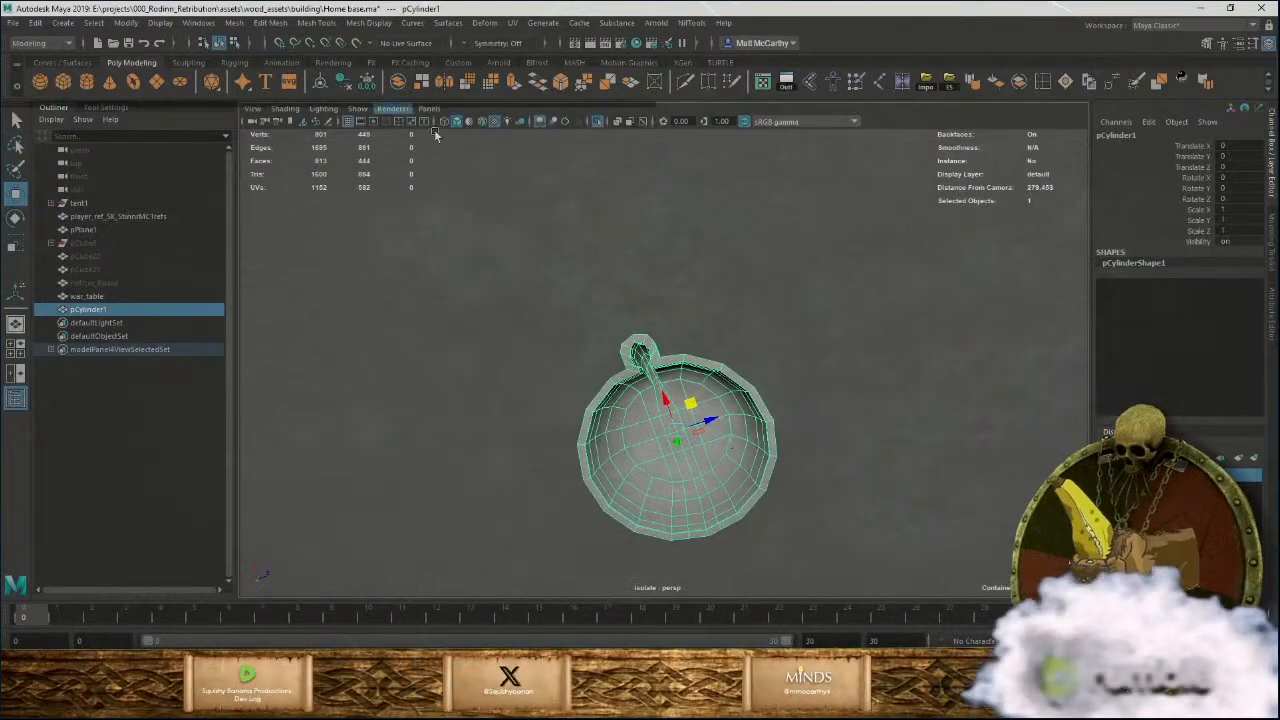
left_click(768, 365)
scroll(728, 450, "up", 4)
left_click_drag(724, 462, 917, 411, "alt")
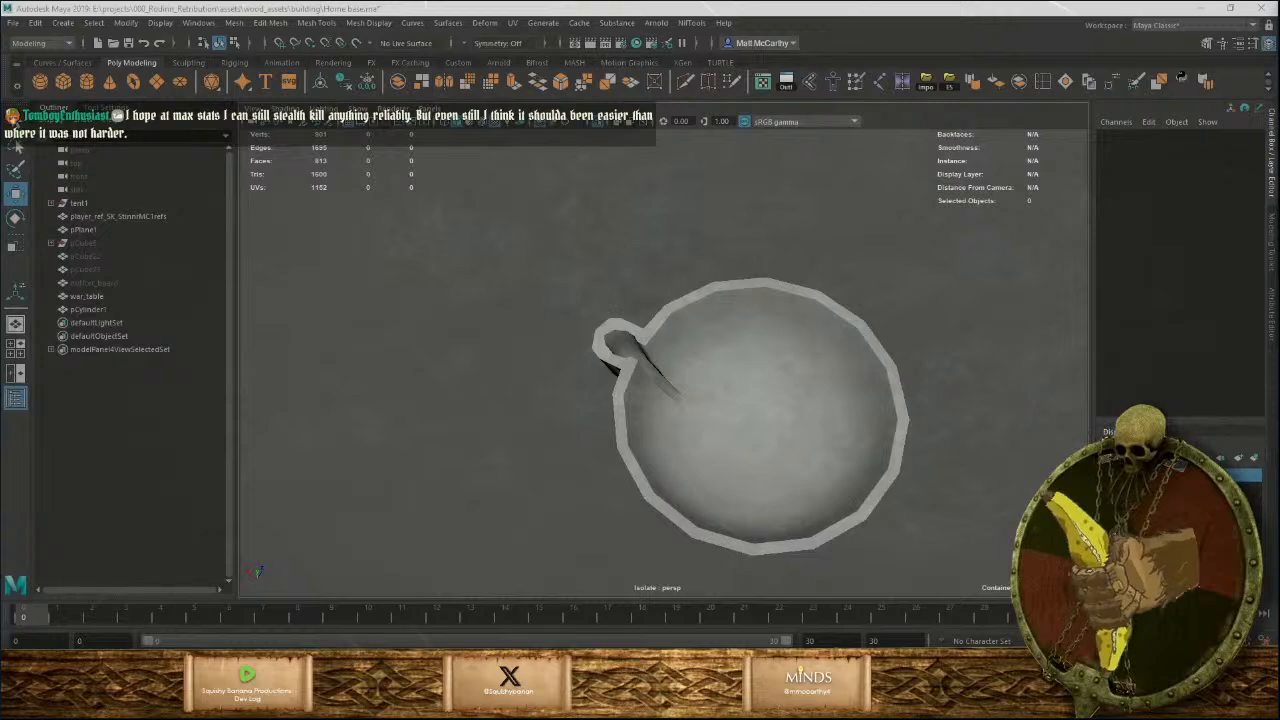
Switch to the browser and look through the medieval oil lantern image results for lamp shape references.
left_click_drag(1279, 560, 564, 29)
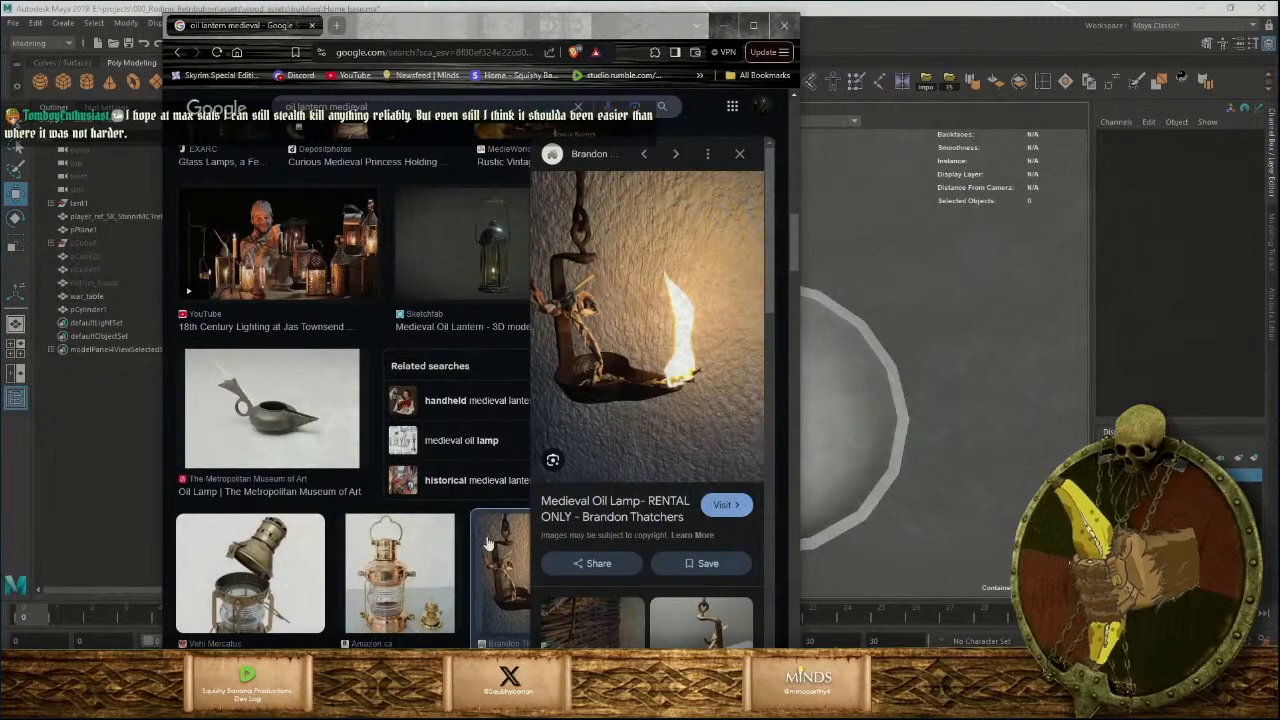
scroll(445, 553, "down", 1)
scroll(445, 553, "down", 5)
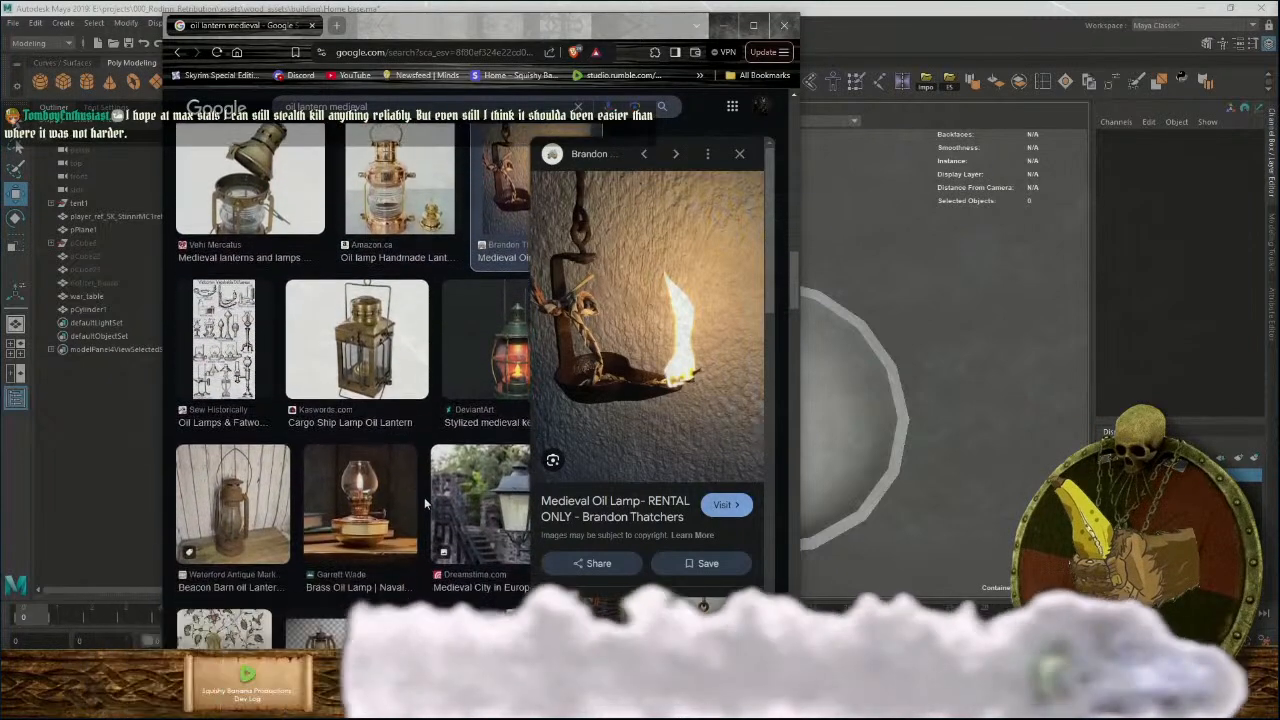
scroll(425, 500, "down", 2)
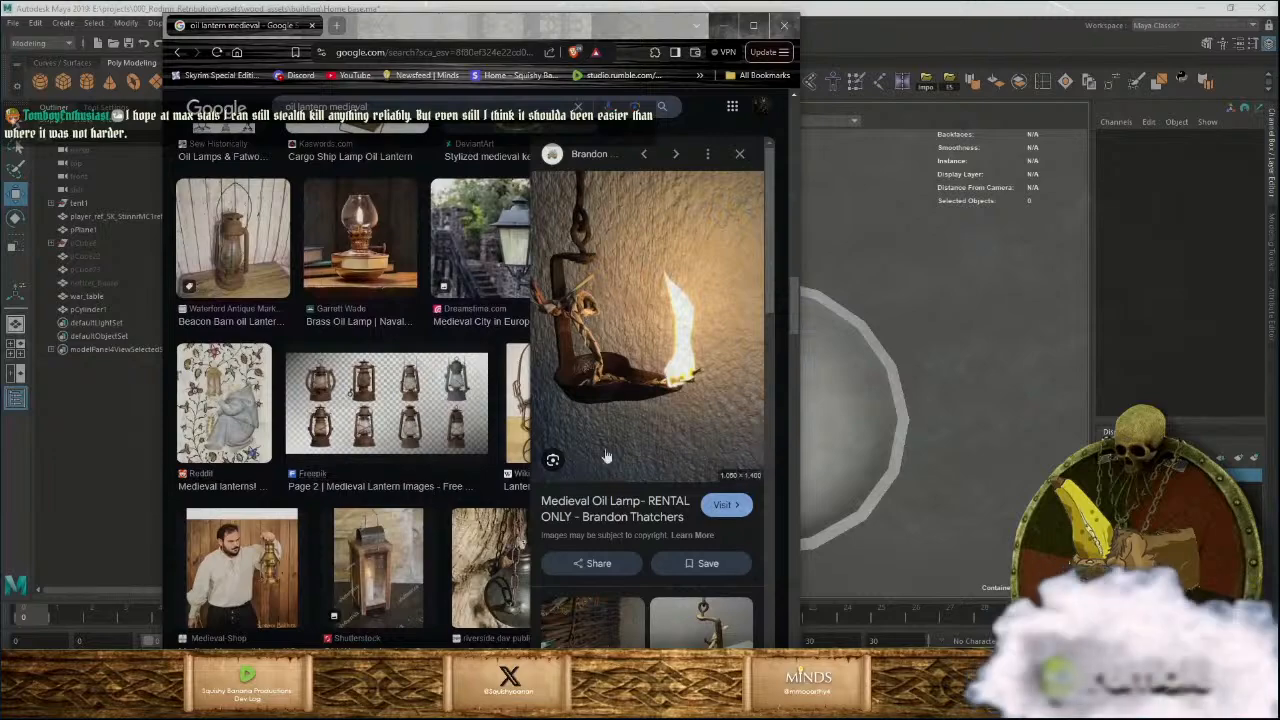
left_click(723, 25)
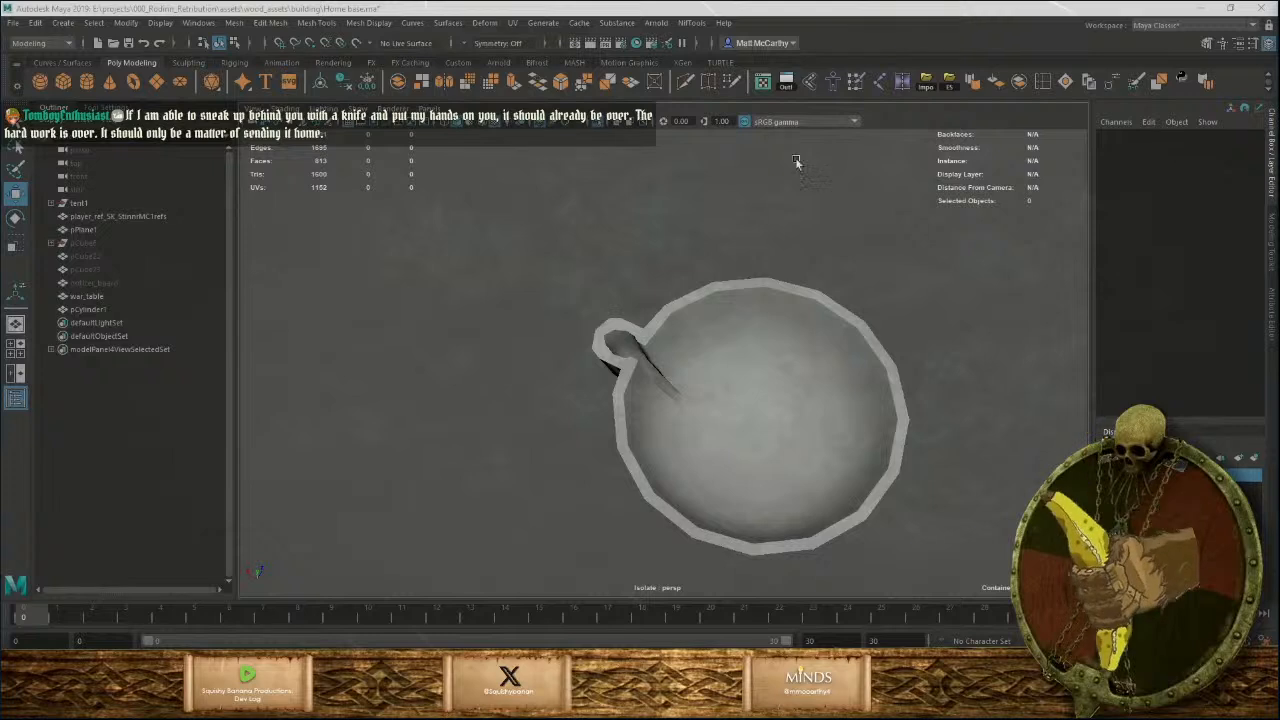
Select the edge line running across the middle of the bowl's floor and shift it along the Z axis to even the spacing.
left_click_drag(840, 432, 714, 456, "alt")
left_click(680, 405)
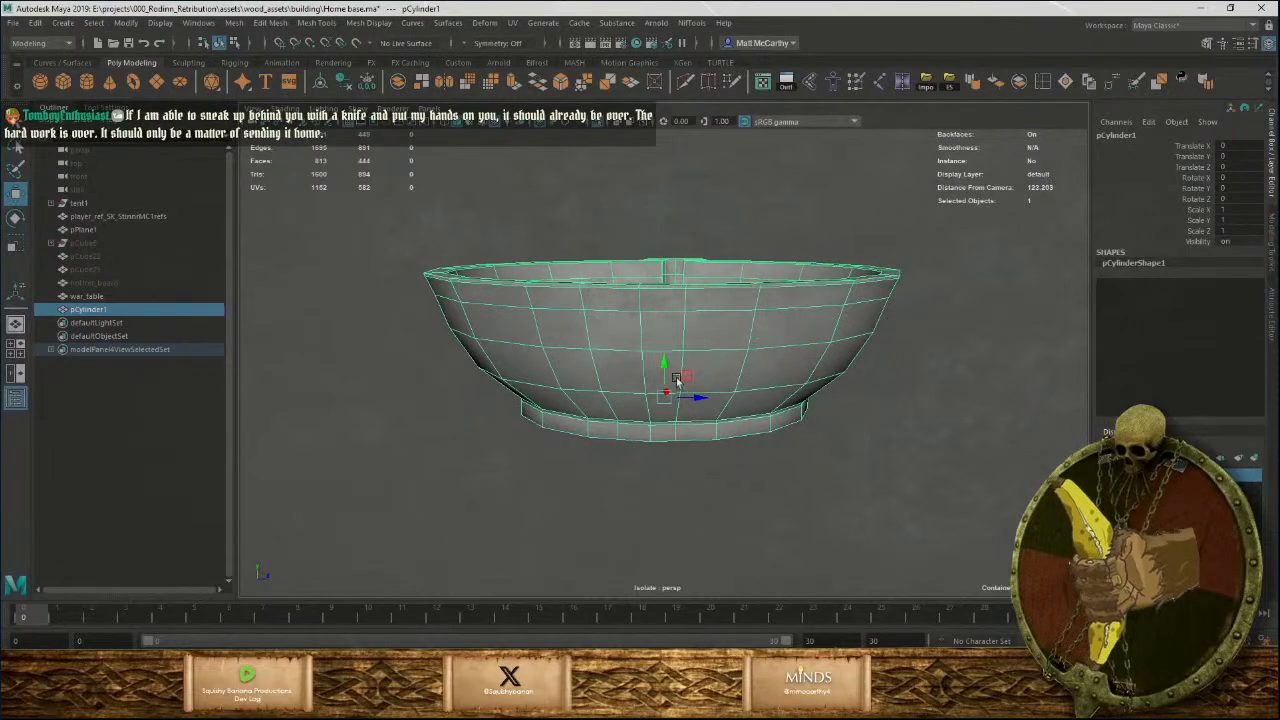
right_click_drag(664, 325, 694, 381, "alt")
left_click_drag(688, 325, 669, 379, "alt")
middle_click_drag(707, 413, 706, 331, "alt")
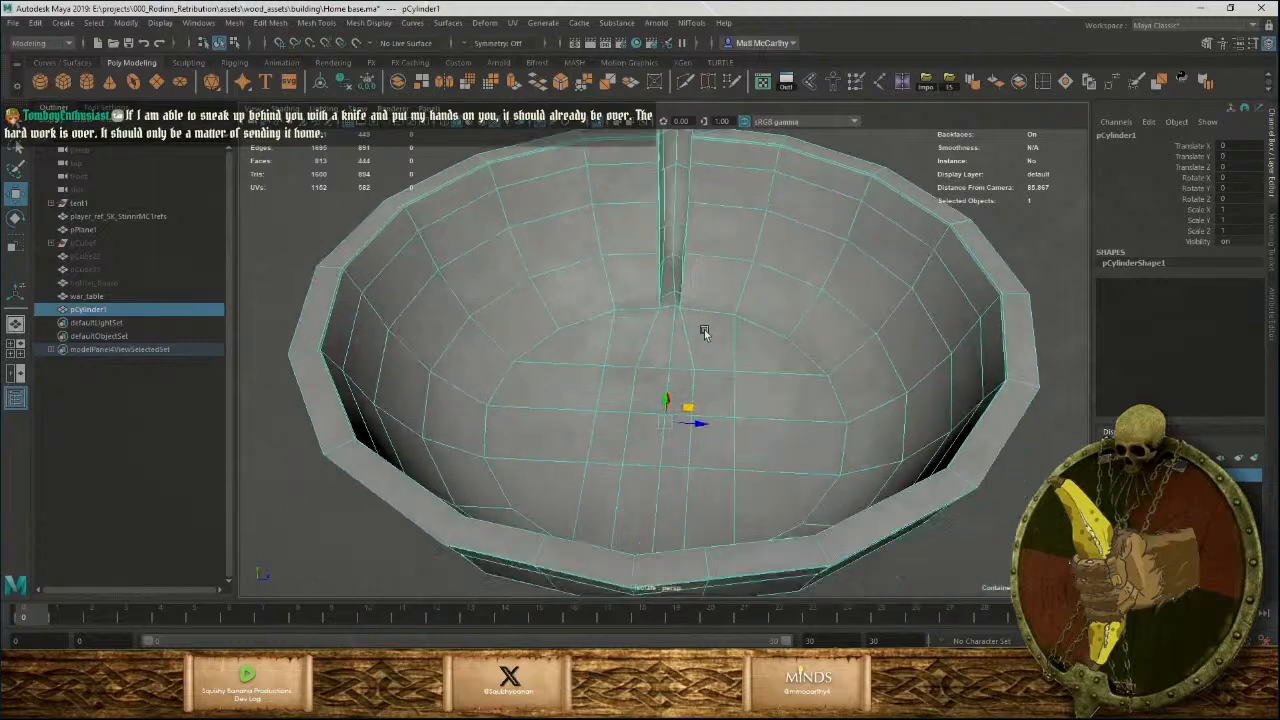
left_click_drag(706, 331, 694, 374, "alt")
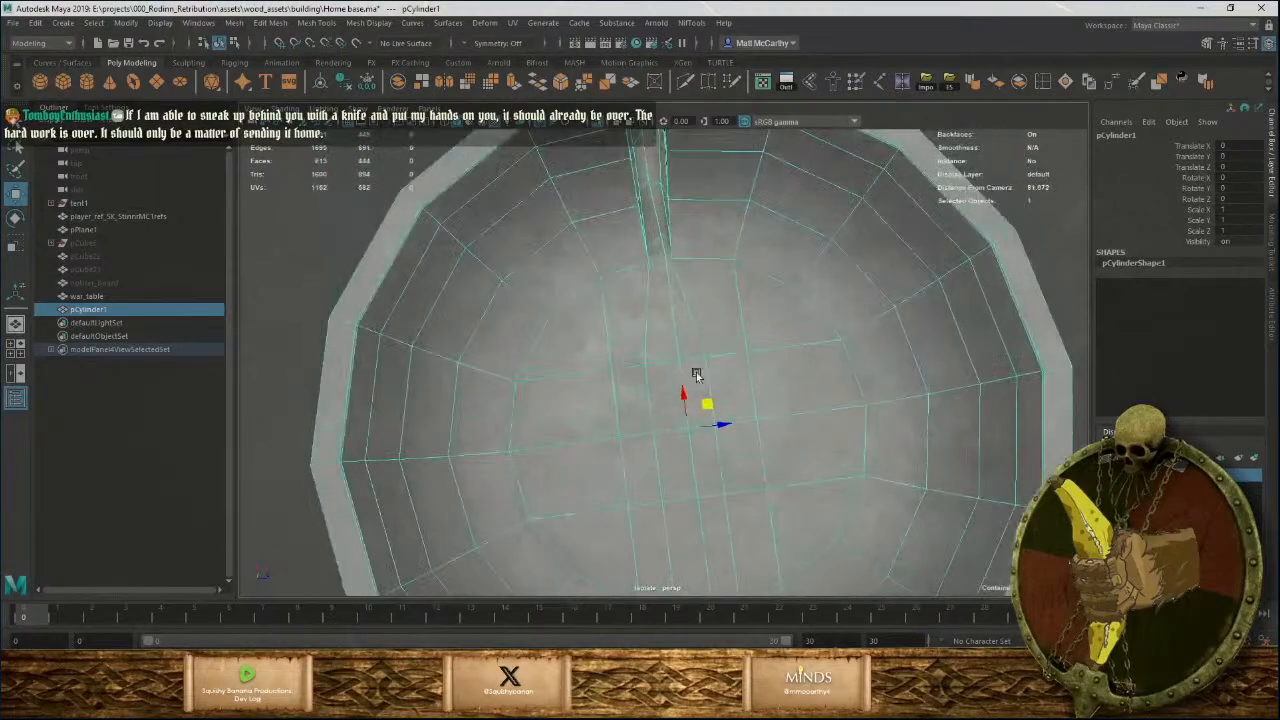
middle_click_drag(694, 376, 704, 291, "alt")
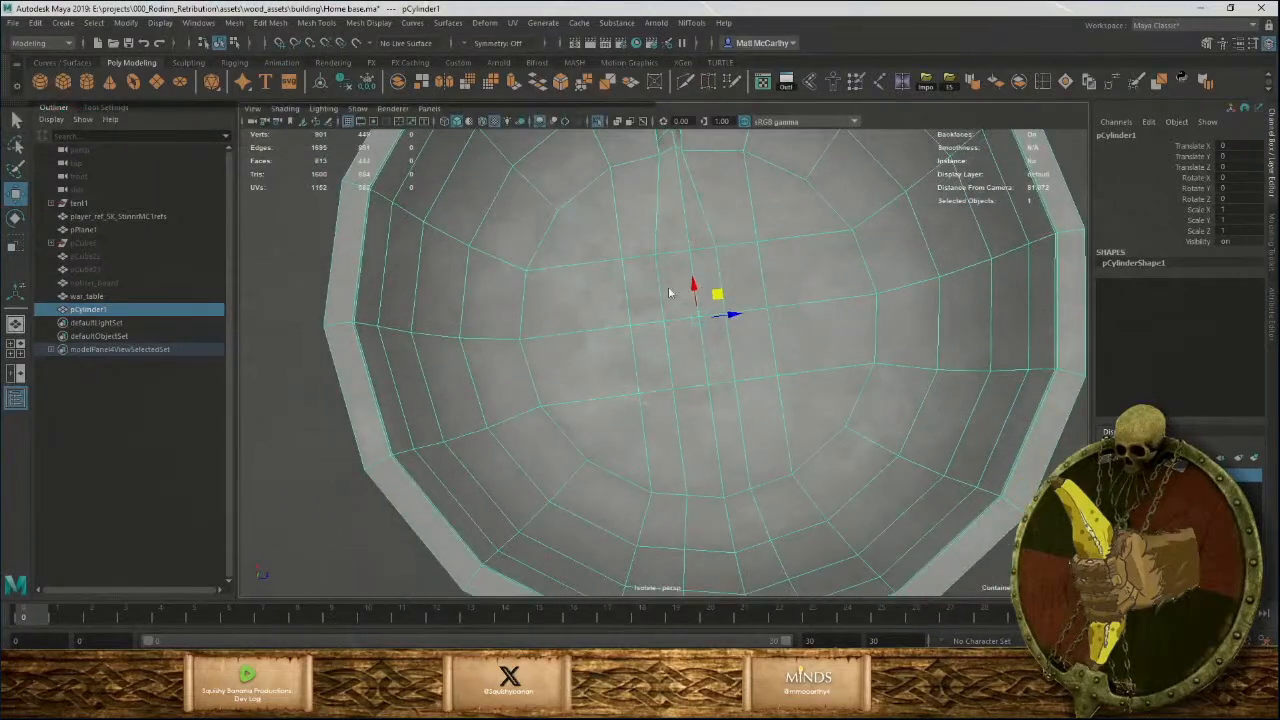
right_click_drag(670, 292, 666, 252)
left_click(665, 307)
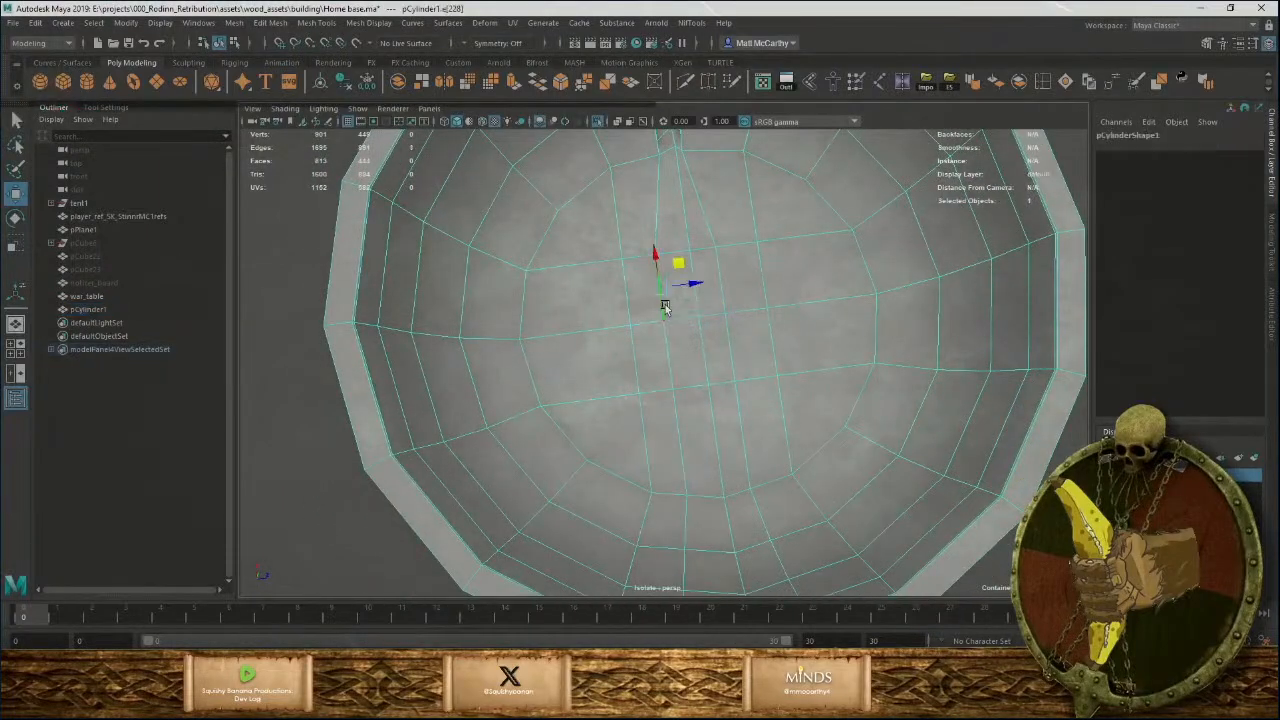
left_click(684, 440, "shift")
left_click_drag(720, 401, 809, 493)
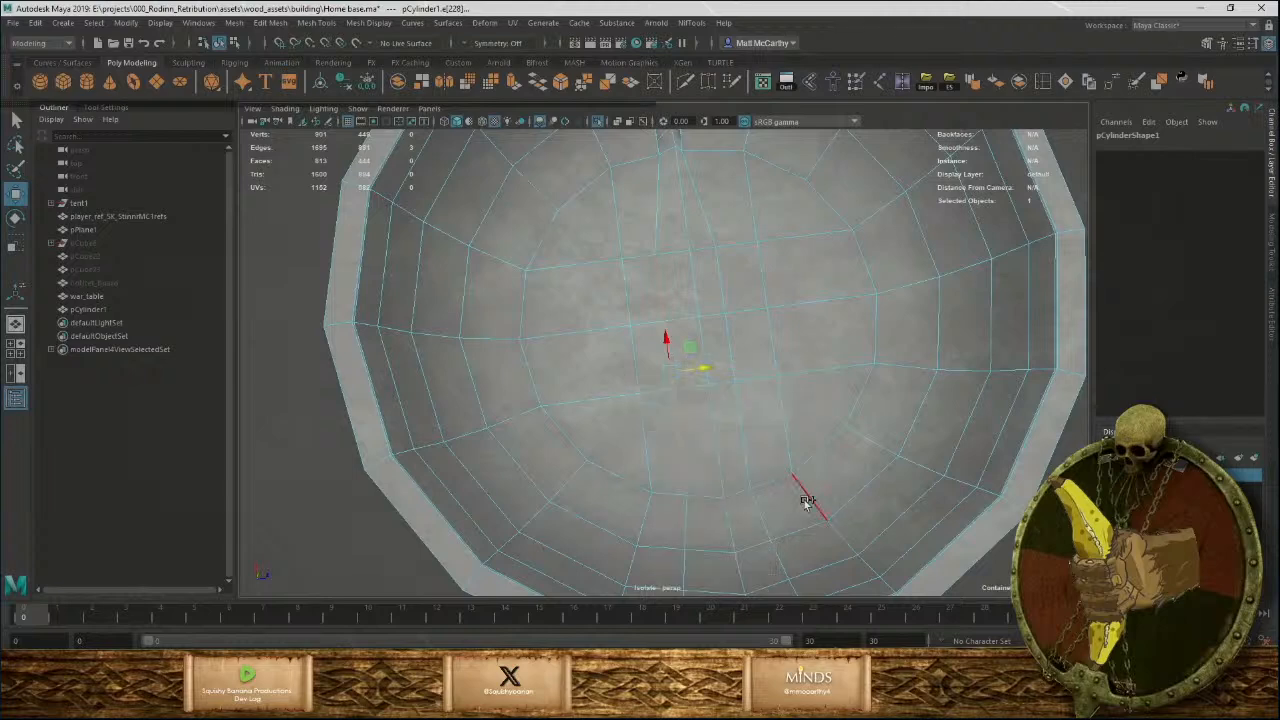
left_click_drag(713, 374, 770, 518)
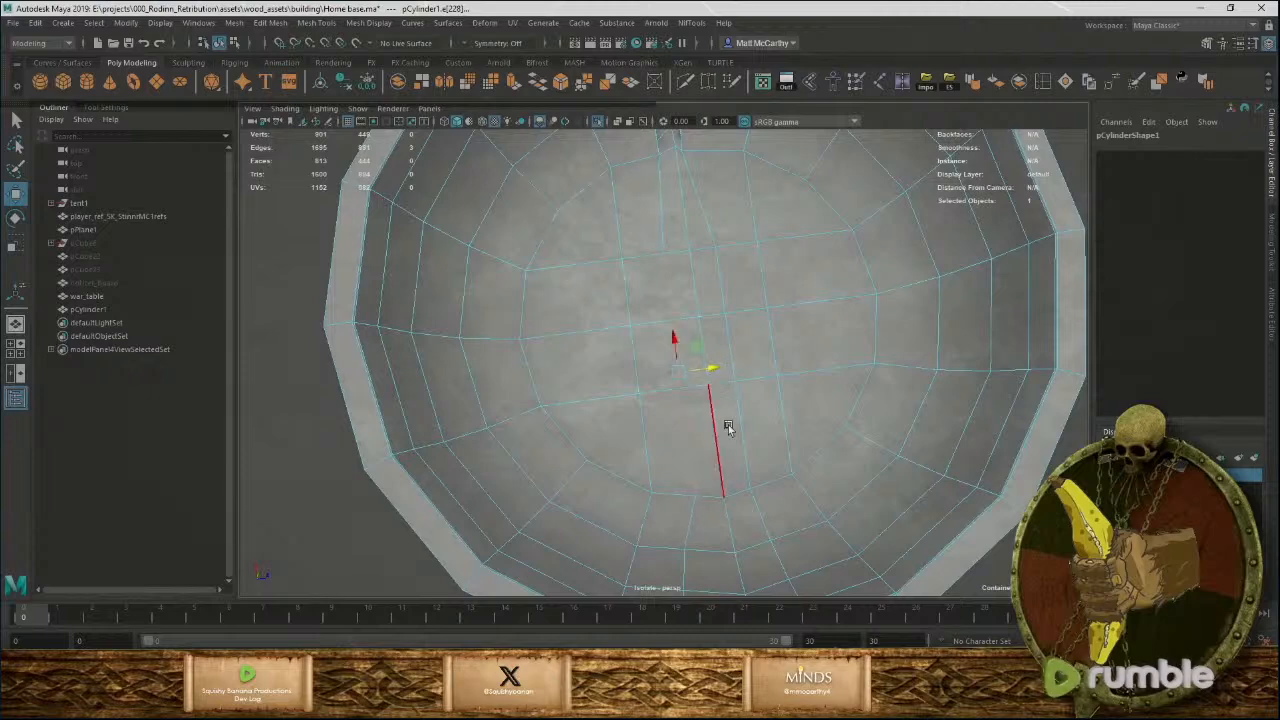
Shift the matching vertical edge line on the bowl's outer wall and underside along the Z axis to even the edge spacing.
left_click_drag(726, 426, 720, 334, "alt")
left_click_drag(776, 527, 726, 303, "alt")
middle_click_drag(714, 278, 677, 425, "alt")
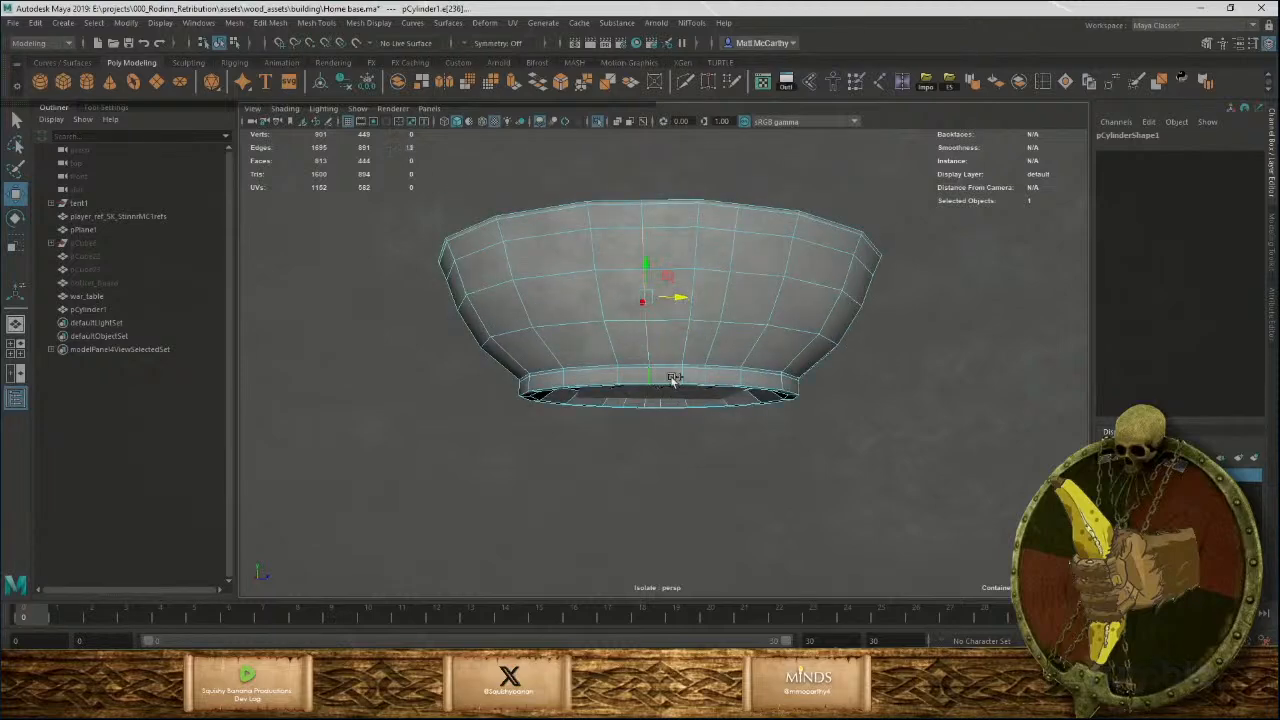
right_click_drag(675, 378, 752, 470, "alt")
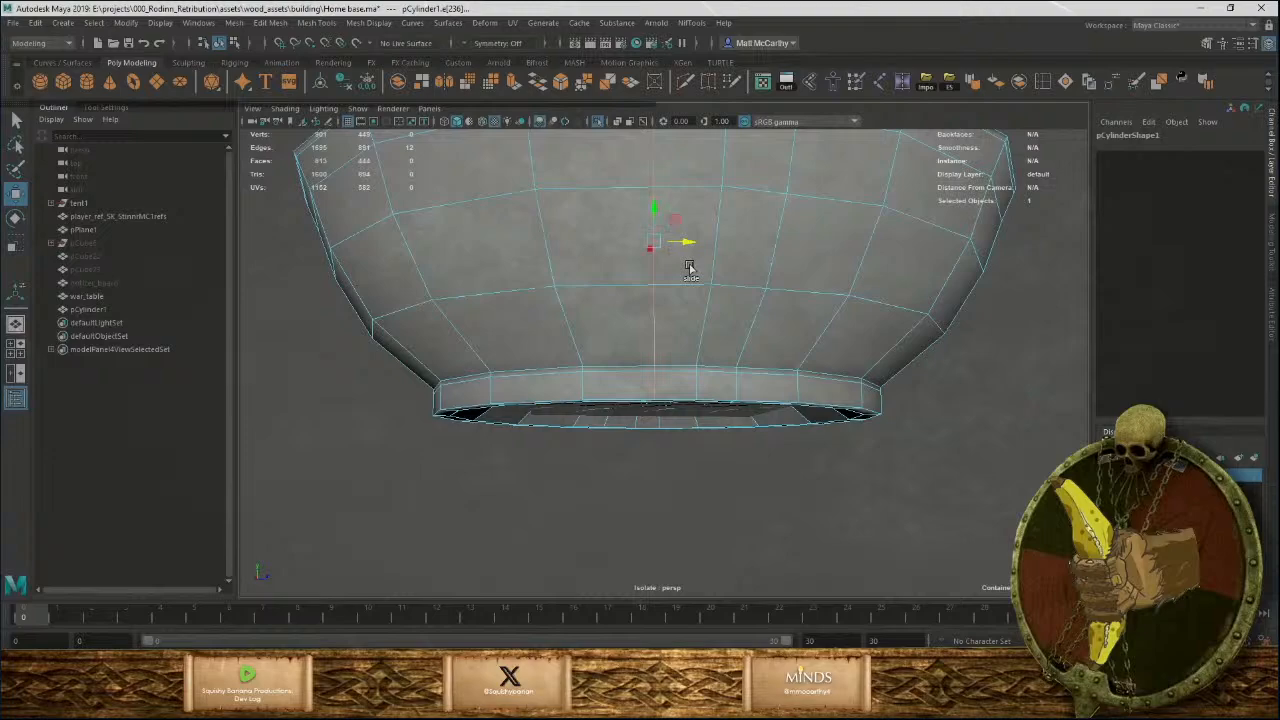
right_click_drag(689, 268, 733, 191, "alt")
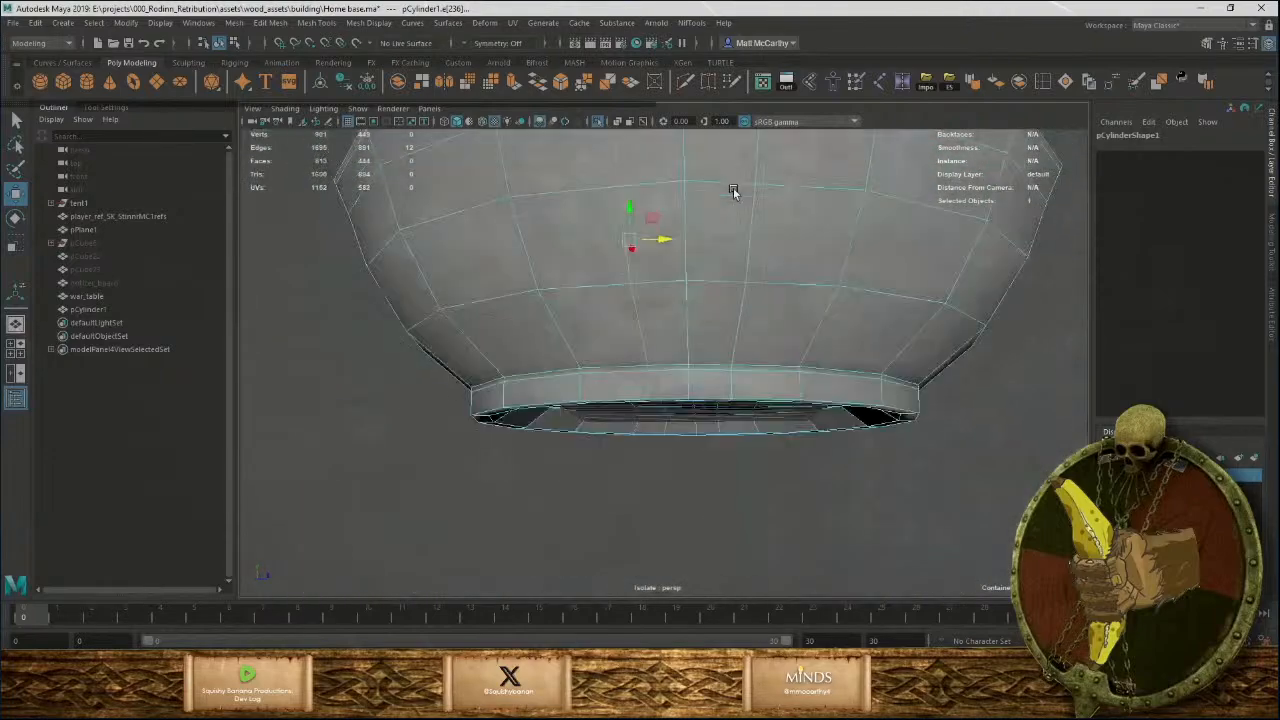
left_click_drag(733, 191, 669, 294, "alt")
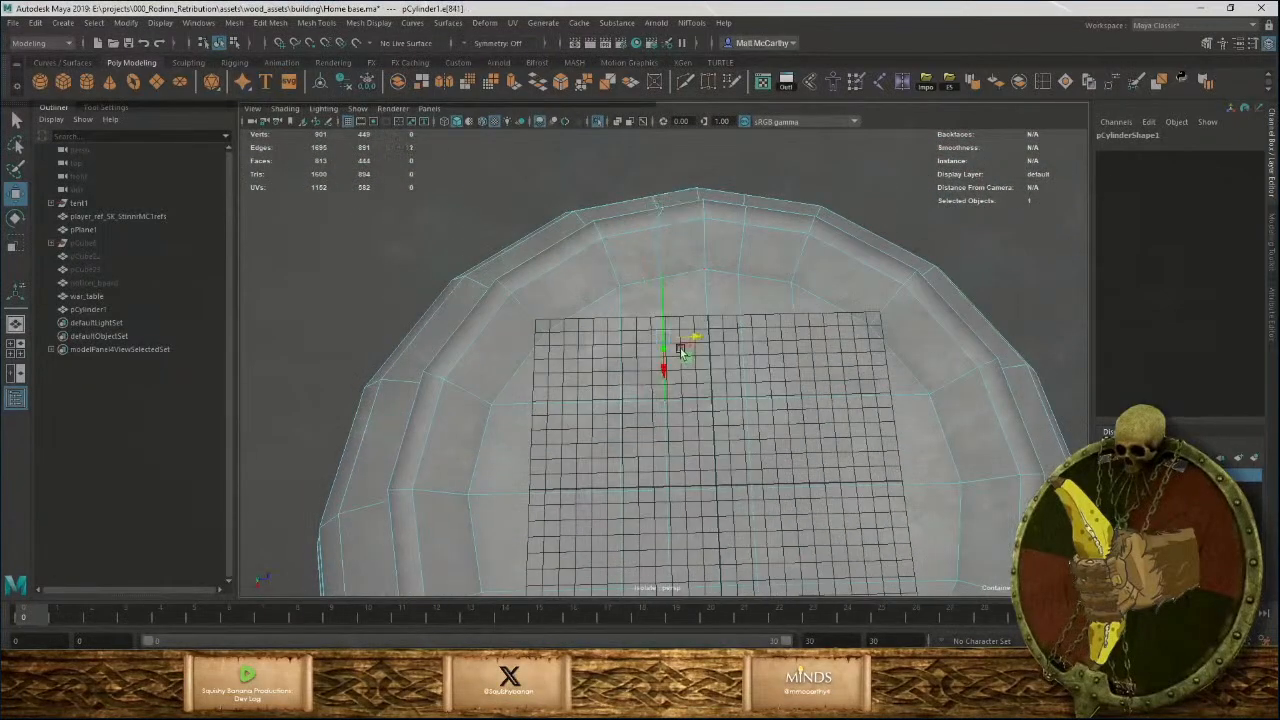
left_click_drag(680, 352, 740, 215, "alt")
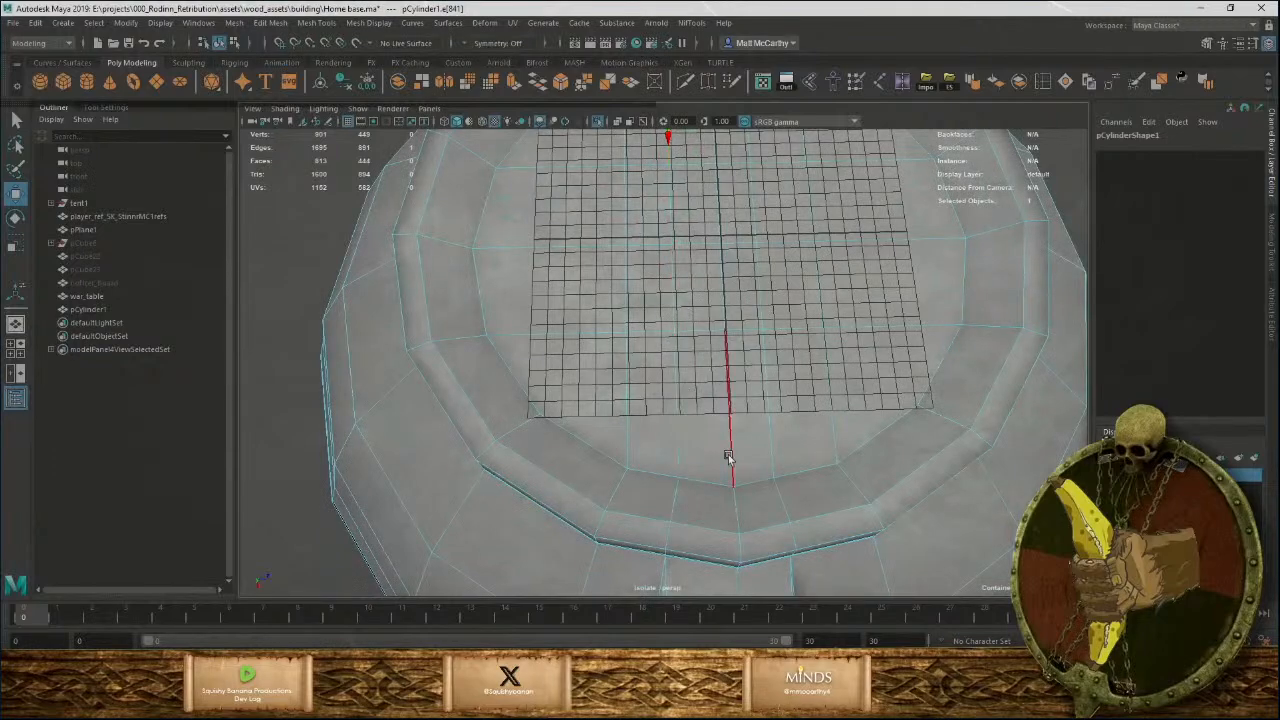
left_click_drag(726, 457, 727, 427, "alt")
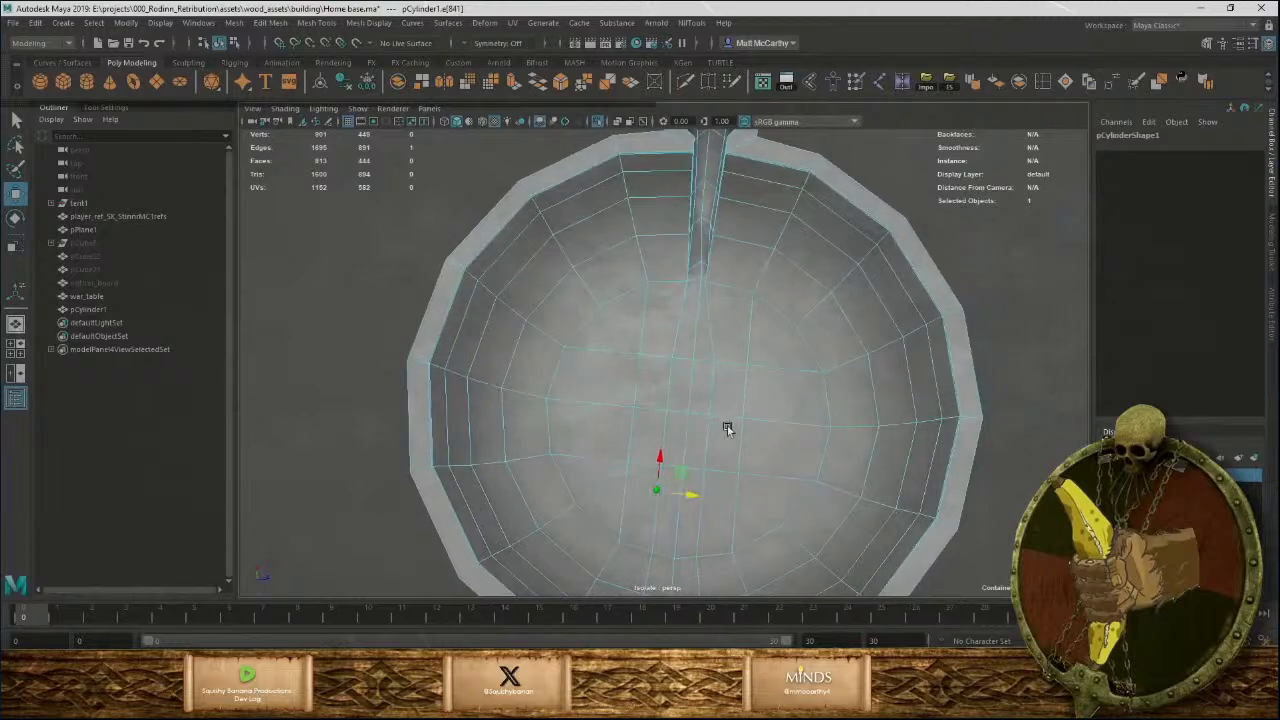
middle_click_drag(727, 427, 734, 246, "alt")
right_click_drag(734, 246, 752, 475, "alt")
left_click_drag(752, 475, 716, 330, "alt")
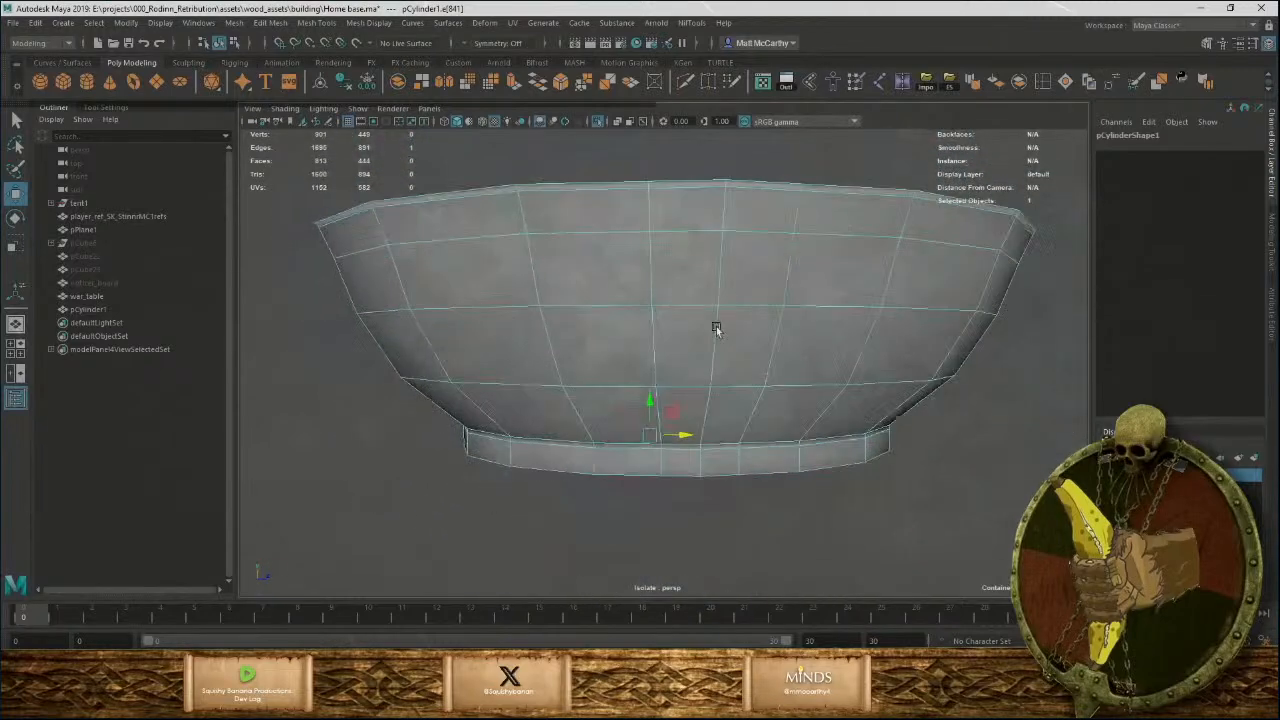
Try to delete the edge loop just below the bowl's outer rim and select the loop just inside the rim.
right_click_drag(761, 209, 761, 240)
left_click(762, 222)
mouse_move(834, 300)
left_mouse_down("alt")
mouse_move(916, 311)
mouse_move(815, 316)
left_mouse_up("alt")
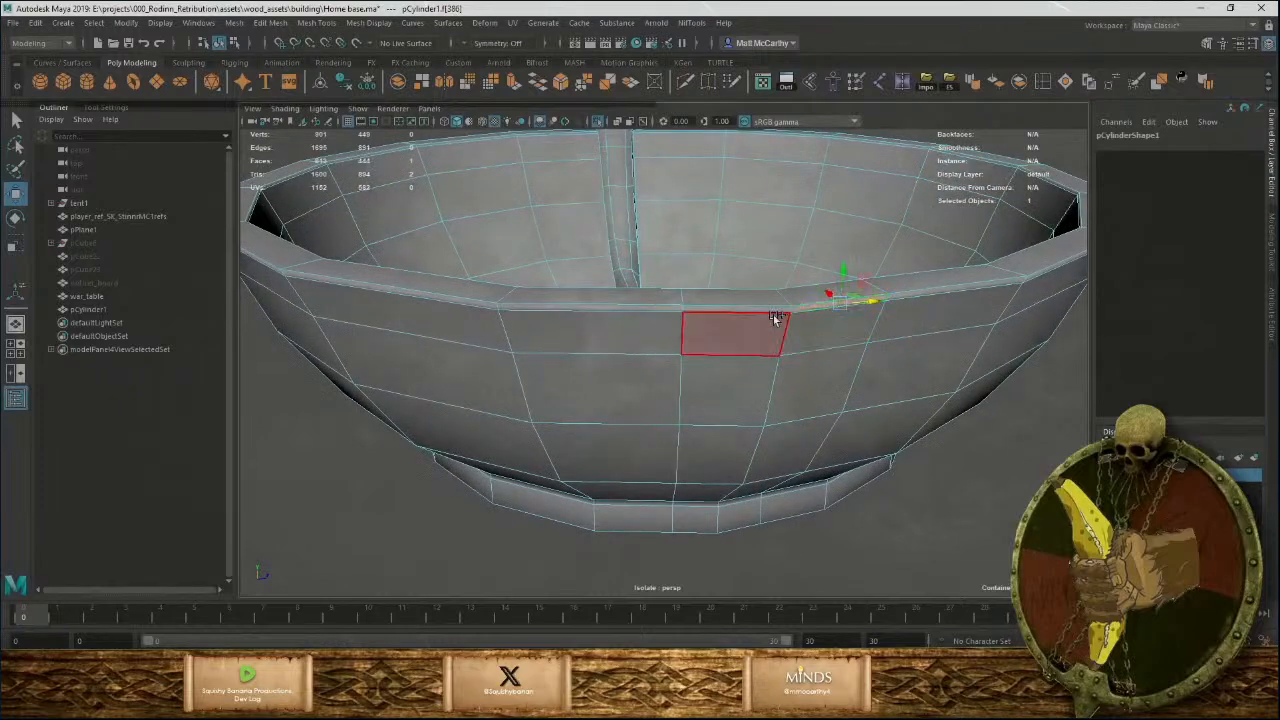
right_click_drag(749, 331, 755, 290)
left_click(735, 314)
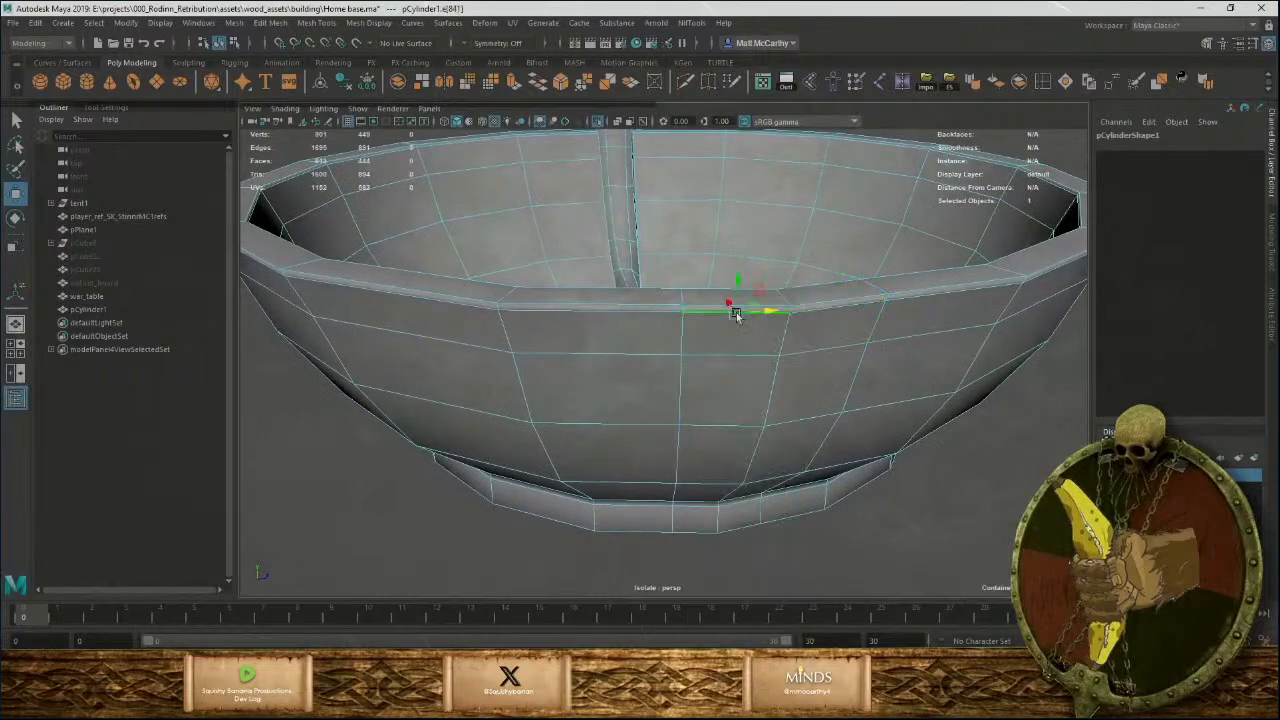
double_click(729, 309, "shift")
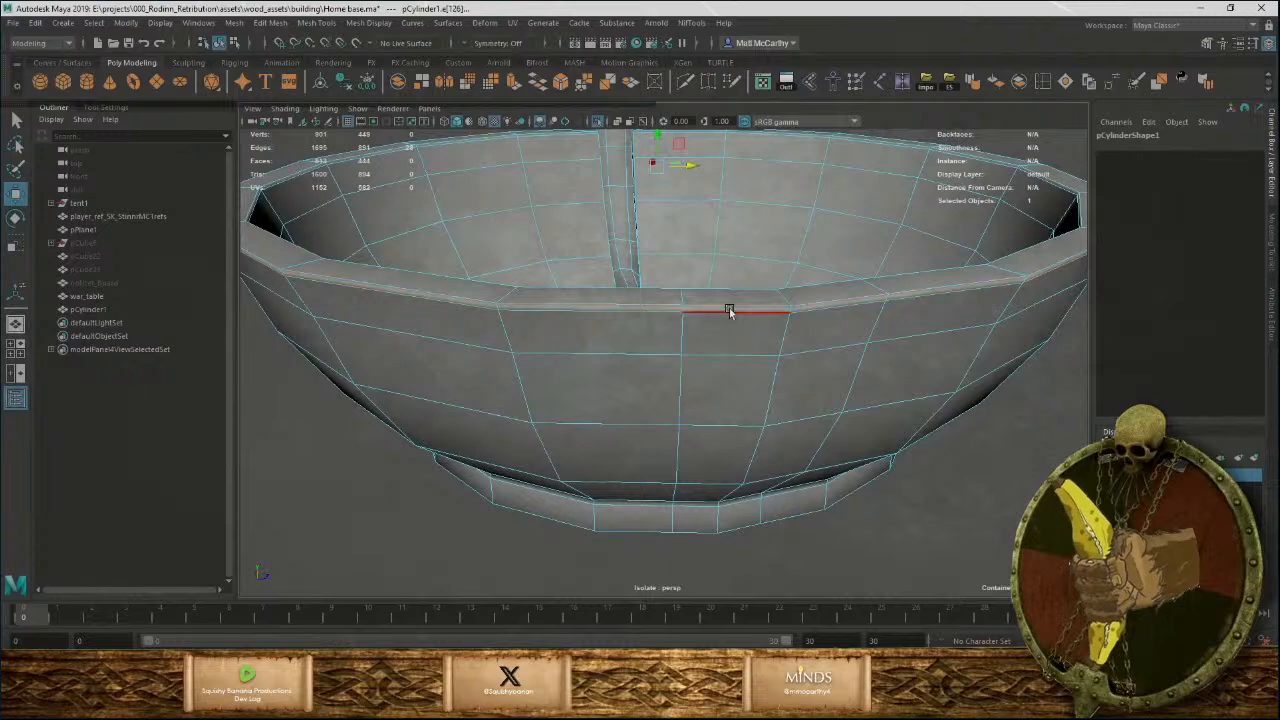
key("Delete")
left_click(802, 153)
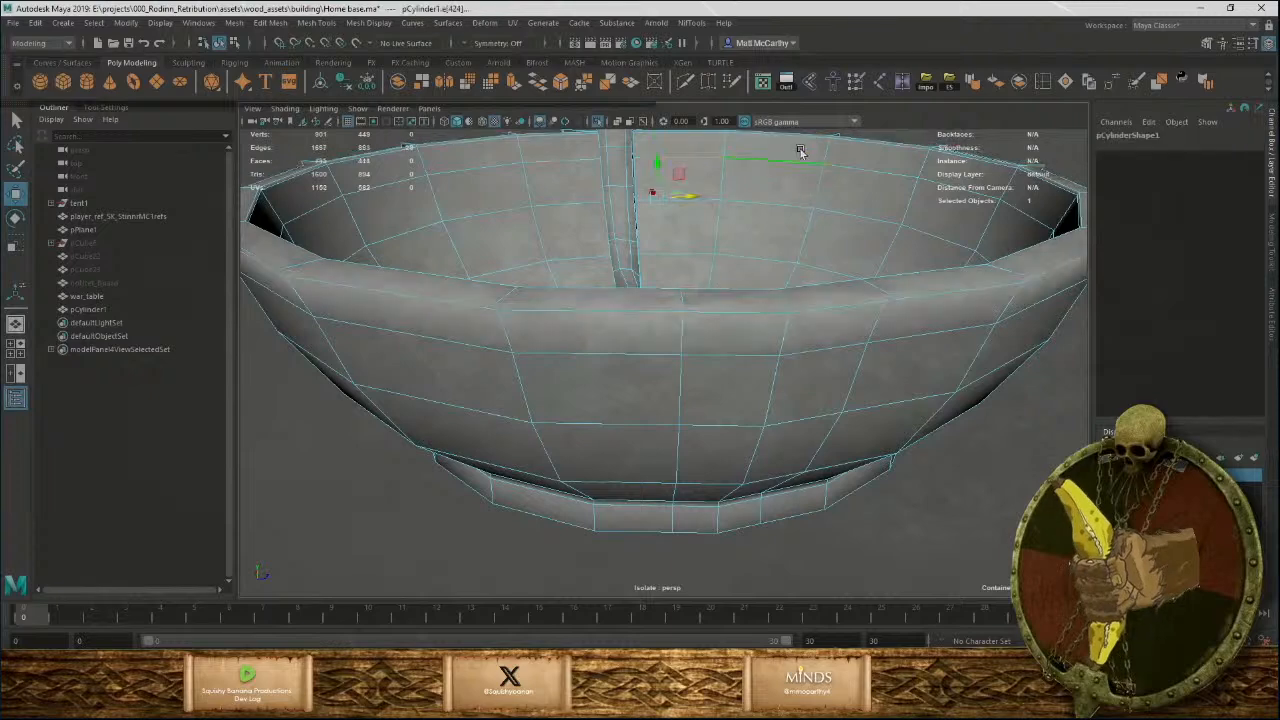
double_click(860, 147)
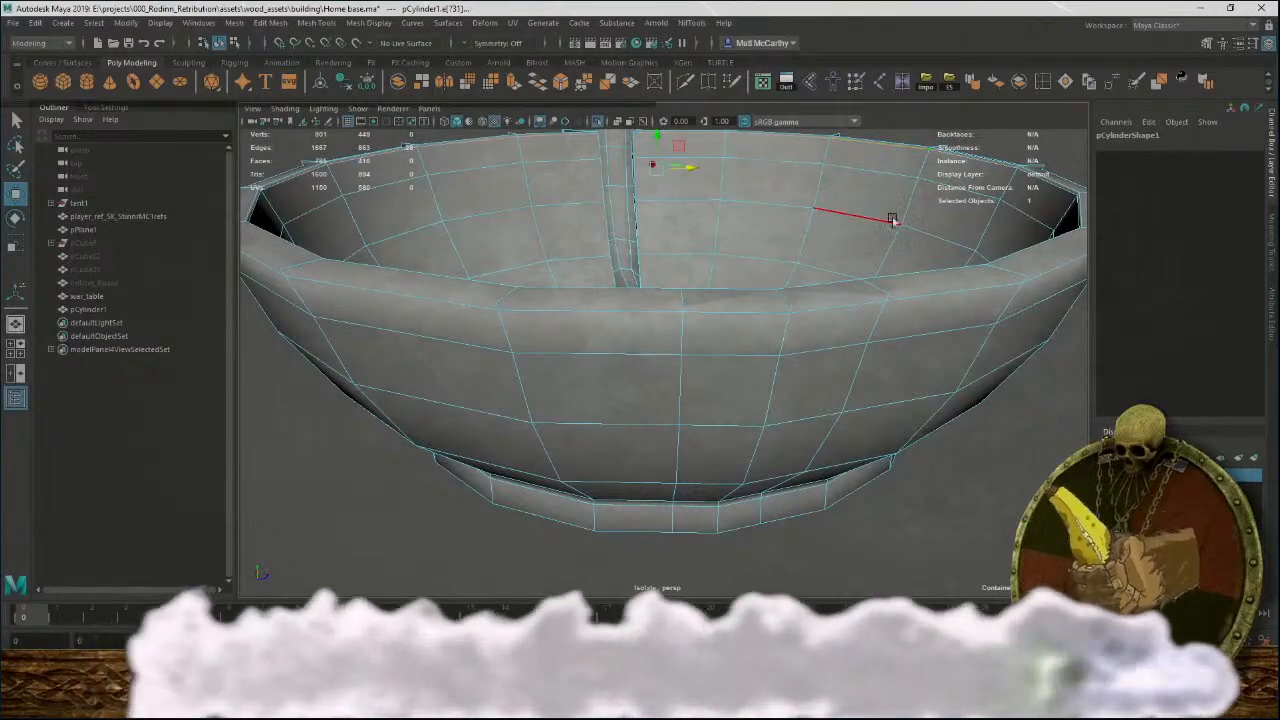
left_click_drag(900, 308, 686, 403, "alt")
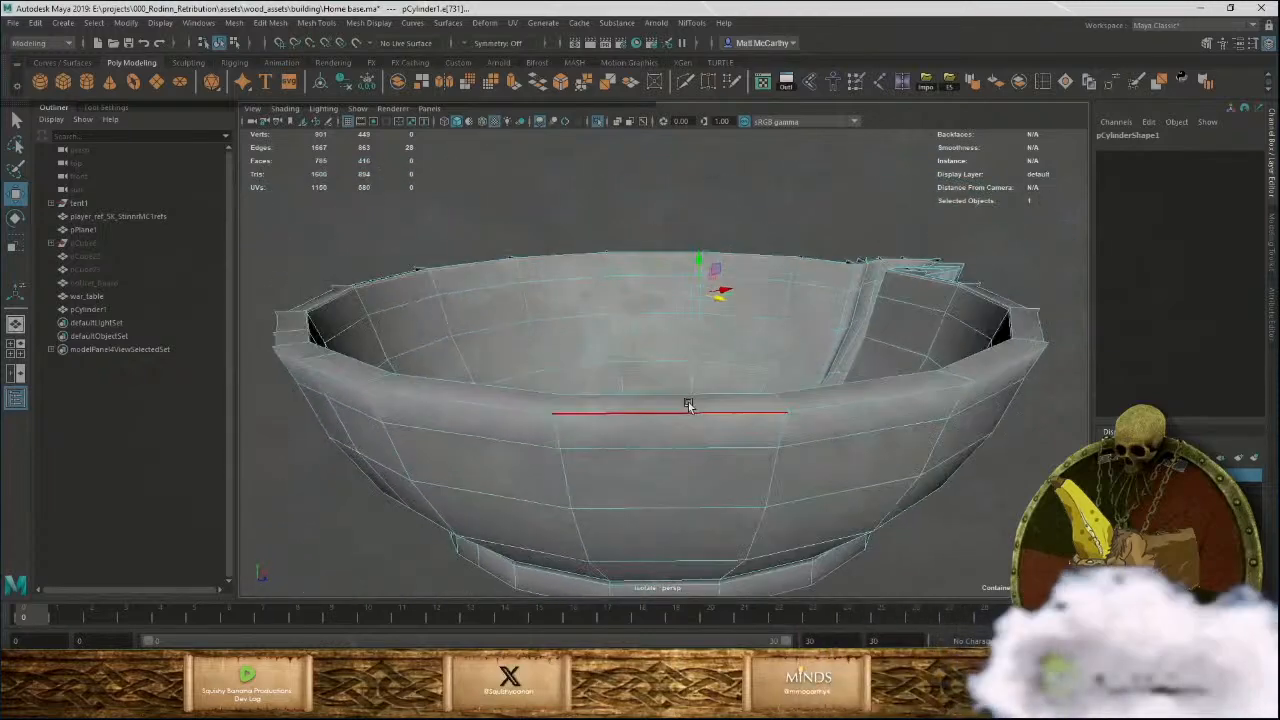
Undo the deletion of the outer rim's edge loop.
key("ctrl+z")
key("ctrl+z")
key("ctrl+z")
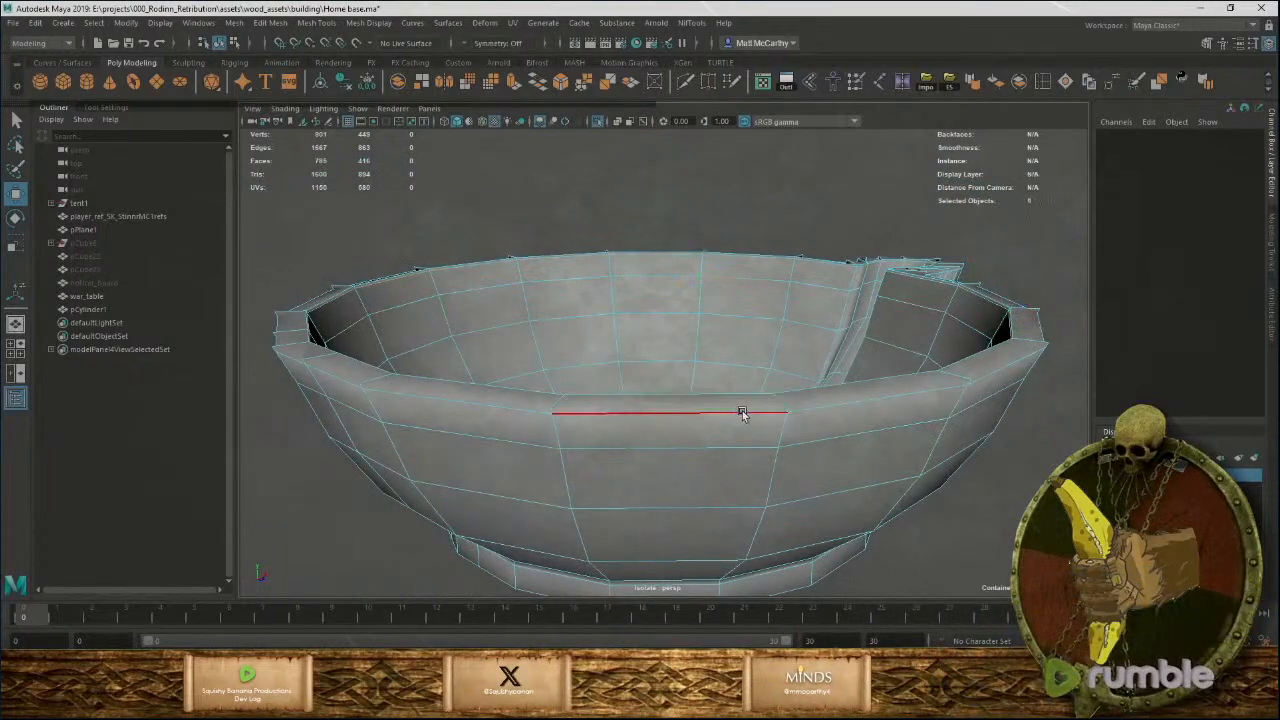
Remove the edge loops just outside and just inside the bowl's rim together with their vertices.
double_click(745, 418)
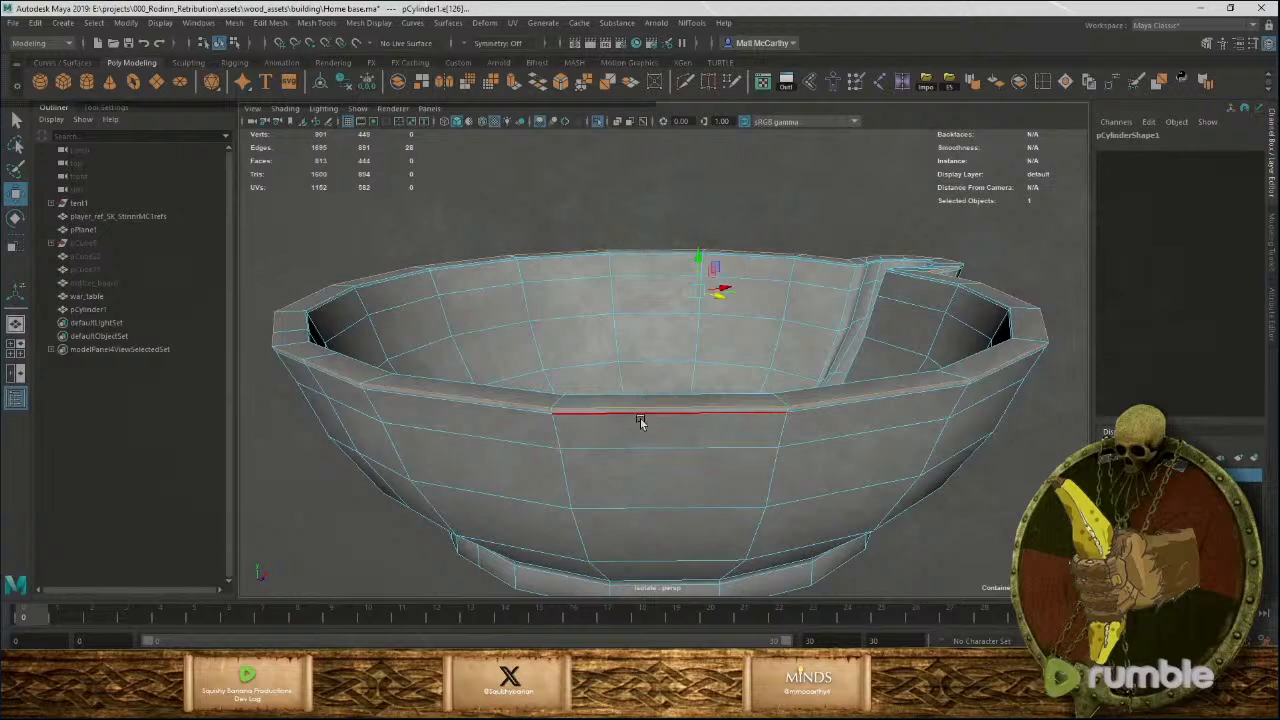
key("Delete")
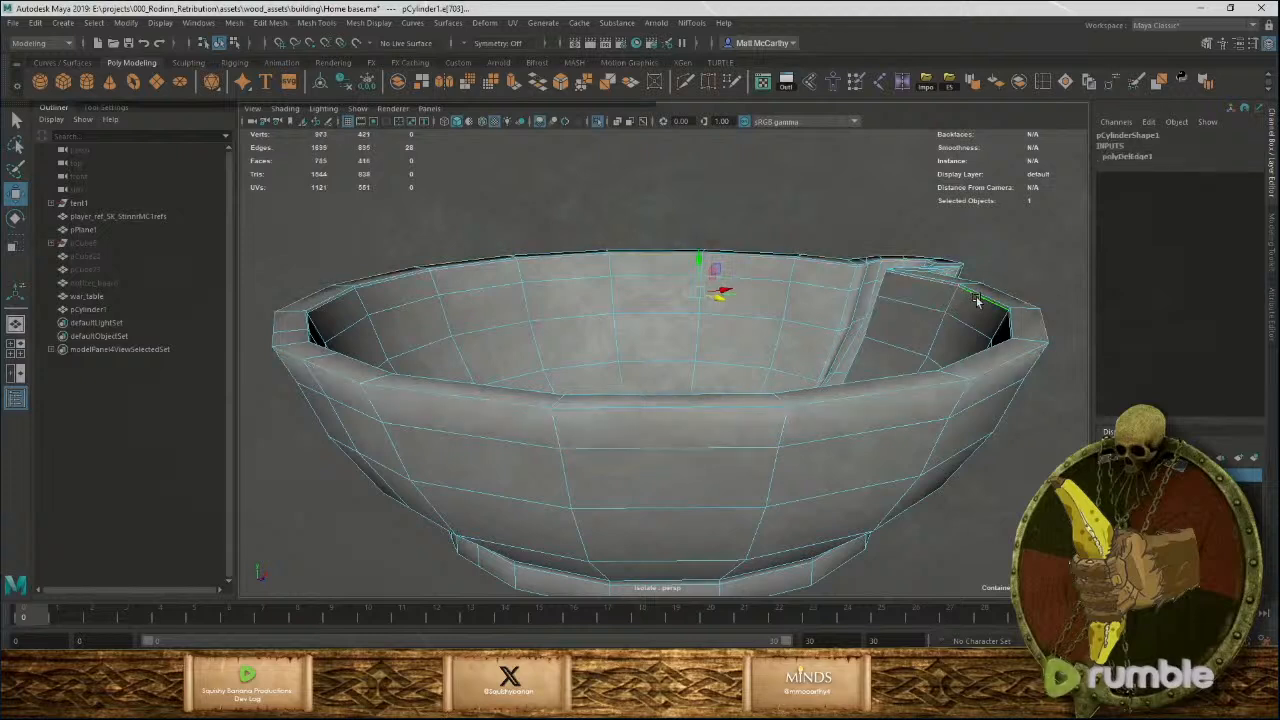
key("ctrl+Delete")
left_click(437, 226)
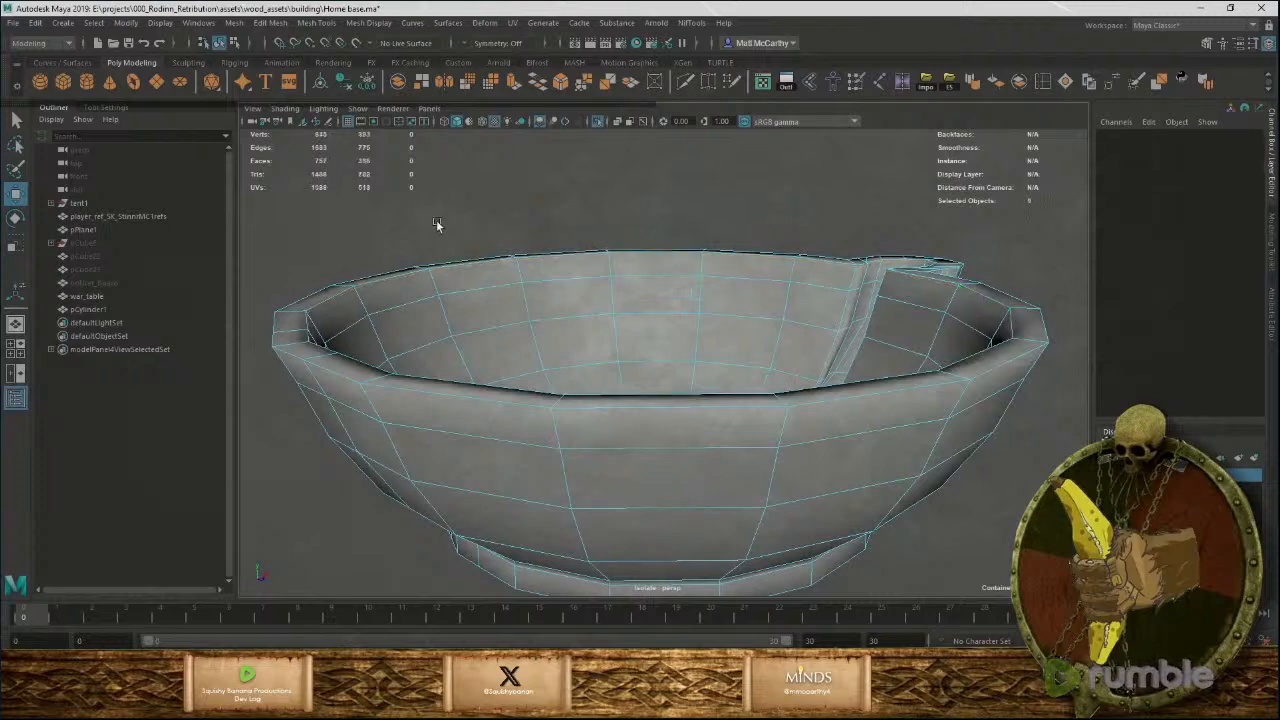
Try to bridge the two outer-wall faces below the bowl's rim to the two faces just above its foot, opposite the spout.
left_click_drag(420, 475, 398, 400, "alt")
right_click_drag(546, 332, 549, 364)
left_click(500, 340)
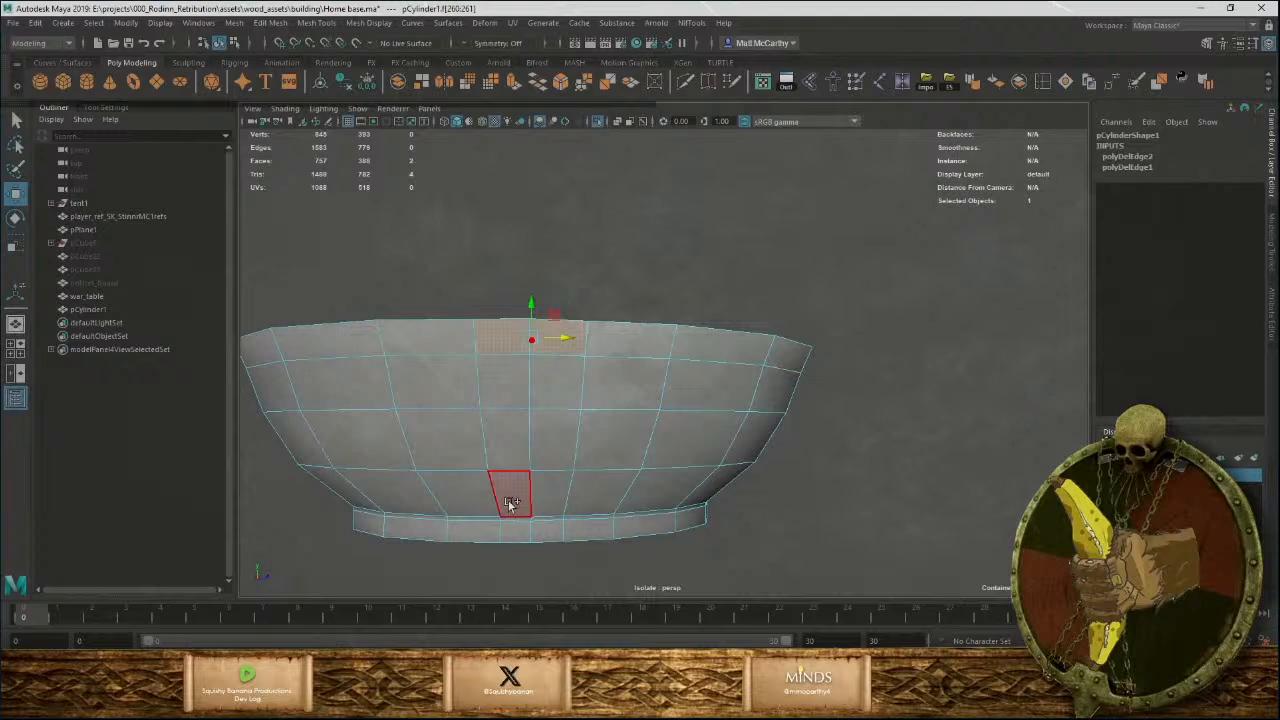
left_click(510, 503, "shift")
left_click(549, 506, "shift")
left_click_drag(598, 500, 703, 471, "alt")
scroll(680, 420, "down", 5)
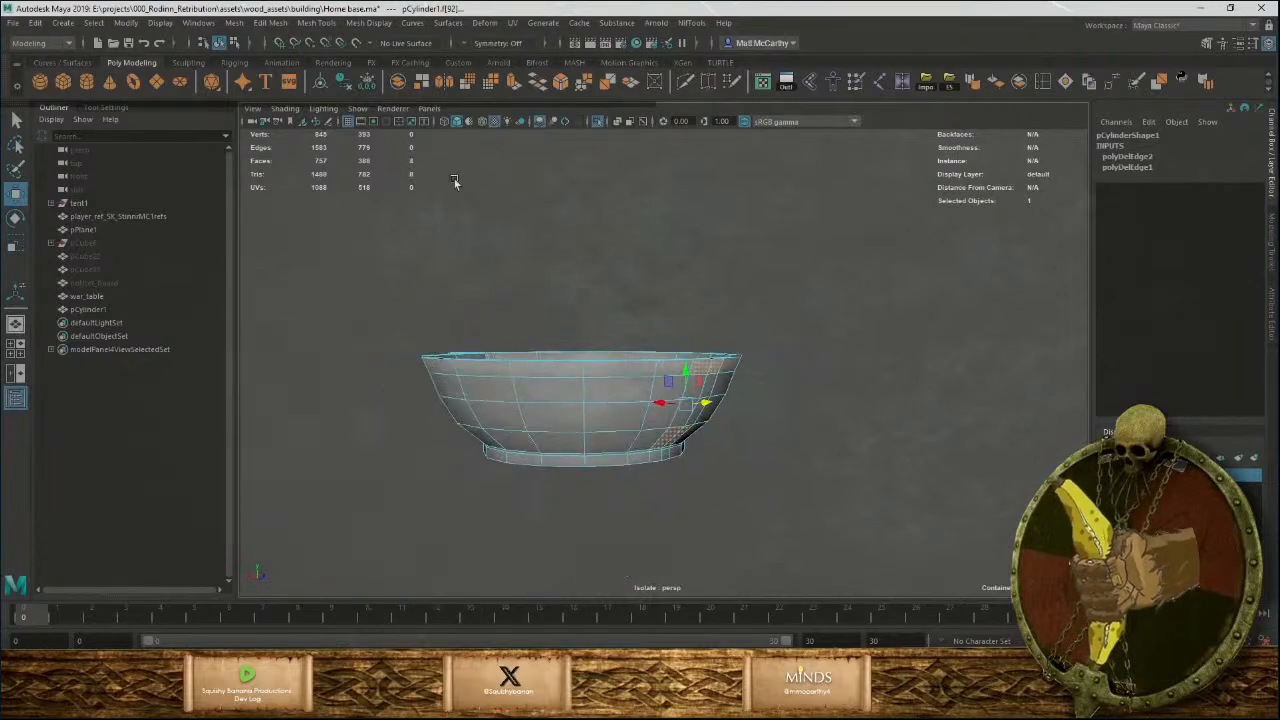
left_click(268, 23)
mouse_move(306, 26)
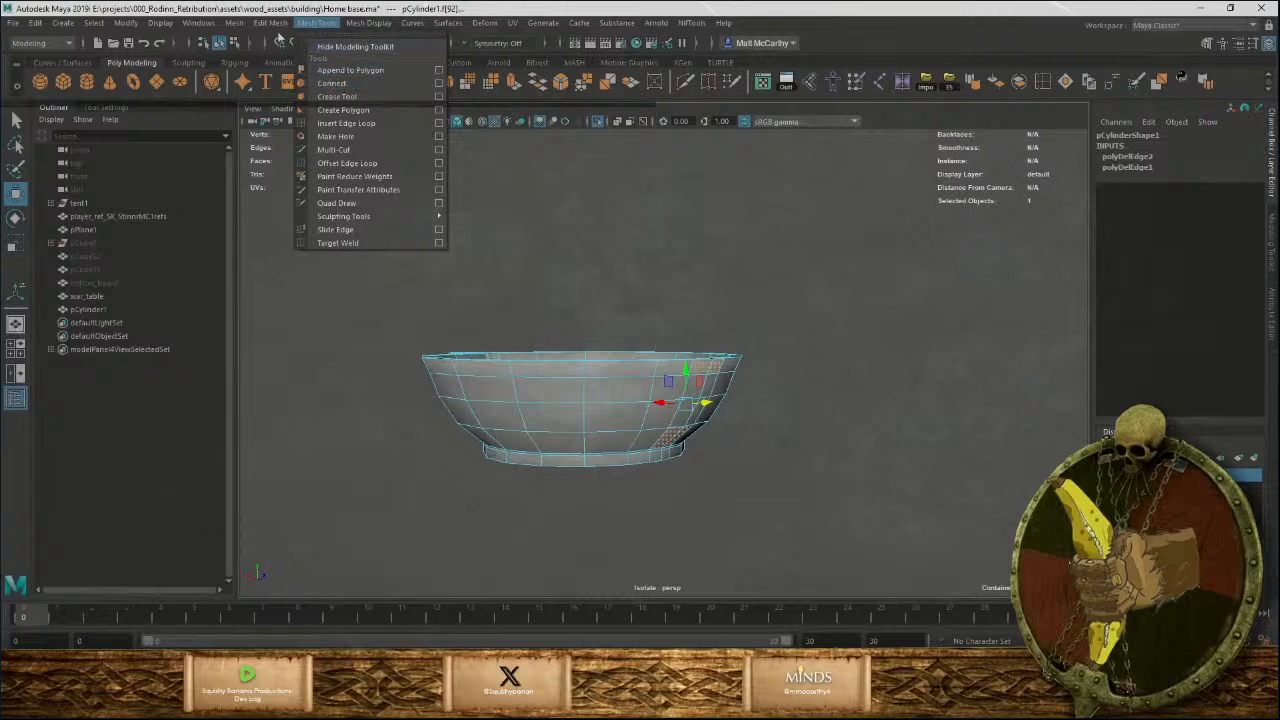
mouse_move(232, 23)
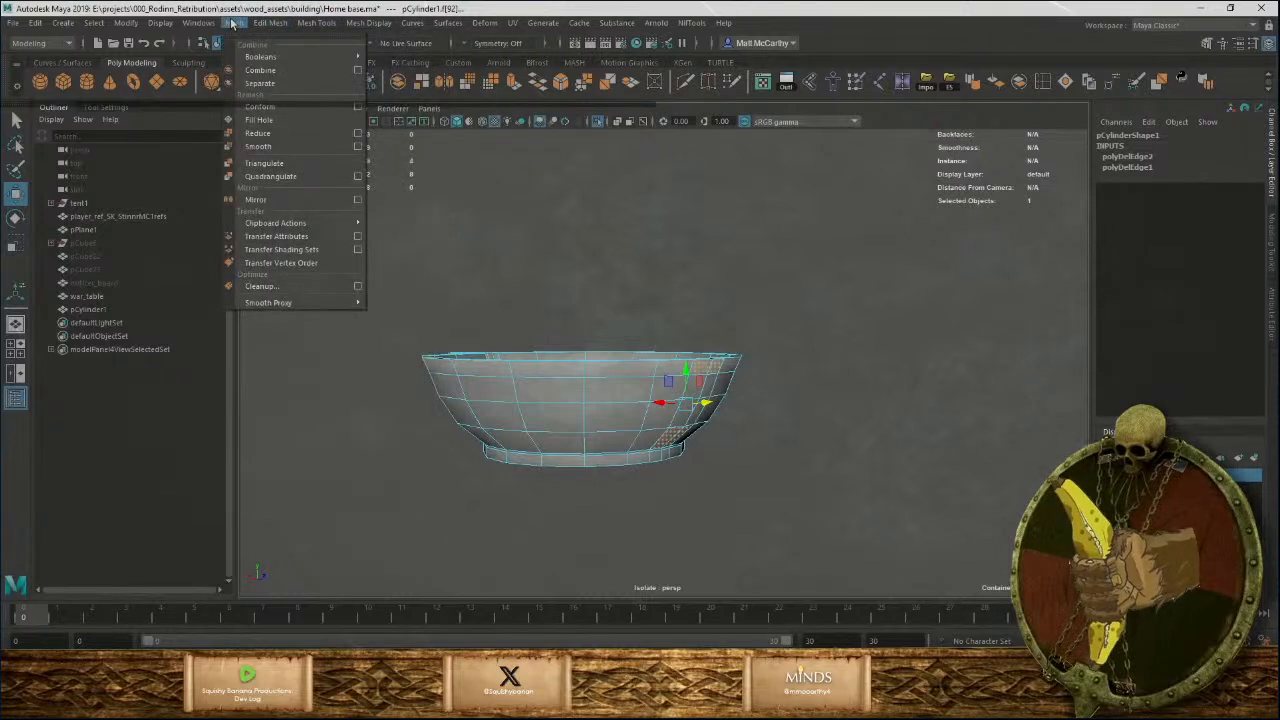
left_click(232, 23)
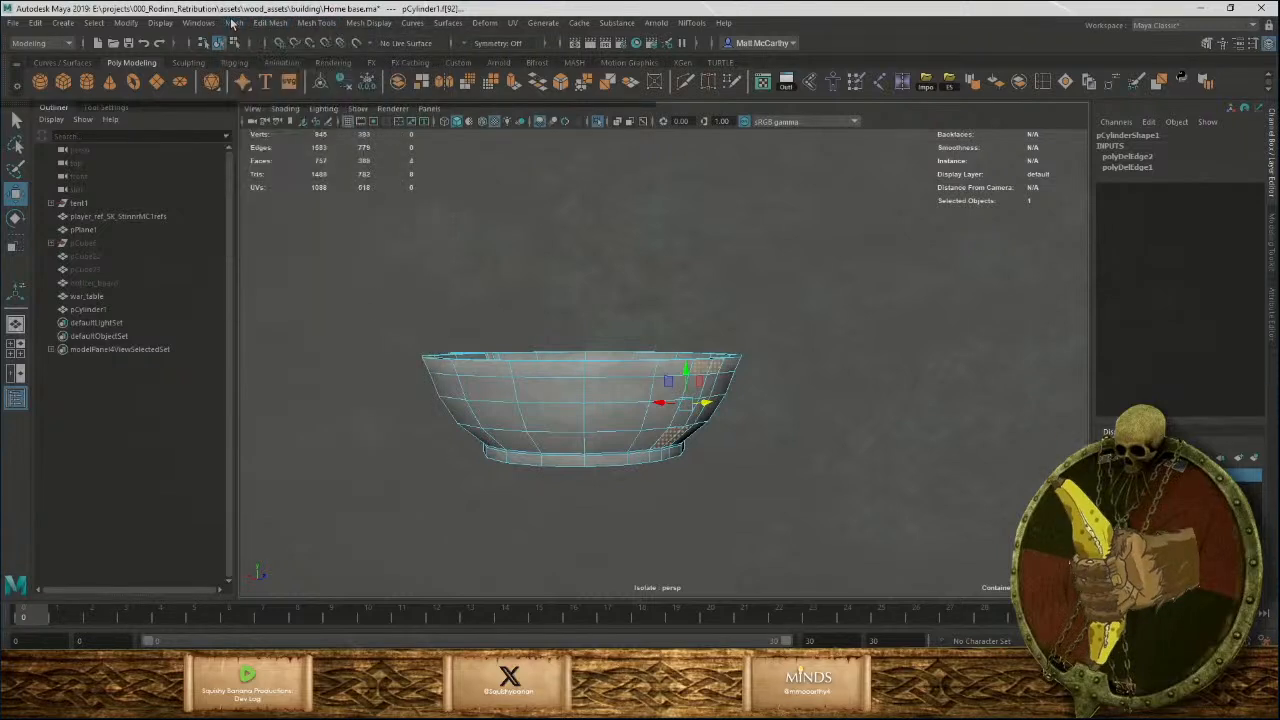
left_click(283, 23)
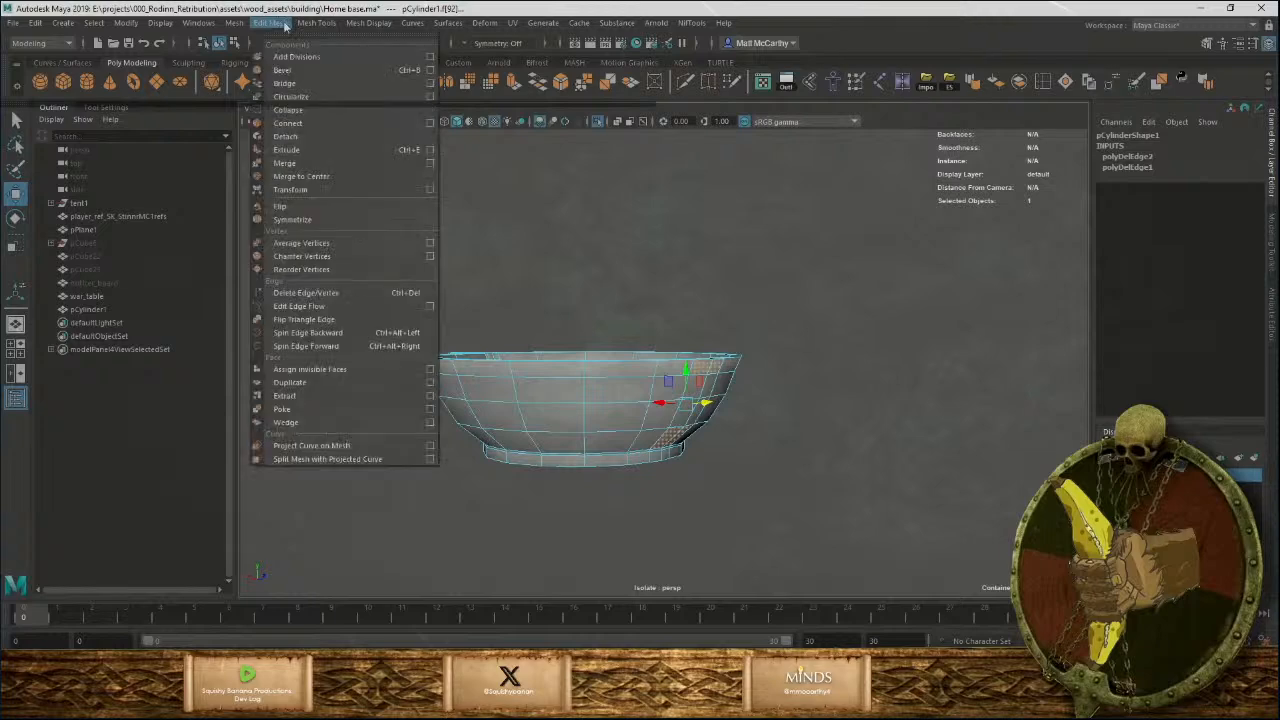
left_click(285, 83)
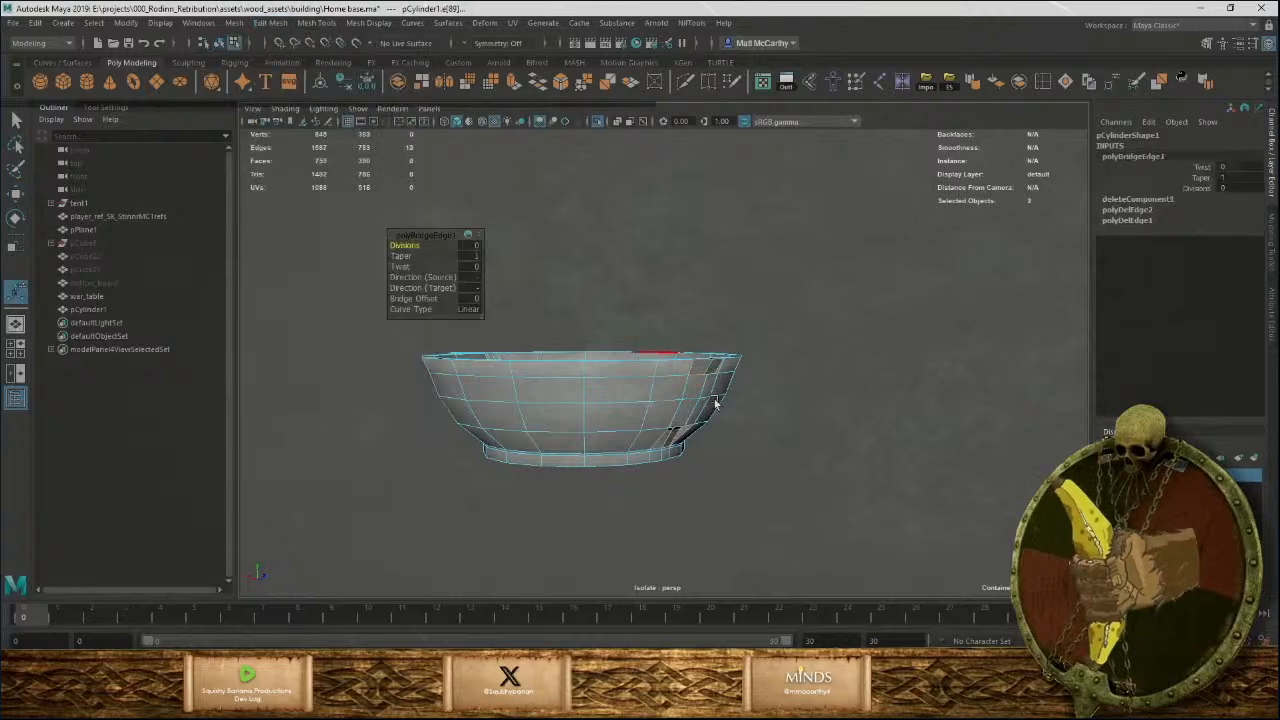
Set the bridge's divisions to 6, then undo the bridge.
scroll(786, 469, "up", 6)
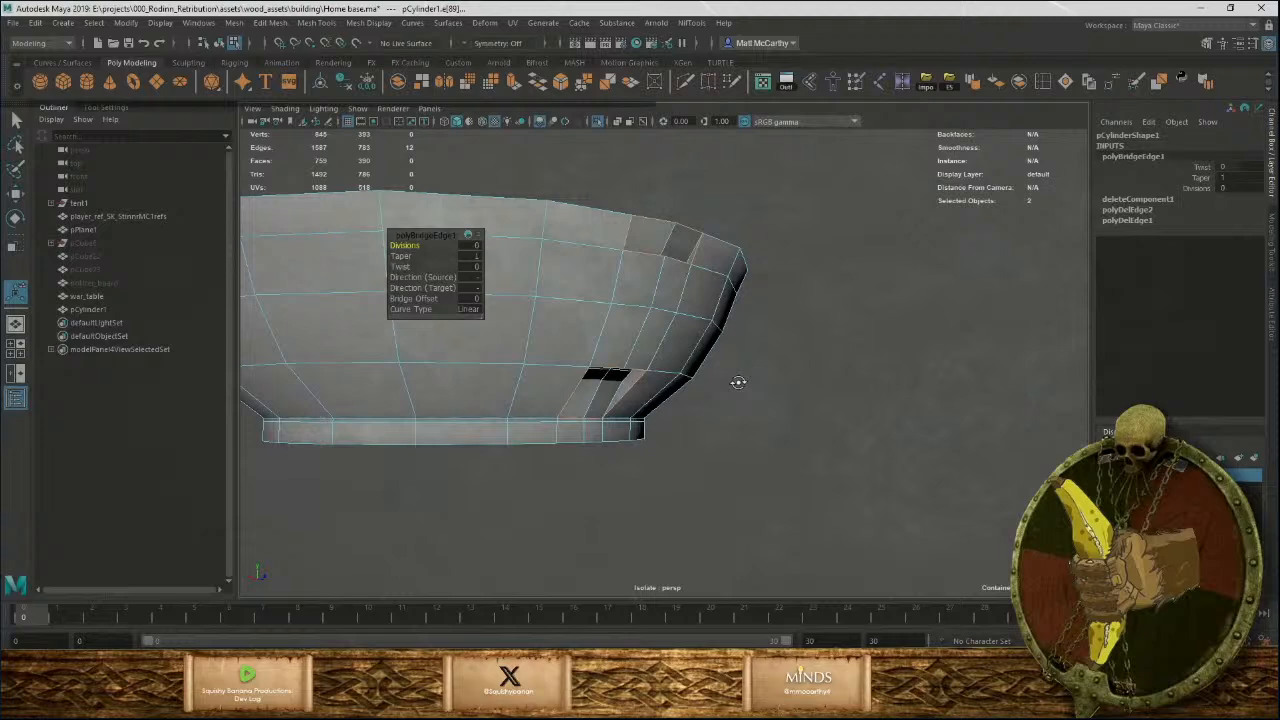
left_click_drag(738, 382, 462, 280, "alt")
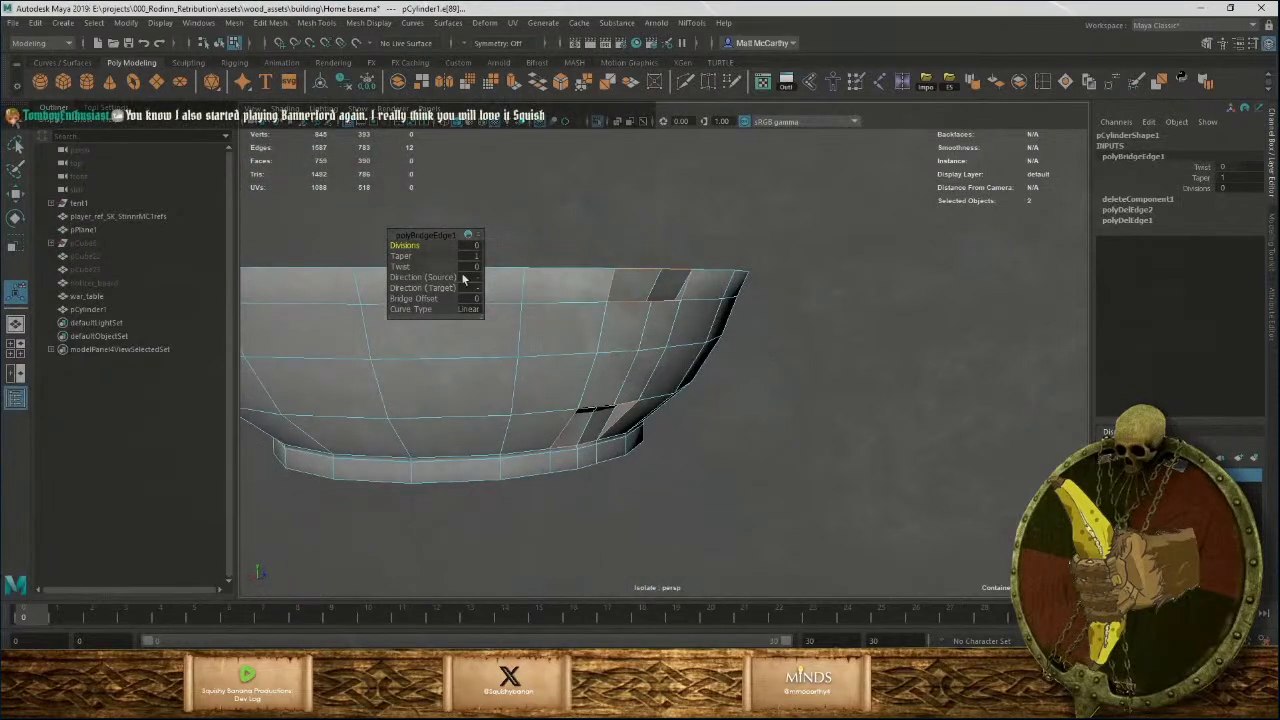
left_click_drag(416, 244, 428, 249)
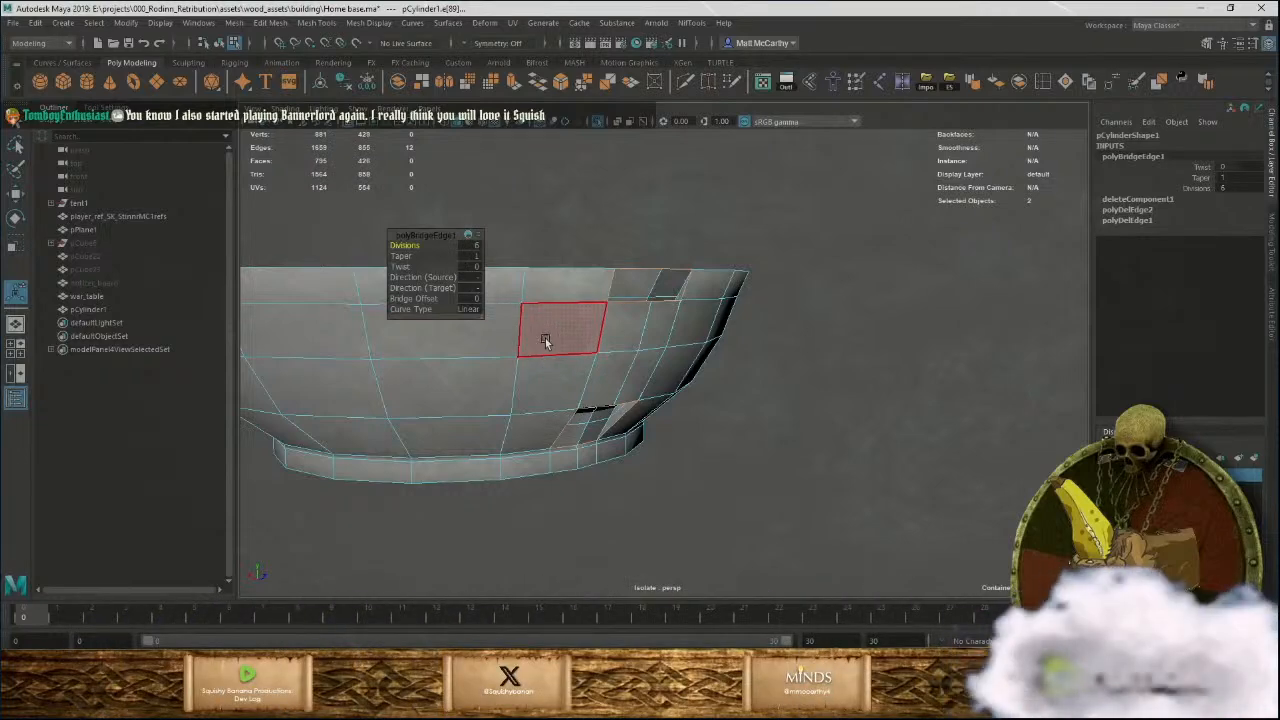
key("ctrl+z")
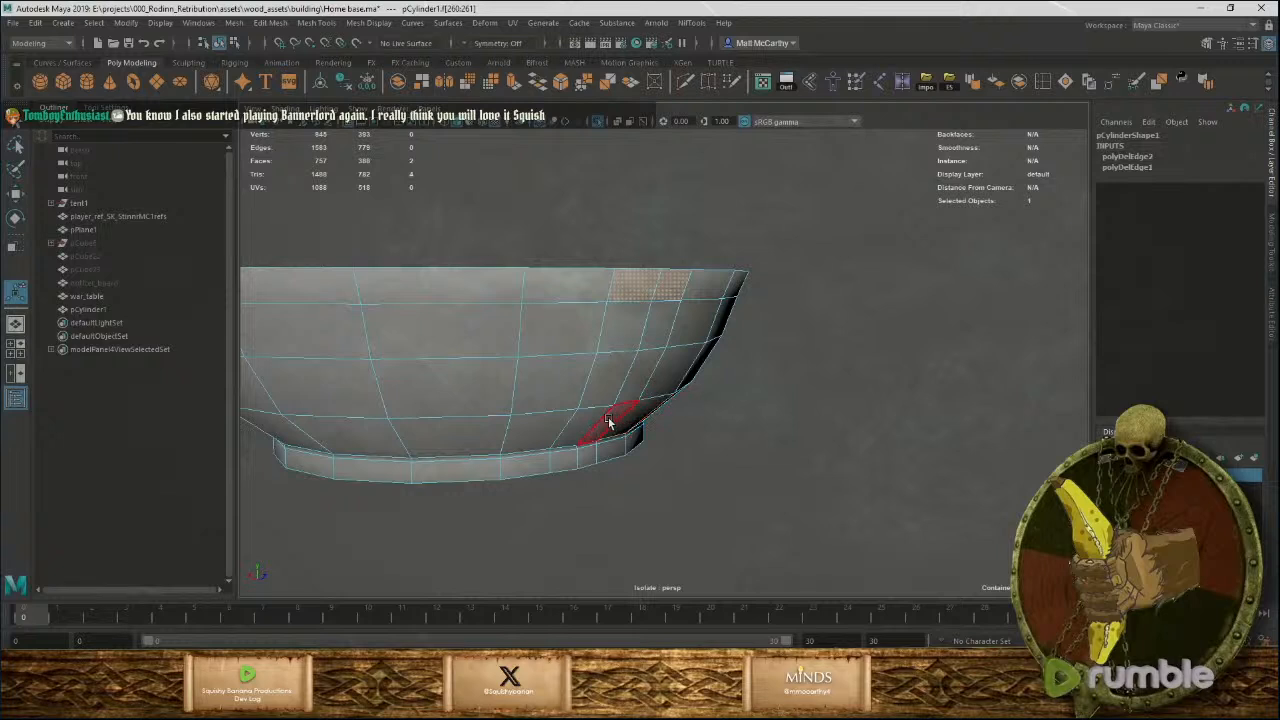
Delete the two outer-wall faces below the rim and the two faces just above the bowl's foot.
left_click(591, 424)
left_click(634, 285, "shift")
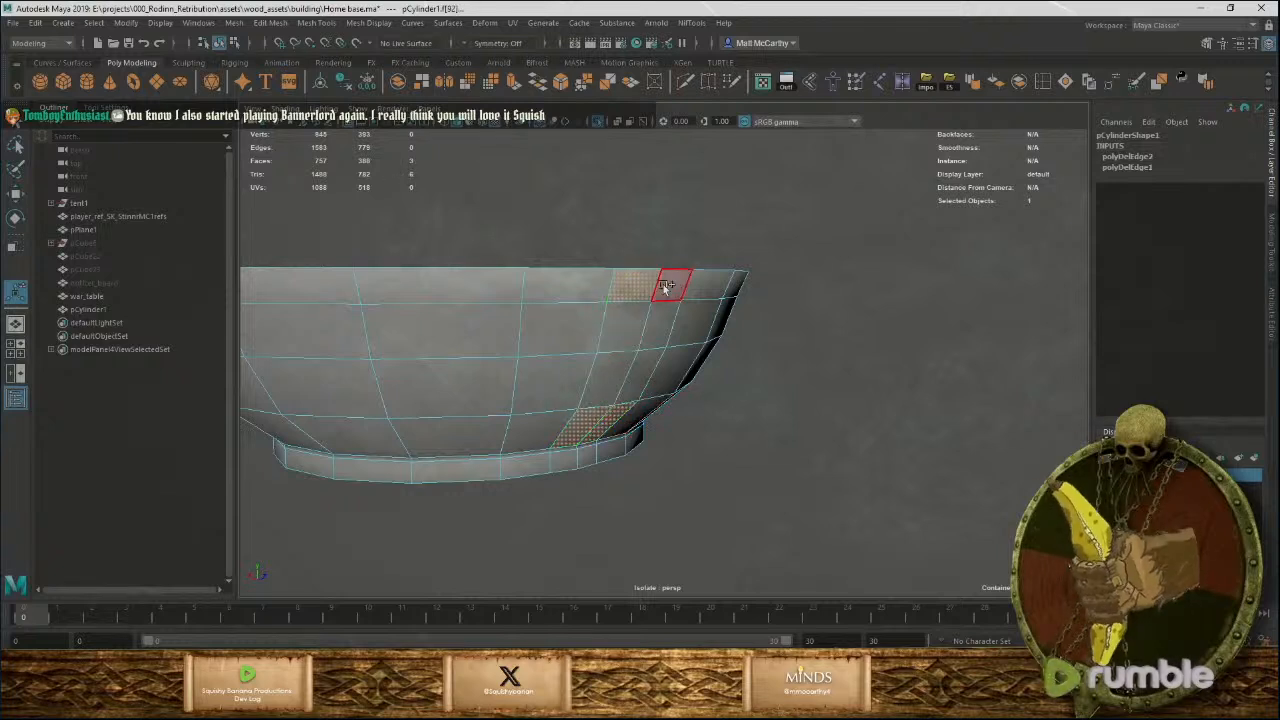
left_click(677, 289, "shift")
key("Delete")
Try to bridge the border edges of the upper hole to those of the lower hole.
right_click(668, 284)
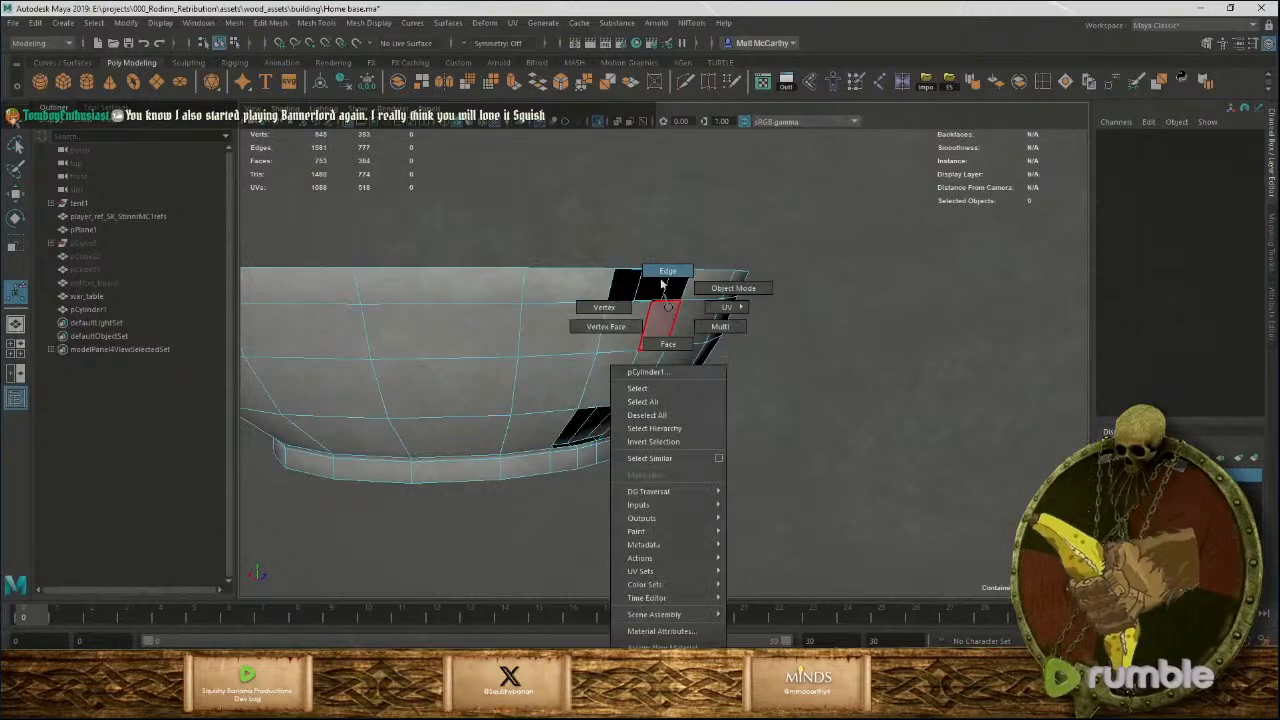
double_click(636, 304)
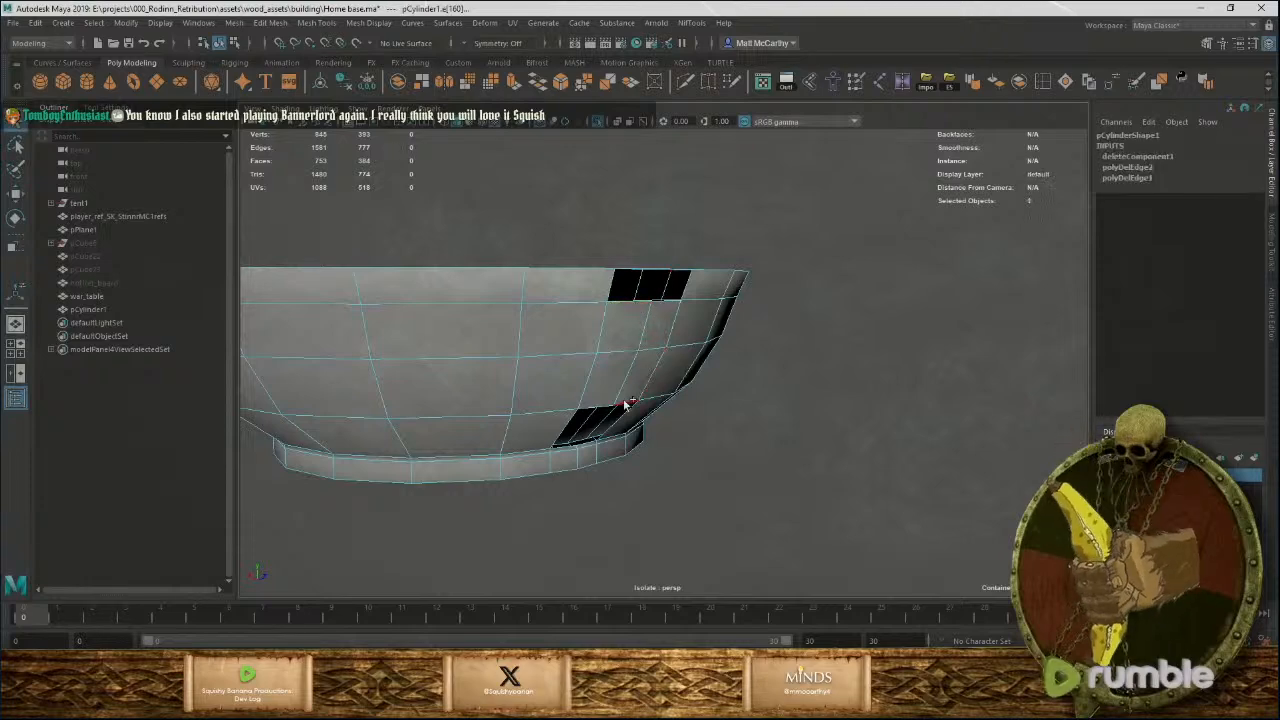
double_click(625, 404, "shift")
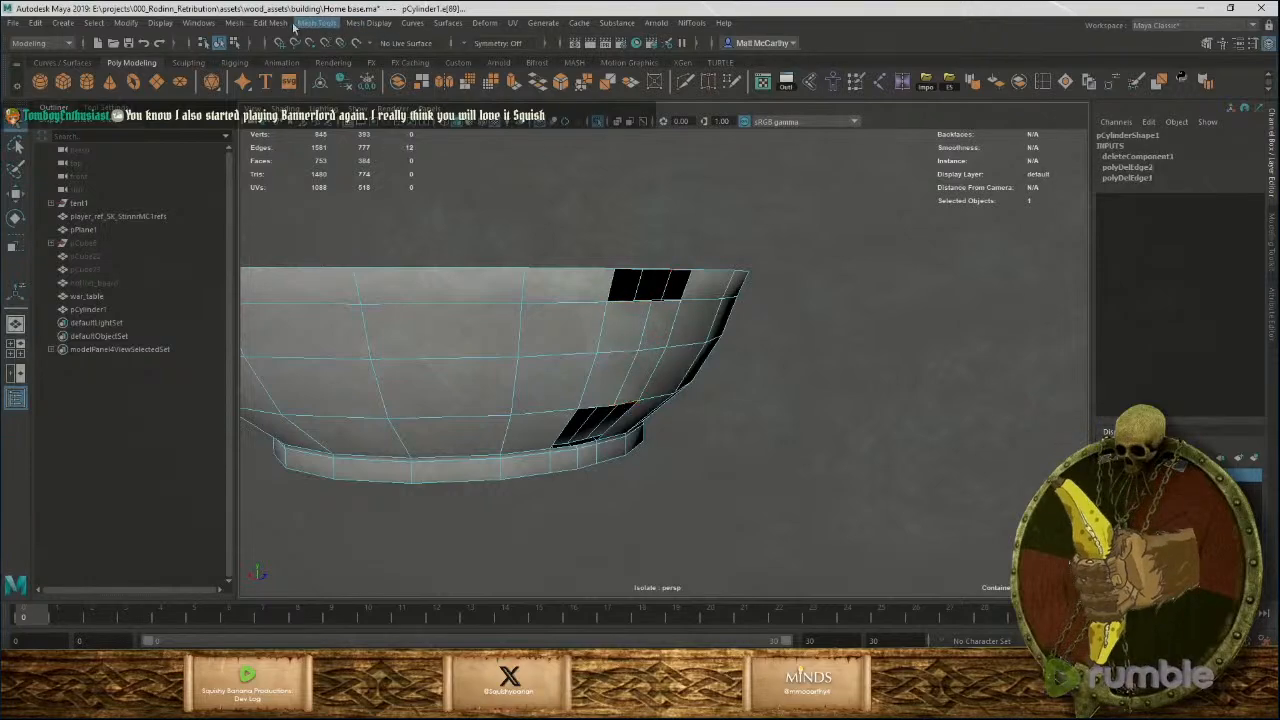
left_click(233, 22)
mouse_move(265, 23)
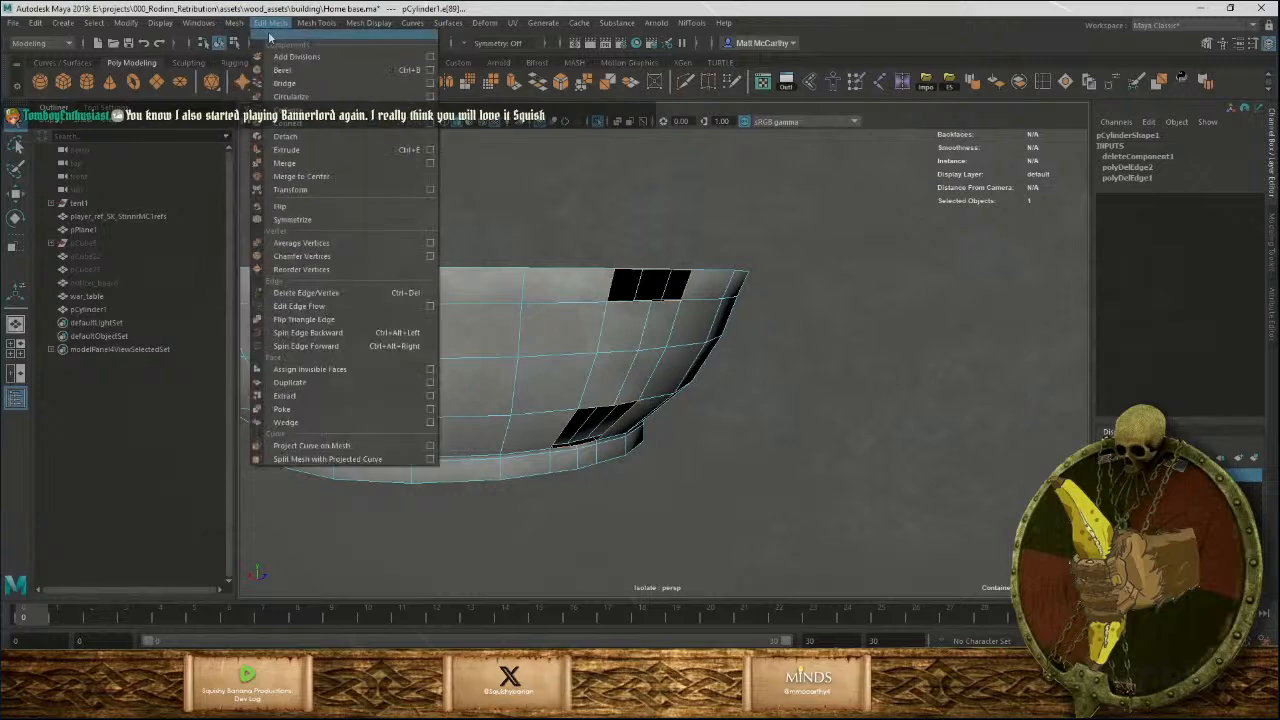
left_click(285, 84)
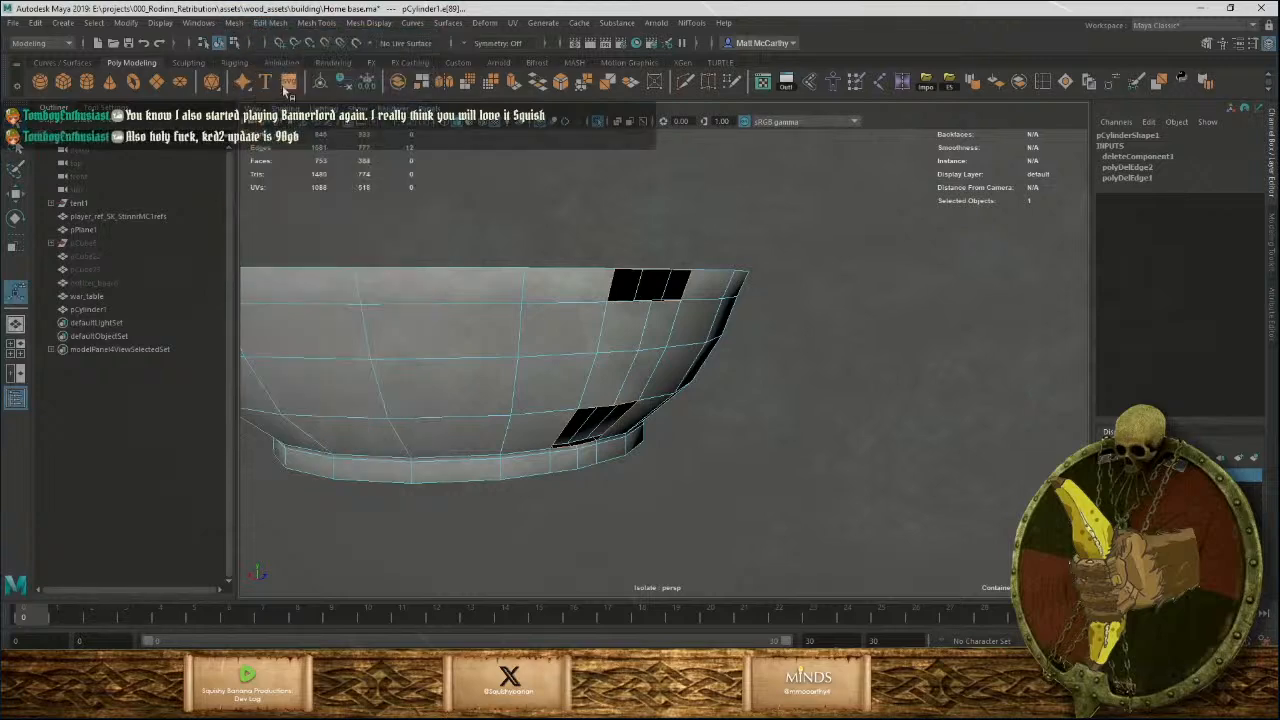
Try switching the bridge's source and target directions to + and its divisions to 11, then undo the bridge.
mouse_move(609, 240)
left_mouse_down("alt")
mouse_move(602, 340)
mouse_move(584, 240)
left_mouse_up("alt")
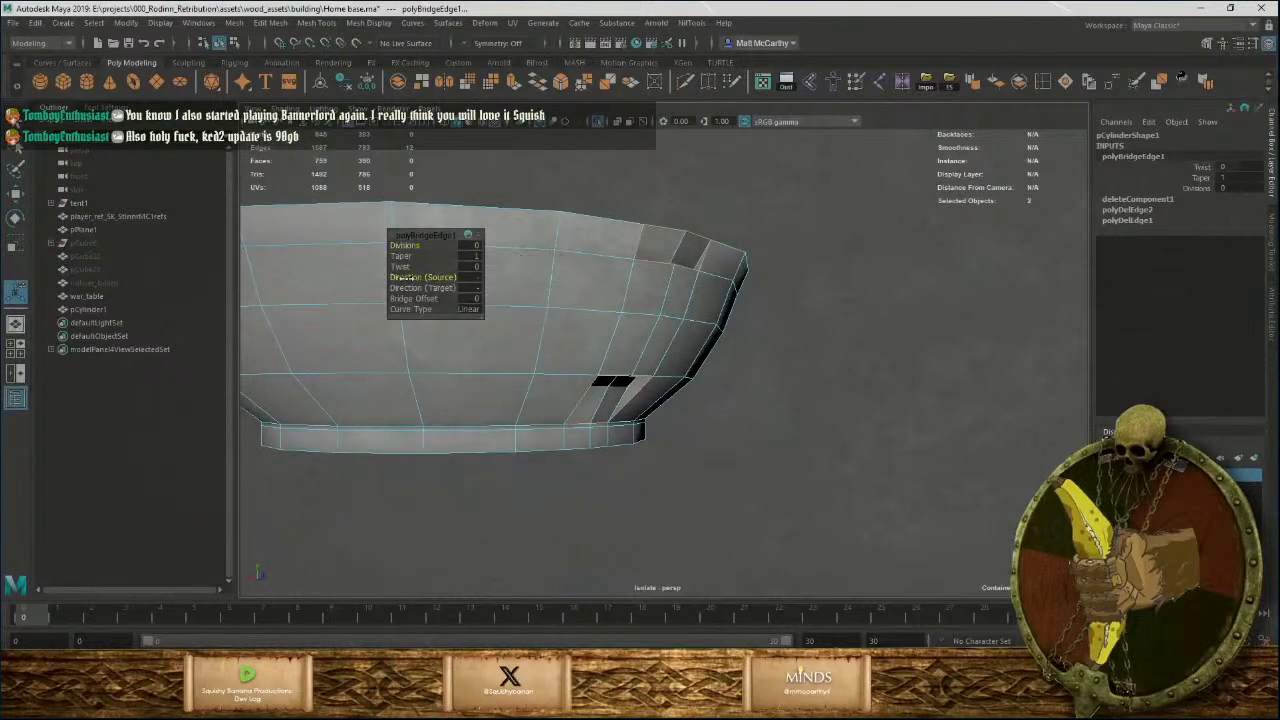
left_click_drag(406, 278, 428, 268)
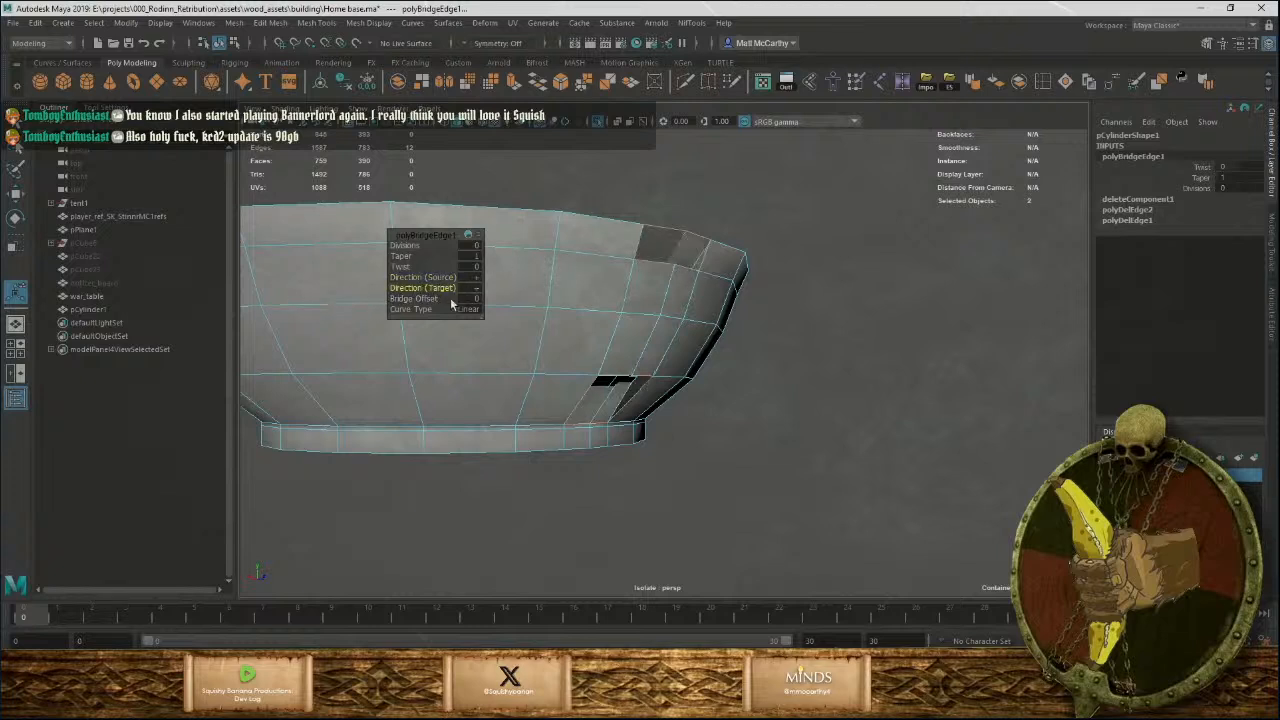
left_click_drag(428, 299, 469, 310)
left_click_drag(406, 246, 480, 250)
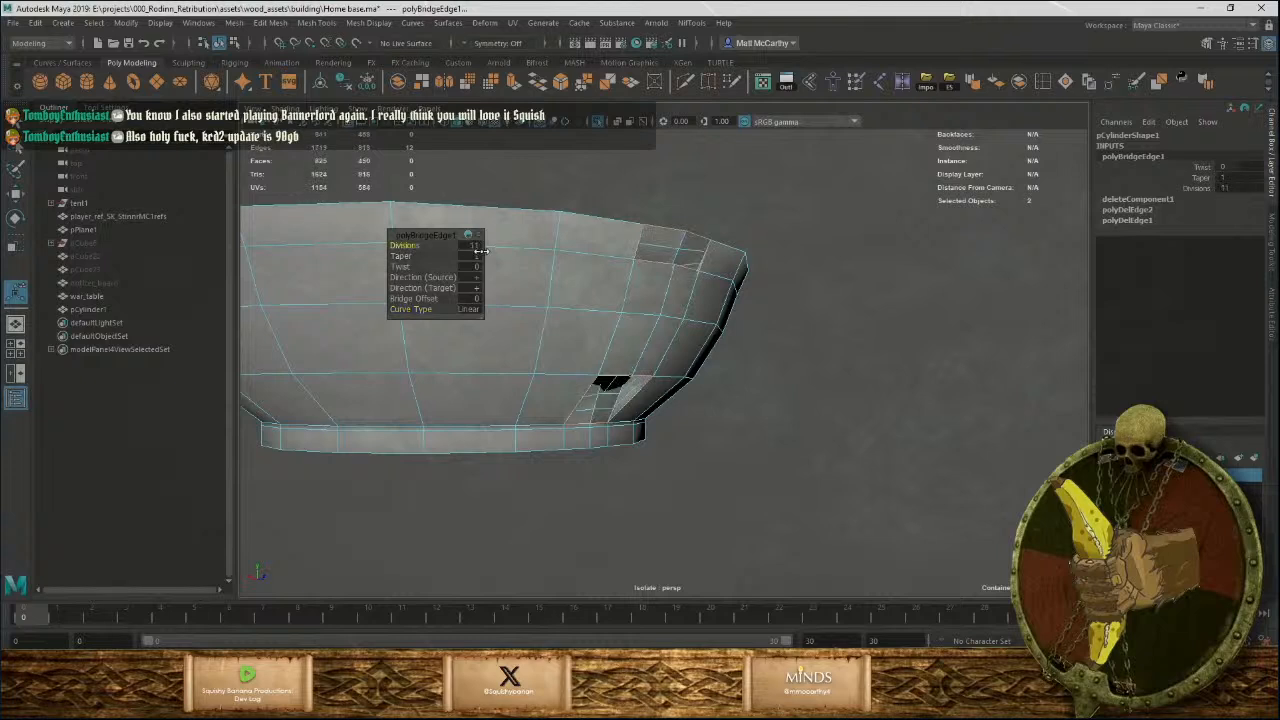
left_click(866, 444)
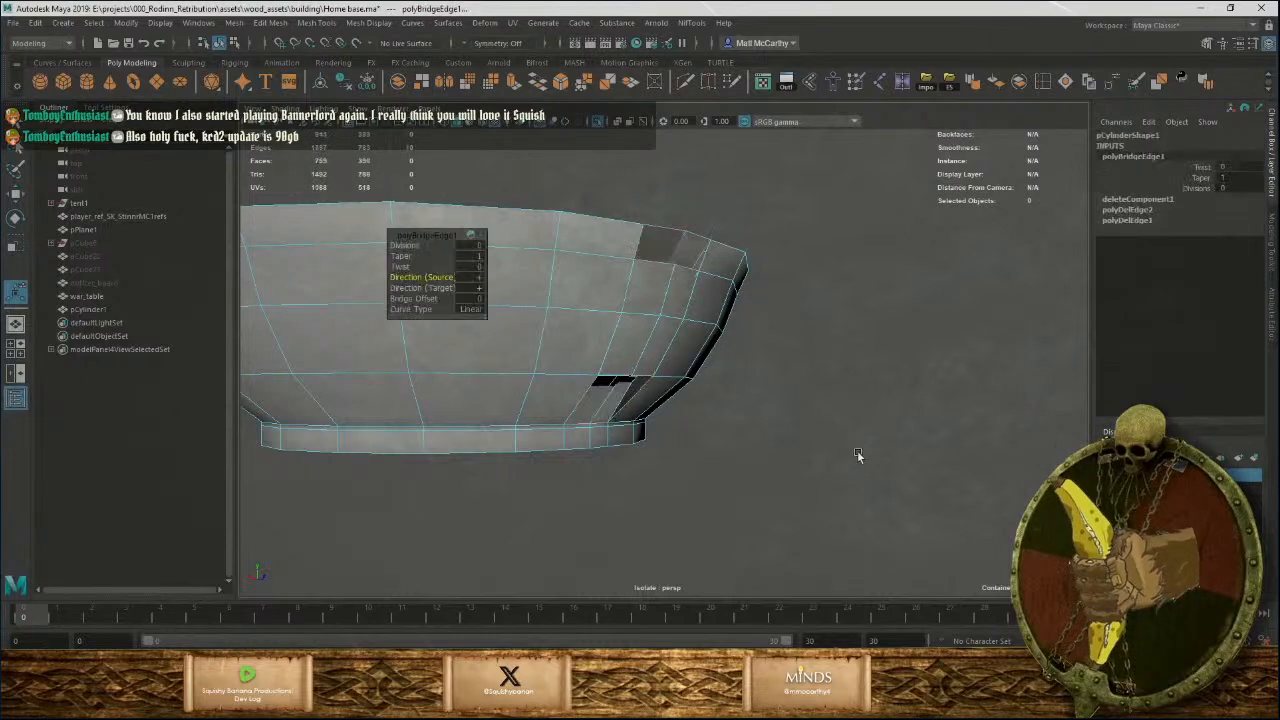
key("ctrl+z")
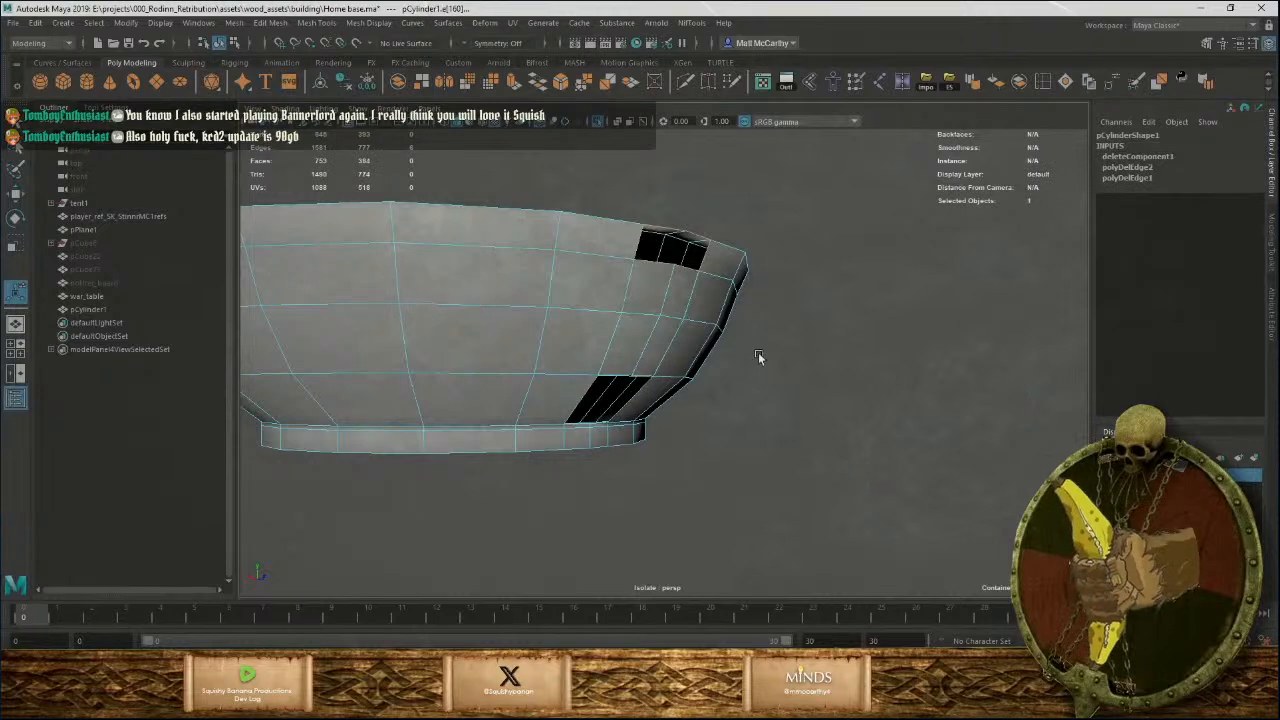
Extrude the upper hole's border edges outward and slightly upward from the bowl's wall to start a handle.
left_click_drag(758, 354, 670, 385, "alt")
scroll(603, 460, "up", 4)
left_click(477, 364)
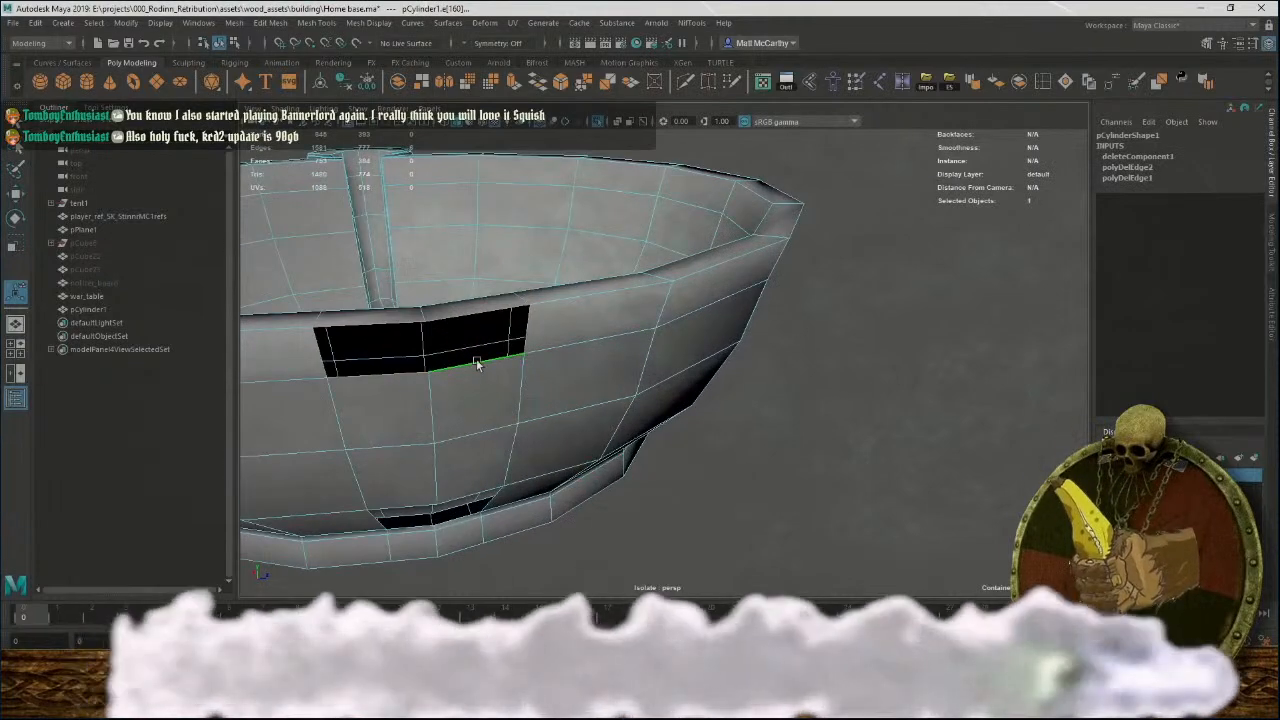
key("ctrl+e")
left_click_drag(540, 403, 766, 329, "alt")
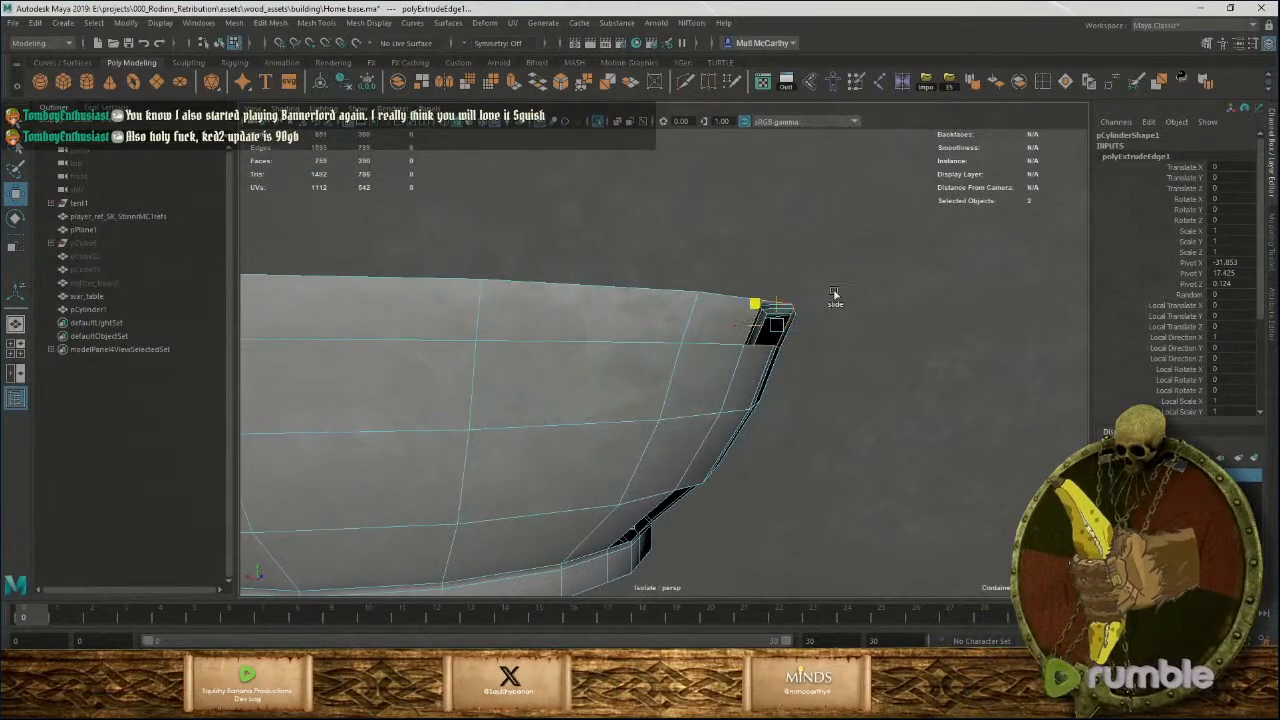
left_click_drag(832, 296, 769, 379, "alt")
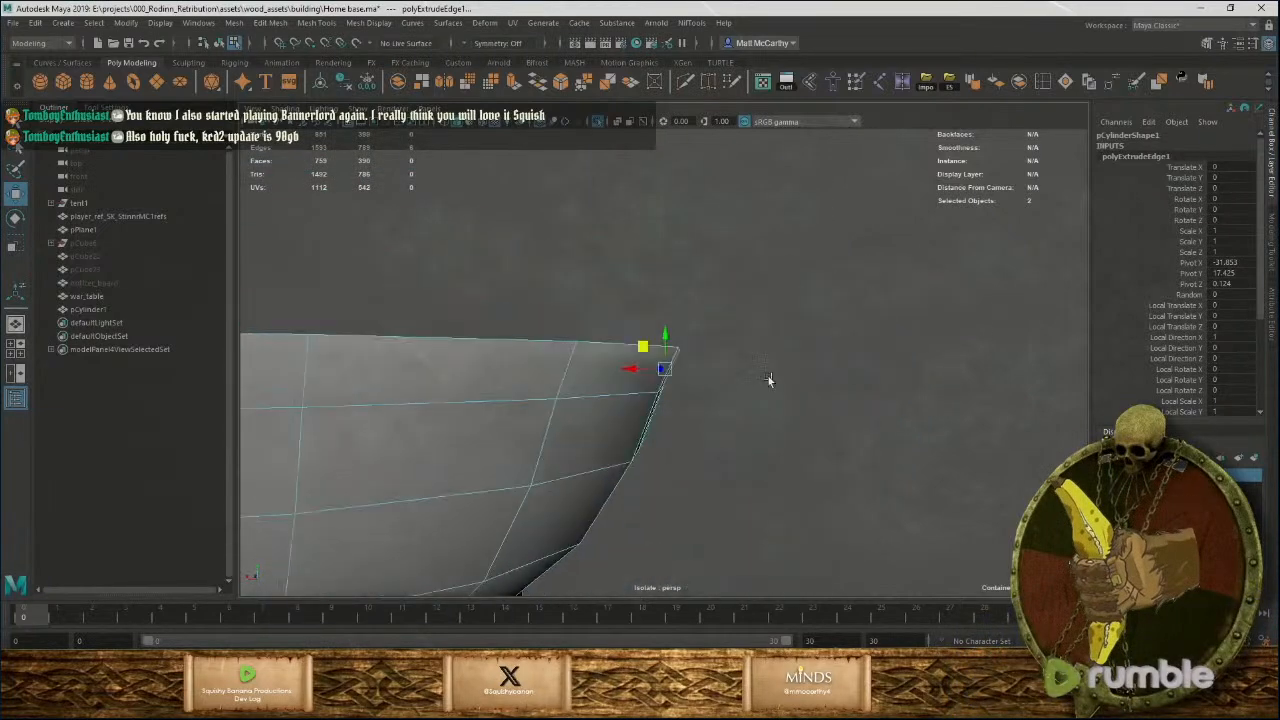
left_click_drag(766, 423, 836, 497)
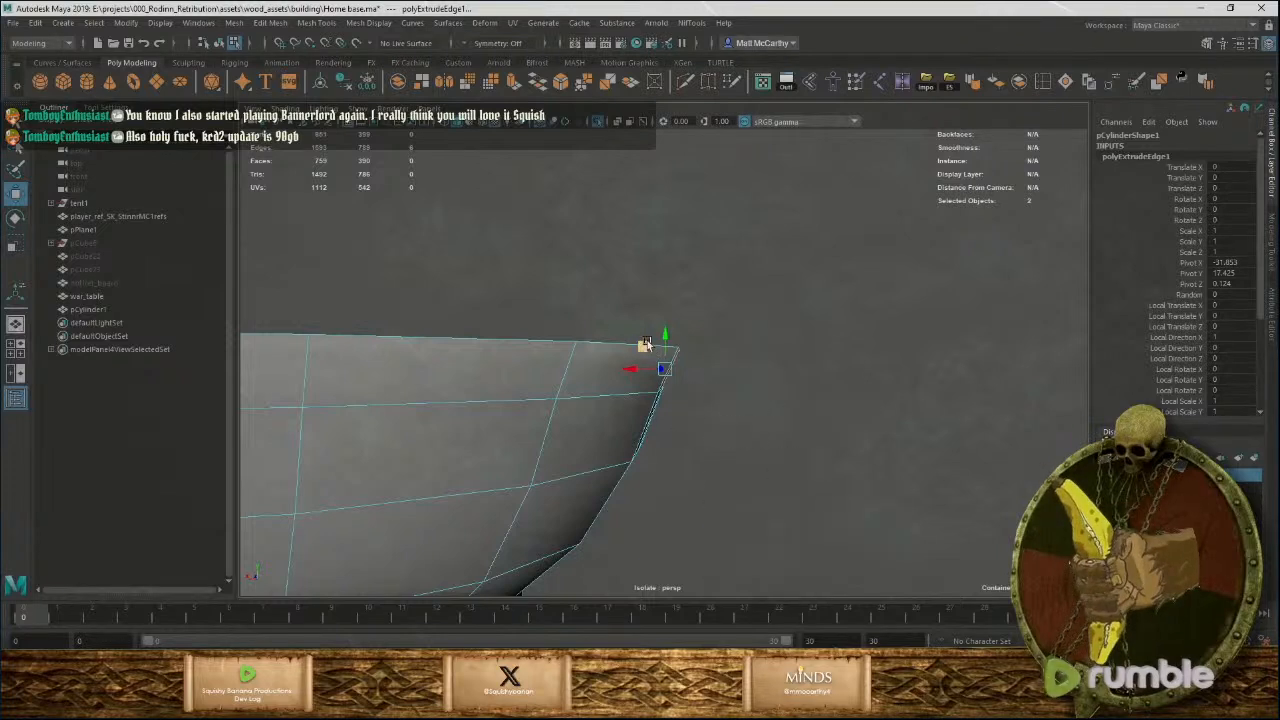
left_click_drag(646, 344, 765, 300)
left_click_drag(764, 332, 660, 371, "alt")
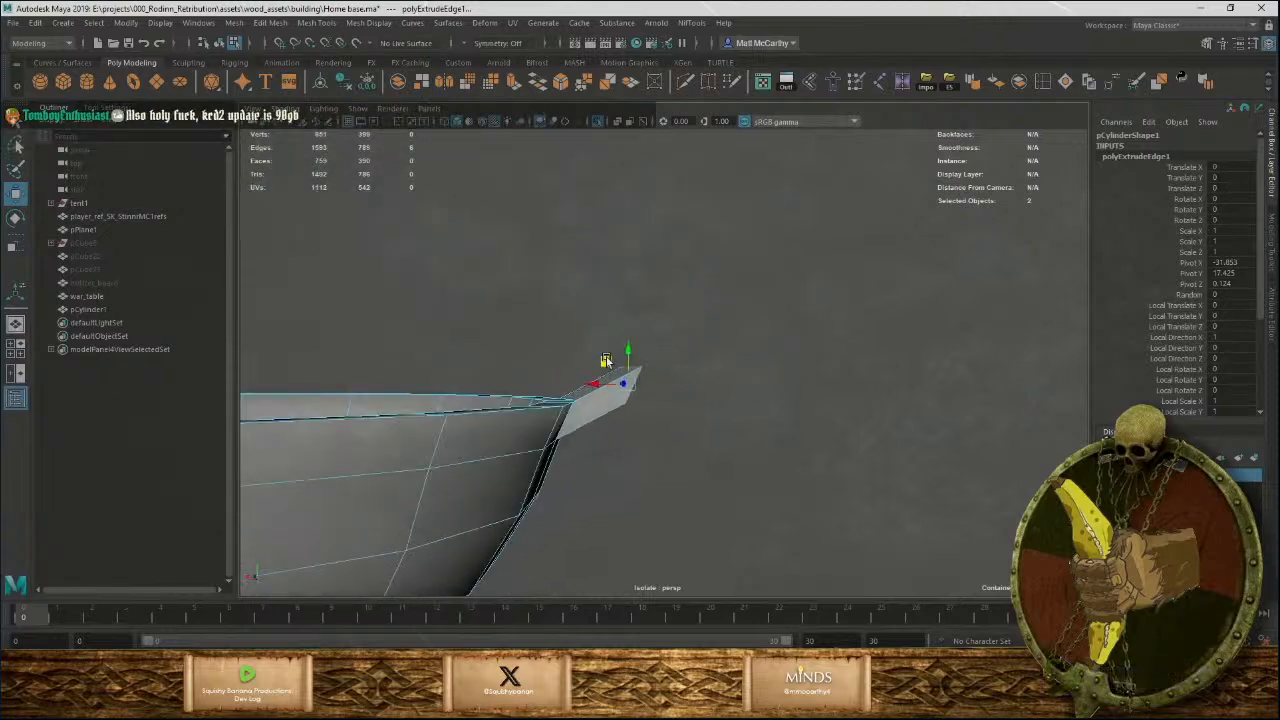
Extrude the handle's open end roughly horizontally outward, and add another segment sloping downward.
key("ctrl+e")
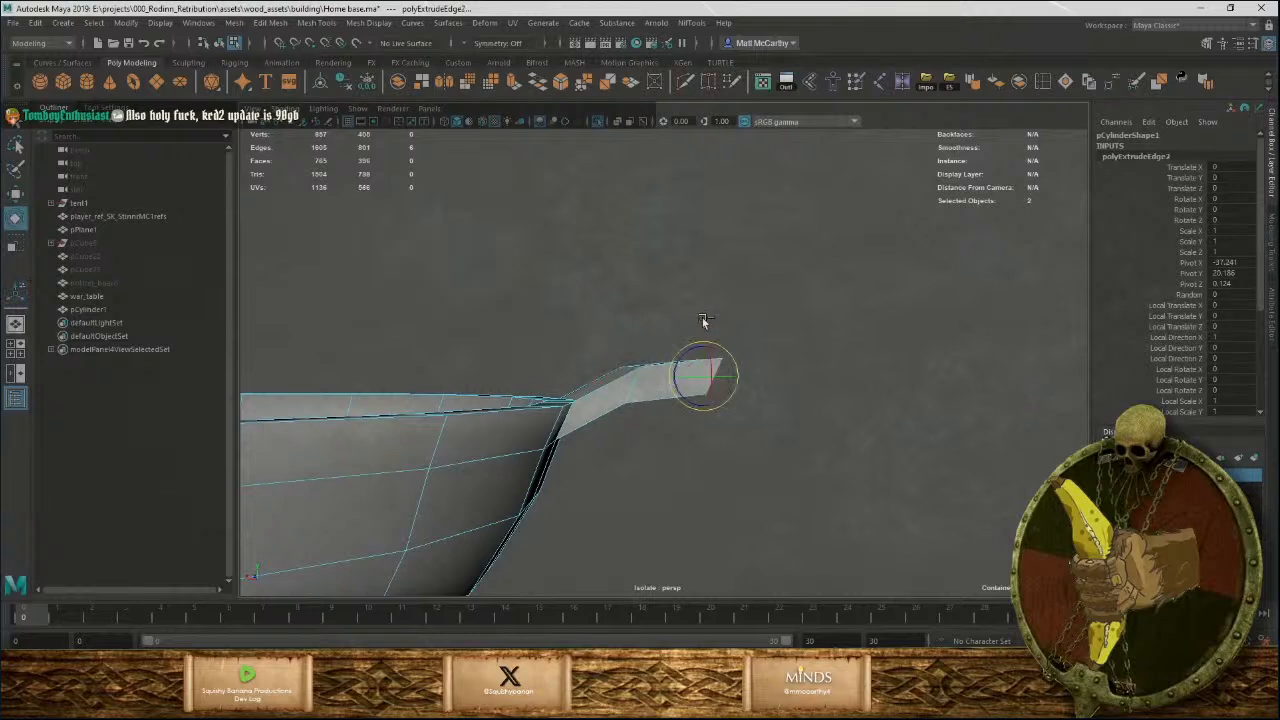
left_click_drag(680, 358, 723, 373)
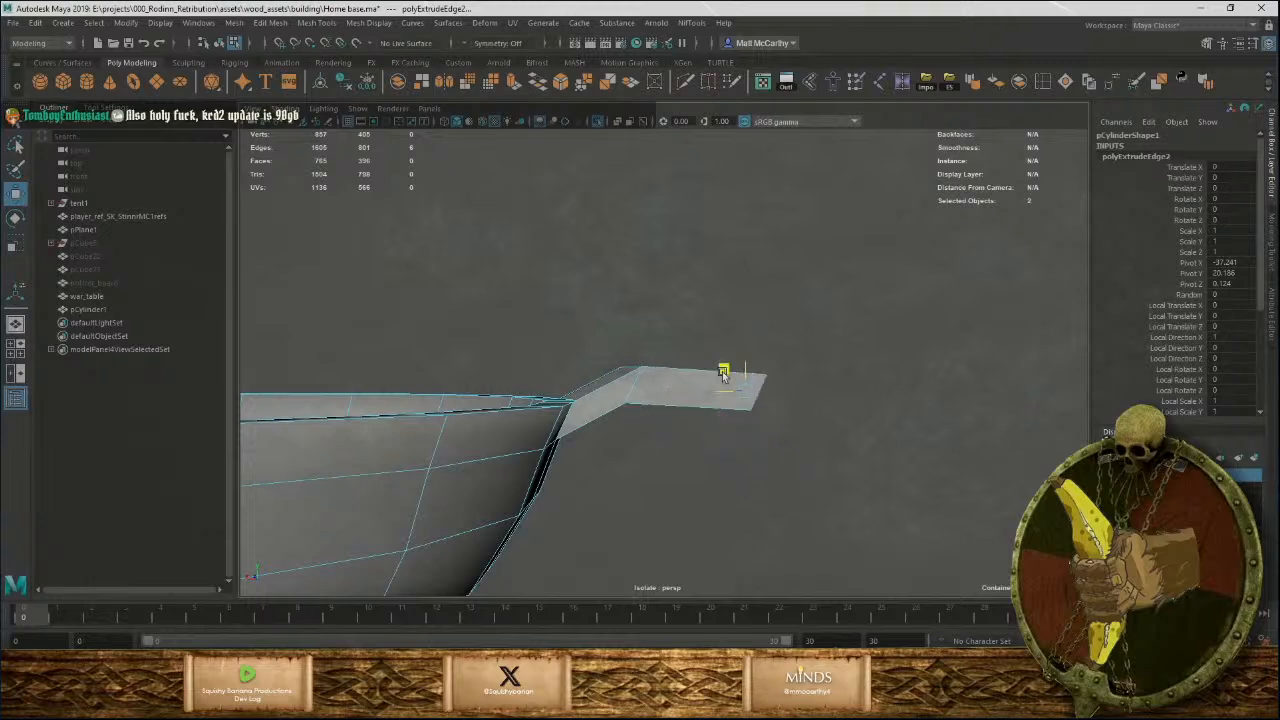
key("ctrl+e")
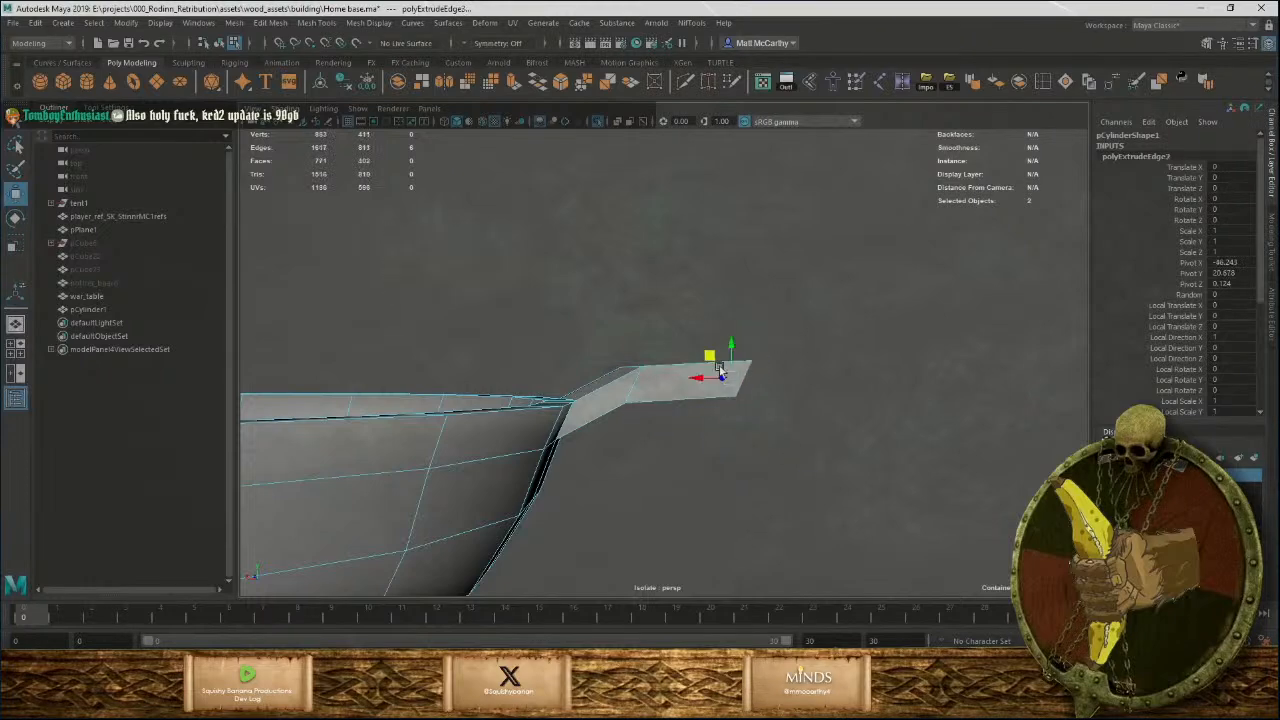
left_click_drag(766, 366, 703, 432)
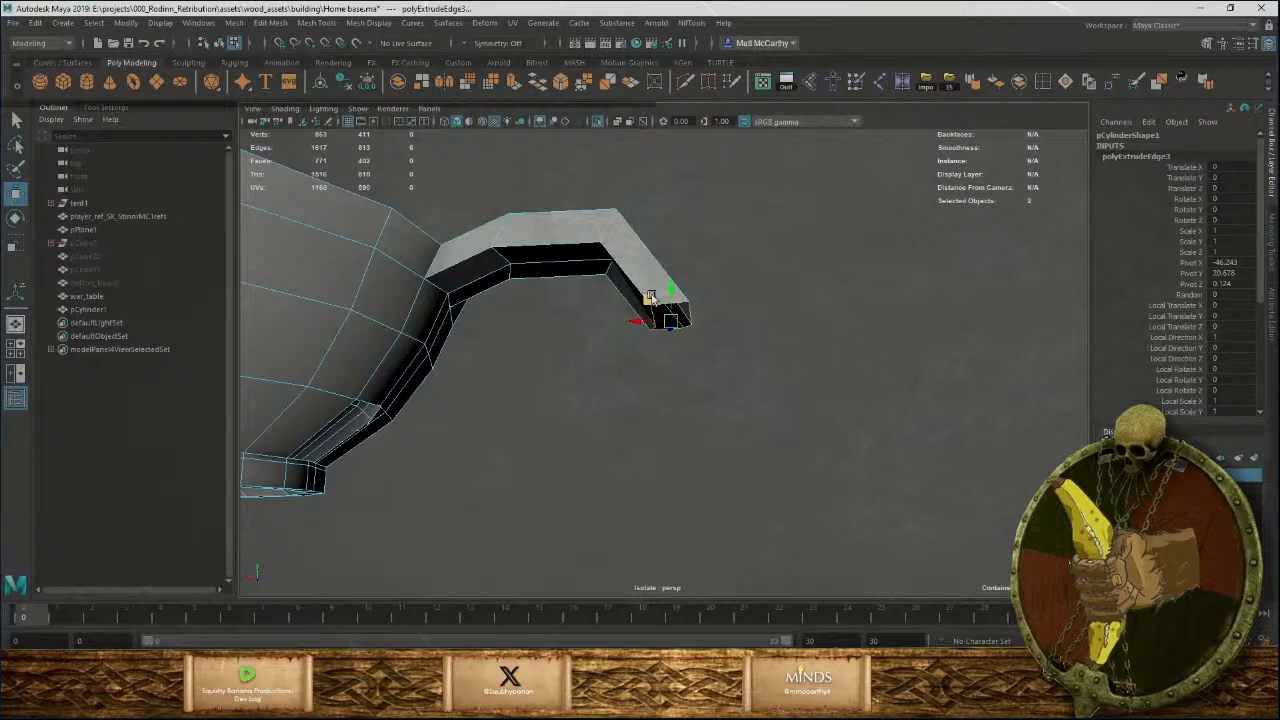
left_click_drag(660, 344, 662, 263)
Extrude the handle's open end downward and slightly inward, and rotate the end edges to face the bowl.
key("ctrl+e")
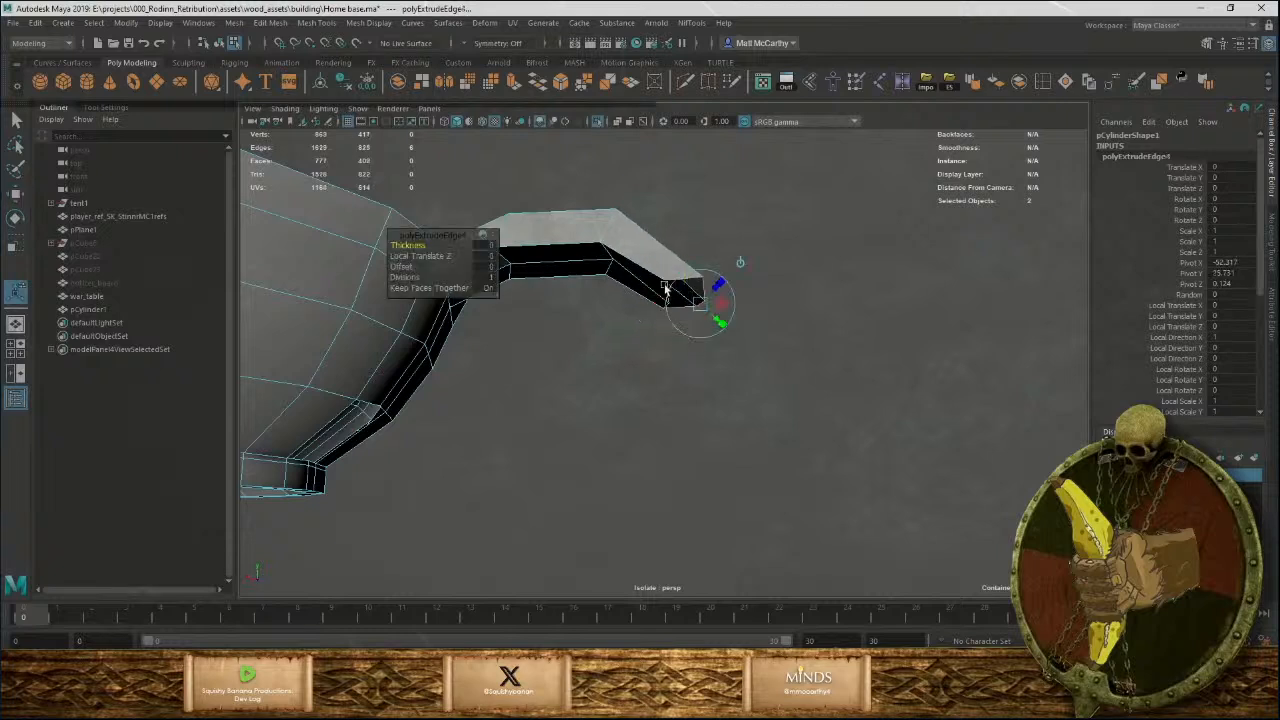
left_click_drag(660, 285, 625, 382)
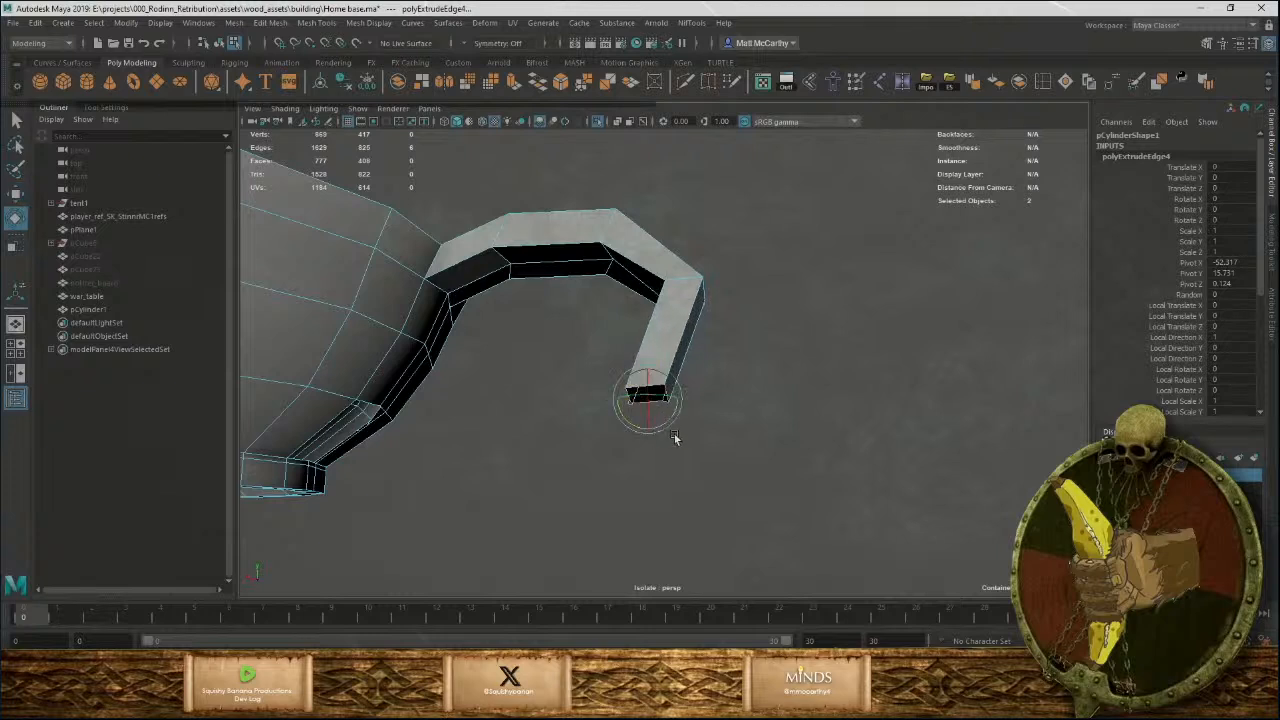
left_click_drag(668, 418, 647, 446)
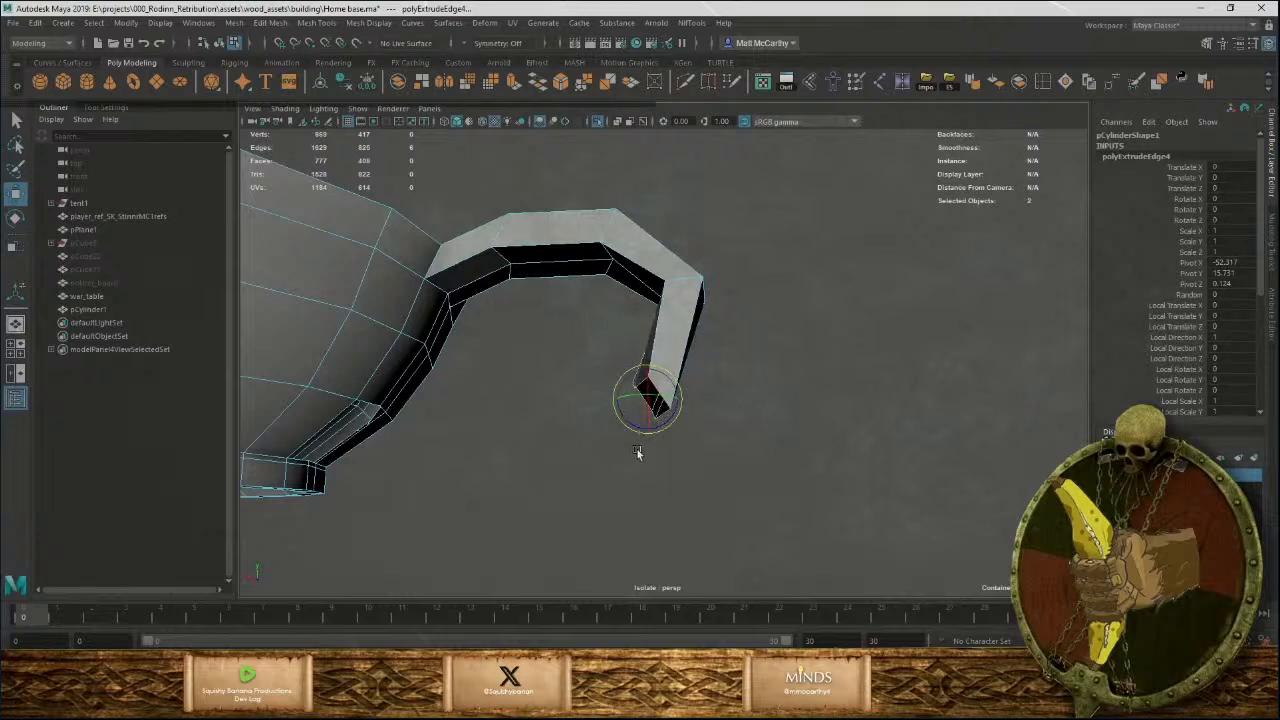
Extrude the handle's open end inward toward the bowl, and add another segment sloping down toward the lower opening.
left_click_drag(643, 380, 816, 416, "alt")
key("ctrl+e")
key("w")
left_click_drag(840, 331, 713, 349)
key("ctrl+e")
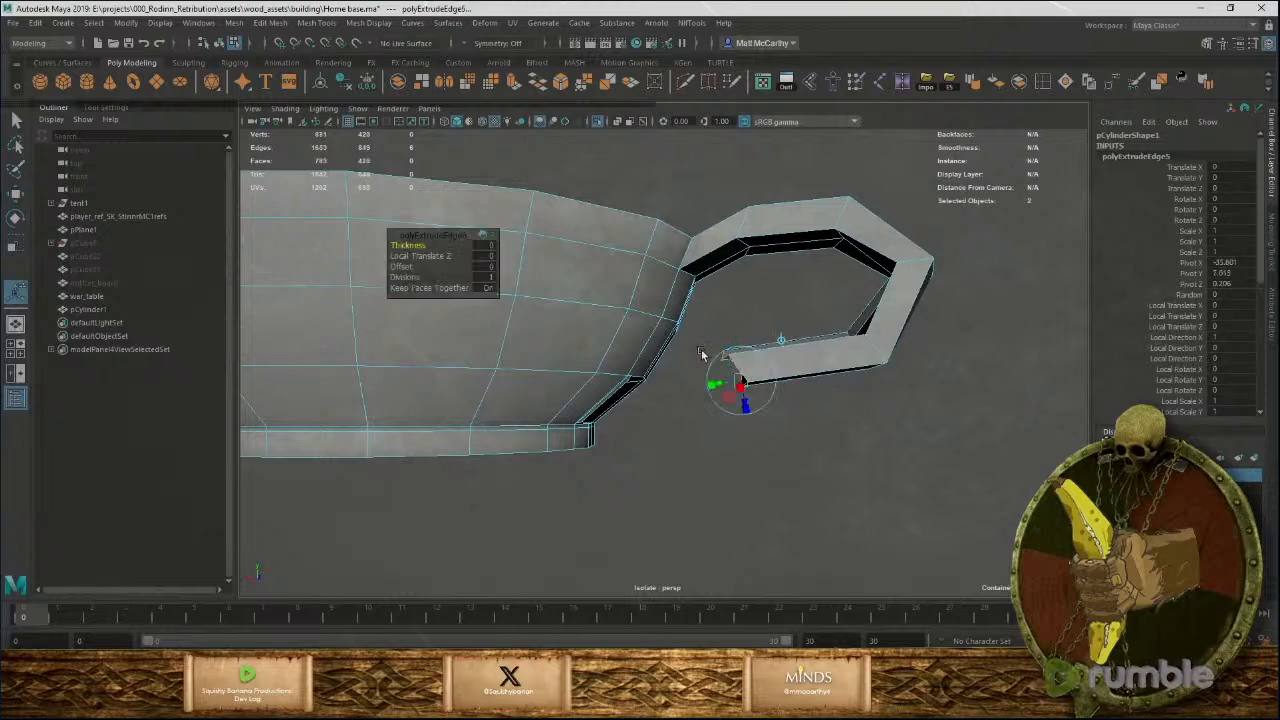
key("w")
left_click_drag(695, 364, 632, 419)
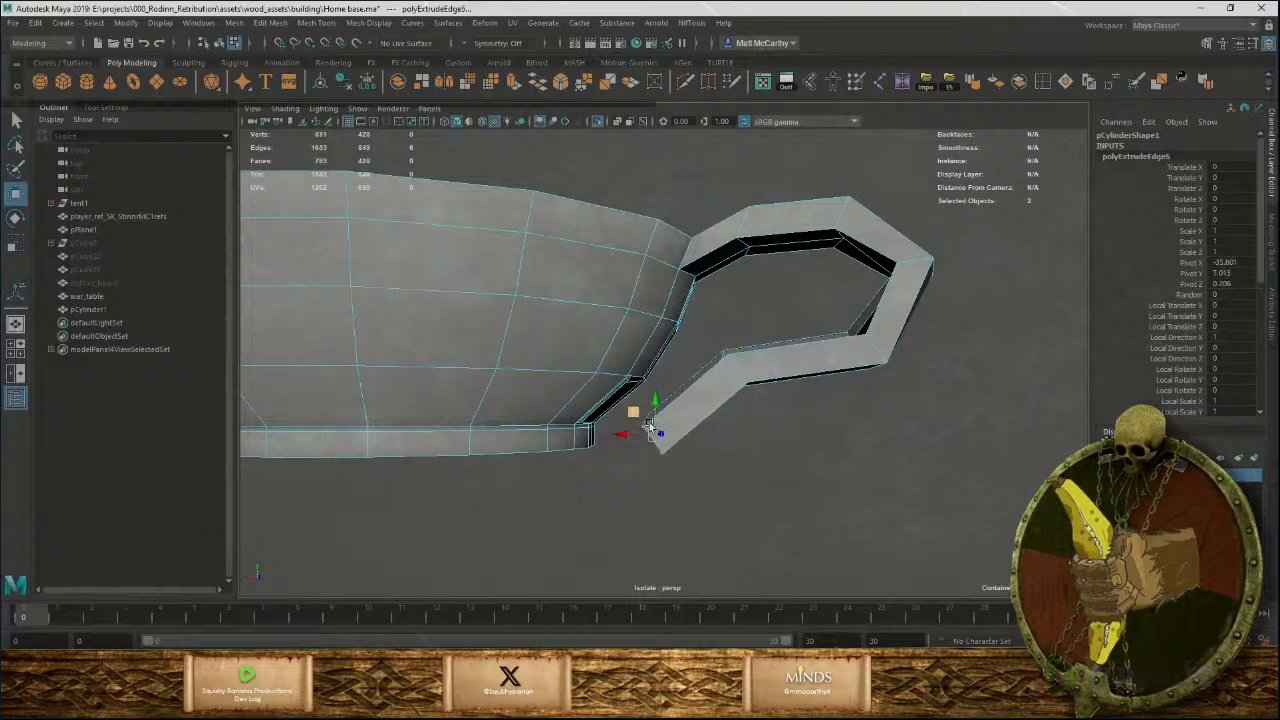
mouse_move(736, 432)
left_mouse_down("alt")
mouse_move(690, 410)
mouse_move(748, 410)
mouse_move(714, 432)
left_mouse_up("alt")
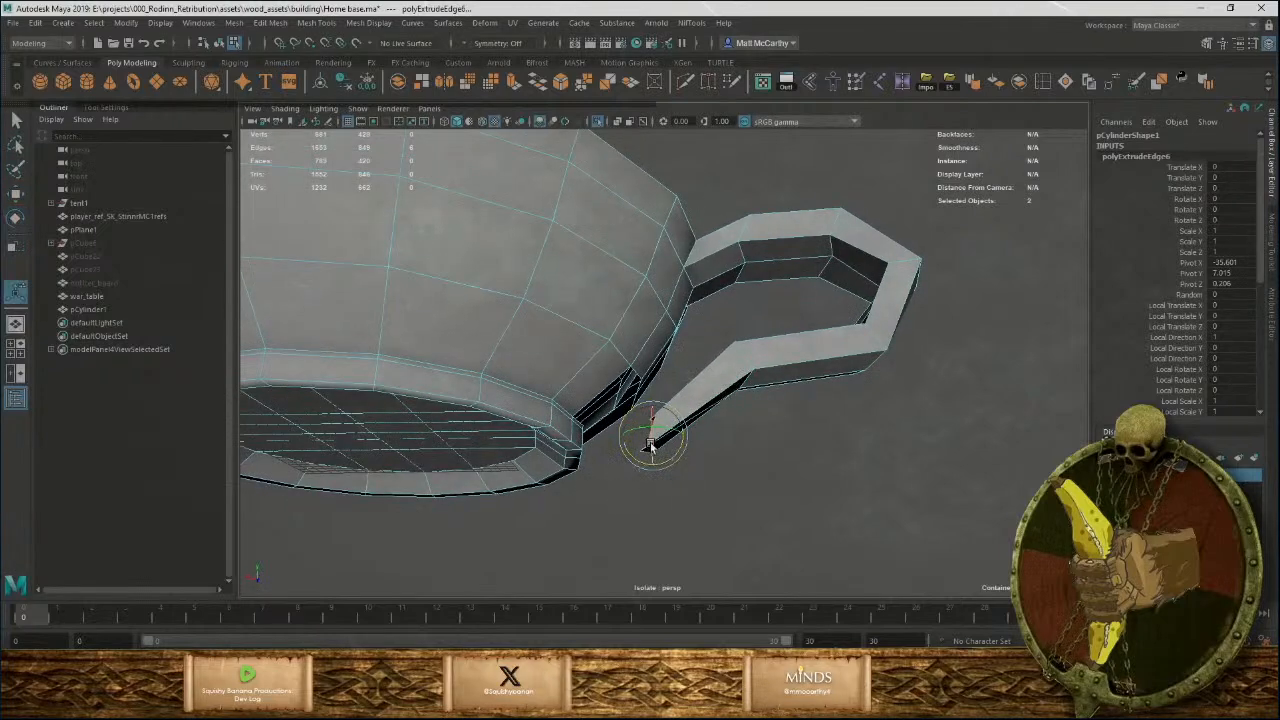
Extrude the handle's open end once more into a short segment turning toward the bowl's lower opening.
key("ctrl+e")
key("w")
left_click_drag(636, 412, 627, 444, "alt")
scroll(604, 488, "up", 5)
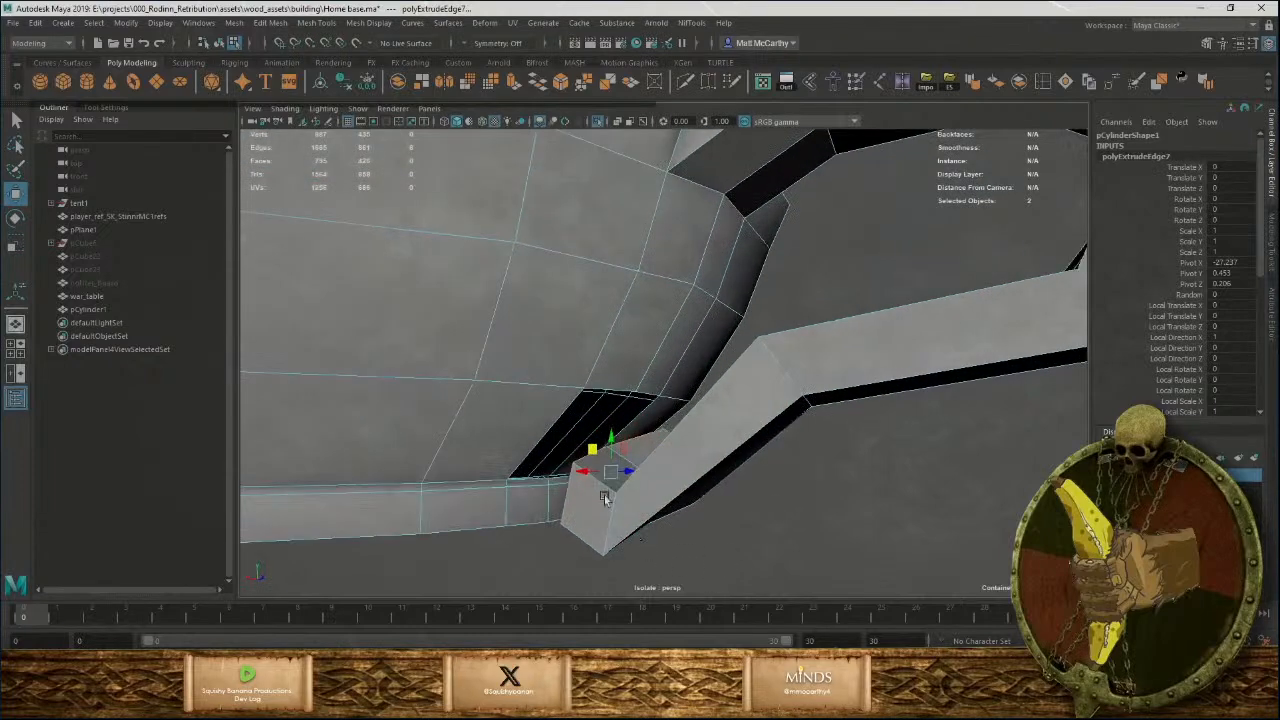
Target-weld the handle's end vertices onto the matching corner vertices of the bowl's lower opening.
left_click(708, 81)
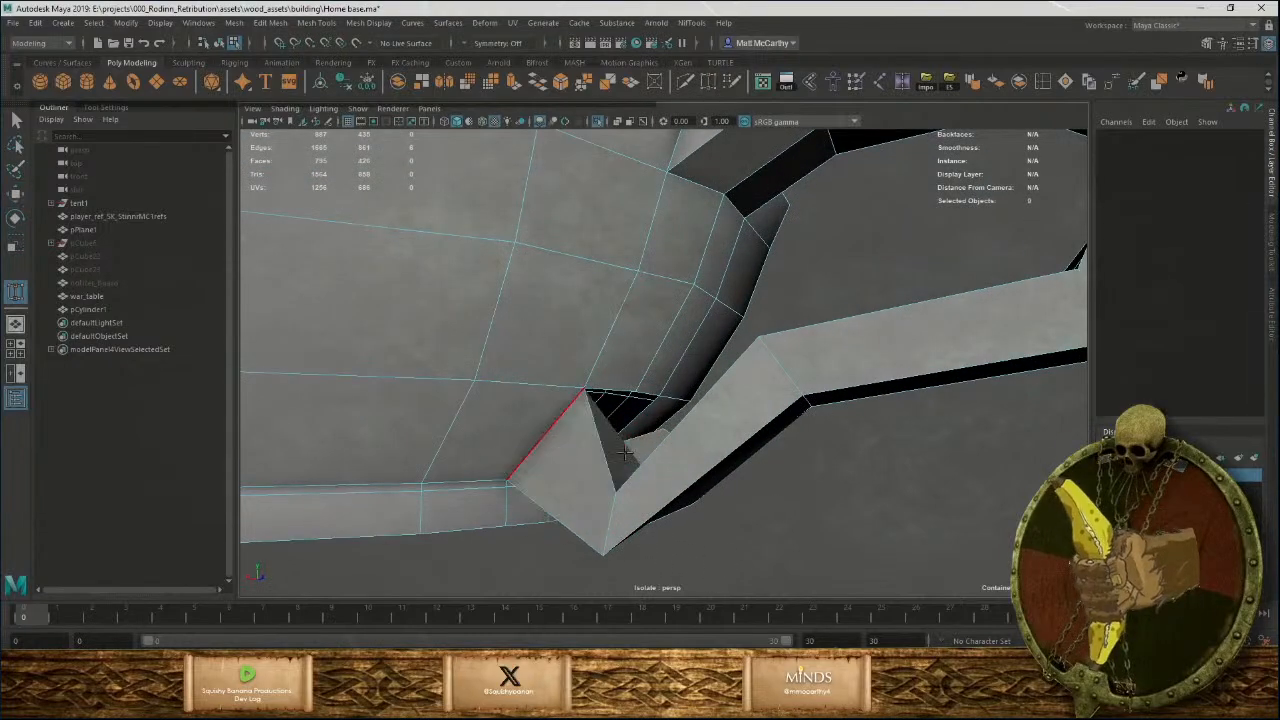
left_click_drag(541, 437, 615, 458, "alt")
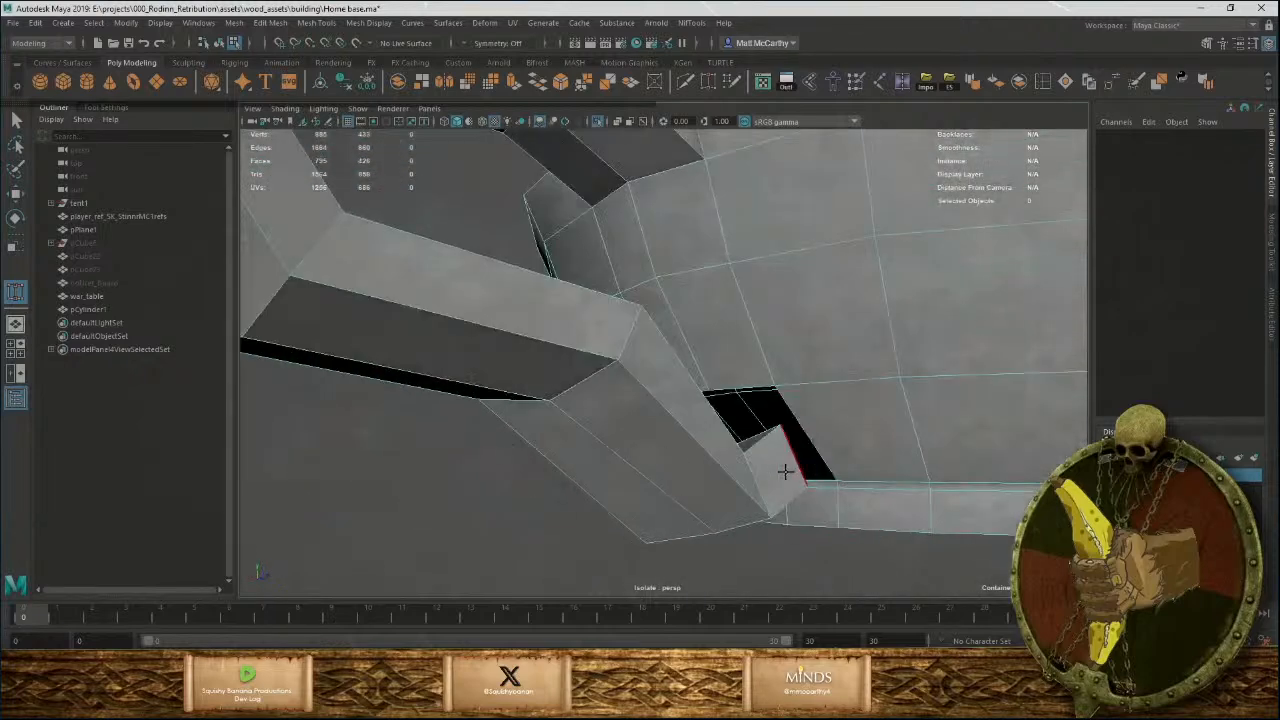
left_click_drag(810, 445, 770, 383, "alt")
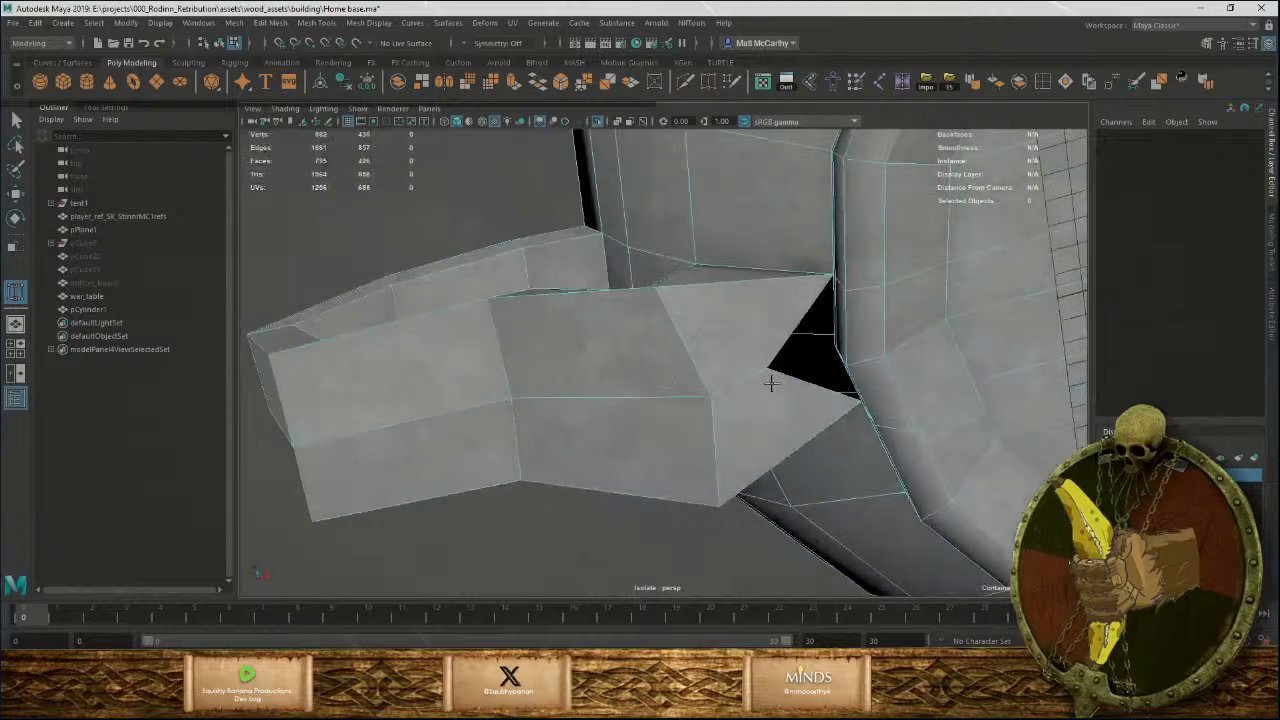
left_click_drag(778, 340, 789, 527, "alt")
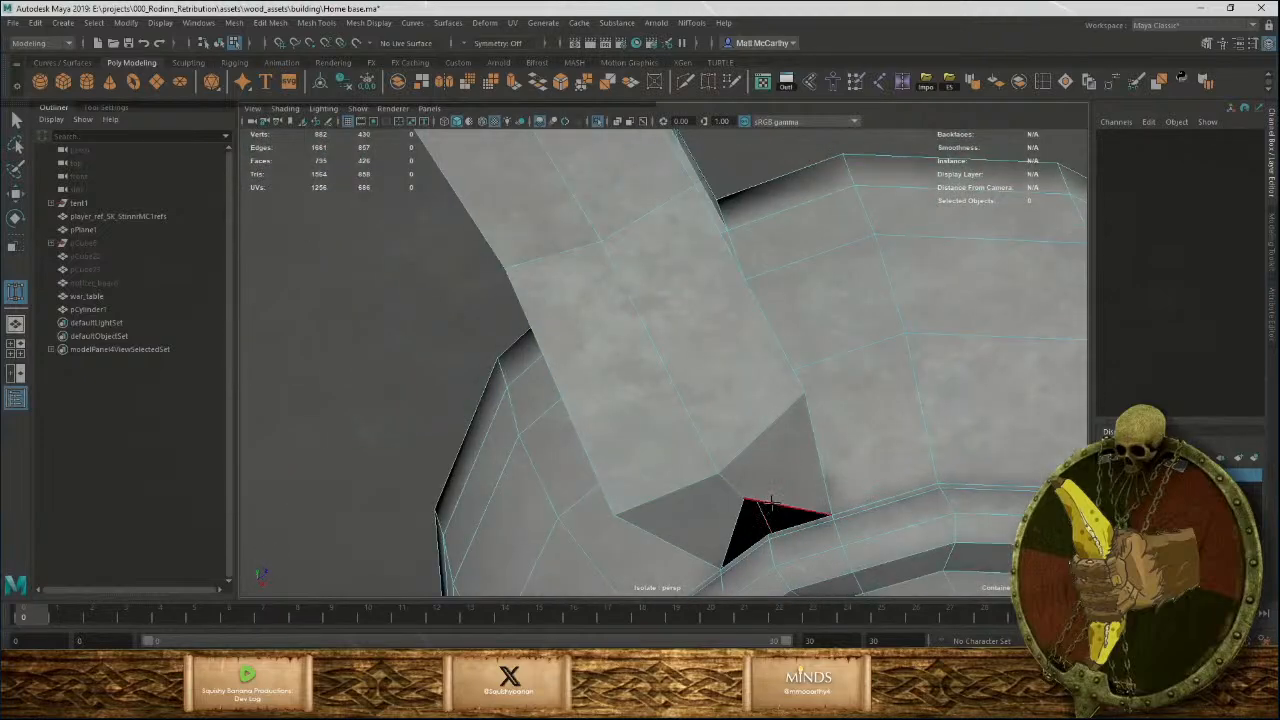
right_click_drag(789, 520, 443, 400, "alt")
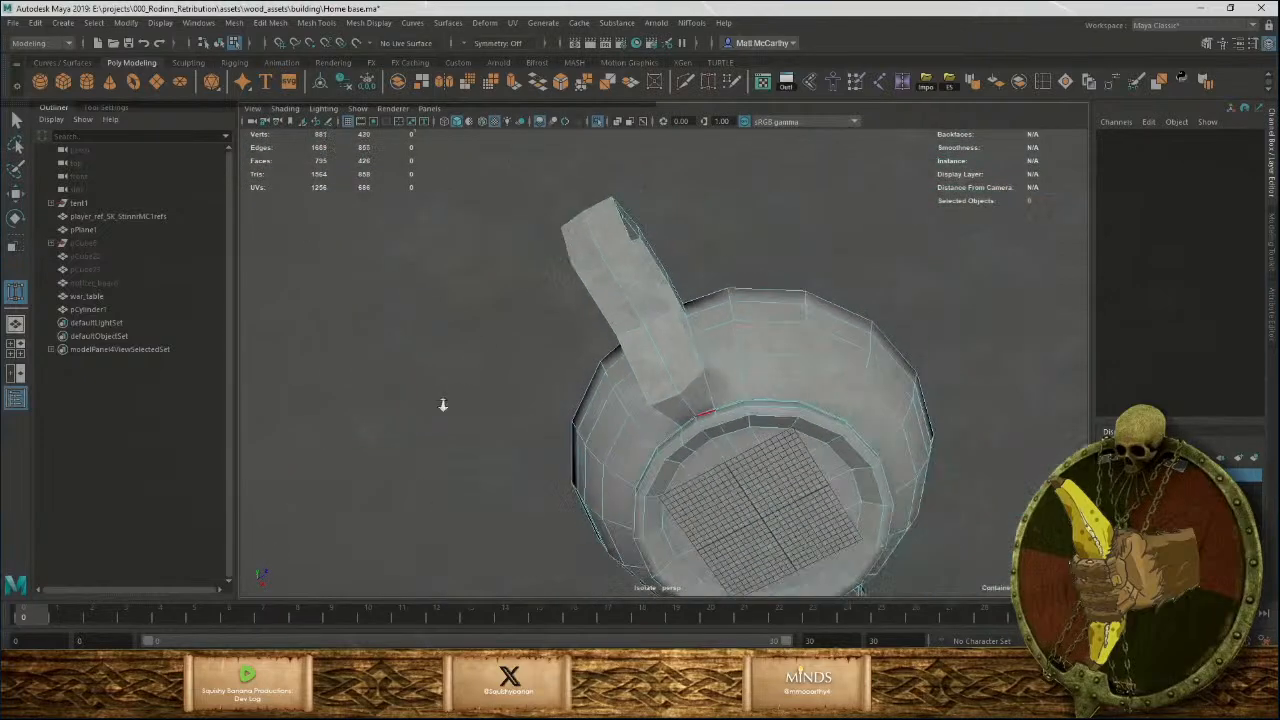
Select the centre edges running along the handle's outer and inner faces, and delete them together with their vertices.
left_click_drag(443, 400, 687, 422, "alt")
middle_click_drag(546, 295, 626, 360, "alt")
right_click_drag(626, 360, 660, 487, "alt")
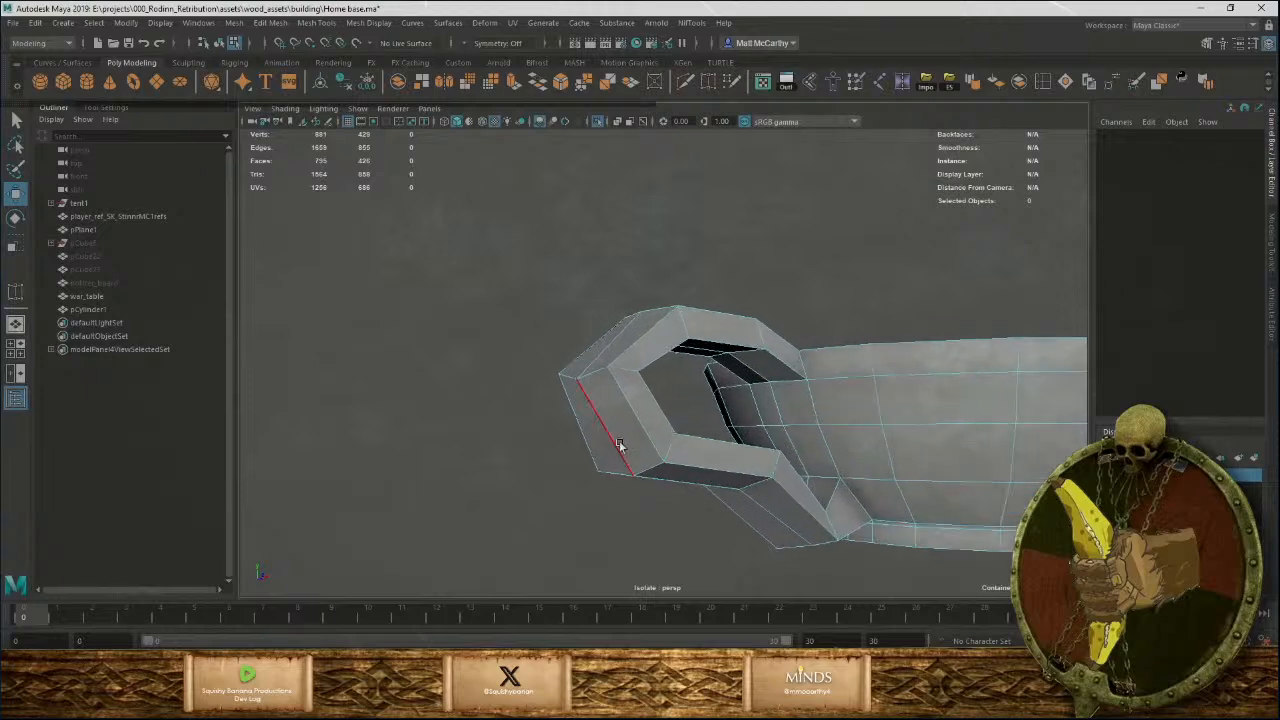
left_click_drag(624, 446, 822, 470, "alt")
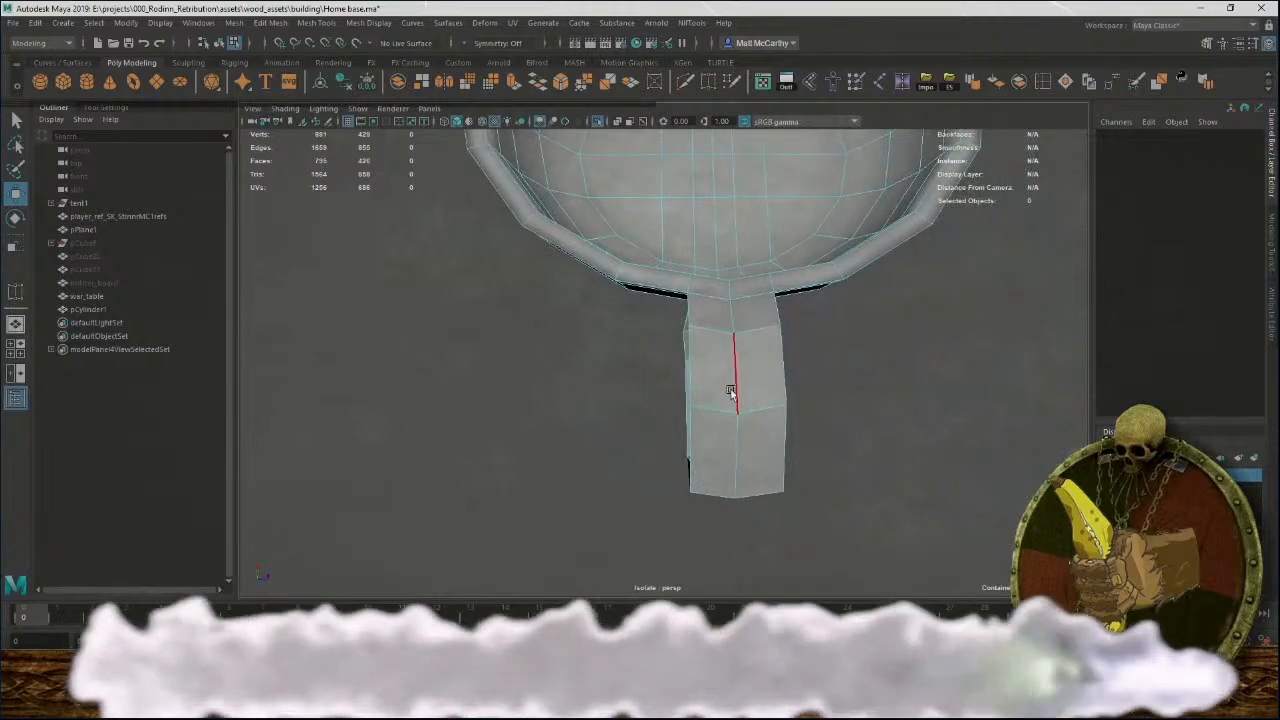
double_click(732, 389)
left_click_drag(732, 389, 729, 363, "alt")
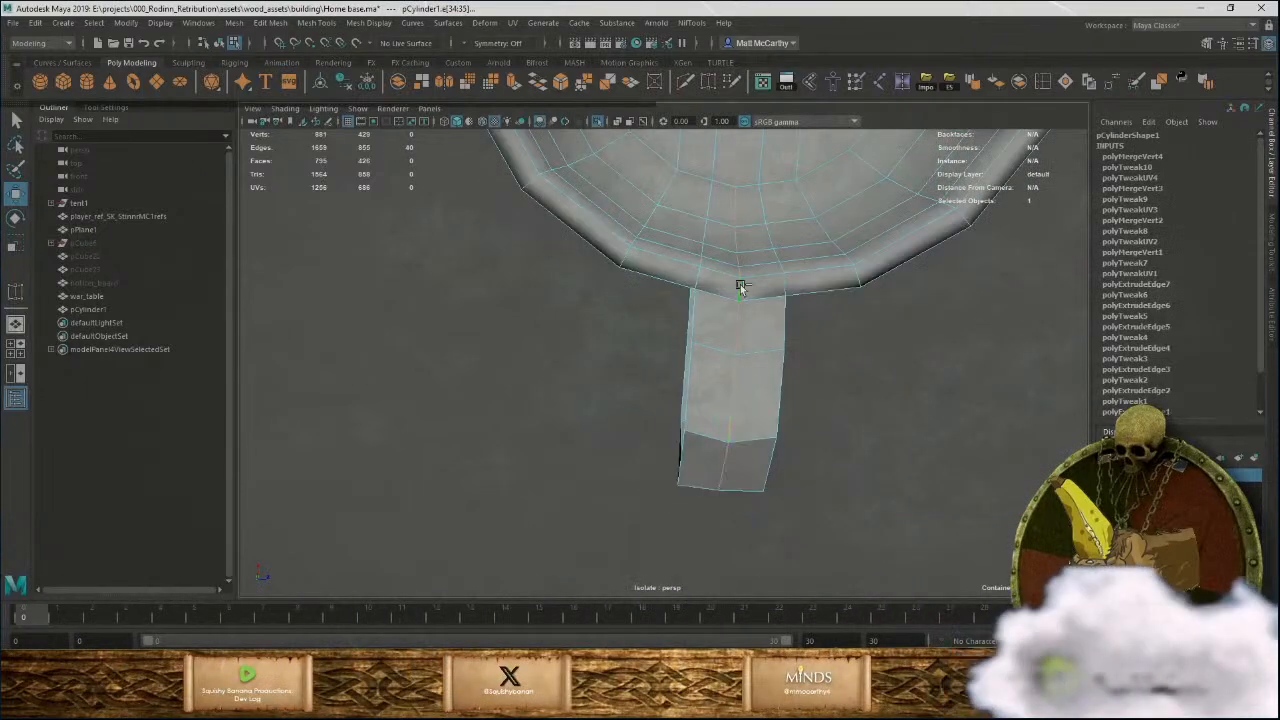
left_click(734, 333)
left_click_drag(769, 497, 801, 298, "alt")
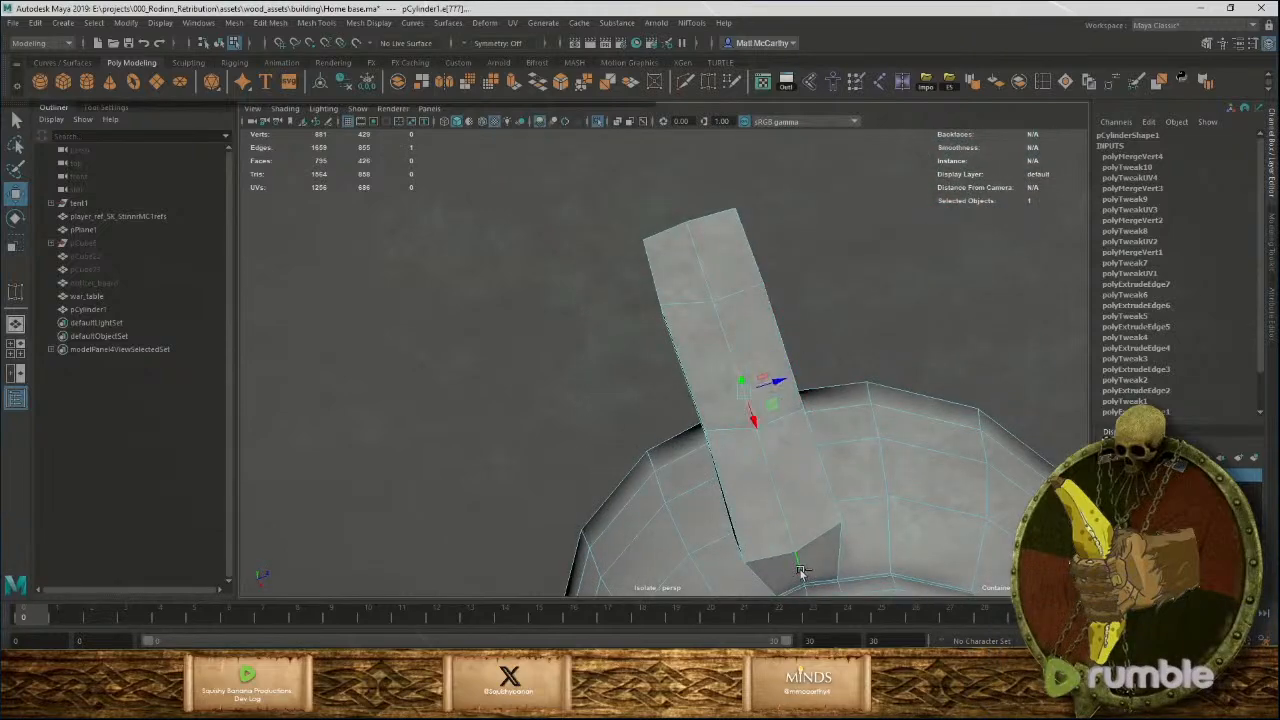
left_click_drag(800, 572, 745, 352, "alt")
left_click(800, 497, "shift")
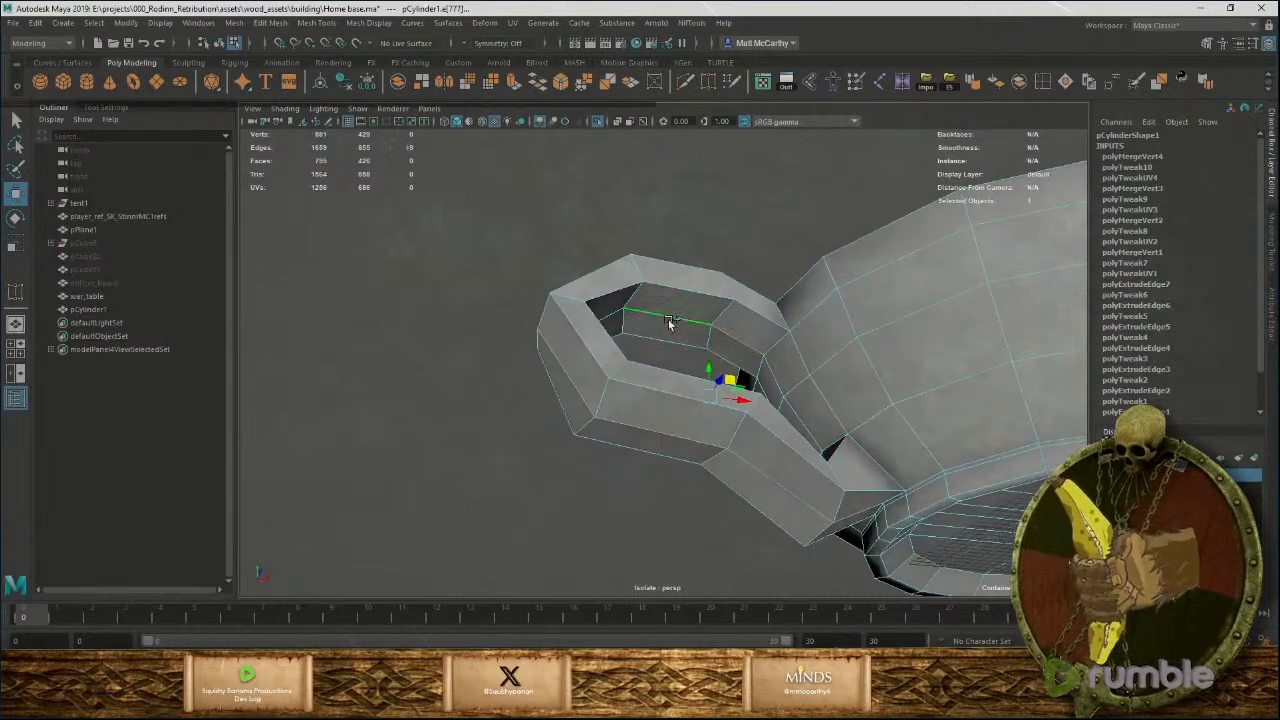
left_click_drag(669, 323, 586, 462, "alt")
left_click(560, 369, "shift")
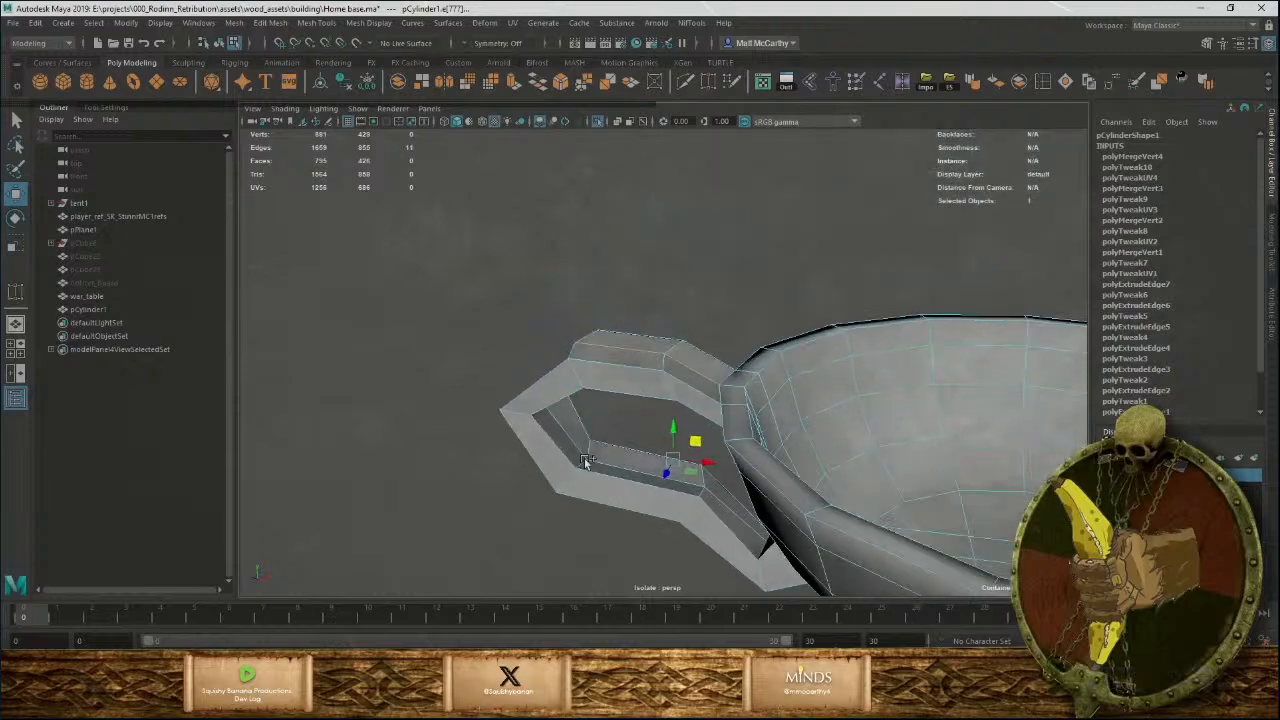
left_click(731, 513, "shift")
left_click_drag(735, 517, 843, 557, "alt")
key("ctrl+Delete")
key("e")
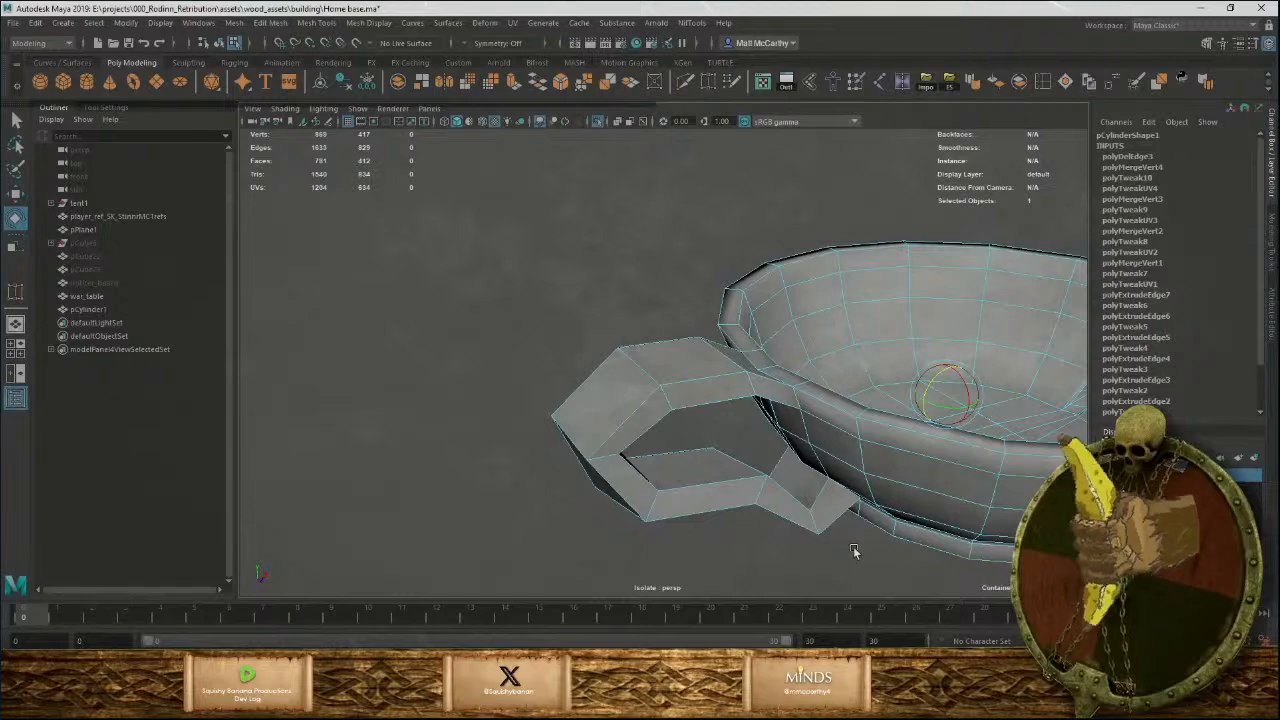
Bevel the edges around the handle's sharp outermost corner to round its bend.
left_click_drag(620, 443, 581, 424, "alt")
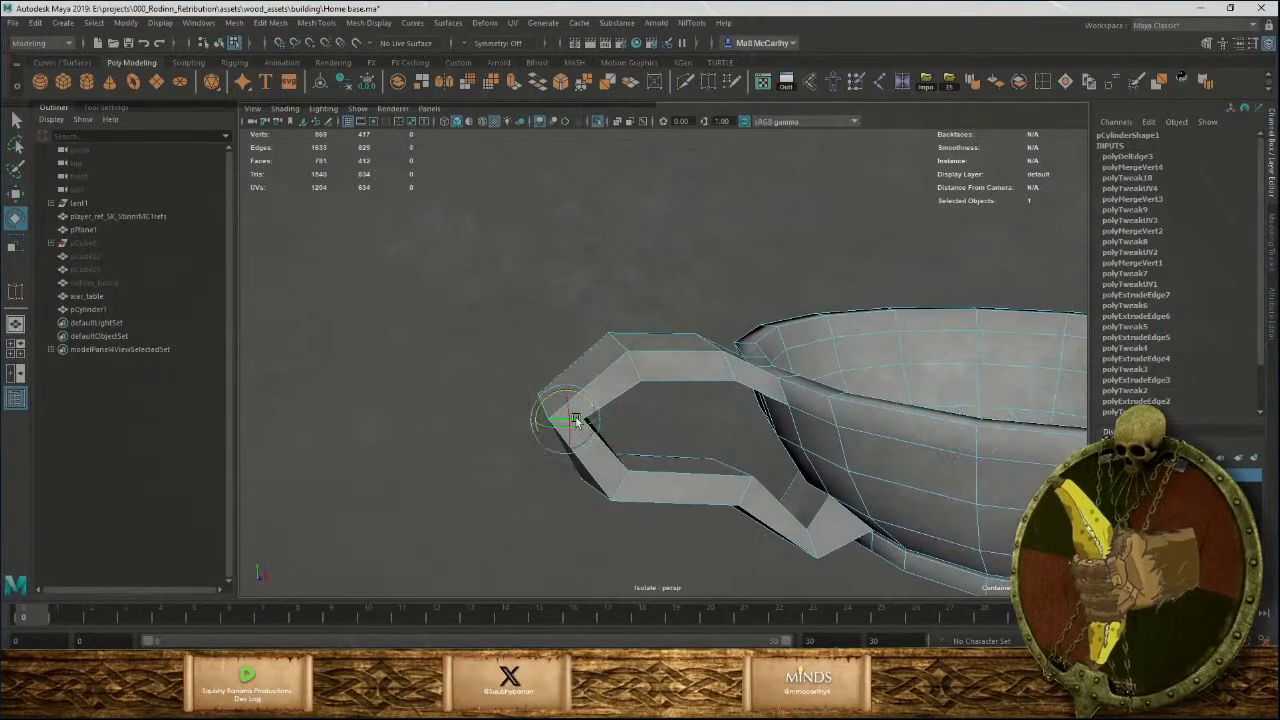
left_click(566, 88)
left_click(585, 260)
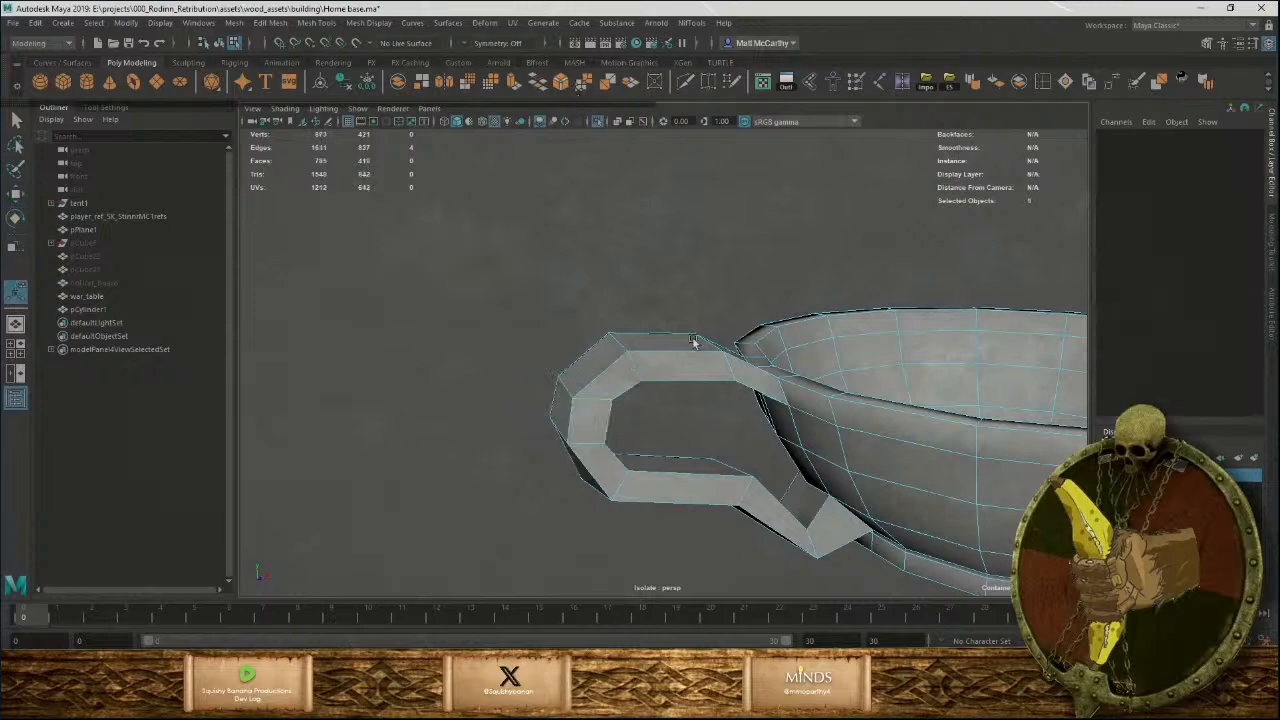
Examine the handle's overall shape and its joint with the bowl's base from several sides.
right_click_drag(694, 343, 506, 327, "alt")
left_click_drag(506, 327, 591, 371, "alt")
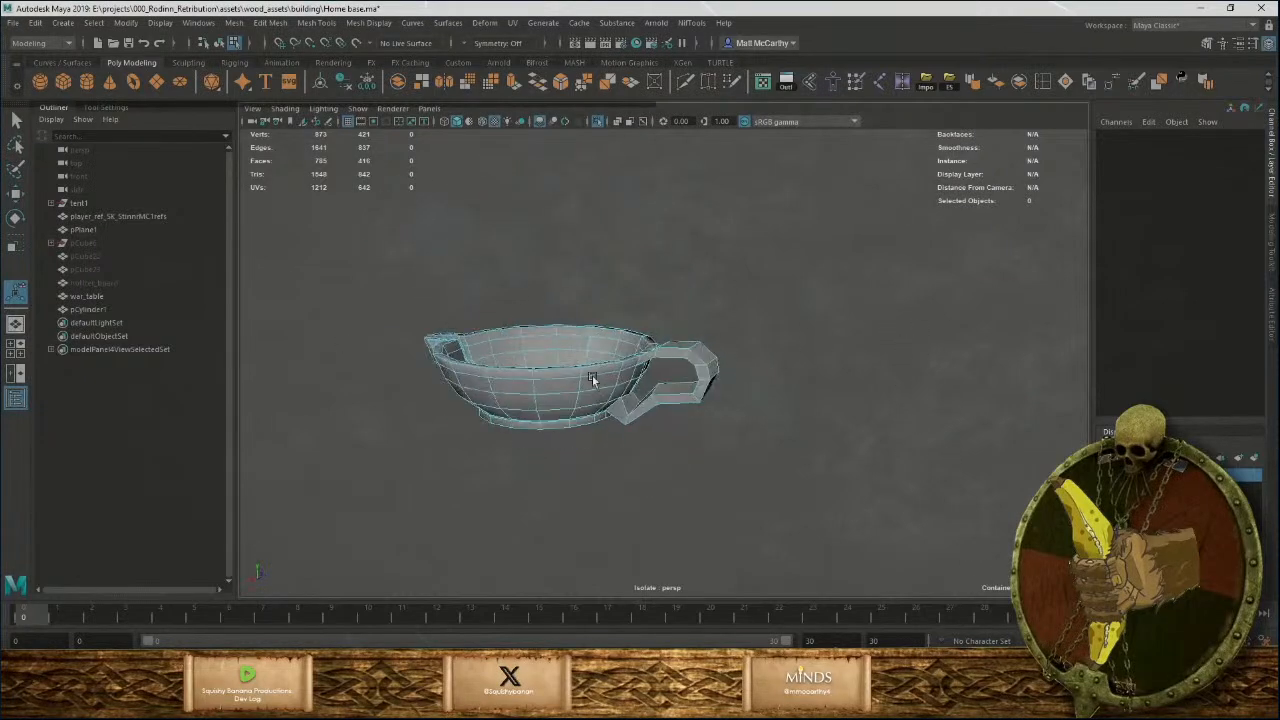
right_click_drag(591, 371, 803, 534, "alt")
left_click_drag(803, 534, 692, 334, "alt")
middle_click_drag(692, 334, 706, 298, "alt")
right_click_drag(706, 298, 790, 420, "alt")
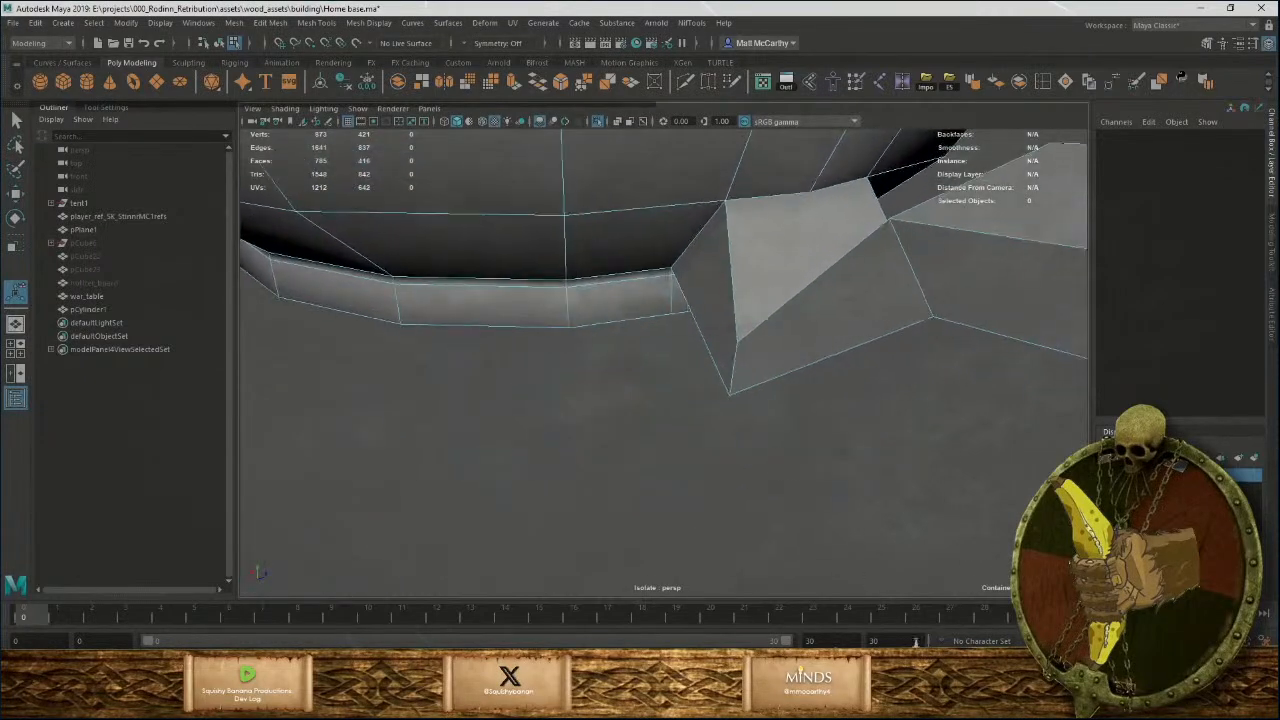
left_click_drag(790, 420, 854, 374, "alt")
right_click_drag(854, 374, 335, 322, "alt")
left_click_drag(335, 322, 789, 443, "alt")
right_click_drag(789, 443, 594, 400, "alt")
left_click_drag(594, 400, 643, 425, "alt")
right_click_drag(645, 425, 666, 443, "alt")
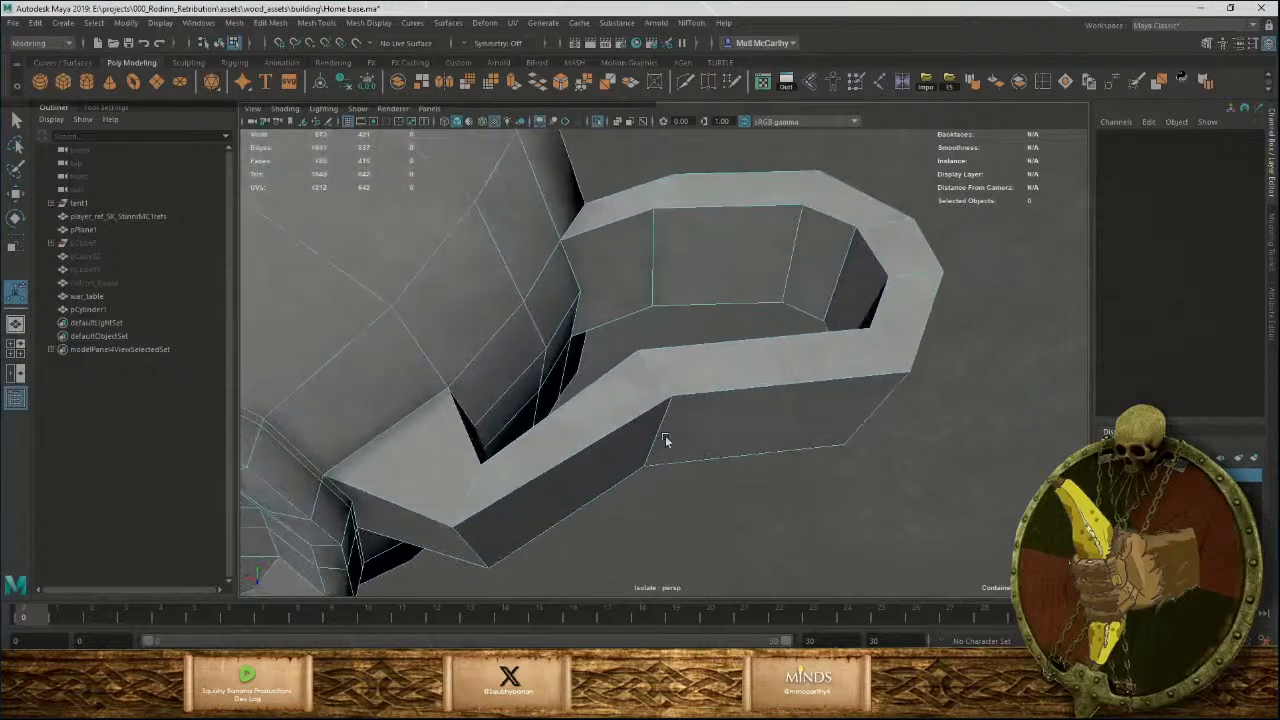
middle_click_drag(666, 443, 806, 366, "alt")
Select the handle's lower corner edge near the bowl's base and move it to adjust the bend.
right_click_drag(612, 447, 624, 305)
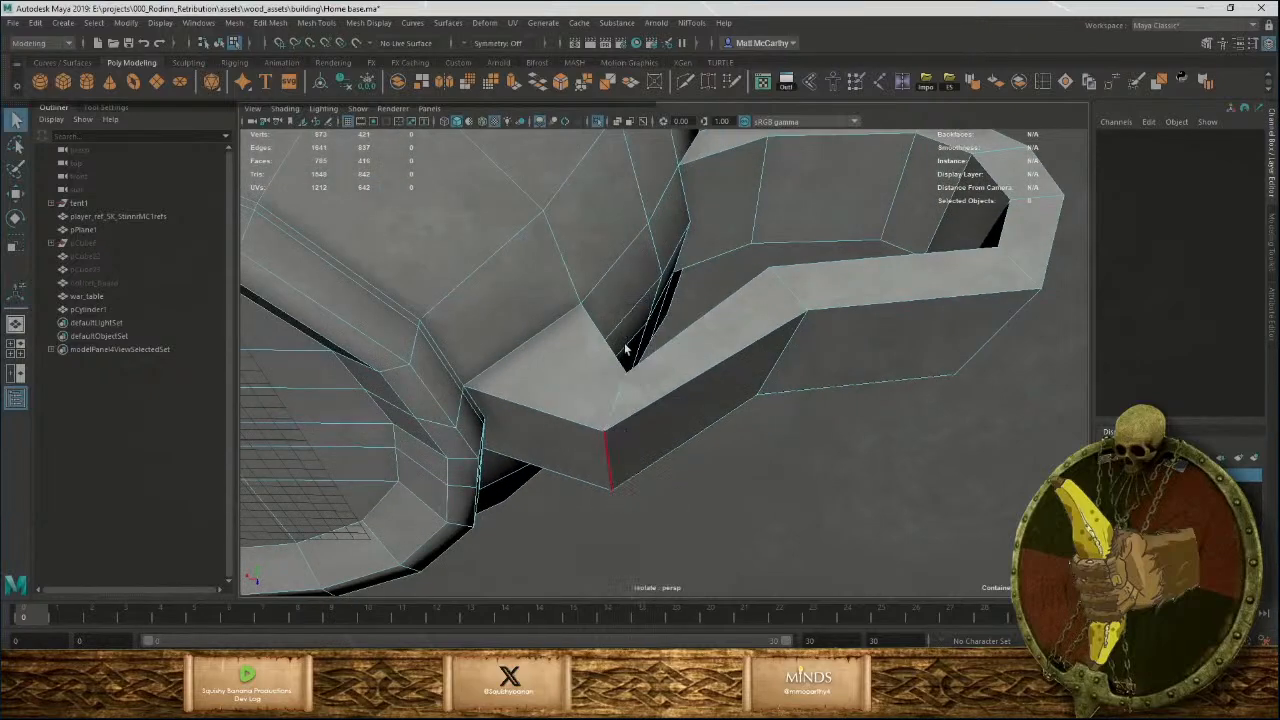
left_click(606, 458)
left_click_drag(606, 458, 663, 432, "alt")
left_click_drag(565, 342, 617, 312)
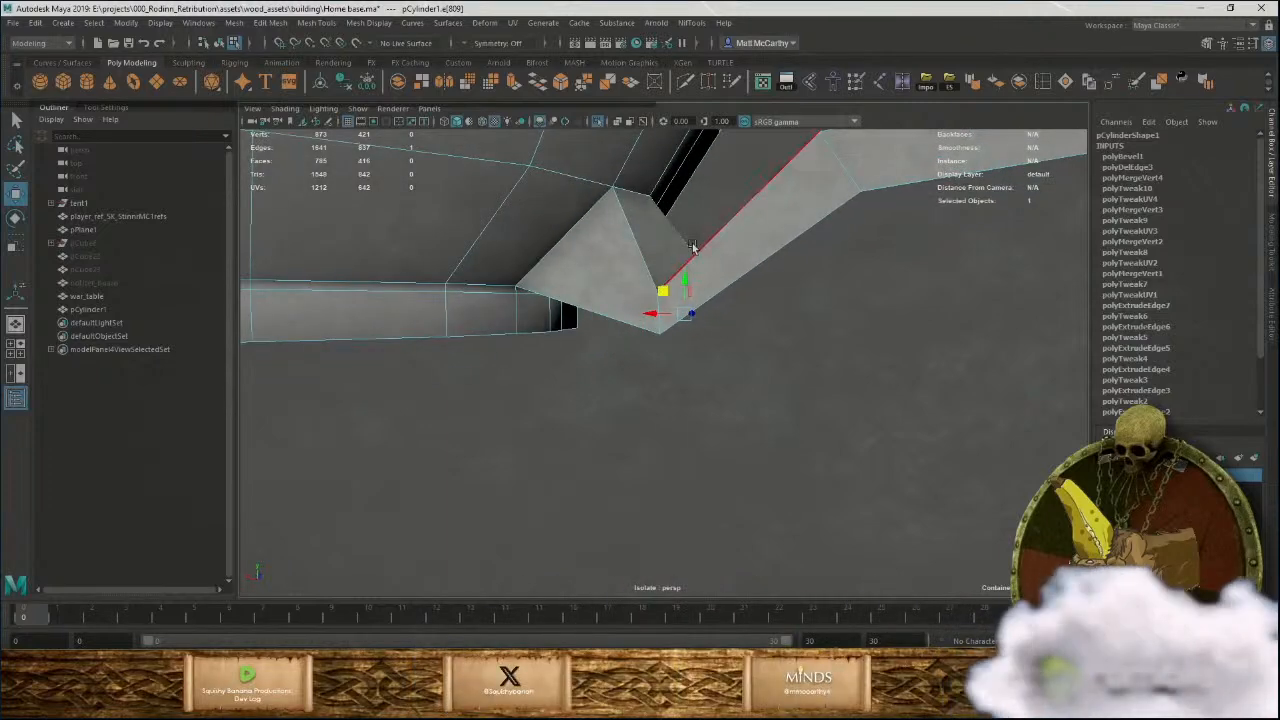
Insert an edge across each of the two side faces of the short handle segment at the lower opening.
left_click_drag(691, 246, 640, 260, "alt")
middle_click_drag(640, 260, 564, 462, "alt")
left_click_drag(670, 384, 707, 377, "alt")
scroll(663, 386, "up", 1)
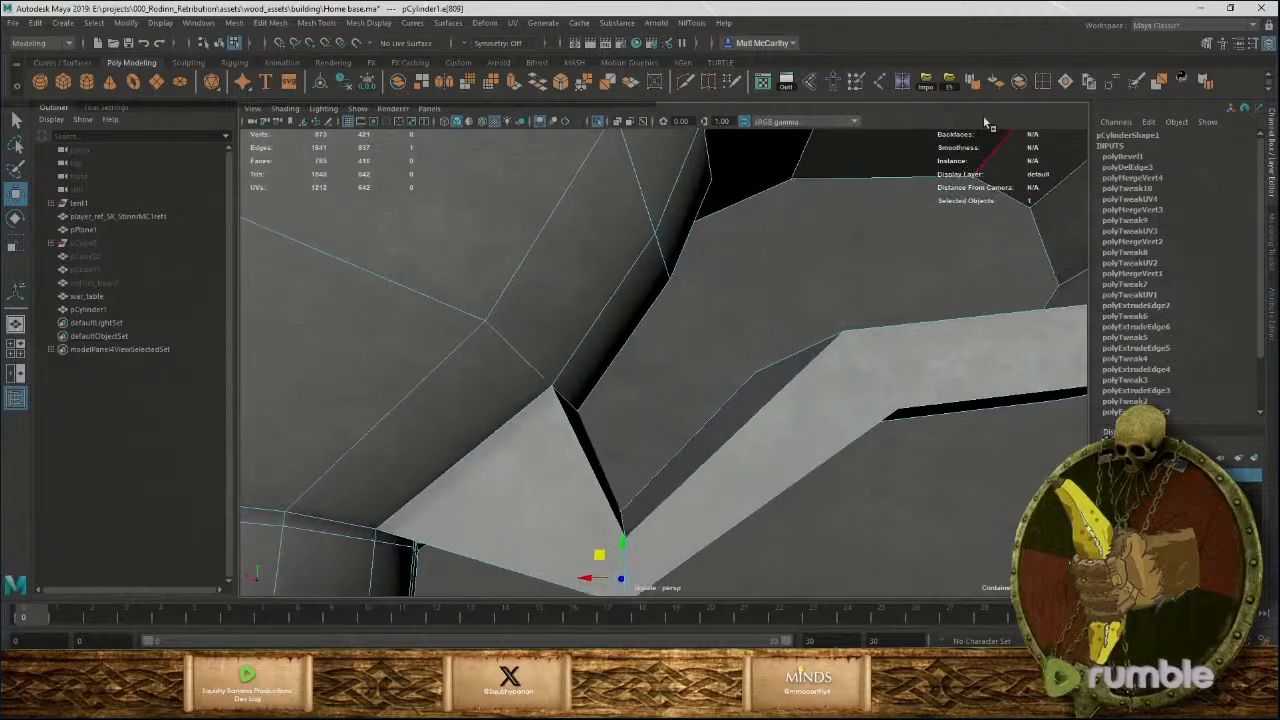
left_click(570, 433)
left_click_drag(672, 459, 598, 515, "alt")
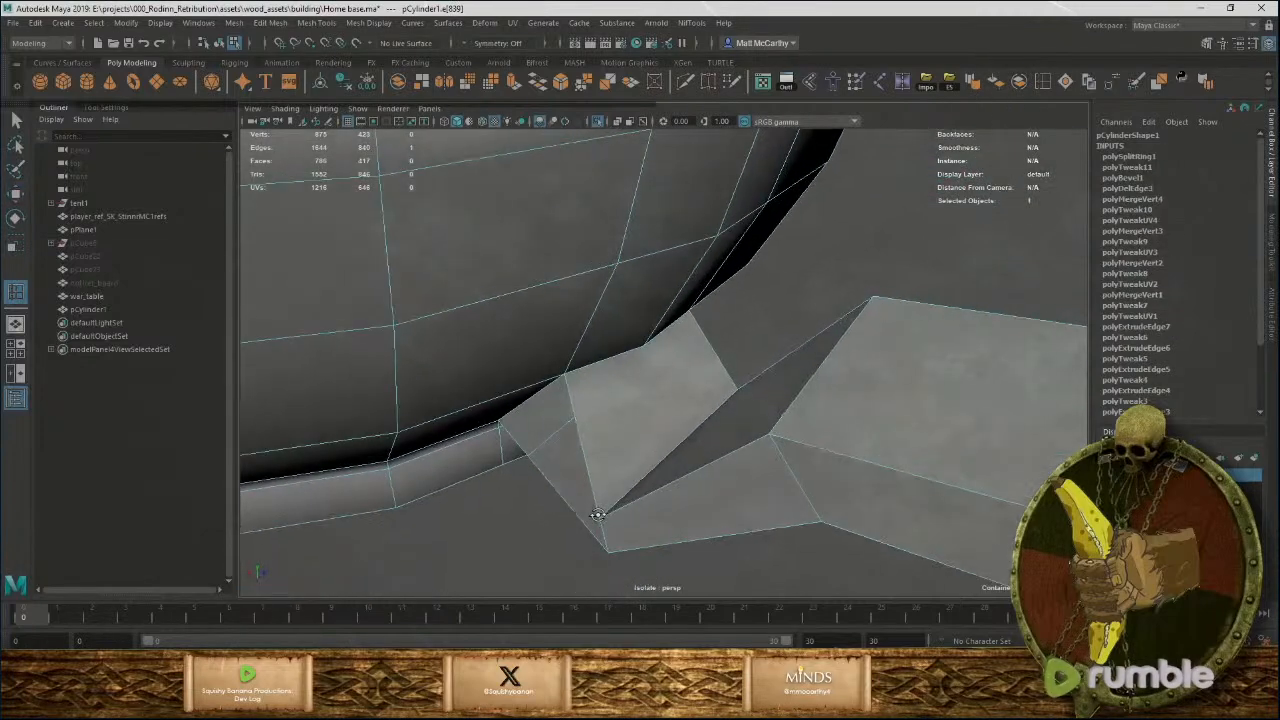
left_click(708, 346)
Cut across the short segment's underside and inner face with Multi-Cut to connect the inserted side edges.
left_click_drag(846, 420, 691, 277, "alt")
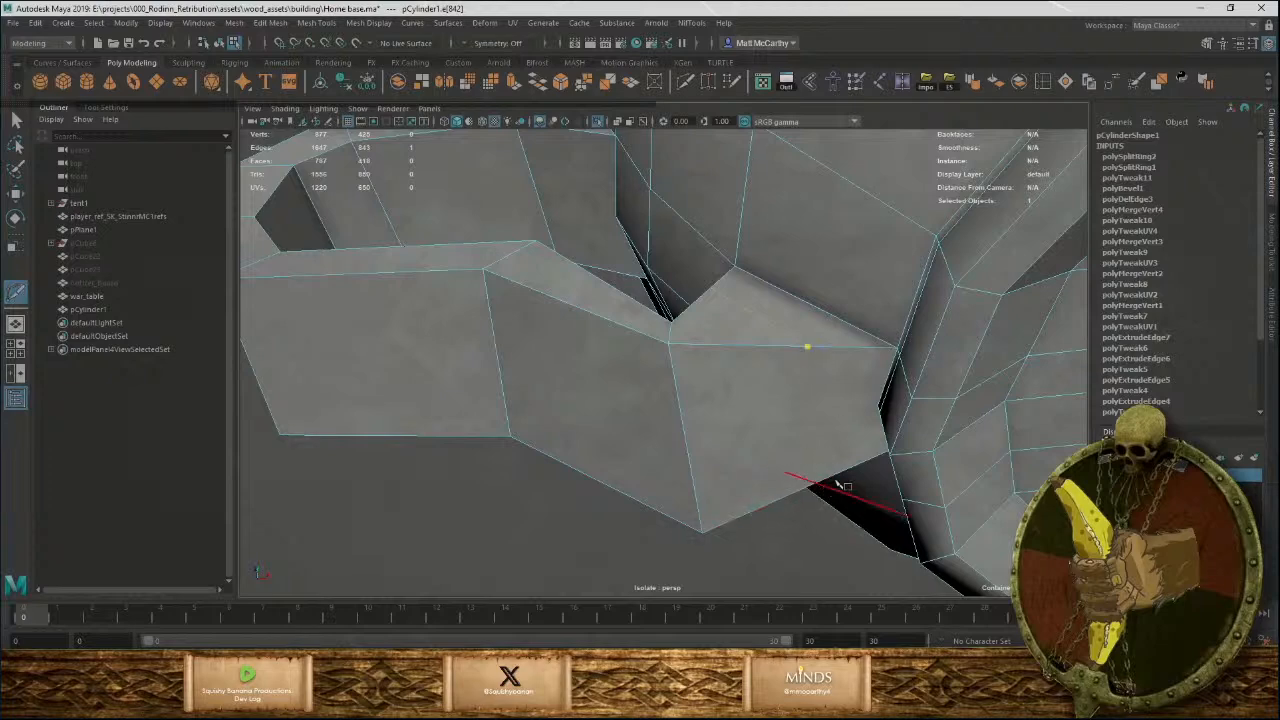
left_click_drag(838, 480, 808, 208, "alt")
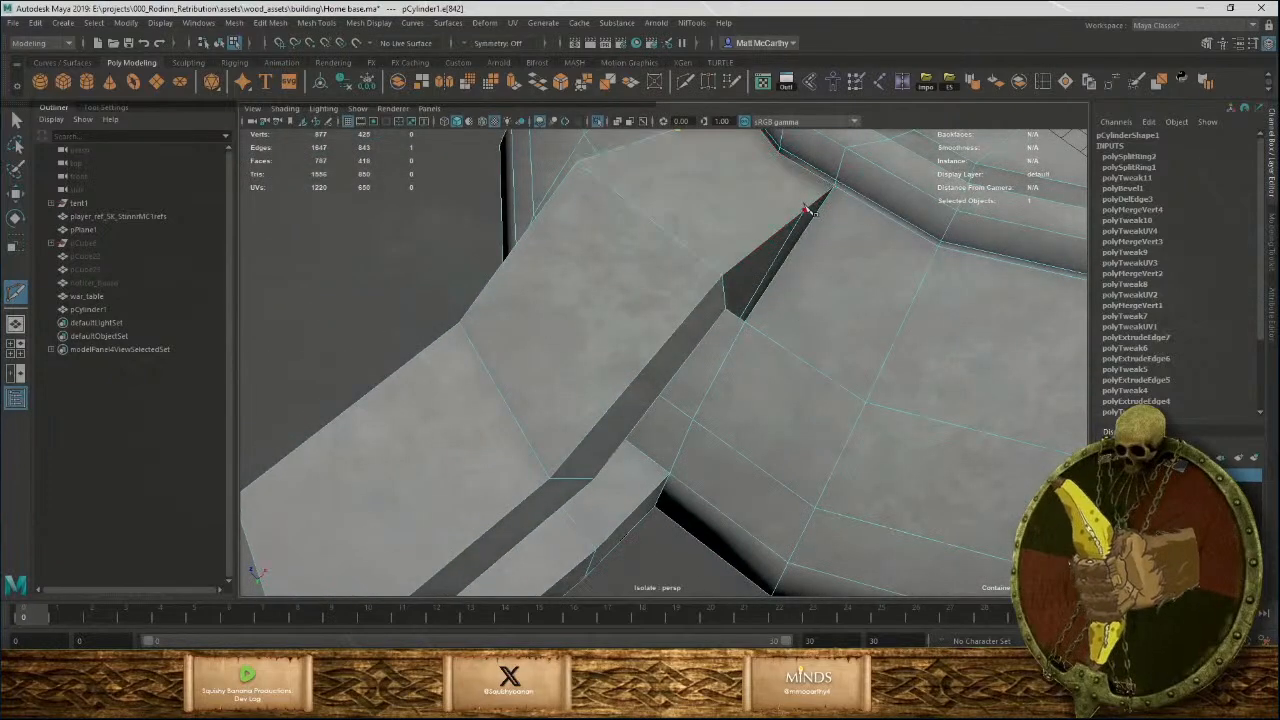
left_click(807, 209)
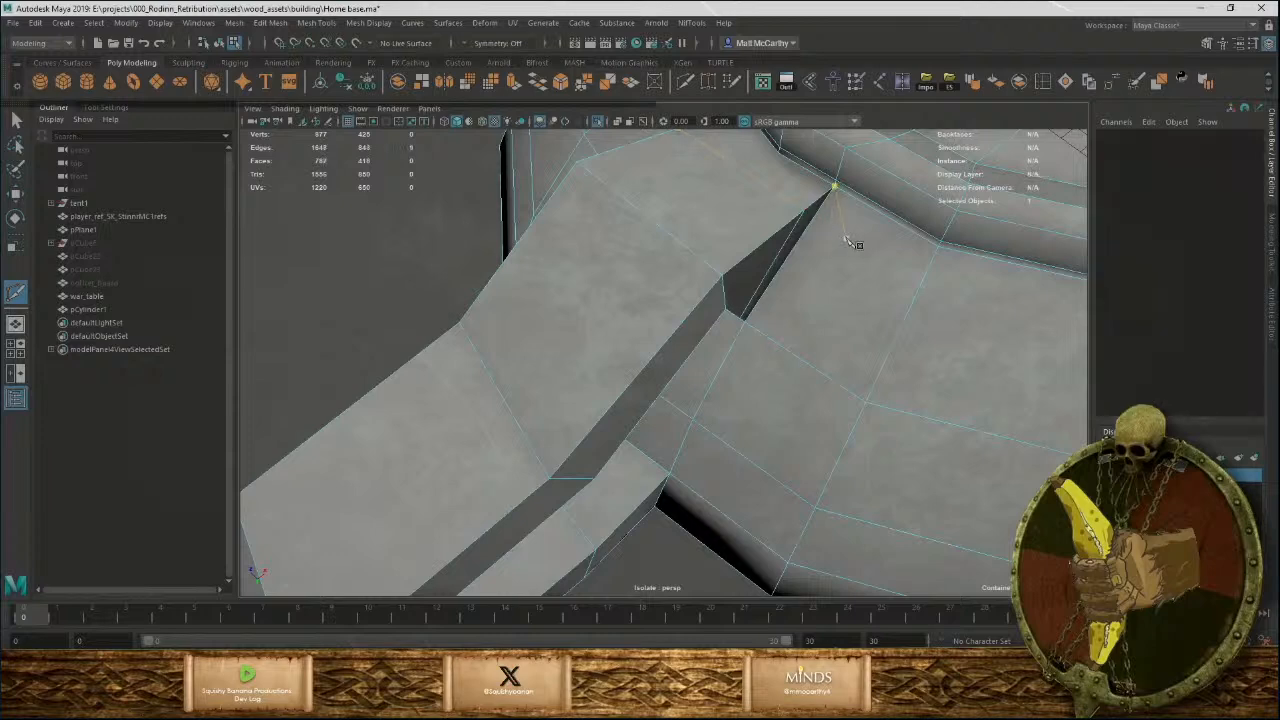
left_click_drag(805, 318, 877, 334, "alt")
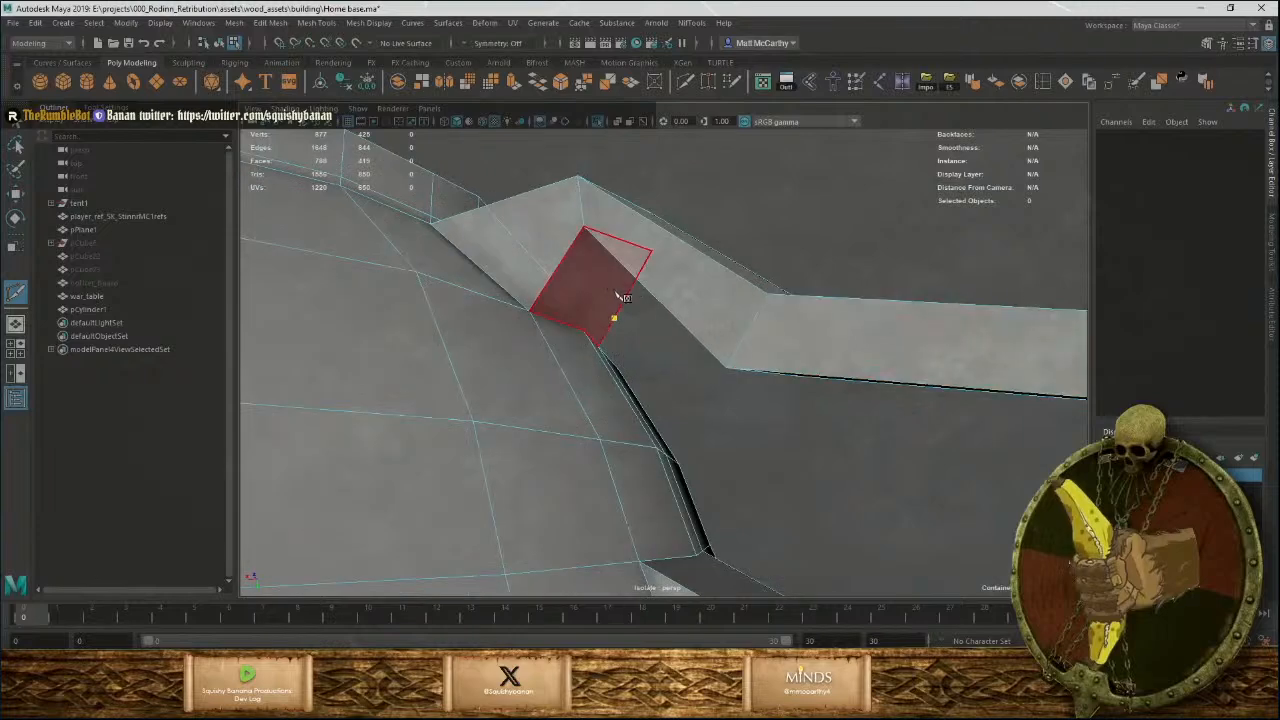
Select the new cross edges on the short lower handle segment and move them to bend the segment into a smoother curve.
double_click(536, 255)
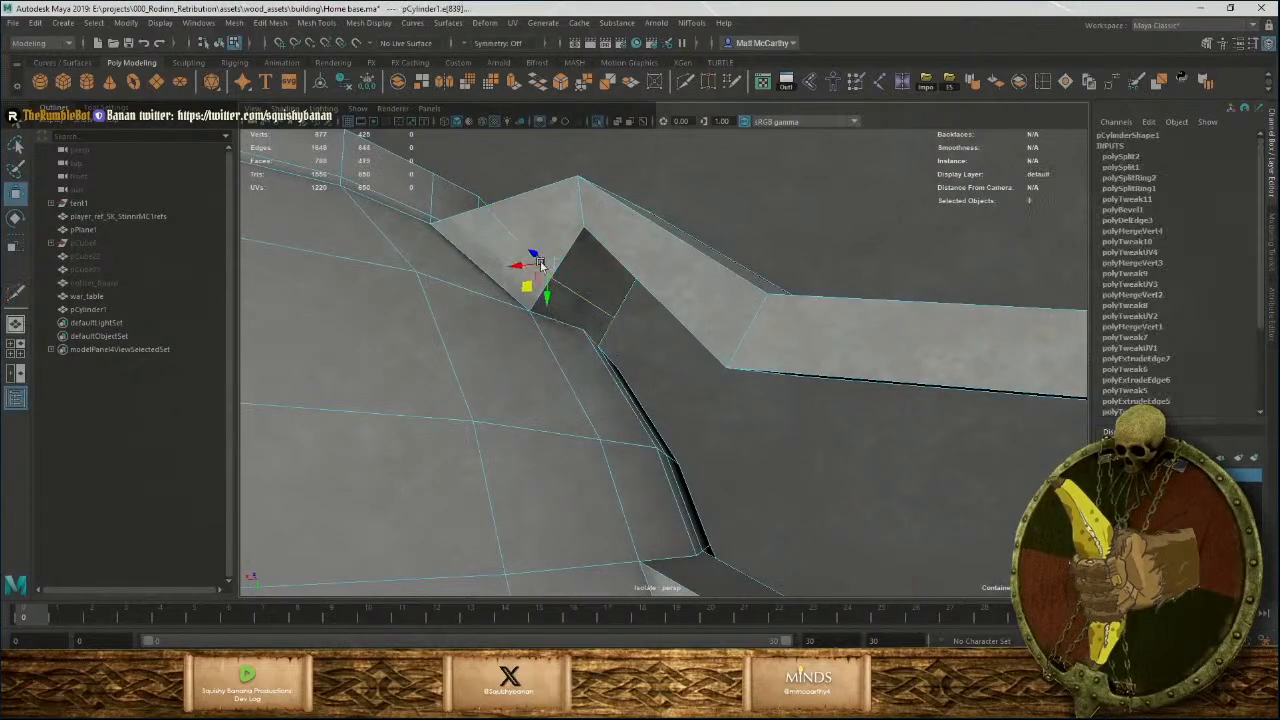
left_click_drag(536, 257, 507, 248, "alt")
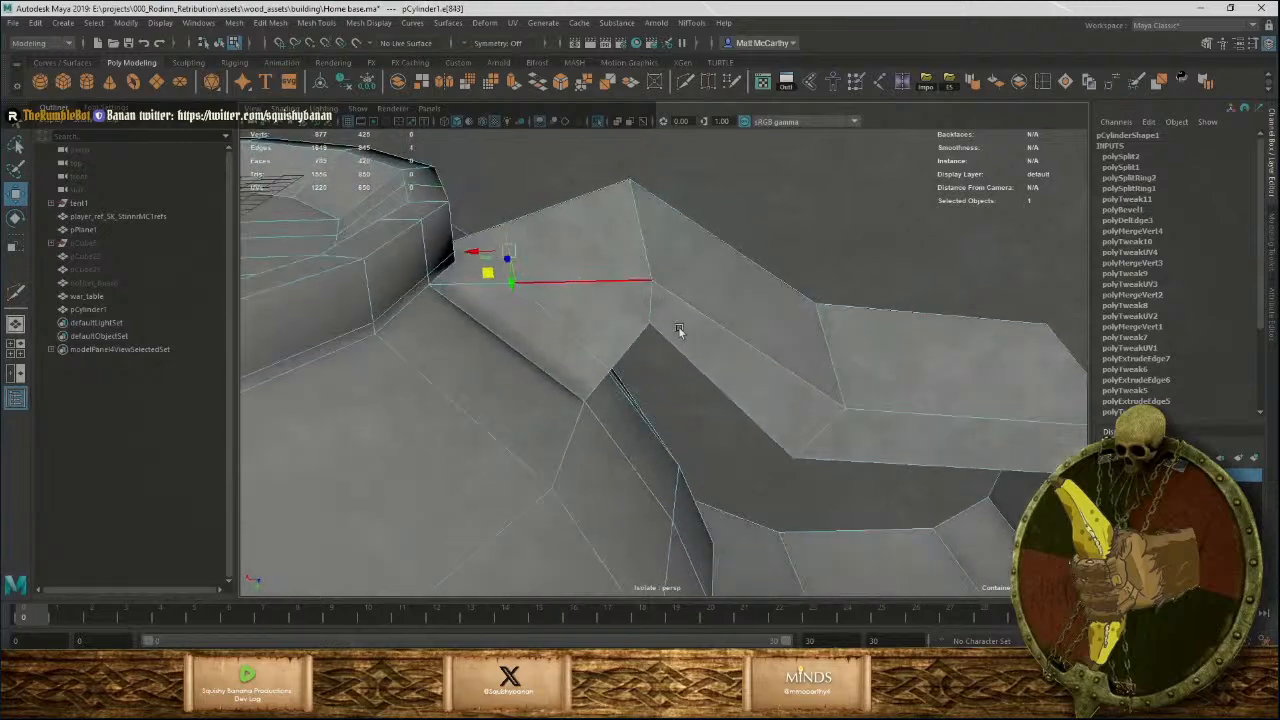
left_click_drag(679, 330, 636, 334, "alt")
left_click(575, 301)
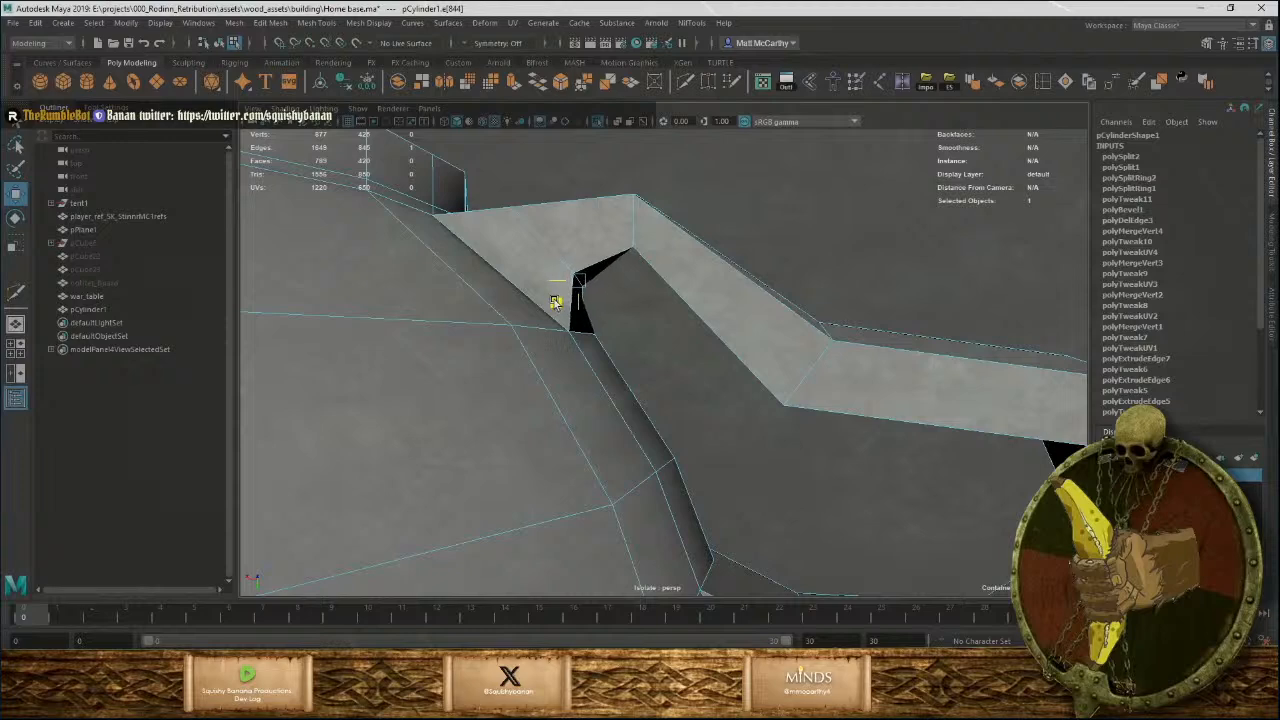
left_click(650, 320)
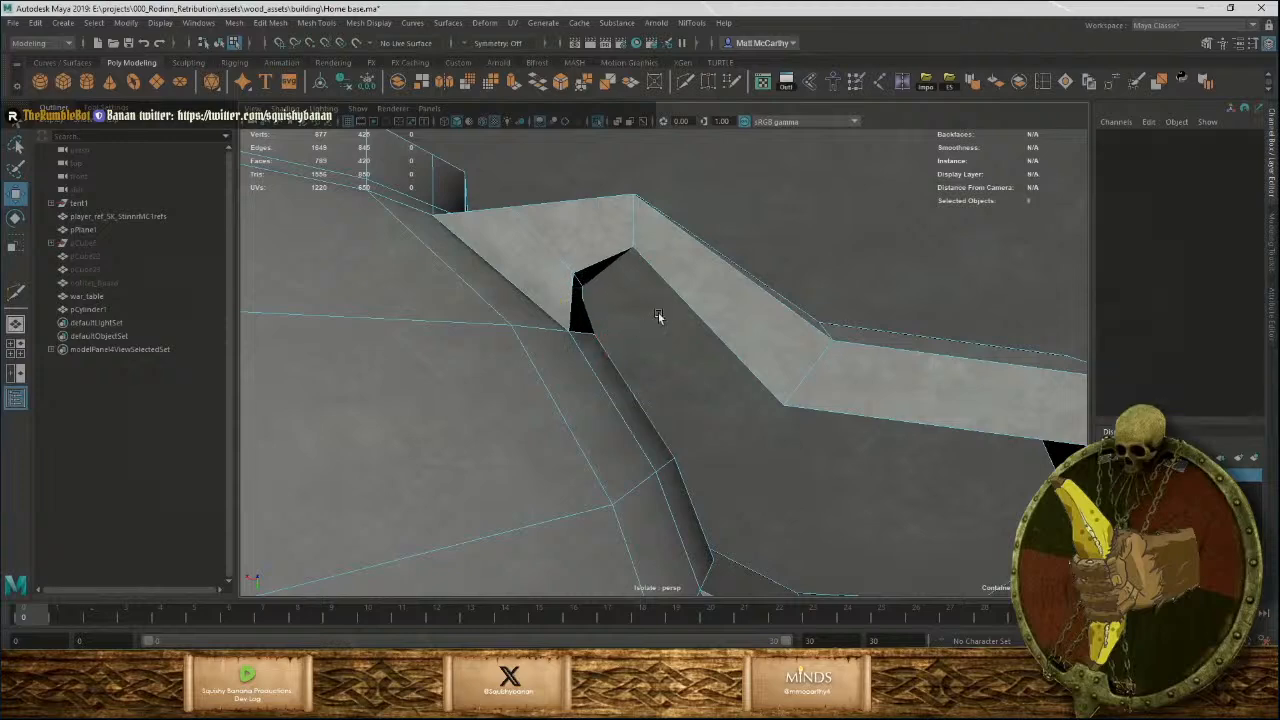
Select the skewed lower cross edge of the handle near the bowl's base and scale it flat to level it.
left_click_drag(657, 314, 734, 410, "alt")
right_click_drag(734, 410, 560, 310, "alt")
left_click_drag(814, 352, 718, 354, "alt")
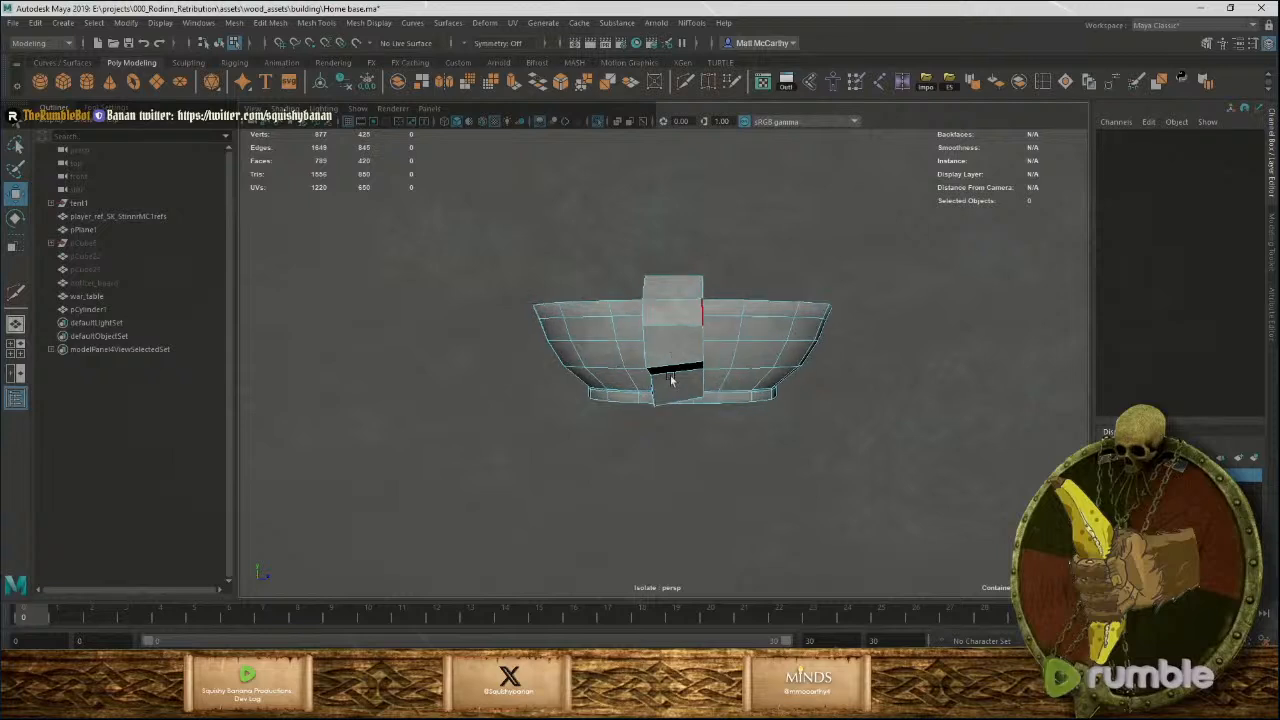
scroll(678, 378, "up", 3)
left_click(686, 370)
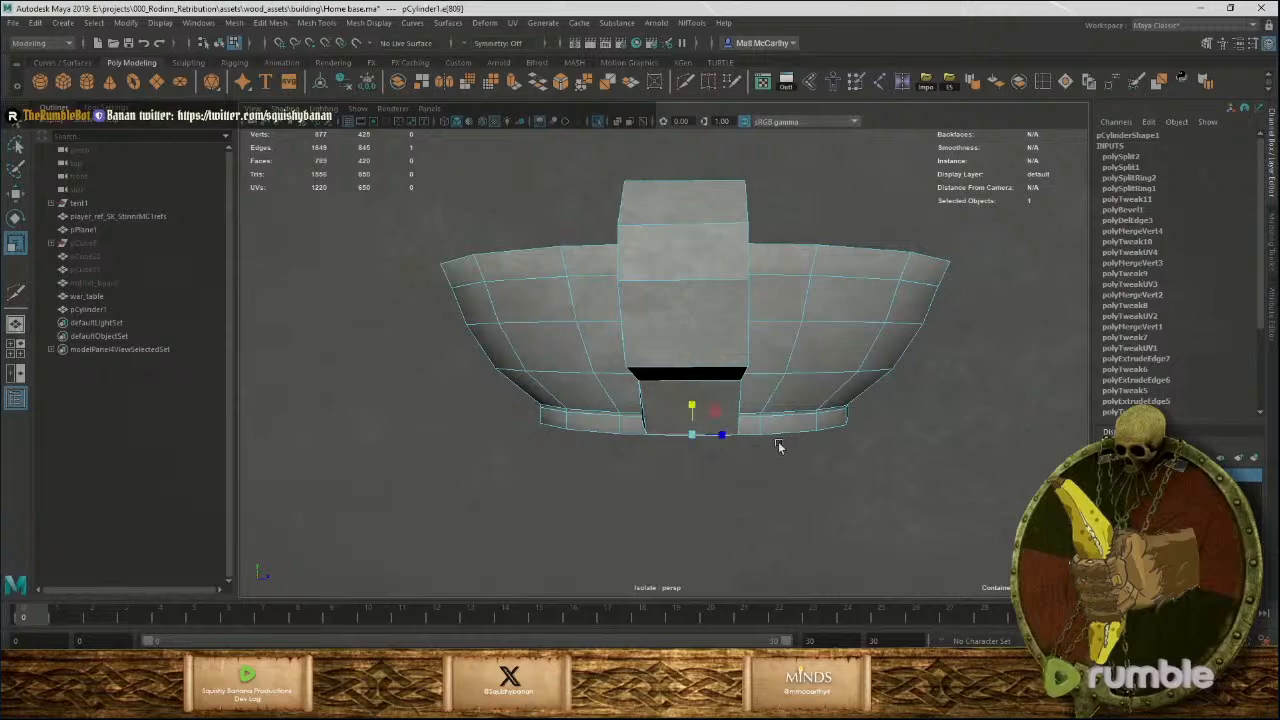
Scale the other cross edges on the handle's short lower segment and outer bend flat so they run straight across.
left_click_drag(779, 447, 650, 418, "alt")
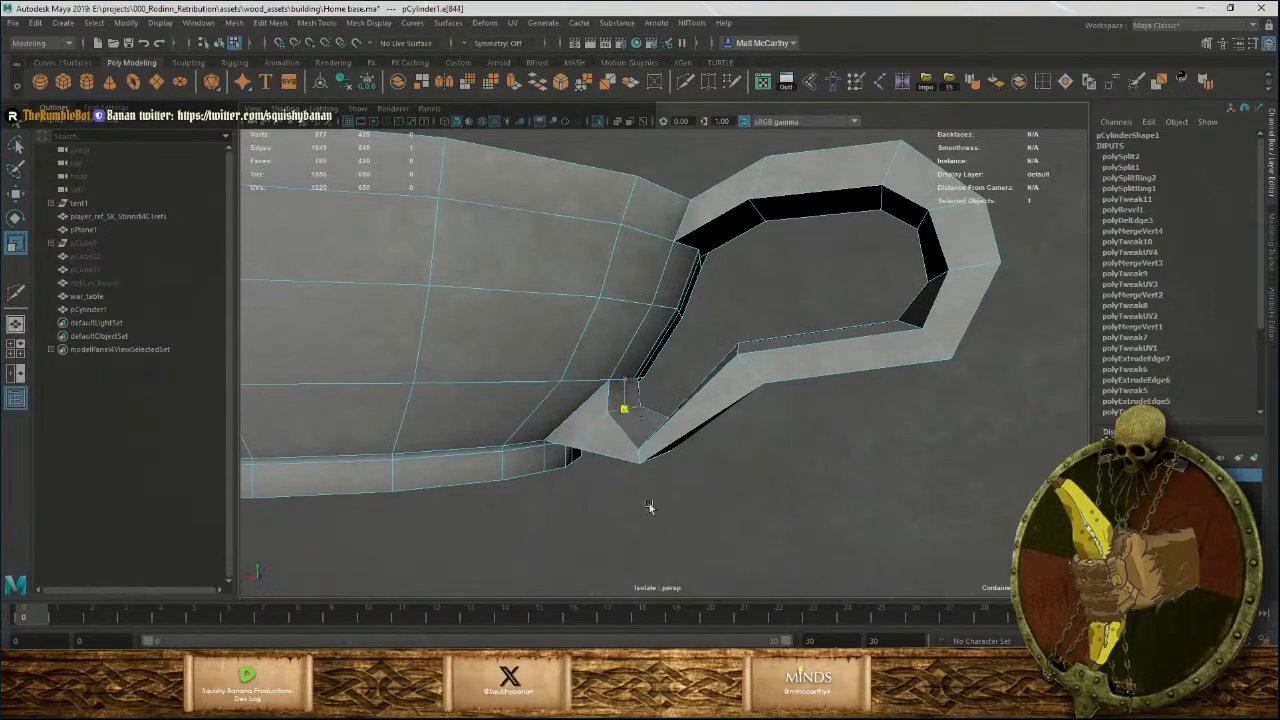
left_click_drag(648, 507, 650, 410, "alt")
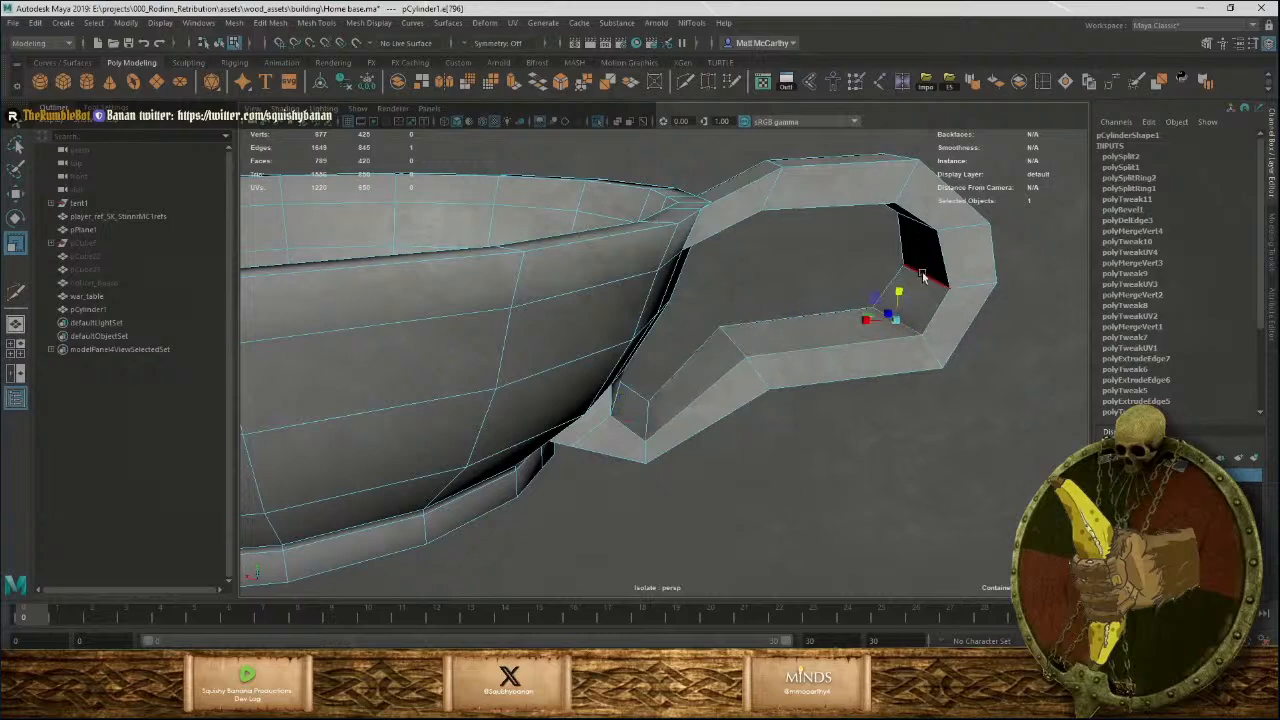
left_click_drag(952, 530, 912, 397, "alt")
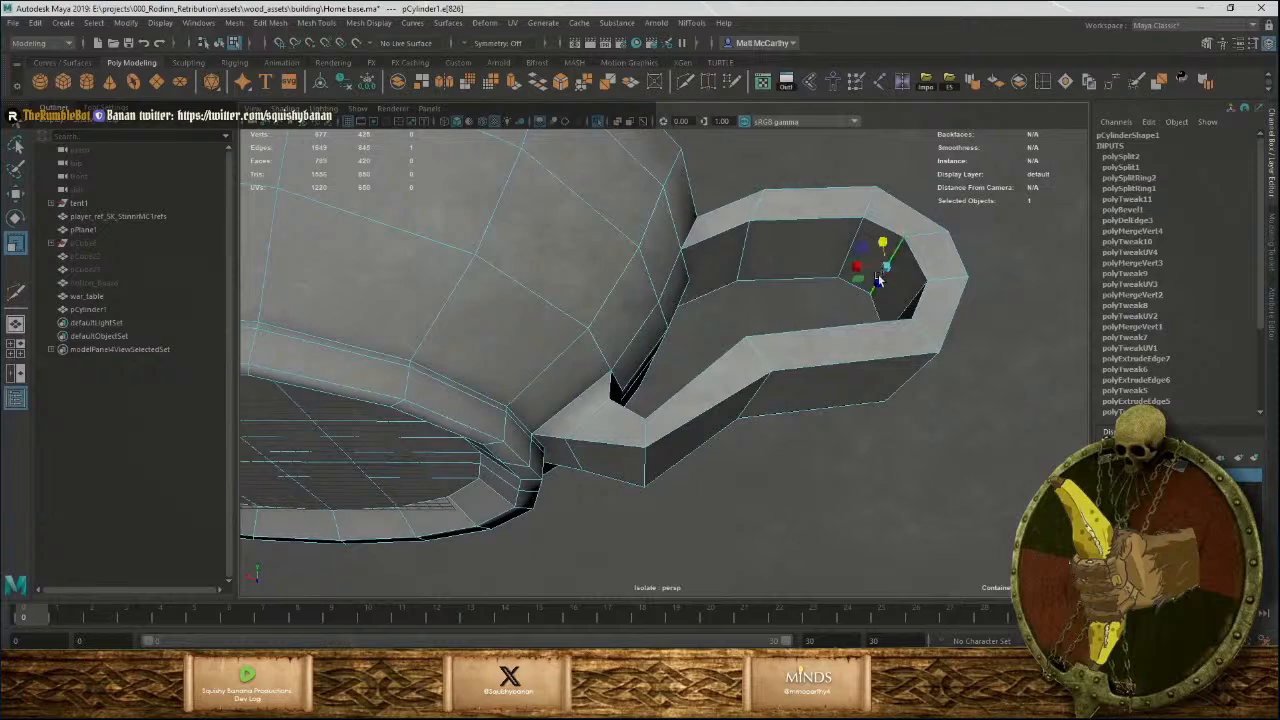
left_click_drag(901, 547, 775, 458, "alt")
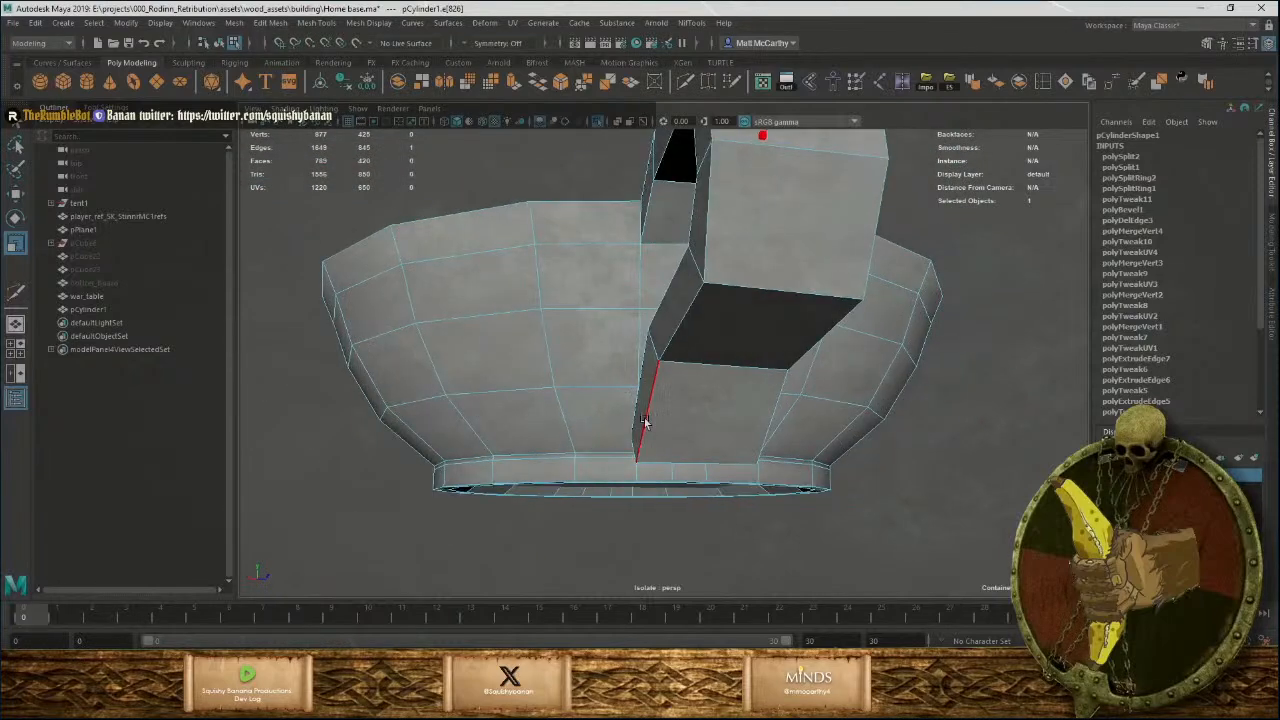
mouse_move(640, 417)
left_mouse_down("alt")
mouse_move(660, 420)
mouse_move(648, 418)
left_mouse_up("alt")
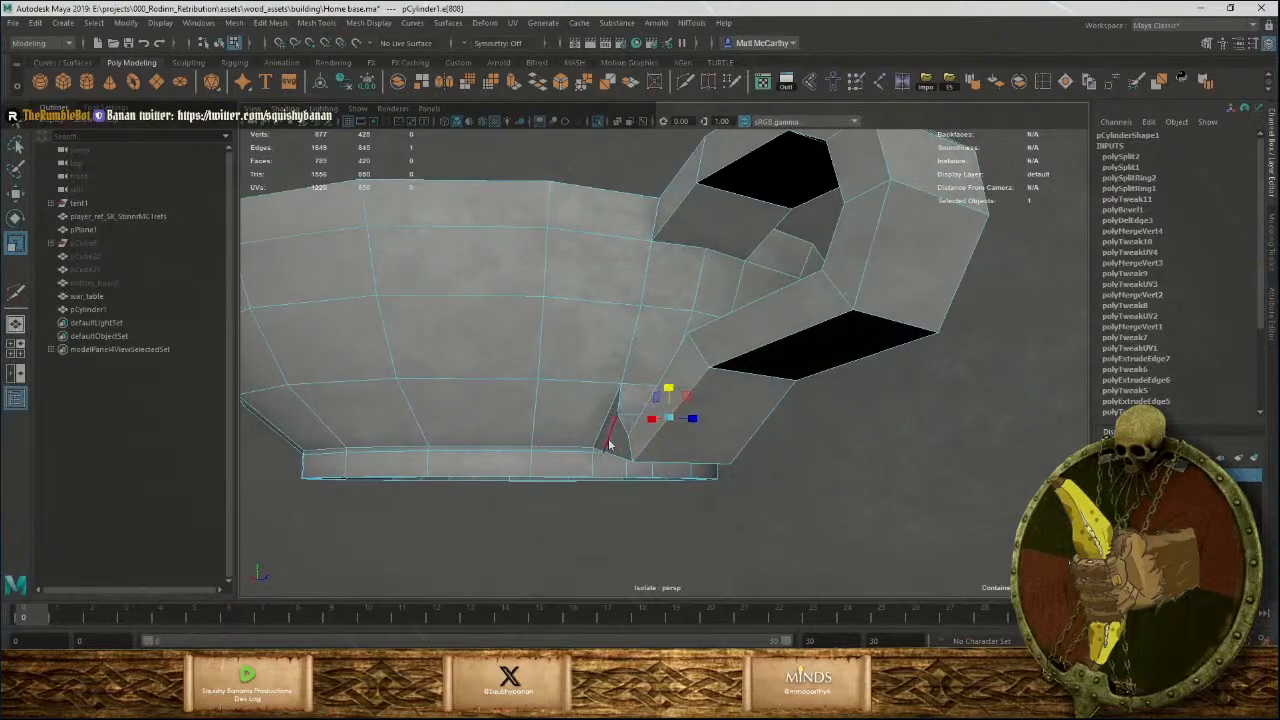
Select the strip of side faces on each side of the handle and scale each strip flat.
right_click_drag(612, 338, 607, 380)
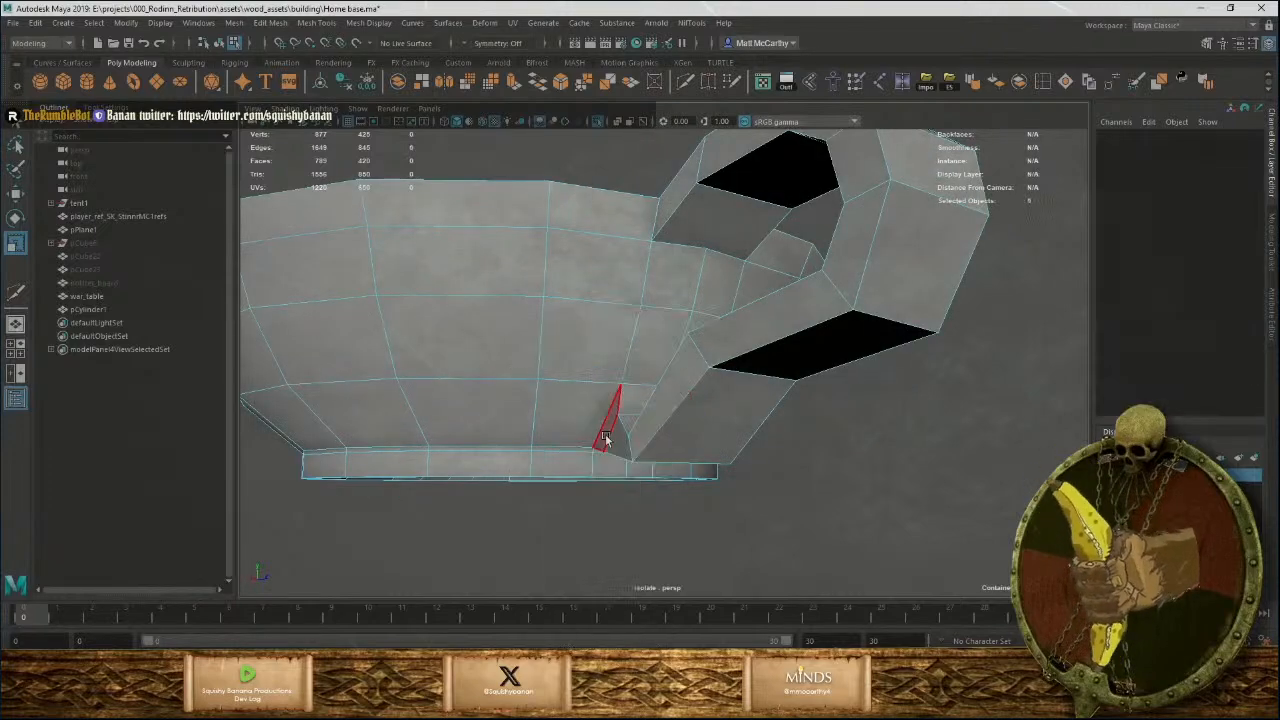
left_click(753, 336)
left_click_drag(680, 189, 667, 324, "alt")
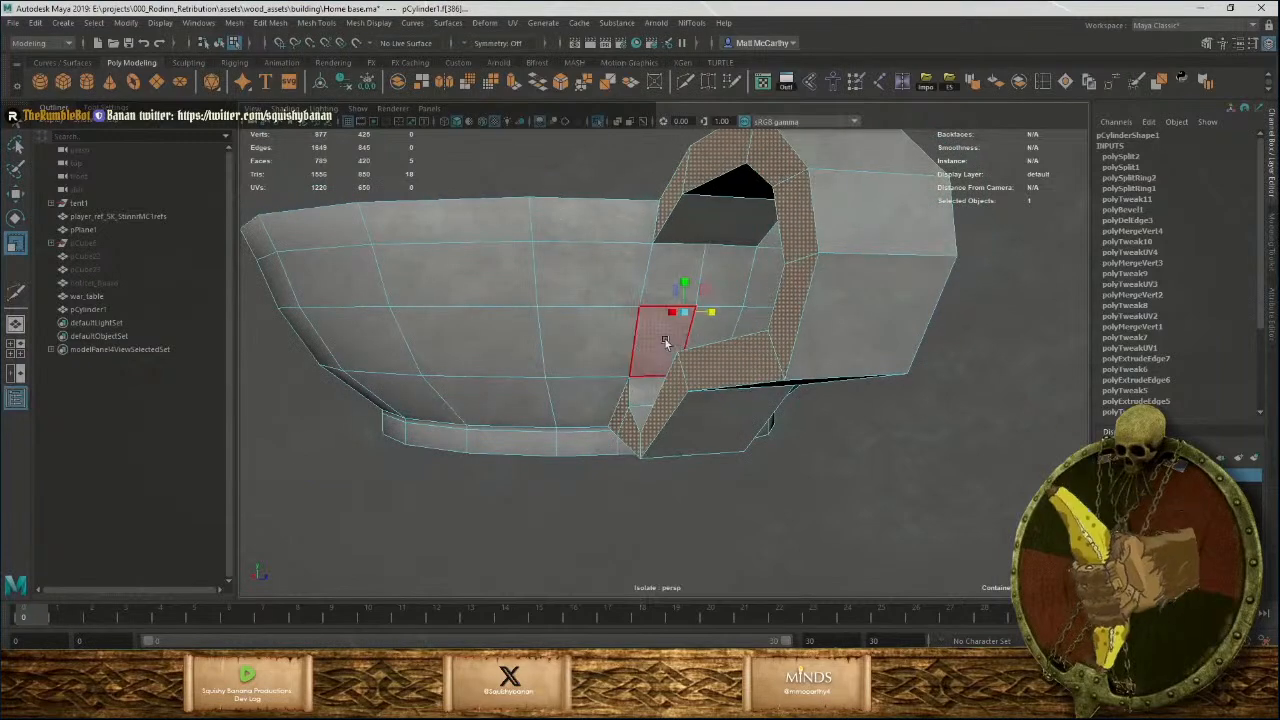
left_click_drag(698, 396, 640, 440, "alt")
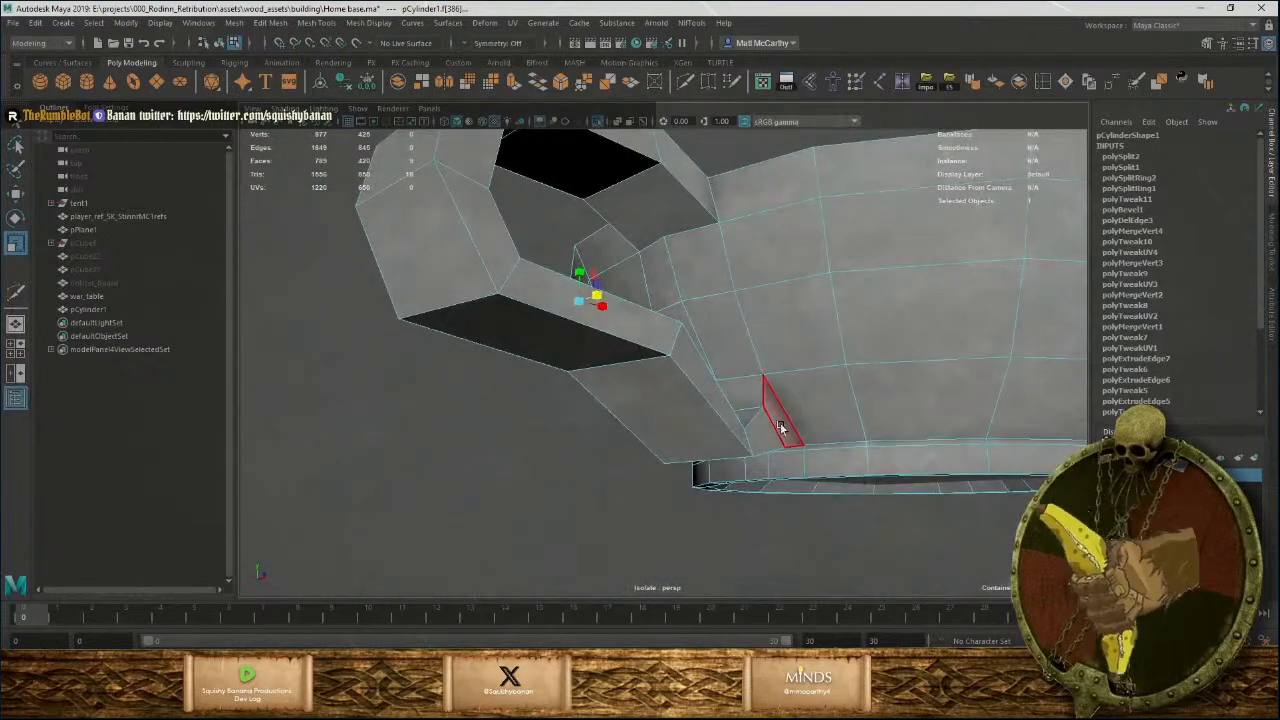
left_click(765, 450)
left_click_drag(765, 450, 690, 245, "alt")
double_click(700, 245, "shift")
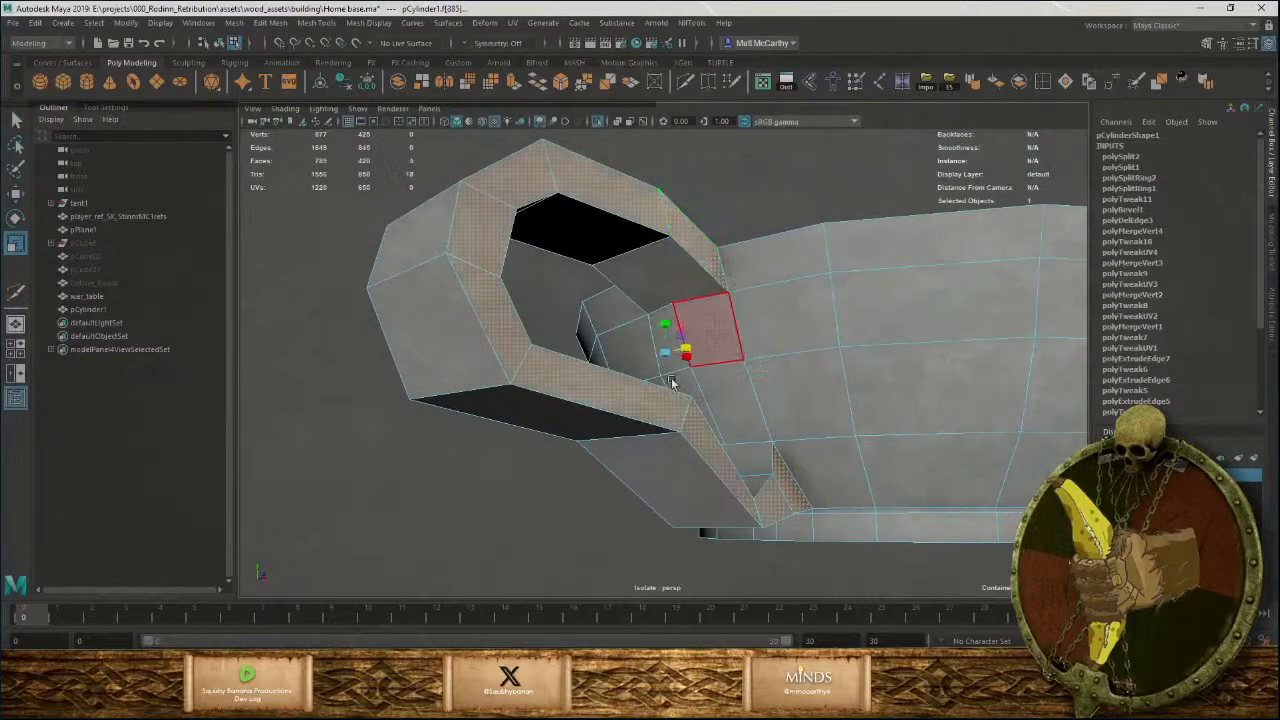
Select the two edges where the handle's lower end meets the bowl wall and scale them flat along one axis.
left_click_drag(672, 382, 737, 400, "alt")
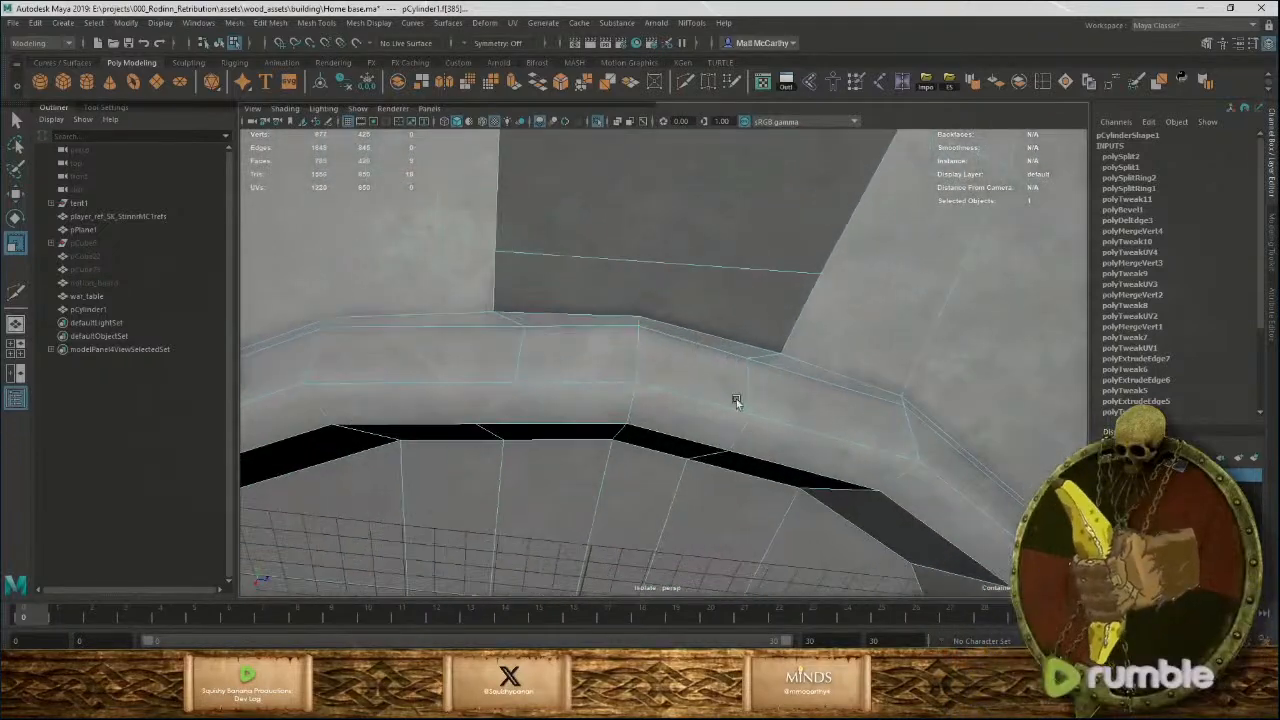
right_click_drag(700, 322, 694, 259)
left_click(703, 331)
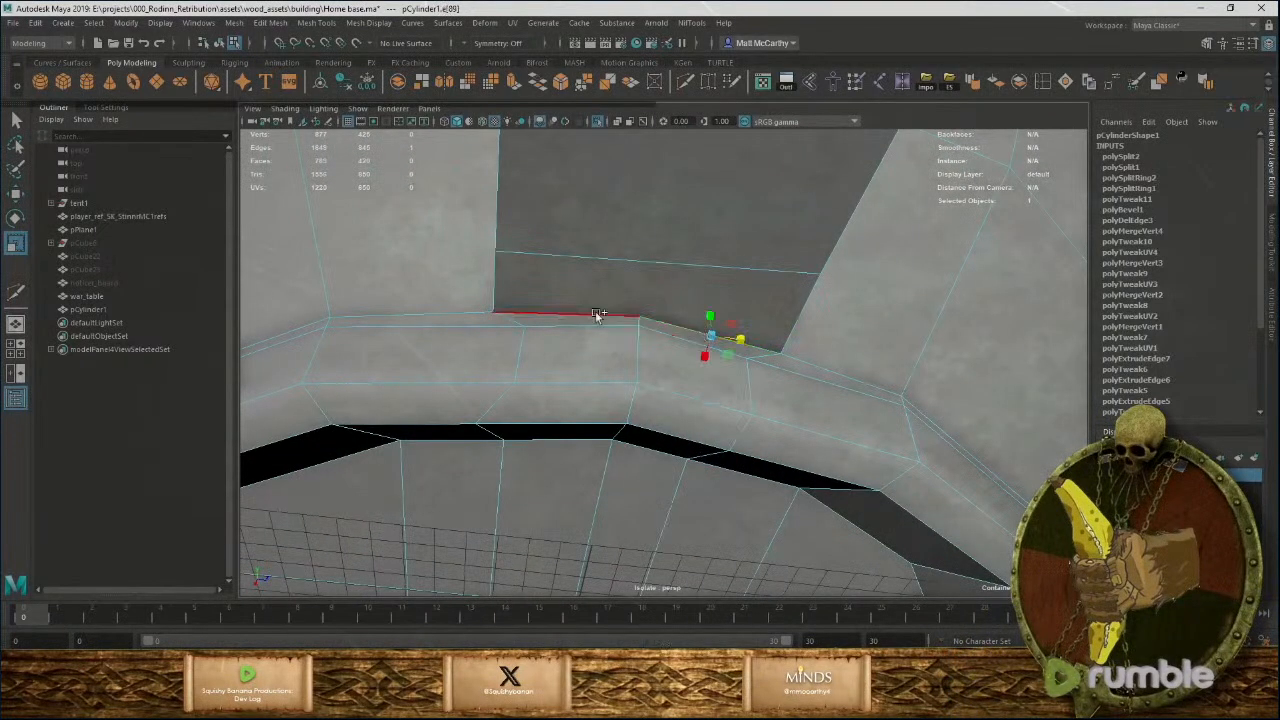
left_click_drag(679, 354, 675, 360, "alt")
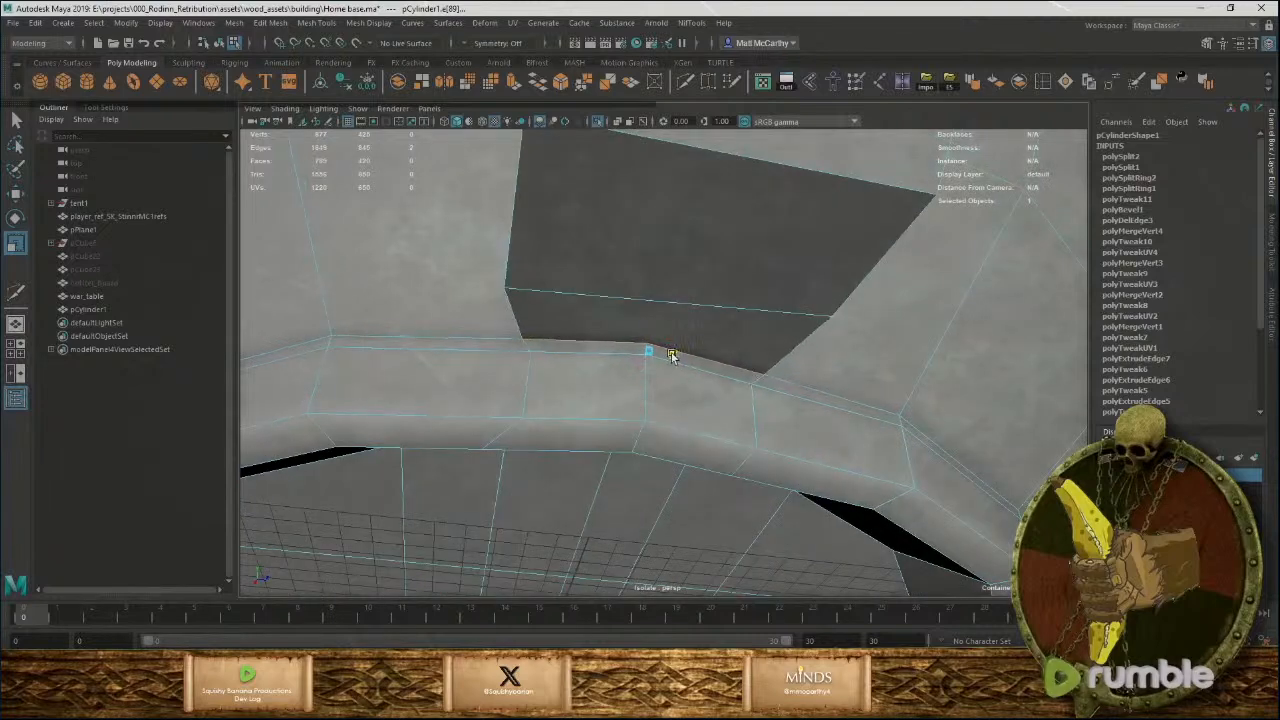
left_click(670, 352)
Select the inner cross edges of the handle's short lower segment and straighten them with the Scale tool.
left_click_drag(677, 349, 671, 431, "alt")
right_click_drag(671, 431, 354, 300, "alt")
left_click_drag(354, 300, 622, 313, "alt")
left_click_drag(767, 438, 814, 449, "alt")
right_click_drag(814, 449, 934, 560, "alt")
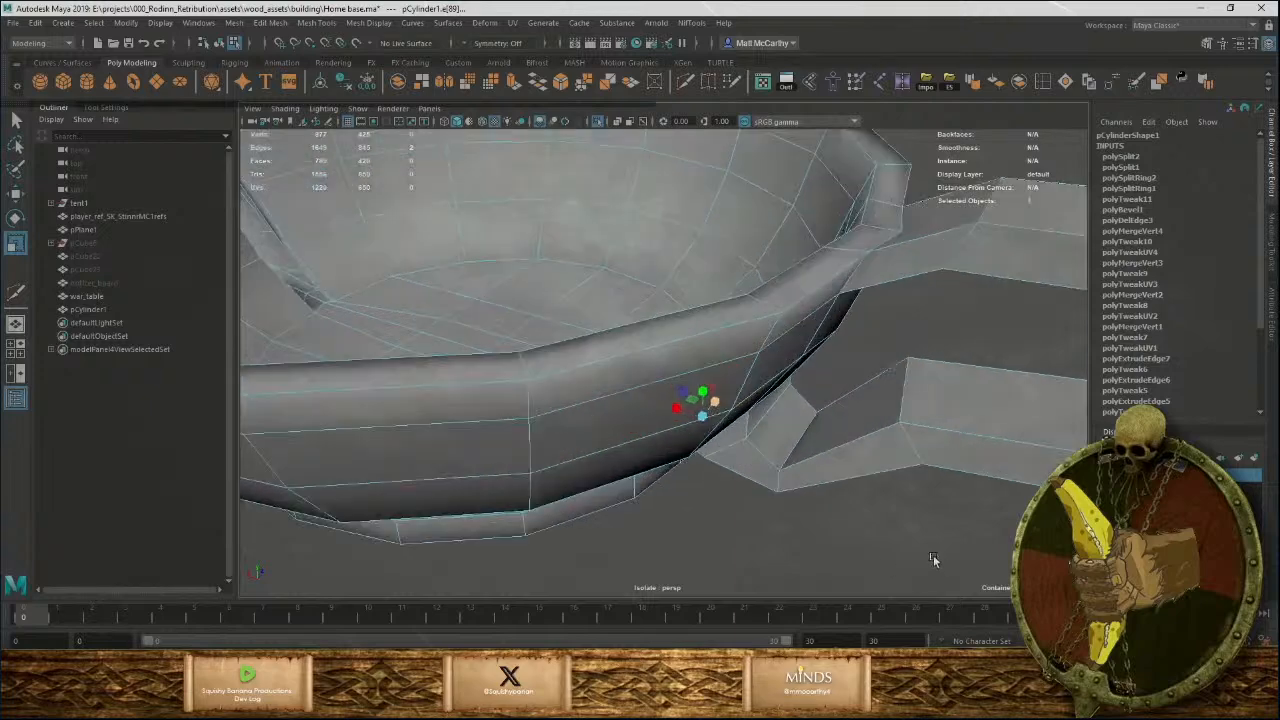
left_click(786, 440)
left_click_drag(835, 505, 690, 478, "alt")
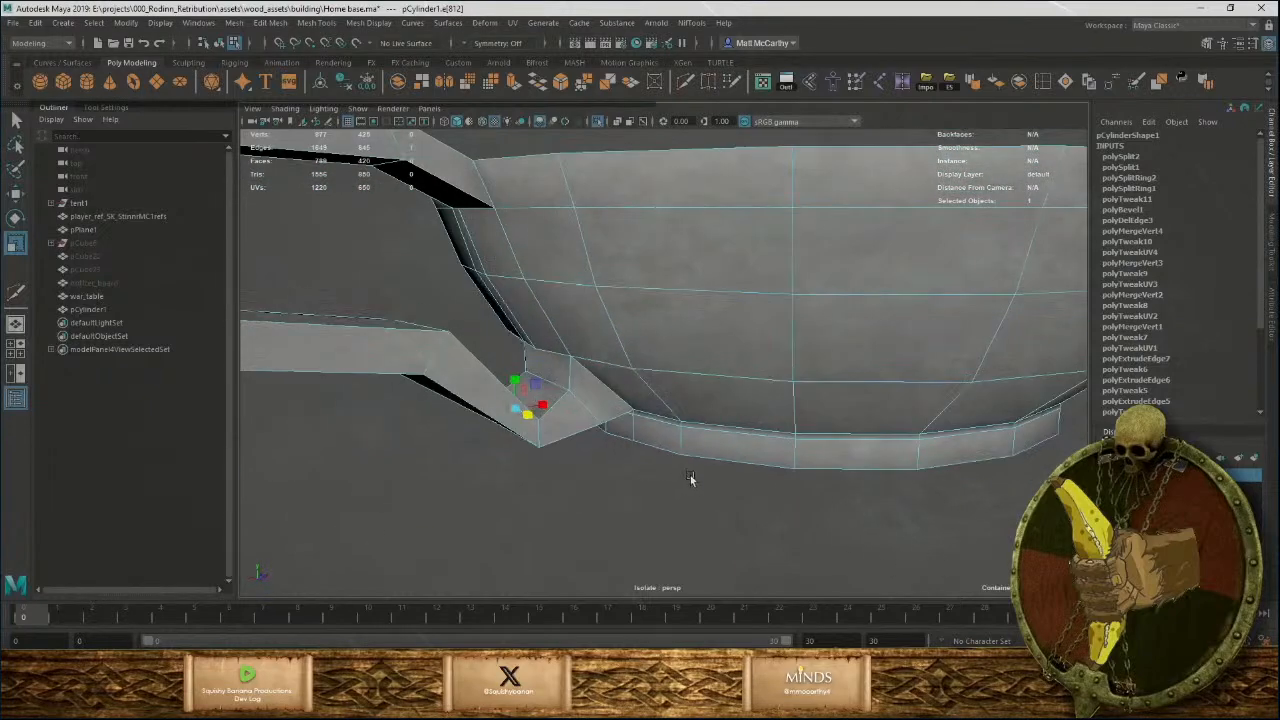
left_click_drag(555, 385, 560, 449, "alt")
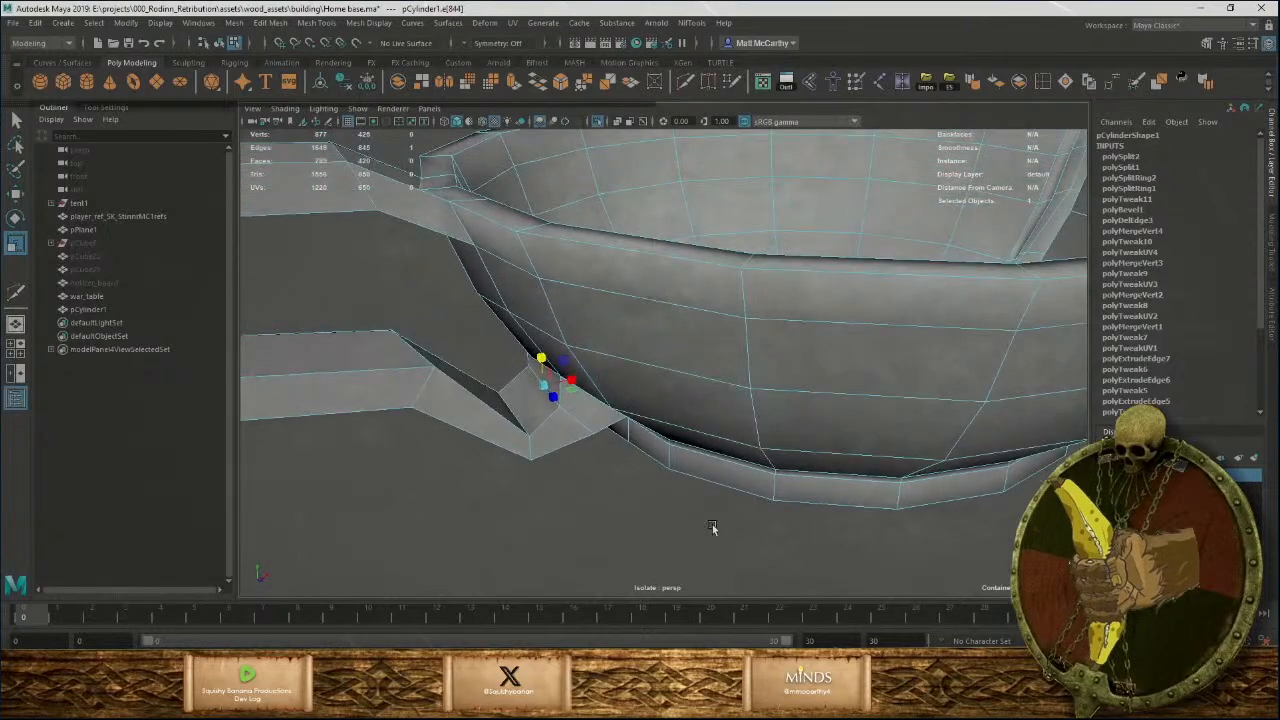
Select the whole lamp mesh and soften all its edges.
right_click_drag(712, 526, 652, 440, "alt")
left_click_drag(652, 440, 692, 361, "alt")
left_click(835, 405)
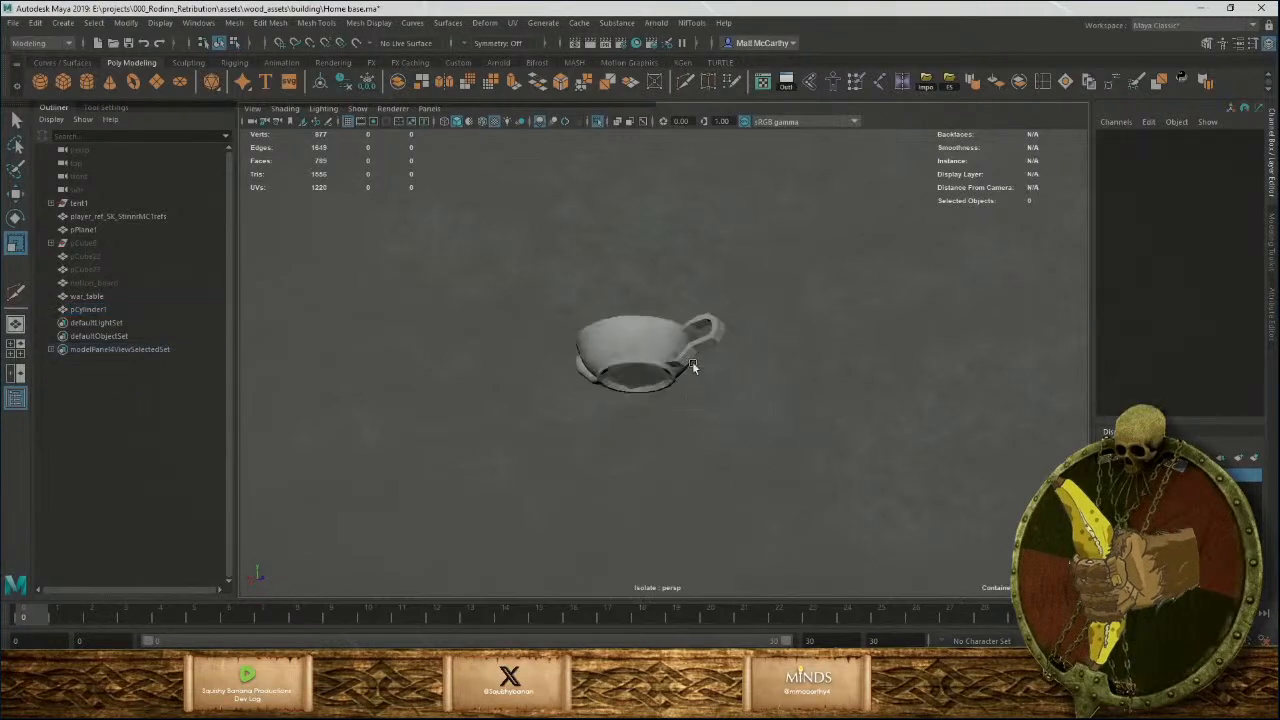
right_click_drag(692, 361, 745, 323, "alt")
left_click(745, 323)
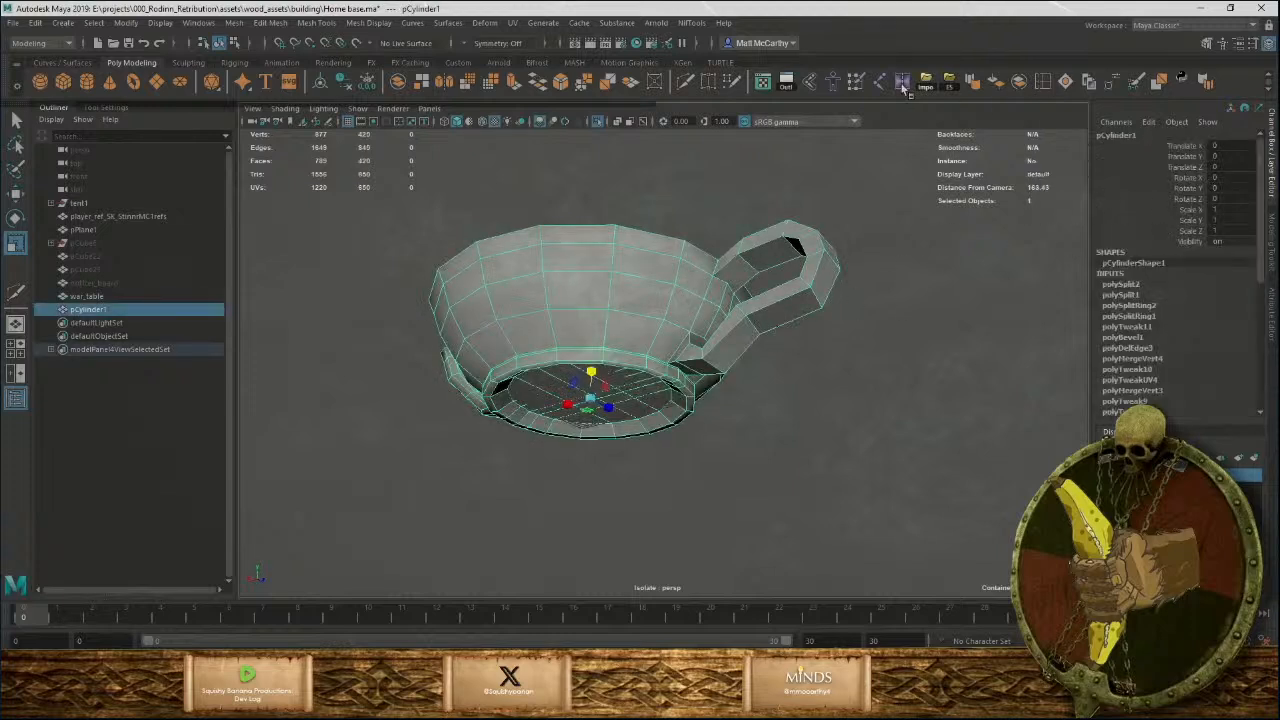
left_click(977, 90)
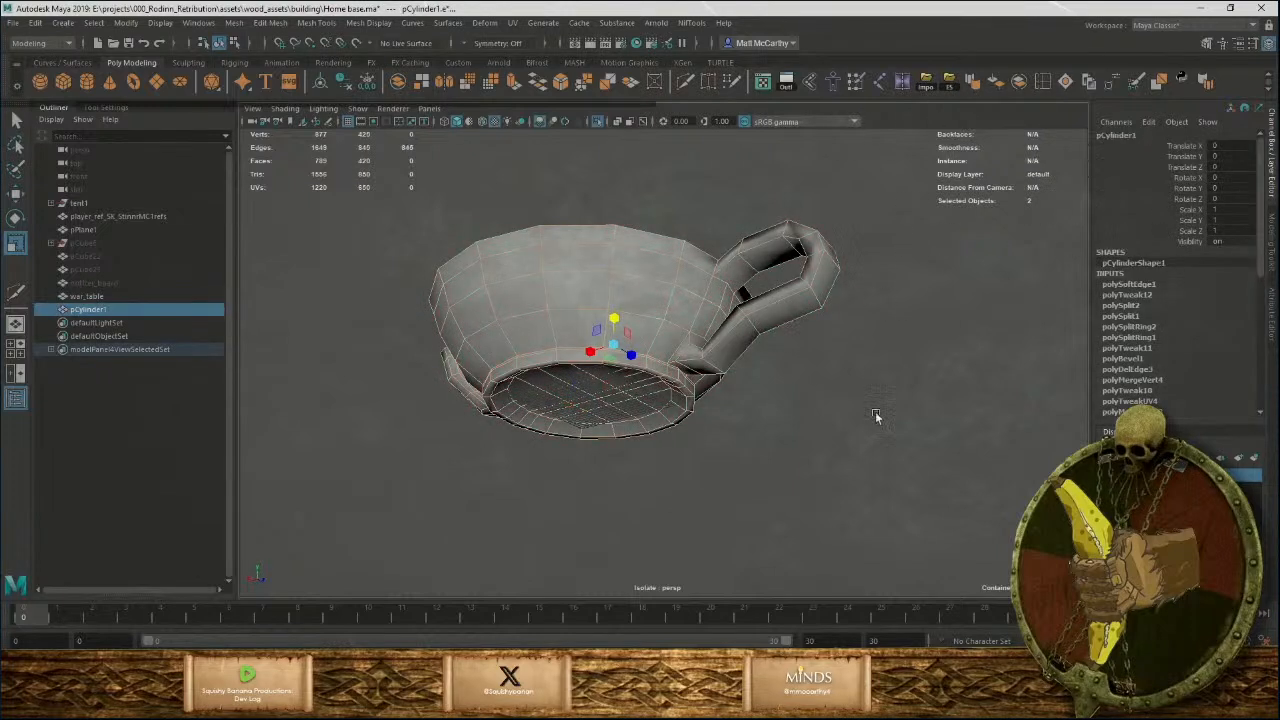
Examine the softened shading on the lamp, especially where the handle's lower end joins the bowl.
left_click(875, 411)
left_click_drag(875, 411, 841, 430, "alt")
right_click_drag(841, 430, 347, 338, "alt")
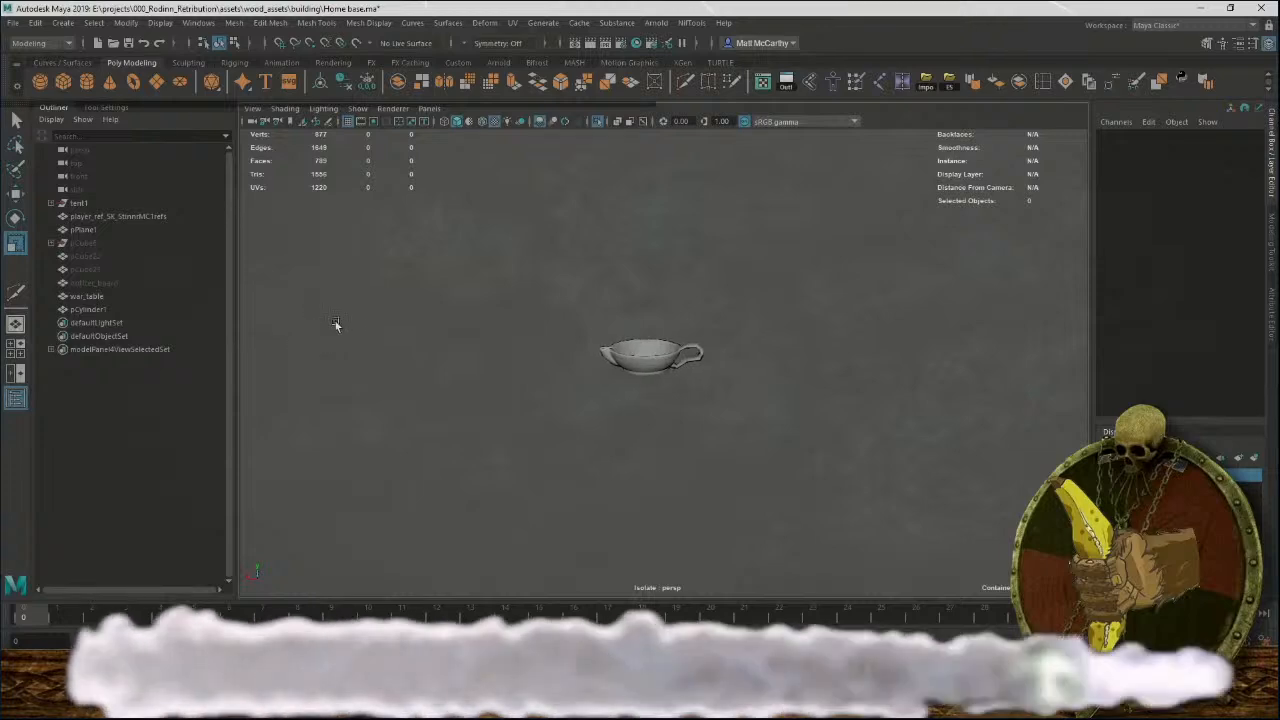
left_click_drag(334, 323, 668, 358, "alt")
right_click_drag(666, 356, 902, 480, "alt")
left_click_drag(902, 480, 733, 473, "alt")
left_click(697, 428)
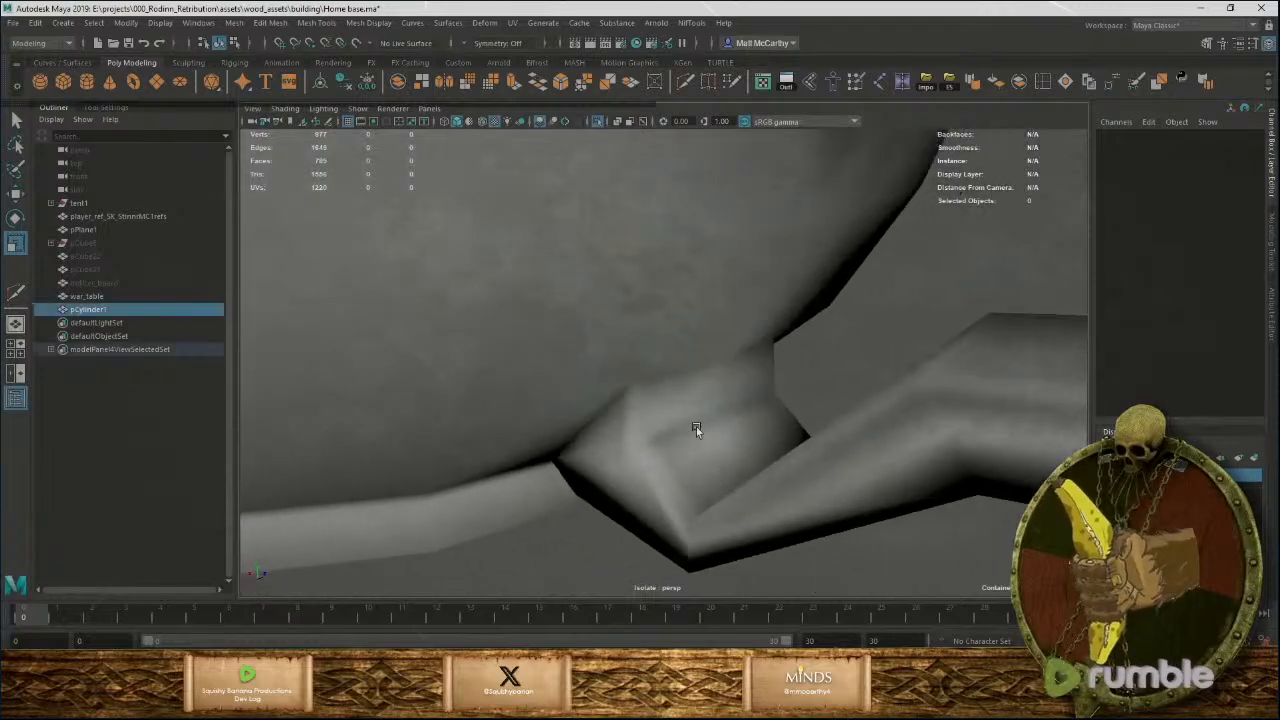
left_click_drag(706, 409, 697, 463, "alt")
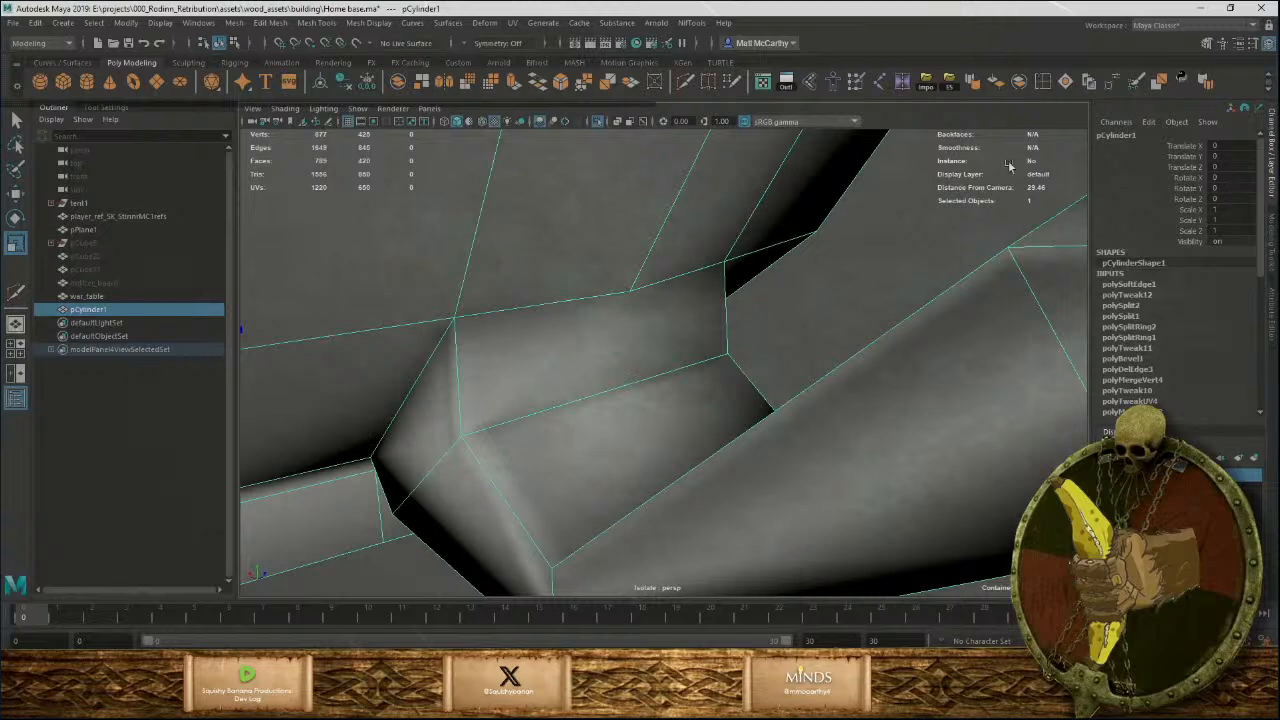
Insert edge loops lengthwise along the middle of the handle's inner and outer faces.
left_click(625, 396)
left_click(628, 390)
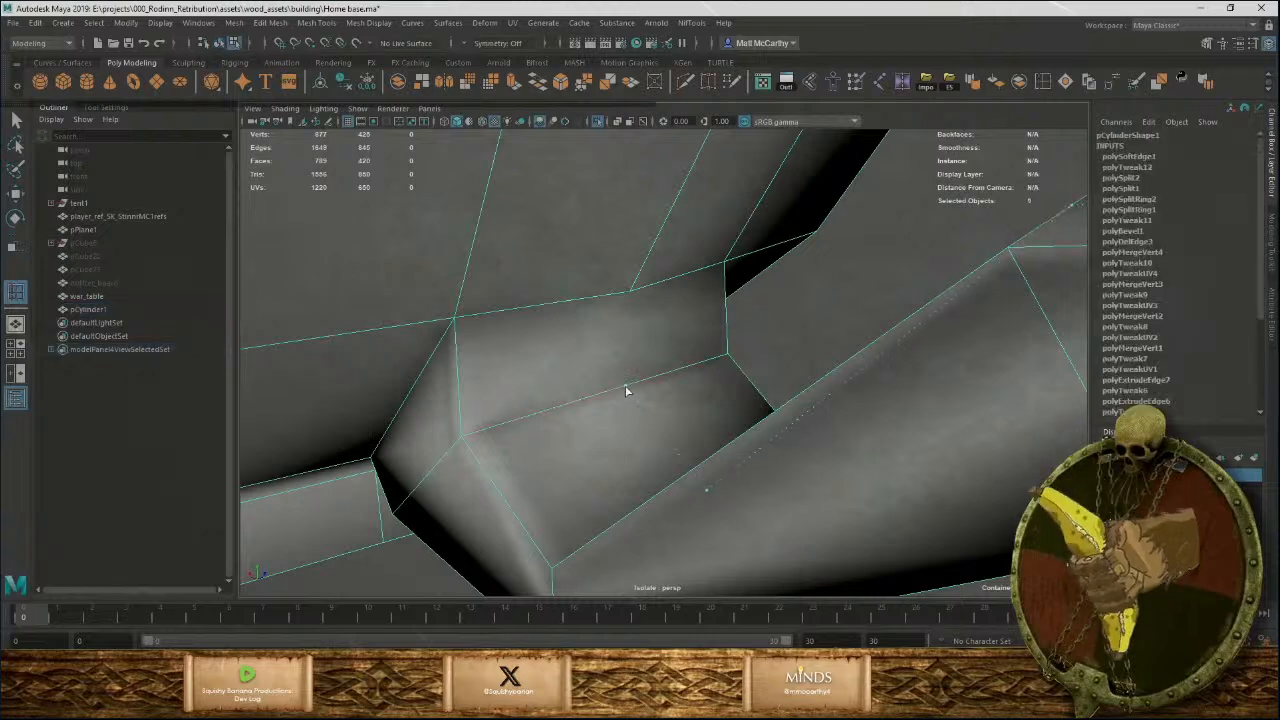
left_click_drag(628, 389, 663, 320, "alt")
scroll(710, 342, "down", 5)
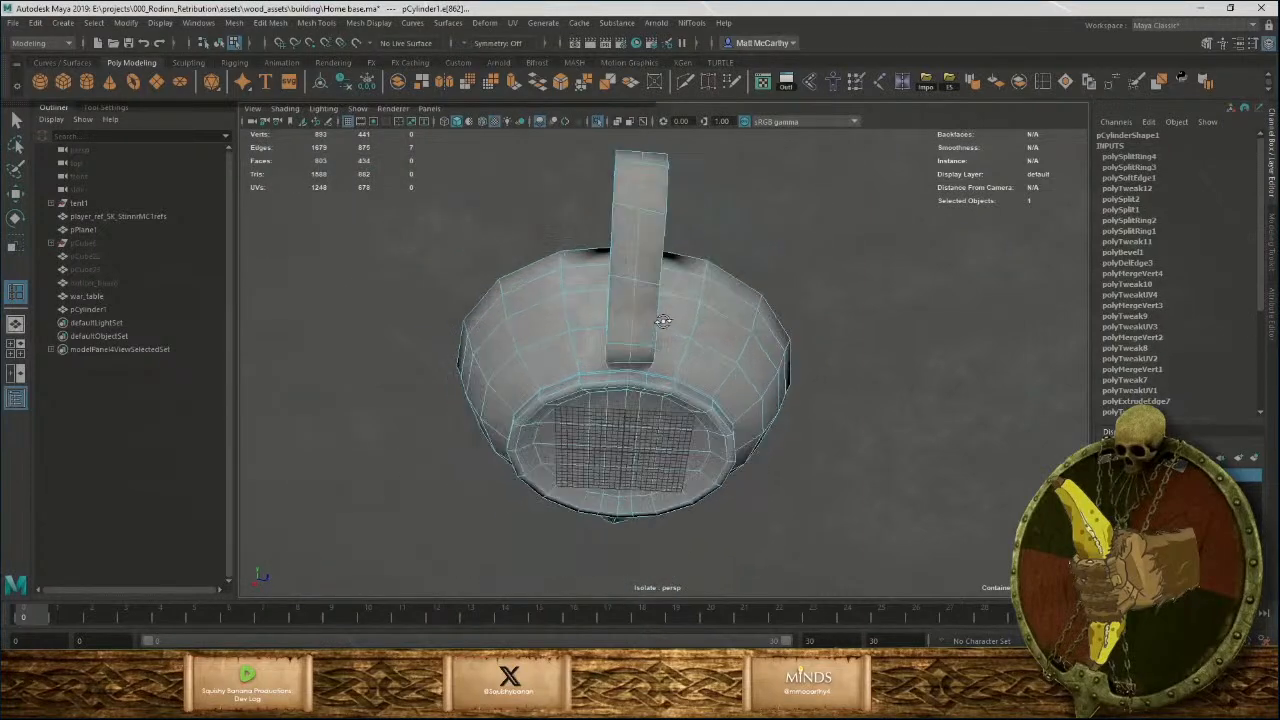
Select the paired cross edges on the handle's outer face and scale them flat along one axis.
middle_click_drag(663, 320, 714, 543, "alt")
scroll(714, 543, "up", 5)
key("w")
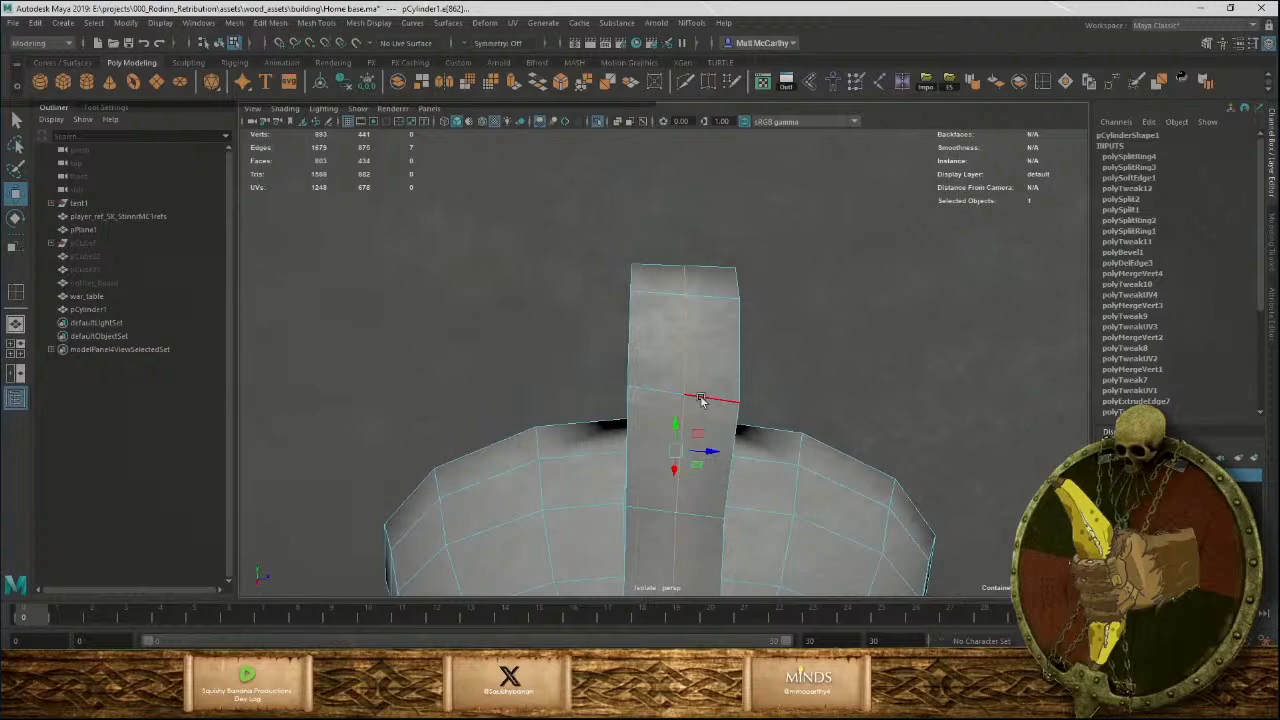
double_click(701, 400)
left_click_drag(701, 403, 670, 349, "alt")
left_click_drag(773, 388, 711, 409, "alt")
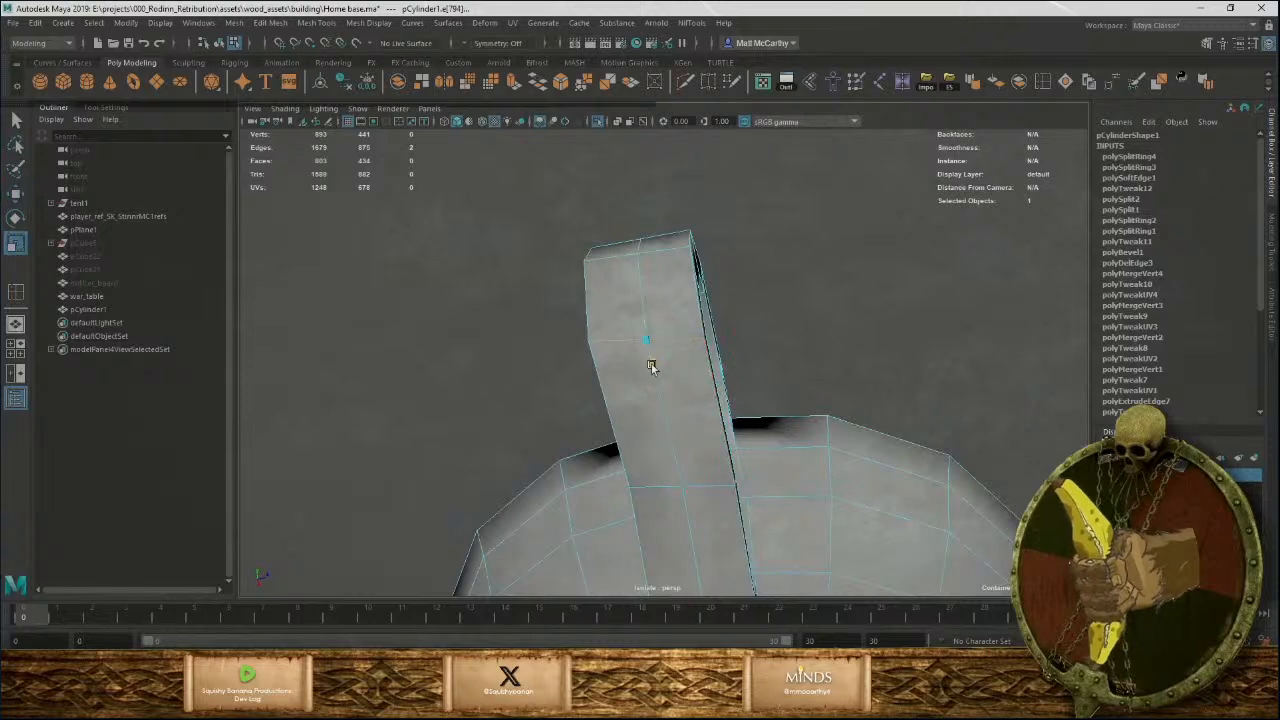
Straighten the two pairs of cross edges on the inner face of the handle's lower bend by scaling them flat.
left_click_drag(744, 344, 560, 474, "alt")
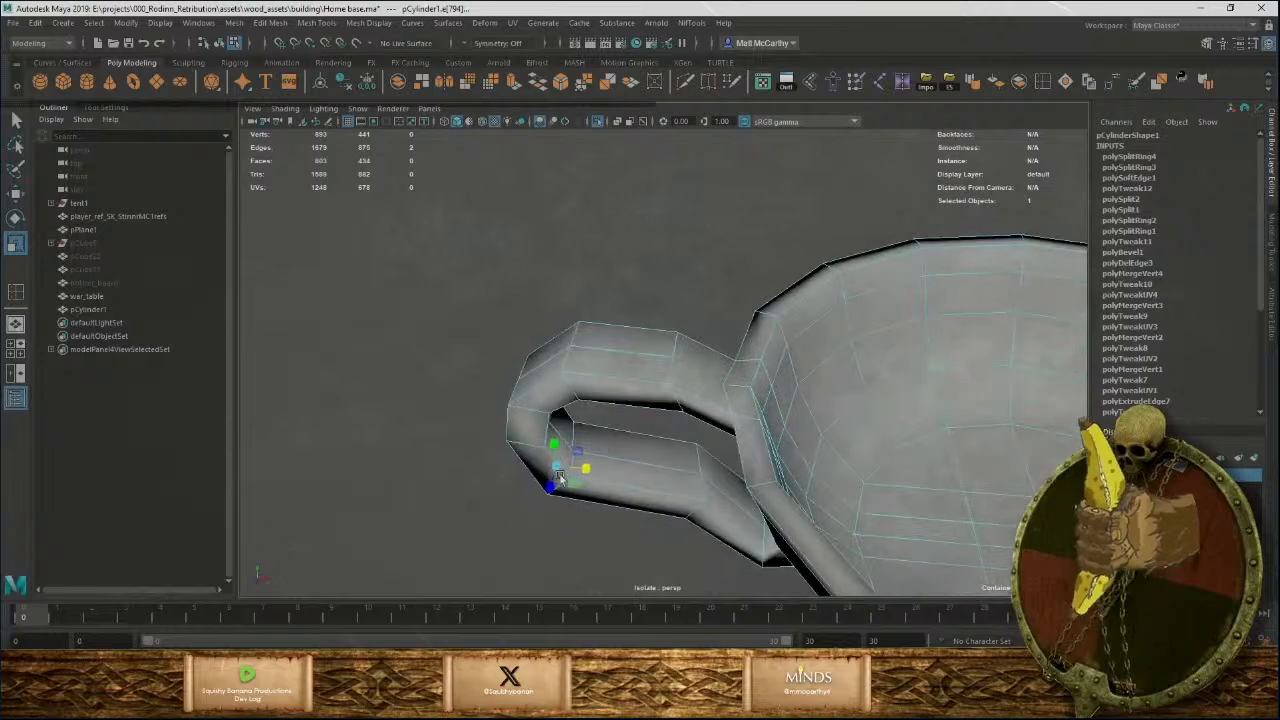
scroll(558, 476, "up", 4)
mouse_move(491, 508)
left_mouse_down("alt")
mouse_move(580, 475)
mouse_move(486, 414)
mouse_move(466, 512)
left_mouse_up("alt")
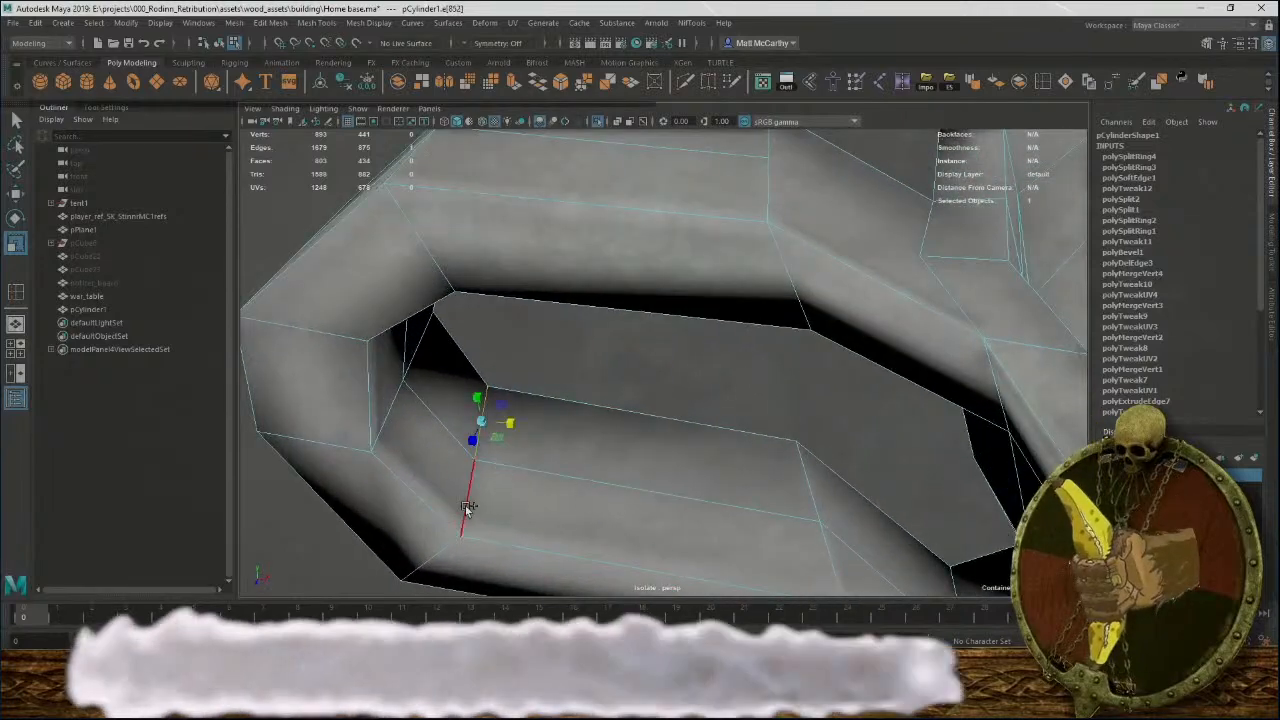
left_click_drag(505, 456, 437, 434)
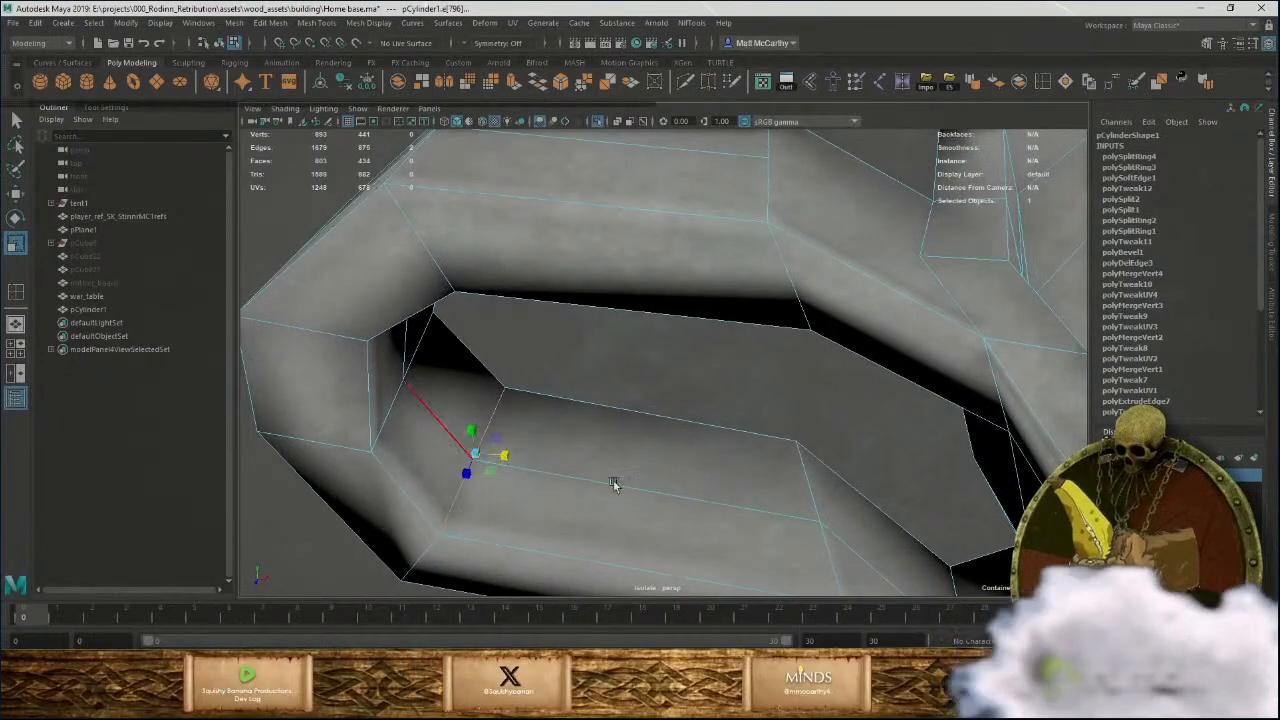
scroll(614, 483, "down", 5)
left_click_drag(534, 443, 597, 509, "alt")
scroll(597, 509, "up", 4)
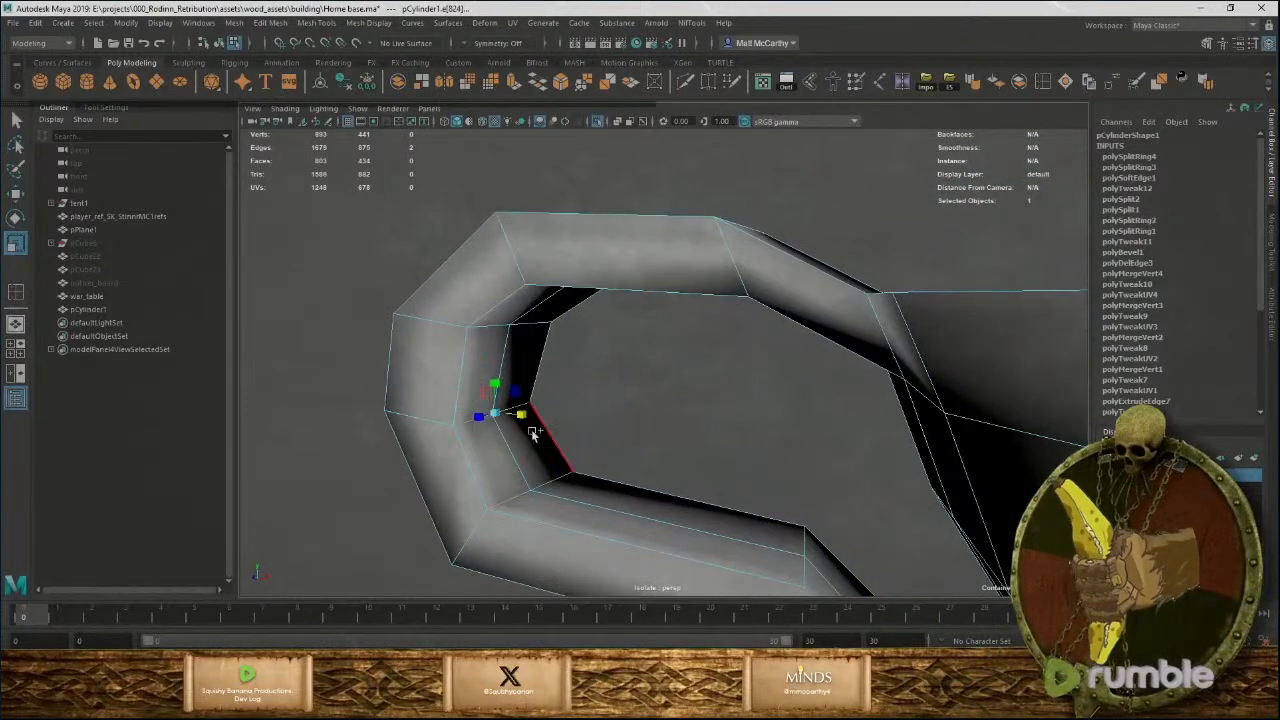
left_click_drag(525, 420, 391, 395)
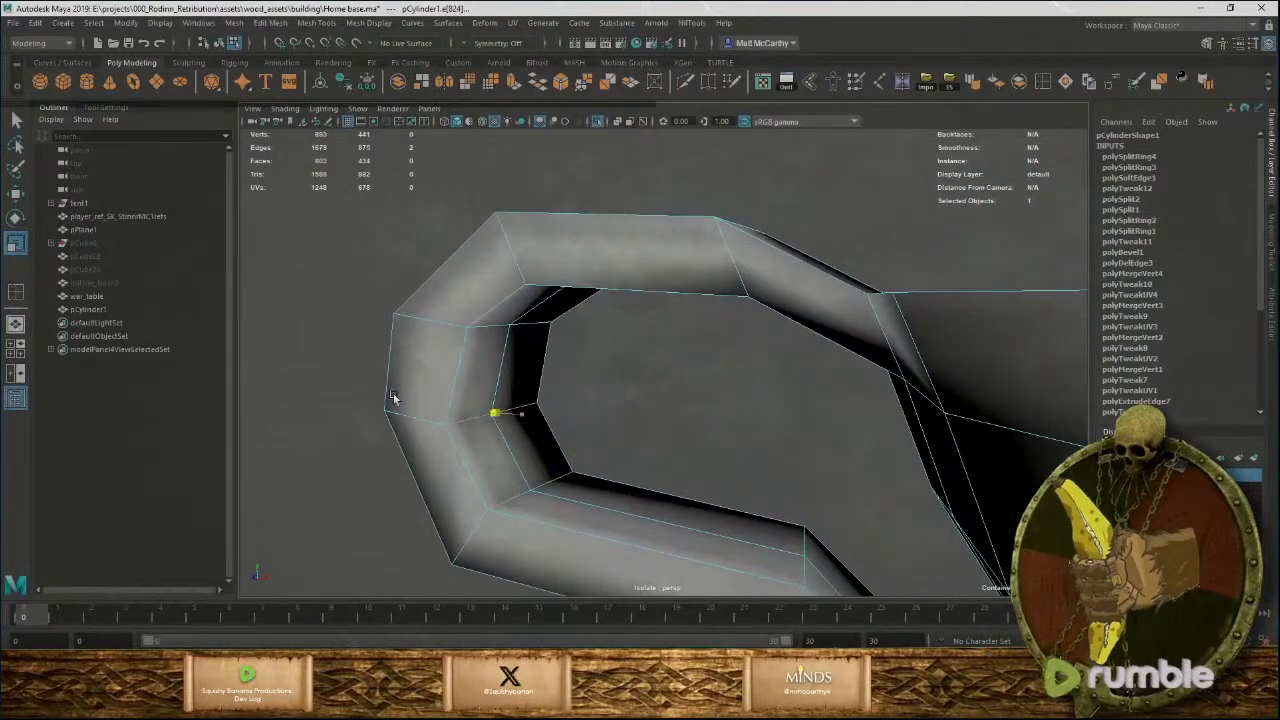
Scale the paired cross edges flat around the handle's upper bend and along its upper arm on the inner face.
left_click(488, 327)
left_click(547, 332, "shift")
key("ctrl+z")
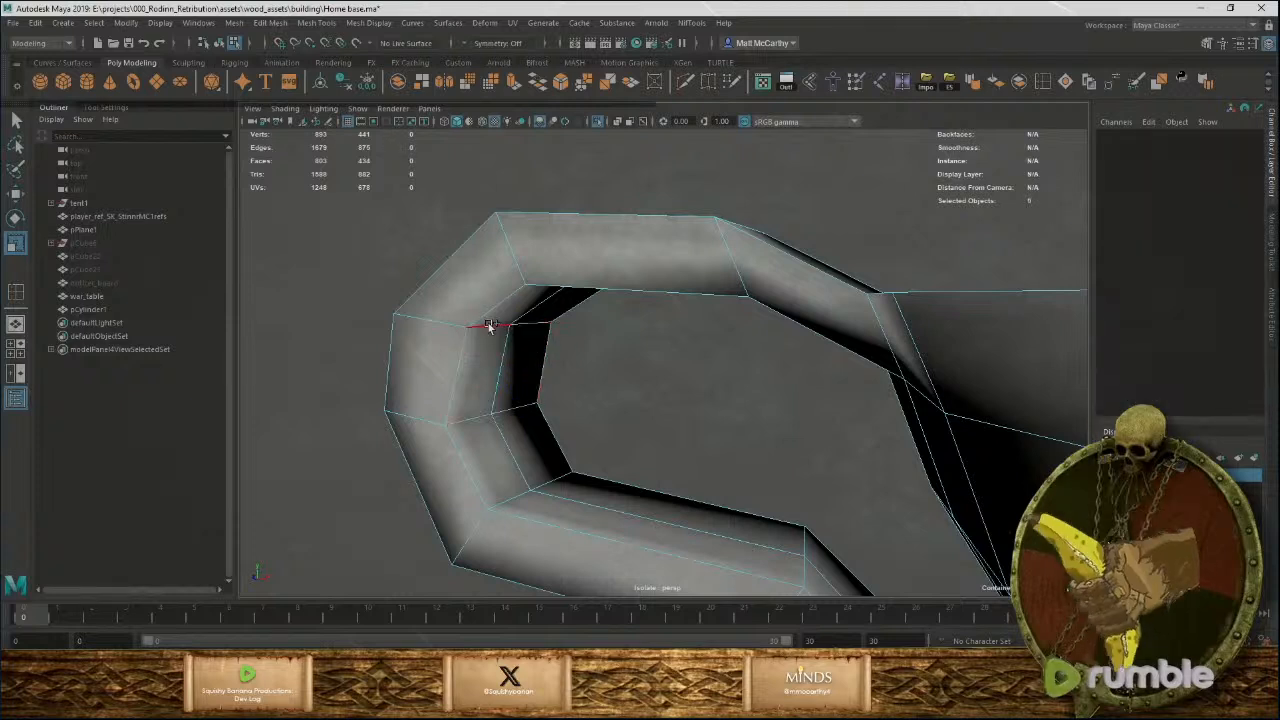
left_click(533, 333)
left_click(539, 326, "shift")
left_click_drag(537, 328, 426, 328)
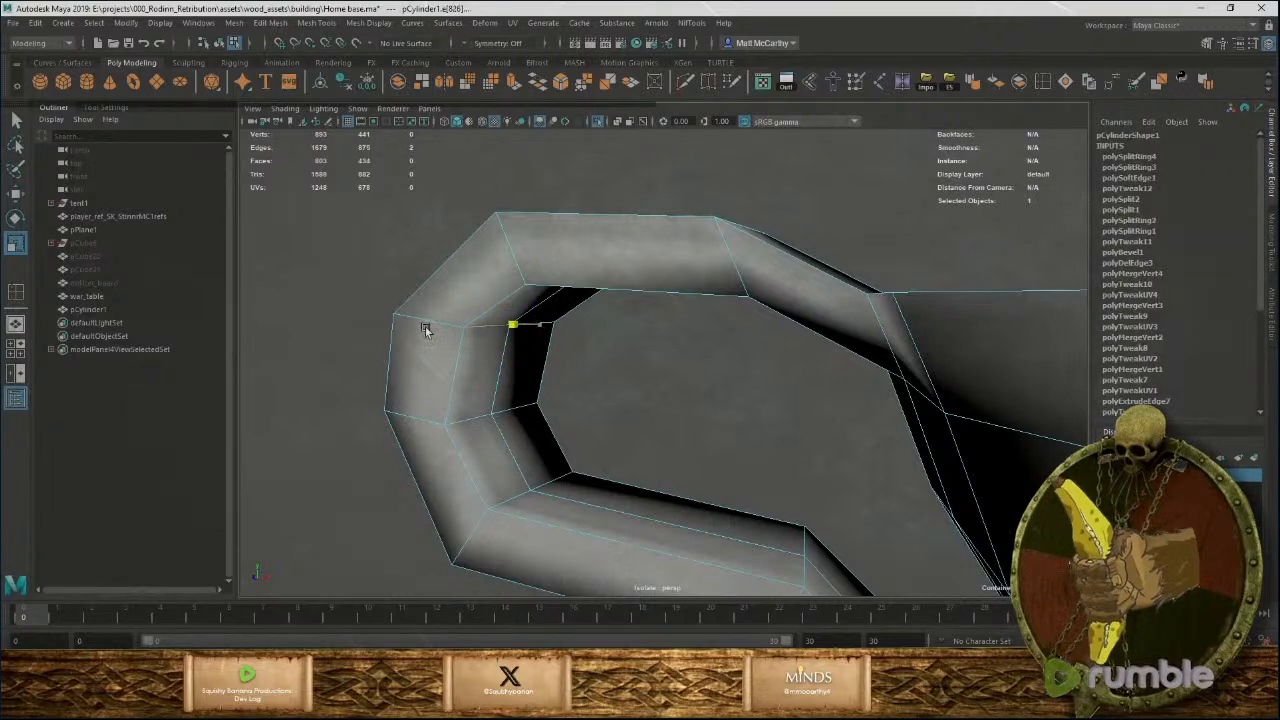
left_click_drag(646, 334, 584, 298, "alt")
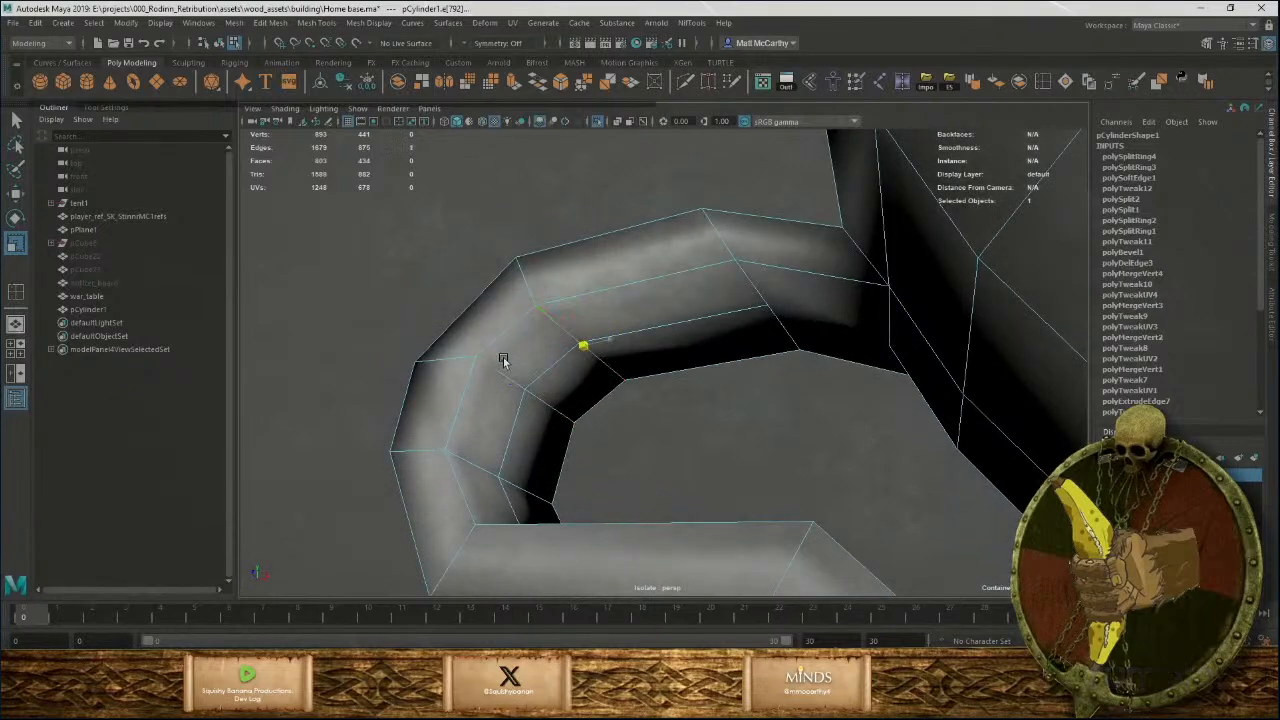
left_click(758, 300)
left_click_drag(758, 300, 762, 362, "alt")
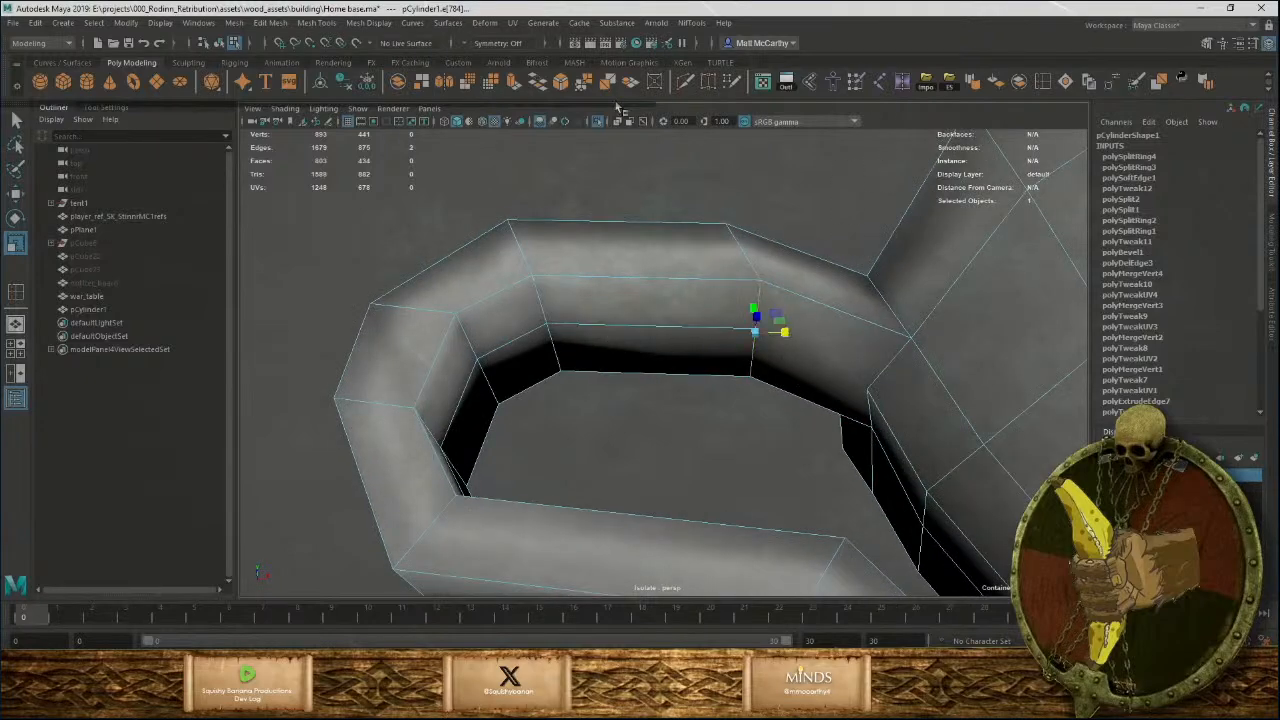
Cut a new edge from the upper arm's inner middle edge line to the vertex where the handle meets the bowl.
left_click(706, 84)
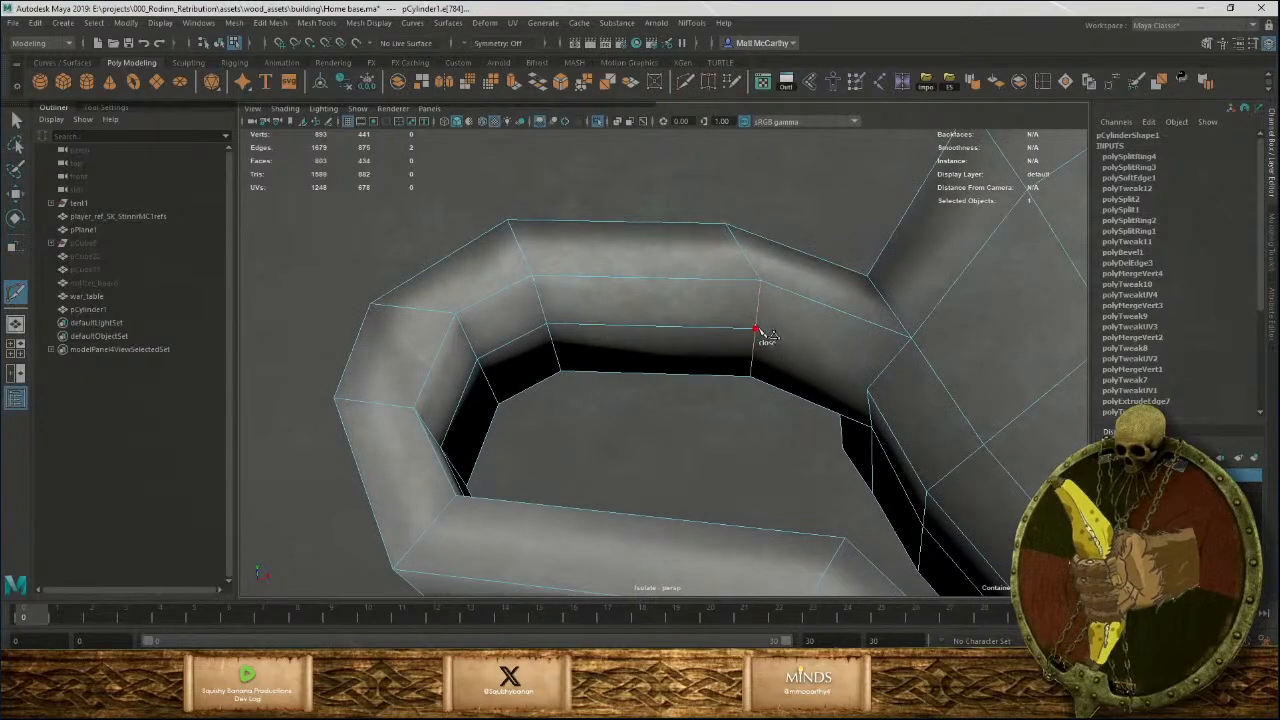
left_click(866, 392)
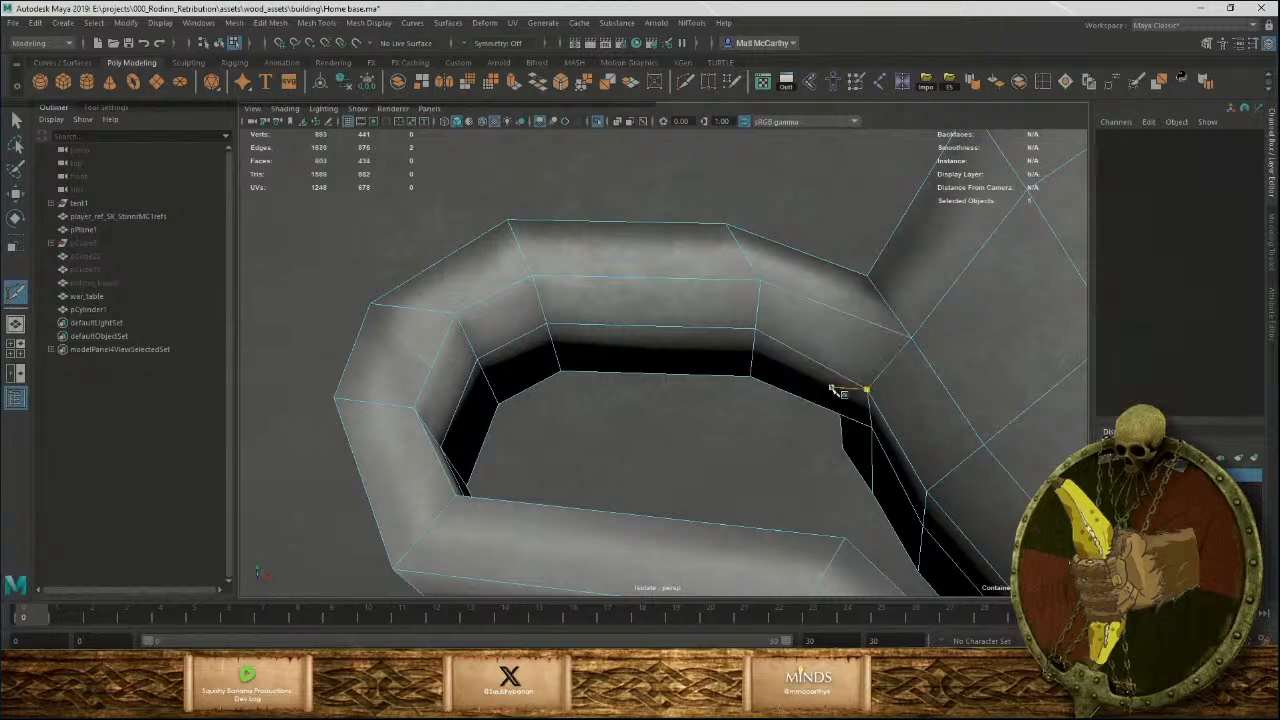
left_click_drag(762, 273, 766, 323, "alt")
key("w")
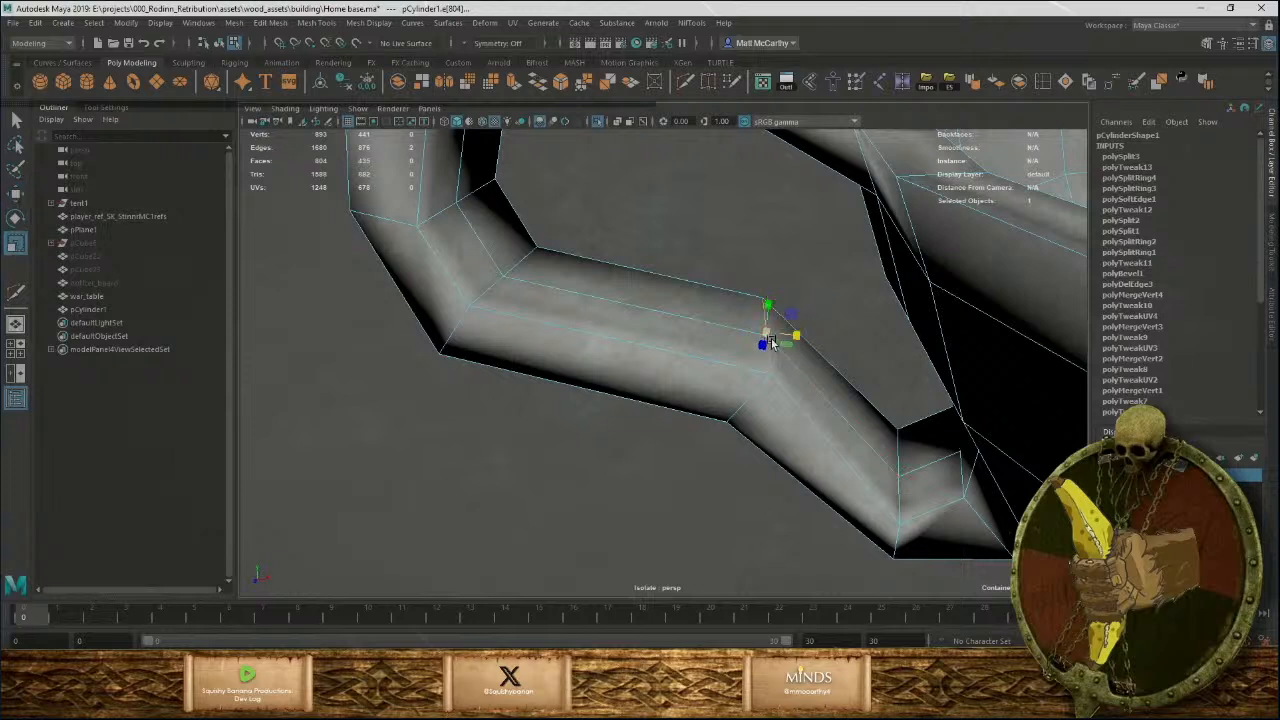
Straighten the paired cross edges on the inner face of the handle's lower arm by scaling them flat down to the bowl.
left_click_drag(796, 337, 723, 329)
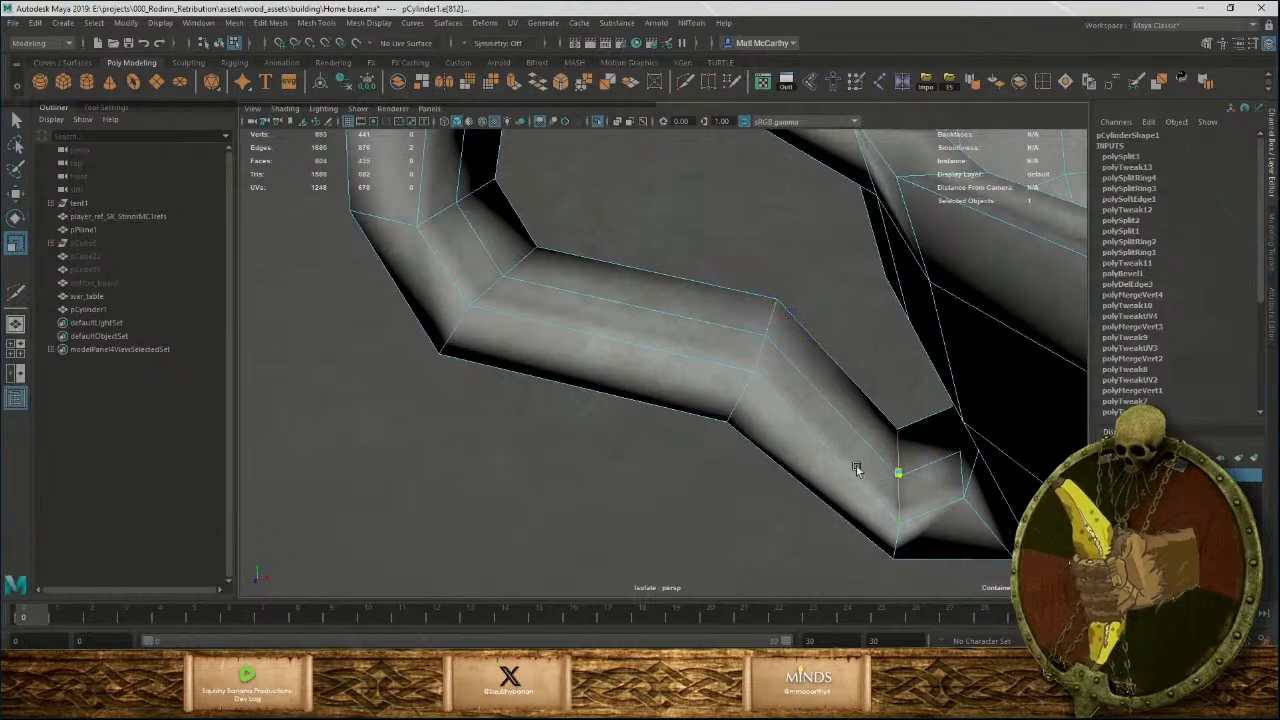
left_click_drag(940, 467, 992, 440, "alt")
left_click(931, 478)
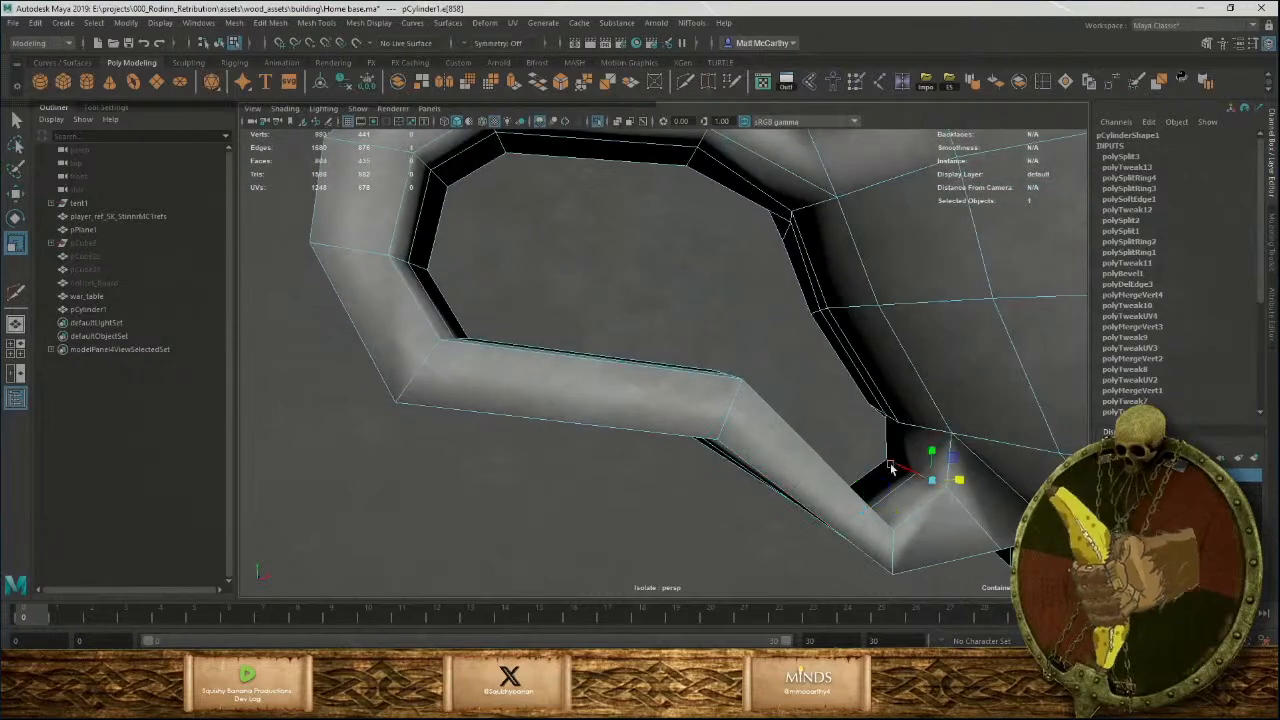
left_click_drag(855, 485, 825, 490)
left_click_drag(825, 490, 840, 488, "alt")
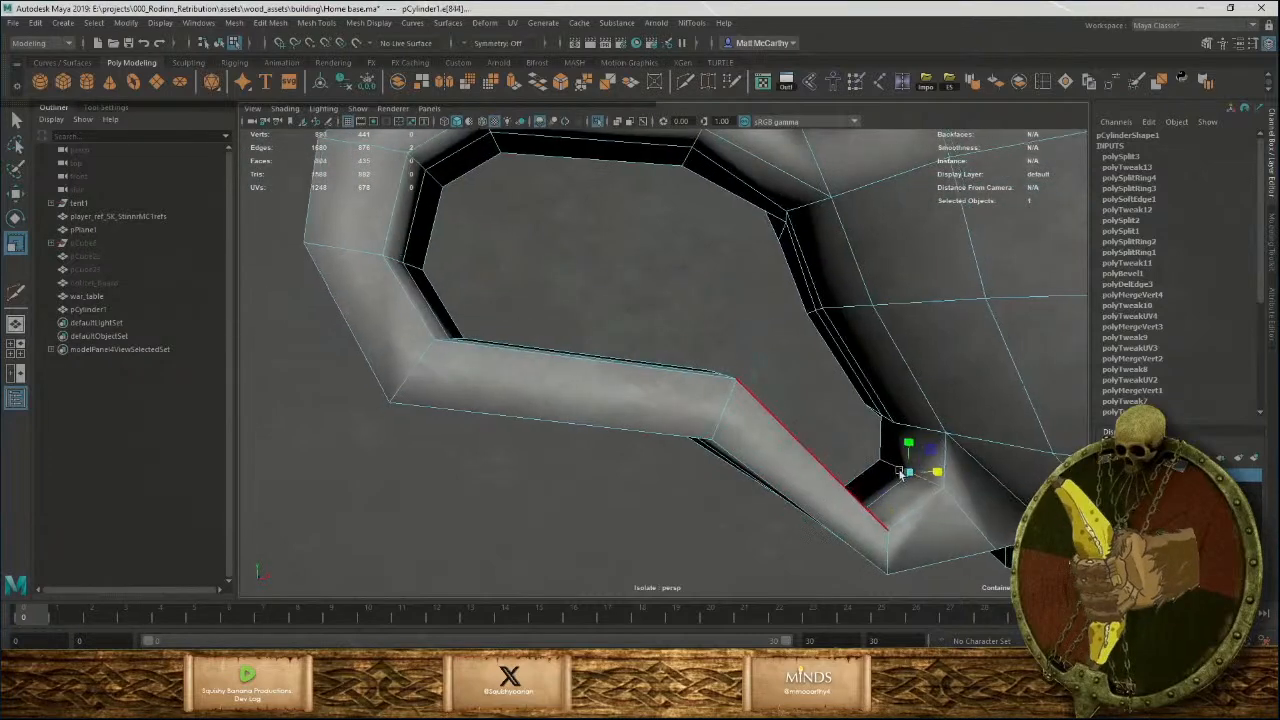
Cut an edge connecting the bowl's vertex to the middle of the last inner cross edge at the handle's lower end.
right_click_drag(840, 488, 889, 491, "alt")
left_click_drag(889, 491, 910, 330, "alt")
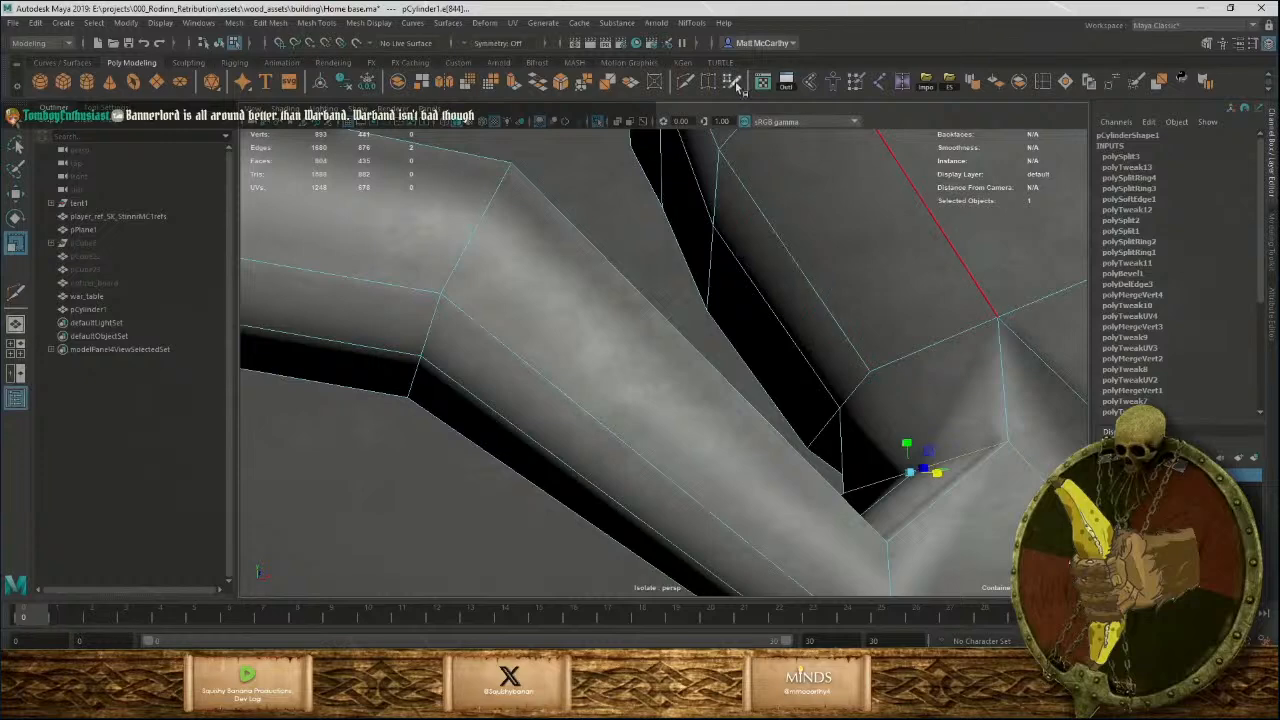
left_click(686, 82)
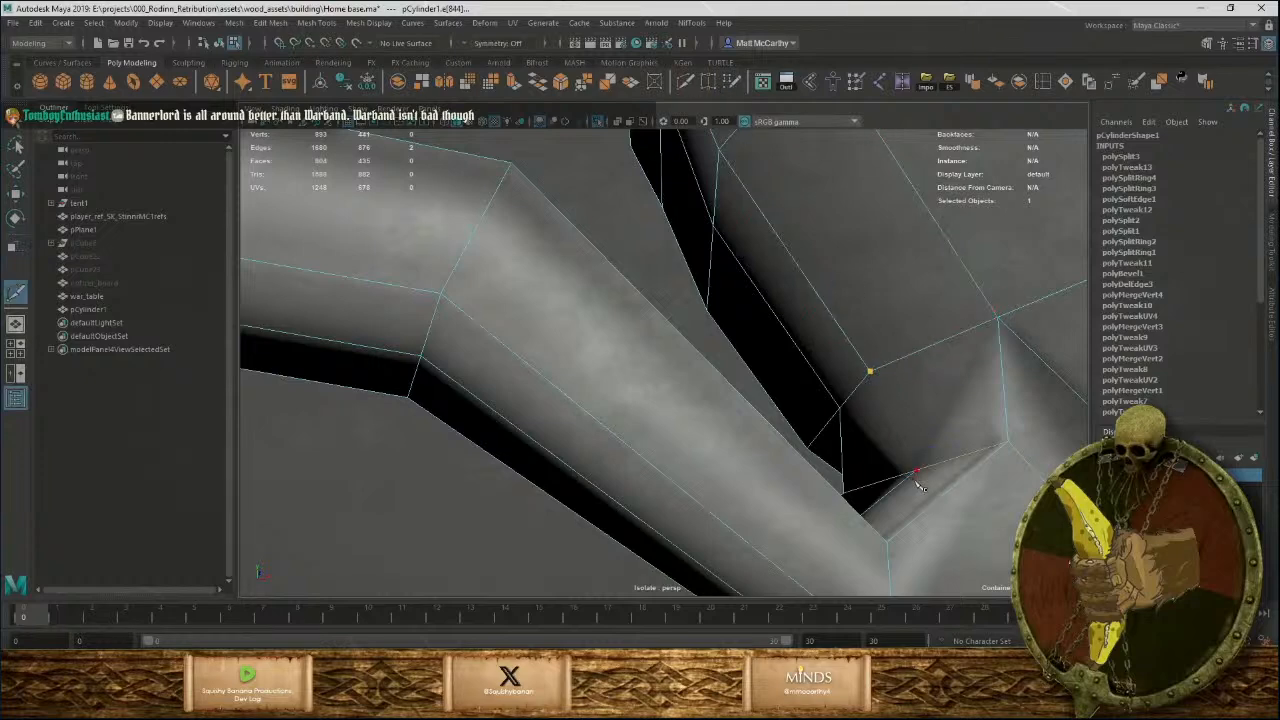
key("w")
Scale the paired cross edges flat along the handle's outer face, from the lower end around to the upper arm.
right_click_drag(920, 482, 885, 480, "alt")
left_click_drag(885, 480, 845, 495, "alt")
left_click(902, 520)
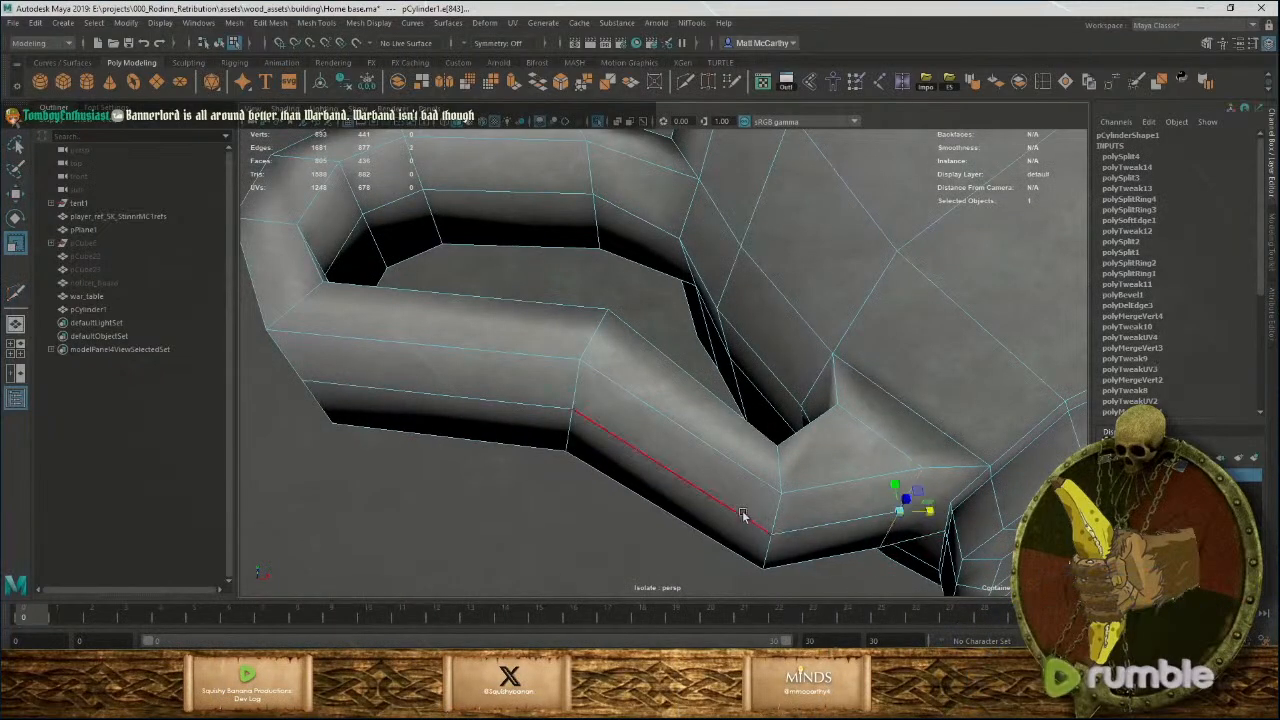
left_click(770, 553)
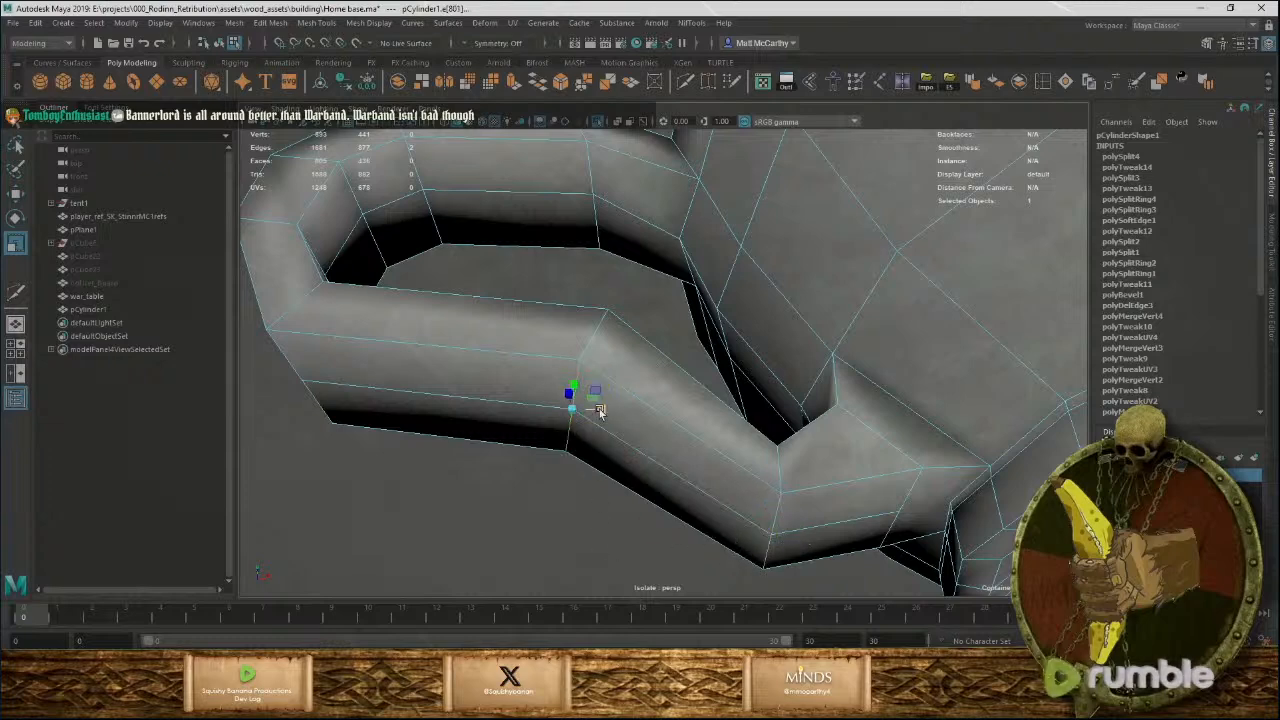
left_click_drag(599, 409, 592, 370)
left_click(570, 410)
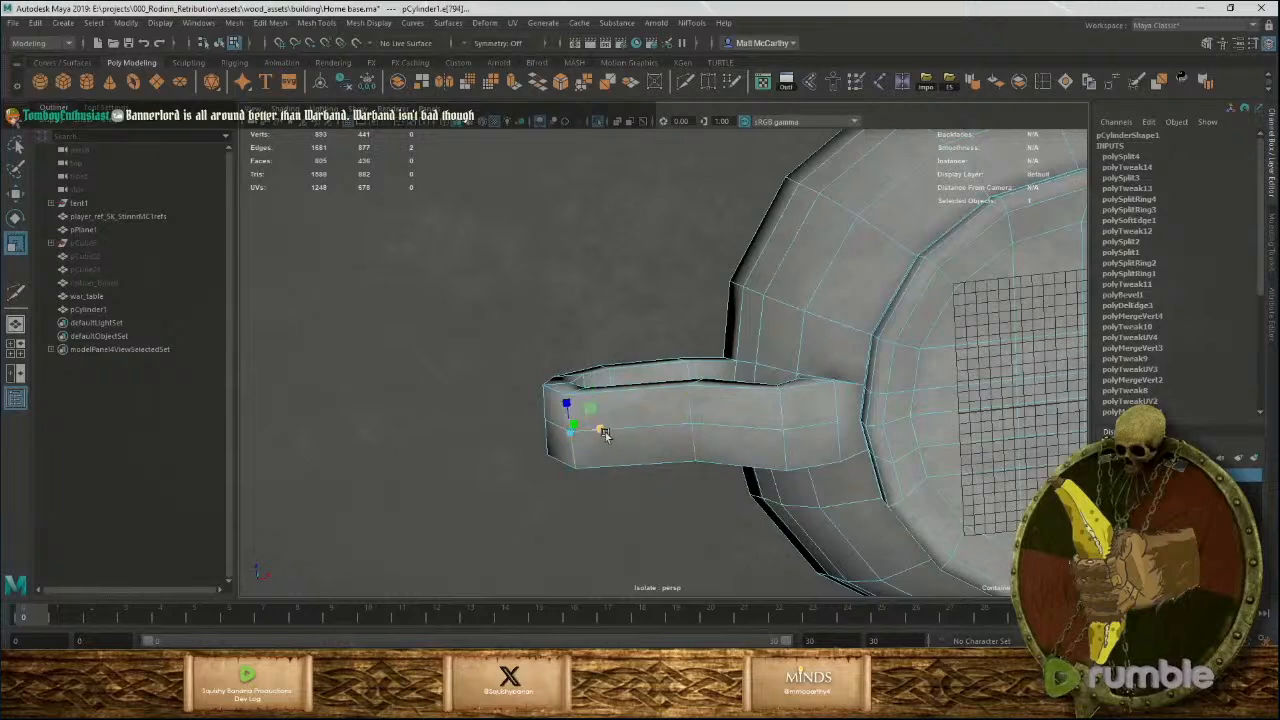
left_click_drag(482, 420, 759, 383, "alt")
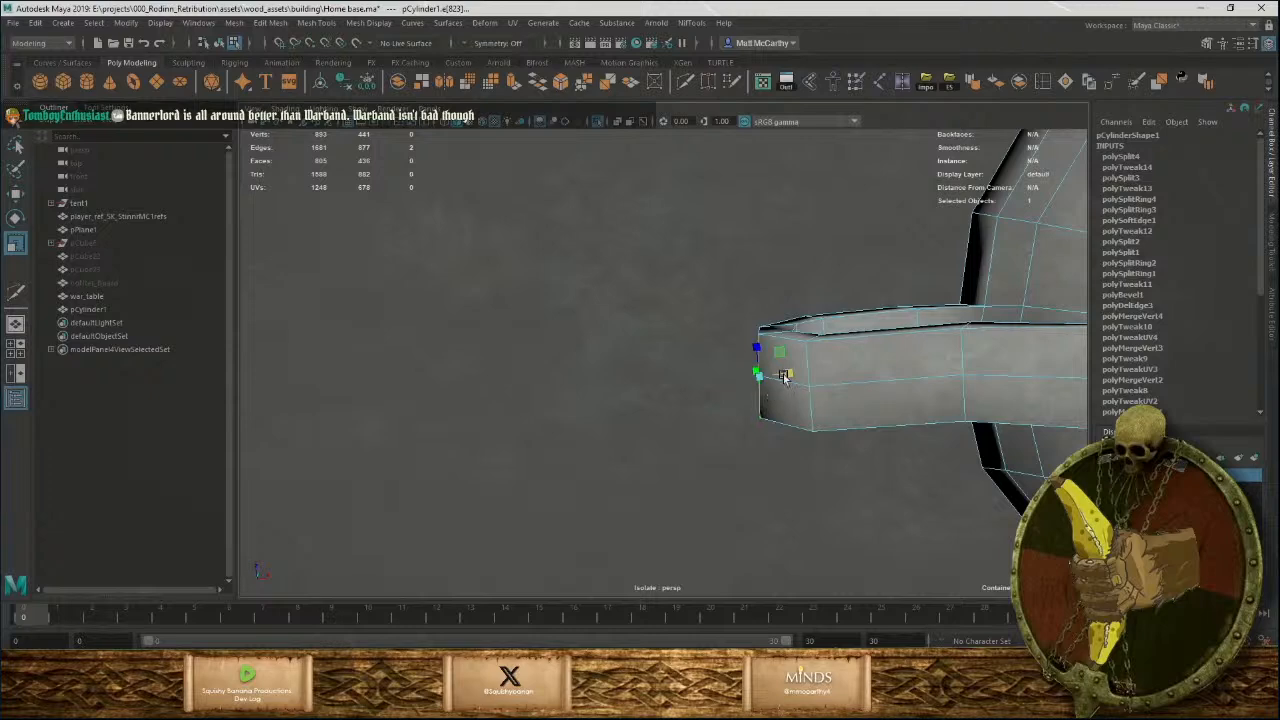
left_click_drag(773, 327, 793, 362, "alt")
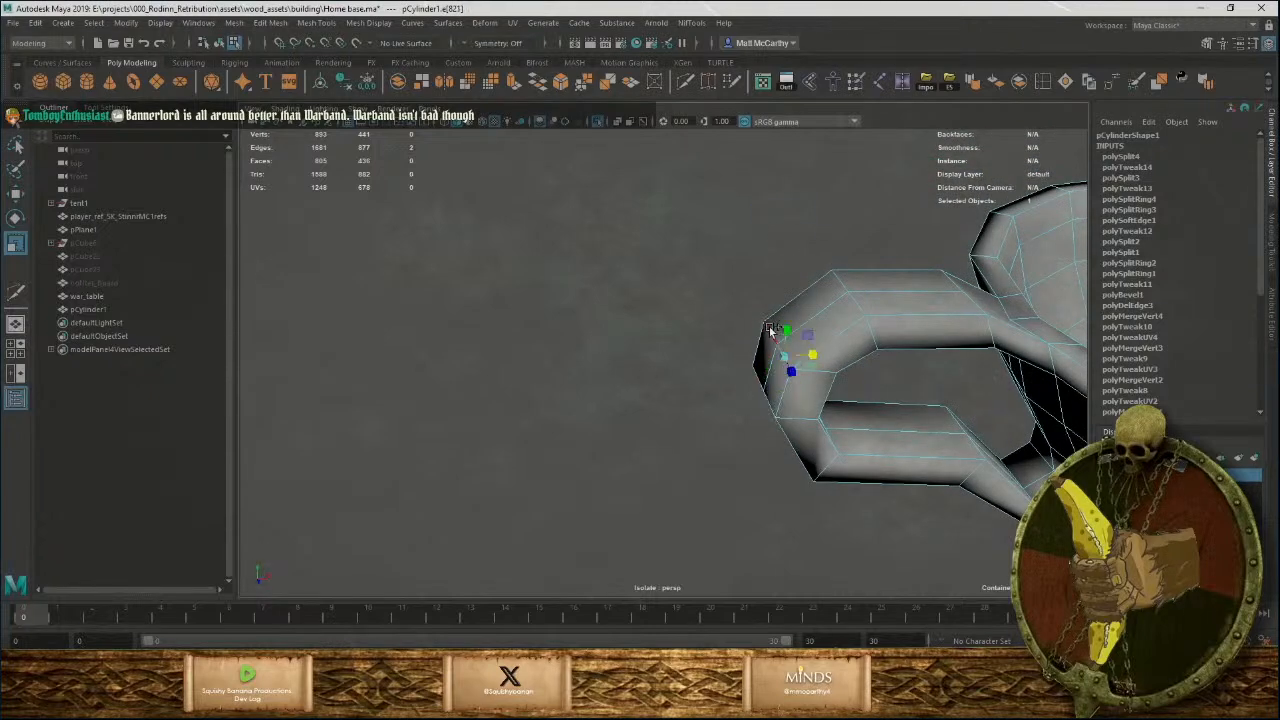
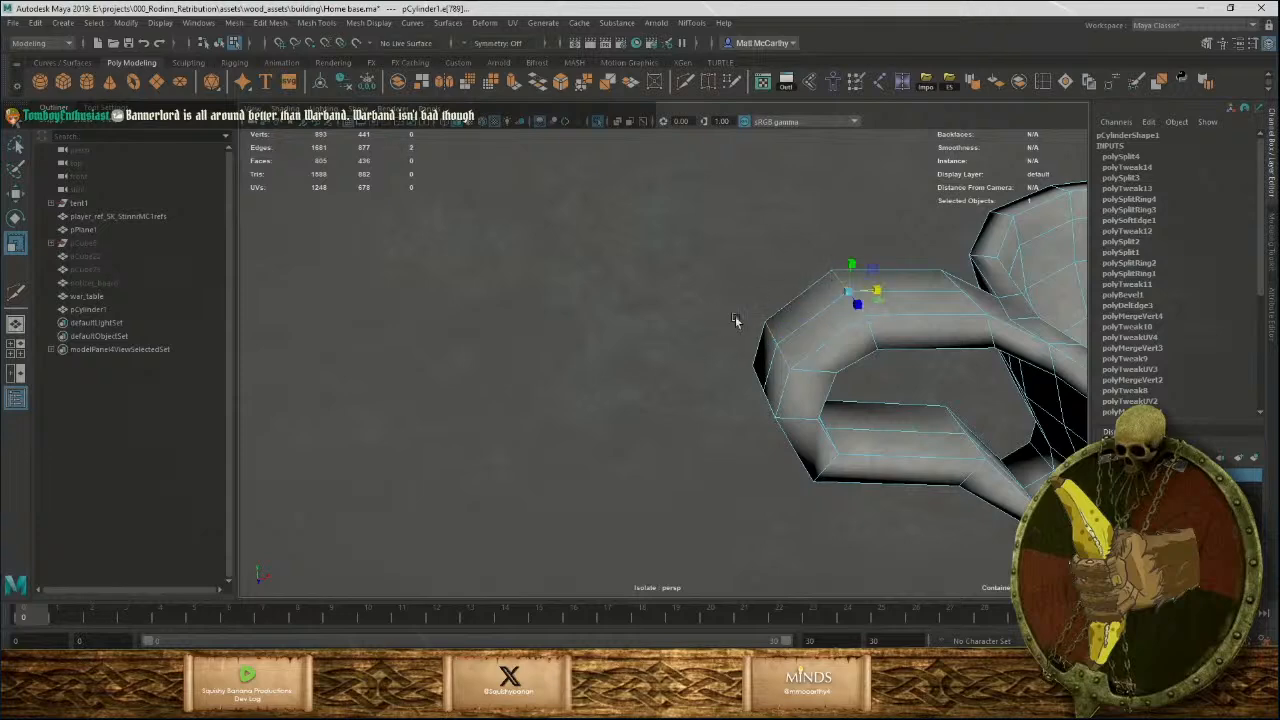
Cut an edge extending the middle line of the handle's upper outer face to the bowl's rim.
middle_click_drag(824, 363, 583, 380, "alt")
left_click_drag(768, 264, 780, 366, "alt")
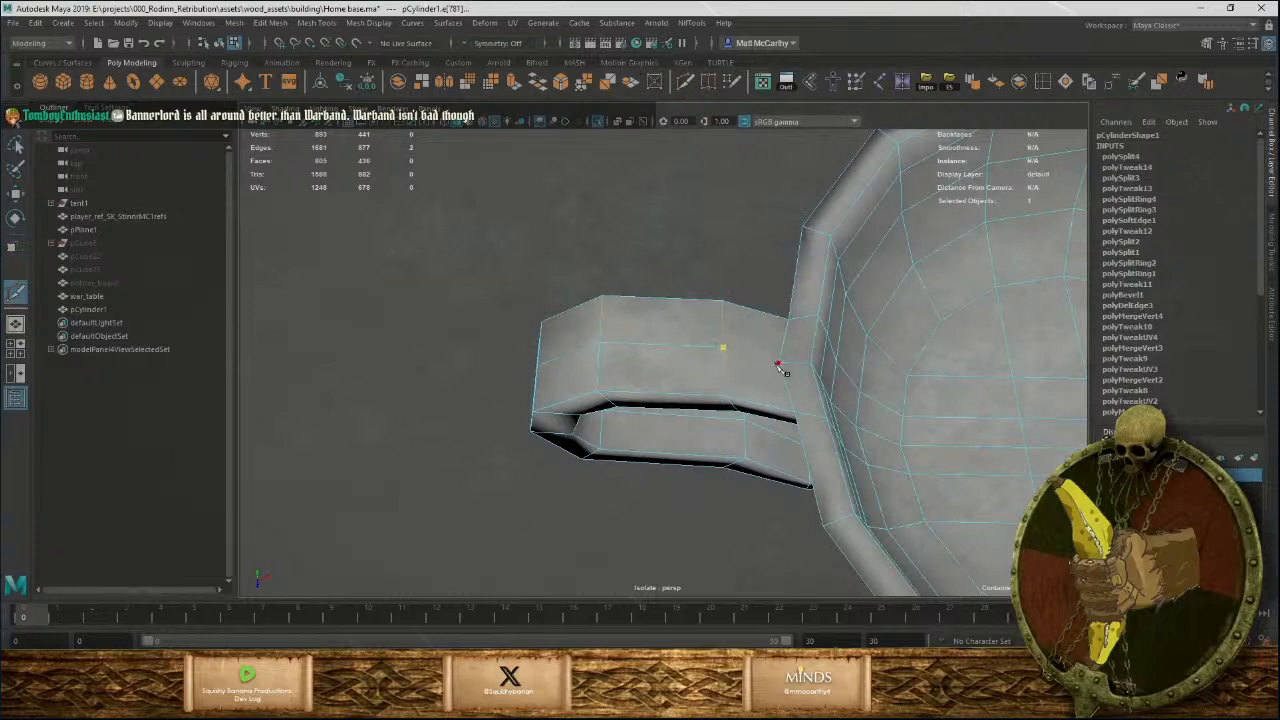
key("Return")
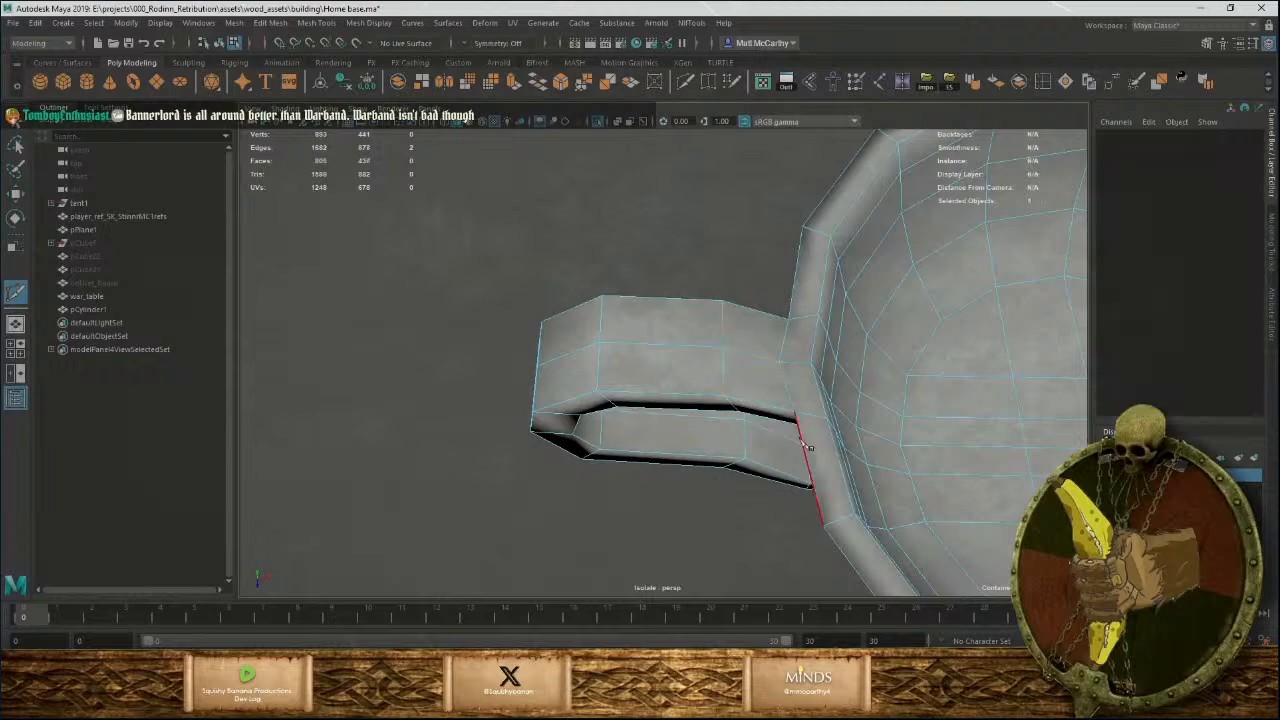
Cut an edge extending the middle line of the handle's lower outer face to the edge of the bowl's base.
left_click_drag(810, 447, 802, 391, "alt")
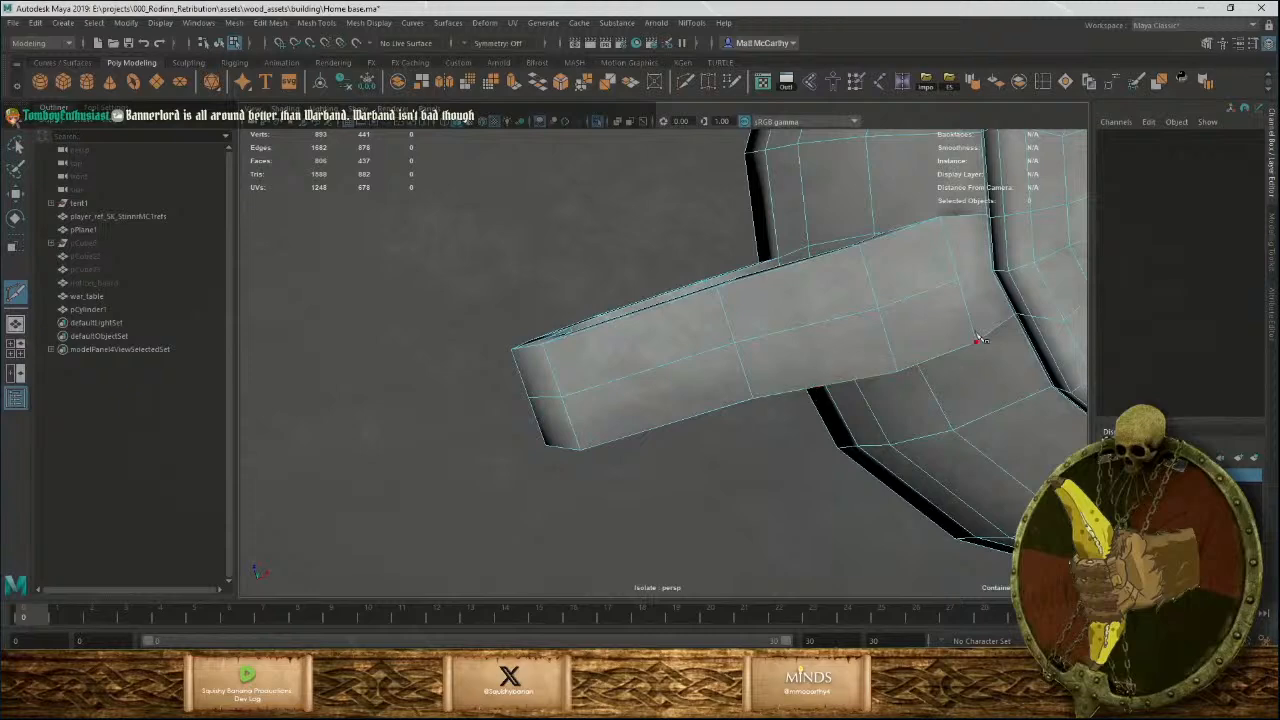
left_click_drag(985, 286, 985, 371, "alt")
middle_click_drag(985, 371, 800, 255, "alt")
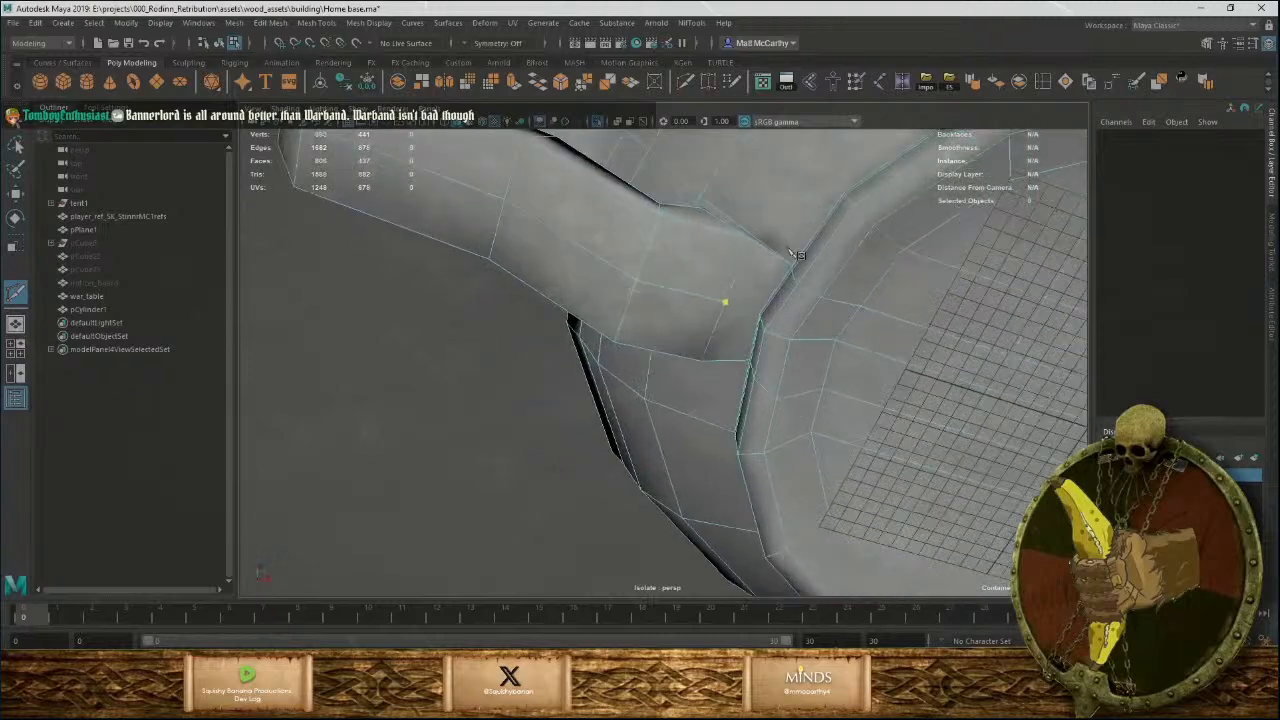
right_click_drag(800, 255, 845, 446, "alt")
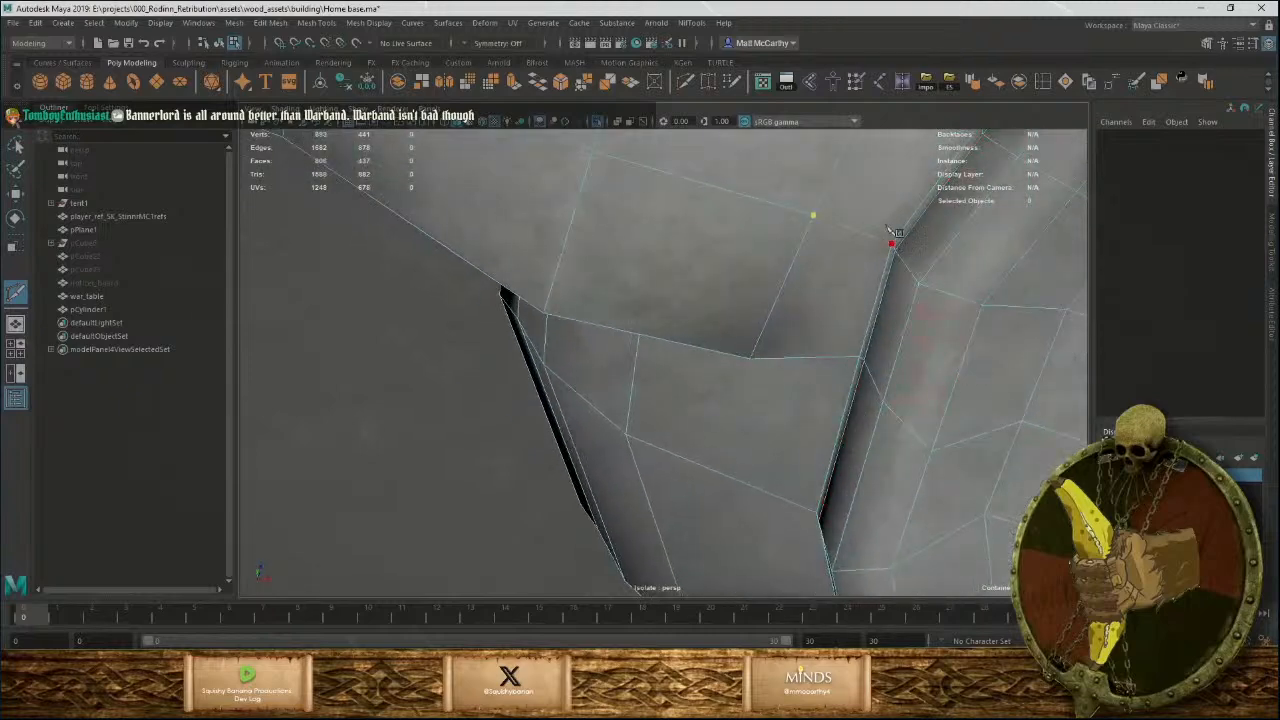
left_click(890, 241)
right_click(835, 299)
Select the lengthwise edge loops along the handle's outer corners on both sides.
right_click_drag(845, 284, 737, 333, "alt")
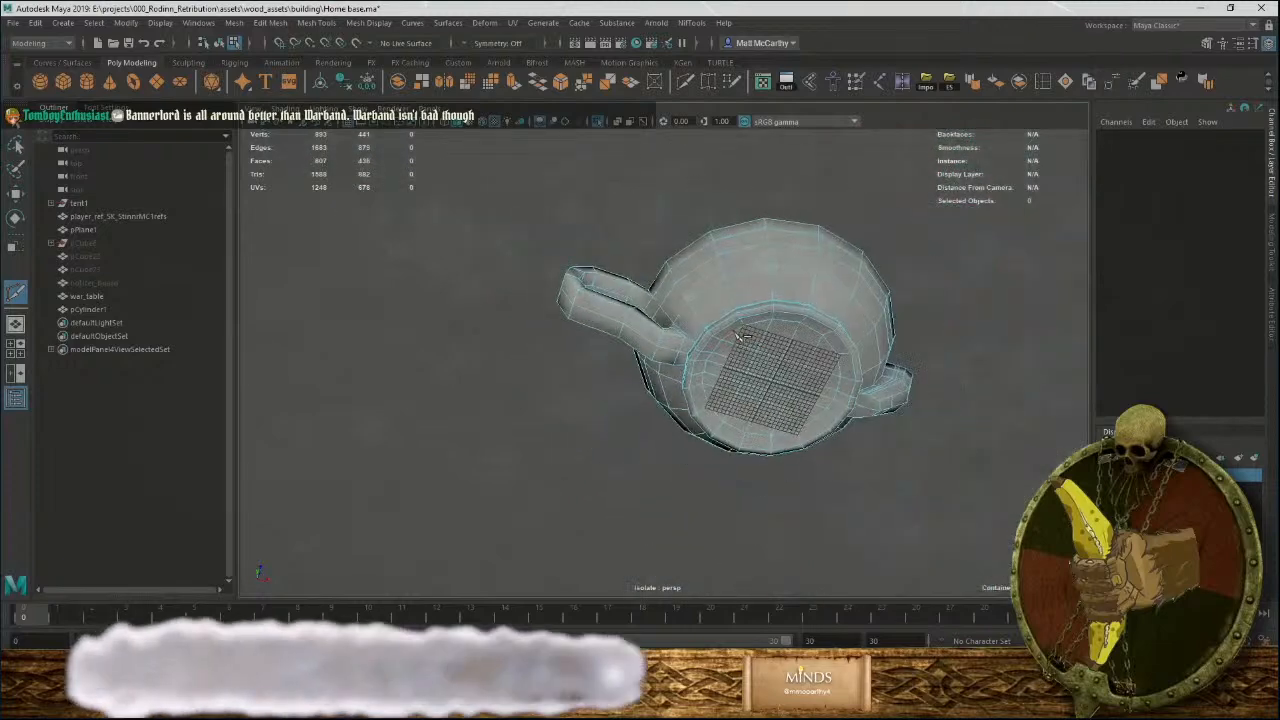
left_click_drag(739, 335, 764, 396, "alt")
right_click_drag(764, 396, 848, 535, "alt")
key("w")
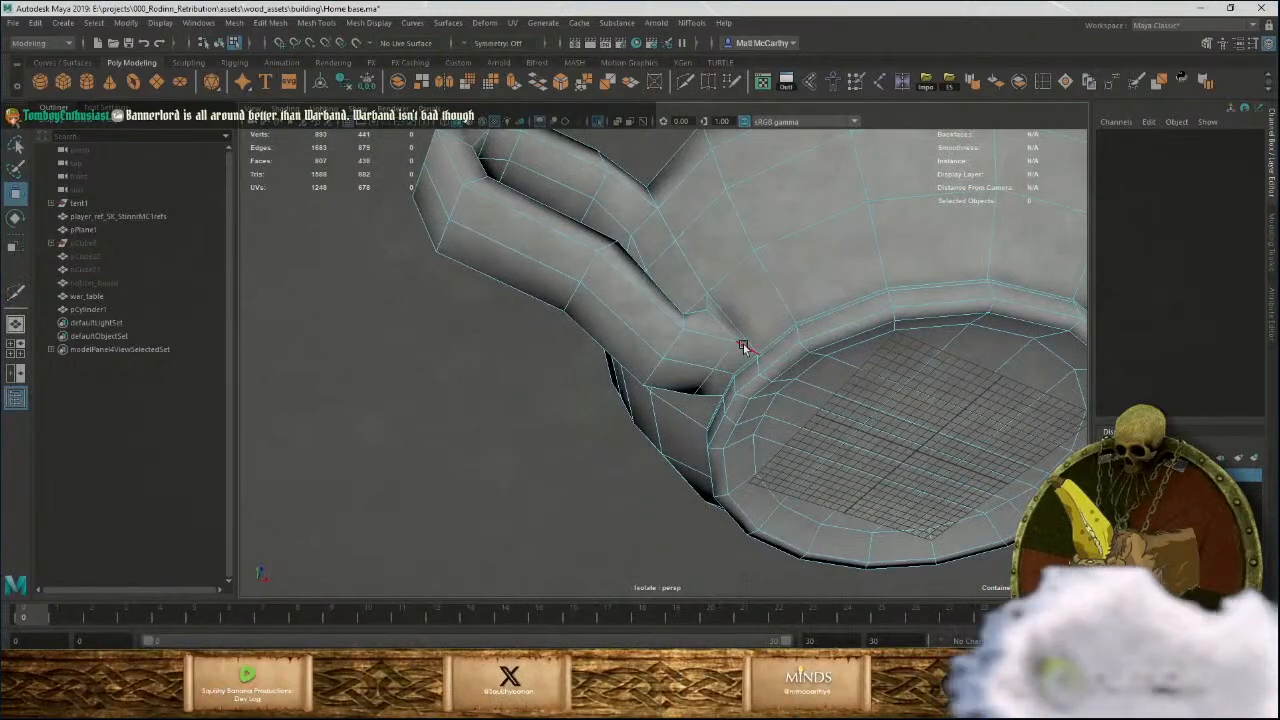
double_click(743, 347)
left_click(669, 388, "shift")
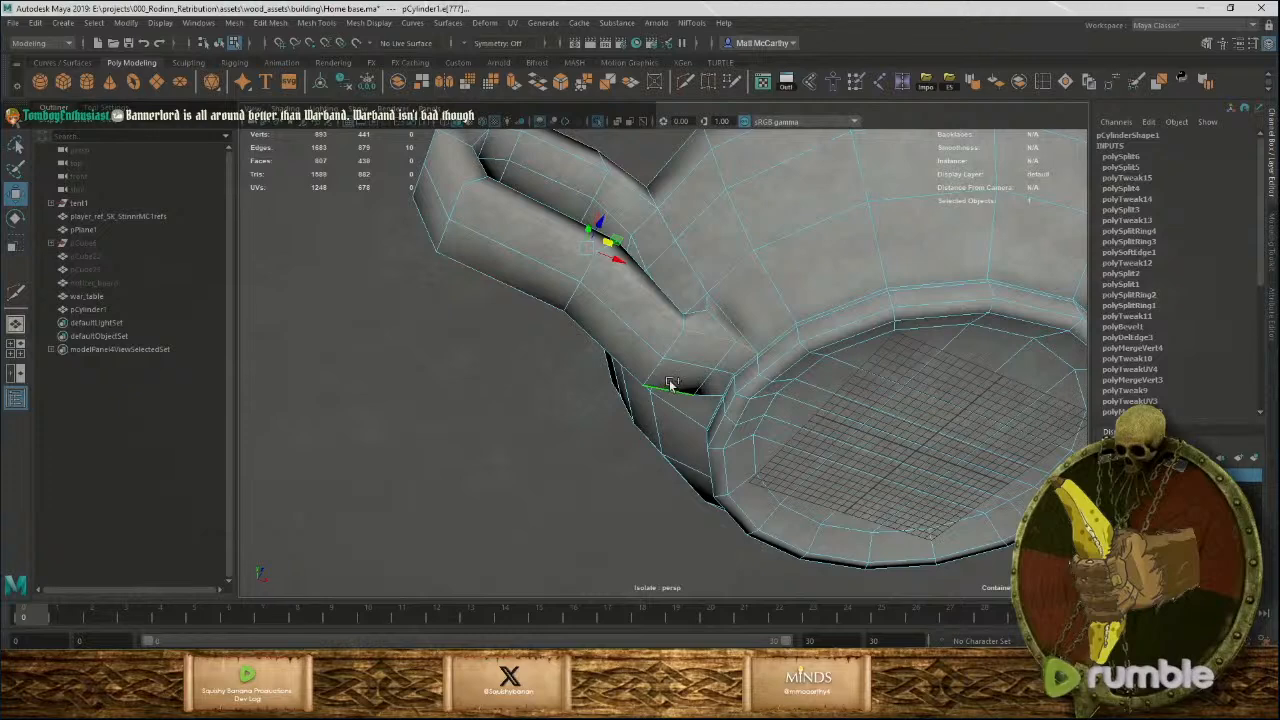
double_click(671, 386, "shift")
left_click_drag(745, 345, 665, 395, "alt")
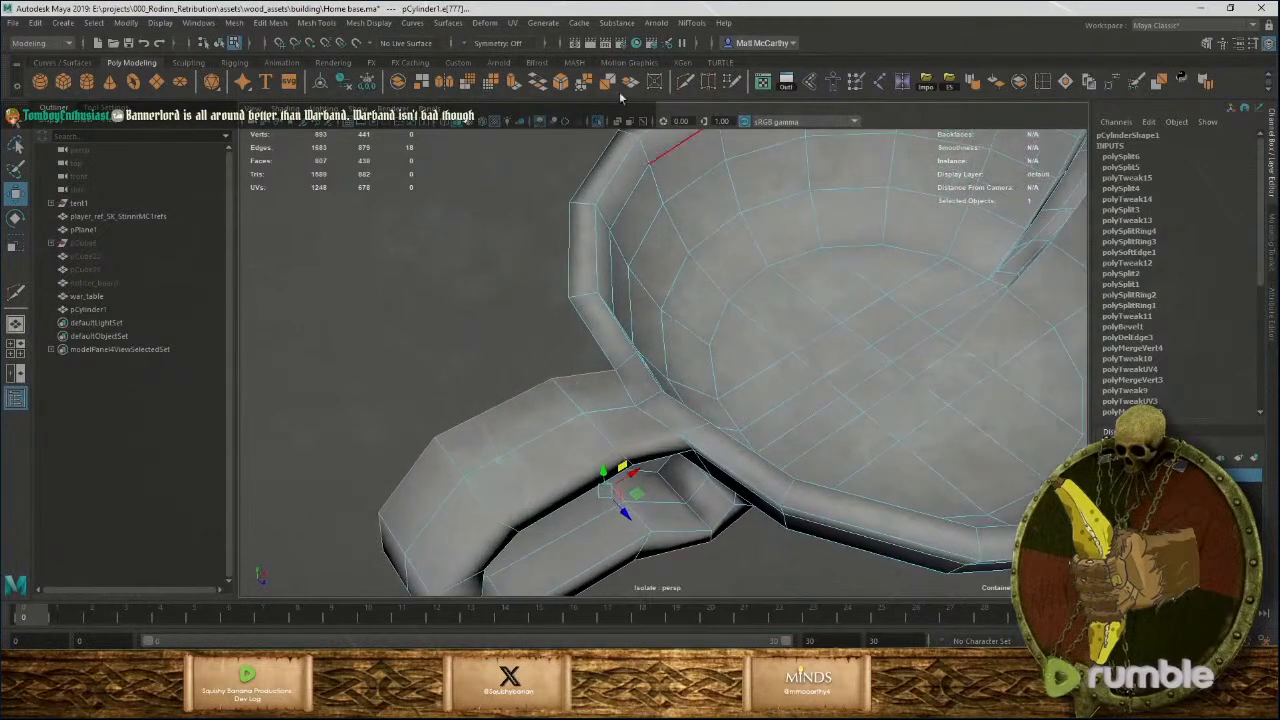
Try to bevel the selected handle edges at a fraction of 0.5, inspect the corner at the rim, and undo it.
left_click(567, 86)
right_click_drag(688, 433, 777, 554, "alt")
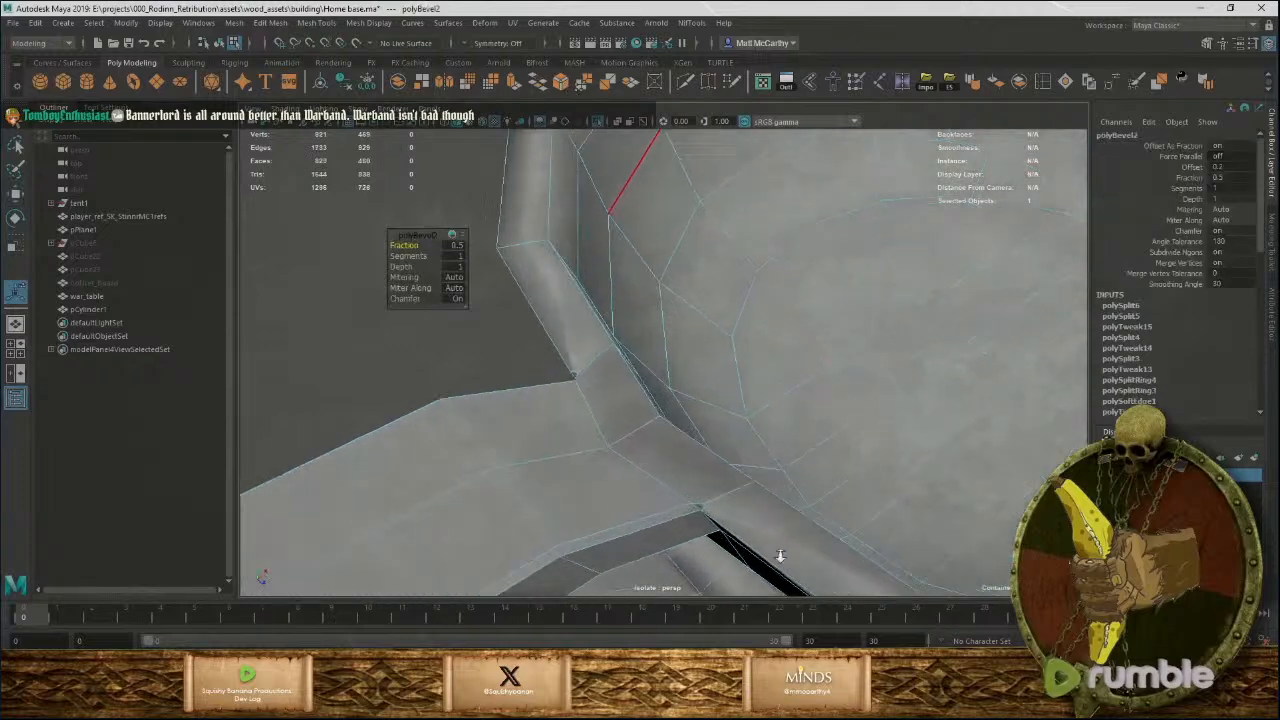
left_click_drag(777, 554, 797, 514, "alt")
middle_click_drag(860, 397, 723, 391, "alt")
right_click_drag(723, 391, 777, 548, "alt")
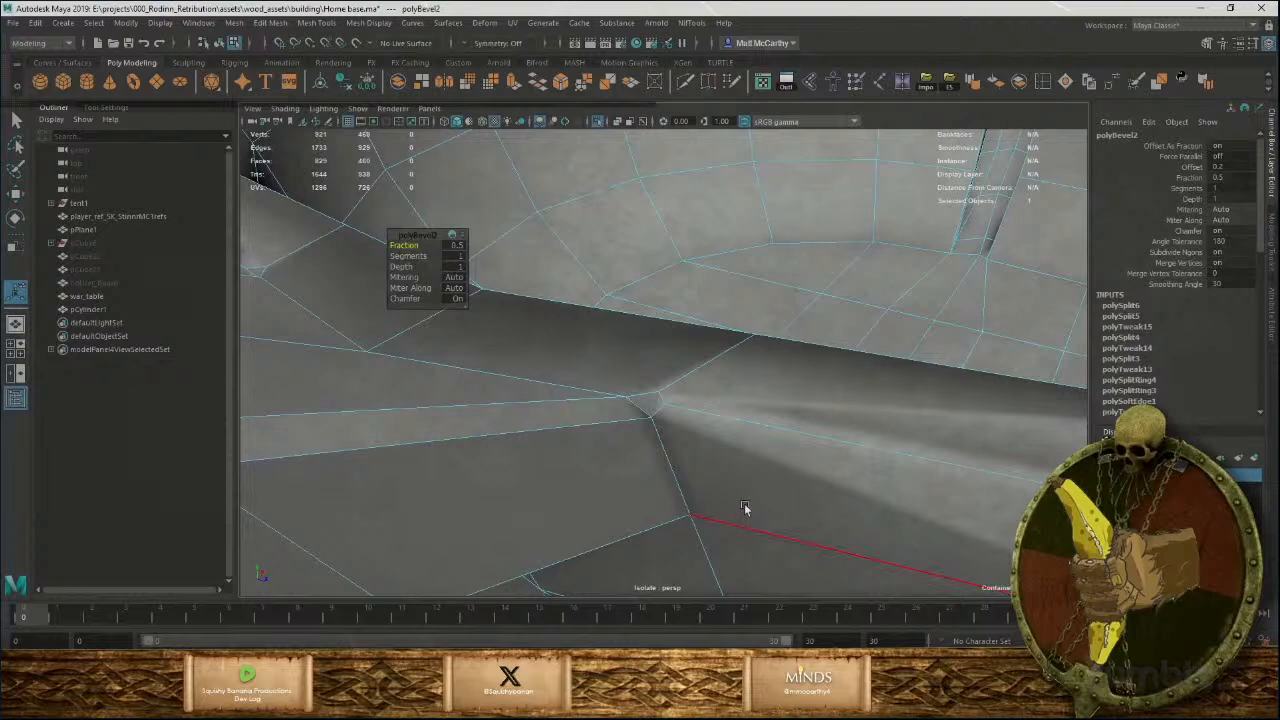
key("ctrl+z")
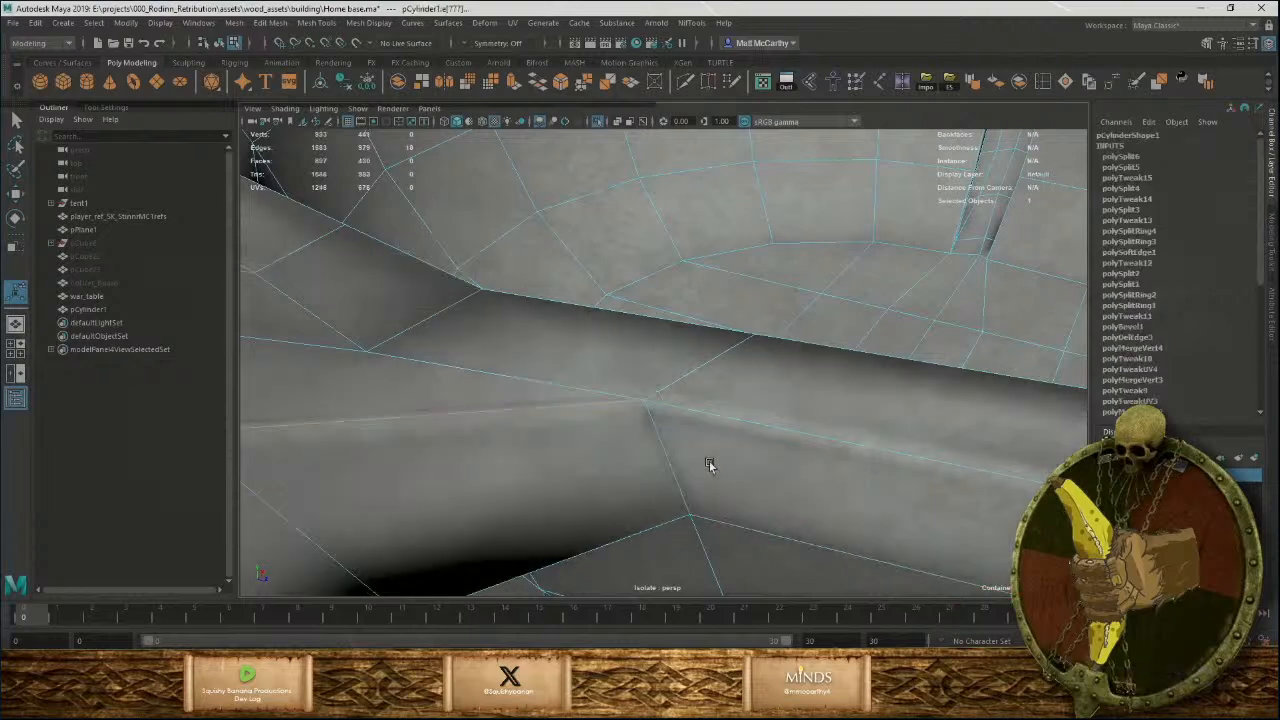
Adjust the edge selection at the handle's ends and bevel the handle's lengthwise edges at a fraction of 0.5.
scroll(497, 420, "down", 5)
left_click_drag(494, 423, 841, 437, "alt")
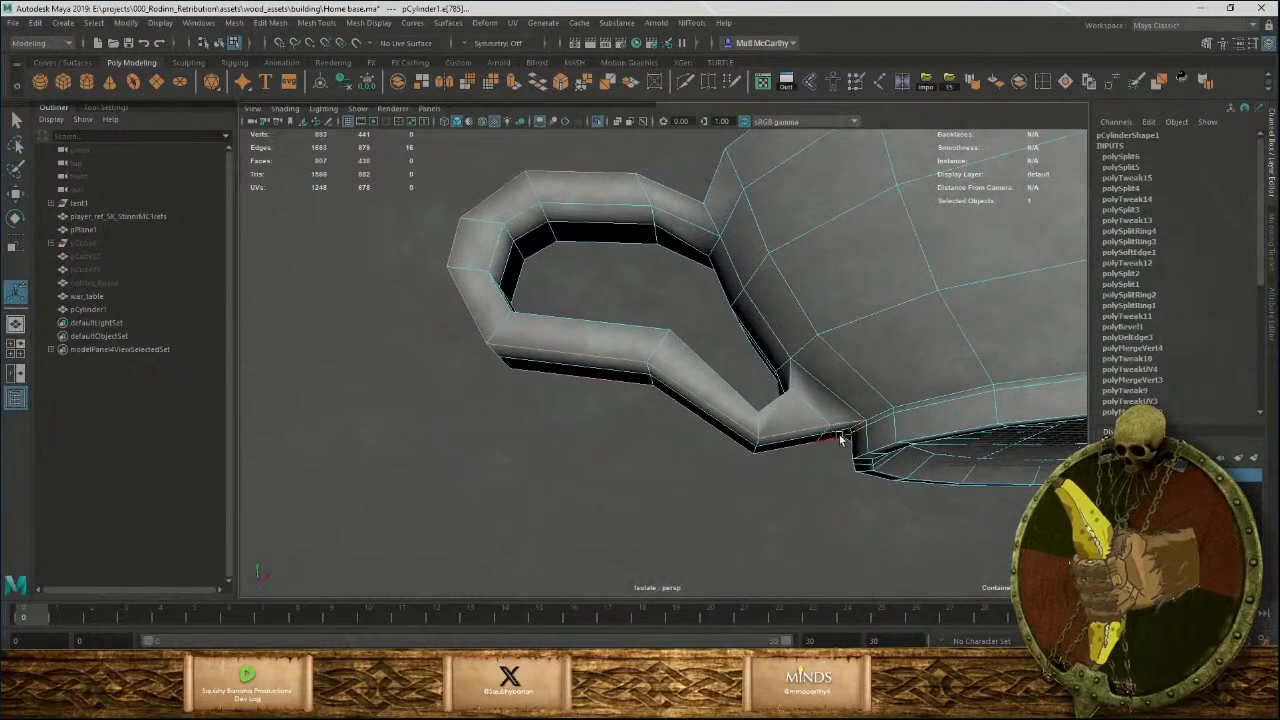
left_click(562, 82)
left_click_drag(845, 408, 890, 521, "alt")
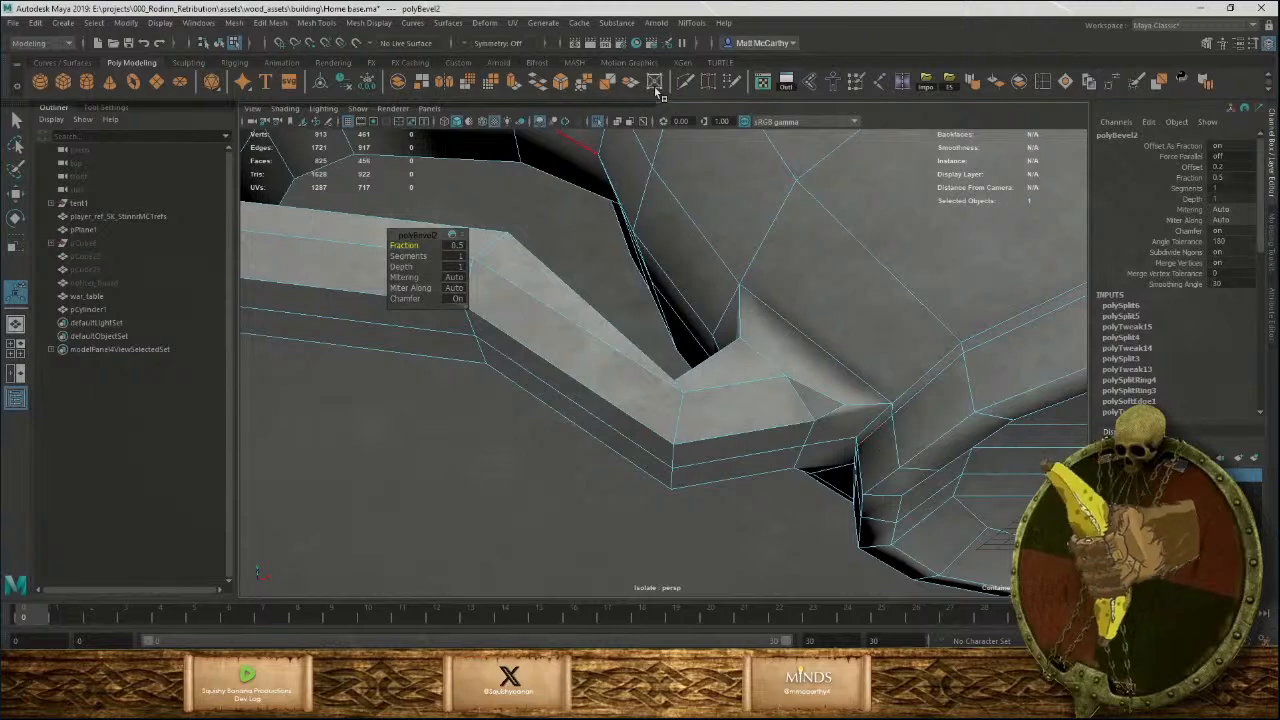
Try to weld the stray bevel vertices at the handle's lower join to the neighbouring bowl vertices.
left_click(709, 84)
right_click(852, 408)
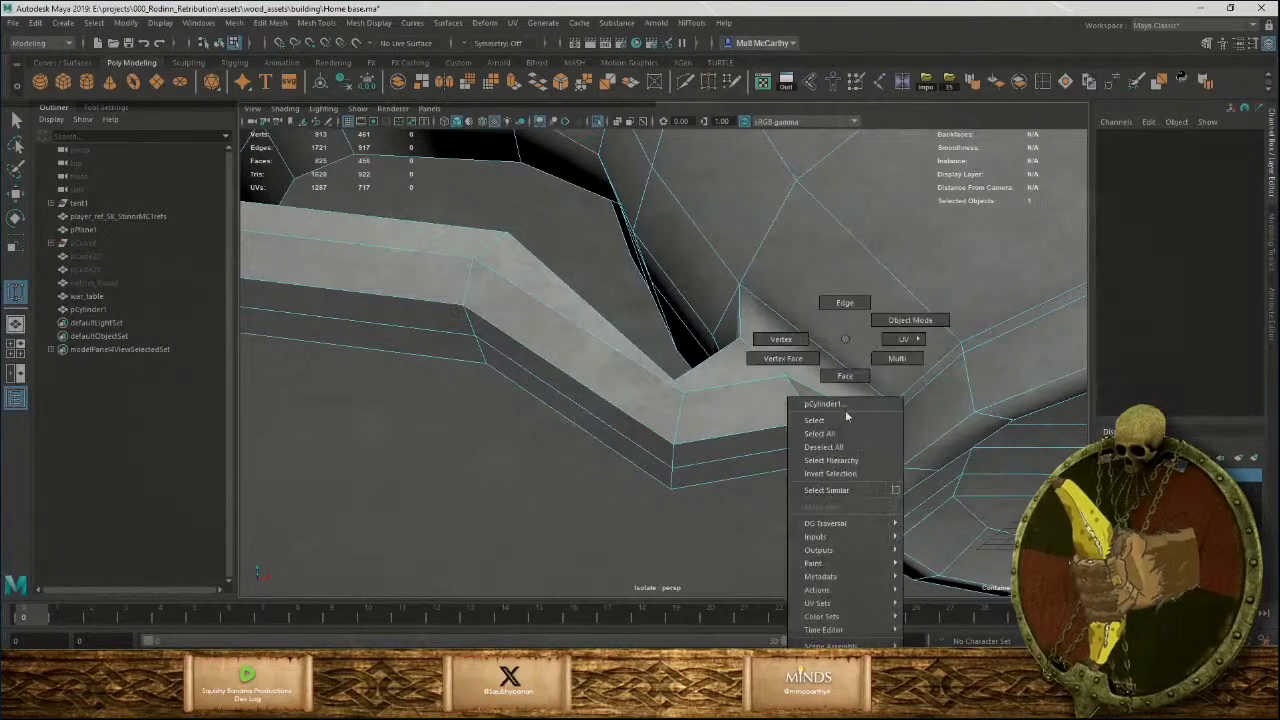
left_click(788, 338)
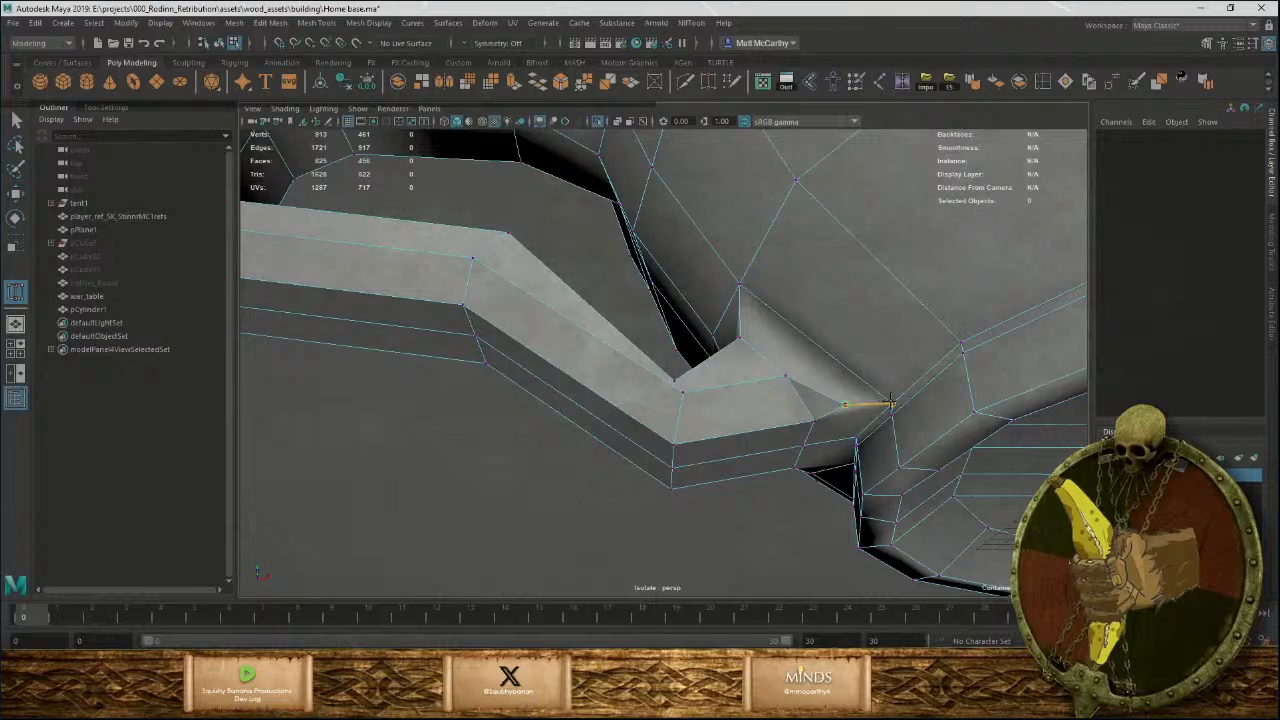
left_click_drag(891, 482, 866, 380, "alt")
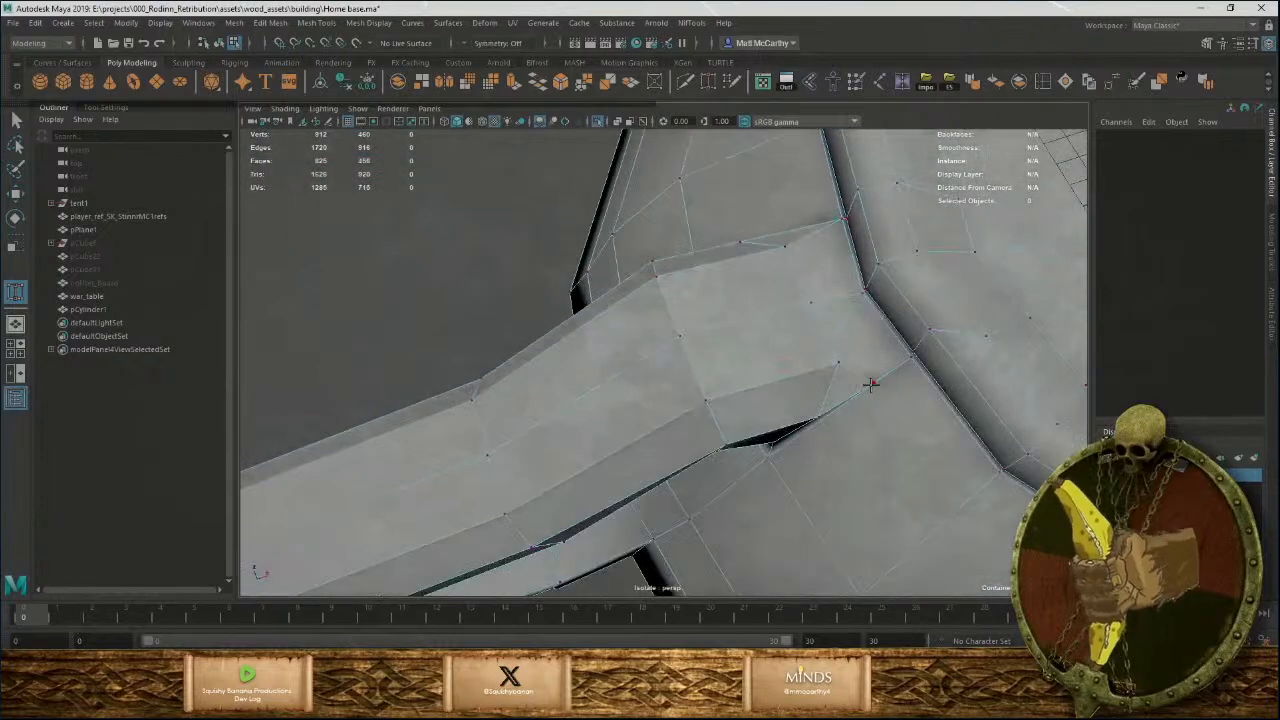
left_click_drag(930, 435, 917, 357, "alt")
right_click_drag(917, 357, 711, 380, "alt")
Try to weld the stray bevel vertices where the handle meets the rim, and undo back to before the handle bevel.
left_click_drag(690, 526, 684, 585, "alt")
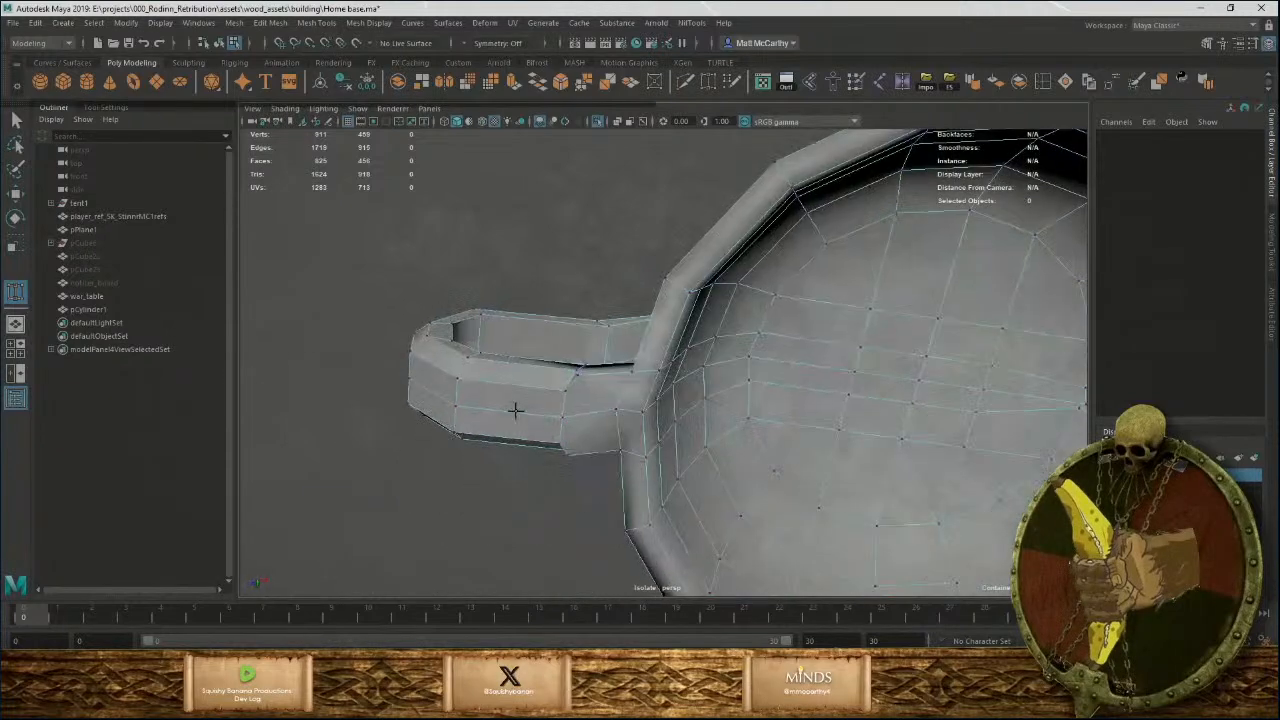
right_click_drag(514, 409, 591, 423, "alt")
left_click_drag(591, 423, 591, 386, "alt")
middle_click_drag(591, 386, 614, 312, "alt")
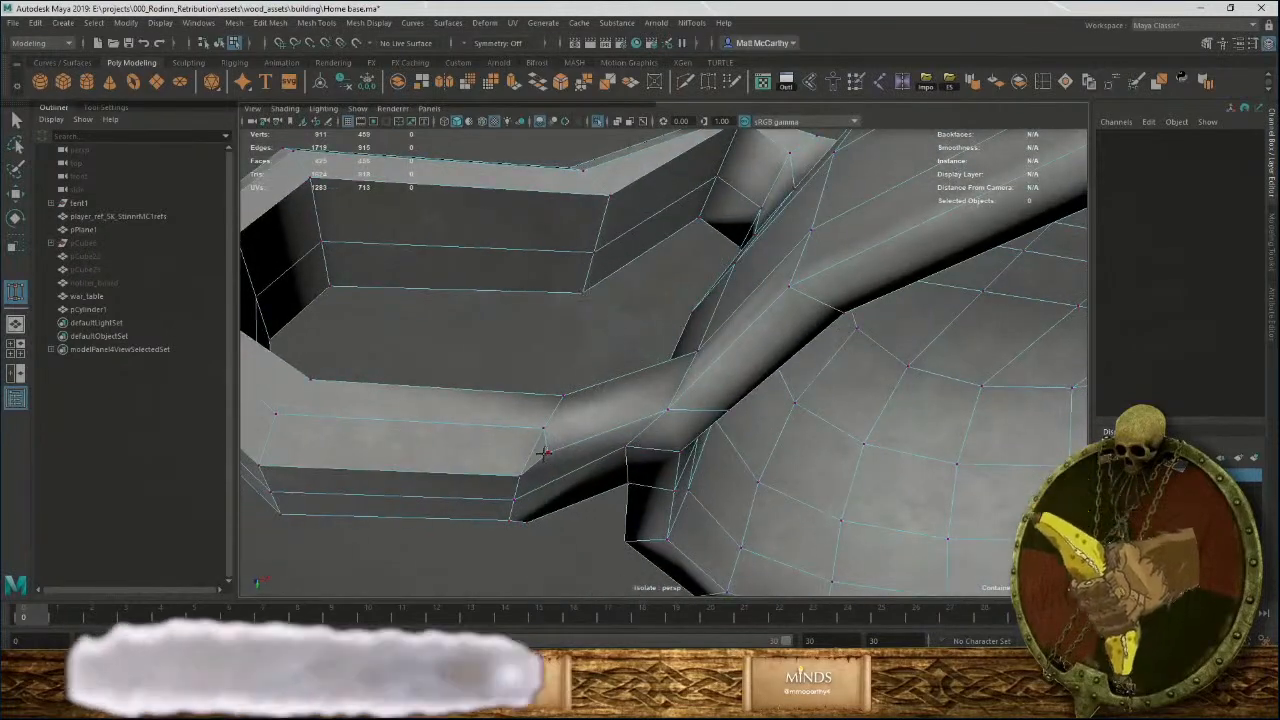
left_click_drag(668, 420, 643, 352, "alt")
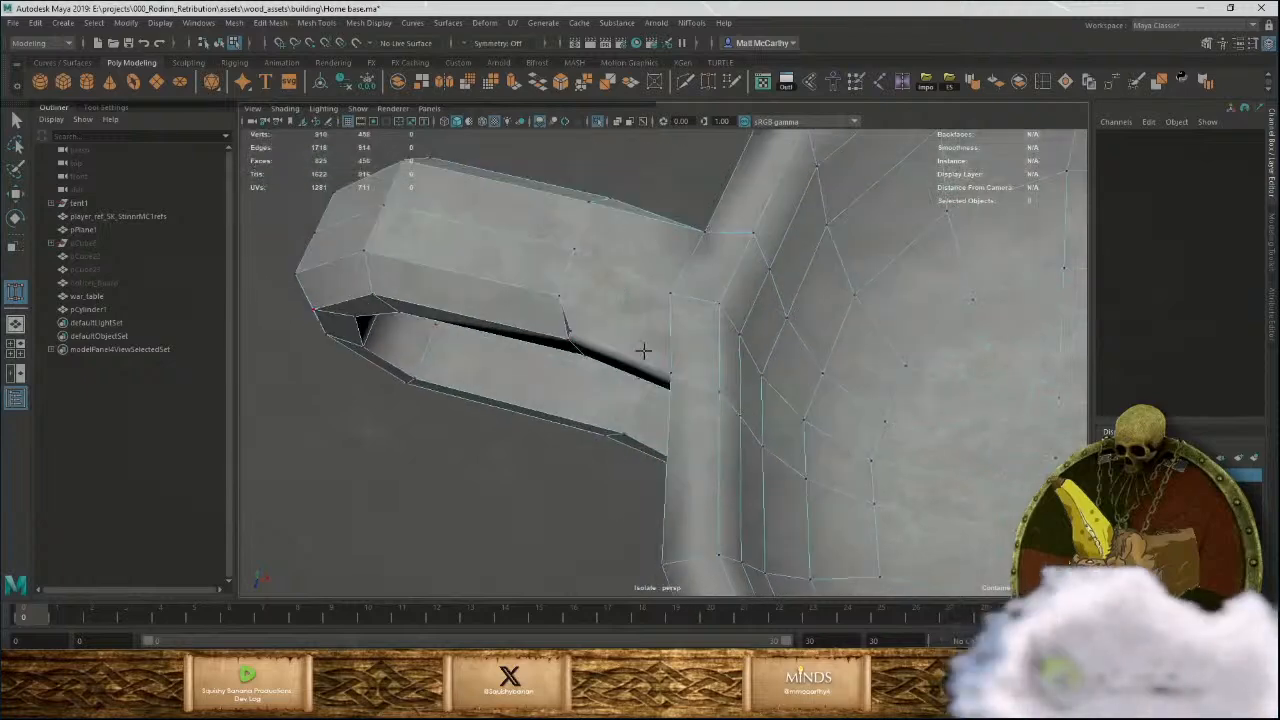
left_click(571, 331)
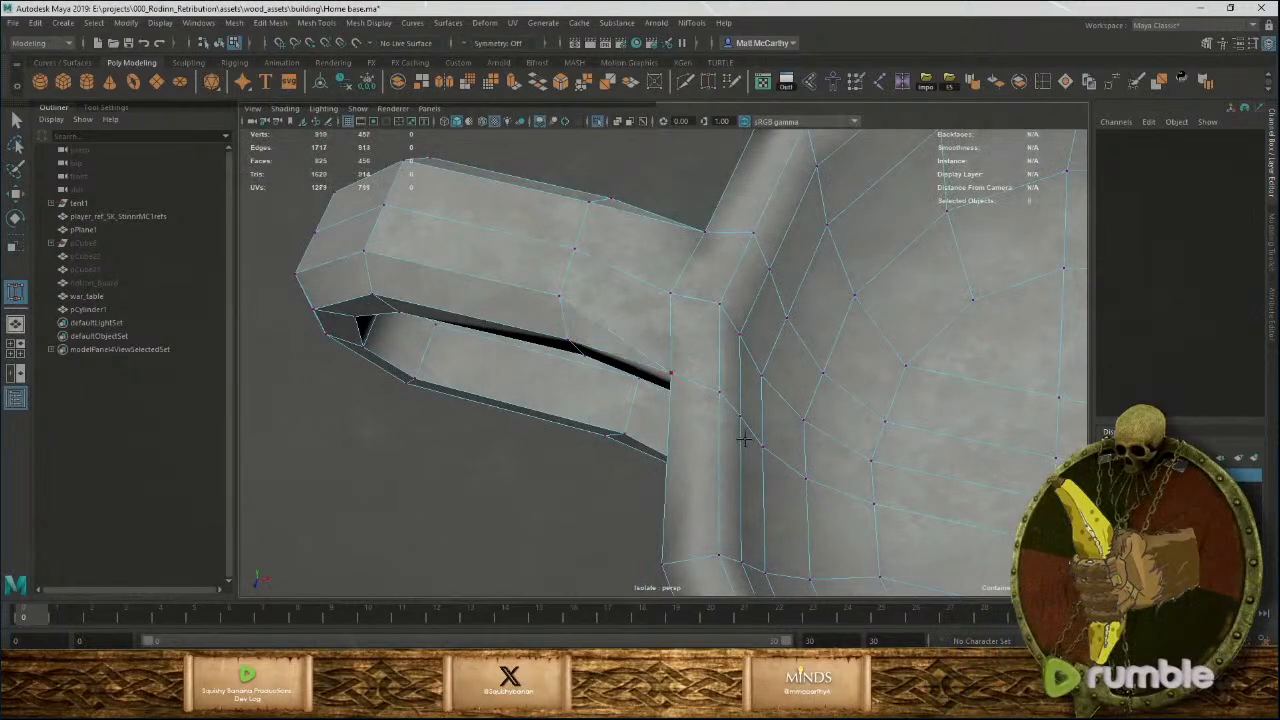
left_click_drag(744, 438, 752, 360, "alt")
scroll(737, 386, "up", 4)
middle_click_drag(768, 490, 763, 338, "alt")
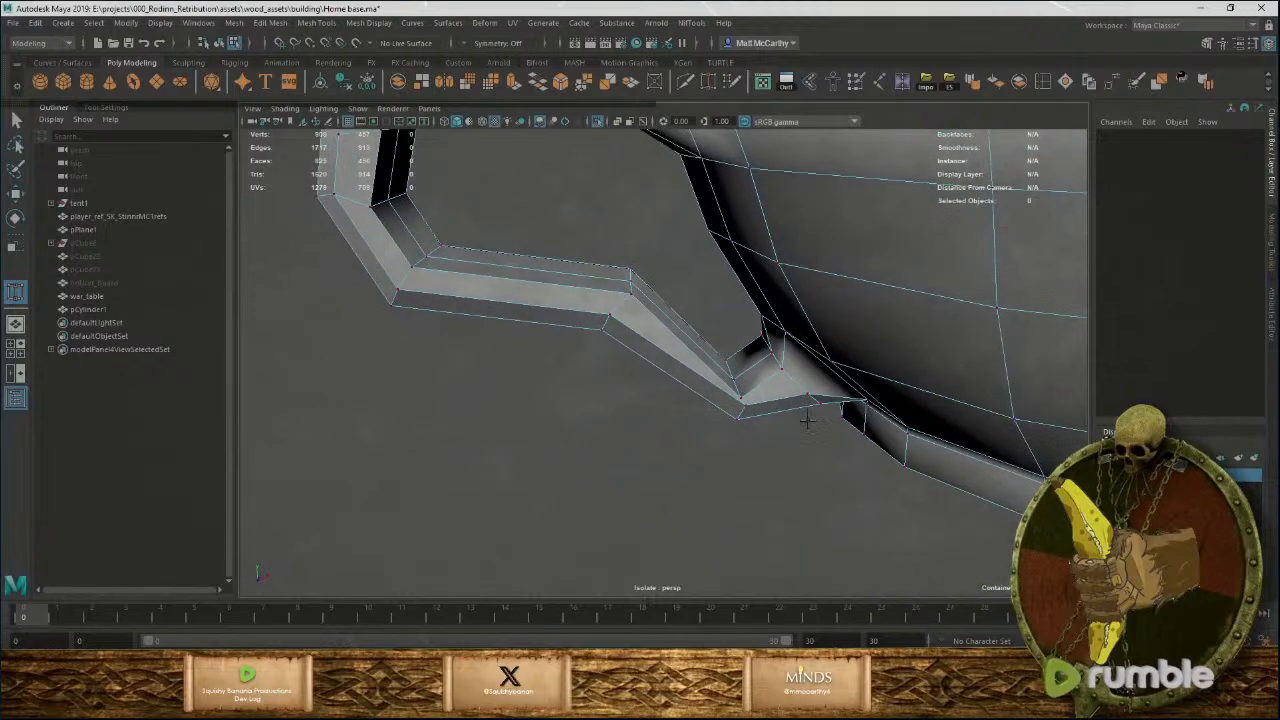
key("w")
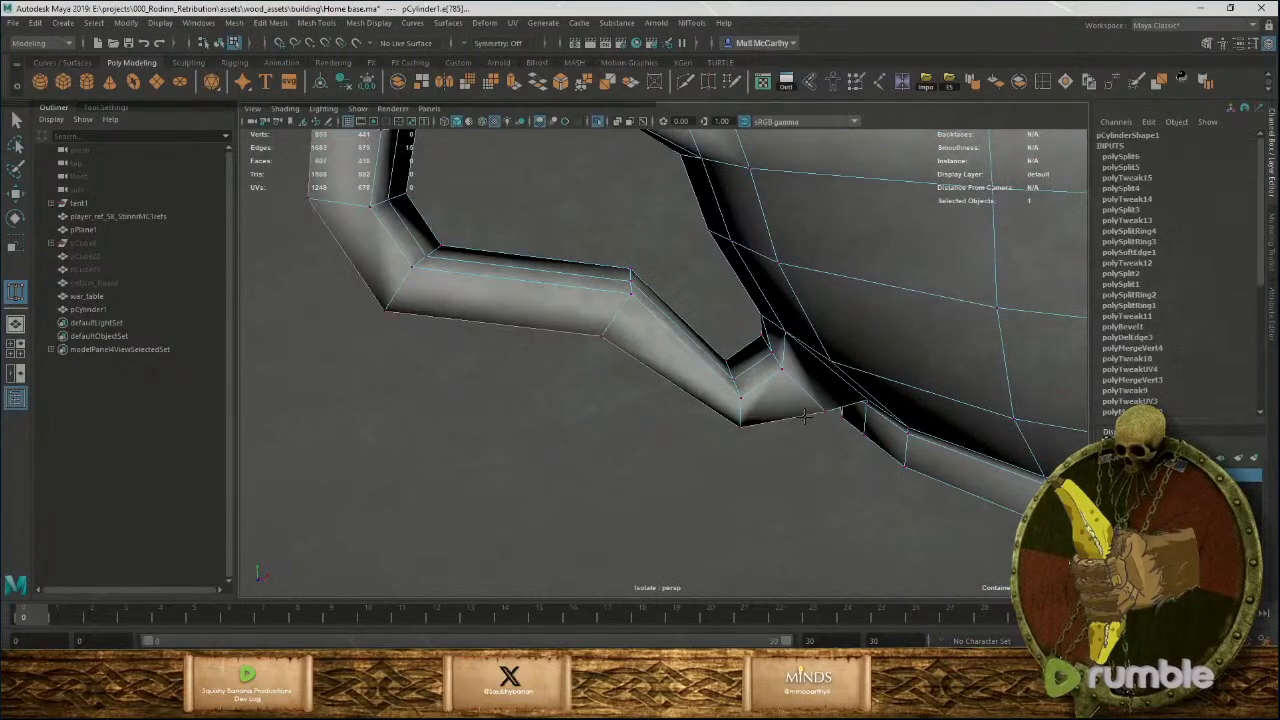
Rework the edge selection to cover the handle's lengthwise corner edges on both sides, from the rim to the lower join.
right_click_drag(757, 395, 764, 378)
left_click(770, 380)
scroll(786, 411, "down", 4)
left_click_drag(786, 411, 692, 303, "alt")
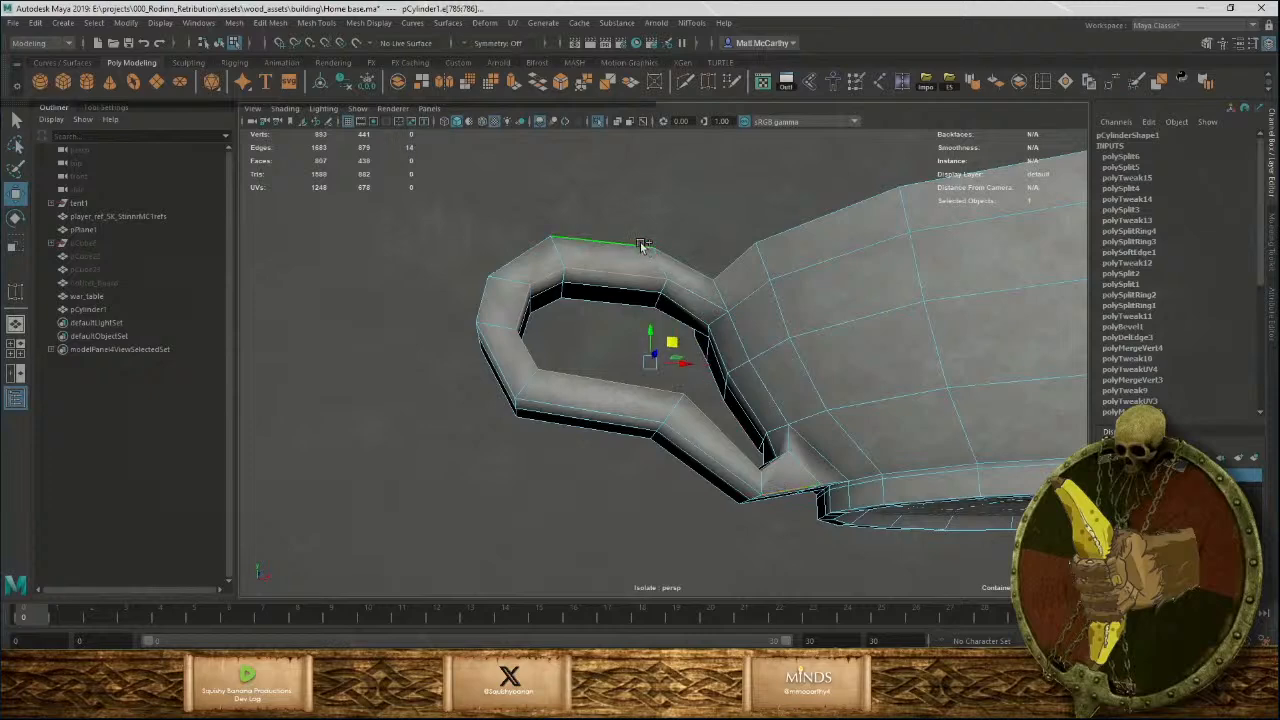
left_click_drag(665, 405, 795, 350, "alt")
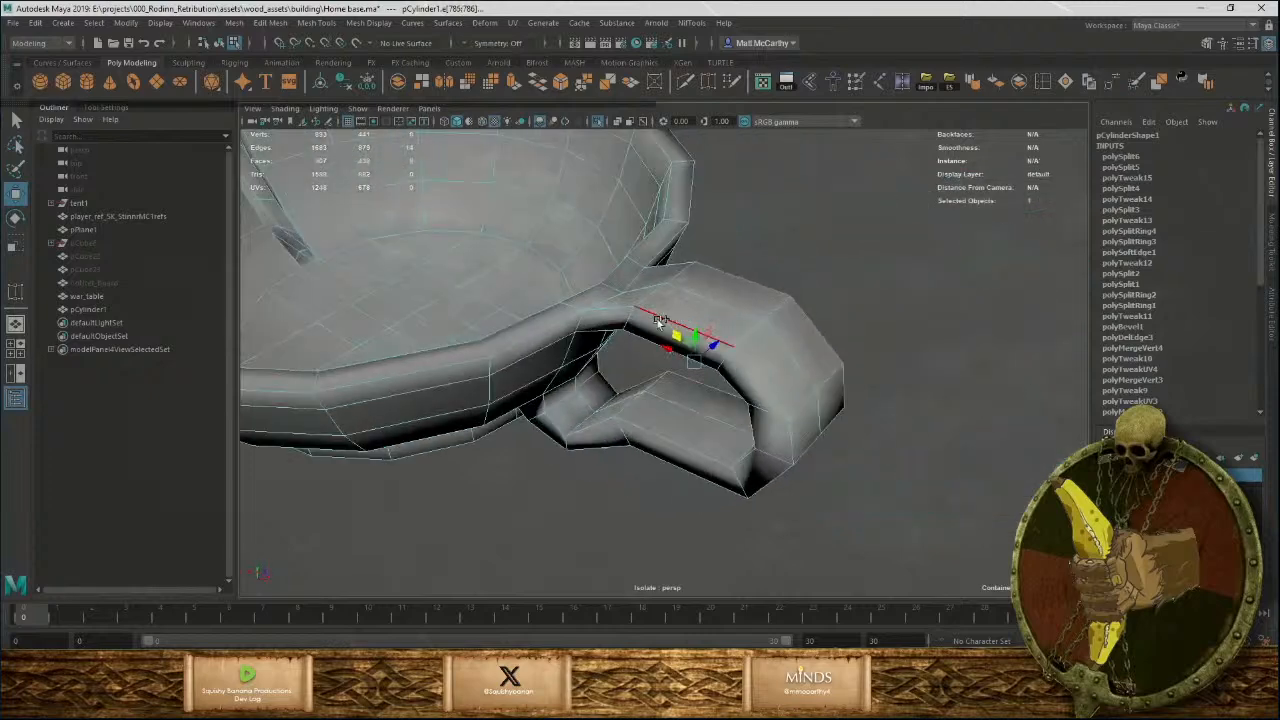
left_click_drag(683, 343, 629, 462, "alt")
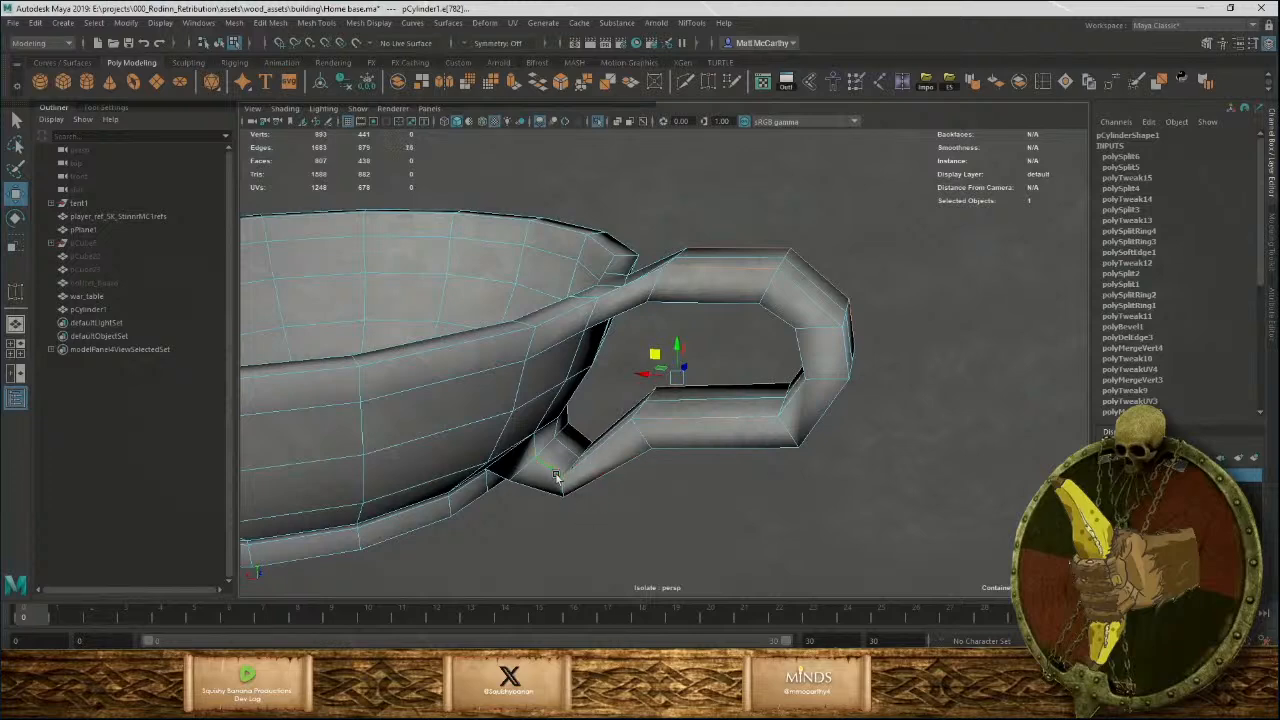
mouse_move(557, 478)
left_mouse_down("alt")
mouse_move(539, 443)
mouse_move(565, 480)
mouse_move(541, 492)
left_mouse_up("alt")
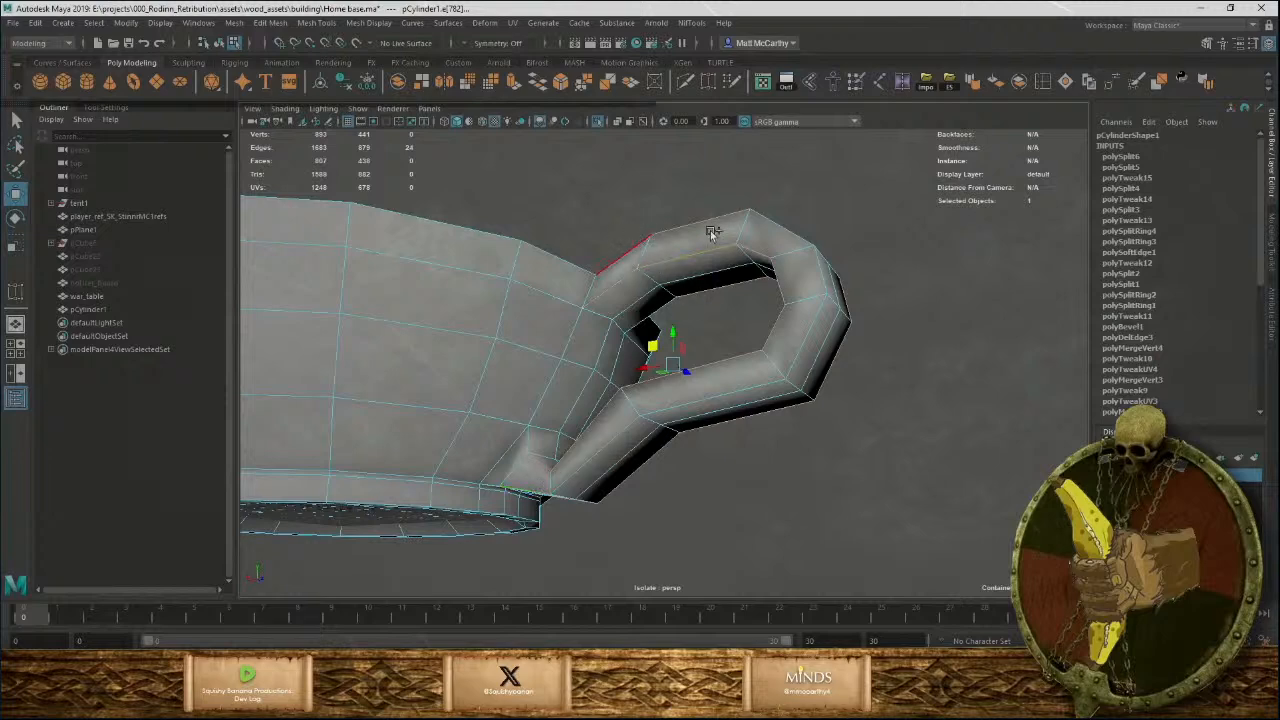
left_click_drag(772, 232, 722, 302, "alt")
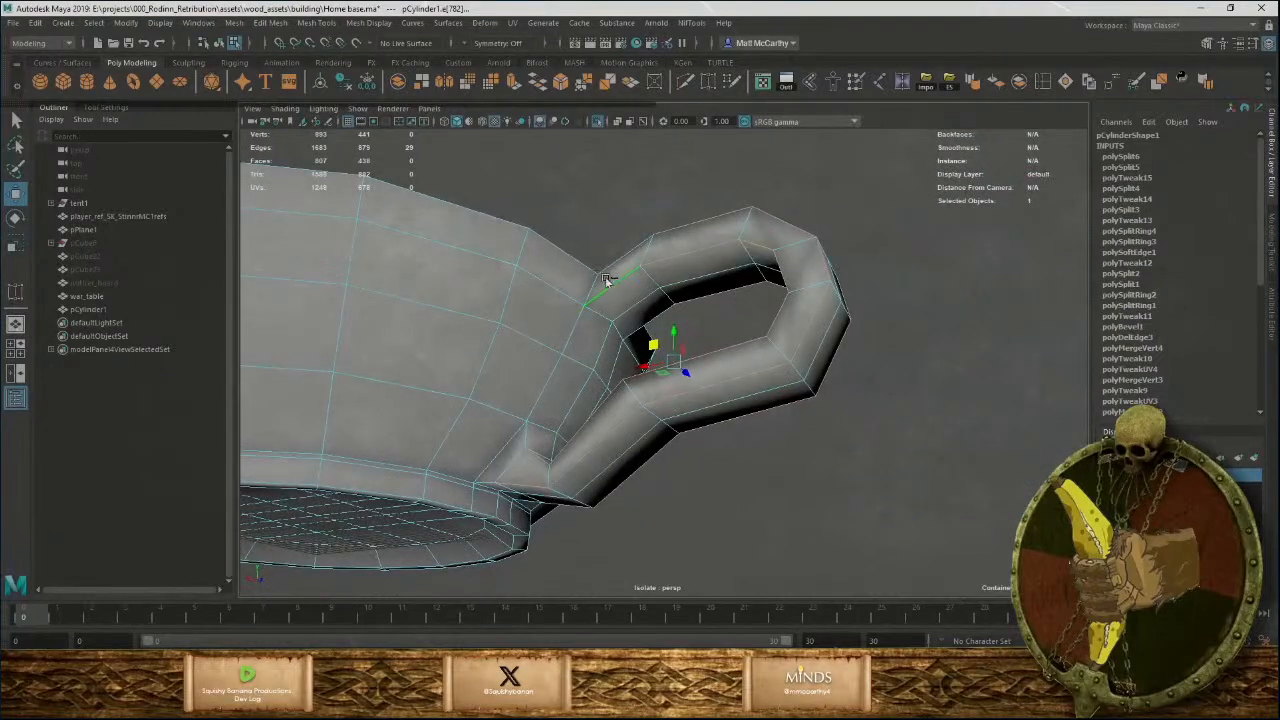
left_click_drag(624, 320, 617, 207, "alt")
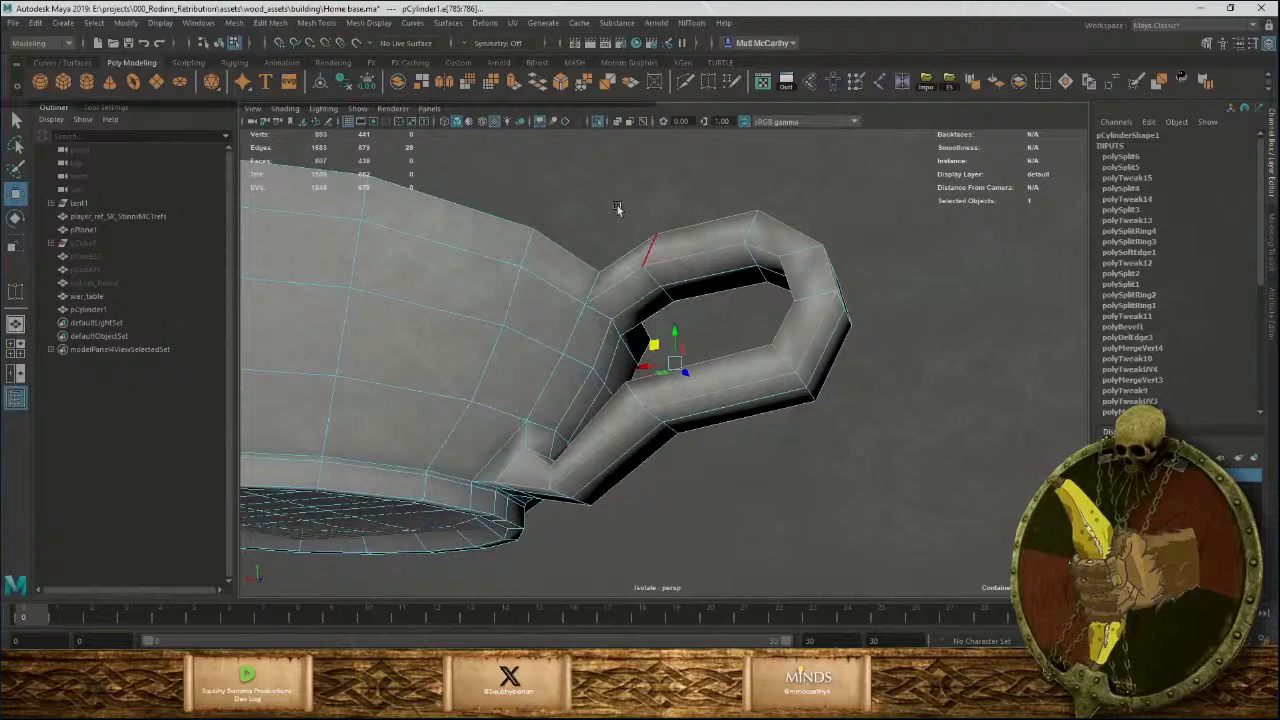
Bevel the selected lengthwise handle edges at a fraction of 0.5.
left_click(576, 86)
left_click_drag(617, 133, 469, 308, "alt")
scroll(740, 371, "up", 5)
middle_click_drag(740, 371, 686, 417, "alt")
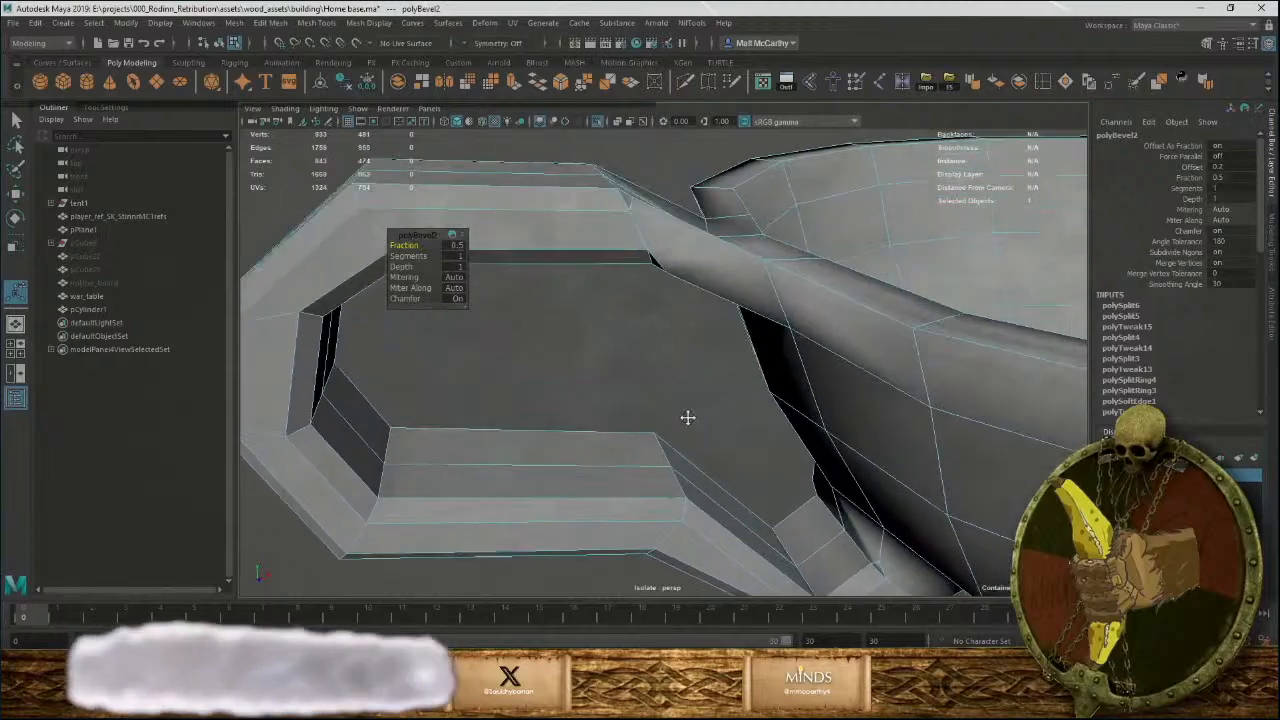
left_click_drag(686, 417, 760, 378, "alt")
Weld the stray bevel vertices at the handle's upper join to the adjacent bowl vertices on both sides.
left_click(748, 357)
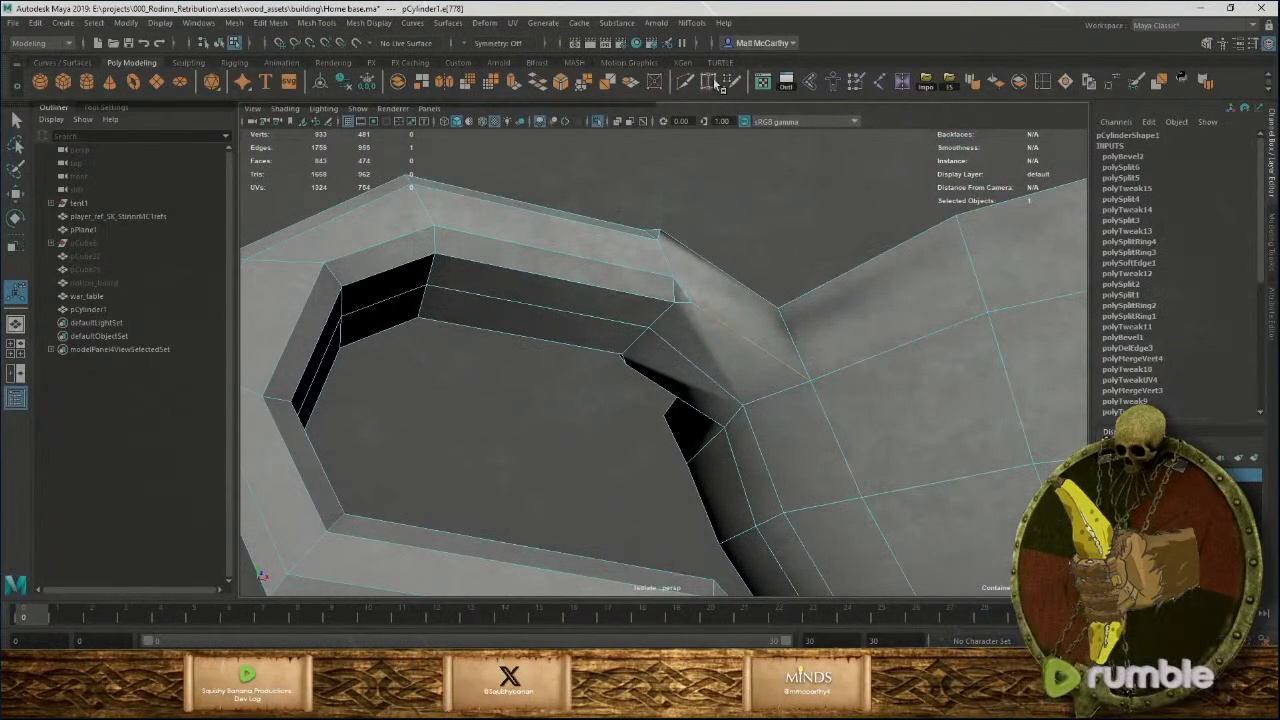
right_click(695, 302)
left_click(638, 300)
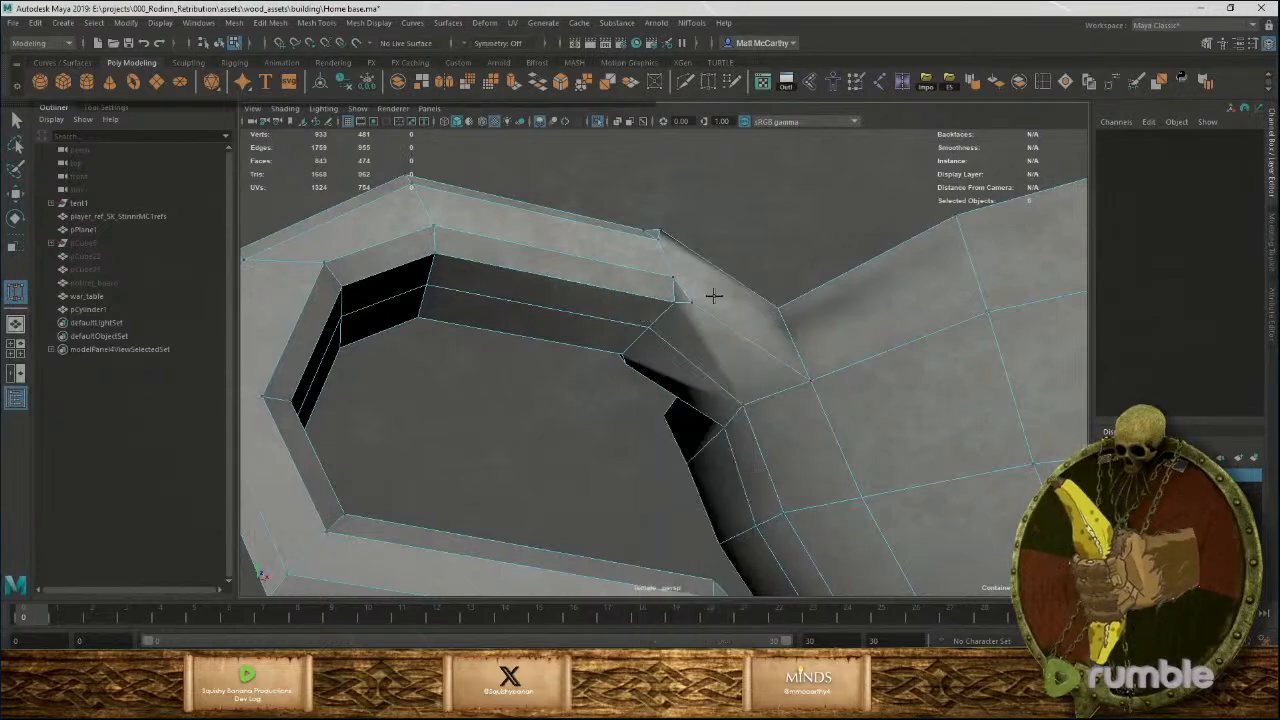
left_click_drag(812, 377, 812, 378)
left_click_drag(754, 271, 797, 306, "alt")
left_click_drag(649, 360, 570, 375)
left_click_drag(620, 415, 676, 340, "alt")
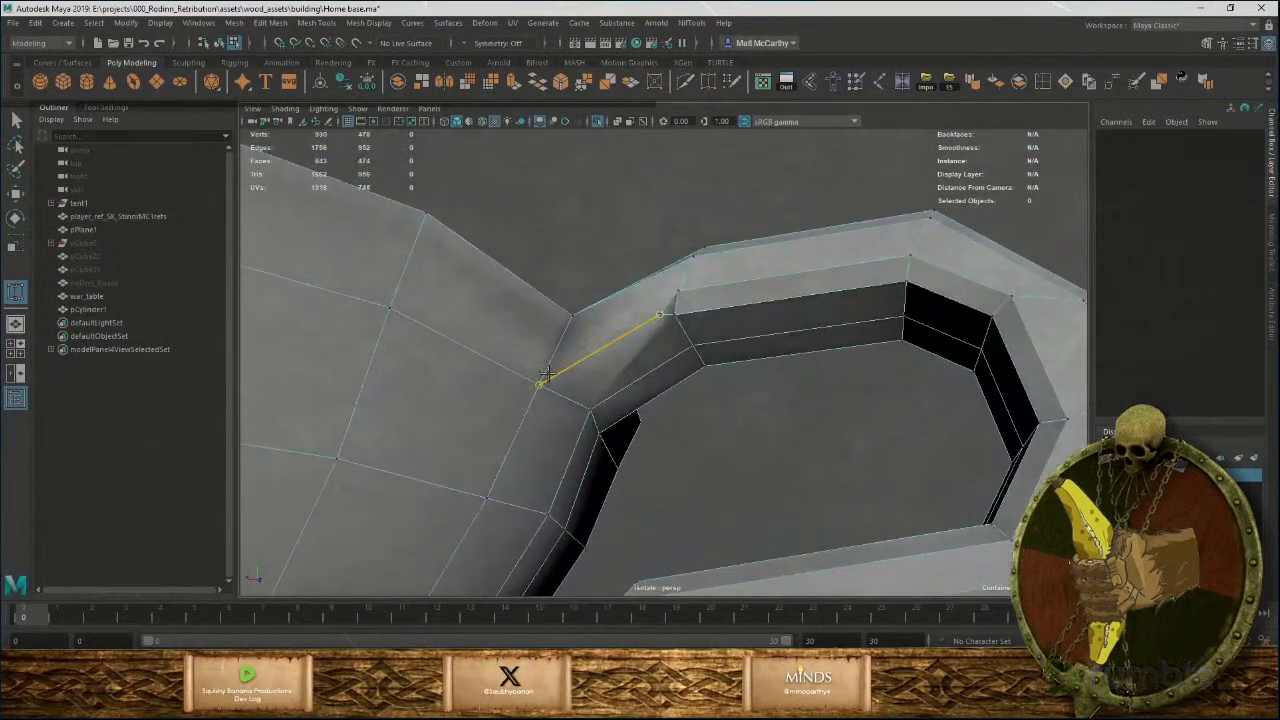
left_click_drag(548, 373, 546, 375)
Weld the stray bevel vertices at the handle's lower join into the bowl's corner vertices on both sides.
left_click_drag(757, 437, 720, 350, "alt")
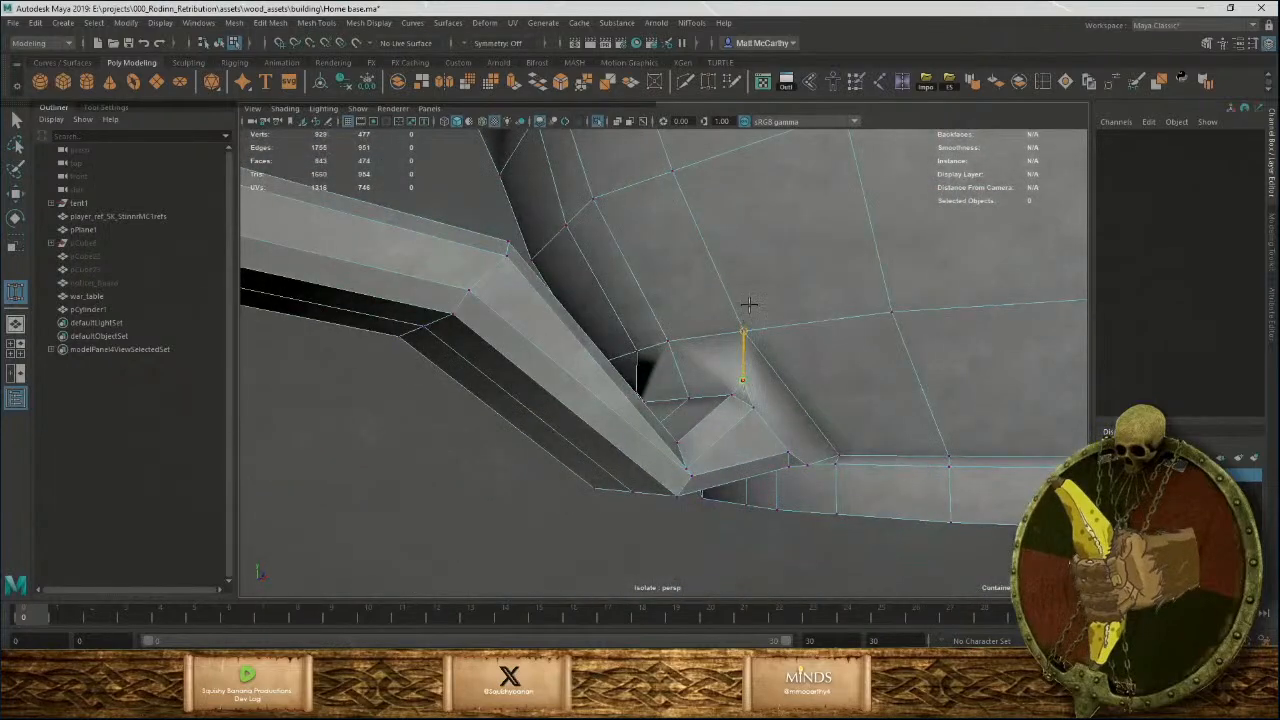
left_click_drag(749, 304, 789, 343)
left_click_drag(880, 500, 776, 290, "alt")
mouse_move(776, 290)
left_mouse_down("alt")
mouse_move(780, 351)
mouse_move(763, 283)
left_mouse_up("alt")
left_click_drag(795, 432, 804, 367, "alt")
left_click_drag(707, 372, 732, 372, "alt")
left_click_drag(620, 329, 720, 397, "alt")
Soften all edges of the lamp mesh in object mode and deselect it.
right_click_drag(720, 397, 248, 290, "alt")
left_click_drag(682, 352, 717, 493, "alt")
key("F8")
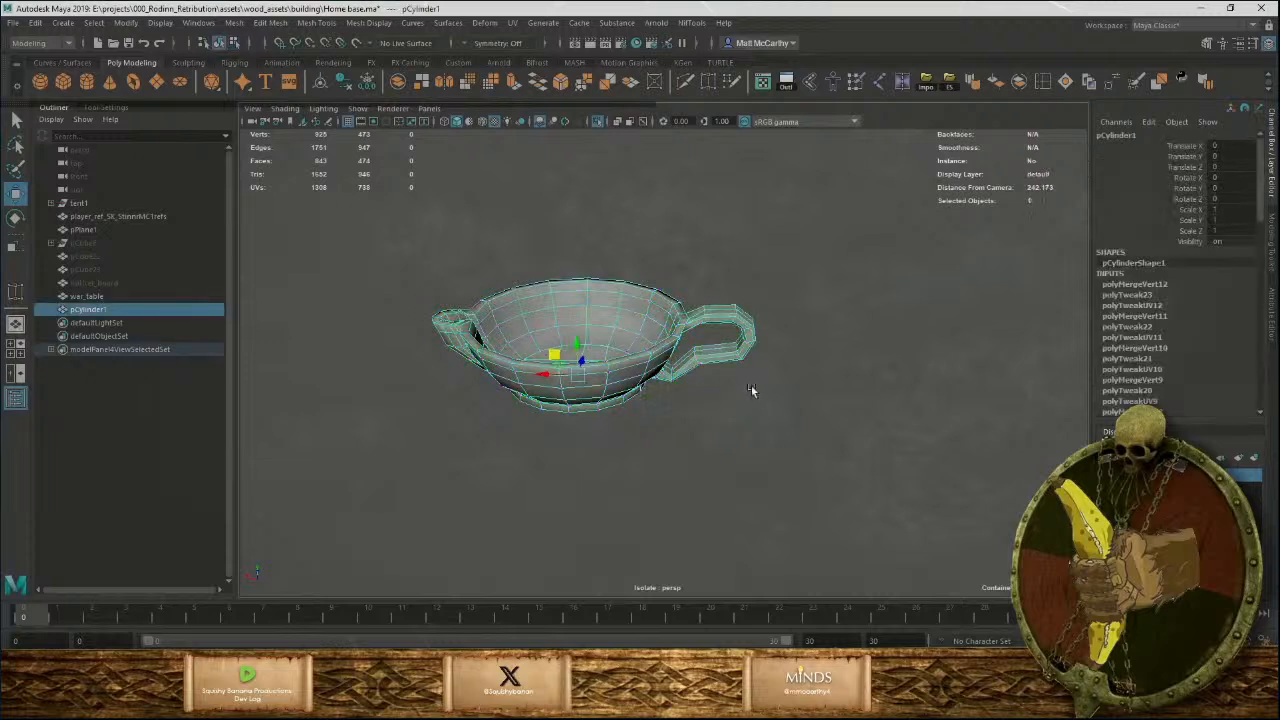
left_click(972, 84)
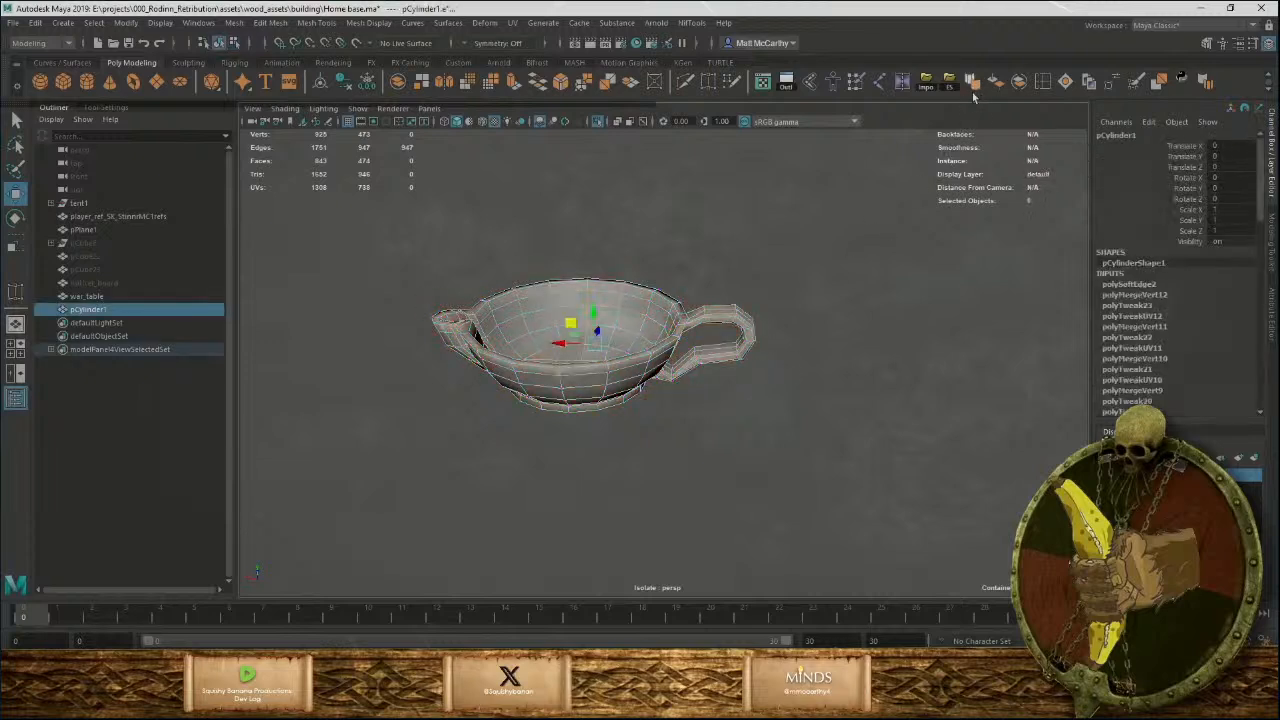
left_click(934, 338)
Inspect the softened shading of the lamp's bowl interior, spout and handle from several angles.
right_click_drag(831, 446, 689, 400, "alt")
left_click_drag(689, 400, 662, 352, "alt")
right_click_drag(662, 352, 826, 637, "alt")
middle_click_drag(472, 320, 591, 391, "alt")
right_click_drag(591, 391, 659, 444, "alt")
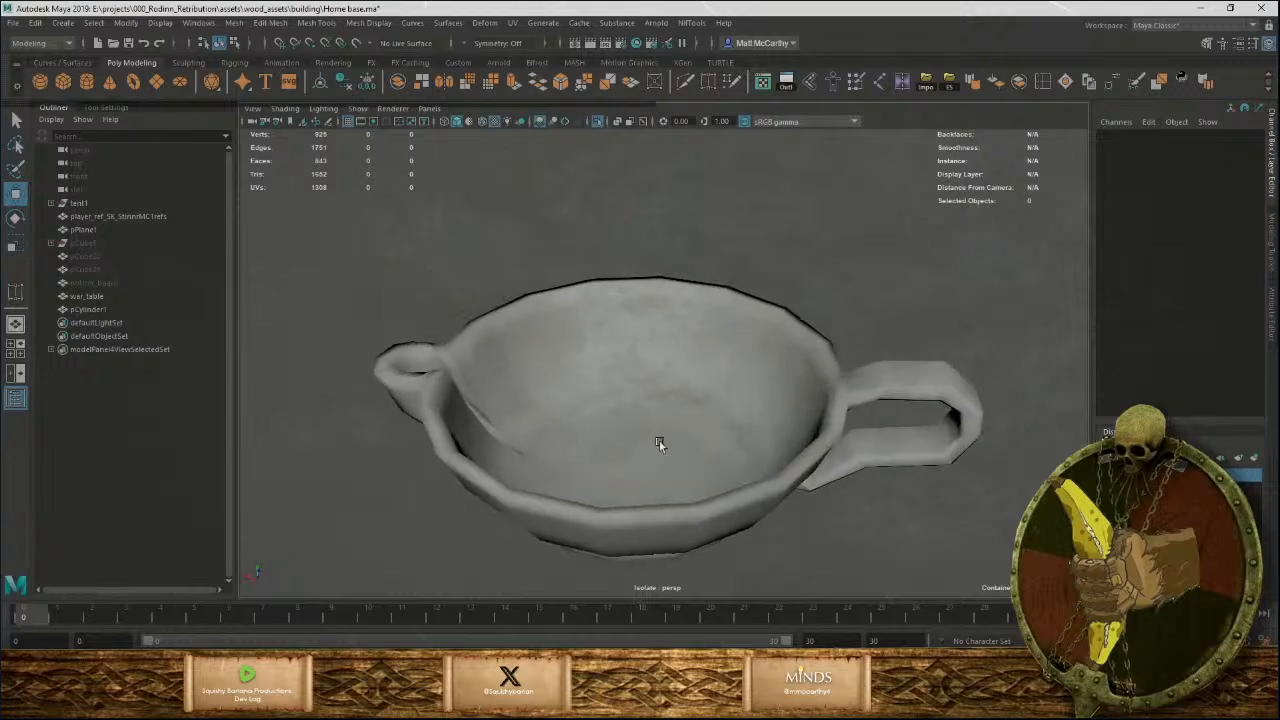
left_click_drag(659, 440, 611, 381, "alt")
right_click_drag(611, 381, 651, 438, "alt")
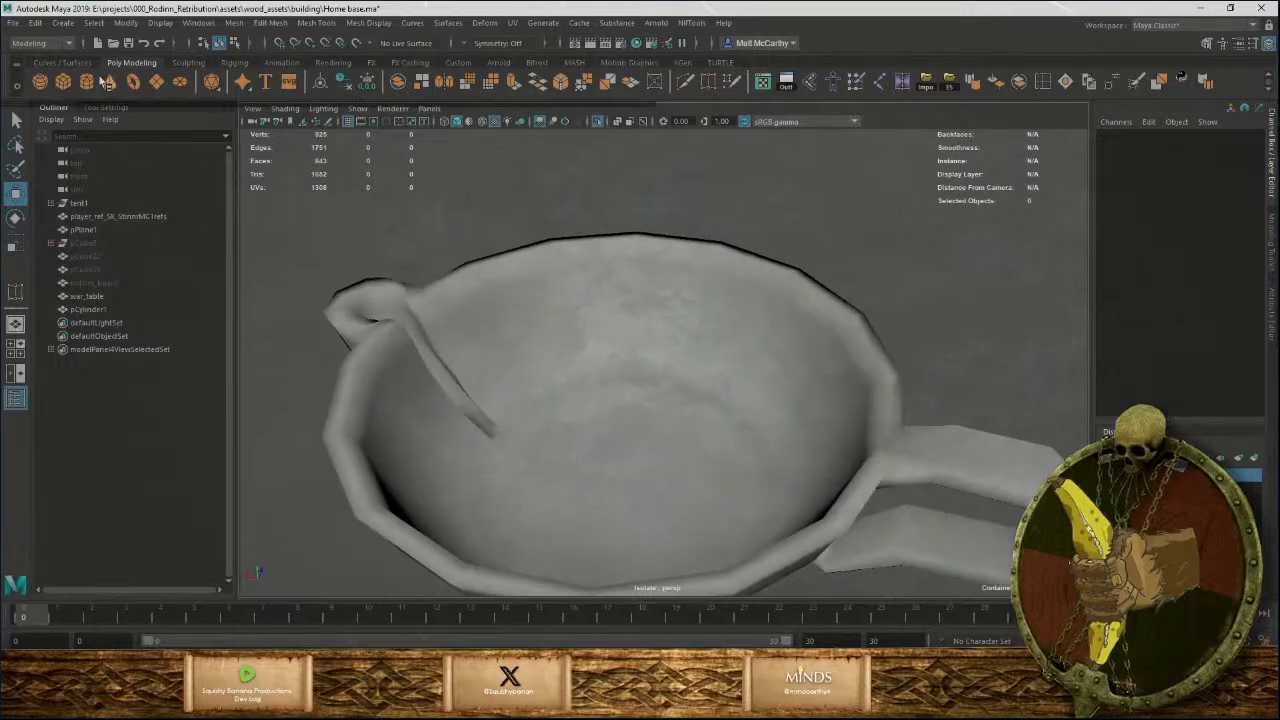
Create a polygon disc, raise it inside the bowl and scale it up to nearly fill the interior.
left_click(180, 81)
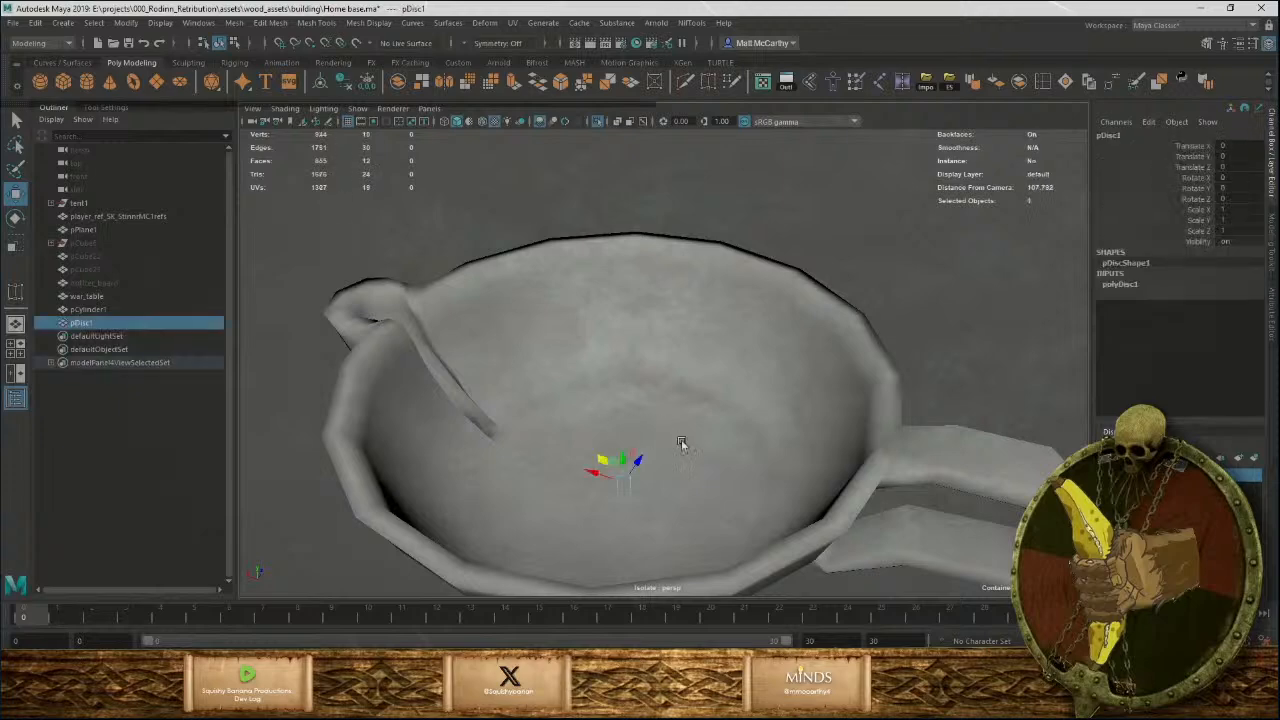
right_click_drag(680, 443, 627, 446, "alt")
left_click_drag(633, 425, 753, 453)
key("r")
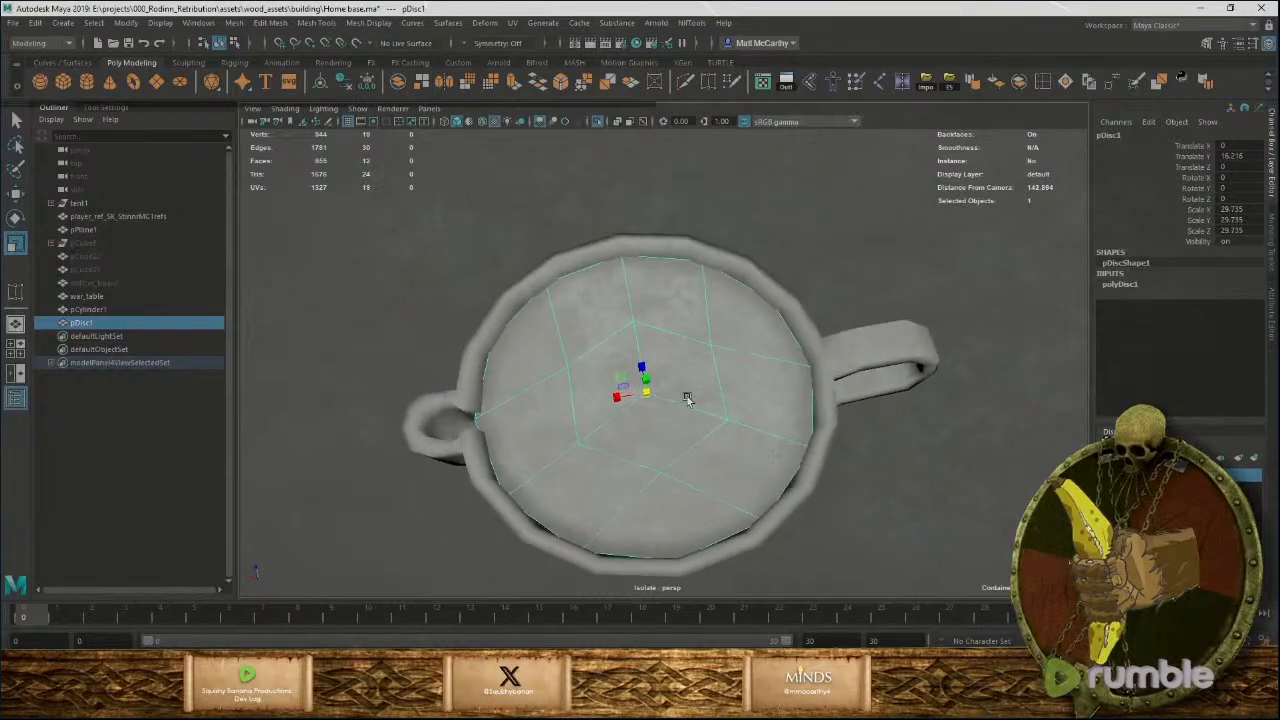
left_click_drag(661, 386, 653, 495, "alt")
Try to rotate the disc to match the bowl's edges, undo the rotation and delete the disc.
key("e")
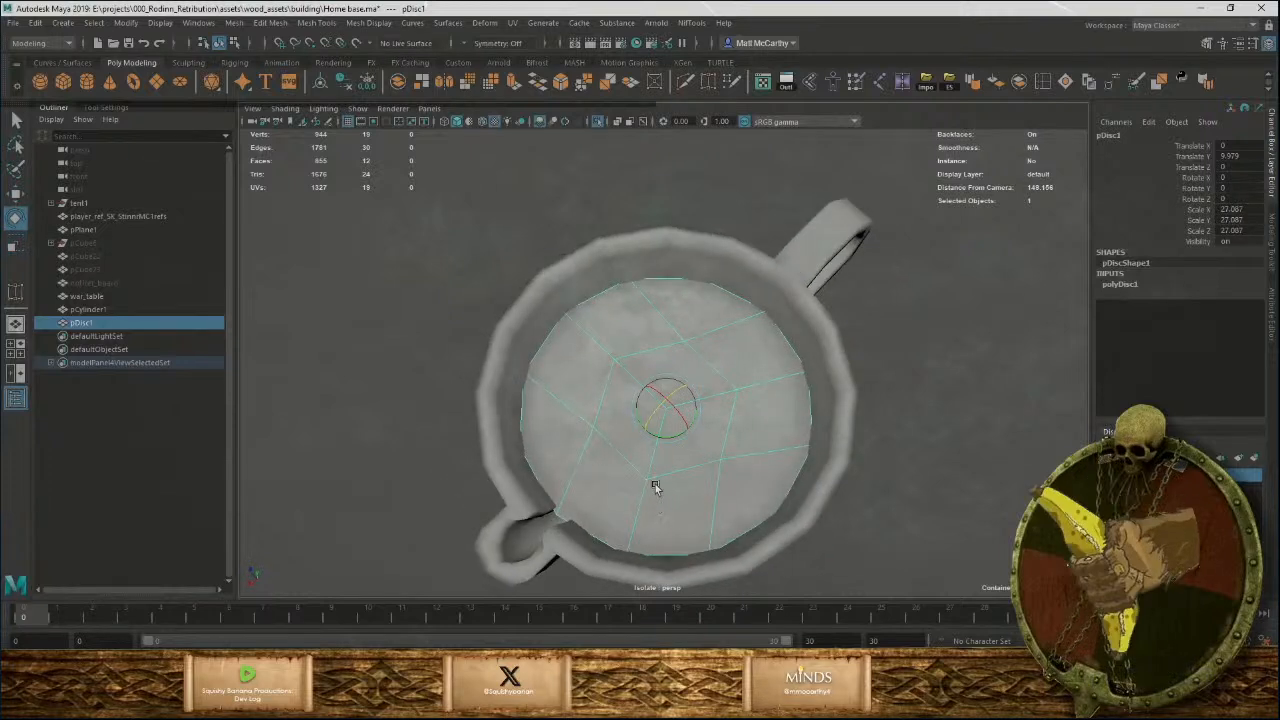
left_click_drag(663, 443, 647, 446)
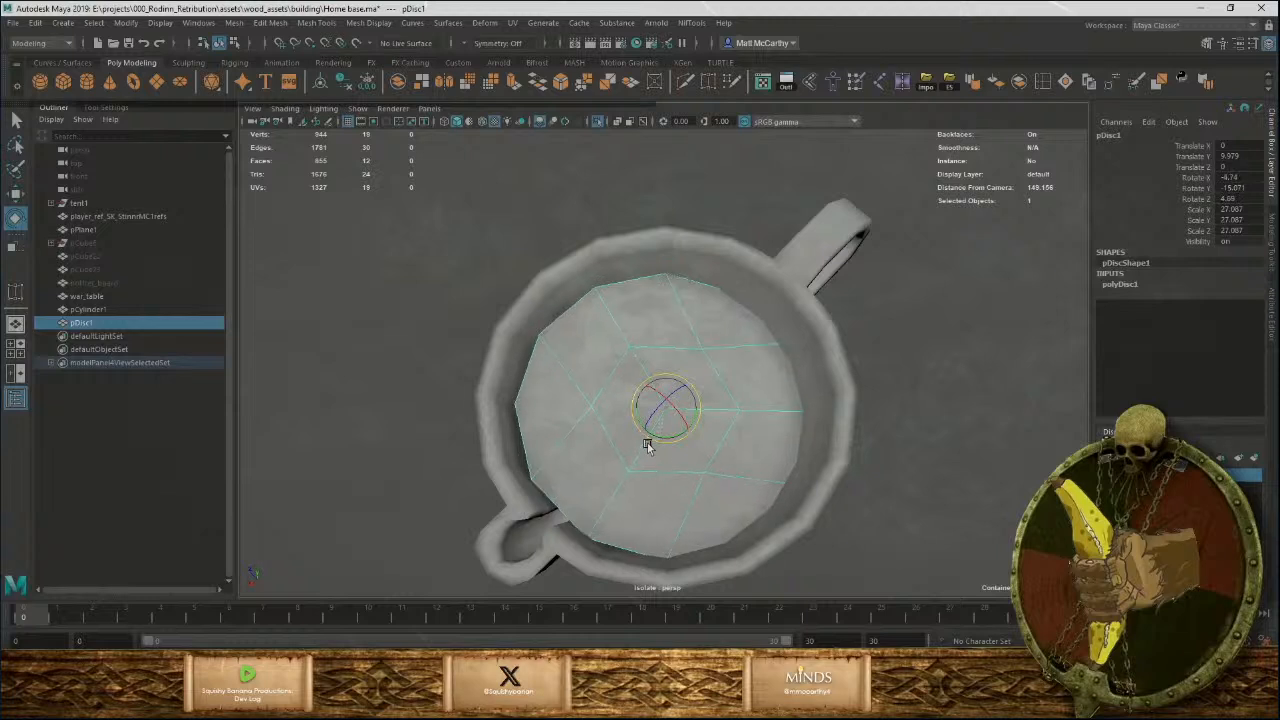
key("ctrl+z")
right_click_drag(643, 452, 722, 468, "alt")
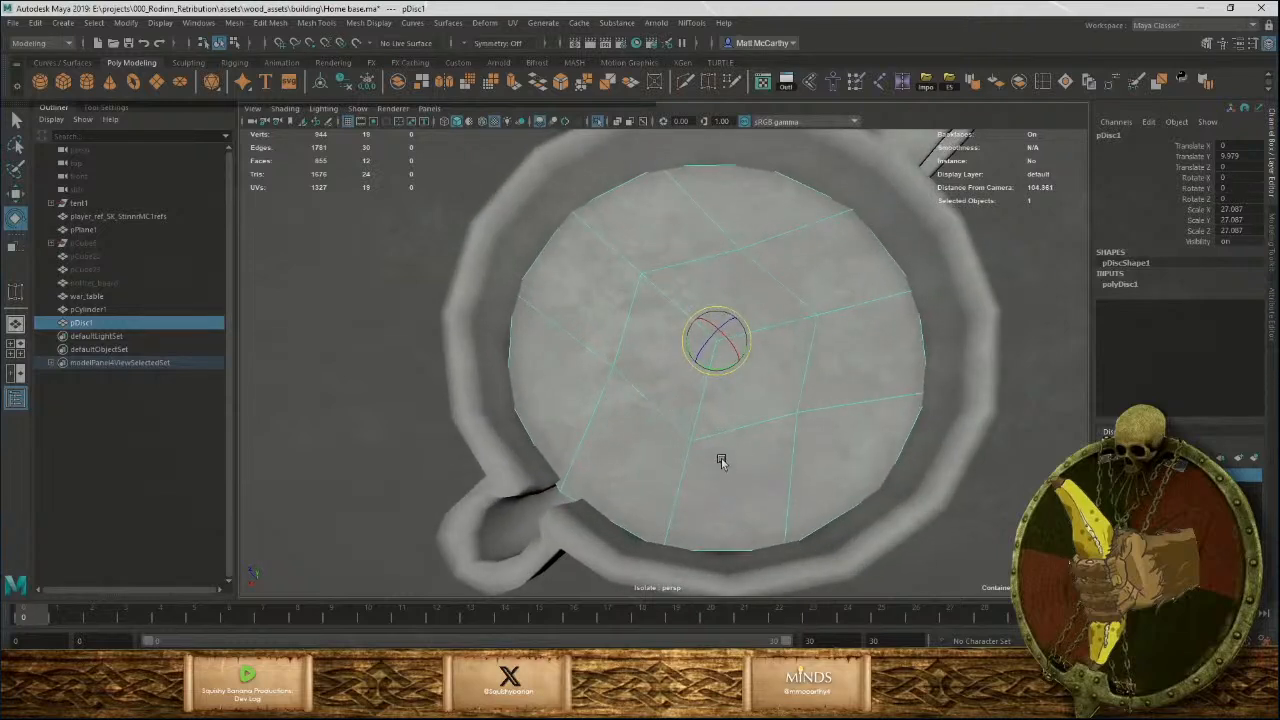
key("Delete")
Select edges around the bowl's interior to check the edge layout, and return to object mode.
left_click(597, 421)
right_click_drag(595, 334, 557, 360)
left_click(535, 392)
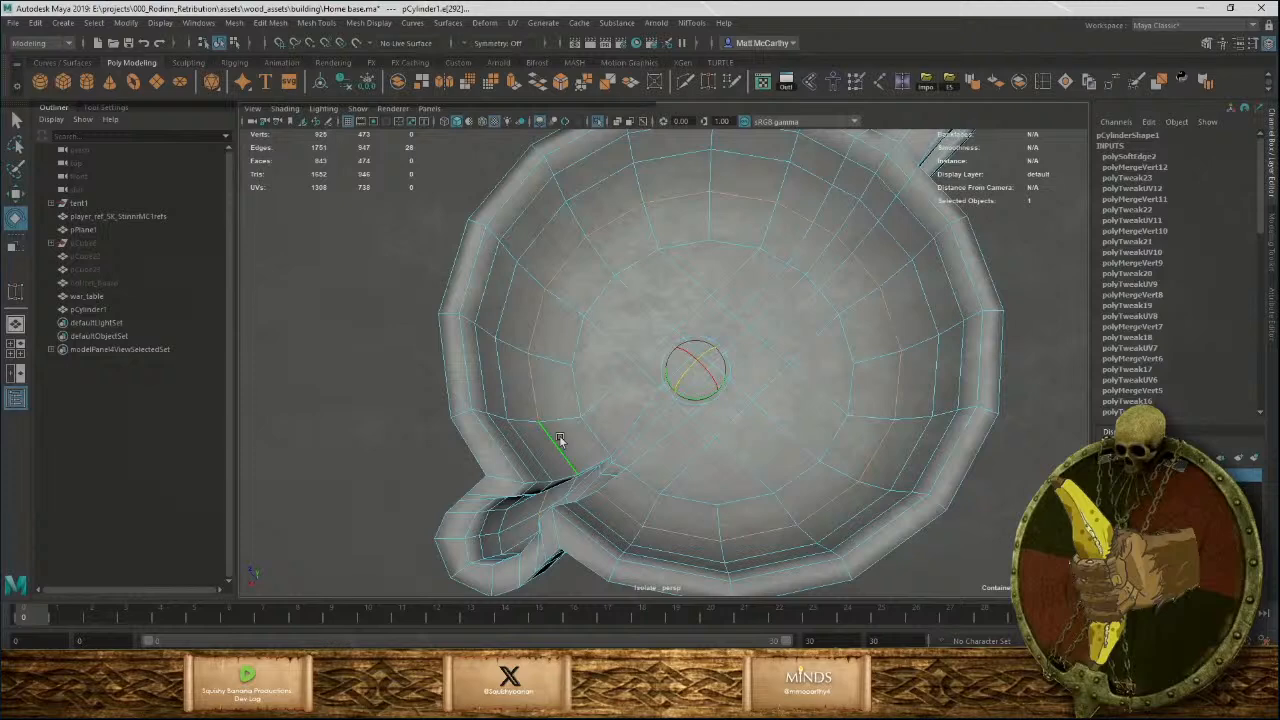
scroll(748, 436, "down", 5)
left_click(817, 539)
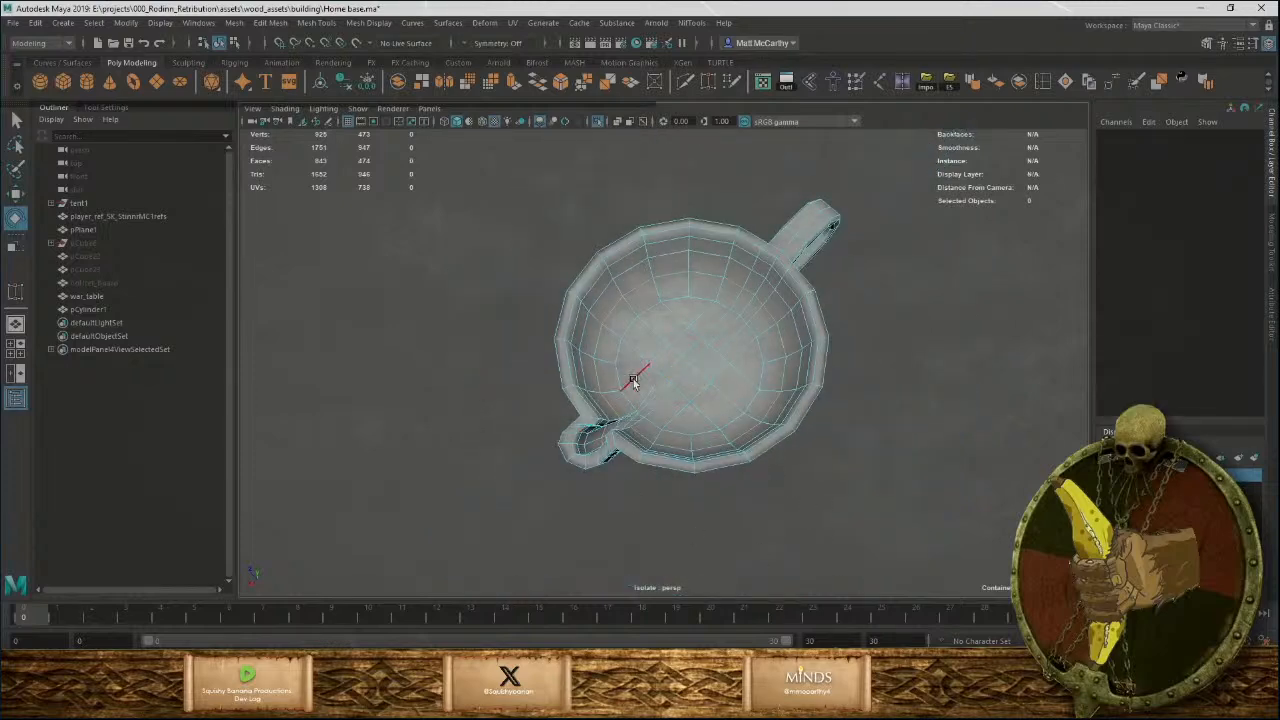
key("F8")
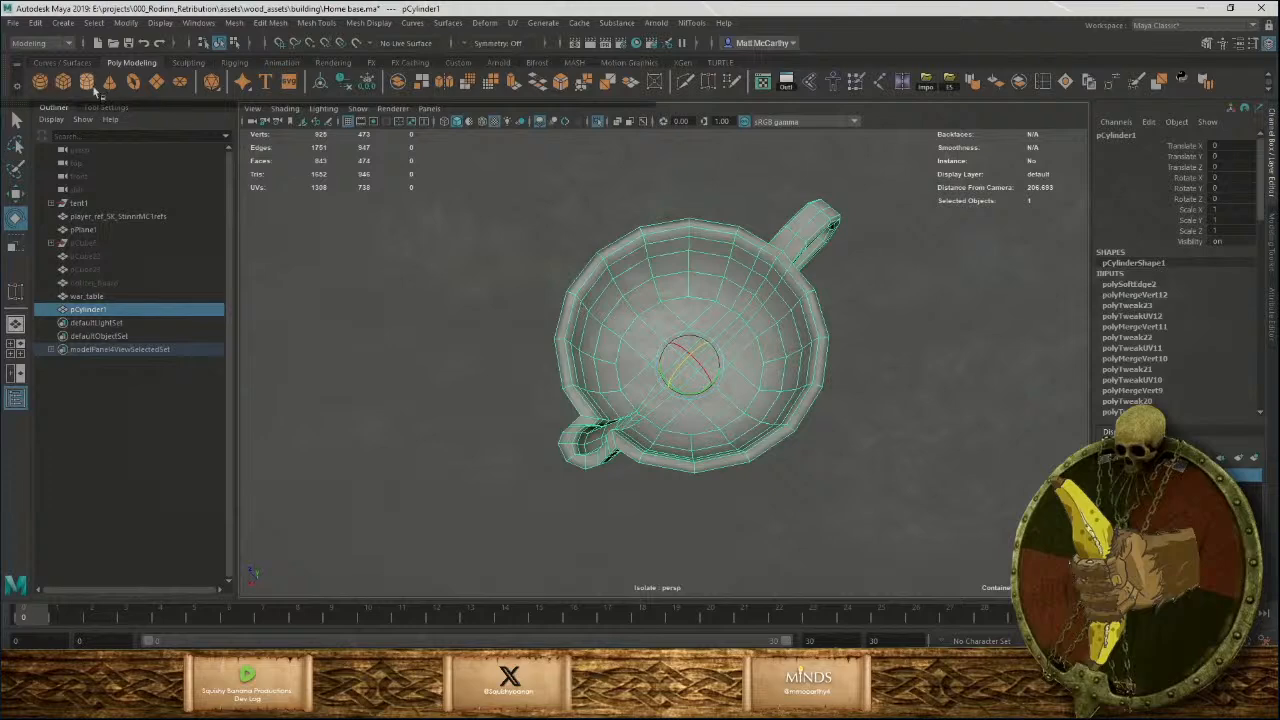
Create a polygon cylinder, raise it to about 31.9 in Y and set its axis subdivisions to 16.
left_click(94, 85)
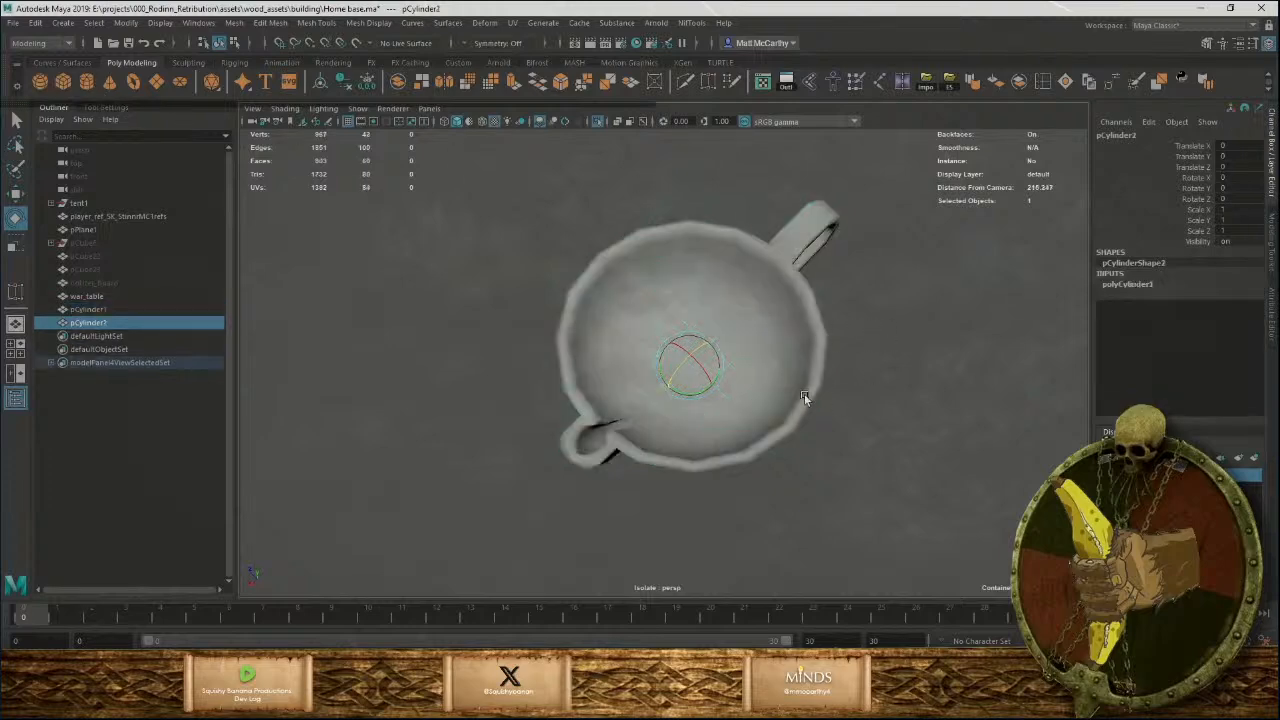
key("w")
left_click_drag(687, 331, 689, 301)
scroll(703, 337, "up", 5)
left_click(1128, 284)
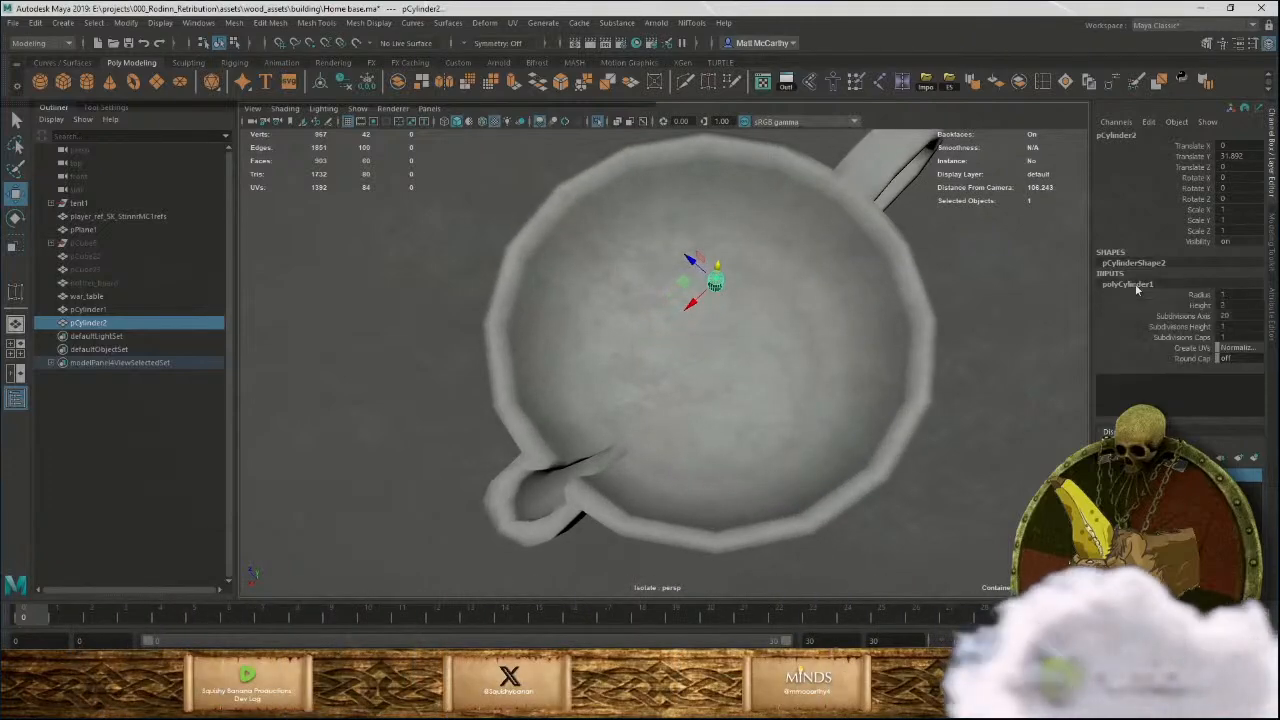
left_click(1226, 316)
type("16")
key("Return")
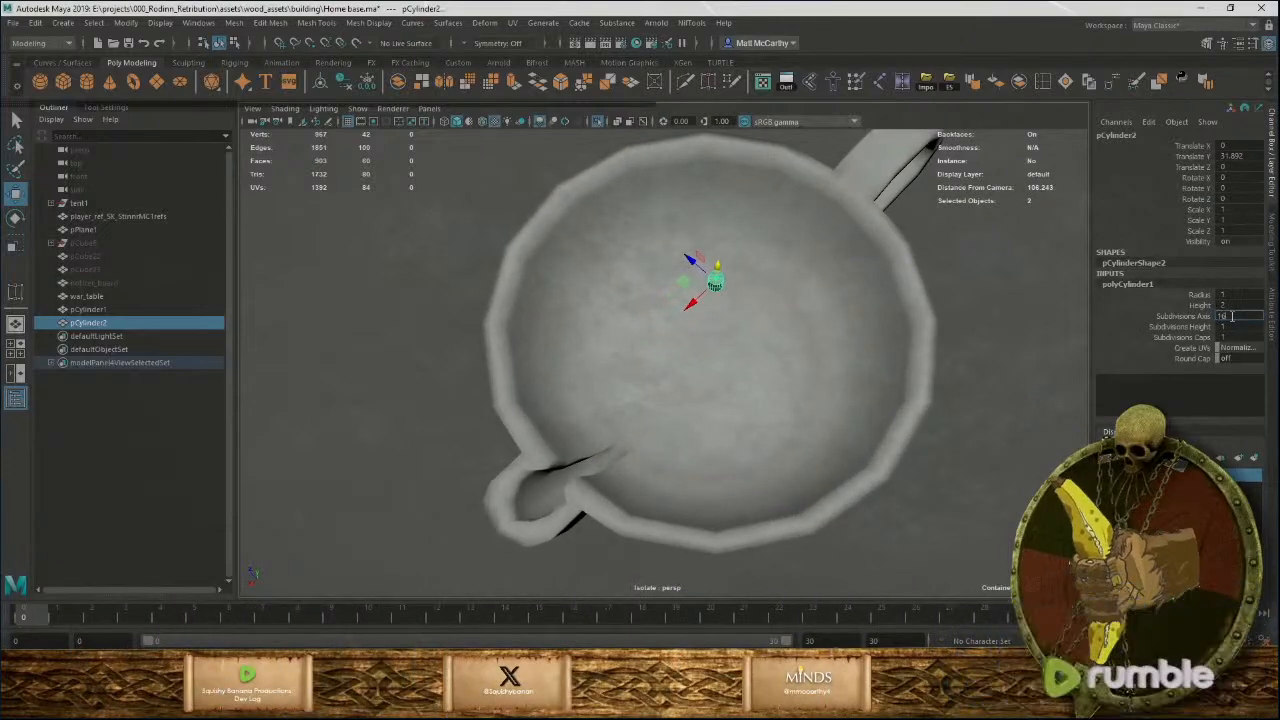
Delete the cylinder's side and bottom faces, keeping only its top cap.
left_click_drag(784, 341, 748, 290, "alt")
middle_click_drag(746, 275, 740, 304, "alt")
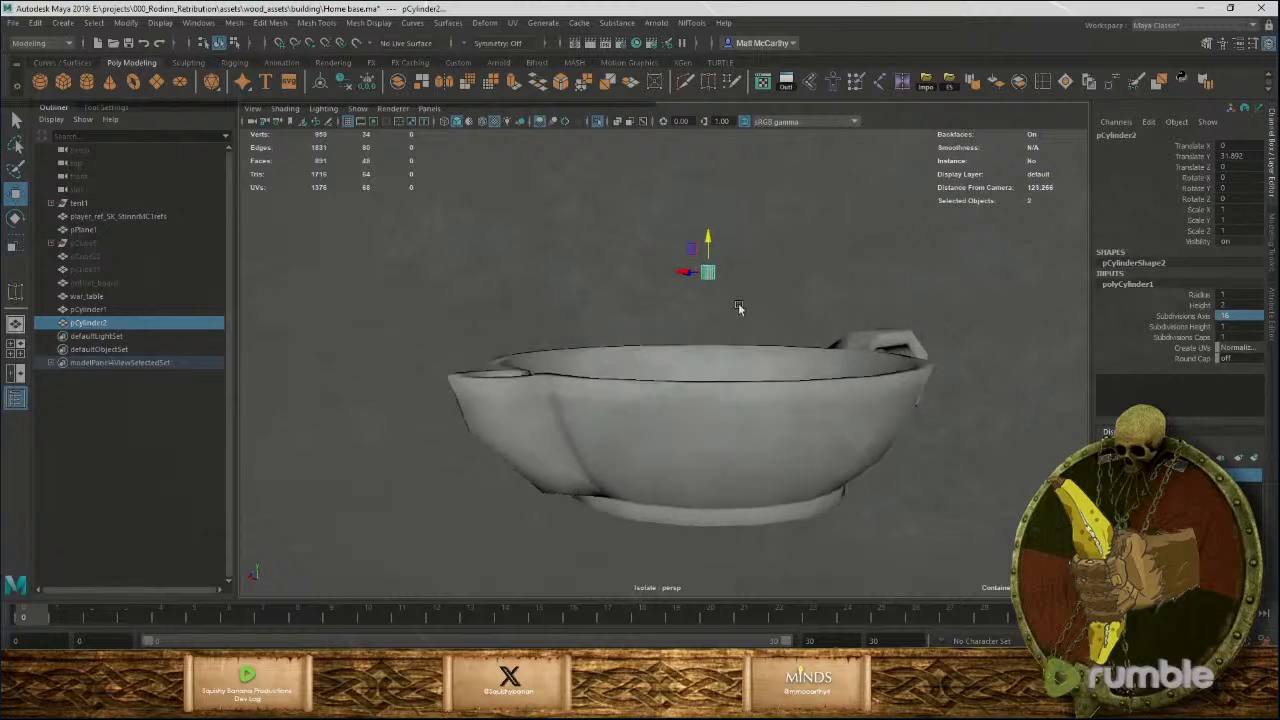
right_click_drag(740, 304, 978, 580, "alt")
middle_click_drag(850, 318, 789, 339, "alt")
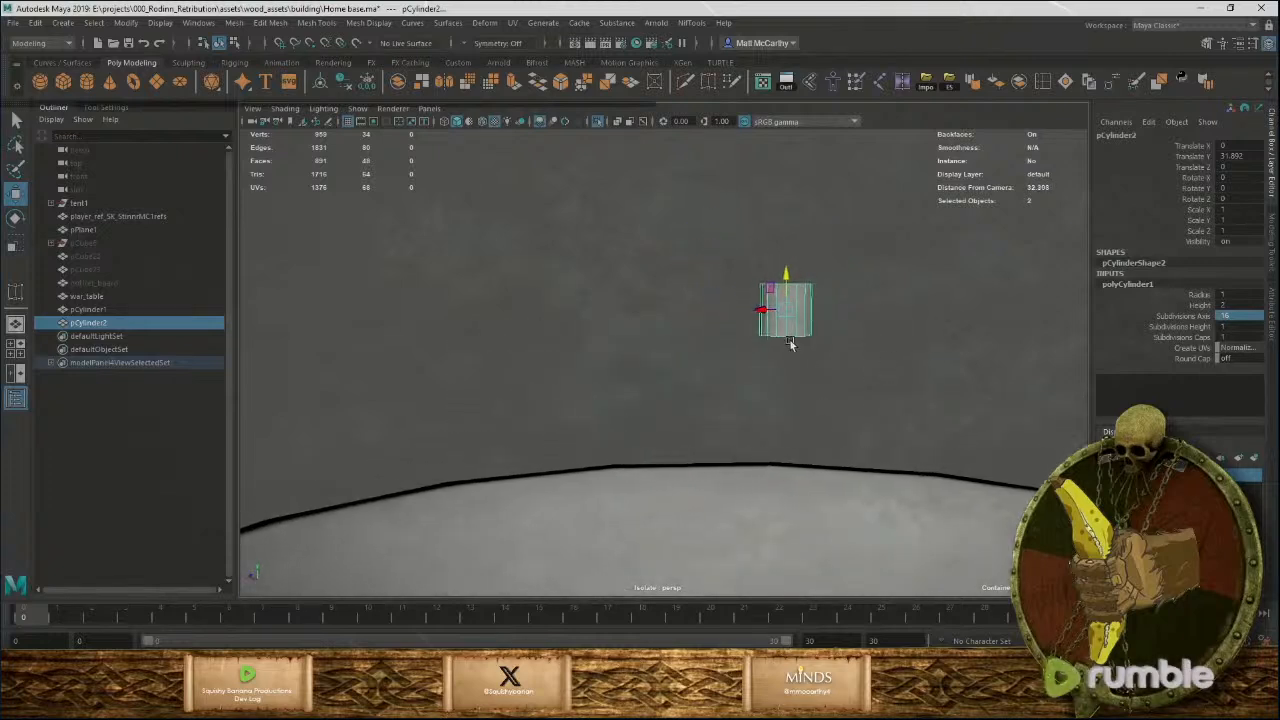
right_click_drag(794, 340, 767, 345)
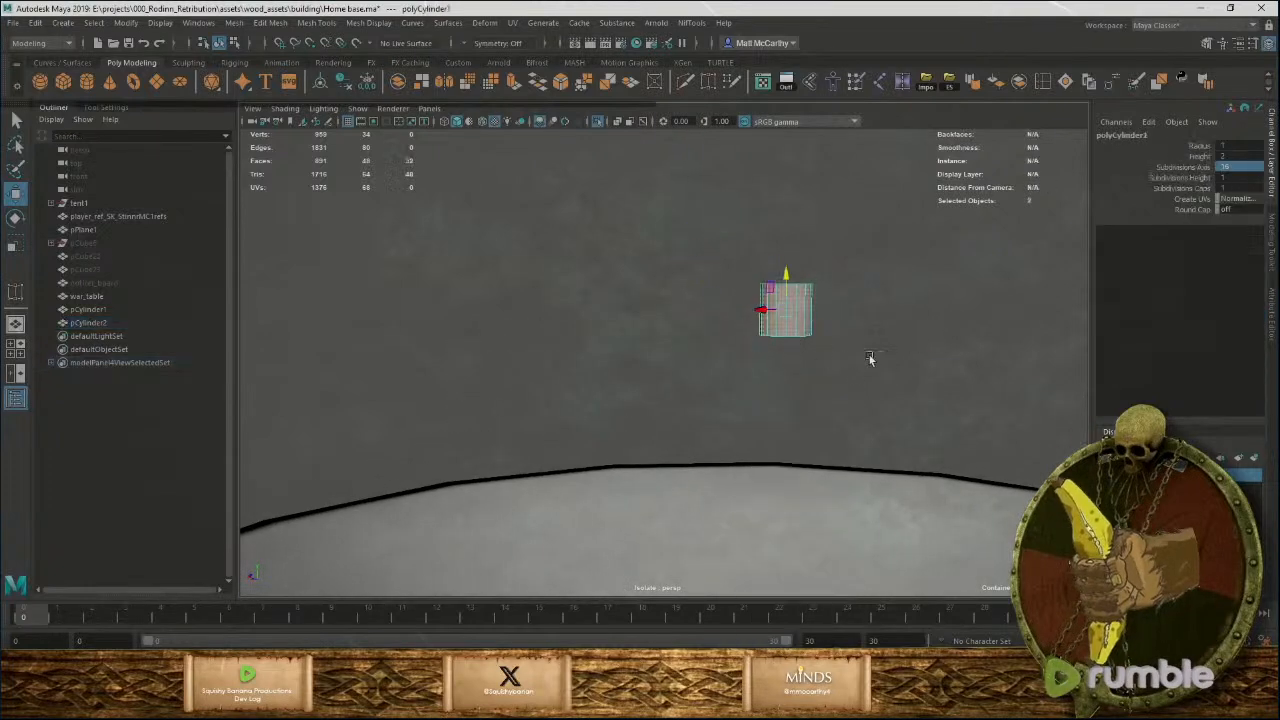
key("Delete")
Delete the vertex at the centre of the 16-sided cap to remove its triangle fan.
left_click_drag(837, 289, 780, 250, "alt")
middle_click_drag(764, 225, 693, 296, "alt")
right_click_drag(693, 296, 897, 551, "alt")
middle_click_drag(800, 245, 665, 335, "alt")
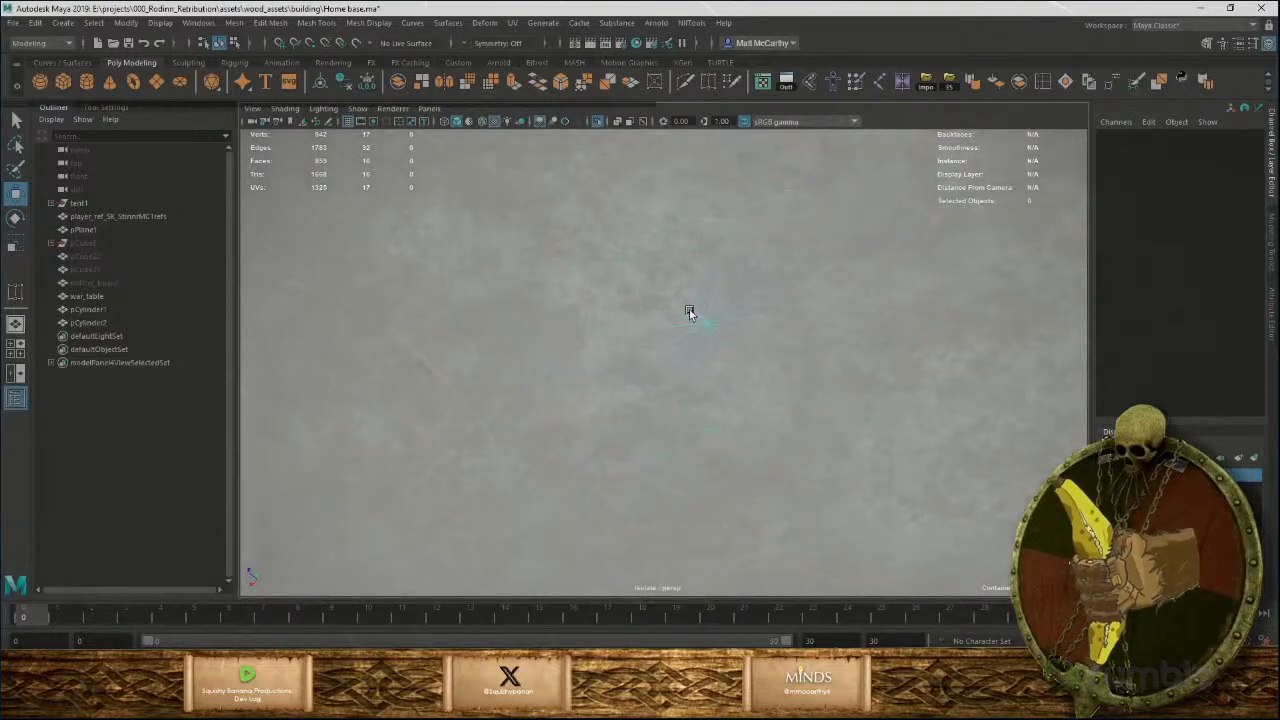
right_click_drag(723, 284, 674, 286)
left_click_drag(717, 289, 739, 318)
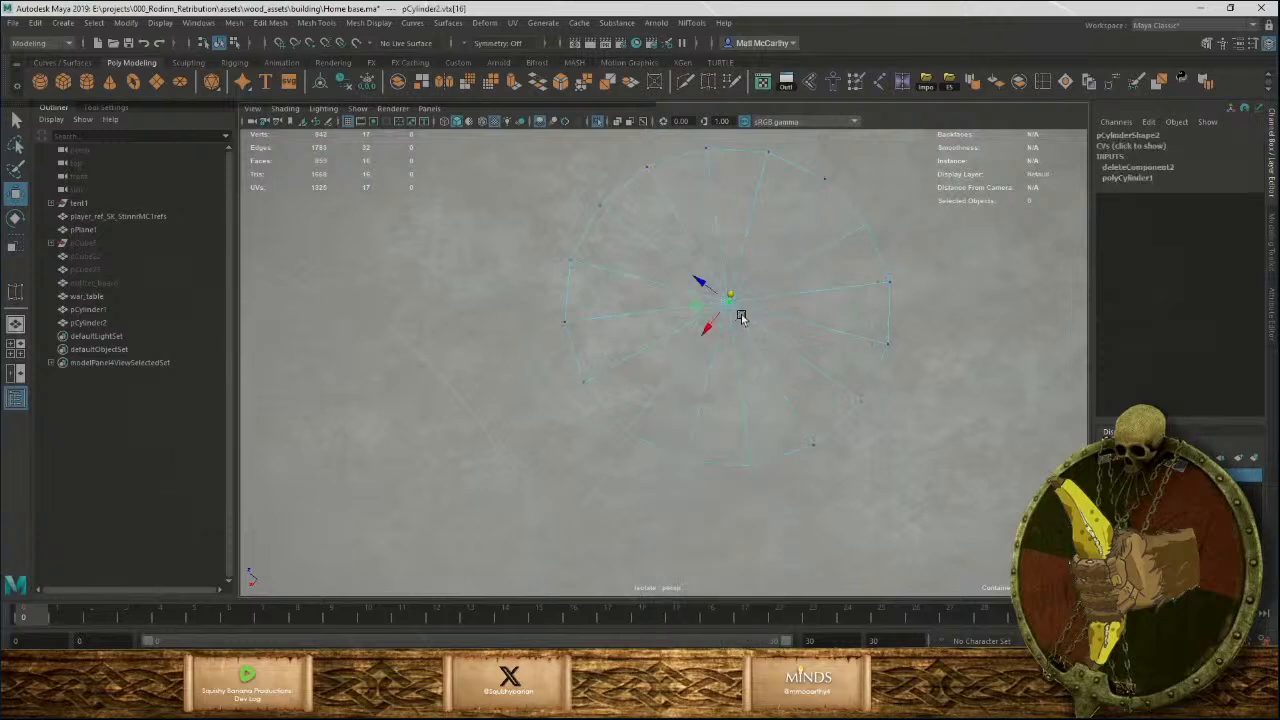
key("Delete")
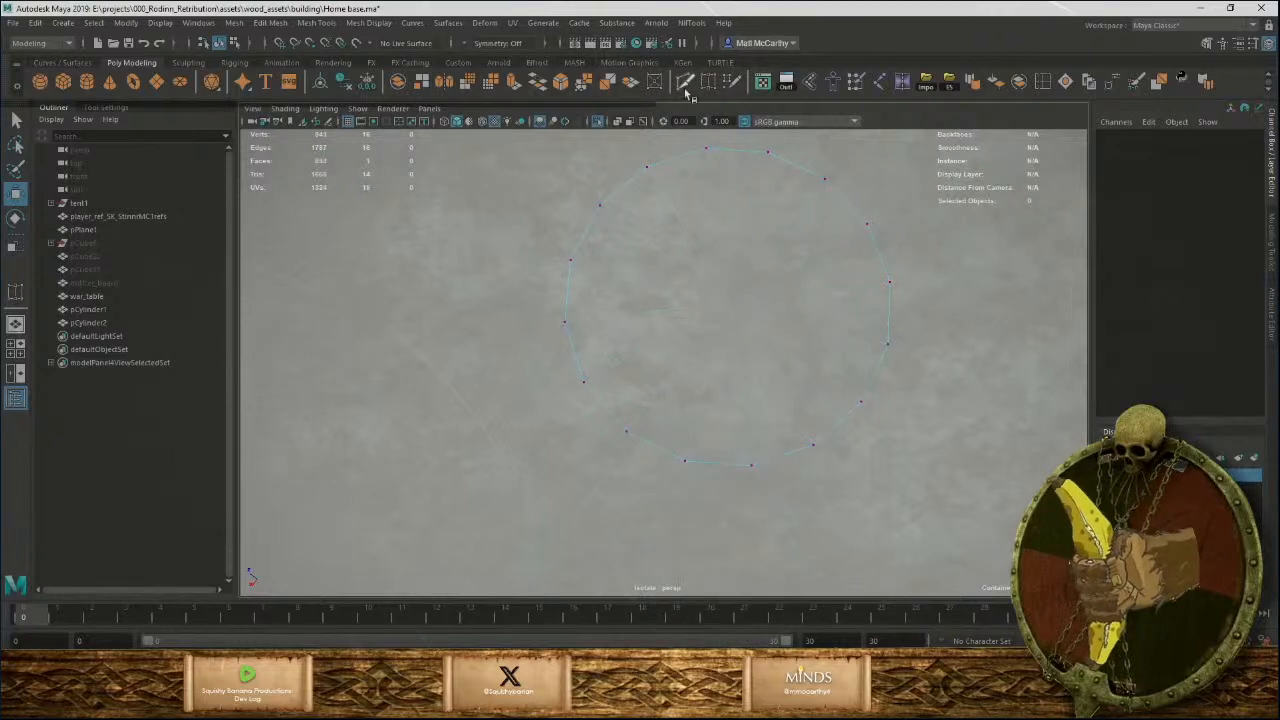
Cut edges between opposite rim vertices of the cap in both directions to form a grid of mostly quad faces.
left_click(710, 153)
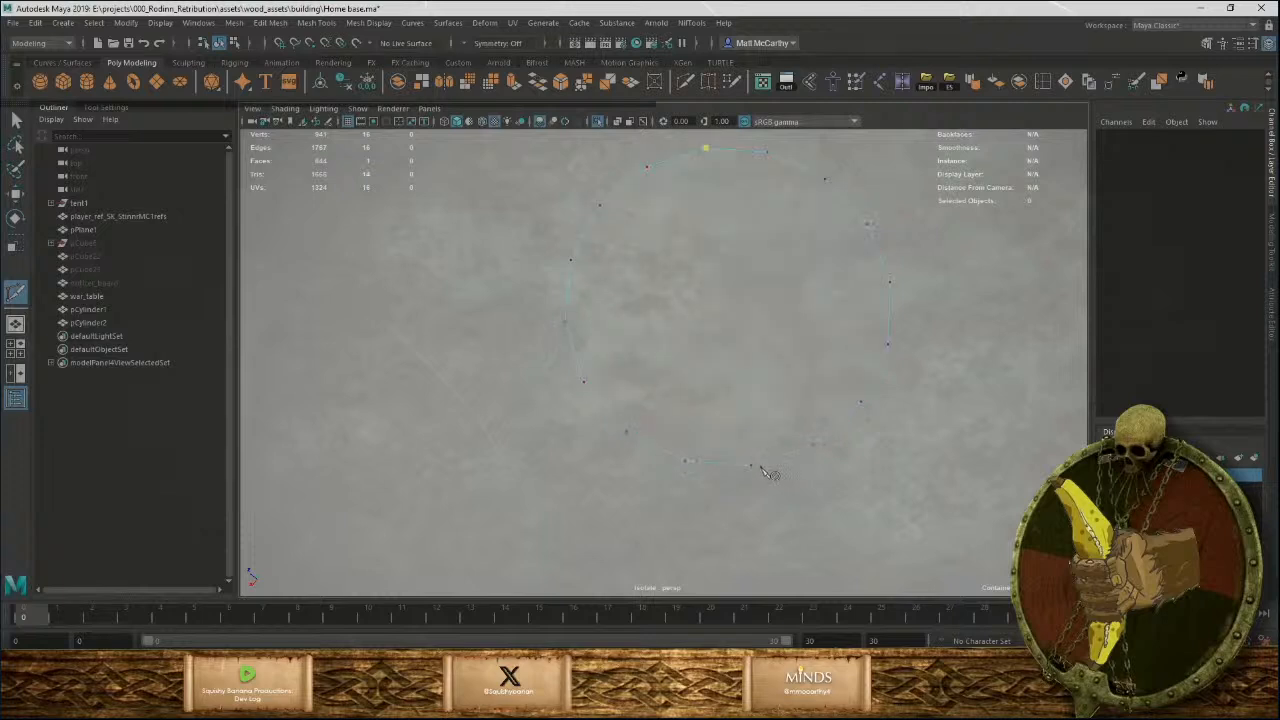
right_click(782, 443)
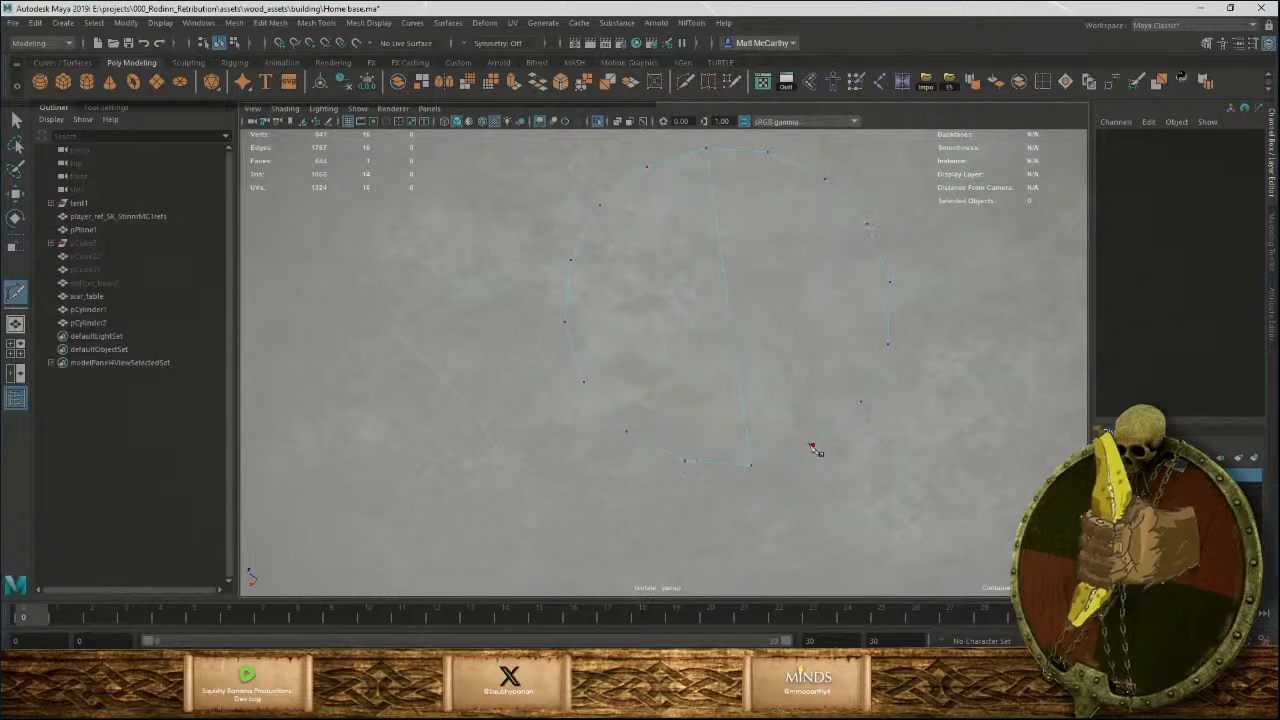
left_click(814, 445)
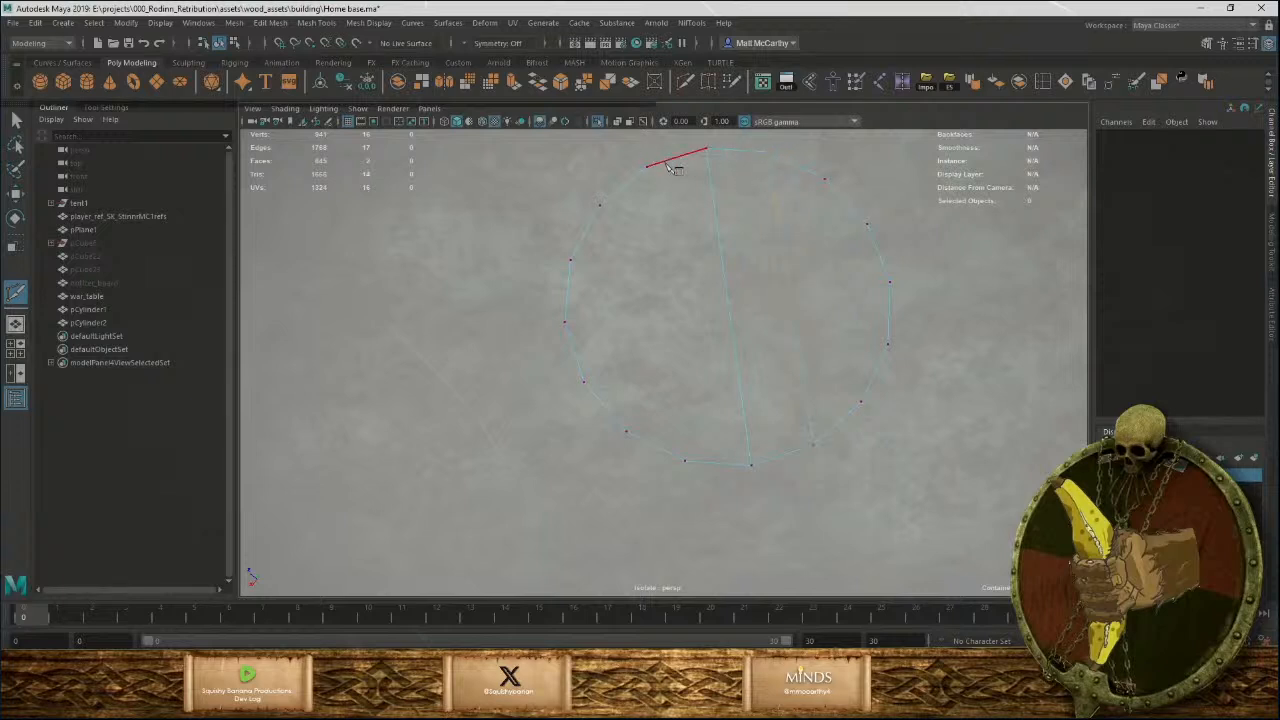
left_click(666, 214)
right_click(690, 462)
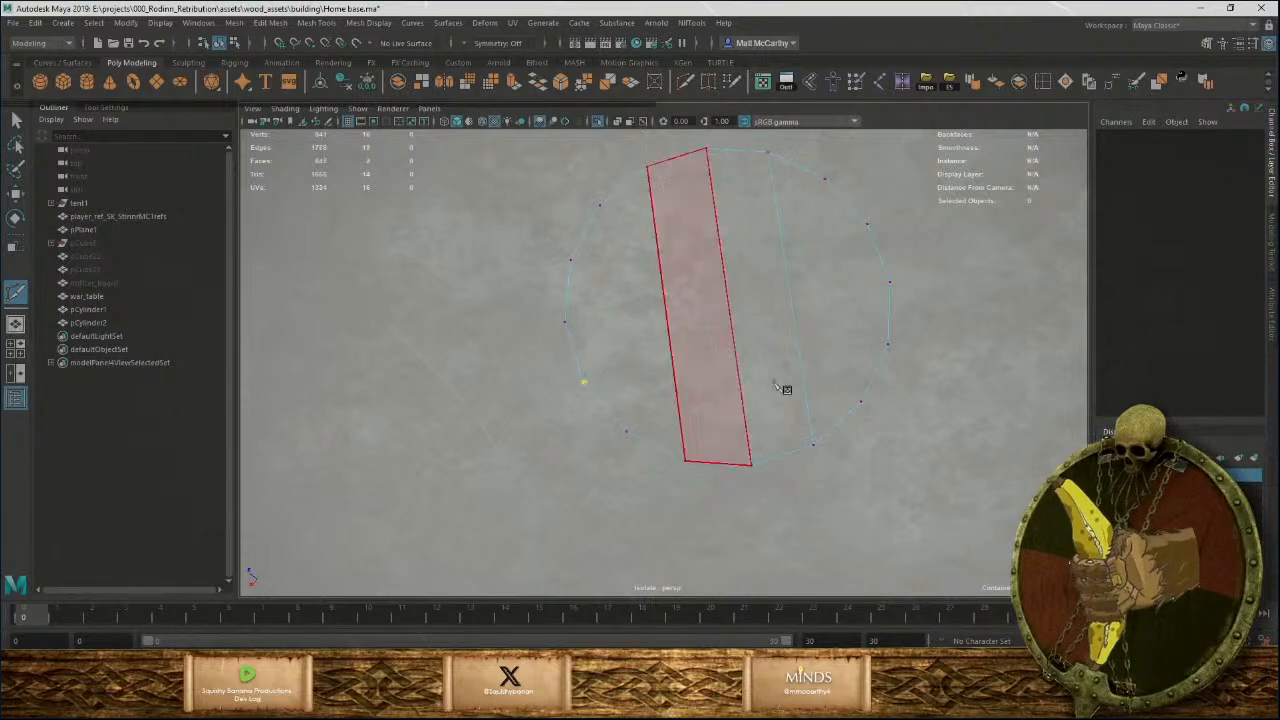
left_click(889, 282)
left_click(570, 324)
right_click(577, 328)
left_click(570, 261)
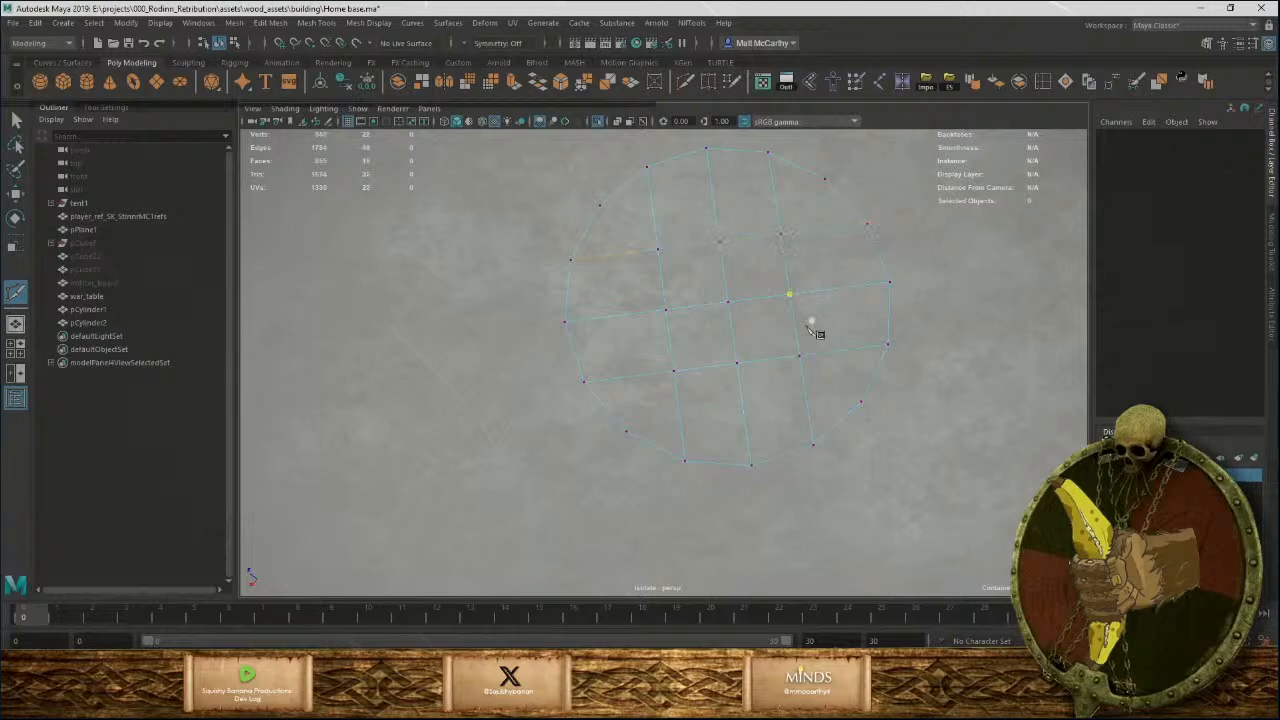
Select the gridded disc as an object and scale it up uniformly to cover most of the bowl's opening.
scroll(735, 372, "down", 12)
key("w")
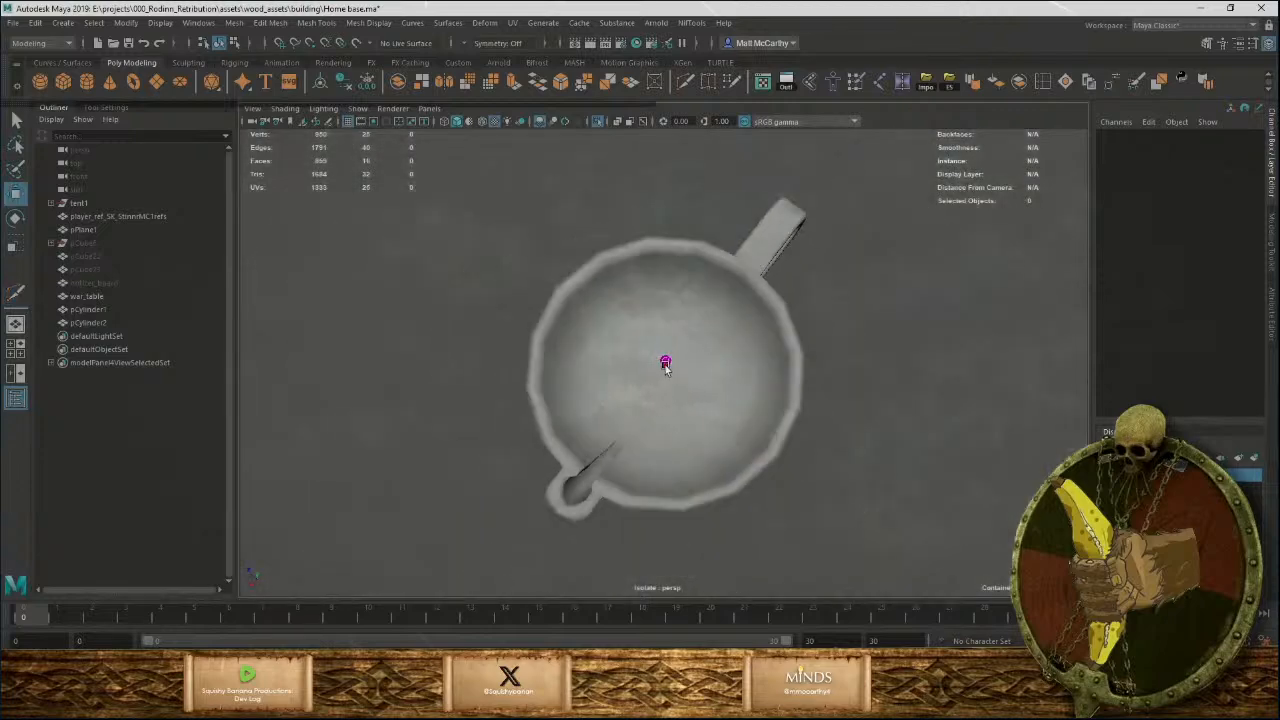
left_click(673, 383)
scroll(672, 380, "up", 5)
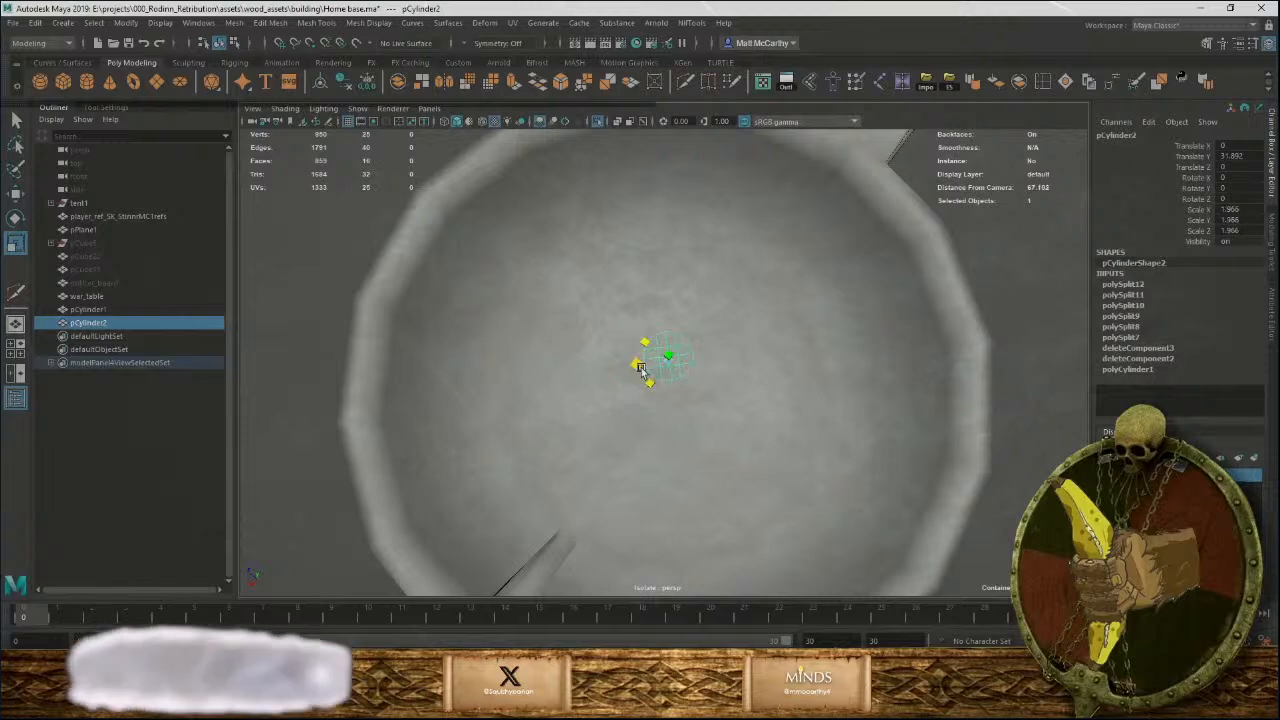
scroll(506, 300, "down", 8)
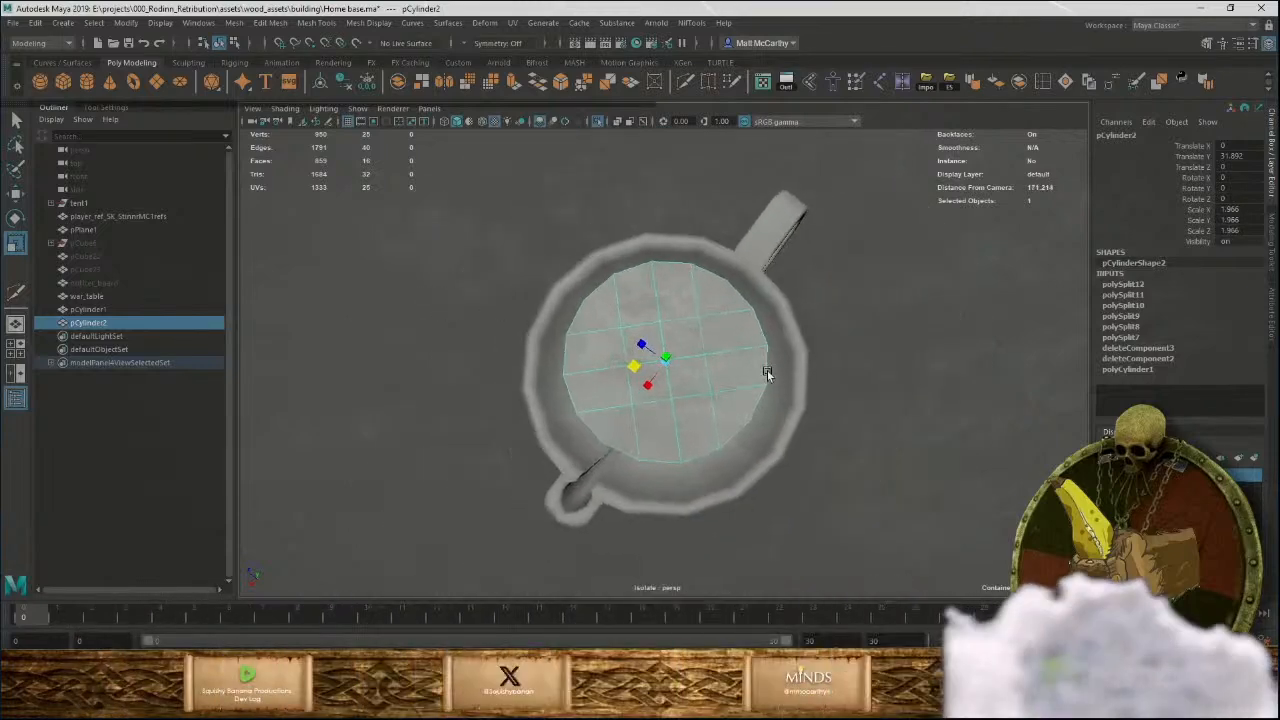
Lower the disc inside the bowl to about 7.2 in Y and size it to reach the interior walls.
left_click_drag(767, 373, 786, 300, "alt")
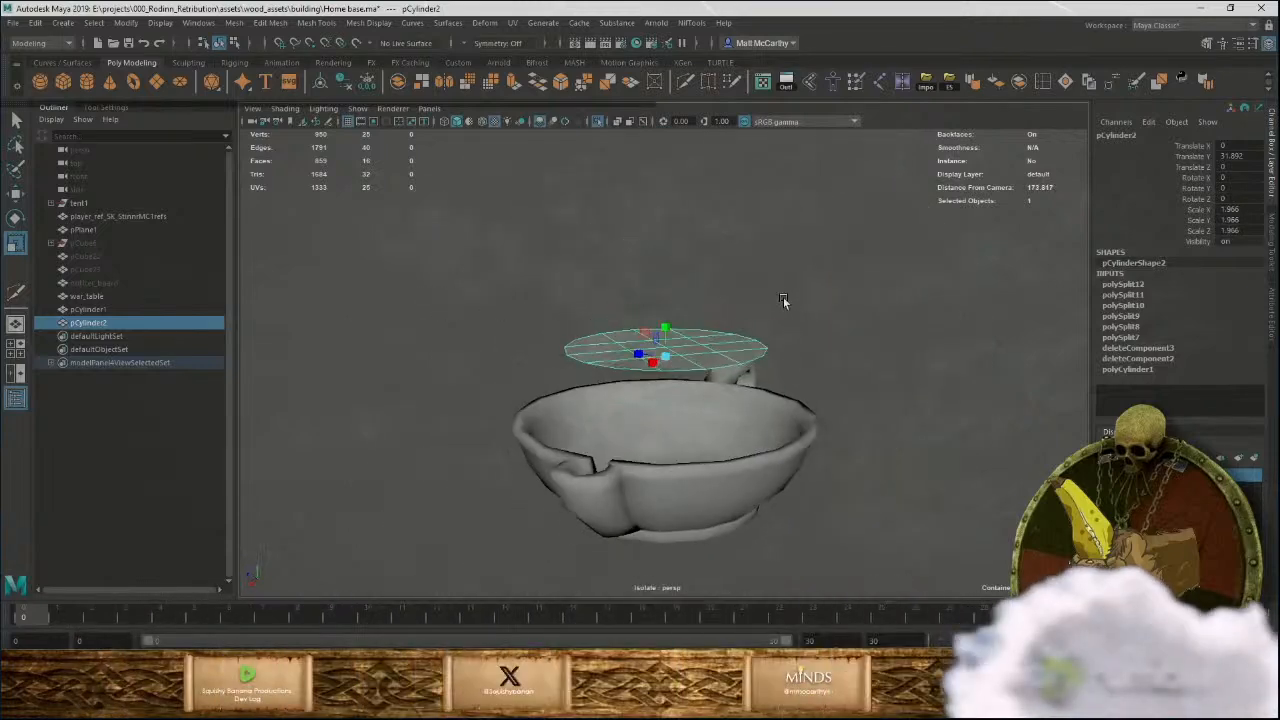
left_click_drag(680, 340, 680, 372)
left_click_drag(691, 430, 646, 474)
right_click_drag(646, 474, 695, 508, "alt")
key("r")
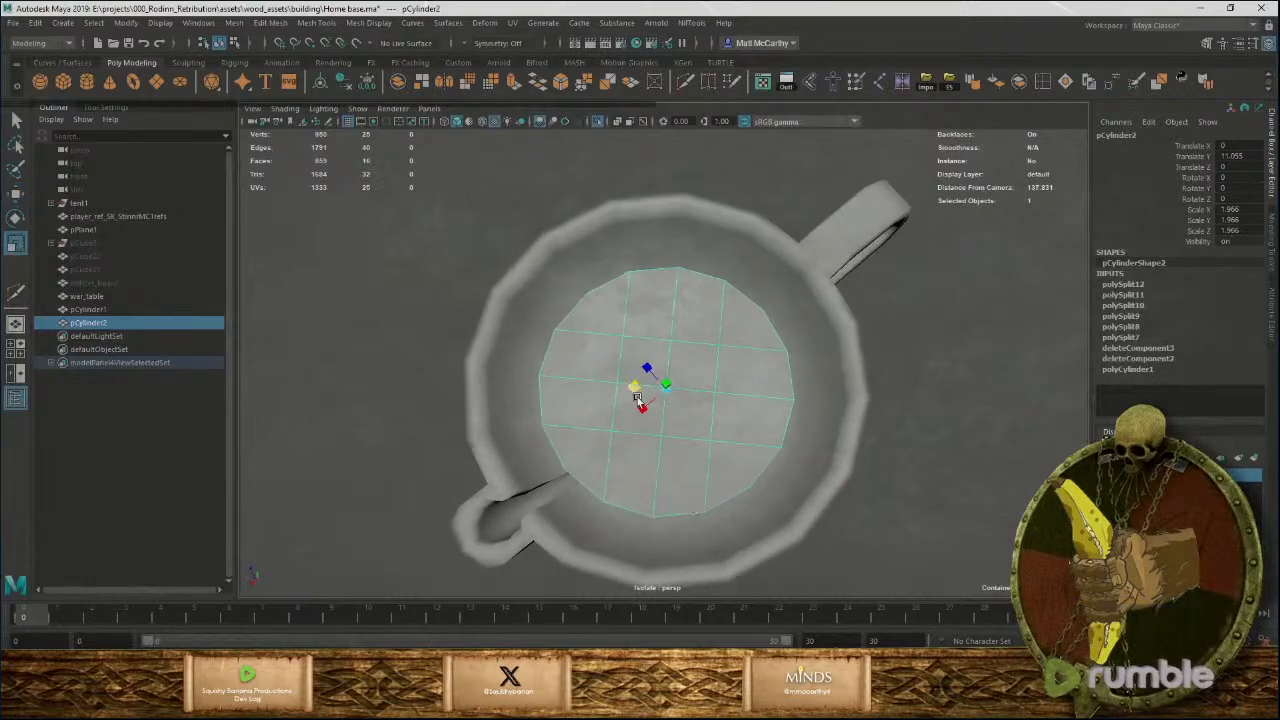
mouse_move(637, 397)
left_mouse_down()
mouse_move(627, 391)
mouse_move(660, 400)
mouse_move(659, 388)
left_mouse_up()
left_click_drag(659, 392, 648, 458, "alt")
key("r")
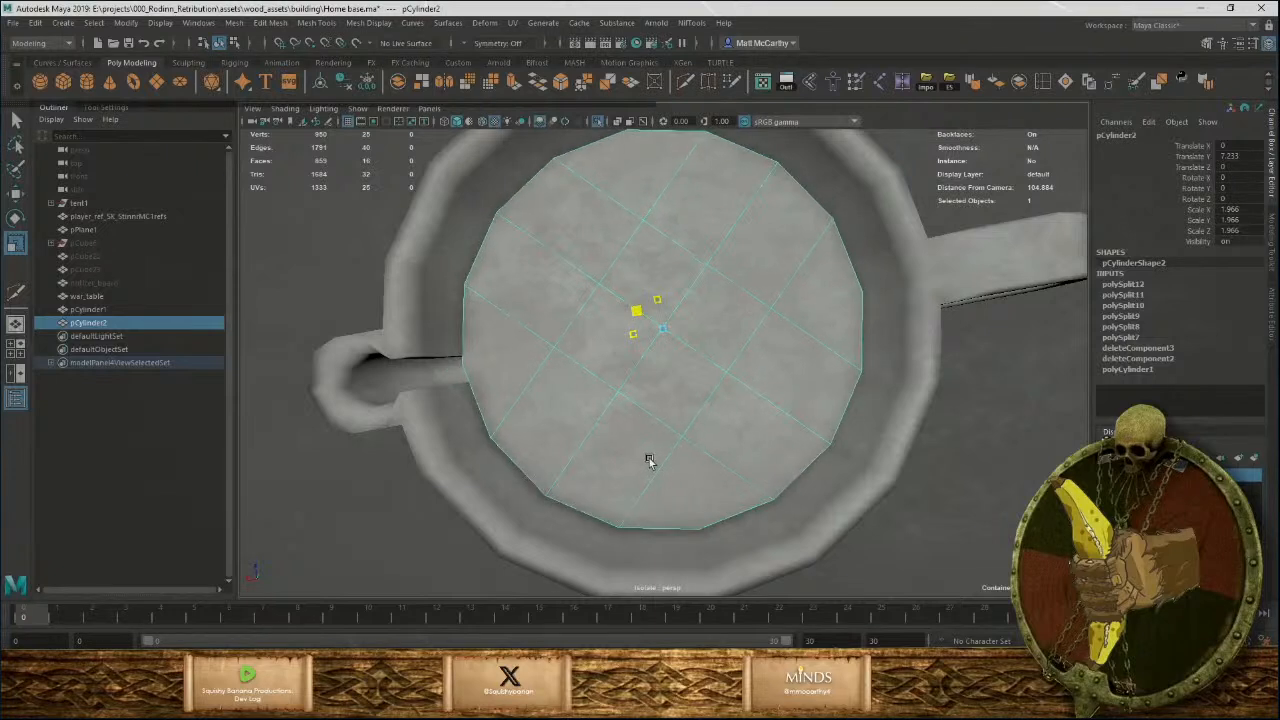
Insert two edge loops across the disc where it meets the spout, aligned with the sides of the spout opening.
middle_click_drag(540, 380, 834, 331, "alt")
right_click_drag(743, 413, 897, 363, "alt")
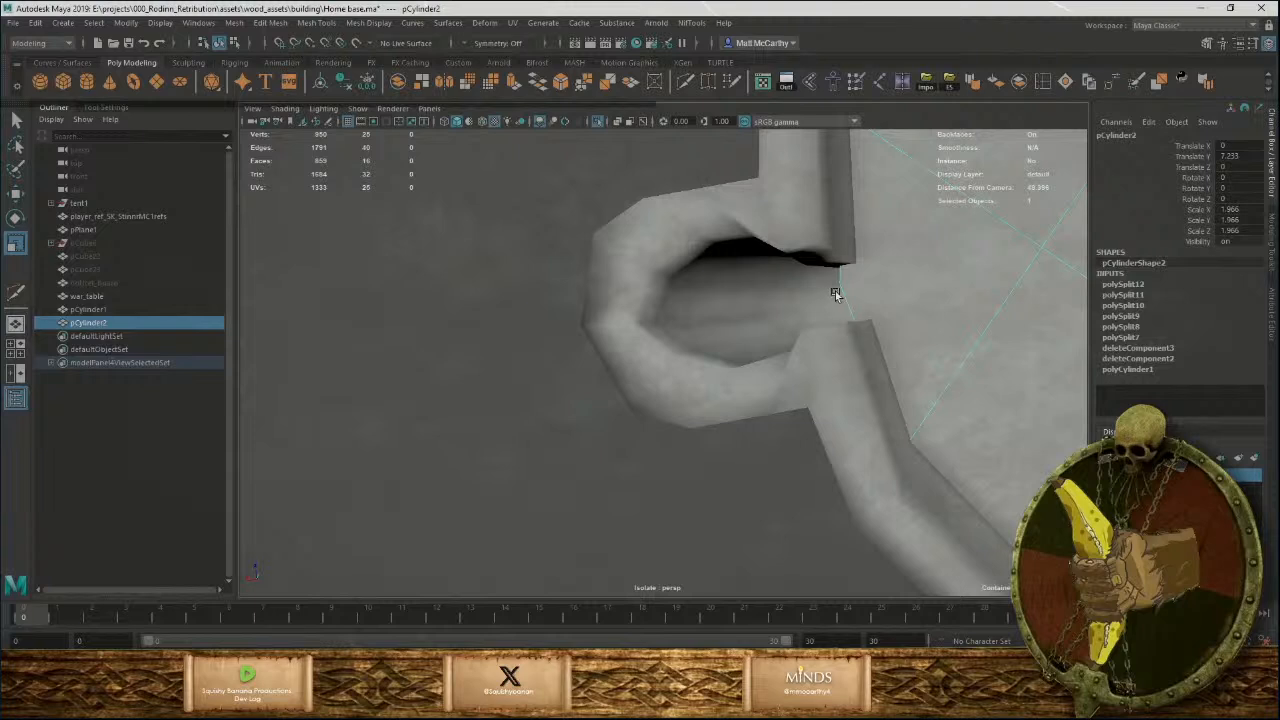
left_click_drag(835, 294, 772, 388, "alt")
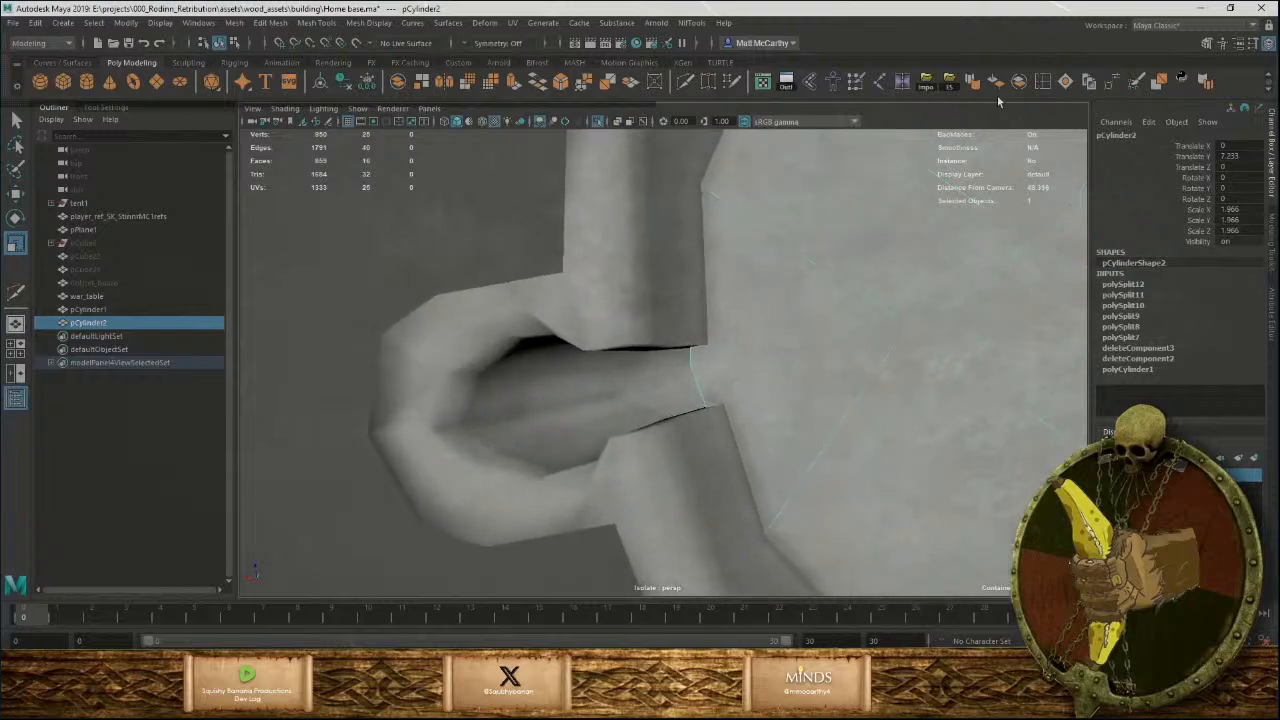
right_click_drag(763, 361, 727, 409, "shift")
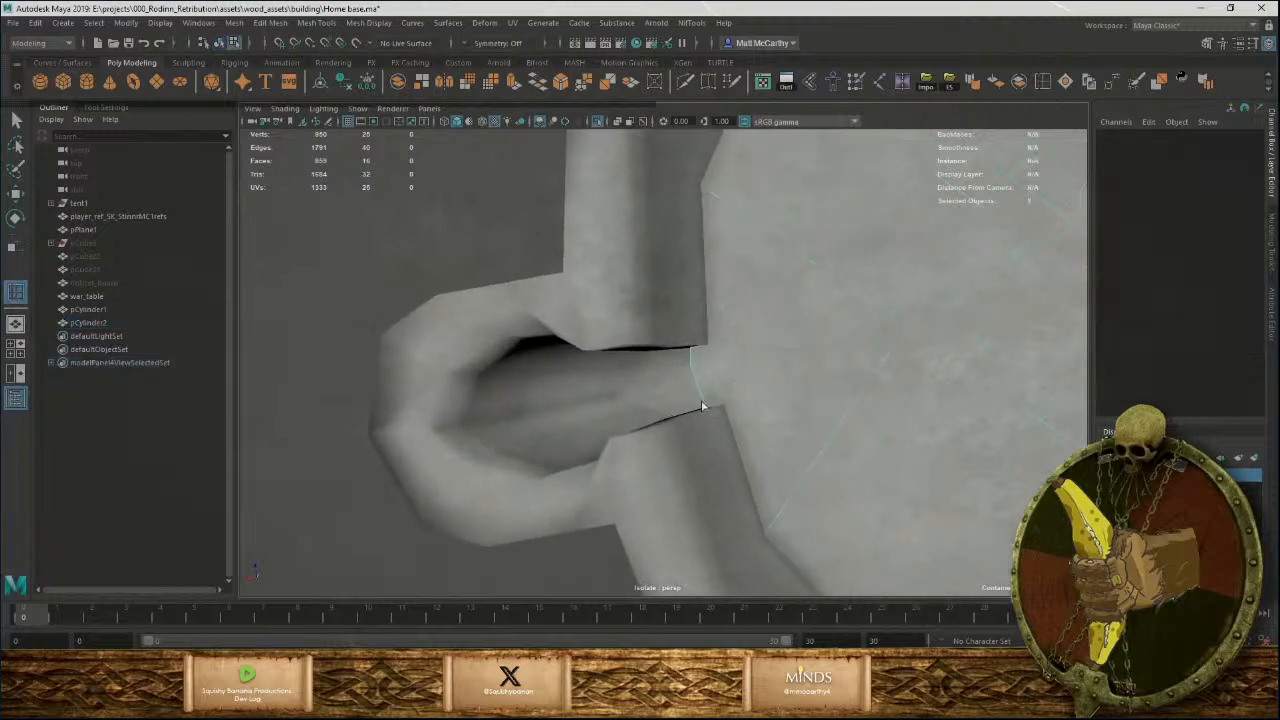
left_click(703, 408)
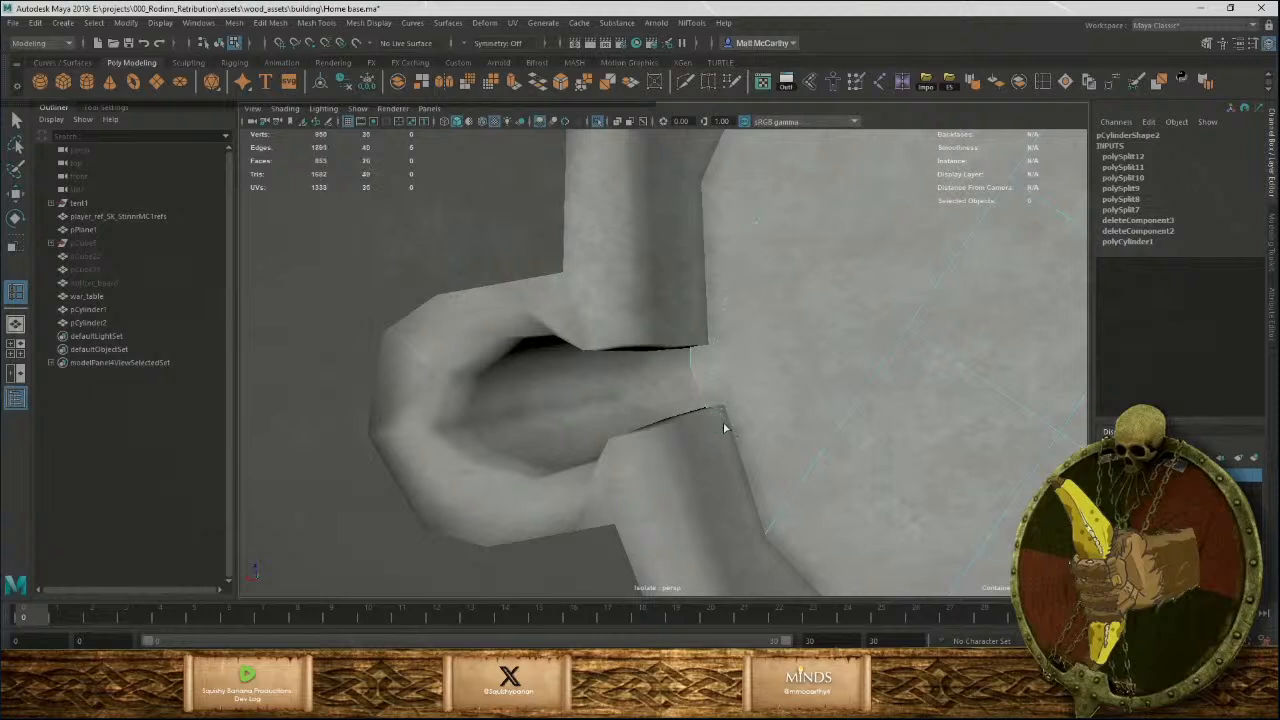
left_click(725, 428)
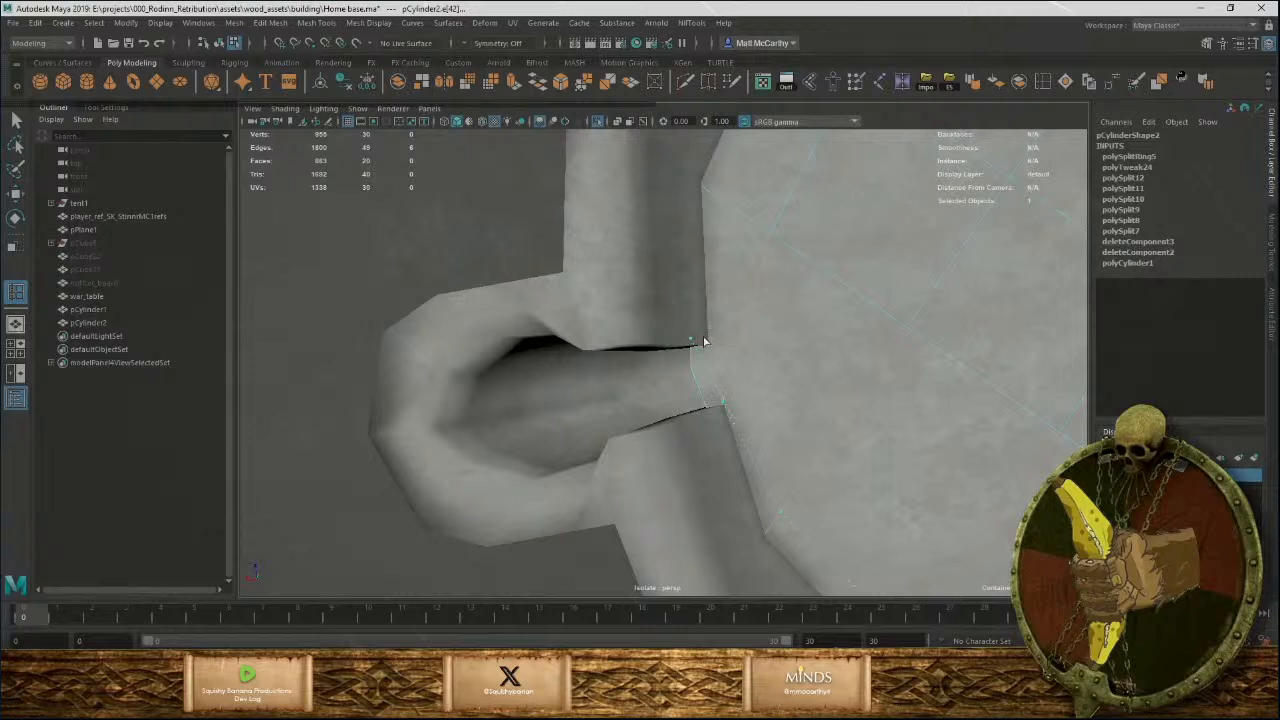
left_click(703, 341)
Select the disc's border edges at the spout opening and extrude them outward into the spout.
key("w")
right_click_drag(700, 345, 697, 308)
left_click(692, 370)
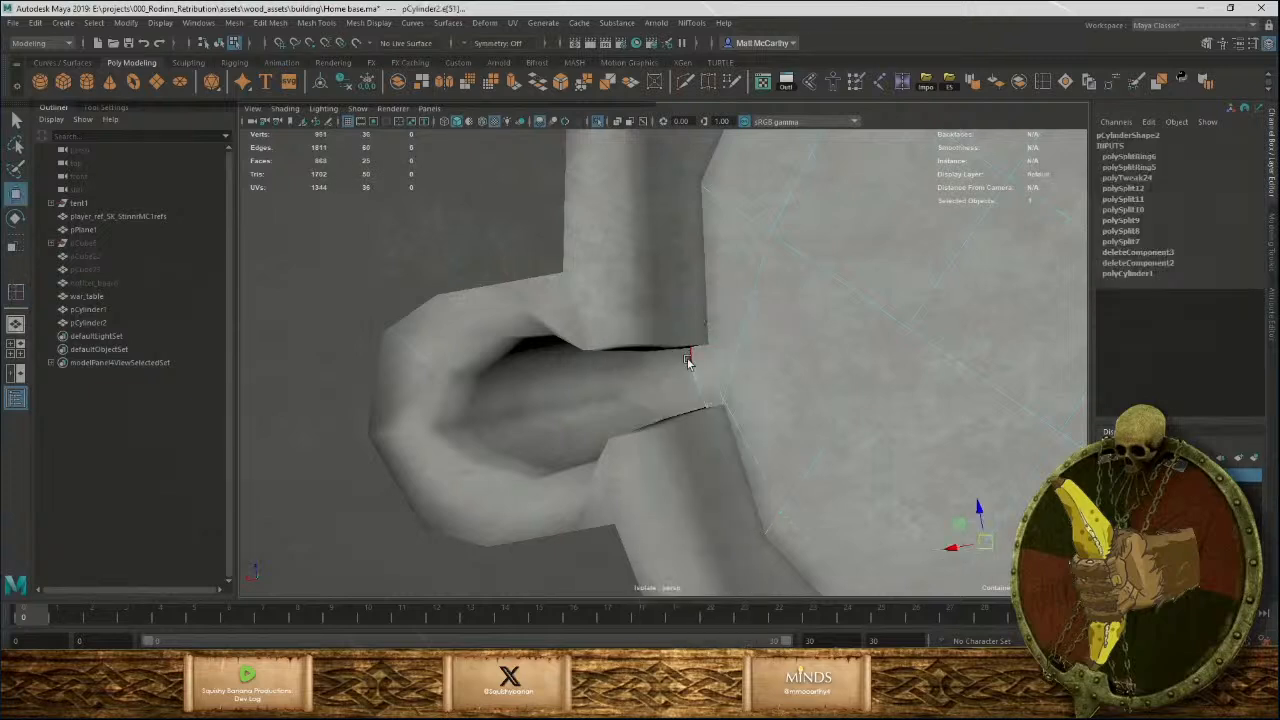
middle_click_drag(713, 350, 794, 349, "alt")
left_click(796, 348, "shift")
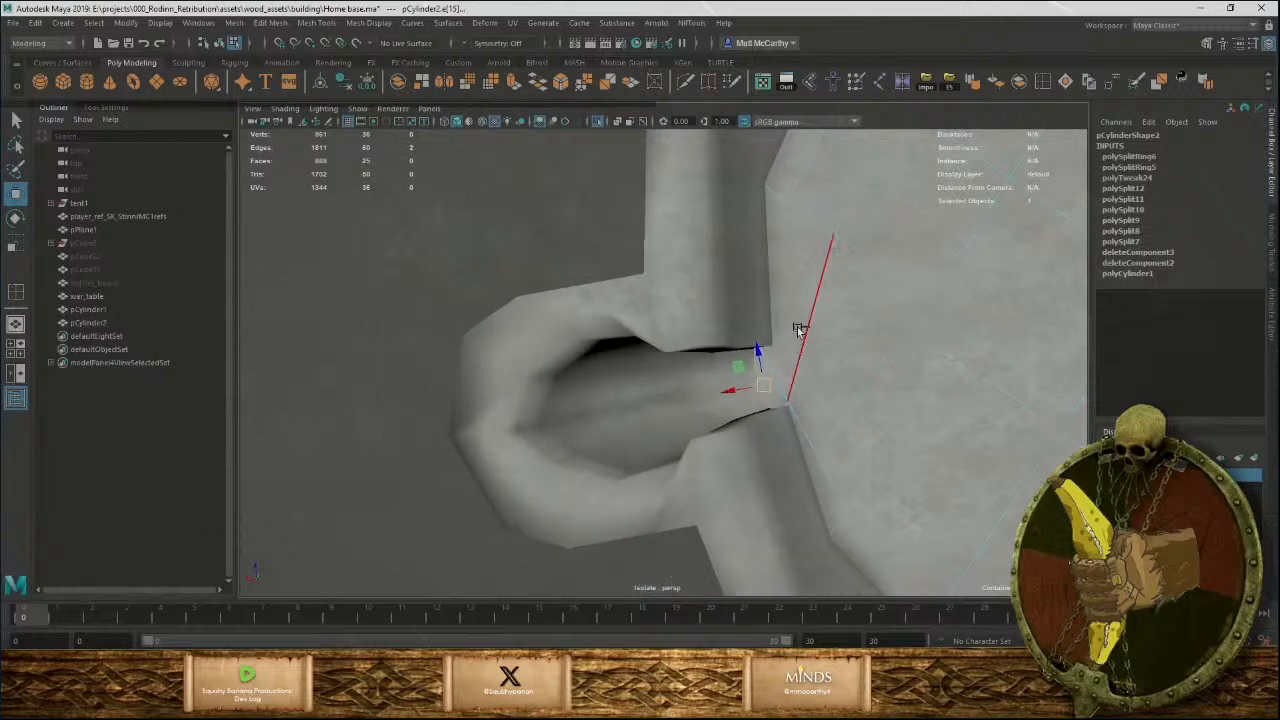
key("ctrl+e")
left_click_drag(726, 372, 762, 378)
scroll(762, 378, "up", 3)
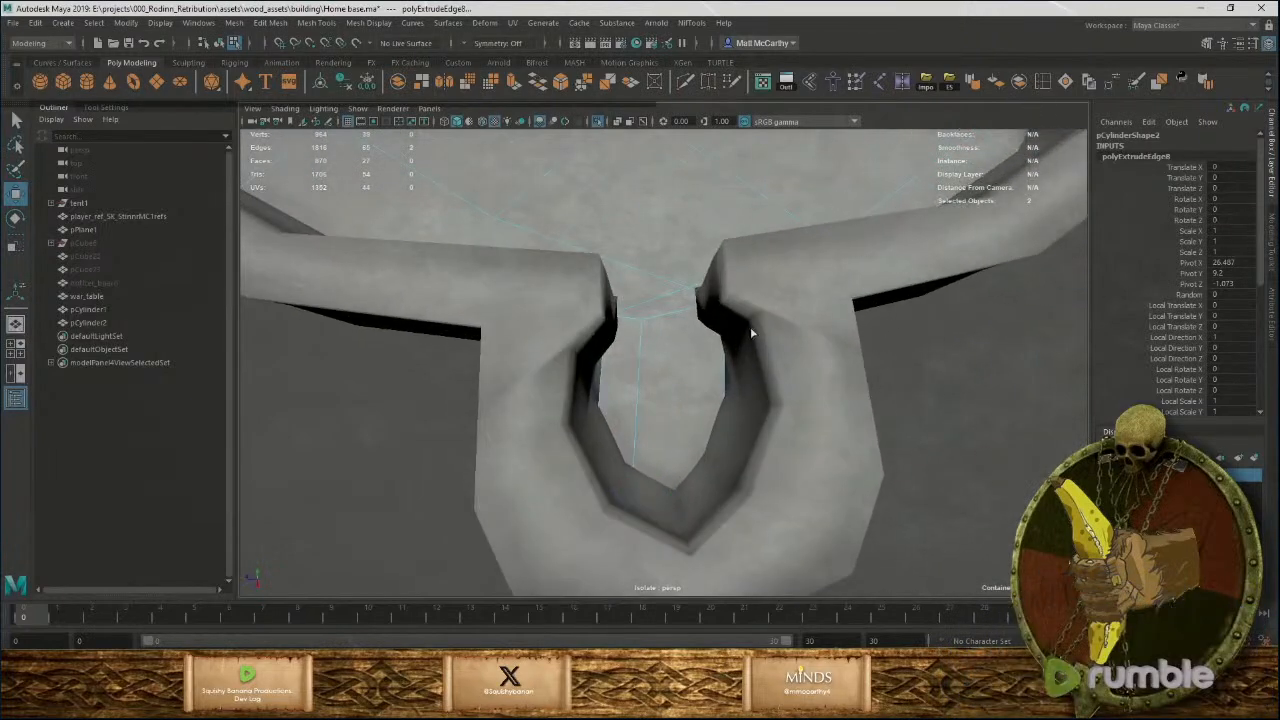
Insert an edge loop across the extruded spout strip and scale it outward to reach the spout's inner walls.
left_click(724, 357)
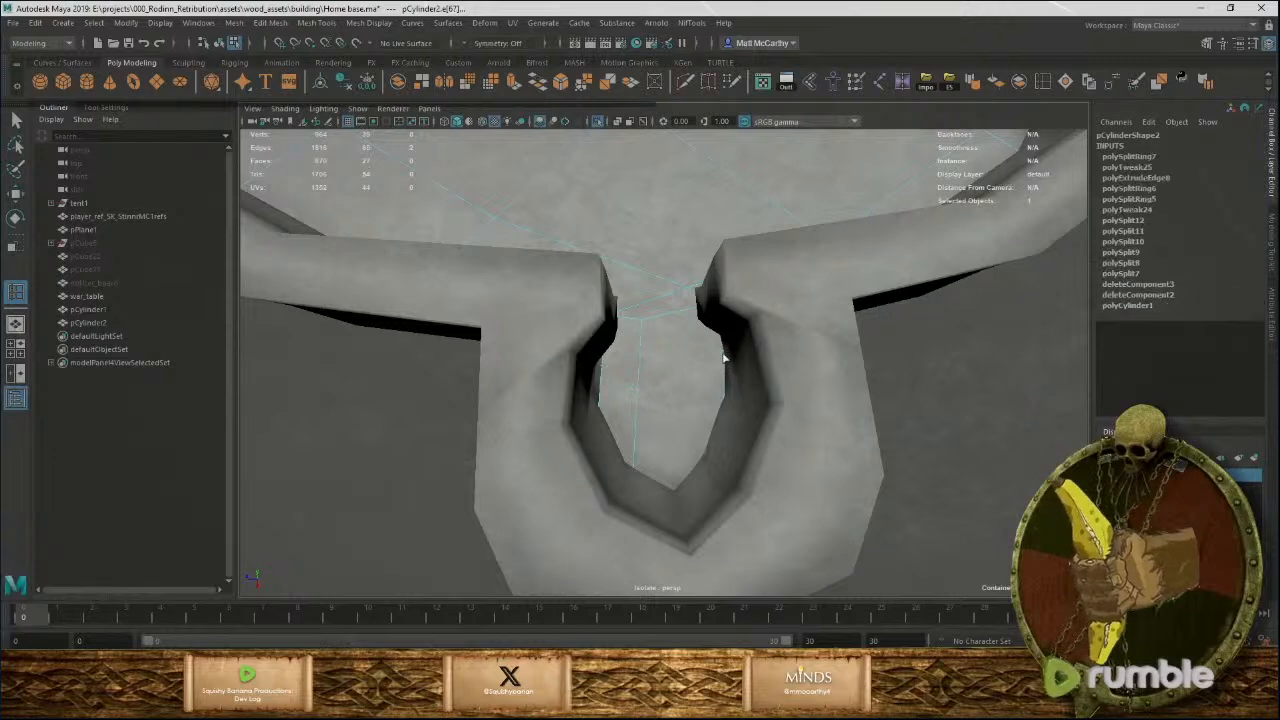
key("w")
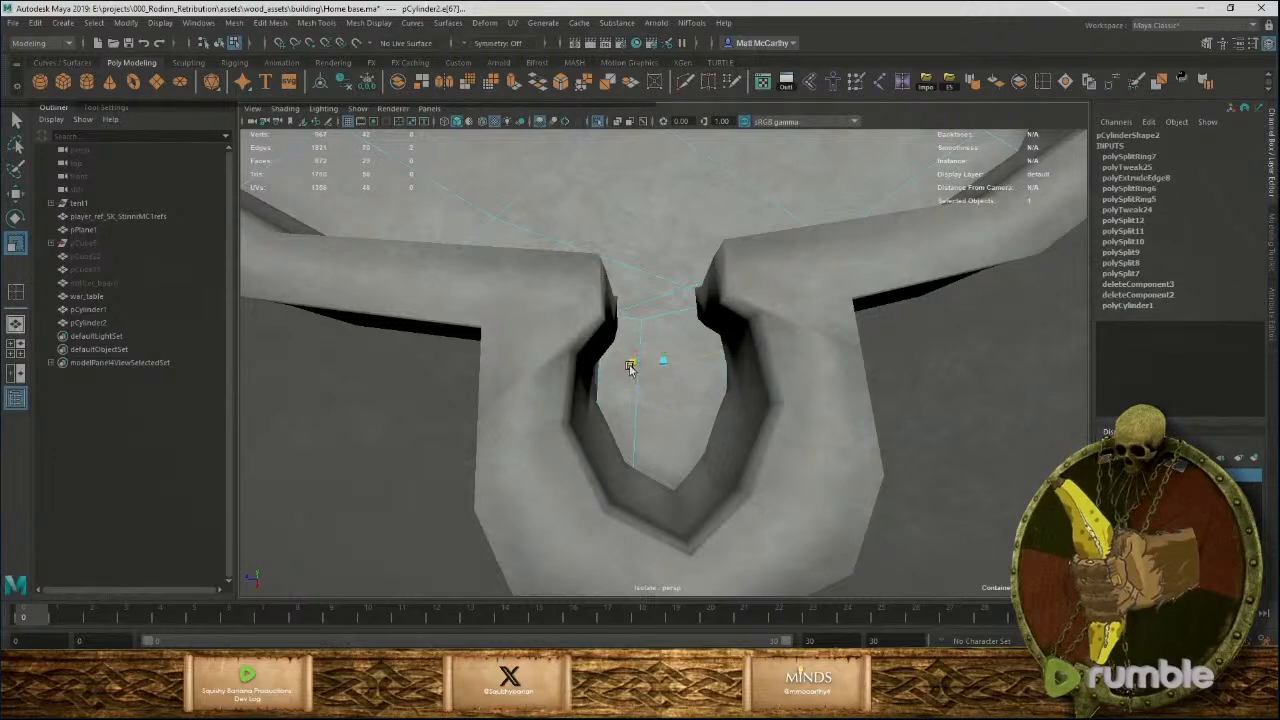
scroll(700, 404, "down", 5)
left_click_drag(700, 404, 624, 447, "alt")
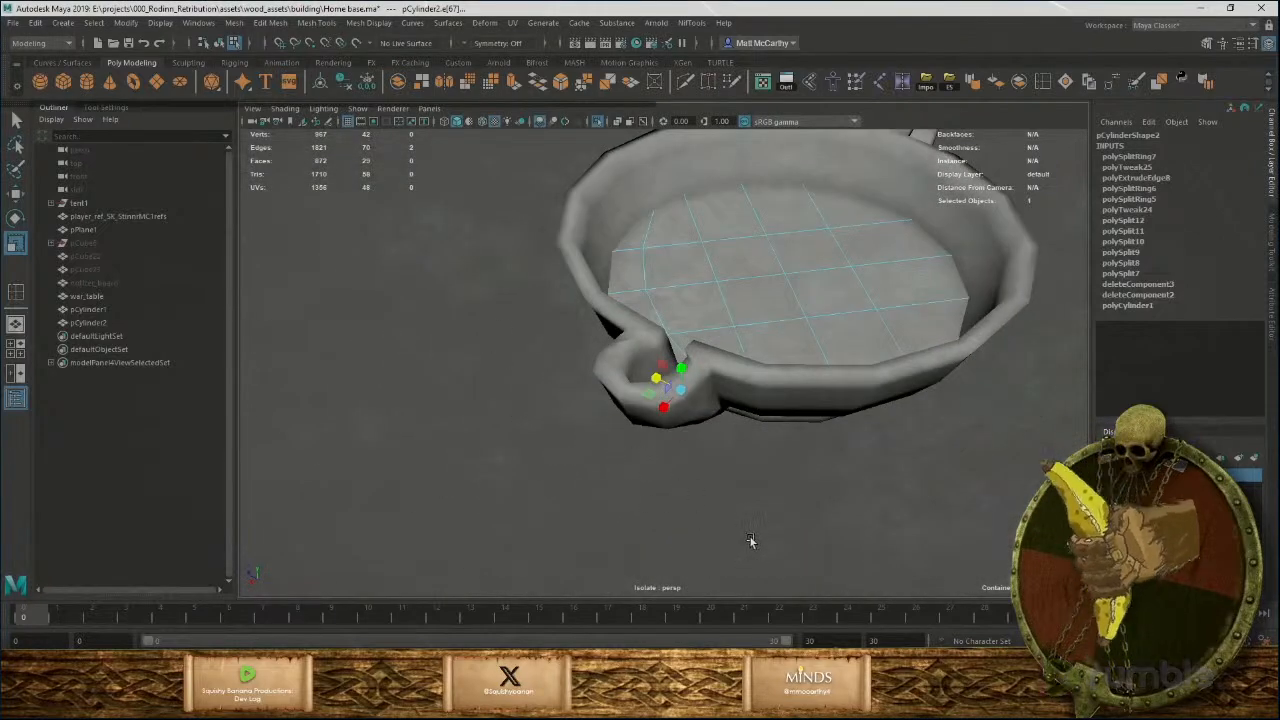
Try to extrude all of the disc's faces and scale them inward, then undo the extrusion.
key("F8")
left_click_drag(776, 322, 731, 314, "alt")
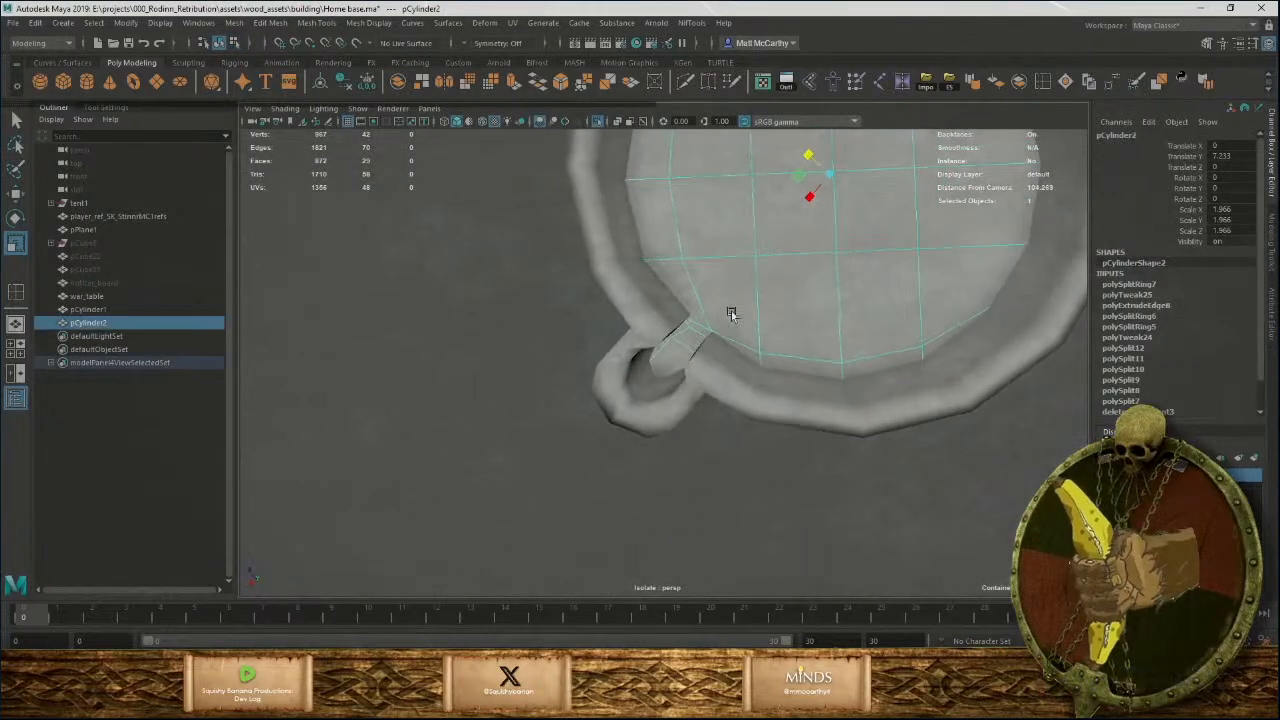
mouse_move(735, 290)
right_mouse_down()
mouse_move(734, 320)
mouse_move(754, 303)
right_mouse_up()
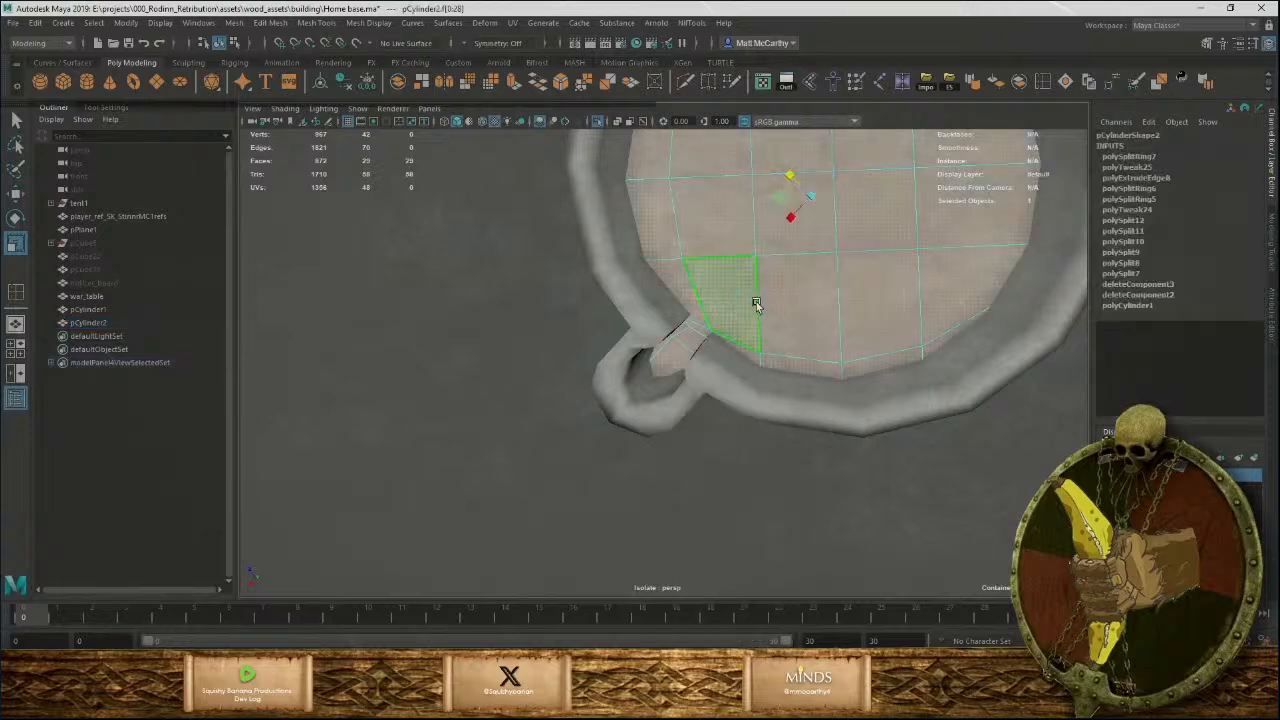
key("ctrl+e")
key("r")
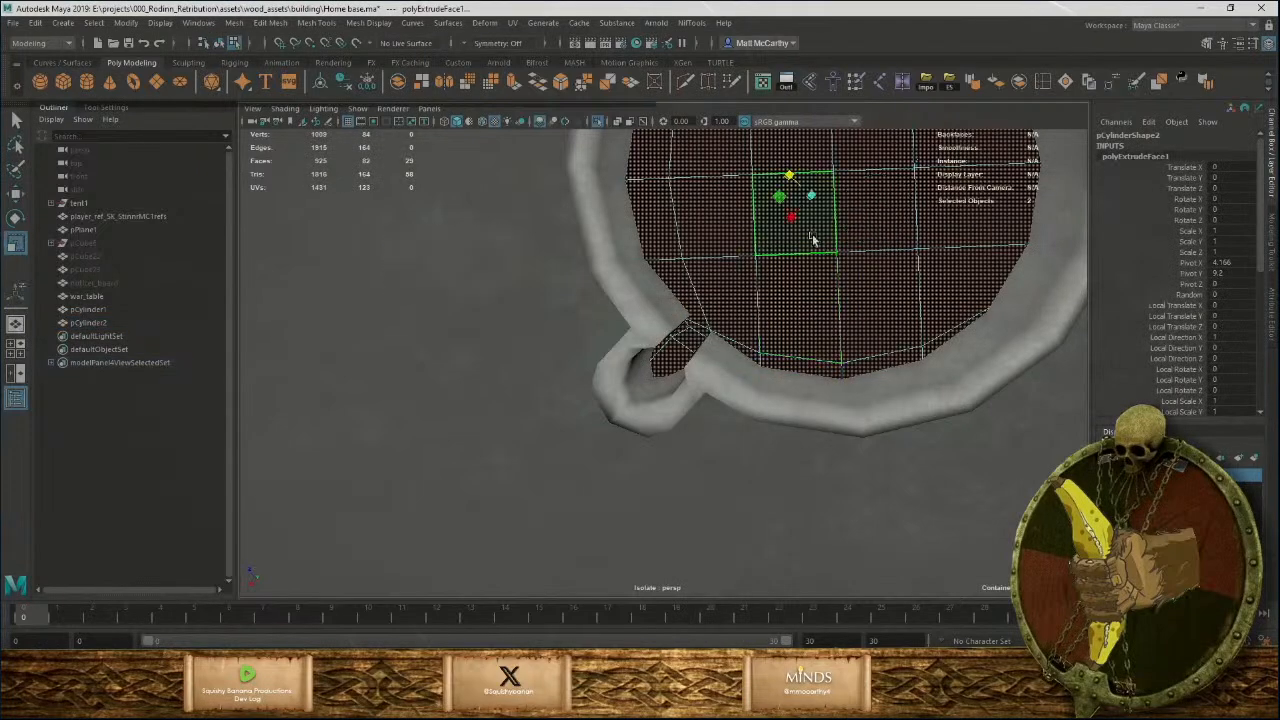
left_click_drag(780, 203, 784, 206)
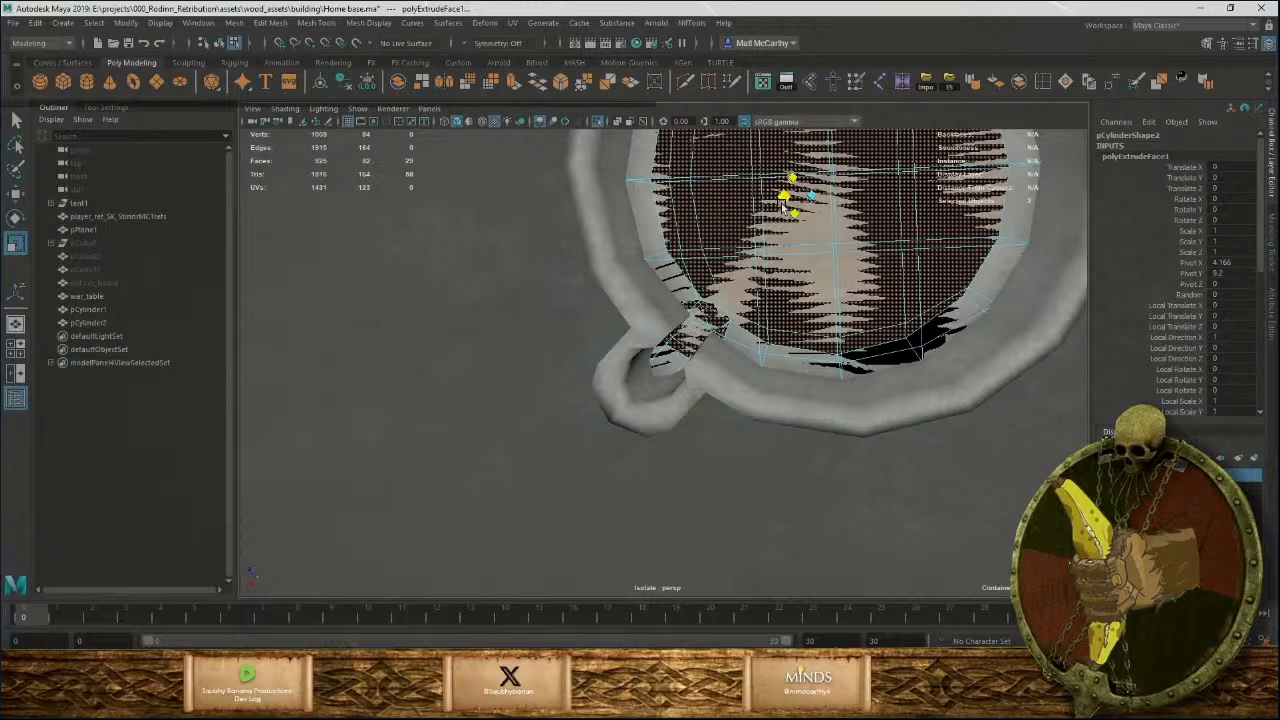
key("ctrl+z")
key("ctrl+z")
key("ctrl+z")
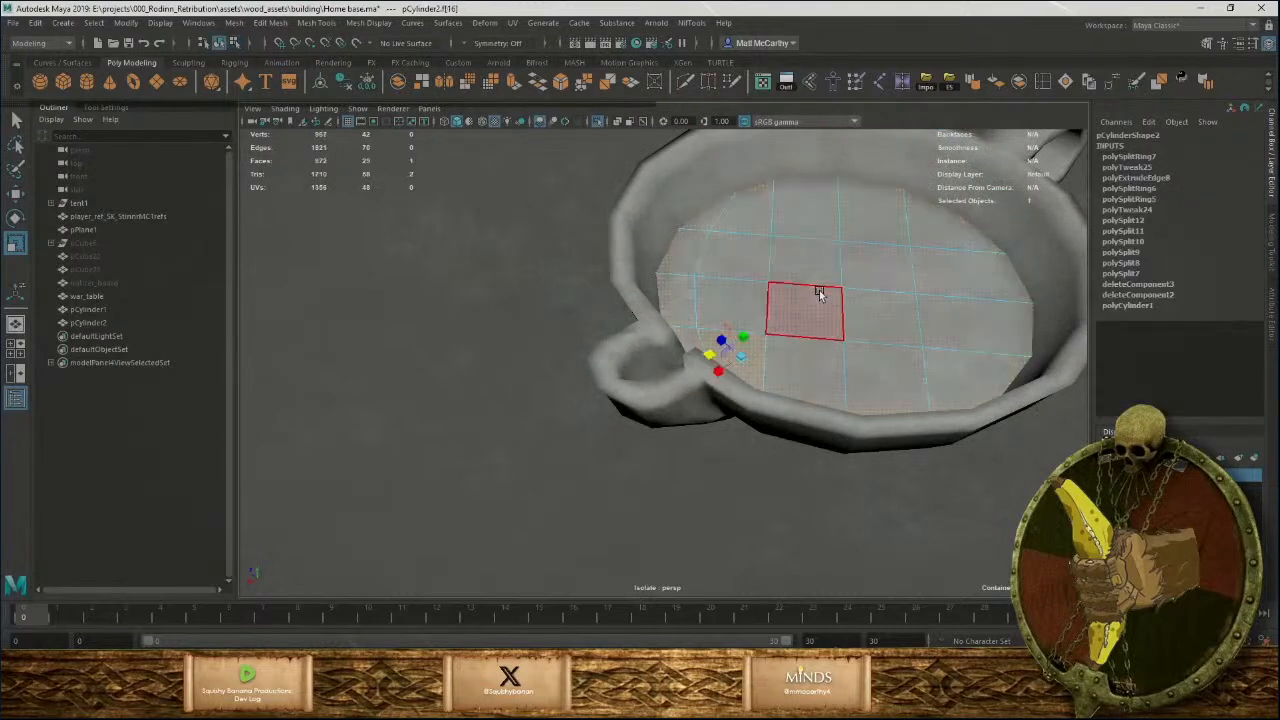
Return the disc to object mode and isolate it from the bowl in the viewport.
key("F8")
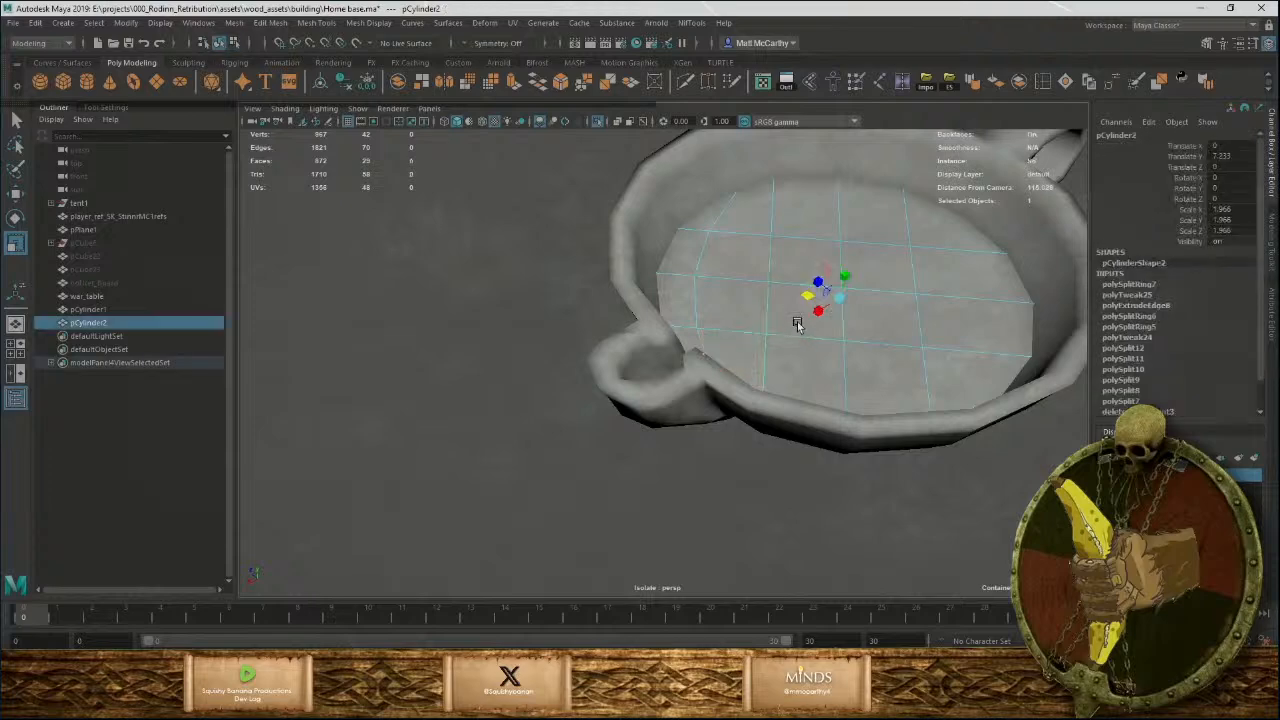
key("ctrl+1")
key("ctrl+1")
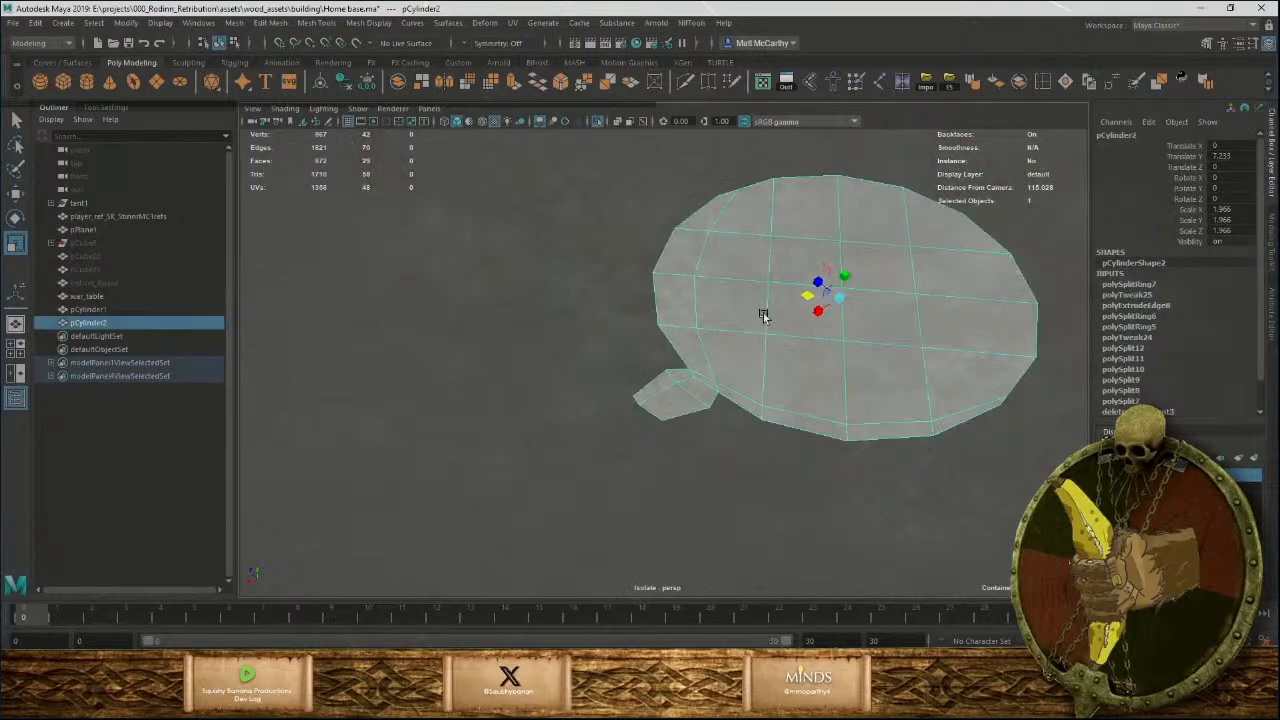
Extrude the disc's border edges slightly outward to form a thin rim, and return to the full scene in object mode.
right_click_drag(660, 296, 658, 276)
double_click(663, 304)
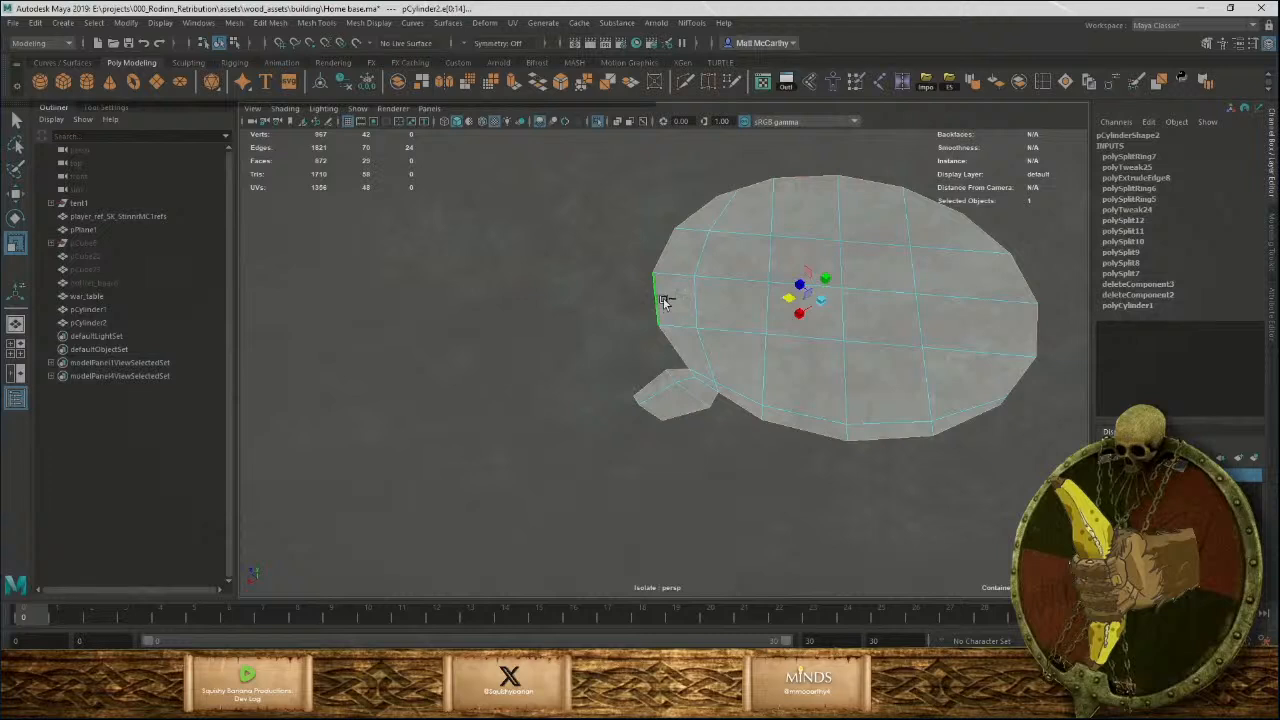
key("ctrl+e")
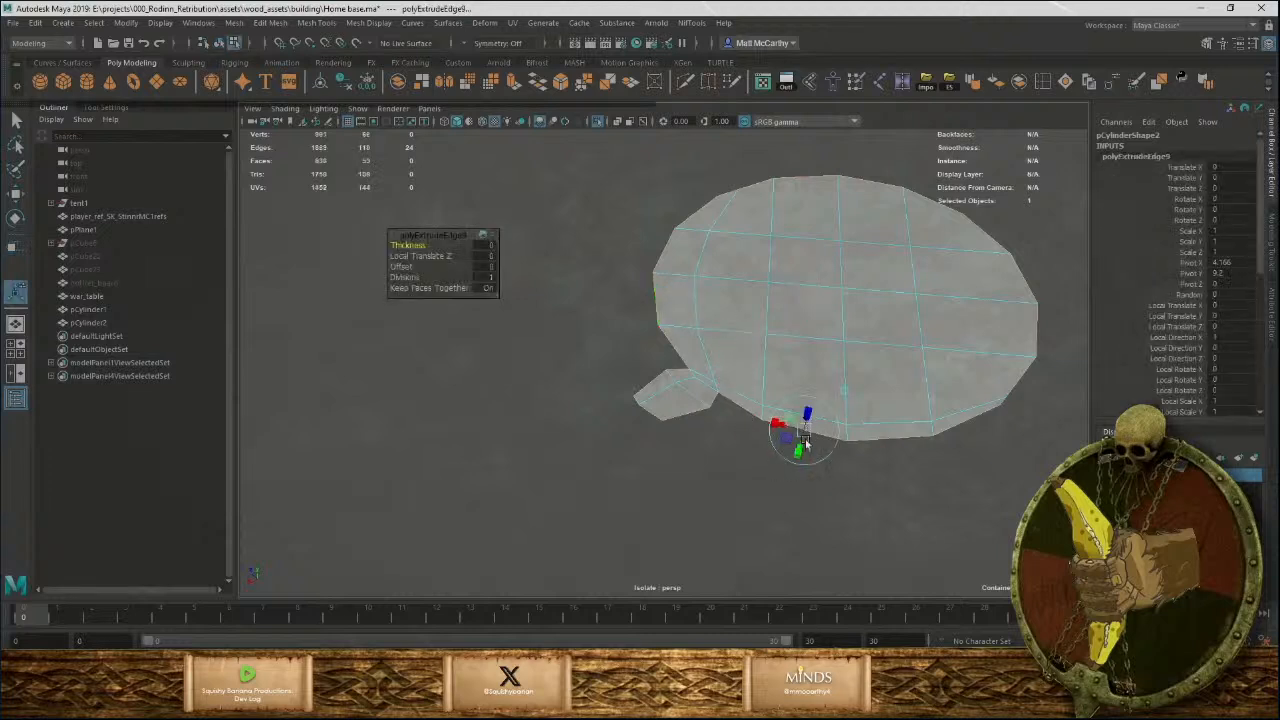
left_click_drag(801, 450, 793, 456)
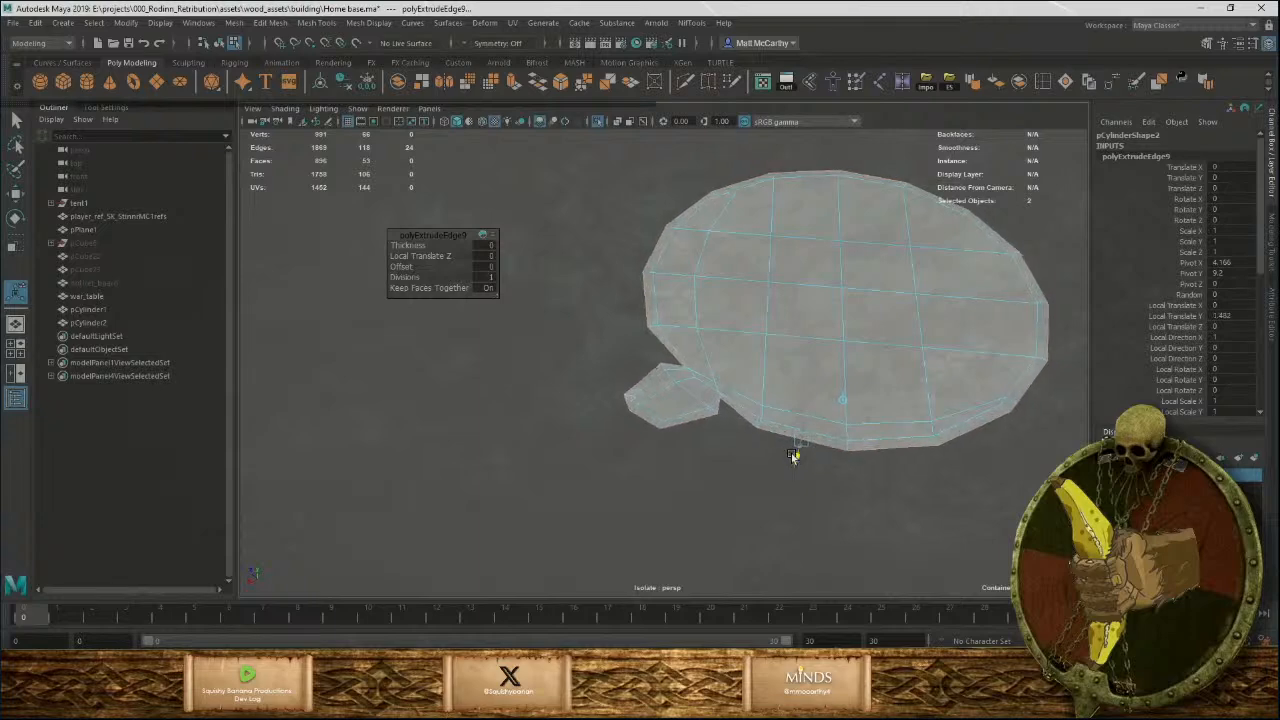
key("q")
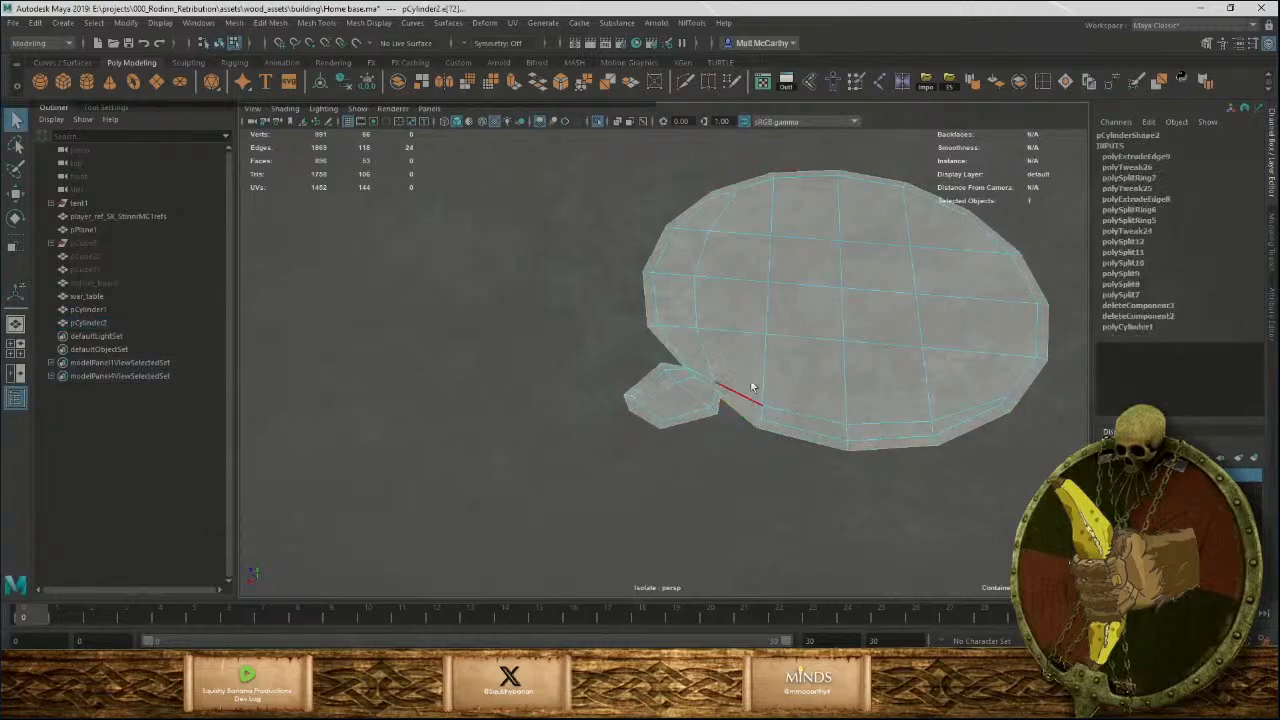
key("F8")
key("ctrl+1")
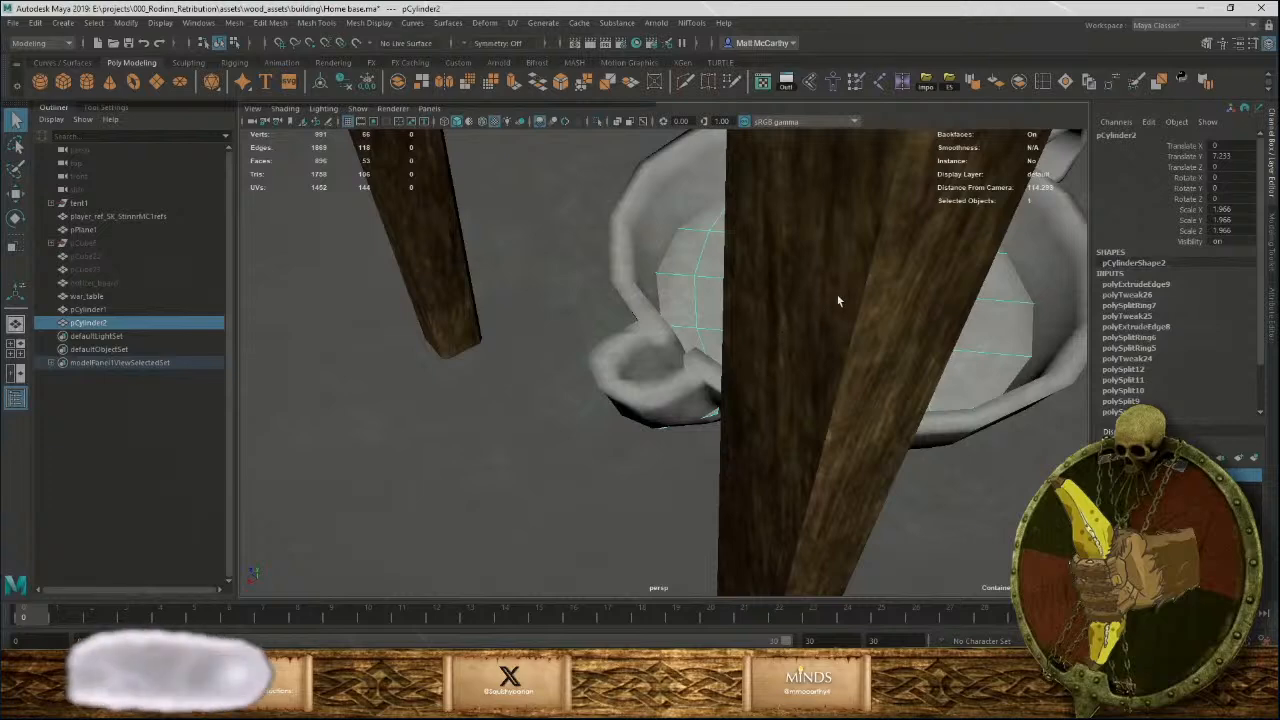
Isolate the bowl and the disc together in the viewport.
key("f")
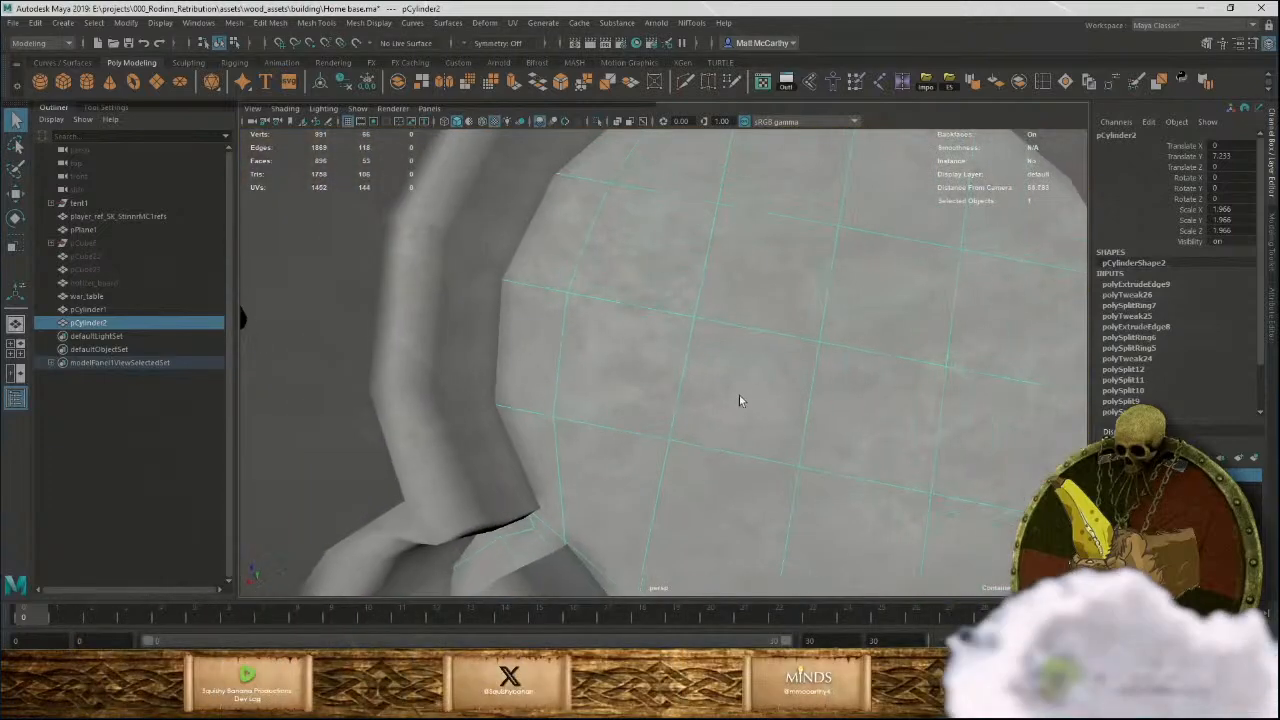
left_click_drag(739, 395, 747, 281, "alt")
key("ctrl+1")
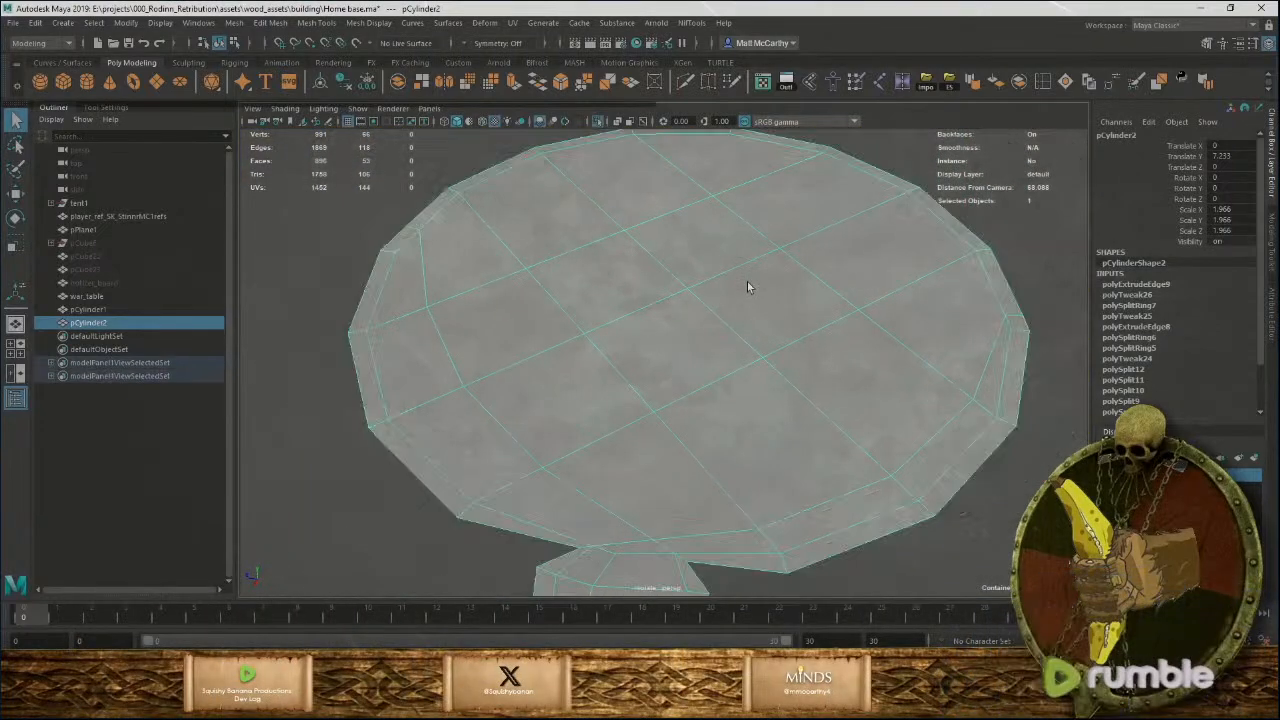
key("ctrl+1")
left_click(766, 536, "shift")
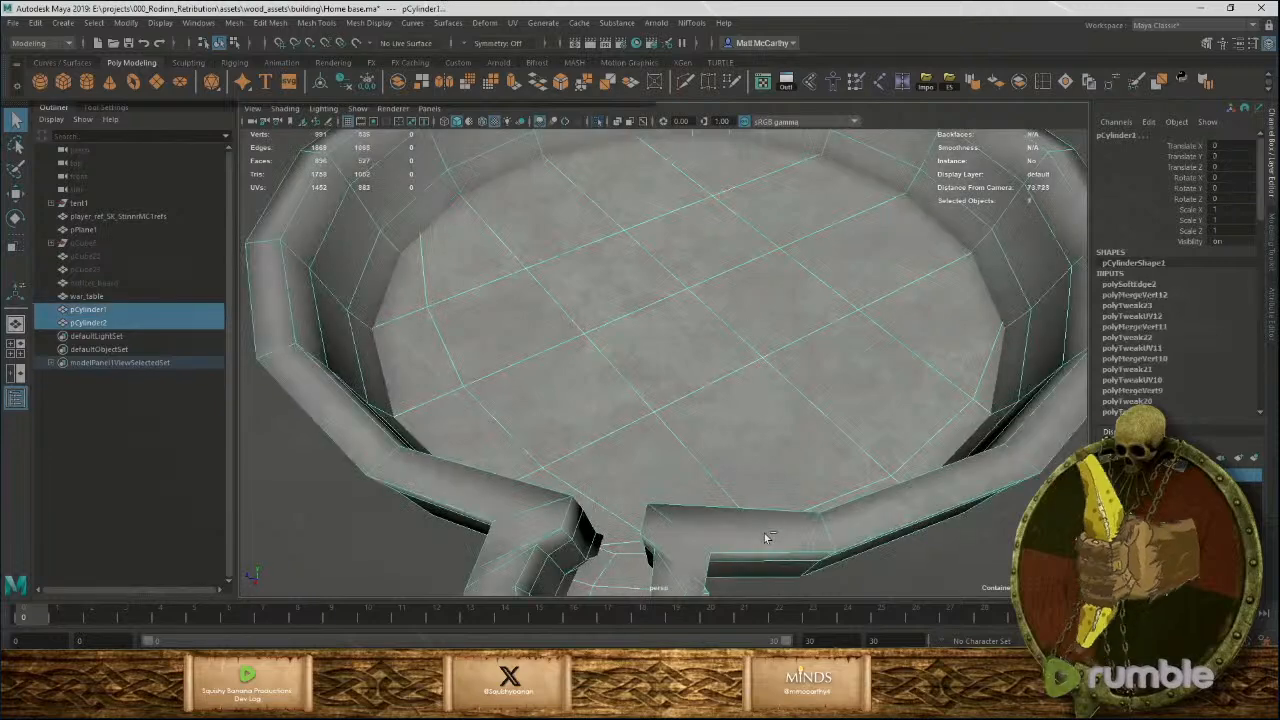
key("ctrl+1")
key("f")
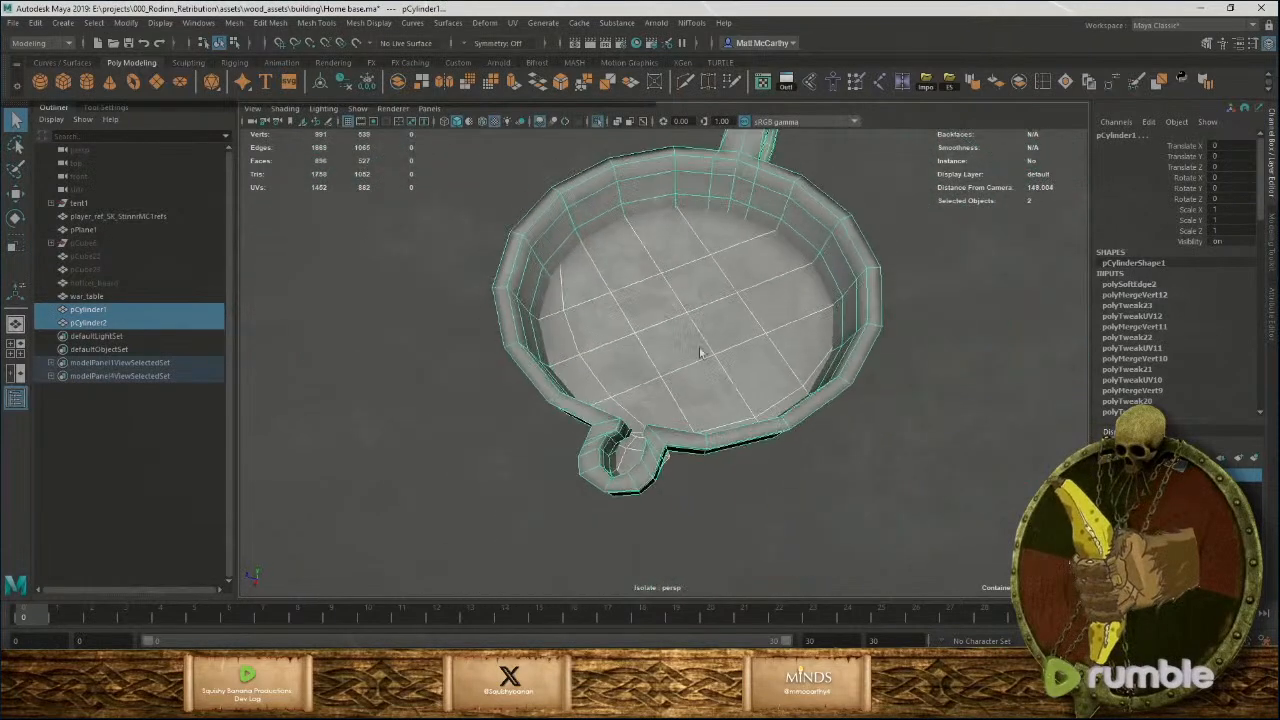
Select the disc's inner faces without the extruded rim, end the isolation and shift the faces vertically inside the bowl.
left_click(704, 338)
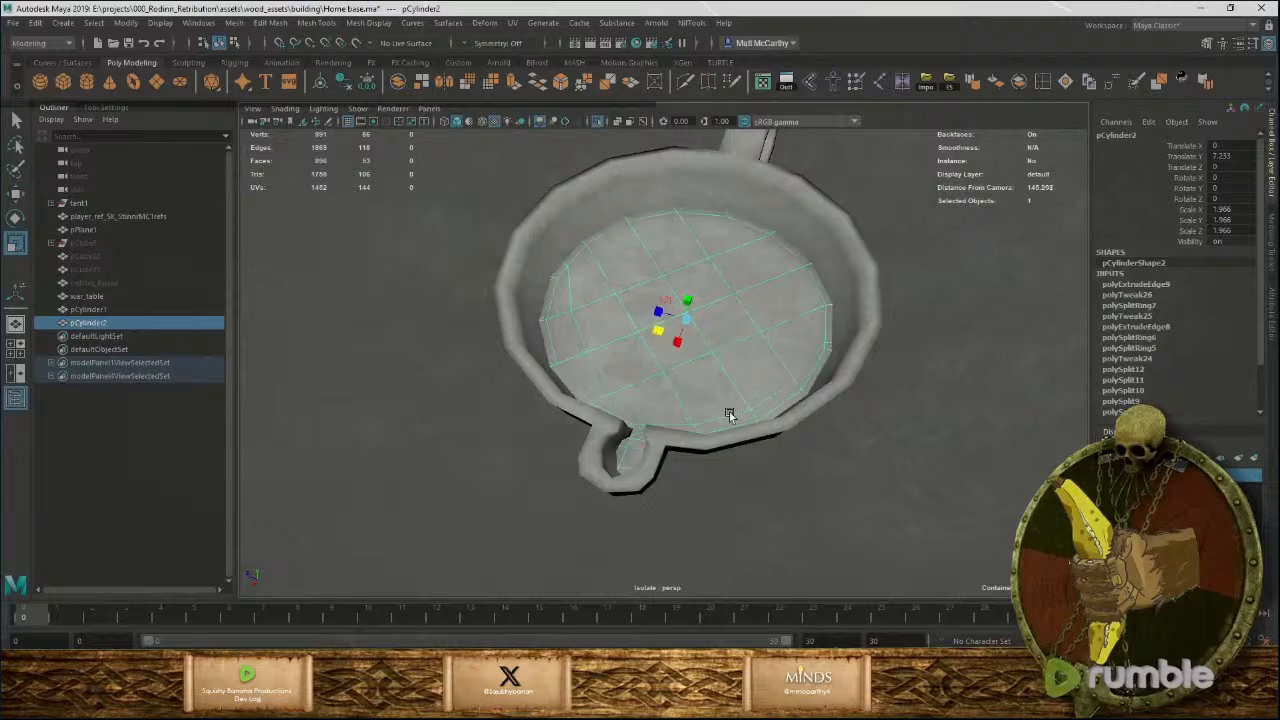
left_click_drag(729, 414, 683, 423, "alt")
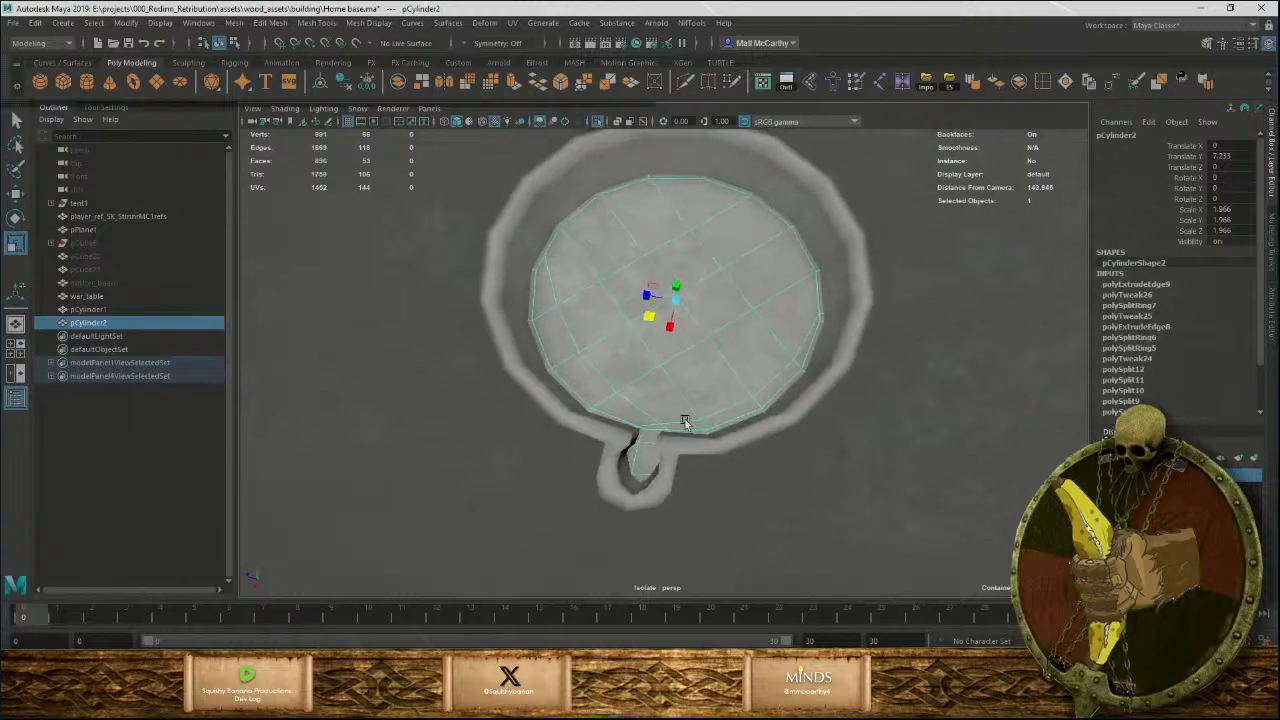
middle_click_drag(683, 423, 700, 382, "alt")
right_click_drag(700, 382, 708, 472, "alt")
right_click_drag(645, 345, 651, 374)
left_click(690, 428)
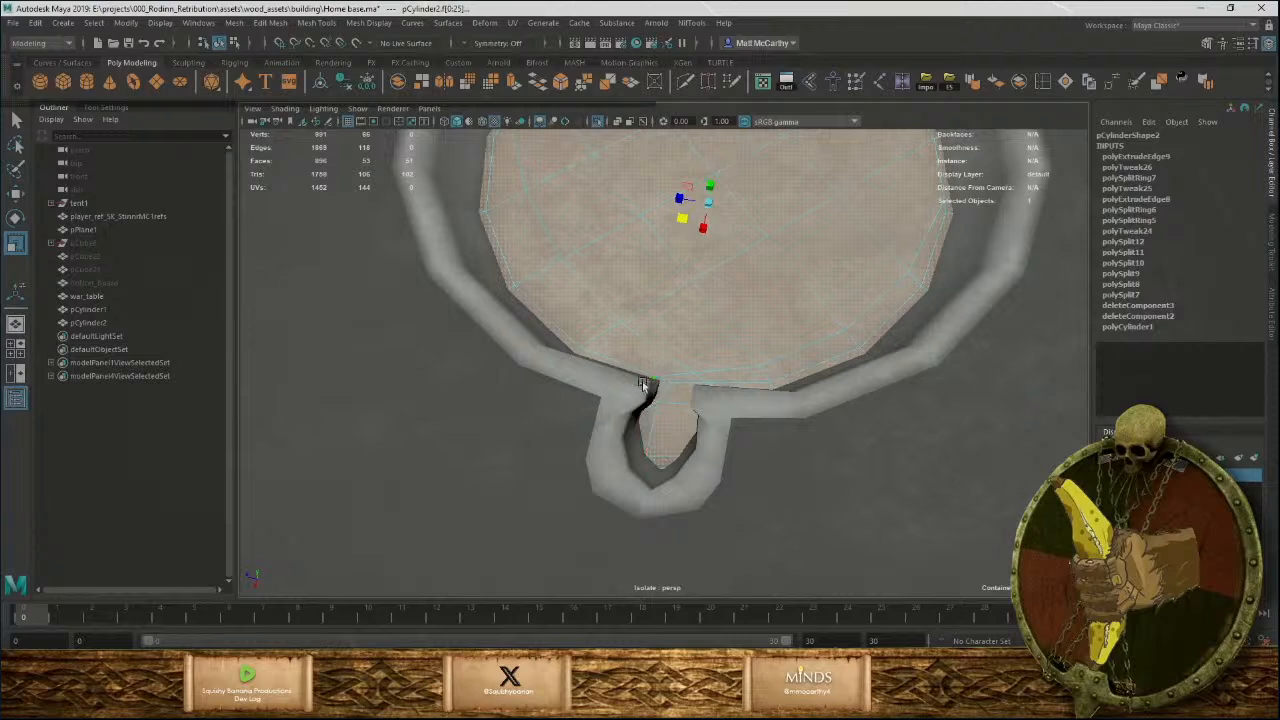
key("F8")
key("ctrl+1")
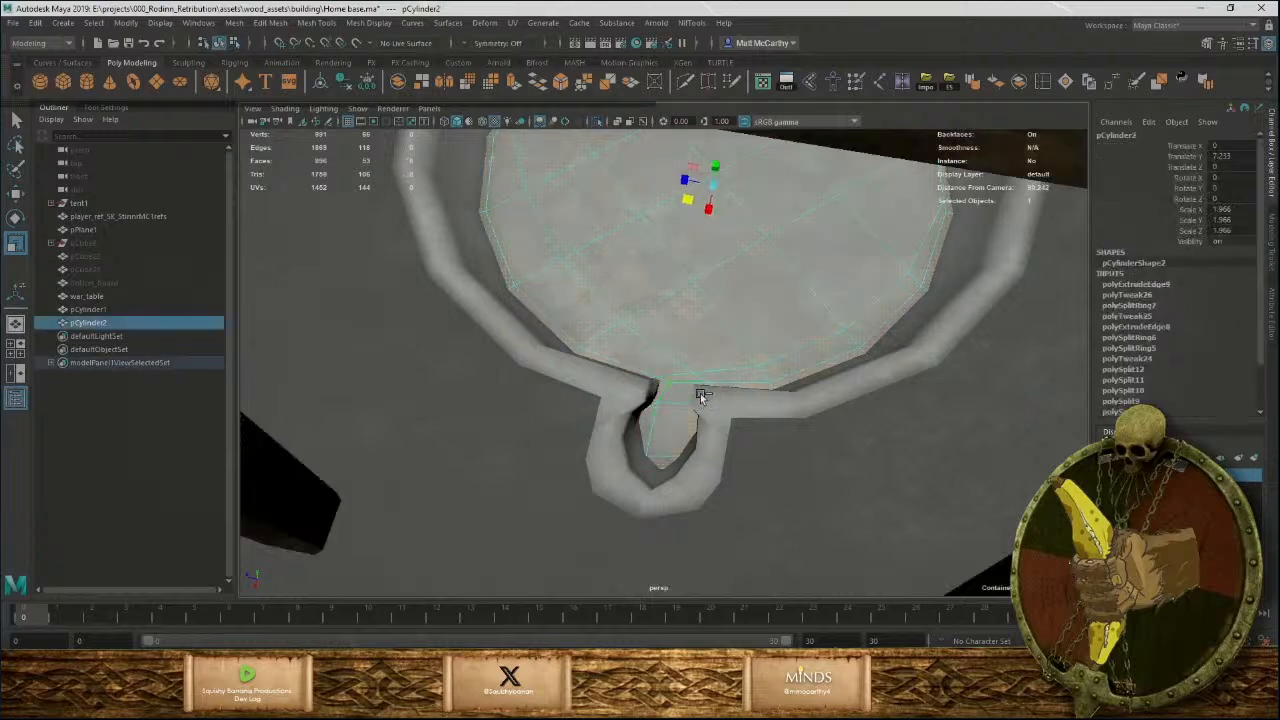
key("ctrl+1")
right_click_drag(655, 337, 657, 370)
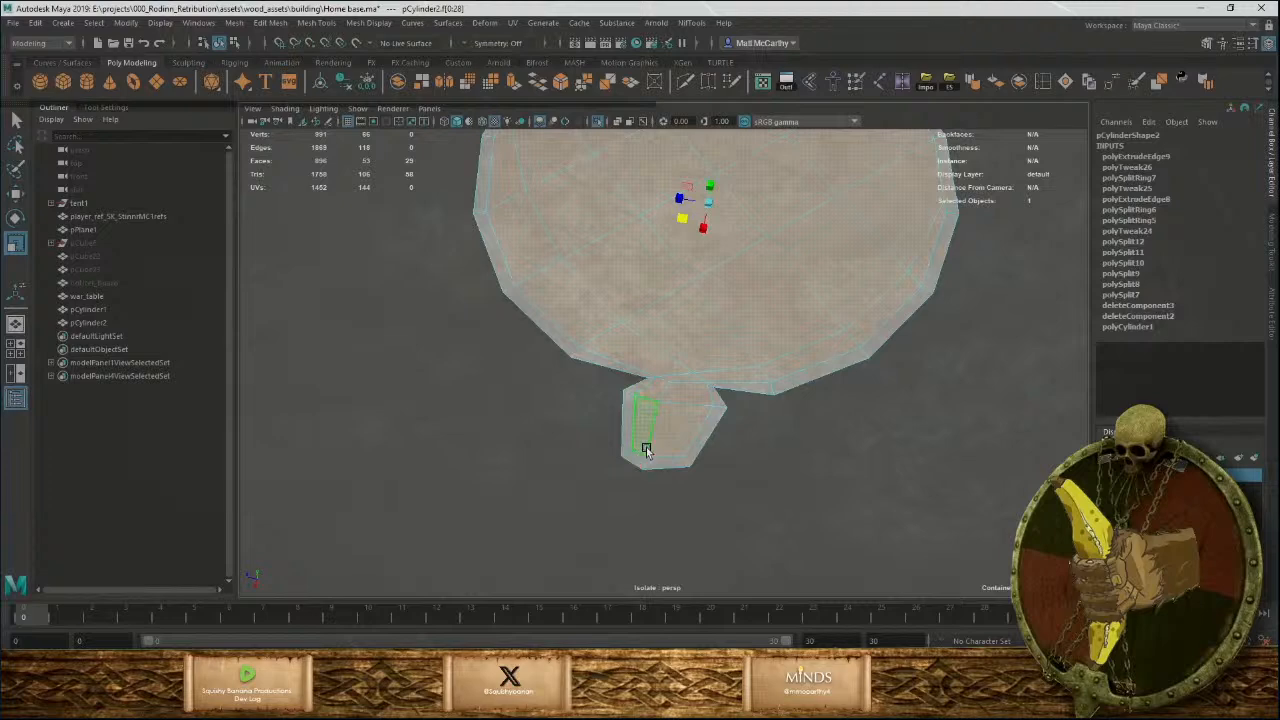
key("ctrl+1")
left_click_drag(706, 398, 745, 282, "alt")
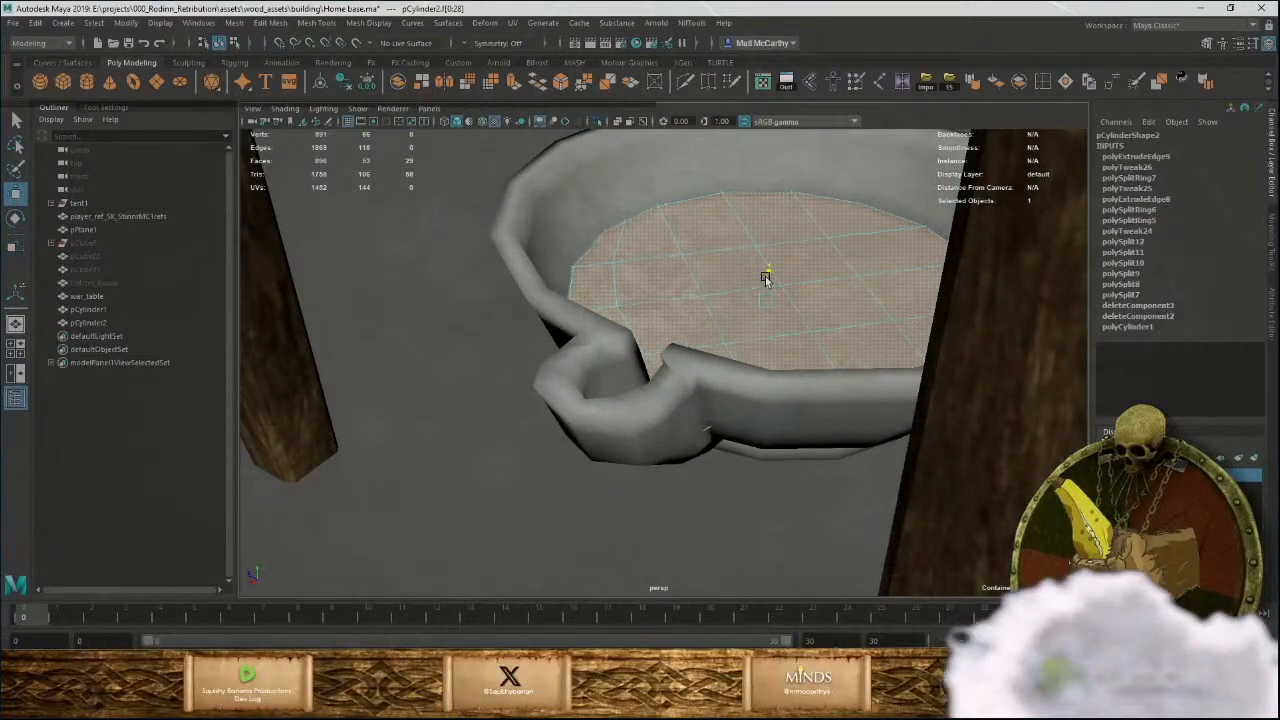
Select the disc edge poking through the outer wall where the spout meets the bowl and check it from above.
left_click_drag(763, 275, 800, 423, "alt")
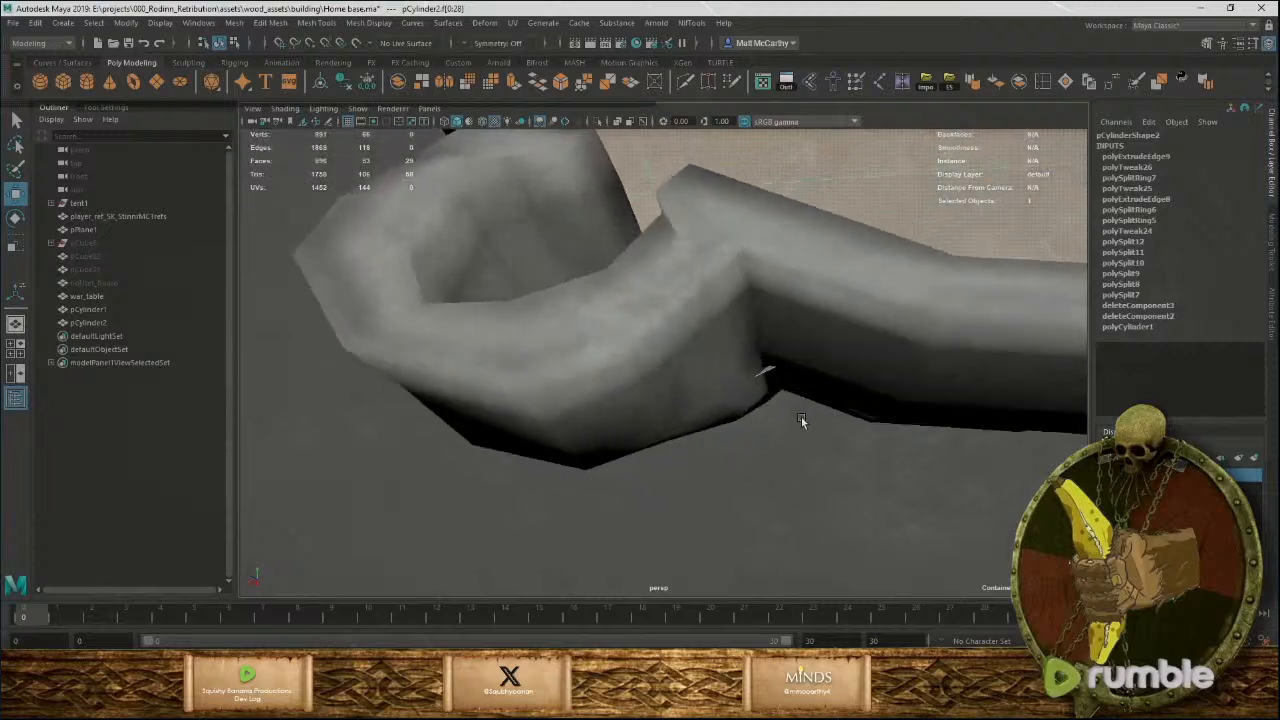
right_click_drag(779, 340, 797, 357)
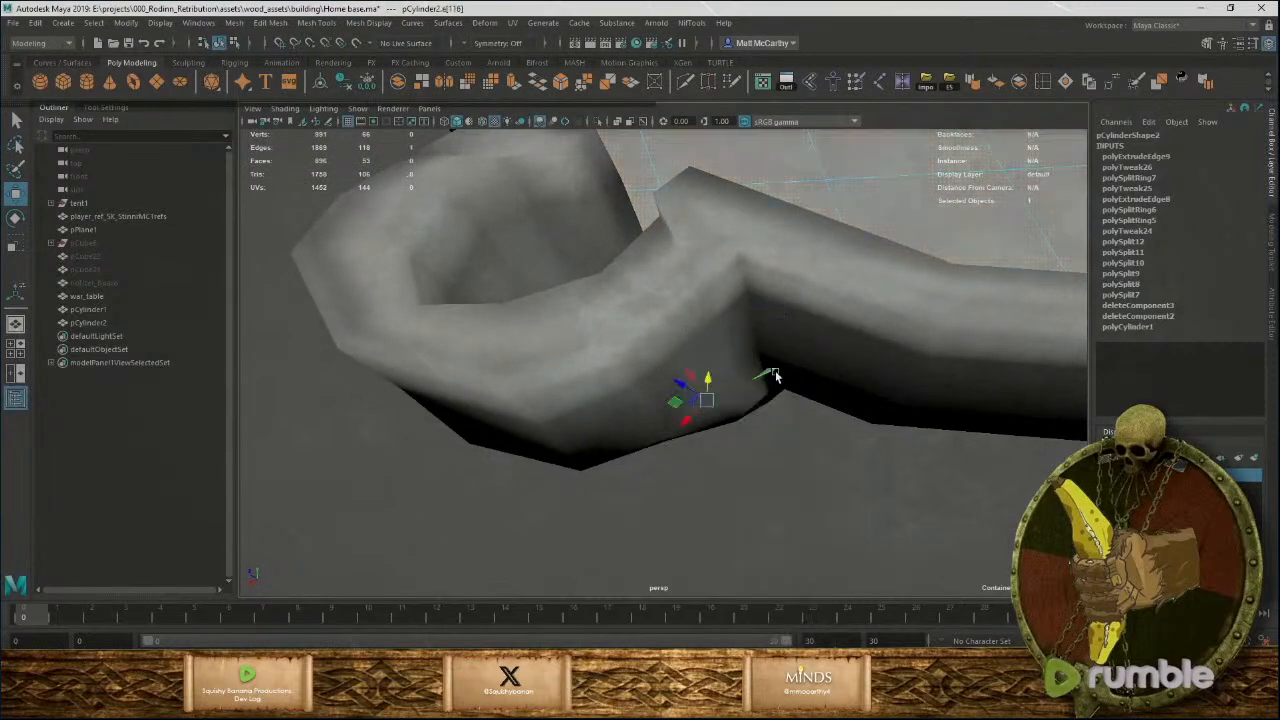
left_click_drag(773, 375, 851, 408, "alt")
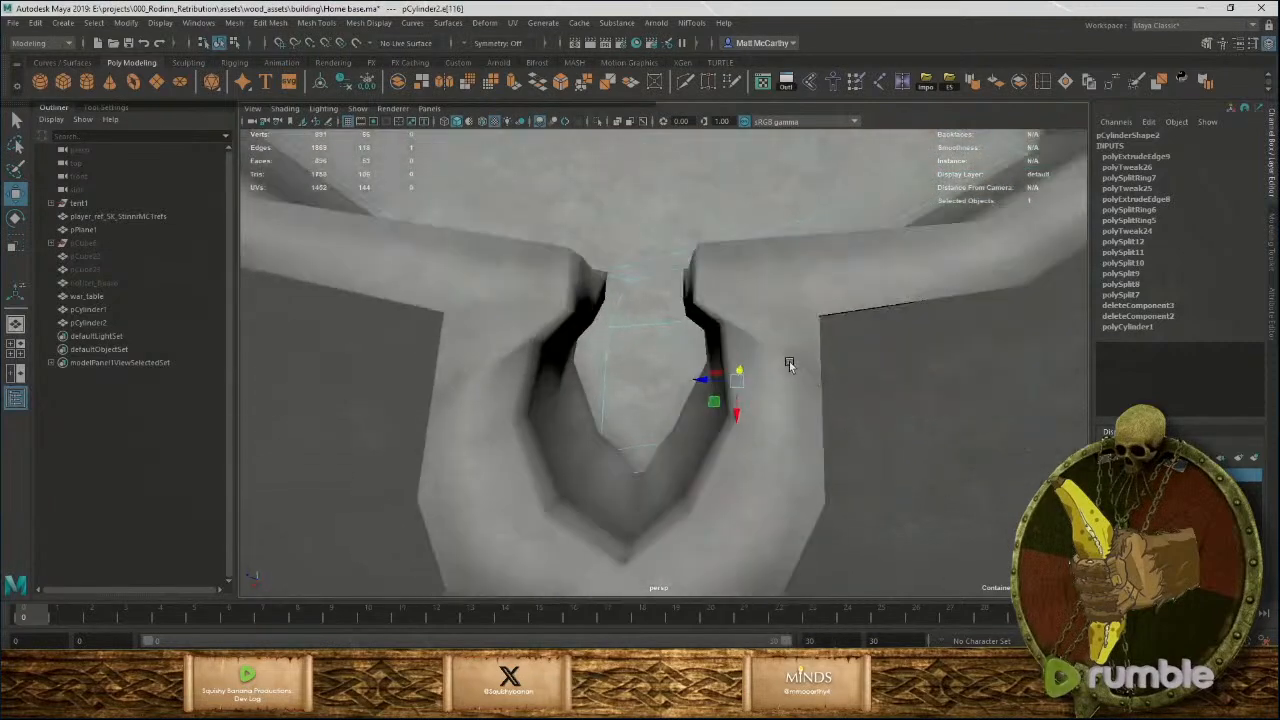
key("F8")
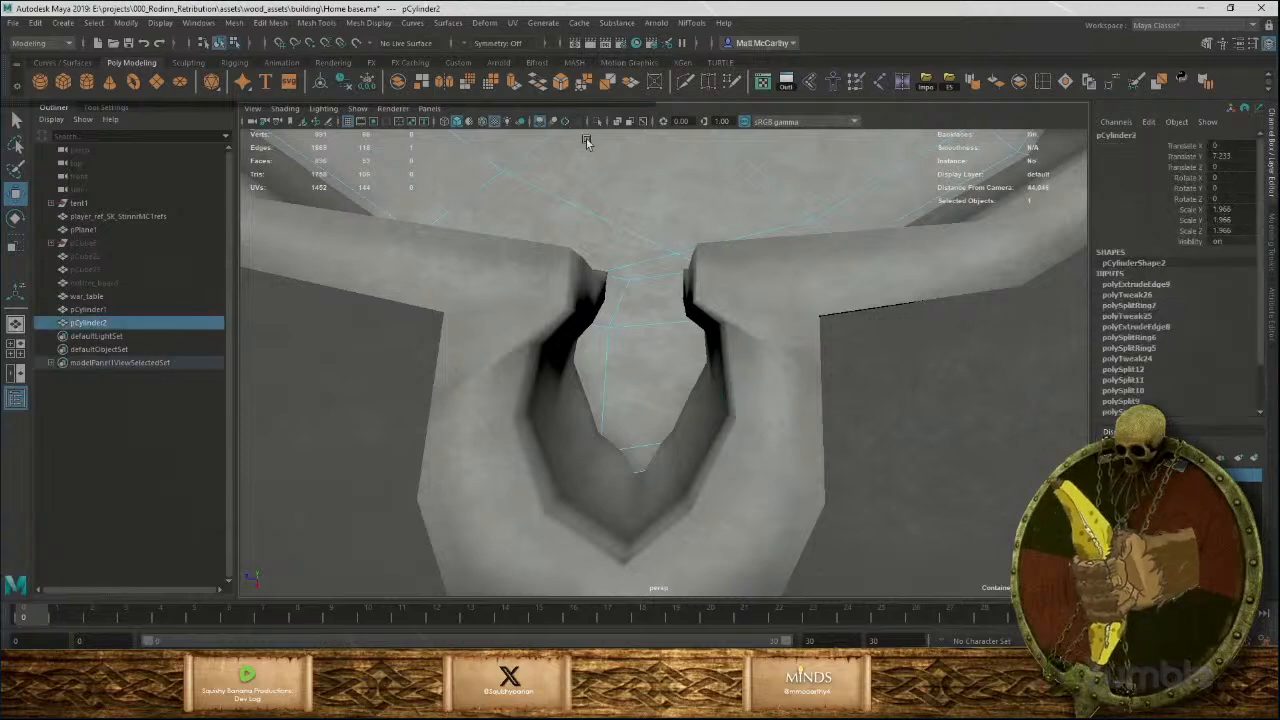
Examine the disc's edges at the spout corner with X-ray shading, and restore normal shading with nothing selected.
left_click(618, 122)
left_click_drag(663, 178, 709, 403, "alt")
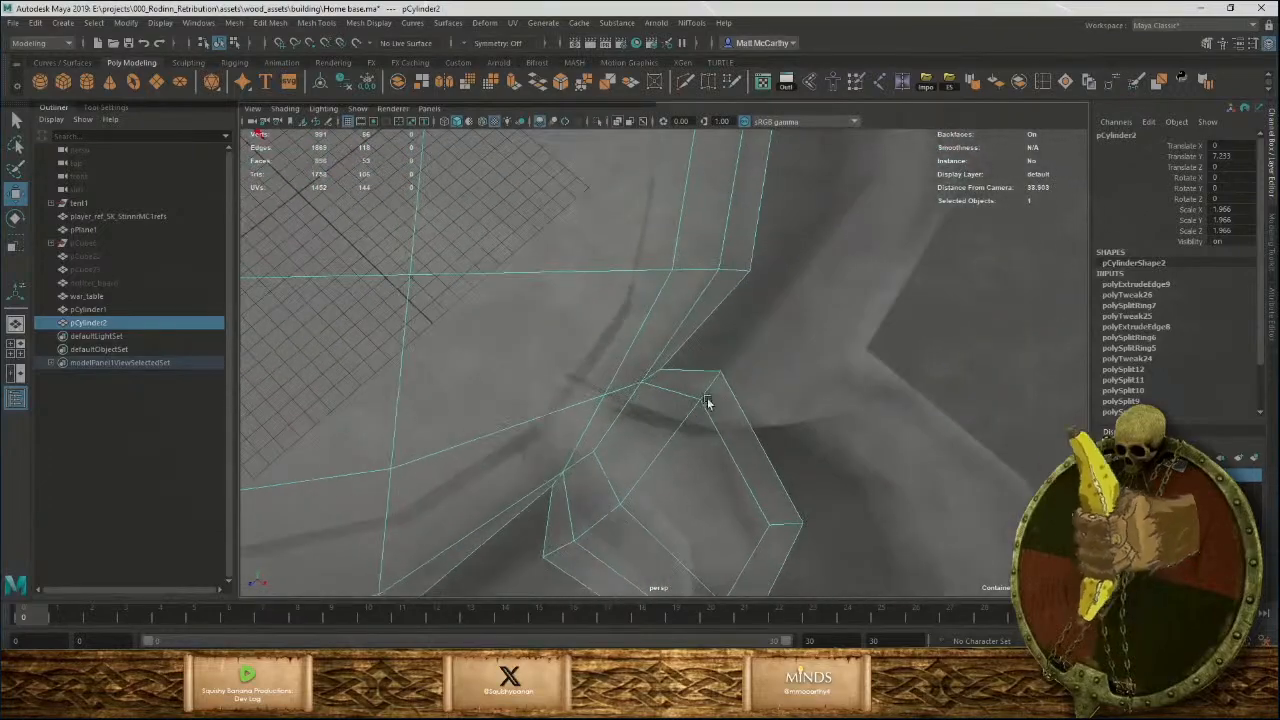
right_click_drag(709, 340, 710, 304)
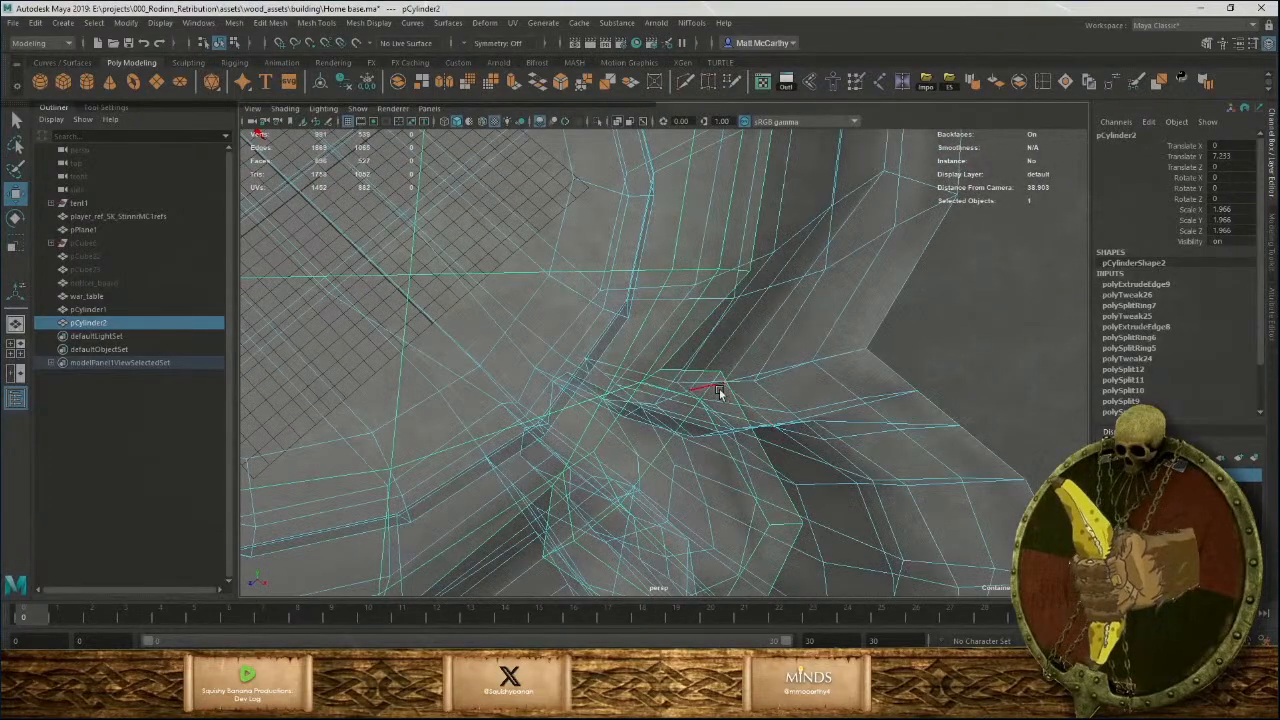
key("ctrl+z")
left_click_drag(748, 532, 676, 346, "alt")
right_click_drag(577, 211, 578, 176)
left_click(675, 330)
left_click_drag(675, 330, 650, 317, "alt")
left_click_drag(695, 368, 760, 377, "alt")
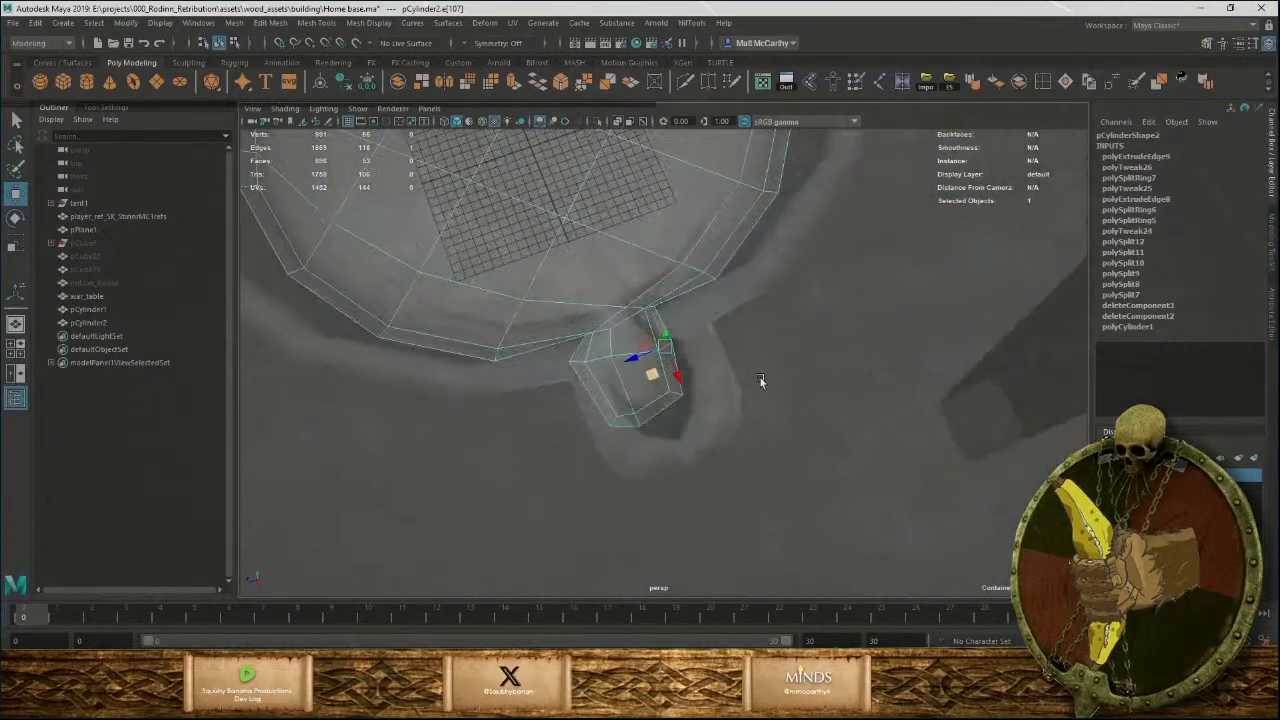
key("F8")
left_click(775, 409)
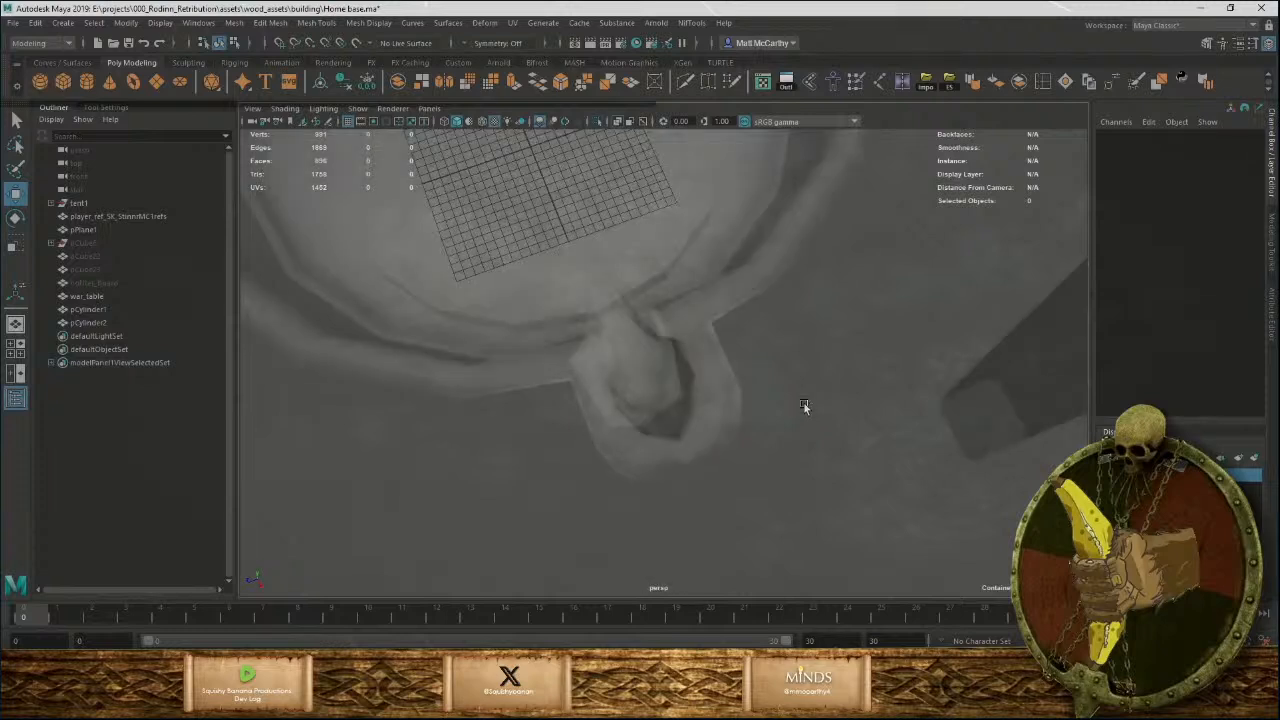
left_click(618, 122)
Select the disc edge poking out on the opposite side of the spout joint, check the spout from above and clear the selection.
mouse_move(854, 534)
left_mouse_down("alt")
mouse_move(818, 478)
mouse_move(623, 420)
mouse_move(840, 383)
mouse_move(909, 423)
mouse_move(653, 414)
mouse_move(623, 400)
mouse_move(571, 423)
mouse_move(566, 271)
left_mouse_up("alt")
left_click(640, 397)
left_click_drag(640, 397, 607, 481, "alt")
right_click_drag(530, 338, 534, 310)
left_click(522, 420)
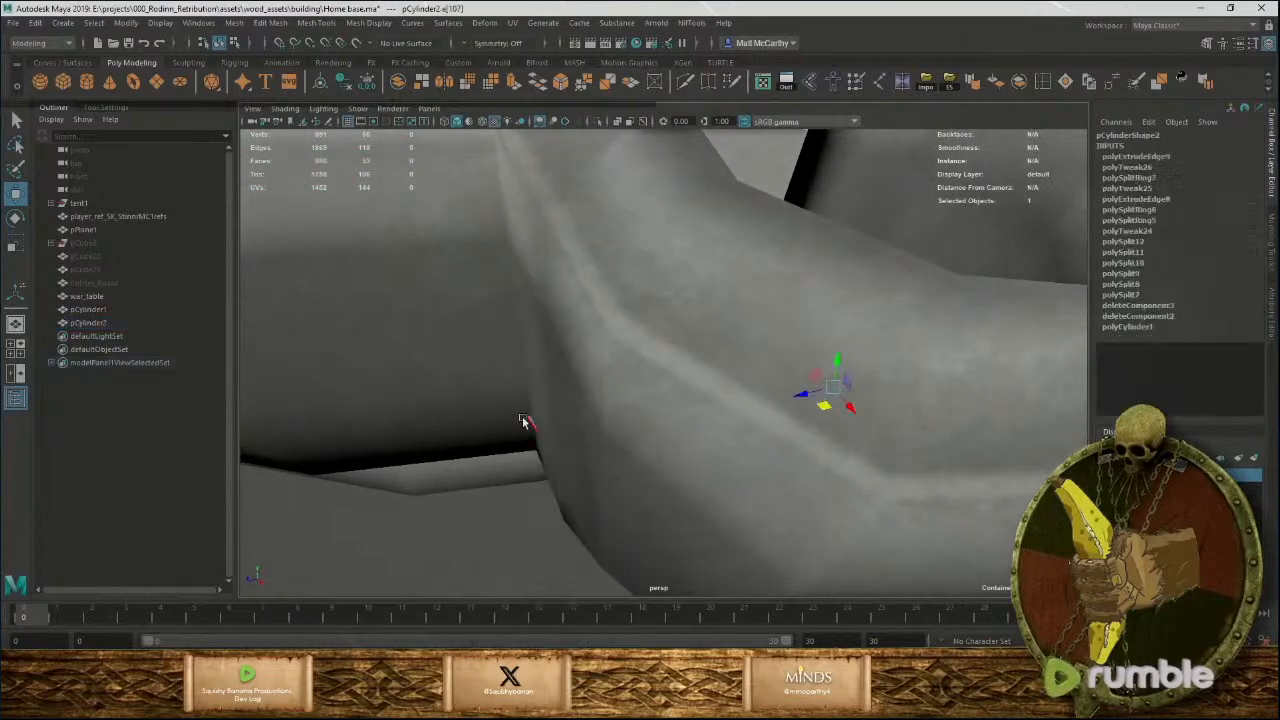
left_click_drag(583, 428, 633, 499, "alt")
key("F8")
key("F8")
left_click(595, 514)
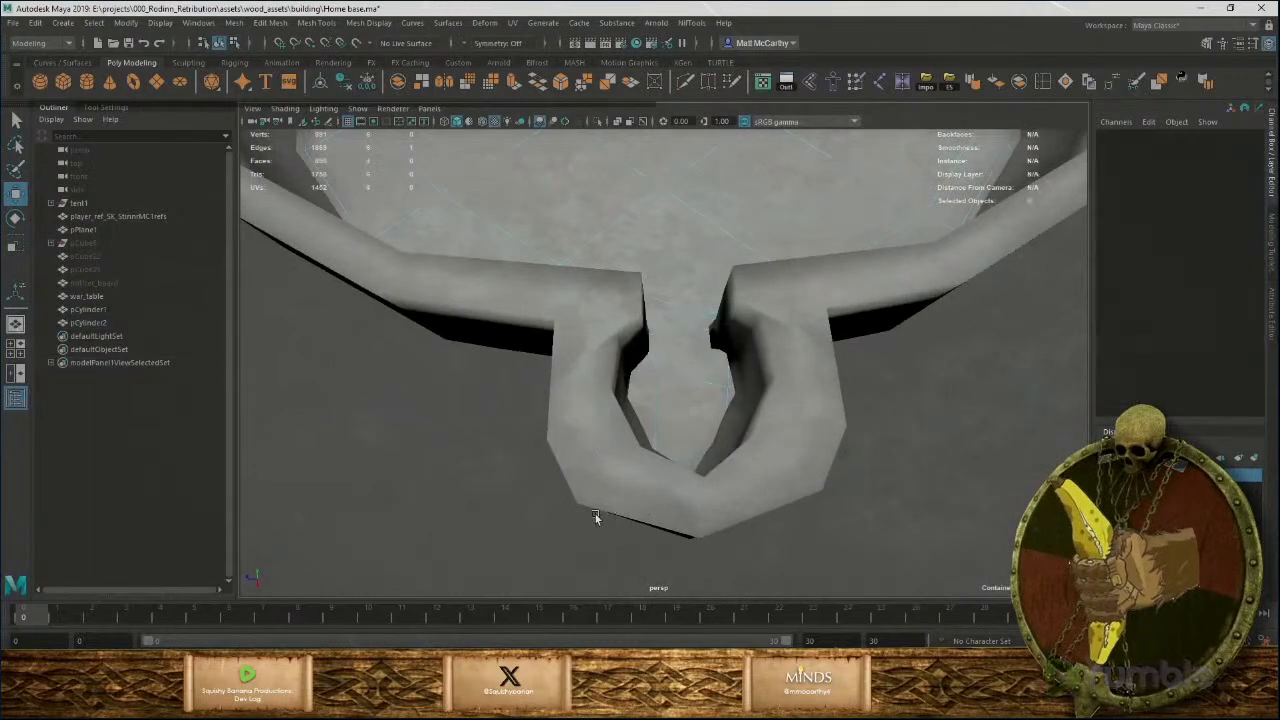
Hide the war table standing over the lamp and clear the selection.
scroll(633, 304, "down", 5)
scroll(633, 304, "down", 5)
left_click_drag(736, 318, 717, 363, "alt")
right_click_drag(717, 363, 543, 287, "alt")
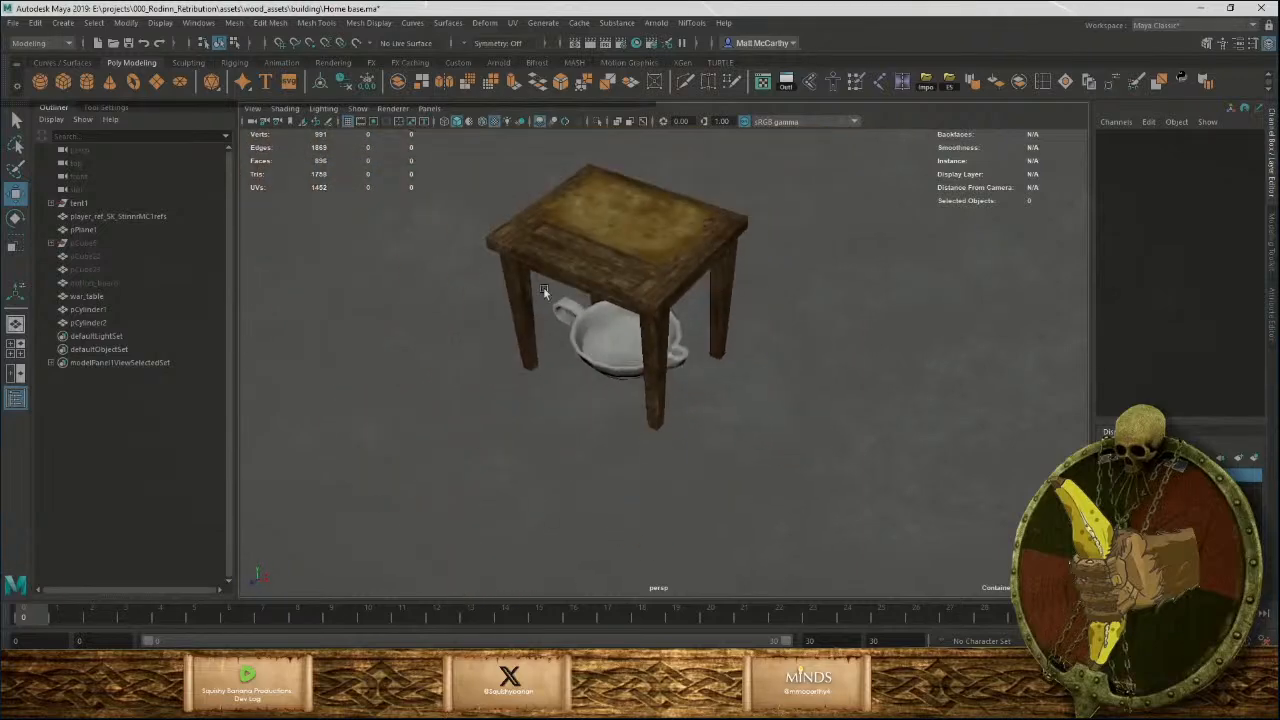
left_click_drag(543, 287, 686, 358, "alt")
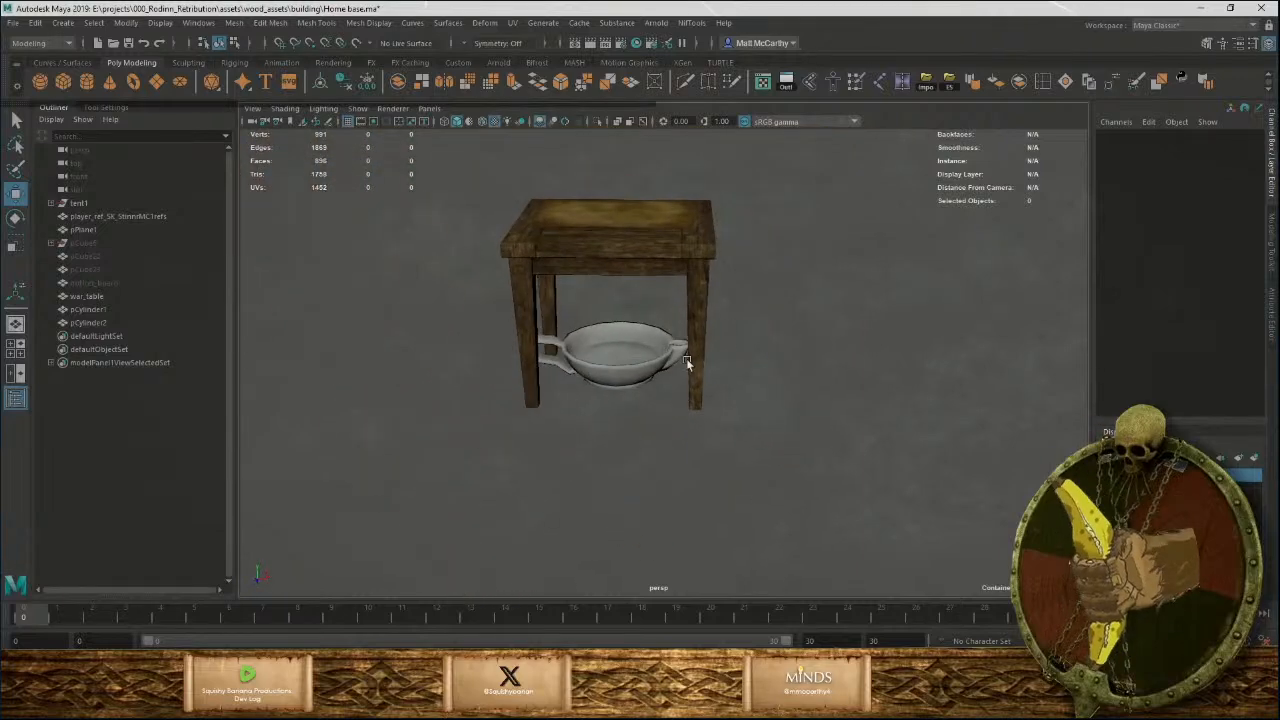
left_click(517, 240)
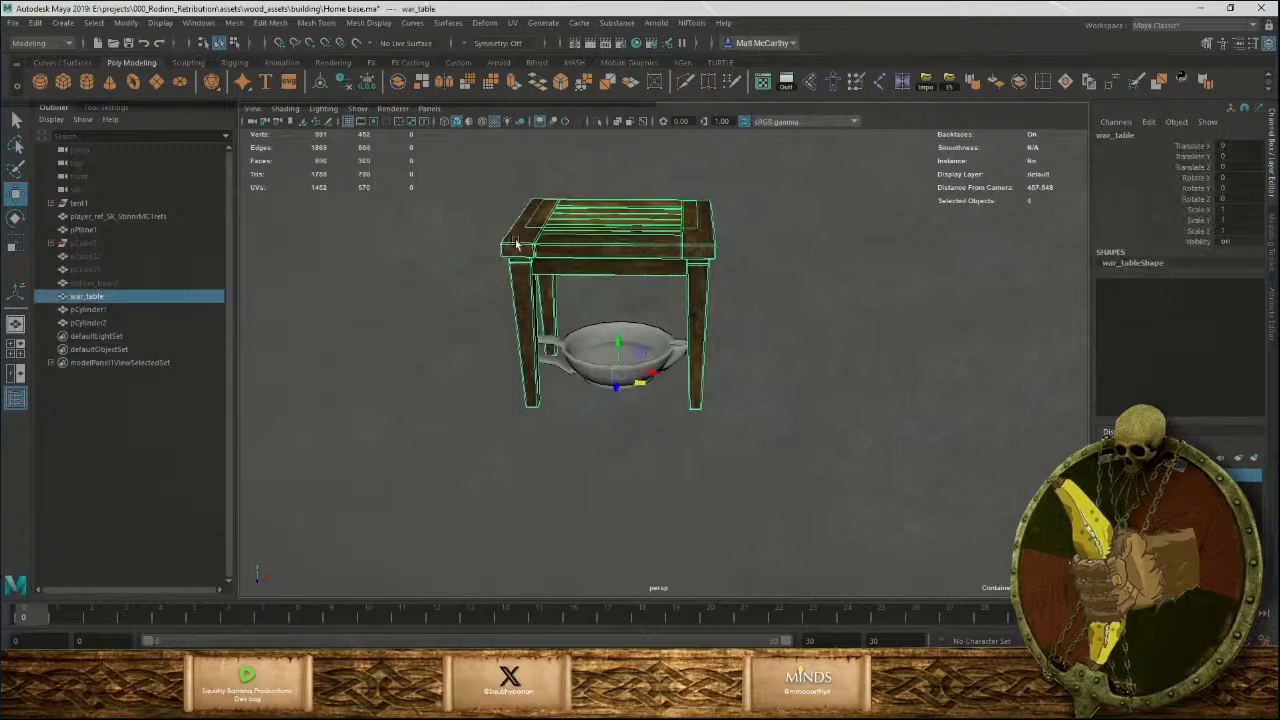
key("ctrl+h")
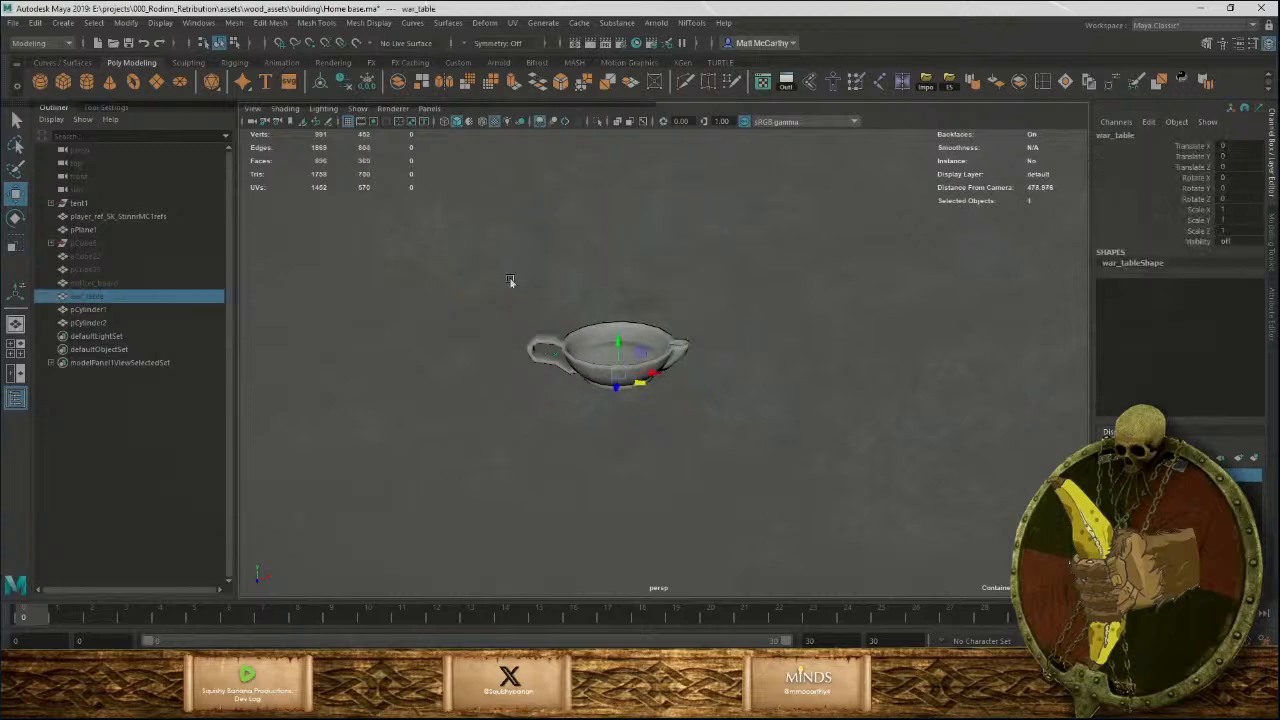
left_click(742, 443)
Show the lamp's side profile in a full-size front view, framed on the bowl and spout.
right_click_drag(686, 323, 925, 550, "alt")
left_click_drag(790, 325, 774, 419, "alt")
right_click_drag(774, 419, 872, 458, "alt")
left_click_drag(872, 458, 815, 405, "alt")
right_click_drag(877, 454, 750, 422, "alt")
left_click_drag(751, 422, 794, 400, "alt")
key("space")
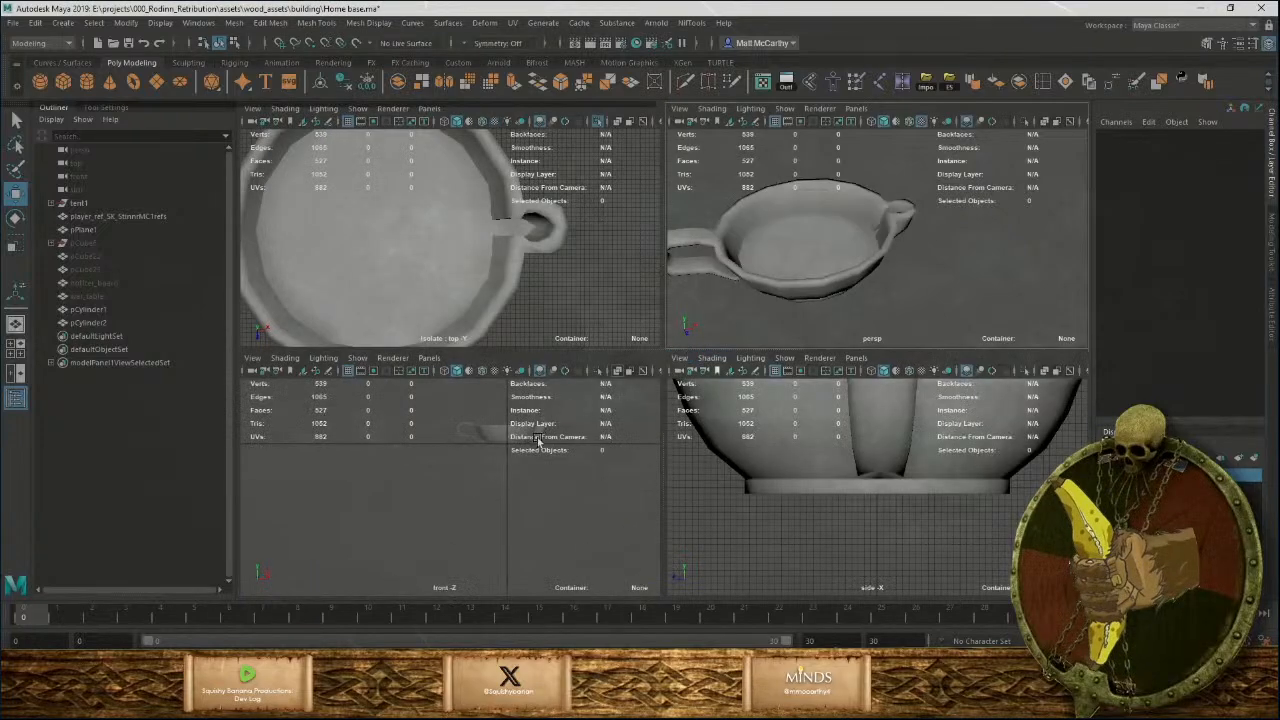
key("space")
key("f")
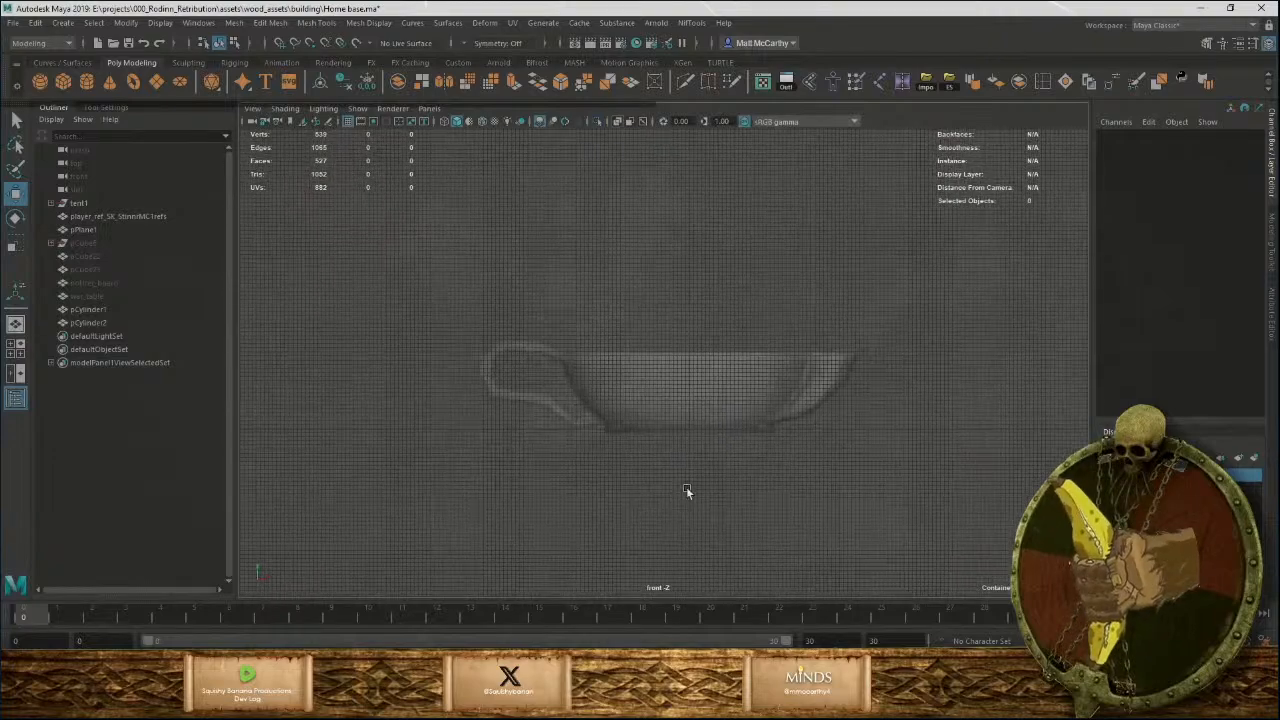
right_click_drag(687, 490, 951, 474, "alt")
middle_click_drag(869, 369, 737, 392, "alt")
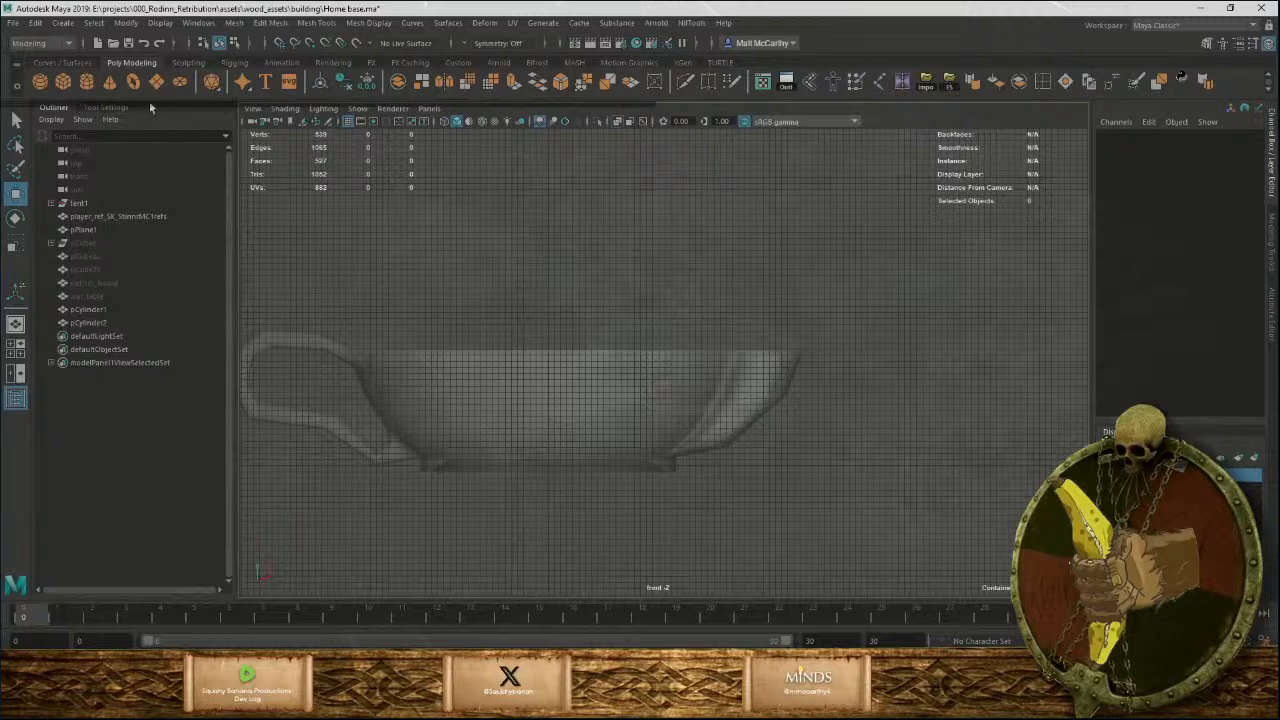
Draw a cubic EP curve from the bowl's centre along its floor and up through the spout to just above the lip.
left_click(108, 108)
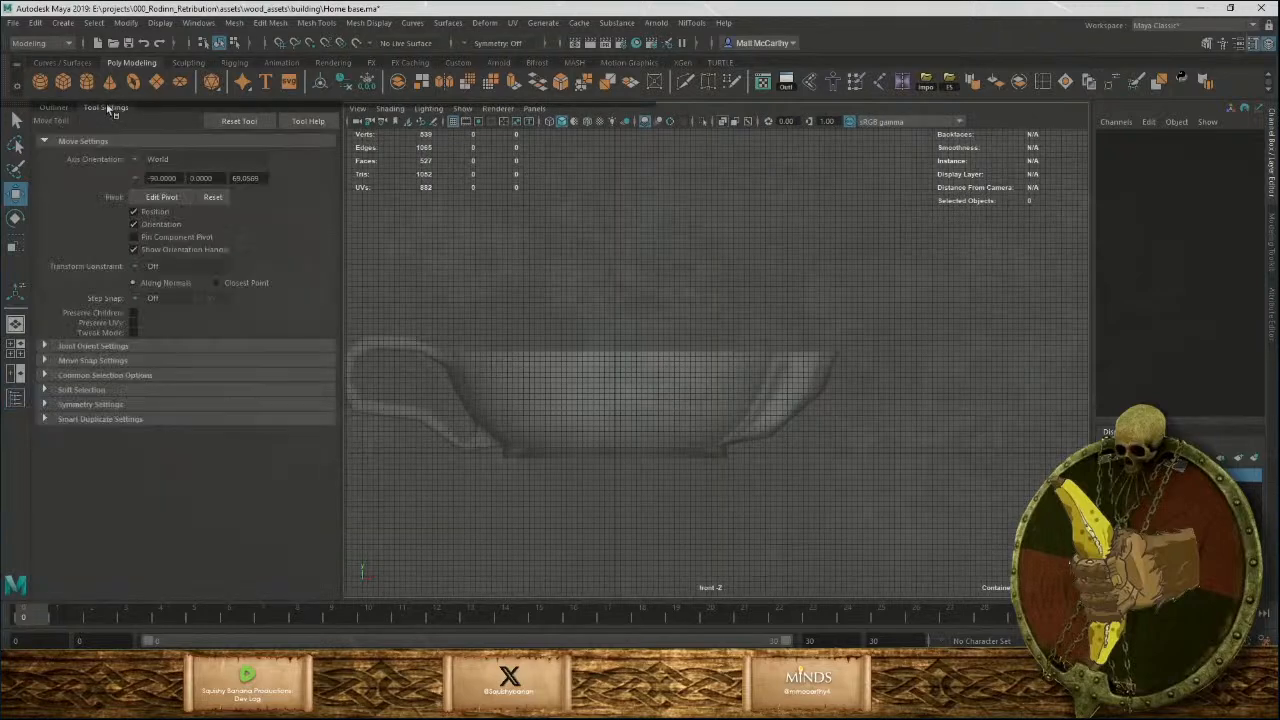
left_click(68, 64)
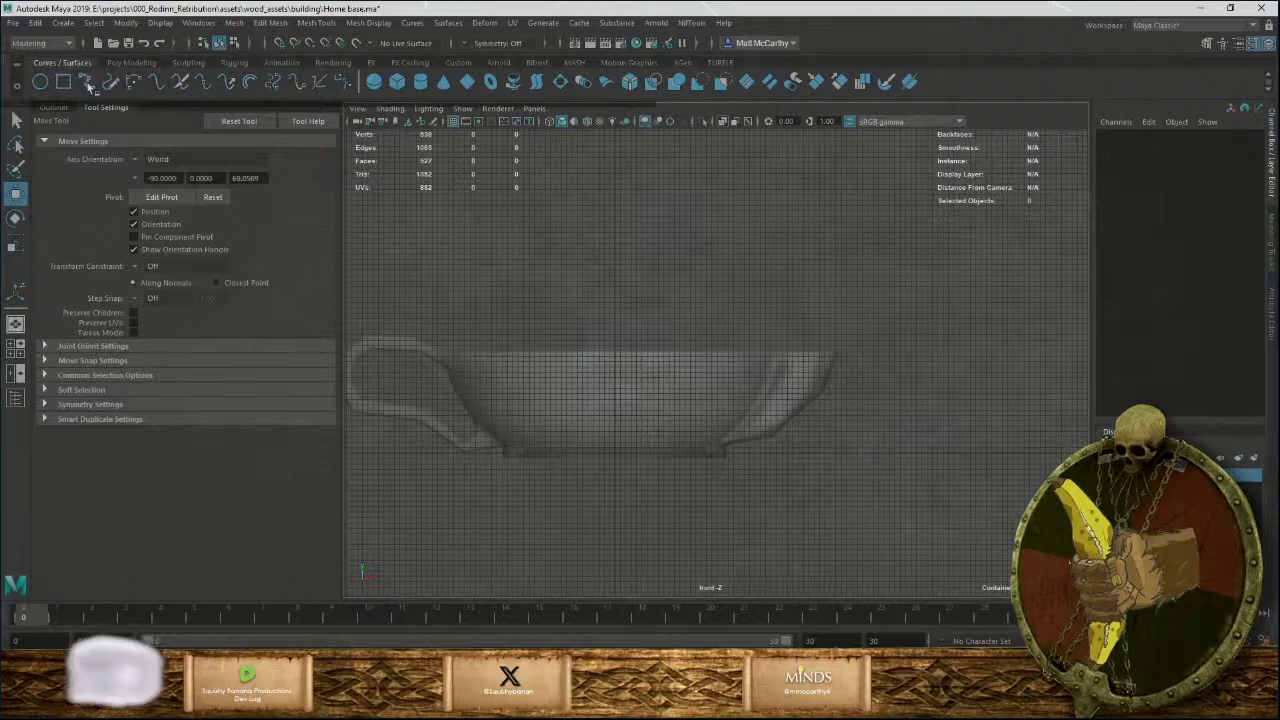
left_click(87, 84)
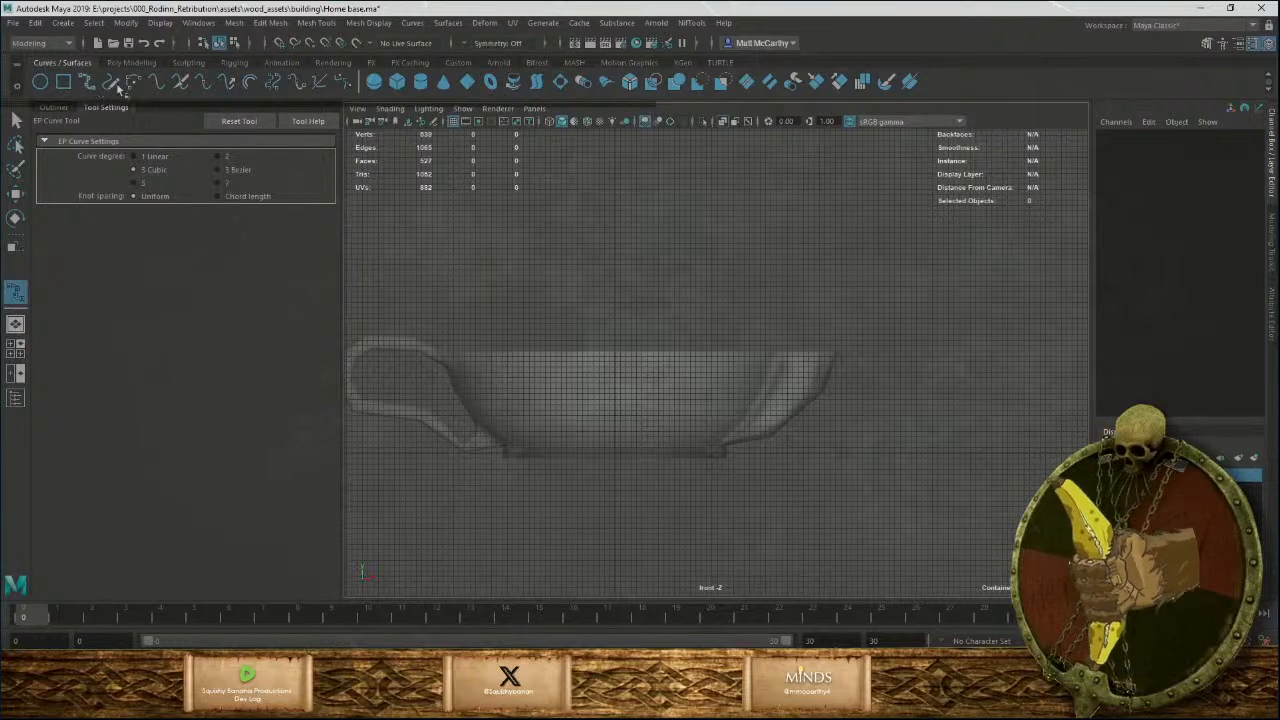
left_click(614, 438)
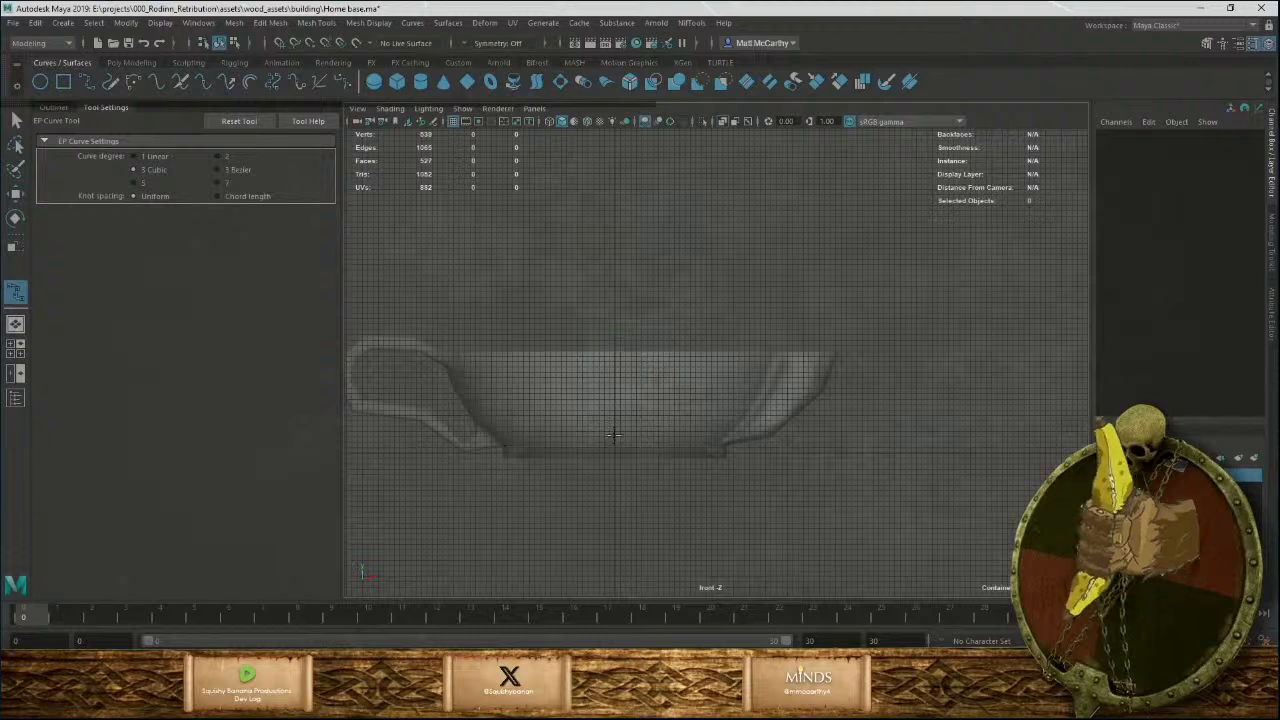
left_click(665, 436)
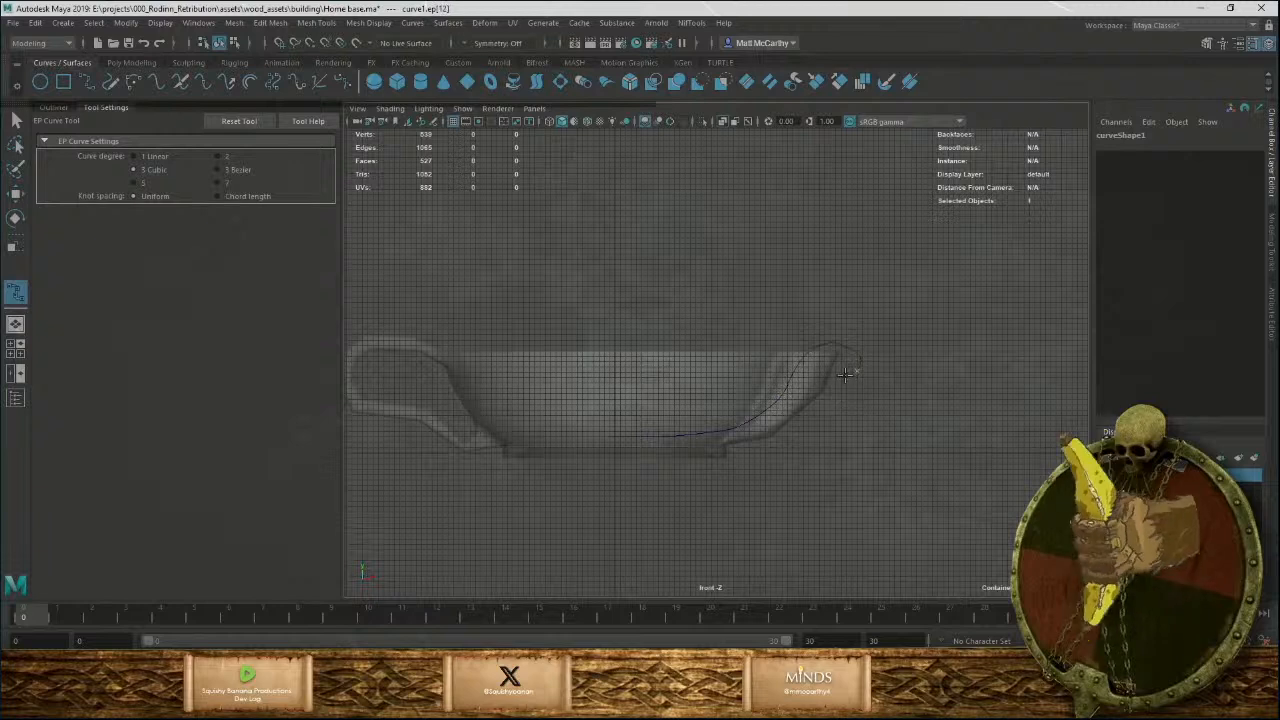
key("BackSpace")
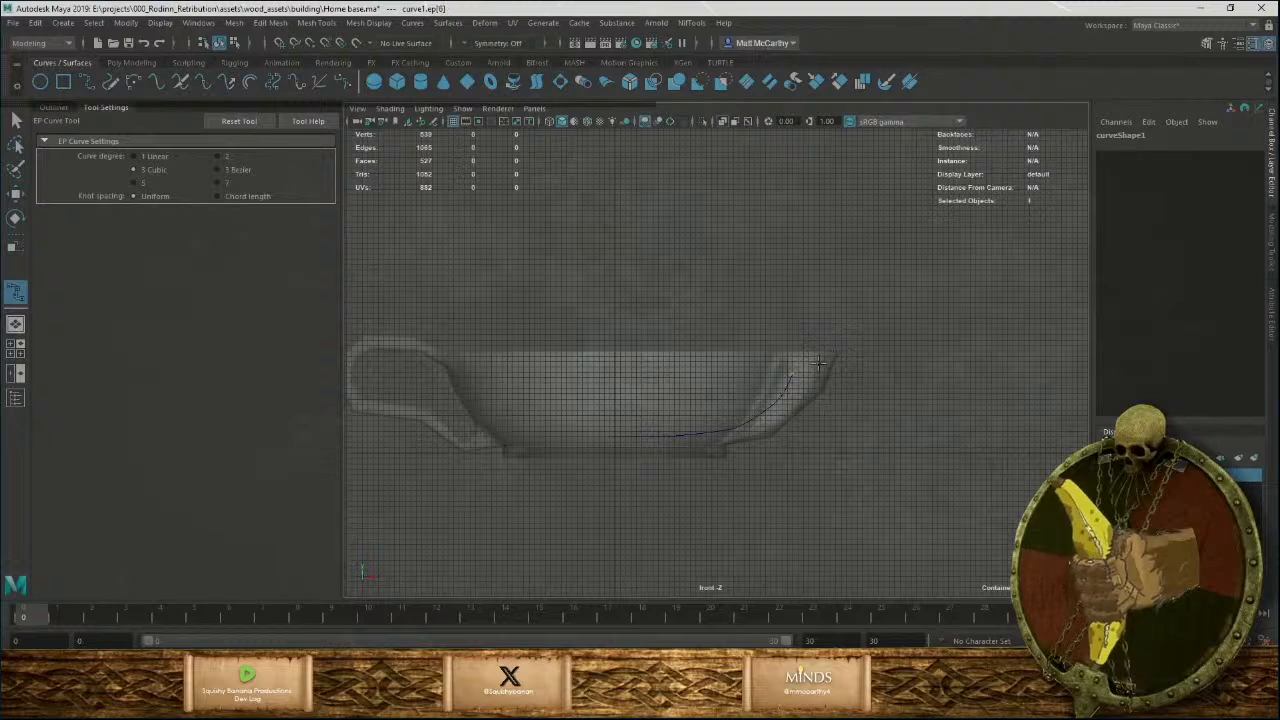
left_click(793, 397)
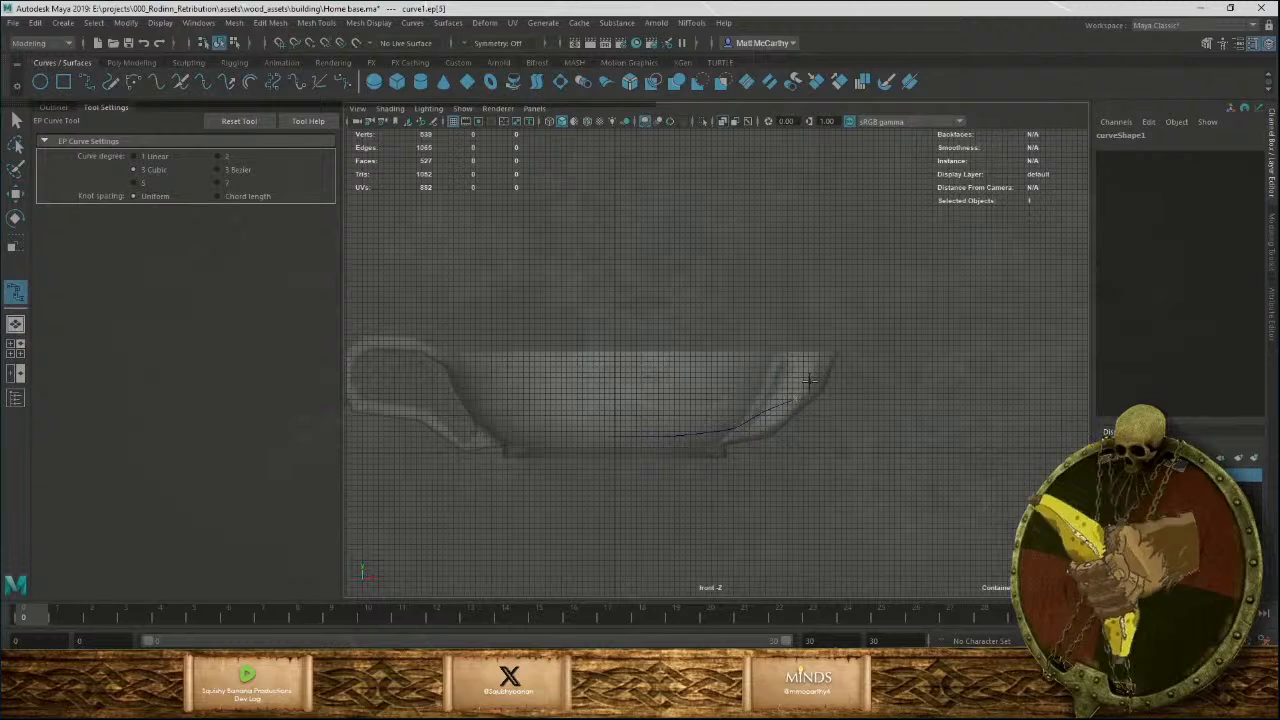
left_click(818, 362)
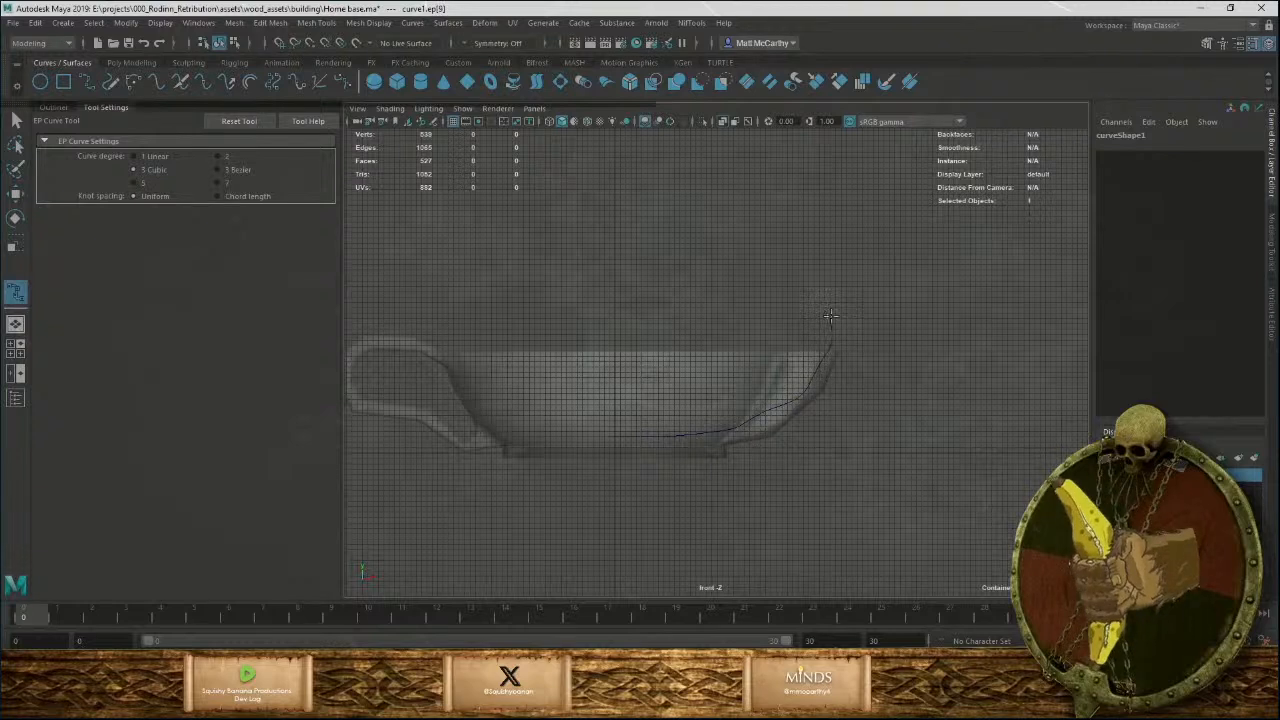
key("w")
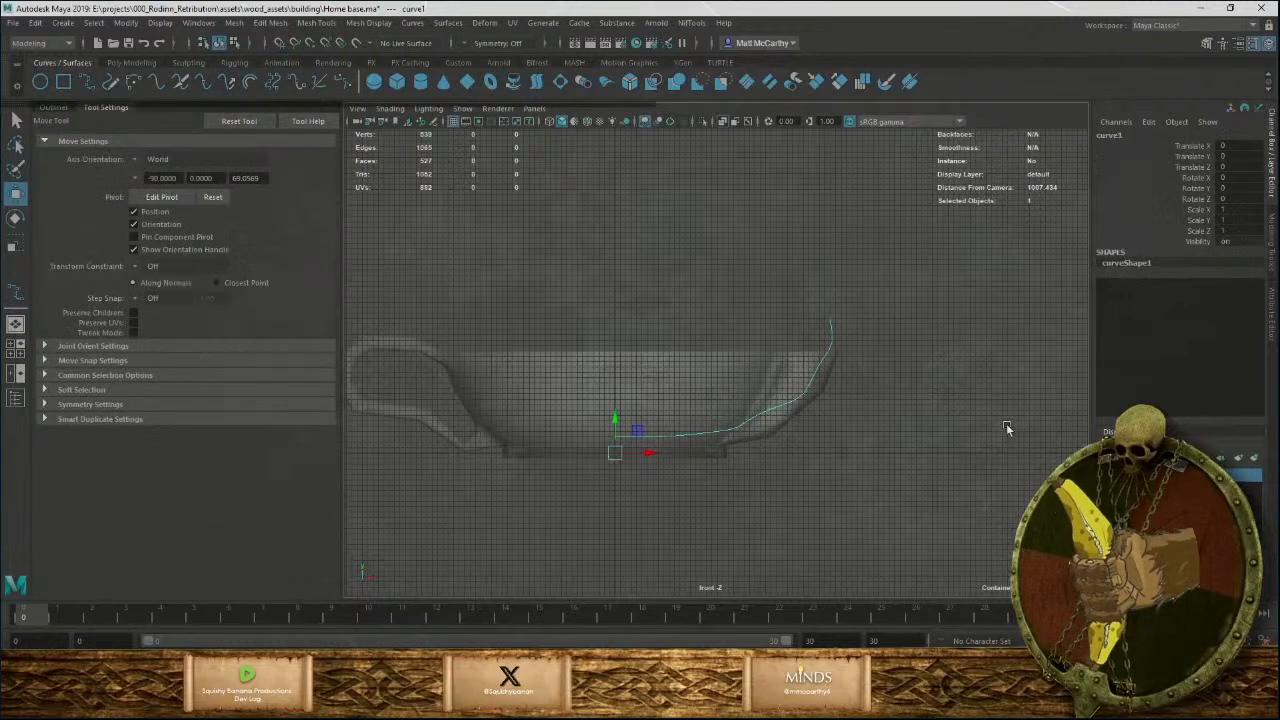
Isolate the new curve in the full-size perspective view and frame its starting end at the bowl's centre.
key("space")
key("space")
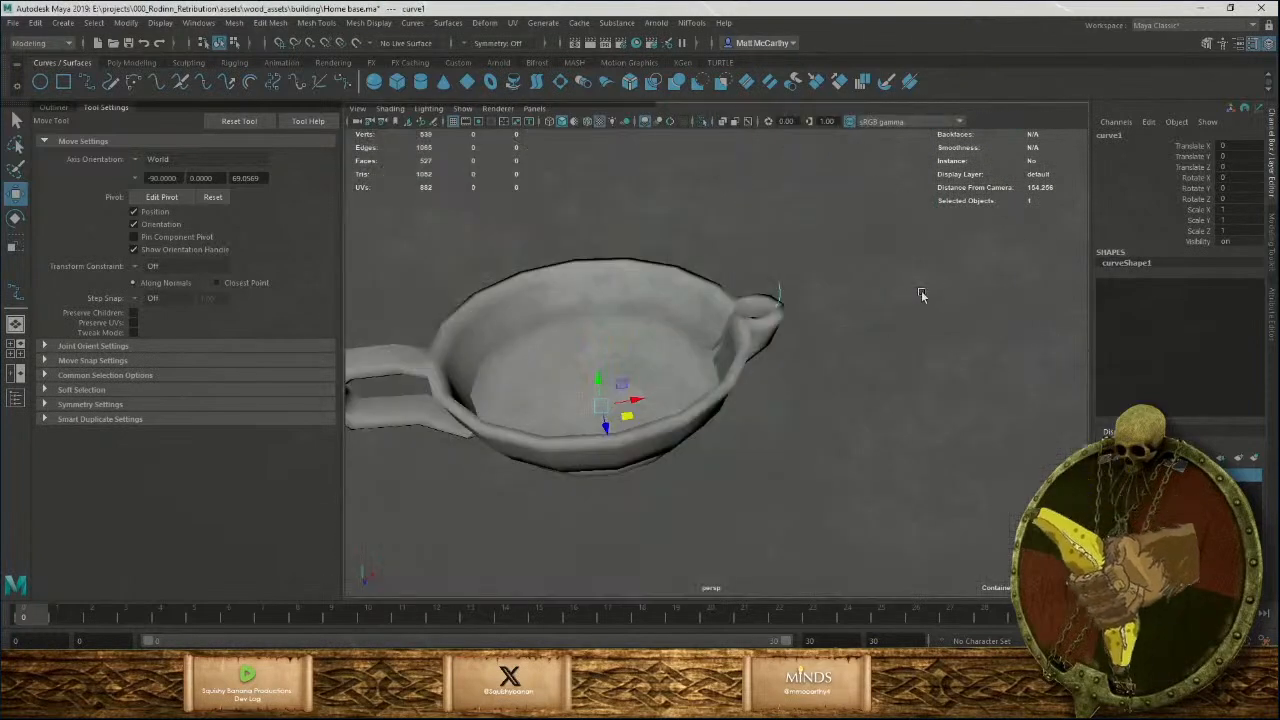
key("ctrl+1")
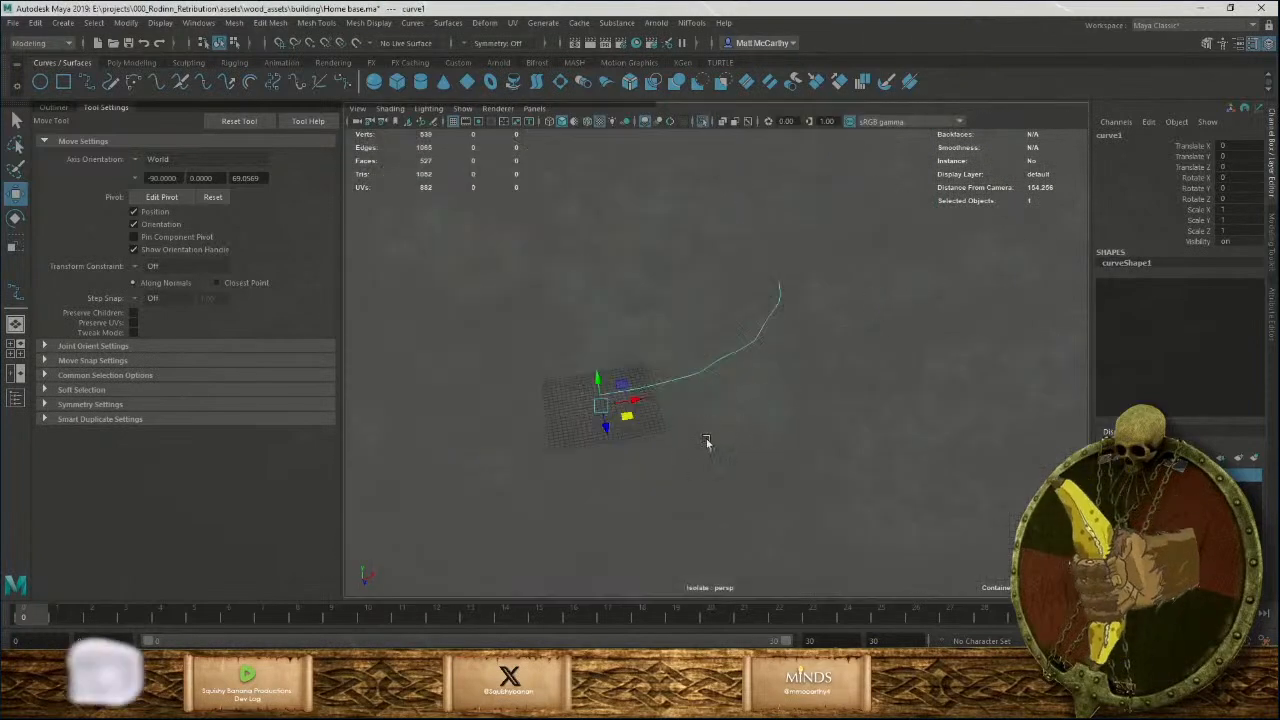
middle_click_drag(660, 397, 753, 334, "alt")
right_click_drag(753, 334, 980, 610, "alt")
middle_click_drag(724, 374, 770, 460, "alt")
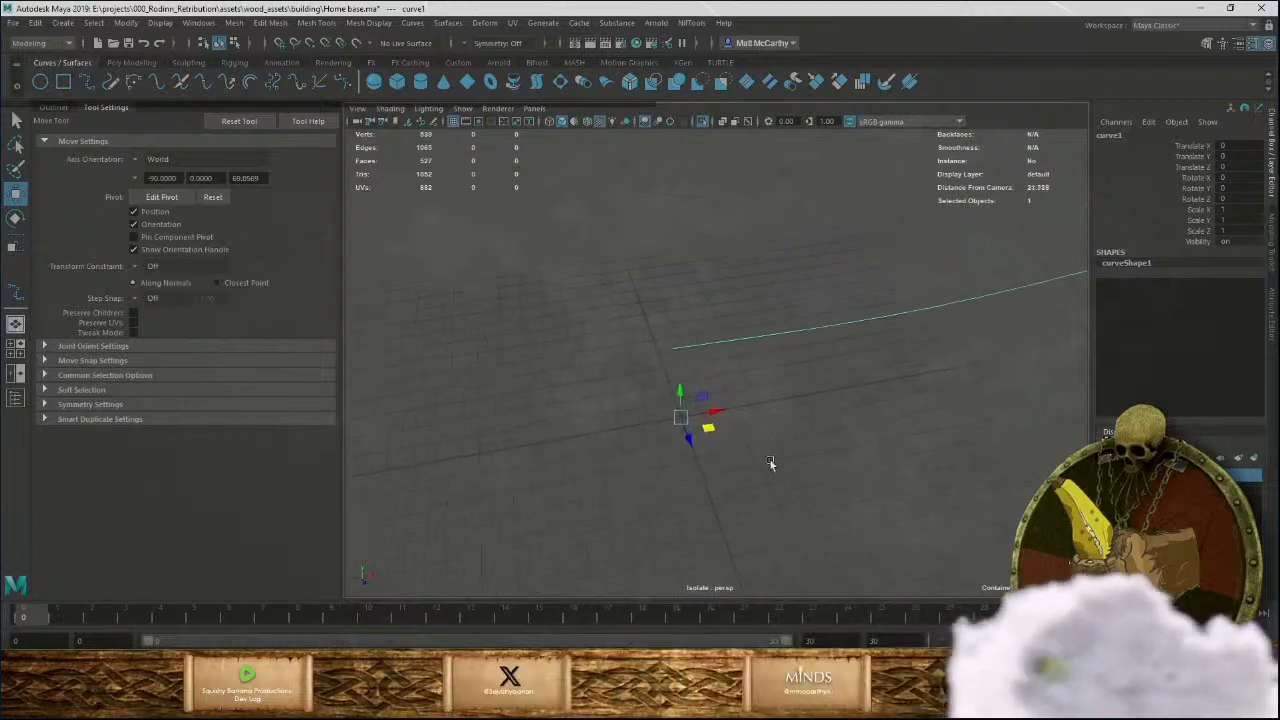
Create a polygon cylinder at the origin with 8 axis subdivisions and clear the selection.
left_click(131, 62)
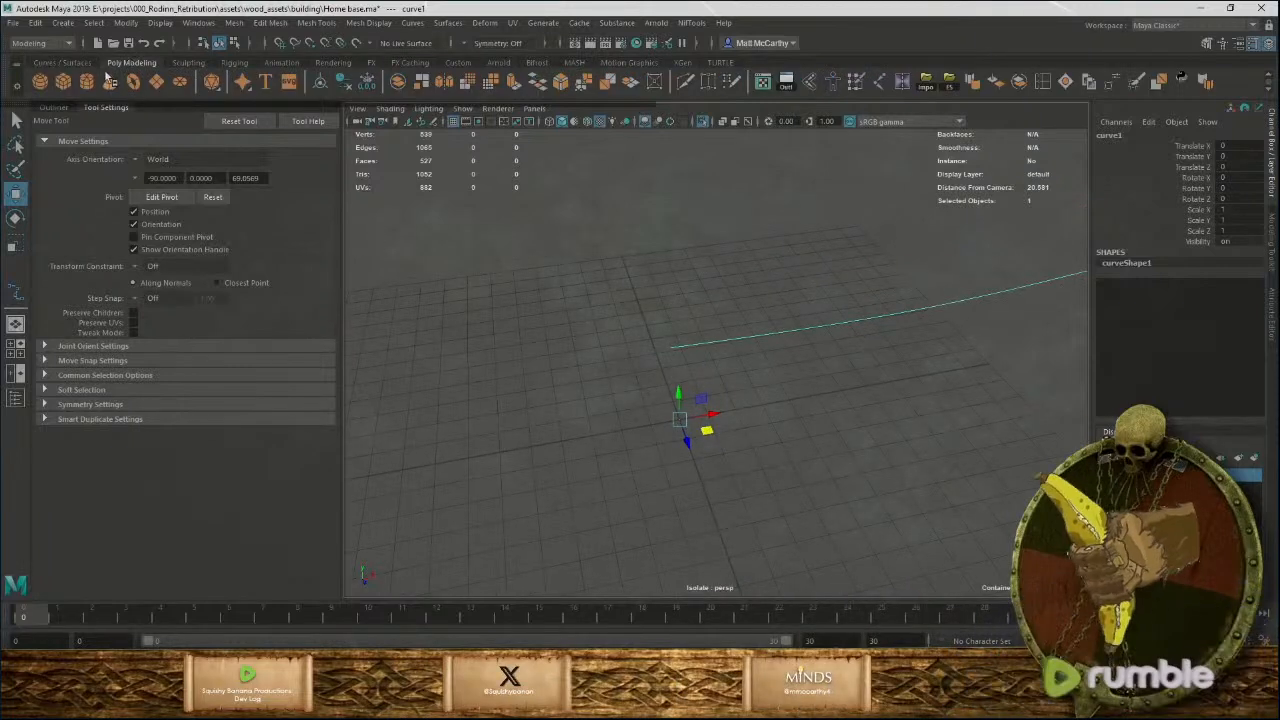
left_click(86, 82)
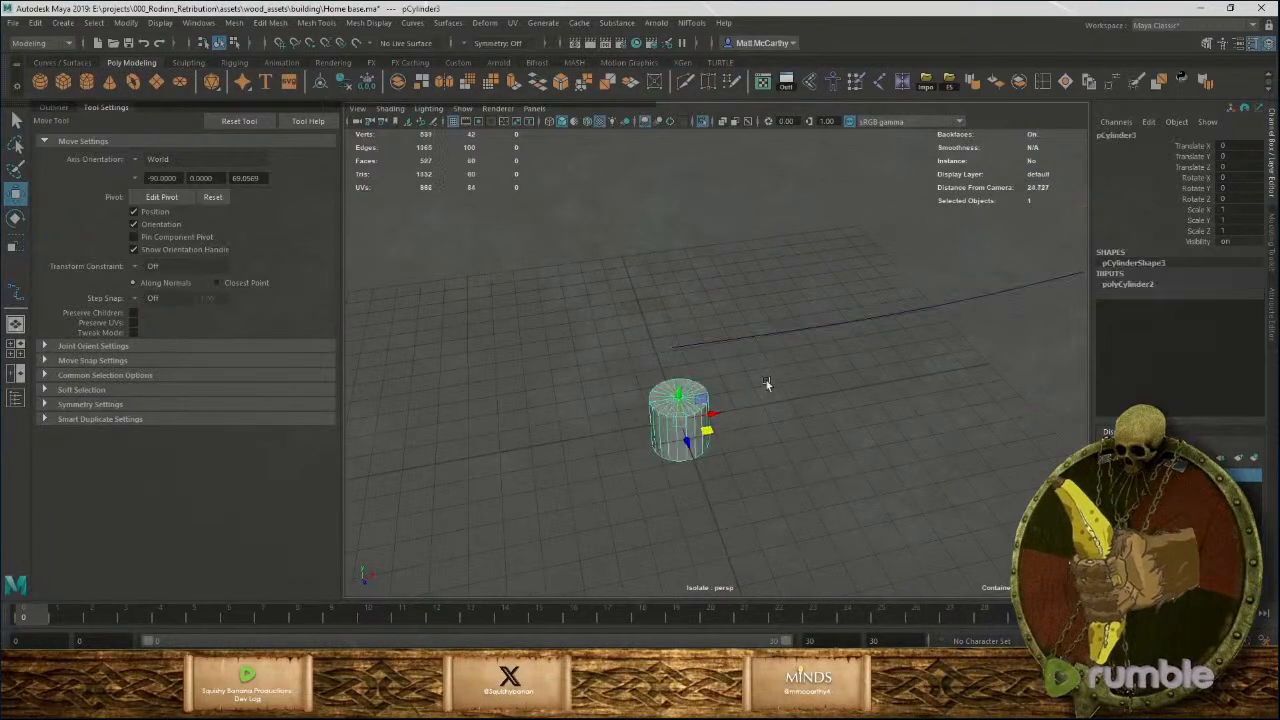
left_click(1147, 286)
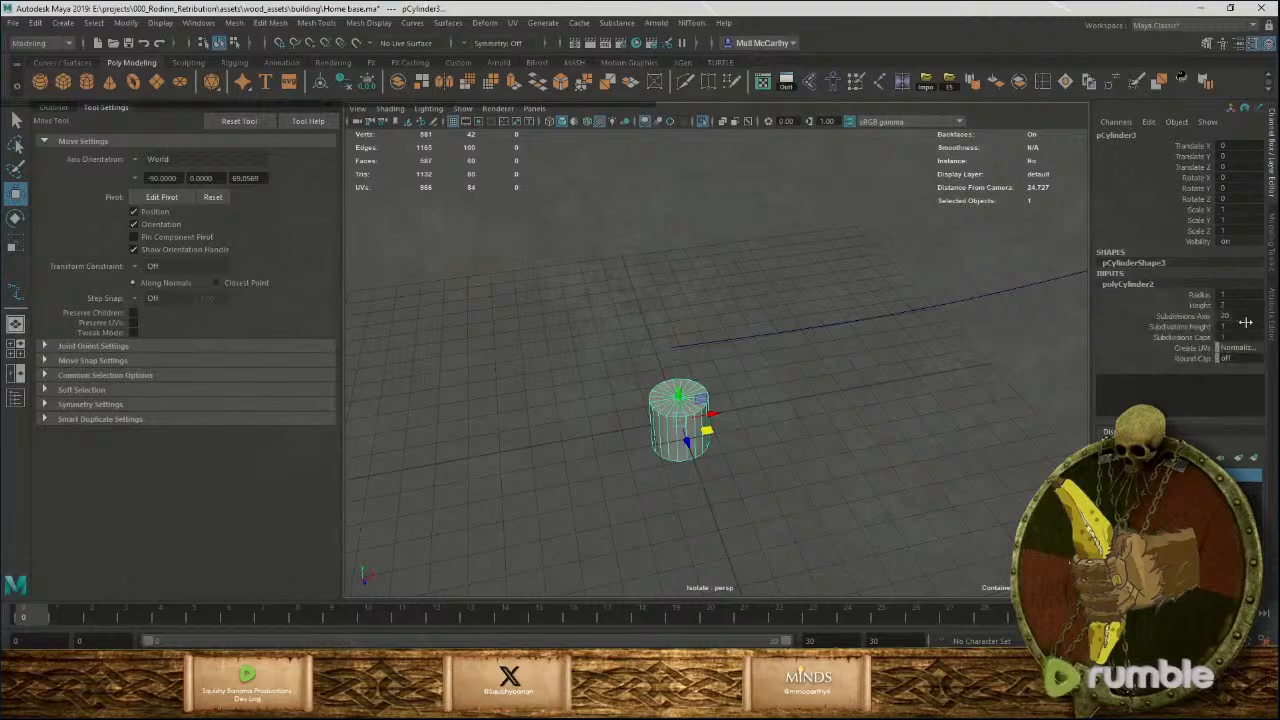
type("8")
key("Return")
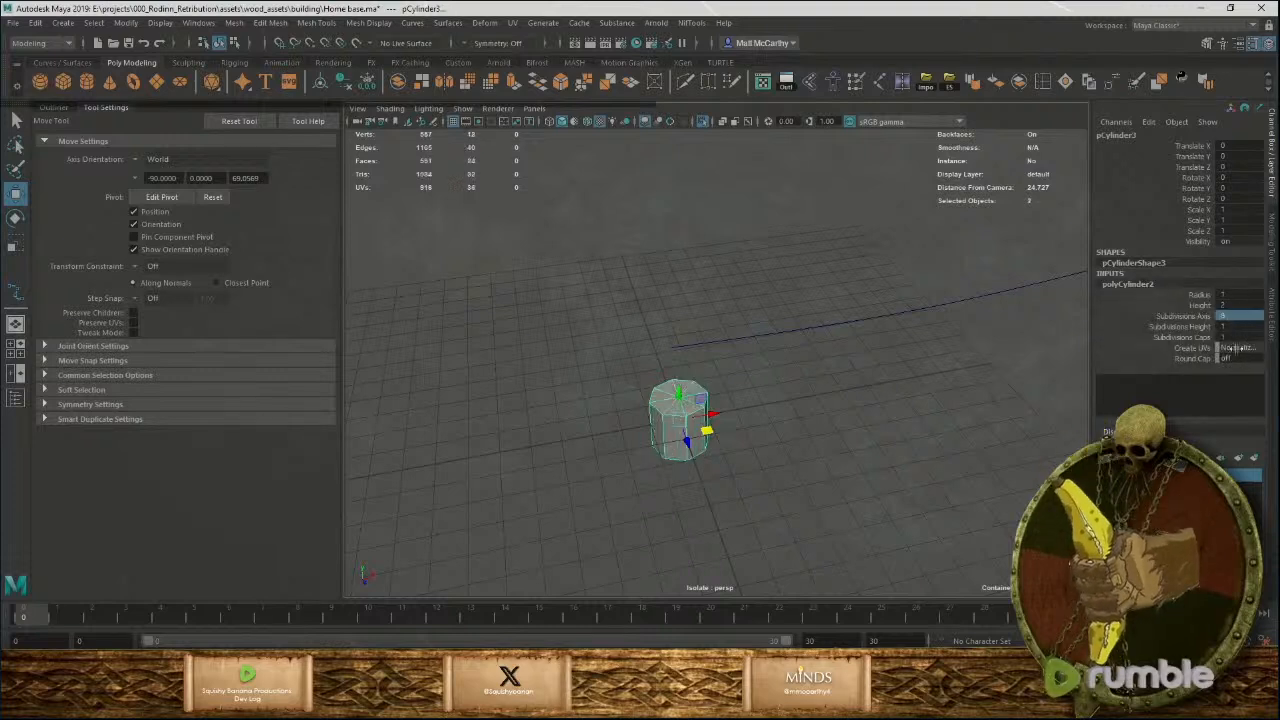
left_click(812, 450)
Delete the triangular cap faces at both ends of the cylinder, keeping only its eight side faces.
middle_click_drag(672, 489, 744, 432, "alt")
right_click_drag(744, 432, 866, 384, "alt")
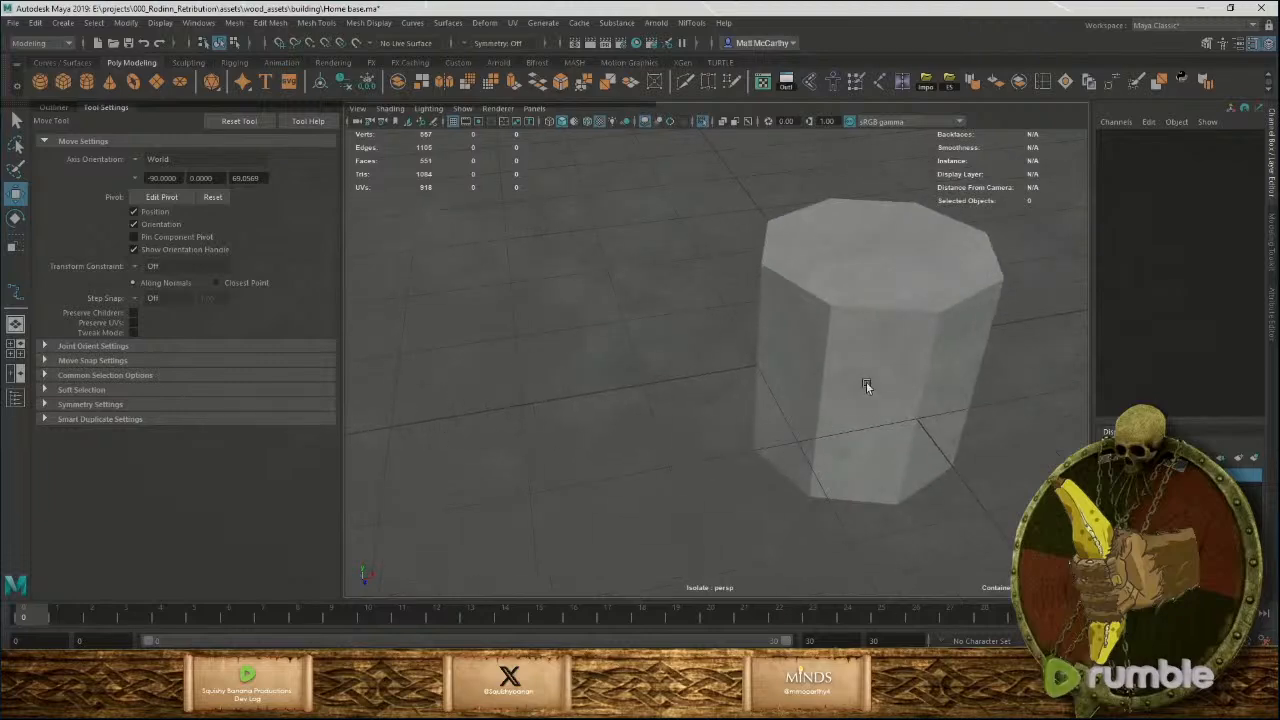
left_click(872, 400)
middle_click_drag(874, 404, 713, 423, "alt")
left_click_drag(834, 466, 809, 366, "alt")
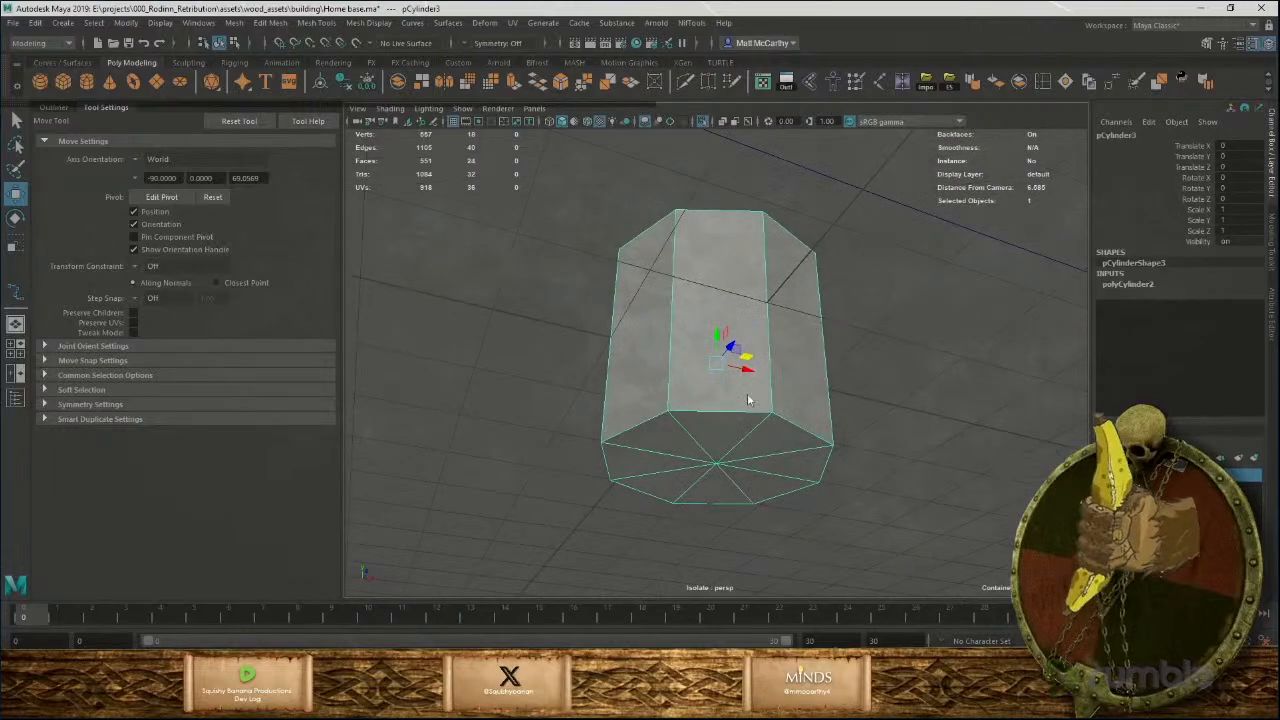
right_click_drag(747, 339, 750, 378)
left_click_drag(556, 190, 943, 566)
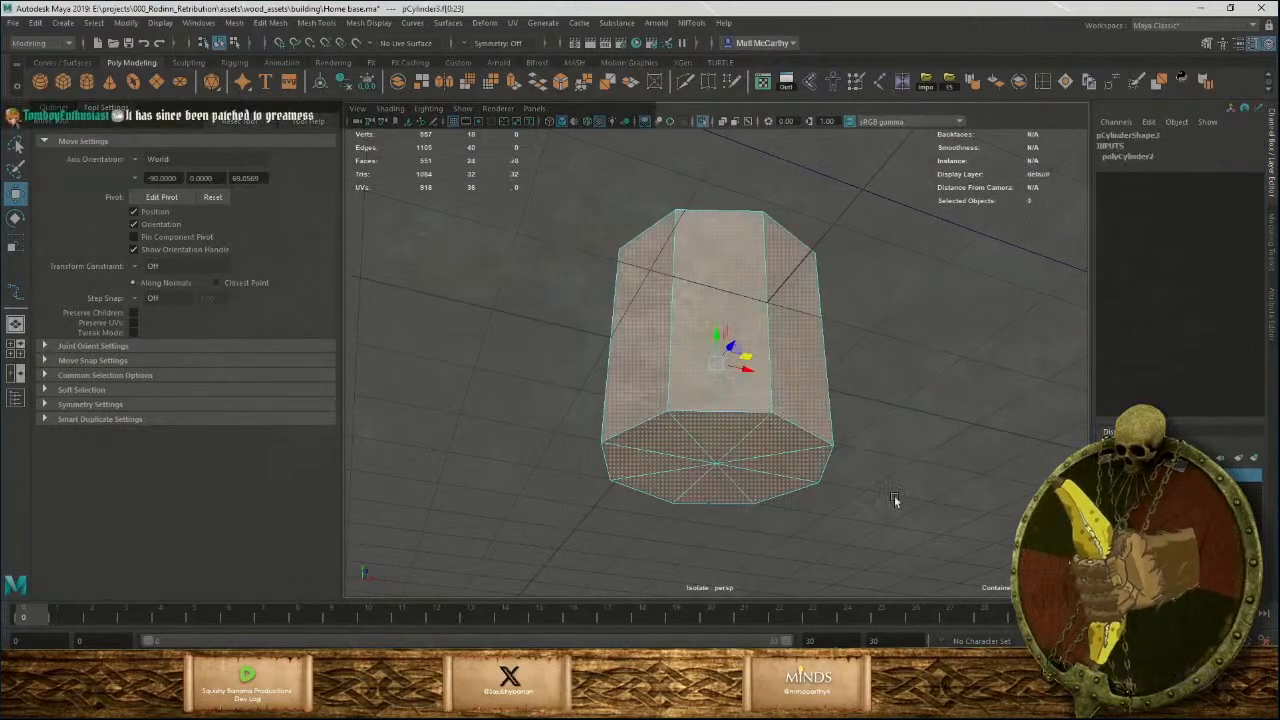
left_click_drag(880, 450, 826, 480, "alt")
left_click_drag(750, 510, 777, 442, "alt")
left_click_drag(636, 362, 900, 417, "ctrl")
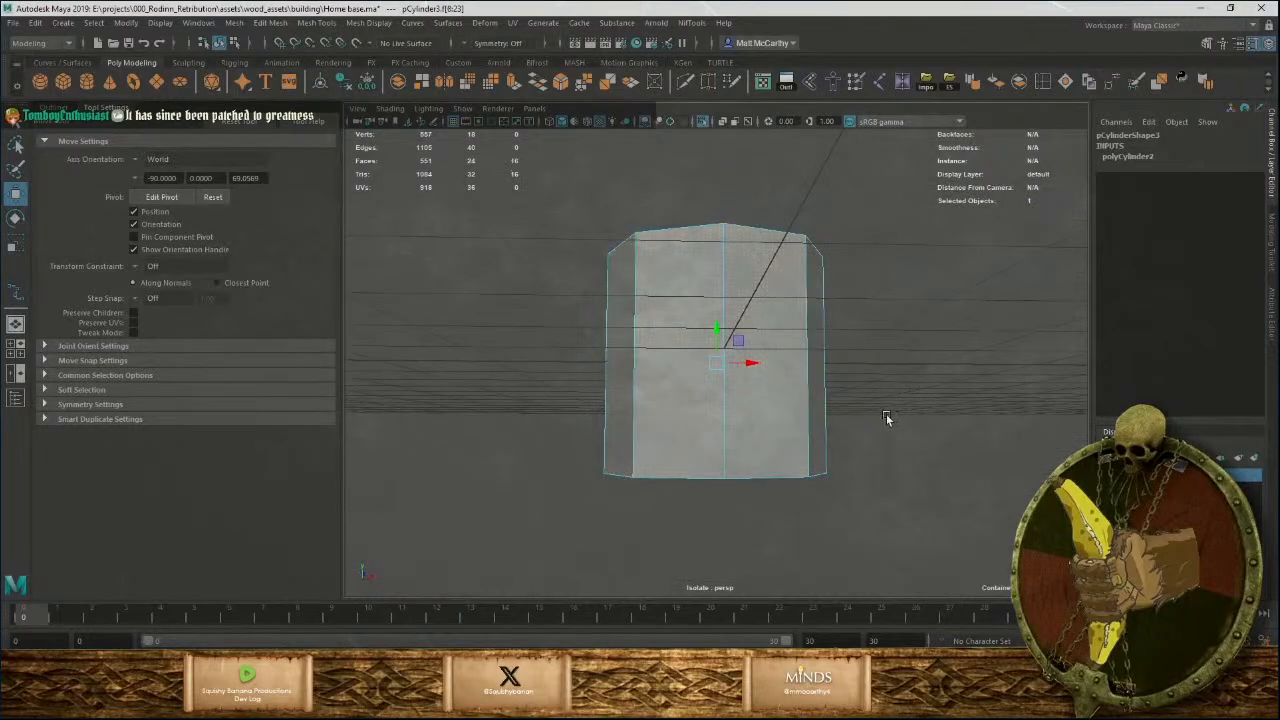
key("Delete")
Close the cylinder's open upper border with a single cap face, leaving the lower end open.
left_click_drag(737, 237, 721, 263, "alt")
right_click_drag(720, 228, 734, 165)
double_click(736, 222)
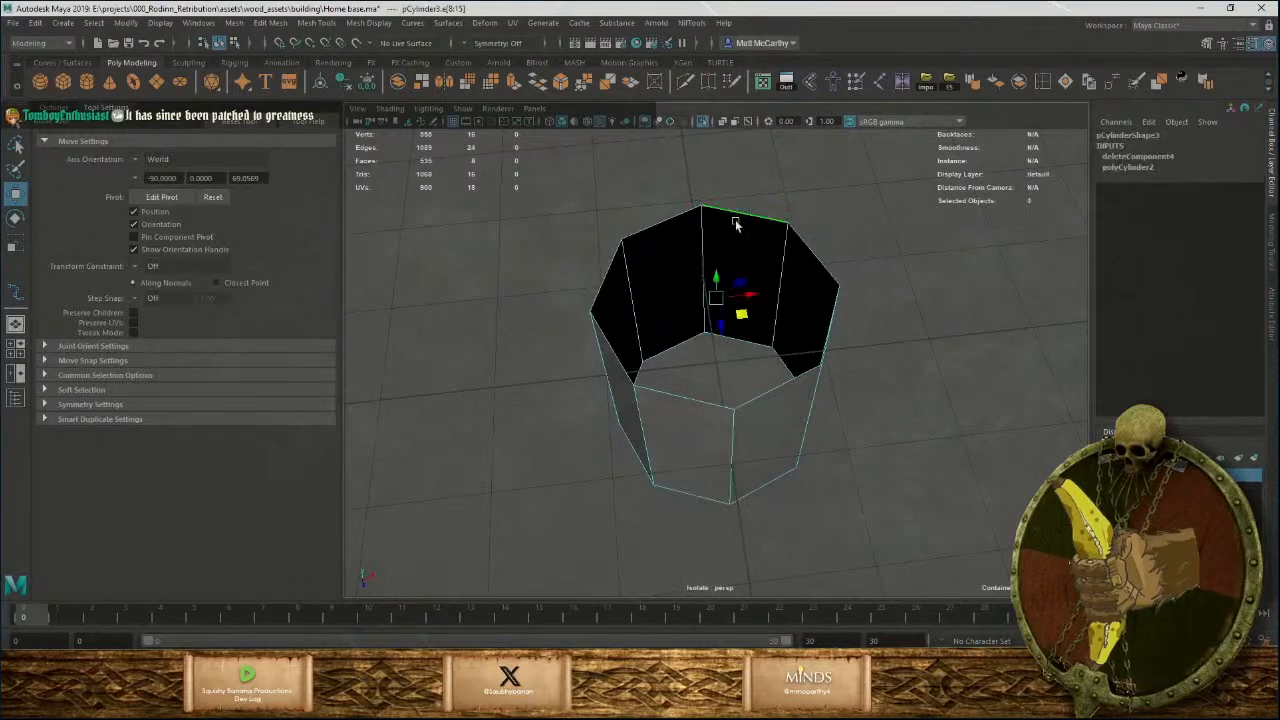
key("r")
left_click(1067, 81)
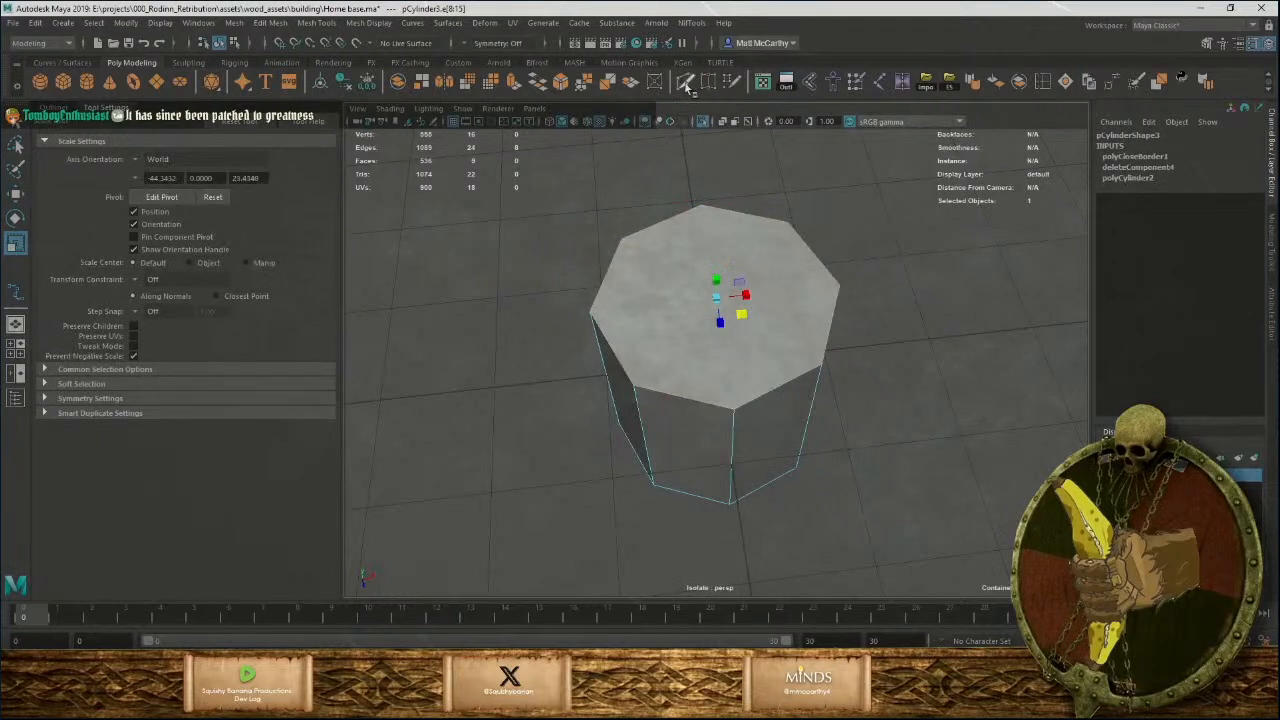
Cut two crossing edges between opposite corners of the cylinder's cap, splitting it into four faces, and select the whole cylinder.
left_click(836, 285)
key("Return")
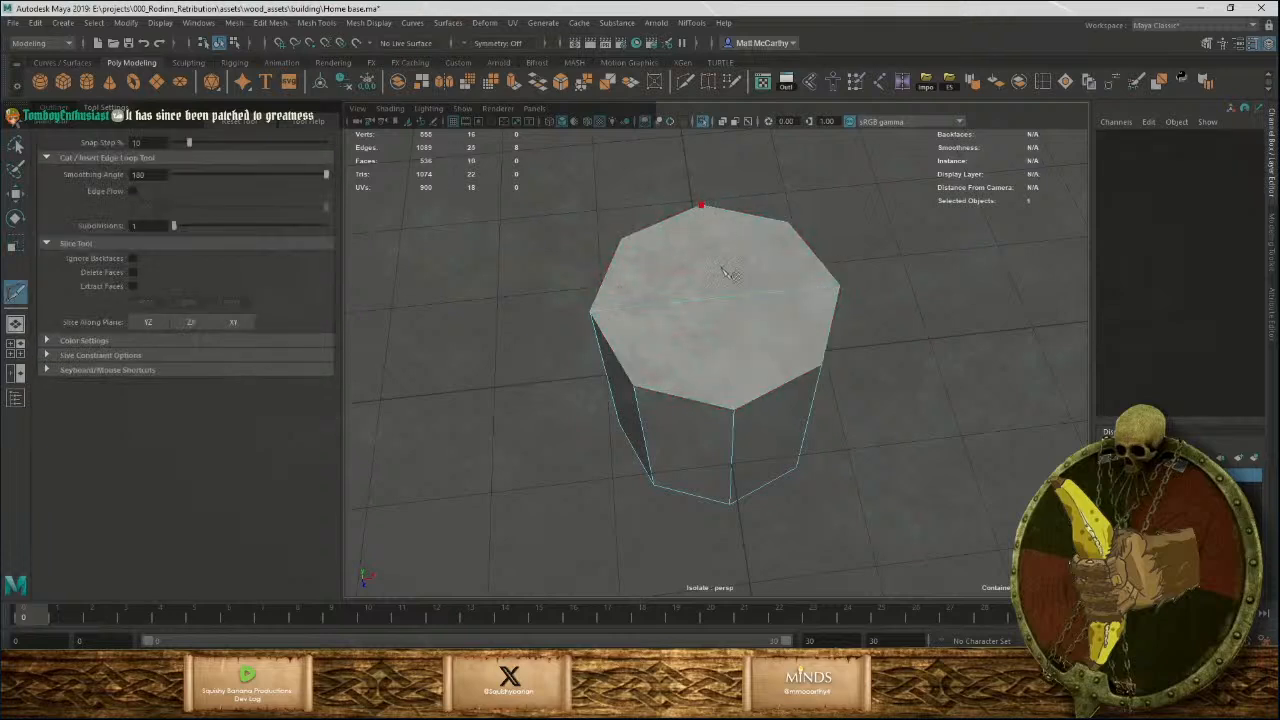
key("w")
left_click(788, 406)
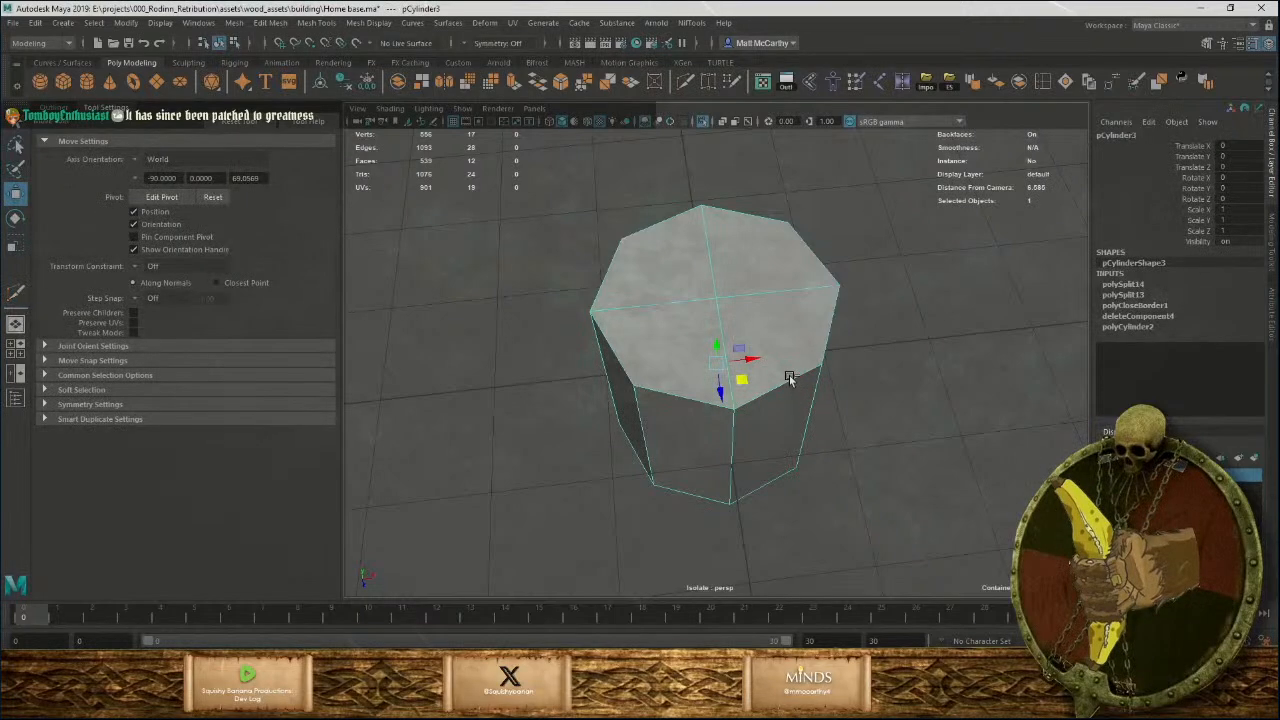
Bring back the full scene, add the spout curve to the selection and isolate it together with the cylinder.
key("ctrl+1")
left_click_drag(831, 415, 866, 329, "alt")
right_click_drag(866, 329, 543, 346, "alt")
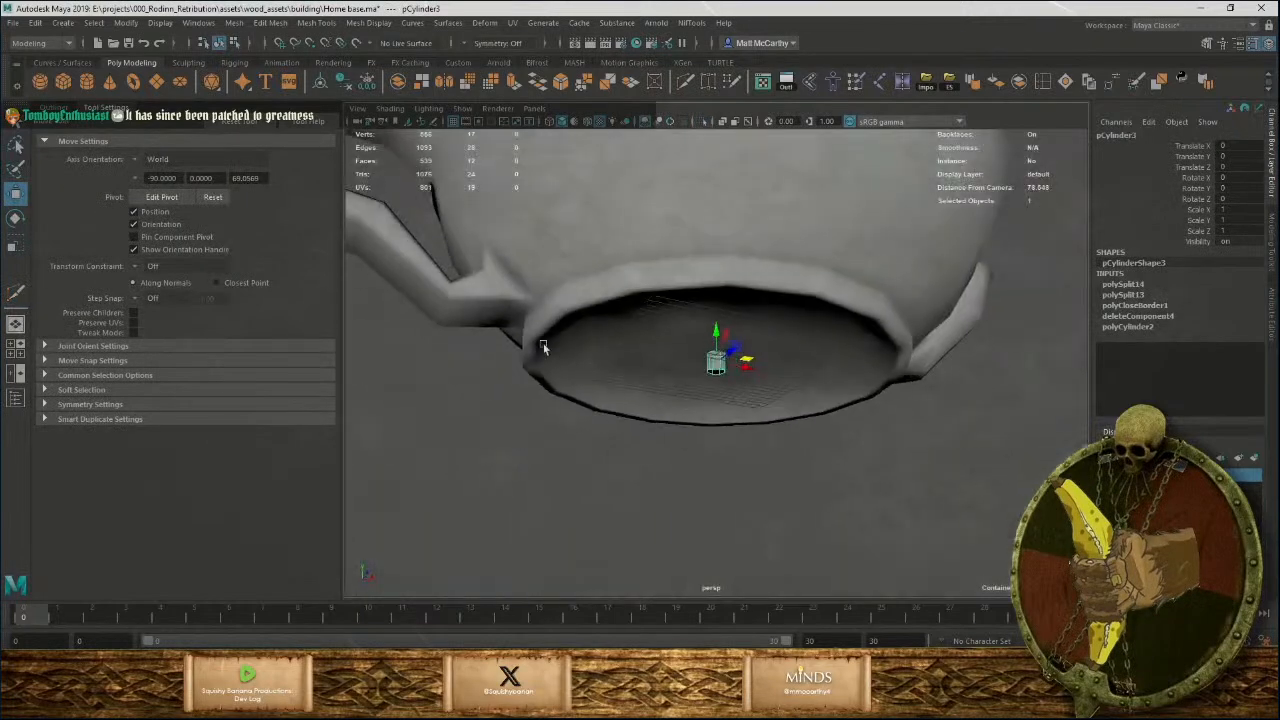
left_click_drag(790, 345, 847, 349, "alt")
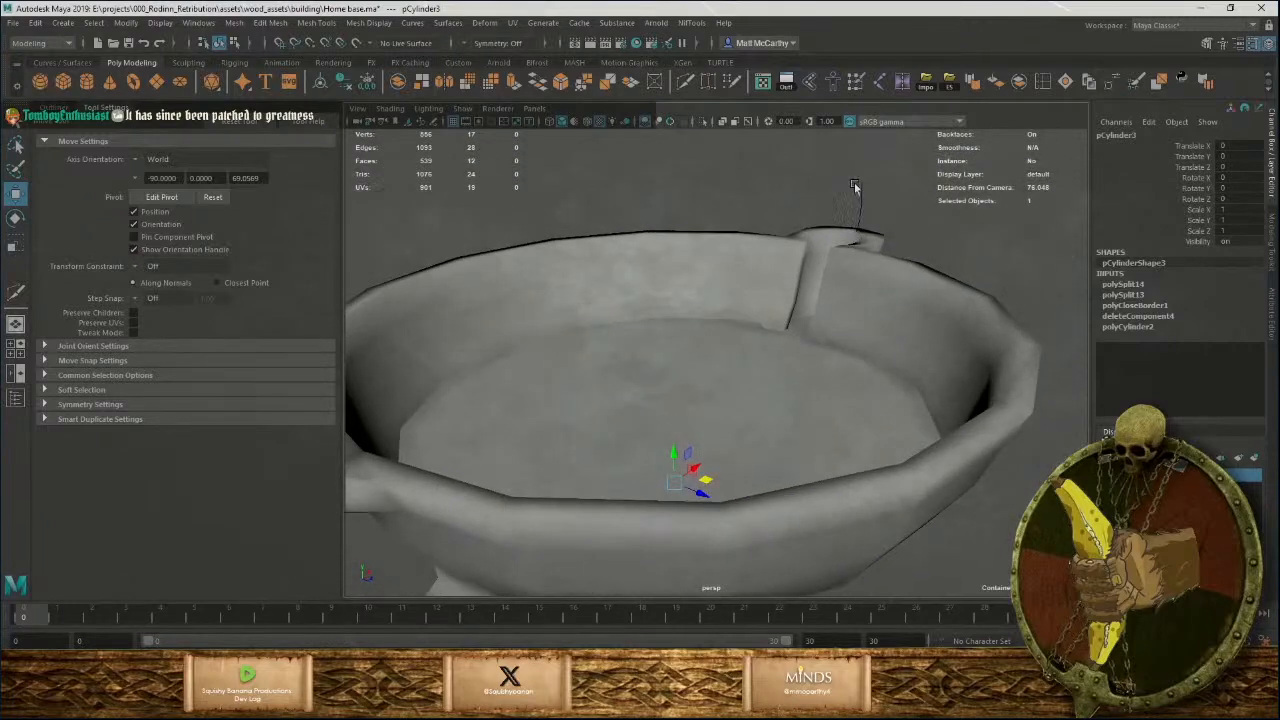
left_click_drag(855, 186, 892, 221)
key("ctrl+1")
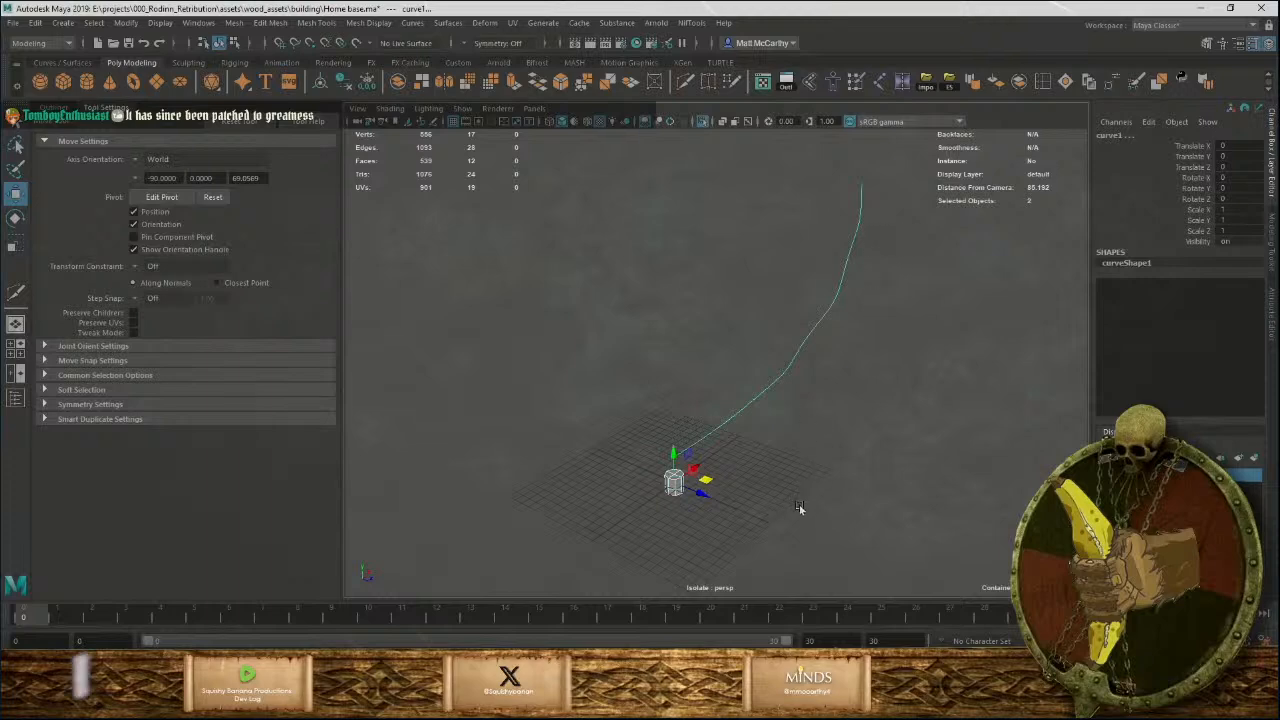
Rotate the cylinder to about -92.5 in Z and move it to about X -0.96, Y 3.11, with its cap at the curve's start.
left_click_drag(798, 508, 718, 436, "alt")
left_click(636, 458)
key("e")
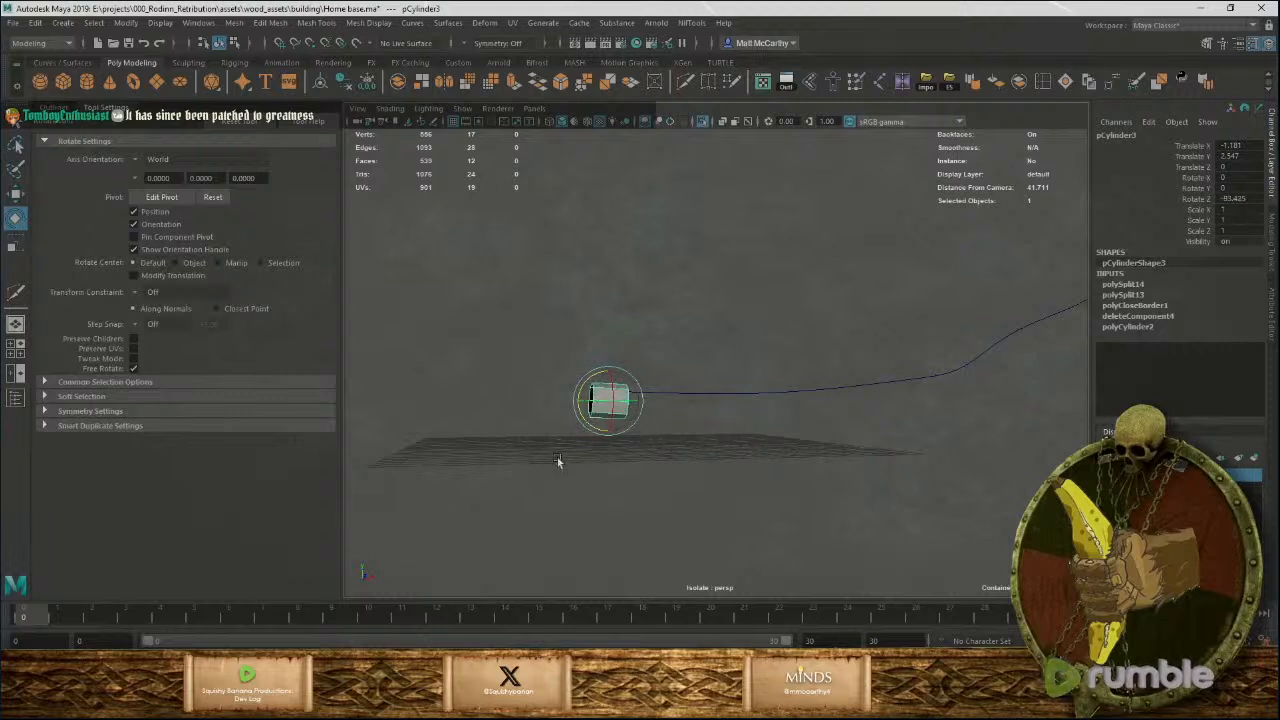
scroll(569, 451, "up", 5)
key("w")
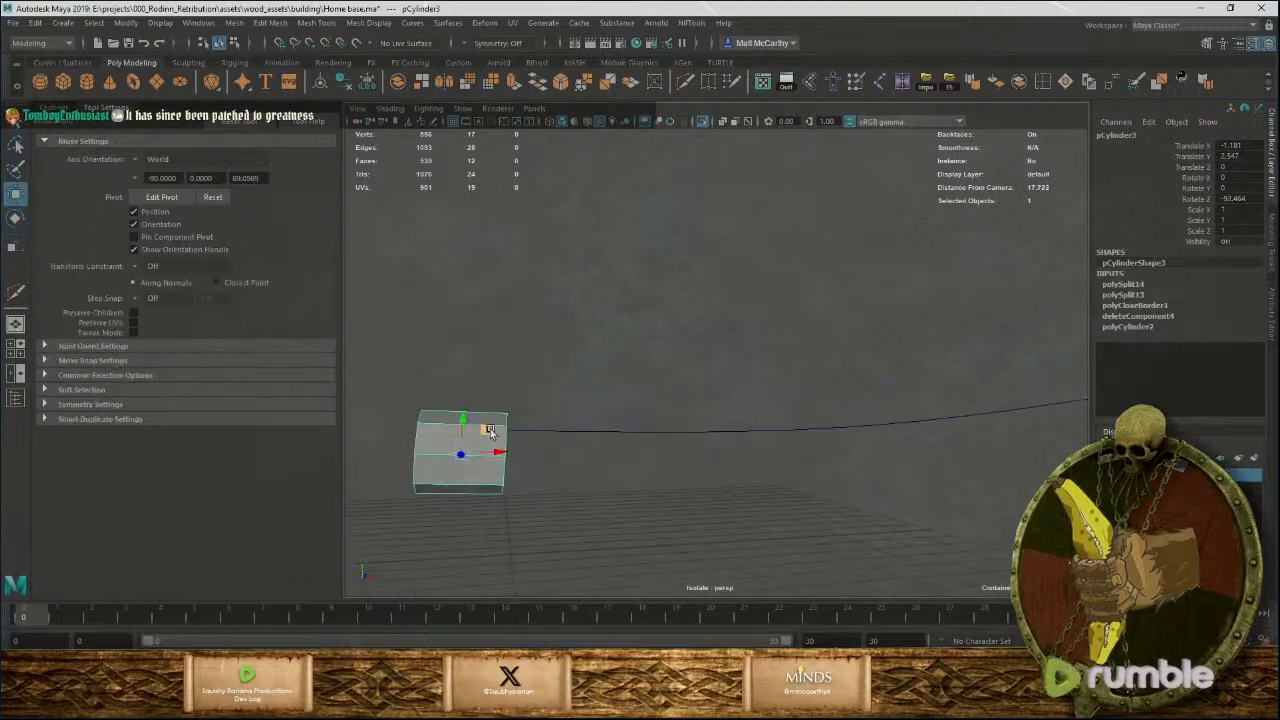
left_click_drag(490, 432, 498, 406)
left_click_drag(665, 447, 580, 457, "alt")
Select the four cap faces at the cylinder's end and add the curve to the selection.
right_click(636, 456)
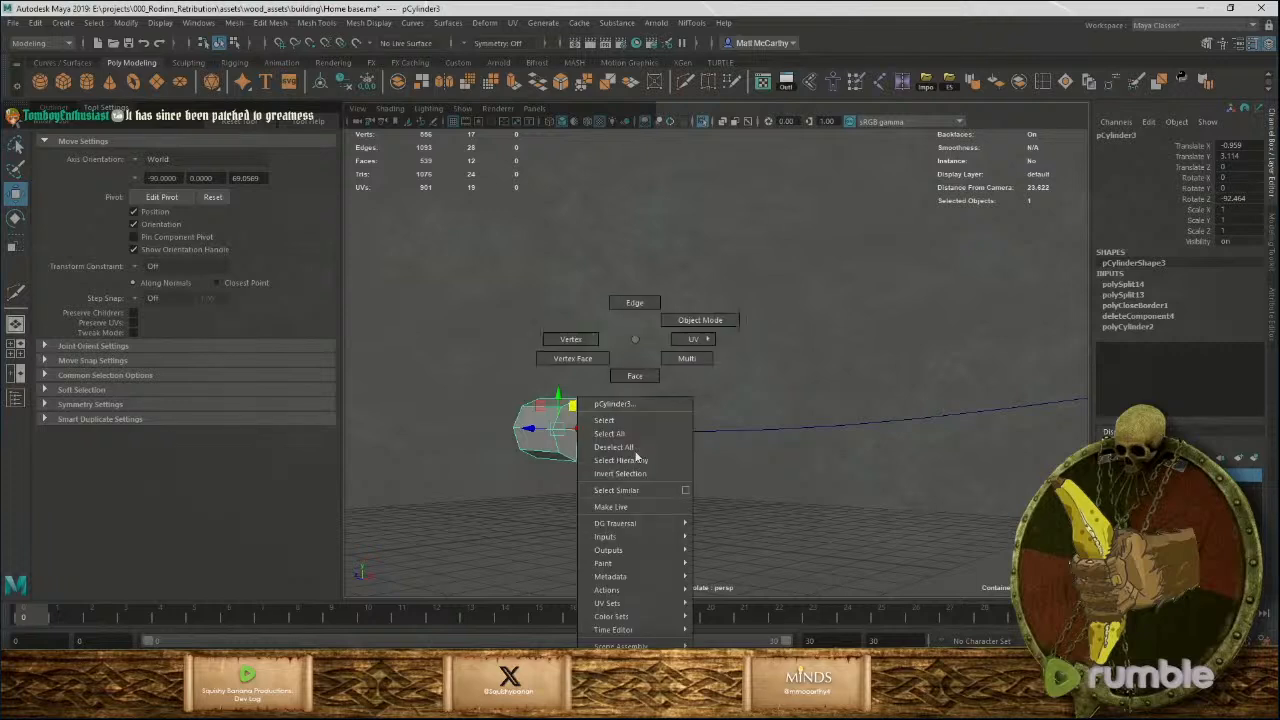
right_click_drag(631, 379, 631, 380)
left_click(586, 444)
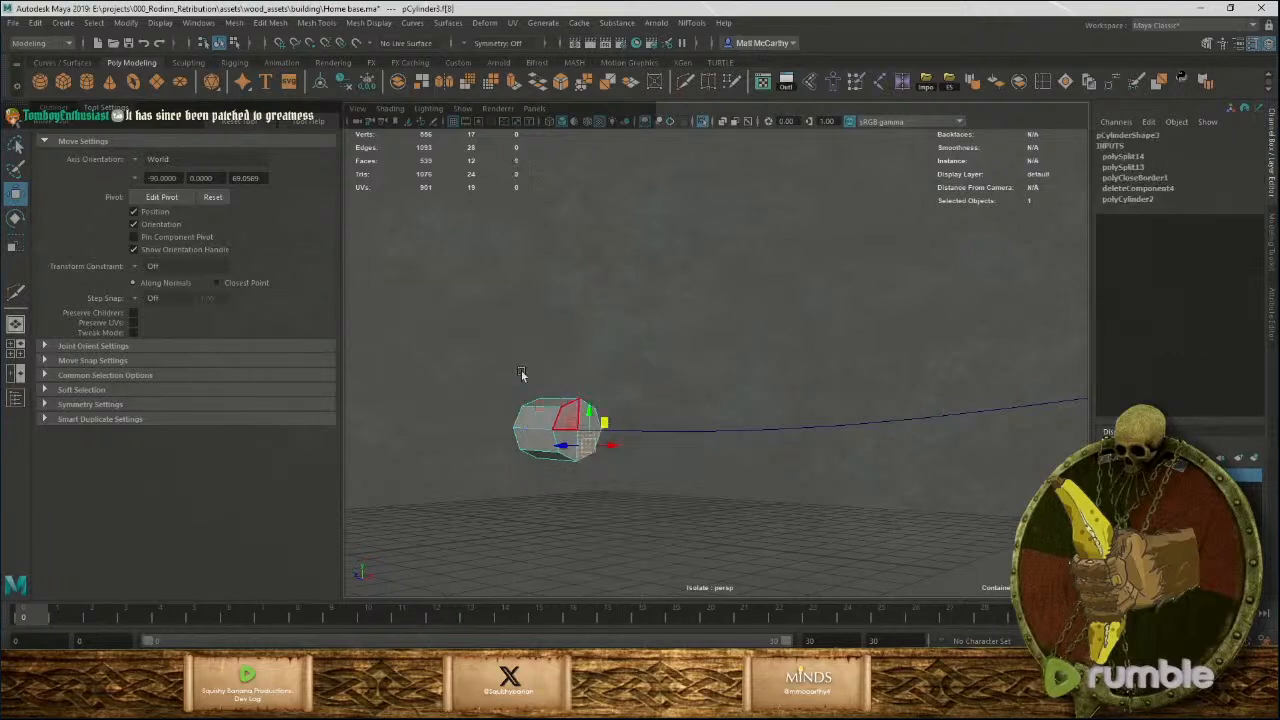
scroll(523, 374, "up", 4)
left_click_drag(523, 374, 450, 476, "alt")
middle_click_drag(450, 476, 534, 378, "alt")
scroll(534, 380, "up", 2)
left_click(531, 438, "shift")
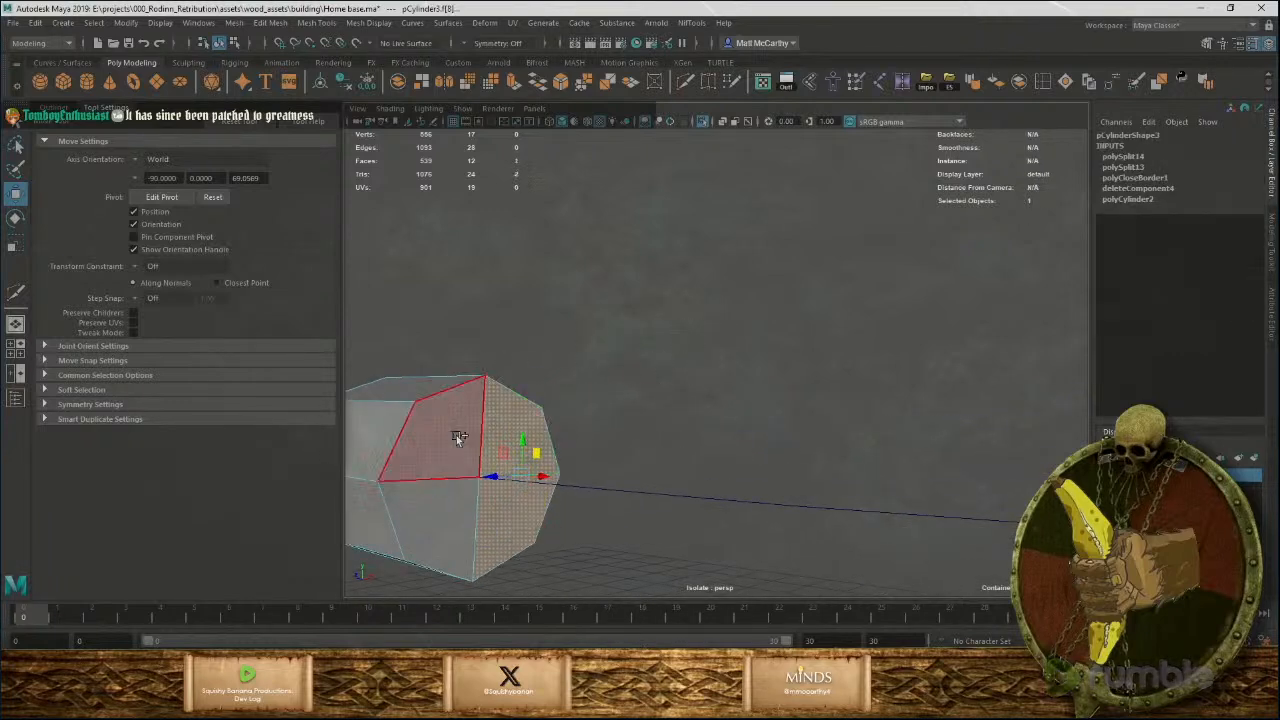
left_click(458, 438, "shift")
left_click(446, 494, "shift")
right_click_drag(692, 490, 504, 400, "alt")
left_click_drag(783, 372, 837, 474, "shift")
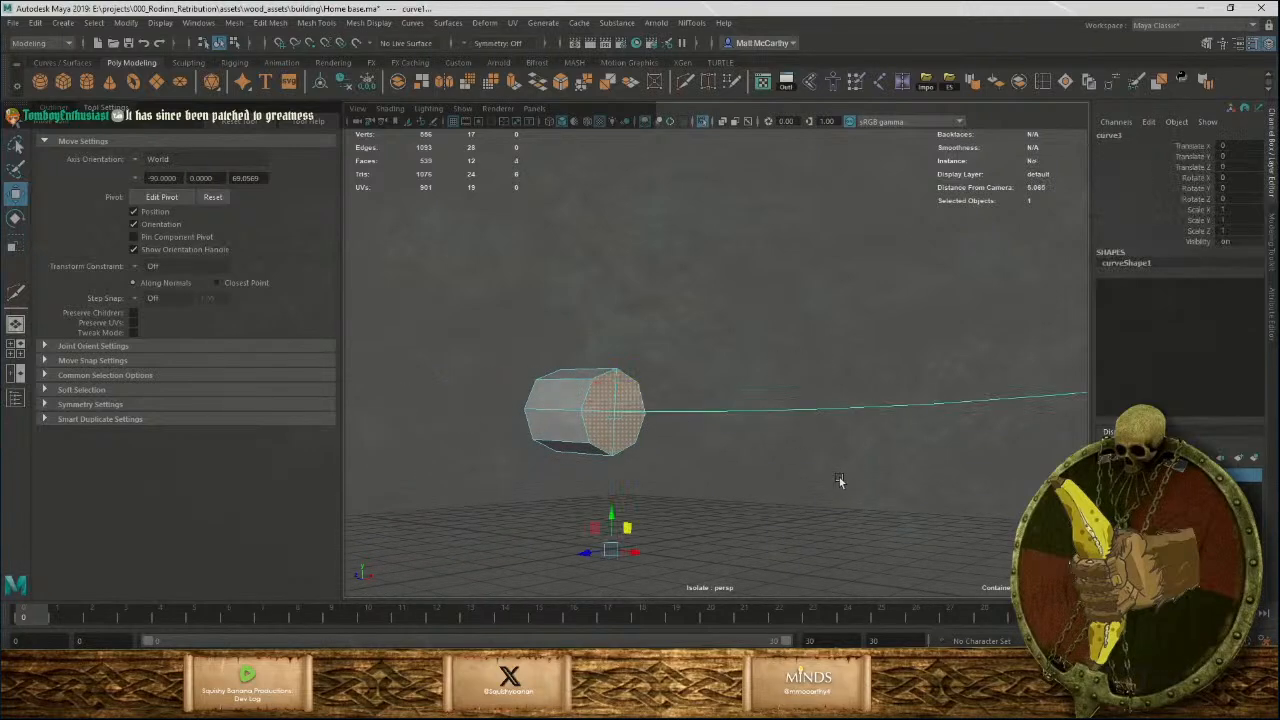
Extrude the four selected cap faces along the curve and raise the extrusion's divisions until the tube follows the bend.
key("ctrl+e")
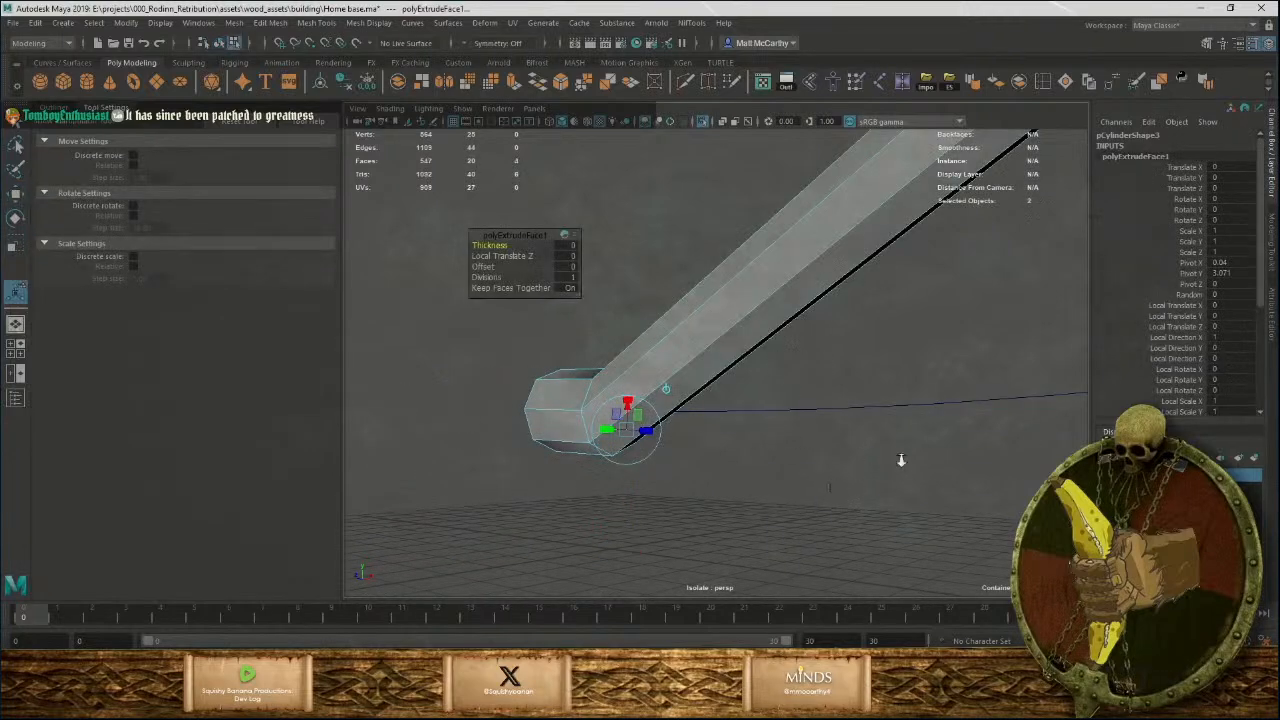
right_click_drag(901, 460, 275, 295, "alt")
right_click_drag(715, 313, 980, 330, "alt")
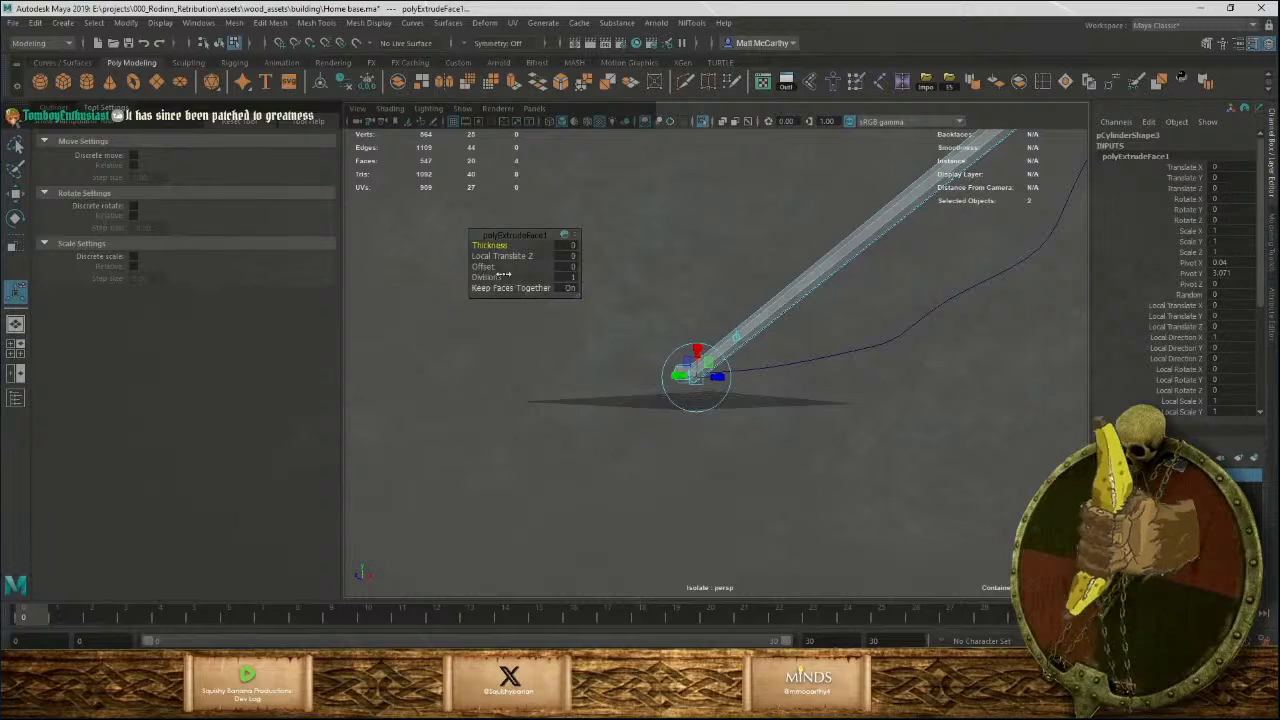
middle_click_drag(922, 324, 768, 452, "alt")
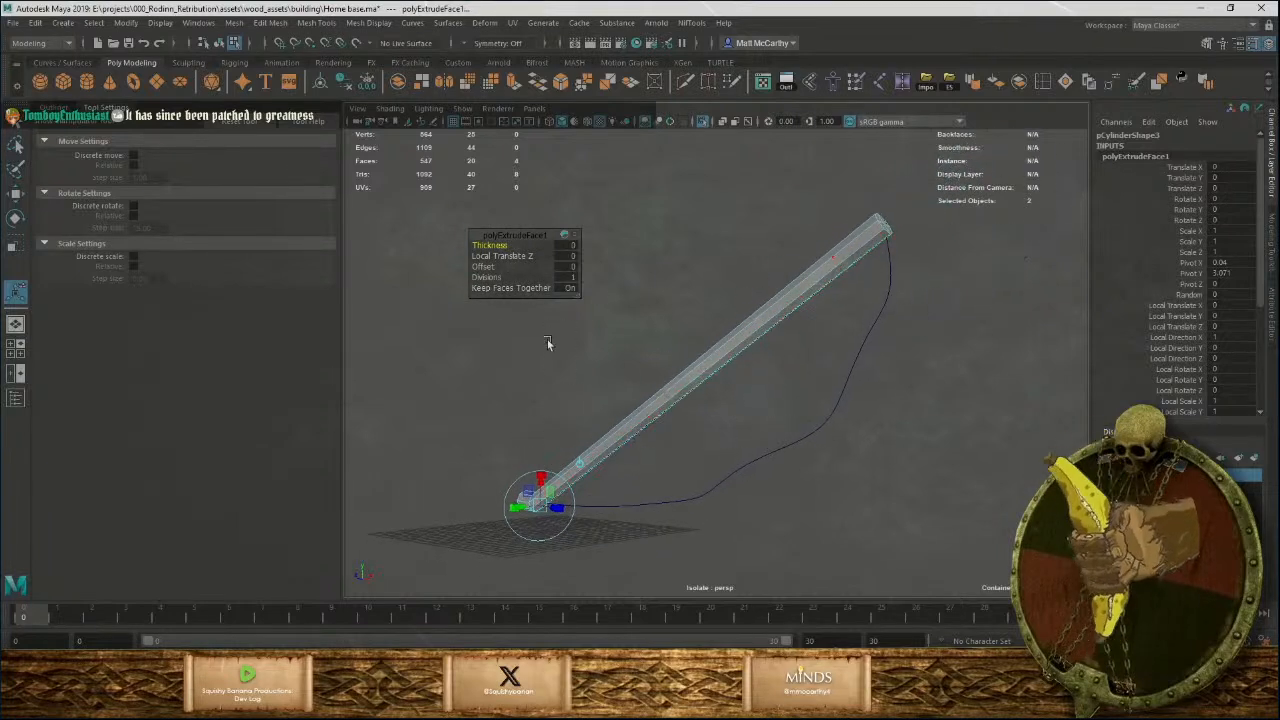
left_click_drag(487, 277, 580, 284)
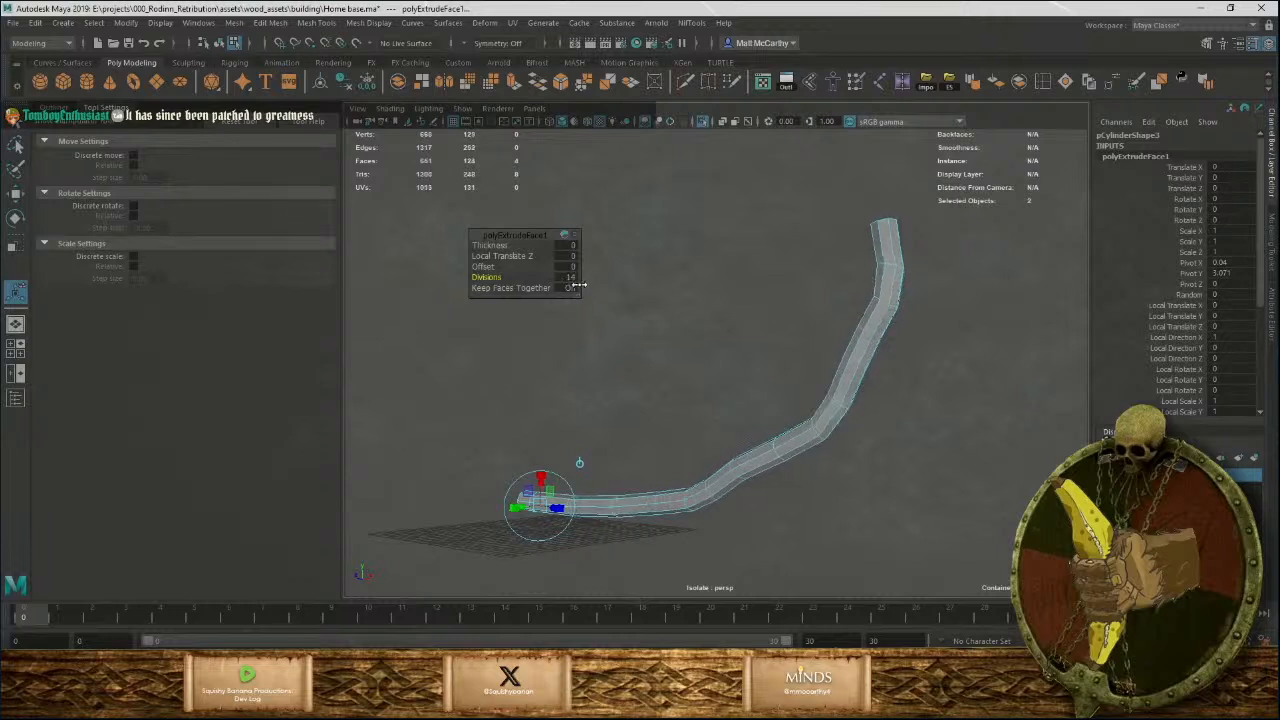
left_click_drag(634, 377, 745, 421, "alt")
left_click(759, 356)
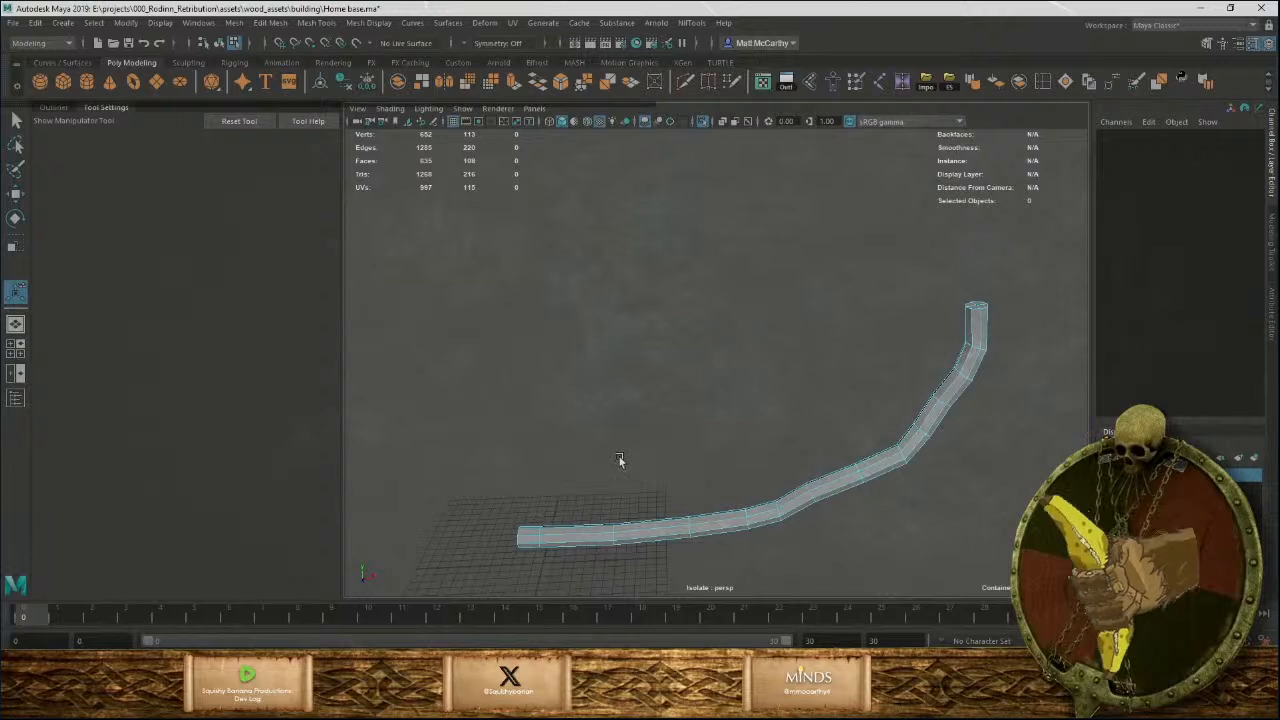
Select the whole tube as an object, freeze its transformations and delete its construction history.
left_click_drag(620, 463, 636, 443, "alt")
key("F8")
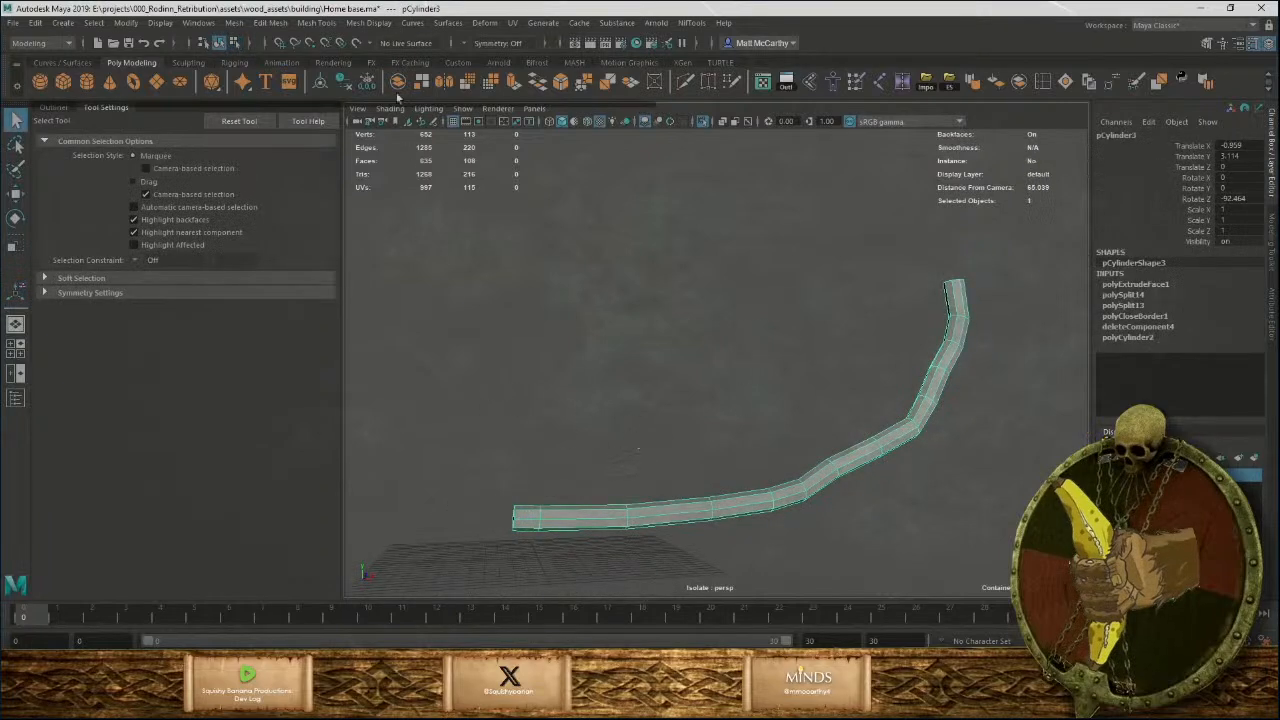
left_click(342, 82)
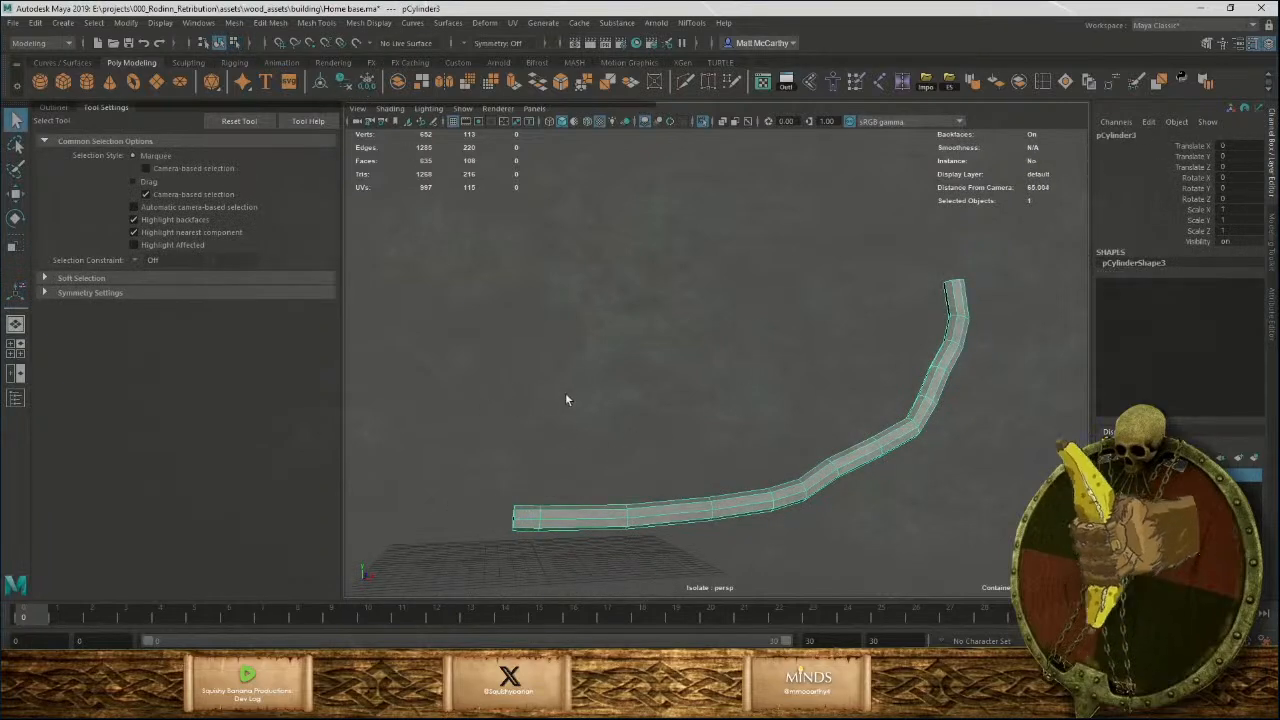
Select the guide curve inside the tube and delete it.
left_click_drag(565, 400, 586, 351, "alt")
scroll(586, 351, "up", 5)
right_click_drag(713, 620, 722, 645, "alt")
middle_click_drag(590, 435, 833, 379, "alt")
left_click(860, 458)
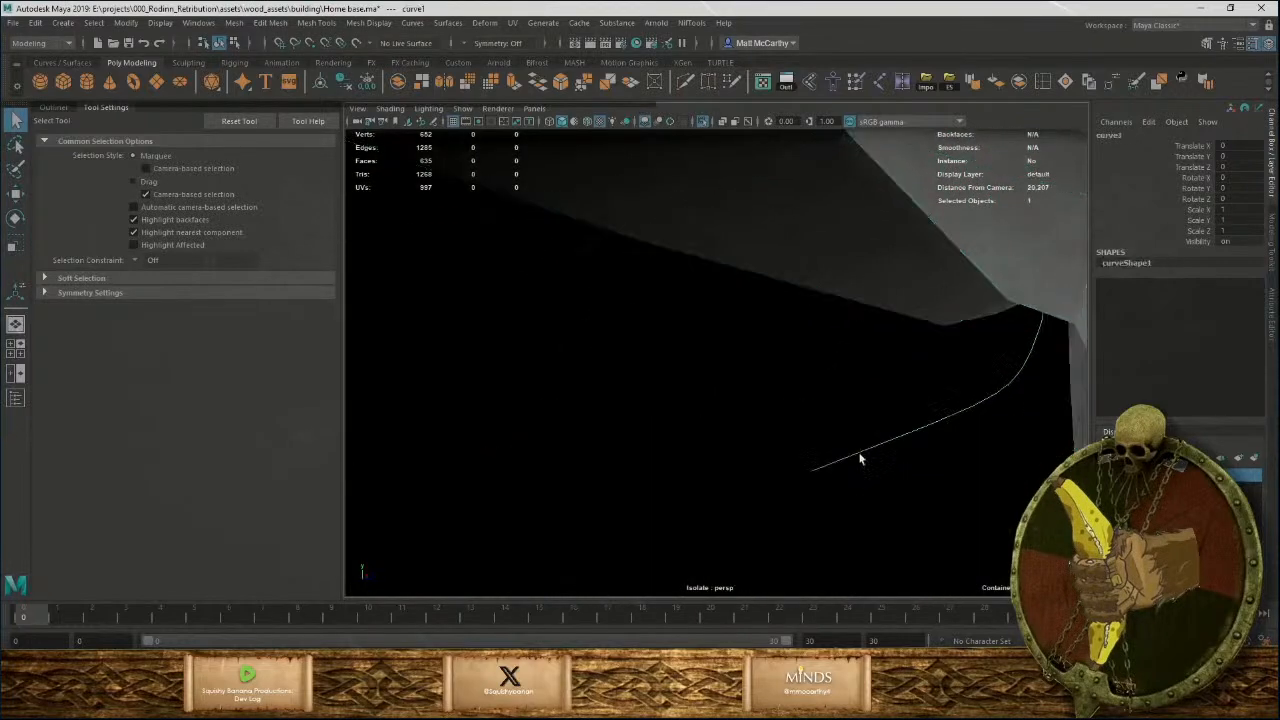
right_click_drag(860, 458, 430, 342, "alt")
key("Delete")
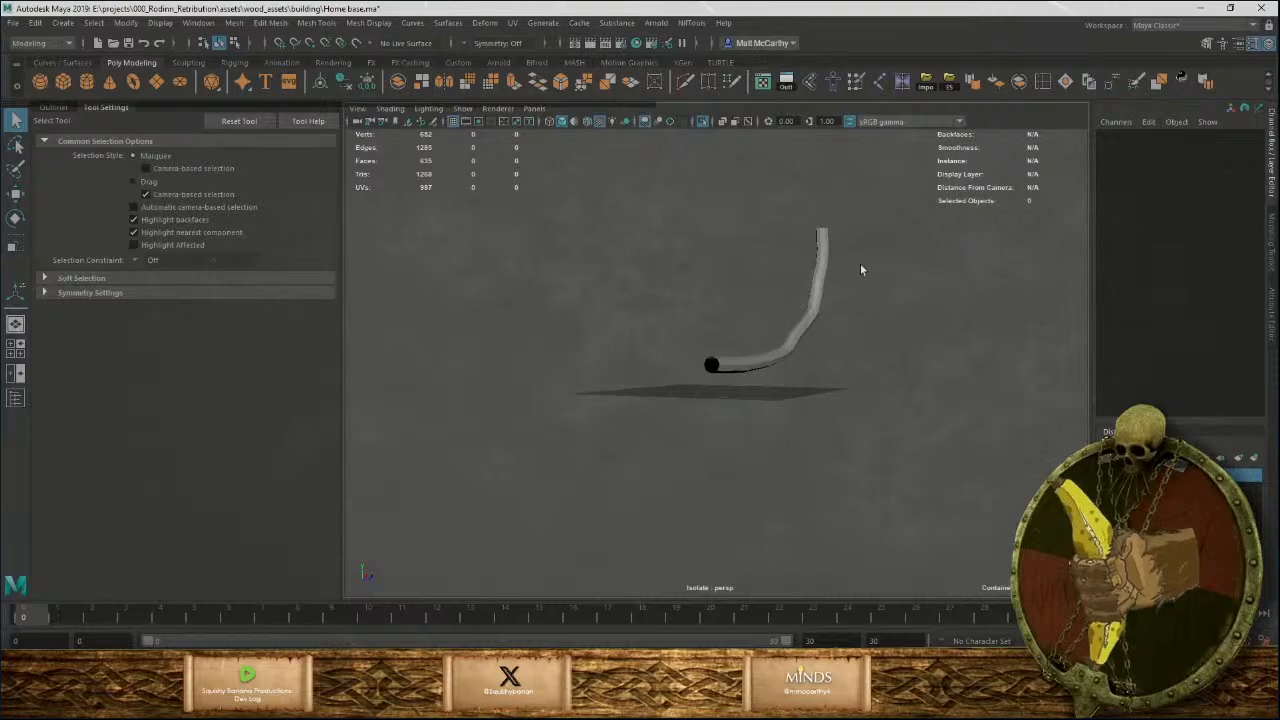
Select the loop of eight edges around the cap at the tube's raised end.
left_click(829, 243)
mouse_move(829, 243)
left_mouse_down("alt")
mouse_move(857, 297)
mouse_move(811, 260)
left_mouse_up("alt")
middle_click_drag(811, 260, 625, 412, "alt")
right_click_drag(625, 412, 800, 440, "alt")
left_click_drag(587, 262, 650, 320, "alt")
middle_click_drag(650, 320, 713, 347, "alt")
left_click_drag(714, 458, 640, 400, "alt")
middle_click_drag(640, 400, 739, 599, "alt")
right_click_drag(689, 308, 690, 261)
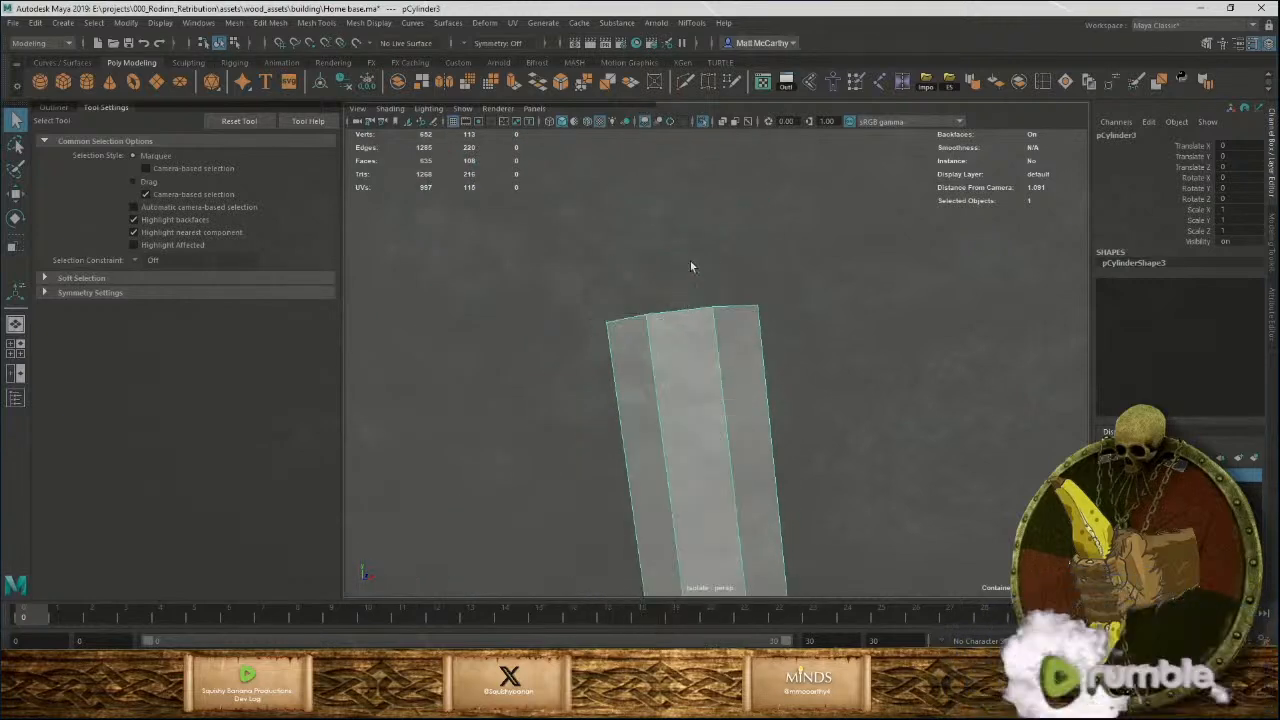
left_click(685, 318)
left_click_drag(730, 332, 766, 369, "alt")
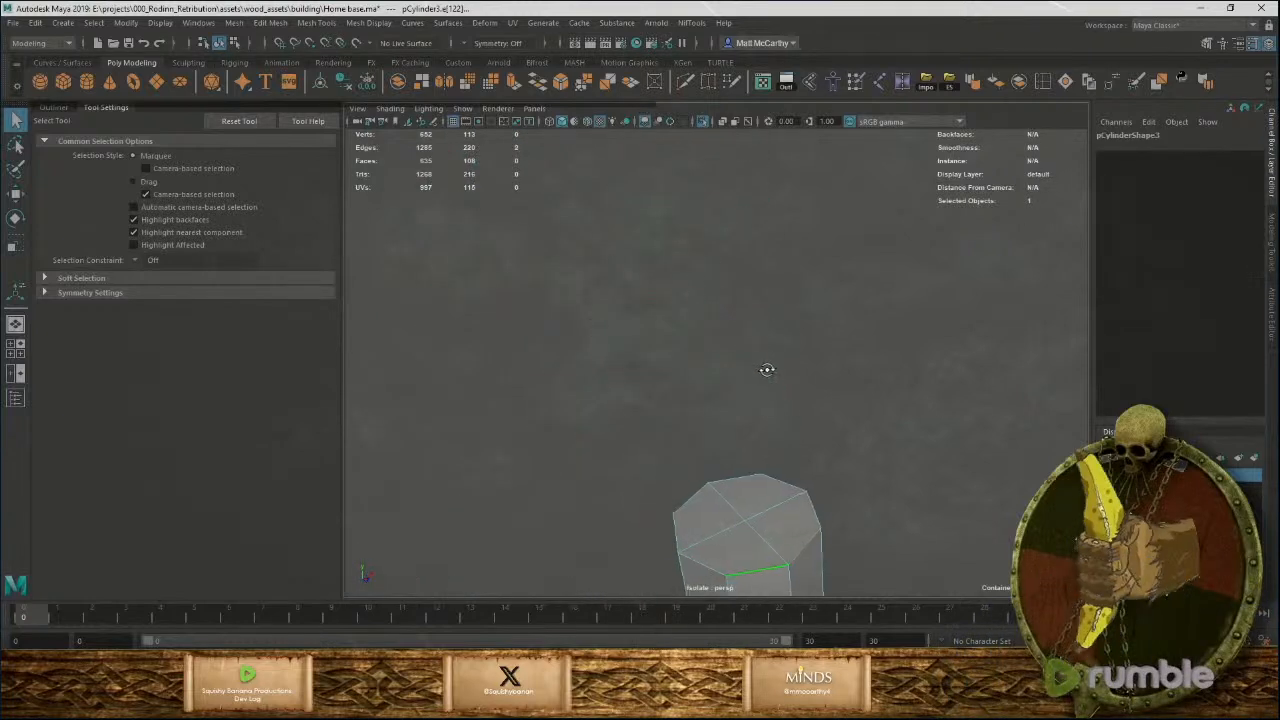
left_click(697, 567, "shift")
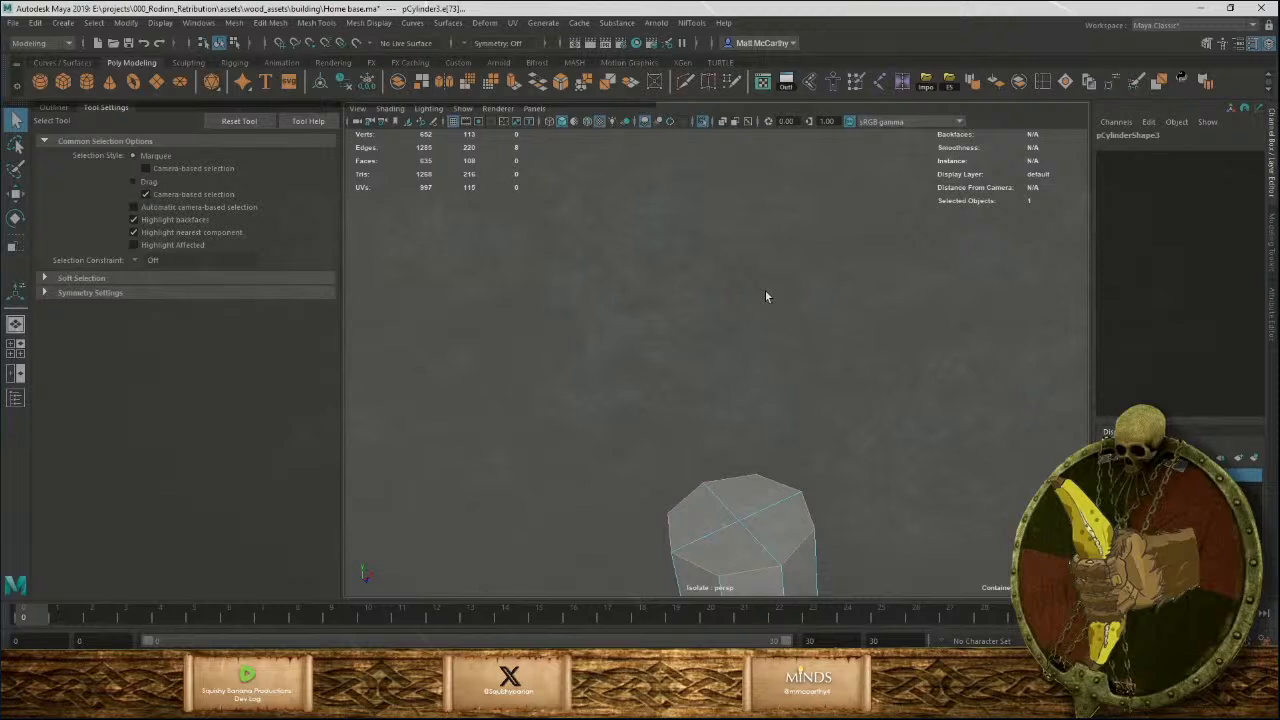
Bevel the selected cap edges with a fraction of 0.5 and two segments.
left_click(559, 83)
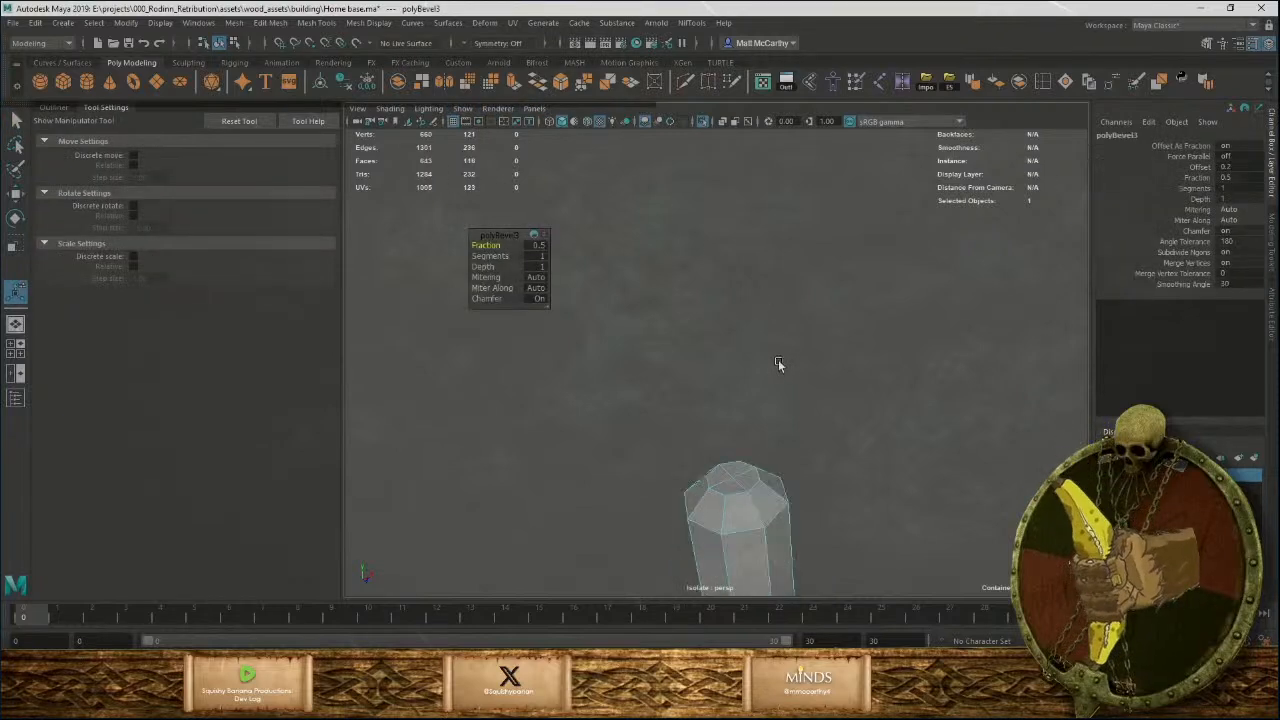
left_click_drag(498, 252, 507, 256)
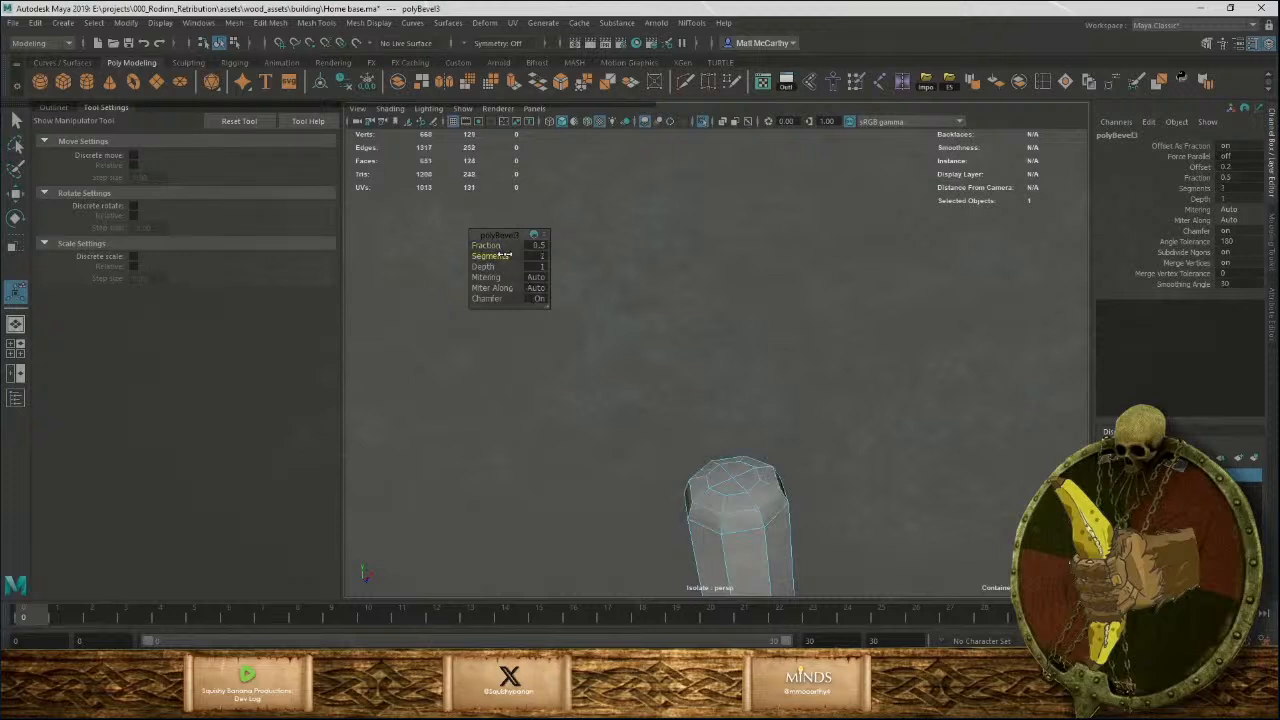
left_click(876, 358)
Soften all edges of the tube and bring back the full scene.
scroll(809, 475, "down", 8)
left_click_drag(768, 422, 731, 380, "alt")
key("q")
left_click(731, 372)
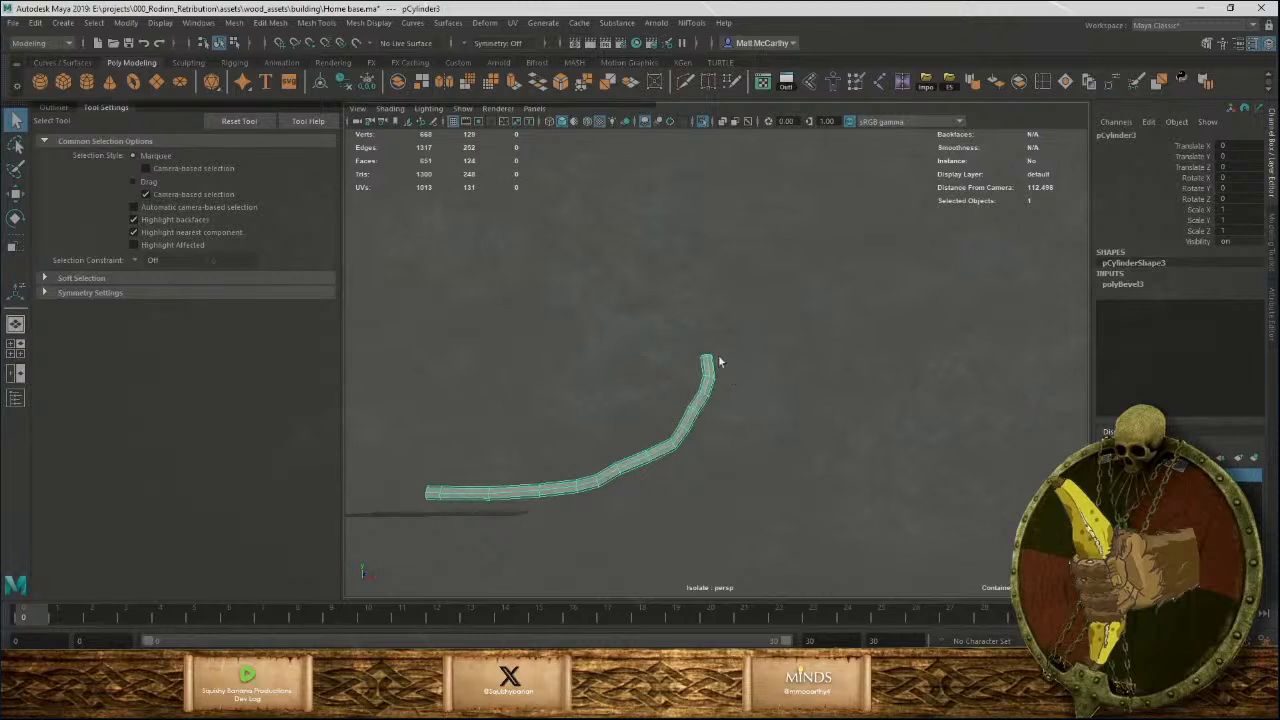
left_click(968, 85)
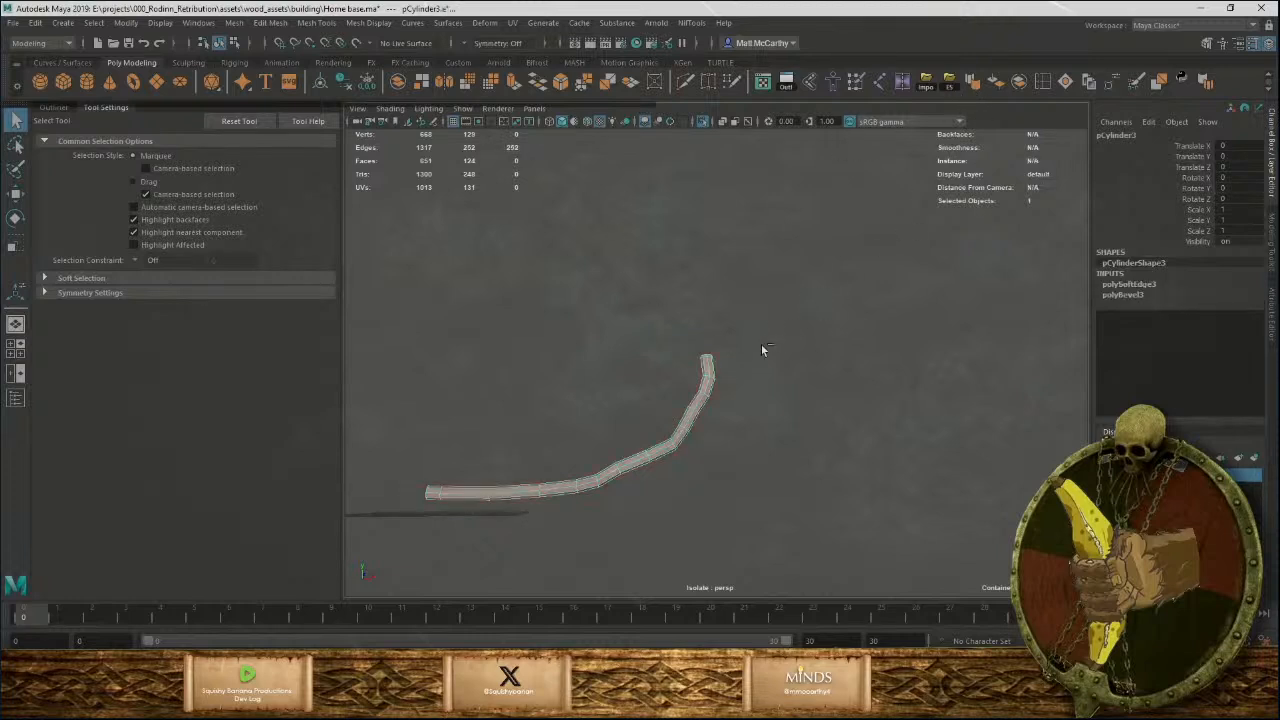
key("ctrl+1")
Examine from several angles how the tube sits in the lamp's spout and bowl.
left_click_drag(732, 389, 751, 486, "alt")
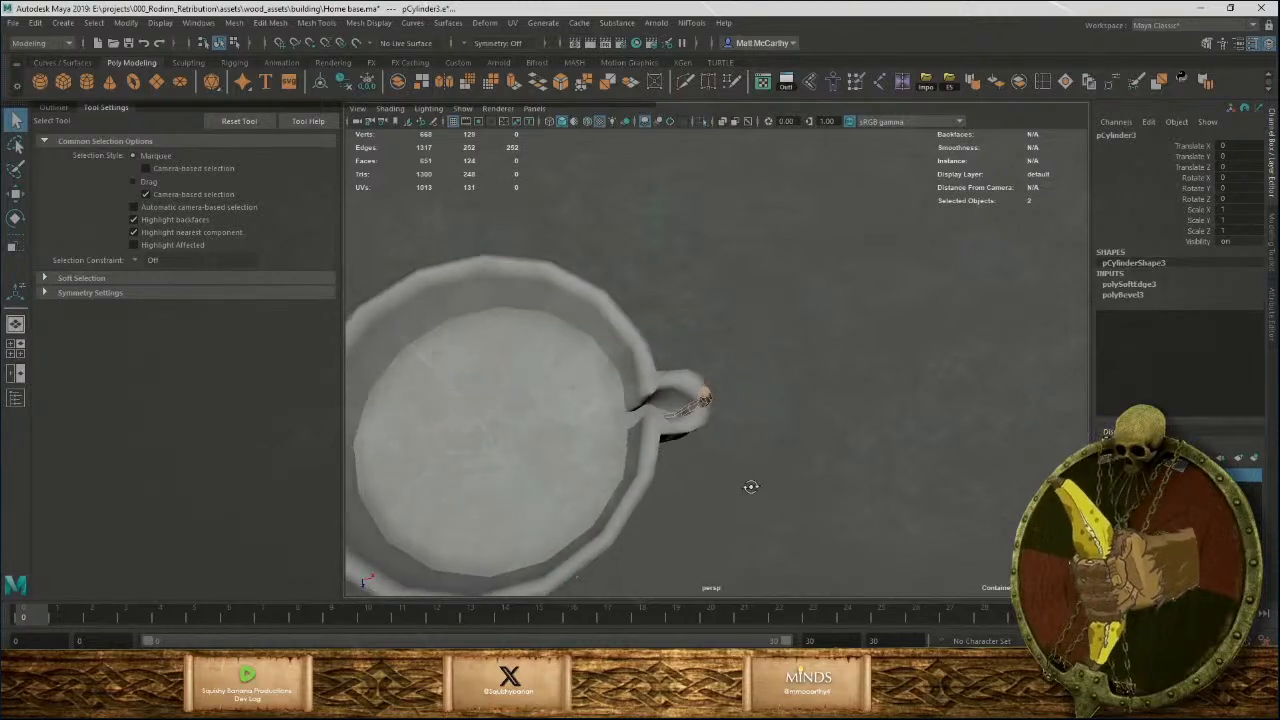
scroll(751, 486, "up", 5)
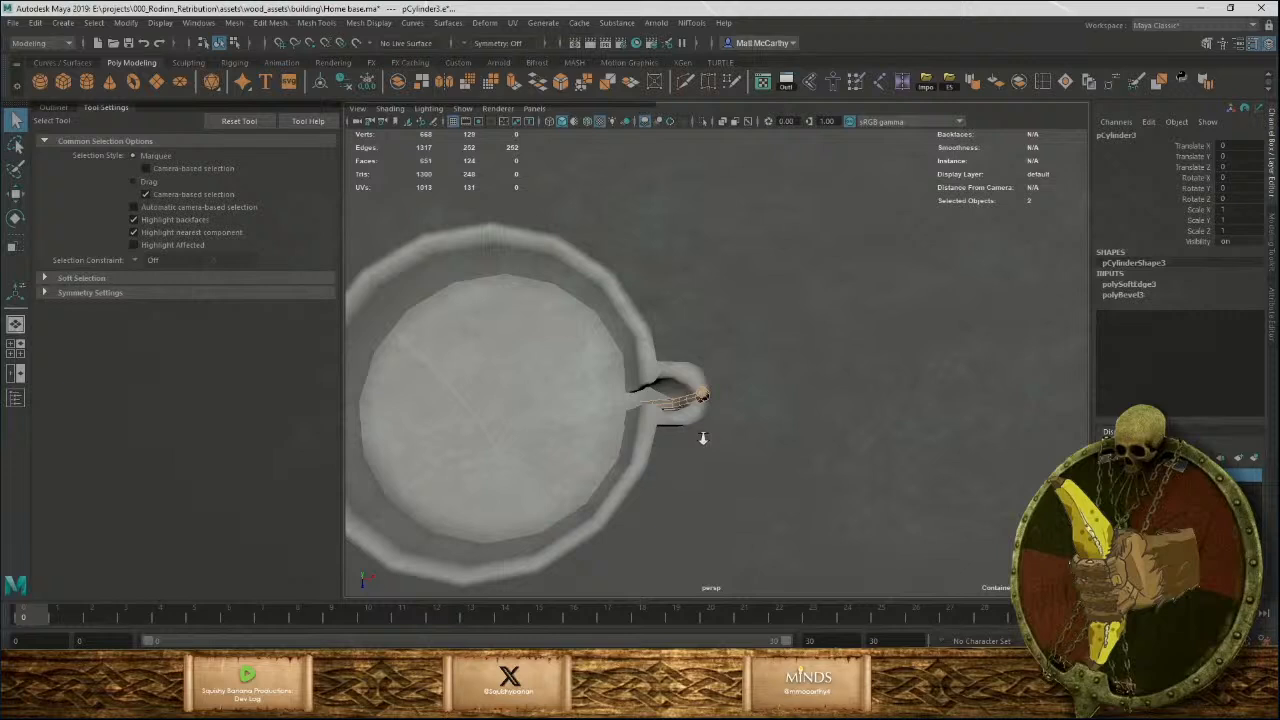
scroll(751, 487, "down", 3)
left_click(757, 485)
scroll(757, 485, "down", 5)
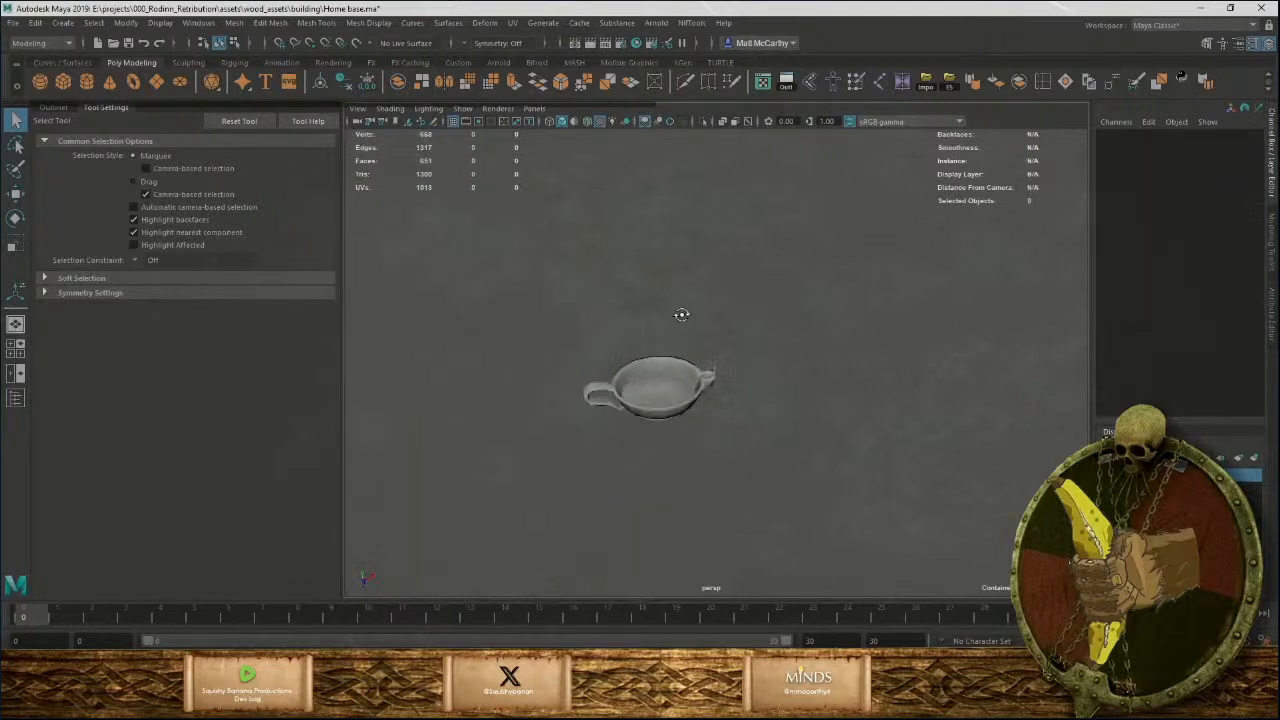
left_click_drag(681, 314, 947, 278, "alt")
scroll(794, 434, "up", 5)
left_click_drag(794, 350, 815, 412, "alt")
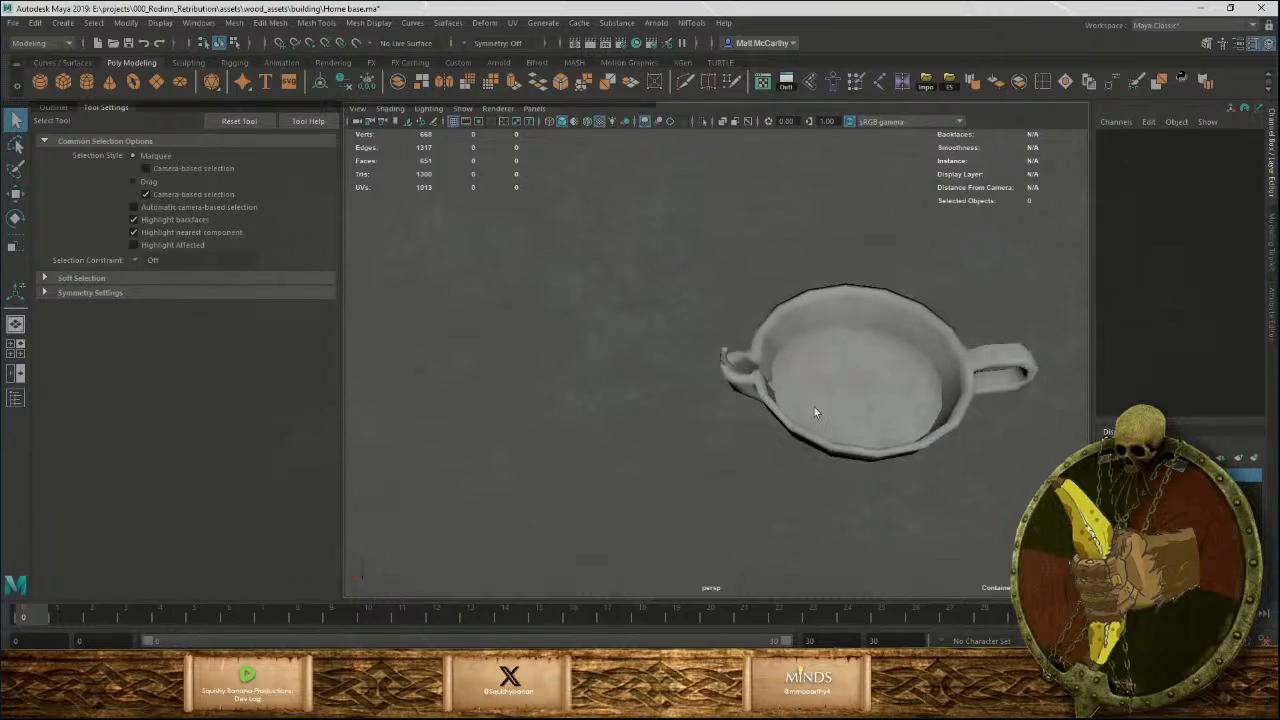
middle_click_drag(738, 366, 642, 418, "alt")
scroll(679, 442, "up", 5)
left_click_drag(694, 514, 641, 297, "alt")
scroll(641, 297, "down", 5)
left_click(157, 82)
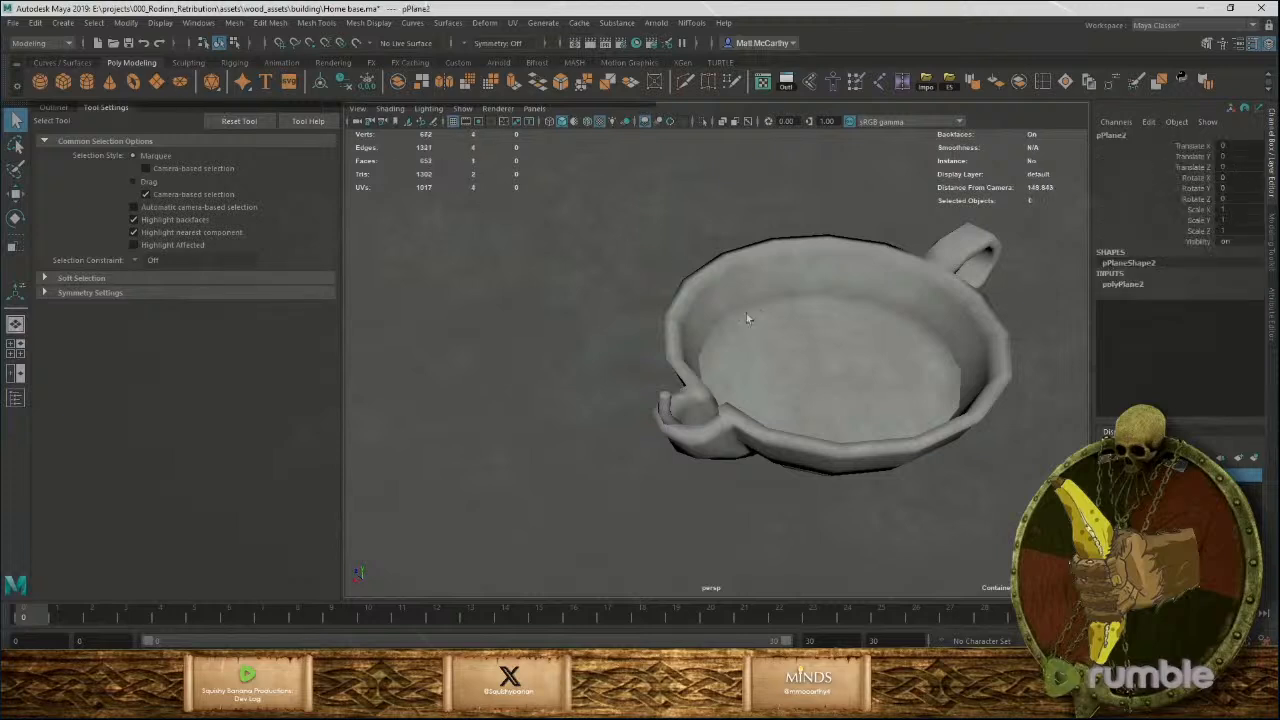
left_click_drag(746, 318, 808, 277, "alt")
key("w")
scroll(865, 420, "up", 4)
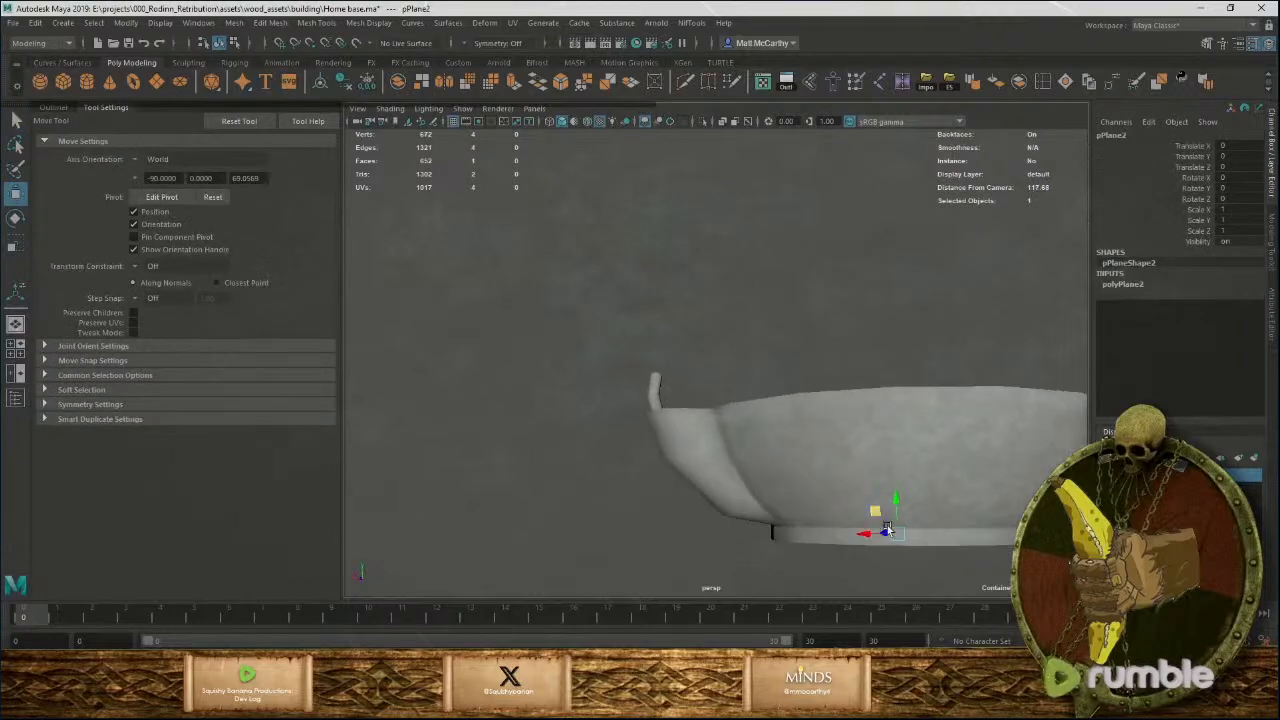
left_click_drag(631, 342, 631, 343)
scroll(711, 426, "up", 5)
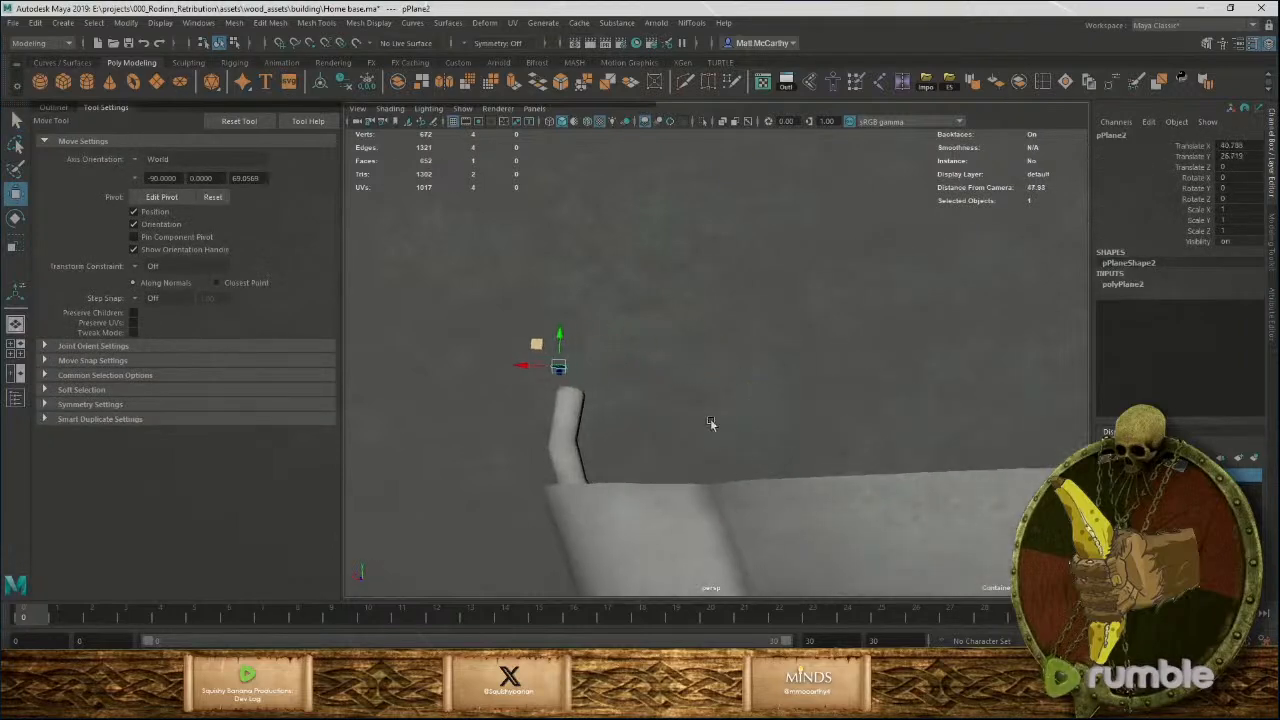
left_click_drag(711, 426, 624, 402, "alt")
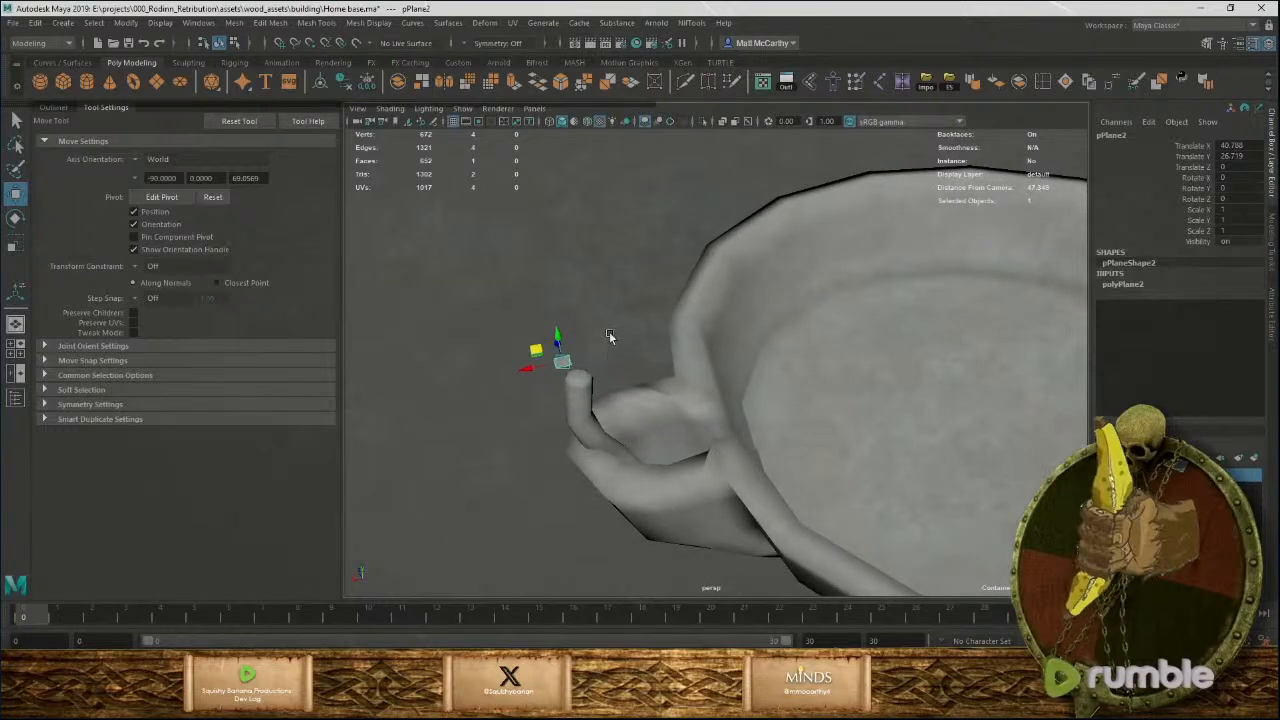
key("Delete")
Bring back the full scene and unhide the war_table object around the lamp.
scroll(634, 341, "down", 8)
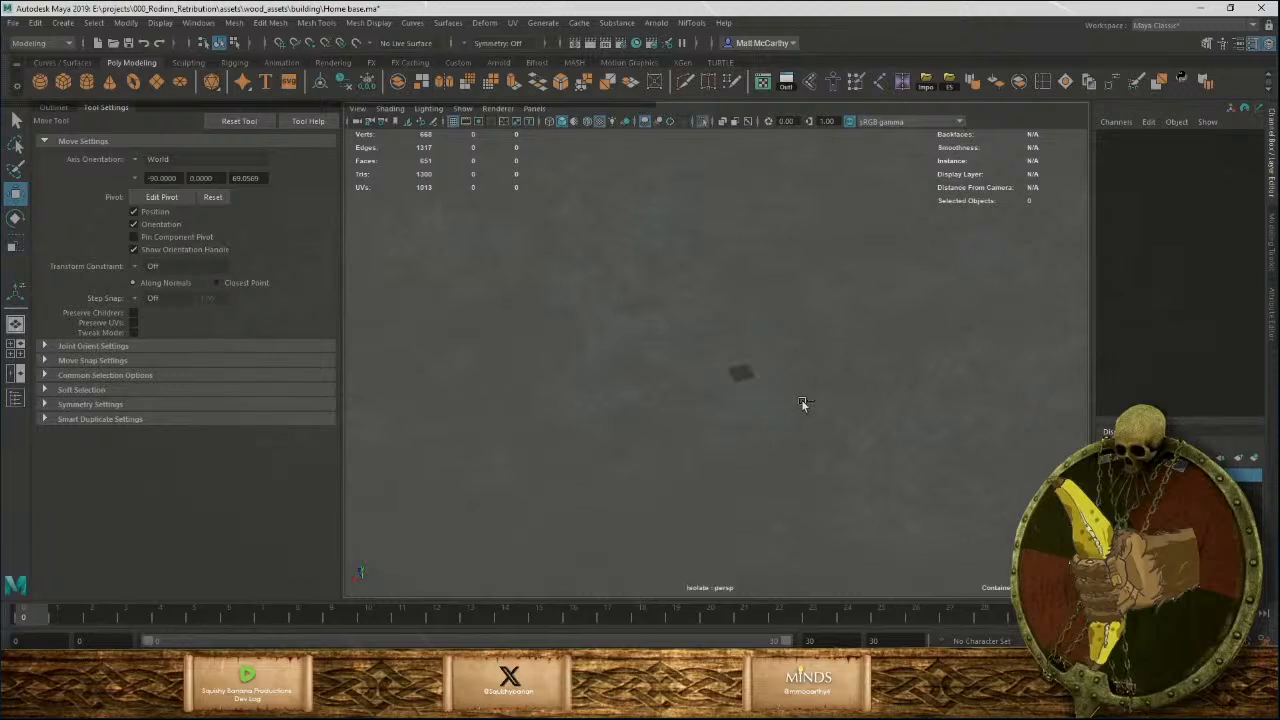
key("ctrl+1")
left_click(58, 108)
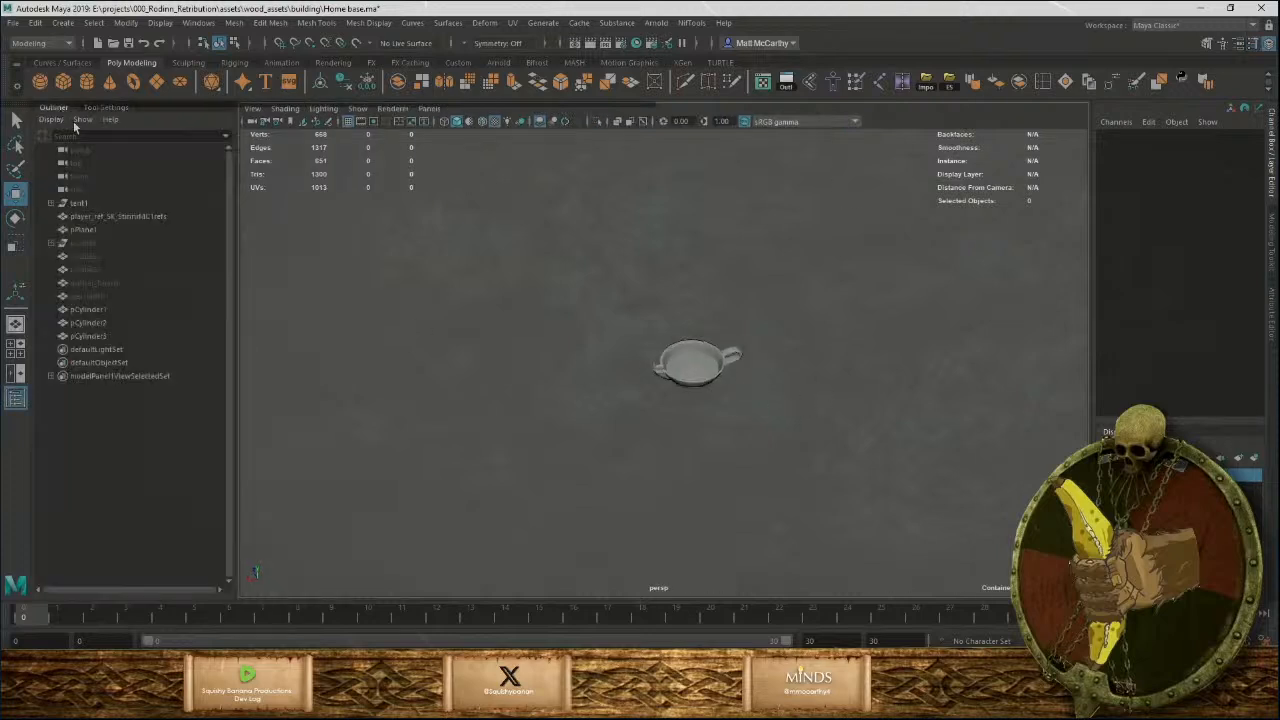
left_click(99, 296)
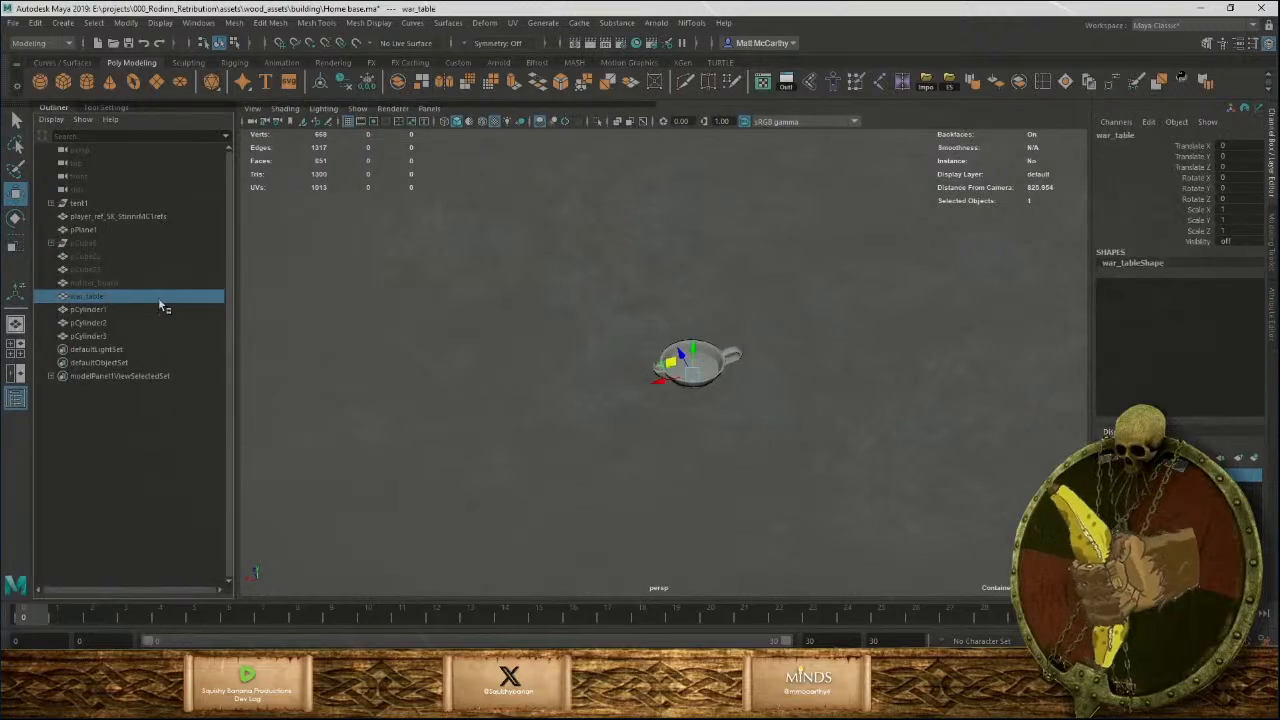
key("shift+h")
scroll(723, 420, "up", 6)
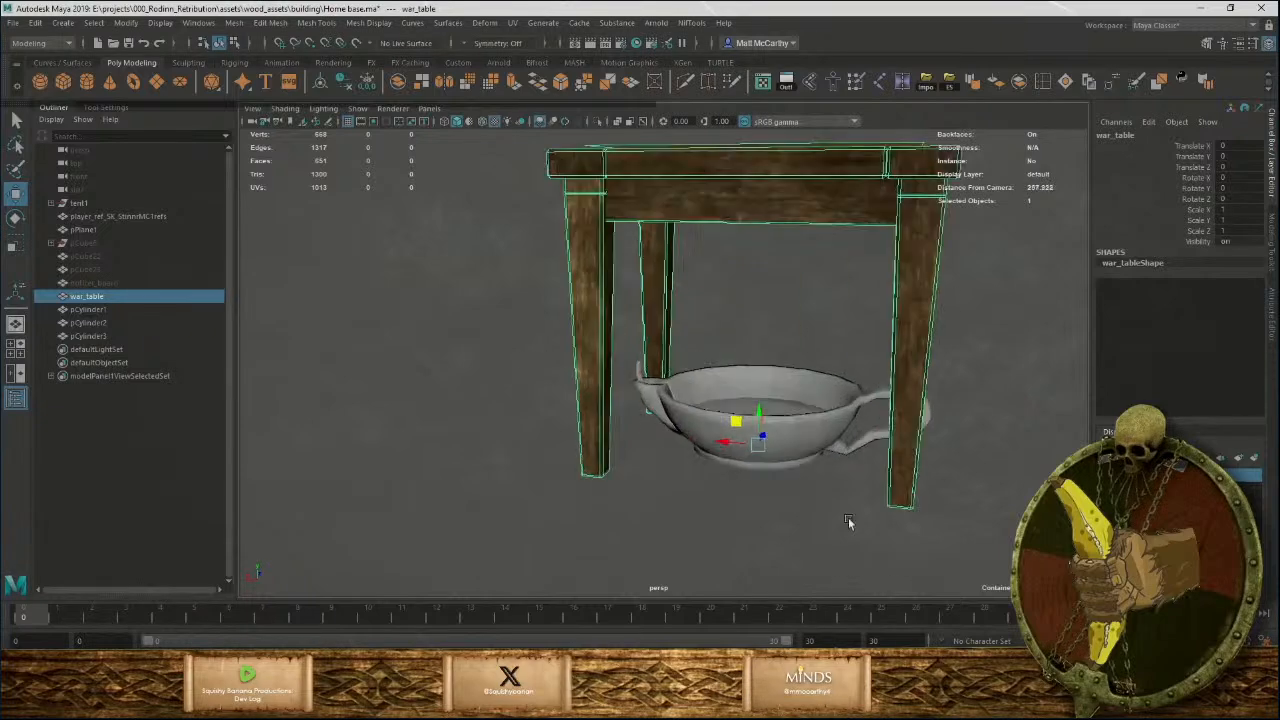
Assign a new Lambert material to the lamp bowl and name it clay.
left_click(800, 447)
right_click(814, 457)
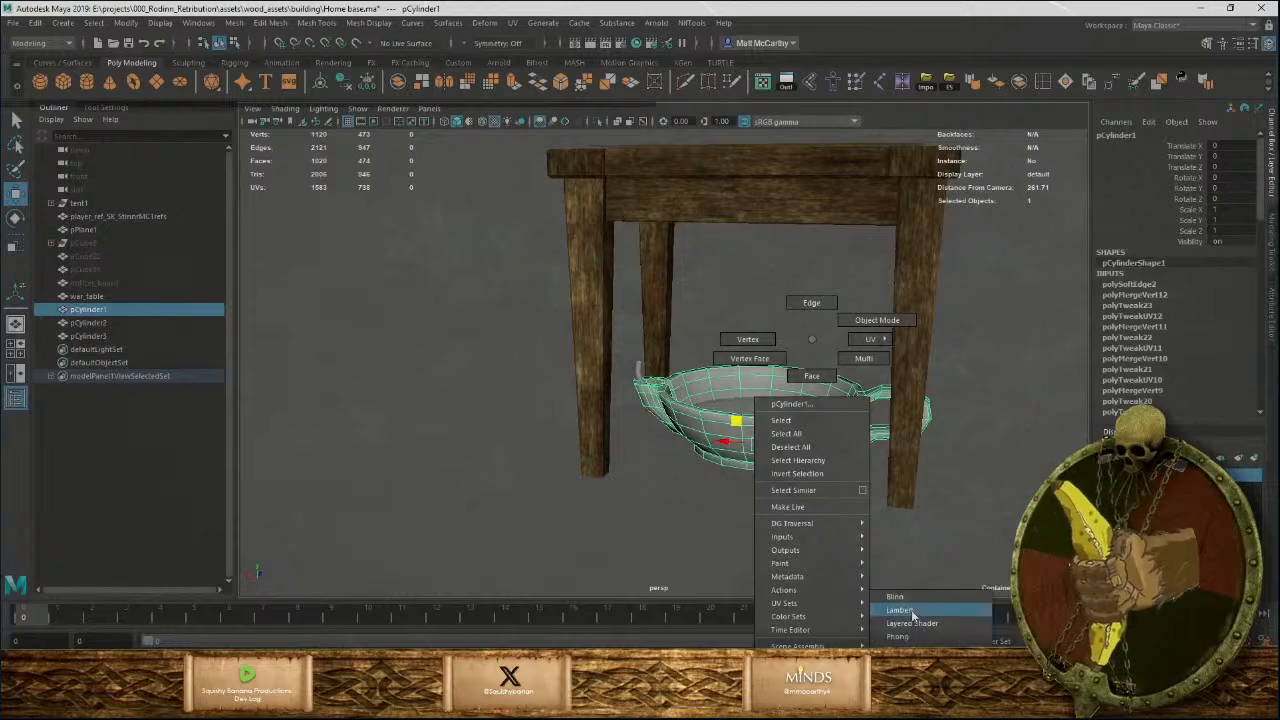
left_click(905, 609)
key("ctrl+a")
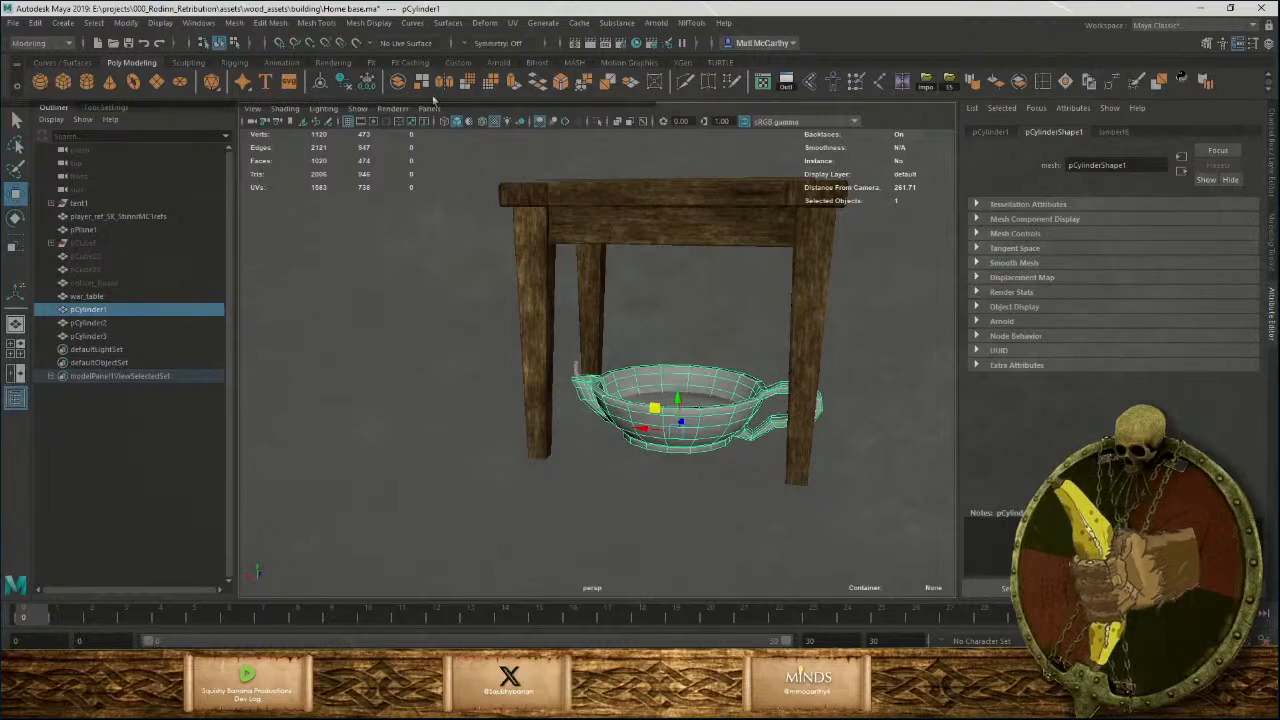
left_click(1115, 132)
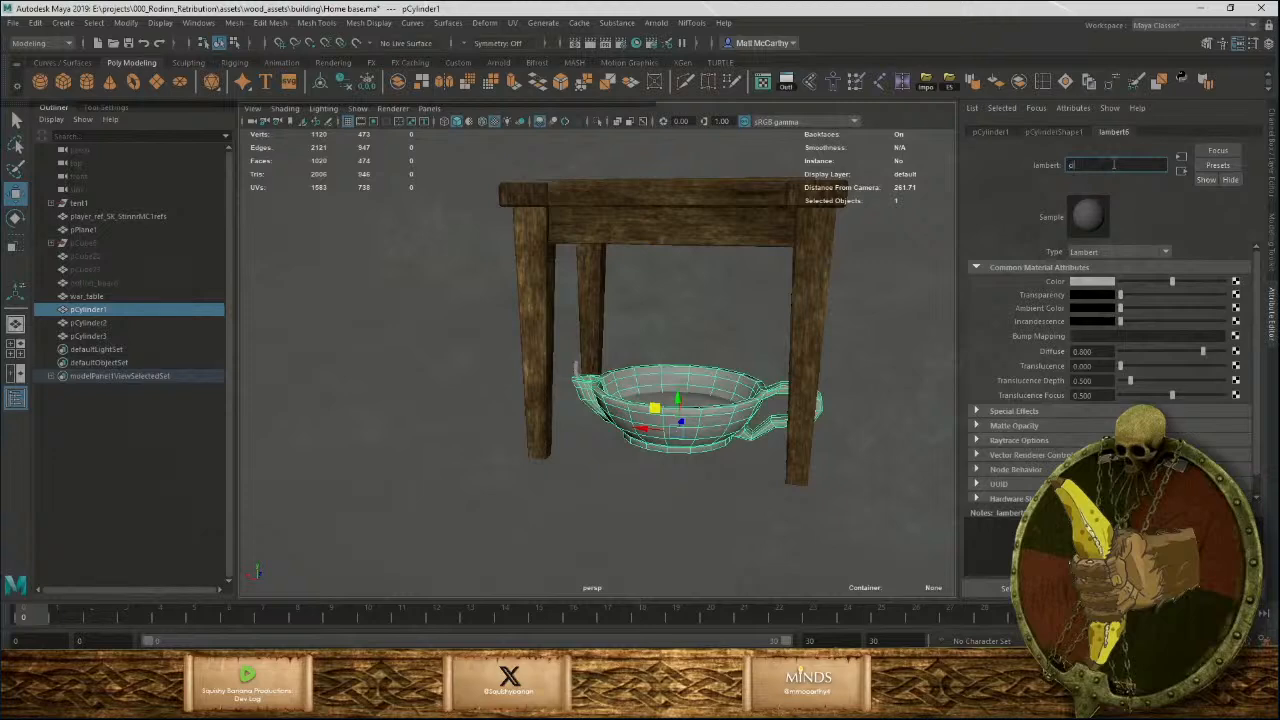
key("Return")
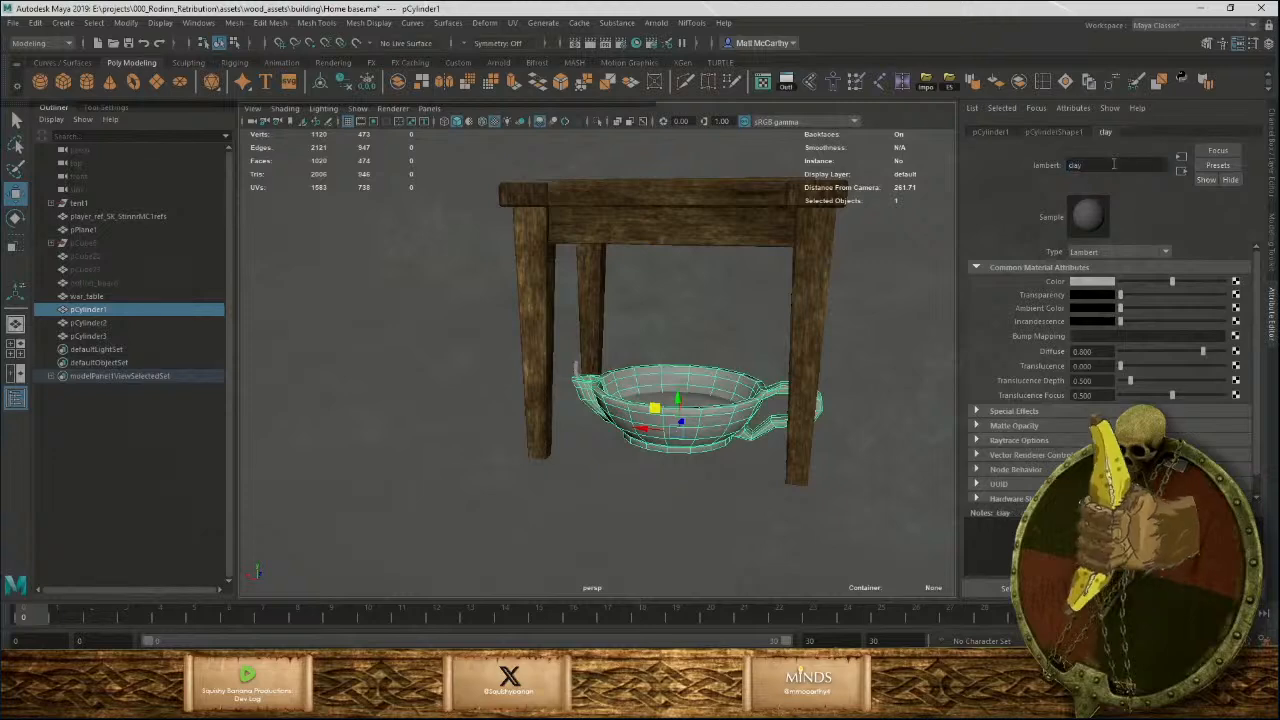
Map the clay material's color to a new File texture and browse to the project's assets\textures\texture\substance folder for its image.
left_click(1236, 283)
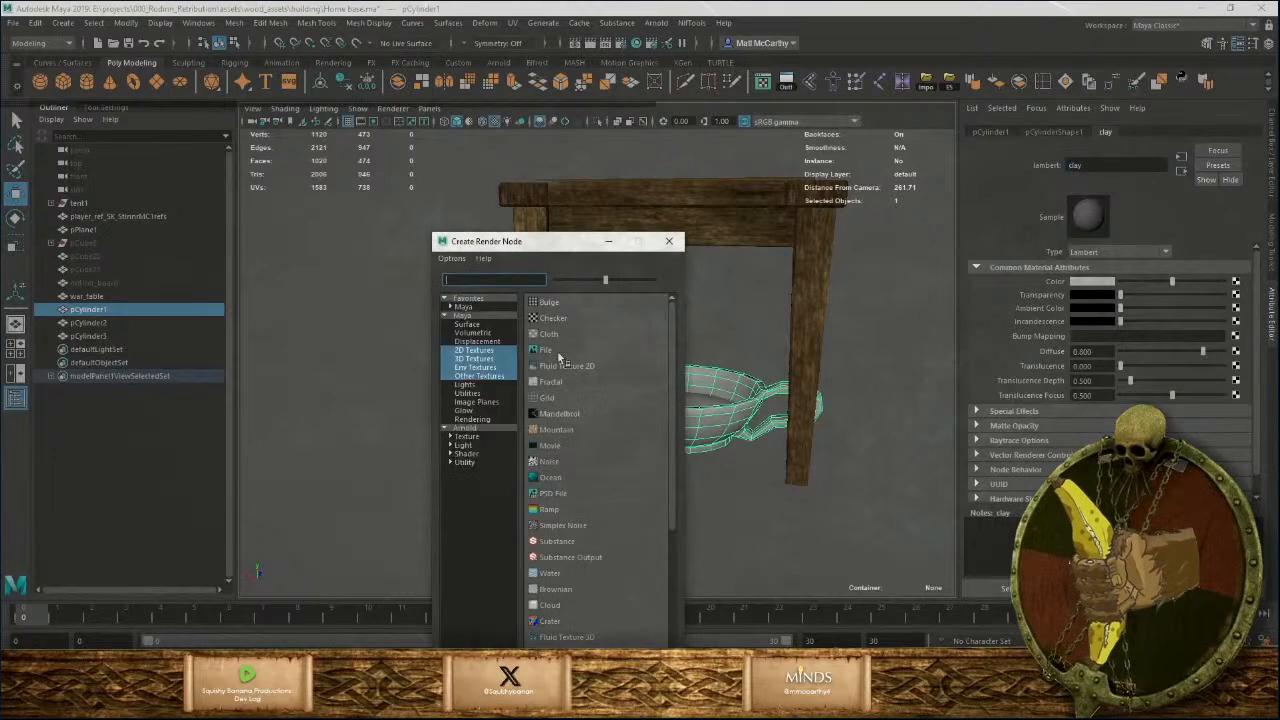
left_click(550, 350)
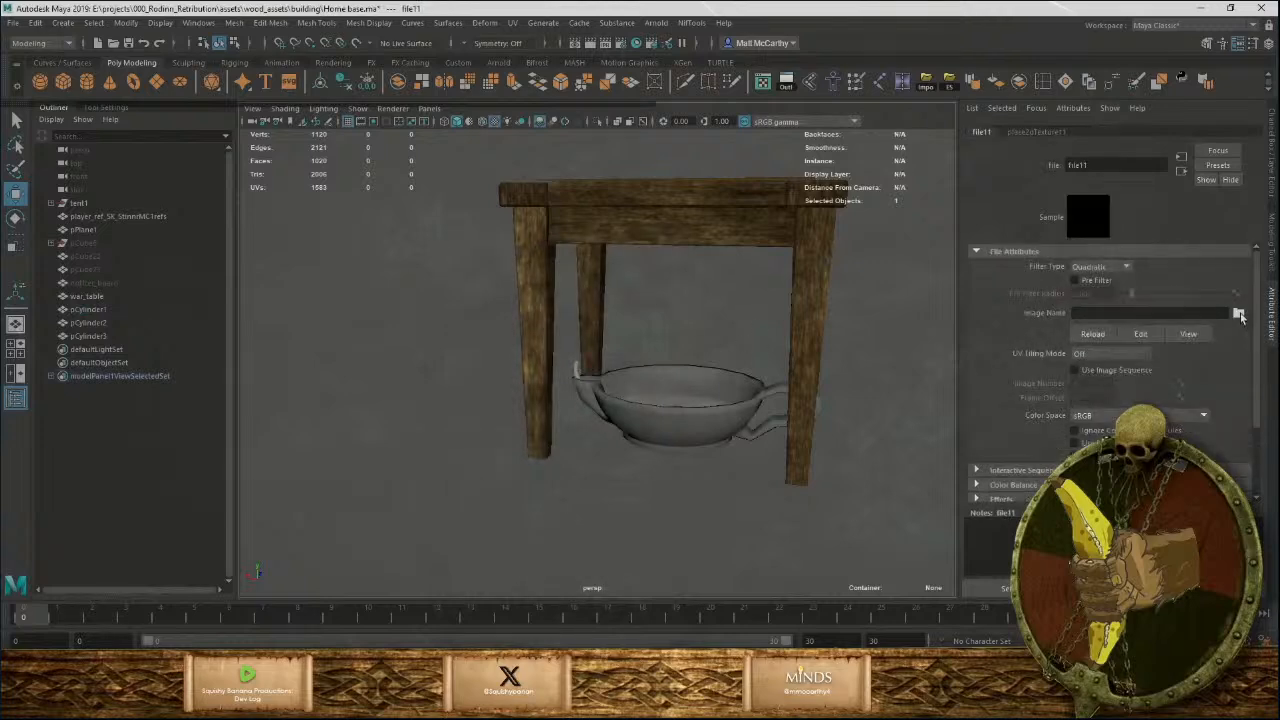
left_click(1238, 315)
left_click(157, 210)
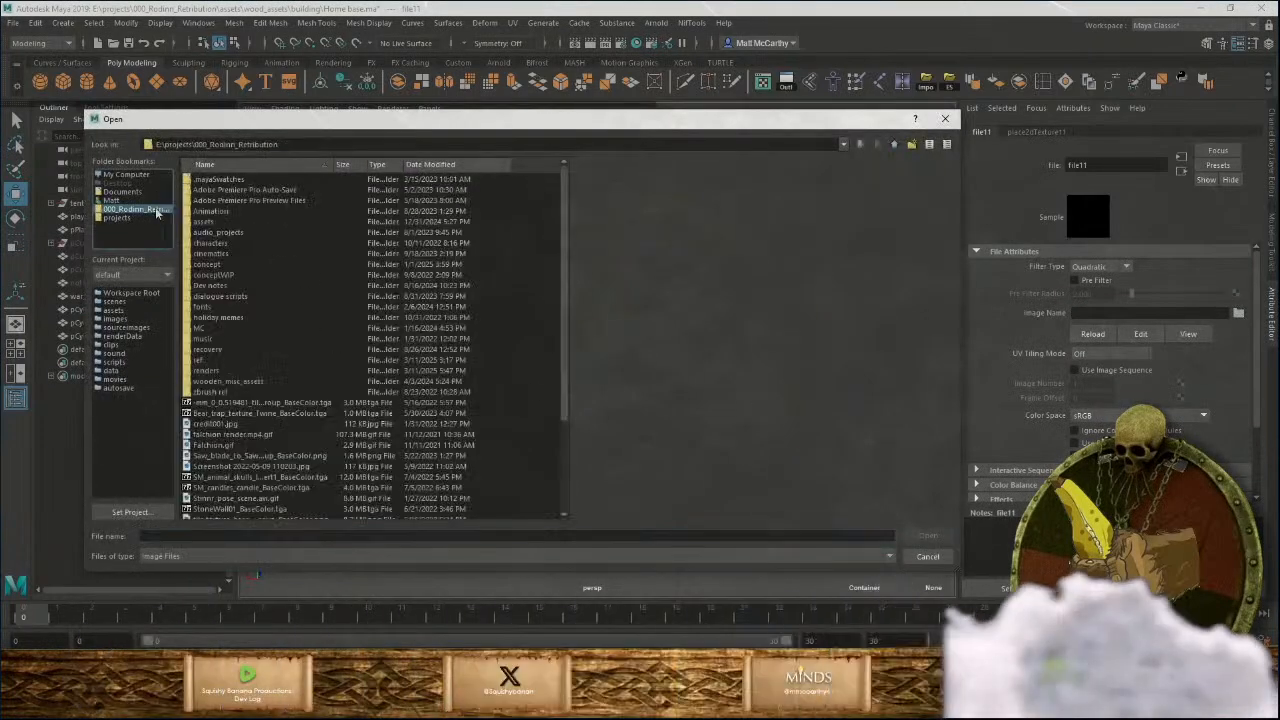
double_click(217, 222)
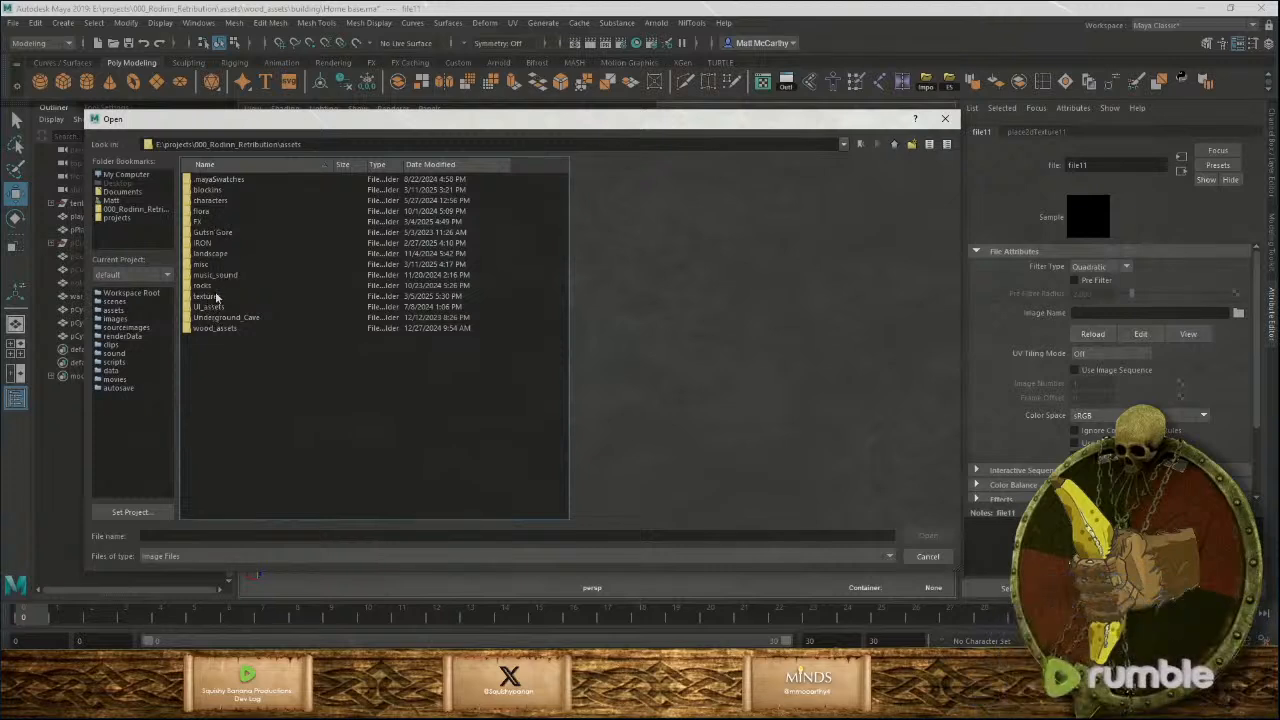
double_click(206, 296)
double_click(206, 200)
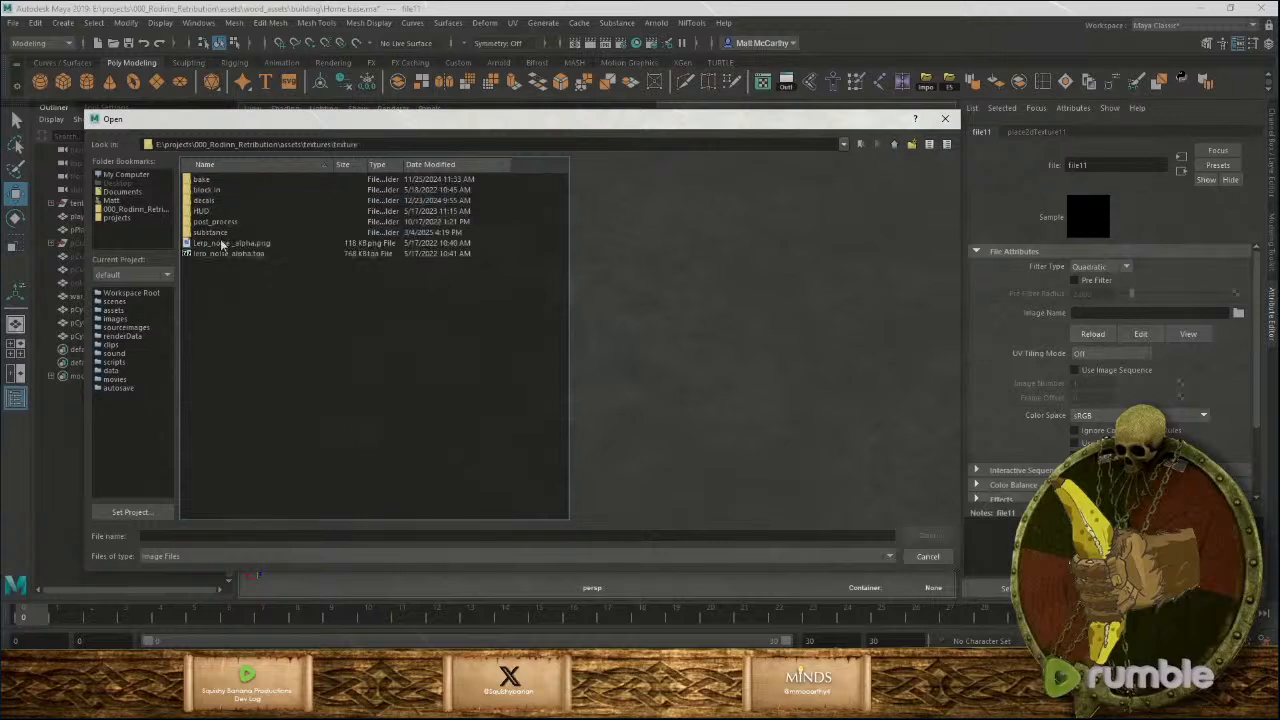
double_click(220, 234)
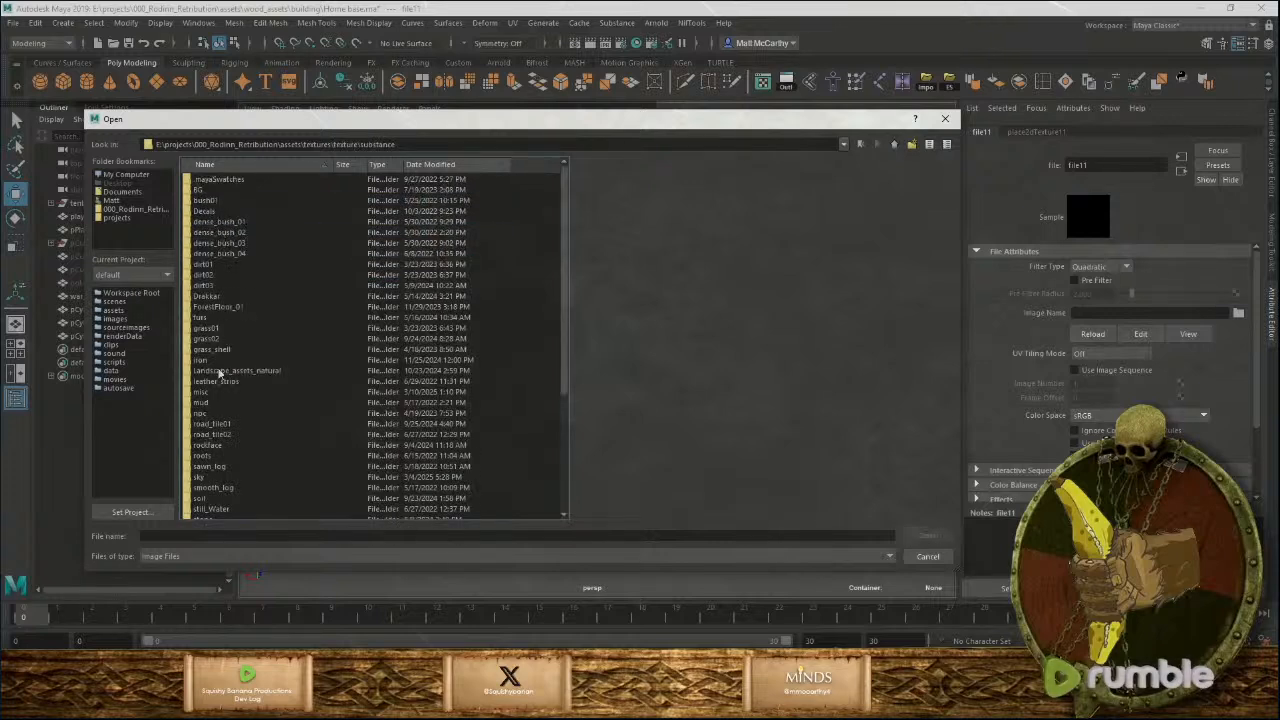
Load MasonedStone_BaseColor.tga from the stone\MasonedStone folder as the texture image.
scroll(220, 390, "down", 3)
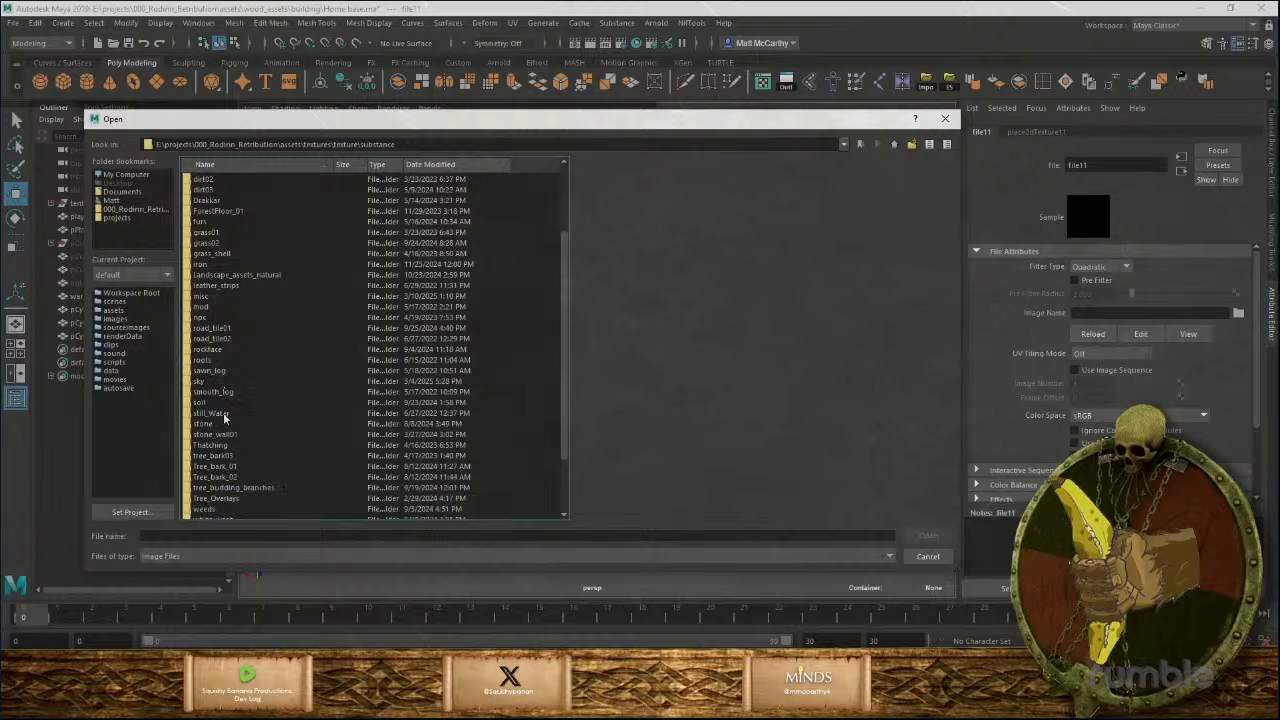
double_click(222, 423)
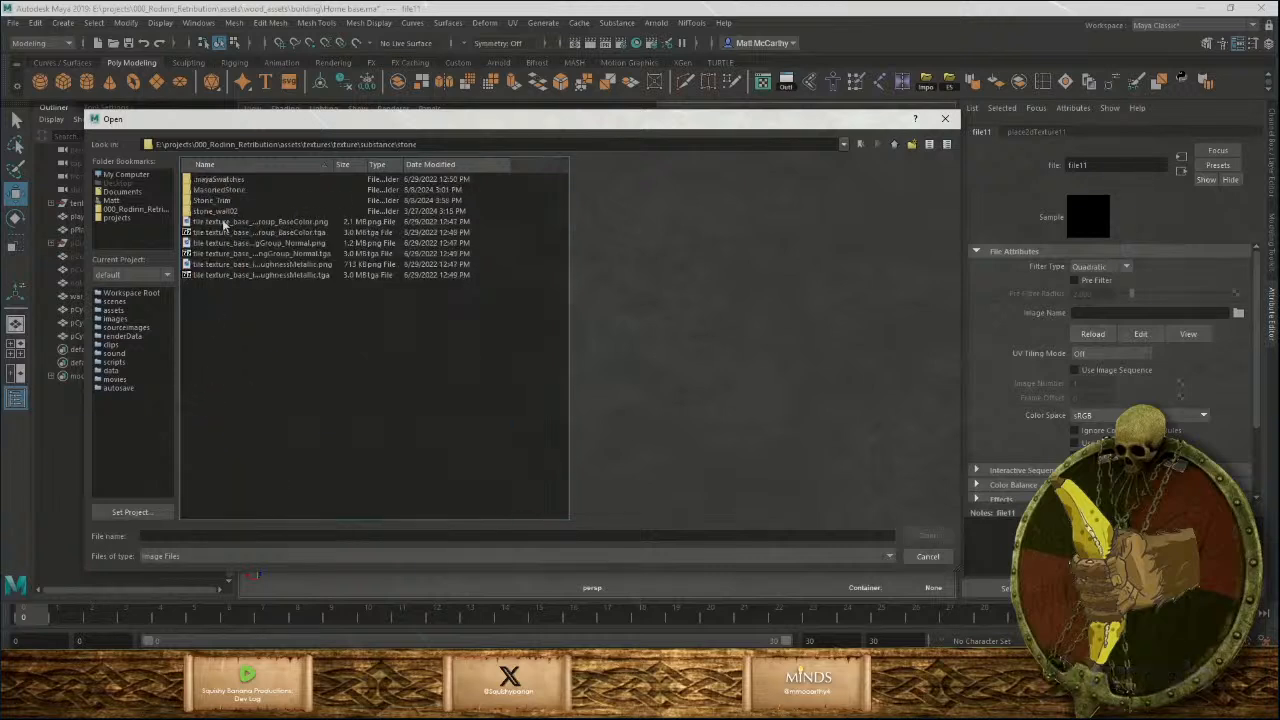
left_click(222, 213)
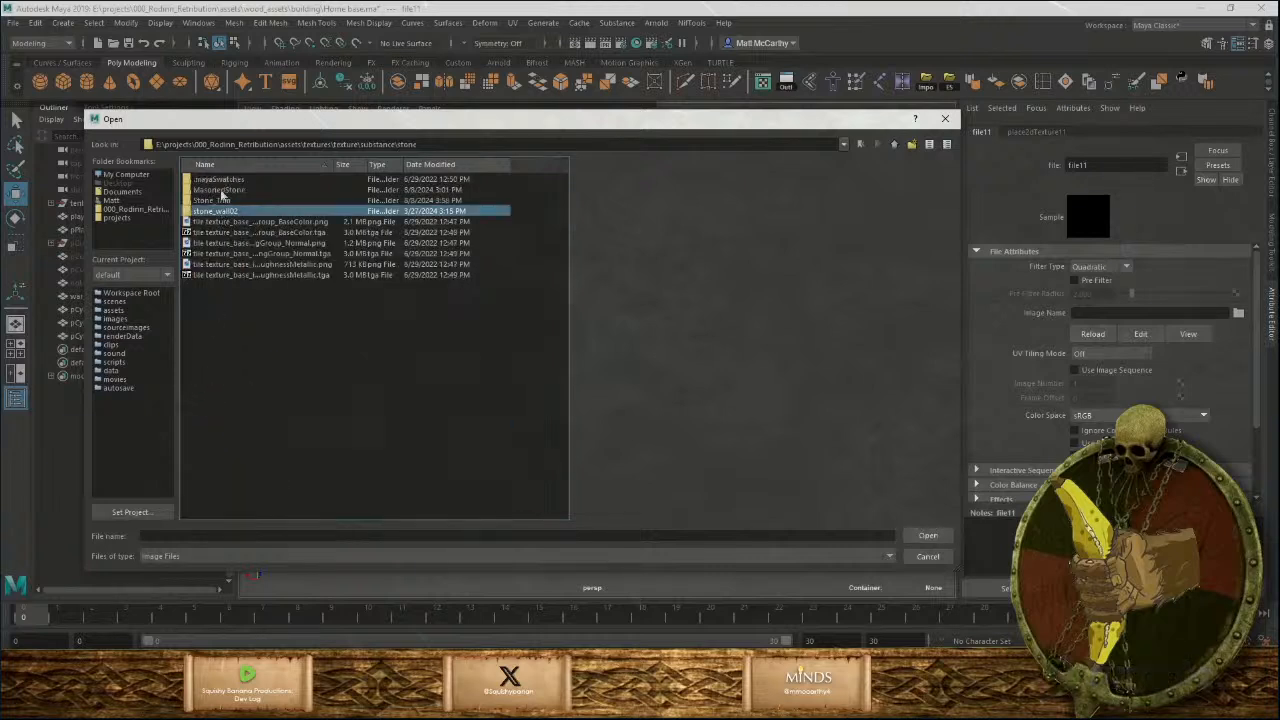
double_click(222, 190)
left_click(223, 190)
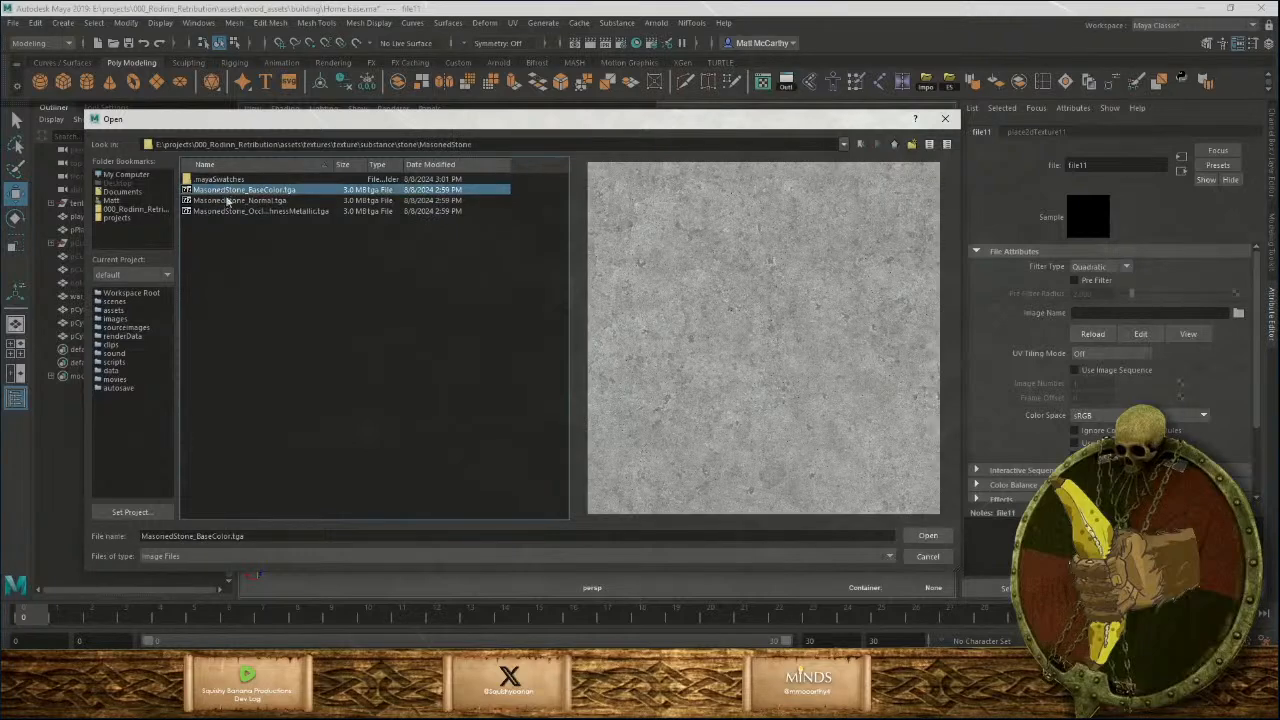
left_click(929, 536)
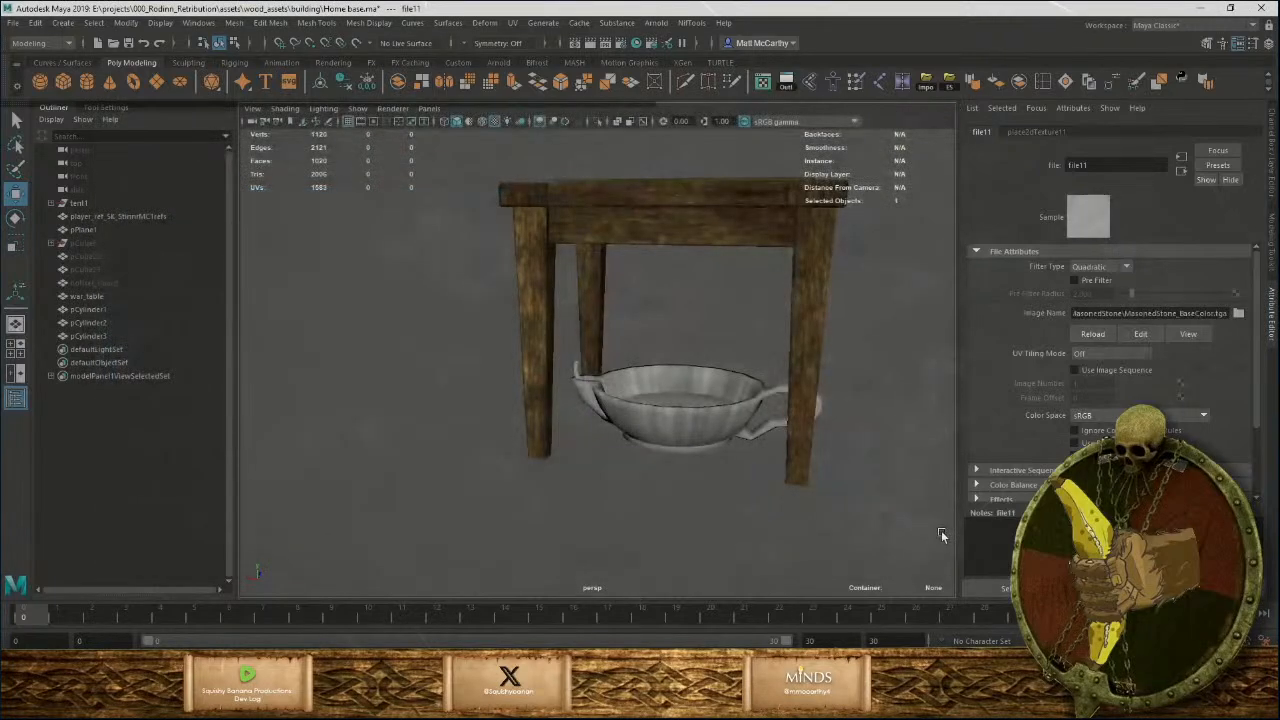
Show the lamp bowl's UVs in the UV Editor and isolate the bowl from the rest of the scene.
left_click(704, 432)
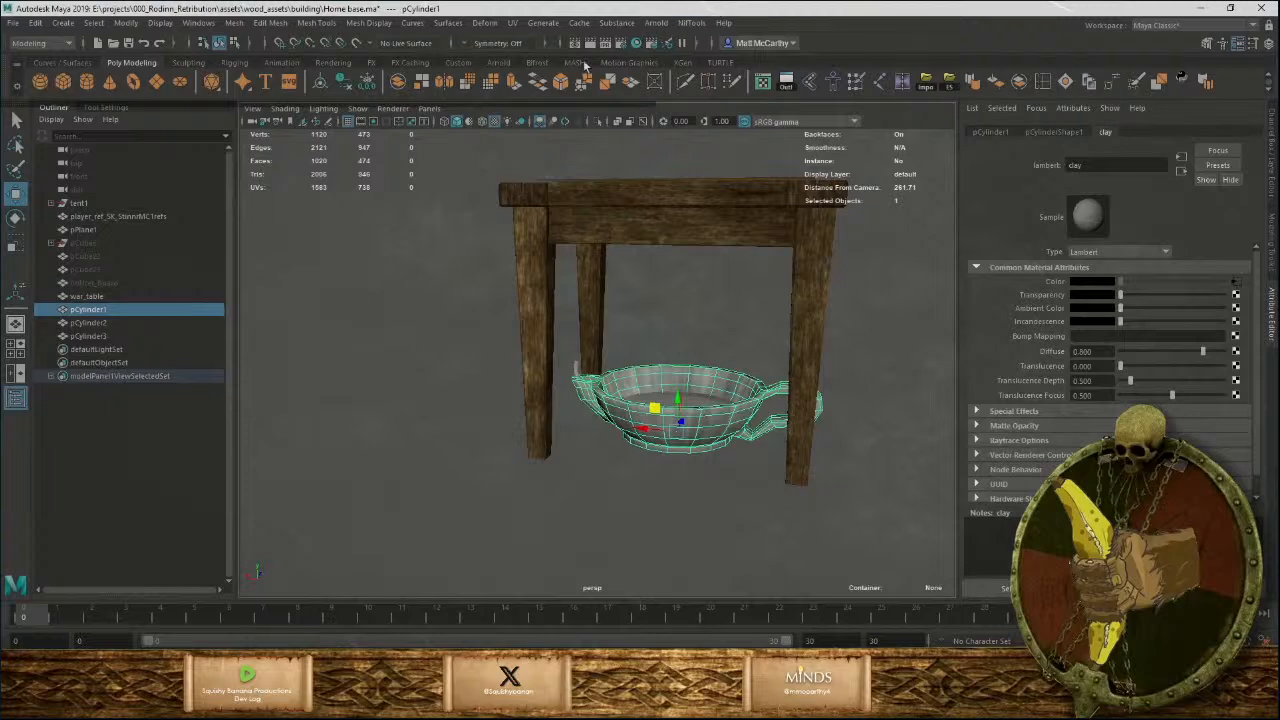
left_click(763, 84)
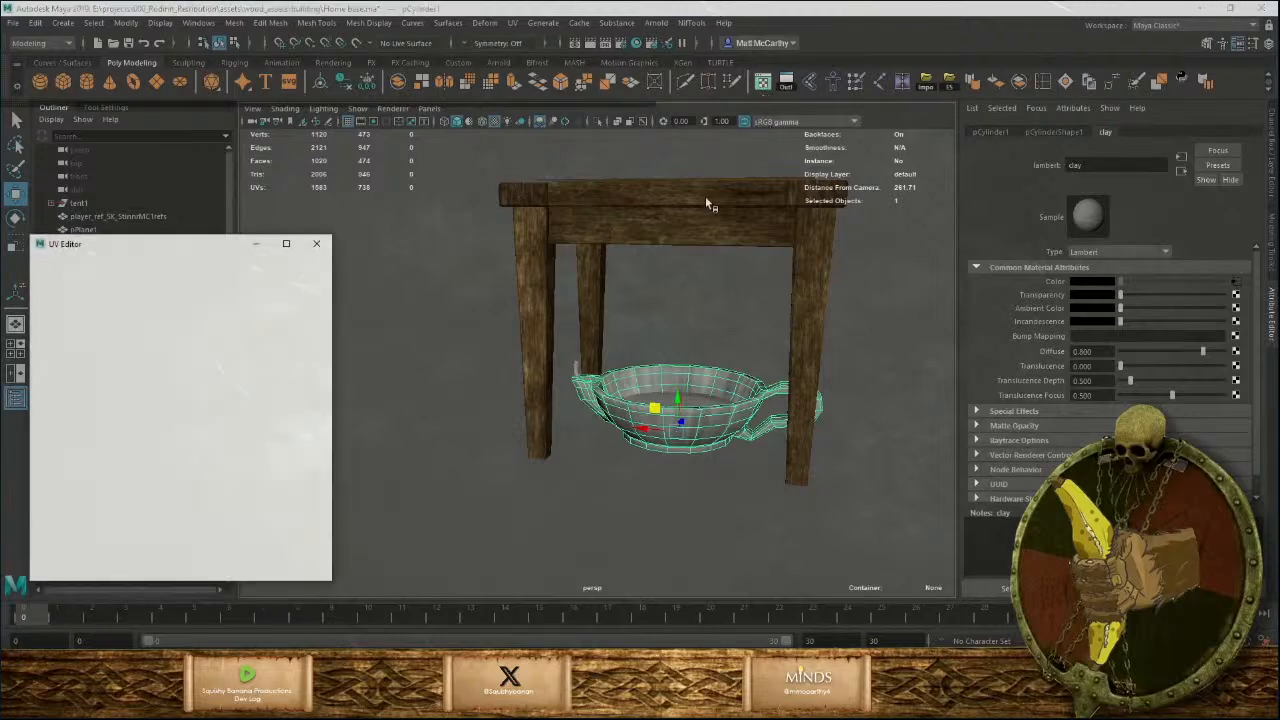
right_click_drag(800, 483, 911, 537, "alt")
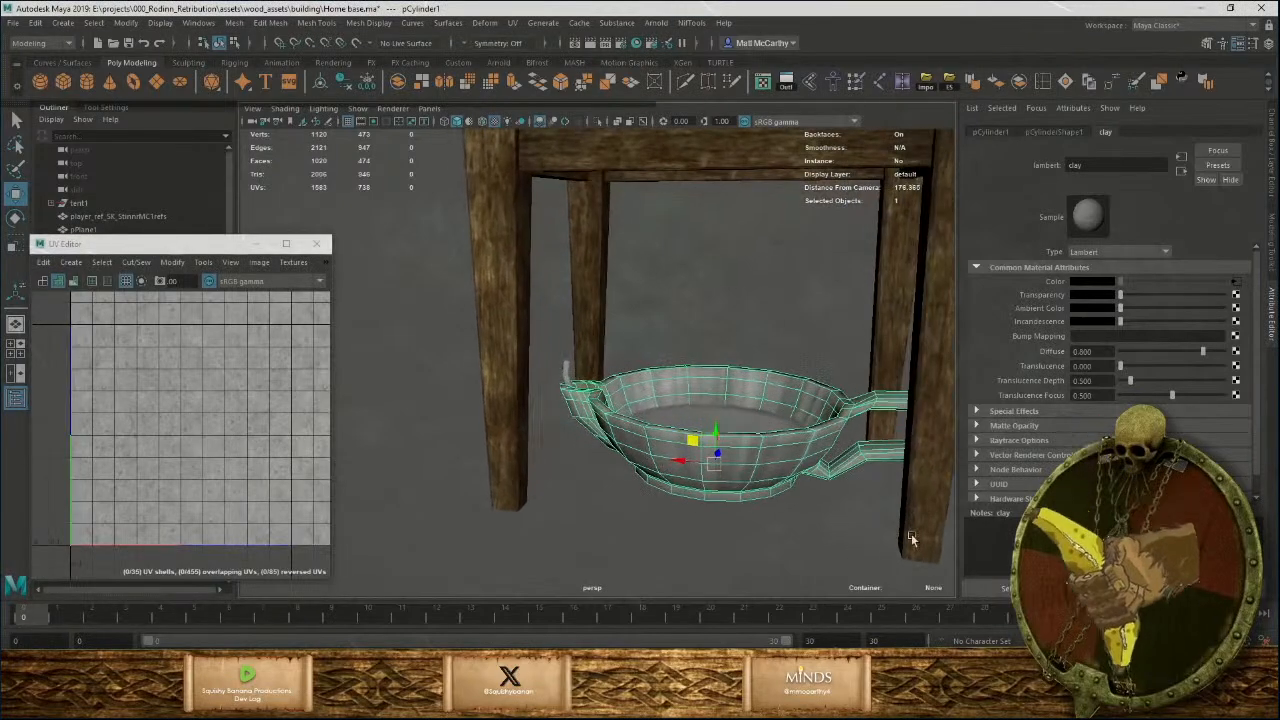
left_click_drag(832, 436, 783, 449, "alt")
middle_click_drag(783, 449, 735, 379, "alt")
right_click_drag(735, 379, 735, 488, "alt")
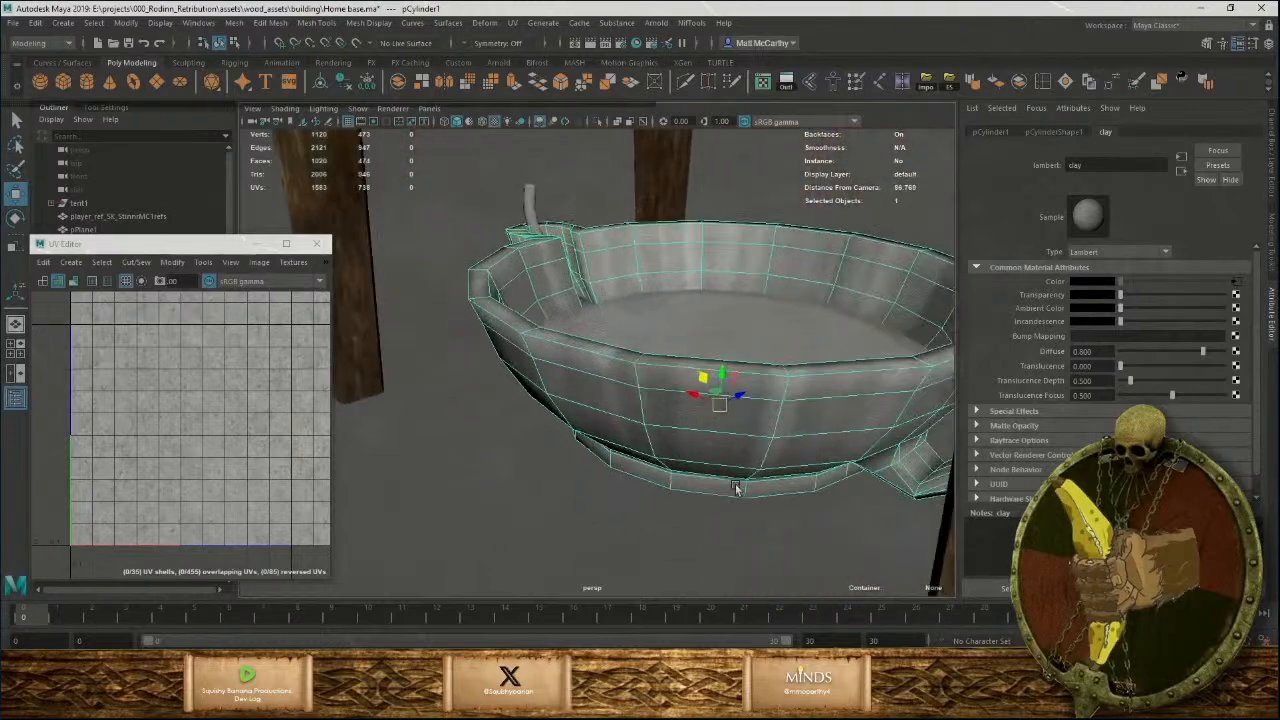
left_click(230, 420)
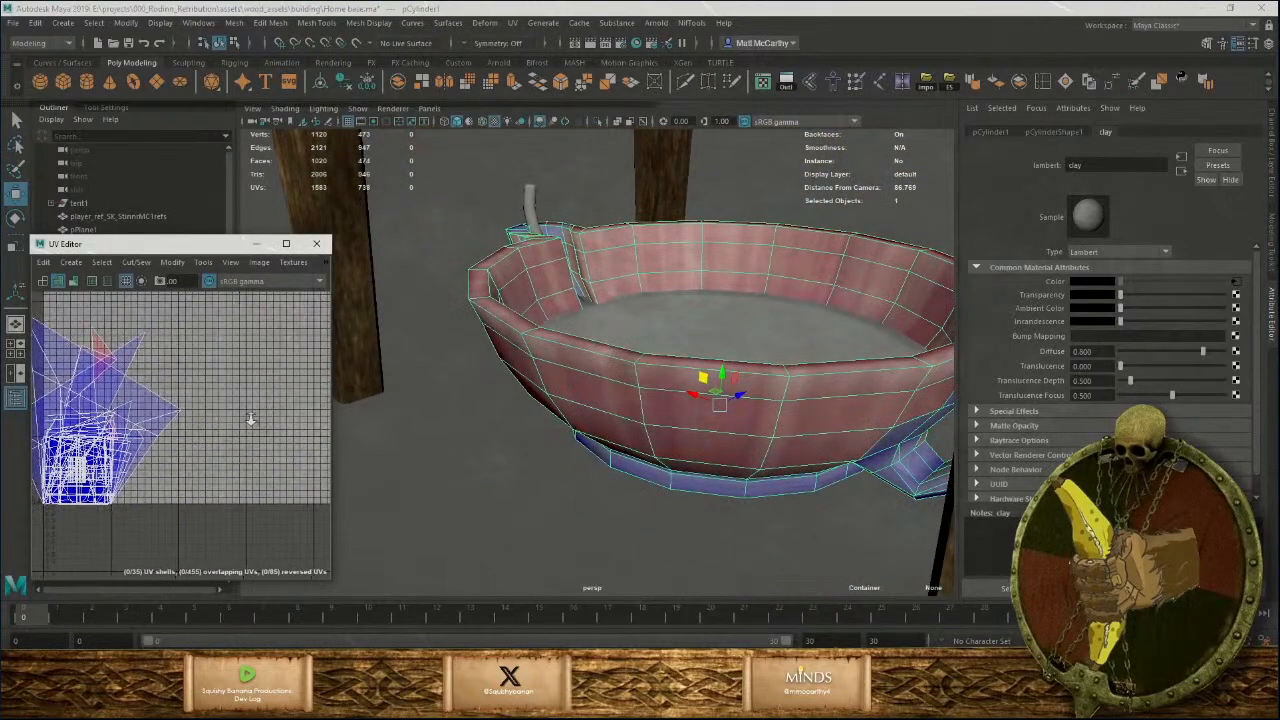
scroll(251, 419, "down", 3)
key("ctrl+1")
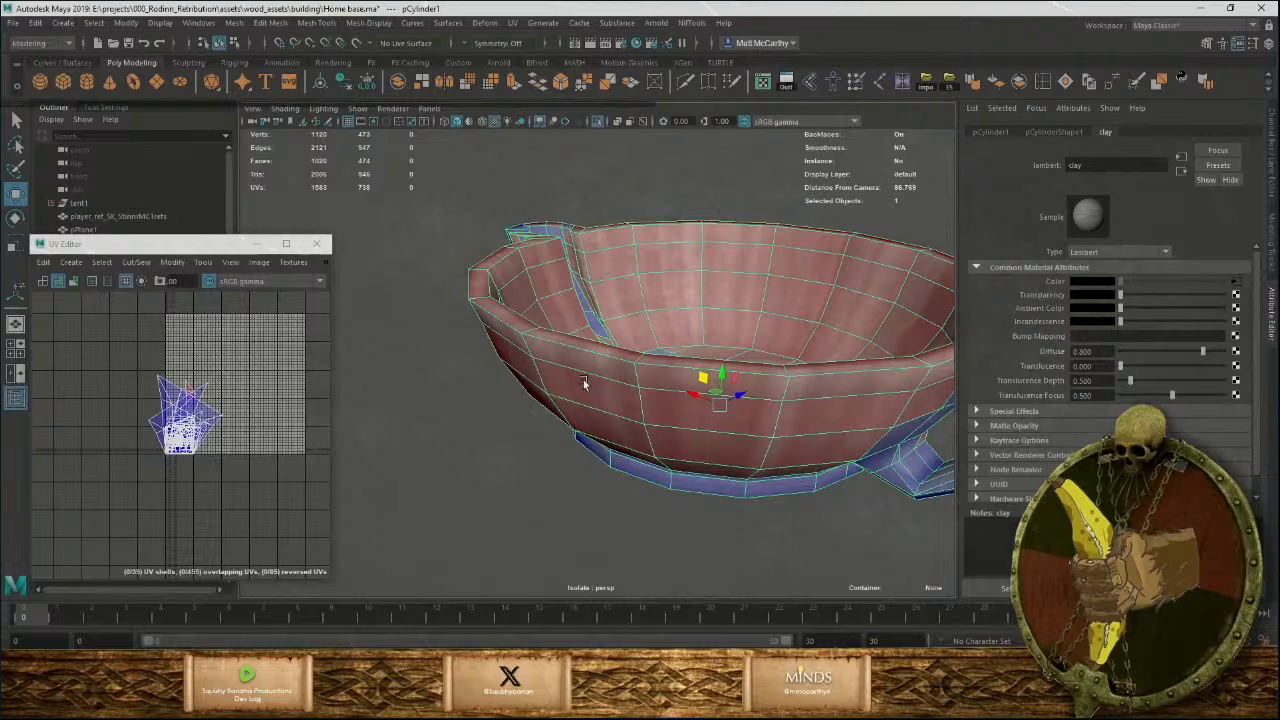
Apply an automatic UV projection to the bowl and sew all of its UV edges together.
left_click_drag(561, 248, 594, 275, "alt")
right_click_drag(594, 275, 506, 9, "alt")
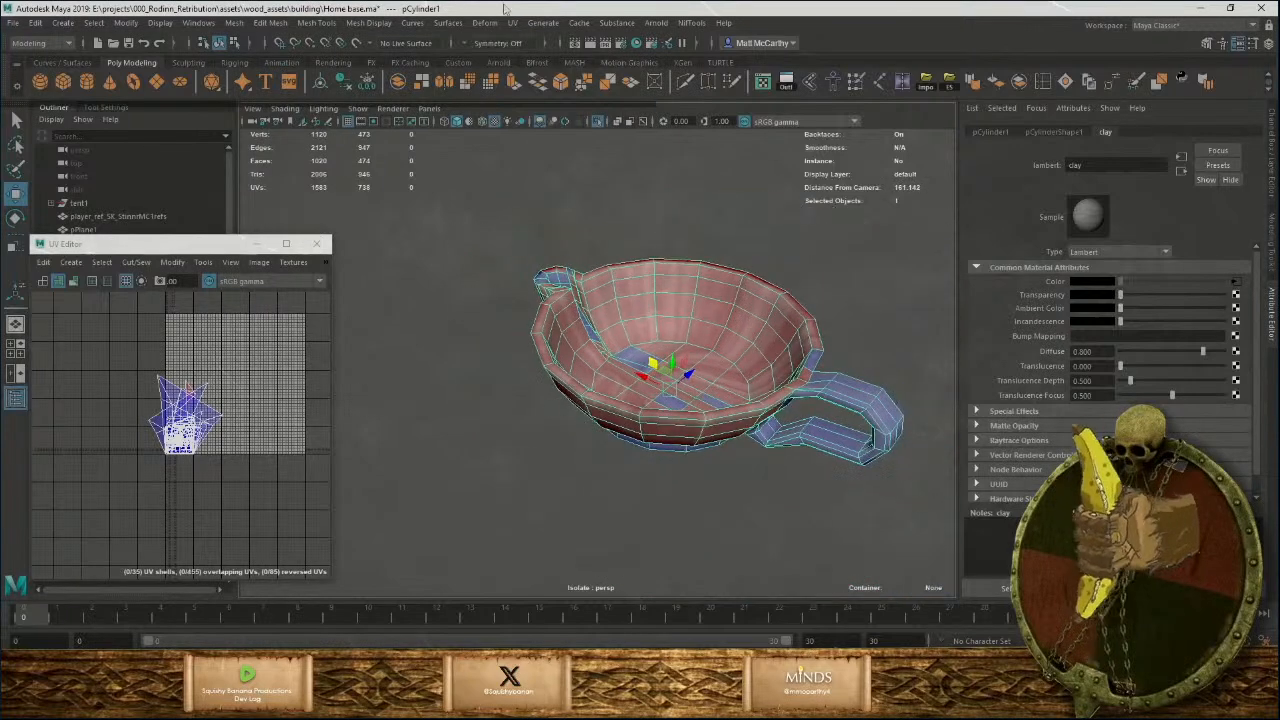
left_click(513, 23)
left_click(545, 100)
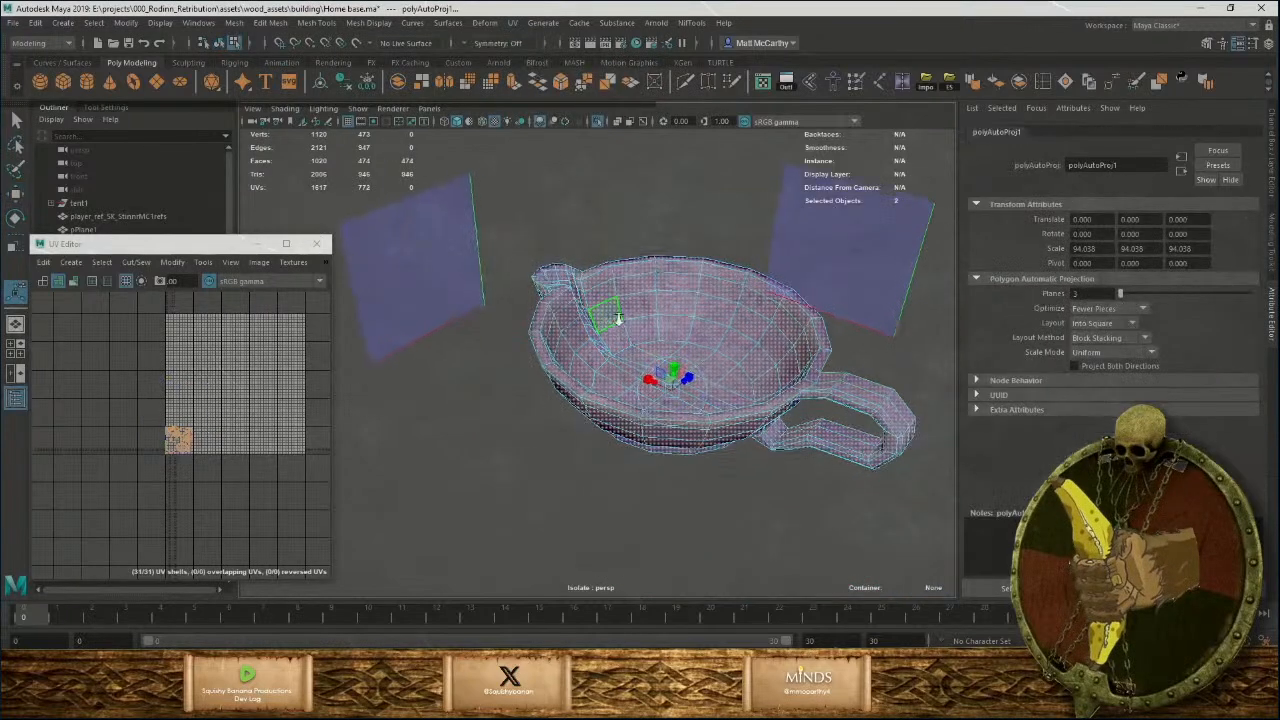
scroll(614, 213, "up", 5)
right_click_drag(614, 213, 614, 200)
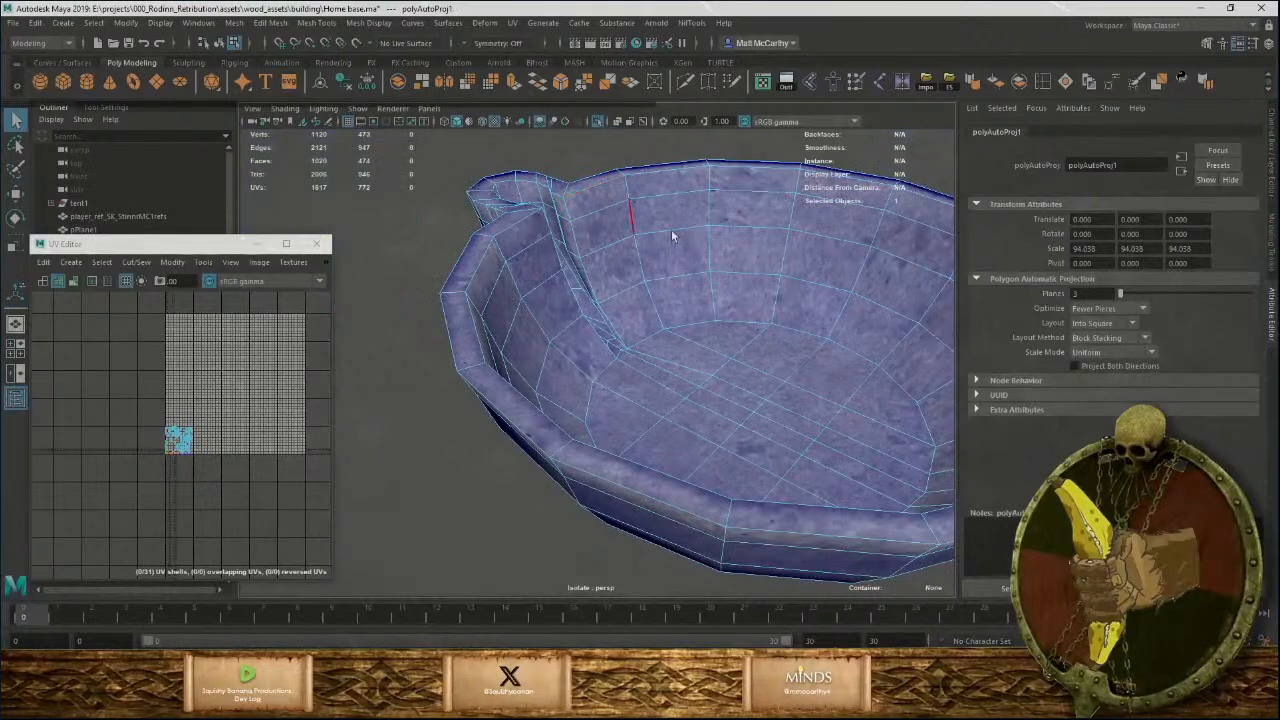
right_click_drag(672, 236, 561, 282, "alt")
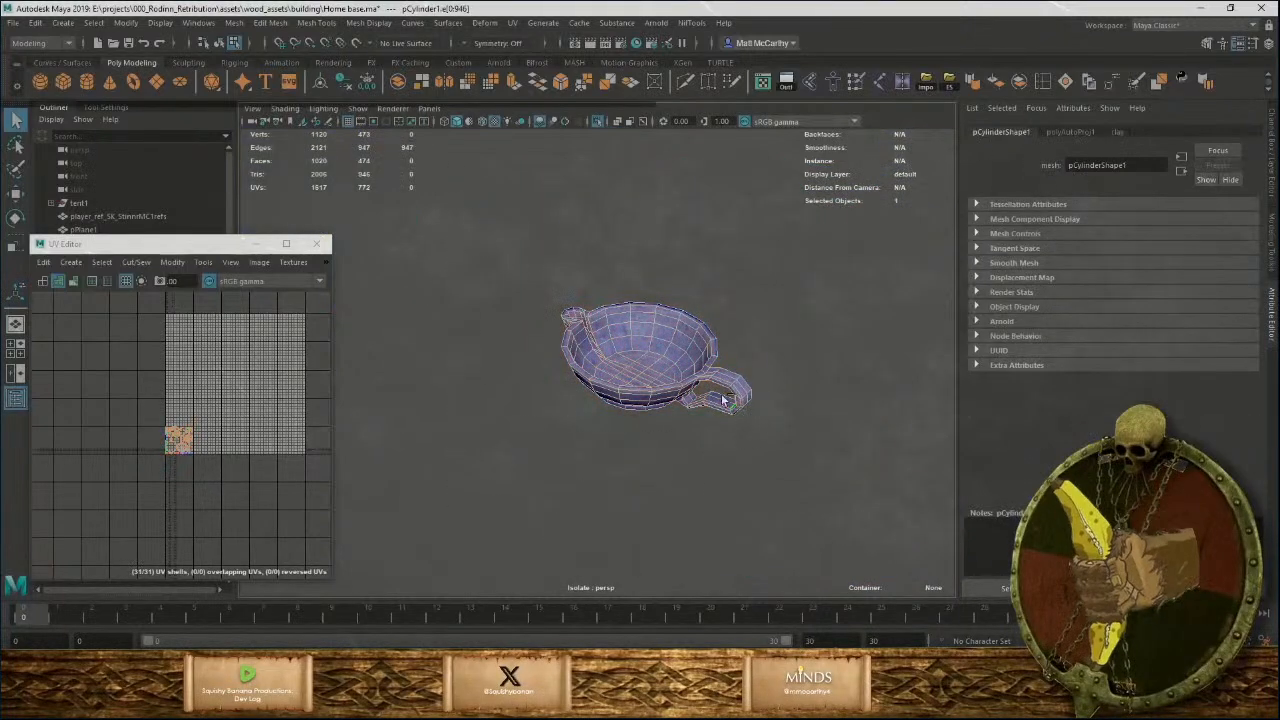
key("shift+s")
key("w")
Select the edge loop along the bowl's inner rim as the start of the UV seams.
right_click_drag(600, 385, 790, 420, "alt")
right_click_drag(610, 232, 615, 190)
double_click(610, 205)
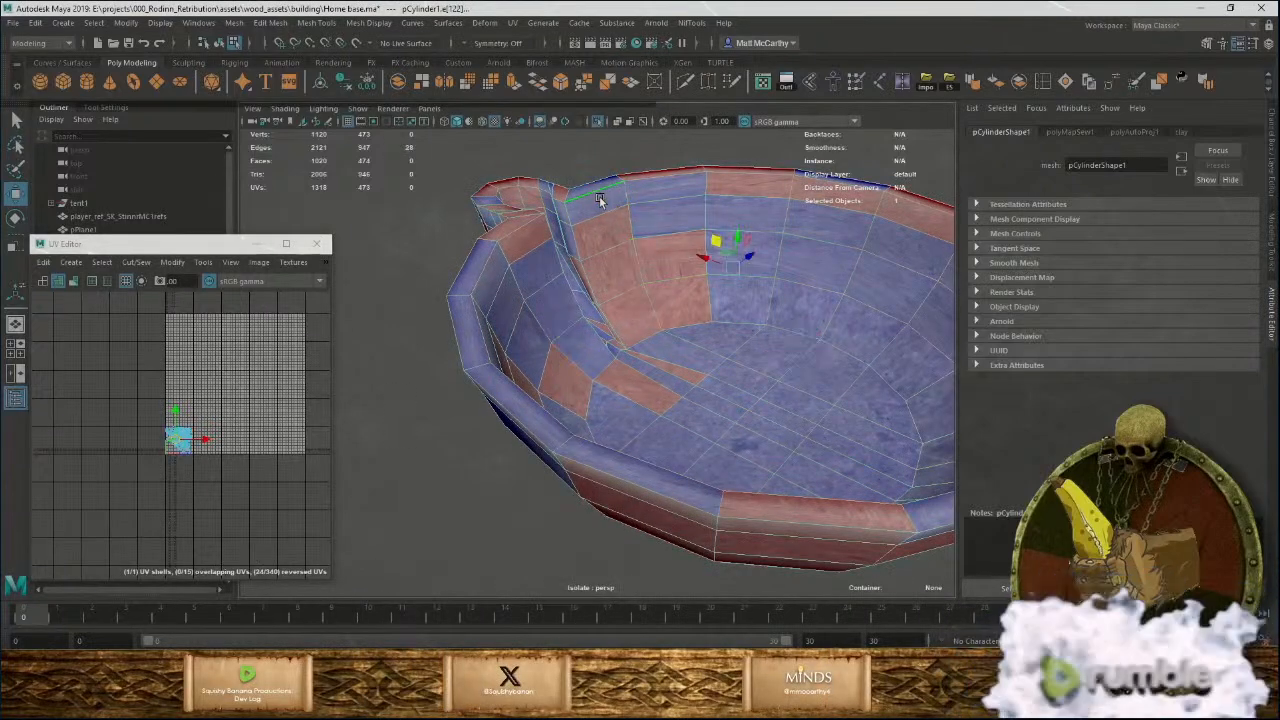
left_click_drag(622, 207, 463, 233, "alt")
middle_click_drag(787, 317, 631, 300, "alt")
right_click_drag(631, 300, 690, 345, "alt")
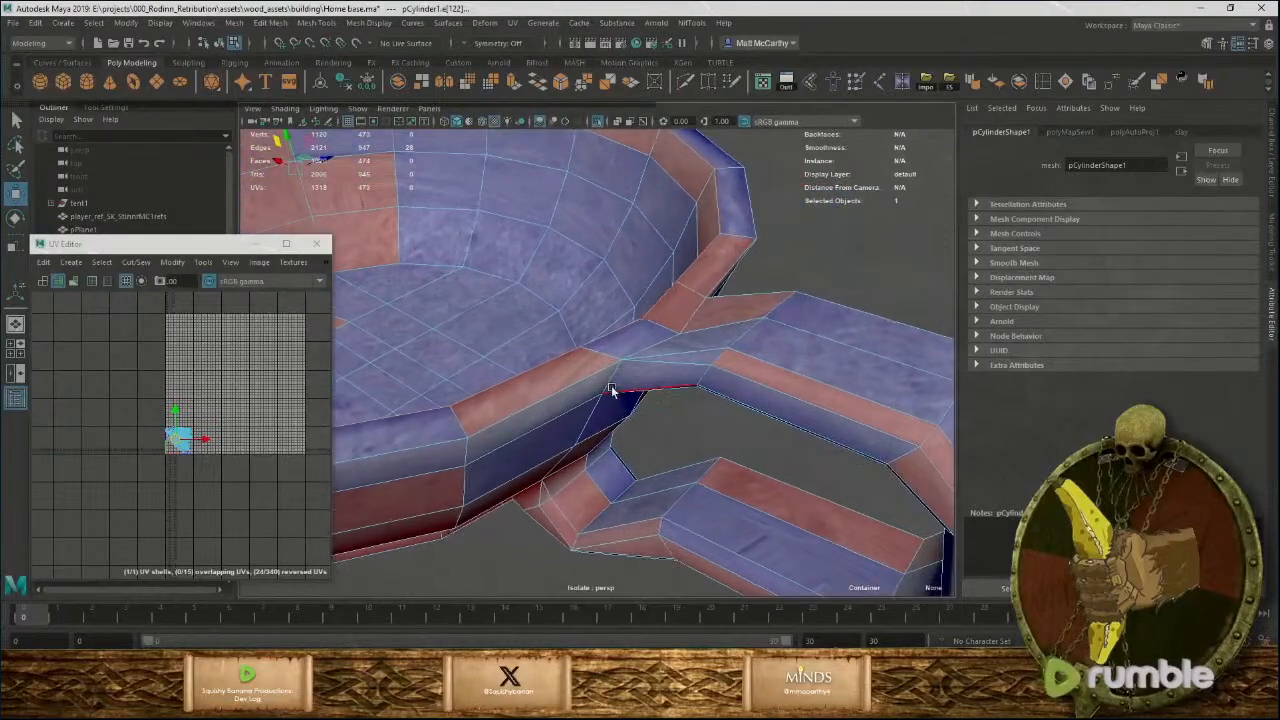
Add the edges where the handle's upper end joins the bowl to the seam selection.
double_click(668, 347, "shift")
left_click_drag(668, 347, 597, 346, "alt")
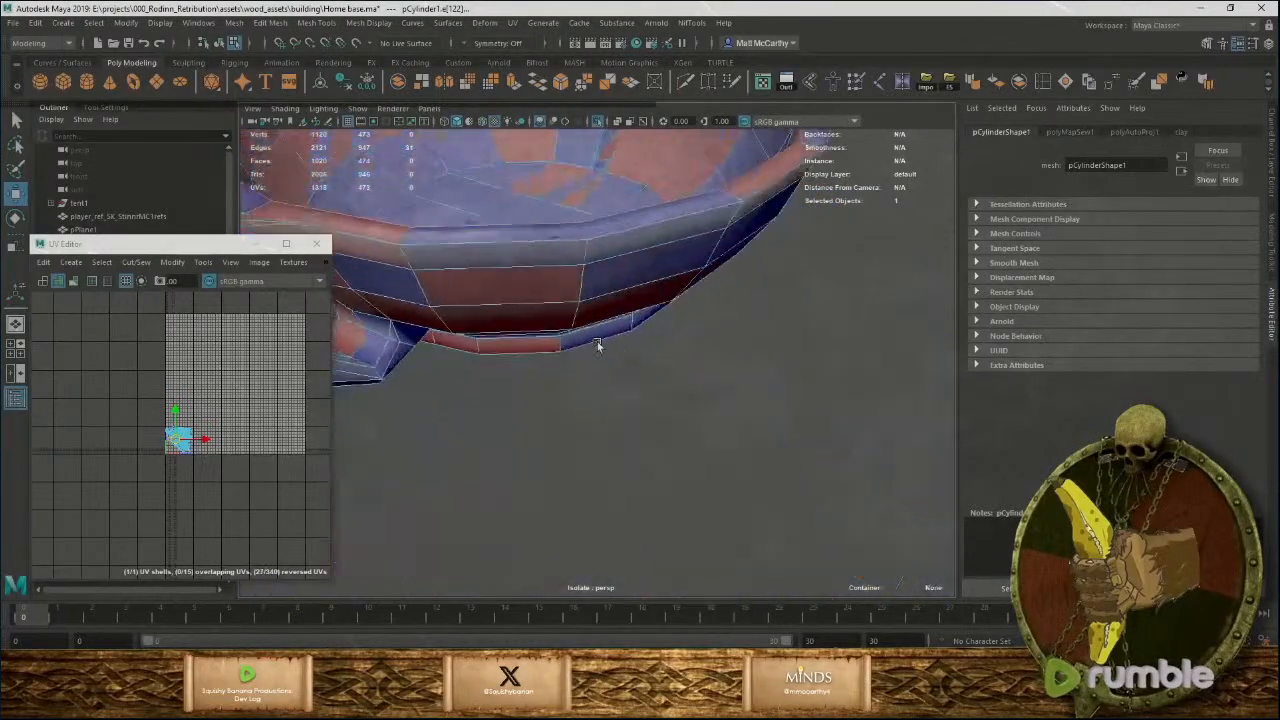
middle_click_drag(597, 346, 669, 409, "alt")
right_click_drag(669, 409, 603, 446, "alt")
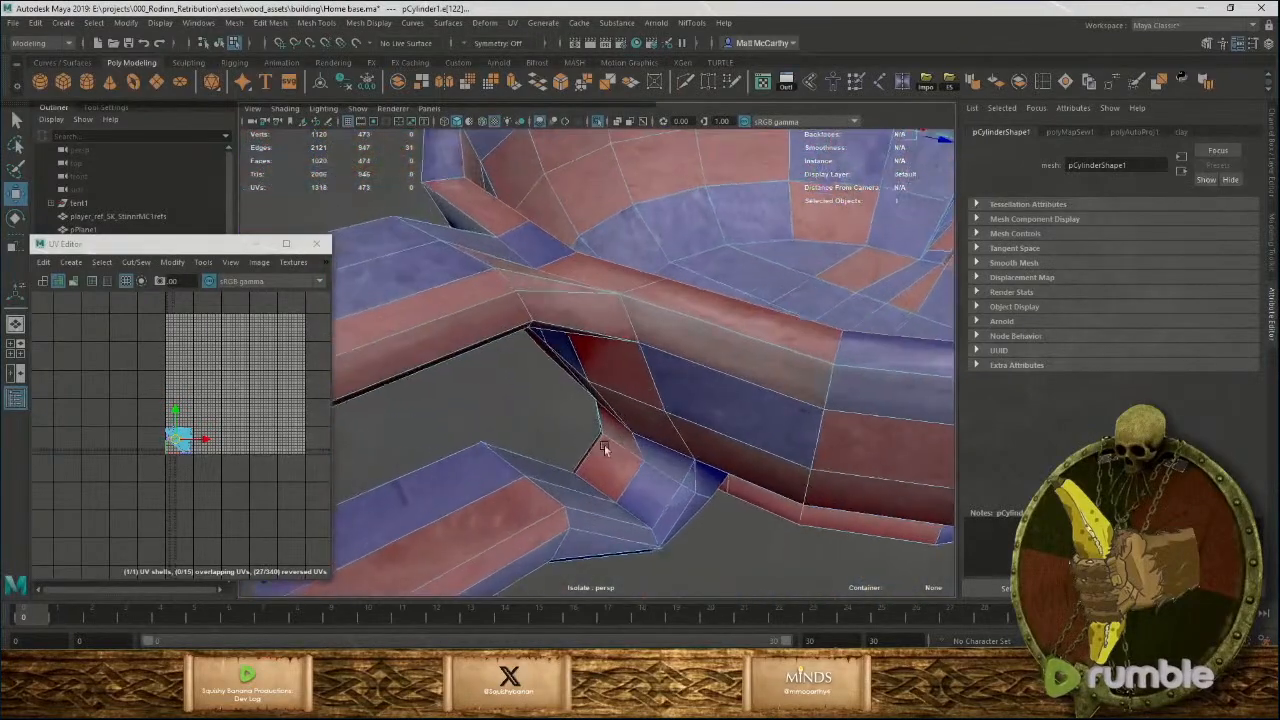
left_click(637, 342, "shift")
left_click_drag(625, 292, 743, 302, "alt")
left_click(566, 175, "shift")
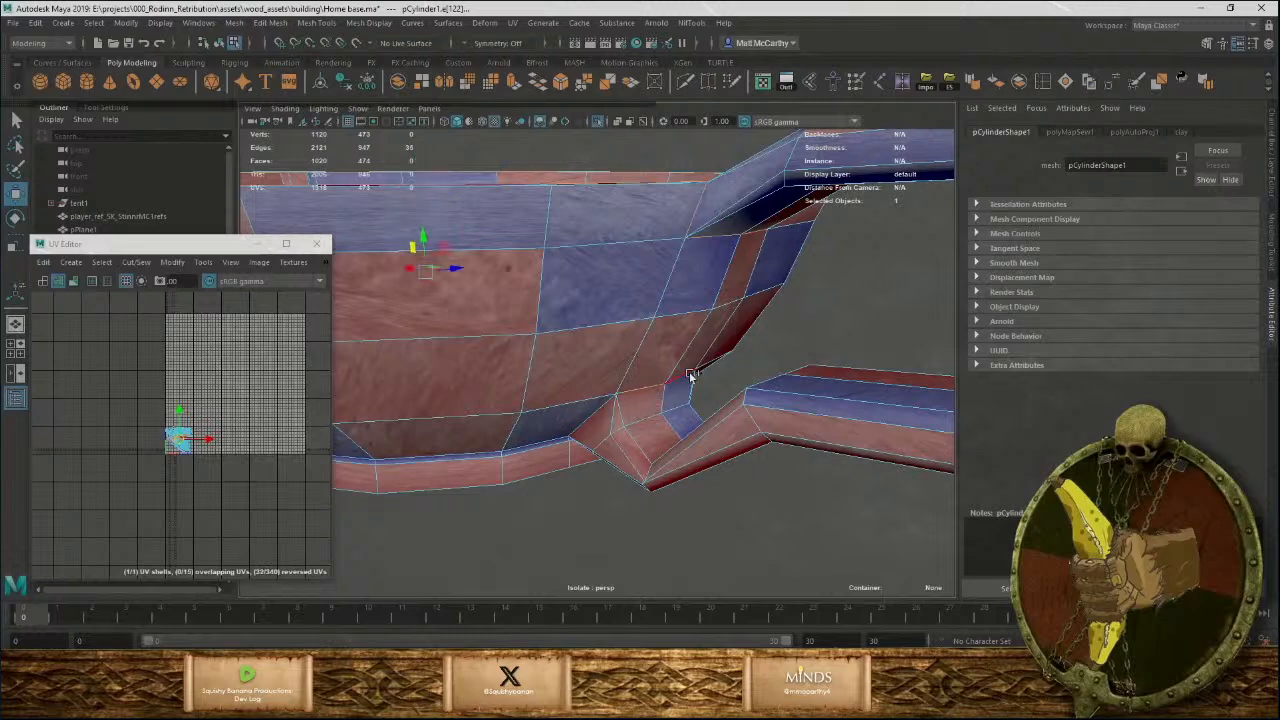
Add the edges around the handle's lower joint with the bowl to the seam selection.
mouse_move(708, 387)
left_mouse_down("alt")
mouse_move(680, 375)
mouse_move(724, 388)
left_mouse_up("alt")
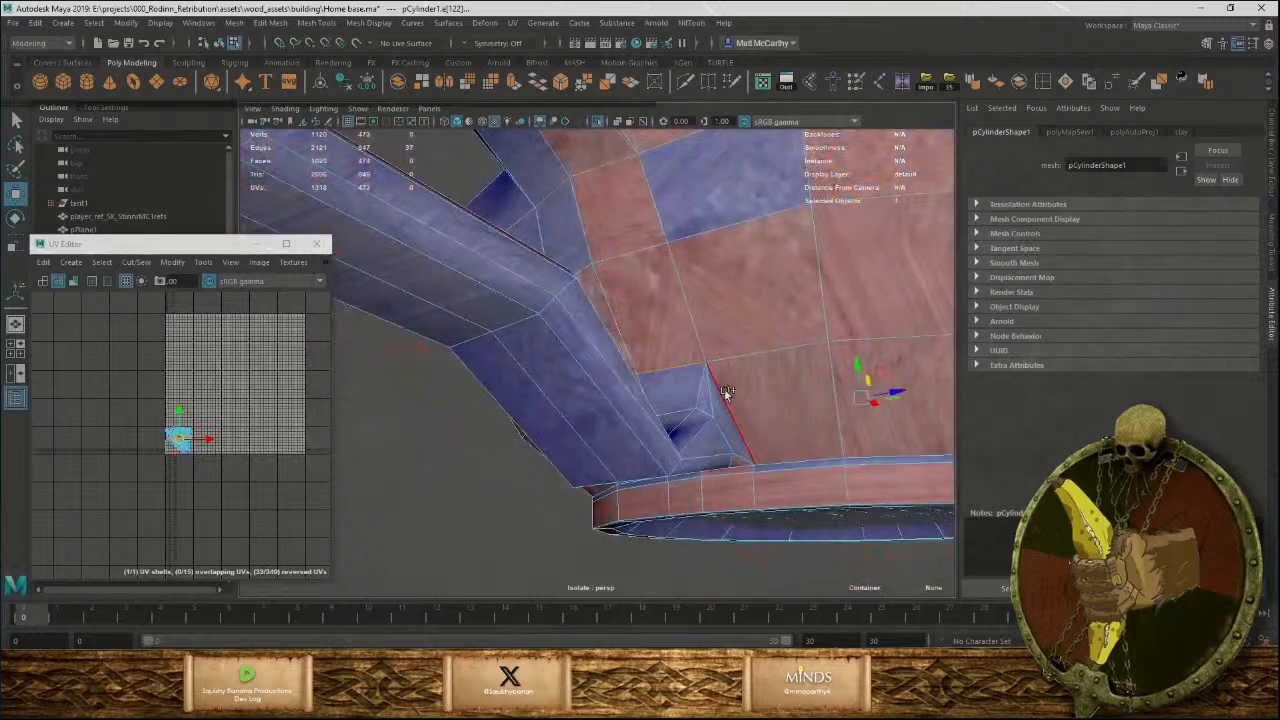
left_click_drag(764, 457, 658, 458, "alt")
left_click(740, 430, "shift")
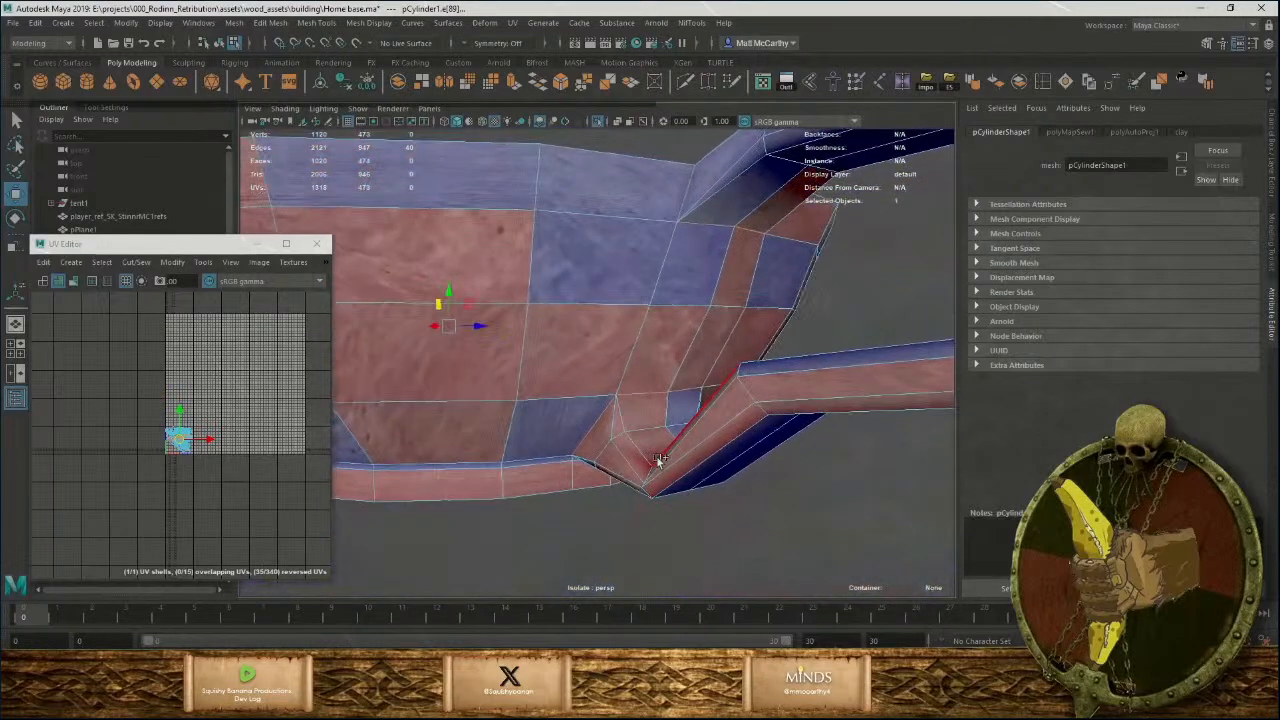
double_click(663, 446, "shift")
scroll(623, 383, "down", 7)
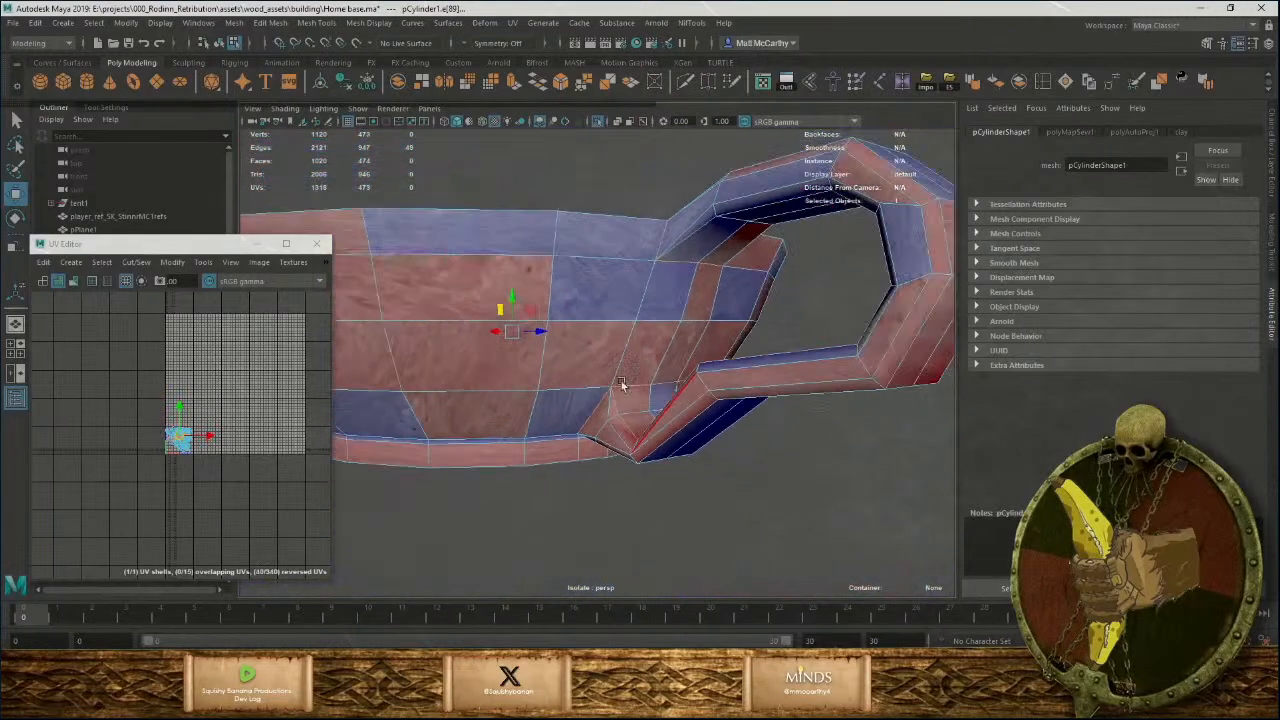
Extend the seam selection with the edges around the bowl's base.
left_click_drag(561, 383, 582, 427, "alt")
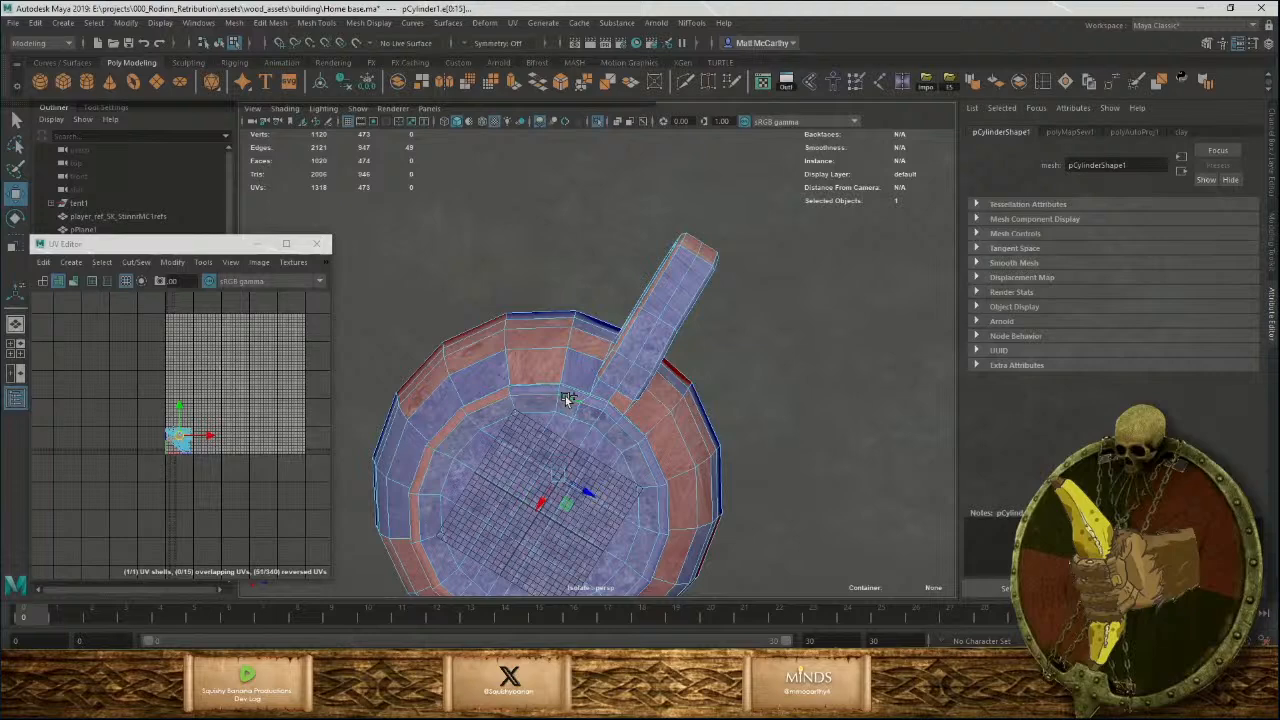
left_click_drag(507, 390, 540, 430, "alt")
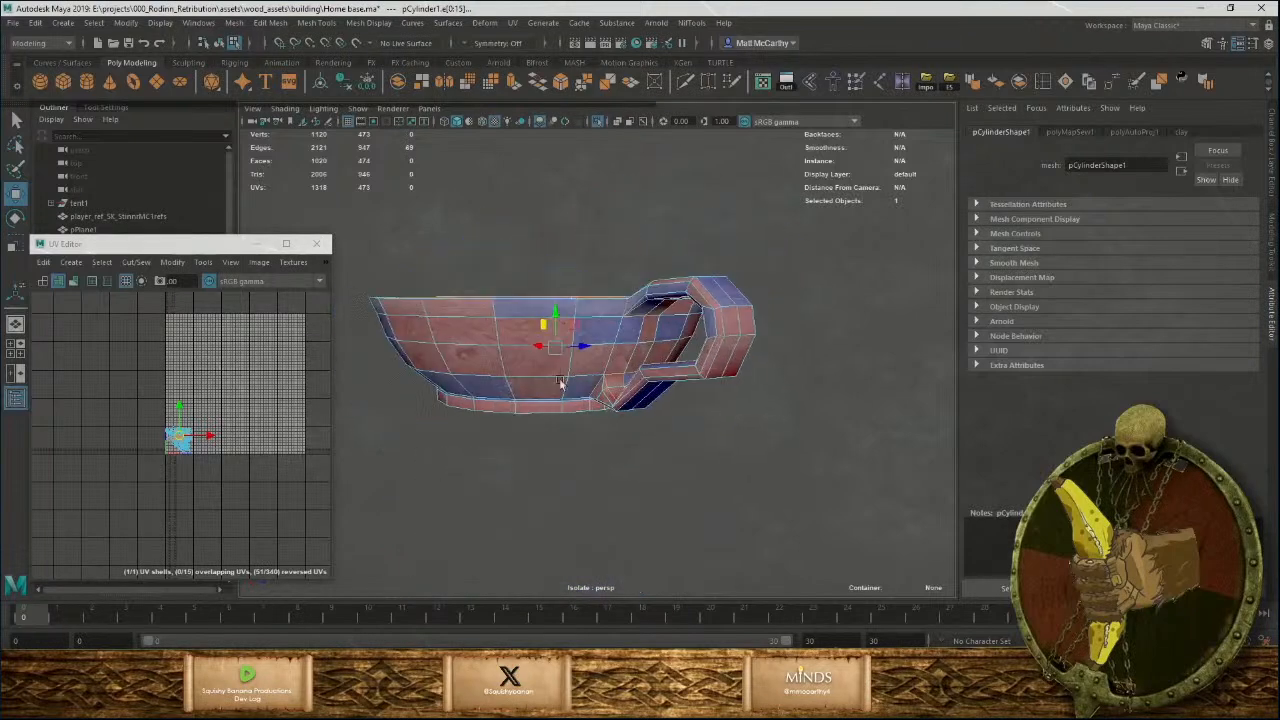
scroll(629, 408, "up", 5)
left_click_drag(643, 307, 638, 447, "alt")
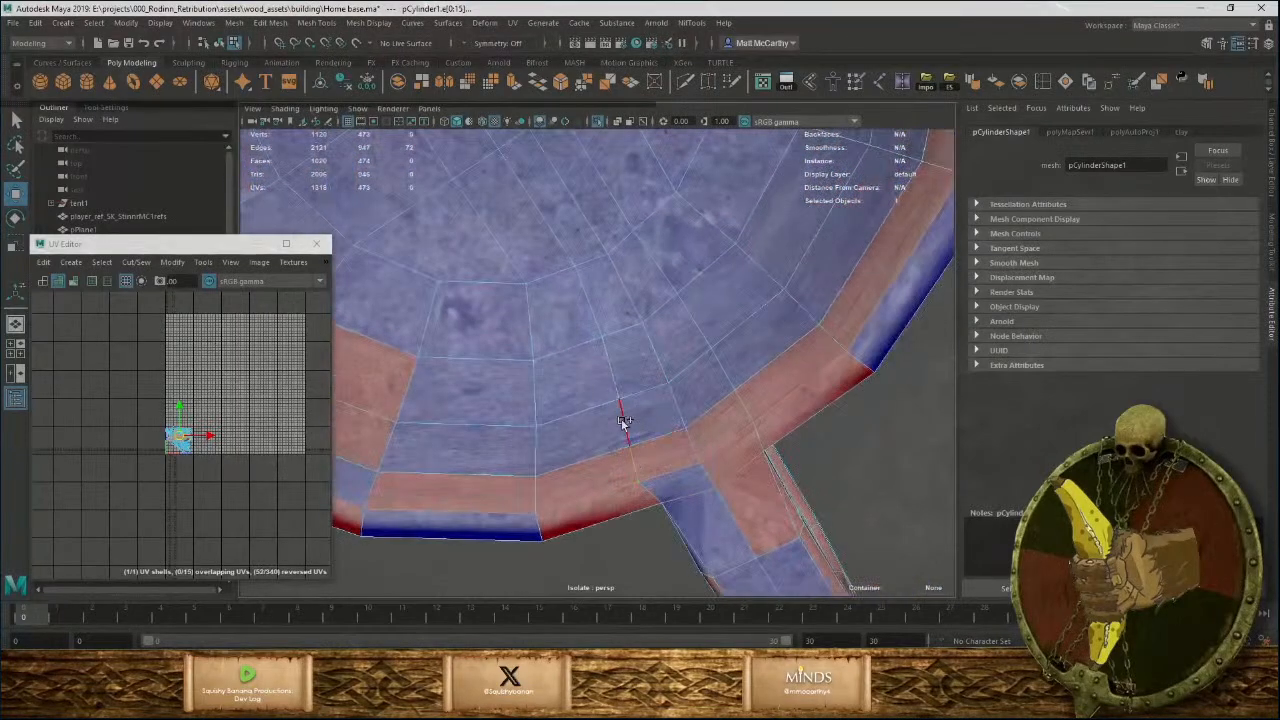
Add edges down the inner wall and around the inner floor to the selection, and cut the UVs along all selected seams.
left_click(600, 312, "shift")
right_click_drag(622, 303, 392, 266, "alt")
middle_click_drag(541, 250, 574, 296, "alt")
right_click_drag(574, 296, 629, 390, "alt")
left_click(620, 386, "shift")
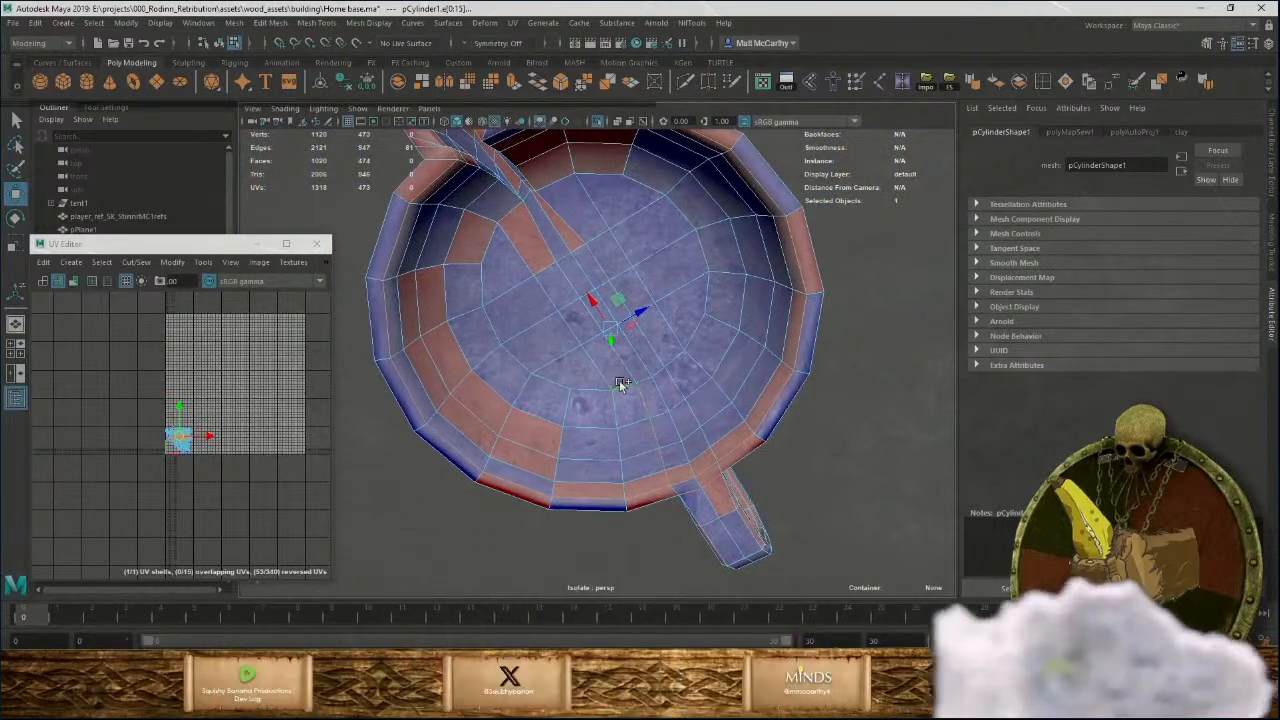
double_click(557, 376, "shift")
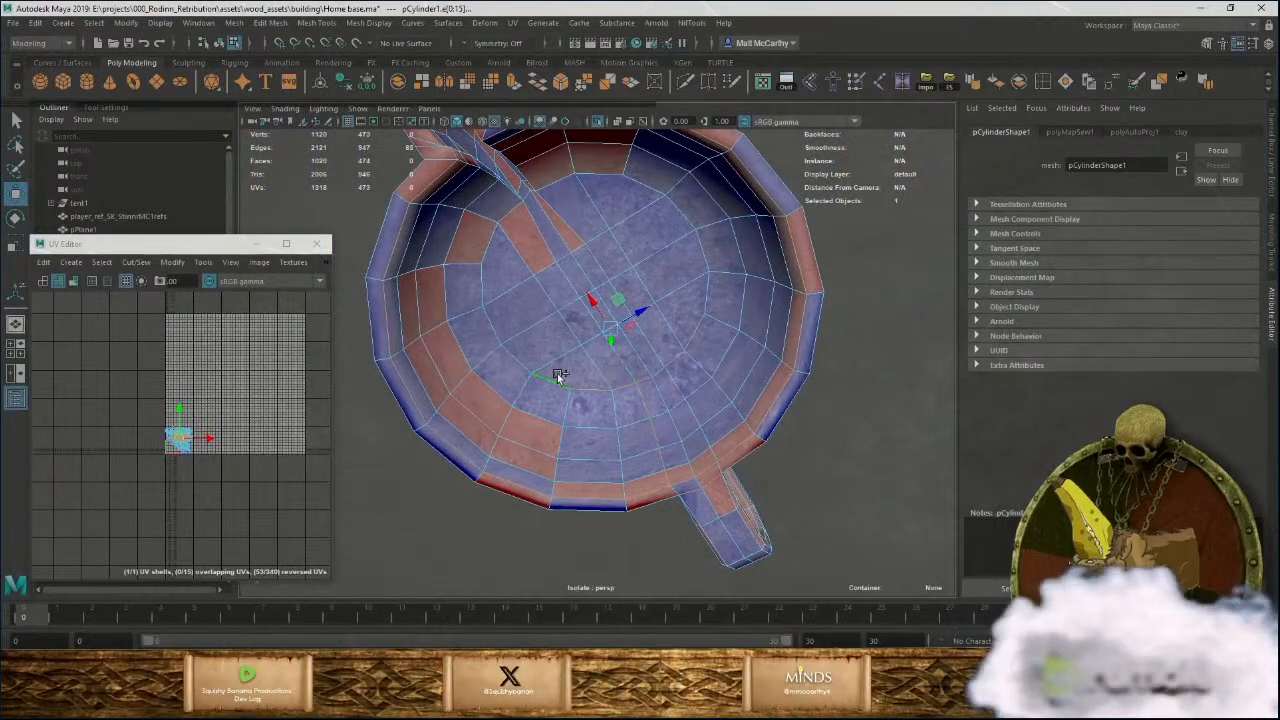
double_click(491, 243, "shift")
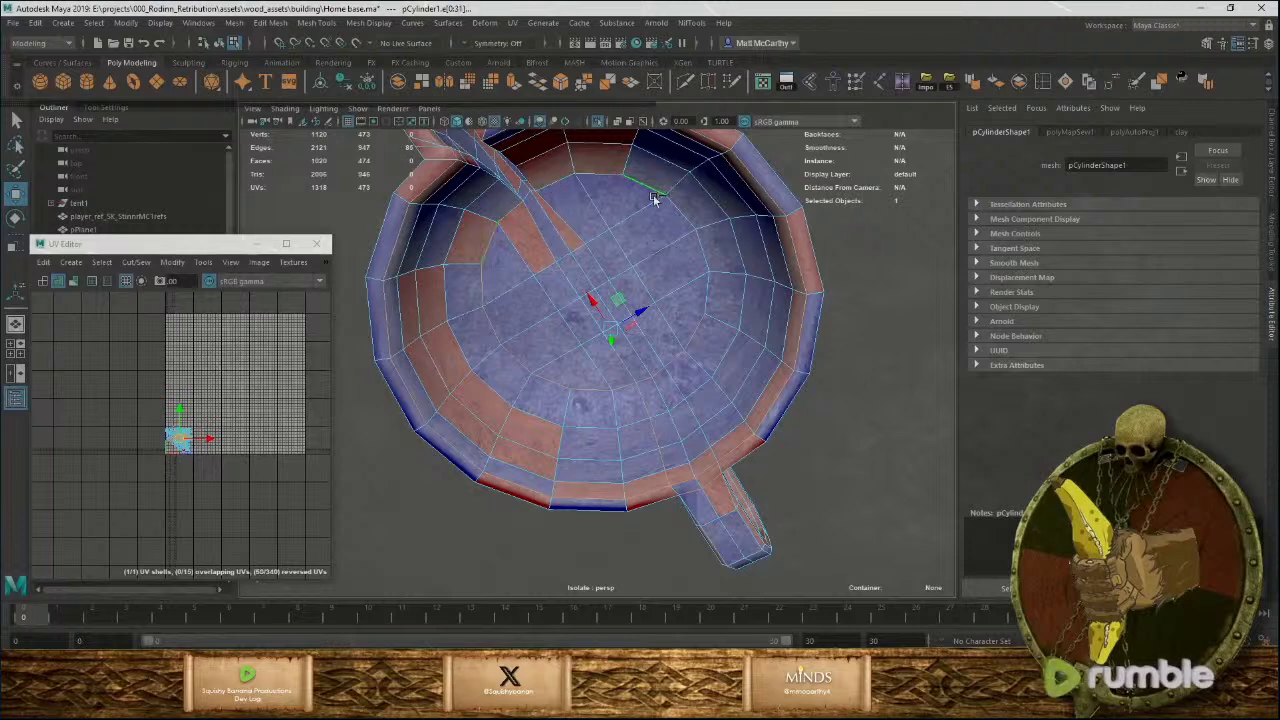
key("shift+x")
Select all of the bowl's UVs and unfold them.
right_click_drag(223, 410, 172, 397)
left_click_drag(133, 380, 242, 490)
key("ctrl+u")
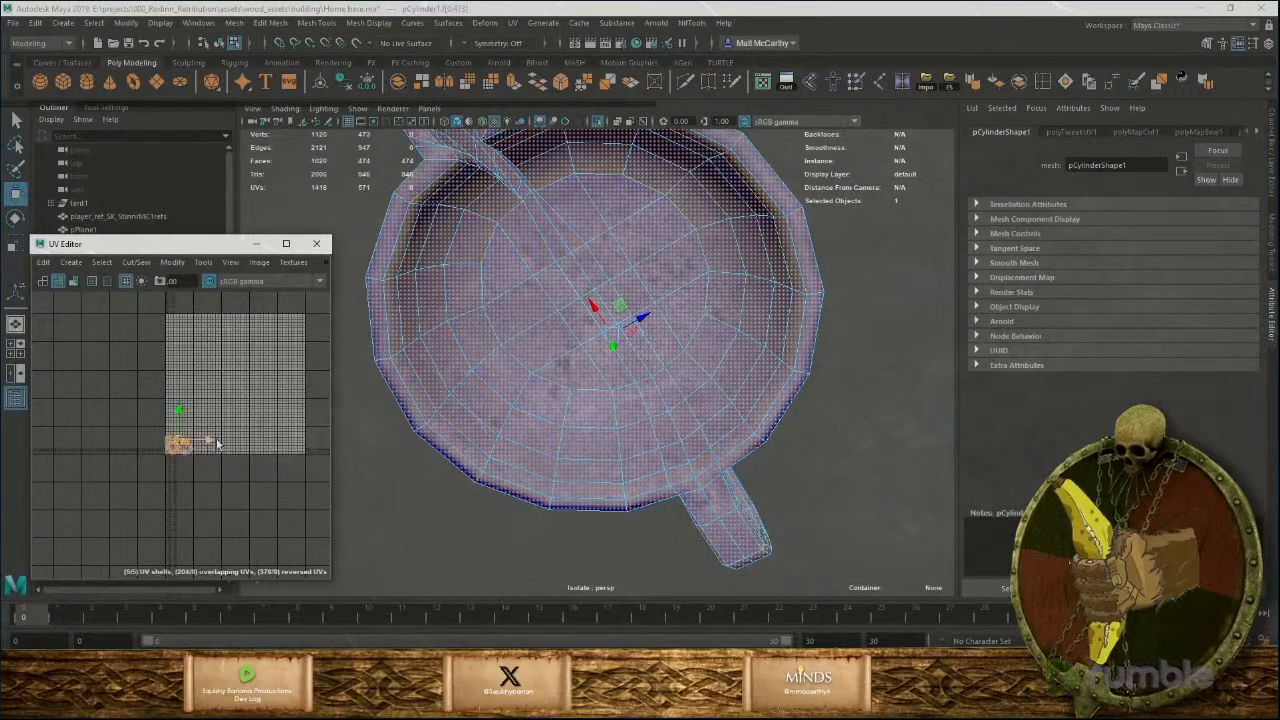
Cut an additional UV seam through the bowl's ring-shaped shell, across the wall on the handle side.
mouse_move(217, 444)
right_mouse_down("alt")
mouse_move(245, 438)
mouse_move(223, 429)
right_mouse_up("alt")
middle_click_drag(223, 429, 177, 423, "alt")
right_click_drag(177, 423, 249, 471, "alt")
middle_click_drag(249, 471, 141, 413, "alt")
right_click_drag(141, 413, 203, 451, "alt")
middle_click_drag(203, 451, 156, 490, "alt")
right_click_drag(153, 471, 254, 527, "alt")
right_click_drag(272, 466, 255, 435)
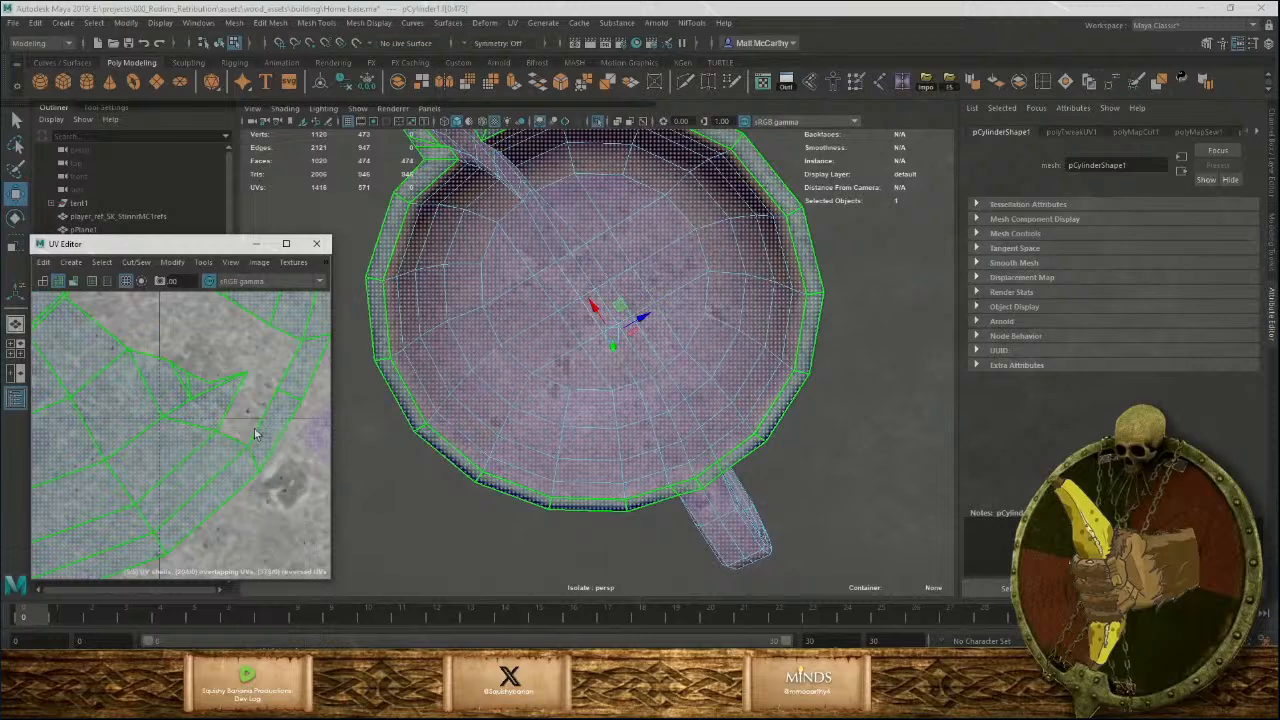
left_click(251, 465)
middle_click_drag(125, 340, 246, 521, "alt")
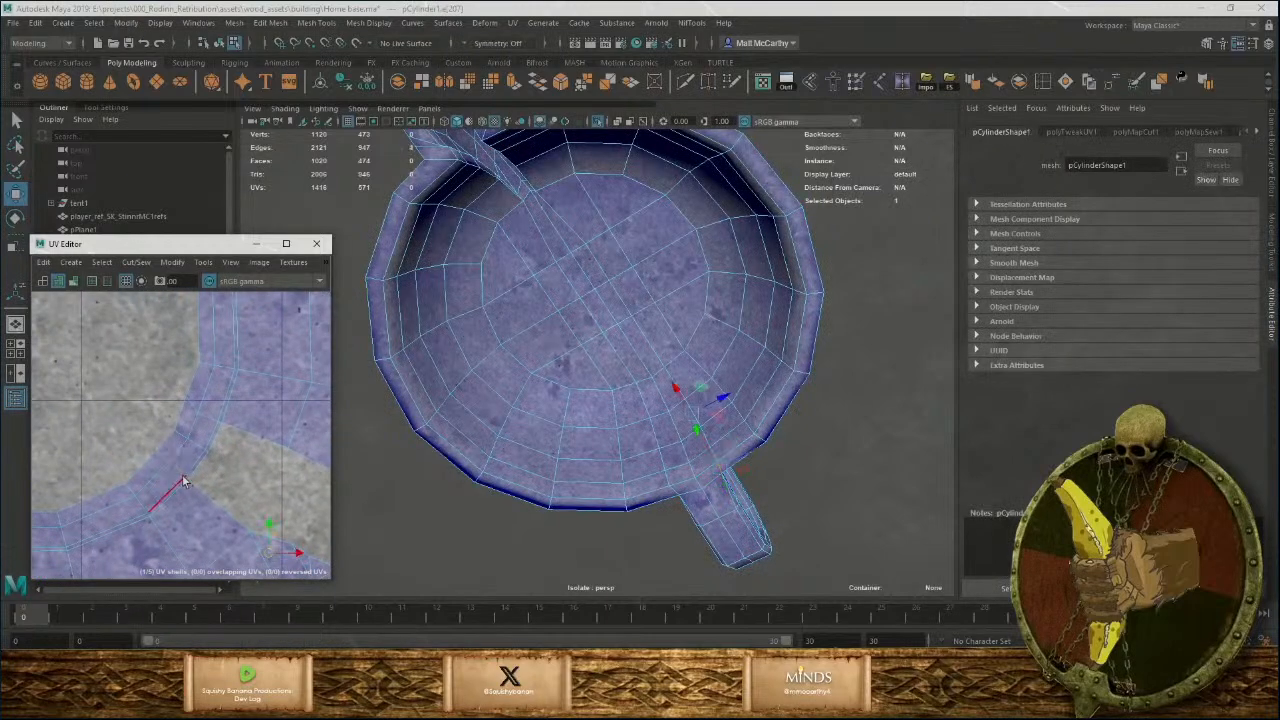
scroll(183, 481, "down", 8)
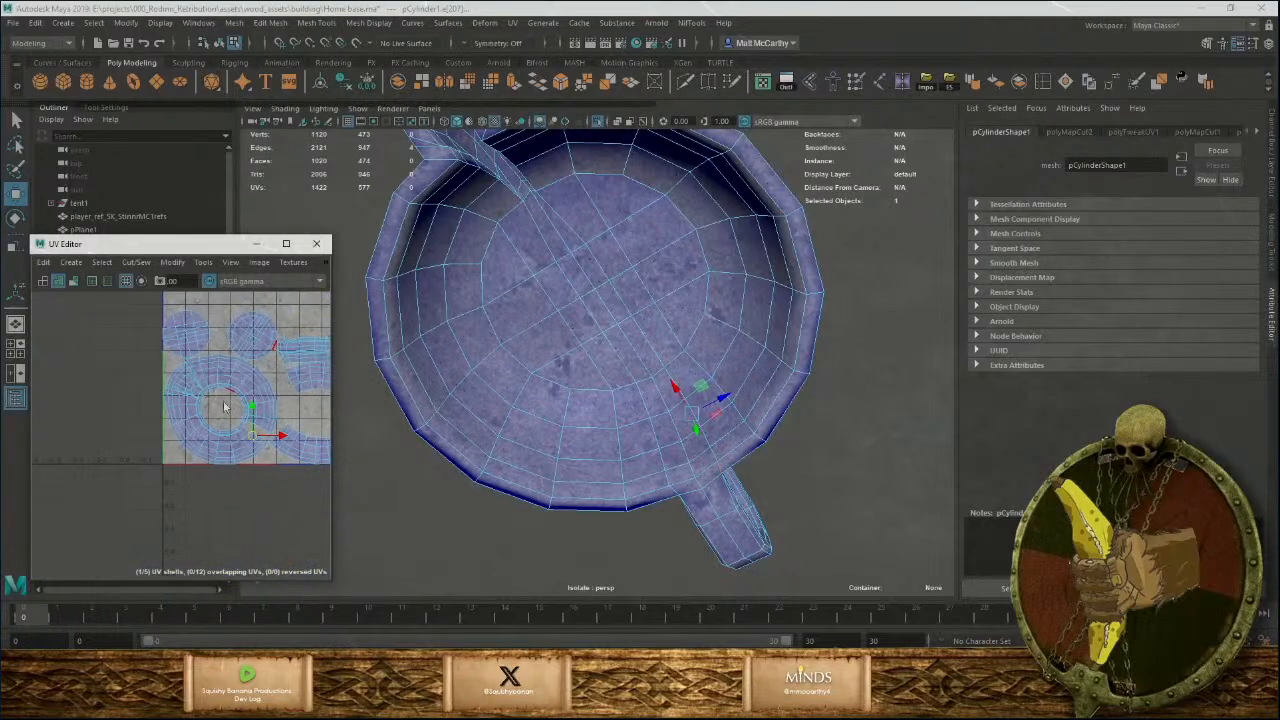
Unfold the ring-shaped UV shell of the bowl's rim and lay out all of the bowl's UV shells.
right_click_drag(222, 401, 175, 383)
left_click(222, 395)
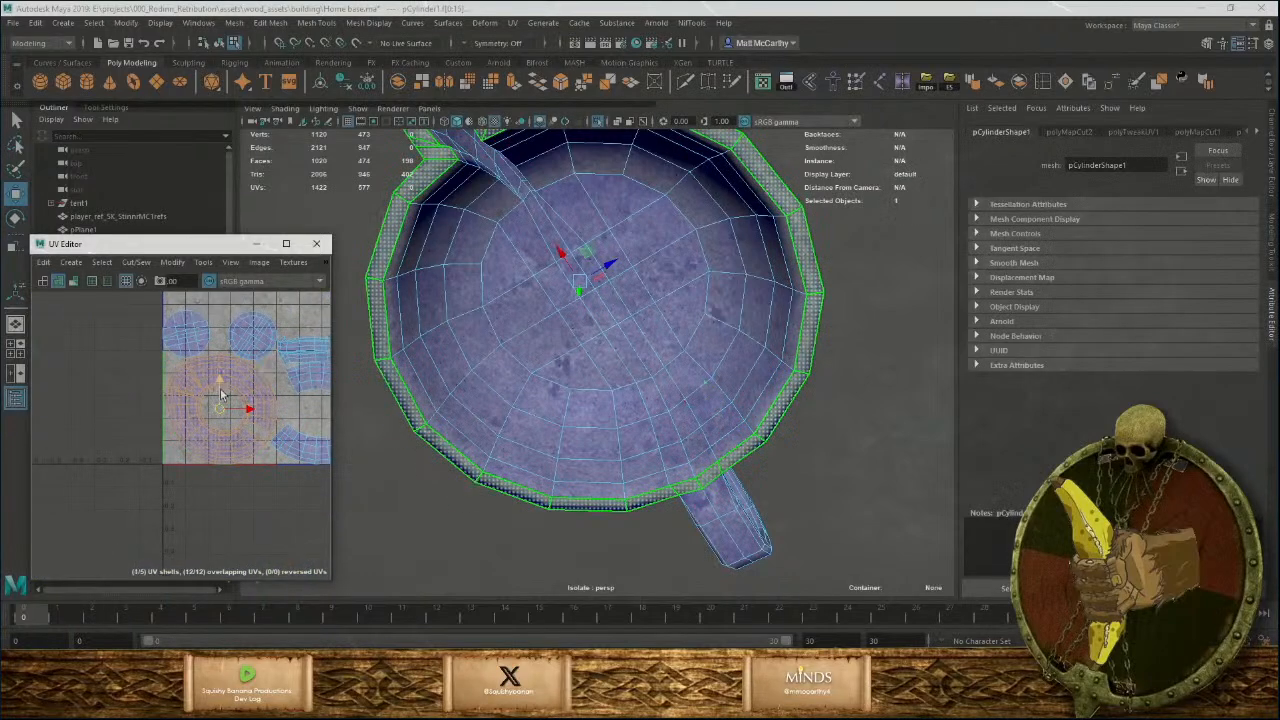
key("ctrl+u")
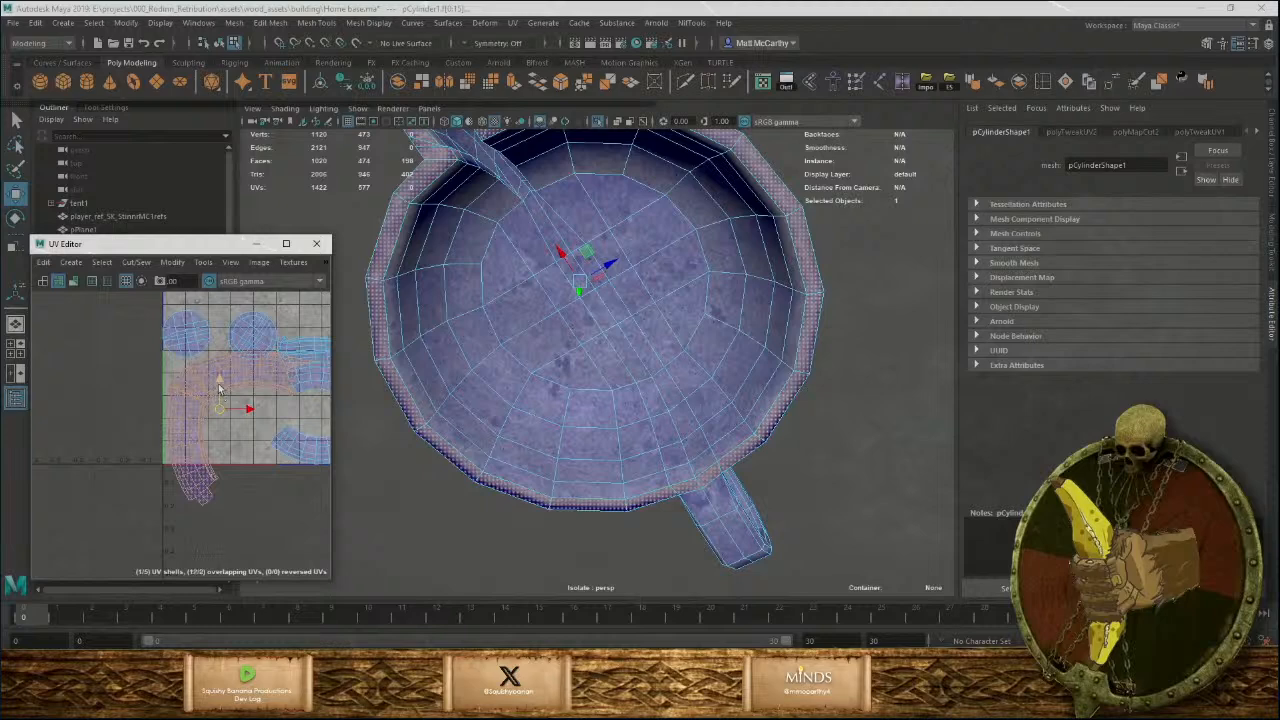
scroll(226, 428, "down", 6)
left_click_drag(185, 357, 331, 511)
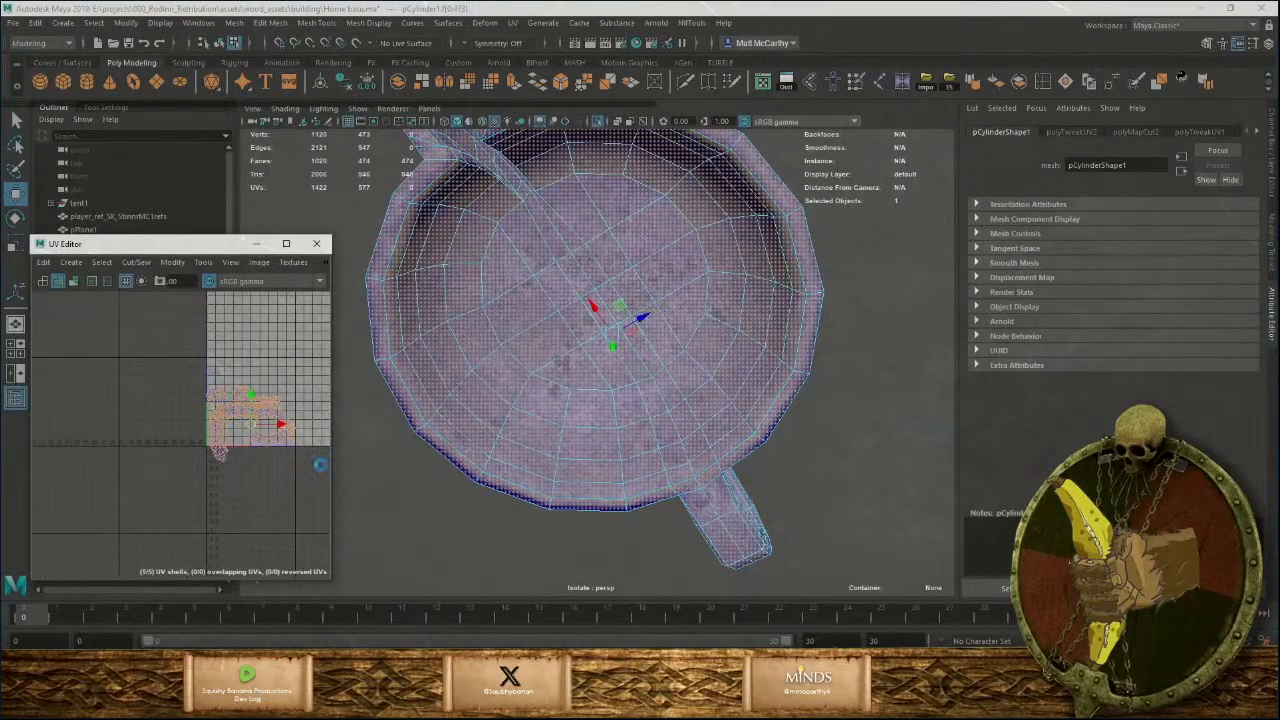
key("F8")
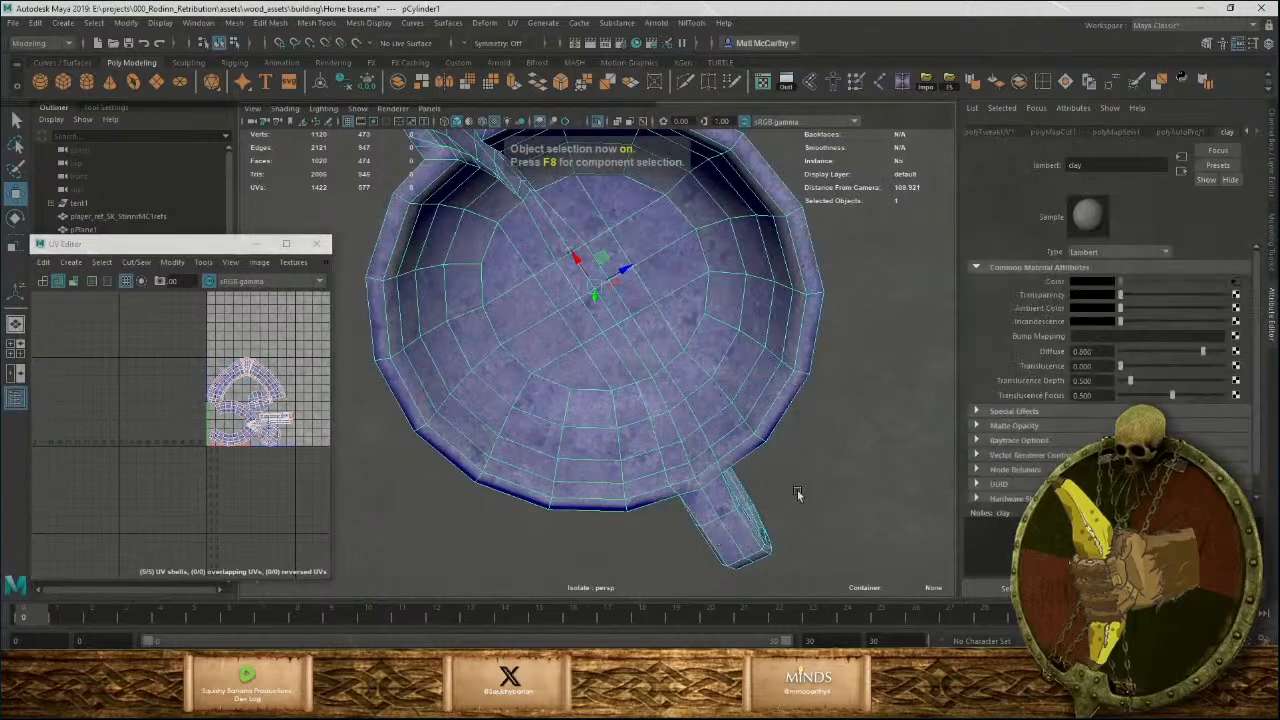
left_click(797, 491)
Insert two edge loops on the bowl where the pouring spout joins the rim.
right_click_drag(776, 474, 561, 413, "alt")
left_click_drag(561, 413, 592, 462, "alt")
right_click_drag(592, 462, 715, 510, "alt")
left_click_drag(715, 510, 656, 360, "alt")
left_click(653, 381)
scroll(656, 361, "up", 3)
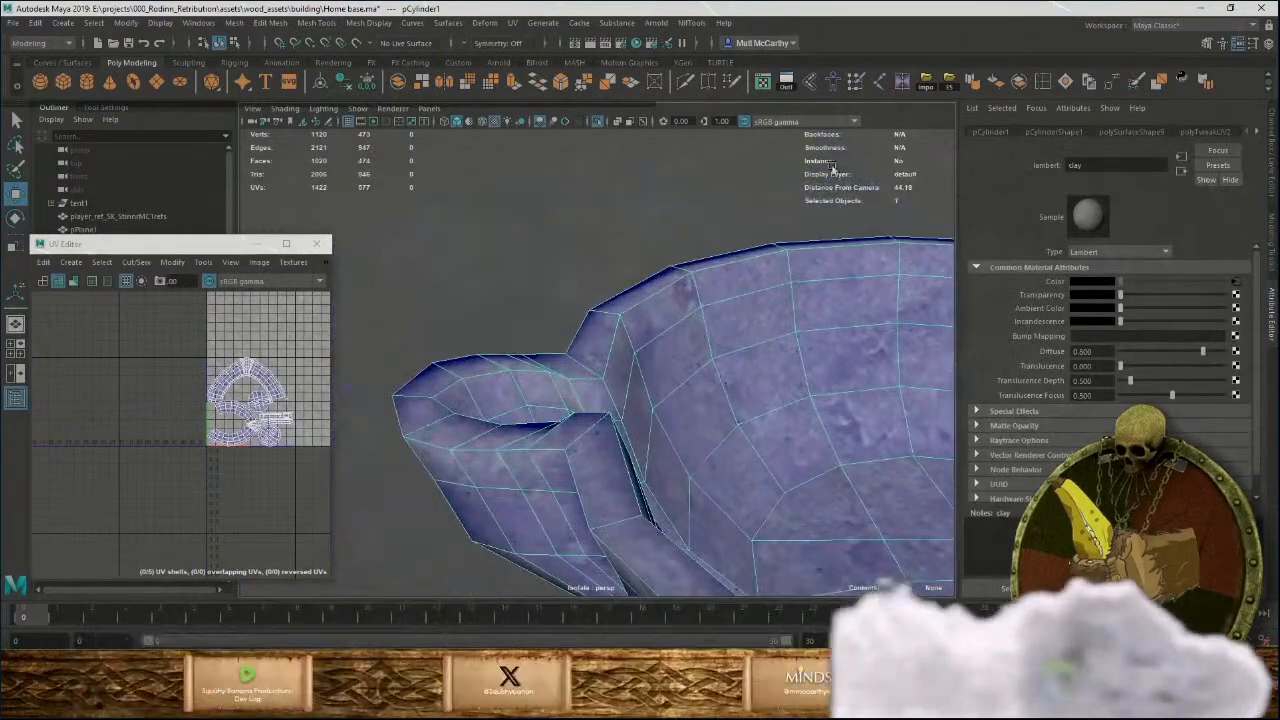
left_click(1043, 82)
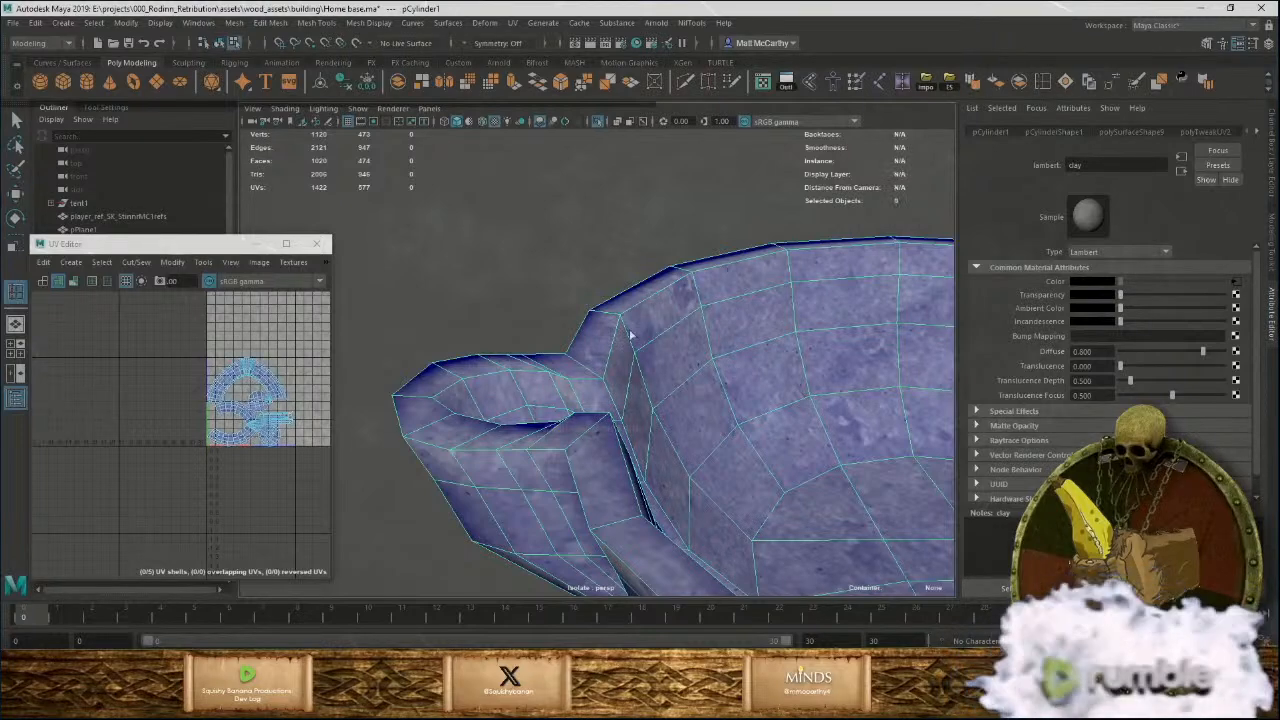
left_click(583, 368)
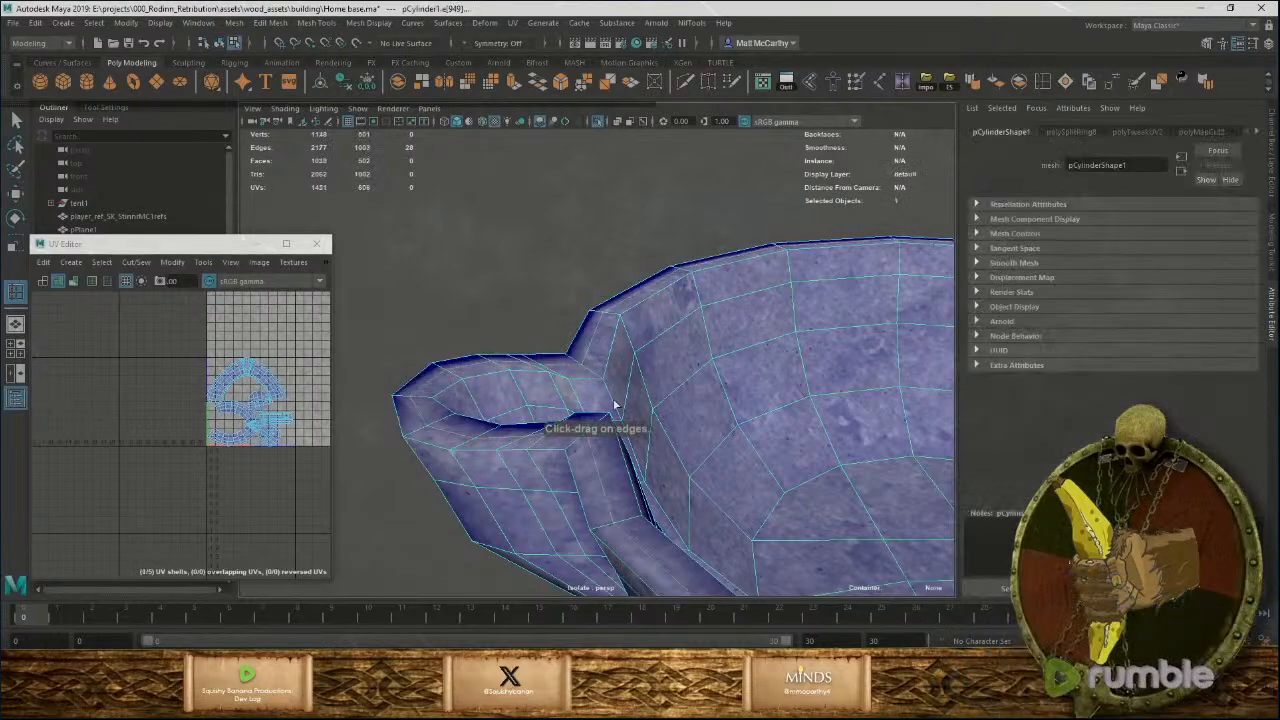
left_click_drag(615, 404, 592, 406, "alt")
left_click(563, 367)
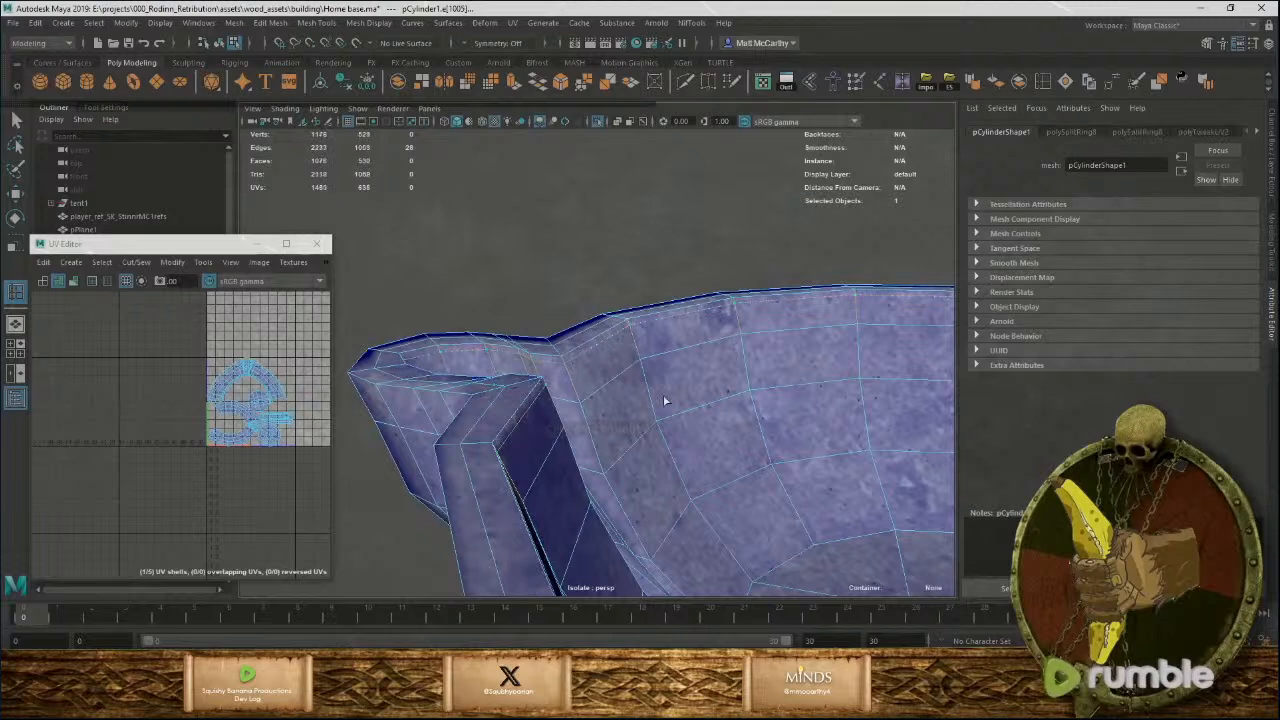
Insert an edge loop through the bowl's outer wall near the rim and return to object selection.
right_click_drag(666, 402, 530, 355, "alt")
left_click_drag(785, 425, 729, 397, "alt")
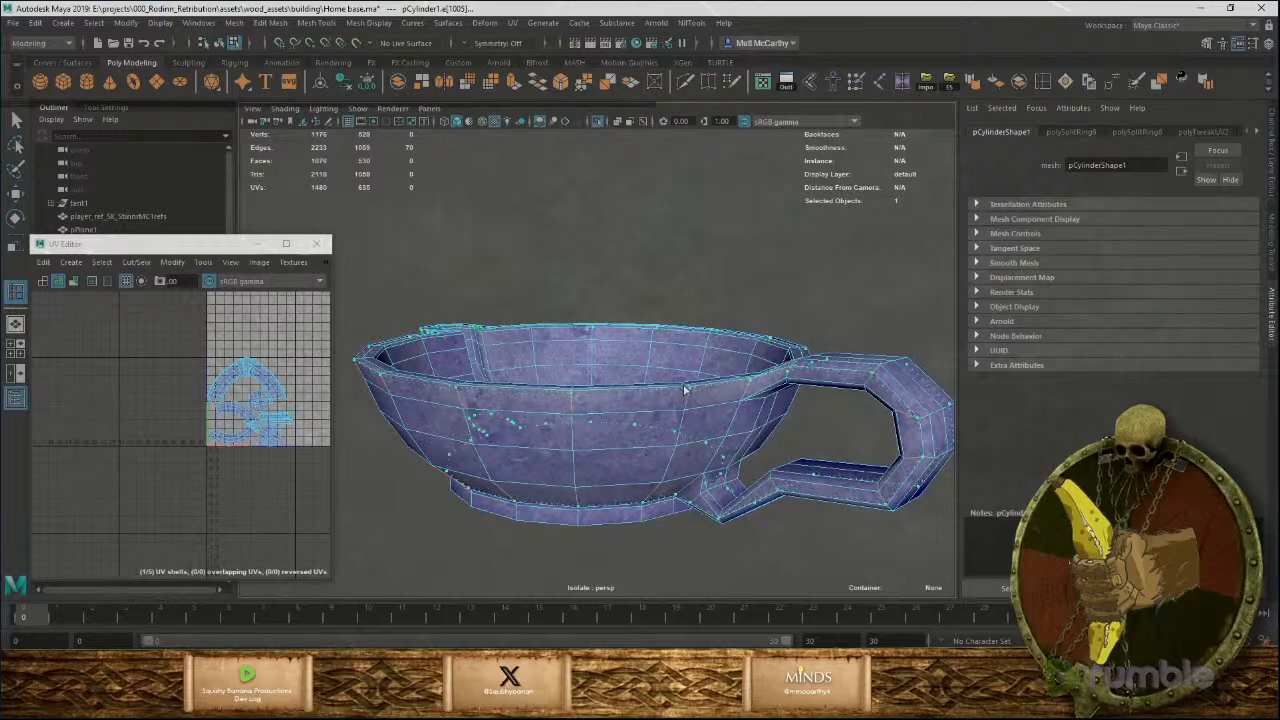
left_click(685, 390)
left_click_drag(685, 390, 692, 500, "alt")
key("w")
key("F8")
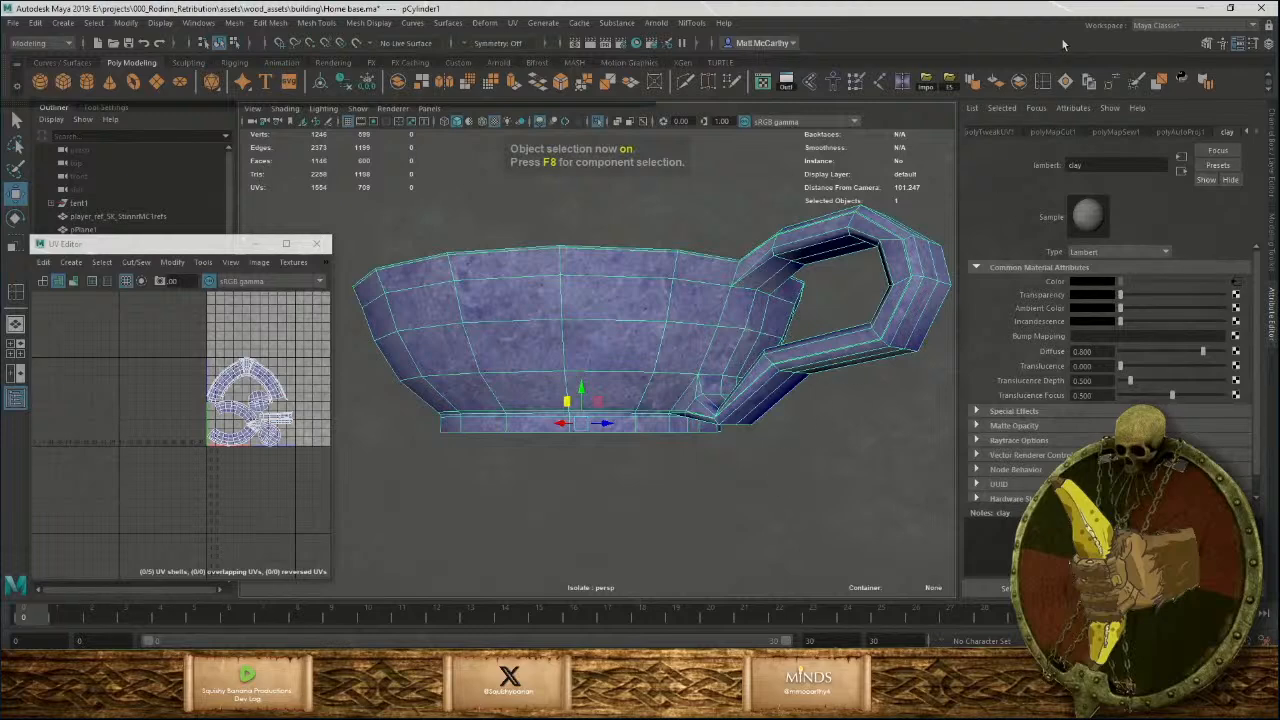
Deselect the bowl and turn off isolation to show the whole scene.
left_click(793, 541)
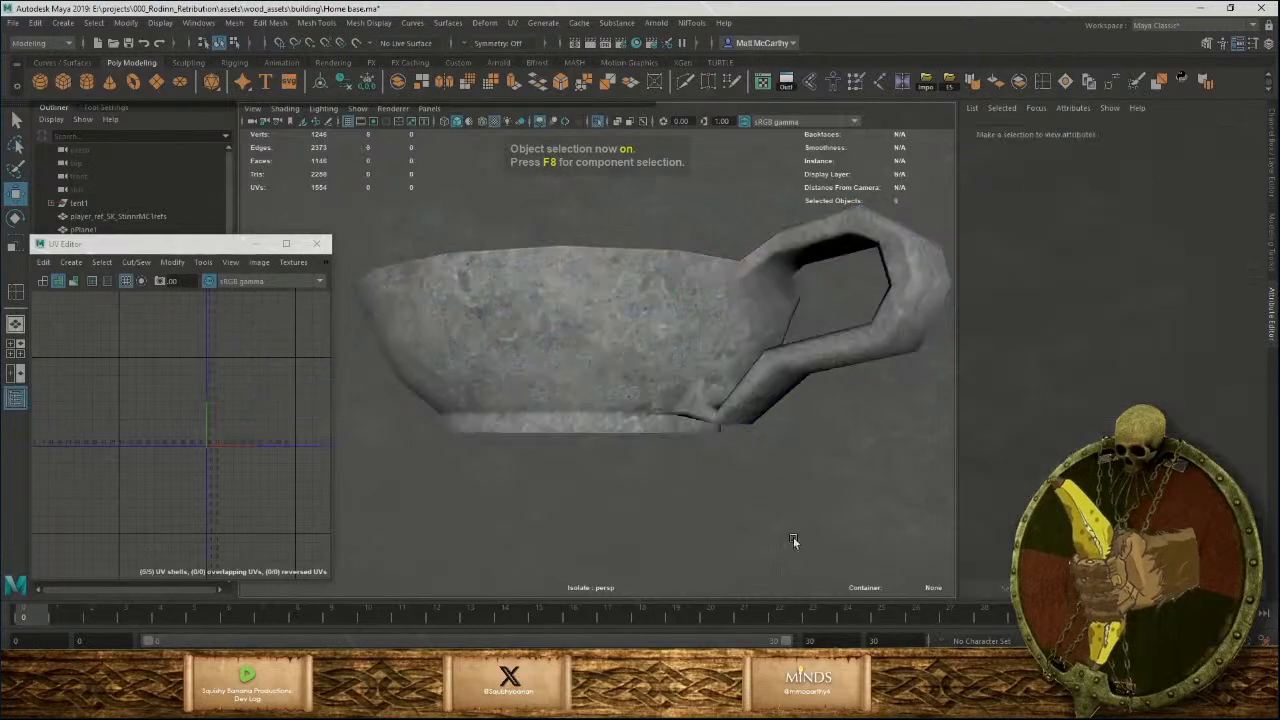
right_click_drag(793, 537, 517, 429, "alt")
left_click_drag(517, 429, 674, 421, "alt")
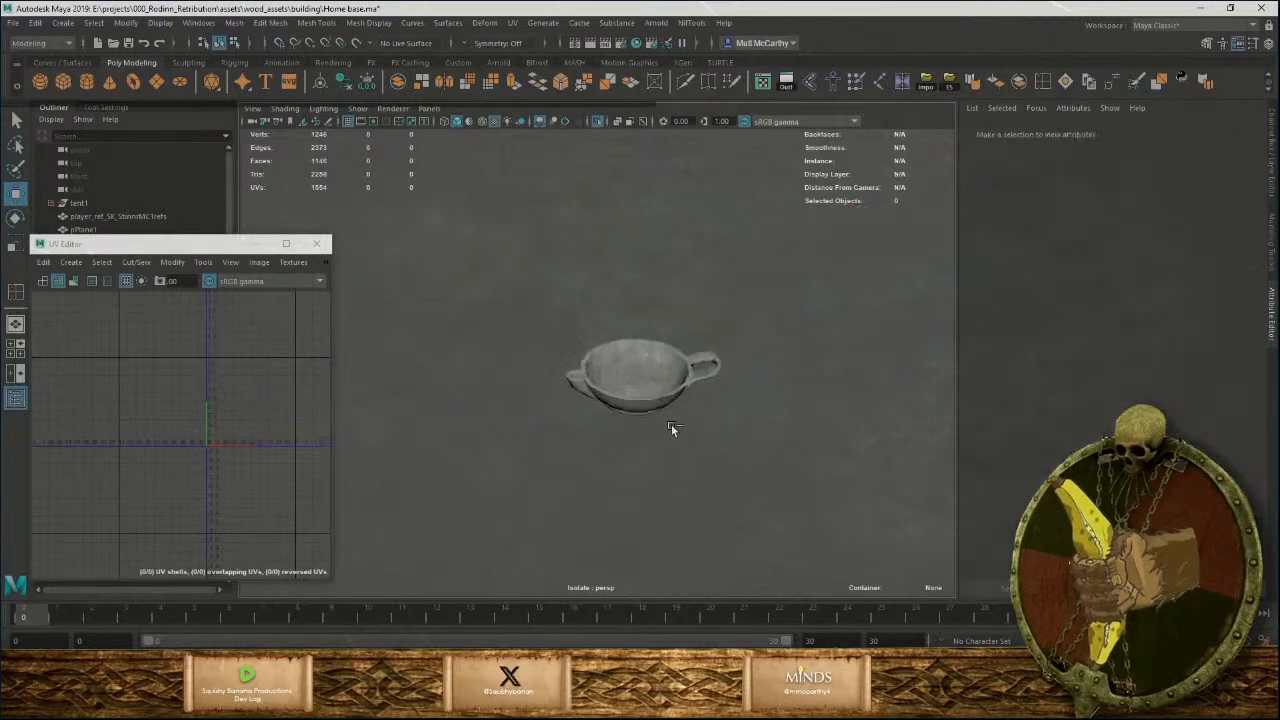
key("ctrl+1")
Assign a new Lambert material to the liquid surface inside the bowl and name it oil.
right_click_drag(671, 428, 812, 555, "alt")
left_click(720, 416)
left_click_drag(720, 416, 671, 339, "alt")
right_click_drag(671, 339, 693, 578)
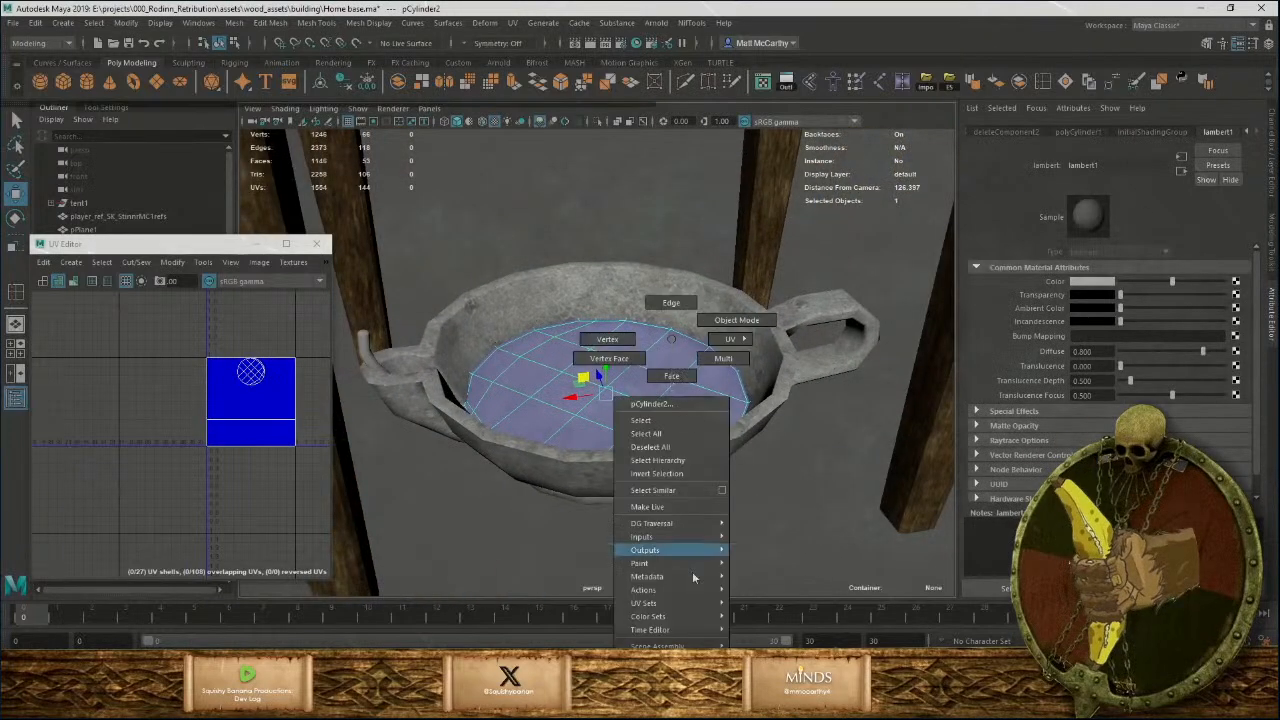
right_click_drag(693, 672, 775, 603)
double_click(1086, 165)
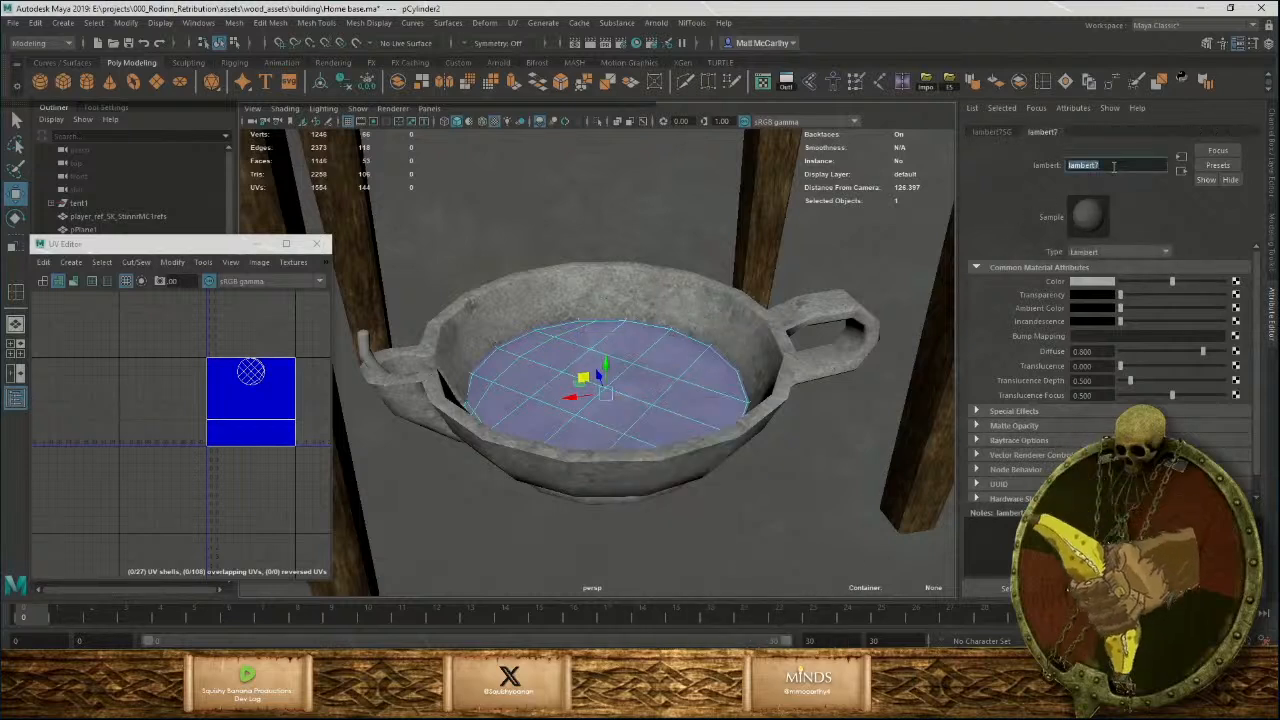
type("oil")
key("Return")
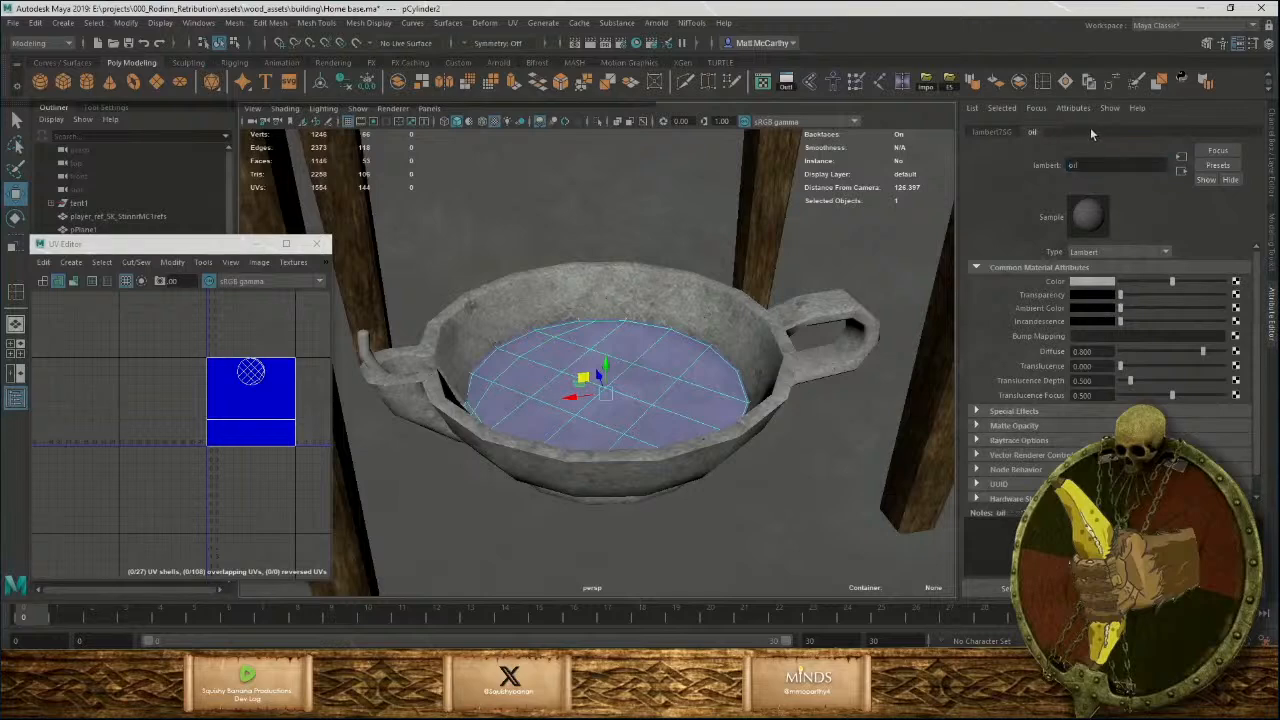
Set the oil material's color to a muted yellow with hue 41.539 and make it slightly transparent.
left_click(1098, 280)
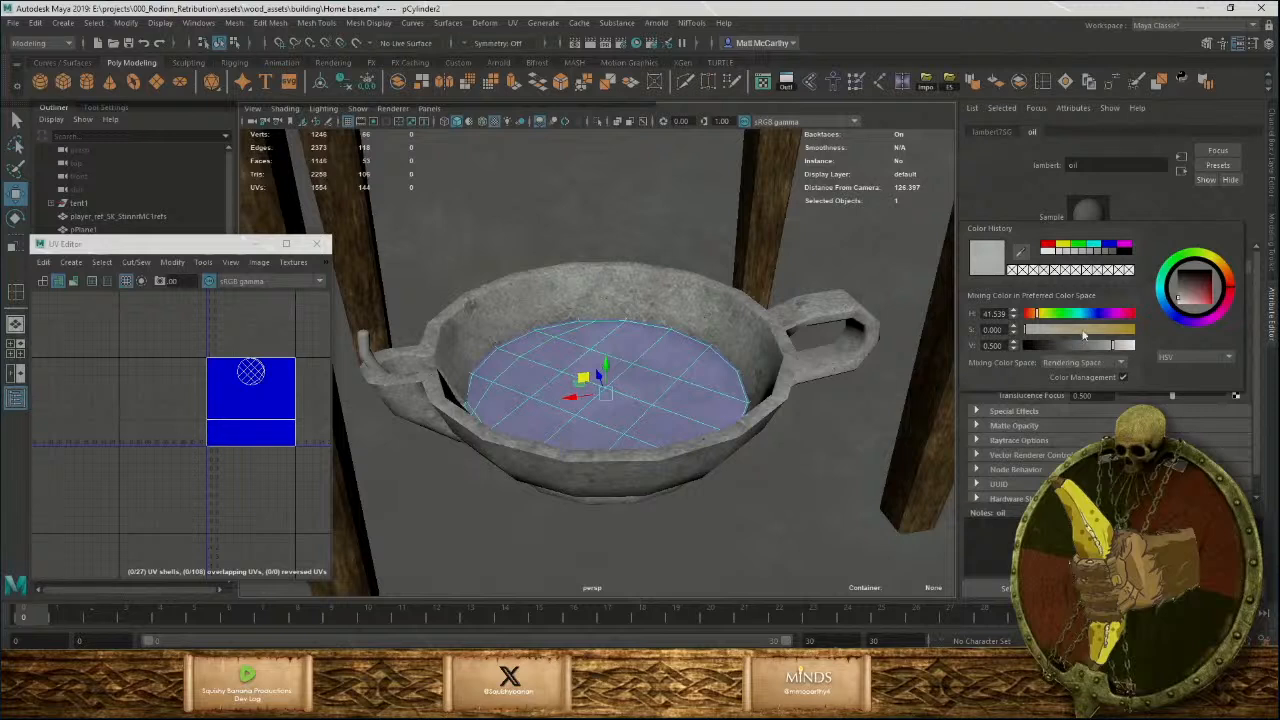
left_click_drag(1083, 335, 1094, 337)
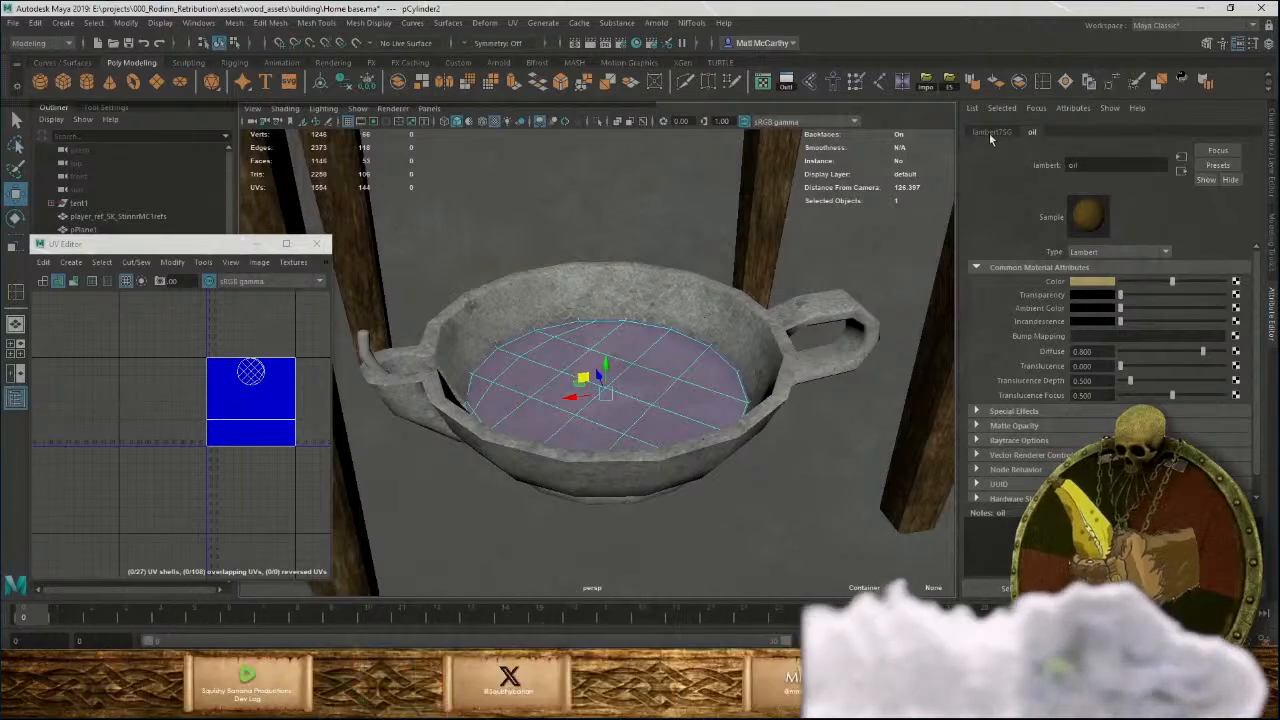
left_click(1136, 295)
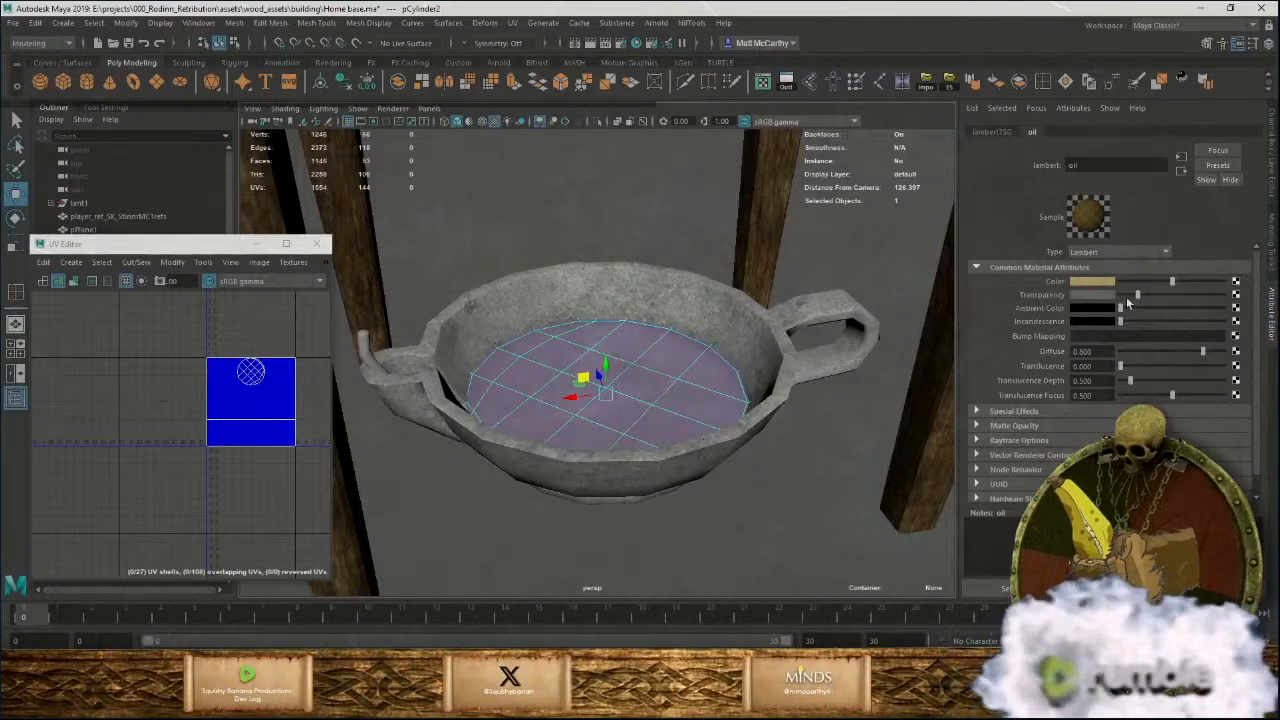
left_click(804, 539)
right_click_drag(803, 538, 728, 469, "alt")
left_click_drag(728, 469, 694, 457, "alt")
right_click_drag(694, 457, 701, 553, "alt")
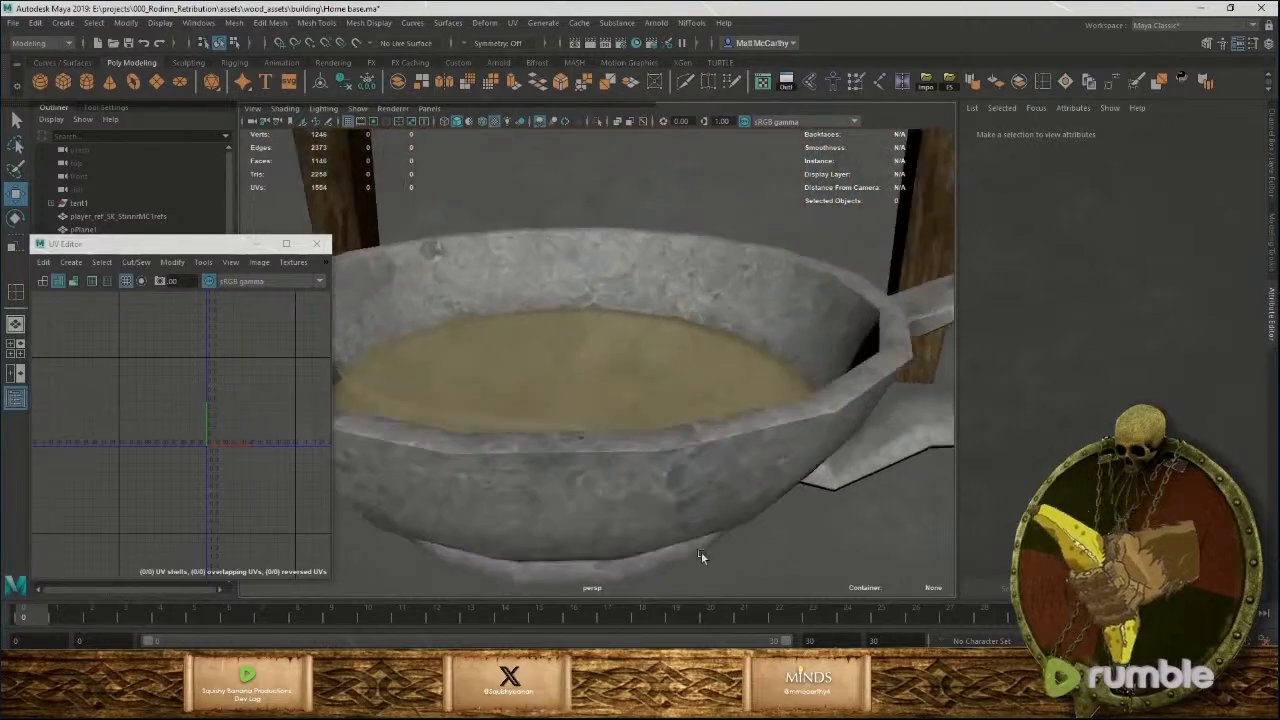
Assign the existing lambert3 material to the wick lying in the spout.
left_click_drag(701, 551, 433, 297, "alt")
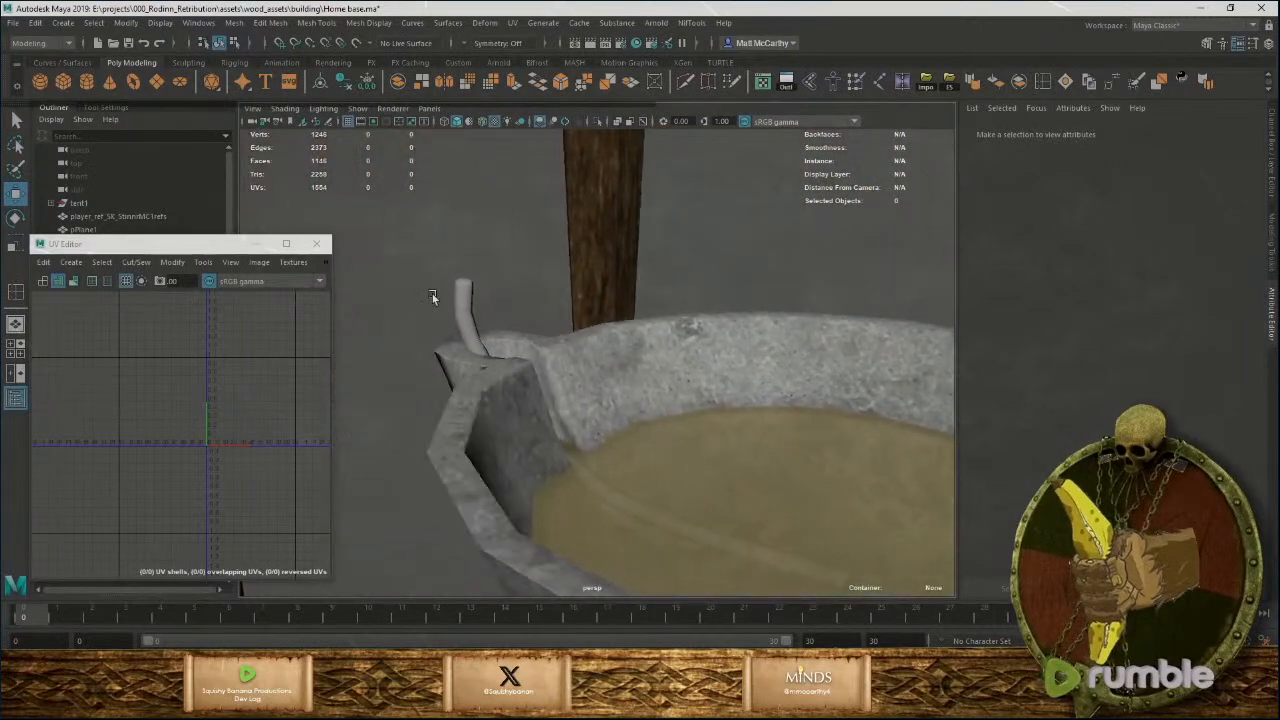
left_click(462, 302)
right_click_drag(466, 306, 547, 522)
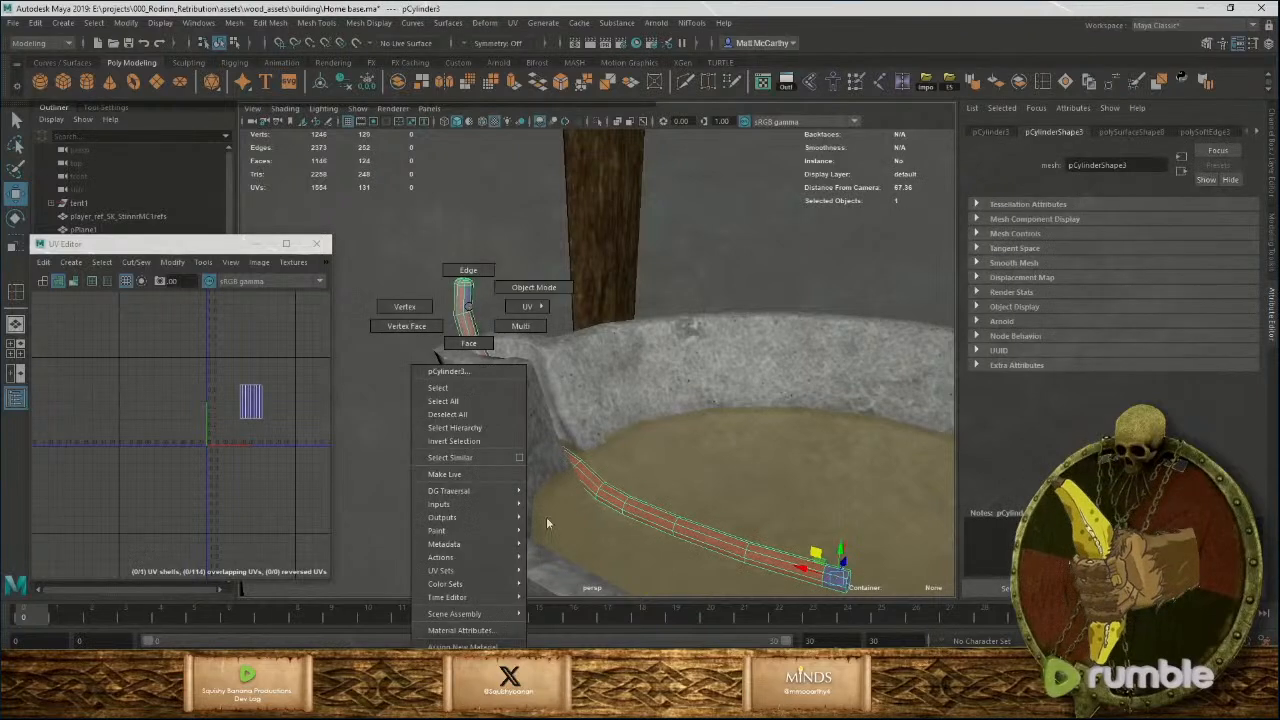
right_click_drag(480, 600, 500, 673)
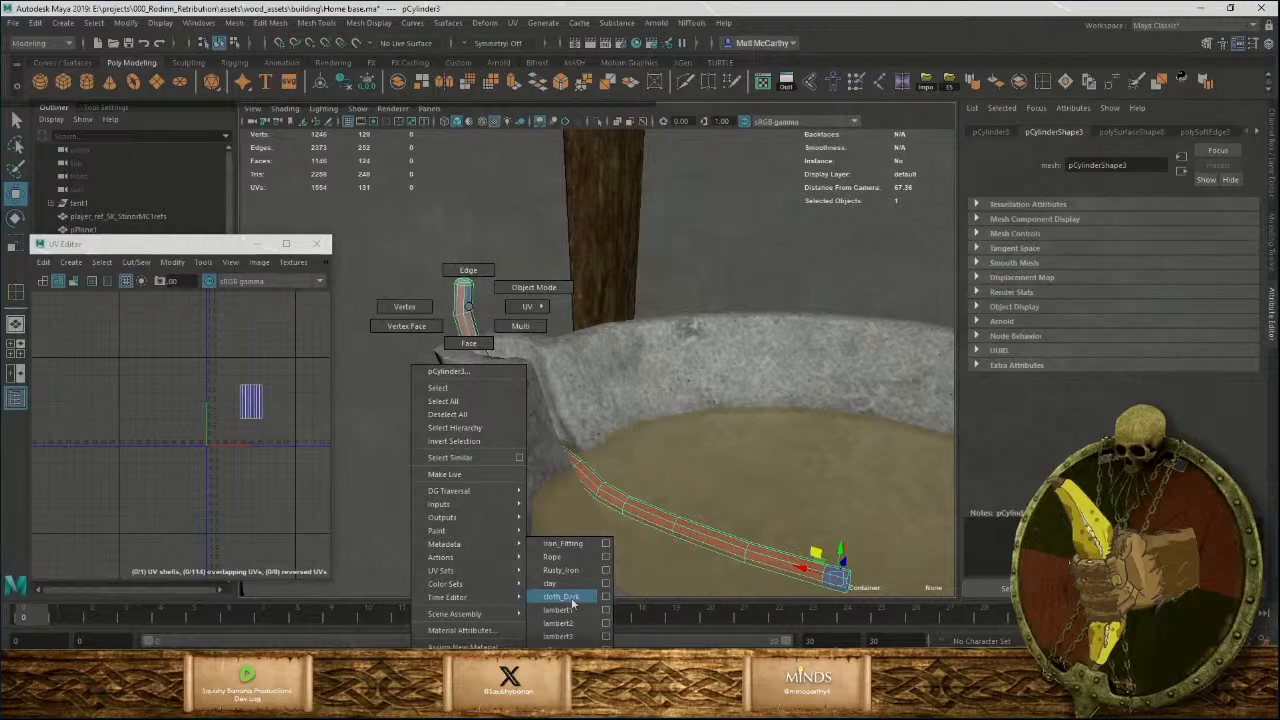
right_click_drag(557, 642, 557, 637)
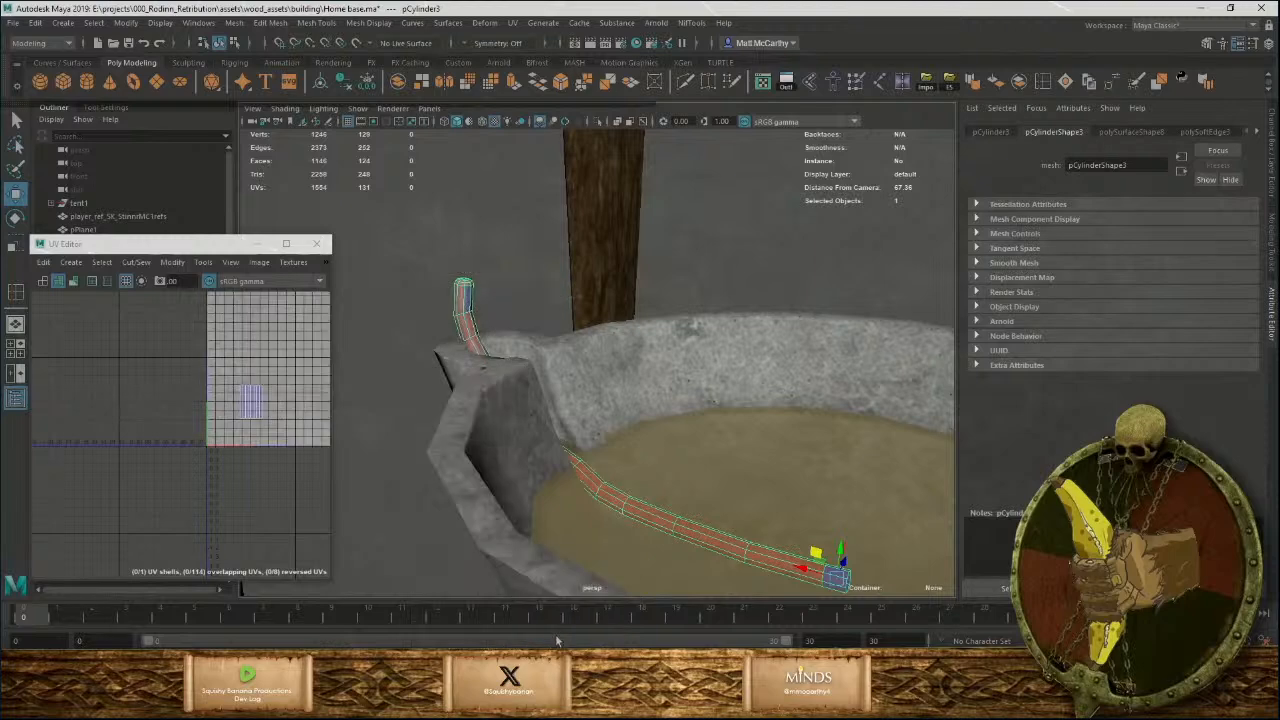
Rename the wick's material from lambert3 to cloth_white.
scroll(258, 434, "up", 5)
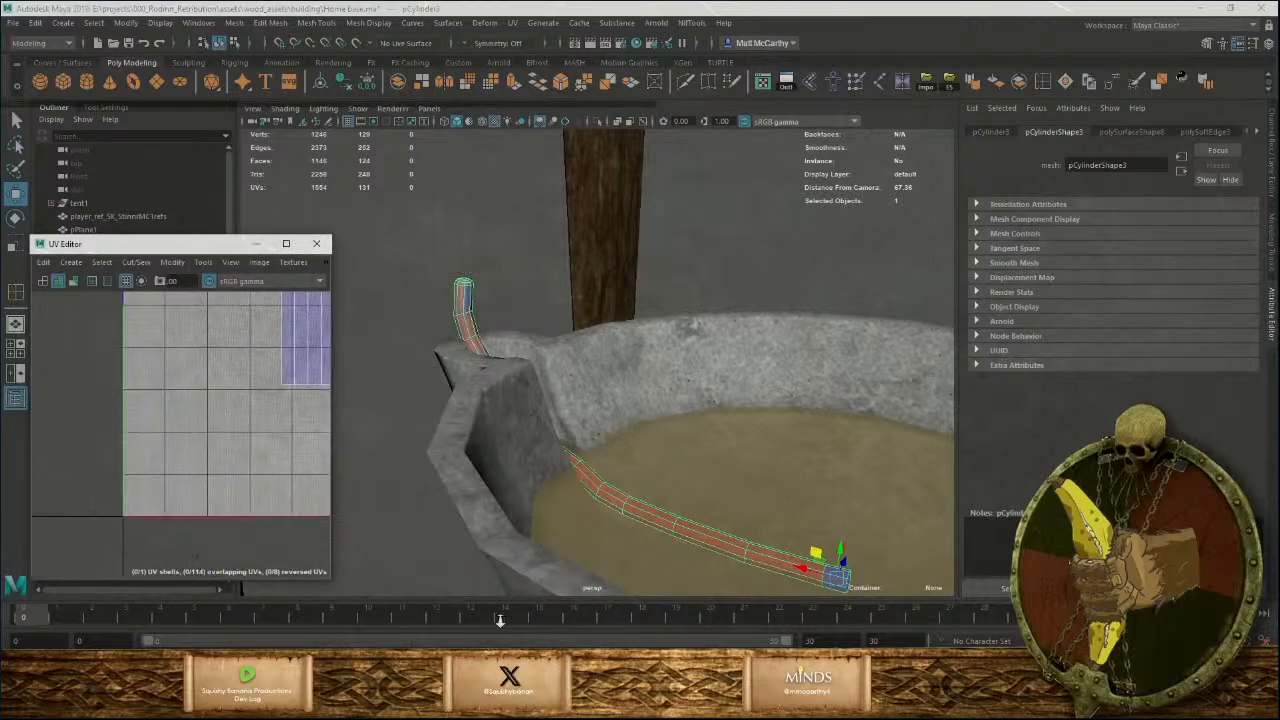
right_click_drag(534, 621, 463, 442, "alt")
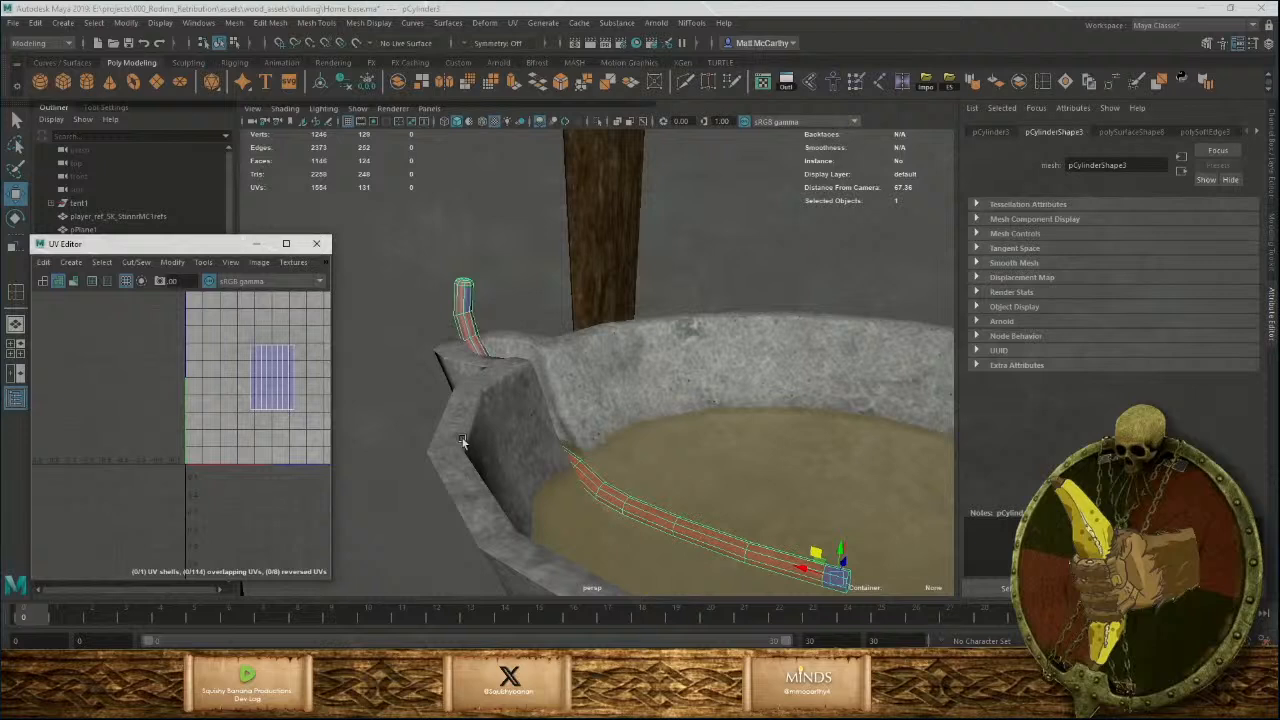
left_click(347, 84)
left_click(1115, 132)
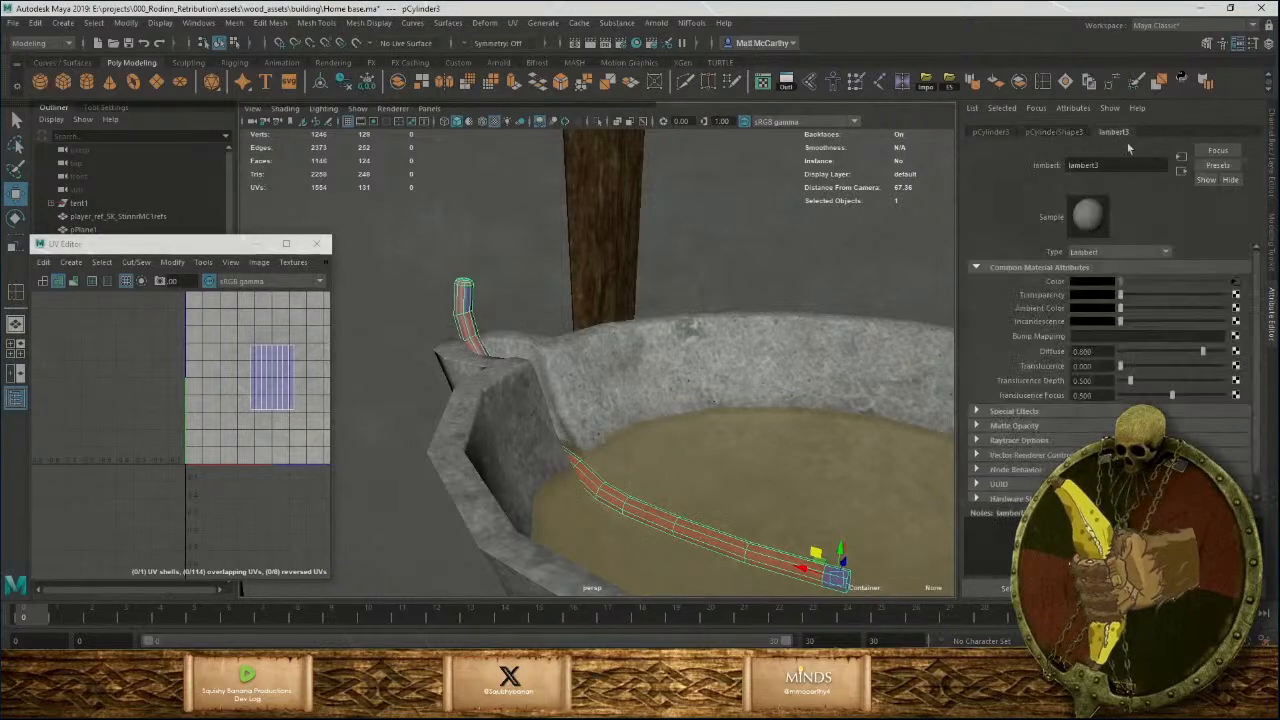
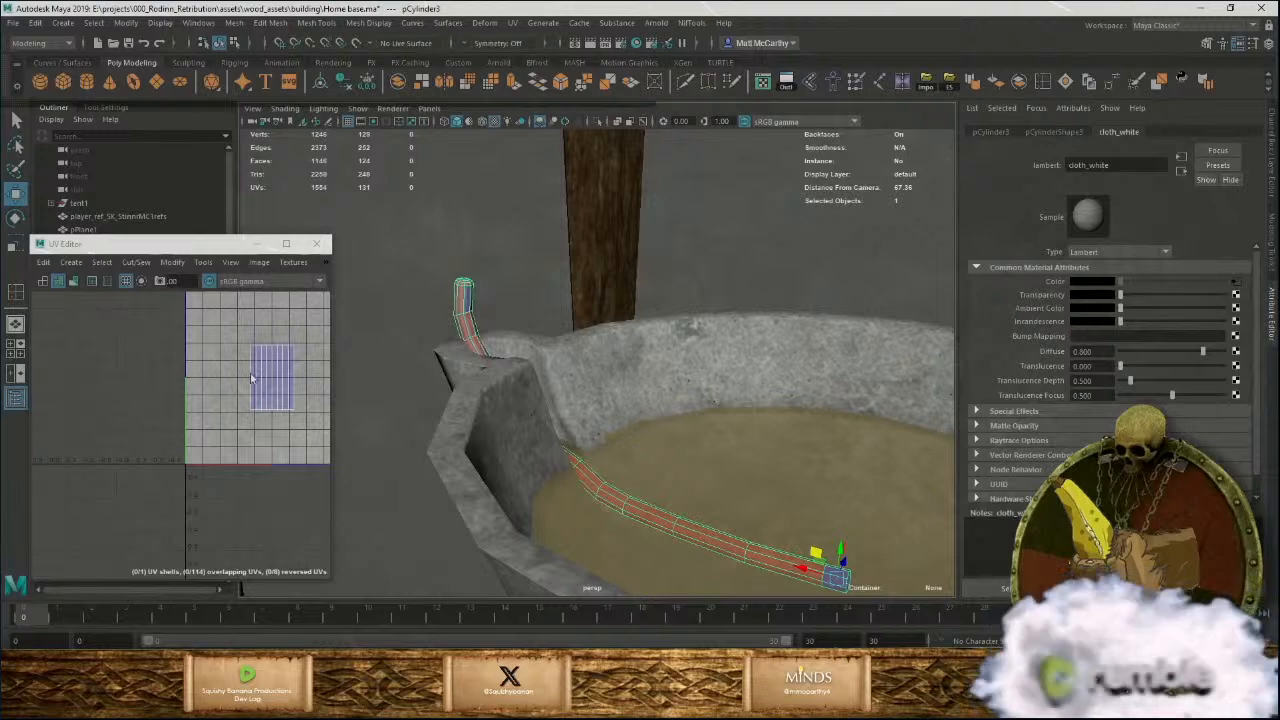
Apply an automatic UV projection to the wick and sew all of its UV edges together.
middle_click_drag(254, 372, 192, 378, "alt")
right_click_drag(192, 378, 227, 379, "alt")
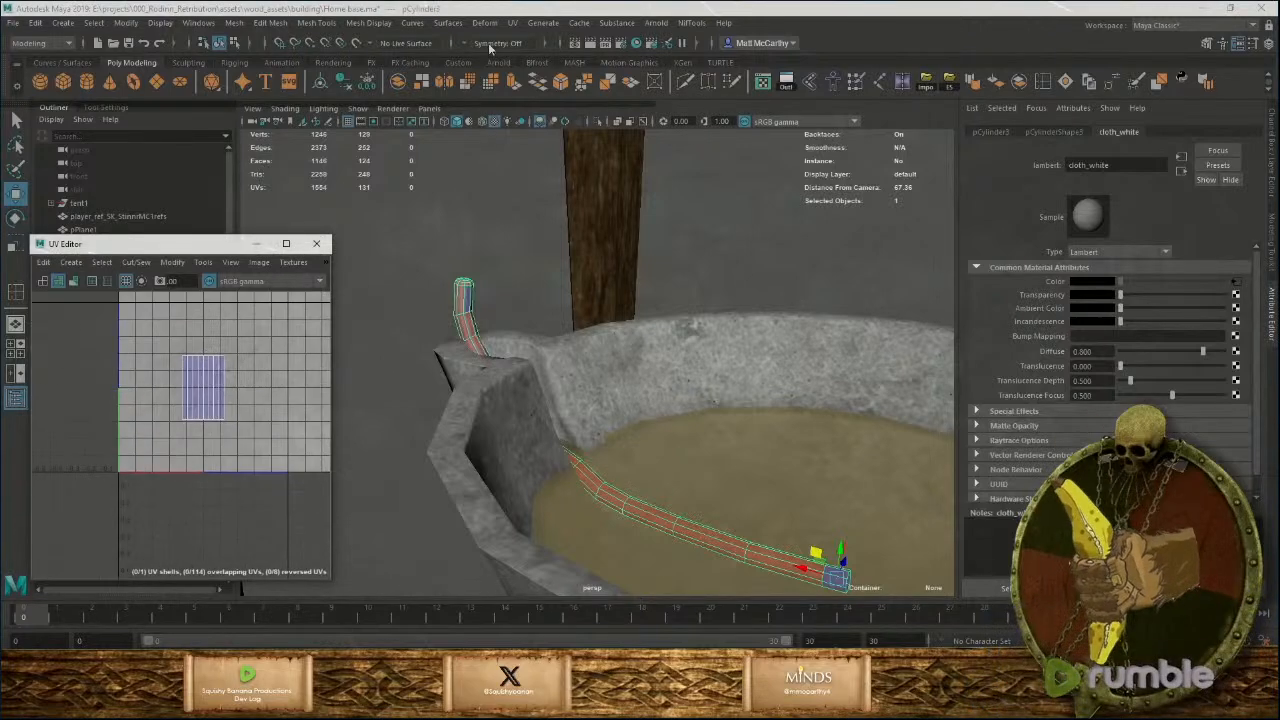
left_click(517, 23)
left_click(540, 100)
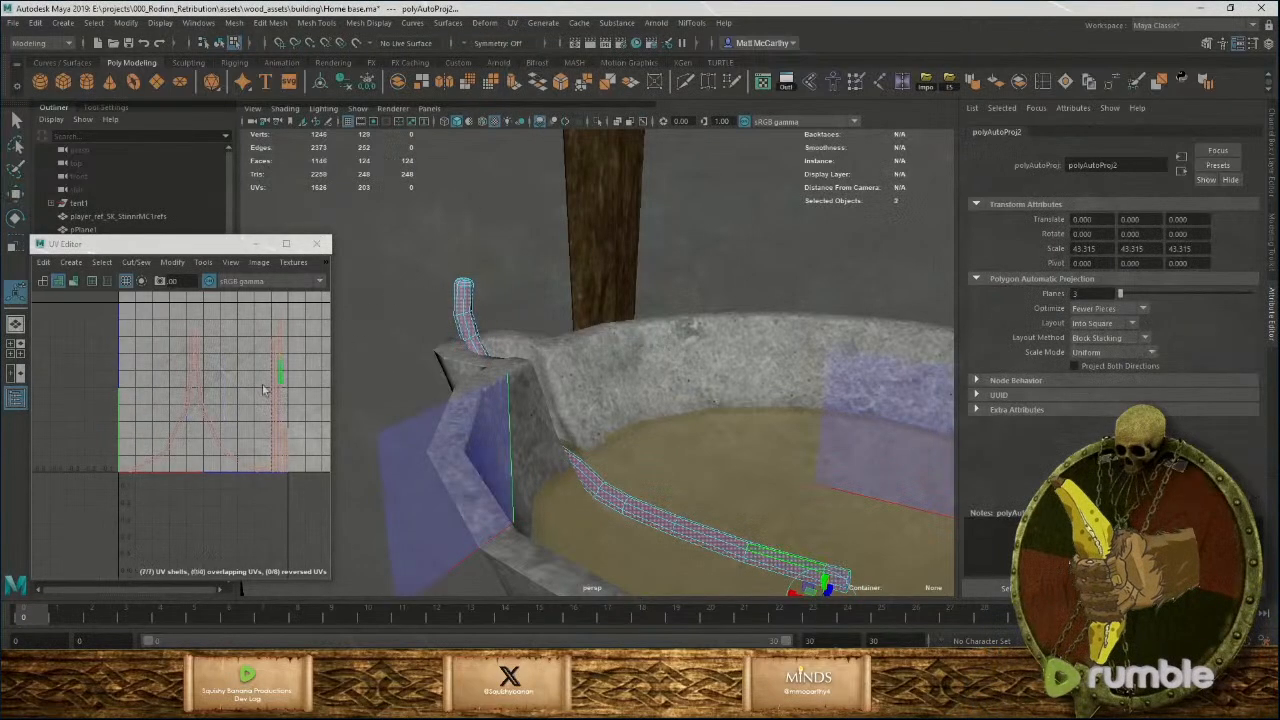
key("shift+s")
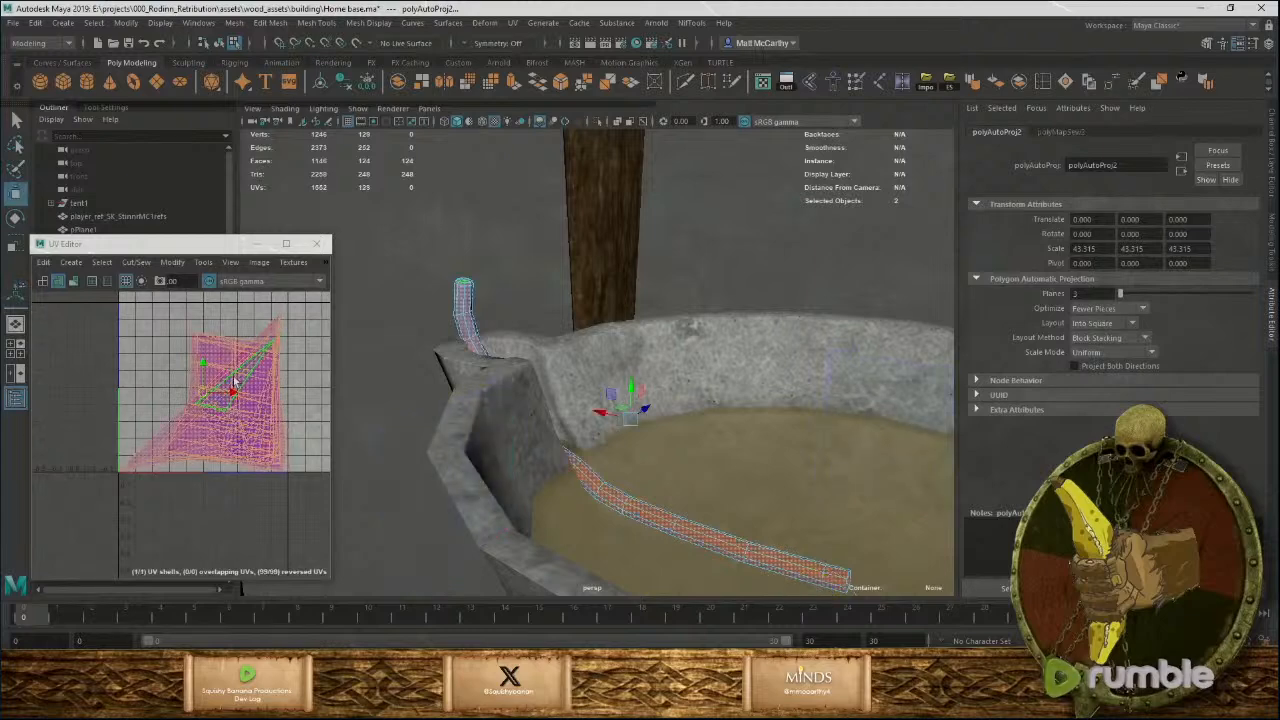
Select the seam edges running along the wick from its tip and cut the UVs there.
right_click_drag(489, 290, 468, 344, "alt")
middle_click_drag(405, 262, 520, 312, "alt")
right_click_drag(520, 312, 550, 386, "alt")
right_click_drag(398, 262, 418, 215)
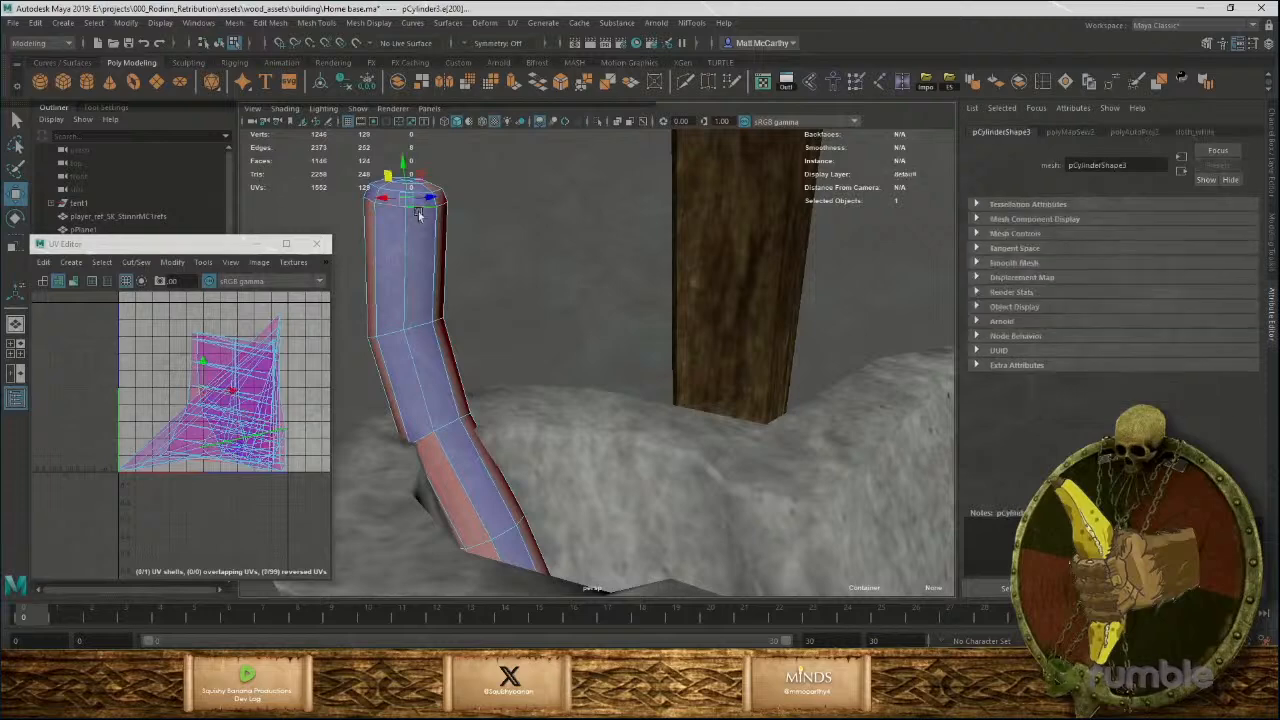
left_click_drag(474, 252, 444, 333, "alt")
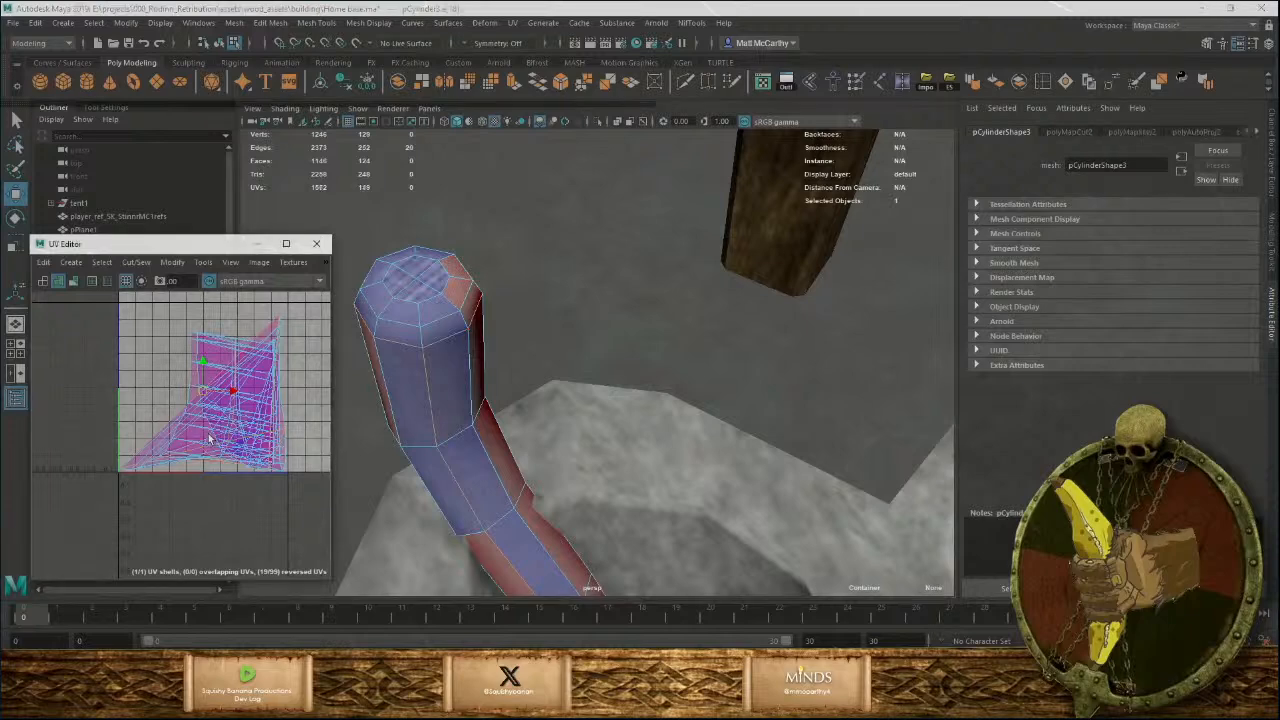
Unfold and lay out the wick's whole UV shell, then return to object selection and deselect it.
right_click_drag(210, 438, 140, 415, "shift")
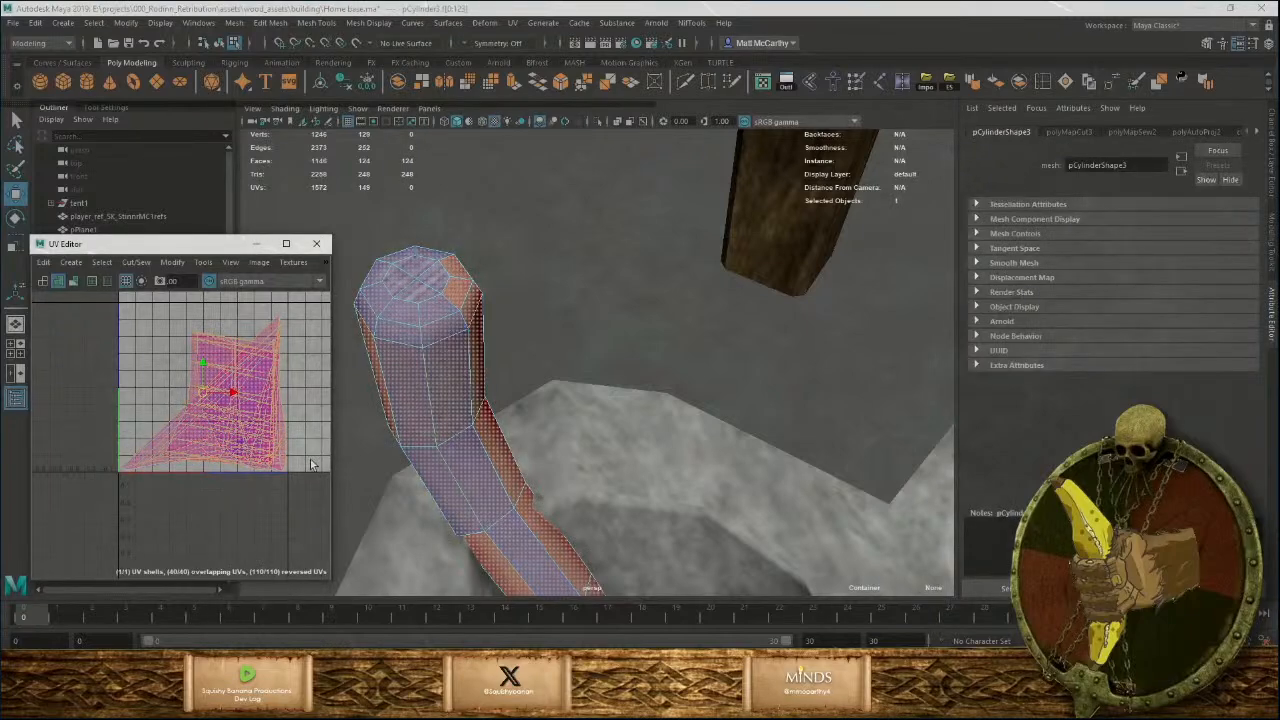
key("ctrl+u")
key("ctrl+l")
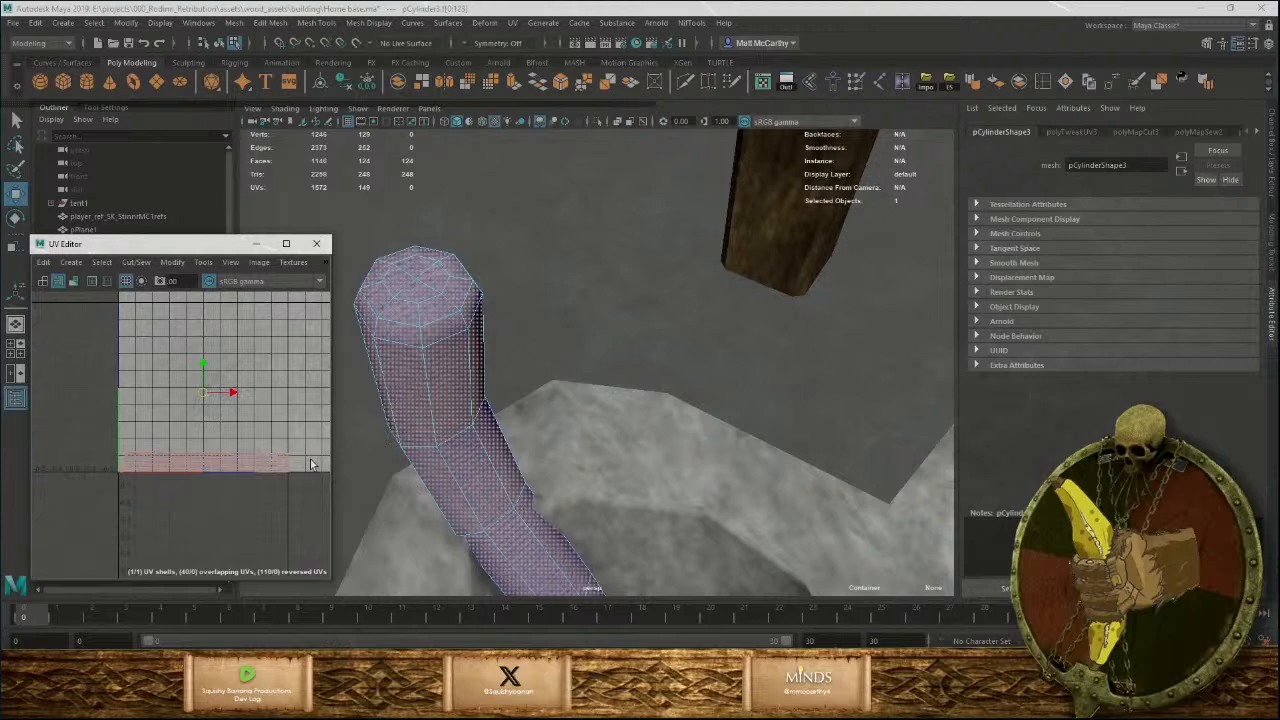
key("F8")
left_click(627, 355)
scroll(663, 383, "down", 10)
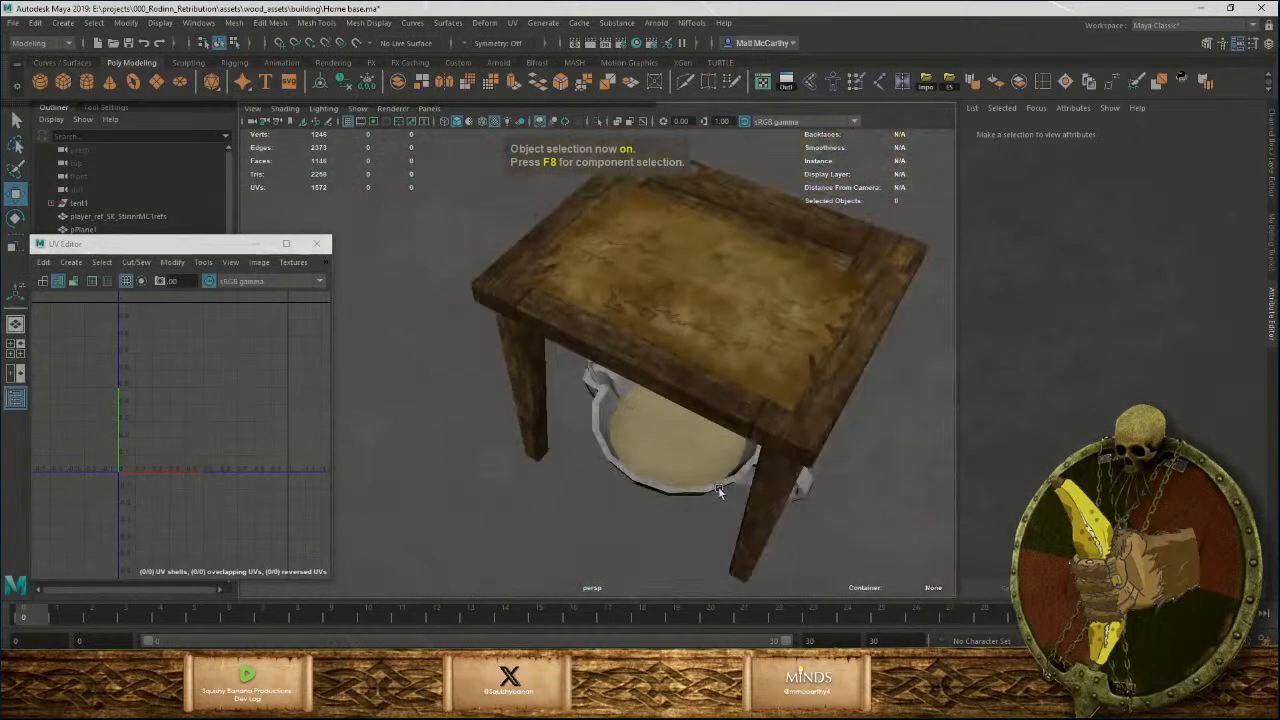
Raise the lamp bowl, oil surface and wick together above the table and combine them into one mesh.
left_click_drag(718, 486, 580, 382, "alt")
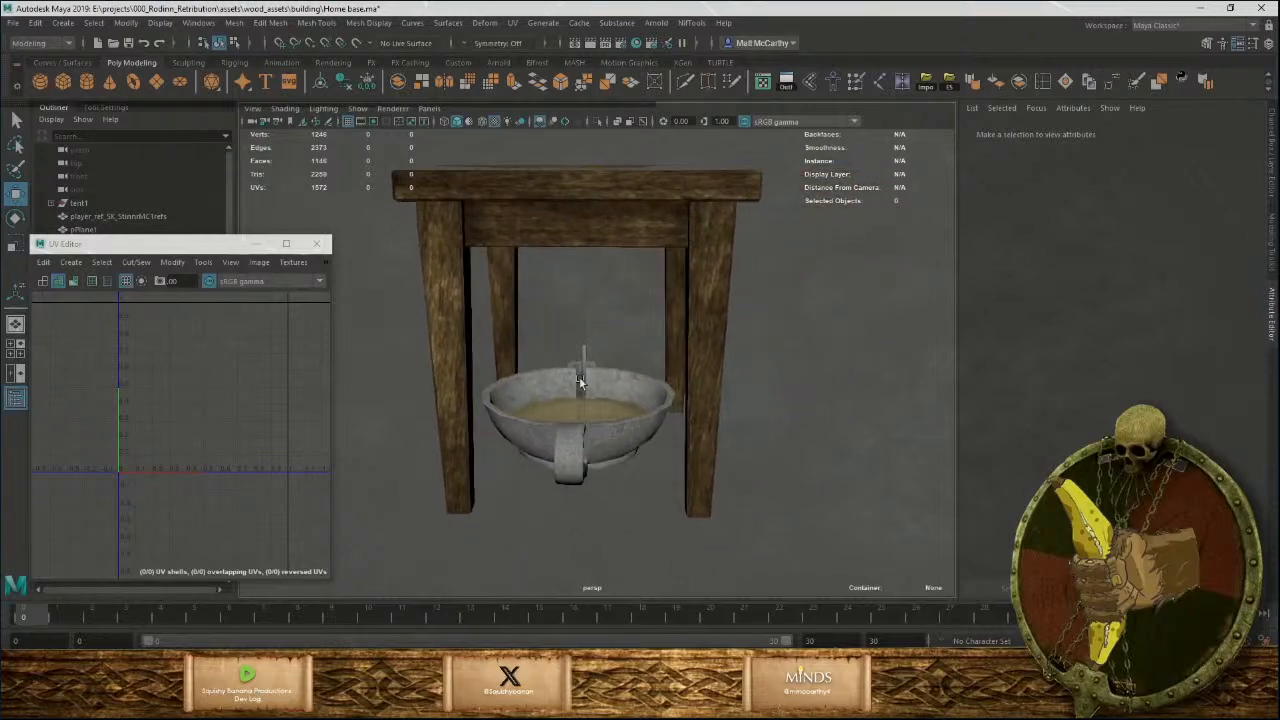
left_click_drag(597, 463, 606, 466)
scroll(652, 472, "down", 5)
left_click_drag(632, 402, 597, 262, "alt")
scroll(597, 262, "up", 3)
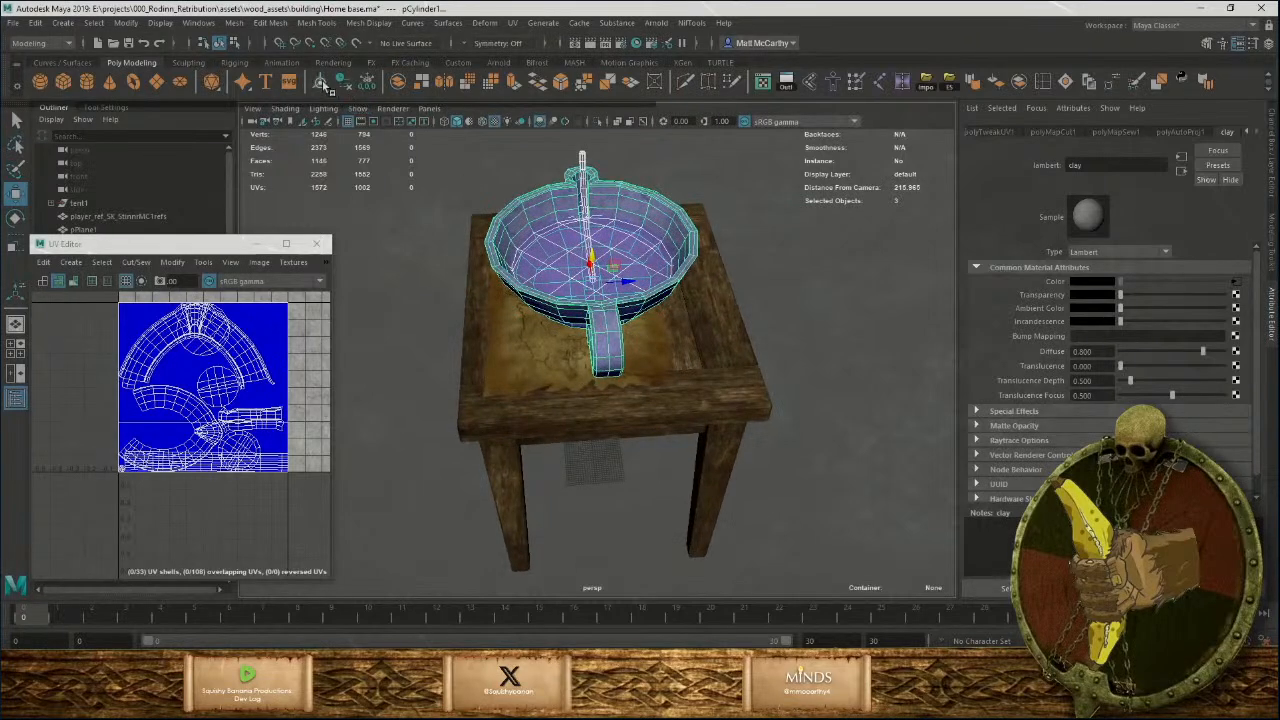
left_click(398, 81)
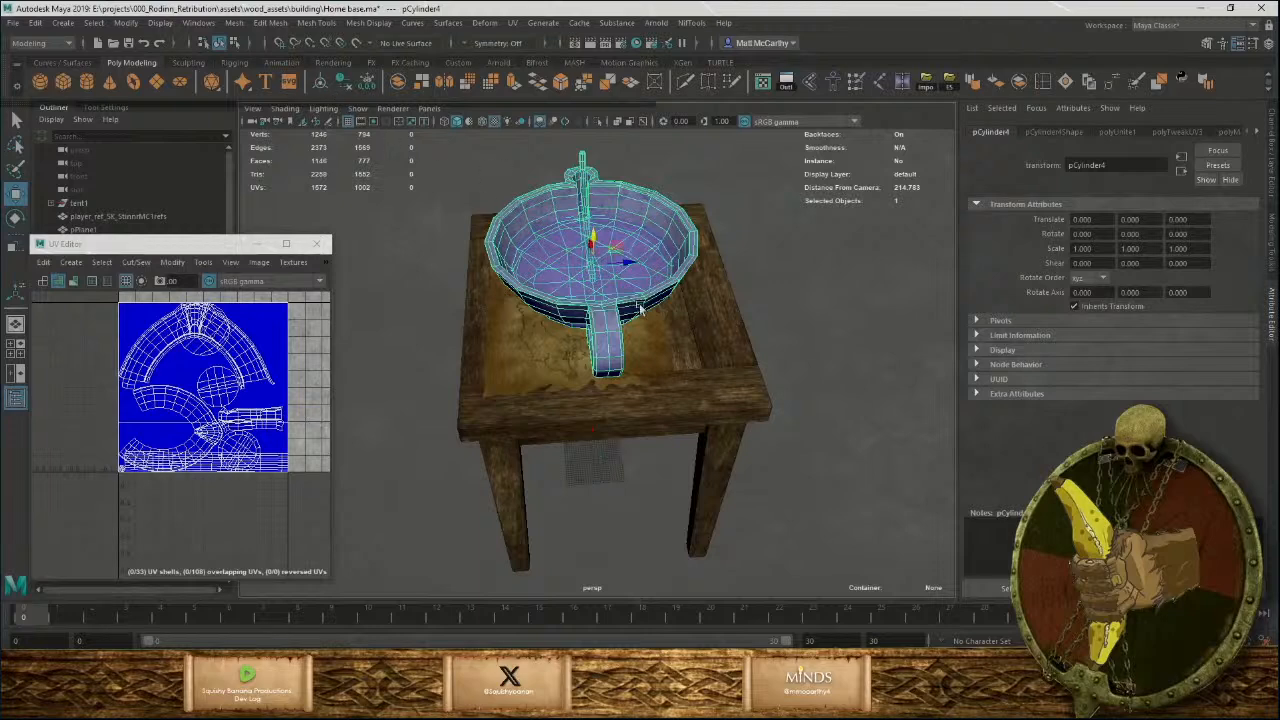
Scale the combined lamp down uniformly to 0.227.
left_click_drag(640, 308, 790, 297, "alt")
middle_click_drag(655, 240, 580, 427, "alt")
scroll(665, 478, "up", 4)
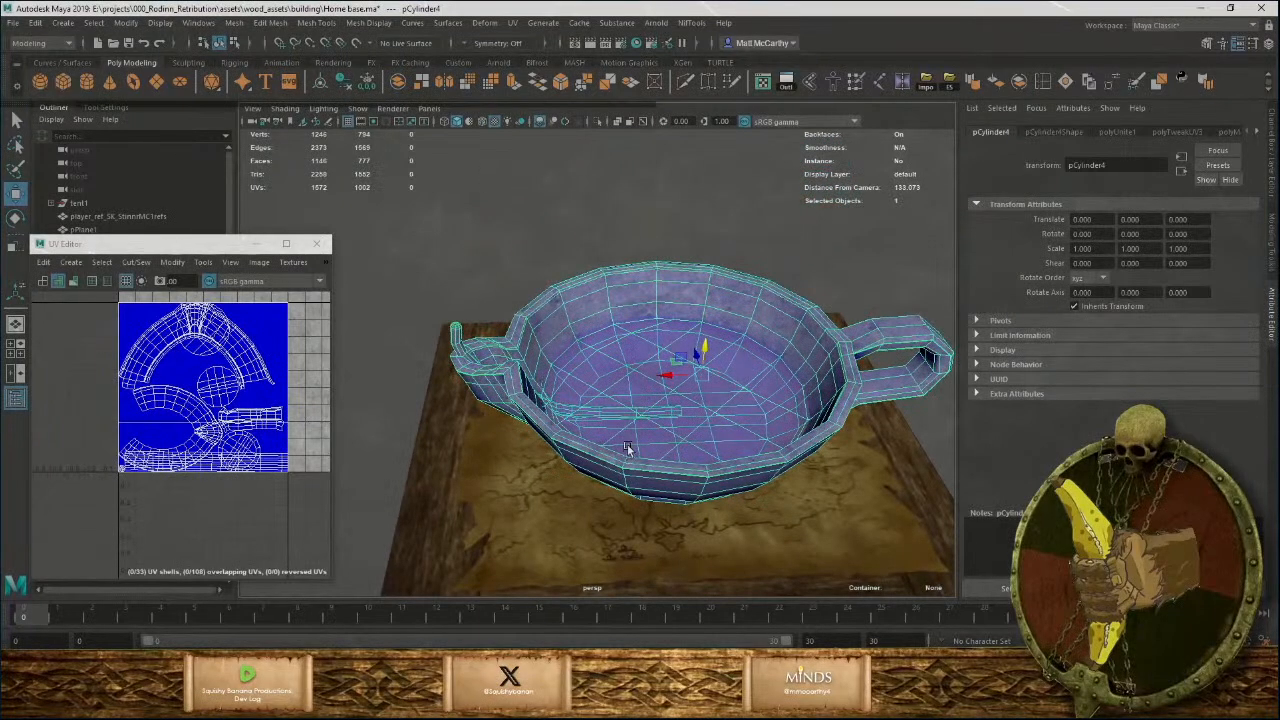
key("r")
left_click_drag(701, 376, 806, 298)
key("w")
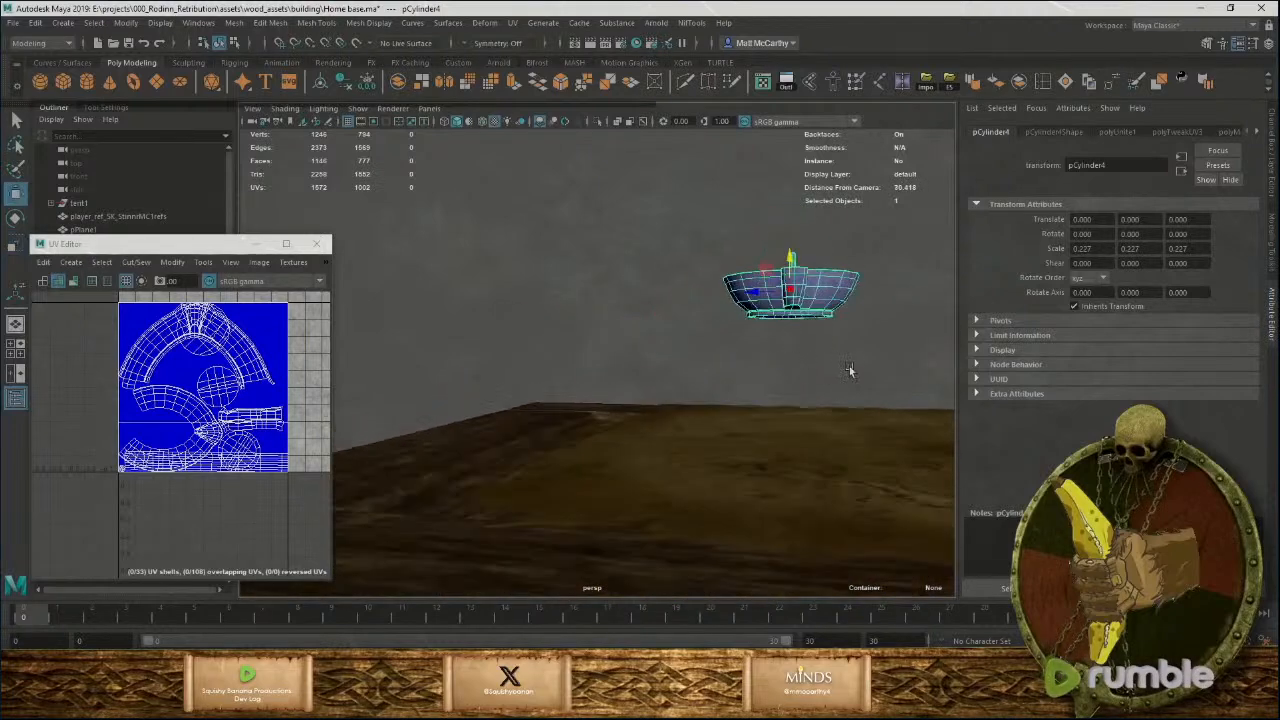
Set the lamp down on a corner of the tabletop beside the map, at about X 29.8, Y -14.2, Z 37.5, and deselect it.
scroll(806, 298, "down", 5)
left_click_drag(689, 299, 545, 478)
middle_click_drag(532, 374, 606, 411, "alt")
scroll(607, 400, "up", 5)
left_click_drag(587, 354, 498, 543)
left_click_drag(498, 543, 583, 431, "alt")
middle_click_drag(583, 431, 689, 354, "alt")
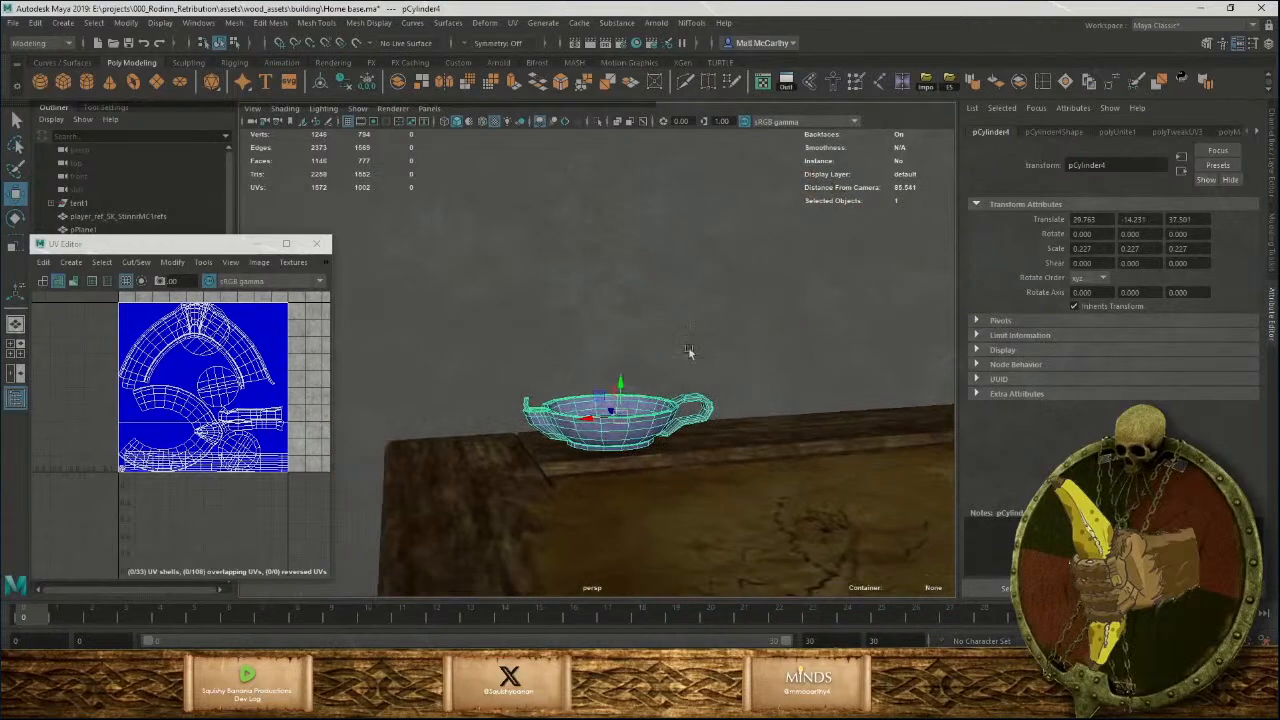
left_click(690, 353)
left_click_drag(741, 447, 582, 435, "alt")
scroll(582, 435, "up", 10)
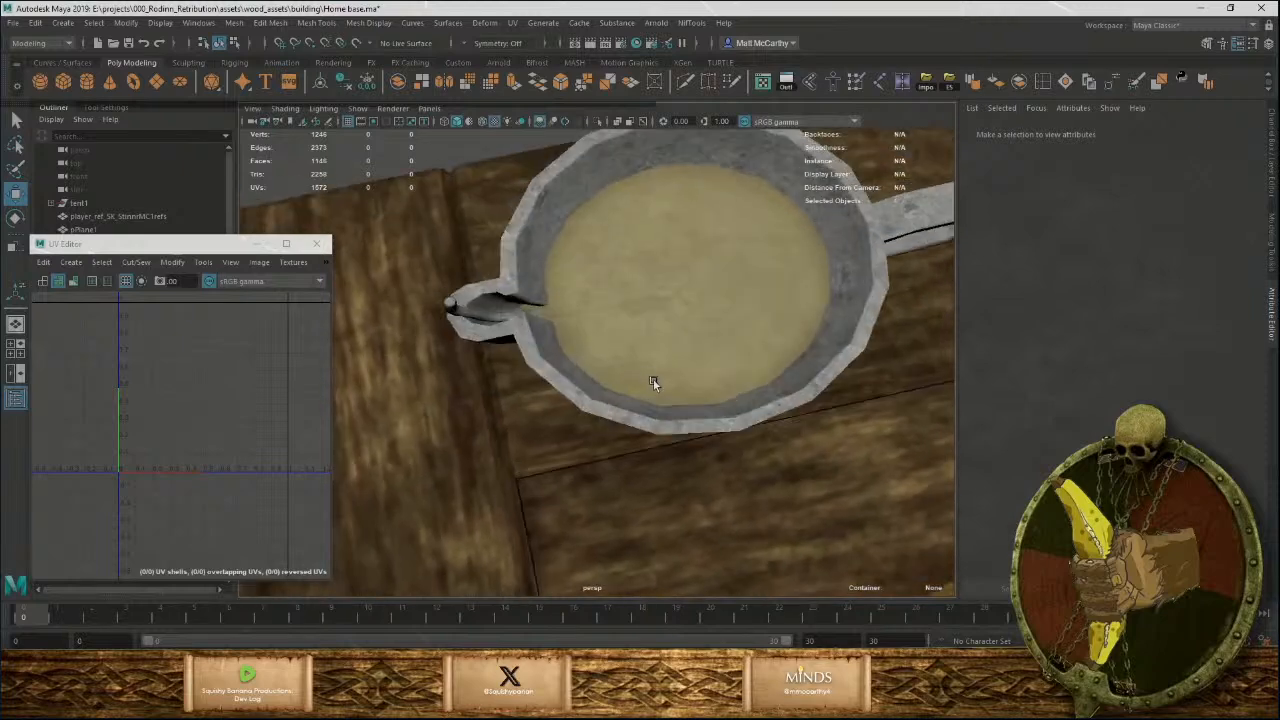
Select a vertex on the lamp bowl's rim near the spout and turn on soft selection.
left_click(639, 406)
right_click(614, 404)
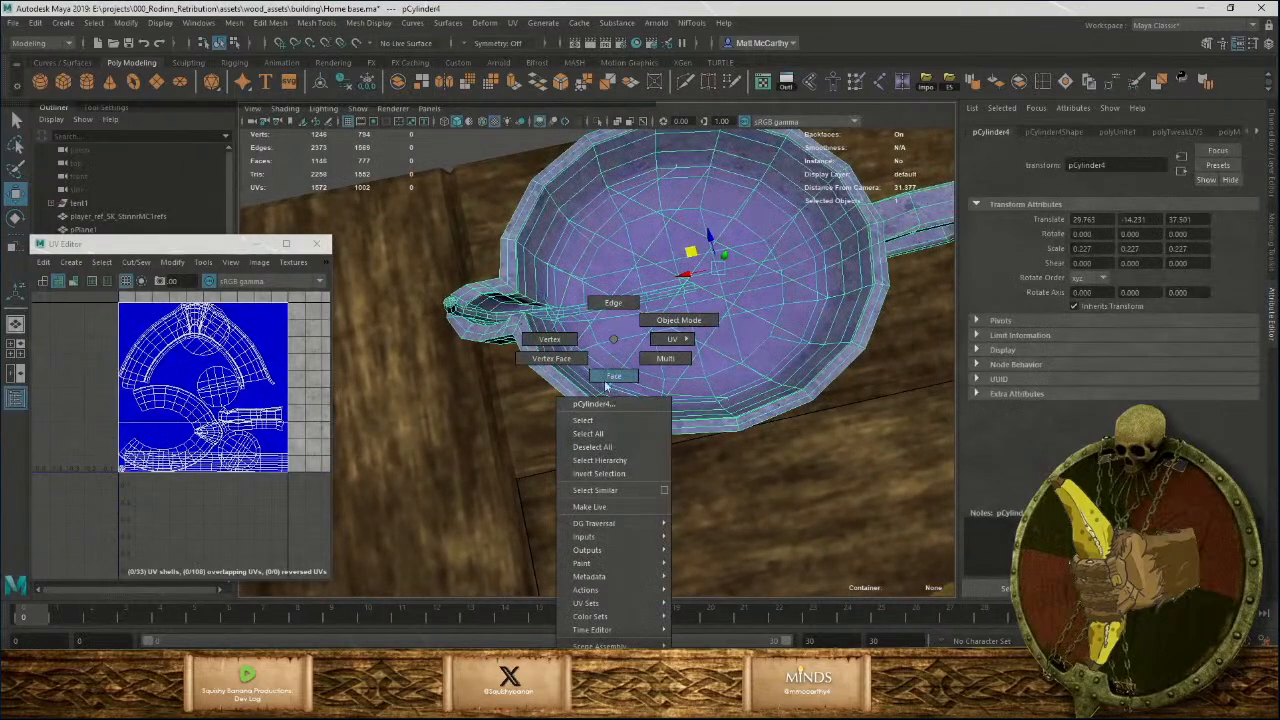
left_click(553, 341)
left_click_drag(589, 395, 430, 399, "alt")
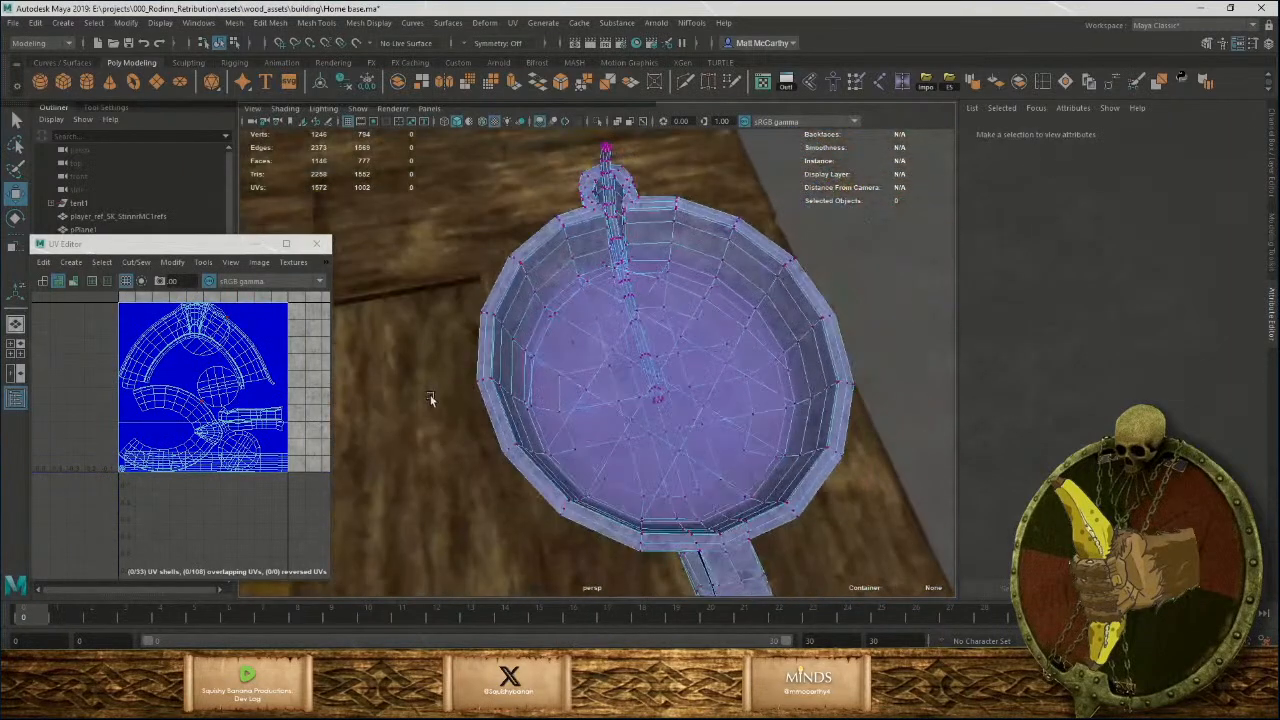
left_click_drag(521, 273, 523, 273)
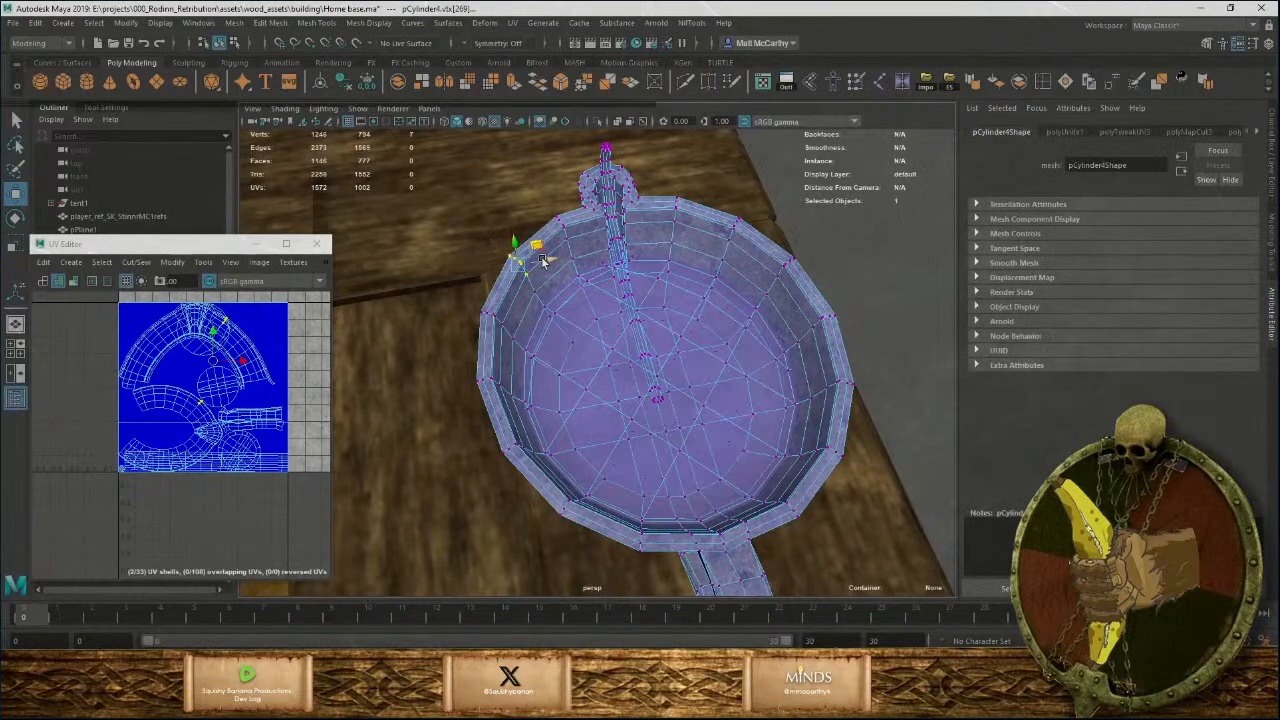
key("b")
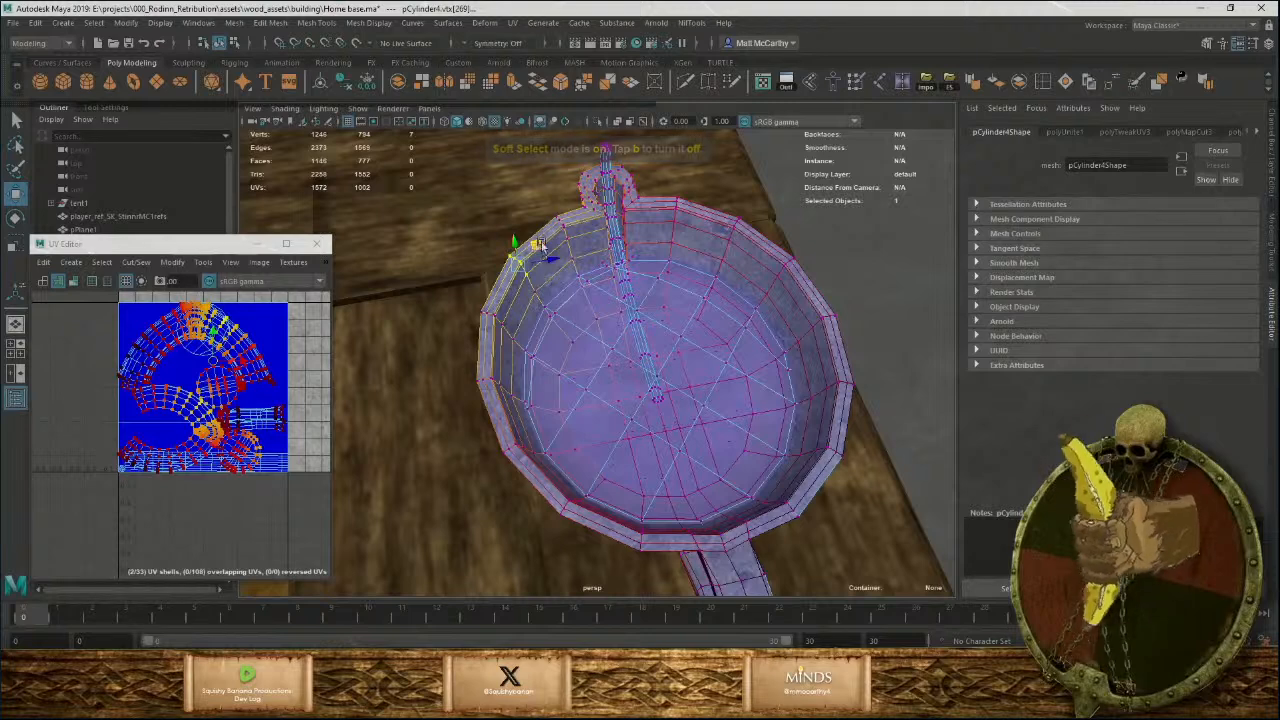
left_click_drag(541, 260, 549, 305, "alt")
key("ctrl+z")
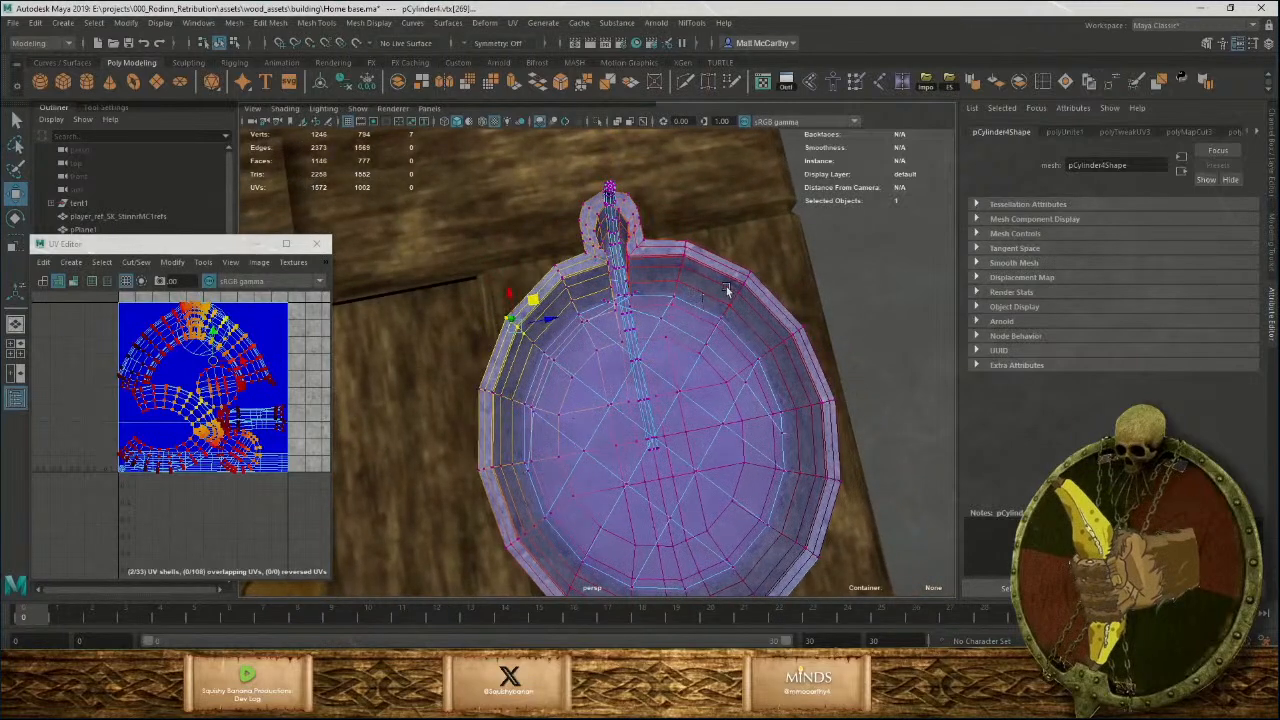
Minimize the UV editor and set the Move tool's soft selection falloff mode to Volume.
left_click(257, 244)
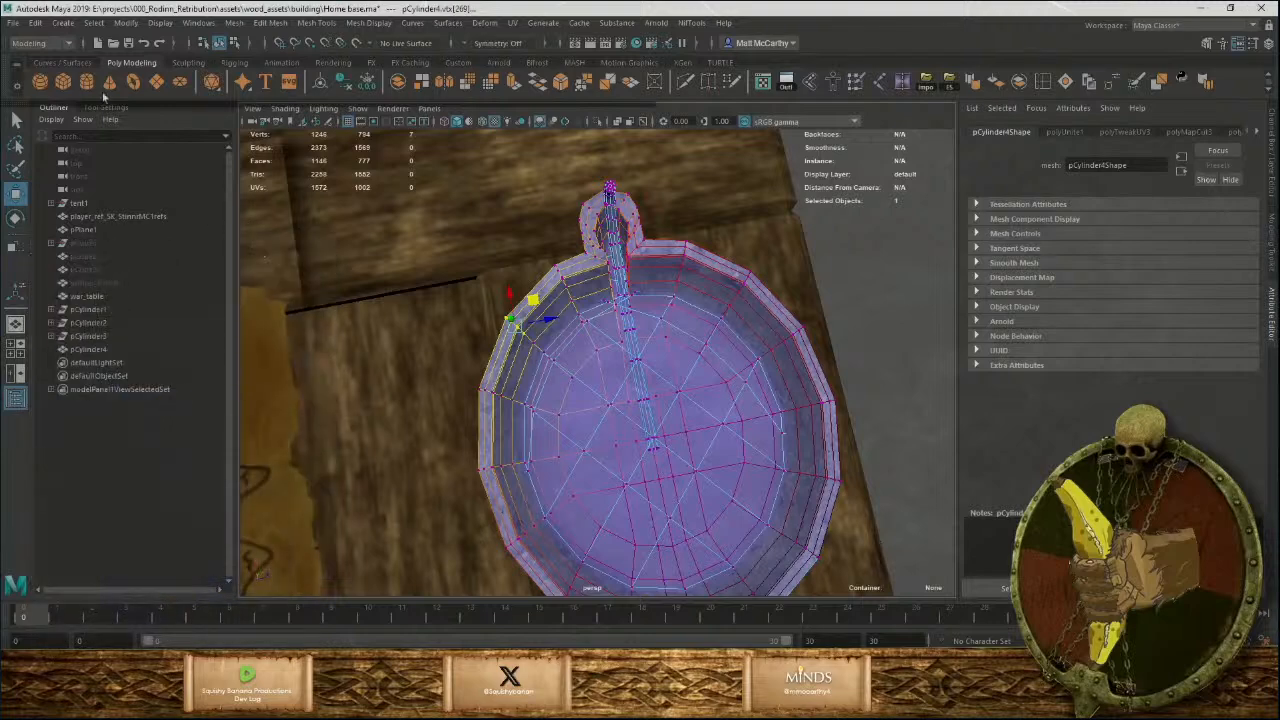
left_click(100, 110)
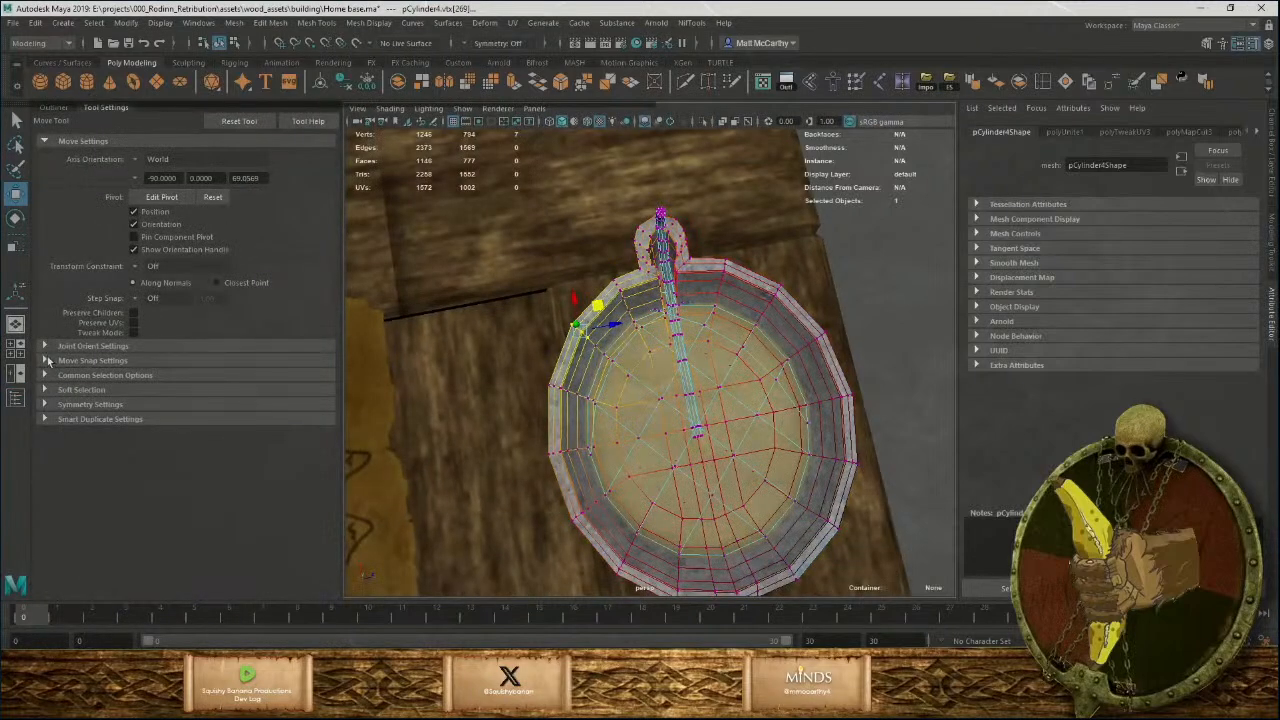
left_click(45, 390)
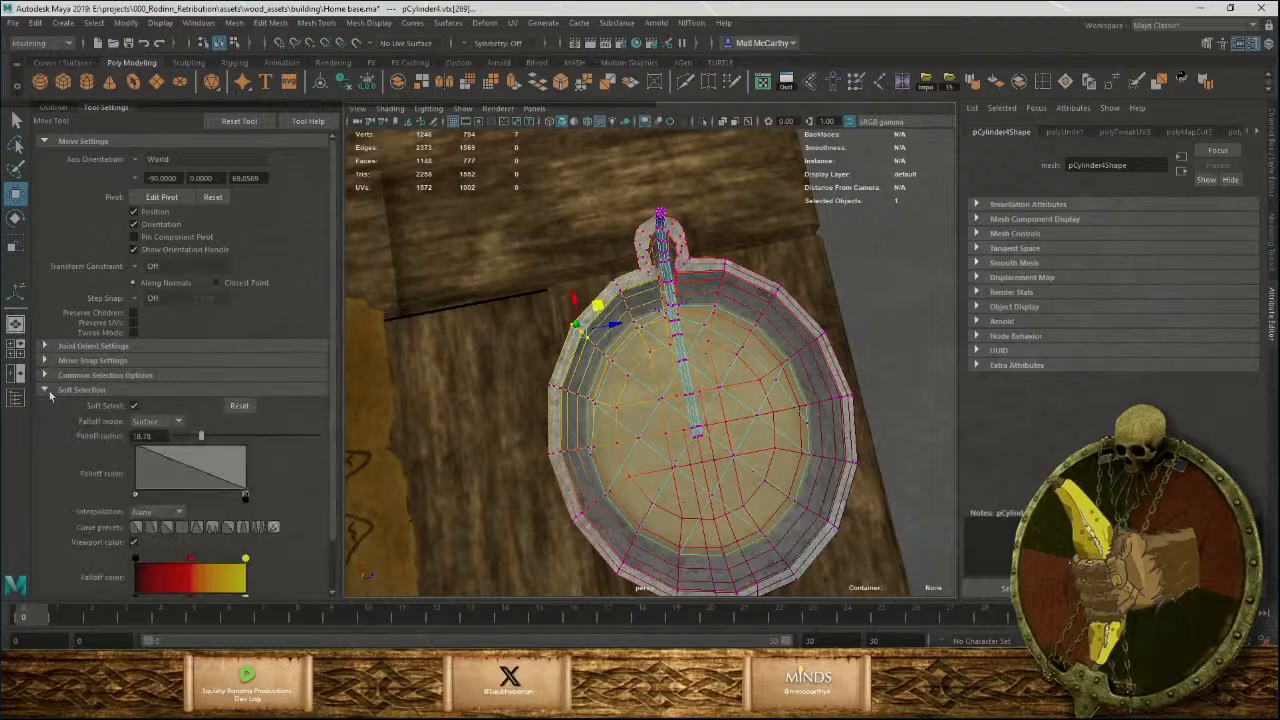
left_click(160, 421)
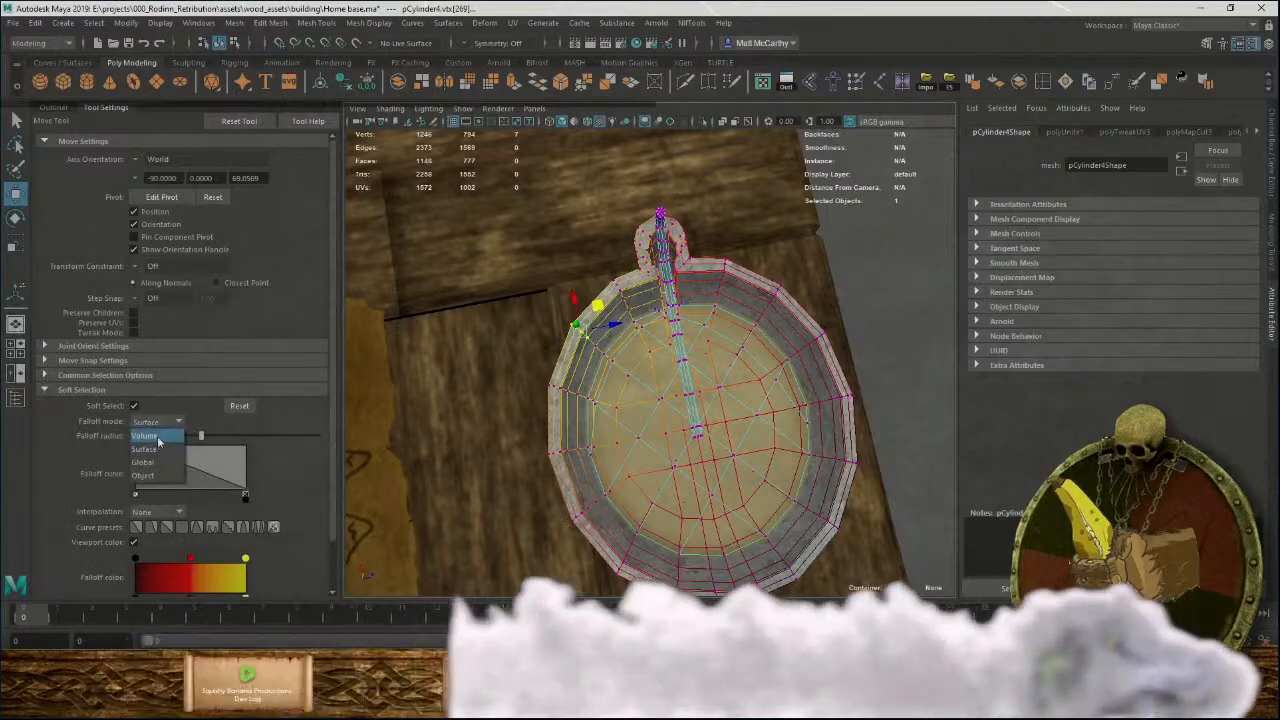
left_click(150, 437)
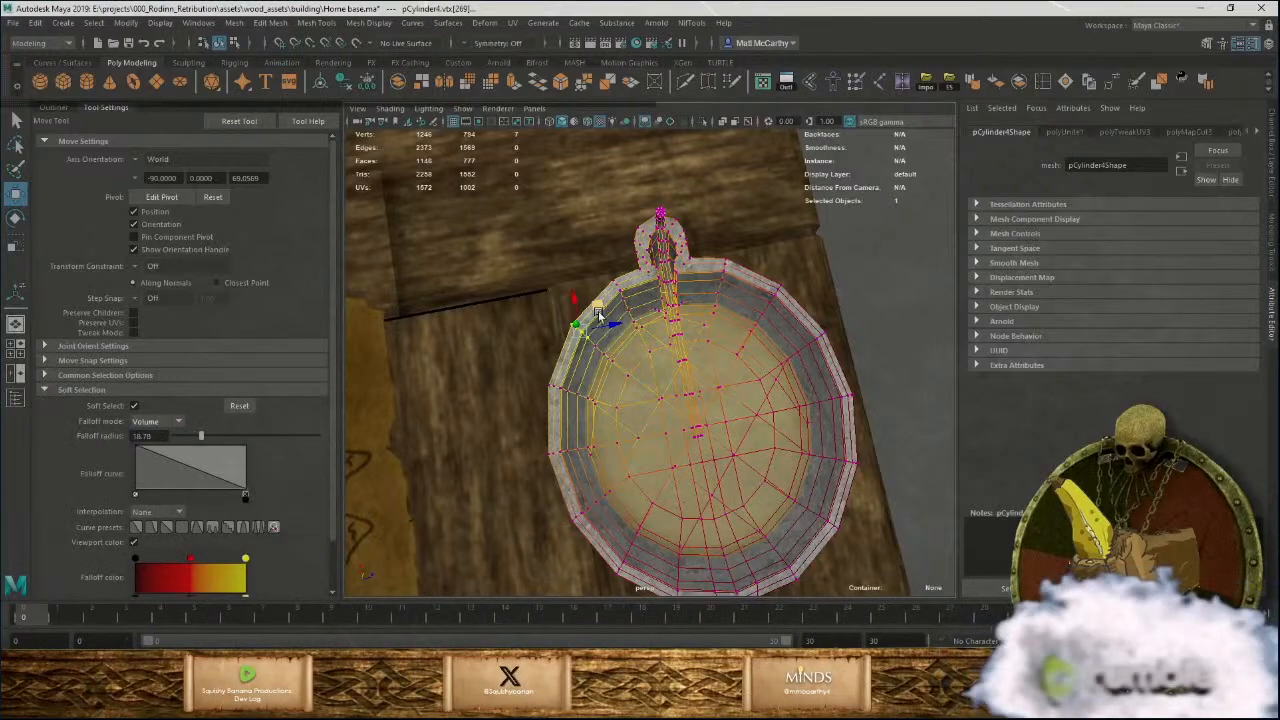
Soft-move the rim vertices on both sides of the spout slightly to make the bowl's outline uneven.
left_click_drag(597, 306, 600, 323)
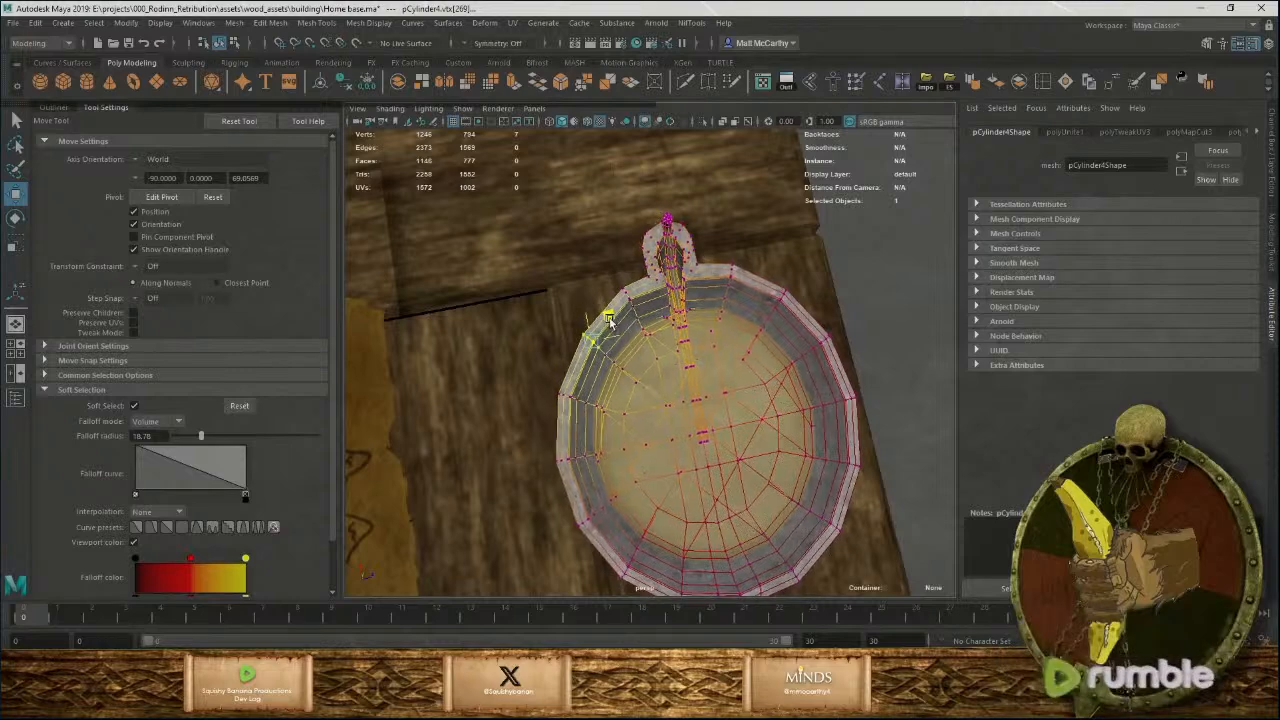
left_click(788, 296)
left_click_drag(806, 290, 787, 283)
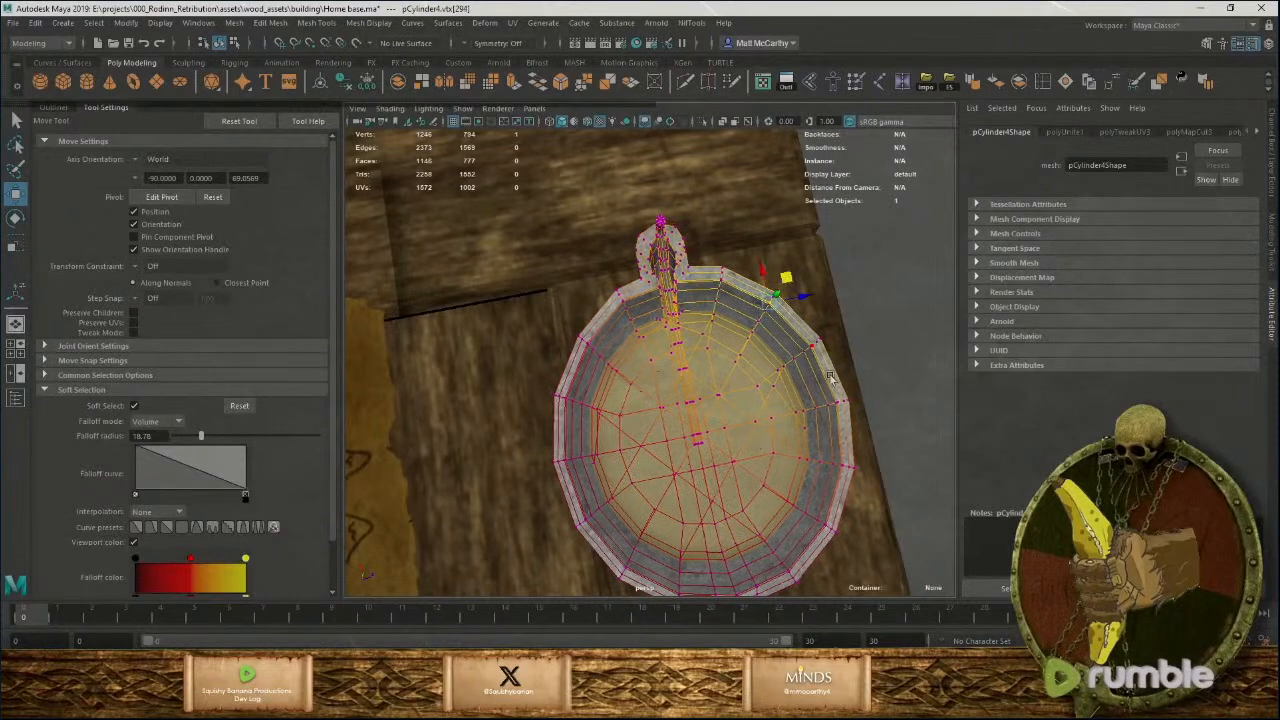
middle_click_drag(830, 378, 806, 376, "alt")
Return to the lamp's vertices and pull a rim vertex on the bowl's side and one near the handle slightly inward.
left_click(820, 407)
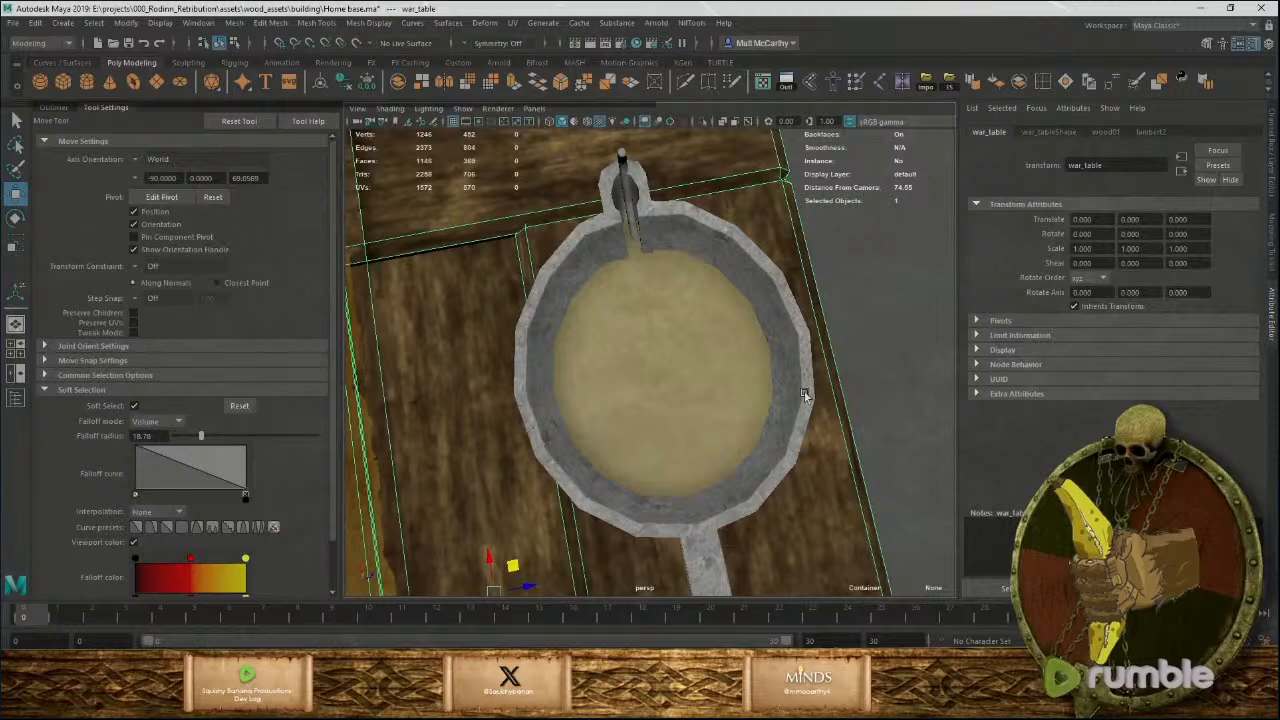
left_click(805, 395)
right_click(797, 405)
left_click(748, 357)
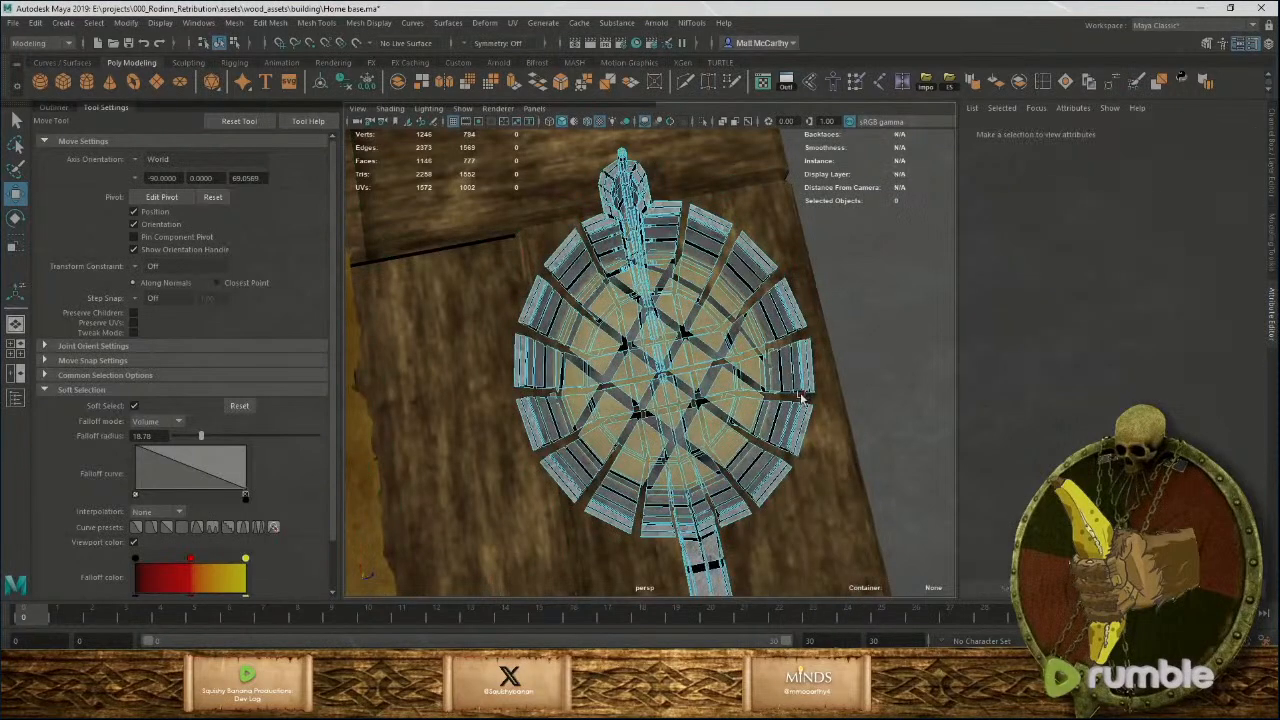
right_click_drag(806, 342, 758, 345)
left_click(810, 396)
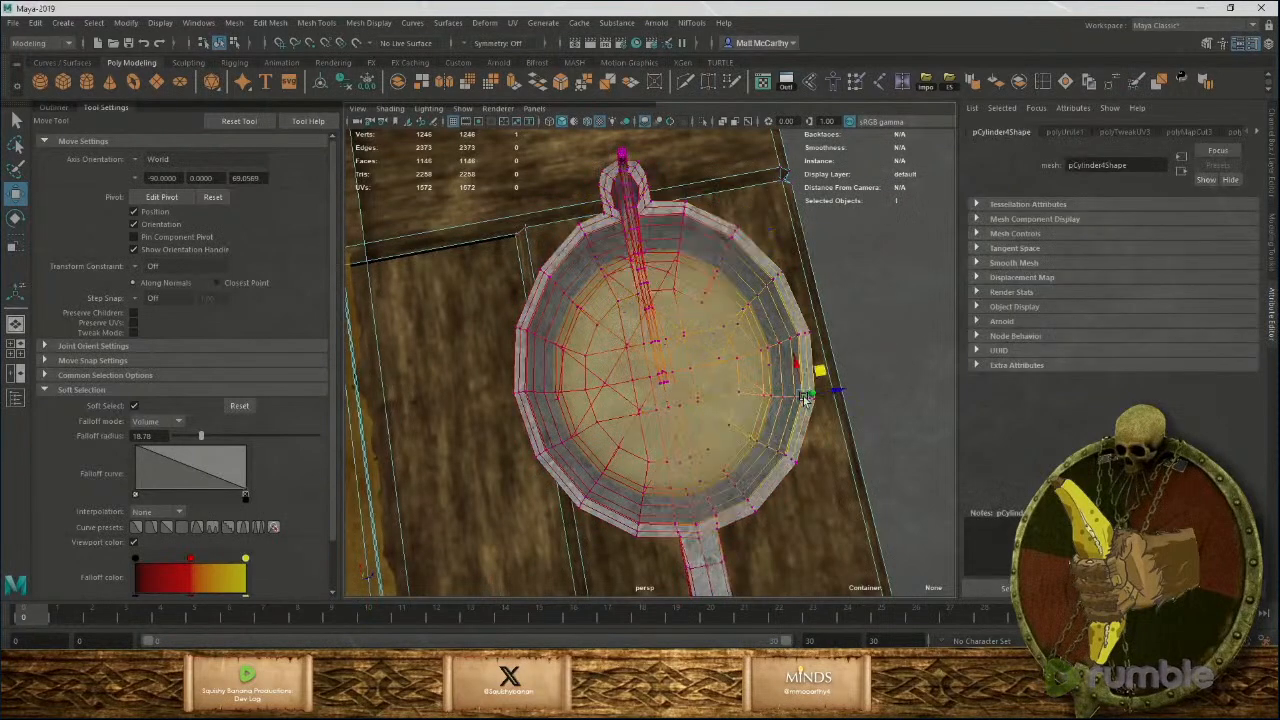
left_click_drag(833, 395, 655, 443)
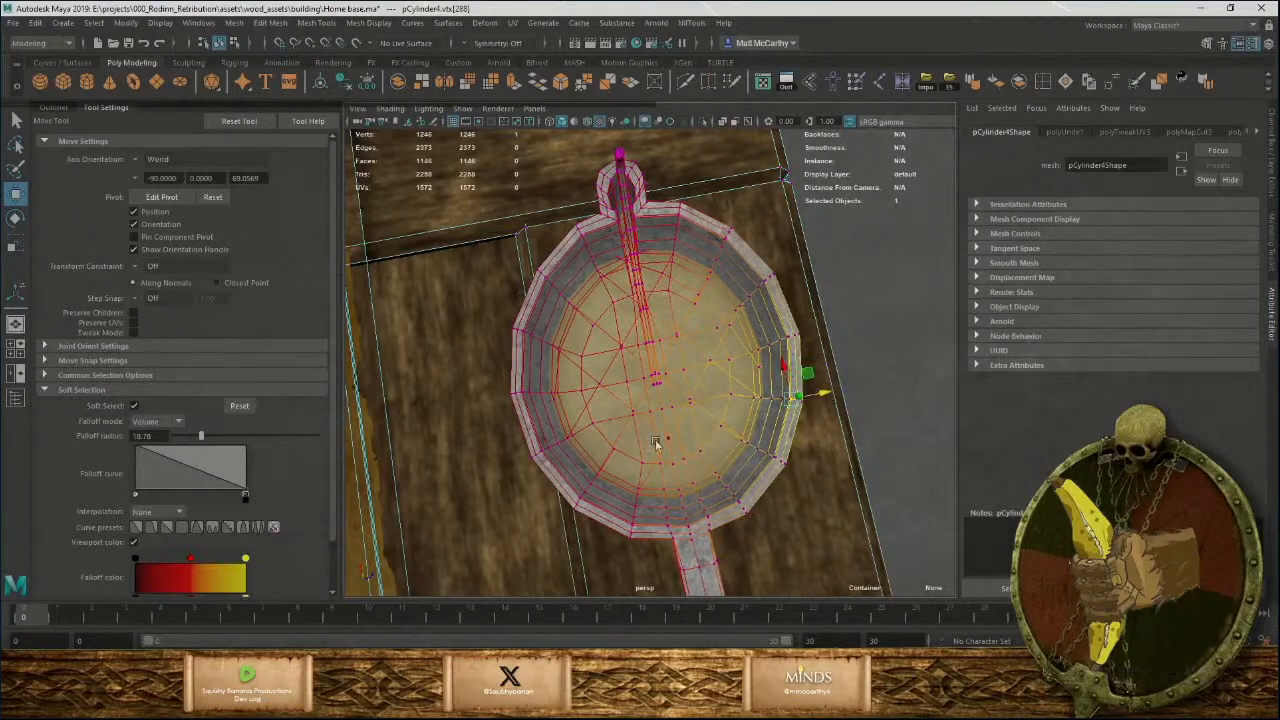
left_click(590, 472)
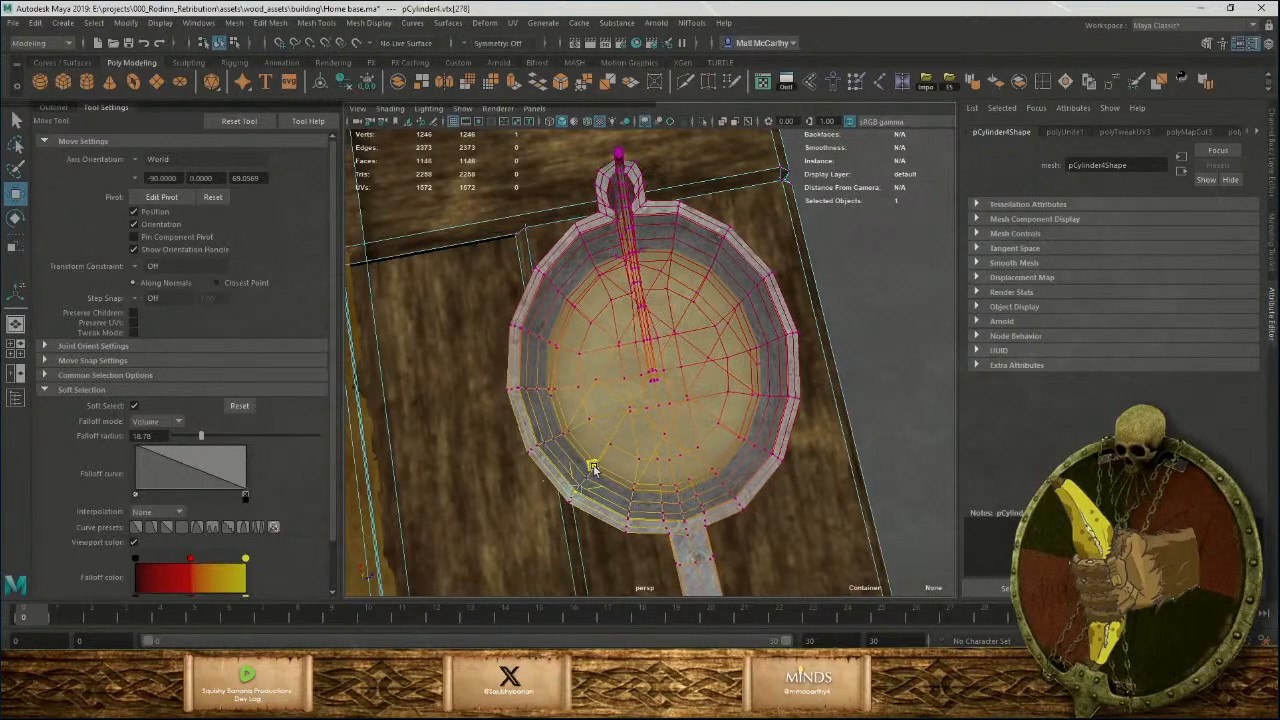
left_click_drag(593, 468, 591, 466)
Reduce the soft selection falloff radius to 9.39 and nudge the rim vertex near the handle.
scroll(722, 443, "down", 5)
left_click_drag(722, 443, 791, 363, "alt")
scroll(791, 363, "up", 3)
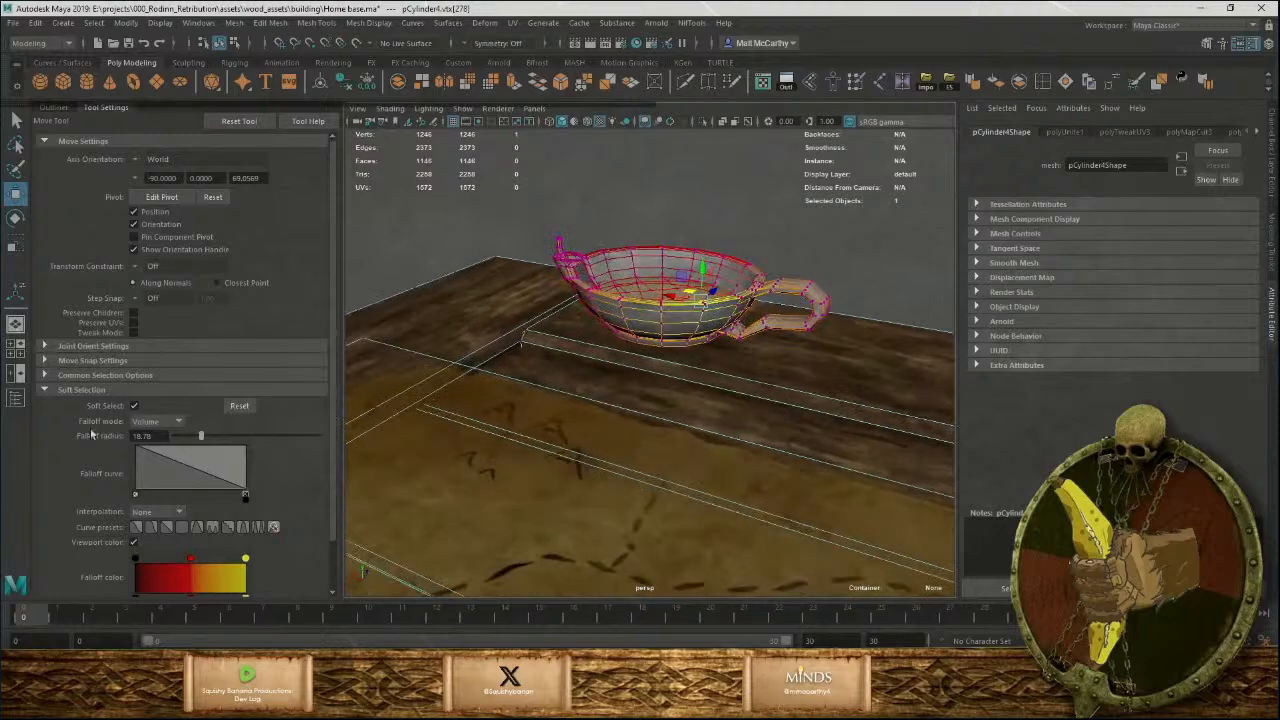
left_click_drag(818, 290, 737, 526, "alt")
scroll(737, 526, "up", 5)
left_click_drag(625, 470, 633, 447)
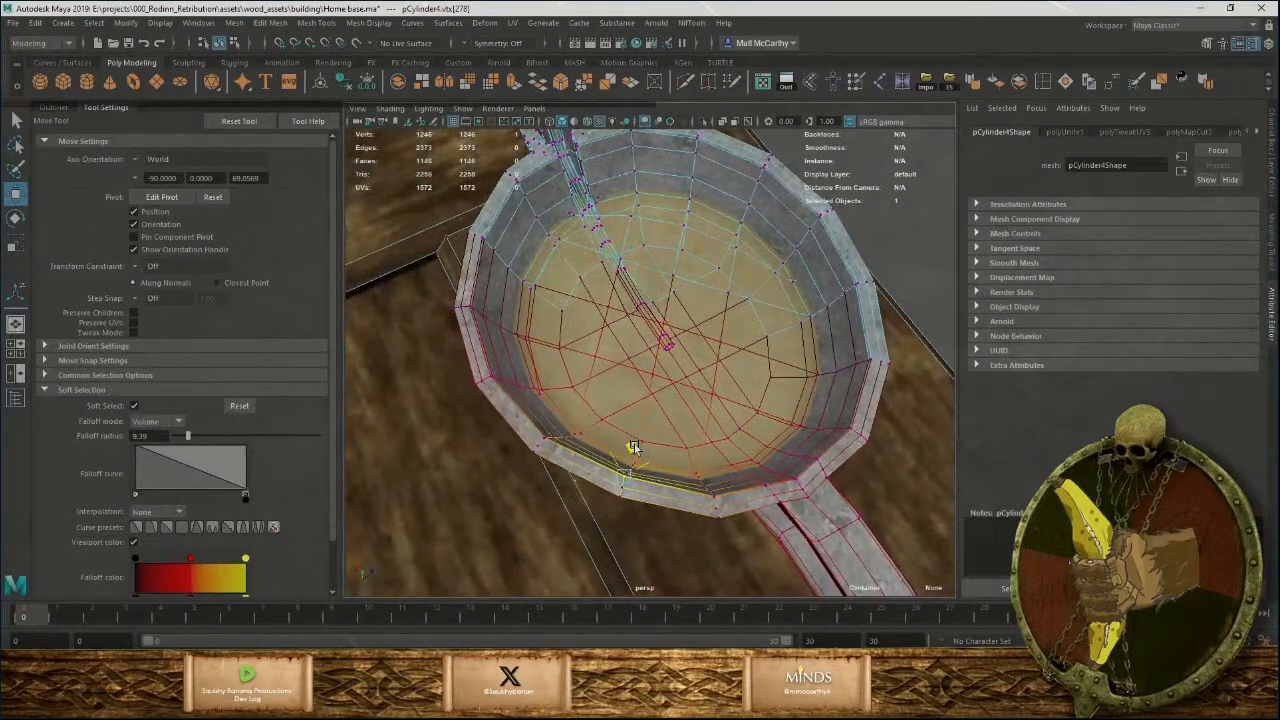
Reposition two rim vertices on the side of the bowl facing the table's outer edge.
left_click_drag(862, 286, 726, 334, "alt")
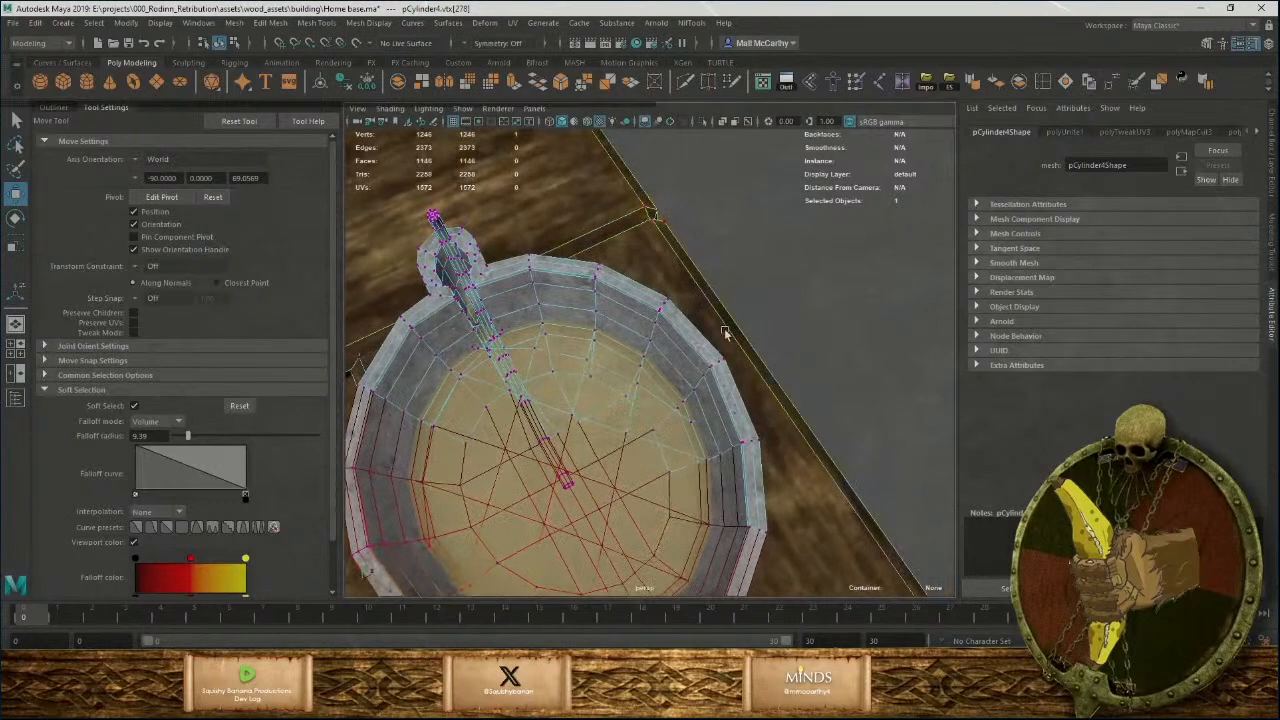
left_click(661, 308)
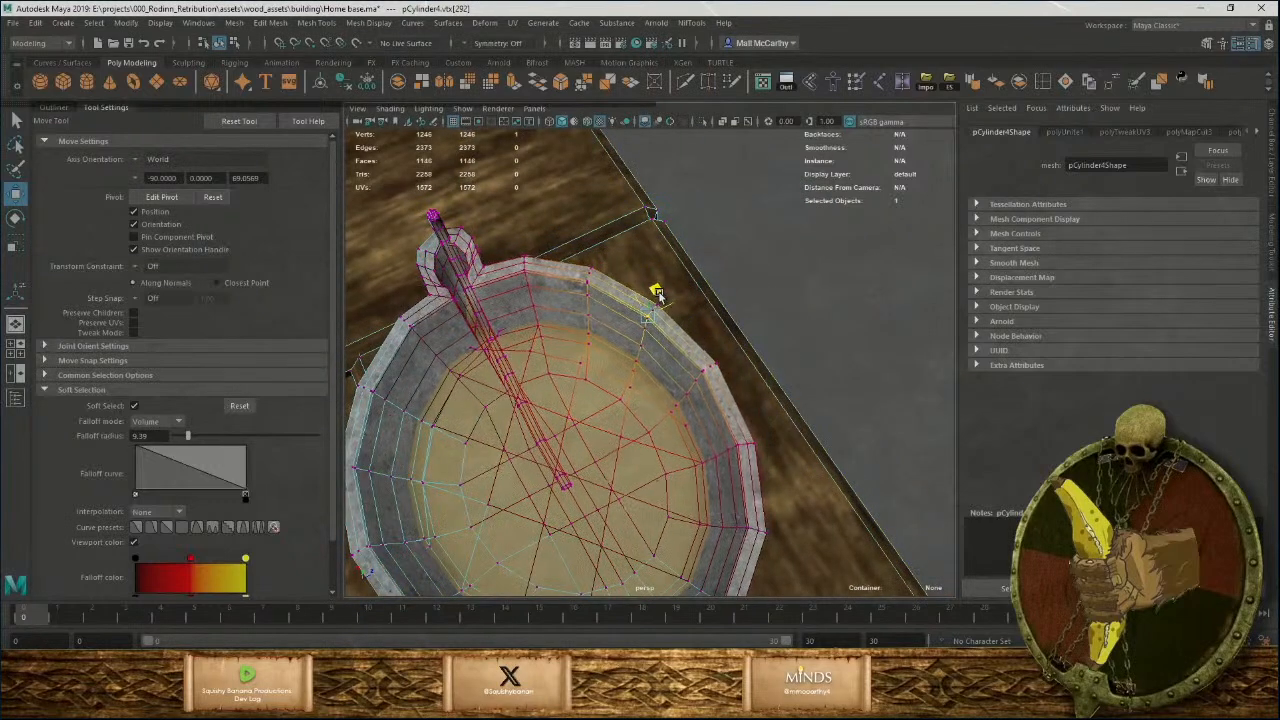
left_click_drag(655, 303, 680, 370, "alt")
left_click(690, 386)
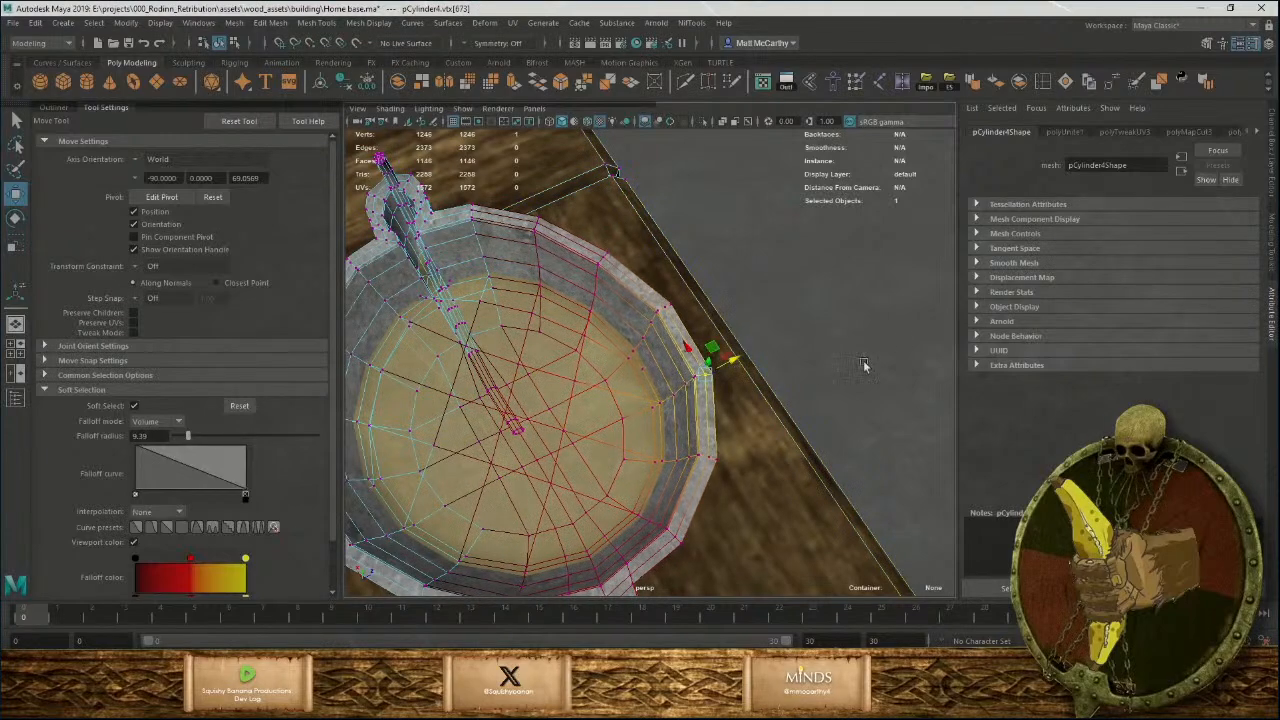
Nudge a rim vertex on the bowl's opposite side, facing the map, to make that edge irregular.
scroll(778, 380, "down", 4)
left_click_drag(778, 380, 971, 387, "alt")
middle_click_drag(762, 478, 714, 437, "alt")
scroll(714, 437, "up", 6)
left_click(792, 498)
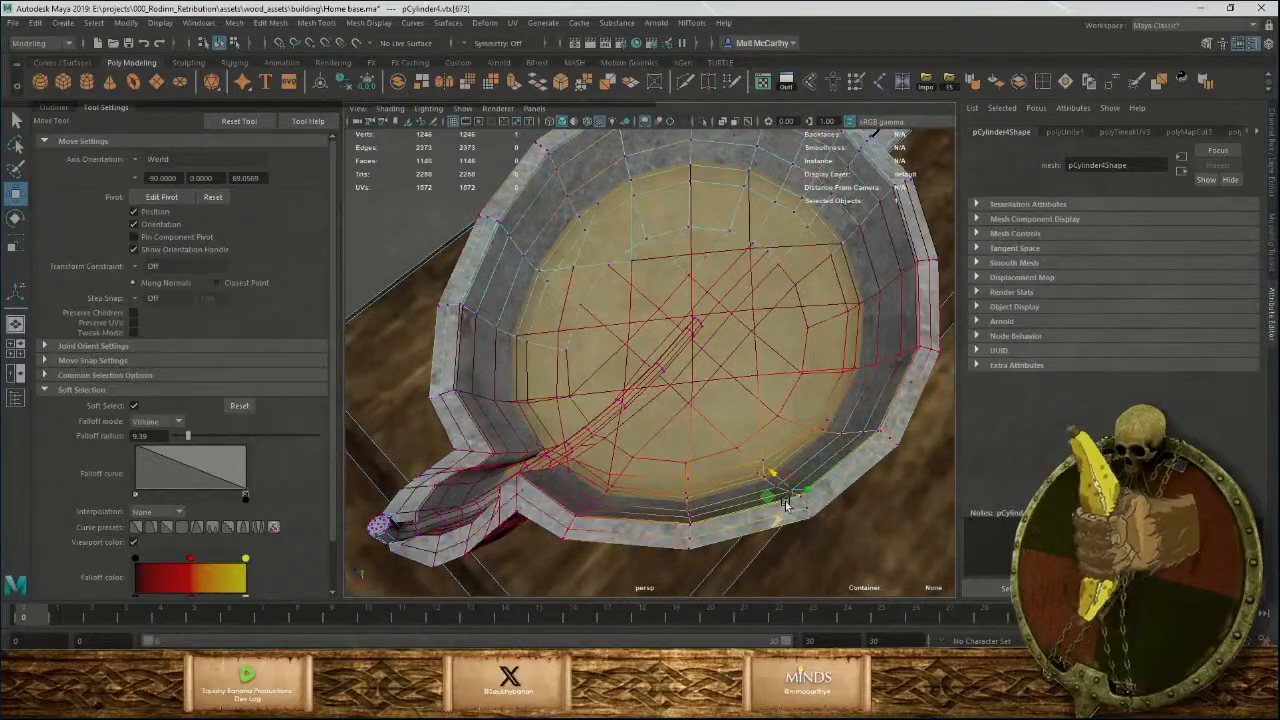
left_click_drag(797, 500, 755, 473)
Reshape the lamp's spout slightly by moving a vertex at its tip, and select the neighbouring tip vertex.
left_click_drag(673, 512, 625, 516, "alt")
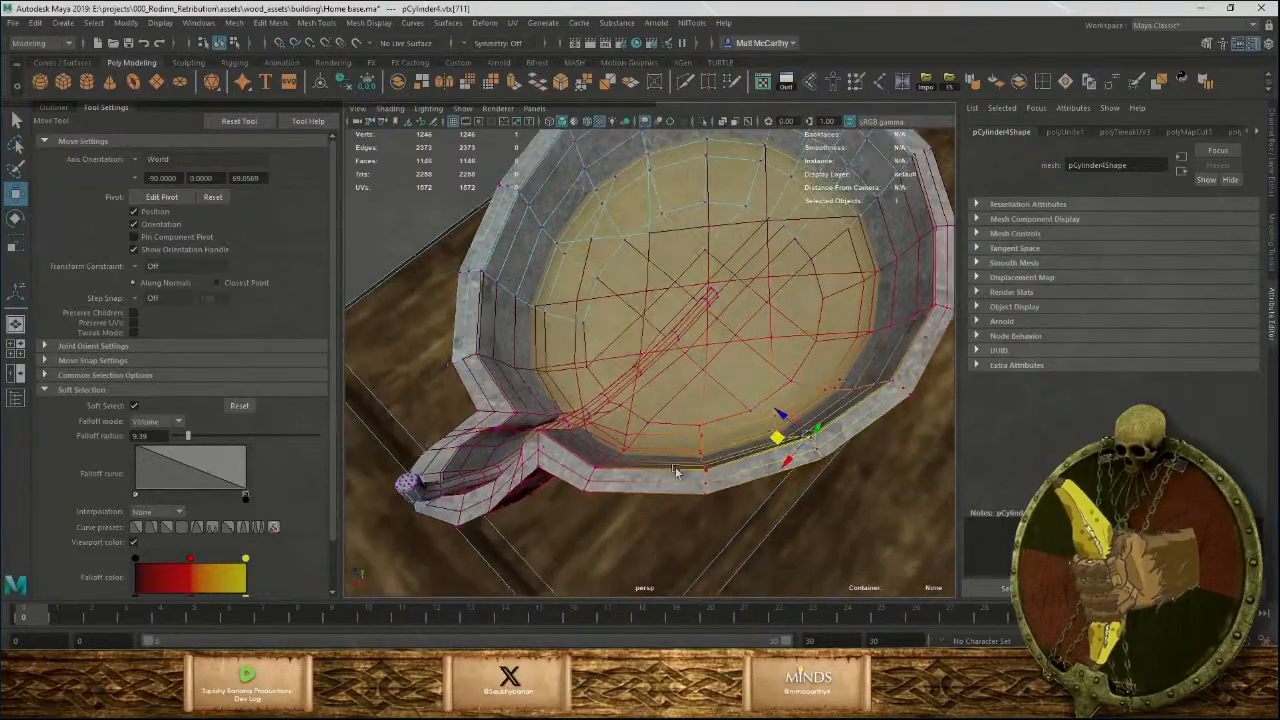
middle_click_drag(625, 516, 786, 436, "alt")
left_click(664, 449)
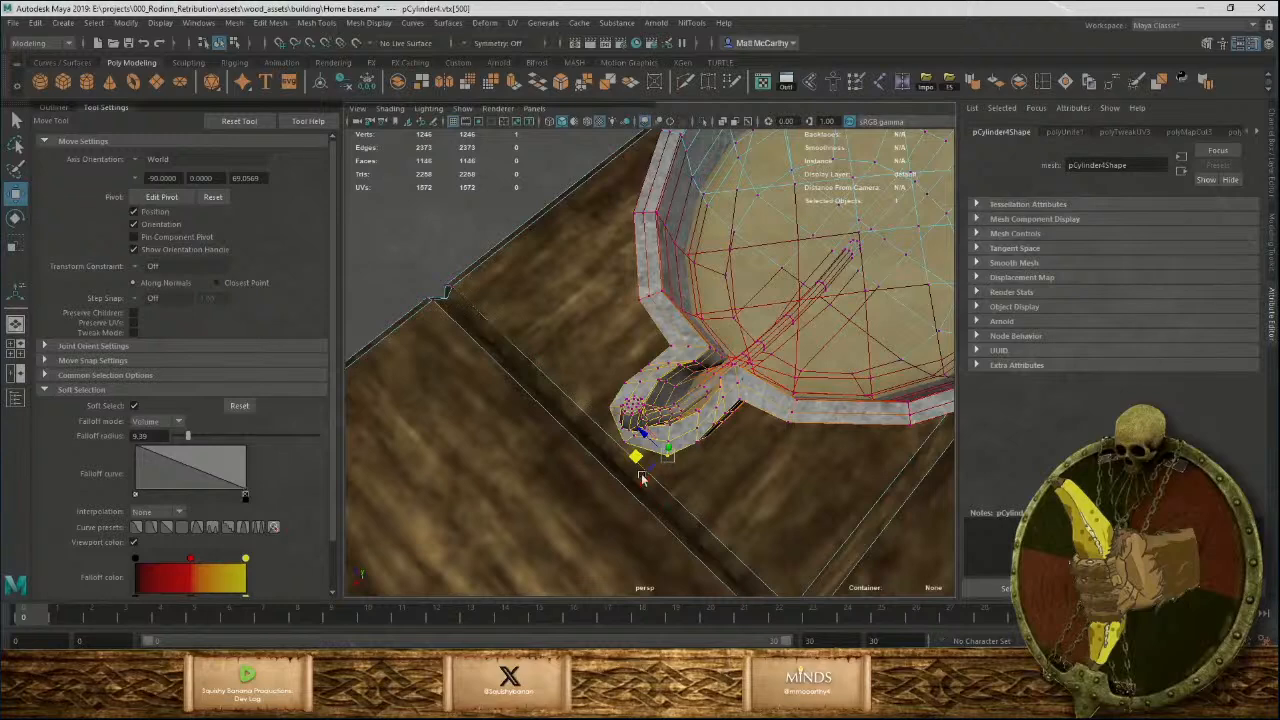
left_click_drag(642, 479, 592, 471)
left_click(621, 441)
Return the lamp to object selection, deselect it and check its shape and placement on the table.
left_click_drag(705, 480, 737, 362, "alt")
right_click_drag(737, 362, 623, 309, "alt")
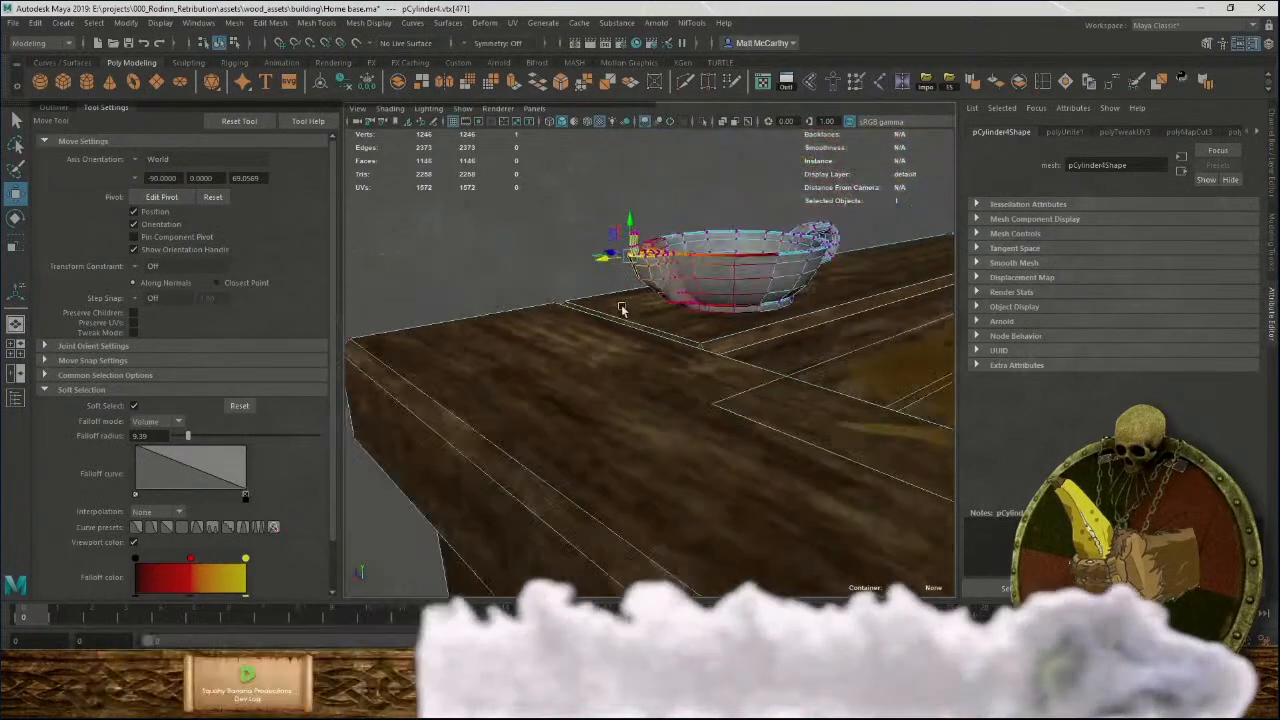
left_click_drag(623, 309, 743, 308, "alt")
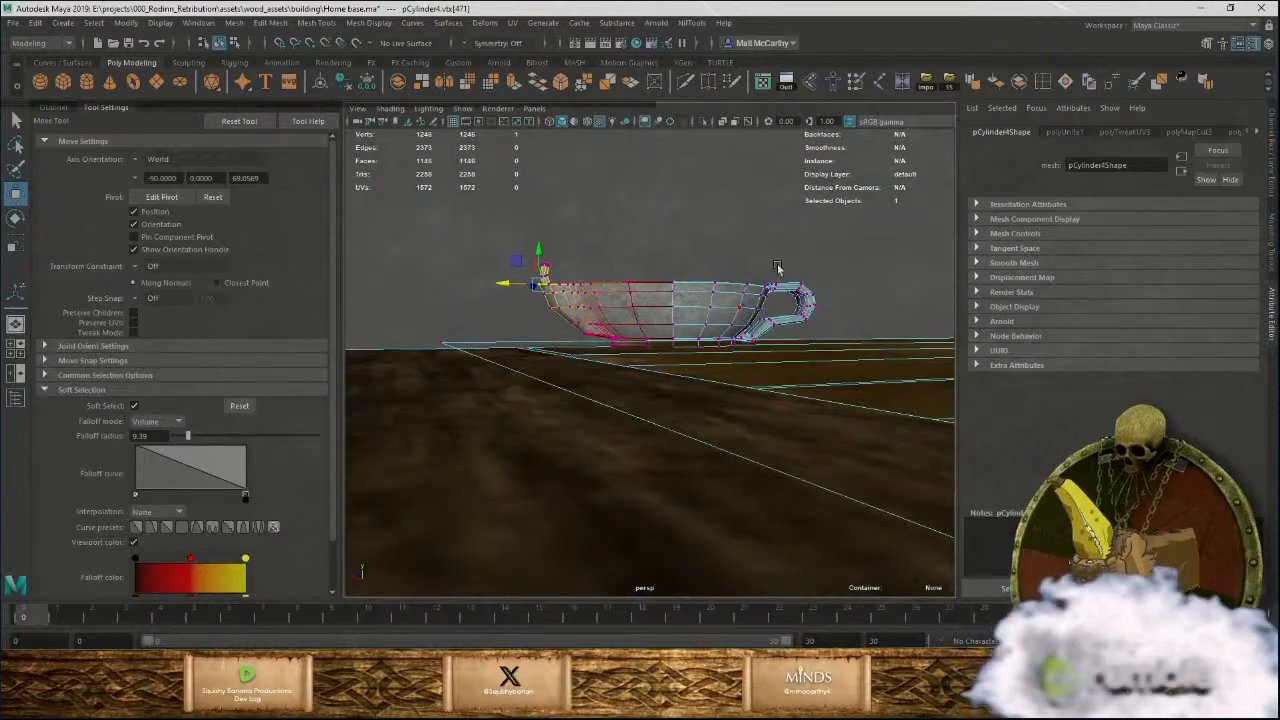
right_click_drag(779, 270, 795, 229)
left_click(795, 229)
left_click_drag(748, 265, 723, 328, "alt")
right_click_drag(723, 328, 540, 386, "alt")
left_click_drag(540, 386, 730, 394, "alt")
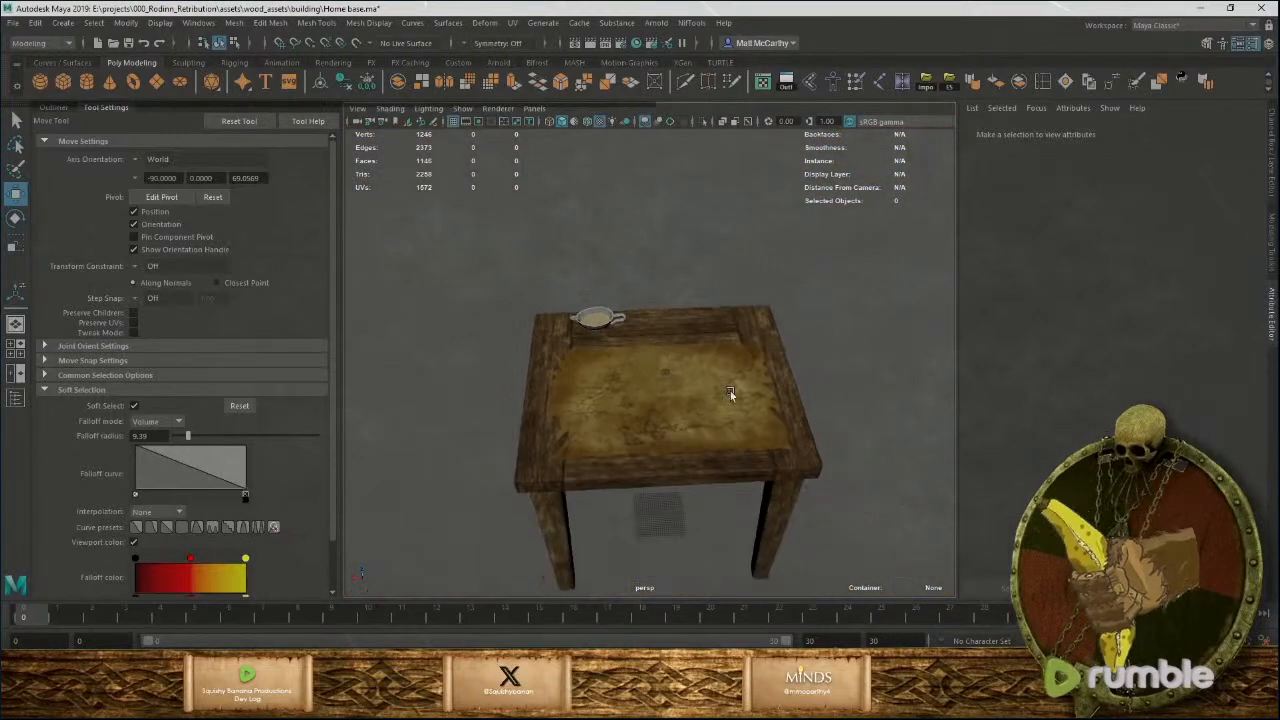
Start a file import and look through the project's IRON and misc asset folders for a light prop.
left_click(934, 86)
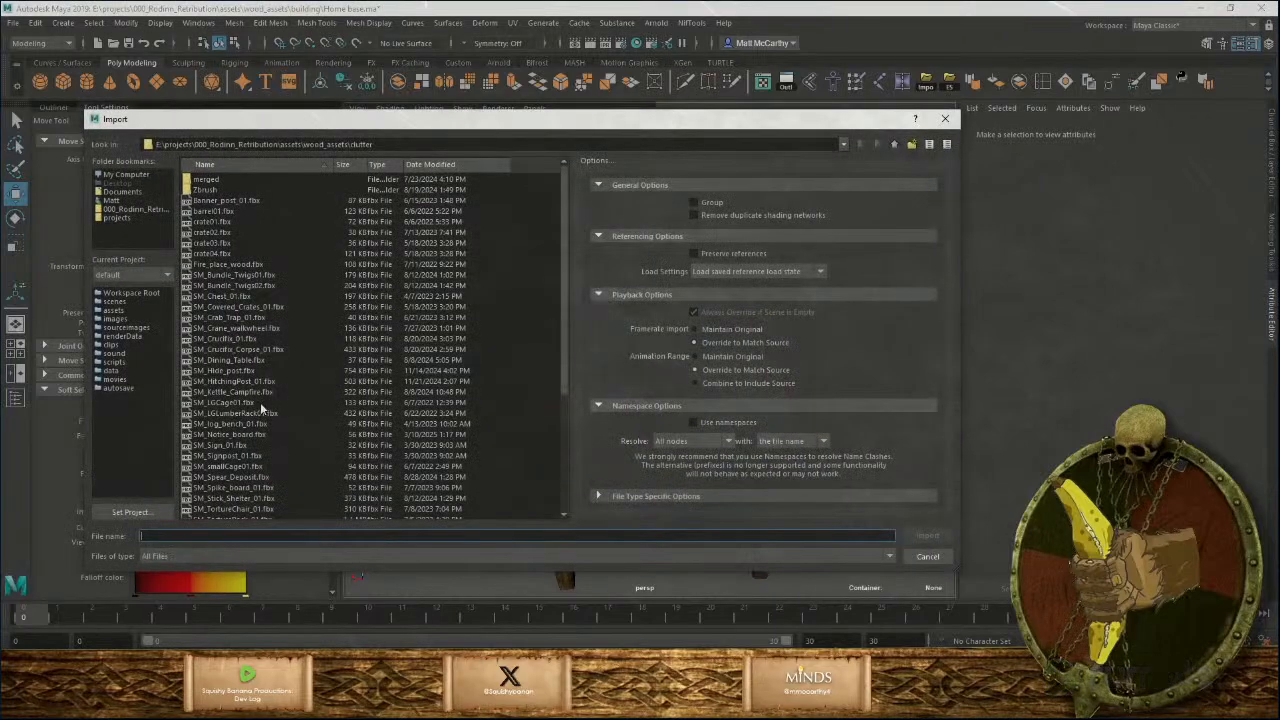
left_click(843, 144)
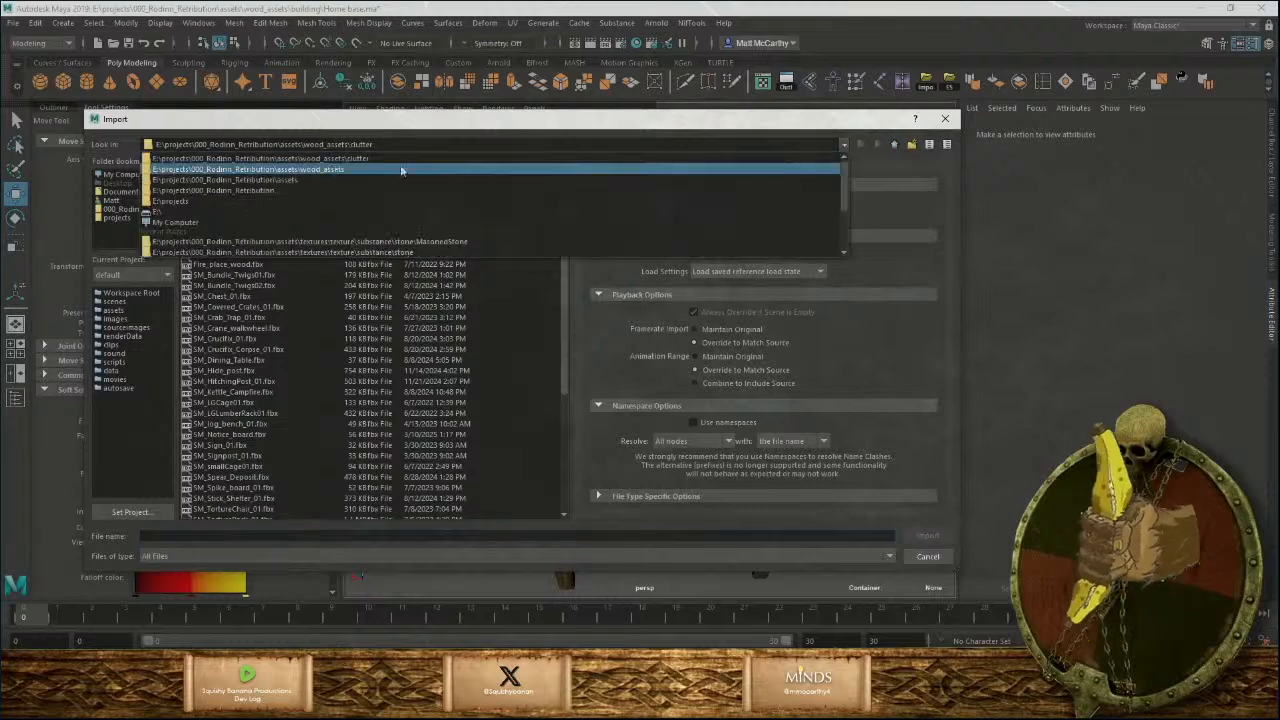
left_click(309, 182)
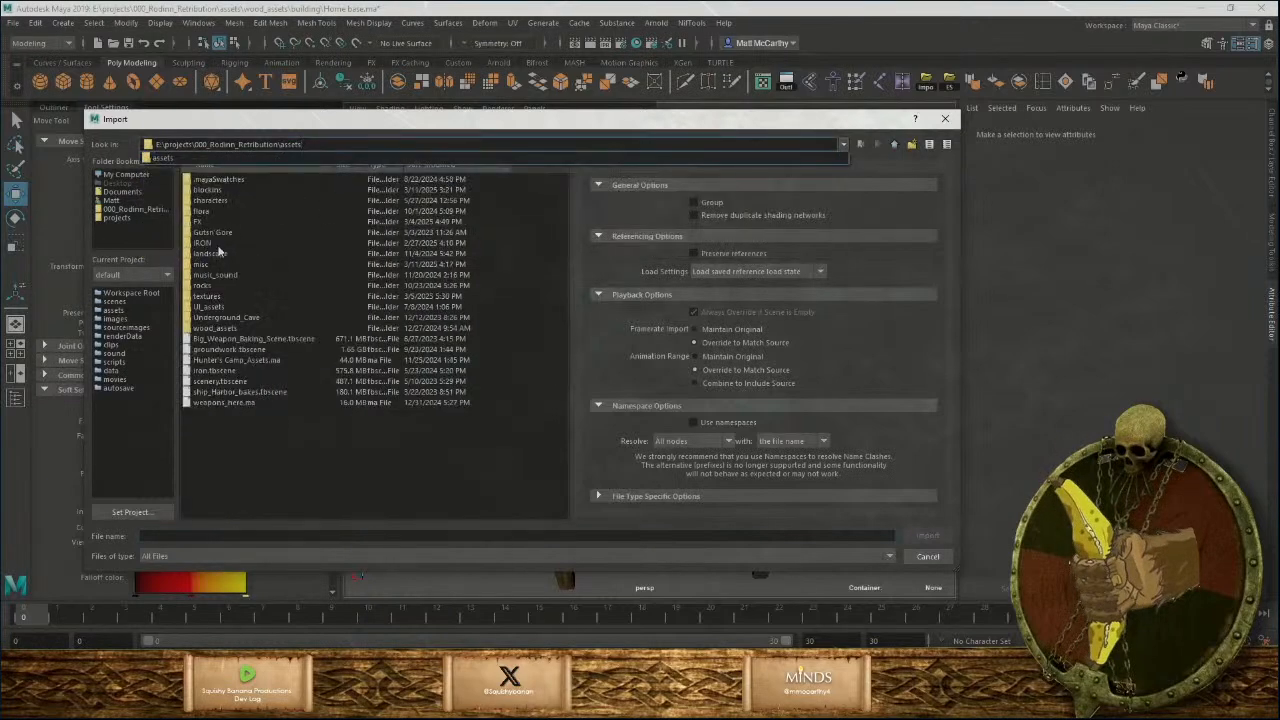
double_click(218, 247)
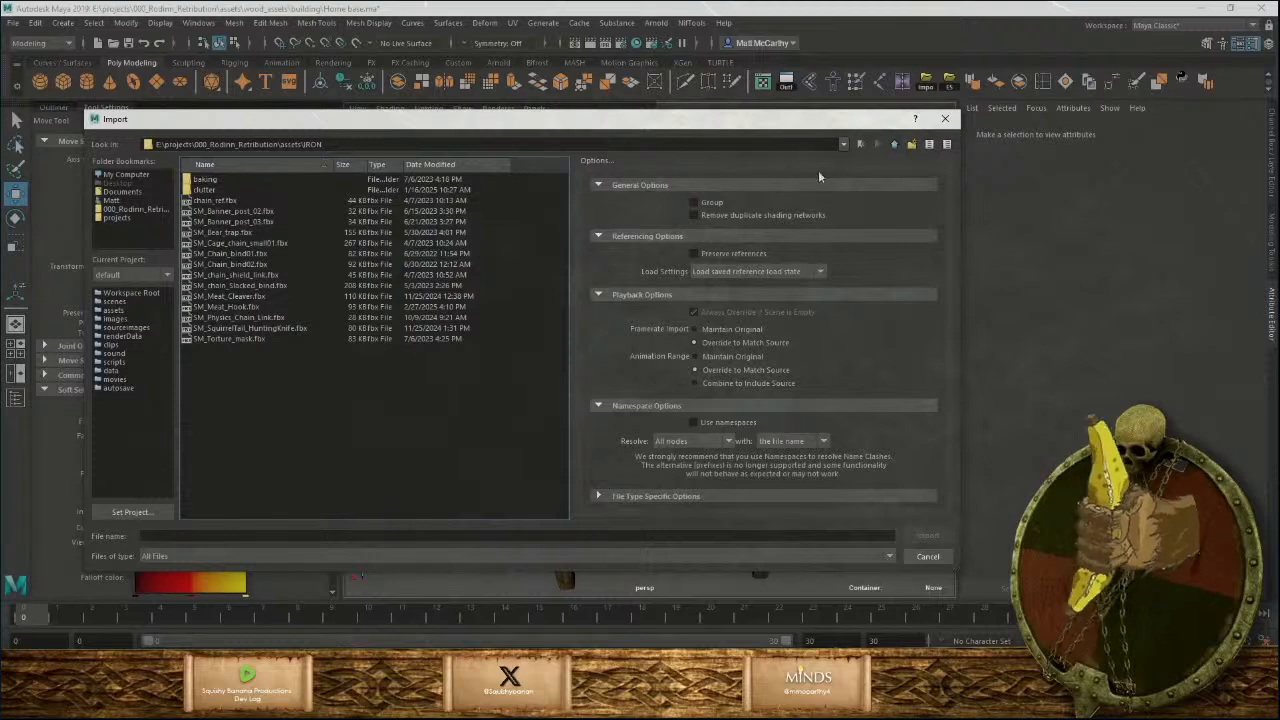
left_click(843, 144)
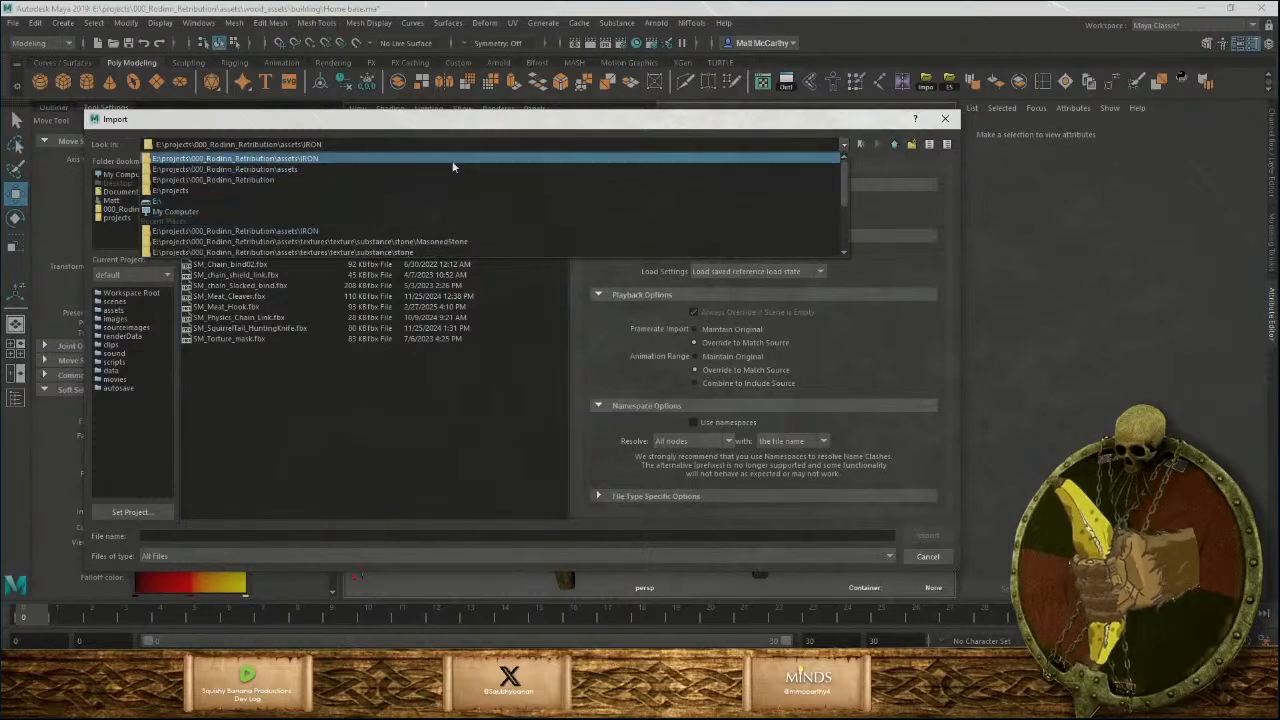
left_click(451, 169)
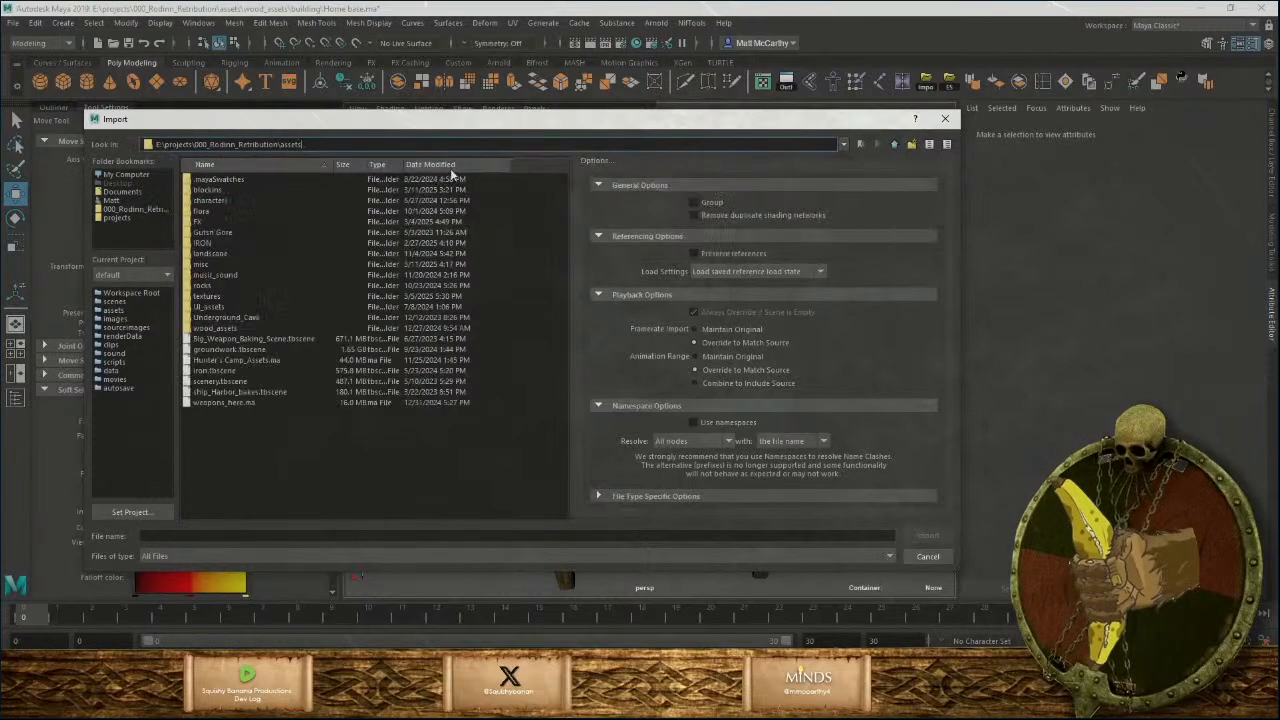
double_click(201, 266)
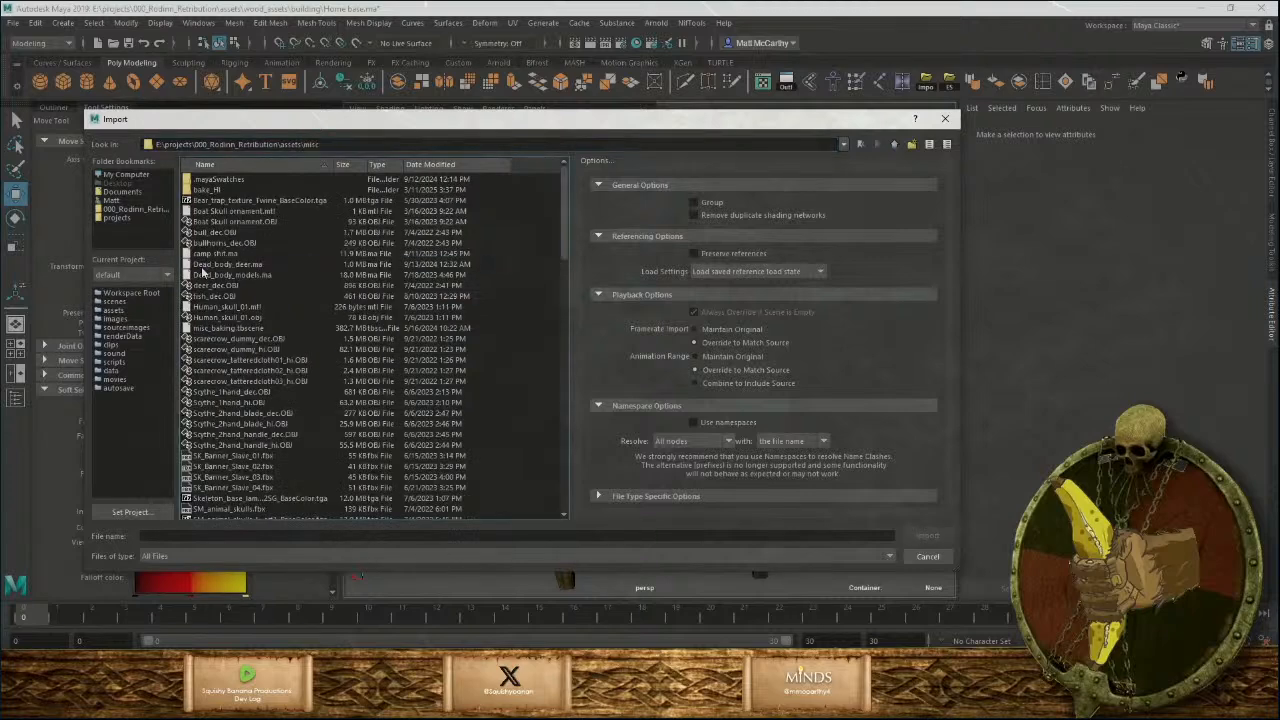
scroll(215, 320, "down", 9)
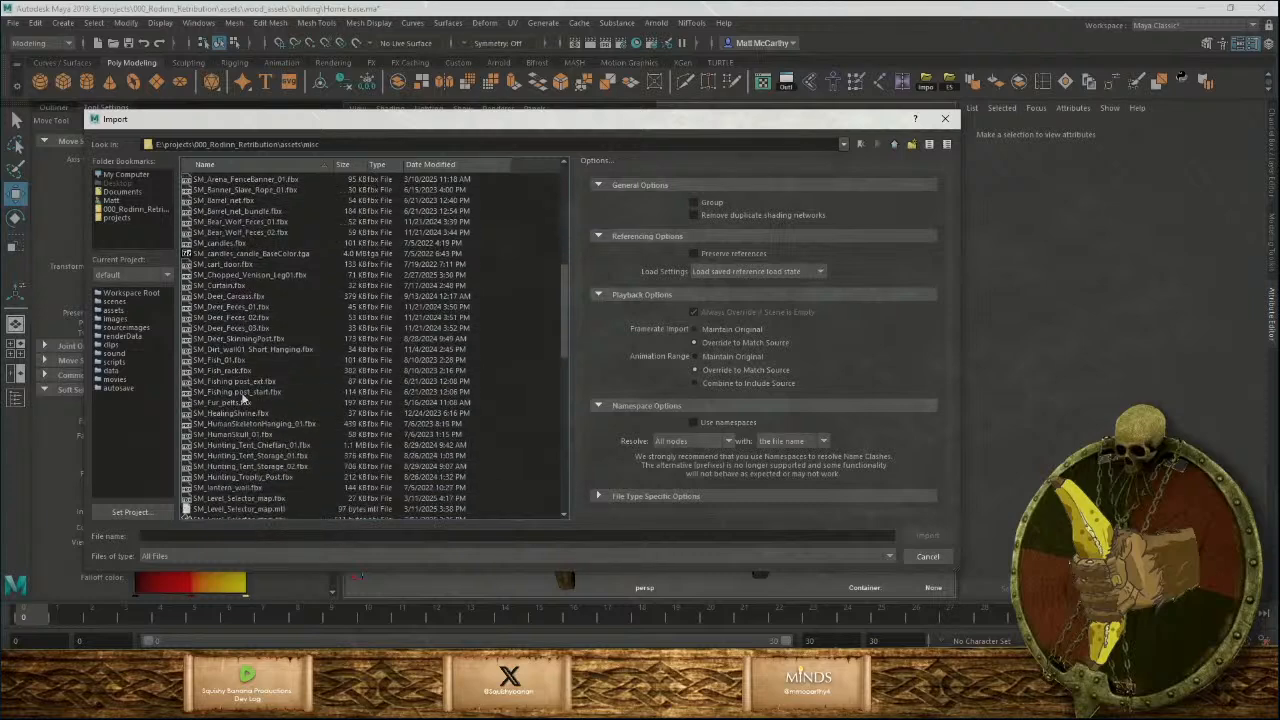
scroll(243, 400, "down", 9)
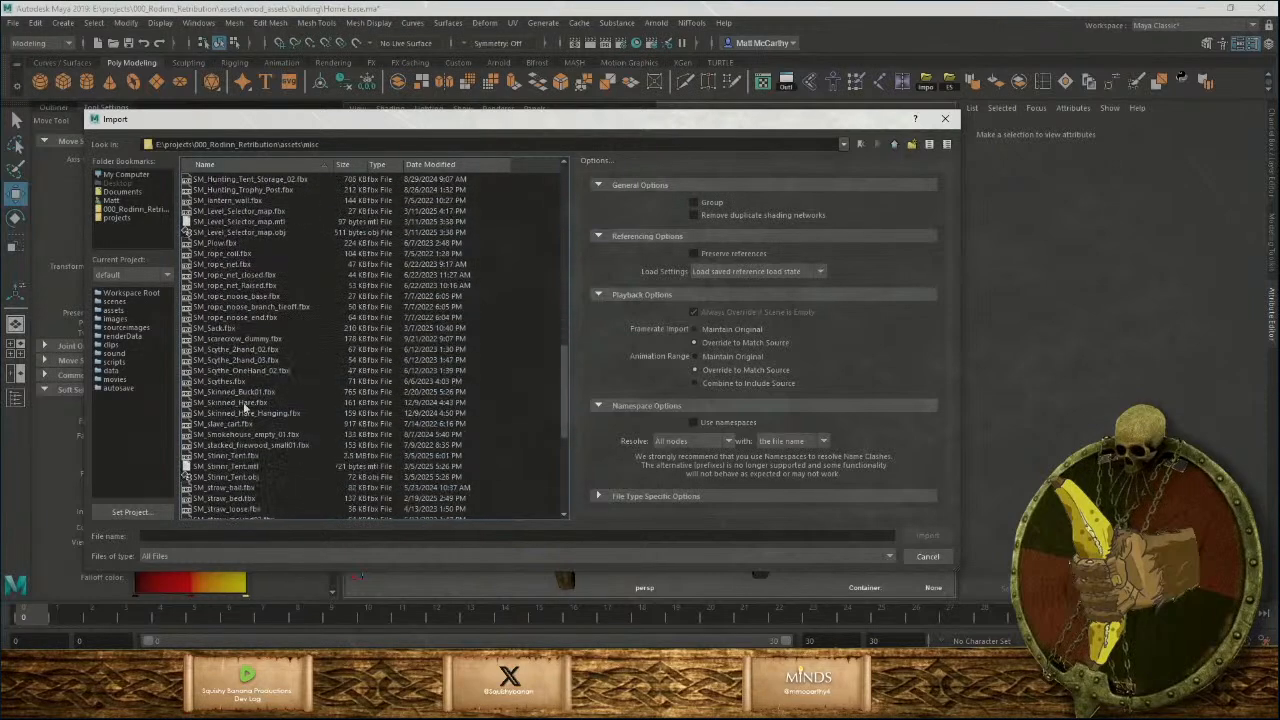
scroll(245, 396, "down", 8)
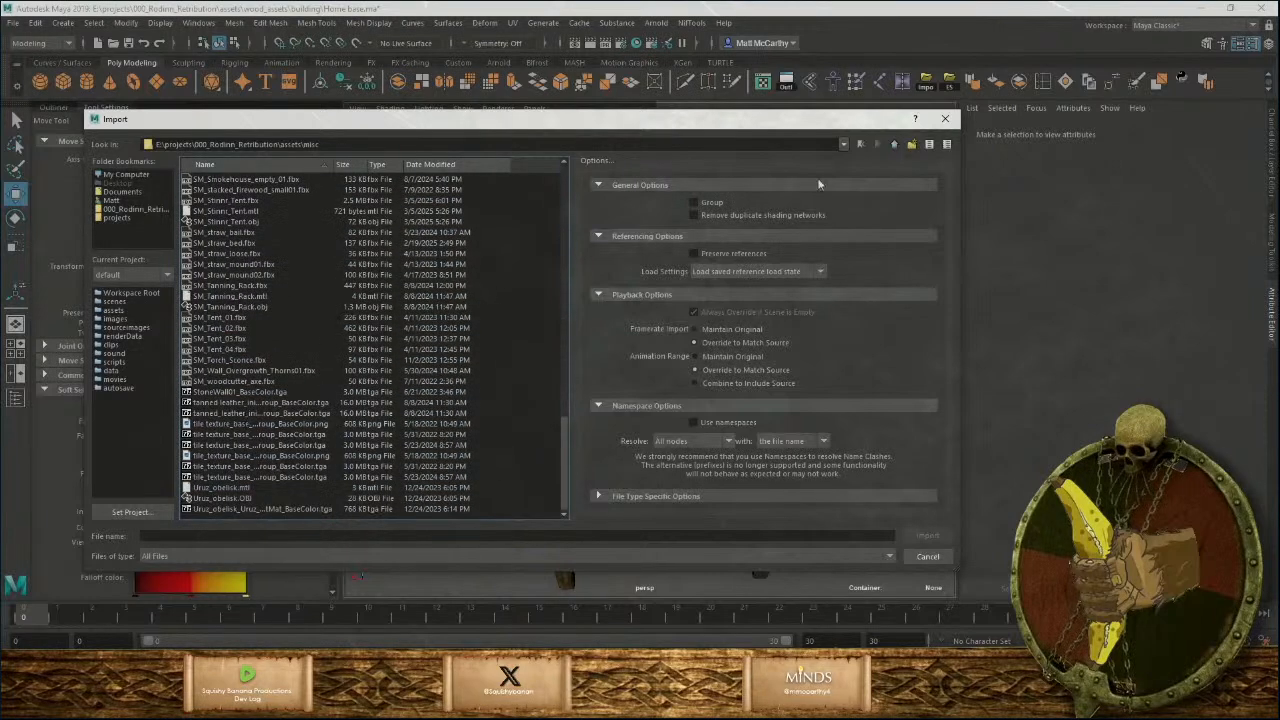
Look through the IRON asset folder and its clutter subfolder for a suitable model to import.
left_click(843, 147)
left_click(291, 172)
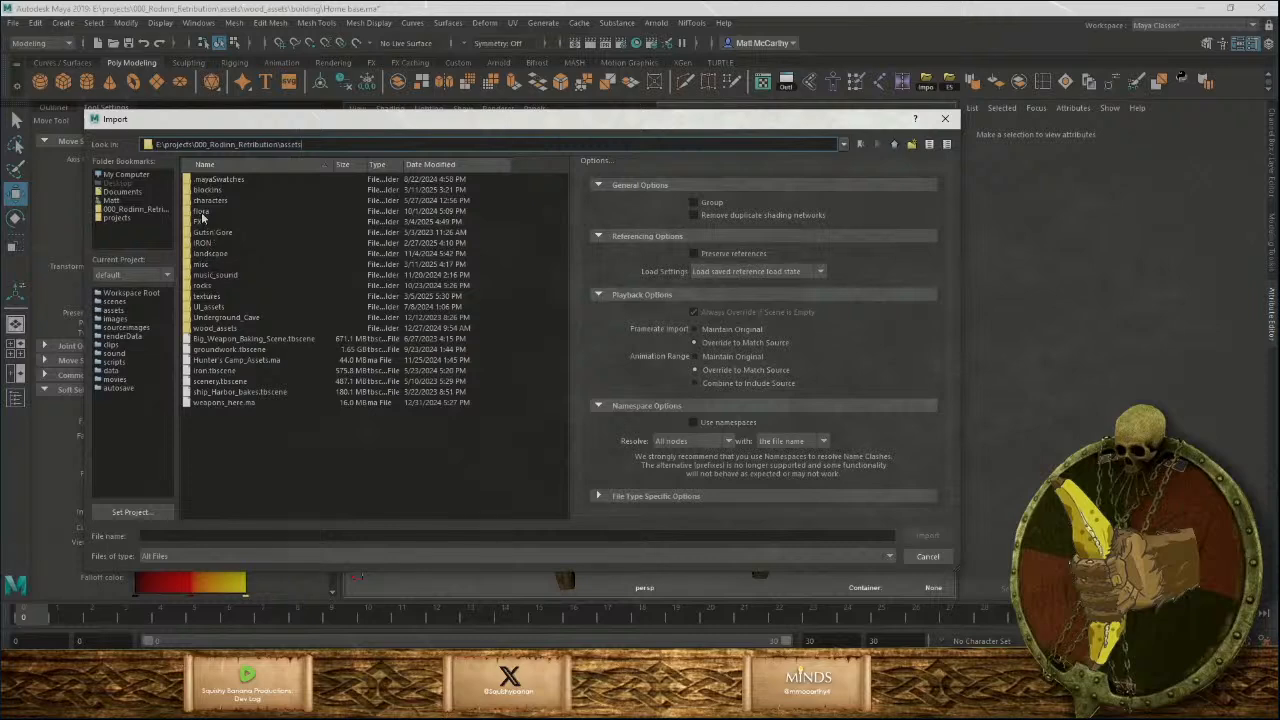
double_click(204, 244)
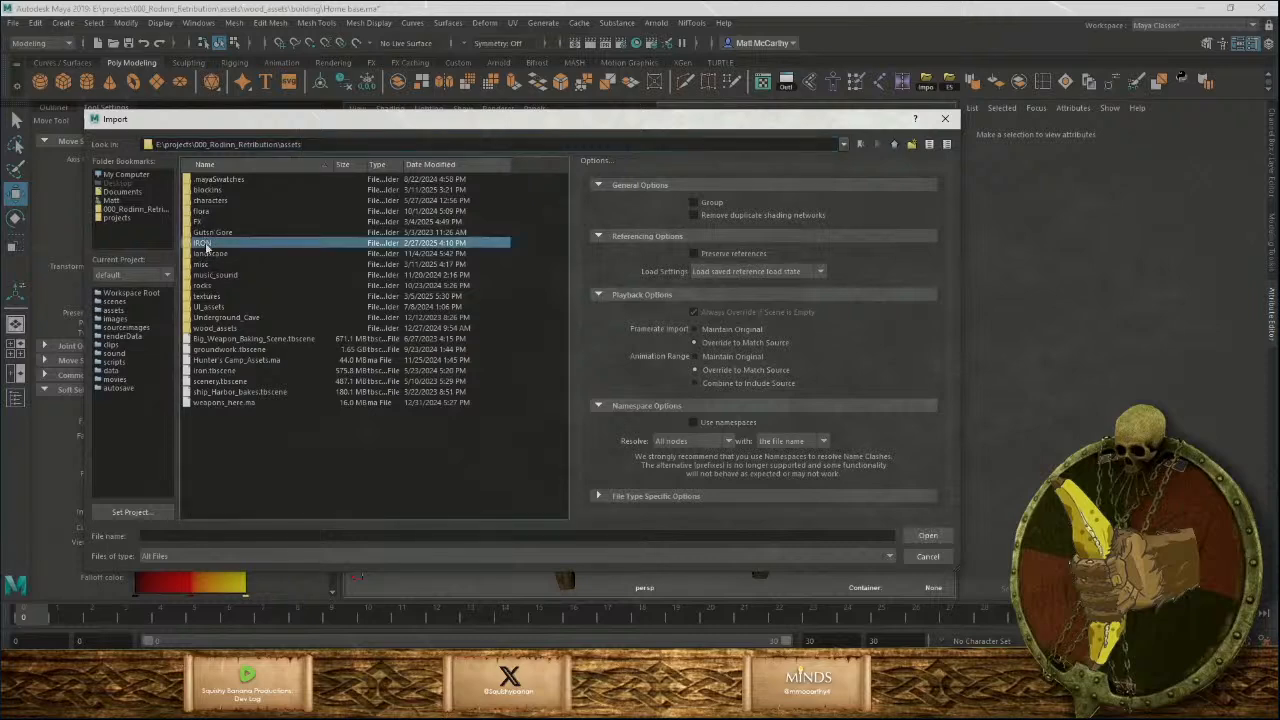
left_click(207, 246)
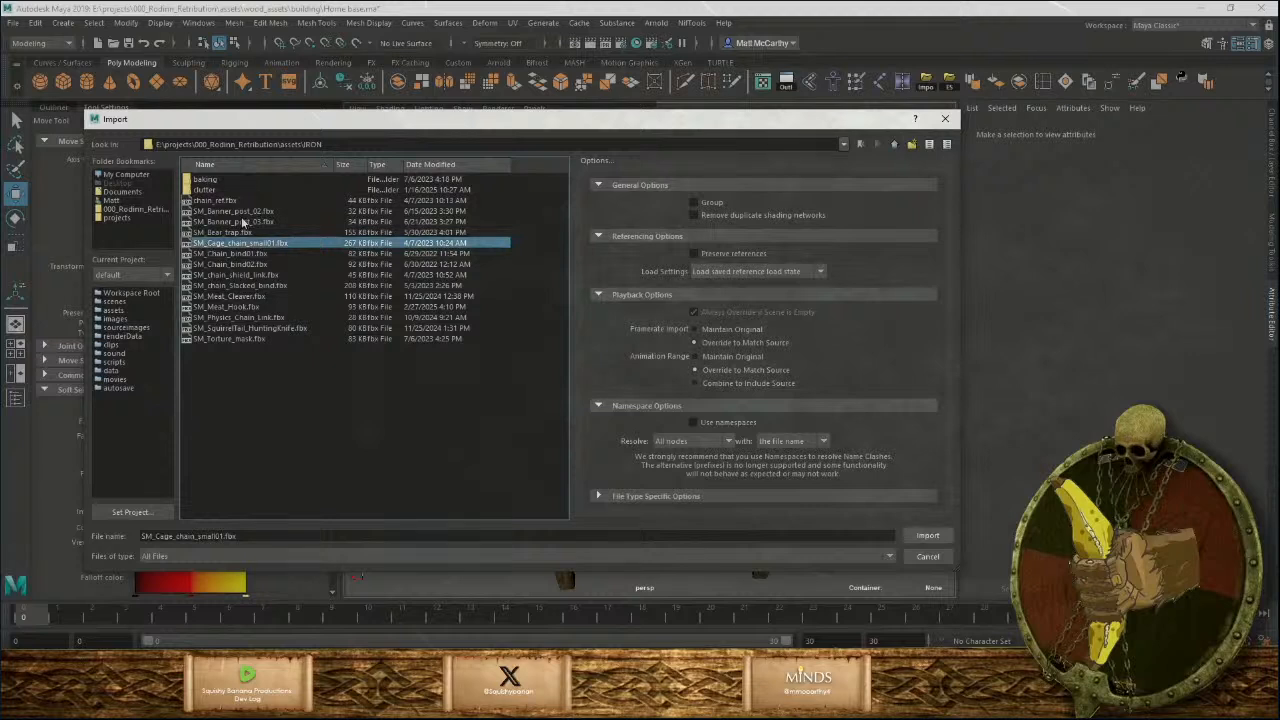
double_click(217, 191)
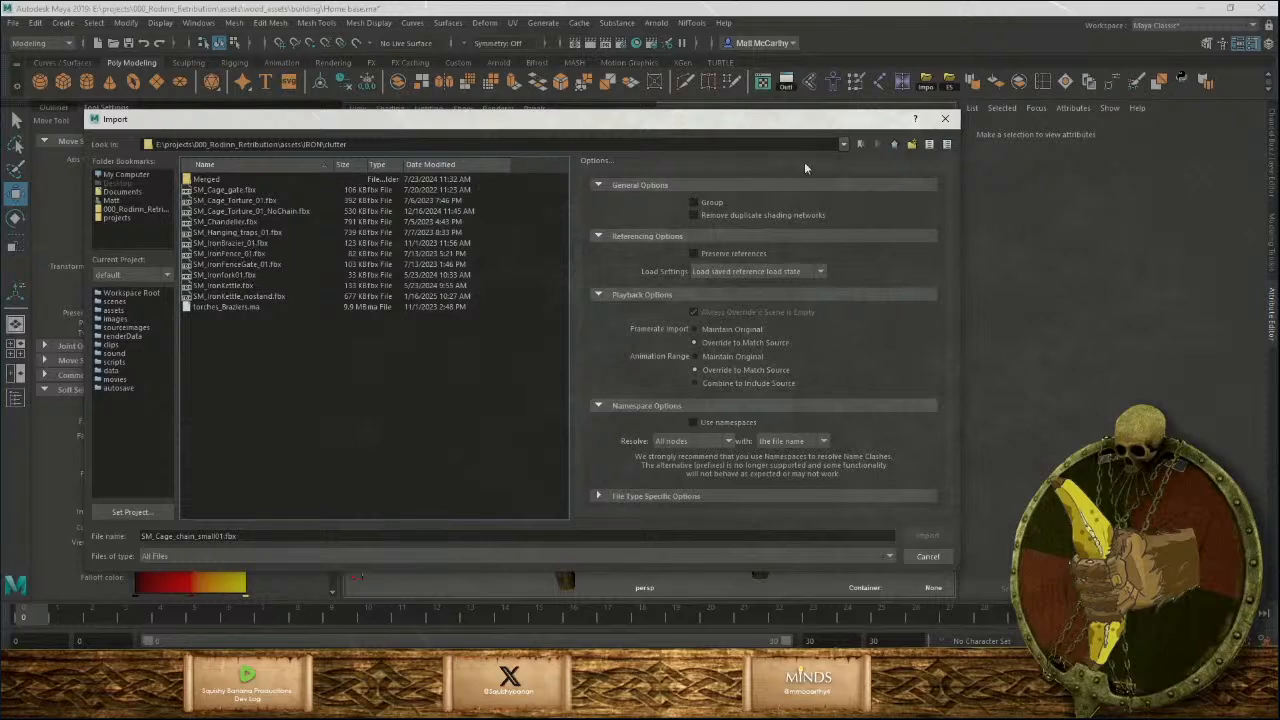
Import SM_lantern_wall.fbx from the project's assets\misc folder into the scene.
left_click(843, 145)
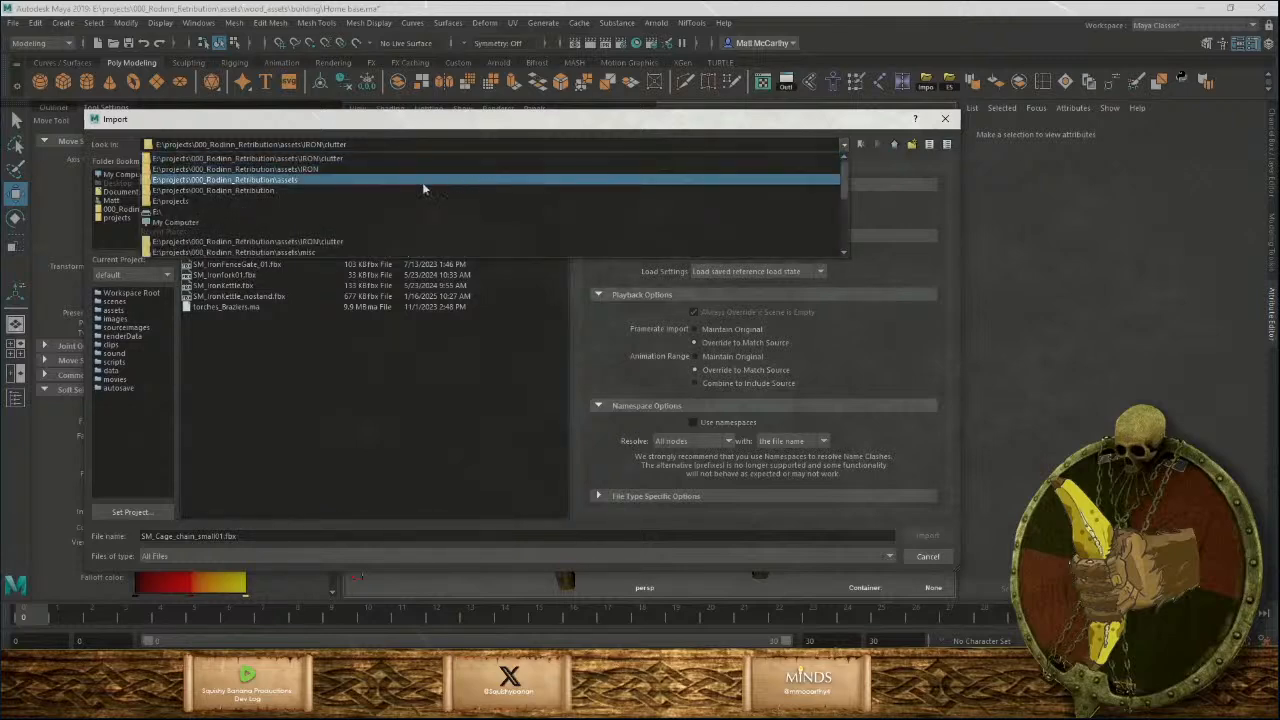
left_click(353, 180)
double_click(204, 270)
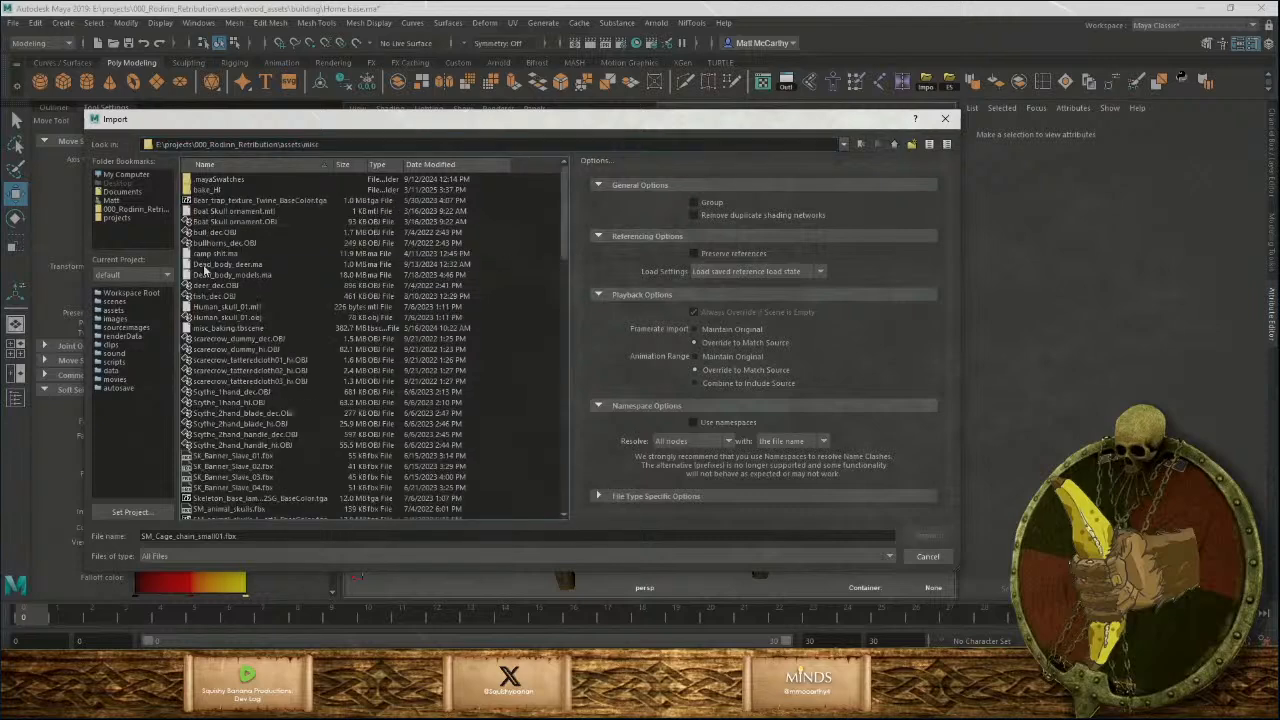
scroll(255, 448, "down", 7)
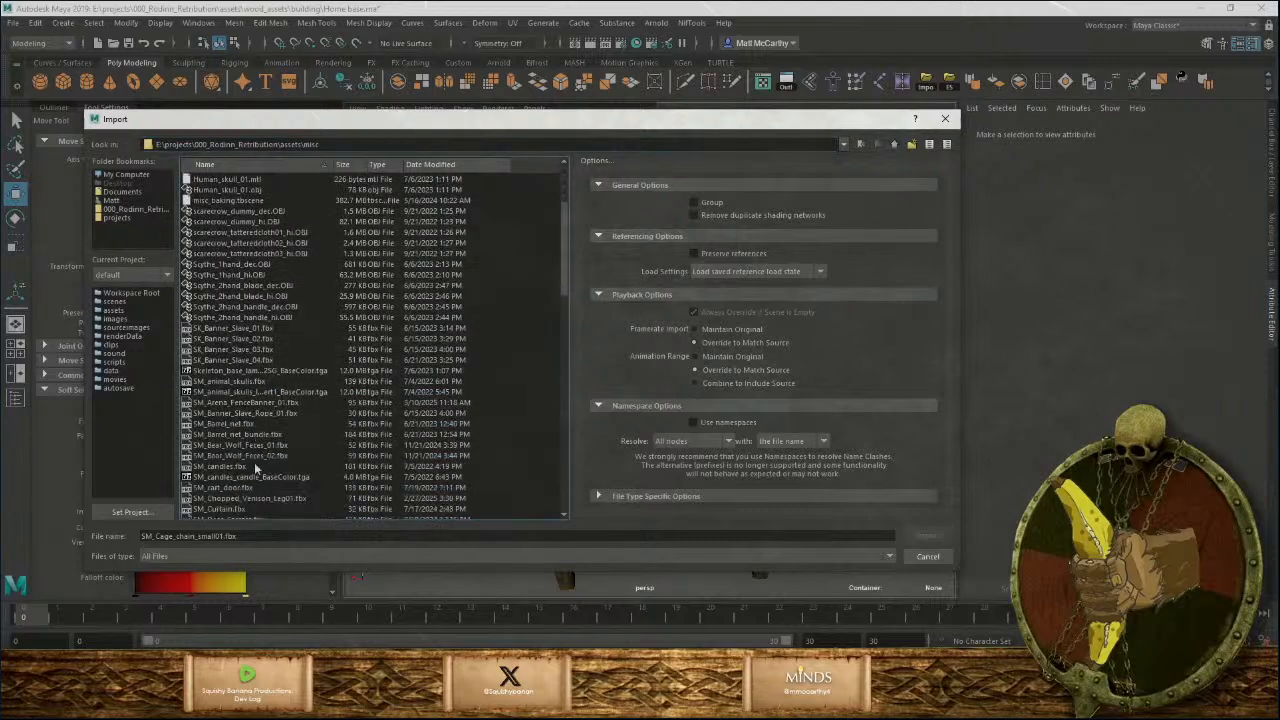
scroll(252, 475, "down", 3)
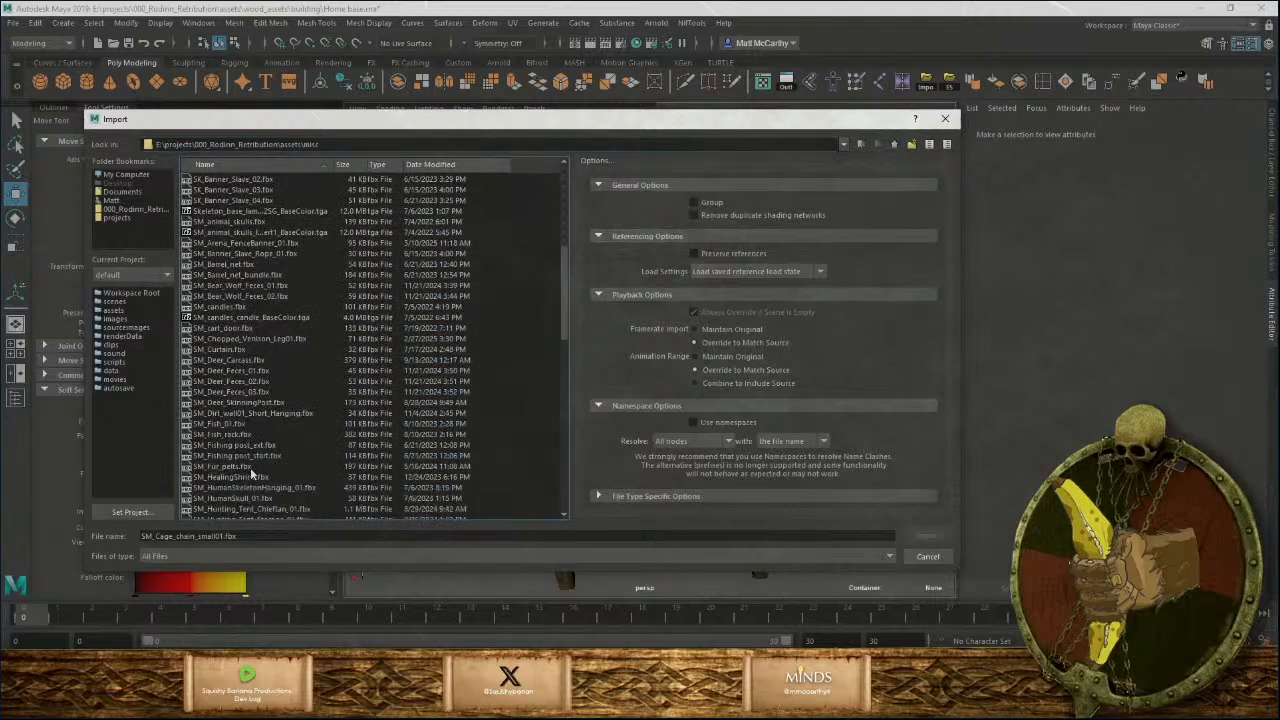
scroll(252, 474, "down", 1)
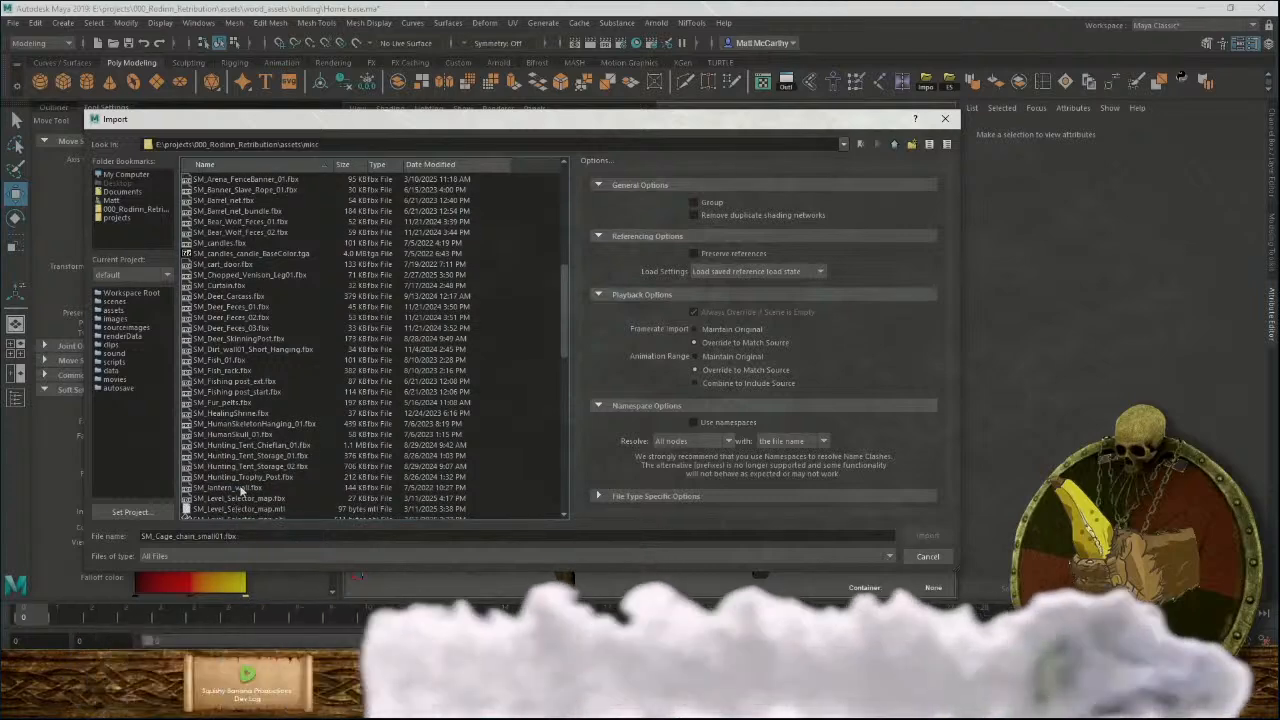
left_click(240, 488)
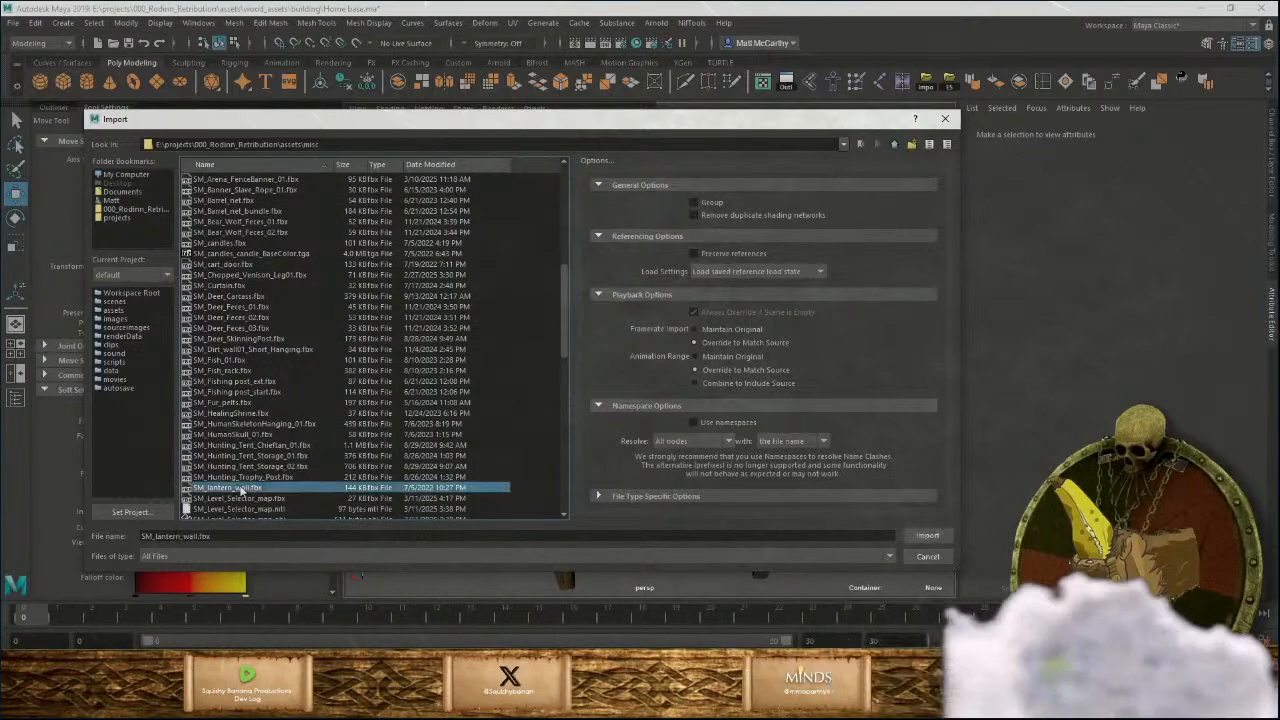
left_click(915, 535)
Select the faces of the horizontal wall bar that the imported lantern hangs from and delete them.
left_click_drag(743, 483, 731, 387, "alt")
scroll(731, 387, "up", 8)
left_click(628, 207)
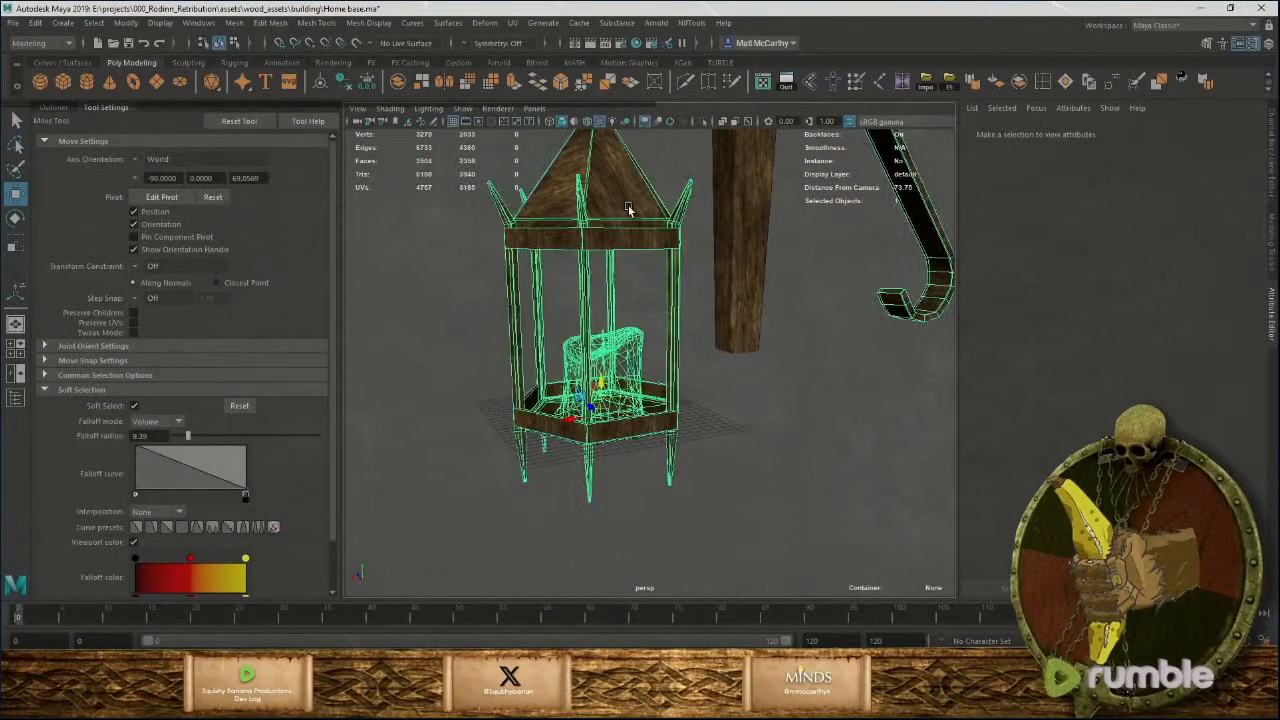
right_click_drag(627, 206, 622, 198)
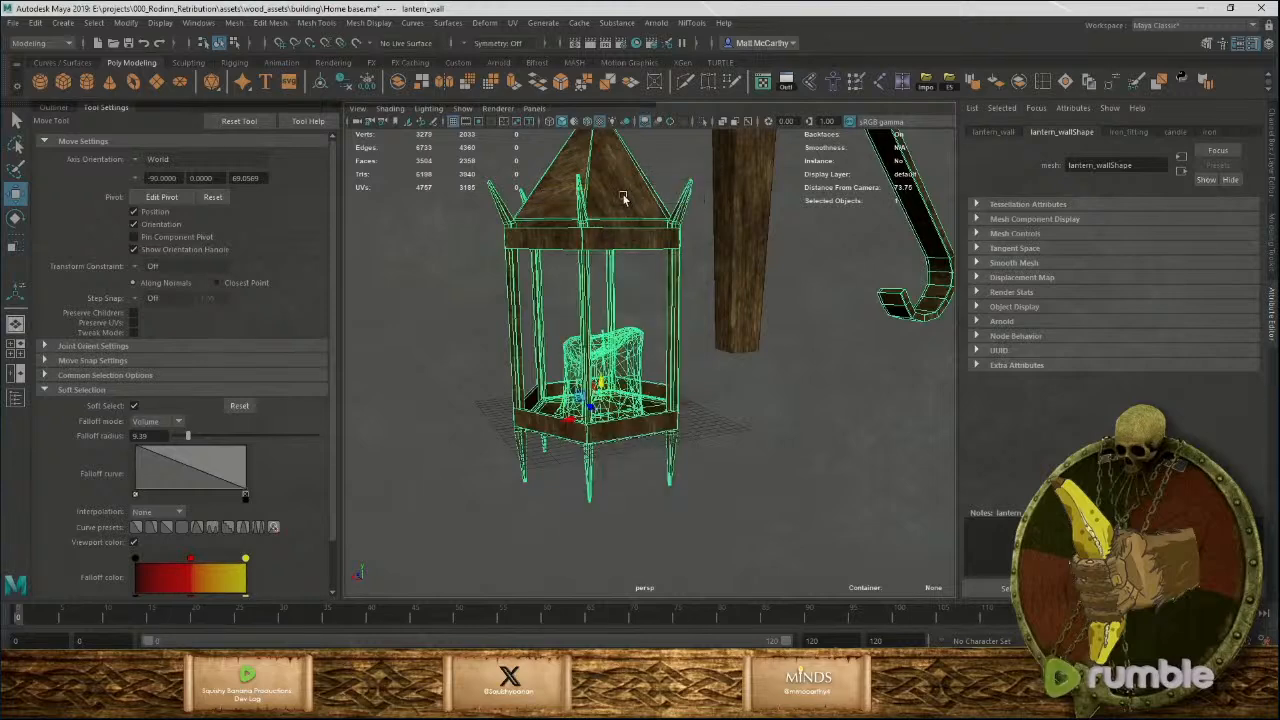
middle_click_drag(622, 196, 571, 447, "alt")
right_click(475, 243)
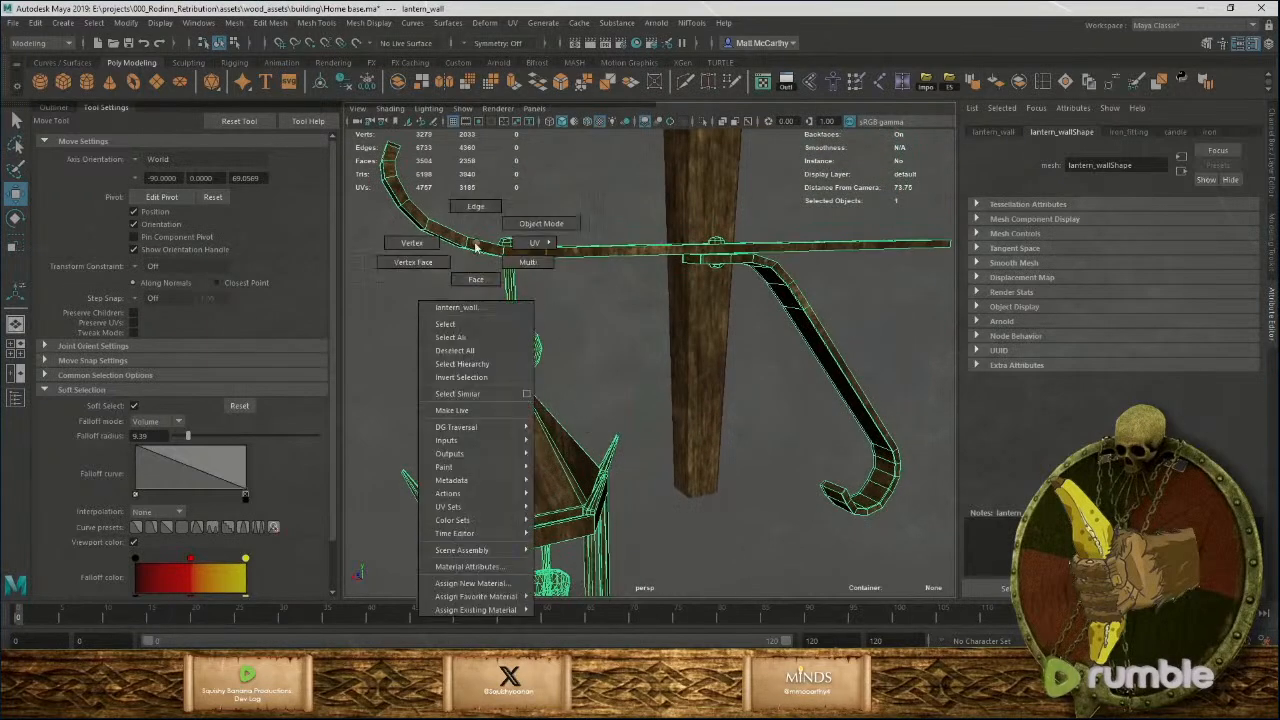
left_click(475, 279)
left_click(510, 245)
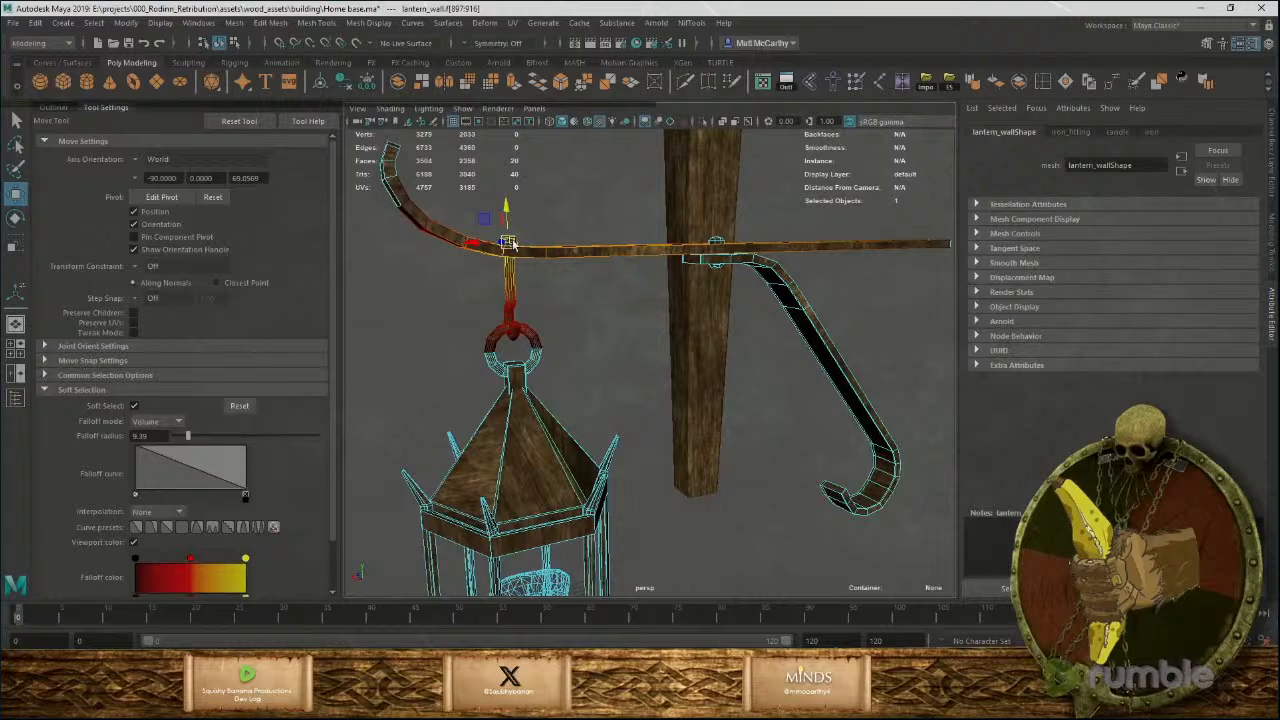
double_click(510, 245)
key("Delete")
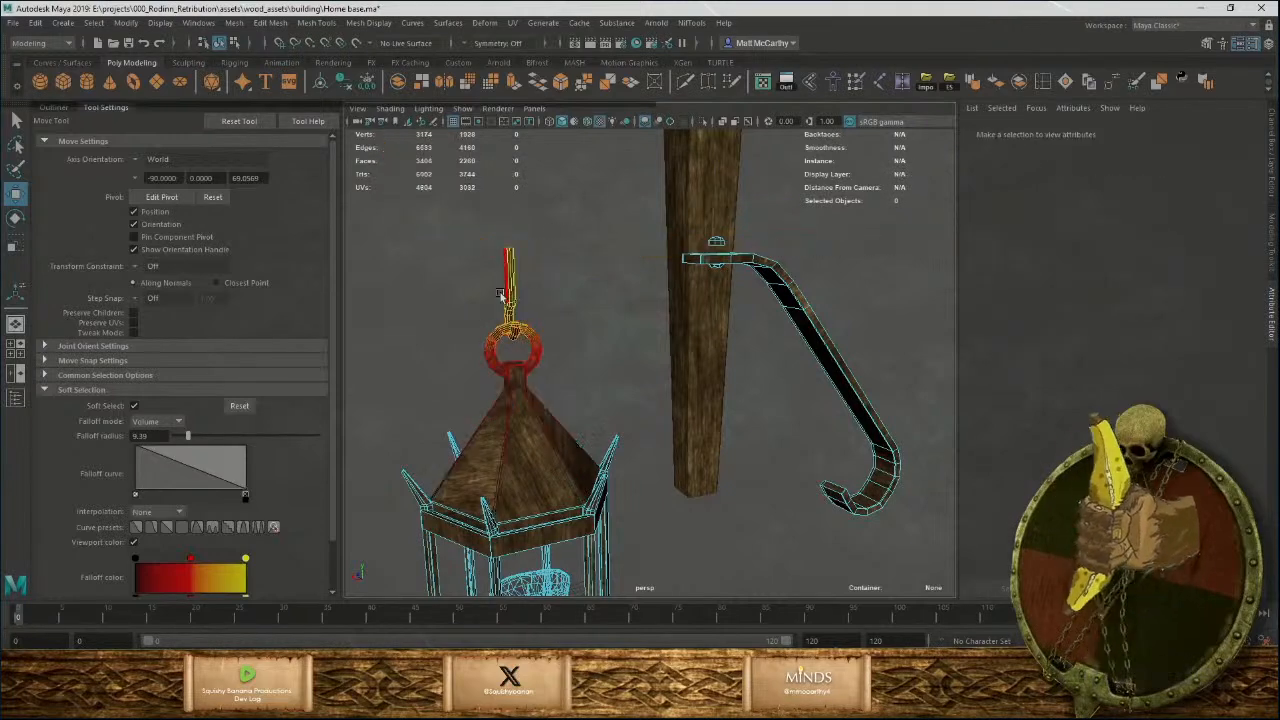
Turn off soft selection and delete the hanging hook above the lantern's top ring.
left_click(509, 285)
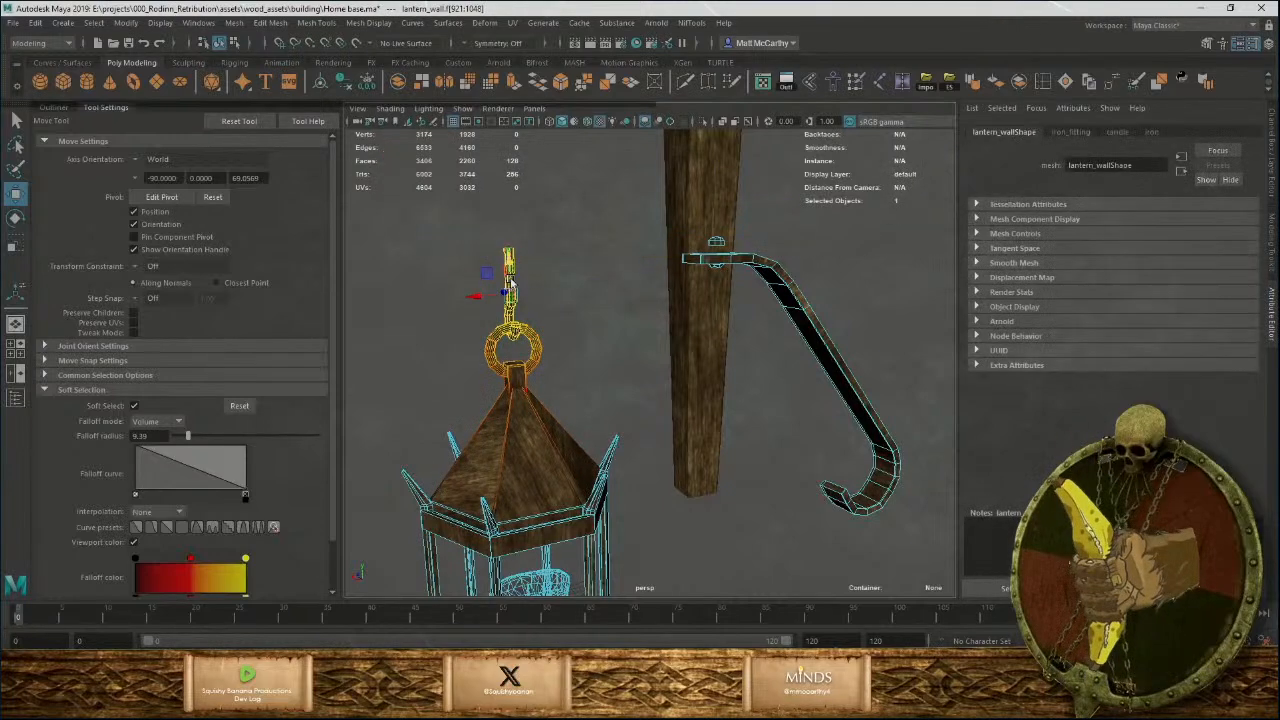
key("b")
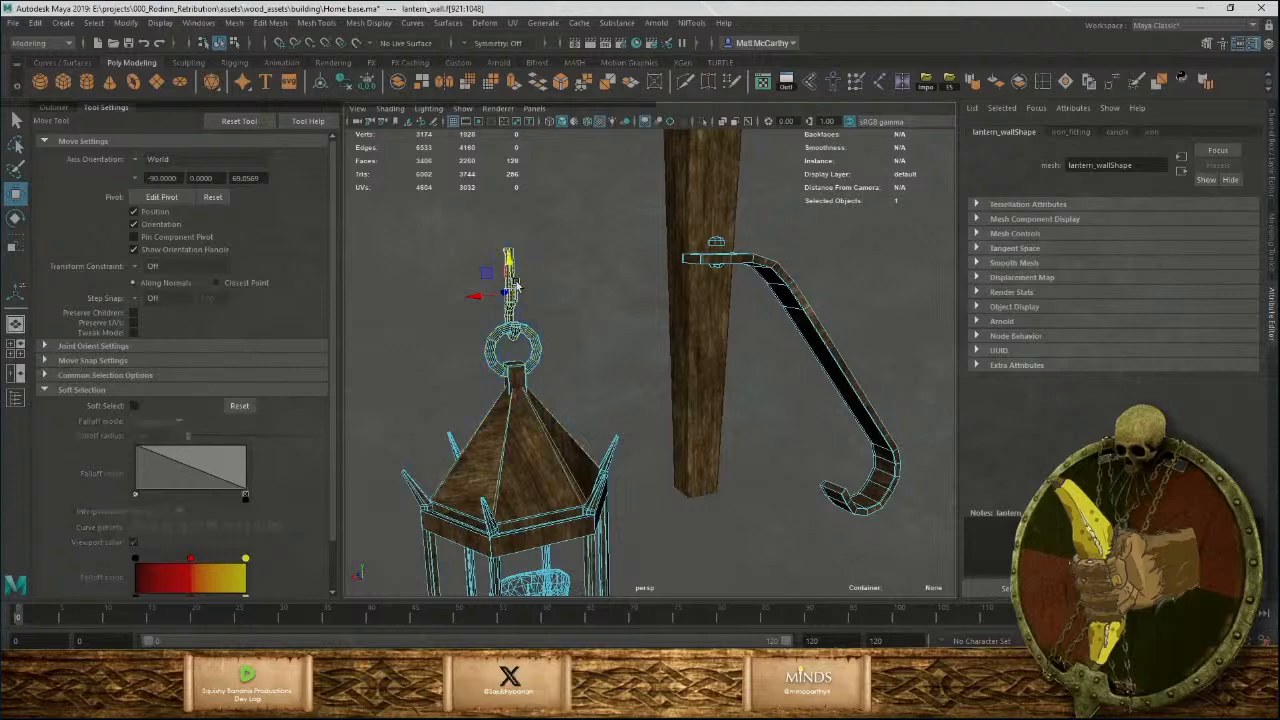
key("Delete")
Delete the curved support brace and the two leftover bolt heads of the lantern's wall bracket.
double_click(820, 360)
key("Delete")
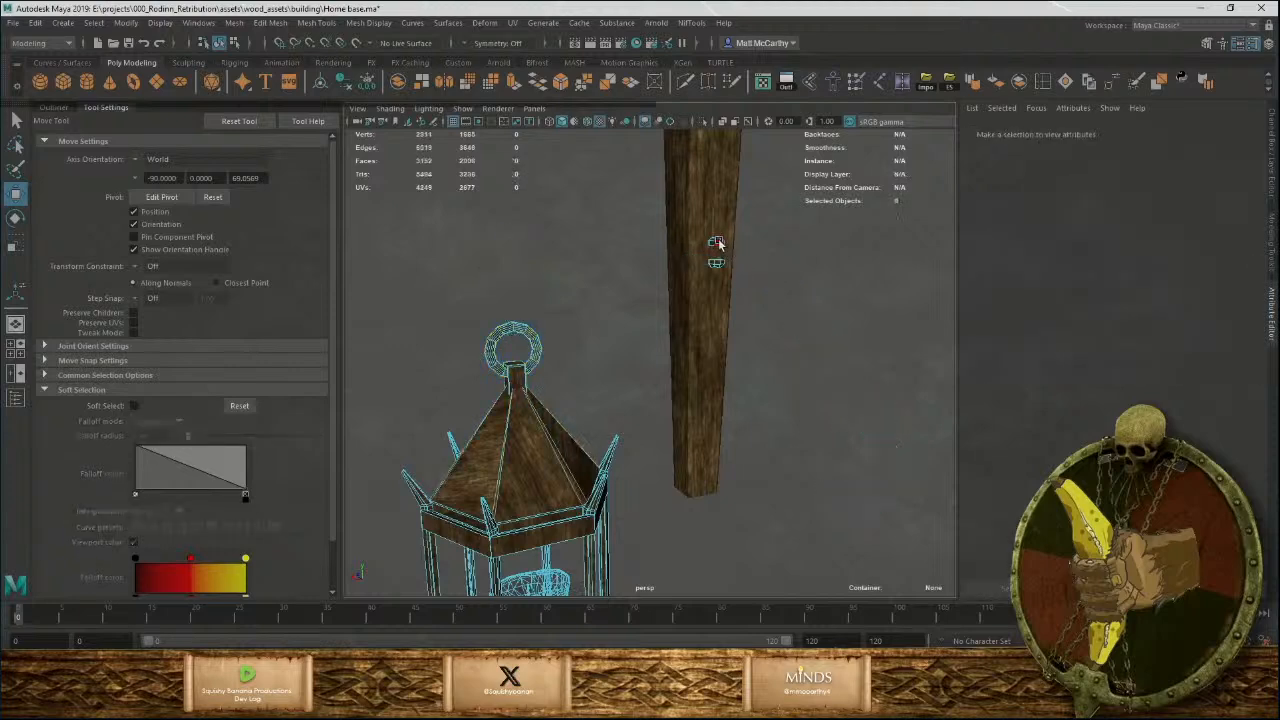
left_click(716, 242)
key("Delete")
double_click(722, 267)
key("Delete")
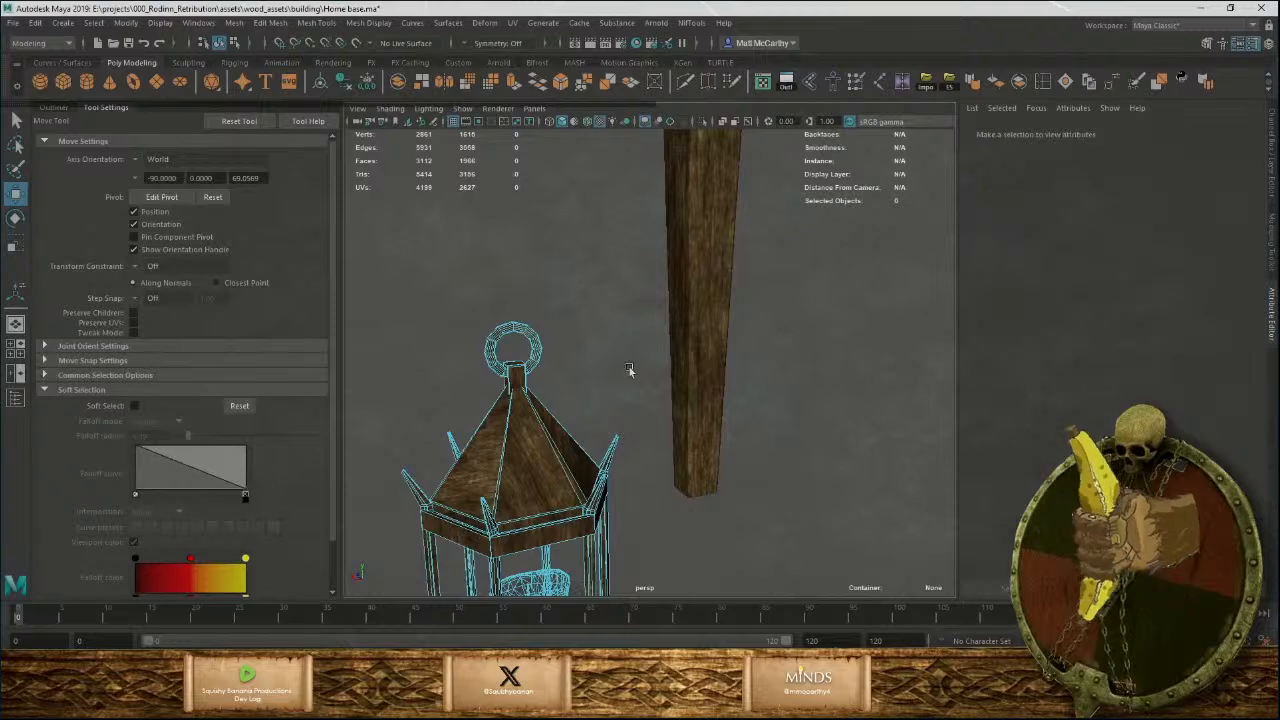
Return the lantern to object selection and assign the existing Iron_Fitting material to the whole mesh.
scroll(631, 371, "down", 5)
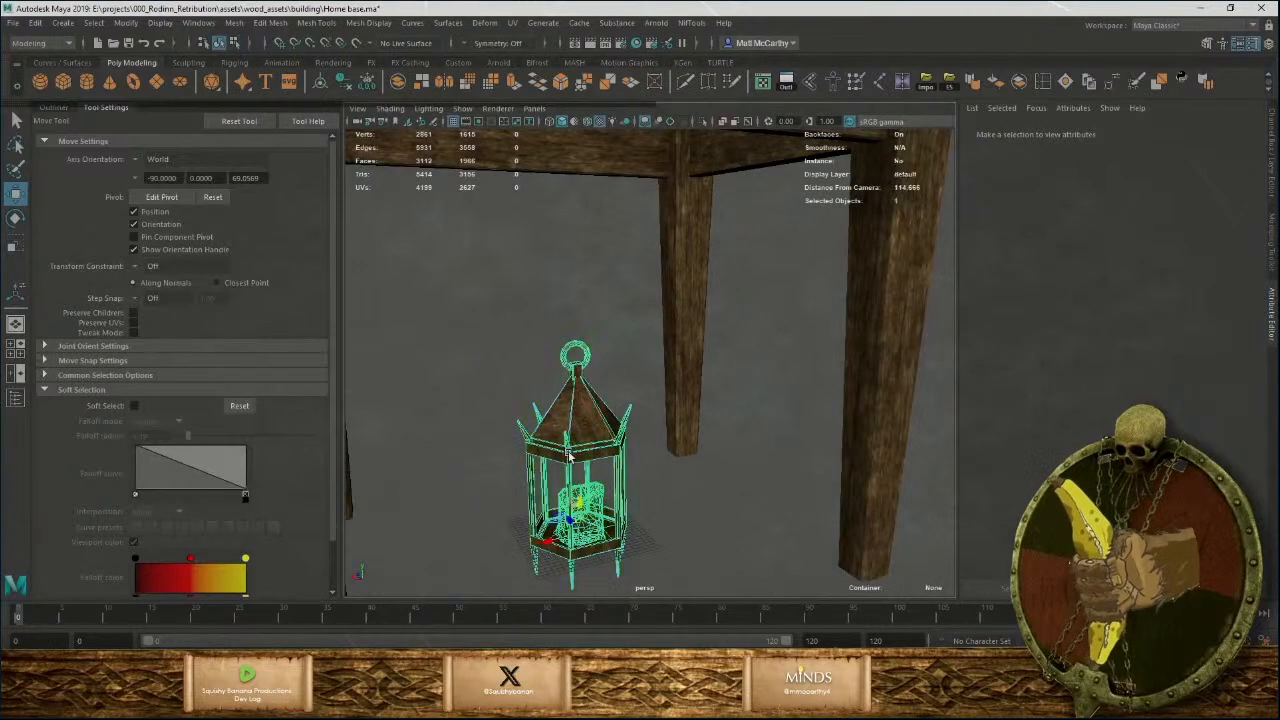
left_click(568, 456)
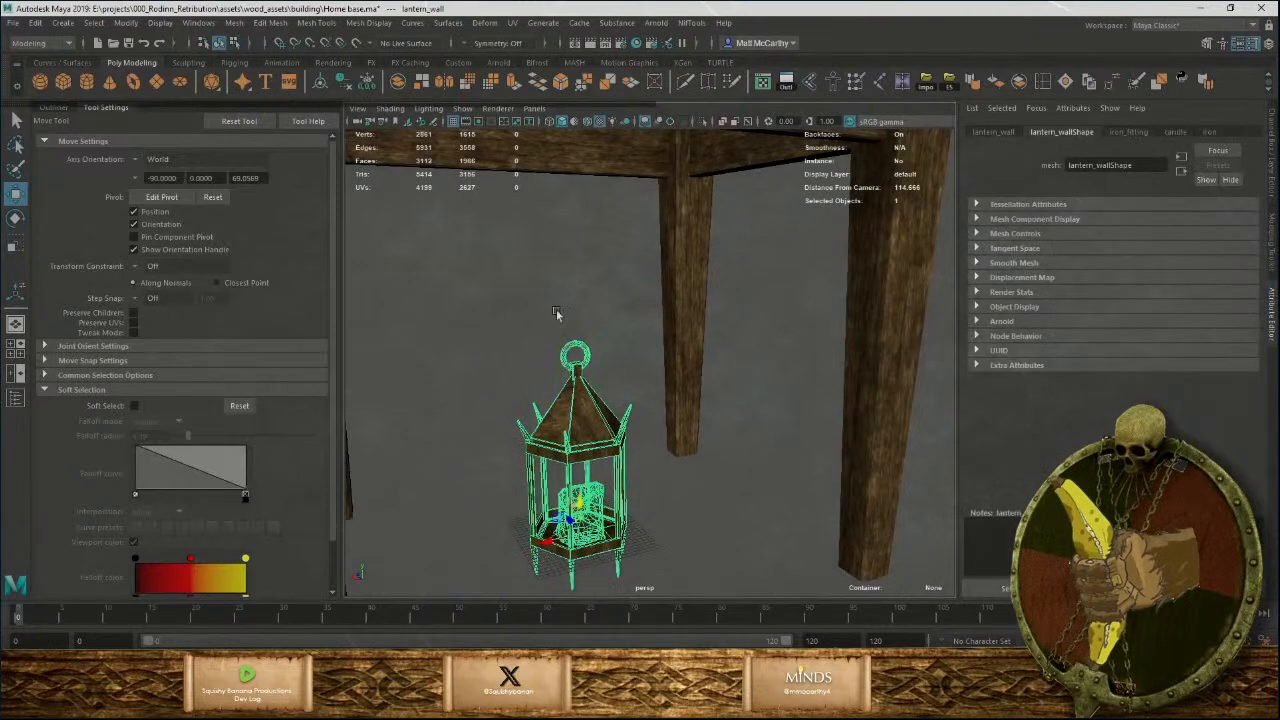
left_click(1130, 132)
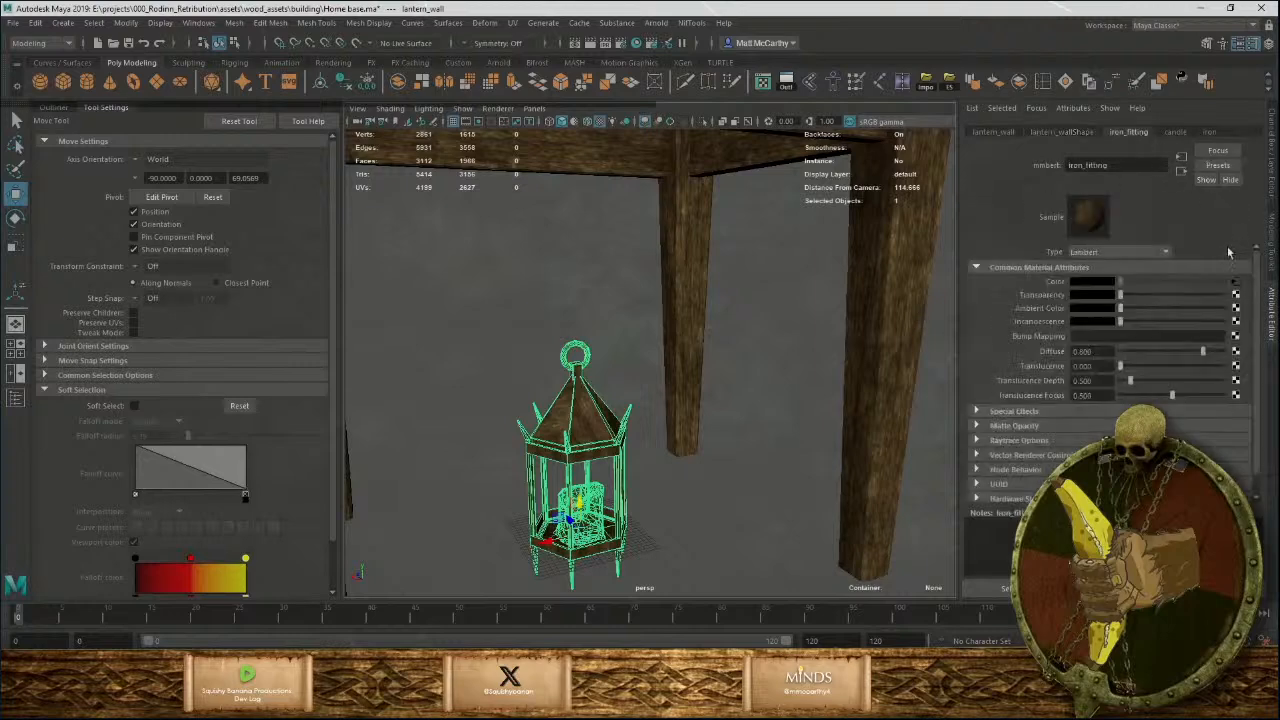
right_click(616, 339)
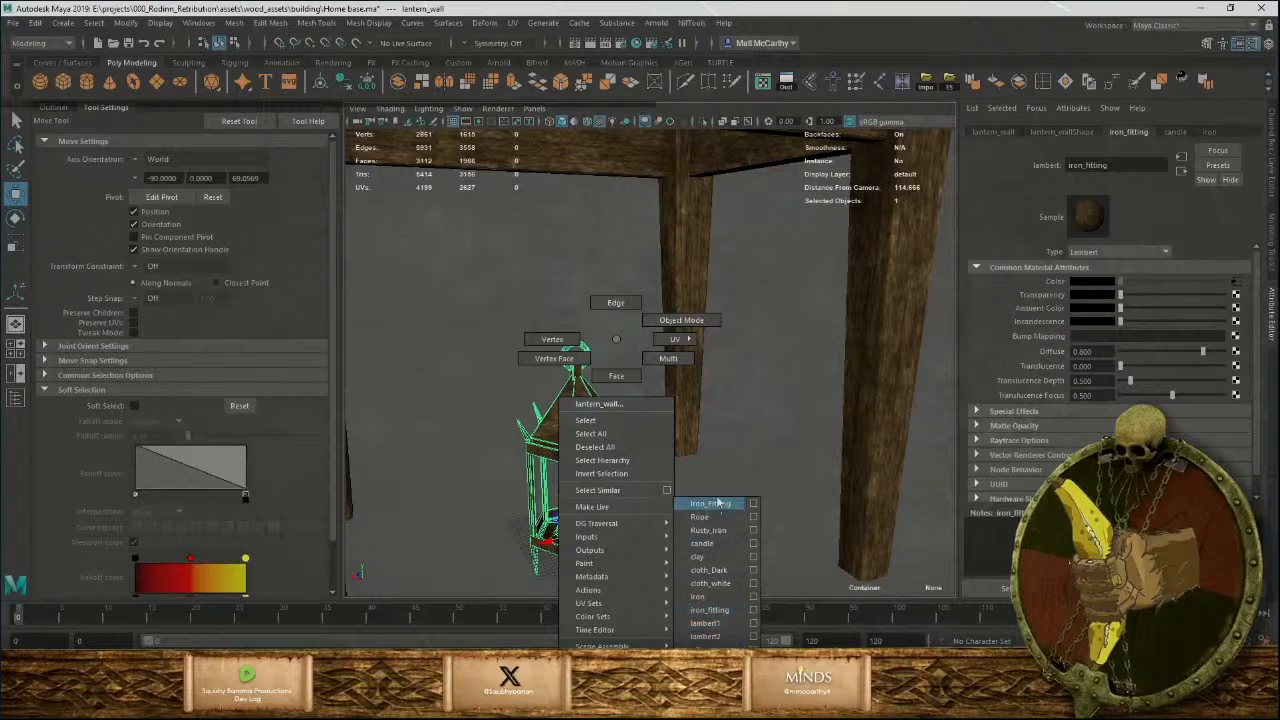
left_click(716, 503)
middle_click_drag(641, 462, 627, 361, "alt")
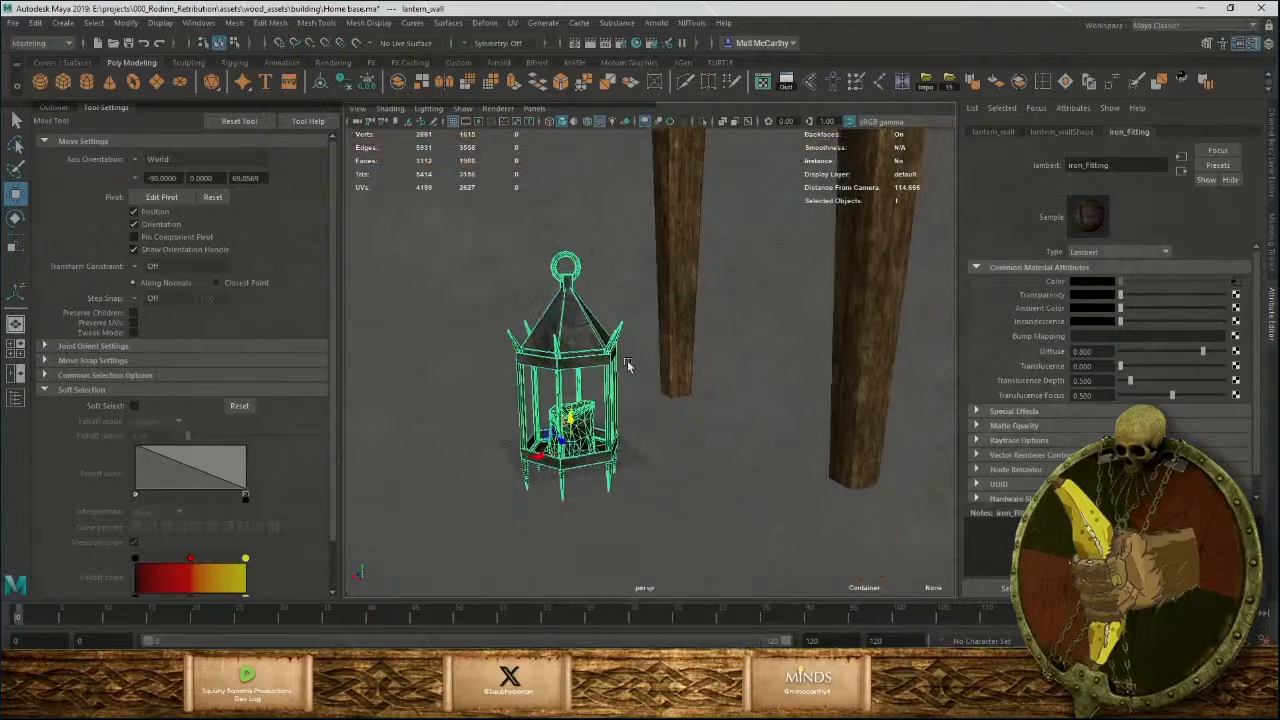
right_click_drag(627, 361, 655, 545, "alt")
left_click_drag(628, 412, 729, 396, "alt")
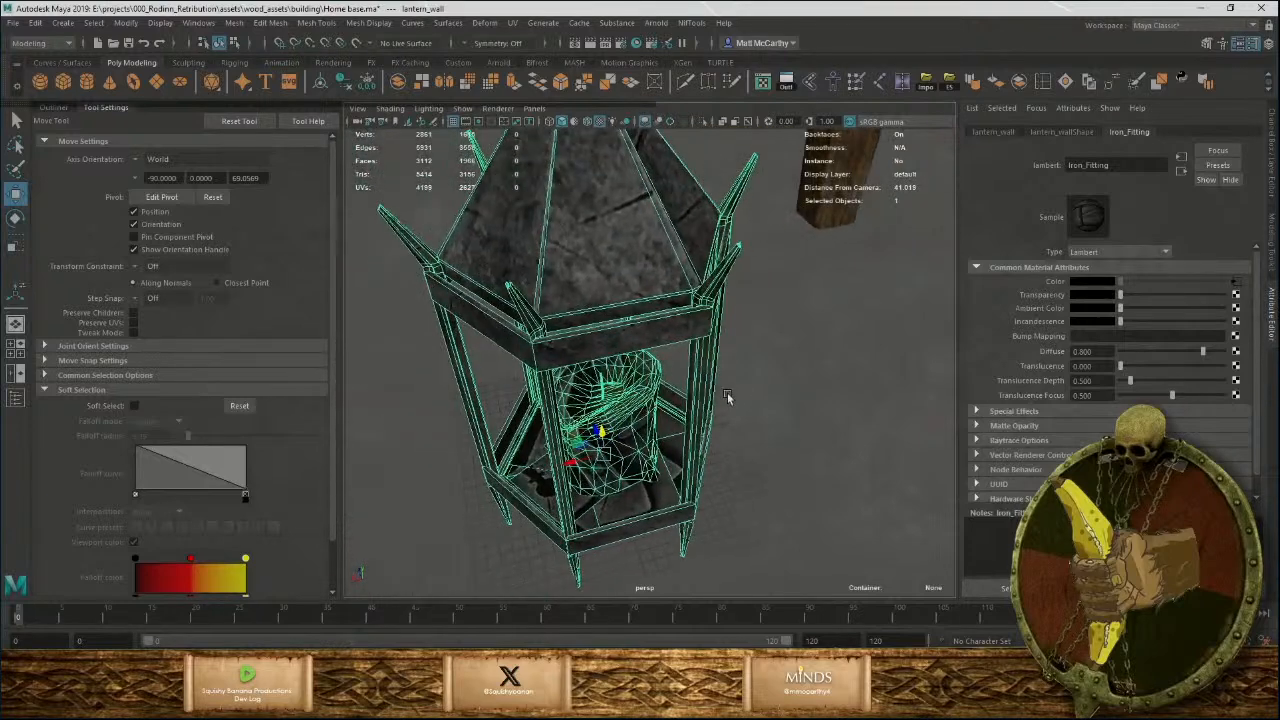
Select the faces of the candle inside the lantern and assign the existing candle material to them.
left_click(765, 403)
scroll(737, 417, "down", 6)
scroll(733, 398, "up", 6)
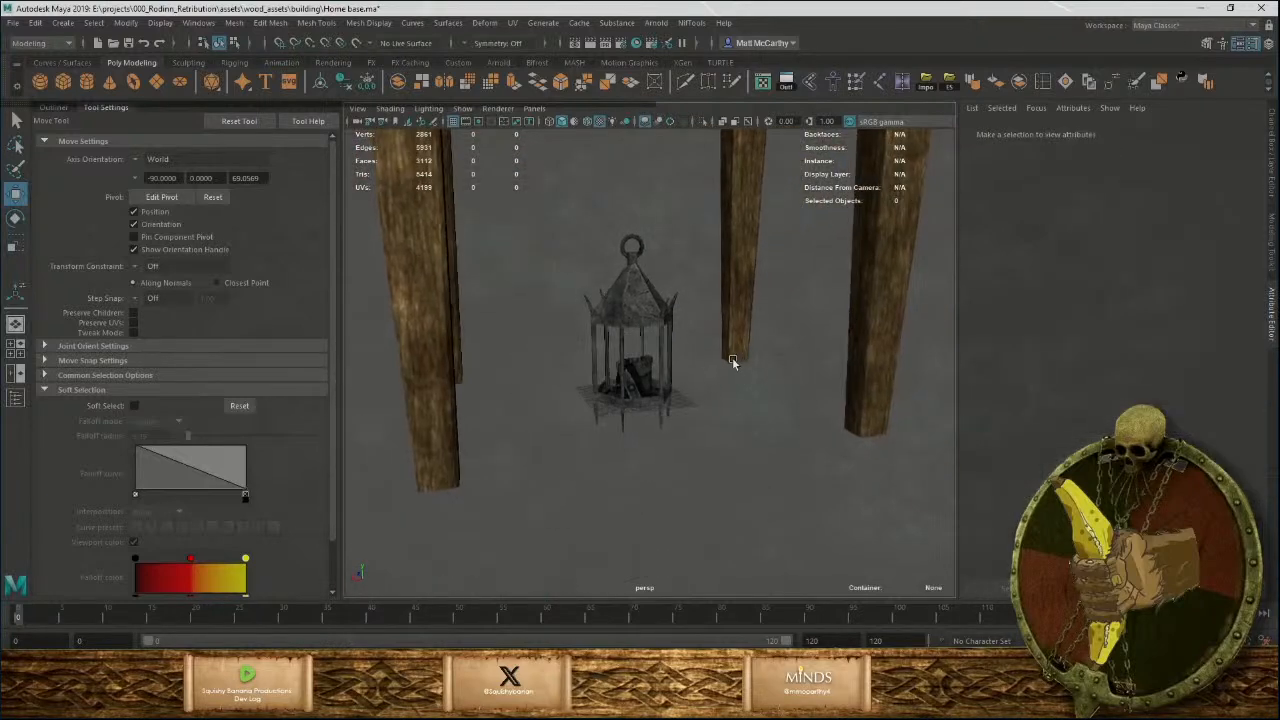
left_click(624, 397)
right_click_drag(624, 397, 690, 702)
double_click(643, 417)
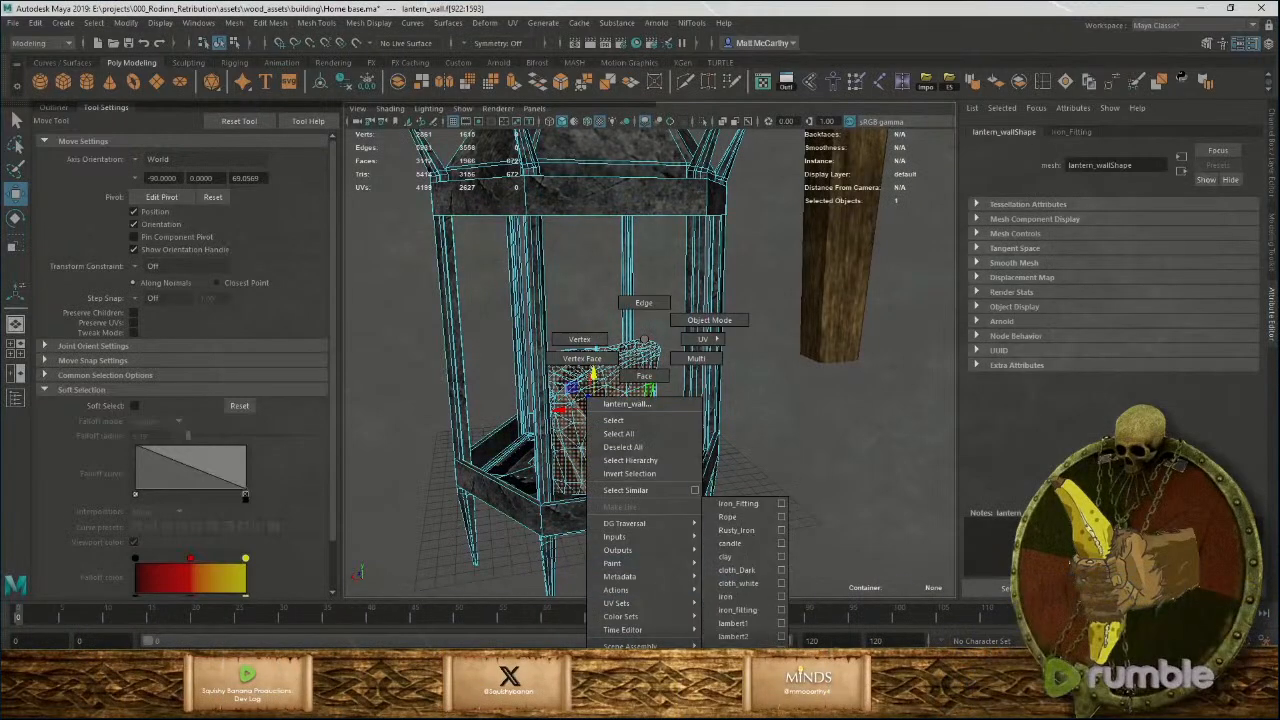
right_click_drag(738, 645, 741, 543)
left_click_drag(762, 472, 692, 414, "alt")
double_click(626, 410)
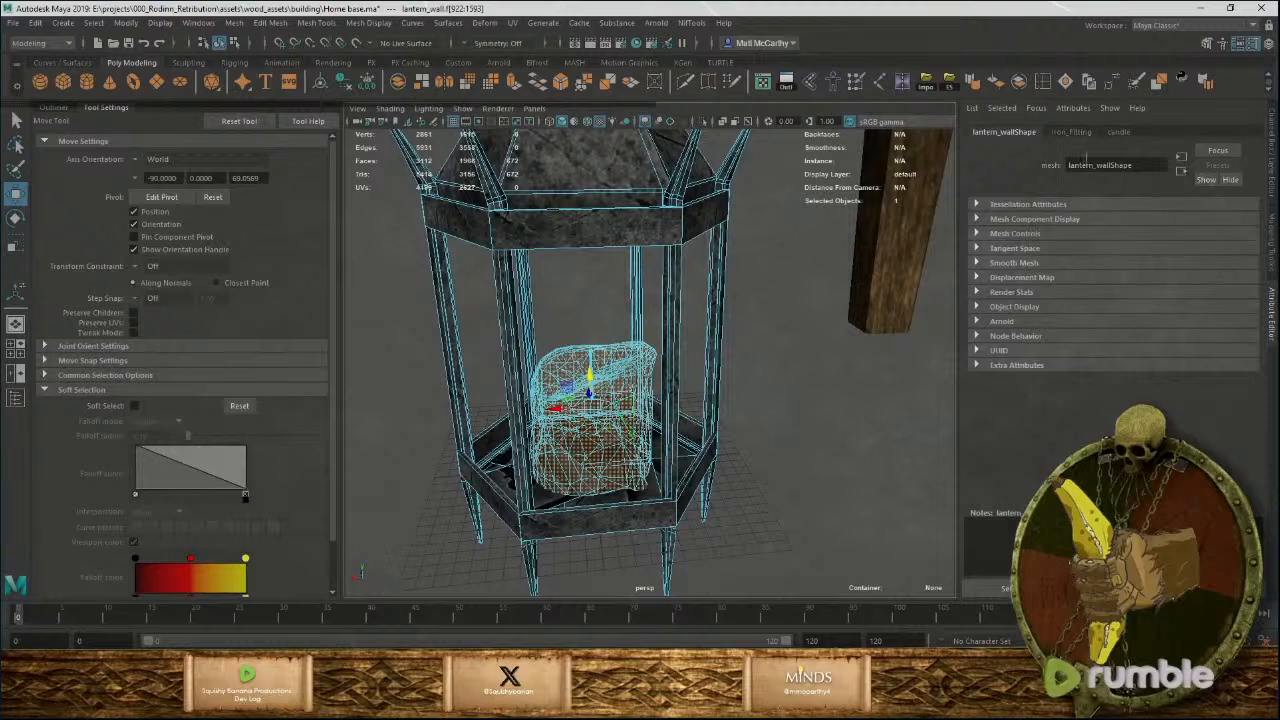
Break the texture connection on the candle material's Transparency attribute and clear the selection.
left_click(1117, 132)
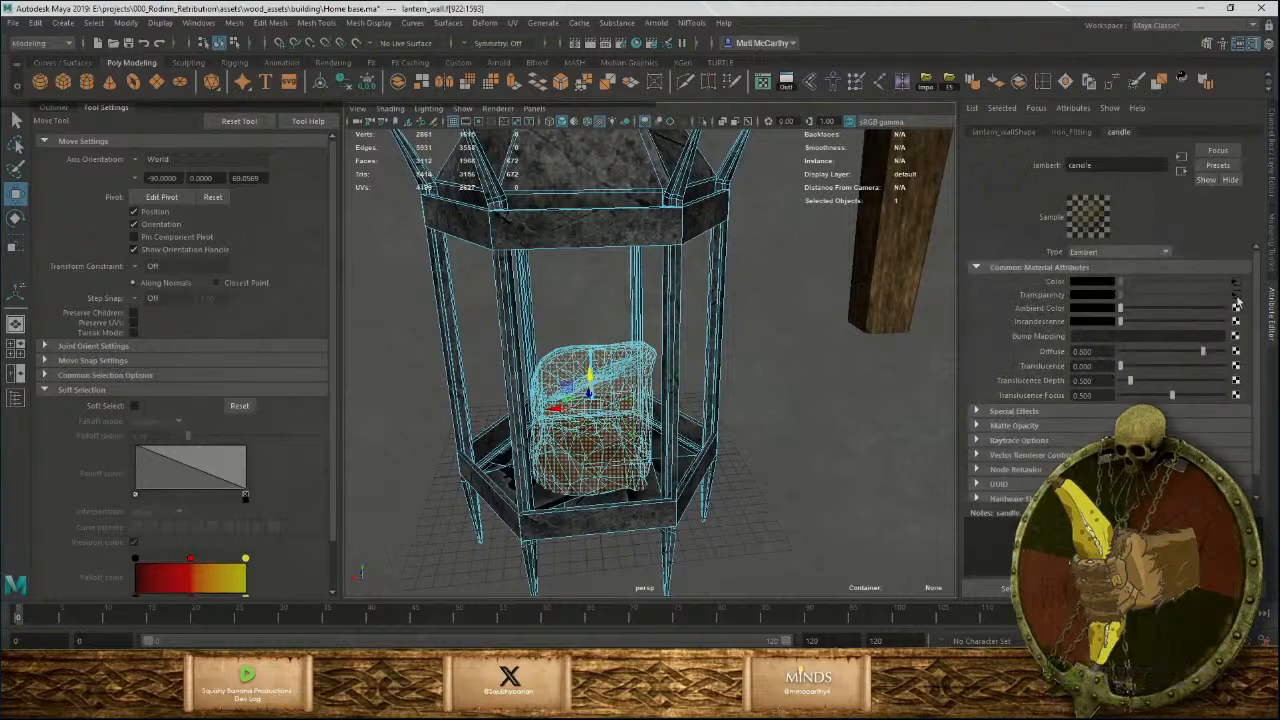
right_click(1053, 297)
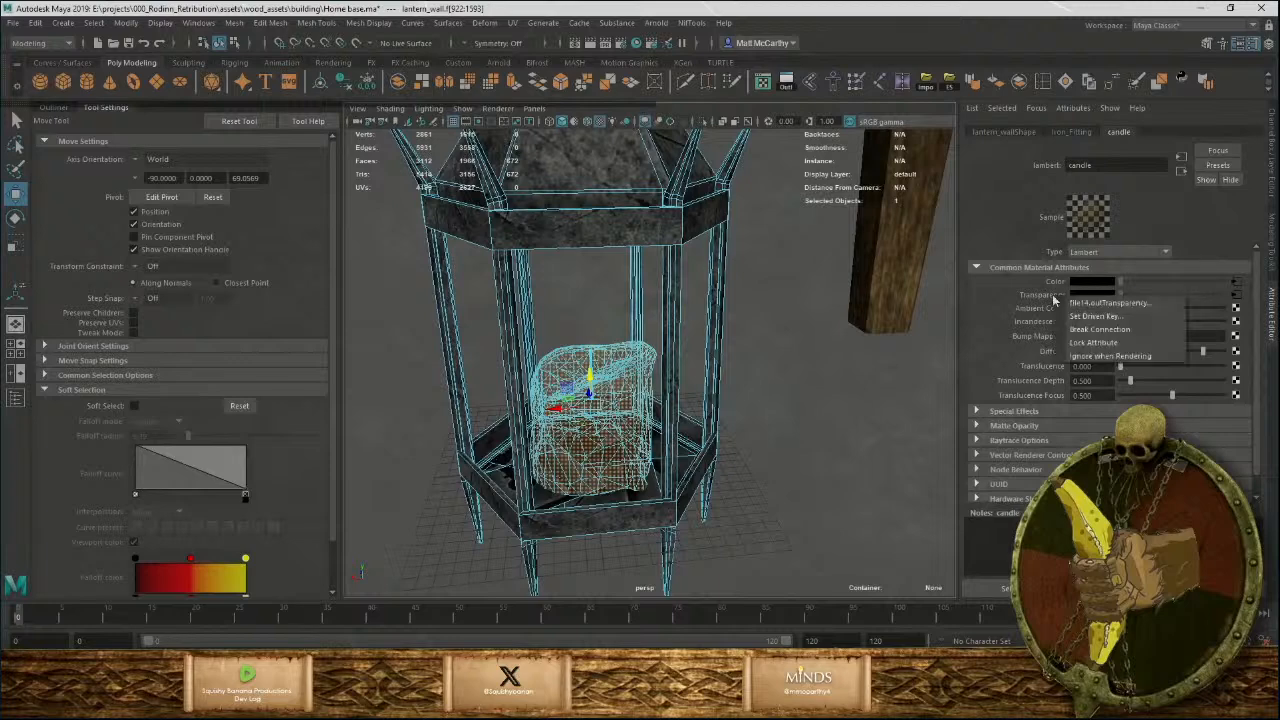
left_click(1092, 329)
left_click(885, 448)
left_click_drag(705, 470, 707, 452, "alt")
left_click(804, 415)
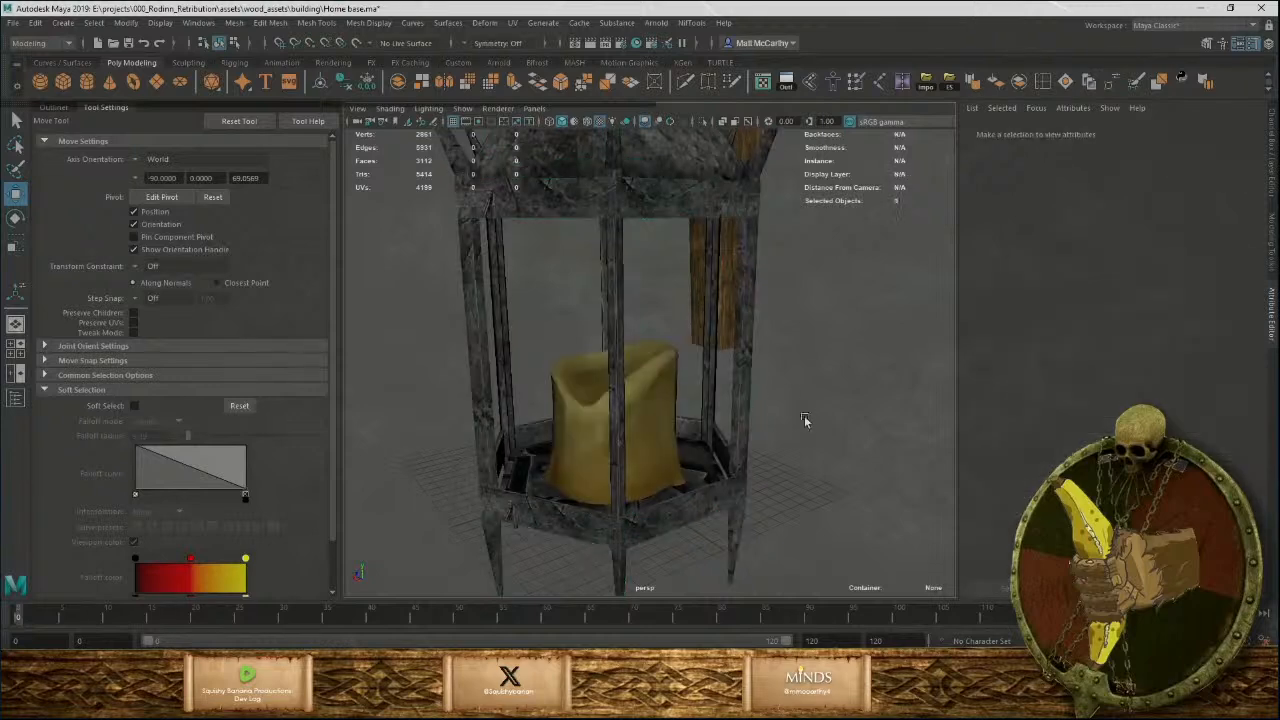
Select the wick's faces in the candle's hollow, assign the candle material to them, and return to object selection.
left_click_drag(804, 415, 640, 456, "alt")
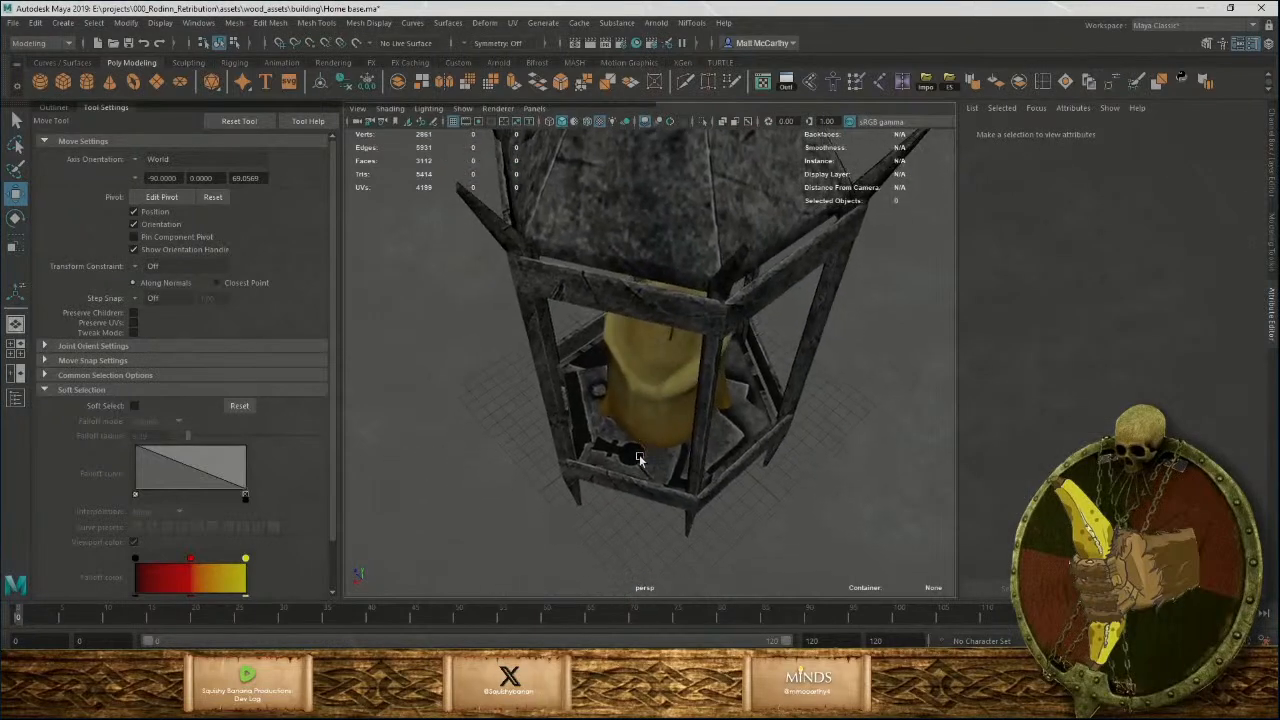
right_click_drag(640, 456, 692, 556, "alt")
left_click(694, 312)
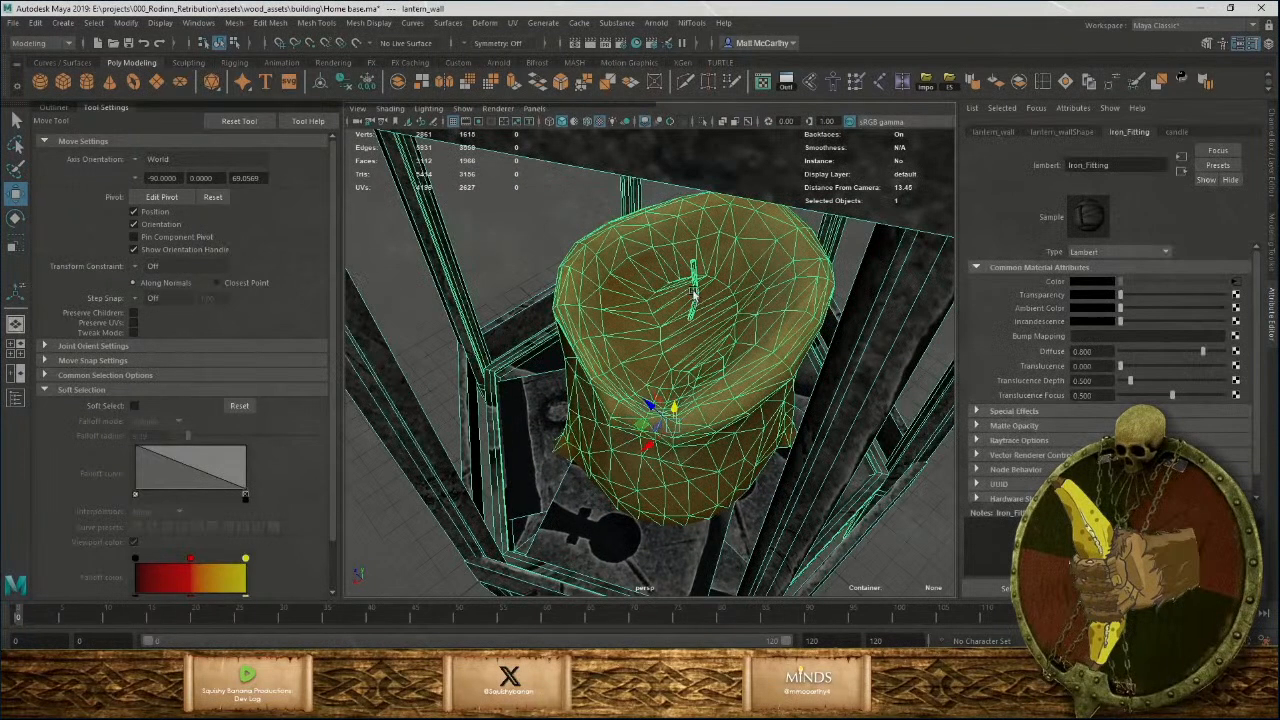
right_click_drag(694, 302, 695, 305)
left_click(695, 305)
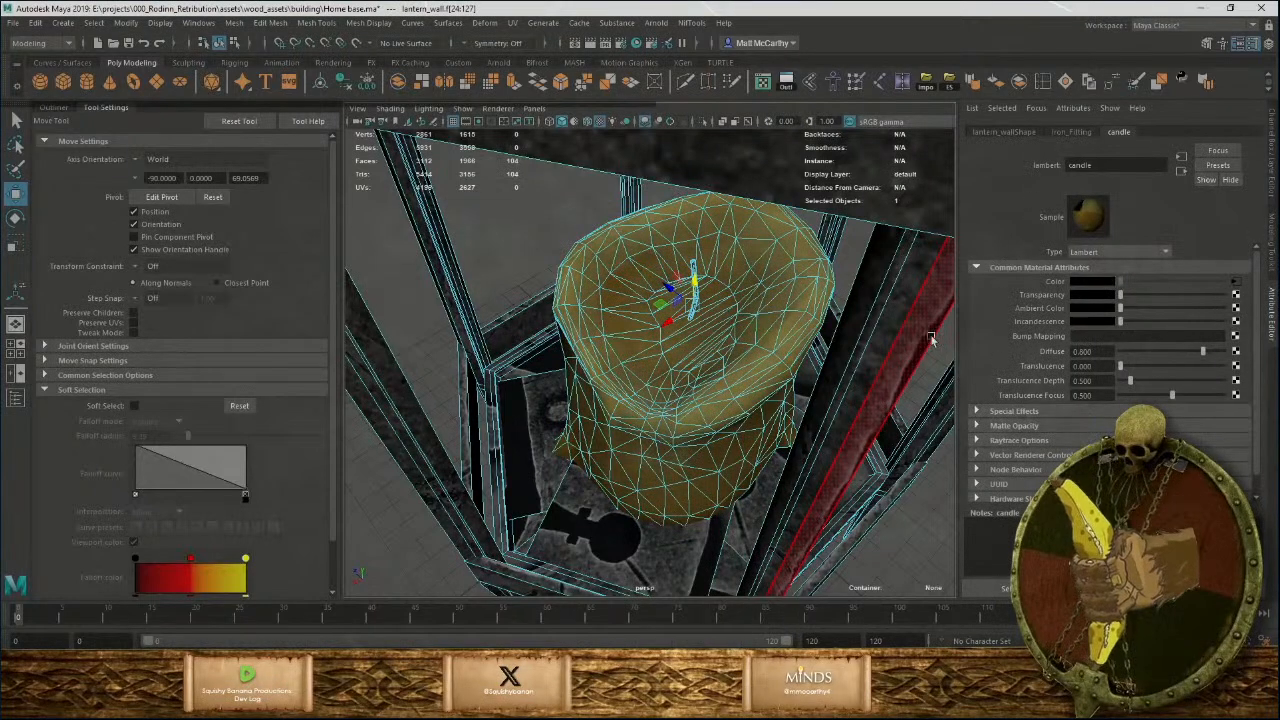
scroll(757, 312, "up", 8)
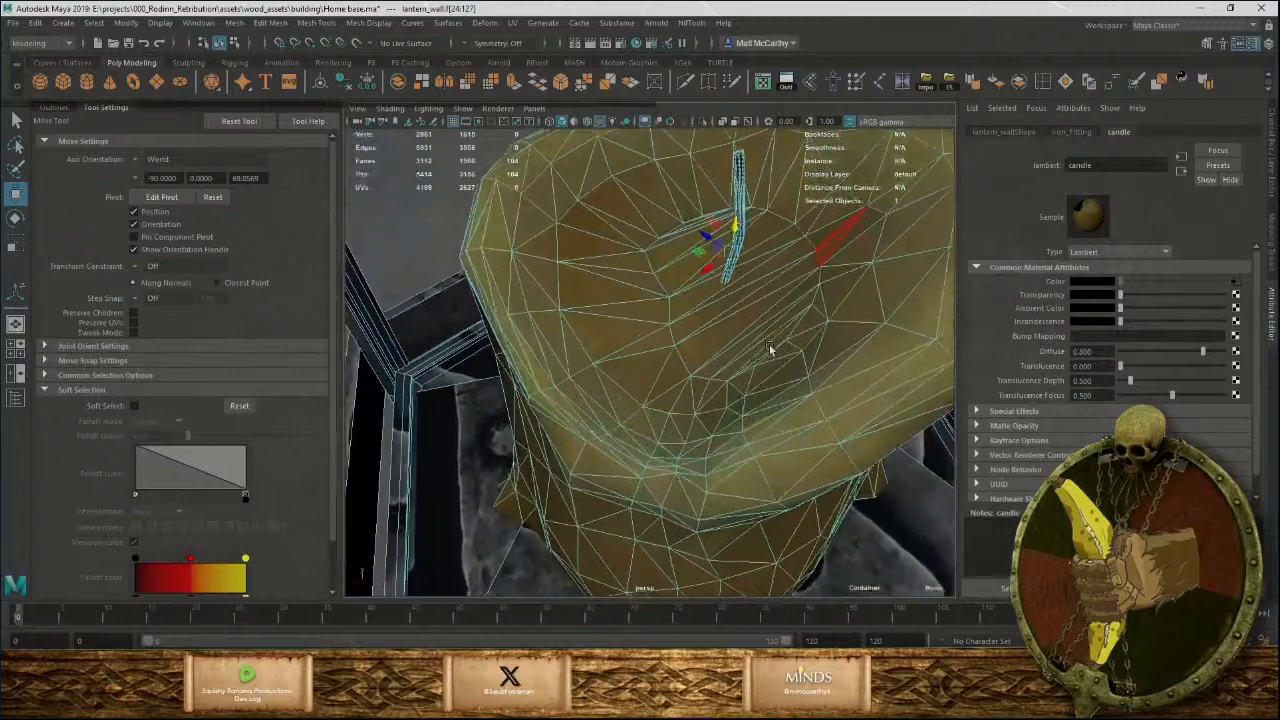
left_click_drag(780, 316, 694, 331, "alt")
right_click_drag(694, 331, 726, 345, "alt")
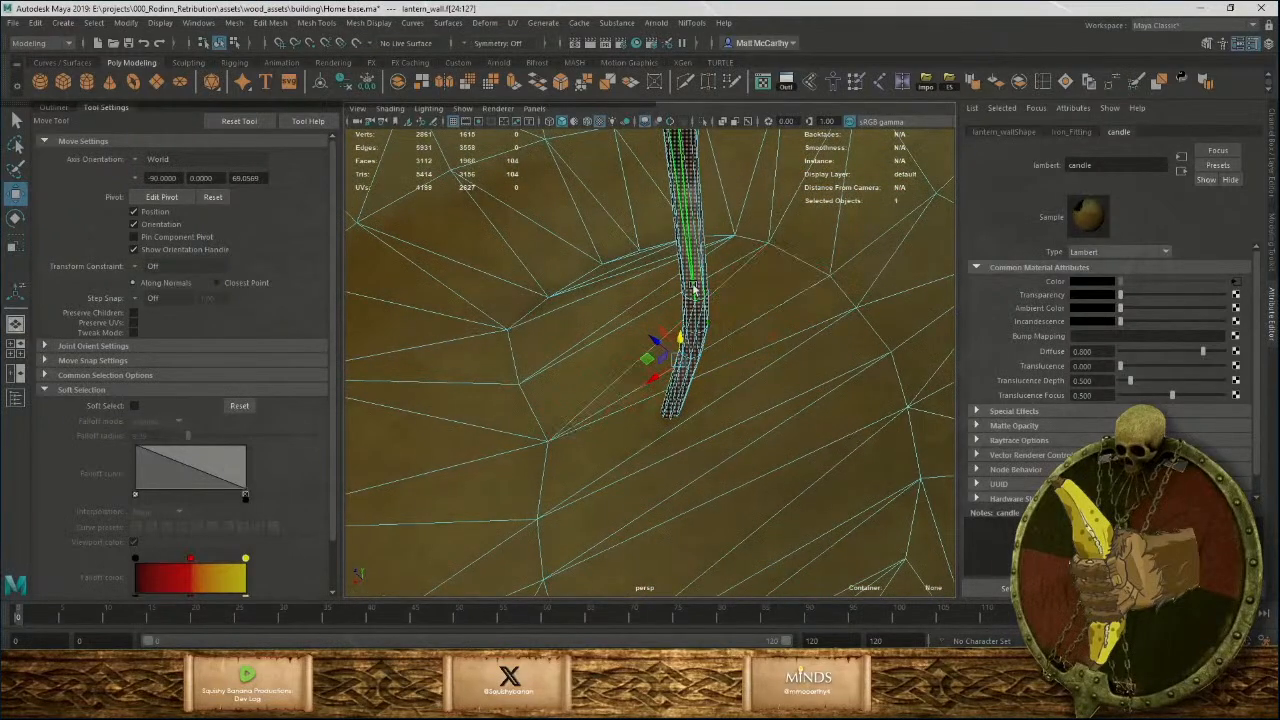
right_click_drag(693, 290, 705, 638)
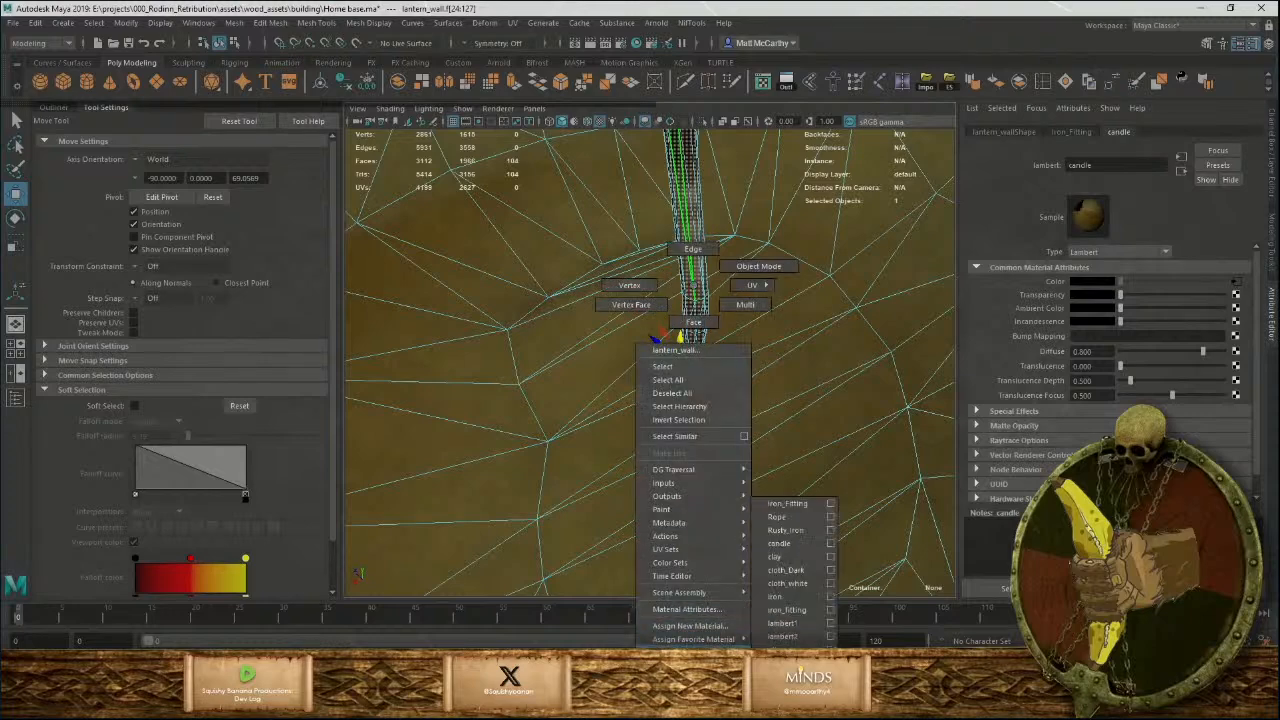
right_click_drag(806, 596, 796, 548)
right_click_drag(763, 491, 626, 411, "alt")
left_click_drag(626, 411, 731, 366, "alt")
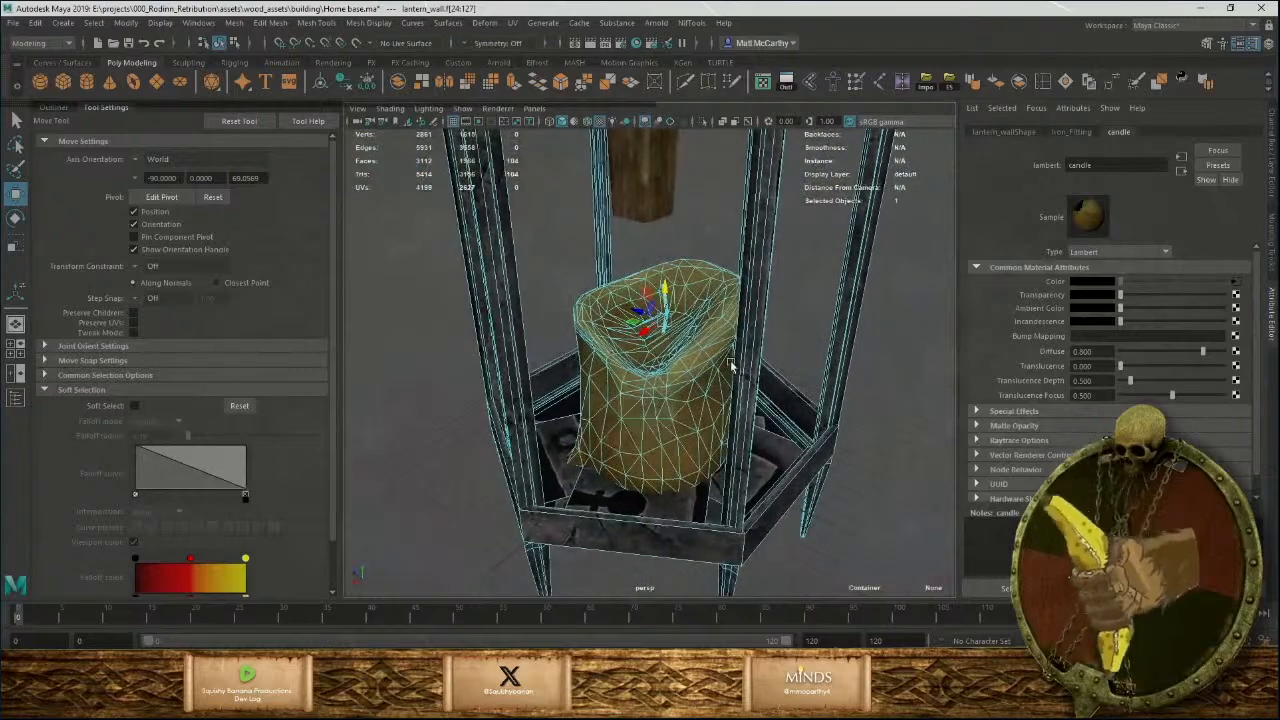
key("F8")
left_click(926, 377)
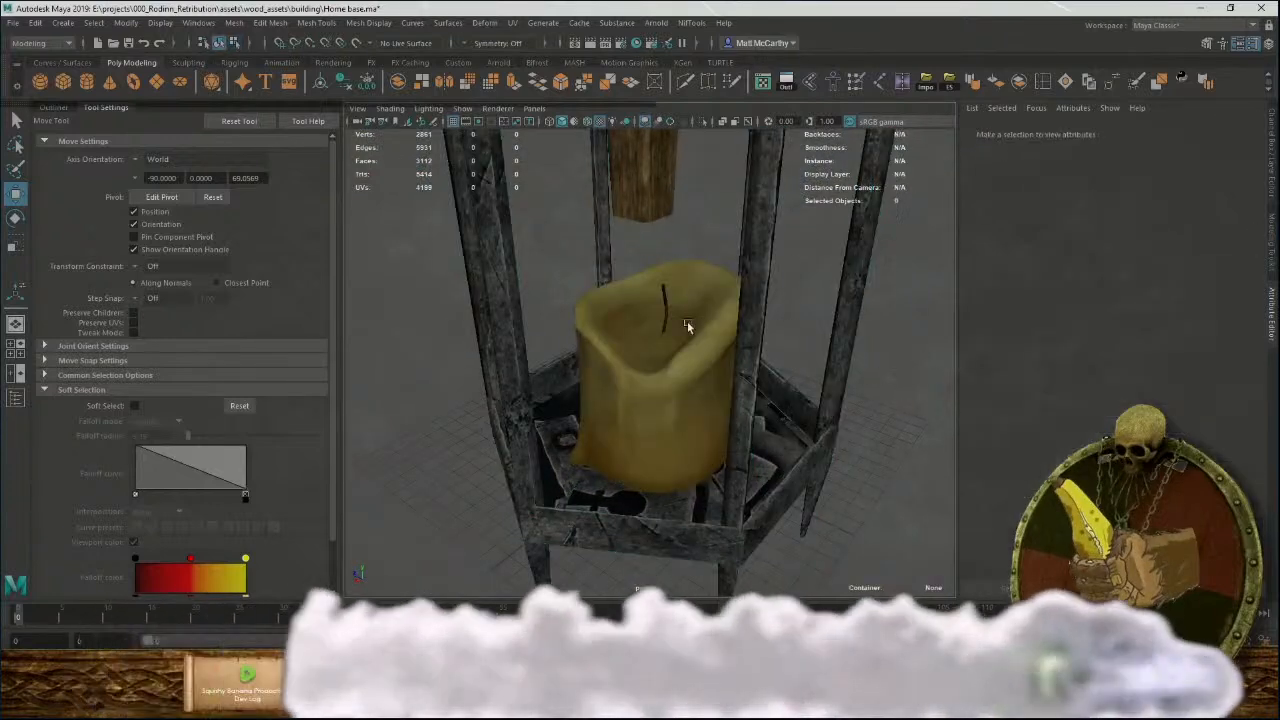
Select the overlapping wax pool faces on the lantern floor around the candle and assign the candle material to them.
left_click_drag(686, 326, 733, 476, "alt")
left_click(735, 477)
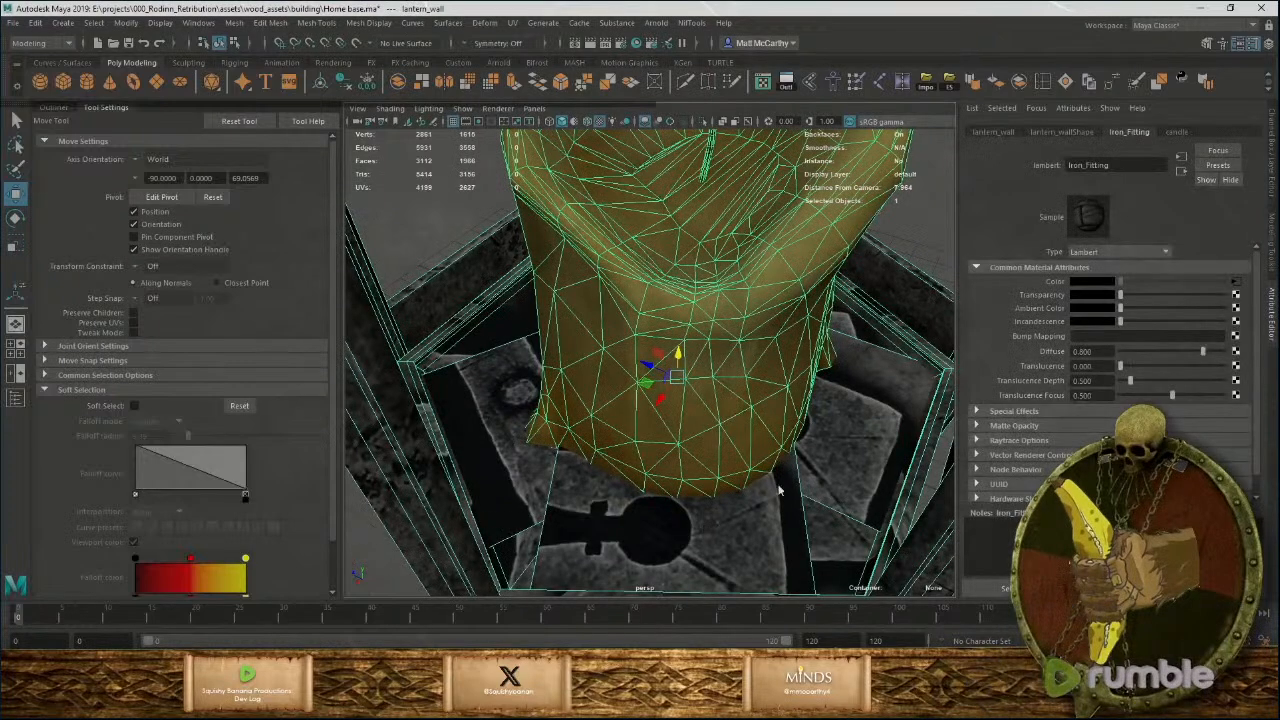
right_click_drag(779, 490, 776, 530)
left_click(718, 528)
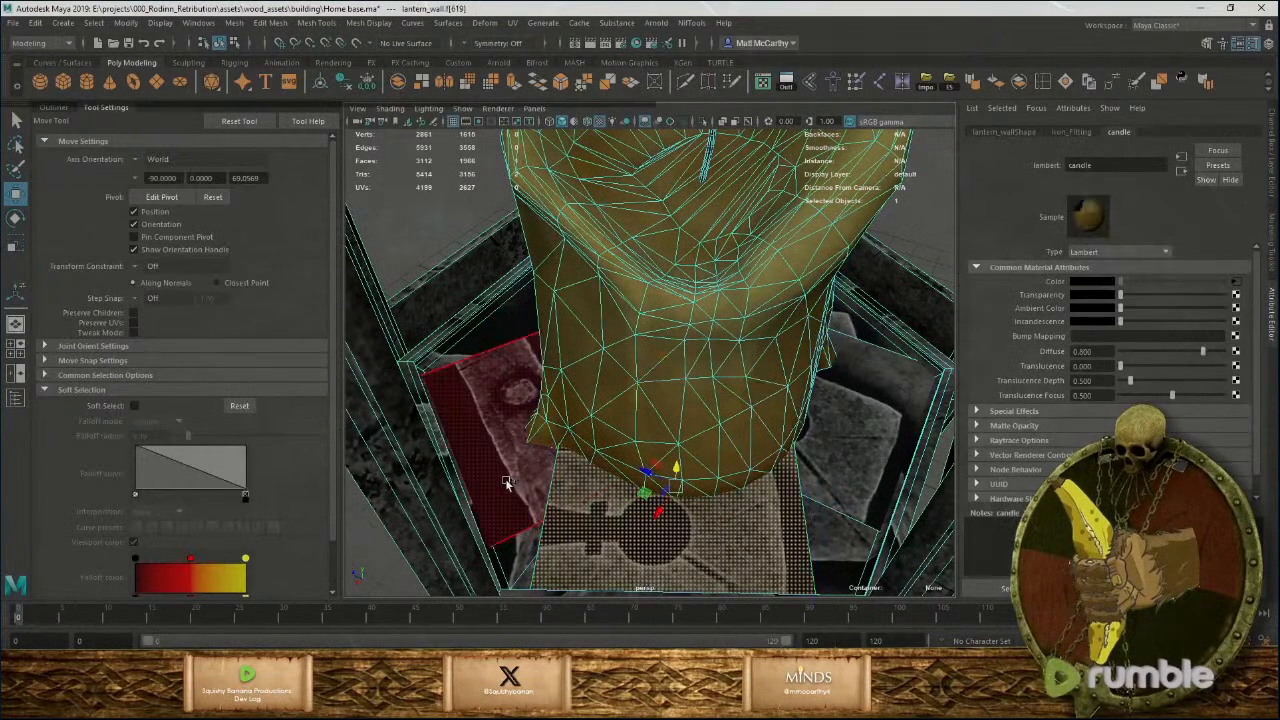
left_click(858, 490)
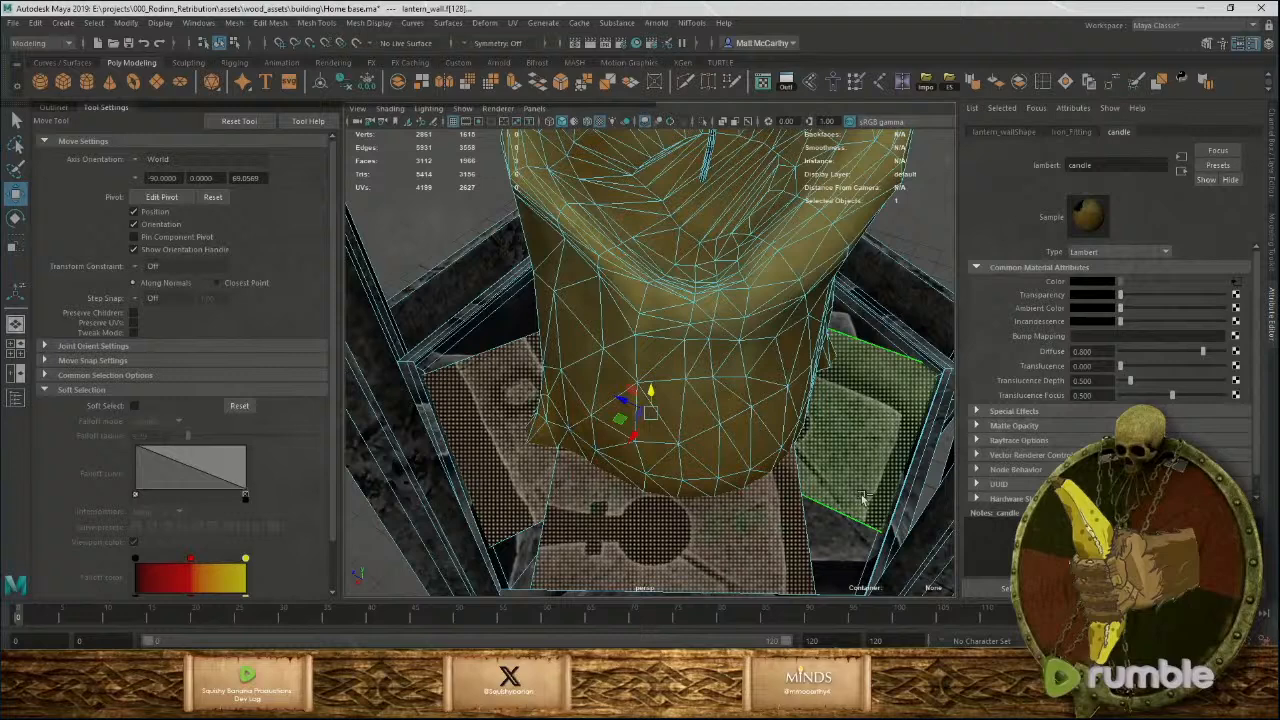
left_click(816, 537)
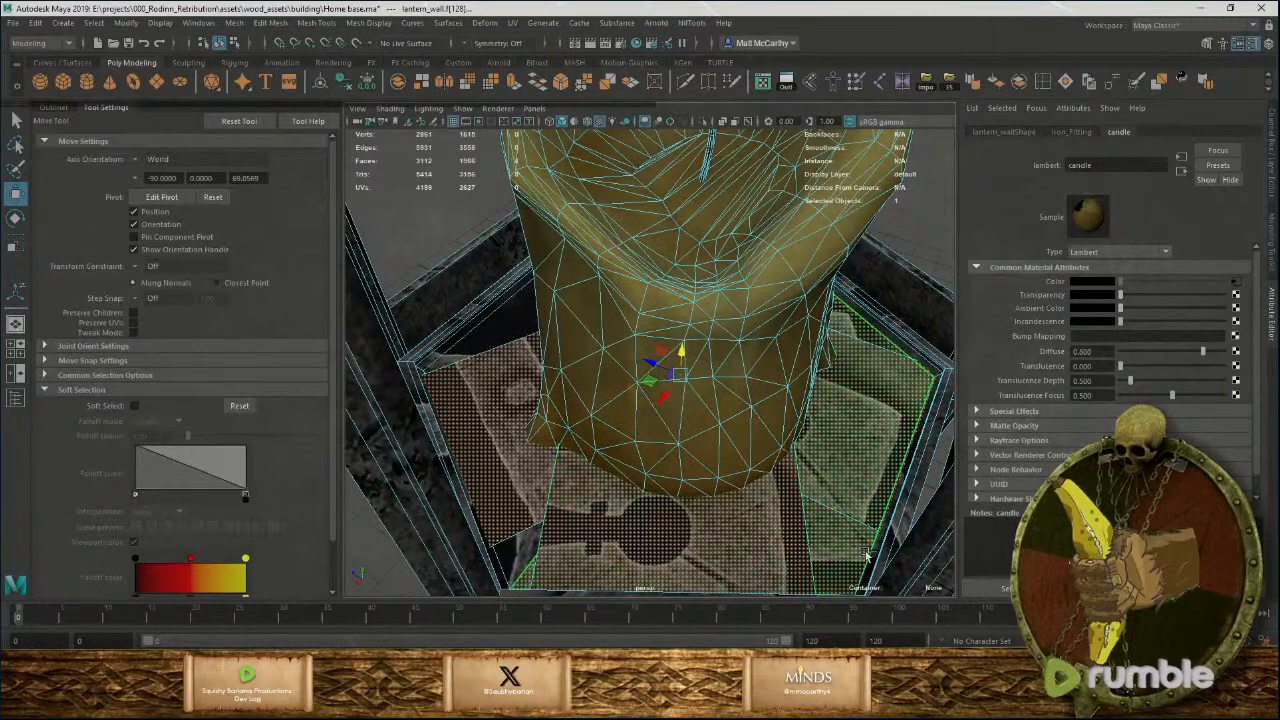
left_click_drag(840, 551, 655, 455, "alt")
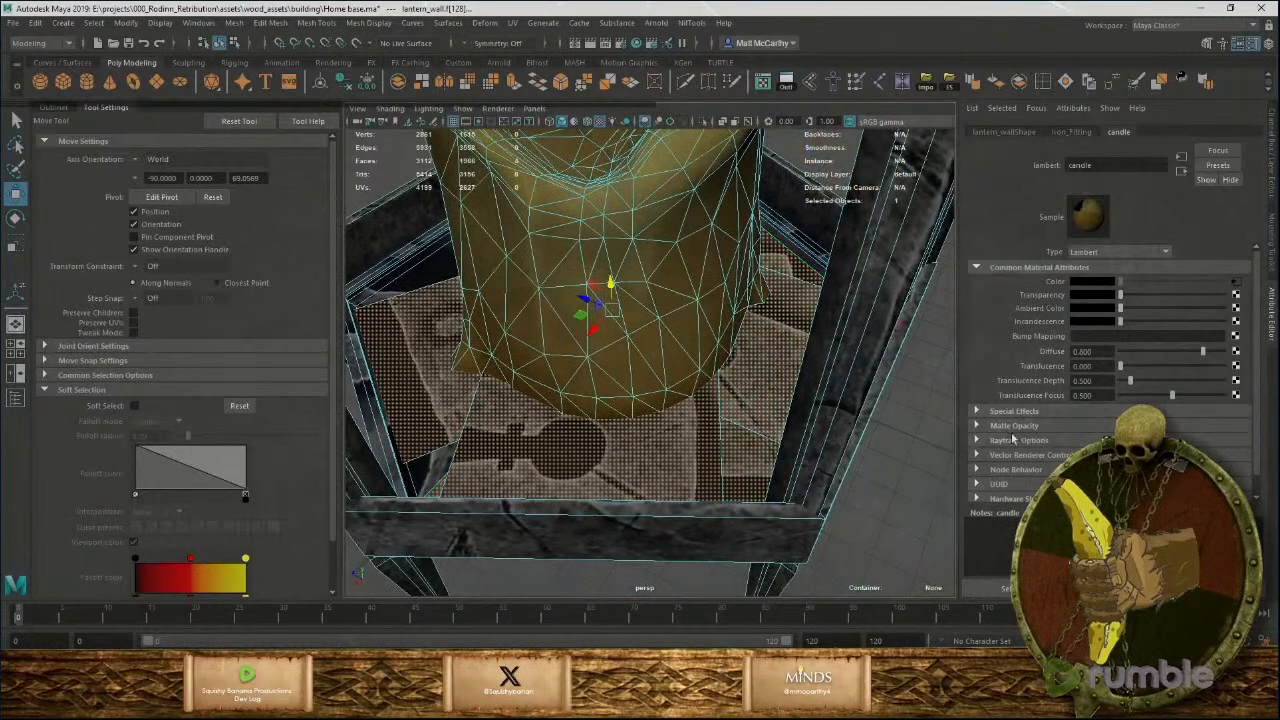
left_click(651, 452)
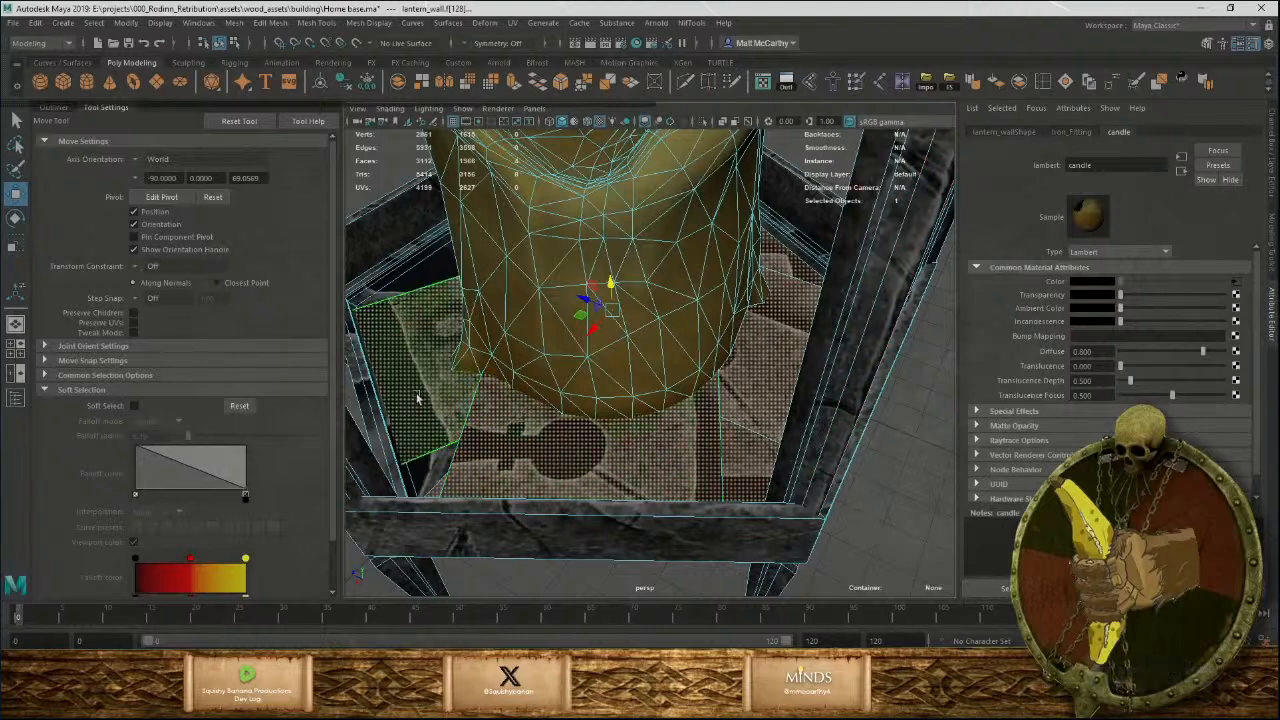
right_click(410, 326)
mouse_move(410, 492)
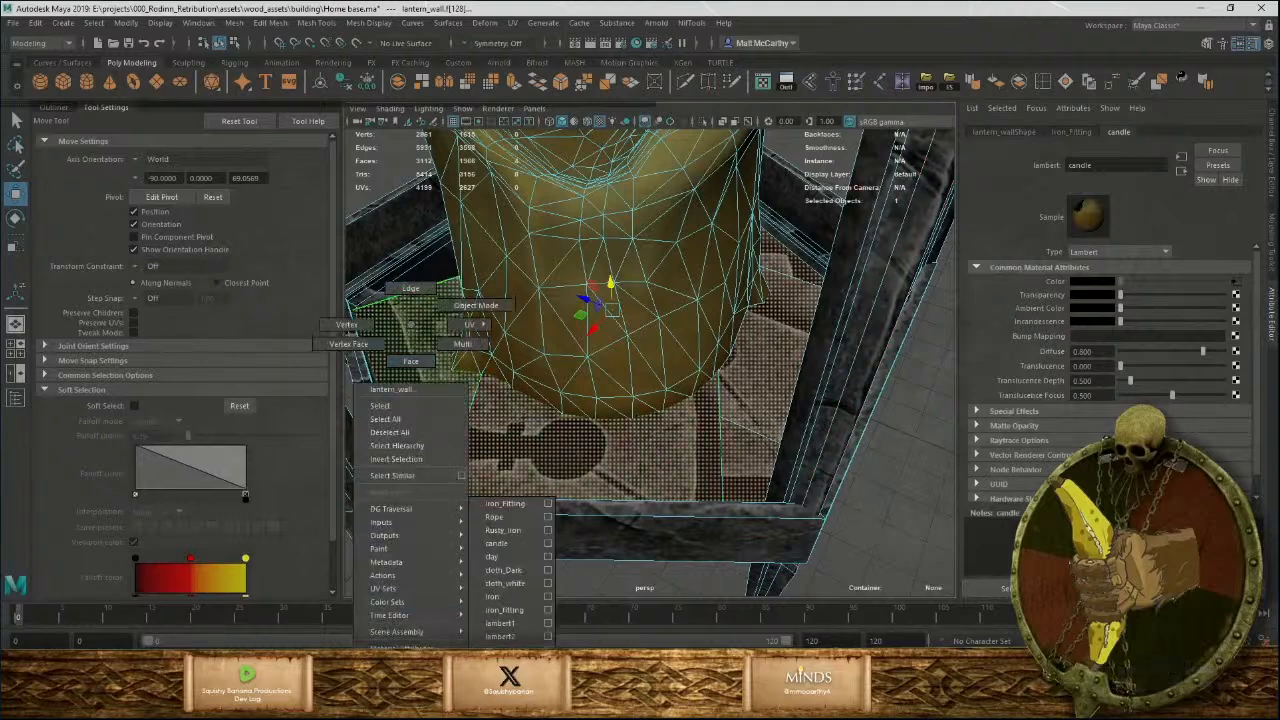
left_click(515, 547)
left_click(898, 530)
Select the floor plate face beneath the wax pool faces and assign the Iron_Fitting material to it.
right_click_drag(898, 530, 718, 520, "alt")
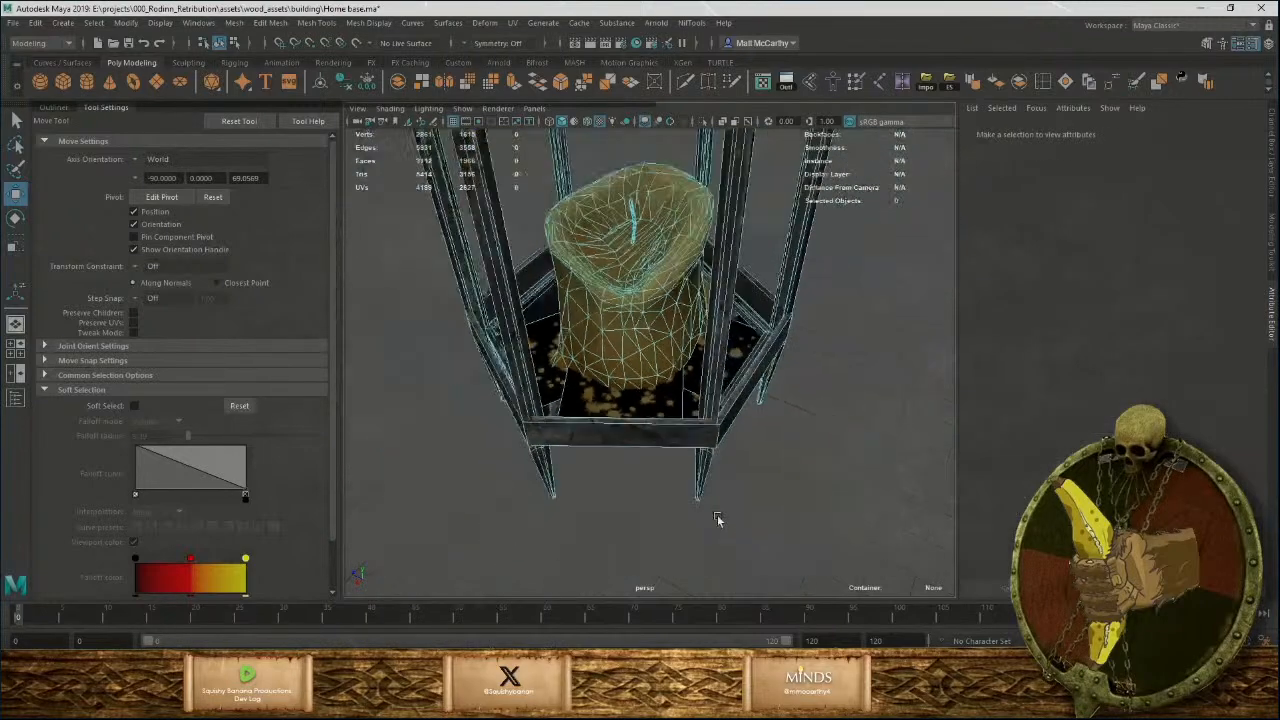
left_click_drag(716, 519, 680, 497, "alt")
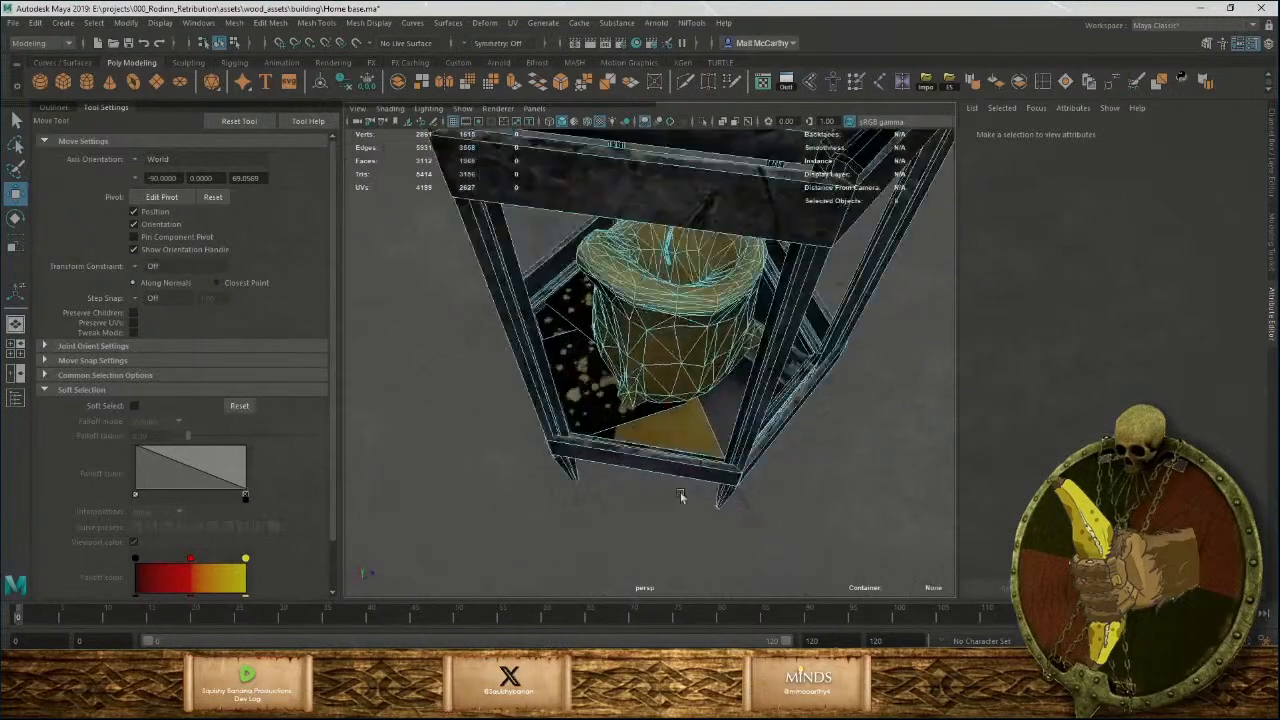
right_click_drag(680, 497, 754, 566, "alt")
middle_click_drag(788, 524, 762, 503, "alt")
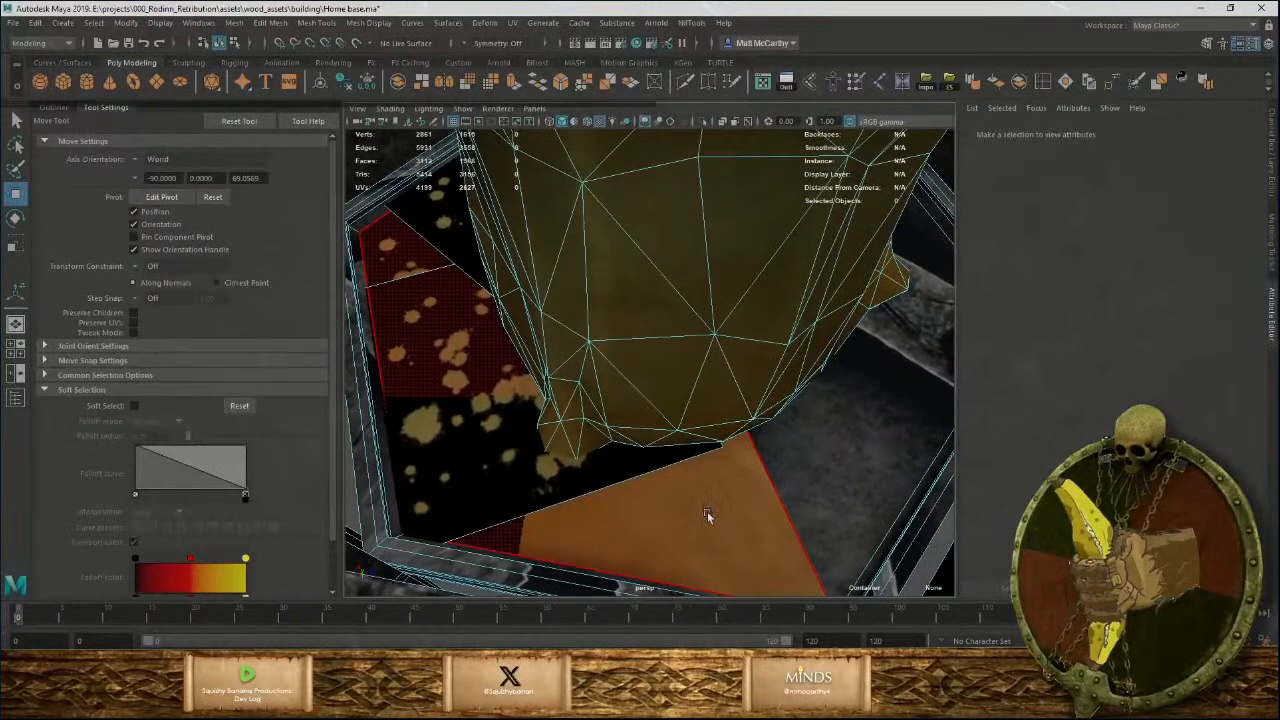
left_click(707, 515)
right_click(720, 527)
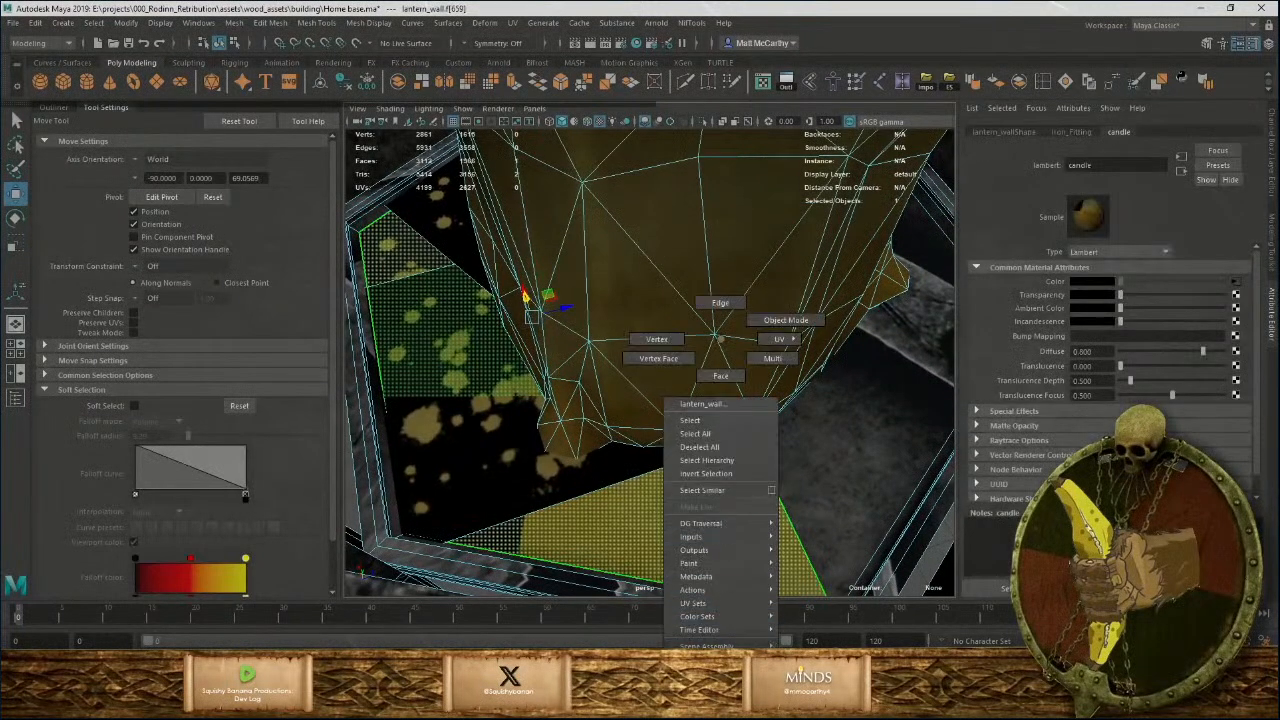
right_click_drag(720, 680, 764, 500)
Select the lantern's floor plate faces, both inside and on the underside, and assign the iron material to them.
left_click(789, 462)
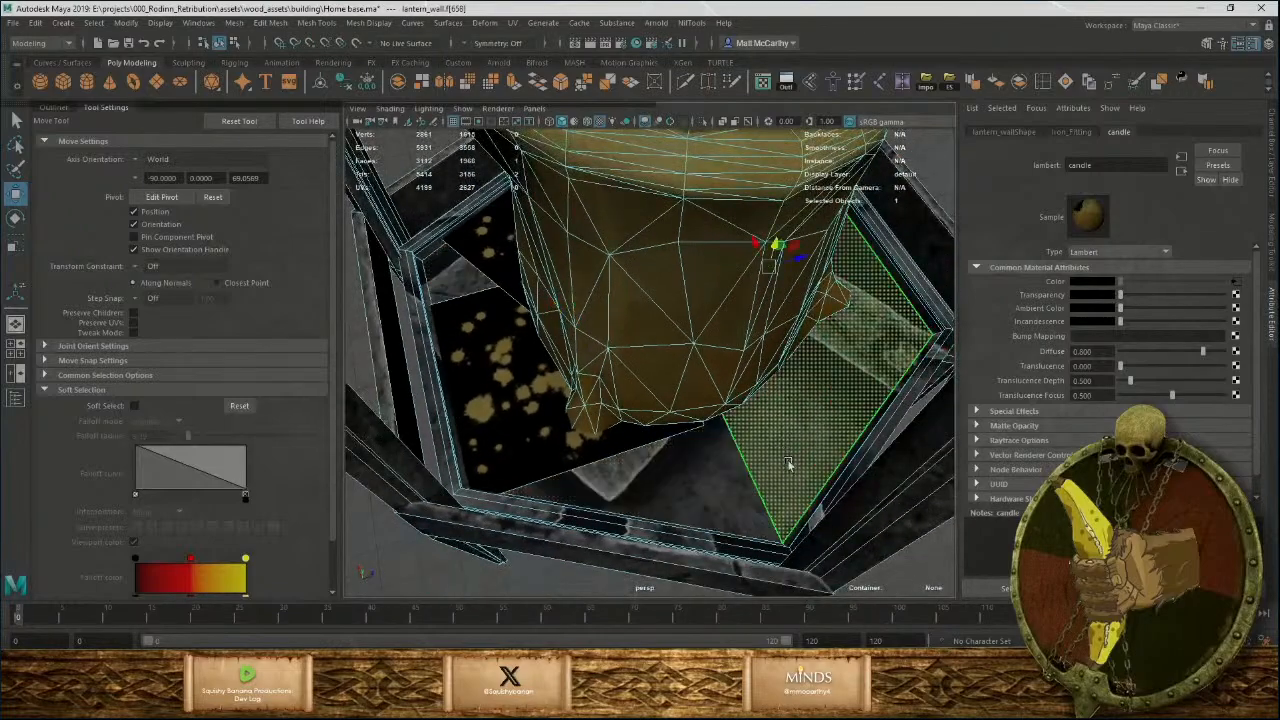
left_click(724, 489, "shift")
left_click_drag(816, 468, 633, 405, "alt")
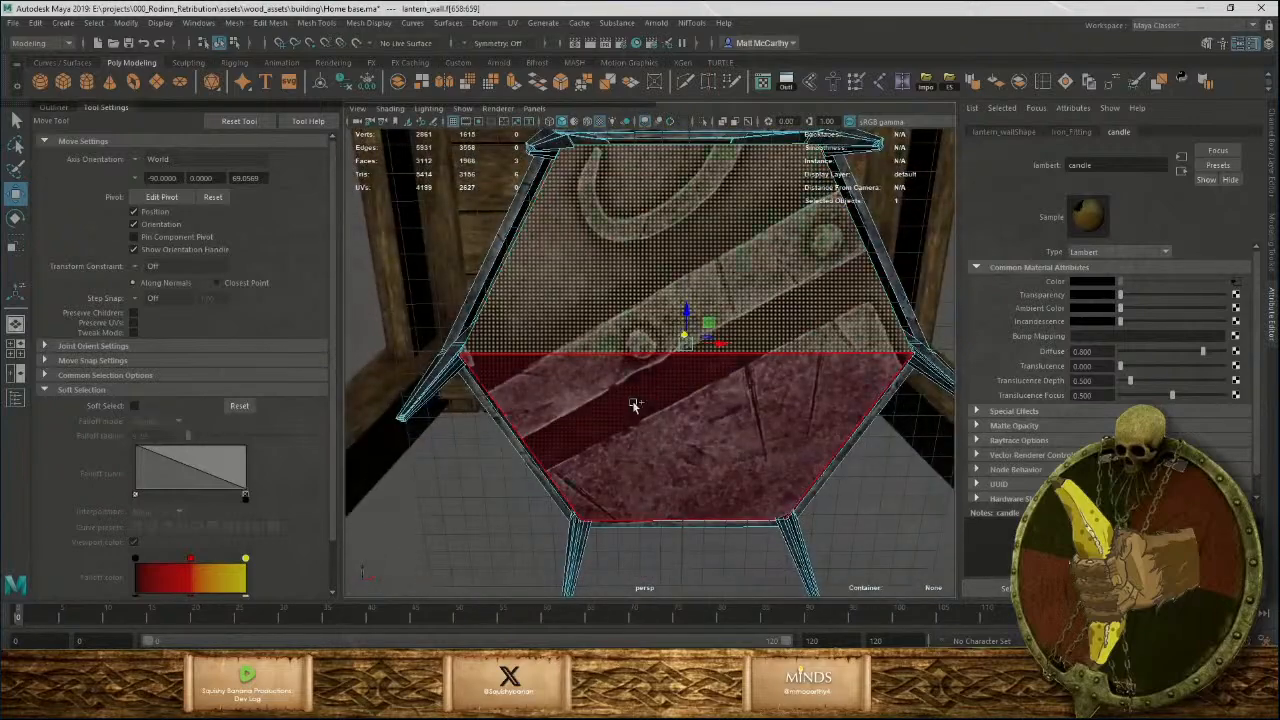
left_click(655, 424, "shift")
right_click_drag(648, 424, 677, 704)
right_click_drag(743, 604, 742, 608)
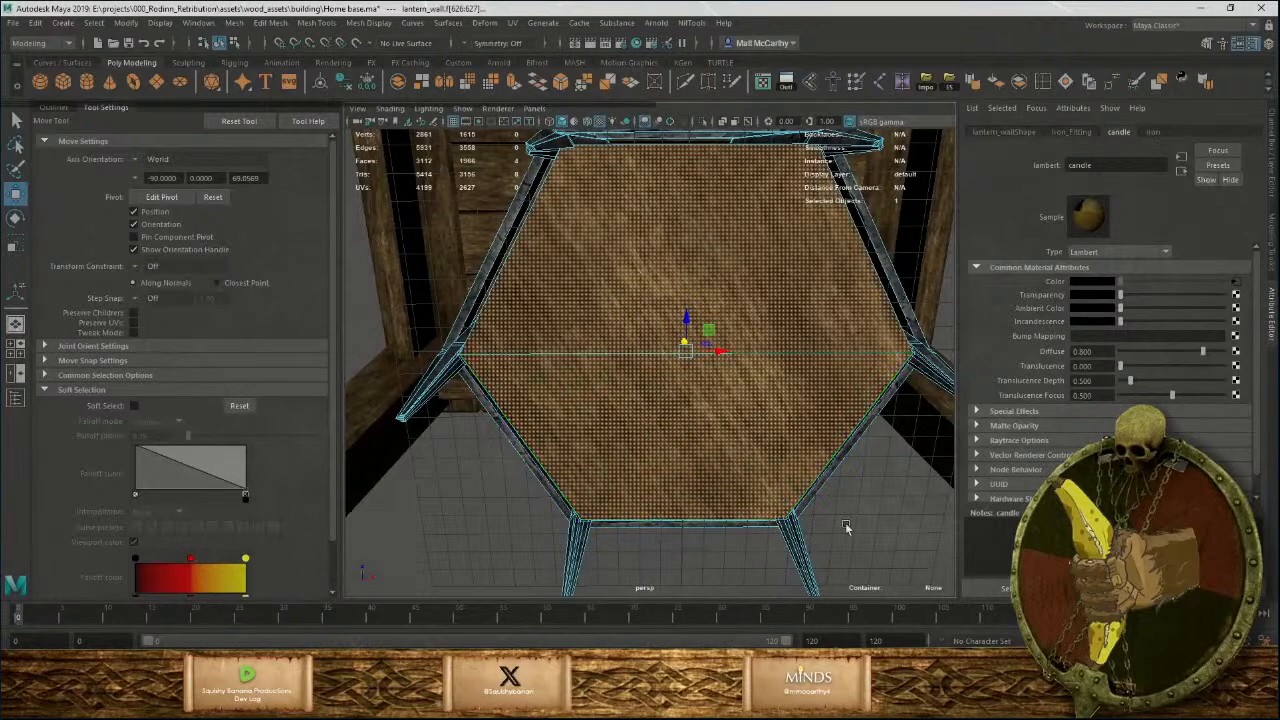
Examine the lantern's floor, candle and frame from several angles and clear the face selection.
left_click_drag(822, 476, 530, 495, "alt")
right_click_drag(530, 495, 657, 626, "alt")
left_click_drag(657, 626, 543, 503, "alt")
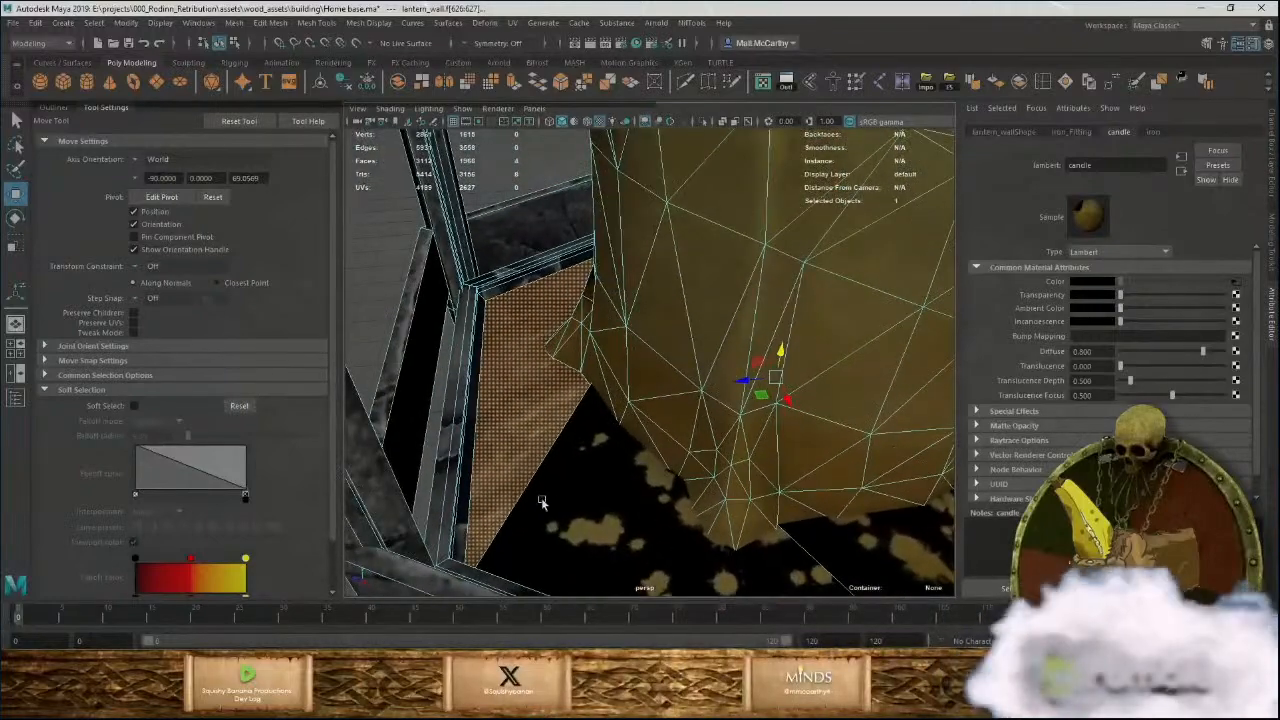
key("f")
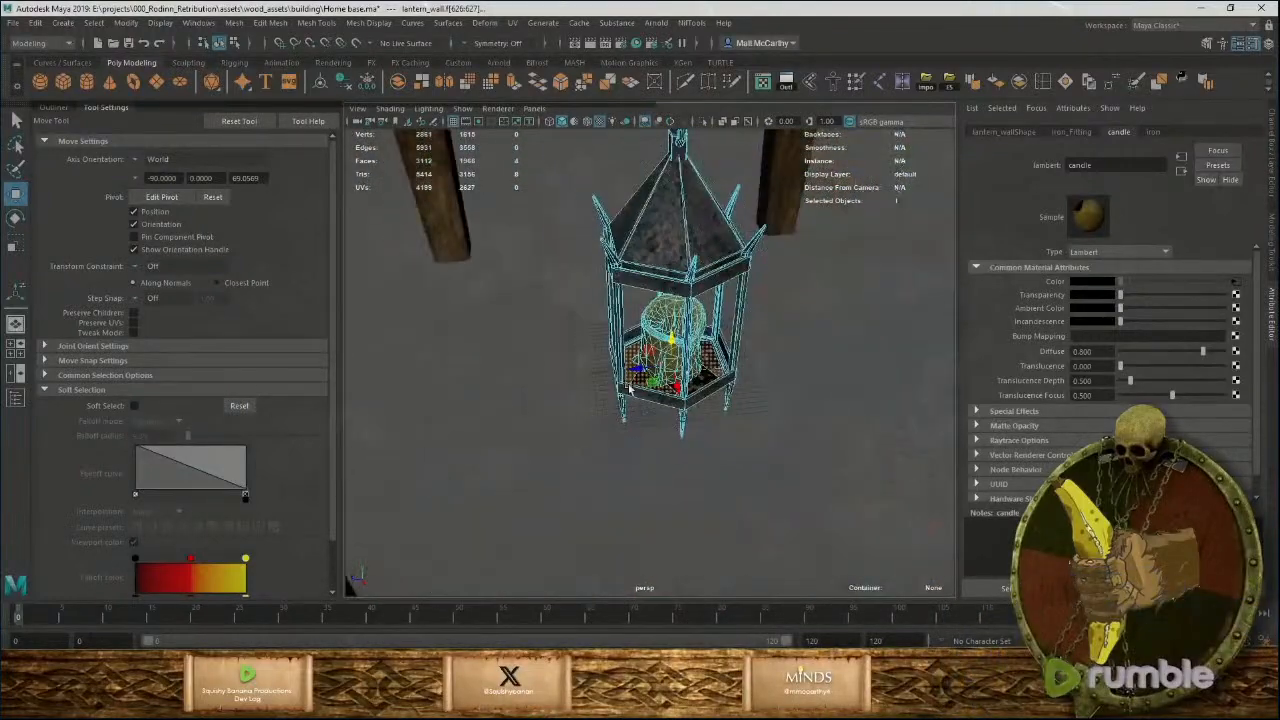
left_click_drag(763, 311, 748, 290, "alt")
right_click_drag(748, 290, 790, 500, "alt")
left_click_drag(770, 510, 823, 508, "alt")
right_click_drag(823, 508, 317, 328, "alt")
left_click_drag(672, 378, 691, 403, "alt")
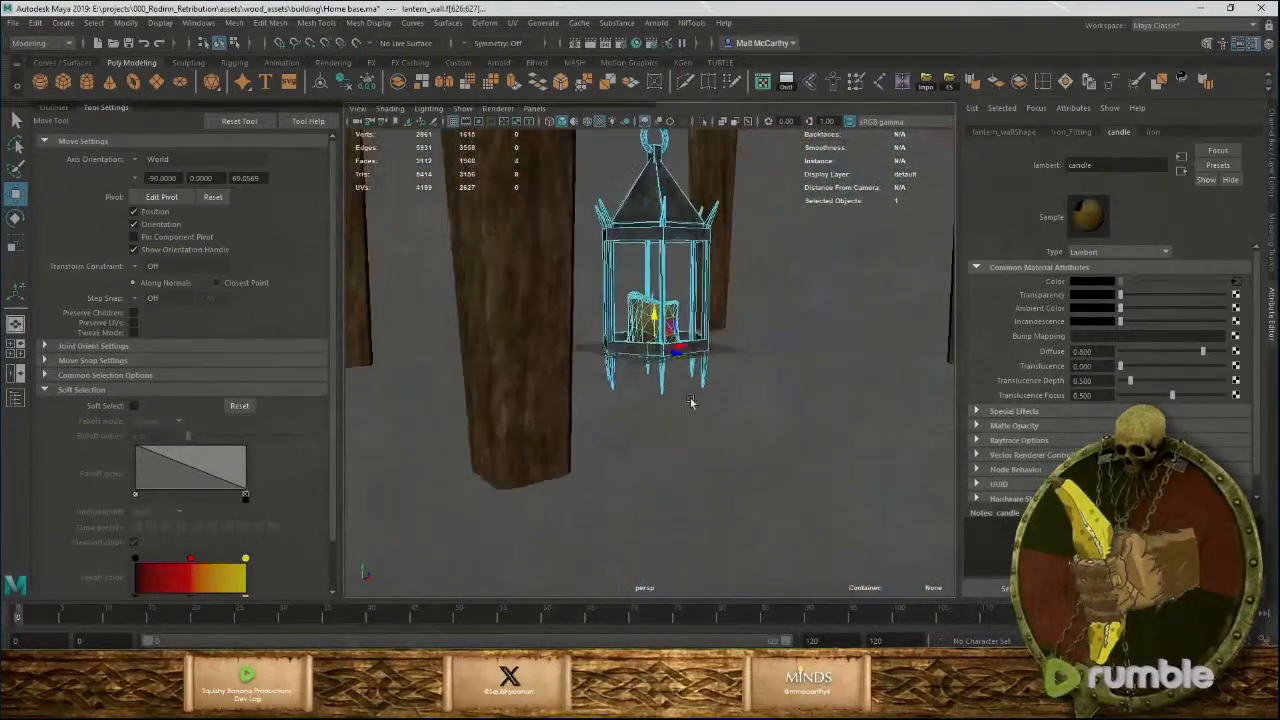
right_click_drag(691, 403, 738, 486, "alt")
left_click_drag(738, 486, 695, 484, "alt")
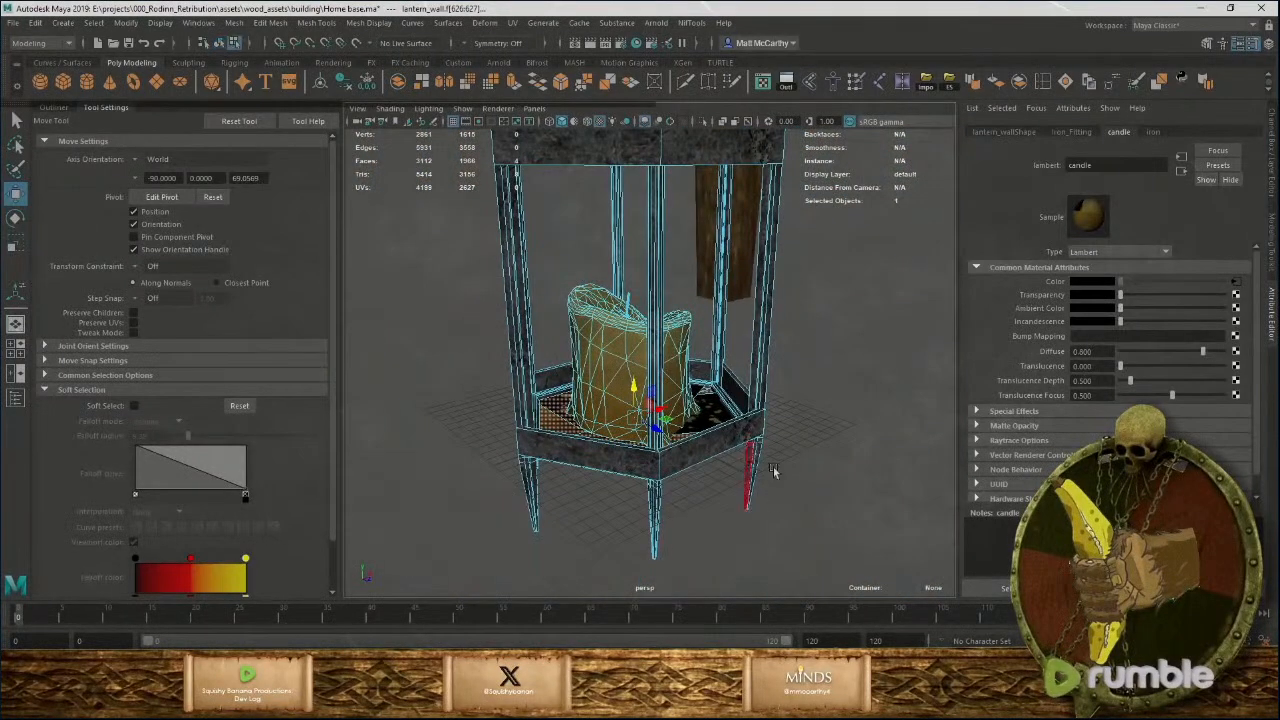
left_click(830, 425)
left_click_drag(800, 437, 751, 495, "alt")
right_click_drag(751, 495, 760, 537, "alt")
left_click_drag(760, 537, 672, 291, "alt")
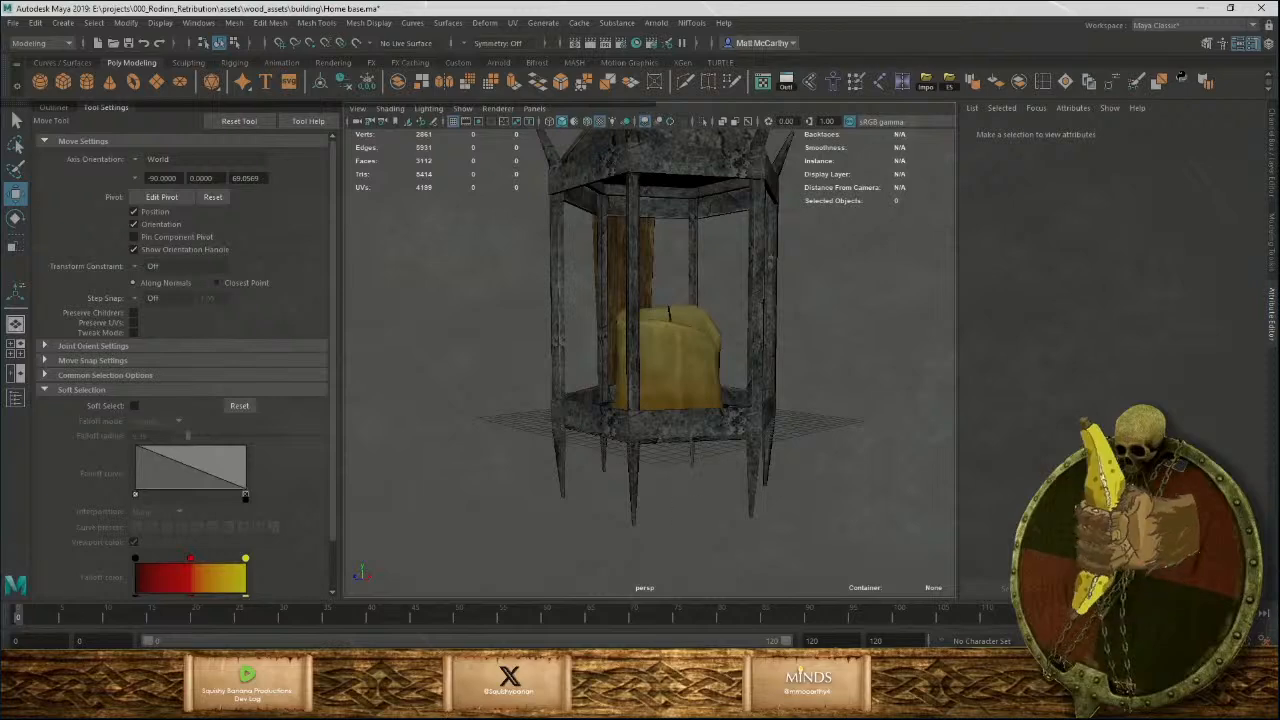
Switch to Unreal Editor and maximize the floating Loading_Screen widget editor window.
left_click(617, 642)
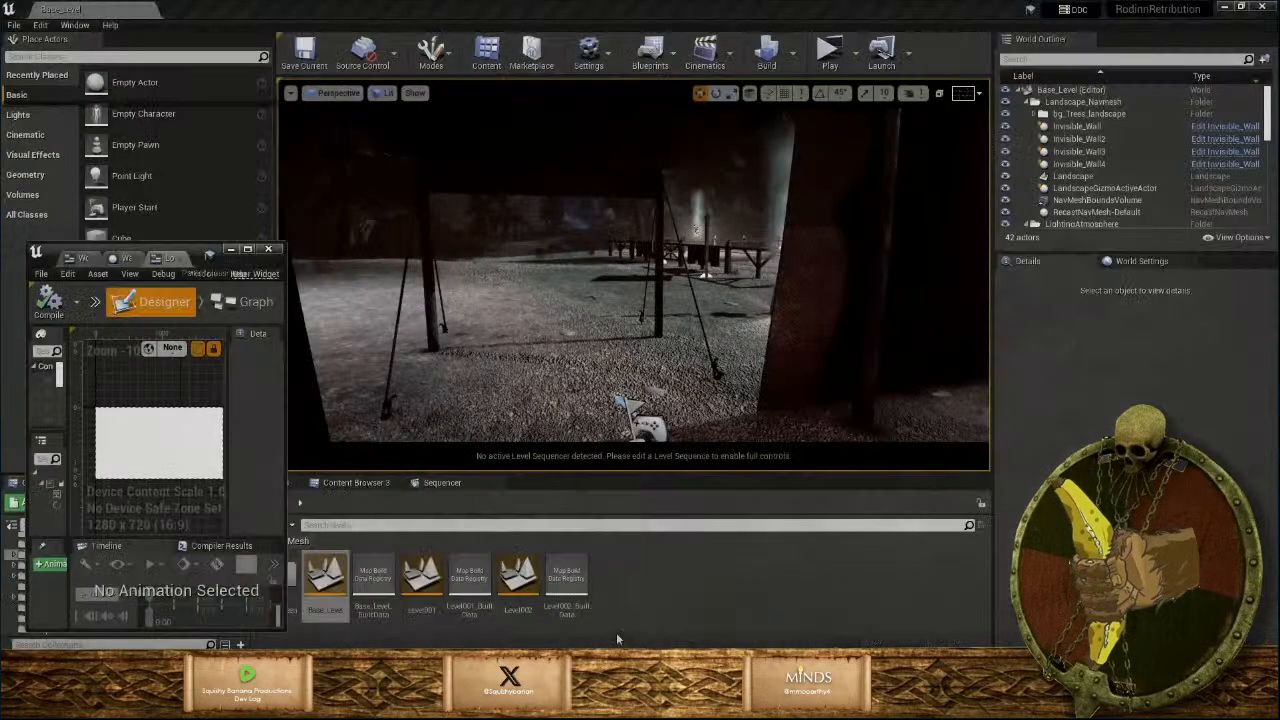
left_click(248, 251)
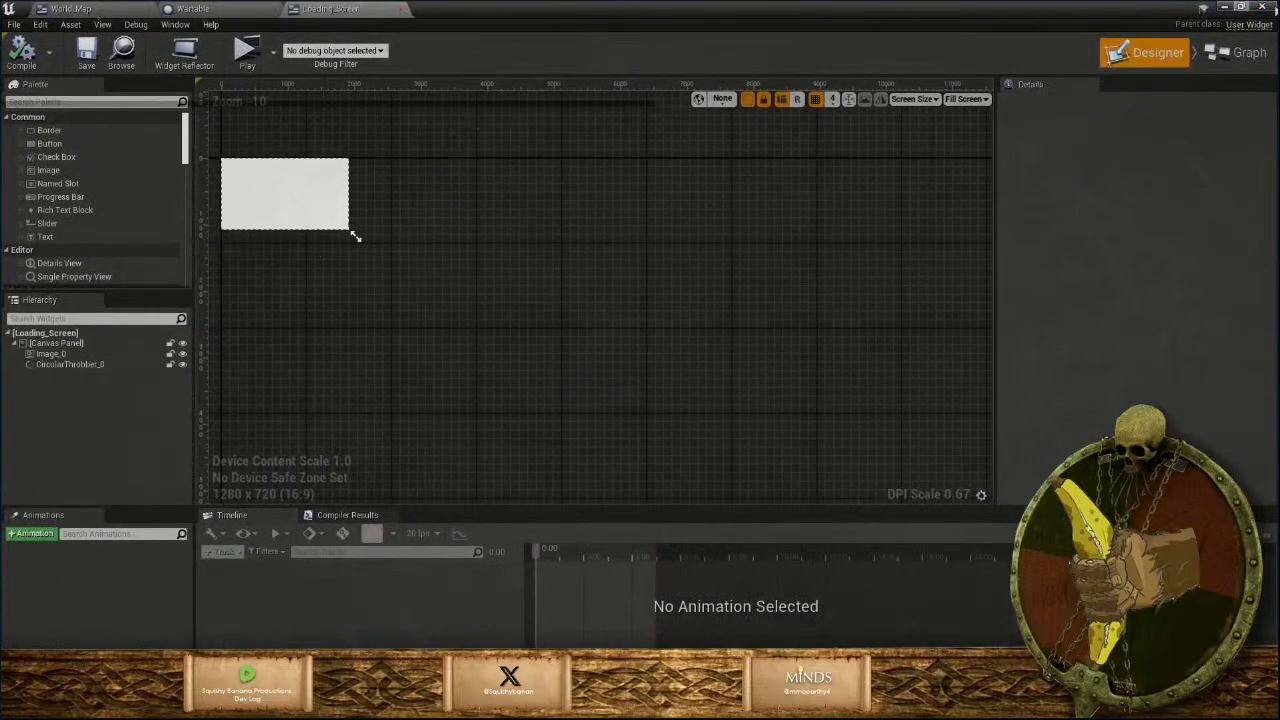
Close the widget editor window and open the BP_Candle_wall_mount_01 blueprint from the Blue_prints/Lights folder.
left_click(1268, 9)
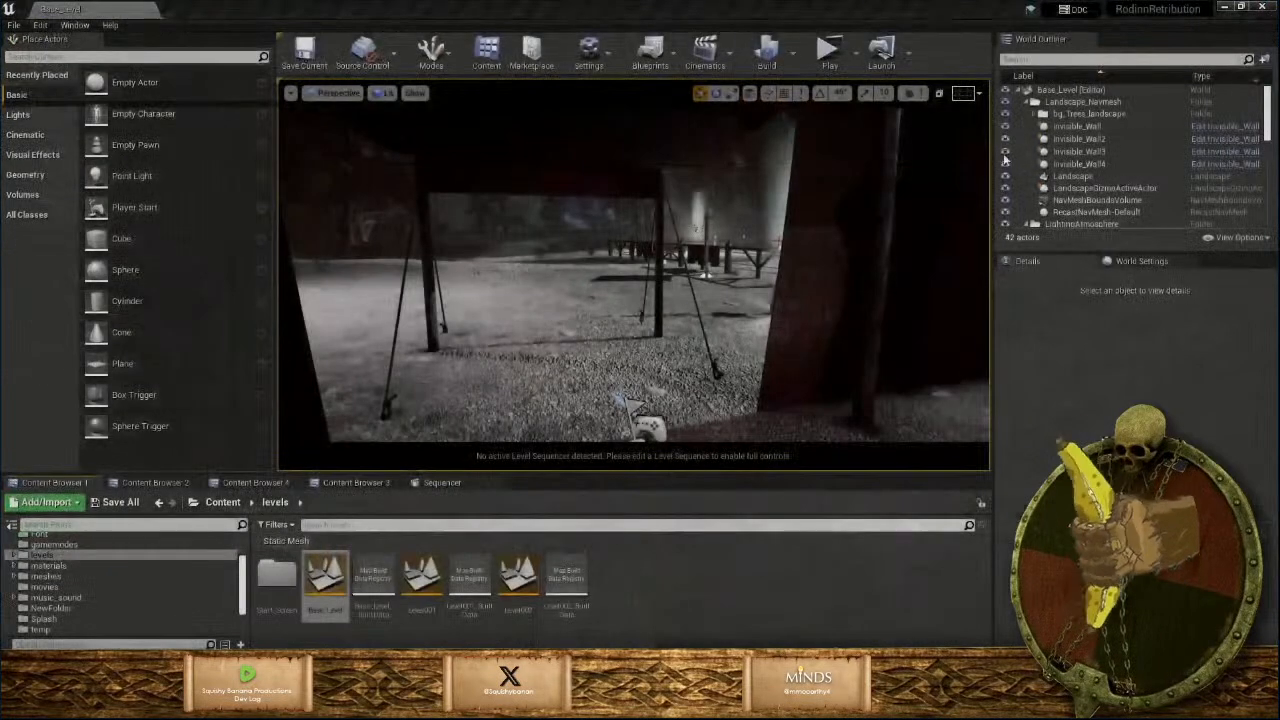
left_click(282, 486)
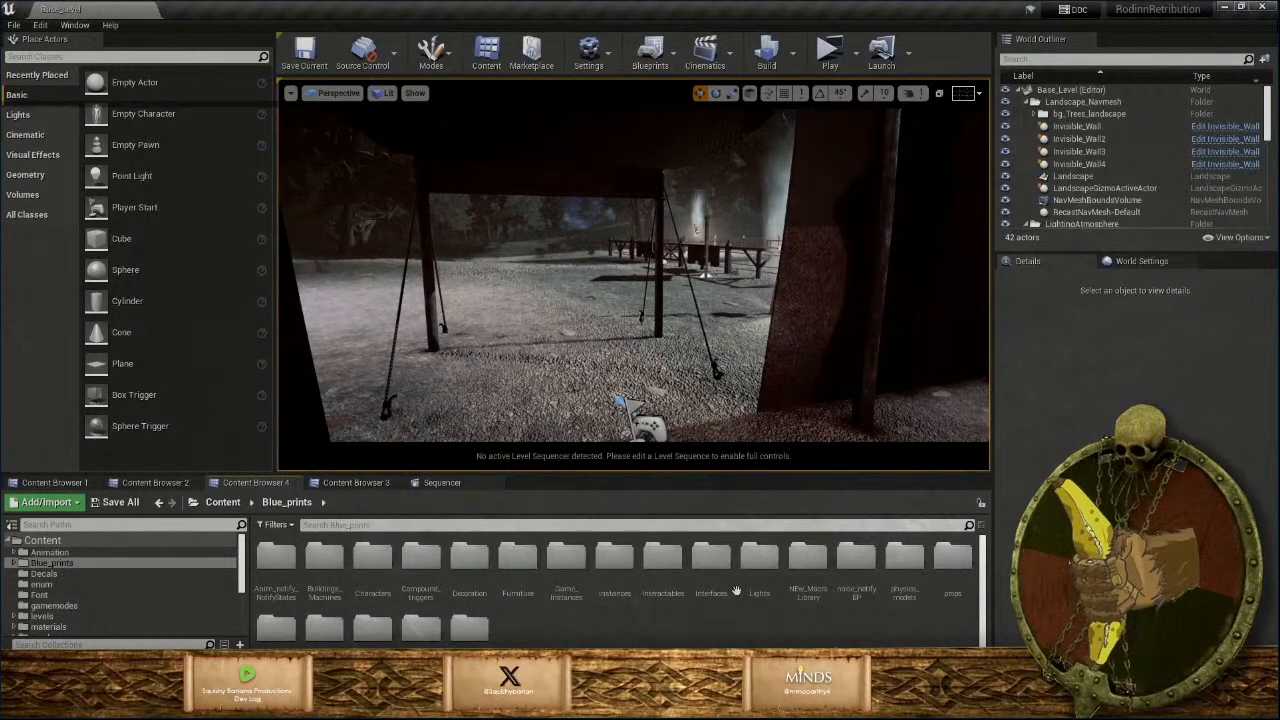
double_click(759, 565)
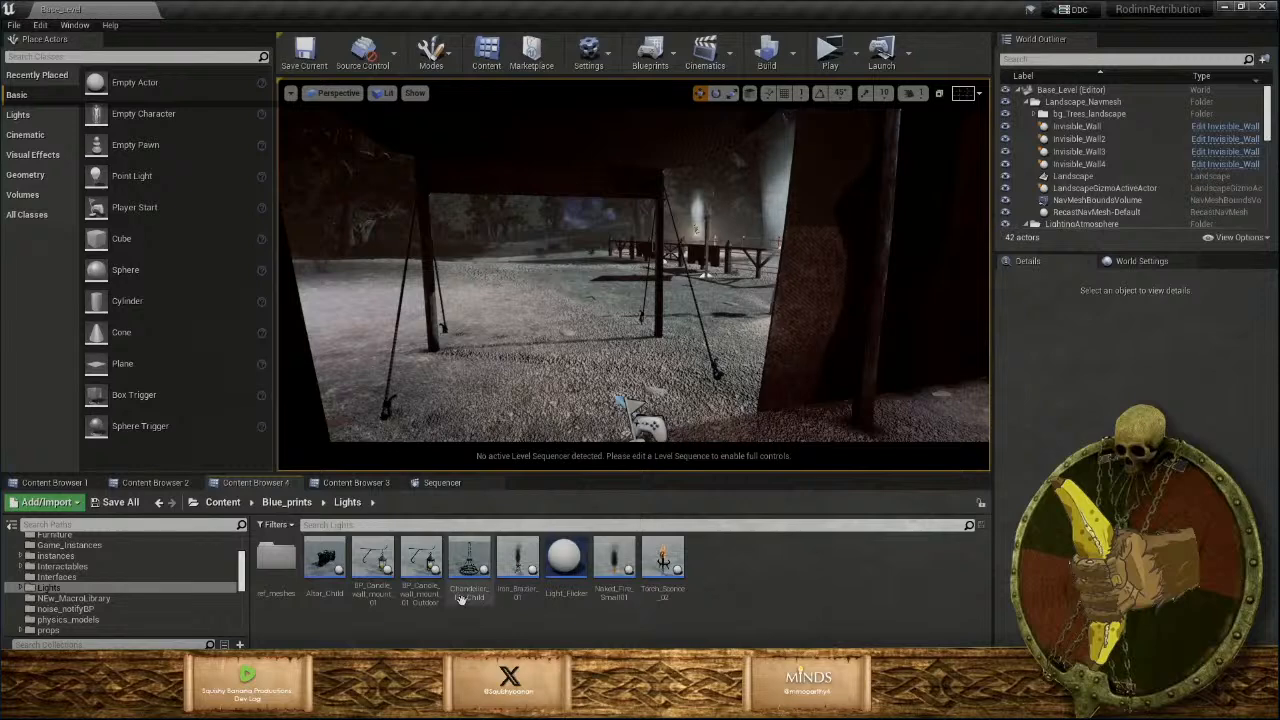
double_click(372, 565)
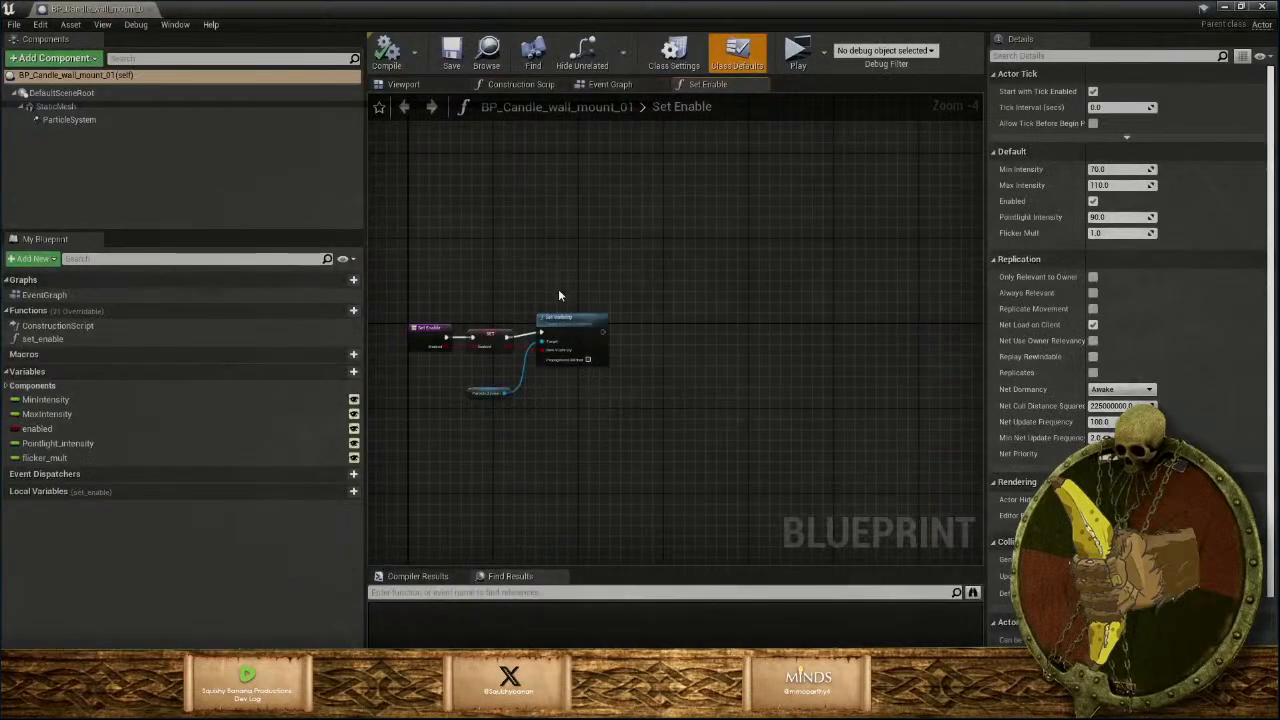
Examine the wall lantern's mesh and its candle flame particle system up close in the blueprint's 3D view.
scroll(559, 295, "up", 1)
left_click(403, 84)
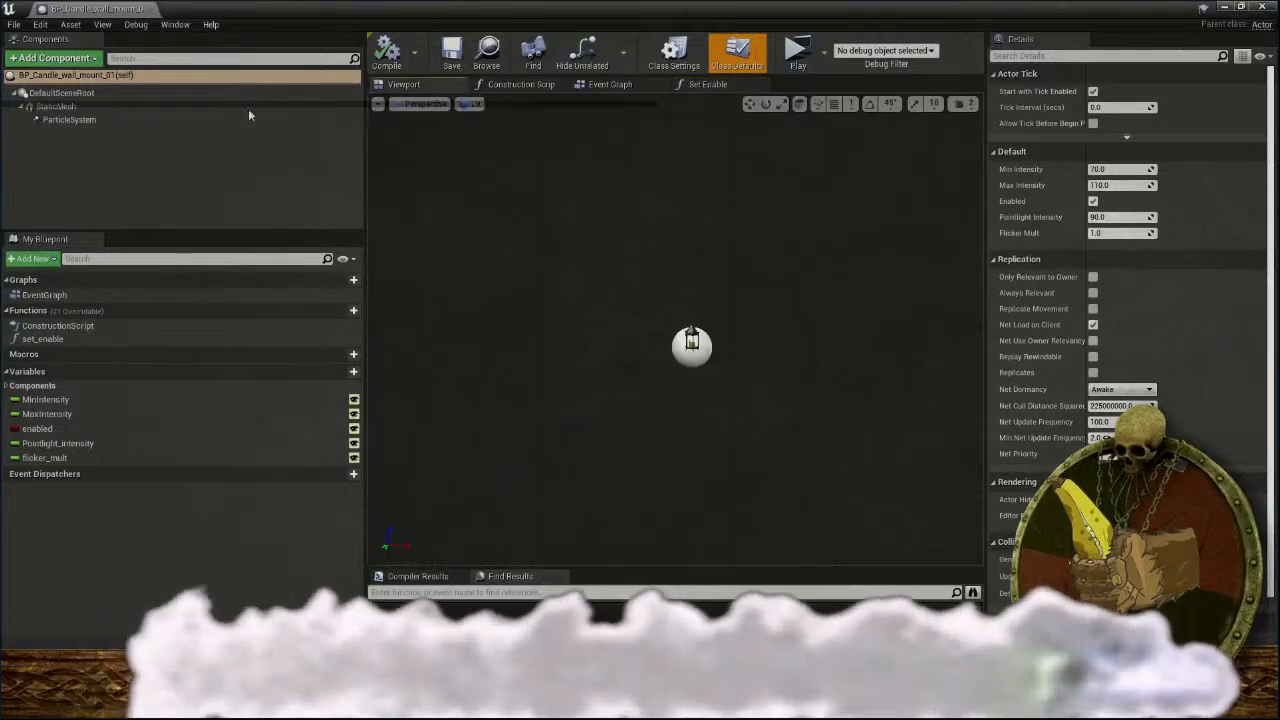
left_click(88, 107)
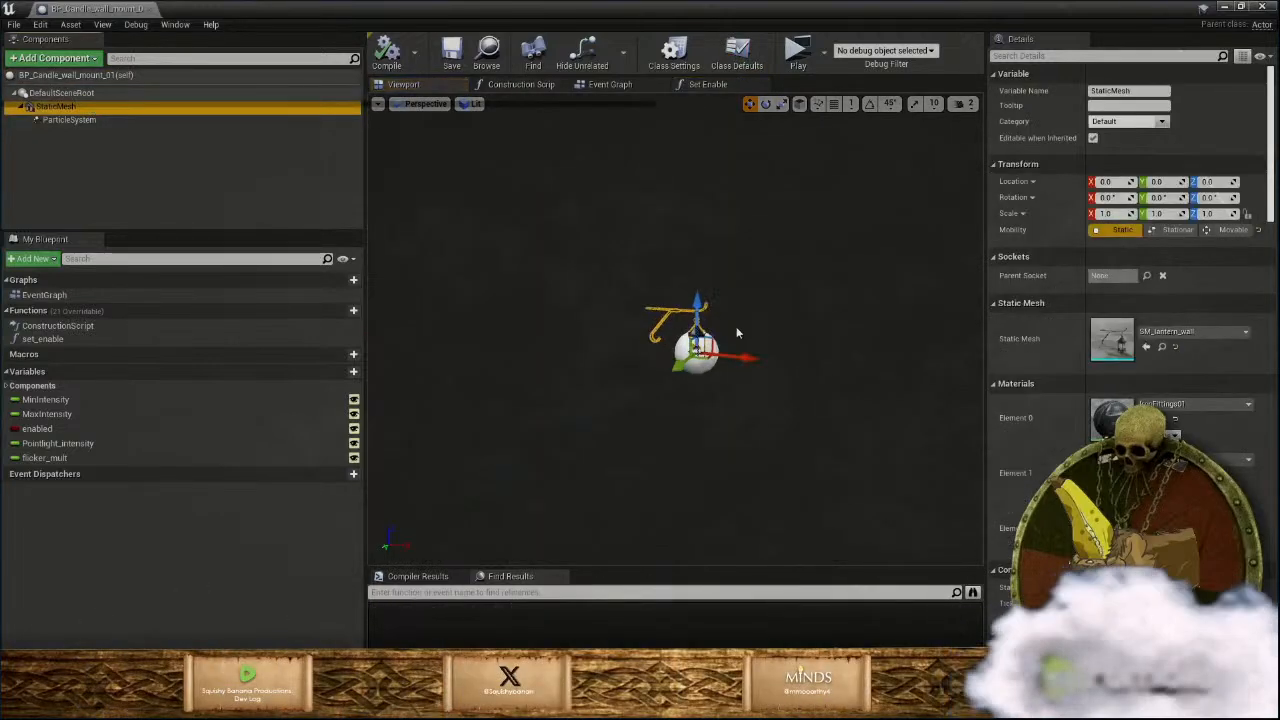
right_click_drag(676, 330, 373, 330)
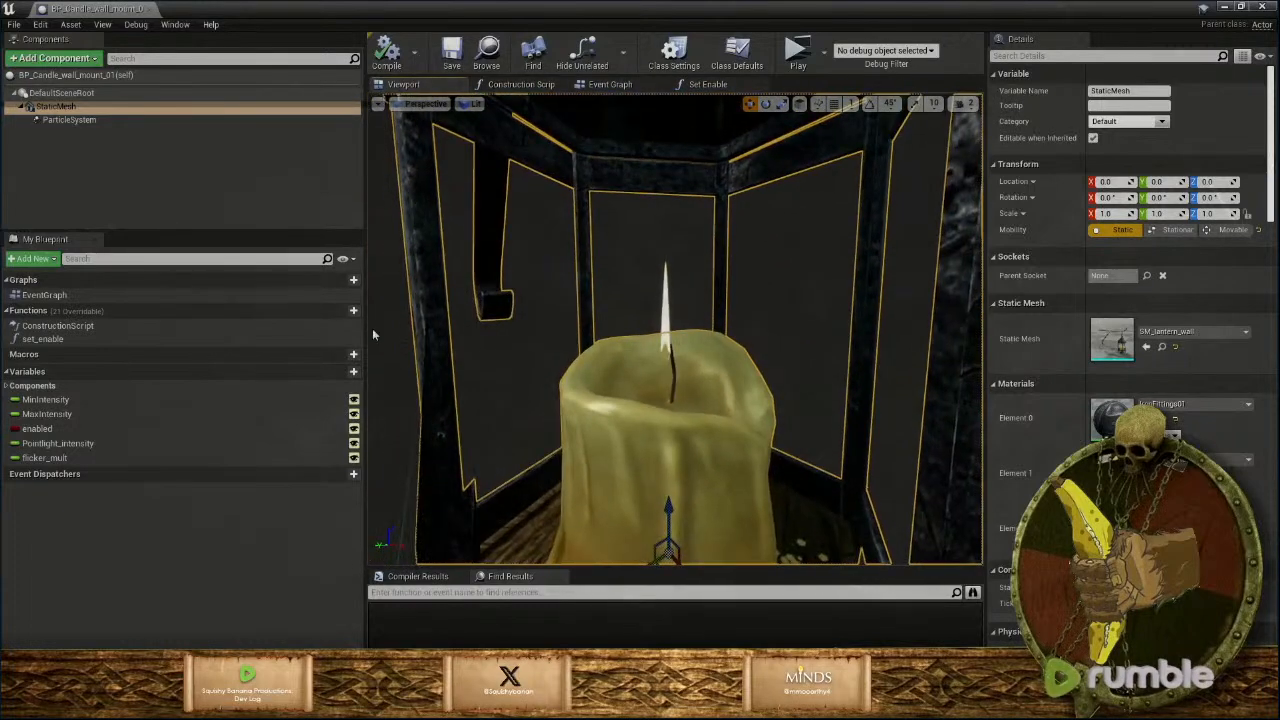
left_click(88, 120)
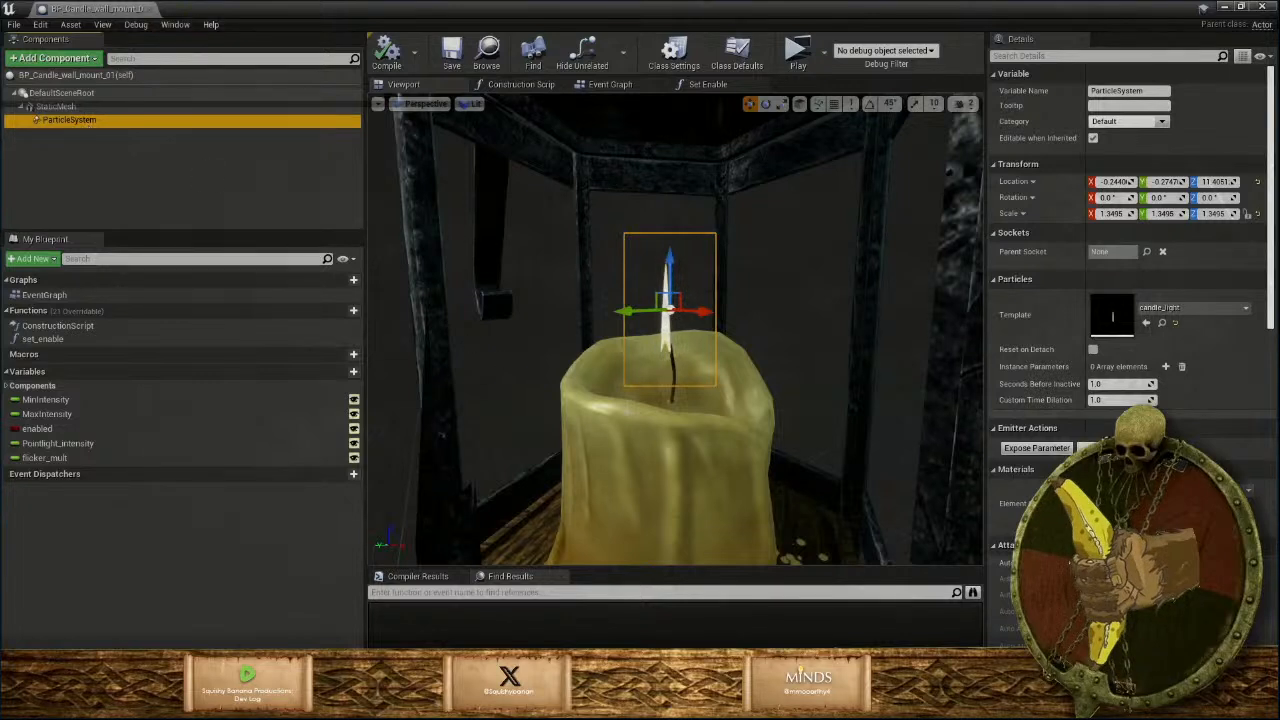
scroll(714, 413, "down", 2)
scroll(688, 334, "up", 2)
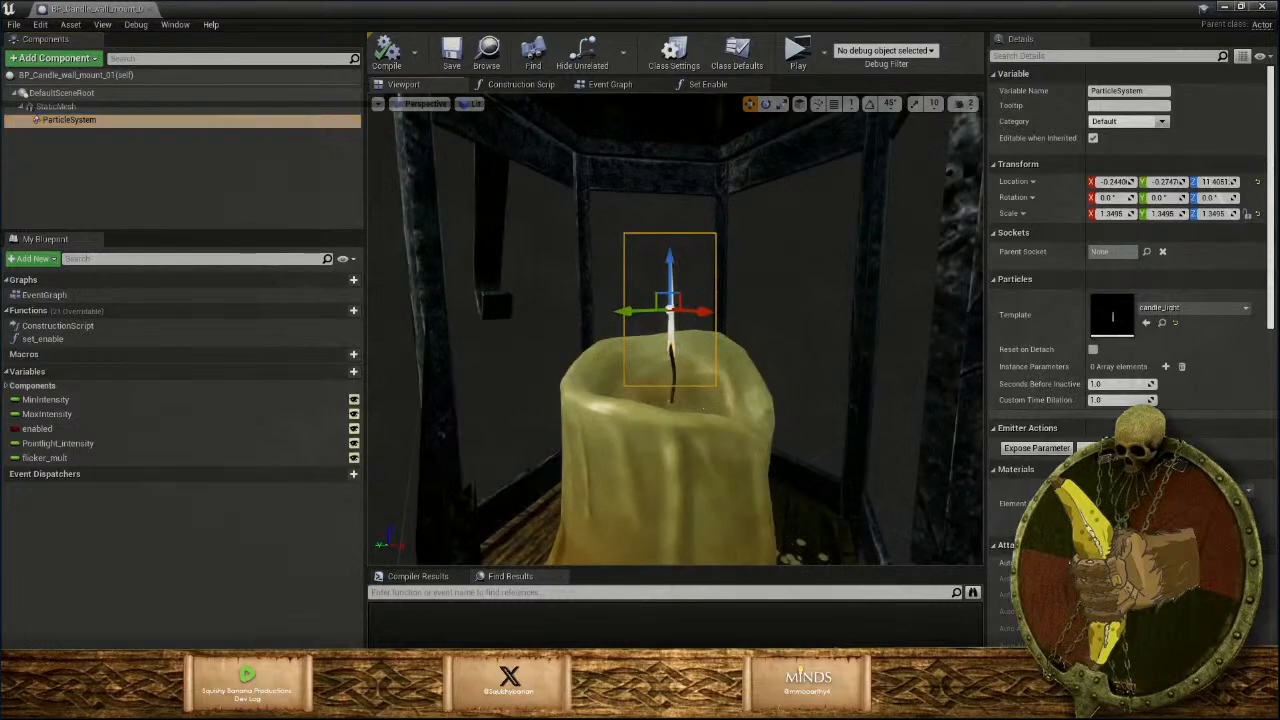
right_click_drag(703, 408, 620, 296)
Open the blueprint's SM_lantern_wall static mesh in its own editor.
left_click(60, 106)
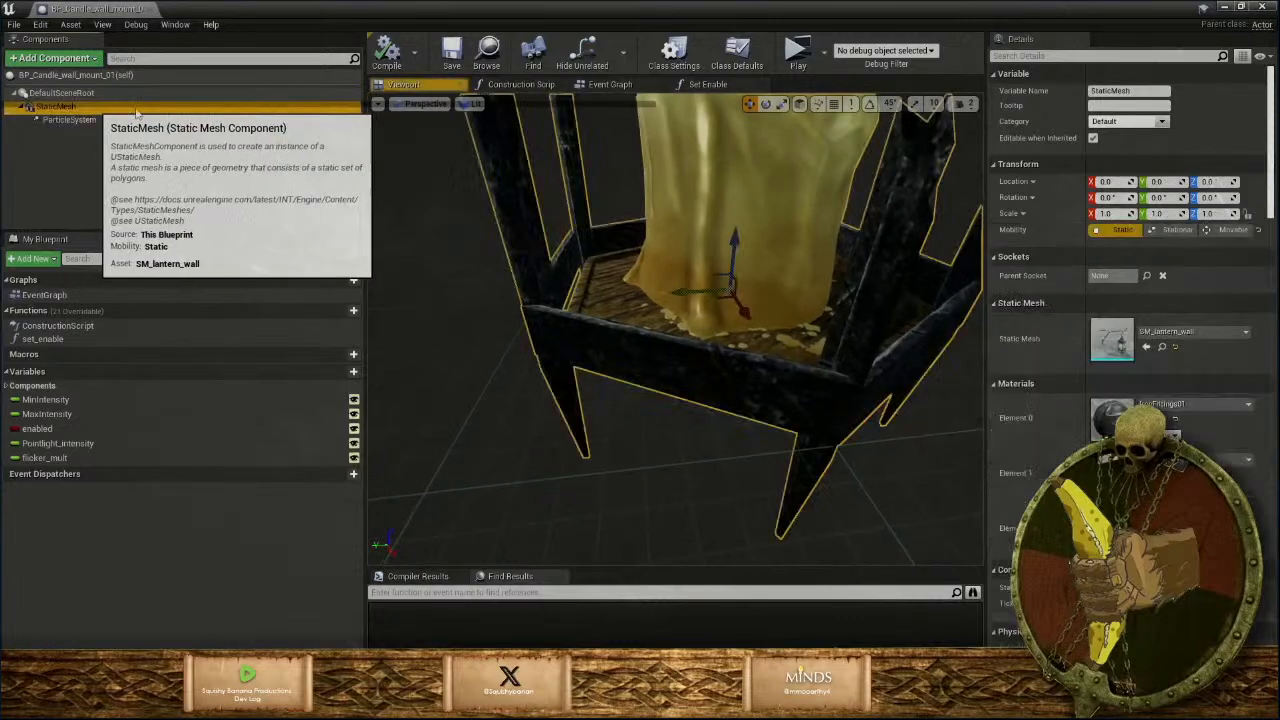
double_click(1118, 336)
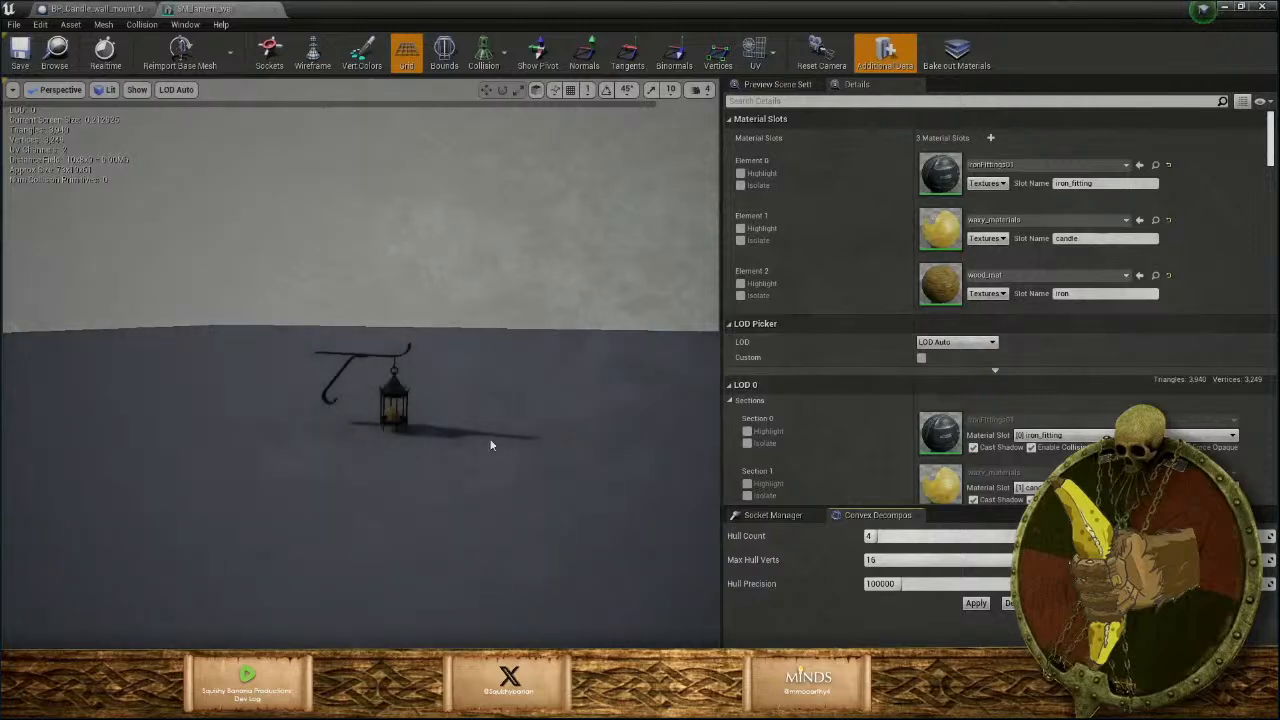
scroll(418, 468, "up", 5)
scroll(418, 475, "up", 5)
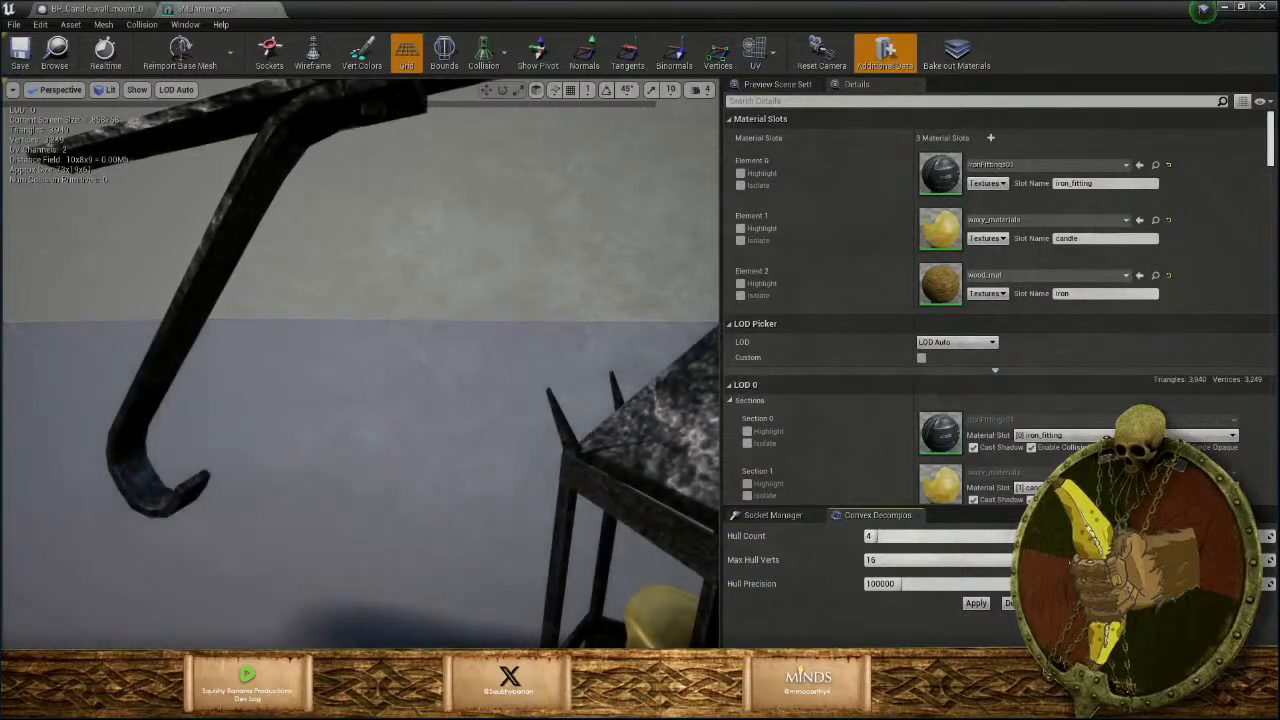
Set the Element 2 material slot of the lantern mesh to Solid_Iron_inst, examine the lantern, and close the mesh editor.
left_click(1033, 278)
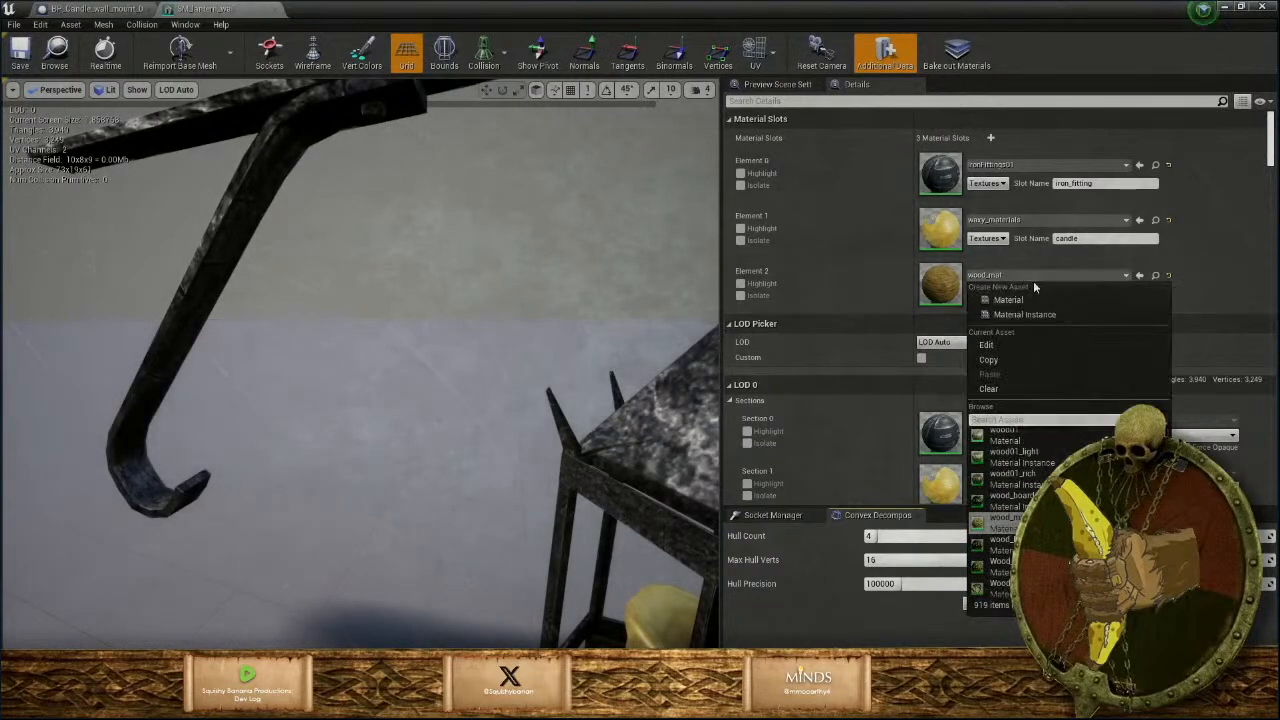
type("iron")
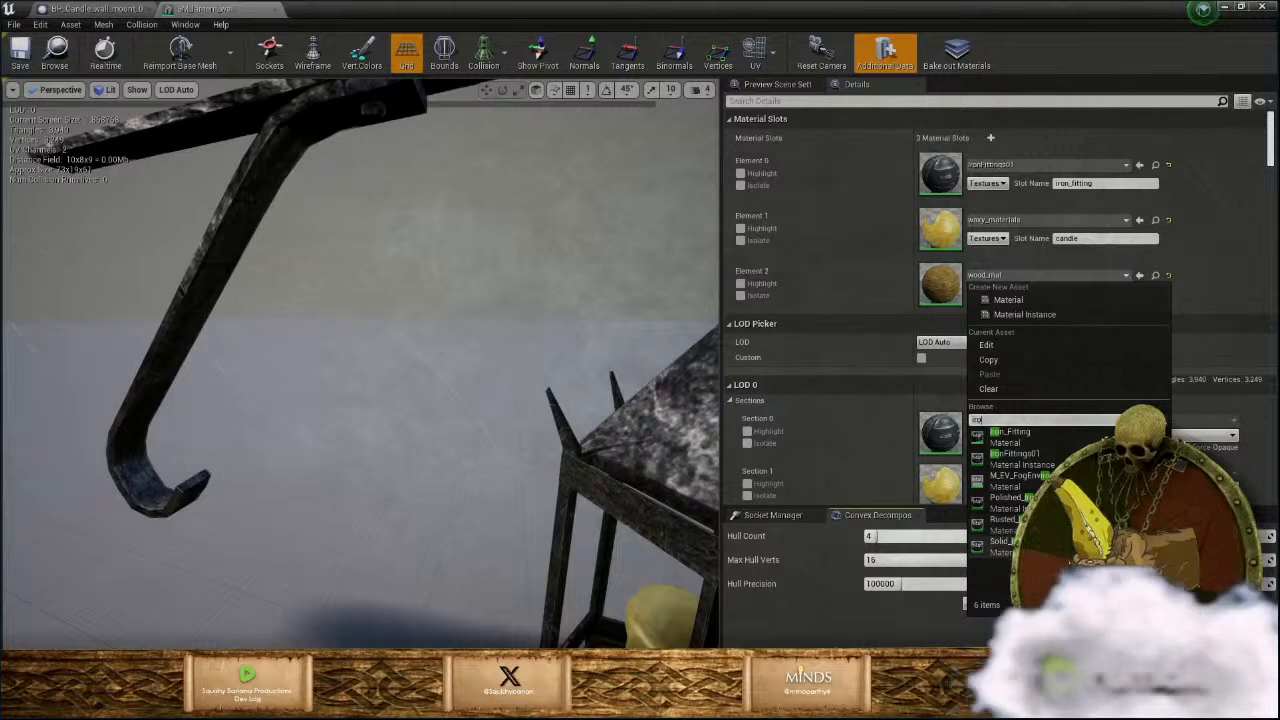
left_click(1003, 545)
scroll(565, 503, "down", 3)
scroll(532, 486, "up", 3)
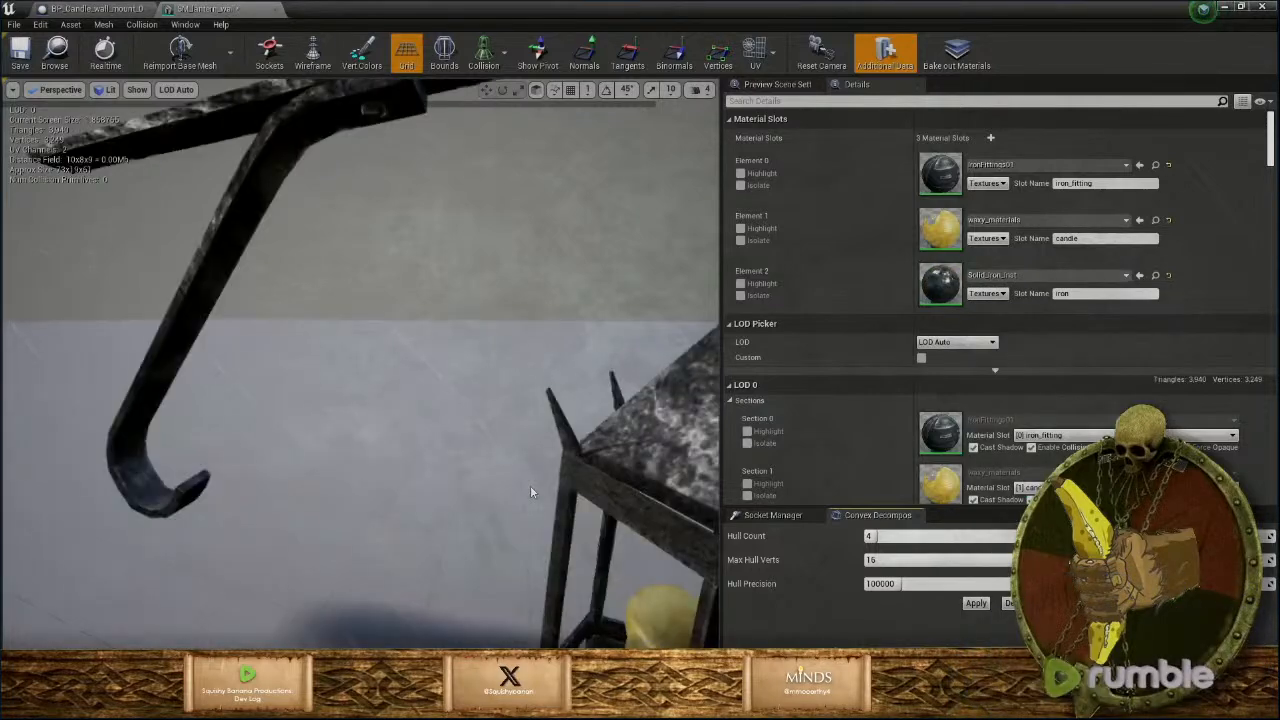
left_click_drag(535, 485, 500, 570, "alt")
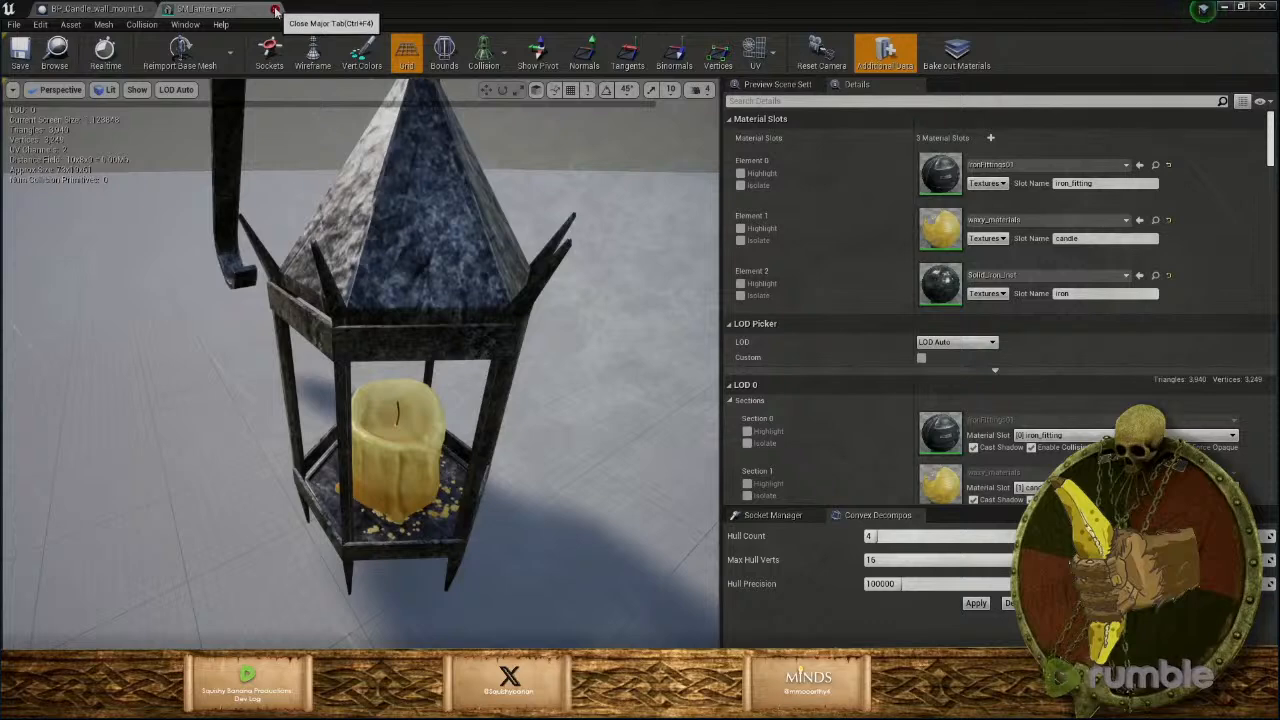
left_click(276, 10)
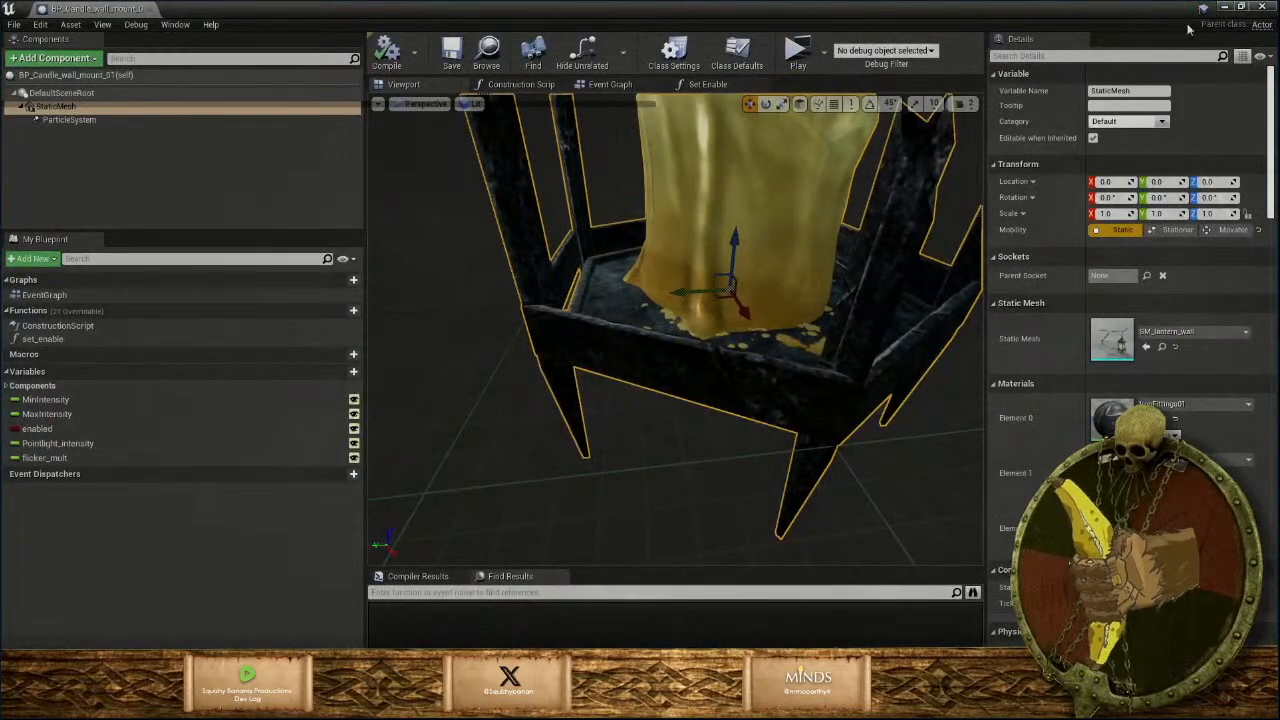
Switch to Maya and view the lantern's floor and candle closely from above.
left_click(1225, 8)
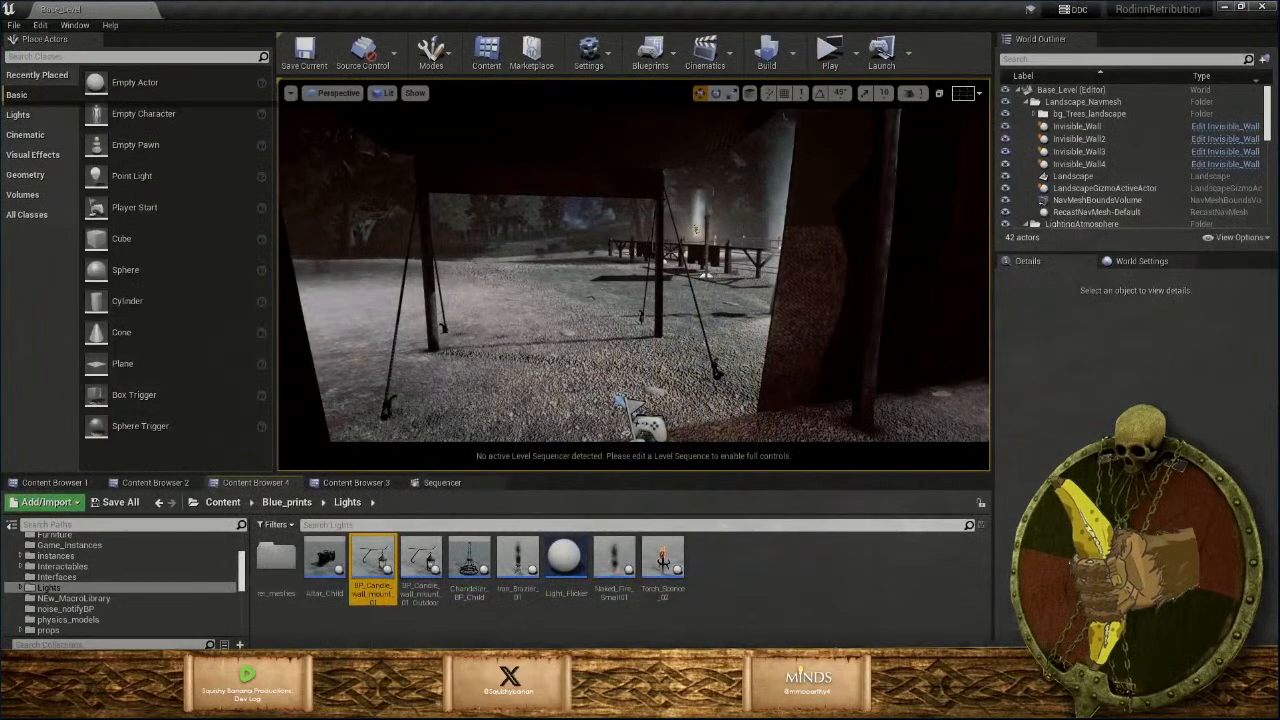
left_click(643, 585)
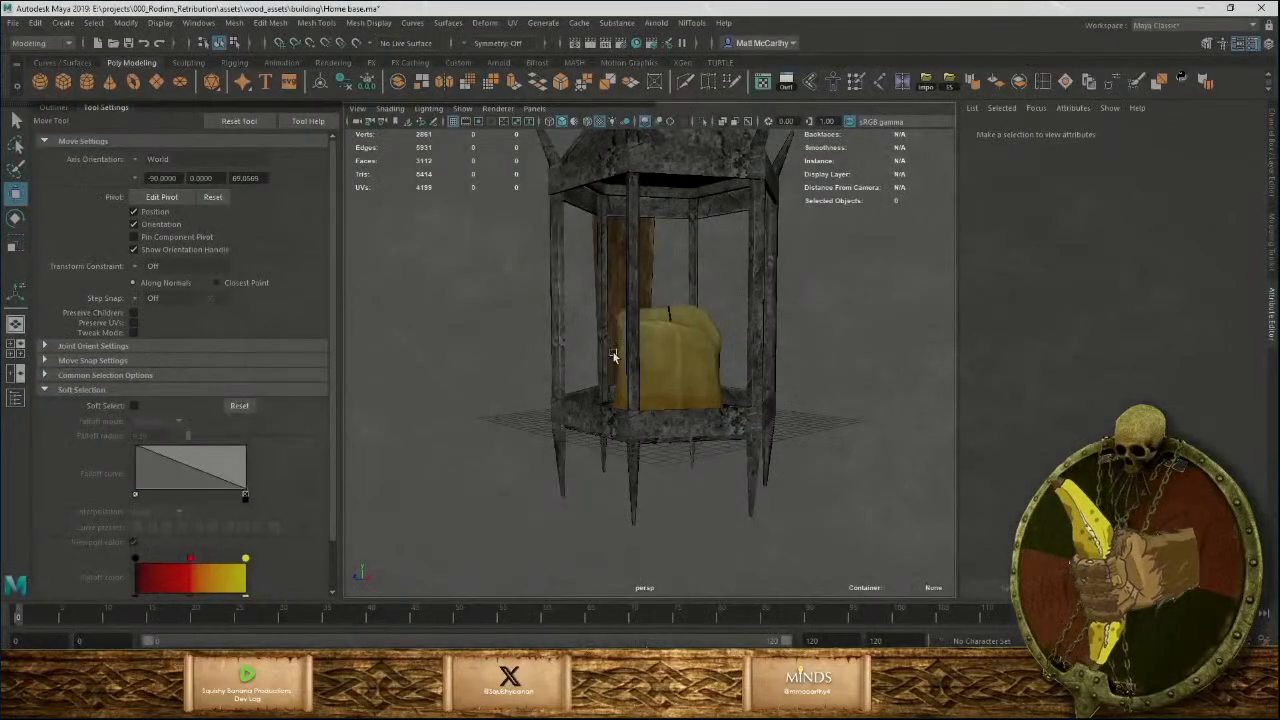
left_click_drag(571, 407, 608, 444, "alt")
right_click_drag(608, 444, 642, 467, "alt")
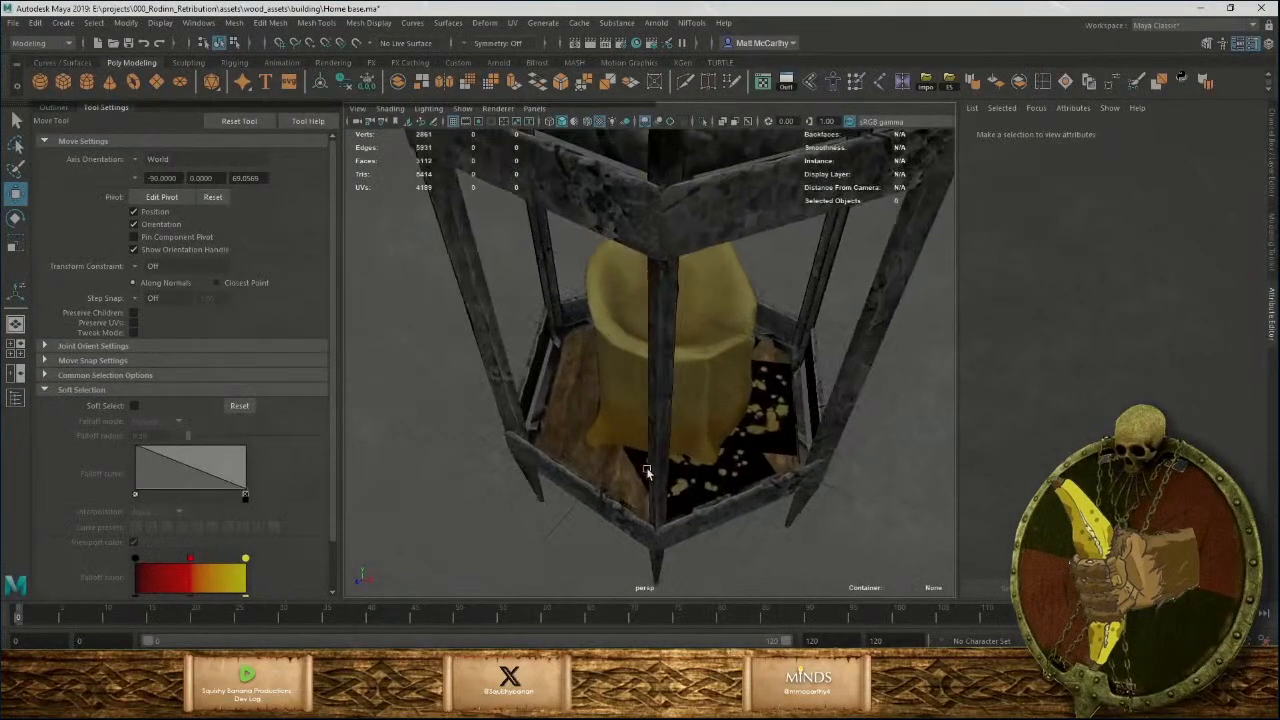
Try to assign the existing iron material again to the lantern's selected floor faces.
right_click(572, 388)
left_click(587, 377)
left_click(575, 385)
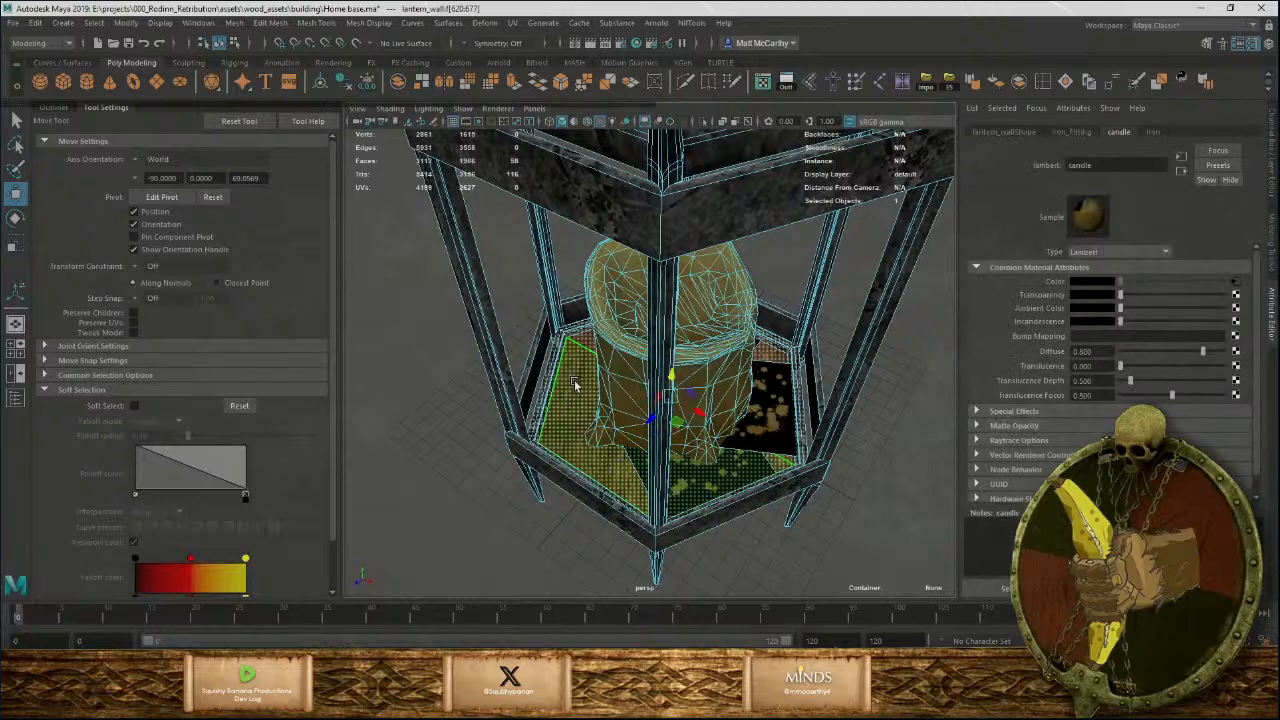
right_click(575, 385)
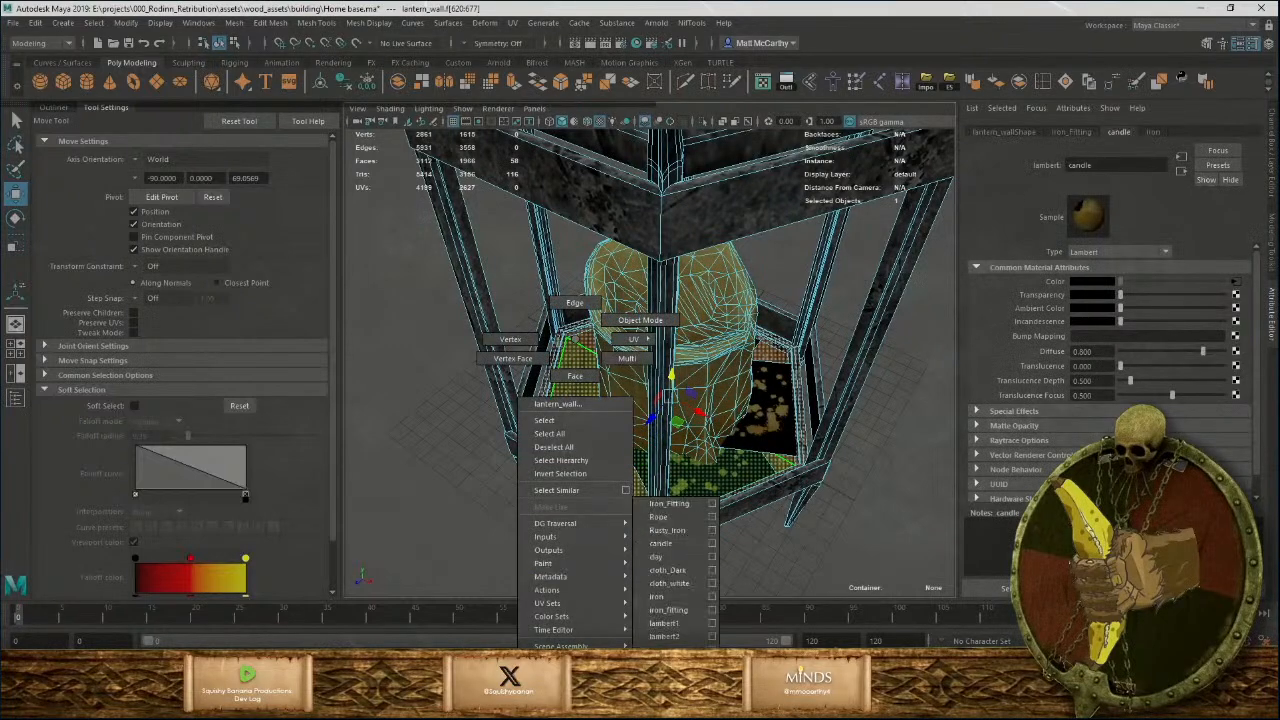
left_click(678, 606)
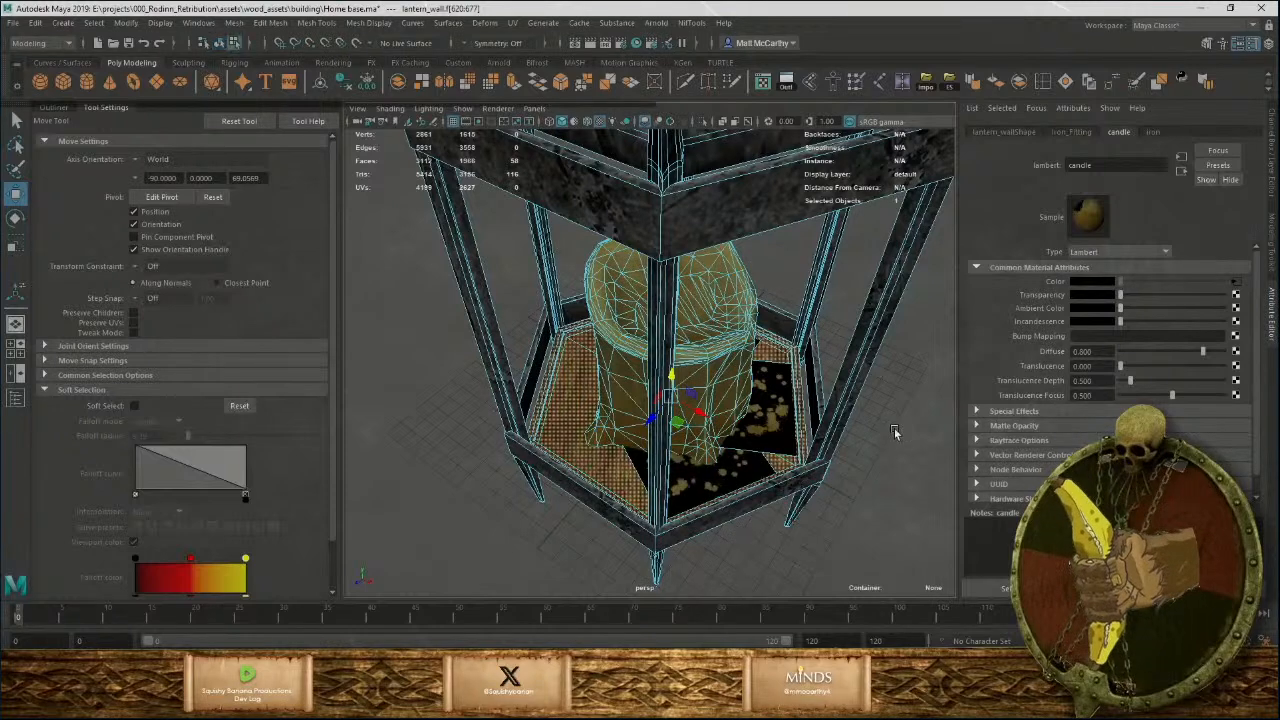
Select the whole lantern and replace the iron material's color texture with the BaseColor image from the substance/iron/iron01 folder.
key("F8")
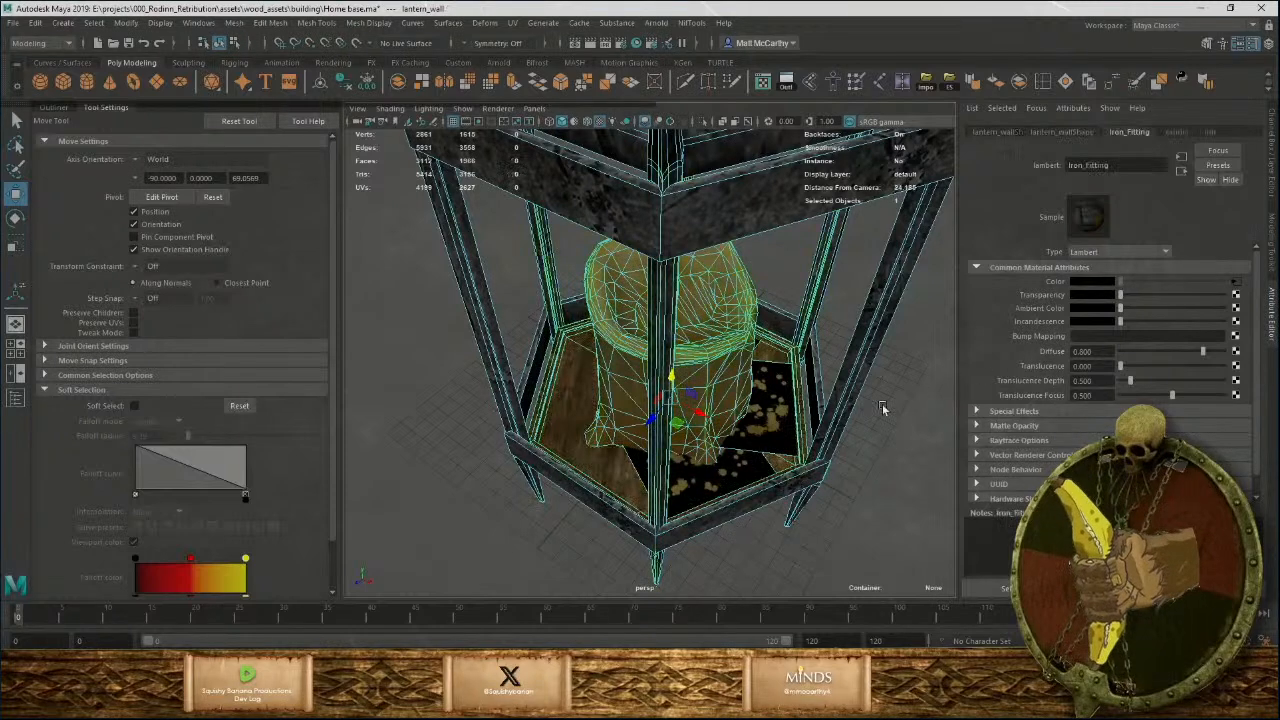
left_click(1207, 135)
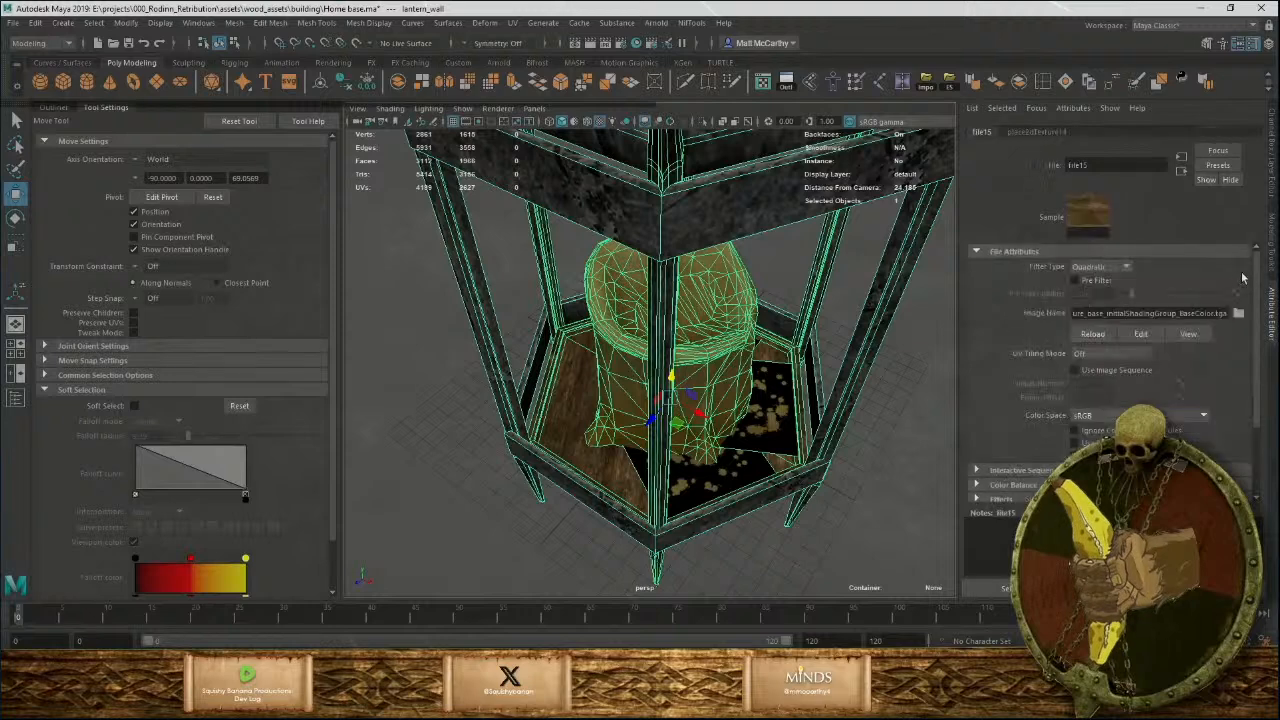
left_click(1238, 313)
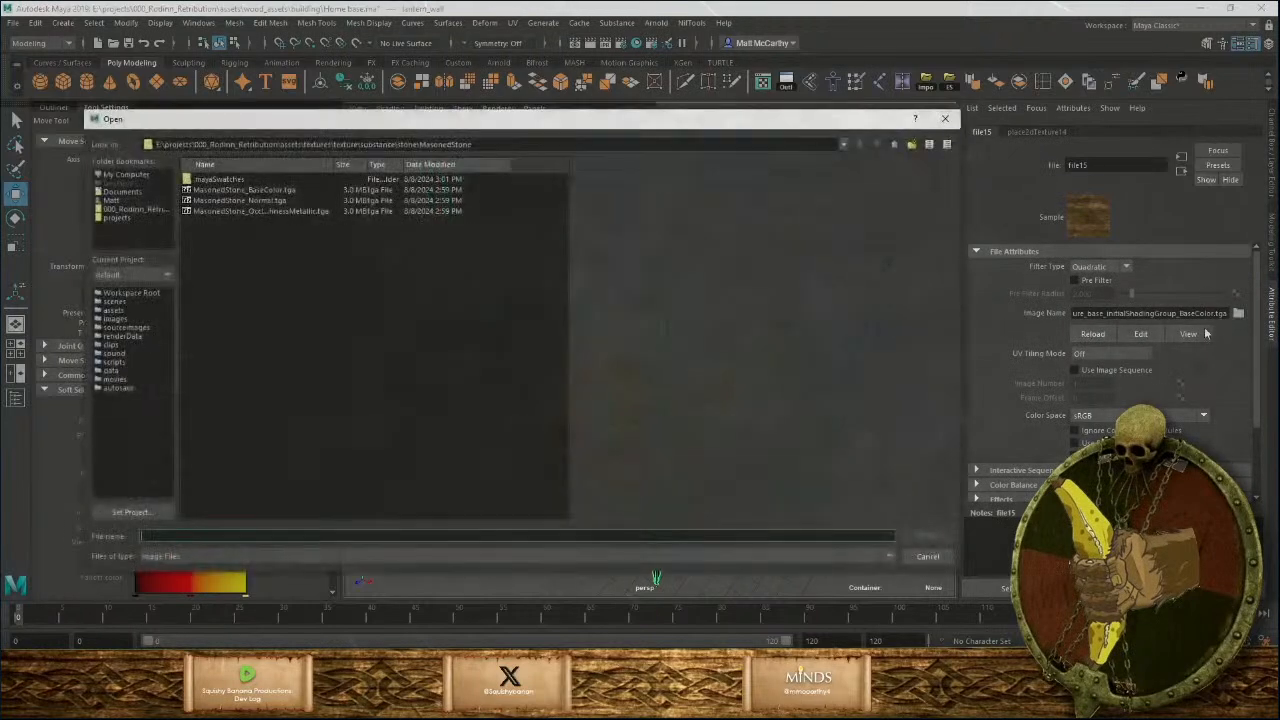
left_click(845, 144)
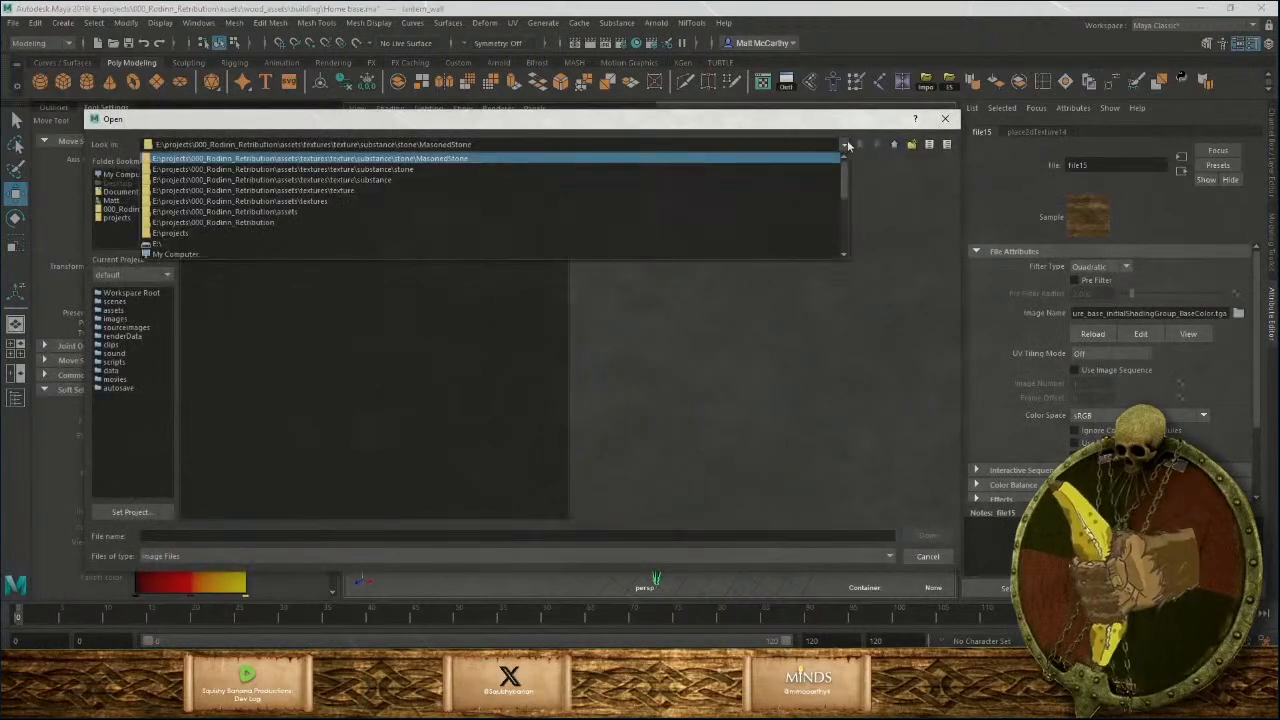
left_click(400, 181)
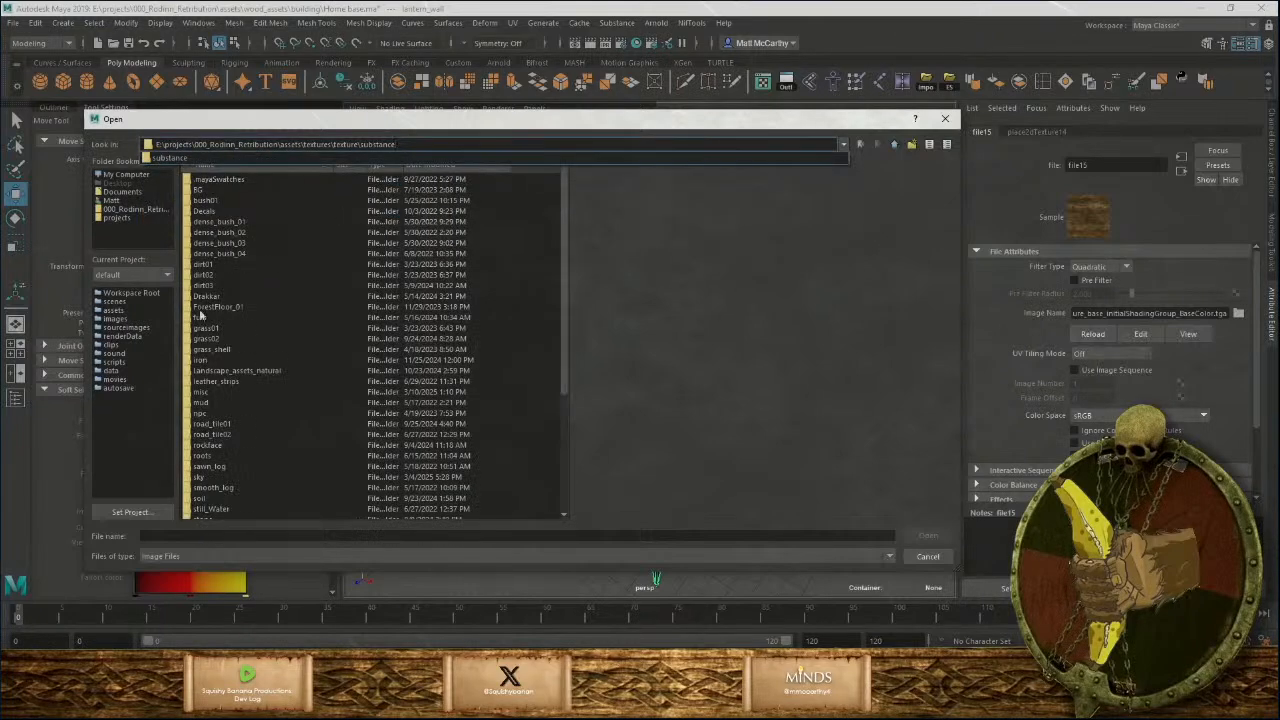
double_click(204, 361)
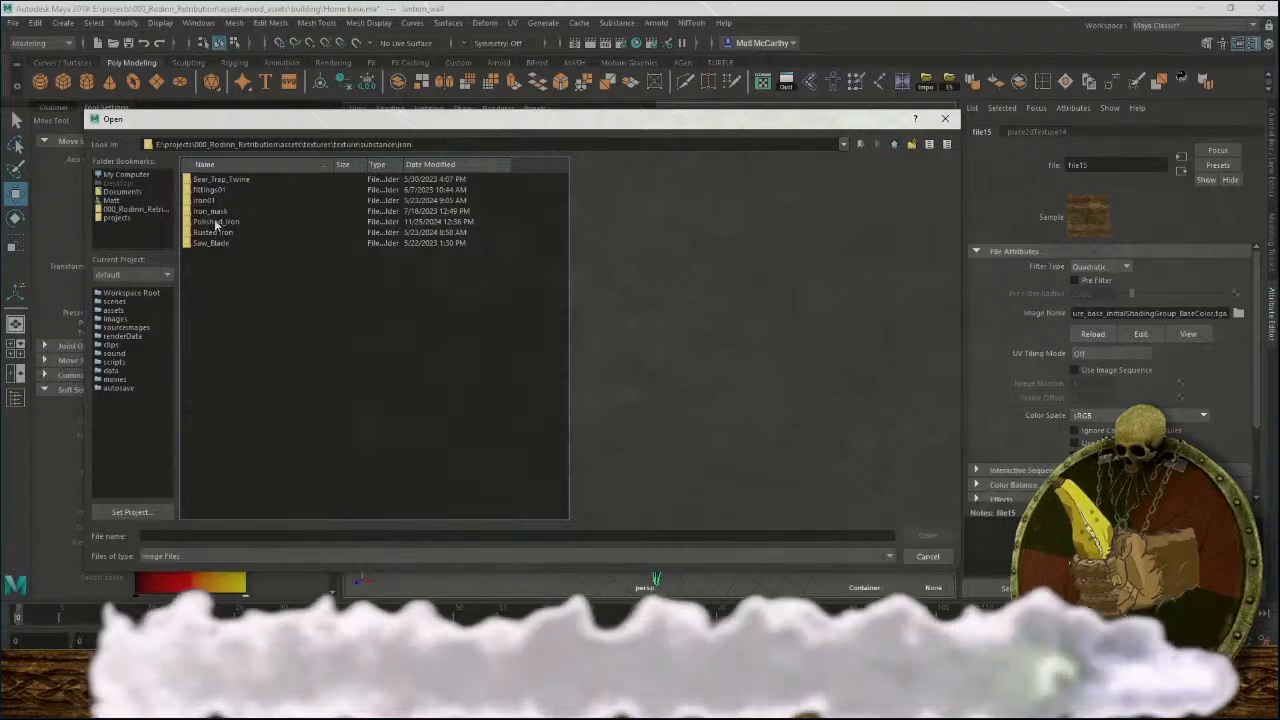
left_click(210, 201)
double_click(210, 202)
left_click(258, 189)
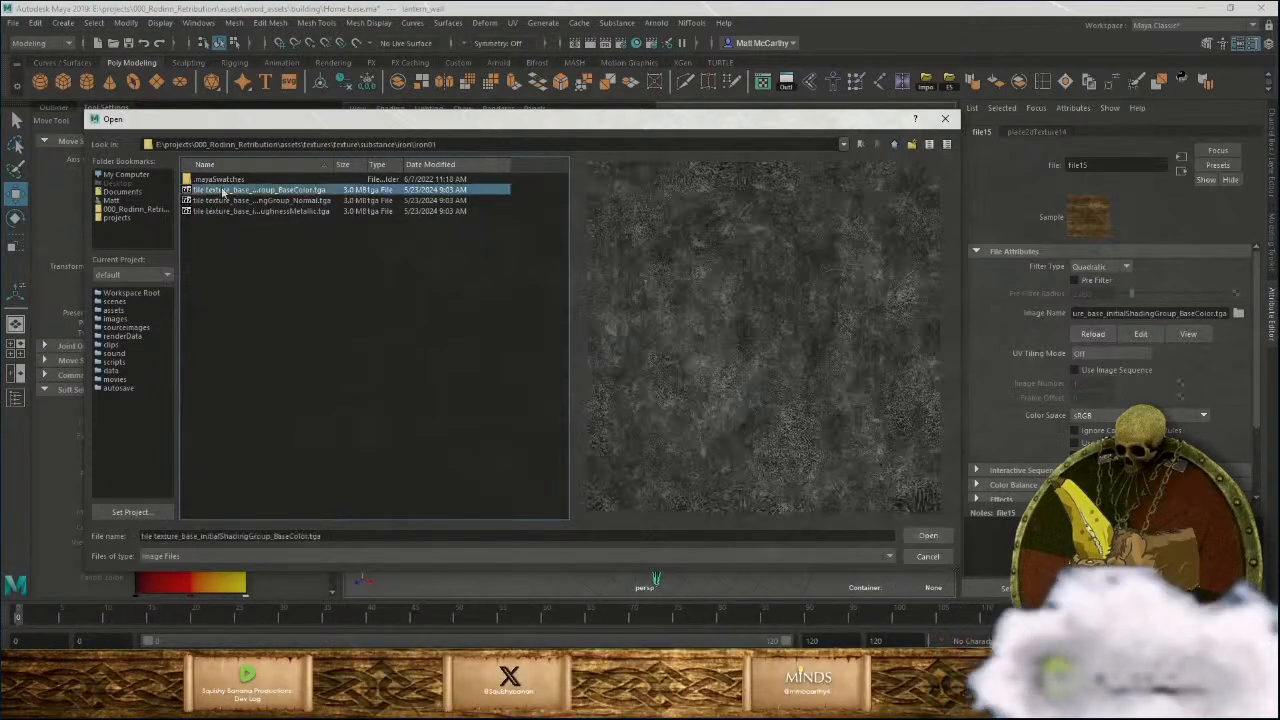
left_click(928, 535)
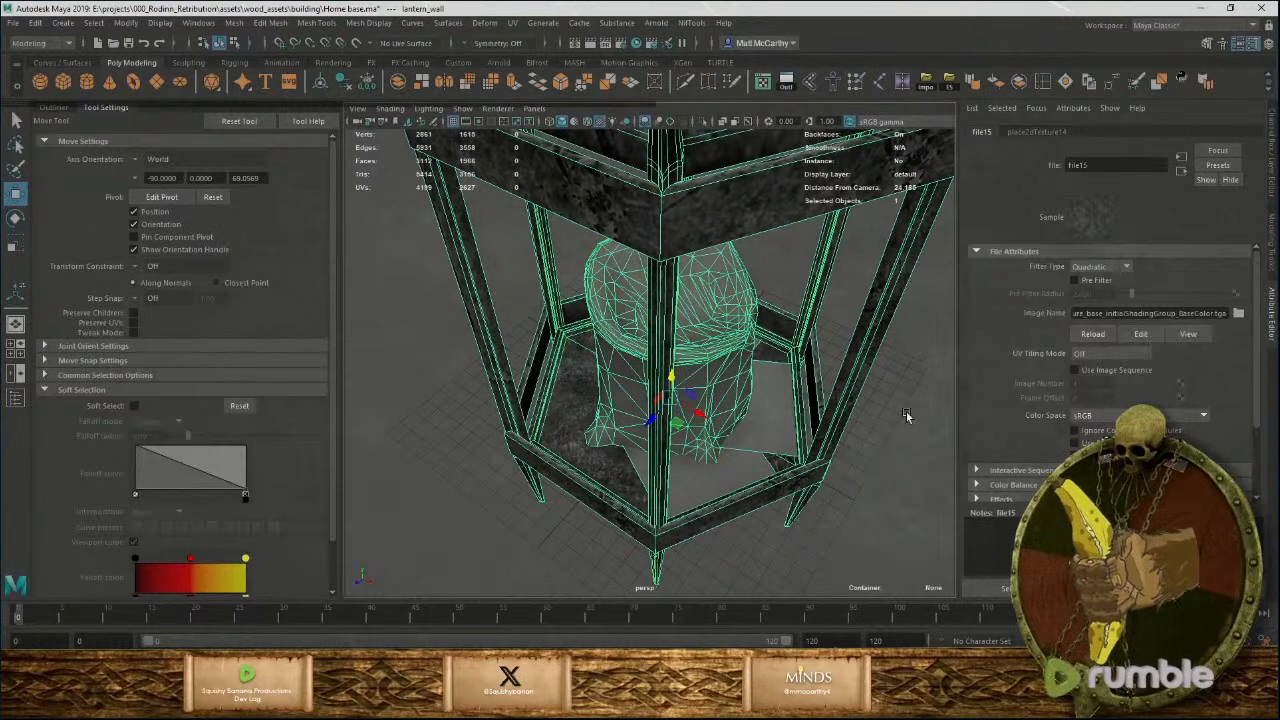
Reassign the candle material's color texture to SM_candles_candle_BaseColor.tga from the substance/misc/Candle folder.
left_click(923, 450)
left_click(739, 386)
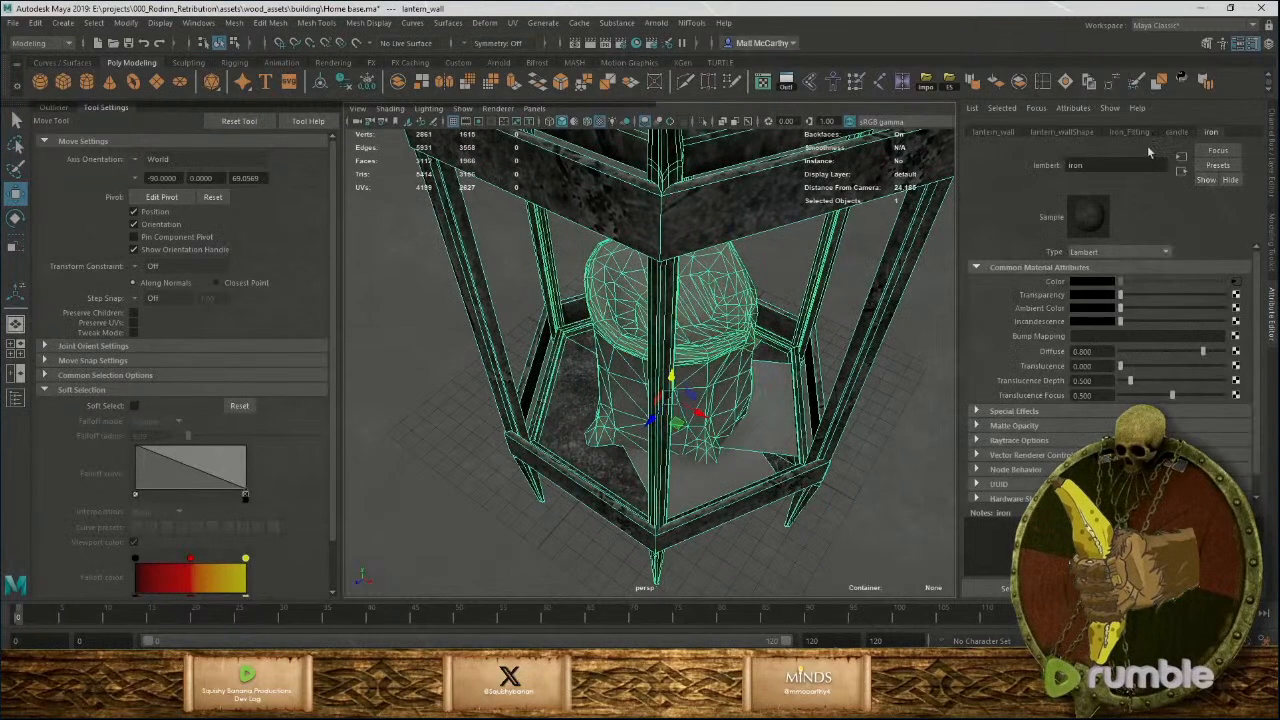
left_click(1177, 132)
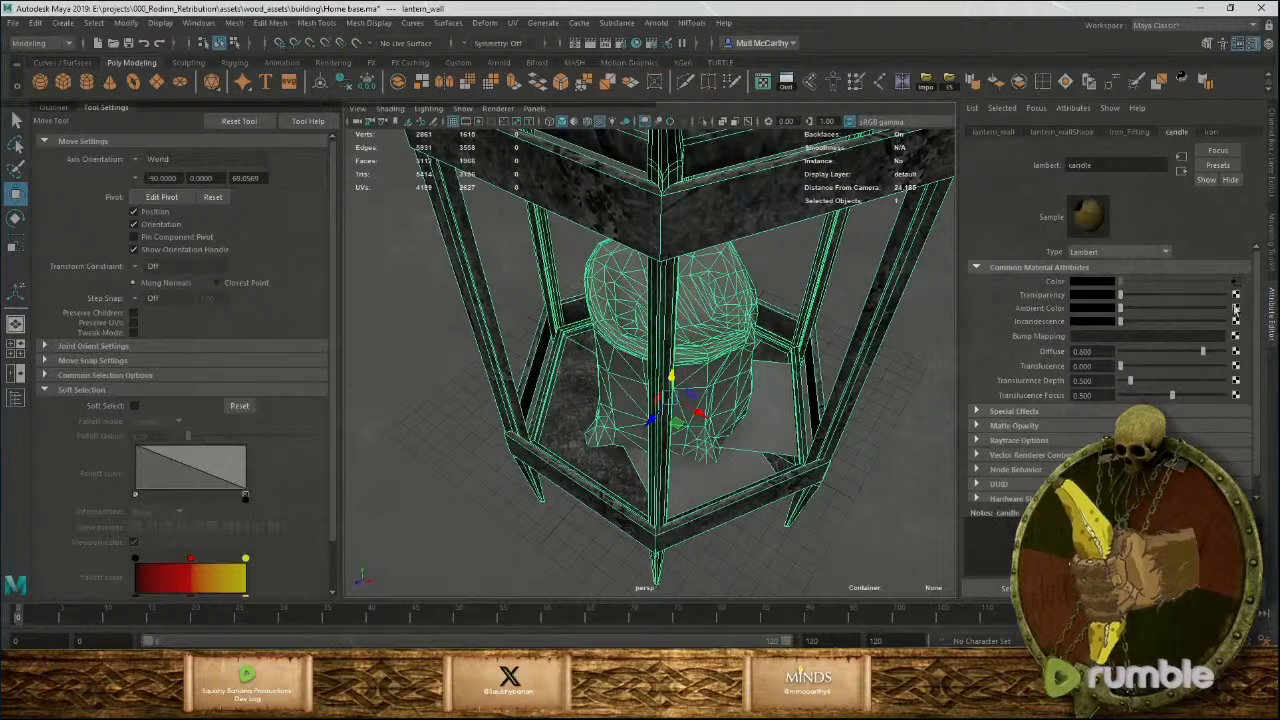
left_click(1237, 282)
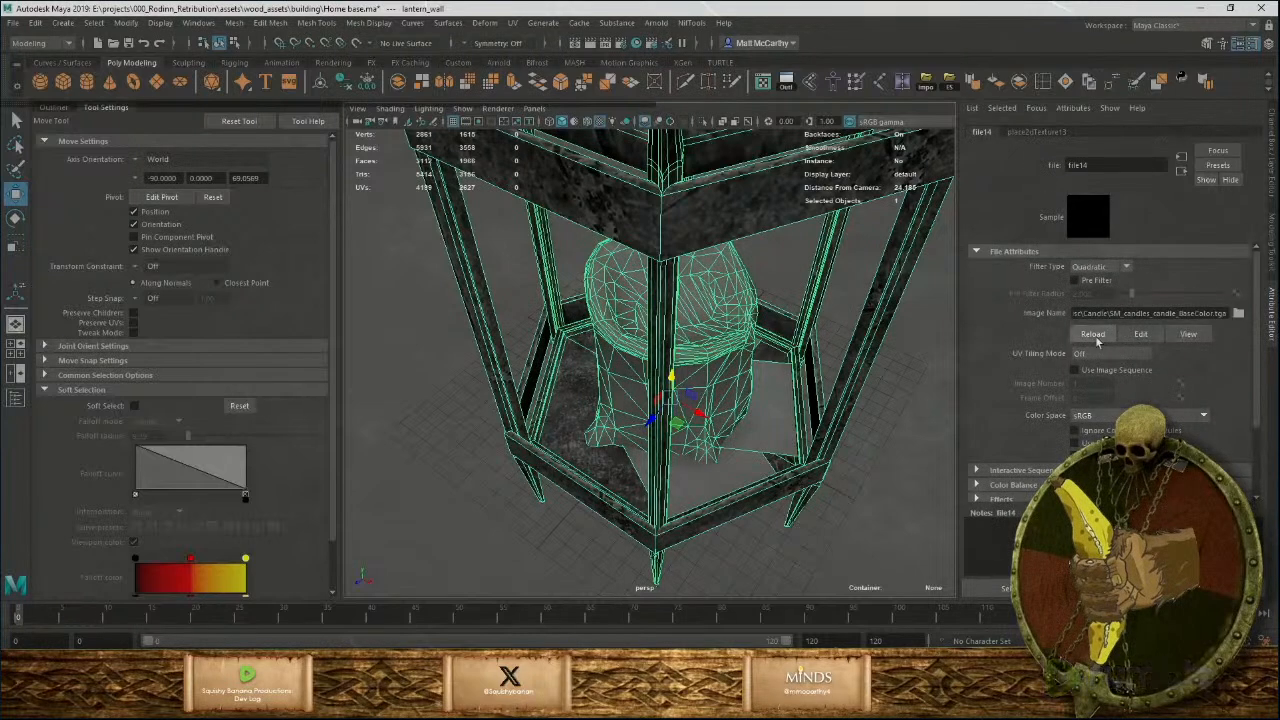
left_click(1237, 314)
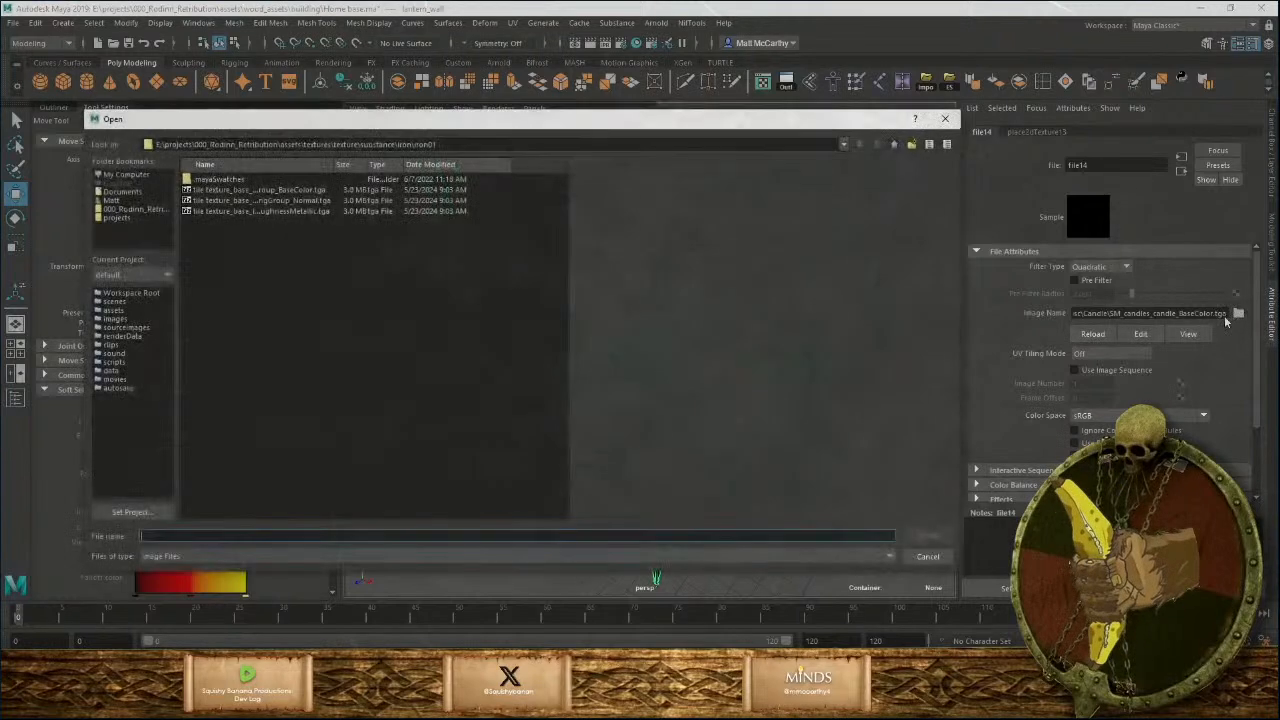
left_click(843, 146)
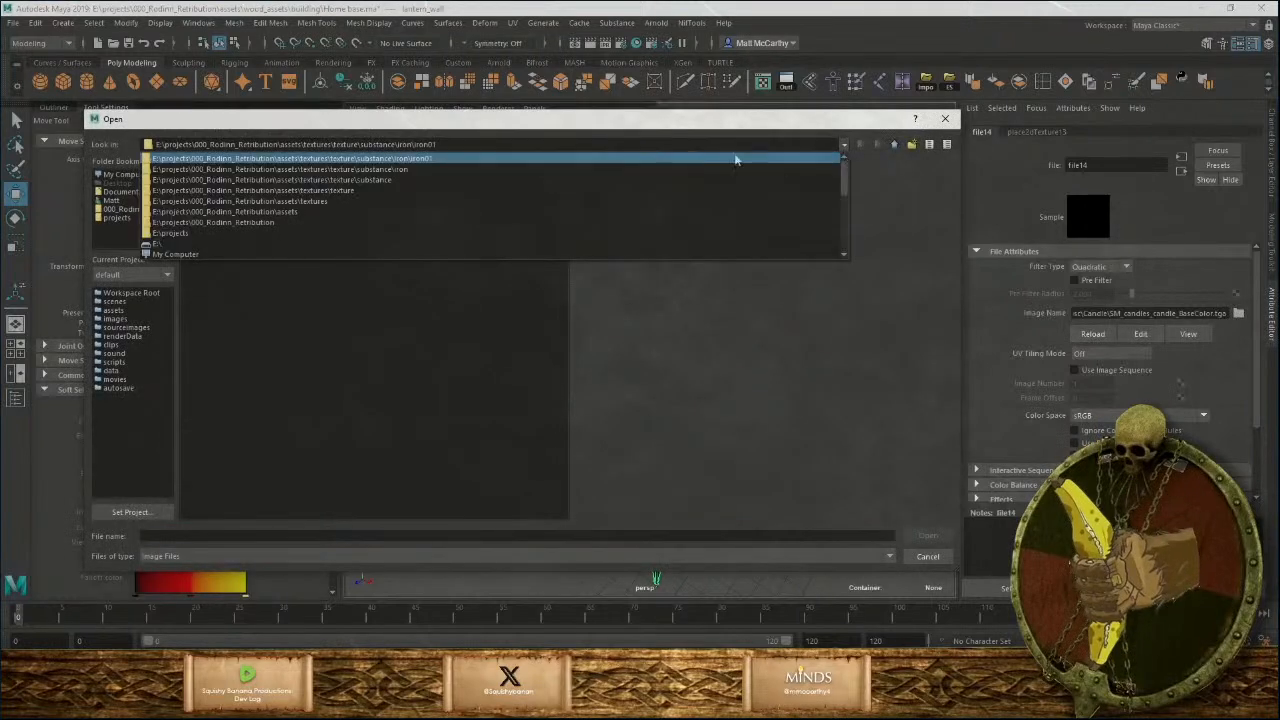
left_click(408, 180)
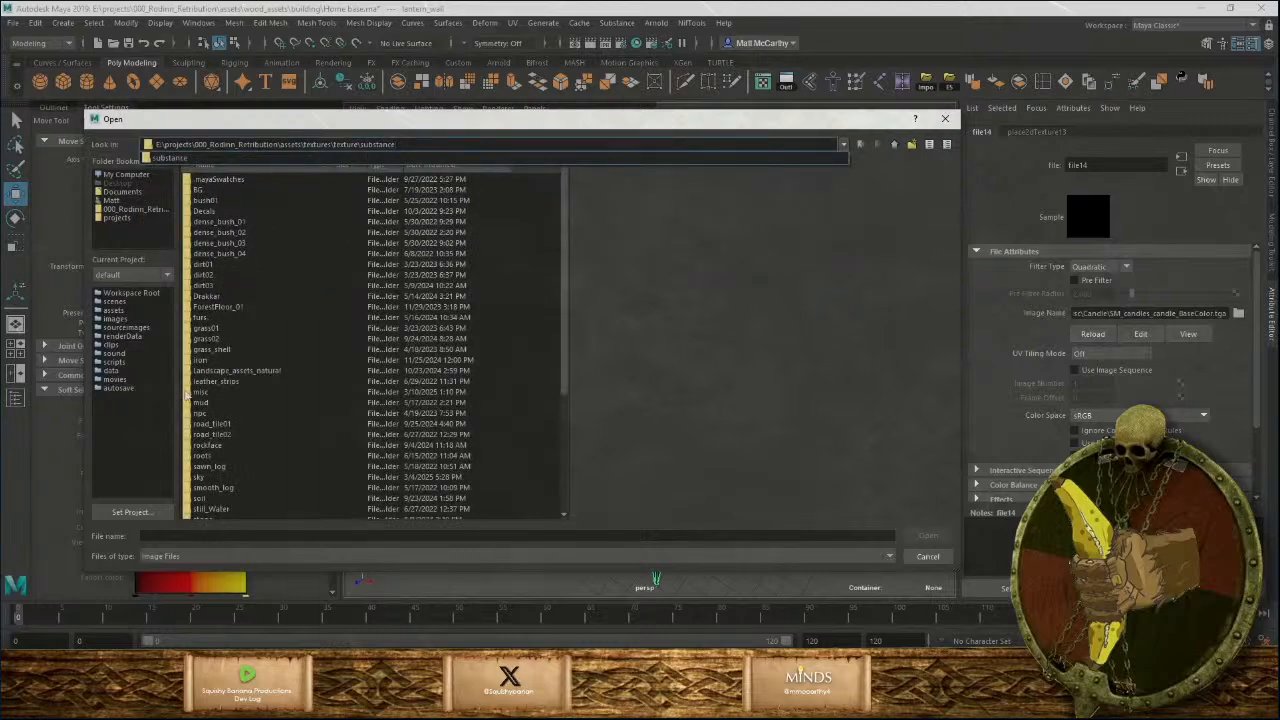
double_click(205, 393)
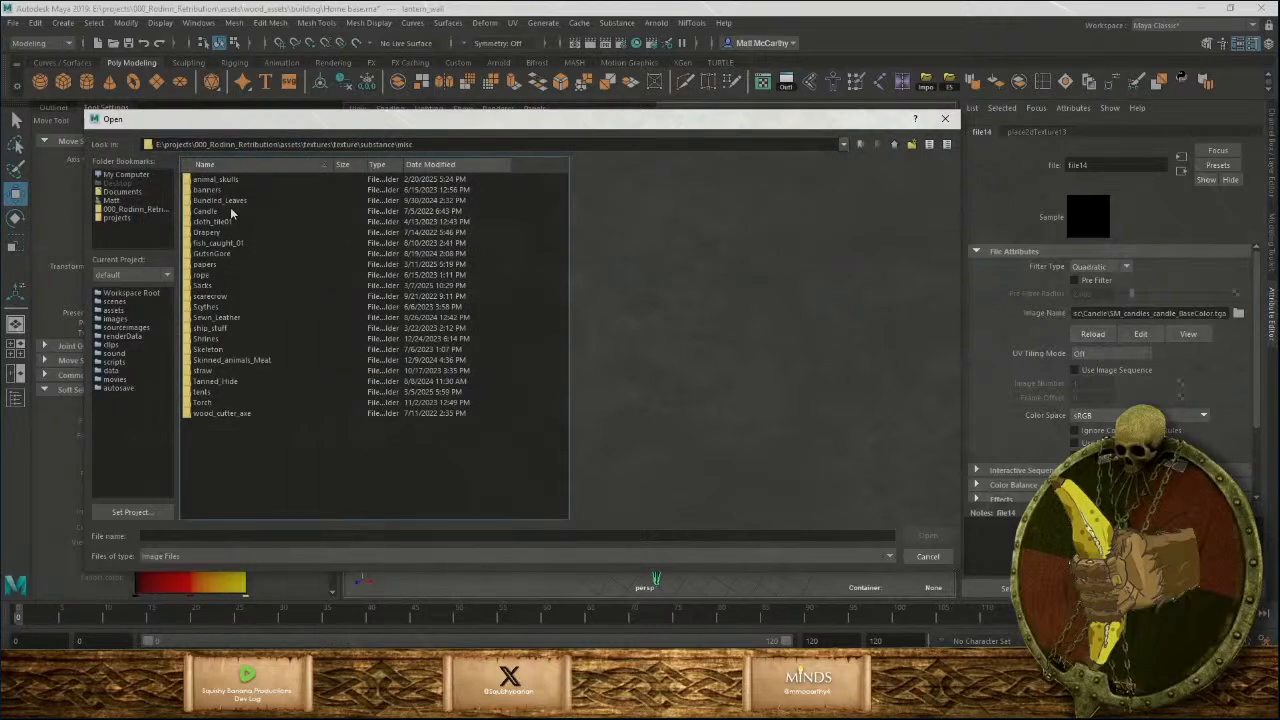
double_click(205, 211)
left_click(233, 200)
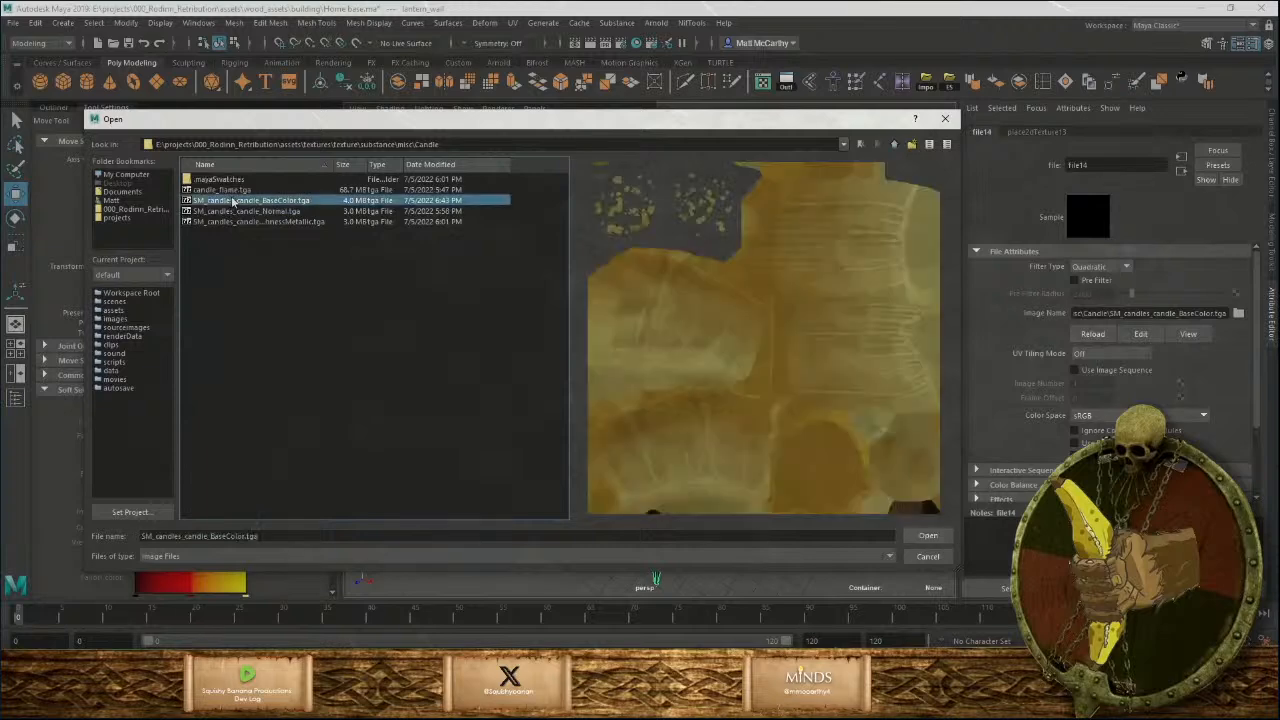
left_click(928, 536)
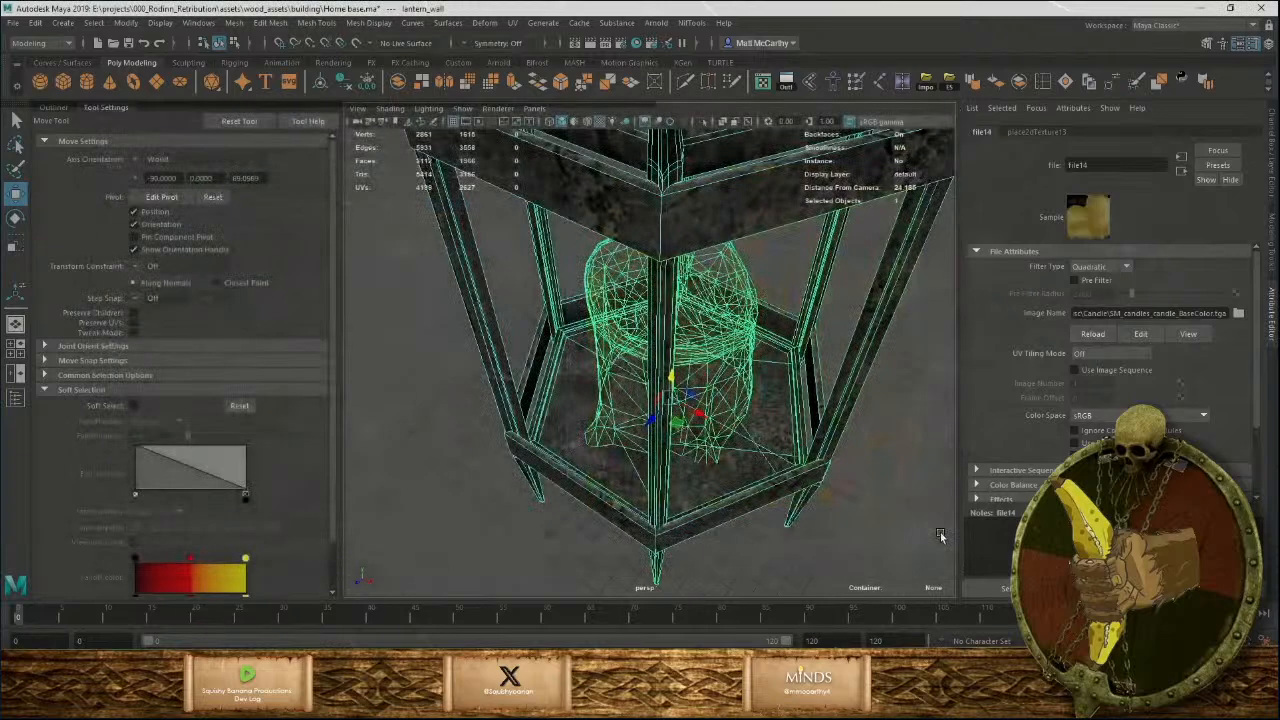
Examine the file texture connected to the candle material's transparency, including its color balance settings, and deselect the lantern.
left_click(723, 406)
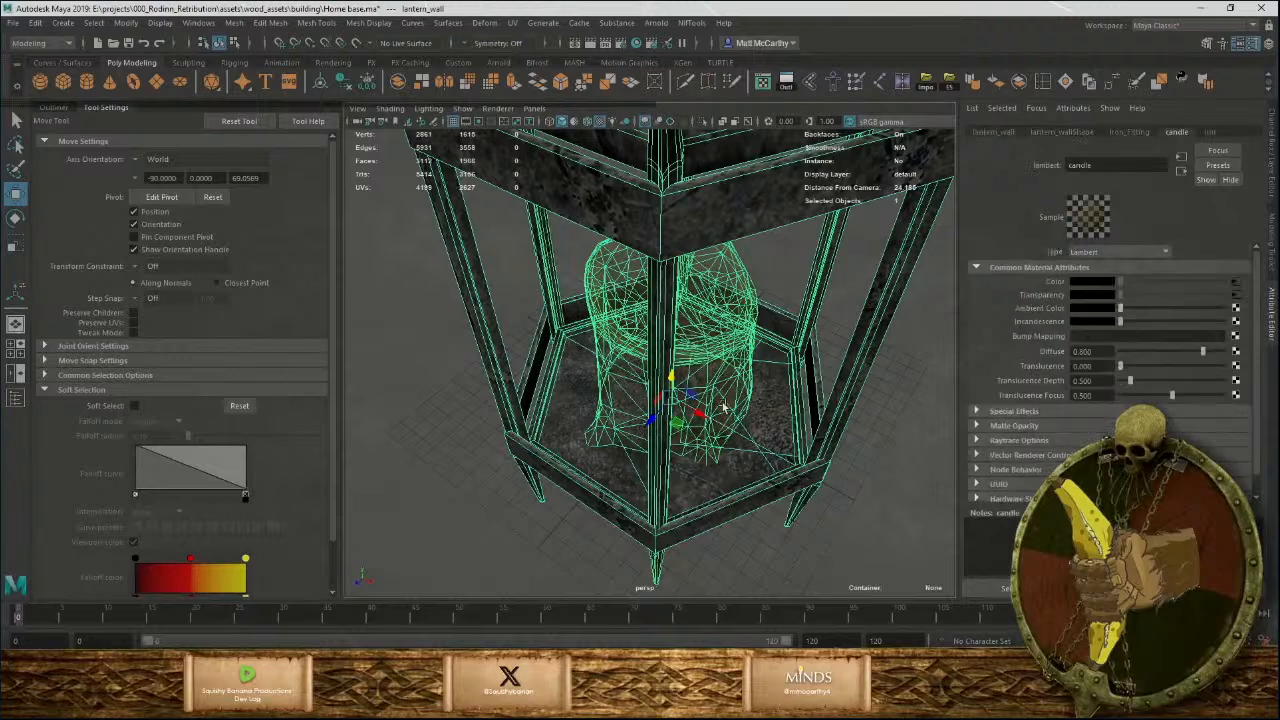
right_click(1062, 297)
left_click(1234, 297)
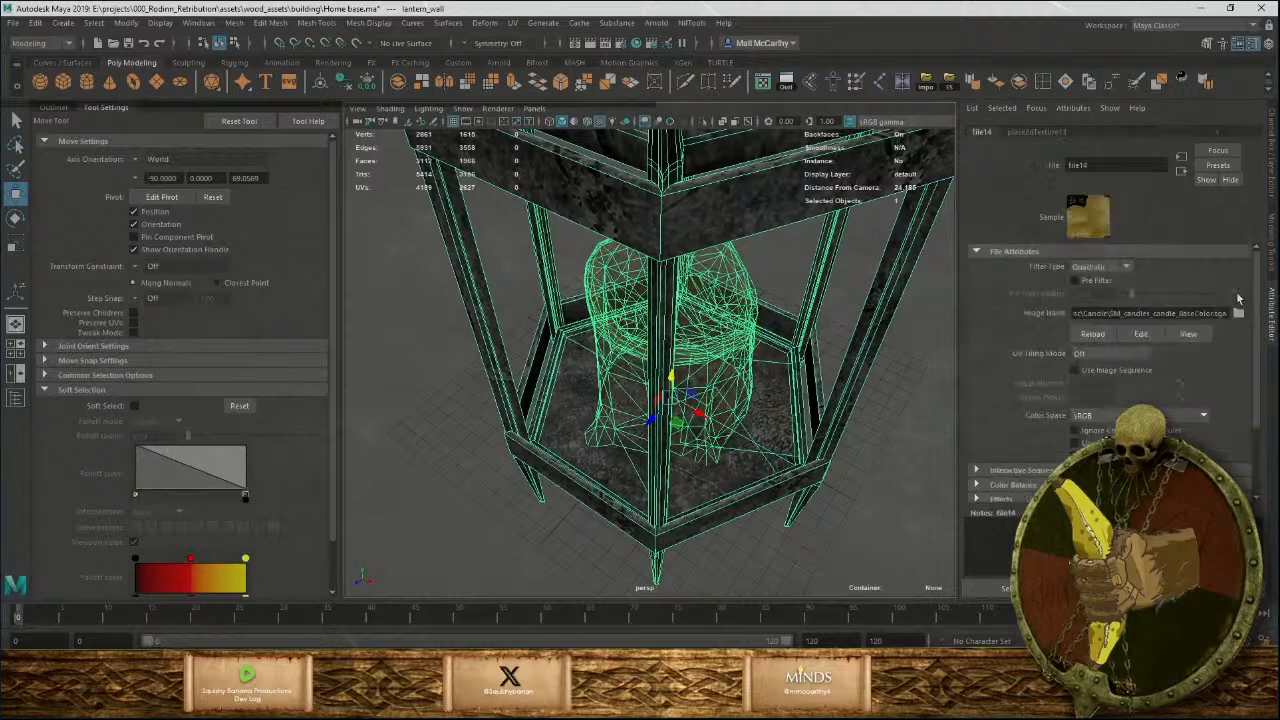
left_click(977, 486)
scroll(977, 489, "down", 3)
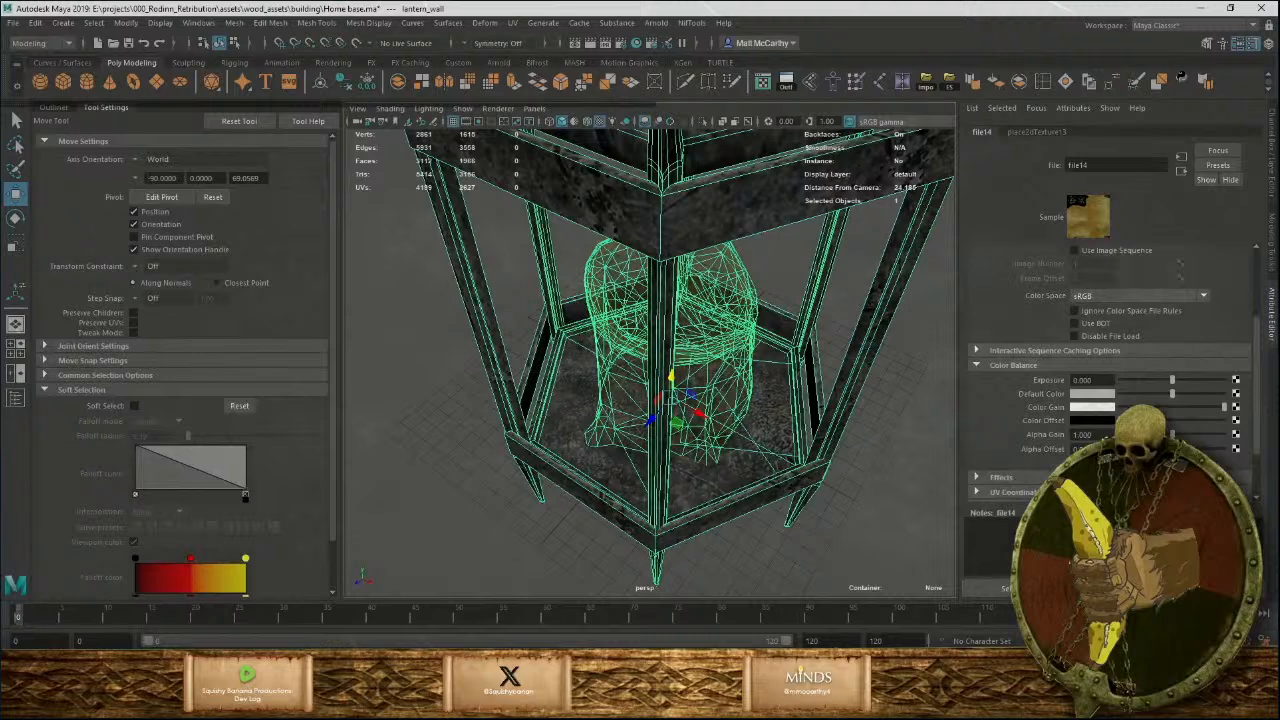
left_click(912, 513)
Set the viewport renderer's transparency algorithm to Alpha Cut and check the candle inside the lantern.
right_click_drag(912, 513, 763, 503, "alt")
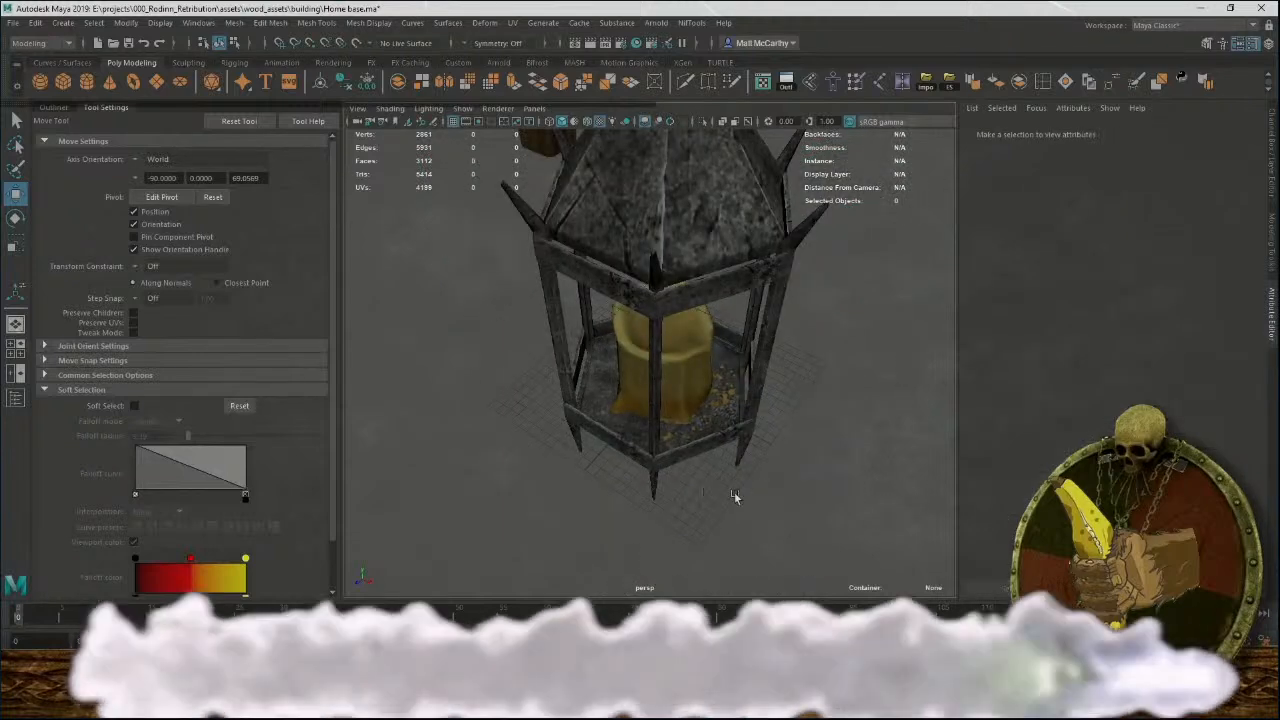
left_click_drag(734, 497, 690, 478, "alt")
right_click_drag(690, 478, 750, 420, "alt")
left_click(668, 400)
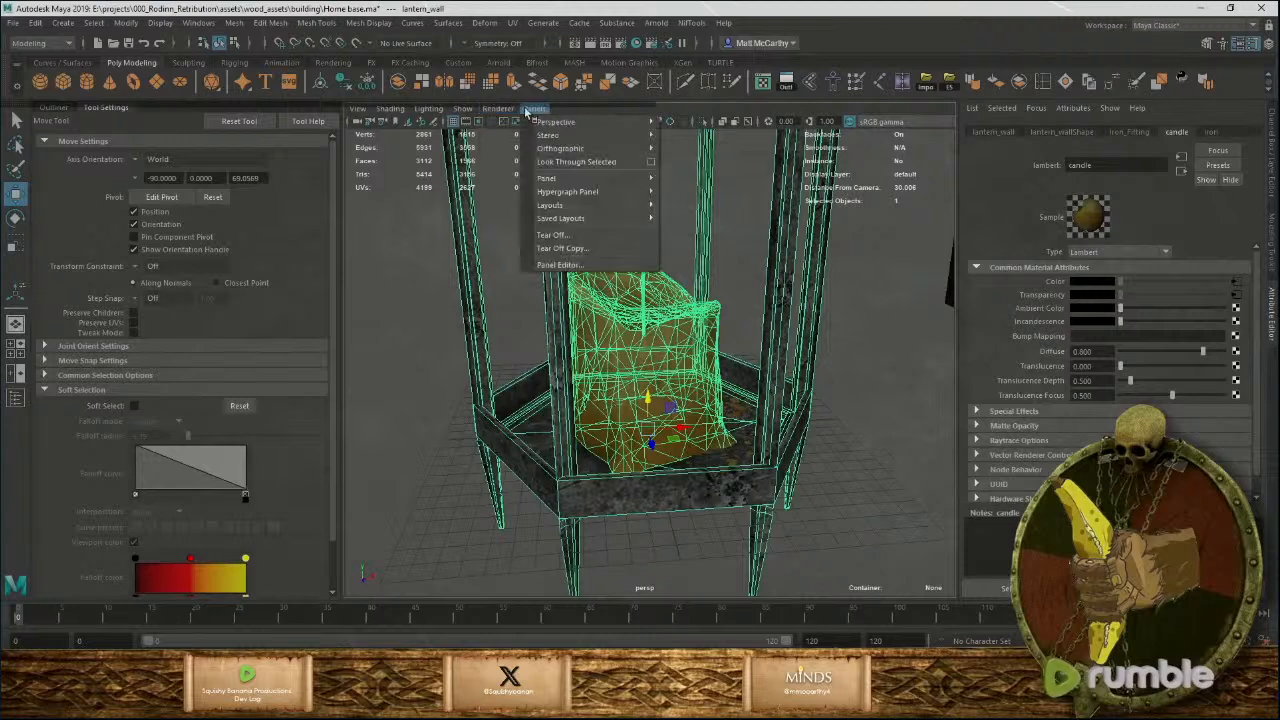
left_click(573, 133)
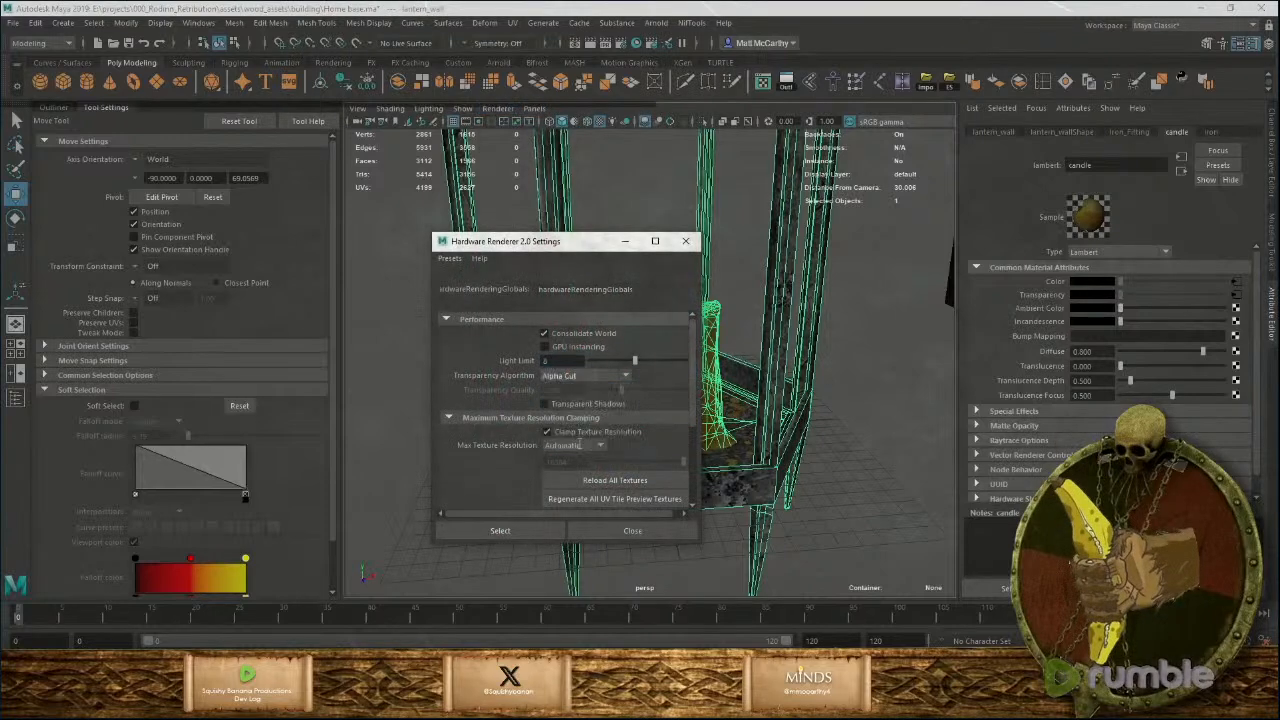
left_click(627, 533)
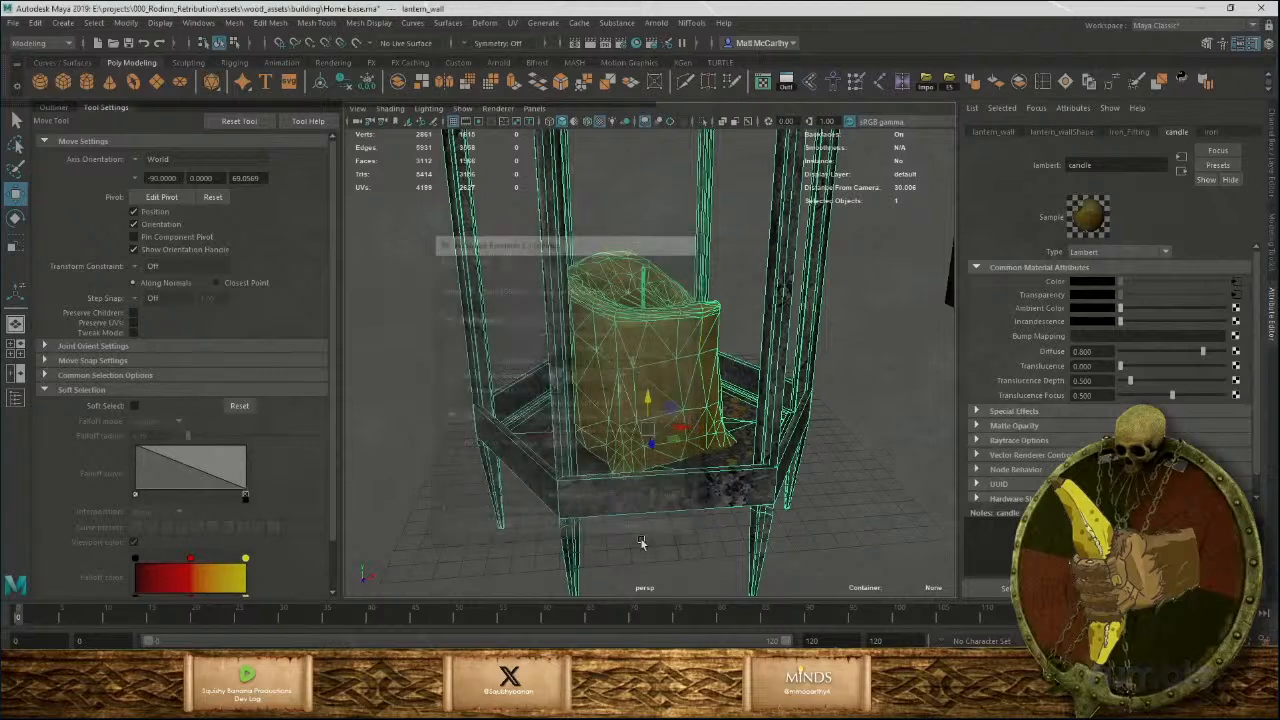
left_click(888, 447)
left_click_drag(887, 505, 742, 492, "alt")
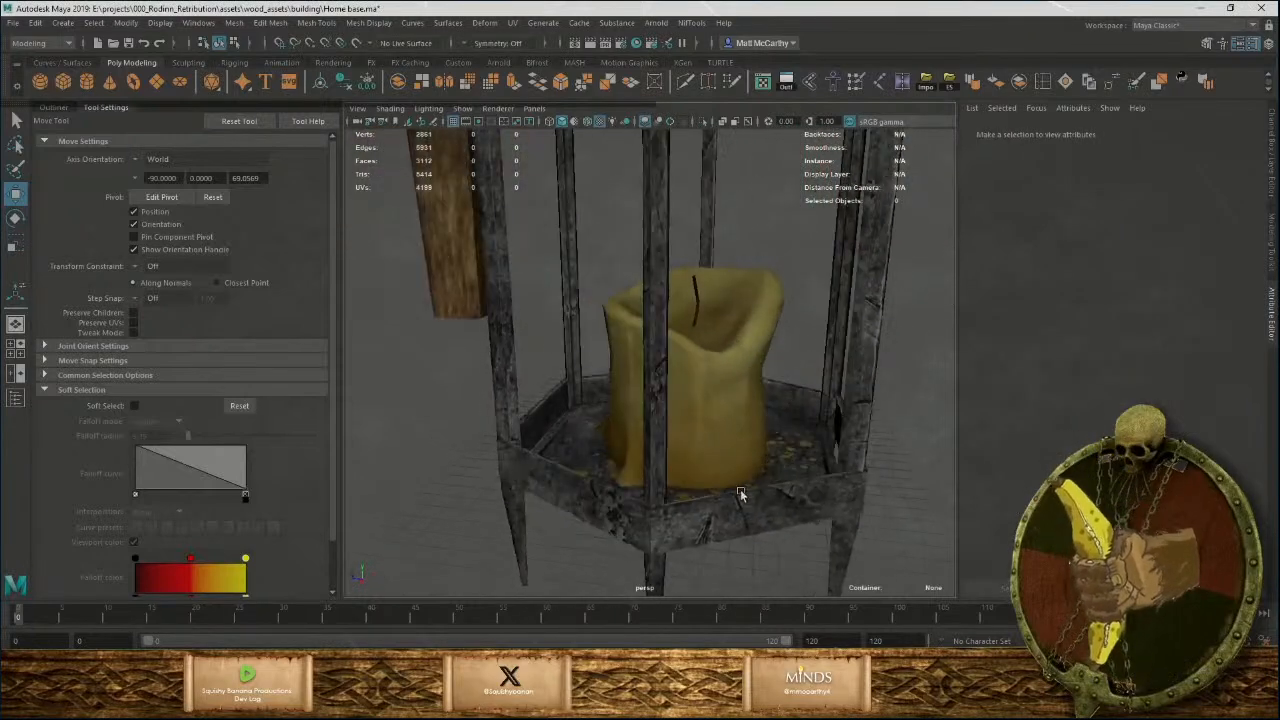
Move the lantern off the map to the table corner along the cup's edge, with its legs standing on the tabletop.
right_click_drag(742, 492, 430, 332, "alt")
left_click_drag(612, 375, 628, 287, "alt")
right_click_drag(685, 426, 591, 354, "alt")
middle_click_drag(678, 330, 652, 388, "alt")
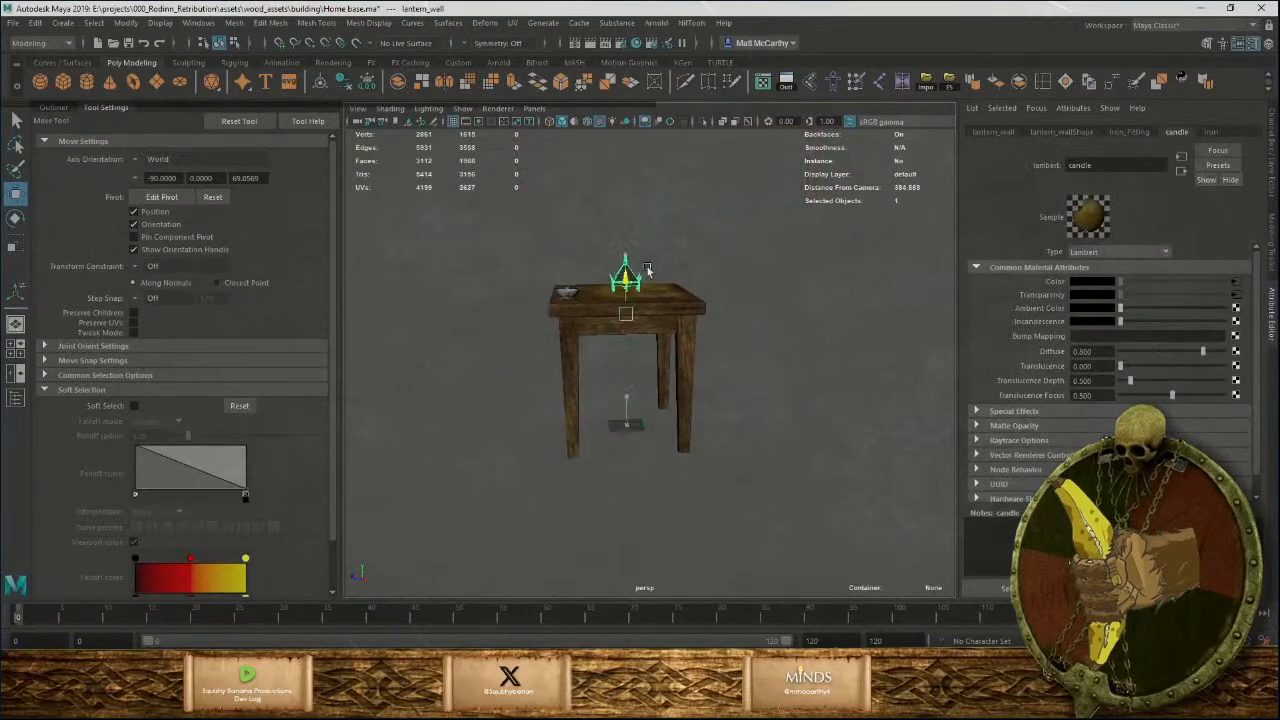
left_click_drag(644, 239, 643, 338, "alt")
right_click_drag(643, 338, 700, 370, "alt")
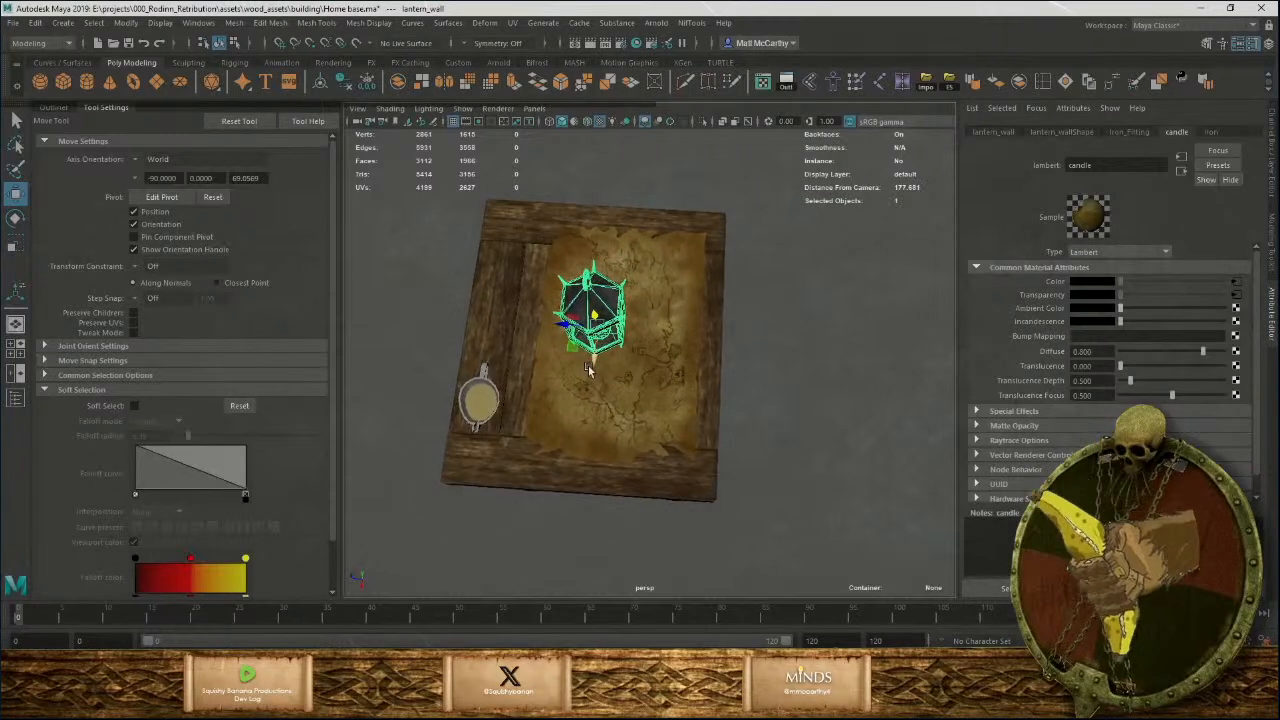
left_click_drag(487, 226, 723, 297, "alt")
middle_click_drag(723, 297, 588, 336, "alt")
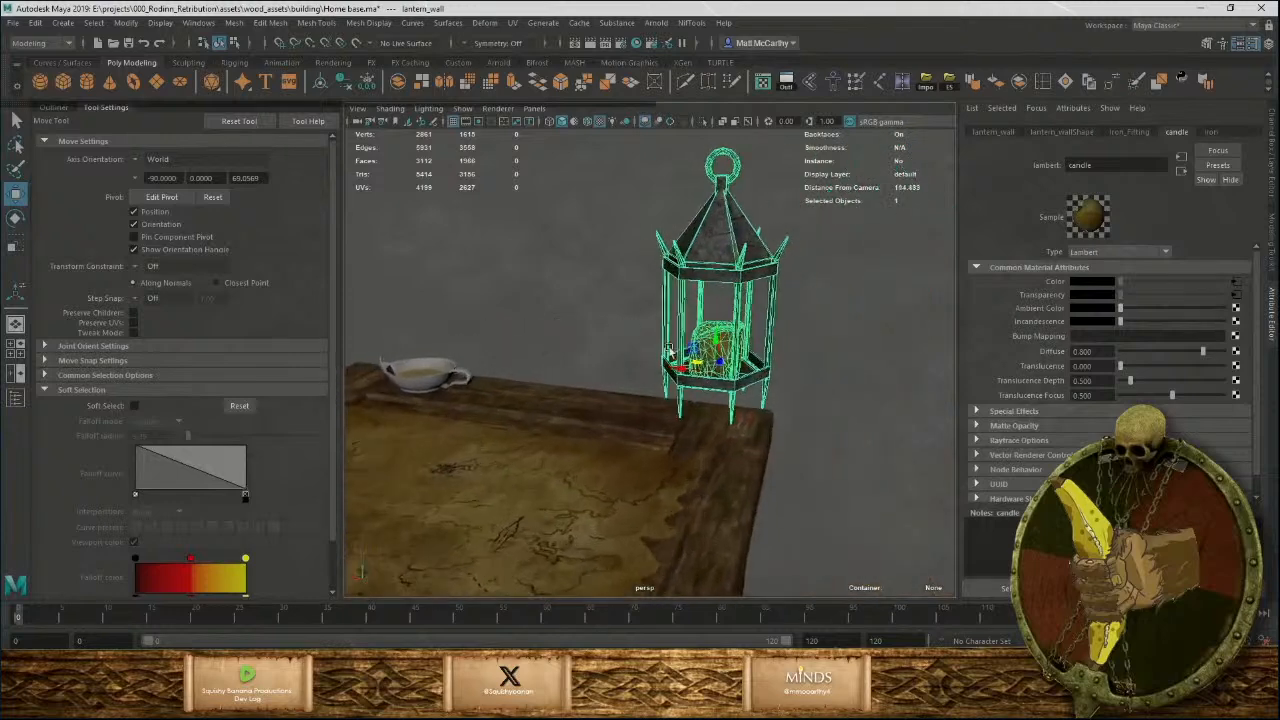
right_click_drag(588, 336, 762, 448, "alt")
left_click_drag(773, 352, 659, 302, "alt")
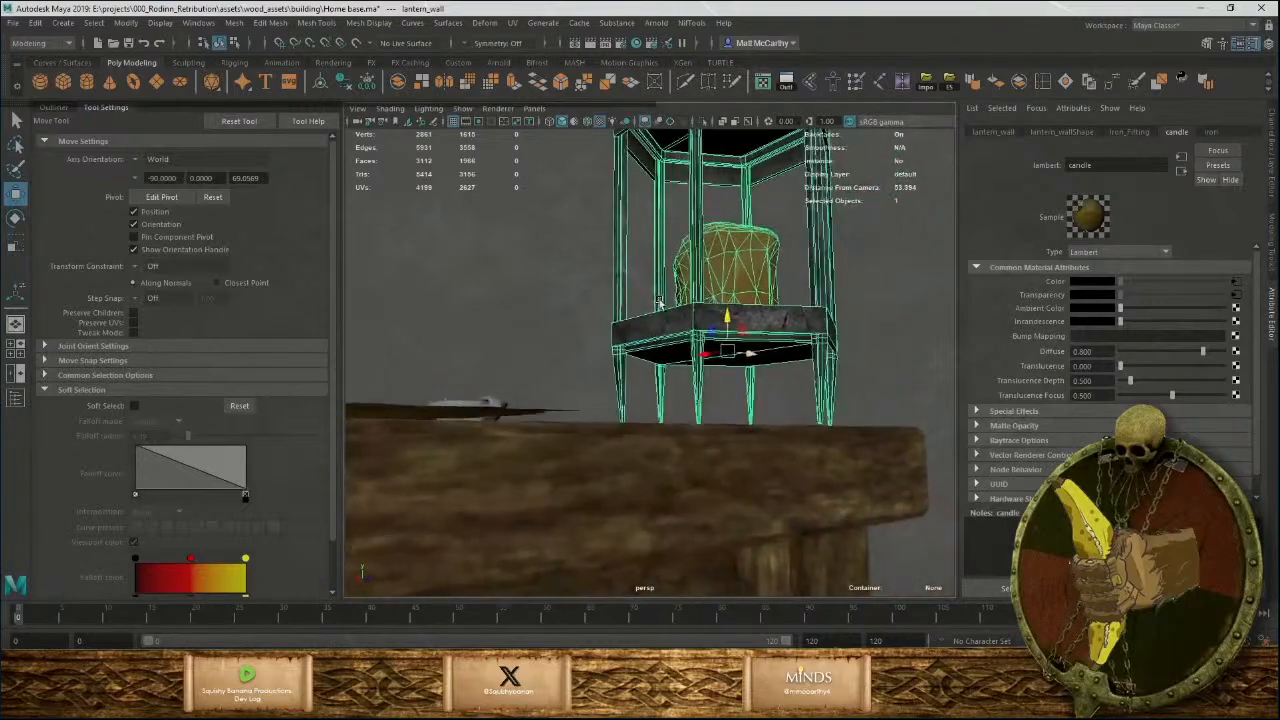
right_click_drag(659, 302, 766, 443, "alt")
Select one lantern leg's faces to examine how the legs meet the tabletop, clear the selection, and view the whole table.
right_click(753, 391)
right_click_drag(758, 386, 758, 390)
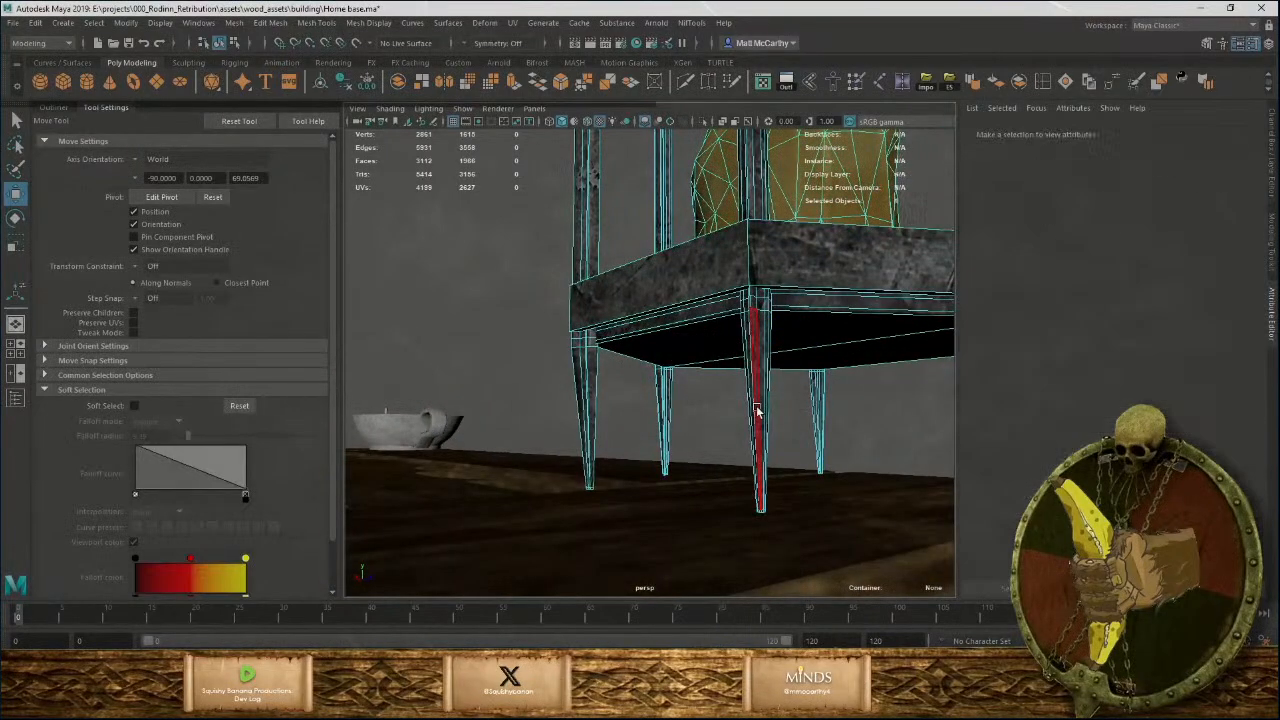
double_click(757, 408)
left_click_drag(803, 403, 906, 394, "alt")
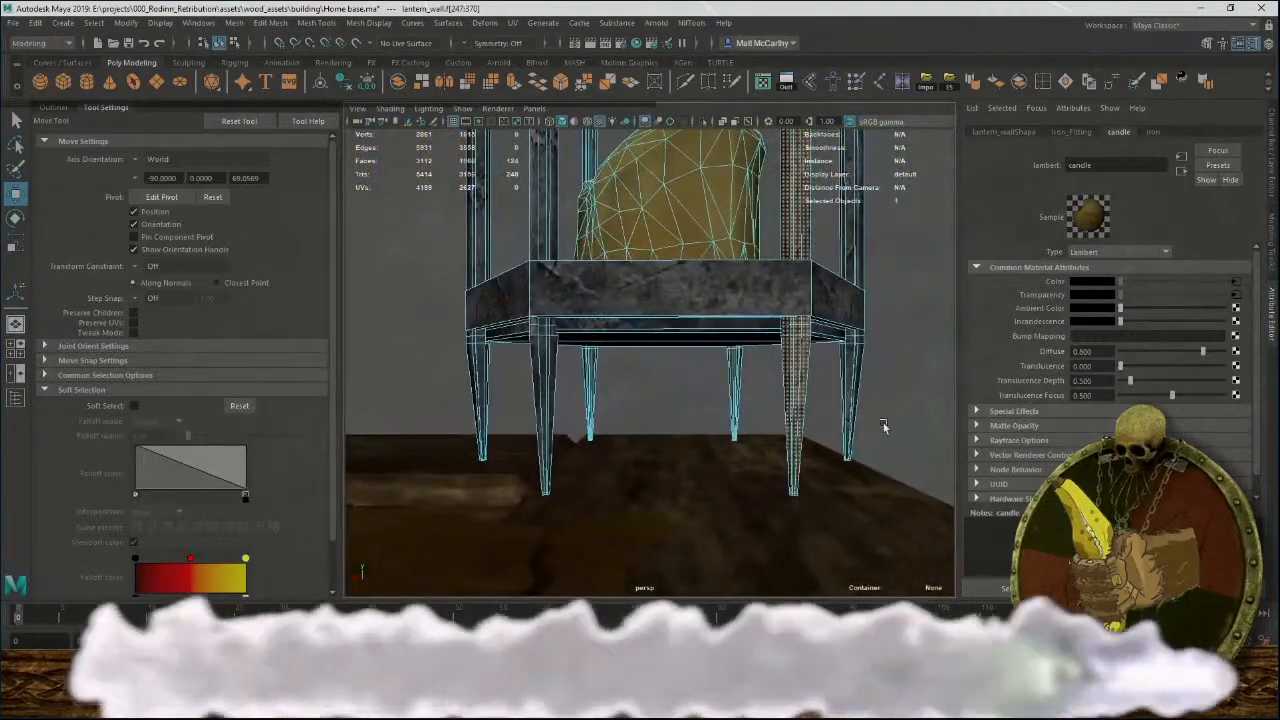
left_click(883, 426)
right_click_drag(880, 424, 575, 378, "alt")
left_click_drag(575, 378, 744, 396, "alt")
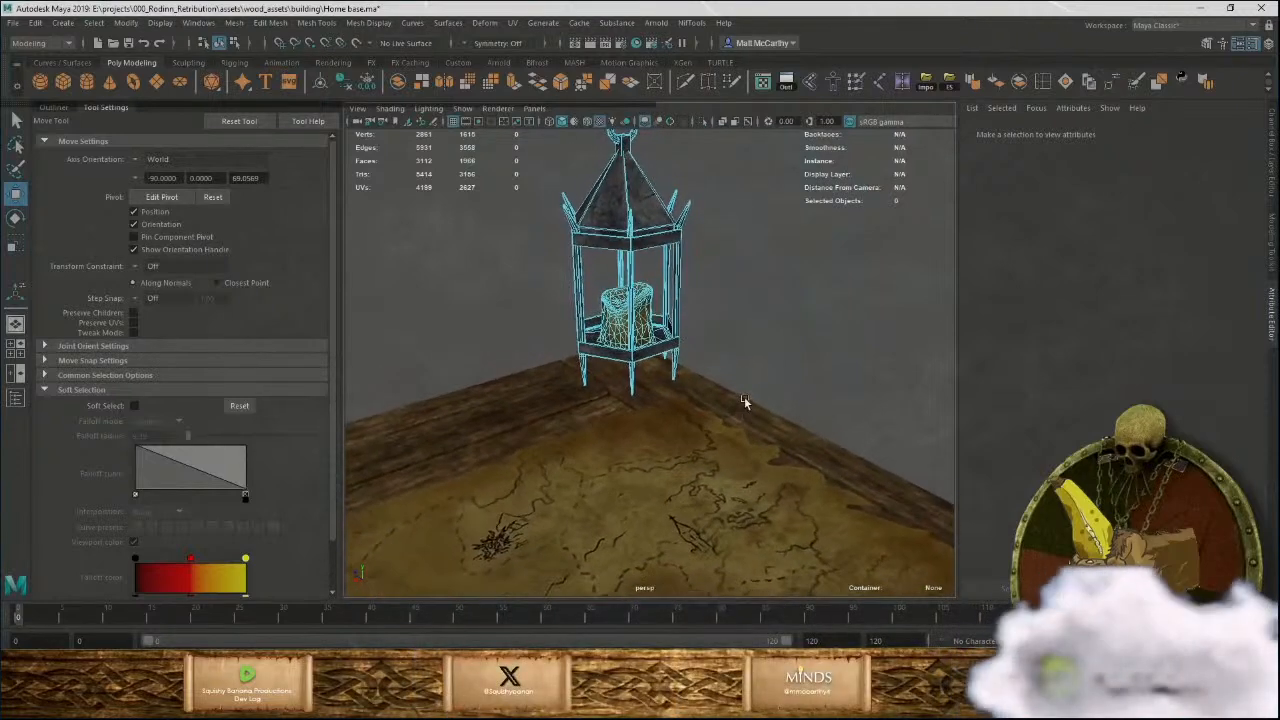
right_click_drag(743, 395, 552, 260)
left_click(731, 325)
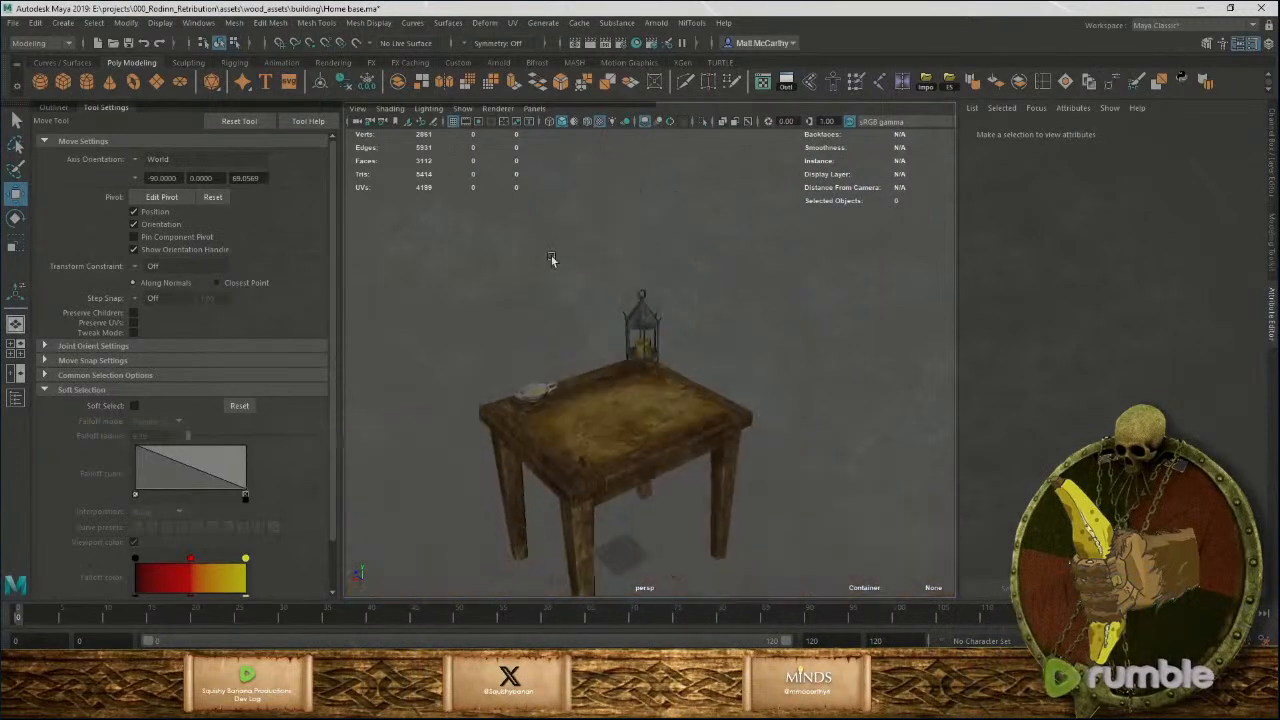
left_click_drag(552, 260, 652, 354, "alt")
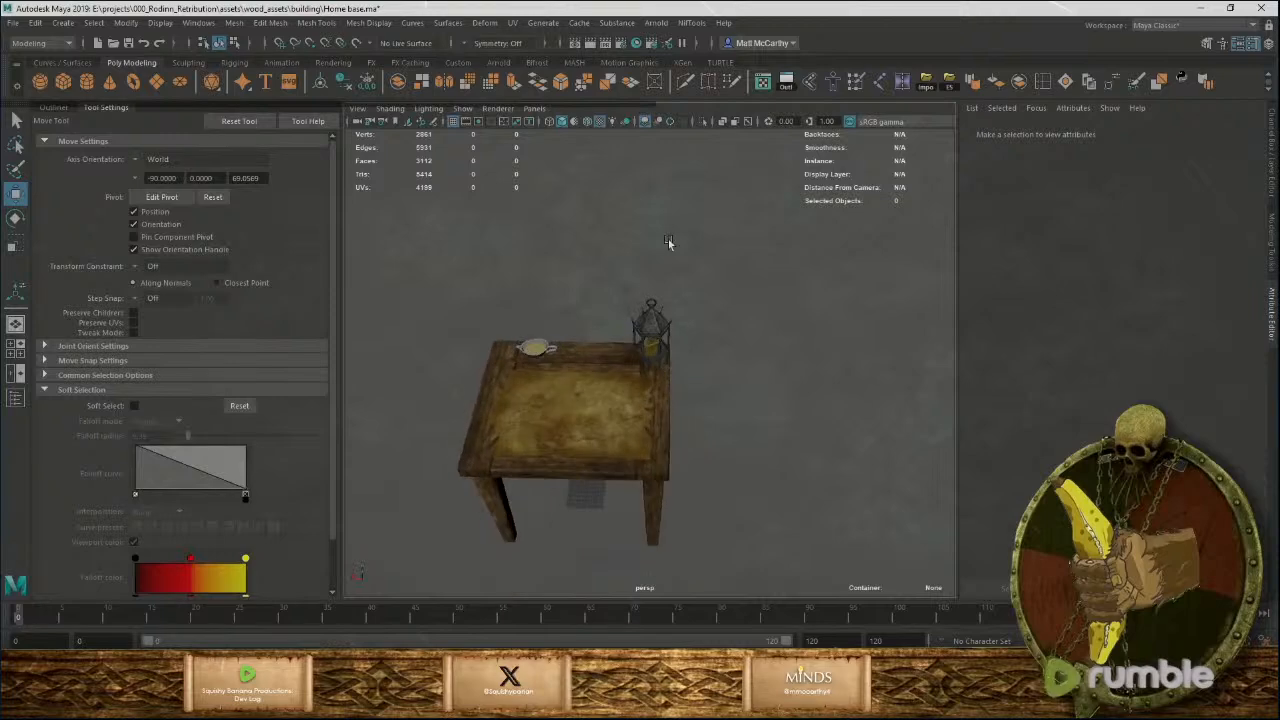
Select the faces of the lantern's top ring, tilt the ring sideways, and lower it against the roof slope.
right_click_drag(669, 243, 686, 349, "alt")
middle_click_drag(686, 349, 697, 492, "alt")
right_click_drag(697, 492, 768, 542, "alt")
left_click(723, 310)
left_click_drag(723, 310, 708, 334, "alt")
right_click_drag(708, 334, 671, 348, "alt")
right_click(712, 314)
double_click(718, 342)
left_click_drag(671, 348, 643, 363, "alt")
key("e")
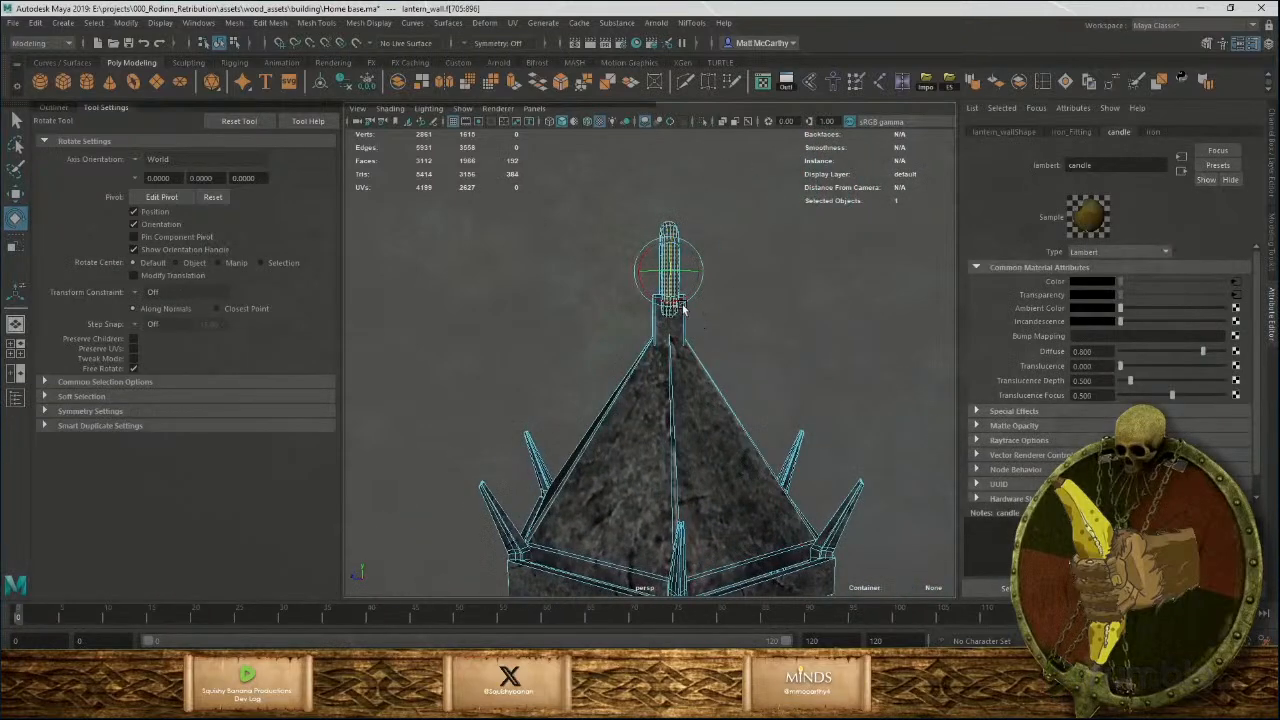
left_click_drag(684, 310, 772, 392)
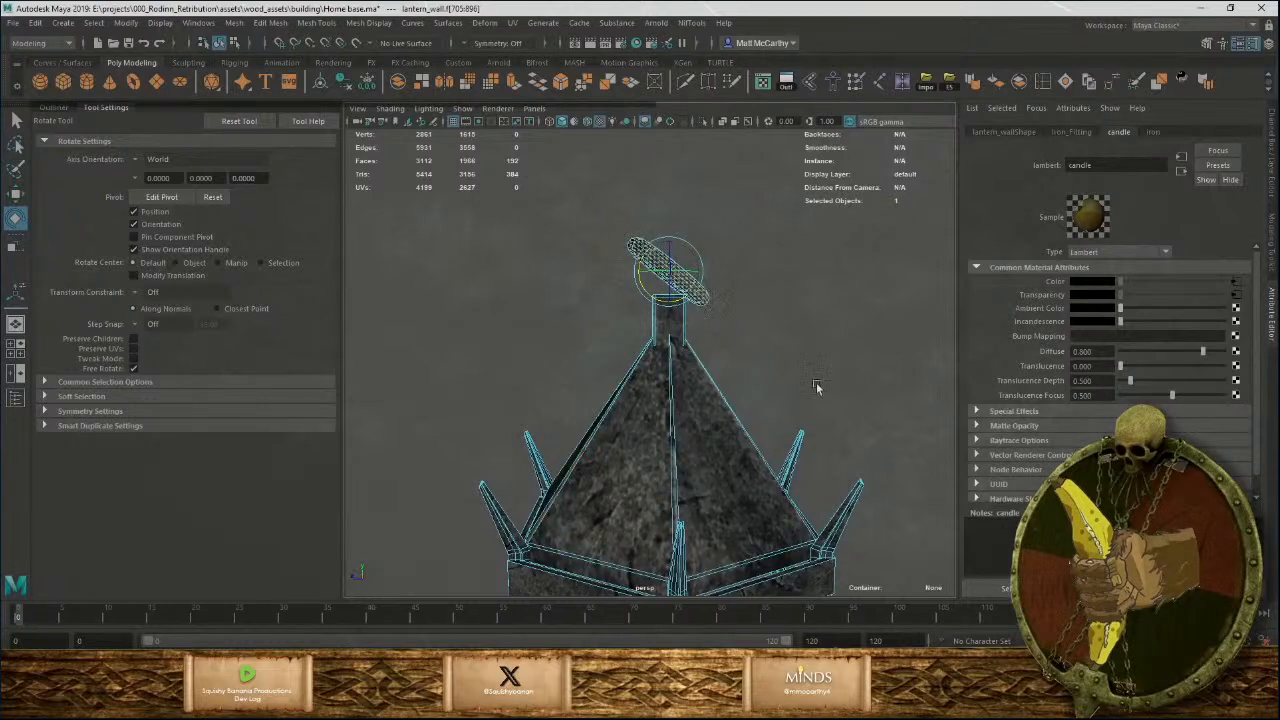
key("w")
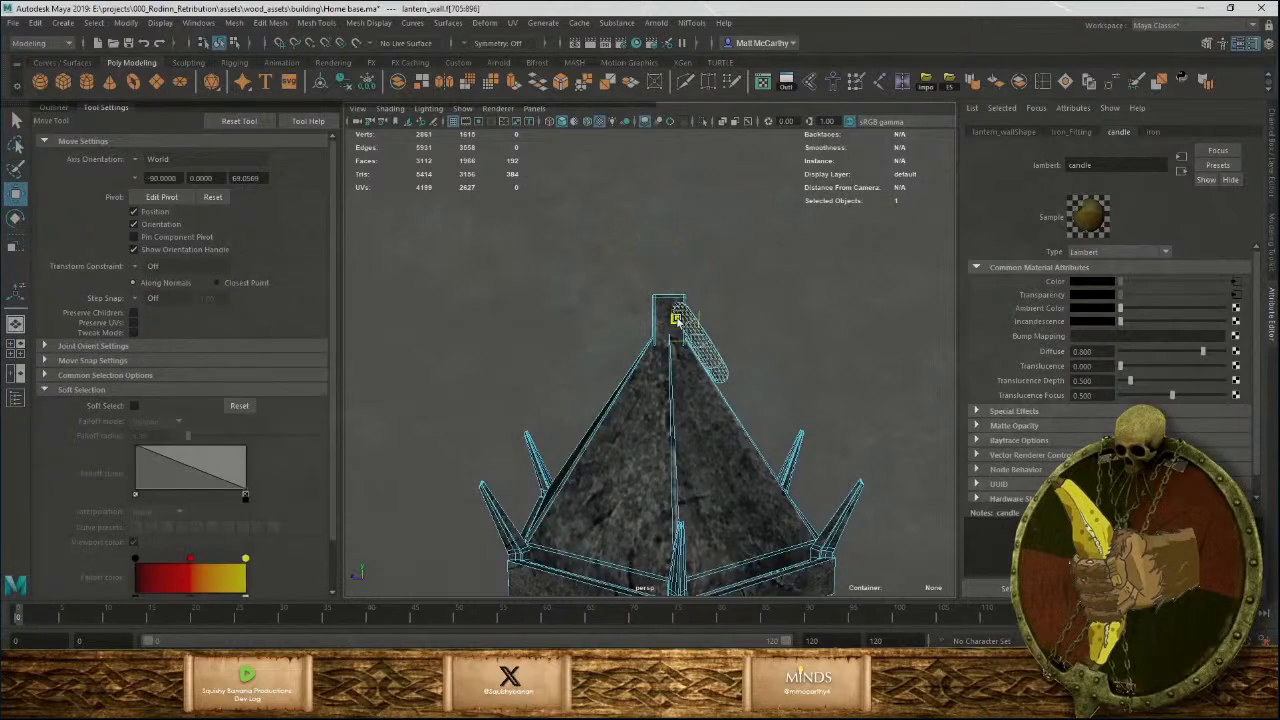
Fine-tune the ring's rotation and position so it hangs through the top fitting and rests on the roof, and return to object mode.
left_click_drag(672, 320, 534, 349, "alt")
right_click_drag(534, 349, 794, 560, "alt")
left_click_drag(794, 560, 800, 313, "alt")
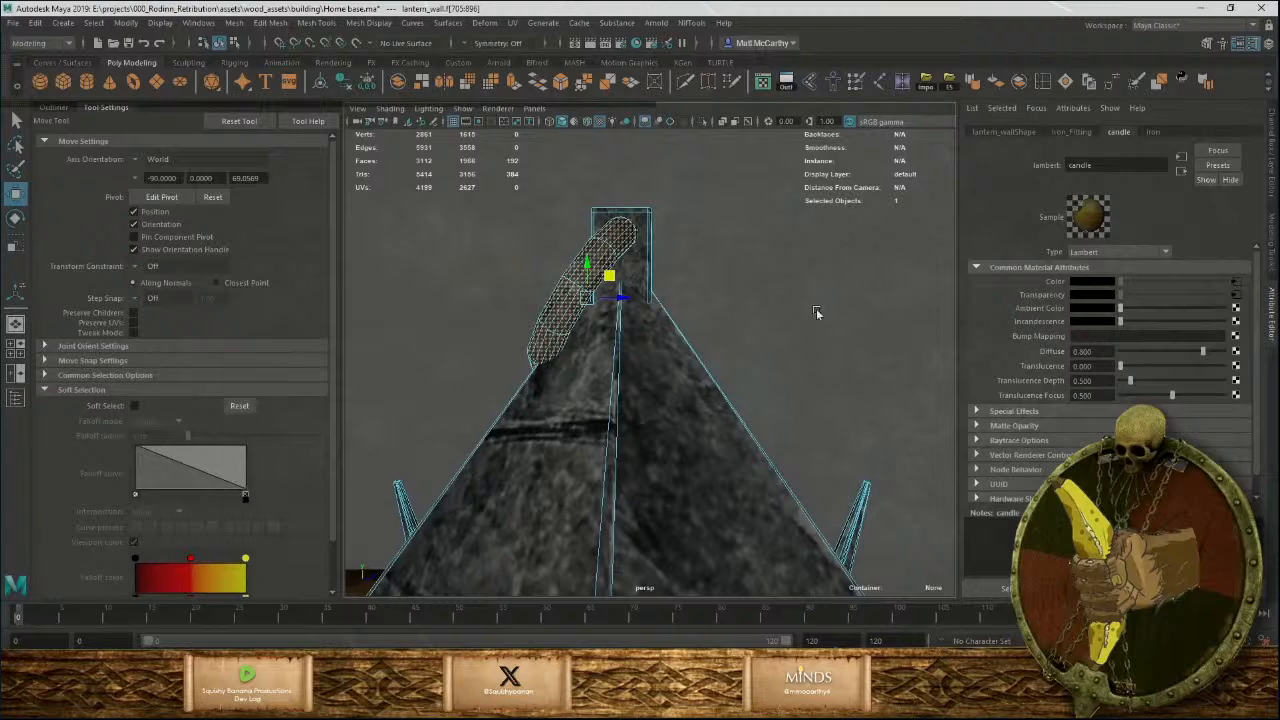
key("e")
middle_click_drag(845, 334, 821, 348)
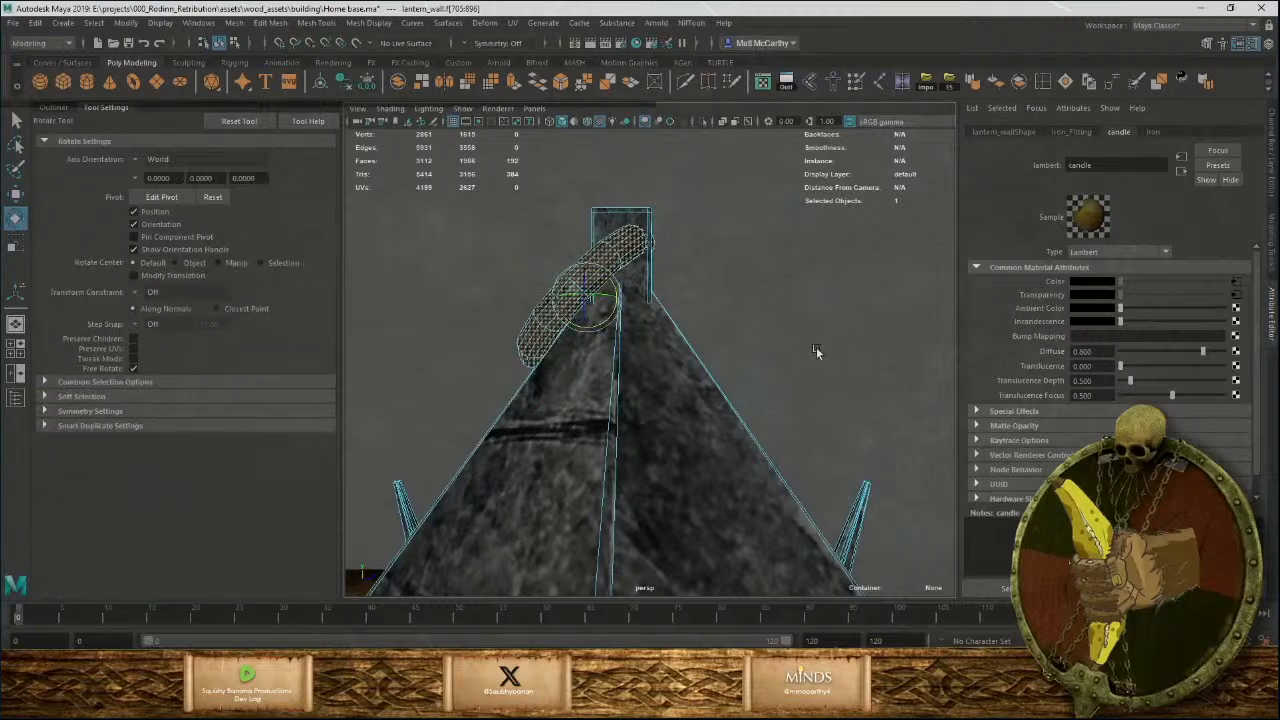
key("w")
middle_click_drag(802, 303, 795, 299)
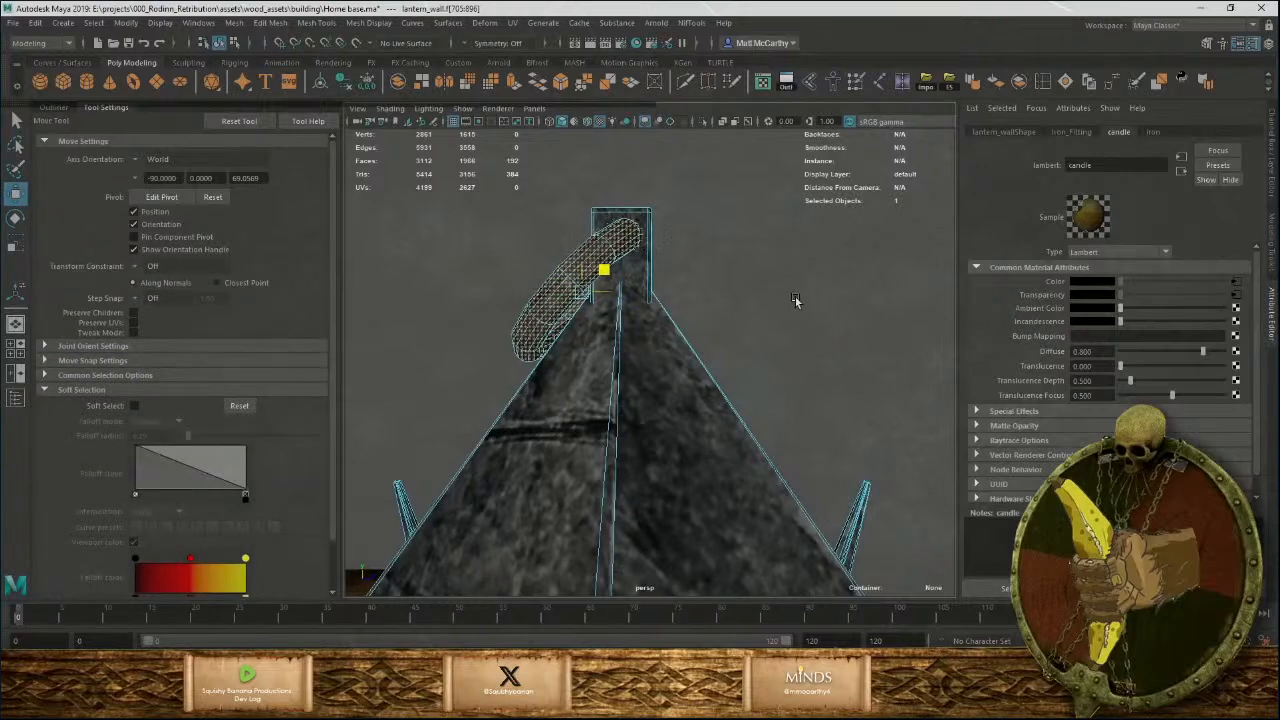
key("e")
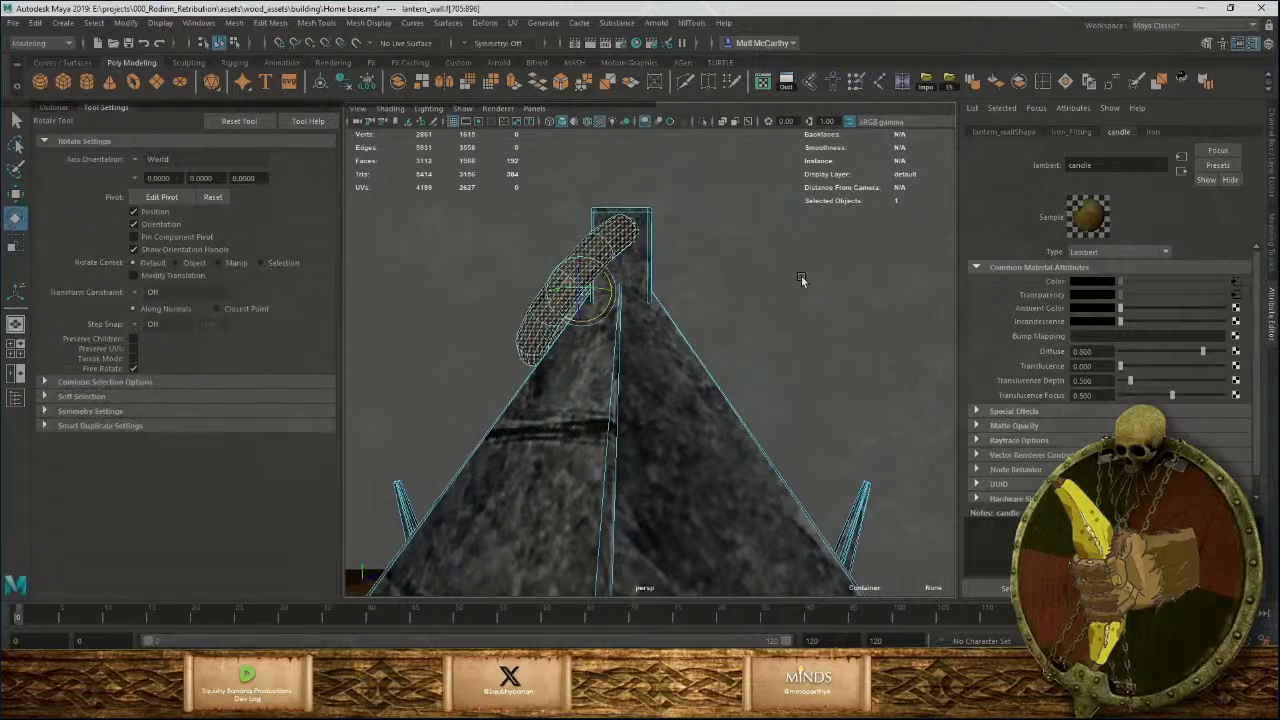
middle_click_drag(822, 271, 799, 275)
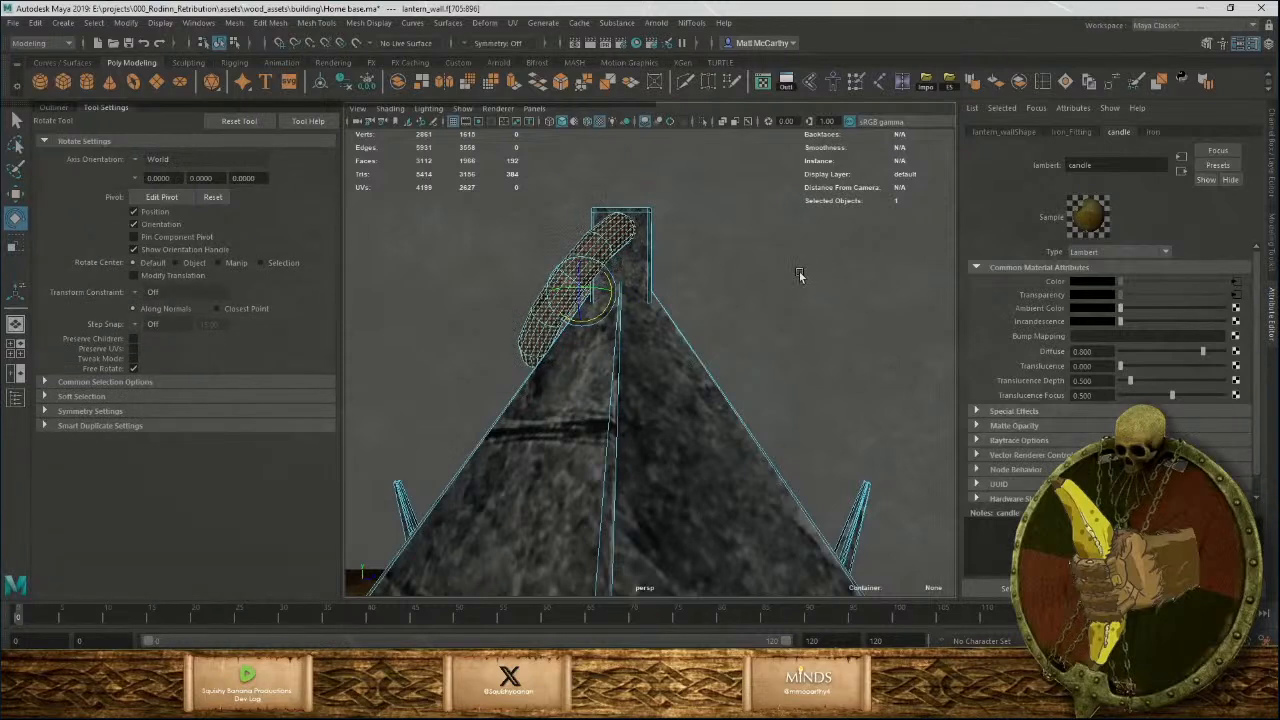
left_click(791, 302)
left_click_drag(853, 375, 788, 408, "alt")
key("F8")
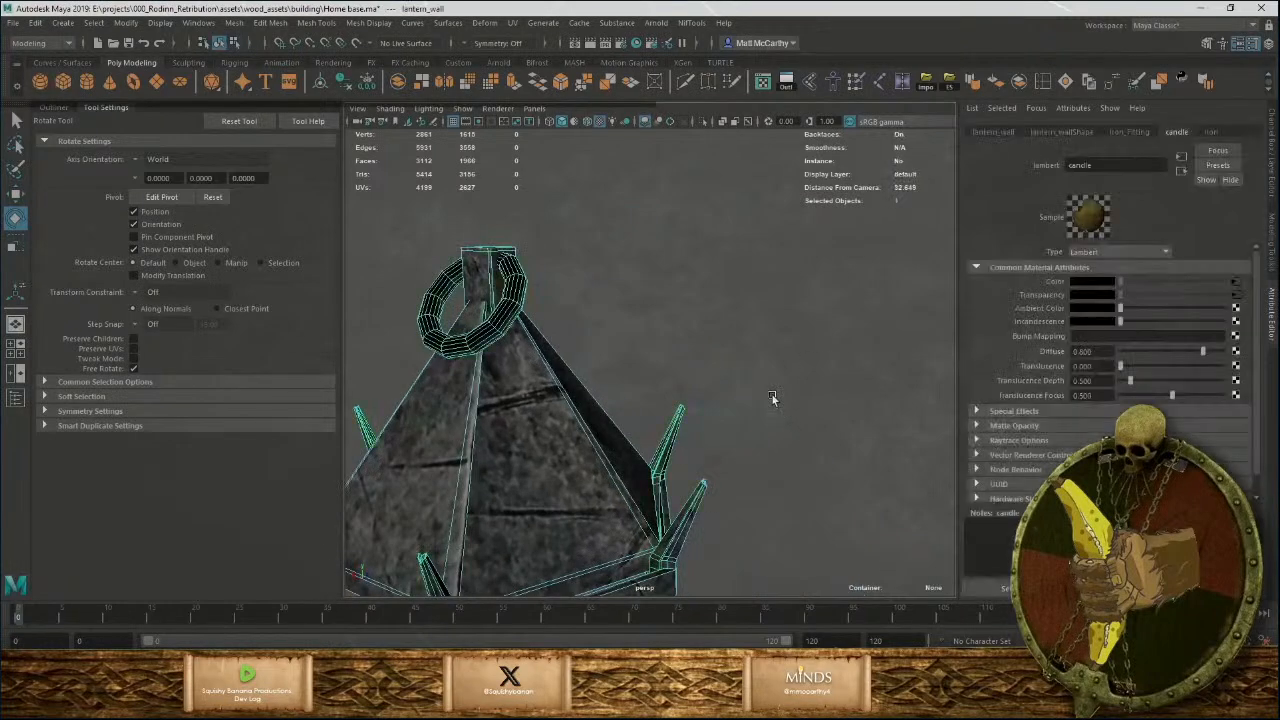
Select the lantern's top ring faces, set their normals to face, and soften the ring's edges.
left_click(771, 397)
scroll(753, 397, "down", 10)
left_click_drag(704, 409, 602, 365, "alt")
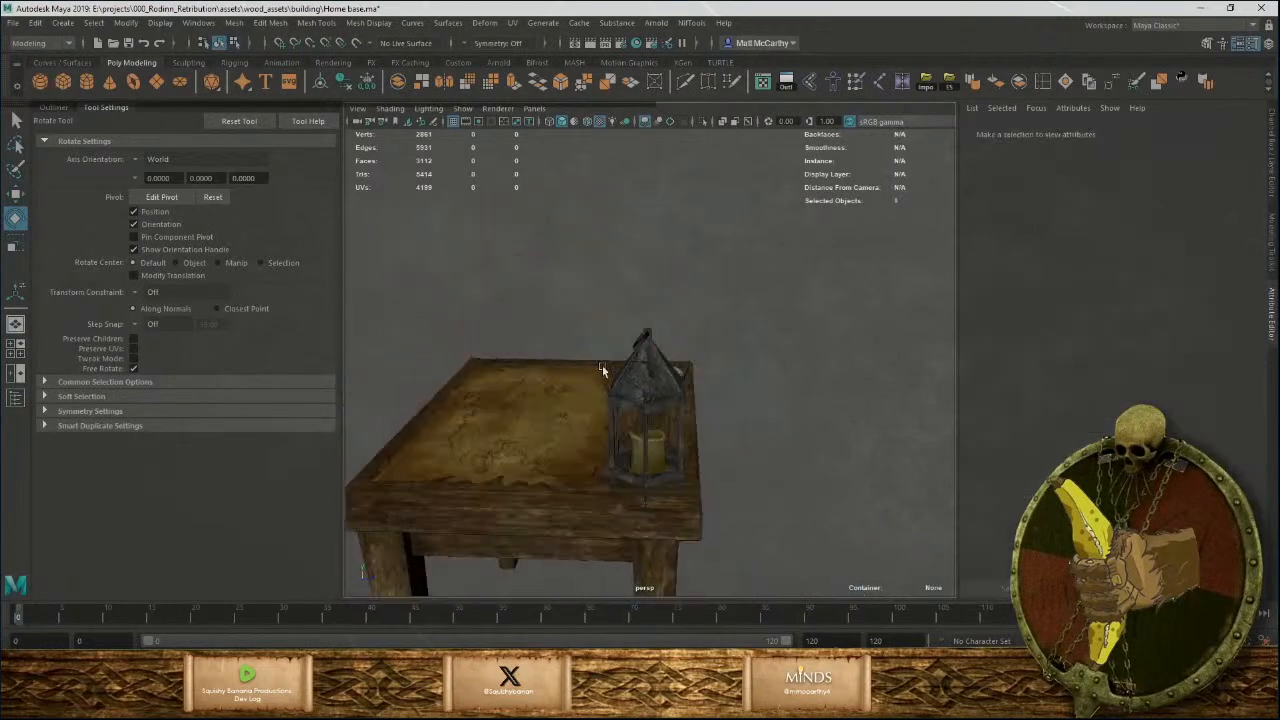
scroll(620, 314, "up", 5)
left_click(605, 300)
right_click(597, 290)
right_click_drag(597, 290, 595, 321)
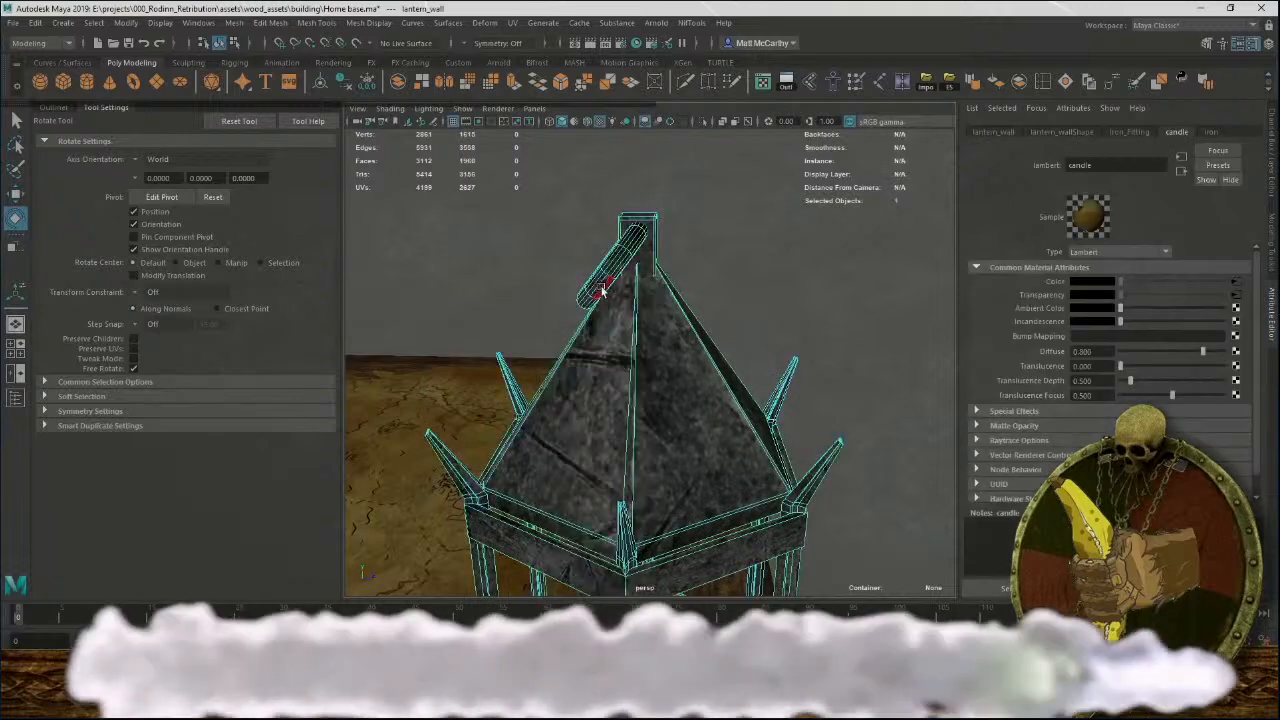
double_click(604, 290)
left_click(360, 23)
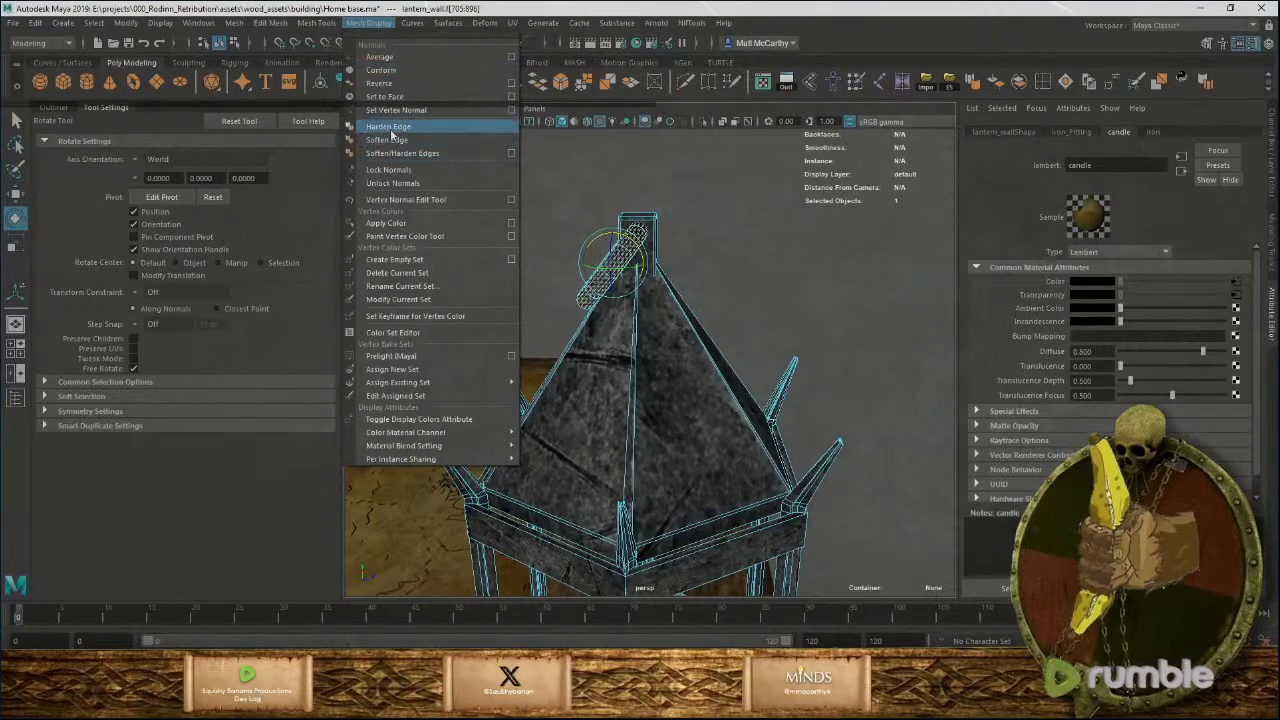
left_click(388, 98)
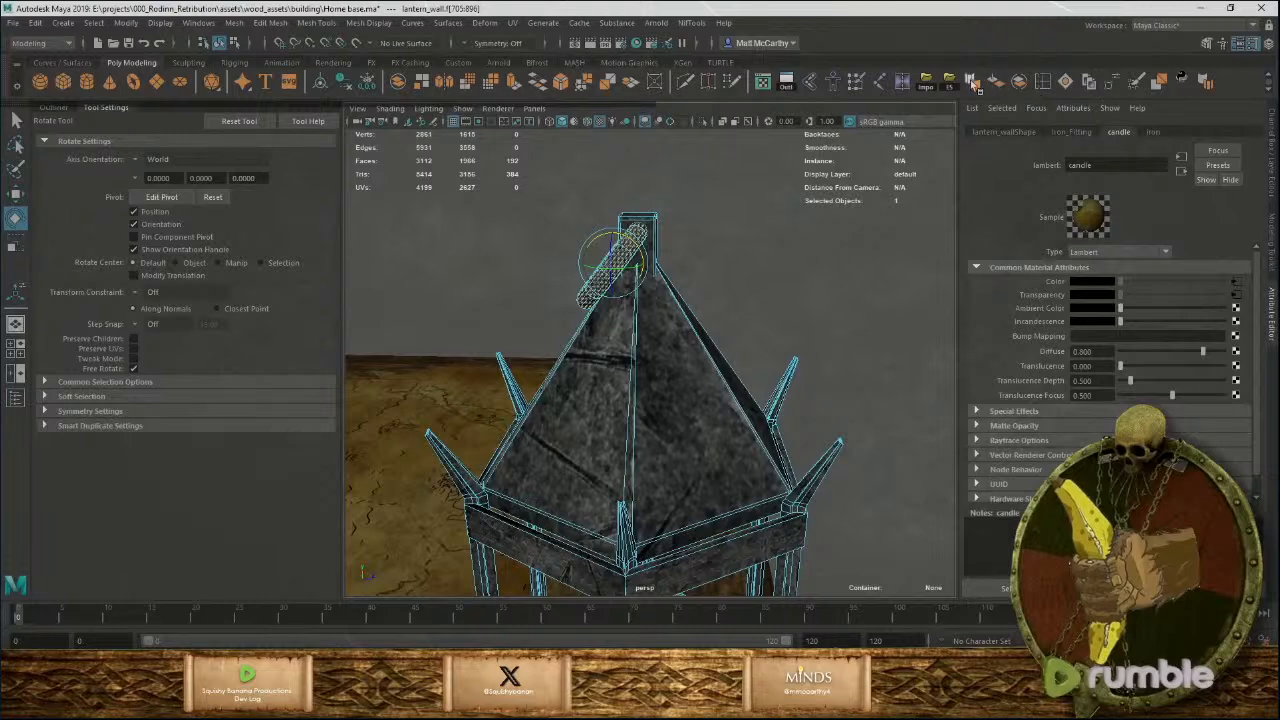
left_click(870, 248)
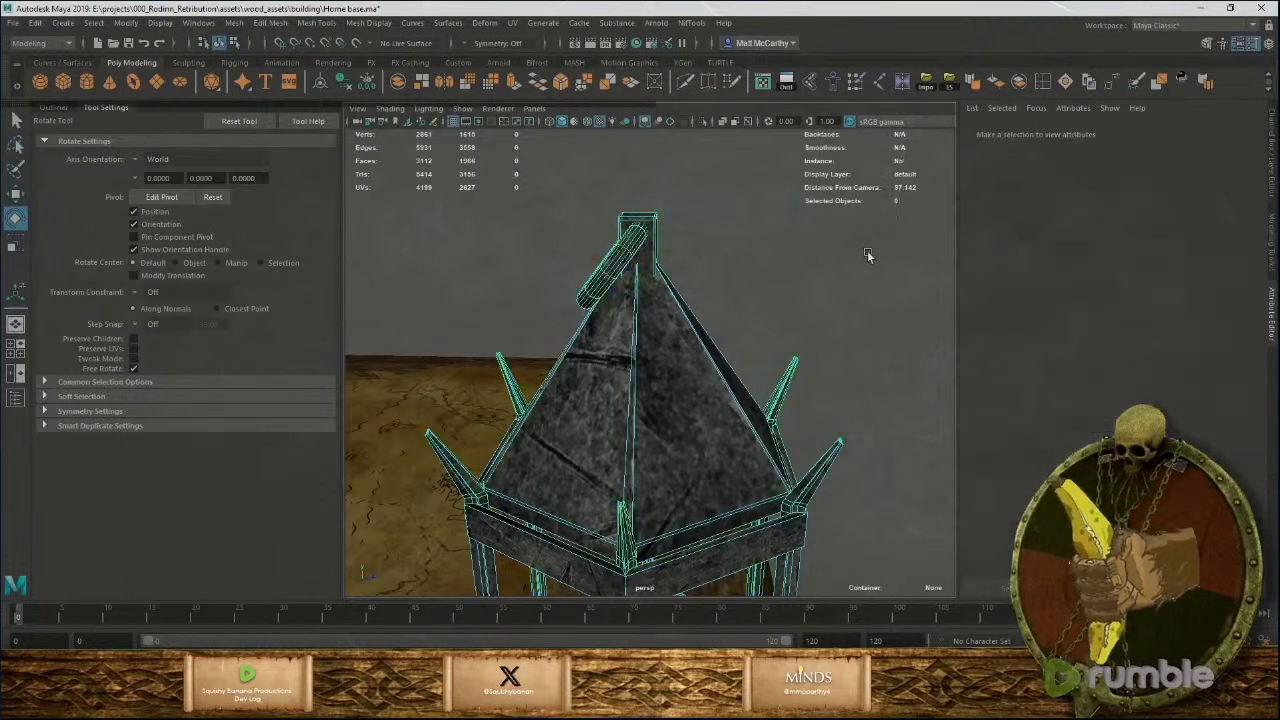
Examine the lantern's ring and its standing position on the table beside the cup and map.
left_click_drag(867, 250, 850, 287, "alt")
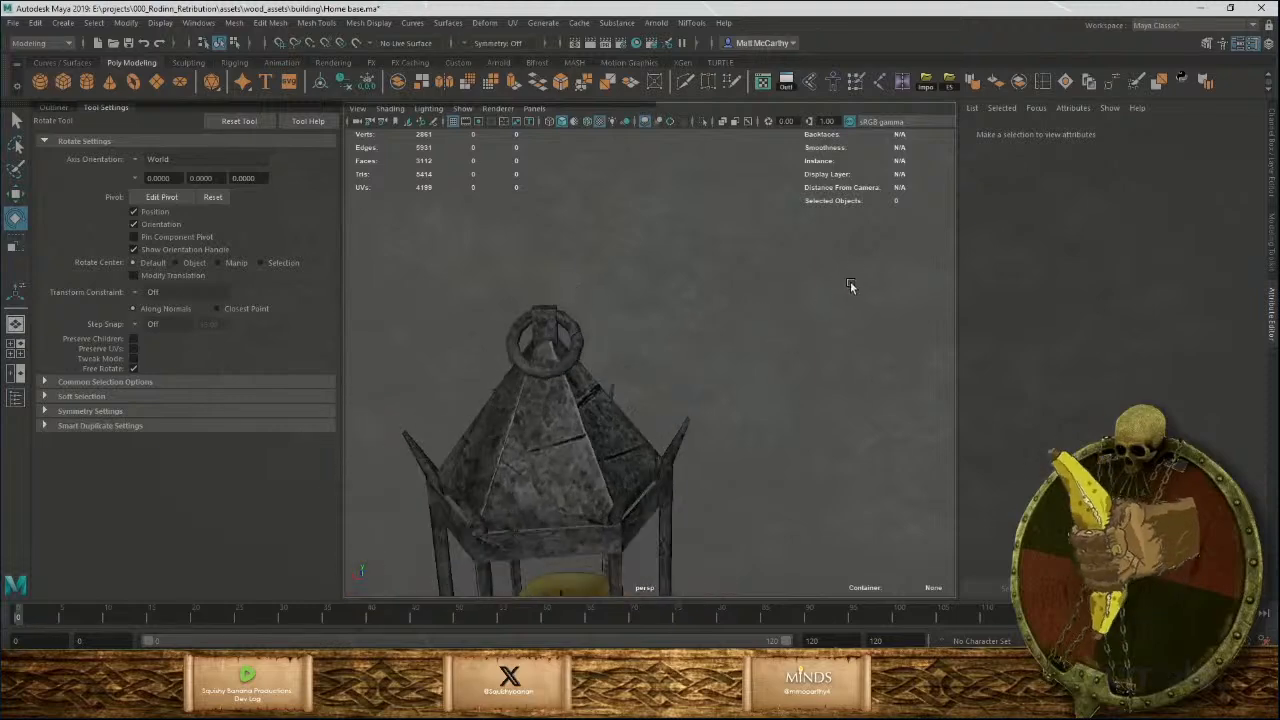
right_click_drag(851, 286, 648, 386, "alt")
left_click_drag(648, 386, 742, 326, "alt")
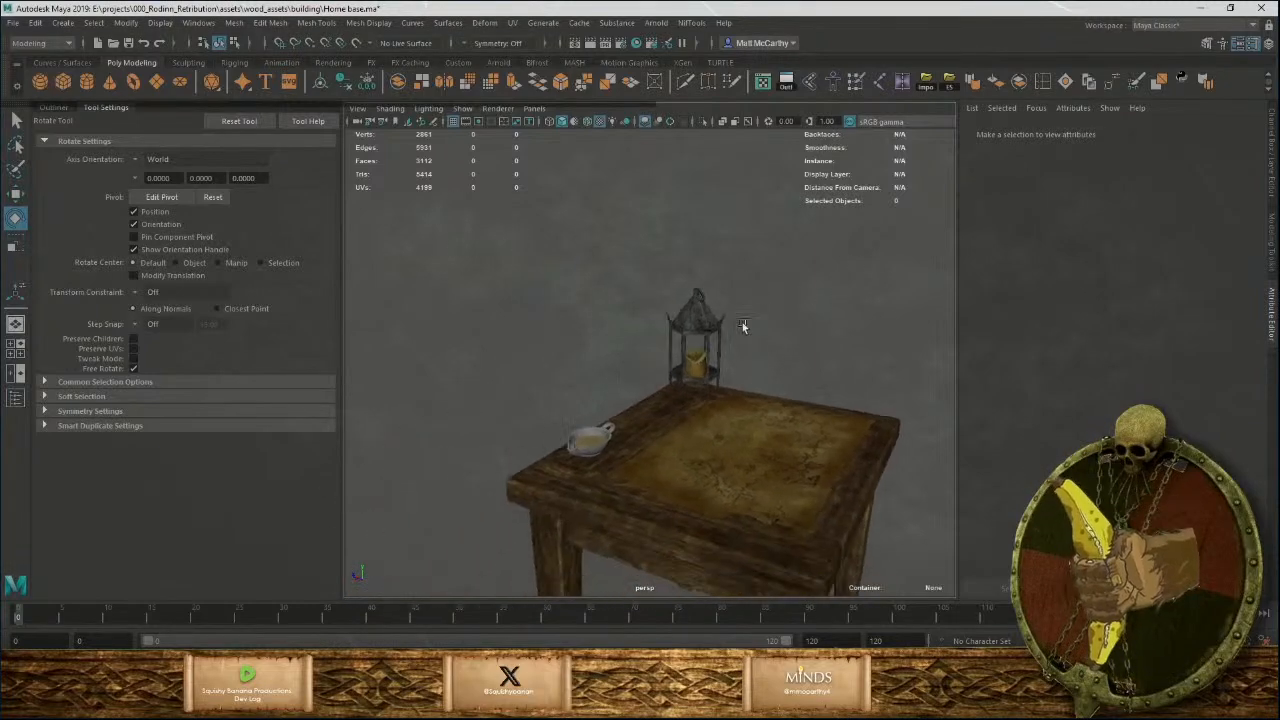
right_click_drag(742, 326, 706, 458, "alt")
left_click_drag(706, 458, 796, 358, "alt")
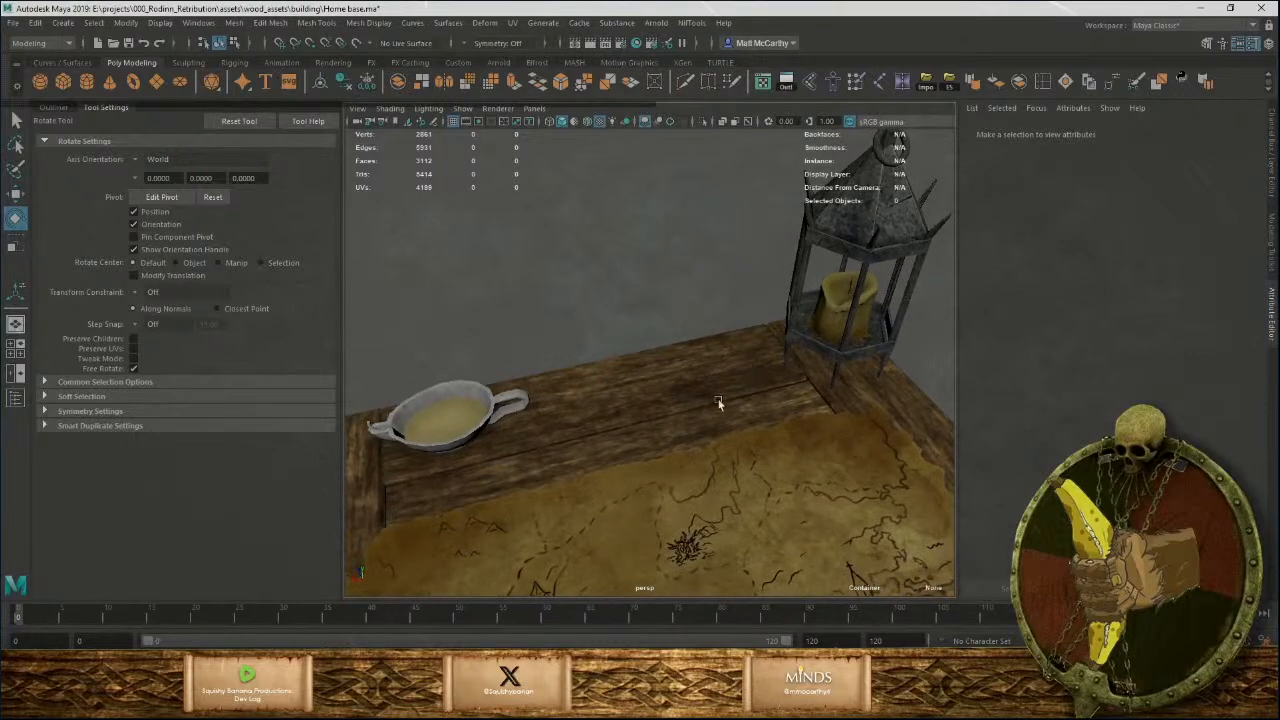
left_click_drag(718, 403, 755, 374, "alt")
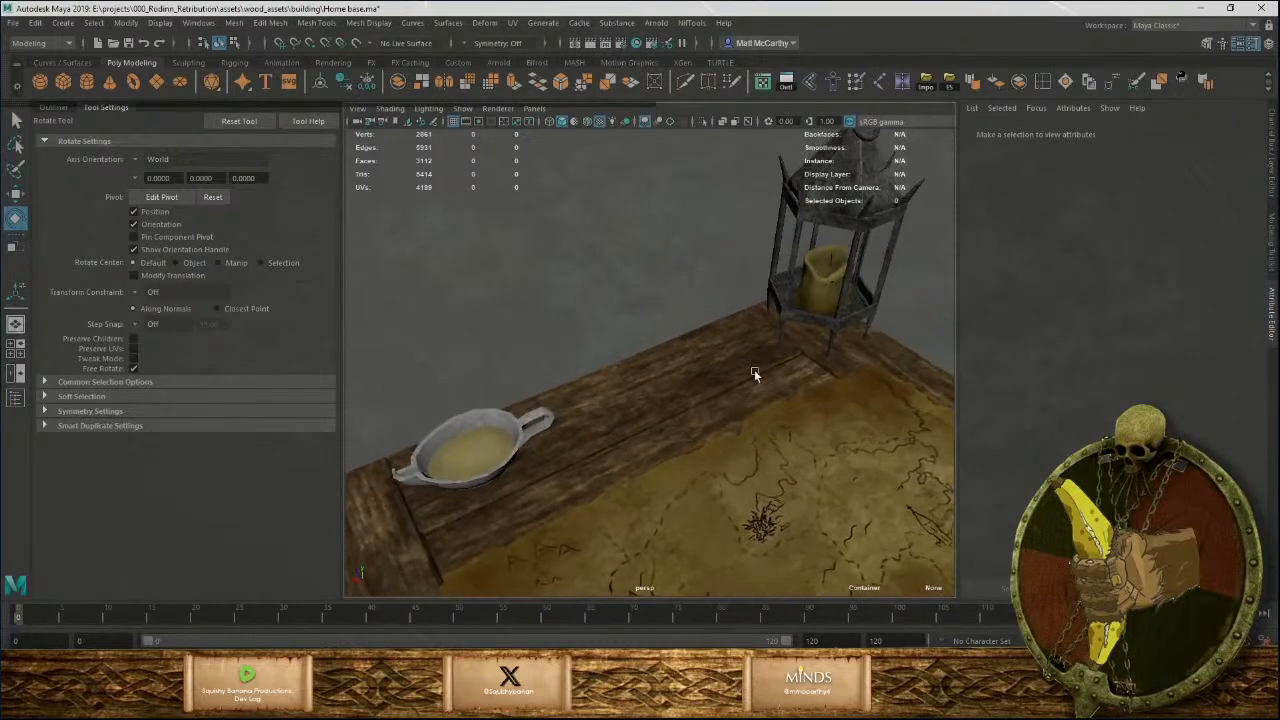
right_click_drag(755, 374, 845, 350, "alt")
Select the faces of the candle inside the lantern, set their normals to face, and soften the candle's edges.
left_click(869, 273)
middle_click_drag(869, 273, 718, 325, "alt")
right_click_drag(718, 325, 855, 475, "alt")
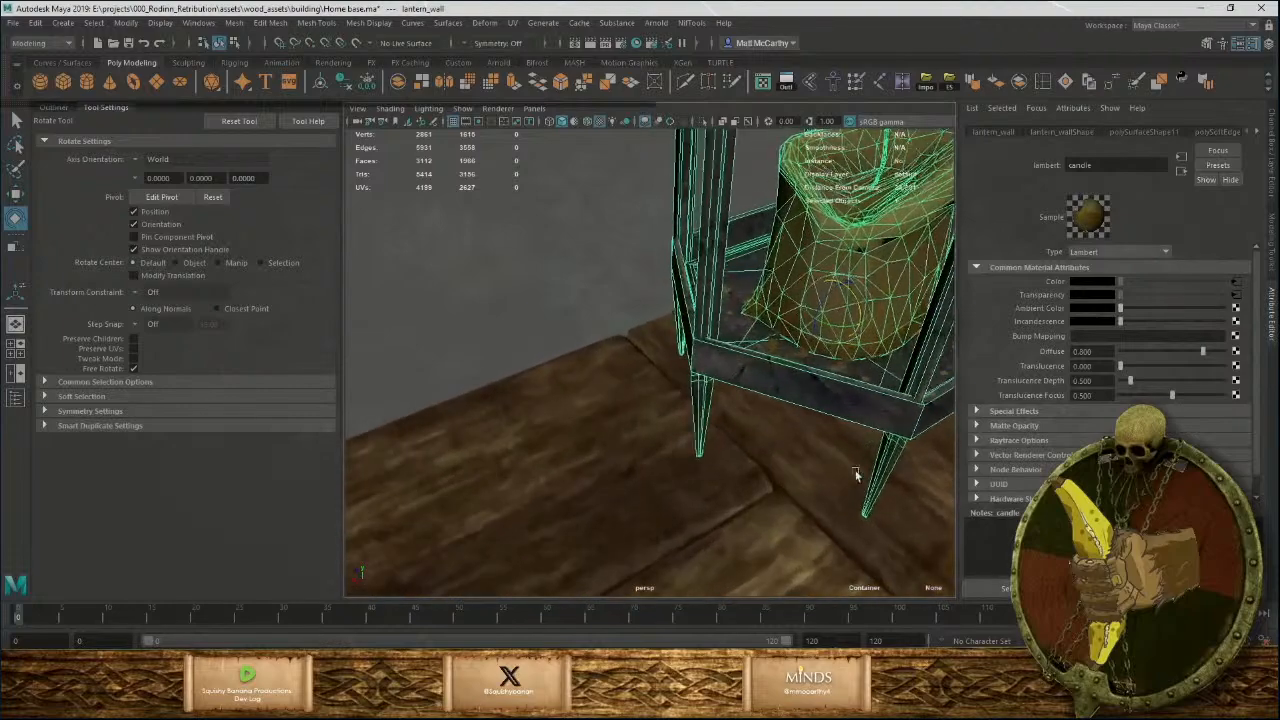
middle_click_drag(840, 285, 729, 343, "alt")
right_click_drag(729, 343, 771, 307, "alt")
right_click(759, 229)
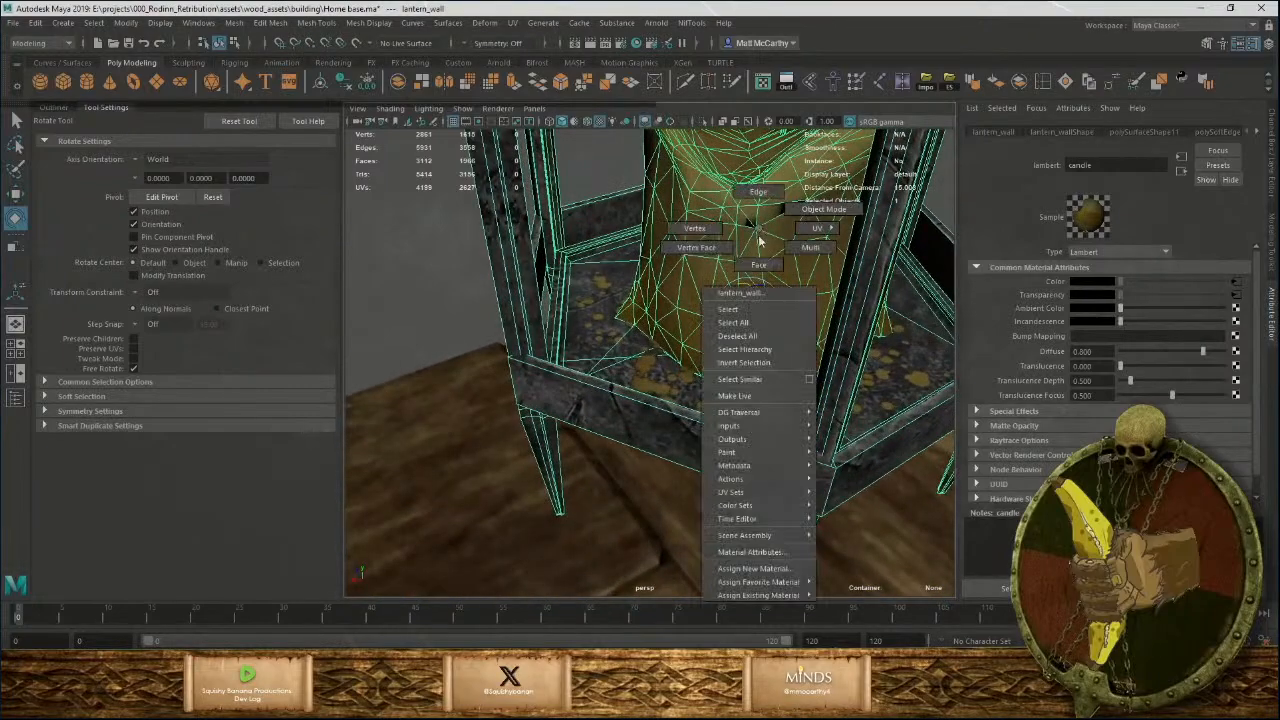
right_click_drag(759, 241, 760, 265)
double_click(750, 235)
middle_click_drag(771, 263, 663, 385, "alt")
right_click_drag(663, 385, 706, 451, "alt")
left_click_drag(689, 320, 720, 294, "alt")
middle_click_drag(720, 294, 666, 350, "alt")
right_click_drag(711, 331, 625, 290, "alt")
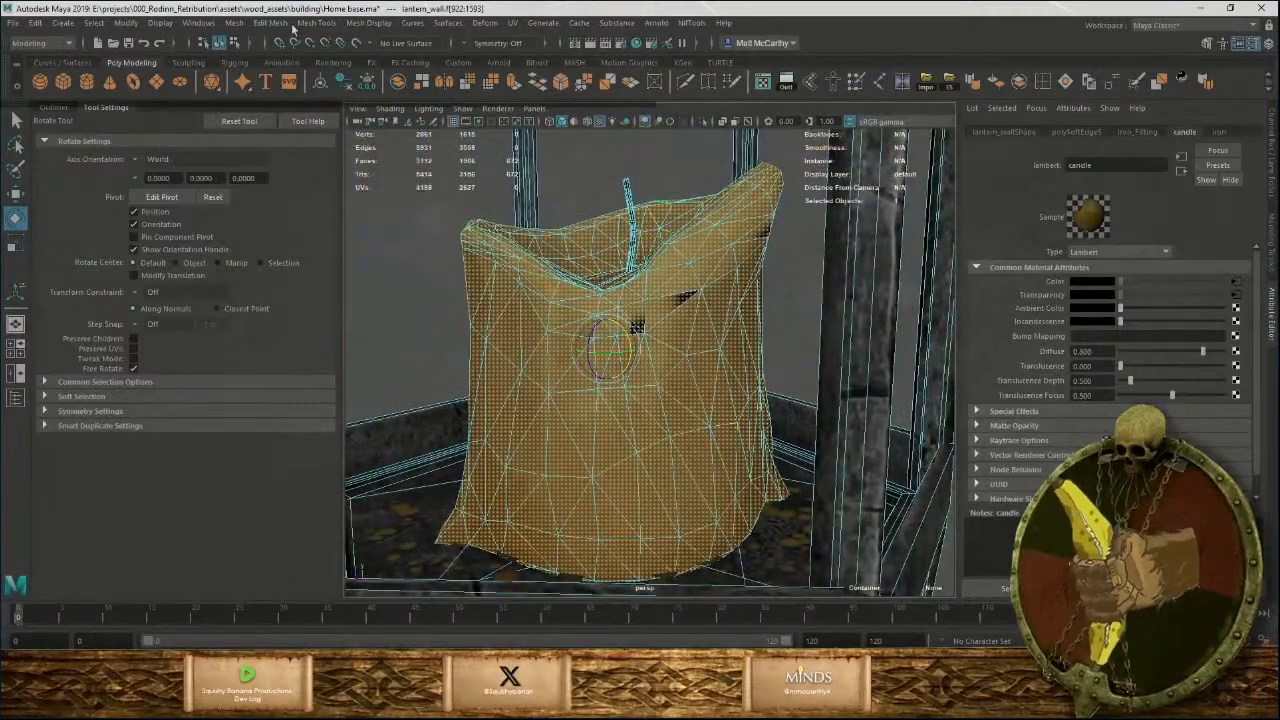
left_click(366, 23)
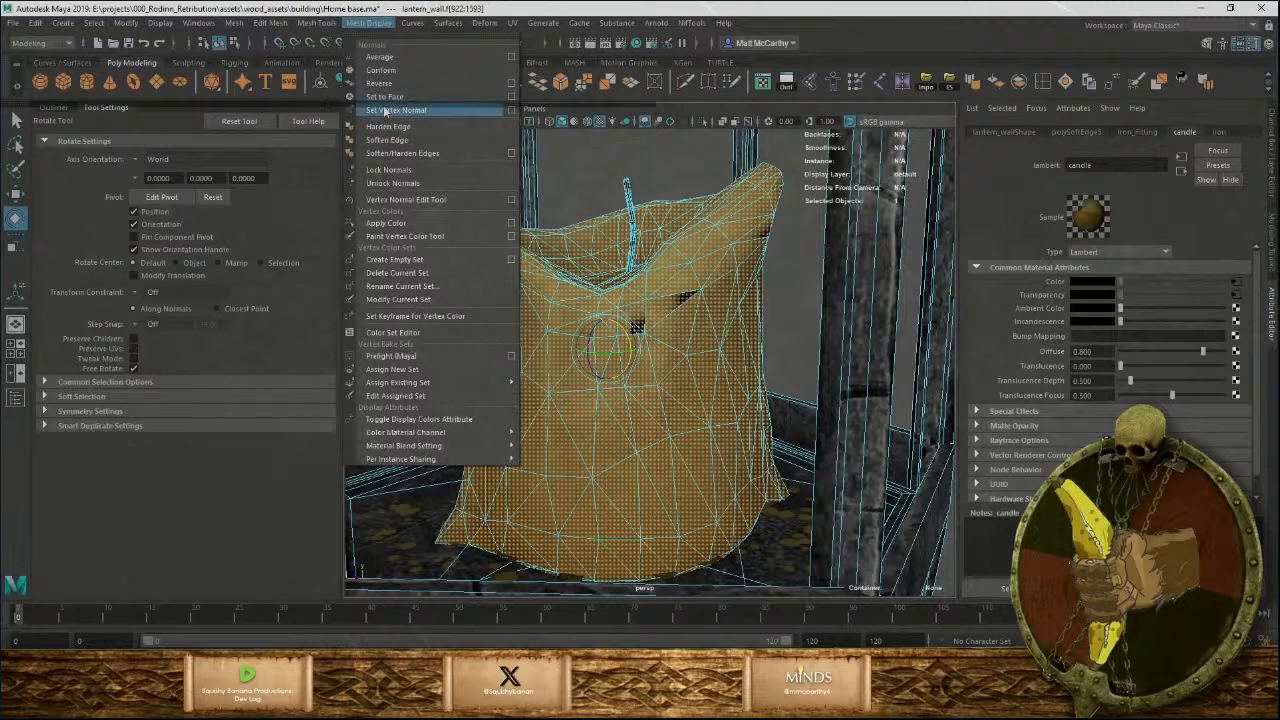
left_click(382, 86)
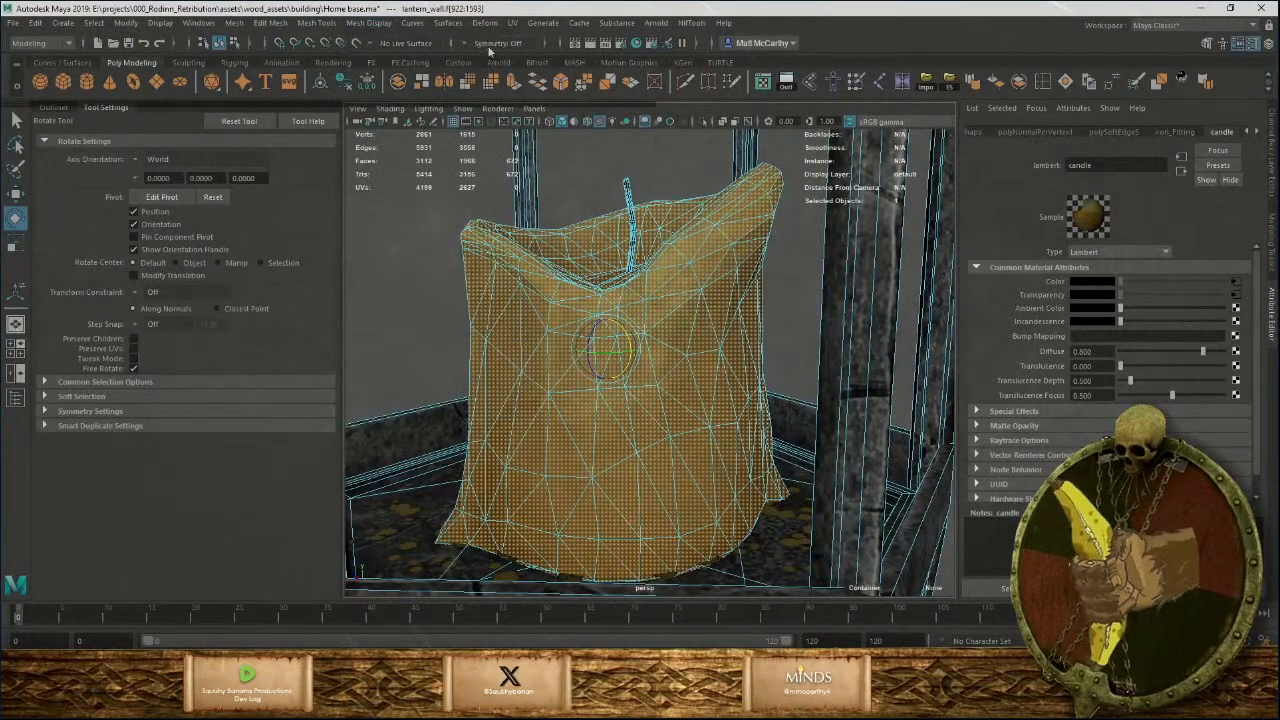
left_click(975, 86)
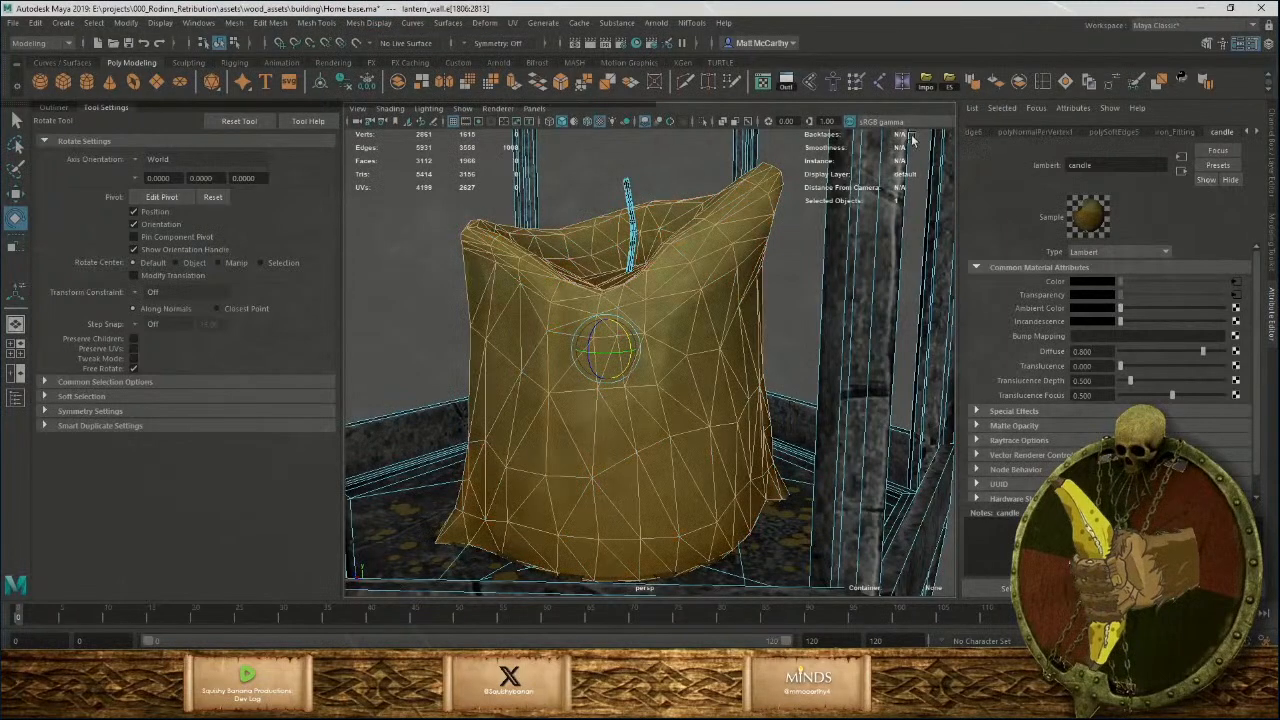
left_click(799, 312)
right_click_drag(799, 312, 697, 326, "alt")
left_click(796, 383)
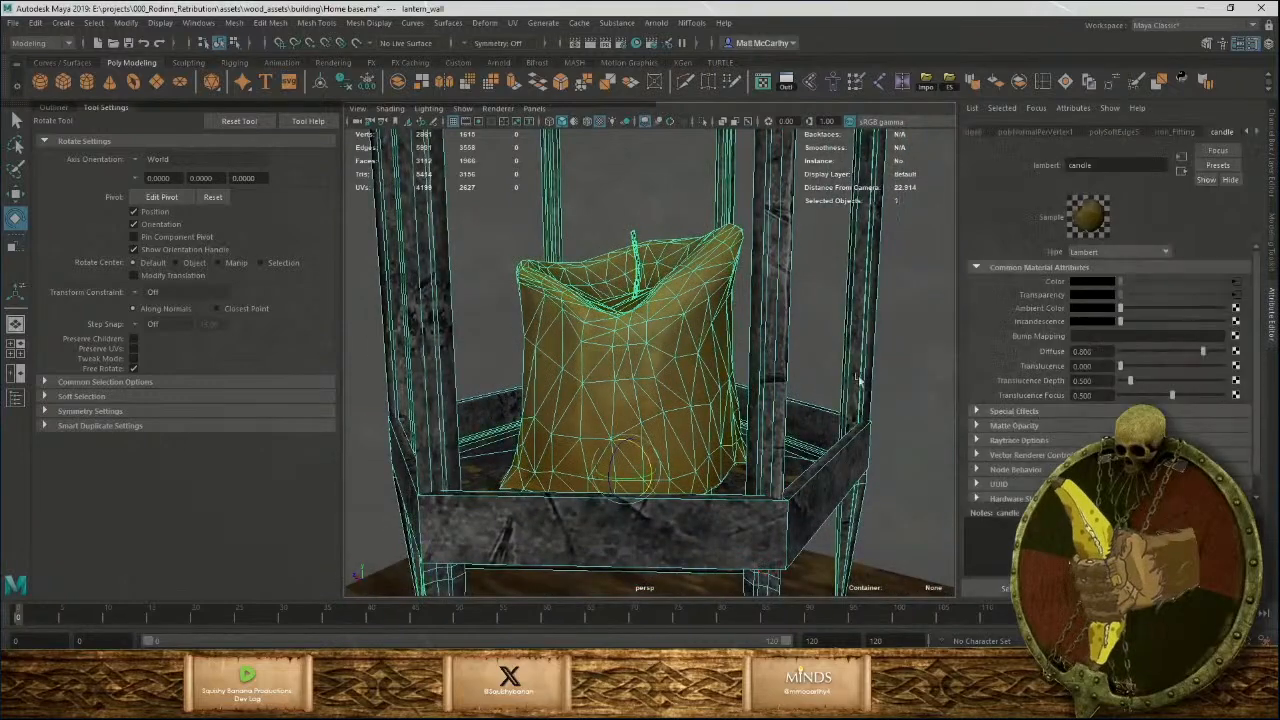
left_click(926, 374)
Select all faces of the candle and its wick inside the lantern and duplicate them as separate geometry.
right_click_drag(889, 356, 523, 255, "alt")
left_click_drag(523, 255, 610, 340, "alt")
right_click_drag(610, 340, 629, 400, "alt")
left_click(629, 400)
mouse_move(629, 400)
left_mouse_down("alt")
mouse_move(674, 414)
mouse_move(646, 397)
left_mouse_up("alt")
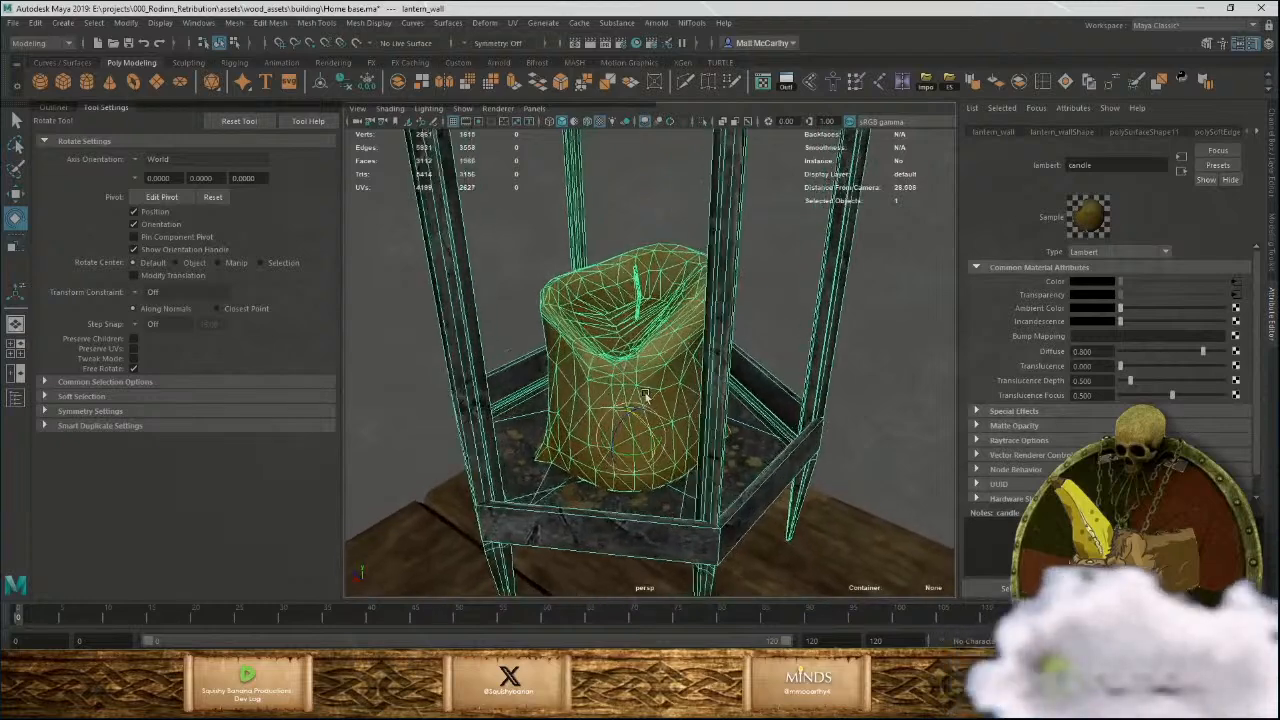
right_click_drag(646, 397, 648, 353, "alt")
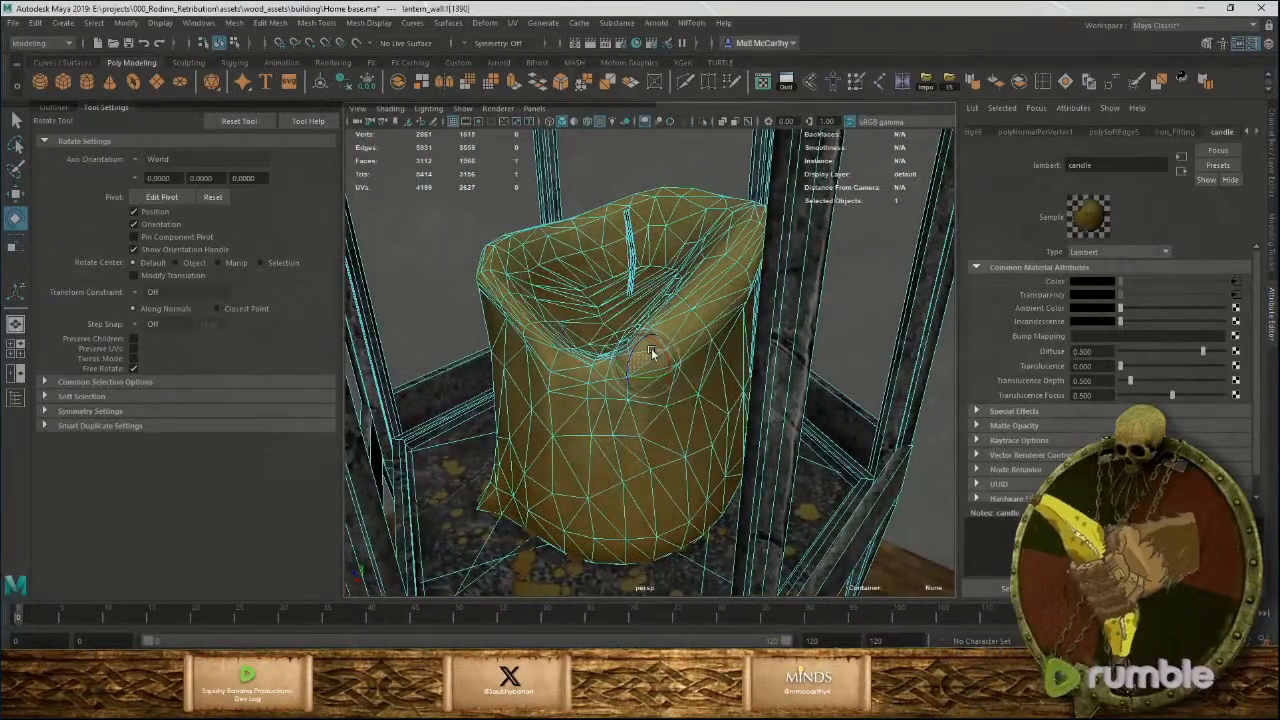
left_click(651, 348)
double_click(685, 333)
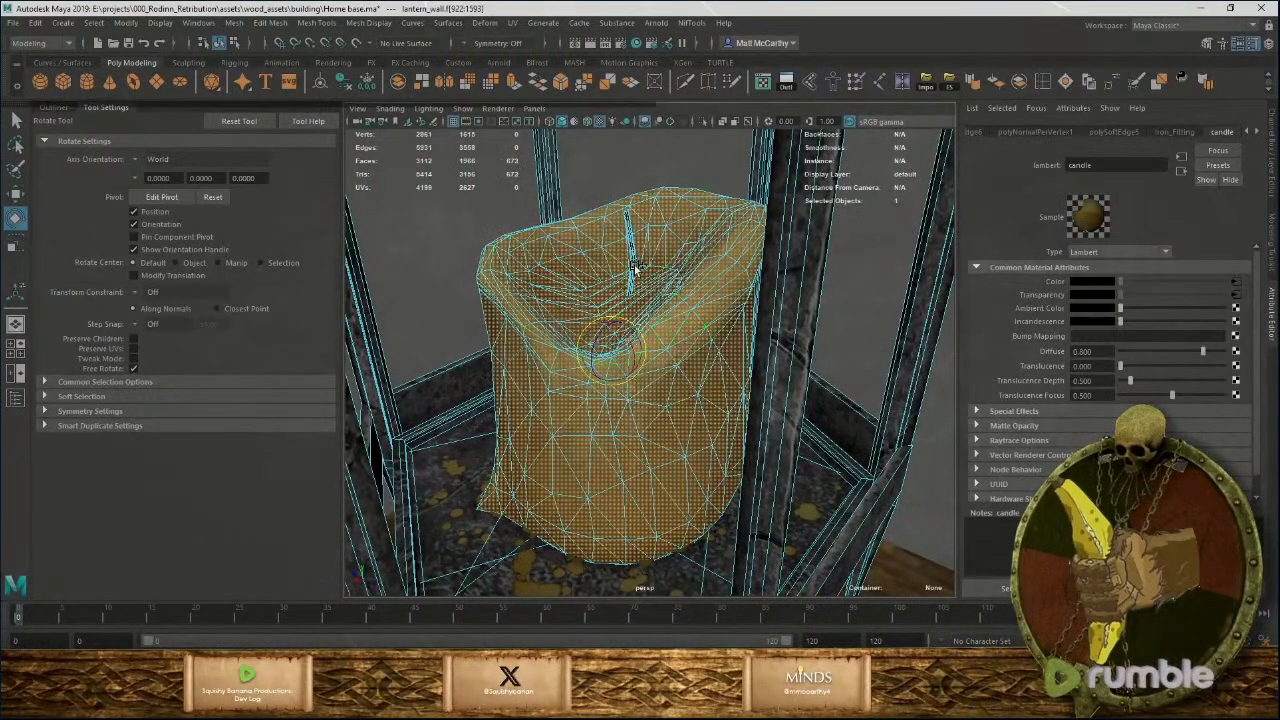
right_click_drag(714, 341, 606, 268, "alt")
left_click_drag(606, 268, 584, 411, "alt")
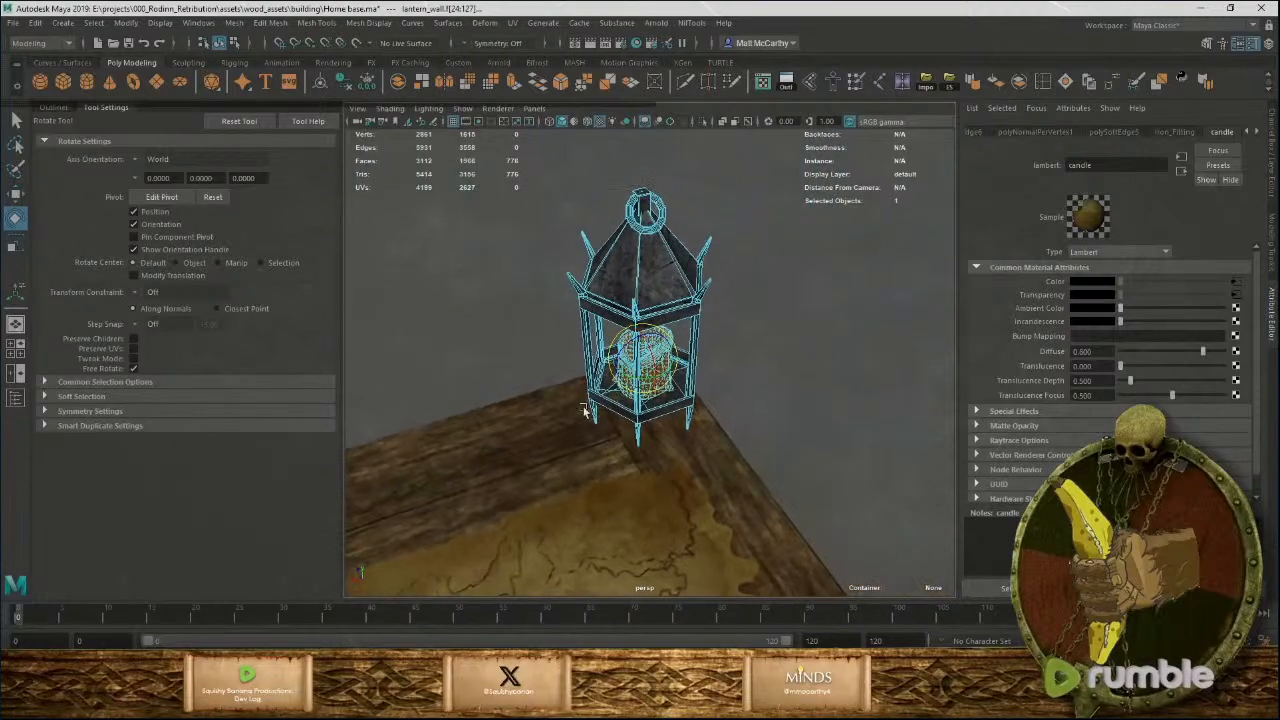
key("f")
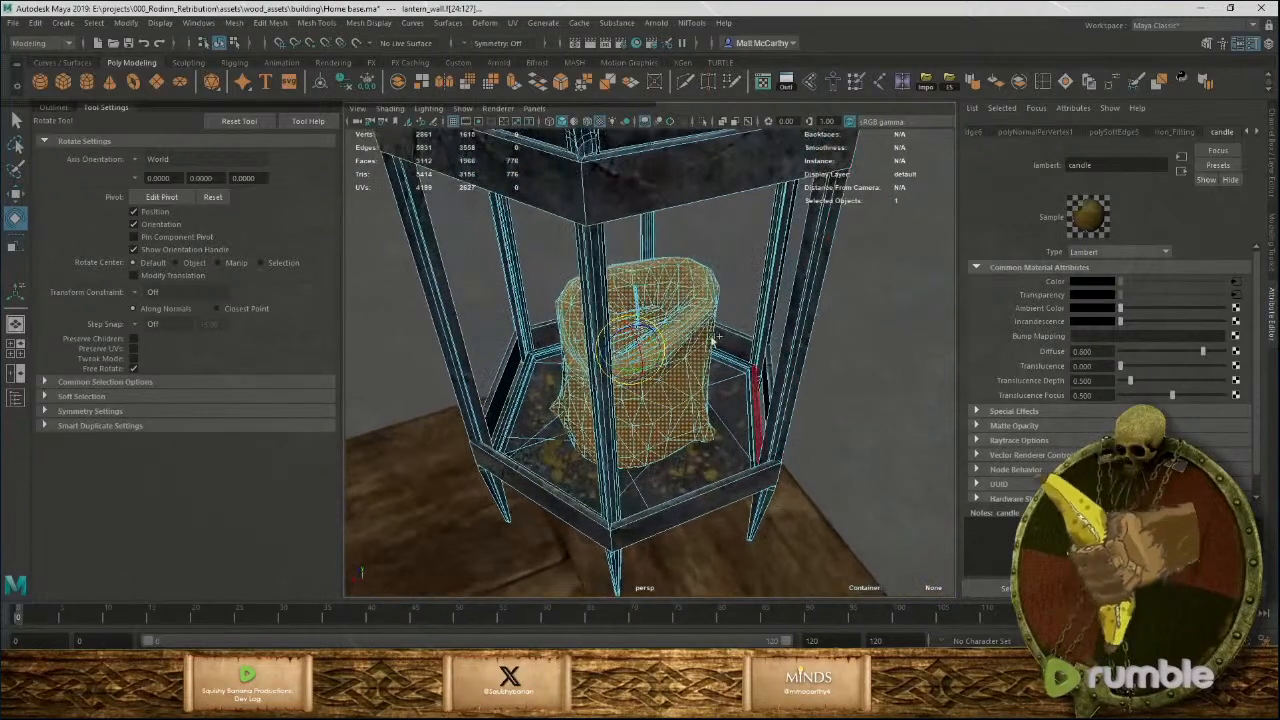
right_click(697, 307, "shift")
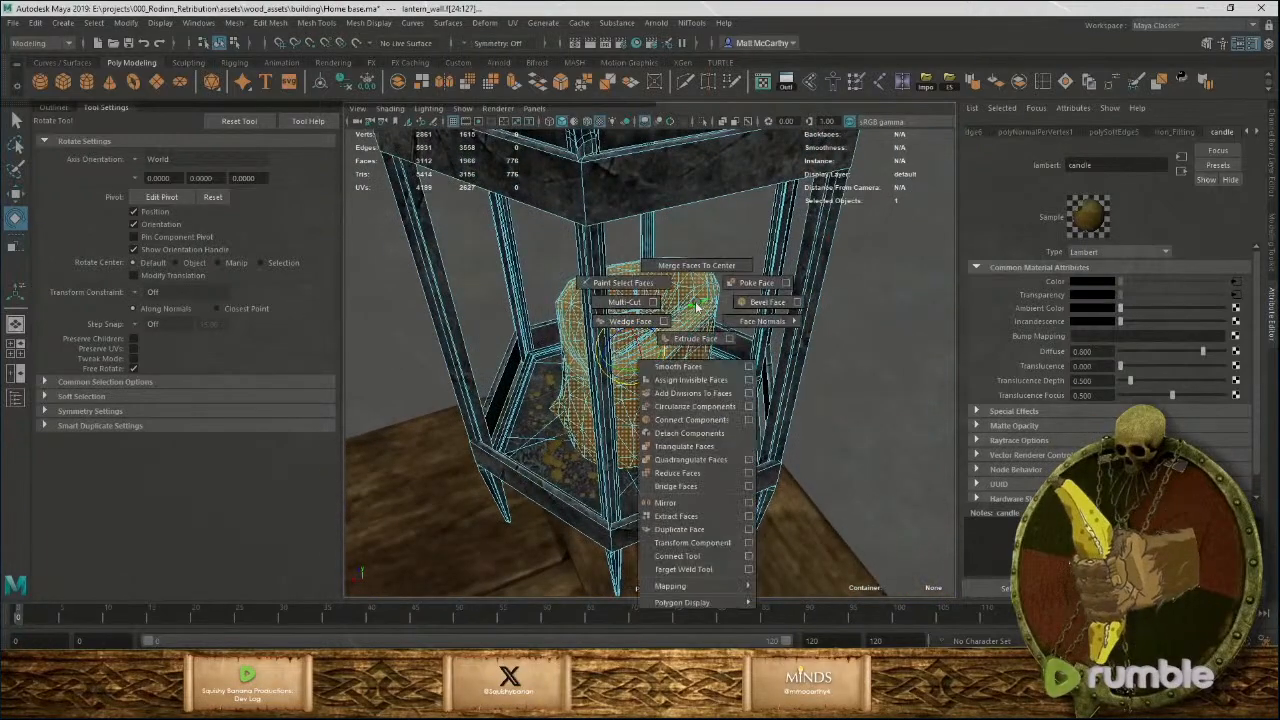
left_click(677, 530)
key("w")
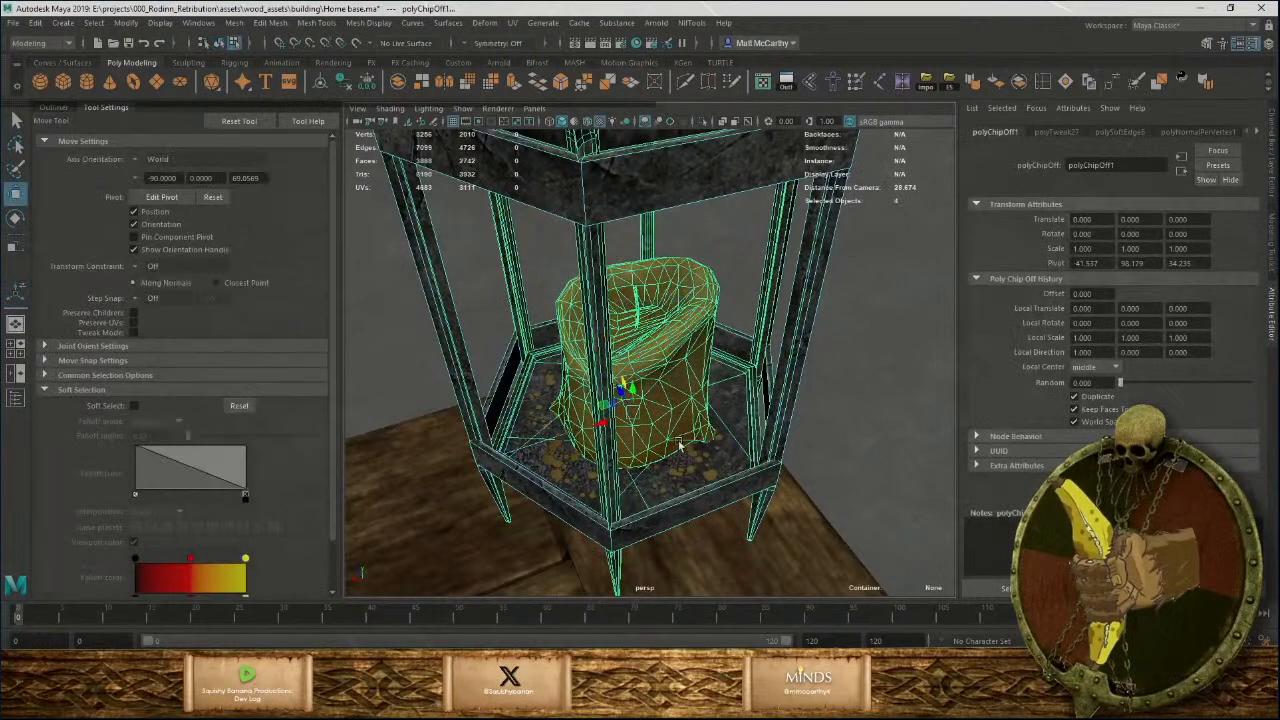
Combine the duplicated candle and wick into one object and delete its construction history.
scroll(678, 443, "down", 9)
scroll(678, 441, "up", 3)
left_click_drag(834, 411, 783, 356, "alt")
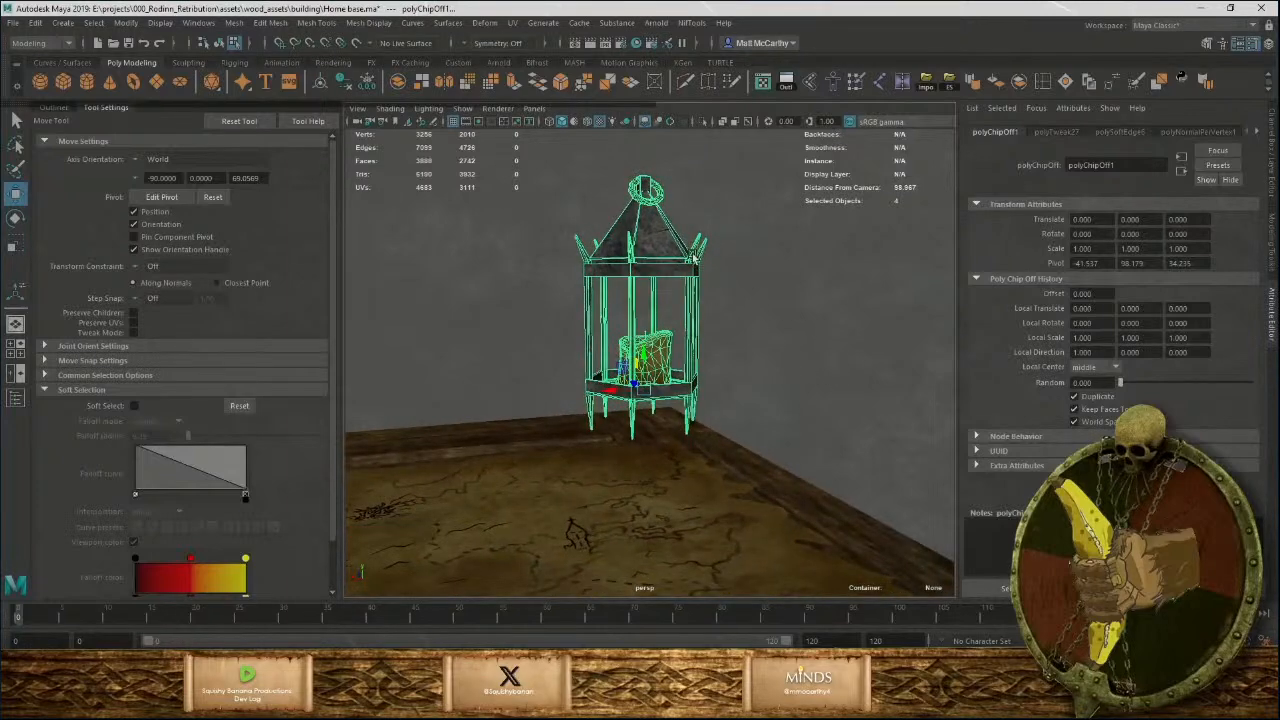
left_click(693, 258)
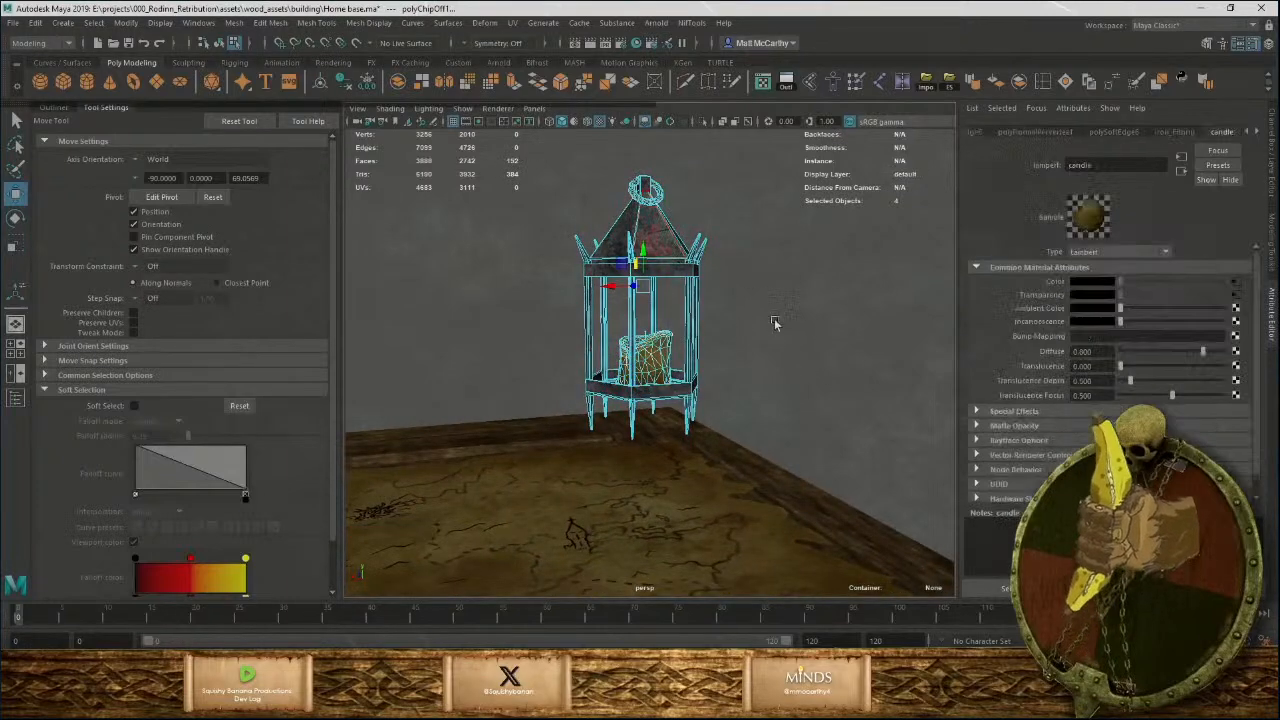
left_click(664, 358)
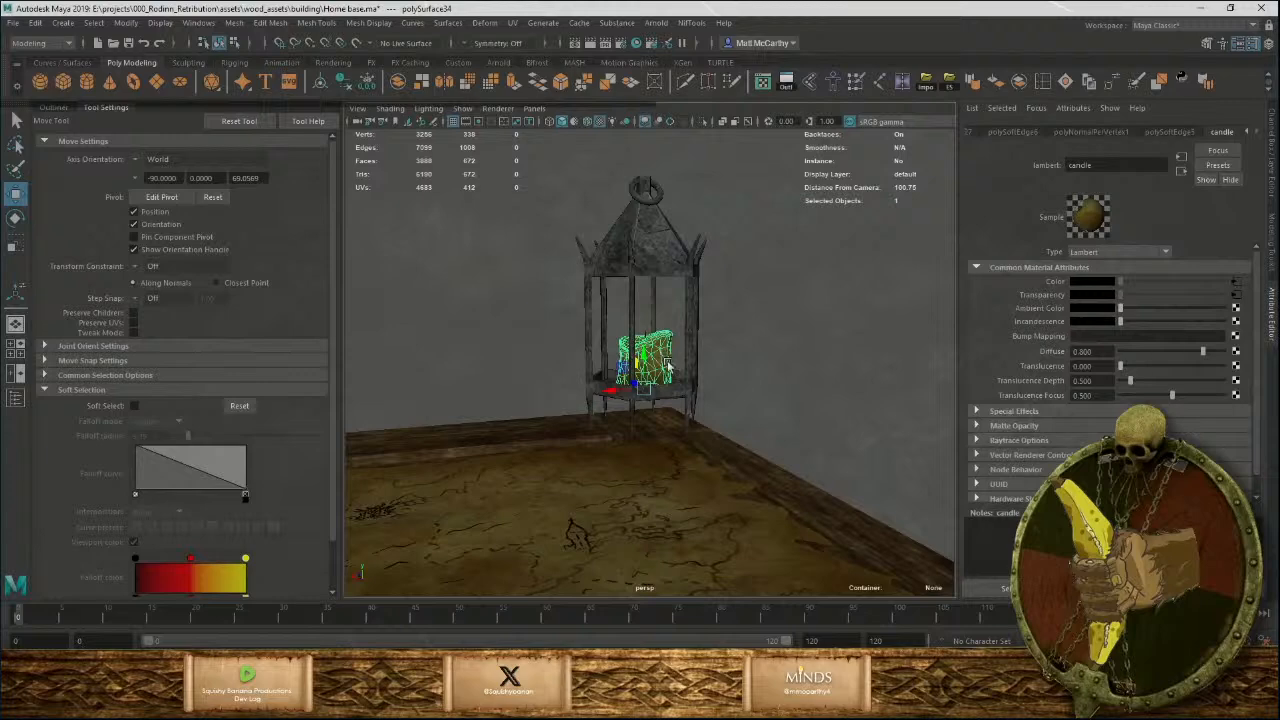
key("f")
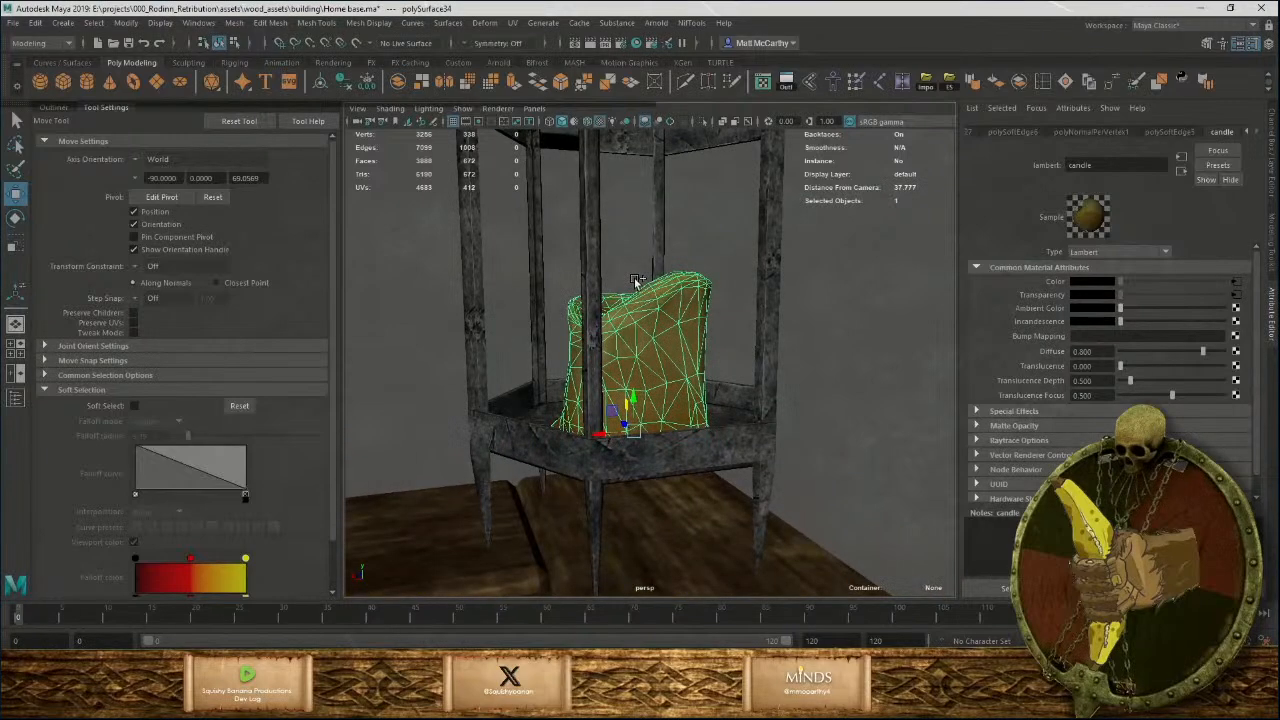
left_click(635, 281, "shift")
left_click(636, 284, "shift")
left_click(657, 240, "shift")
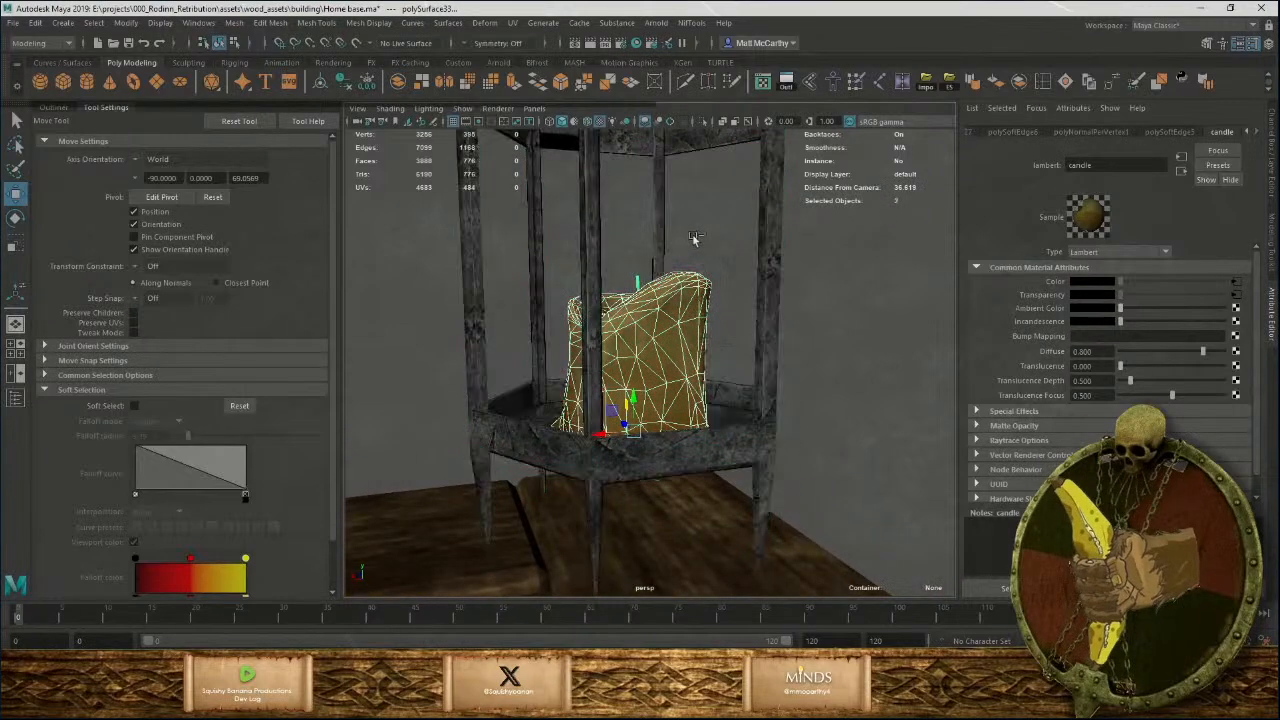
right_click_drag(758, 314, 558, 330, "alt")
left_click_drag(558, 330, 693, 401, "alt")
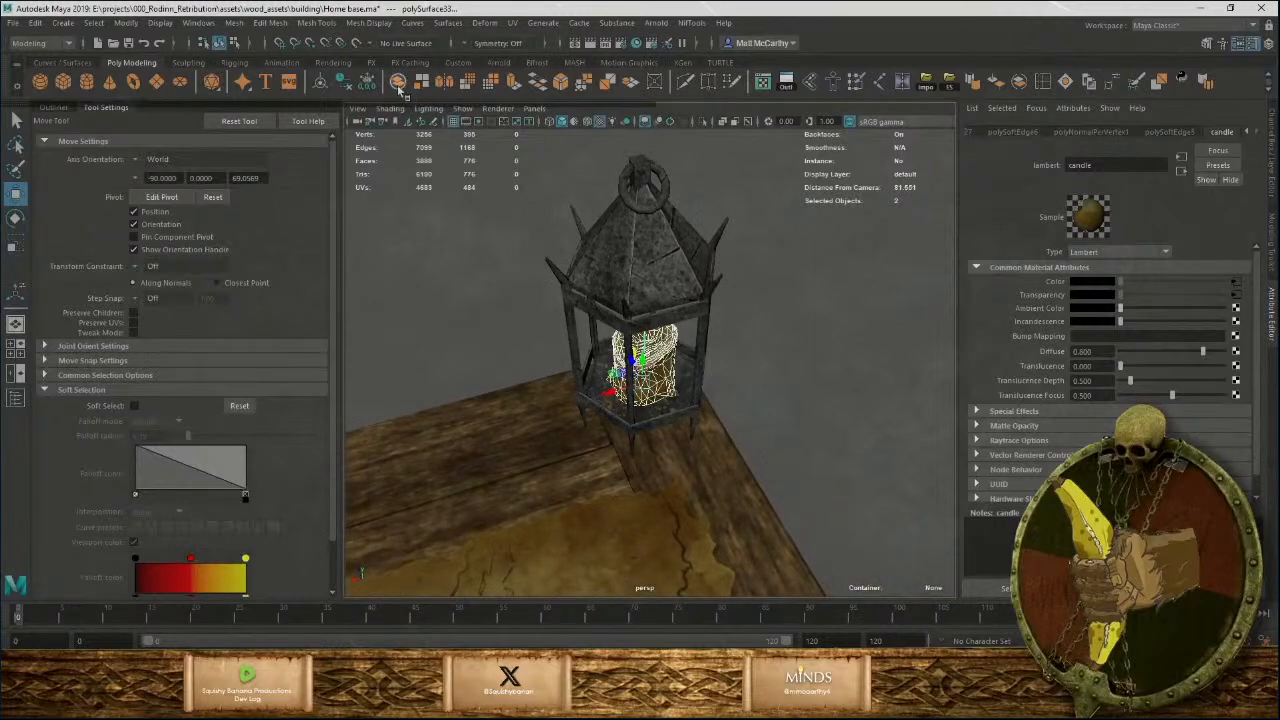
left_click(350, 86)
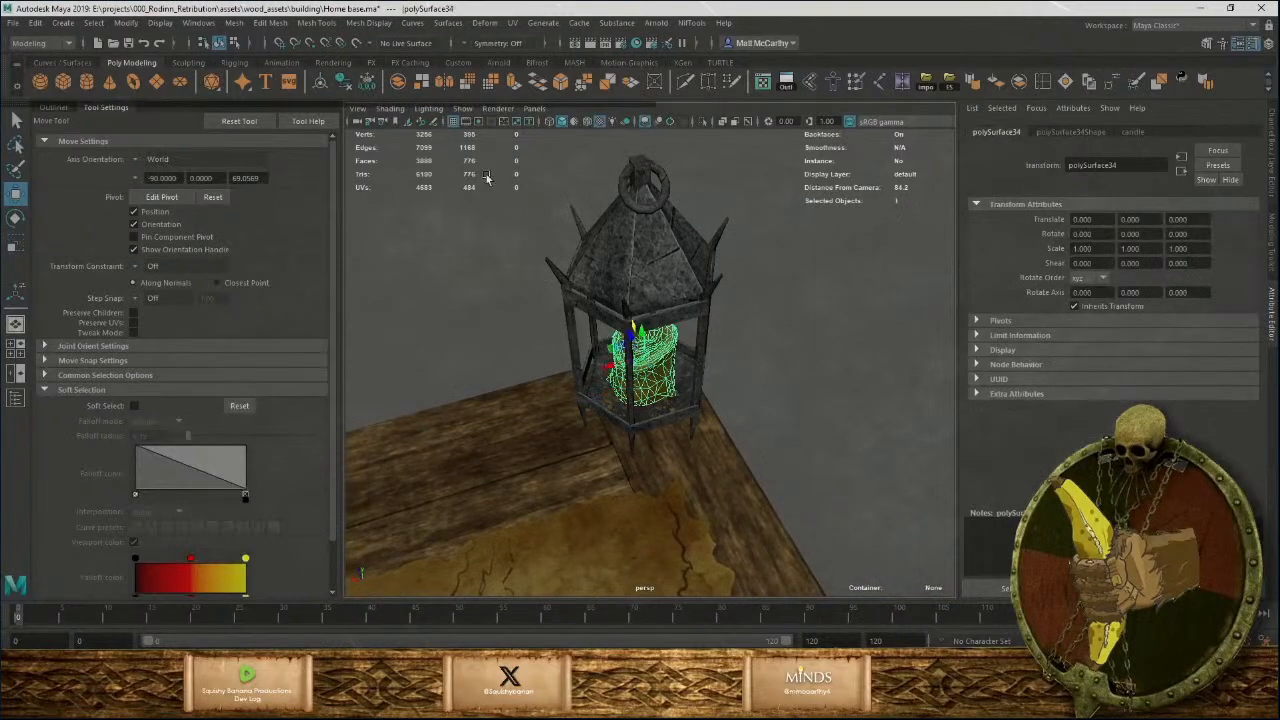
Place the duplicate candle on the tabletop between the lantern and the cup, and rotate it about 117° around the Y axis.
left_click_drag(612, 348, 390, 404)
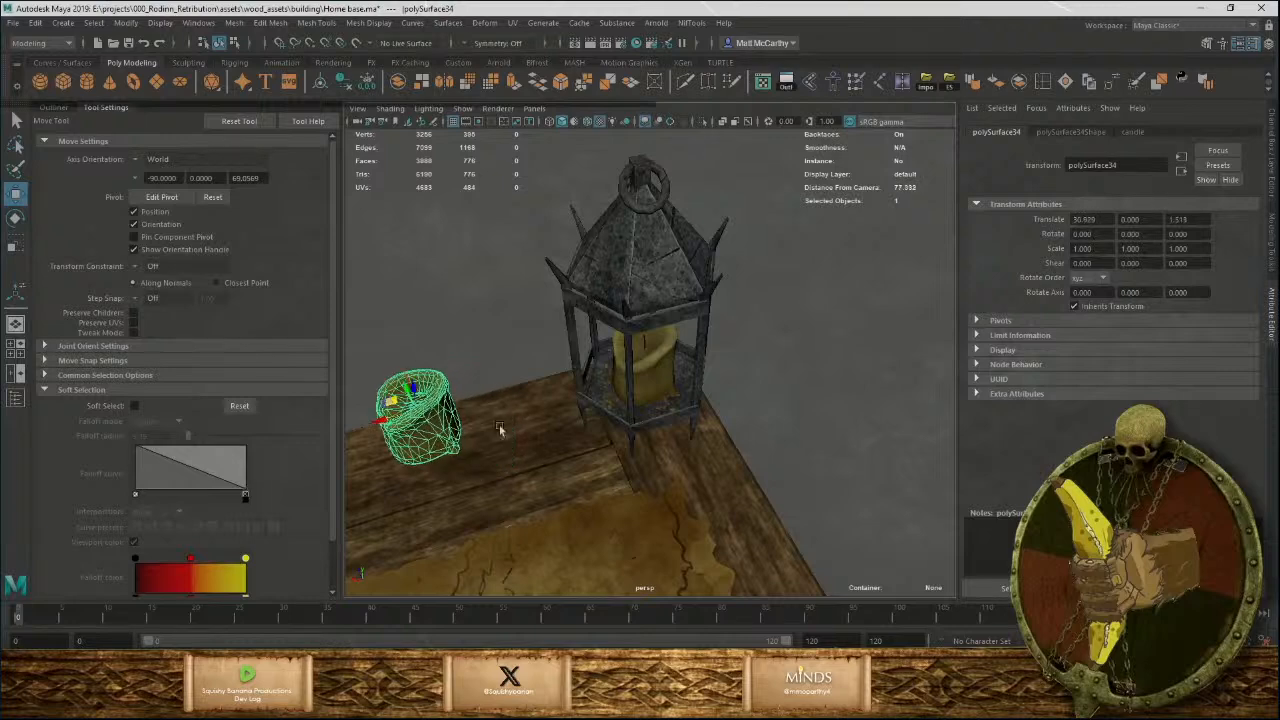
left_click_drag(503, 431, 689, 455, "alt")
key("e")
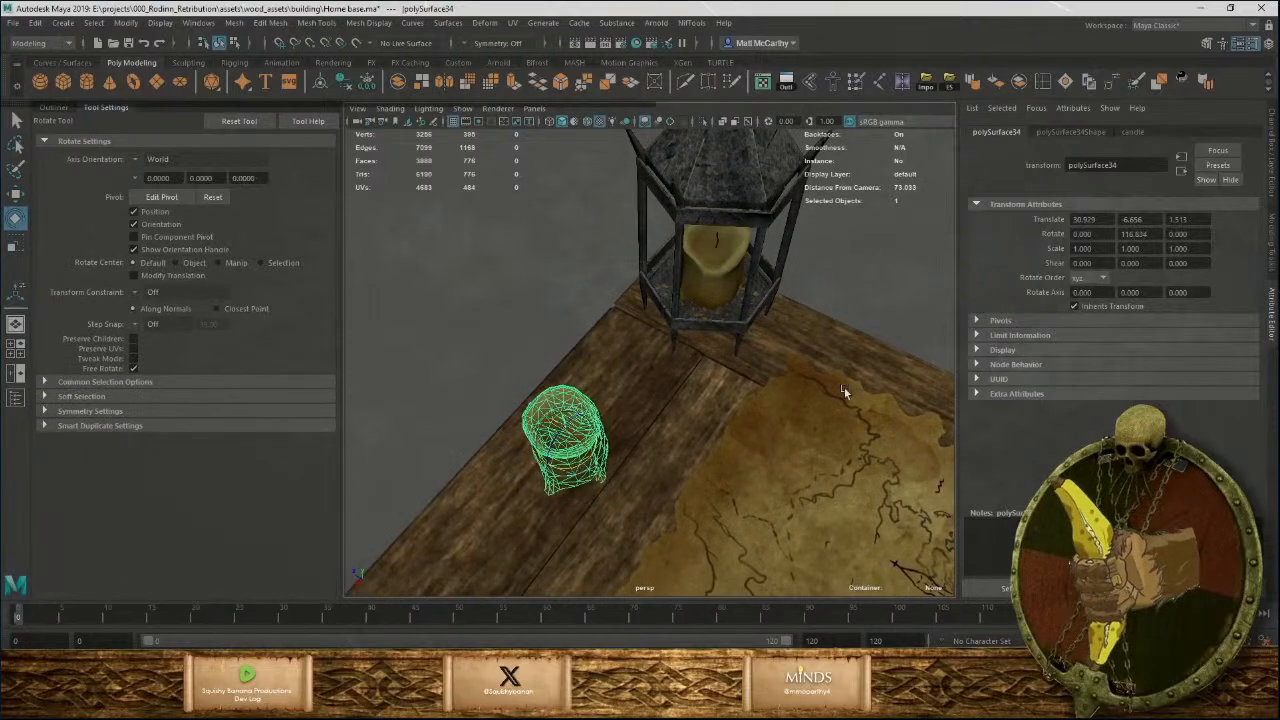
left_click_drag(842, 387, 790, 420)
left_click(547, 275)
scroll(717, 405, "down", 8)
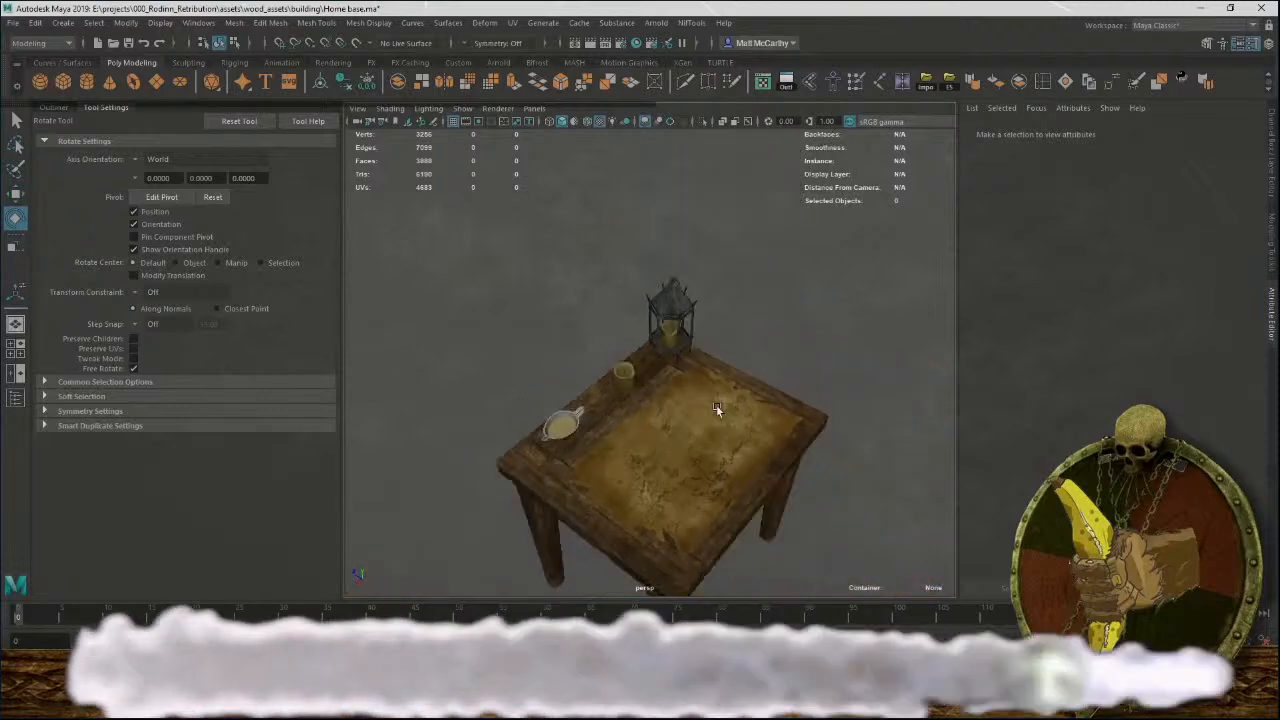
left_click_drag(716, 404, 771, 492, "alt")
scroll(771, 492, "up", 3)
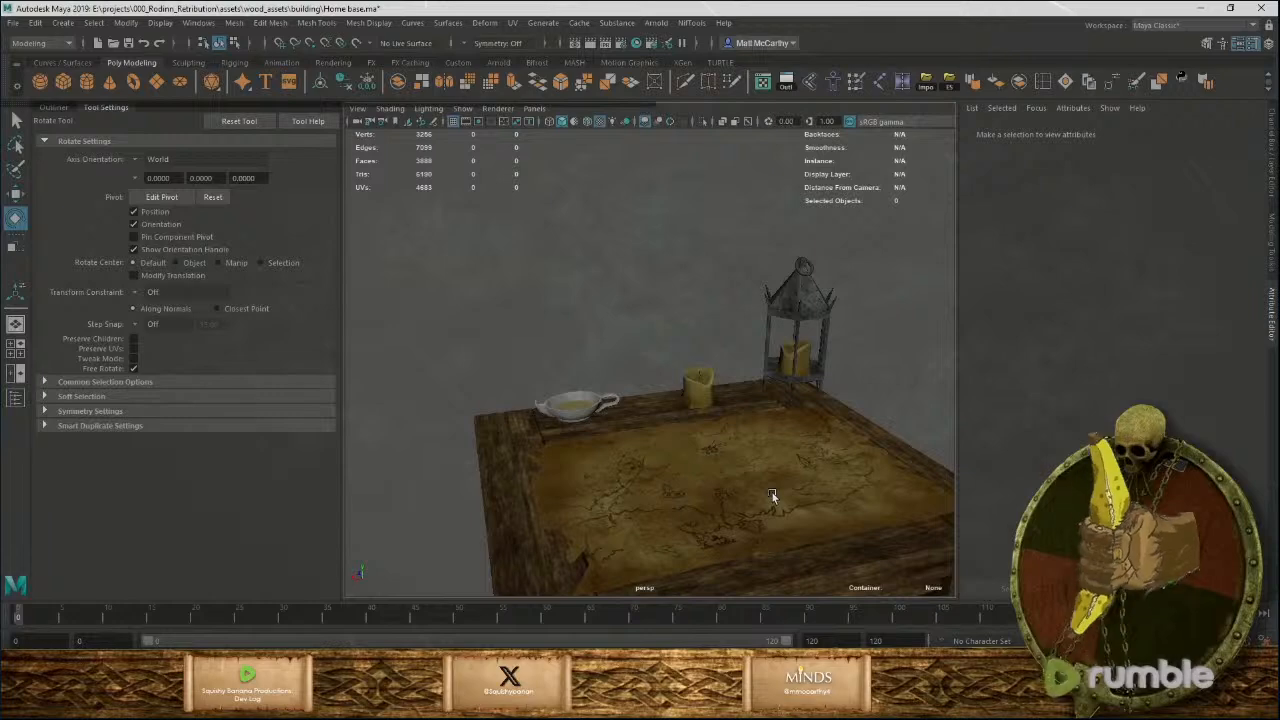
scroll(771, 496, "down", 3)
left_click_drag(792, 427, 813, 403, "alt")
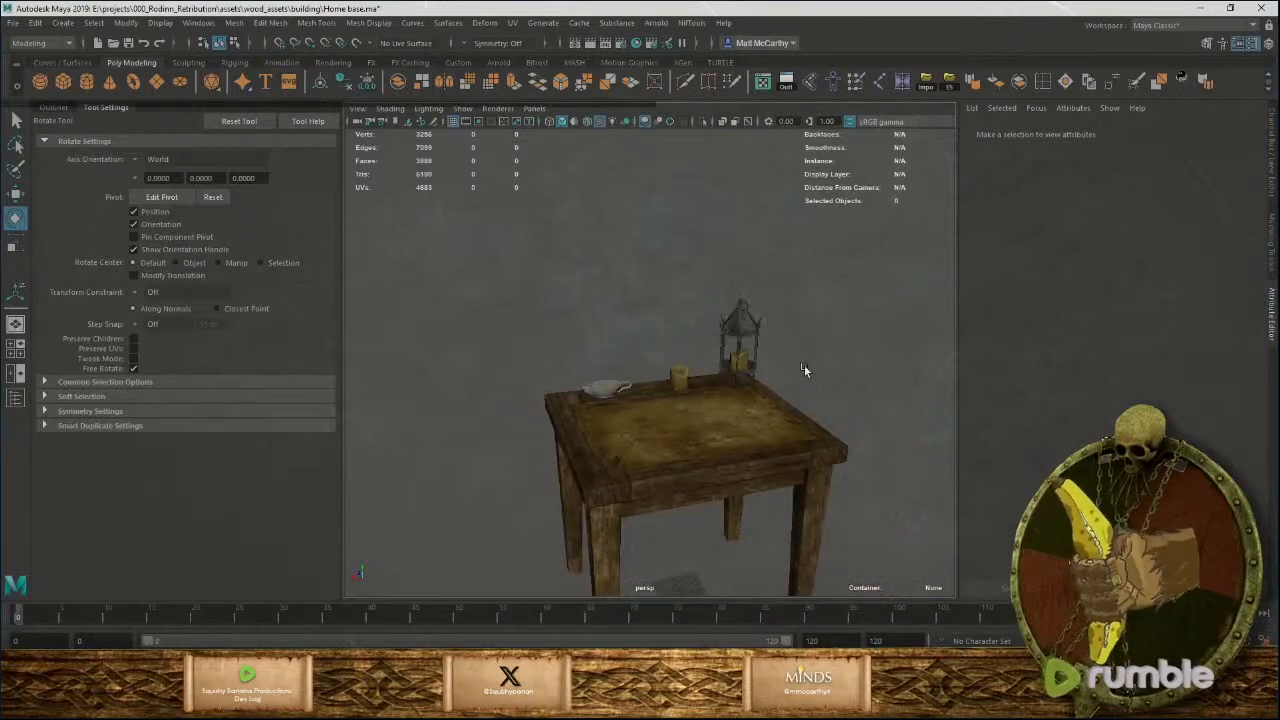
scroll(804, 365, "up", 2)
scroll(804, 363, "down", 4)
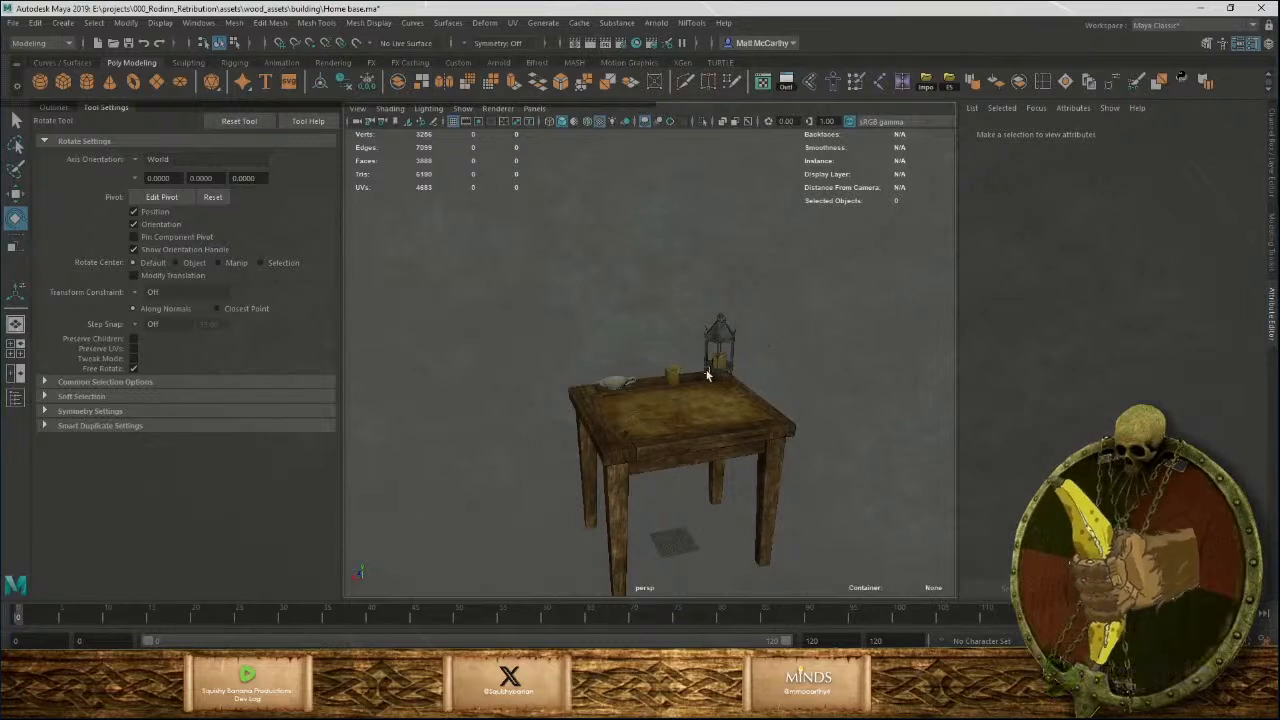
middle_click_drag(707, 368, 612, 347, "alt")
scroll(612, 347, "up", 4)
left_click_drag(612, 347, 662, 427, "alt")
scroll(605, 441, "down", 5)
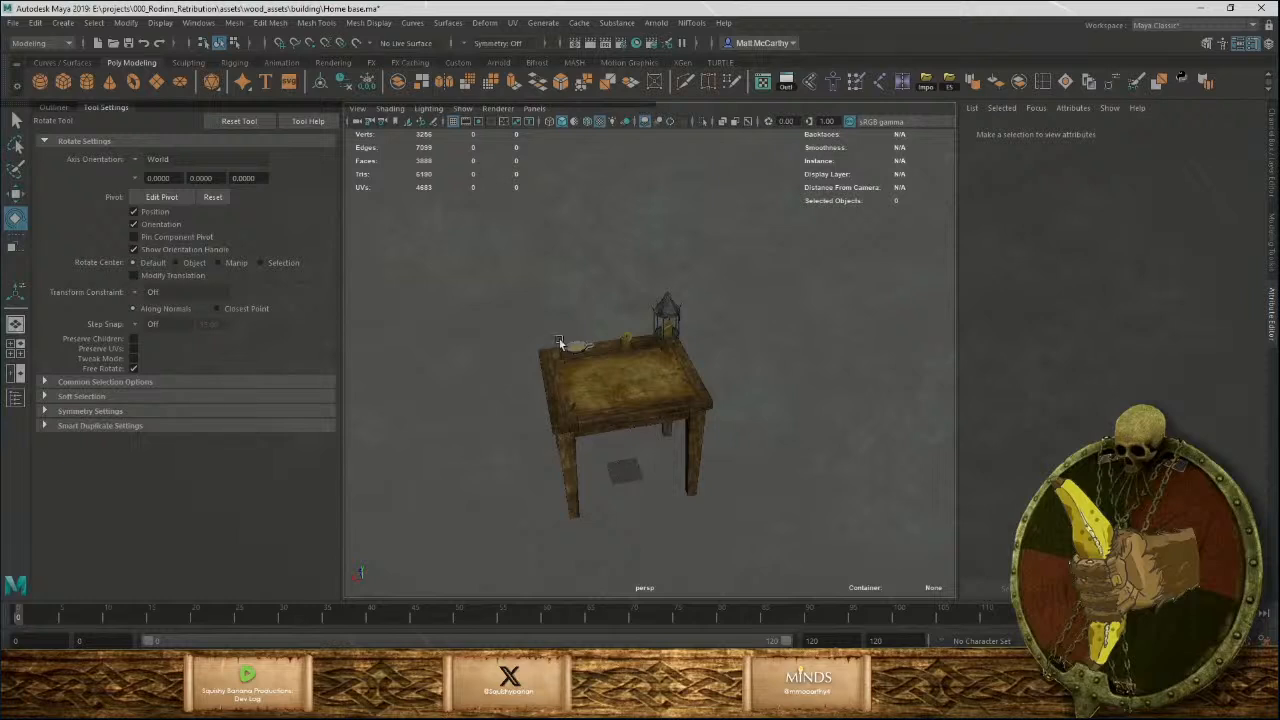
Move the clay oil lamp from the tabletop down to the scene grid under the table, snapping it to the grid's centre.
middle_click_drag(671, 474, 699, 437, "alt")
key("w")
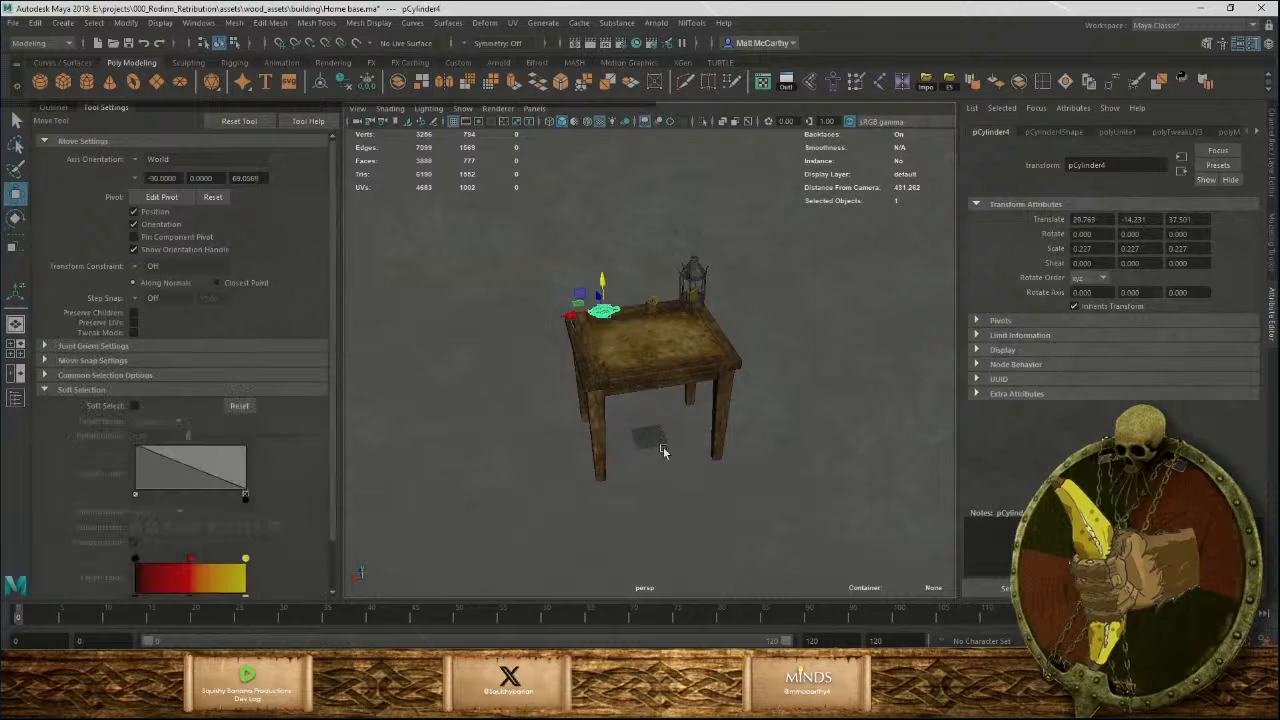
right_click_drag(663, 449, 643, 526, "alt")
middle_click_drag(643, 526, 615, 335, "alt")
right_click_drag(615, 335, 714, 514, "alt")
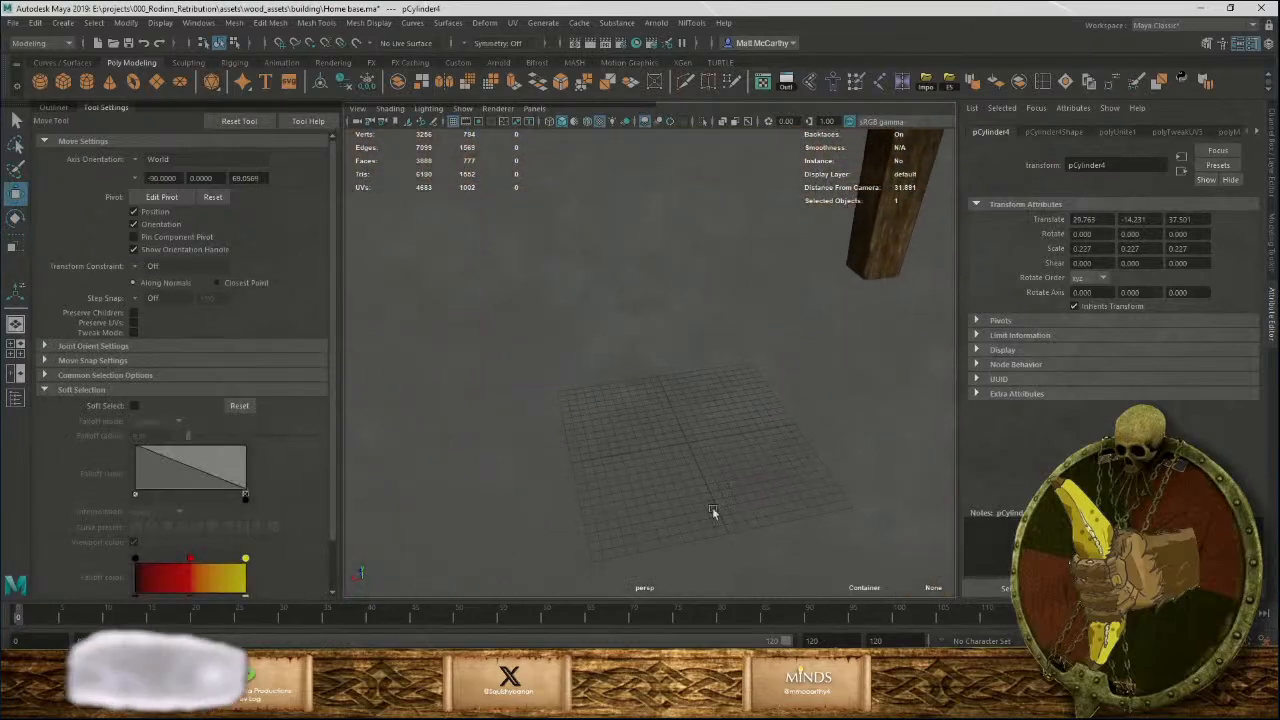
key("x")
middle_click(687, 440)
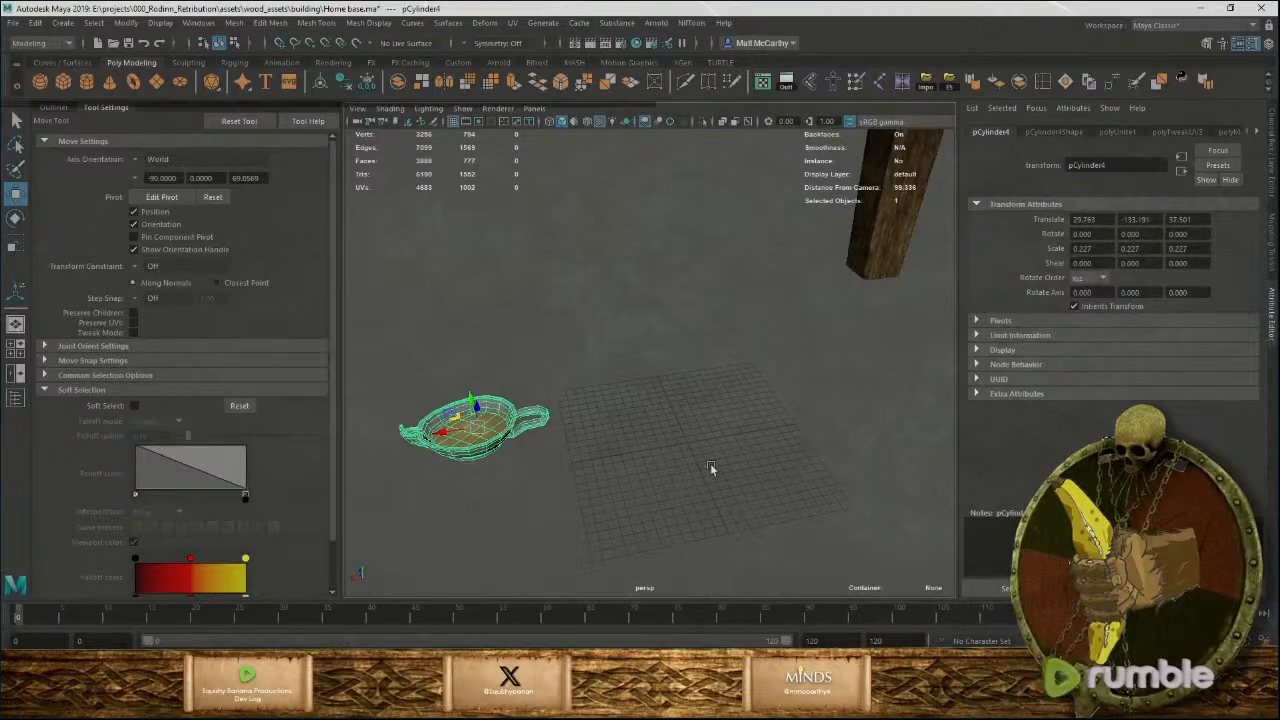
middle_click(688, 446)
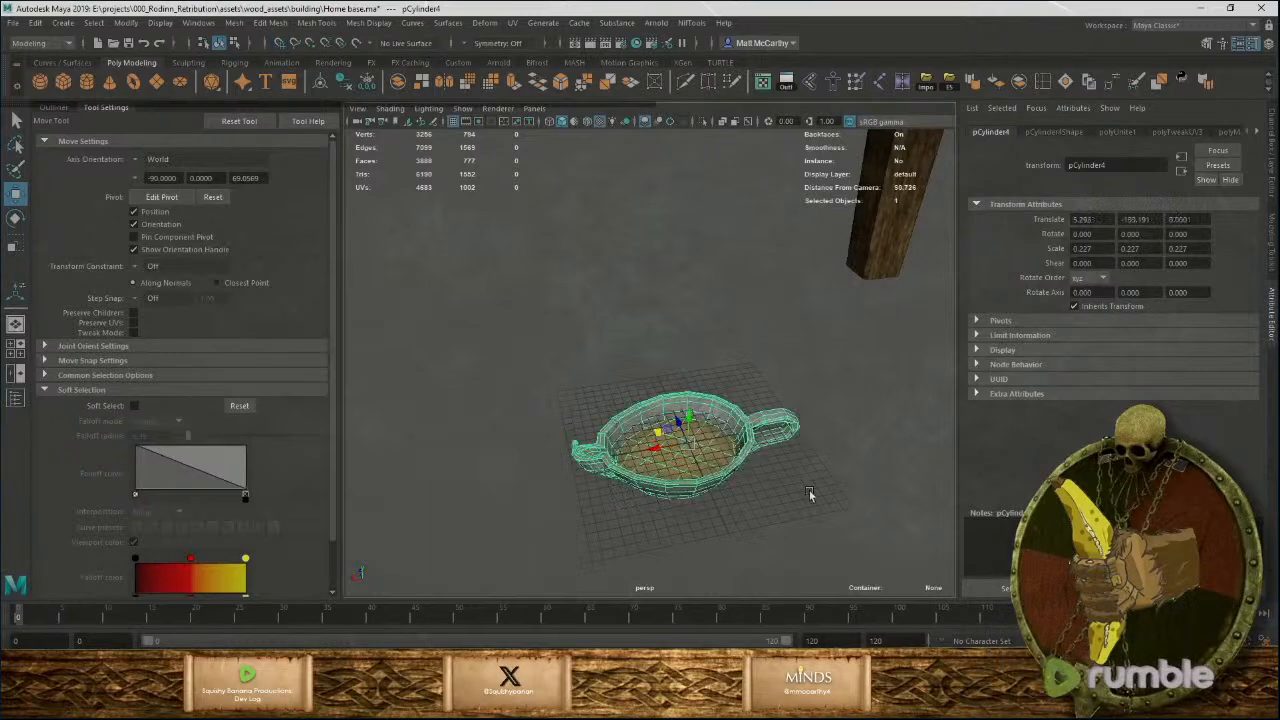
Raise the clay oil lamp by about 3 units so its foot rests on the grid plane.
right_click_drag(810, 494, 934, 549, "alt")
key("f")
right_click_drag(783, 460, 369, 406, "alt")
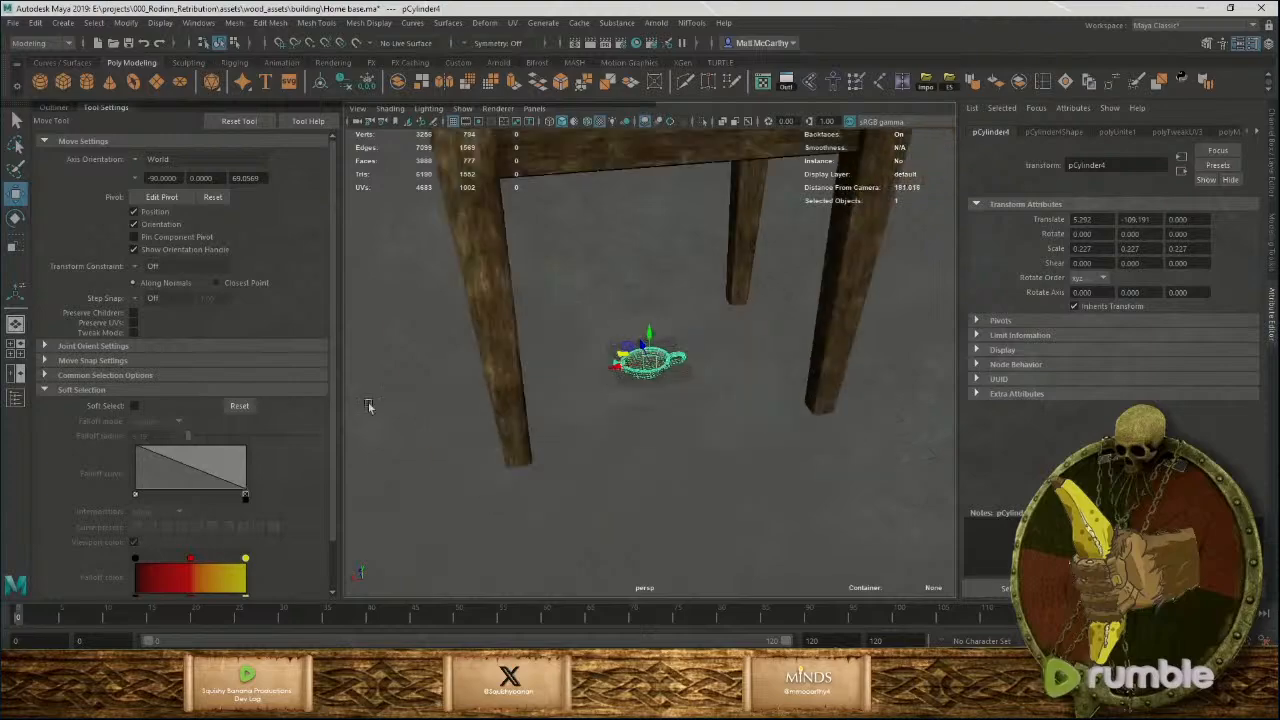
left_click_drag(369, 406, 385, 330, "alt")
right_click_drag(385, 340, 749, 428, "alt")
left_click_drag(620, 265, 617, 334, "alt")
right_click_drag(520, 334, 653, 342, "alt")
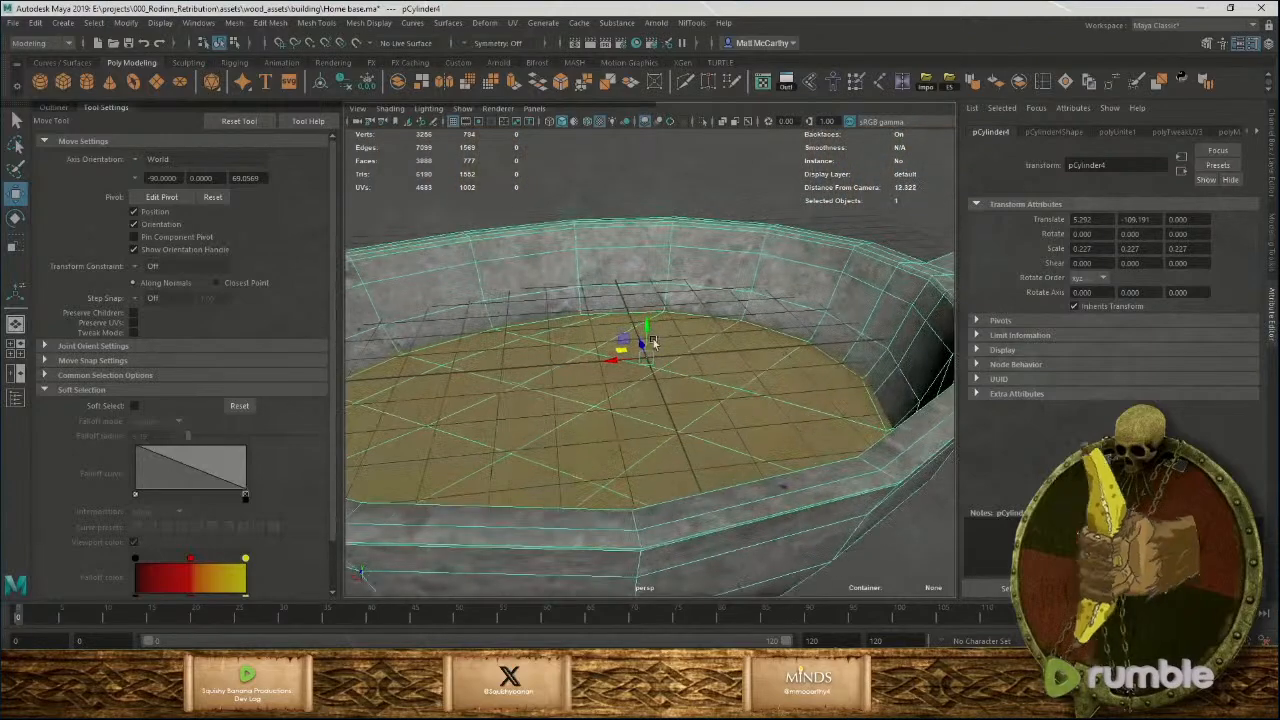
left_click_drag(652, 342, 708, 403, "alt")
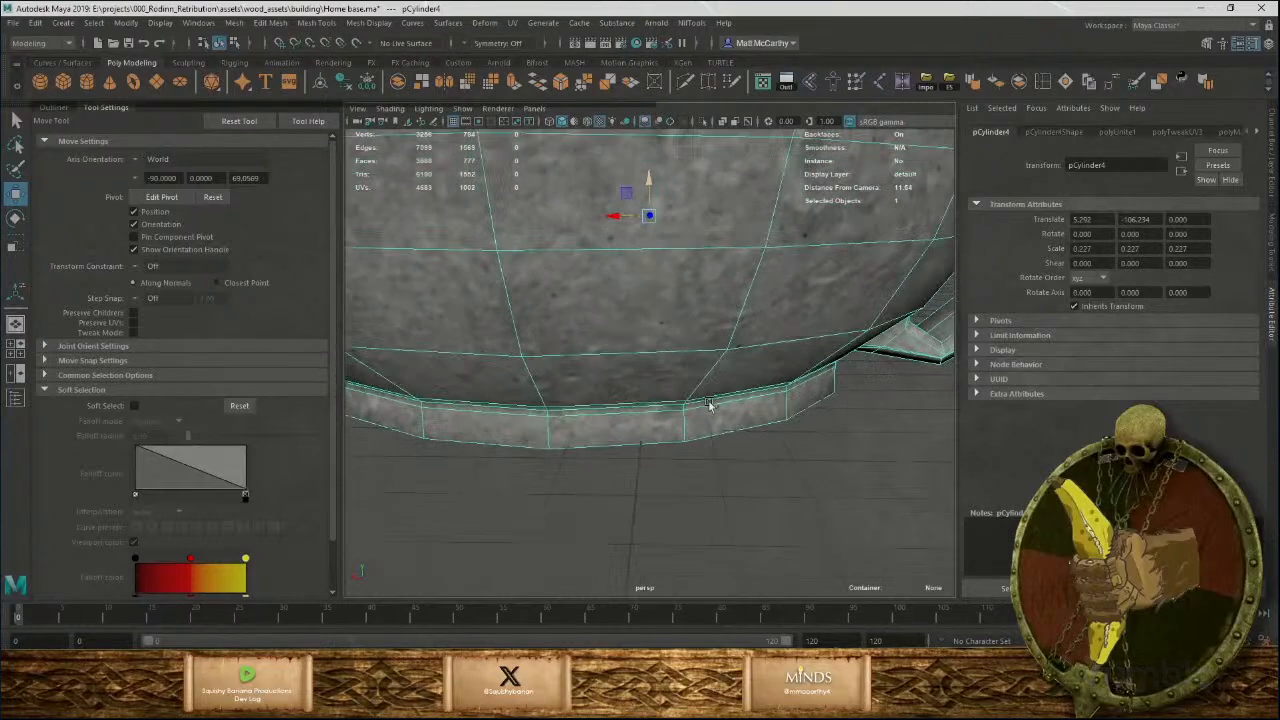
middle_click_drag(728, 411, 727, 410)
Centre the bowl of the clay oil lamp over the grid origin, at about X 4.03 and Z 0.41.
right_click_drag(792, 448, 706, 412, "alt")
left_click_drag(706, 412, 700, 477, "alt")
middle_click_drag(627, 352, 645, 325)
left_click_drag(645, 325, 641, 337)
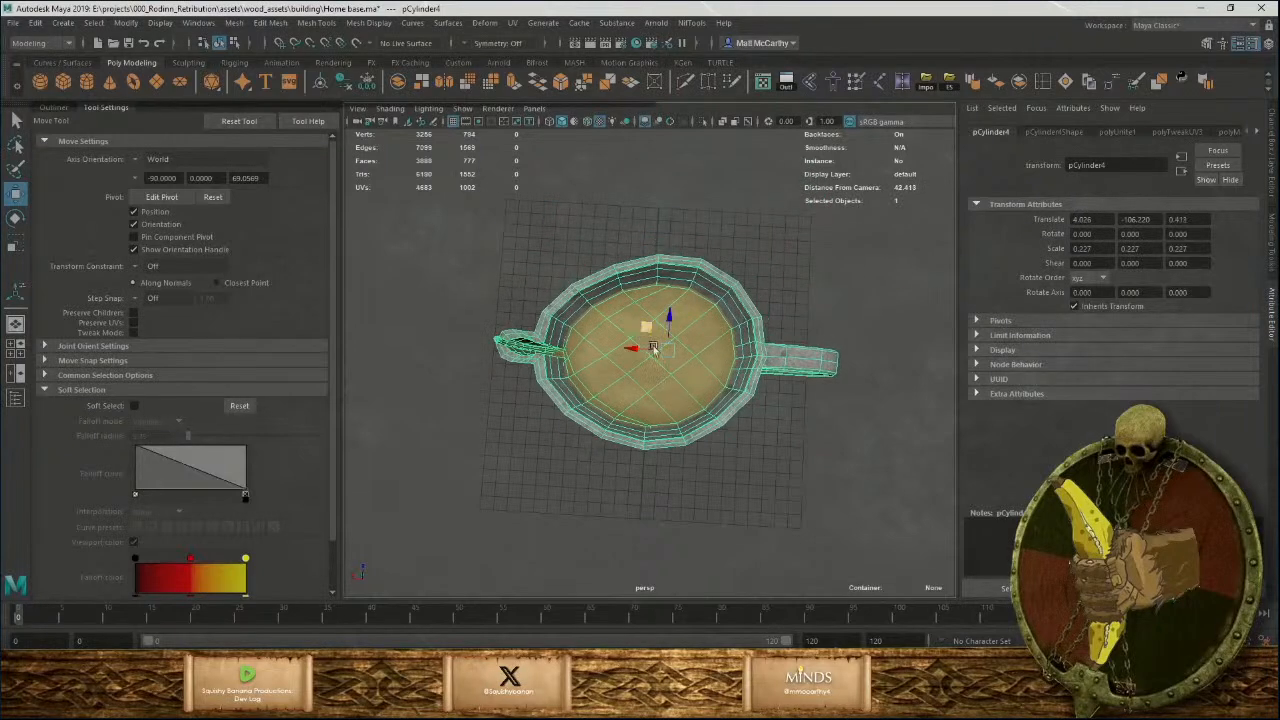
Freeze the clay oil lamp's transformations, delete its construction history, and open the selection export.
left_click_drag(748, 466, 805, 460, "alt")
right_click_drag(805, 460, 706, 509, "alt")
left_click_drag(706, 509, 825, 416, "alt")
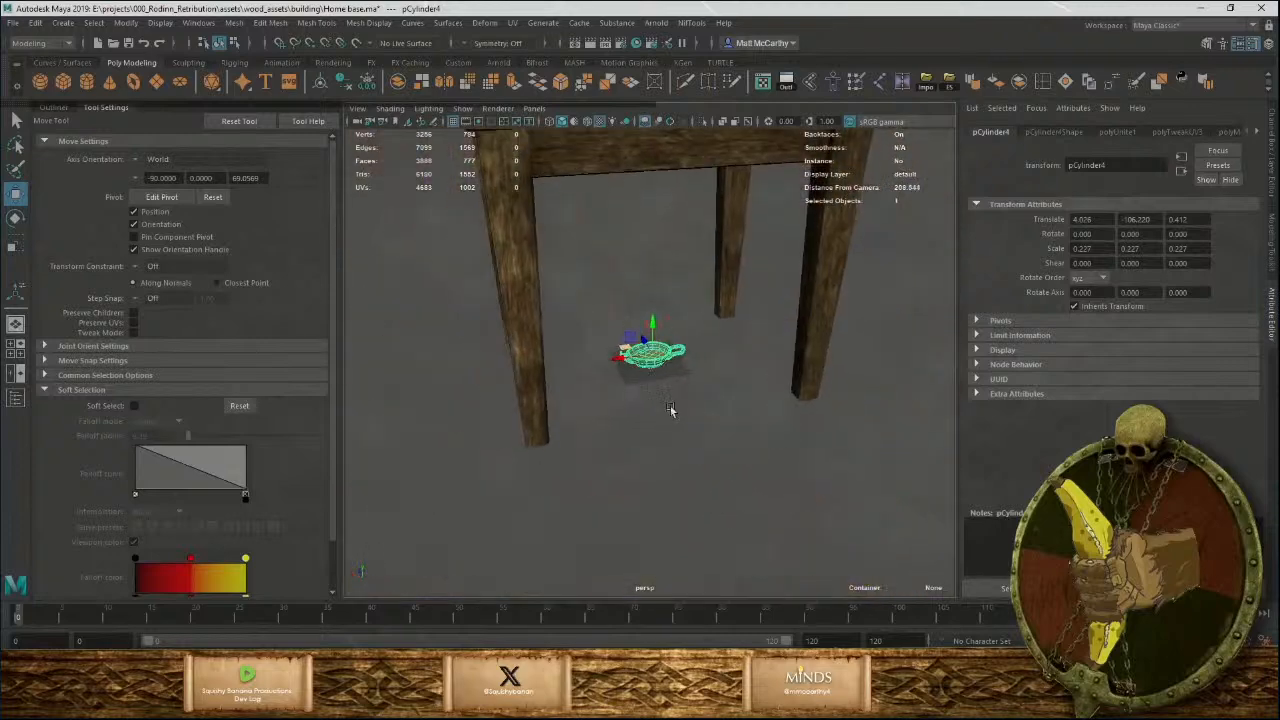
middle_click_drag(671, 409, 668, 478, "alt")
right_click_drag(668, 478, 737, 486, "alt")
left_click_drag(737, 486, 778, 480, "alt")
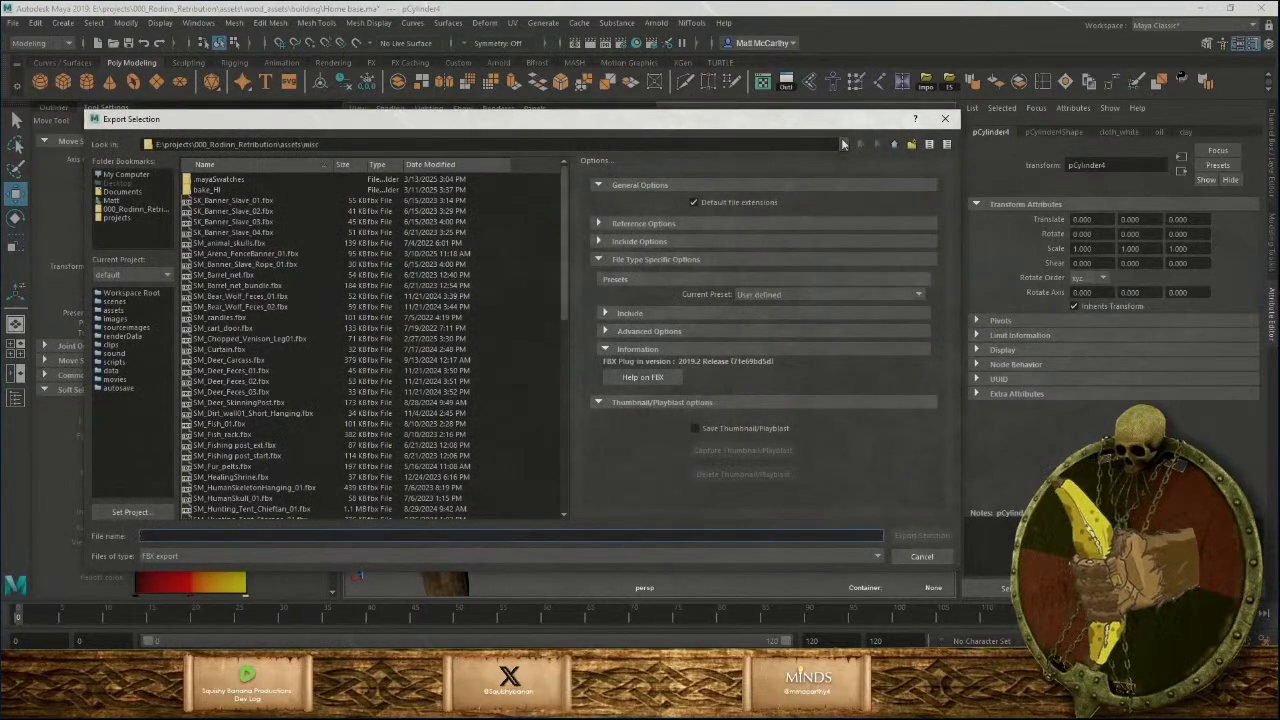
Export the clay oil lamp as an FBX file named SM_Oil_Lantern_Clay01 in the assets/misc folder.
scroll(268, 258, "down", 20)
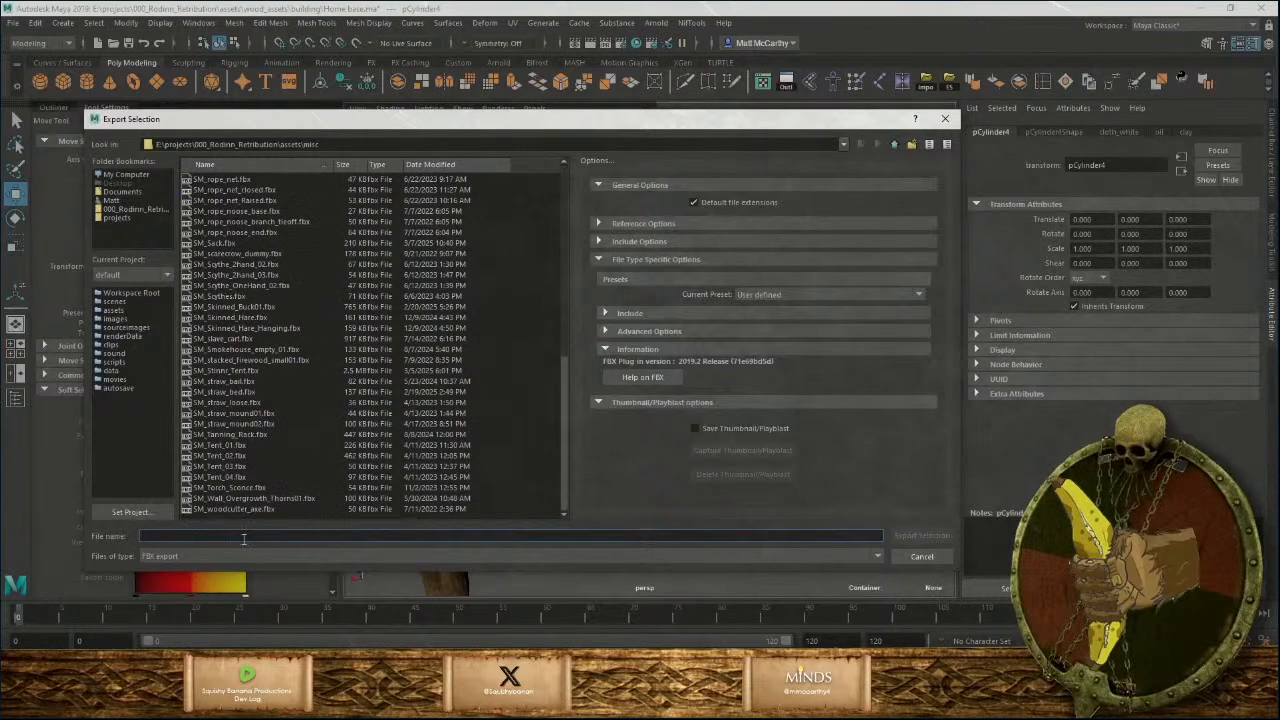
type("SM")
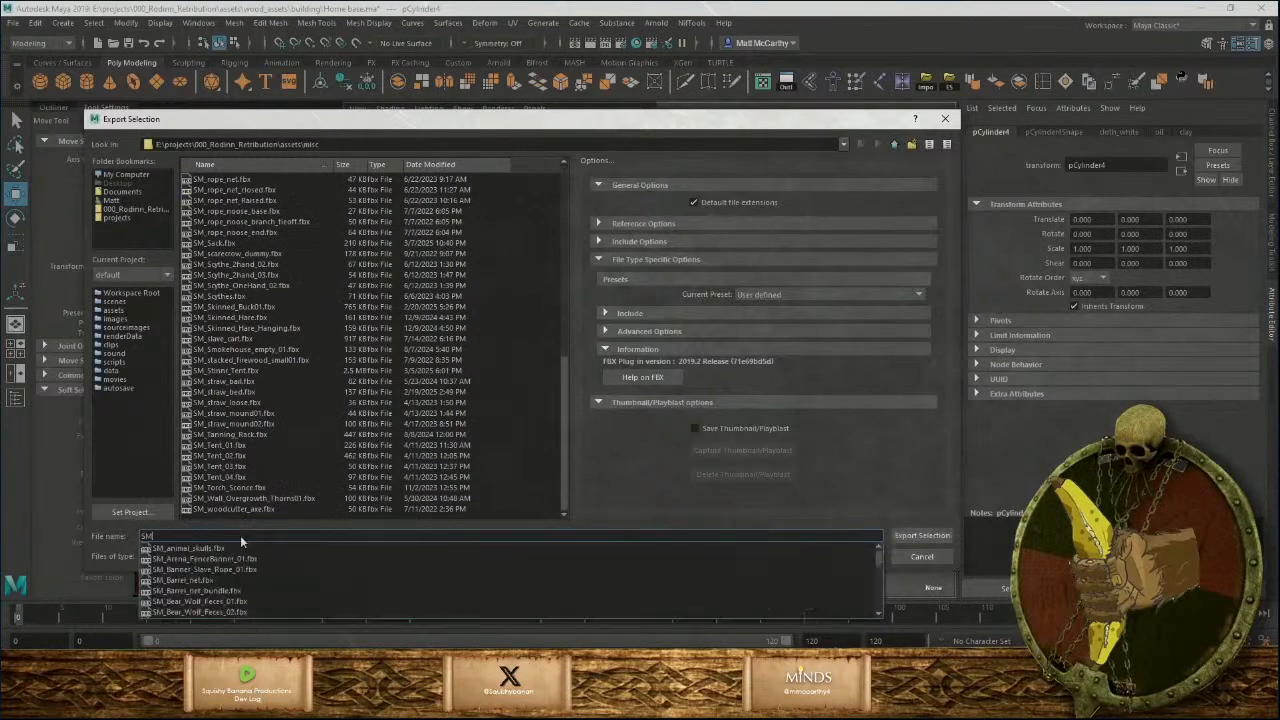
type("_Clay")
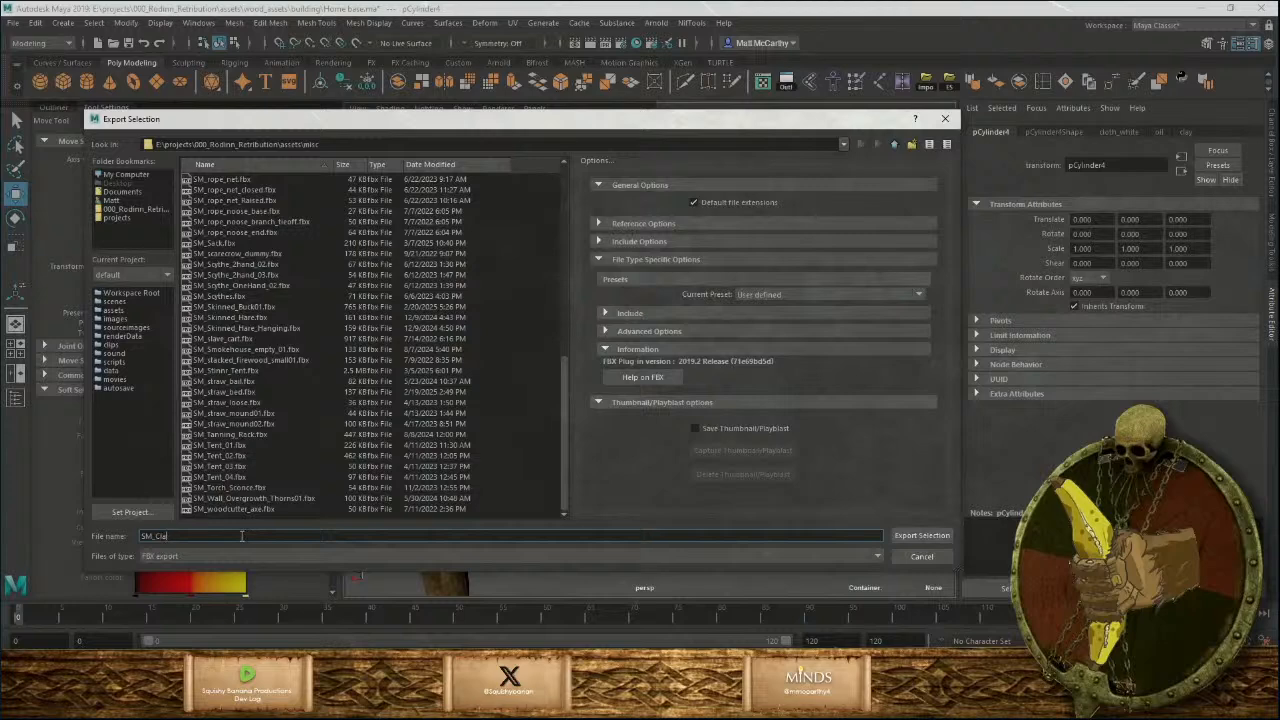
key("BackSpace")
key("BackSpace")
type("Oil_Lante")
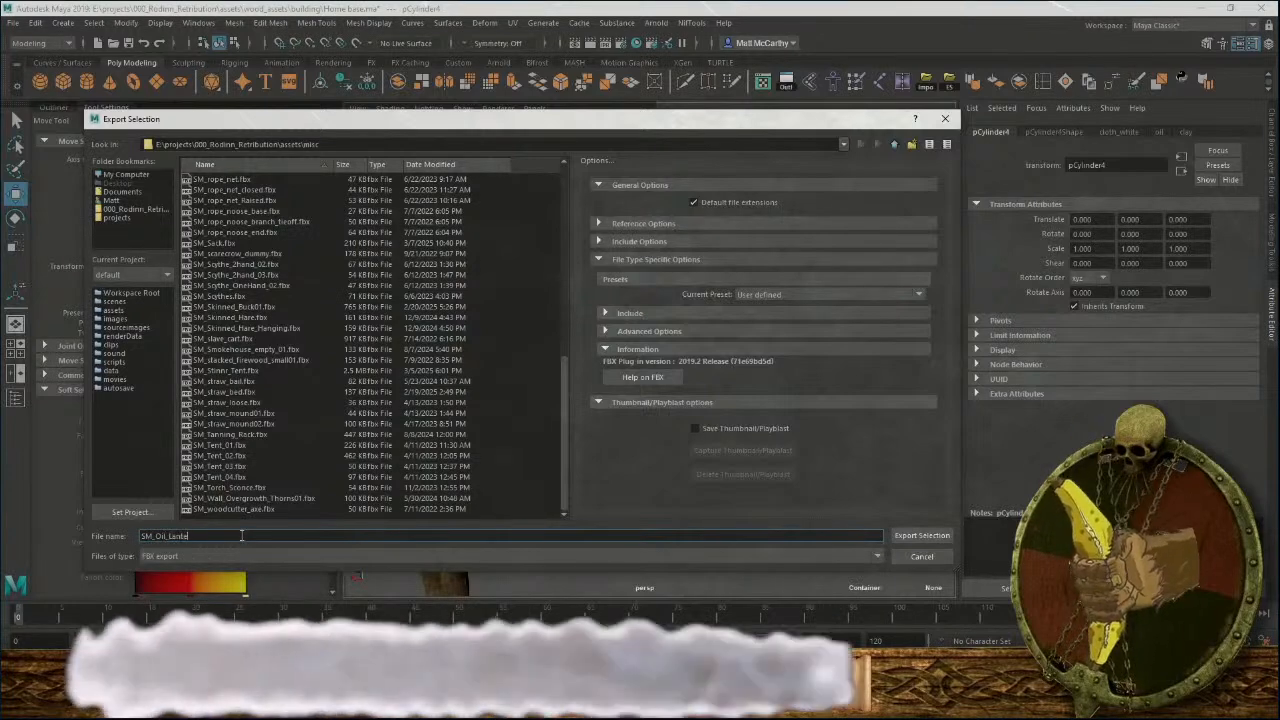
type("rn_C")
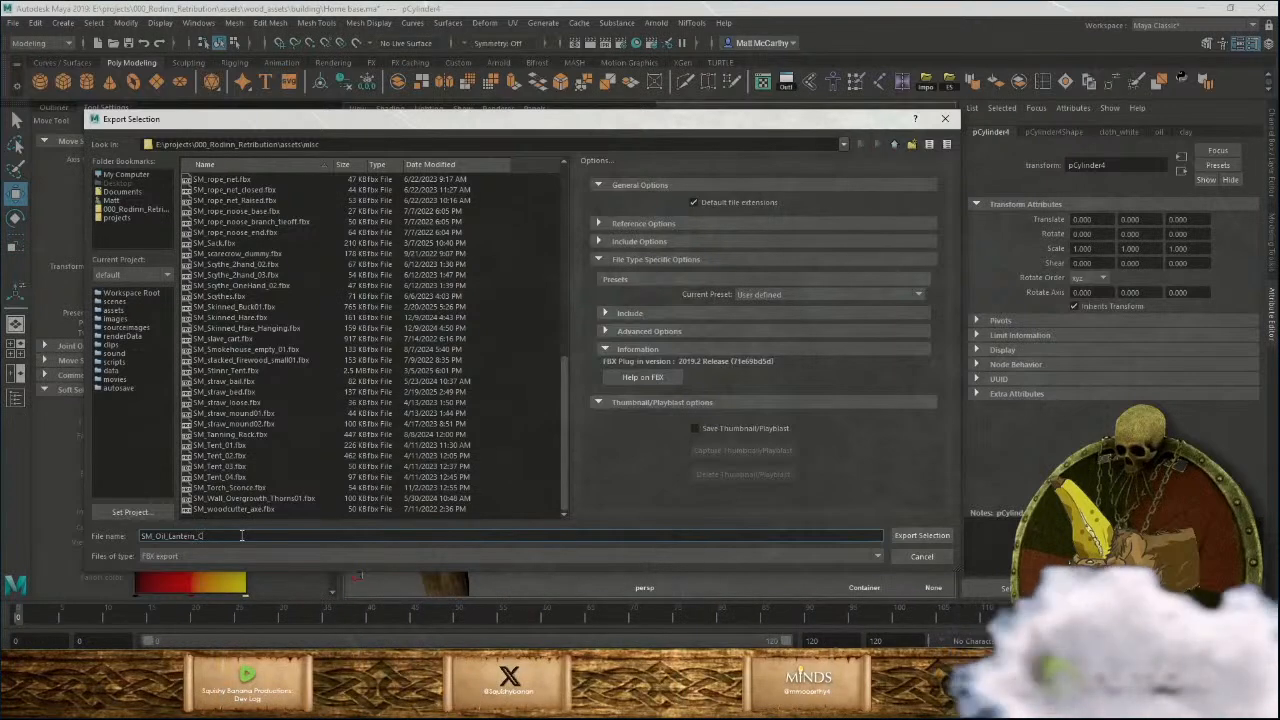
type("lay")
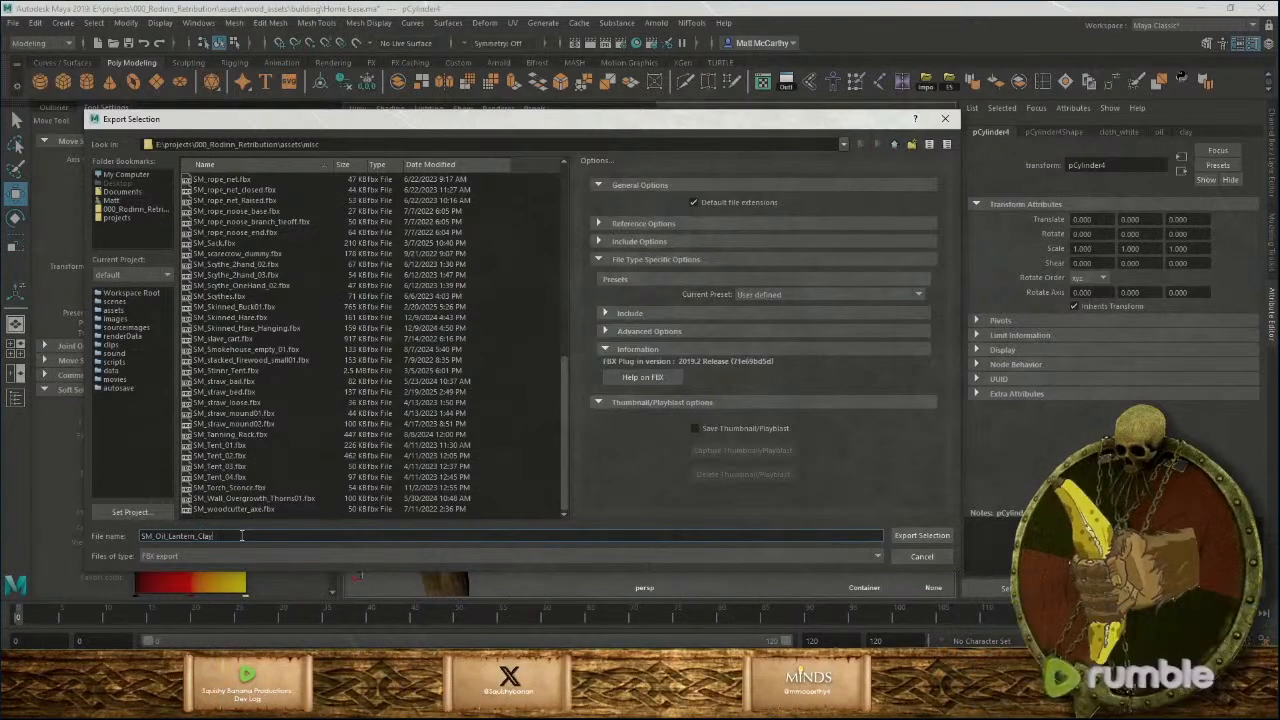
type("01")
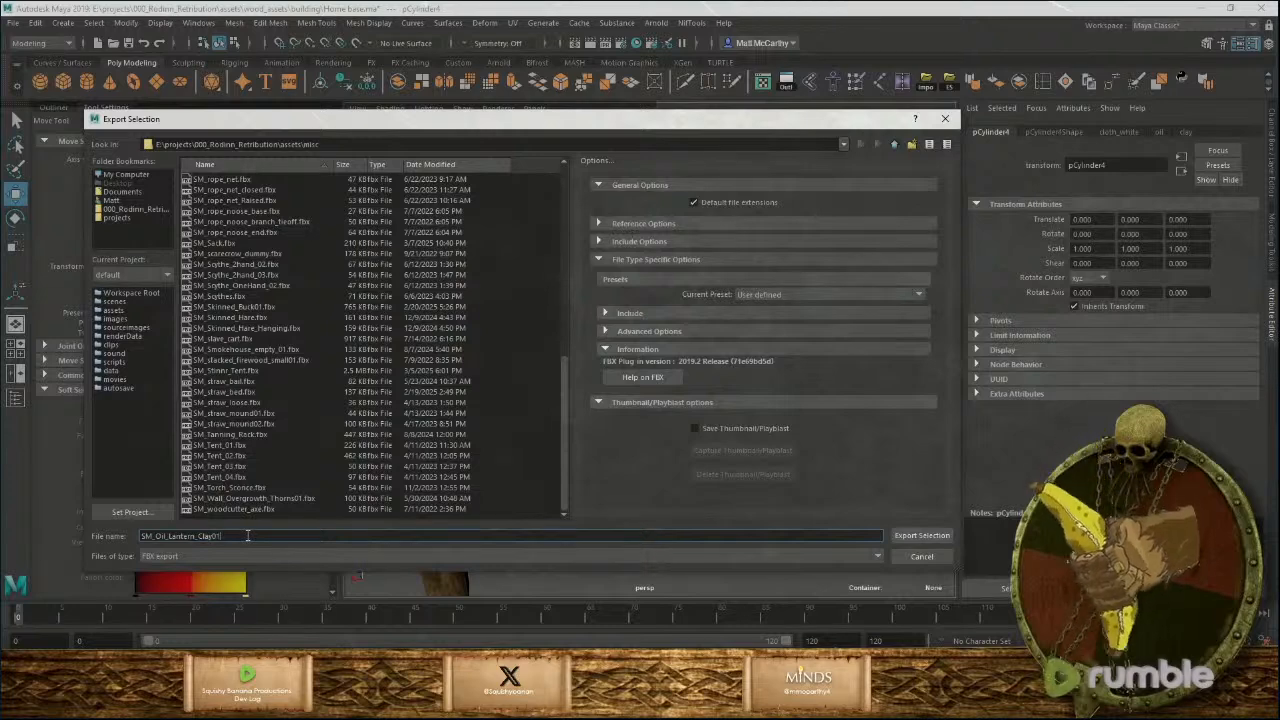
key("Return")
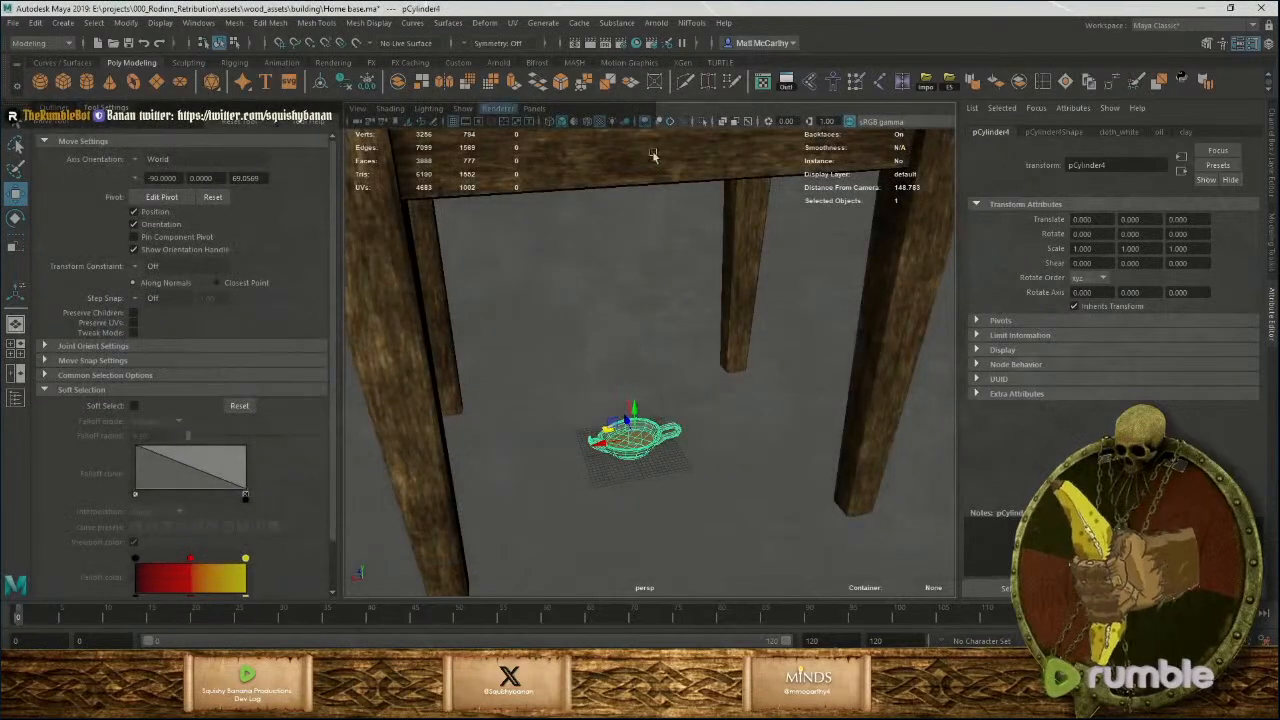
Hide the clay oil lamp after its export and clear the selection.
key("h")
left_click(724, 393)
middle_click_drag(639, 341, 631, 395, "alt")
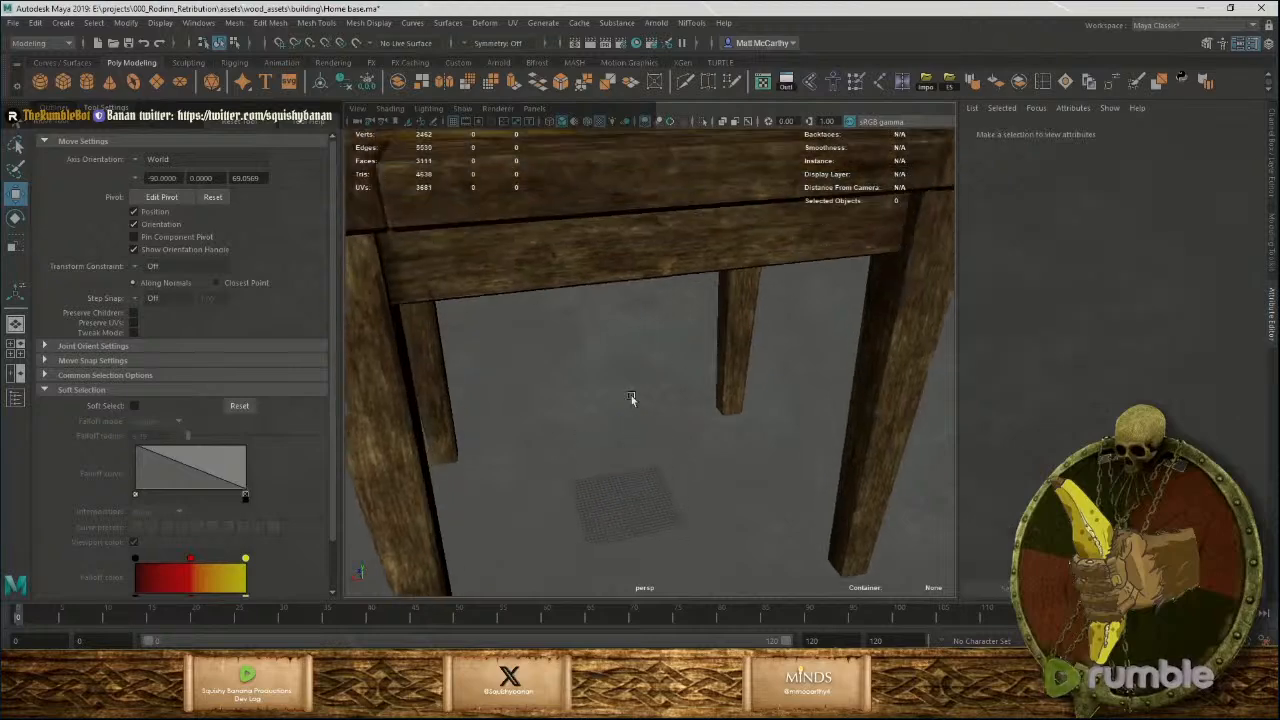
left_click_drag(631, 395, 641, 309, "alt")
Select the loose candle on the tabletop and lower it to the height of the grid under the table.
left_click(660, 231)
left_click_drag(726, 337, 681, 247, "alt")
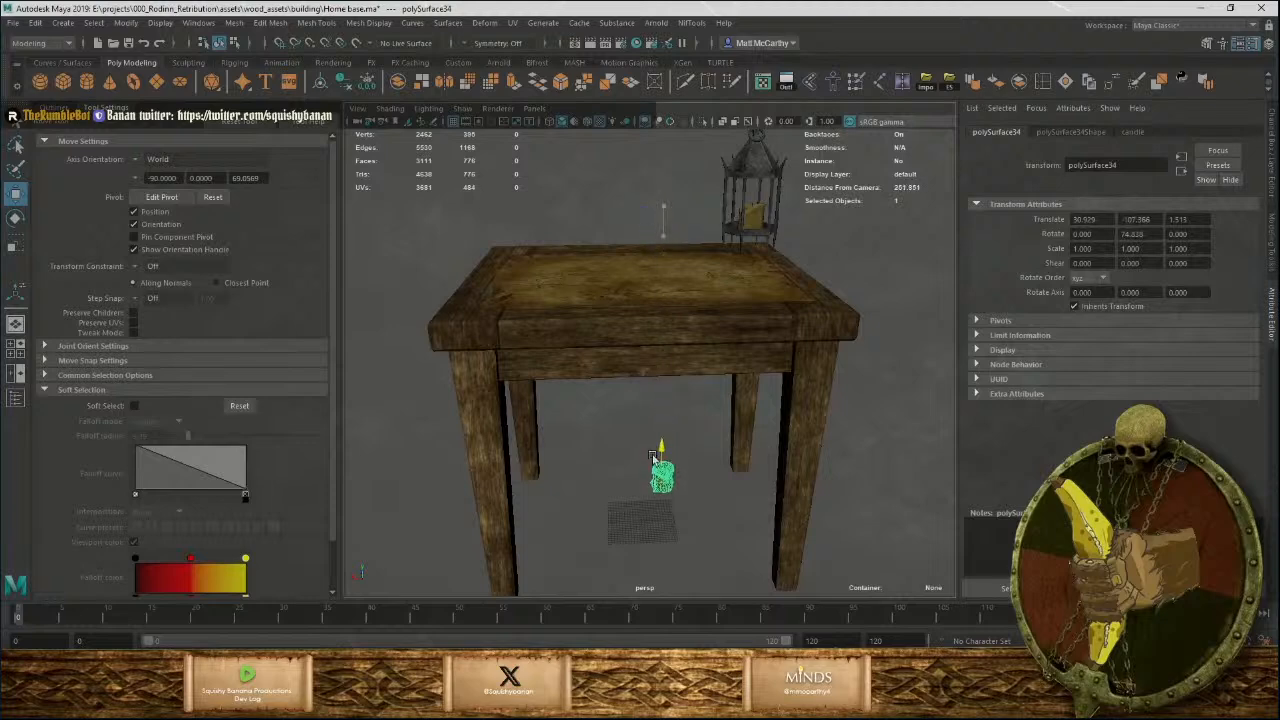
middle_click_drag(657, 470, 672, 335, "alt")
right_click_drag(672, 335, 754, 420, "alt")
left_click_drag(754, 420, 730, 427, "alt")
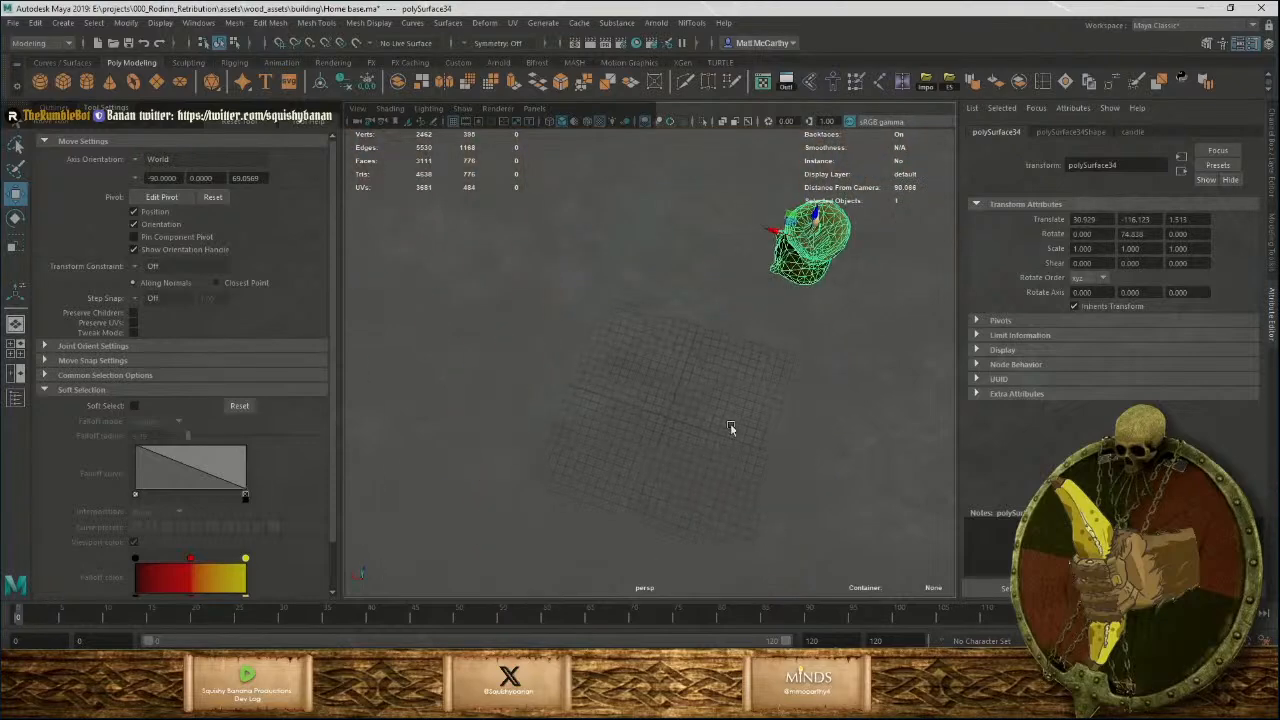
Move the loose candle across to the grid's centre, at about X 42.3 and Z -54.3.
left_click_drag(846, 252, 771, 406, "alt")
right_click_drag(771, 406, 806, 491, "alt")
left_click_drag(762, 460, 722, 482, "alt")
left_click_drag(828, 428, 427, 366)
left_click_drag(557, 446, 684, 376, "alt")
middle_click_drag(684, 376, 678, 222, "alt")
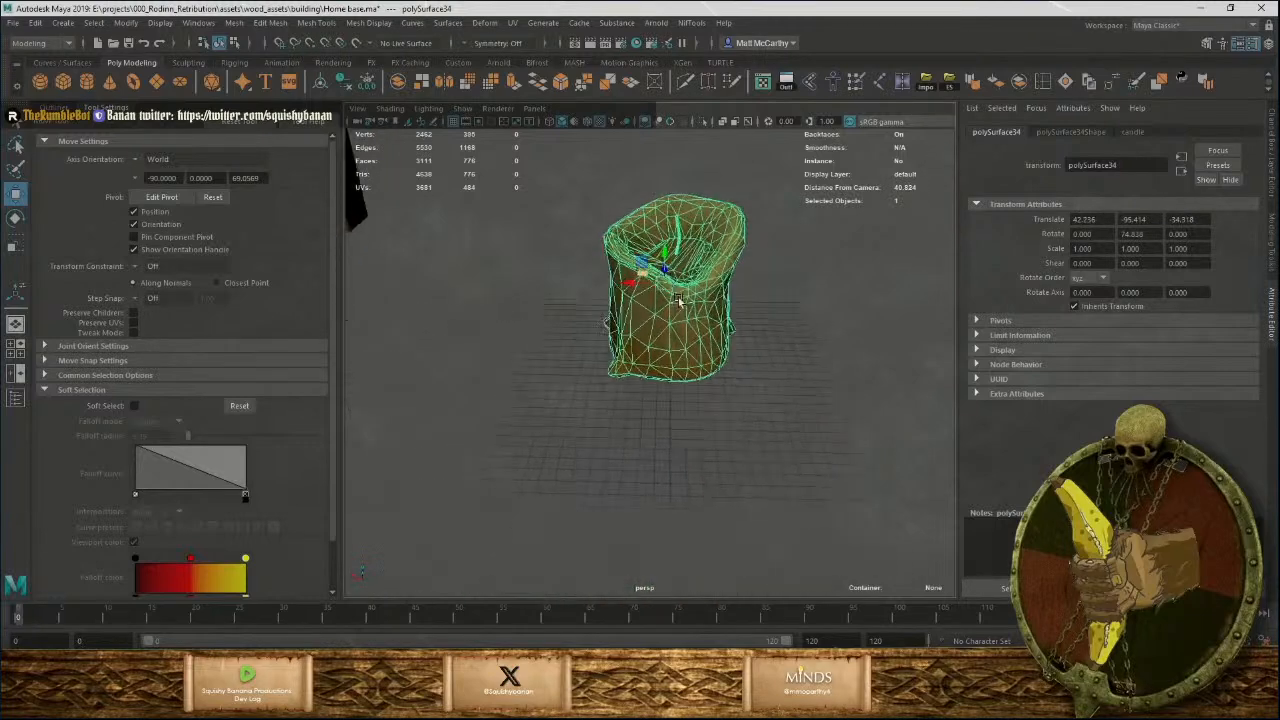
Fine-tune the candle's position to about 41.6, -98.2, -55.0 so its base sits centred on the grid.
right_click_drag(678, 222, 671, 282, "alt")
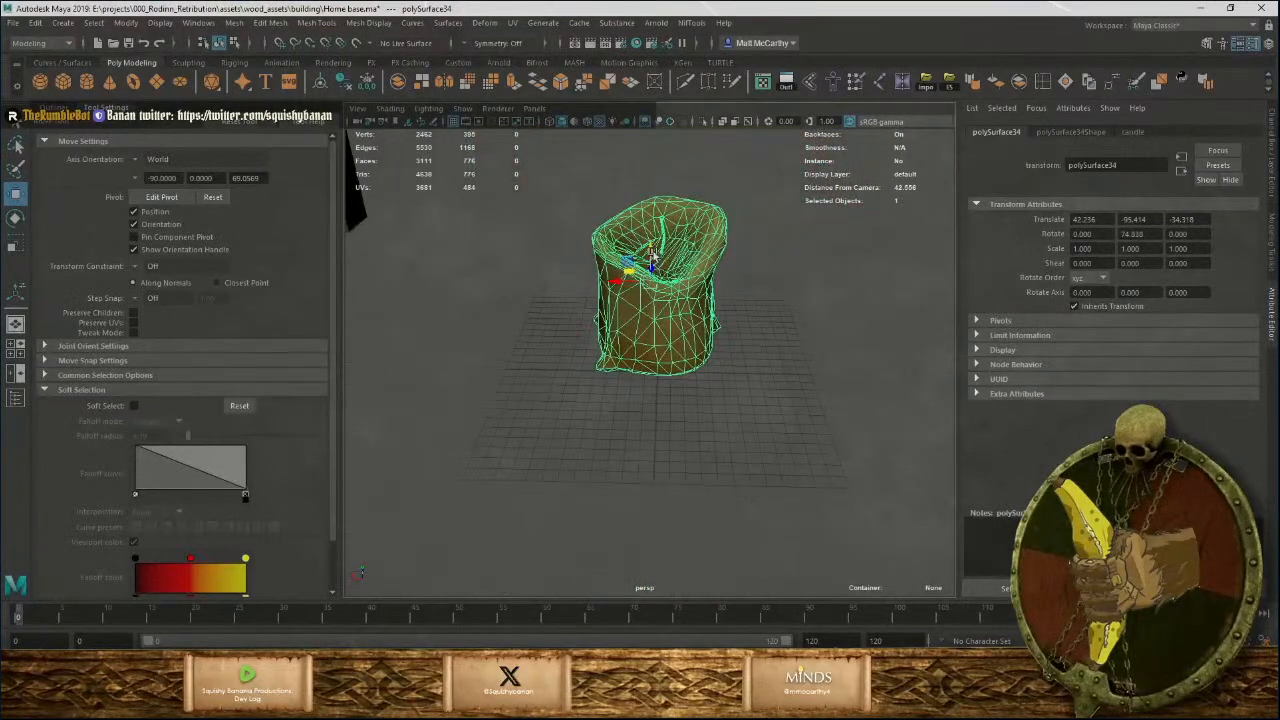
left_click_drag(651, 258, 634, 339, "alt")
right_click_drag(634, 339, 554, 331, "alt")
left_click_drag(554, 331, 680, 360, "alt")
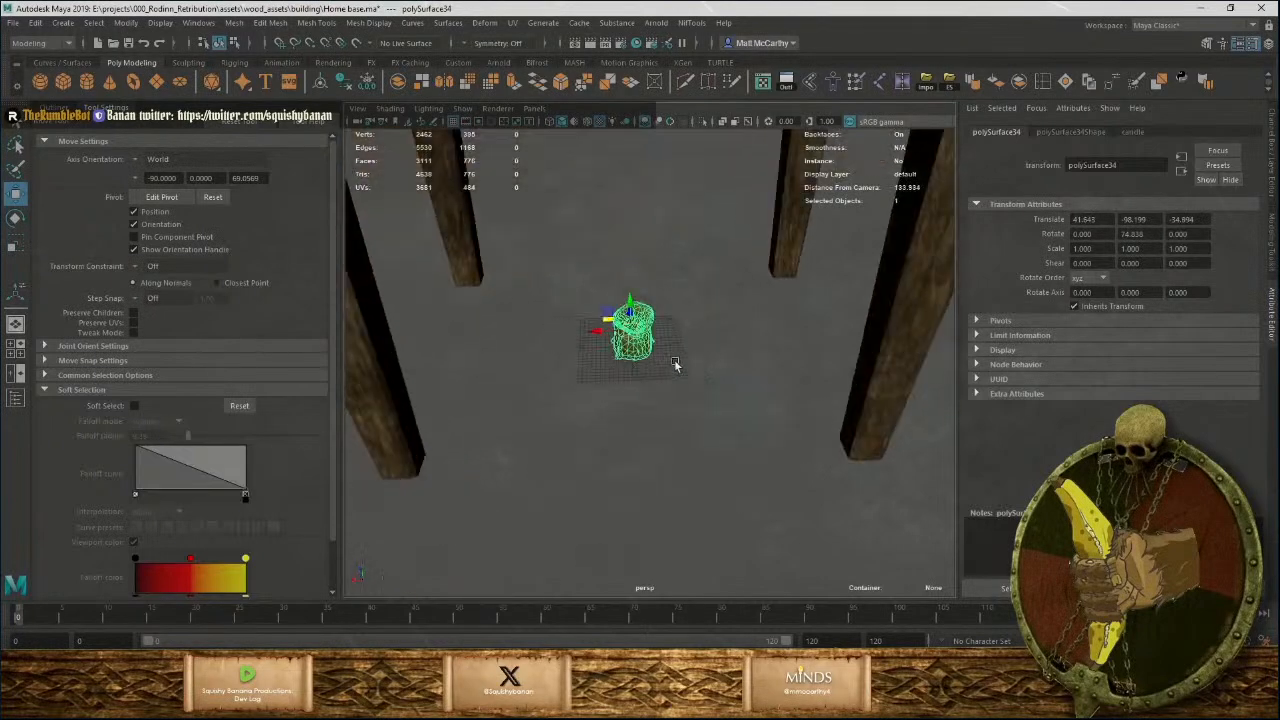
Export the candle as an FBX file named SM_Candle_01 in the assets/misc folder.
left_click(951, 84)
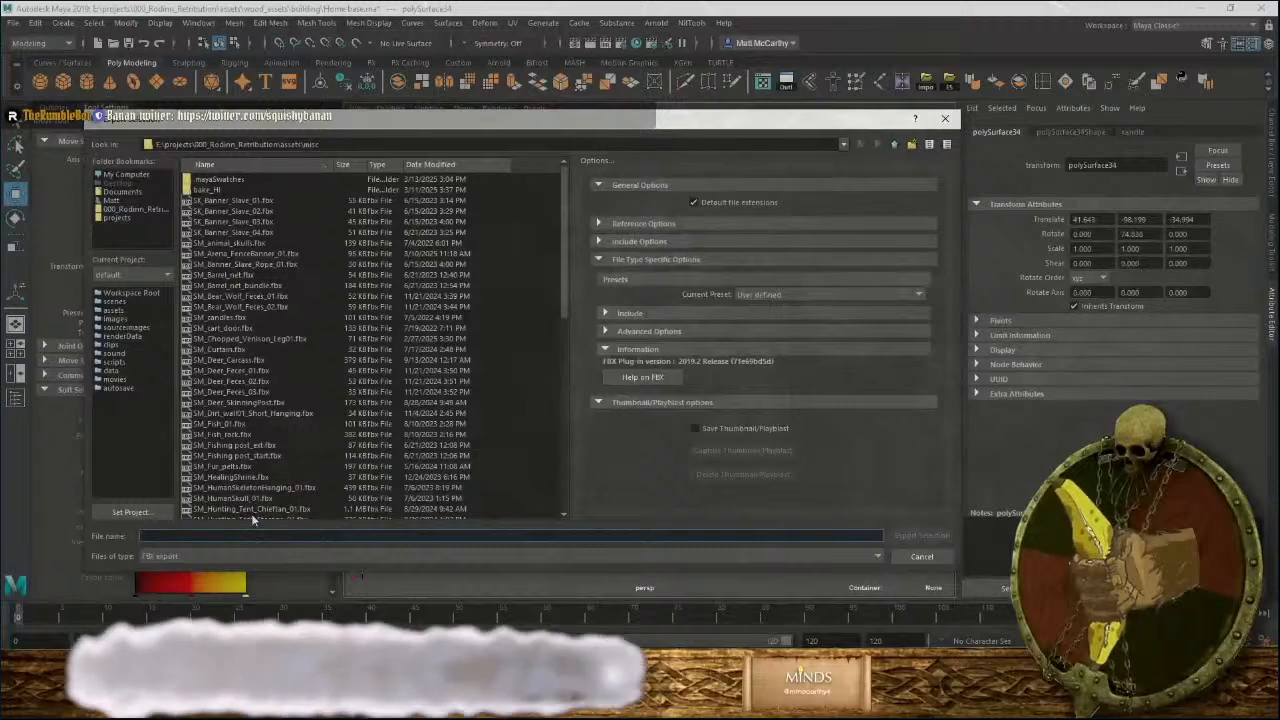
type("SM_Candle_01")
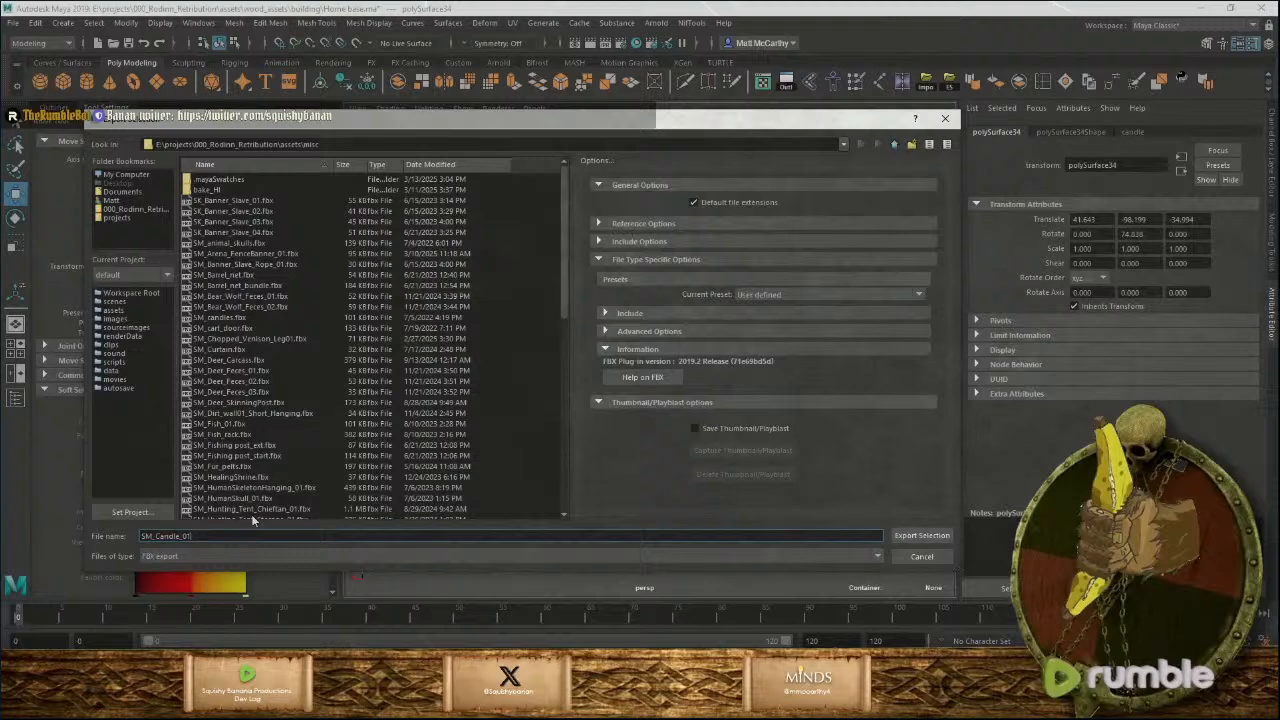
key("Return")
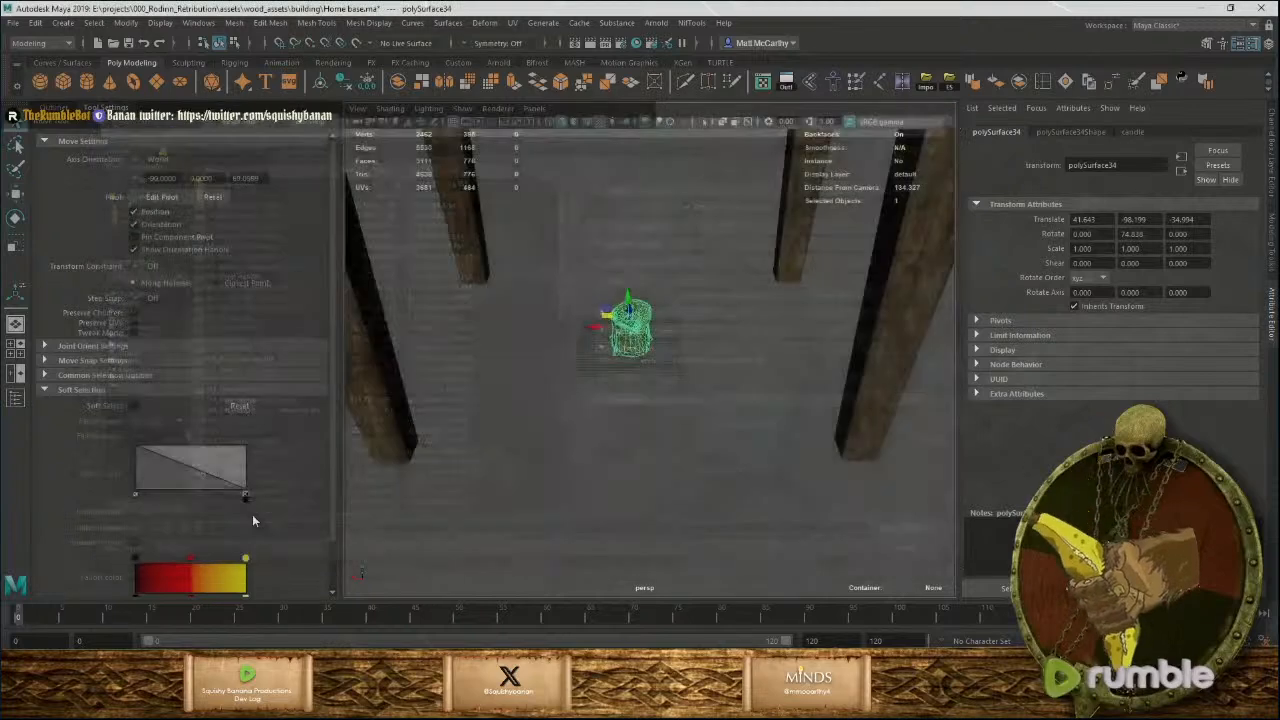
Select the exported candle at the grid origin and hide it.
left_click(679, 427)
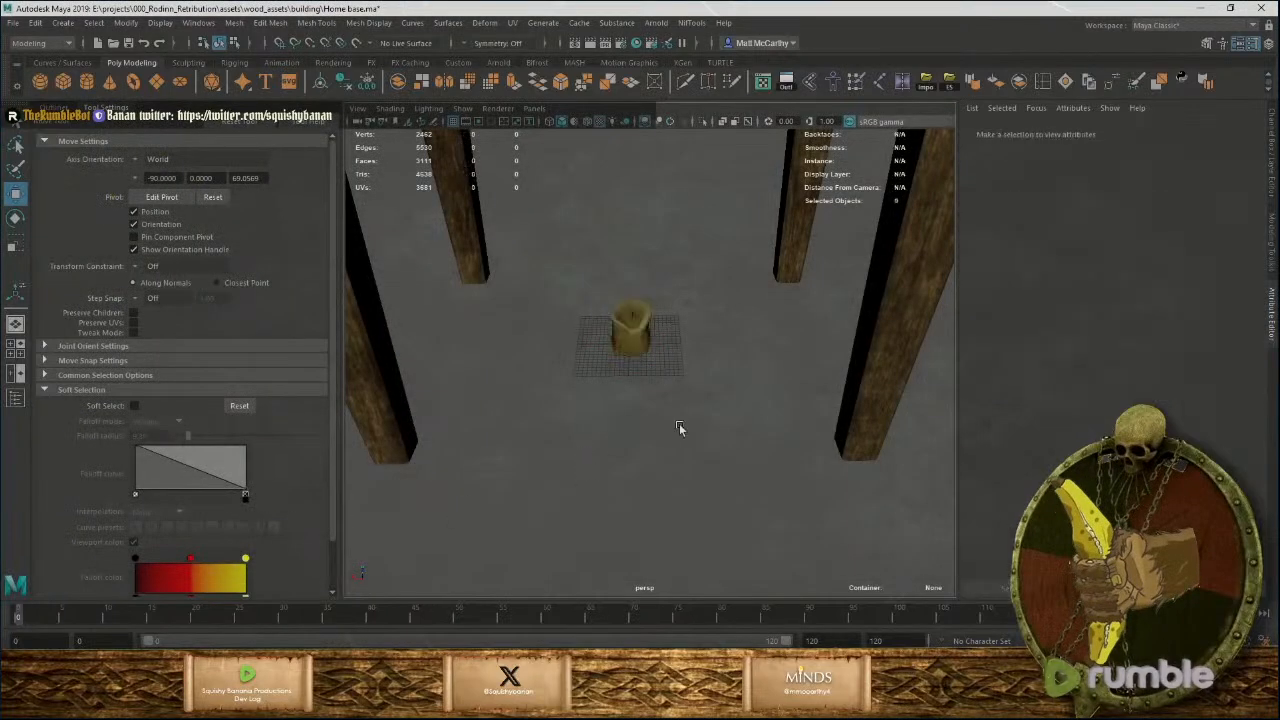
left_click(627, 342)
key("h")
Select the lantern on the table and move it to the grid's centre, at about 41.5, -98.2, -54.2.
scroll(668, 409, "down", 6)
middle_click_drag(707, 355, 690, 461, "alt")
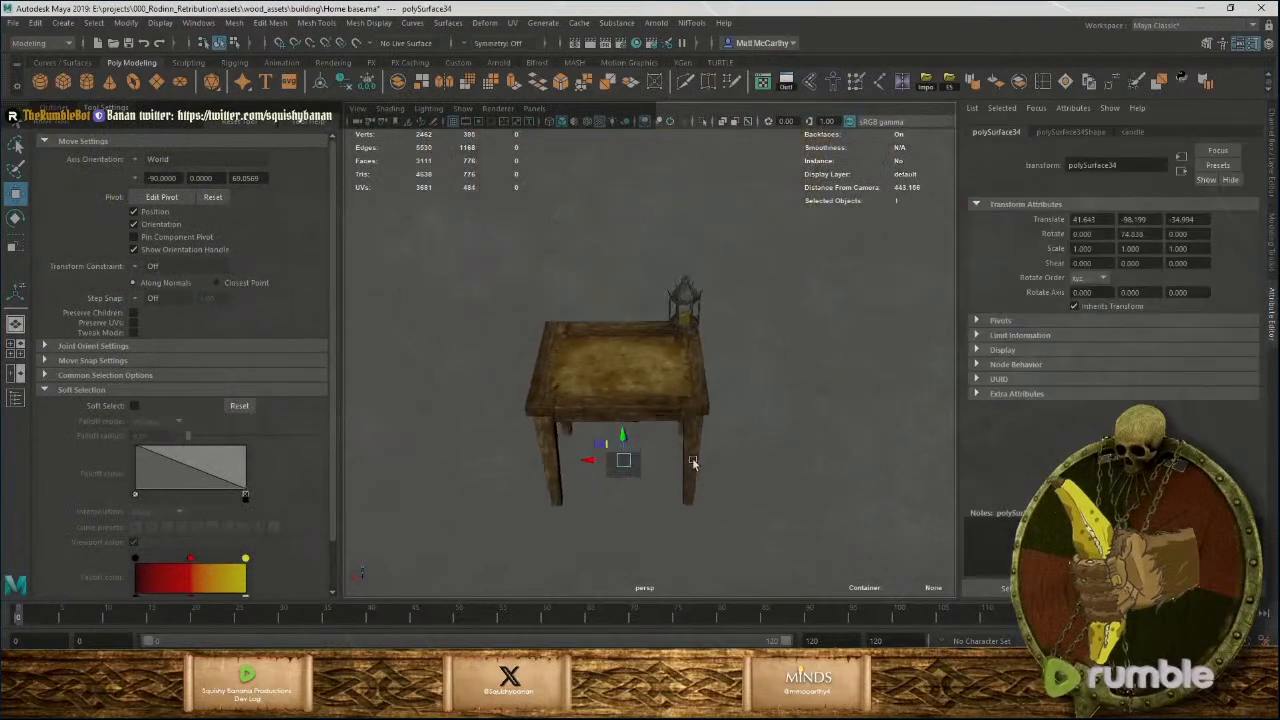
scroll(690, 461, "up", 5)
left_click(707, 257)
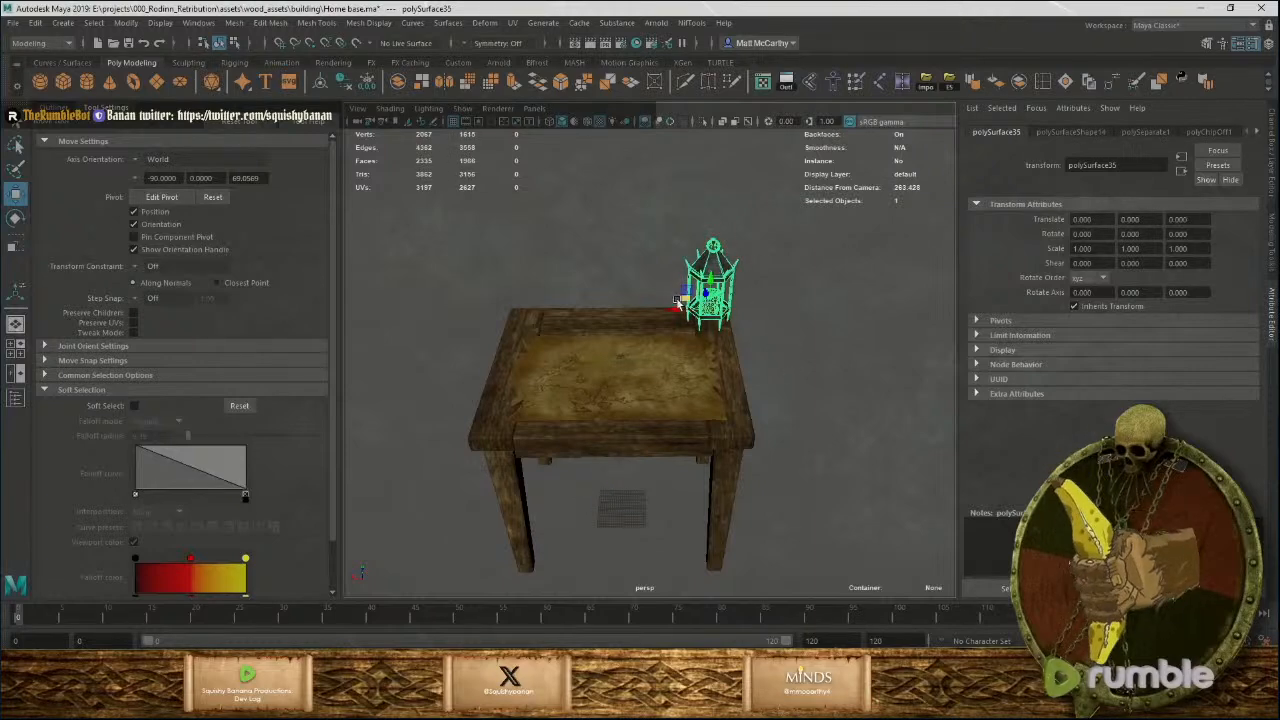
scroll(642, 500, "up", 10)
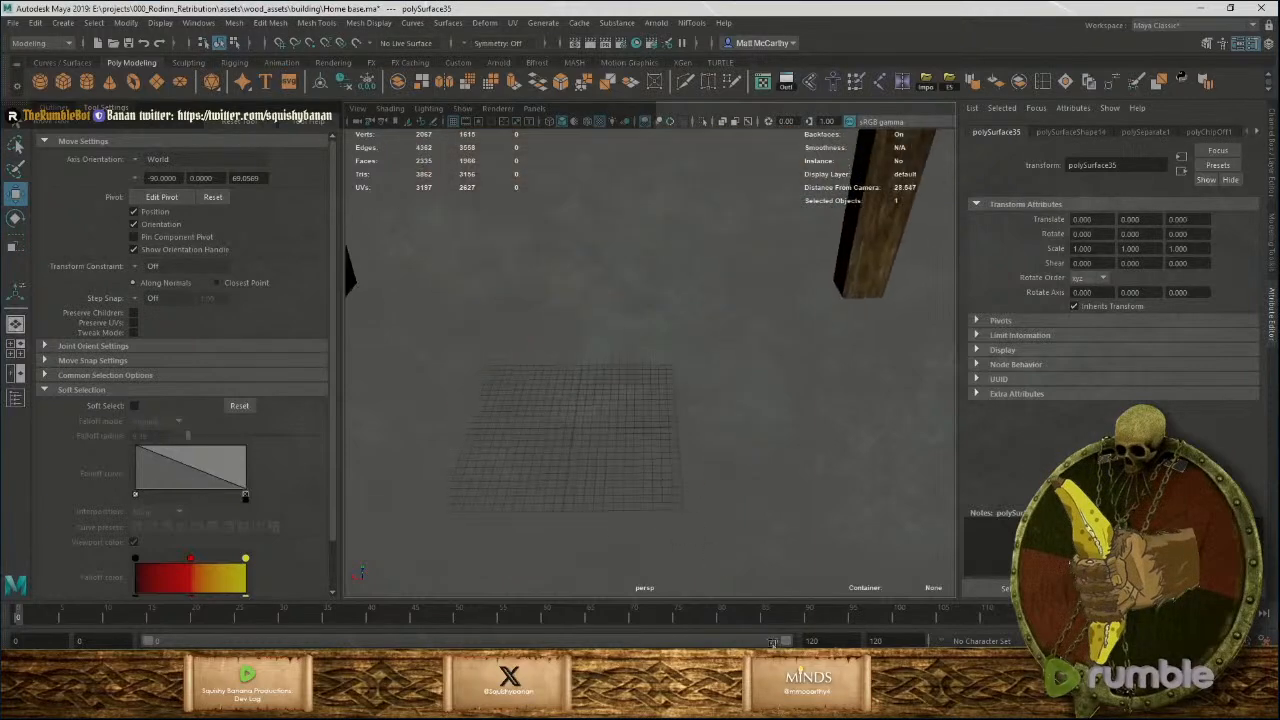
middle_click(579, 422)
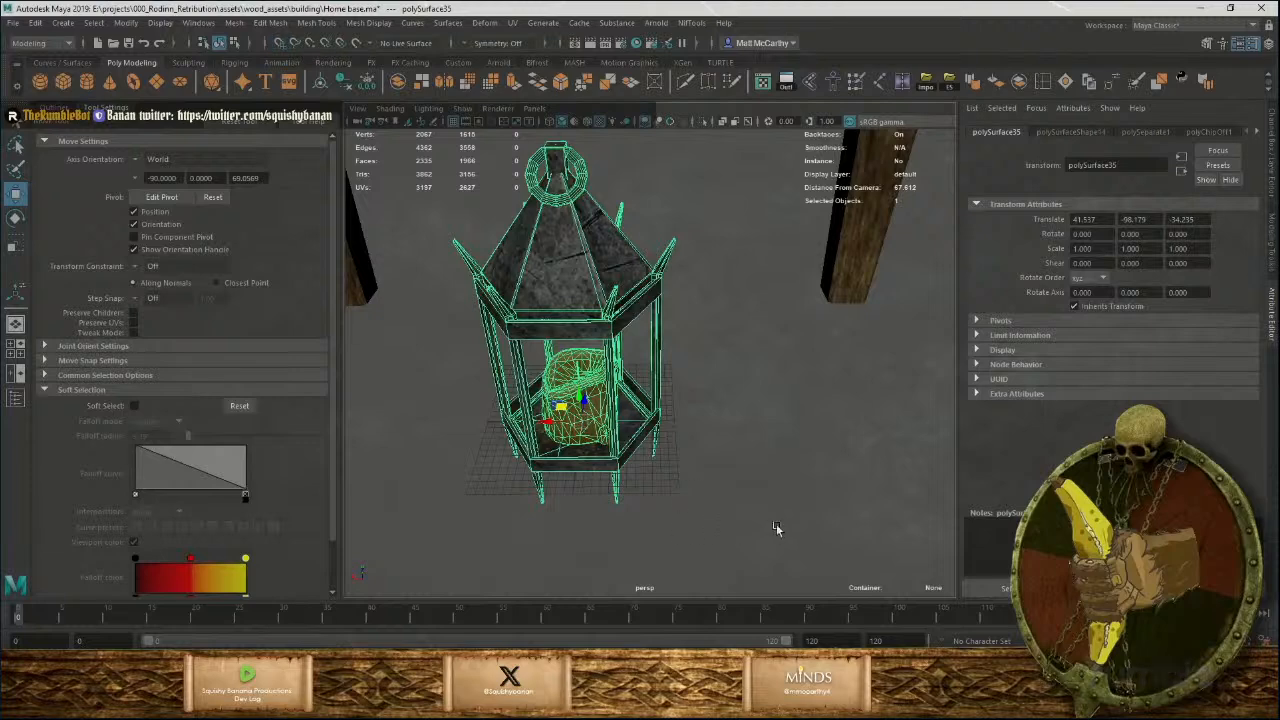
Raise the lantern to about Y -91.6 so its feet rest on the grid.
left_click_drag(775, 528, 665, 405, "alt")
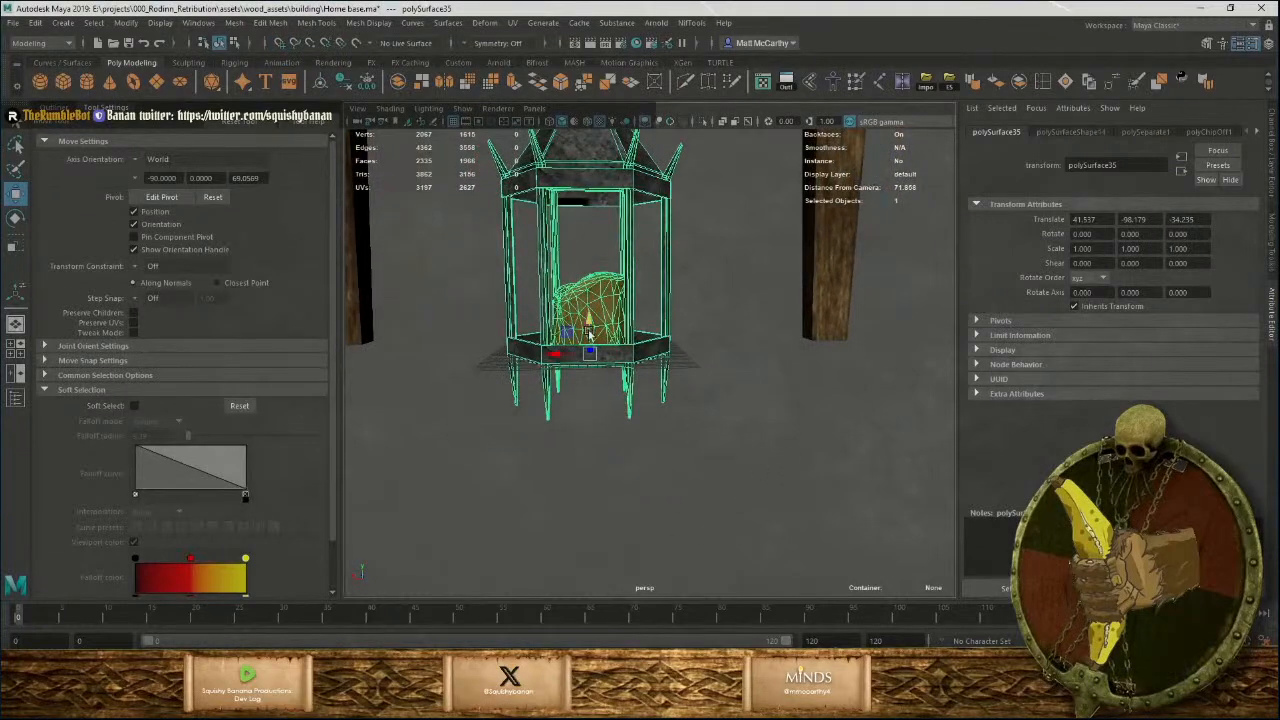
left_click_drag(588, 335, 587, 277)
left_click_drag(685, 340, 916, 150, "alt")
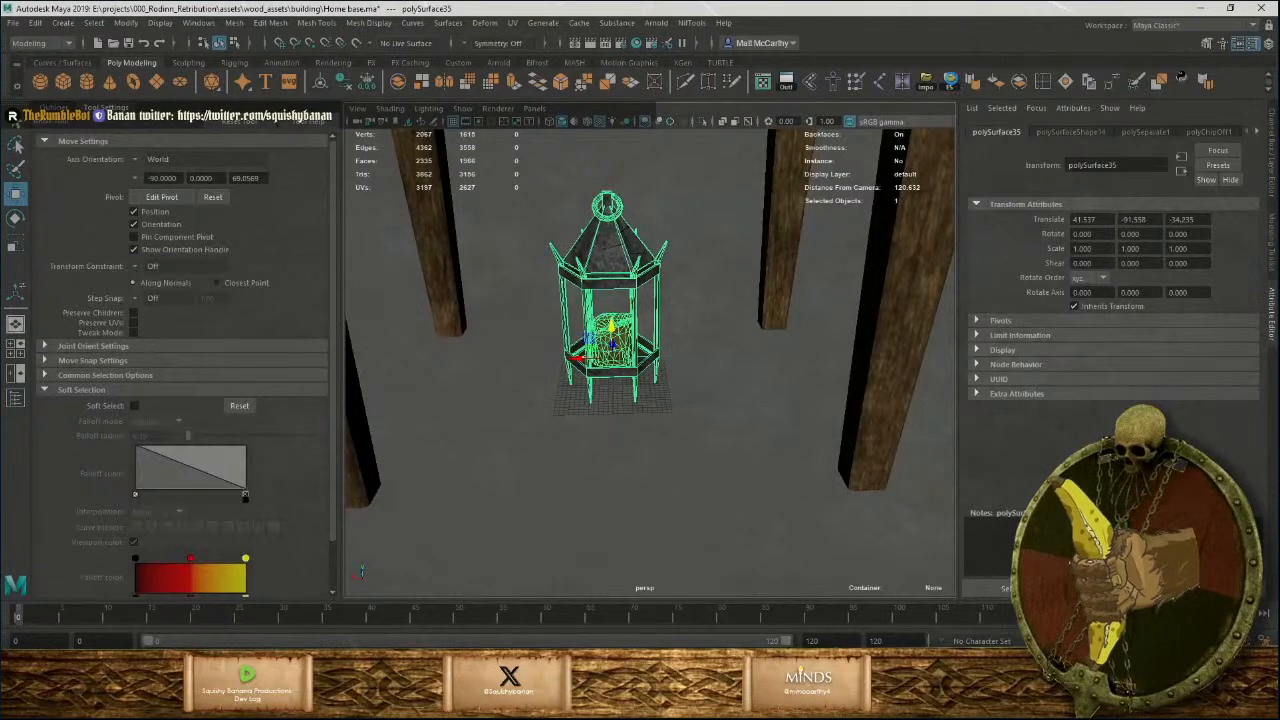
Export the lantern as an FBX file named SM_Lantern_Iron_01 in the assets/misc folder and deselect it.
left_click(950, 81)
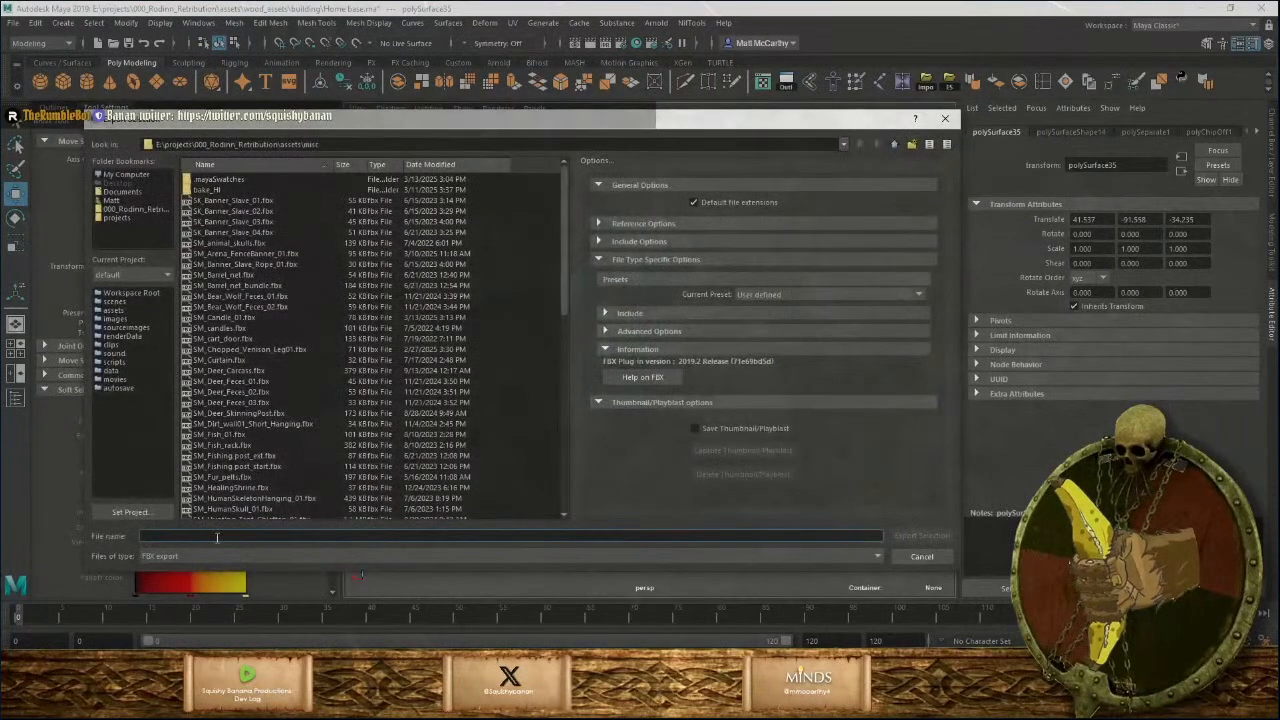
type("SM_L")
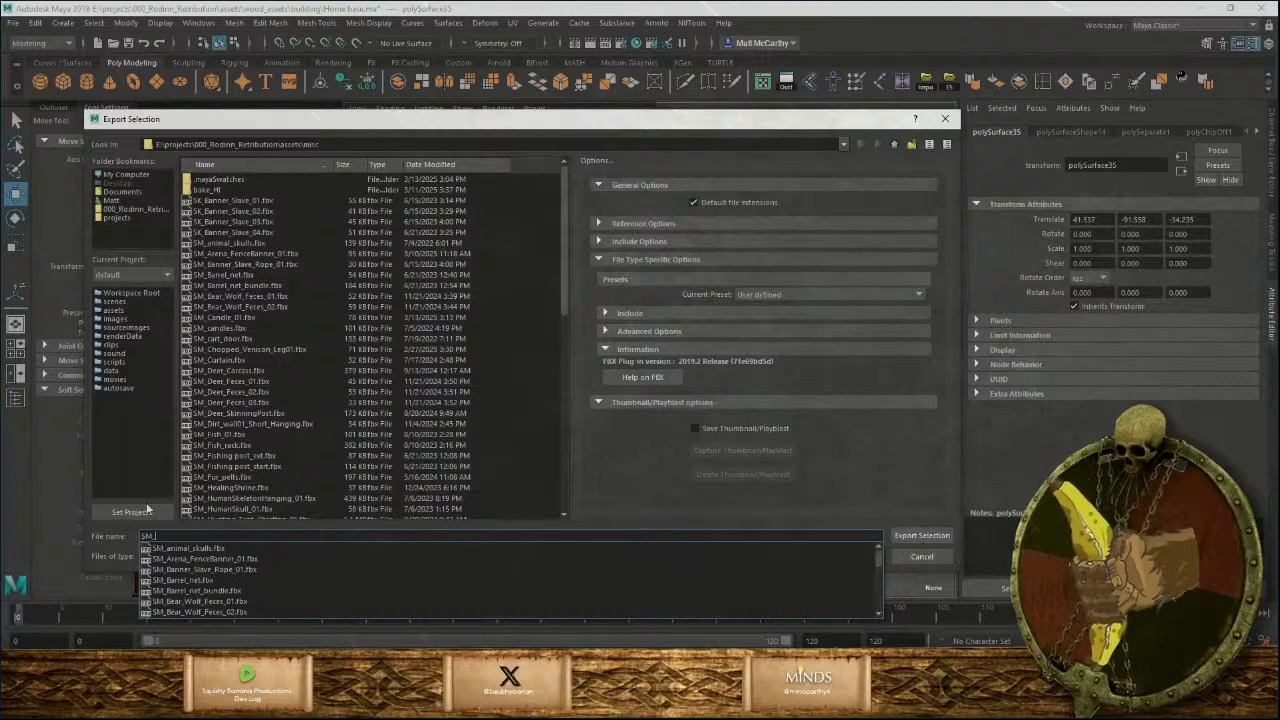
type("antern_")
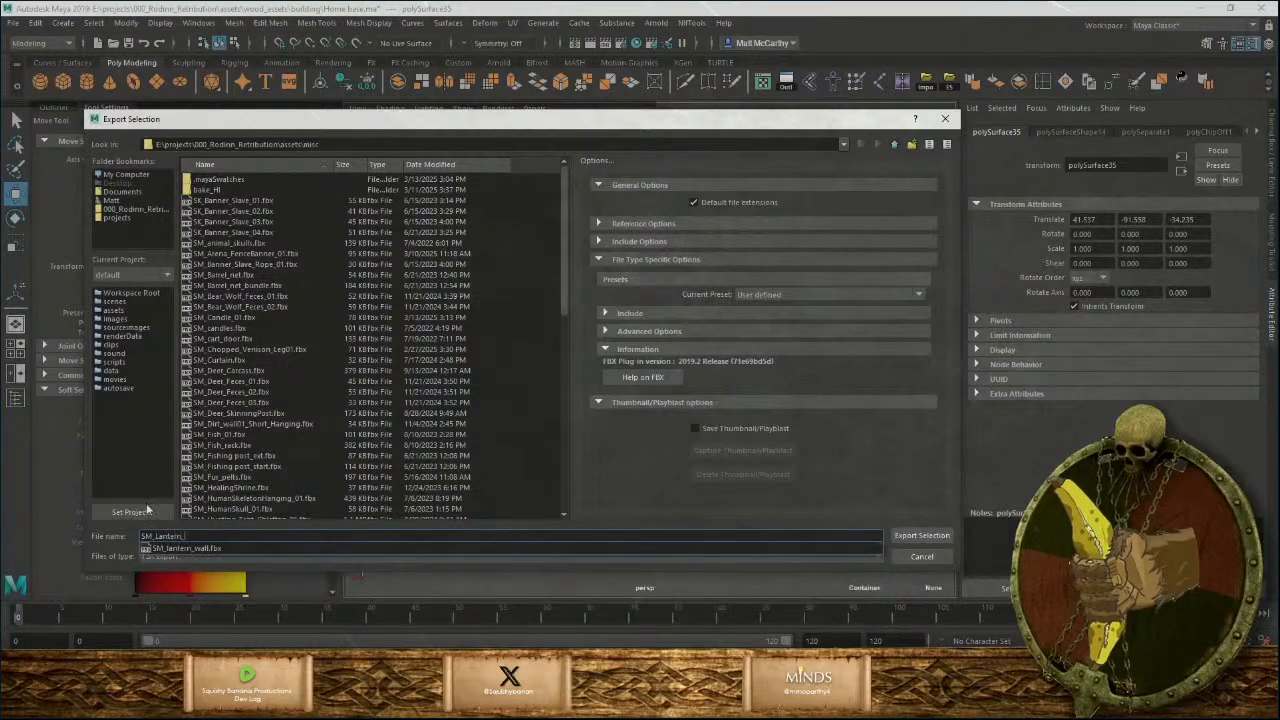
type("Iron")
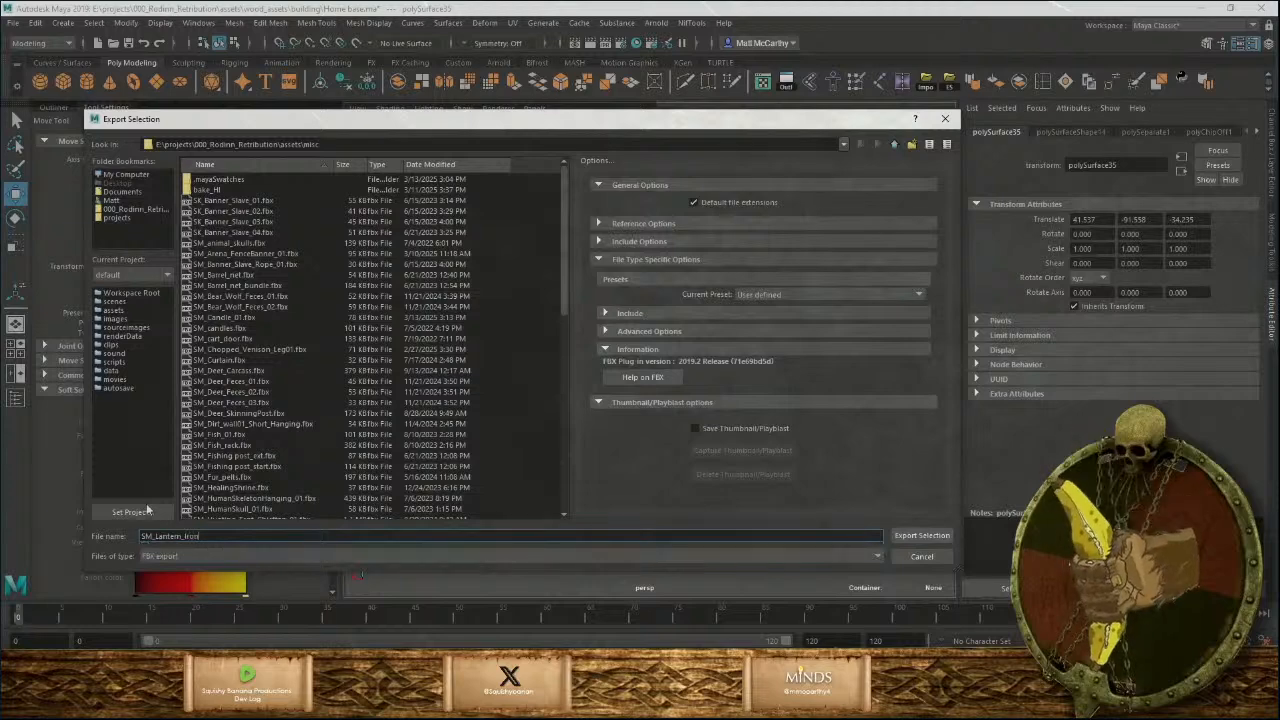
type("_01")
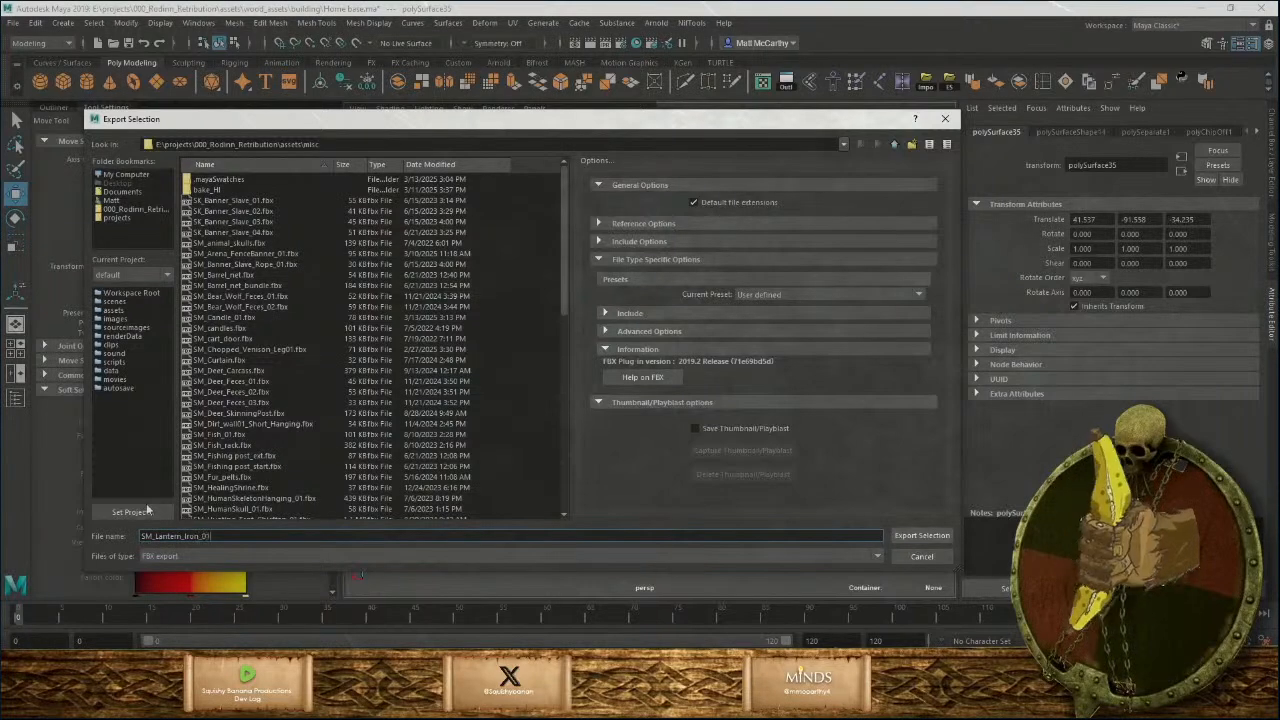
key("Return")
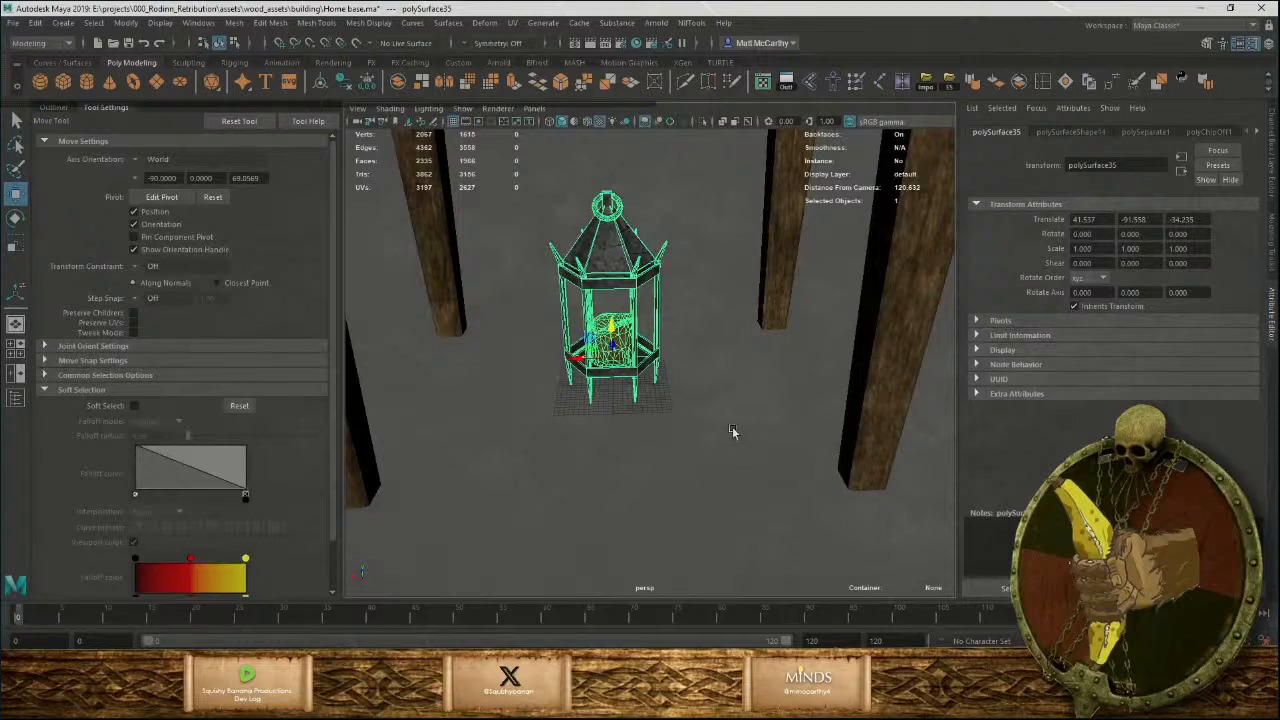
left_click(702, 436)
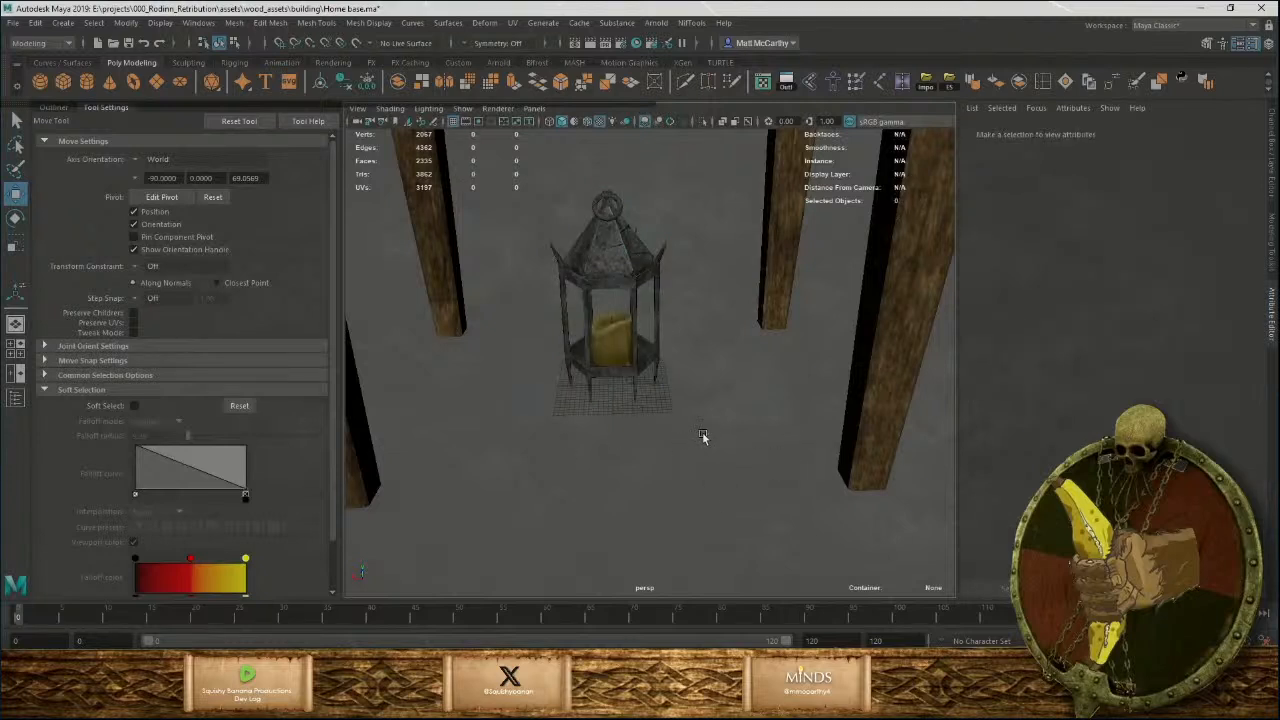
Switch to the Unreal Editor and open the meshes/static/clutter/misc content folder.
mouse_move(667, 706)
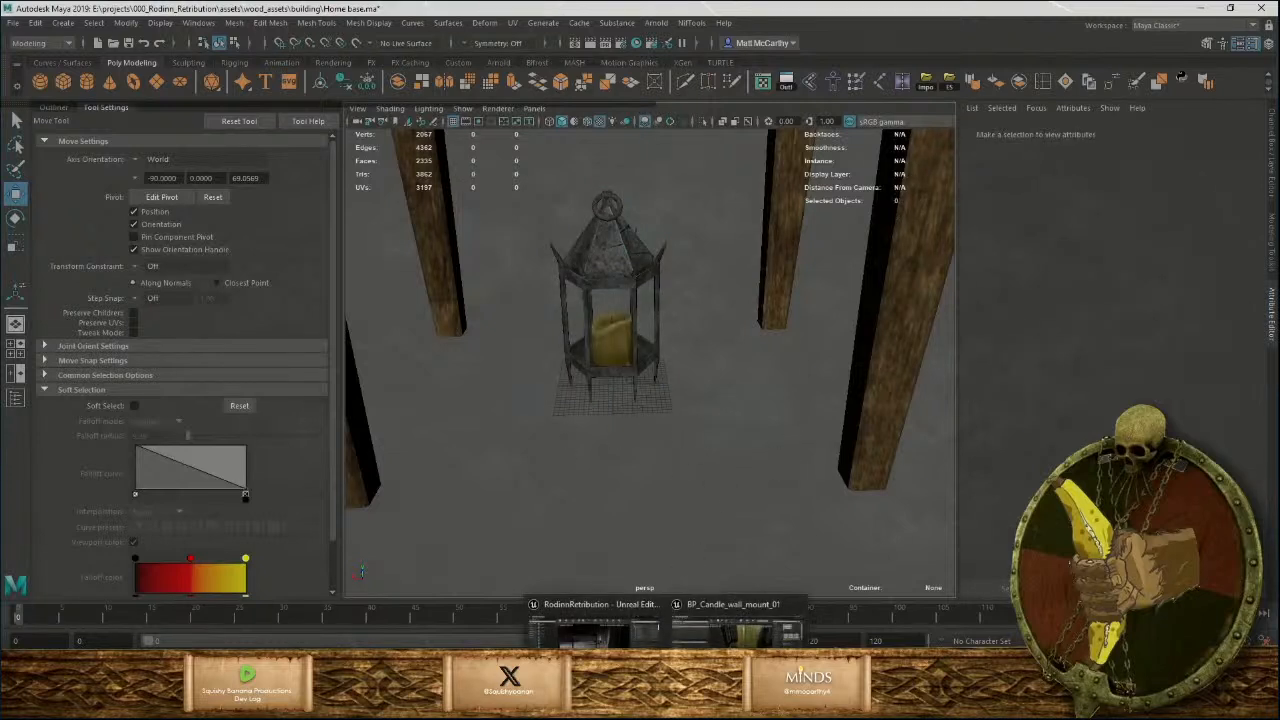
left_click(727, 634)
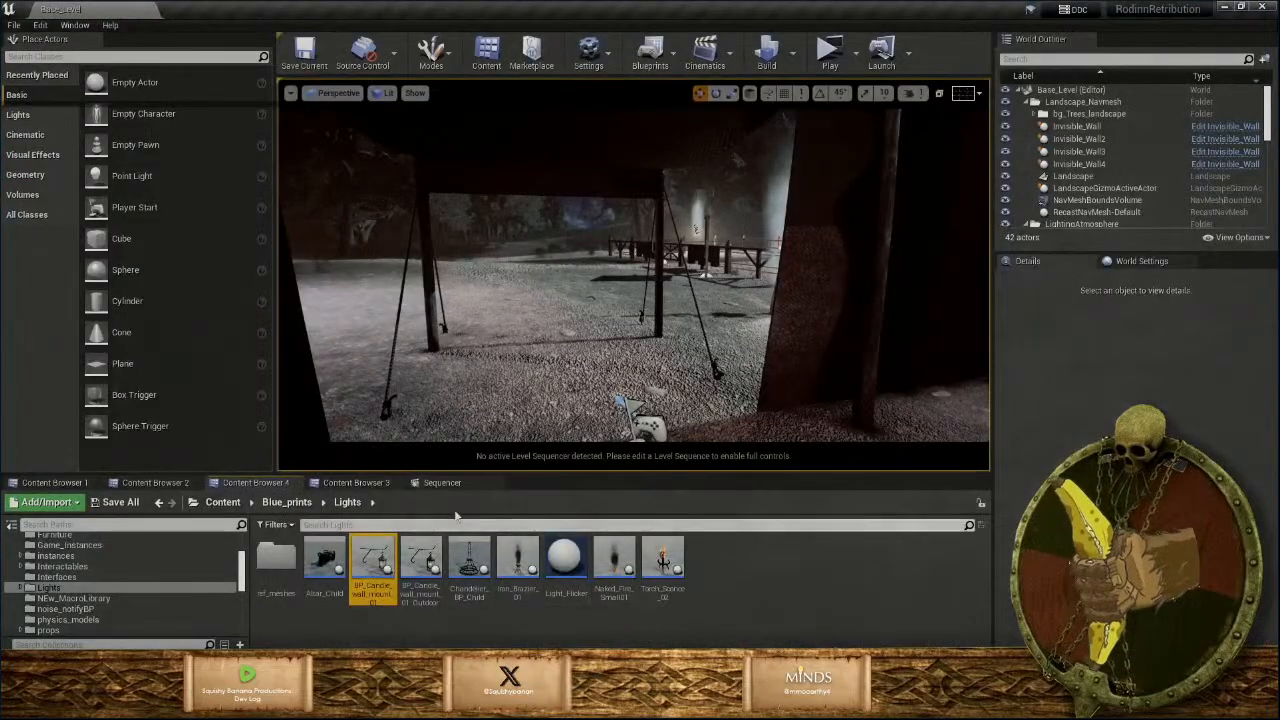
left_click(360, 483)
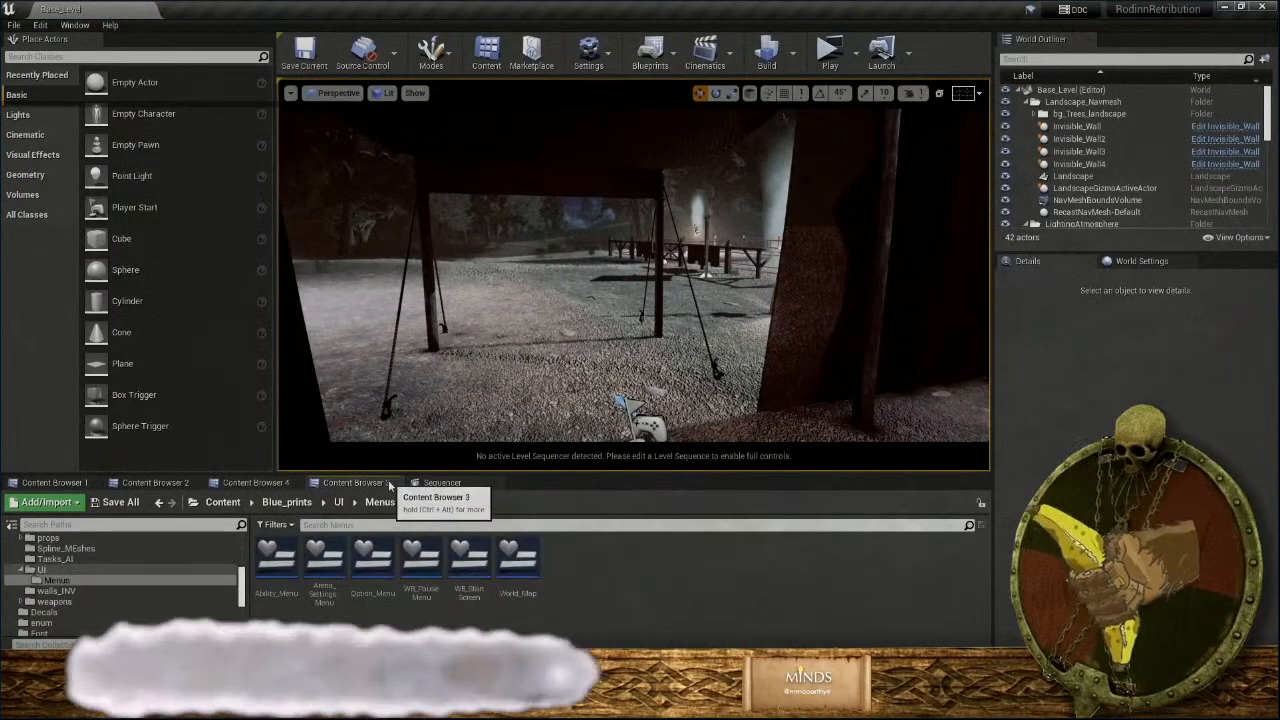
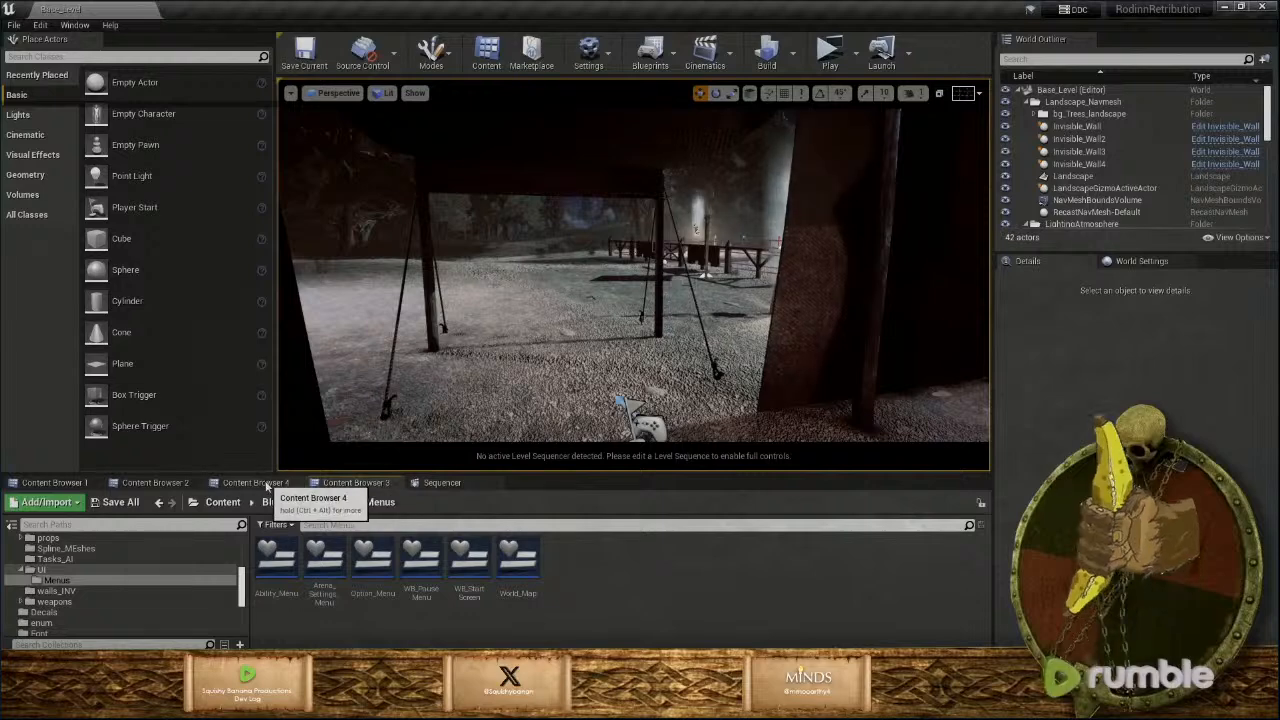
left_click(255, 483)
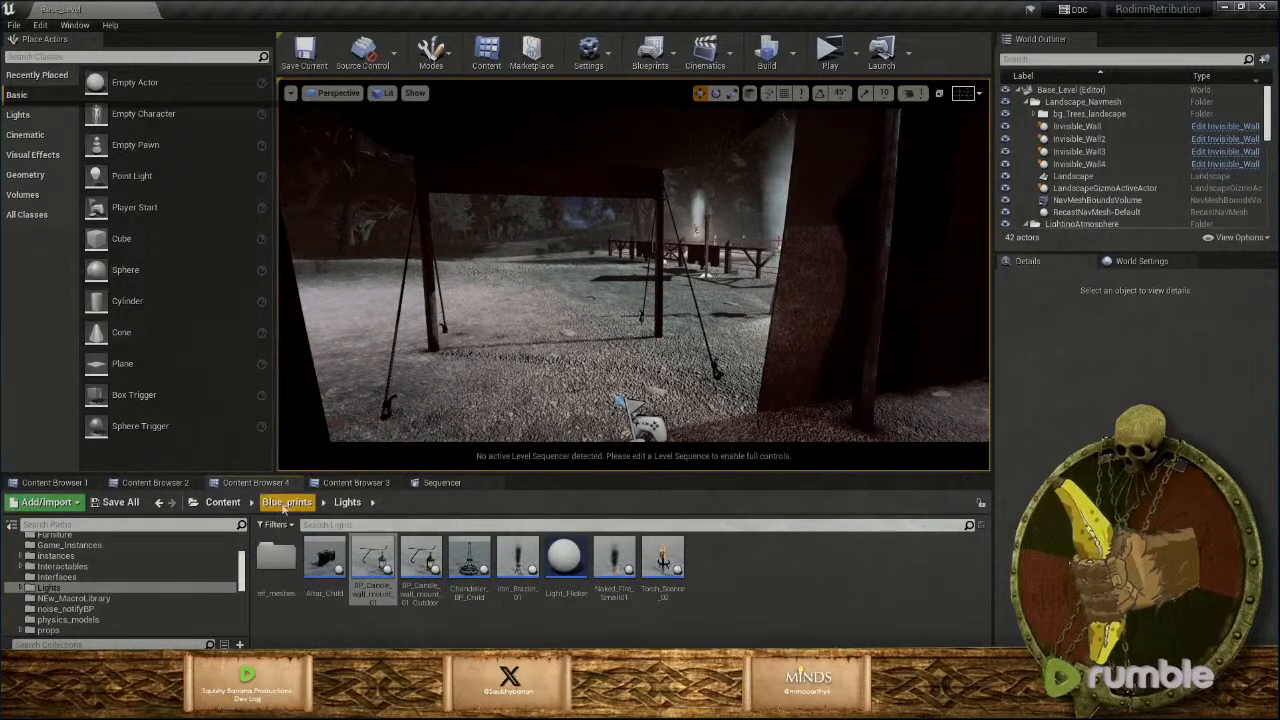
left_click(223, 502)
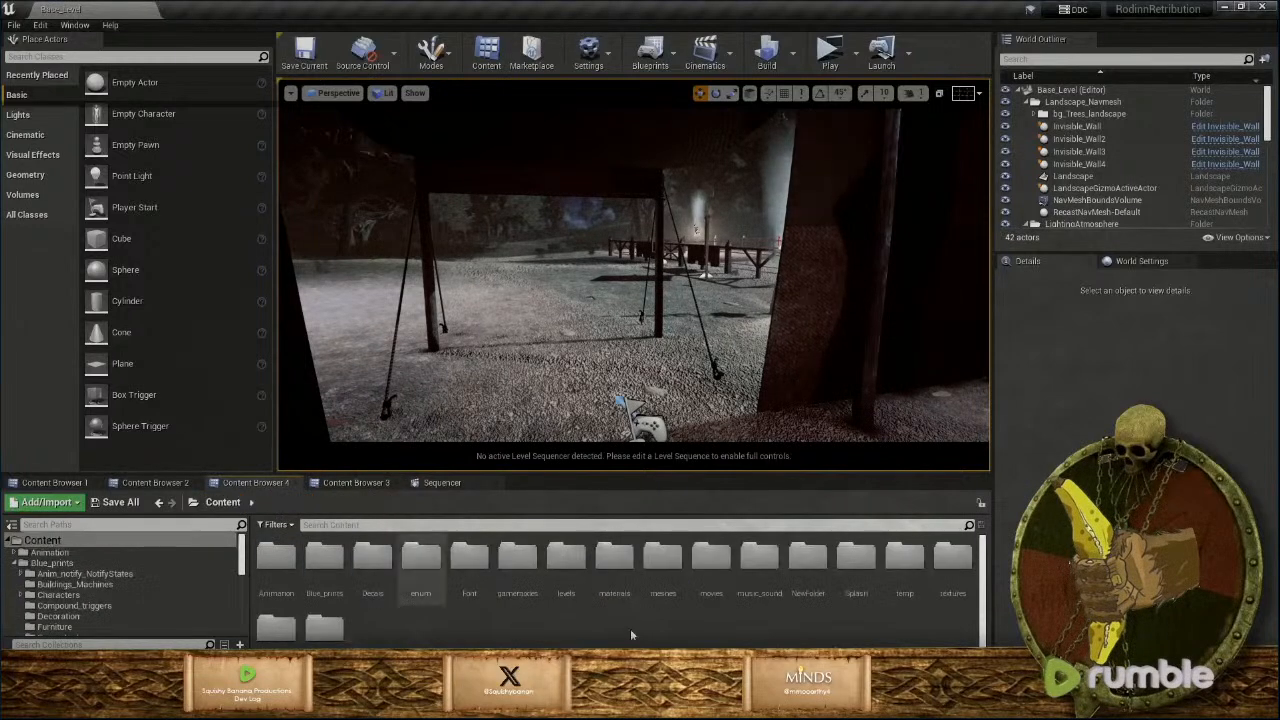
double_click(656, 578)
double_click(380, 580)
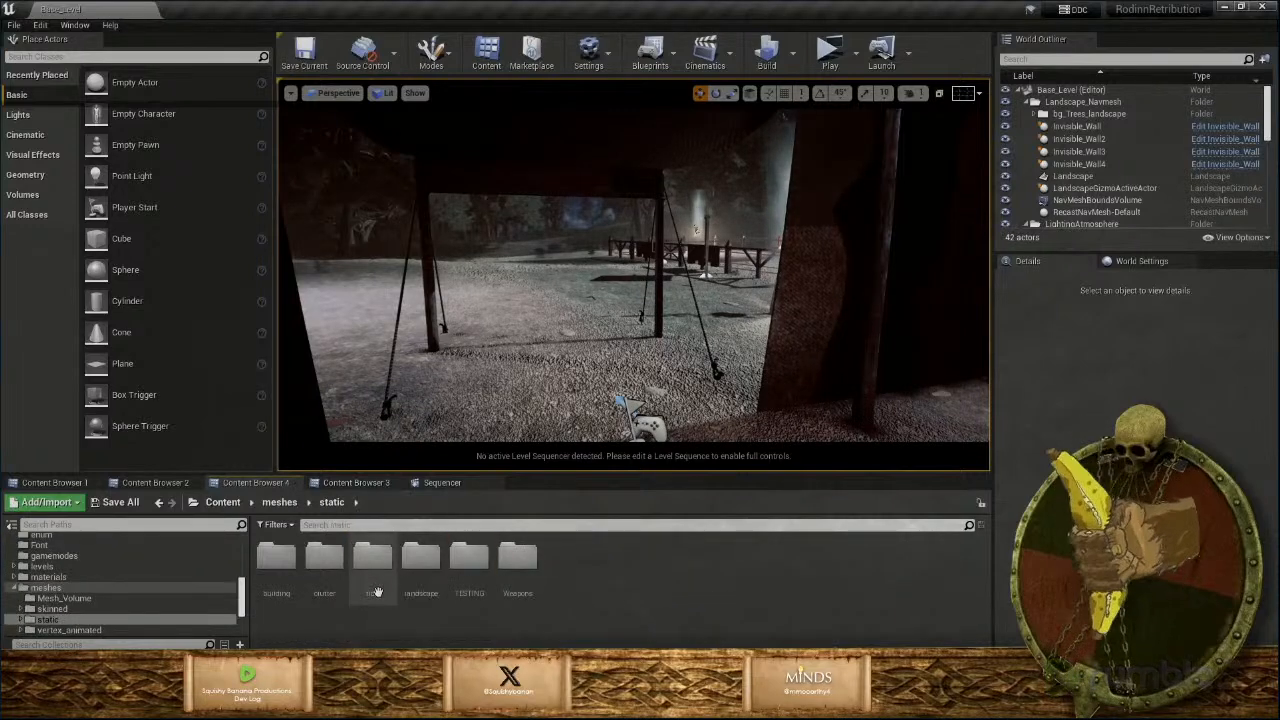
double_click(325, 560)
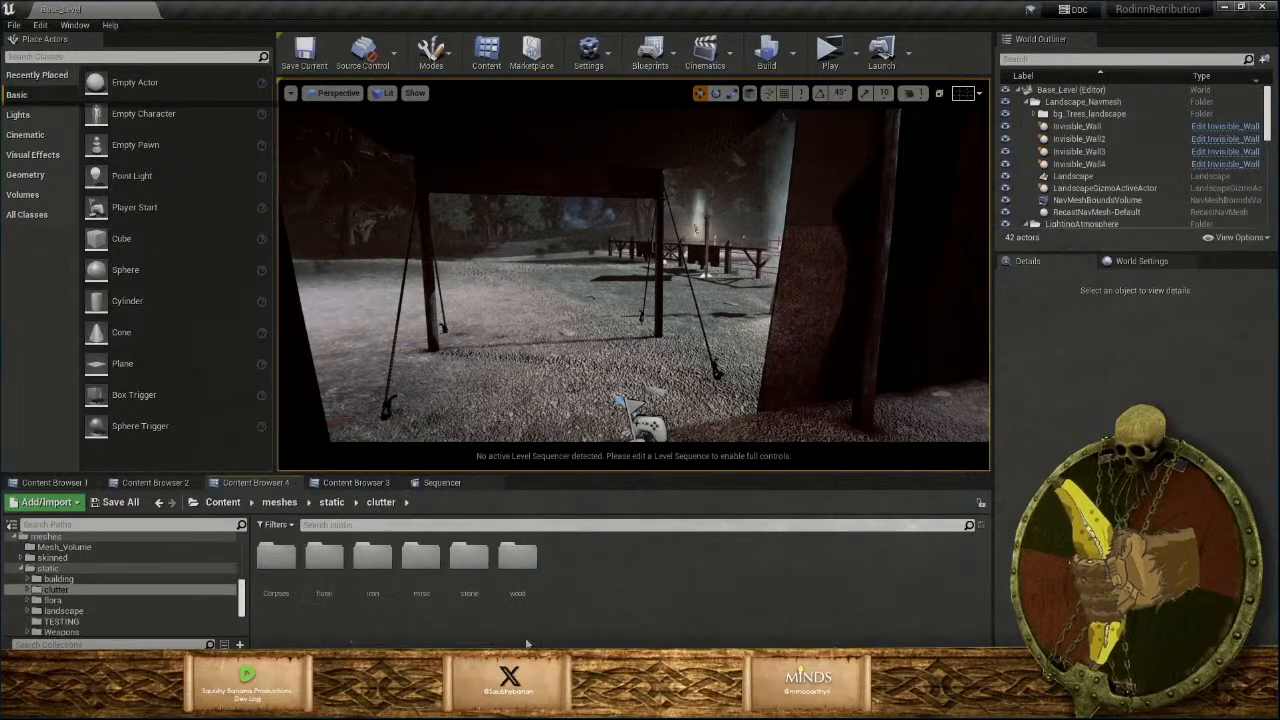
double_click(419, 581)
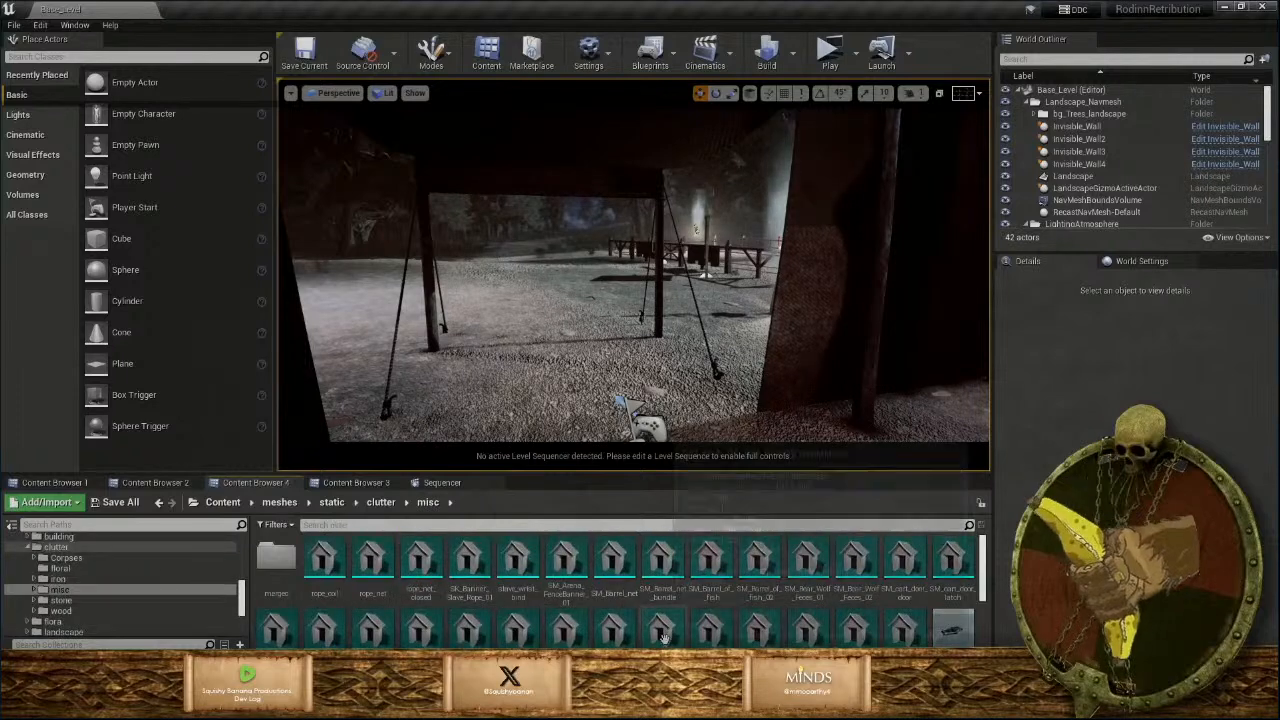
Start importing an asset into the misc content folder and browse to the project's assets/misc source folder.
right_click(563, 645)
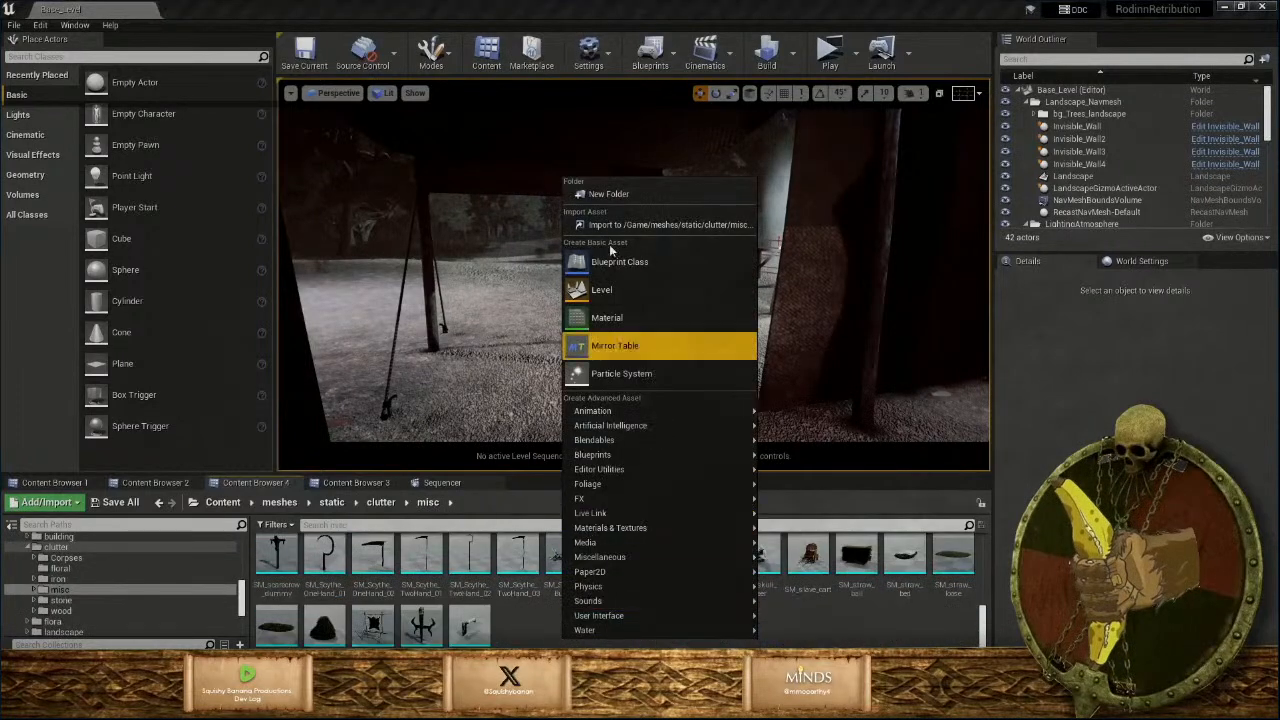
left_click(622, 228)
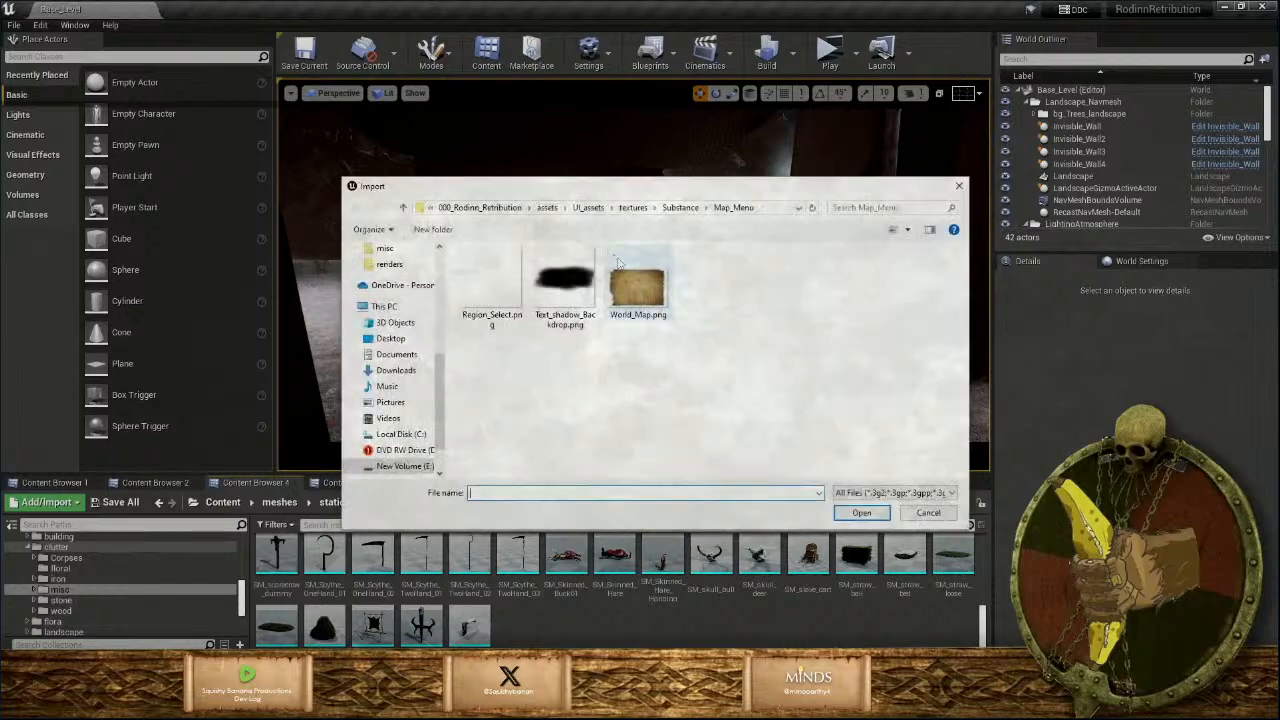
scroll(410, 295, "up", 2)
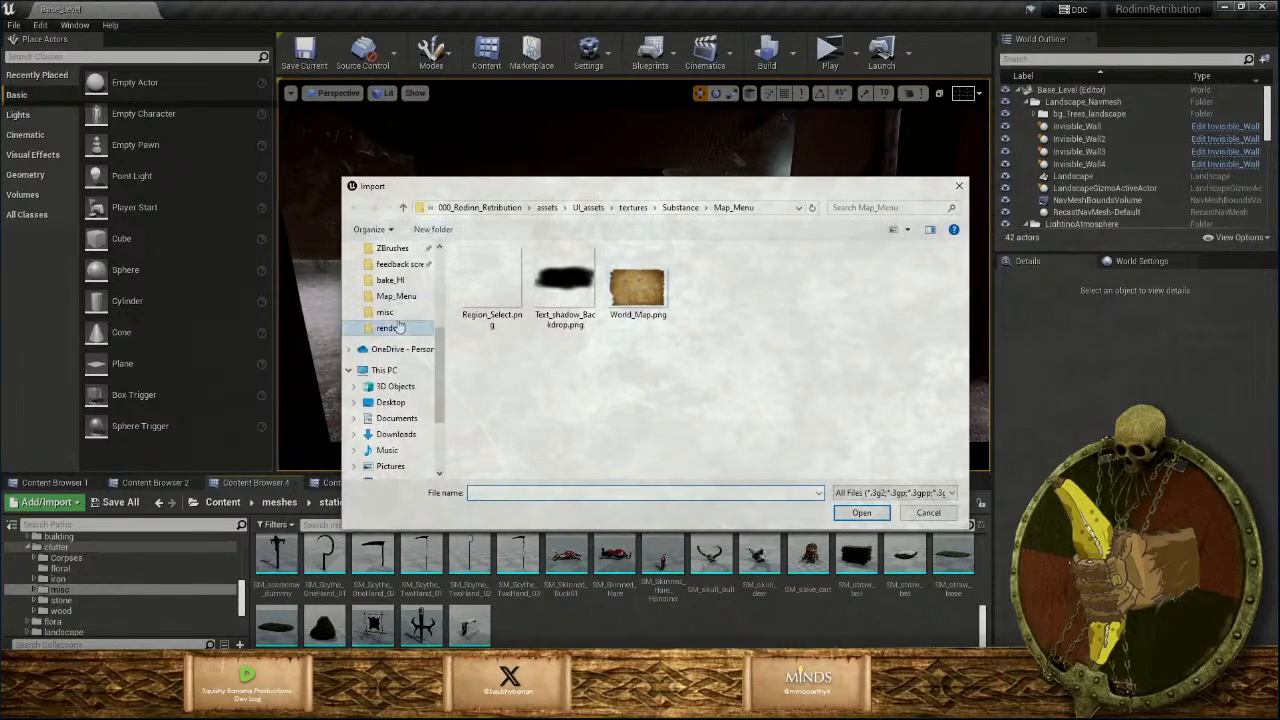
left_click(398, 327)
left_click(385, 312)
scroll(705, 378, "down", 5)
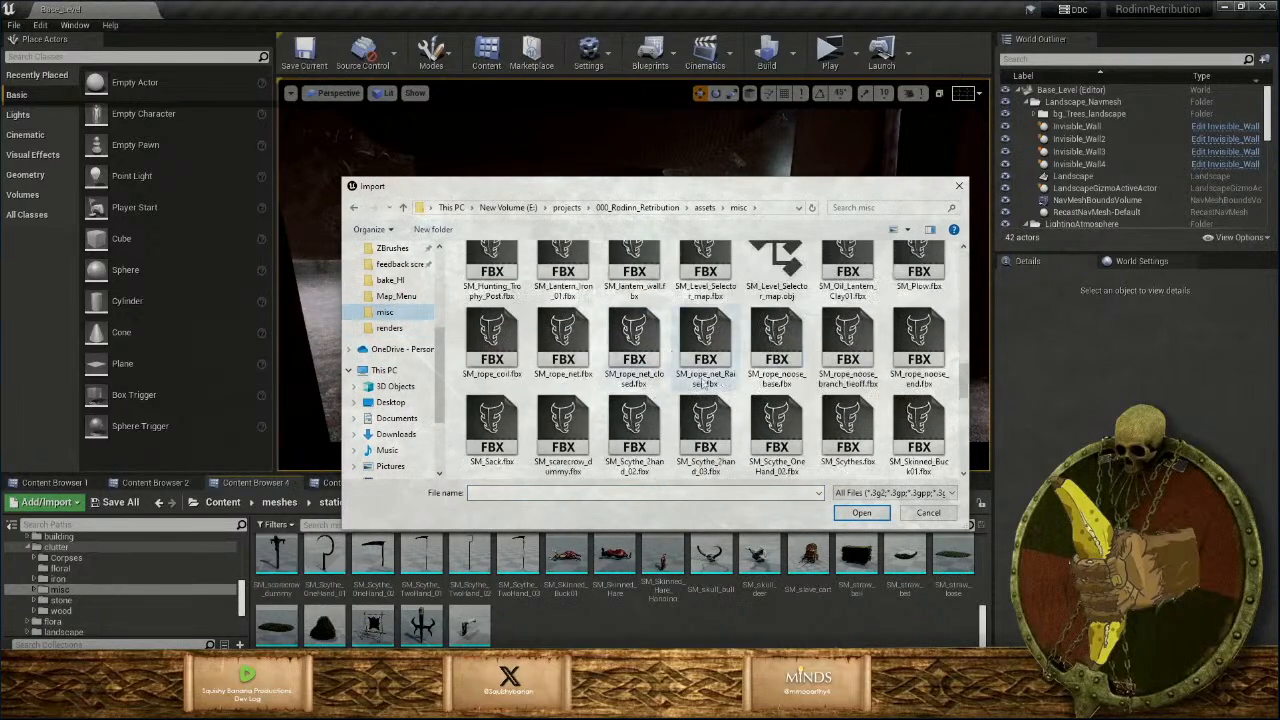
scroll(707, 384, "down", 5)
scroll(712, 395, "up", 2)
scroll(718, 405, "up", 3)
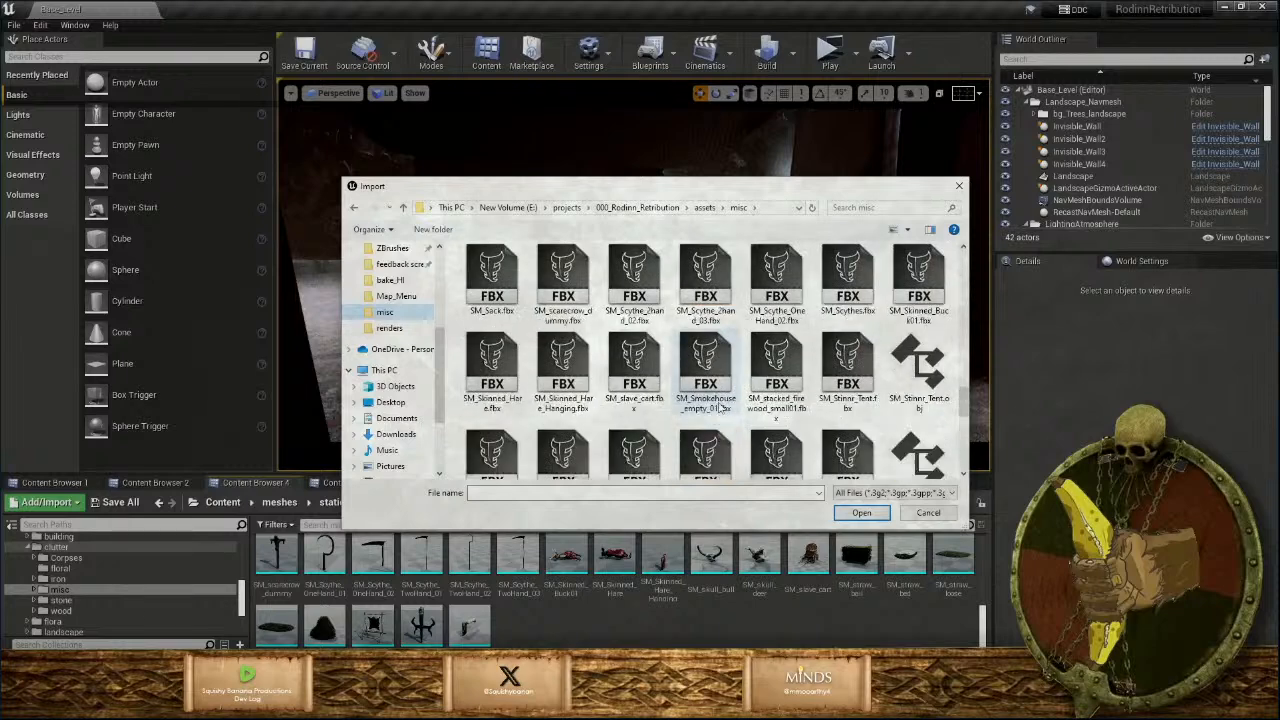
Search the source folder for "oil" and import SM_Oil_Lantern_Clay01.fbx as a static mesh with new materials created.
left_click(866, 208)
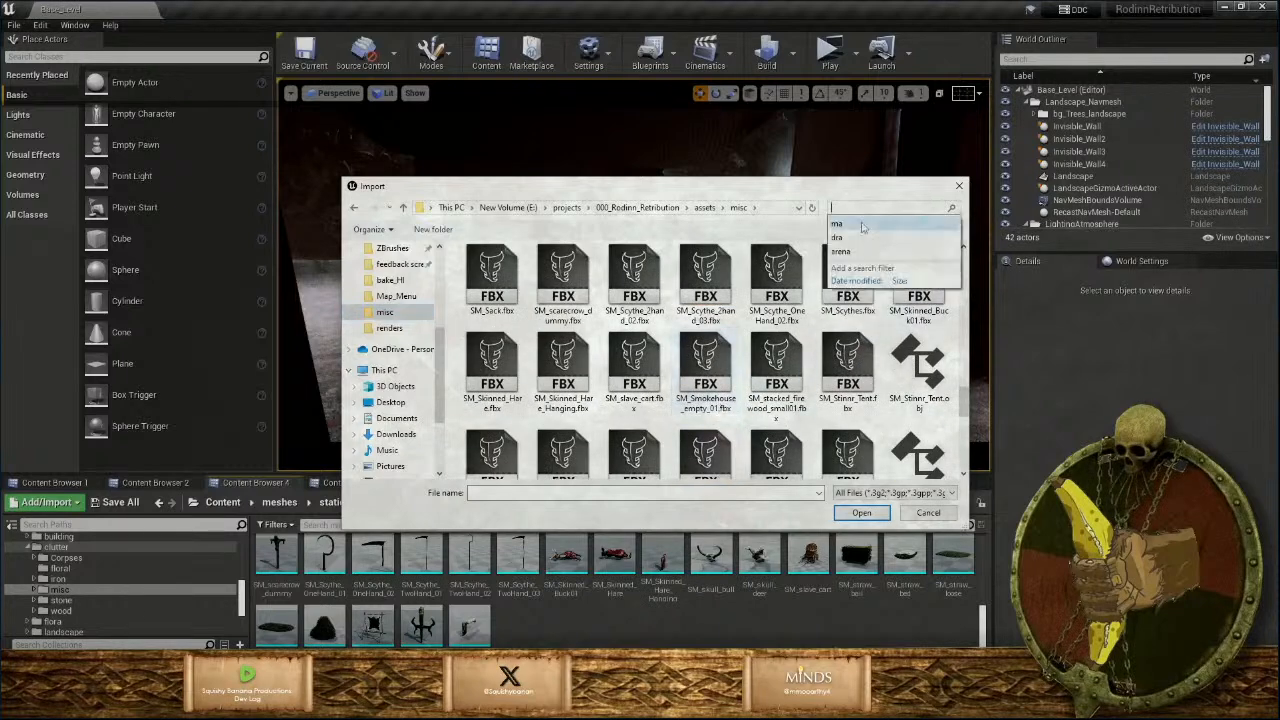
left_click(862, 226)
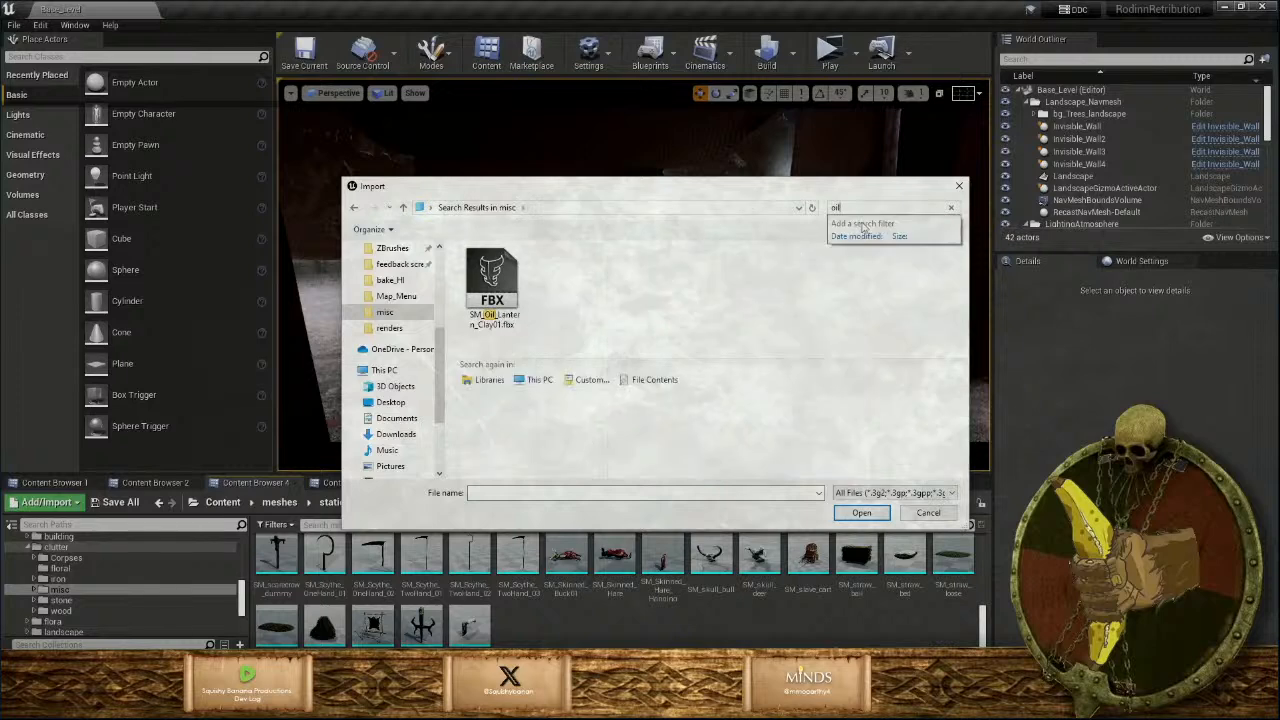
left_click(495, 288)
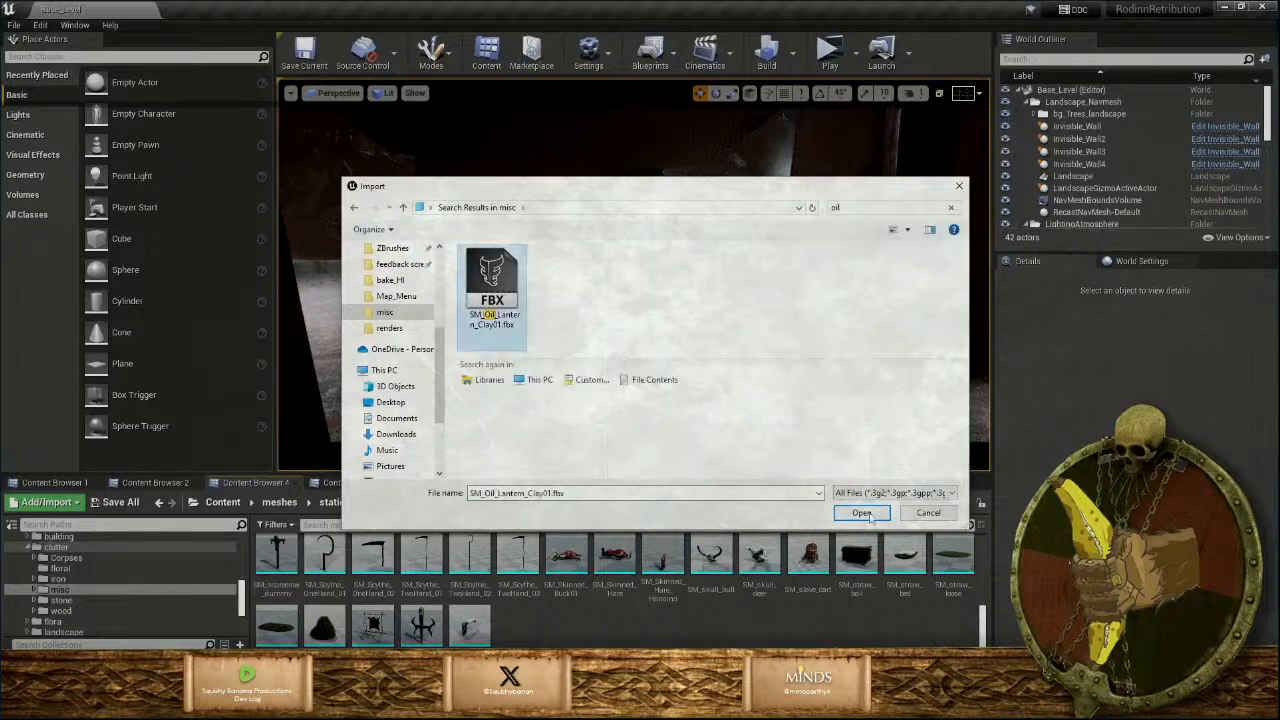
left_click(863, 513)
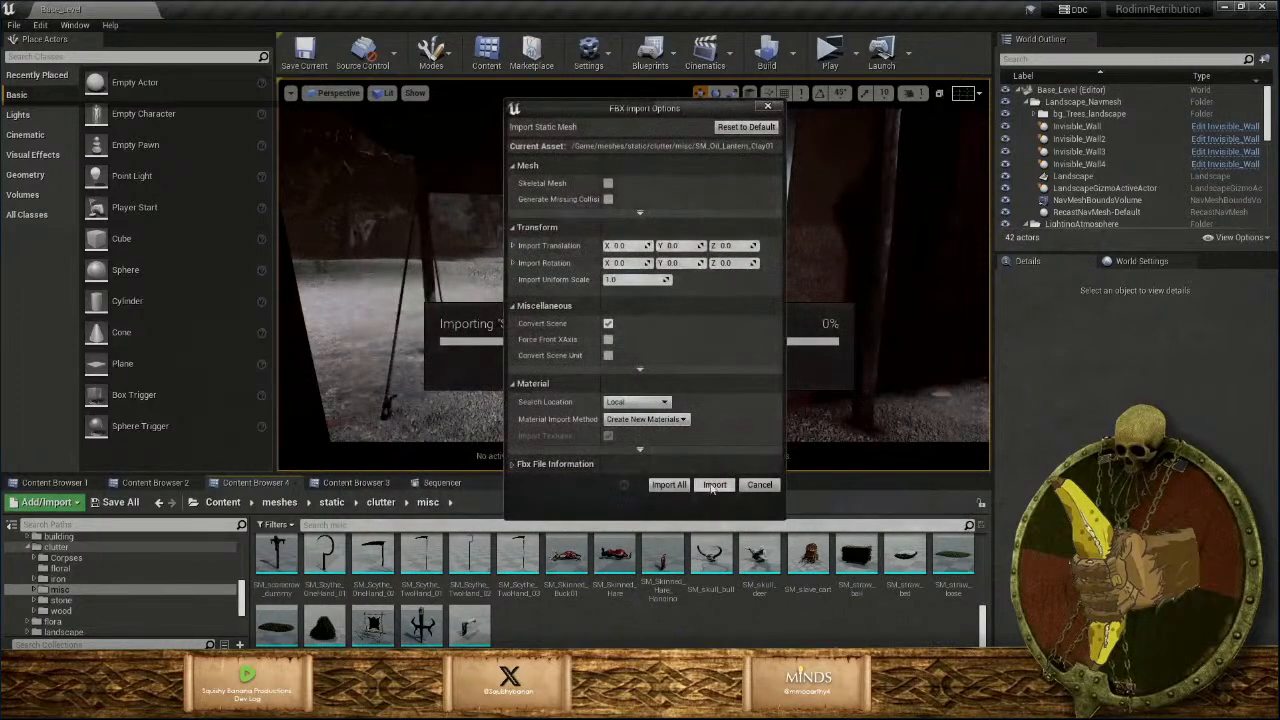
left_click(714, 485)
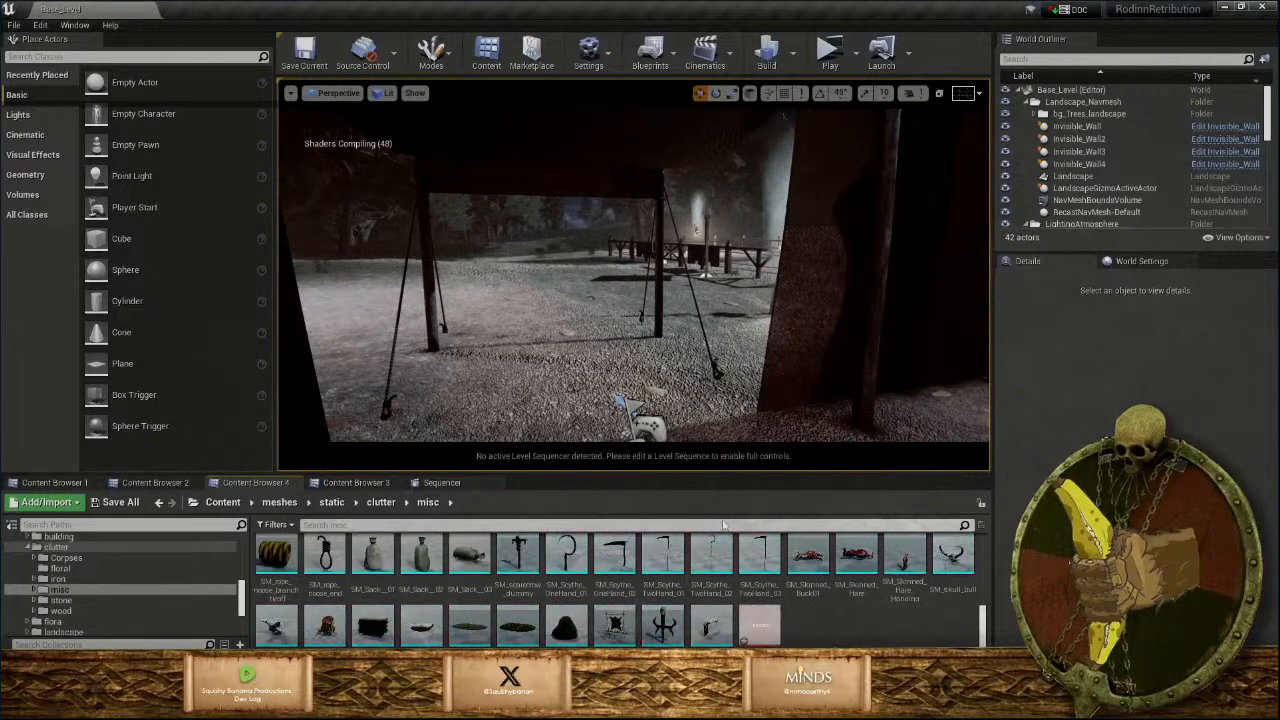
Find the imported clay oil lantern mesh in the misc folder, open it in the mesh editor, and return to the level.
scroll(725, 600, "up", 5)
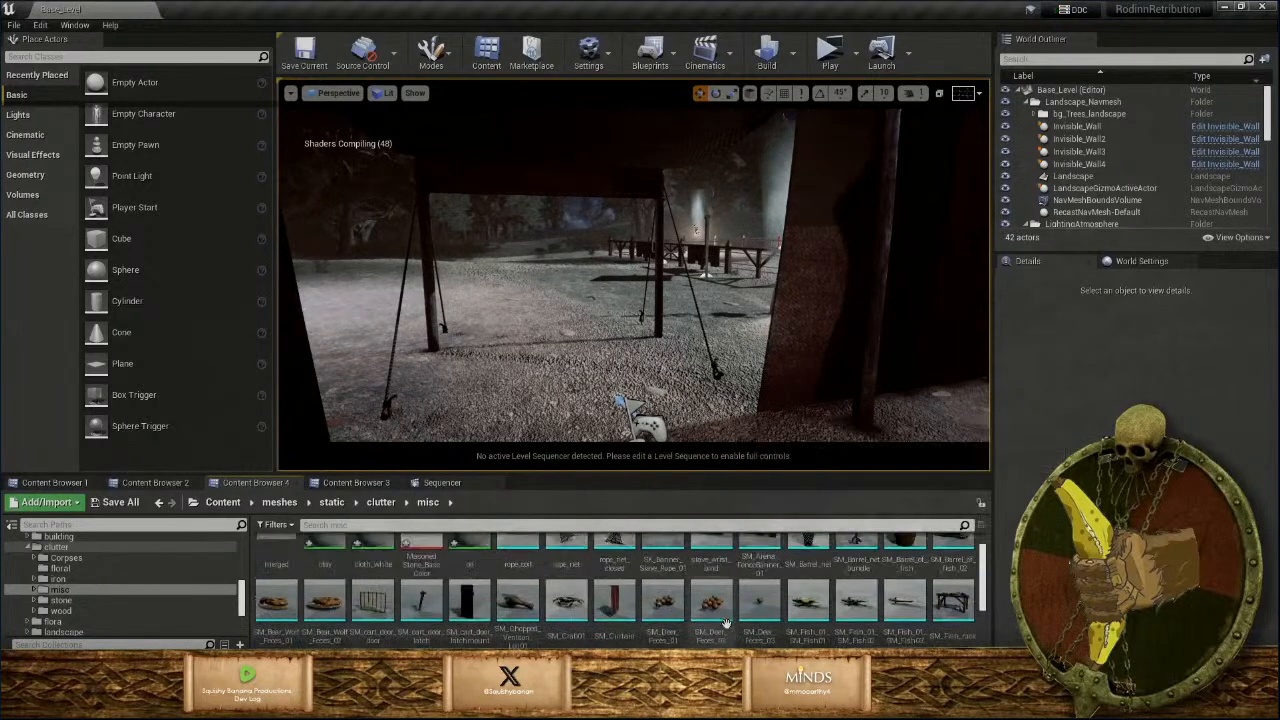
scroll(727, 621, "up", 4)
scroll(838, 556, "down", 5)
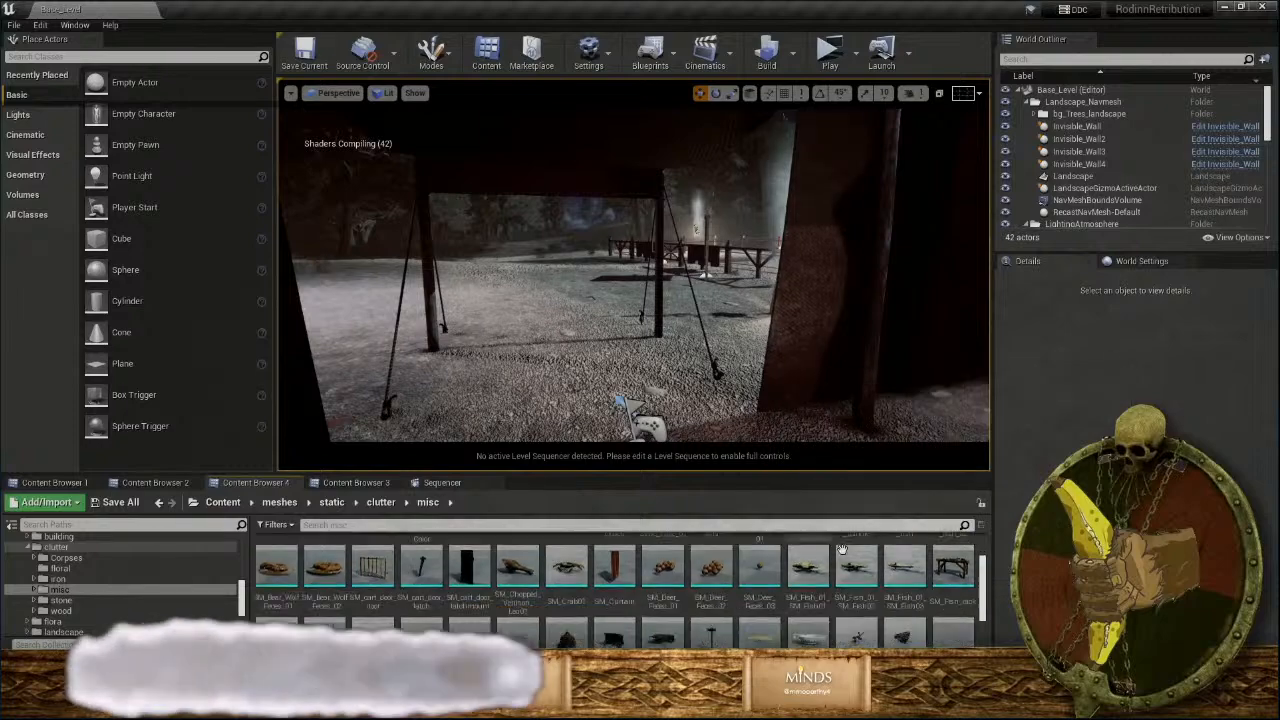
scroll(845, 560, "down", 4)
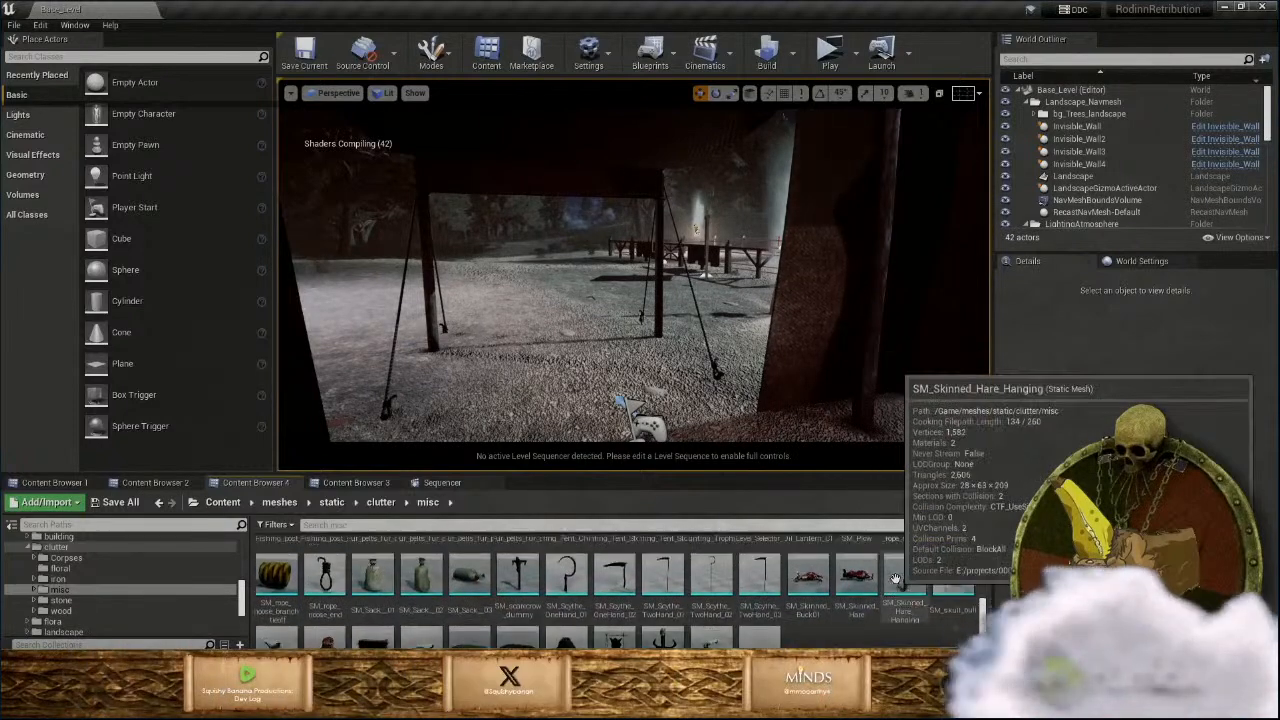
scroll(895, 578, "up", 3)
double_click(817, 628)
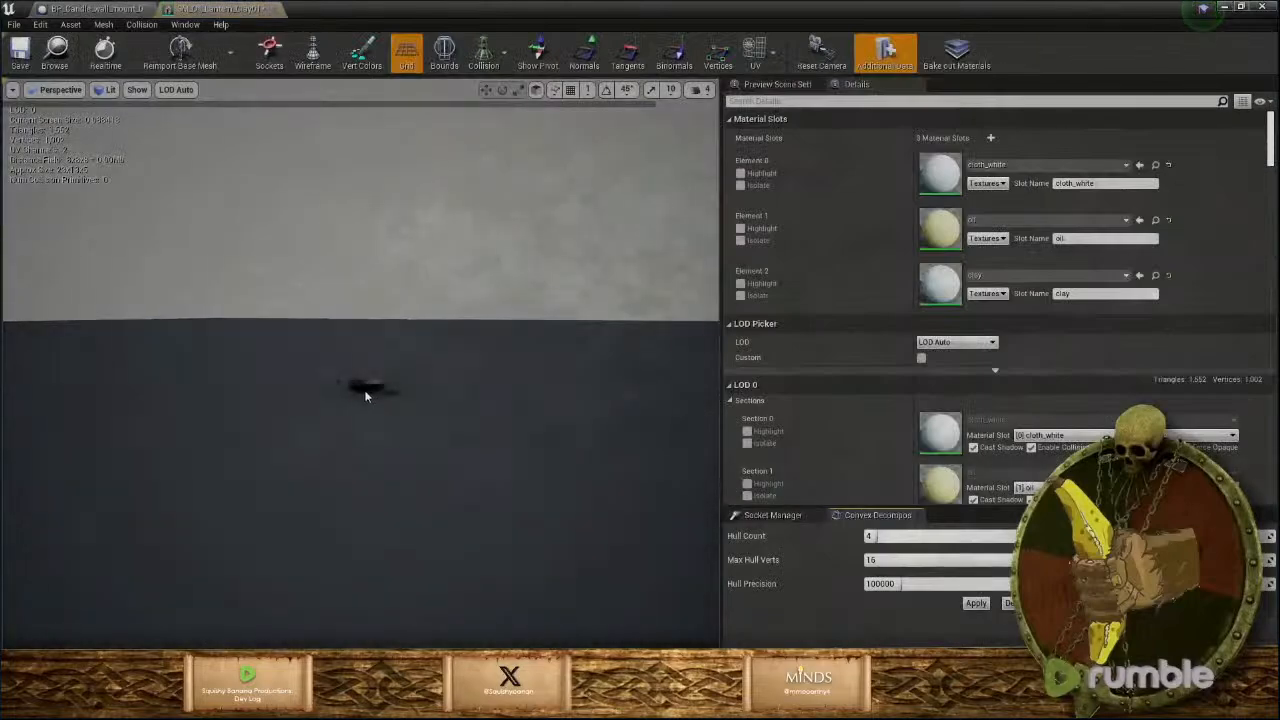
left_click(1223, 9)
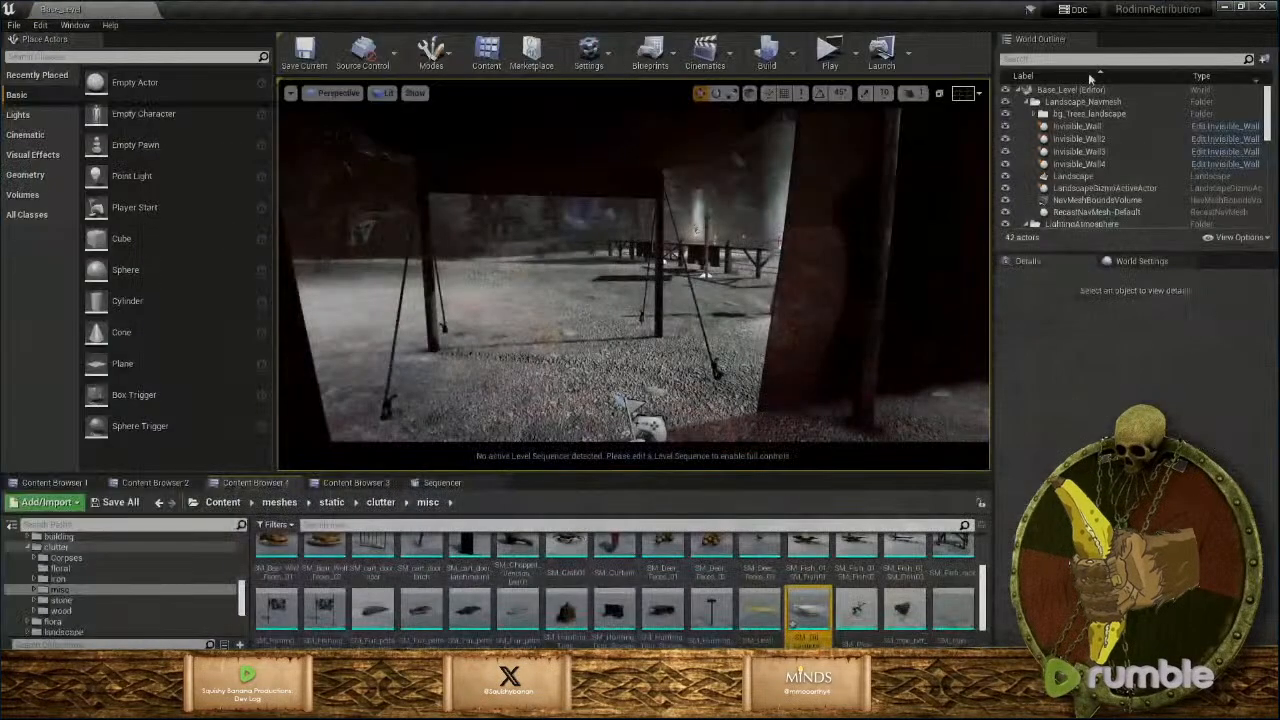
Browse a separate content browser to the materials/instances/staticmeshes/stone folder.
left_click(356, 483)
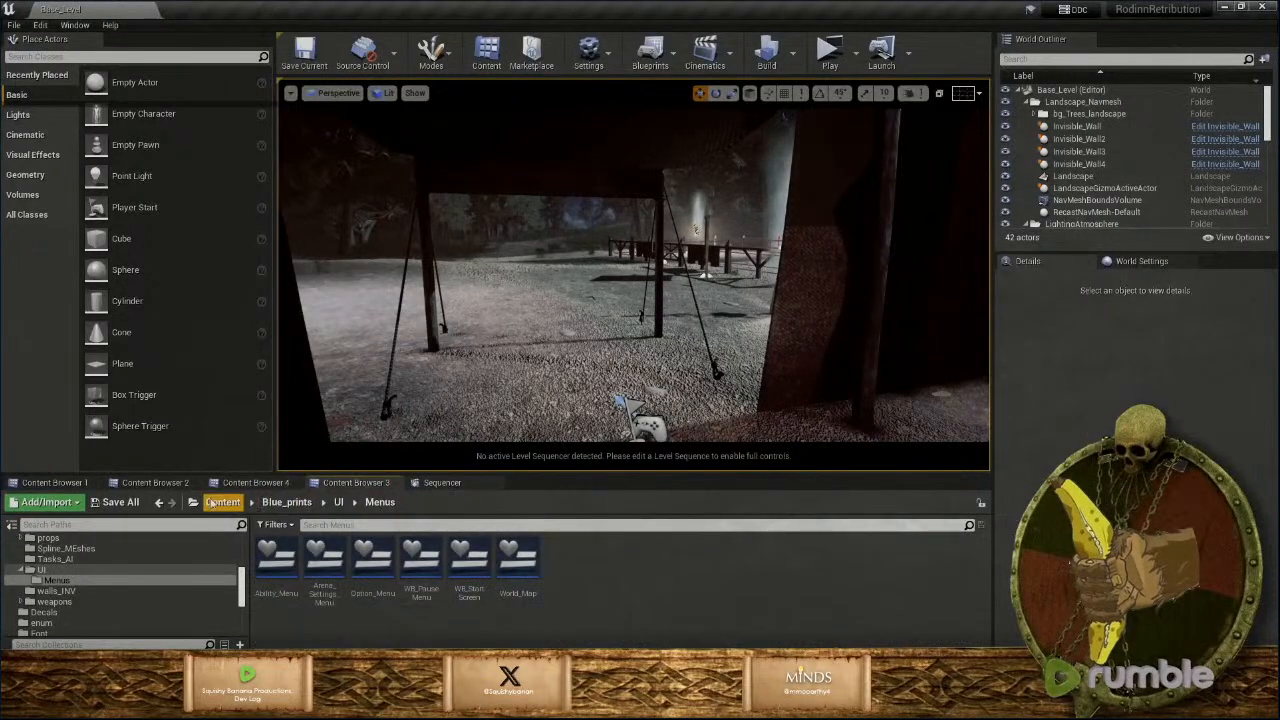
left_click(213, 502)
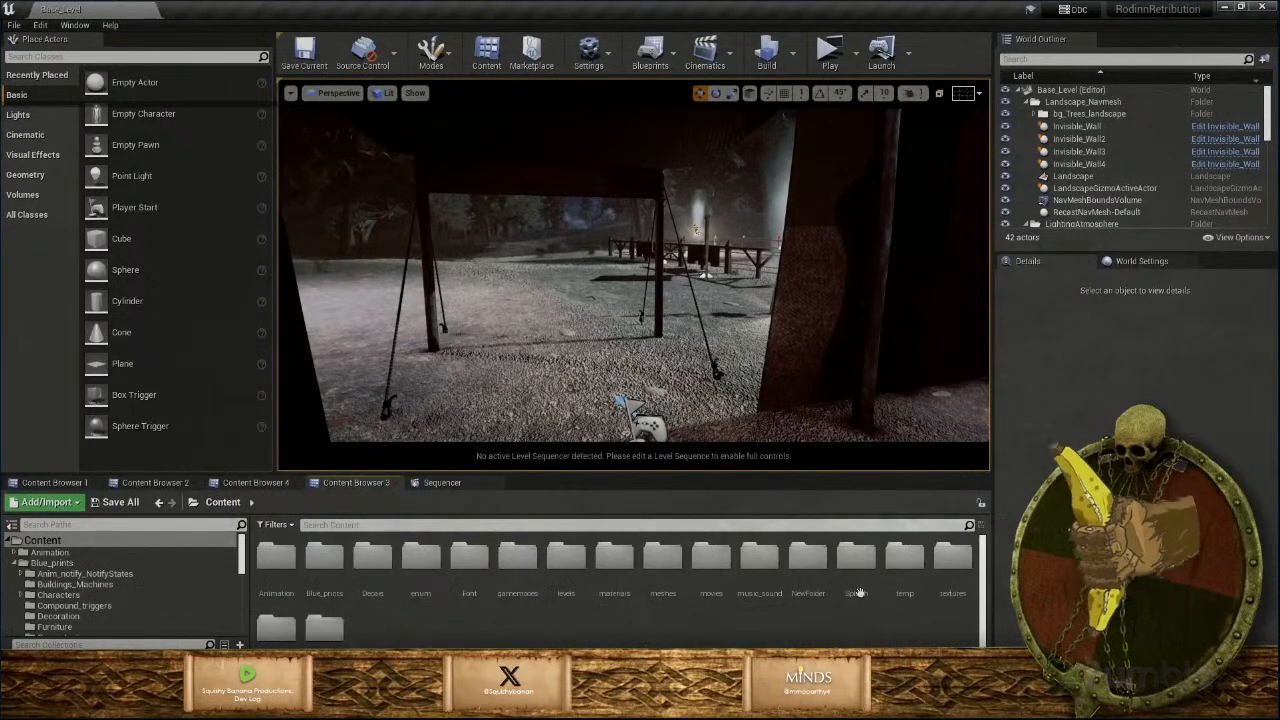
double_click(616, 560)
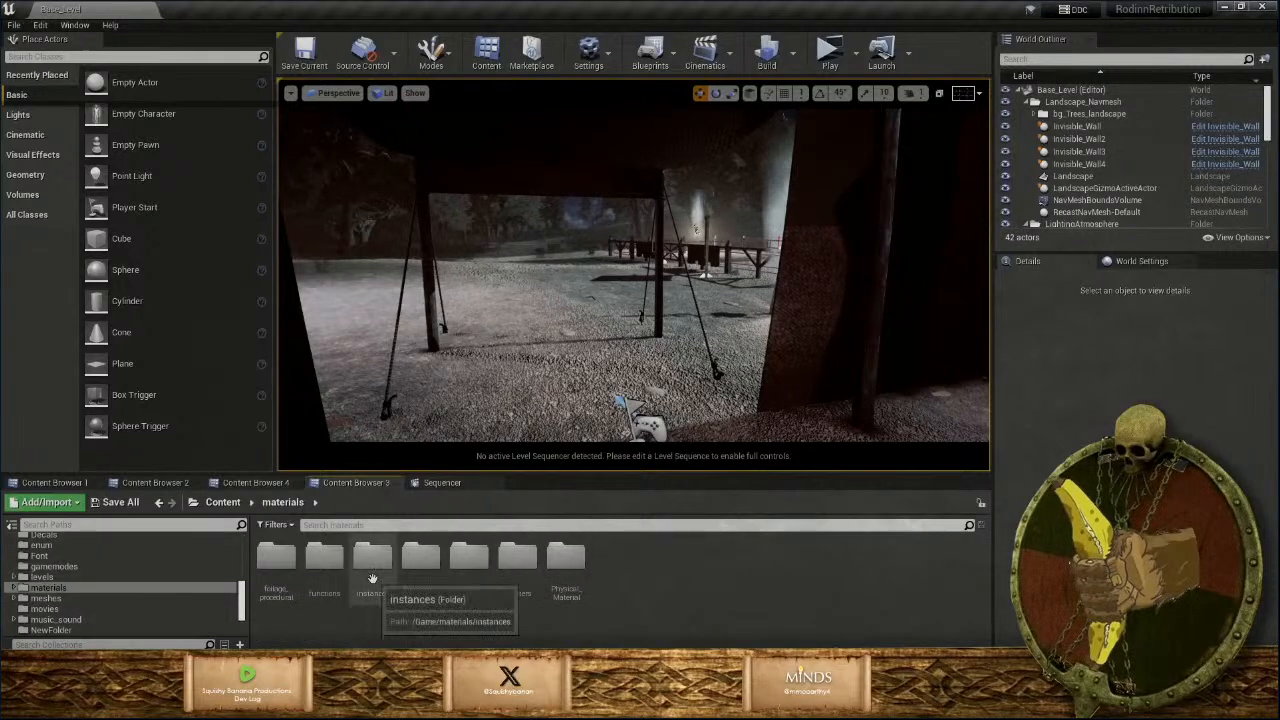
double_click(369, 578)
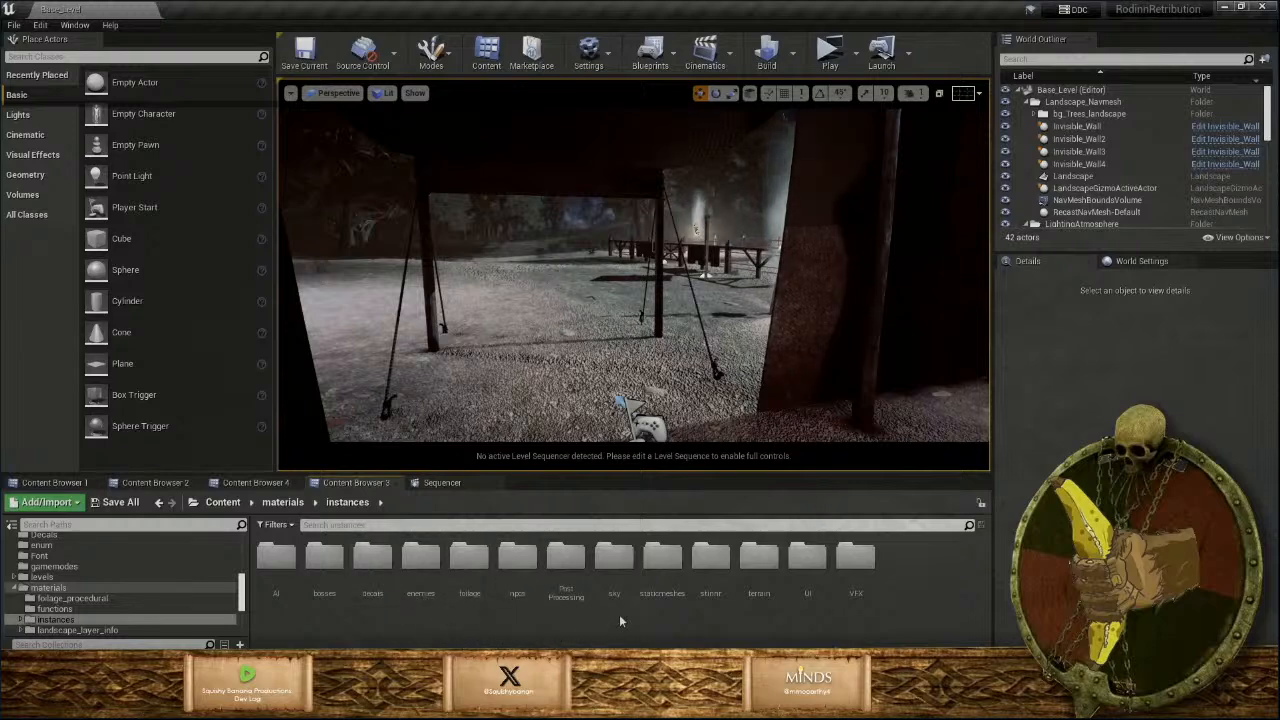
double_click(662, 560)
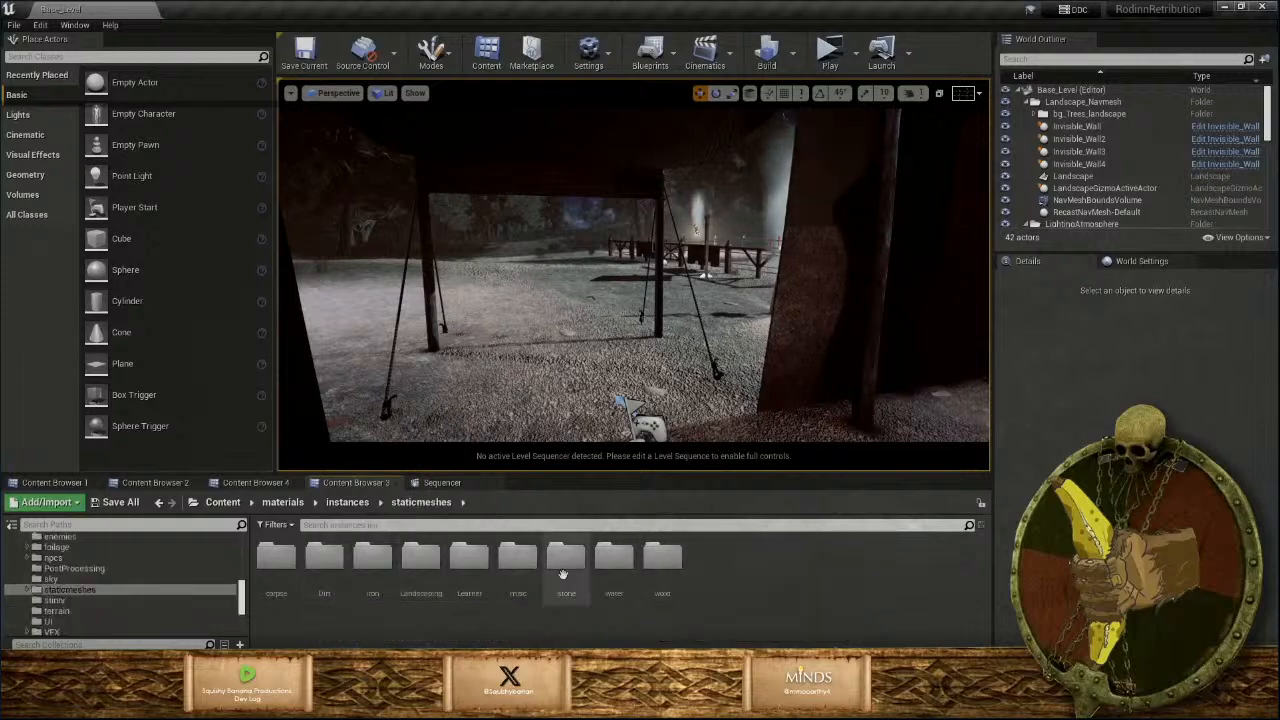
double_click(564, 560)
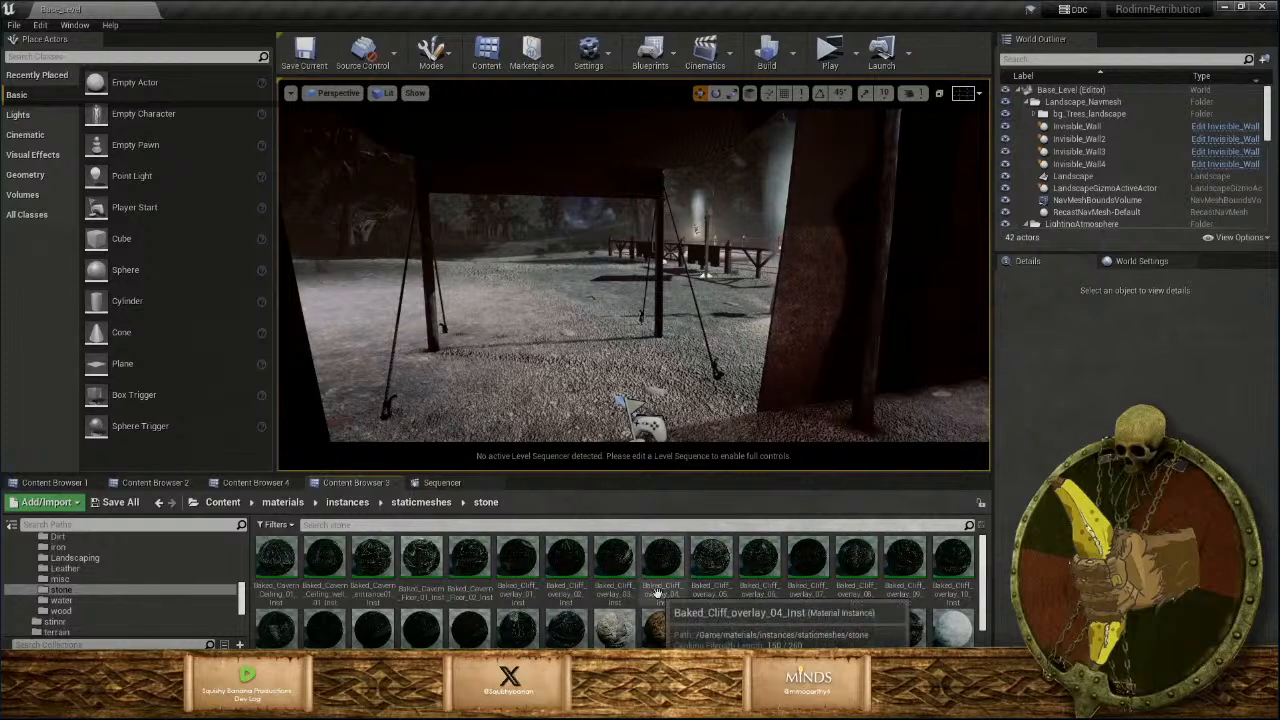
Duplicate the masoned stone material instance, name the copy Clay, and open it for editing.
scroll(698, 608, "down", 1)
scroll(967, 606, "down", 1)
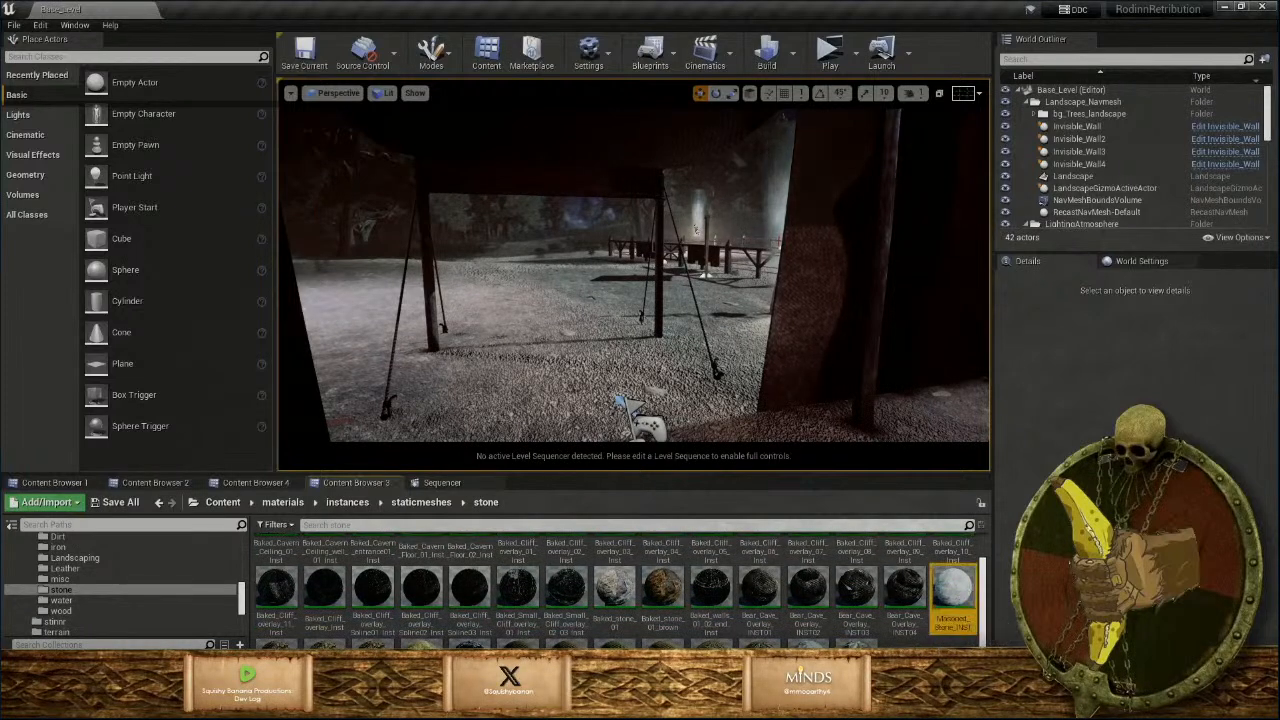
scroll(955, 600, "down", 1)
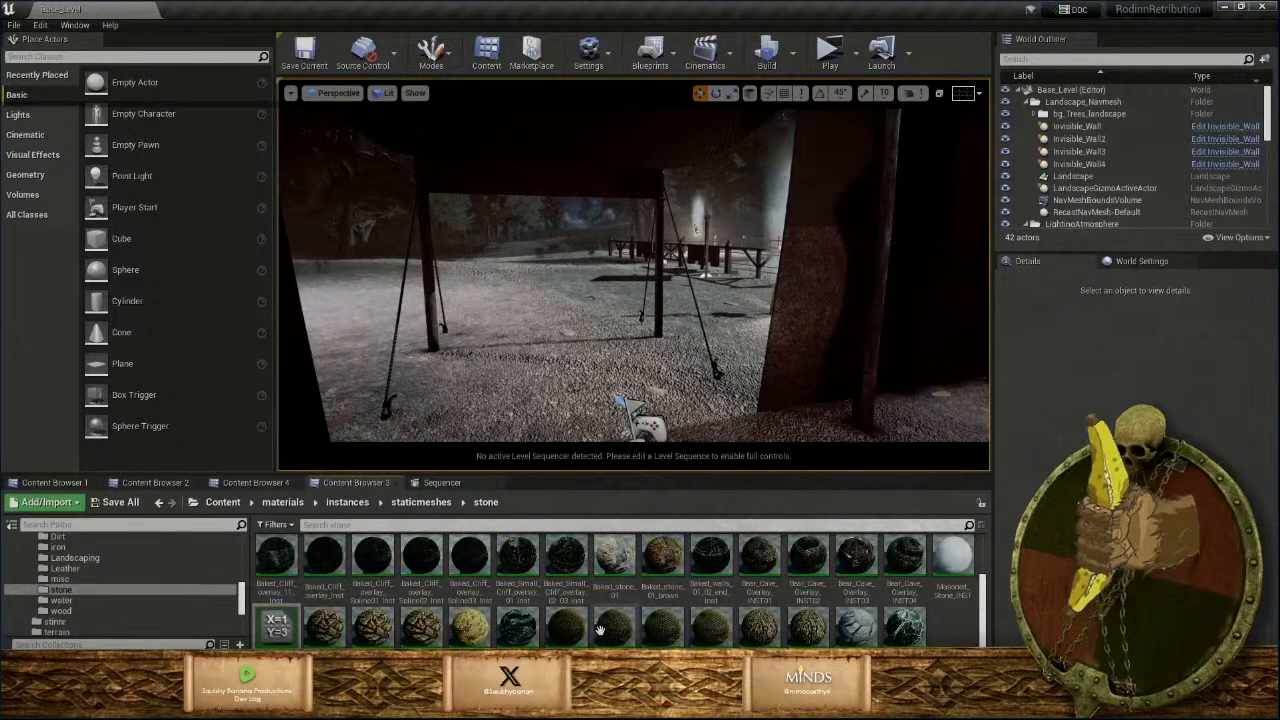
scroll(600, 630, "up", 3)
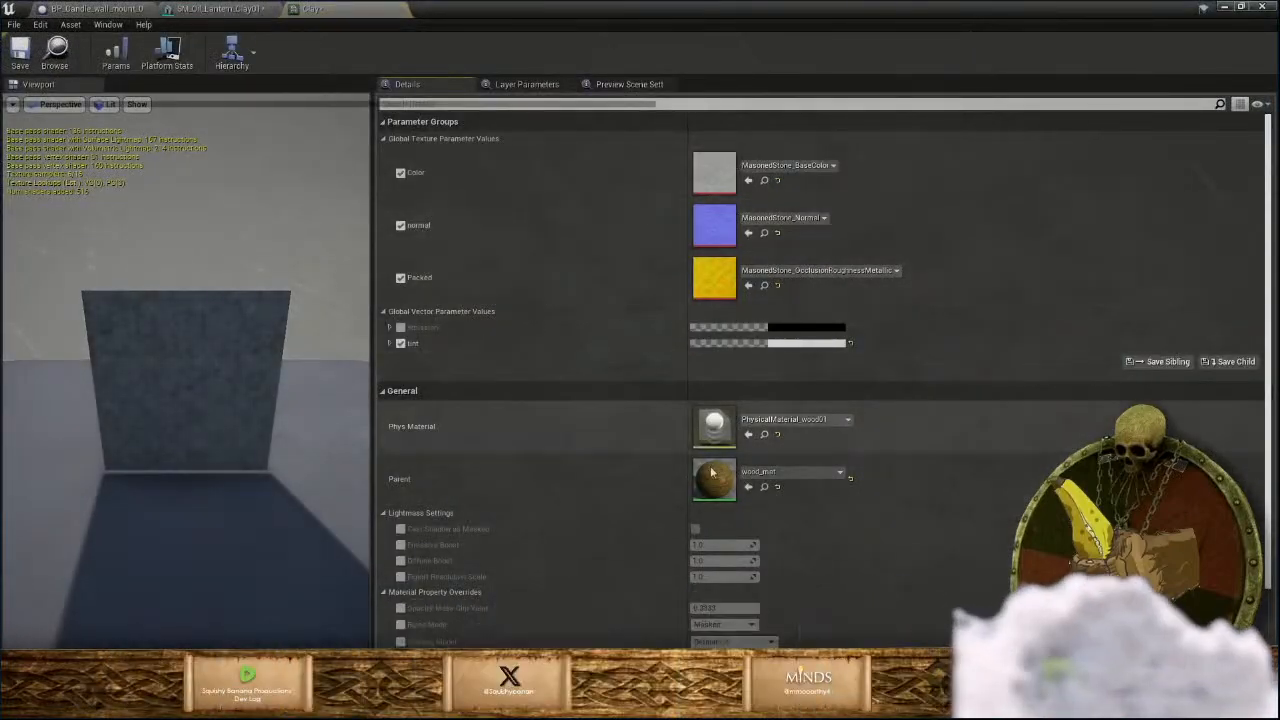
Tint the Clay instance a dark reddish brown with hue about 12, saturation about 0.78 and value about 0.30, and save it.
left_click(805, 343)
left_click_drag(922, 472, 954, 464)
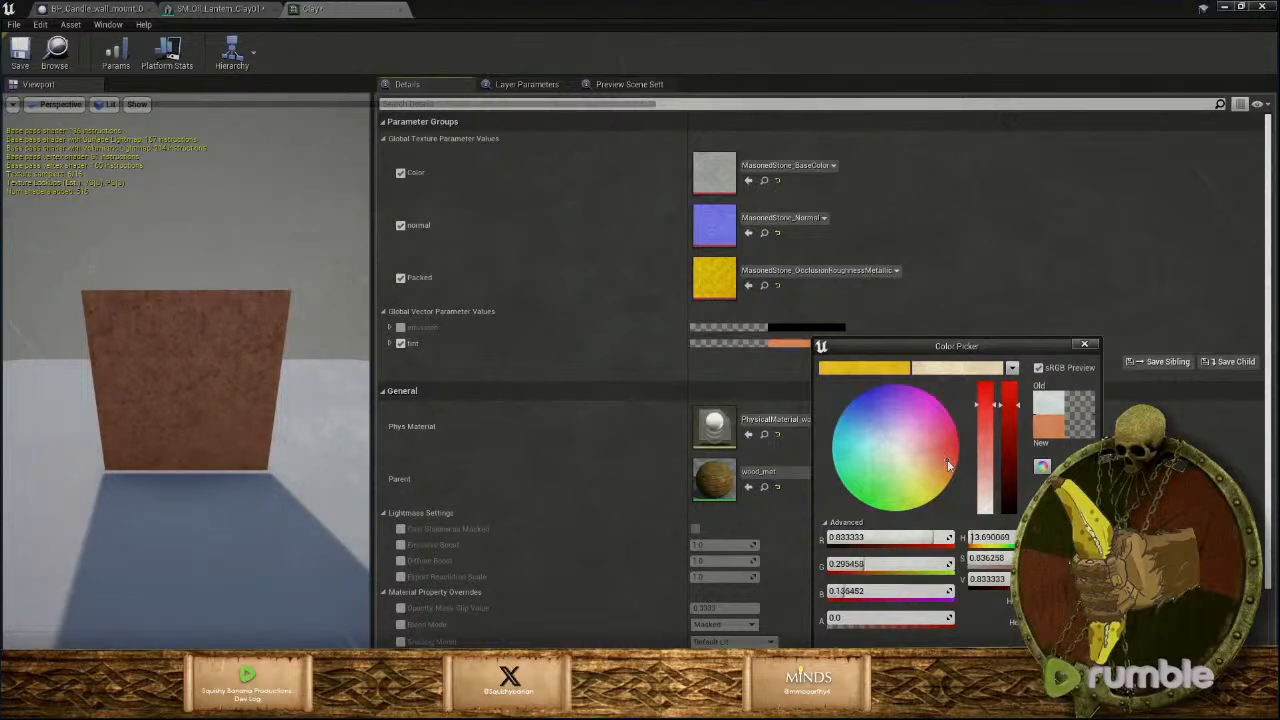
left_click_drag(947, 464, 953, 461)
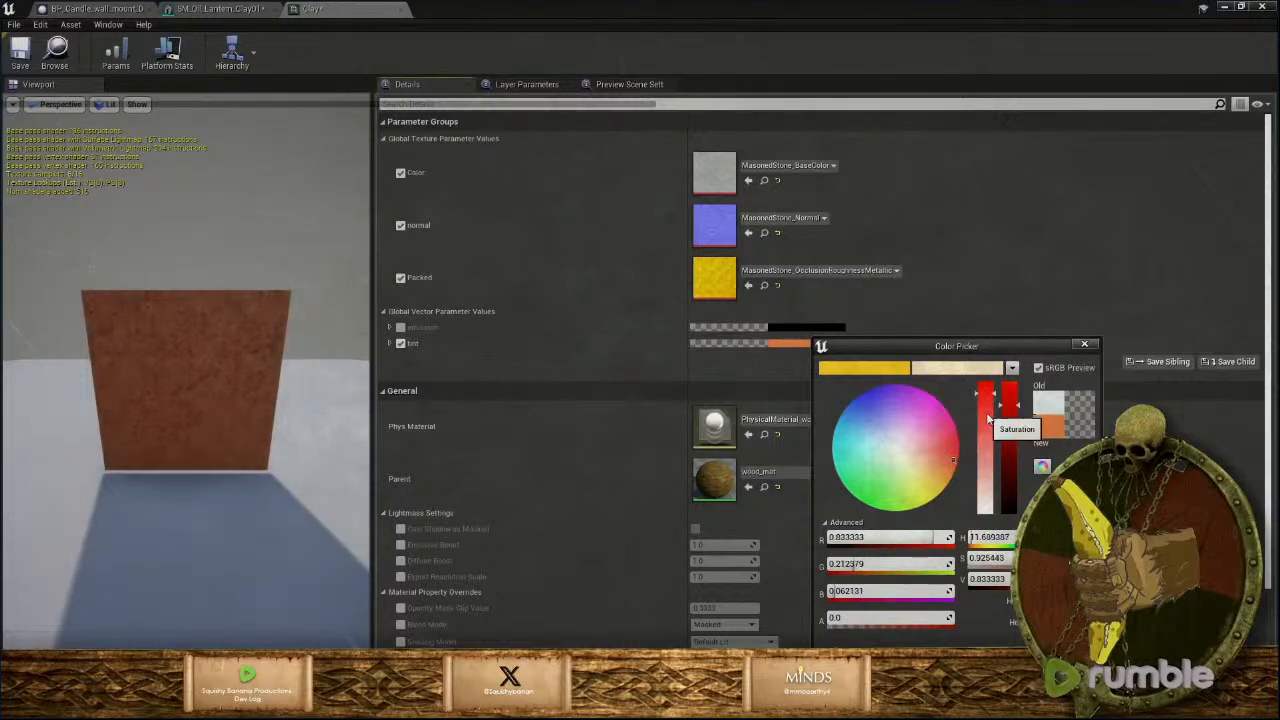
left_click_drag(988, 420, 1005, 463)
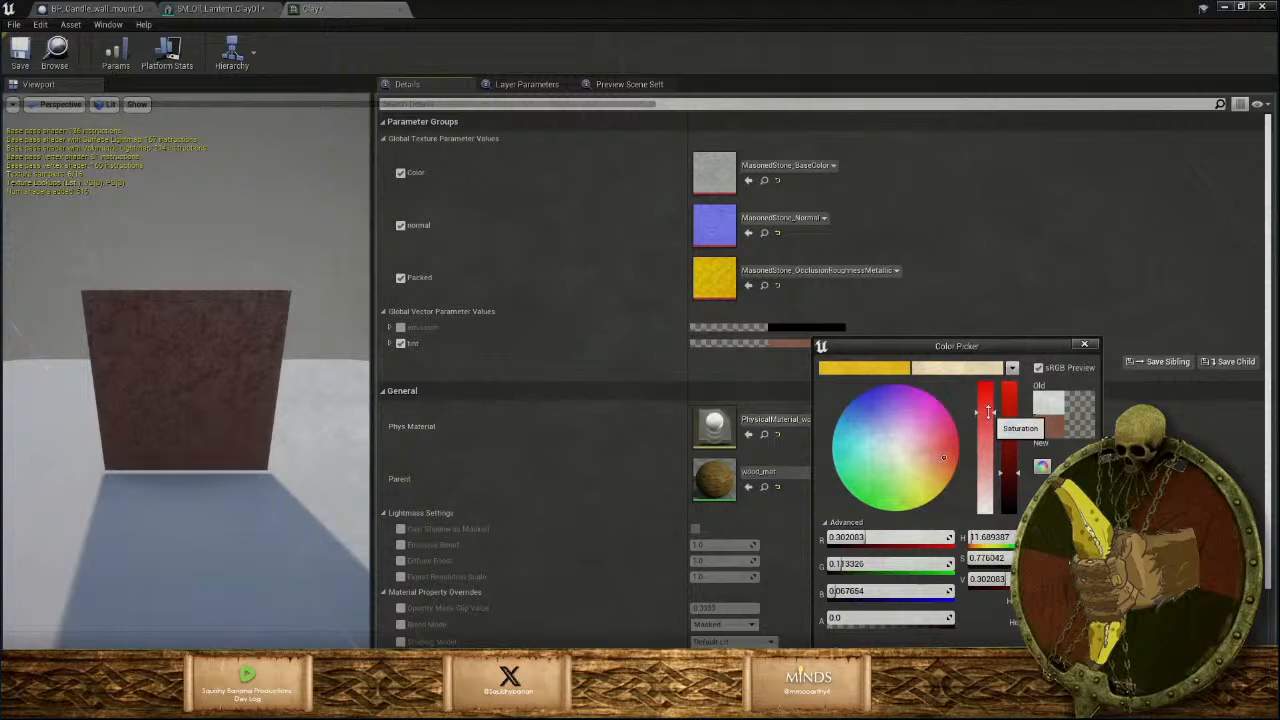
left_click(1008, 660)
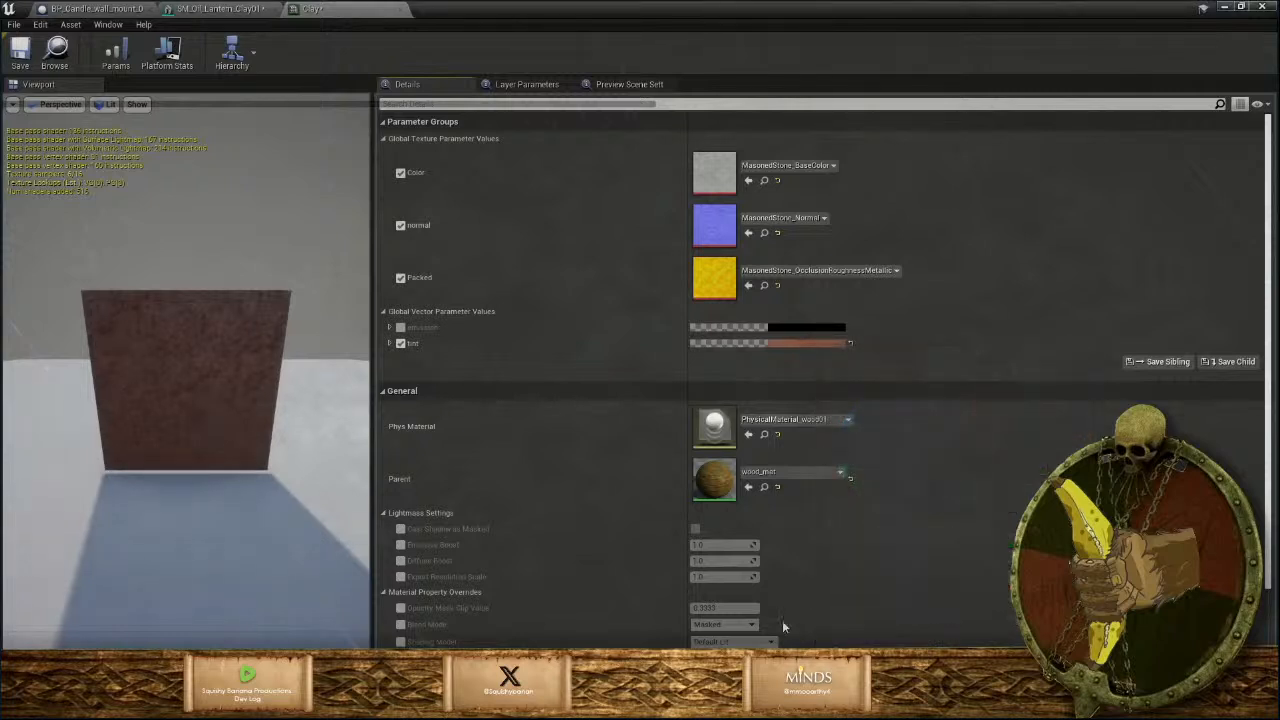
left_click(20, 48)
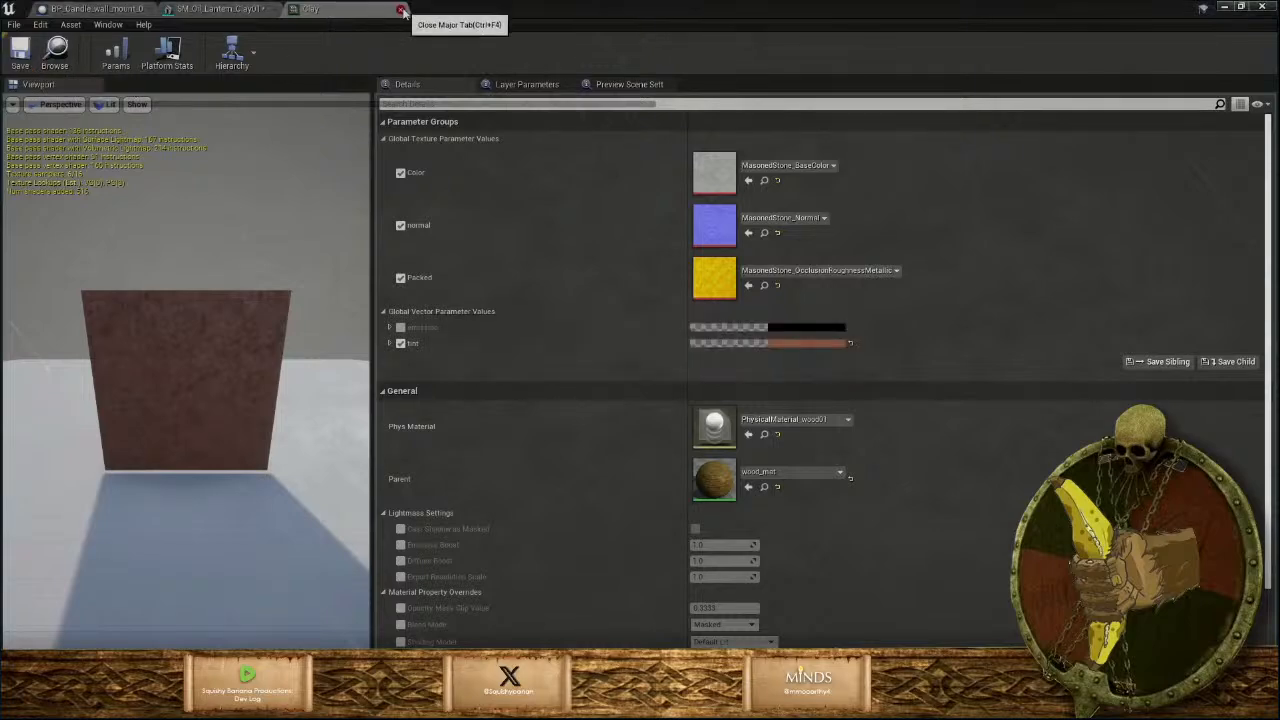
left_click(1226, 8)
Duplicate the murky still water material instance in the staticmeshes/water folder and name the copy Oil.
scroll(748, 617, "down", 2)
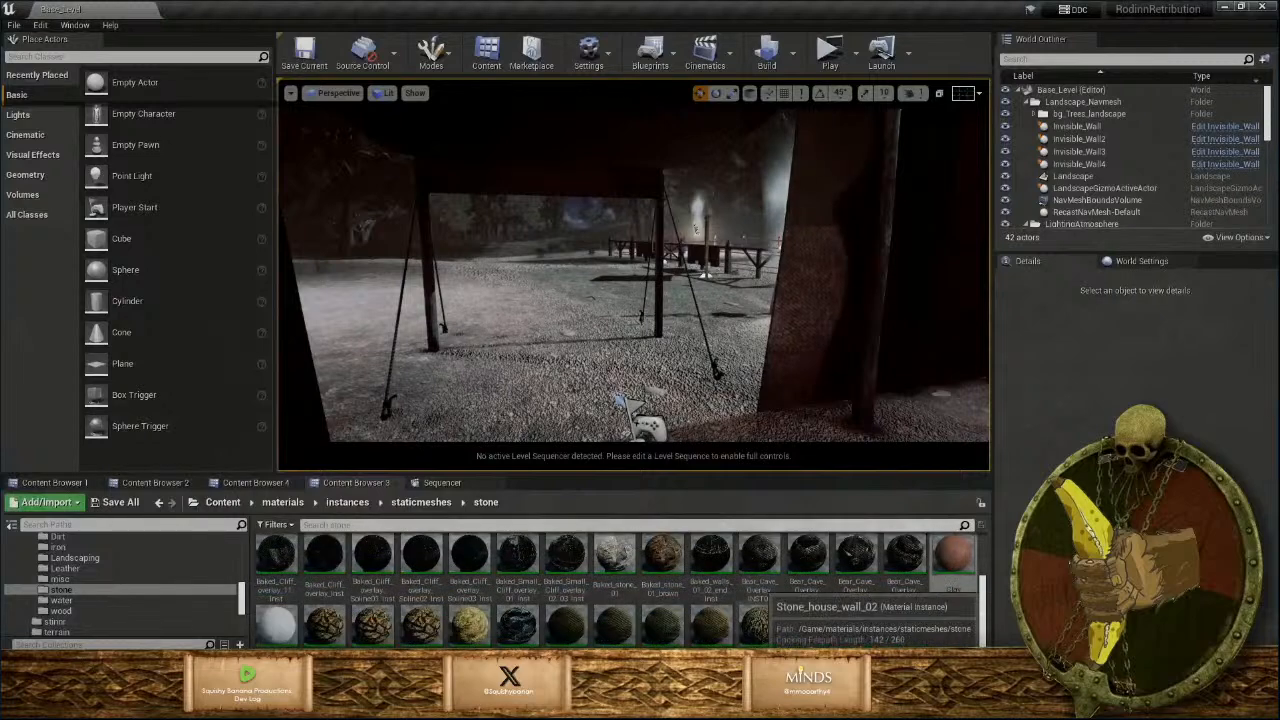
scroll(460, 621, "down", 1)
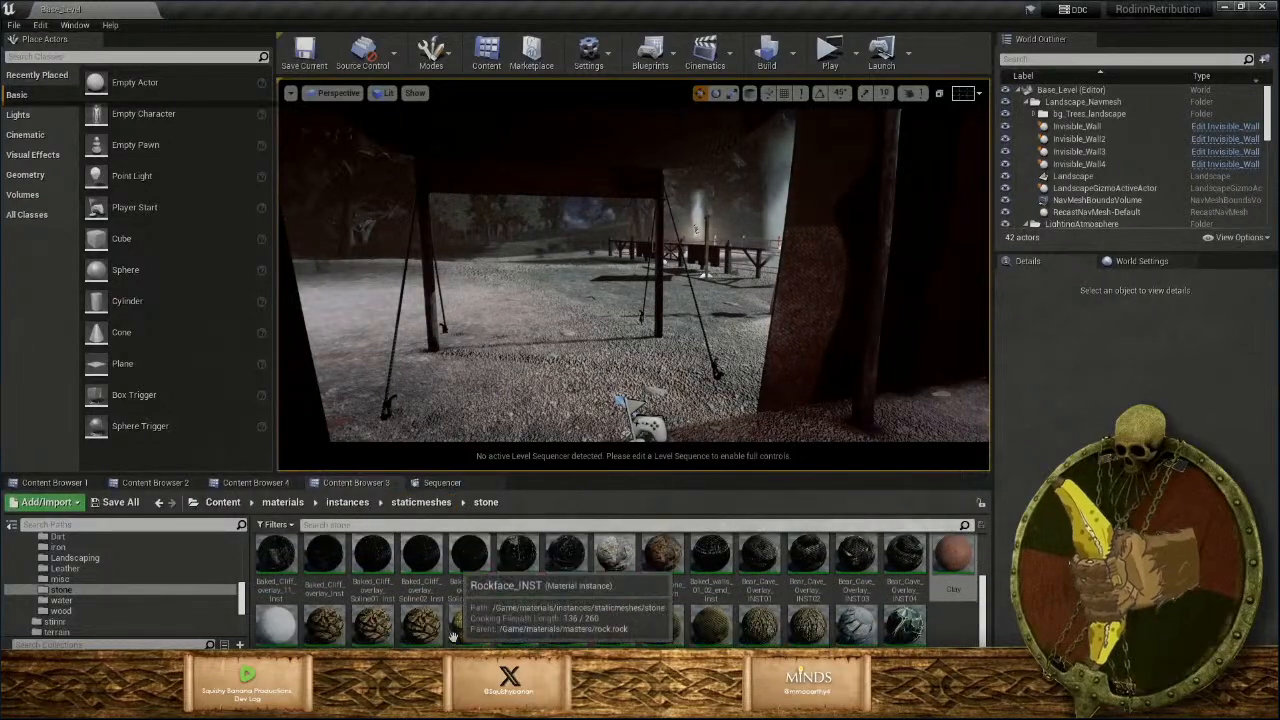
scroll(453, 630, "up", 1)
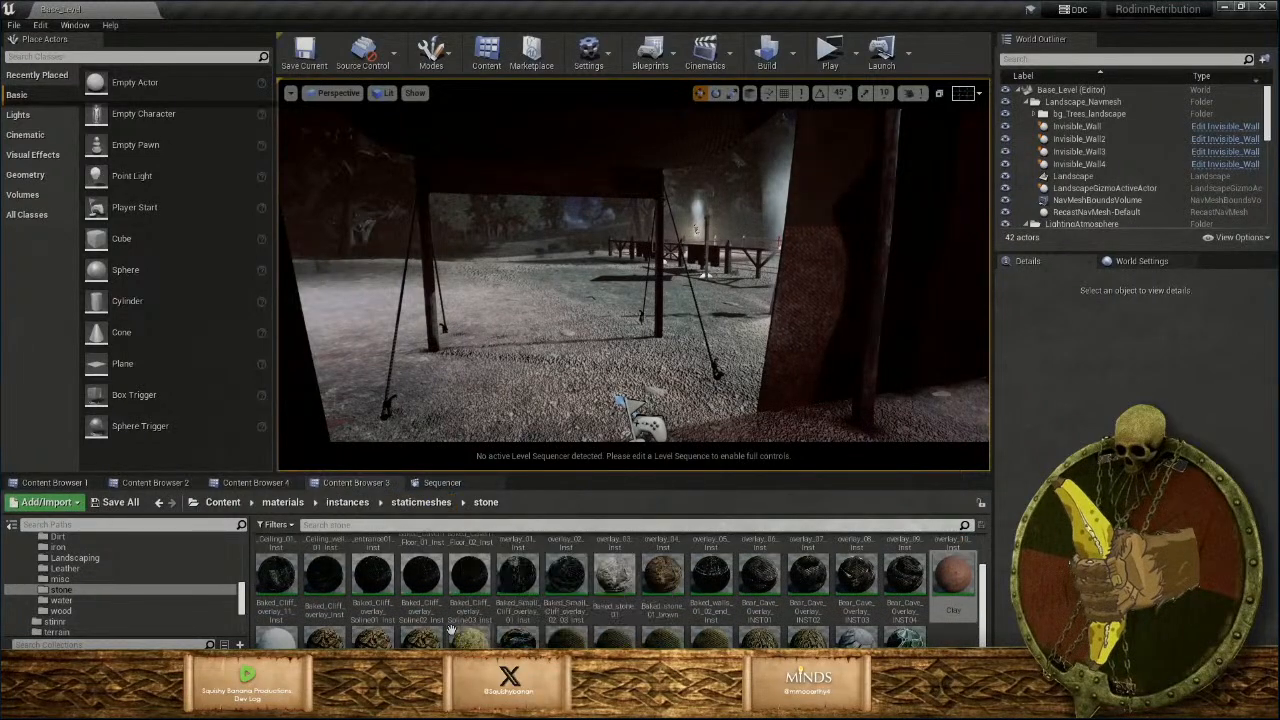
left_click(428, 509)
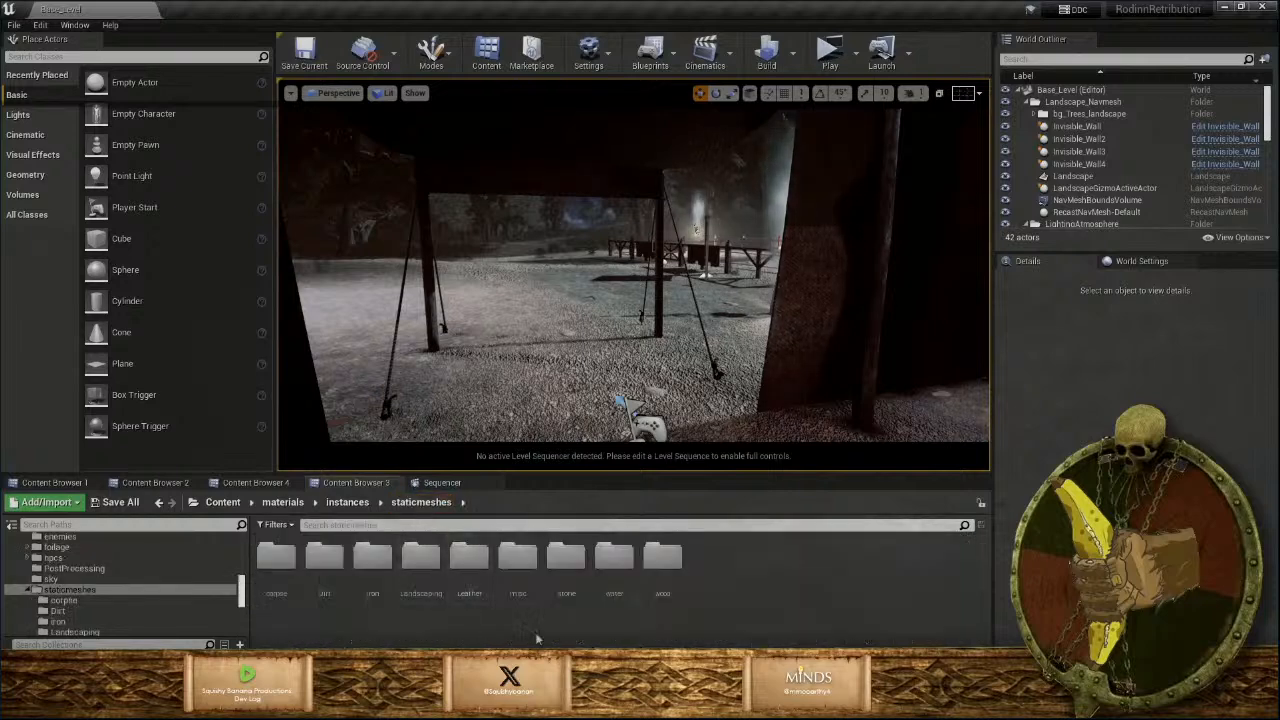
double_click(613, 556)
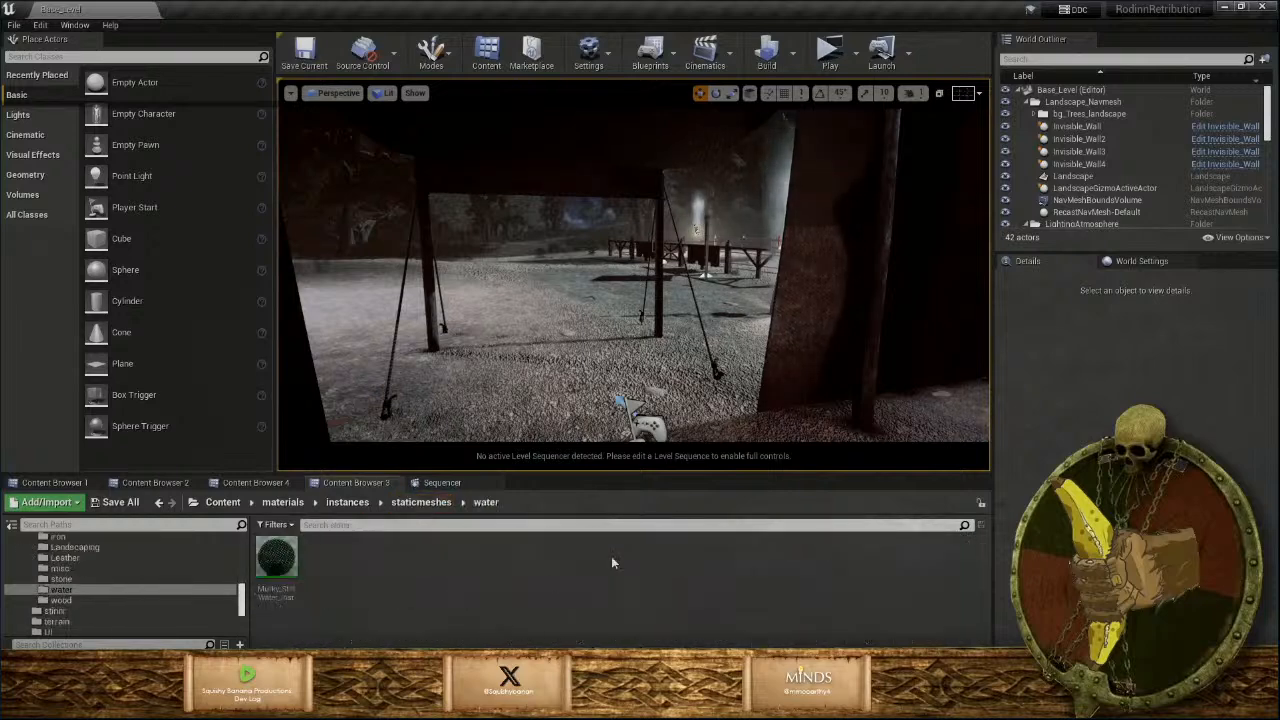
left_click(285, 586)
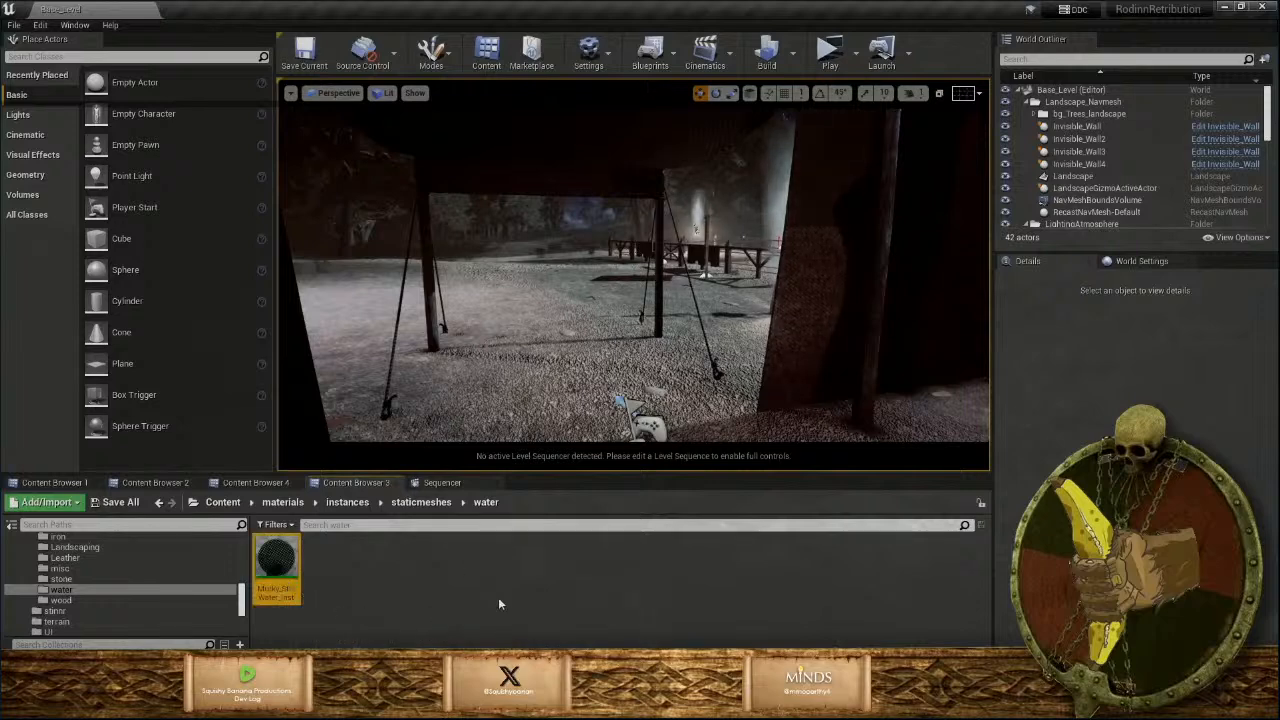
key("ctrl+w")
type("oil")
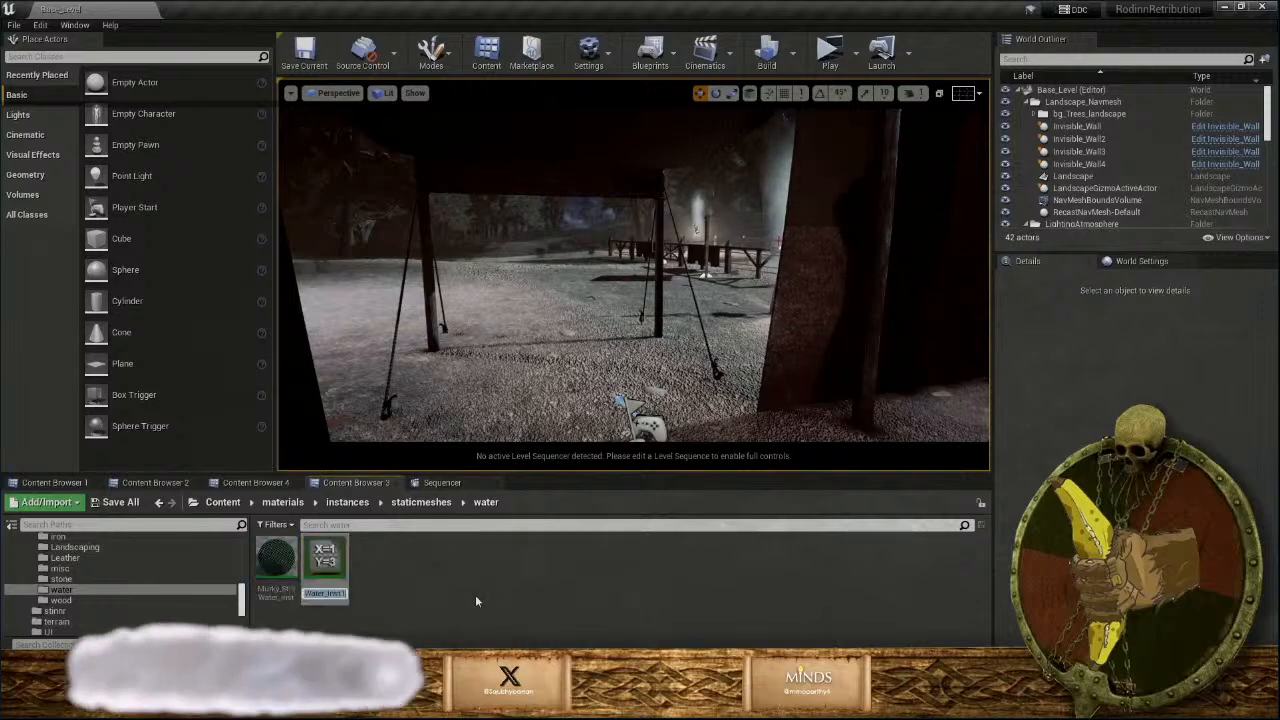
key("Return")
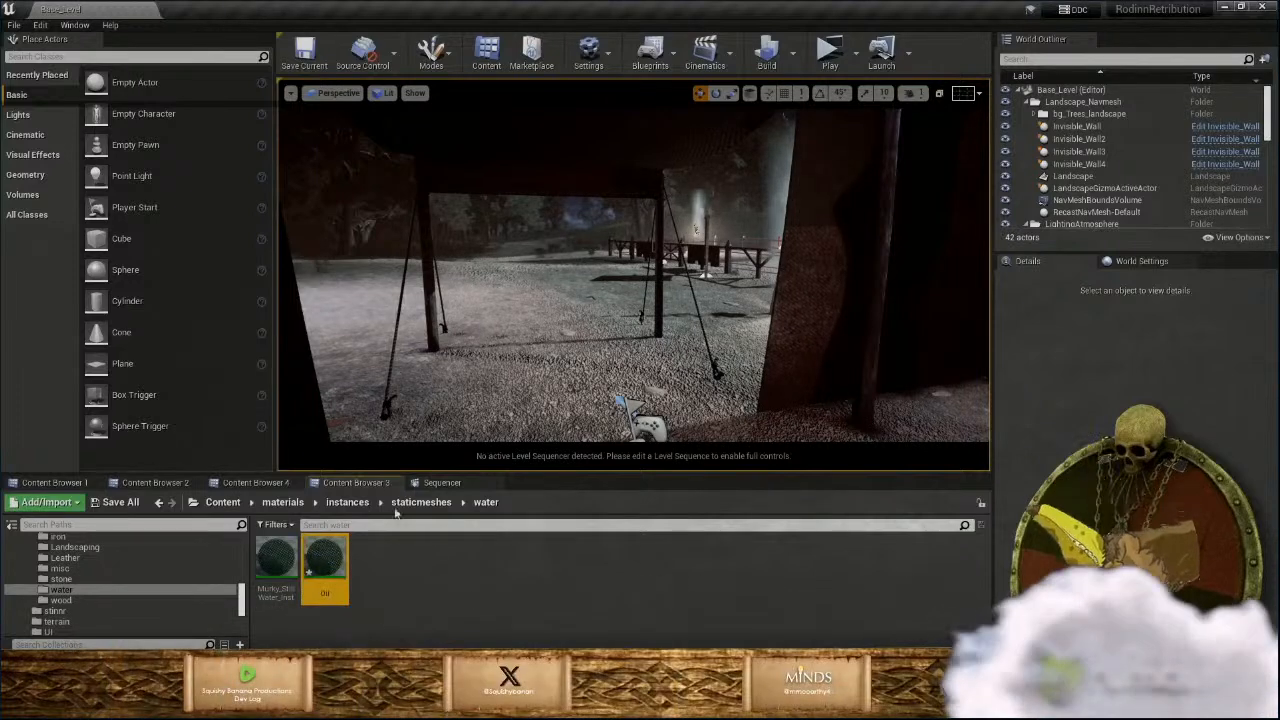
Open the Oil instance and set its colour to a pale yellow with hue about 48, saturation about 0.47 and value about 0.77.
double_click(324, 562)
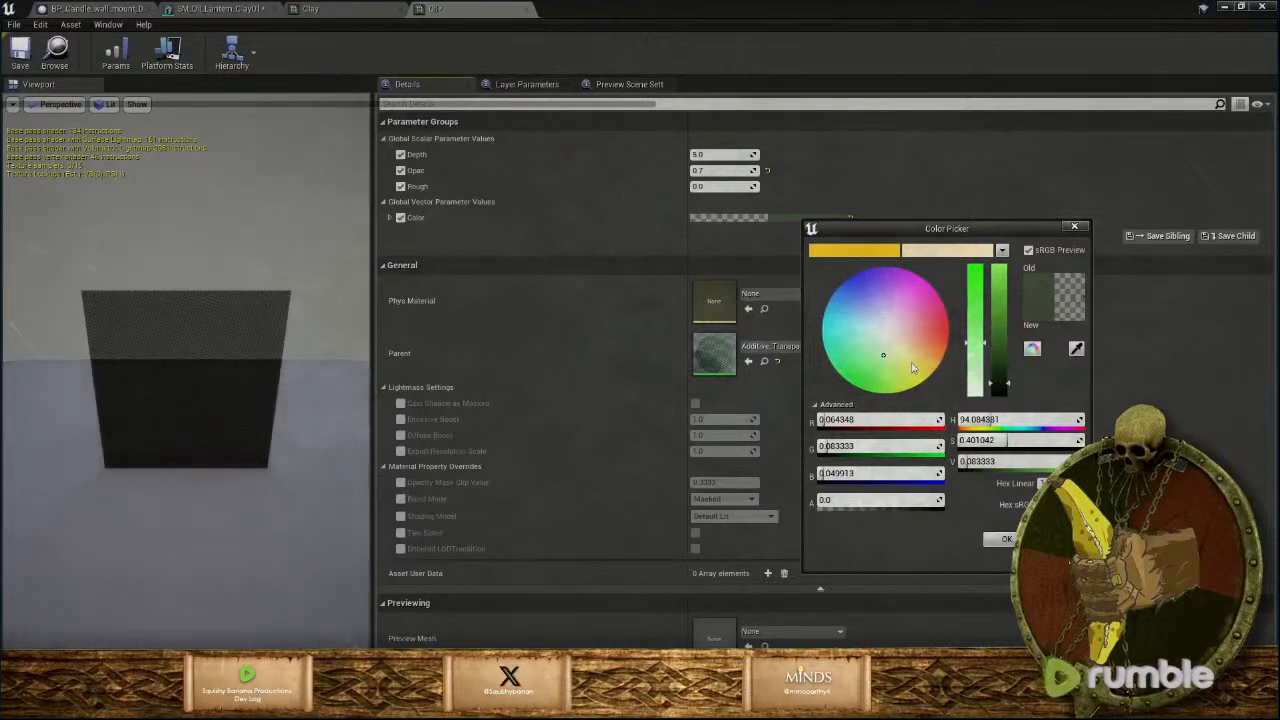
left_click_drag(912, 367, 921, 353)
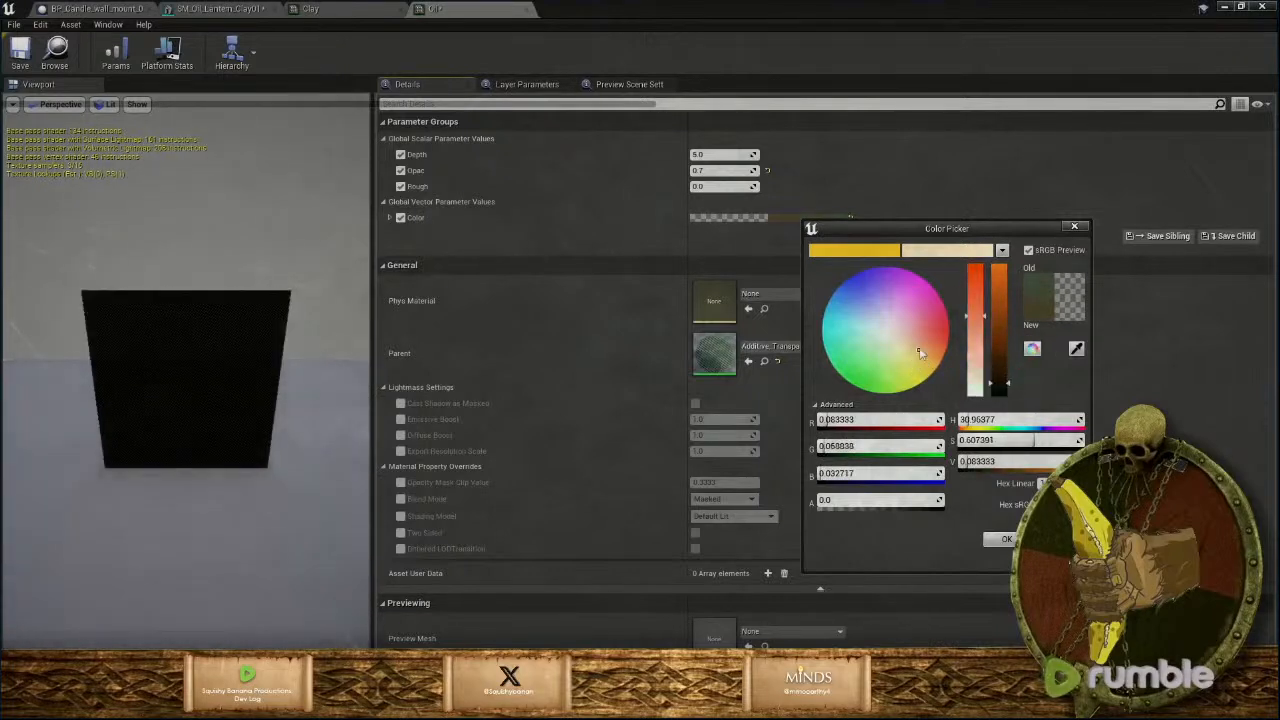
left_click(977, 360)
left_click(996, 300)
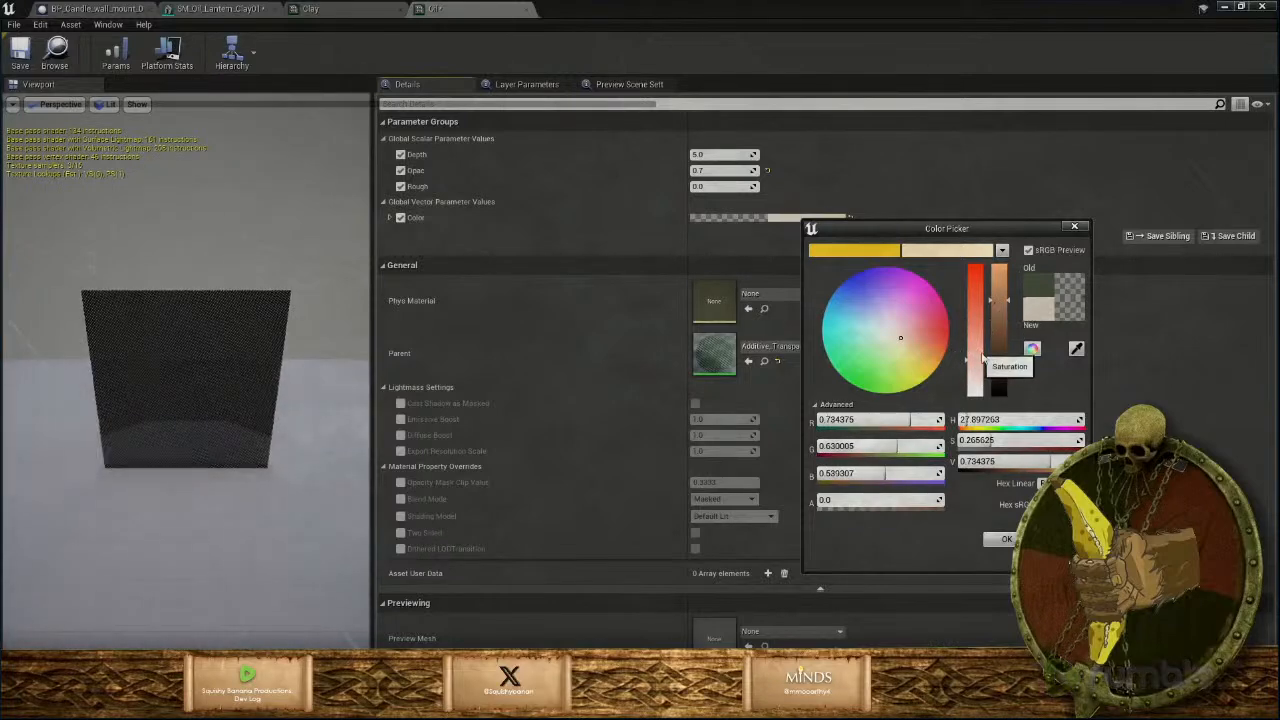
left_click_drag(975, 360, 968, 343)
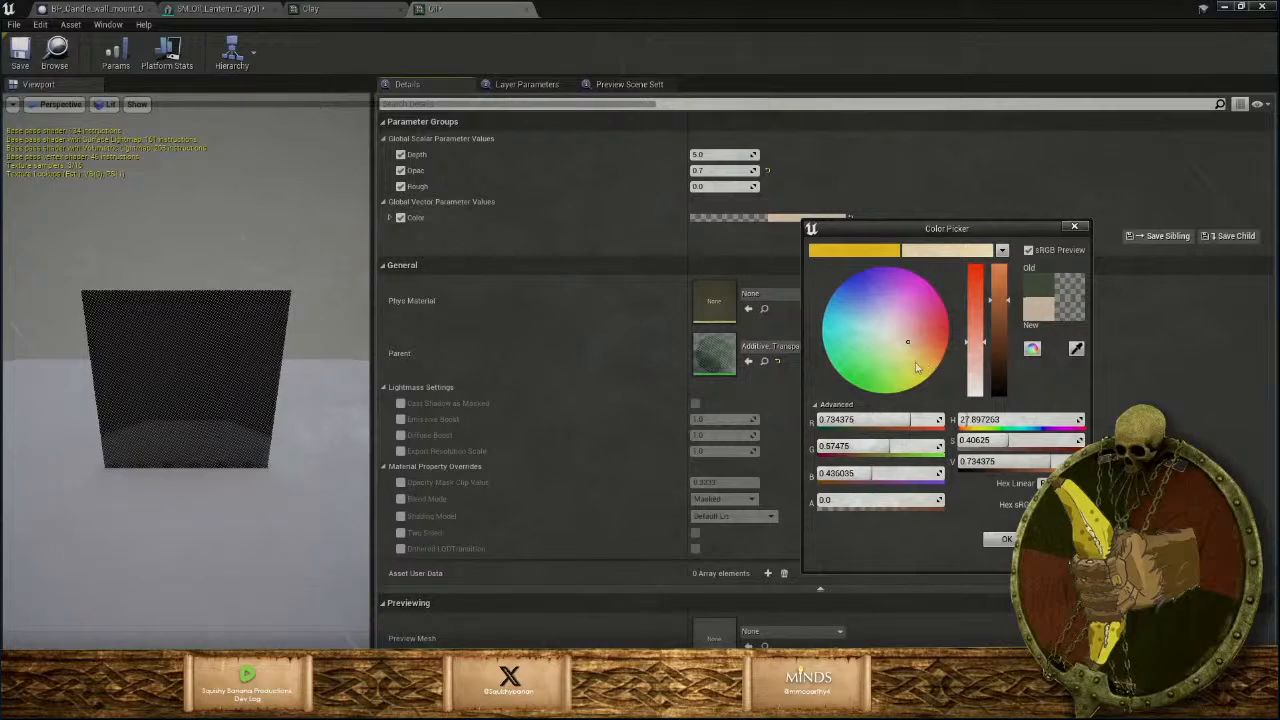
left_click(914, 363)
left_click_drag(1000, 300, 1000, 295)
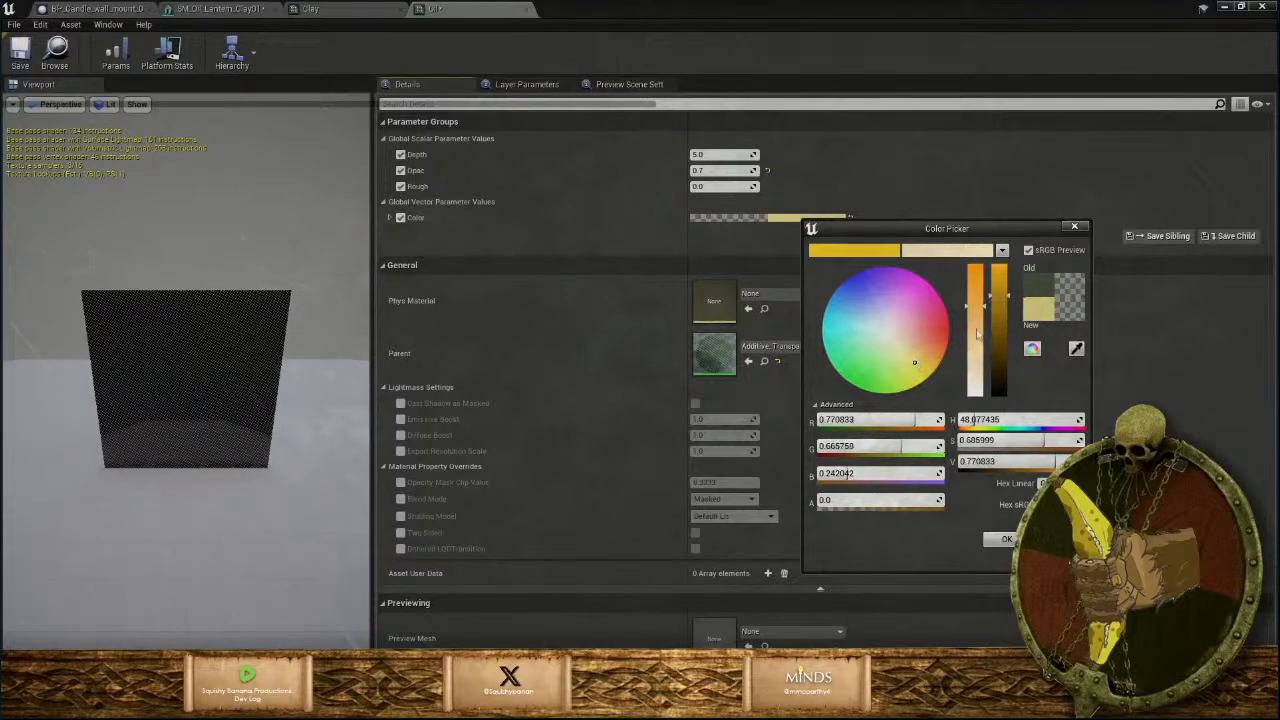
left_click(974, 334)
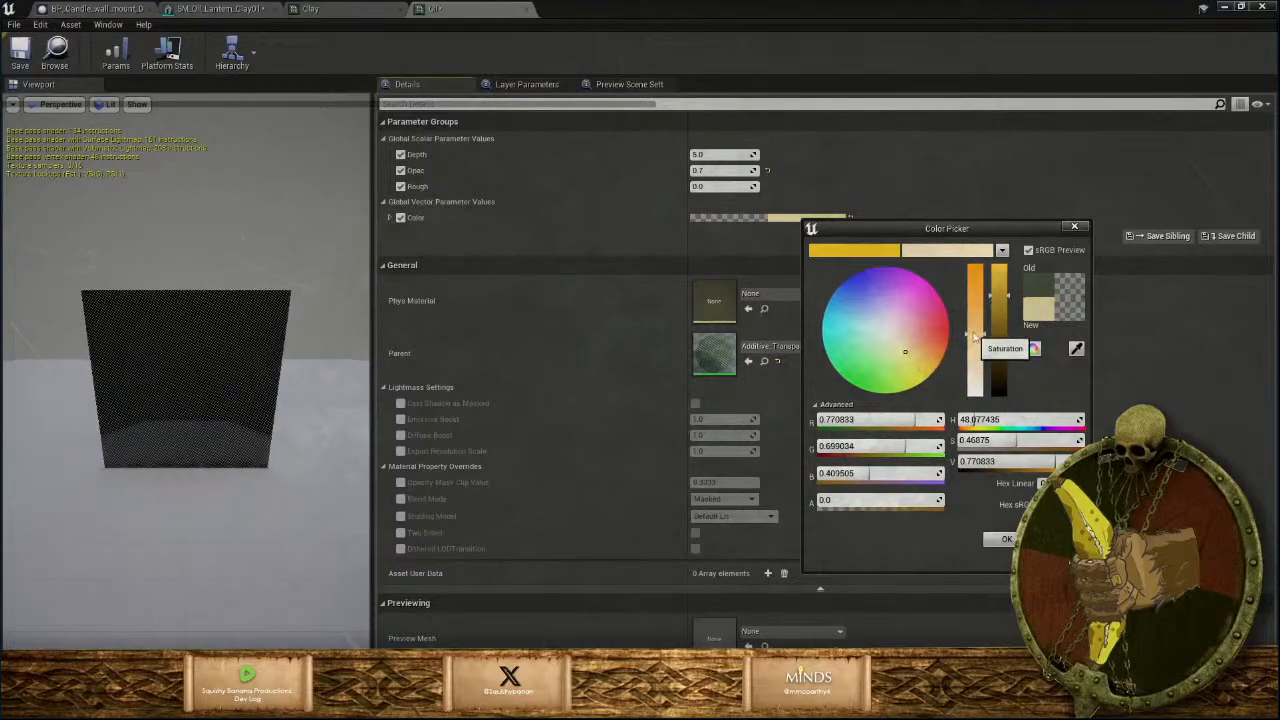
left_click(997, 542)
Check the Oil material in the preview, save it, and return to the SM_Oil_Lantern_Clay01 mesh.
left_click_drag(168, 481, 40, 500)
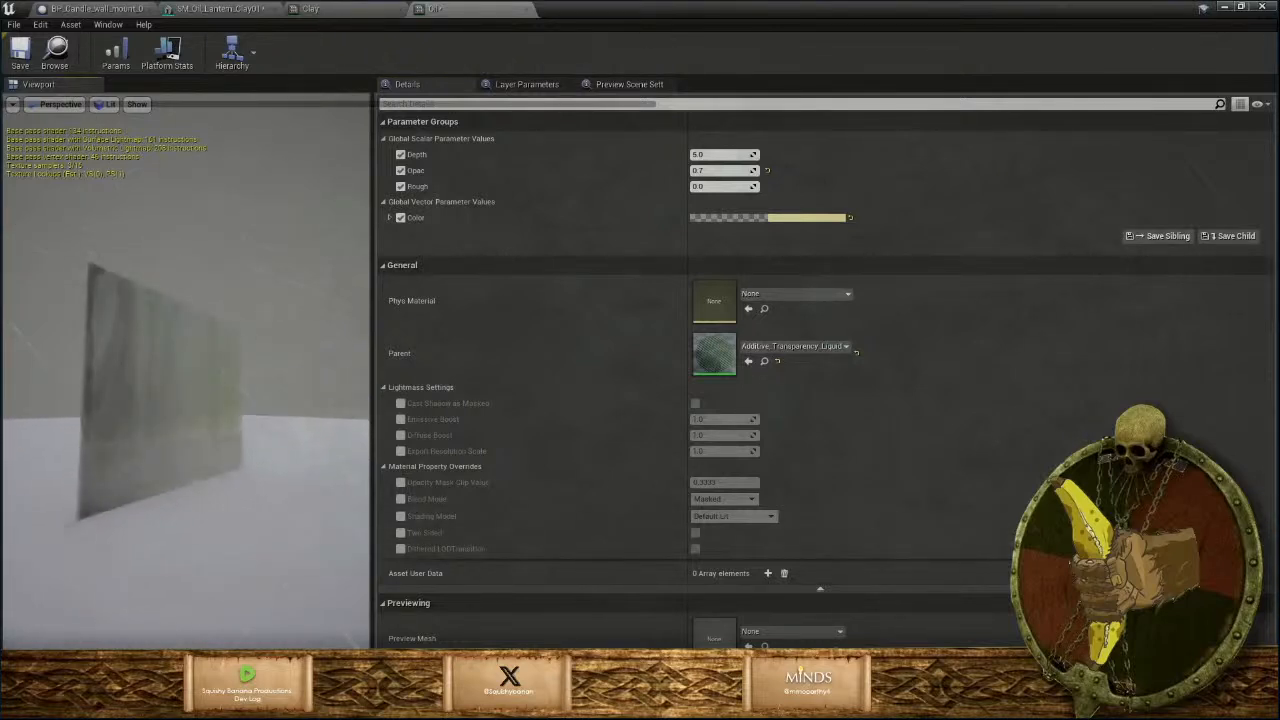
left_click(22, 52)
left_click(238, 9)
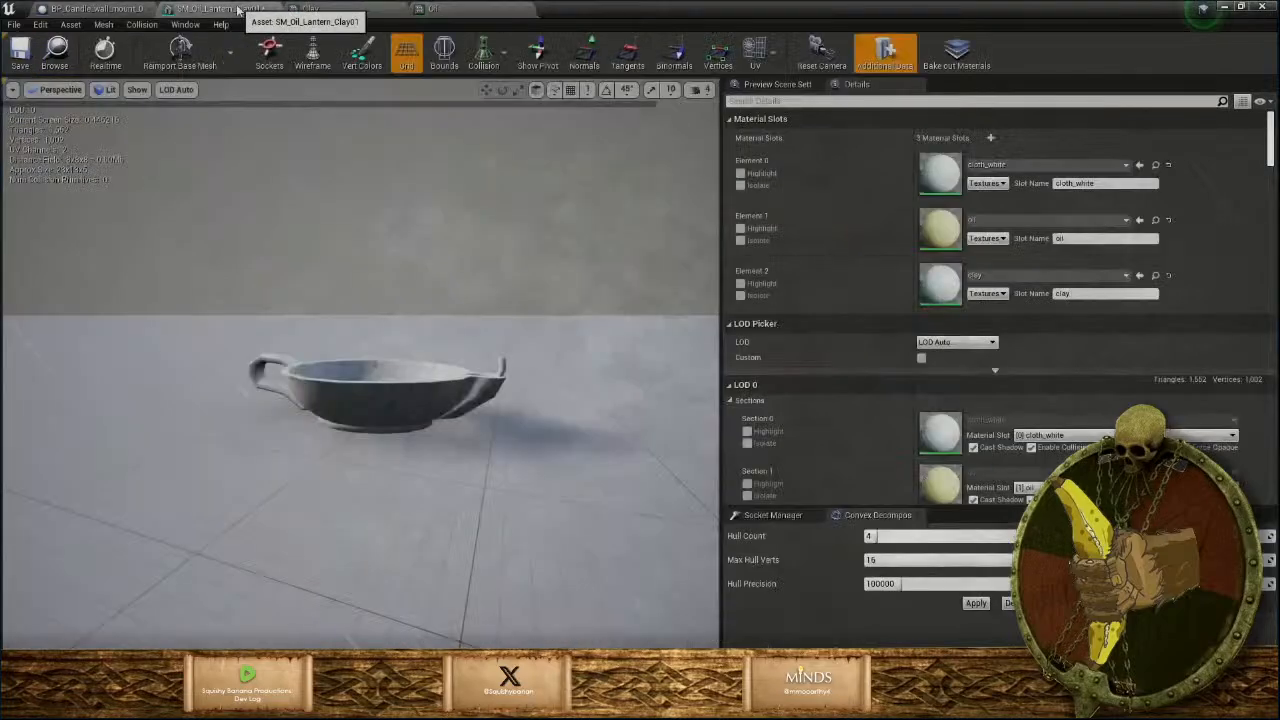
Assign the Oil material instance to the oil slot of the lamp mesh and inspect the inside of the bowl.
left_click(1060, 220)
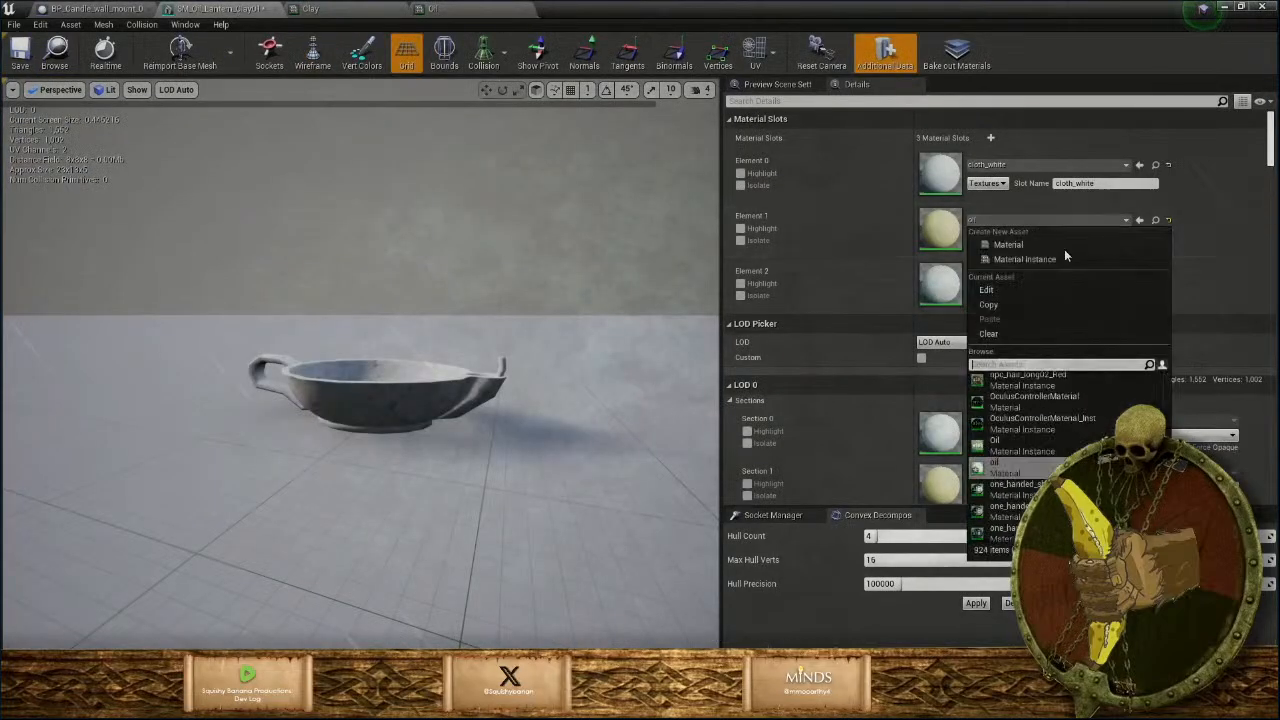
left_click(1042, 449)
left_click_drag(462, 400, 538, 496)
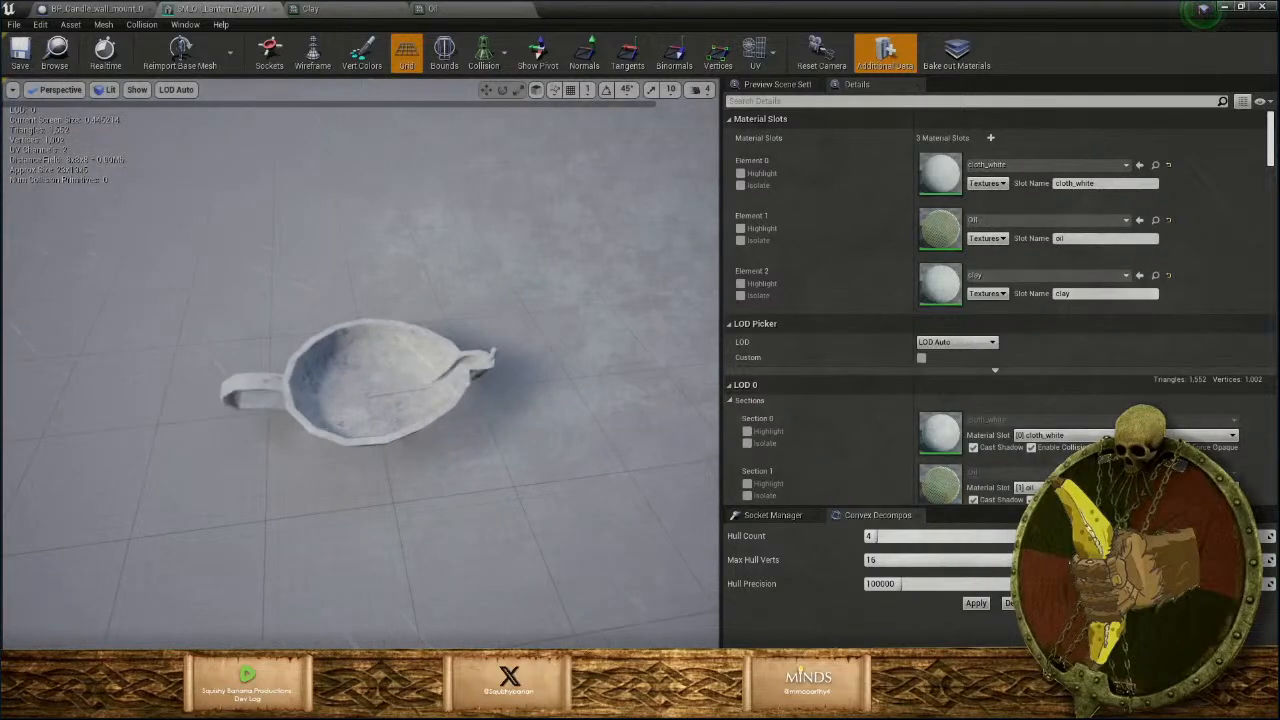
scroll(360, 362, "up", 8)
scroll(360, 362, "down", 9)
scroll(360, 400, "up", 5)
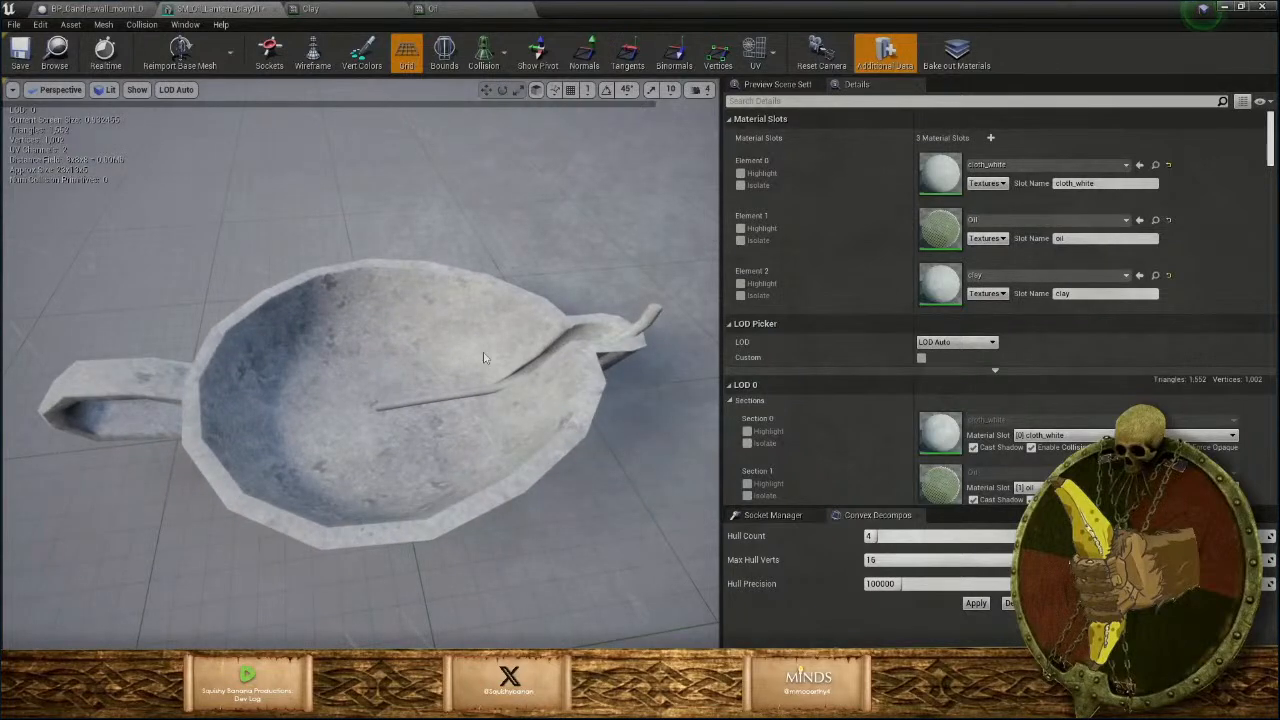
Darken the Oil instance's colour to saturation about 0.56 and value about 0.38, and return to the lamp mesh.
double_click(940, 228)
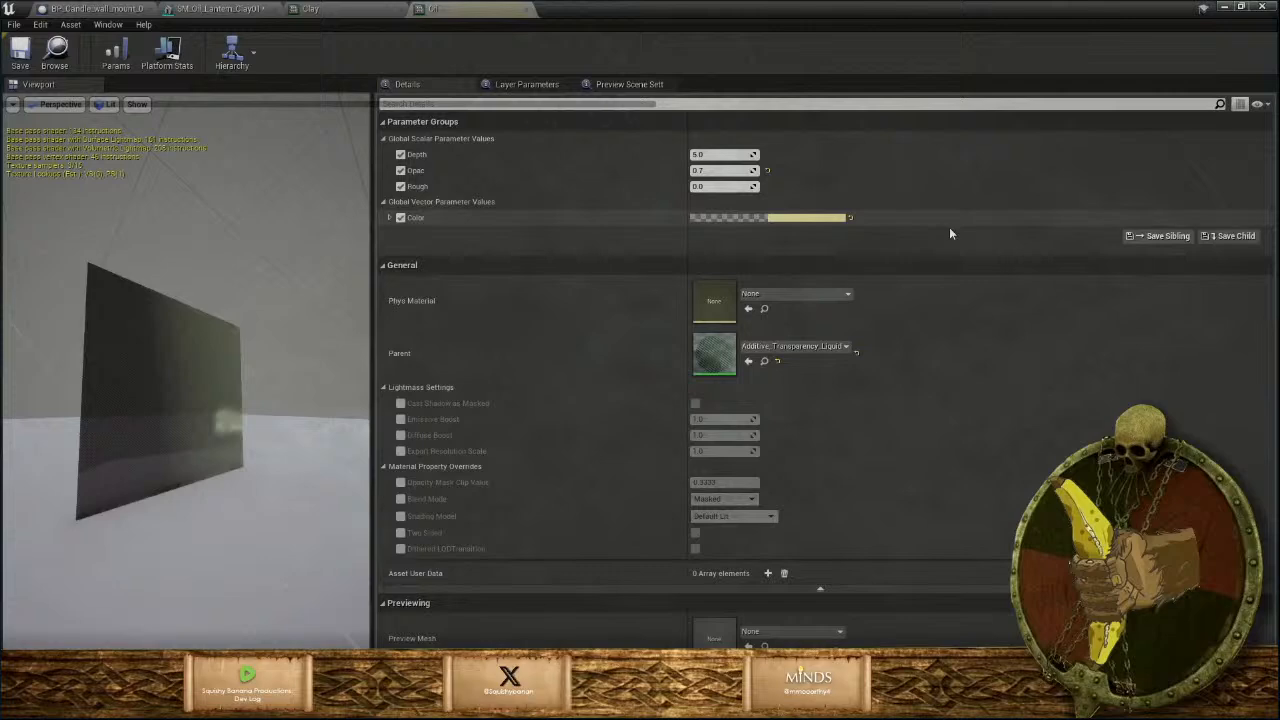
left_click(808, 218)
mouse_move(1004, 300)
left_mouse_down()
mouse_move(1022, 366)
mouse_move(1036, 350)
left_mouse_up()
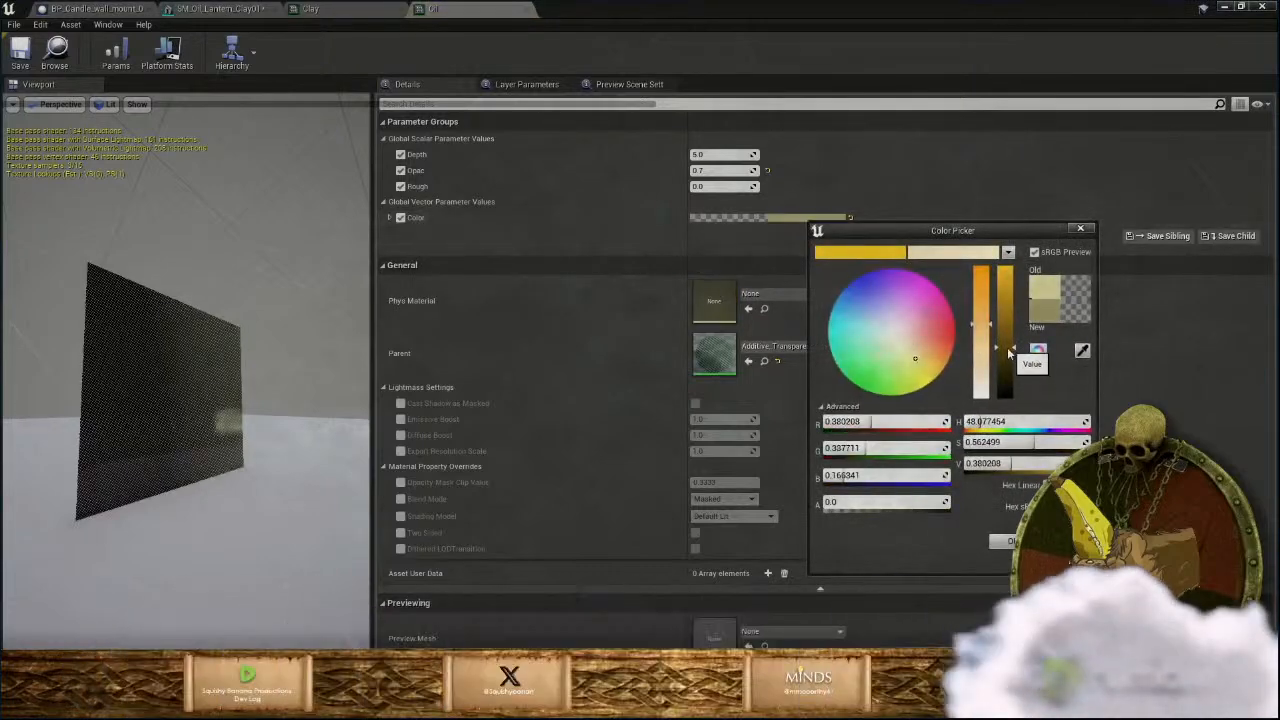
left_click(998, 542)
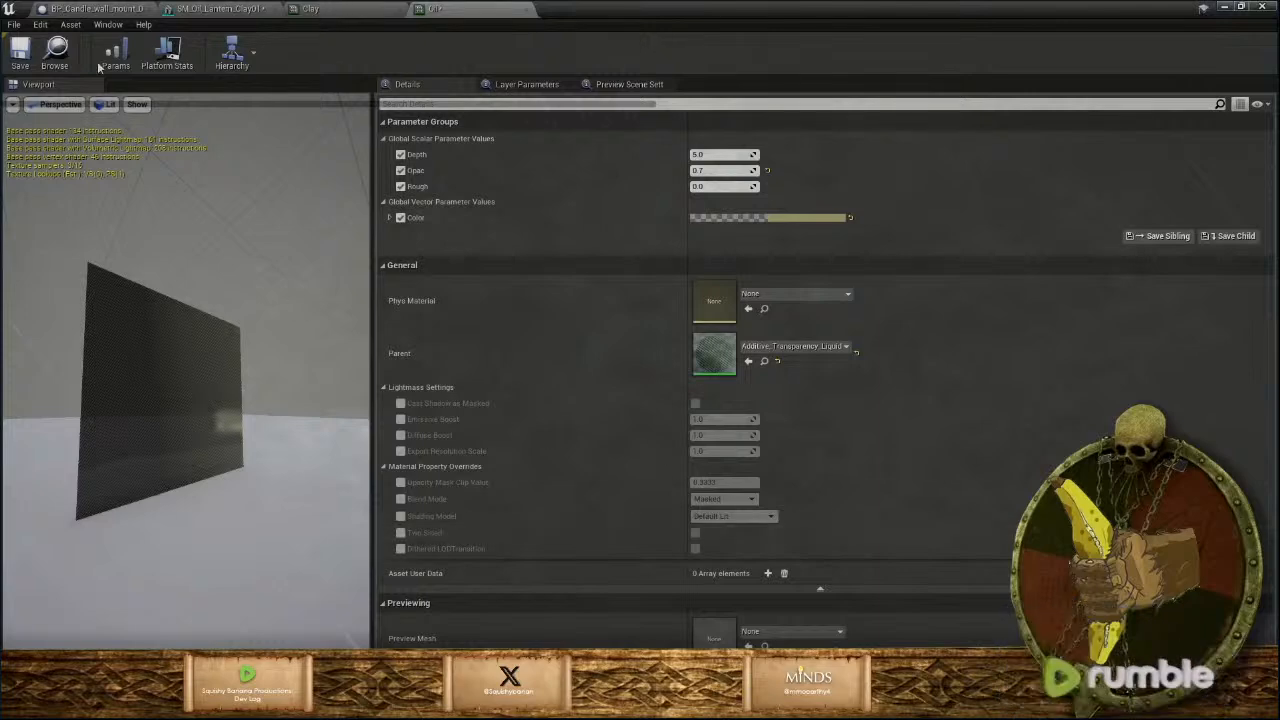
left_click(222, 9)
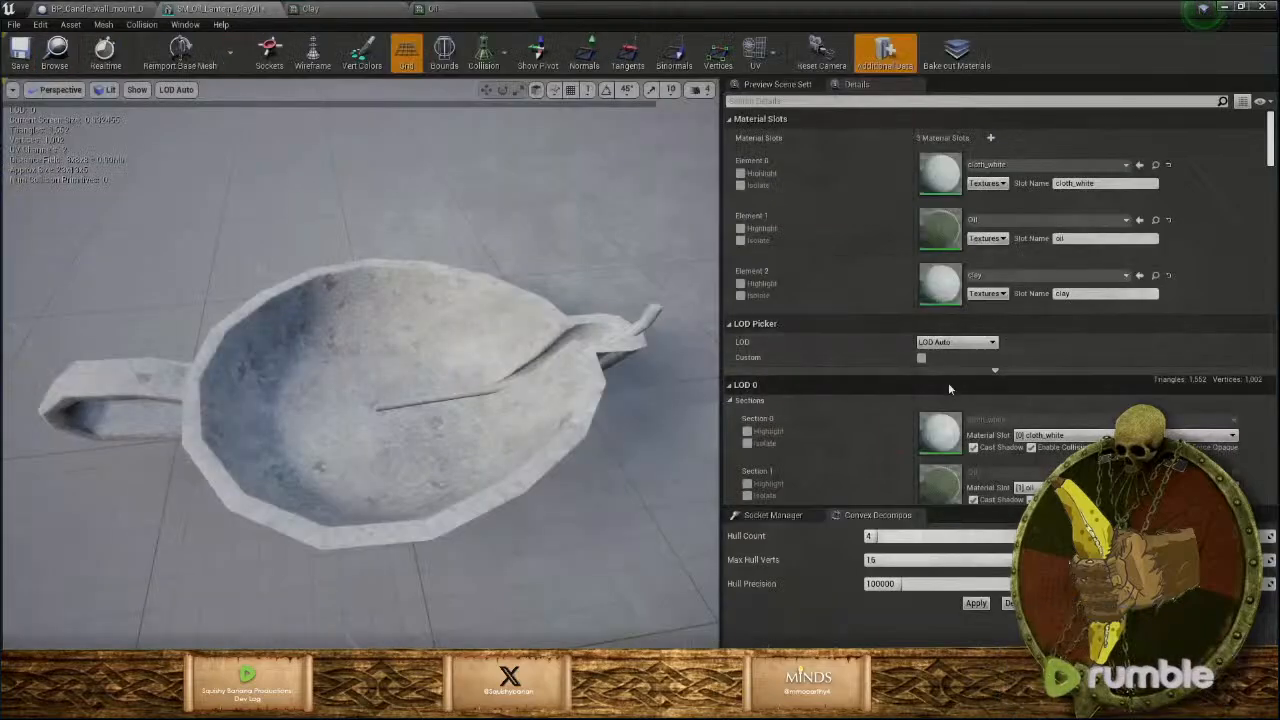
Assign the Clay material instance to the clay slot and the cloth_white material instance to the cloth_white slot.
left_click(1002, 277)
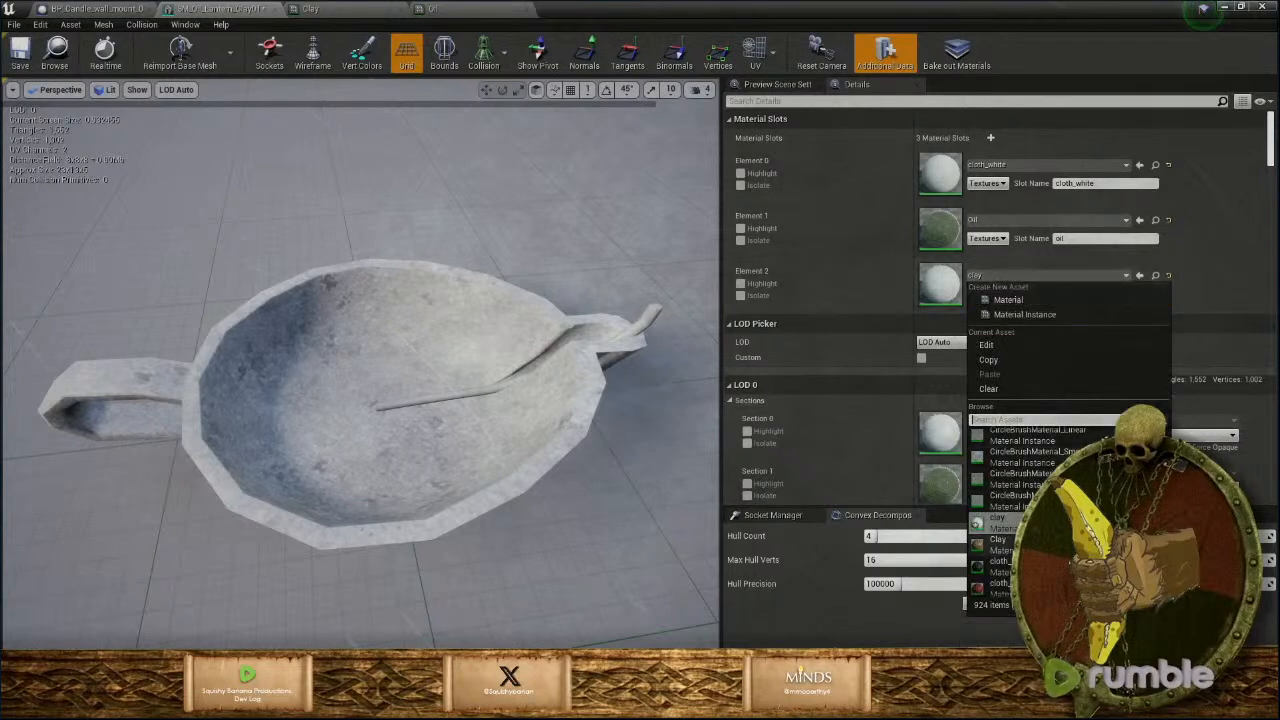
left_click(1000, 542)
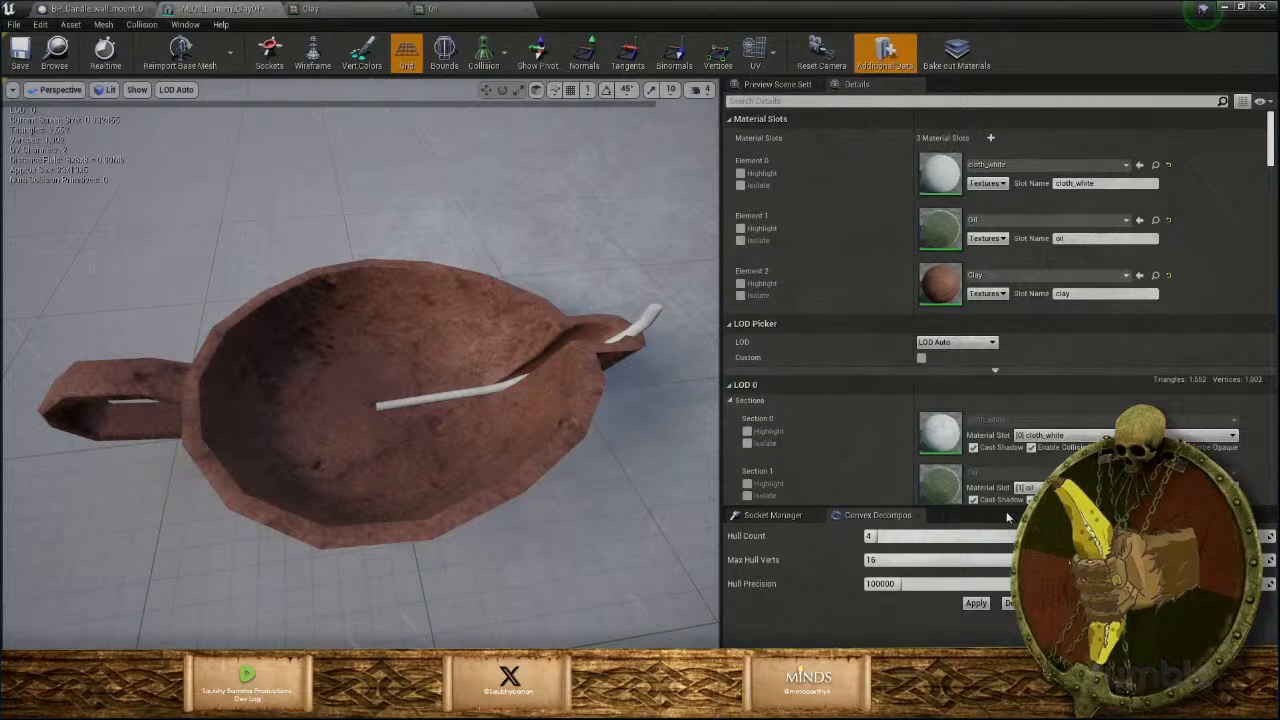
left_click(1010, 165)
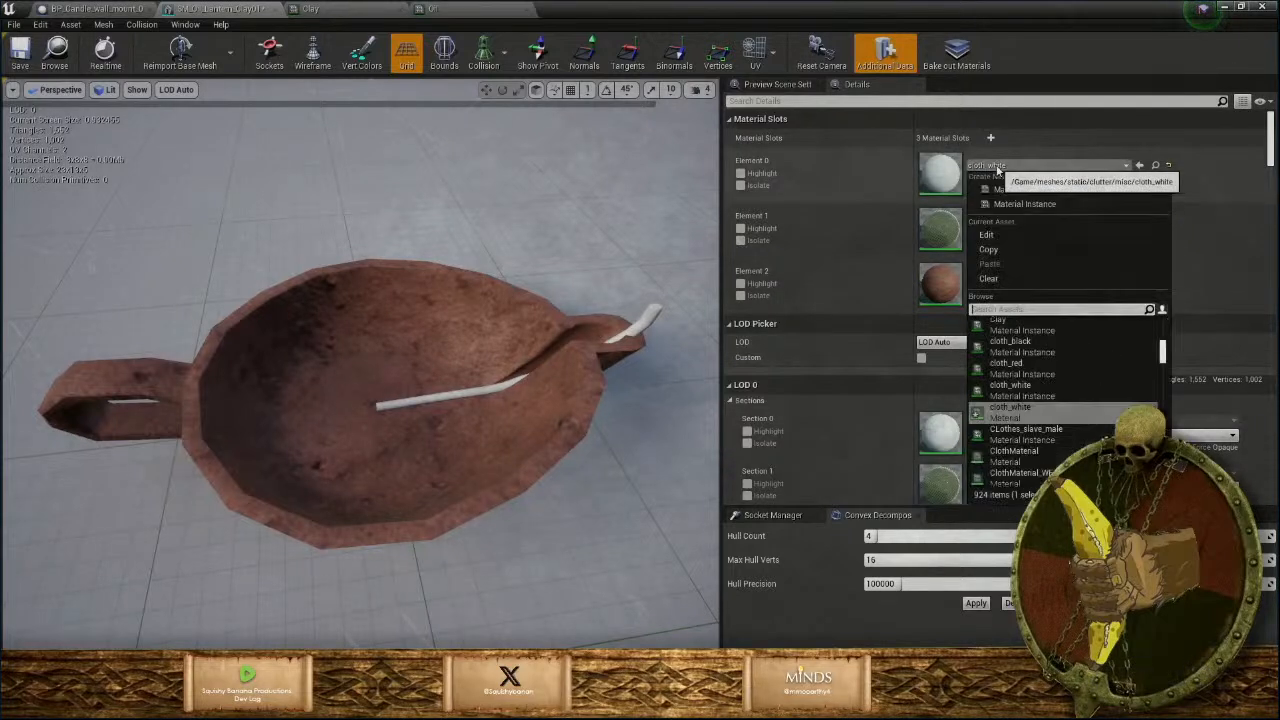
left_click(1023, 396)
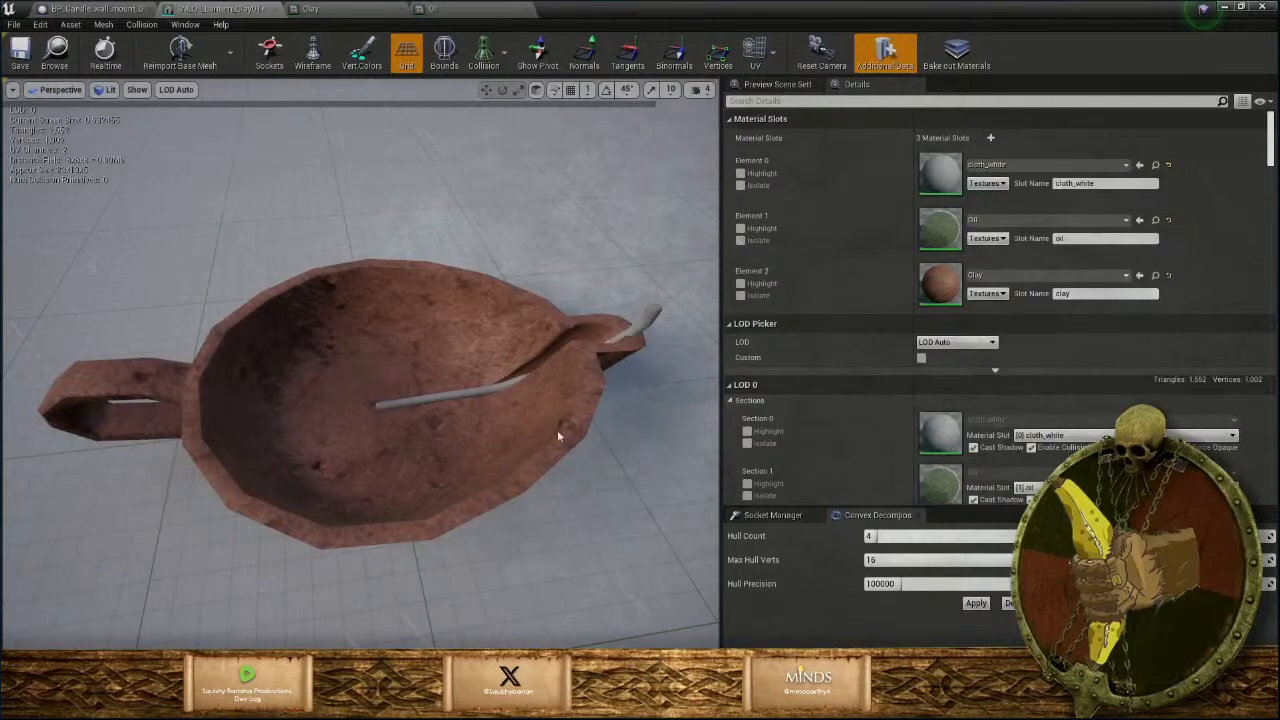
scroll(558, 435, "down", 1)
scroll(437, 386, "up", 1)
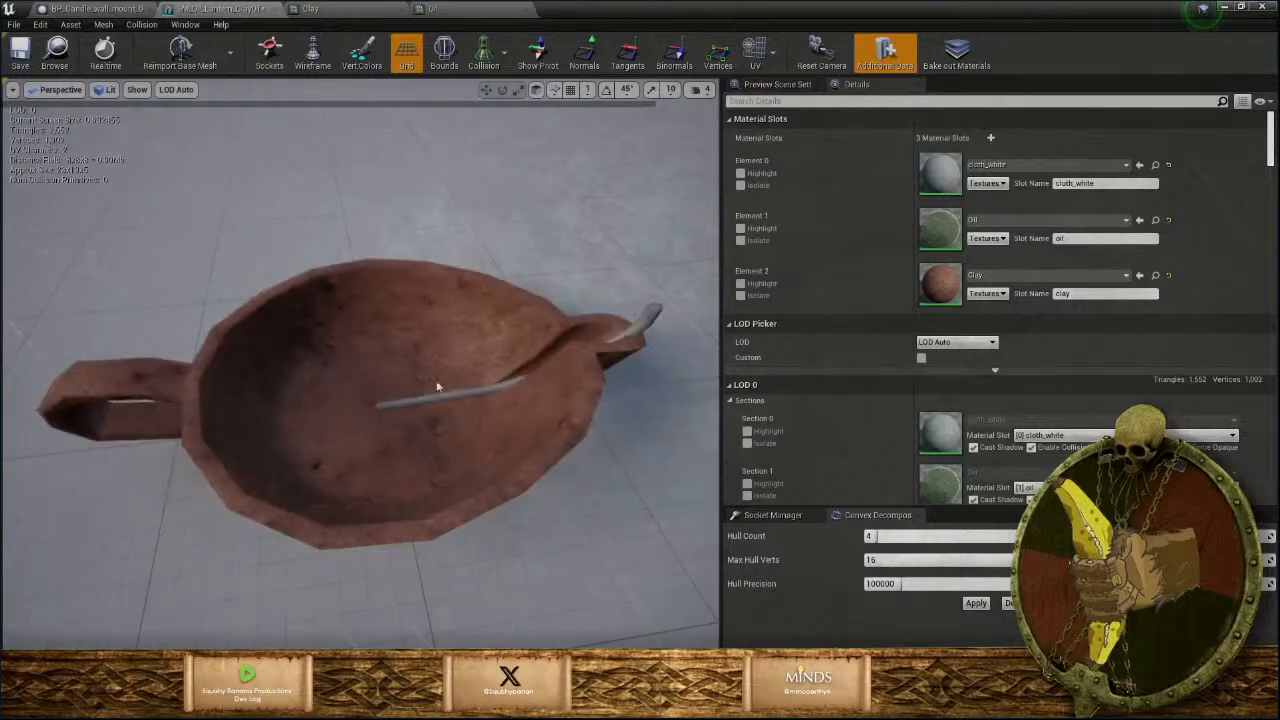
Open the Oil instance, view its preview up close and try a Depth of 0.1.
double_click(940, 230)
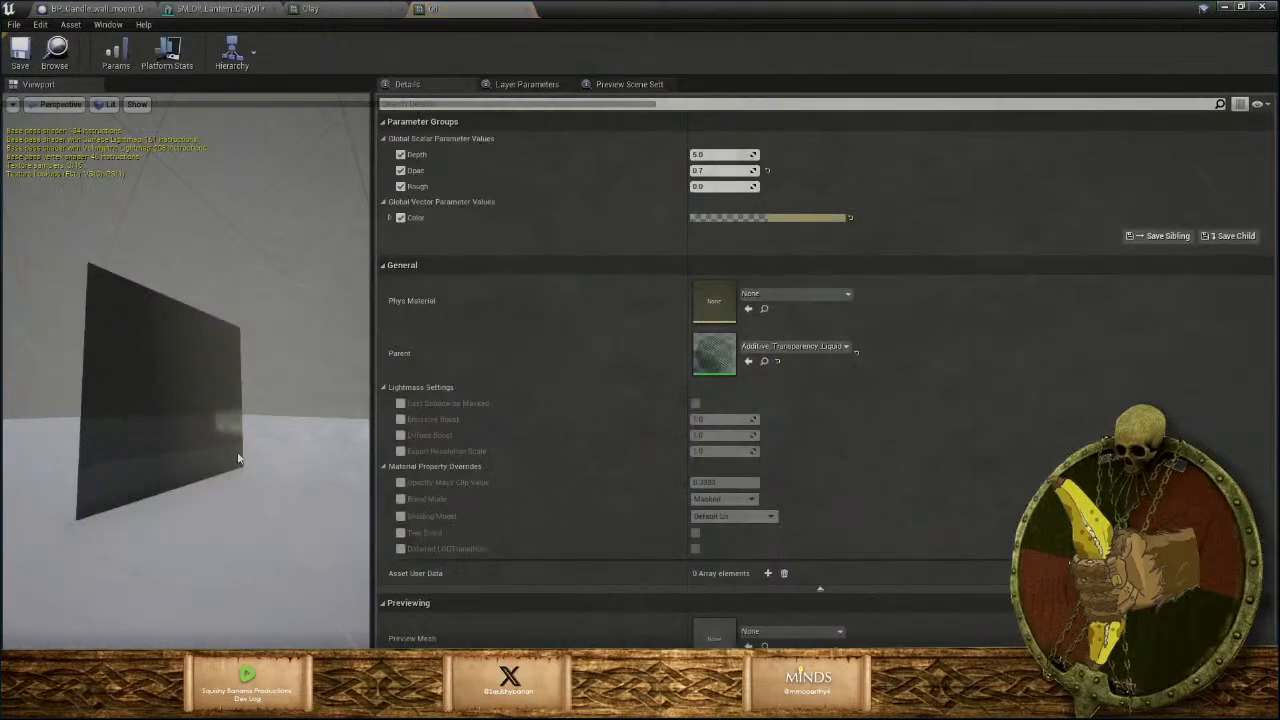
left_click_drag(240, 433, 280, 350)
scroll(186, 390, "up", 5)
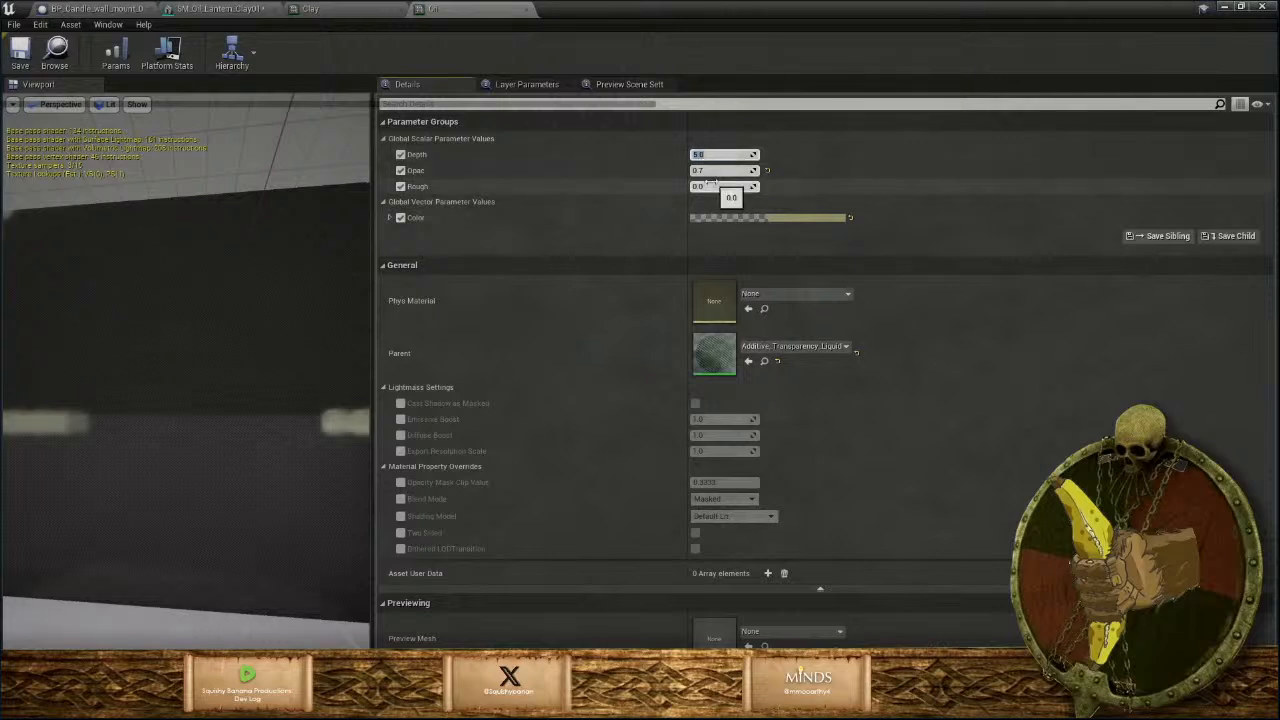
key("Return")
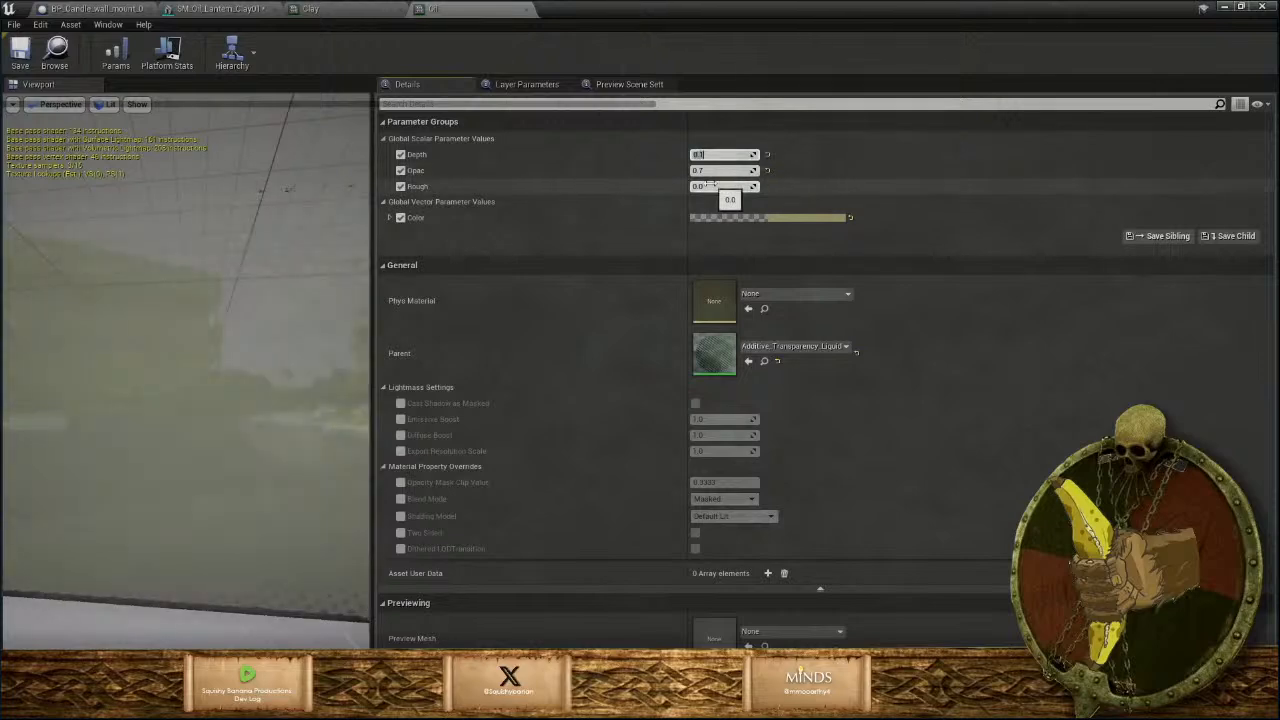
scroll(239, 380, "down", 3)
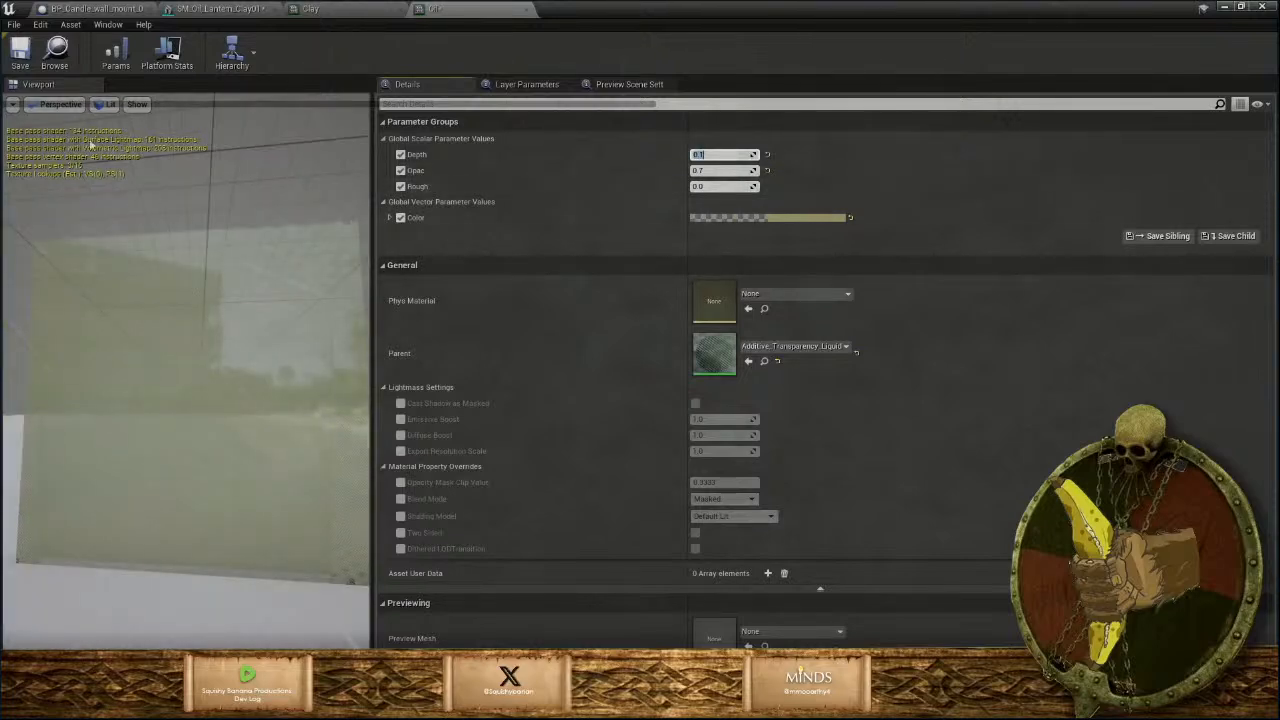
Undock the Oil instance editor as a floating window and place it beside the lamp mesh preview.
left_click(224, 10)
left_click(470, 10)
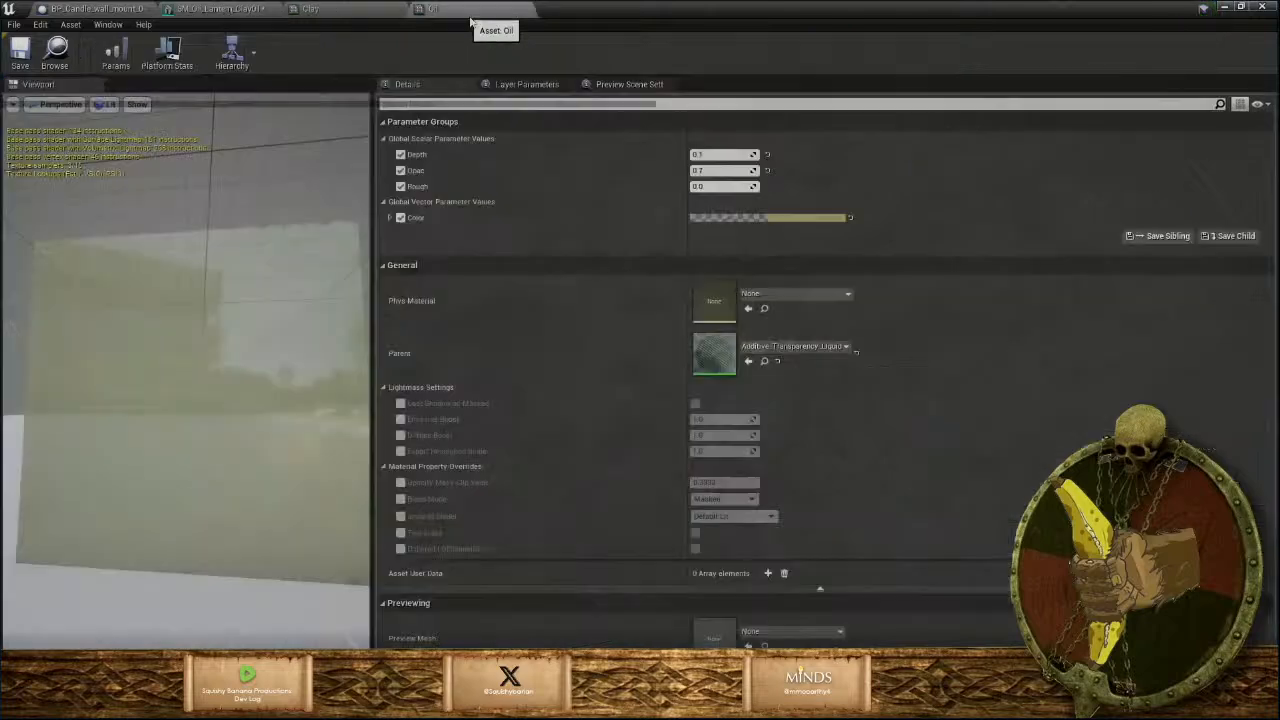
left_click_drag(497, 14, 600, 178)
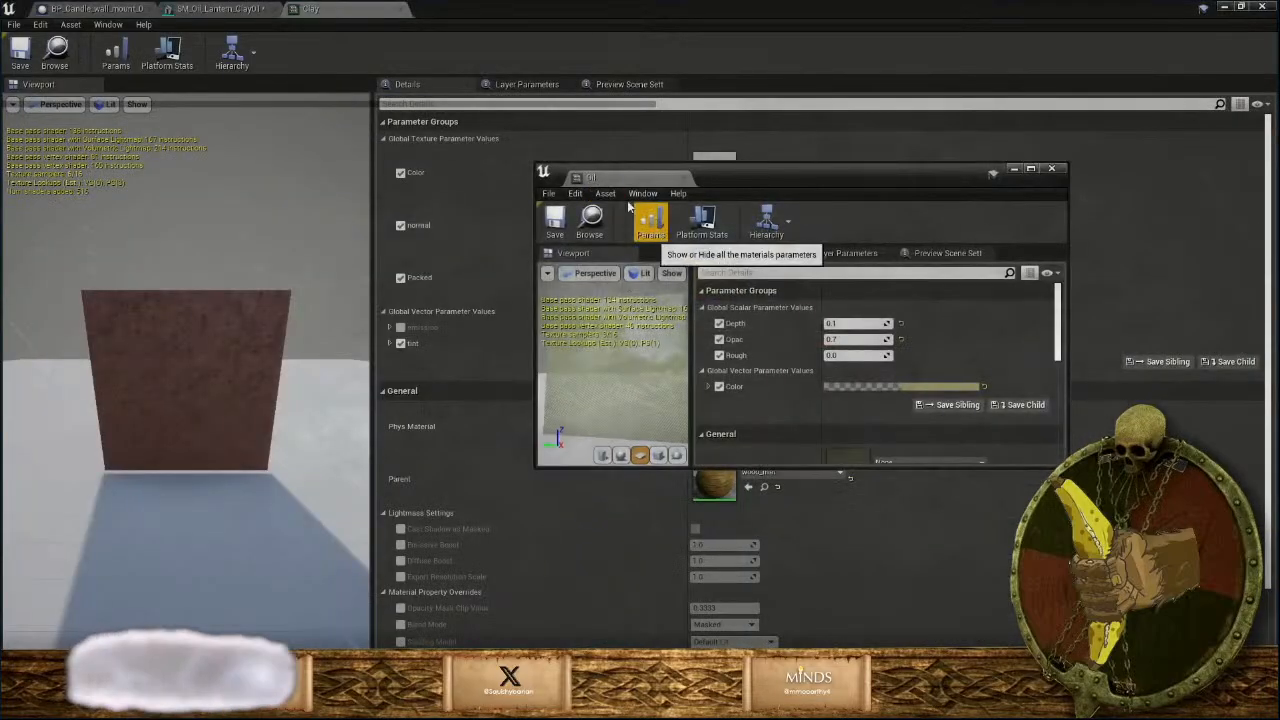
left_click(195, 9)
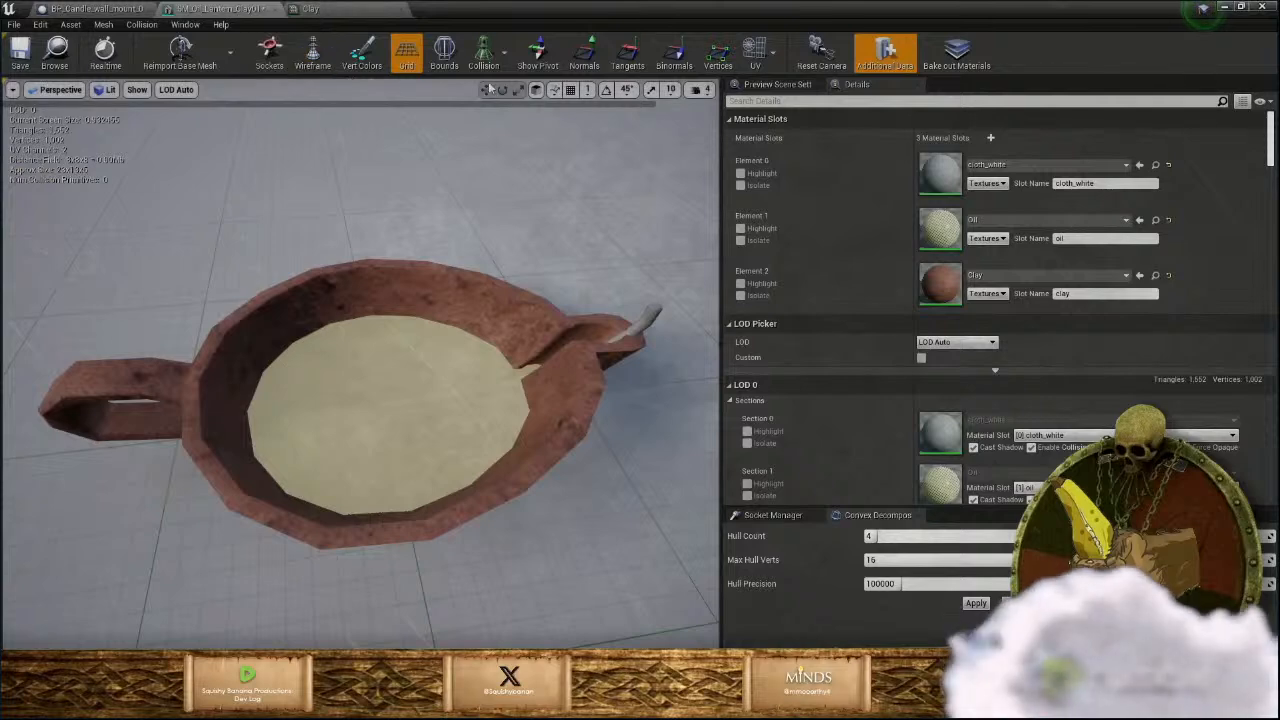
mouse_move(664, 704)
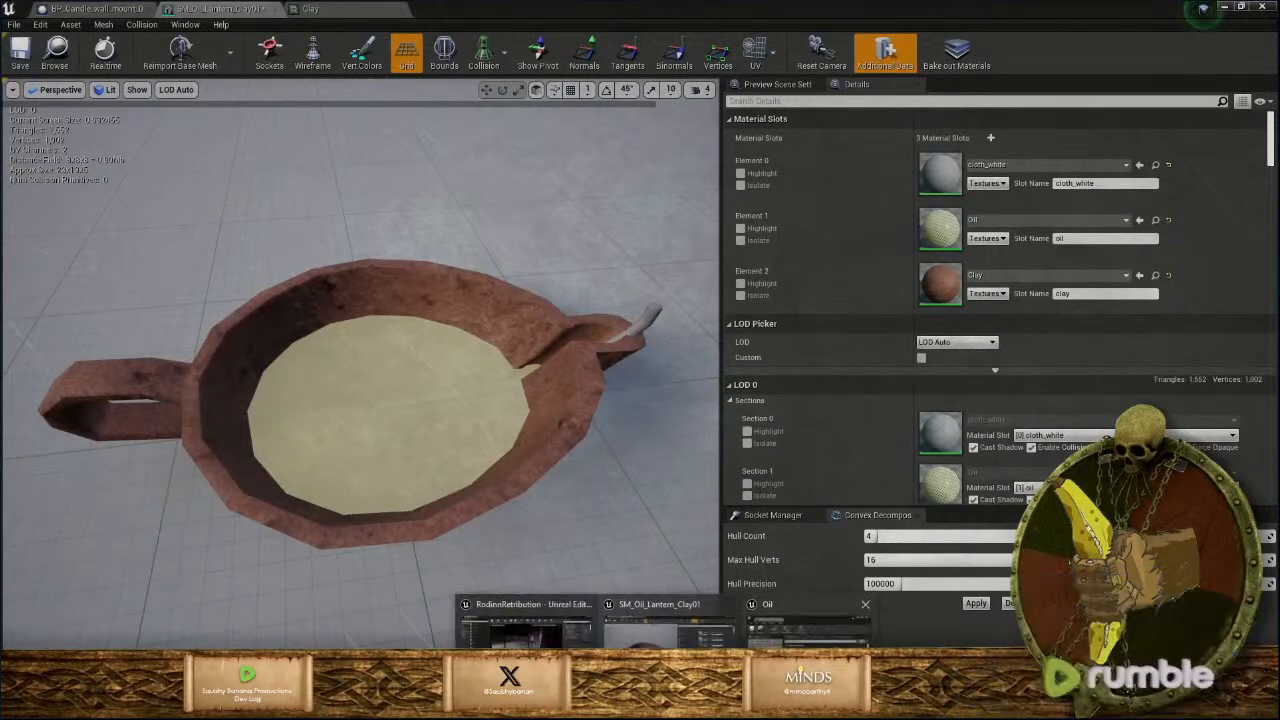
left_click(806, 640)
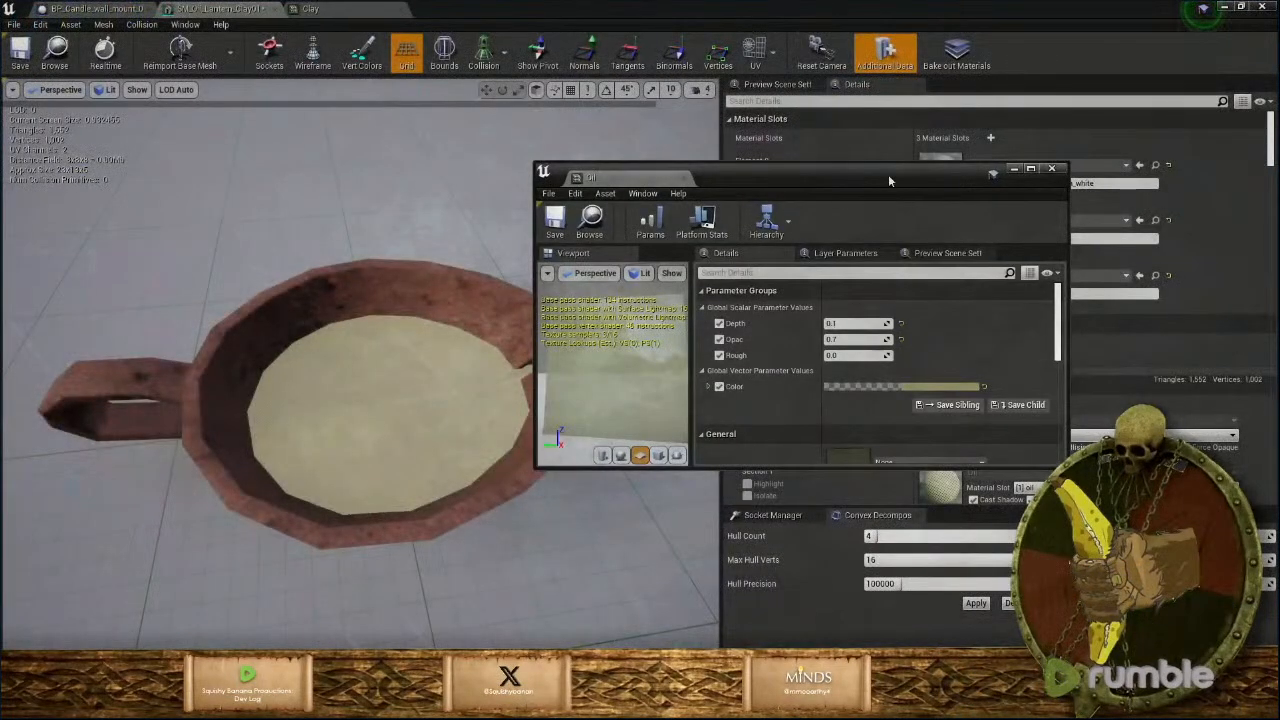
left_click_drag(888, 178, 970, 137)
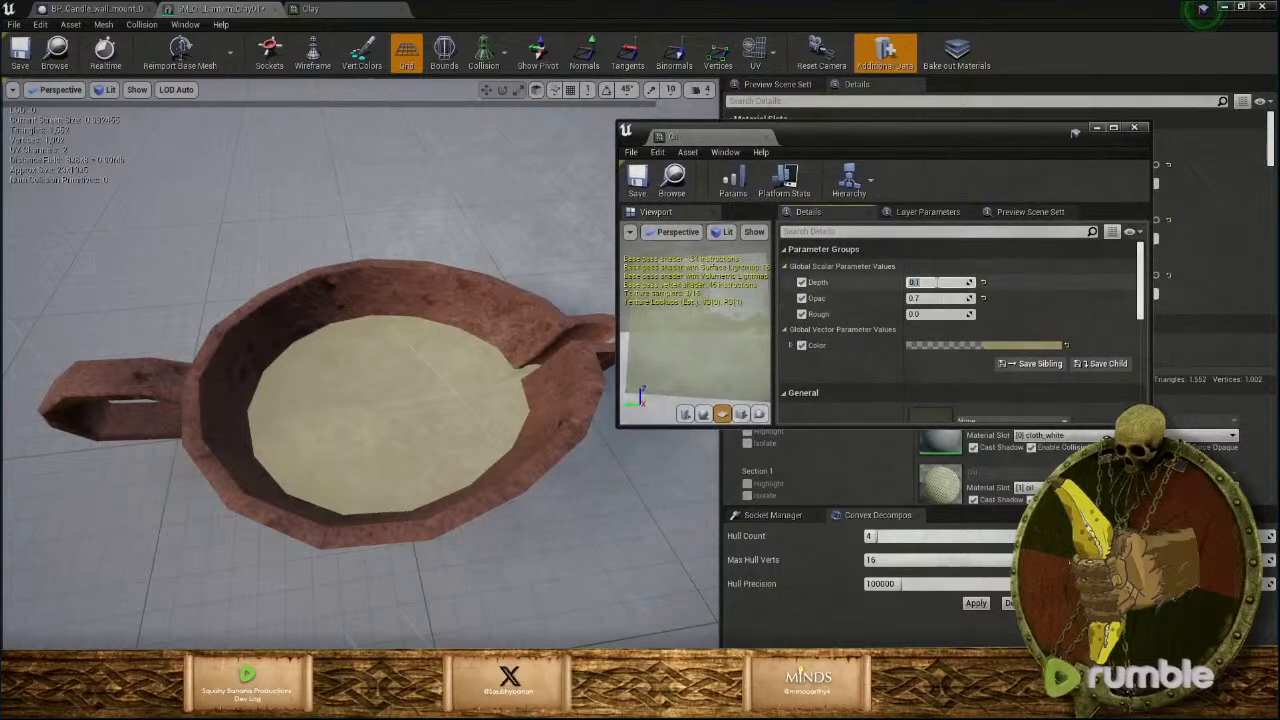
Try Depth values of 1, 2 and 0 on the Oil instance while watching the lamp preview.
key("Return")
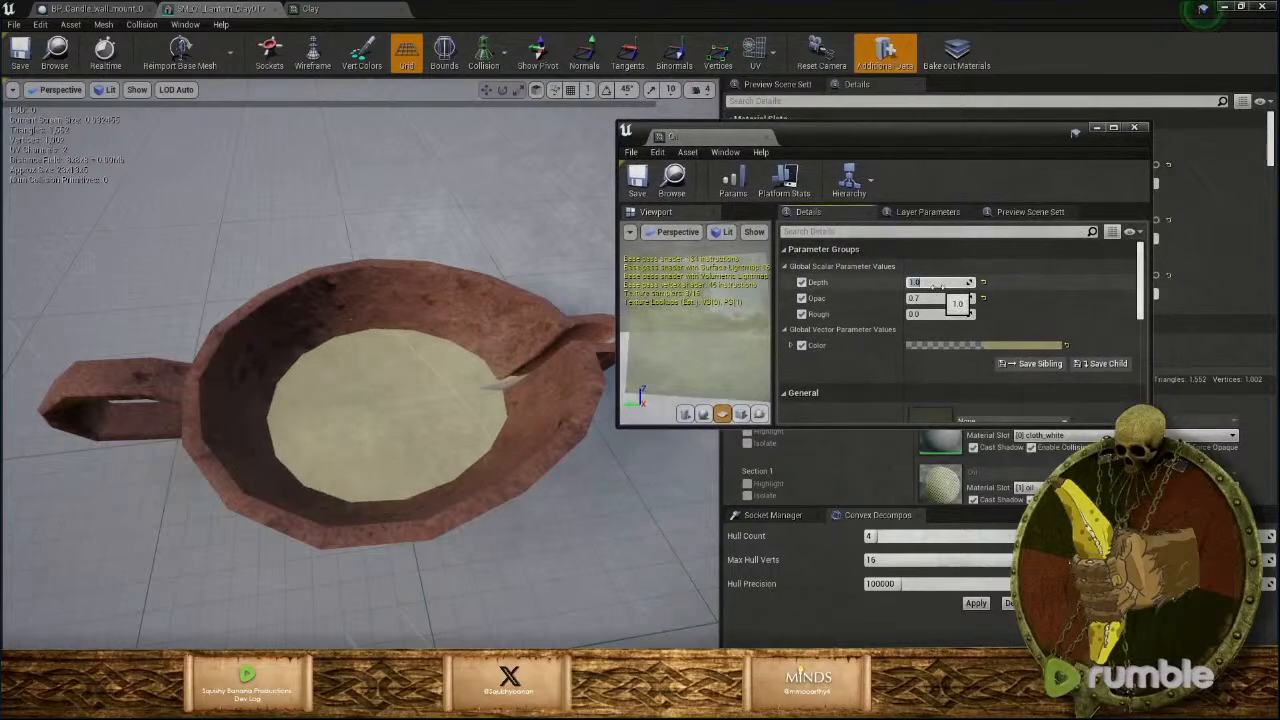
key("Return")
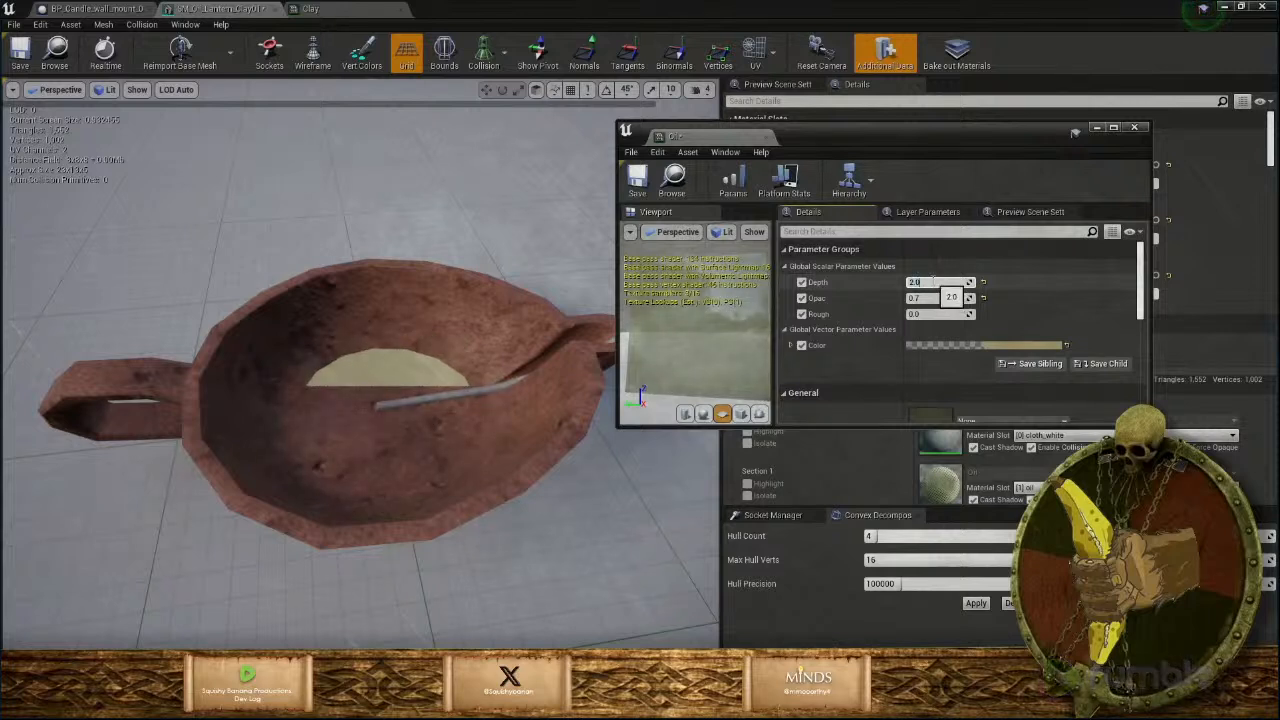
type("0")
key("Return")
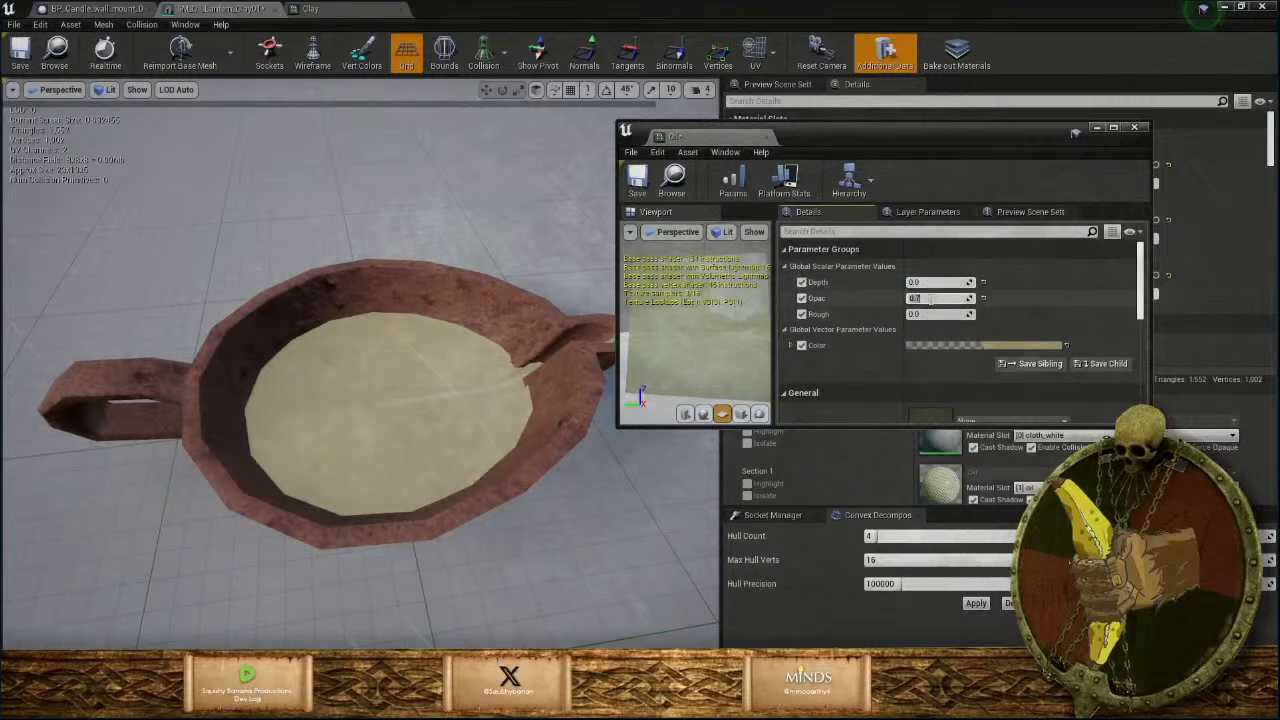
Try Opac values of 1 and 0.5 on the Oil instance and settle on 0.2.
type("1")
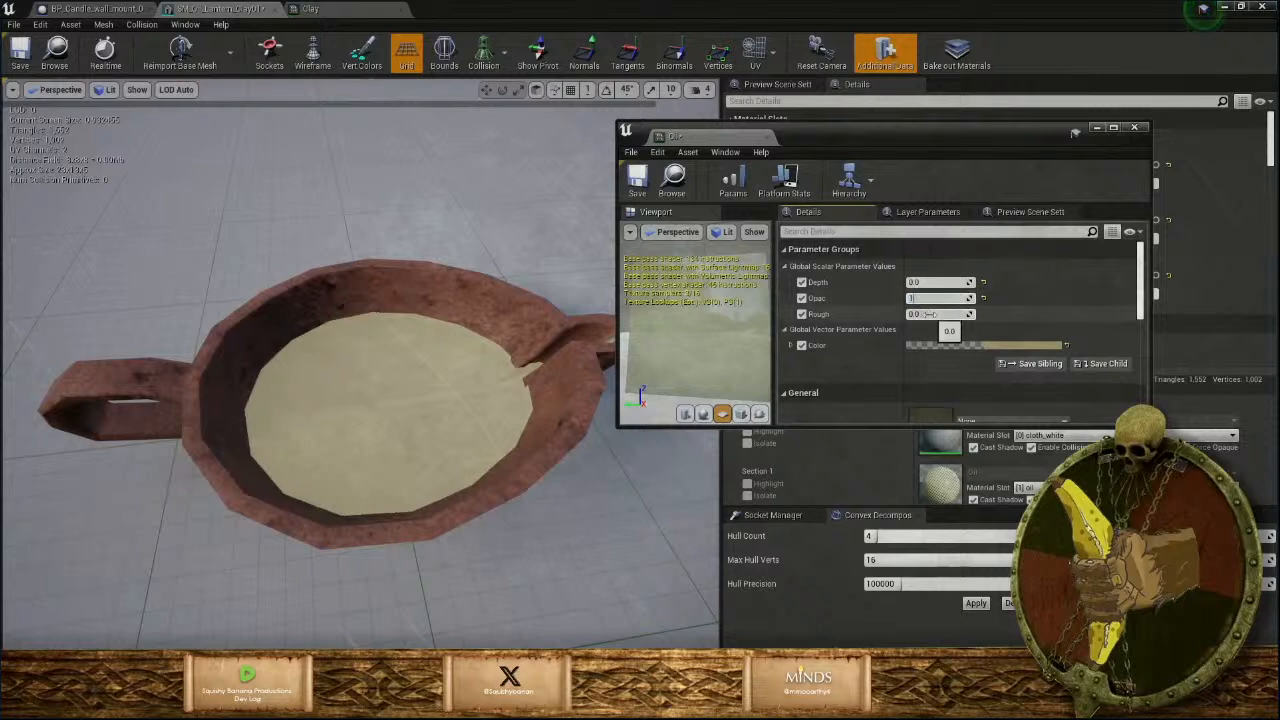
key("Return")
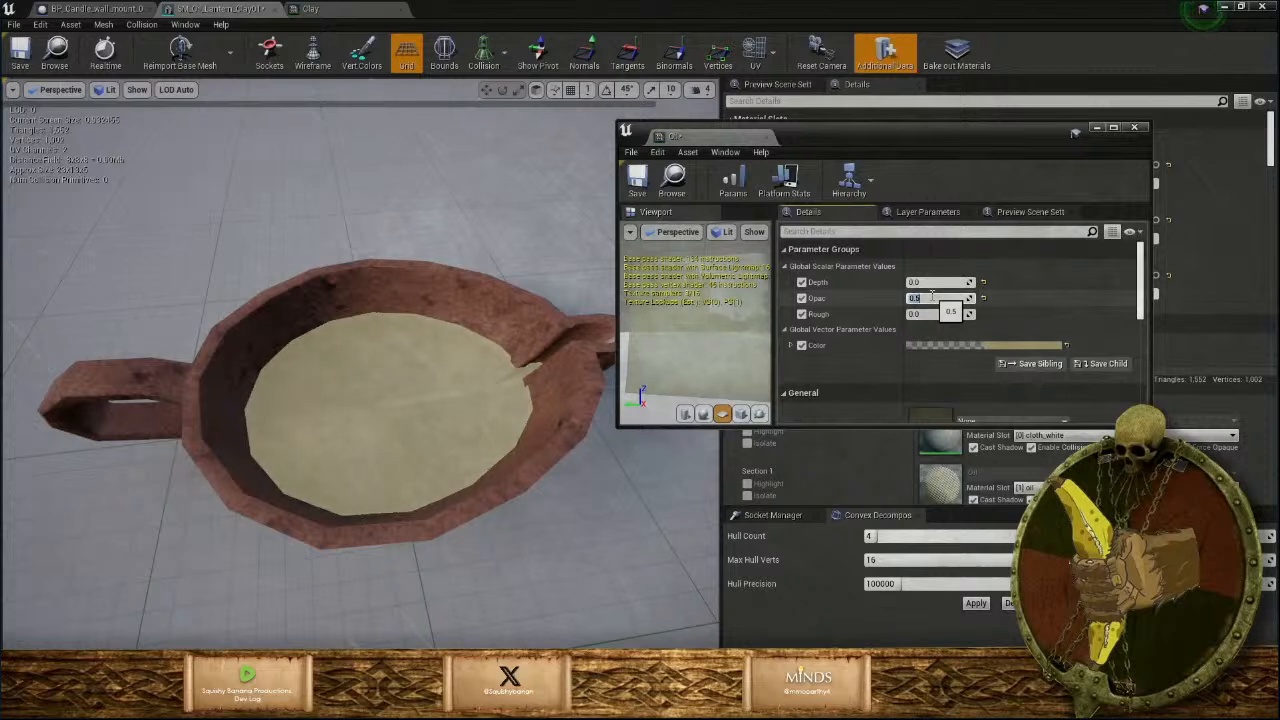
type(".2")
key("Return")
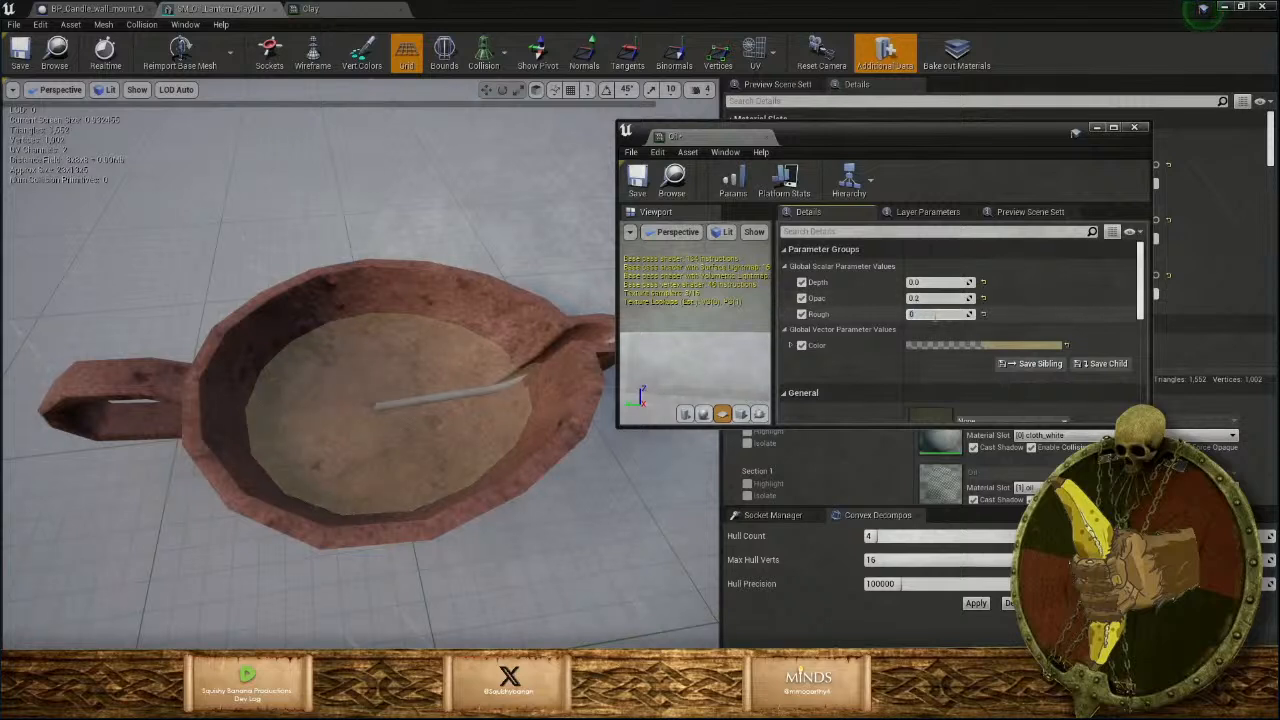
Raise the Oil colour's saturation to about 0.92, check the lamp from near and far, and save the instance.
left_click(986, 344)
left_click(870, 398)
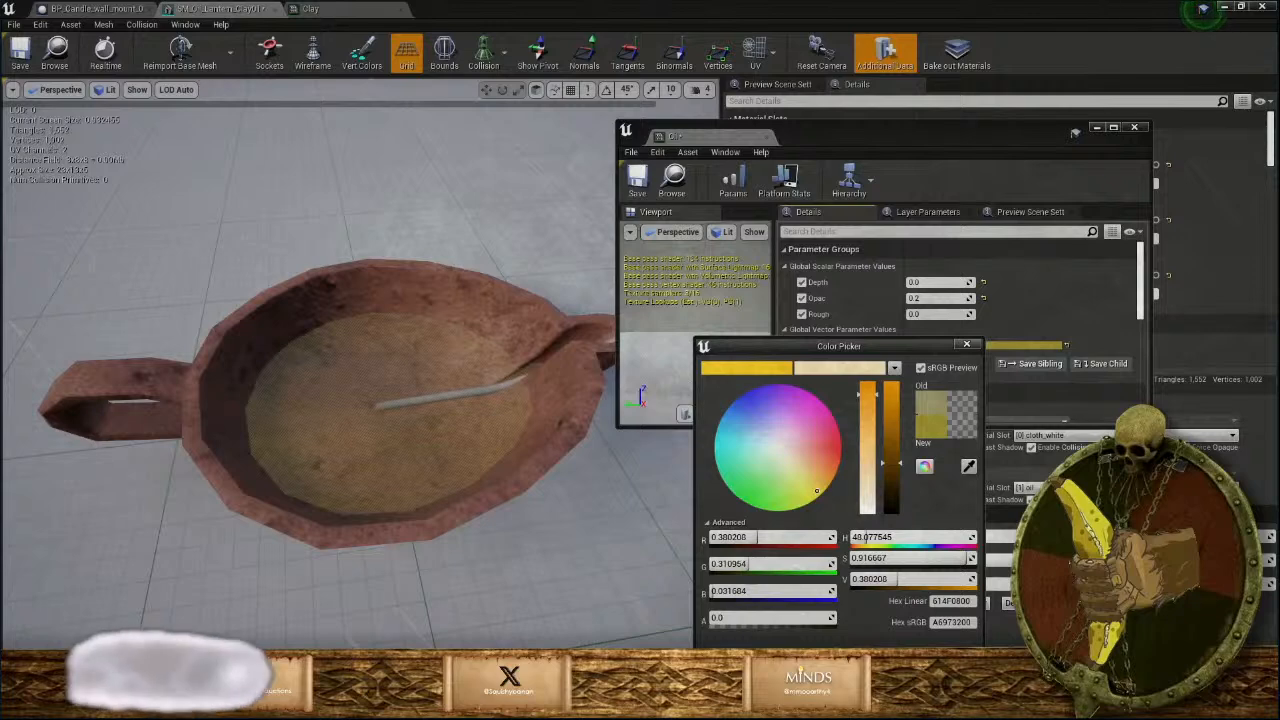
left_click(900, 655)
scroll(394, 470, "down", 5)
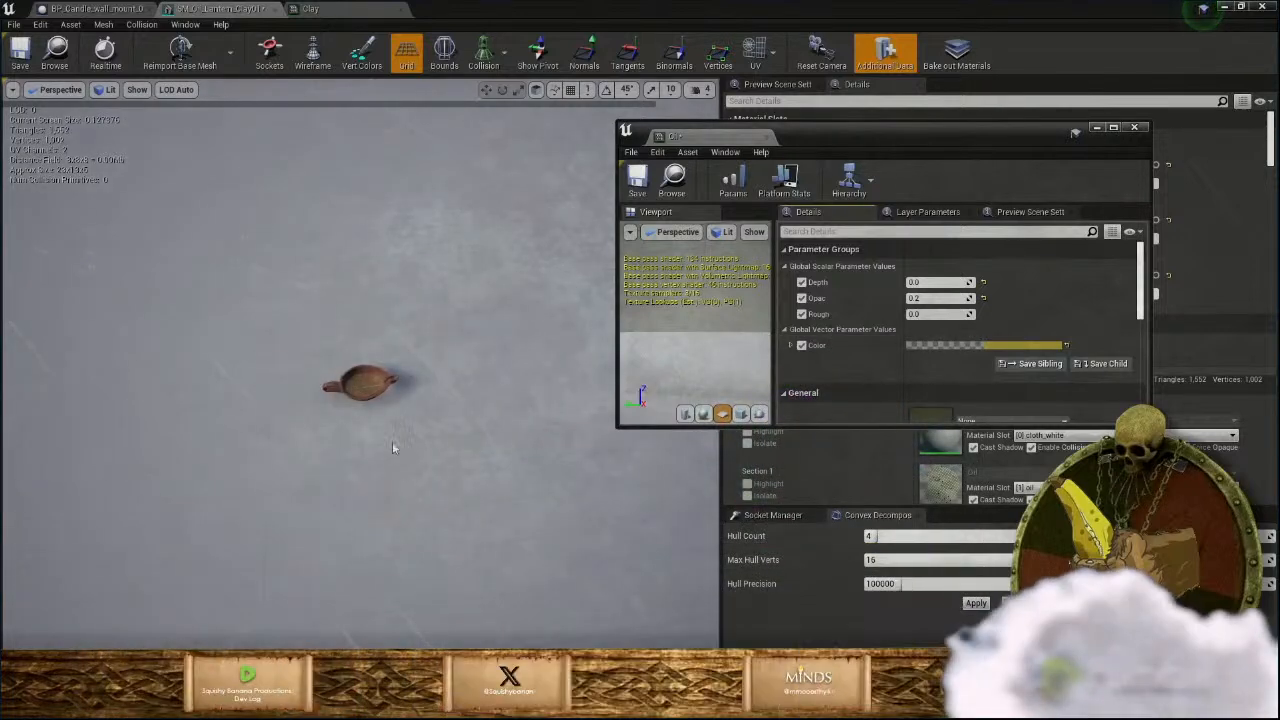
scroll(392, 441, "up", 5)
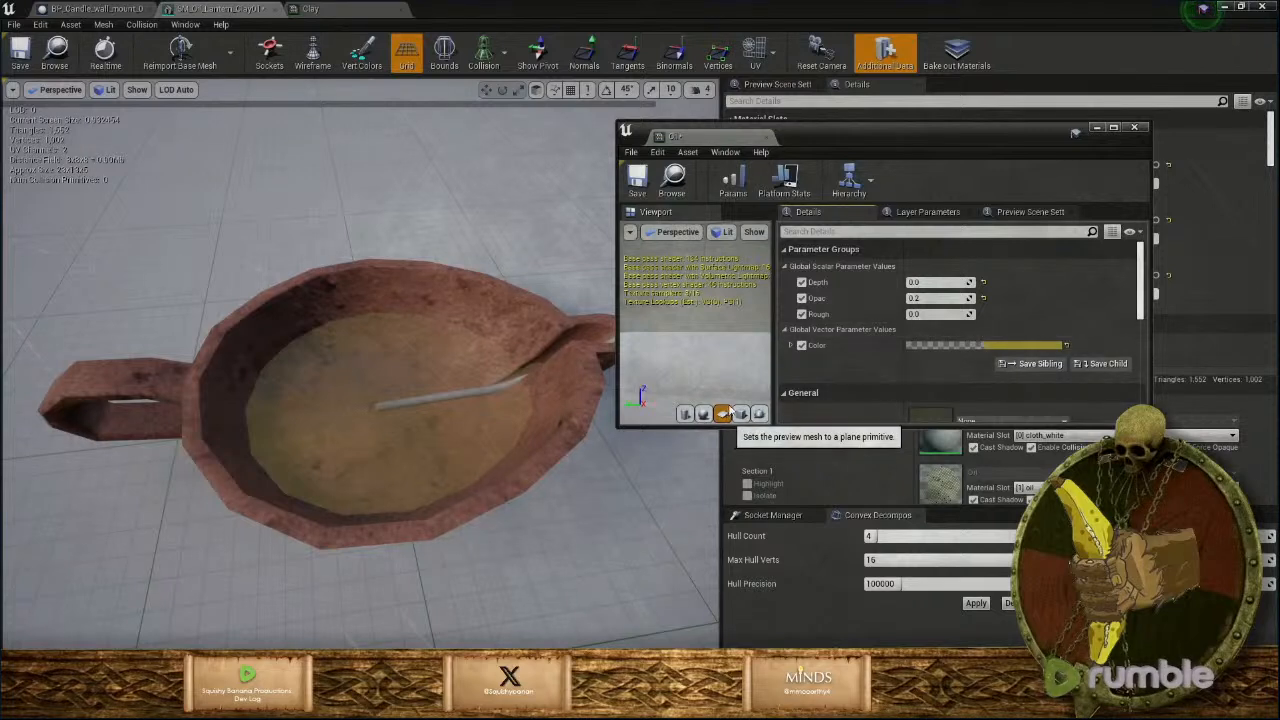
left_click(637, 180)
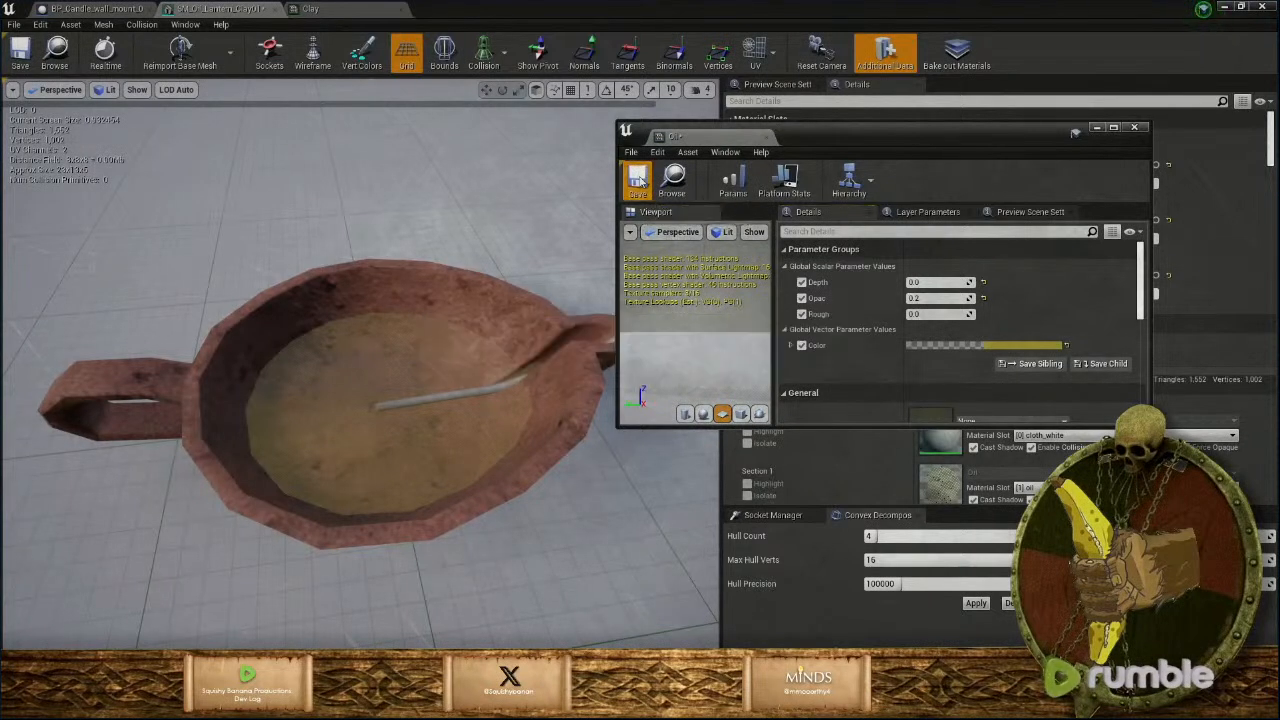
Set the Oil instance's Depth to 0.2 and reopen the value for further editing.
left_click(929, 284)
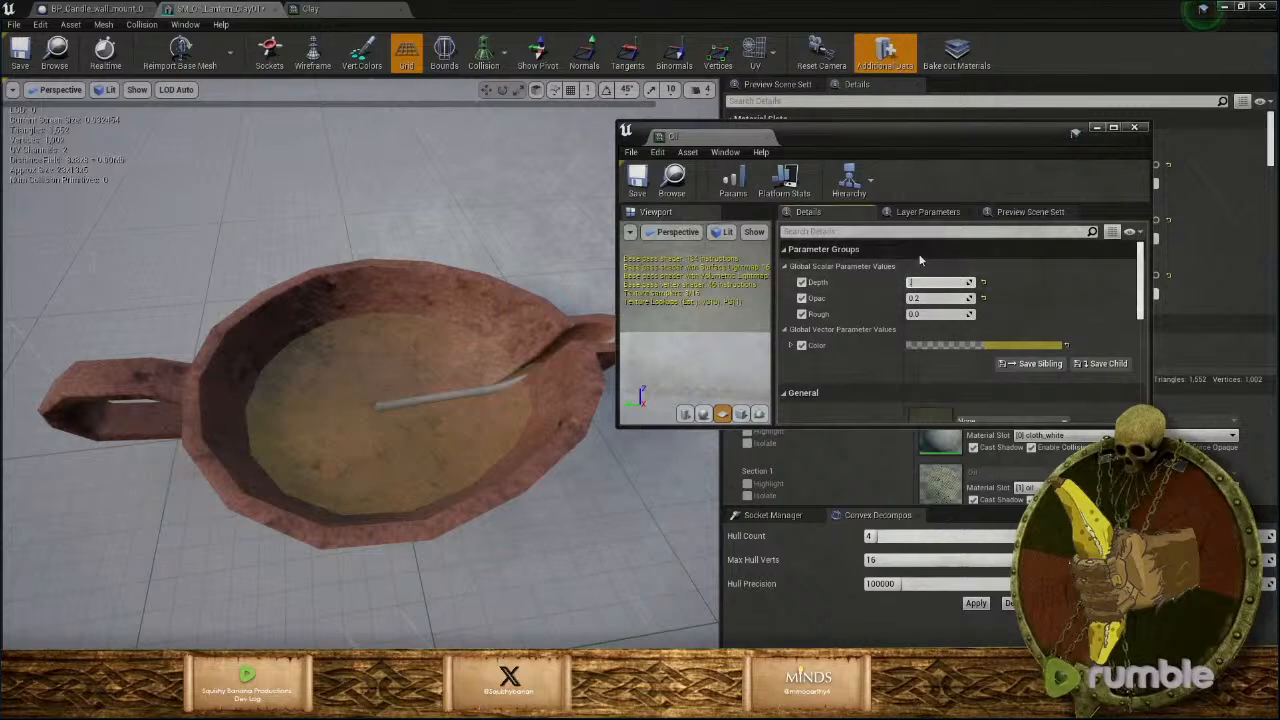
type("0.2")
key("Return")
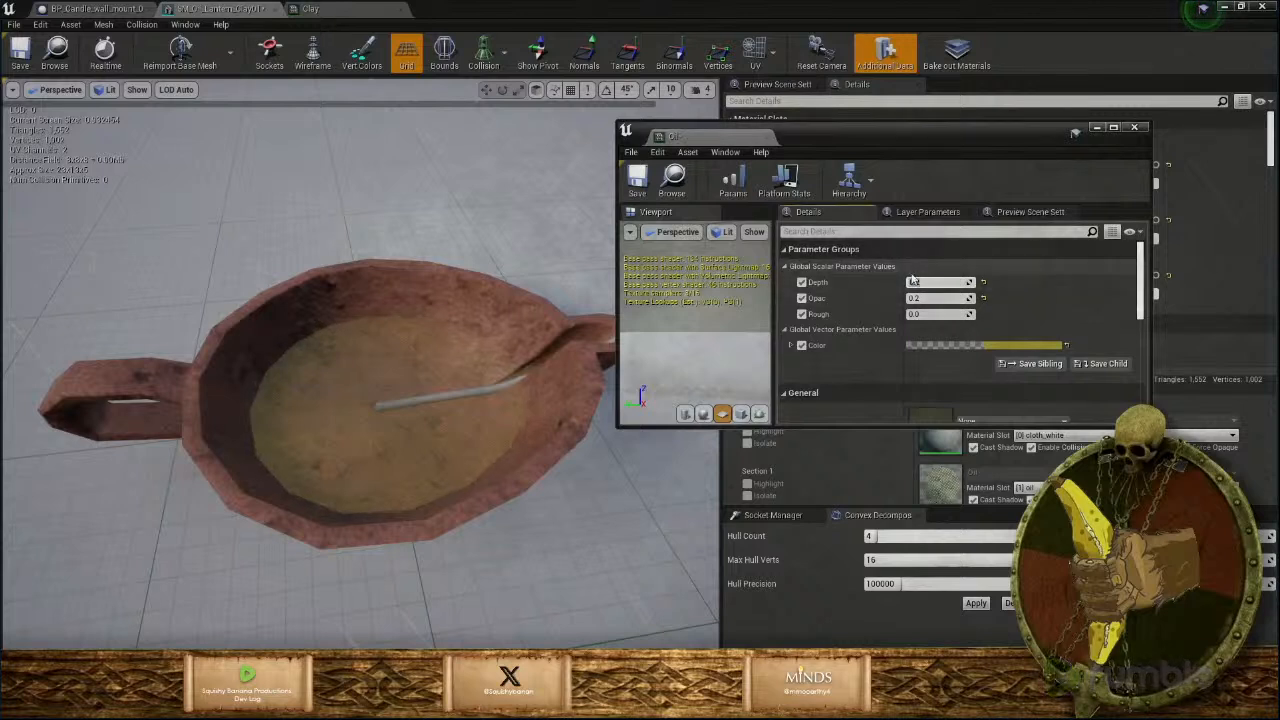
left_click(912, 282)
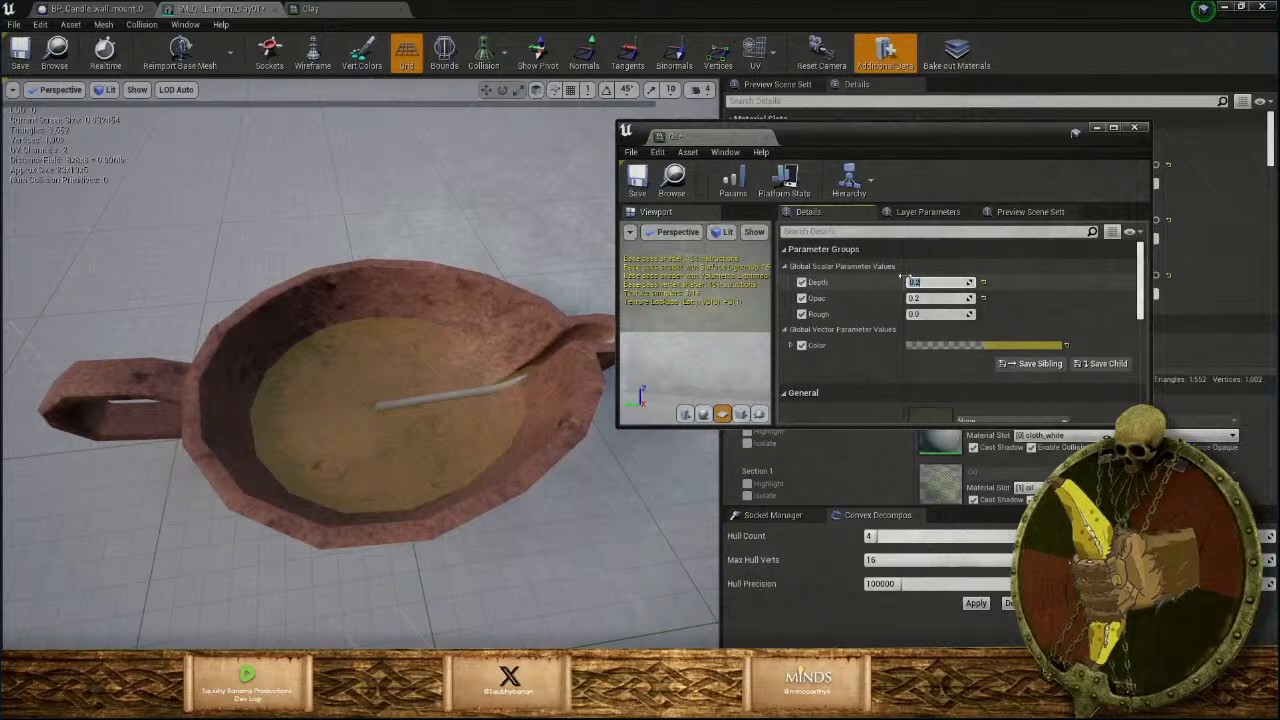
Save and close the Oil material instance, and check the oil surface in the lantern mesh preview.
left_click(648, 180)
left_click(765, 140)
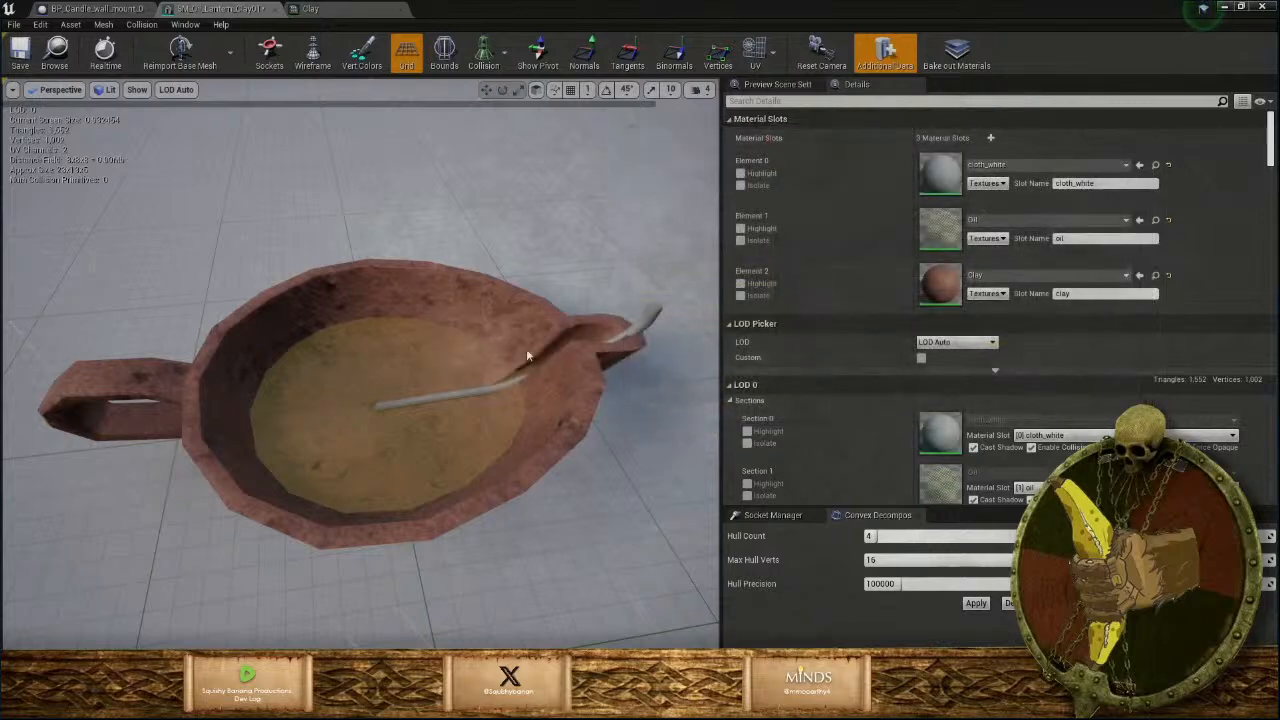
scroll(502, 384, "down", 5)
scroll(367, 398, "up", 3)
left_click_drag(367, 398, 440, 368)
scroll(362, 383, "up", 8)
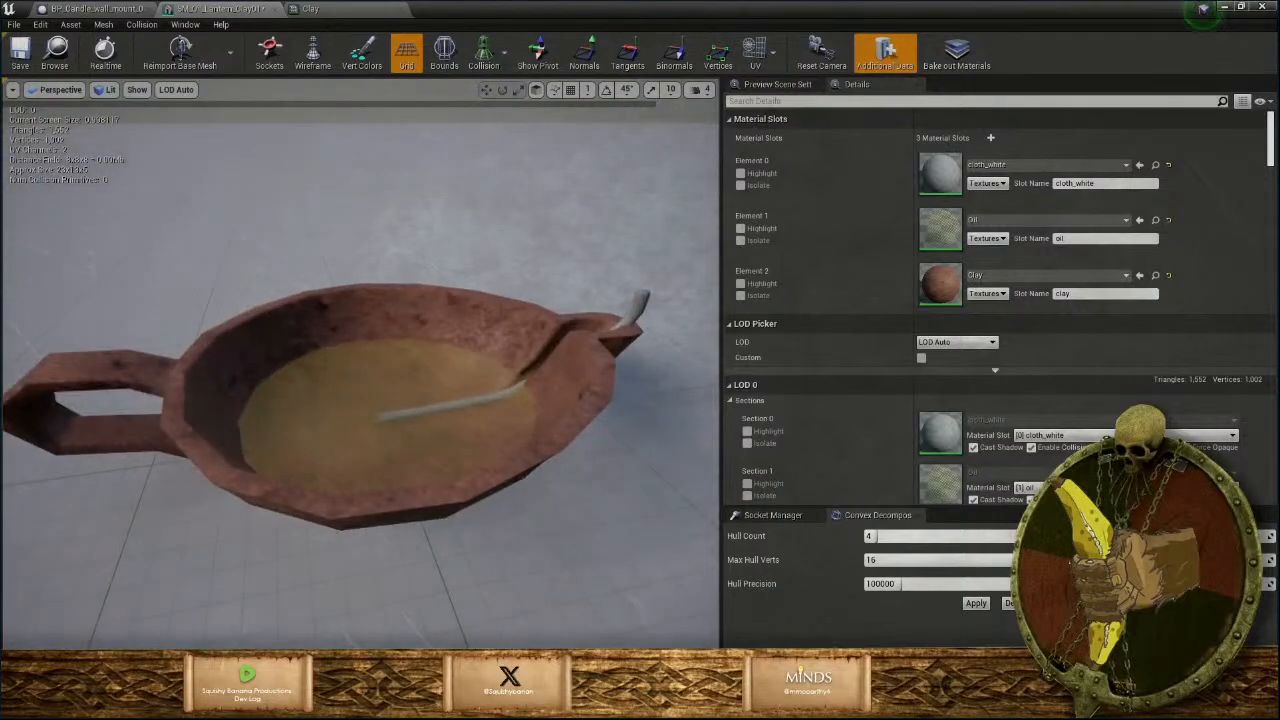
scroll(362, 383, "down", 6)
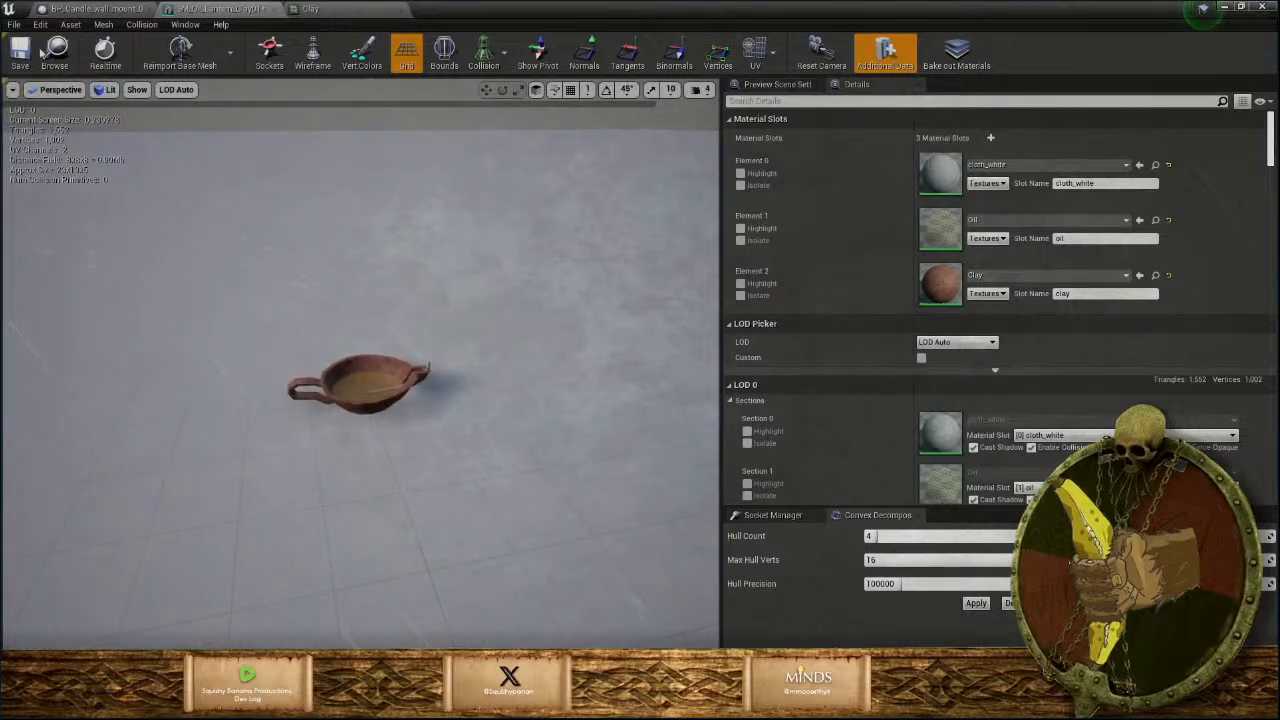
Close the lantern mesh and Clay material editors and return to the level editor.
left_click(274, 10)
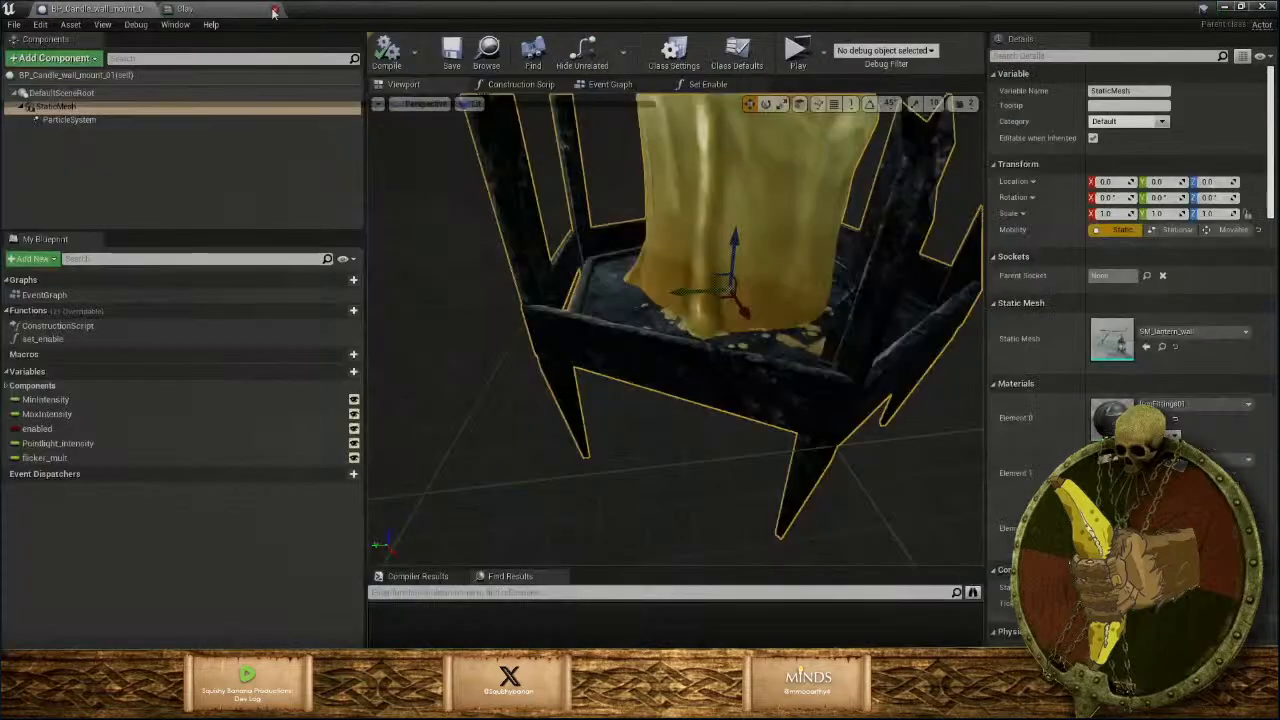
left_click(275, 10)
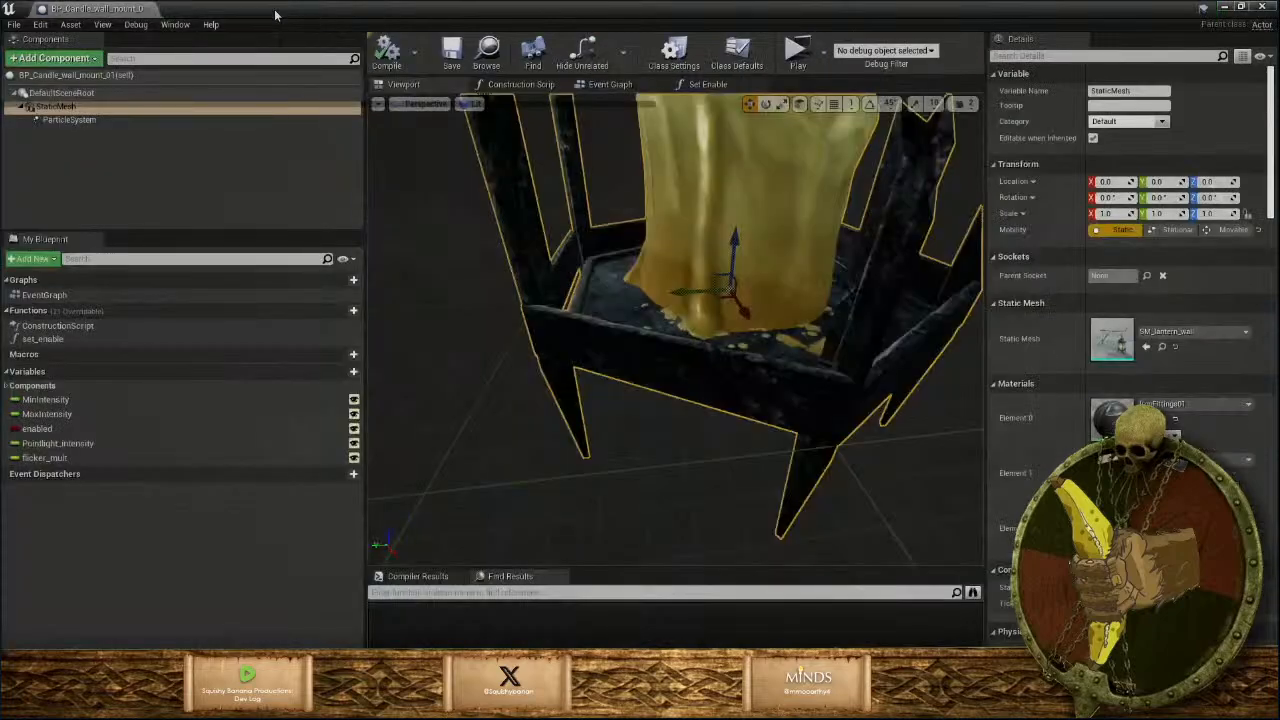
left_click(1225, 8)
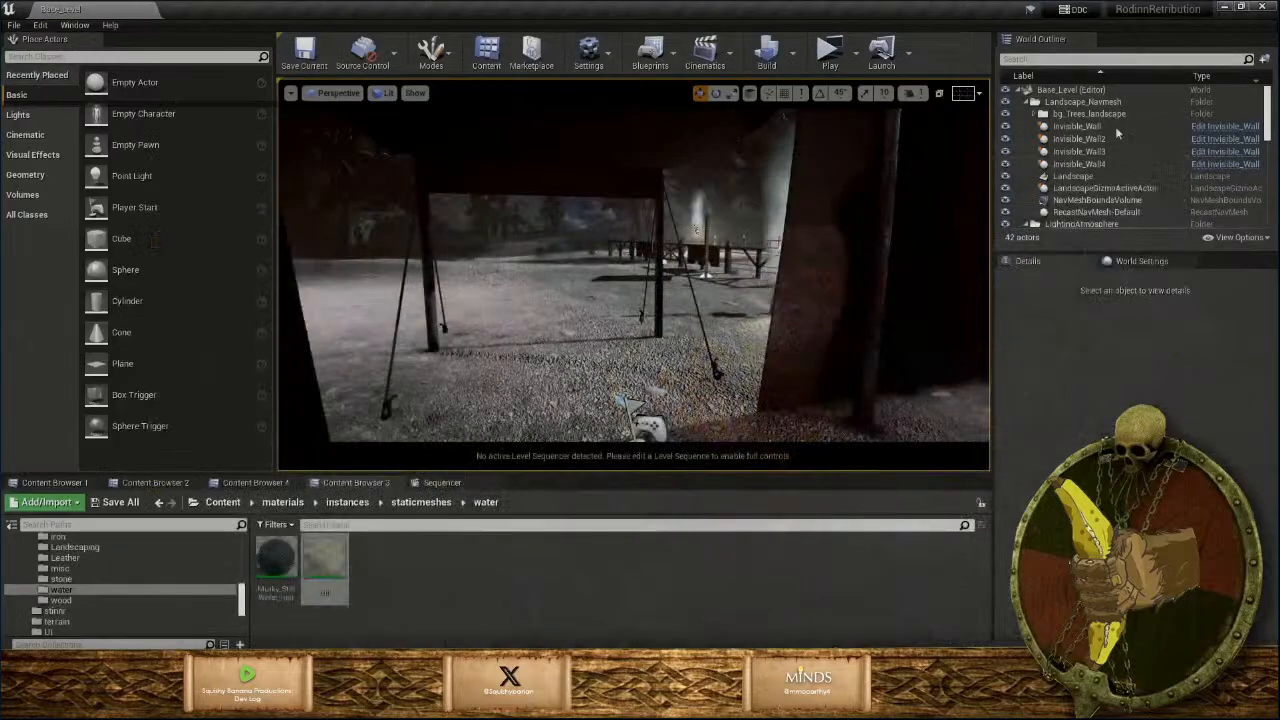
Reopen the clay oil lantern mesh from the clutter/misc folder and inspect it from a distance.
left_click(280, 502)
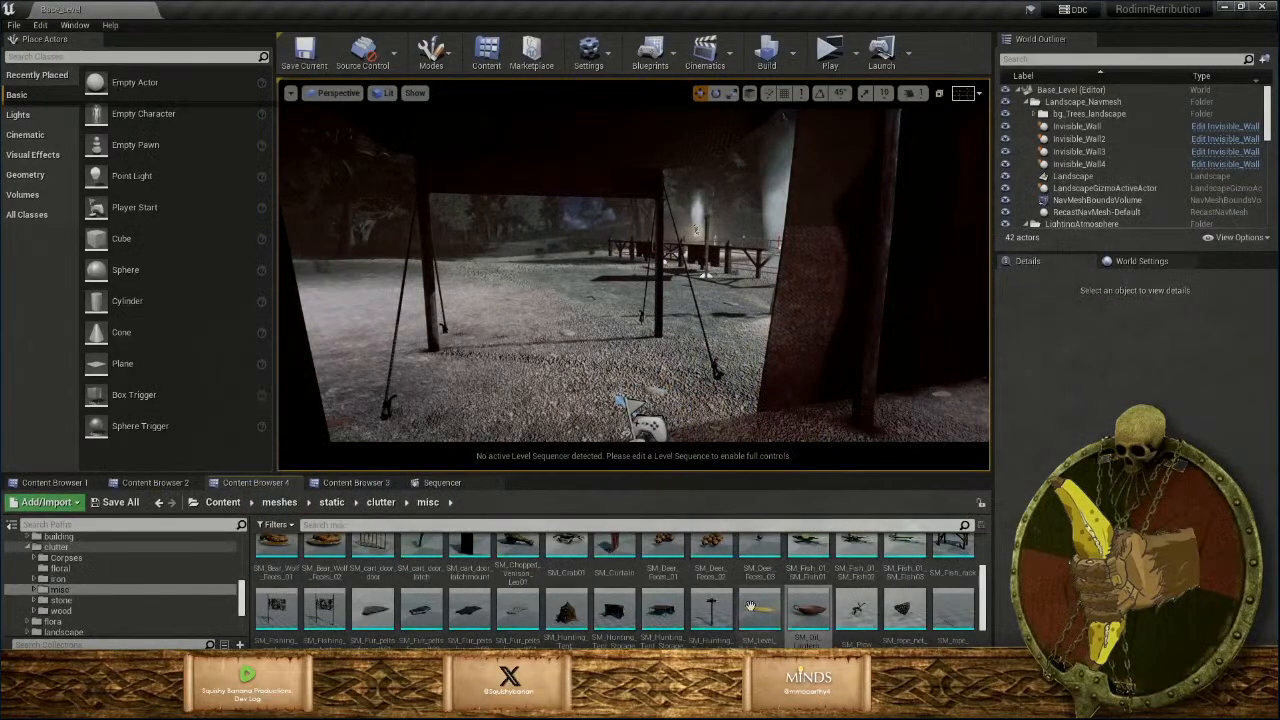
double_click(805, 615)
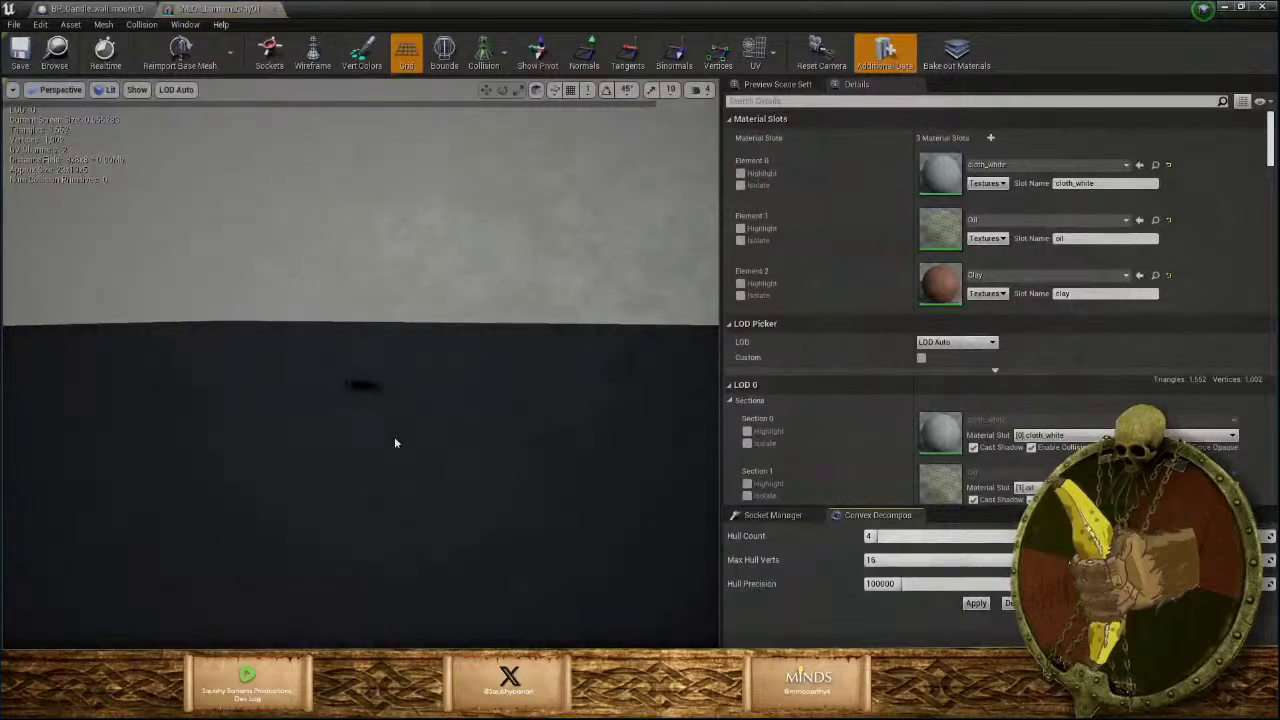
scroll(338, 383, "up", 8)
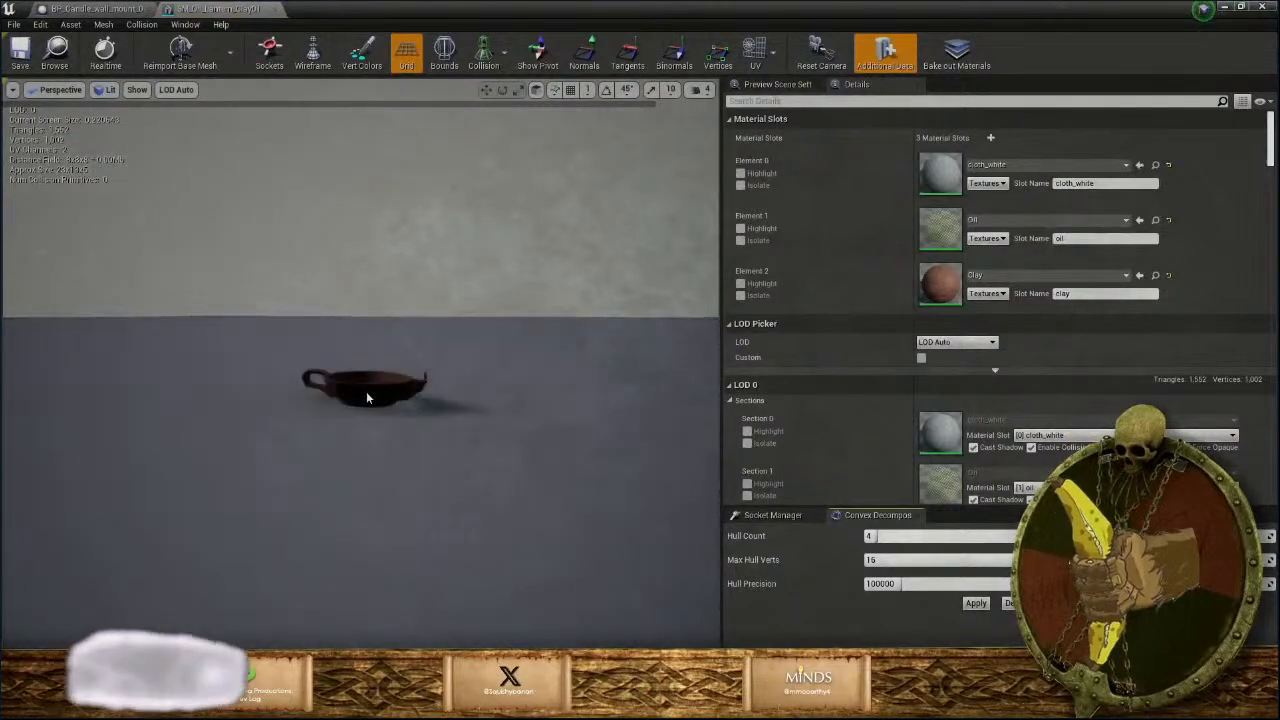
scroll(366, 398, "down", 5)
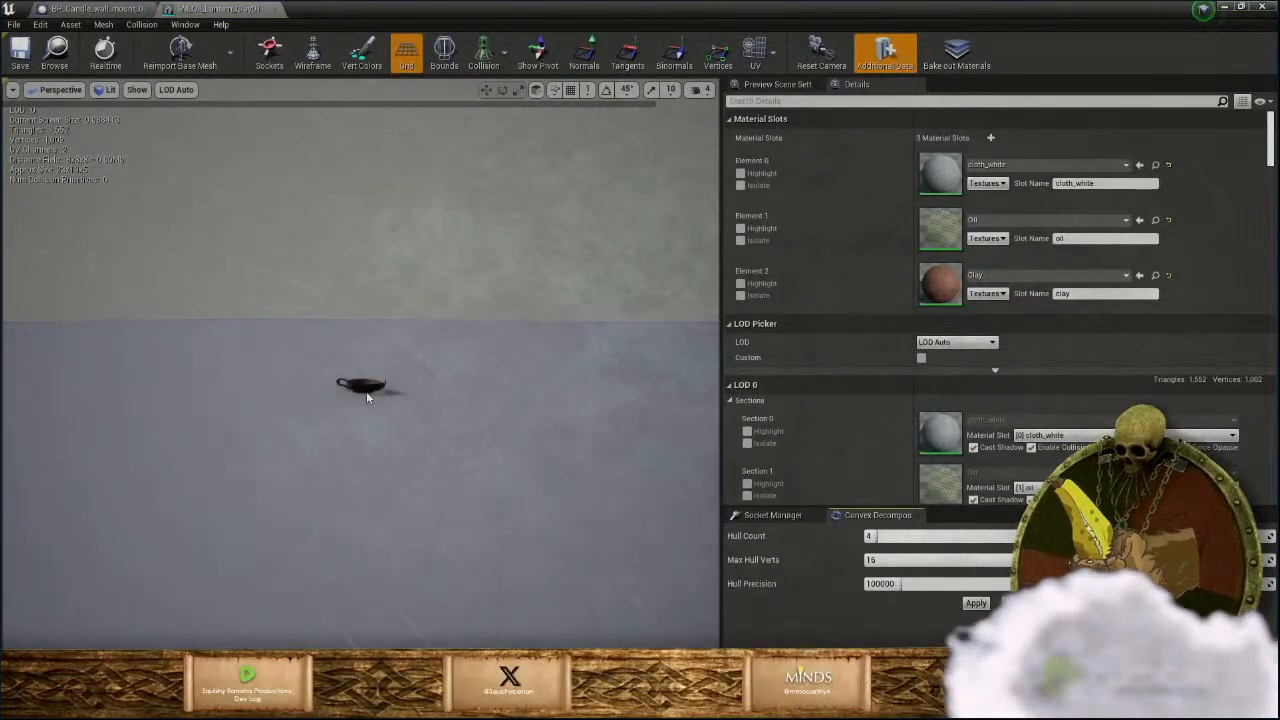
Set the lantern mesh's Number of LODs to 2 and apply the change.
scroll(997, 480, "down", 3)
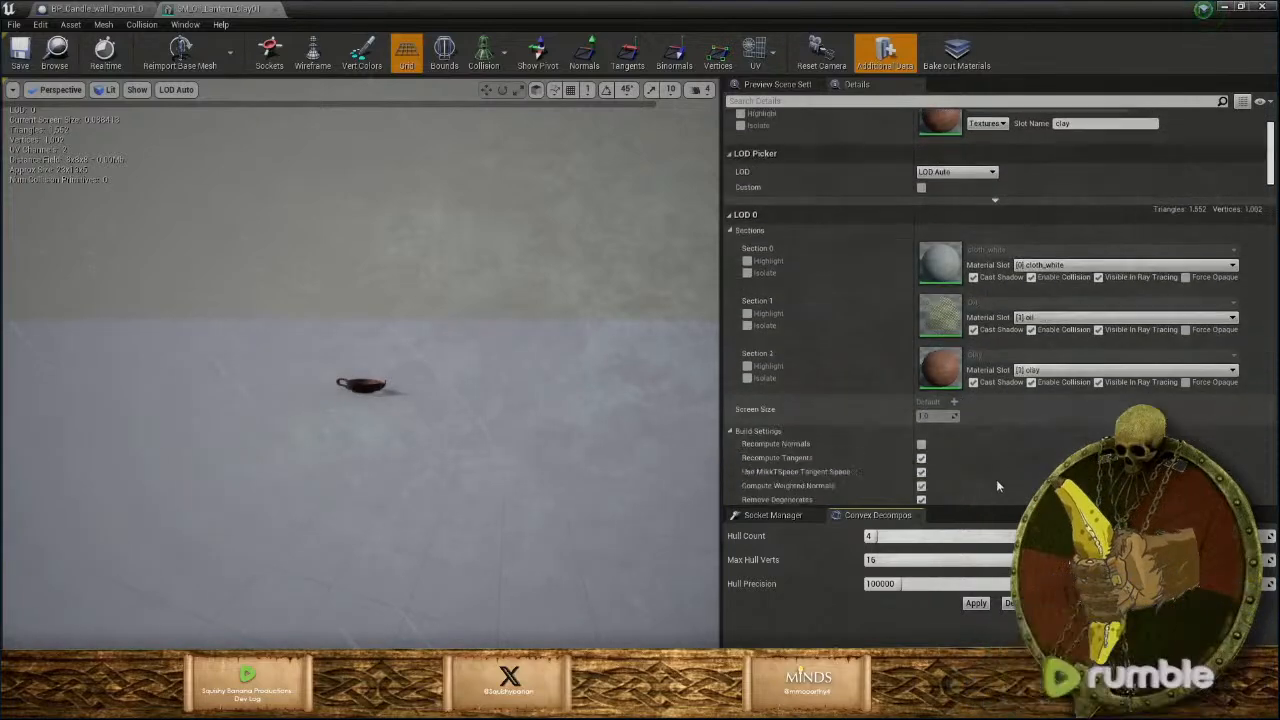
scroll(997, 485, "down", 8)
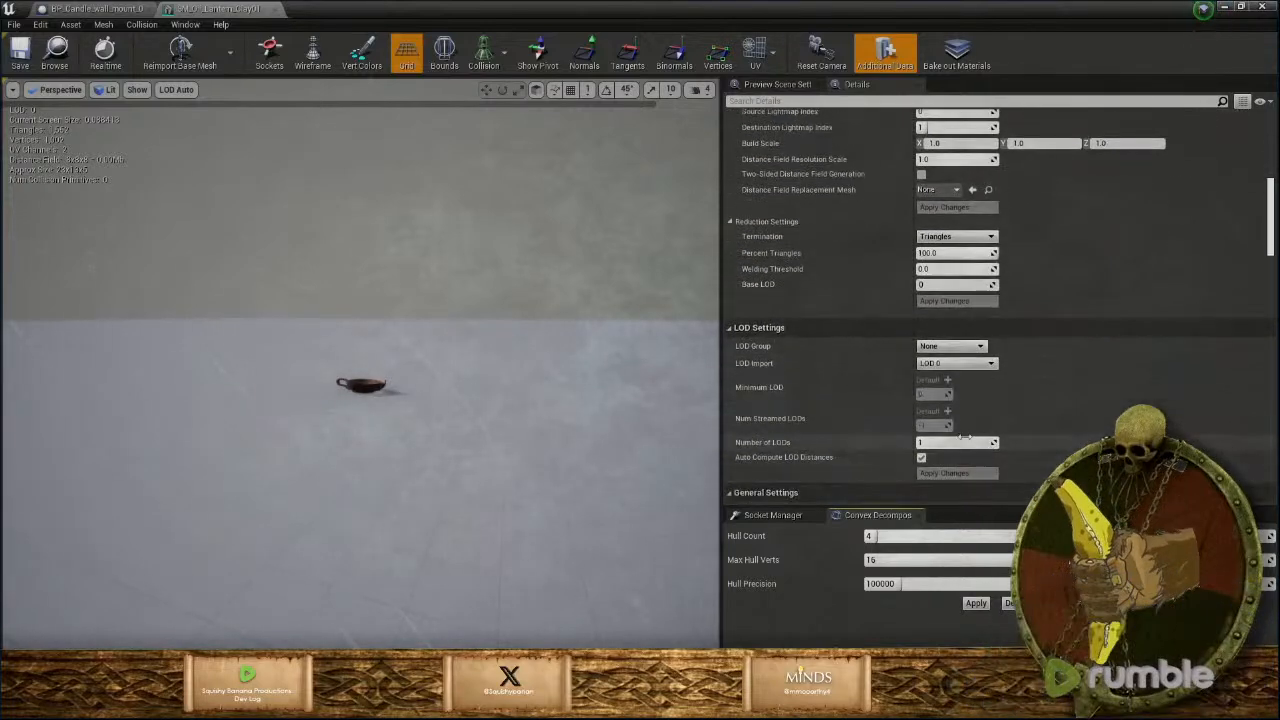
left_click(963, 442)
type("2")
key("Return")
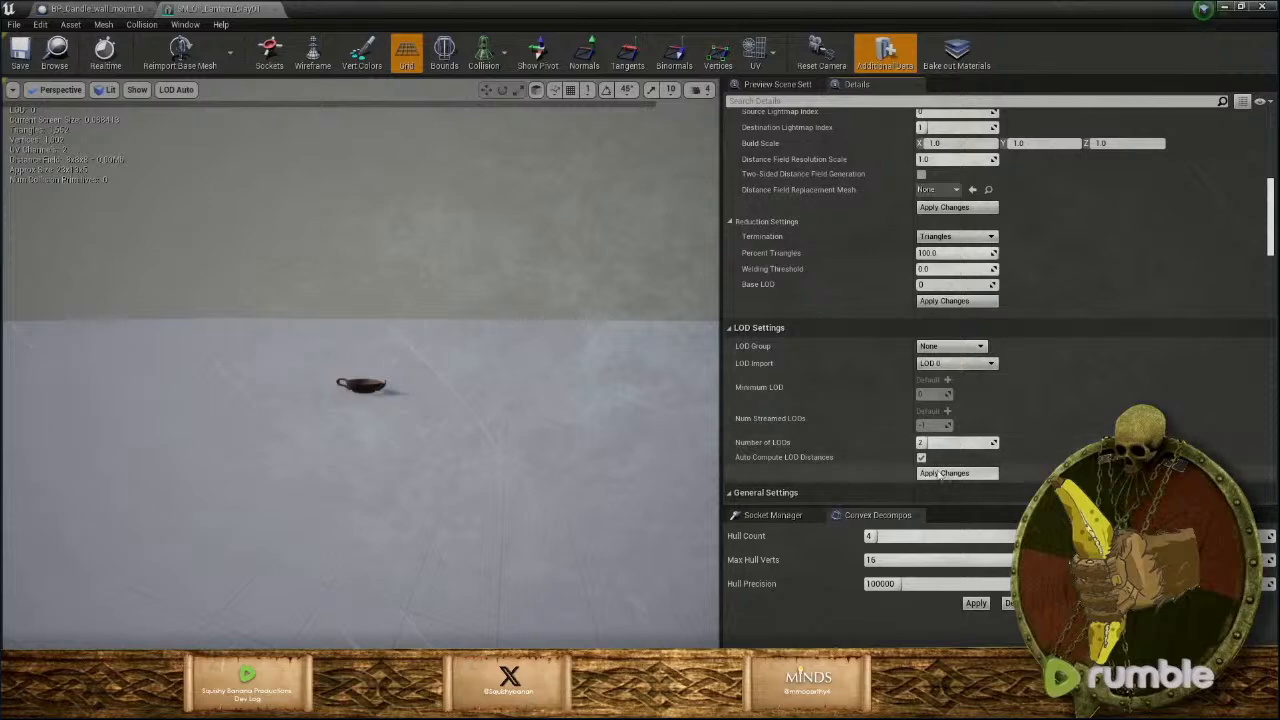
left_click(943, 473)
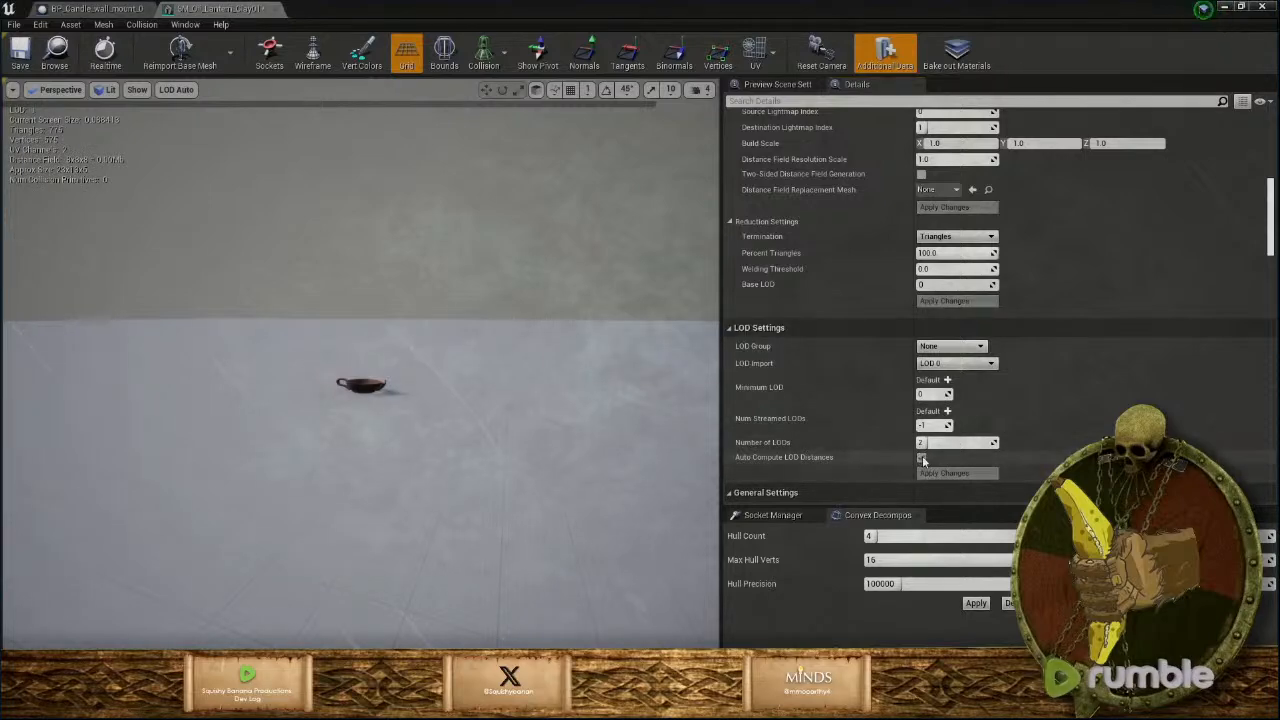
For LOD 1, set the screen size to 0.1 and Percent Triangles to 30, and apply the reduction.
scroll(955, 400, "up", 10)
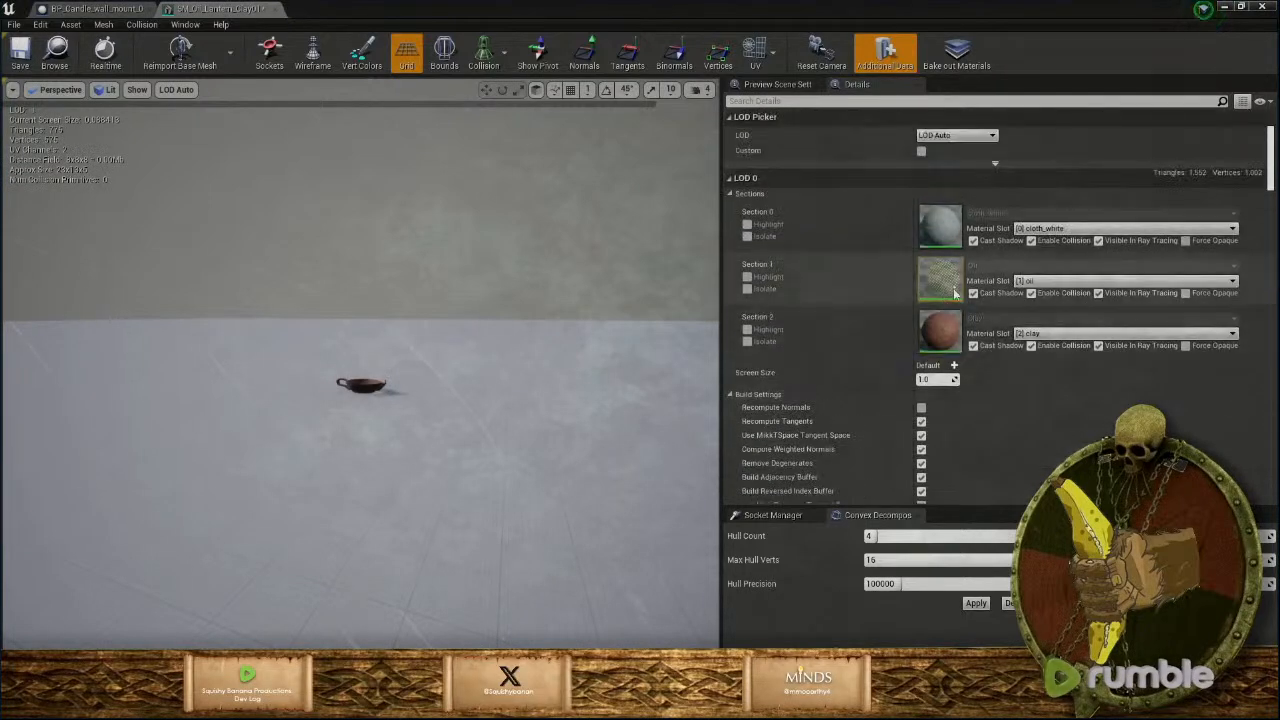
scroll(955, 292, "up", 3)
left_click(955, 257)
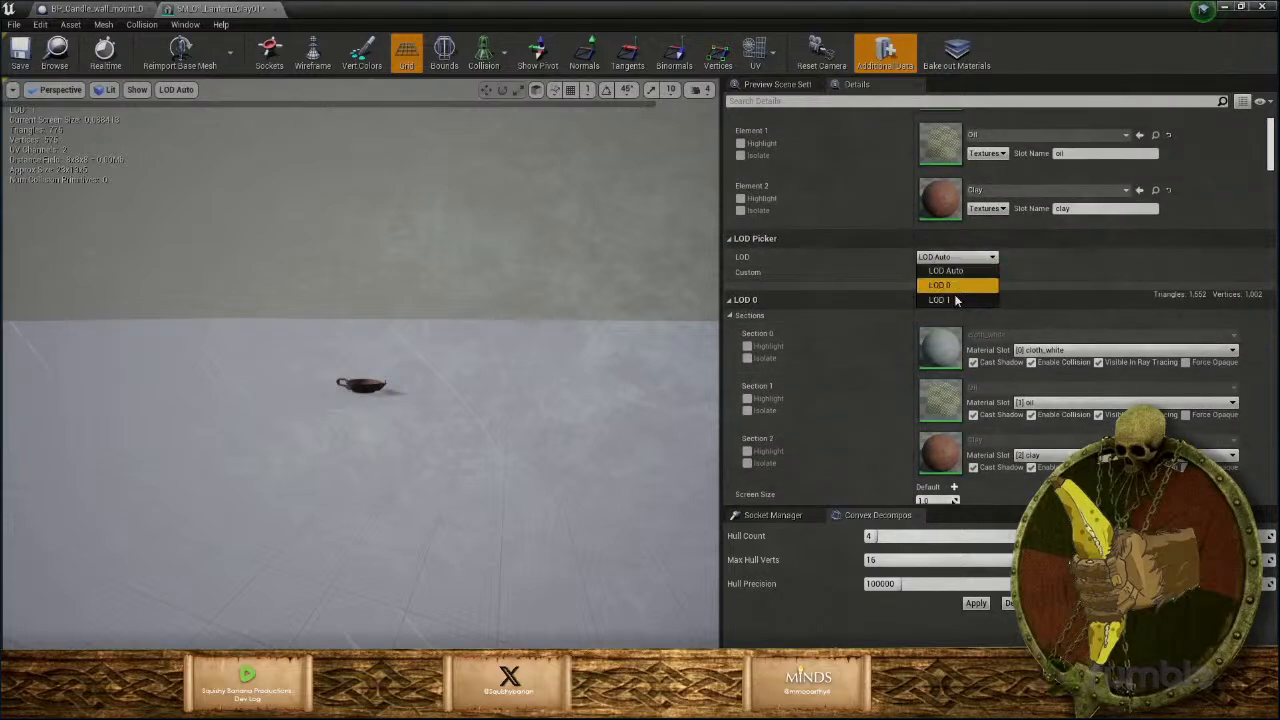
left_click(945, 300)
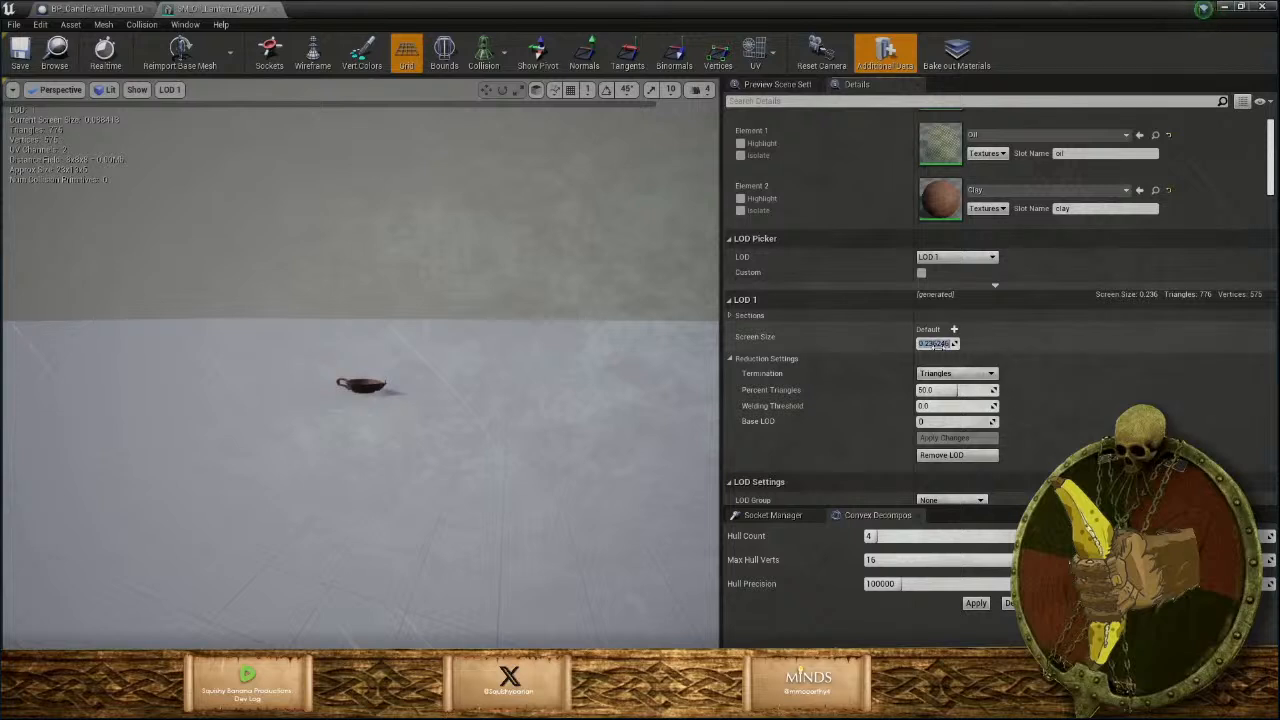
type("0.1")
key("Return")
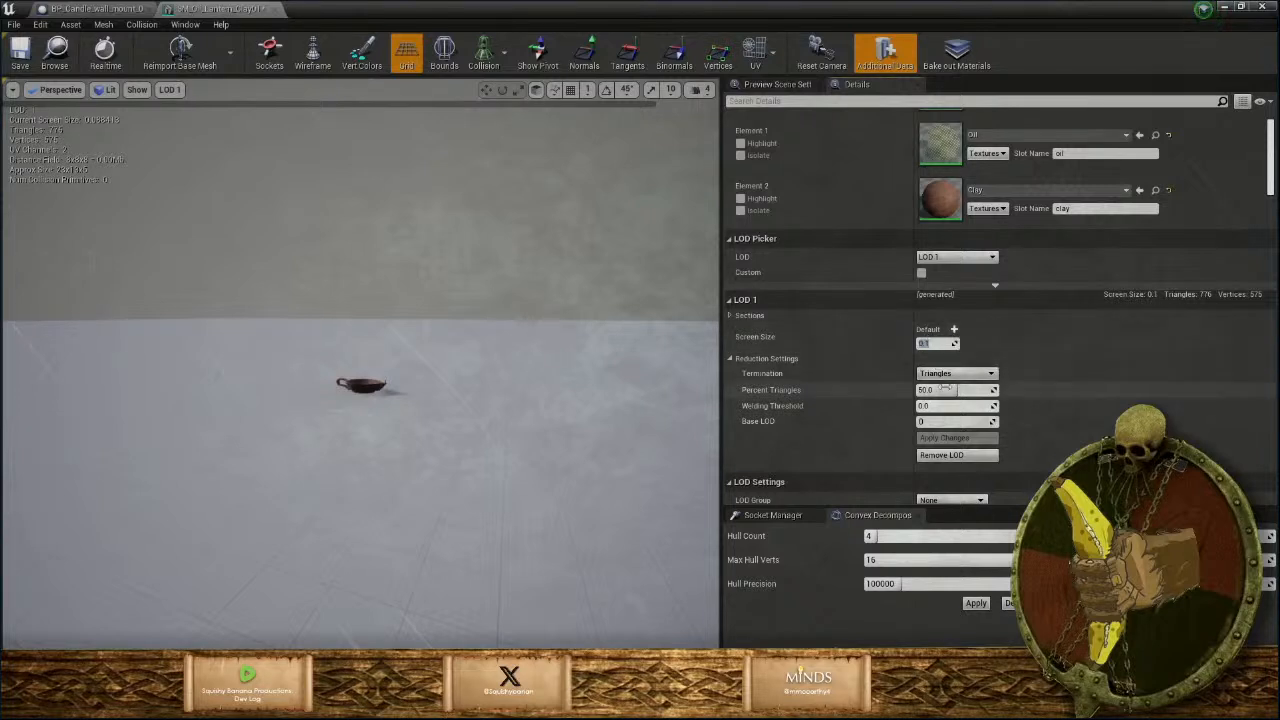
type("30")
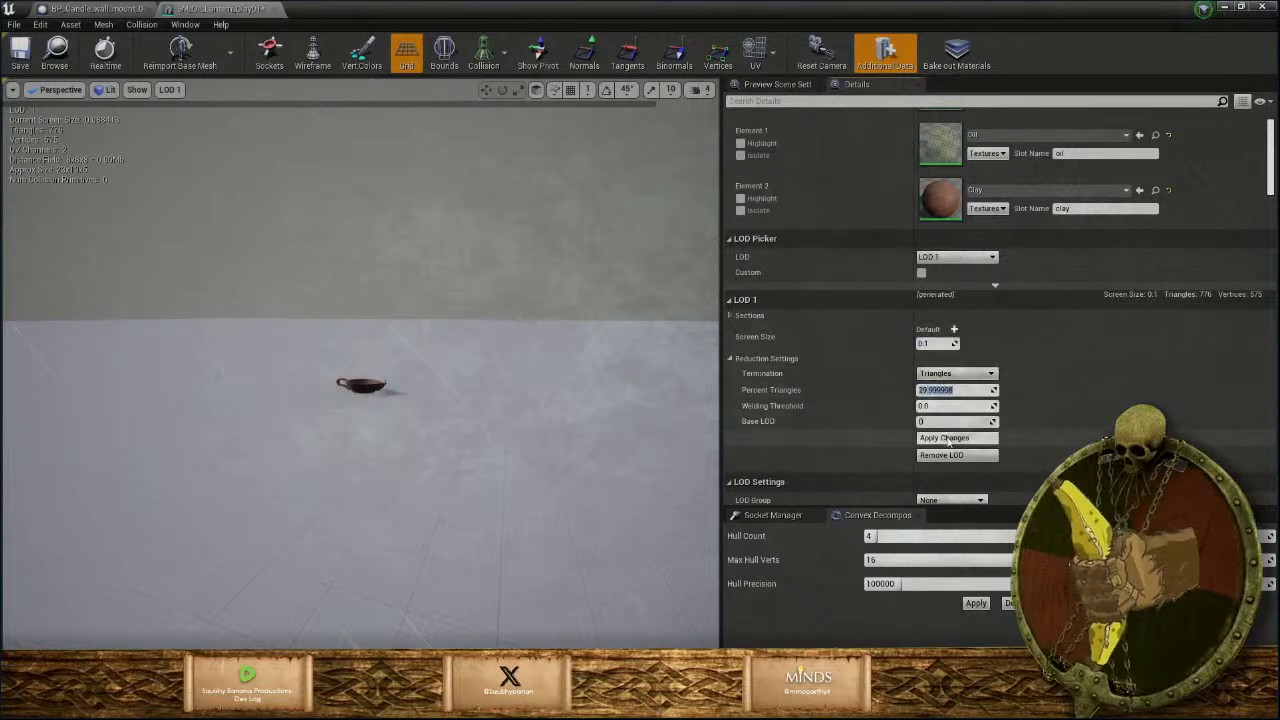
left_click(946, 438)
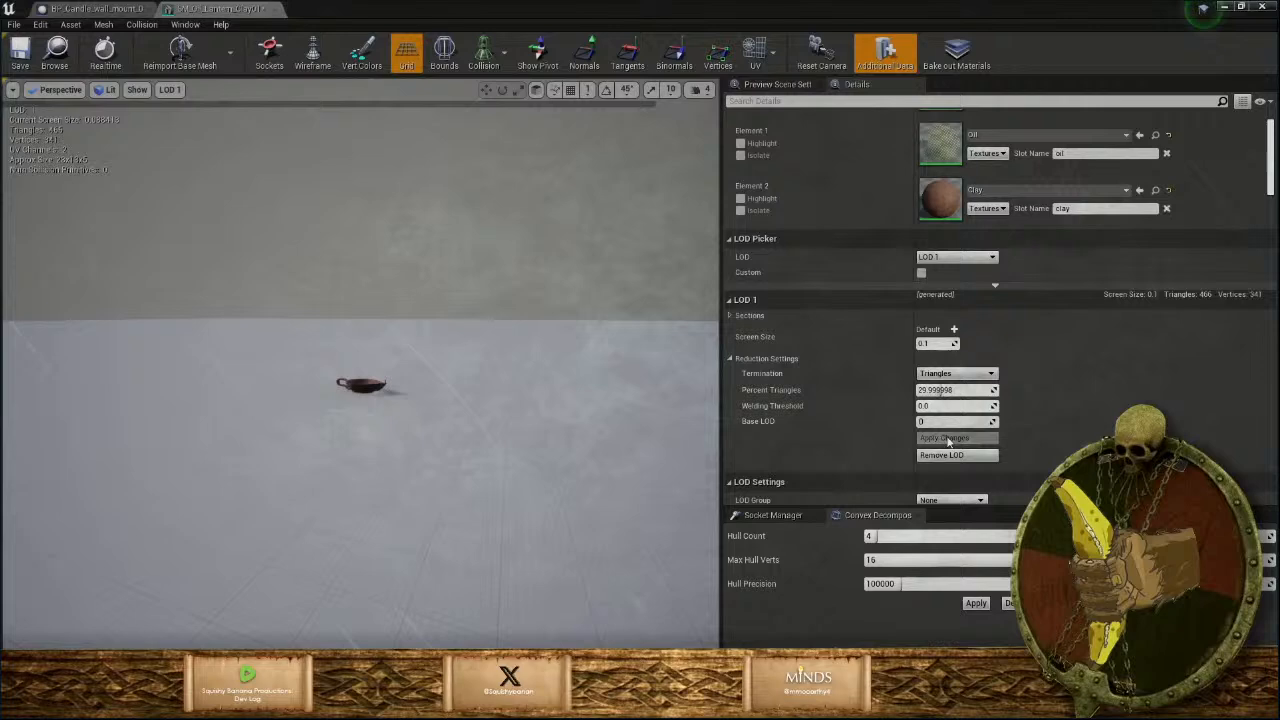
Save the lantern mesh, close its editor and return to the level editor.
left_click(27, 64)
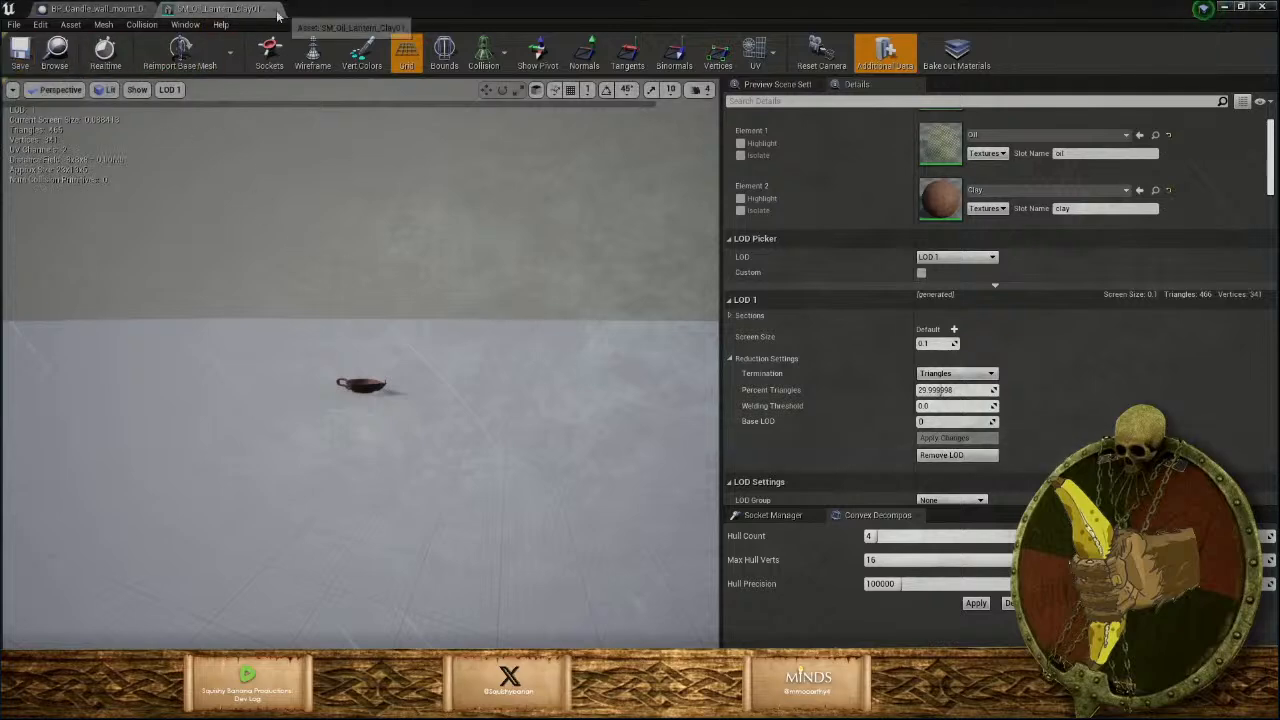
left_click(264, 9)
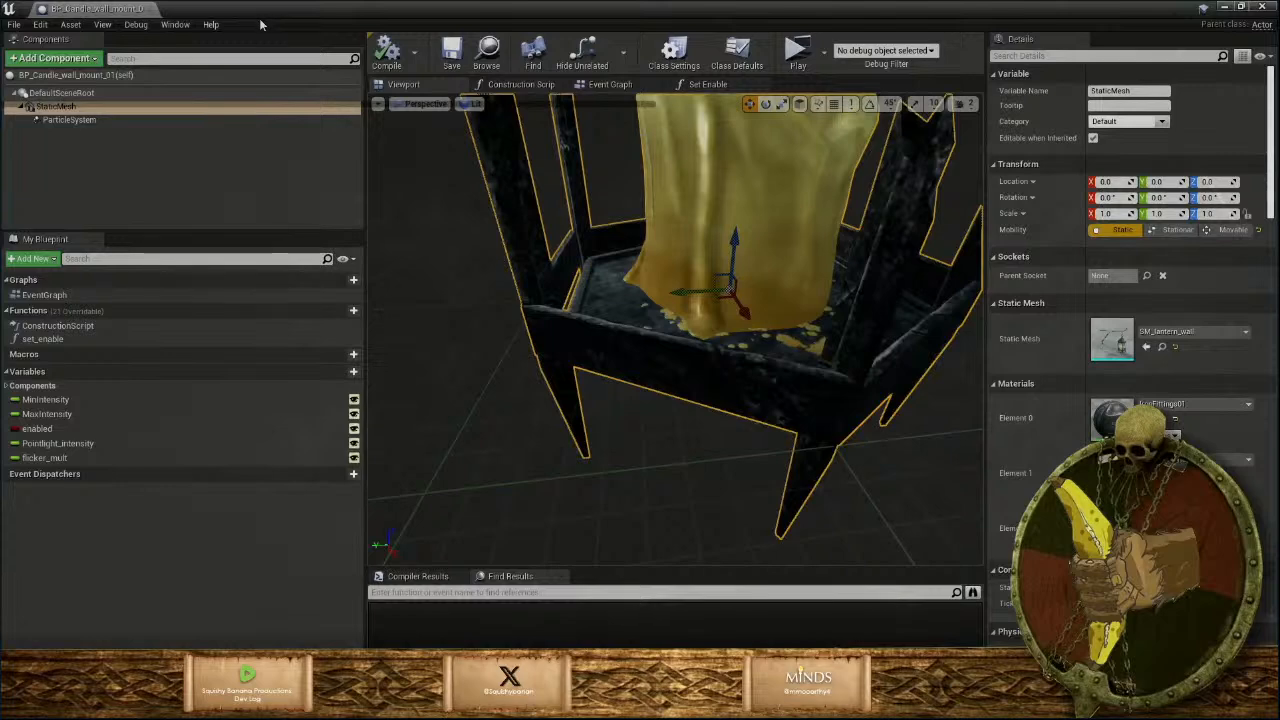
left_click(150, 9)
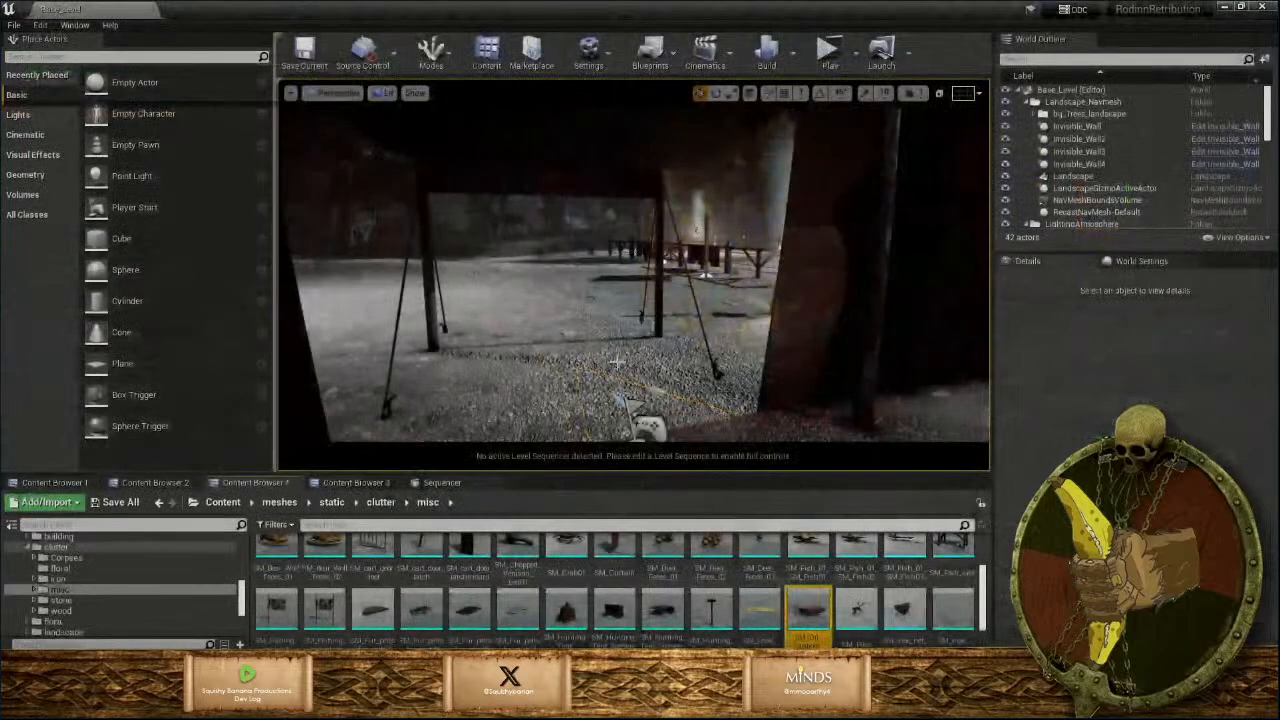
Delete the clay, cloth_white, Masoned Stone Base Color and oil materials and the tile base color texture from the misc folder.
scroll(808, 565, "down", 1)
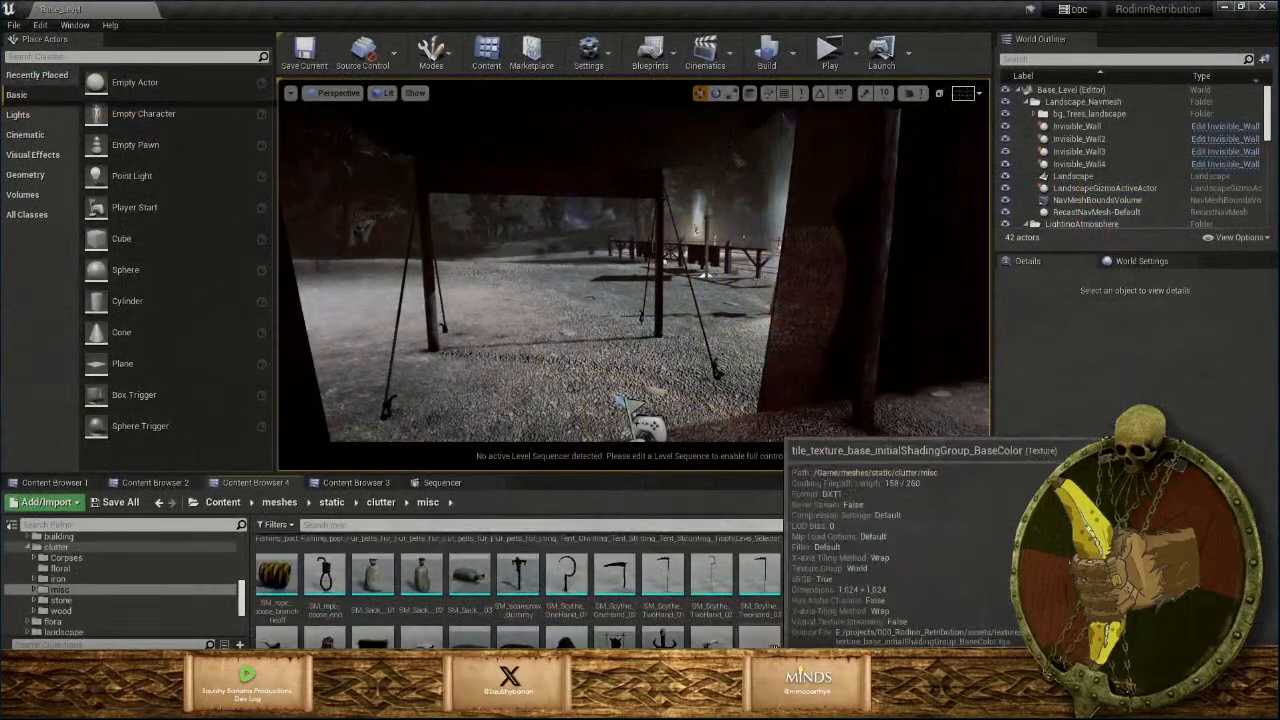
scroll(770, 628, "up", 5)
scroll(776, 624, "up", 2)
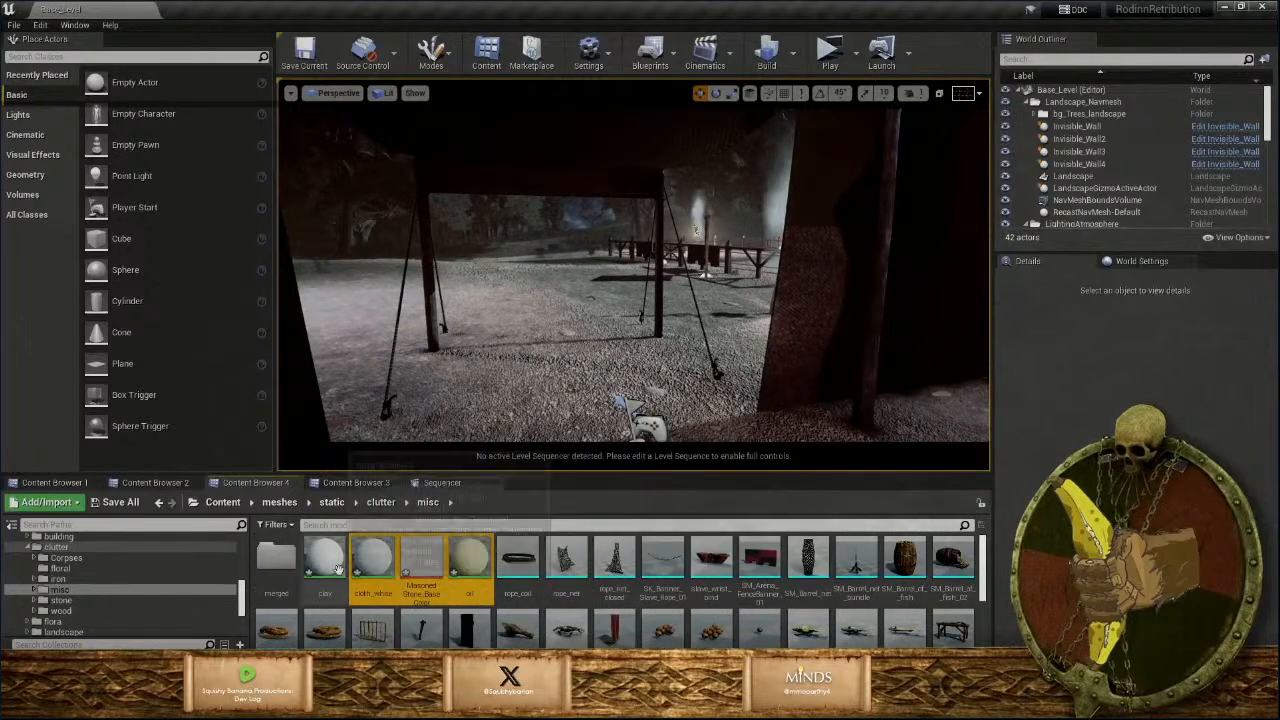
scroll(636, 587, "down", 2)
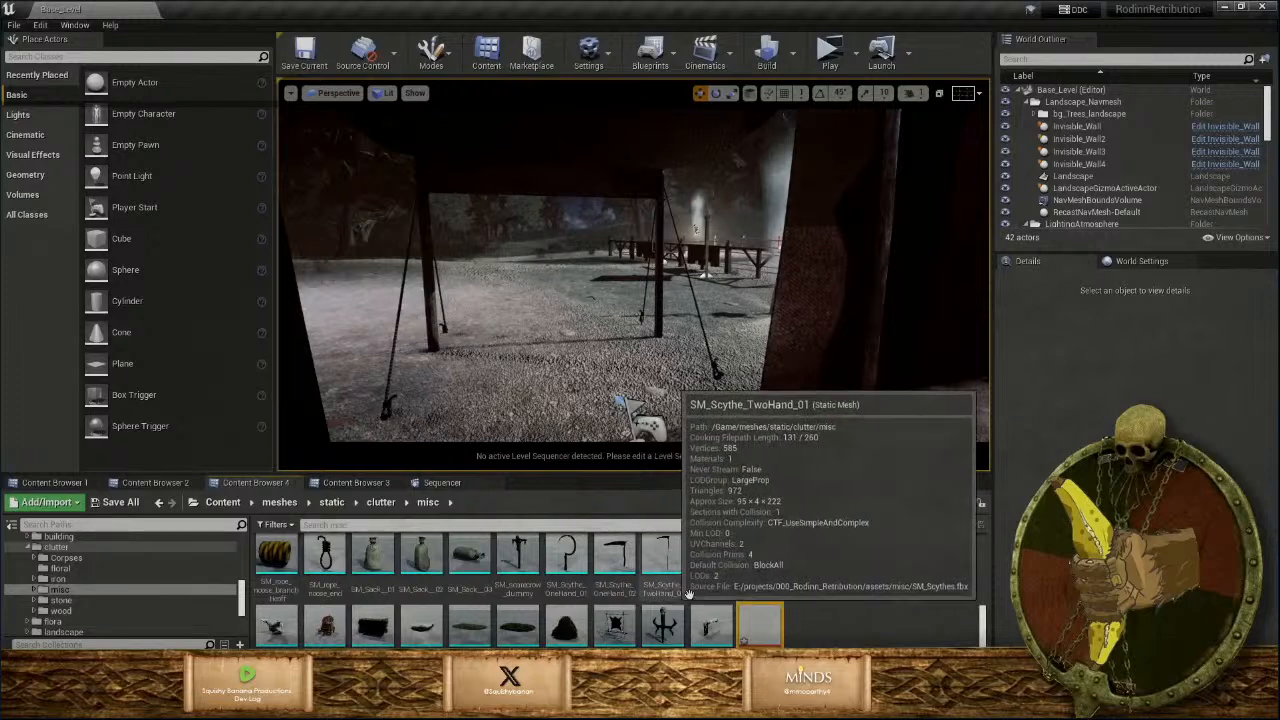
scroll(660, 593, "up", 5)
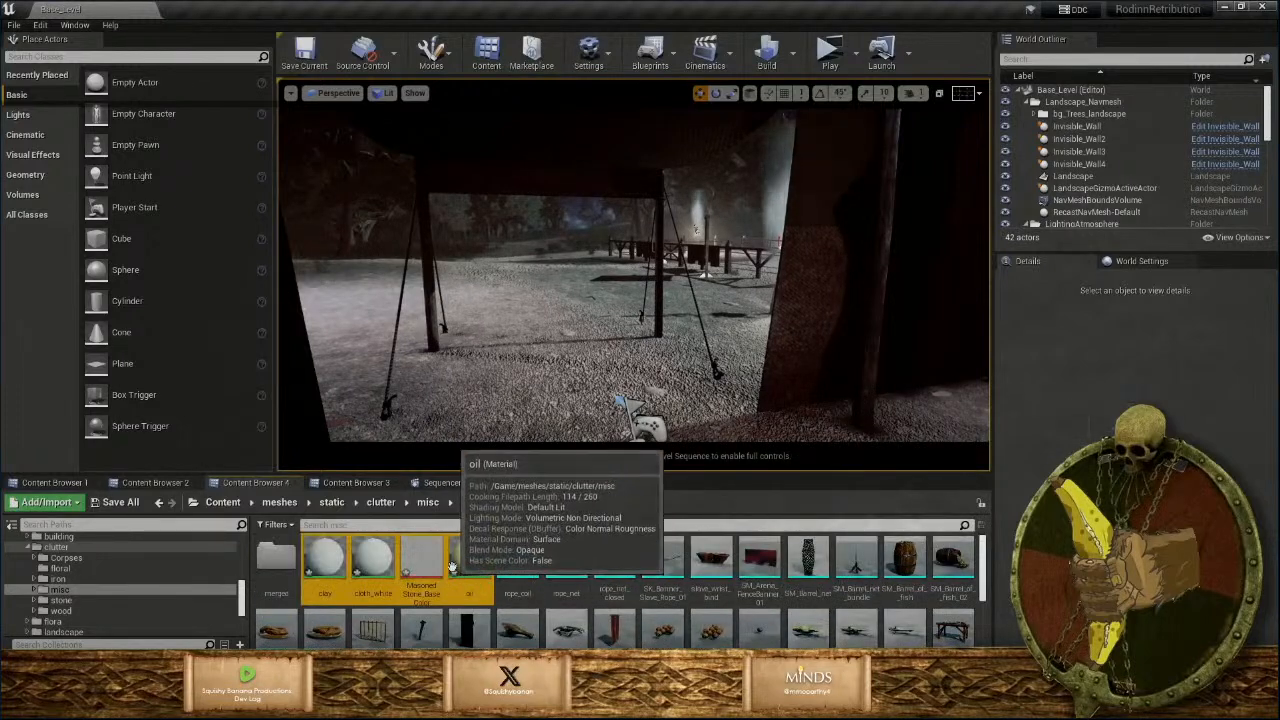
mouse_move(724, 589)
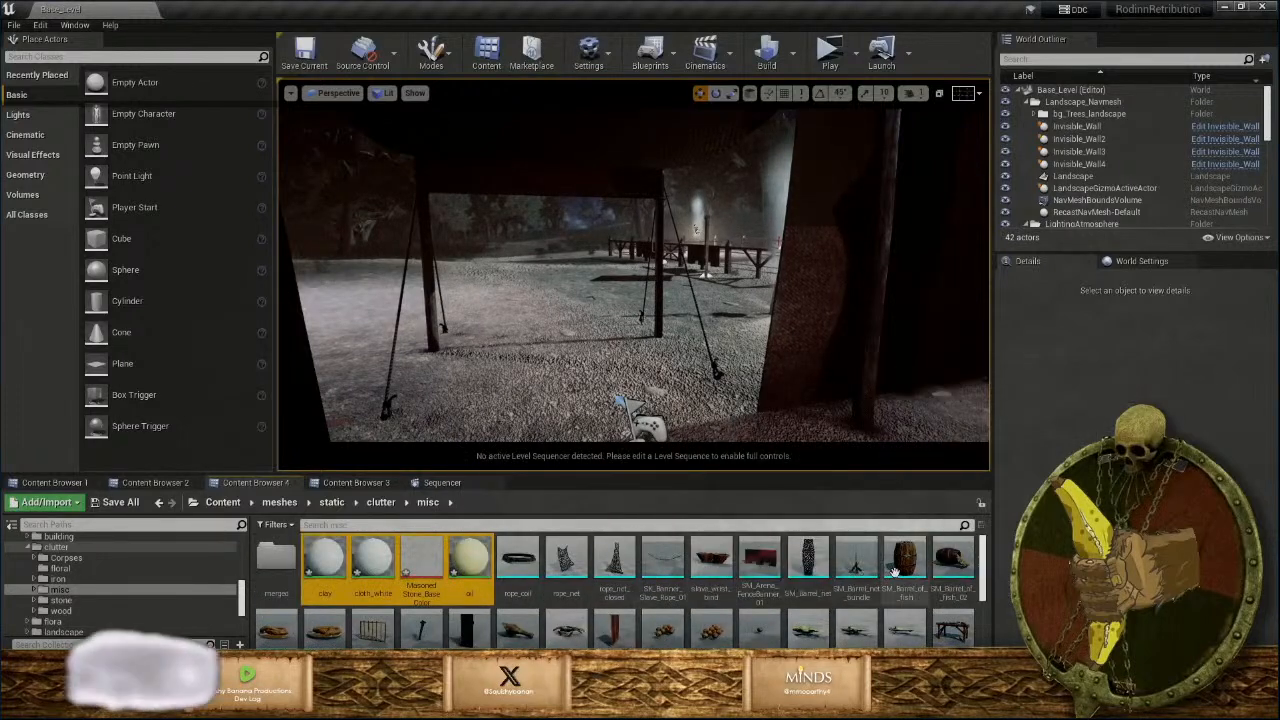
scroll(760, 600, "down", 5)
scroll(782, 614, "up", 5)
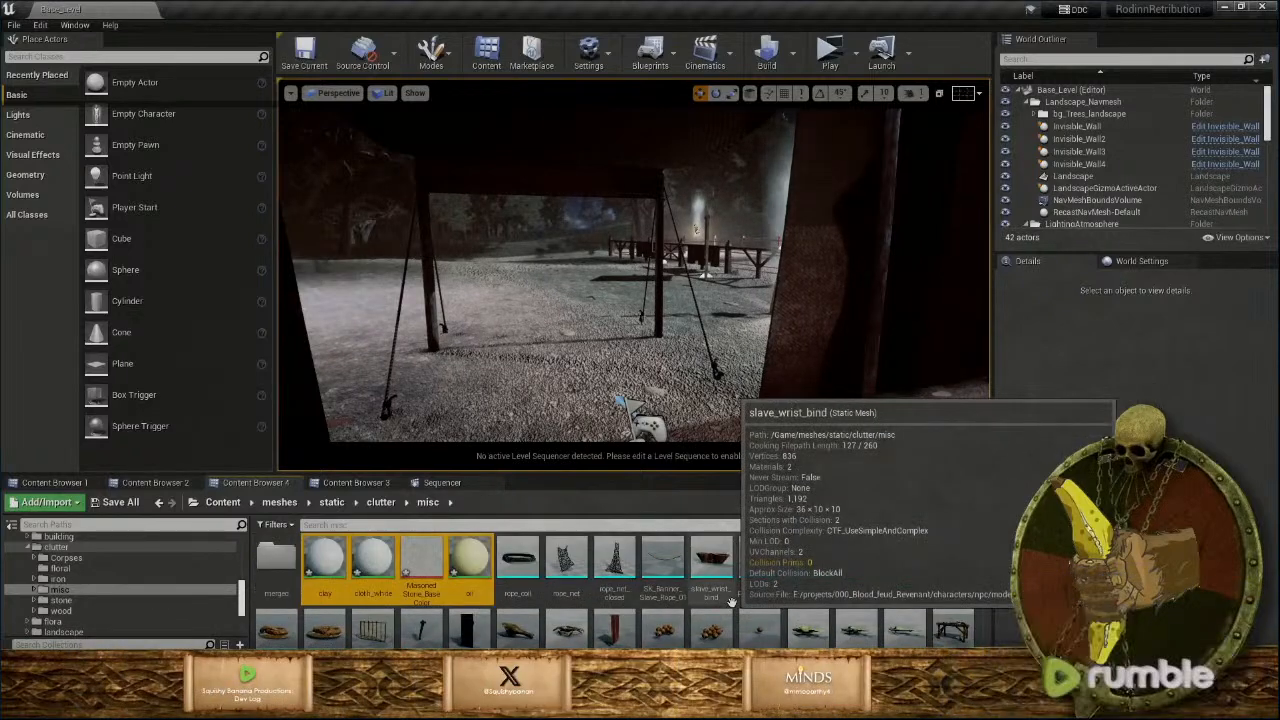
mouse_move(461, 573)
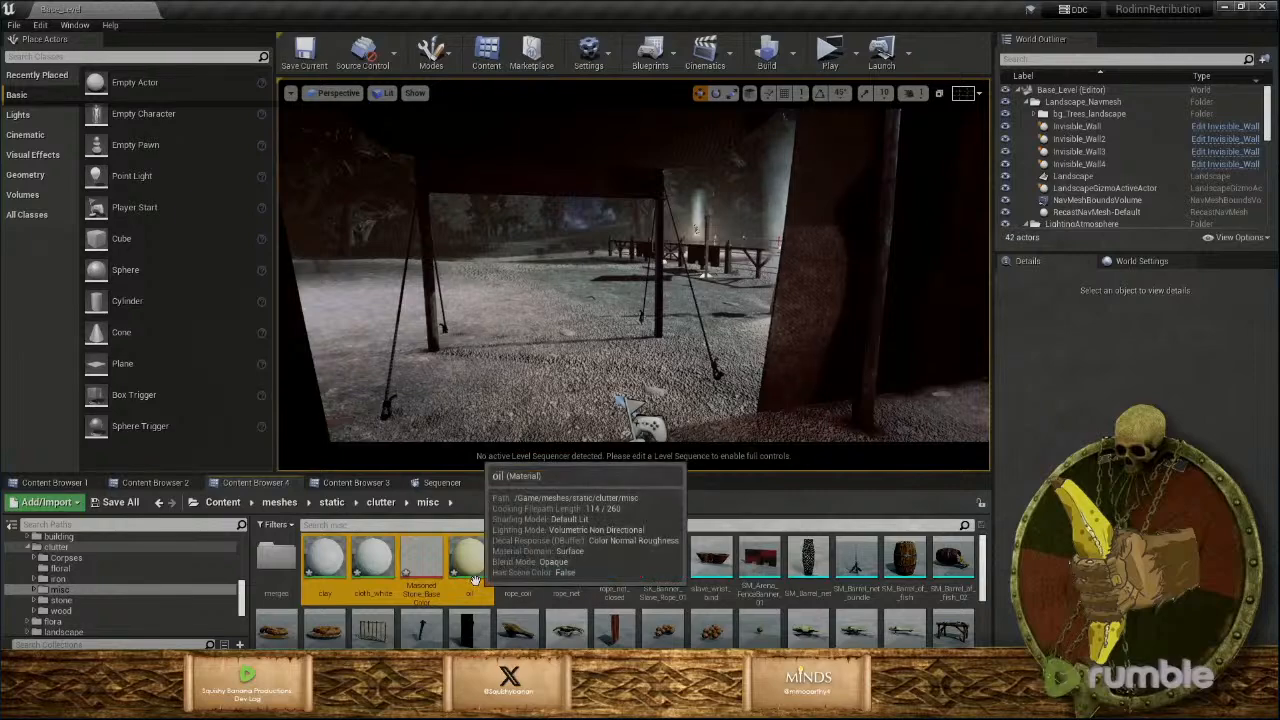
key("Delete")
left_click(585, 565)
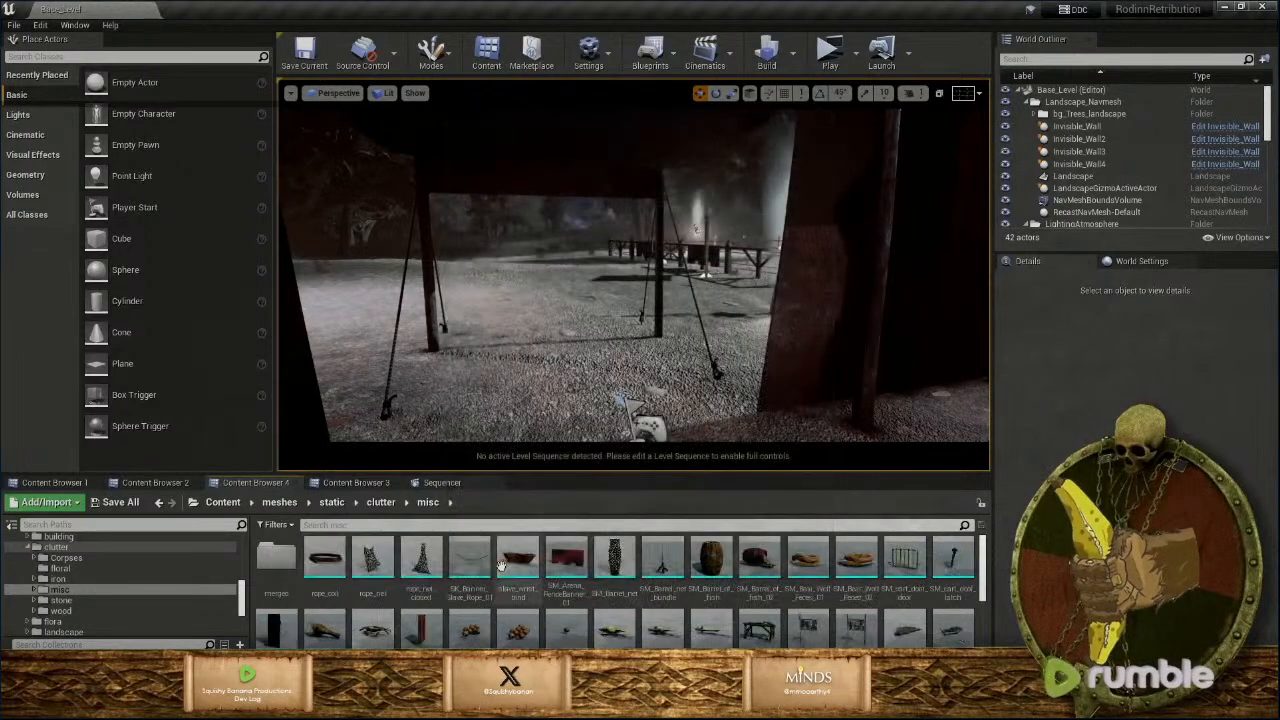
Import the SM_candles.fbx file into the clutter misc folder.
scroll(638, 600, "down", 5)
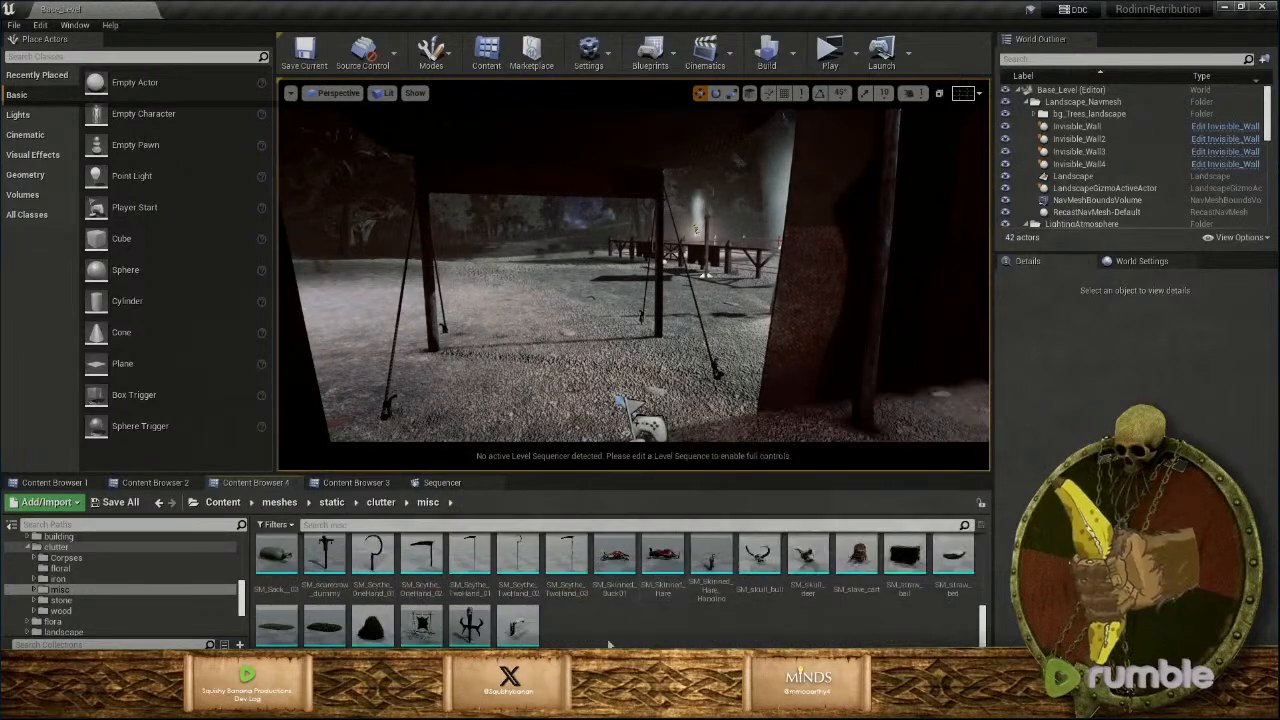
right_click(613, 640)
mouse_move(661, 620)
left_click(700, 216)
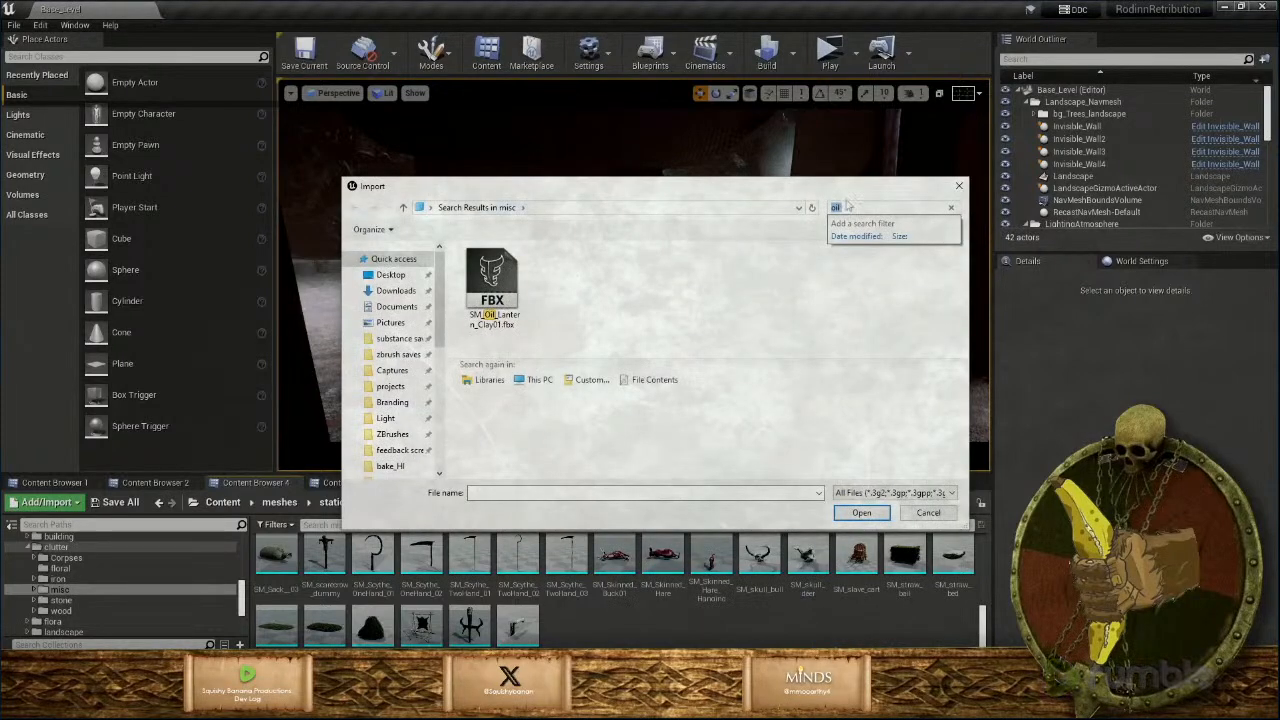
type("cand")
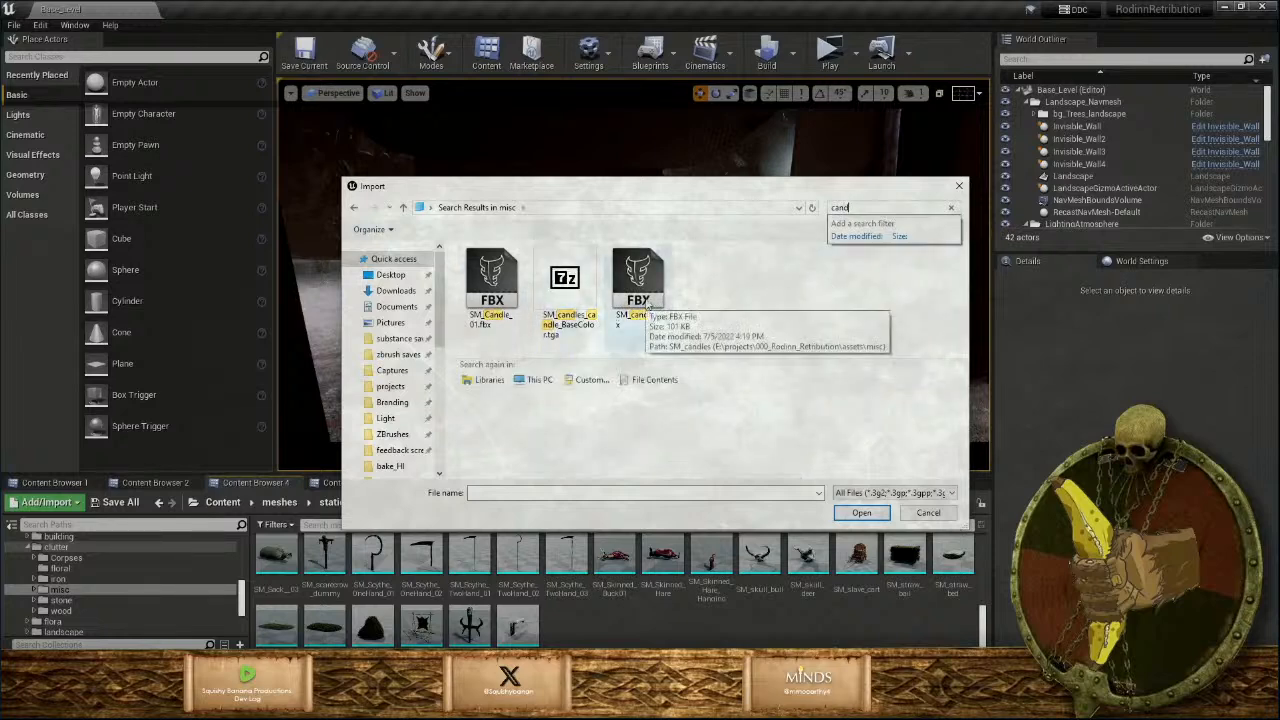
left_click(650, 305)
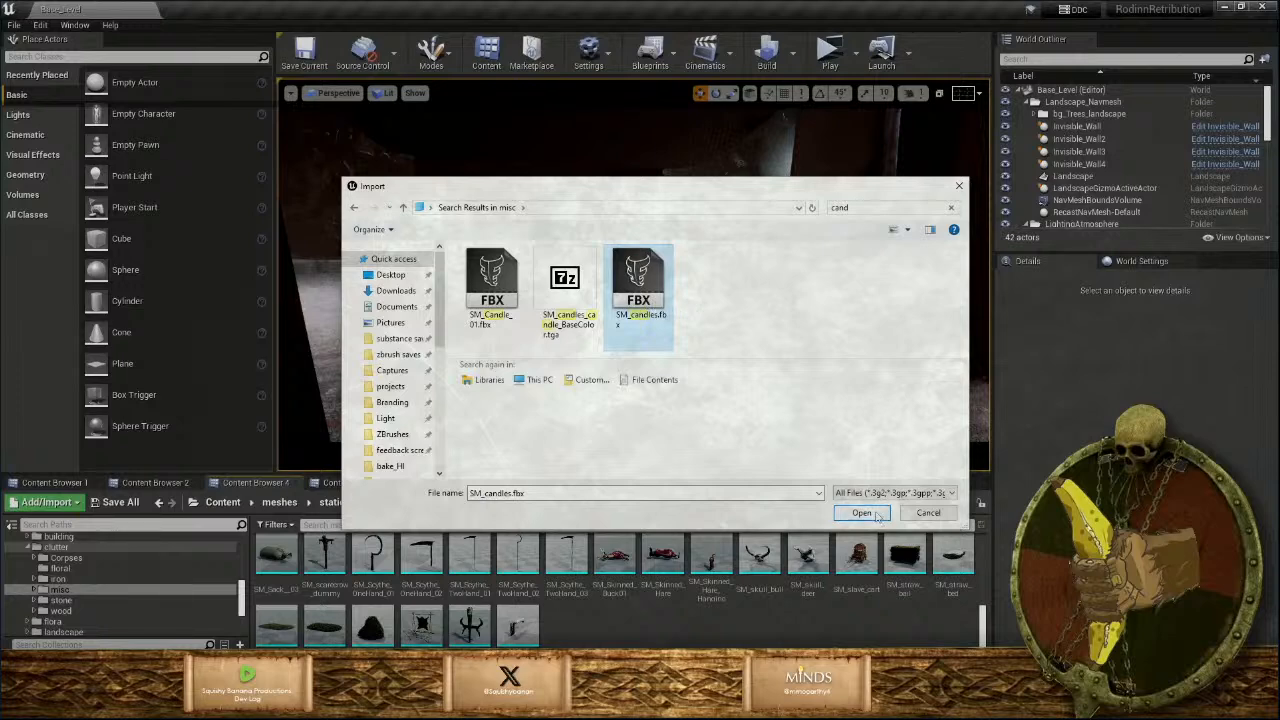
left_click(862, 513)
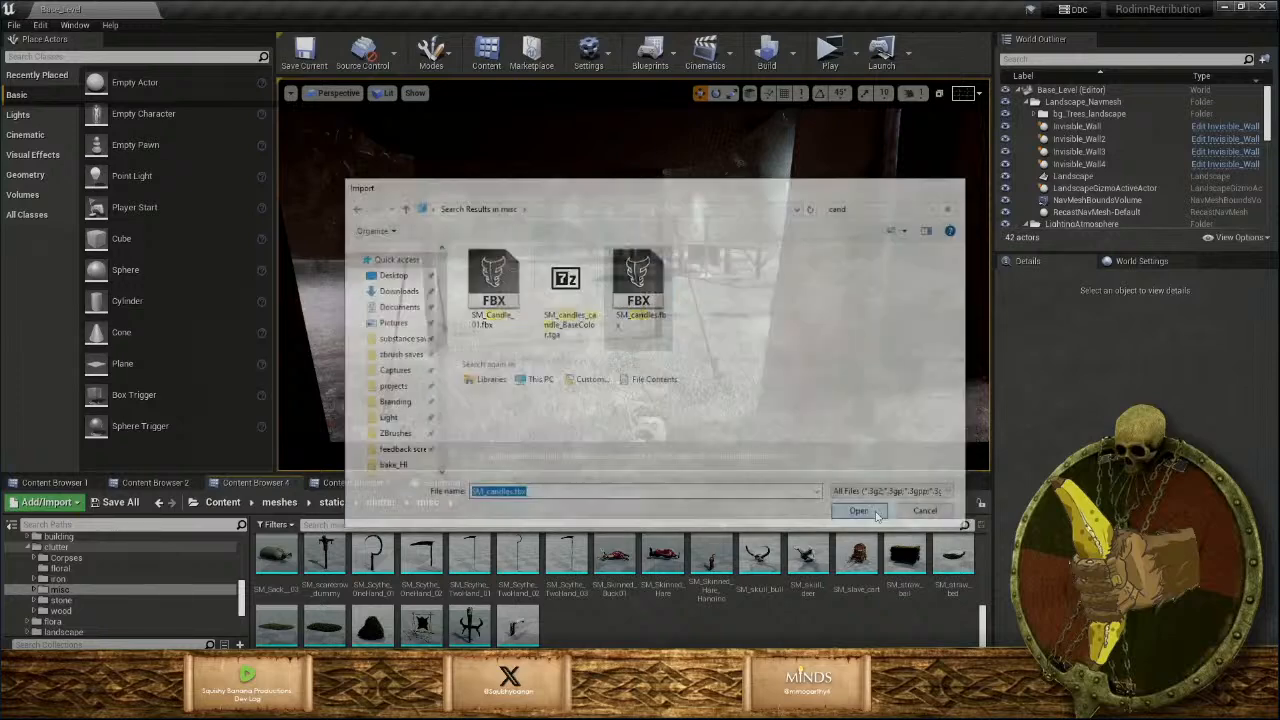
left_click(712, 485)
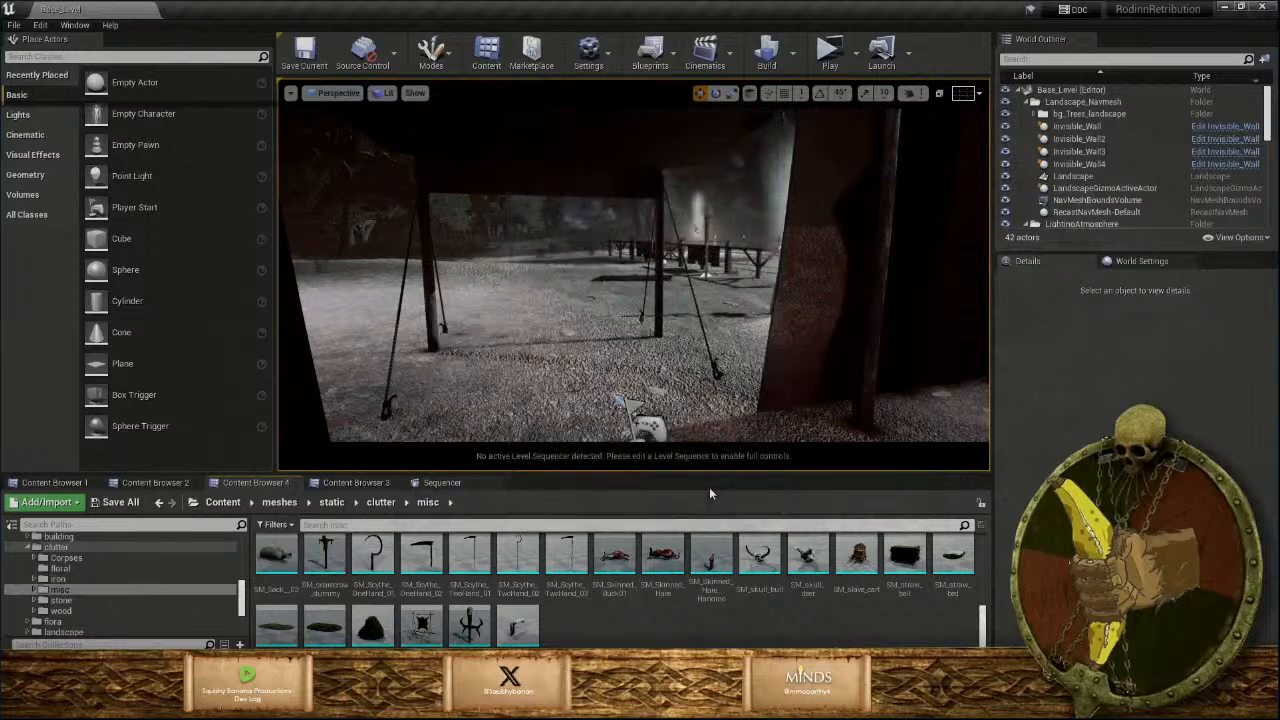
Select all the imported SM_candles meshes in the misc folder and open them for editing.
scroll(758, 620, "up", 3)
scroll(758, 620, "up", 2)
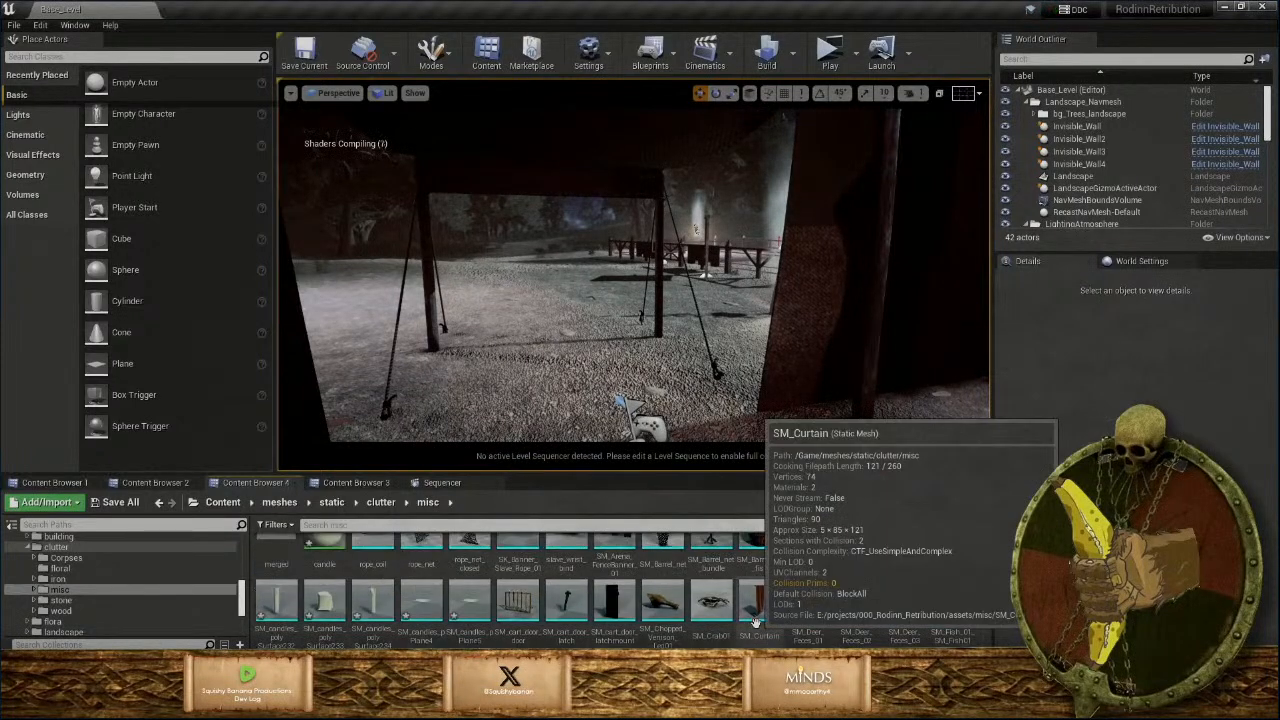
scroll(752, 615, "up", 1)
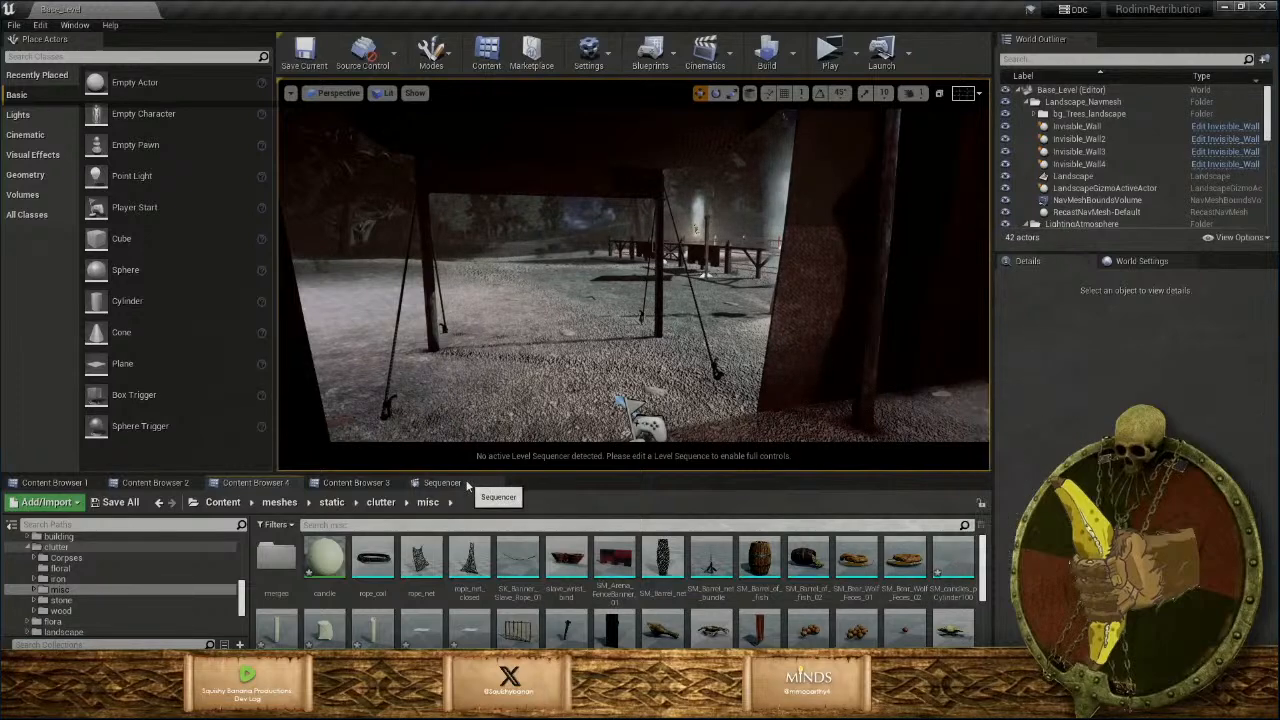
left_click(354, 483)
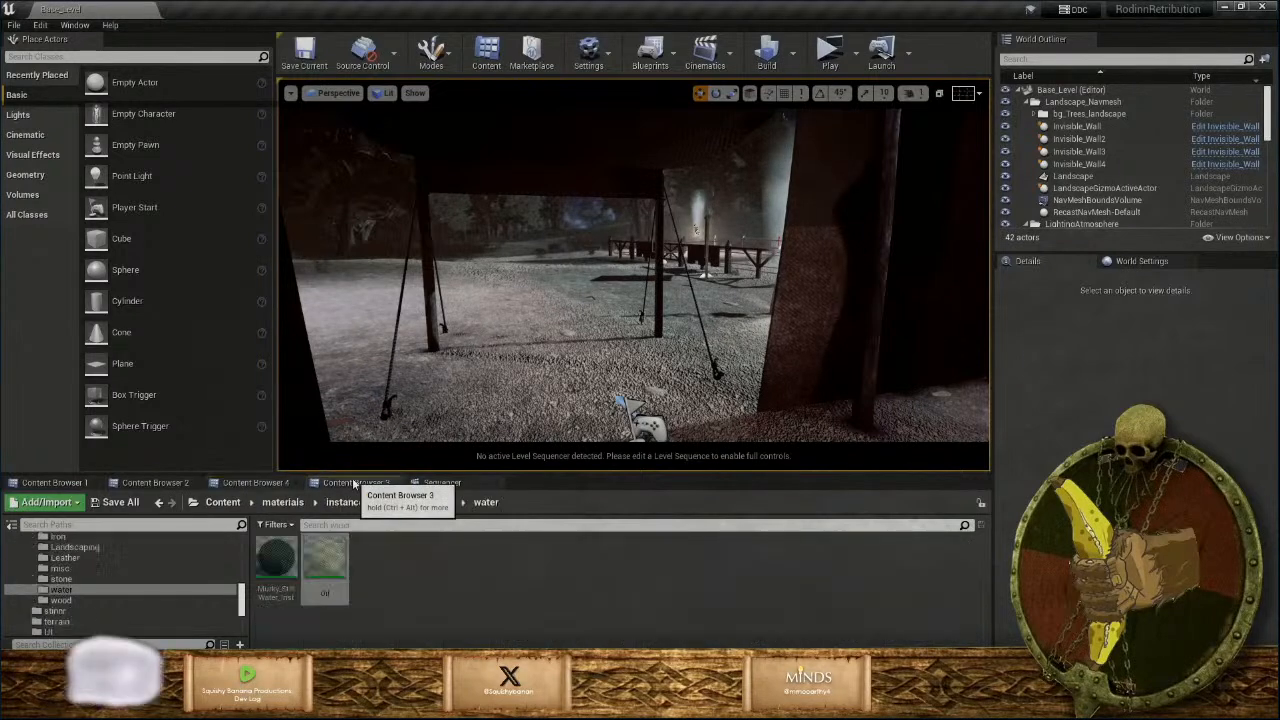
left_click(268, 486)
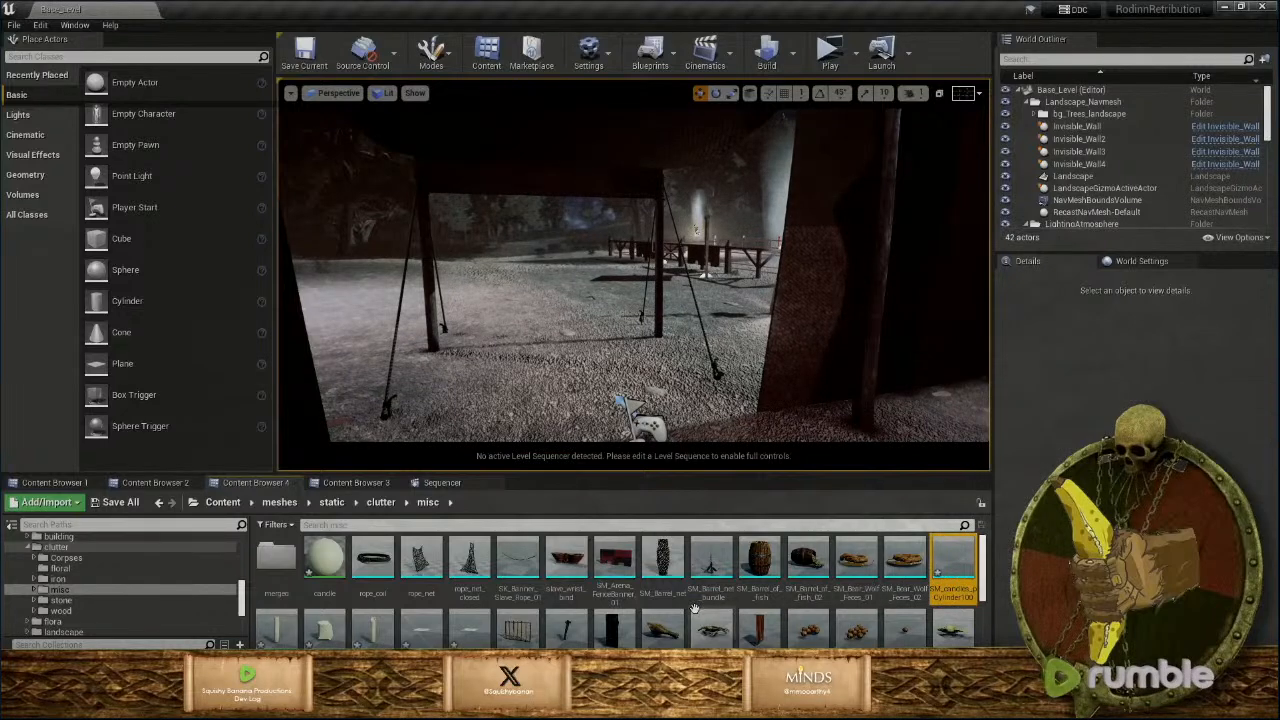
scroll(694, 609, "down", 1)
scroll(929, 568, "up", 1)
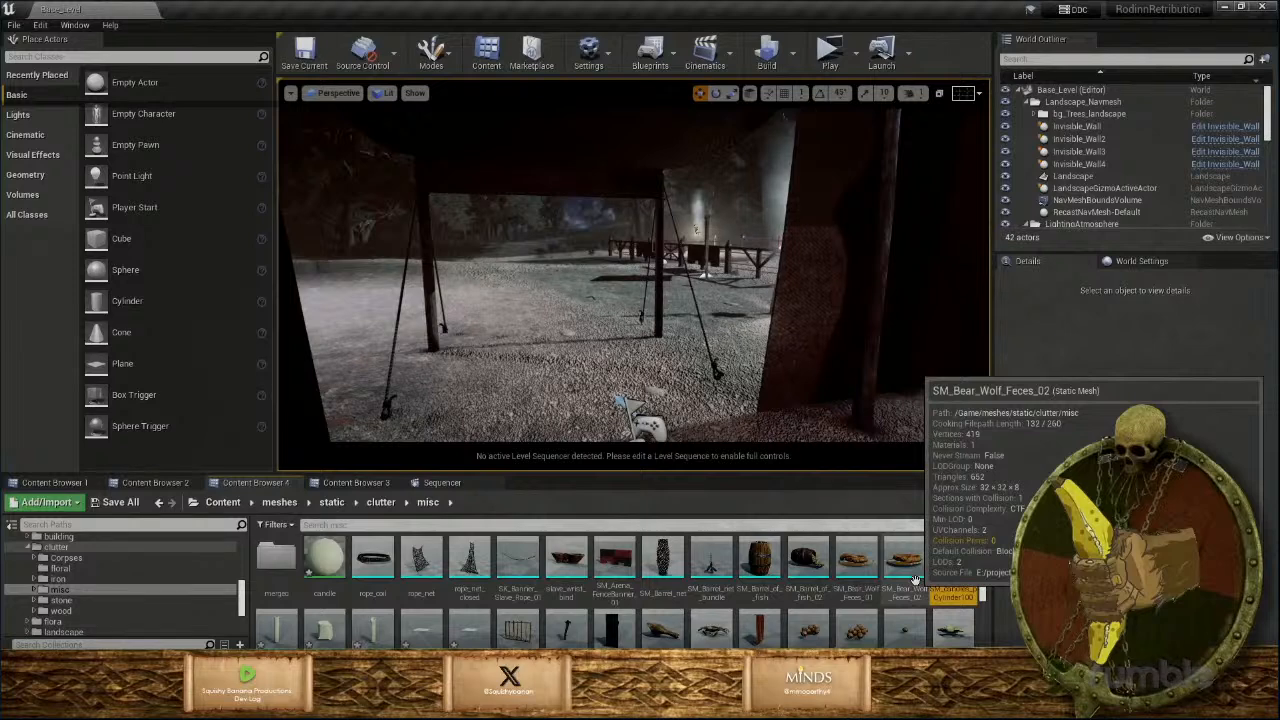
right_click(479, 643)
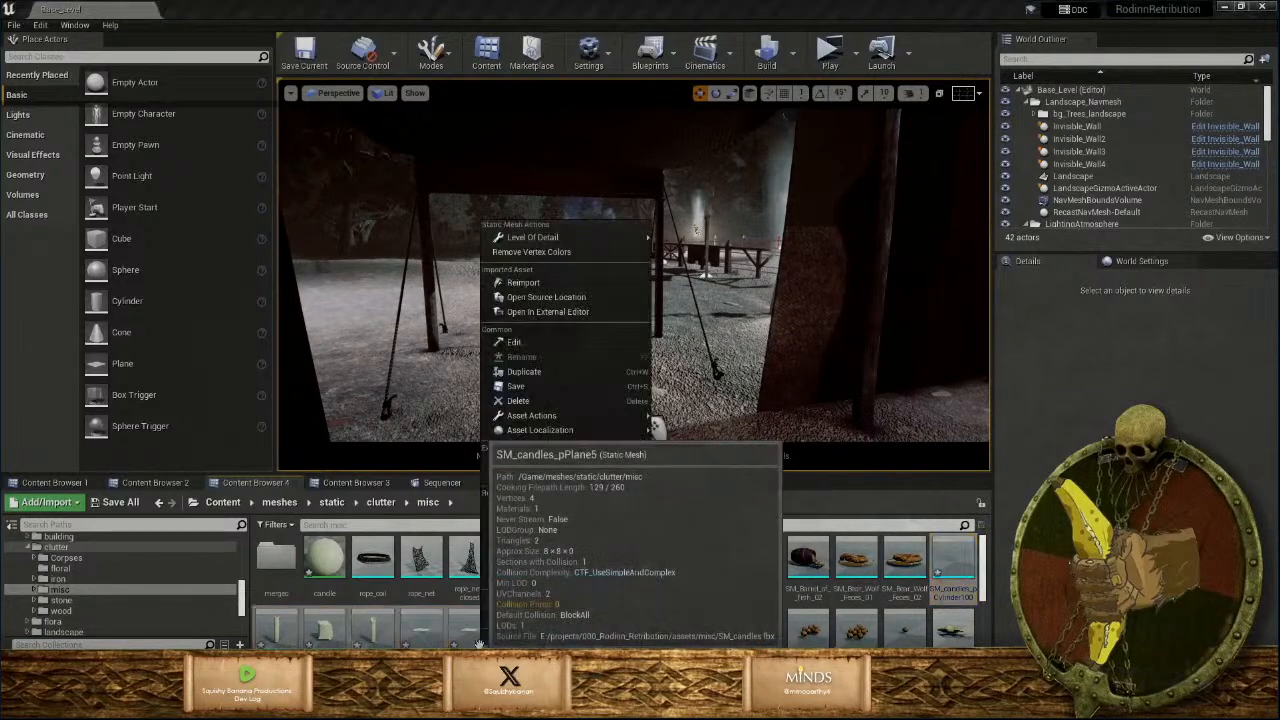
left_click(538, 348)
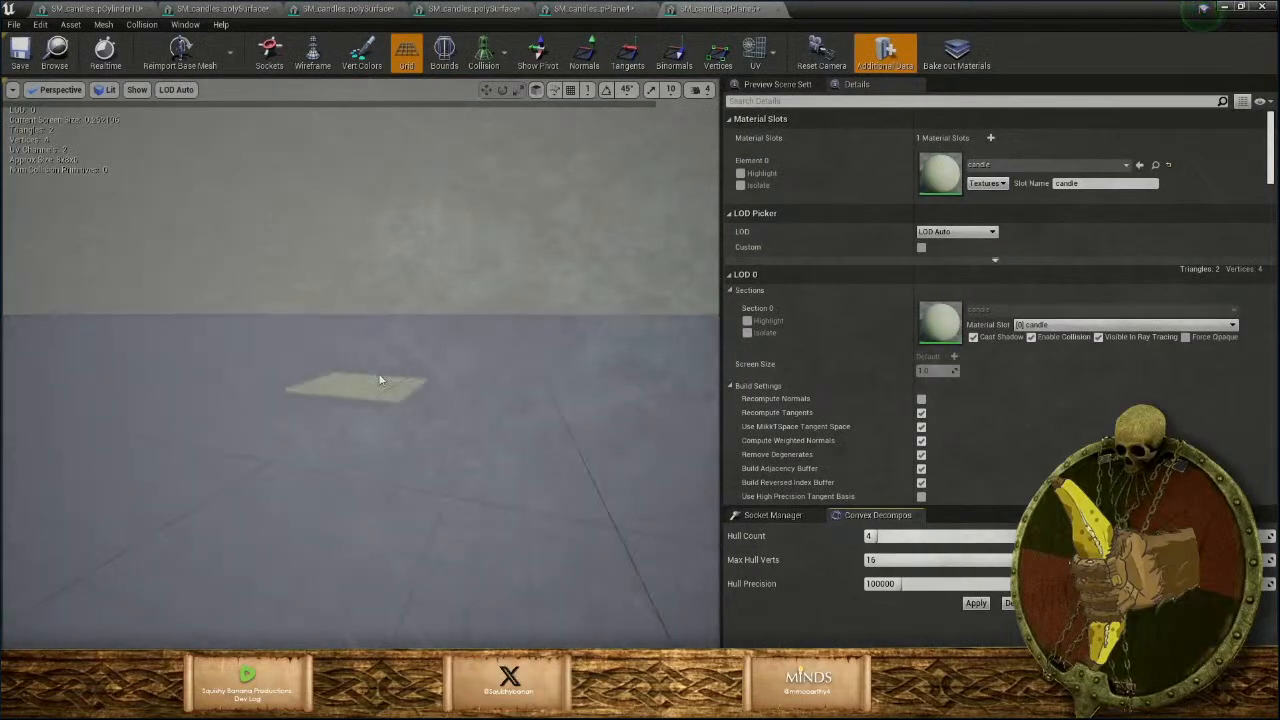
Assign waxy_materials to the candle material slot of the SM_candles_pPlane5 mesh.
left_click_drag(466, 372, 466, 400)
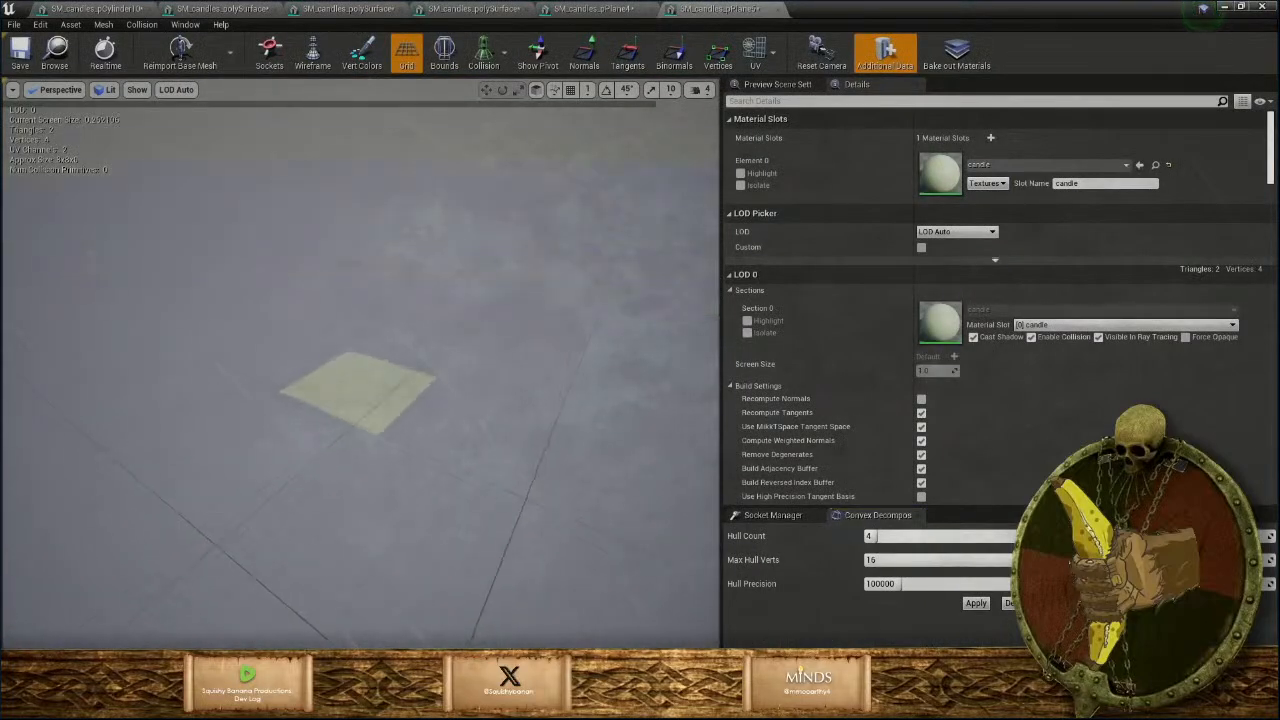
left_click(1023, 166)
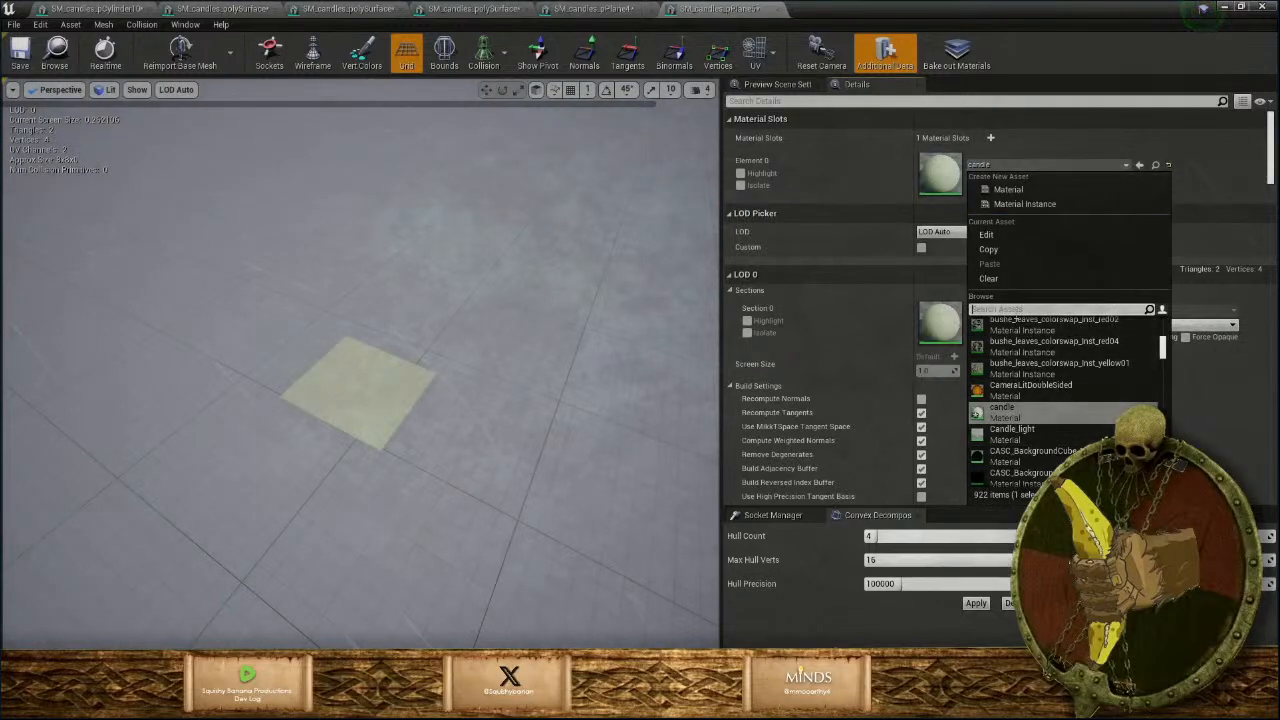
type("wax")
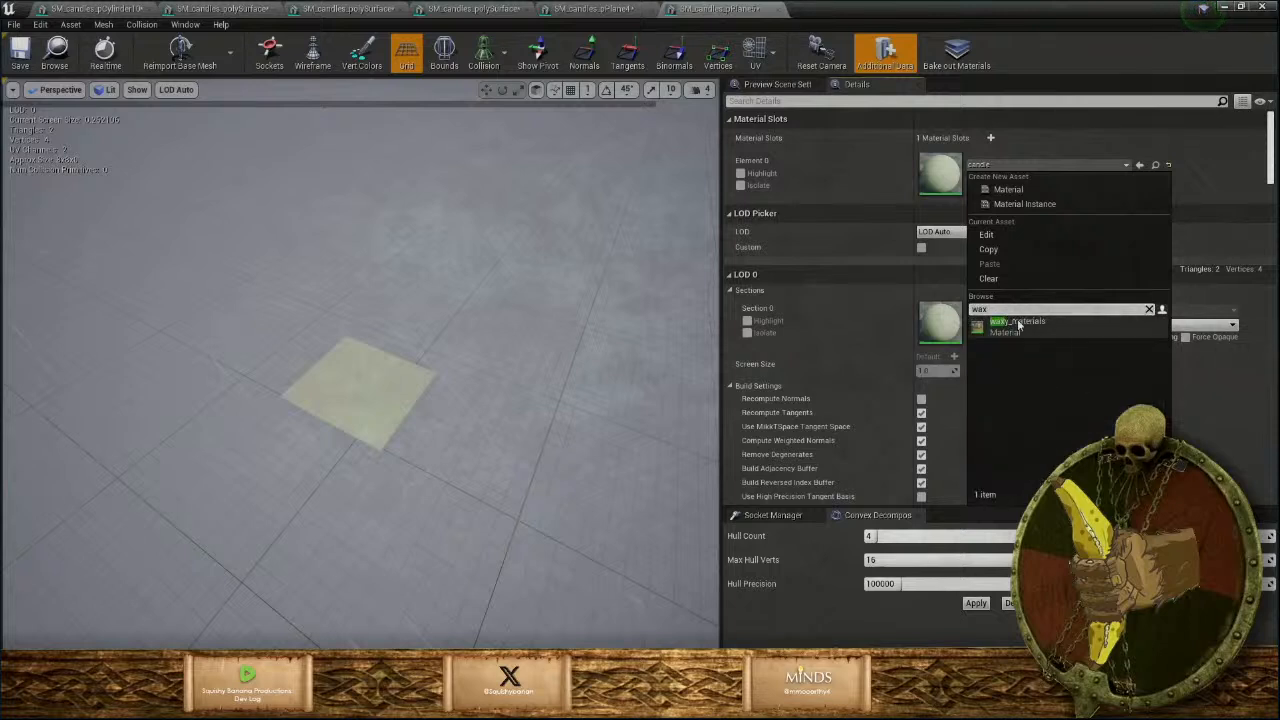
left_click(1020, 326)
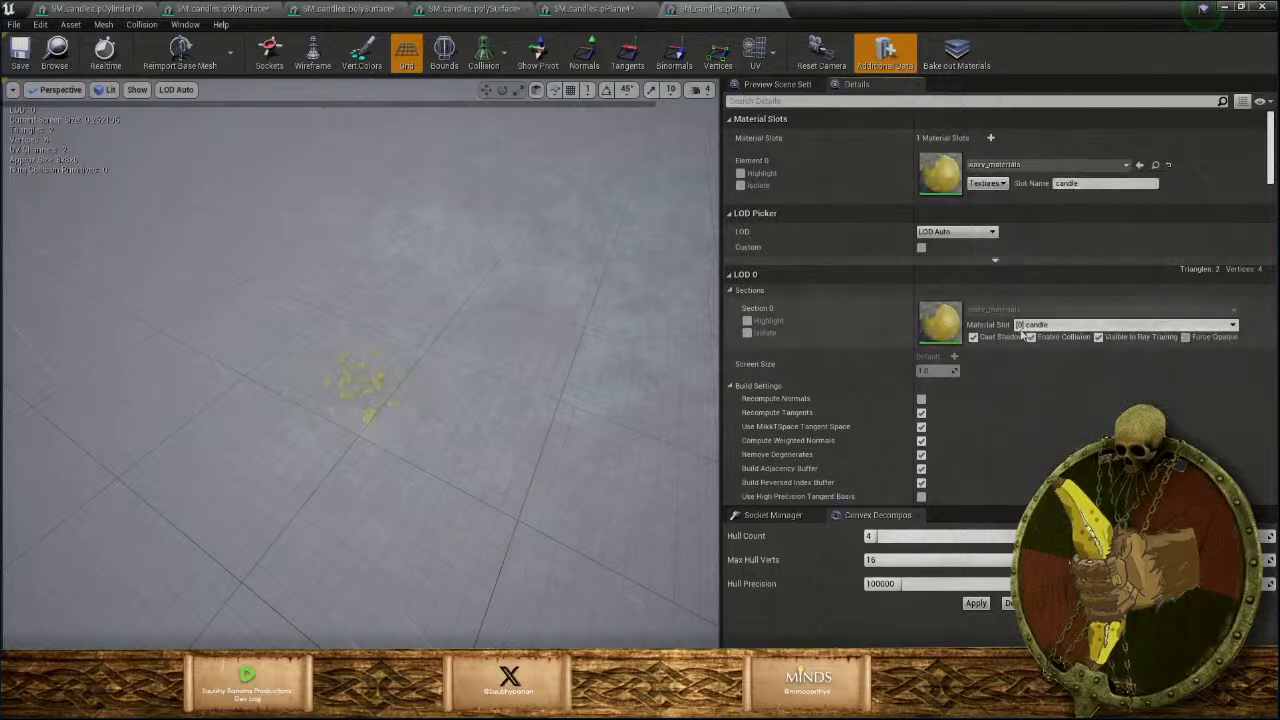
Copy the waxy_materials reference from the material slot, save the SM_candles_pPlane5 mesh and close its editor.
right_click(964, 180)
left_click(985, 199)
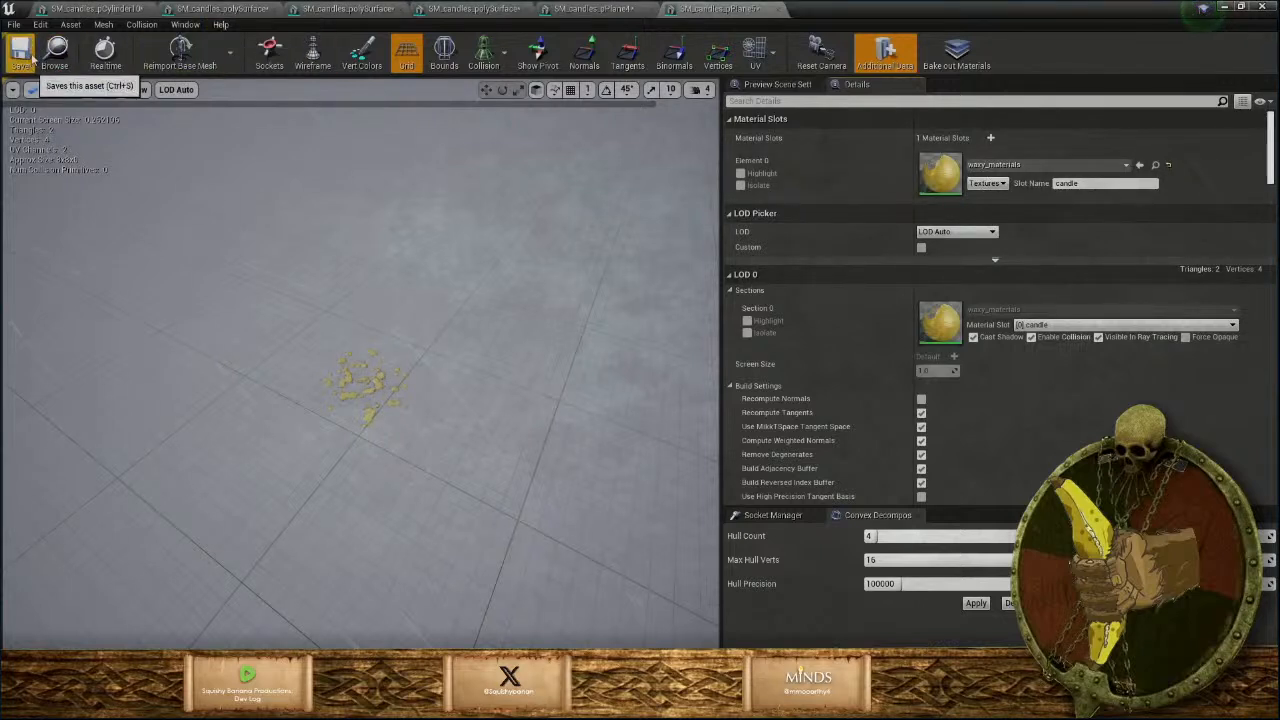
left_click(778, 10)
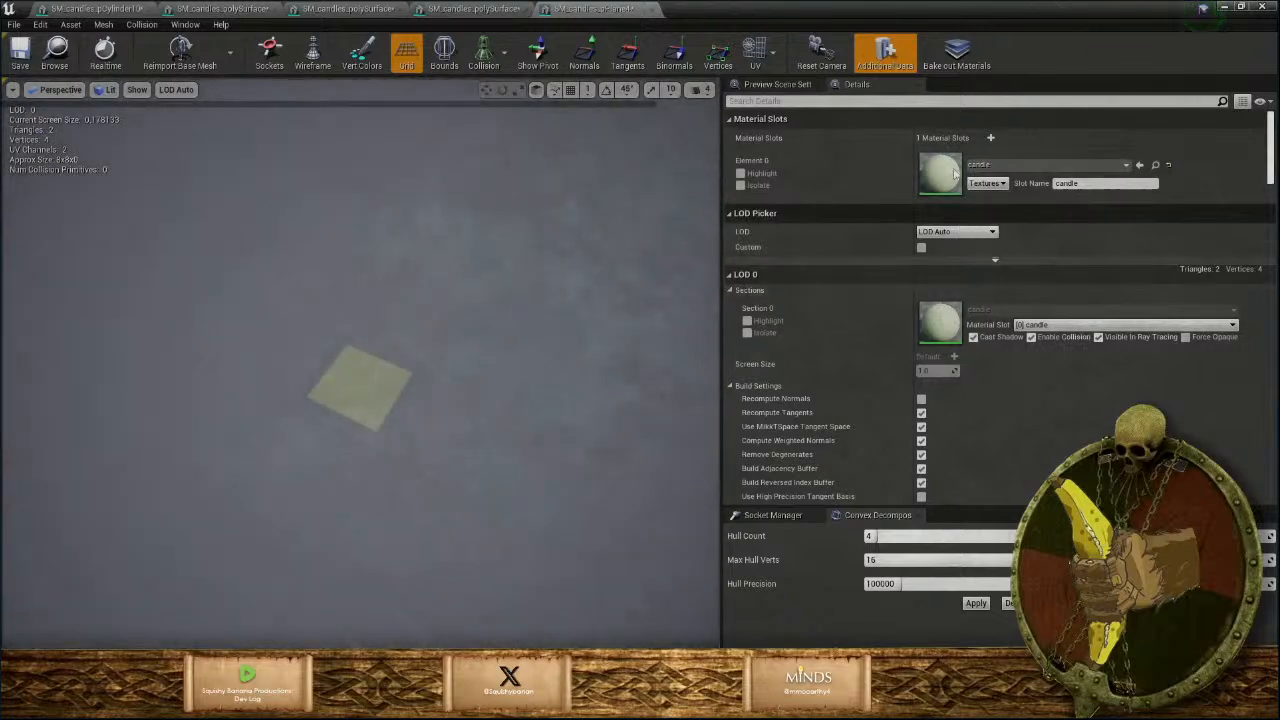
Paste the copied waxy_materials reference into the material slot of SM_candles_pPlane4 and save the mesh.
right_click(949, 160)
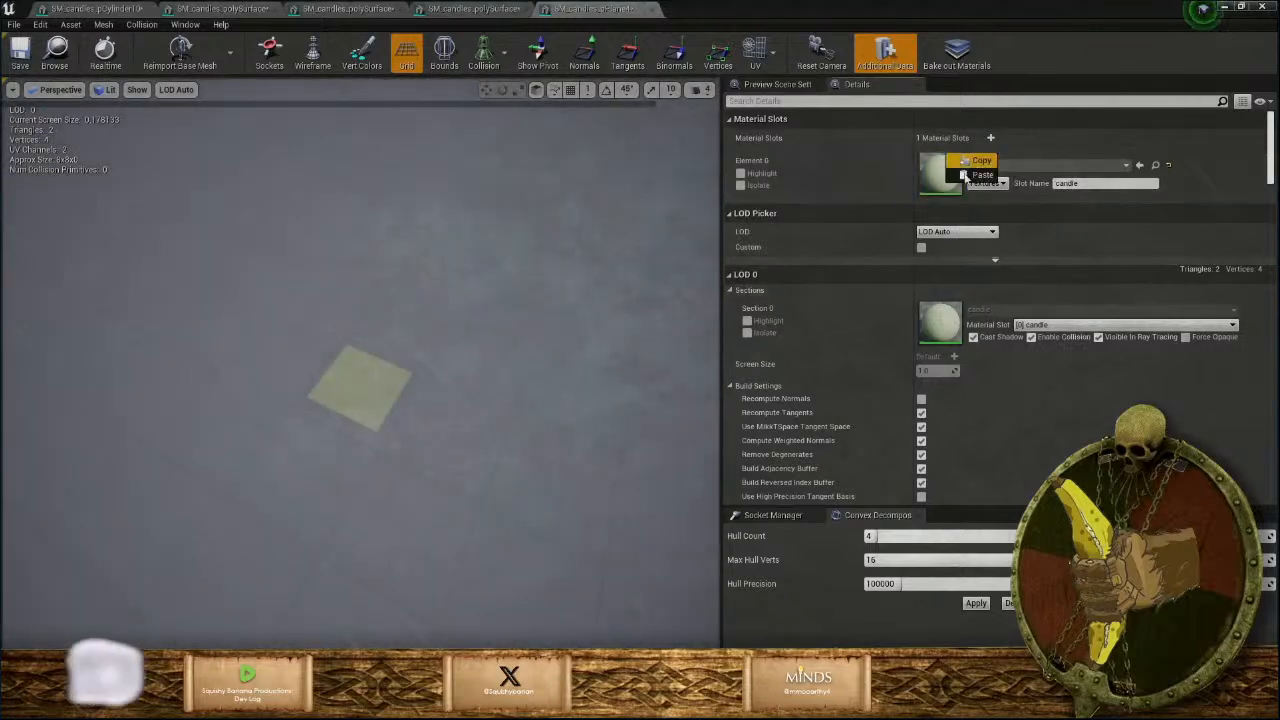
left_click(964, 175)
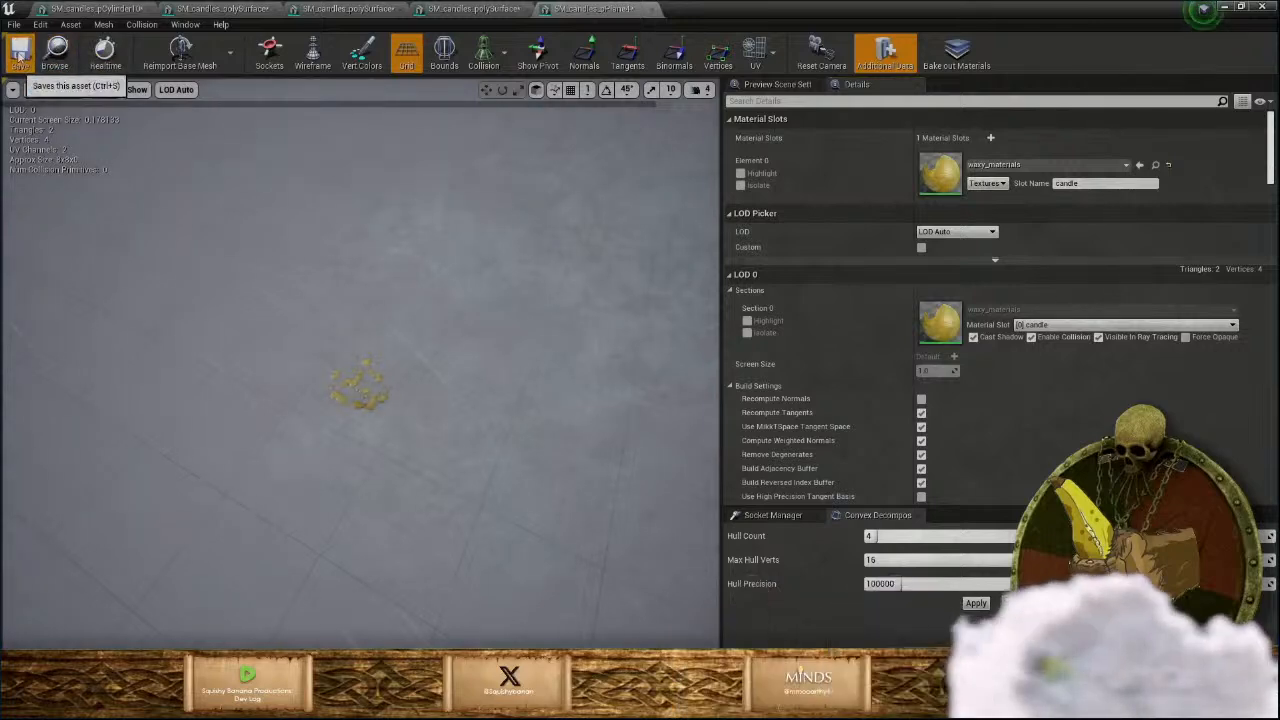
left_click(21, 54)
Assign waxy_materials to the last two open polySurface candle meshes and close their editors along with SM_candles_pPlane4.
left_click(440, 10)
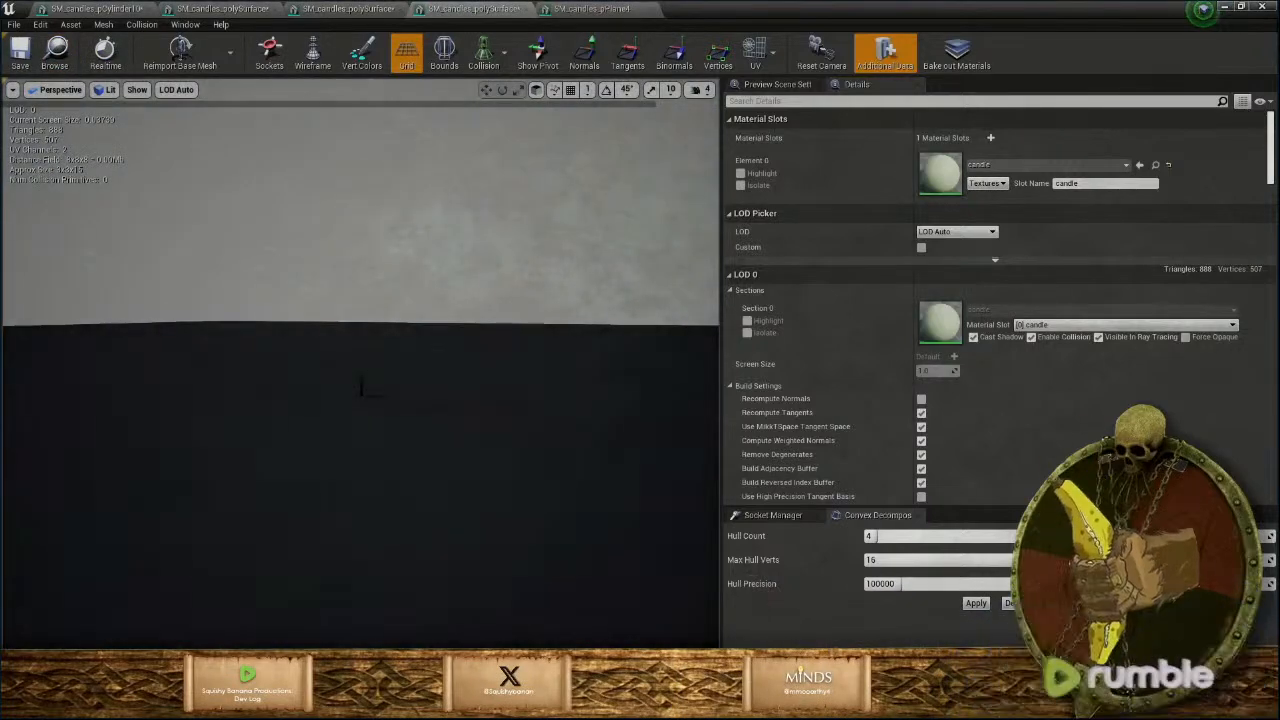
right_click(944, 165)
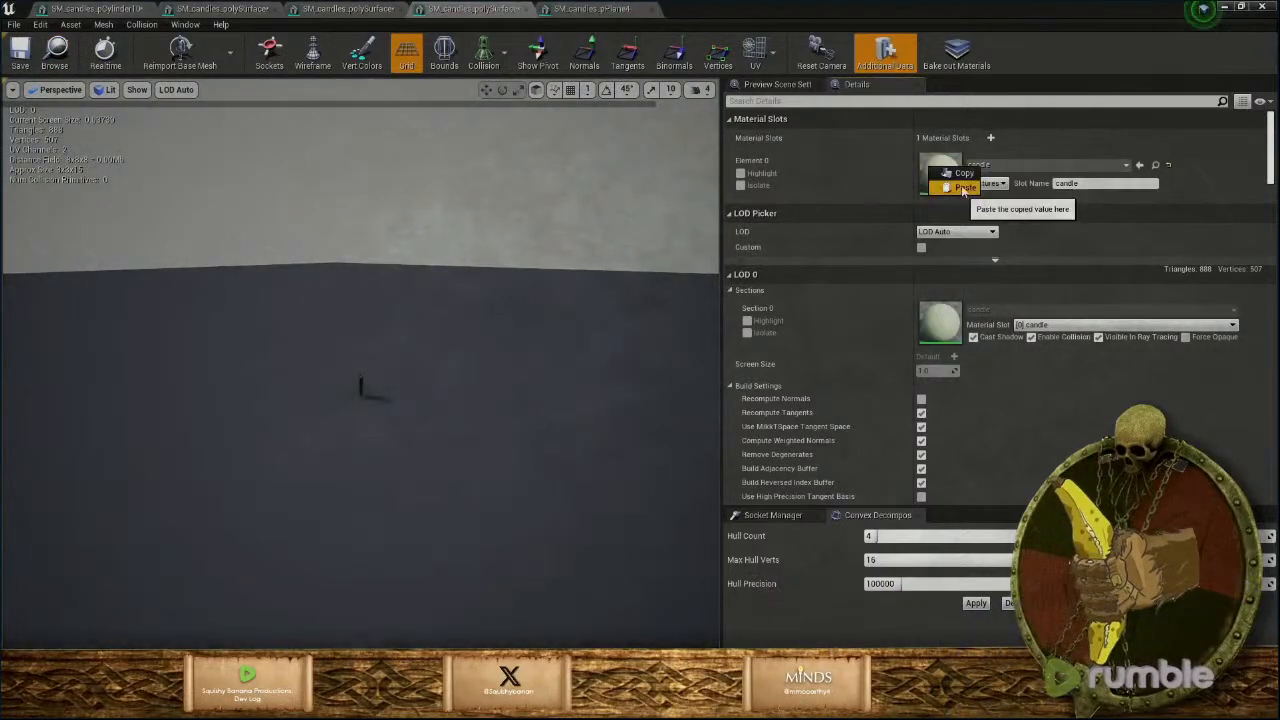
left_click(964, 188)
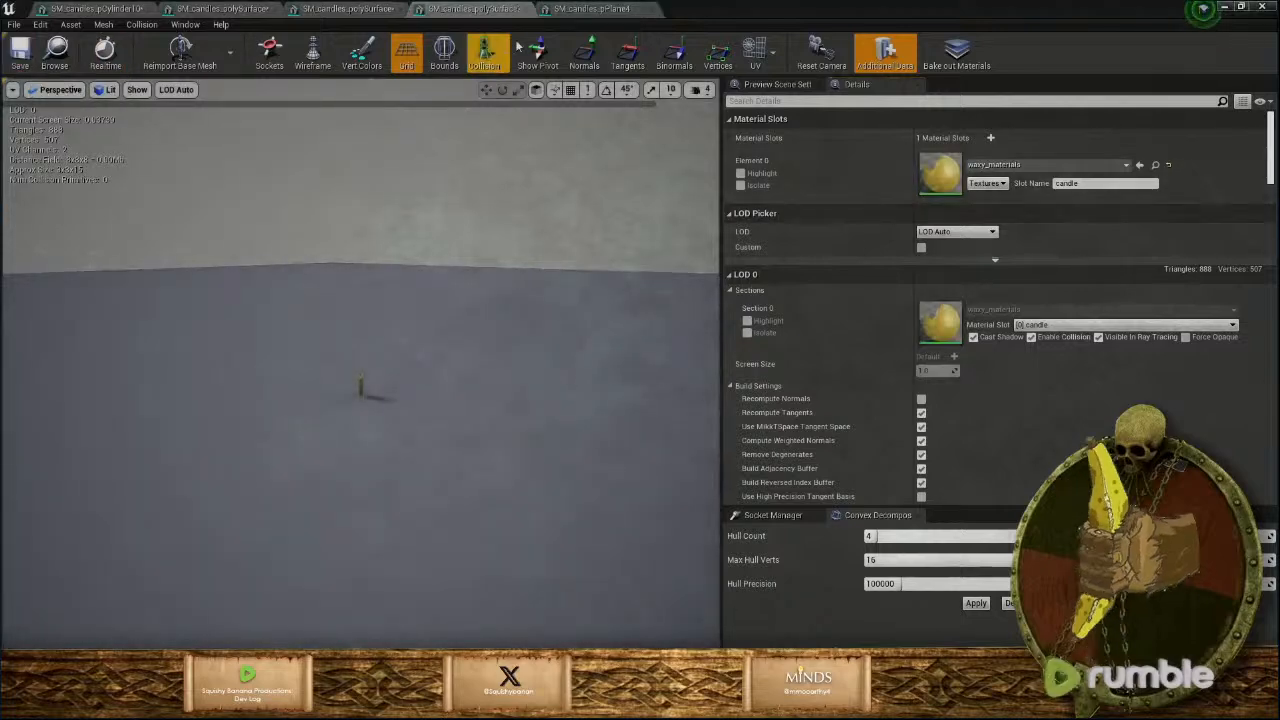
left_click(527, 9)
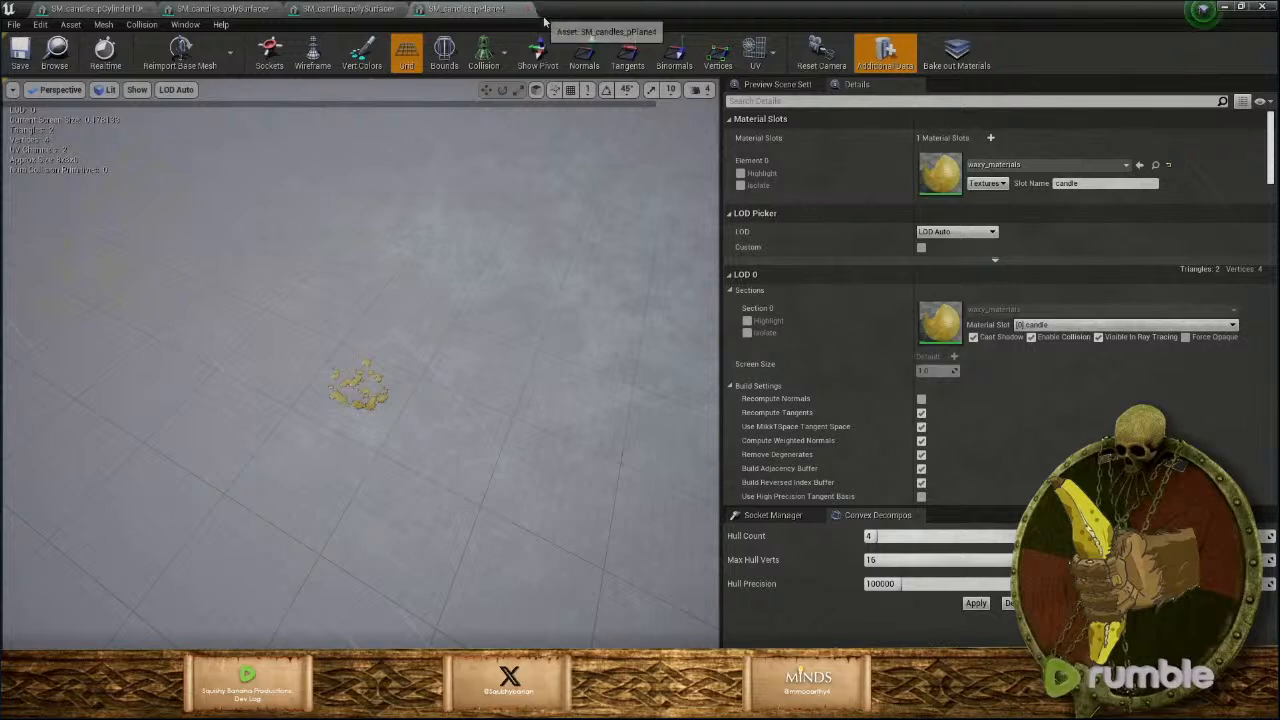
left_click(526, 10)
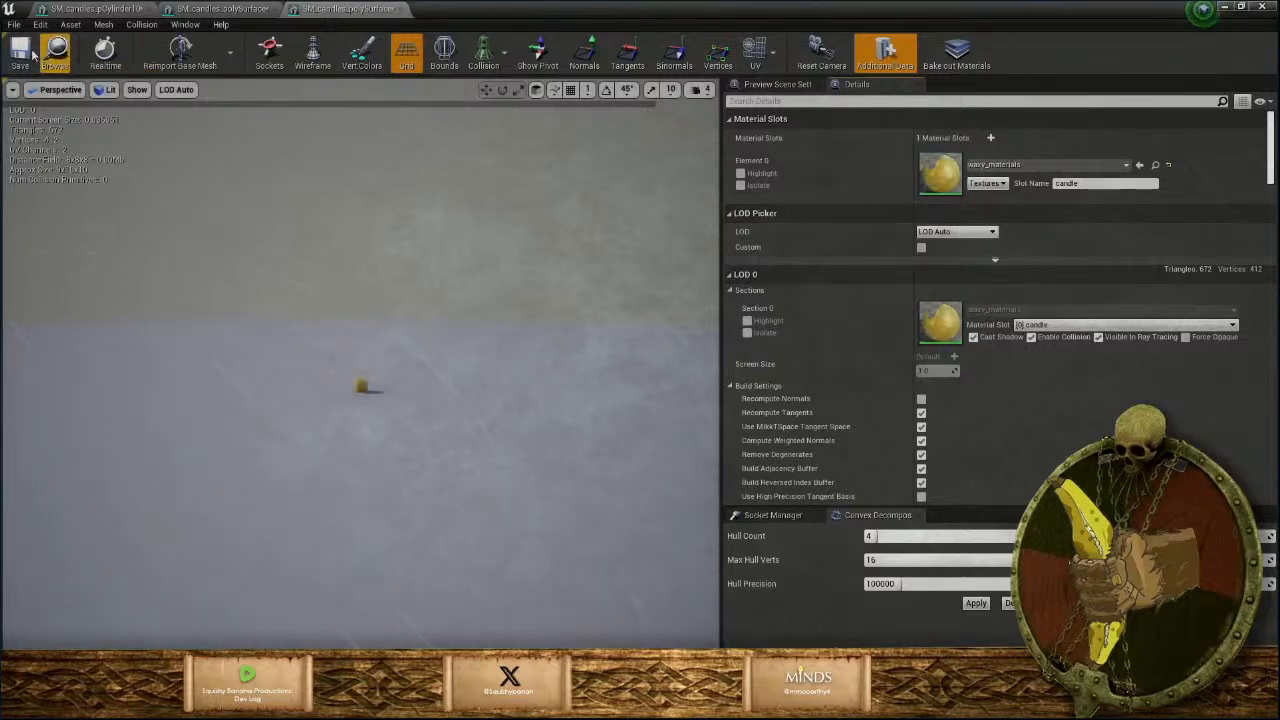
left_click(405, 9)
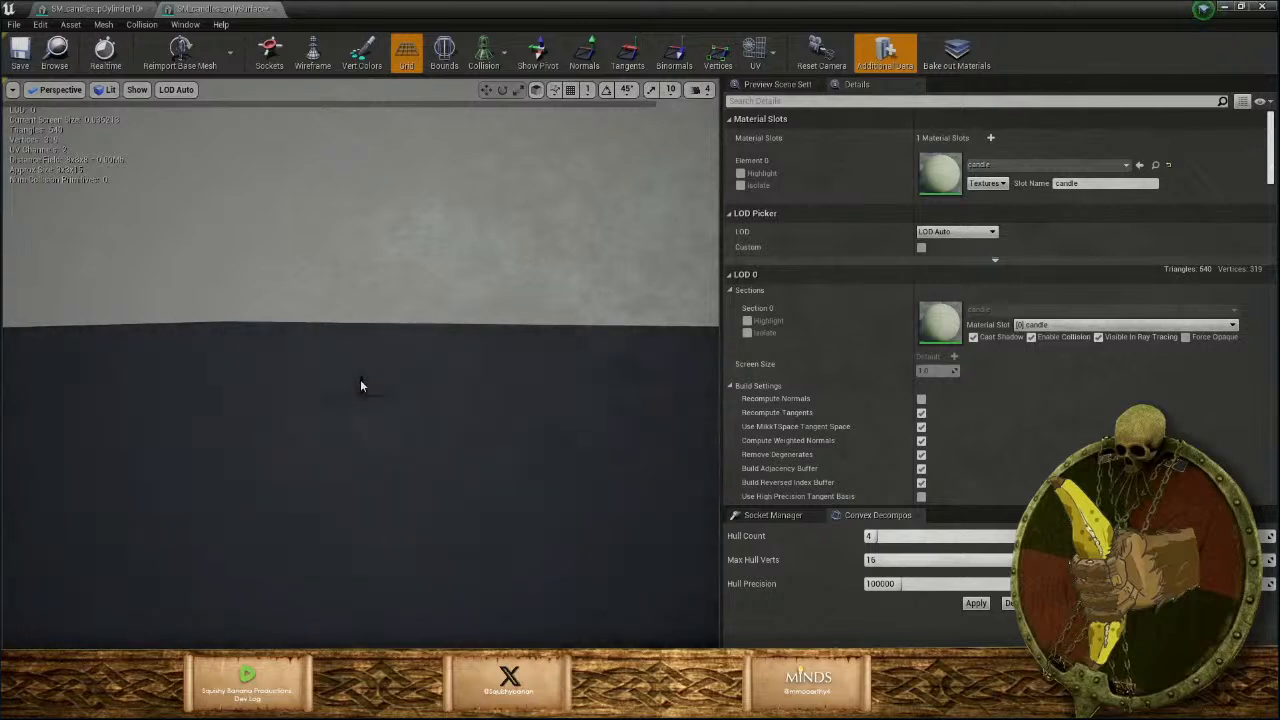
Paste waxy_materials into the material slot of the remaining polySurface candle mesh, save it and close its editor.
right_click(950, 177)
left_click(980, 196)
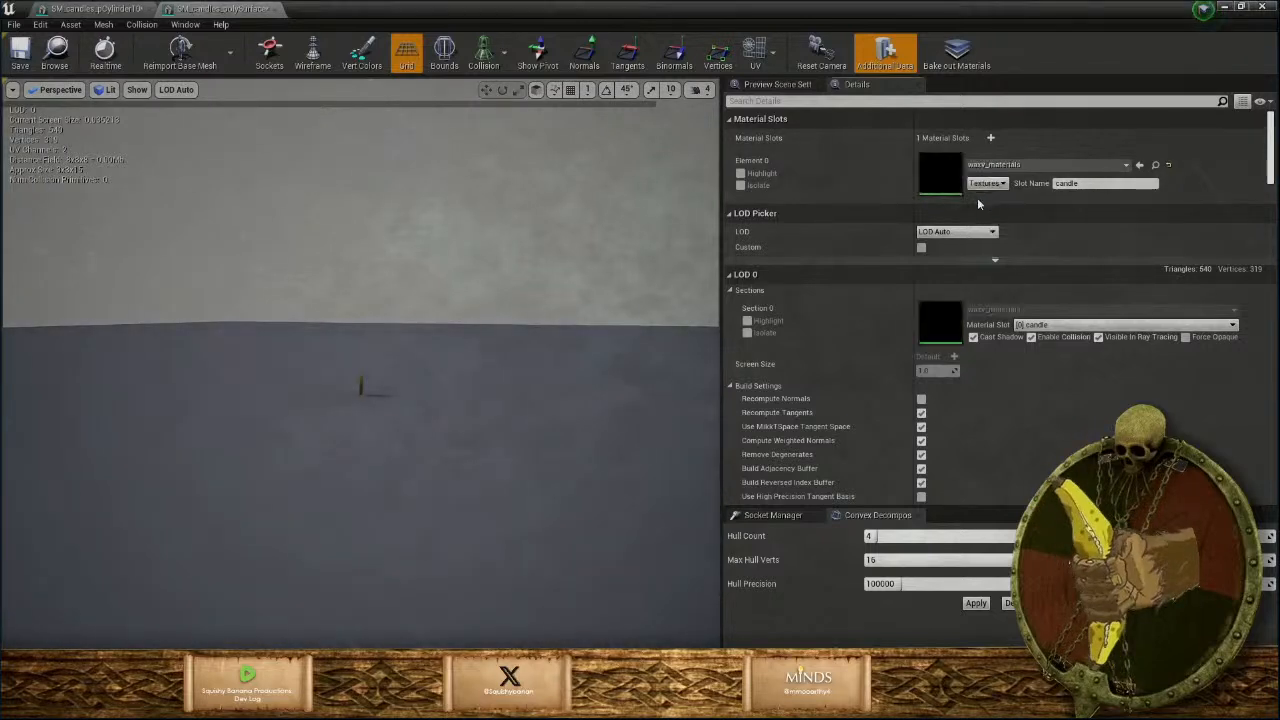
left_click(16, 58)
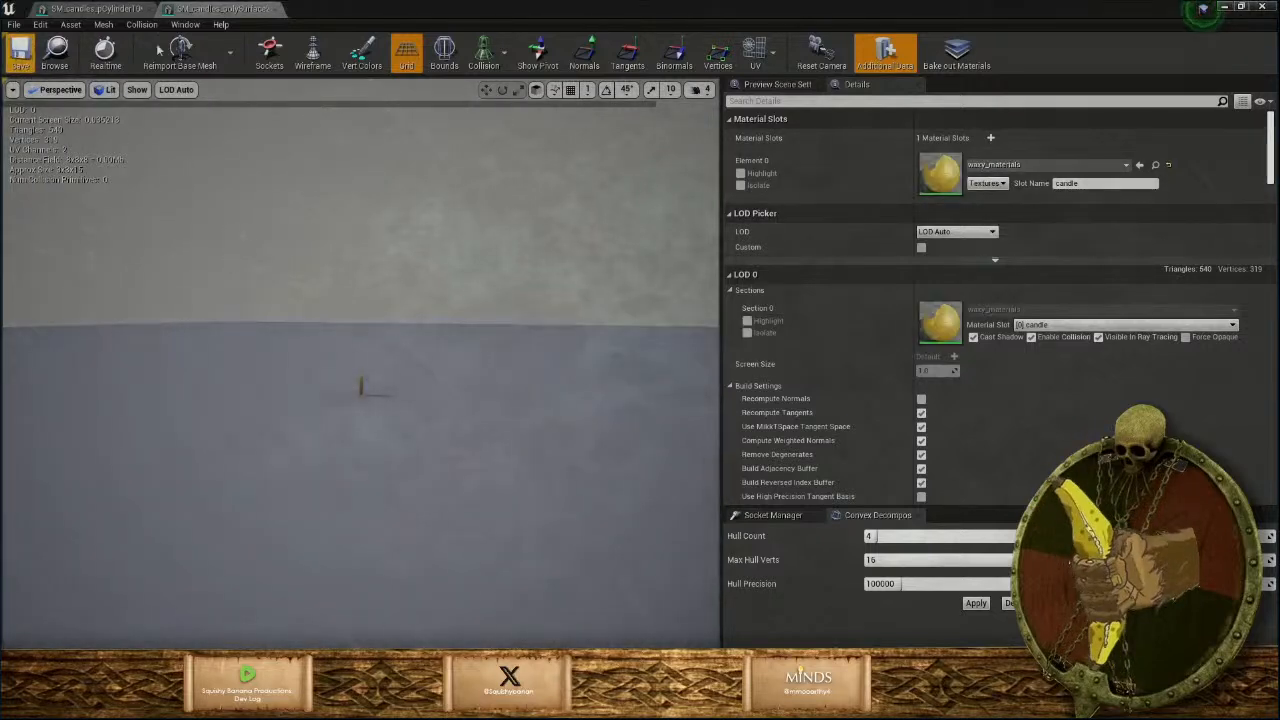
left_click(275, 9)
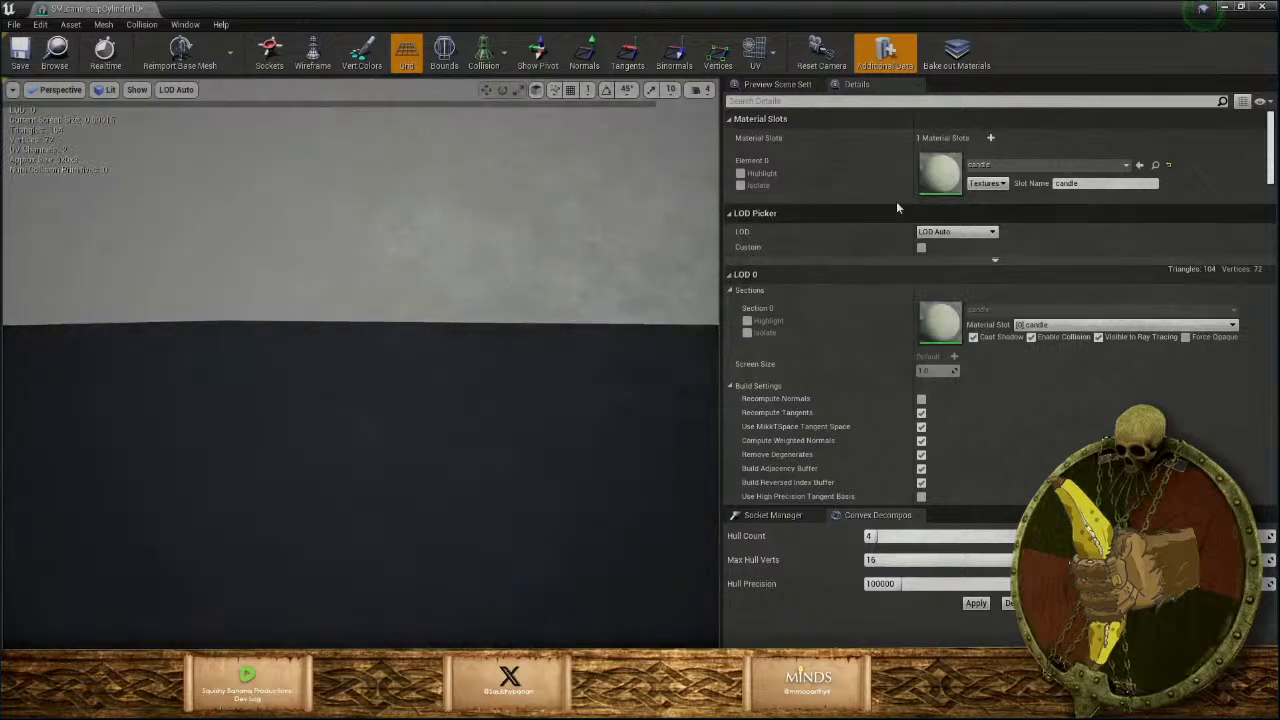
Paste waxy_materials into the SM_candles_pCylinder100 material slot, inspect the mesh up close and return to the misc folder.
right_click(930, 175)
left_click(960, 196)
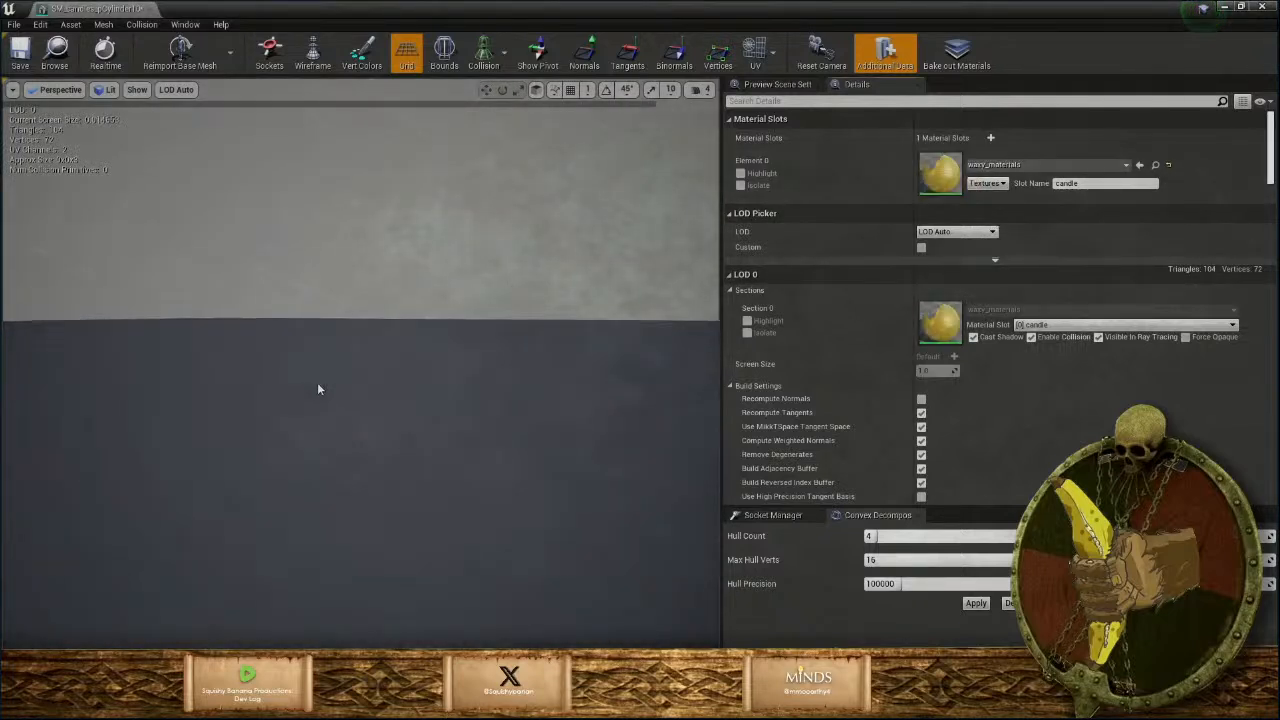
scroll(321, 388, "up", 5)
left_click_drag(321, 388, 321, 490)
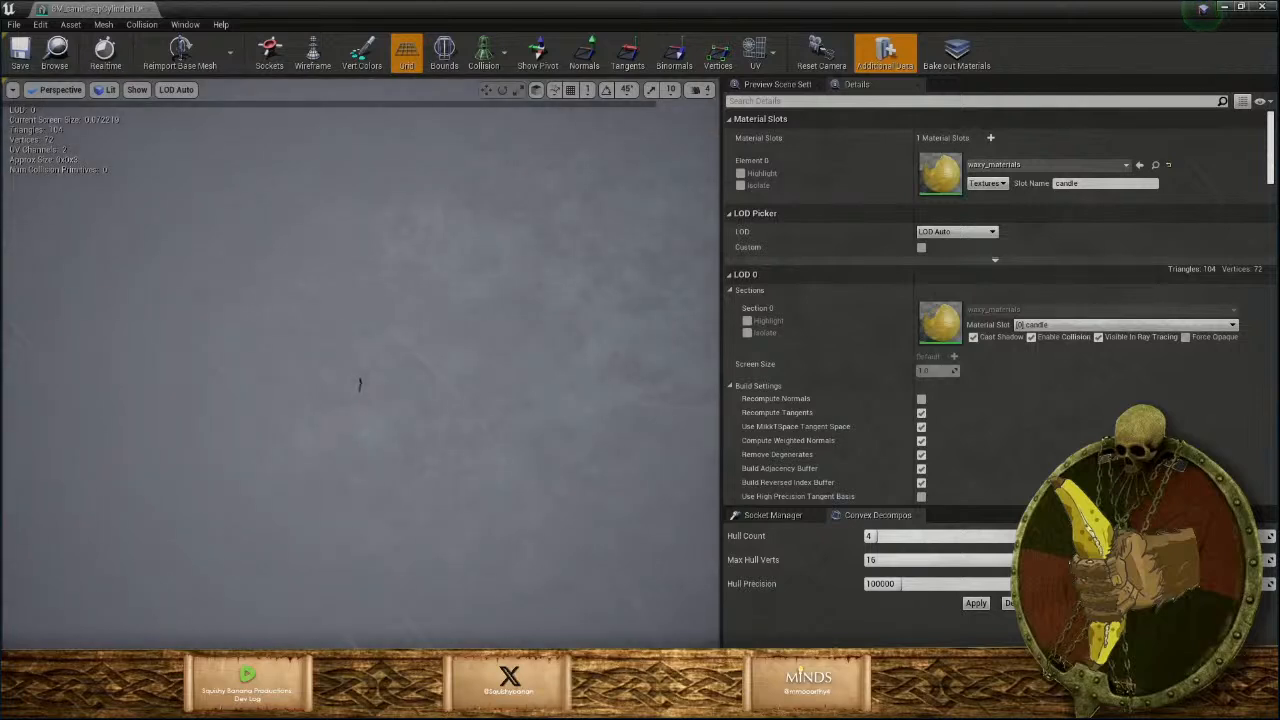
left_click_drag(432, 364, 432, 410)
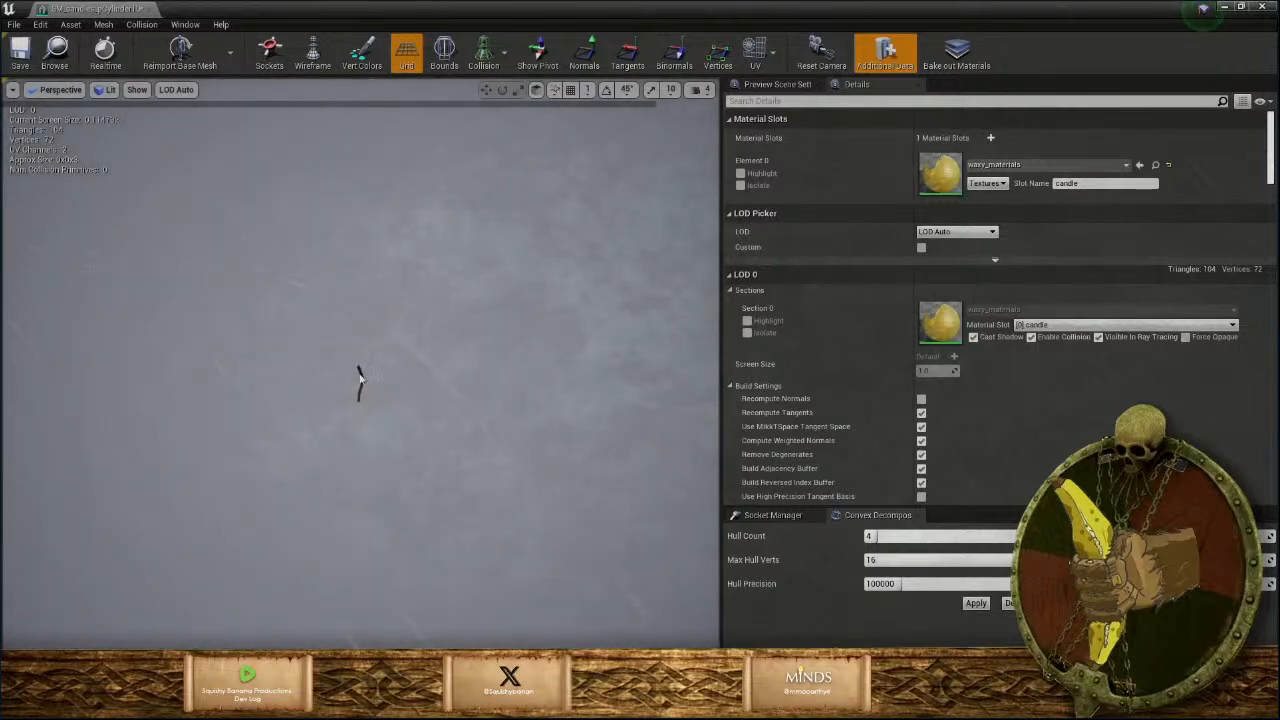
left_click(148, 9)
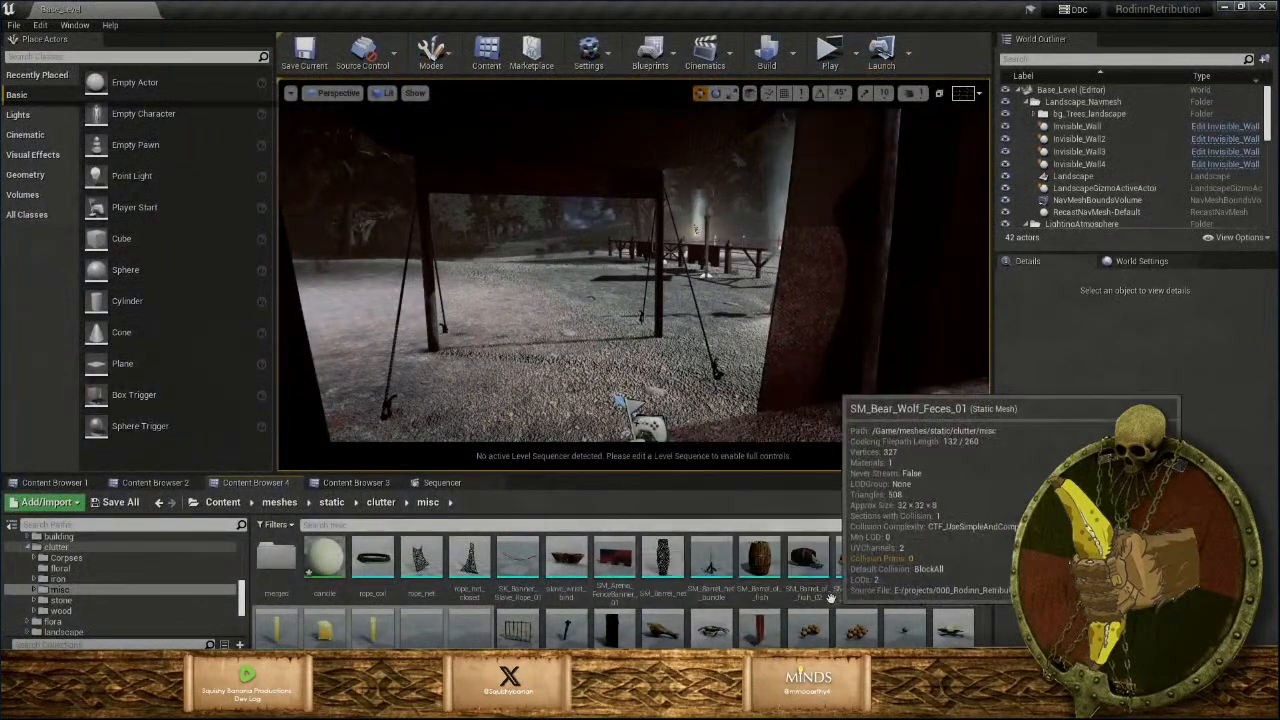
scroll(600, 590, "down", 1)
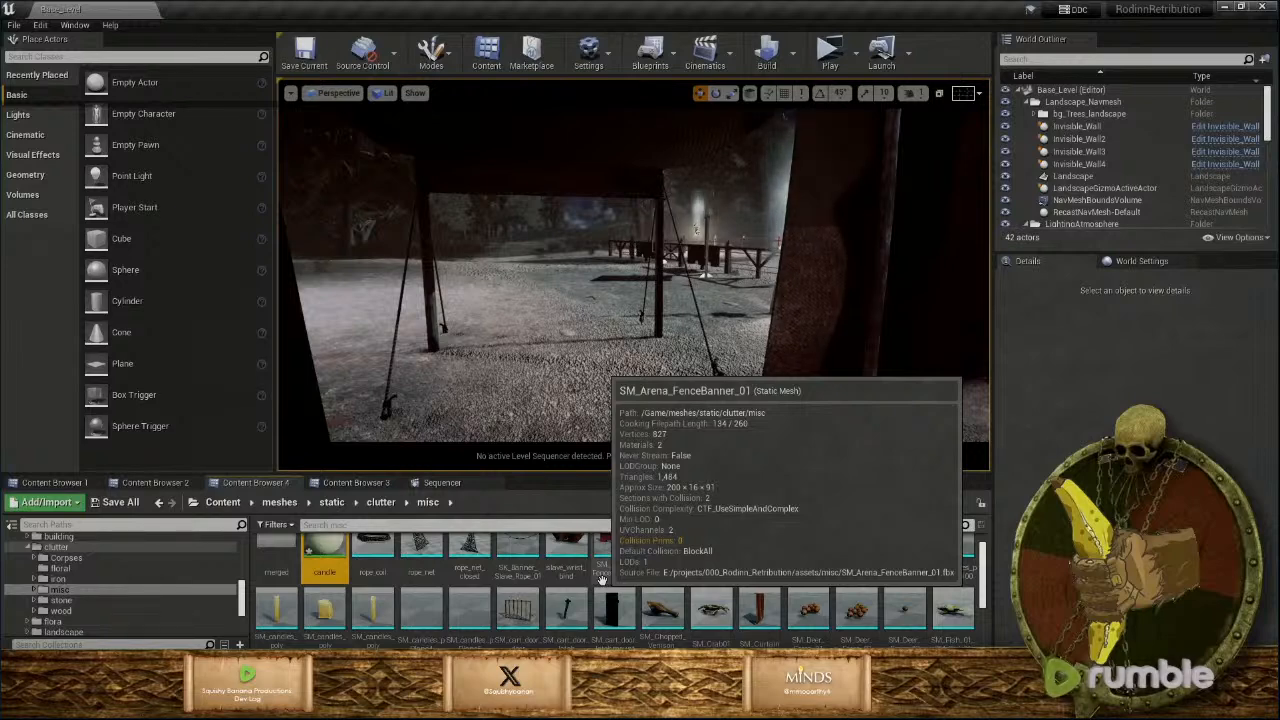
Delete the leftover imported candle material from the misc folder and look over the remaining meshes.
scroll(948, 592, "up", 1)
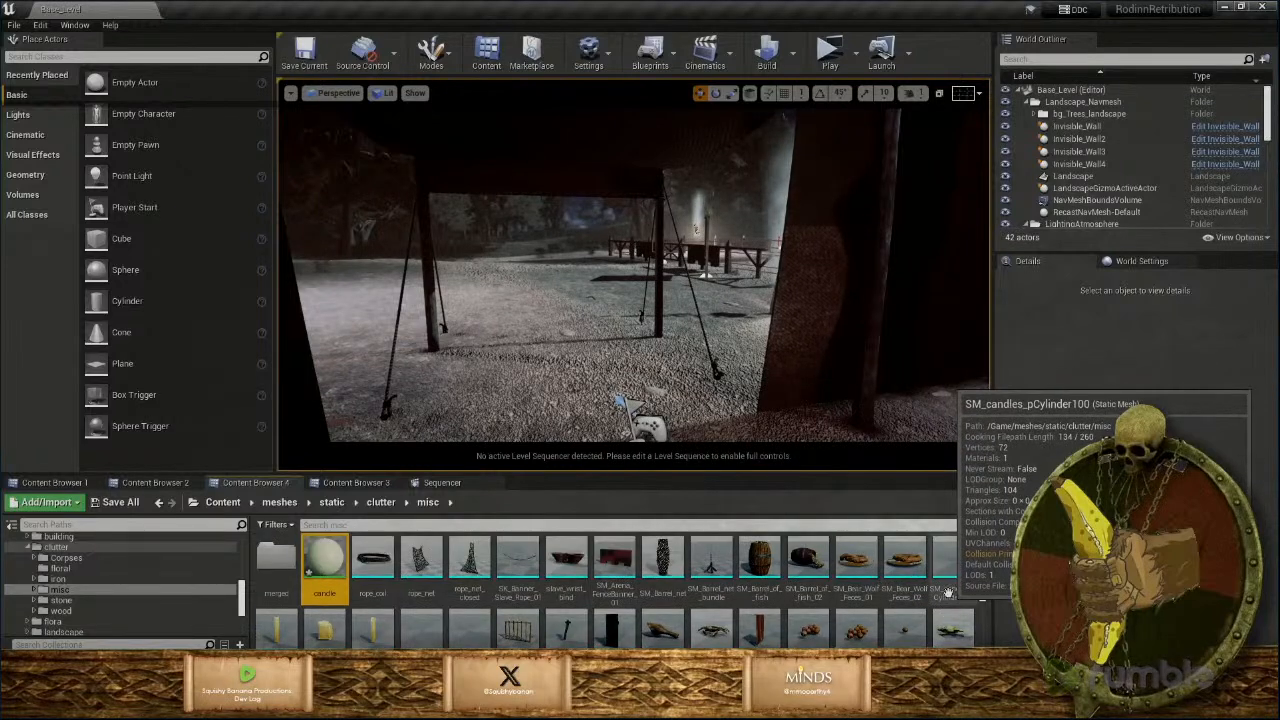
key("Delete")
left_click(612, 564)
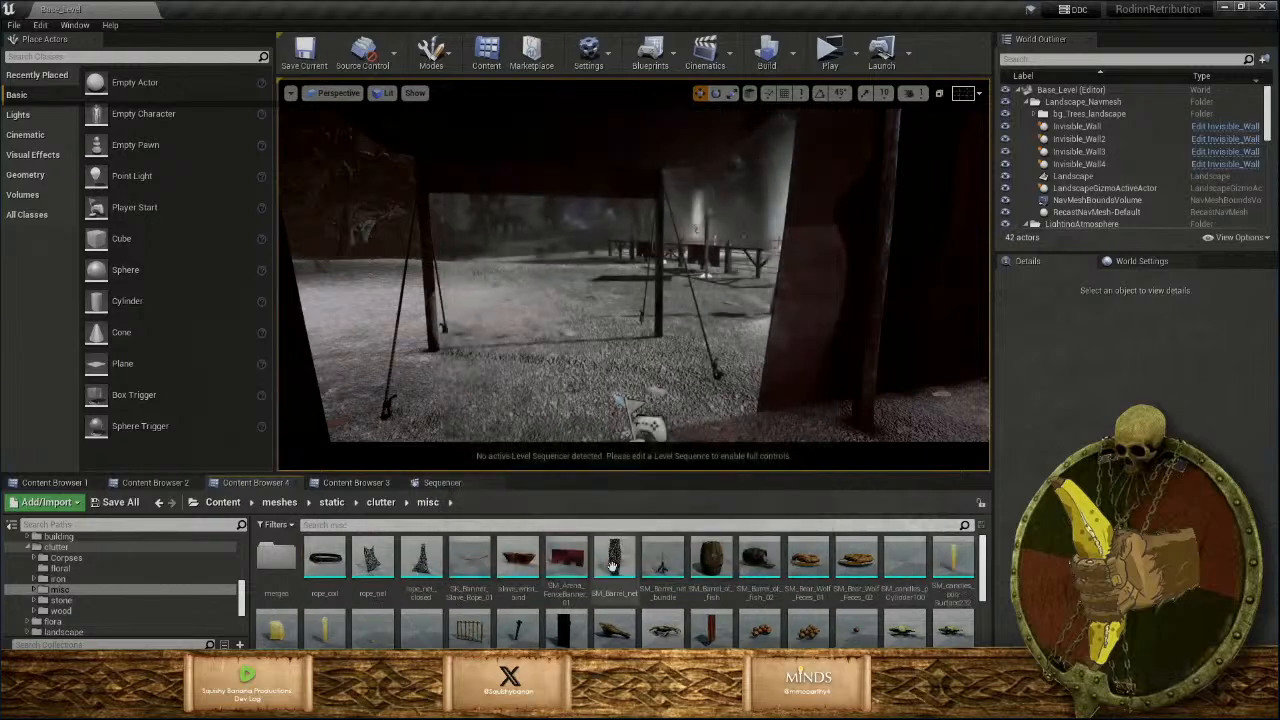
scroll(612, 564, "down", 5)
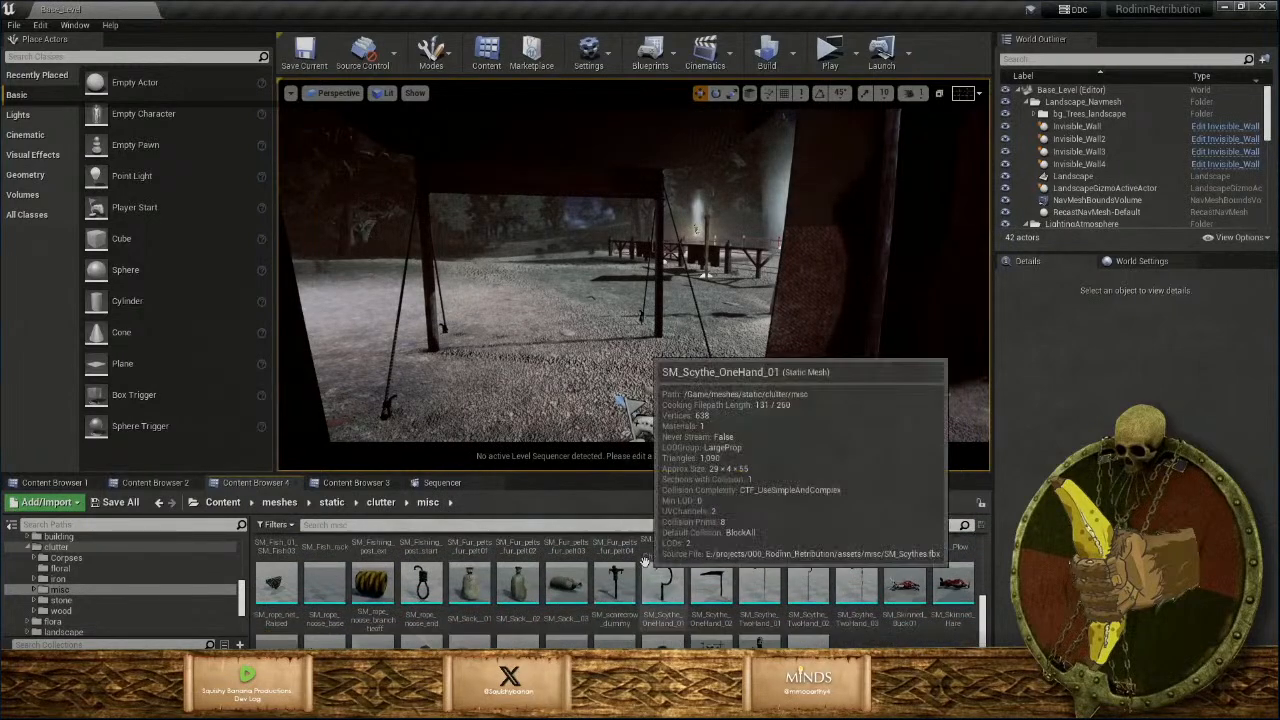
scroll(645, 564, "up", 5)
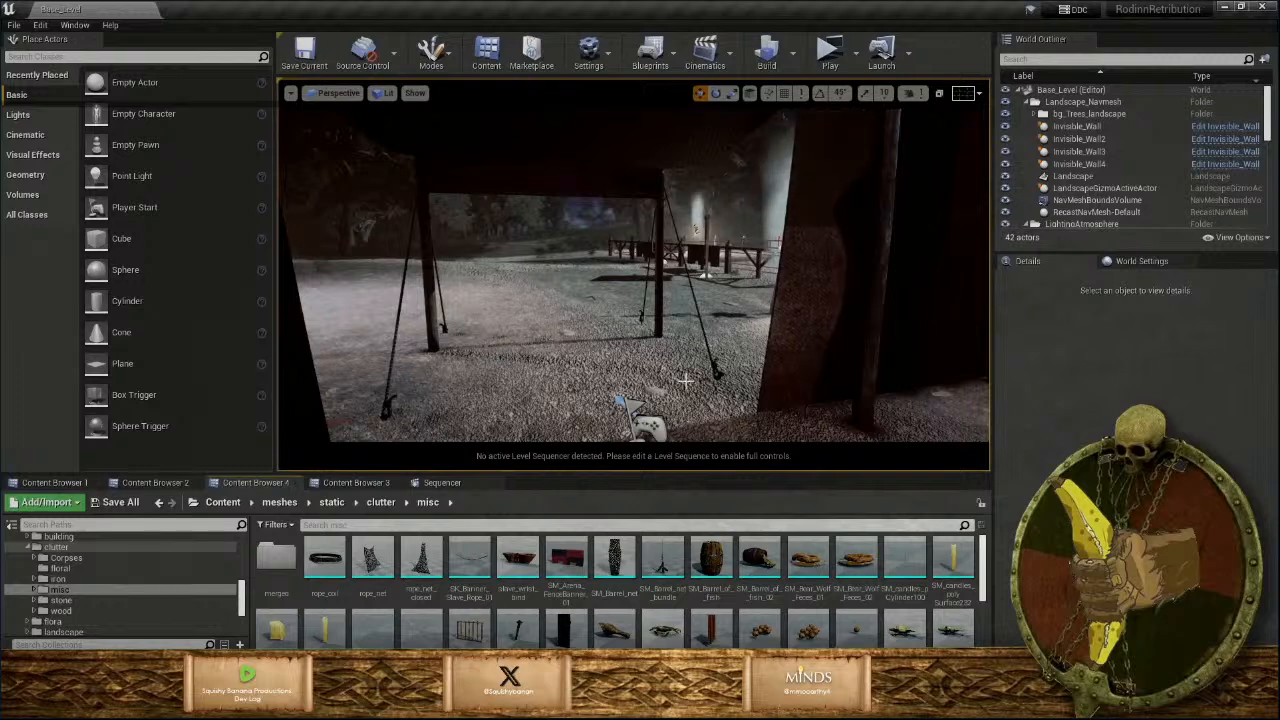
Select HISM_Clutter_Actor_10X in the level and assign SM_candles_polySurface232 to its static mesh element 7.
right_click_drag(686, 377, 836, 388)
key("w")
key("s")
key("w")
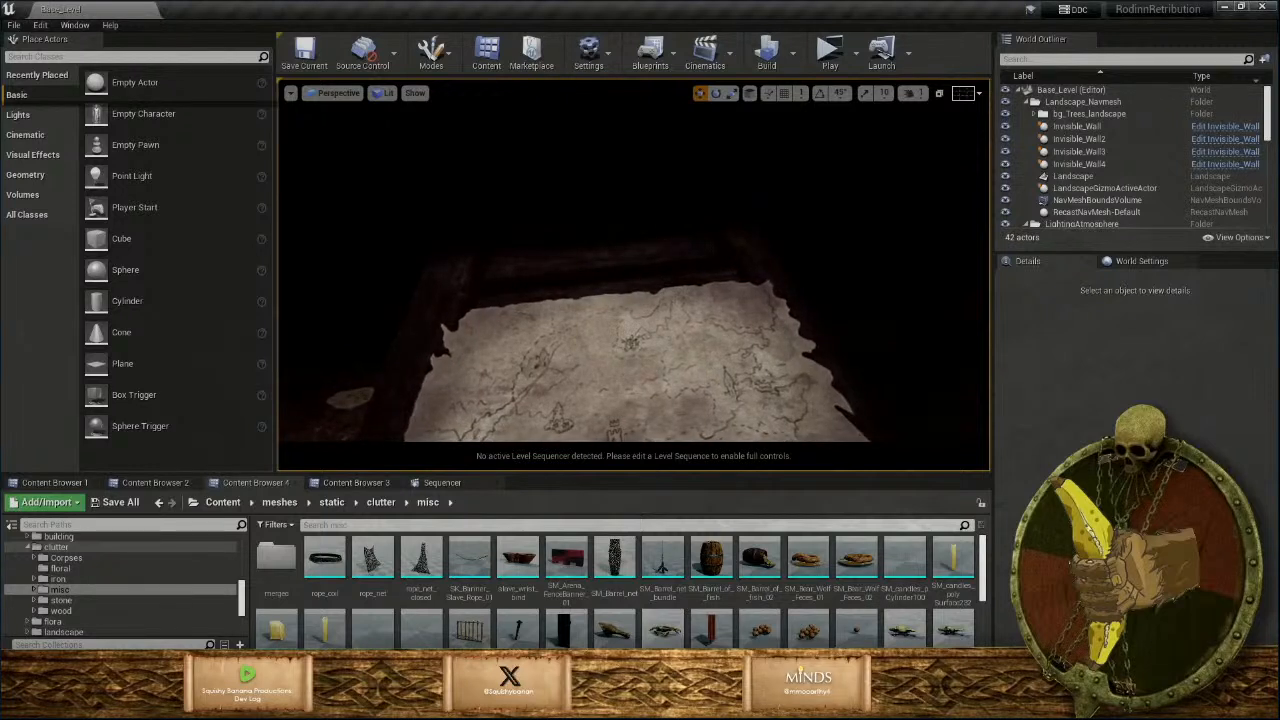
right_click_drag(836, 388, 680, 249)
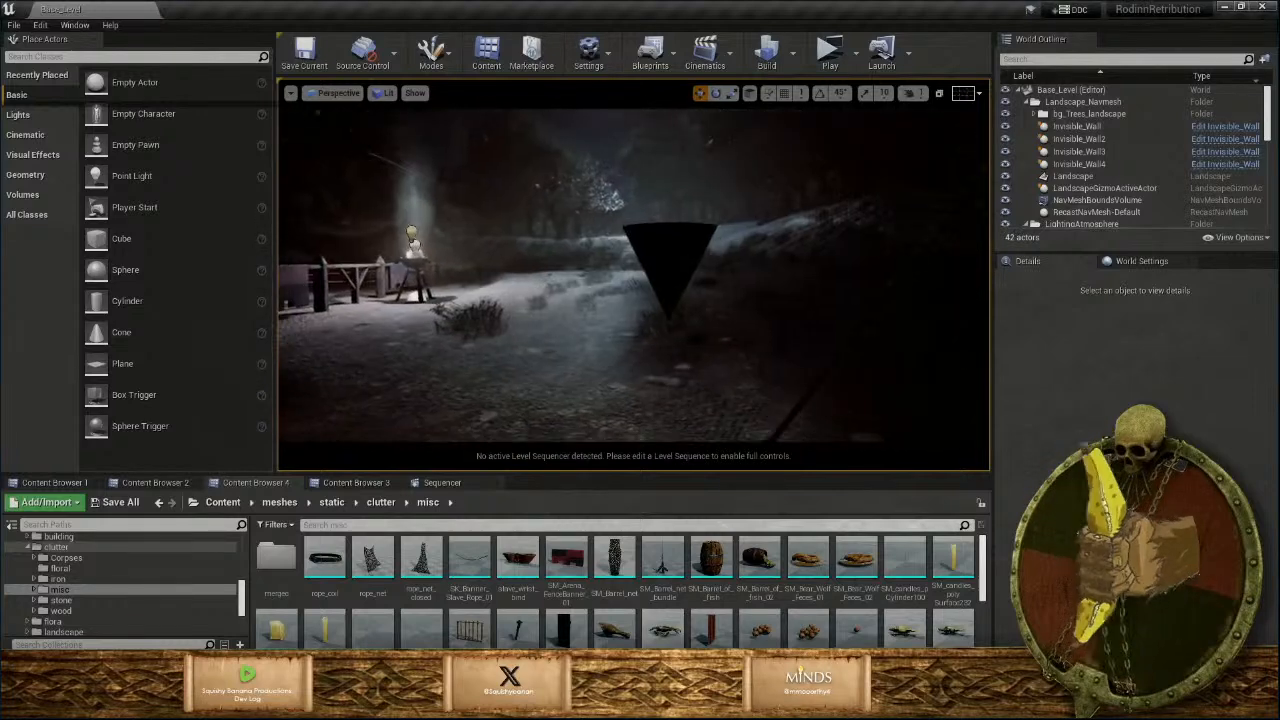
left_click(692, 251)
scroll(1135, 420, "down", 5)
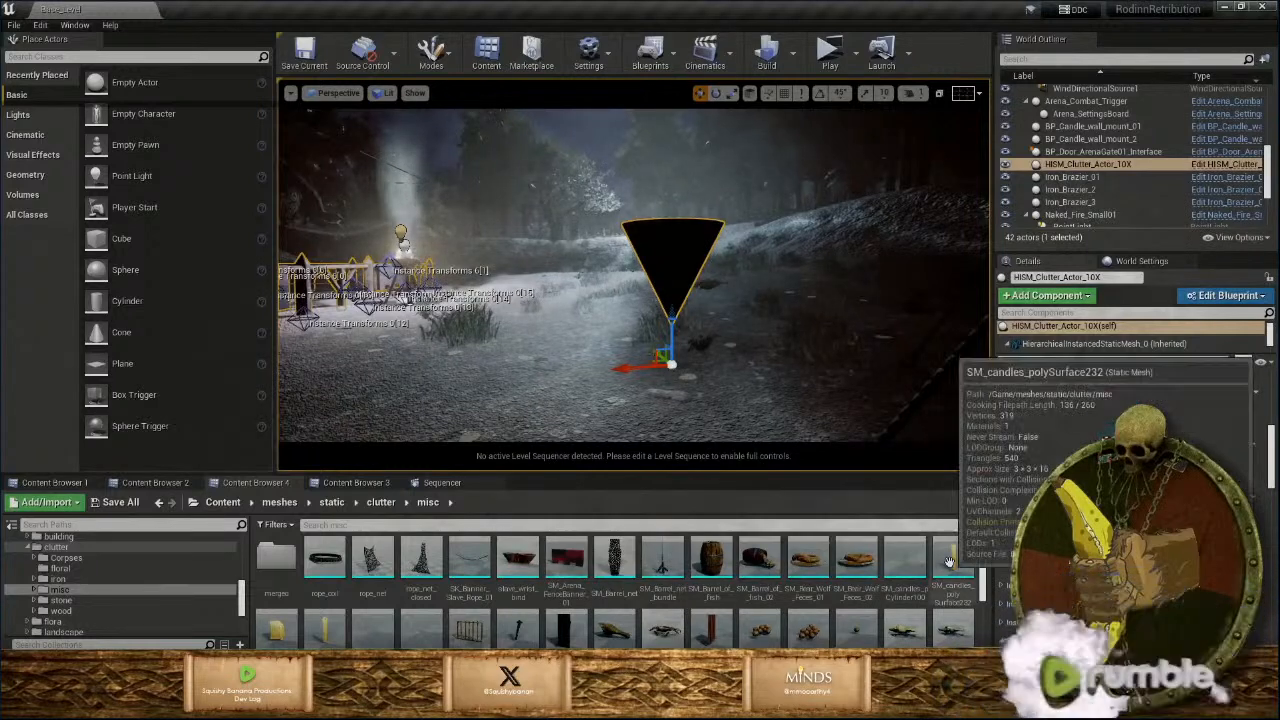
left_click_drag(950, 570, 1118, 442)
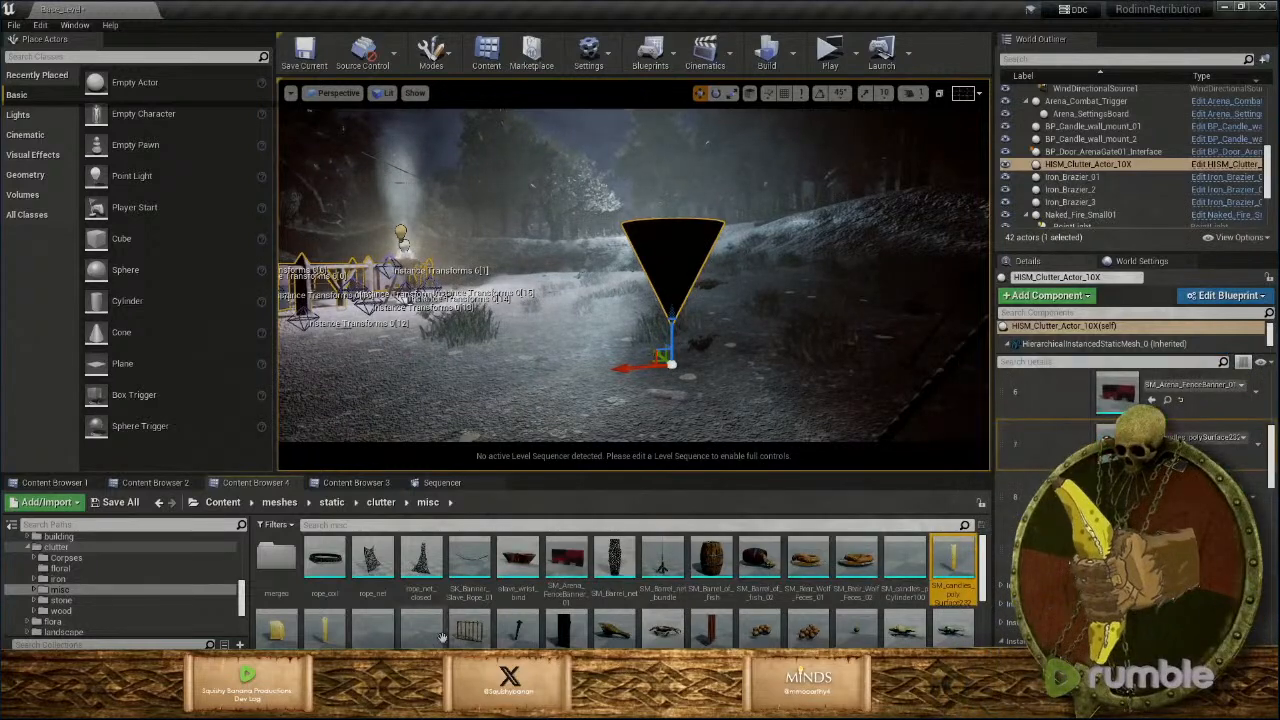
Assign the other two polySurface candle meshes to the clutter actor's static mesh elements from 8 onward.
left_click_drag(322, 632, 340, 638)
left_click_drag(1112, 485, 1116, 488)
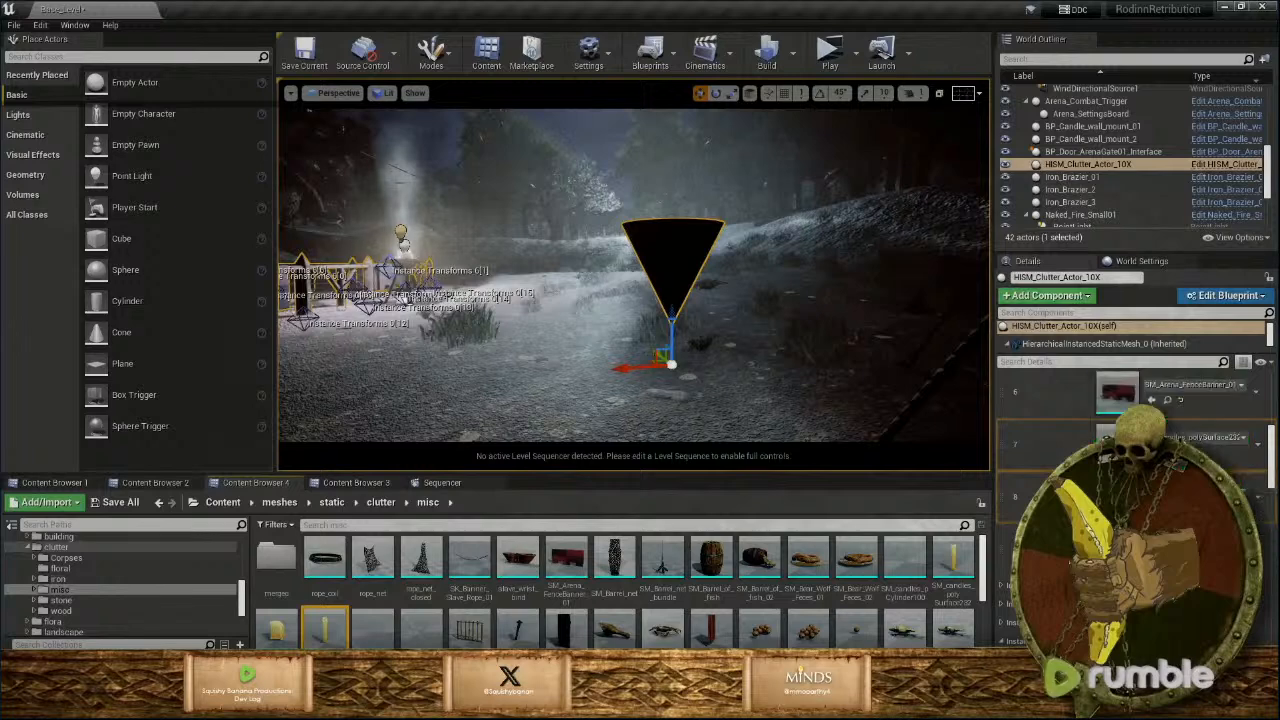
left_click(291, 634)
left_click_drag(293, 635, 1118, 550)
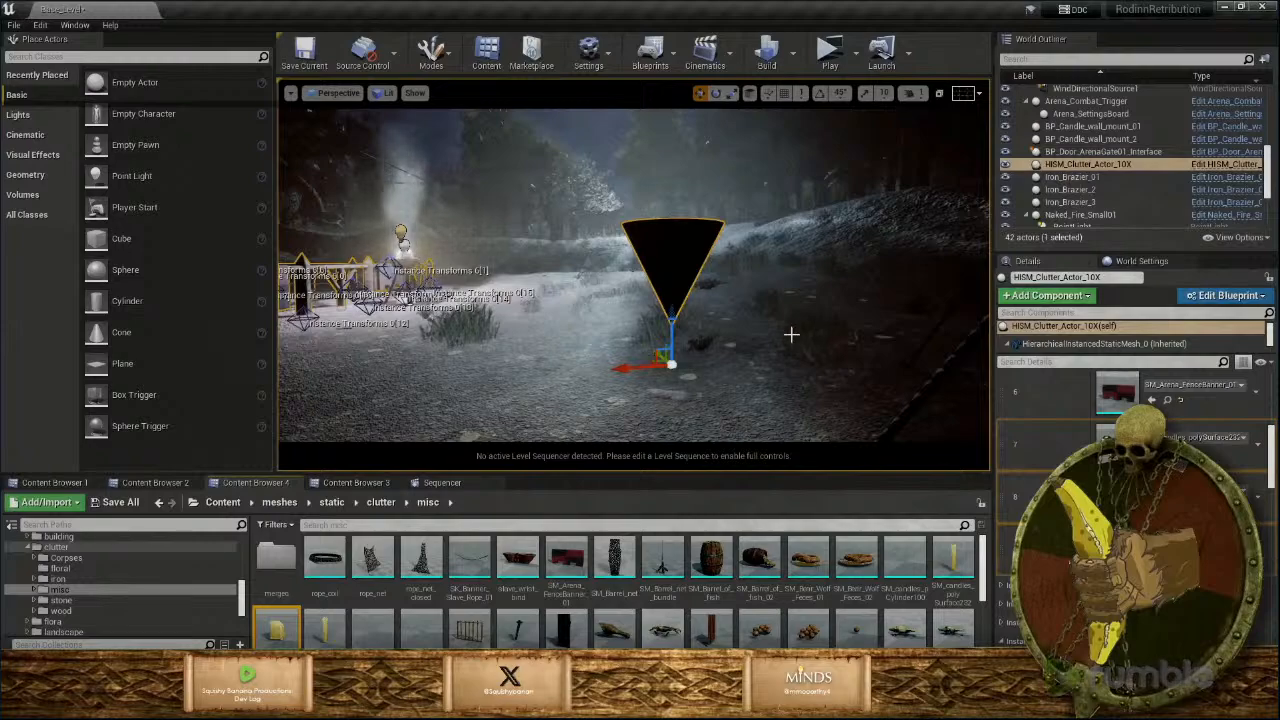
Place a second HISM_Clutter_Actor_10X from the Blue_prints/instances/parents folder on the ground beside the existing one.
right_click_drag(790, 334, 732, 374)
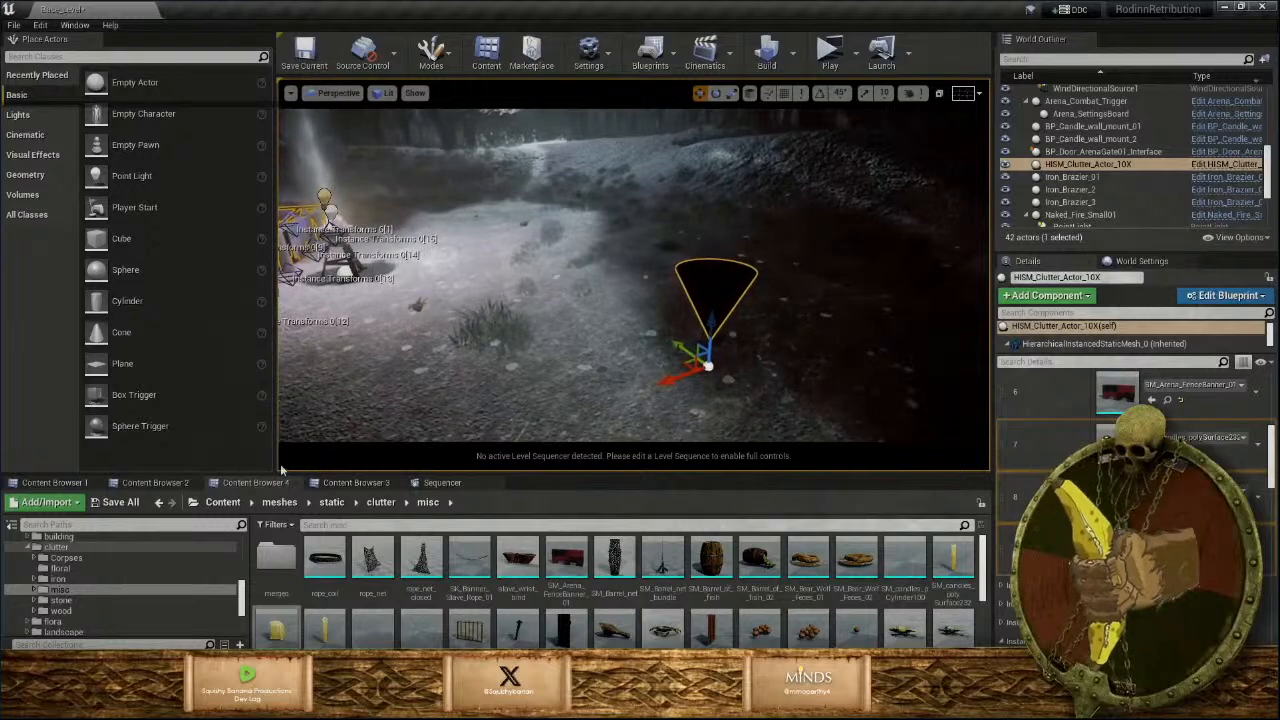
left_click(155, 483)
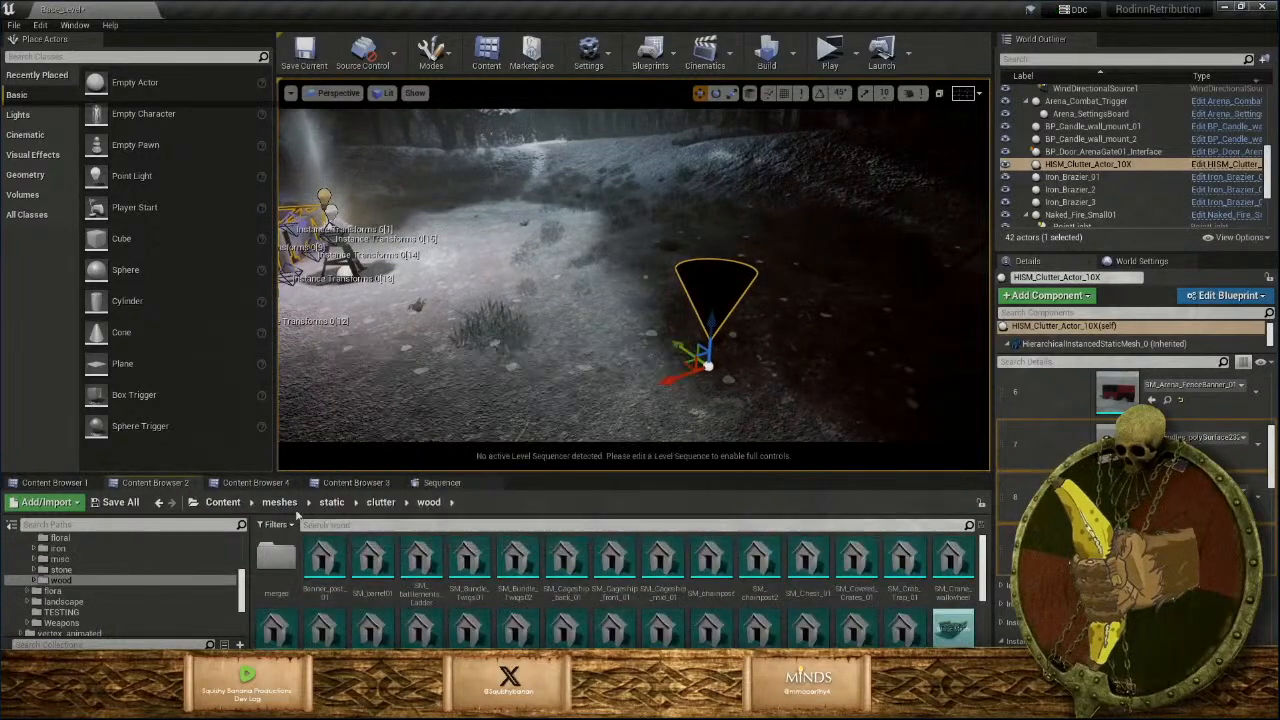
double_click(308, 575)
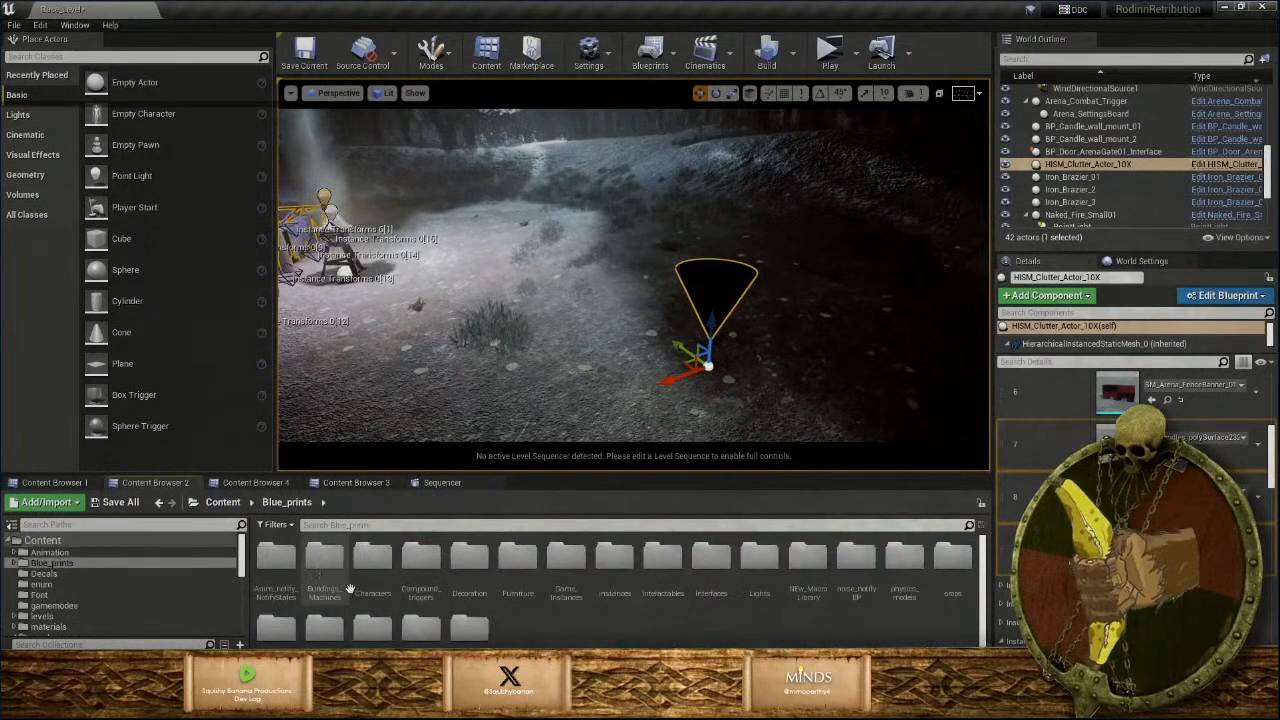
double_click(614, 562)
double_click(276, 558)
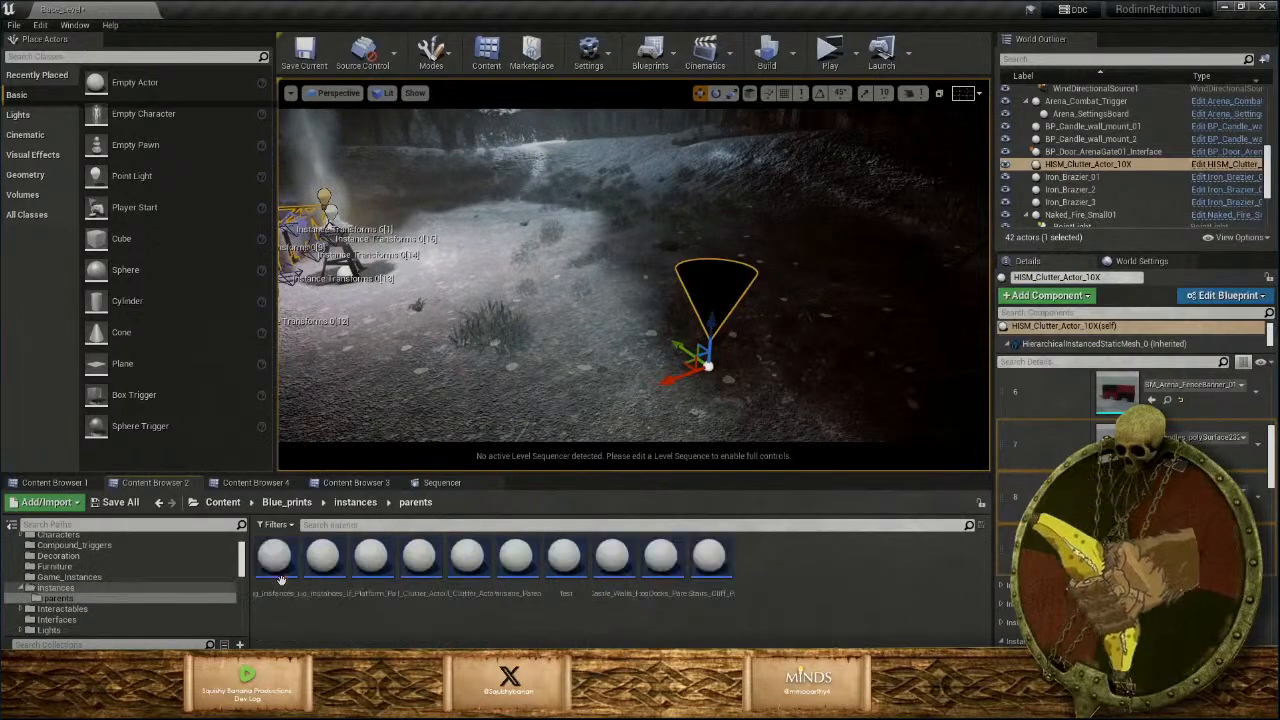
left_click_drag(523, 408, 527, 378)
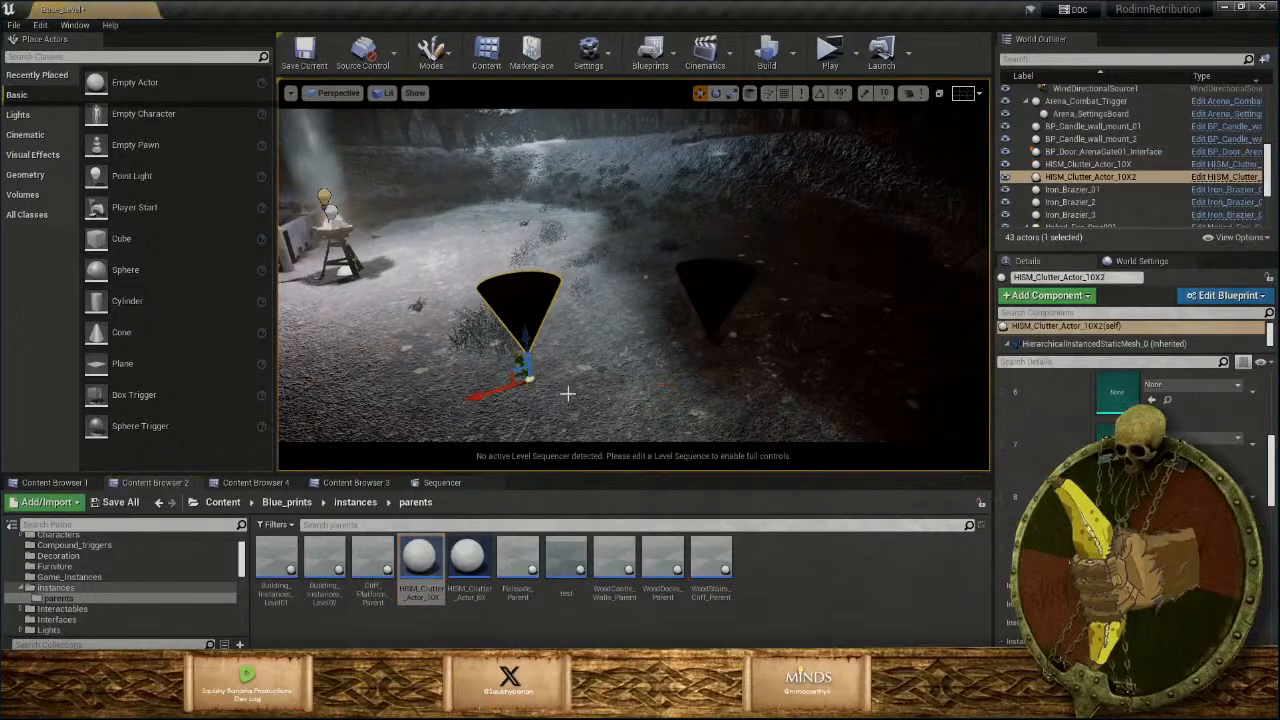
Assign SM_candles_pPlane4 to static mesh element 0 of the new clutter actor and the neighbouring candles mesh to element 1.
left_click(273, 486)
scroll(455, 576, "down", 1)
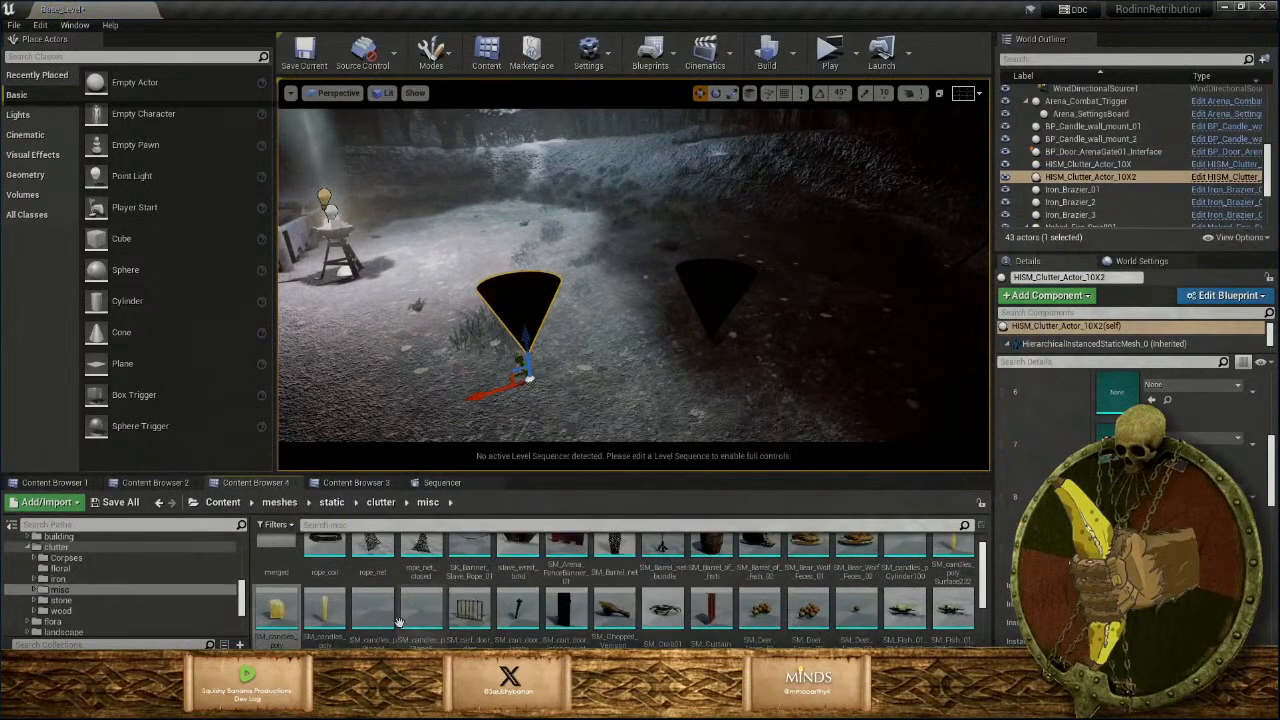
left_click_drag(388, 615, 1120, 462)
scroll(1112, 390, "up", 6)
scroll(1112, 455, "up", 2)
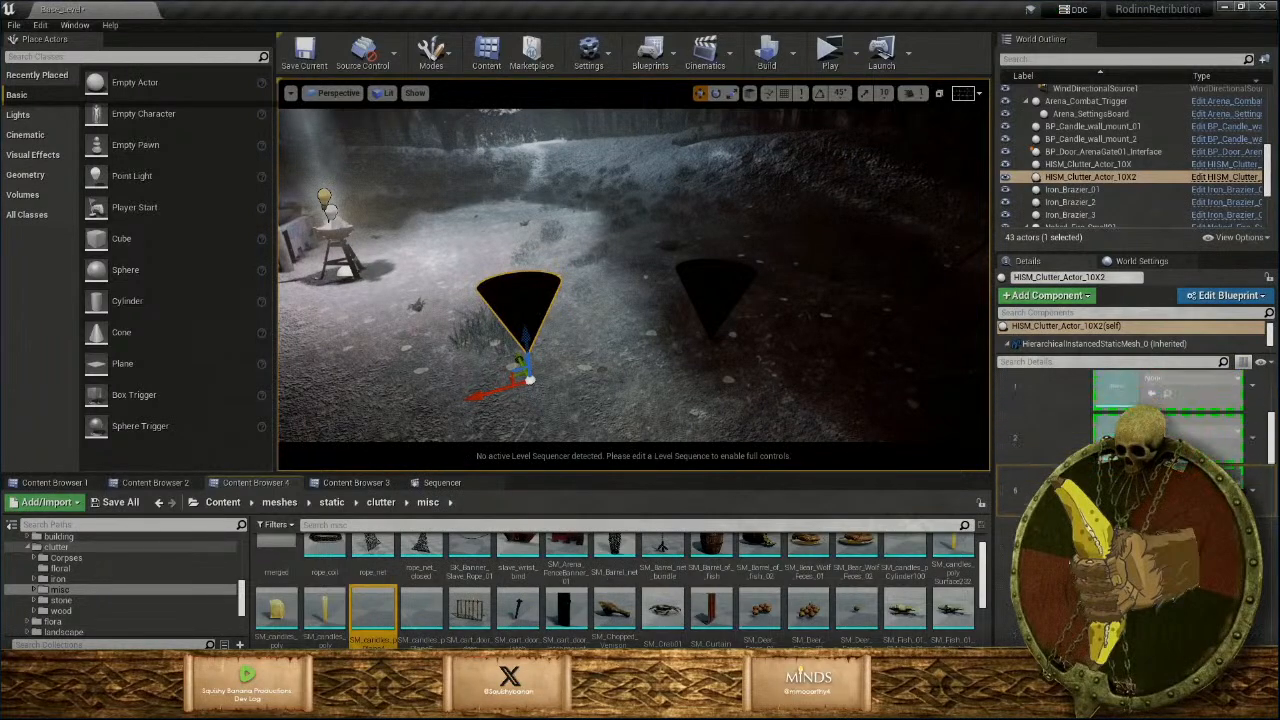
scroll(1115, 380, "up", 2)
left_click_drag(1115, 380, 1115, 418)
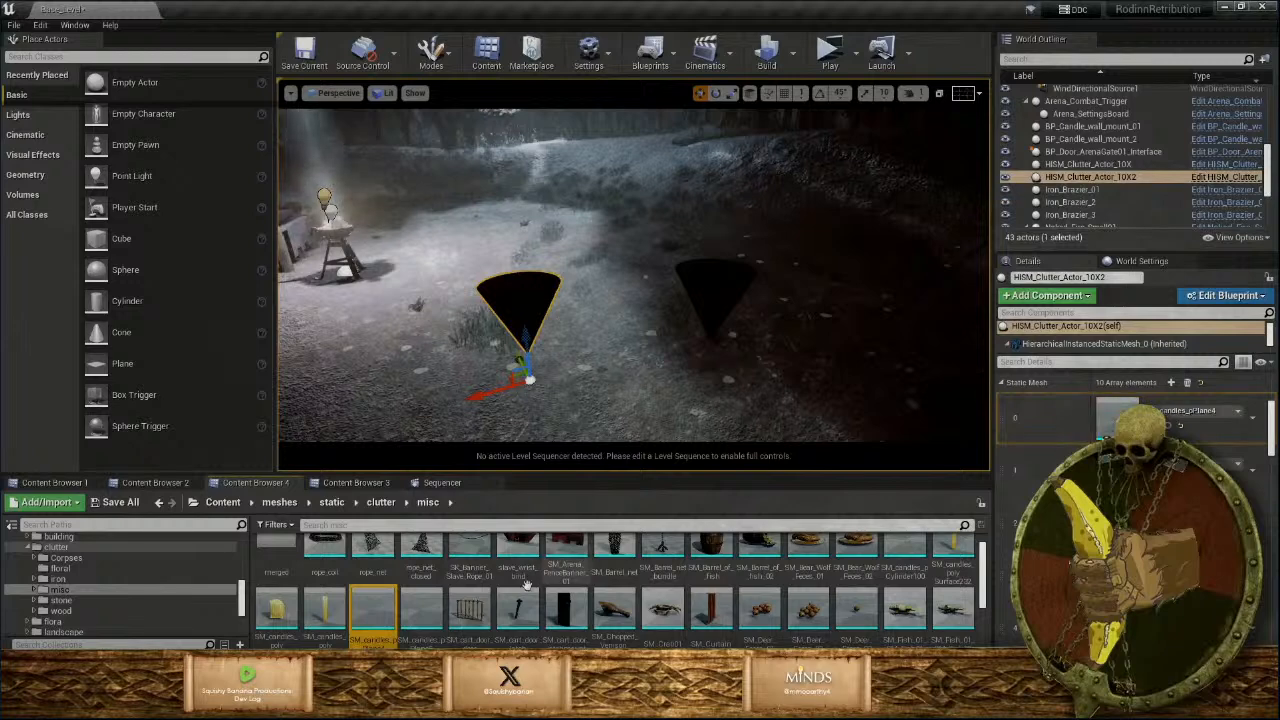
left_click_drag(421, 610, 1168, 422)
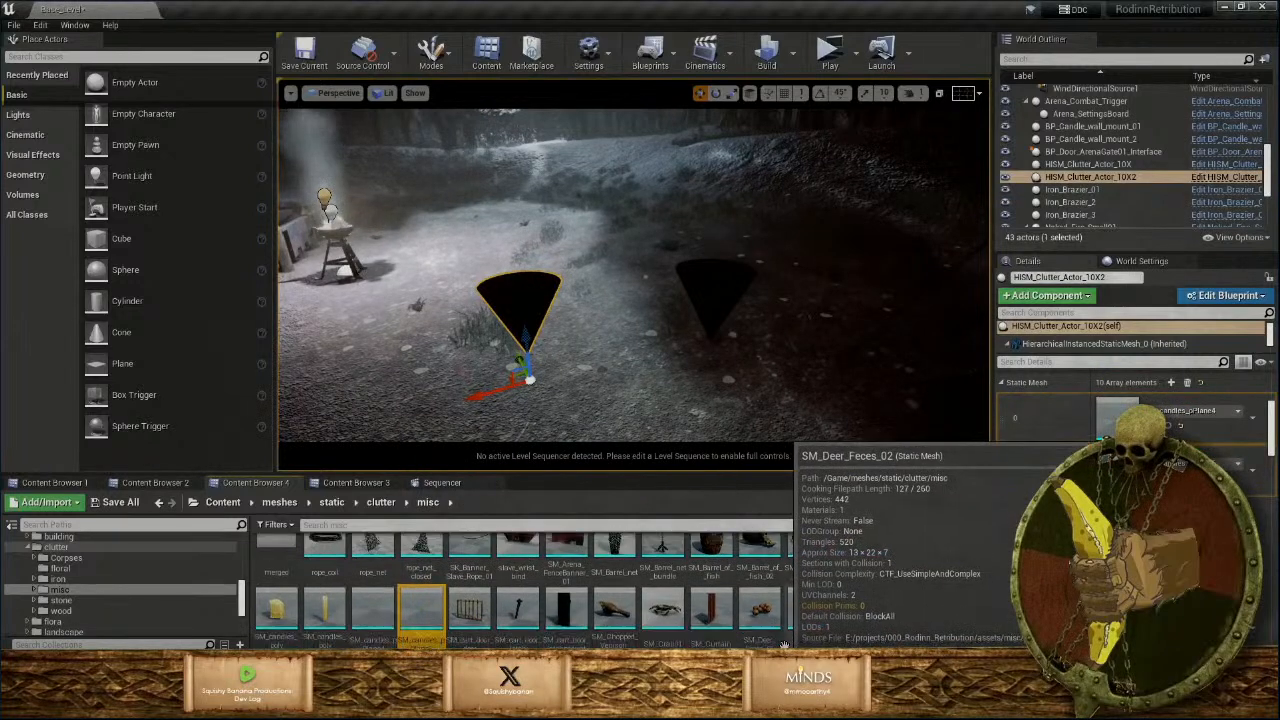
Assign the last mesh in the misc folder to the new clutter actor's static mesh element 2.
scroll(800, 630, "down", 4)
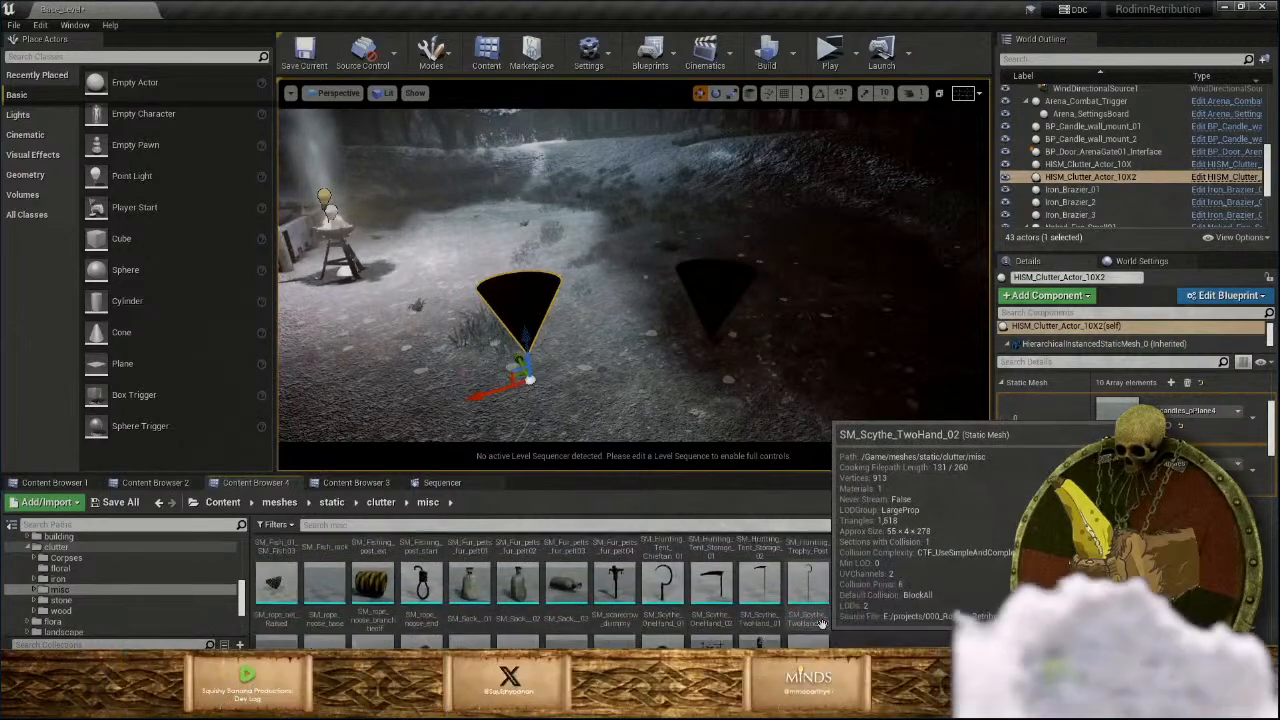
scroll(840, 605, "down", 1)
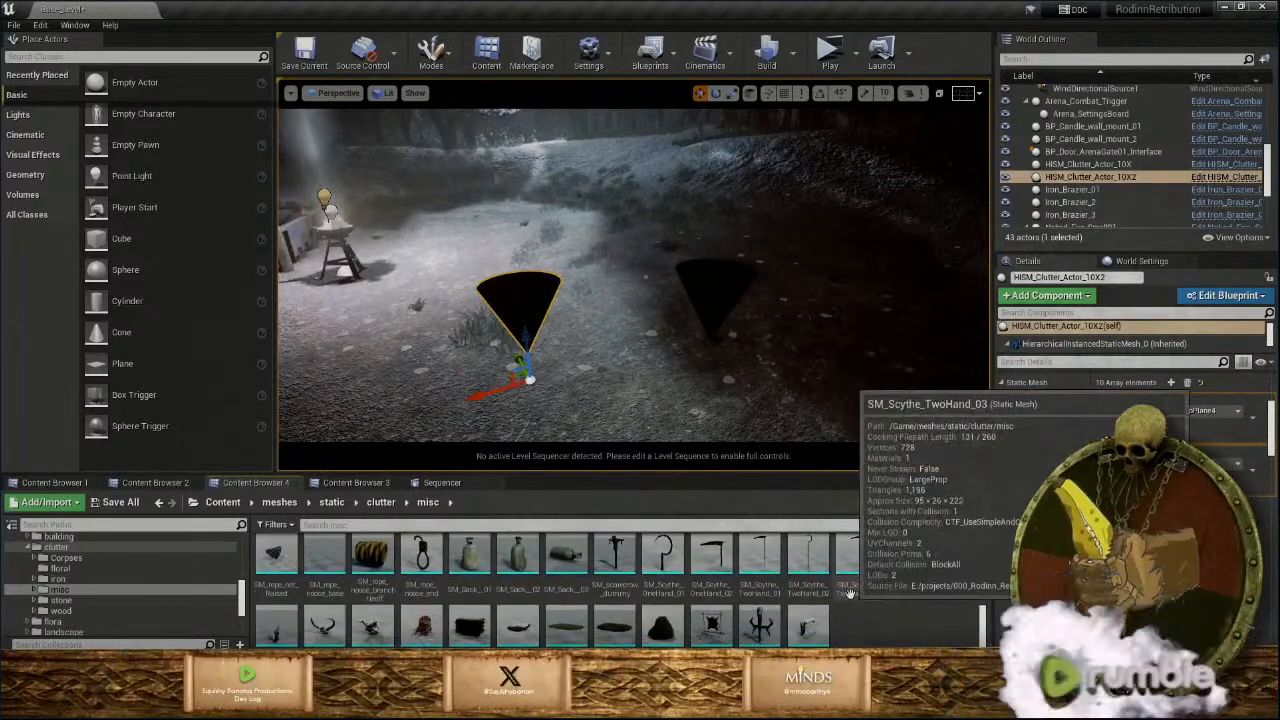
scroll(866, 583, "up", 1)
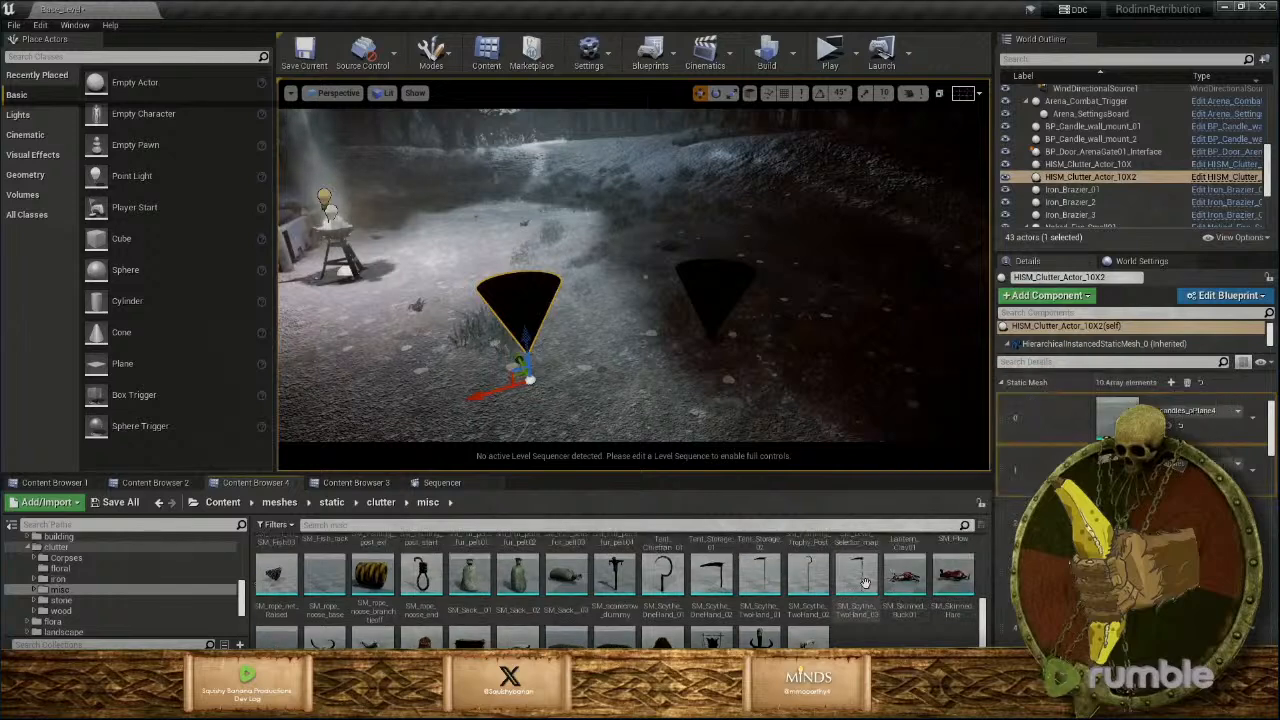
scroll(866, 583, "down", 1)
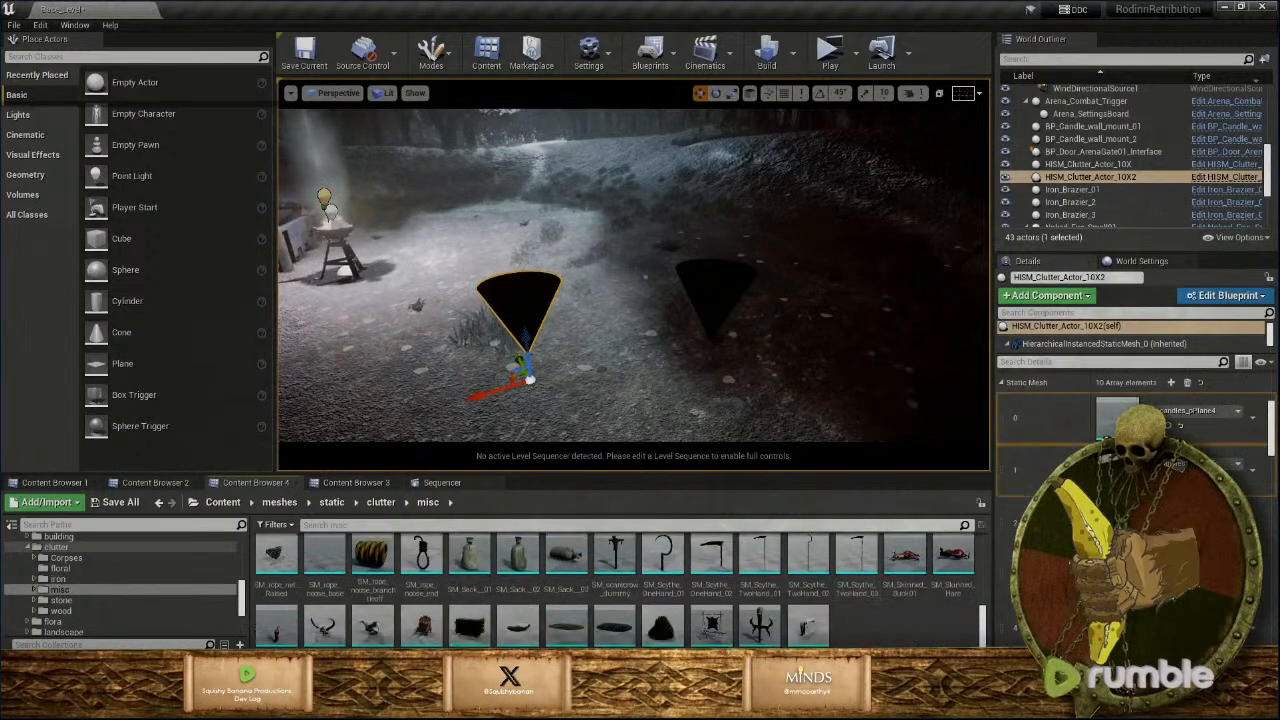
left_click_drag(808, 626, 1150, 520)
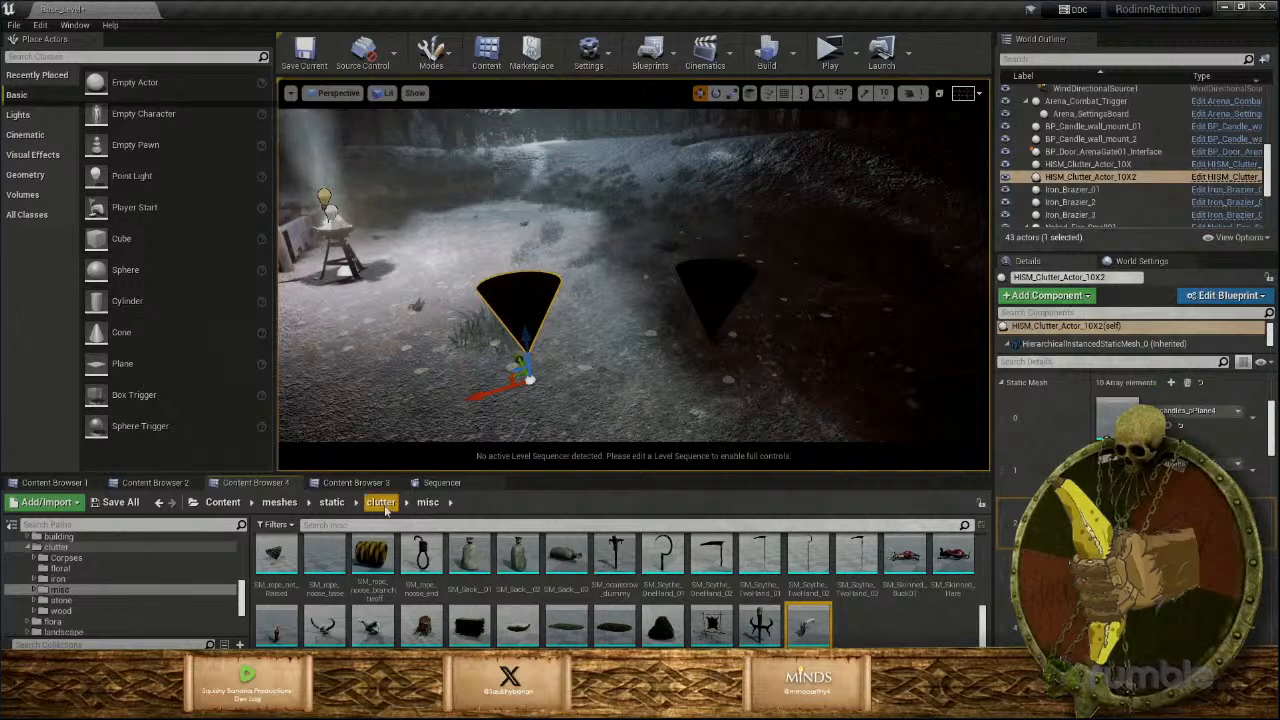
Find SM_Lantern_Iron_01.fbx by searching for "iron", import it into the clutter/iron folder and close the message log.
left_click(332, 502)
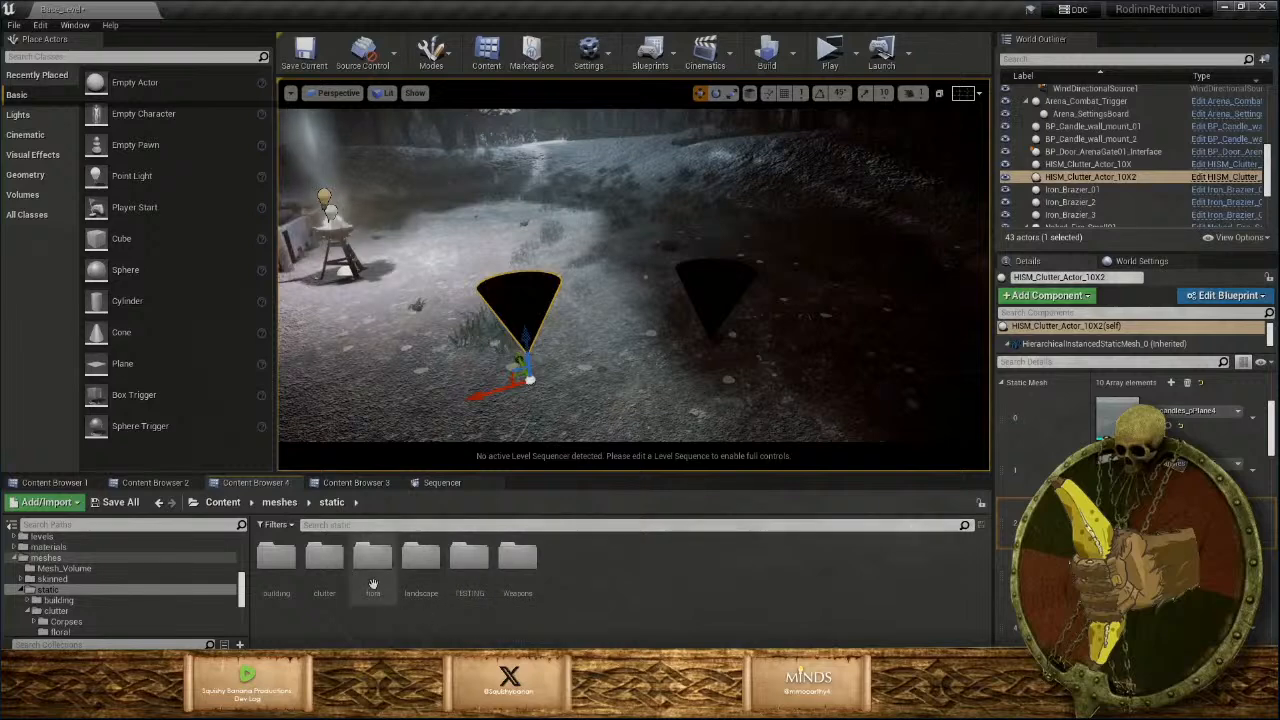
double_click(324, 556)
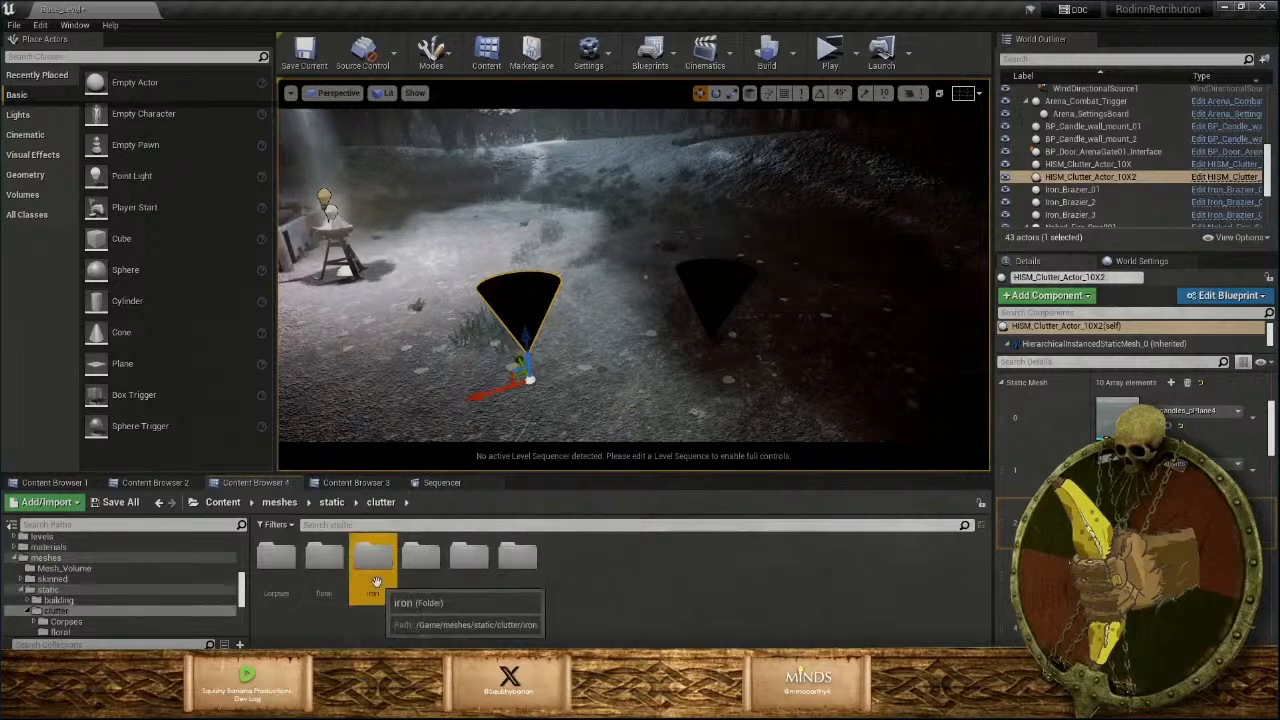
double_click(376, 582)
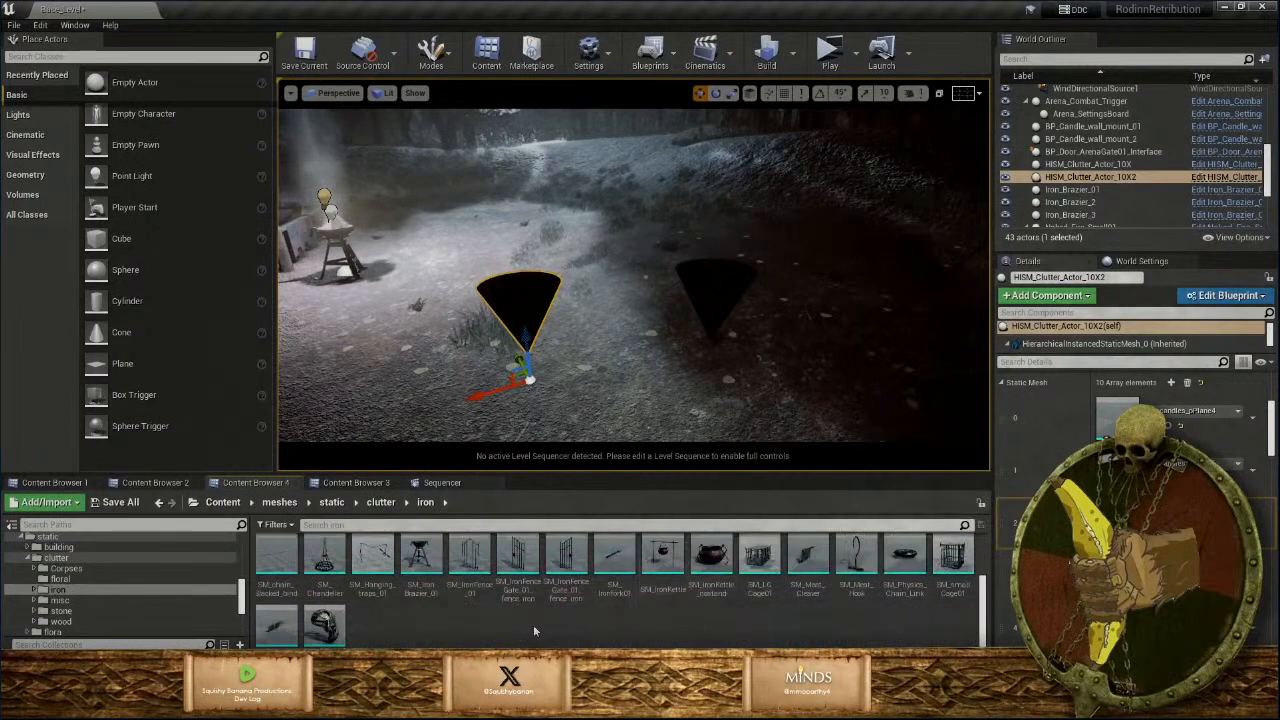
right_click(447, 636)
left_click(540, 217)
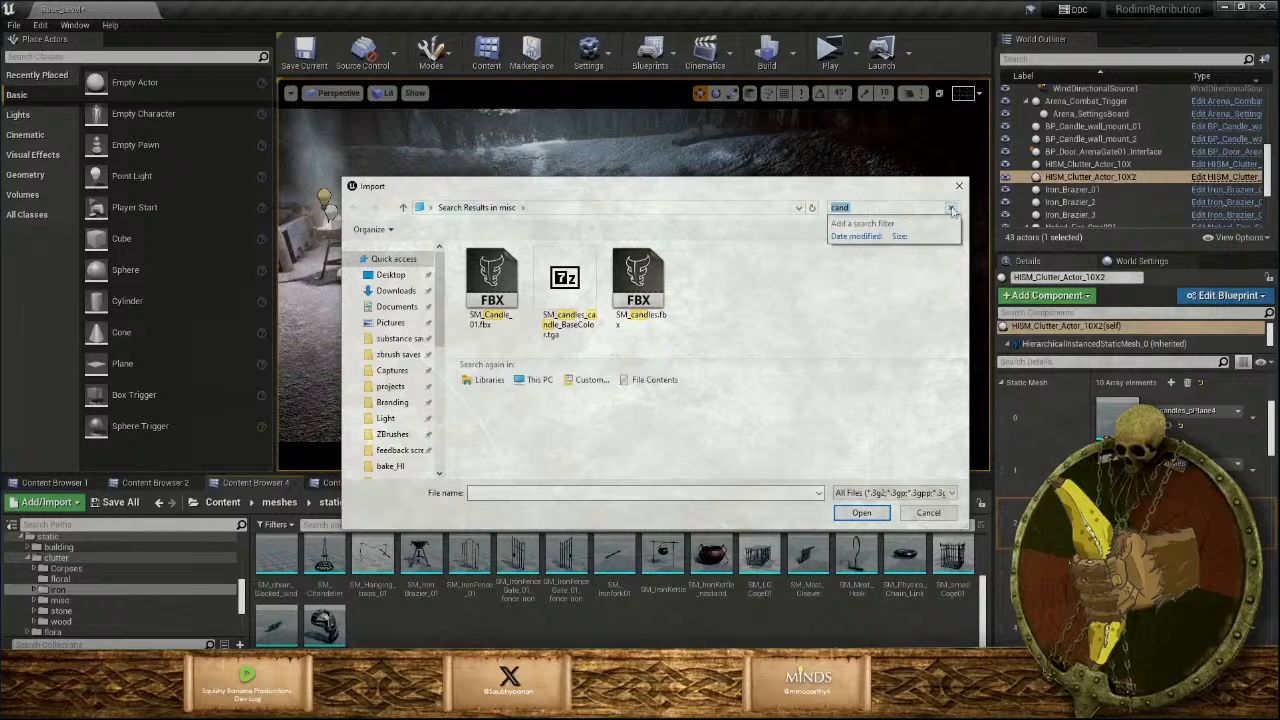
type("ir")
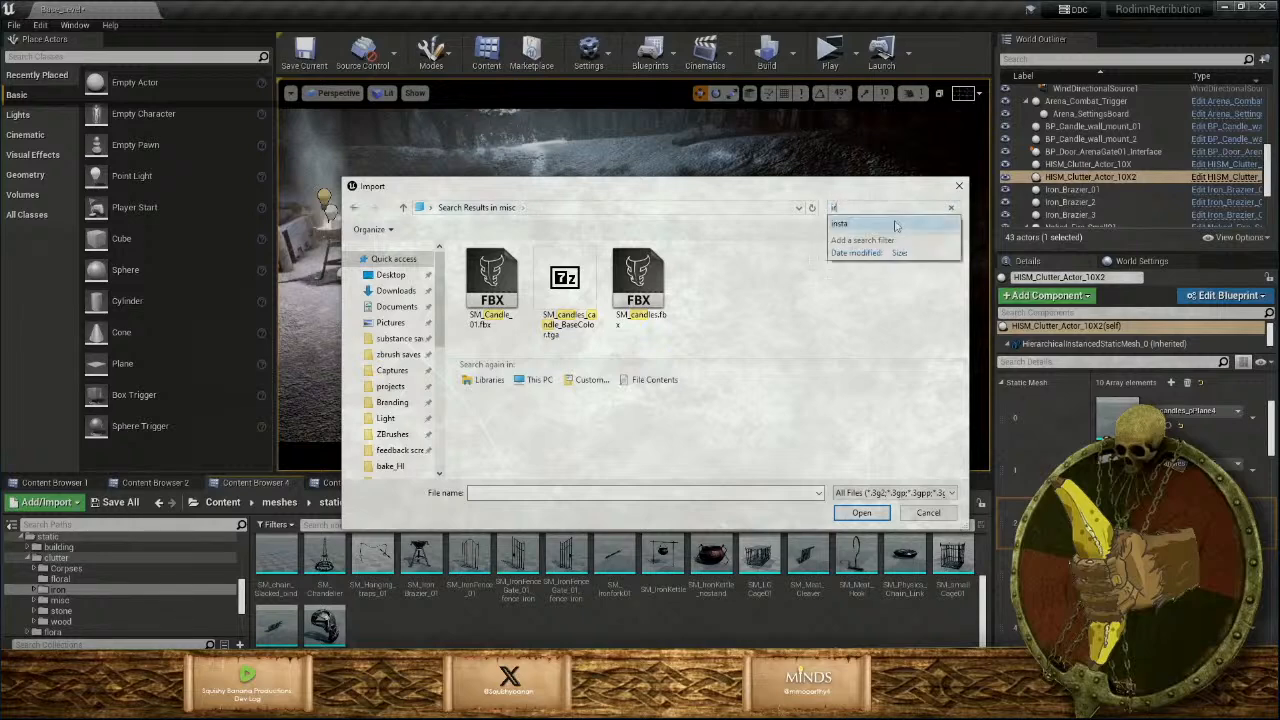
type("on")
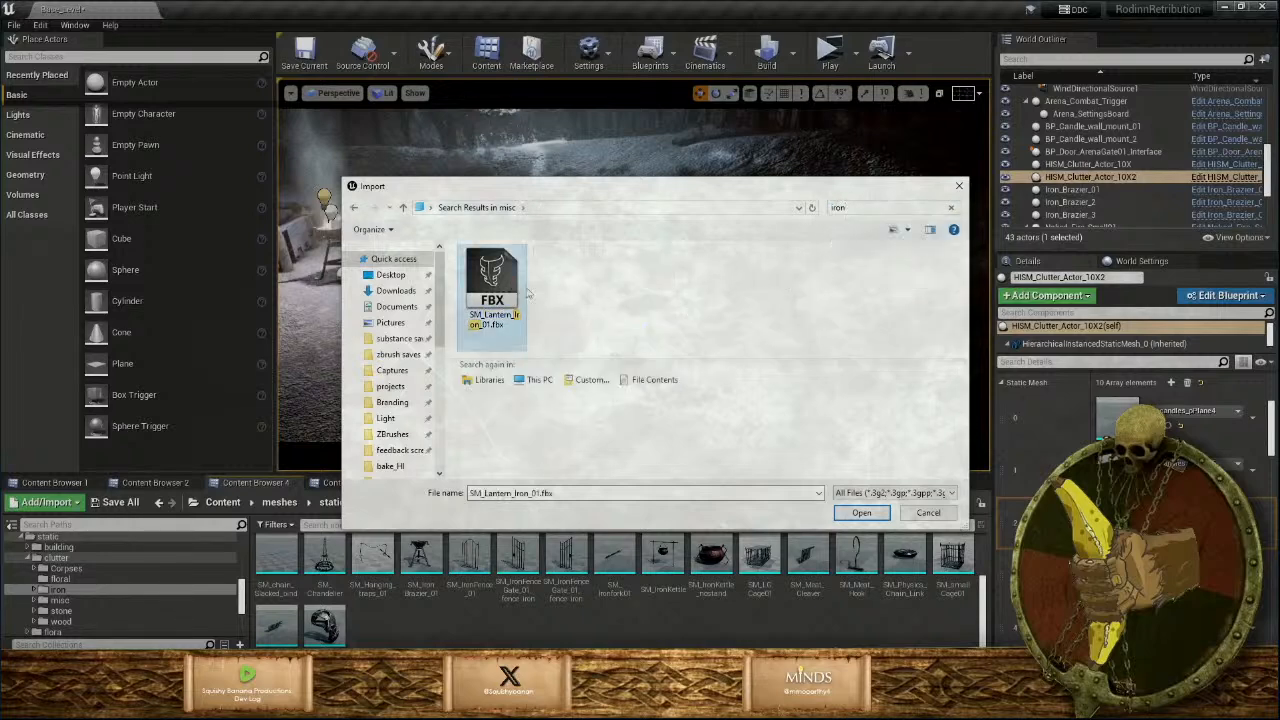
left_click(863, 513)
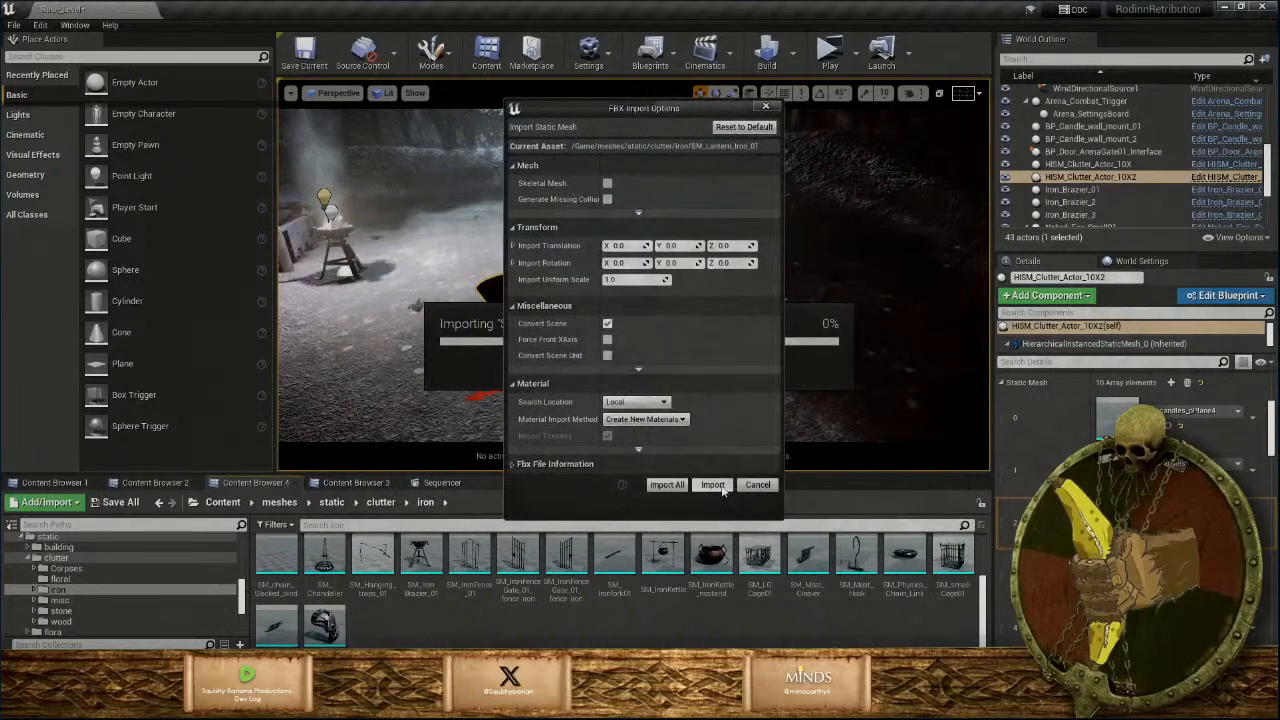
left_click(712, 485)
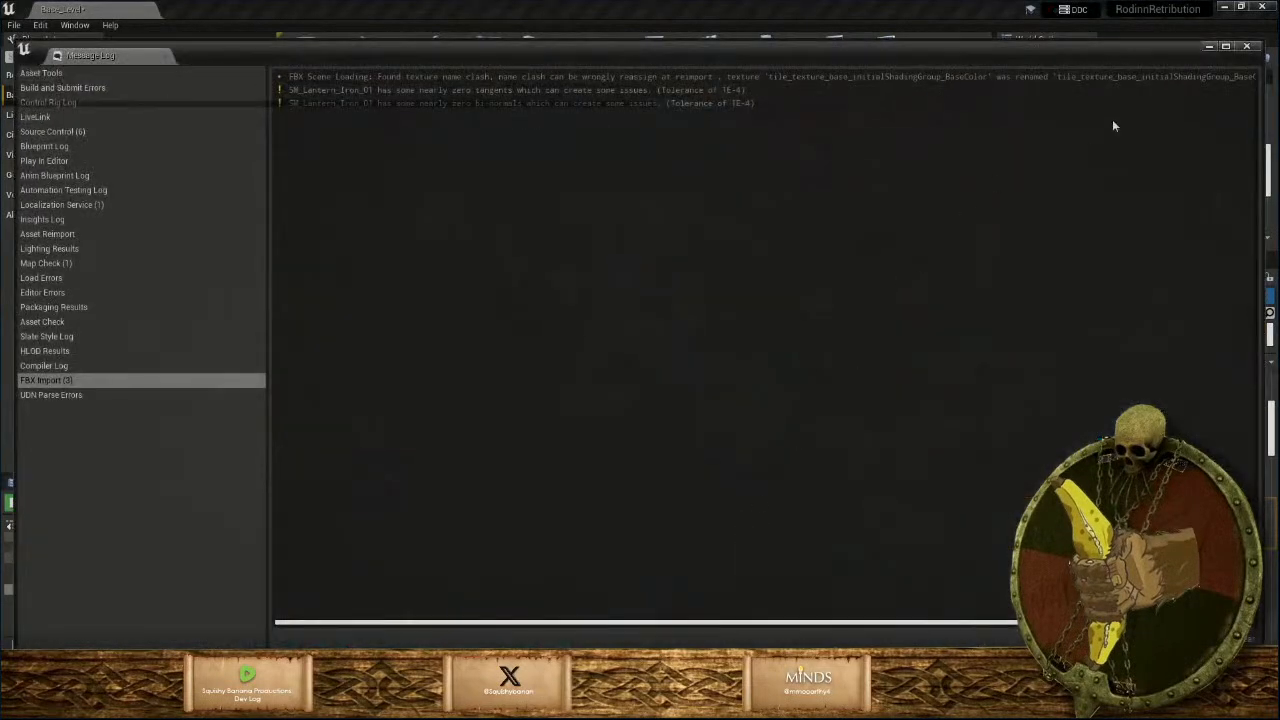
left_click(1246, 46)
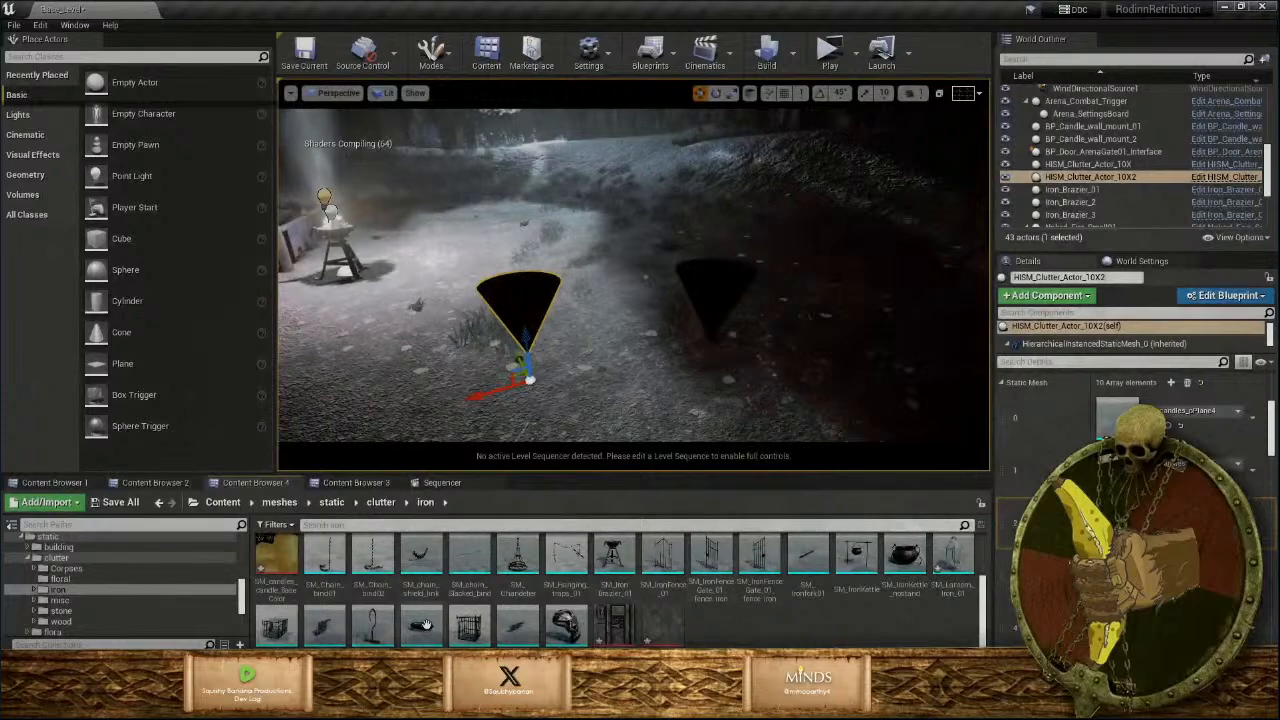
Assign SM_Lantern_Iron_01 from the clutter/iron folder to the next static mesh element of HISM_Clutter_Actor_10X2.
scroll(430, 620, "up", 2)
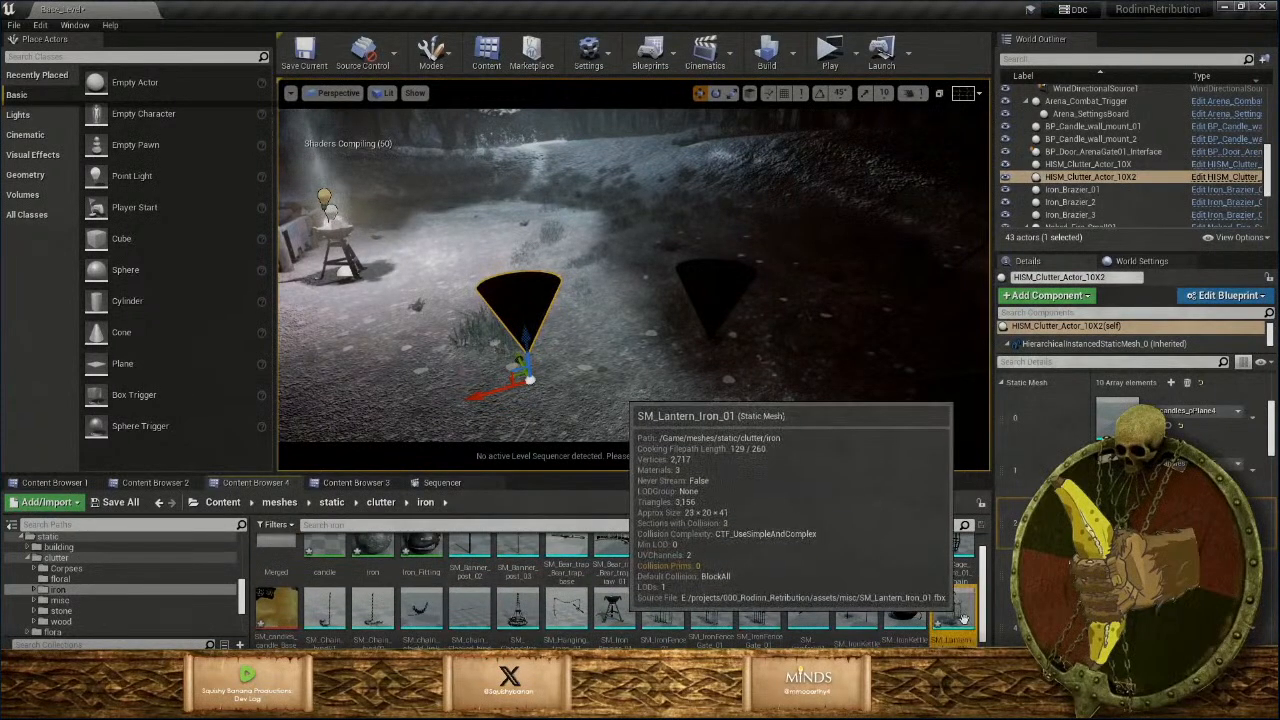
right_click(963, 619)
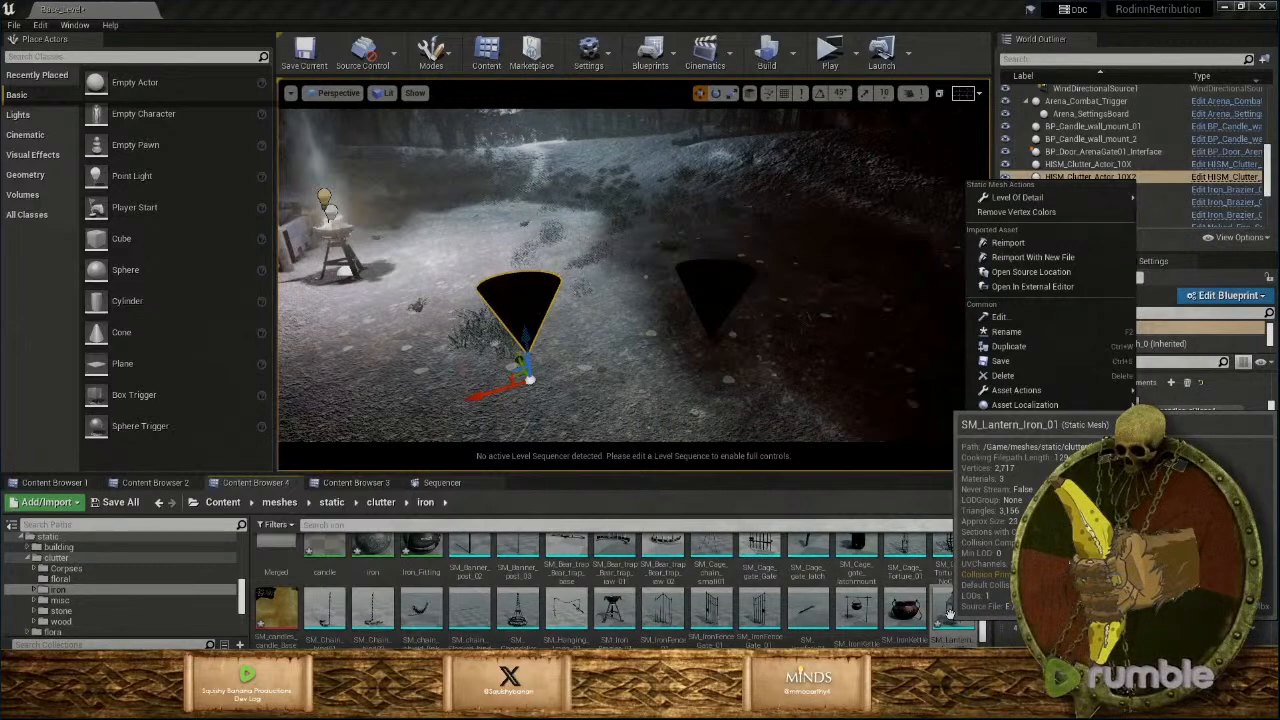
left_click(953, 612)
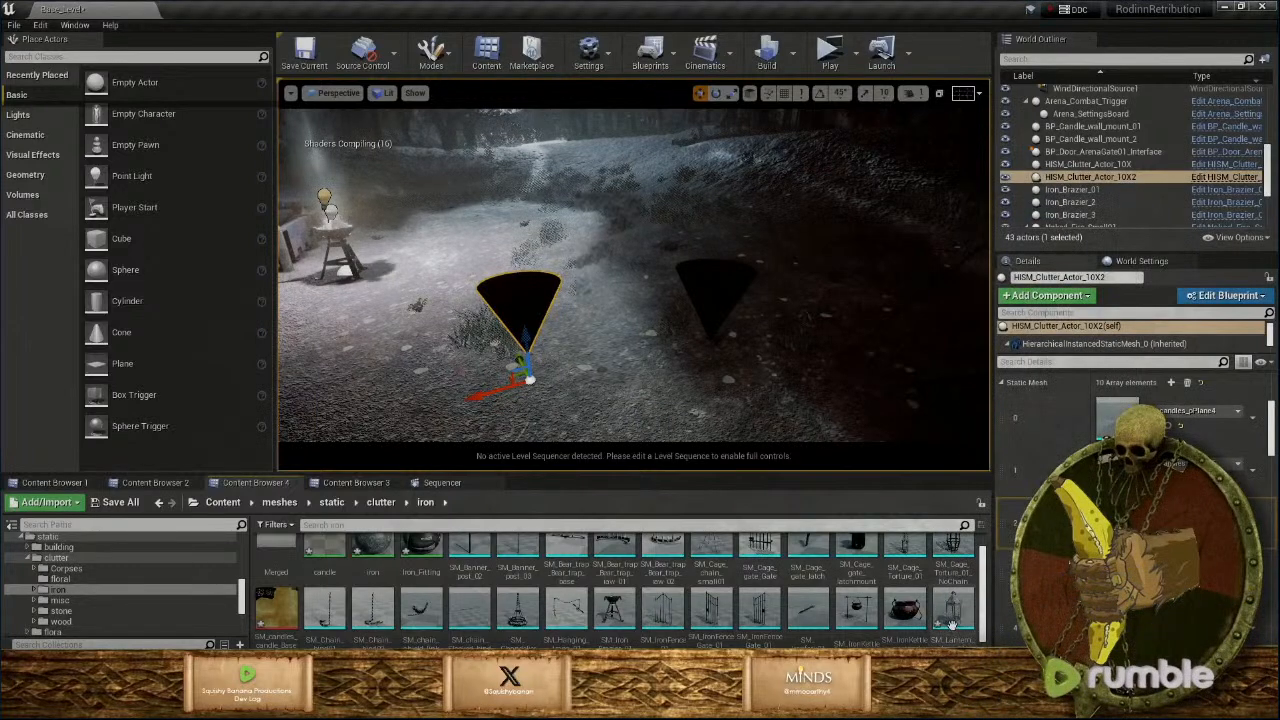
left_click_drag(953, 612, 1116, 574)
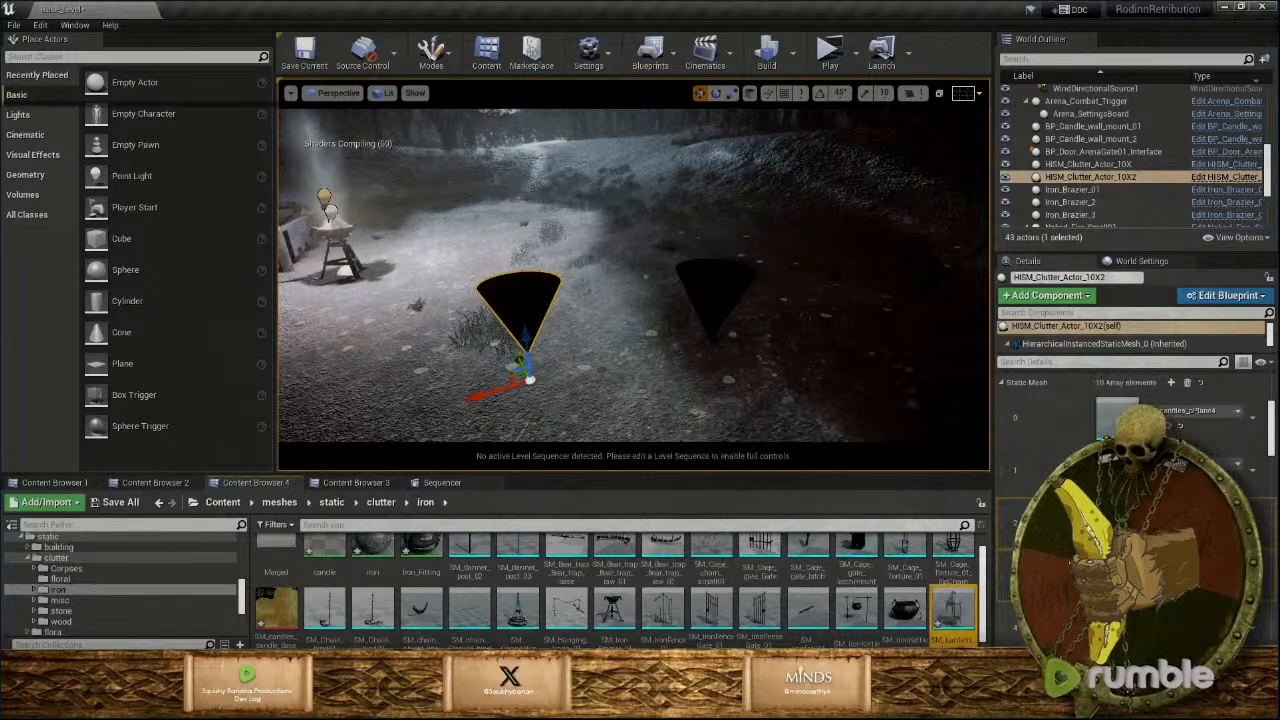
Open SM_Lantern_Iron_01 and assign the other existing Iron_Fitting material to element 0 and waxy_materials to element 1.
double_click(948, 618)
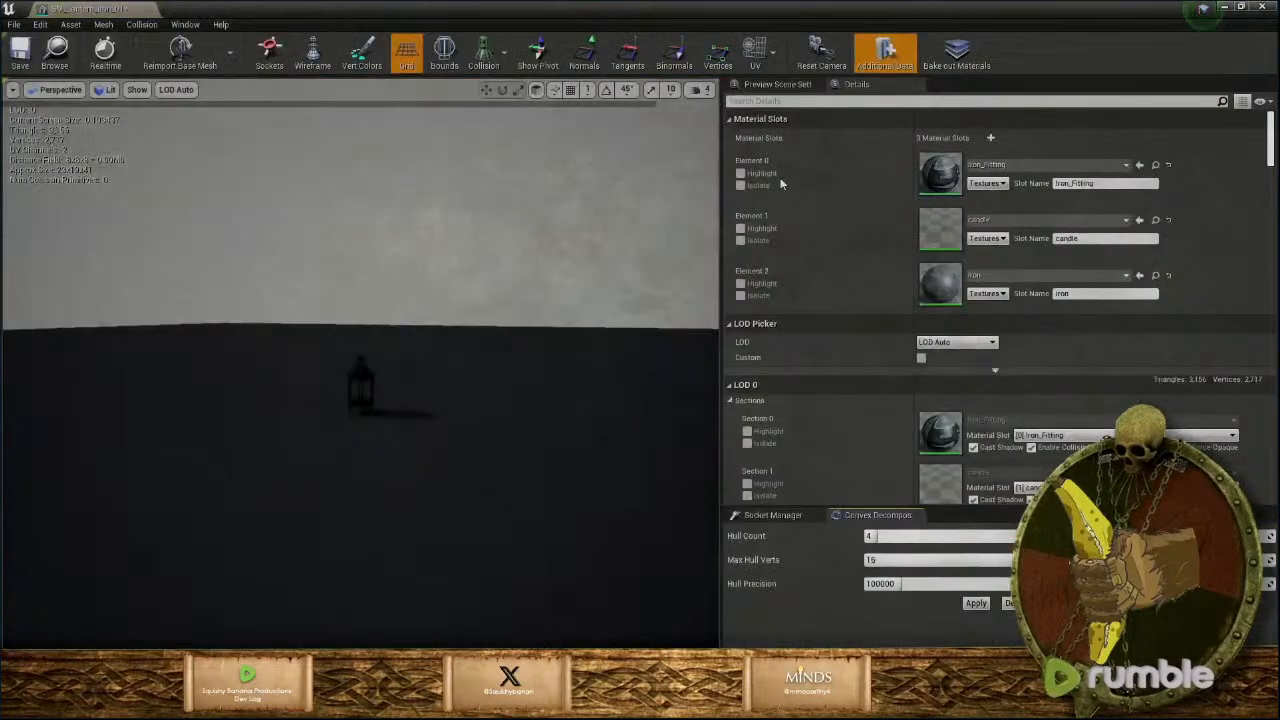
left_click(979, 165)
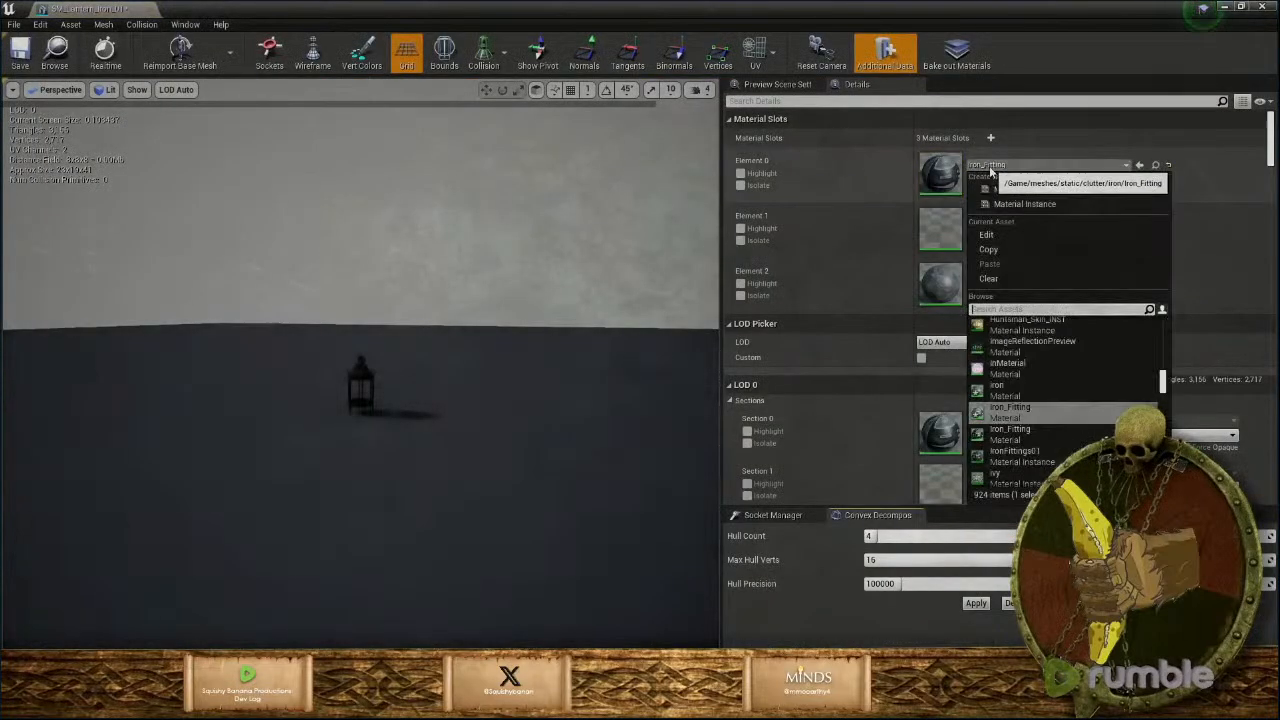
left_click(1020, 433)
left_click(1000, 220)
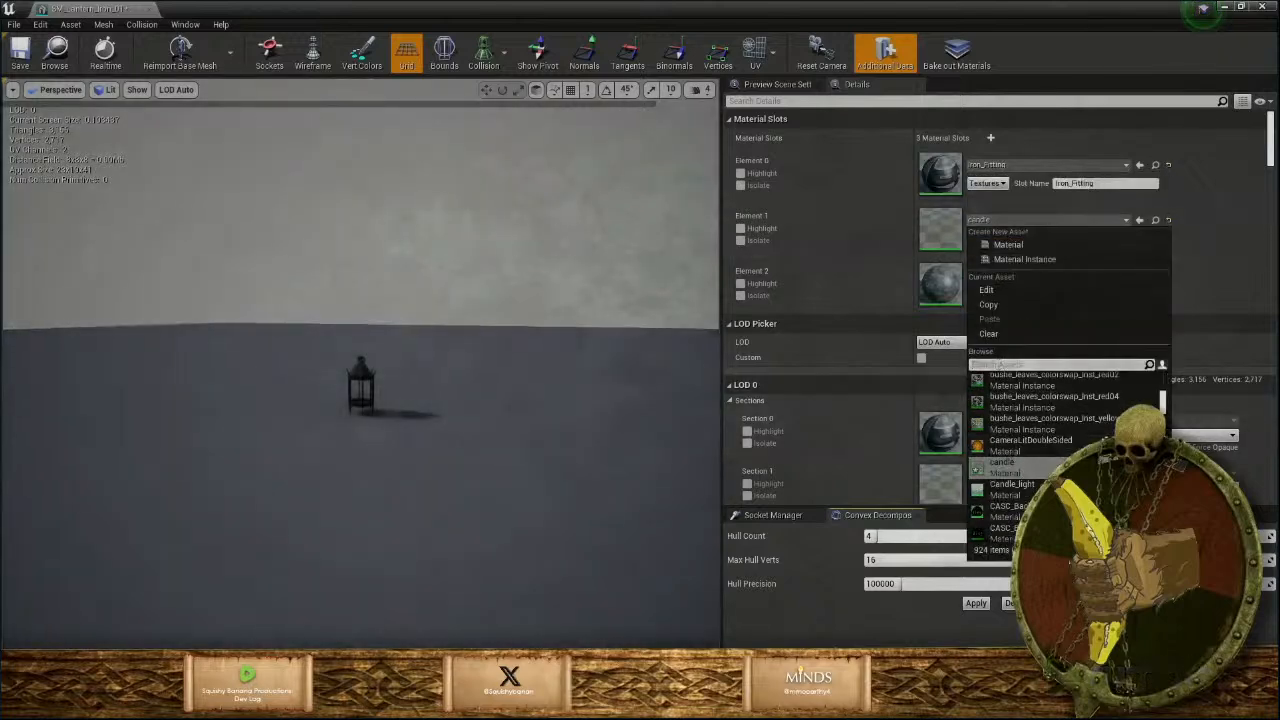
type("wax")
left_click(1028, 388)
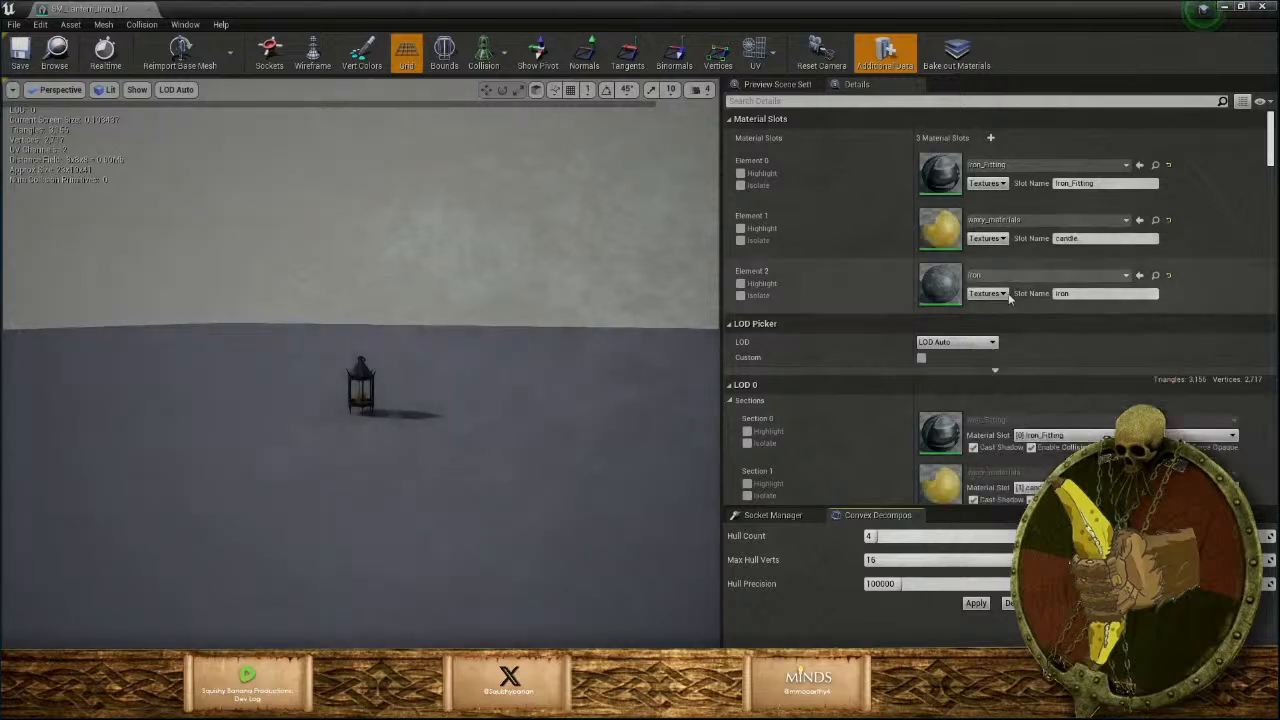
Assign the Solid_Iron_Inst material to the lantern's element 2 and save the mesh.
left_click(1010, 275)
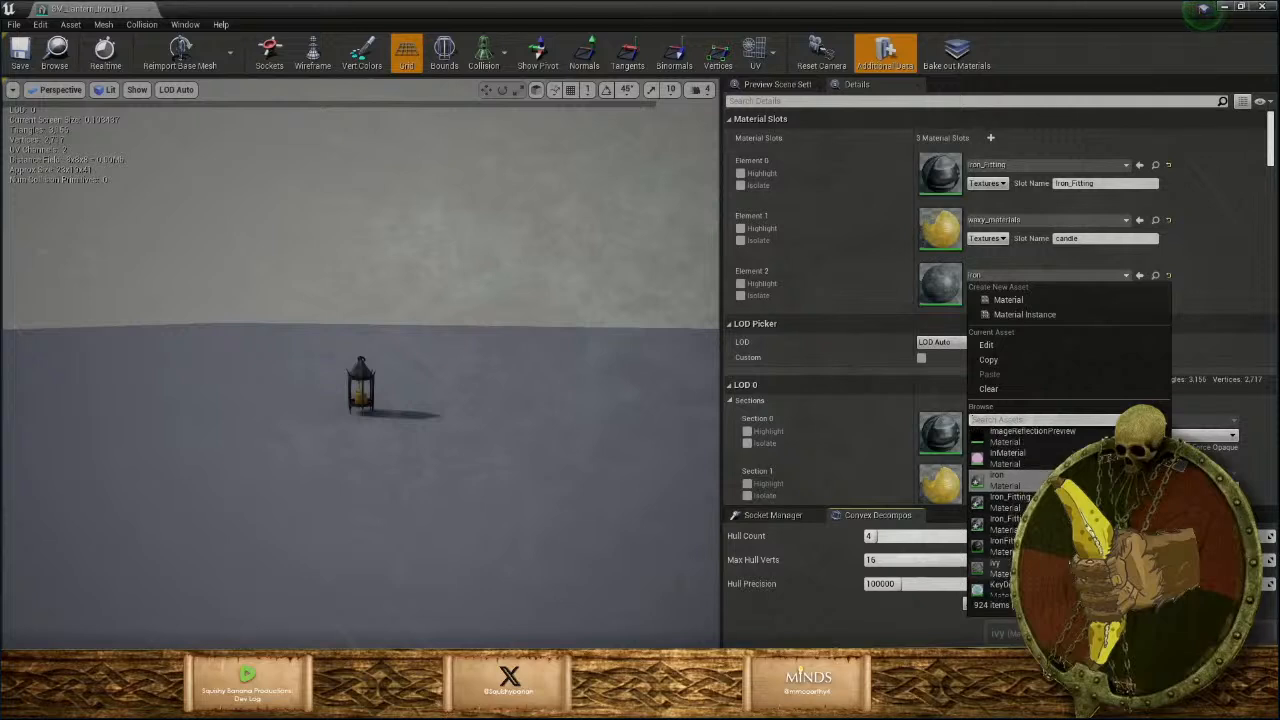
scroll(1000, 566, "down", 3)
scroll(1000, 566, "up", 5)
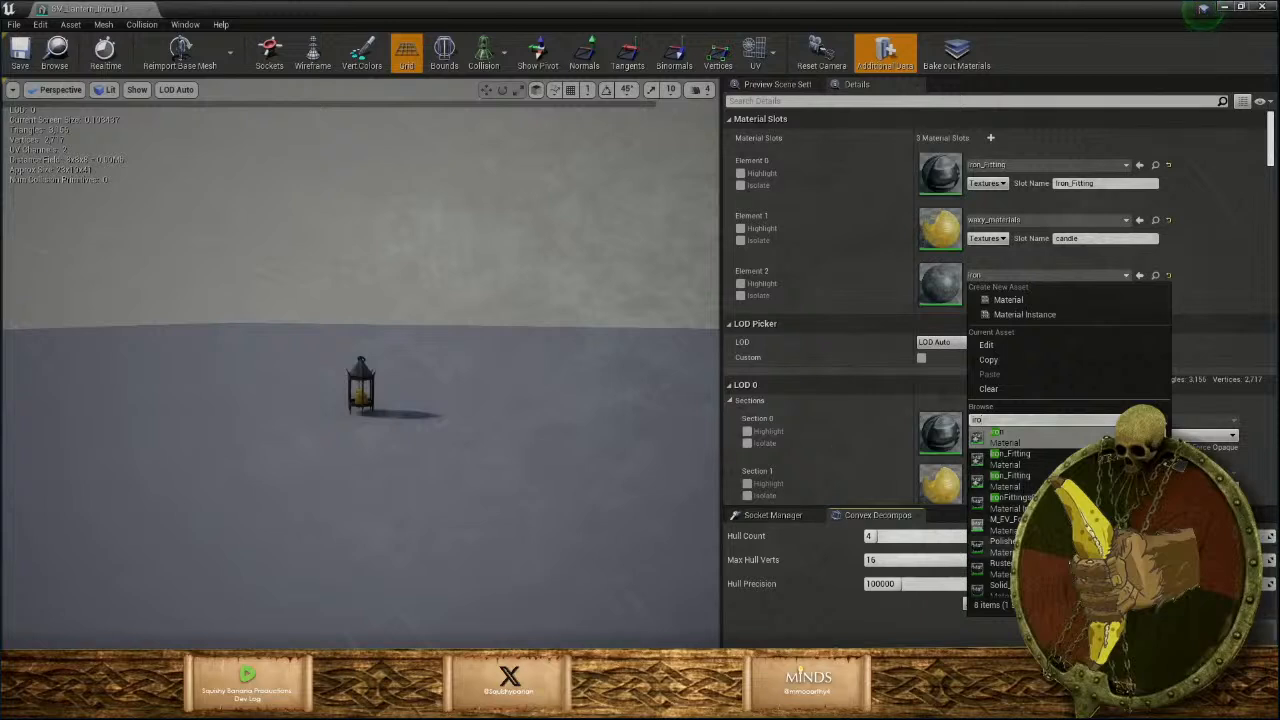
left_click(1008, 587)
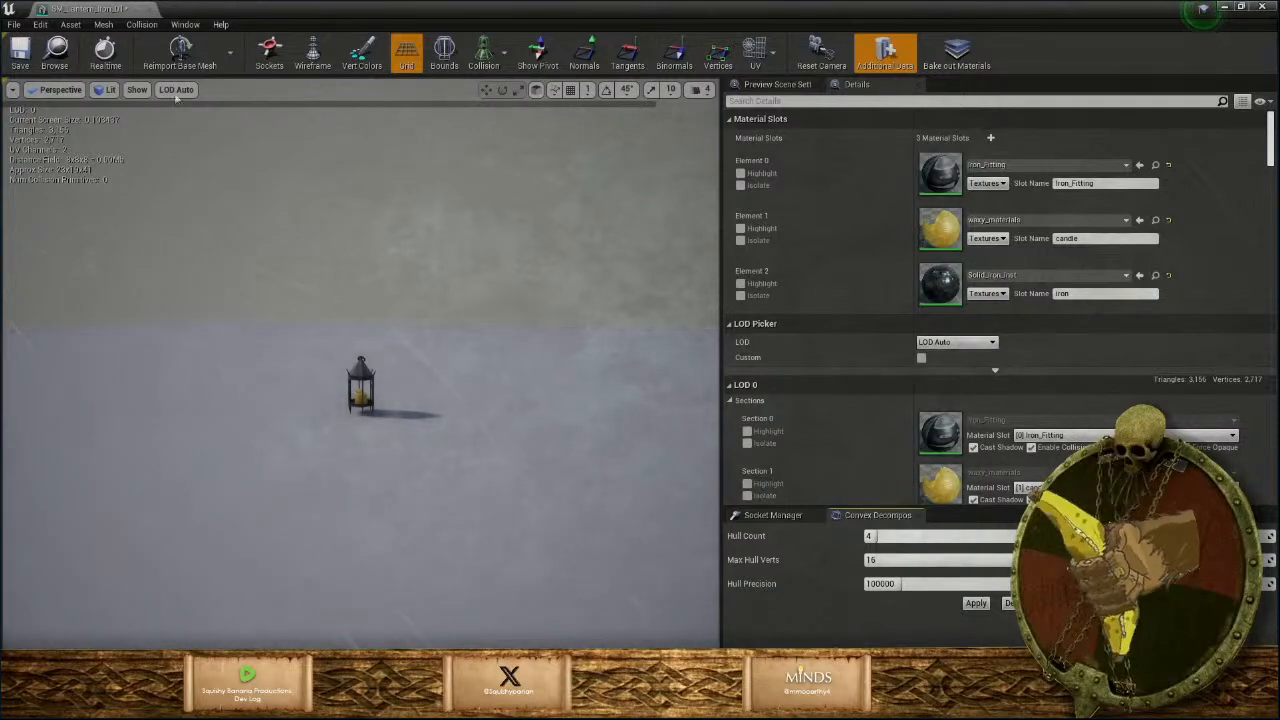
left_click(17, 58)
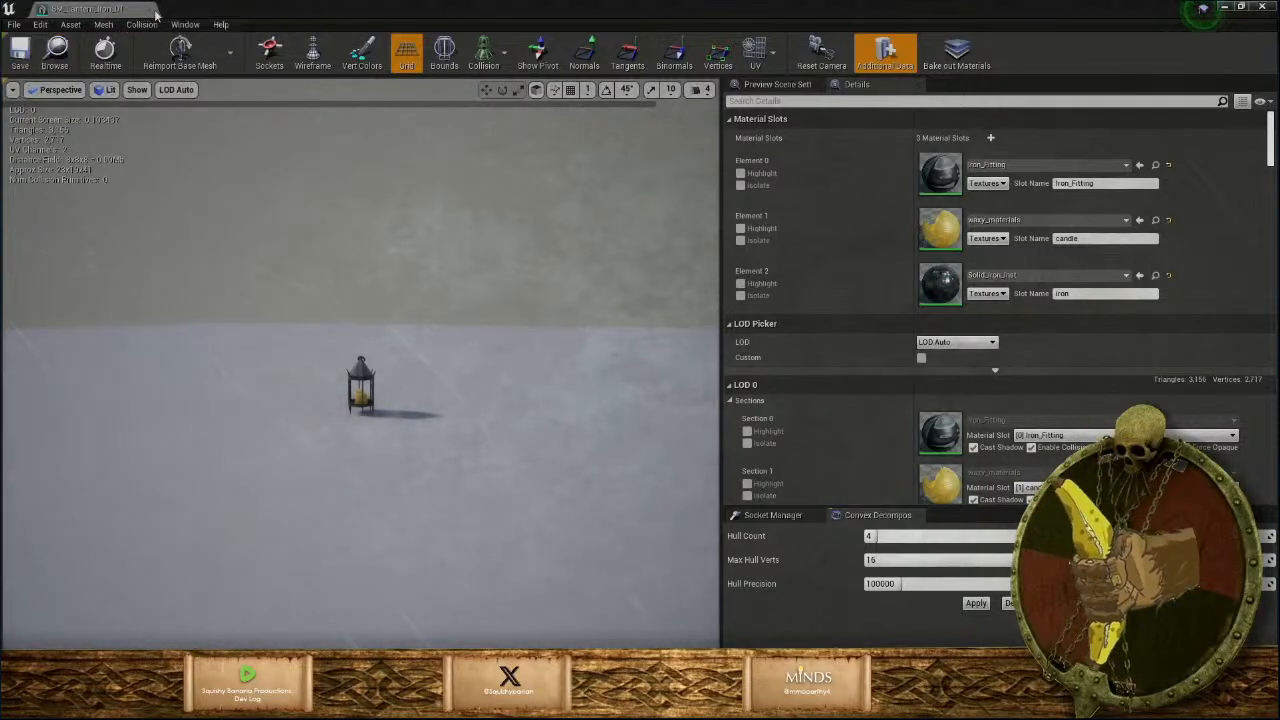
Generate convex decomposition collision for the lantern with hull count 4, and create 3 LODs with Auto Compute LOD Distances off.
left_click(979, 604)
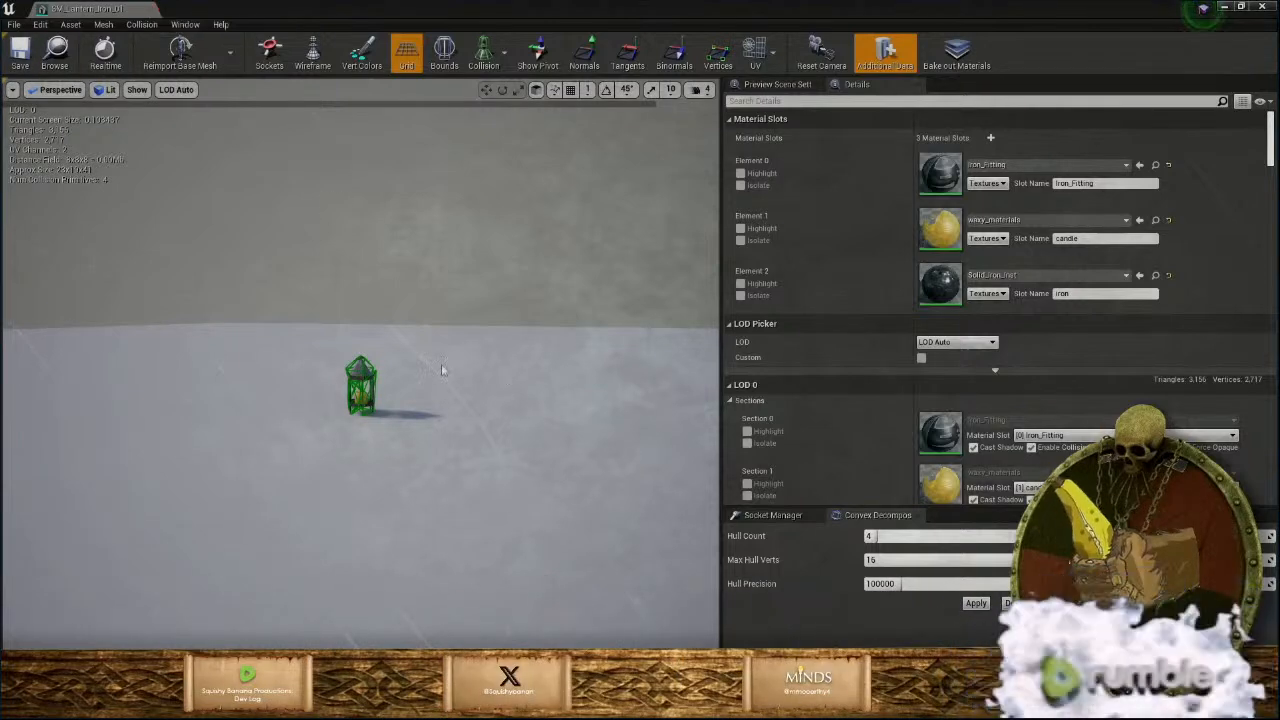
scroll(885, 420, "down", 12)
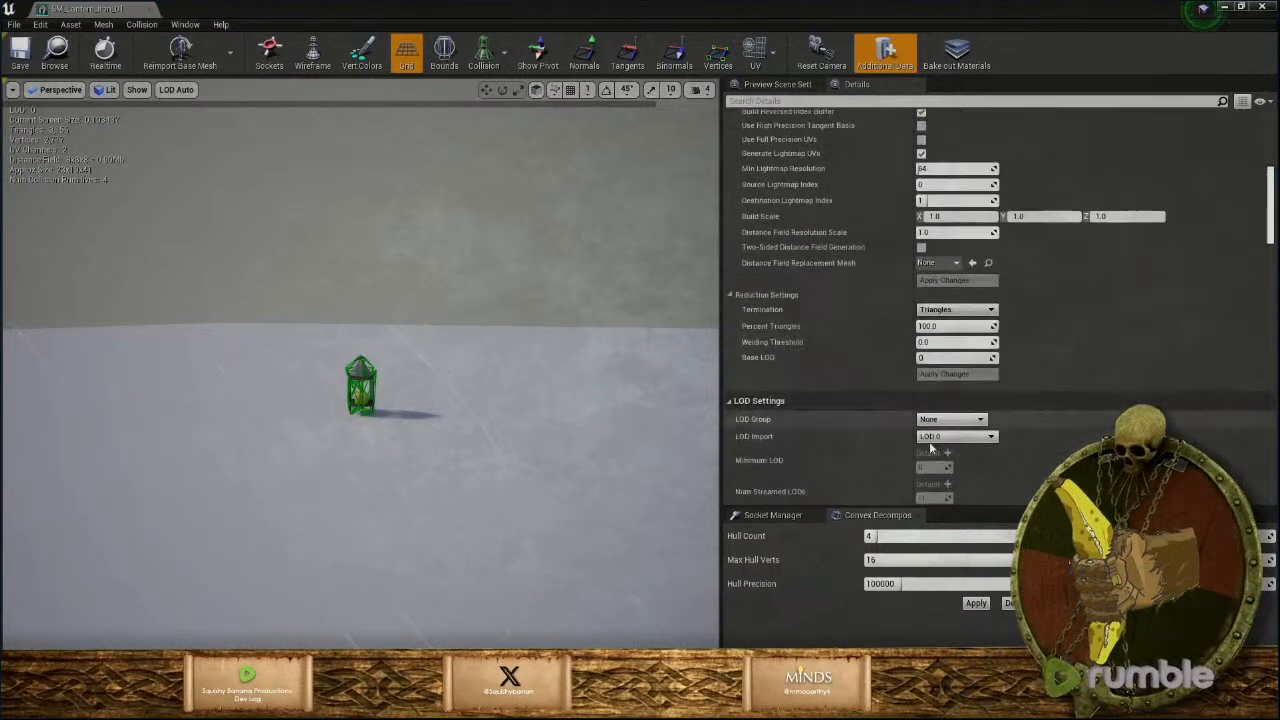
scroll(930, 449, "down", 4)
scroll(941, 459, "down", 3)
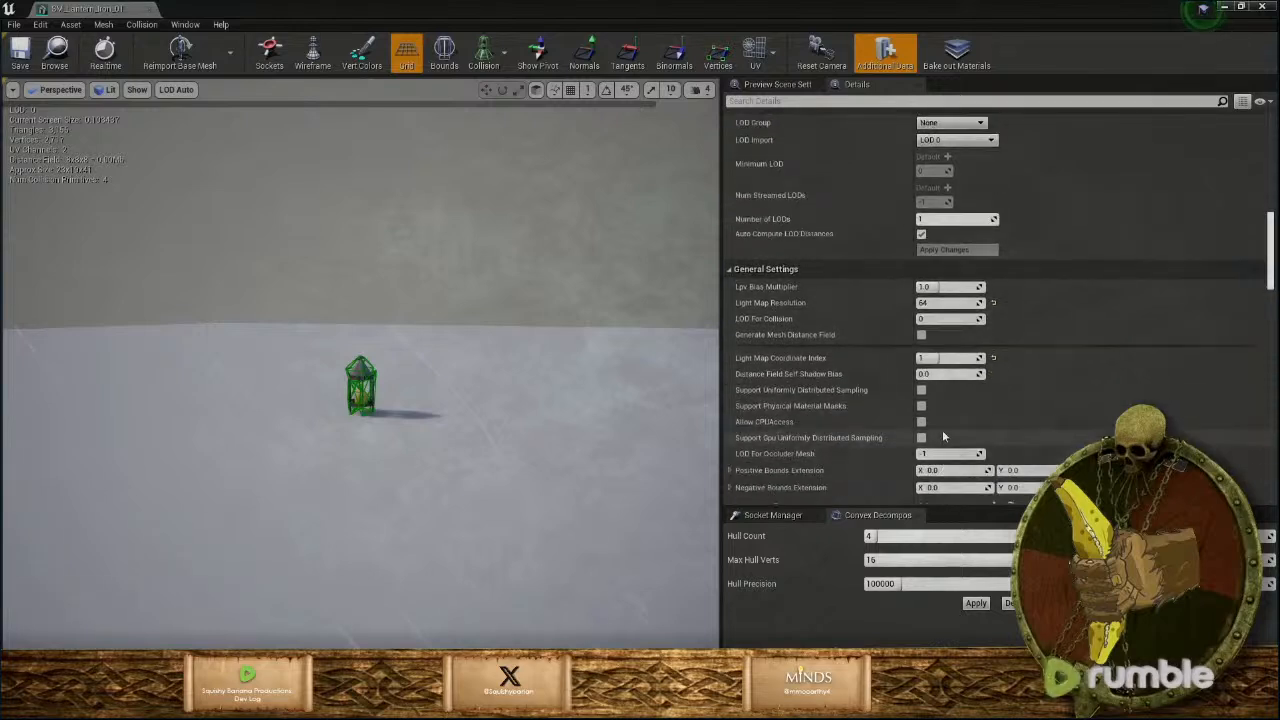
scroll(943, 437, "up", 1)
left_click(921, 276)
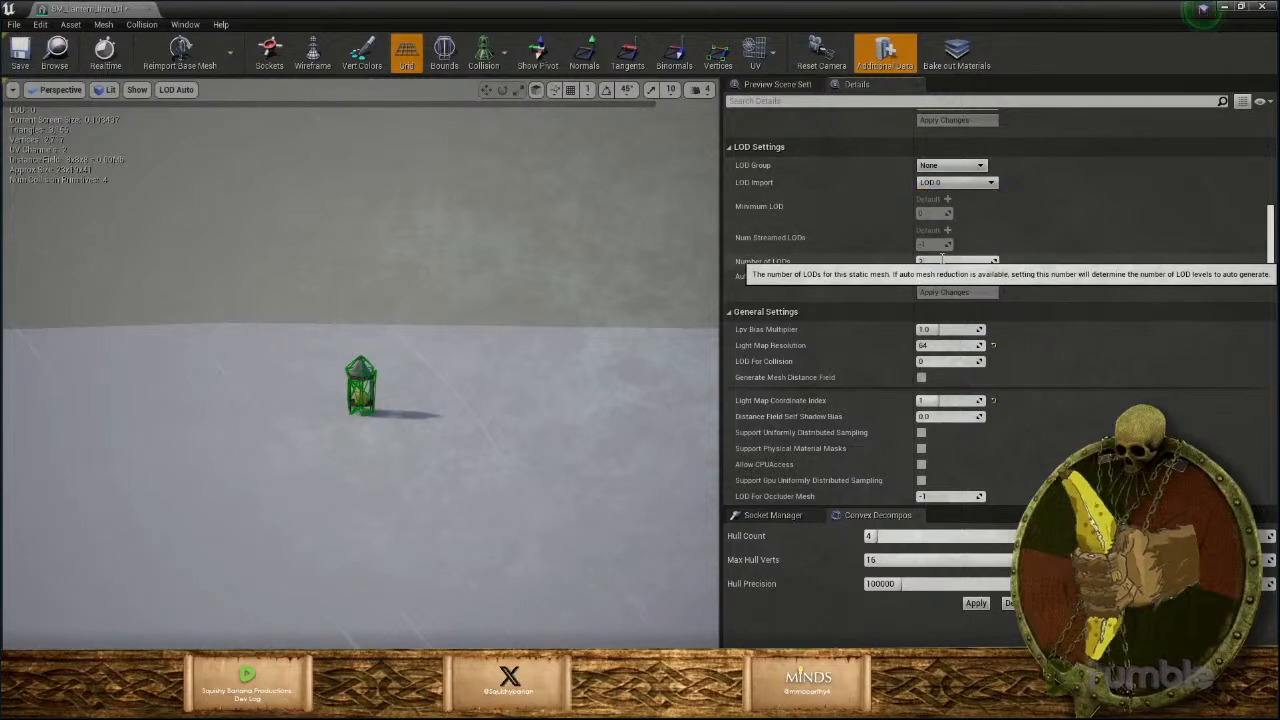
left_click(942, 261)
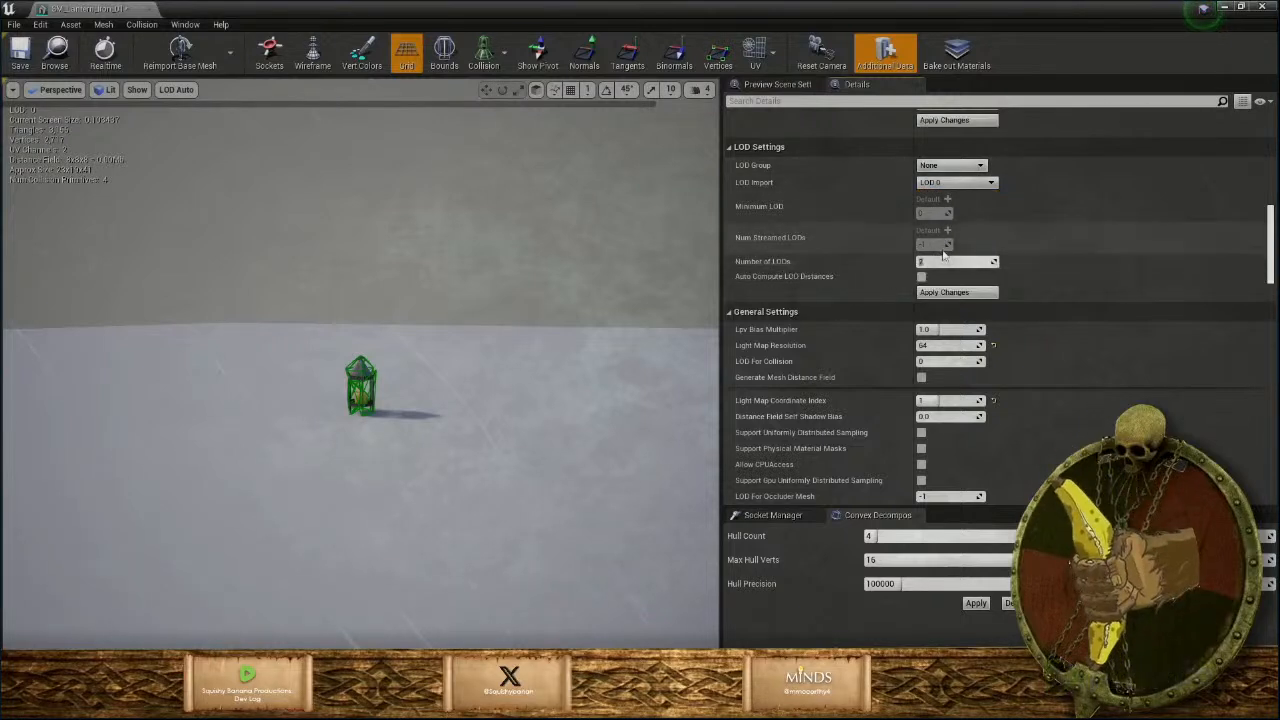
type("3")
left_click(957, 293)
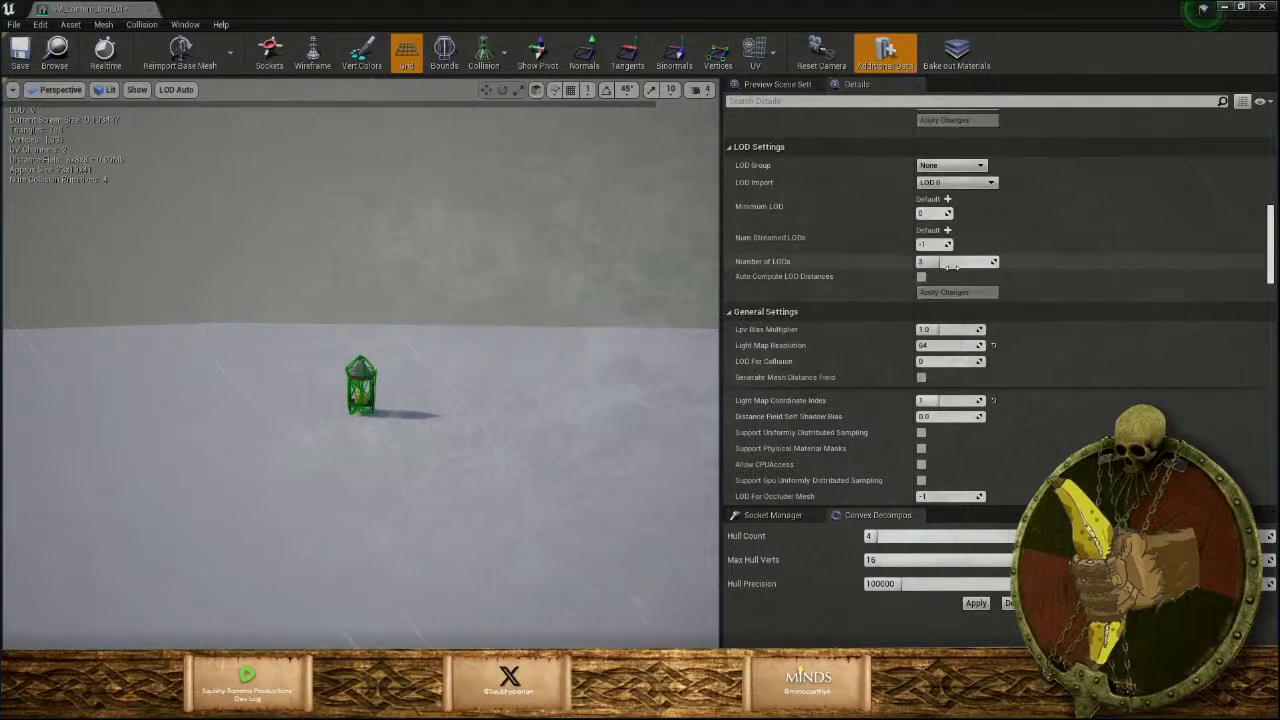
Set the lantern's LOD 1 screen size to 0.15 and percent triangles to about 40, and apply the changes.
scroll(956, 275, "up", 15)
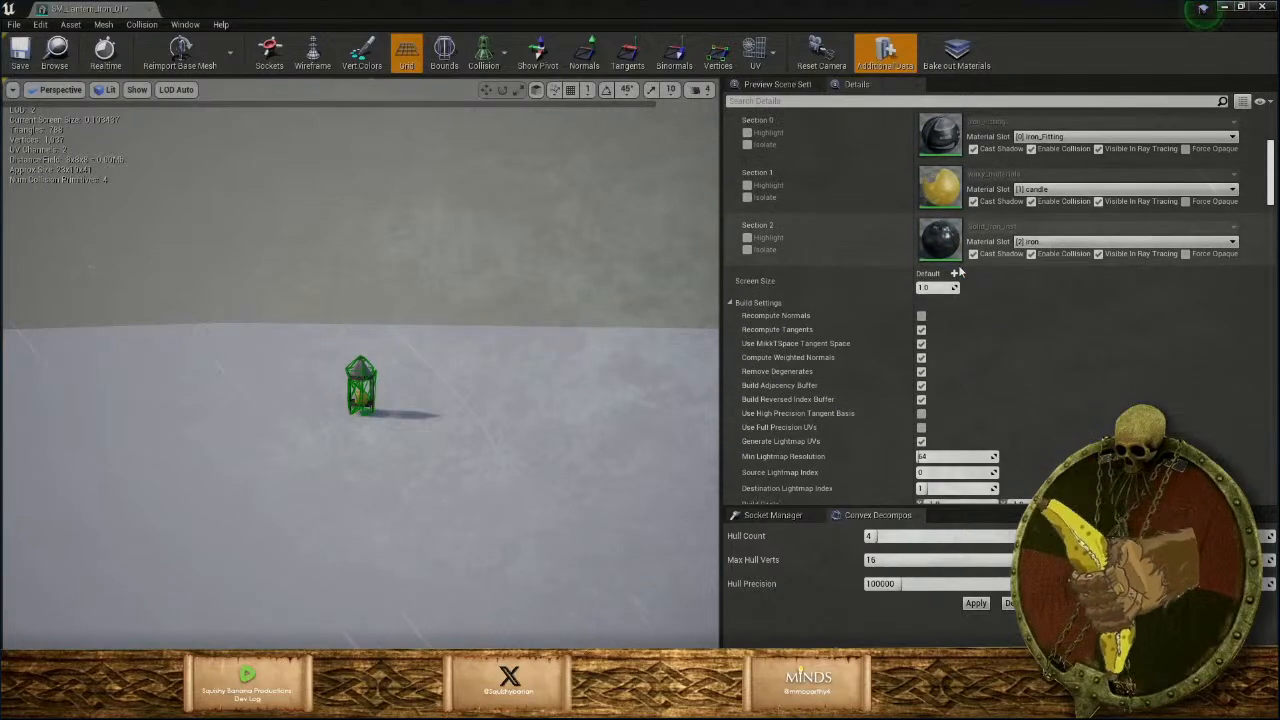
scroll(956, 275, "up", 3)
left_click(955, 140)
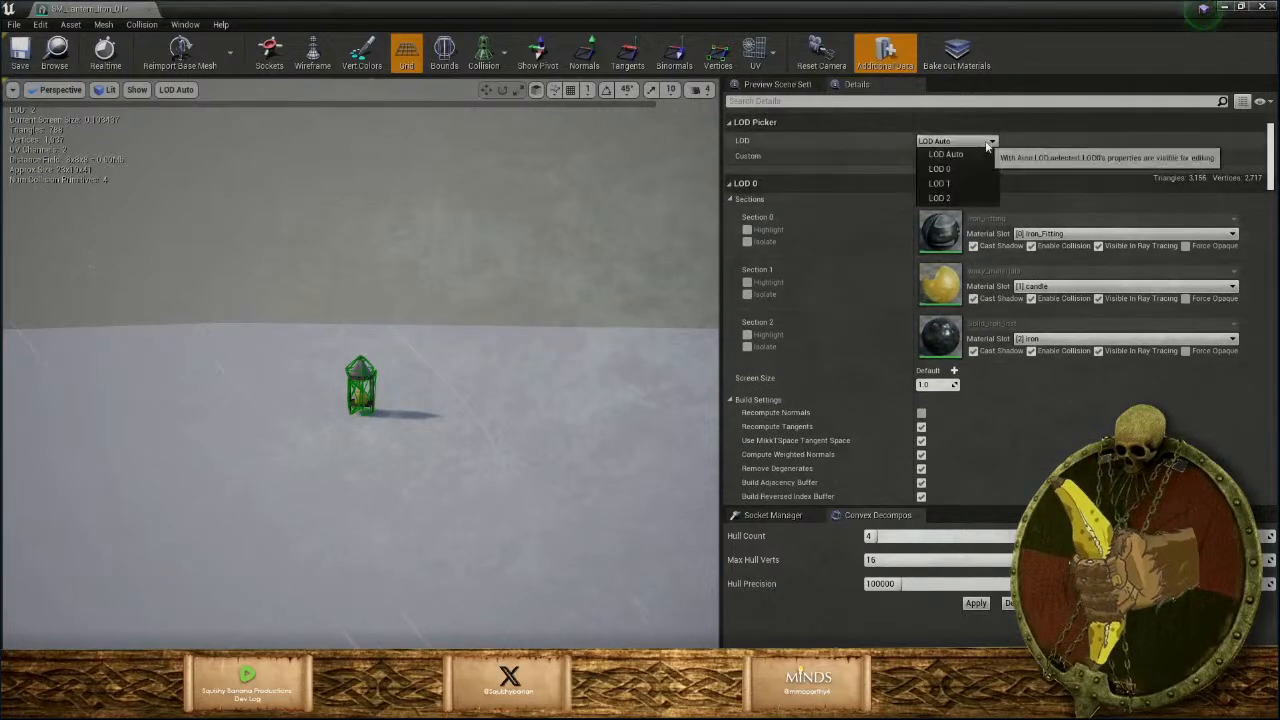
left_click(958, 184)
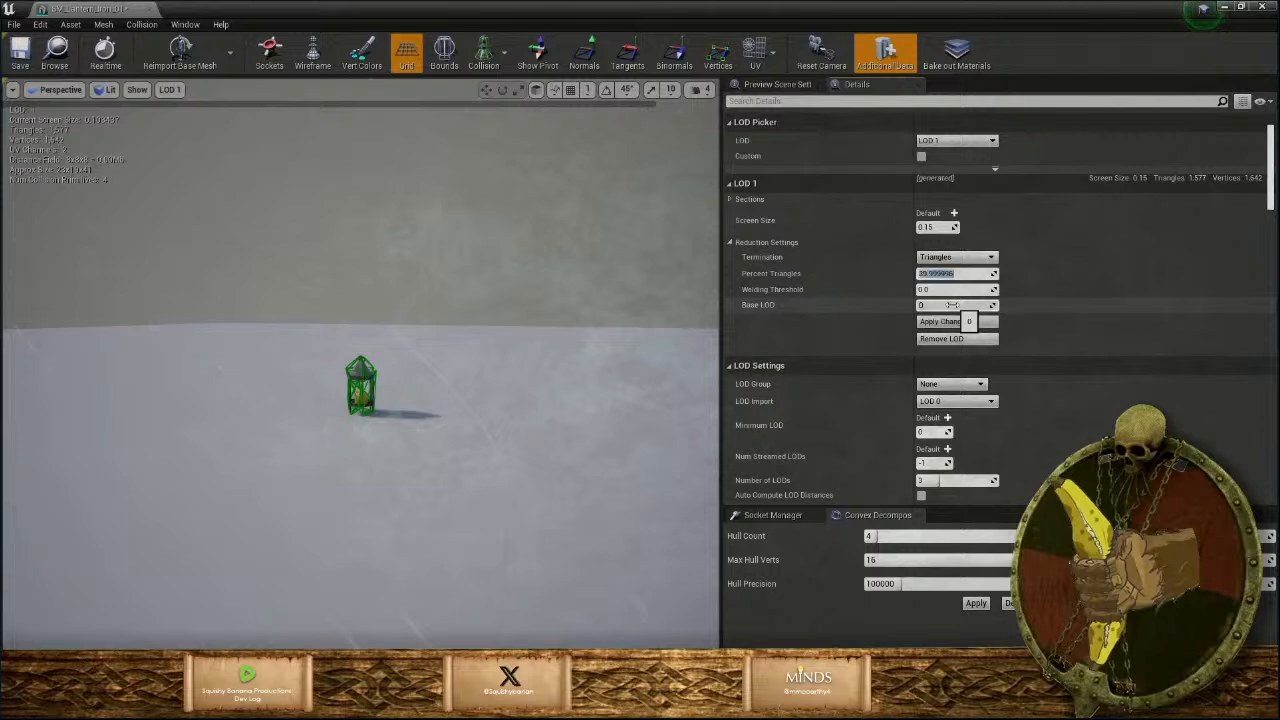
left_click(950, 322)
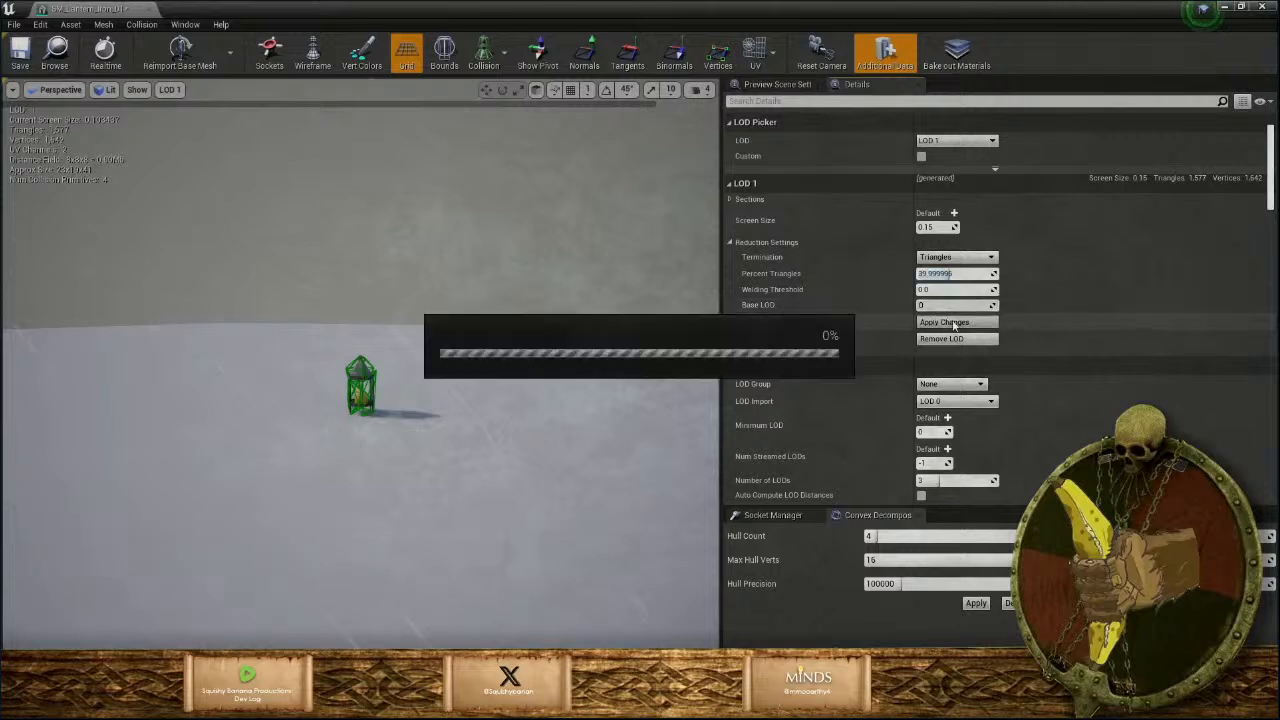
Set LOD 2's screen size to 0.05 and percent triangles to 18, apply the changes, and save and close the lantern mesh.
left_click(956, 141)
left_click(943, 183)
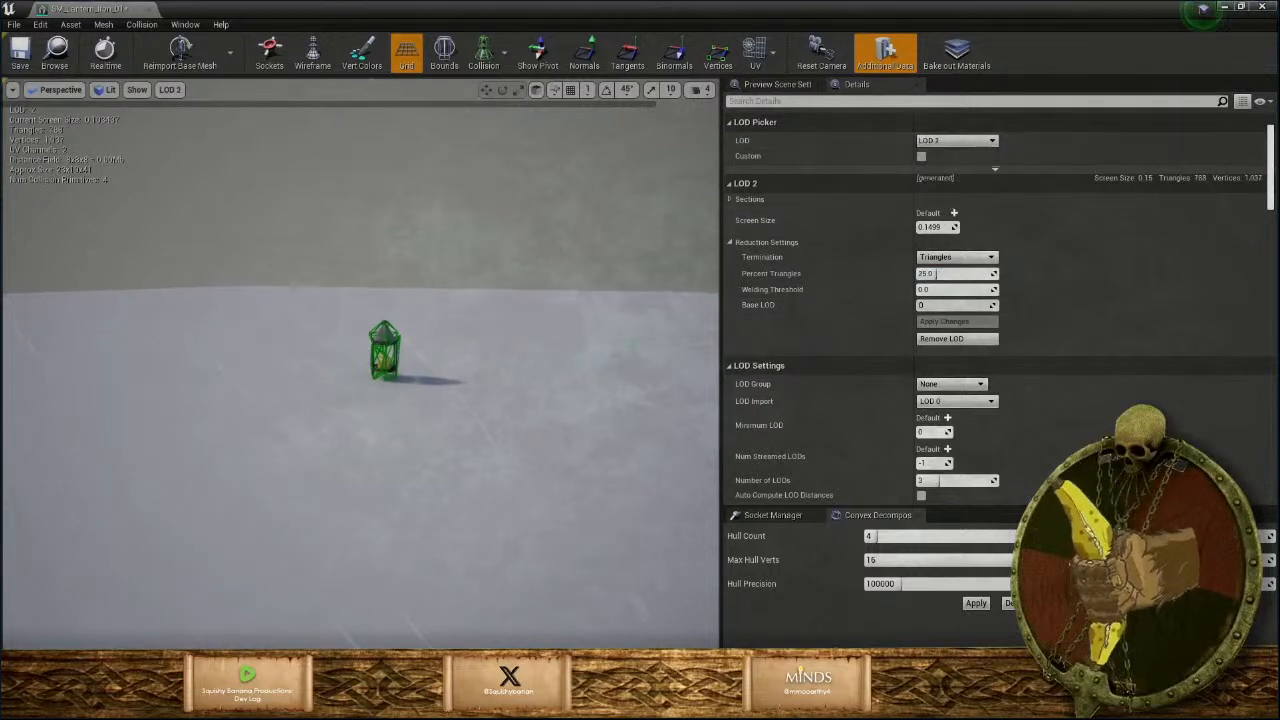
key("s")
mouse_move(384, 363)
right_mouse_down()
mouse_move(384, 350)
mouse_move(280, 348)
mouse_move(358, 388)
mouse_move(371, 348)
right_mouse_up()
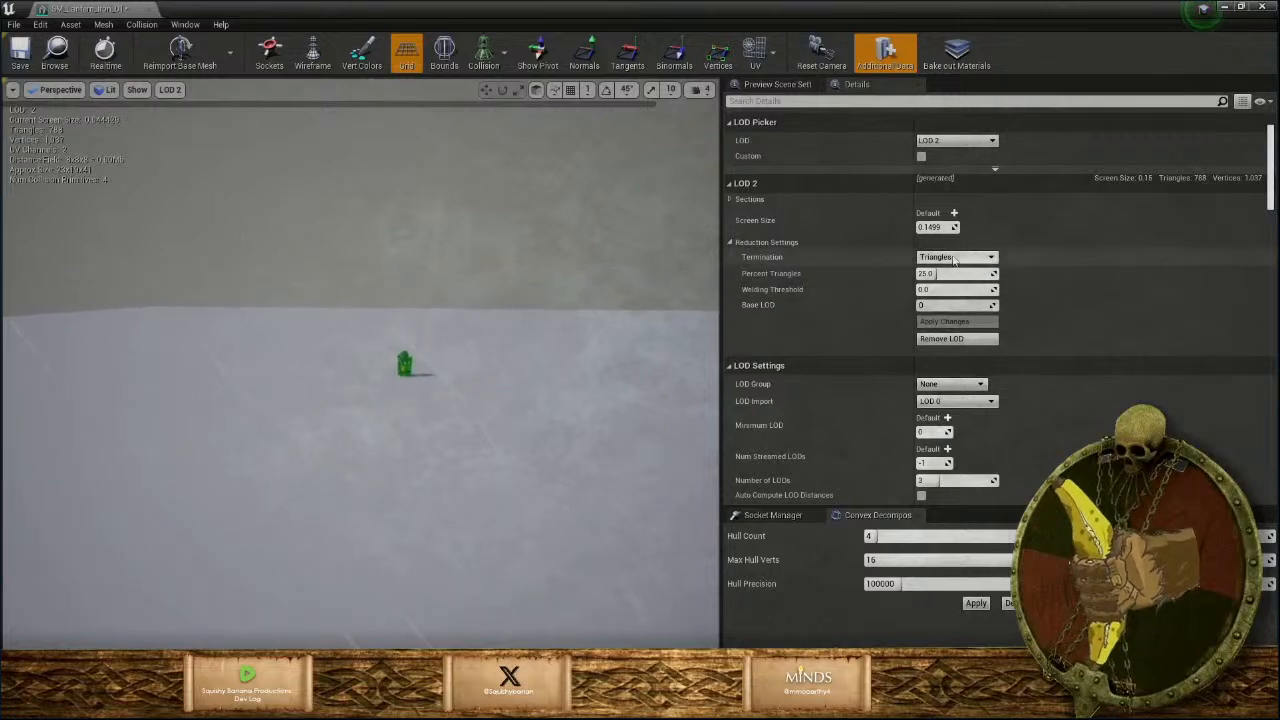
left_click(937, 227)
key("BackSpace")
type("0.05")
key("Return")
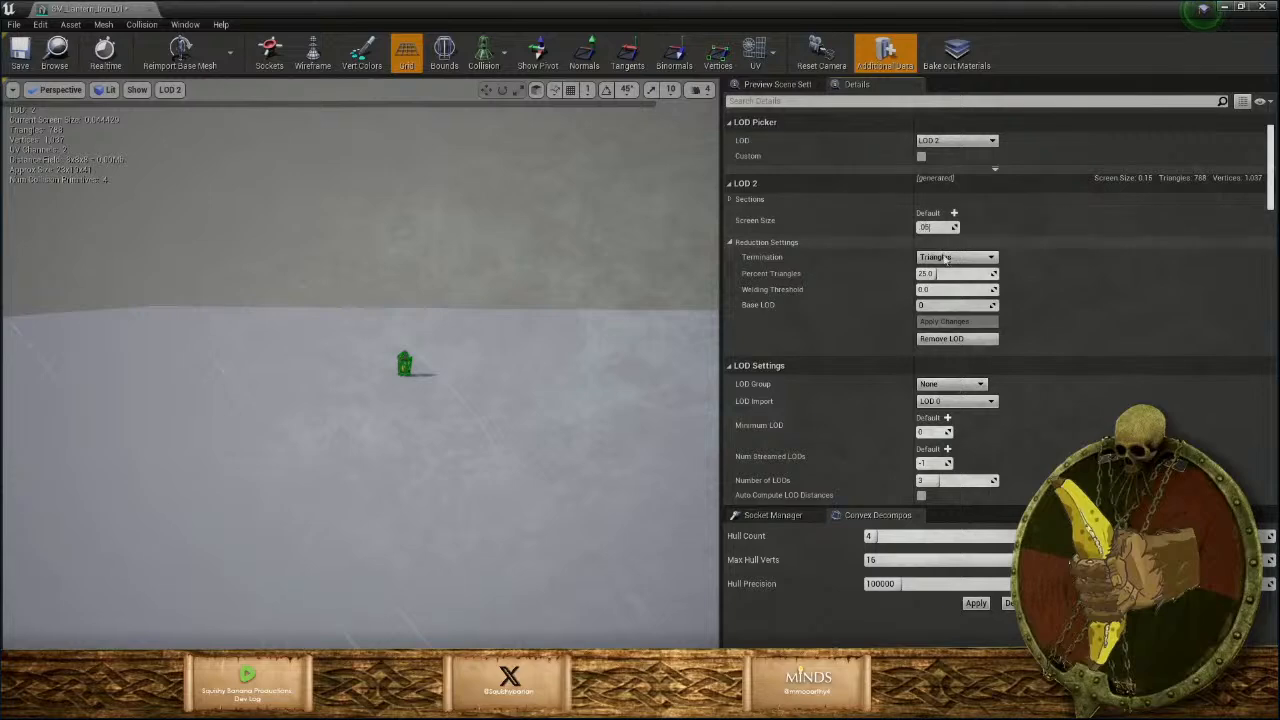
type("18")
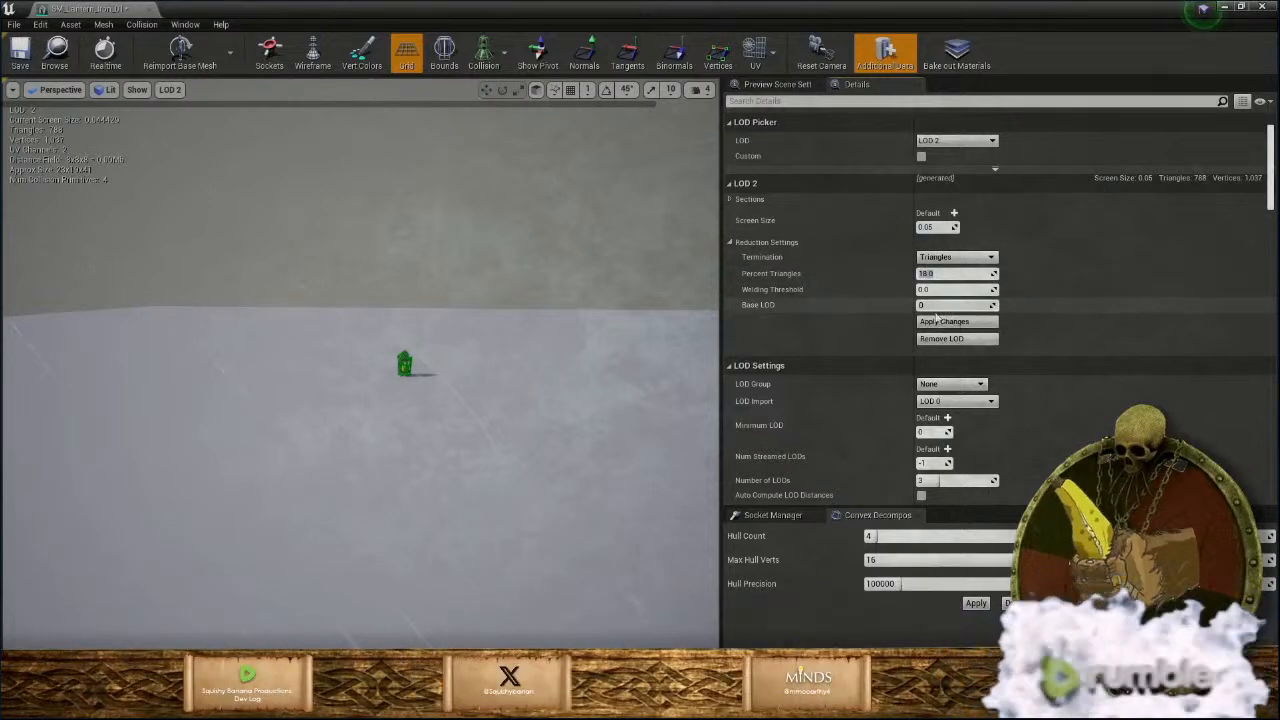
left_click(935, 322)
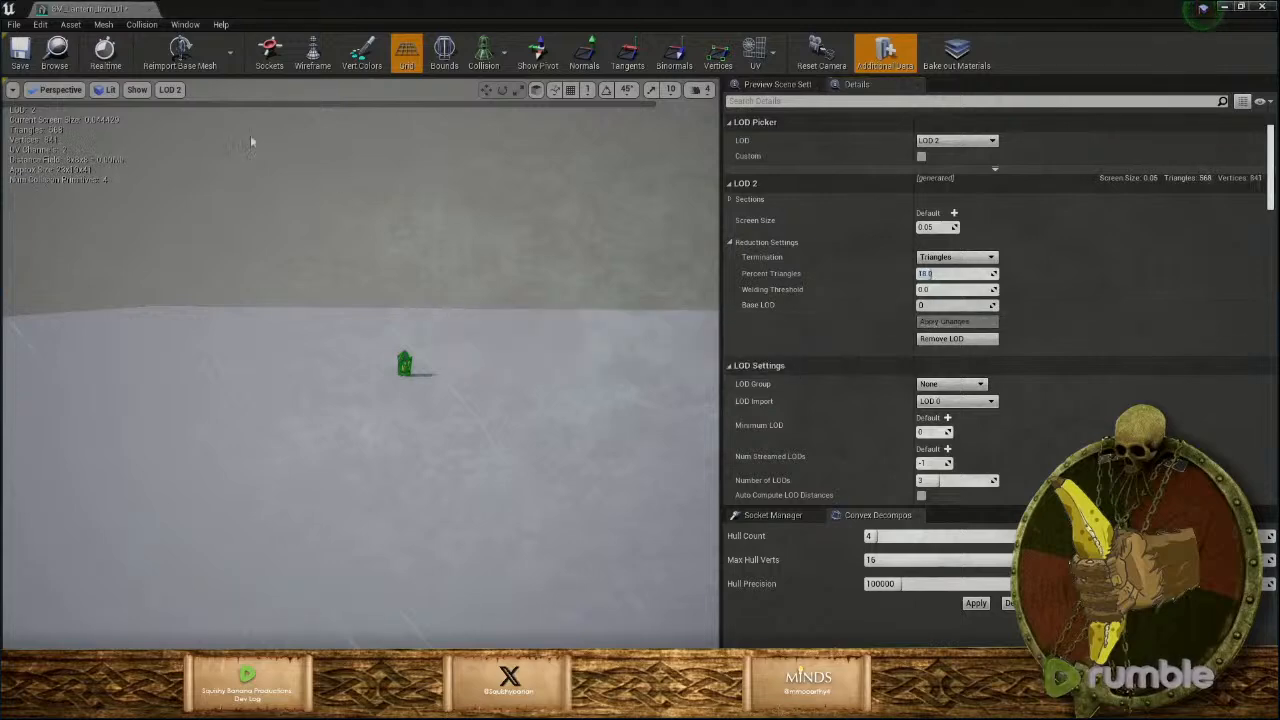
left_click(24, 58)
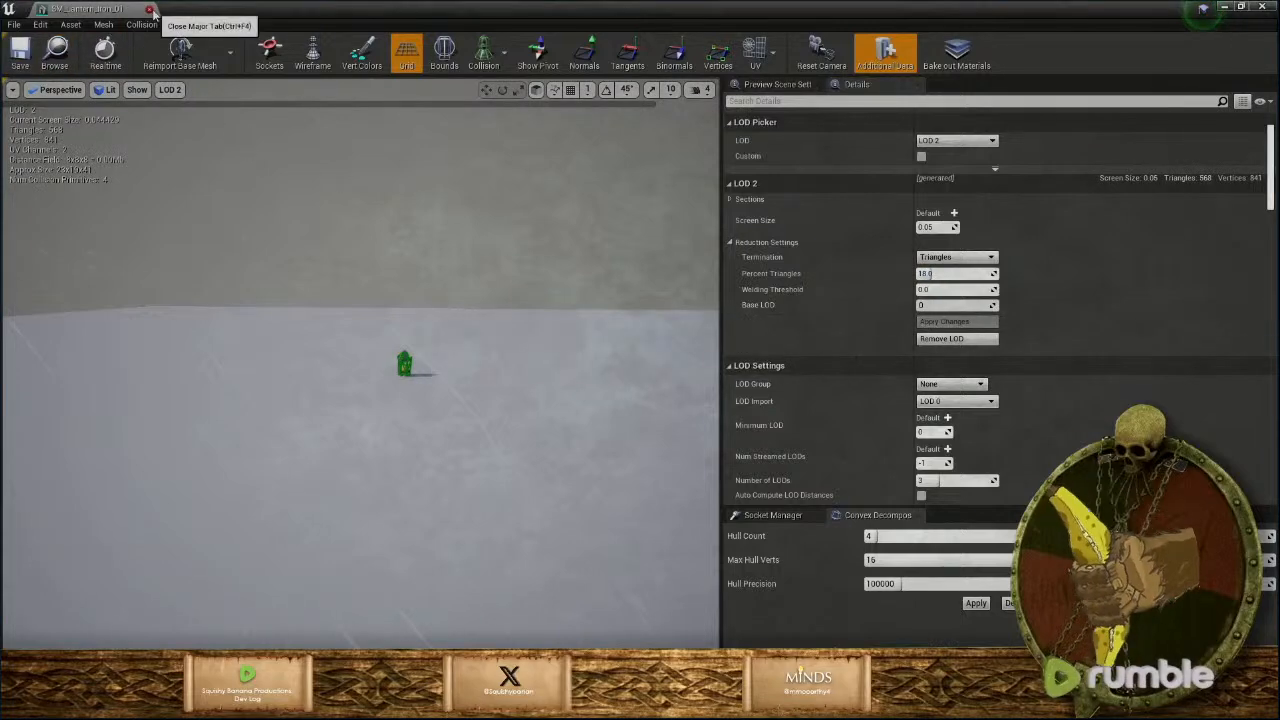
left_click(150, 9)
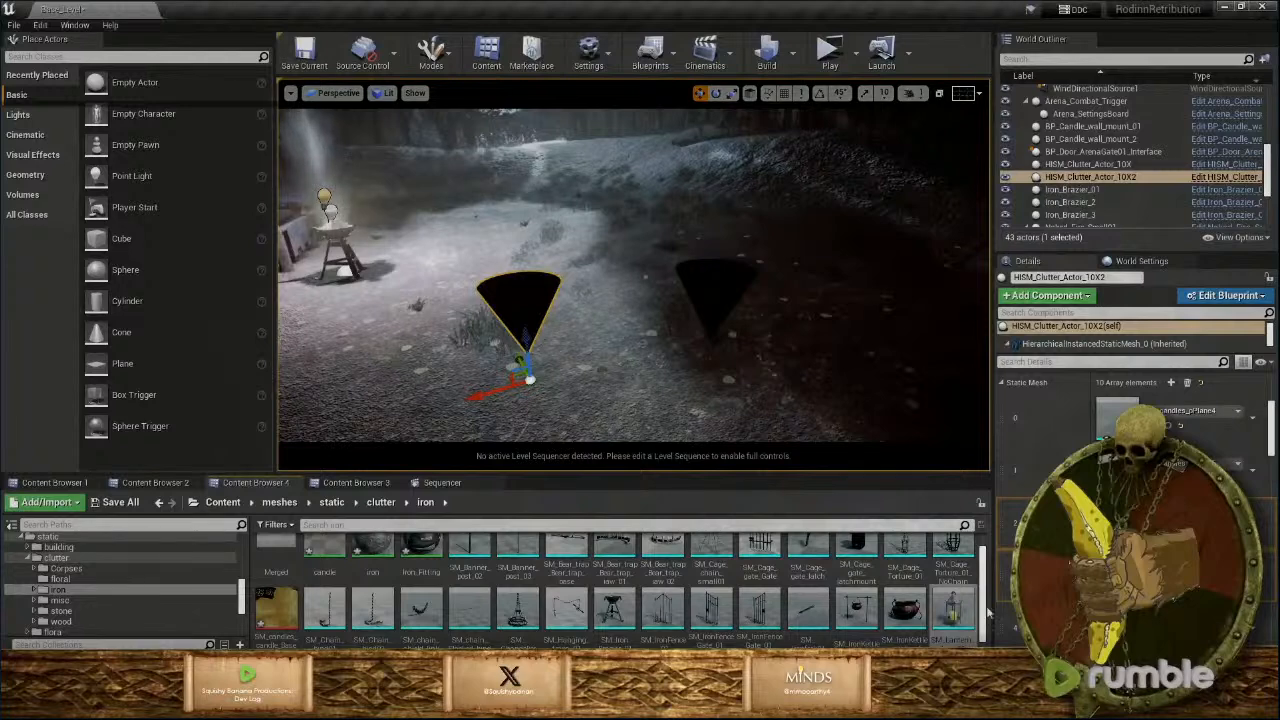
Delete the leftover candle, iron and Iron_Fitting materials, SM_candles_candle_BaseColor and the two tile_texture_base textures from the iron folder.
scroll(470, 585, "up", 1)
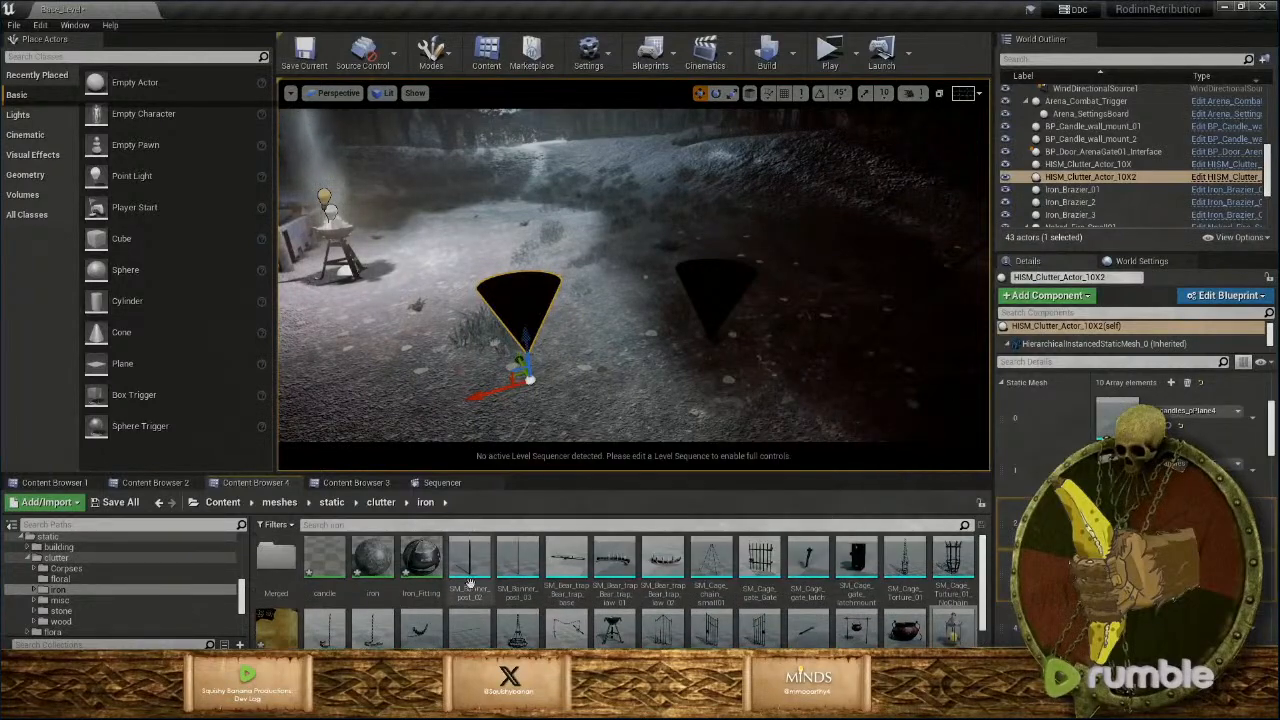
left_click(424, 574)
left_click(324, 572, "shift")
left_click(277, 625, "ctrl")
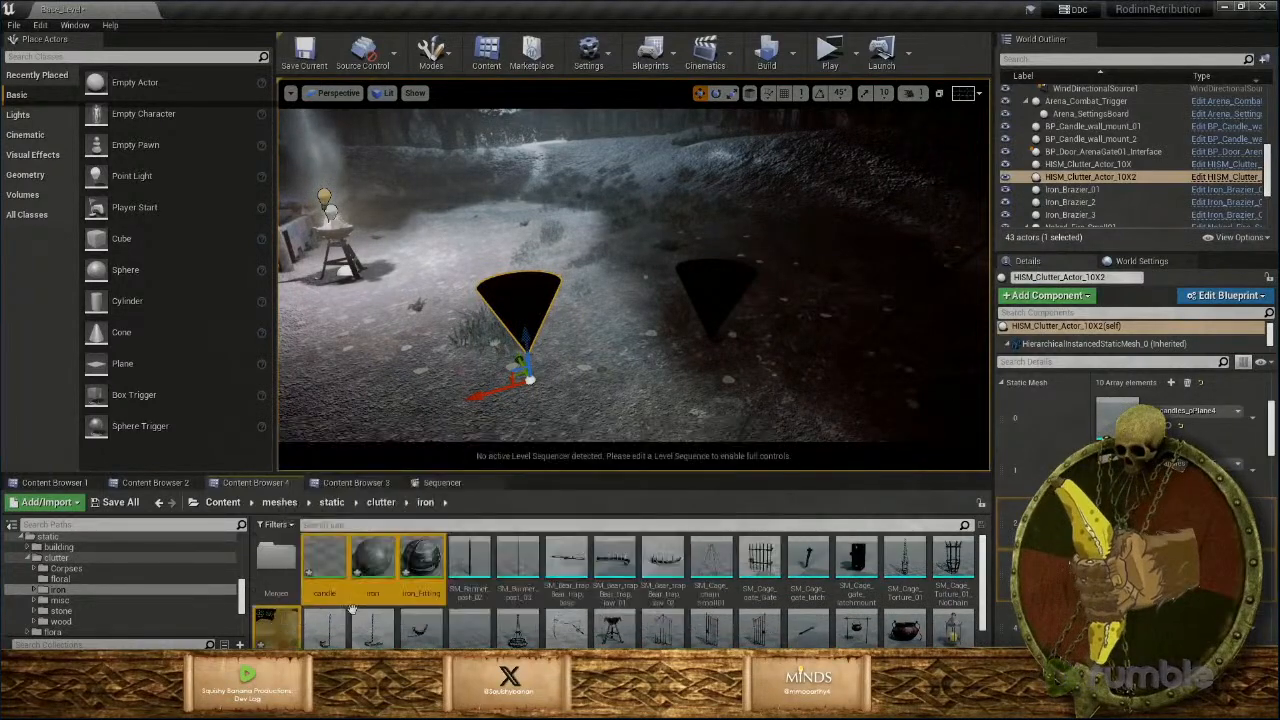
scroll(362, 608, "down", 2)
left_click(616, 628, "ctrl")
left_click(656, 632, "ctrl")
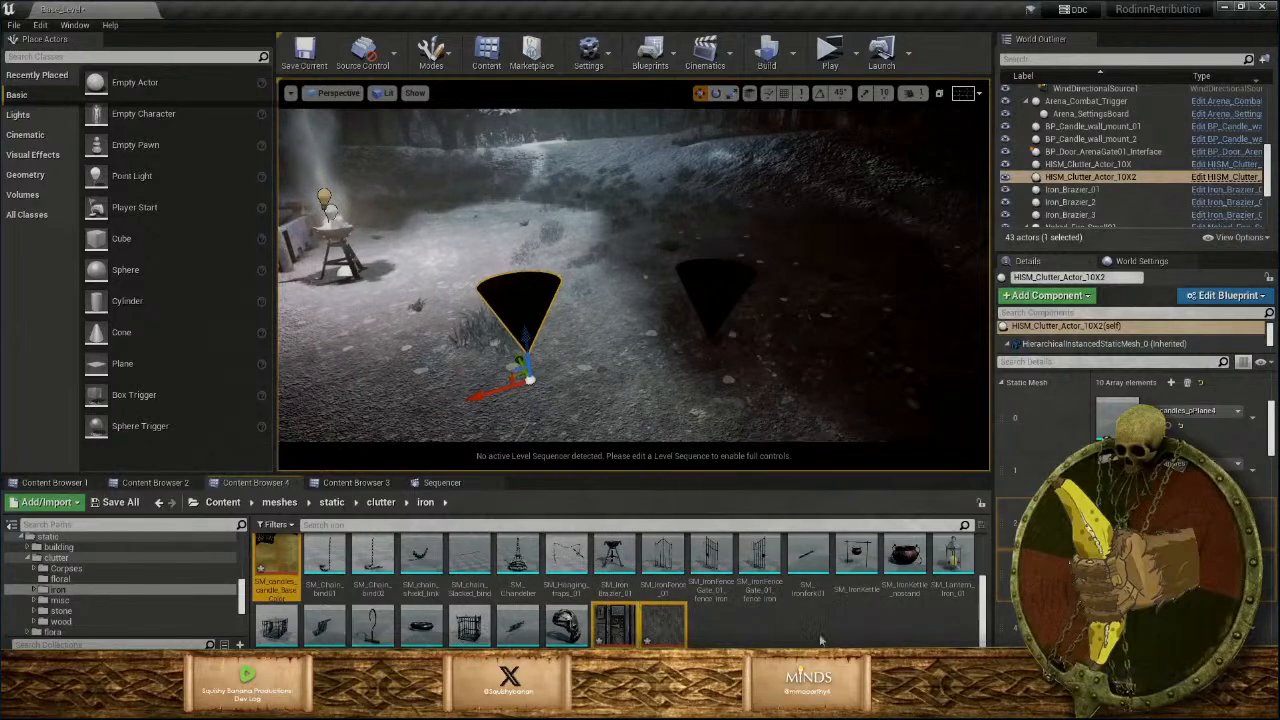
scroll(820, 630, "up", 2)
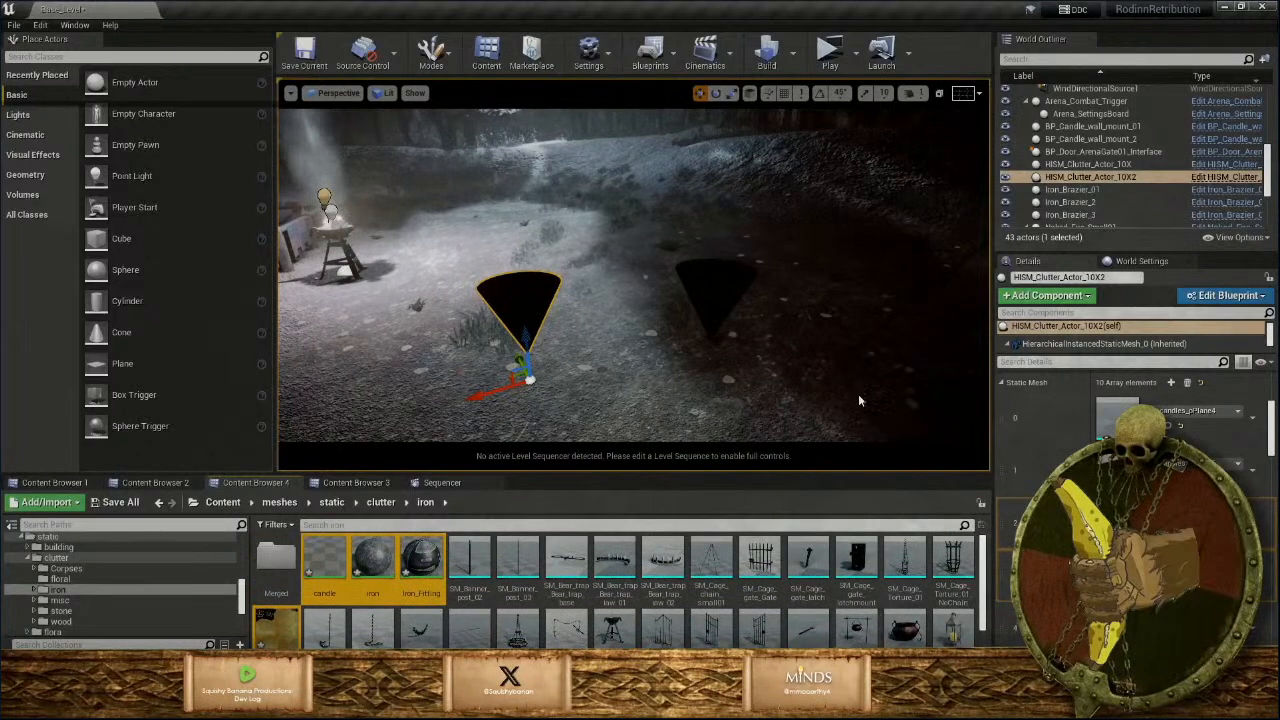
key("Delete")
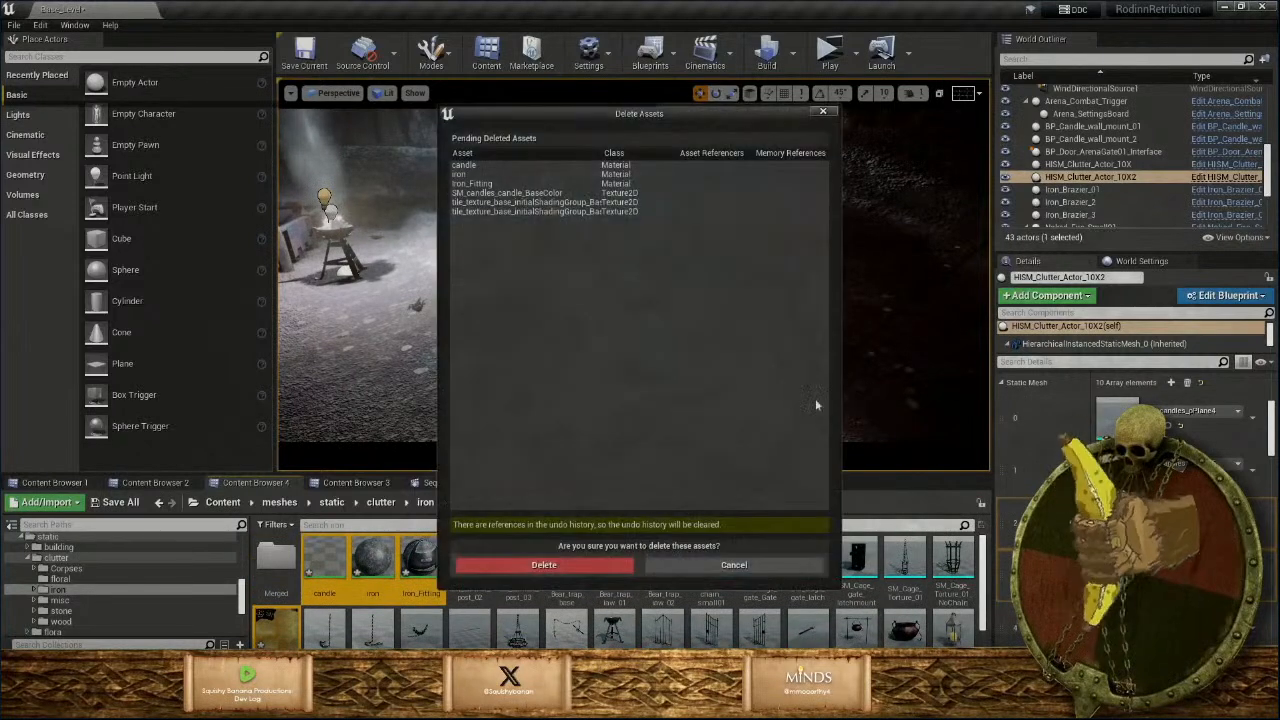
left_click(577, 565)
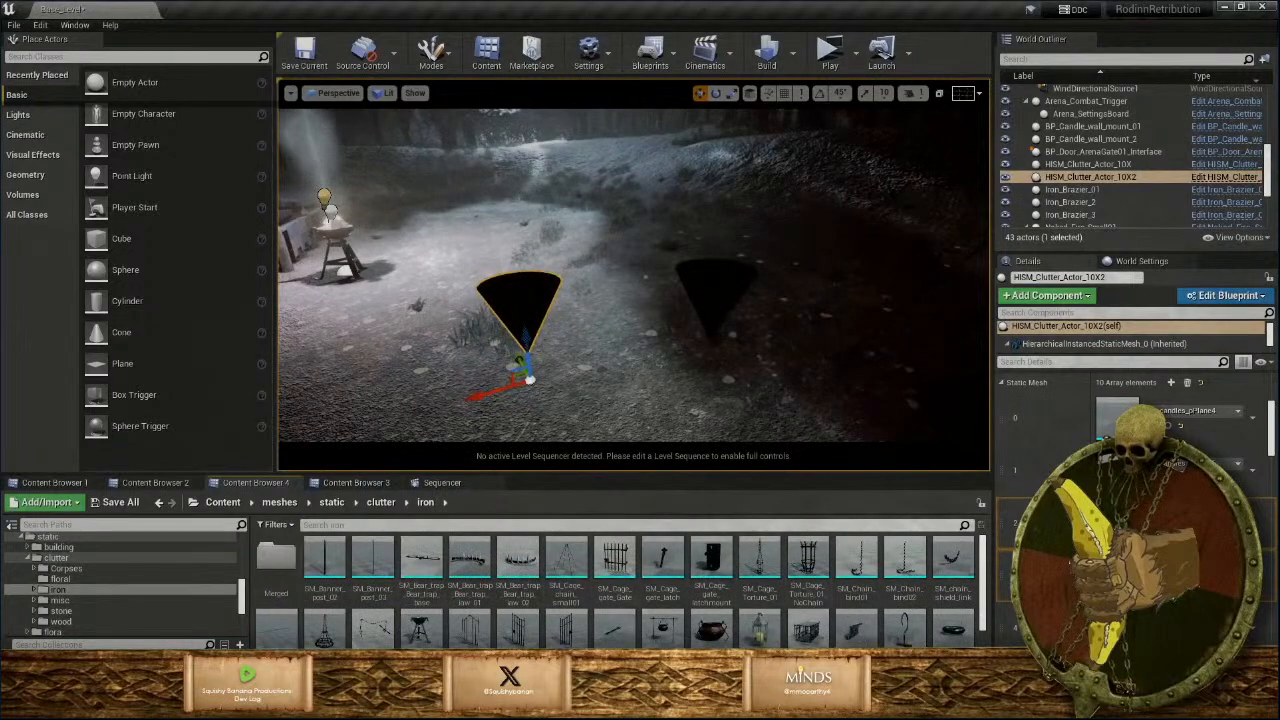
Add a lantern instance under Instance Transforms 3 of HISM_Clutter_Actor_10X2 and move it into the tent near the map table.
scroll(1130, 460, "down", 5)
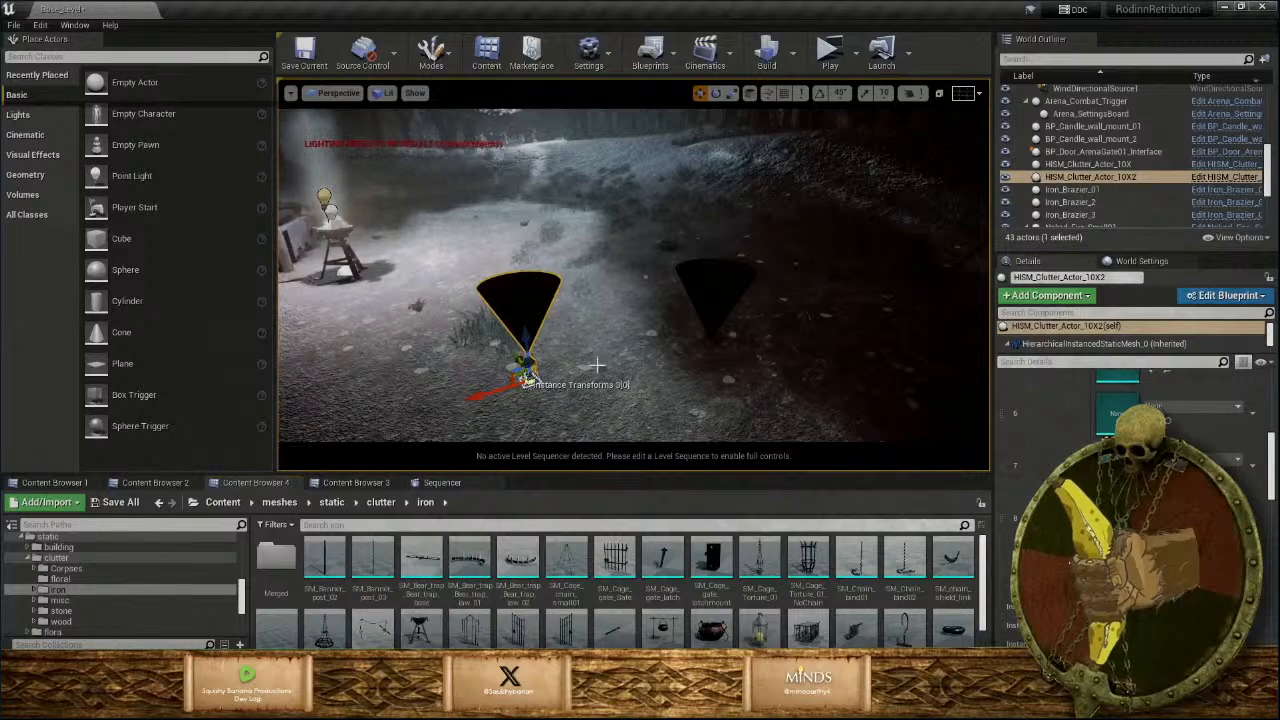
right_click_drag(597, 365, 716, 440)
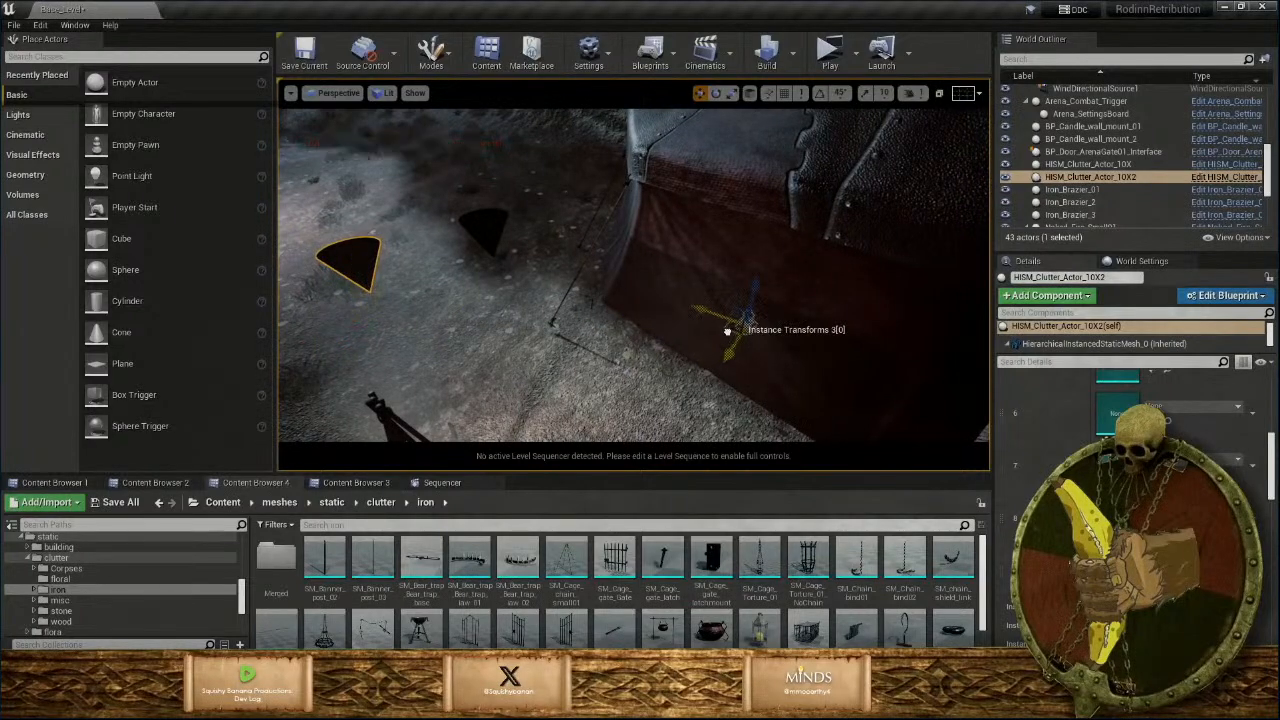
right_click_drag(727, 331, 743, 345)
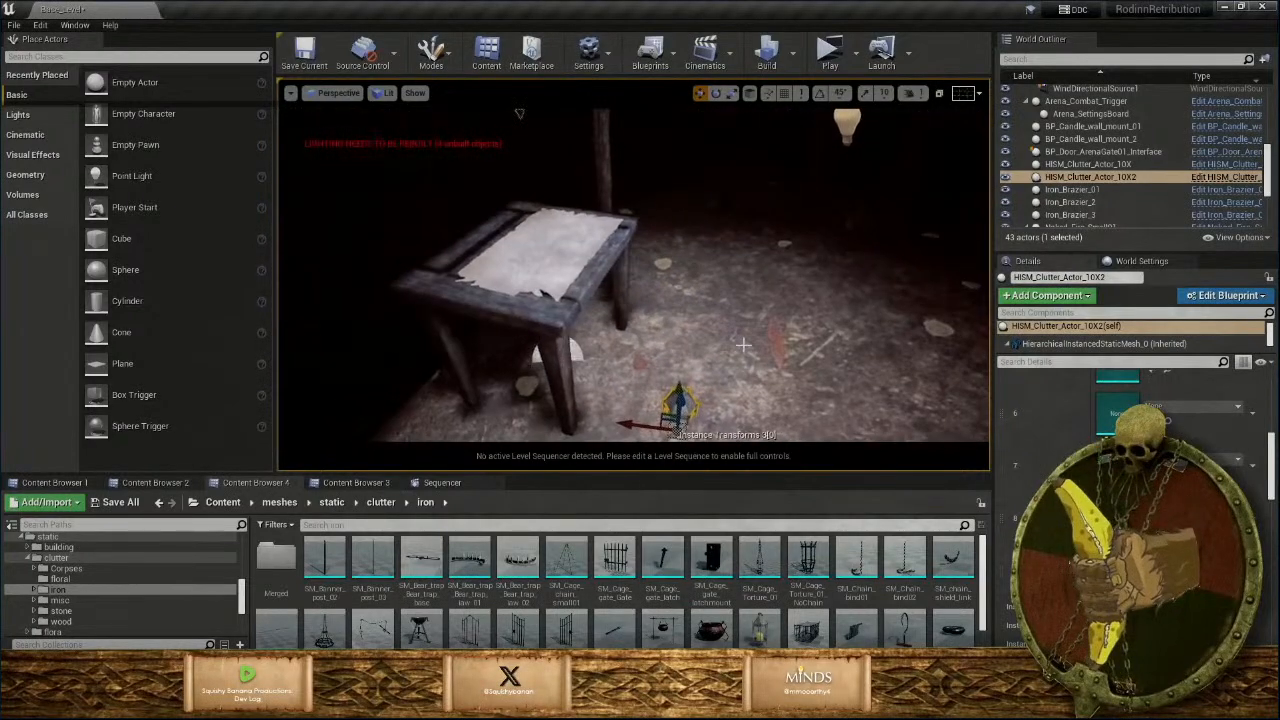
right_click_drag(679, 396, 645, 430)
mouse_move(769, 173)
right_mouse_down()
mouse_move(762, 150)
mouse_move(775, 178)
right_mouse_up()
Place the lantern instance on the back corner of the map table beside the parchment and adjust its rotation.
left_click_drag(804, 138, 443, 165)
right_click_drag(450, 170, 475, 163)
left_click_drag(556, 221, 572, 265)
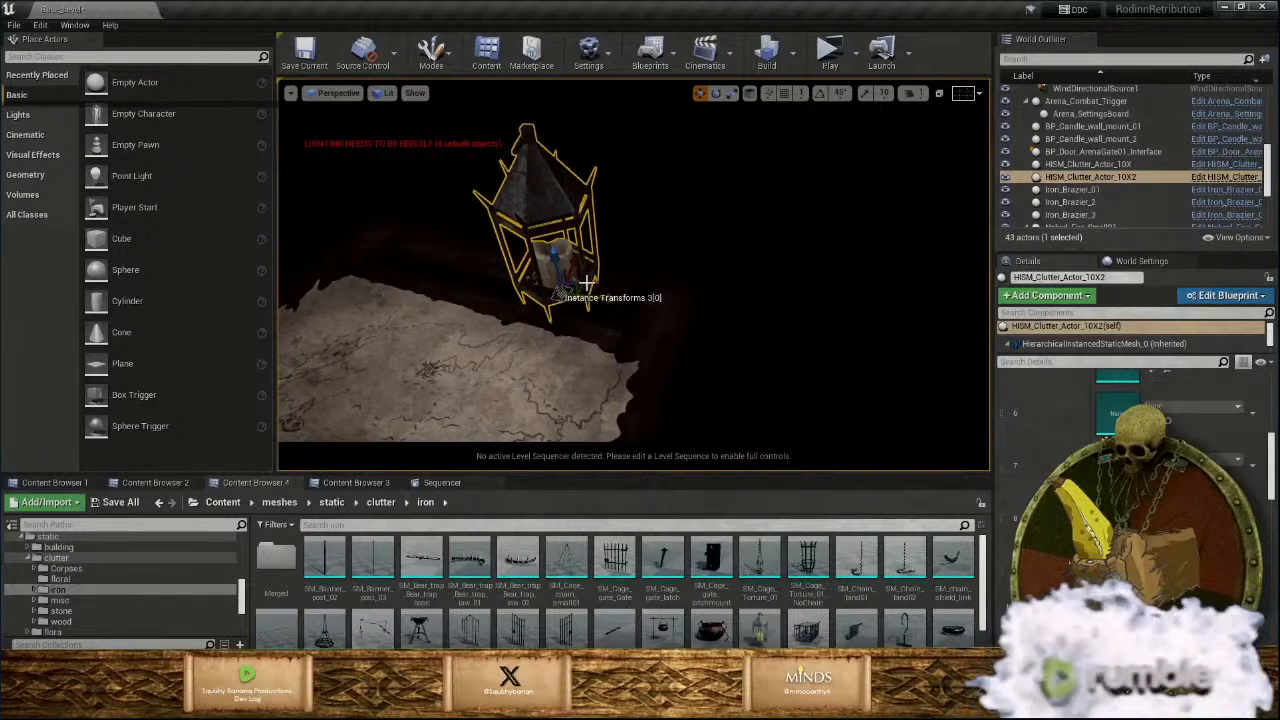
left_click_drag(582, 285, 655, 292)
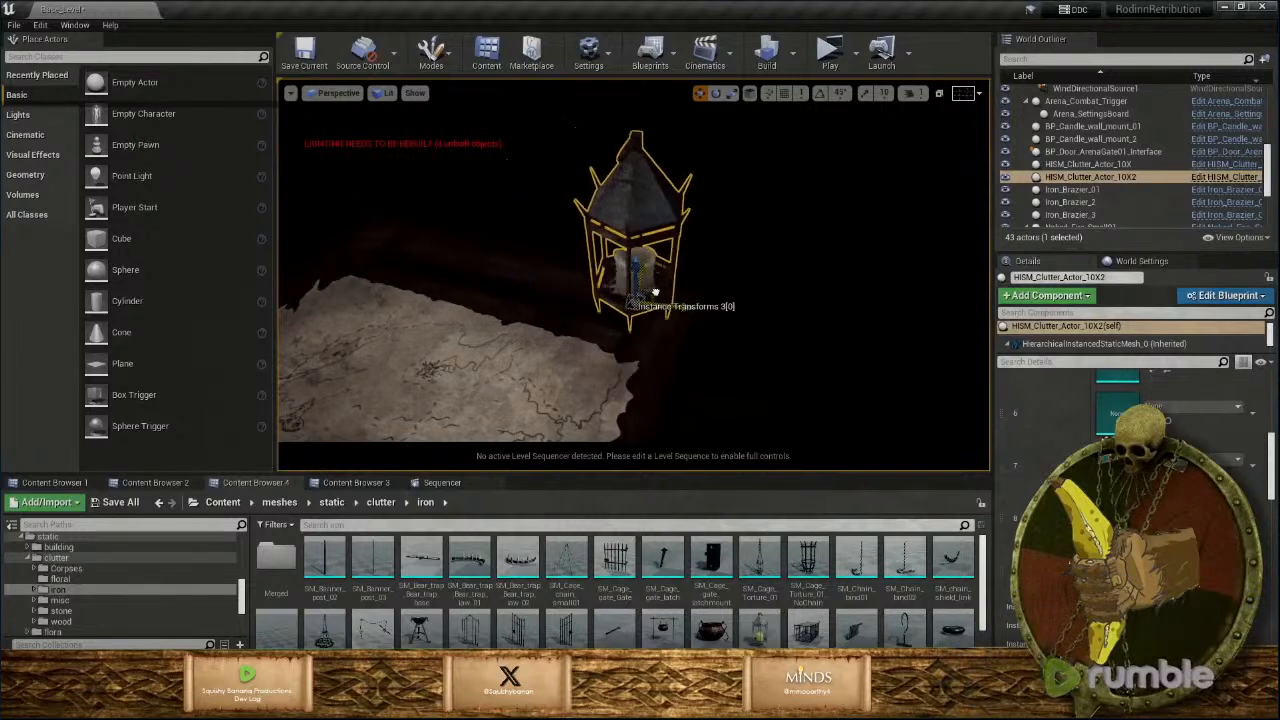
mouse_move(662, 300)
right_mouse_down()
mouse_move(610, 328)
mouse_move(652, 256)
mouse_move(644, 309)
right_mouse_up()
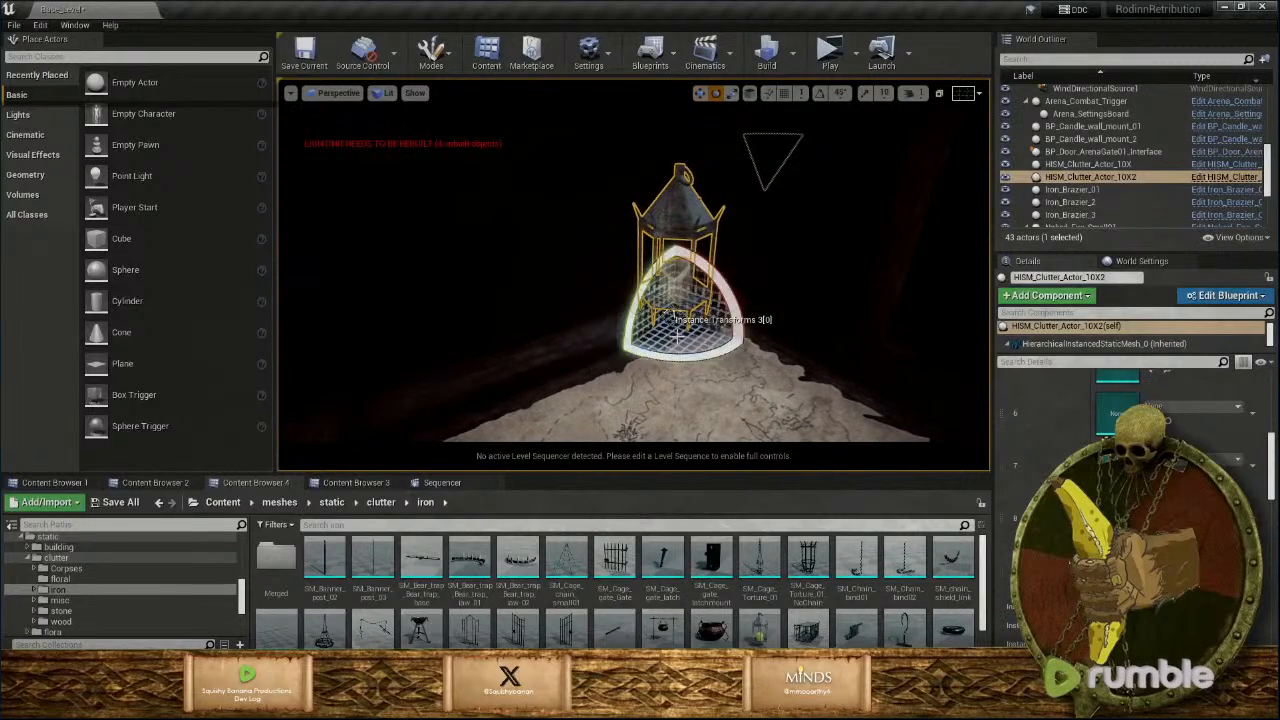
key("Escape")
right_click_drag(675, 205, 630, 234)
Select HISM_Clutter_Actor_10X and add one candle instance each to Instance Transforms 7, 8 and 9.
double_click(1088, 164)
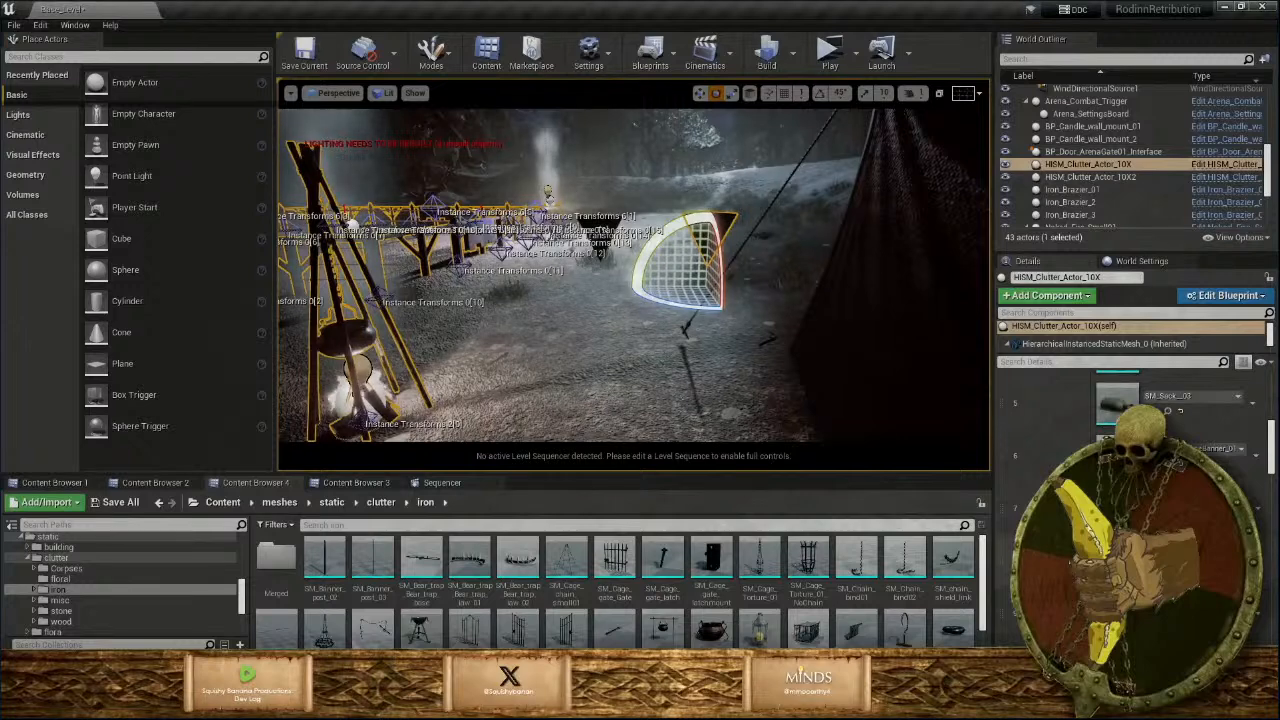
scroll(1130, 450, "up", 4)
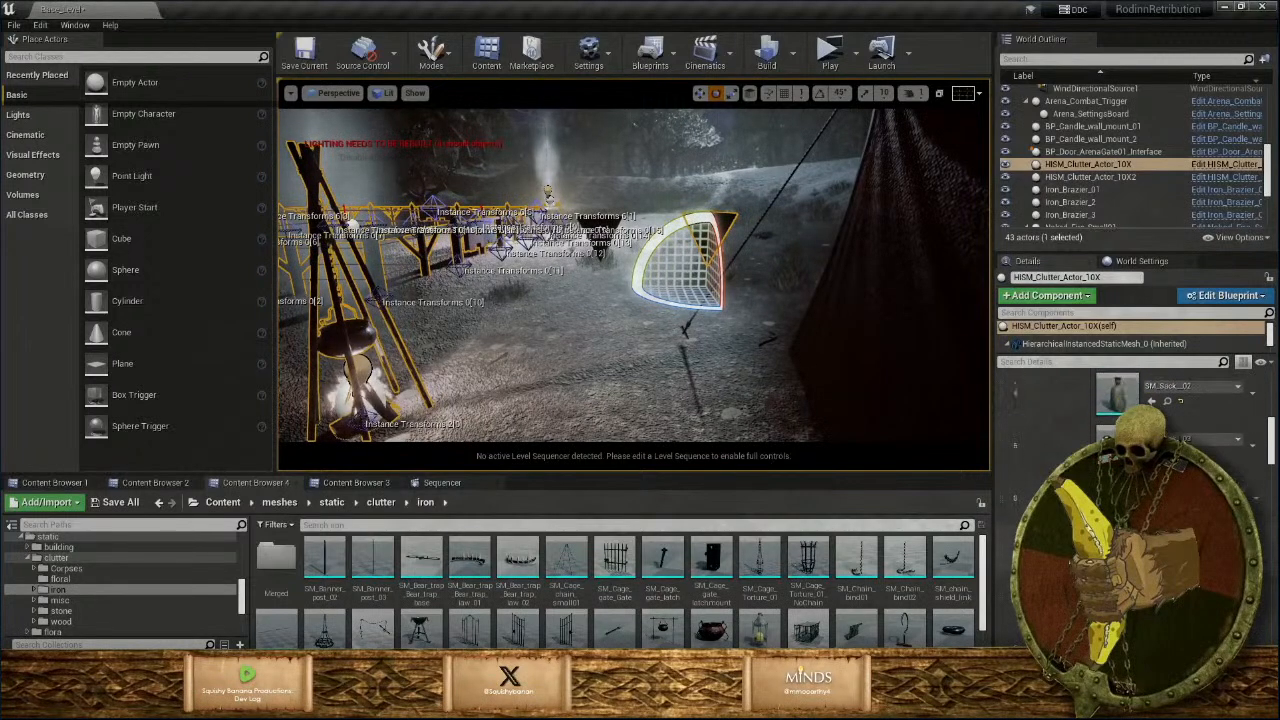
scroll(1130, 450, "down", 1)
scroll(1130, 450, "down", 5)
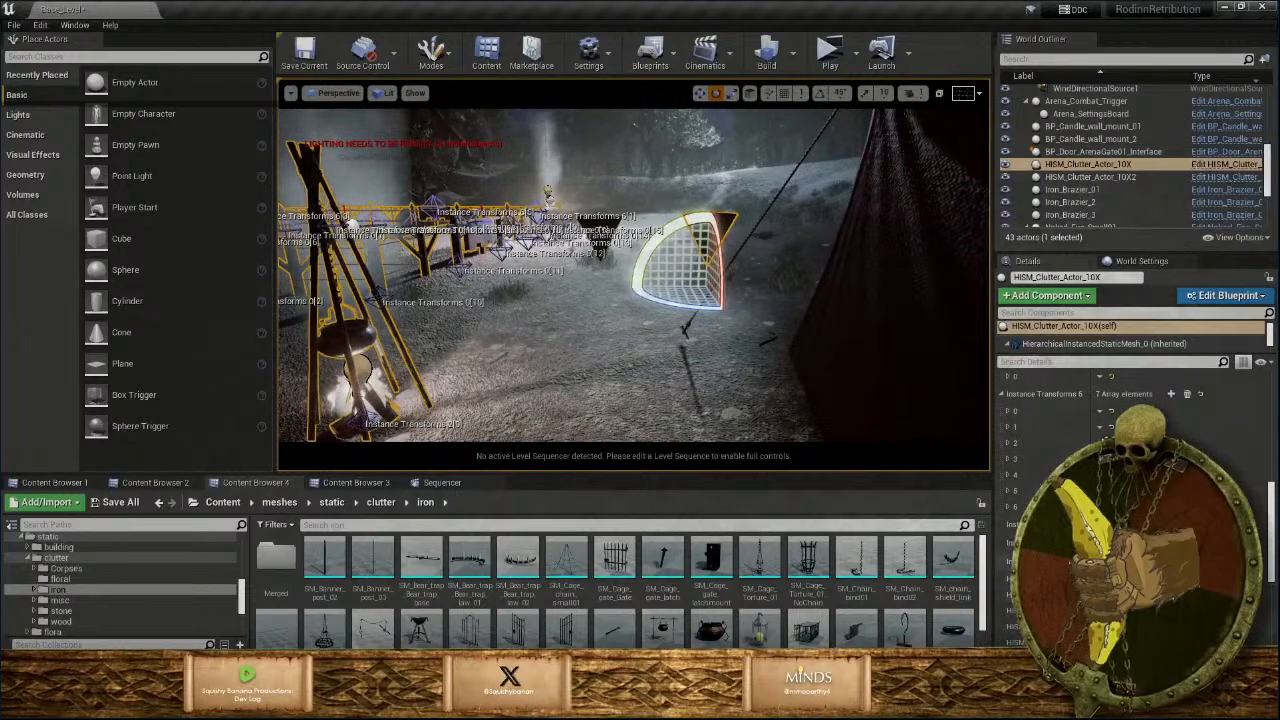
scroll(1130, 450, "up", 4)
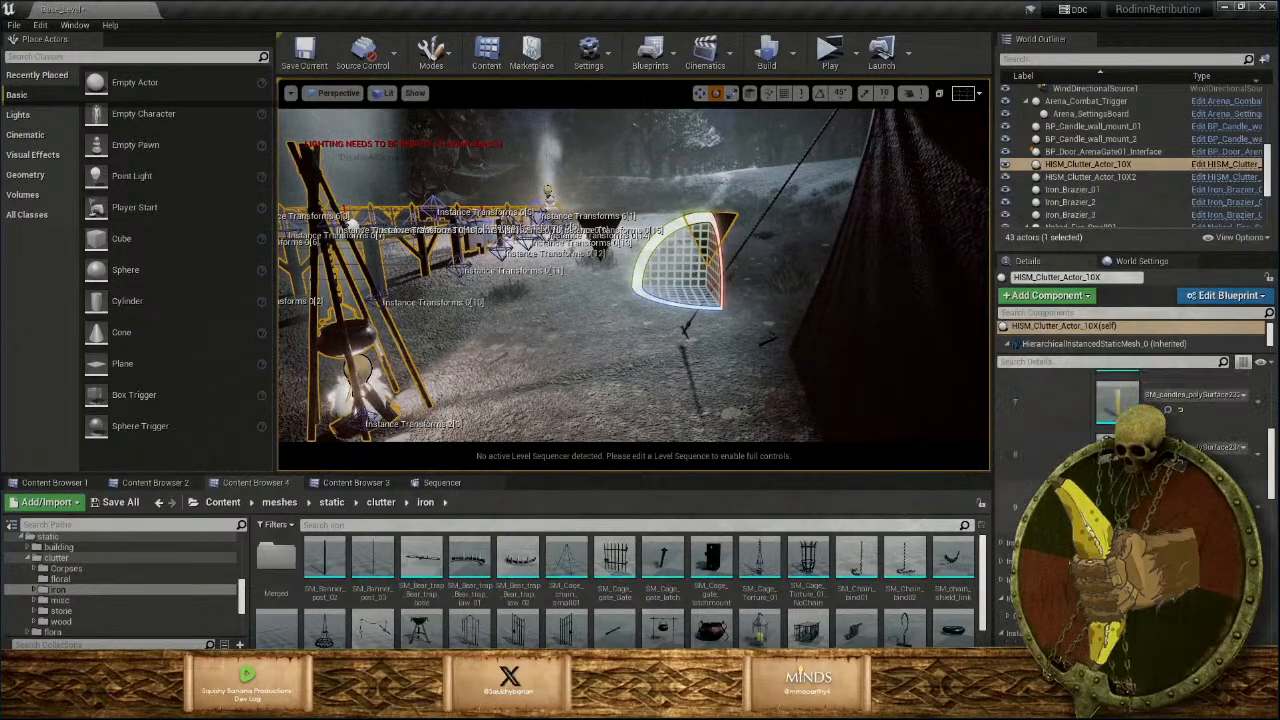
scroll(1130, 450, "down", 4)
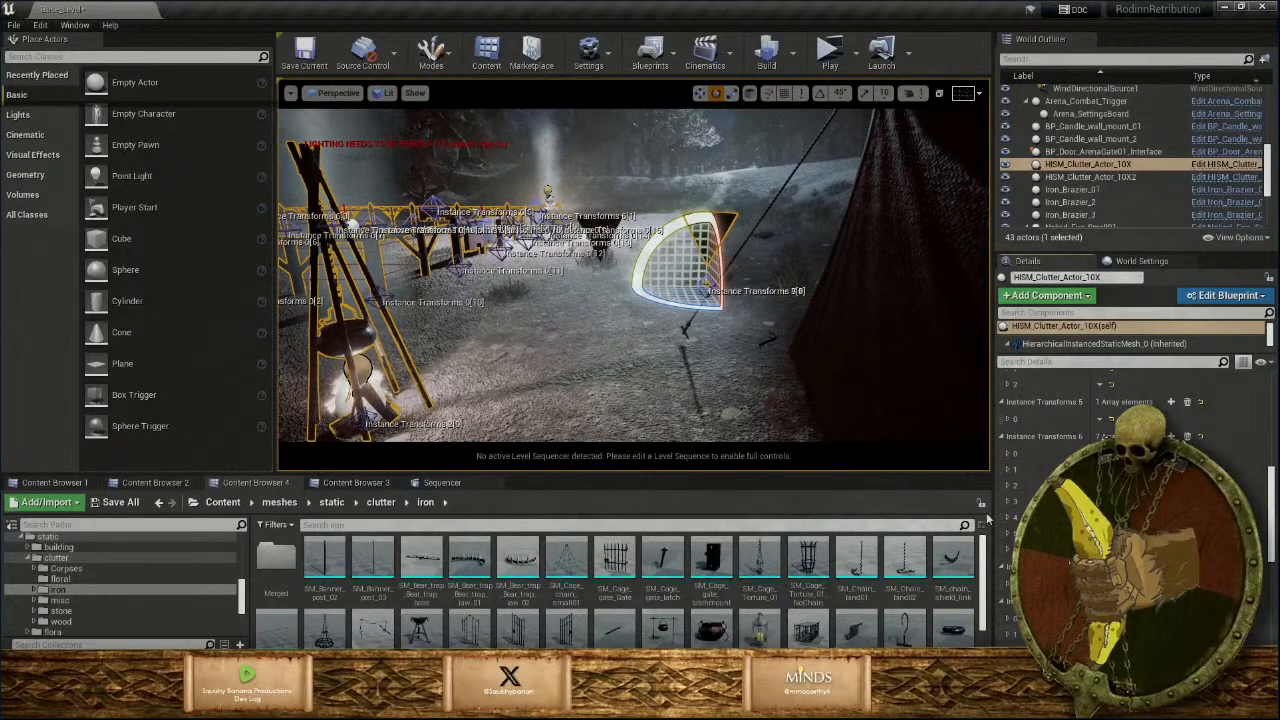
Move the wide candle instance 9[0] onto the back edge of the map table beside the lantern and rotate it about the vertical axis.
right_click_drag(707, 286, 650, 211)
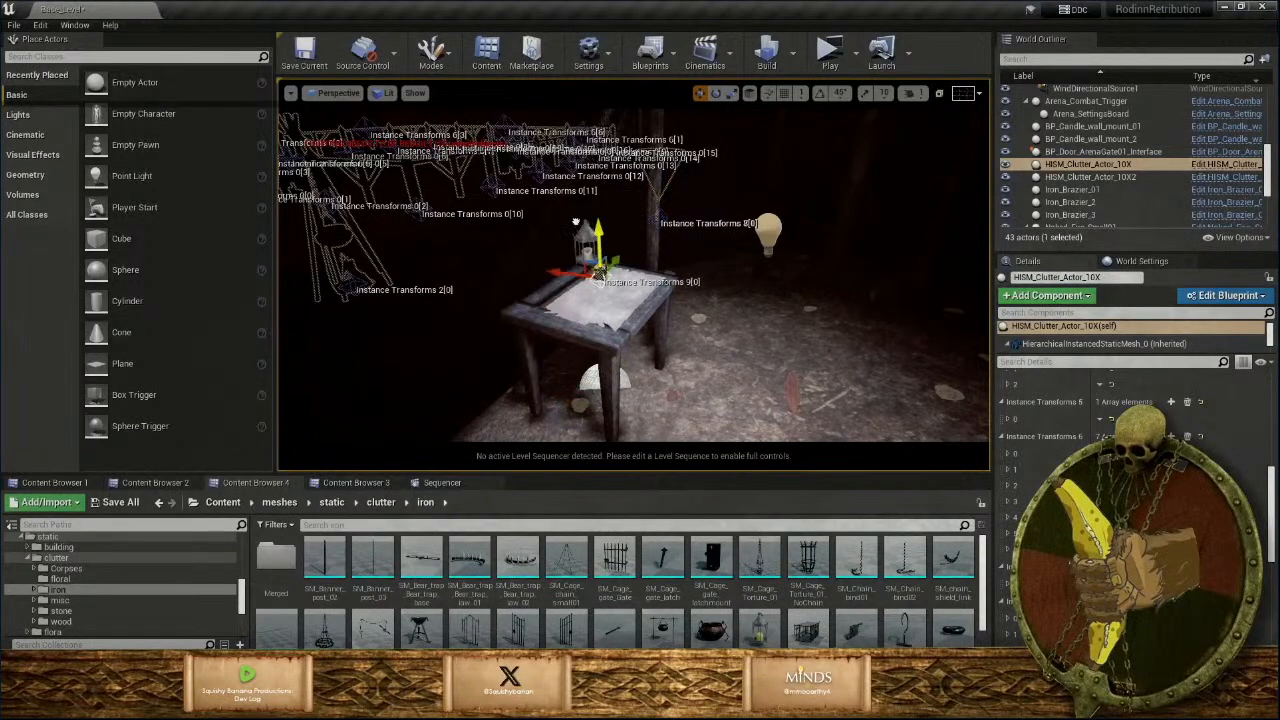
right_click_drag(576, 222, 578, 255)
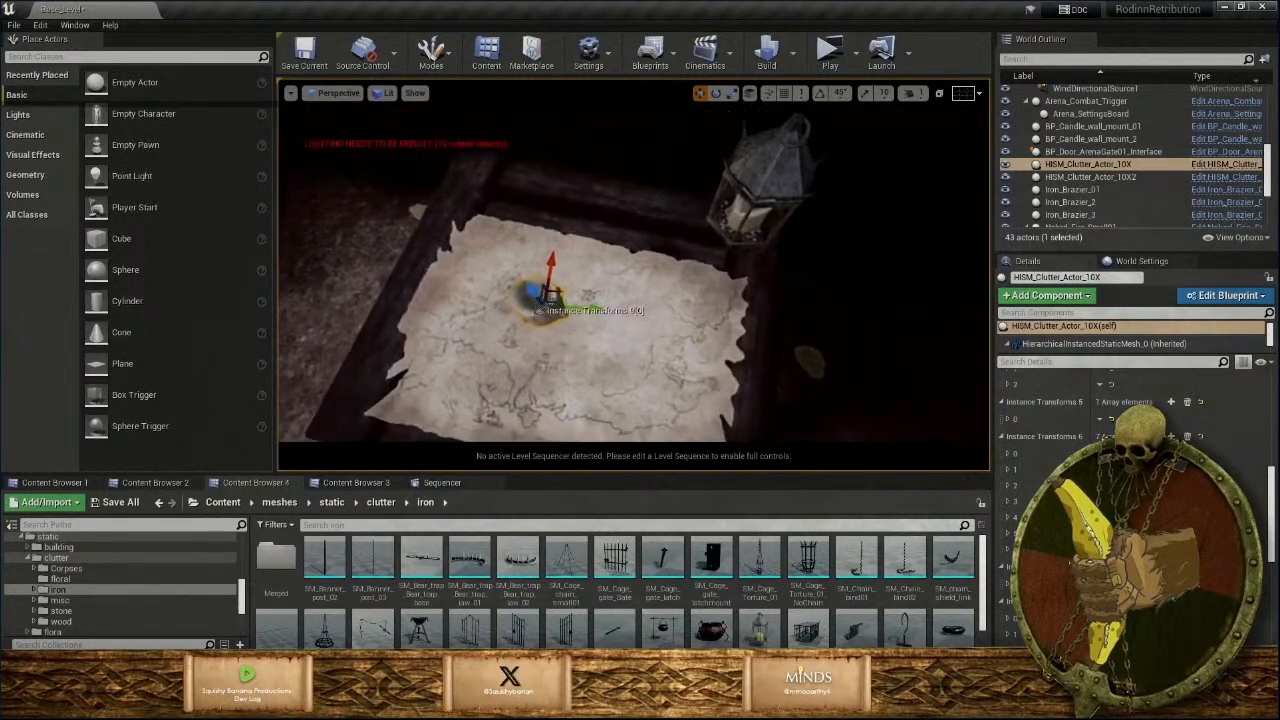
left_click_drag(550, 296, 676, 255)
scroll(657, 192, "up", 6)
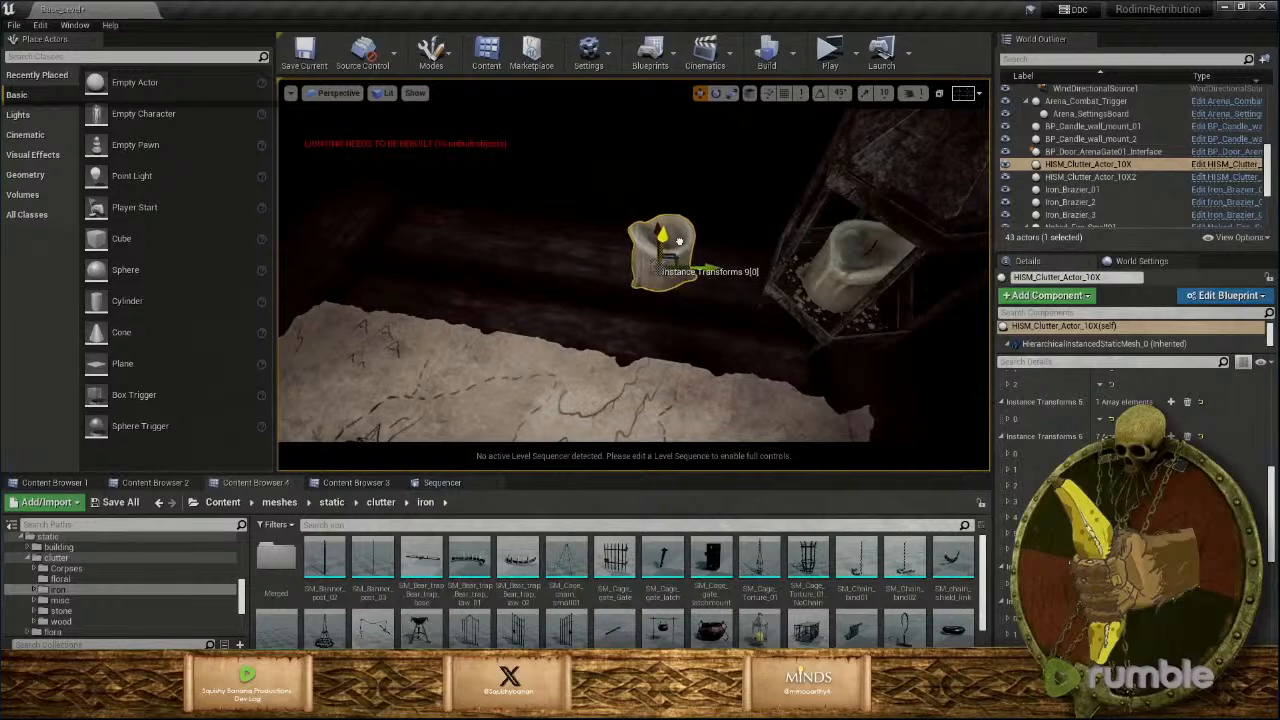
right_click_drag(678, 249, 660, 337)
key("e")
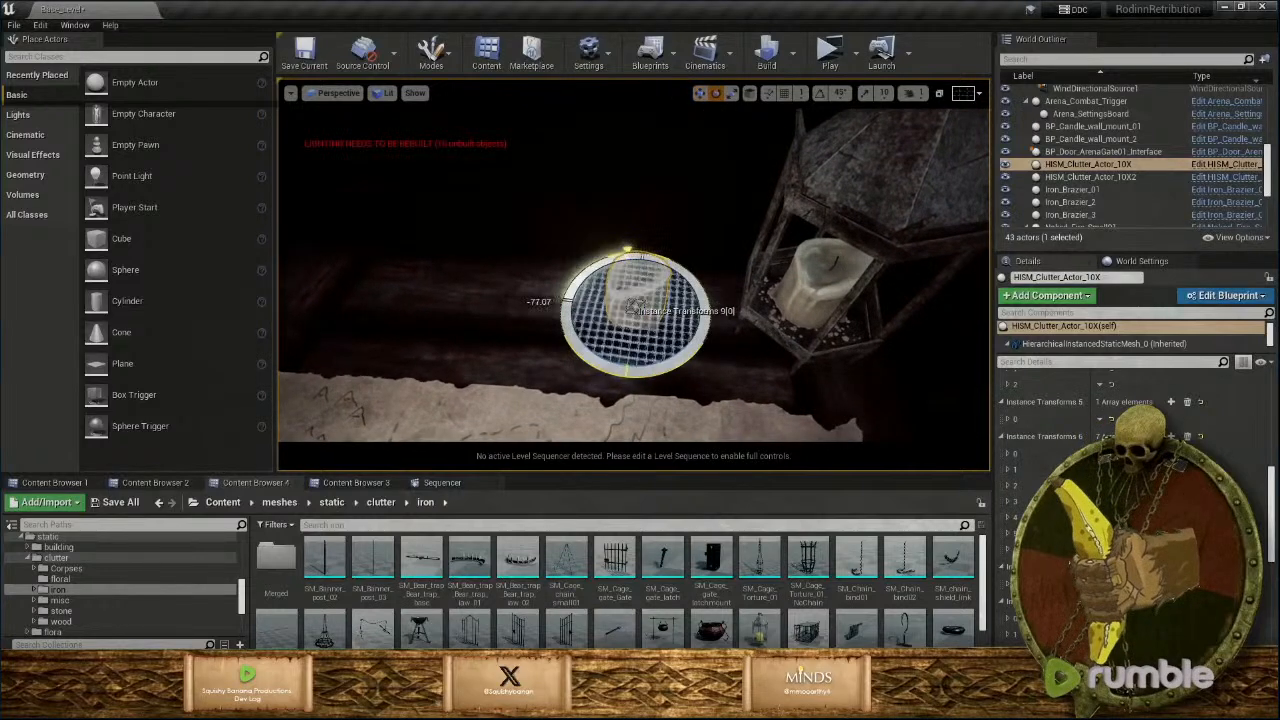
key("Escape")
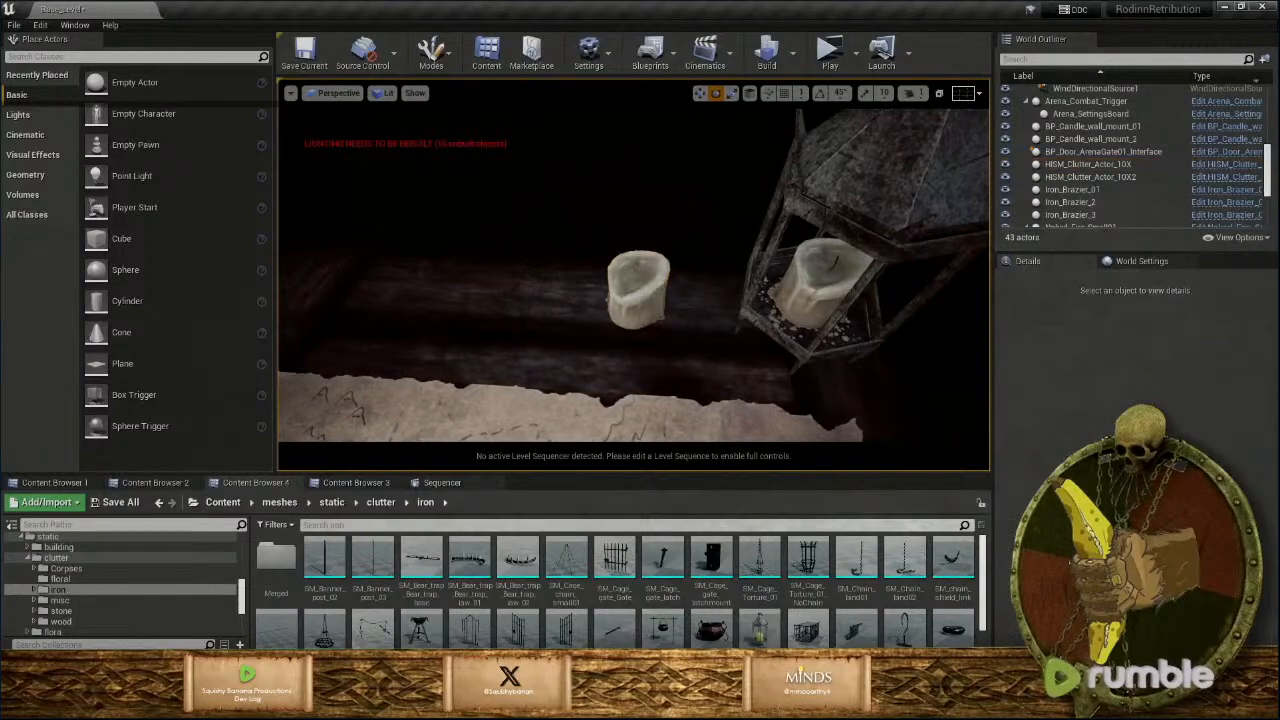
Add a second instance of the Instance Transforms 8 candle and bring it from outside into the tent near the map table.
right_click_drag(660, 290, 655, 262)
left_click(655, 262)
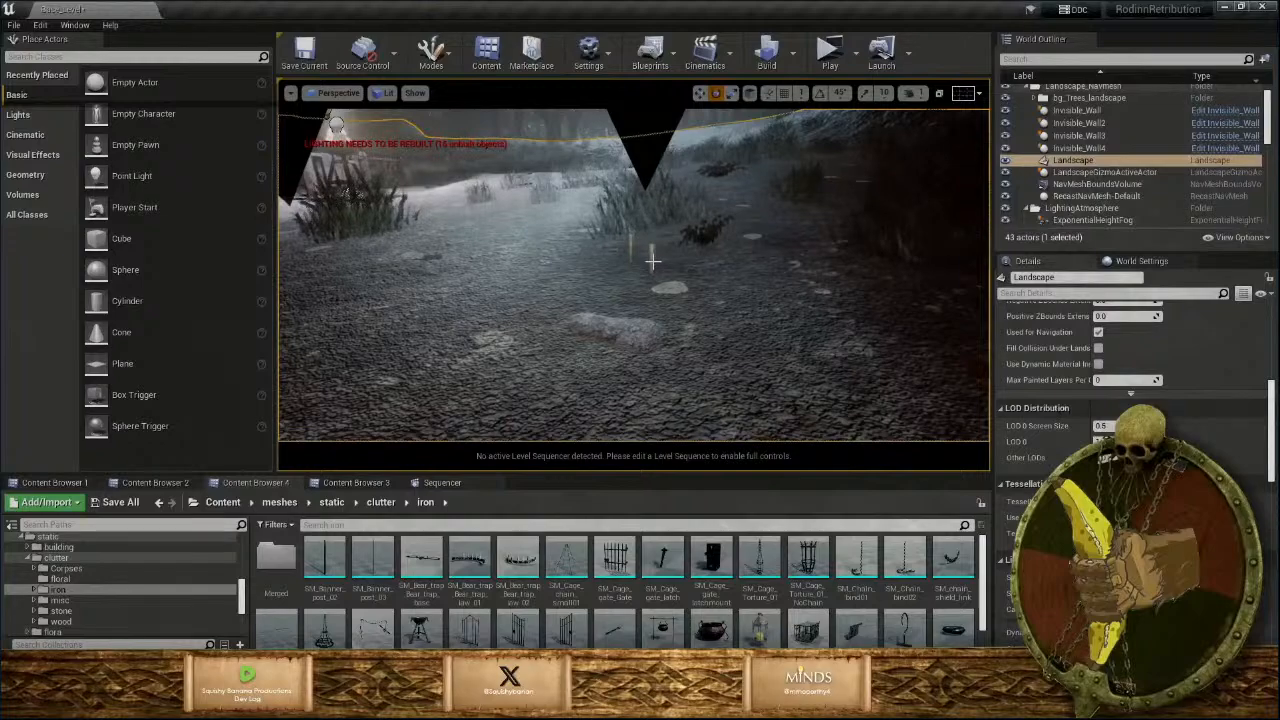
left_click(652, 262)
right_click_drag(645, 270, 615, 371)
left_click(620, 184)
key("w")
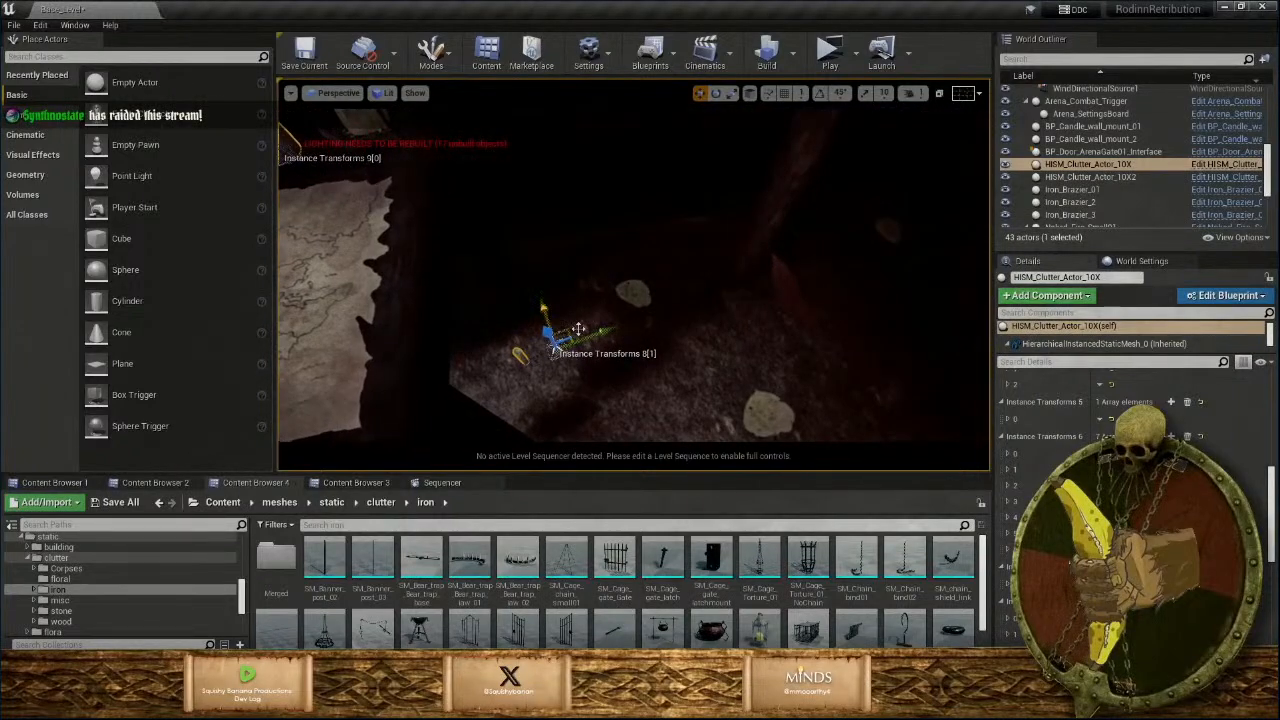
right_click_drag(578, 329, 598, 306)
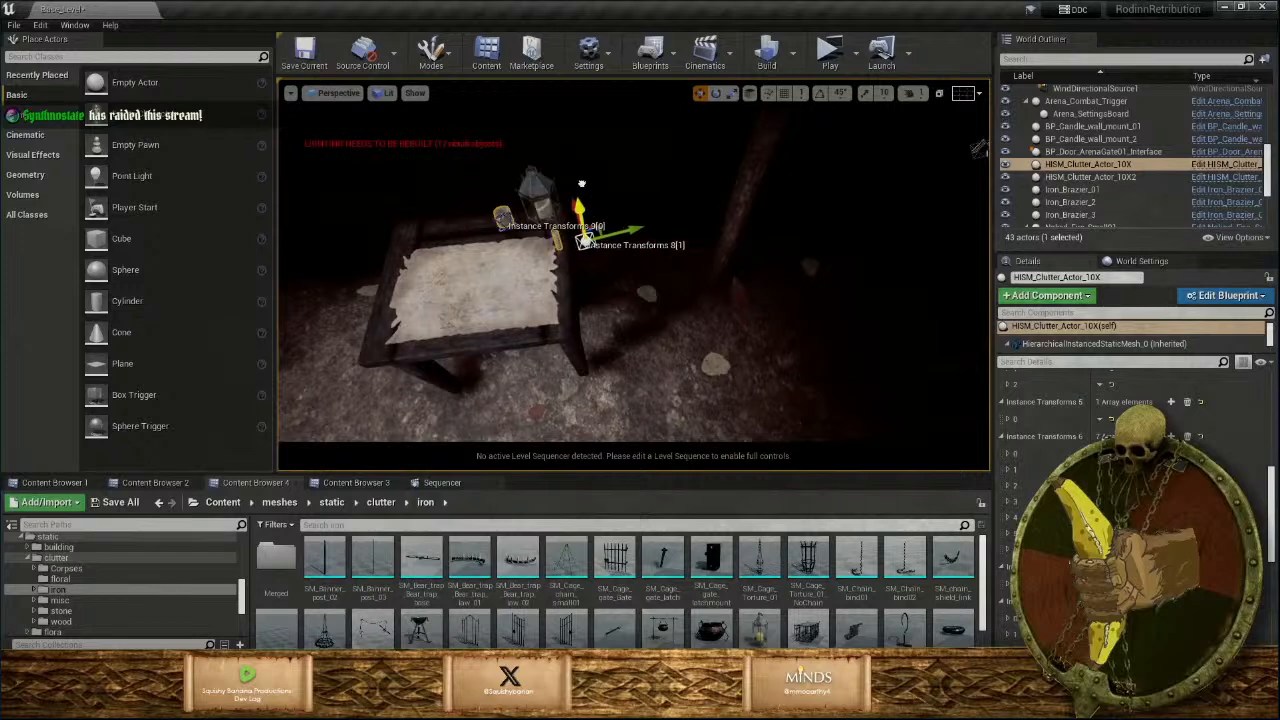
Position candle instance 8[1] upright on the table's back edge, right beside the wide candle.
left_click_drag(582, 184, 586, 198)
mouse_move(586, 202)
right_mouse_down()
mouse_move(572, 186)
mouse_move(576, 208)
right_mouse_up()
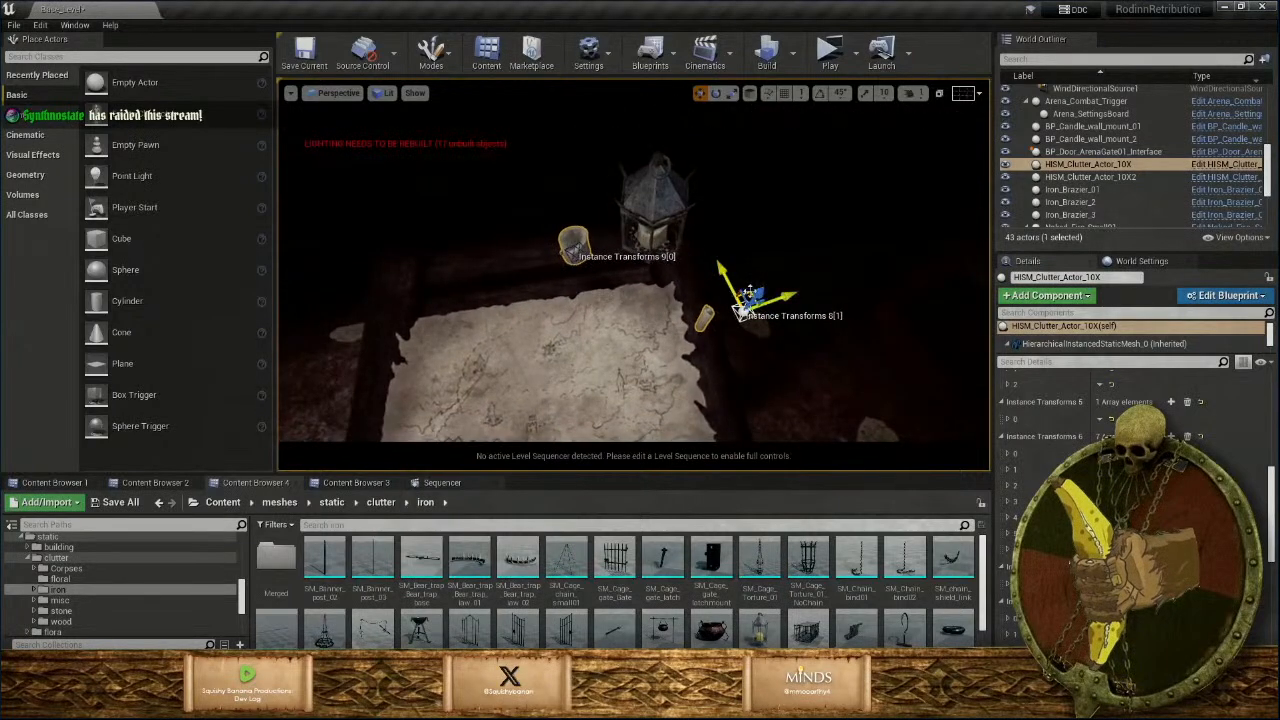
right_click_drag(586, 221, 602, 224)
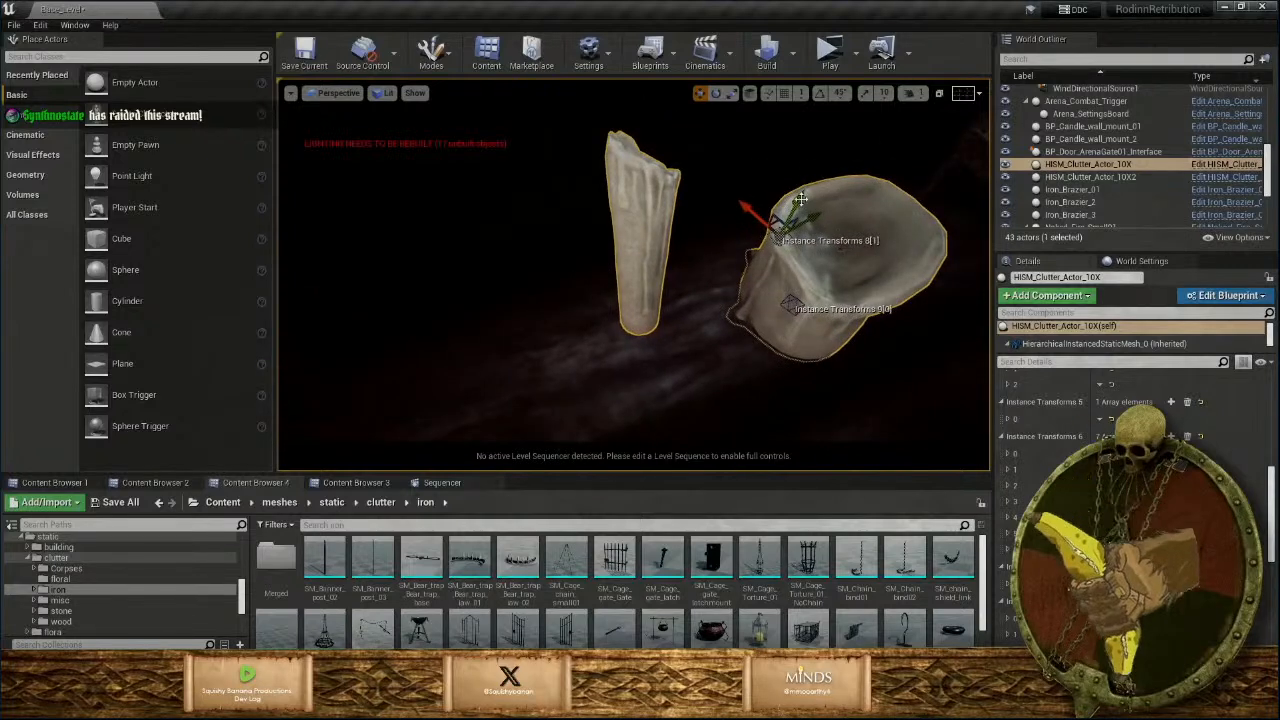
left_click_drag(802, 200, 800, 212)
right_click_drag(797, 210, 830, 227)
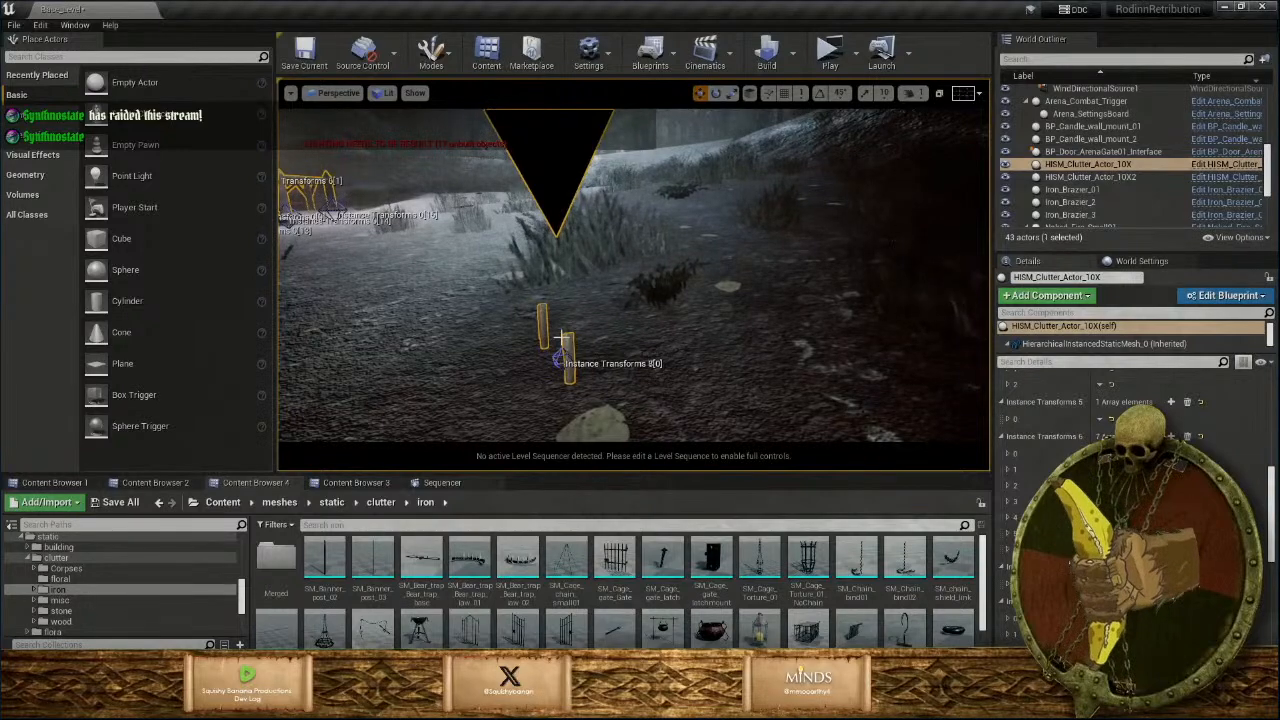
Move candle instance 8[0] from the ground outside onto the map table in the tent.
left_click(557, 362)
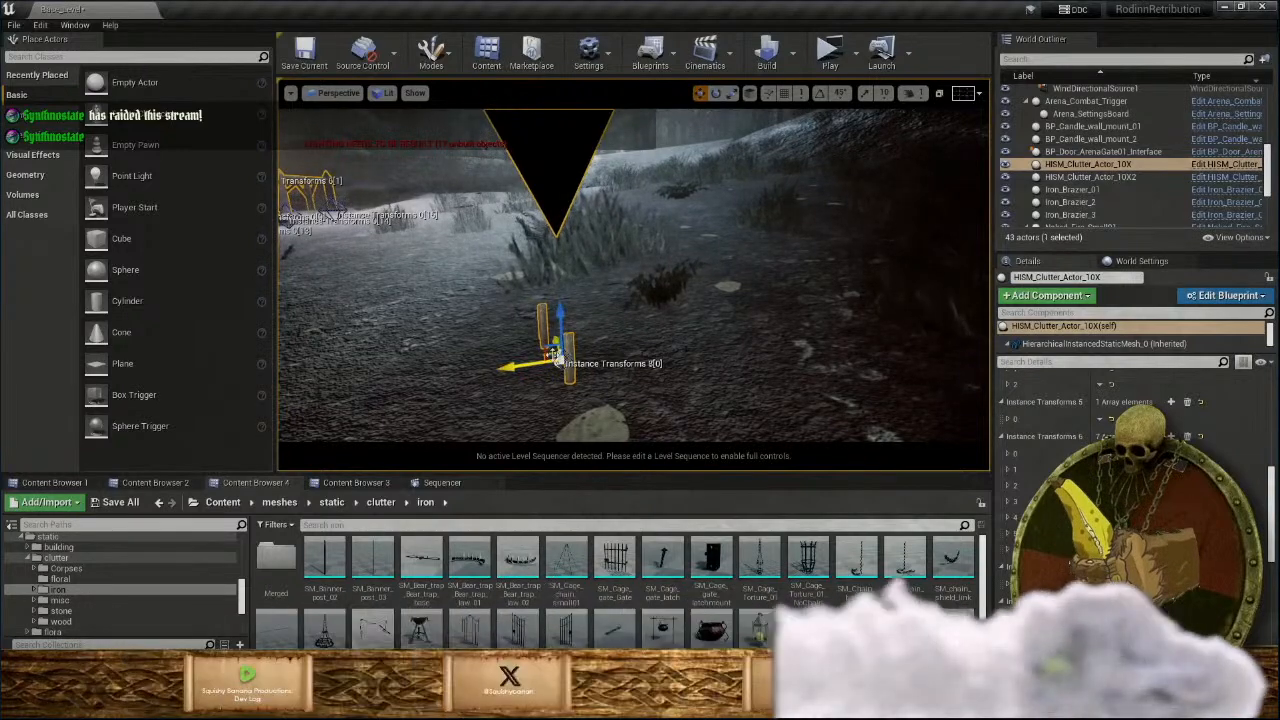
left_click_drag(558, 364, 679, 423)
right_click_drag(567, 307, 690, 380)
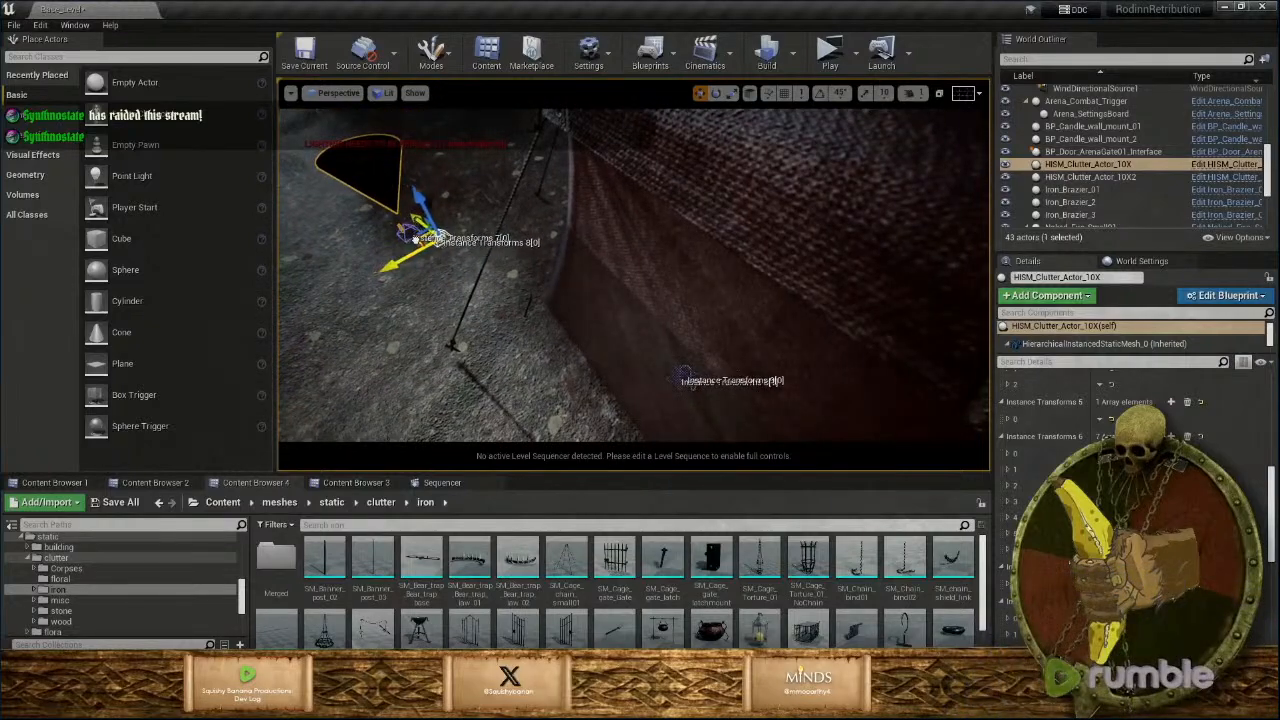
right_click_drag(689, 354, 790, 423)
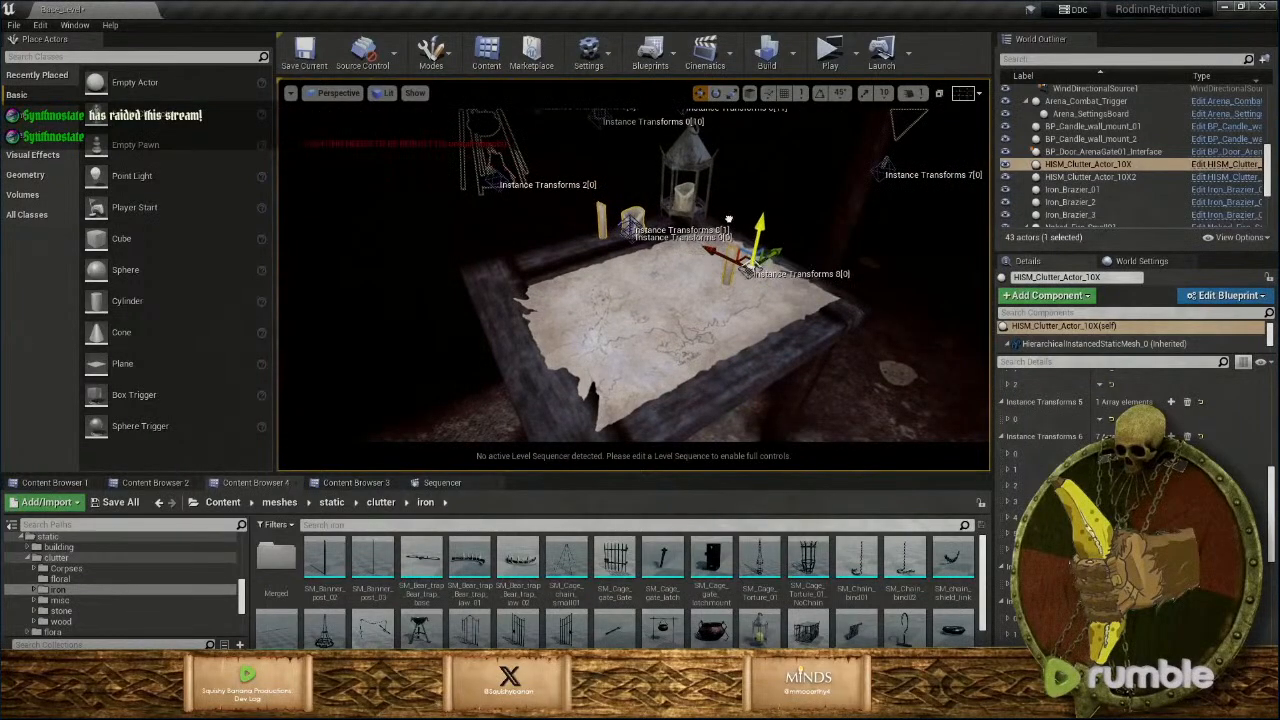
Rotate candle instance 8[0] about the vertical axis and place it next to the other candles at the table's back edge.
right_click_drag(730, 230, 726, 257)
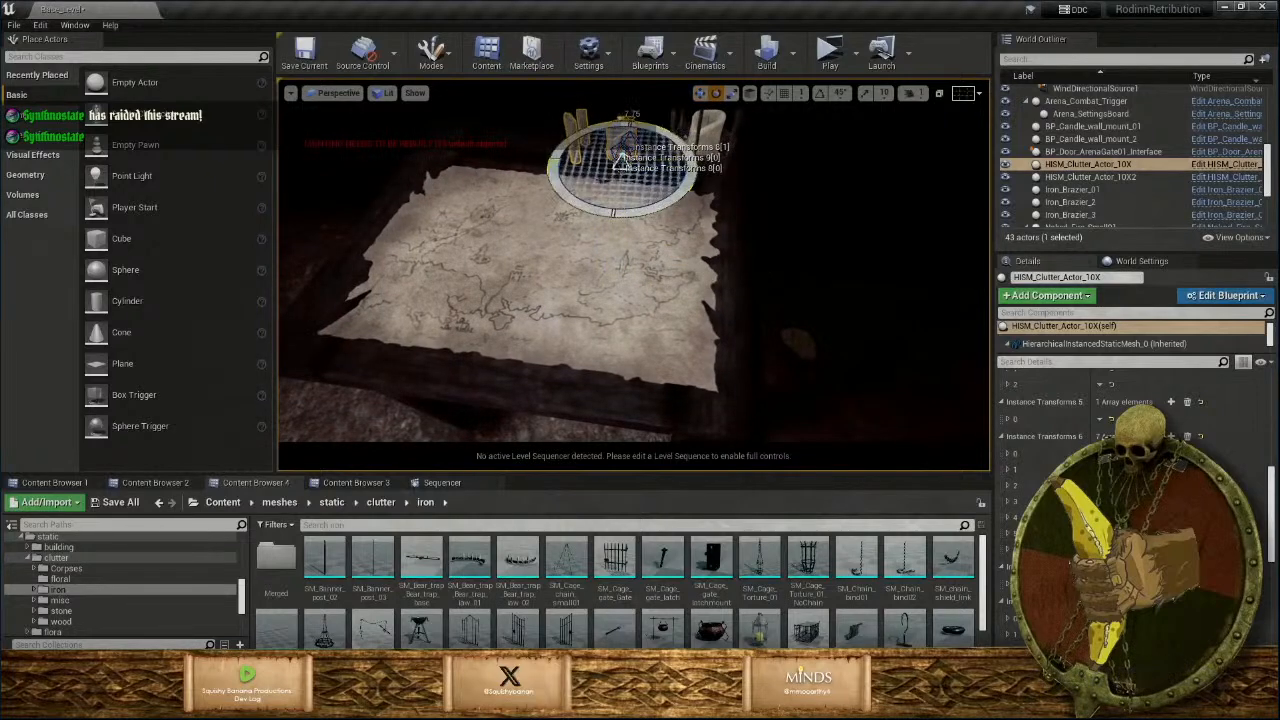
right_click_drag(651, 210, 612, 208)
right_click_drag(708, 310, 703, 313)
key("w")
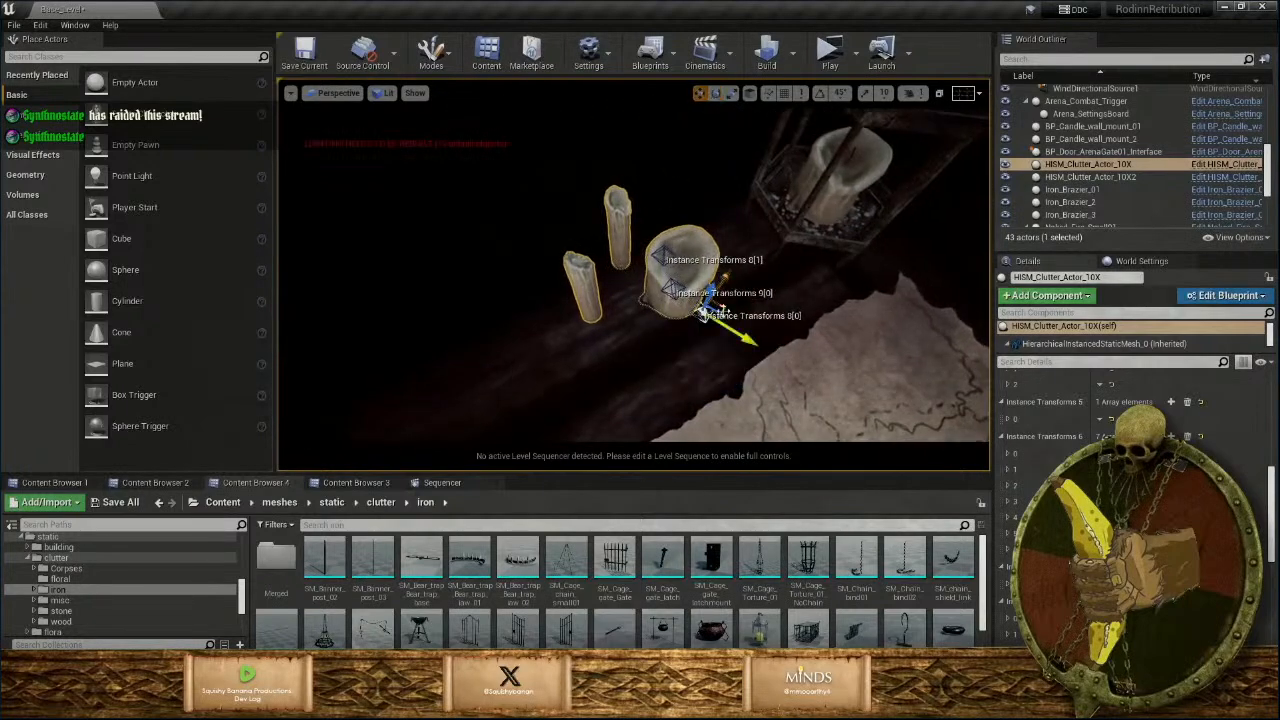
left_click_drag(731, 313, 732, 317)
right_click_drag(732, 317, 870, 260)
Move candle instance 7[0] from the ground outside the tent onto the map table.
key("s")
right_click_drag(768, 386, 760, 380)
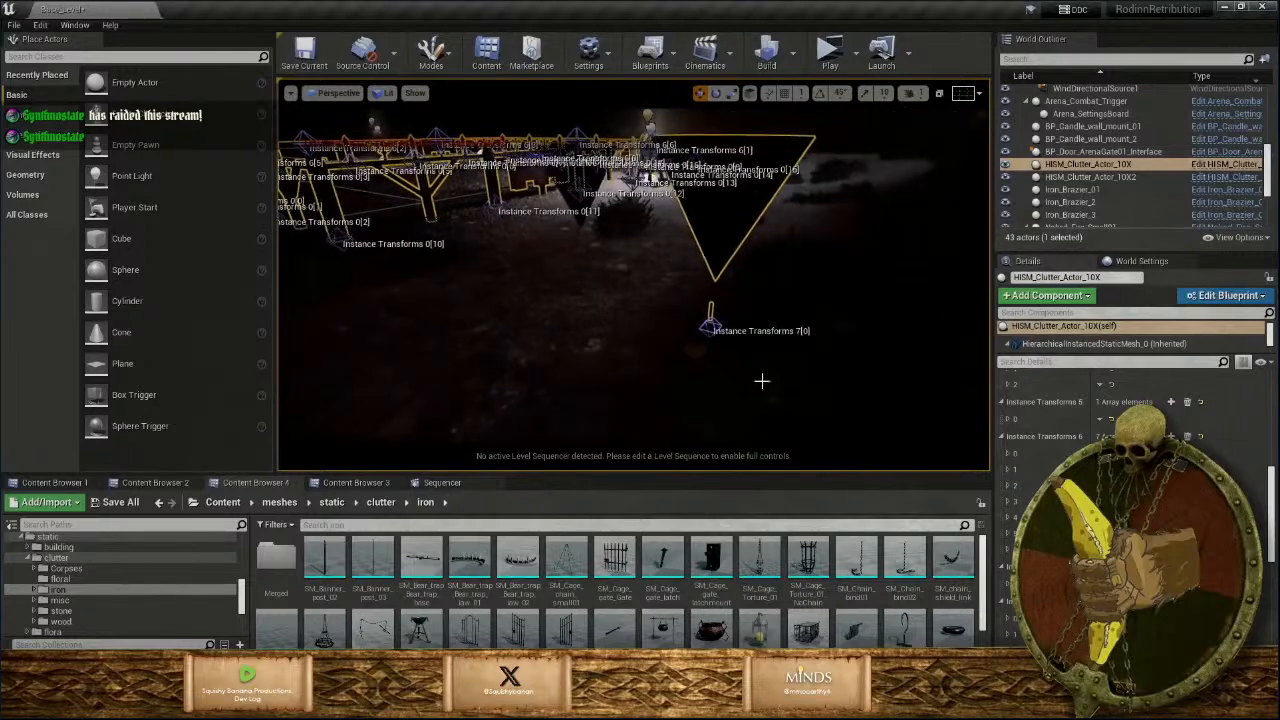
left_click(711, 325)
right_click_drag(711, 325, 626, 305)
key("s")
key("w")
key("s")
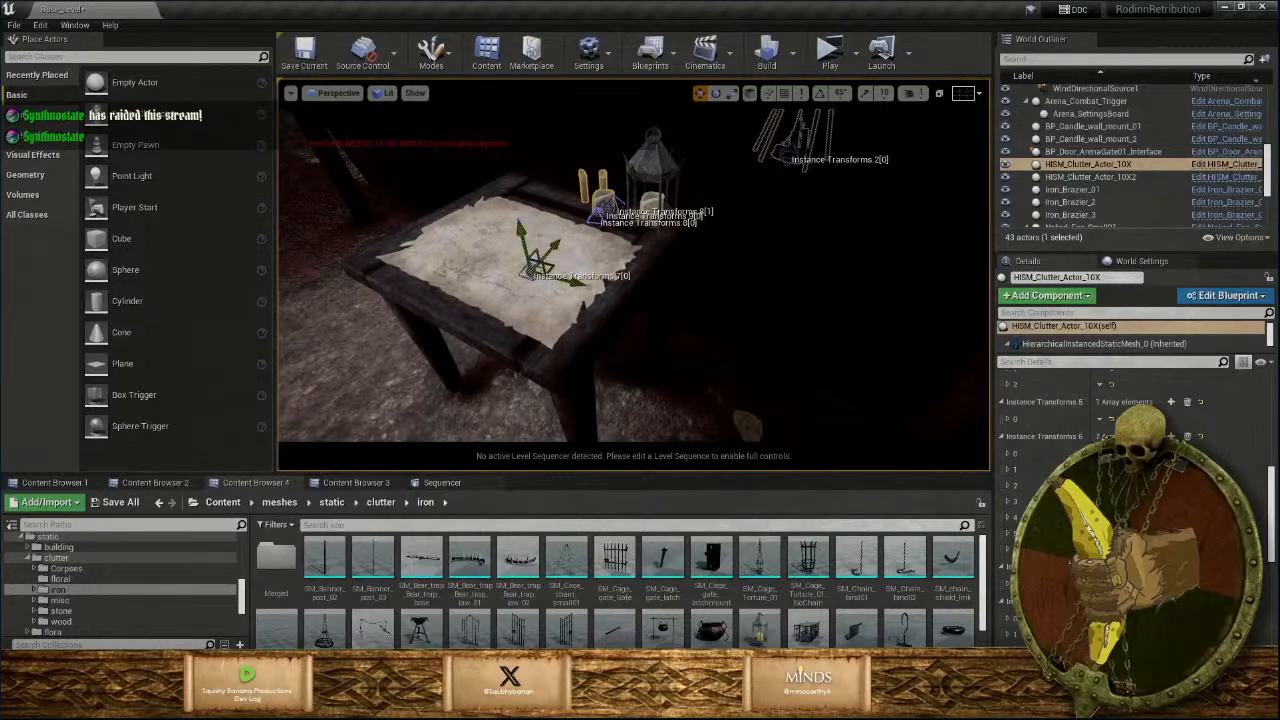
Line up candle instance 7[0] with the other candles along the table's back edge, clear of the parchment.
key("w")
right_click_drag(523, 146, 600, 189)
key("s")
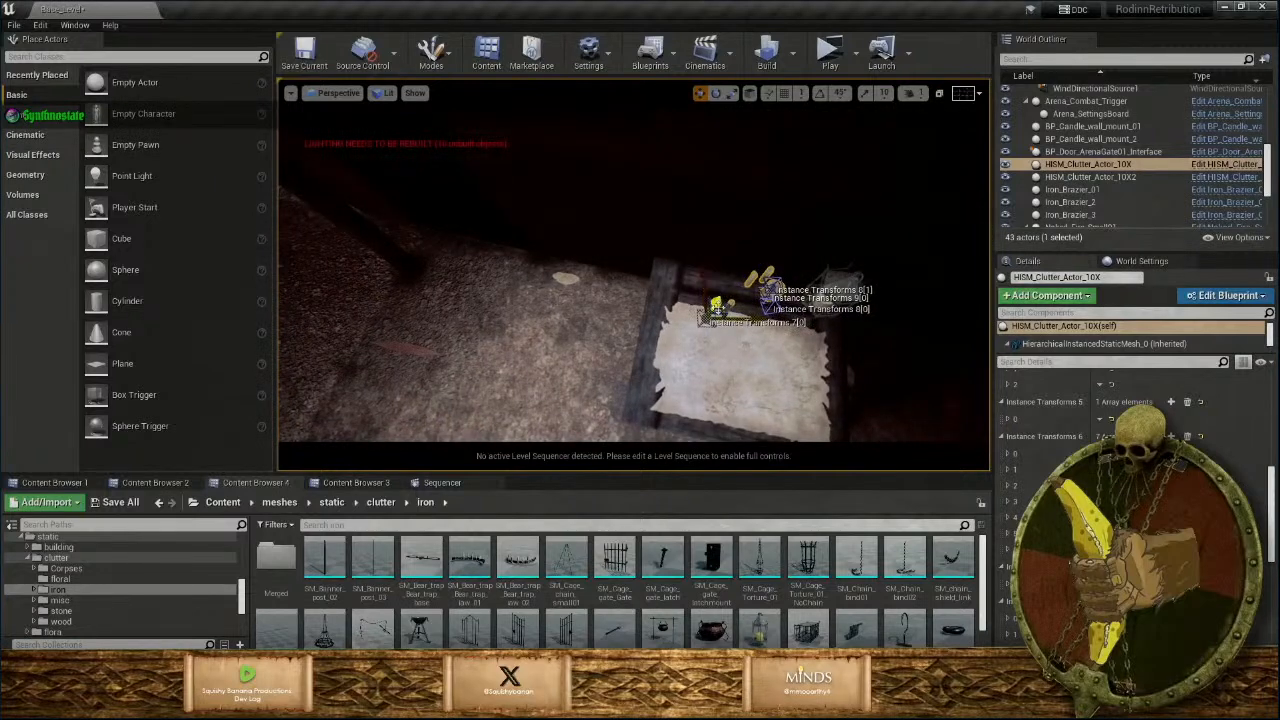
key("f")
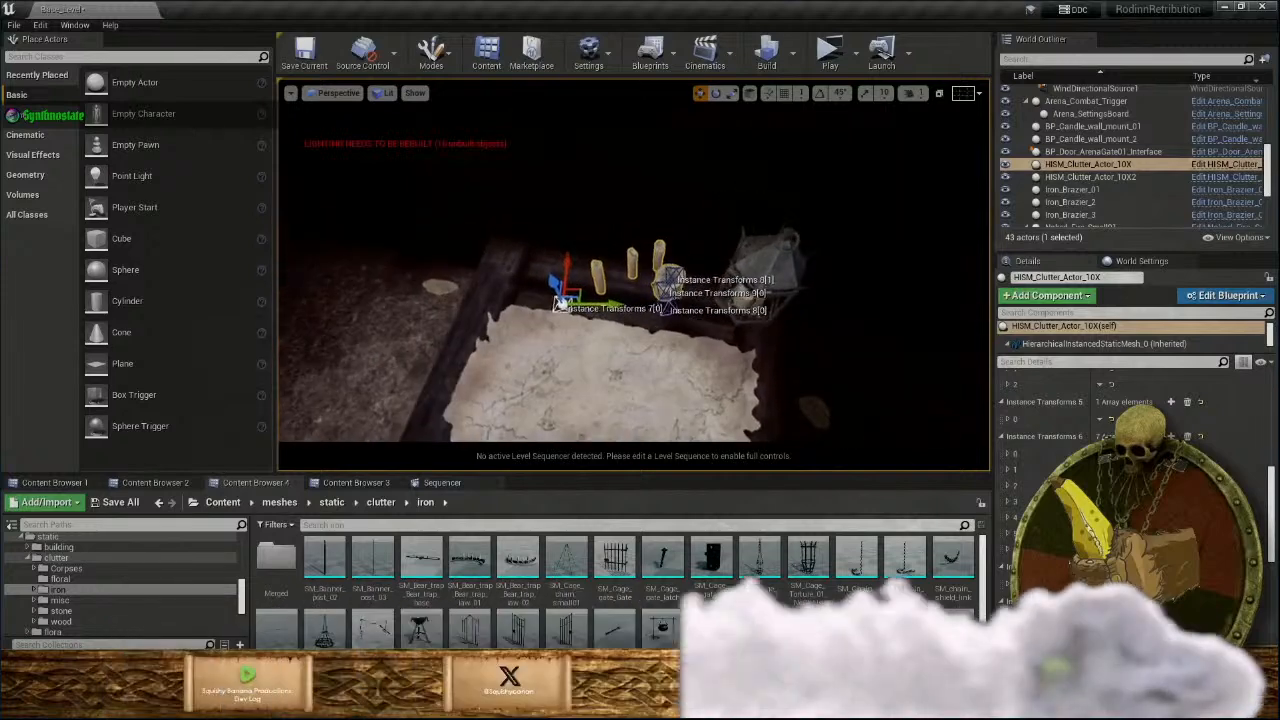
scroll(560, 300, "up", 4)
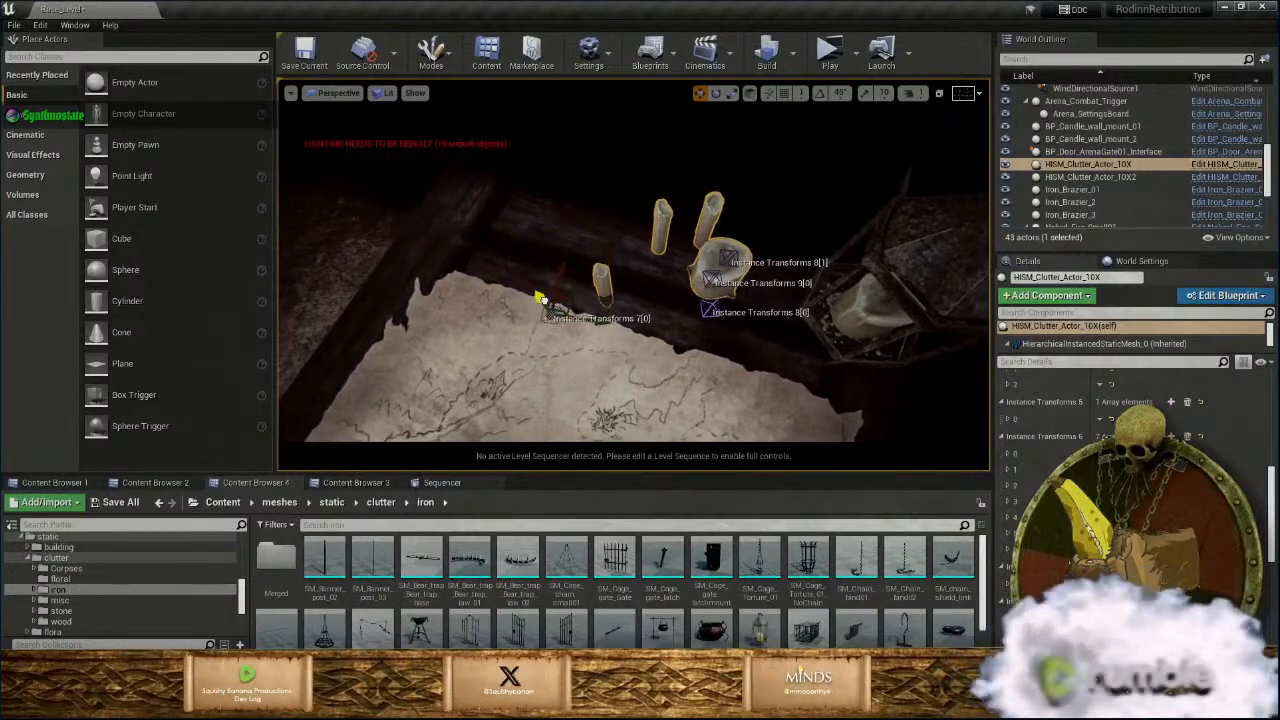
left_click_drag(537, 298, 588, 230)
right_click_drag(600, 240, 670, 185)
right_click_drag(653, 273, 645, 281)
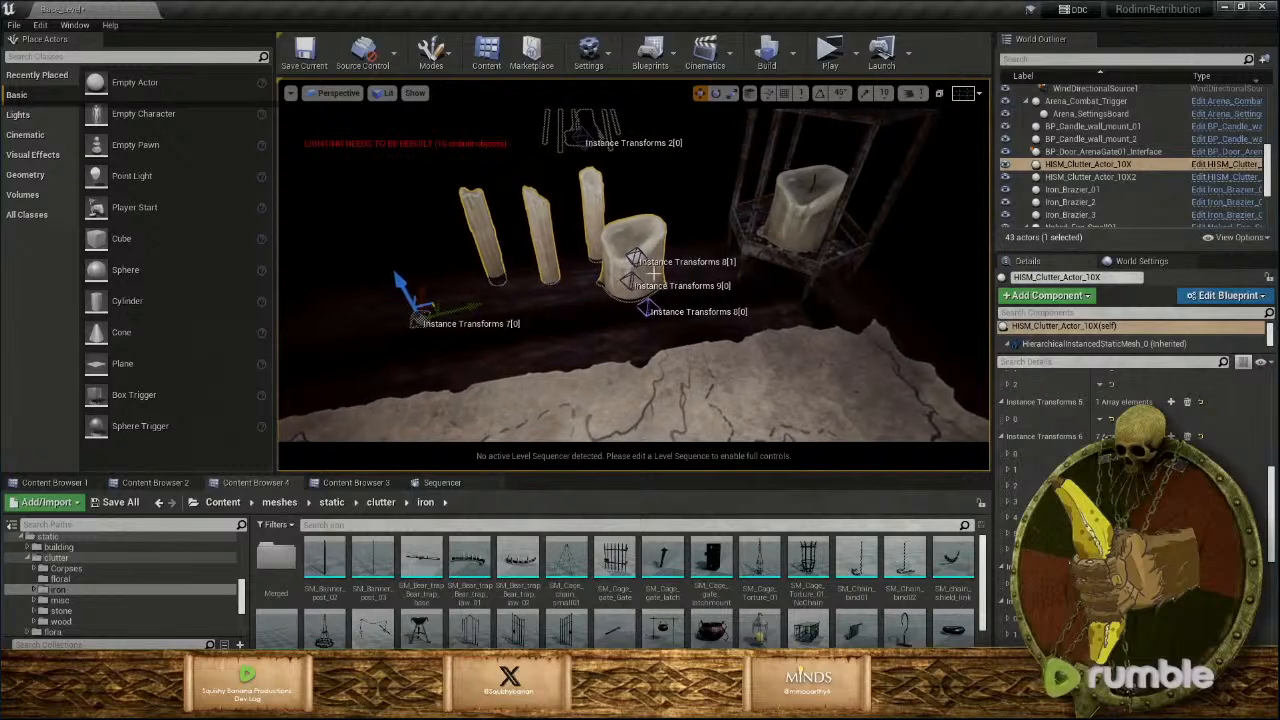
Duplicate candle instance 9[0], place the copy at the opposite end of the candle row, and rotate it.
left_click(632, 278)
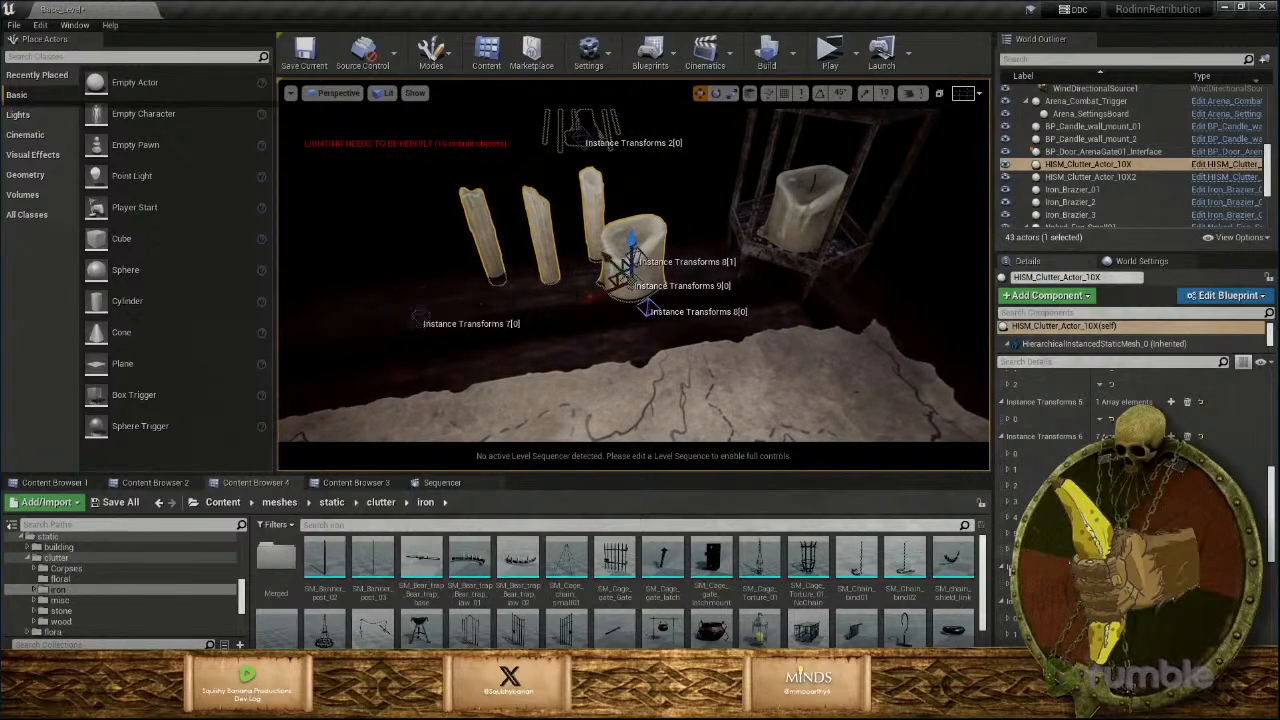
scroll(1120, 510, "down", 2)
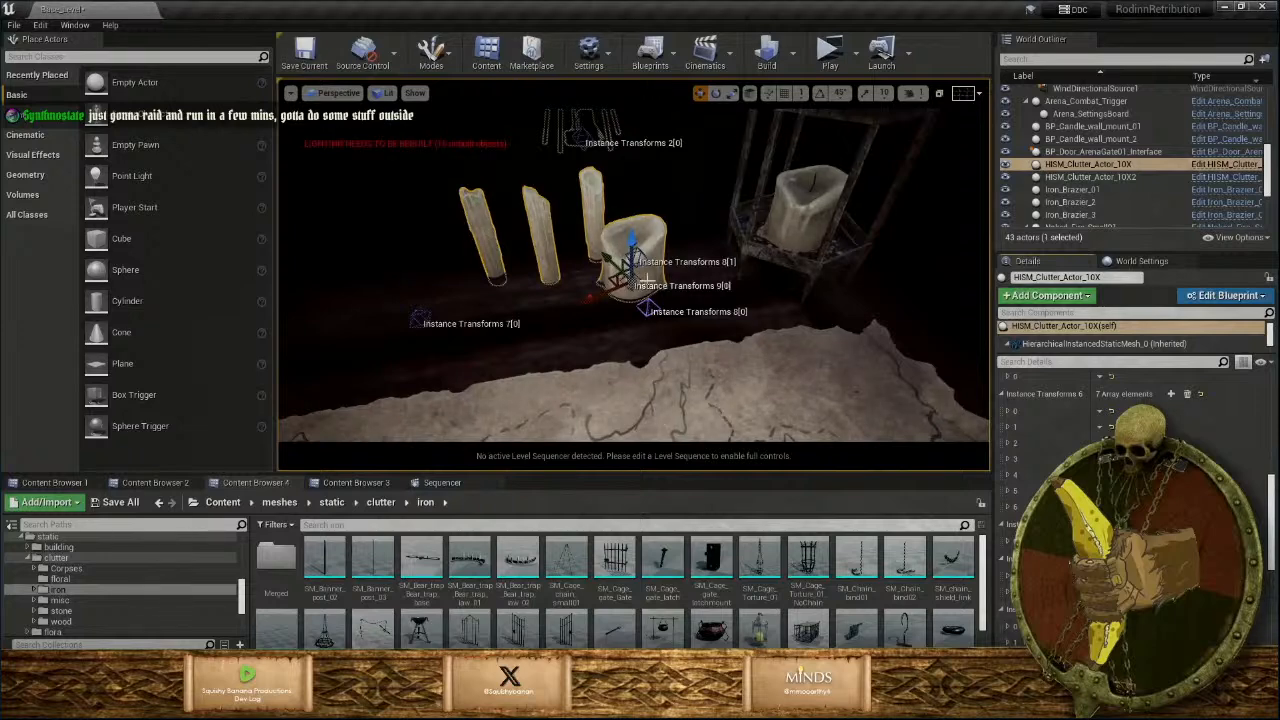
left_click_drag(608, 280, 364, 368, "alt")
right_click_drag(660, 290, 716, 287)
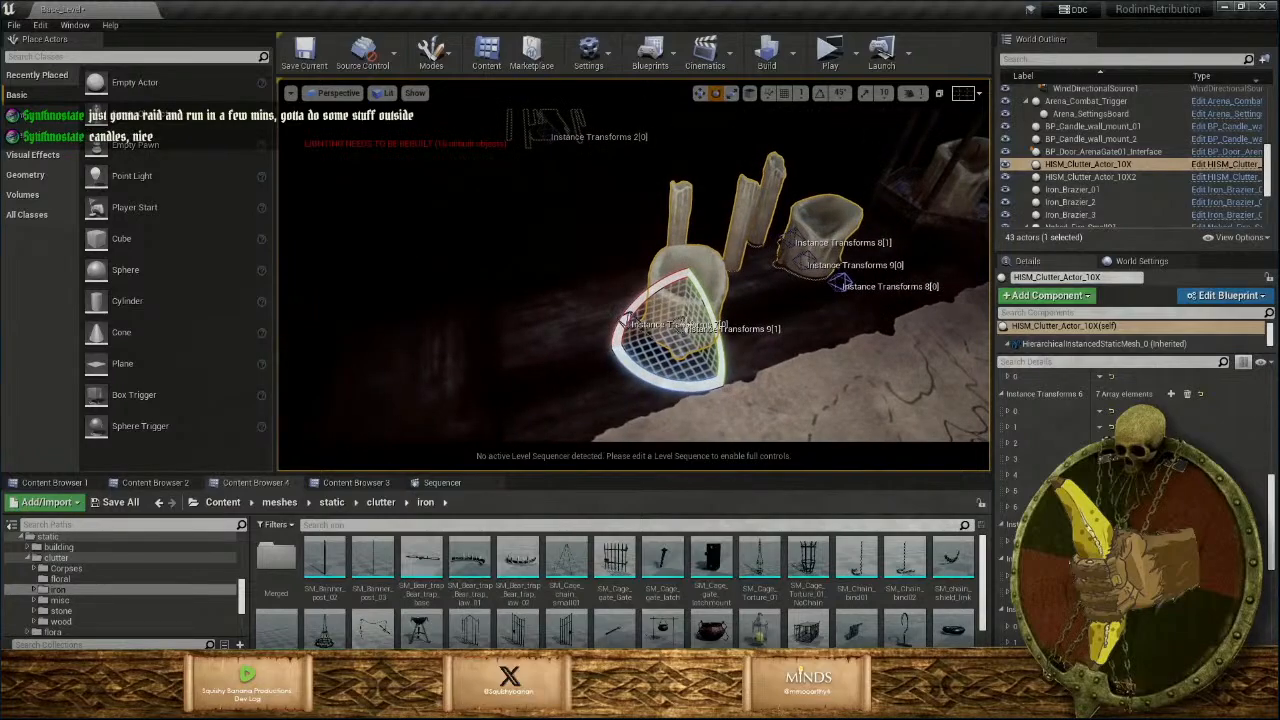
Select HISM_Clutter_Actor_10X2 outside the tent and add another wax instance transform to it.
right_click_drag(666, 328, 510, 255)
left_click(666, 327)
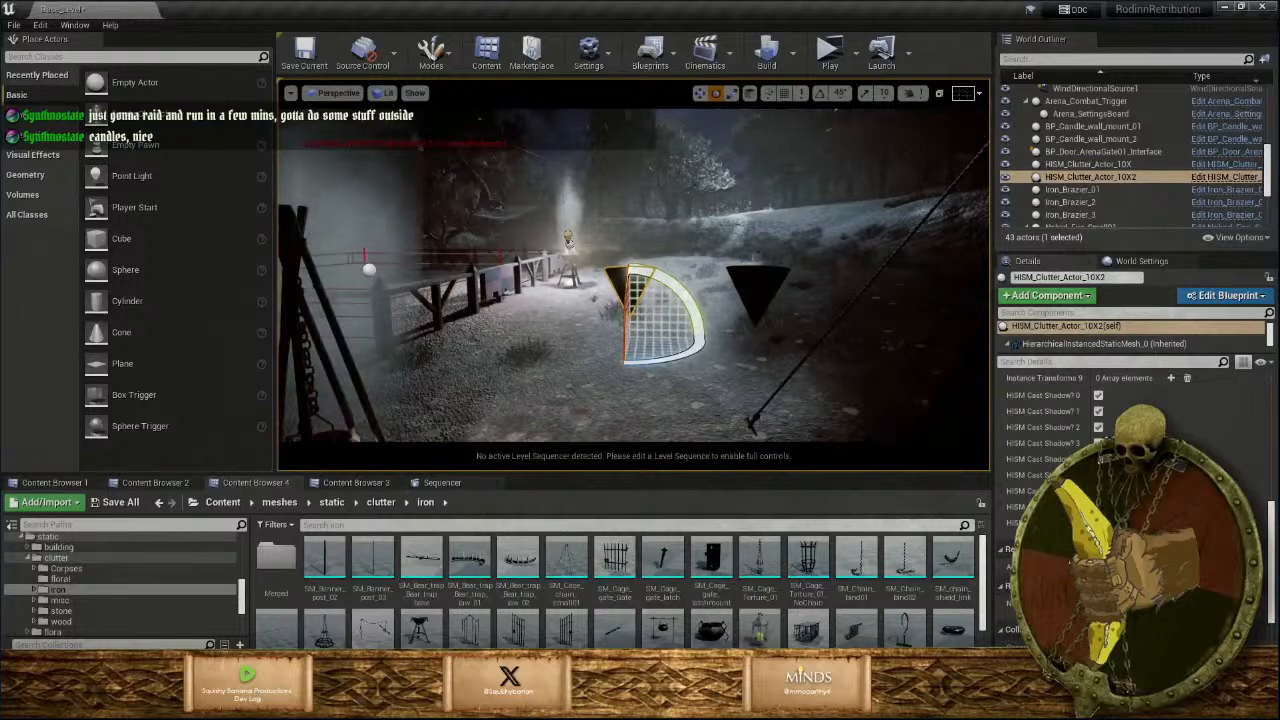
scroll(1130, 500, "up", 8)
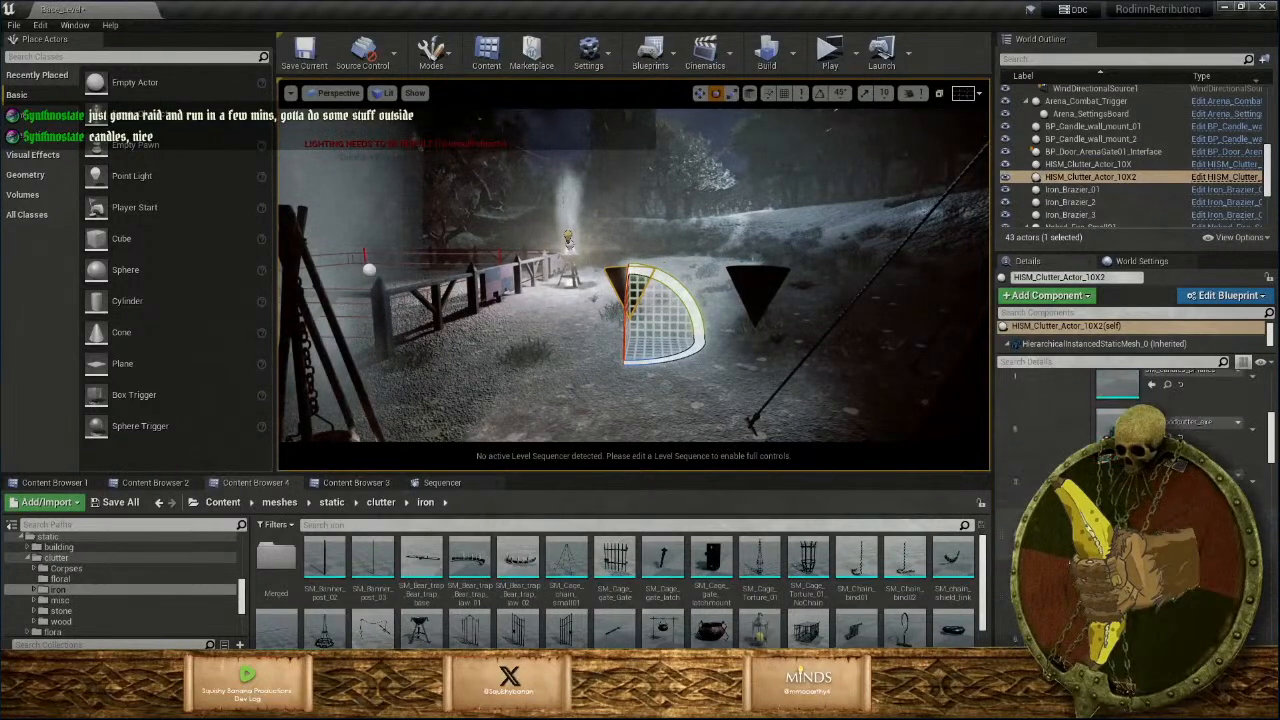
scroll(1130, 500, "up", 3)
scroll(1130, 500, "down", 6)
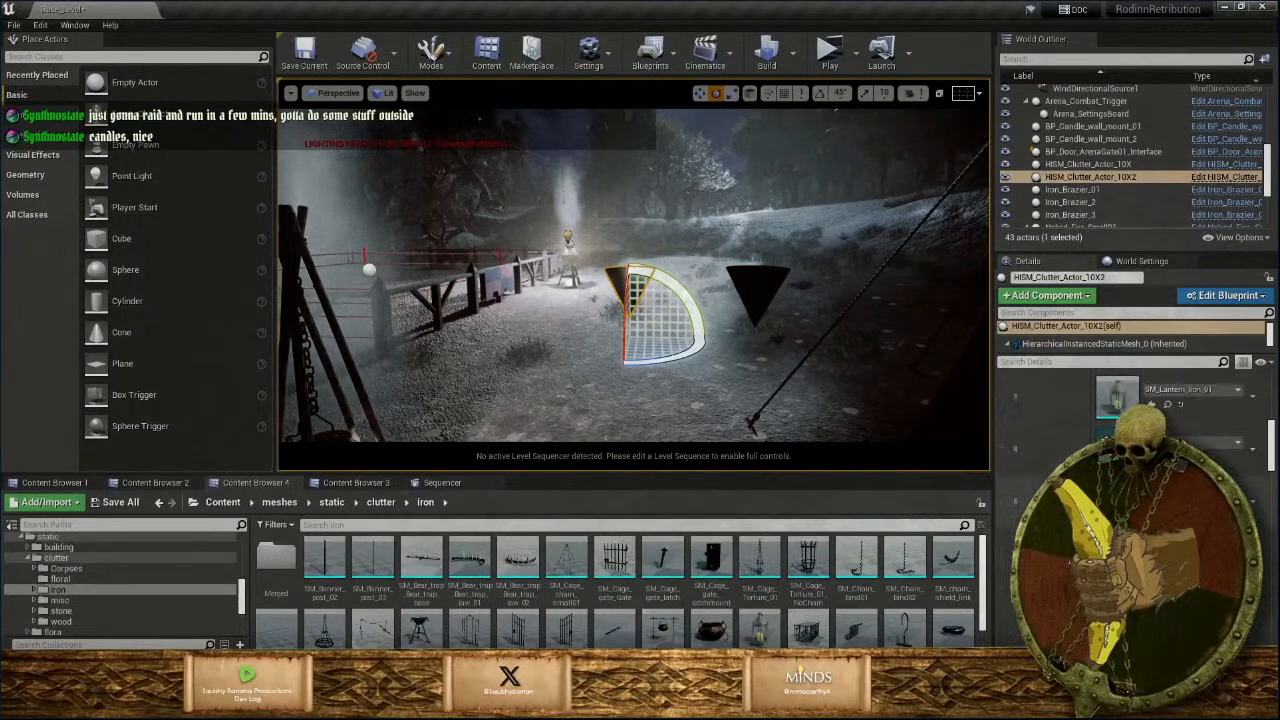
left_click(1178, 514)
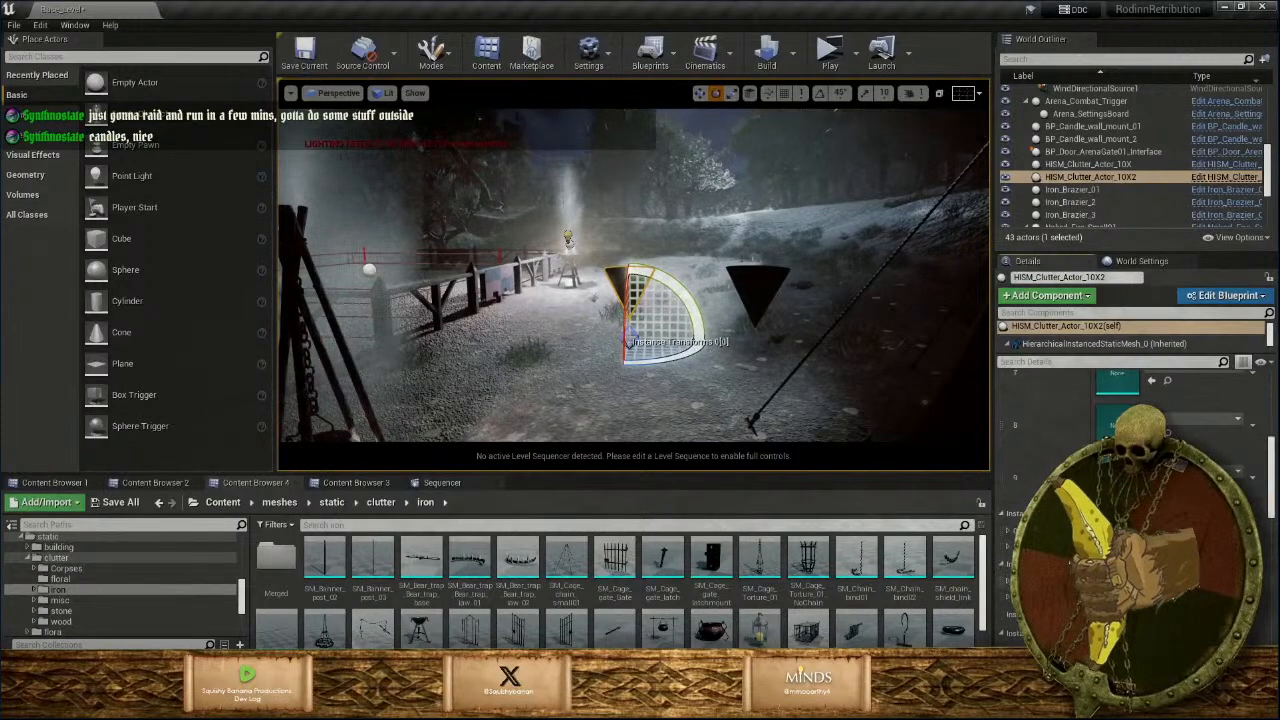
Move wax instance 1[1] from outside the tent onto the map table beside the candles.
right_click_drag(640, 300, 560, 340)
mouse_move(691, 303)
right_mouse_down()
mouse_move(691, 390)
mouse_move(691, 303)
right_mouse_up()
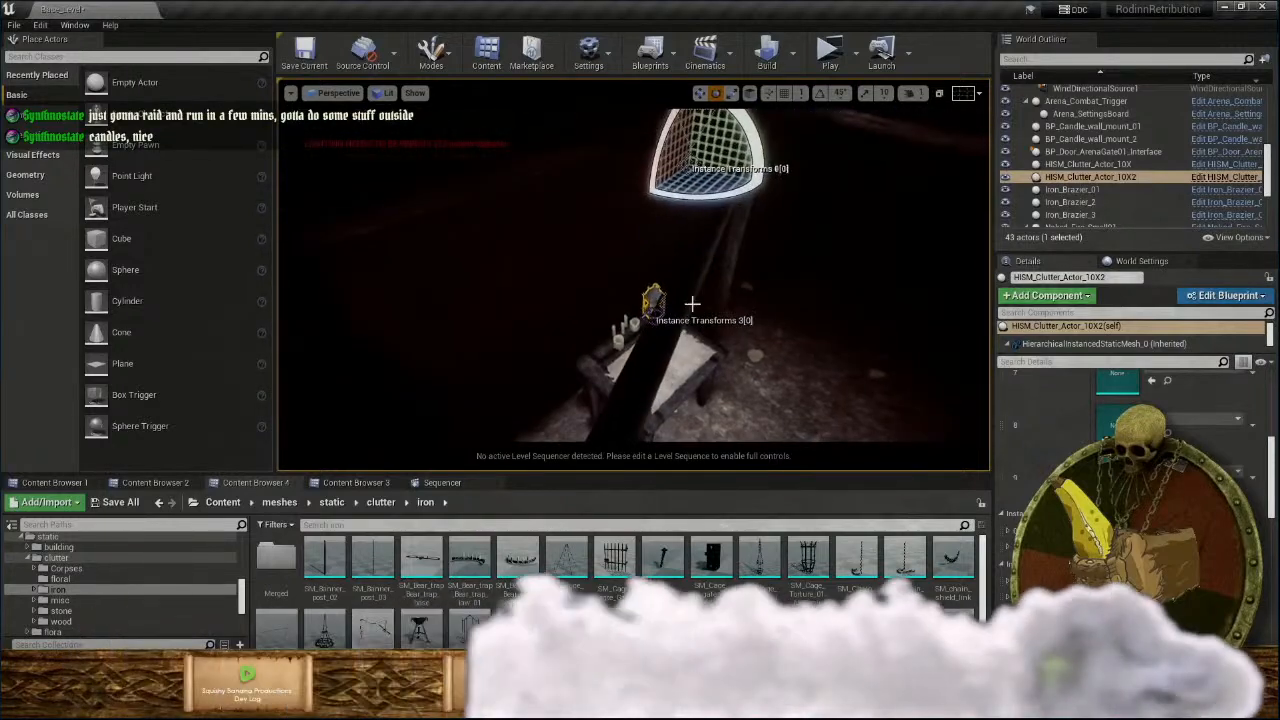
key("w")
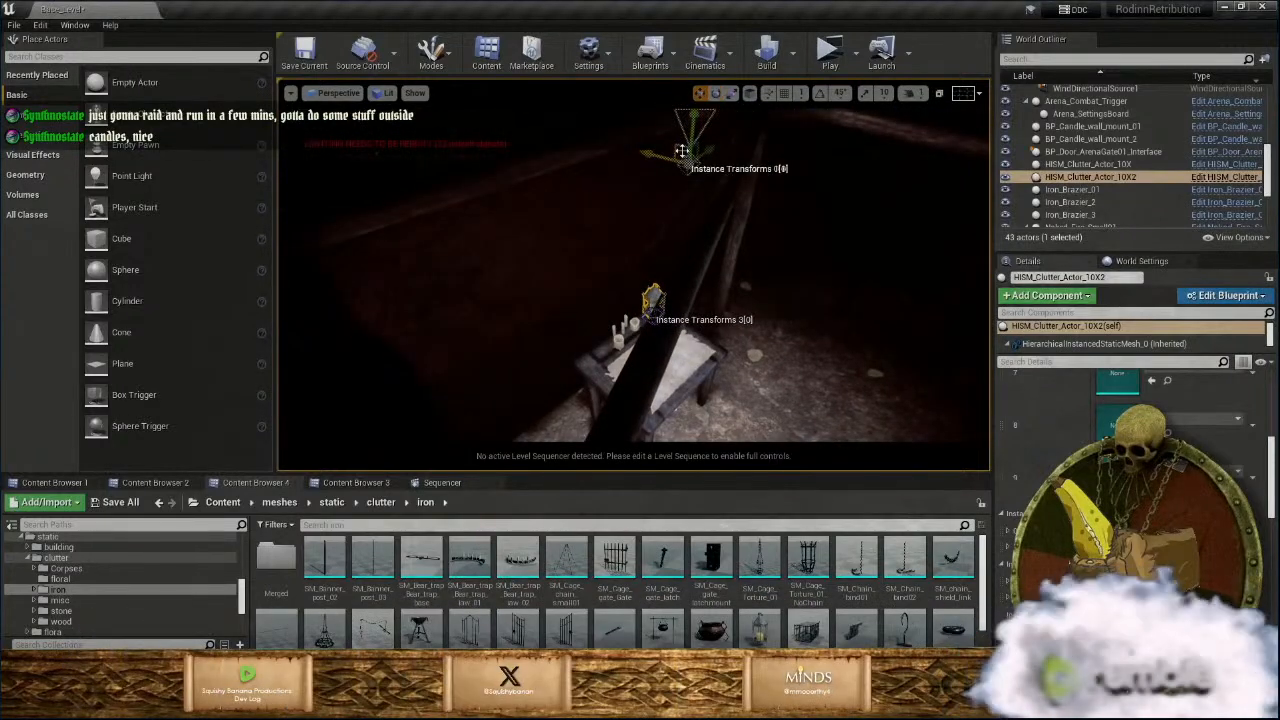
left_click_drag(681, 150, 641, 355)
mouse_move(641, 355)
right_mouse_down()
mouse_move(641, 395)
mouse_move(641, 355)
right_mouse_up()
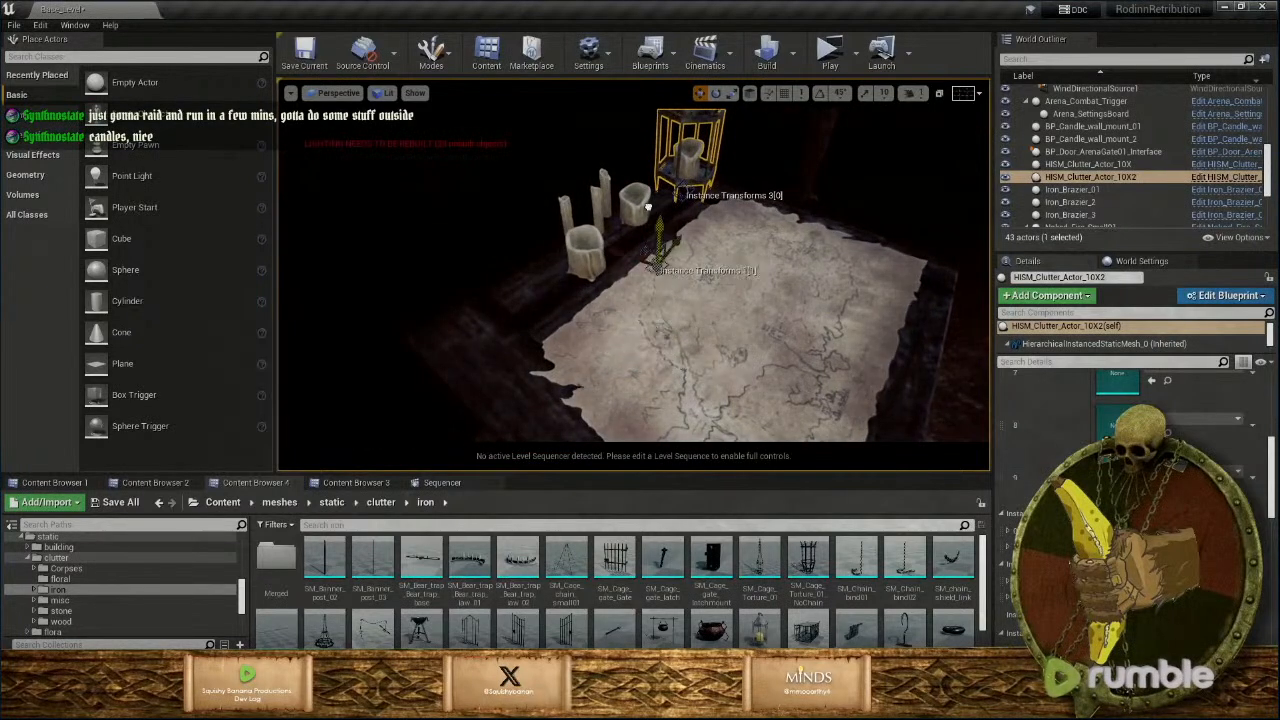
mouse_move(637, 168)
right_mouse_down()
mouse_move(690, 185)
mouse_move(637, 168)
right_mouse_up()
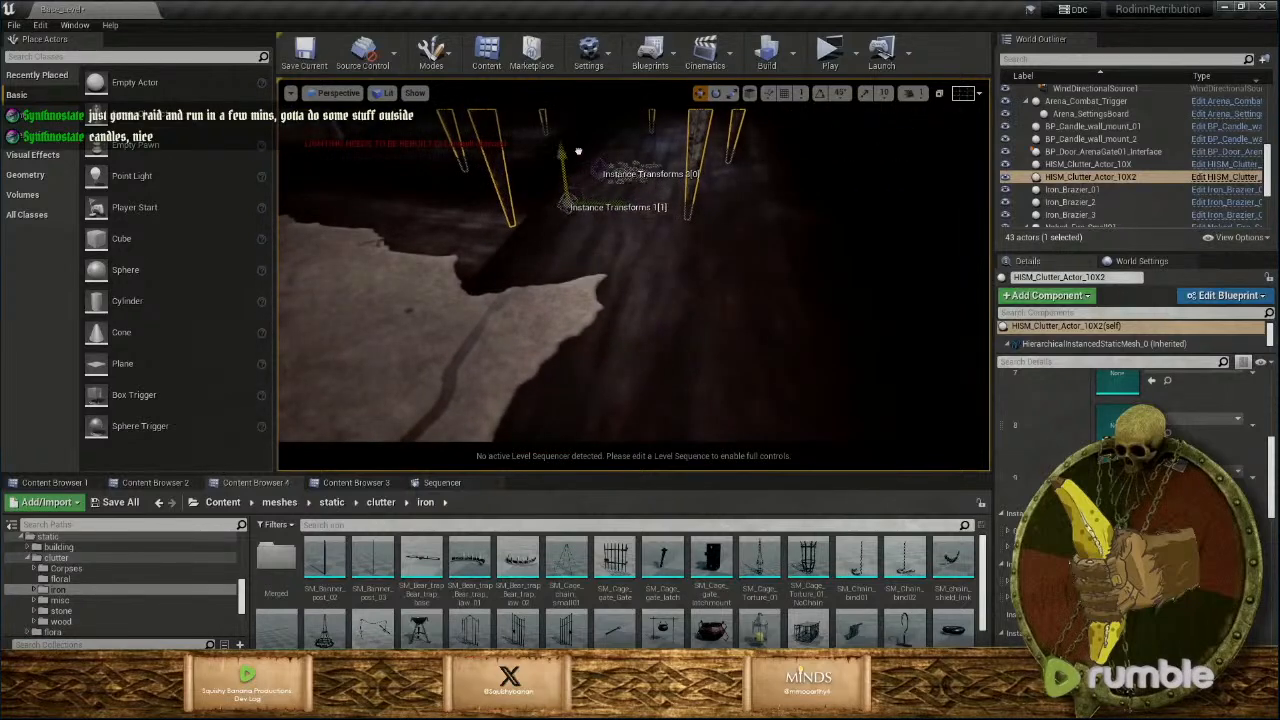
left_click_drag(578, 151, 568, 92)
right_click_drag(568, 92, 562, 60)
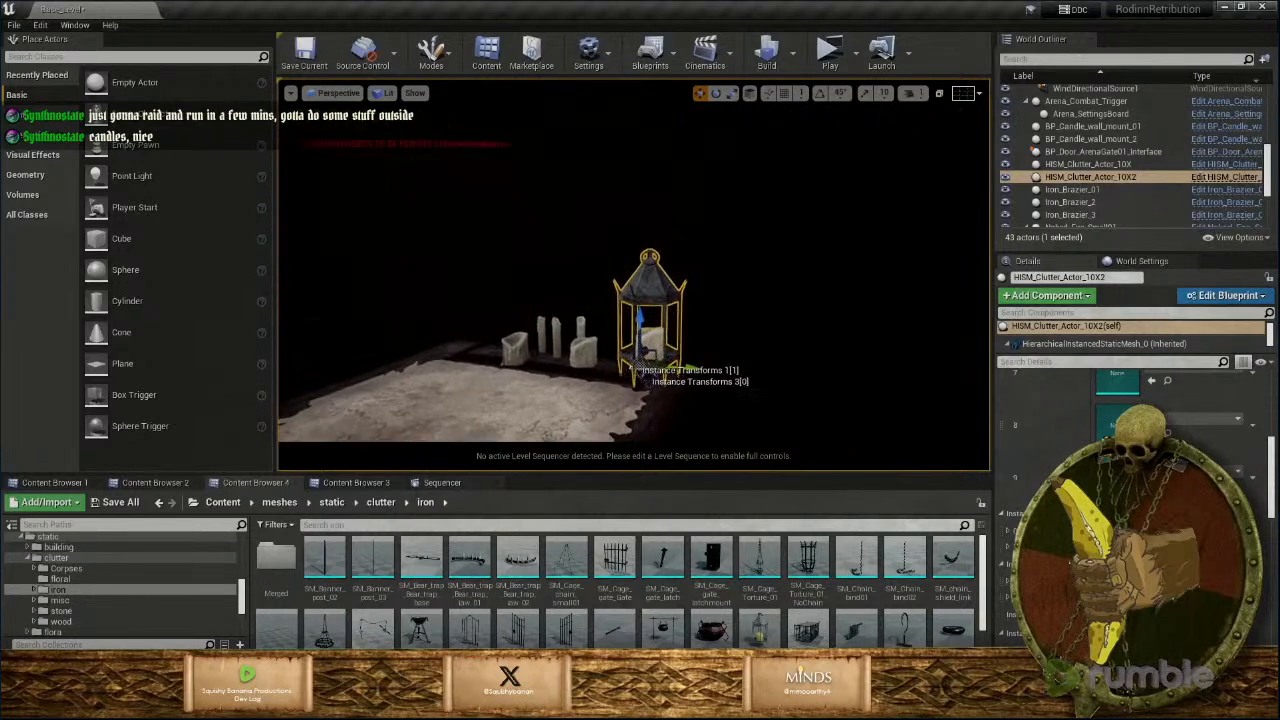
Shift wax instance 1[1] so its drips lie between the candles and the parchment edge.
mouse_move(680, 200)
right_mouse_down()
mouse_move(678, 240)
mouse_move(680, 200)
right_mouse_up()
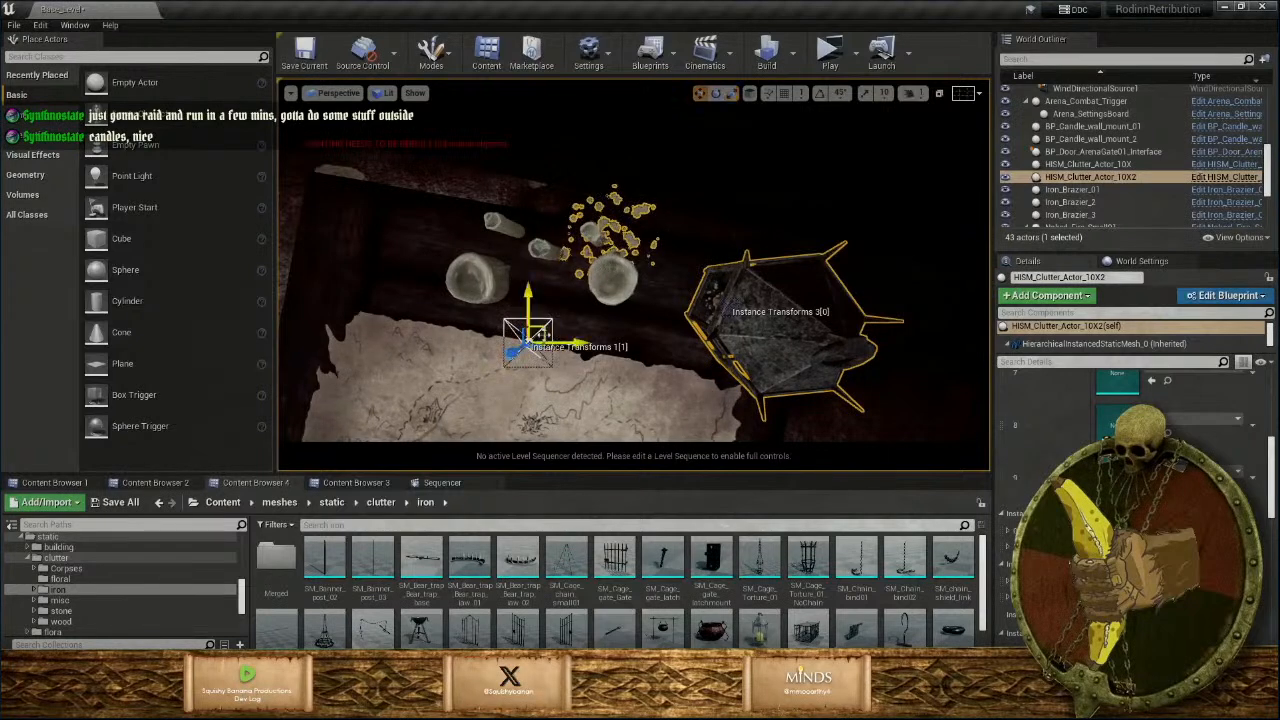
left_click_drag(531, 332, 475, 405)
right_click_drag(489, 385, 400, 270)
key("w")
right_click_drag(630, 300, 630, 327)
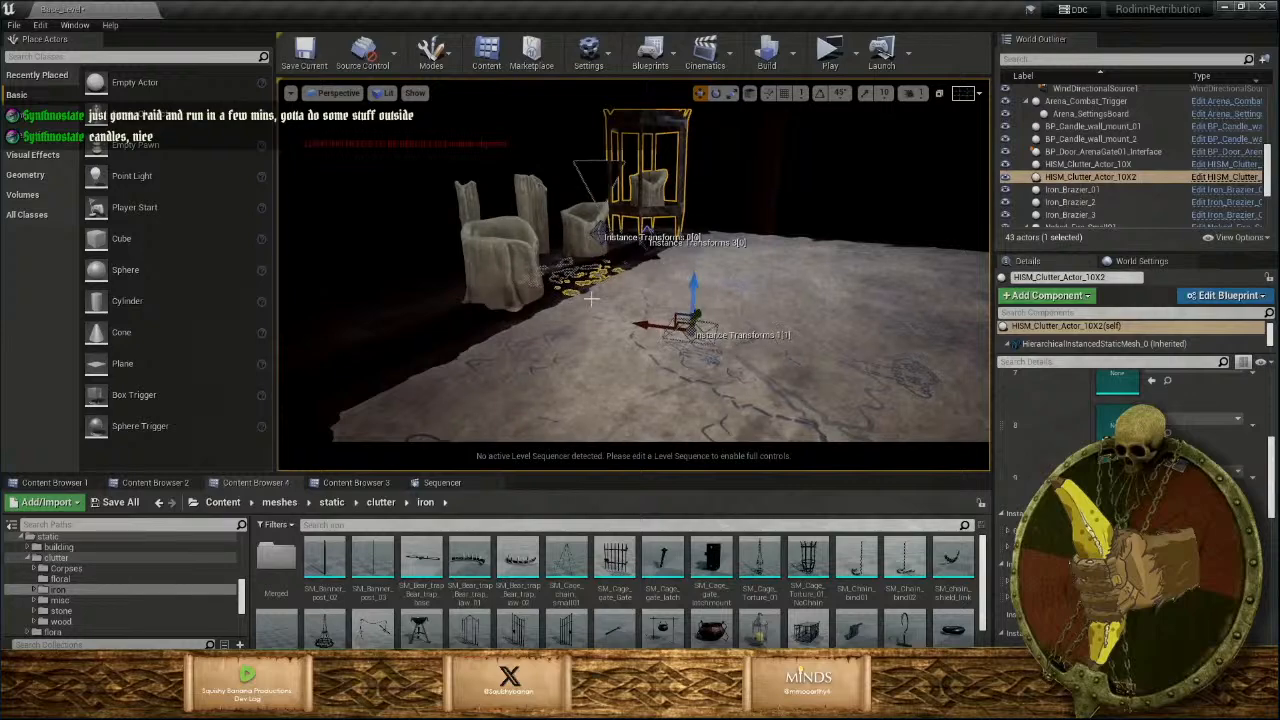
Move wax instance 1[0] from the ground outside the tent onto the map table between the candles and the lantern.
key("w")
right_click_drag(591, 298, 600, 268)
key("s")
key("s")
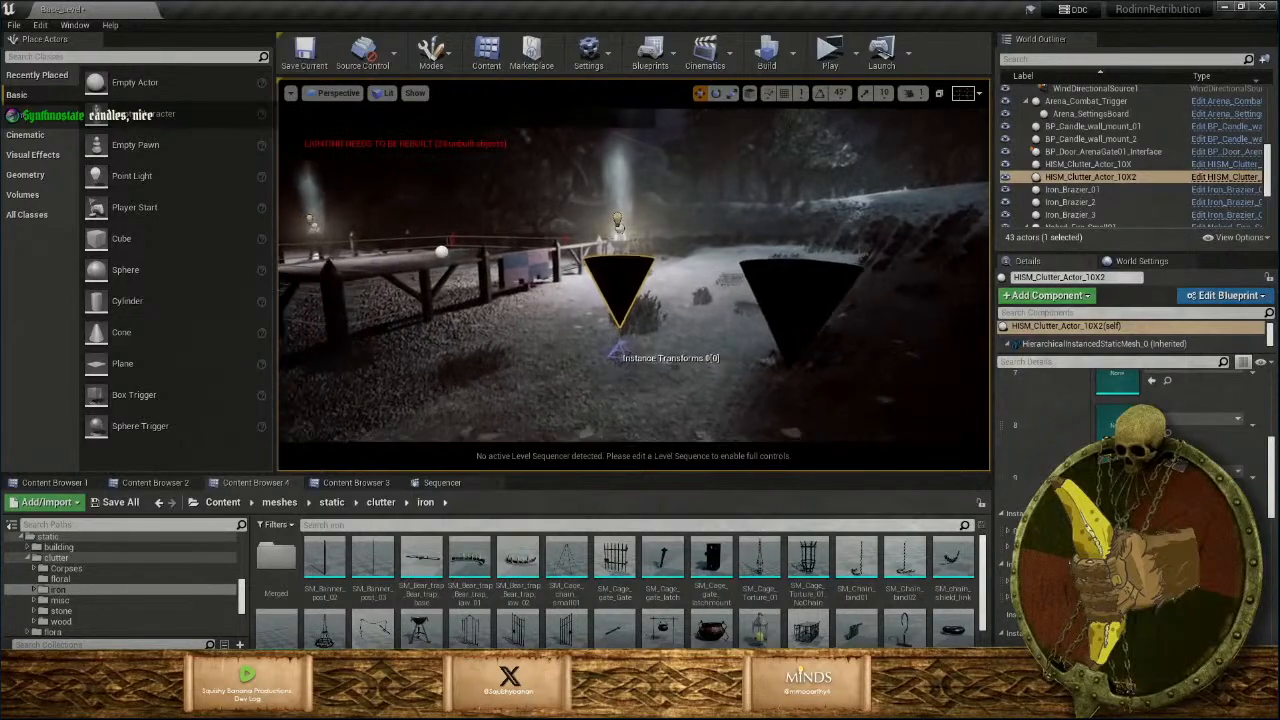
key("w")
right_click_drag(657, 314, 650, 337)
key("s")
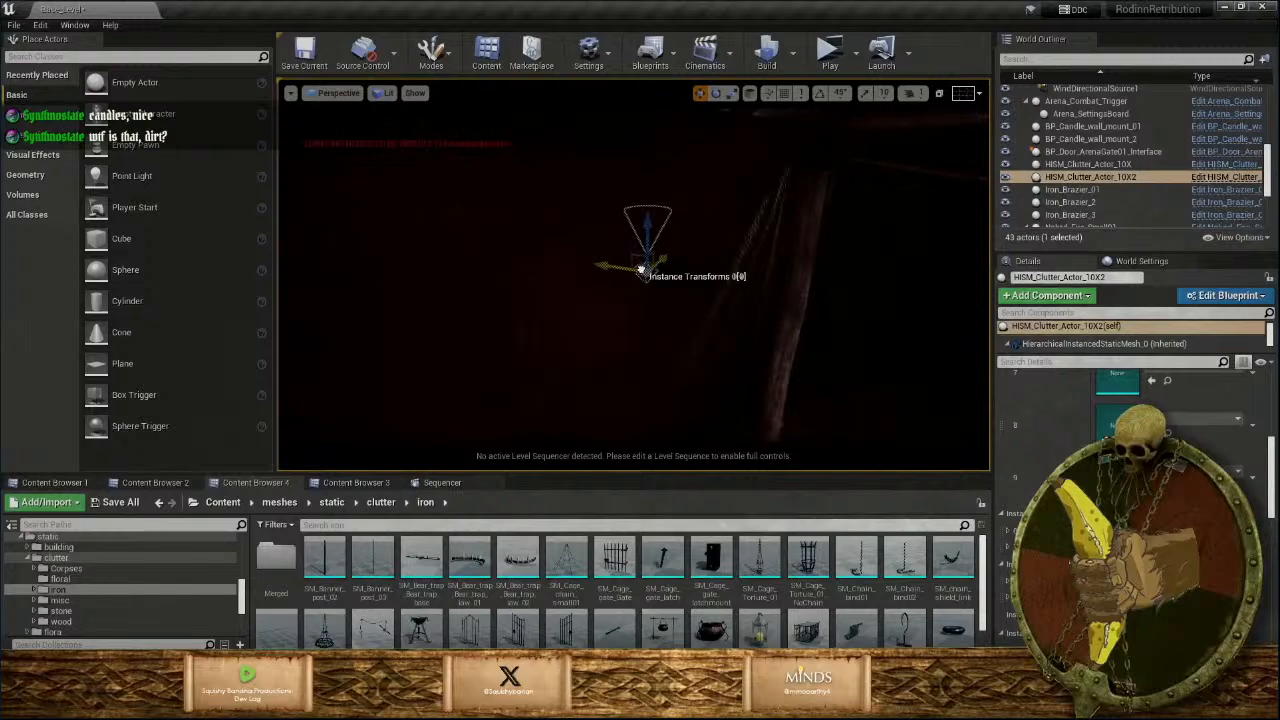
key("w")
right_click_drag(650, 300, 670, 372)
key("w")
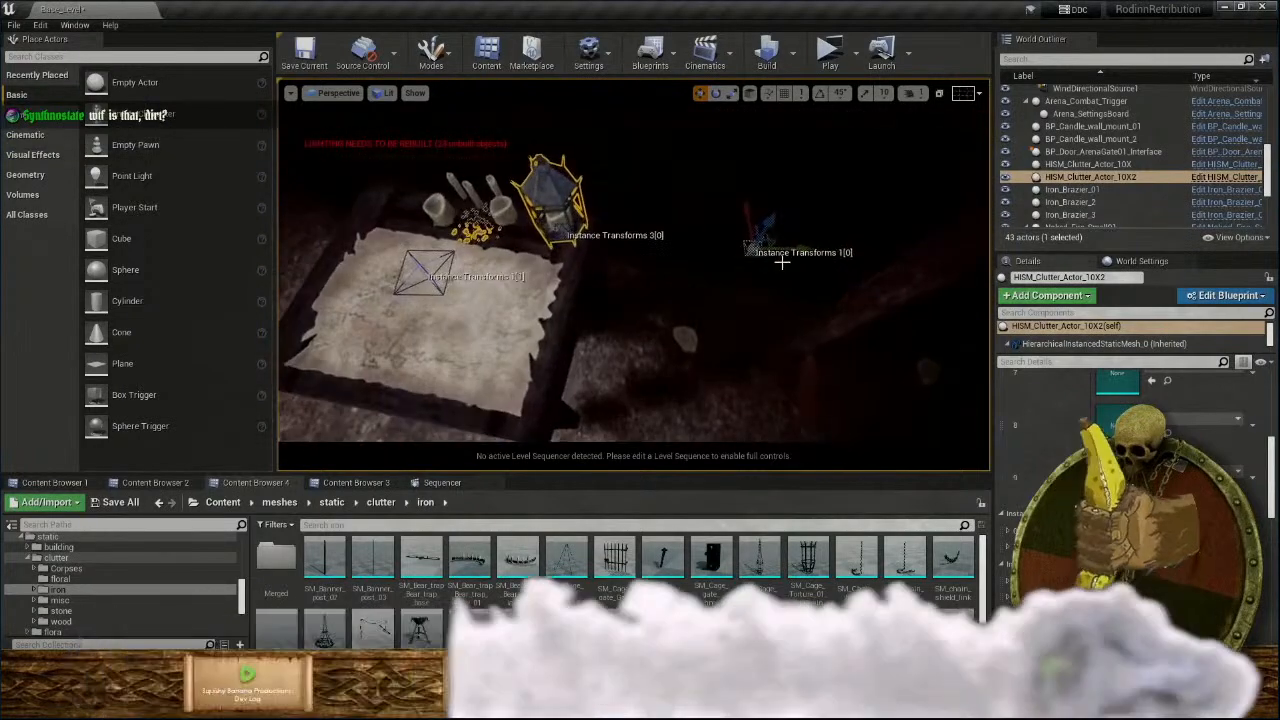
left_click_drag(771, 235, 544, 278)
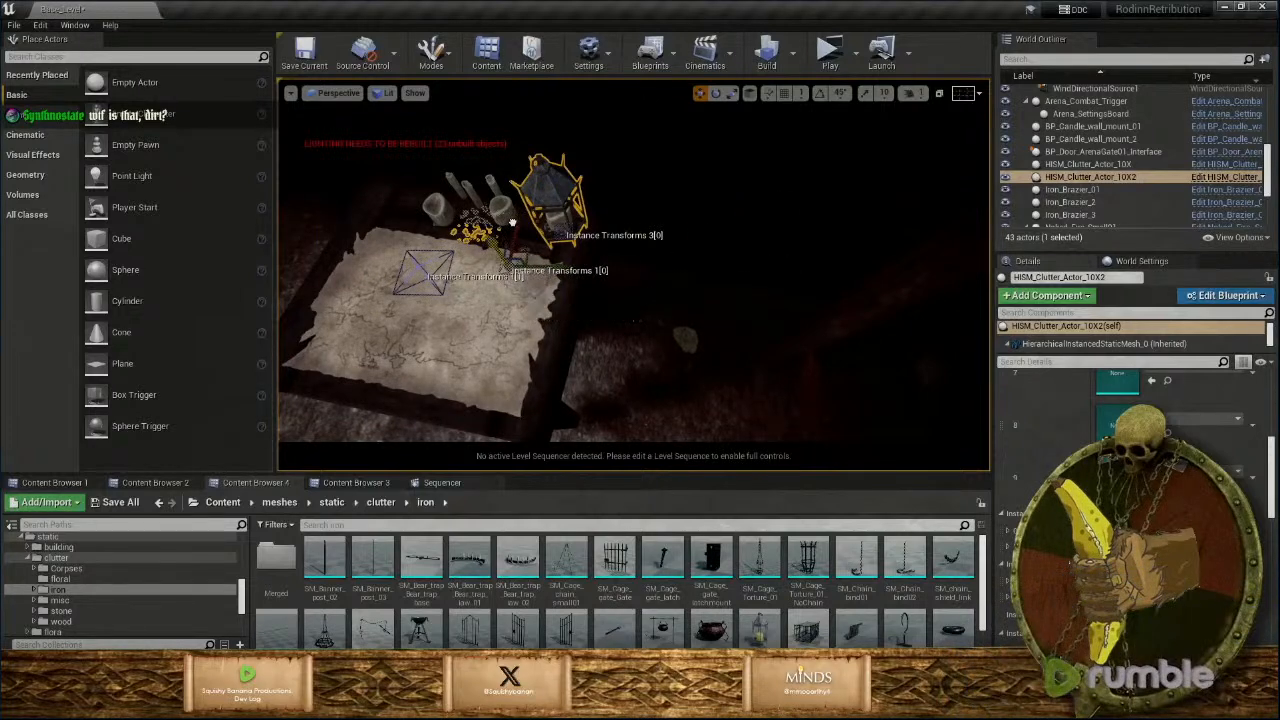
key("f")
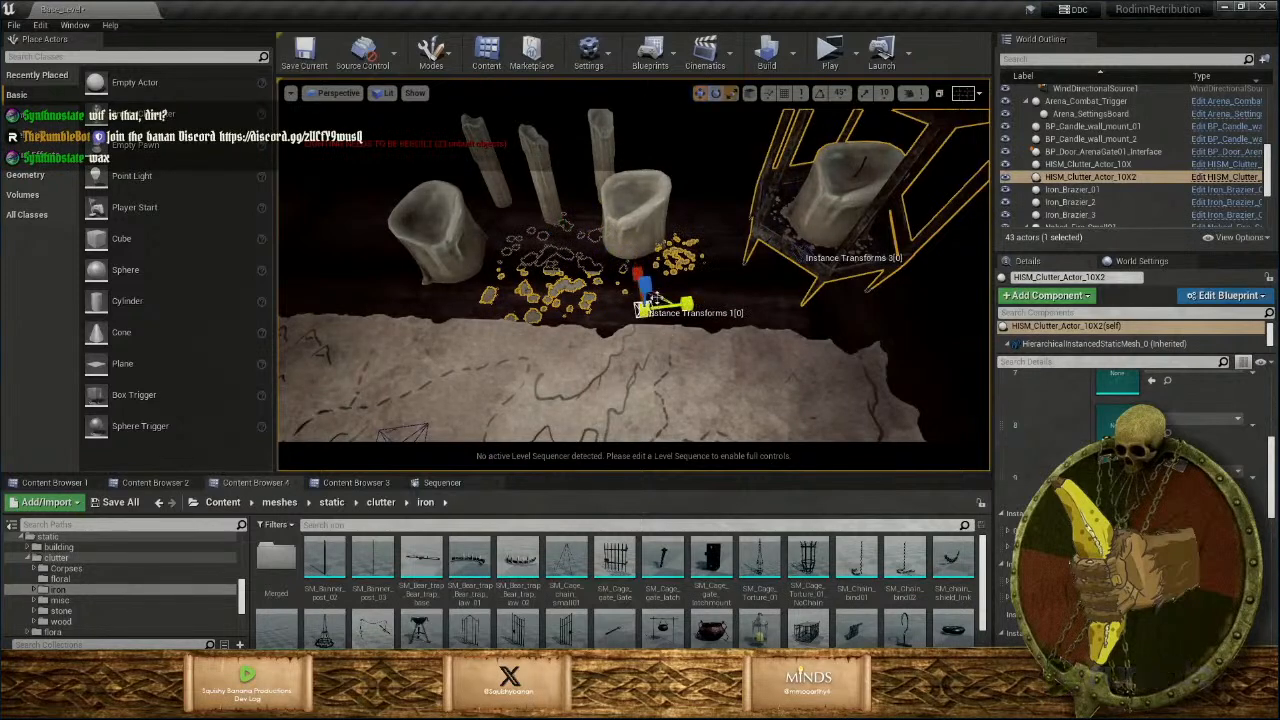
Enlarge wax instance 1[0] and shift its drips around the base of the thick candle nearest the lantern.
mouse_move(655, 298)
right_mouse_down()
mouse_move(500, 258)
mouse_move(677, 301)
right_mouse_up()
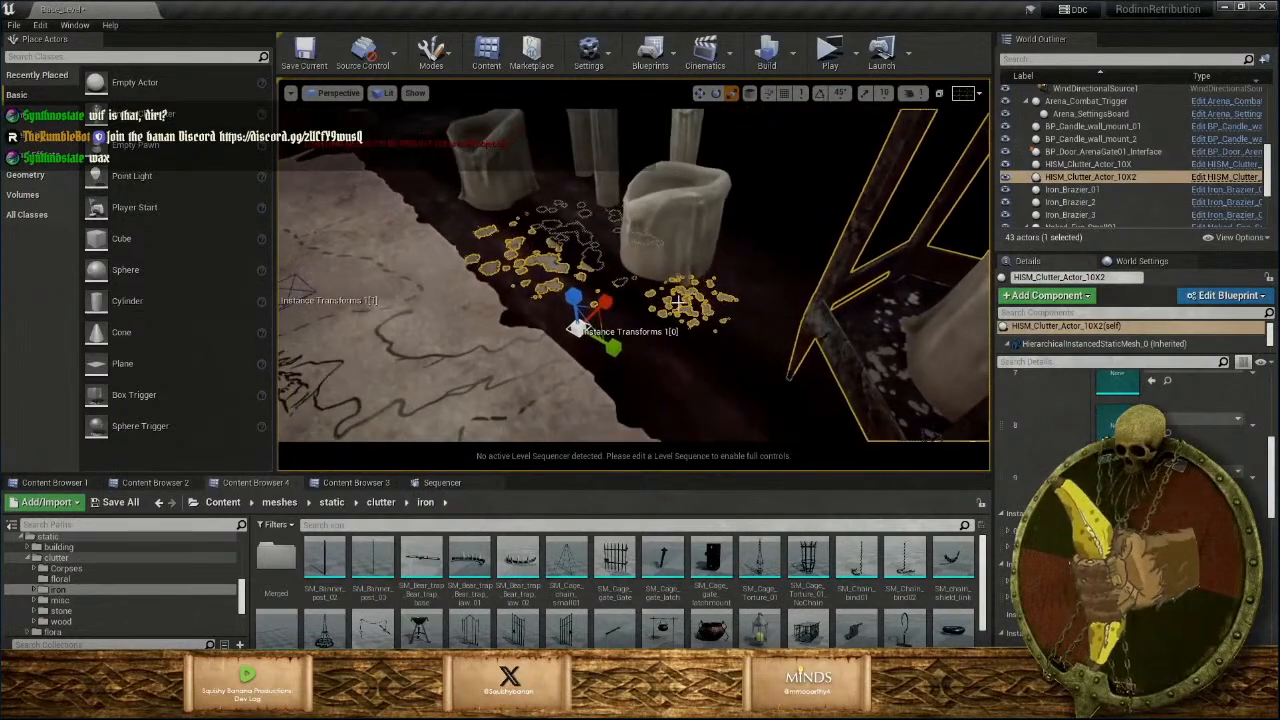
left_click_drag(690, 300, 960, 190)
right_click_drag(580, 300, 745, 270)
key("w")
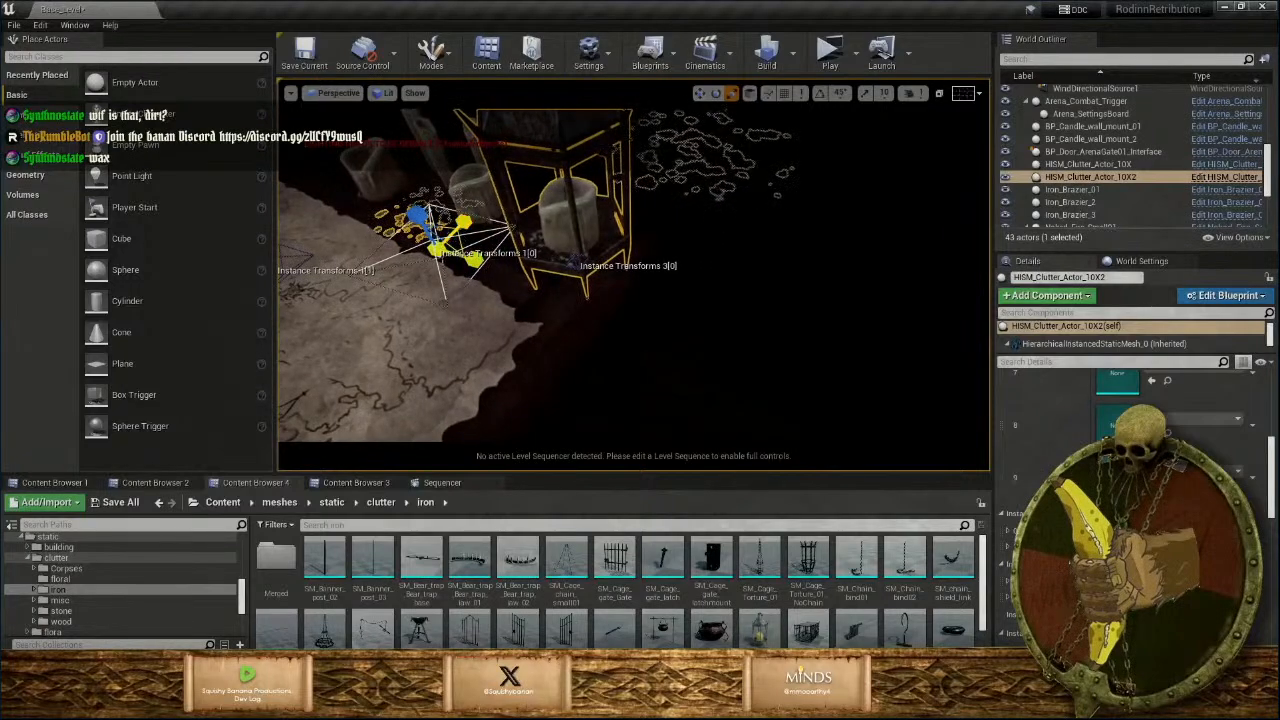
mouse_move(455, 245)
right_mouse_down()
mouse_move(450, 235)
mouse_move(470, 245)
mouse_move(455, 240)
mouse_move(460, 250)
right_mouse_up()
right_click_drag(555, 265, 548, 295)
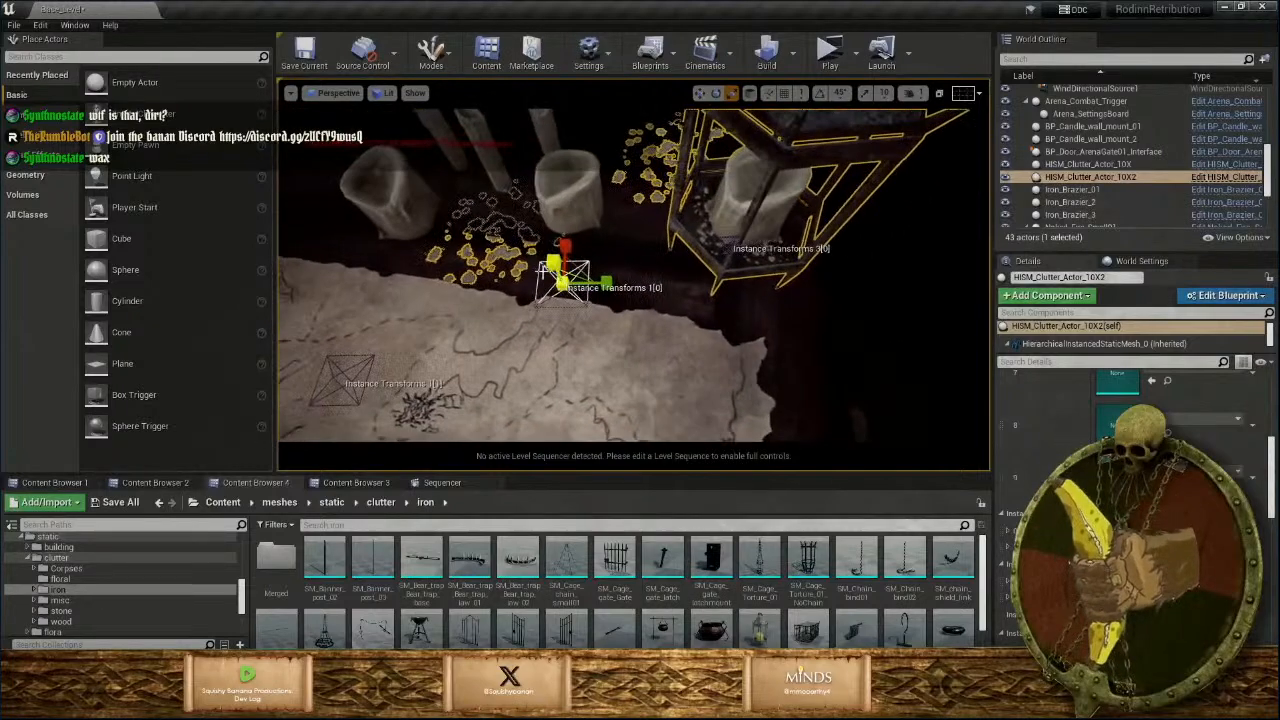
key("w")
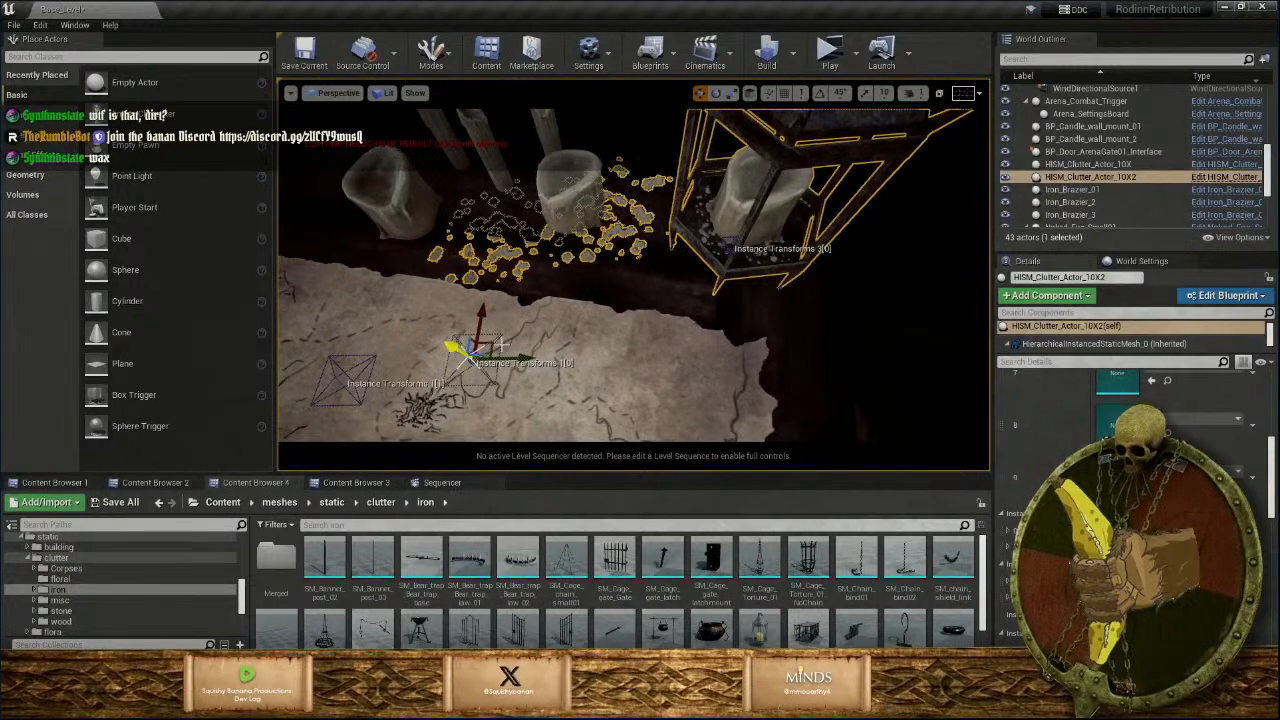
Duplicate wax instance 0[0] from outside the tent and place the copy among the candles on the map table.
key("Escape")
right_click_drag(610, 235, 607, 189)
left_click(617, 195)
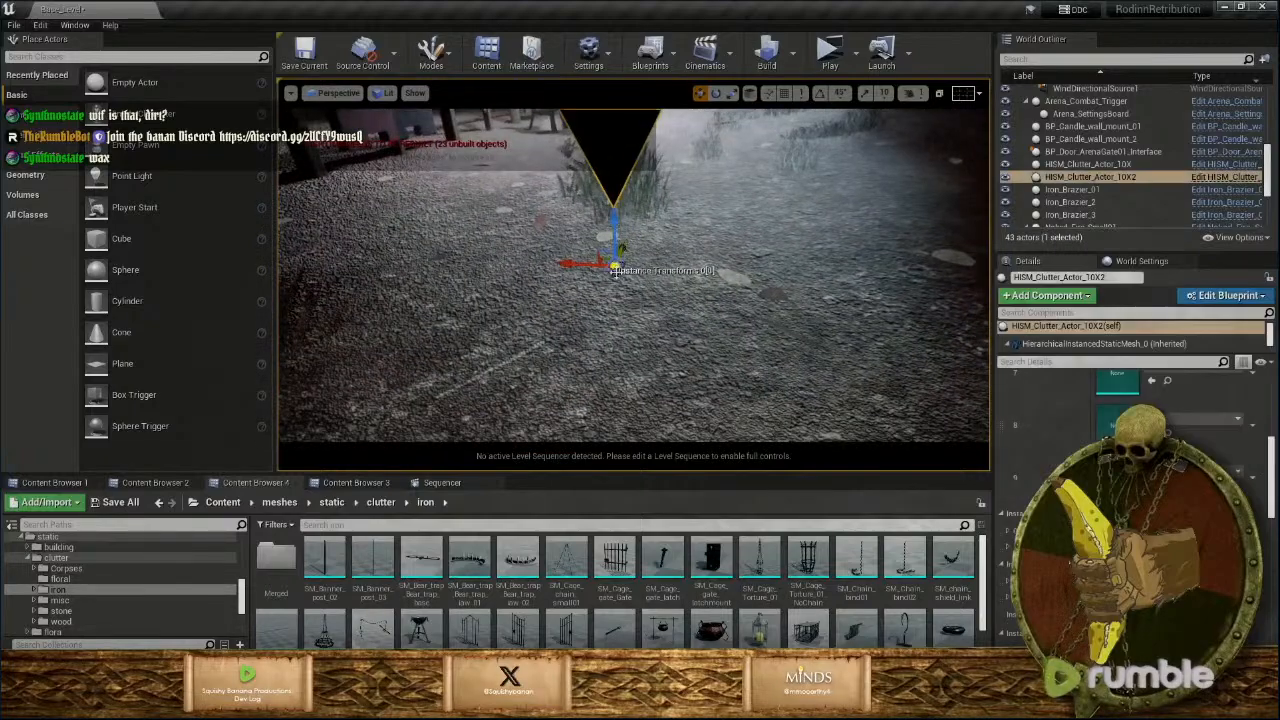
right_click_drag(623, 277, 598, 293)
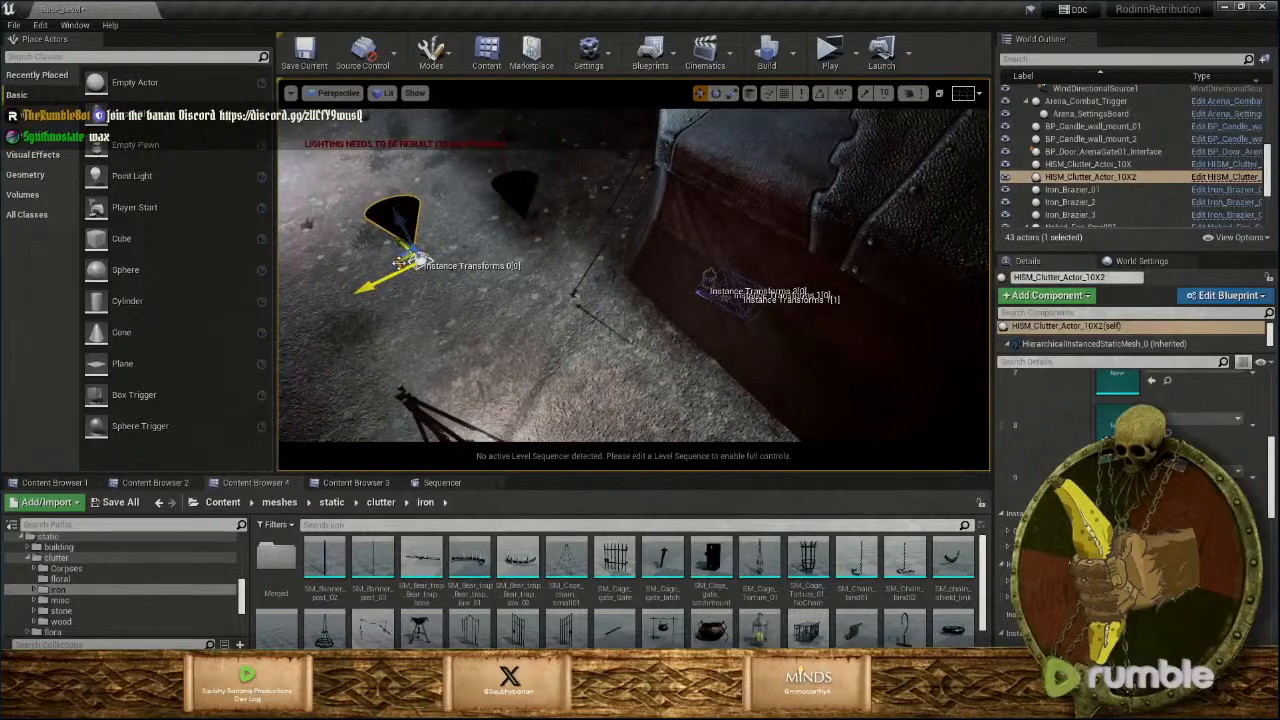
left_click_drag(400, 262, 776, 348, "alt")
right_click_drag(718, 324, 743, 348)
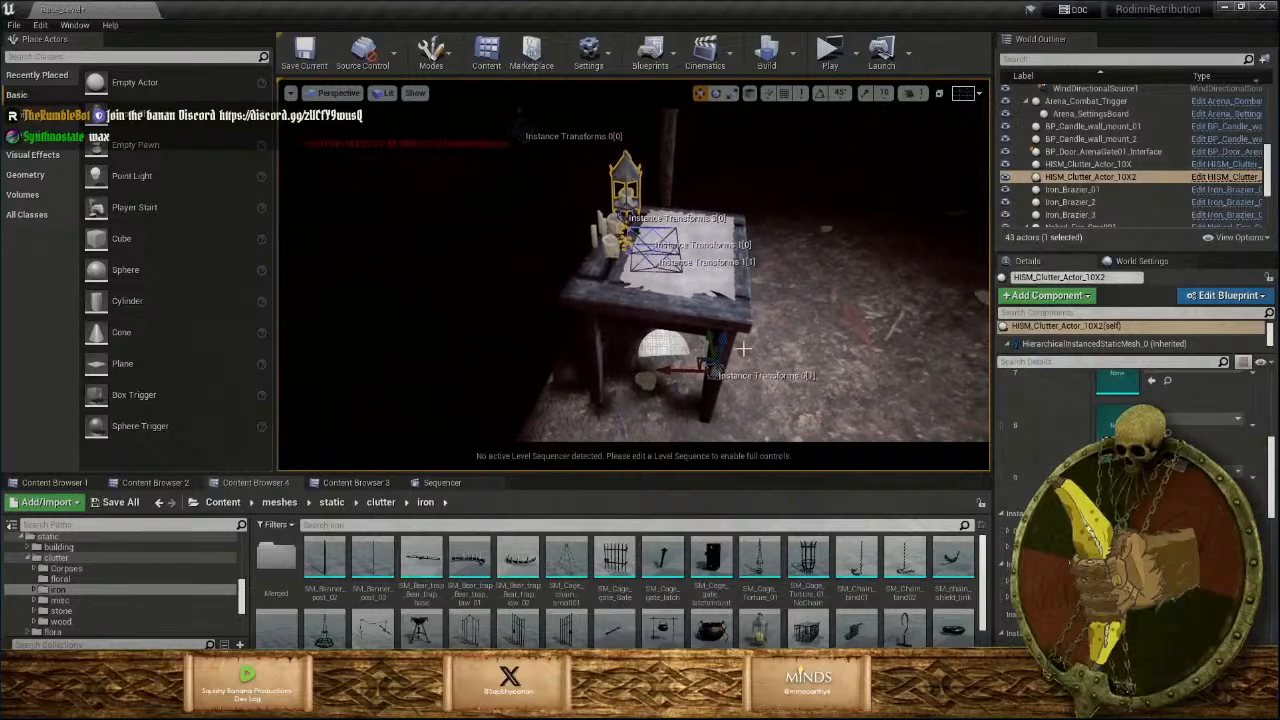
right_click_drag(716, 208, 700, 300)
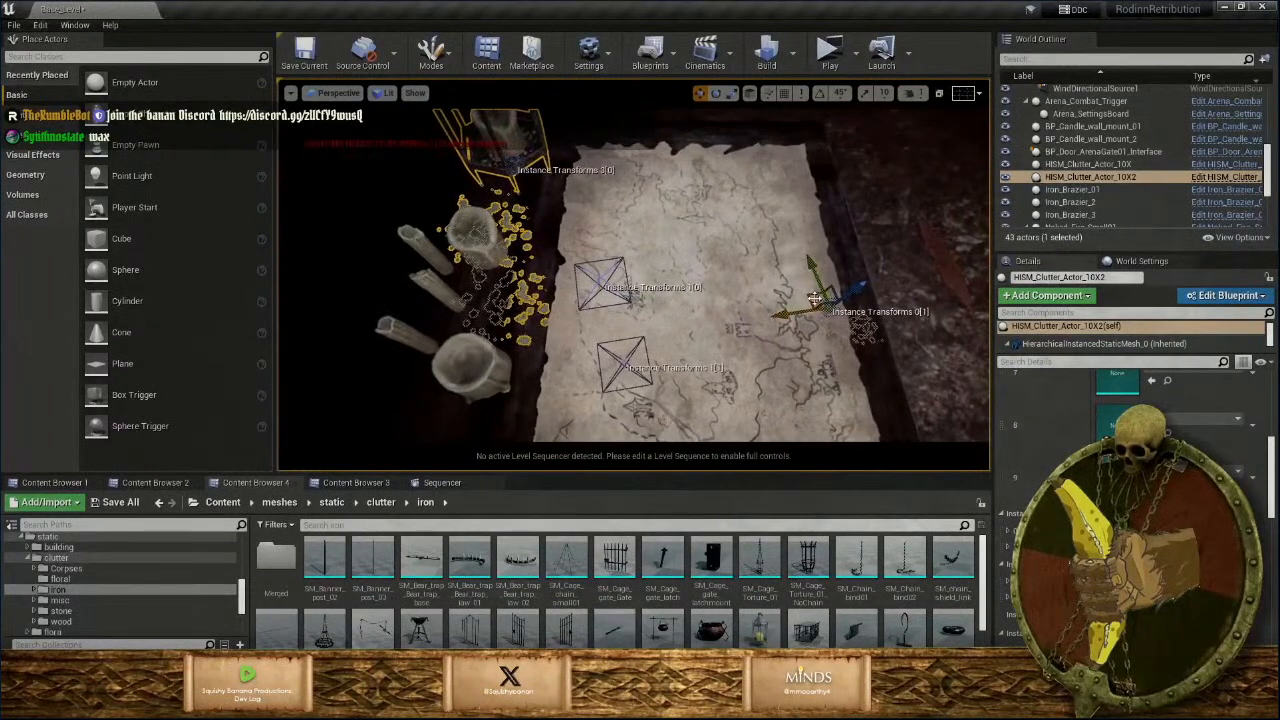
right_click_drag(449, 311, 476, 325)
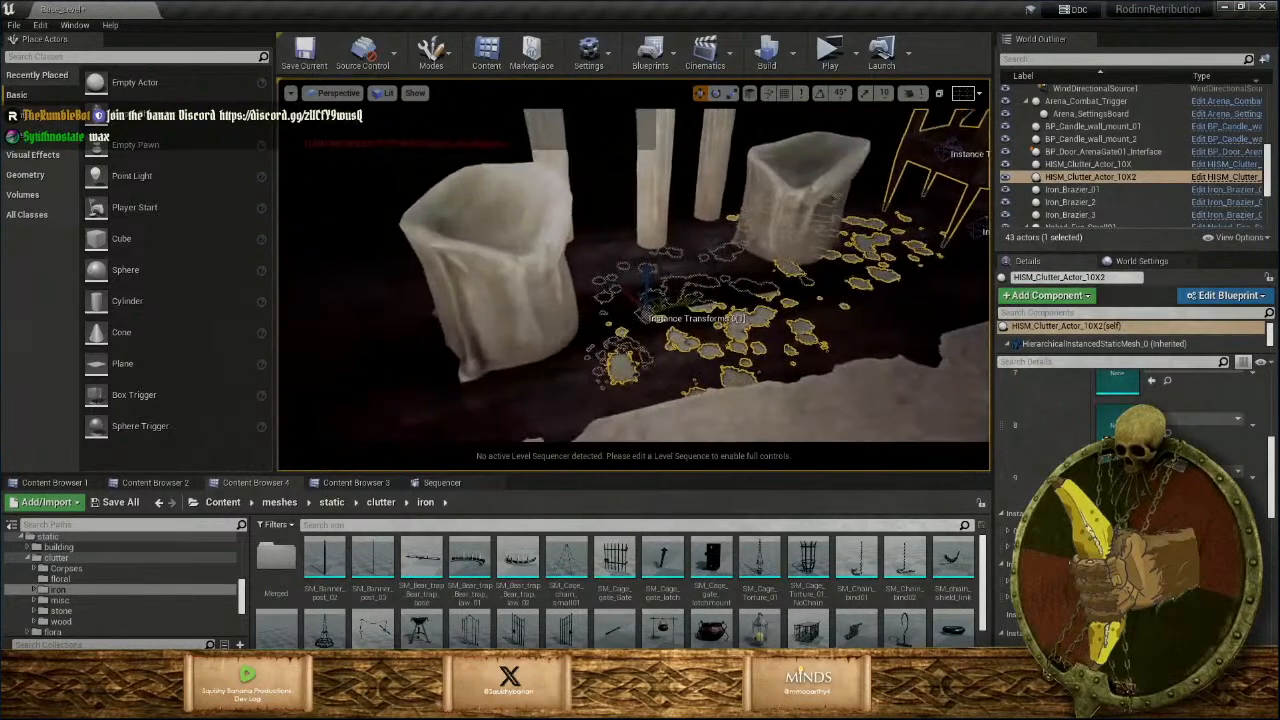
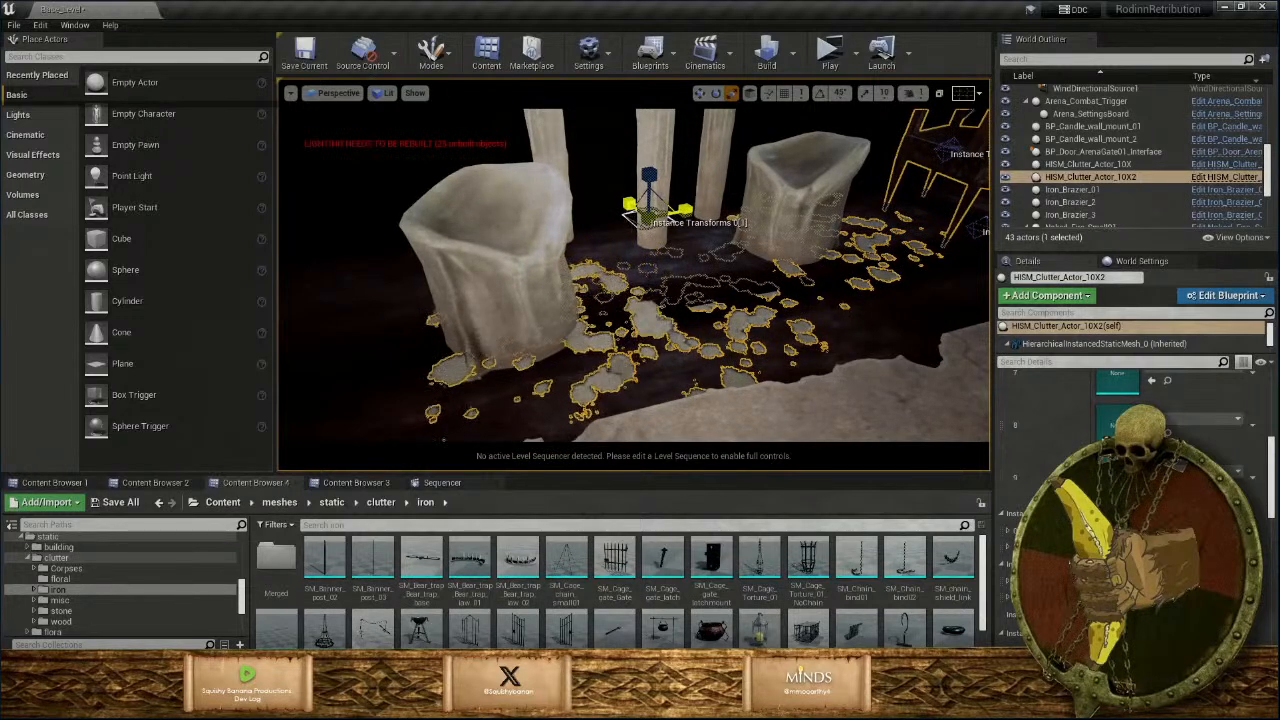
Resize wax instance 0[1] and adjust its position around the thick candle farthest from the lantern.
left_click_drag(650, 177, 653, 192)
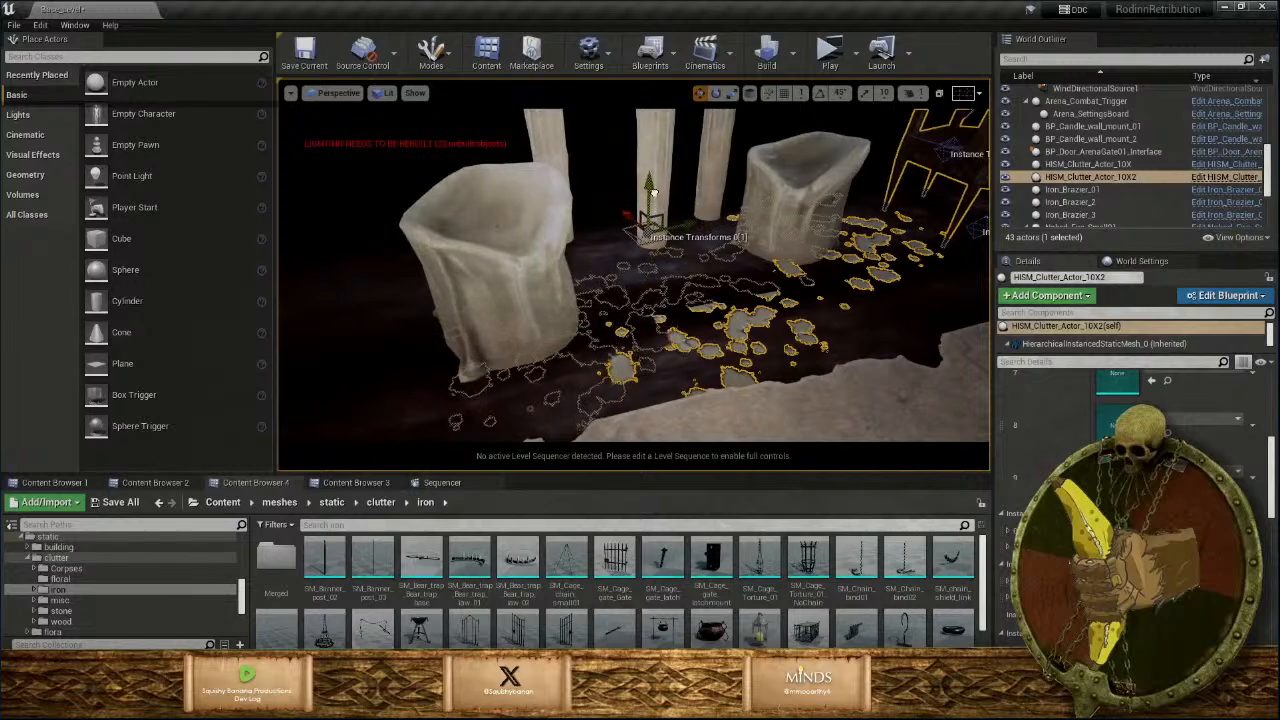
key("s")
right_click_drag(654, 188, 655, 208)
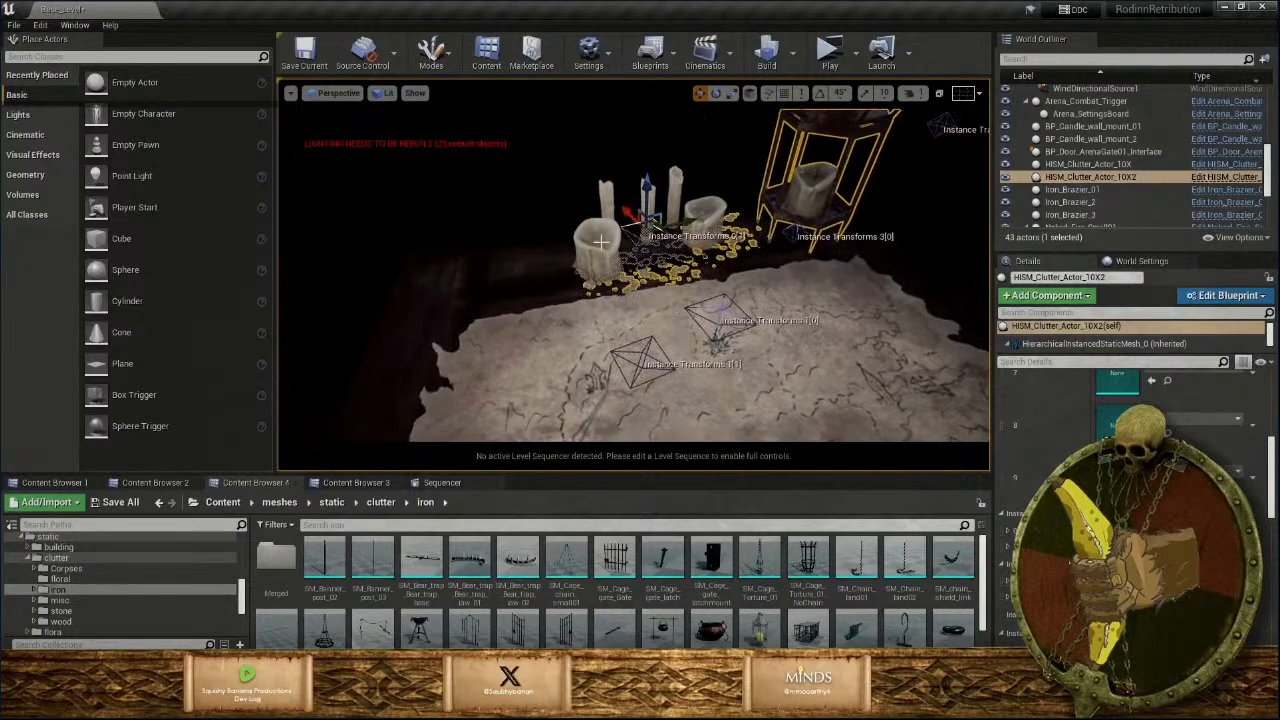
Move wax instance 0[0] from the ground outside the tent to the edge of the map table.
left_click(601, 242, "ctrl")
left_click(601, 242, "ctrl")
key("f")
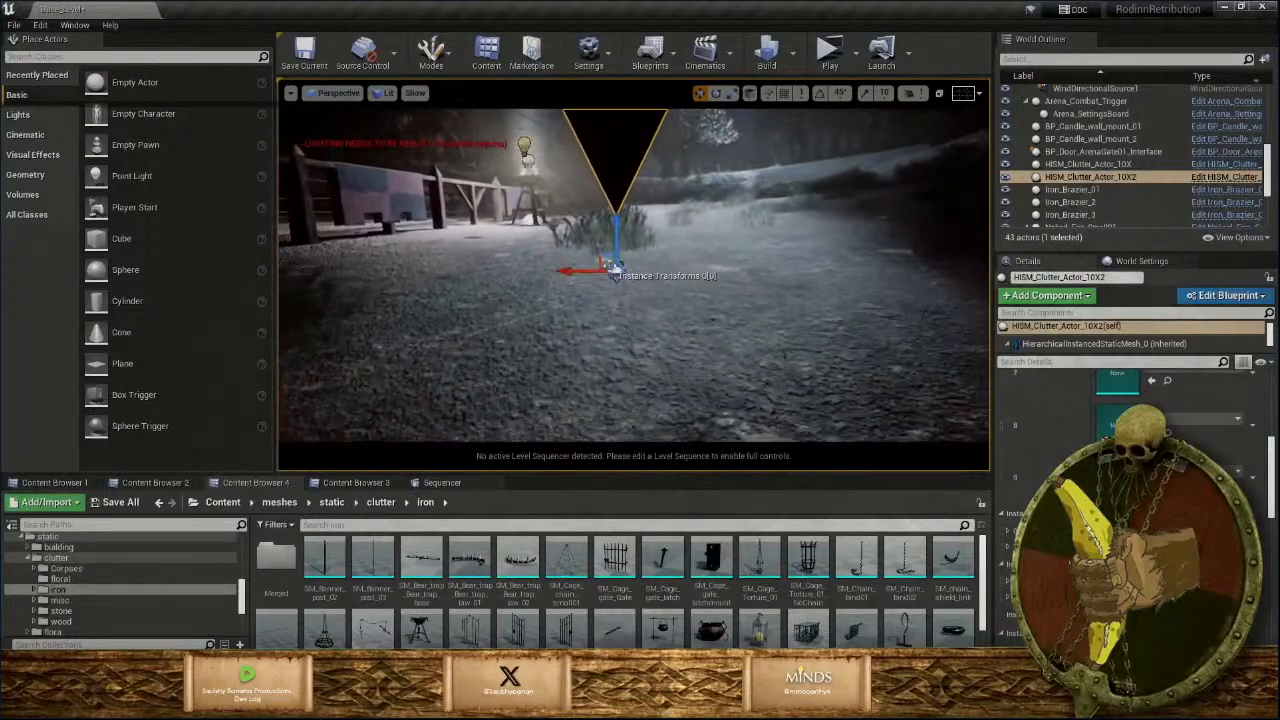
key("s")
right_click_drag(617, 269, 573, 272)
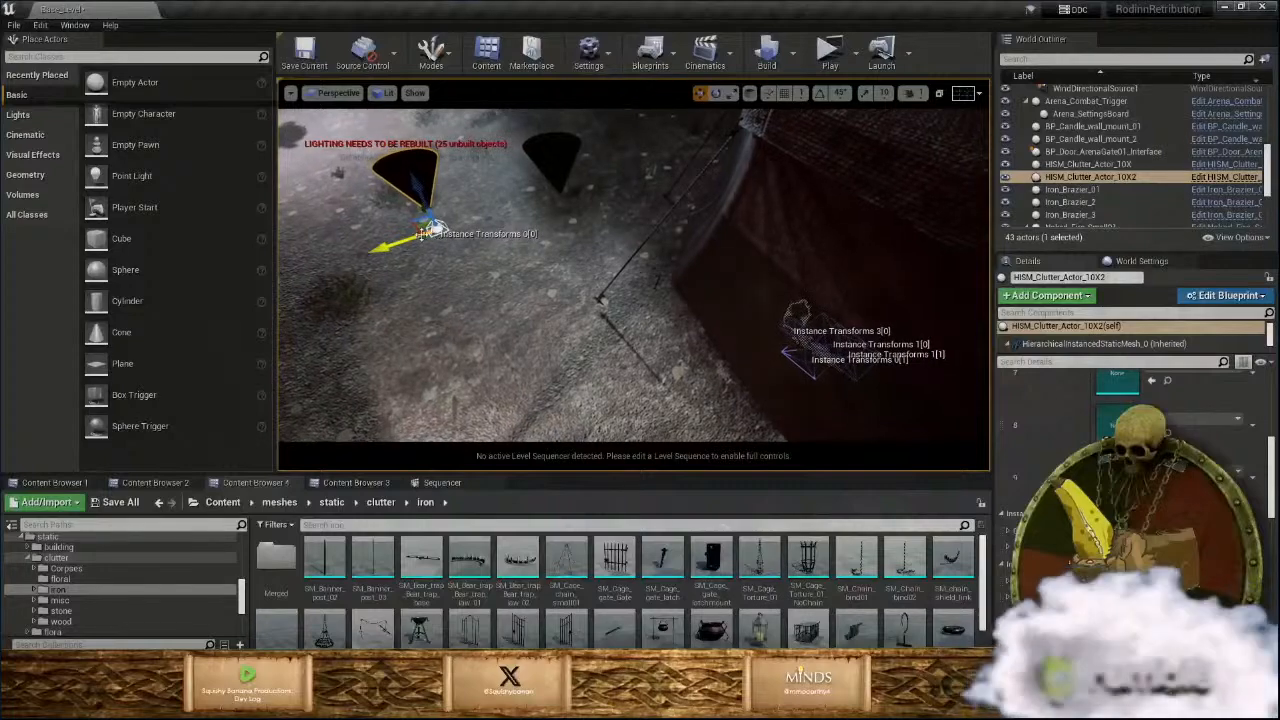
left_click_drag(420, 228, 755, 351)
right_click_drag(755, 351, 838, 358)
key("w")
key("s")
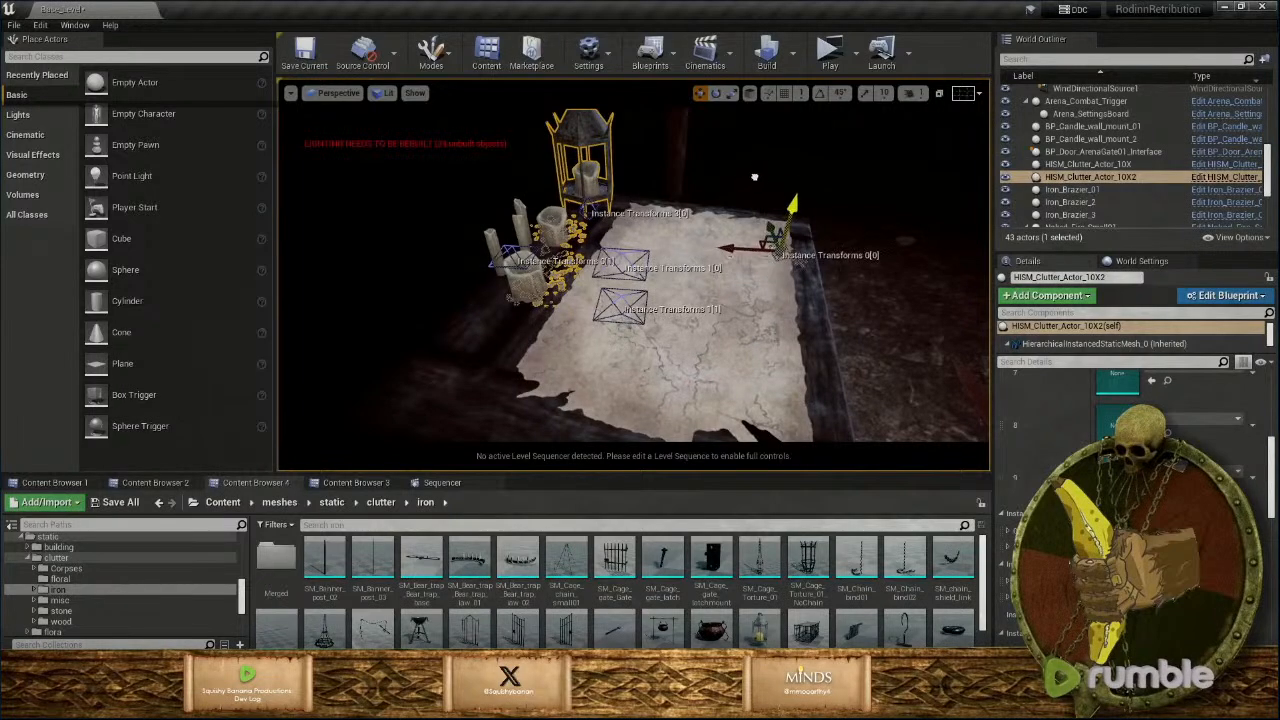
Move wax instance 0[0] from the edge of the map table to the group of candles near the lantern.
key("w")
right_click_drag(767, 159, 782, 165)
key("s")
key("w")
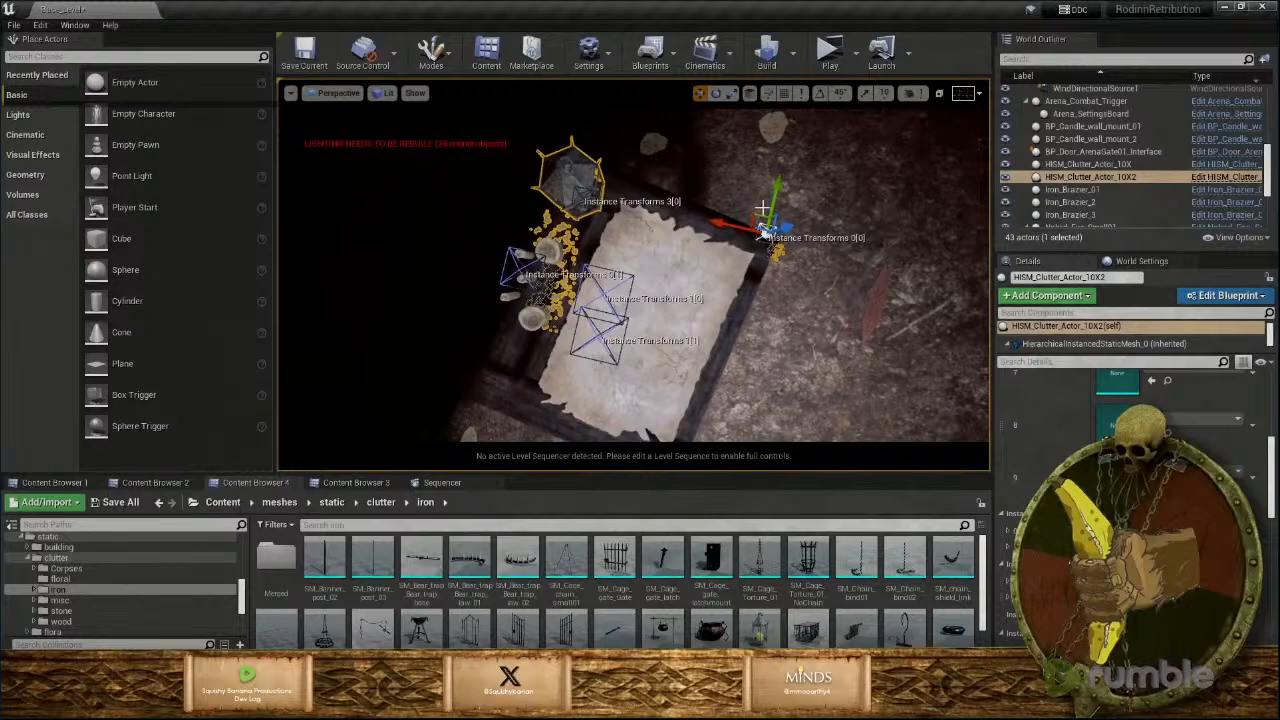
mouse_move(516, 267)
right_mouse_down()
mouse_move(610, 262)
mouse_move(500, 252)
right_mouse_up()
key("w")
right_click_drag(592, 307, 572, 277)
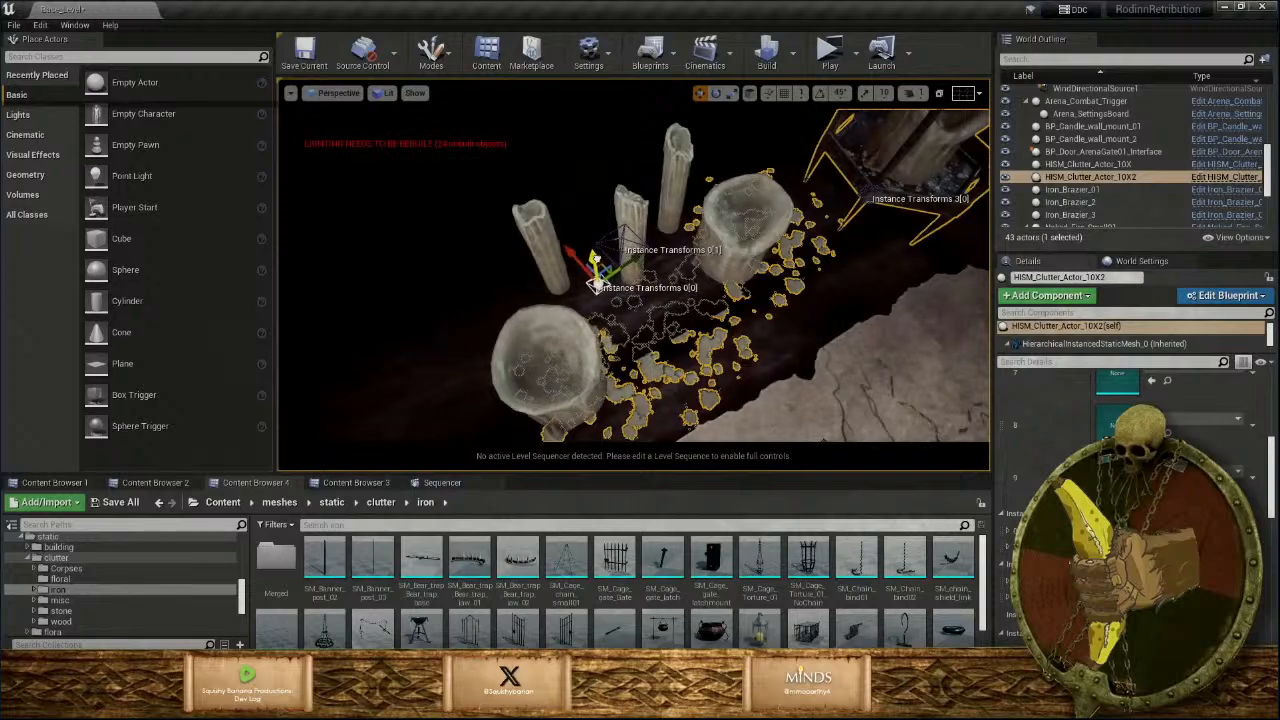
Shift wax instance 0[0] across the tabletop so its drips spread between the thick candle and the thin candles, then deselect it.
key("d")
right_click_drag(593, 248, 422, 302)
key("w")
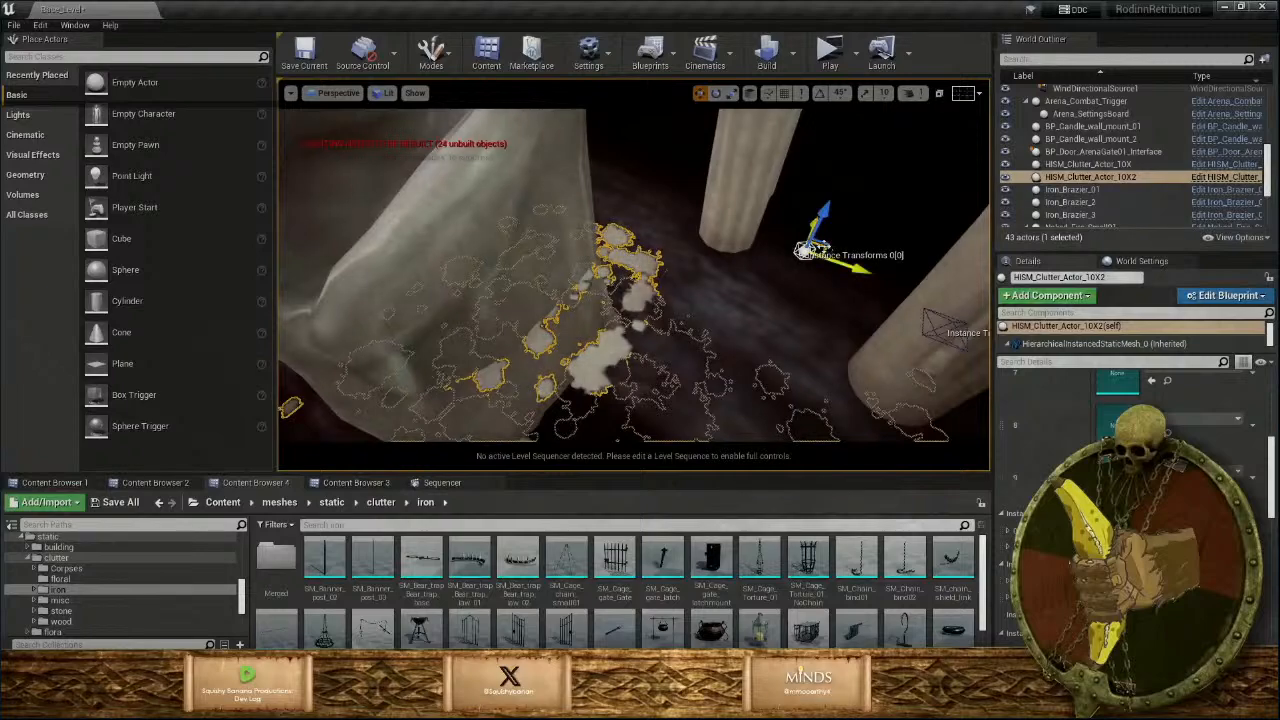
left_click_drag(808, 250, 985, 258)
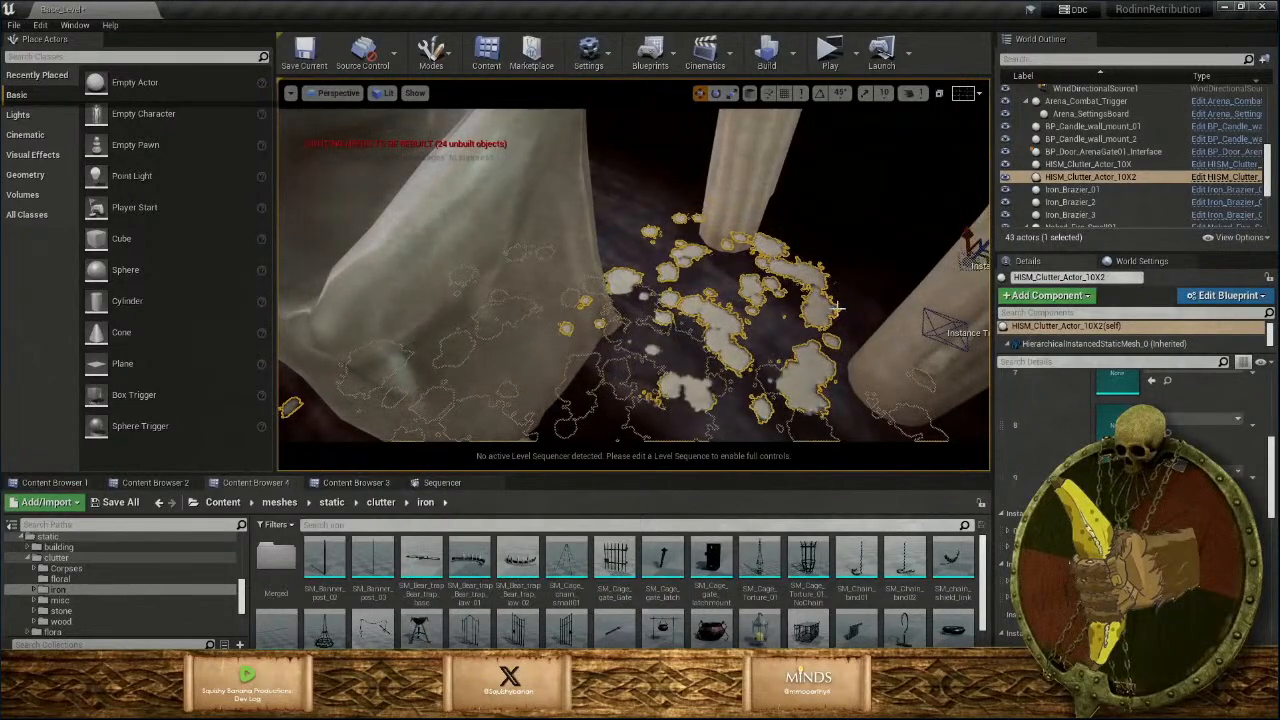
key("s")
right_click_drag(838, 308, 892, 248)
key("w")
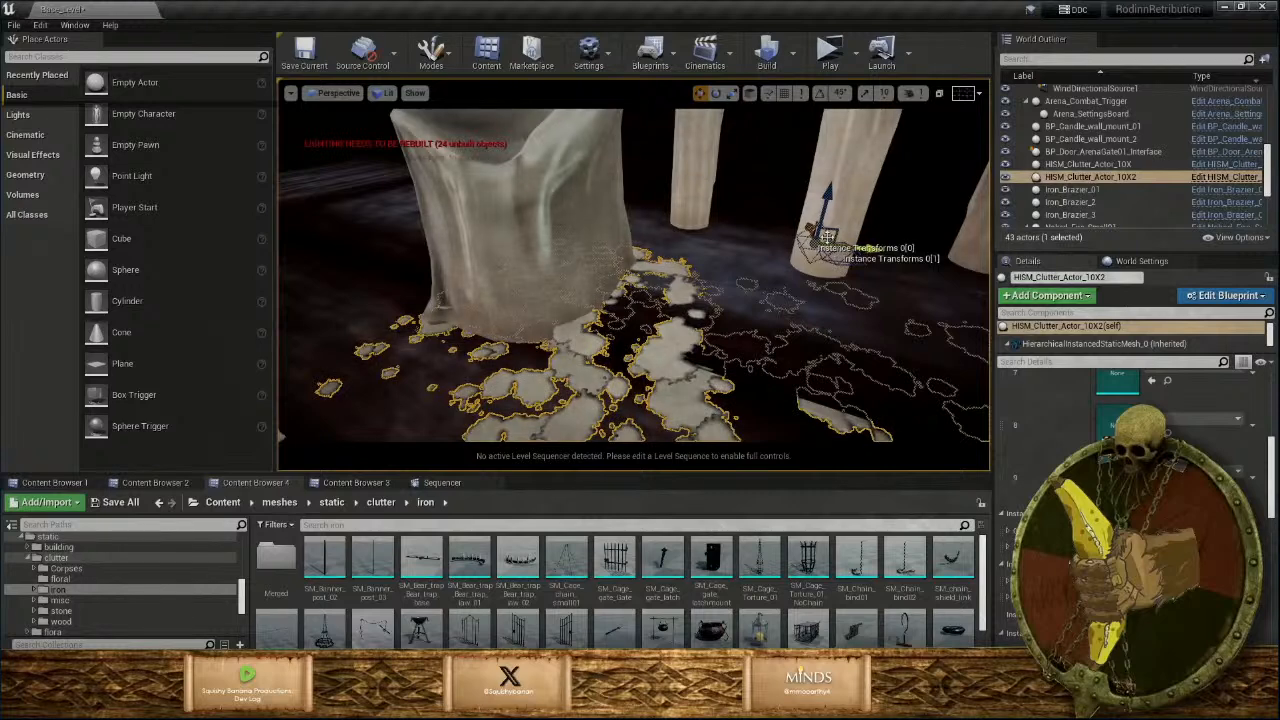
left_click_drag(872, 221, 893, 208)
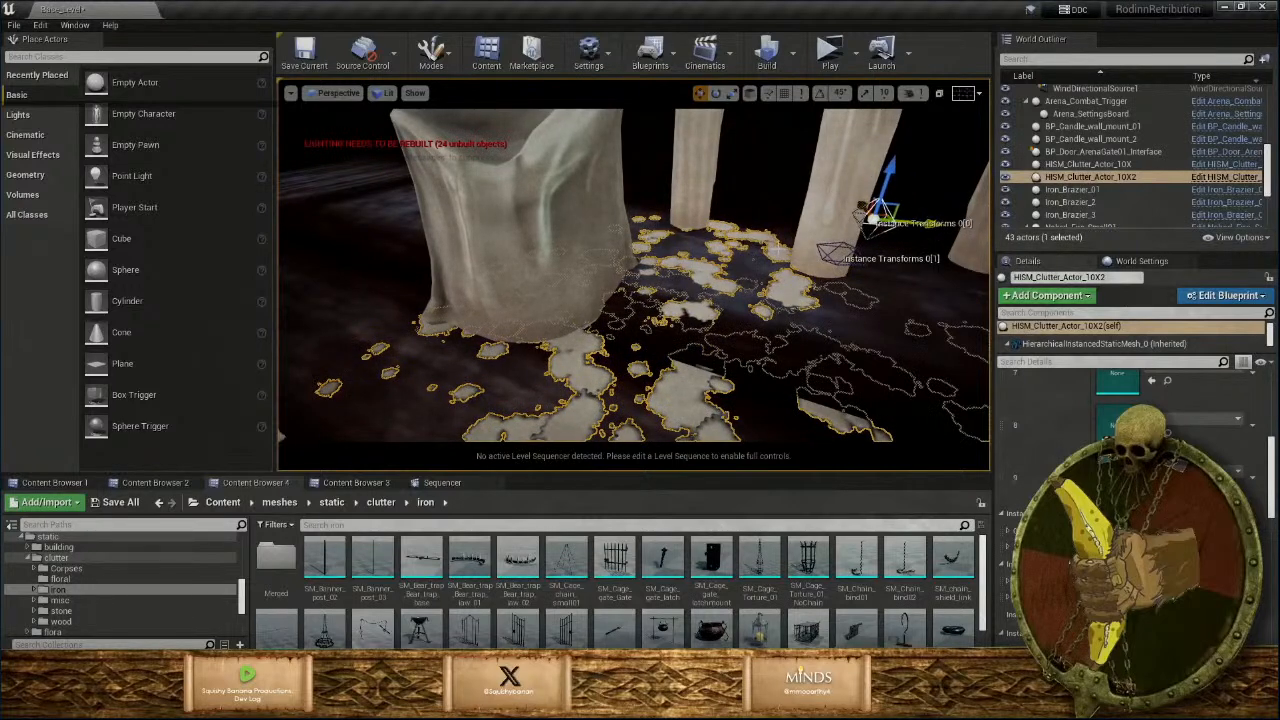
key("Escape")
Assign SM_Oil_Lantern_Clay01 from the clutter misc folder to a static mesh slot of HISM_Clutter_Actor_10X2 outside the tent.
key("s")
right_click_drag(779, 251, 631, 271)
key("s")
key("w")
left_click(631, 271)
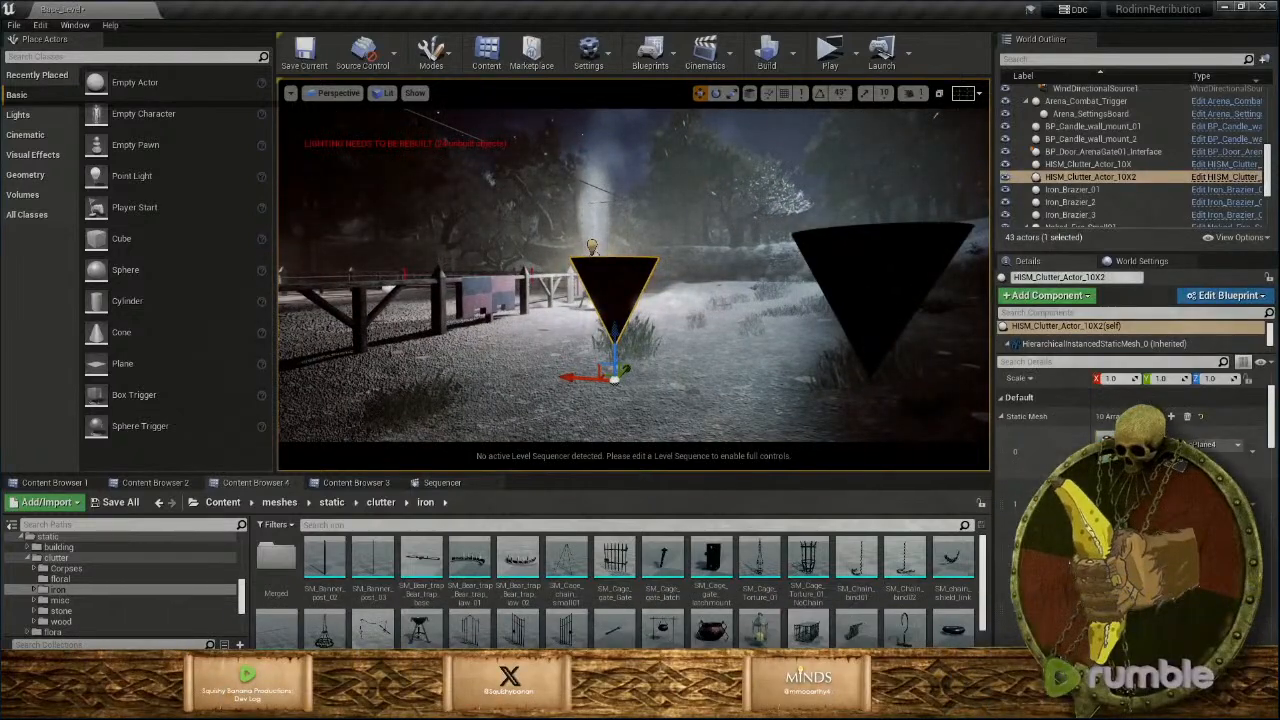
left_click(380, 502)
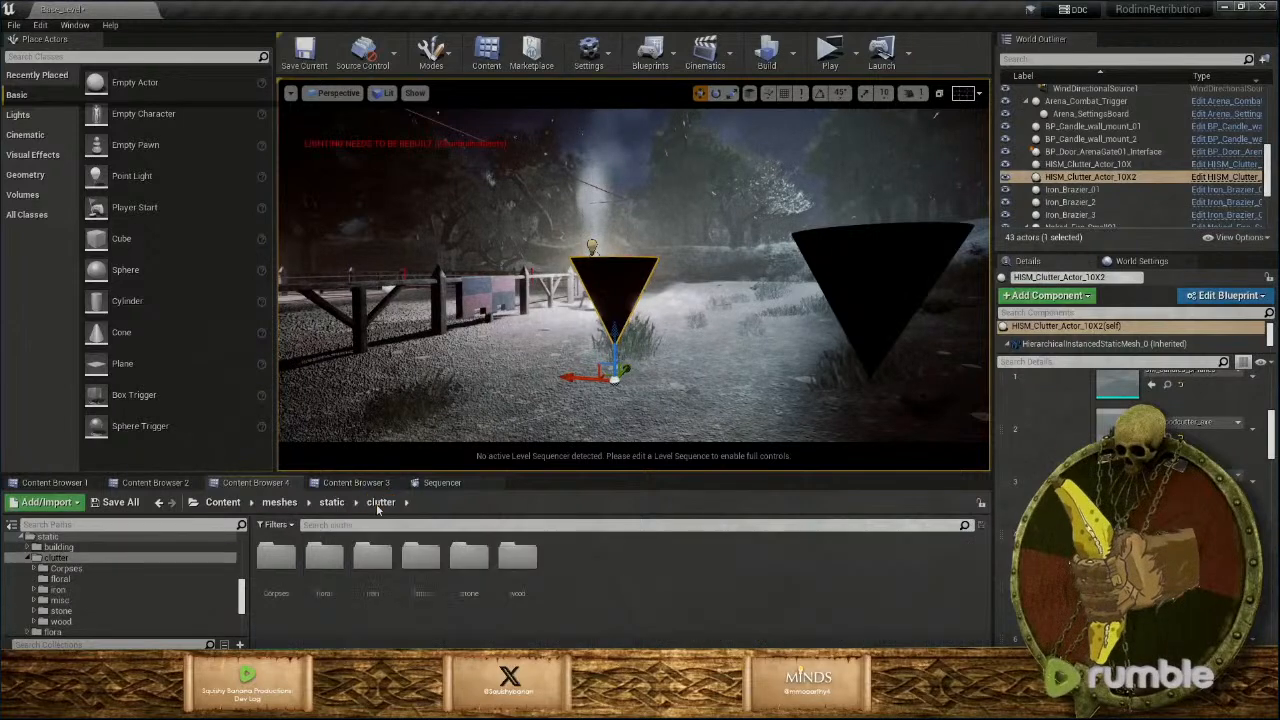
double_click(421, 556)
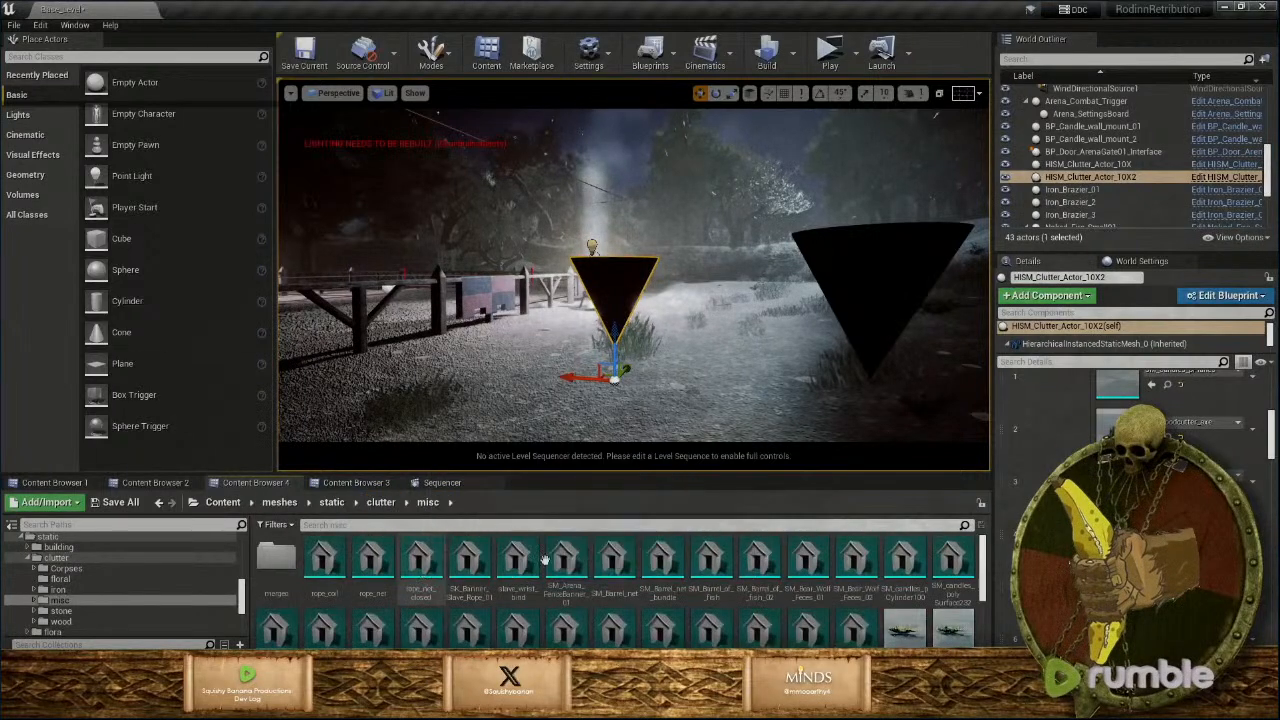
scroll(705, 572, "down", 1)
scroll(704, 571, "down", 1)
left_click_drag(904, 600, 1114, 535)
Add an instance transform for the clay oil lantern and move instance 4[0] from outside the tent onto the map table.
scroll(1114, 535, "down", 12)
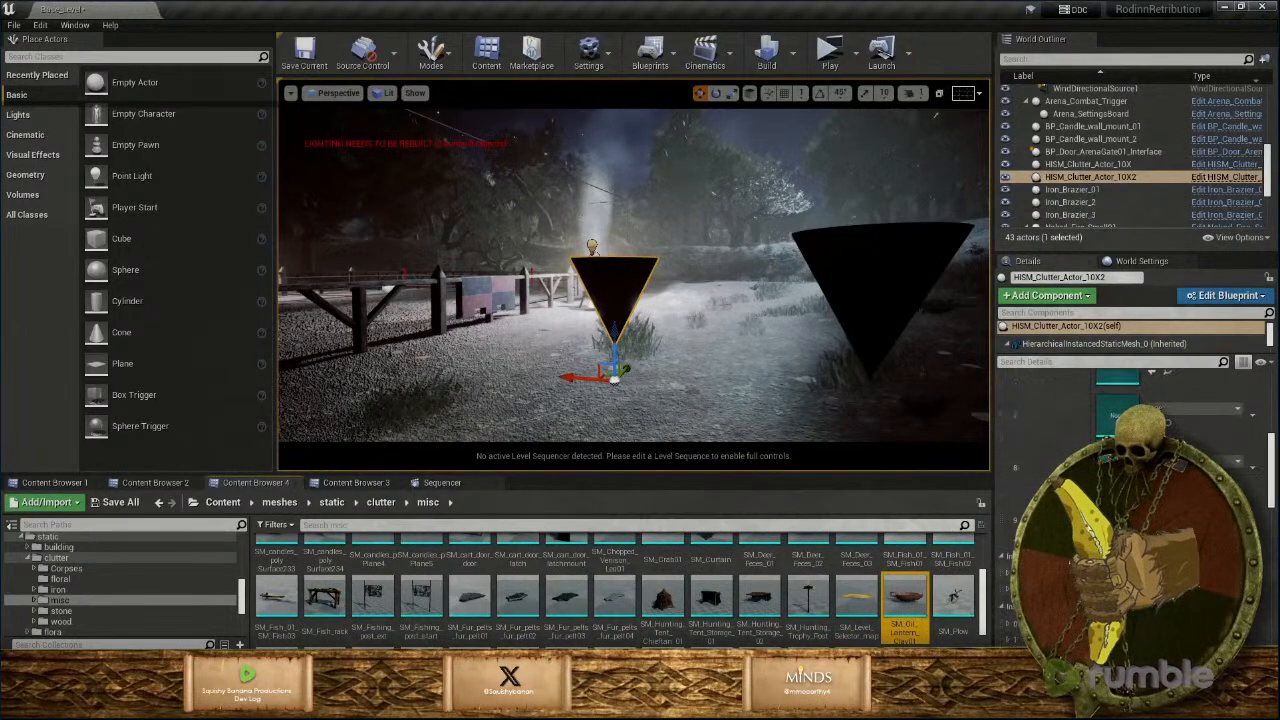
scroll(1114, 535, "down", 1)
left_click(1184, 642)
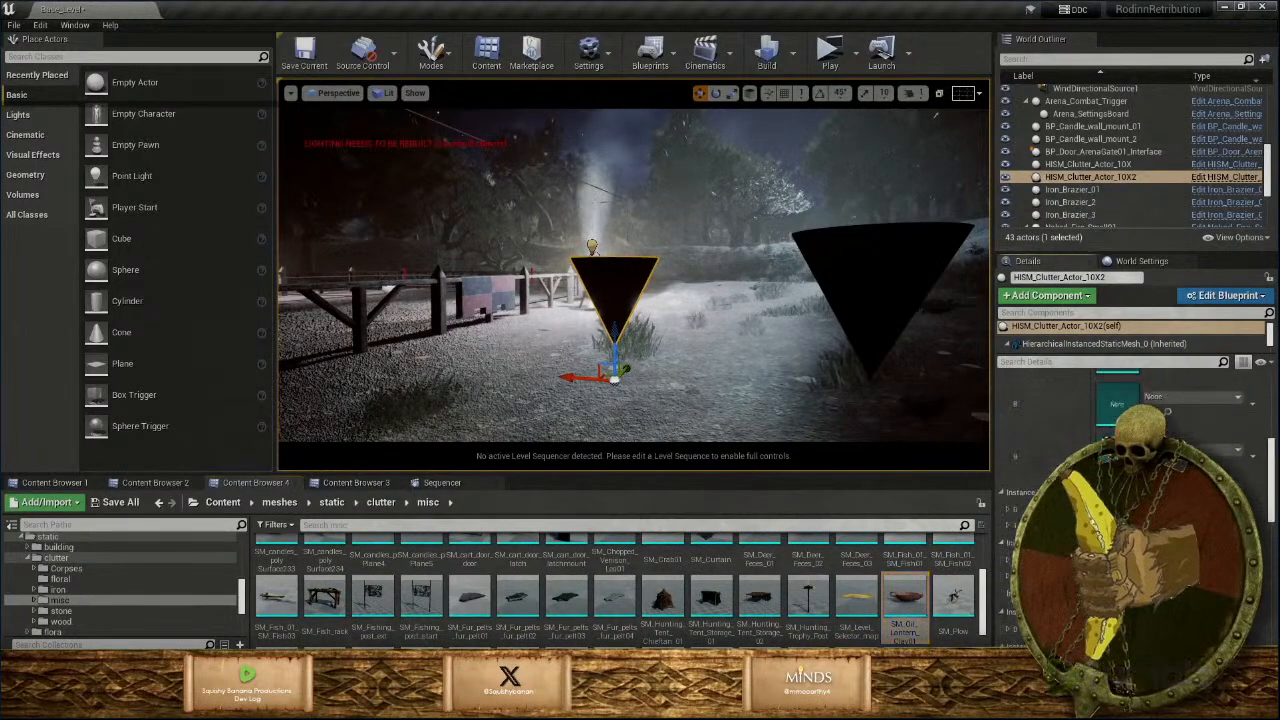
right_click_drag(614, 388, 327, 267)
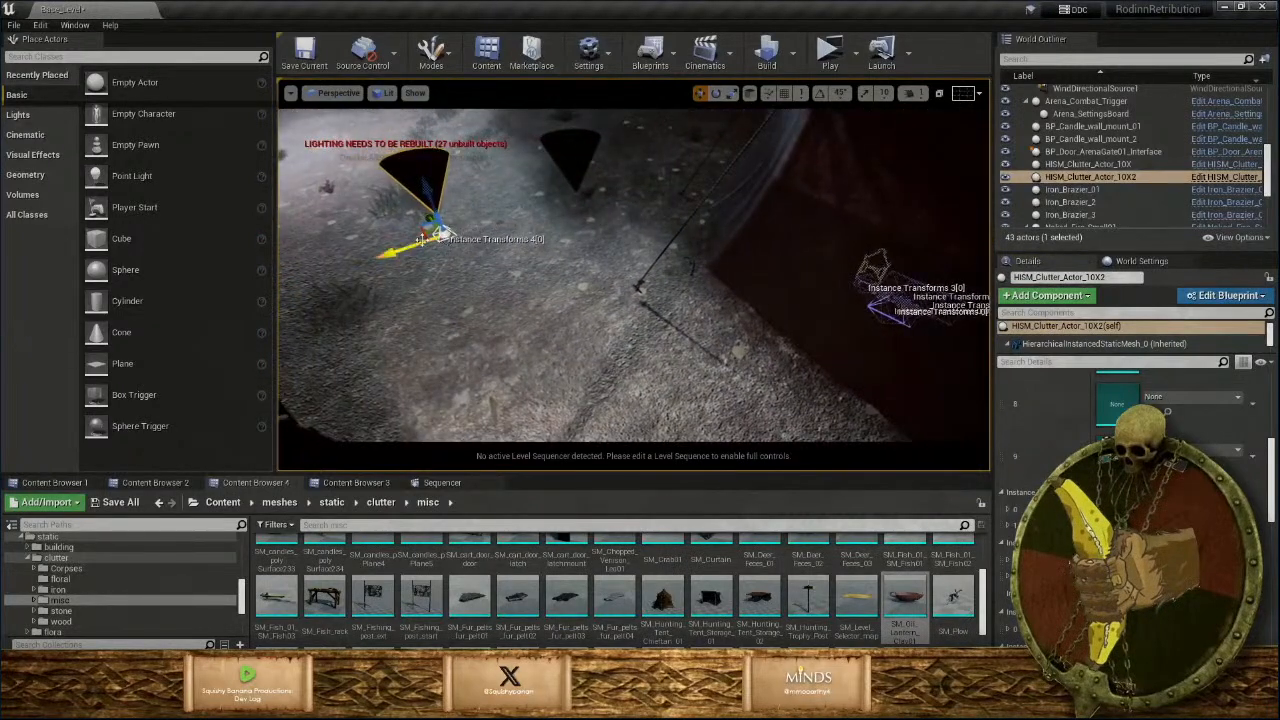
left_click_drag(430, 232, 612, 262)
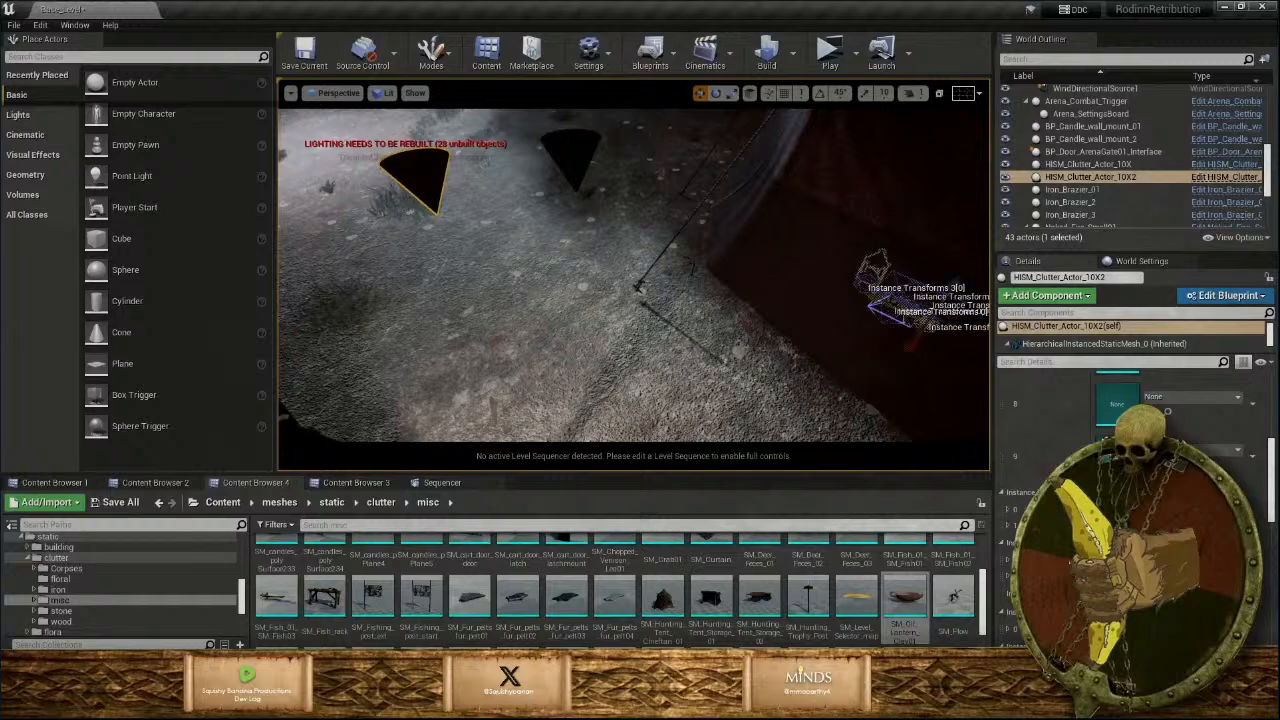
mouse_move(895, 349)
right_mouse_down()
mouse_move(970, 345)
mouse_move(895, 349)
right_mouse_up()
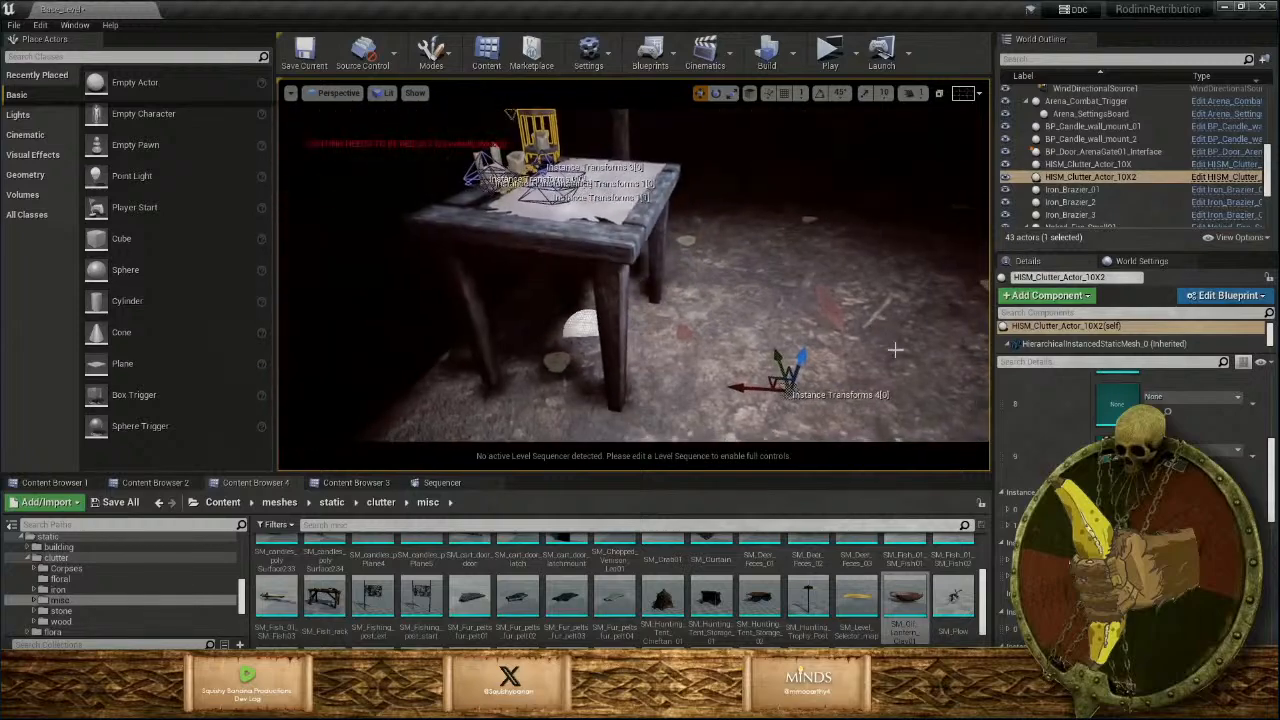
left_click_drag(801, 361, 839, 252)
mouse_move(762, 295)
right_mouse_down()
mouse_move(762, 275)
mouse_move(770, 325)
mouse_move(762, 295)
right_mouse_up()
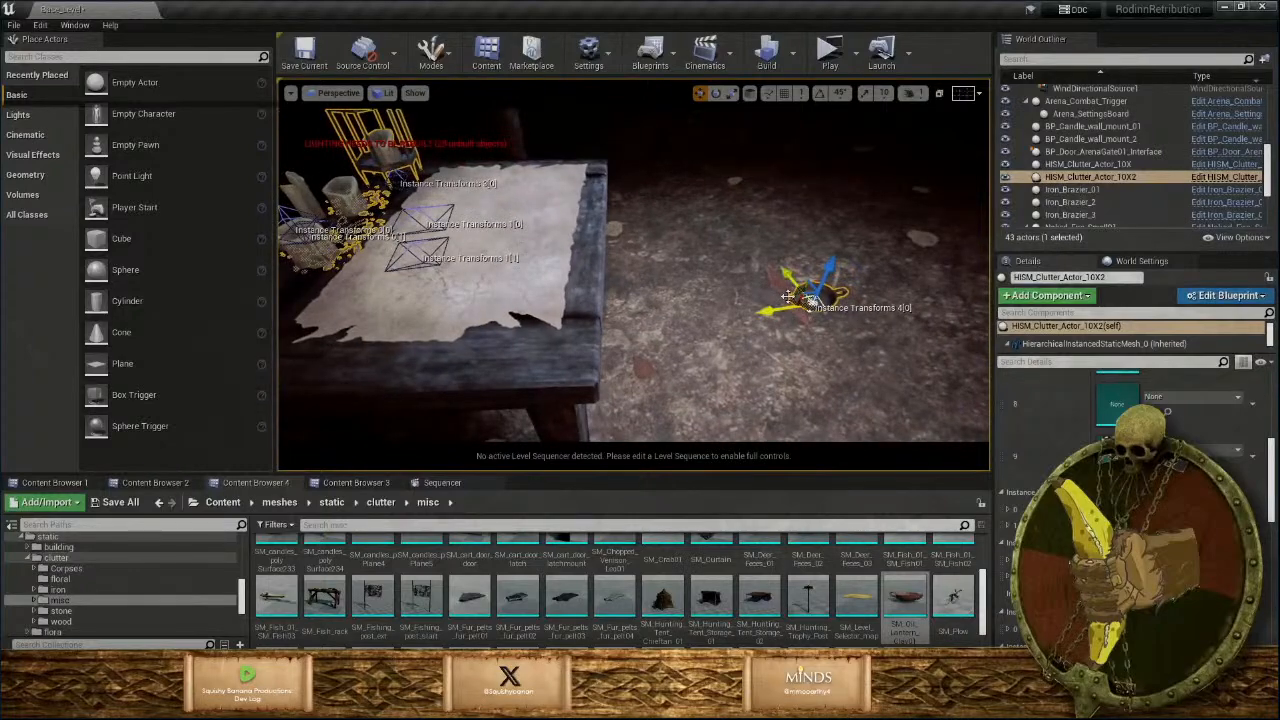
left_click_drag(787, 297, 294, 335)
right_click_drag(300, 335, 225, 340)
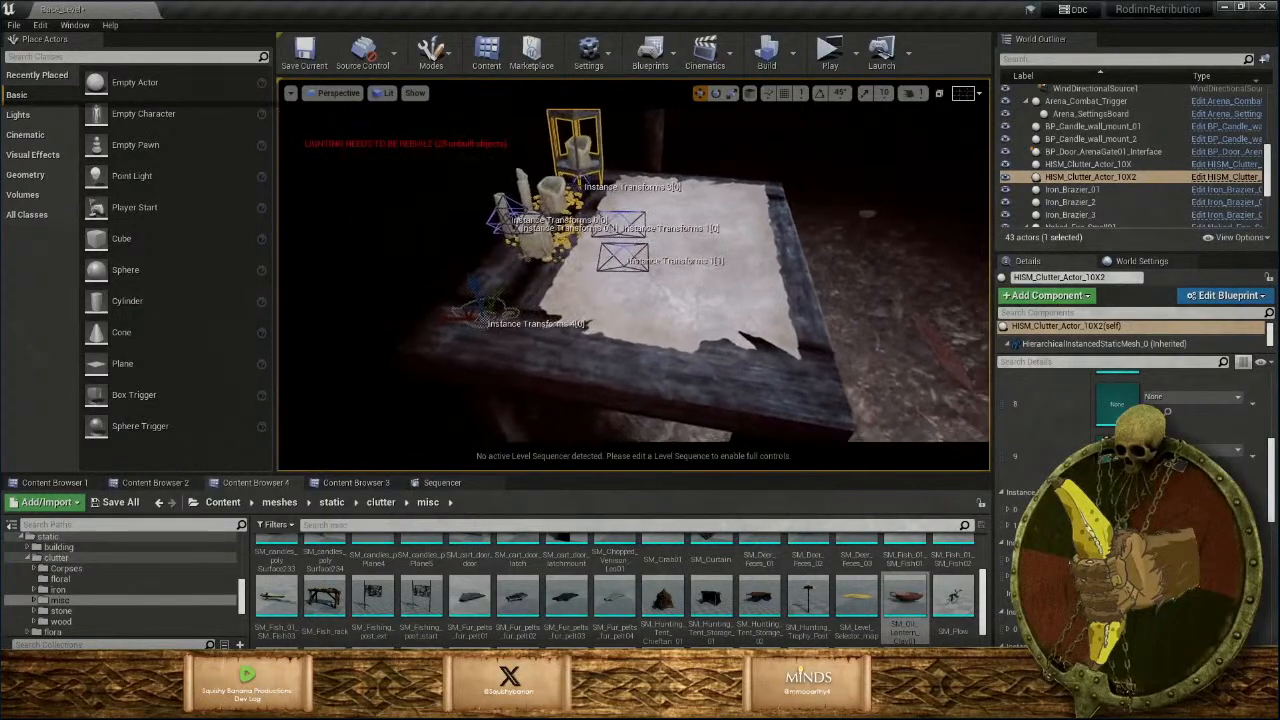
Position and rotate oil lantern instance 4[0] beside the candles, lower it onto the tabletop, and deselect it.
mouse_move(404, 379)
right_mouse_down()
mouse_move(350, 370)
mouse_move(400, 360)
mouse_move(404, 379)
right_mouse_up()
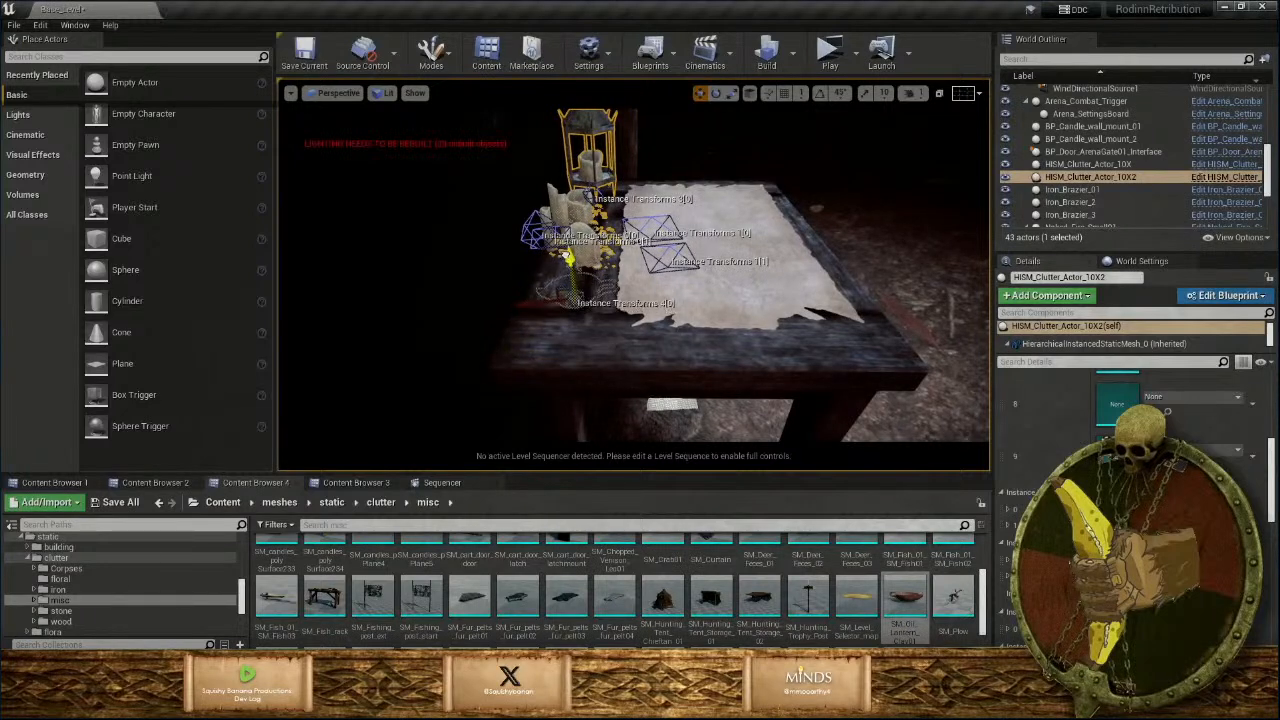
mouse_move(575, 251)
right_mouse_down()
mouse_move(515, 290)
mouse_move(560, 335)
mouse_move(590, 325)
mouse_move(575, 335)
mouse_move(574, 249)
right_mouse_up()
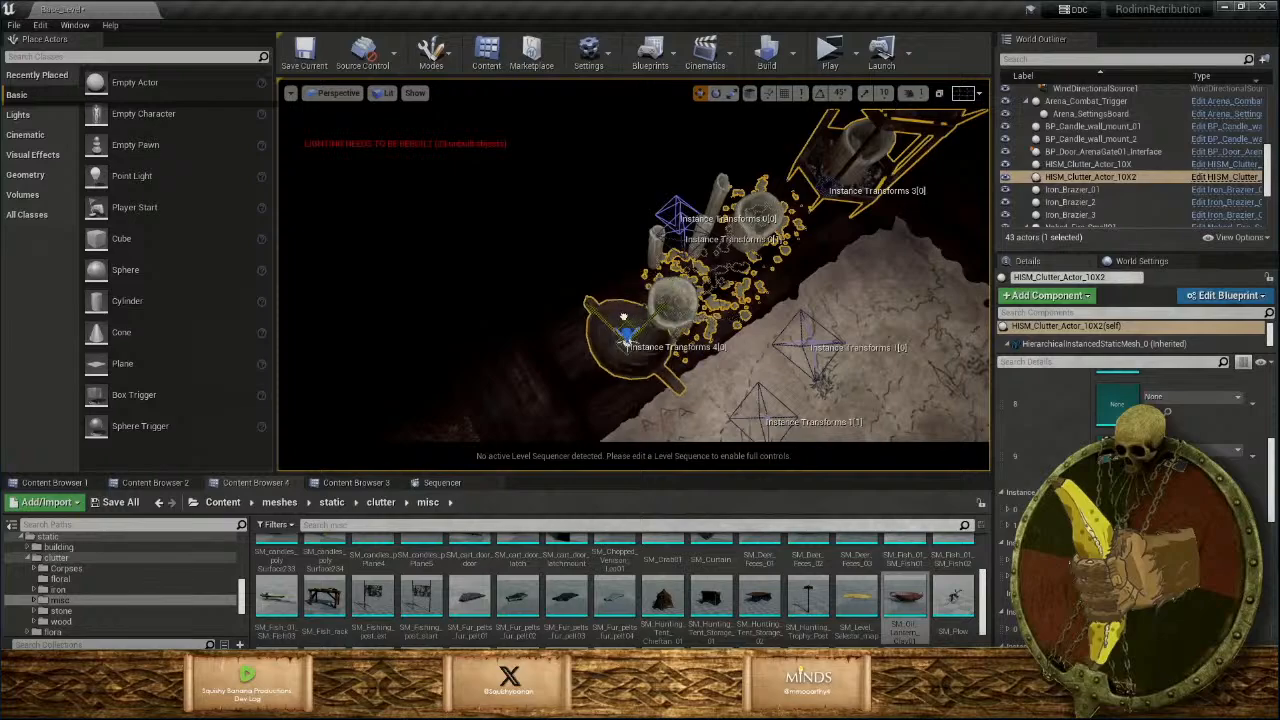
left_click_drag(578, 325, 572, 330)
right_click_drag(572, 330, 598, 308)
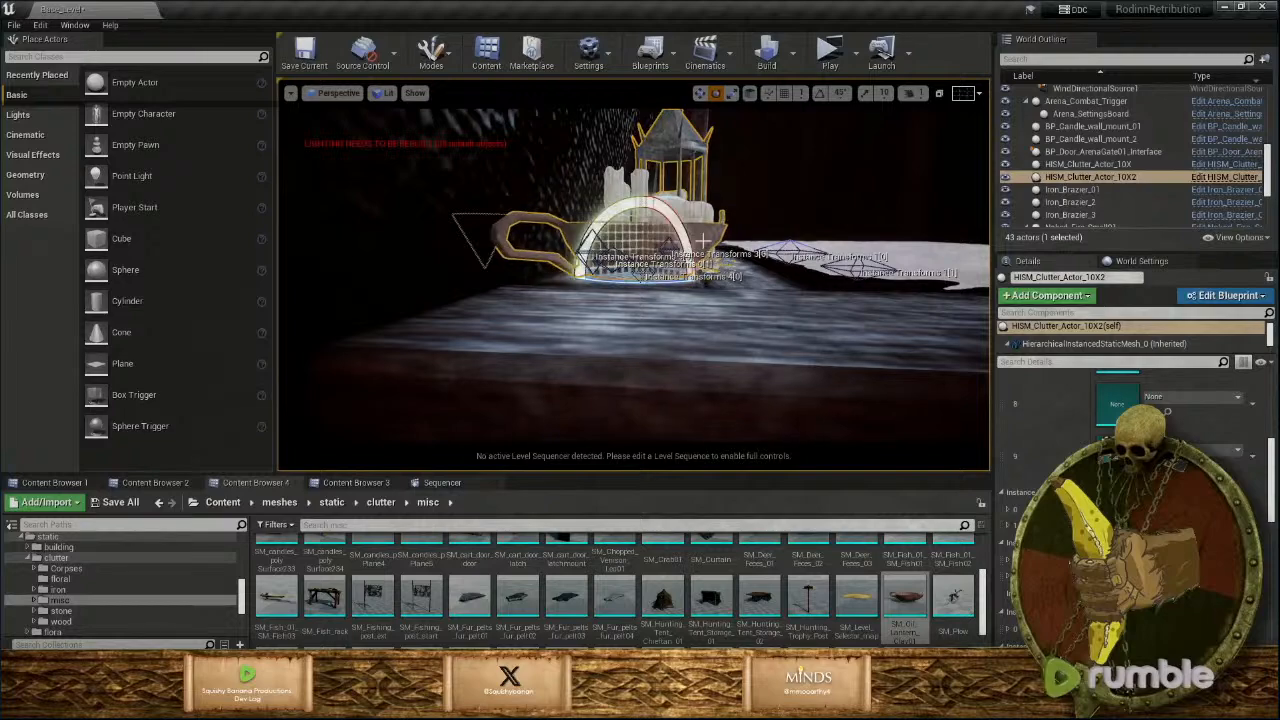
right_click_drag(598, 308, 610, 300)
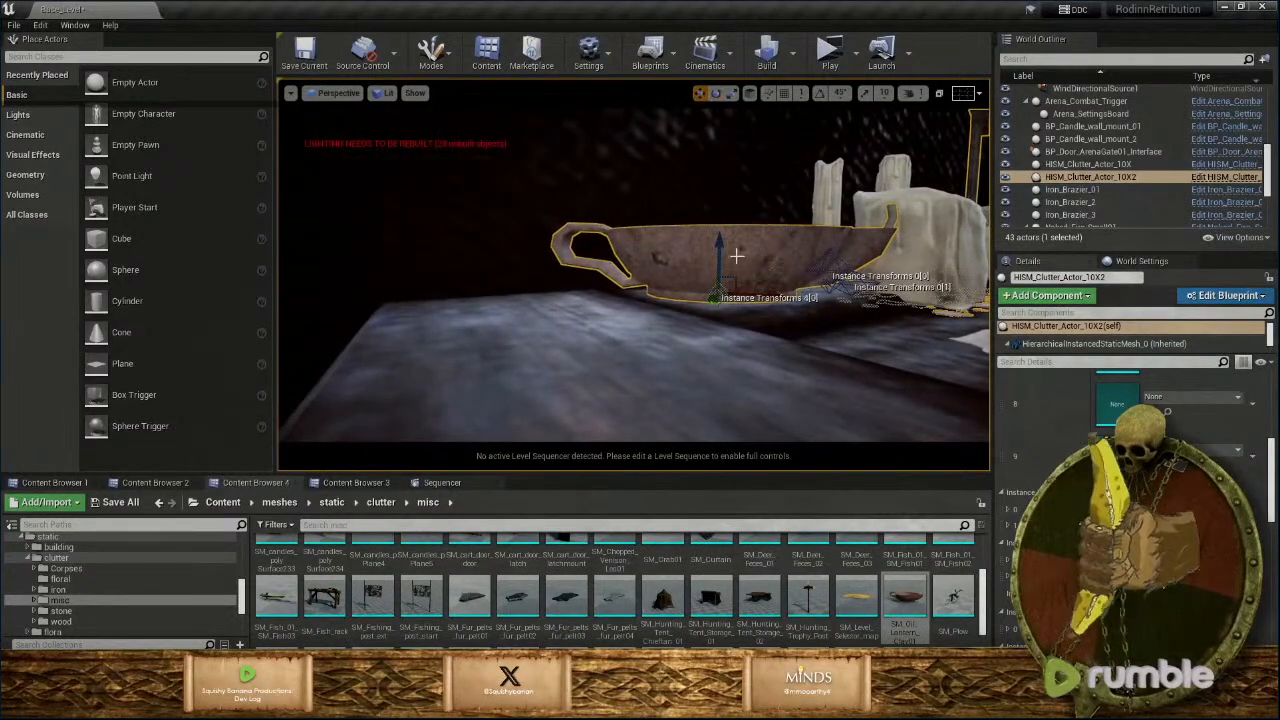
left_click_drag(720, 243, 721, 250)
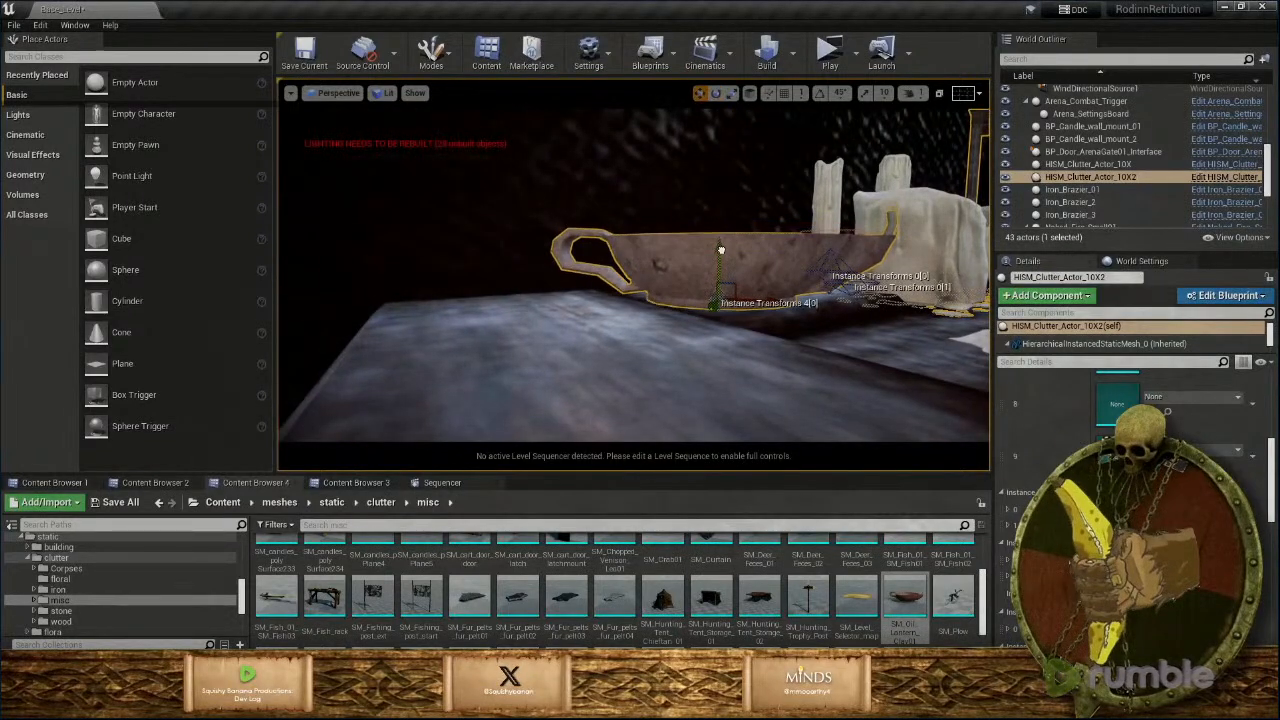
right_click_drag(720, 256, 722, 300)
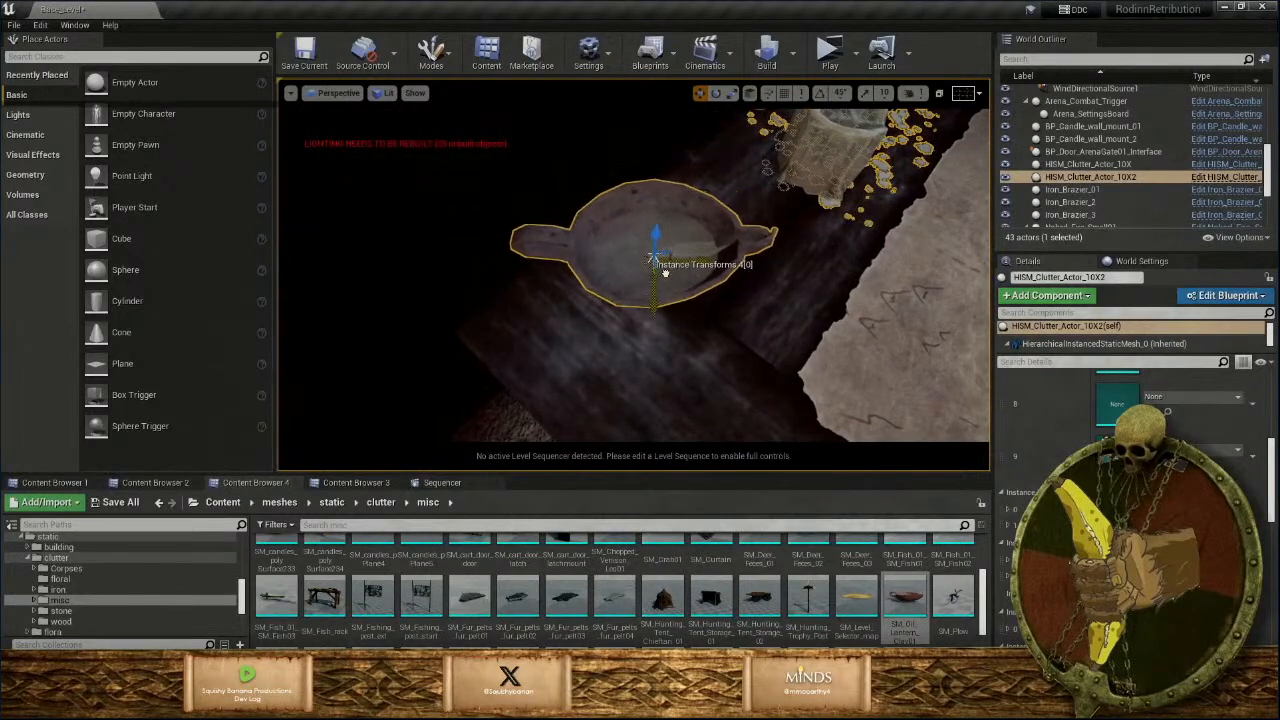
key("Escape")
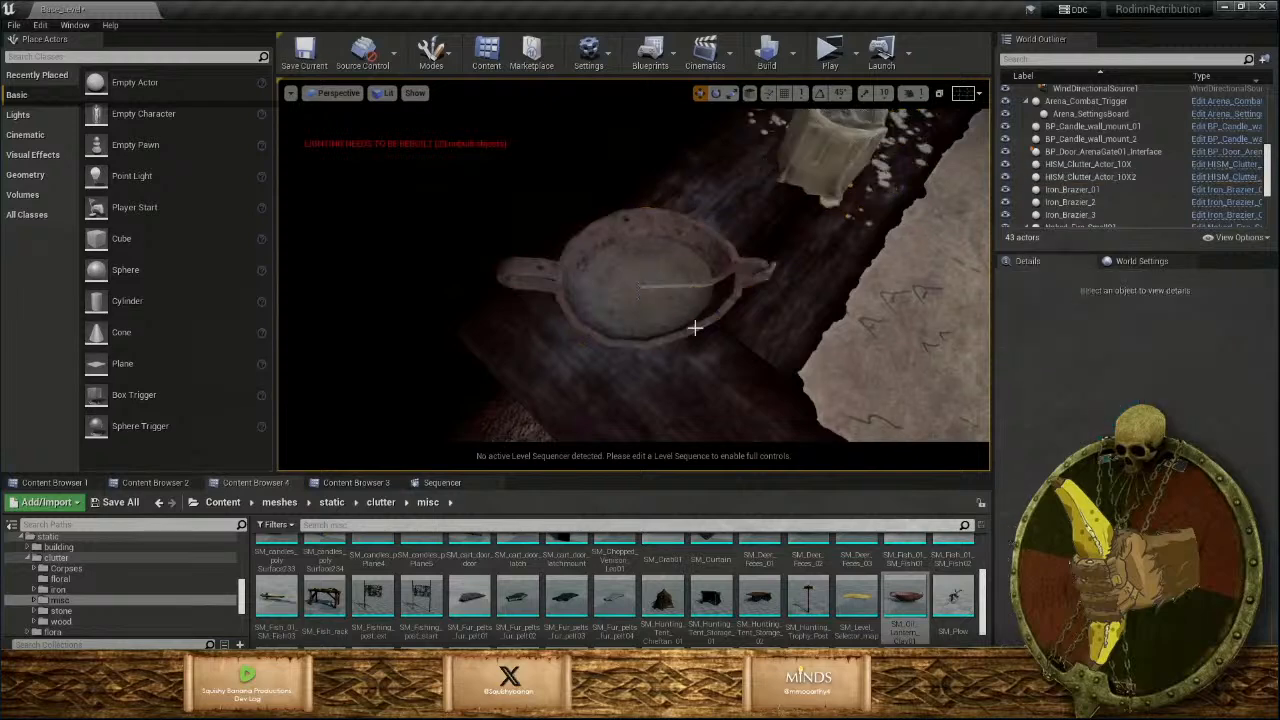
right_click_drag(695, 326, 737, 366)
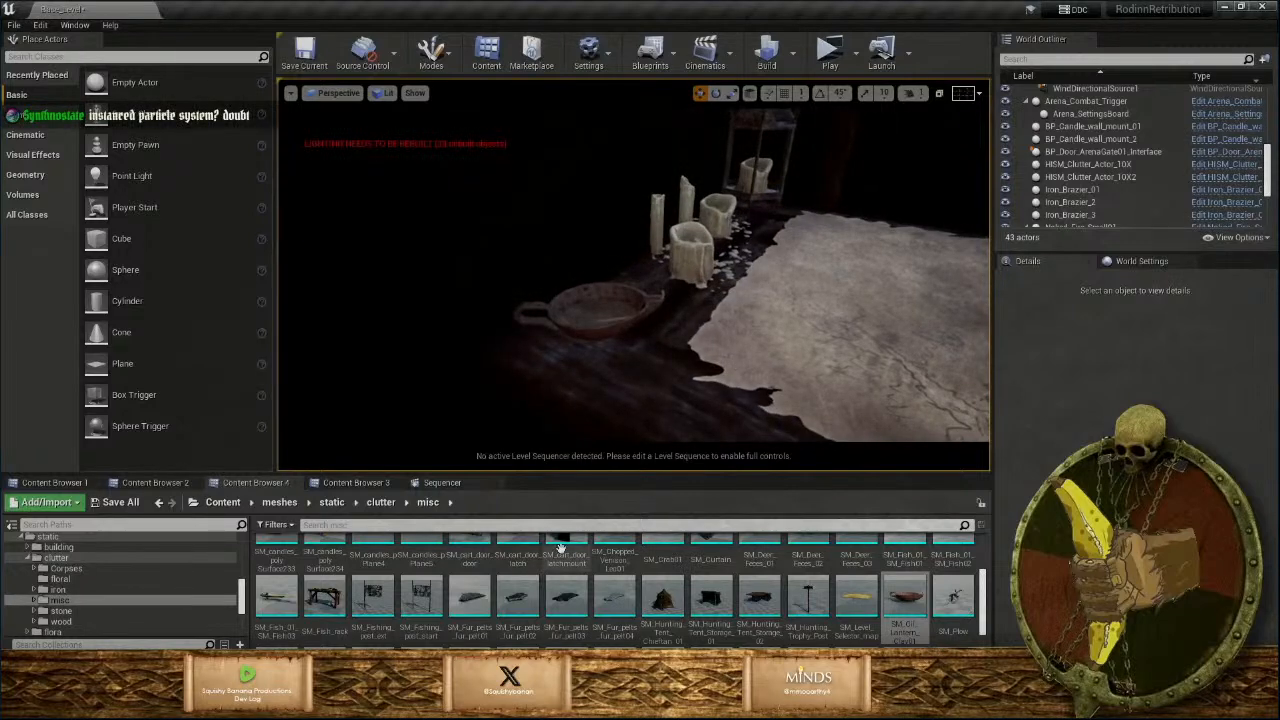
Search the placeable actor classes for "PARTI" and clear the search.
left_click(364, 484)
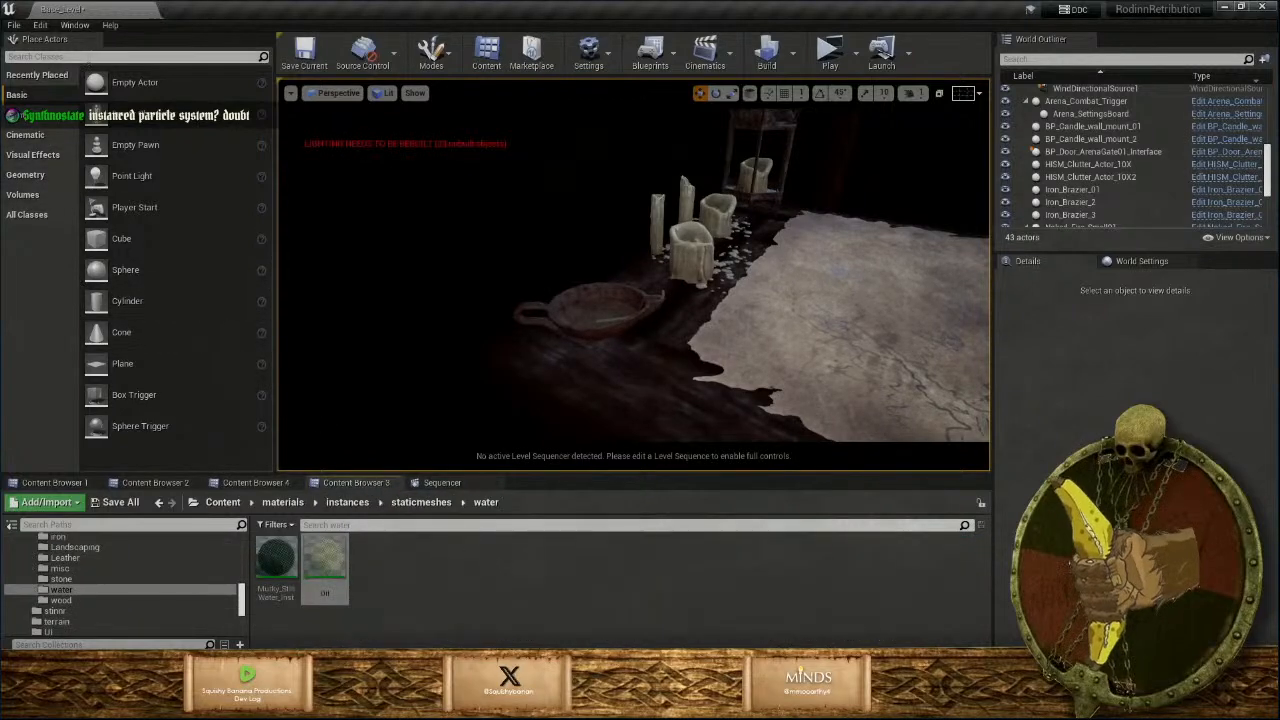
left_click(88, 57)
type("PARTI")
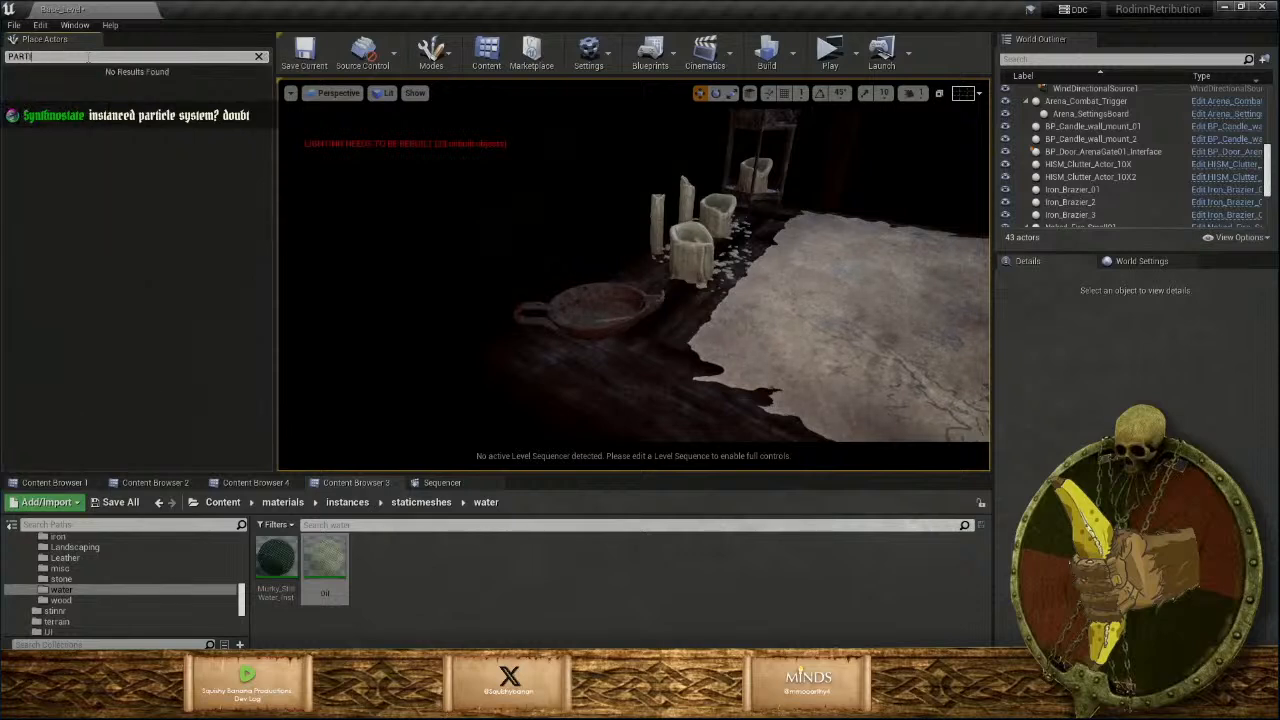
key("BackSpace")
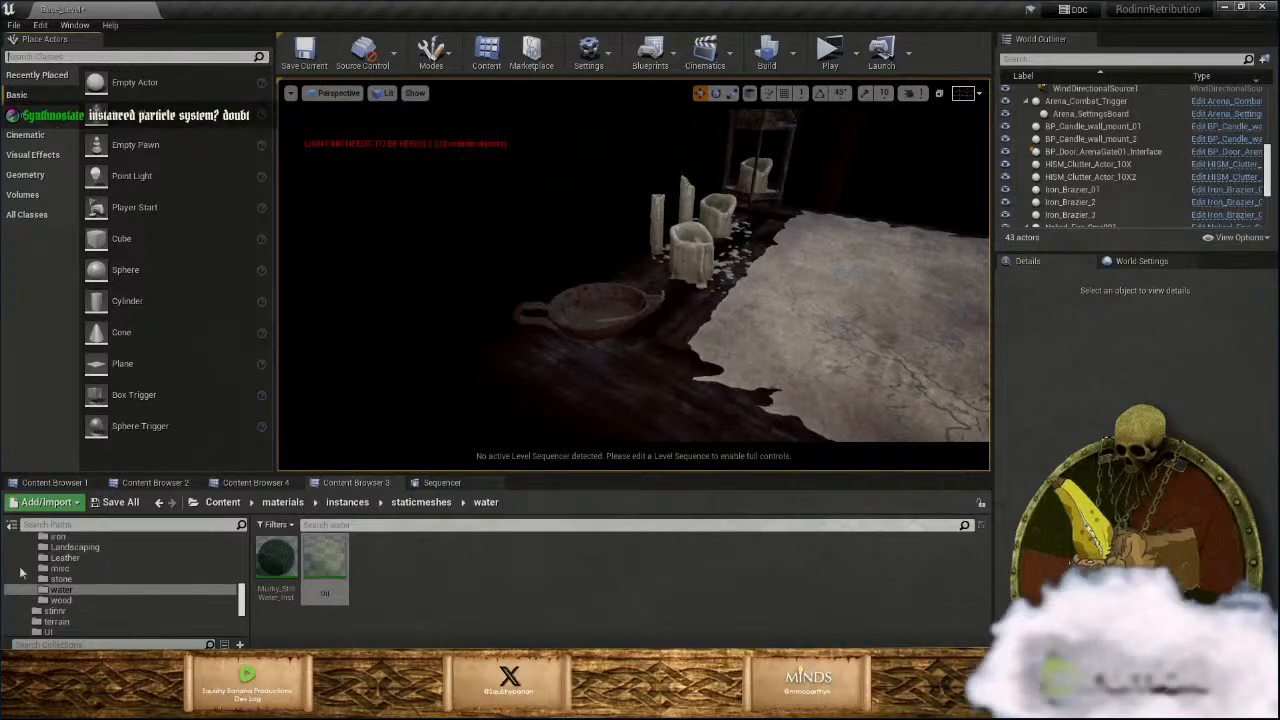
Browse from the clutter misc folder to the project's root content and into its meshes folder.
left_click(256, 483)
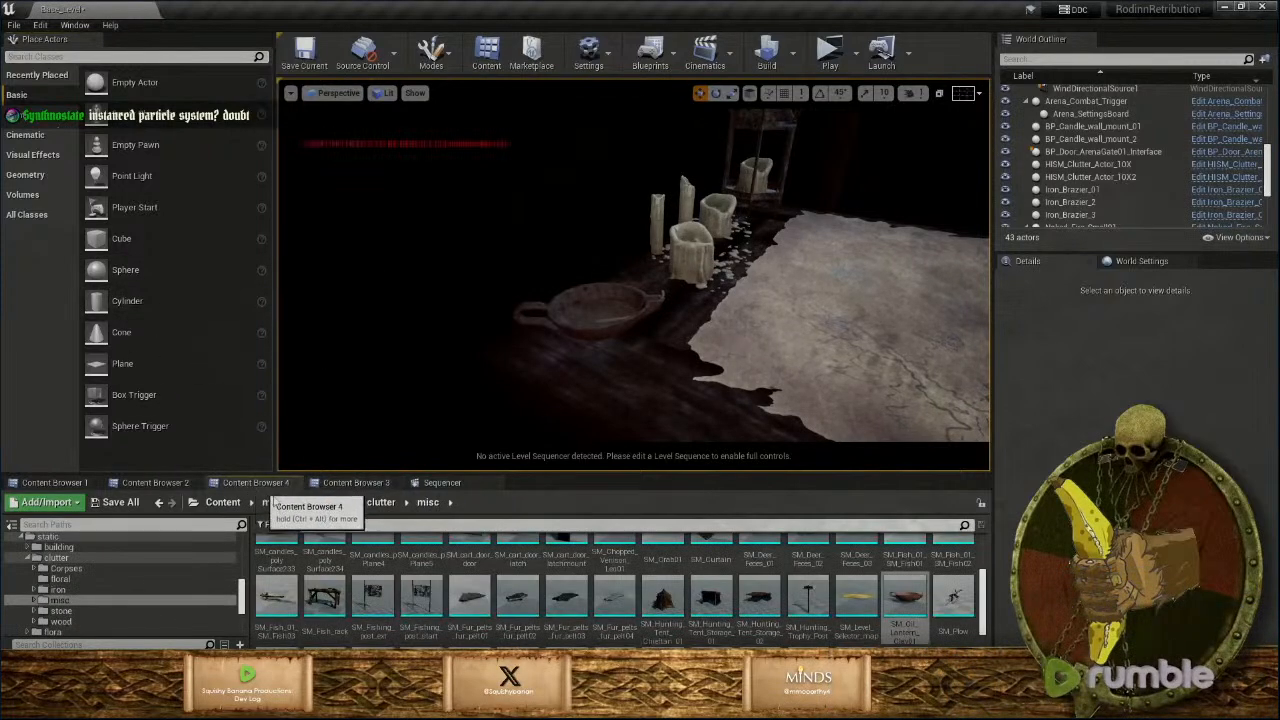
scroll(453, 601, "up", 5)
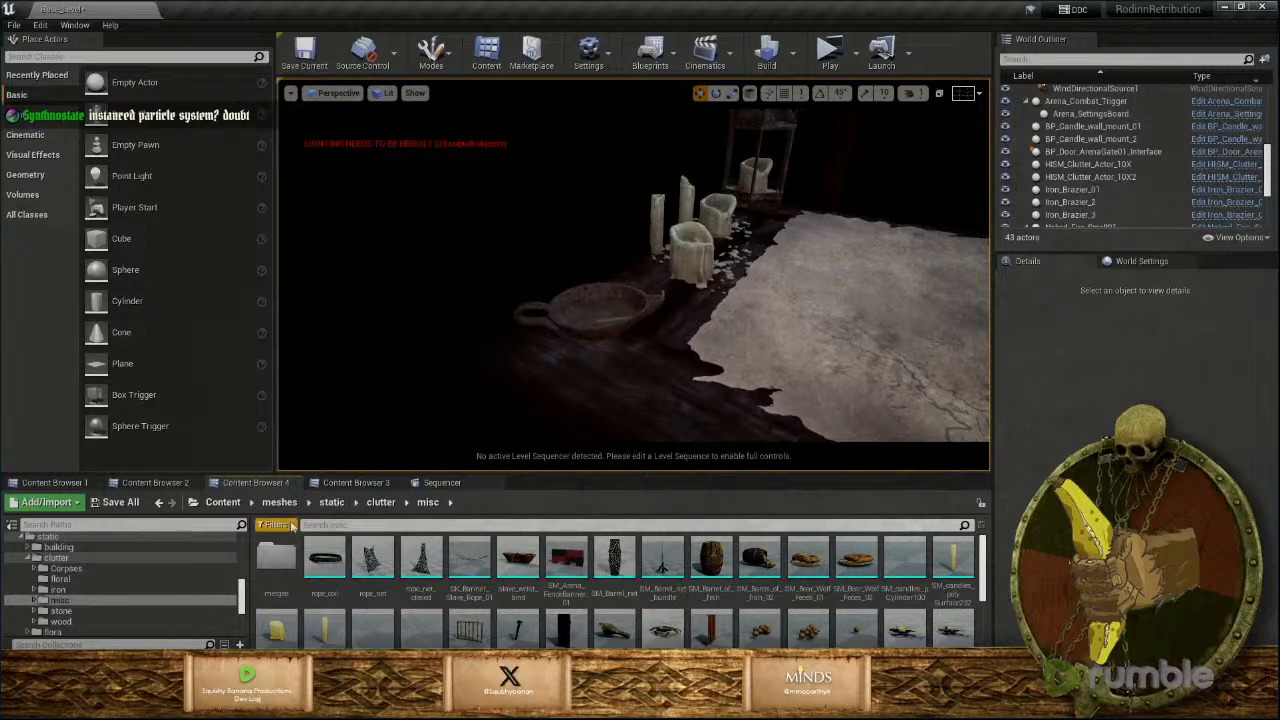
left_click(223, 502)
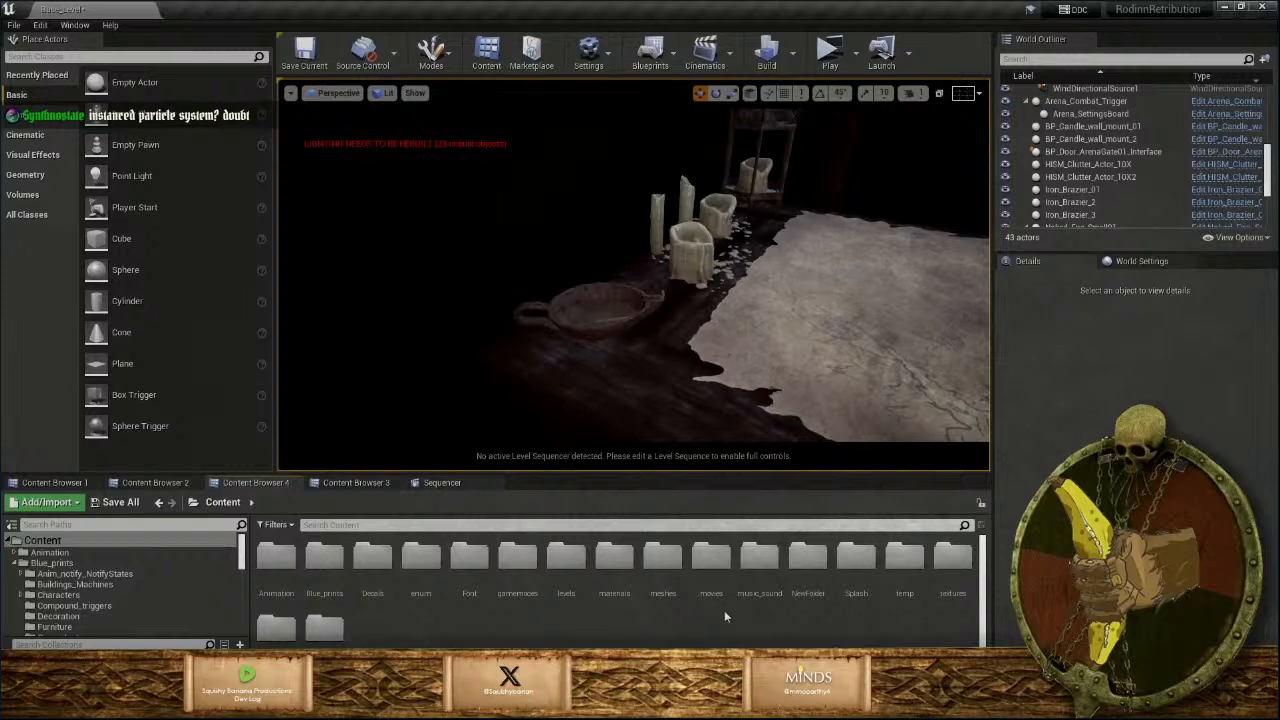
double_click(673, 604)
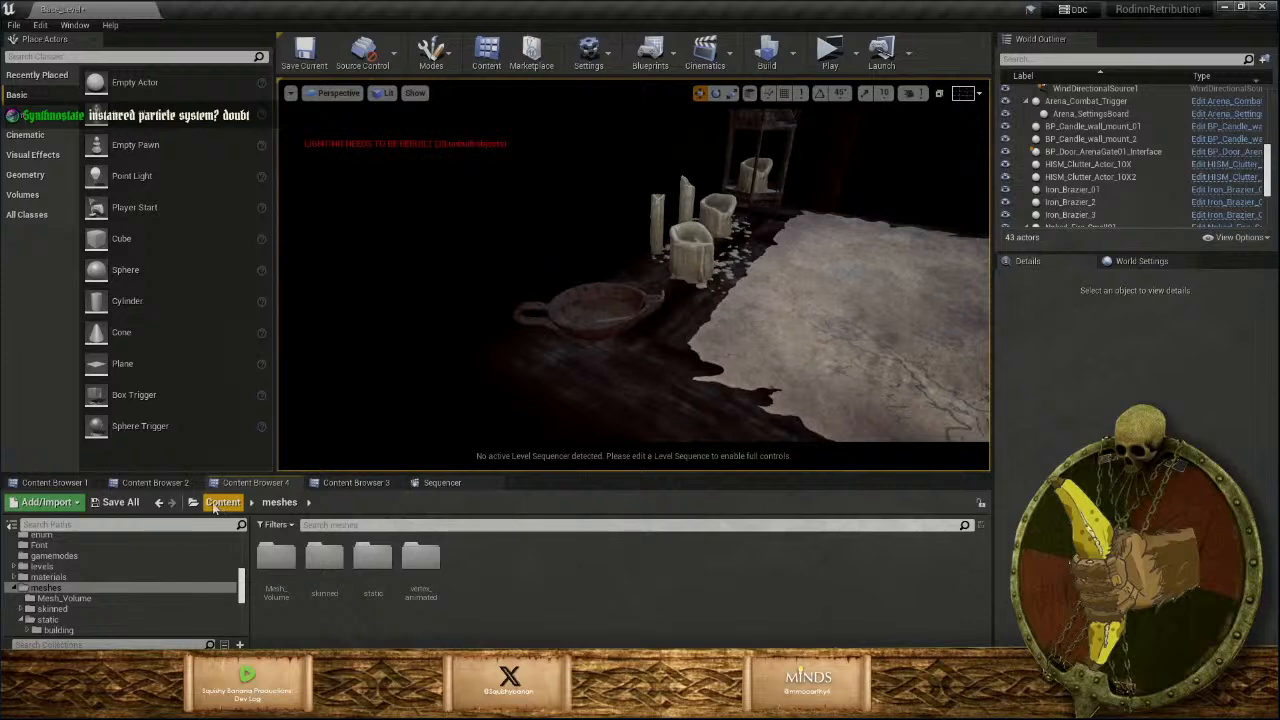
Switch to Maya and create a polygon plane beneath the lantern model, scaling it uniformly to about 10.
mouse_move(568, 706)
left_click(668, 622)
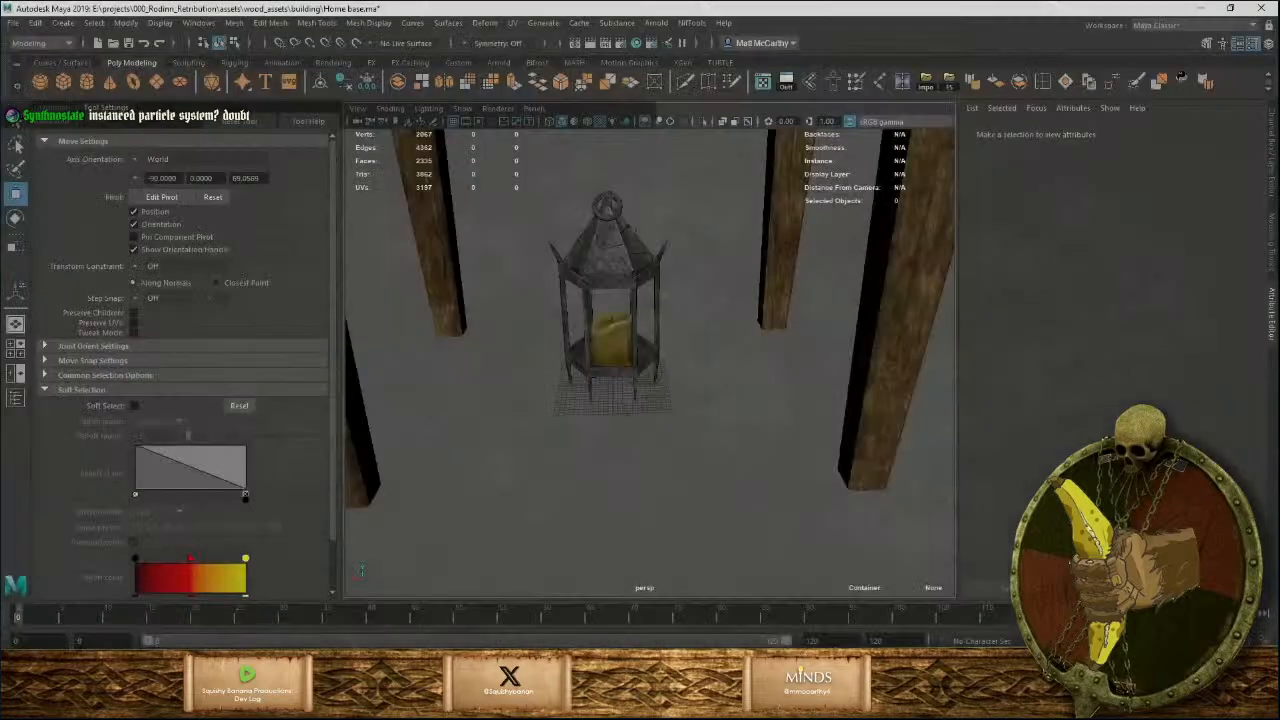
scroll(603, 356, "up", 5)
left_click_drag(617, 434, 641, 478, "alt")
scroll(645, 488, "up", 4)
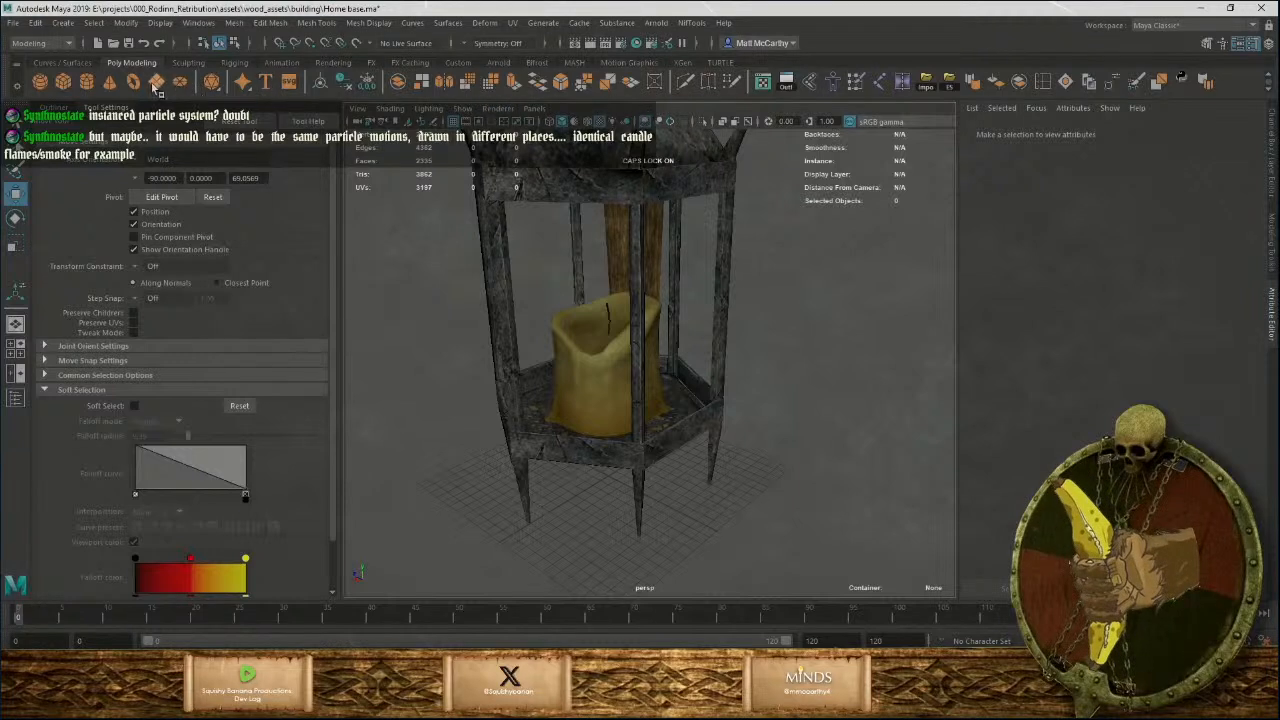
key("r")
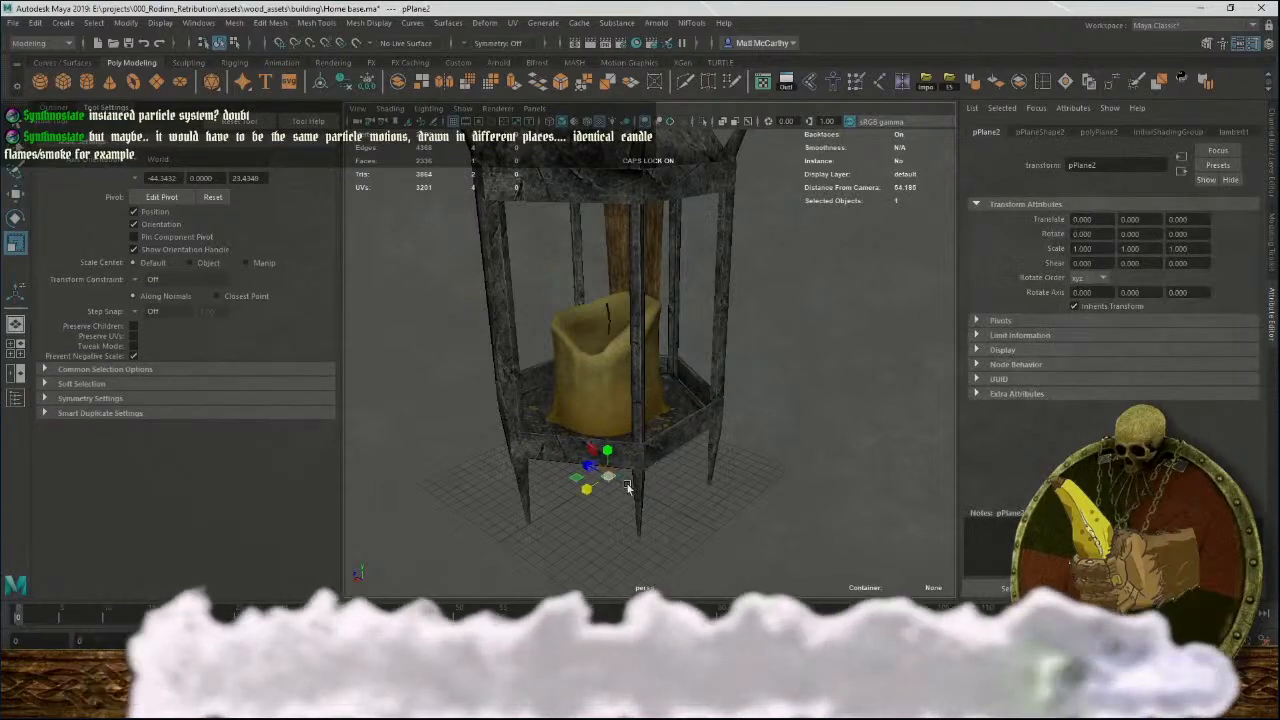
left_click_drag(609, 476, 678, 507)
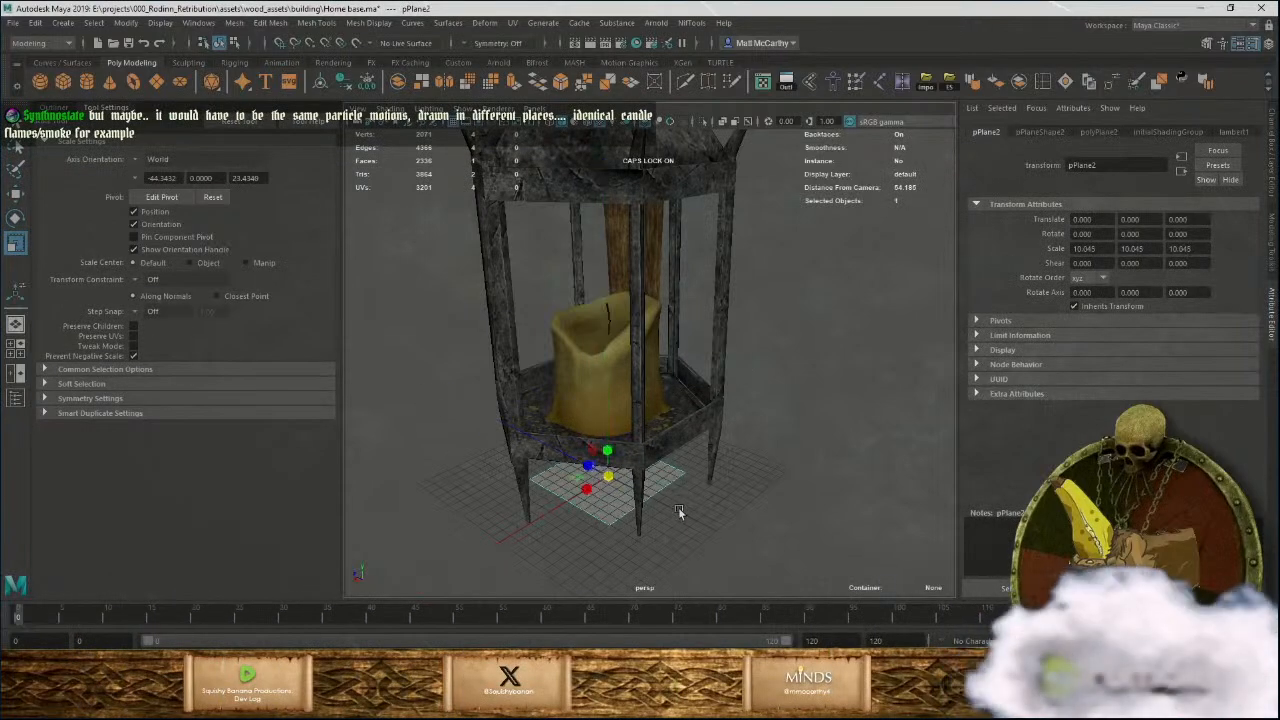
Delete the polygon plane beneath the lantern model and switch back to the RodinnRetribution project in Unreal Editor.
key("e")
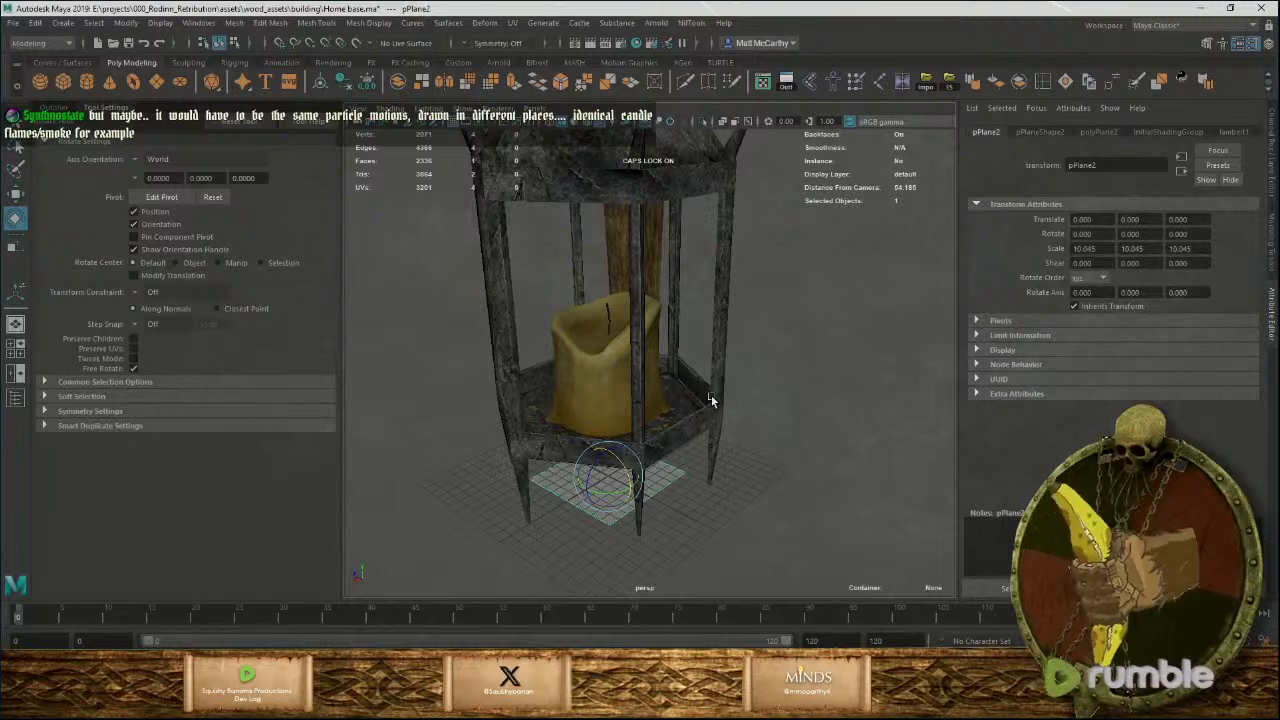
key("Delete")
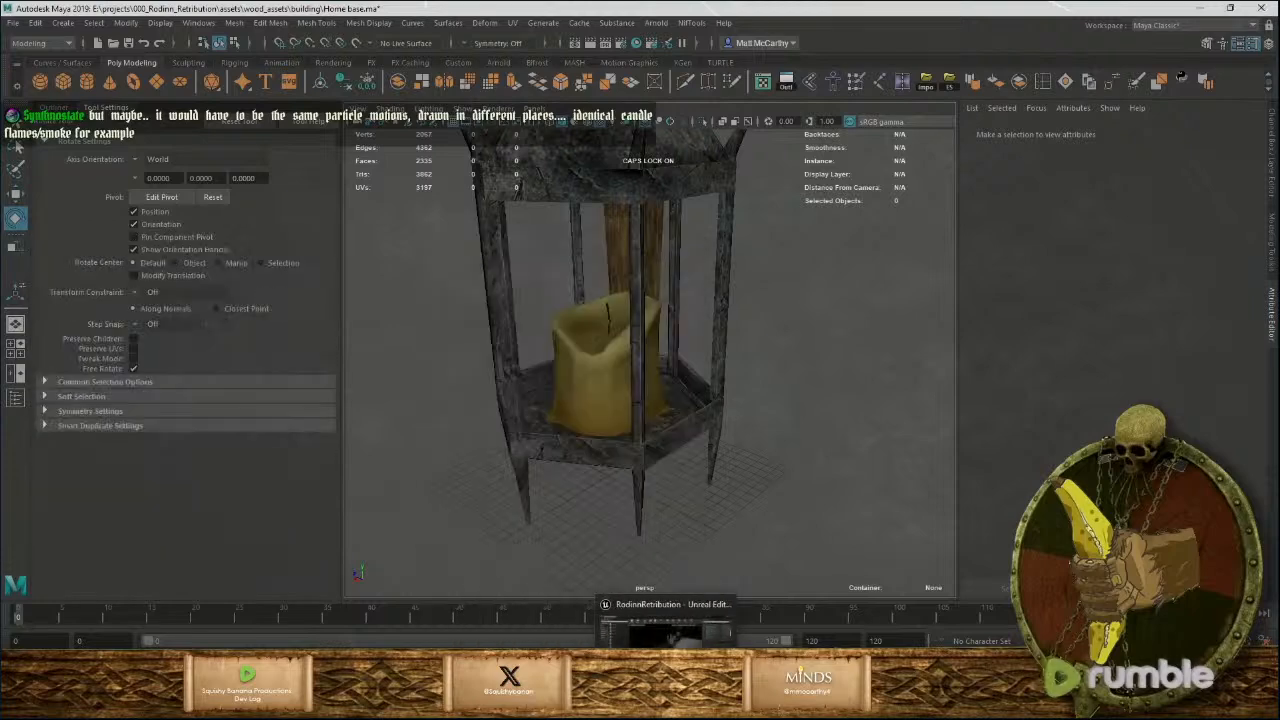
left_click(640, 628)
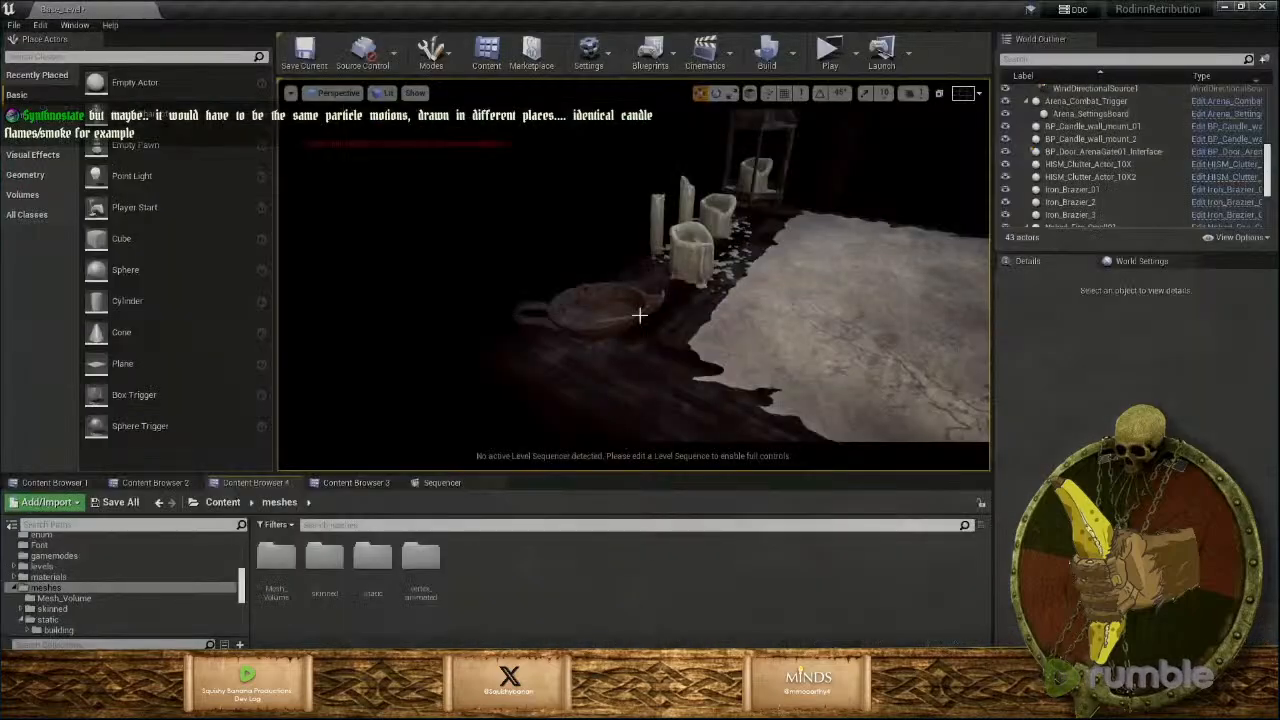
Browse from the content root through Blue_prints and instances to the parents folder.
right_click_drag(640, 315, 666, 320)
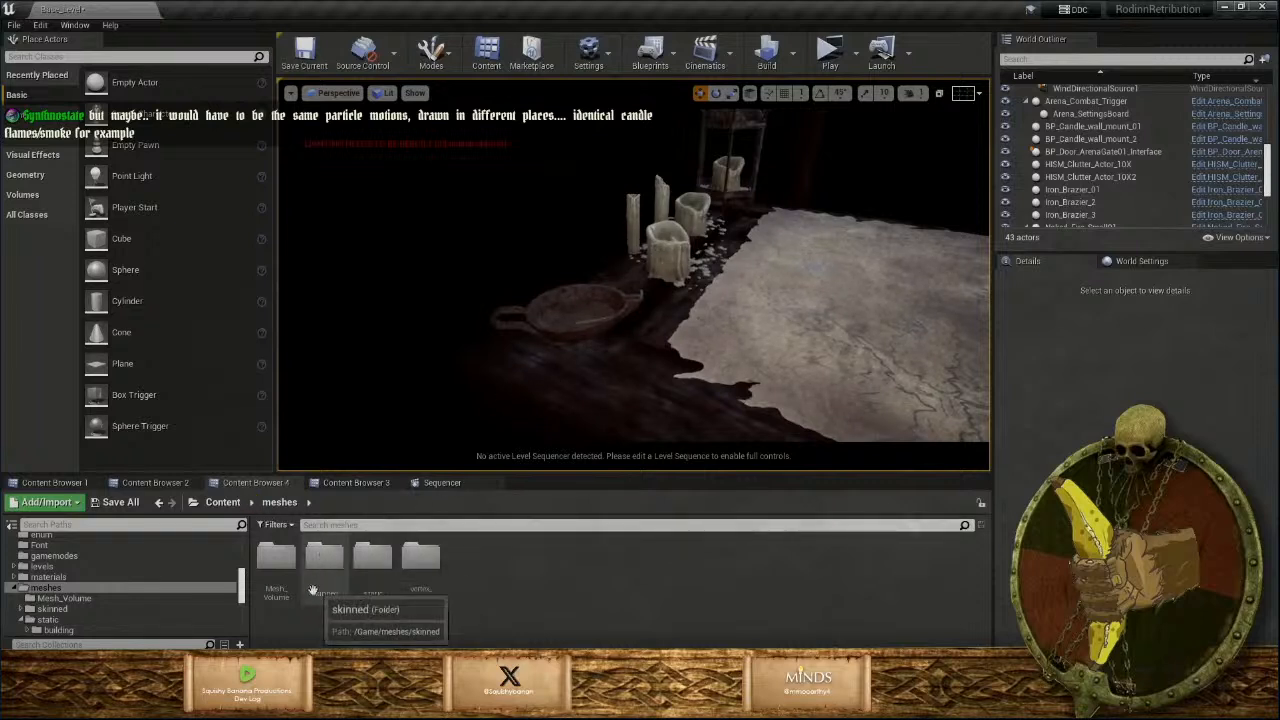
left_click(224, 502)
double_click(326, 565)
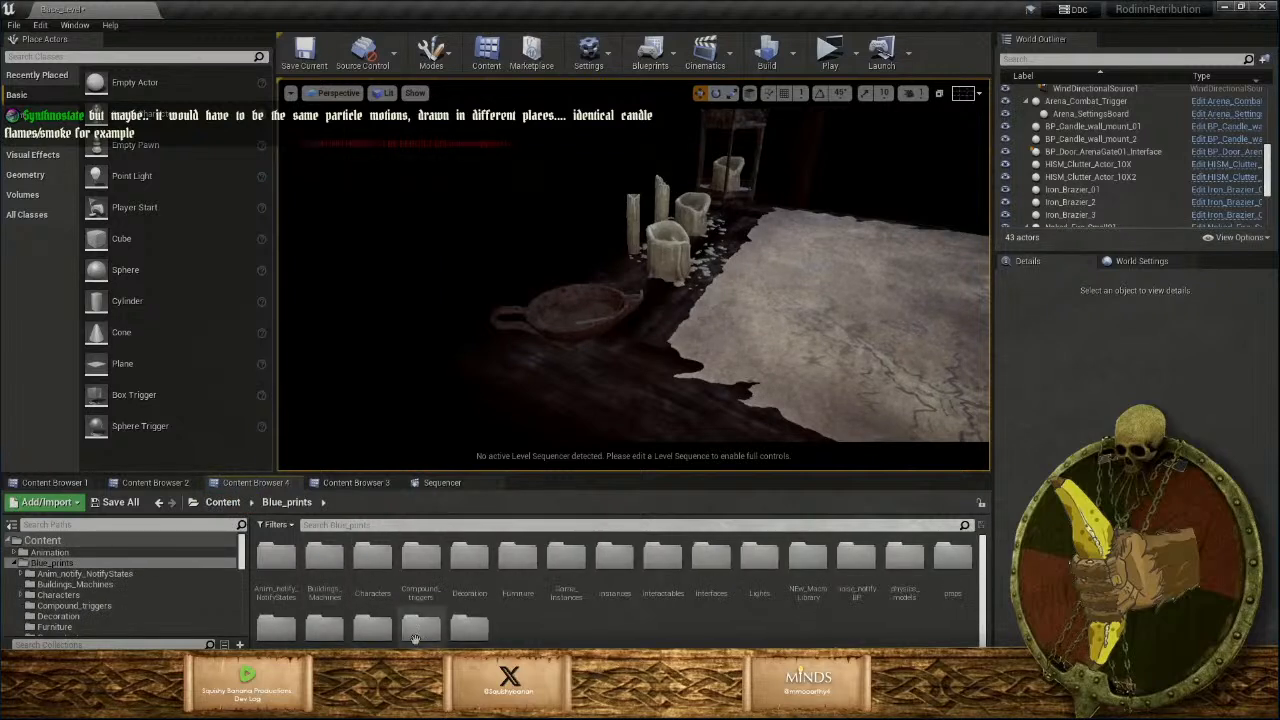
double_click(597, 585)
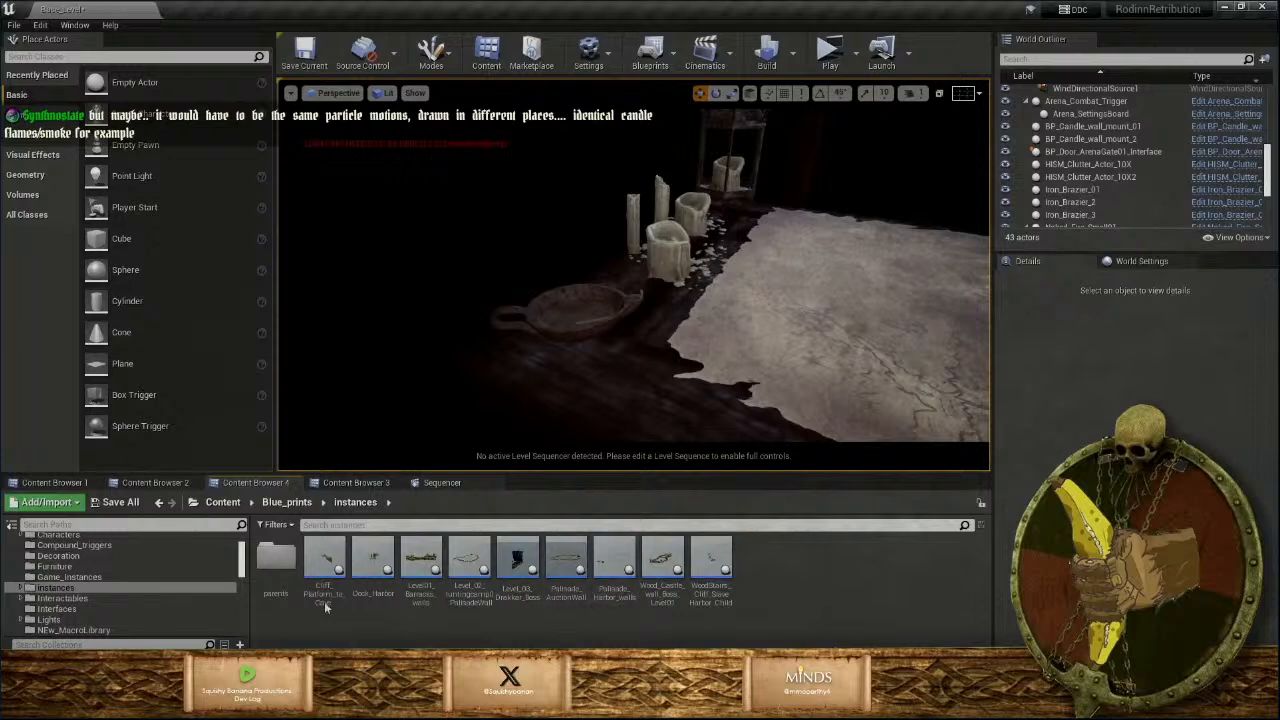
double_click(284, 562)
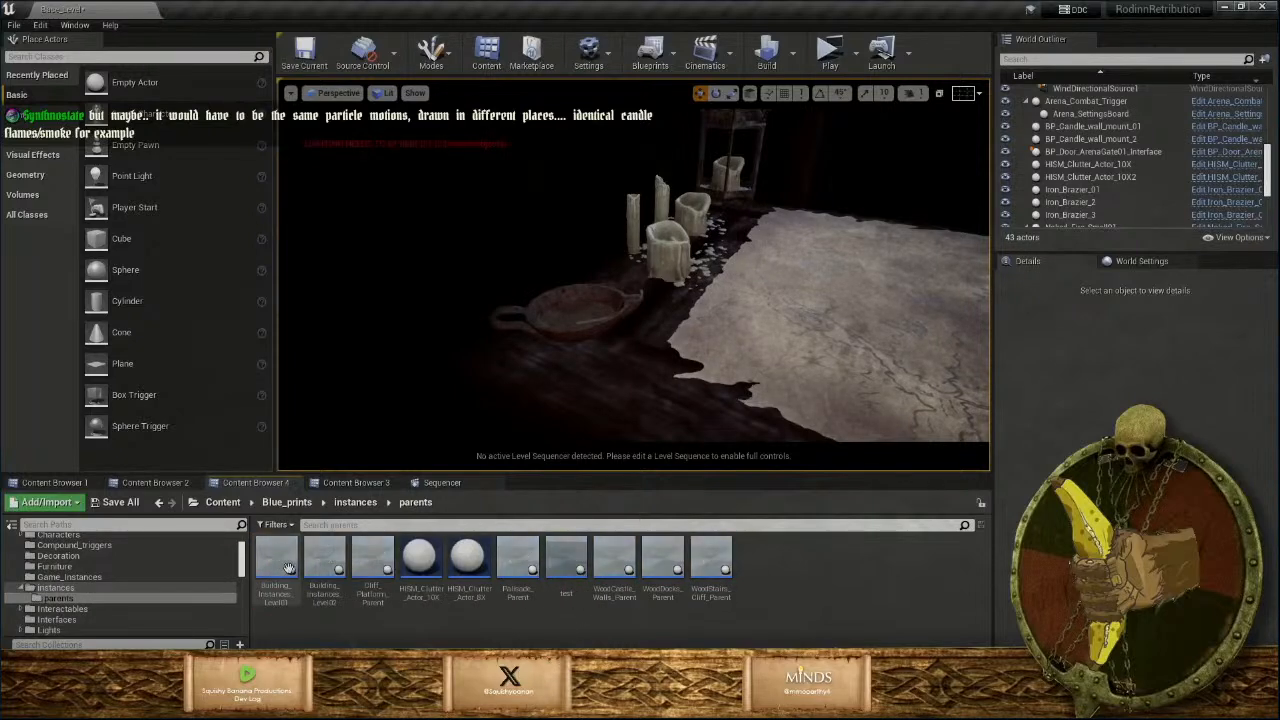
Create an Actor blueprint class named Particle_Instance in the parents folder.
right_click(787, 546)
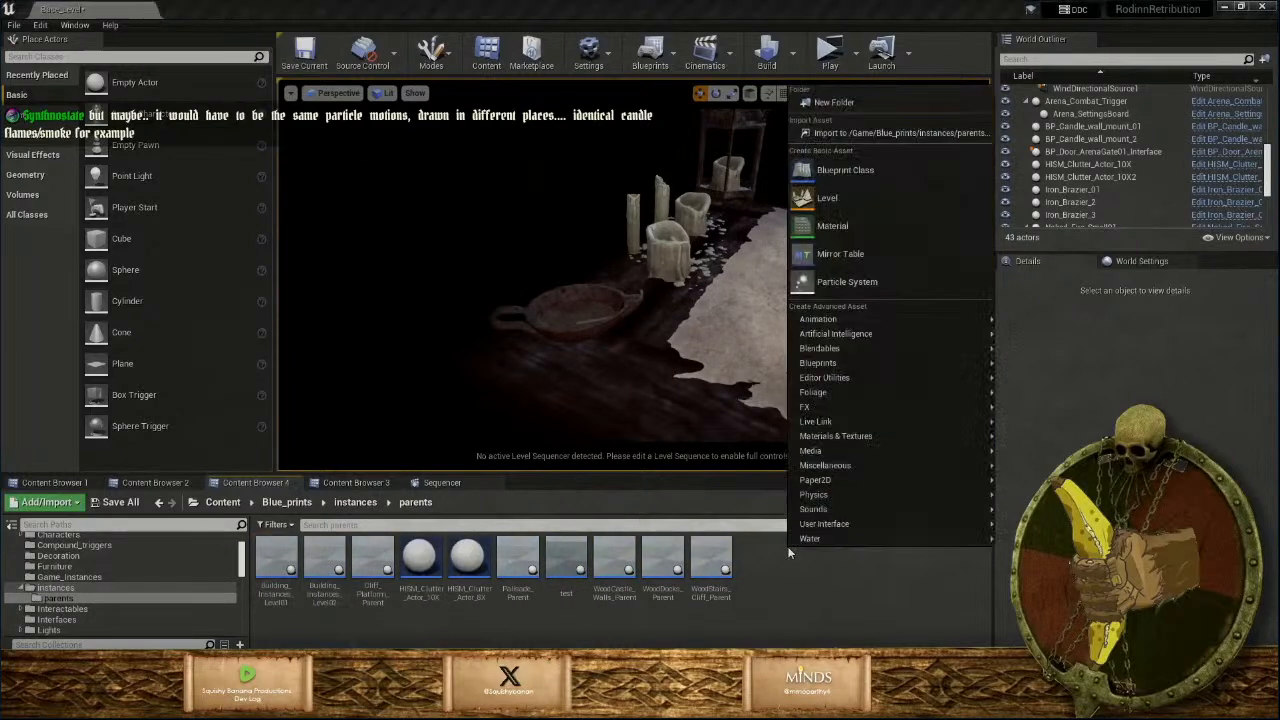
left_click(893, 172)
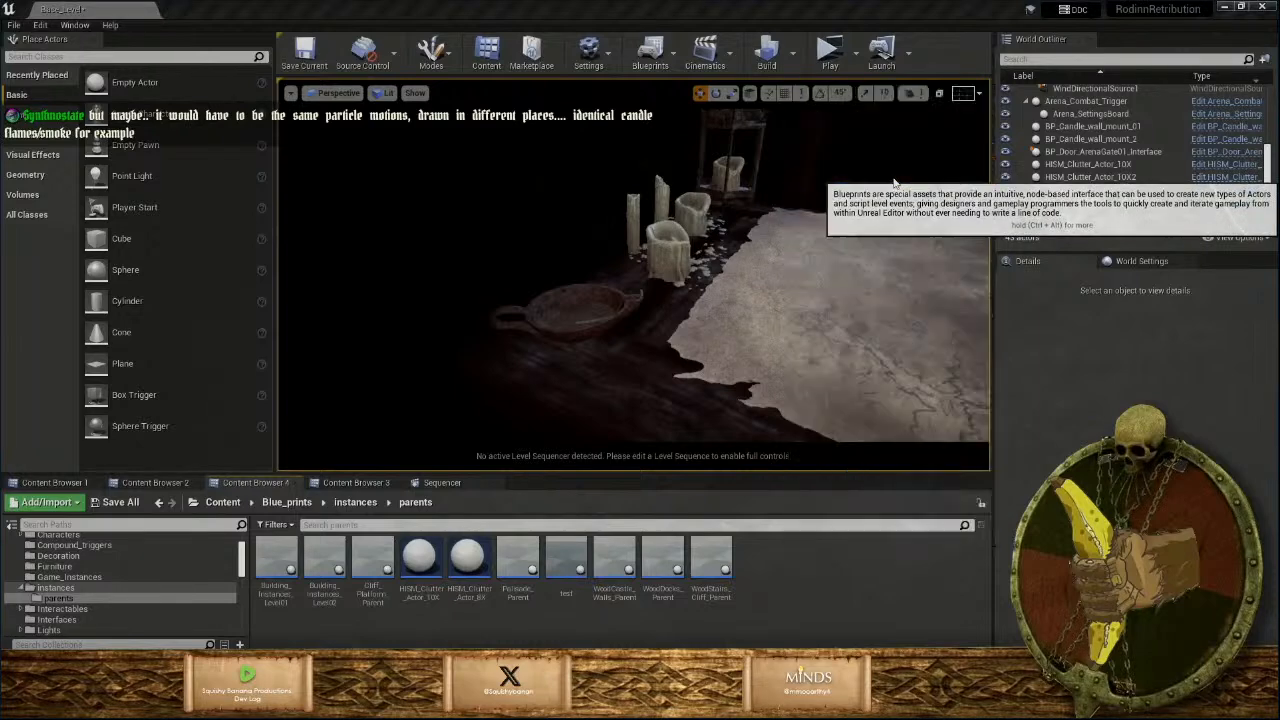
left_click(480, 224)
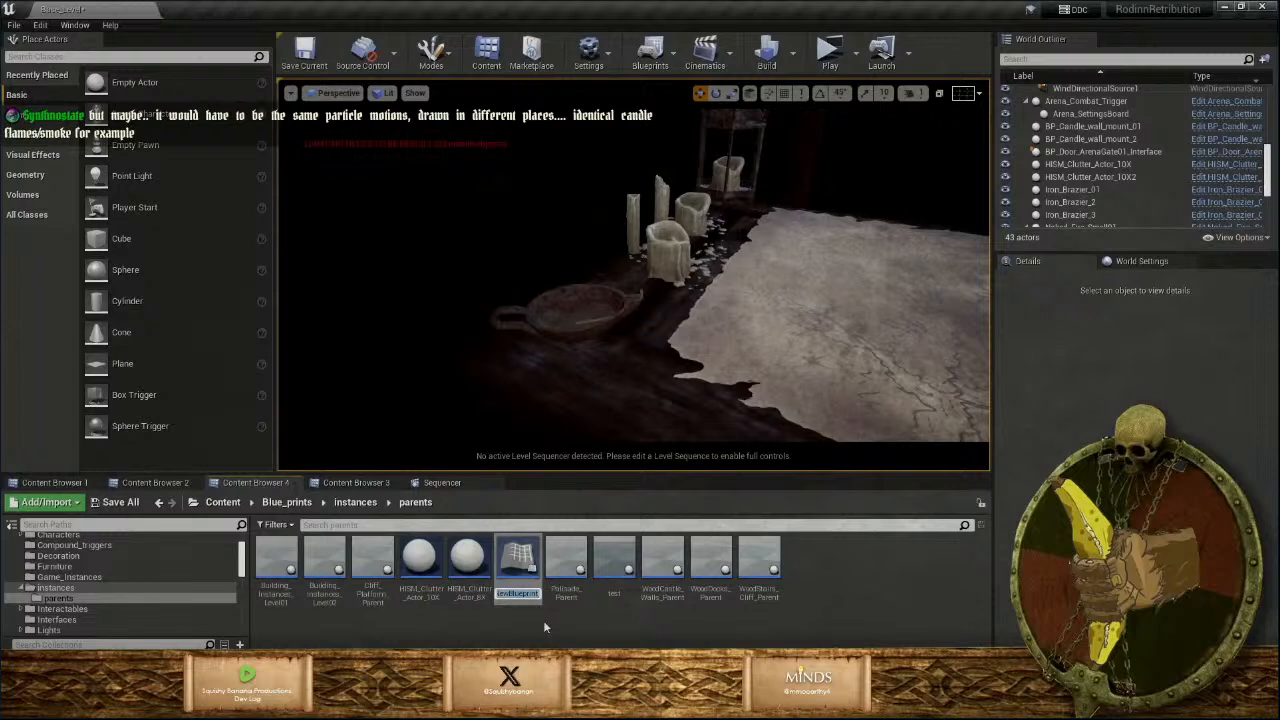
type("pARTICL")
key("BackSpace")
key("BackSpace")
key("BackSpace")
key("BackSpace")
key("BackSpace")
key("BackSpace")
key("BackSpace")
type("Particle_In")
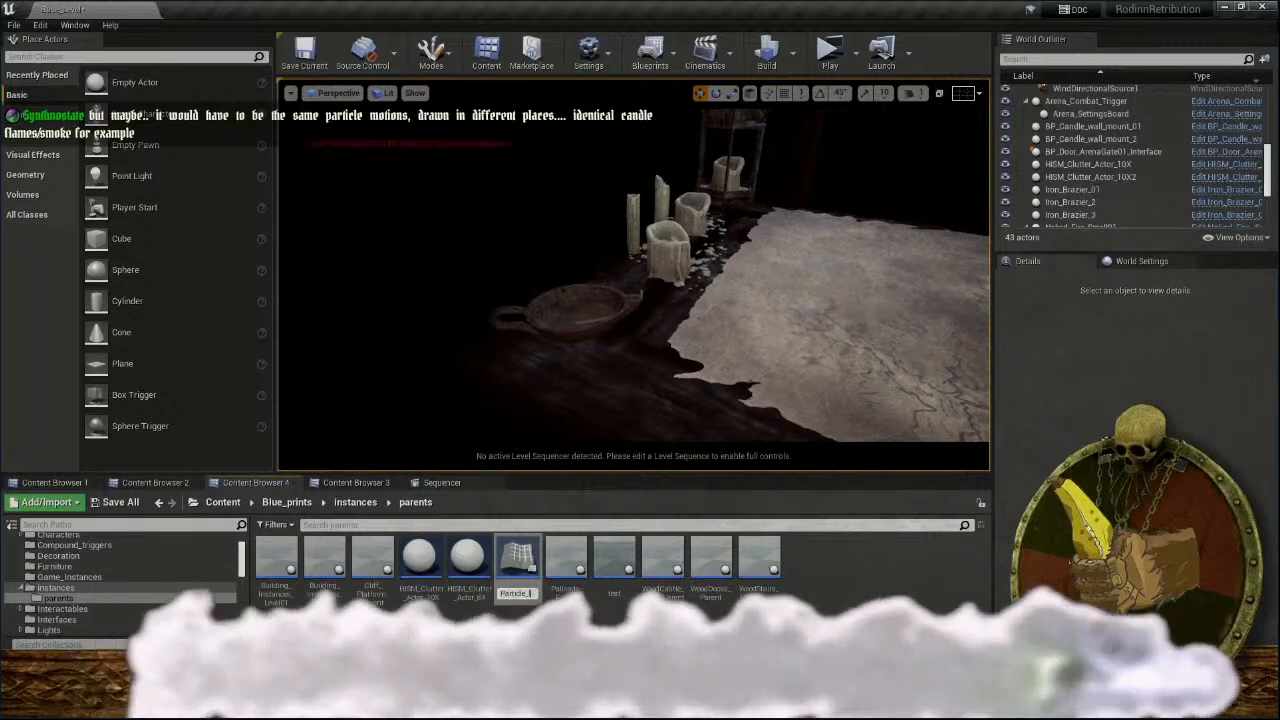
type("s")
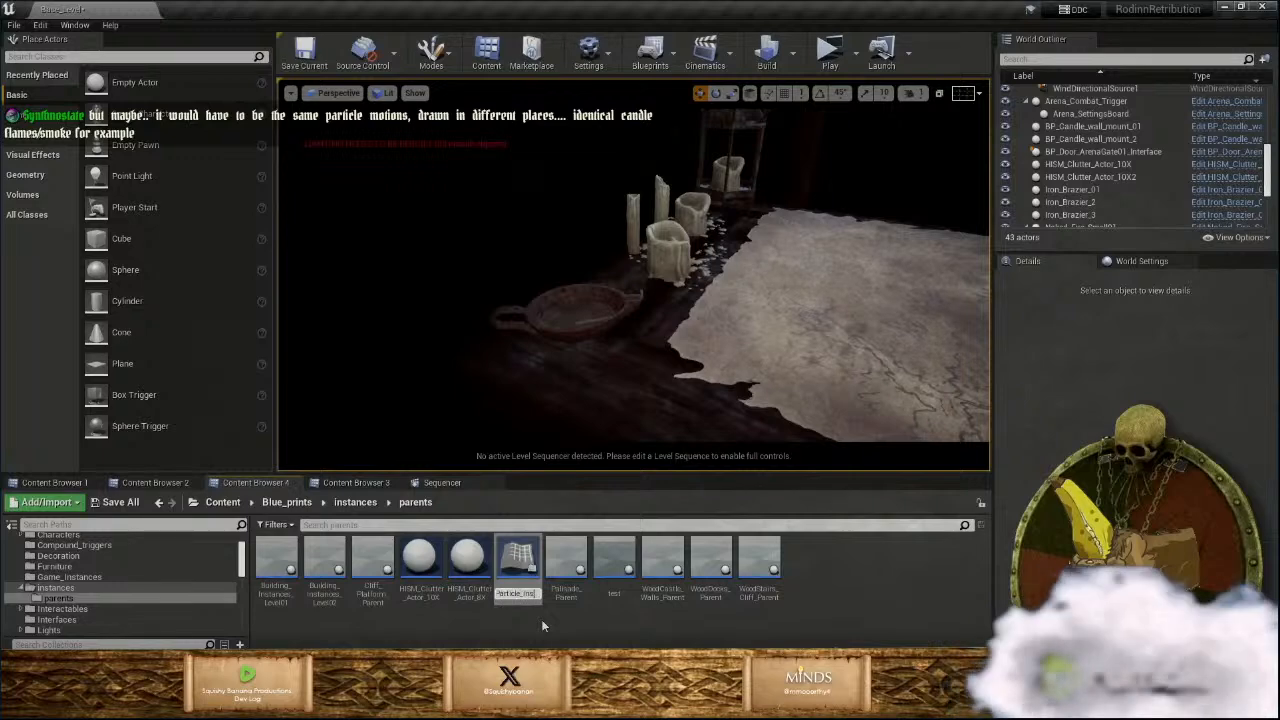
type("tance")
key("Return")
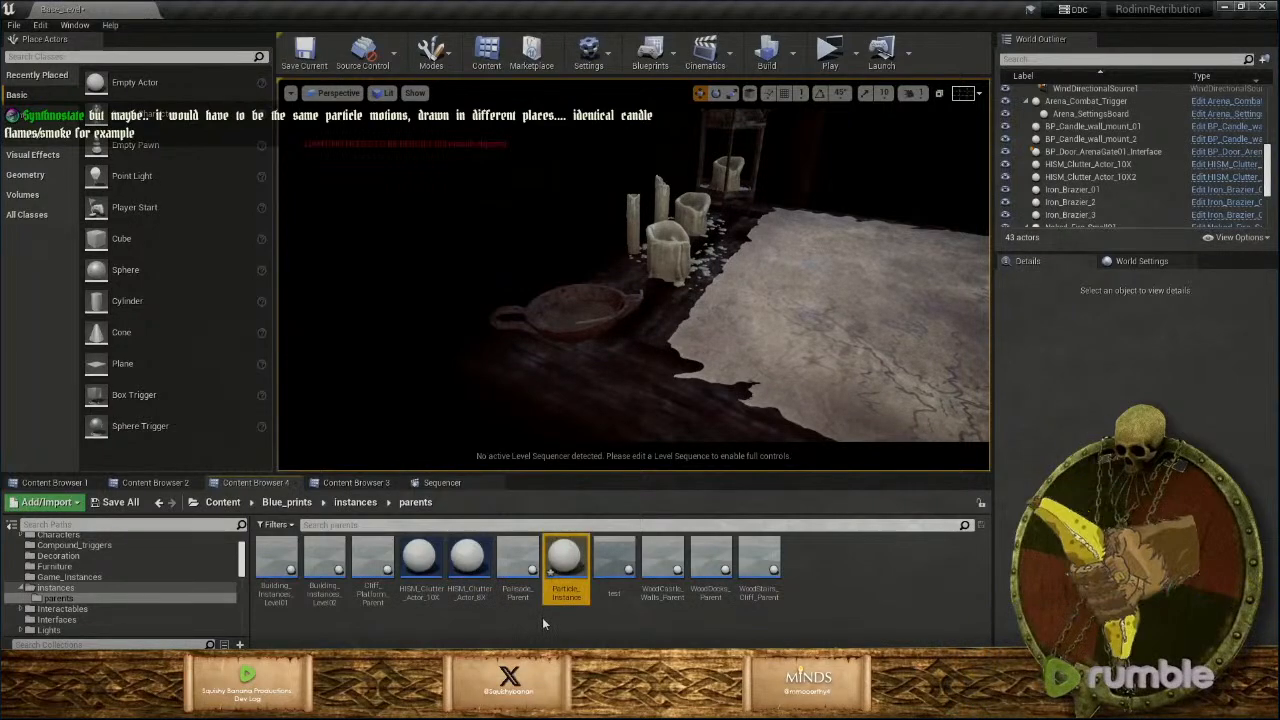
Open the Particle_Instance blueprint and add a Particle System component under its default scene root.
double_click(563, 582)
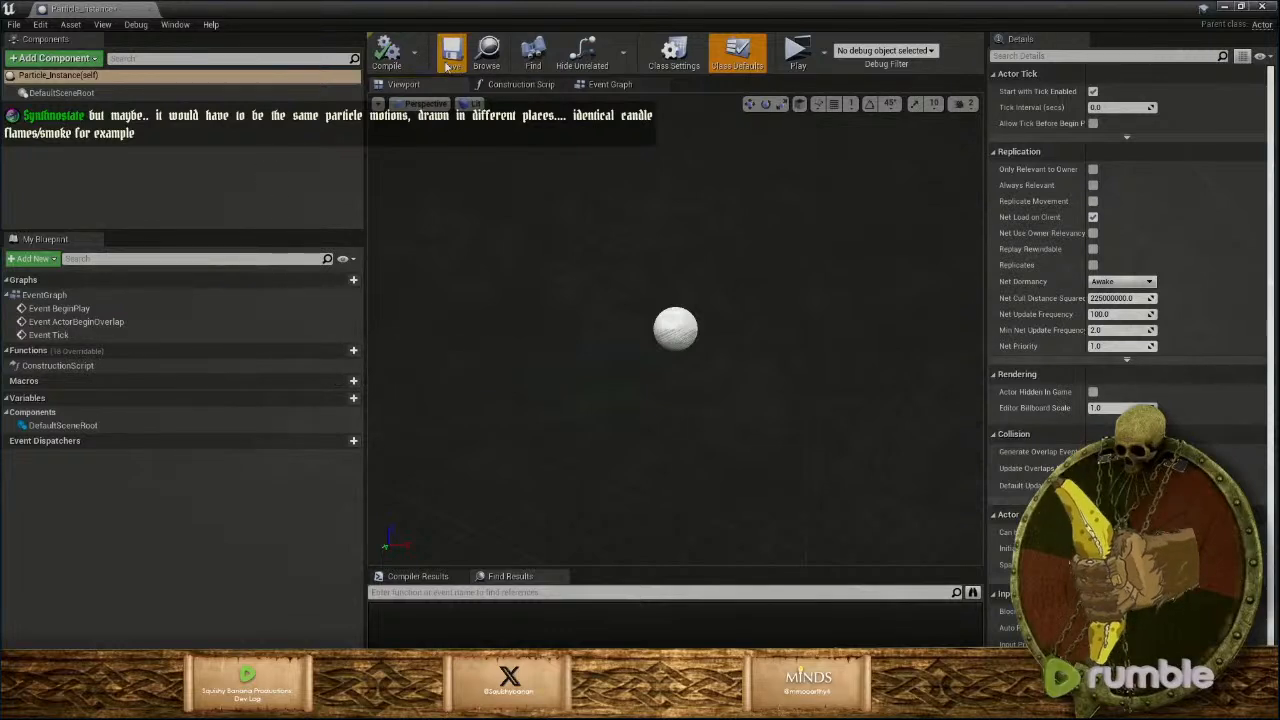
left_click(67, 60)
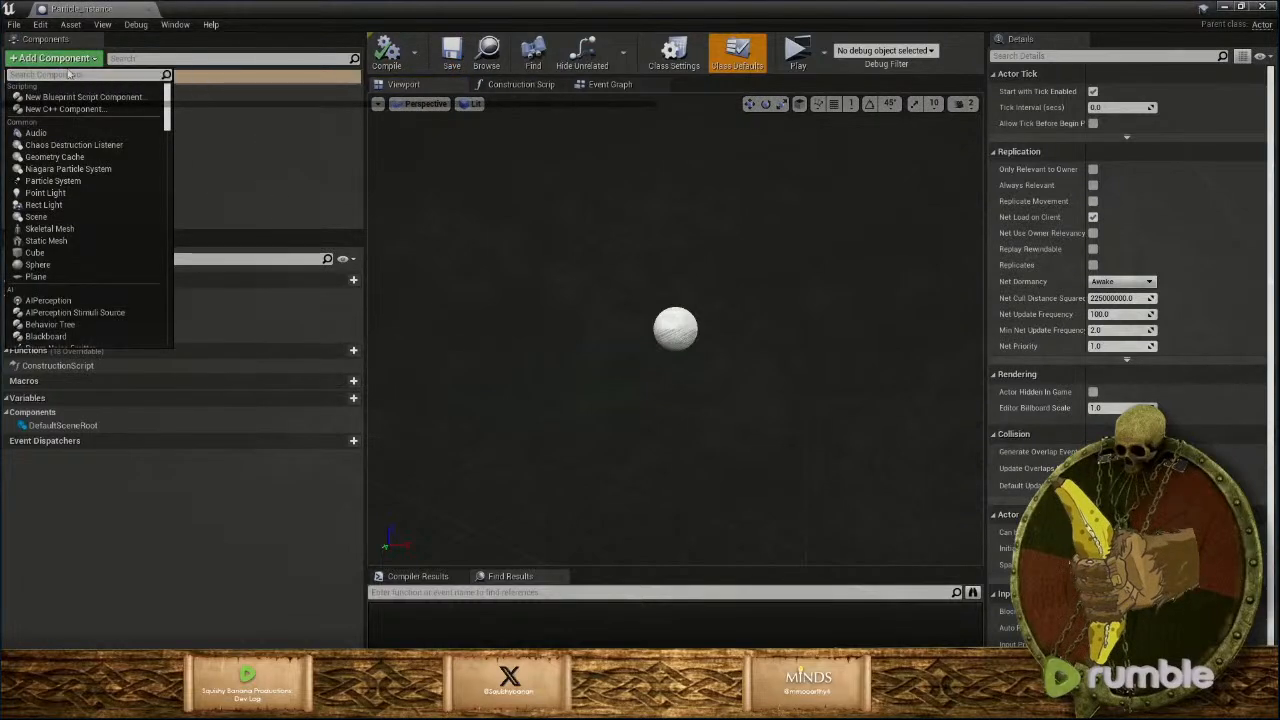
type("part")
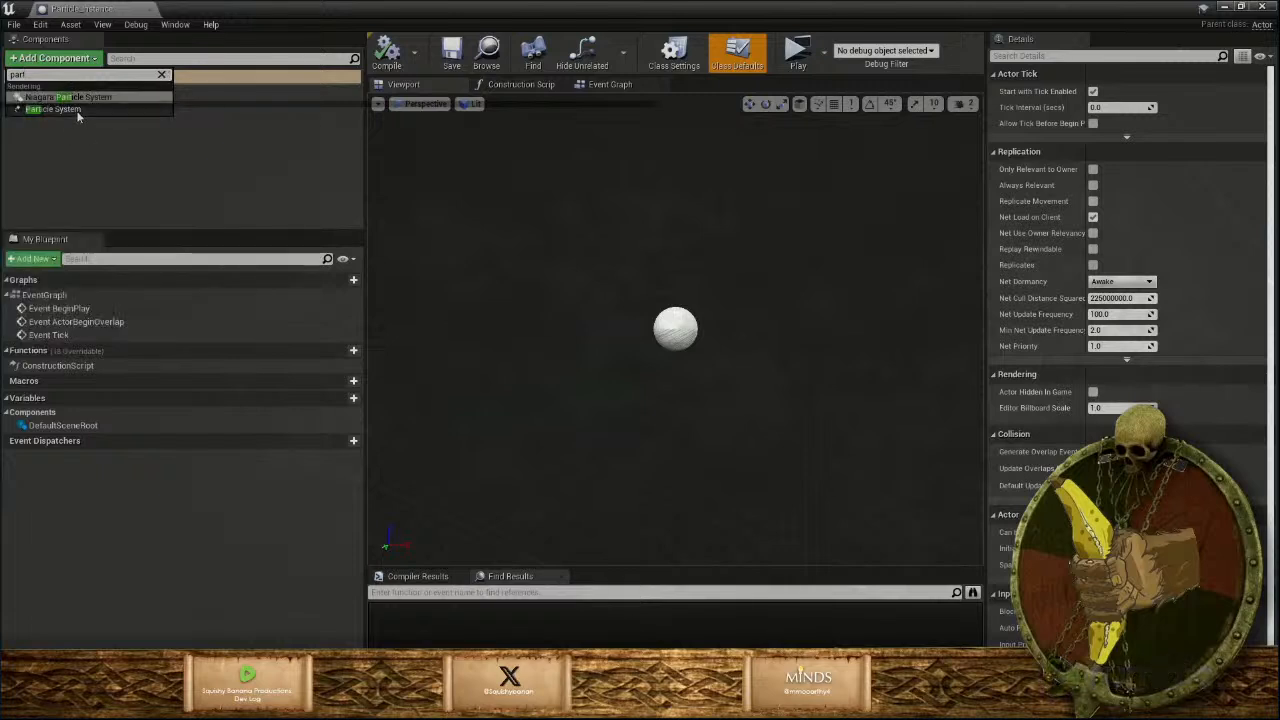
left_click(60, 109)
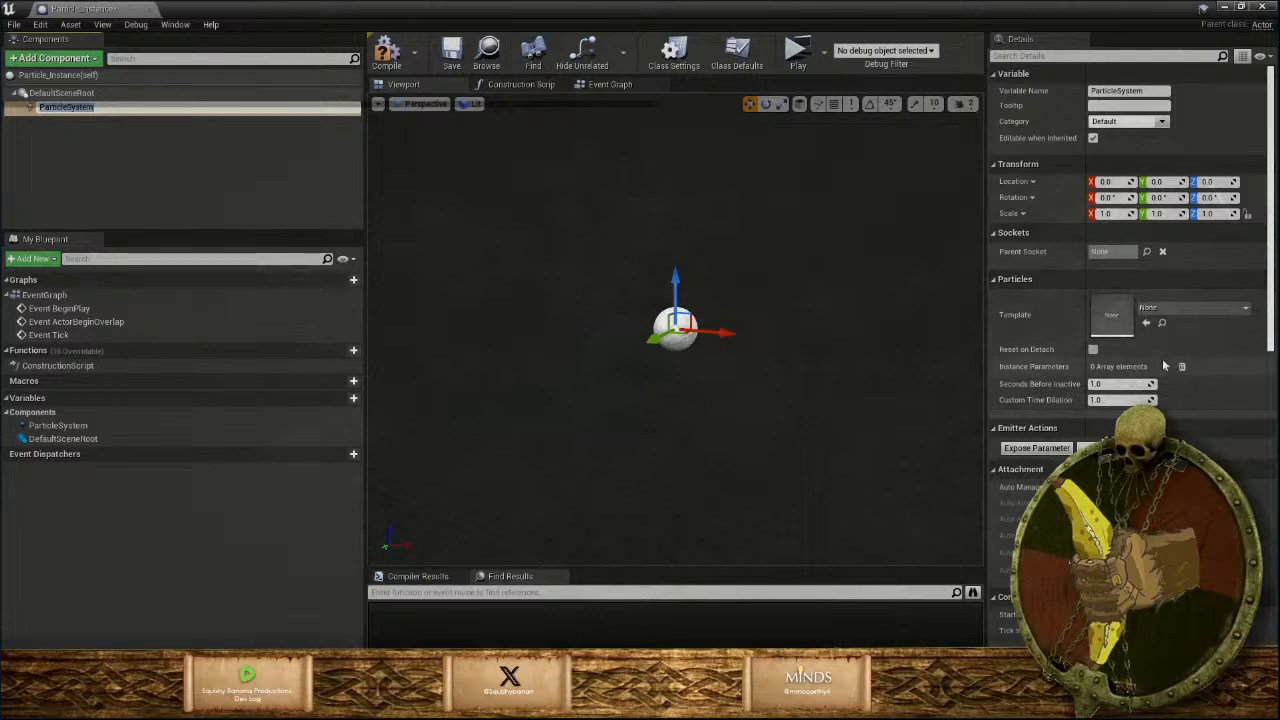
Set the particle system component's template to candle_light.
left_click(1190, 308)
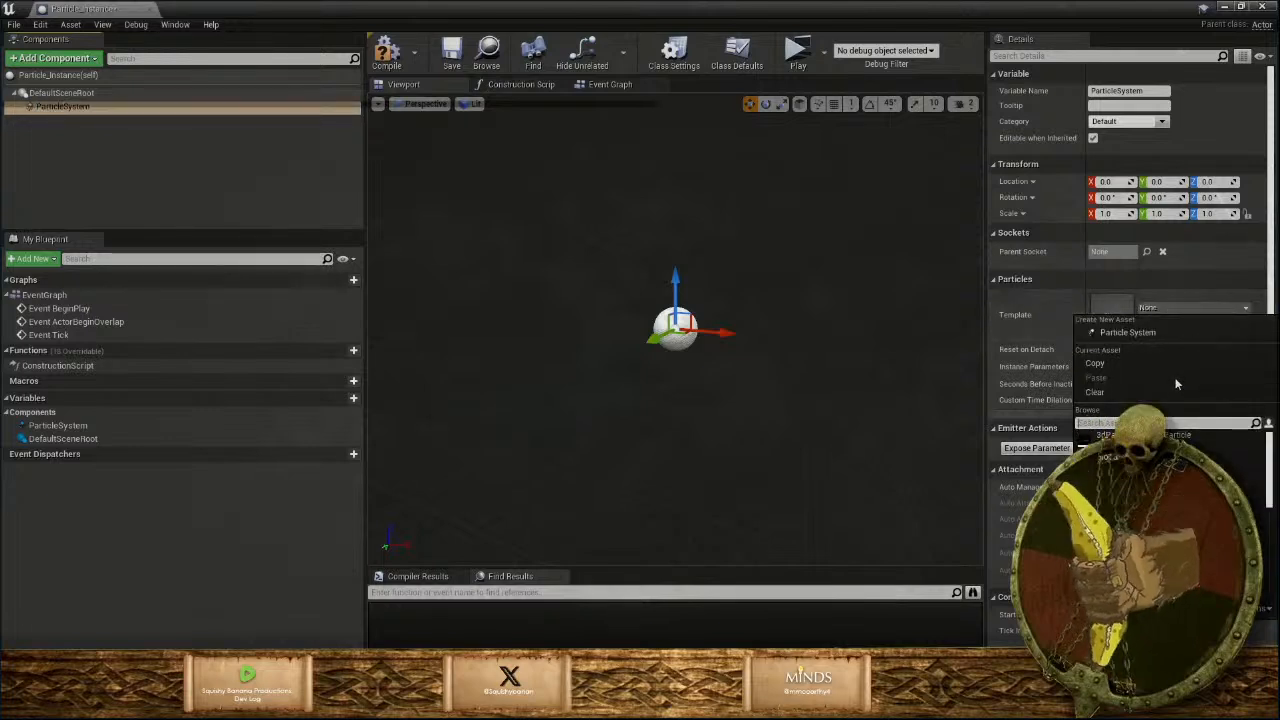
type("cam")
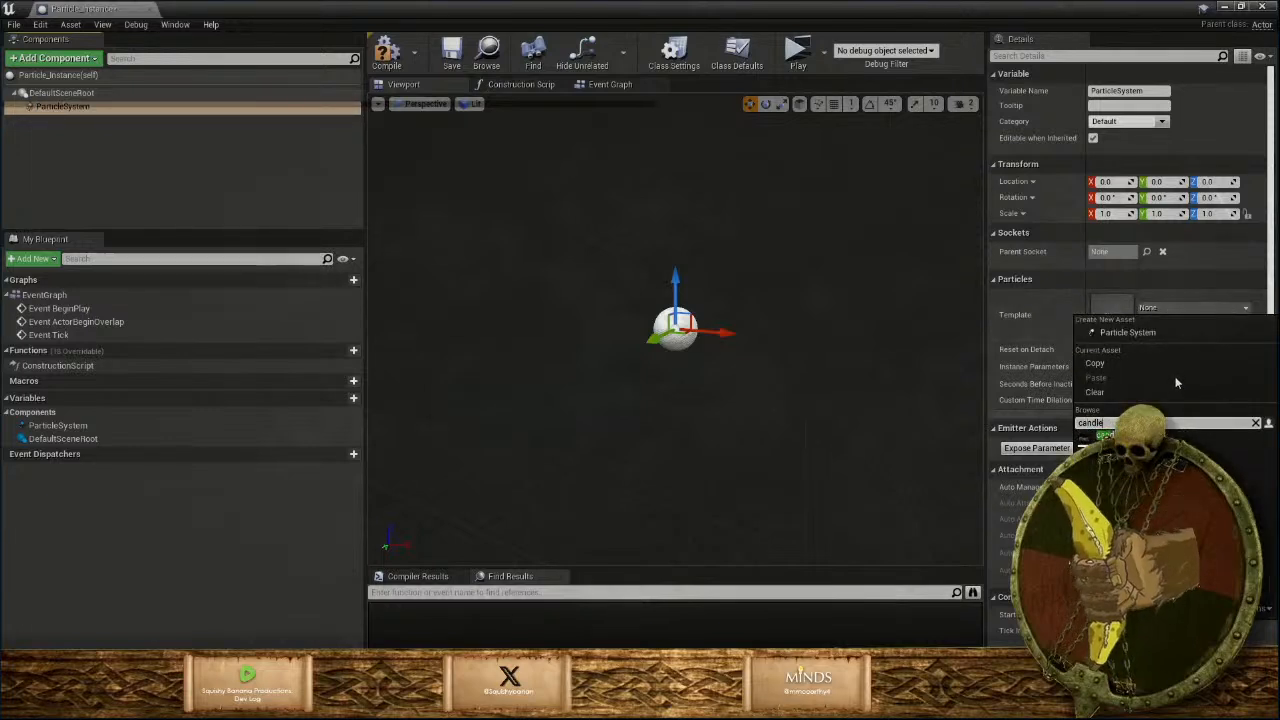
left_click(1136, 441)
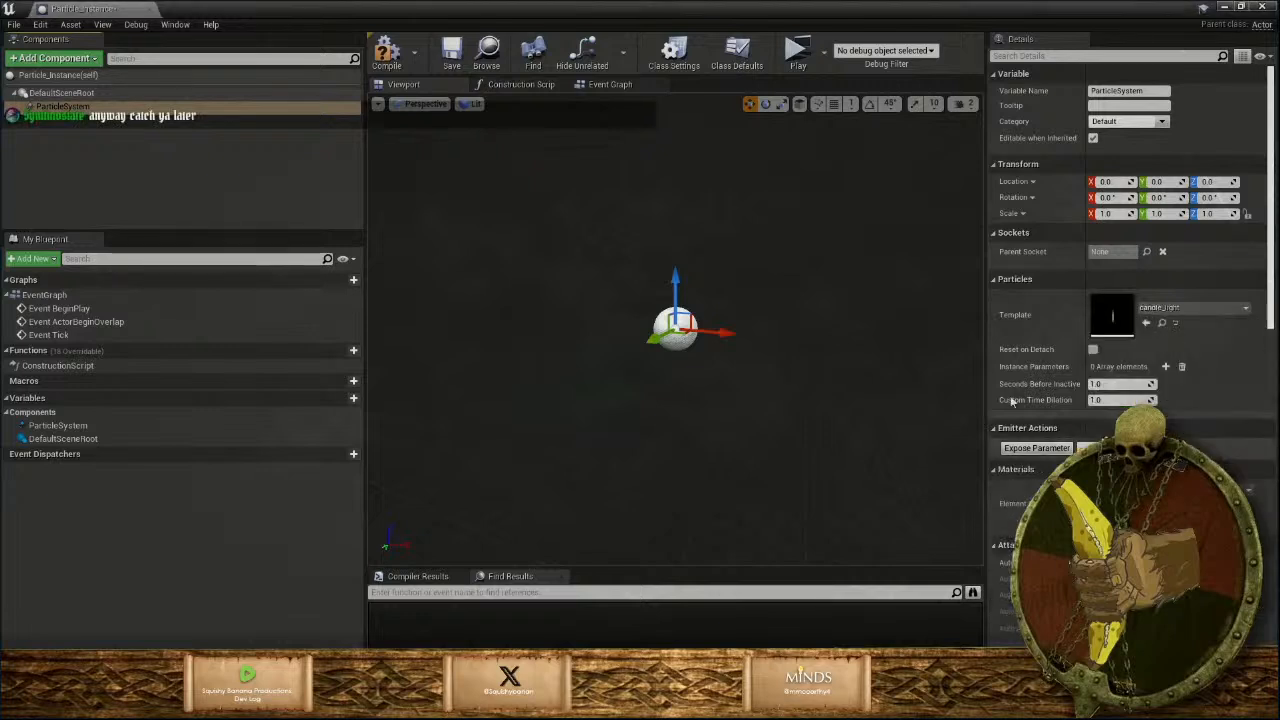
Inspect the candle particle preview and review the component's particle, material, attachment, tick and rendering properties.
right_click_drag(680, 317, 936, 258)
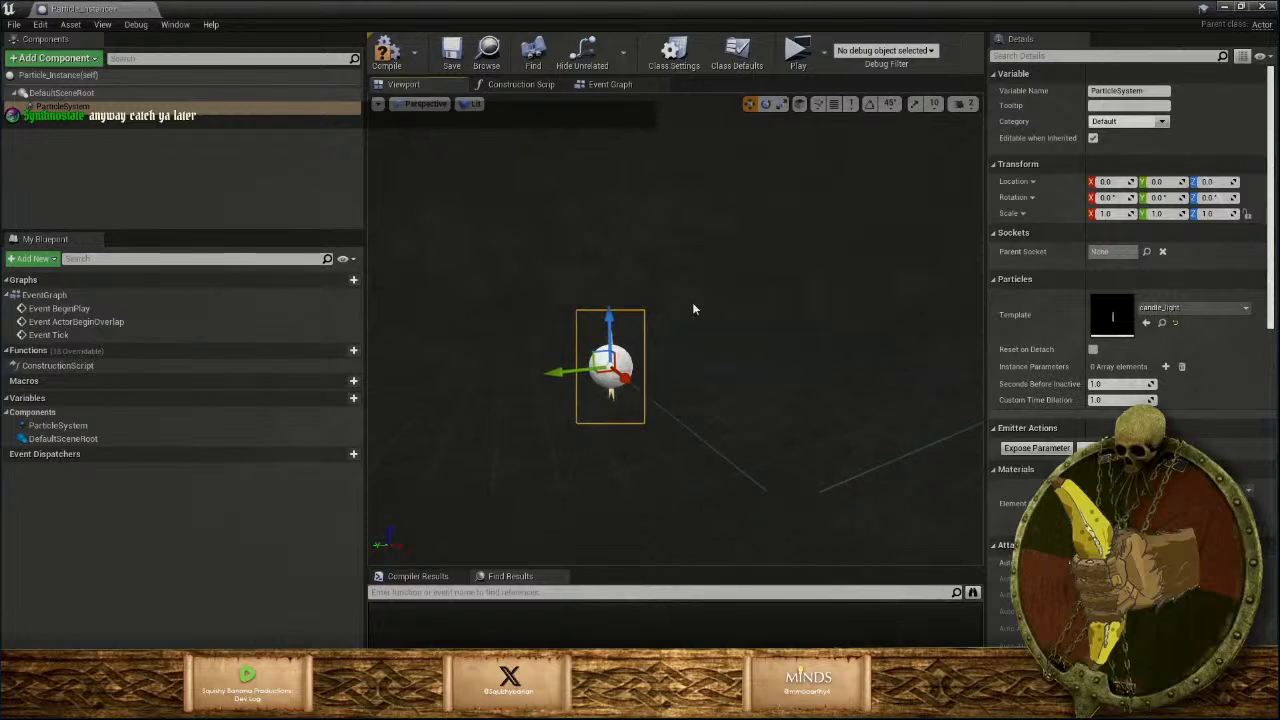
scroll(1190, 394, "down", 3)
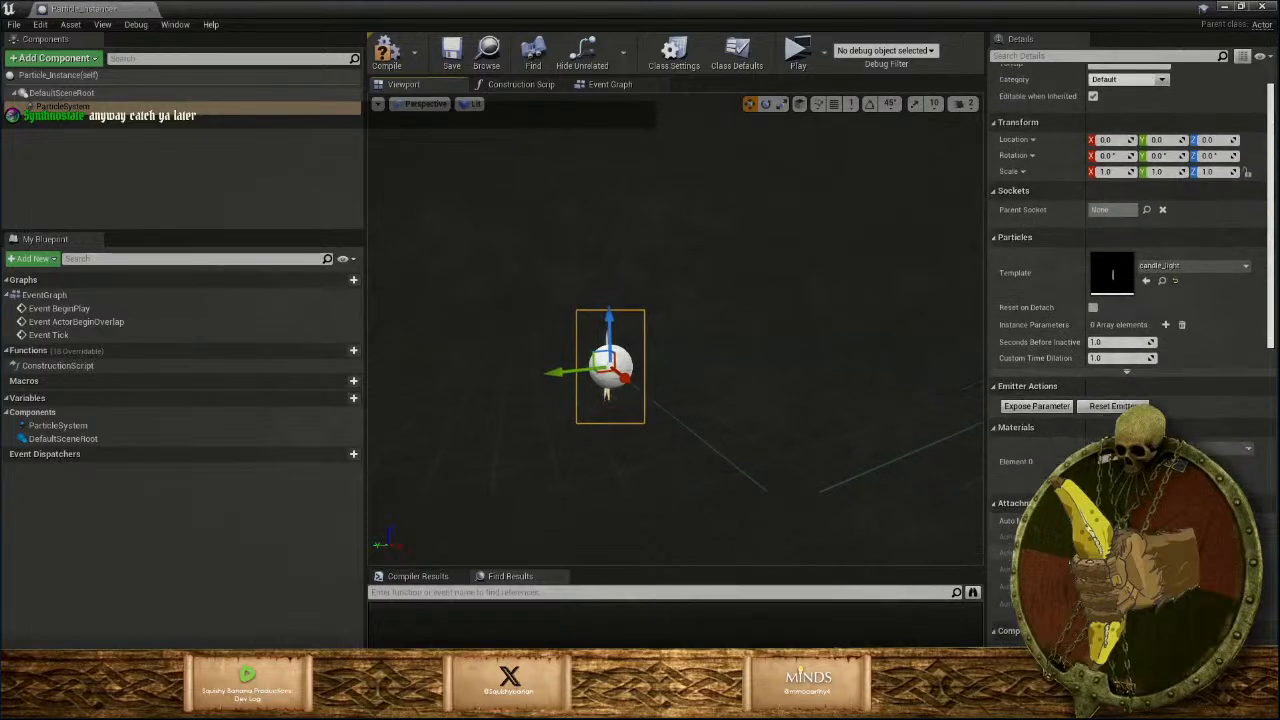
scroll(1130, 300, "down", 3)
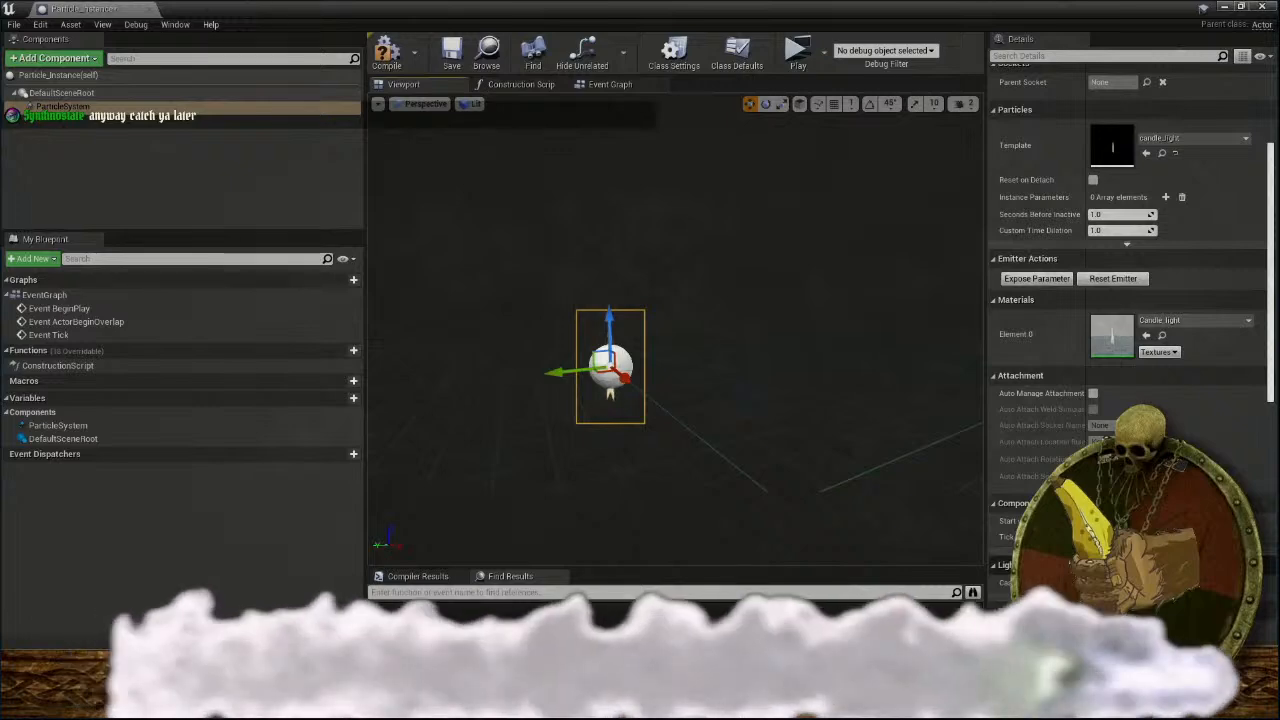
scroll(1130, 300, "down", 5)
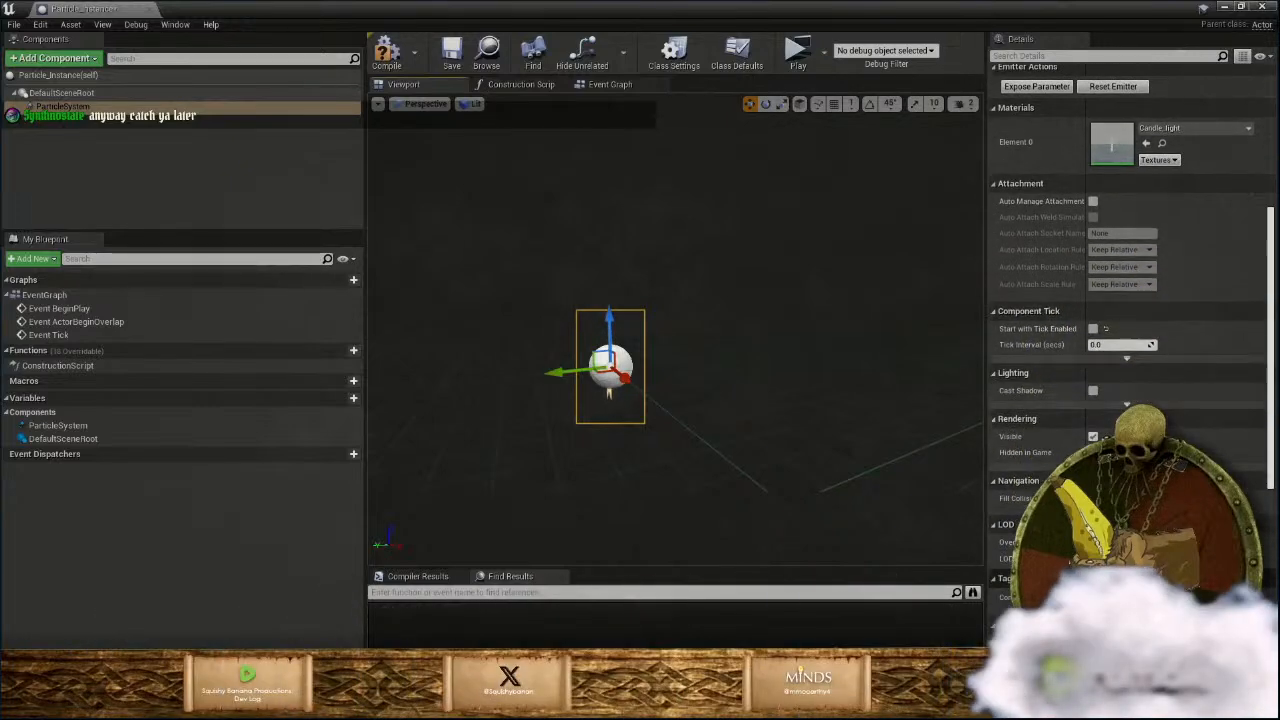
scroll(1147, 396, "down", 1)
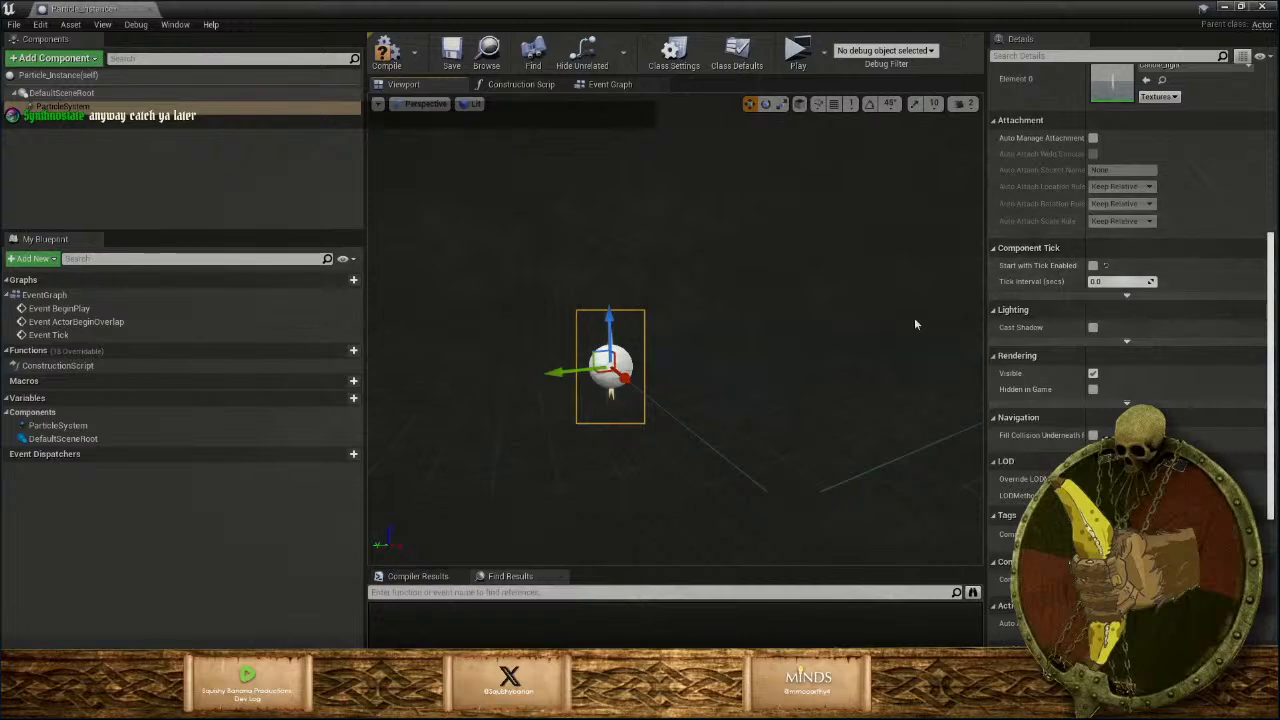
scroll(1050, 288, "up", 5)
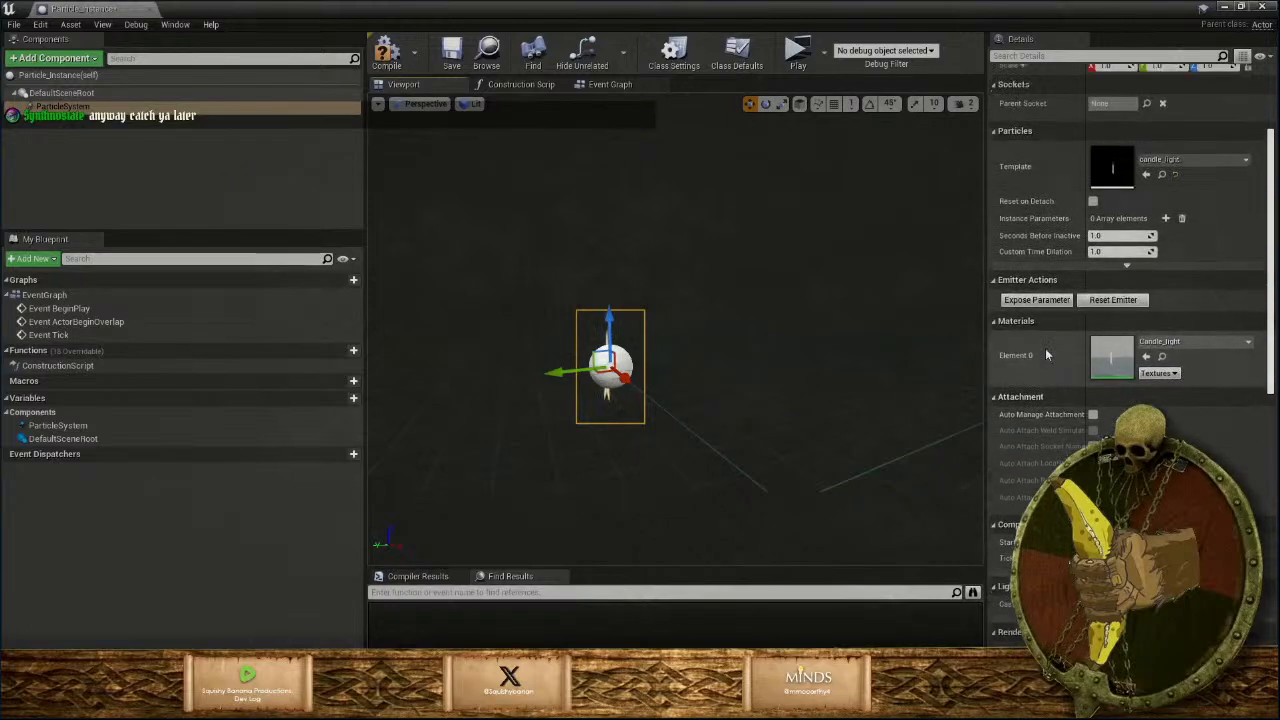
scroll(1046, 356, "up", 3)
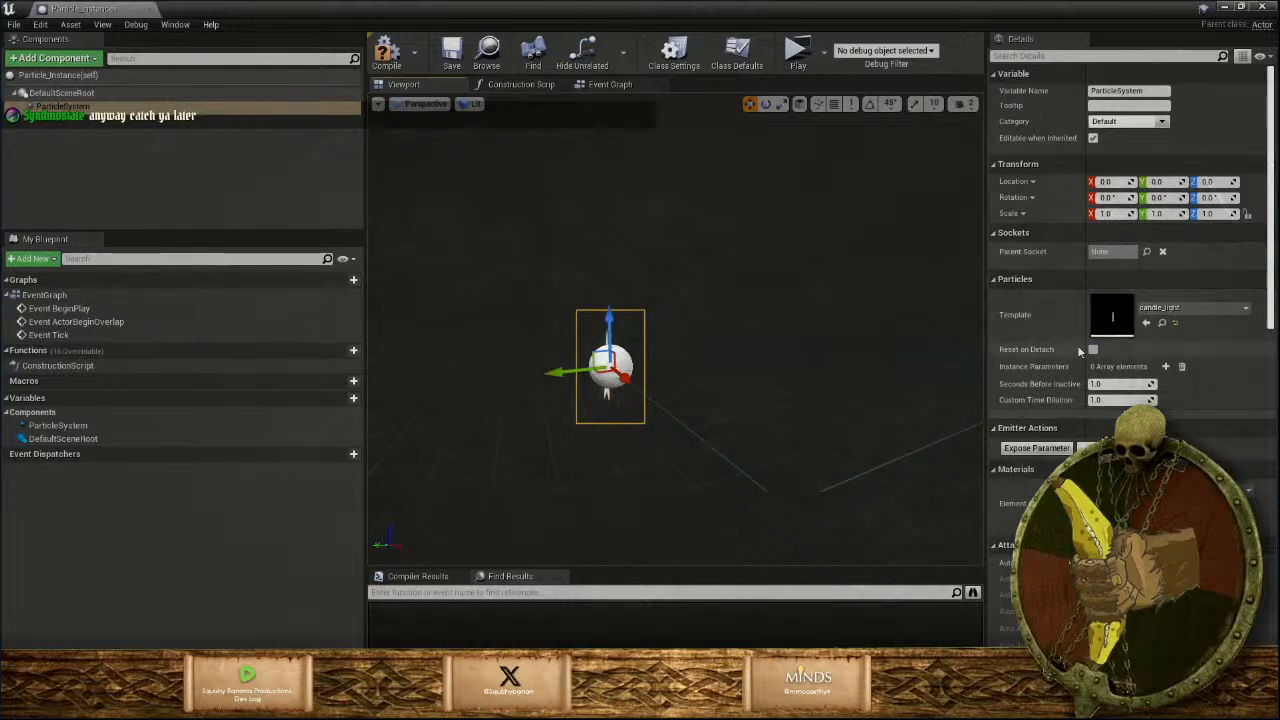
Try adding an element to the particle component's Instance Parameters, expand it, and clear the array.
mouse_move(1063, 369)
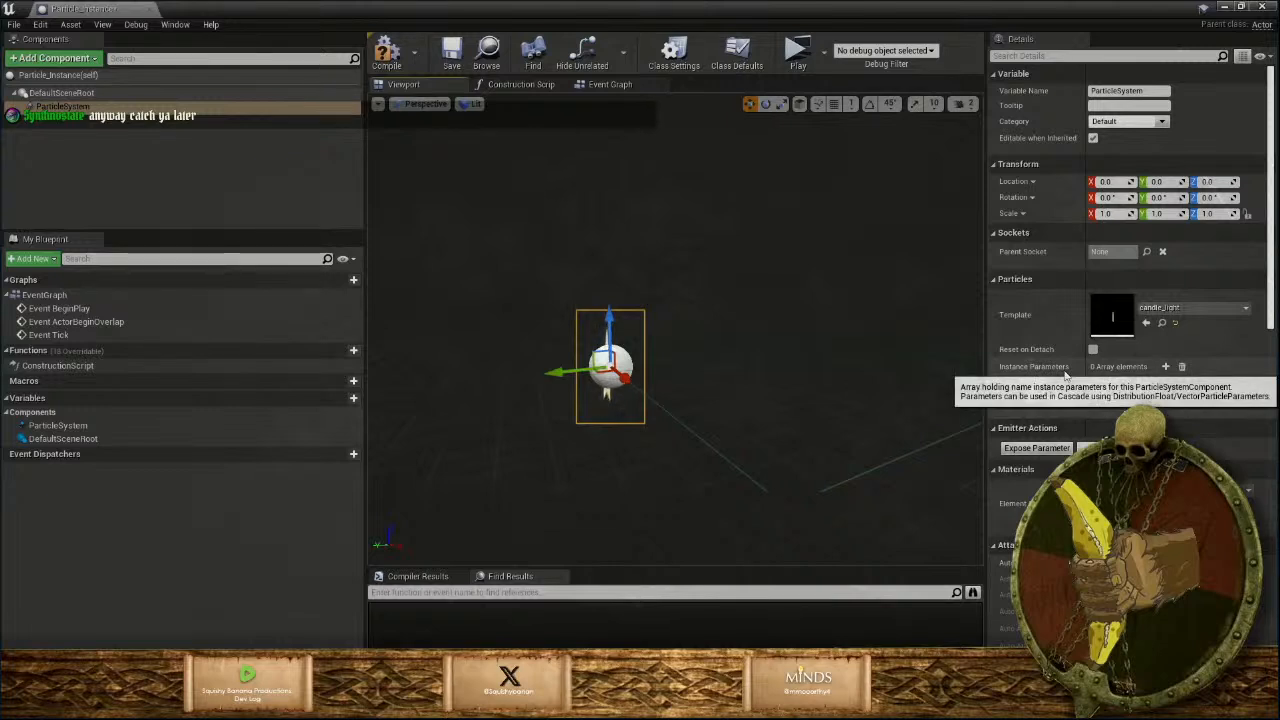
left_click(1167, 368)
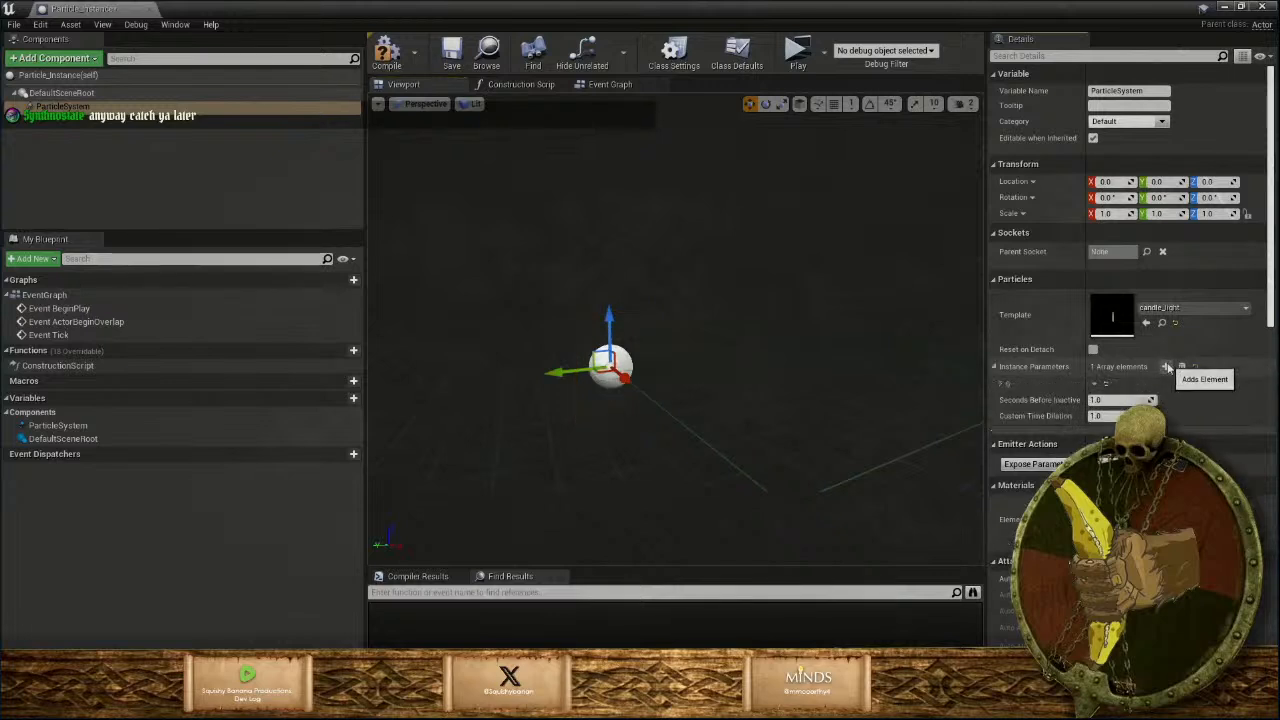
left_click(1001, 383)
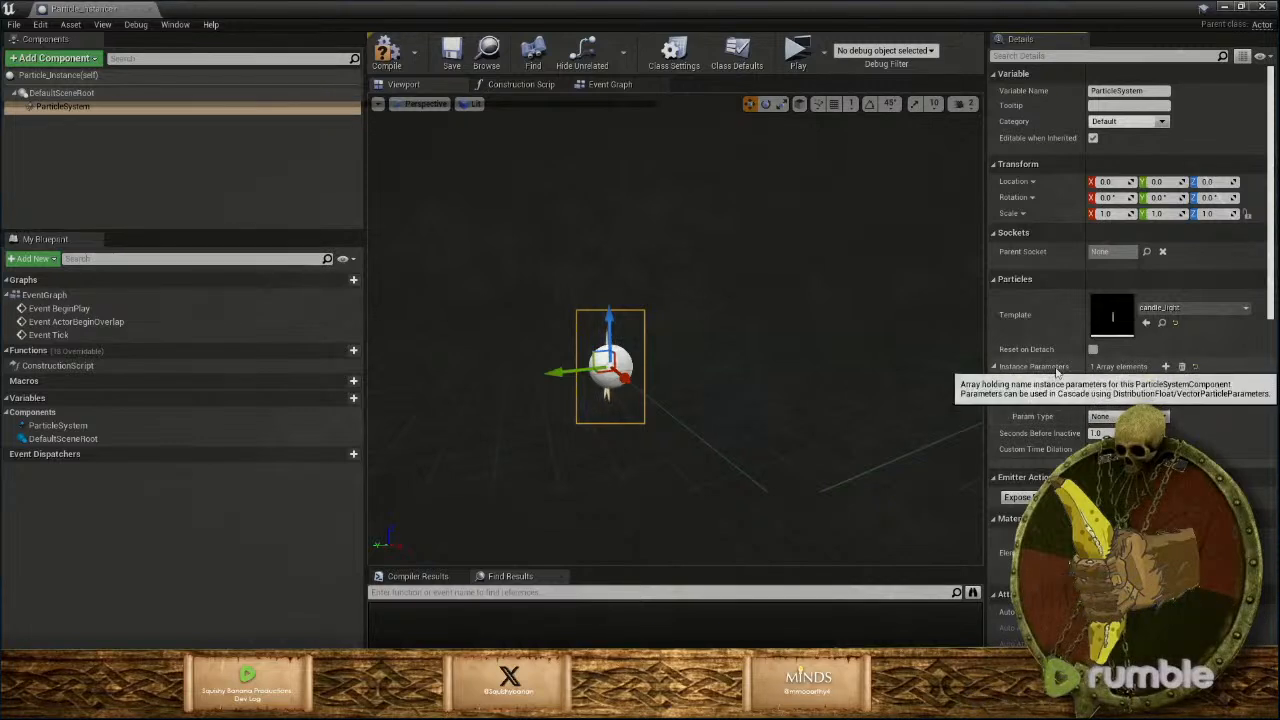
left_click(1178, 370)
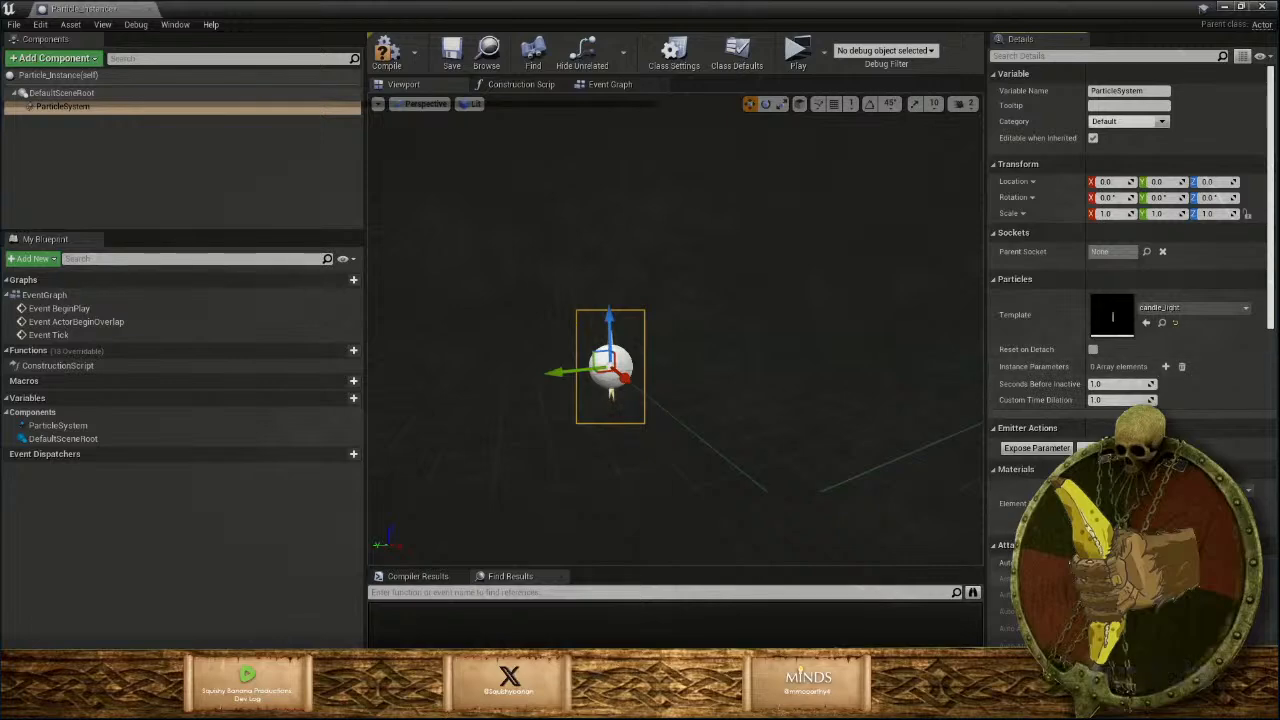
Review the particle component's properties and examine the Candle_light material's node graph from its output back to the Panner.
scroll(1155, 370, "down", 5)
scroll(1130, 300, "down", 4)
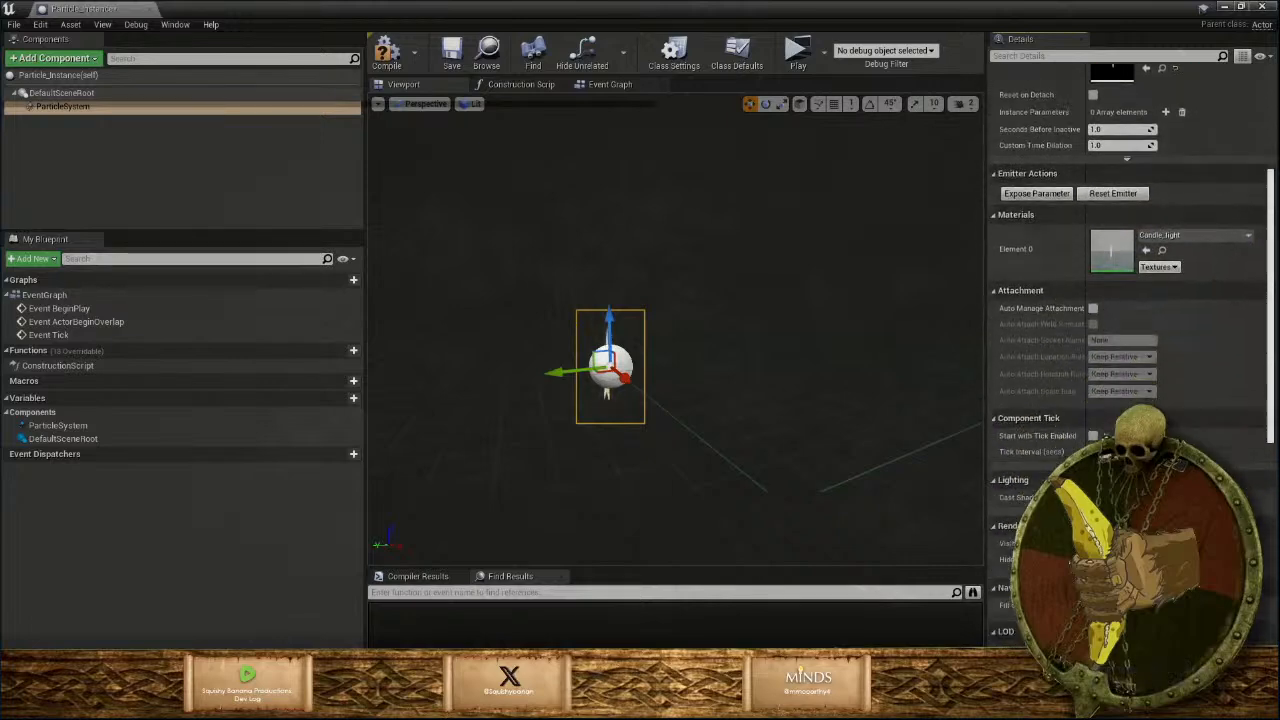
scroll(1130, 300, "down", 2)
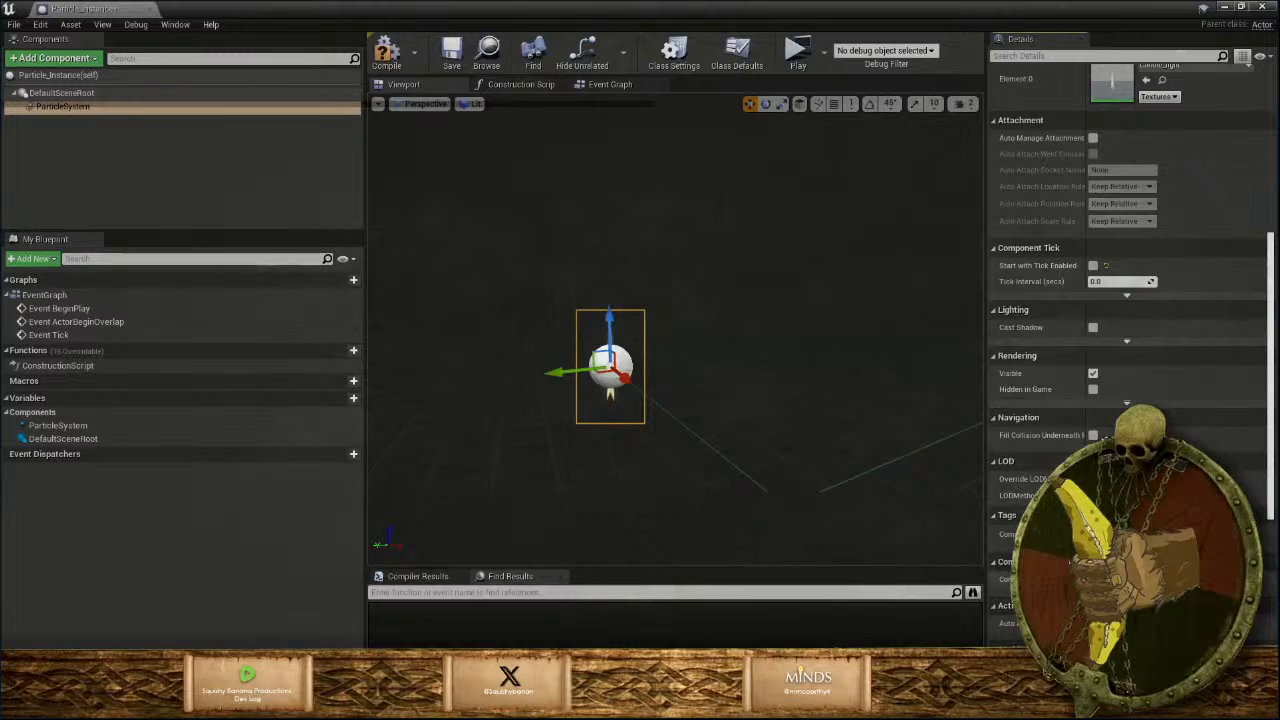
scroll(1130, 300, "up", 11)
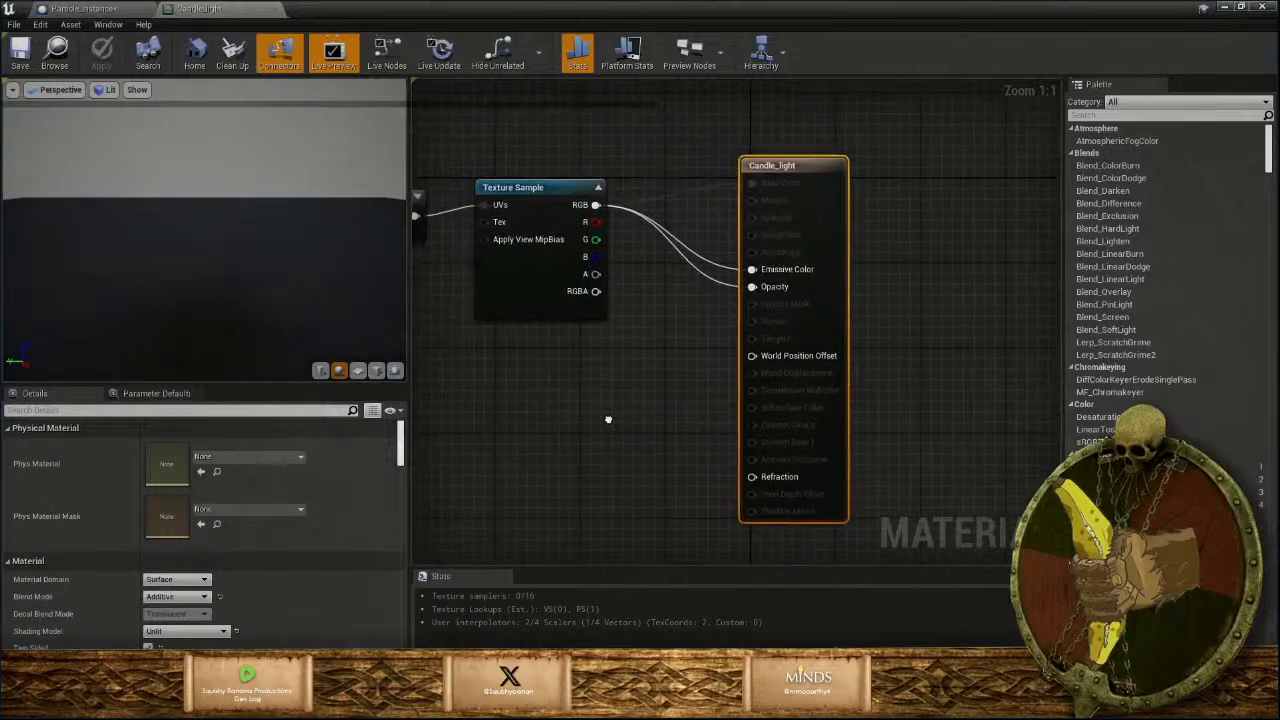
right_click_drag(608, 419, 823, 451)
scroll(751, 438, "down", 1)
right_click_drag(718, 441, 922, 468)
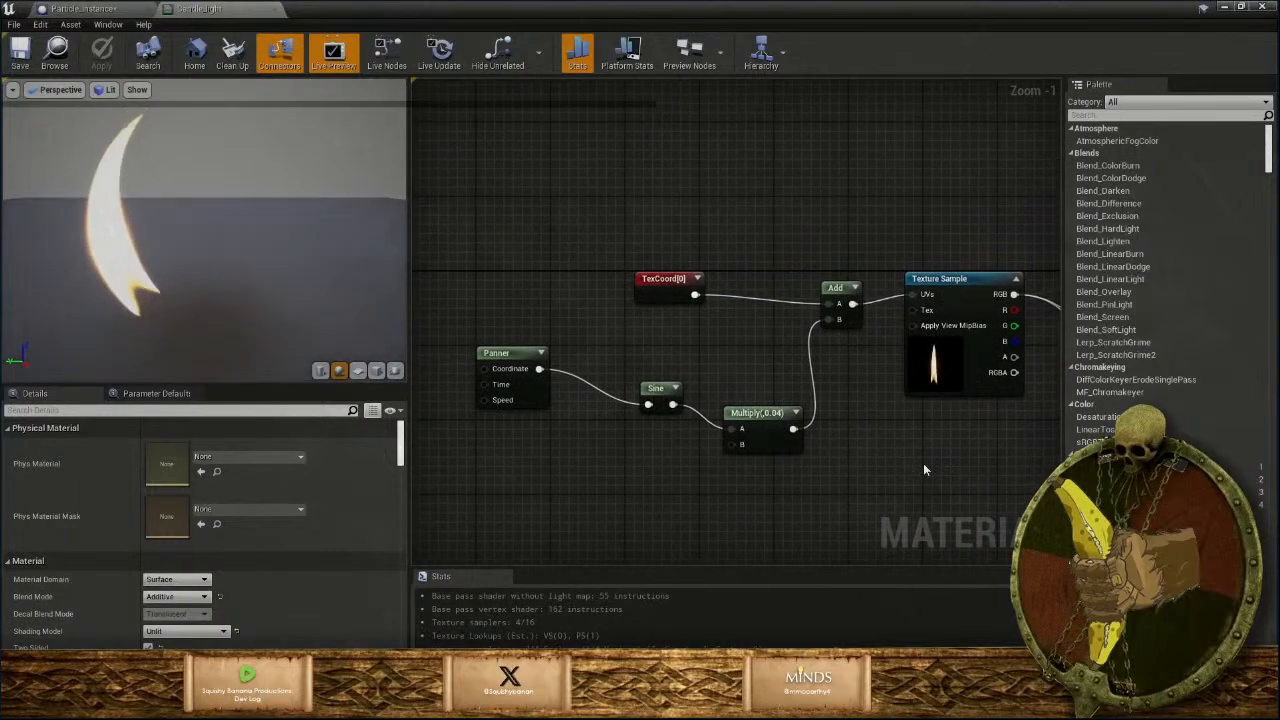
Leave the Candle_light material graph and switch to the Autodesk Maya scene with the candle lantern.
right_click_drag(930, 452, 640, 437)
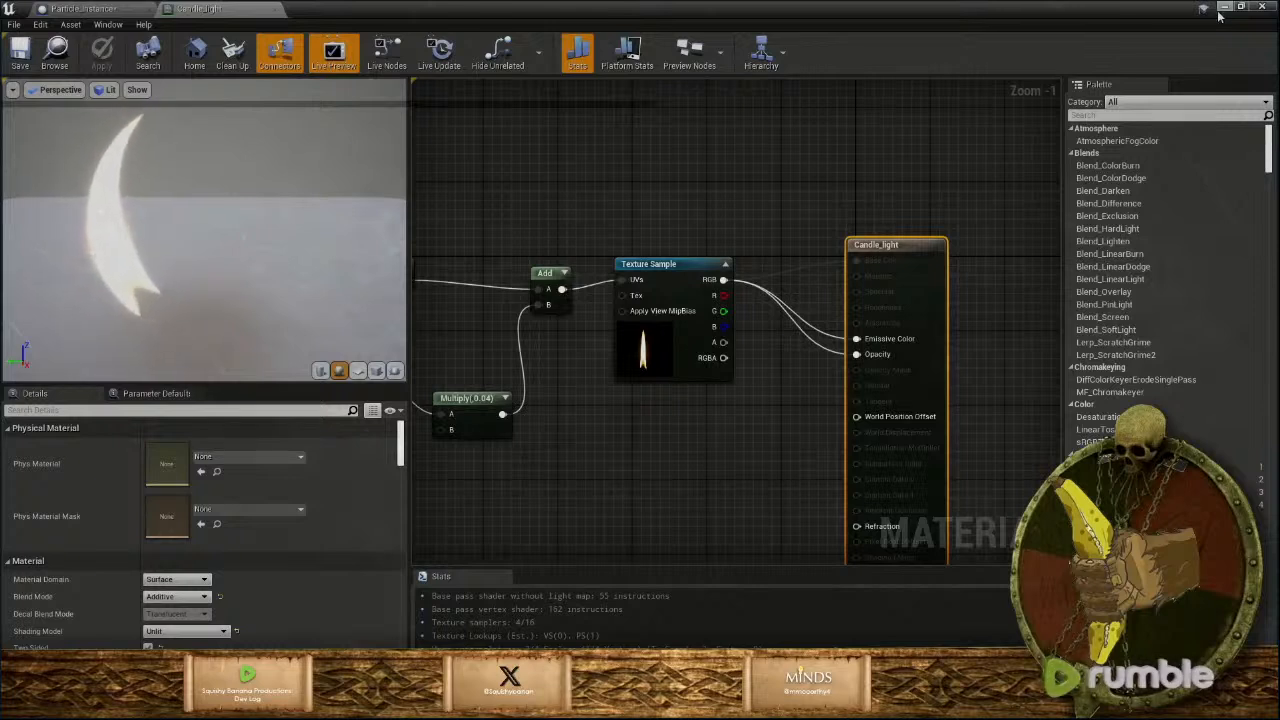
left_click(1219, 12)
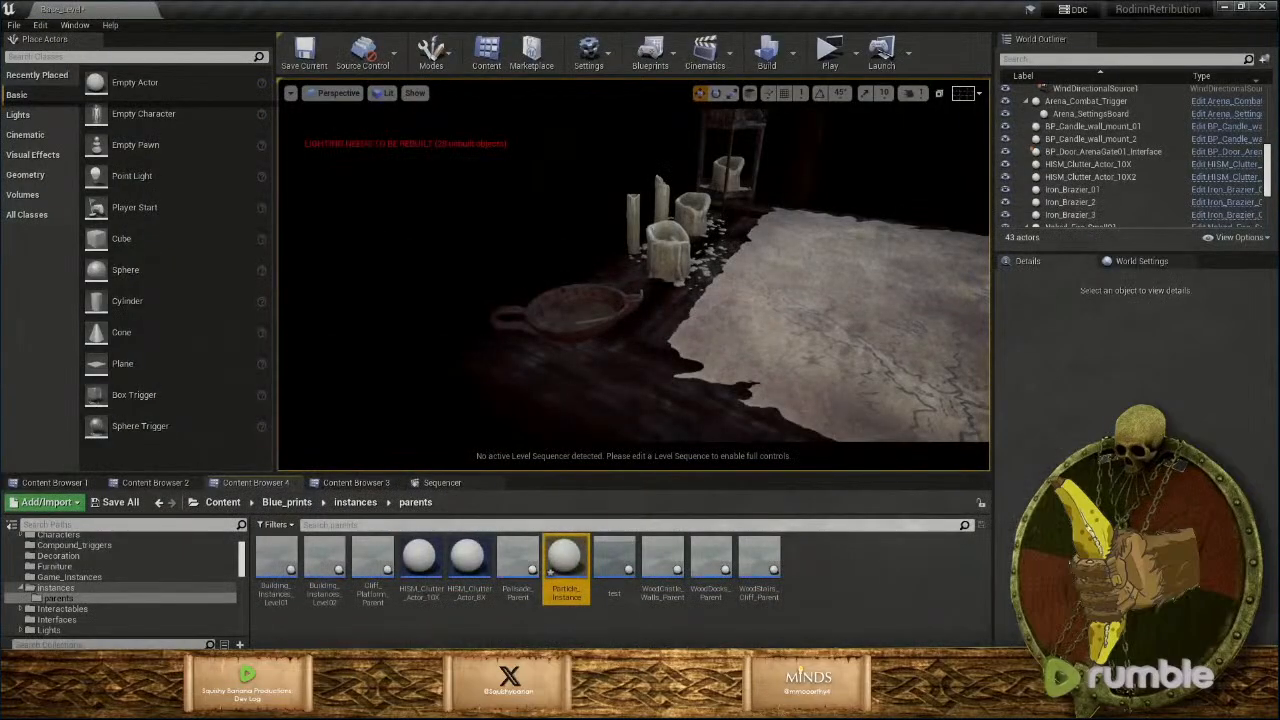
left_click(568, 706)
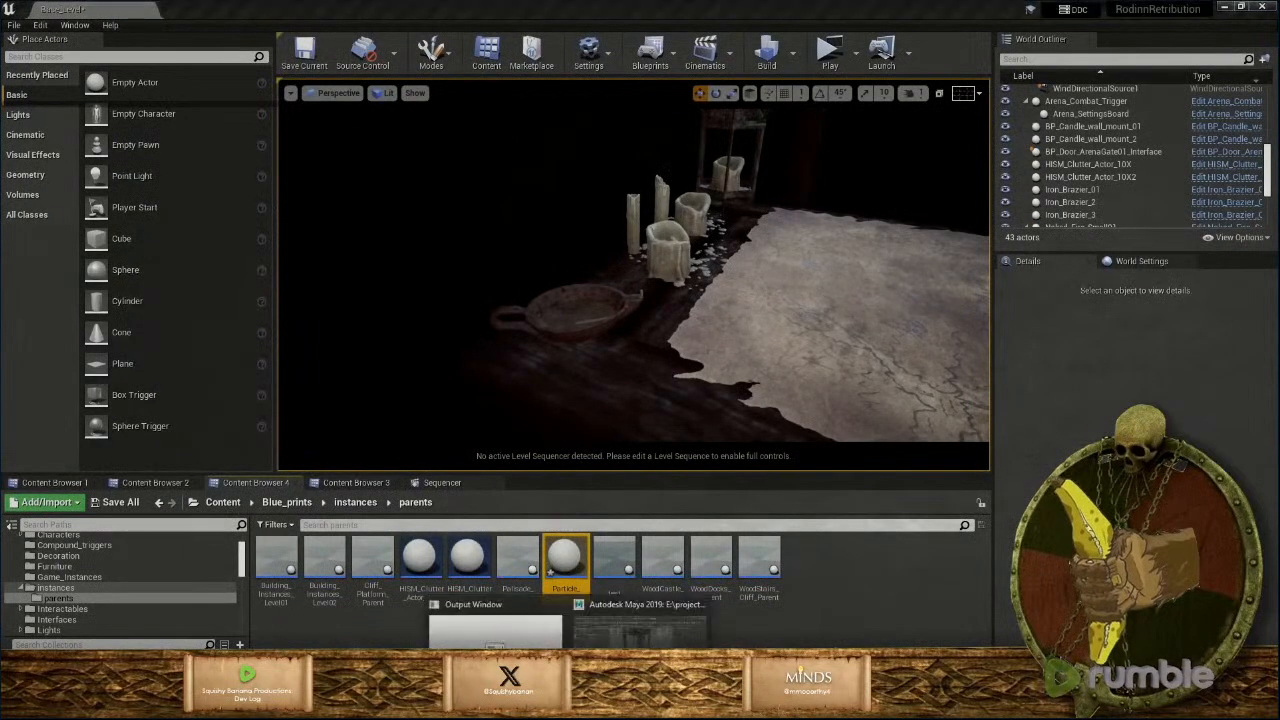
left_click(640, 628)
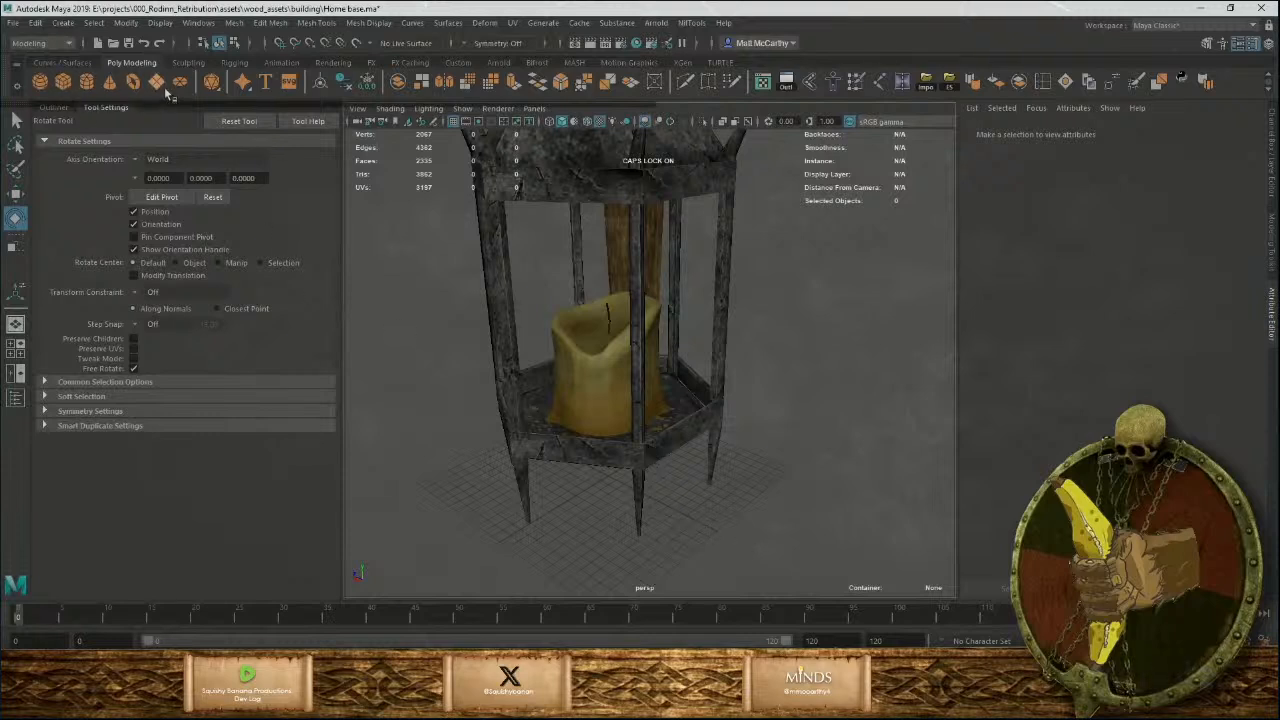
Create a polygon plane above the lantern candle's wick, scale it to about 4.3 and rotate it -90° about X.
left_click(663, 501)
key("w")
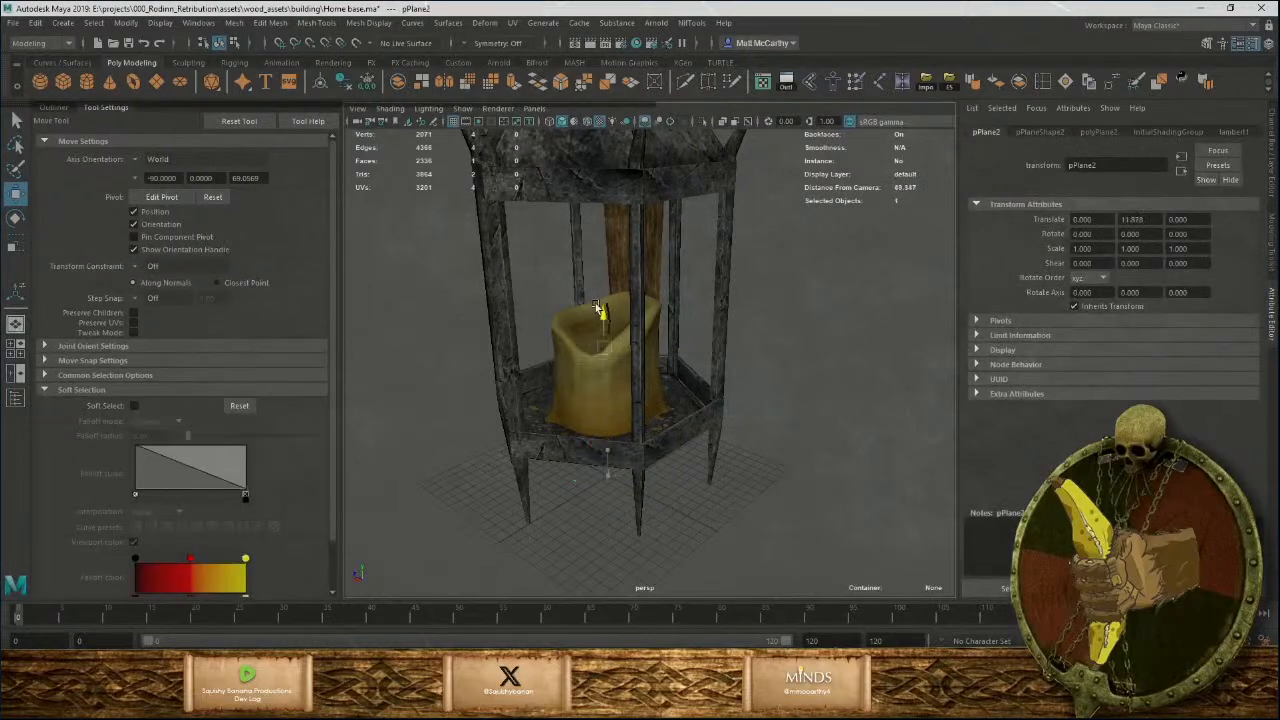
left_click_drag(597, 309, 620, 236)
scroll(588, 267, "up", 5)
key("r")
key("e")
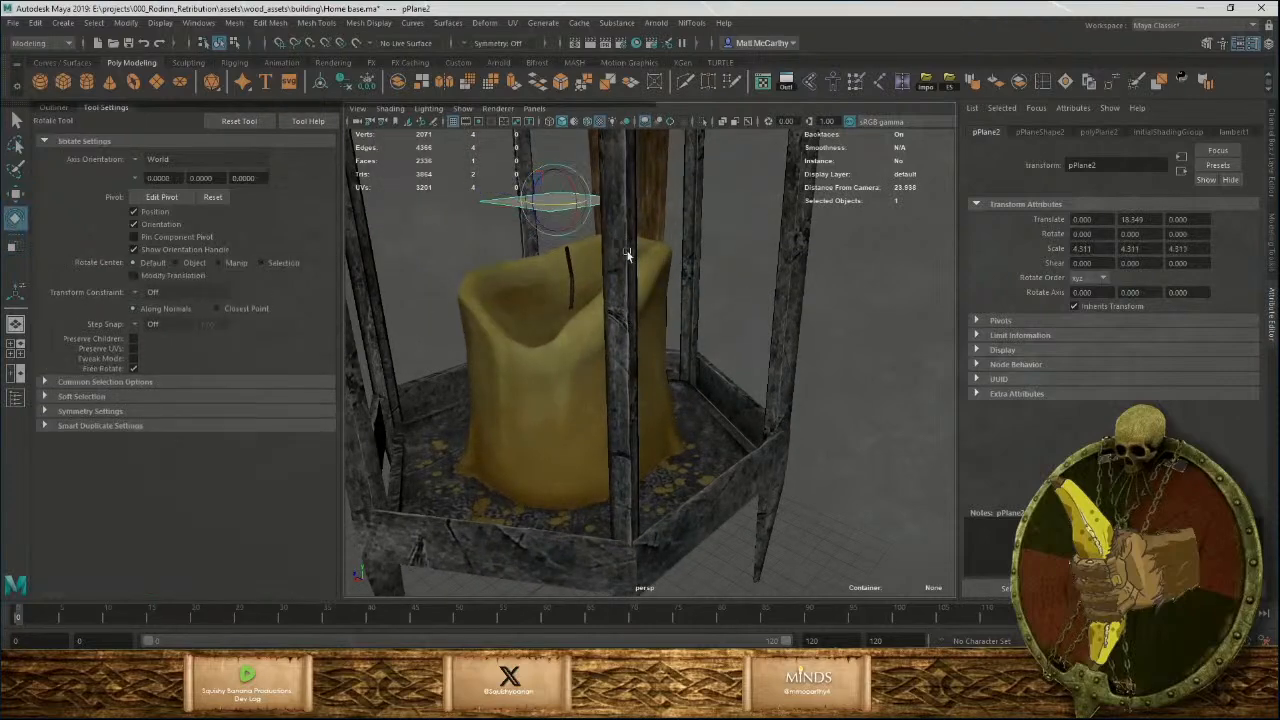
middle_click_drag(704, 218, 757, 374)
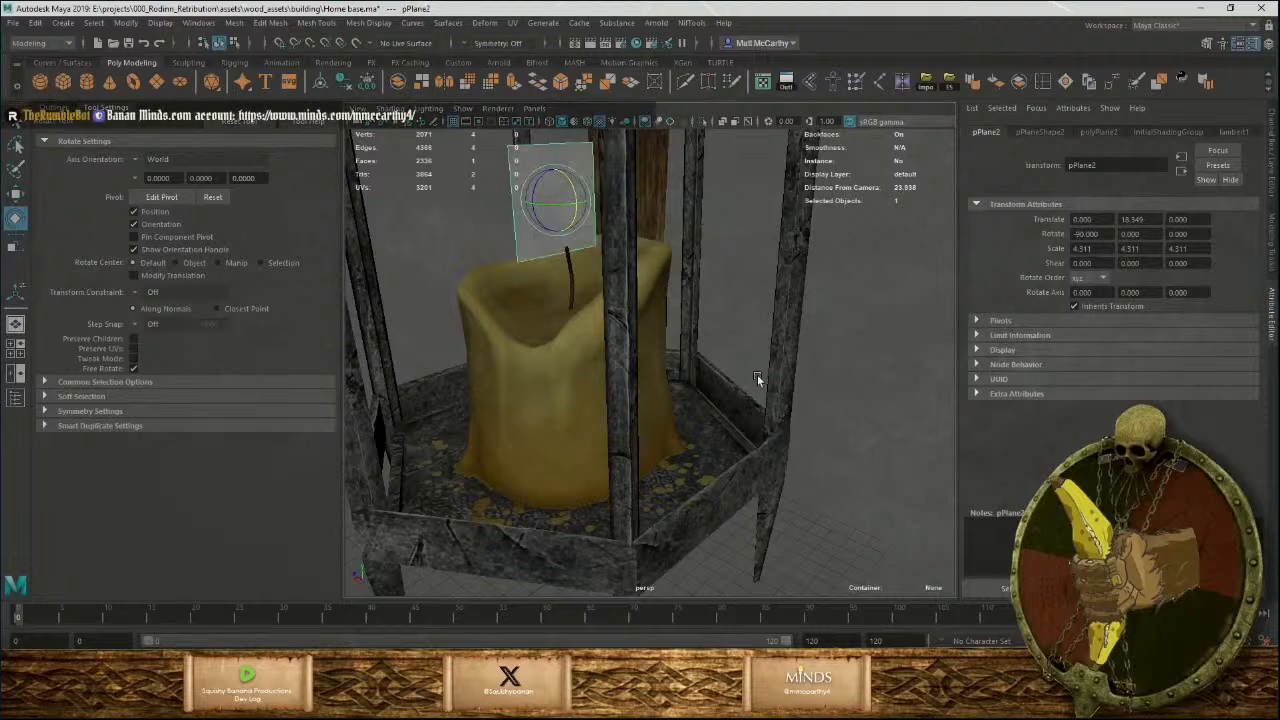
left_click(759, 372)
Assign a new Lambert material to the plane and name it Candle_flame.
left_click(547, 244)
right_click(547, 244)
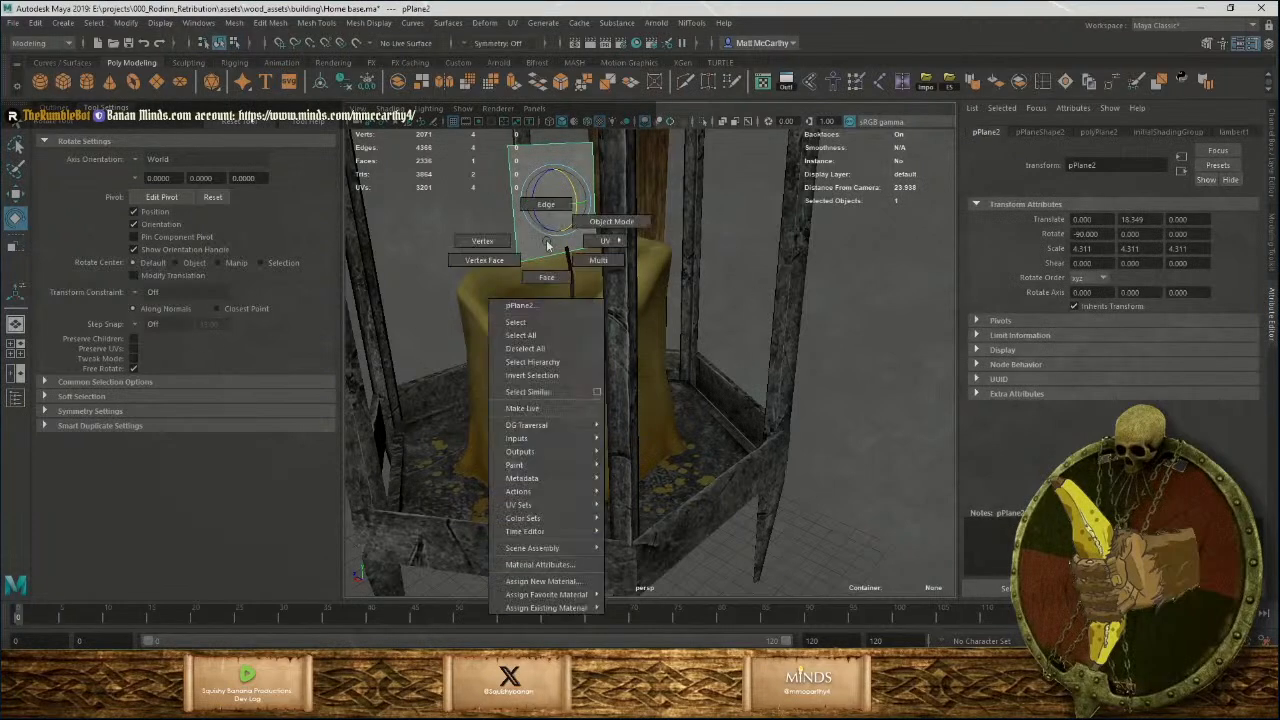
mouse_move(579, 608)
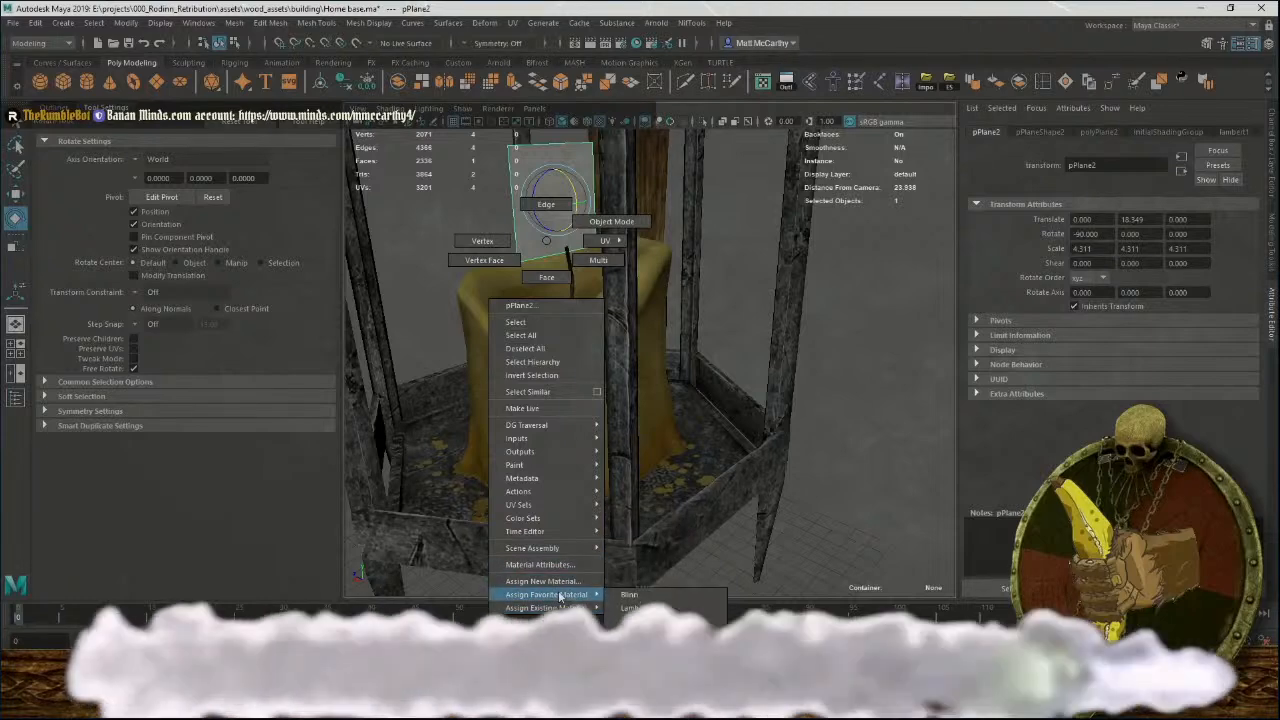
left_click(636, 609)
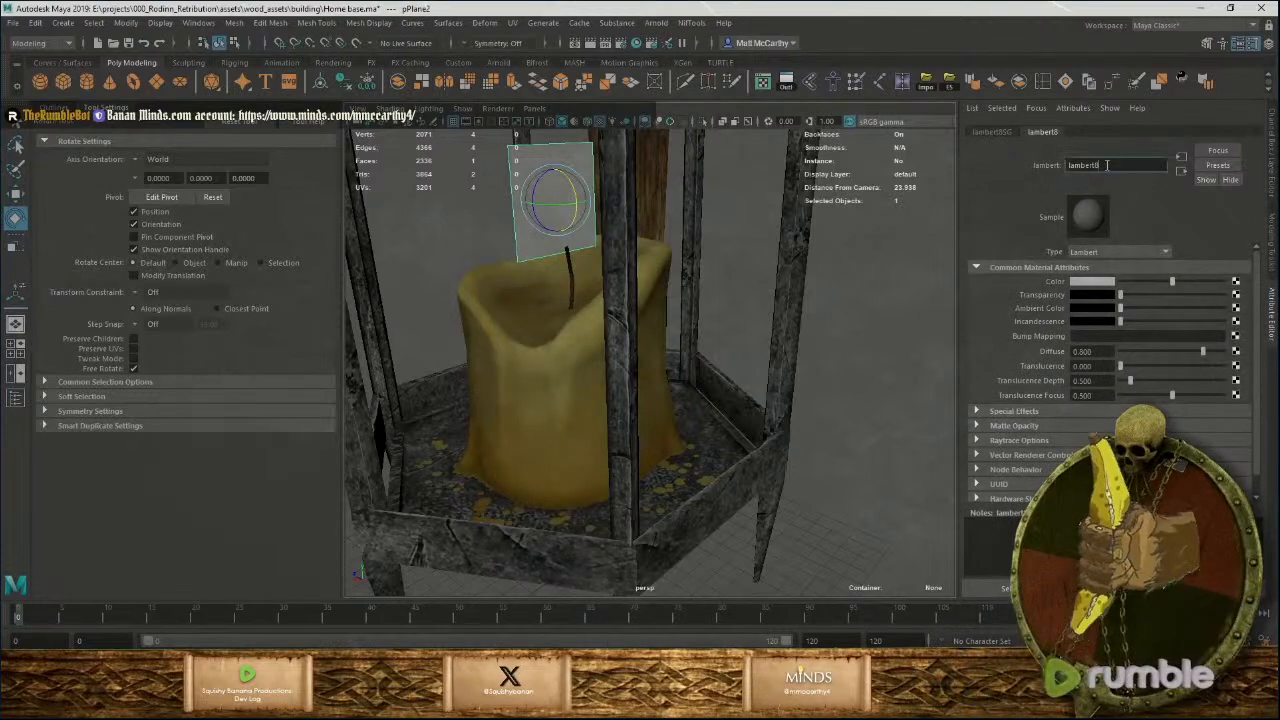
double_click(1107, 165)
type("can")
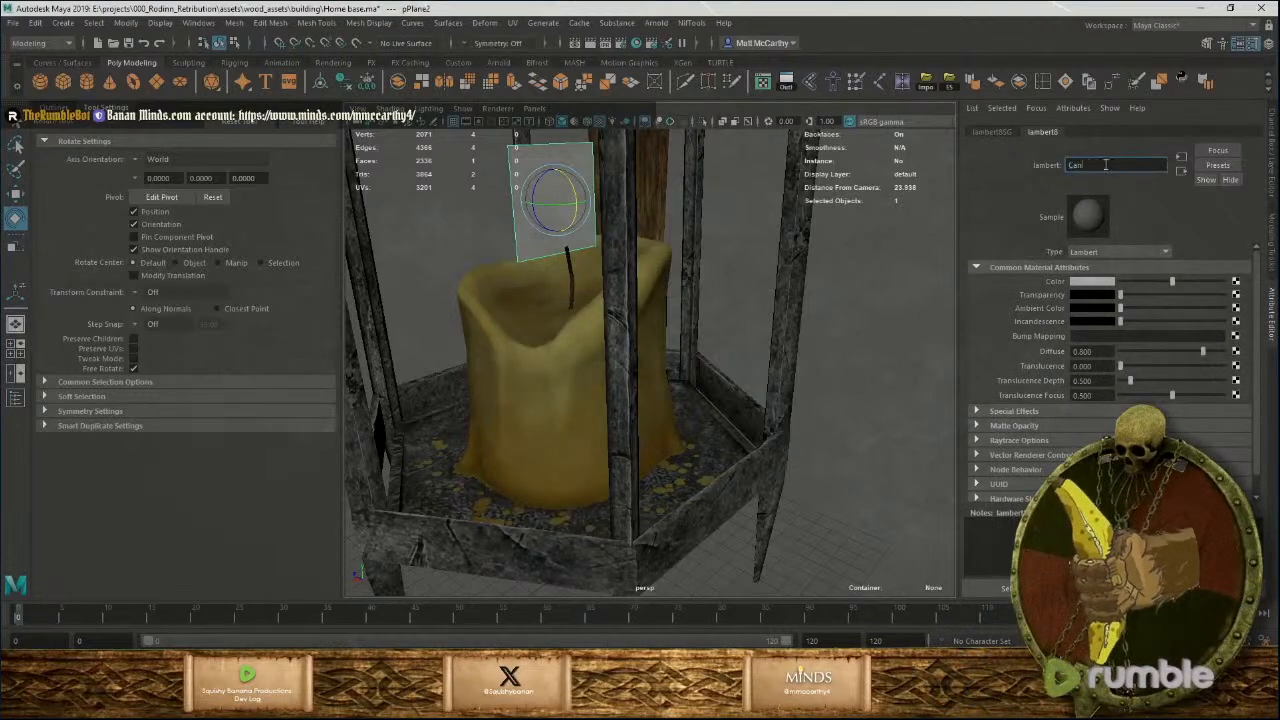
type("dle_Flame")
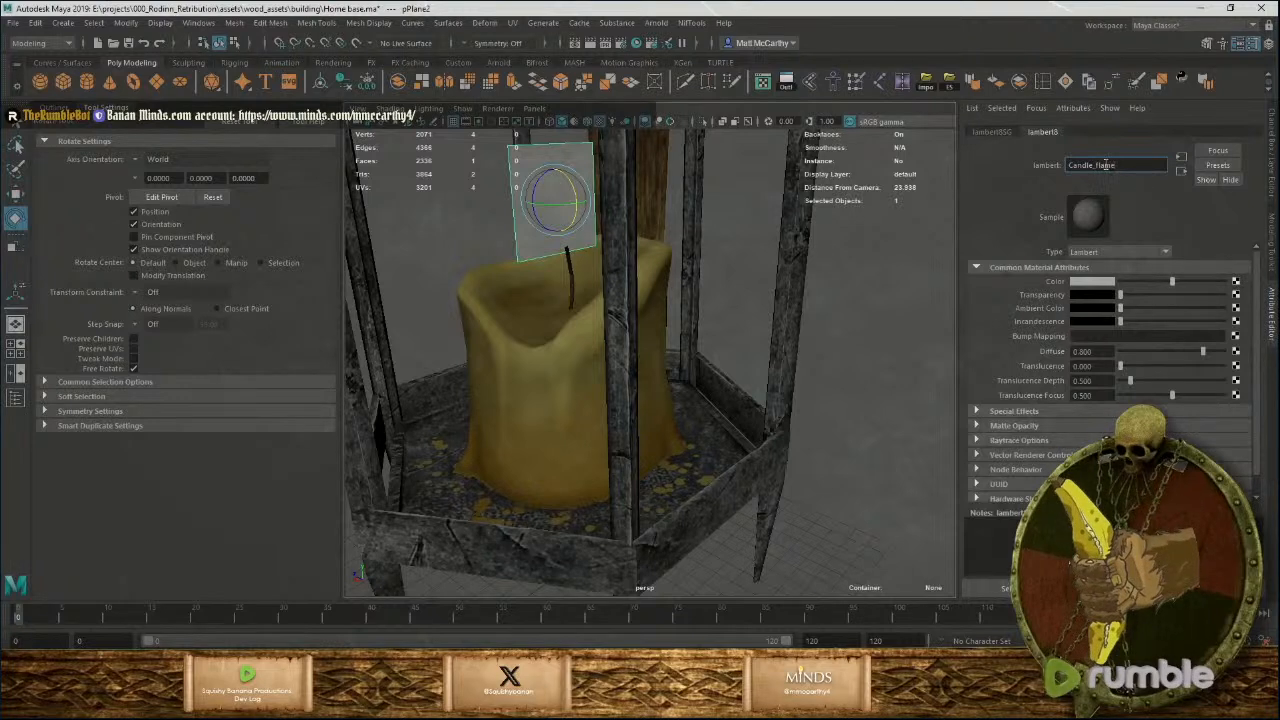
key("Return")
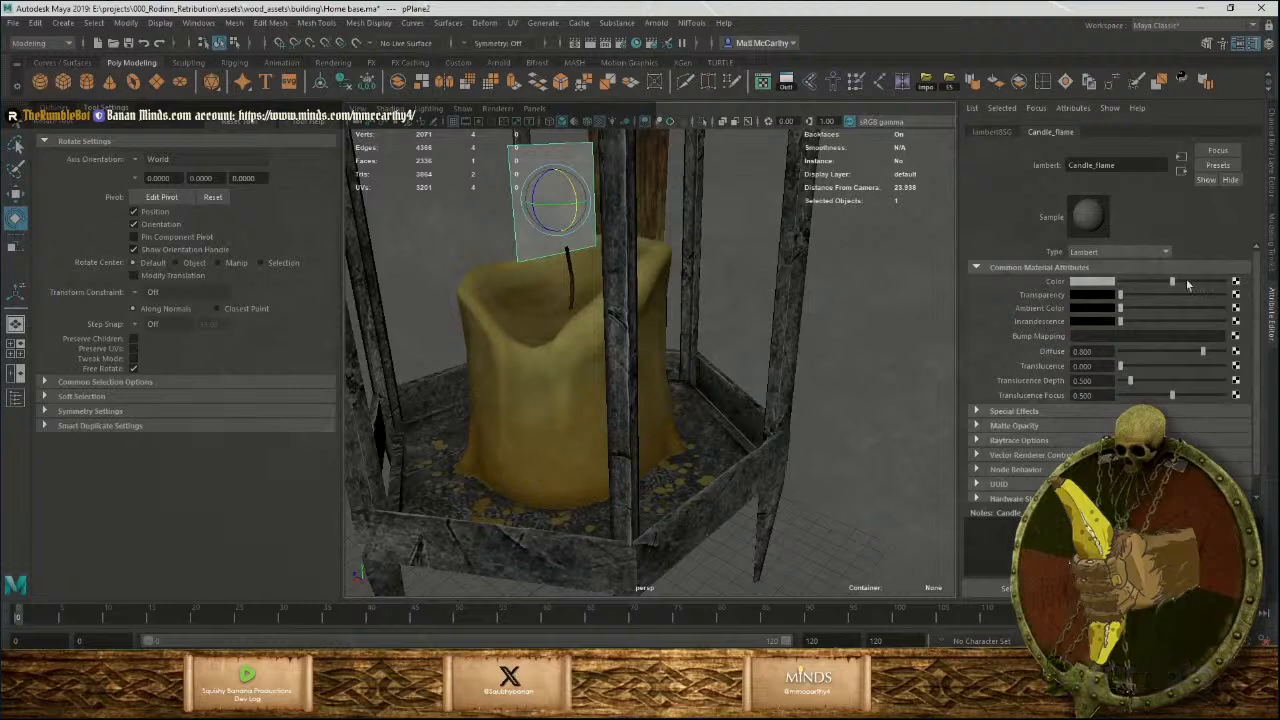
Connect a file texture to the material's color and load candle_flame.tga.
left_click(1237, 282)
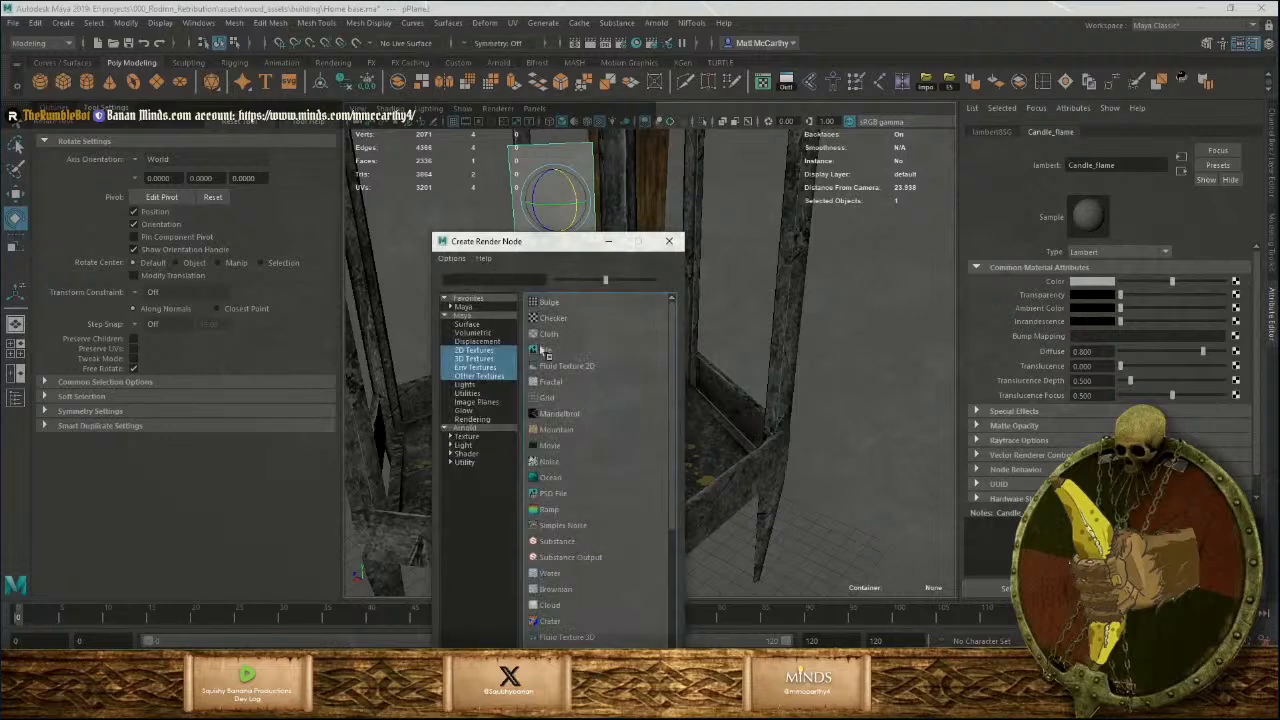
left_click(550, 355)
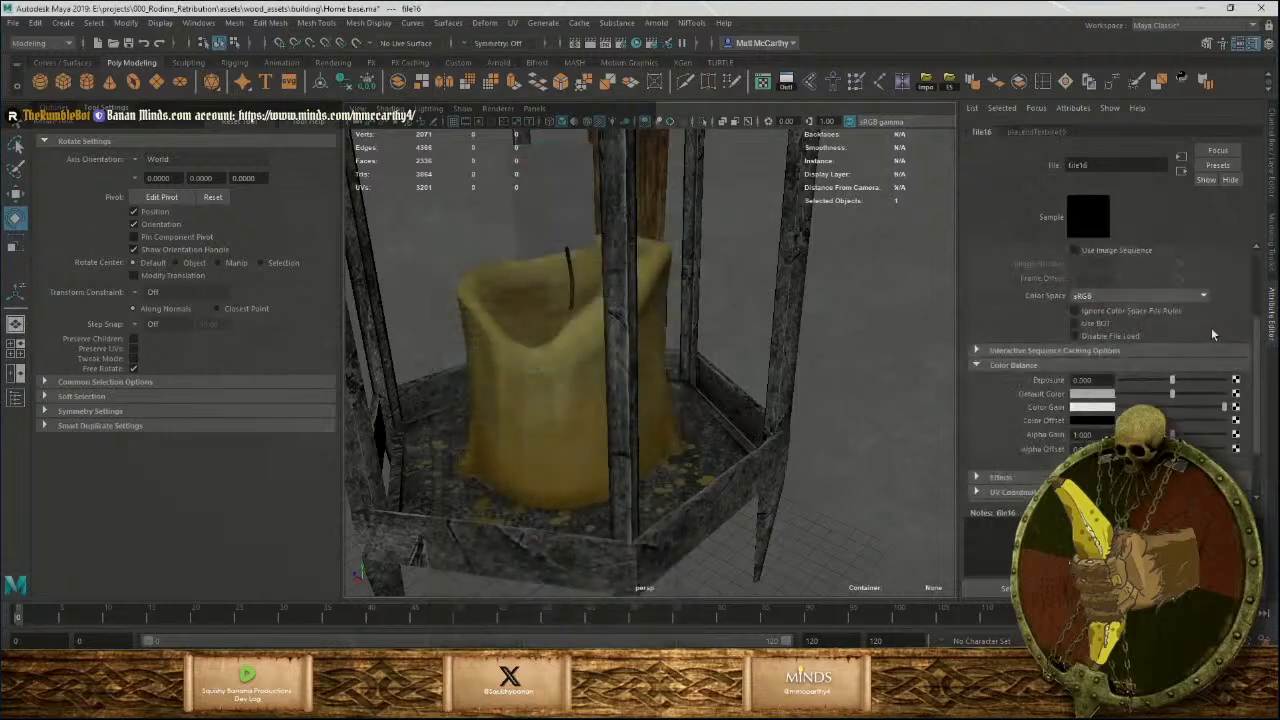
left_click(1238, 314)
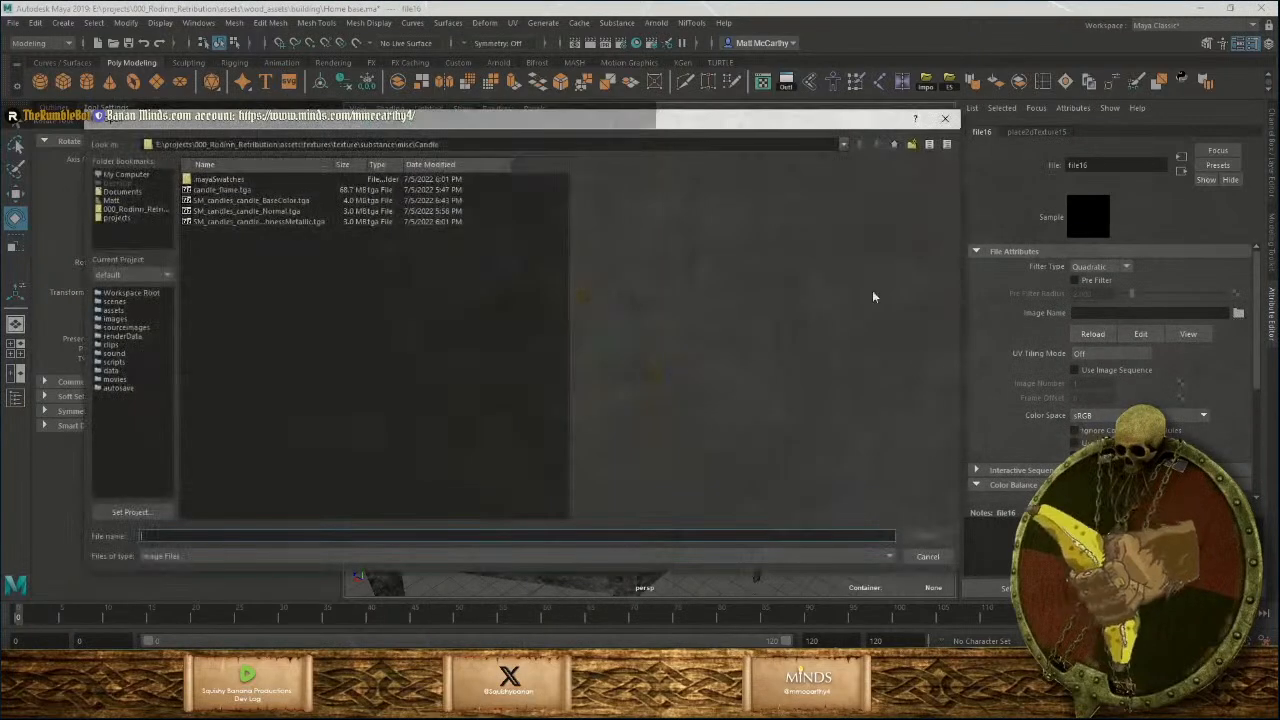
left_click(230, 190)
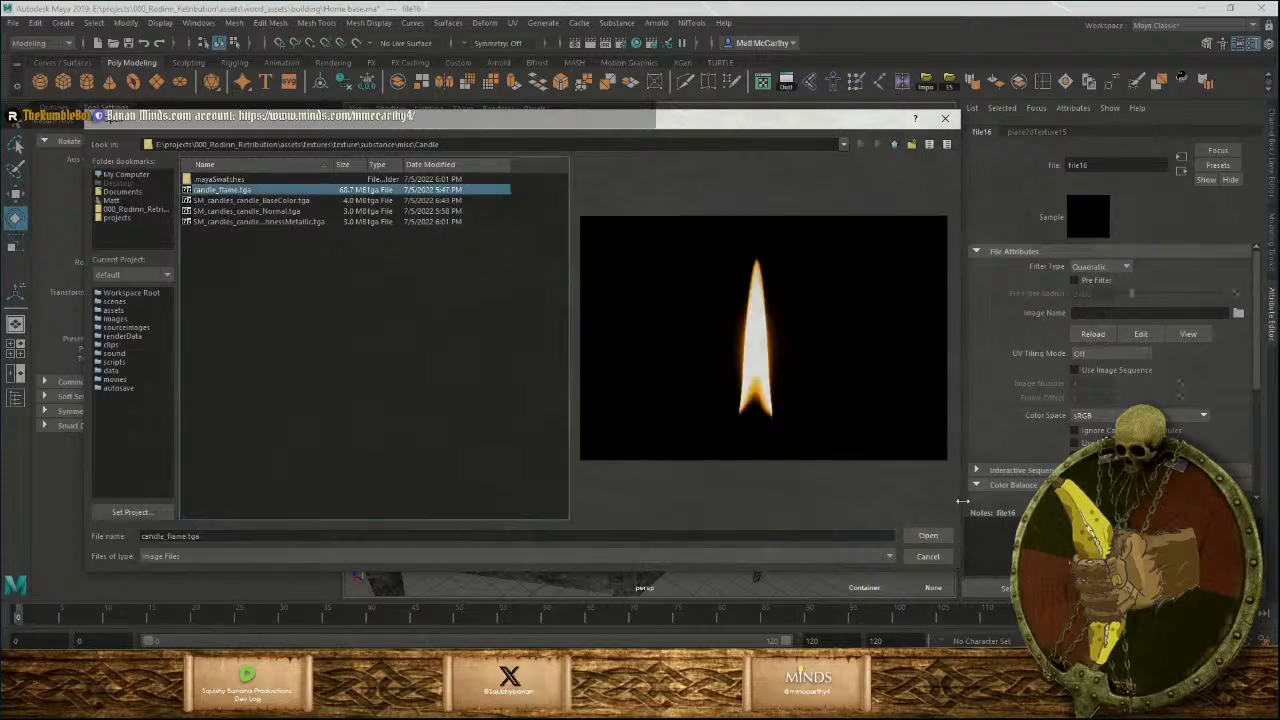
left_click(938, 537)
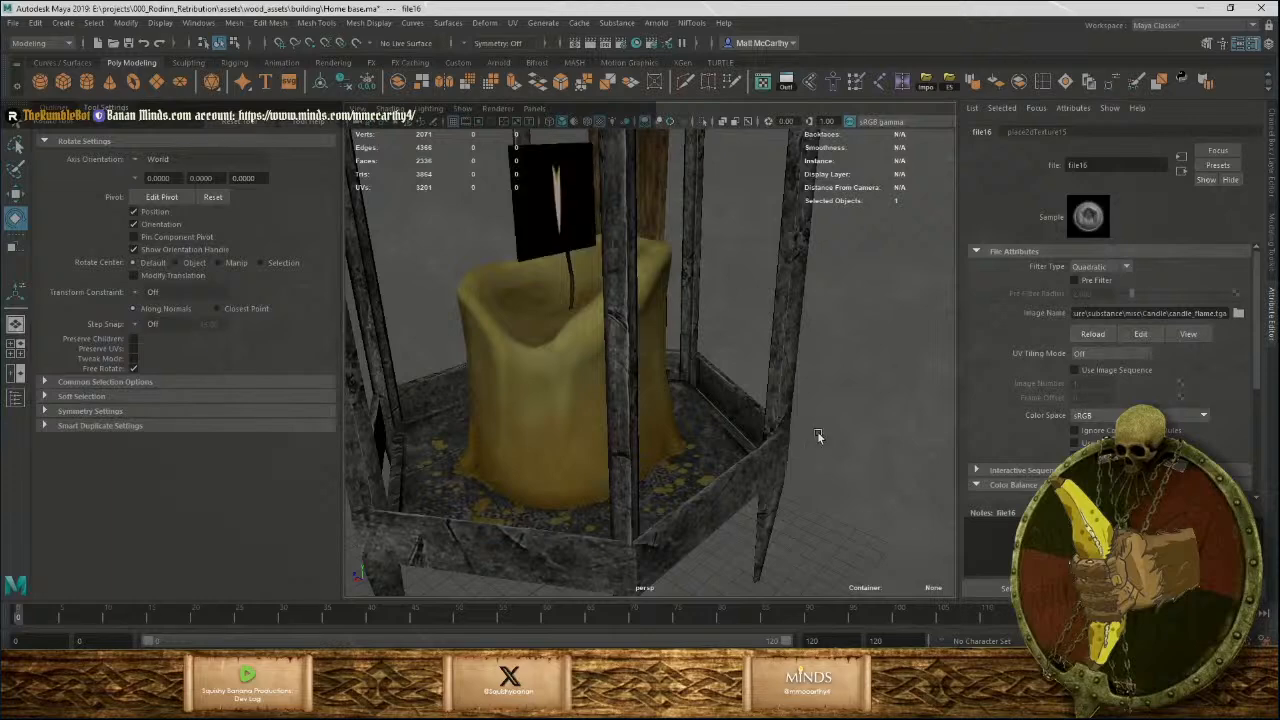
Freeze the flame plane's transforms and rotate it 180° about Z to stand the flame upright.
left_click_drag(572, 250, 634, 294, "alt")
right_click_drag(634, 294, 714, 320, "alt")
left_click(722, 313)
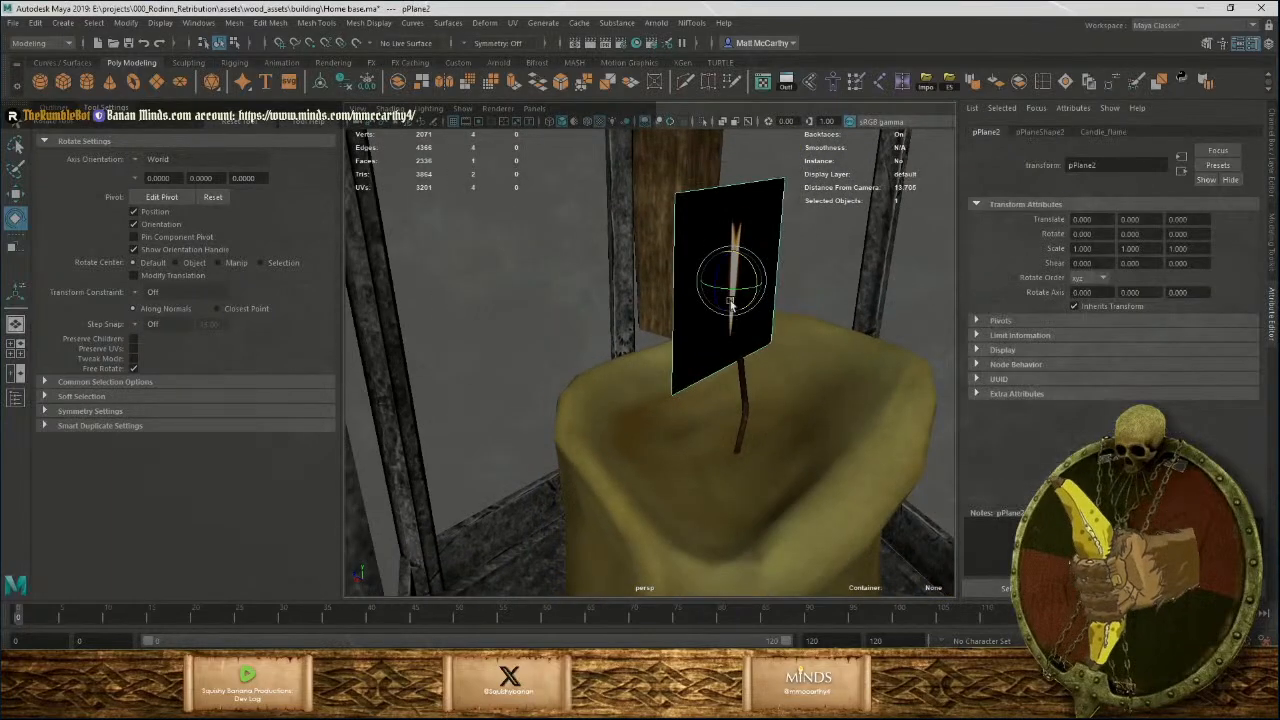
middle_click_drag(783, 359, 383, 427)
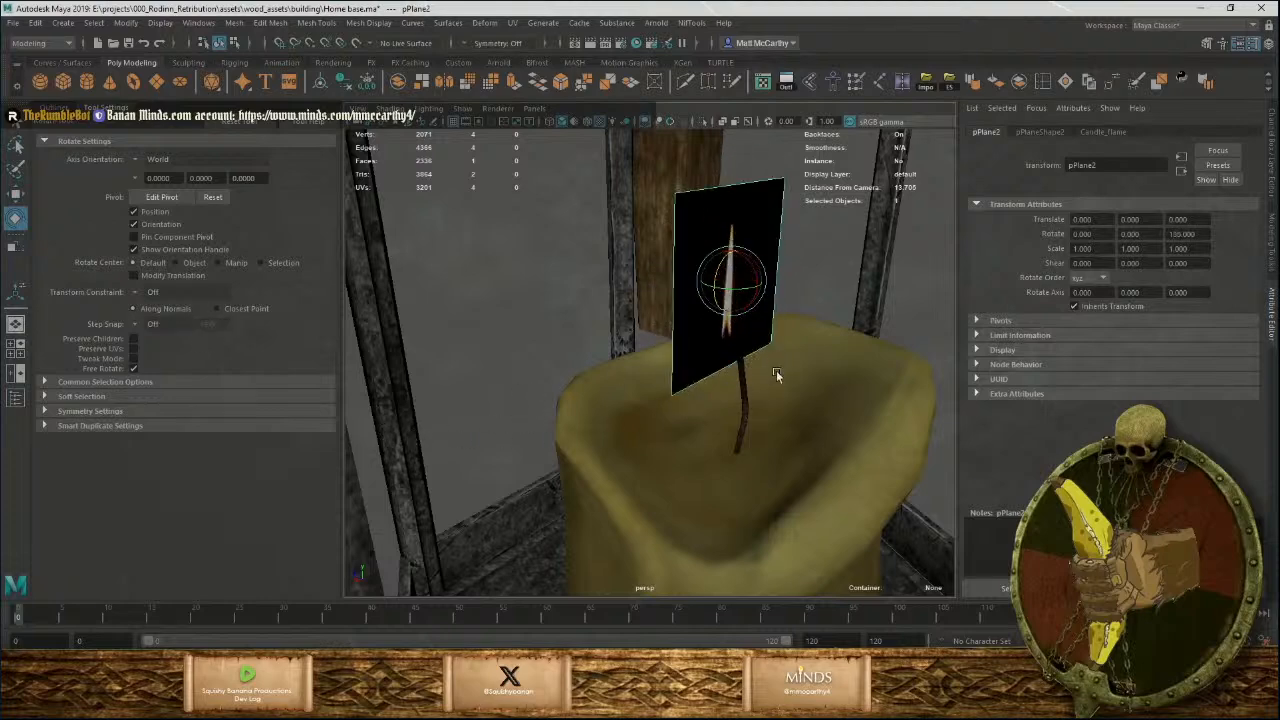
Insert four edge loops on the plane, framing the flame image closely below, above and on both sides.
left_click_drag(776, 375, 663, 374, "alt")
right_click_drag(663, 374, 754, 392, "alt")
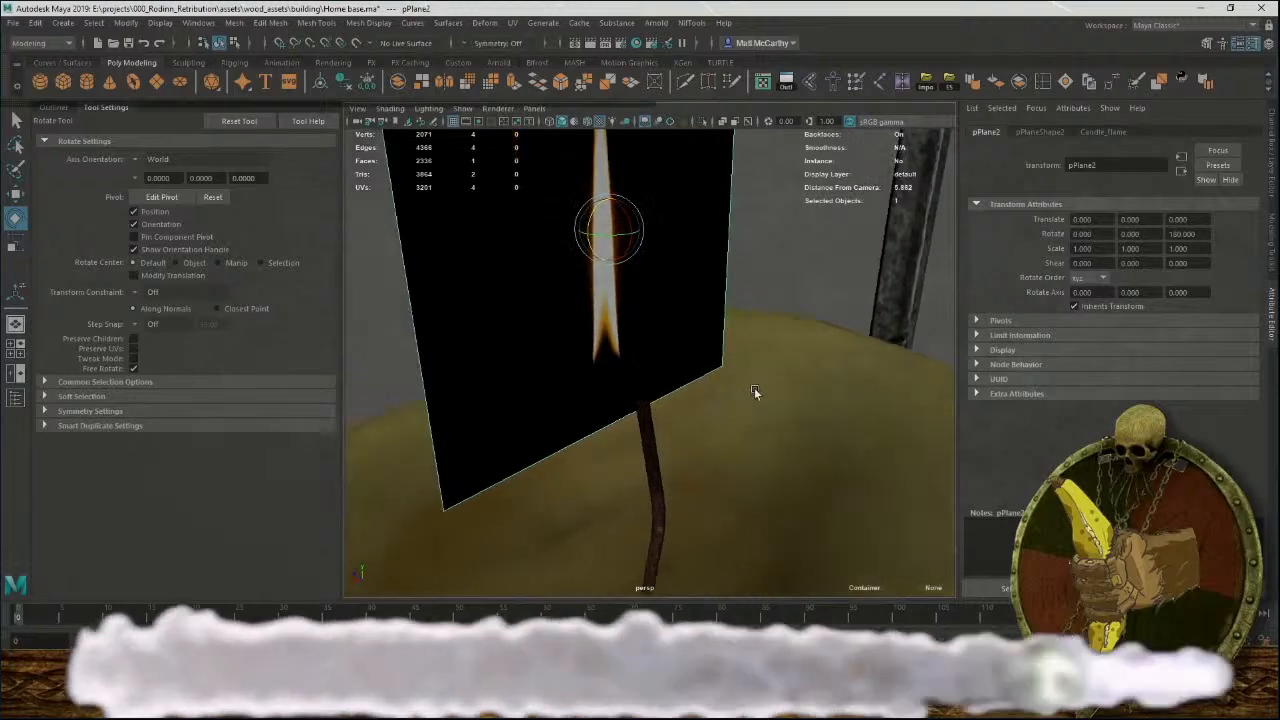
left_click_drag(754, 392, 728, 411, "alt")
left_click(1047, 82)
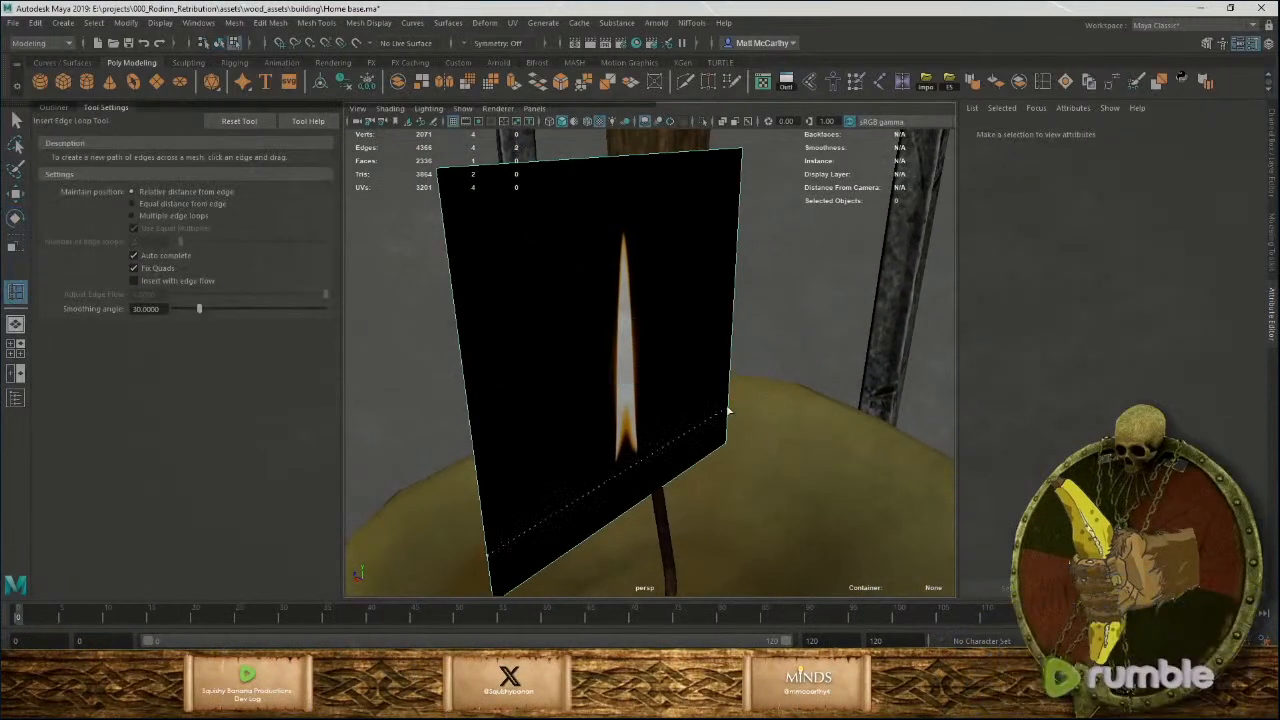
left_click(727, 411)
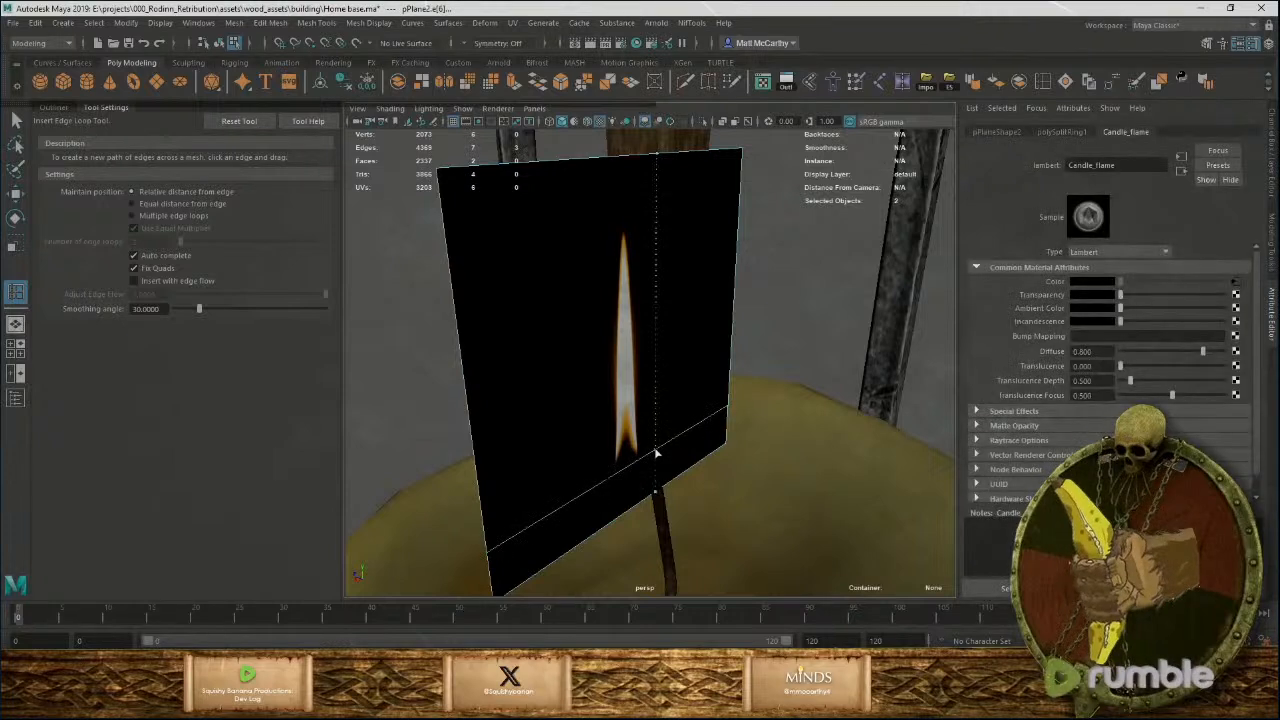
left_click(647, 456)
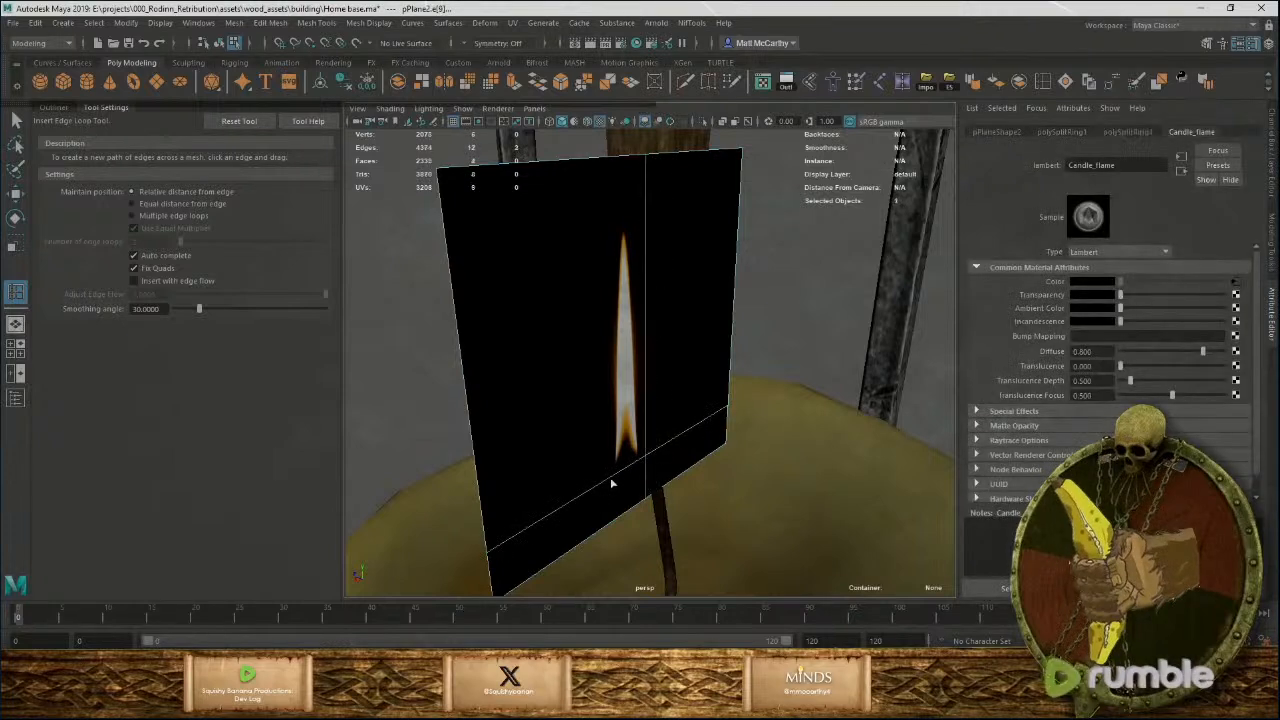
left_click(609, 478)
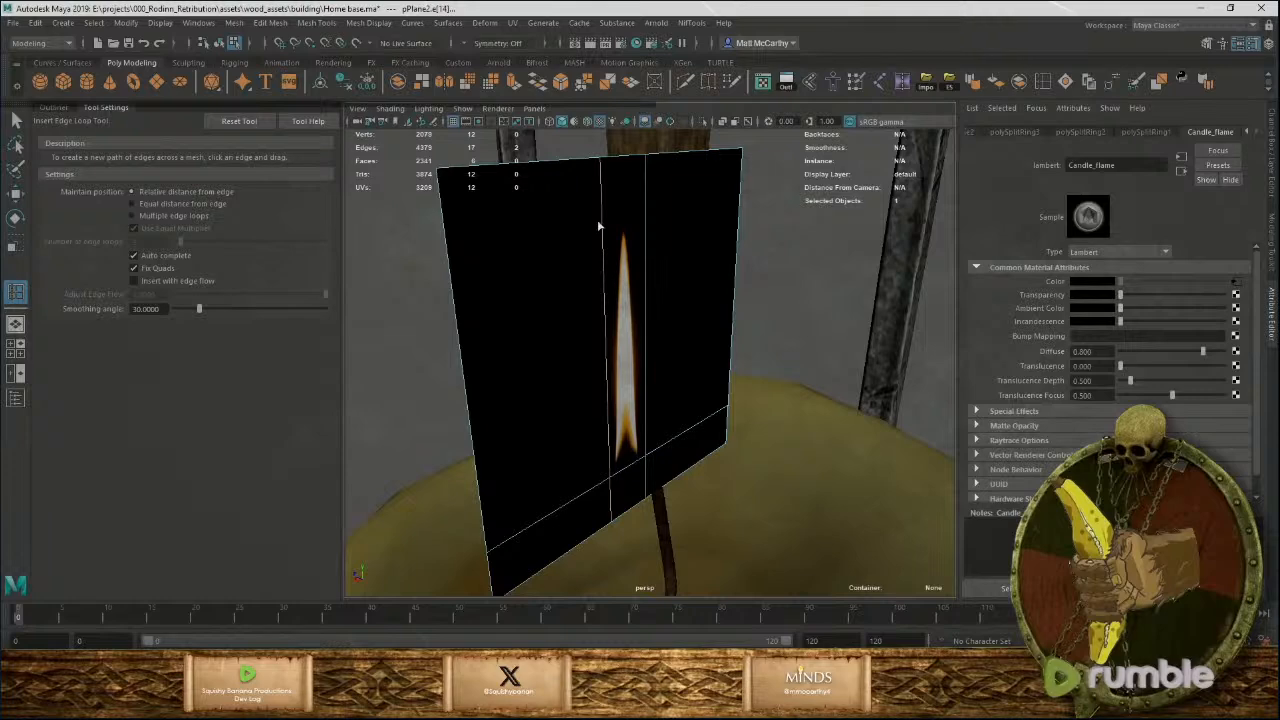
left_click(606, 233)
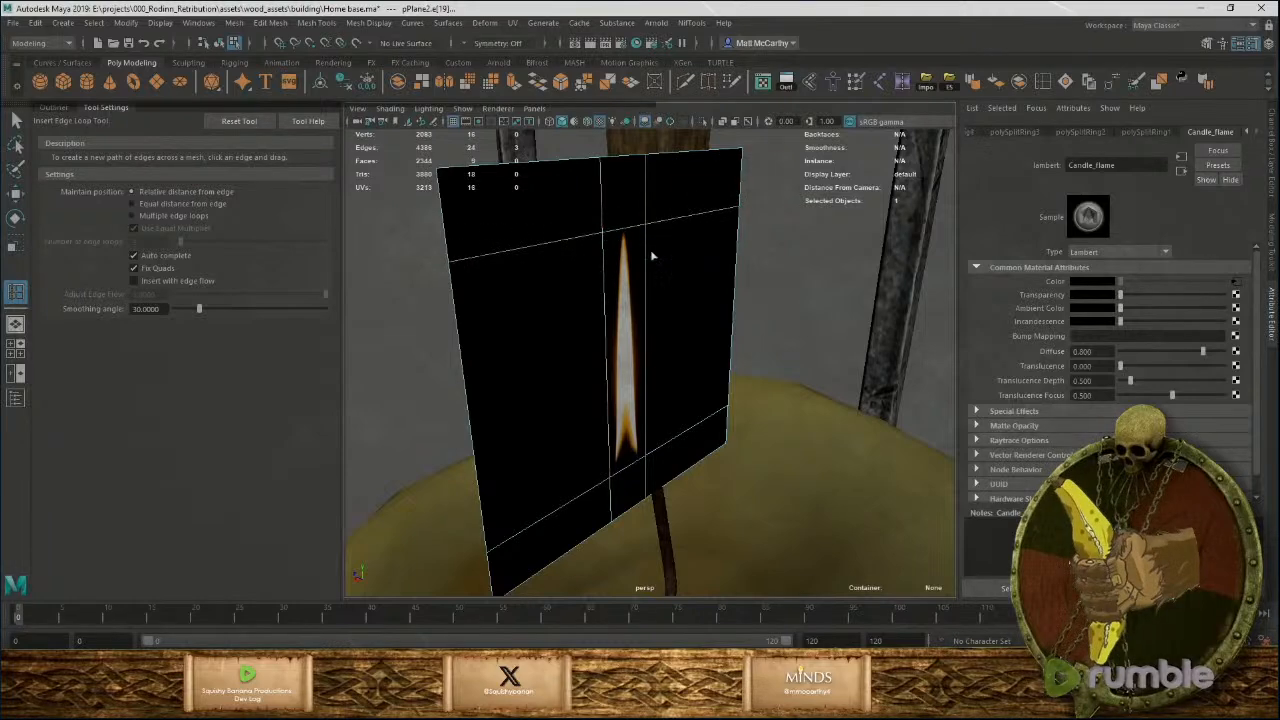
Delete all the plane's faces surrounding the central face that holds the flame image.
key("w")
key("F8")
right_click(695, 180)
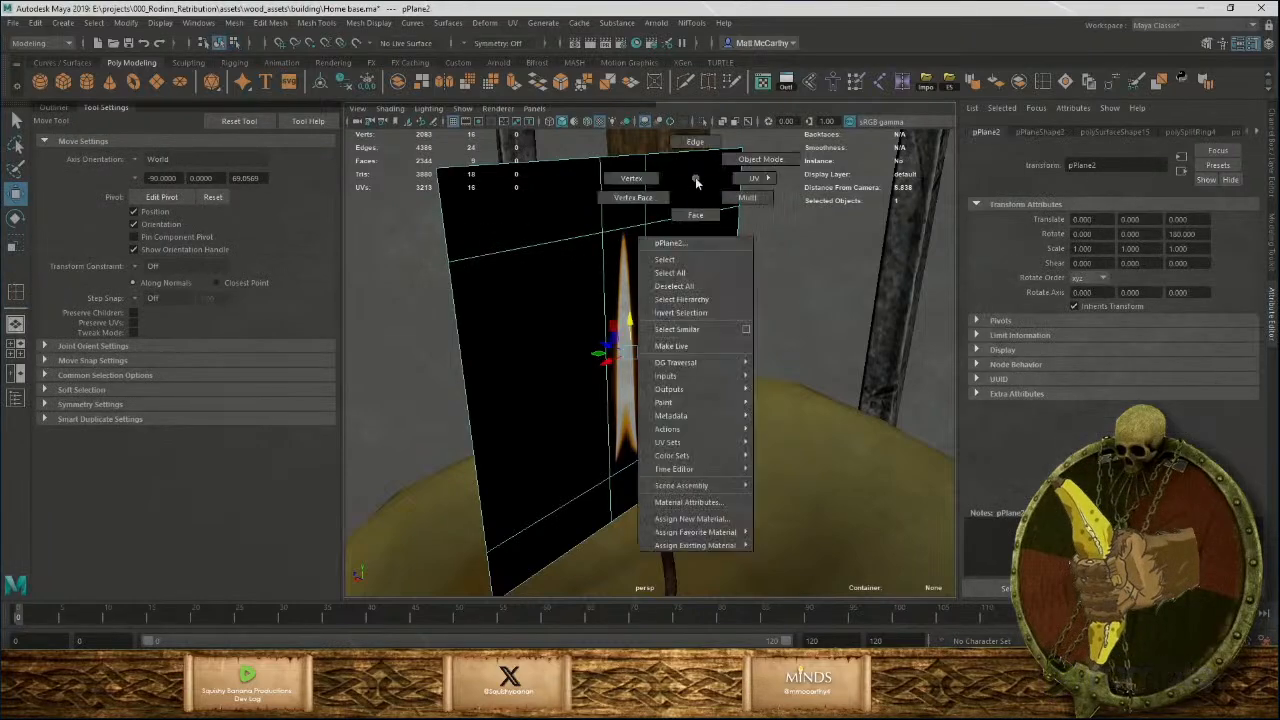
right_click_drag(696, 182, 699, 210)
left_click(702, 198)
left_click(697, 278, "shift")
left_click(688, 450, "shift")
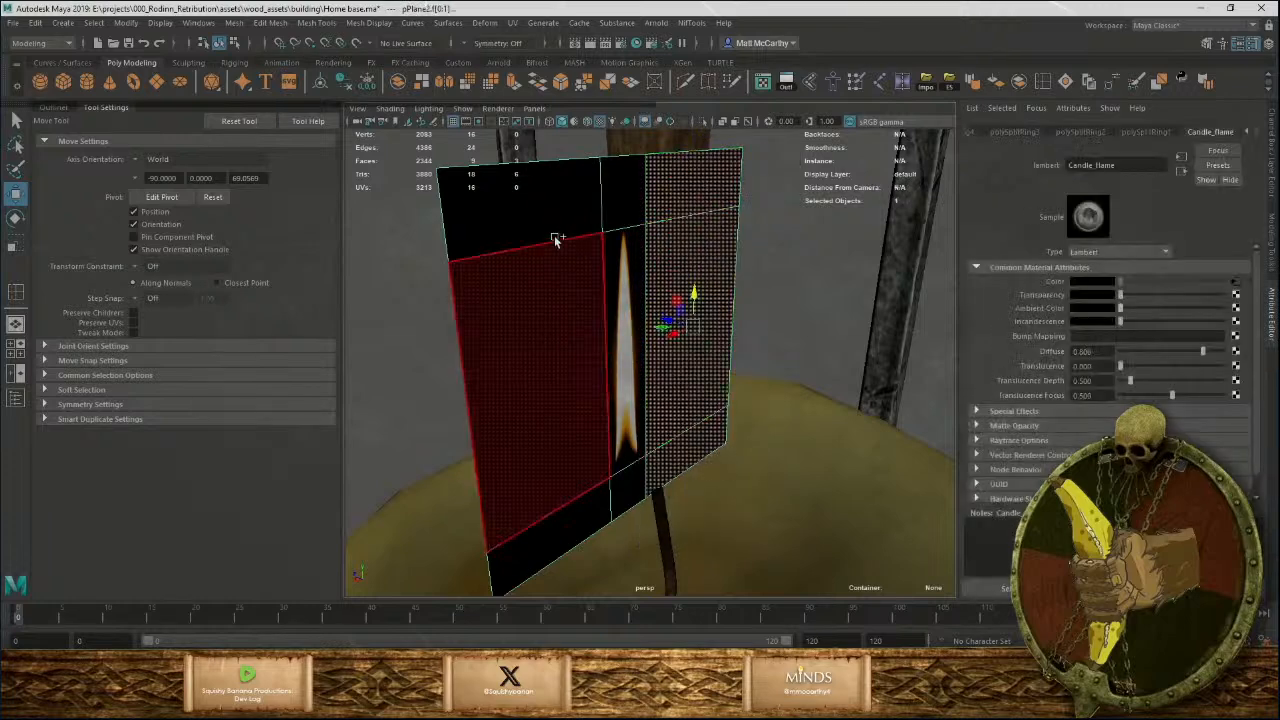
left_click(556, 245, "shift")
left_click(618, 196, "shift")
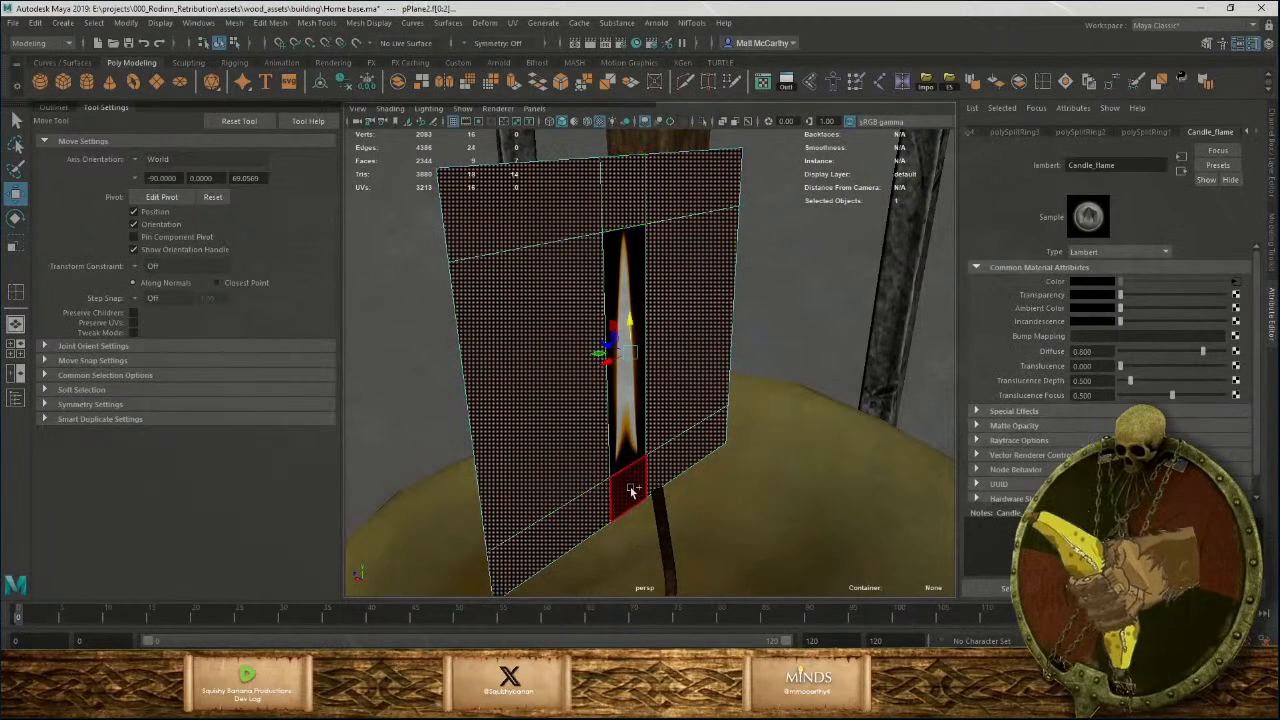
left_click(631, 490, "shift")
key("Delete")
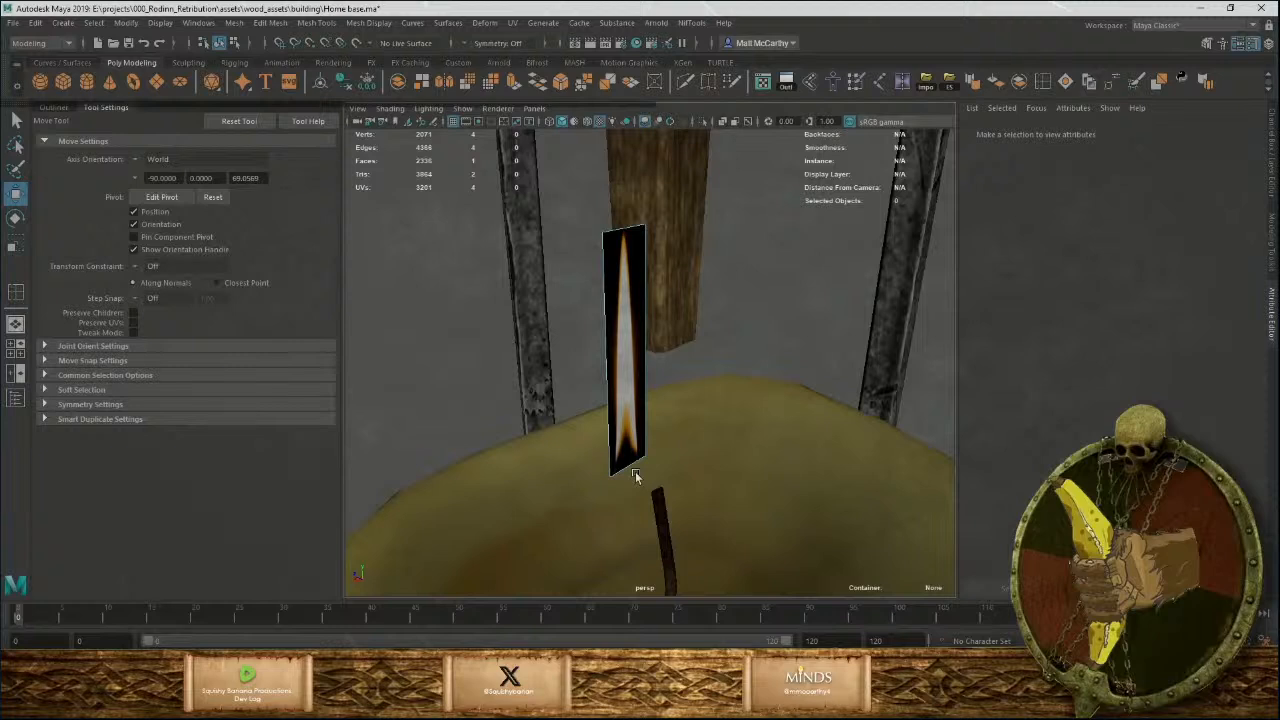
Move the trimmed flame plane down onto the tip of the candle's wick.
key("F8")
left_click_drag(600, 362, 628, 457)
left_click_drag(619, 398, 627, 391)
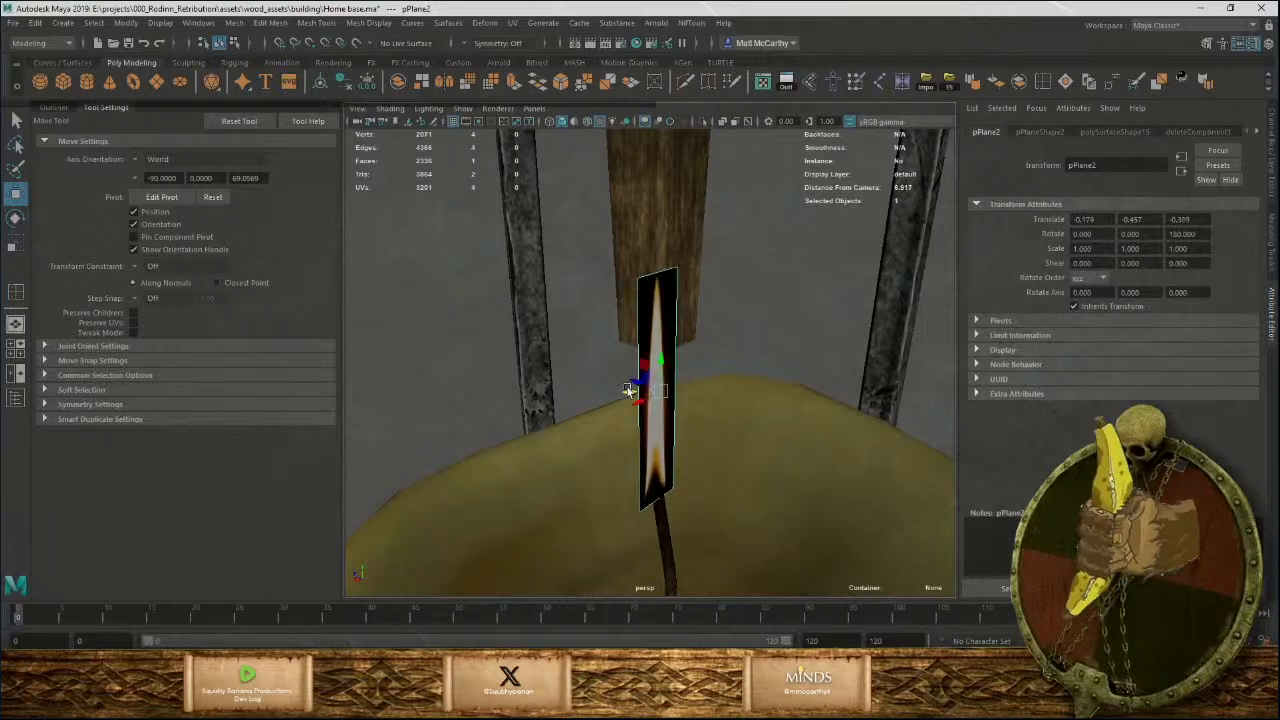
Duplicate the flame plane, rotate the copy about 105° about Y and shift it to cross the original at the wick.
key("ctrl+d")
key("e")
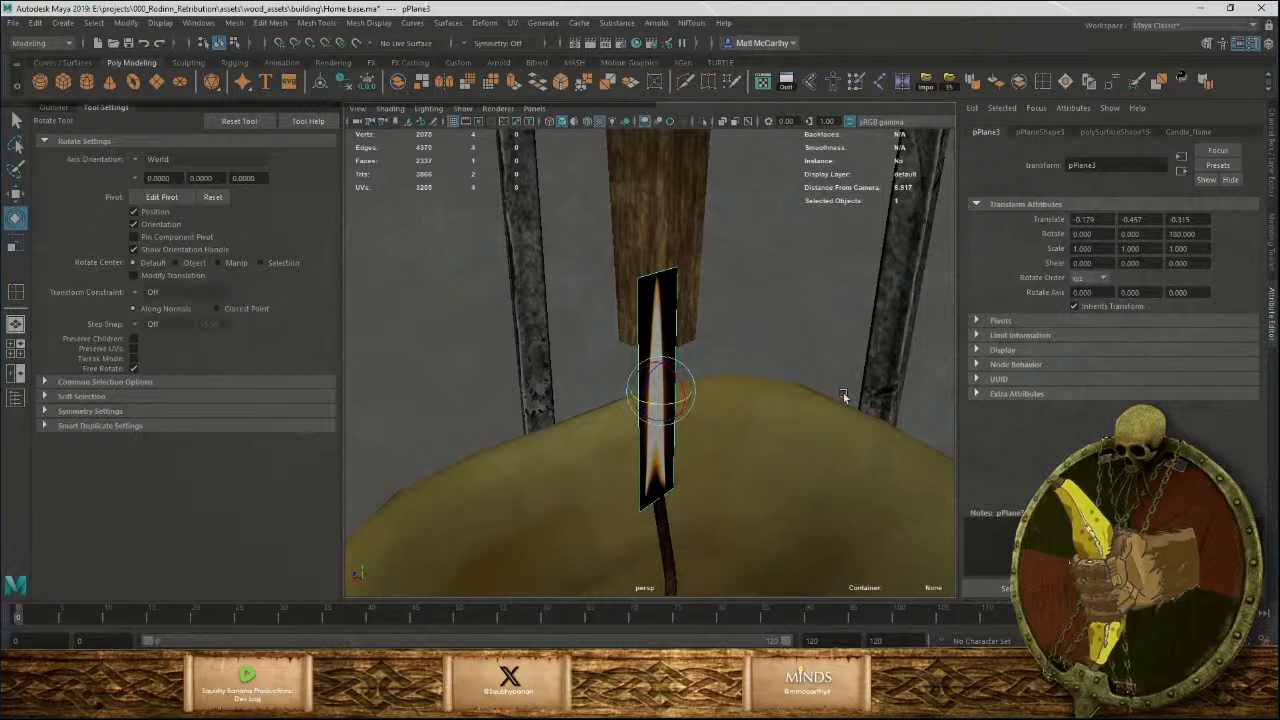
middle_click_drag(843, 393, 672, 487)
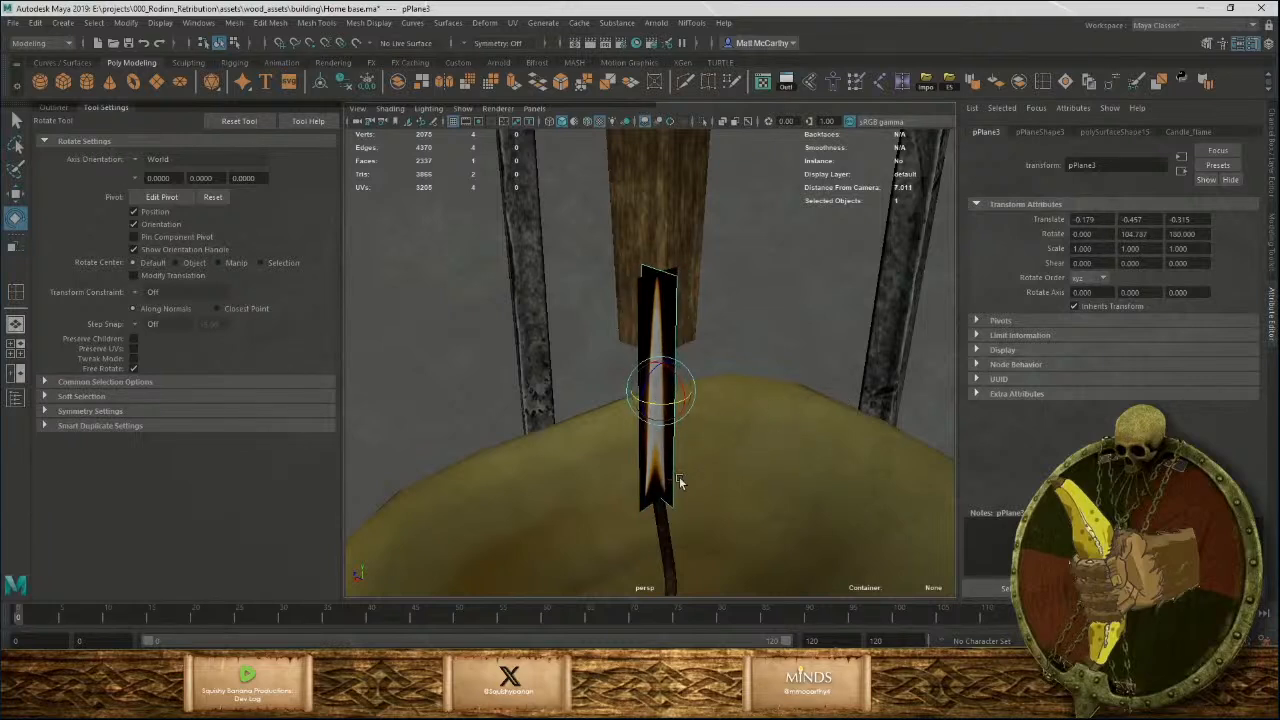
key("w")
left_click_drag(632, 395, 630, 403)
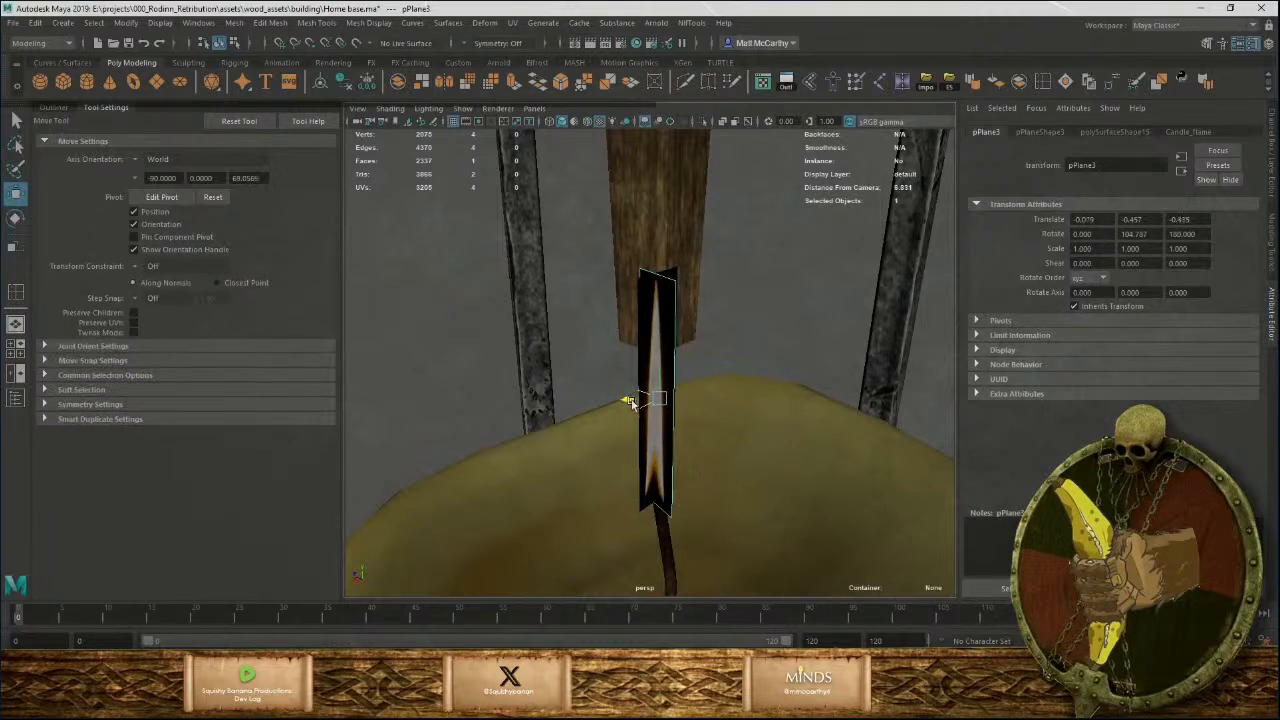
left_click(760, 317)
left_click_drag(839, 347, 853, 442, "alt")
scroll(767, 487, "up", 5)
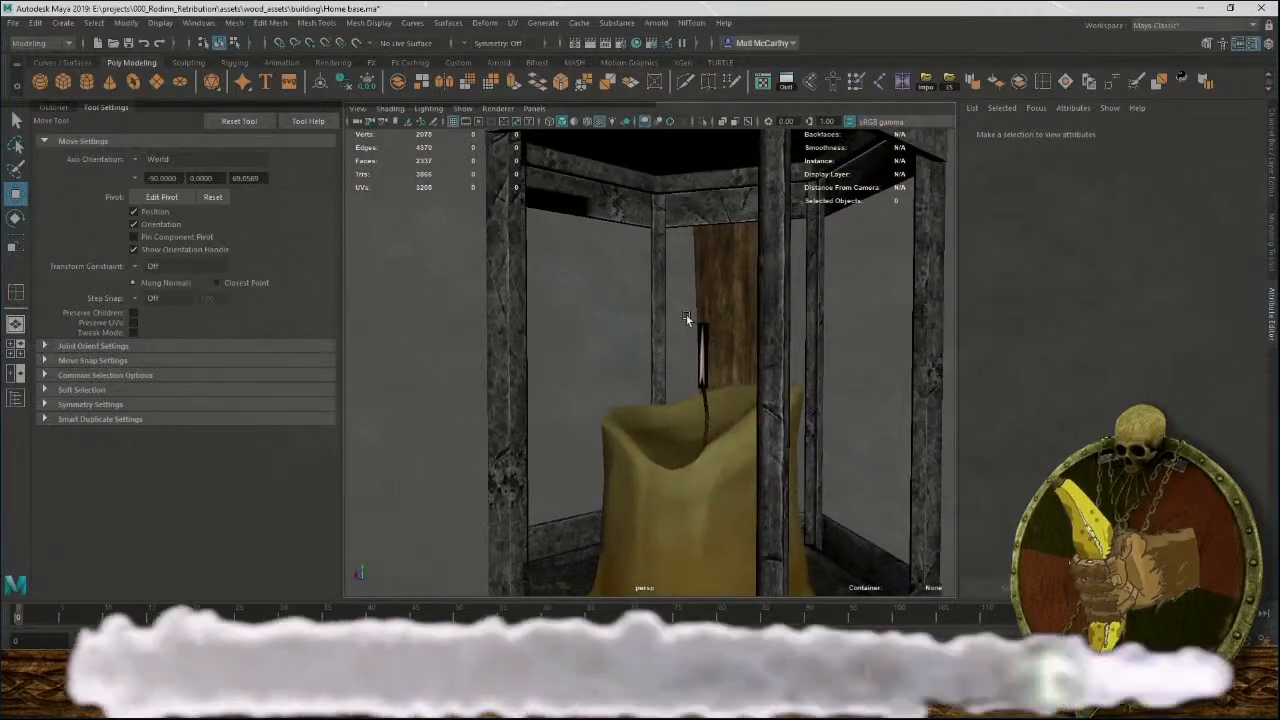
Combine the two crossed flame planes into one mesh, then clear its history, freeze its transforms and centre its pivot.
left_click_drag(686, 315, 714, 346)
left_click_drag(714, 346, 691, 380, "alt")
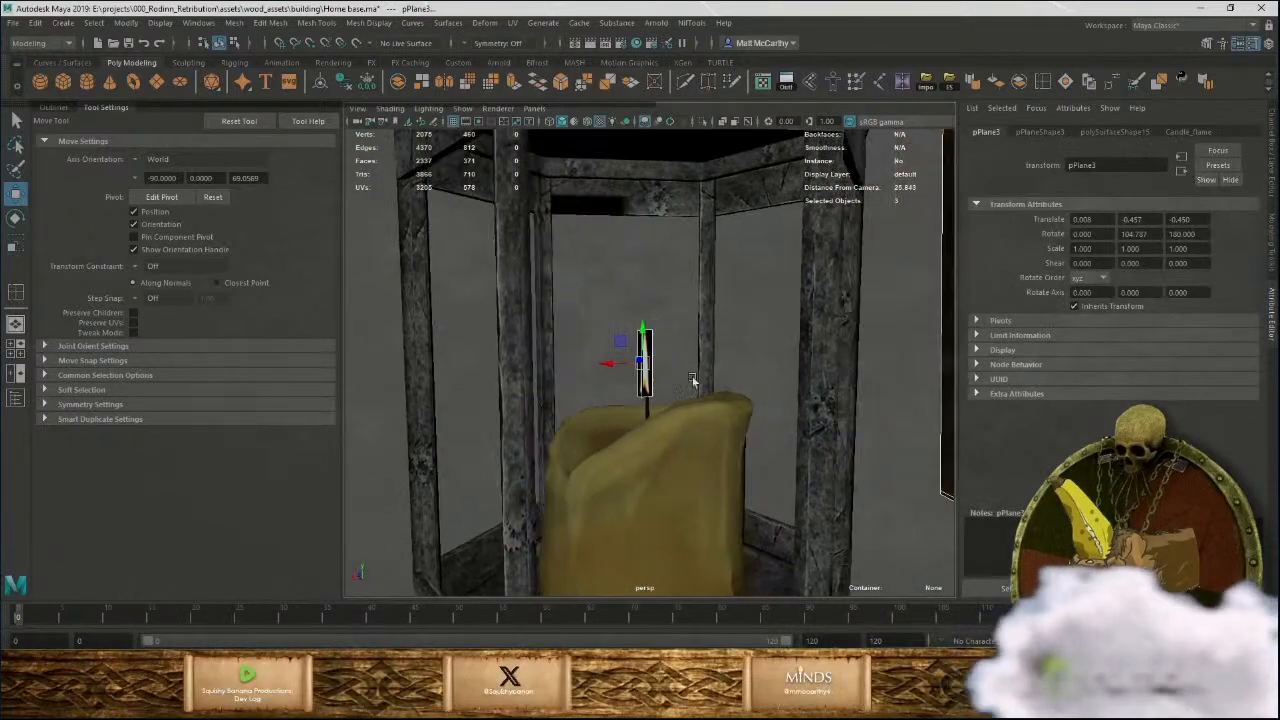
left_click_drag(600, 307, 656, 346)
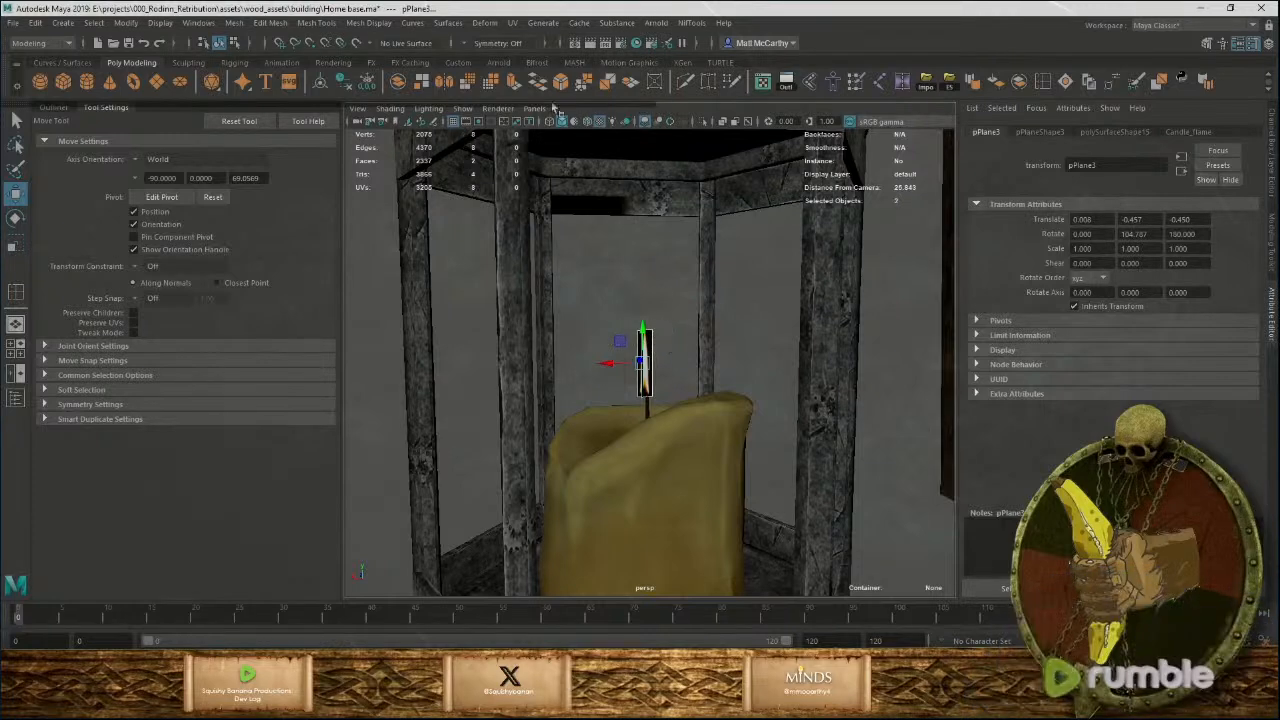
left_click(397, 87)
left_click(345, 85)
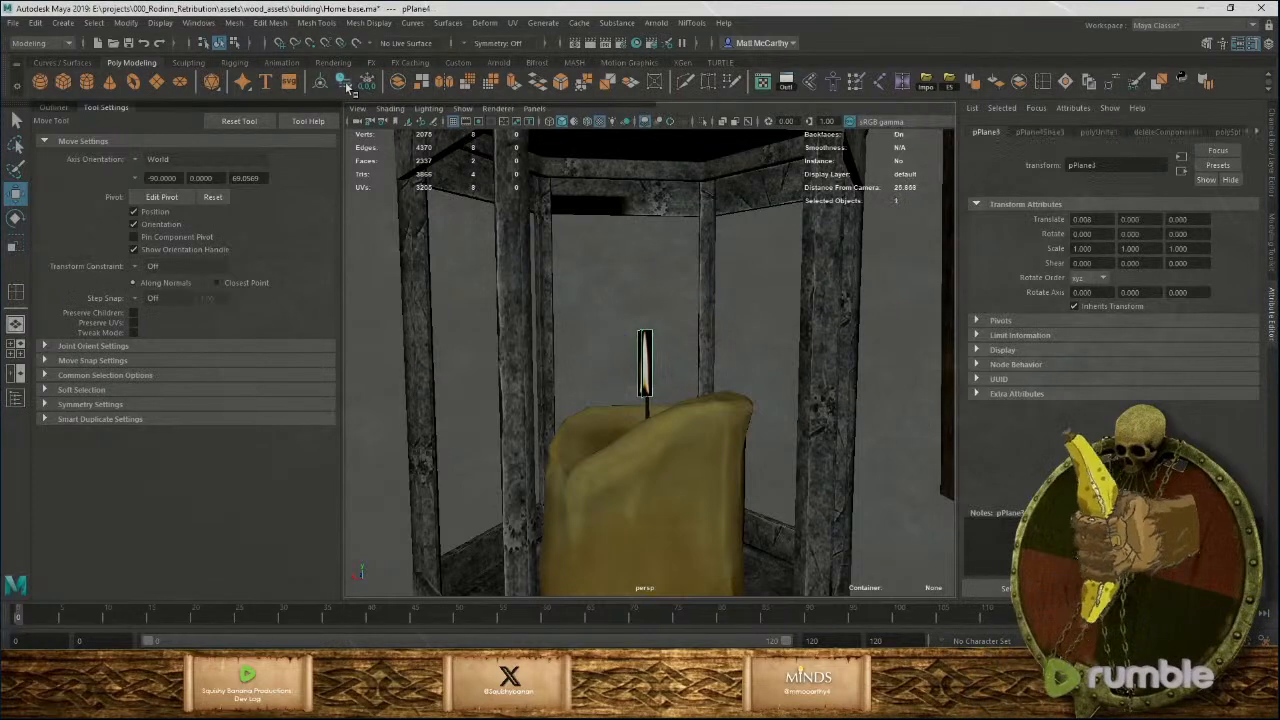
left_click(368, 86)
left_click(321, 86)
Isolate the combined flame mesh and move it down to the grid origin so its base sits near the ground.
middle_click_drag(668, 356, 620, 275, "alt")
left_click_drag(619, 273, 591, 473, "alt")
key("ctrl+1")
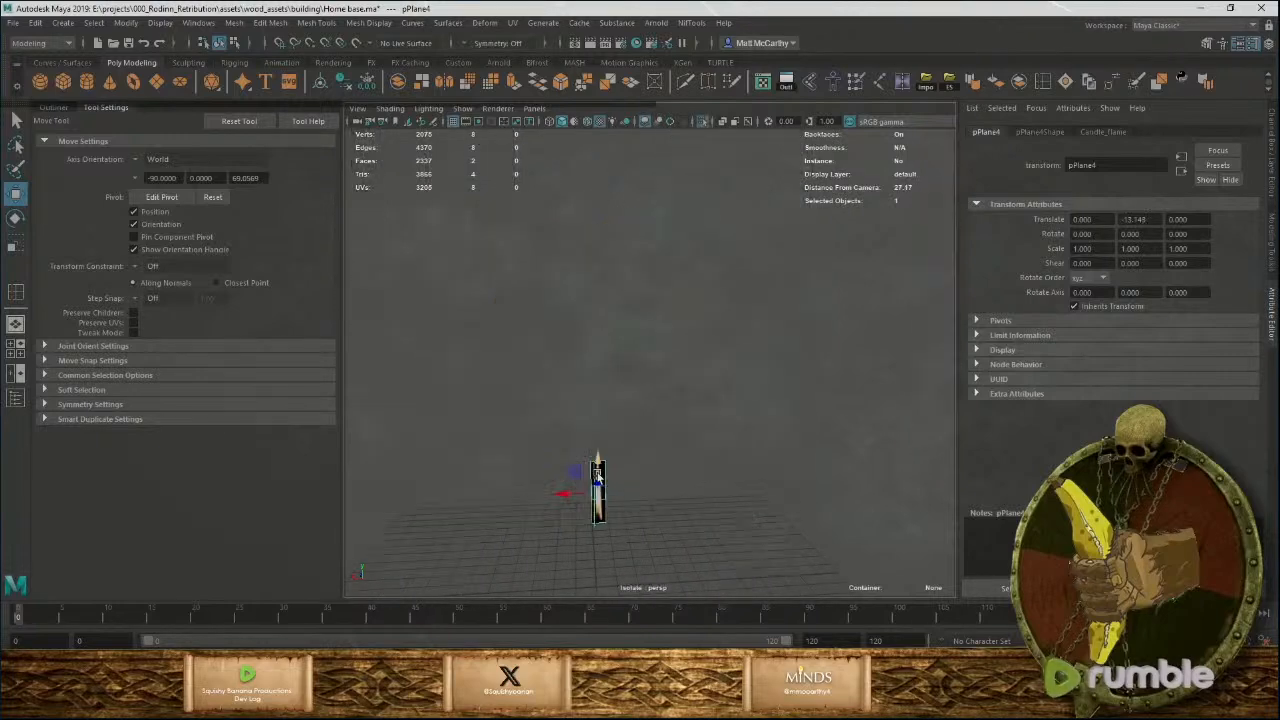
middle_click_drag(629, 500, 674, 340, "alt")
right_click_drag(674, 340, 772, 375, "alt")
left_click_drag(772, 375, 819, 331, "alt")
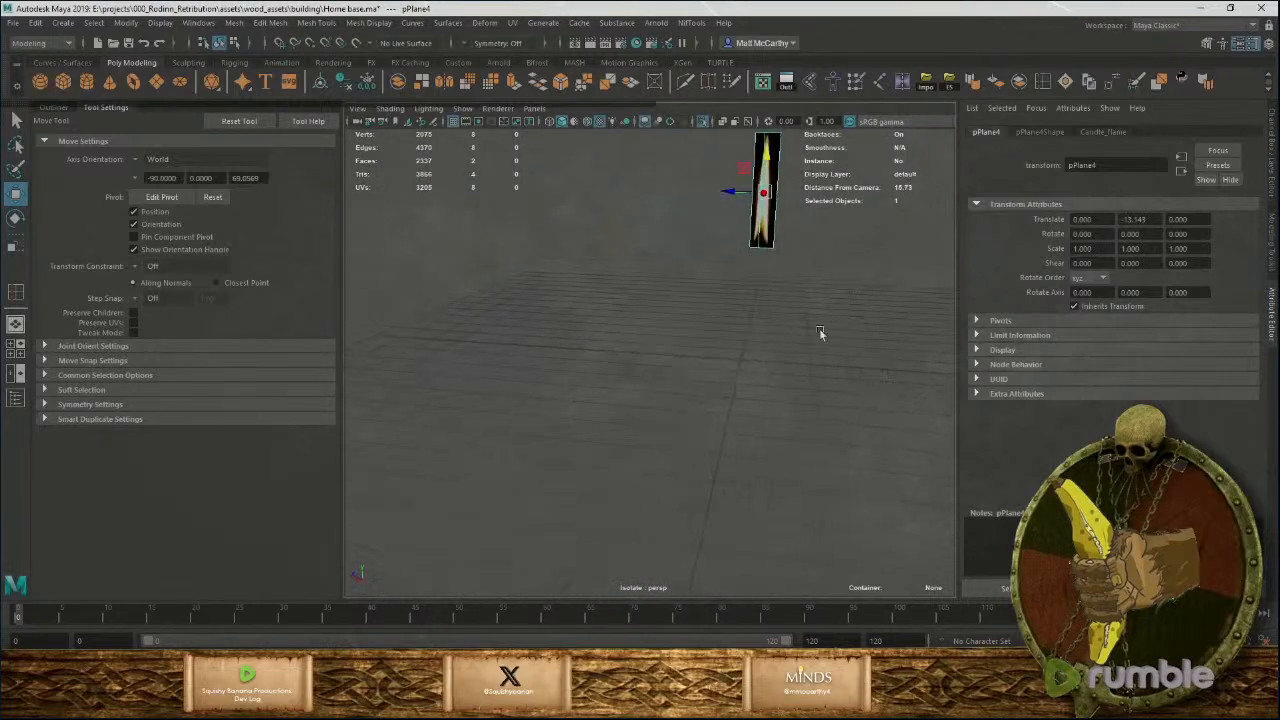
middle_click_drag(819, 331, 757, 412, "alt")
right_click_drag(757, 412, 818, 456, "alt")
left_click_drag(740, 180, 692, 405)
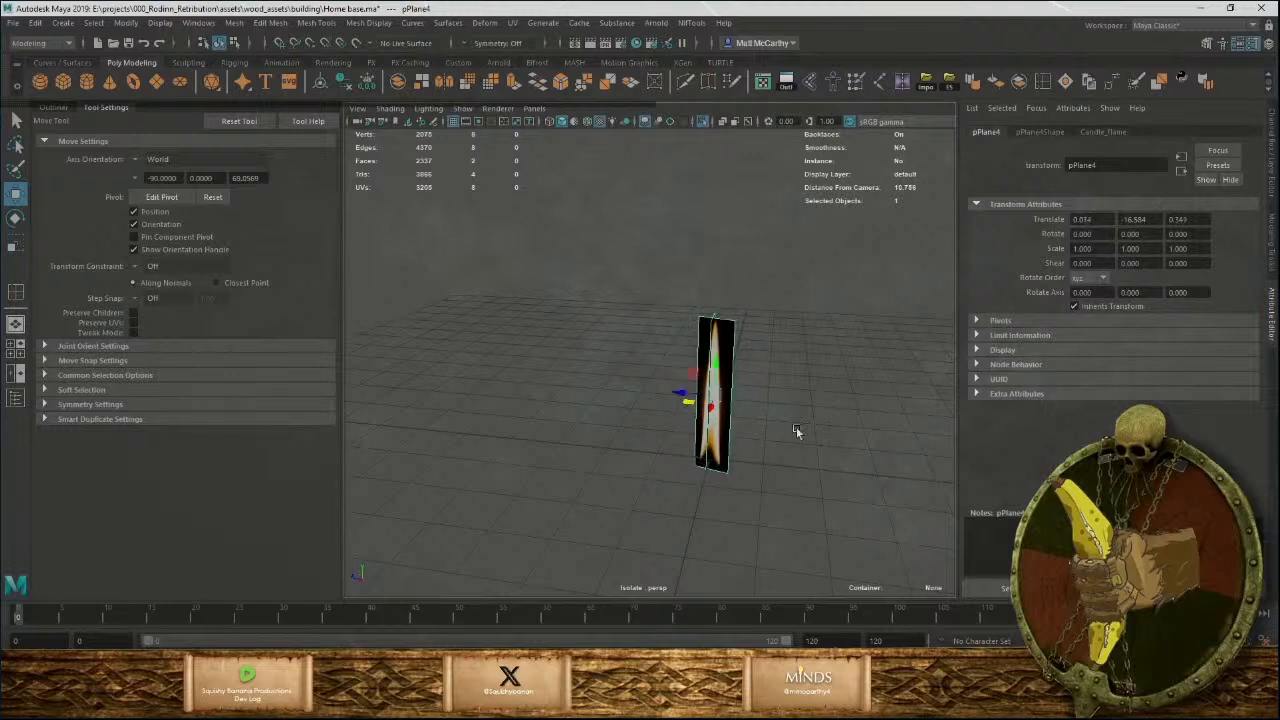
Select one flame face of the mesh and shift it sideways so its flame image centres on the crossing plane.
left_click_drag(797, 431, 665, 488, "alt")
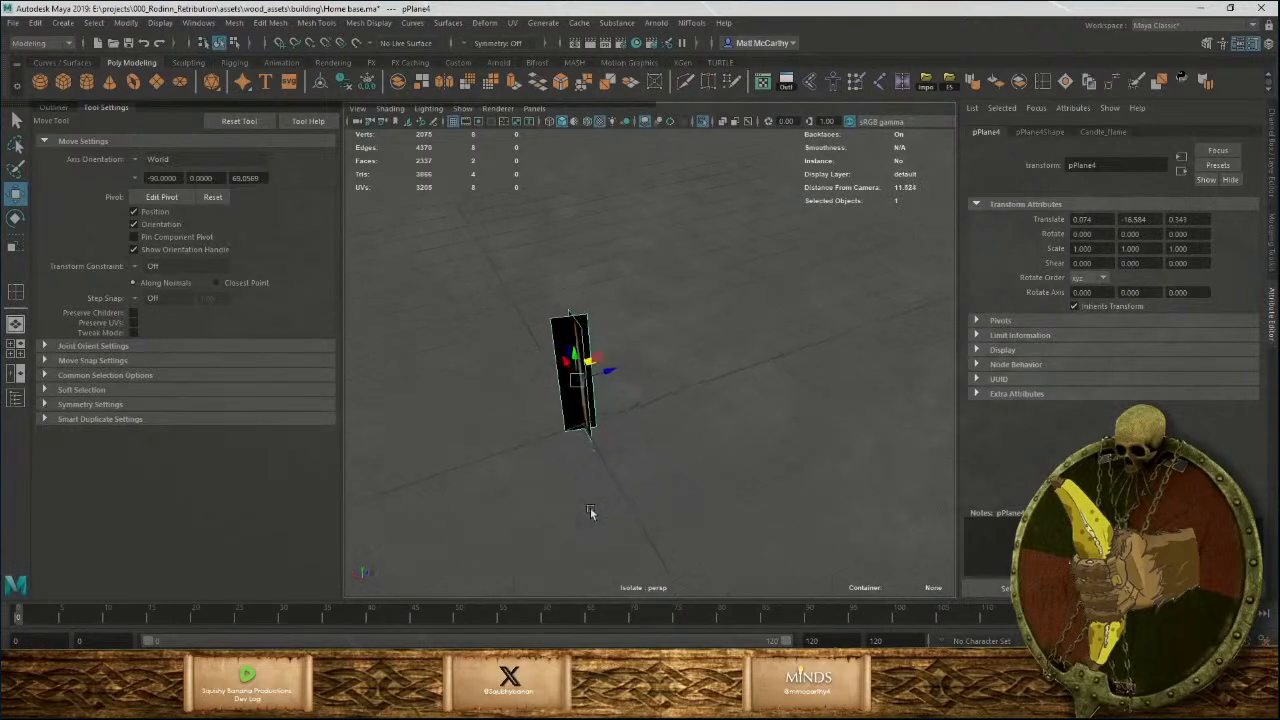
right_click_drag(724, 402, 811, 561, "alt")
middle_click_drag(775, 500, 711, 533, "alt")
mouse_move(657, 414)
right_mouse_down("alt")
mouse_move(724, 491)
mouse_move(677, 392)
mouse_move(677, 405)
right_mouse_up("alt")
left_click(710, 396)
key("e")
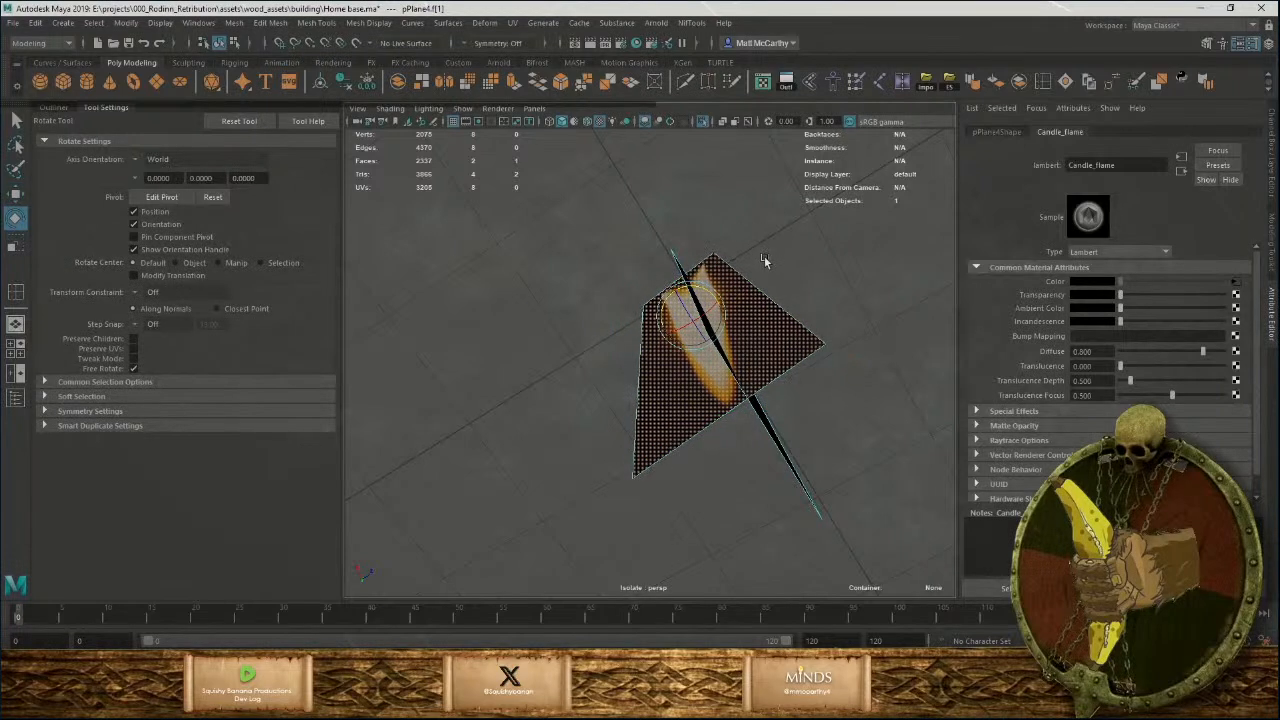
key("w")
left_click_drag(697, 290, 706, 292)
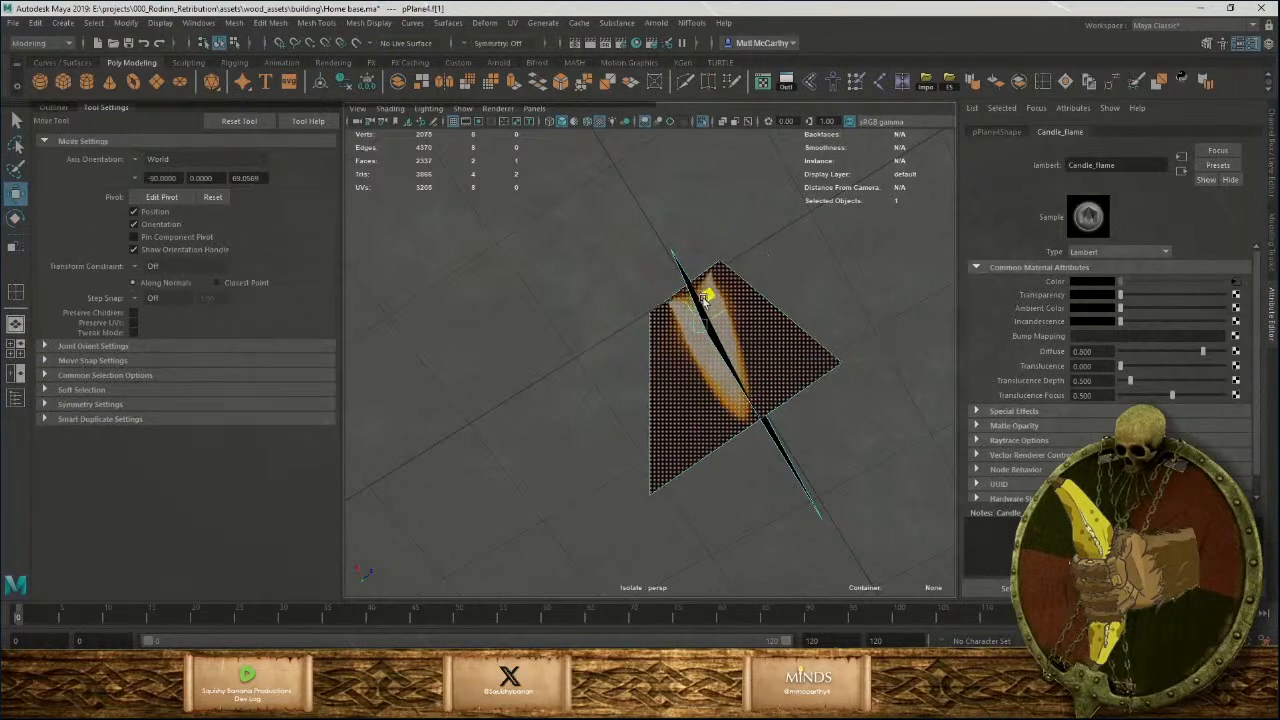
left_click(849, 394)
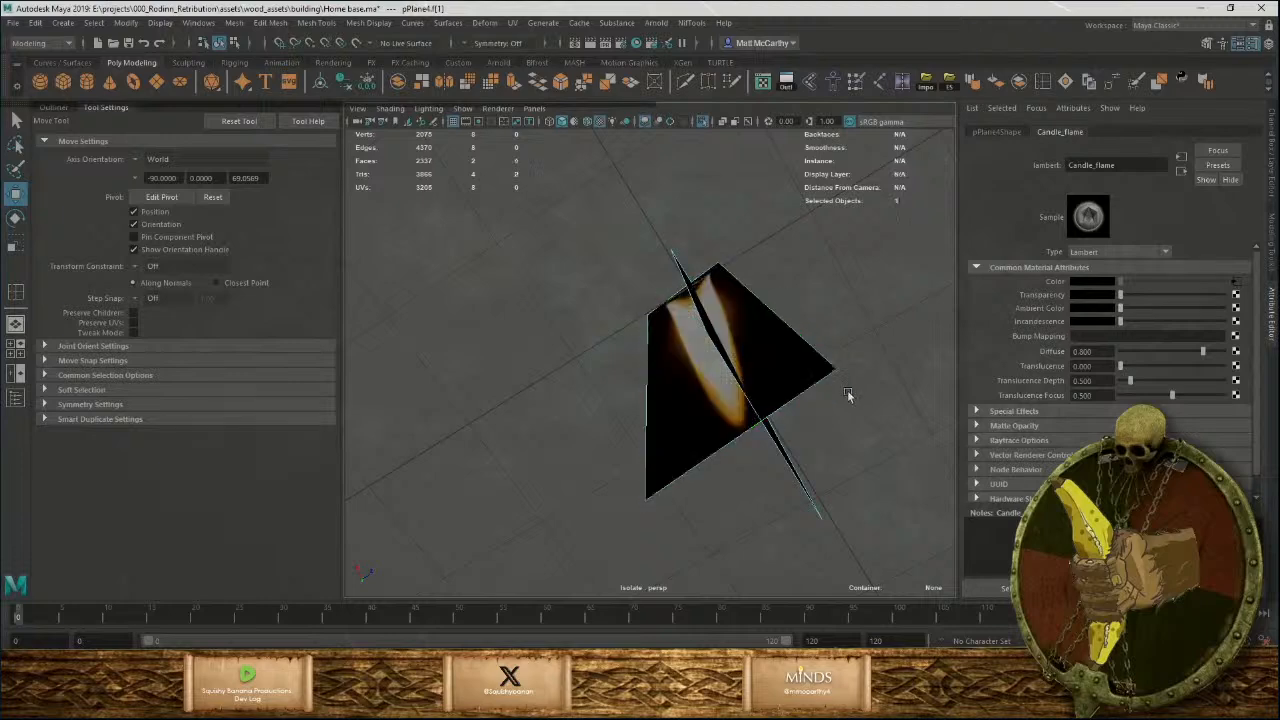
Shift the other flame face sideways so its flame image lines up with the intersection of the planes.
right_click_drag(849, 394, 748, 441, "alt")
left_click_drag(748, 441, 1174, 392, "alt")
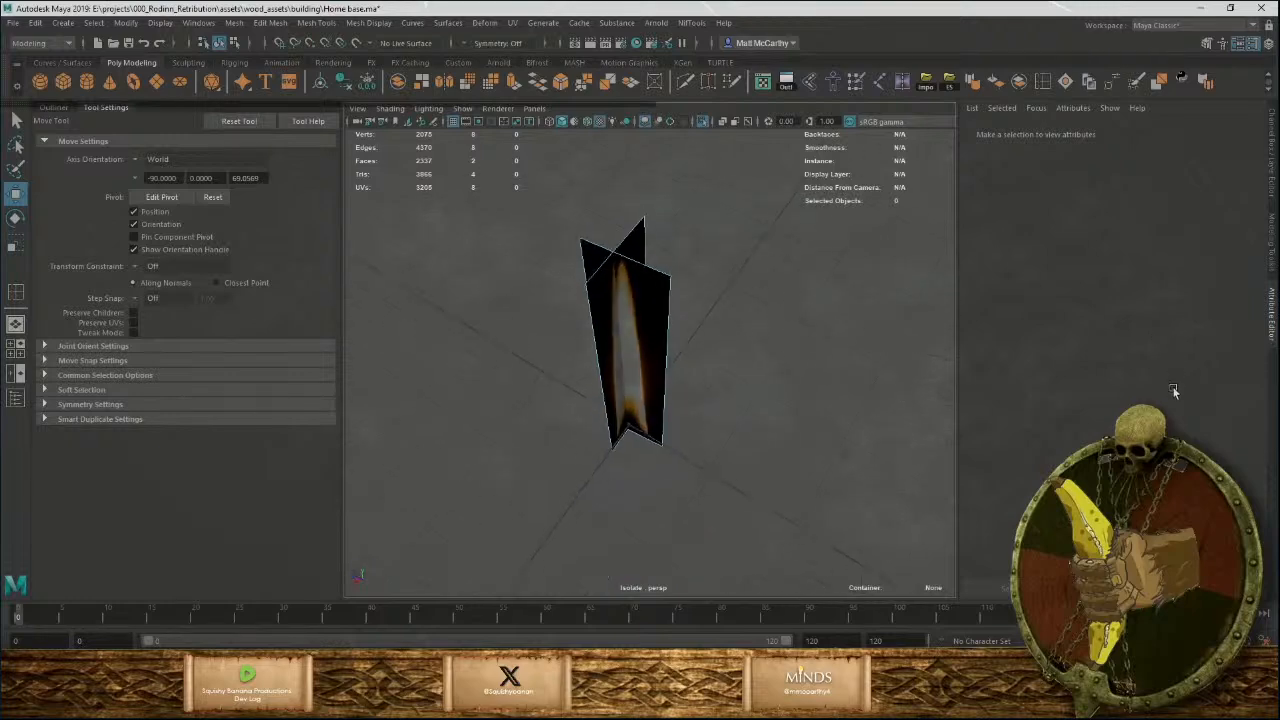
right_click_drag(764, 336, 751, 391, "alt")
left_click_drag(751, 391, 754, 366, "alt")
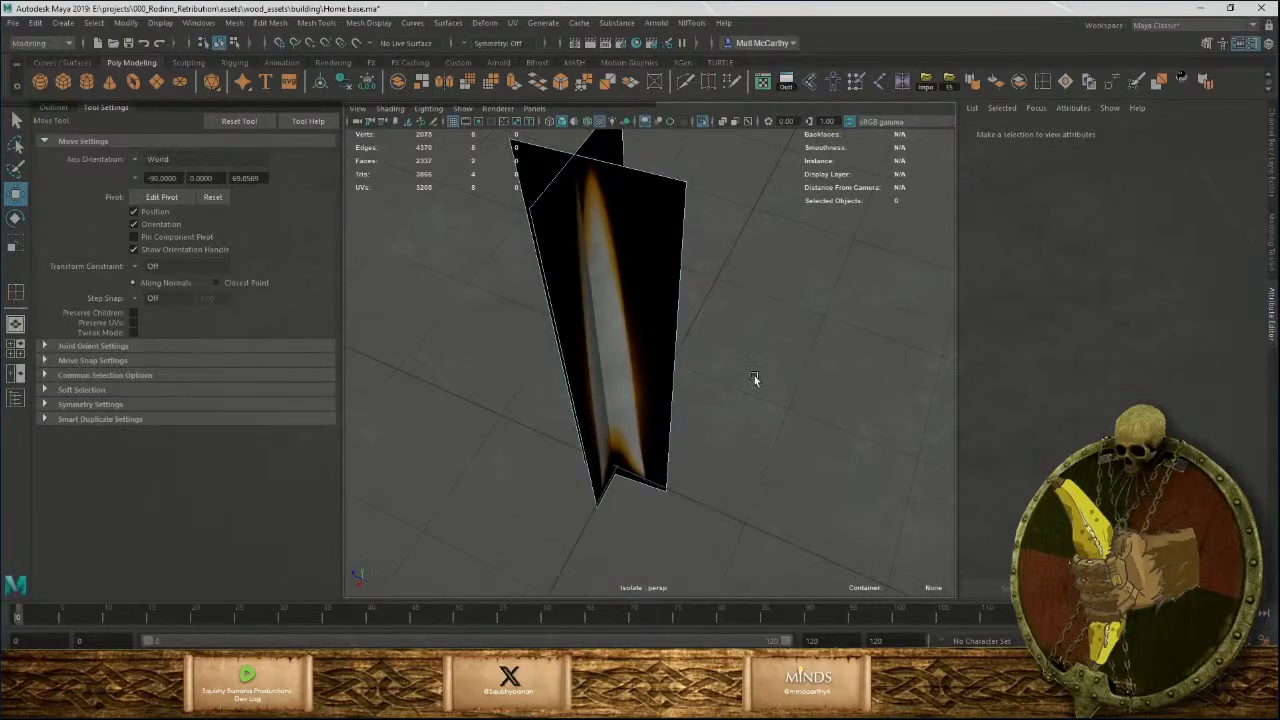
left_click(603, 446)
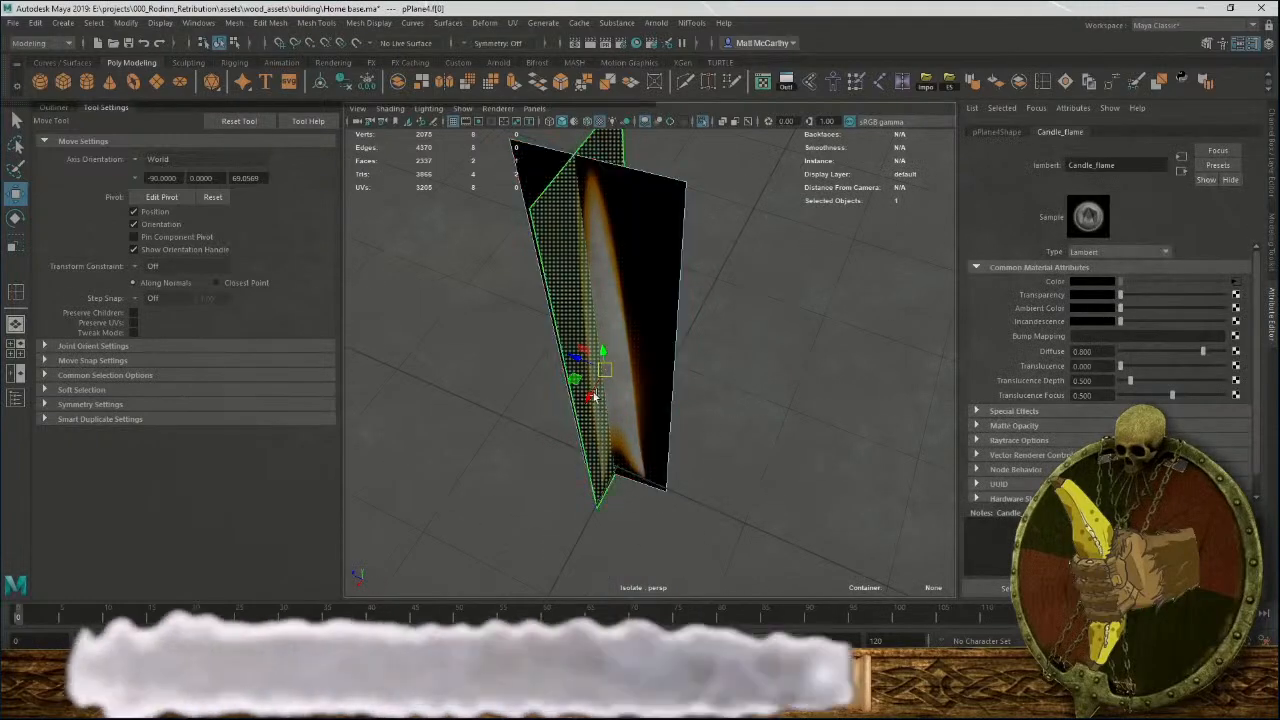
left_click_drag(582, 388, 590, 397)
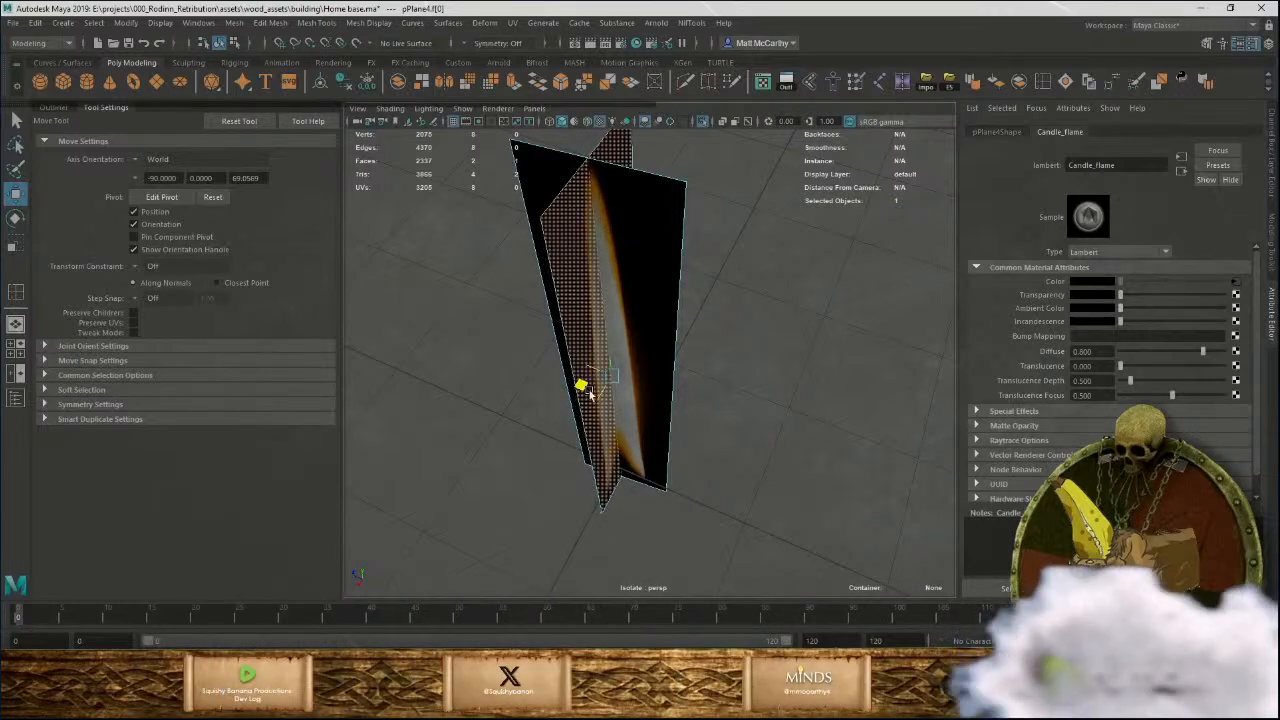
left_click(788, 496)
Nudge the first flame face slightly to refine its centring on the crossing plane.
left_click_drag(792, 500, 663, 438, "alt")
left_click(692, 409)
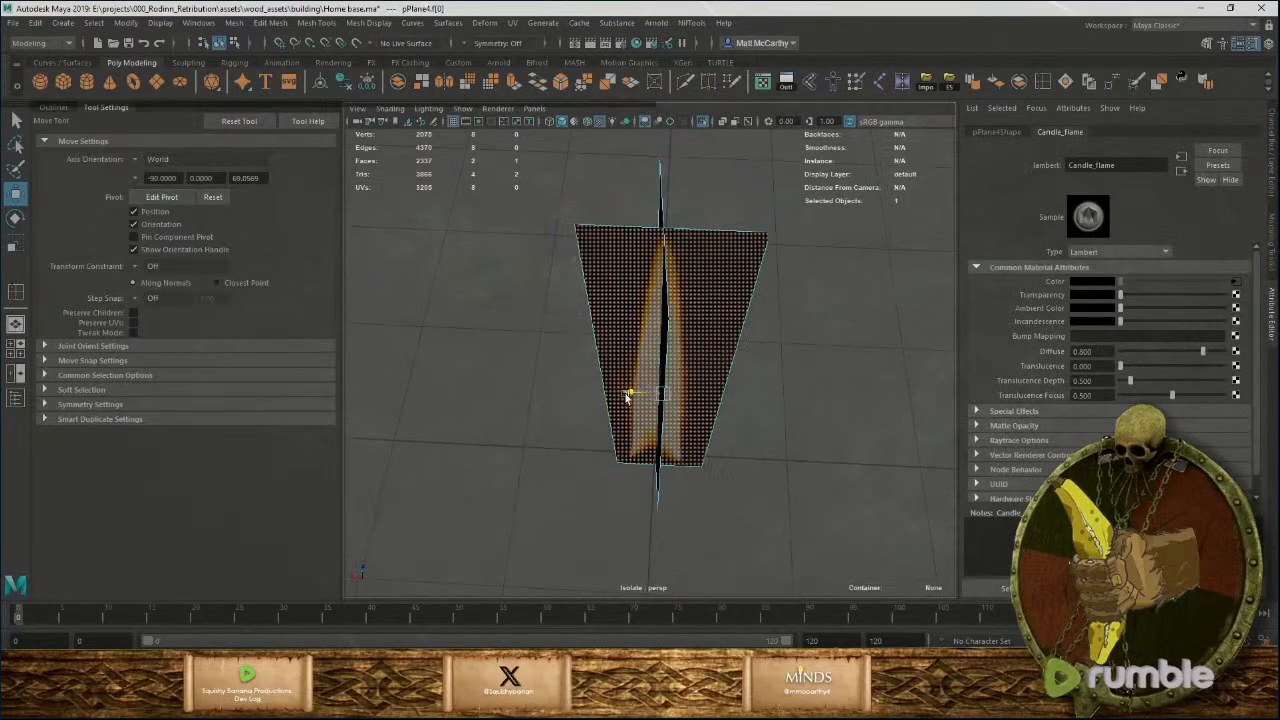
left_click_drag(627, 397, 632, 397)
left_click_drag(698, 527, 636, 468, "alt")
left_click(725, 484)
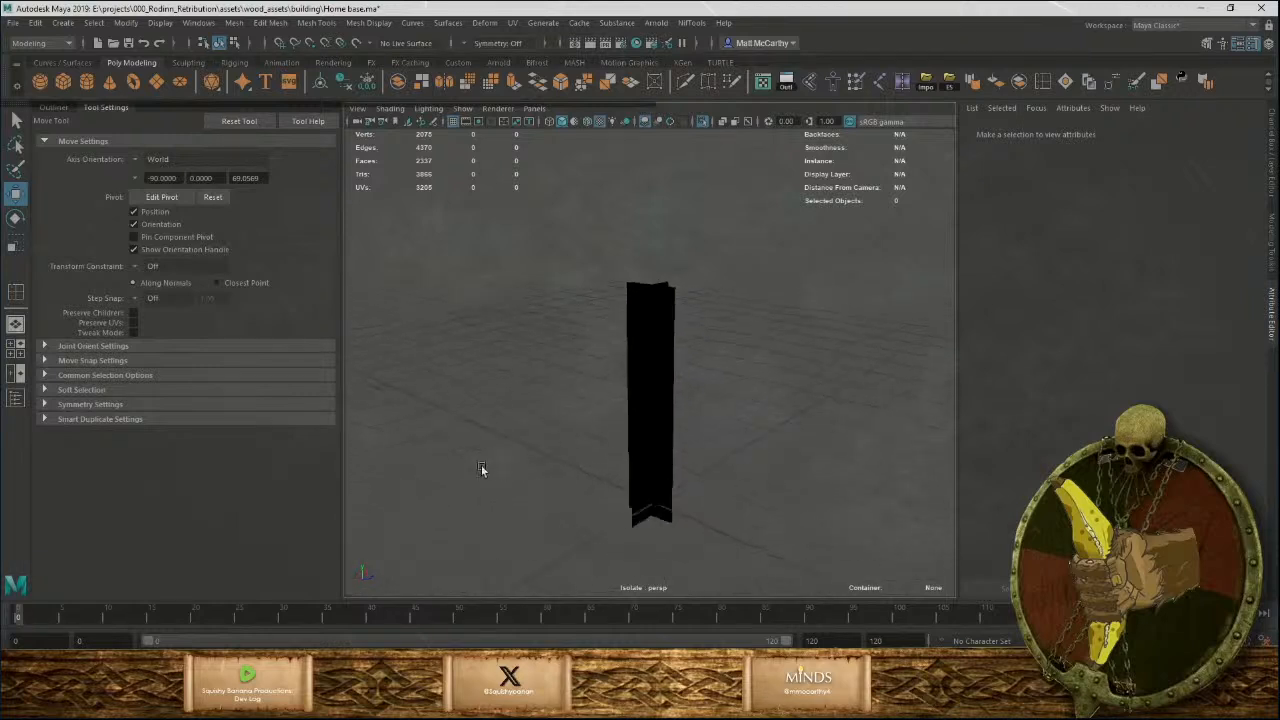
Export the selected flame mesh as an FBX named SM_Candle_flame into the project's assets/misc folder.
left_click_drag(388, 462, 396, 365, "alt")
left_click_drag(583, 251, 723, 388)
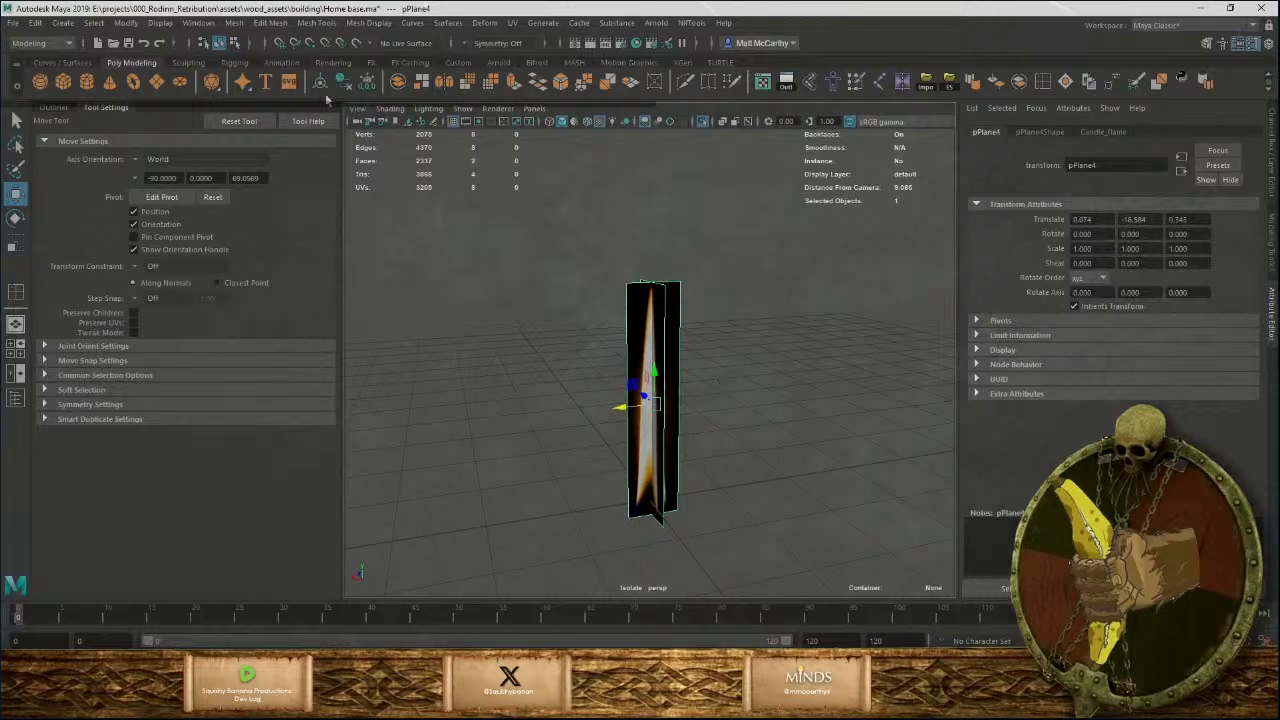
left_click(950, 84)
scroll(290, 400, "down", 6)
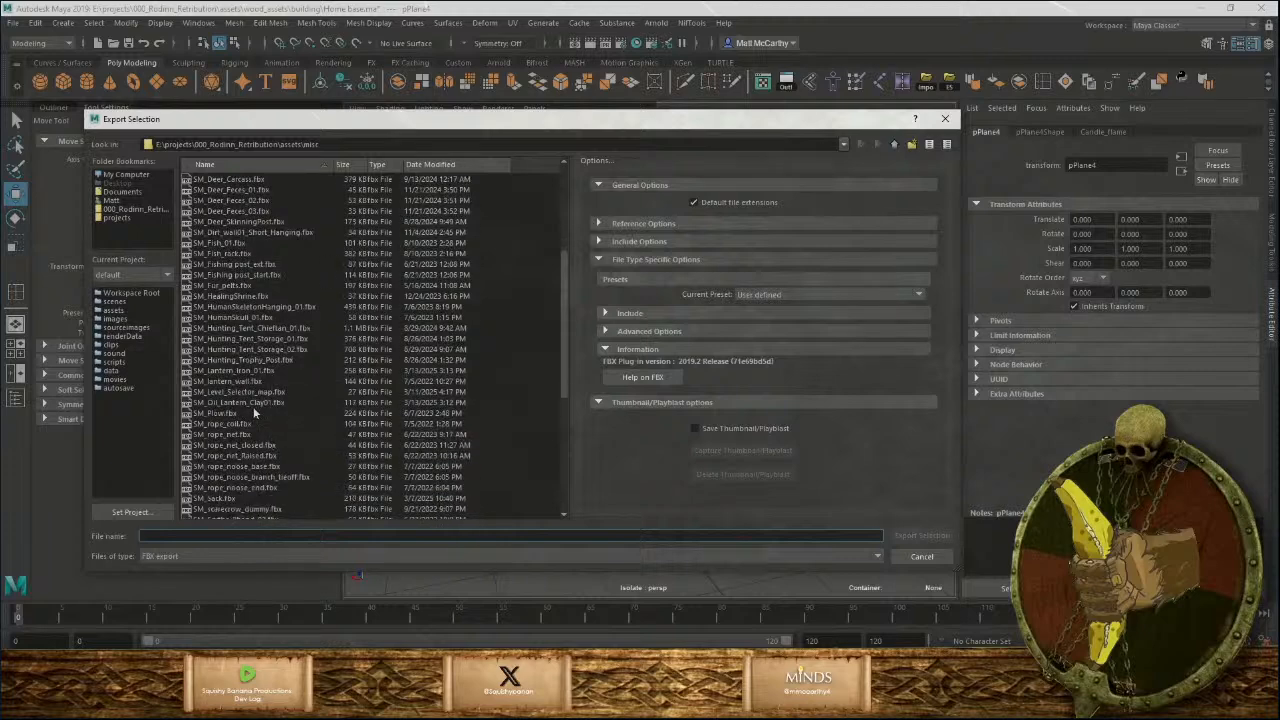
scroll(253, 406, "down", 8)
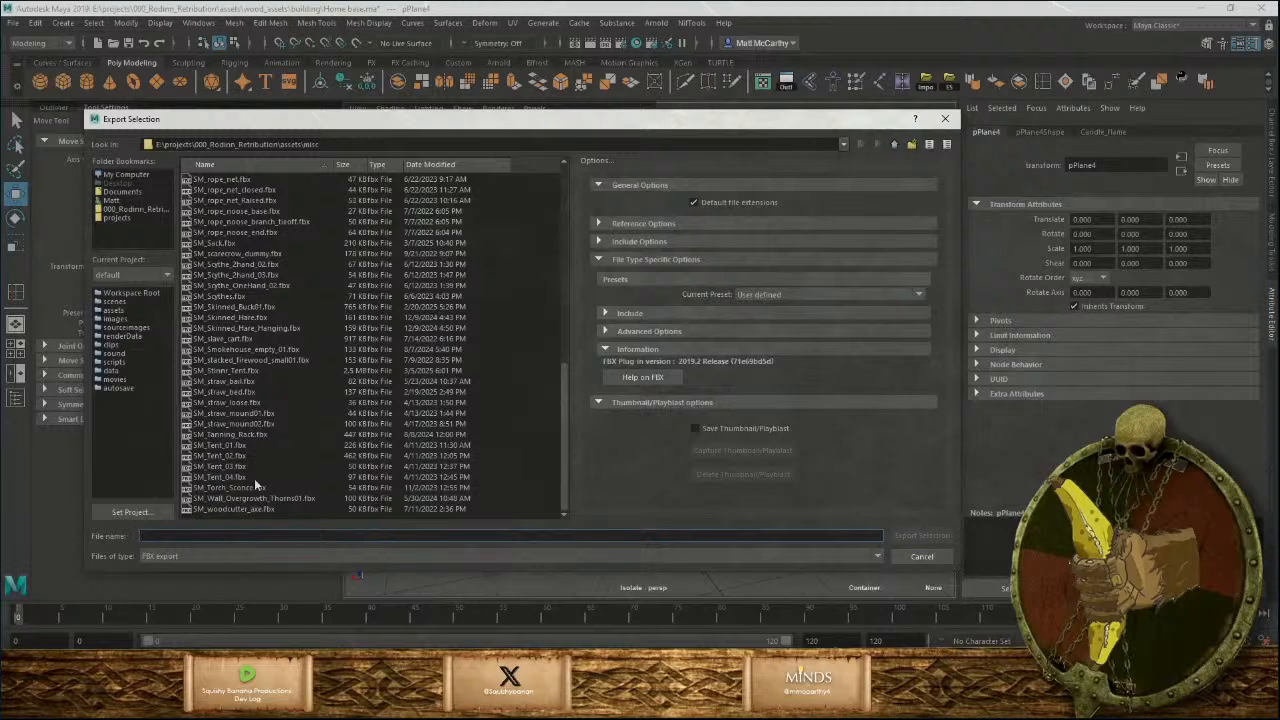
scroll(255, 476, "up", 11)
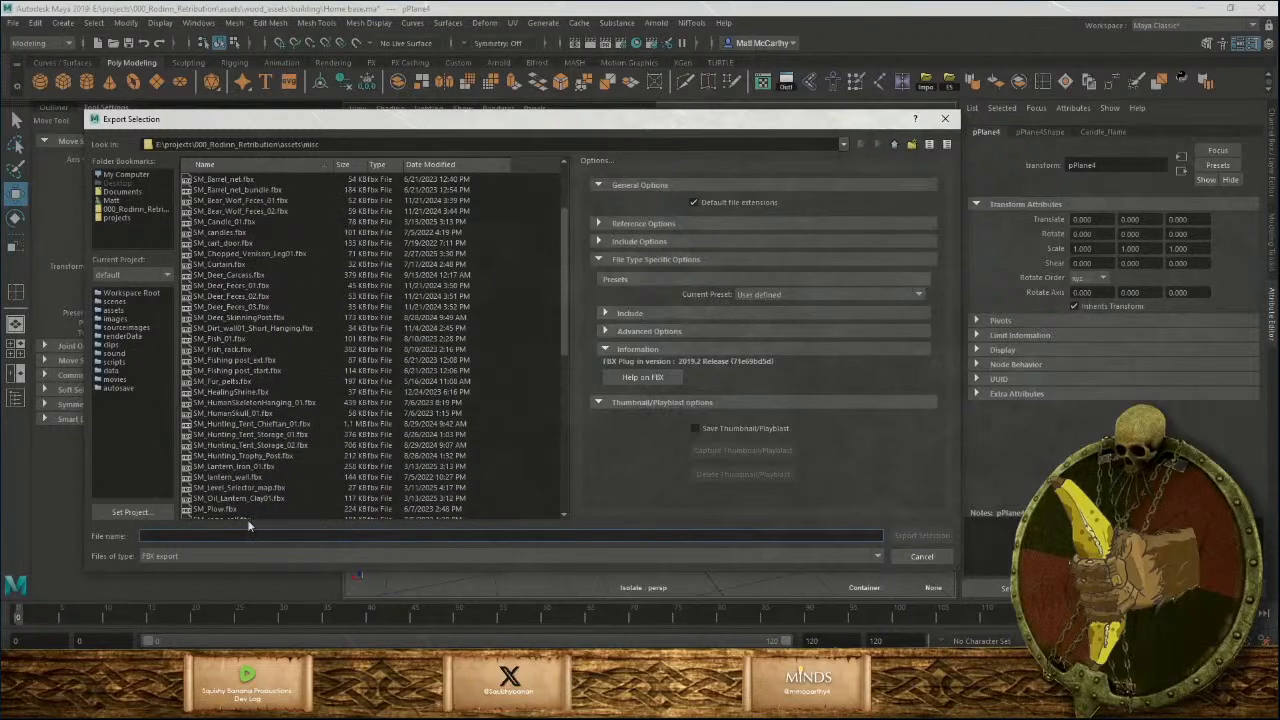
type("SM_Can")
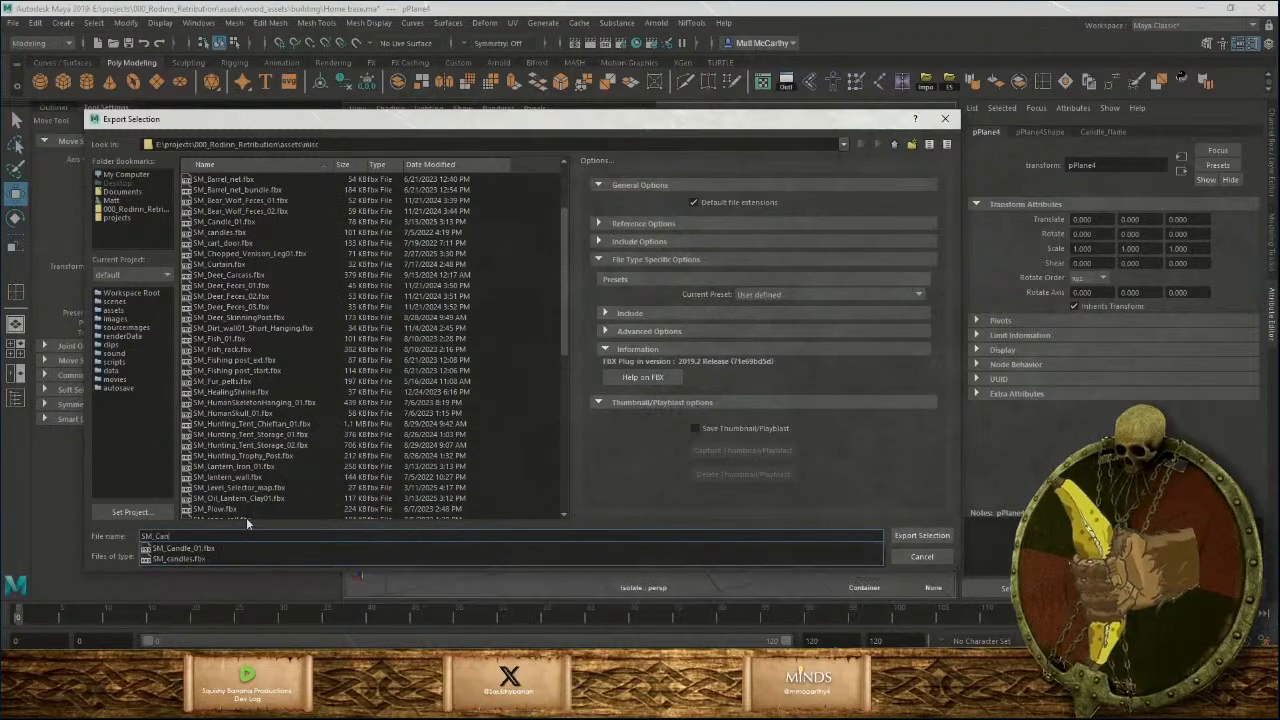
type("dle_flame")
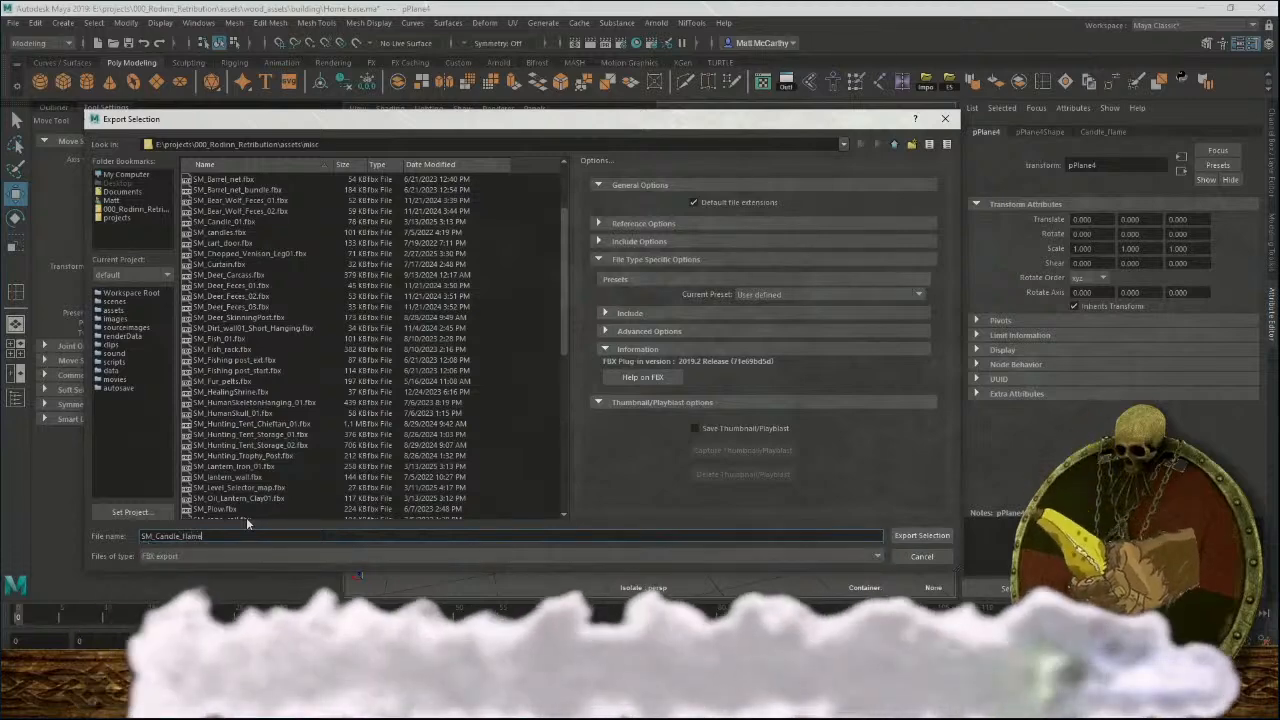
key("Return")
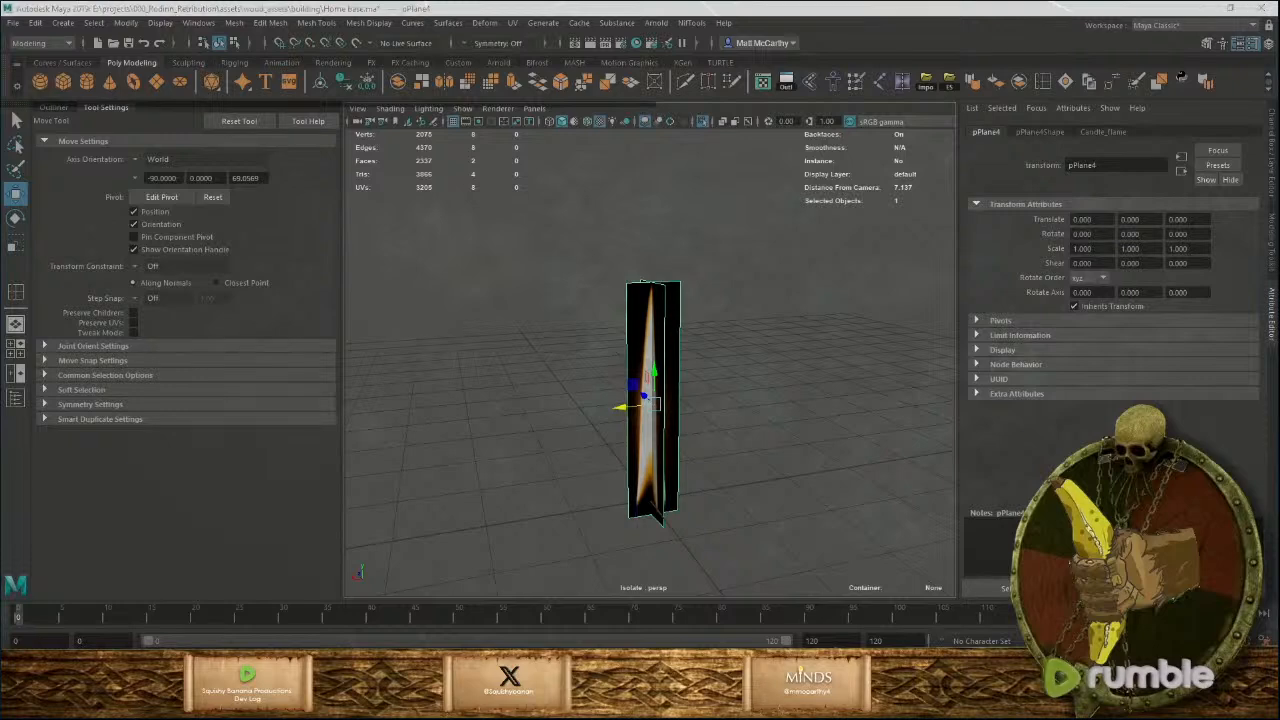
Switch to Unreal Editor, minimise the material editor and open the meshes/static/clutter/misc folder in Content Browser 2.
mouse_move(666, 706)
left_click(738, 652)
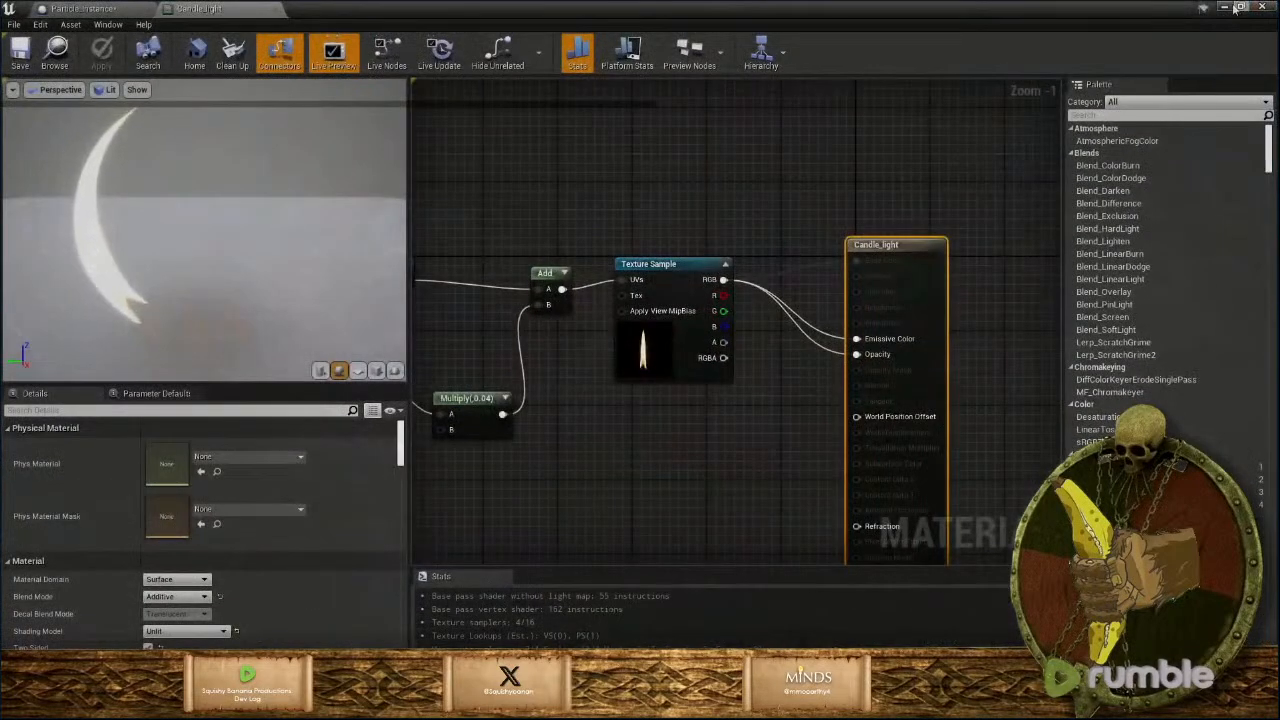
left_click(1228, 7)
left_click(372, 483)
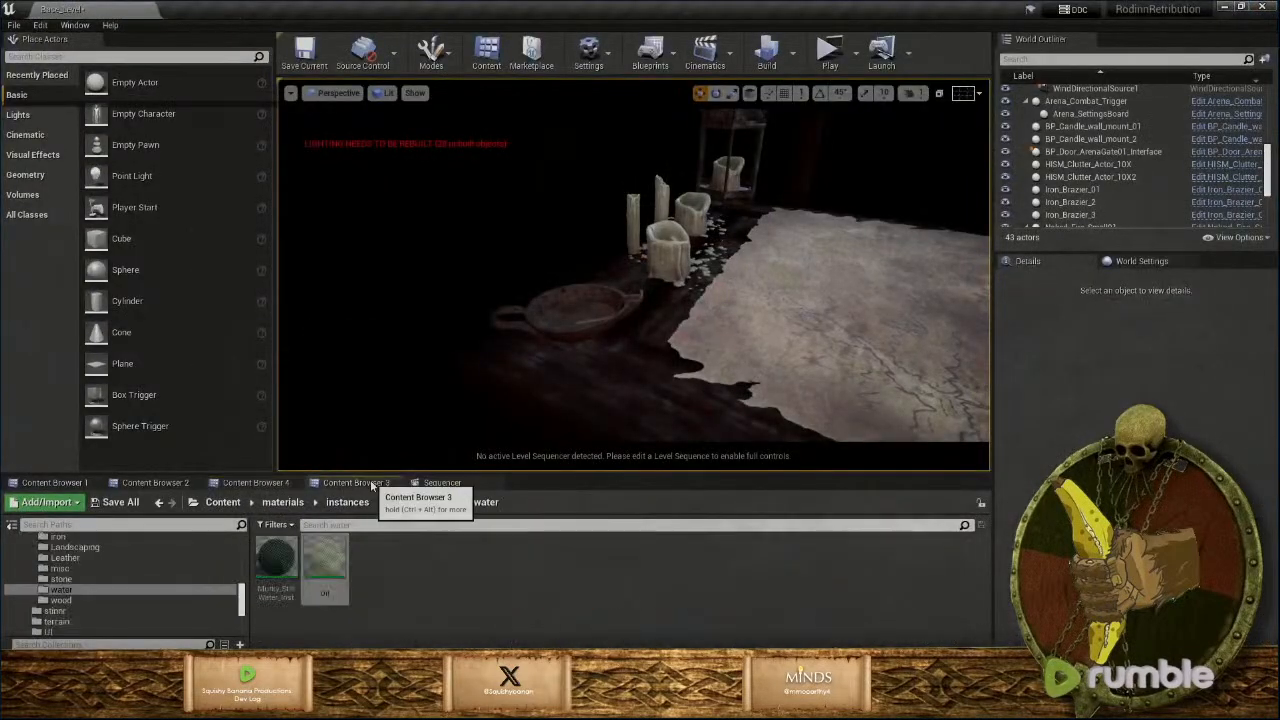
left_click(160, 483)
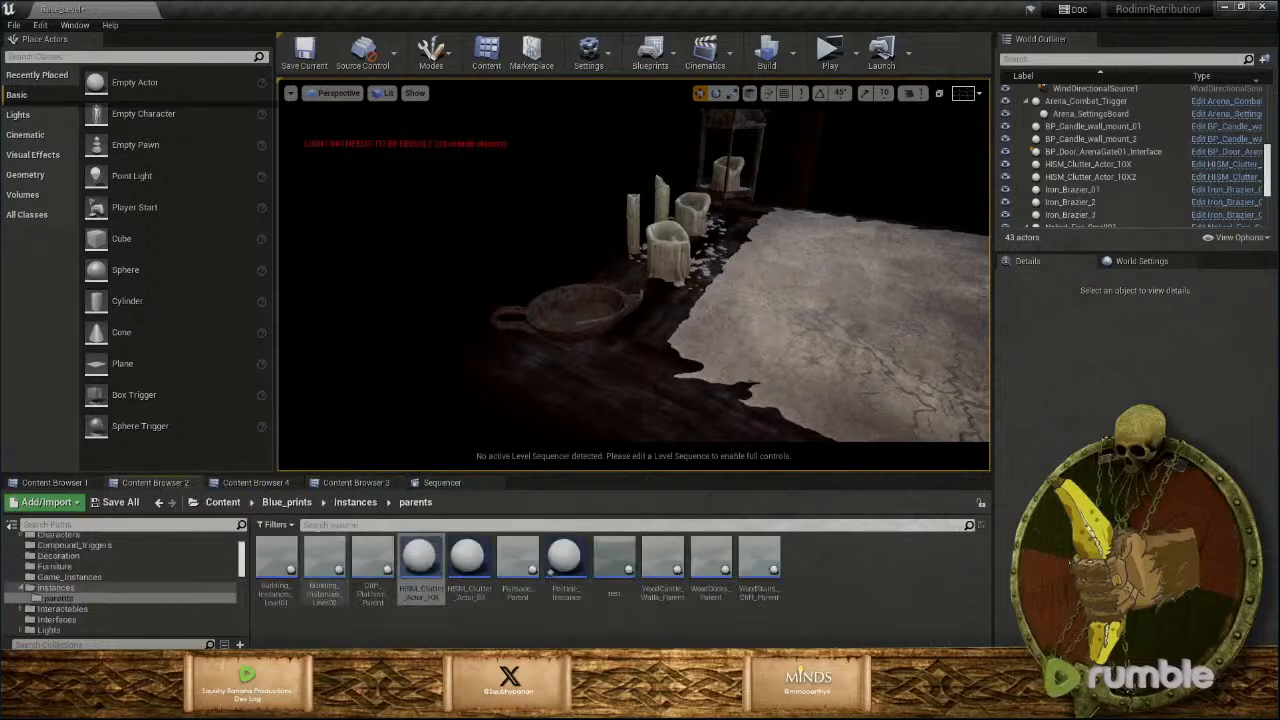
left_click(236, 502)
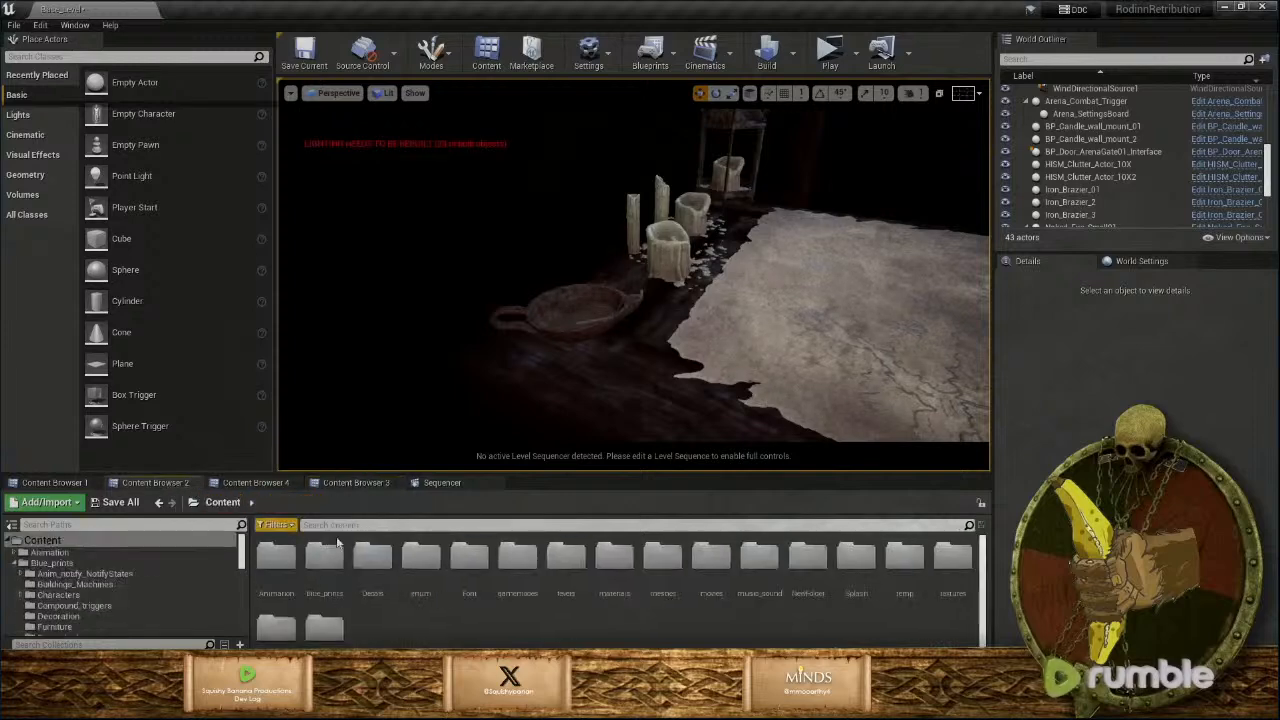
double_click(655, 588)
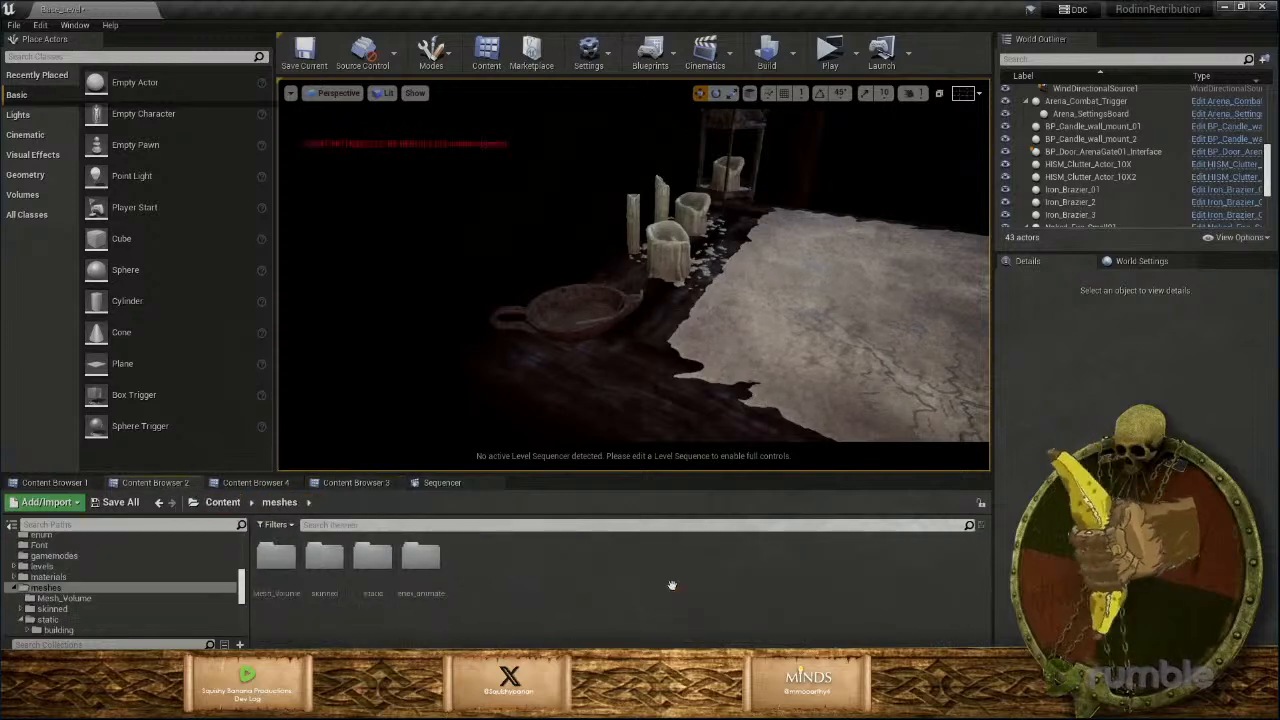
double_click(370, 570)
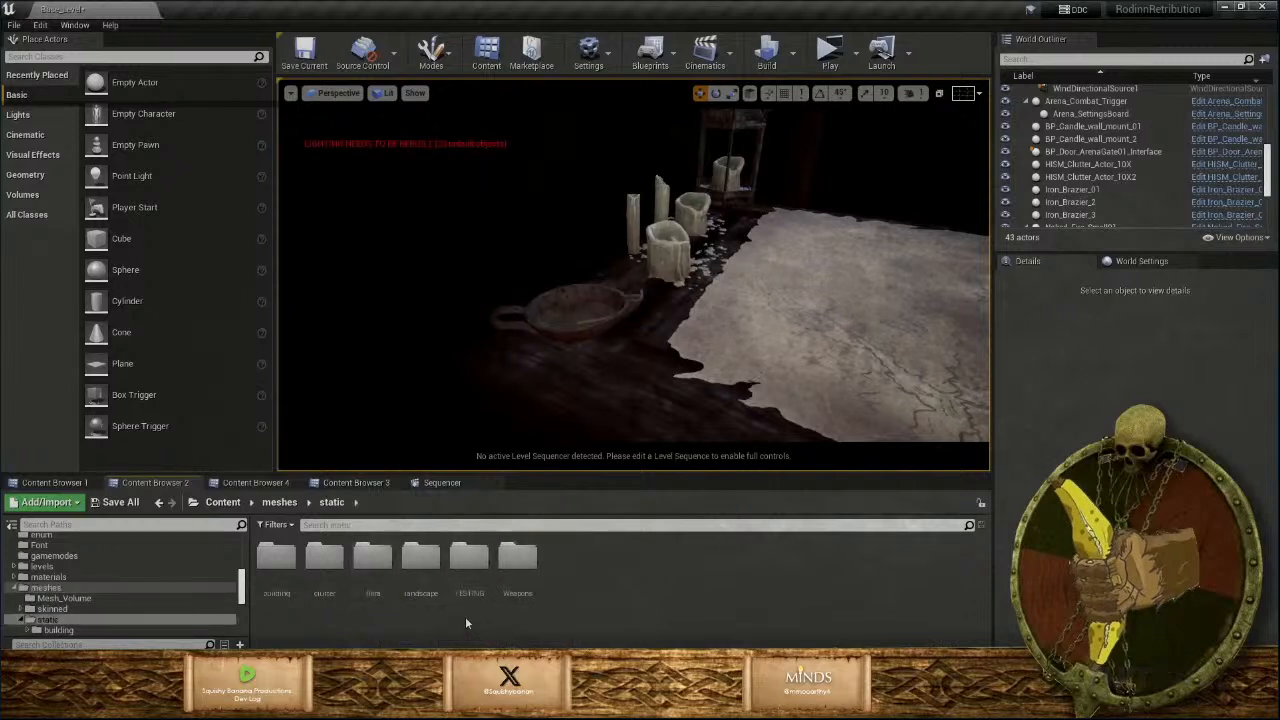
double_click(325, 560)
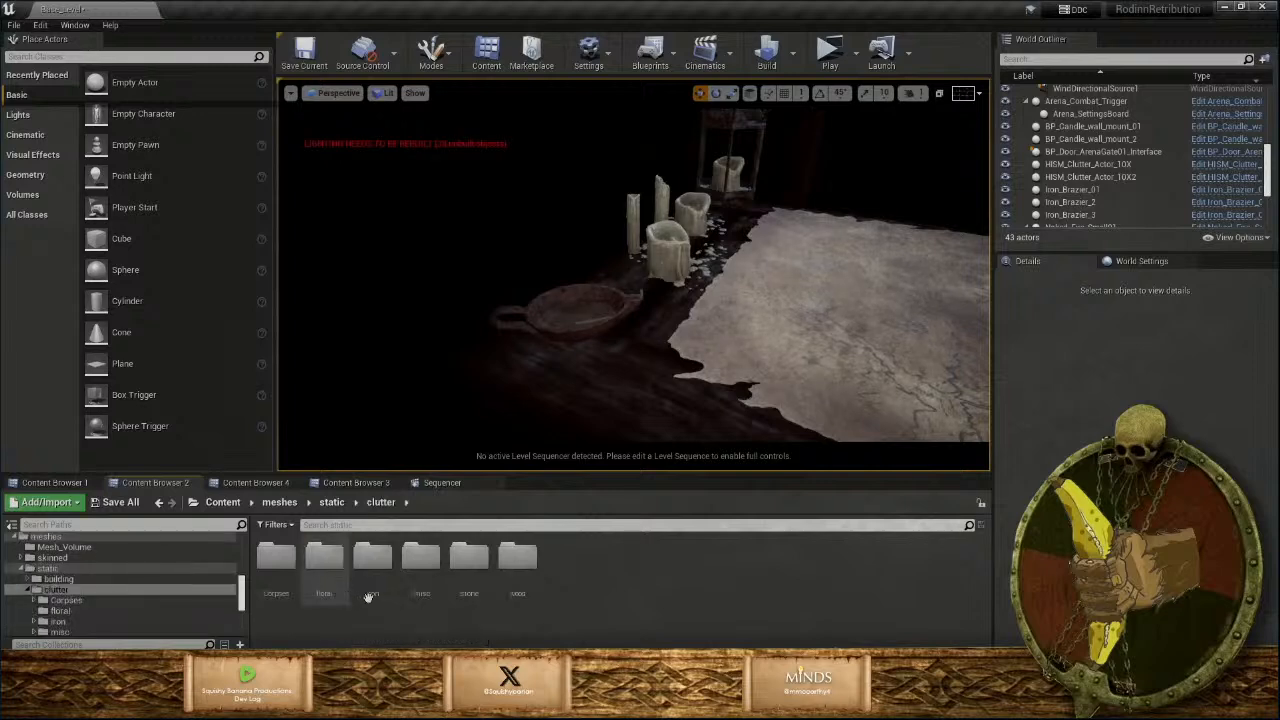
left_click(428, 593)
double_click(428, 593)
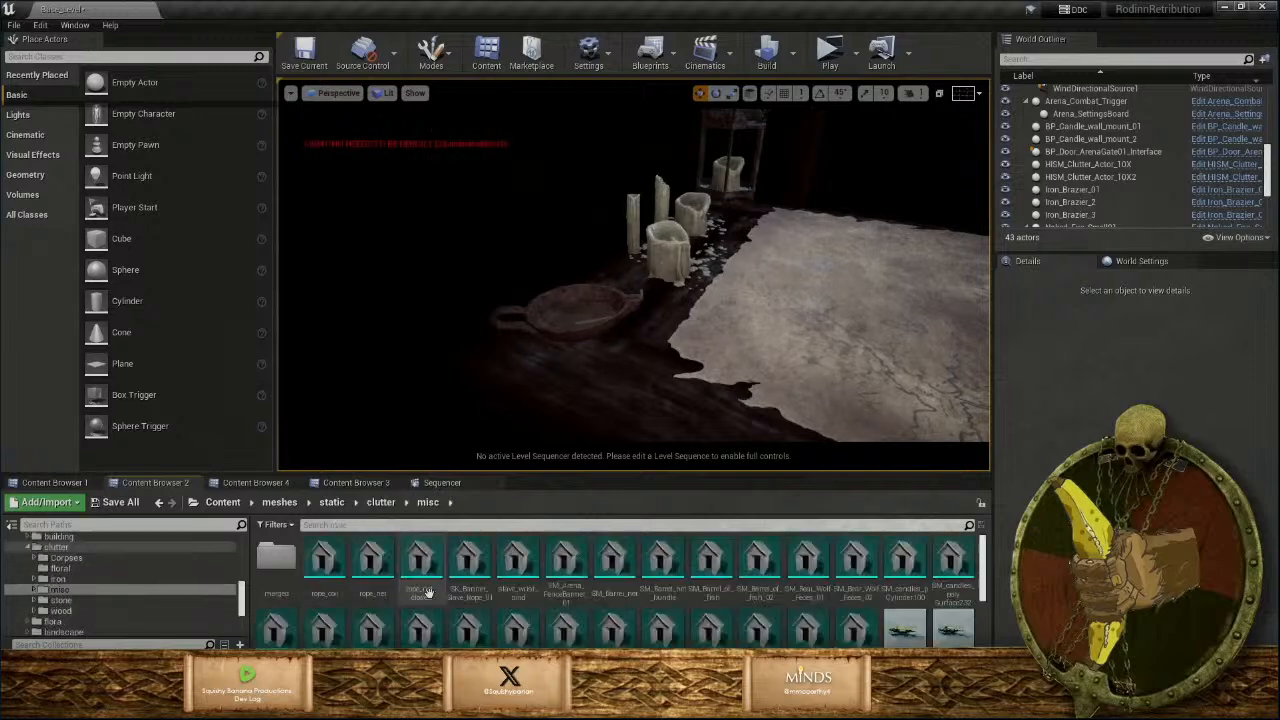
Import SM_Candle_flame.fbx into the meshes/static/clutter/misc folder and dismiss the import message log.
scroll(674, 637, "down", 5)
scroll(674, 637, "down", 5)
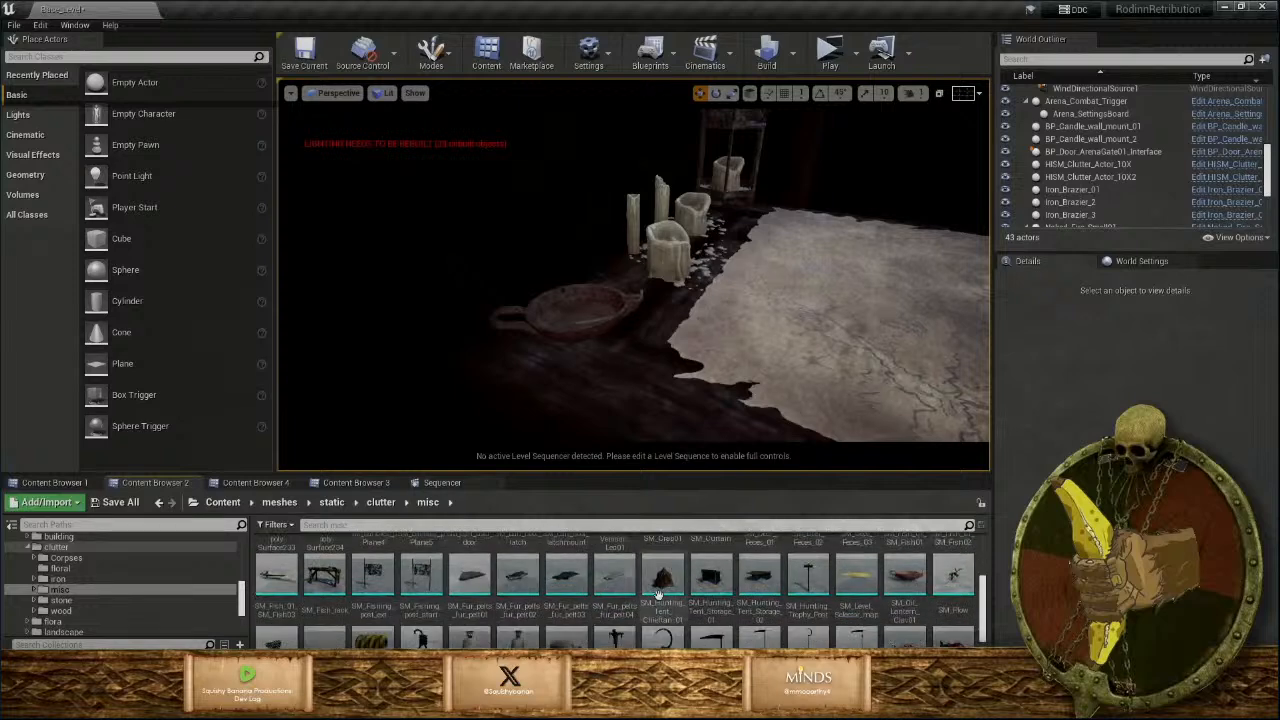
right_click(871, 637)
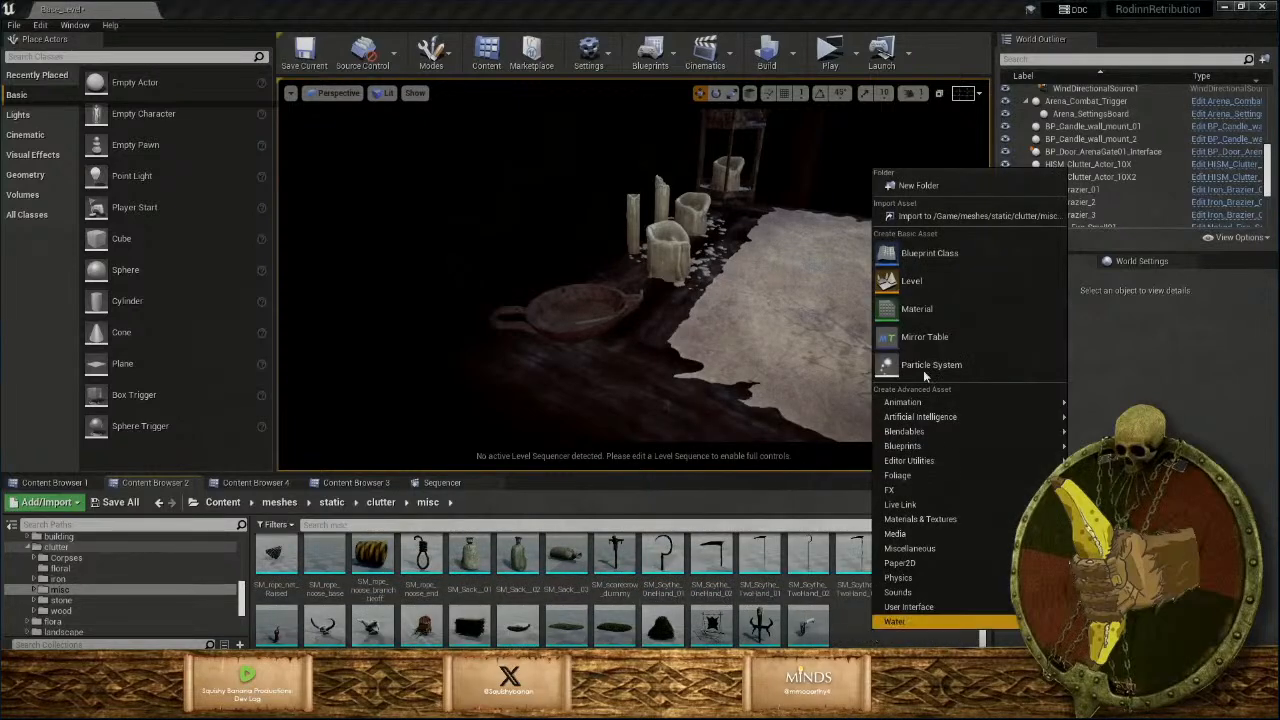
left_click(959, 215)
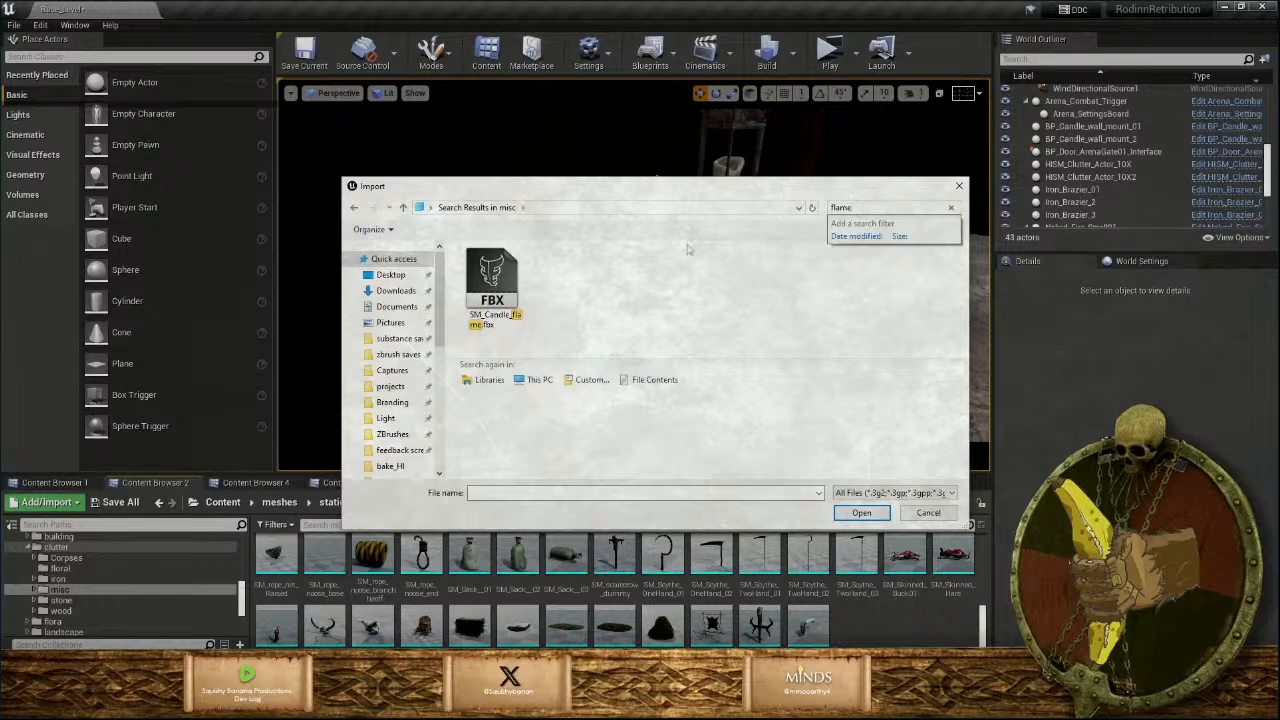
left_click(506, 299)
left_click(866, 515)
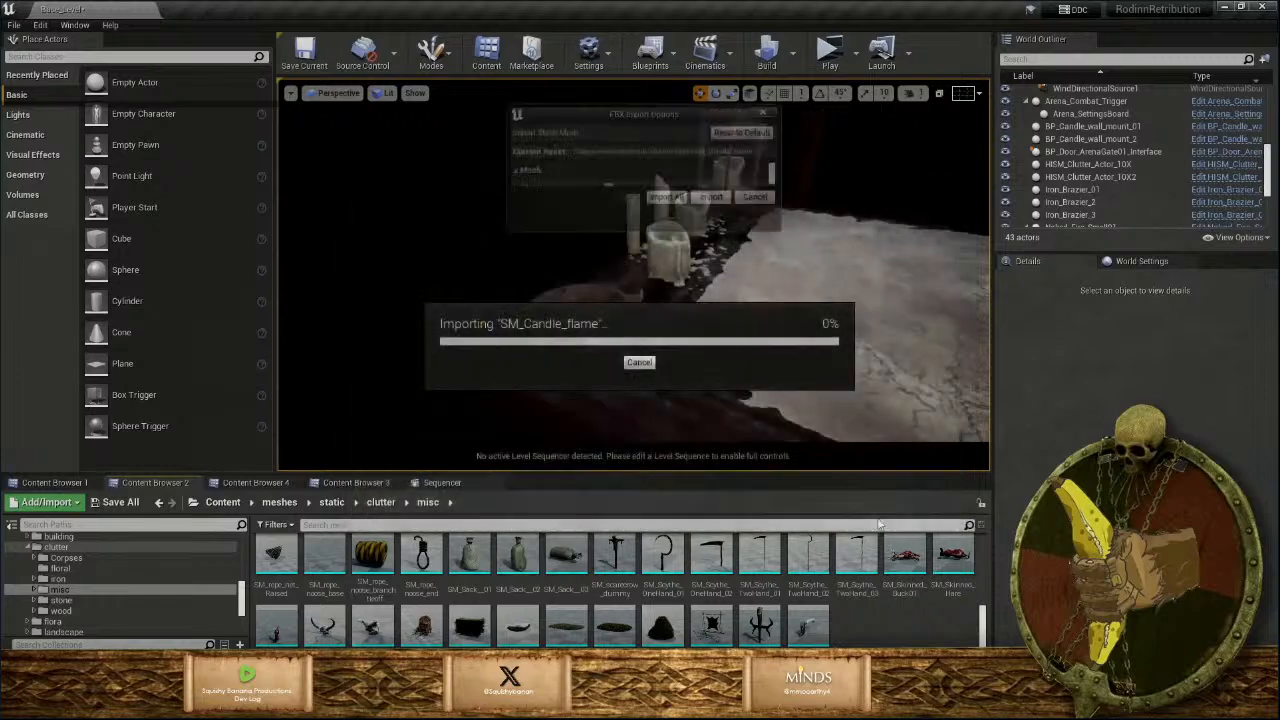
left_click(710, 488)
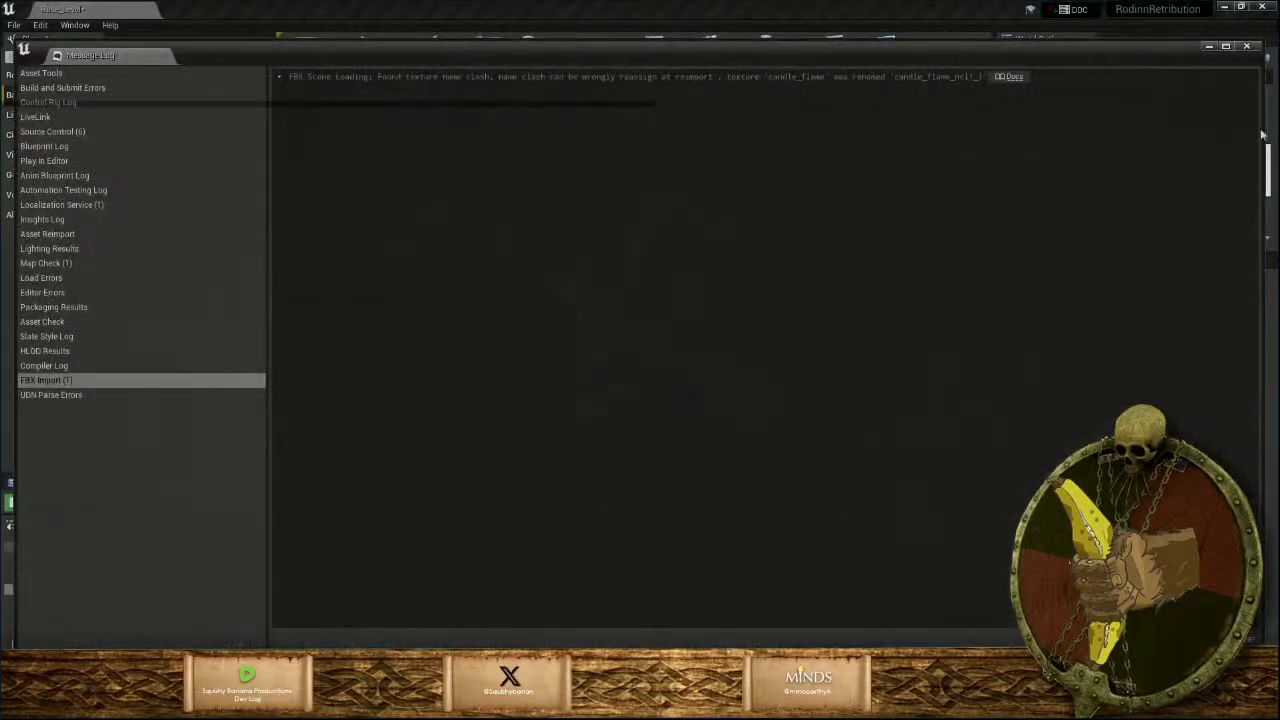
left_click(1248, 48)
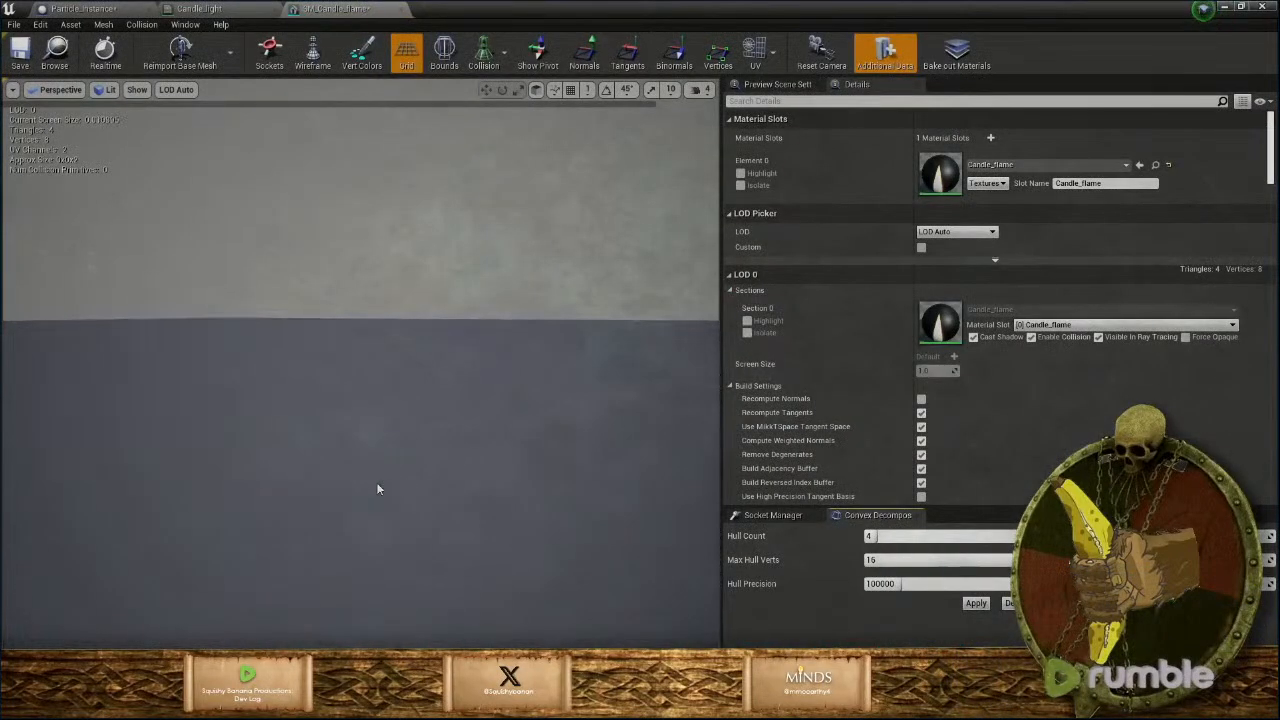
Assign the Candle_light material to the imported flame mesh's only material slot.
right_click_drag(377, 484, 377, 474)
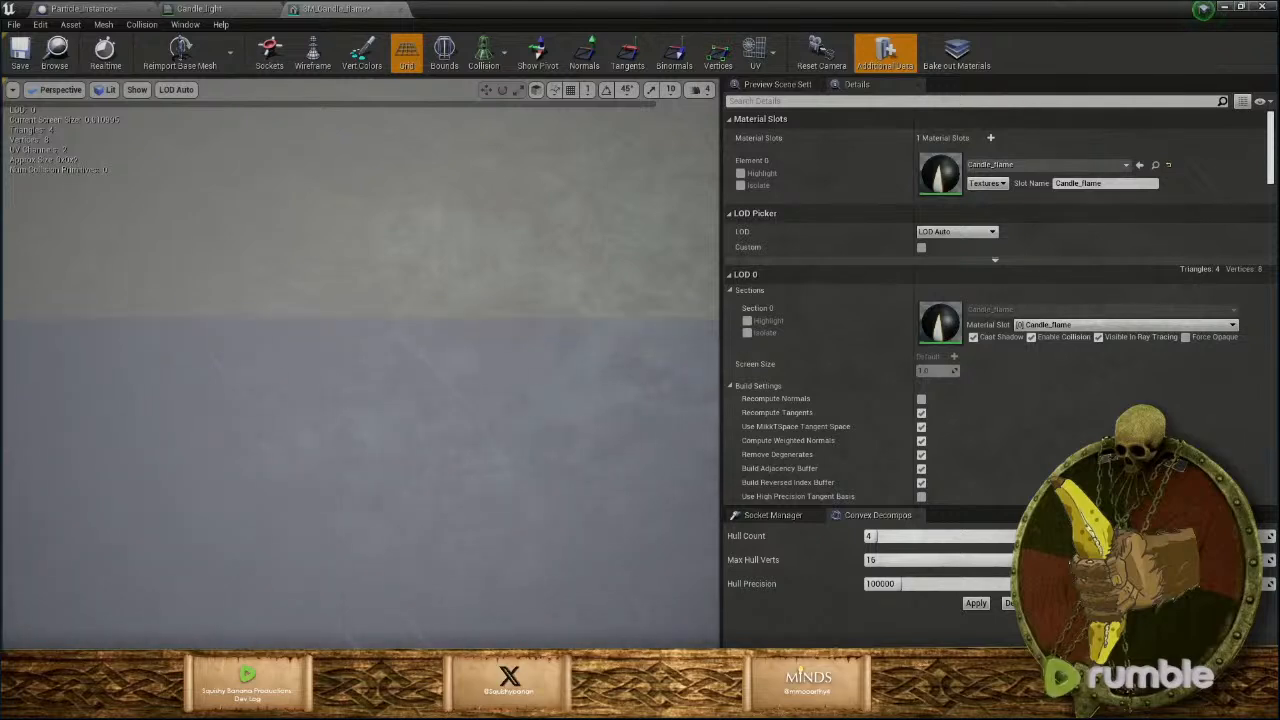
left_click(1000, 164)
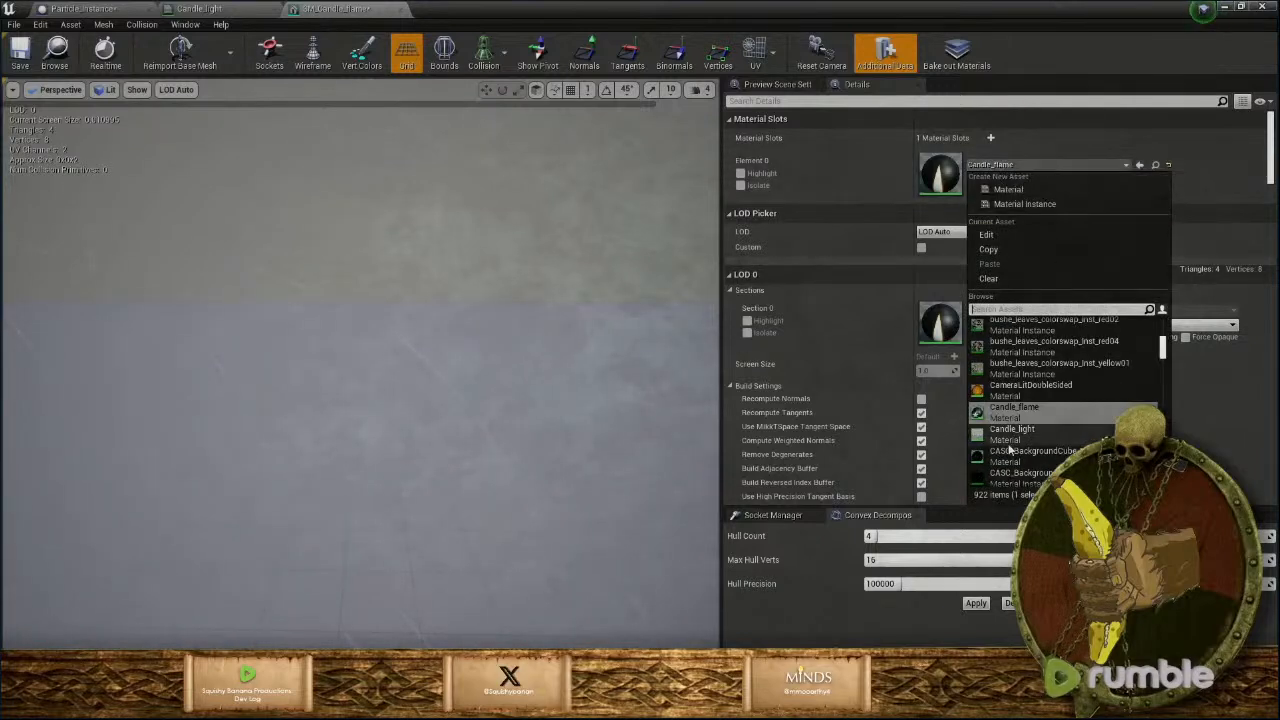
left_click(1013, 444)
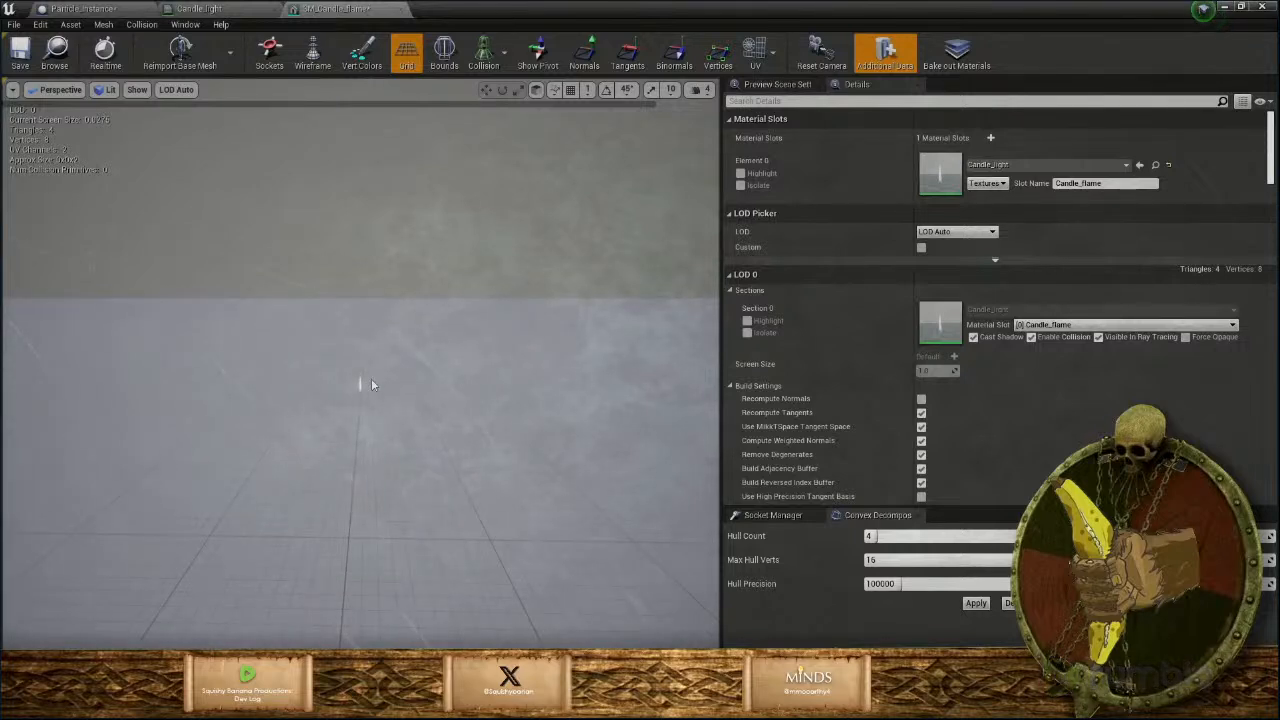
Set the mesh preview's camera speed to 1 and examine how the crossed flame planes look up close.
scroll(371, 379, "up", 10)
mouse_move(371, 384)
right_mouse_down()
mouse_move(371, 350)
mouse_move(371, 378)
right_mouse_up()
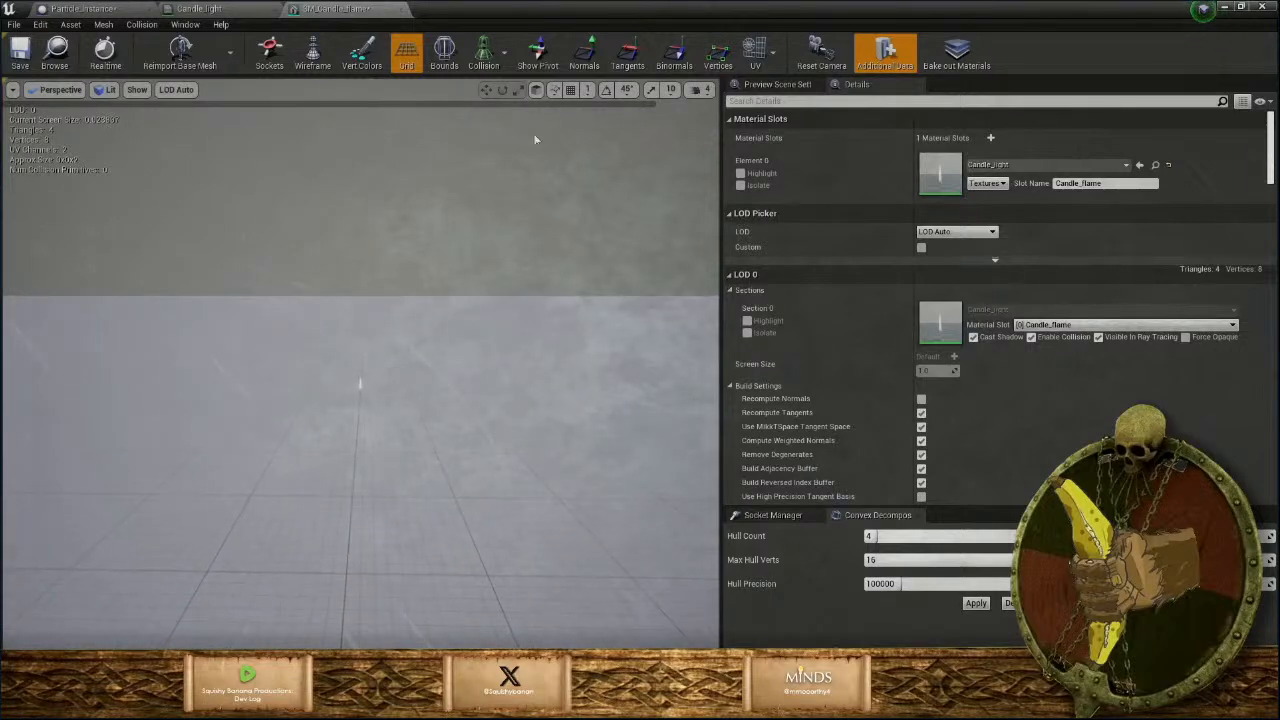
left_click(701, 90)
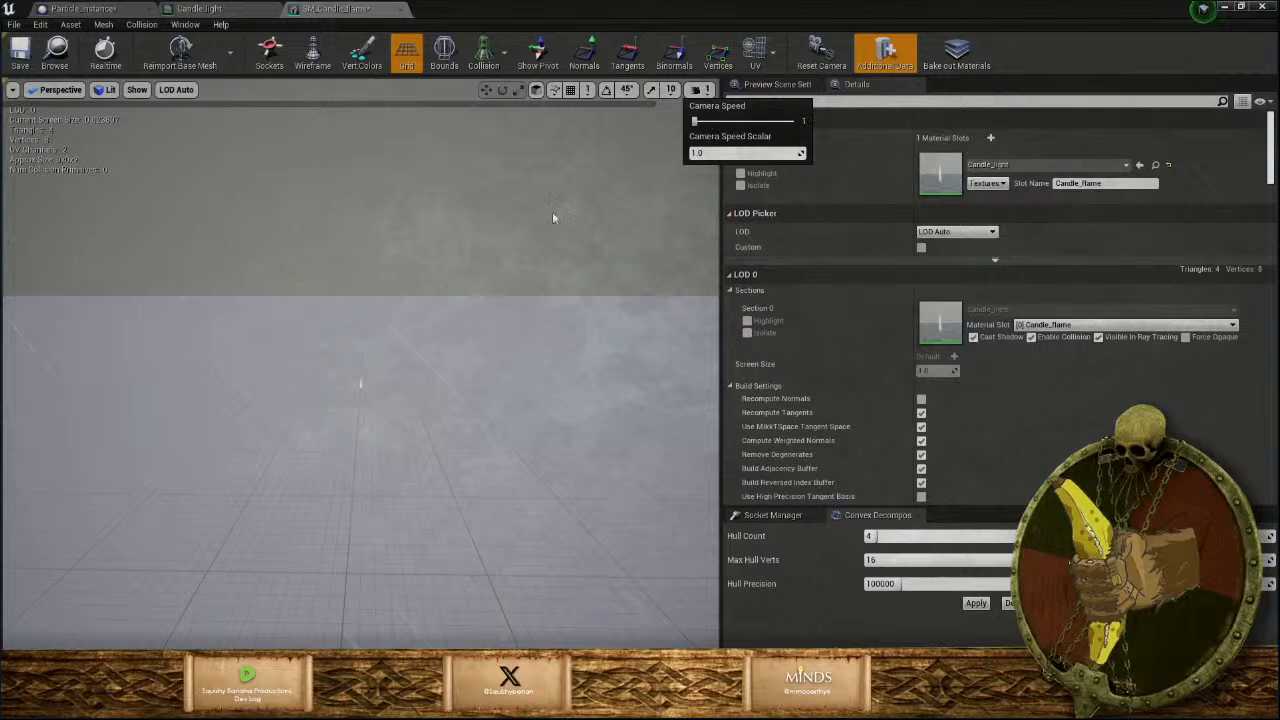
mouse_move(553, 217)
right_mouse_down()
mouse_move(553, 232)
mouse_move(546, 214)
mouse_move(582, 202)
mouse_move(550, 228)
right_mouse_up()
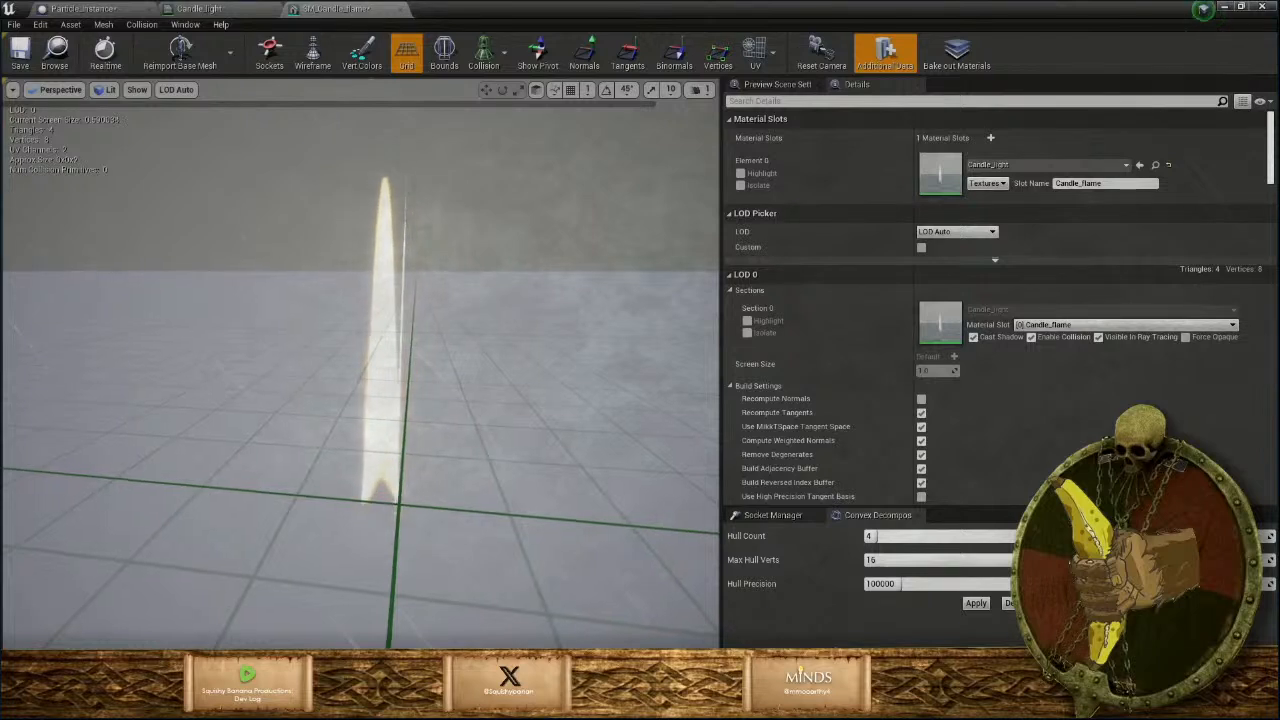
right_click_drag(550, 228, 454, 215)
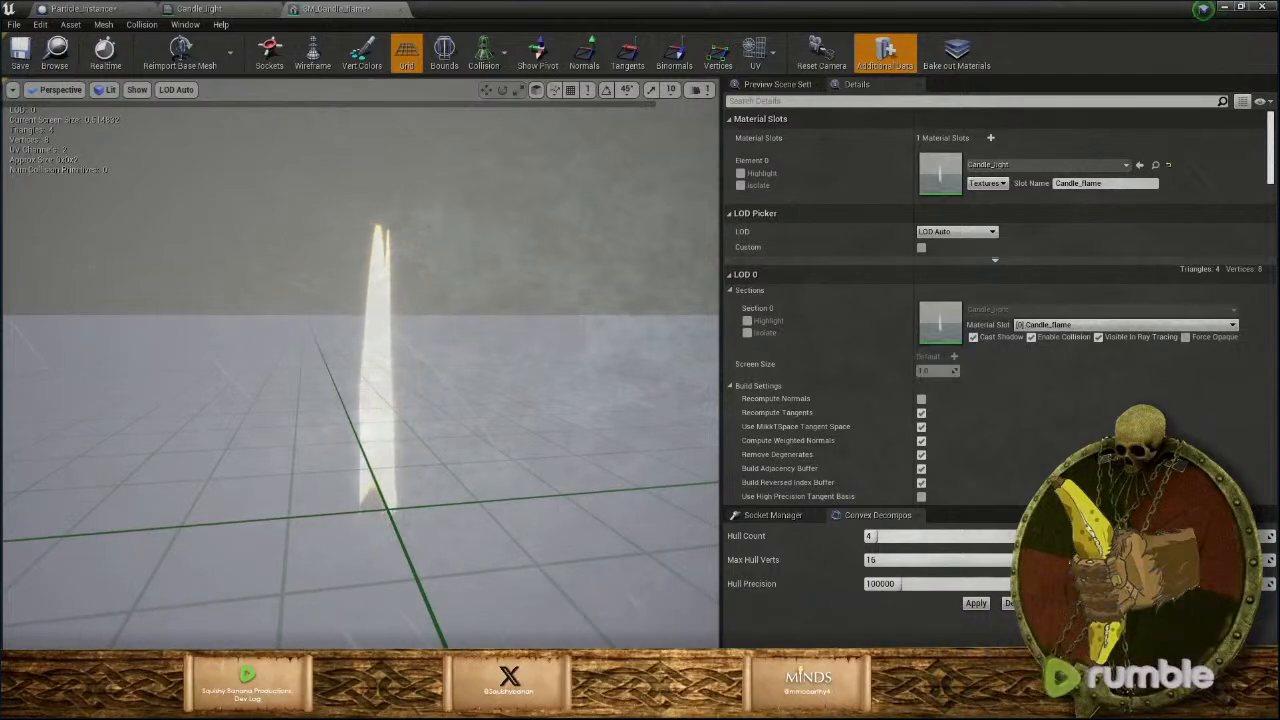
Switch to Maya and delete one of the two crossed flame faces, leaving a single flame plane.
left_click(653, 618)
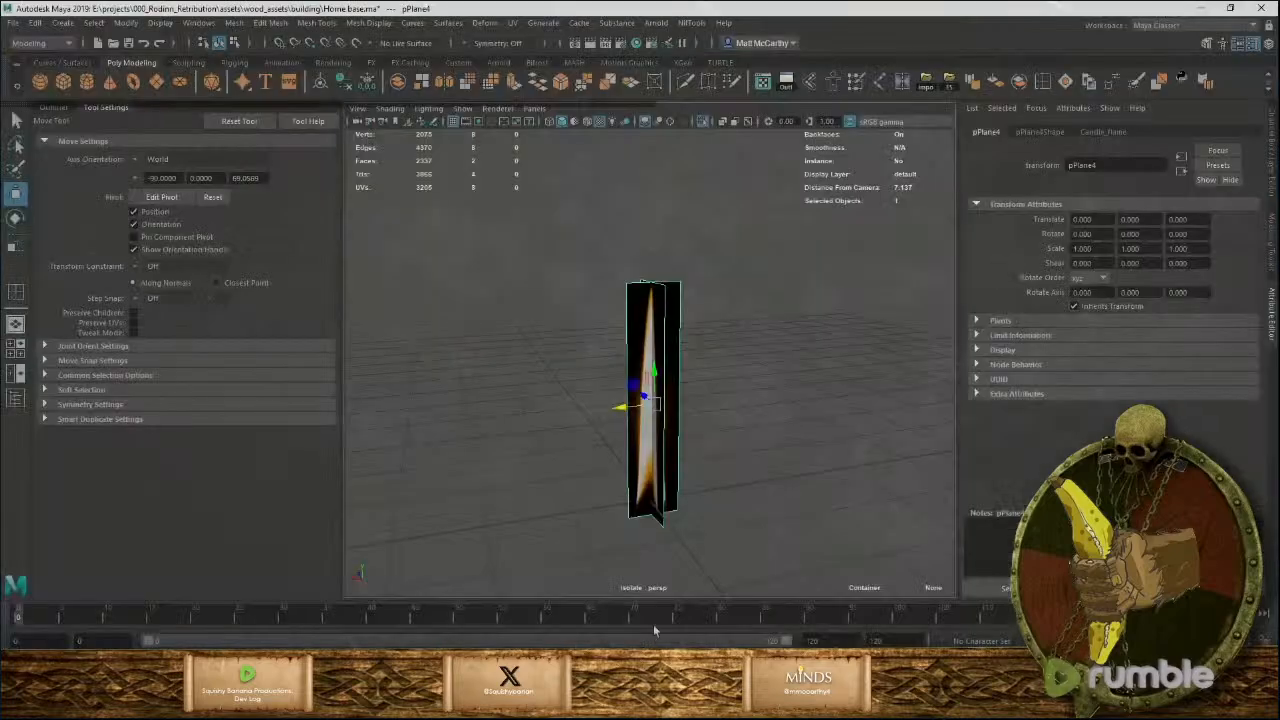
right_click_drag(670, 376, 672, 400)
left_click(672, 400)
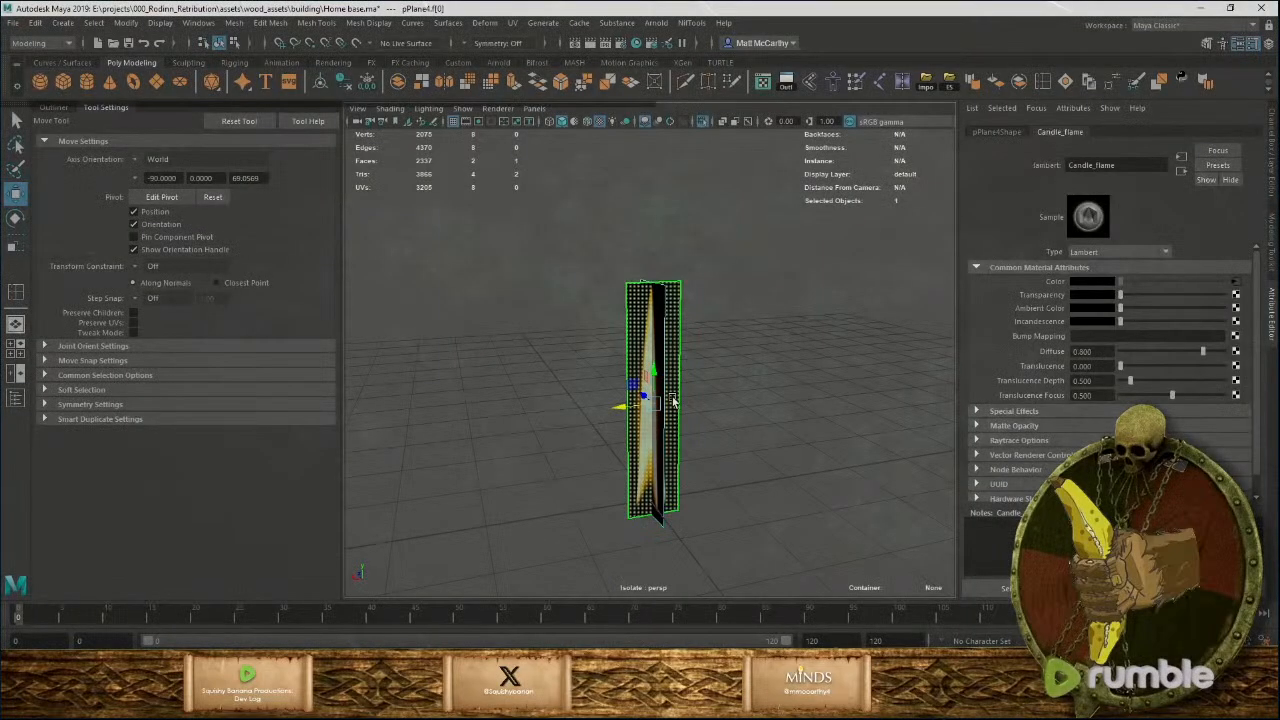
left_click(664, 506)
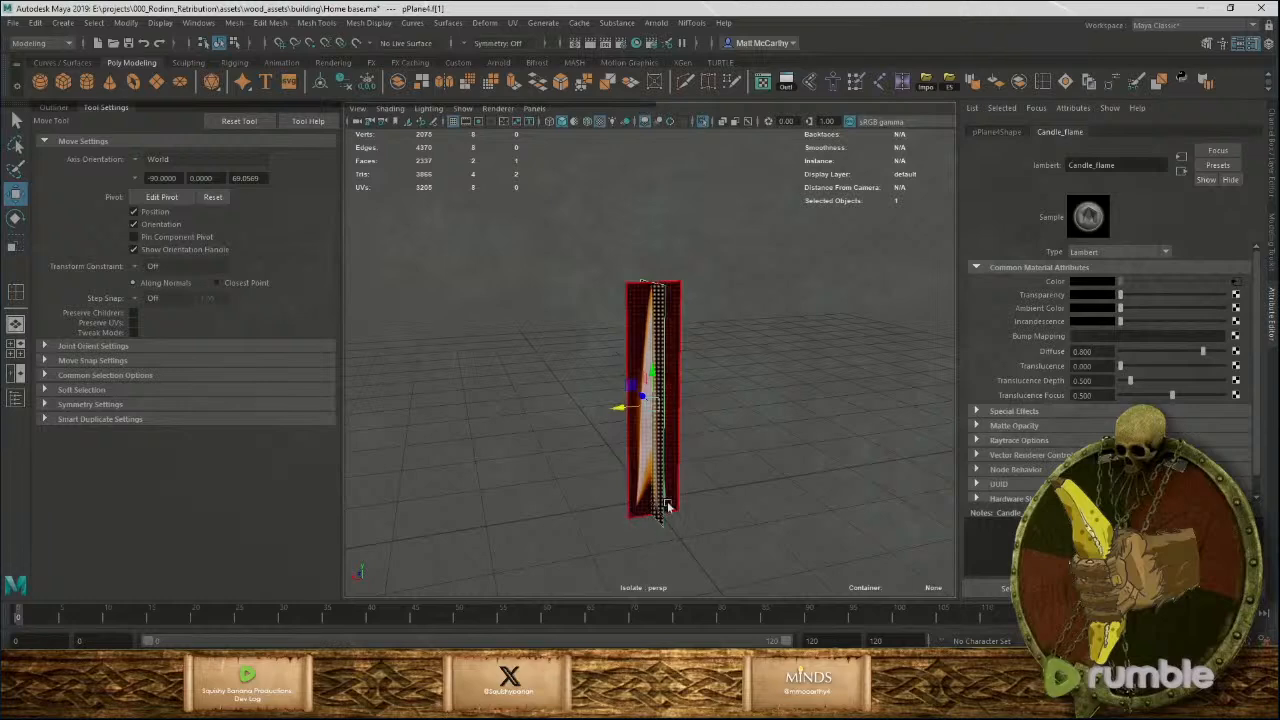
key("F8")
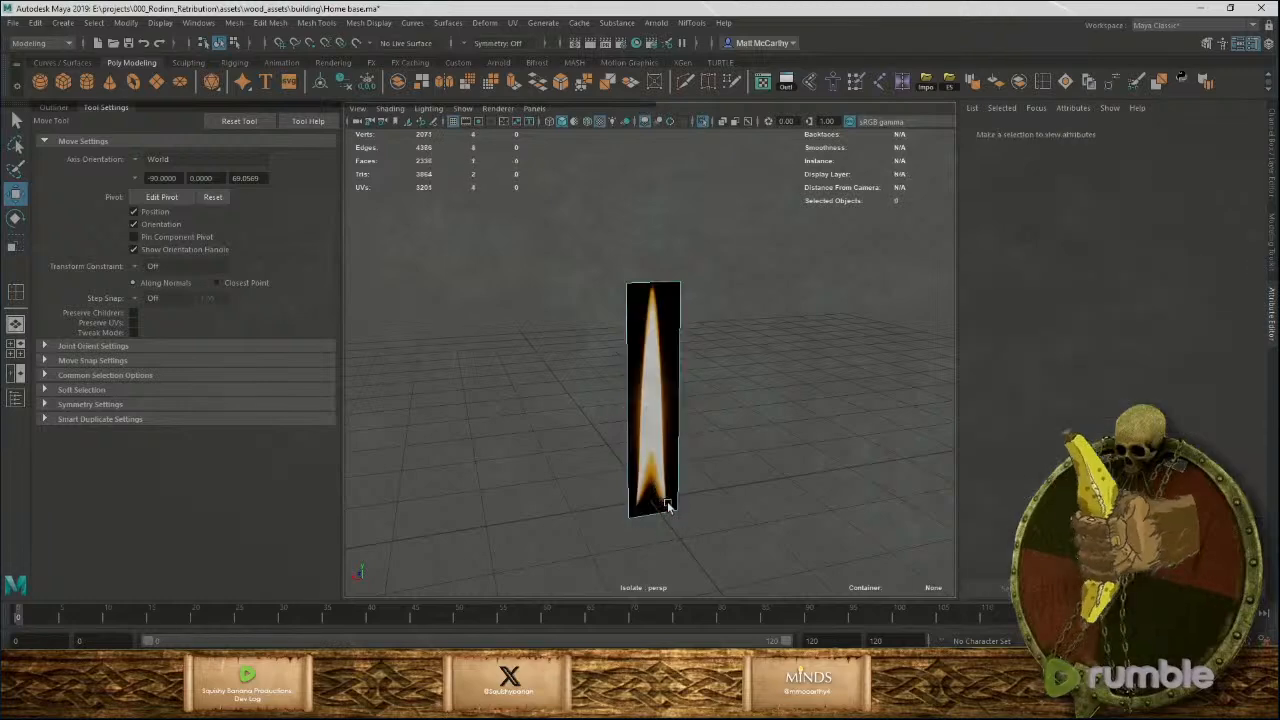
Export the selected single flame plane as FBX, overwriting SM_Candle_flame.fbx in the assets/misc folder.
left_click(949, 82)
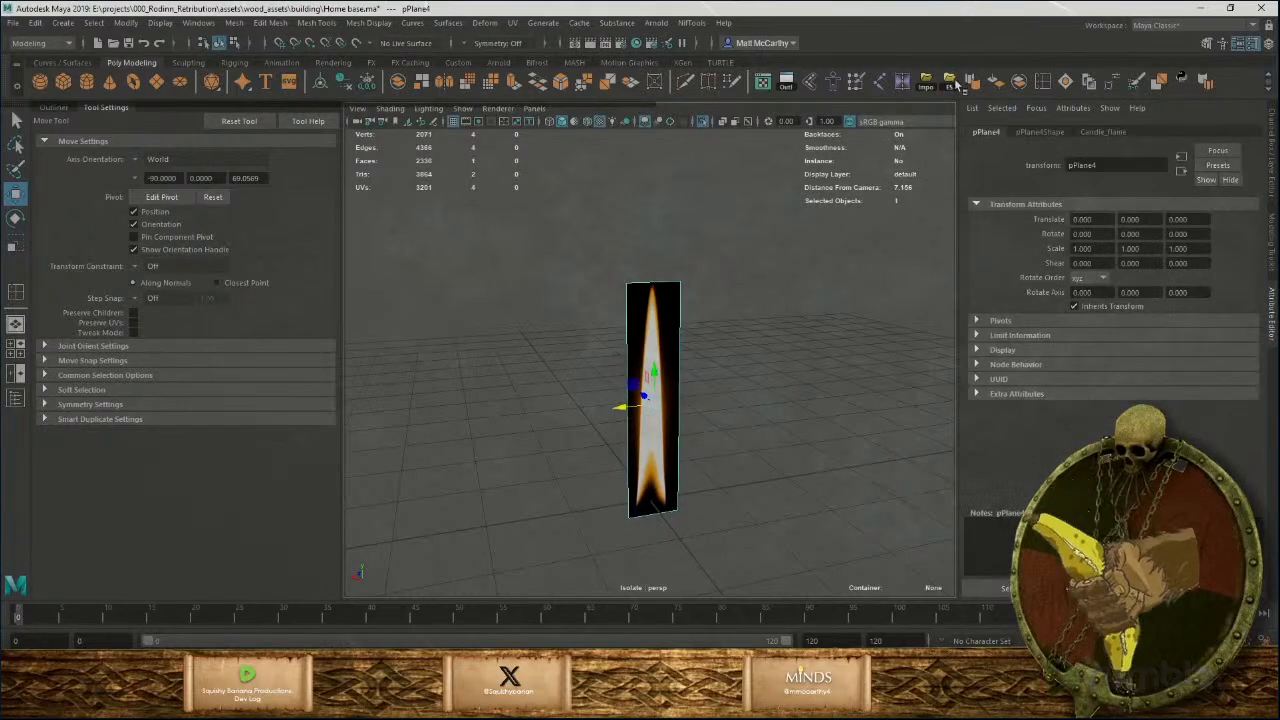
scroll(280, 460, "down", 15)
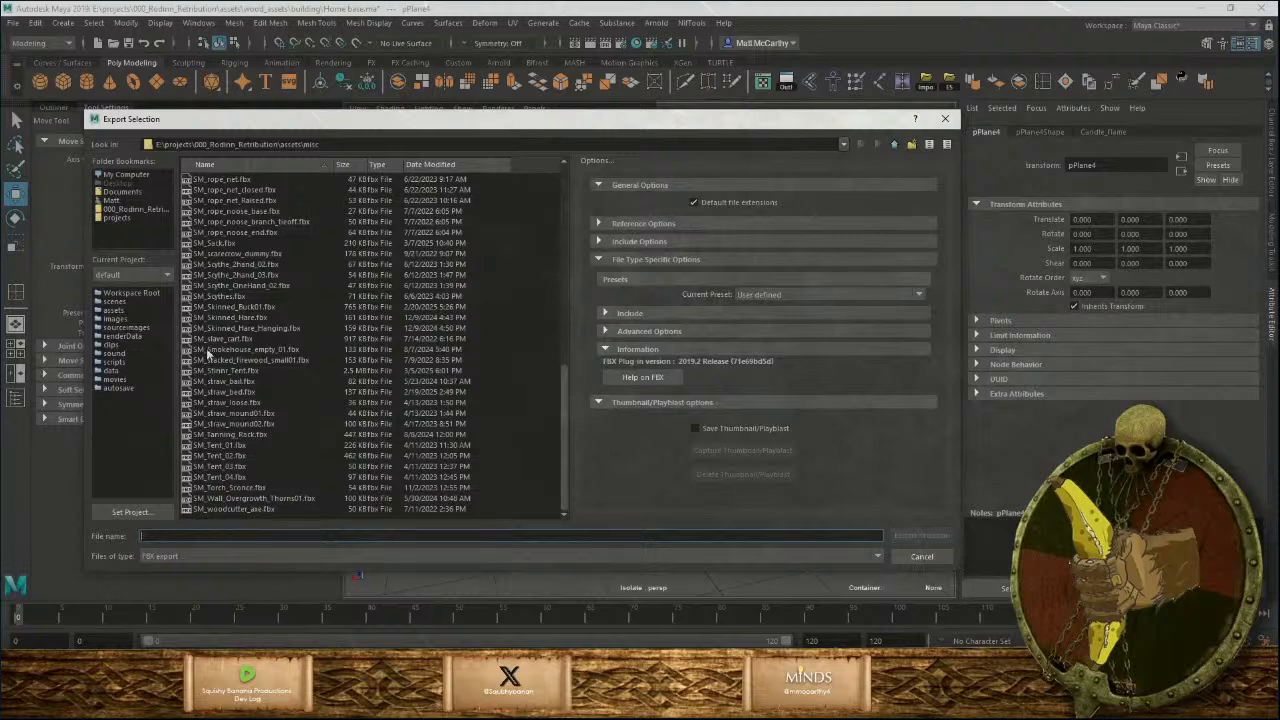
scroll(210, 352, "up", 6)
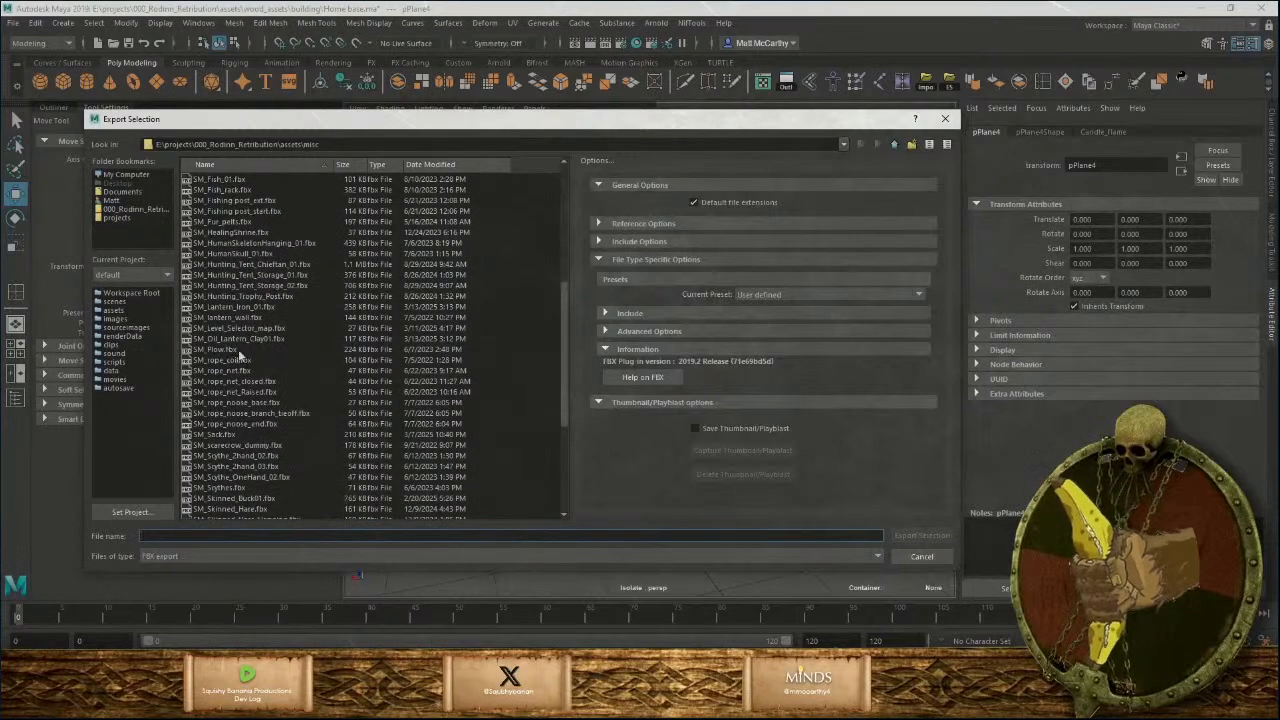
scroll(233, 324, "up", 5)
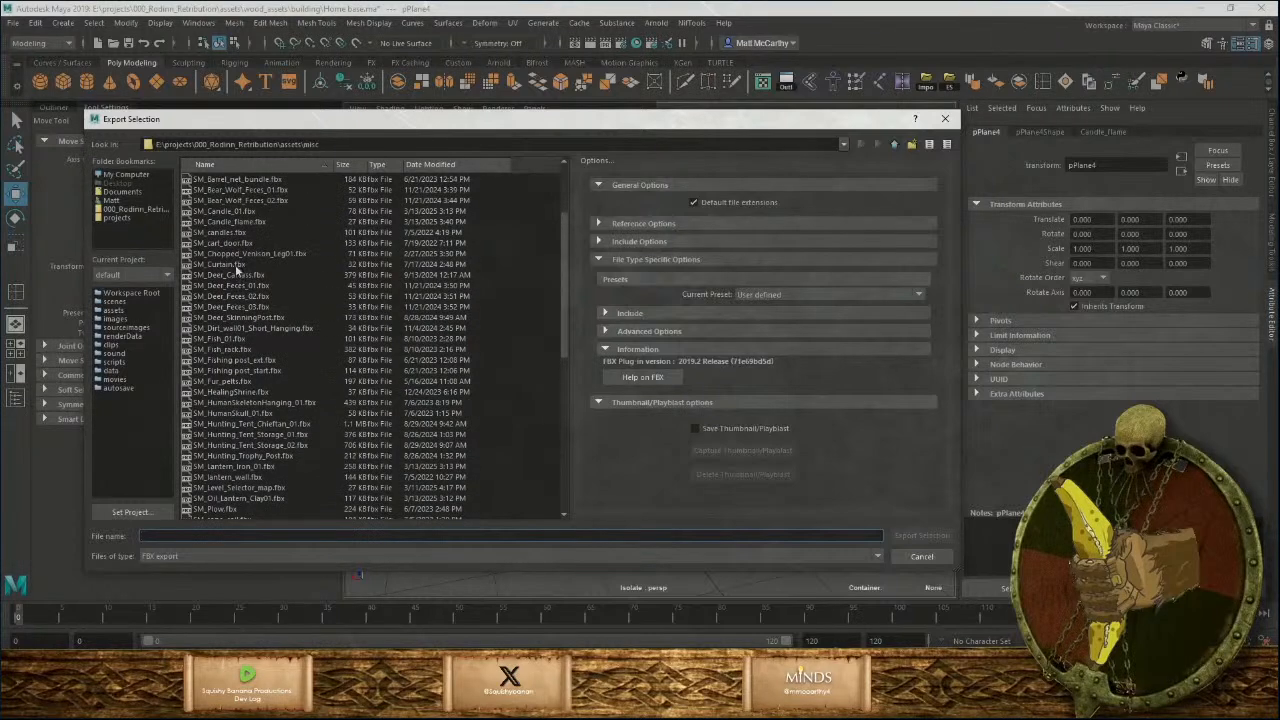
left_click(244, 223)
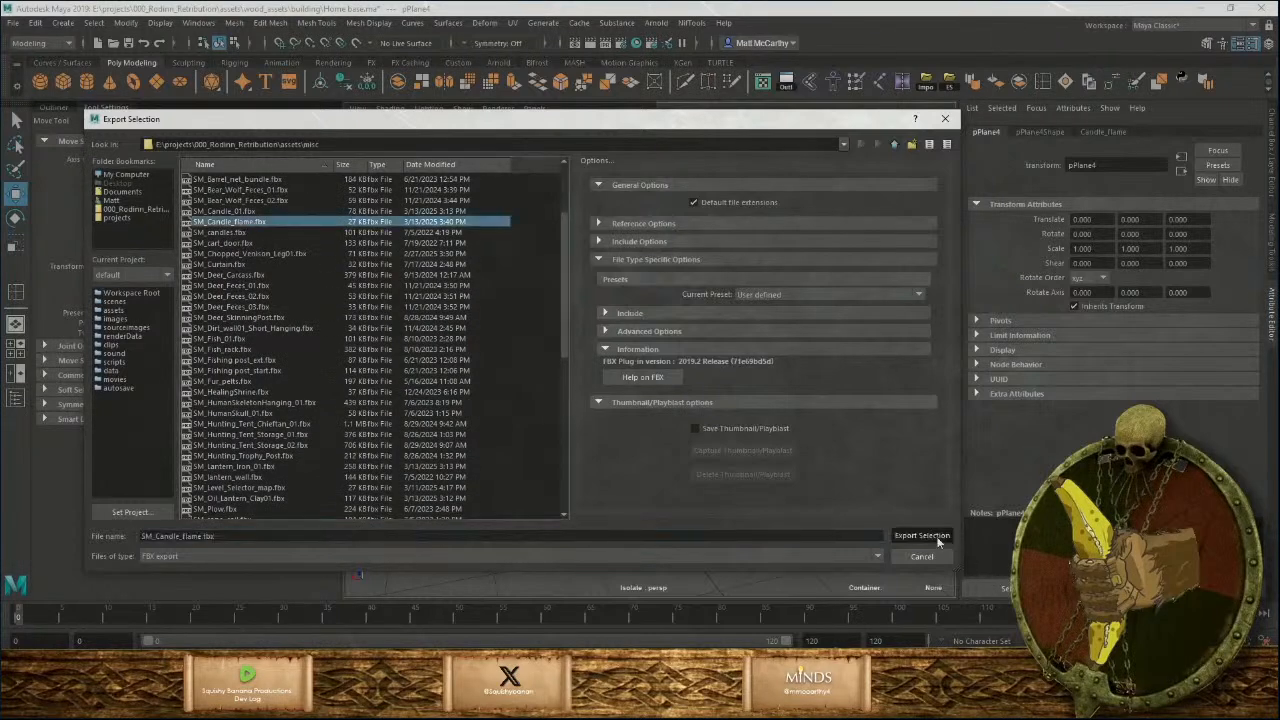
left_click(921, 536)
left_click(497, 365)
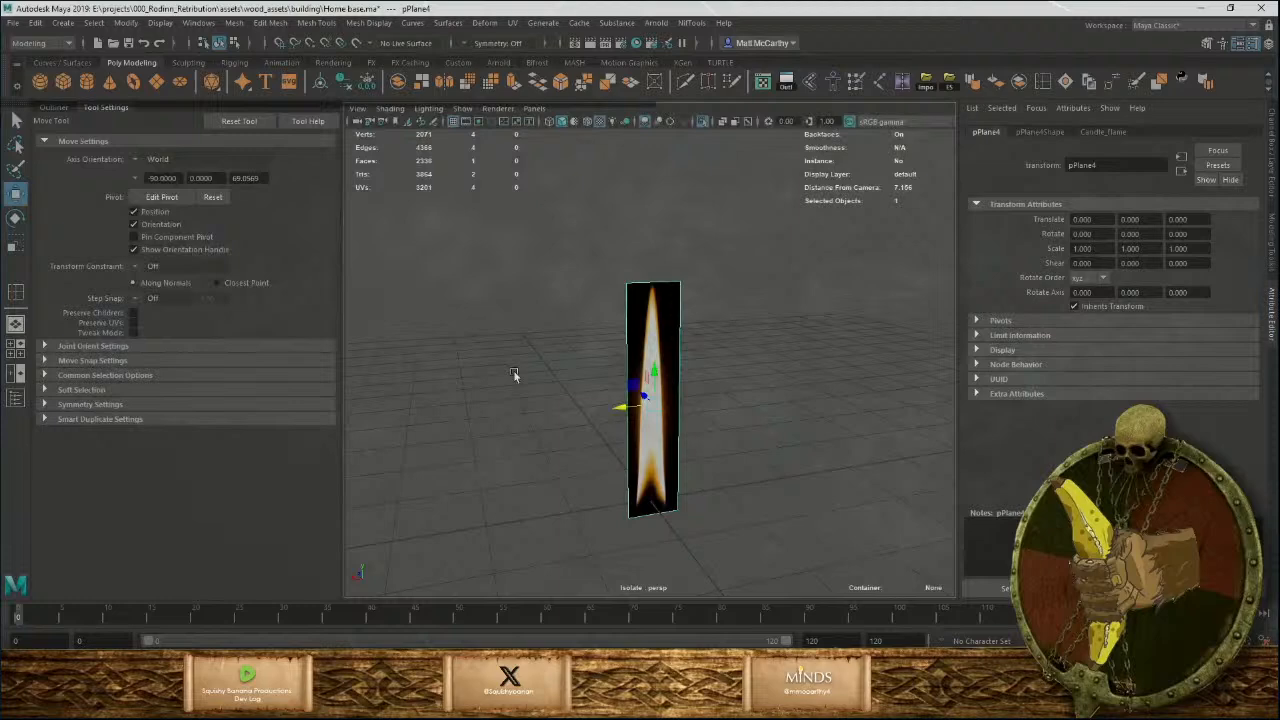
Switch back to Unreal Editor and reimport the flame's base mesh from the updated FBX.
left_click(603, 519)
mouse_move(665, 706)
left_click(735, 652)
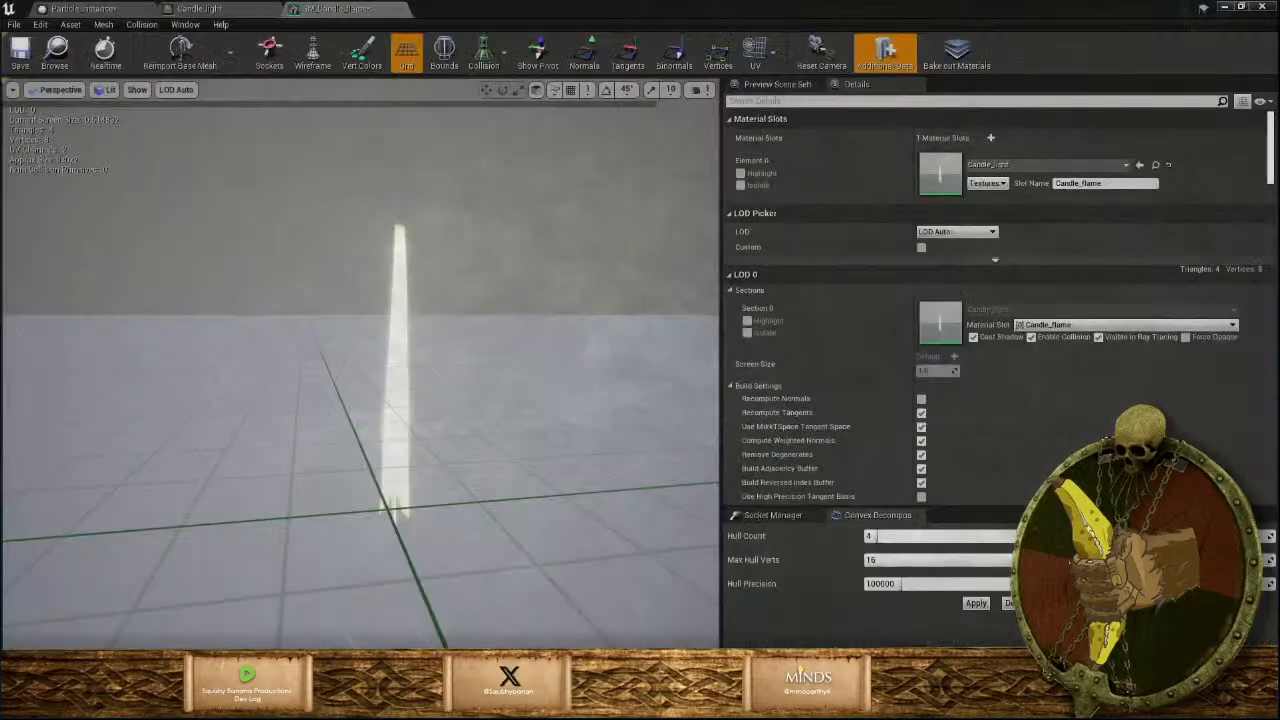
left_click(190, 42)
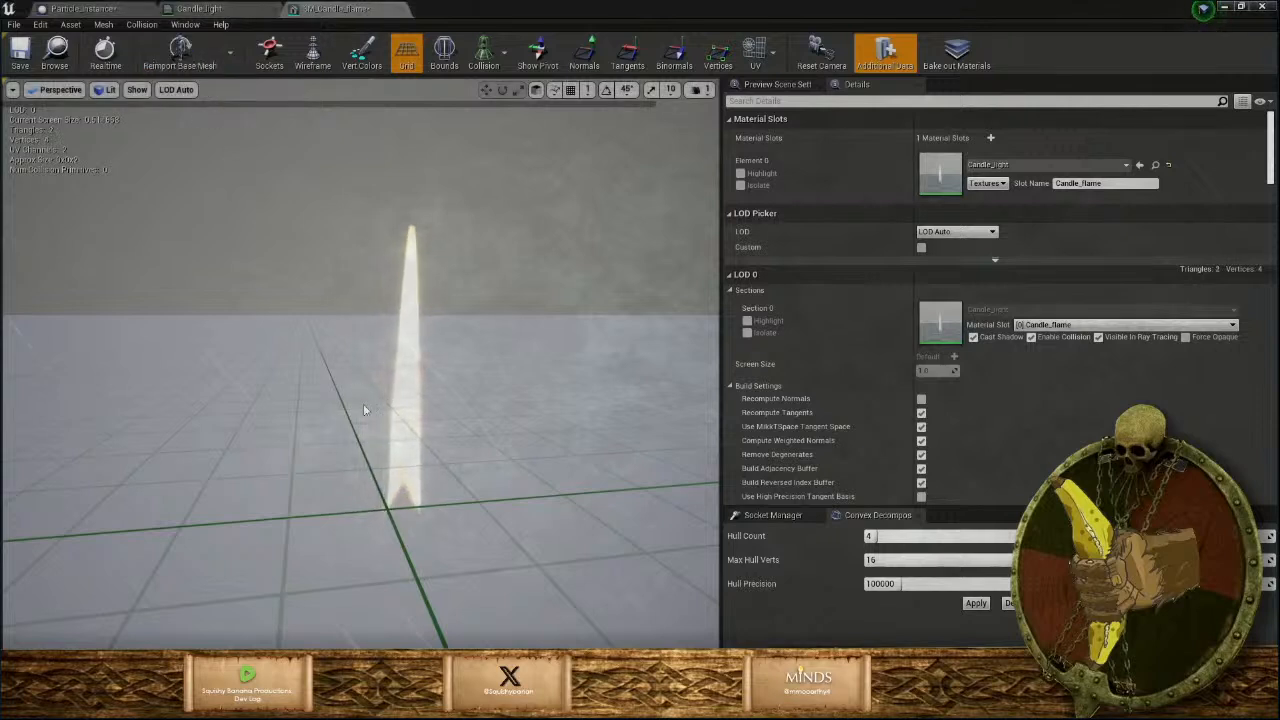
Examine the reimported single-plane flame in the mesh preview from different angles and distances.
right_click_drag(366, 405, 335, 420)
mouse_move(360, 364)
right_mouse_down()
mouse_move(334, 353)
mouse_move(310, 364)
mouse_move(342, 362)
right_mouse_up()
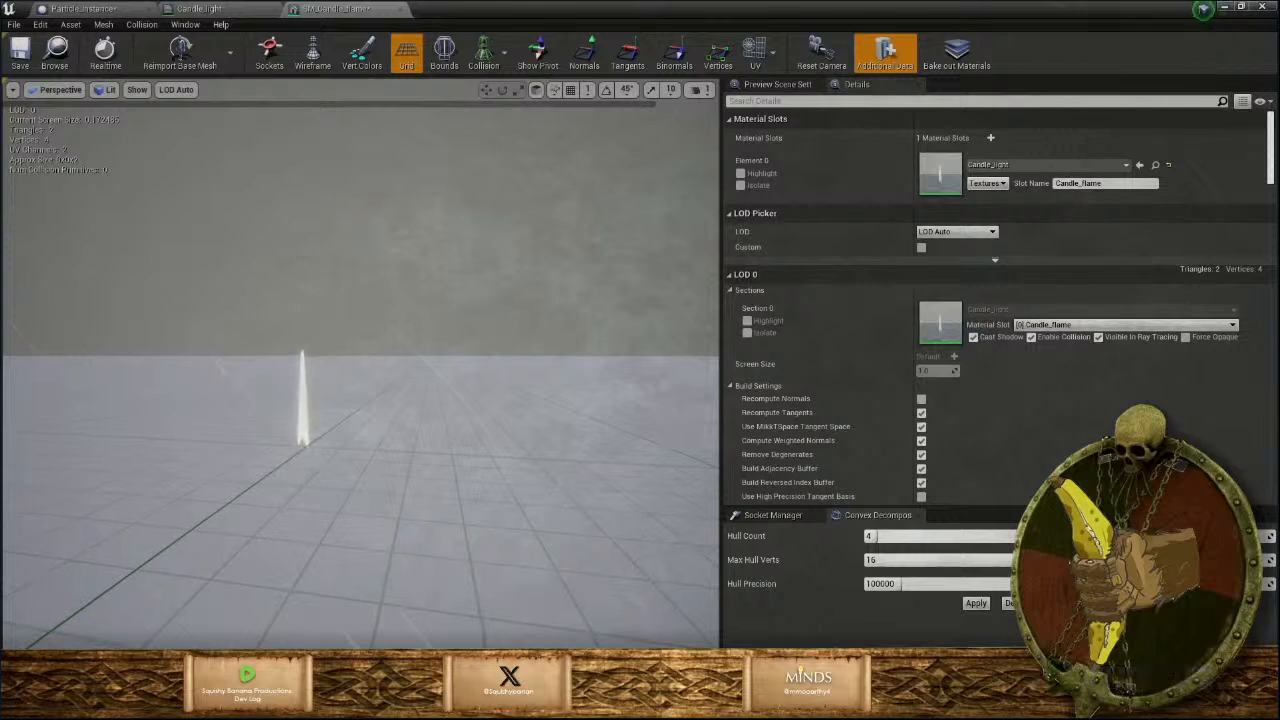
right_click_drag(360, 364, 270, 350)
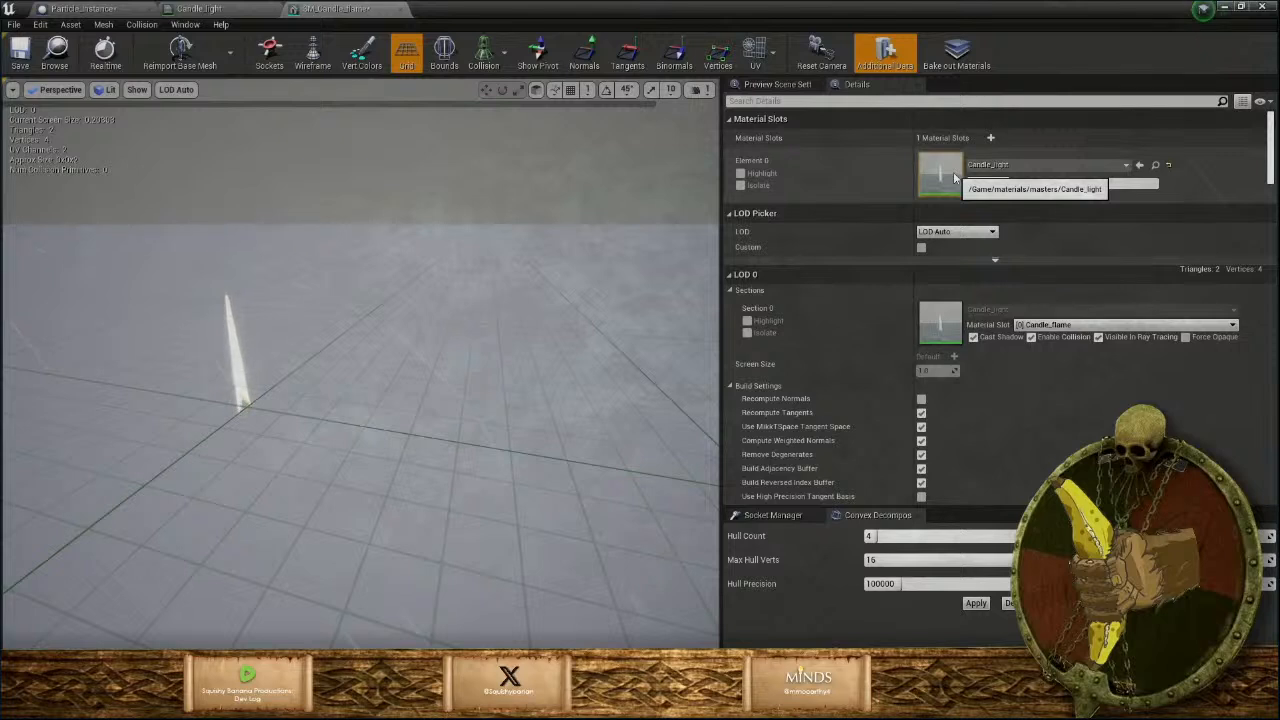
Close the flame mesh, Candle_light material and Particle_Instance blueprint editors to return to the level.
left_click(400, 10)
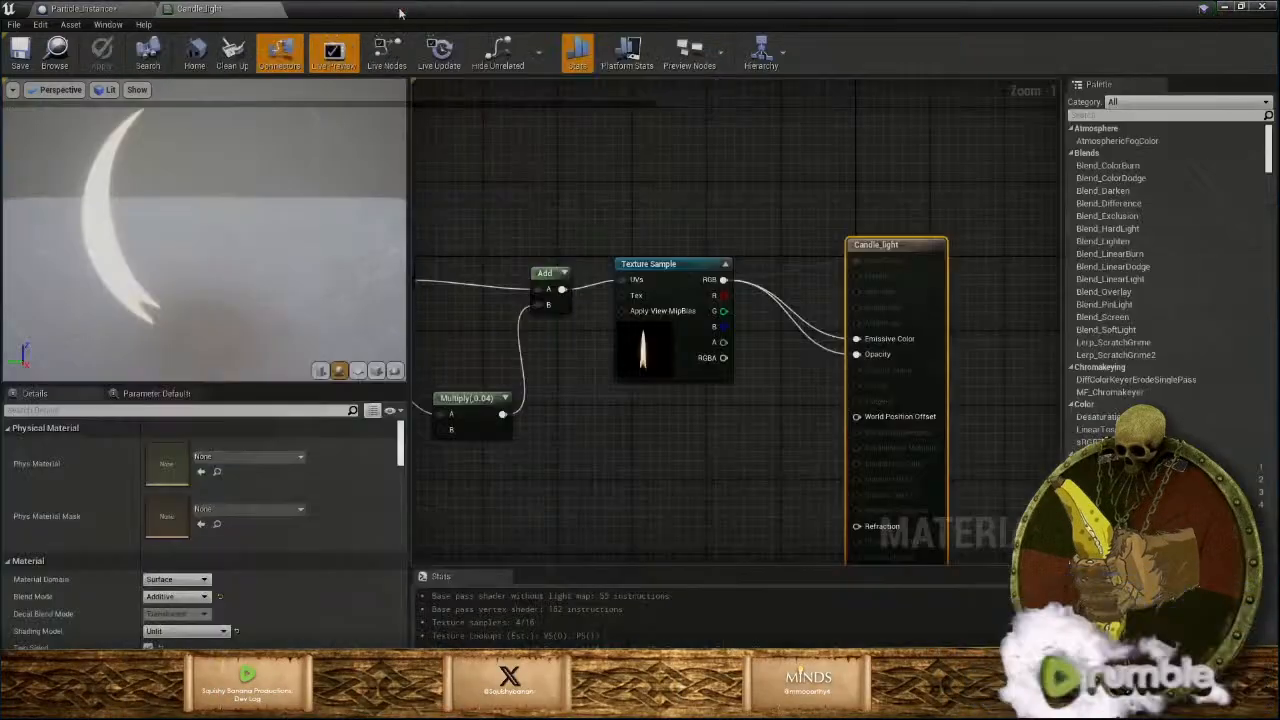
left_click(279, 9)
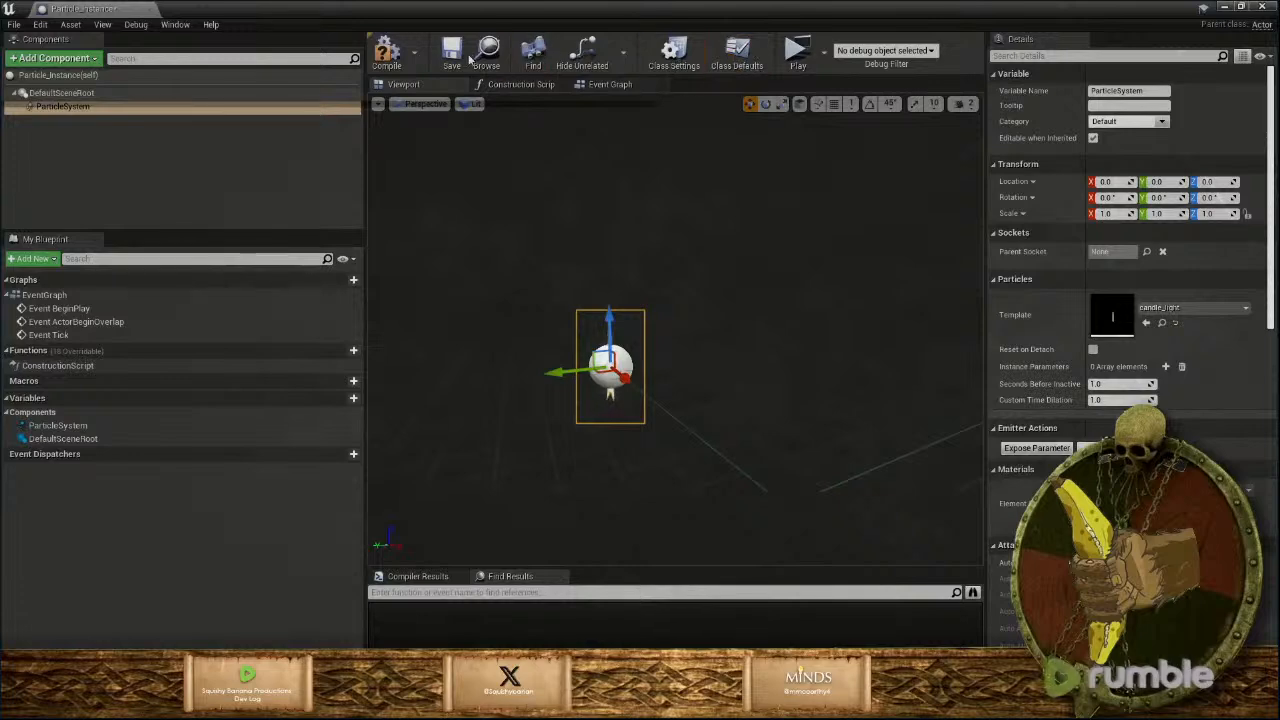
left_click(1266, 8)
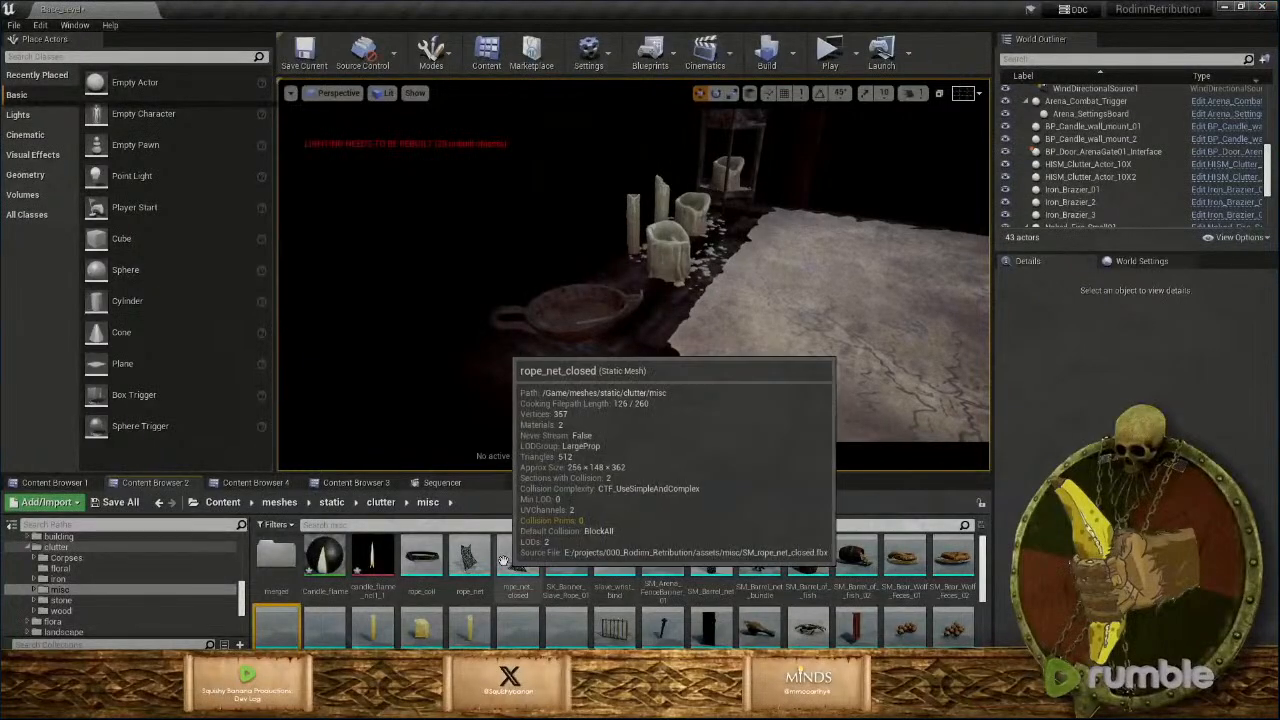
Delete the Candle_flame material and the candle flame texture that were imported into the misc folder.
left_click(370, 562)
left_click(334, 565, "ctrl")
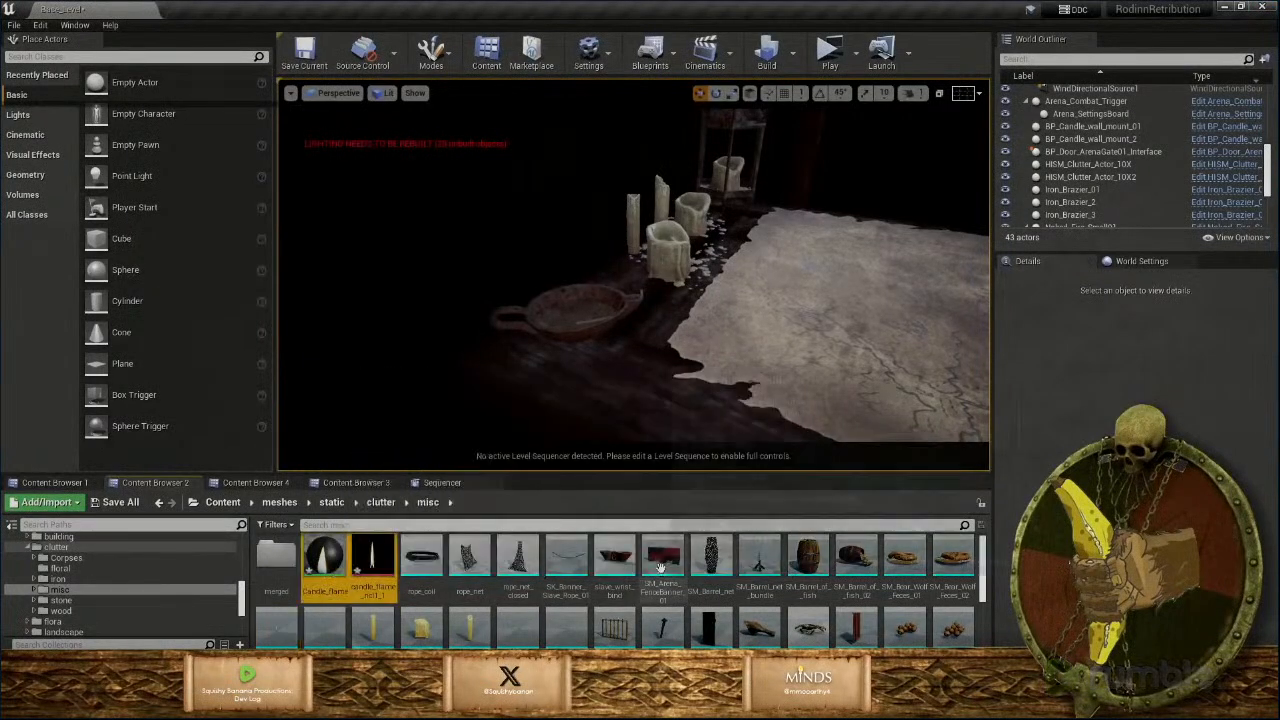
key("Delete")
left_click(594, 563)
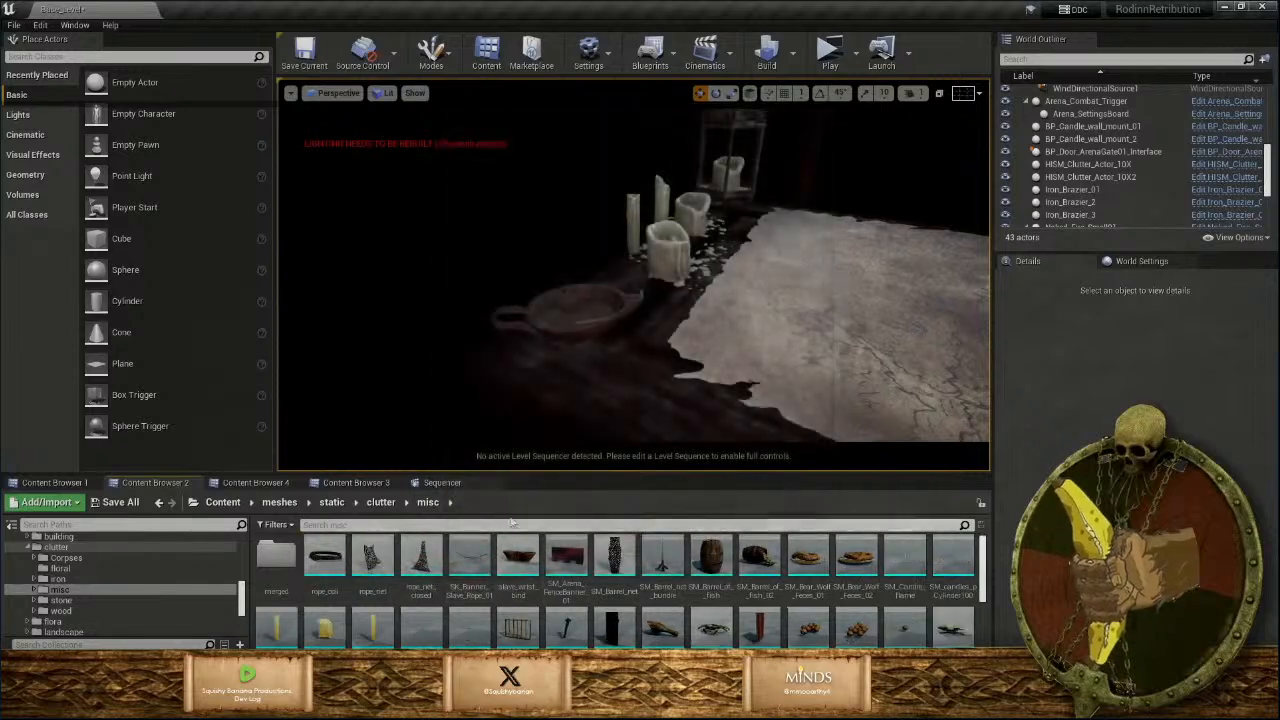
Delete the Particle_Instance blueprint from the Blue_prints/instances/parents folder.
left_click(369, 483)
left_click(256, 483)
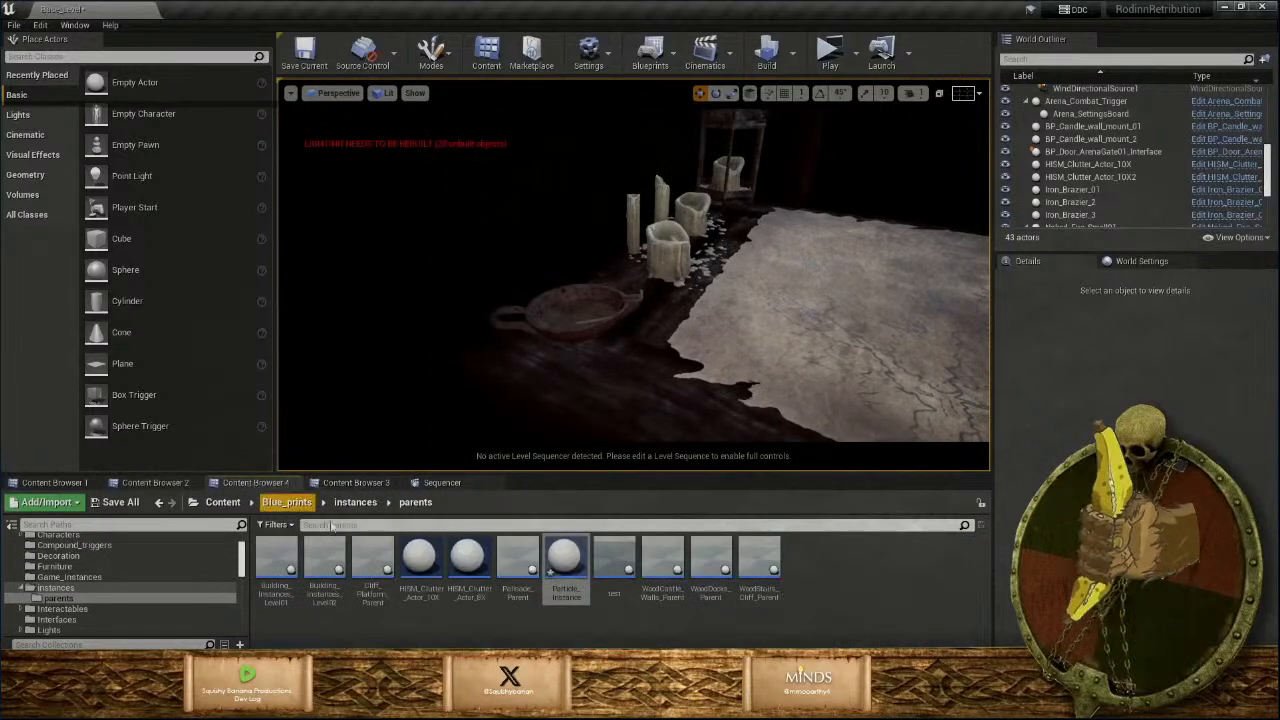
left_click(565, 570)
key("Delete")
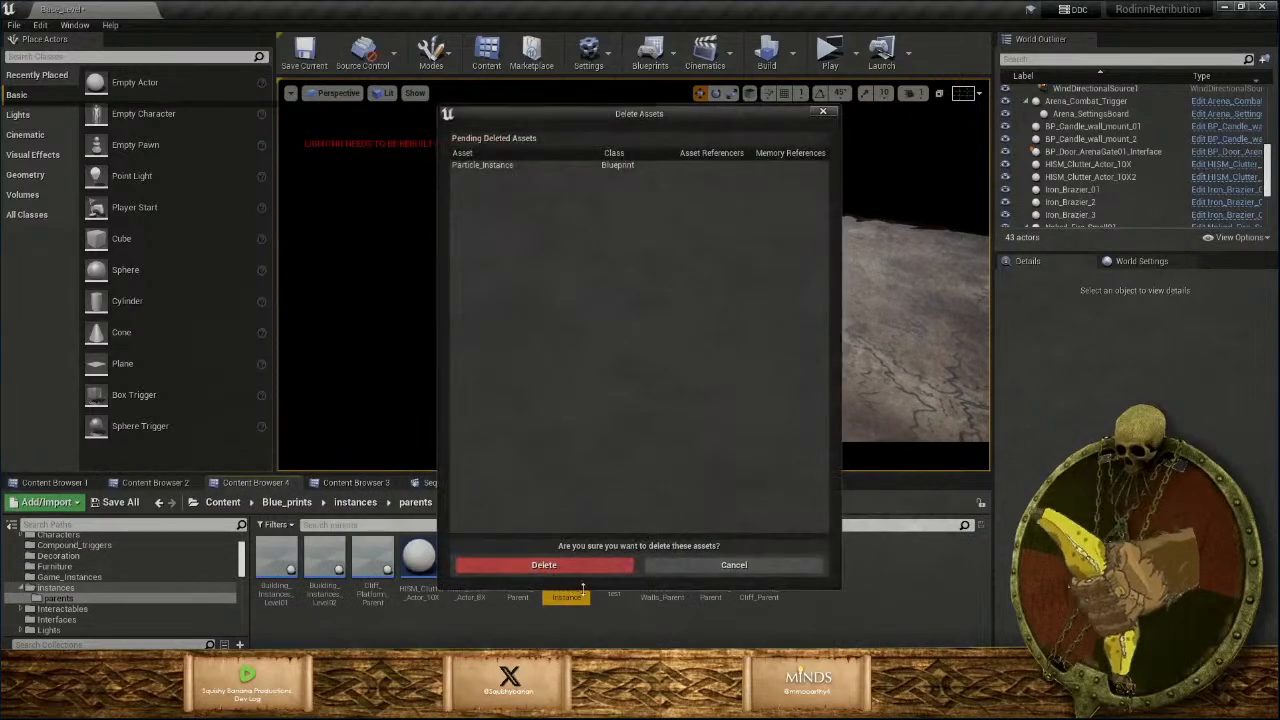
left_click(548, 566)
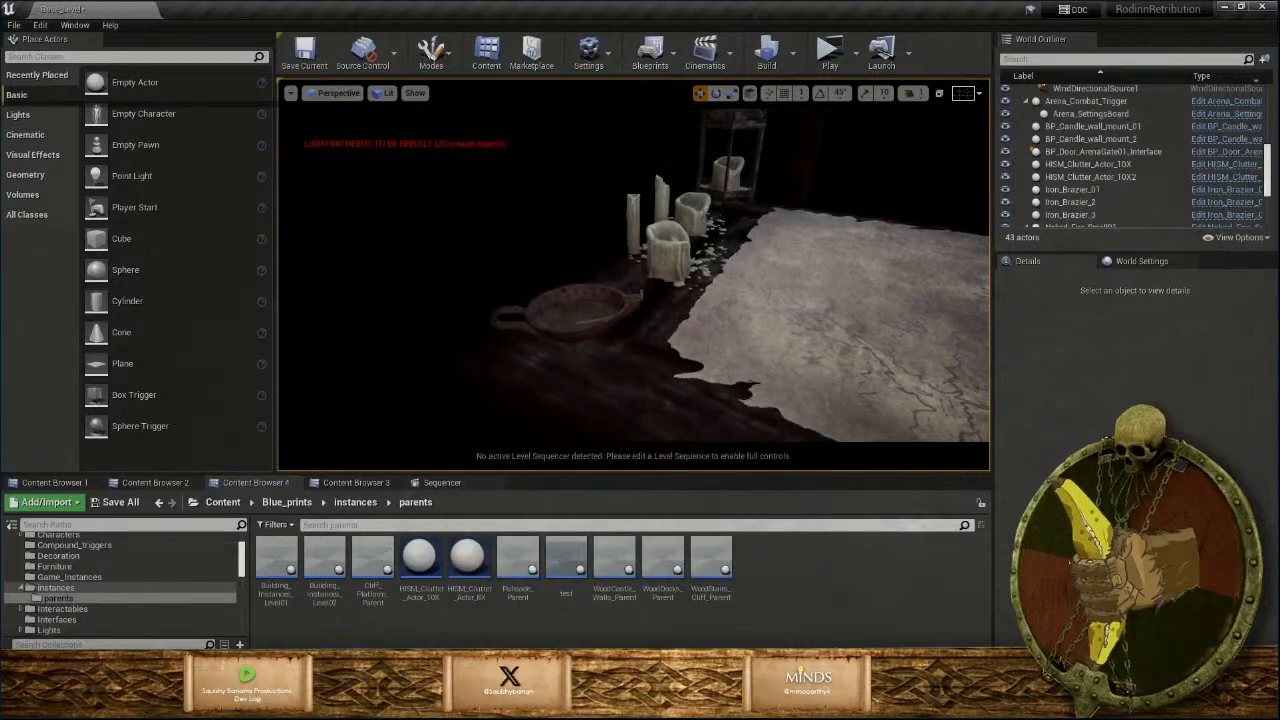
Assign the SM_Candle_flame mesh to slot 5 of the HISM_Clutter_Actor_10X2 actor's mesh list.
right_click_drag(634, 275, 586, 300)
left_click(586, 300)
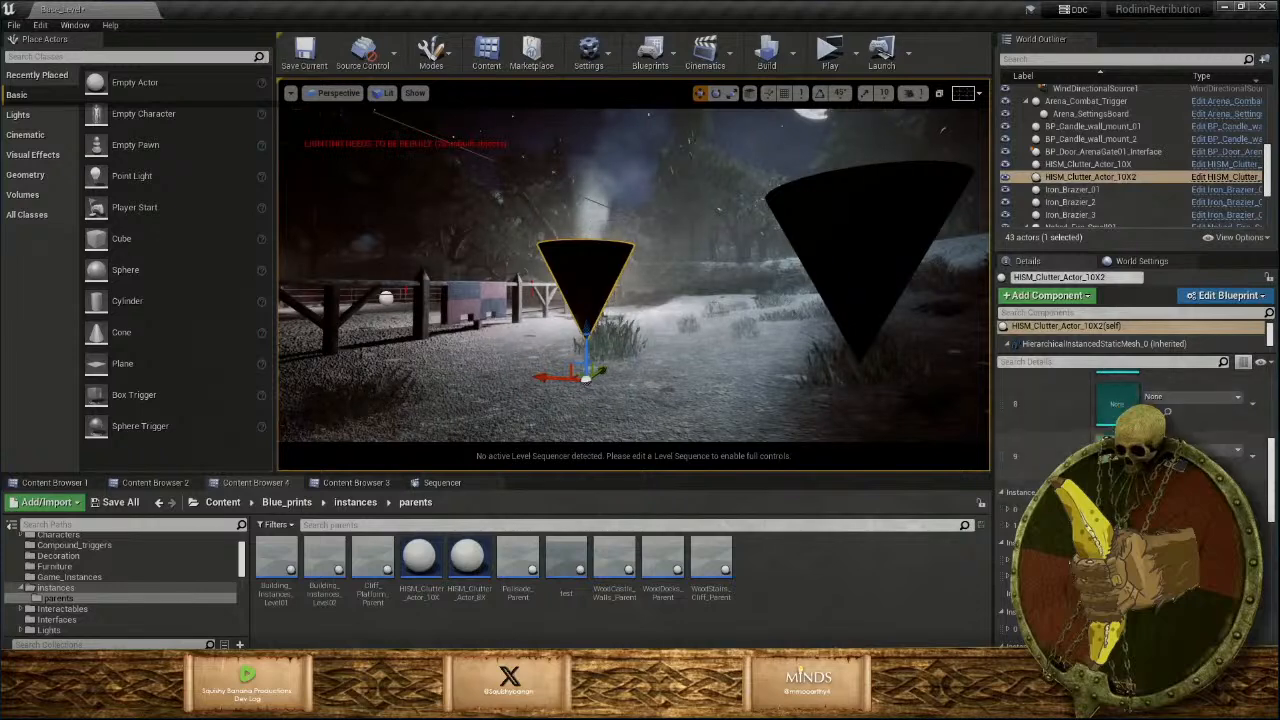
scroll(1130, 480, "up", 10)
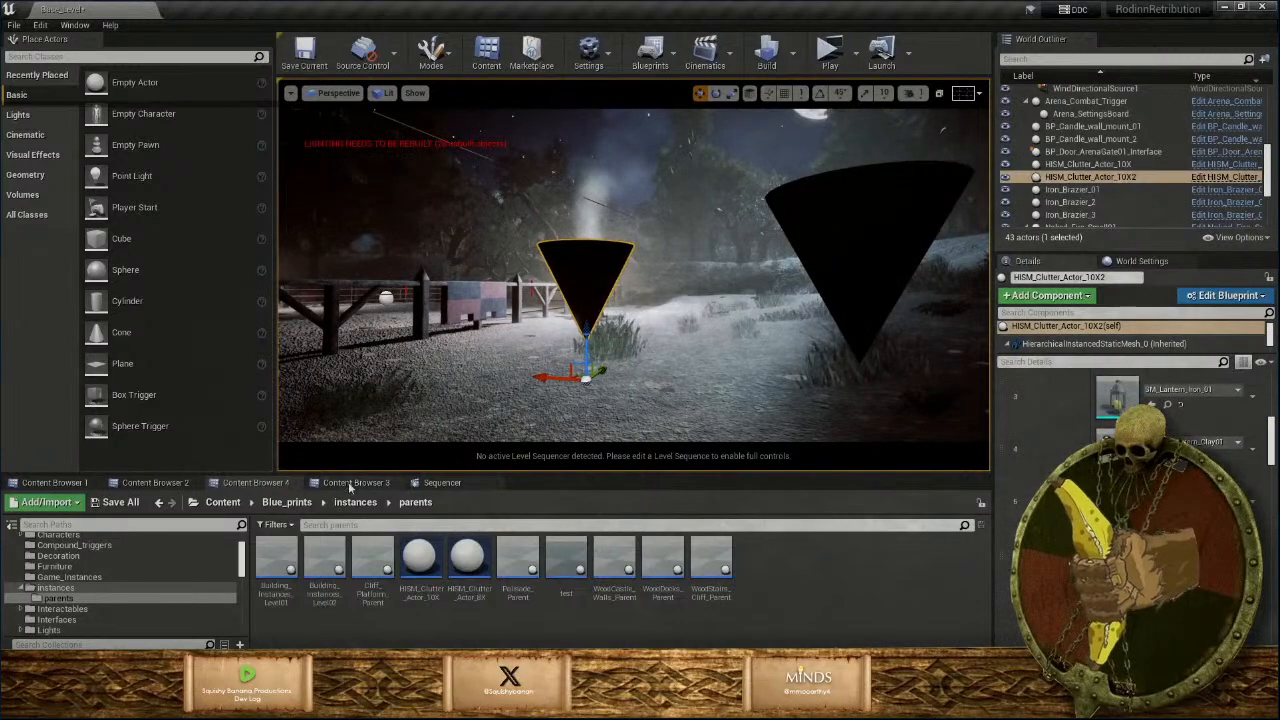
left_click(350, 483)
left_click(165, 484)
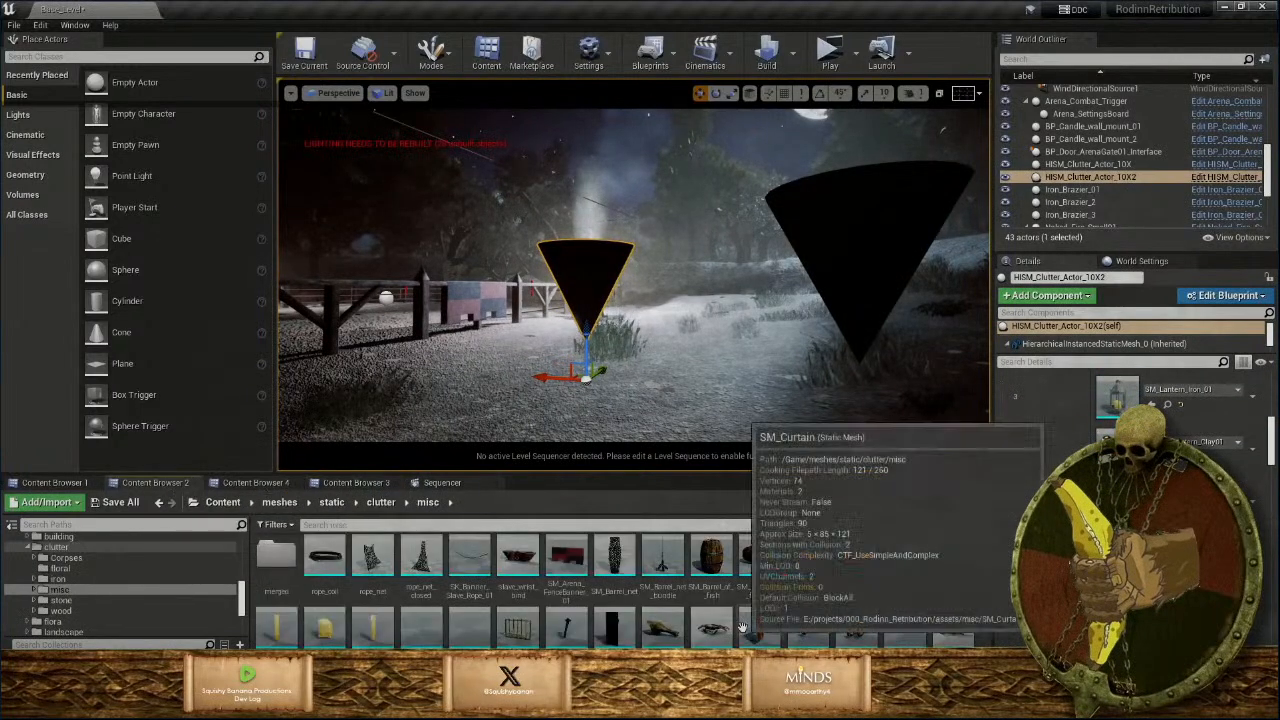
scroll(762, 620, "down", 2)
scroll(830, 613, "up", 2)
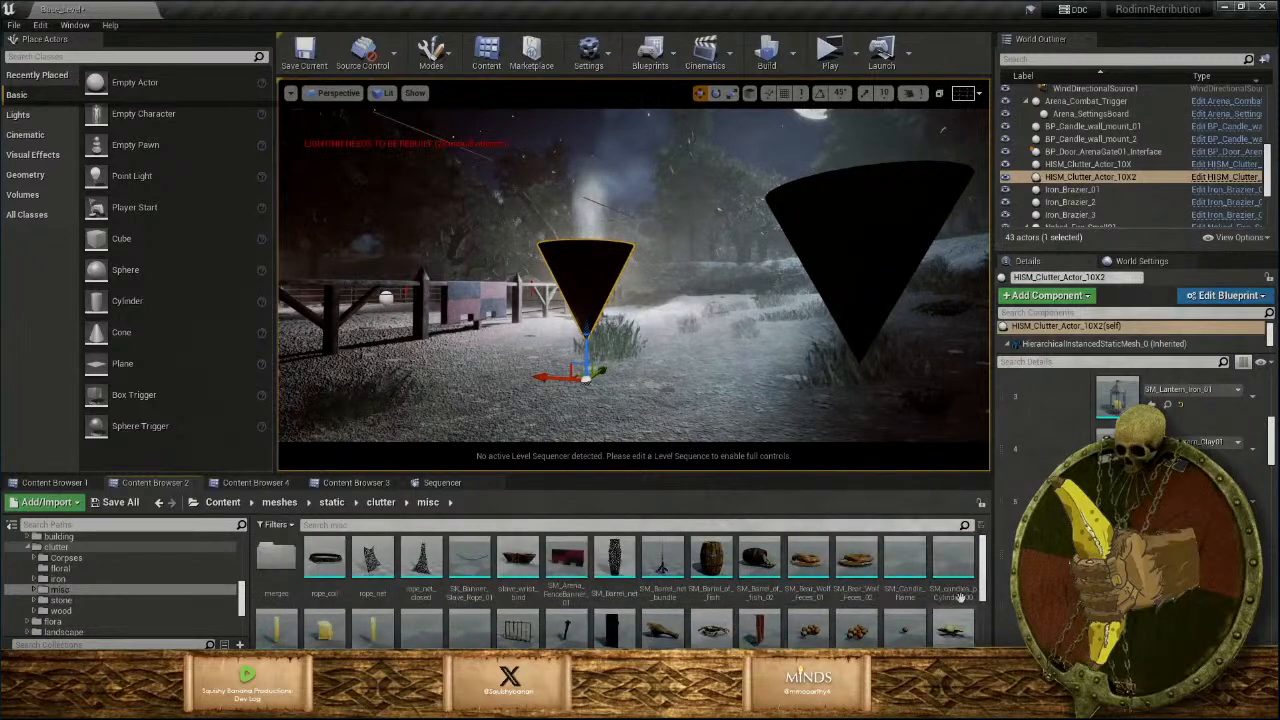
left_click_drag(904, 566, 1120, 500)
left_click_drag(1166, 403, 1160, 400)
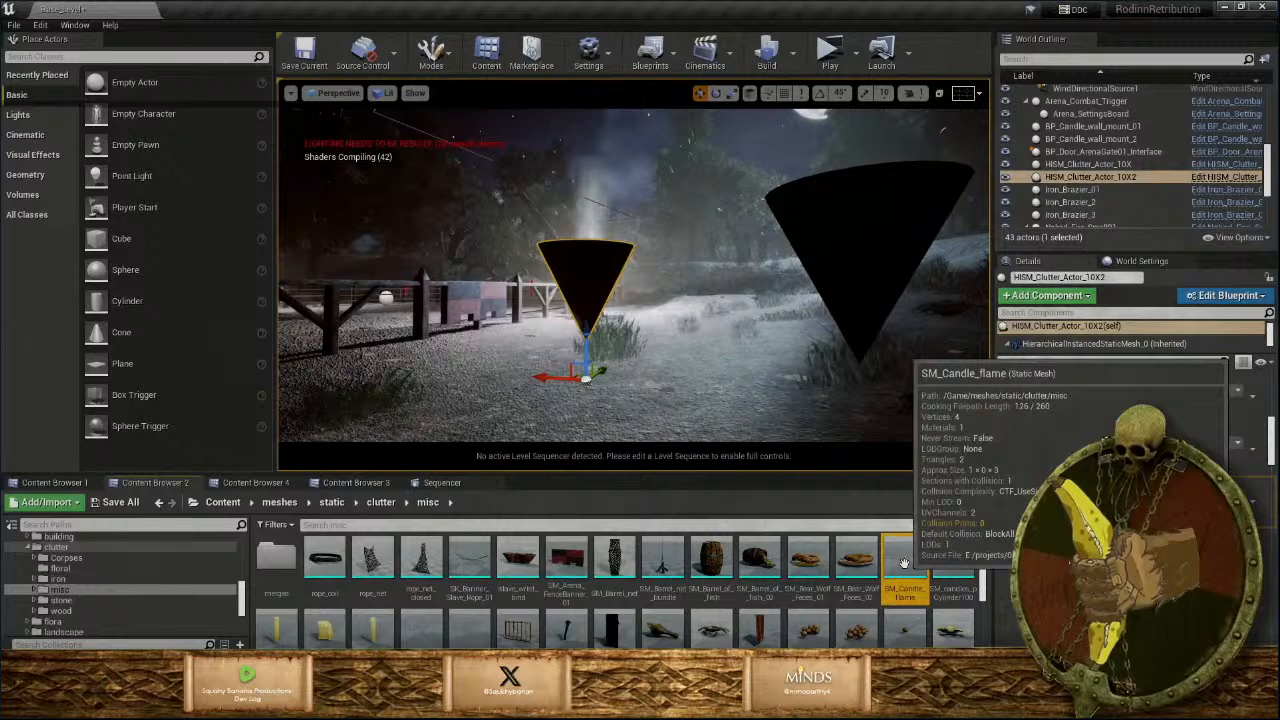
Move the SM_Candle_flame asset from the clutter misc folder to the Meshes folder under VFX.
scroll(66, 600, "down", 4)
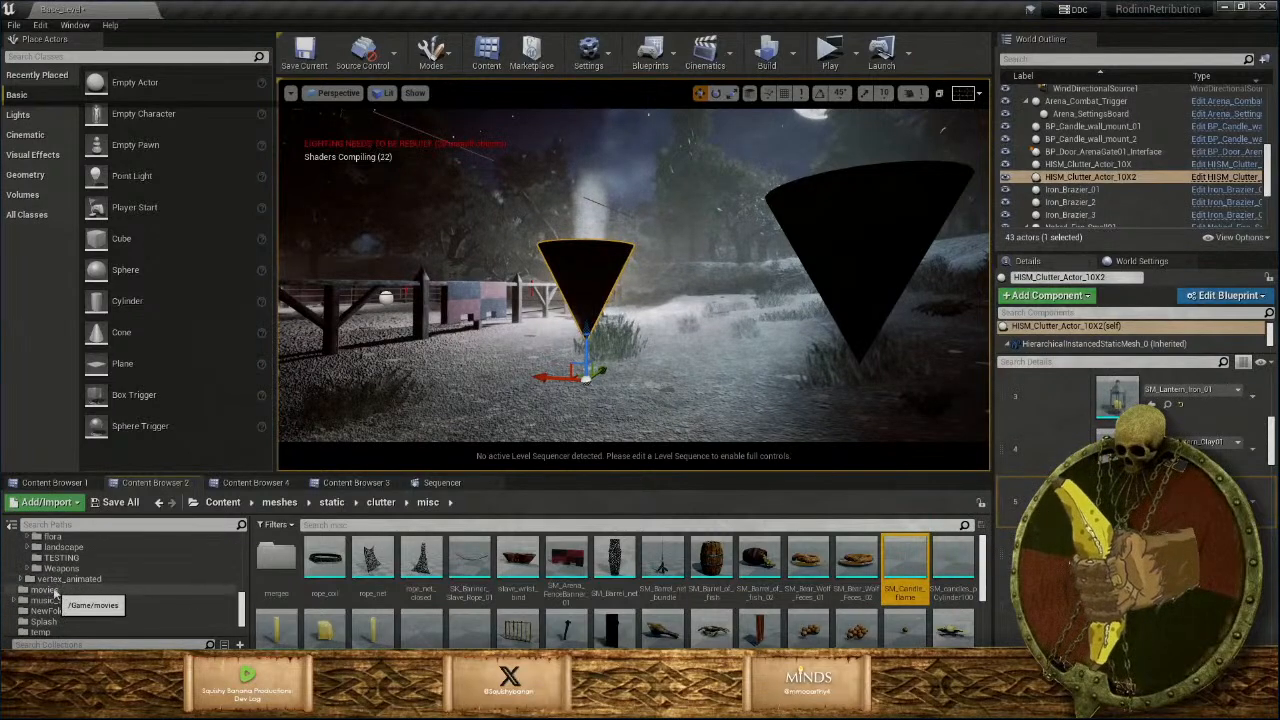
scroll(60, 590, "down", 1)
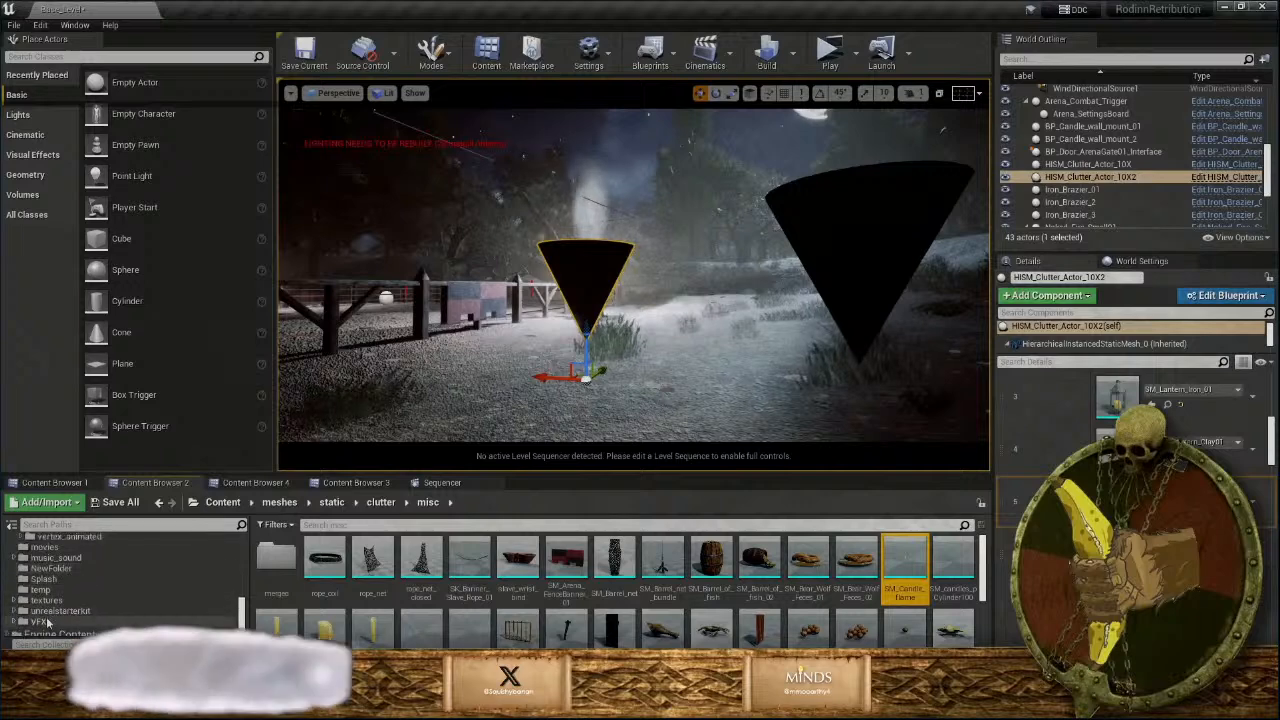
double_click(40, 621)
scroll(90, 620, "down", 1)
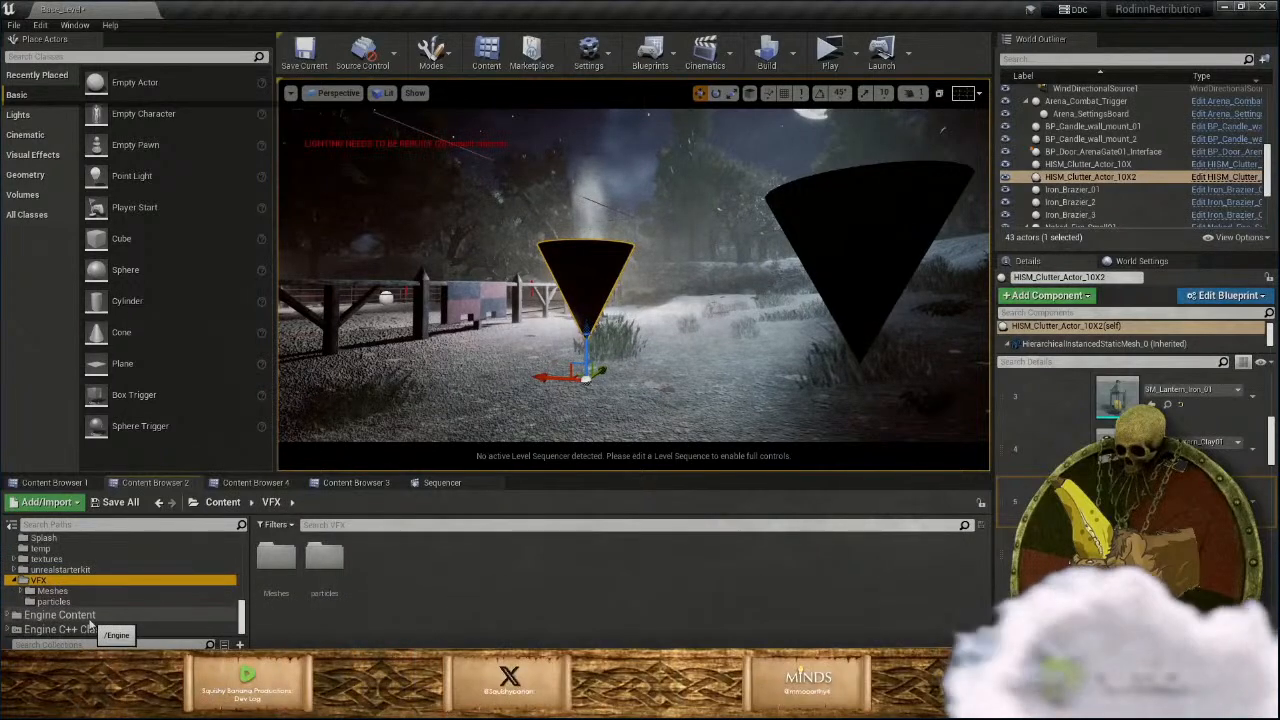
left_click(64, 592)
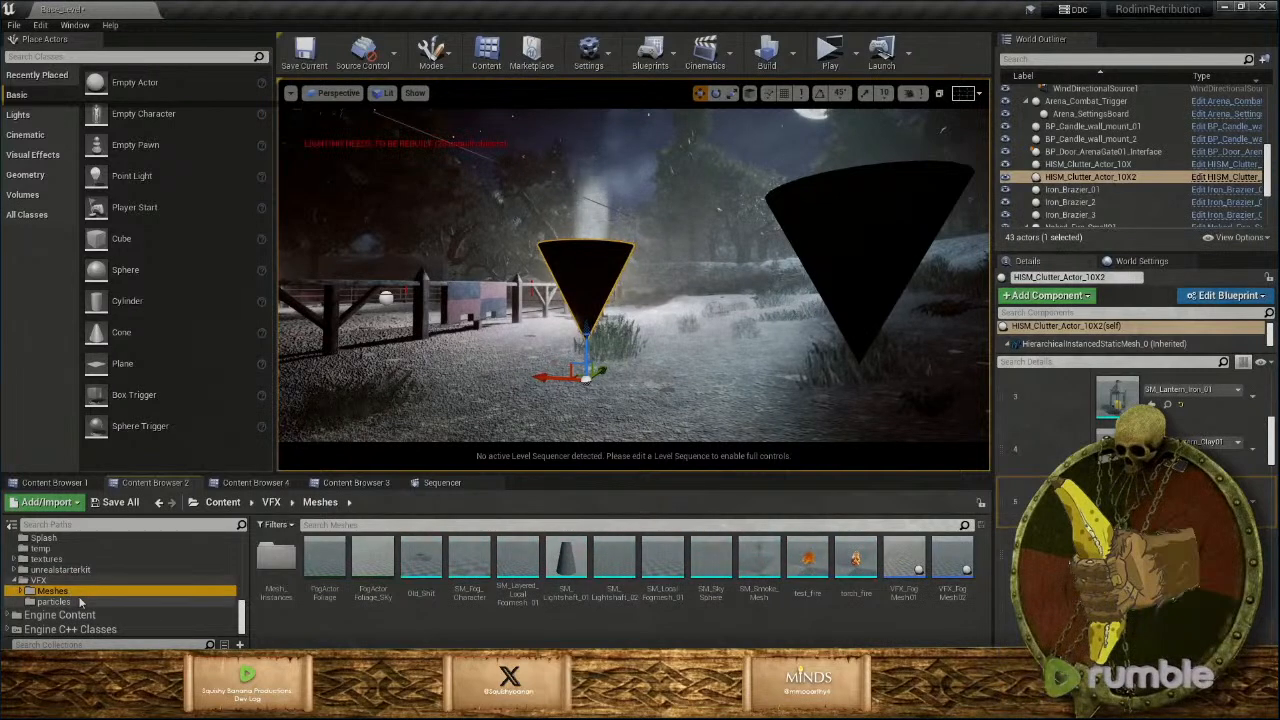
scroll(80, 601, "up", 2)
scroll(78, 599, "up", 1)
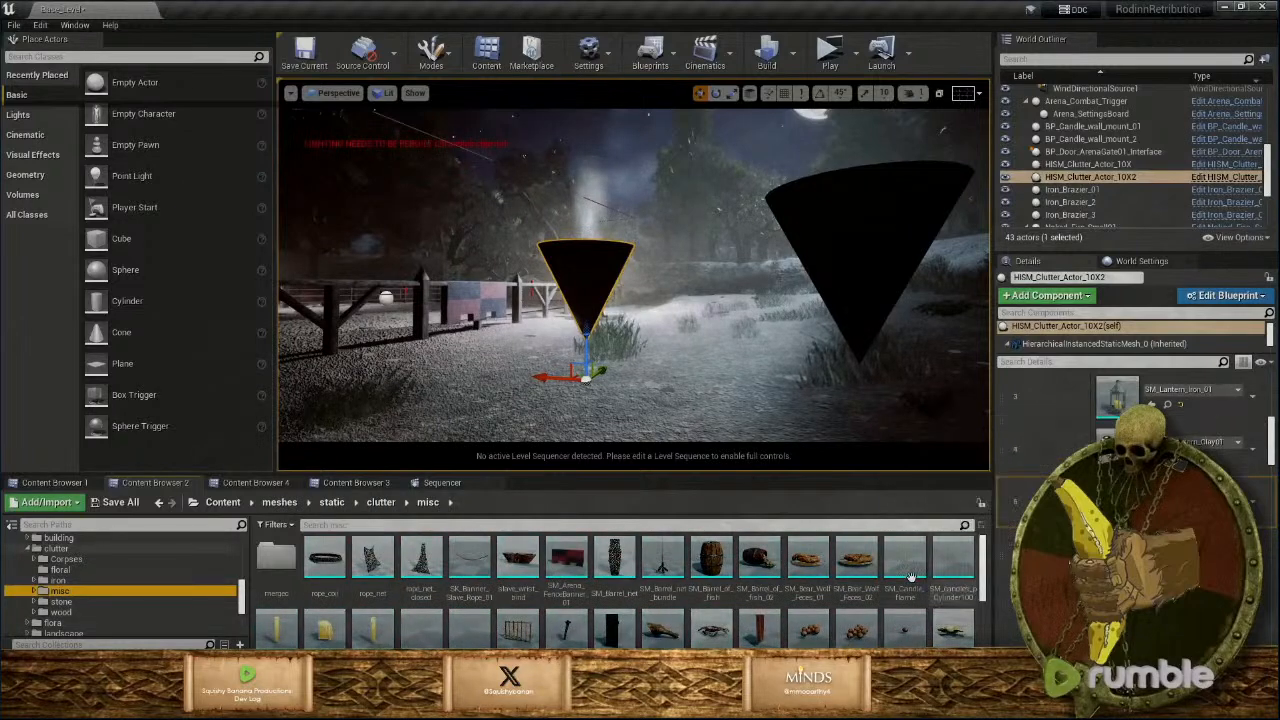
scroll(123, 605, "down", 5)
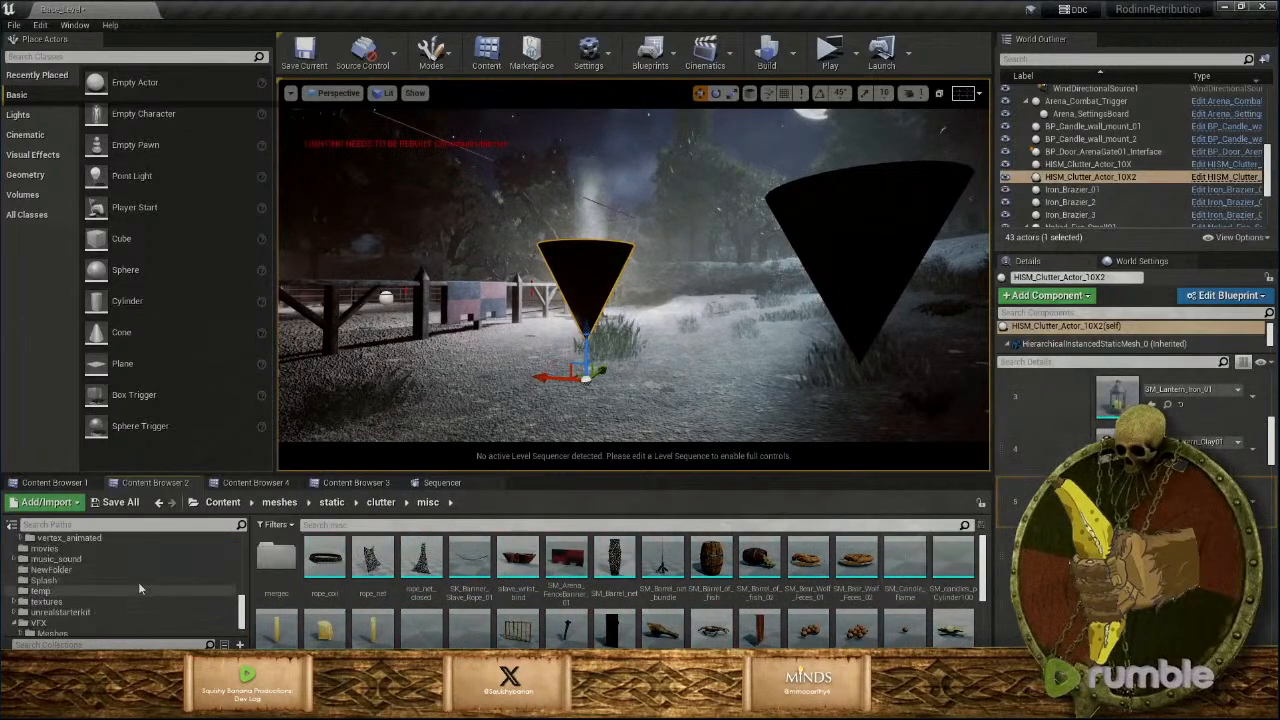
scroll(139, 578, "down", 2)
left_click_drag(905, 565, 100, 622)
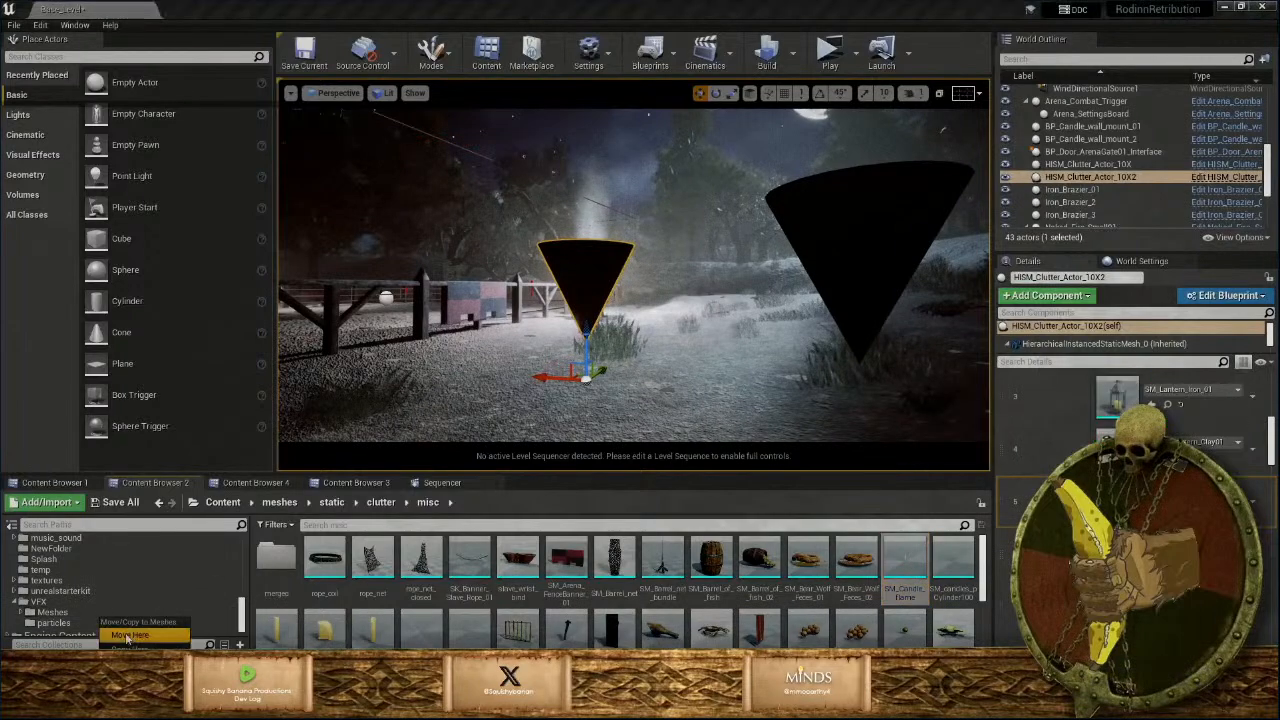
left_click(129, 635)
Add the first flame instance under Instance Transforms 5 and move it onto the floor near the candle table.
right_click_drag(545, 447, 690, 465)
key("s")
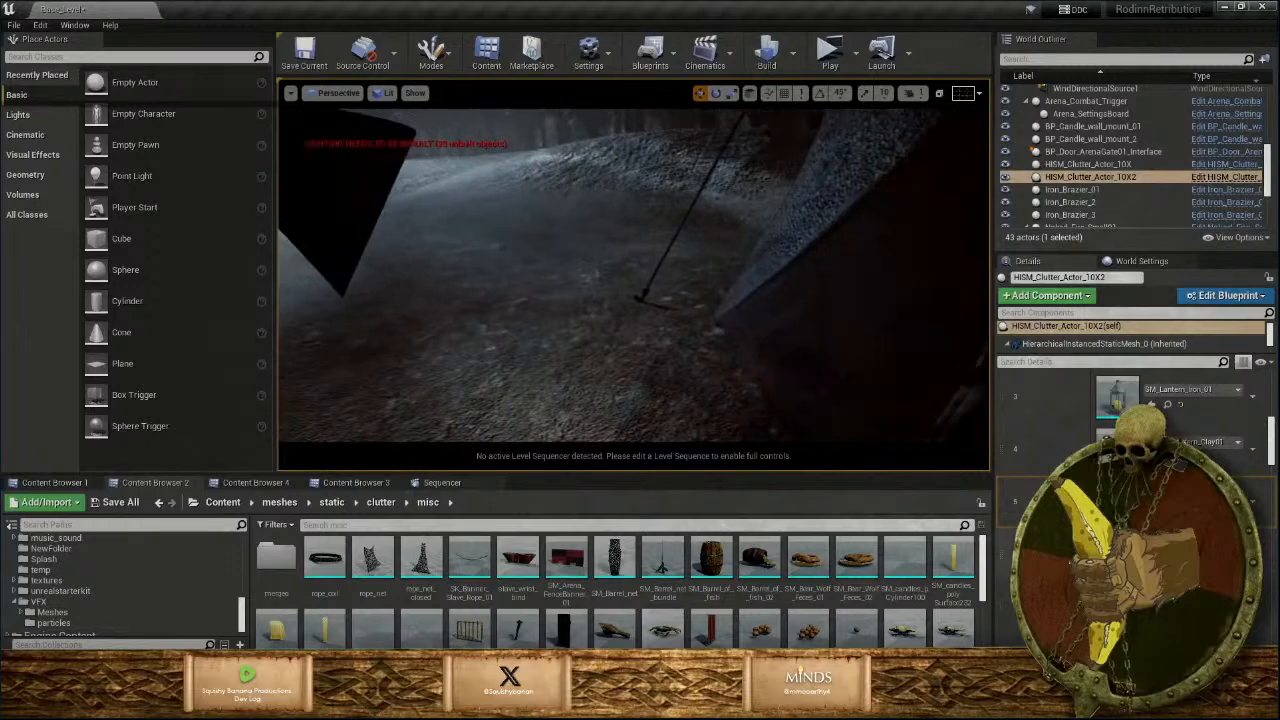
scroll(1110, 460, "down", 4)
scroll(1110, 460, "down", 2)
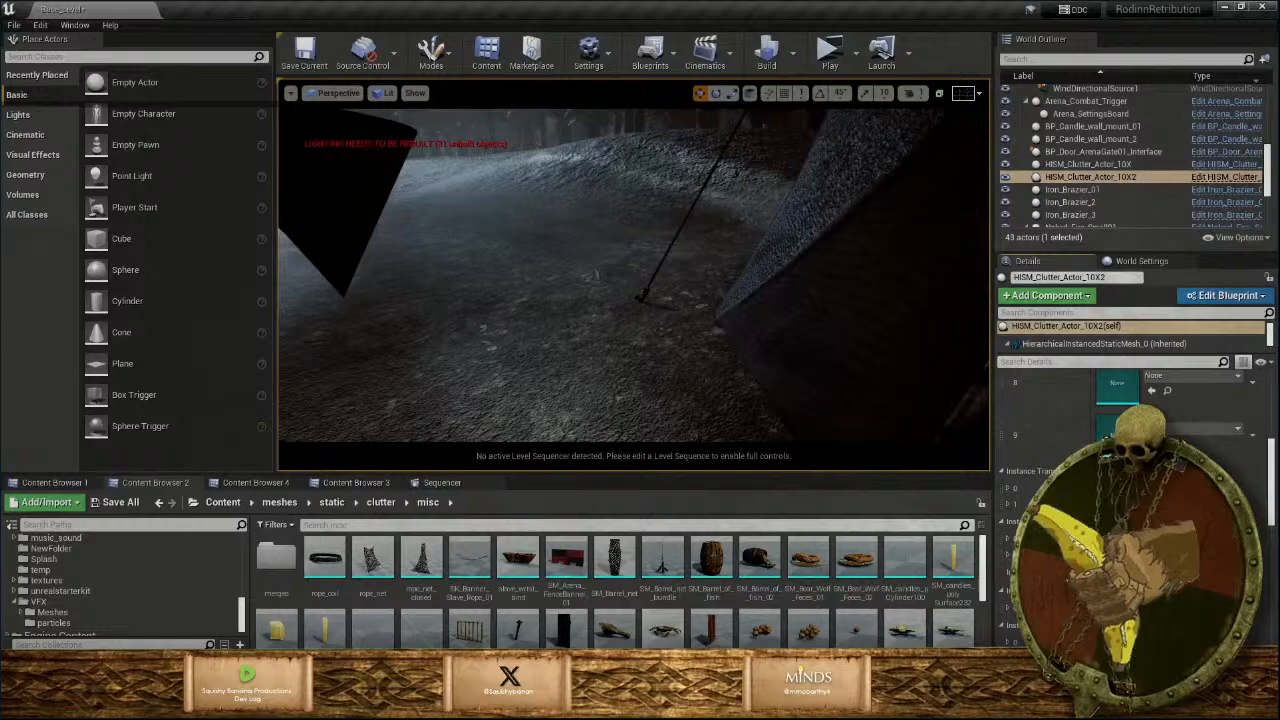
right_click_drag(640, 290, 483, 265)
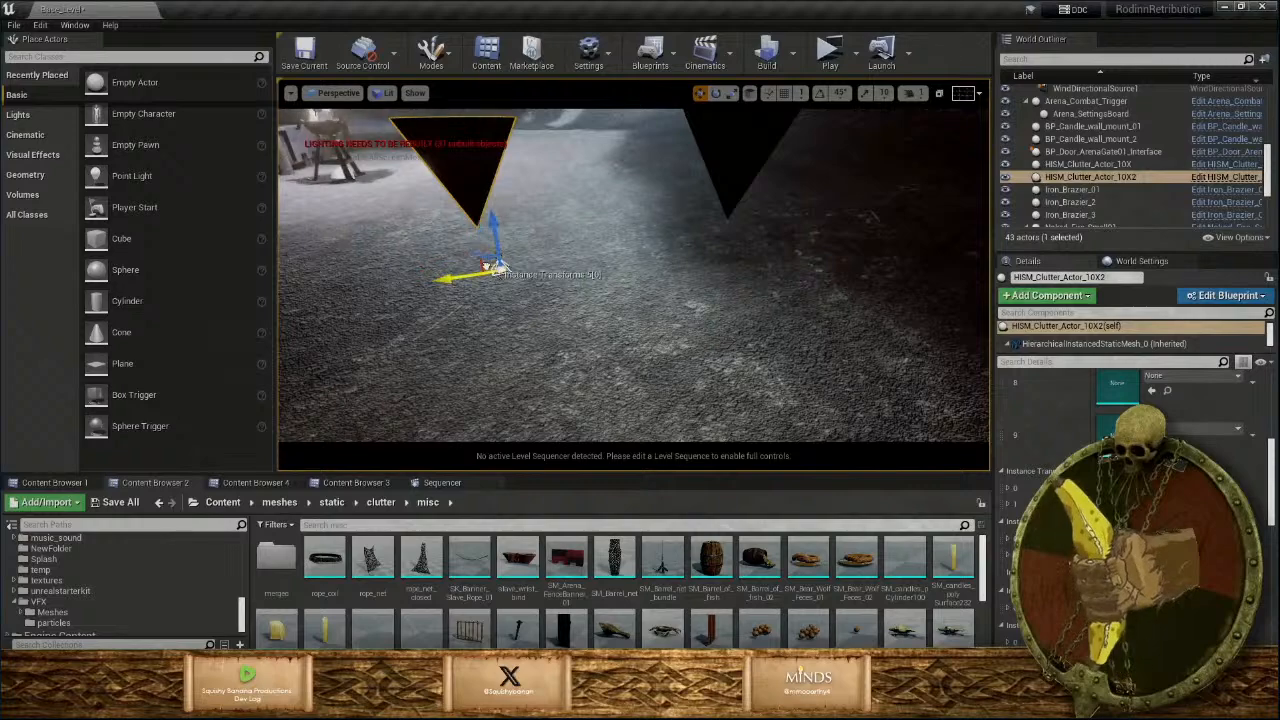
mouse_move(622, 343)
right_mouse_down()
mouse_move(790, 350)
mouse_move(622, 343)
right_mouse_up()
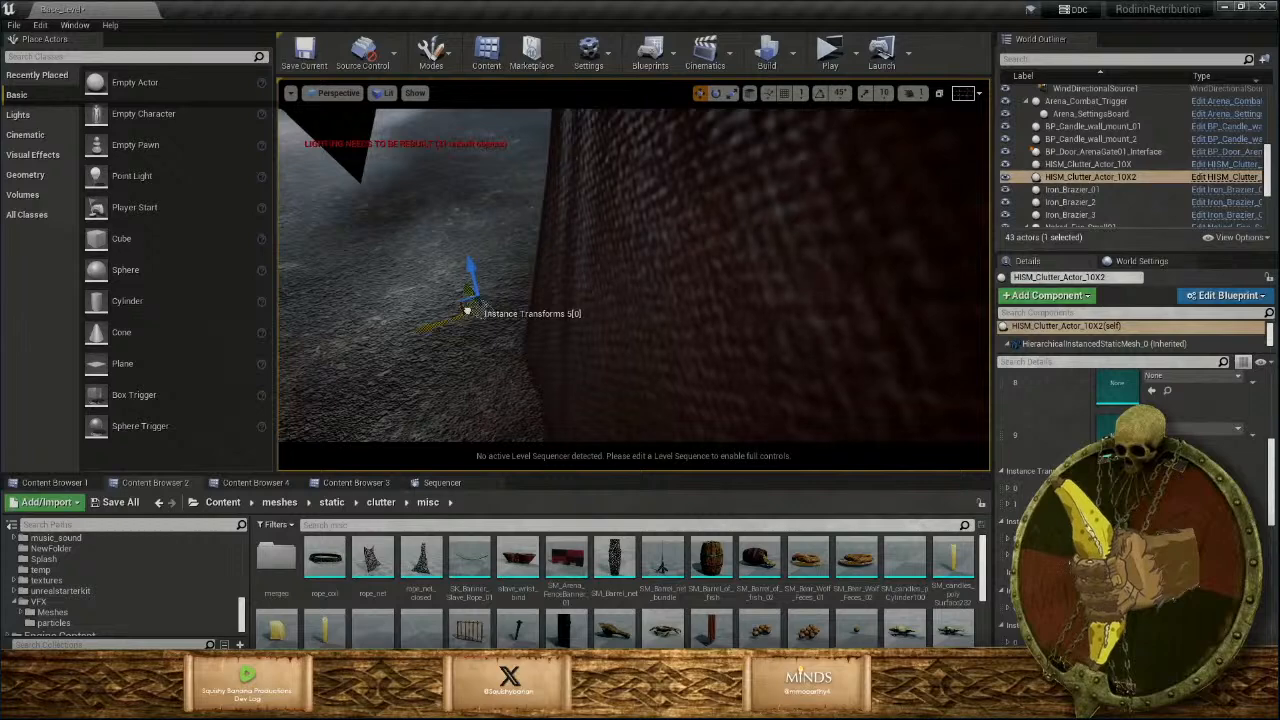
left_click_drag(467, 310, 682, 332)
right_click_drag(682, 332, 640, 330)
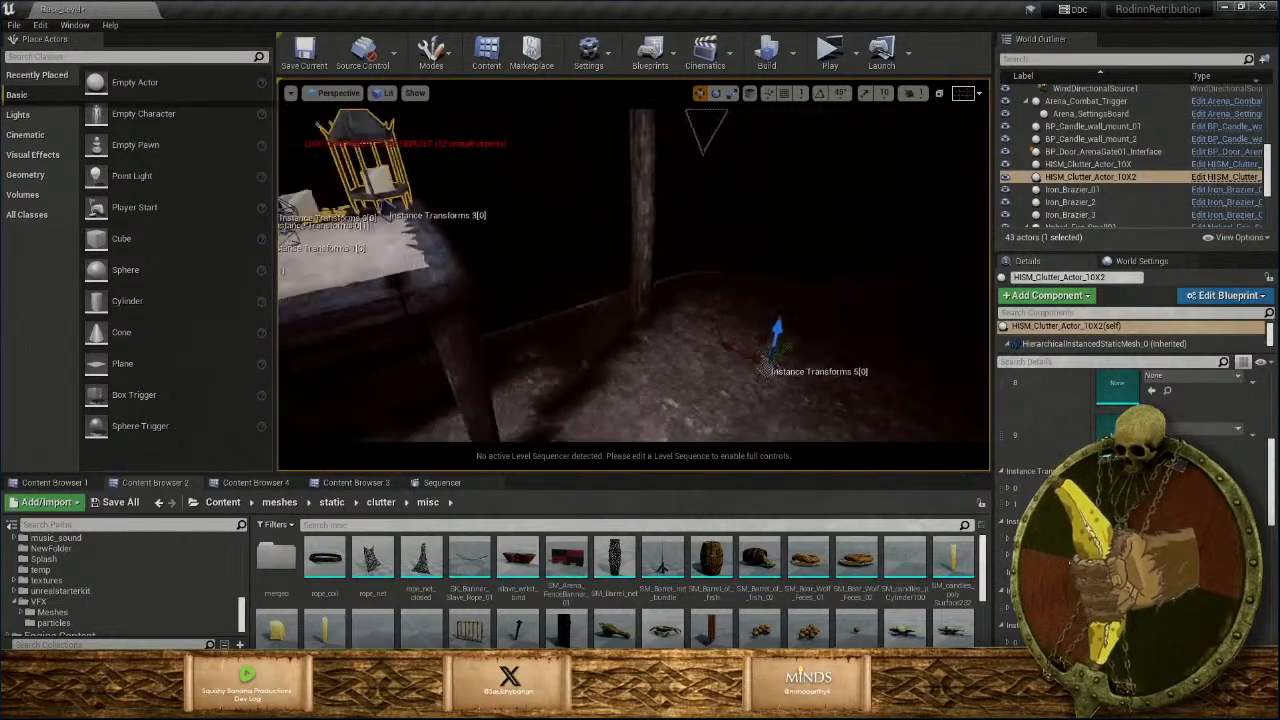
key("s")
right_click_drag(790, 318, 826, 311)
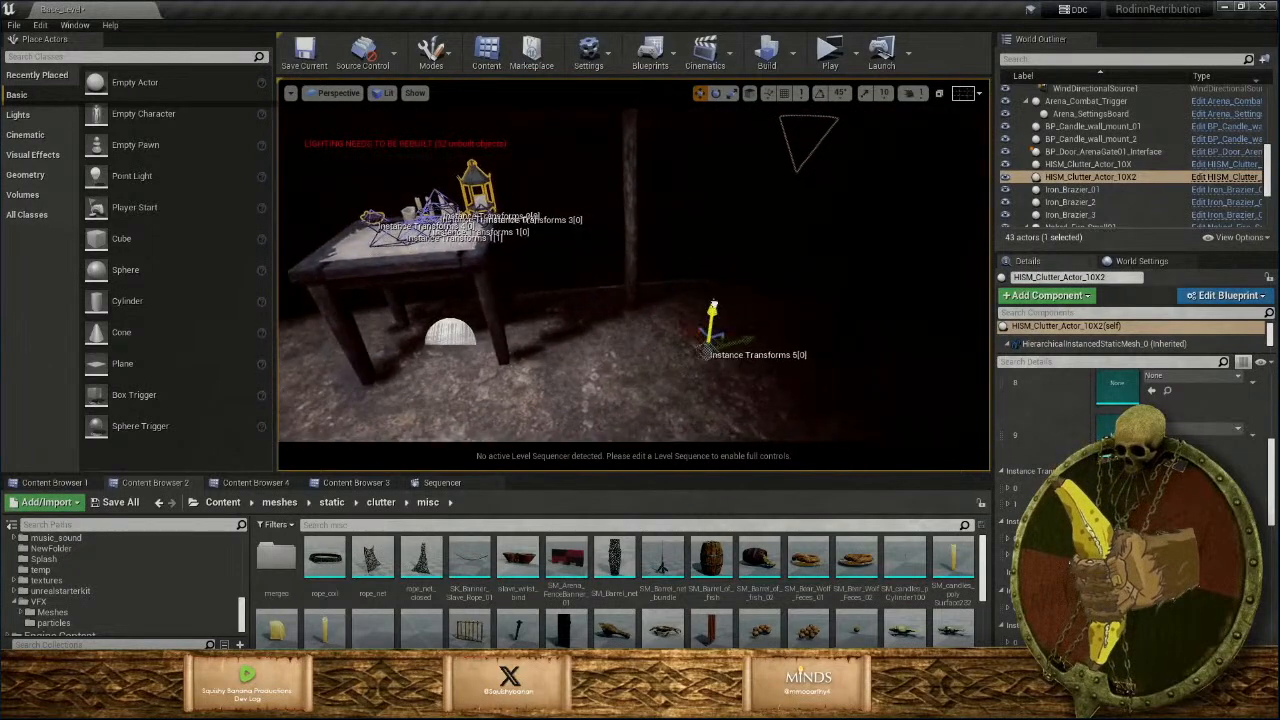
Raise the first flame instance from the floor to the tabletop, between the candles and the iron lantern.
left_click_drag(714, 305, 721, 232)
mouse_move(751, 337)
right_mouse_down()
mouse_move(745, 290)
mouse_move(735, 345)
mouse_move(751, 337)
right_mouse_up()
key("w")
key("s")
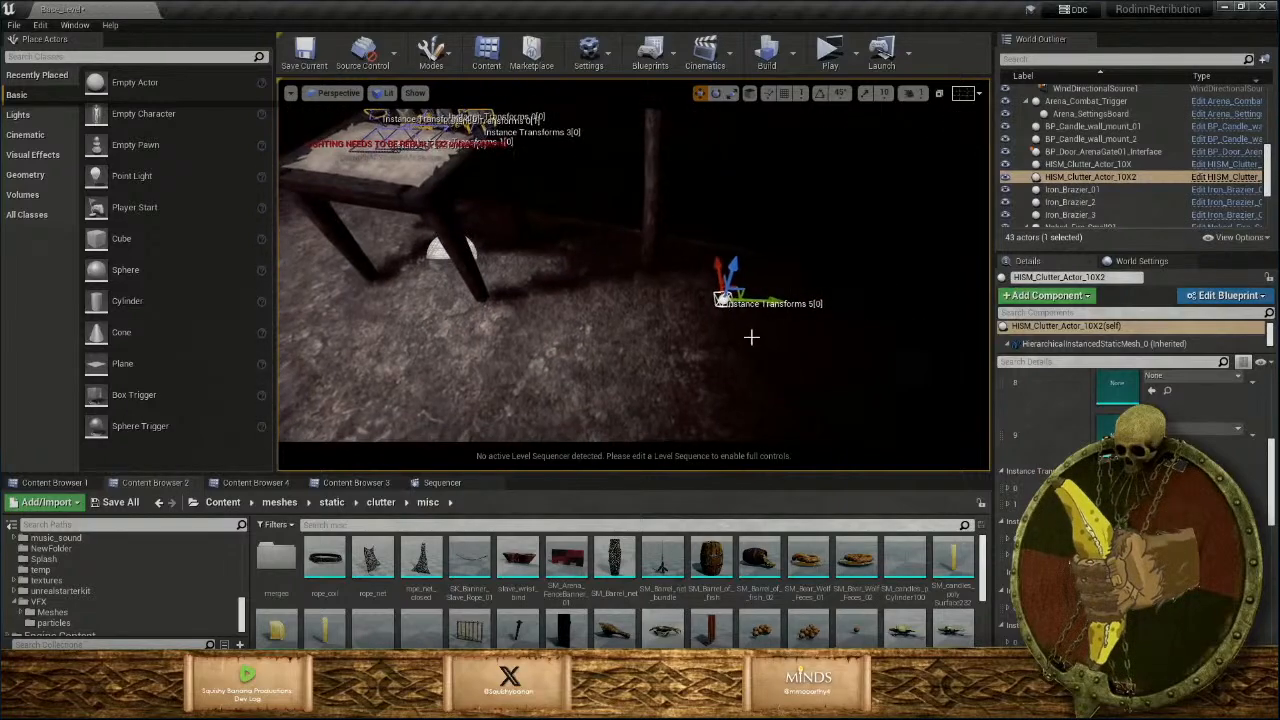
left_click_drag(733, 283, 507, 167)
right_click_drag(507, 167, 483, 178)
key("w")
key("s")
left_click_drag(533, 301, 505, 168)
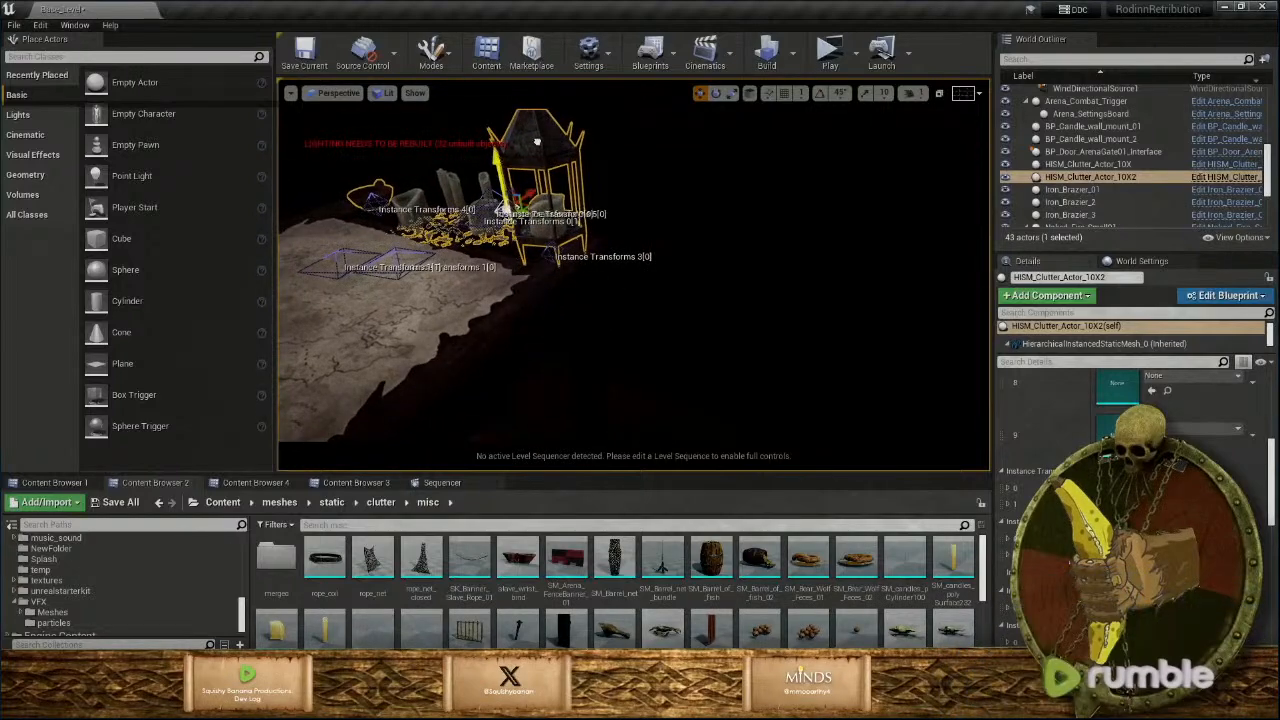
Move the first flame instance into the iron lantern, above the wick of its candle.
right_click_drag(505, 168, 460, 185)
key("w")
key("w")
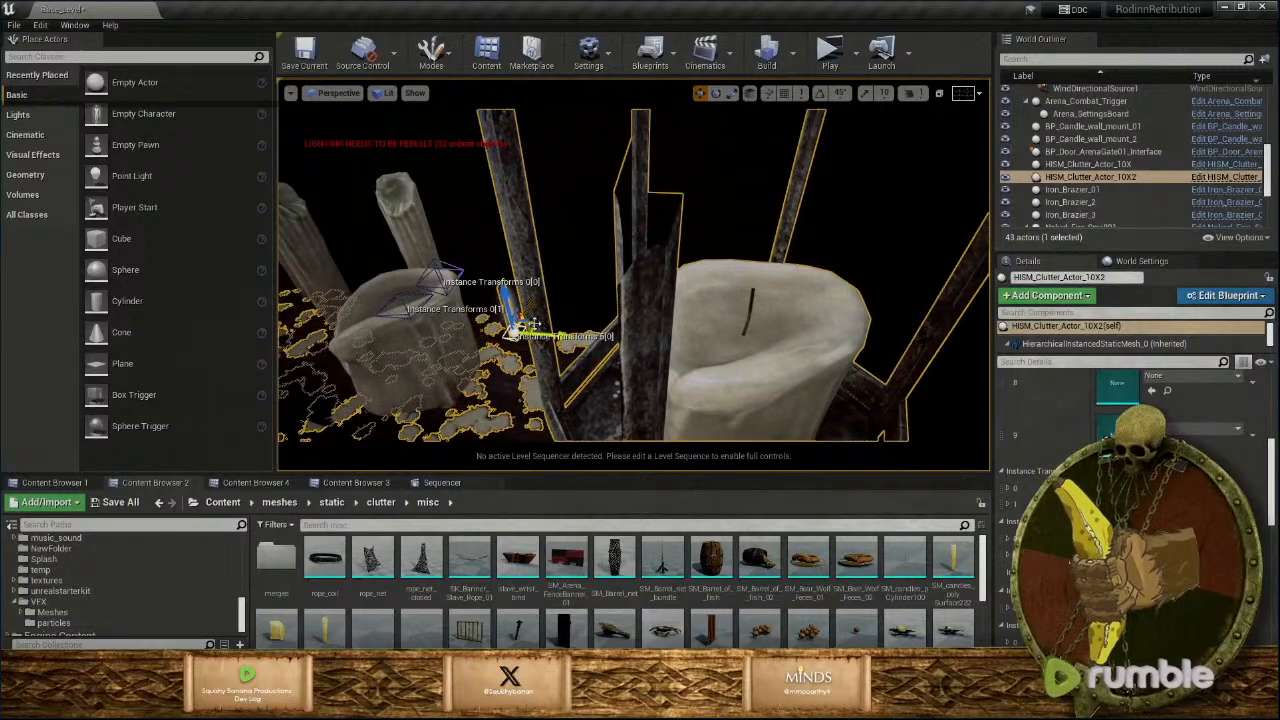
left_click_drag(751, 326, 744, 328)
mouse_move(744, 328)
right_mouse_down()
mouse_move(775, 345)
mouse_move(715, 330)
mouse_move(755, 322)
mouse_move(735, 315)
mouse_move(740, 345)
right_mouse_up()
key("s")
key("w")
key("w")
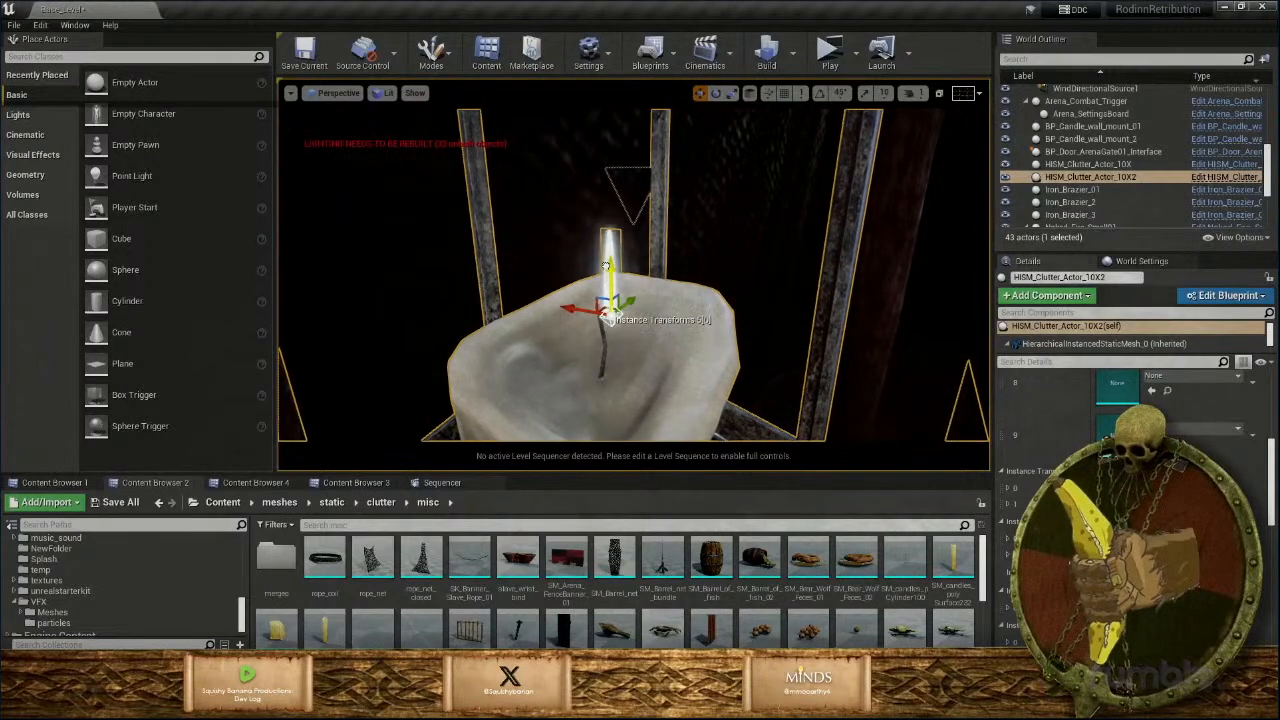
key("a")
Rotate the lantern candle's flame and align its base with the tip of the wick.
right_click_drag(606, 266, 748, 308)
key("s")
key("w")
key("s")
key("w")
key("w")
key("w")
key("s")
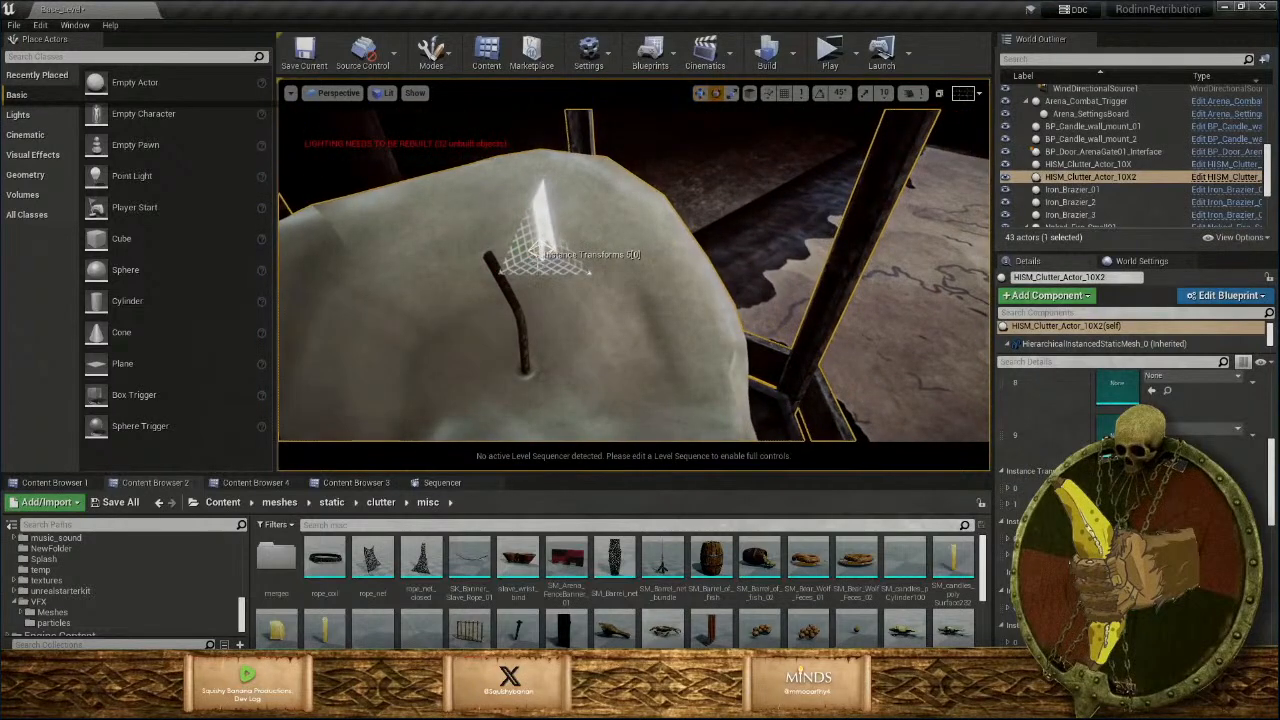
scroll(541, 278, "down", 2)
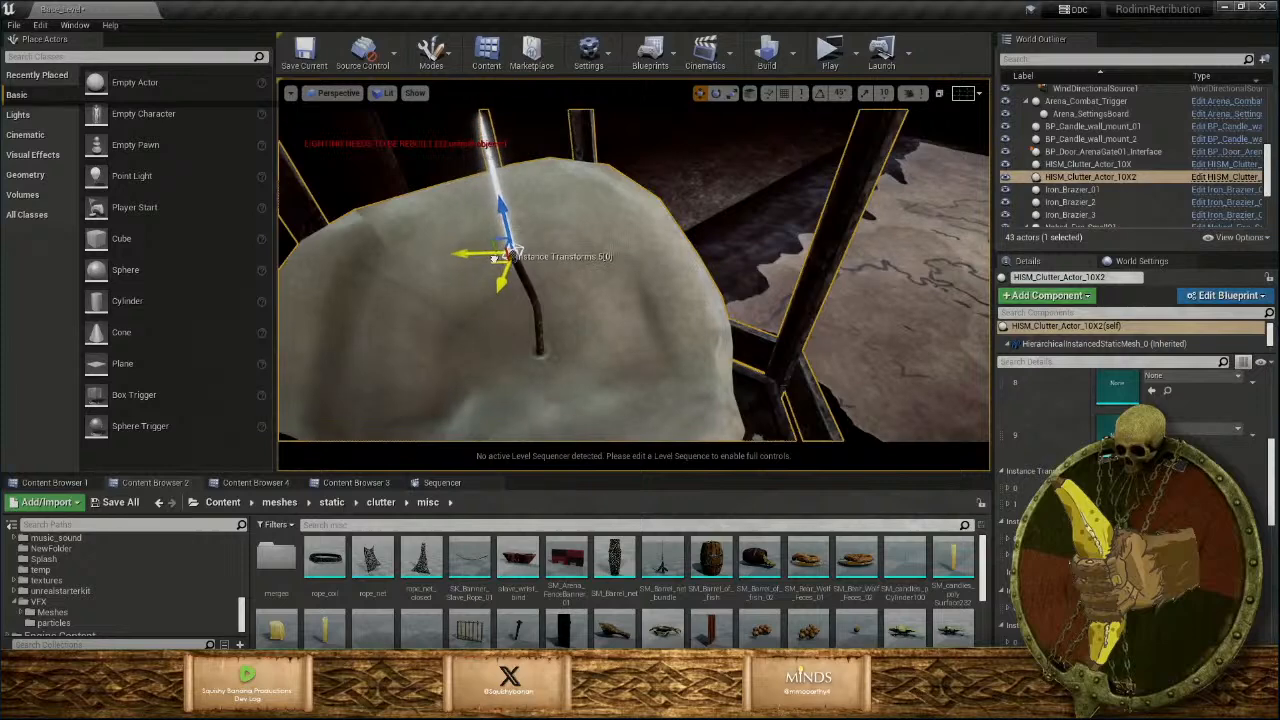
left_click_drag(492, 260, 324, 264, "alt")
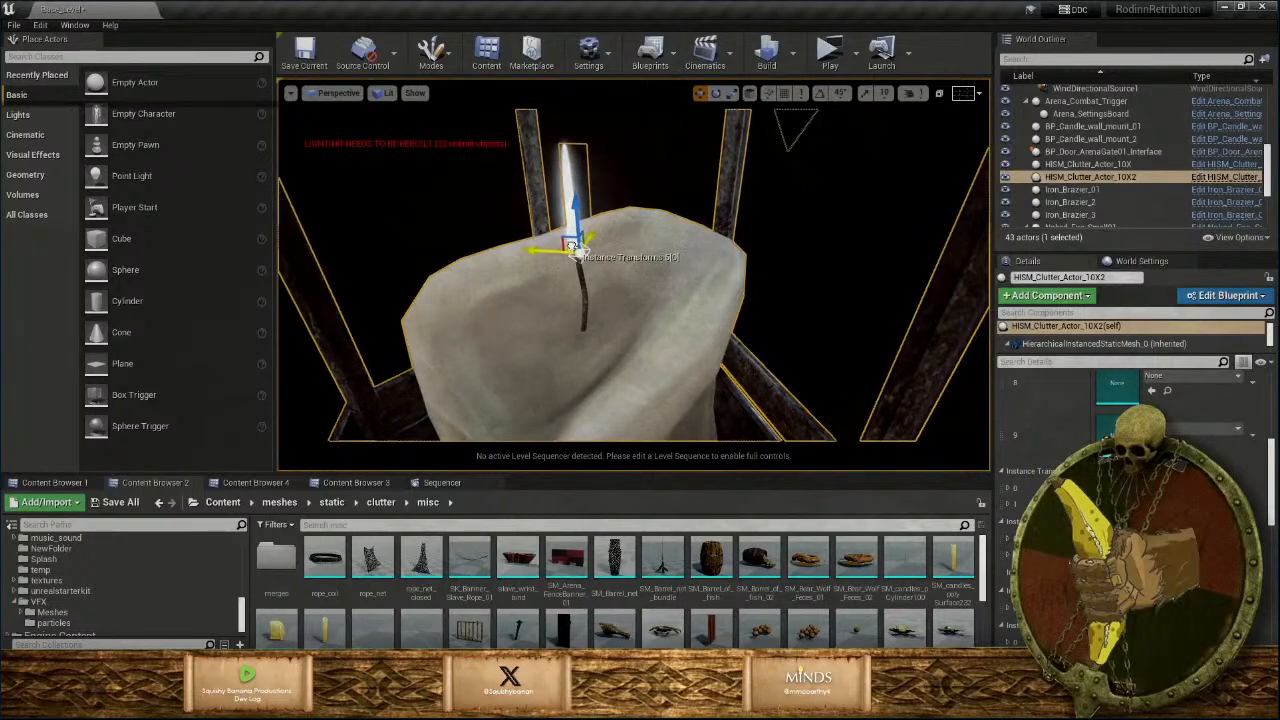
Add a second flame instance, place it inside the wide candle beside the lantern, and adjust its rotation.
key("s")
right_click_drag(572, 246, 596, 268)
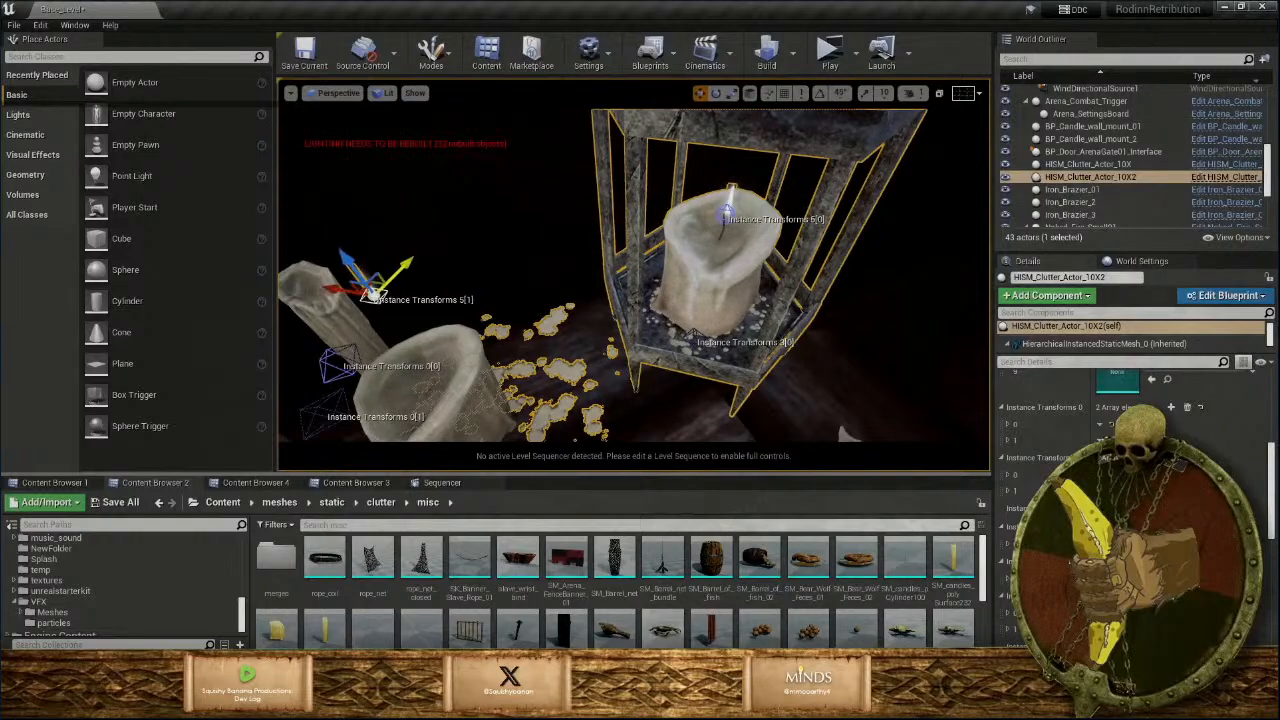
right_click_drag(634, 275, 342, 190)
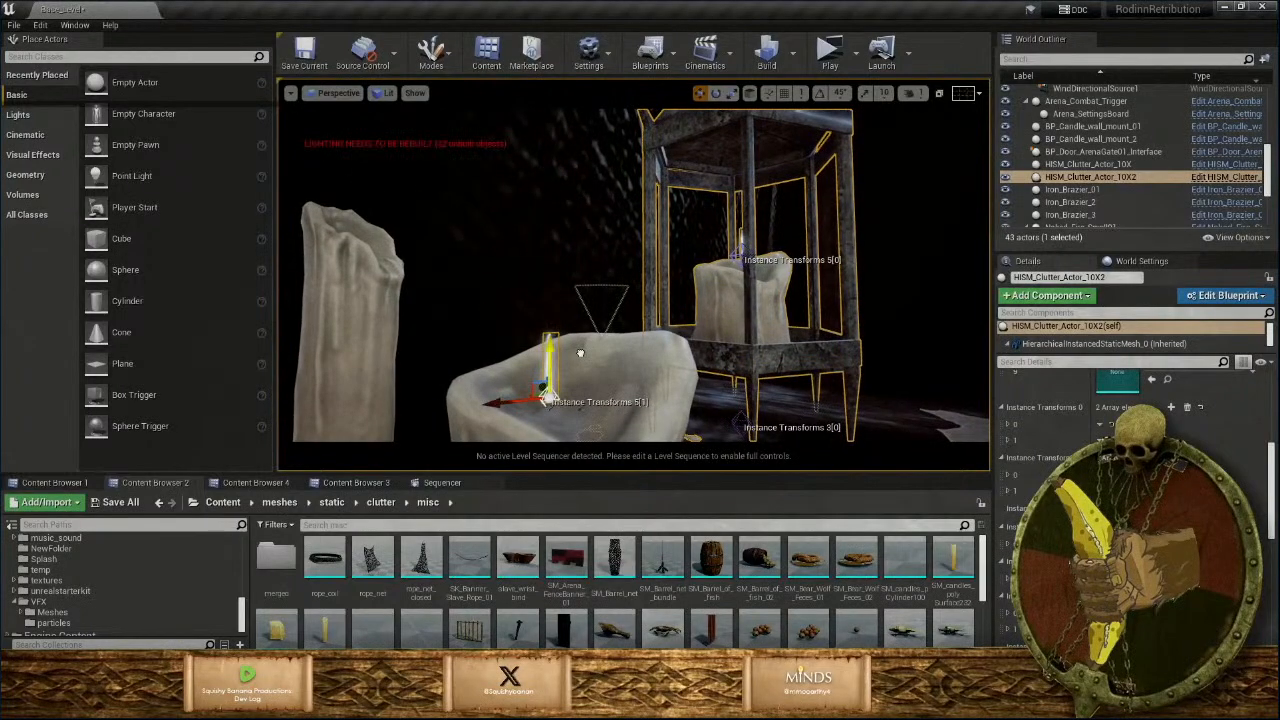
right_click_drag(580, 353, 578, 302)
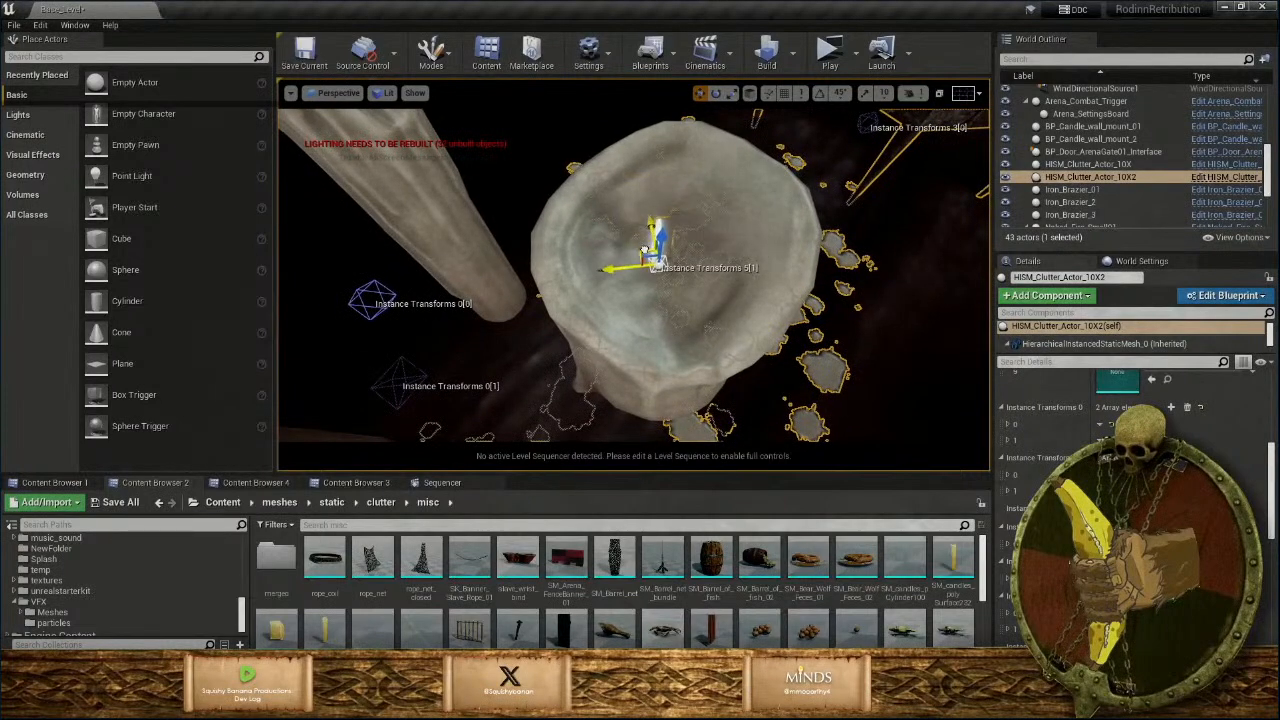
right_click_drag(656, 203, 652, 130)
mouse_move(640, 300)
right_mouse_down()
mouse_move(615, 335)
mouse_move(686, 265)
right_mouse_up()
key("e")
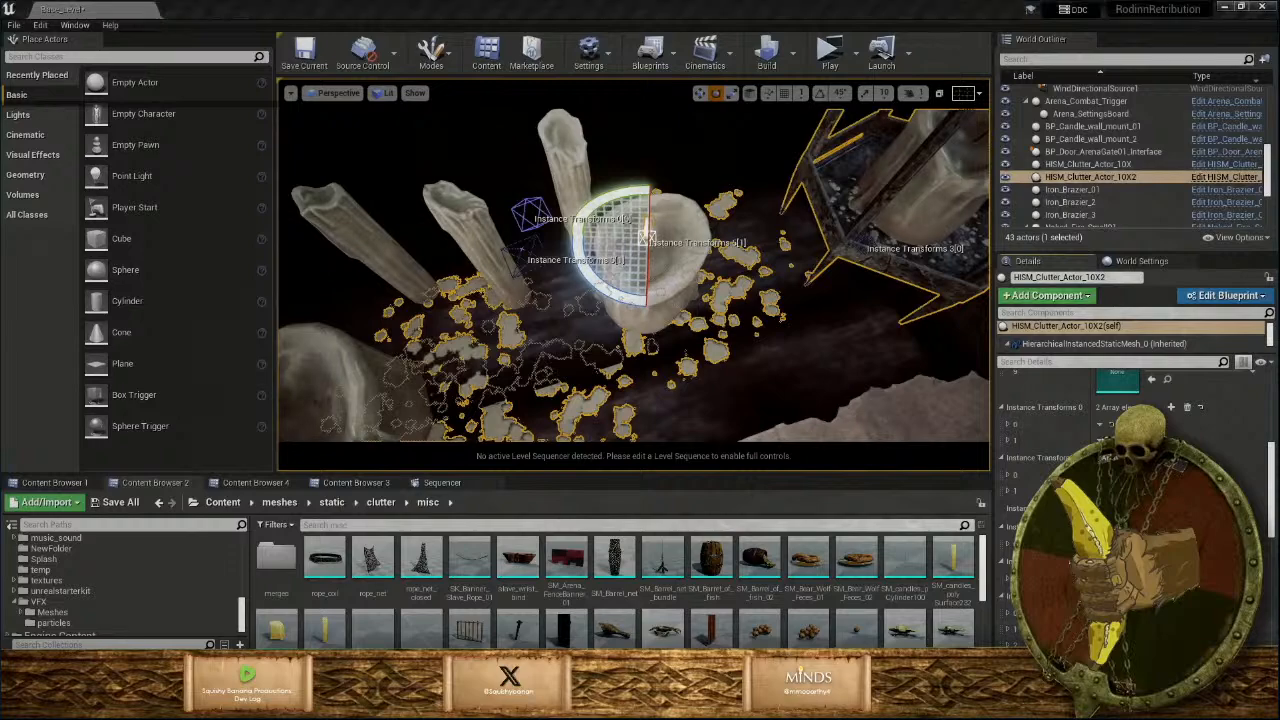
Add a third flame instance and place it on top of the slim candle behind the wide one.
key("w")
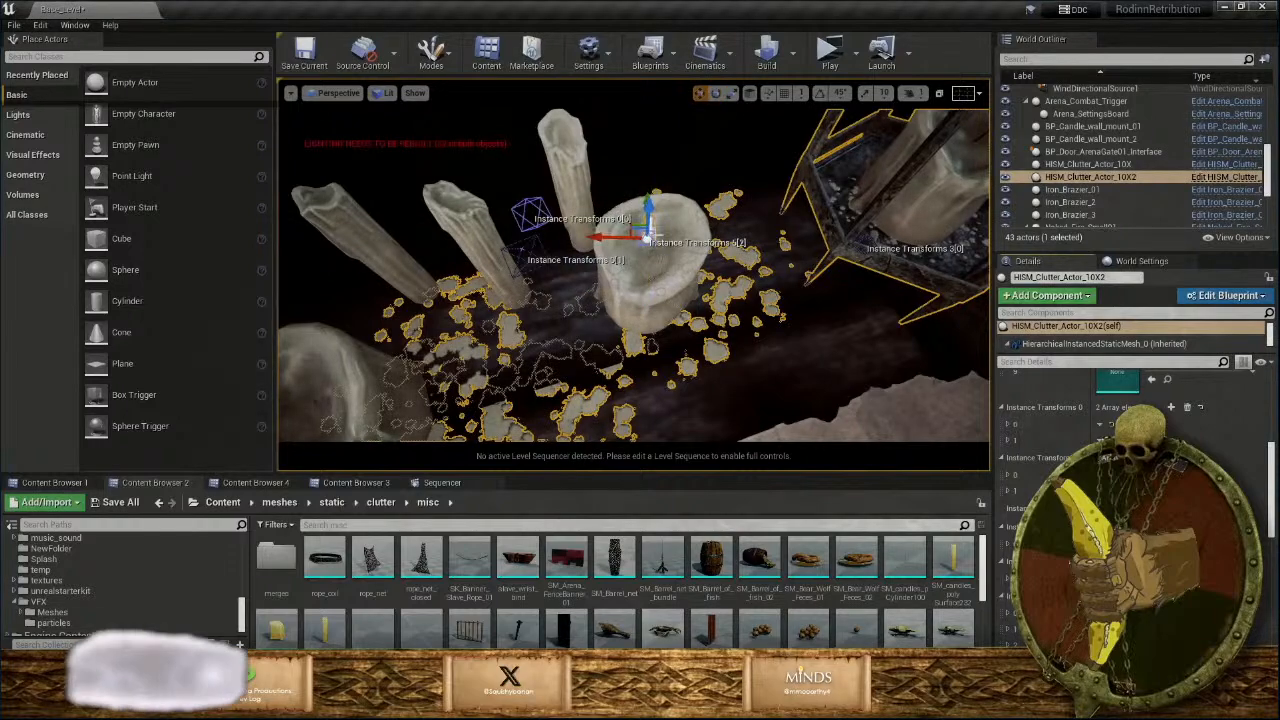
mouse_move(677, 322)
right_mouse_down()
mouse_move(665, 262)
mouse_move(680, 256)
mouse_move(676, 330)
right_mouse_up()
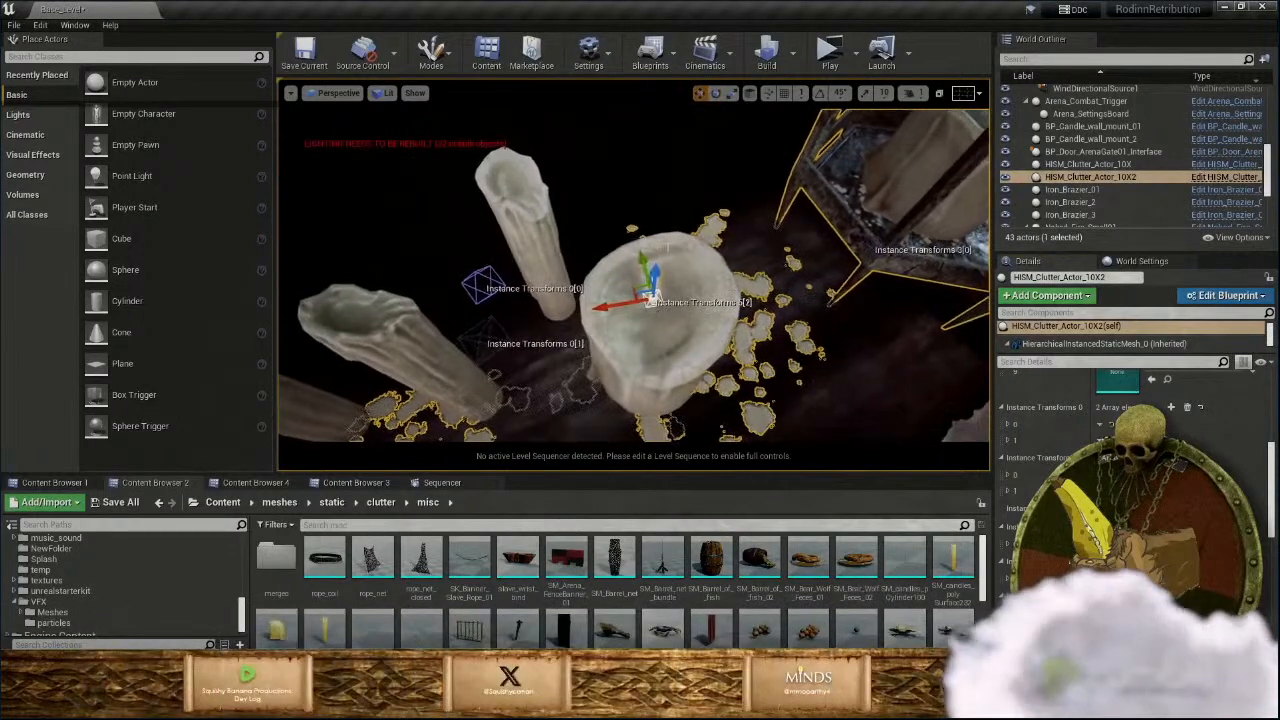
left_click_drag(641, 287, 499, 127)
right_click_drag(497, 127, 527, 225)
left_click_drag(598, 289, 600, 287)
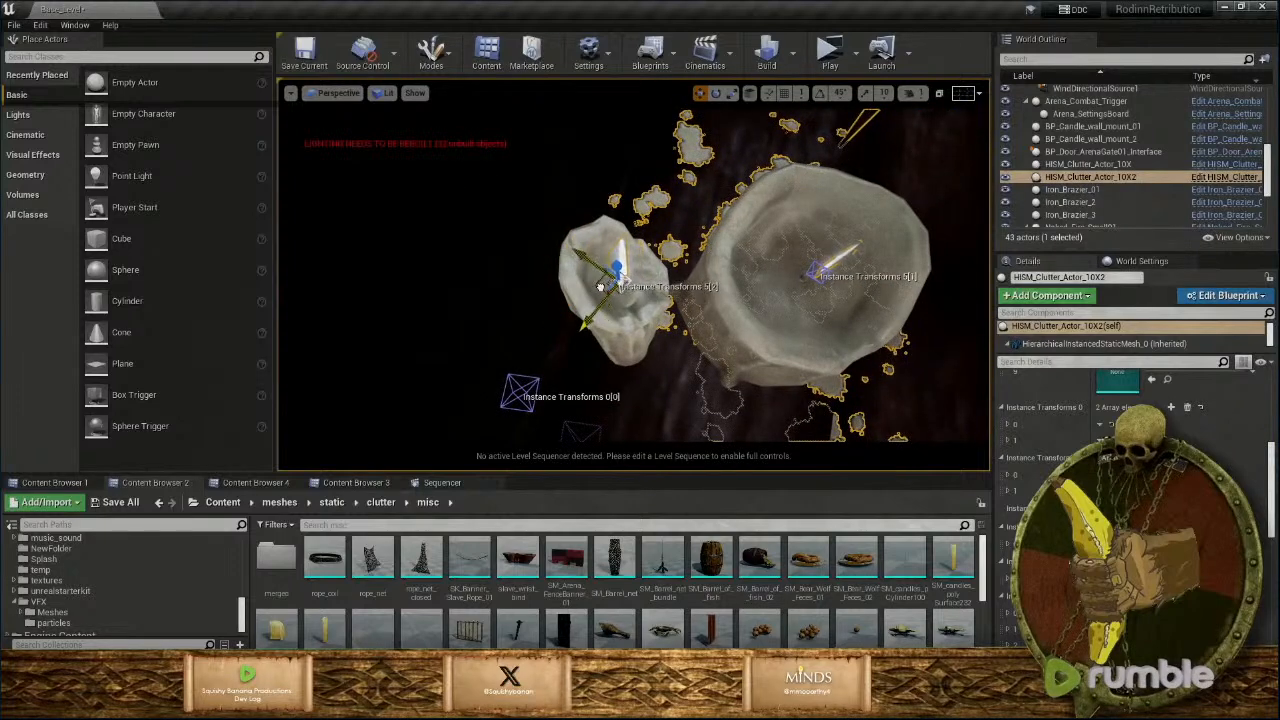
Rotate the third flame instance on top of the slim candle.
right_click_drag(604, 250, 572, 190)
key("e")
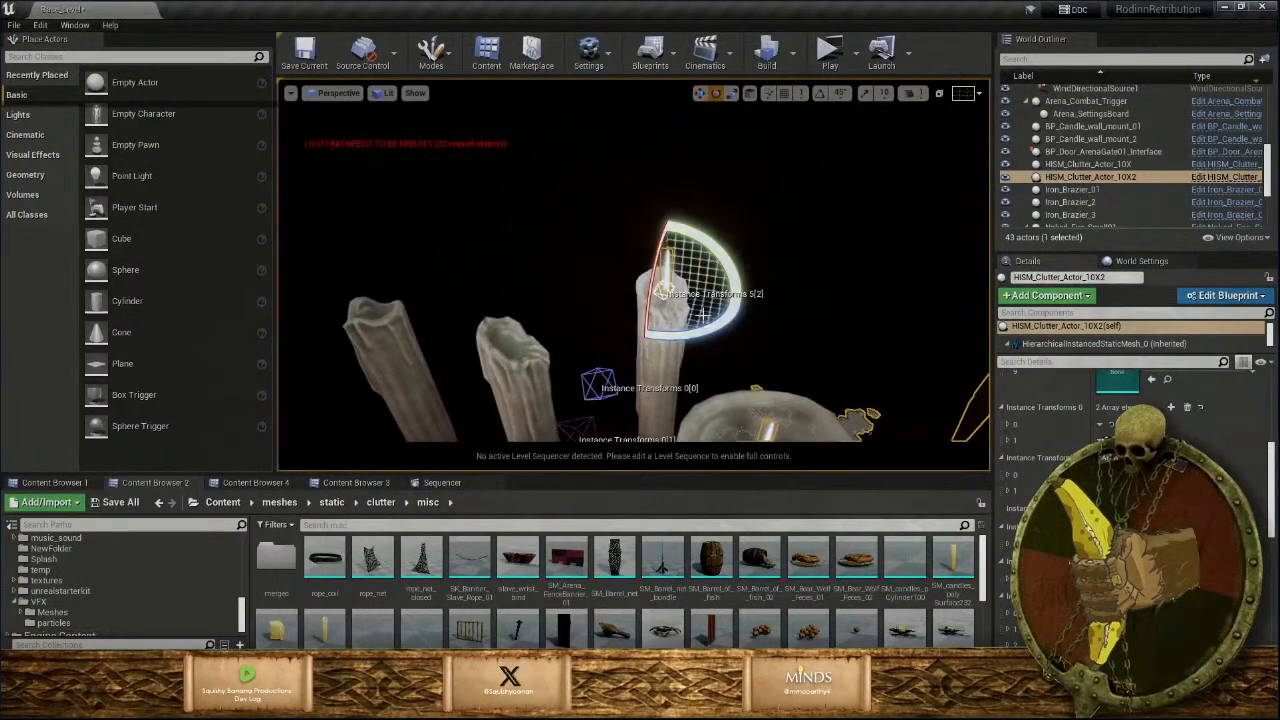
right_click_drag(667, 287, 703, 347)
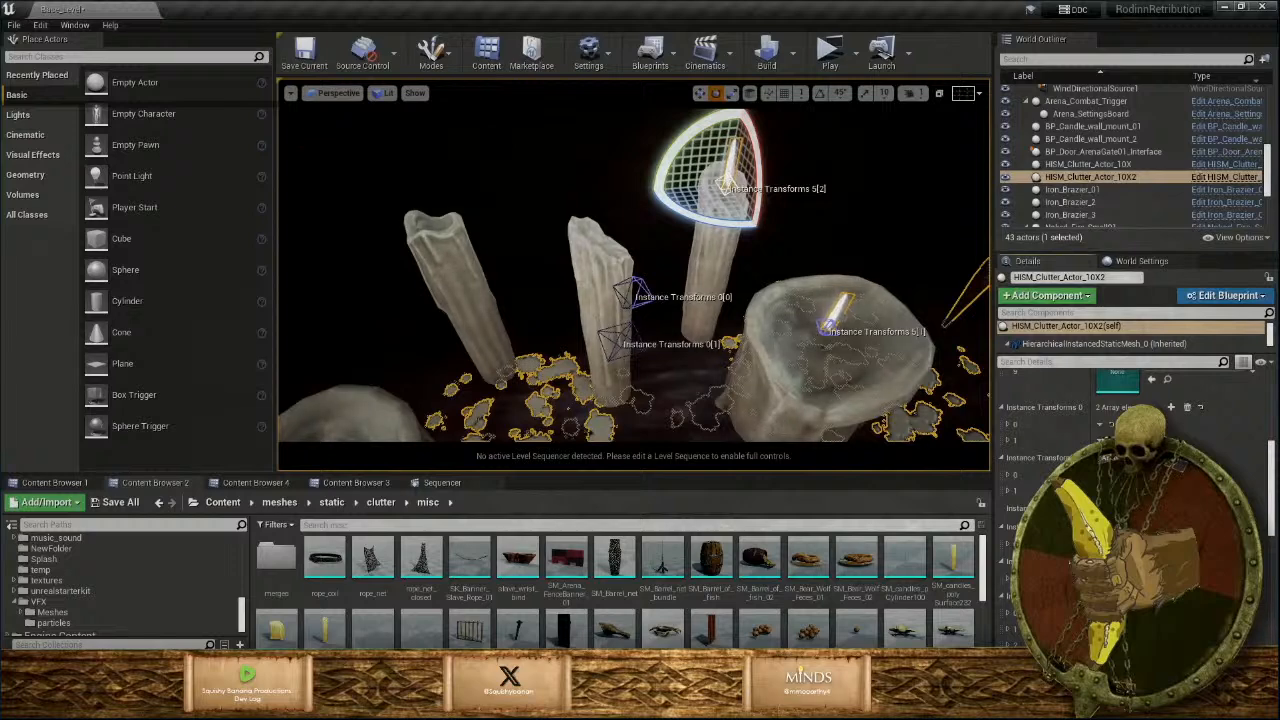
Duplicate the wide candle's flame as a fourth instance, place it on top of the middle slim candle, and adjust its rotation.
left_click(823, 333)
key("w")
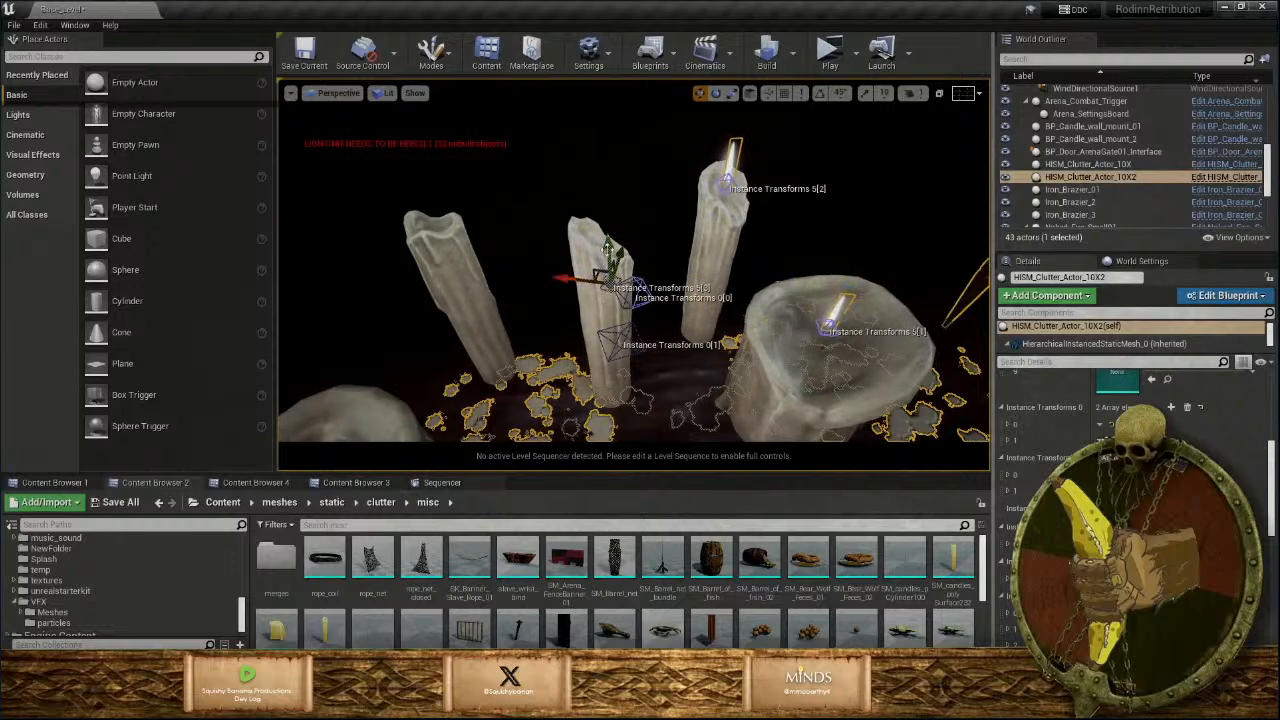
mouse_move(607, 180)
right_mouse_down()
mouse_move(607, 100)
mouse_move(607, 200)
right_mouse_up()
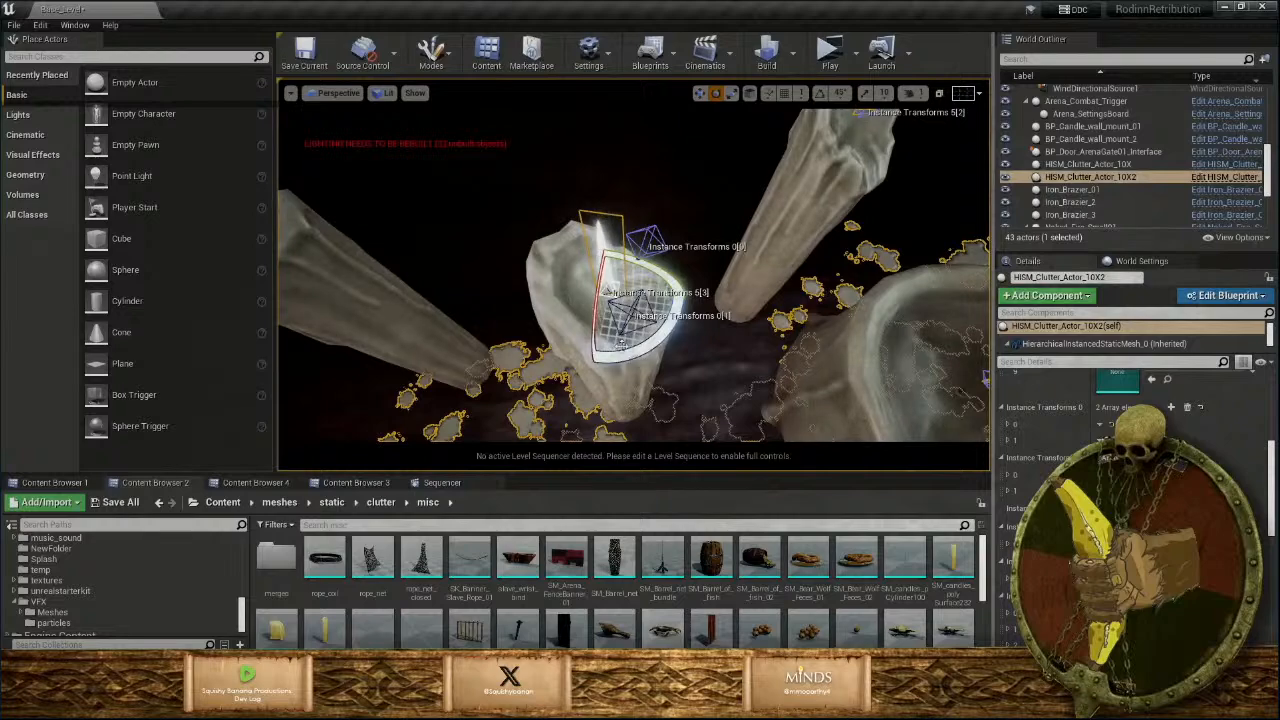
left_click_drag(634, 352, 635, 353)
right_click_drag(635, 353, 622, 390)
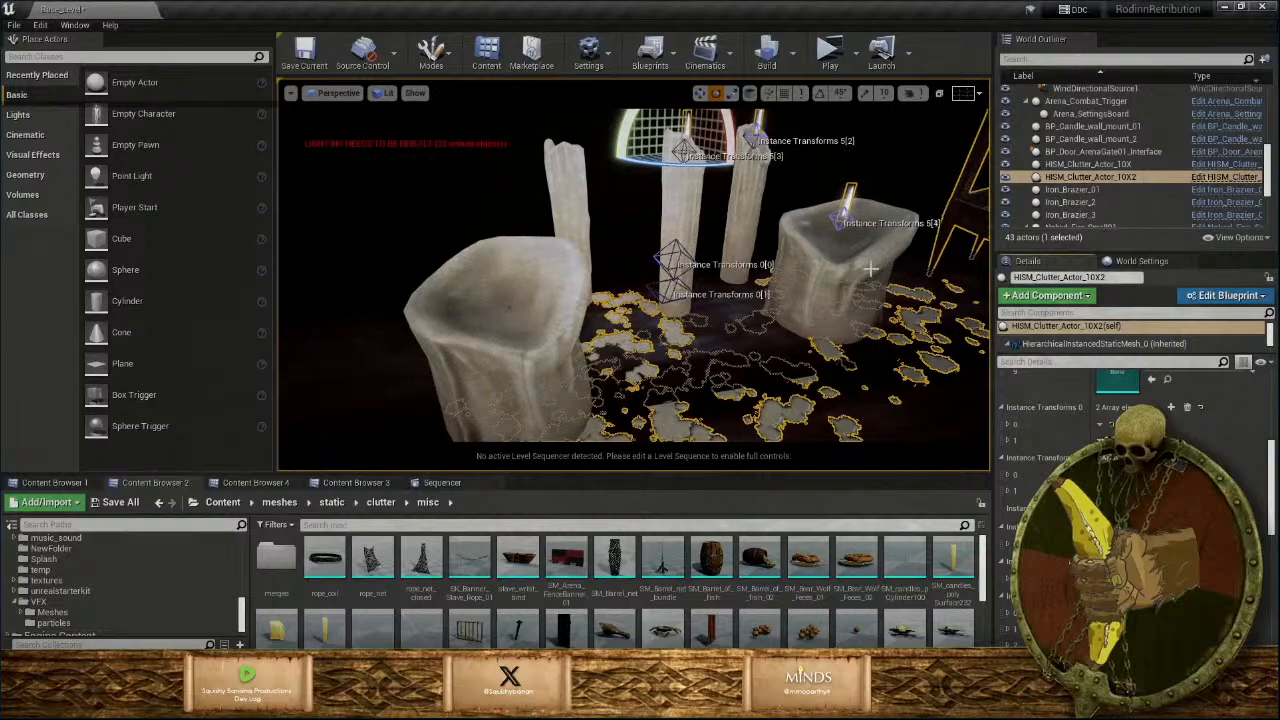
Add a fifth flame instance, place it at the wick inside the wide candle farthest from the lantern, and rotate it upright around its axis.
left_click(840, 219)
mouse_move(840, 219)
right_mouse_down()
mouse_move(840, 160)
mouse_move(836, 300)
mouse_move(832, 229)
right_mouse_up()
key("w")
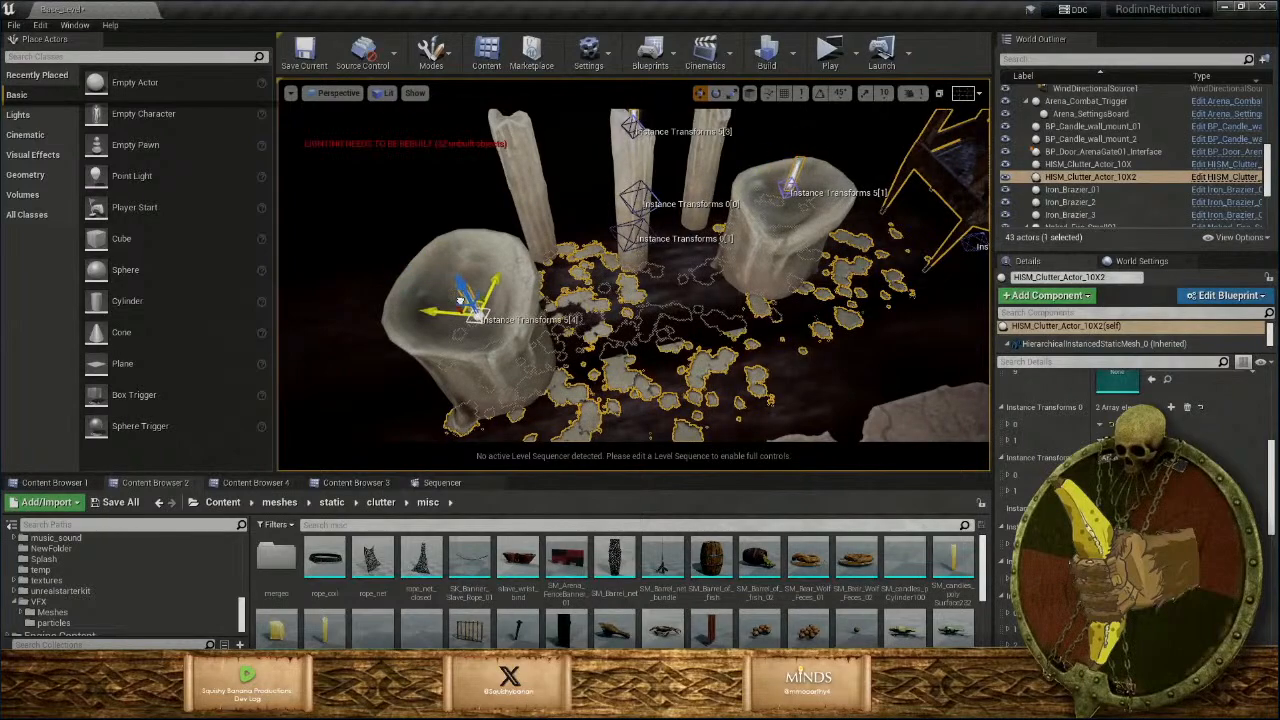
key("w")
right_click_drag(460, 300, 450, 335)
key("s")
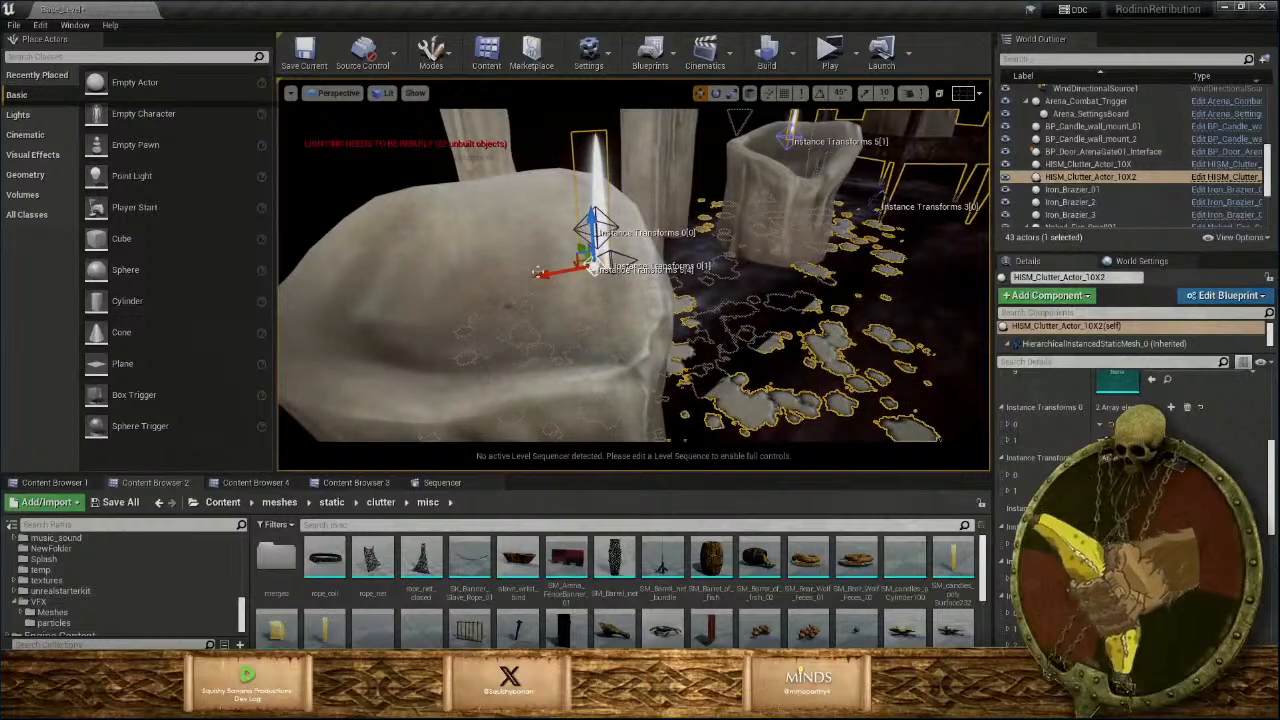
left_click_drag(538, 271, 492, 270)
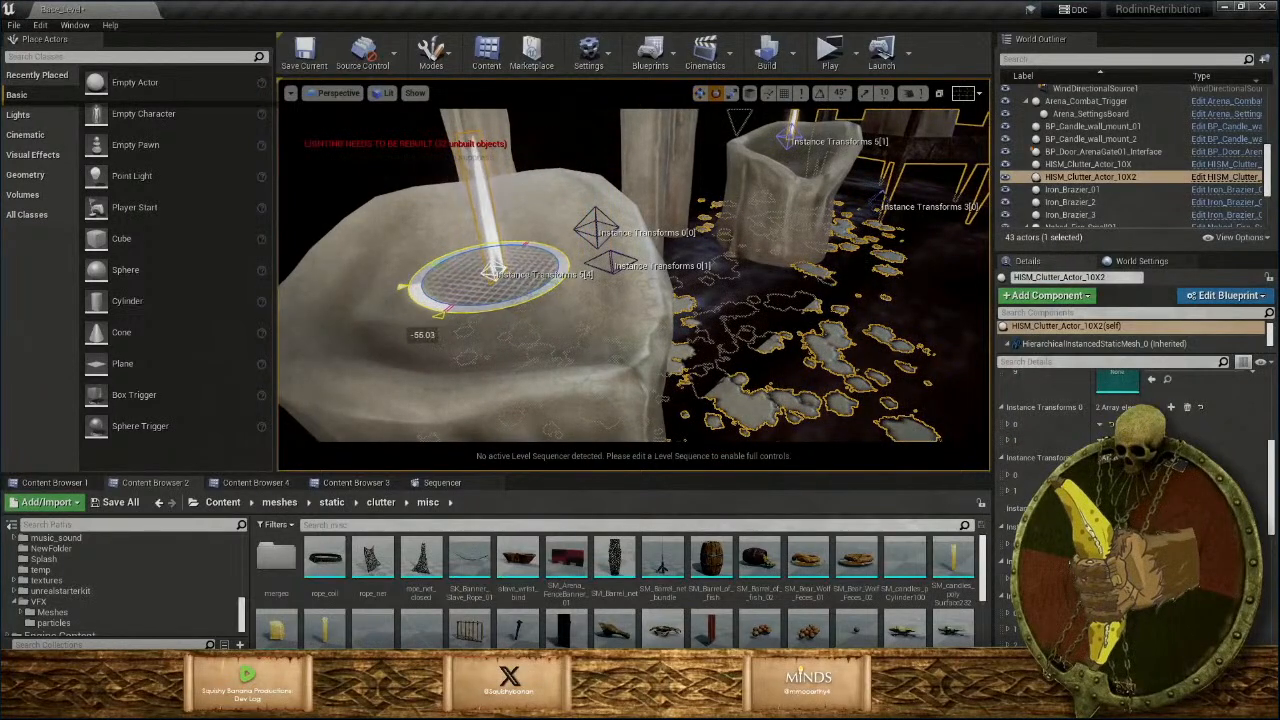
key("Escape")
Lower the flames inside both wide table candles so their bases sit down at the wicks.
key("s")
right_click_drag(493, 247, 500, 277)
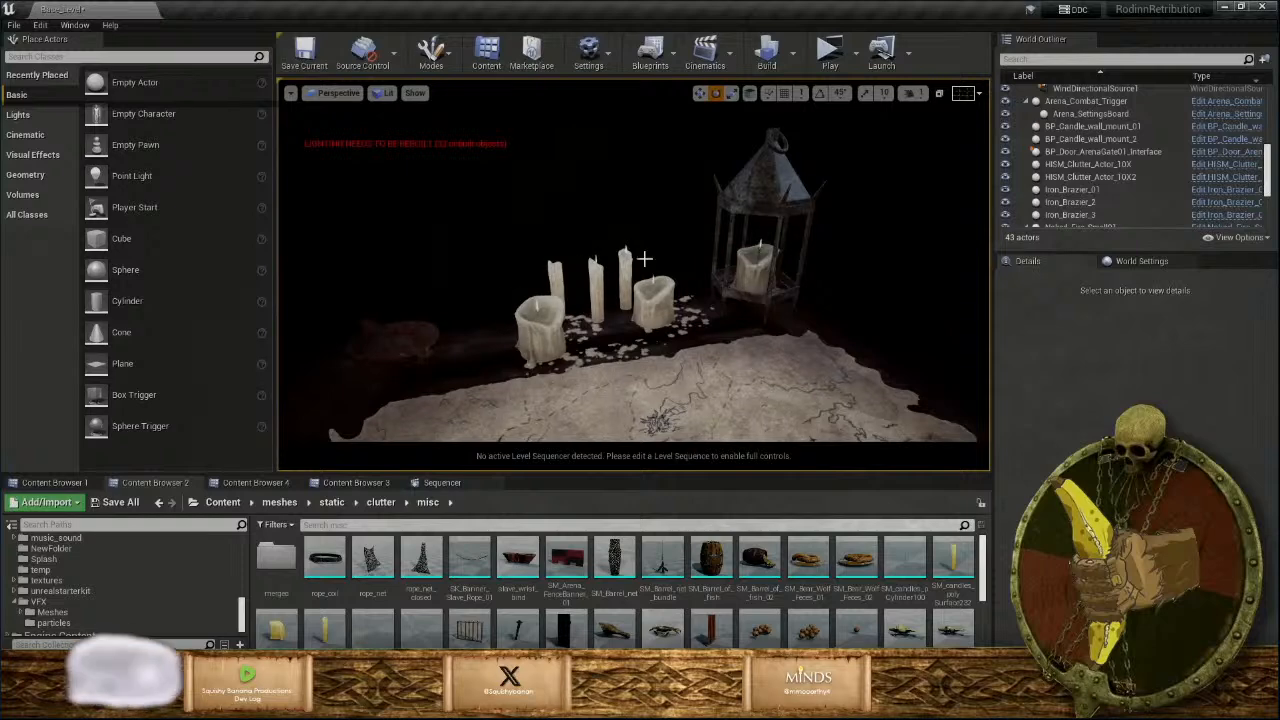
right_click_drag(646, 260, 663, 287)
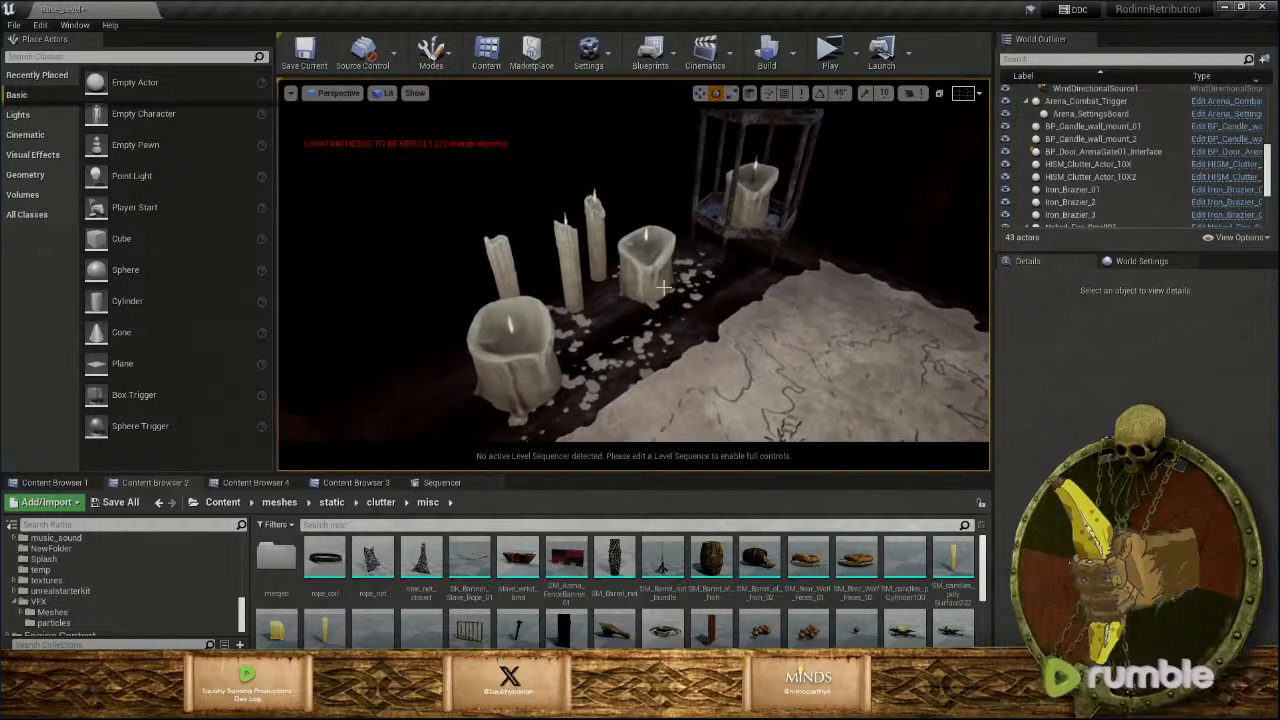
left_click(556, 252)
right_click_drag(548, 247, 548, 262)
left_click(548, 252)
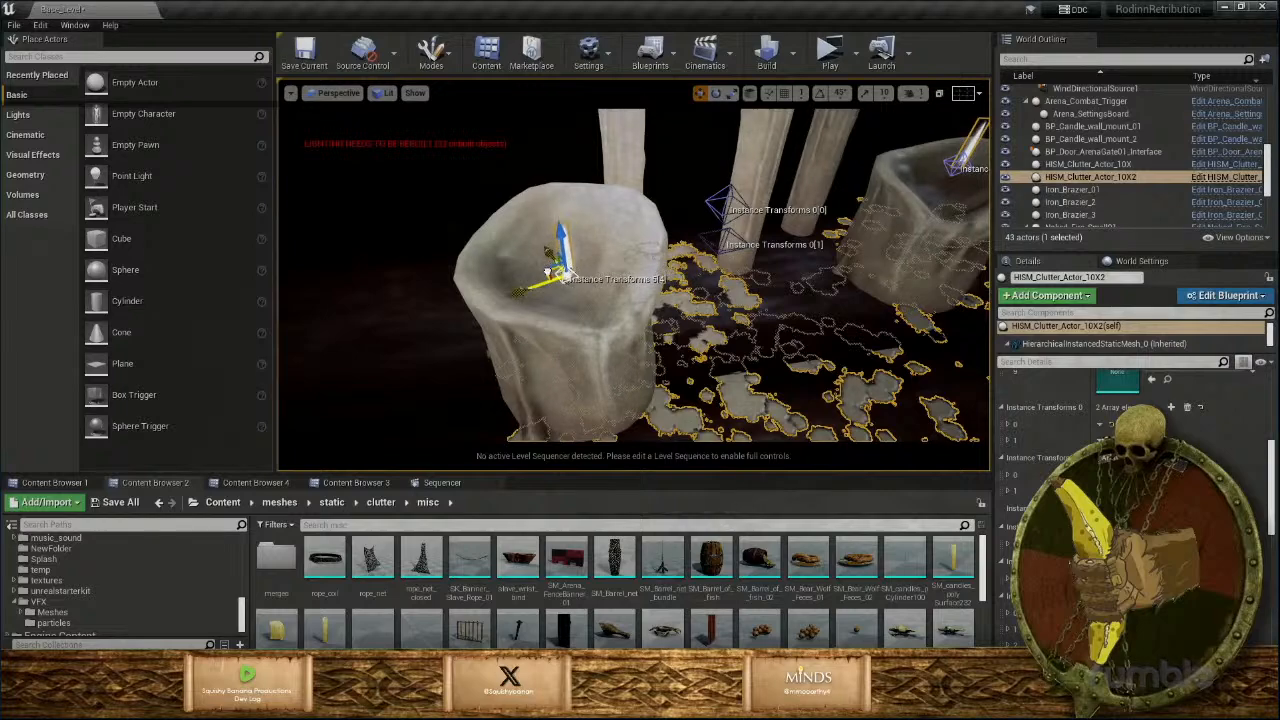
right_click_drag(548, 272, 550, 272)
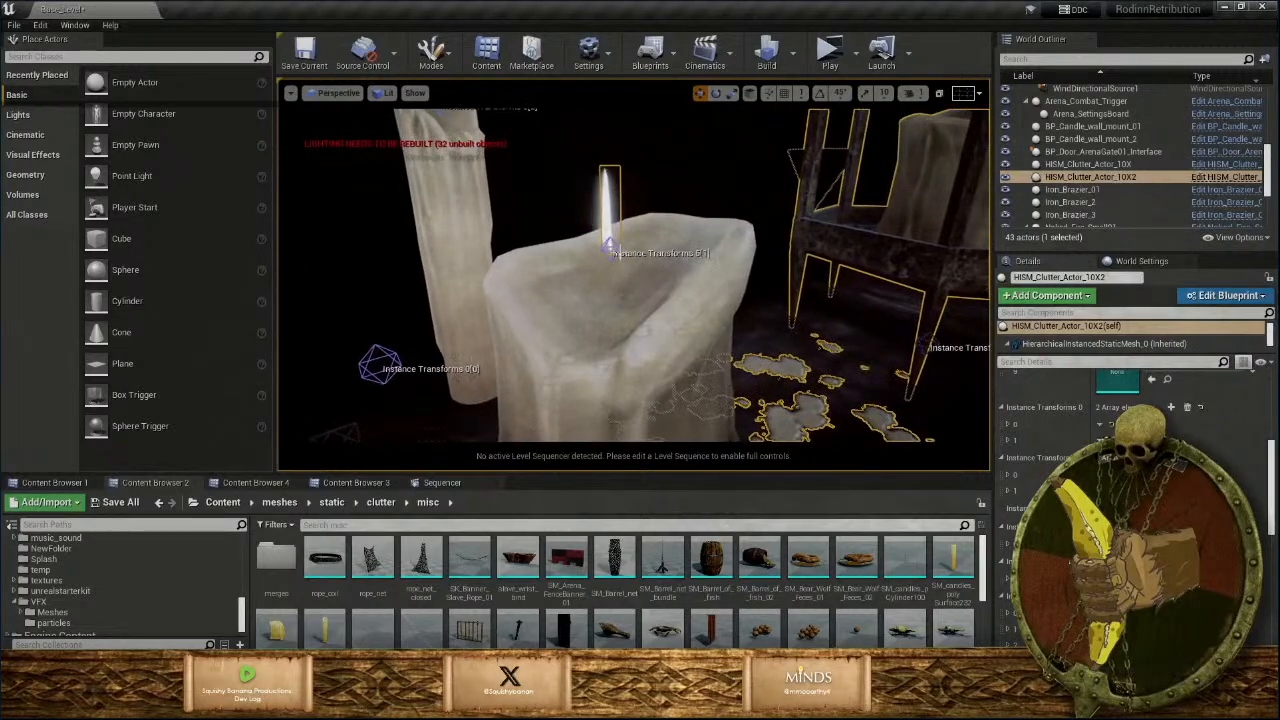
left_click(610, 240)
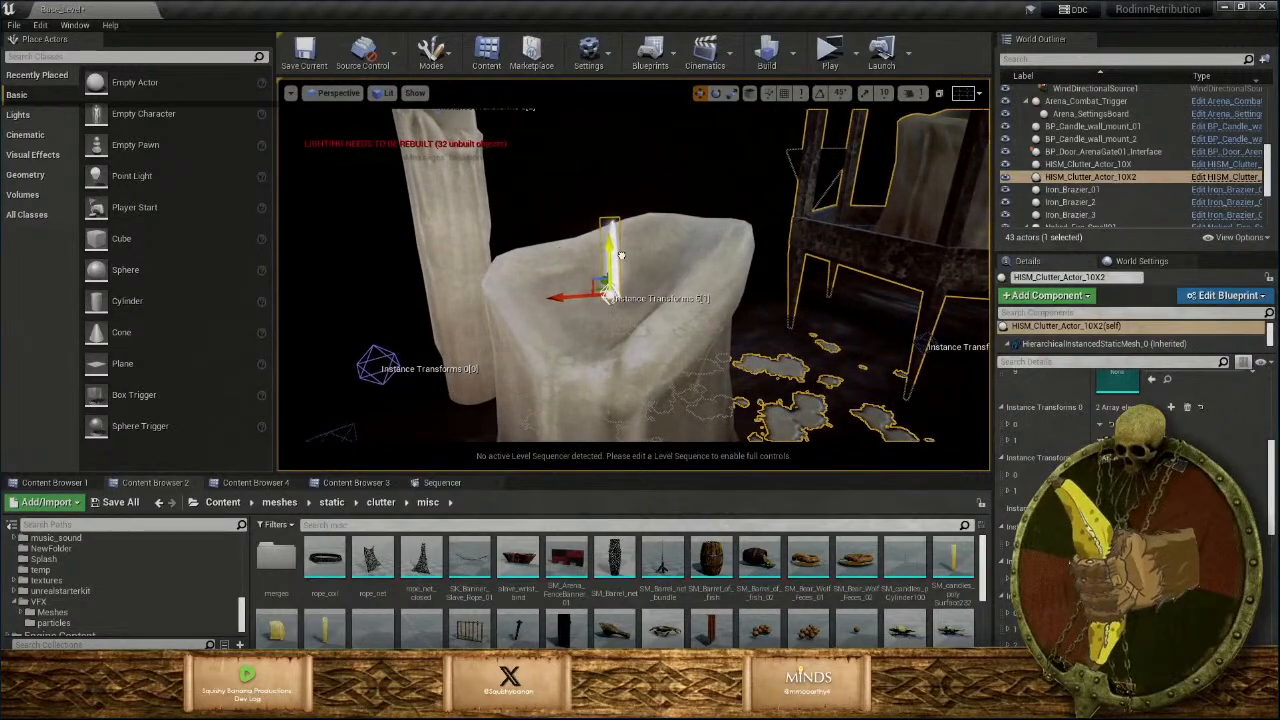
right_click_drag(617, 287, 573, 324)
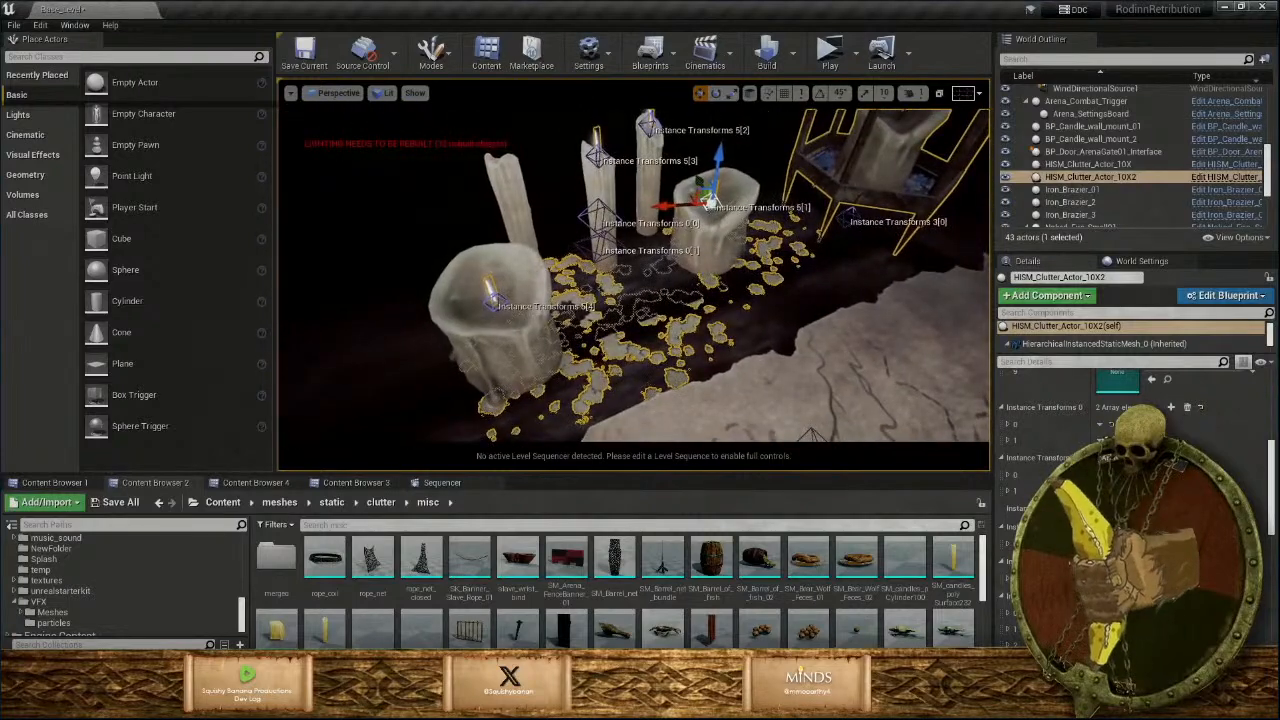
Duplicate the flame of the wide candle beside the lantern and place the copy on top of the remaining unlit slim candle.
scroll(1134, 505, "down", 2)
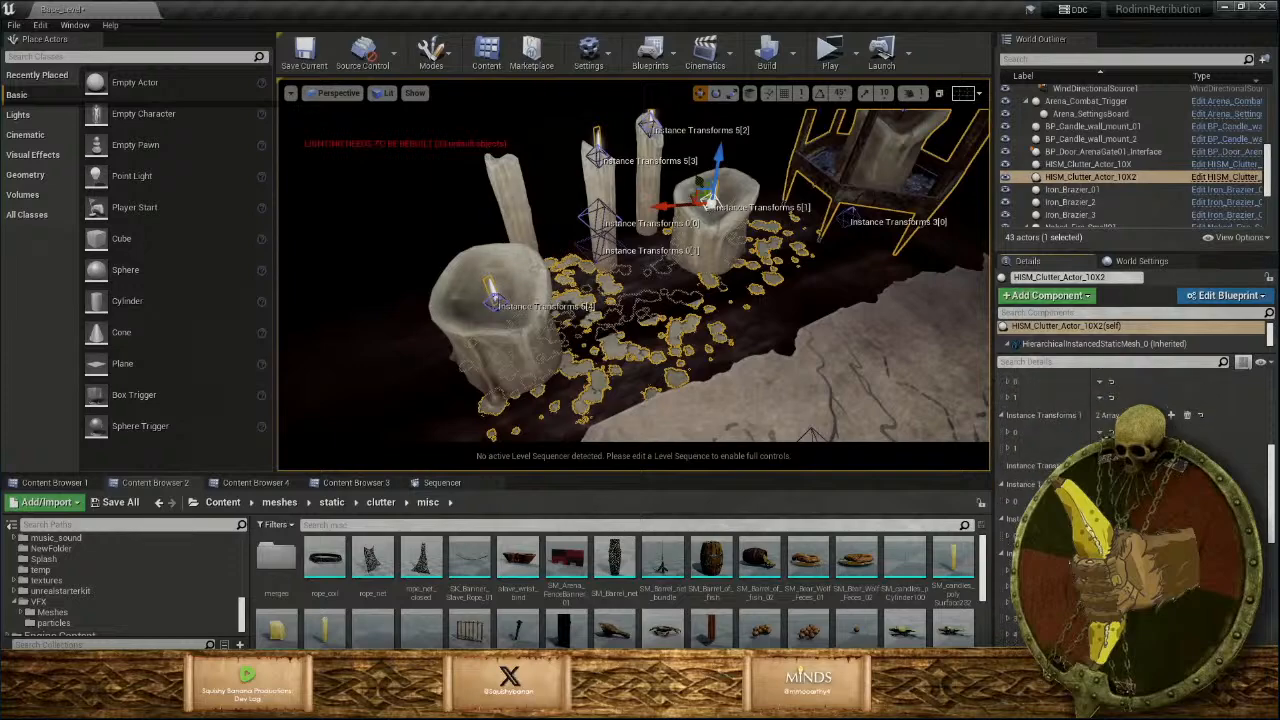
mouse_move(640, 290)
right_mouse_down()
mouse_move(630, 254)
mouse_move(634, 290)
right_mouse_up()
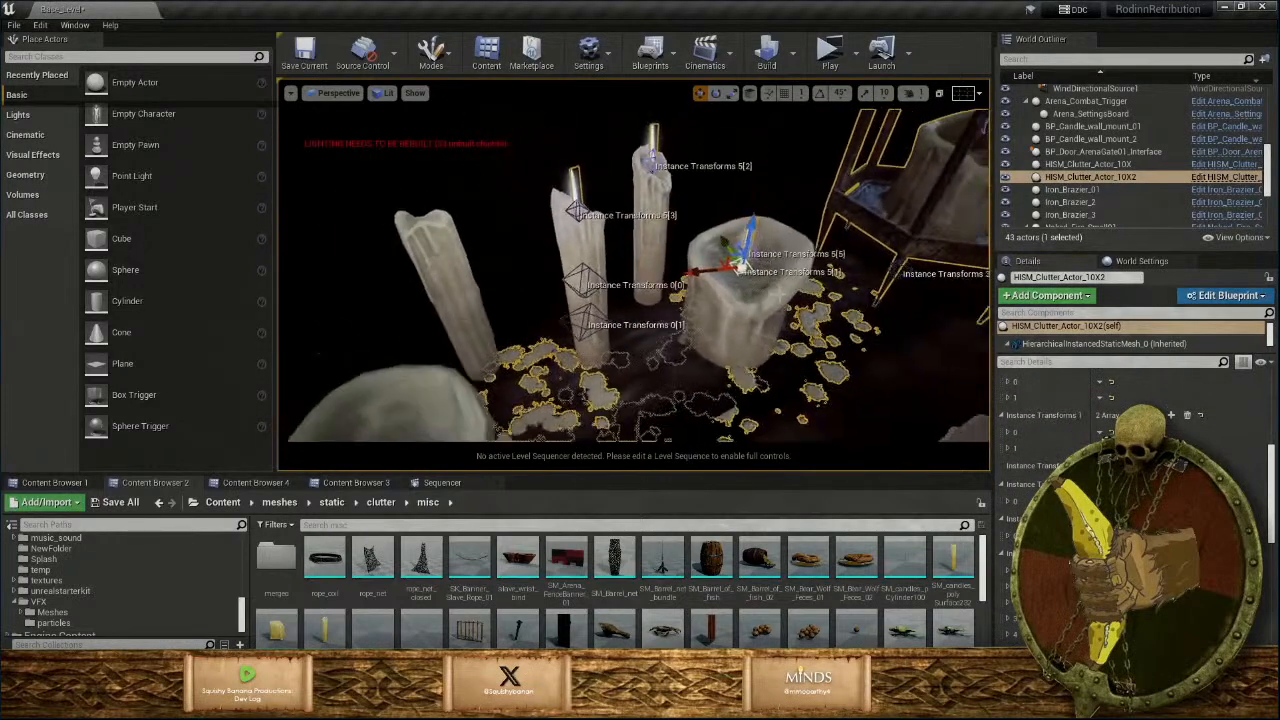
left_click(744, 248)
mouse_move(744, 248)
right_mouse_down()
mouse_move(738, 214)
mouse_move(738, 290)
mouse_move(726, 242)
right_mouse_up()
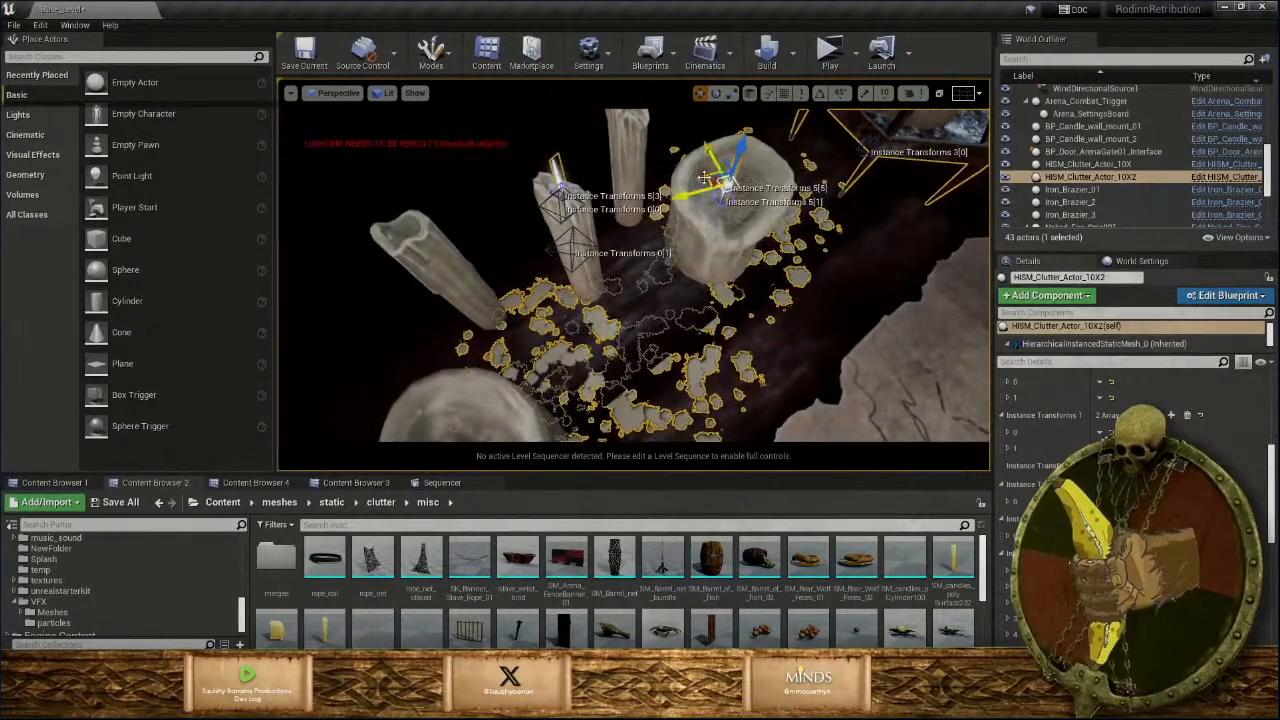
left_click(398, 238)
right_click_drag(402, 242, 405, 287)
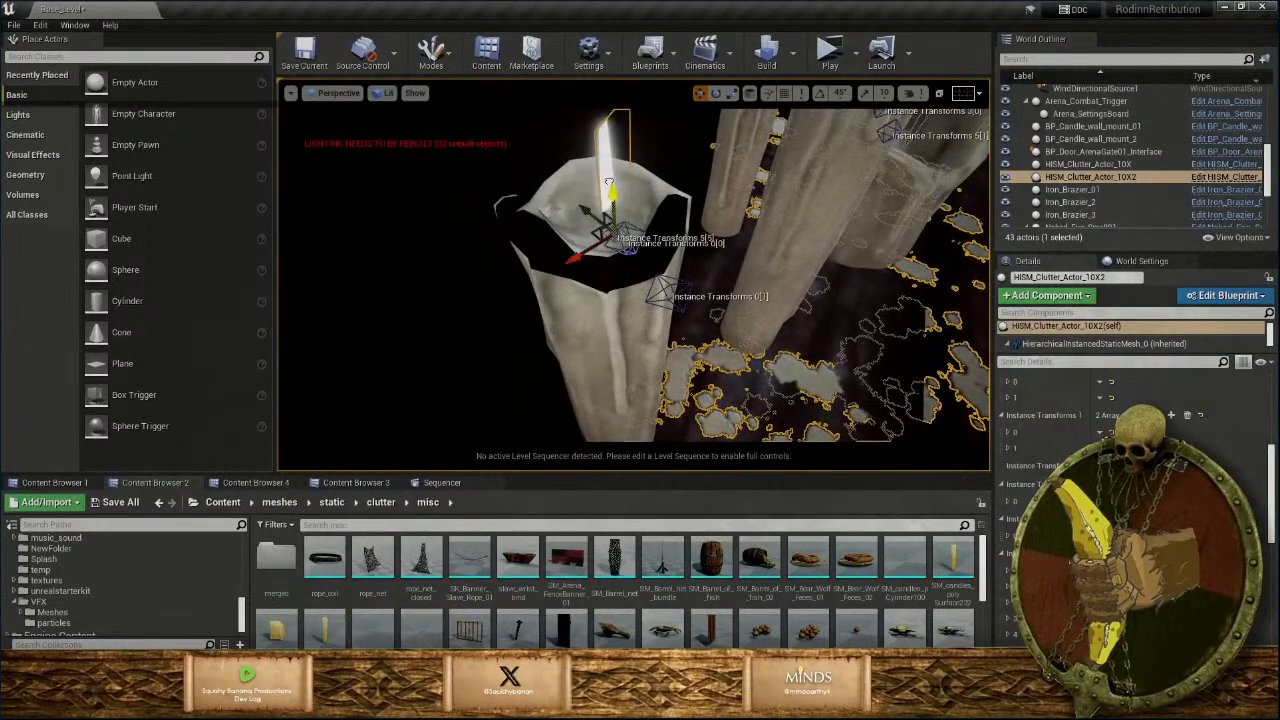
right_click_drag(612, 137, 582, 219)
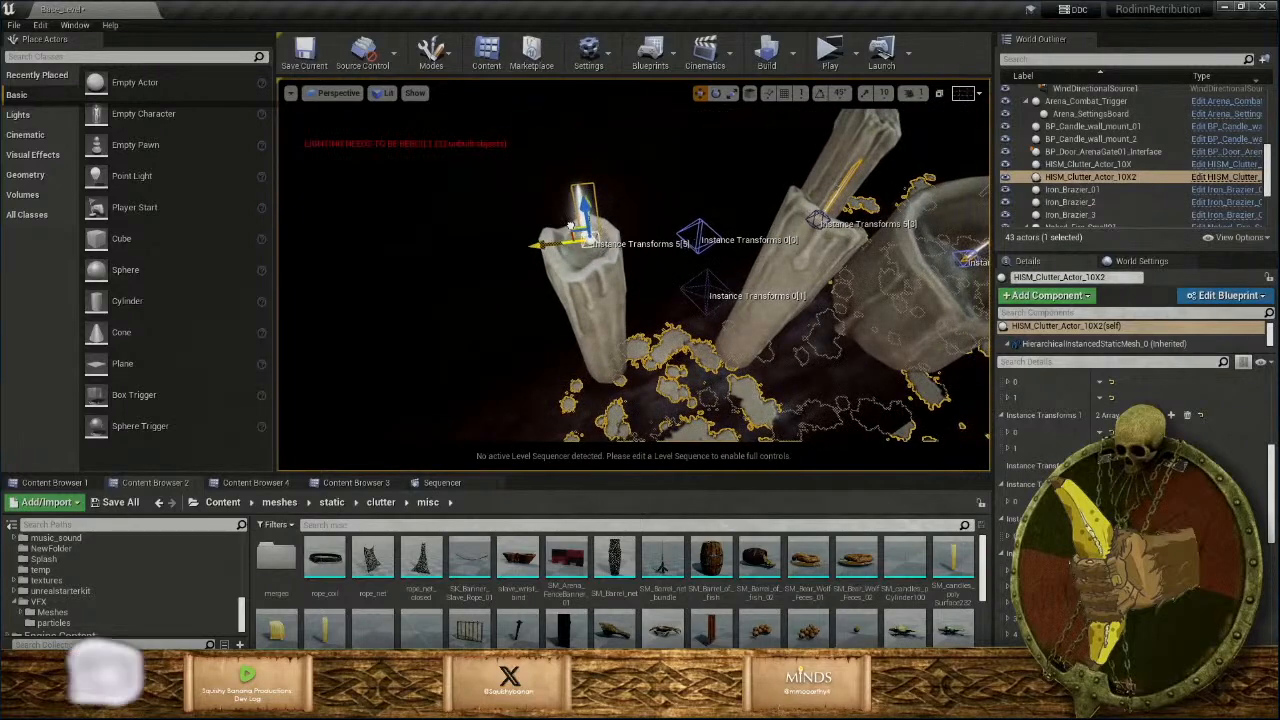
Rotate the new flame on the last slim candle around its vertical axis.
key("e")
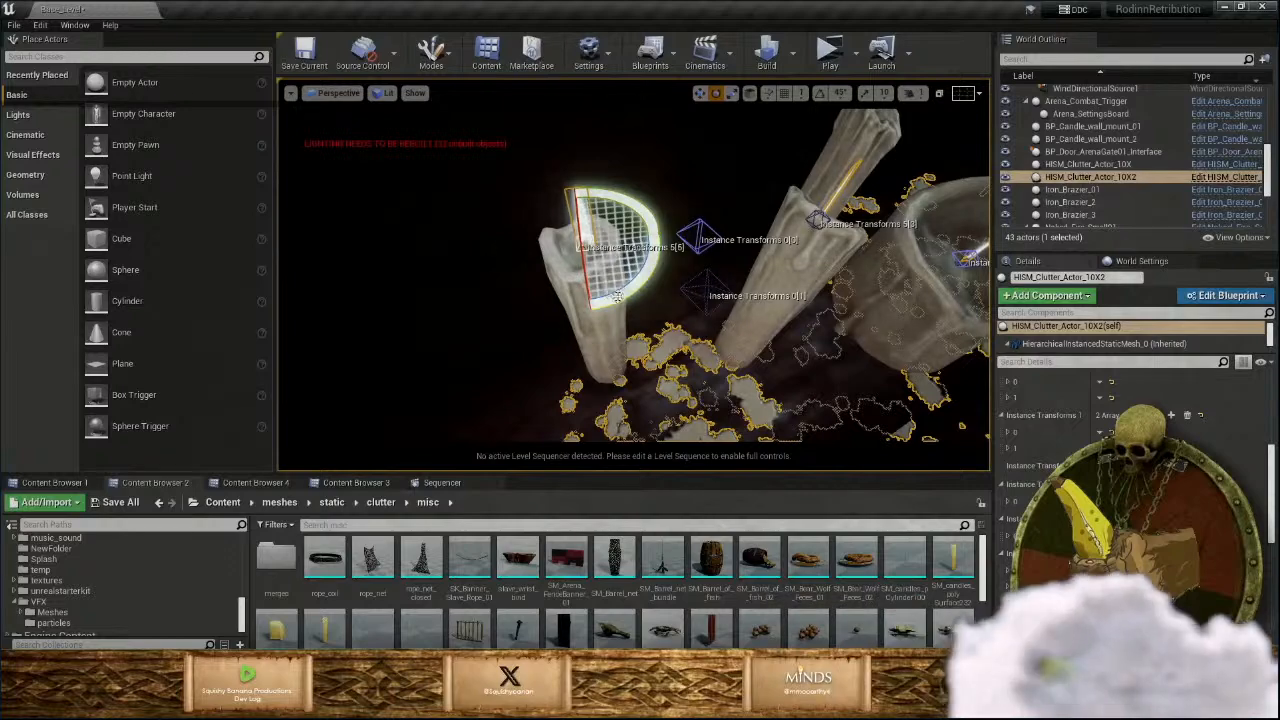
left_click_drag(612, 300, 517, 268)
right_click_drag(517, 268, 456, 362)
mouse_move(625, 306)
right_mouse_down()
mouse_move(598, 240)
mouse_move(625, 310)
right_mouse_up()
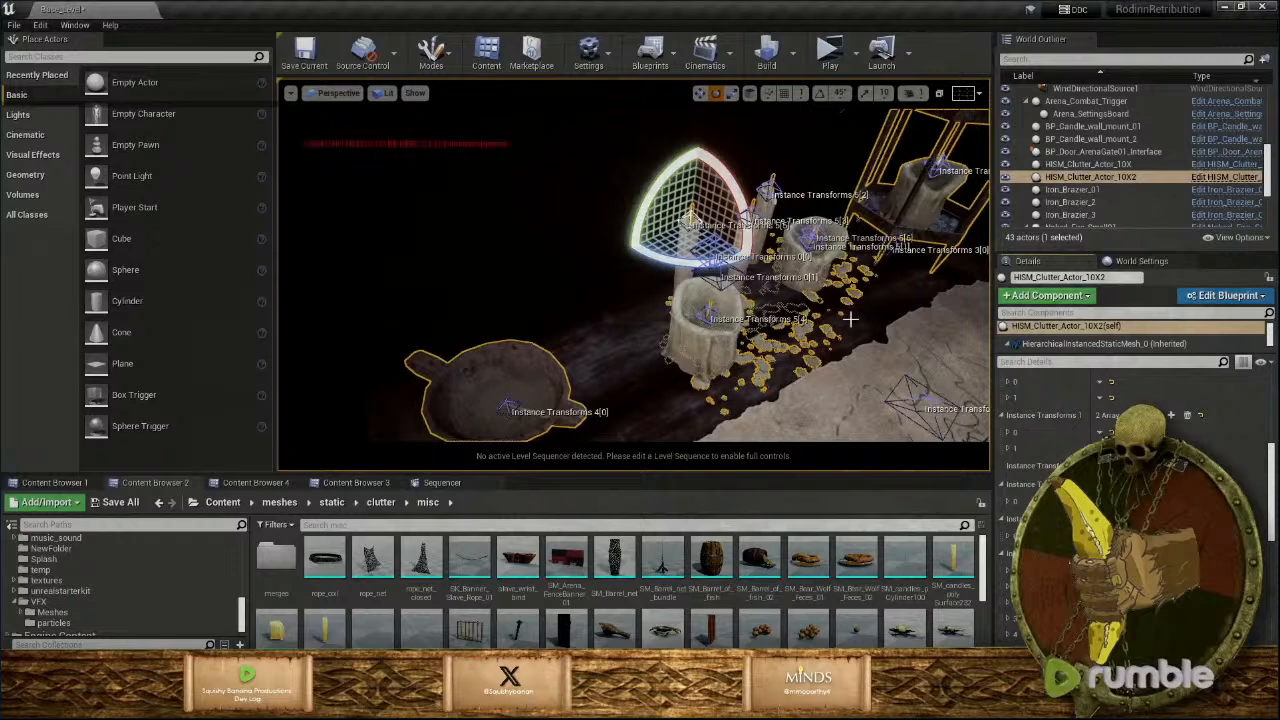
Duplicate the wide candle's flame once more and align the copy with the tip of the small candle on the bowl's edge.
left_click(818, 237)
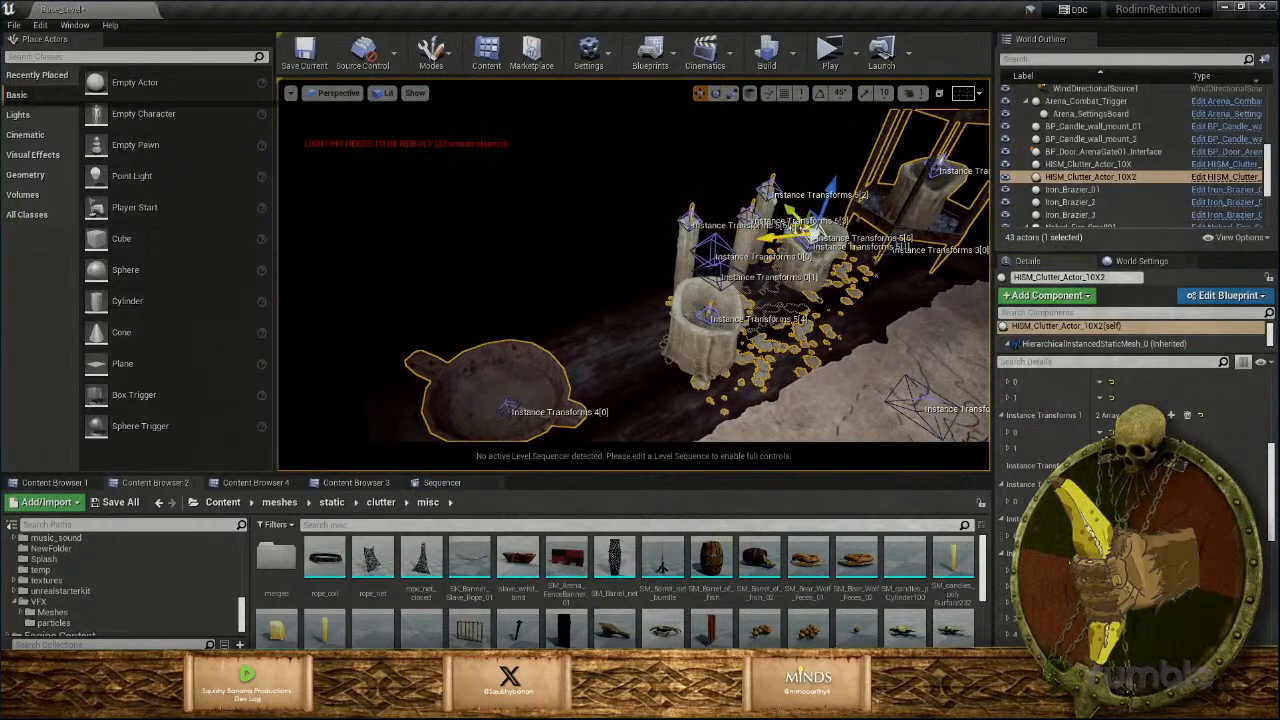
mouse_move(554, 394)
right_mouse_down()
mouse_move(558, 466)
mouse_move(554, 390)
right_mouse_up()
scroll(559, 305, "down", 3)
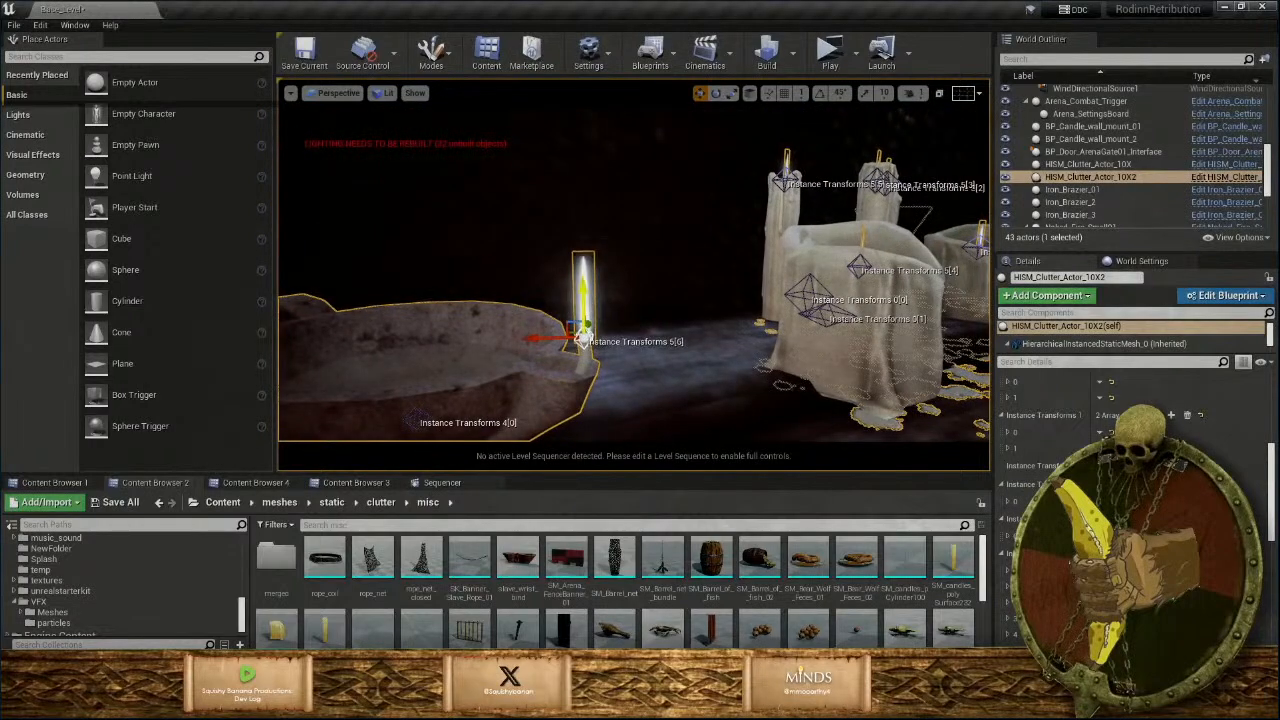
right_click_drag(583, 300, 506, 375)
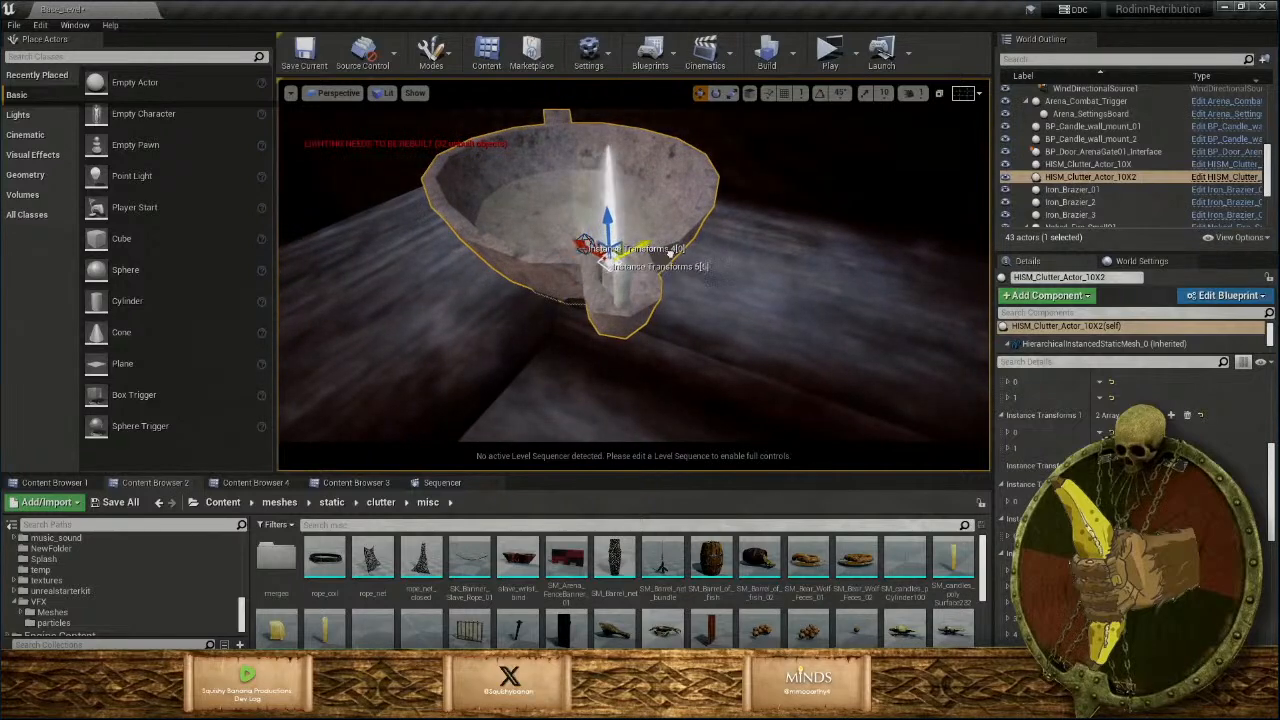
right_click_drag(646, 283, 790, 222)
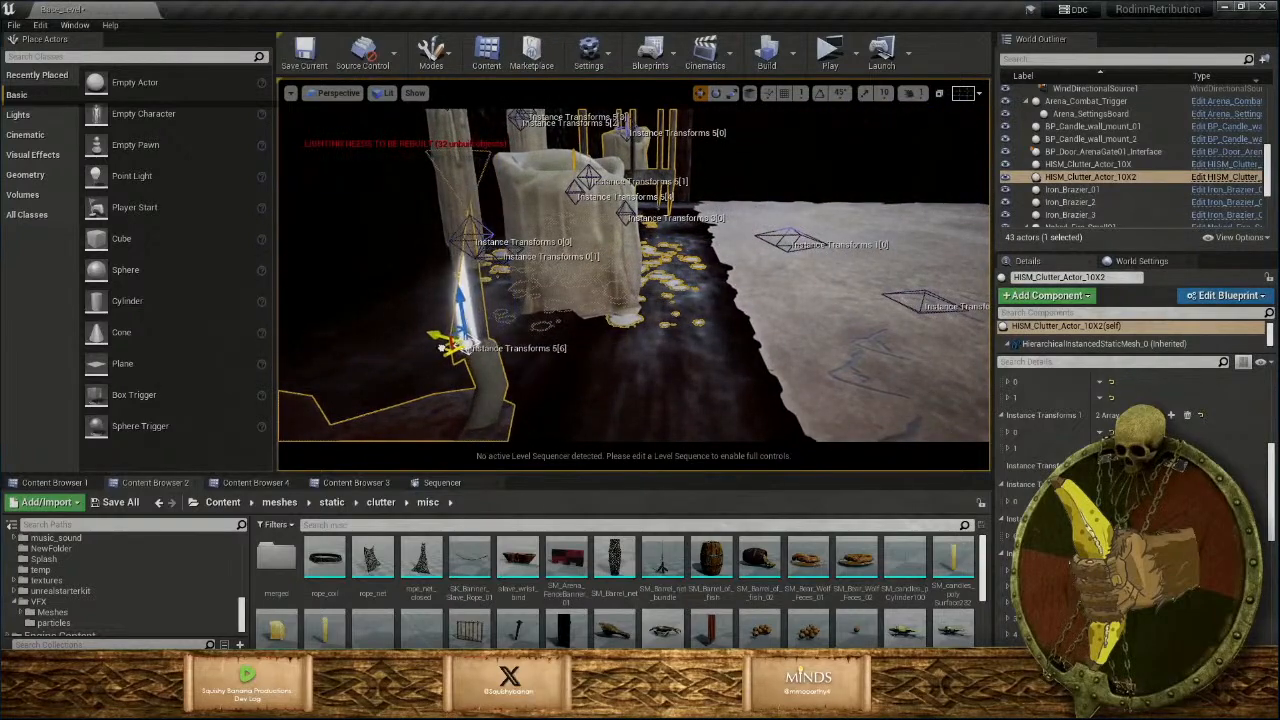
right_click_drag(523, 351, 425, 330)
key("Escape")
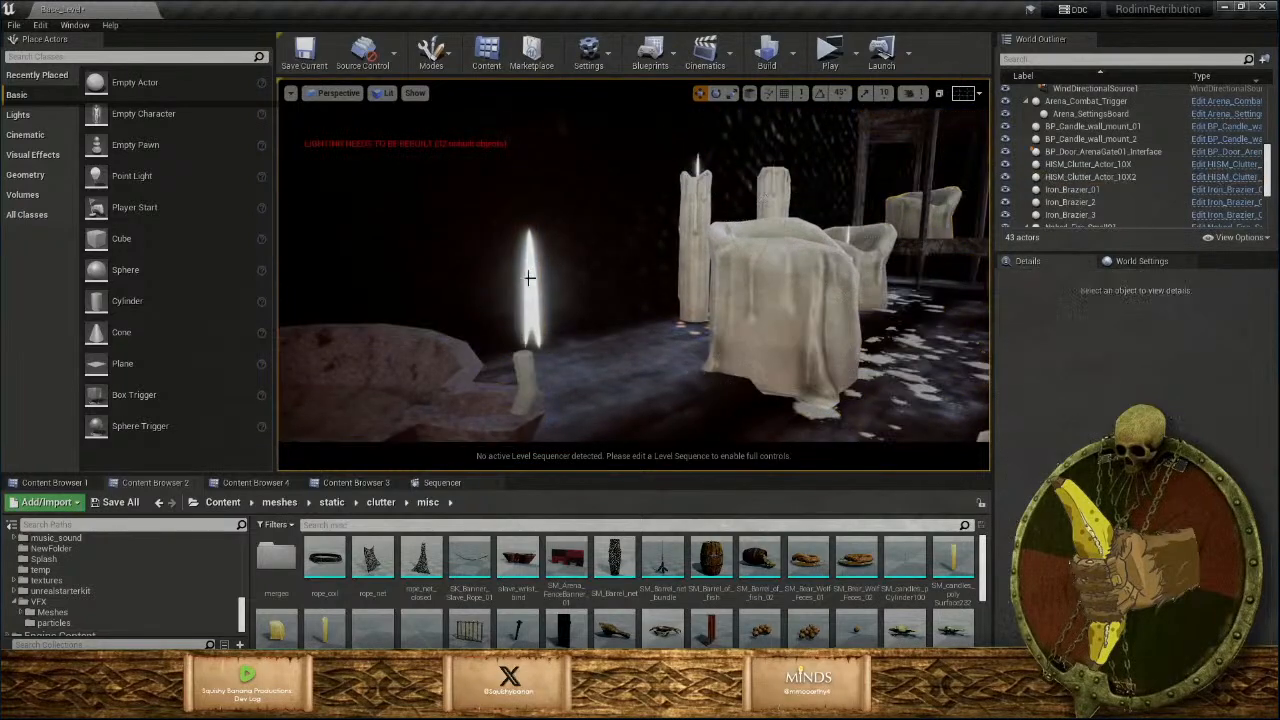
Add a point light to the candle table and position it above the candles near the tent wall.
right_click_drag(526, 269, 588, 305)
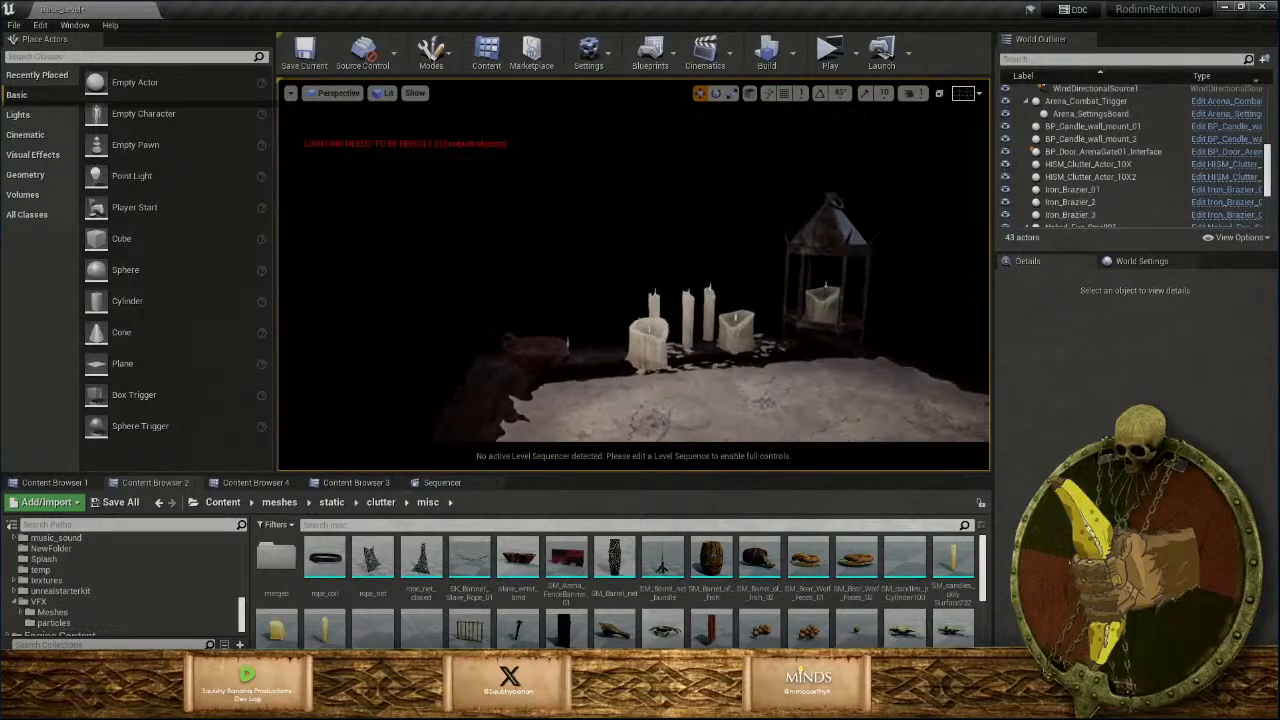
right_click_drag(588, 305, 730, 340)
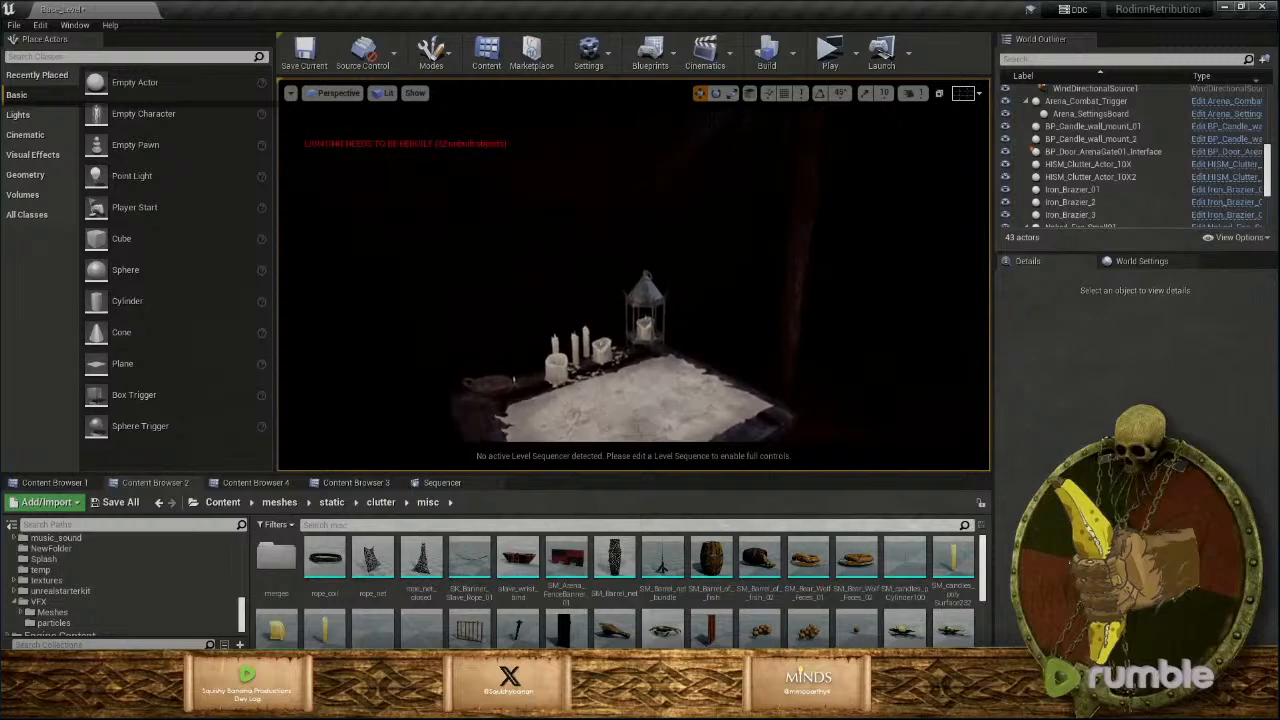
right_click_drag(730, 340, 700, 350)
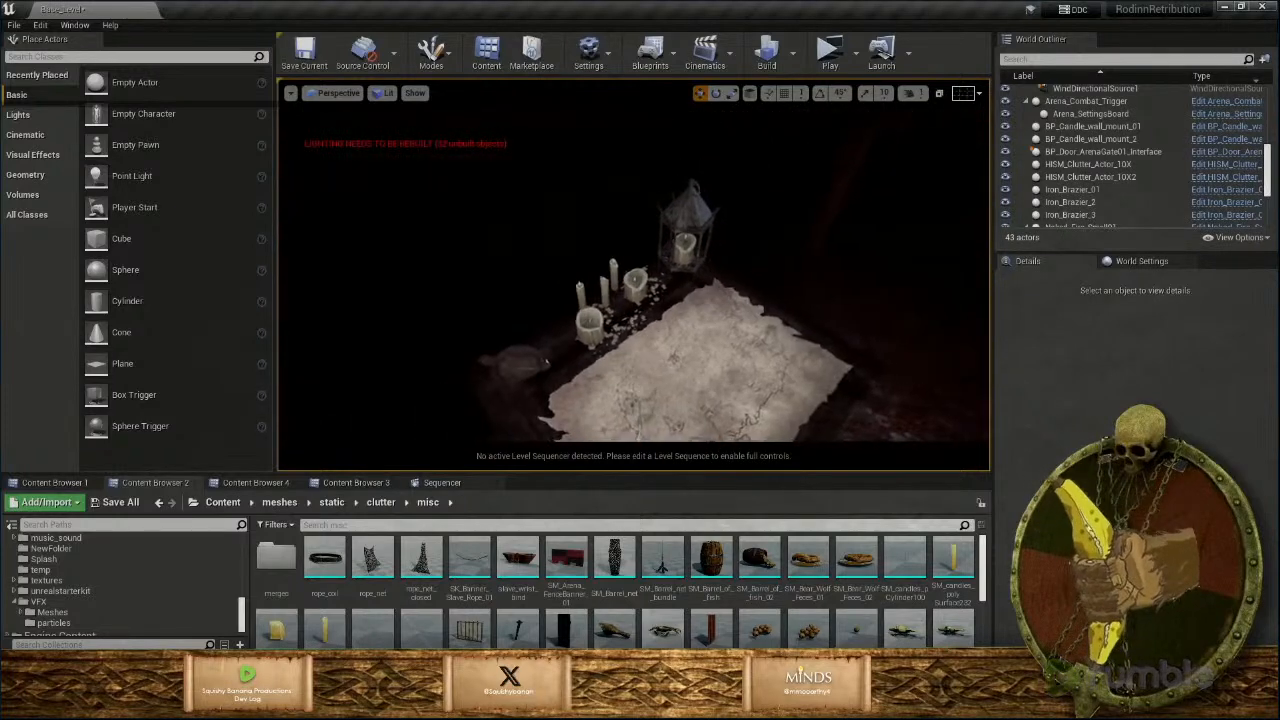
left_click(20, 115)
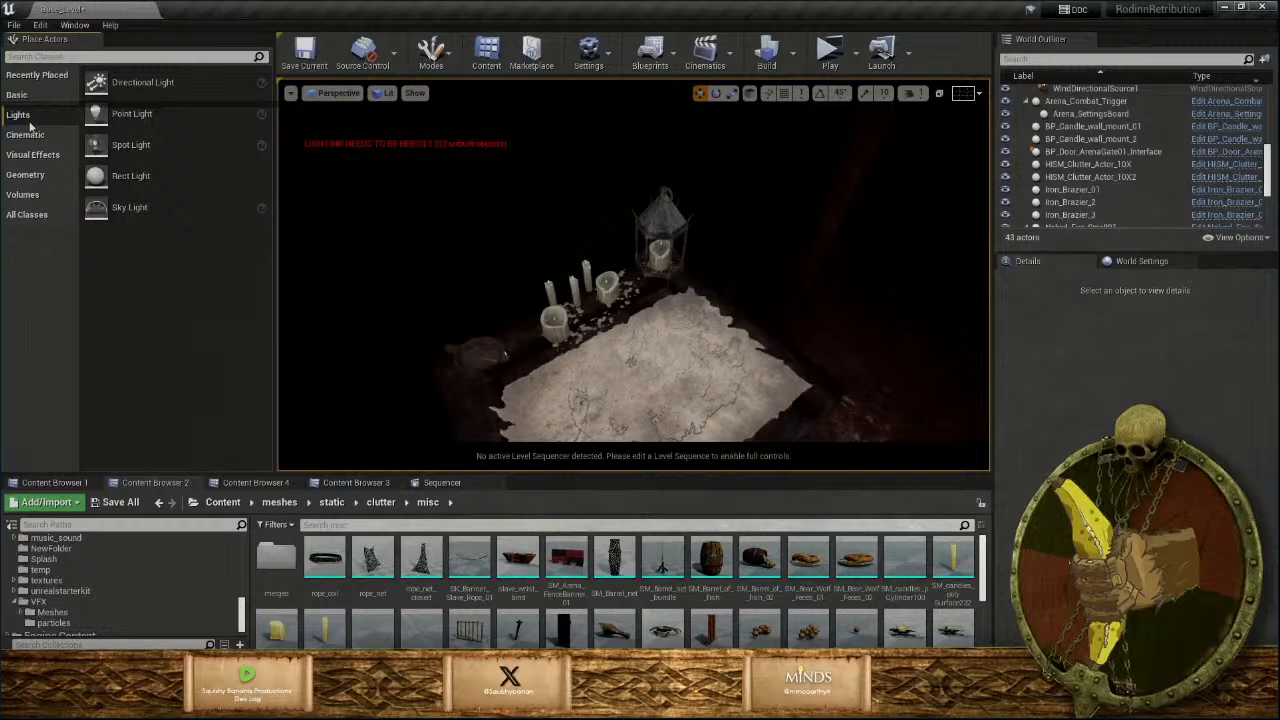
left_click_drag(100, 114, 590, 318)
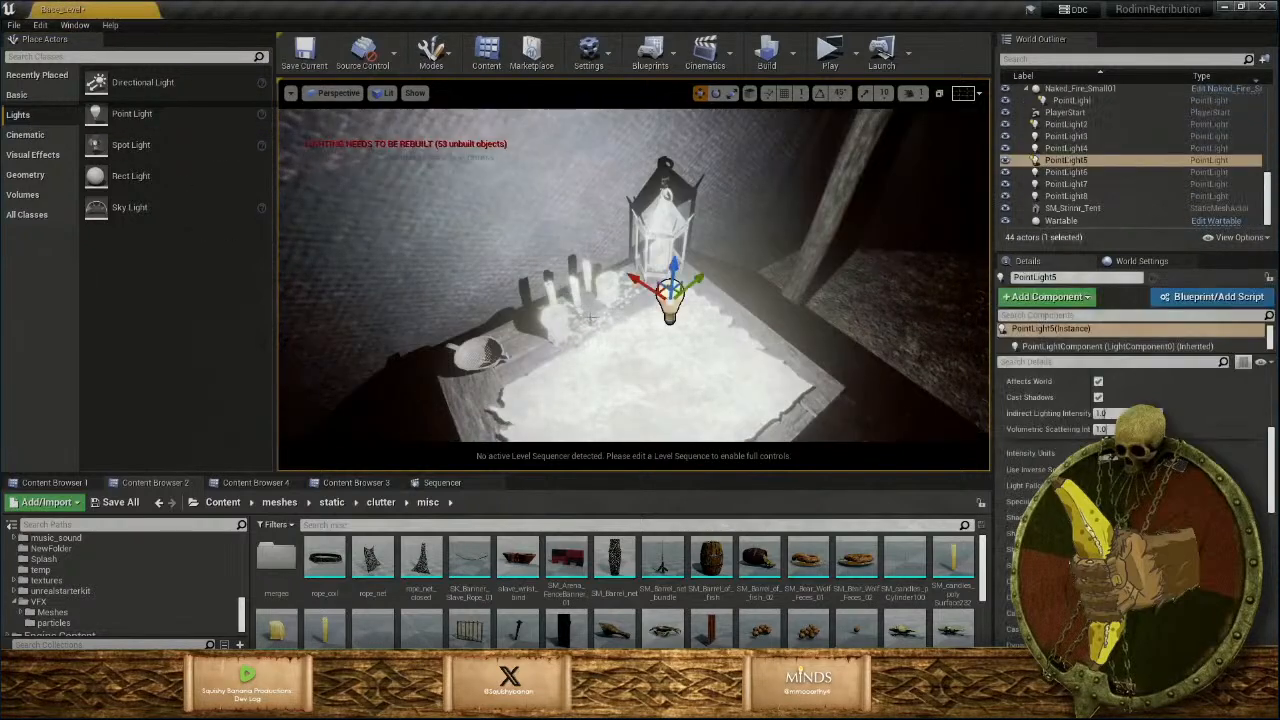
right_click_drag(601, 321, 695, 275)
left_click_drag(644, 241, 506, 243)
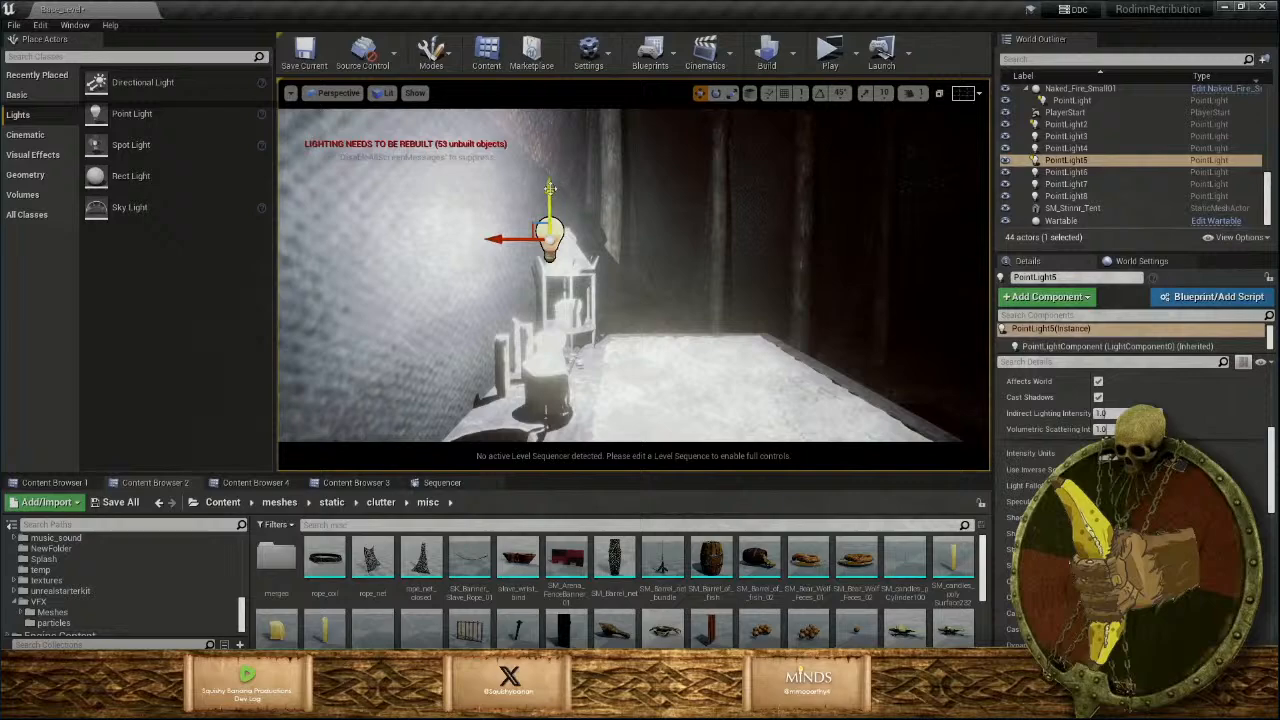
left_click_drag(549, 188, 549, 240)
right_click_drag(549, 240, 318, 212)
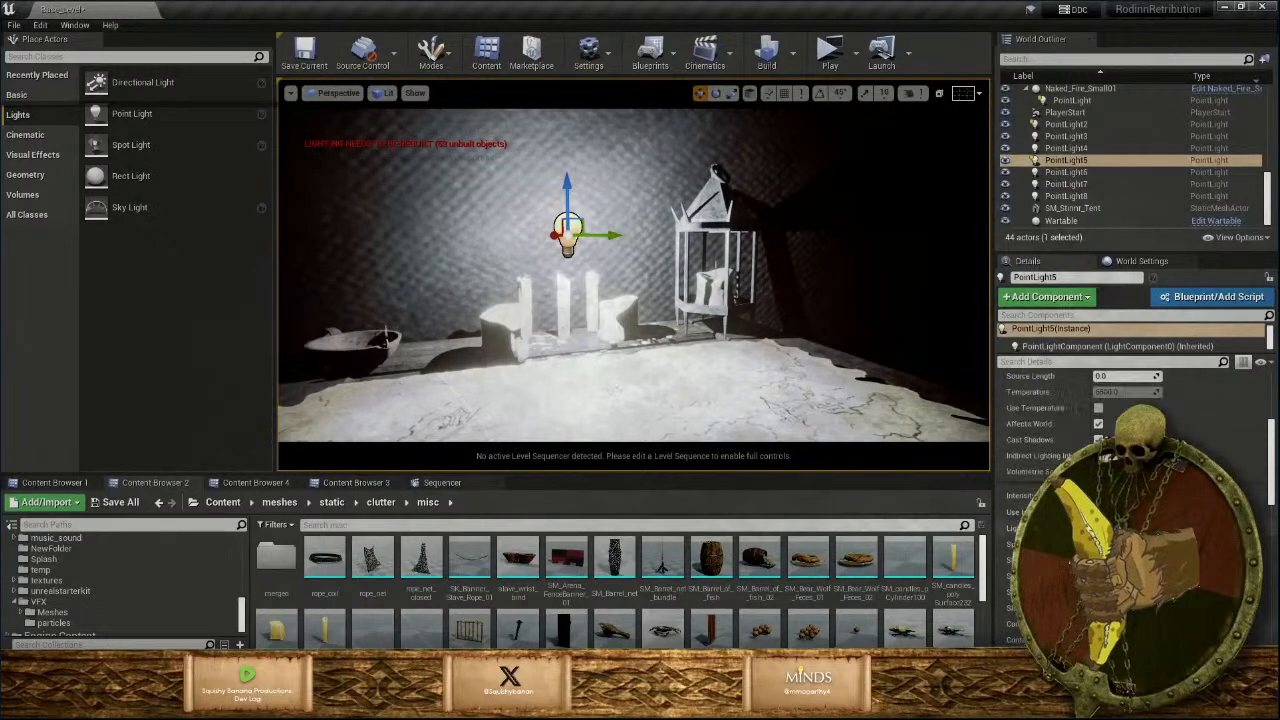
Reduce the point light's attenuation radius and set its light colour to a warm orange (R 231, G 175, B 70).
scroll(1130, 420, "up", 3)
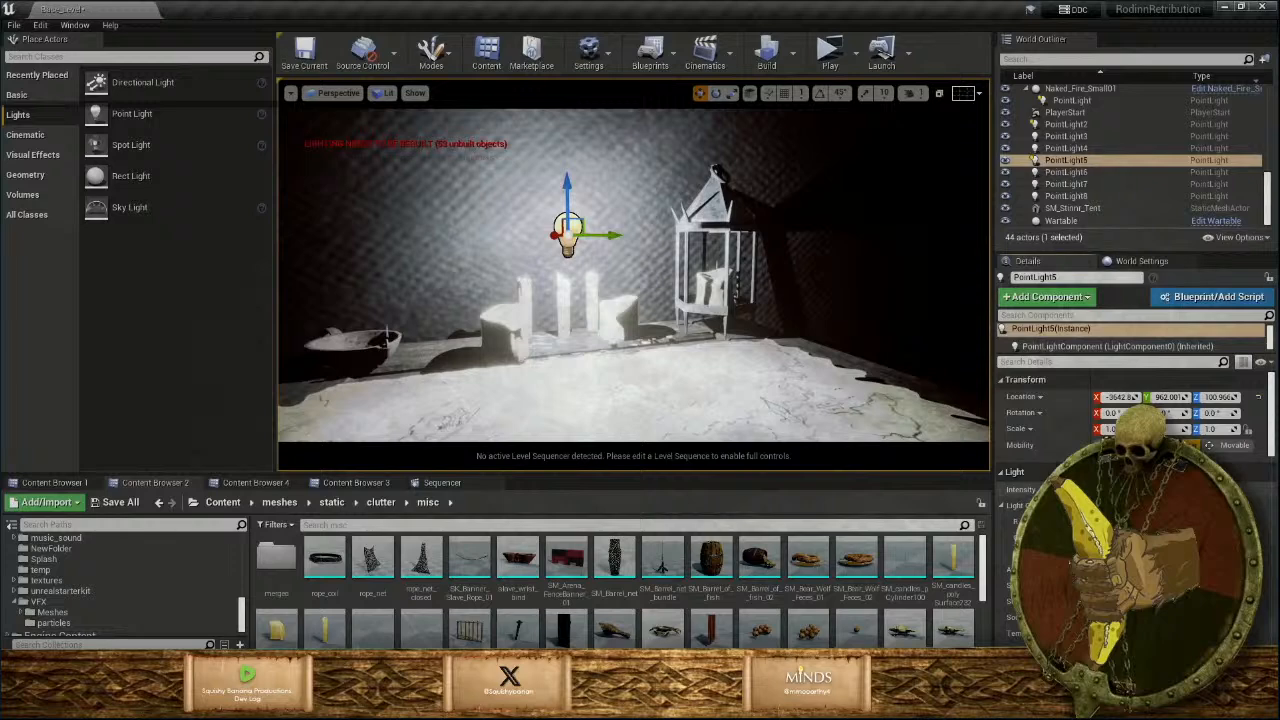
left_click_drag(1140, 569, 1120, 569)
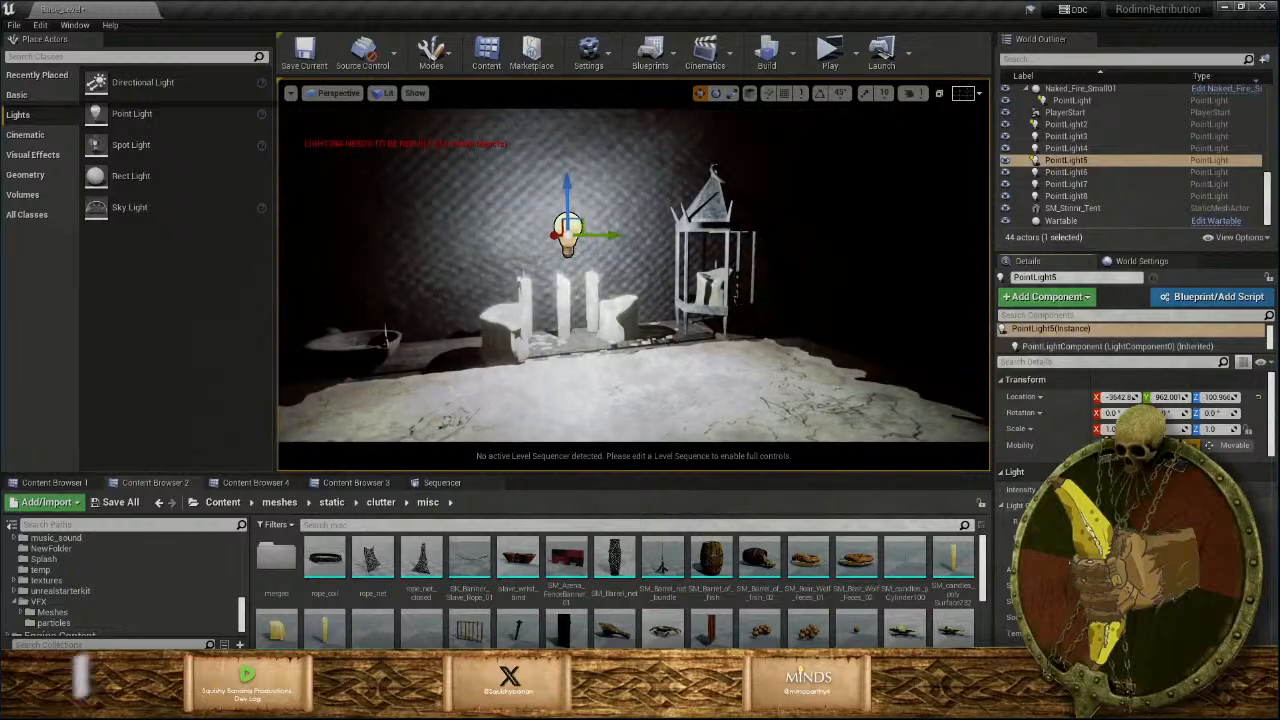
left_click(1144, 506)
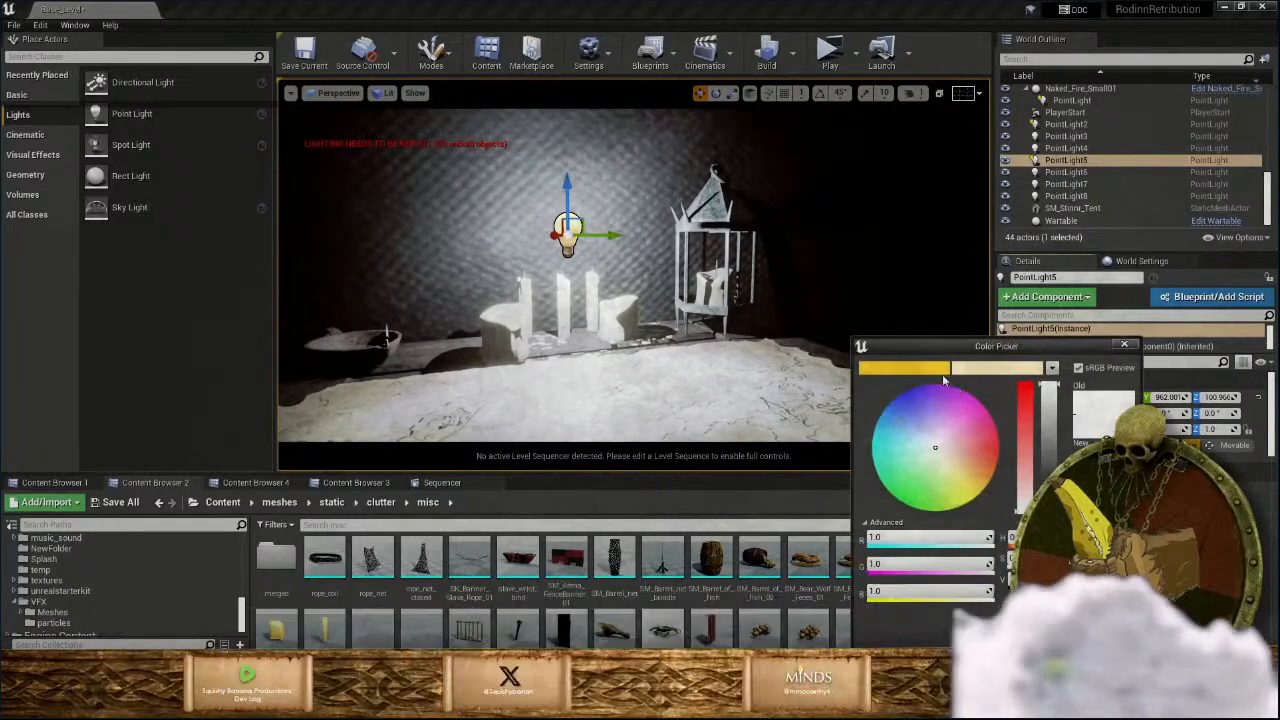
left_click(943, 372)
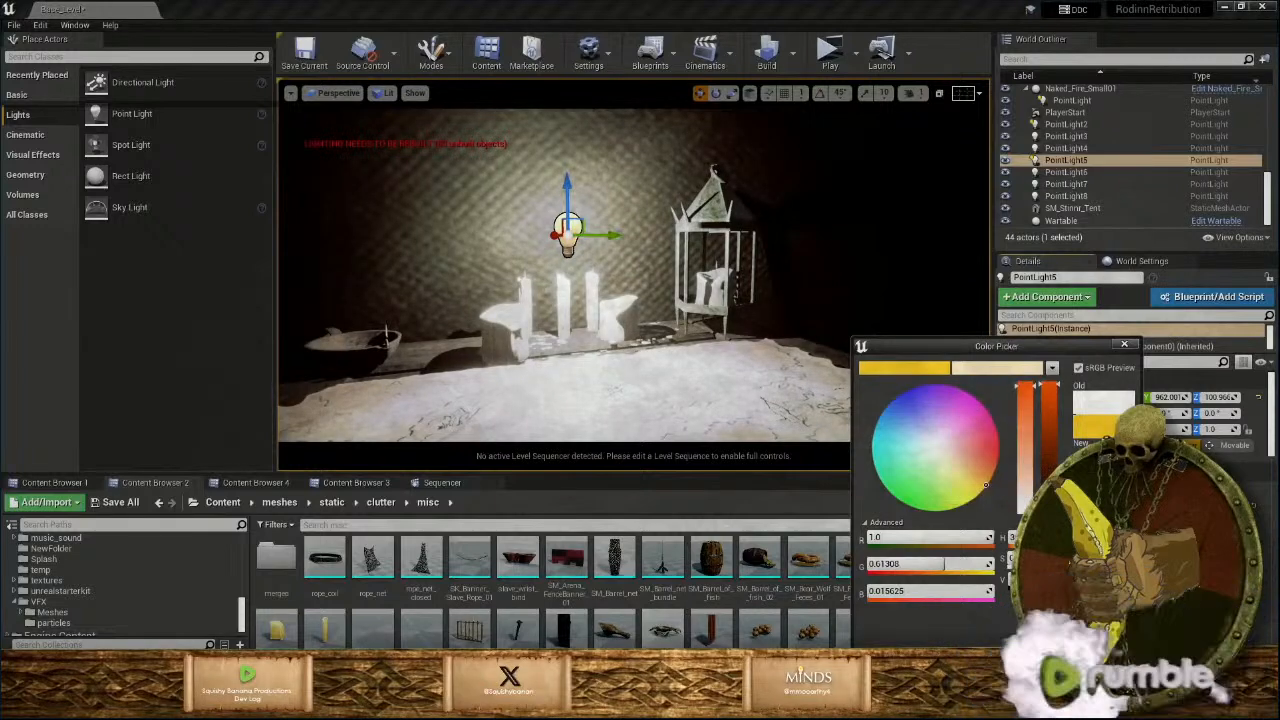
left_click(983, 370)
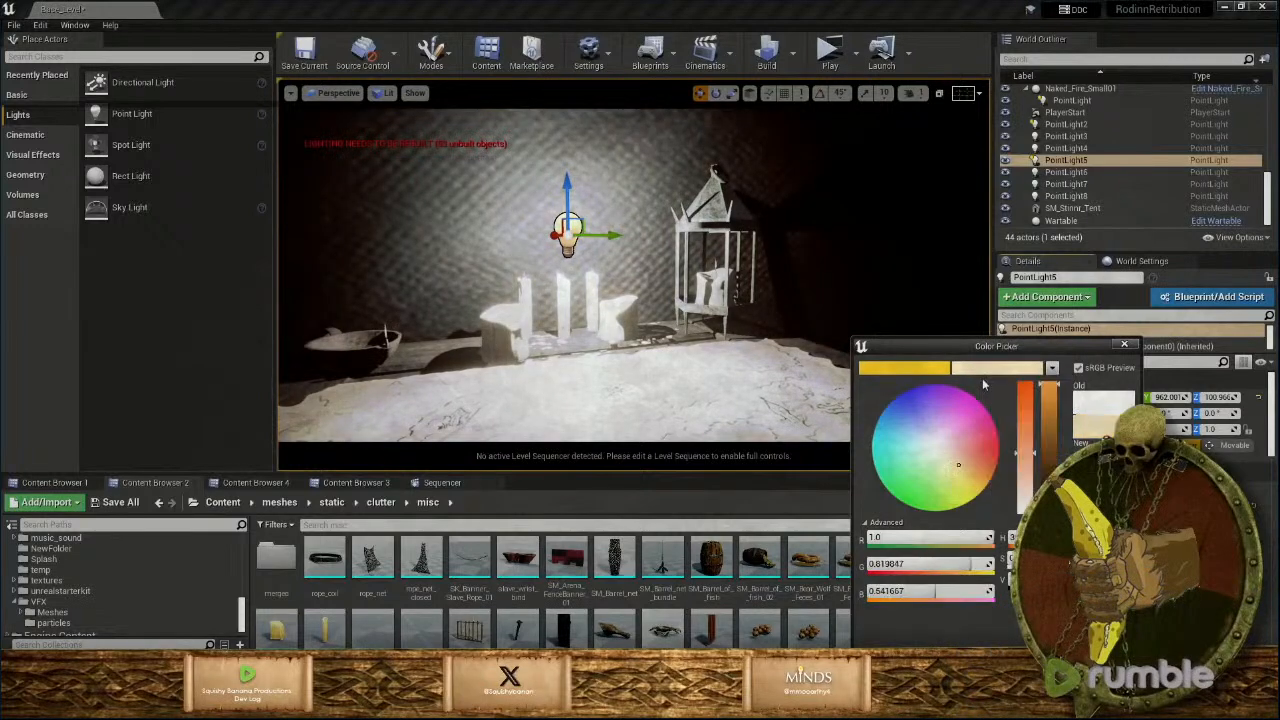
left_click(969, 471)
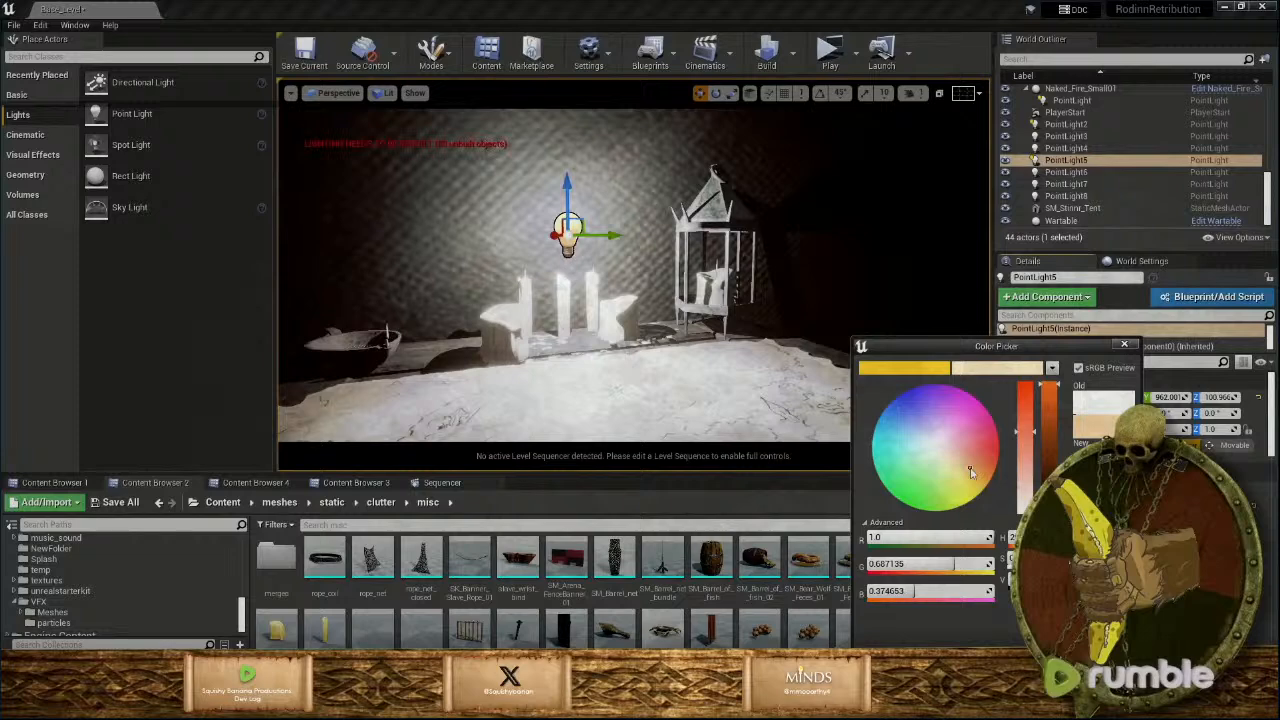
left_click_drag(1053, 430, 1050, 417)
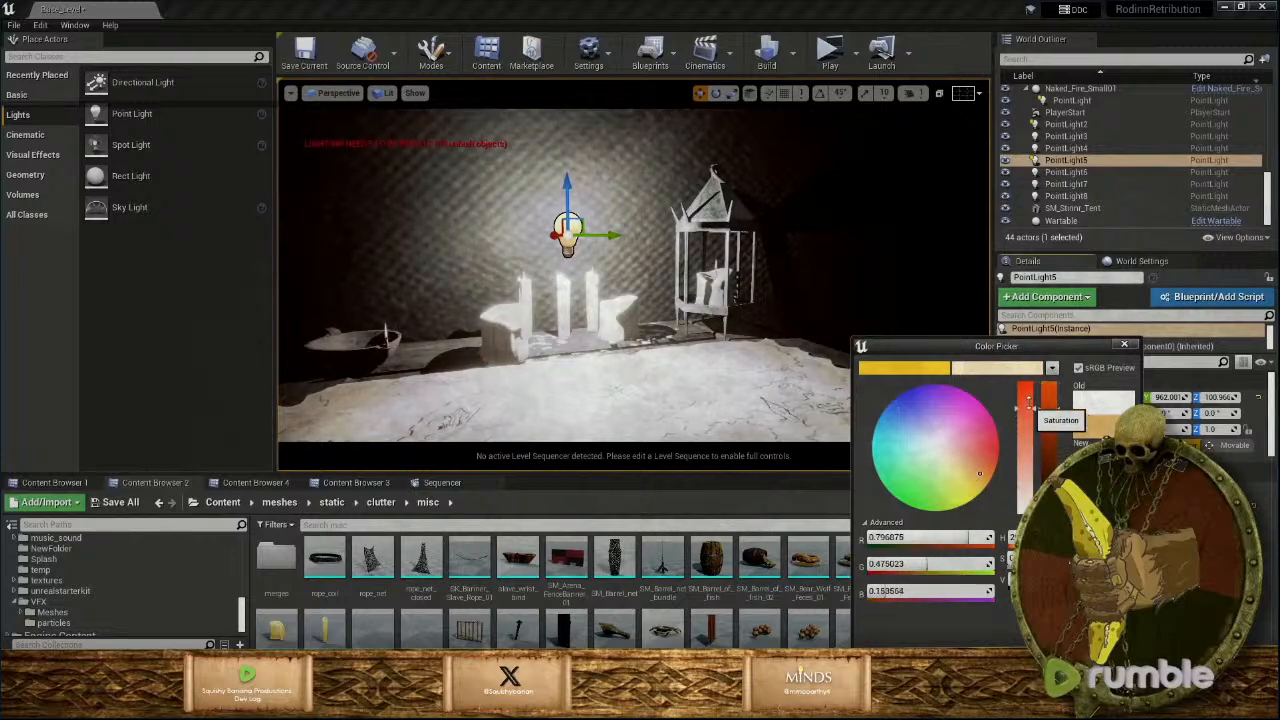
left_click_drag(1027, 402, 1031, 393)
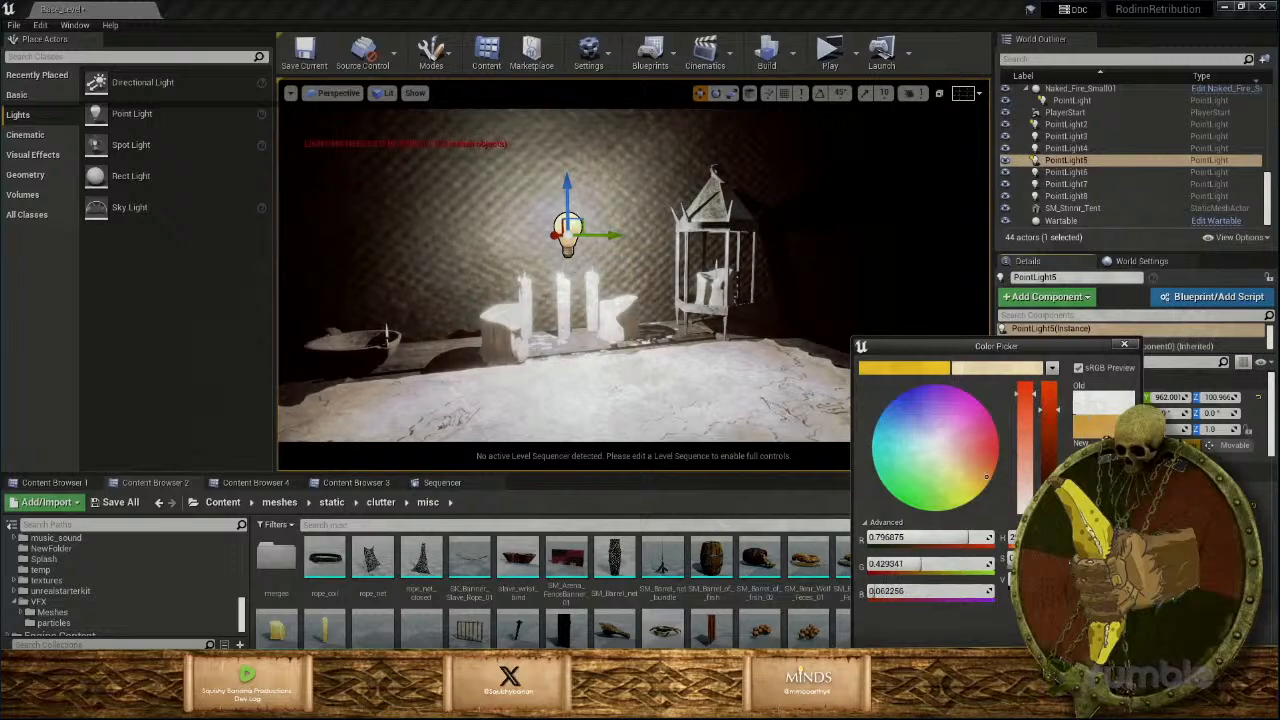
left_click(1064, 636)
Shrink the point light's attenuation radius to 100 so it reaches only around the table.
scroll(1130, 450, "down", 3)
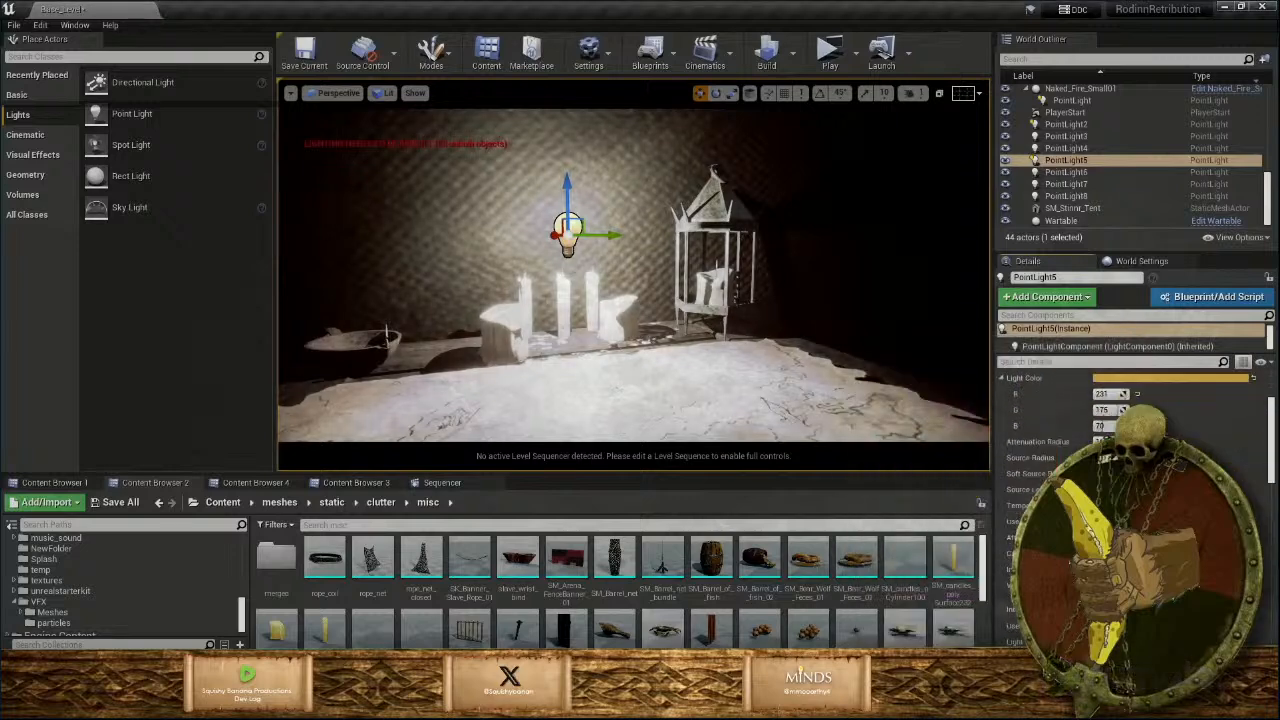
scroll(1080, 450, "down", 8)
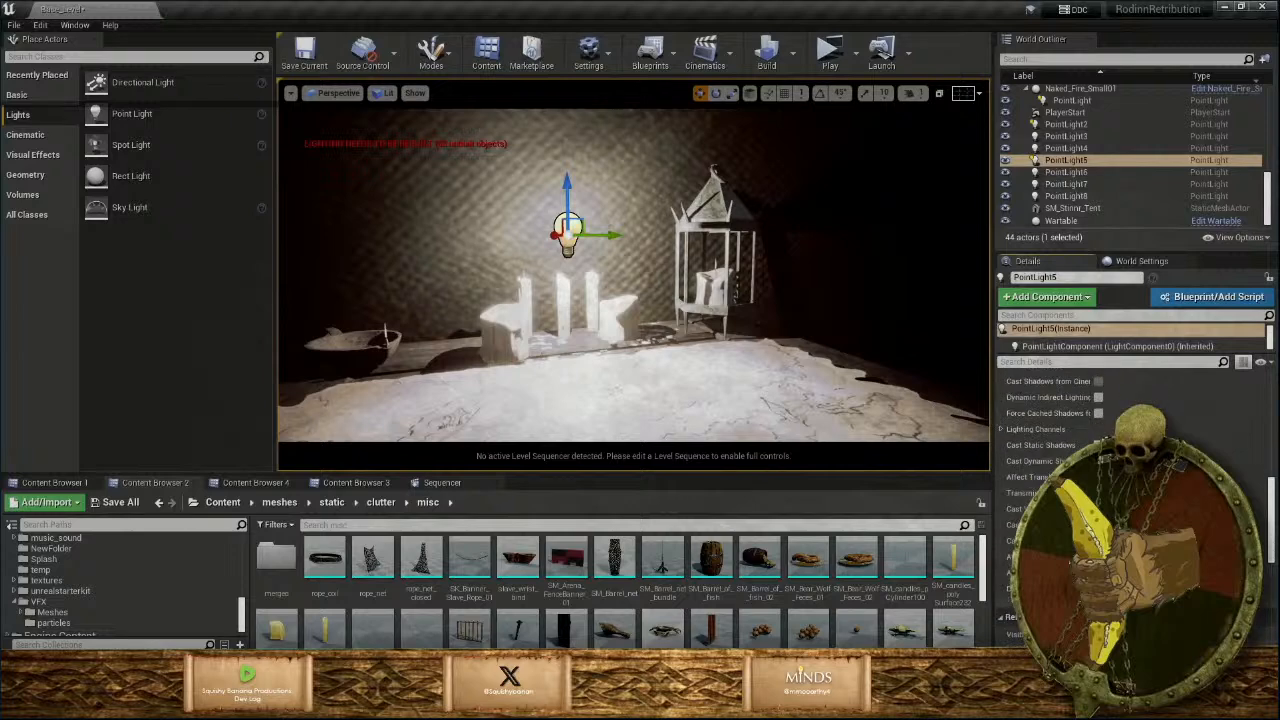
scroll(1130, 450, "up", 10)
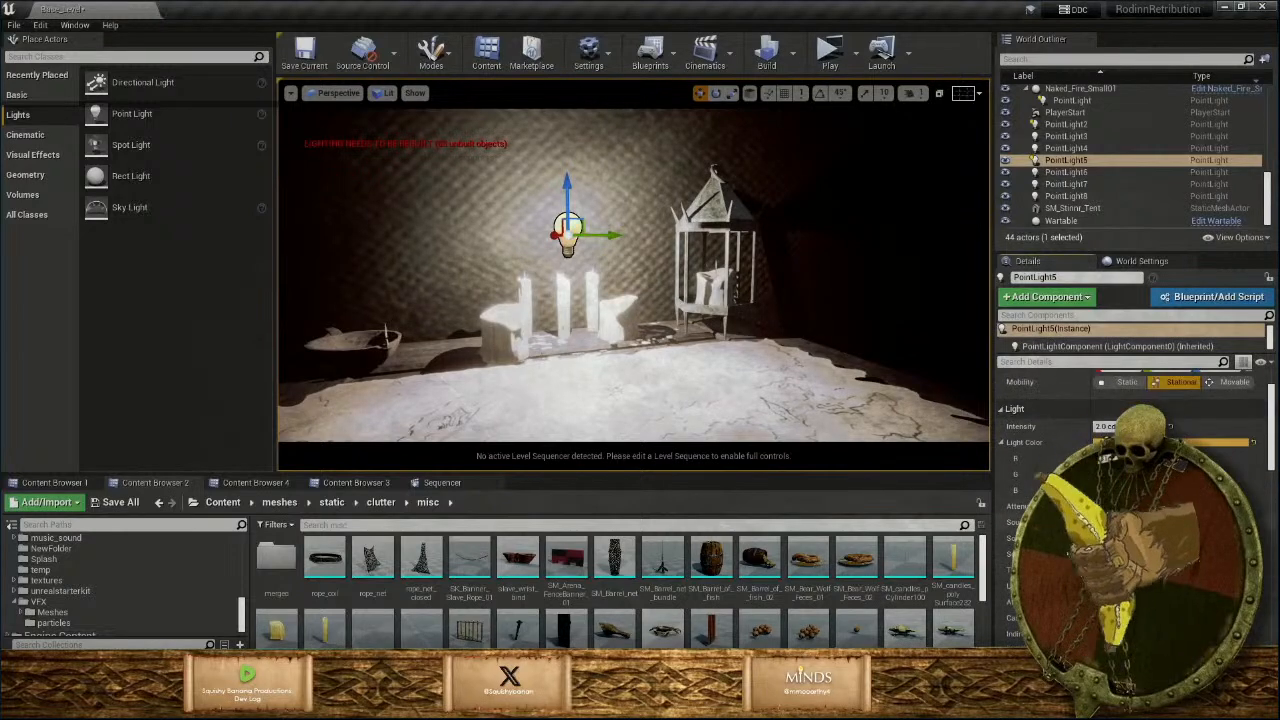
right_click_drag(634, 275, 510, 395)
key("s")
key("f")
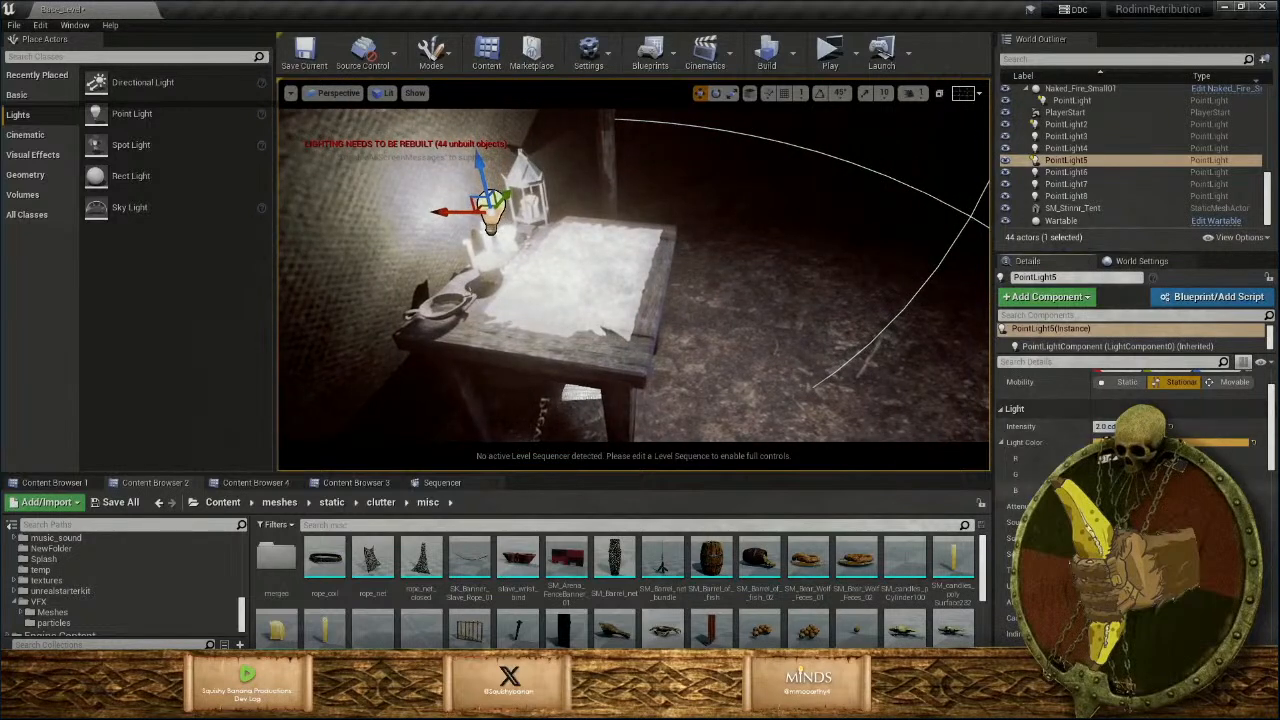
left_click_drag(1128, 507, 1100, 507)
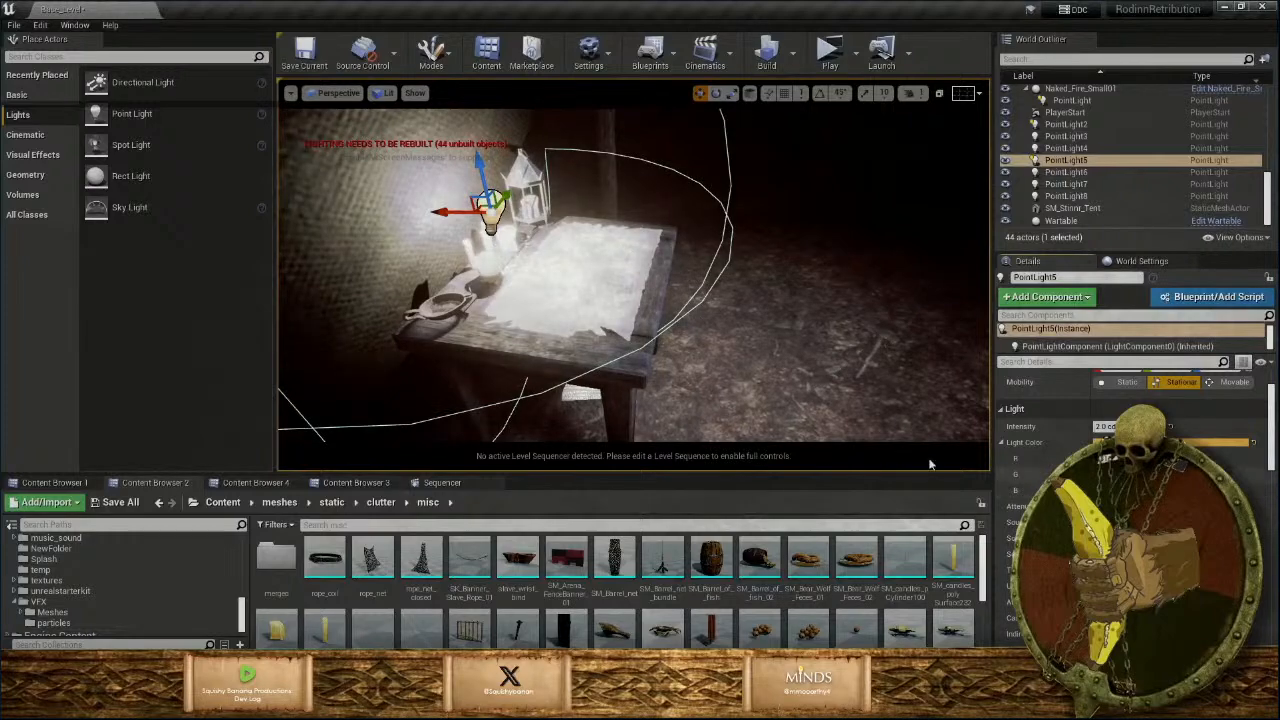
Move the point light away from the tent wall, in front of the candles towards the map.
right_click_drag(566, 286, 586, 228)
key("w")
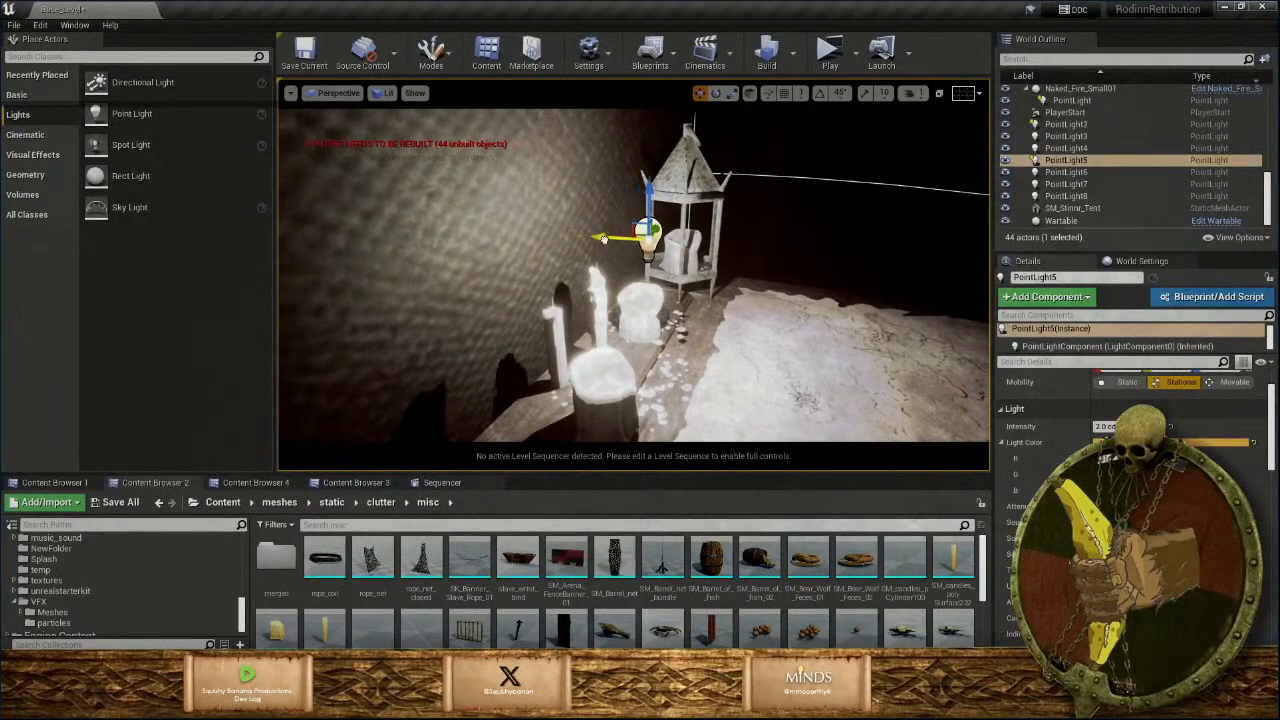
scroll(1130, 500, "down", 4)
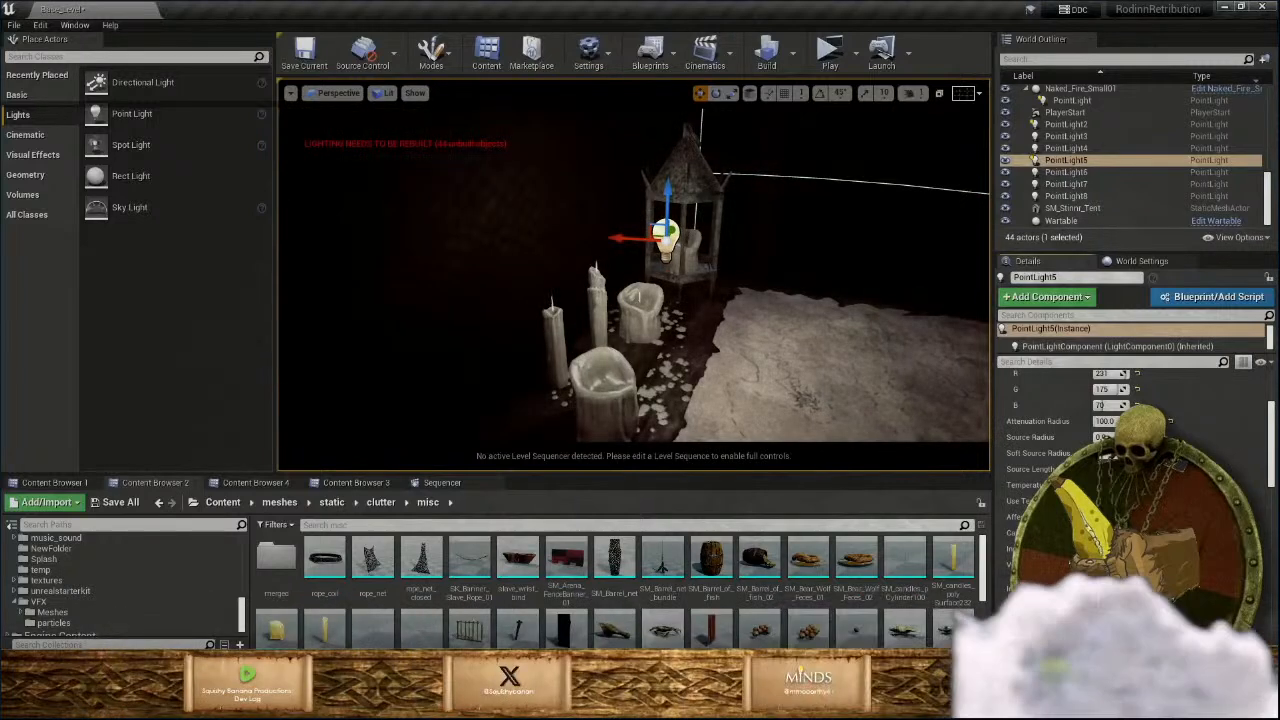
right_click_drag(888, 438, 690, 436)
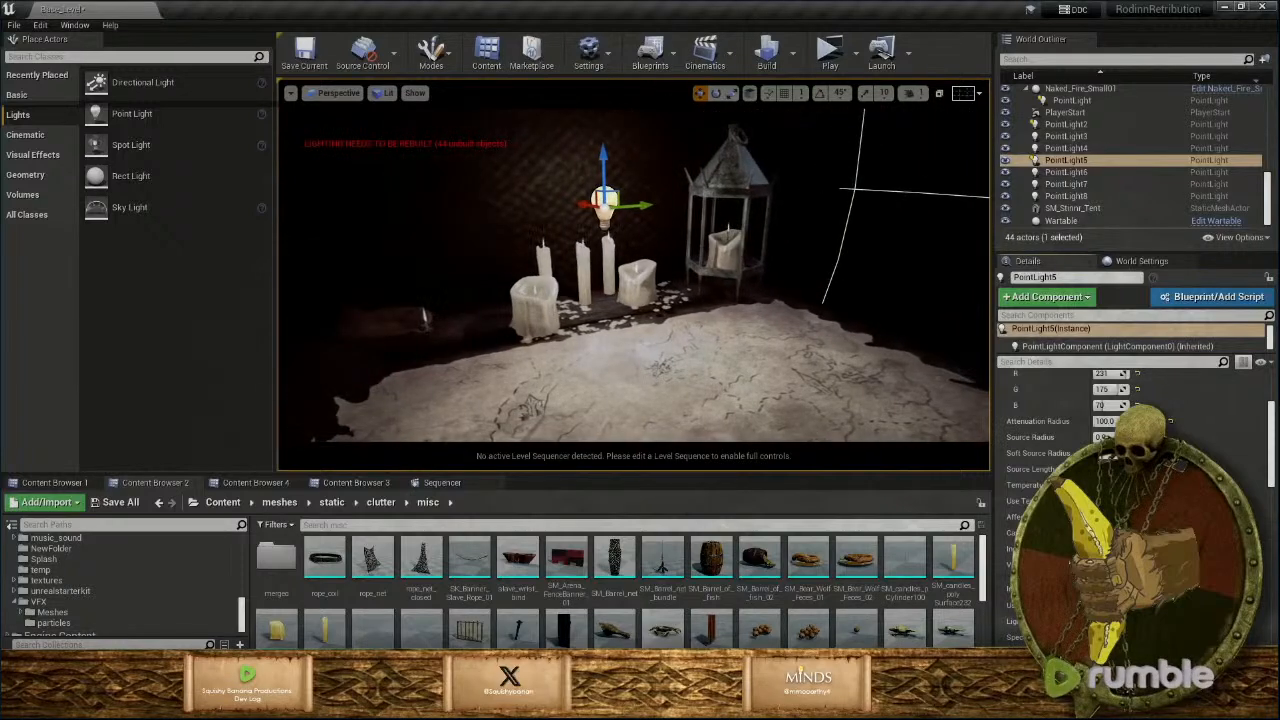
right_click_drag(868, 438, 880, 396)
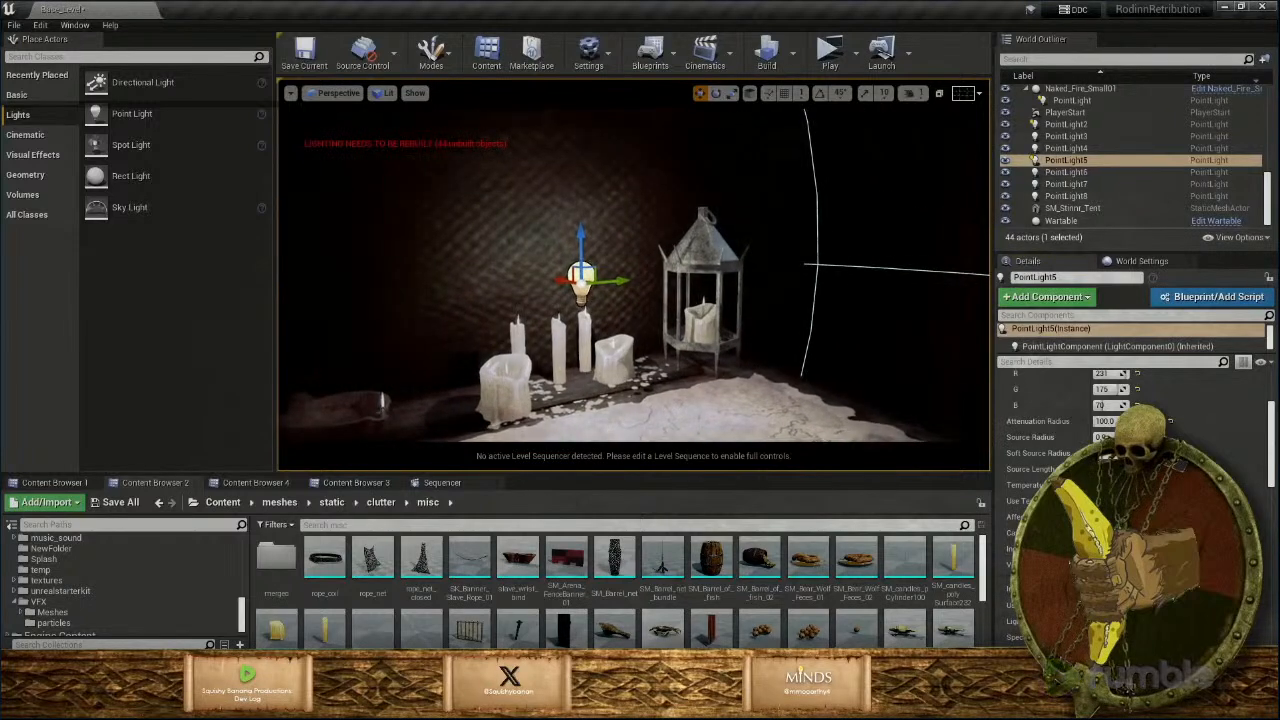
Assign a Flicker01 material to the point light as its light function, searching the materials for "fli".
scroll(1105, 458, "down", 8)
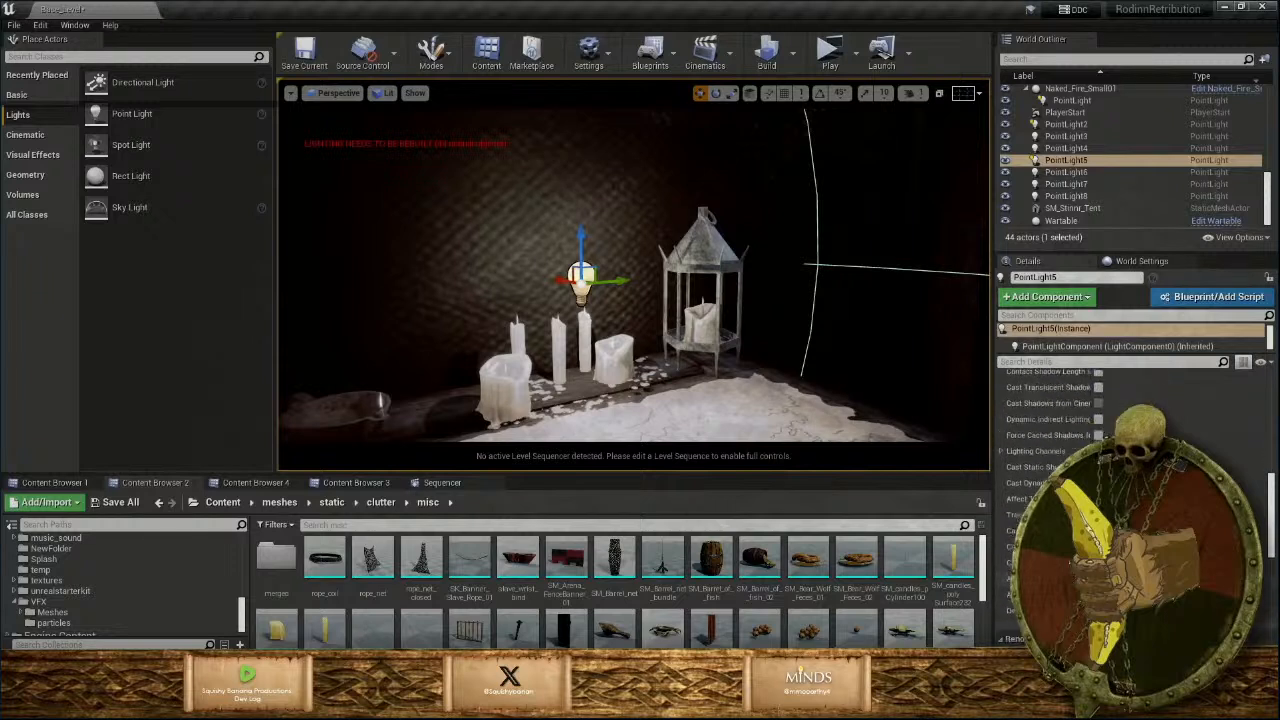
scroll(1105, 458, "down", 5)
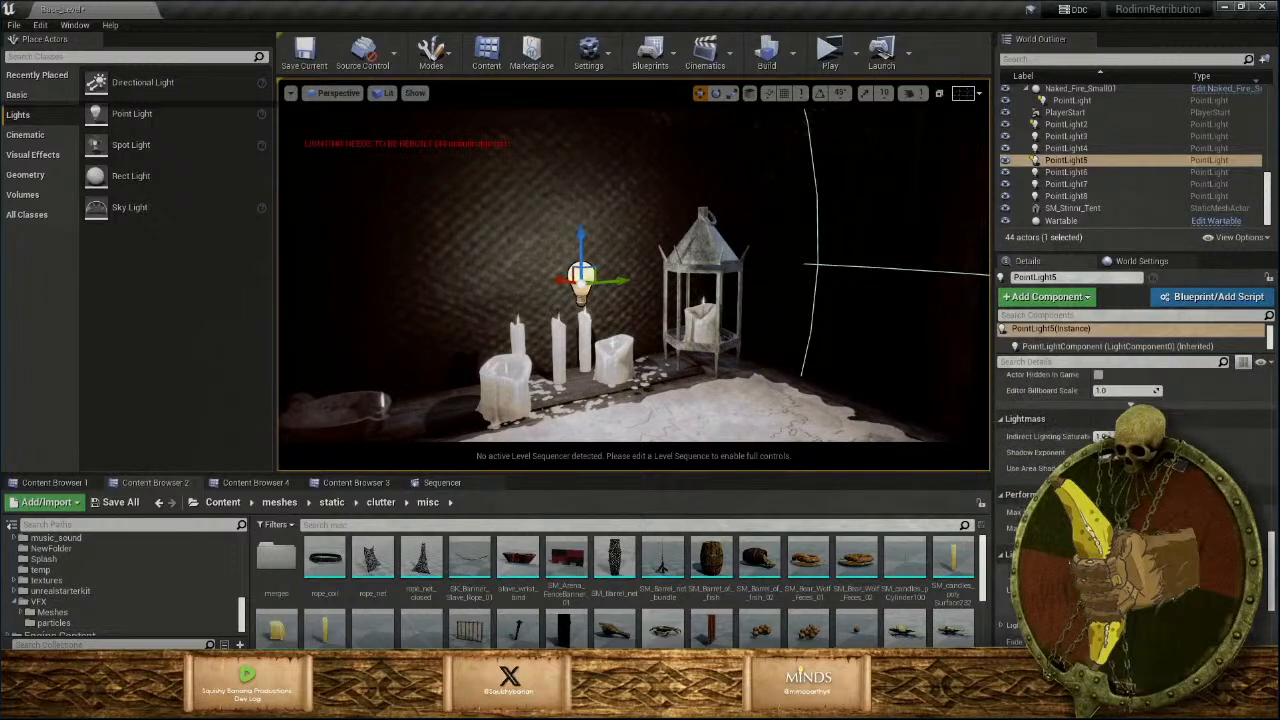
left_click(1165, 584)
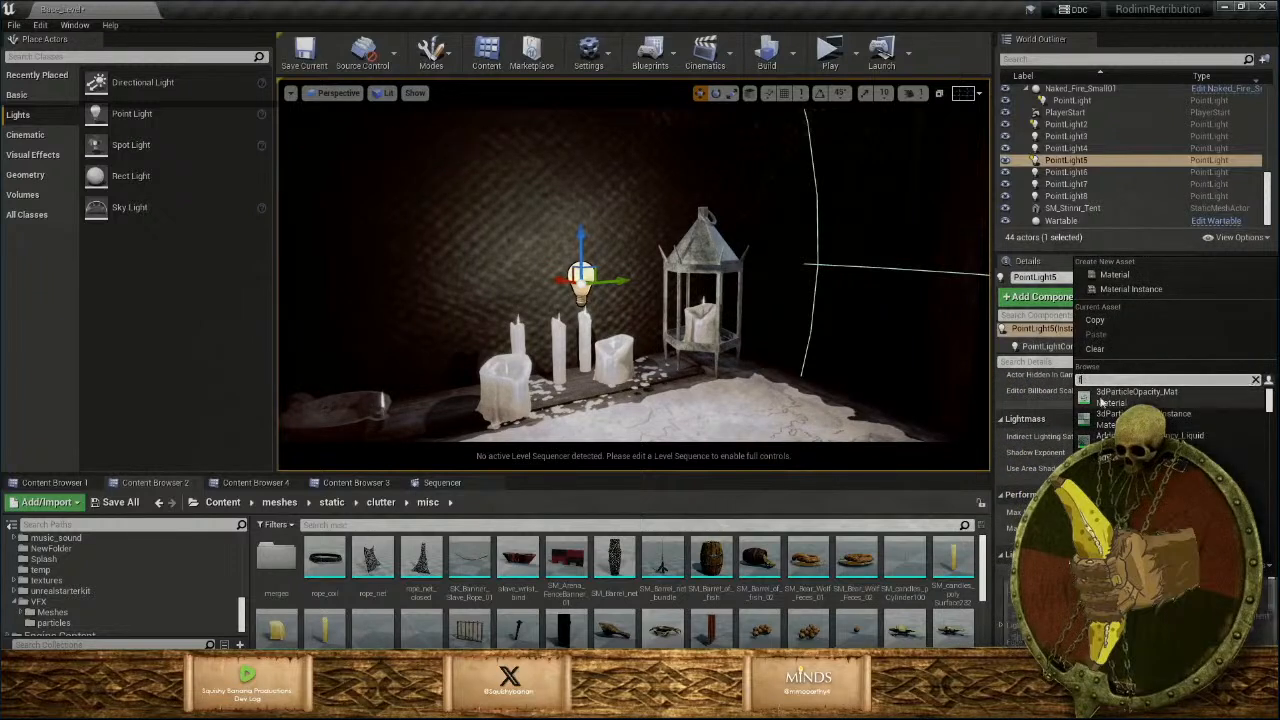
type("fli")
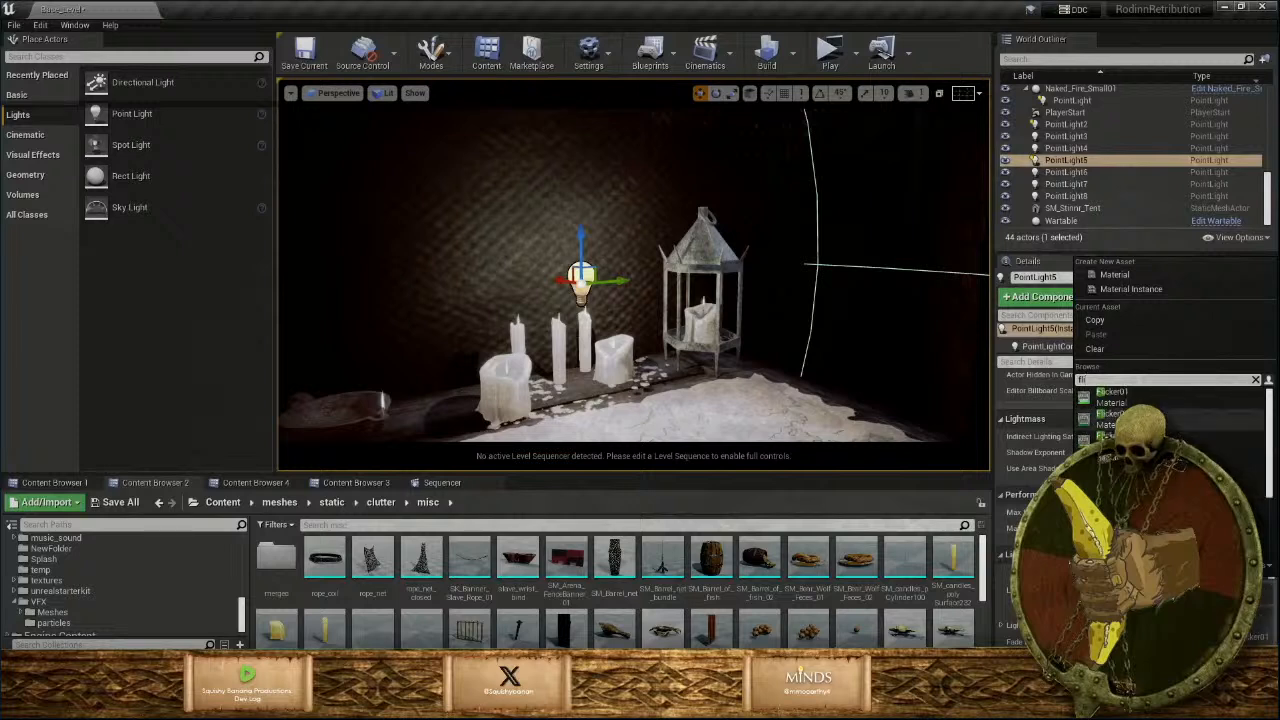
left_click(1138, 420)
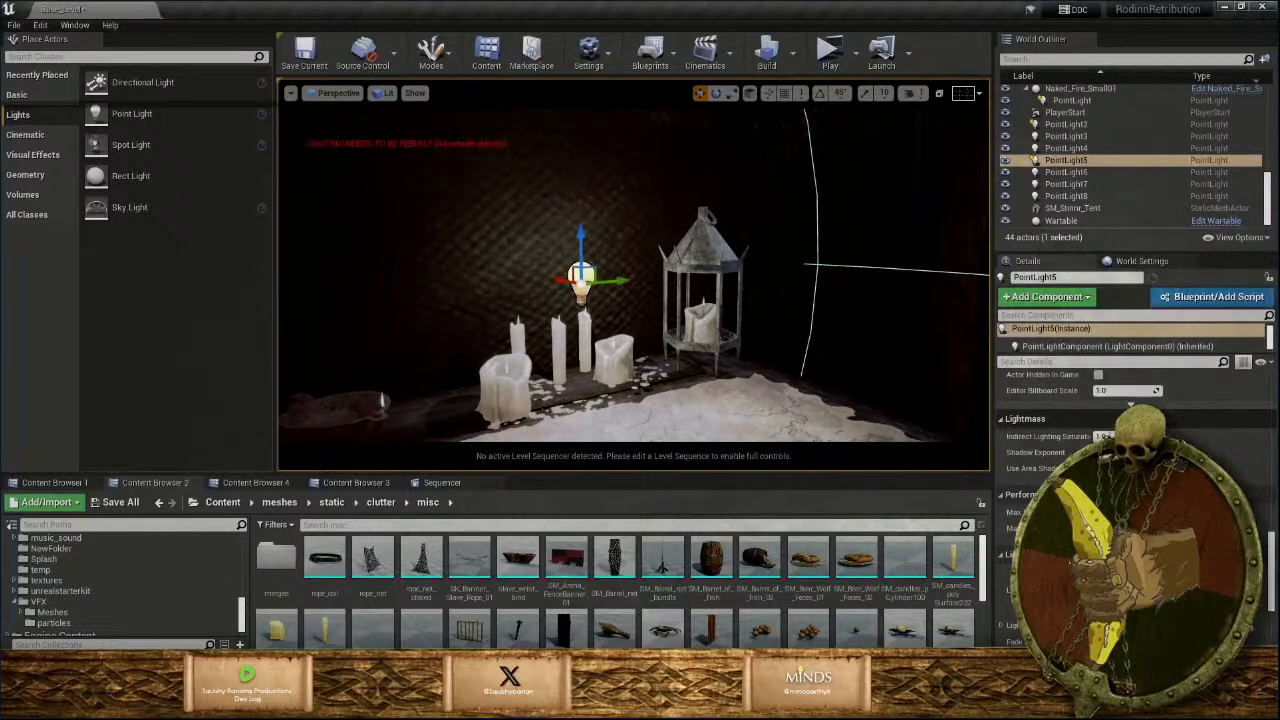
Lower the point light to candle height, between the candles and the edge of the map.
key("s")
right_click_drag(870, 390, 840, 425)
key("w")
mouse_move(683, 264)
right_mouse_down()
mouse_move(724, 256)
mouse_move(683, 264)
right_mouse_up()
left_click_drag(613, 200, 670, 212)
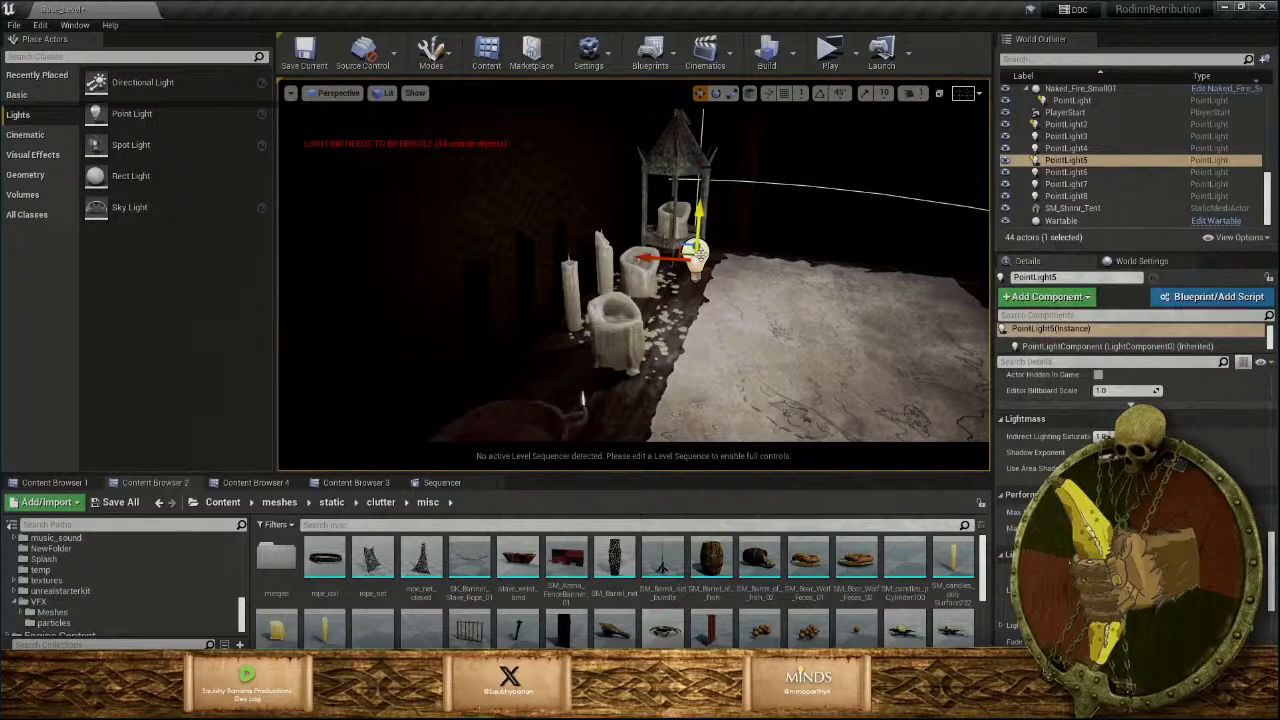
Deselect the light and examine how it illuminates the candles, lantern and map from the front of the table.
key("Escape")
key("s")
right_click_drag(700, 253, 712, 286)
key("w")
key("s")
key("d")
key("w")
key("w")
key("s")
key("s")
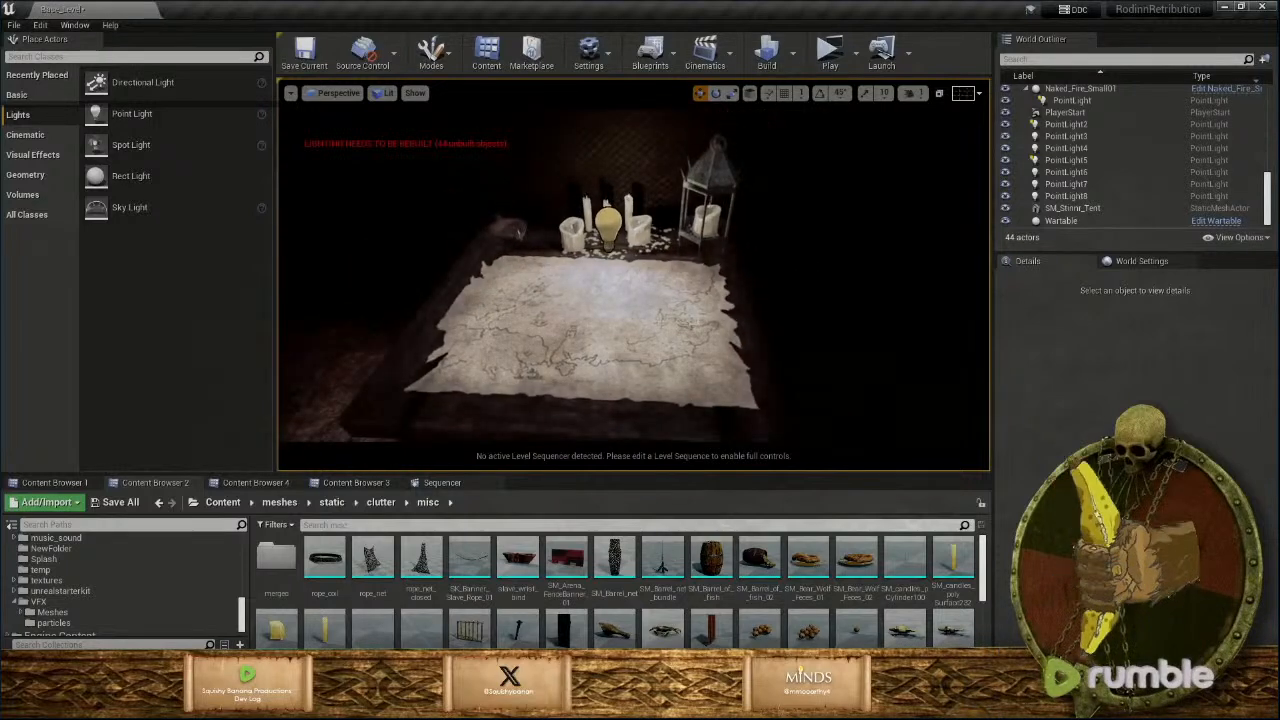
Build the level and close the message log.
left_click(764, 52)
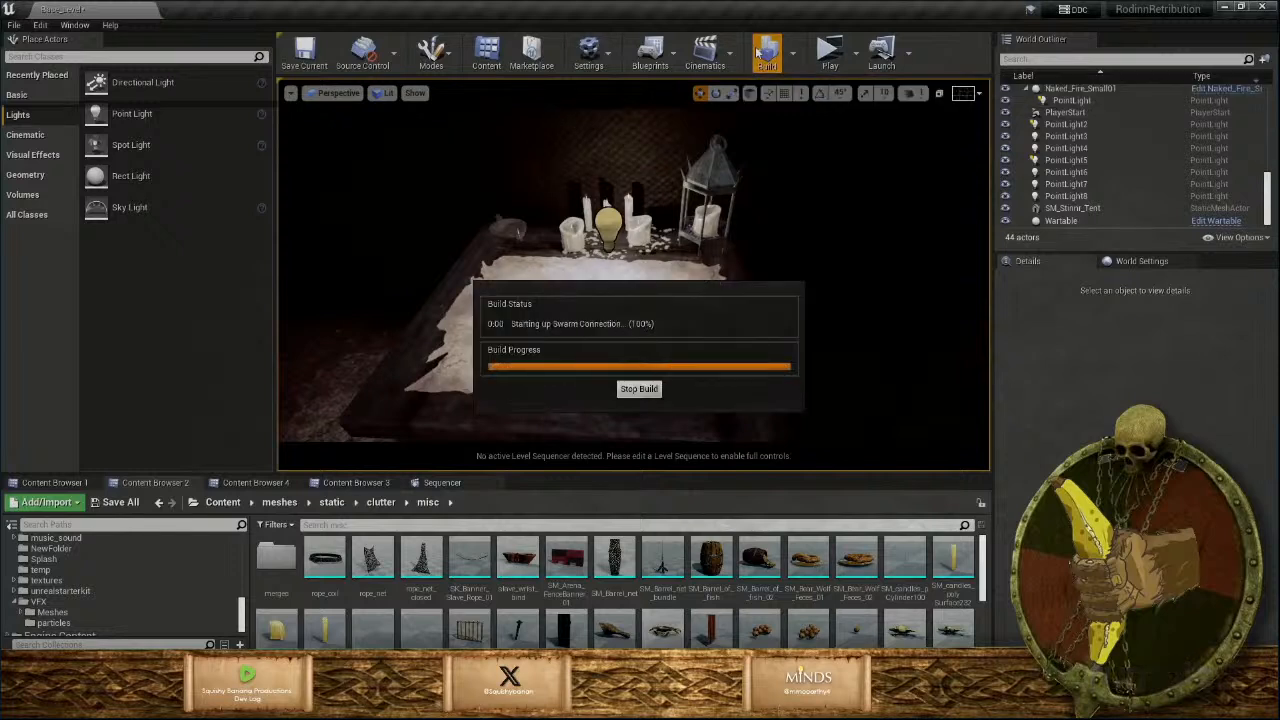
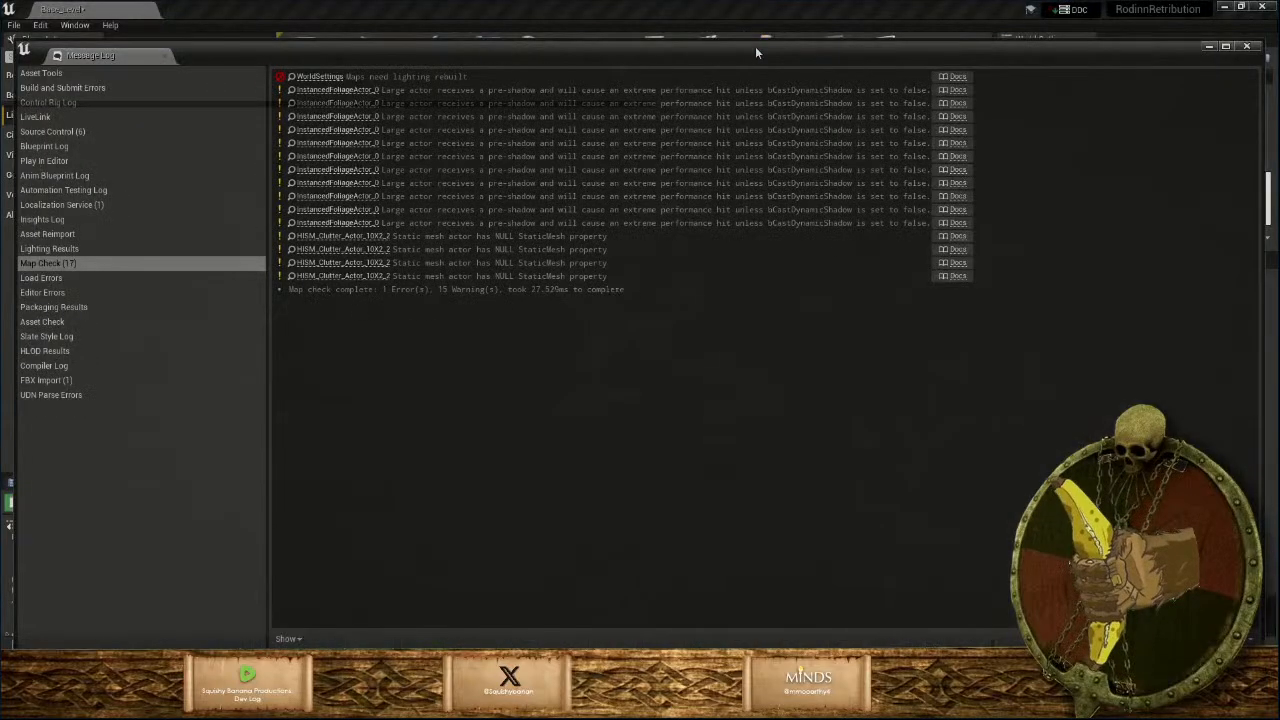
left_click(1247, 47)
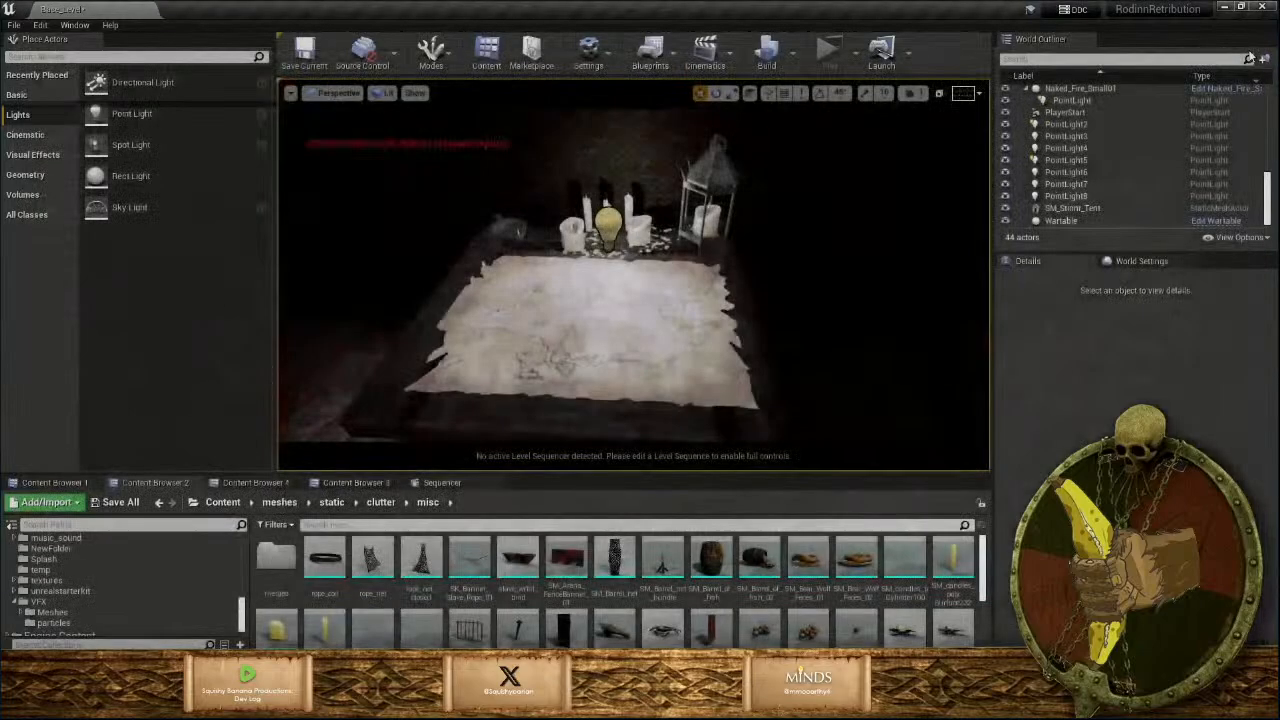
Examine the light and candle shadows on the table and tent wall from several close angles.
right_click_drag(634, 275, 545, 158)
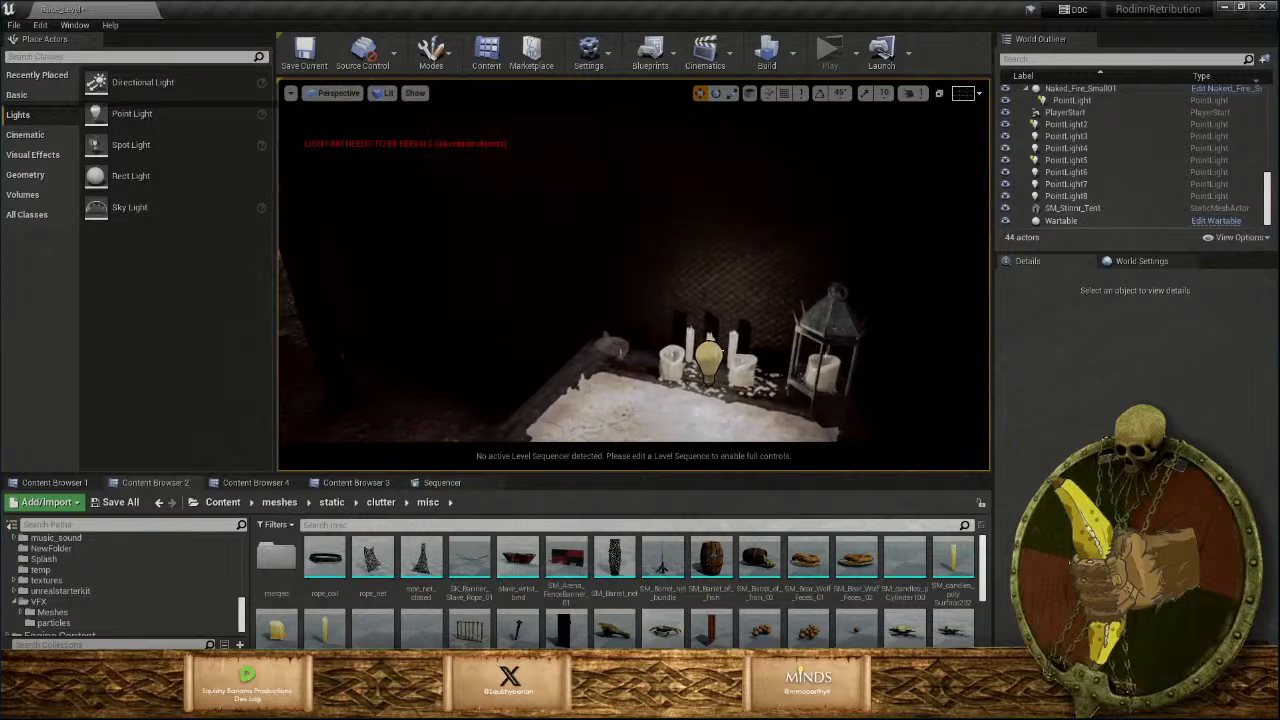
left_click(705, 359)
key("Escape")
right_click_drag(704, 357, 740, 387)
key("s")
key("w")
key("s")
key("w")
key("w")
key("s")
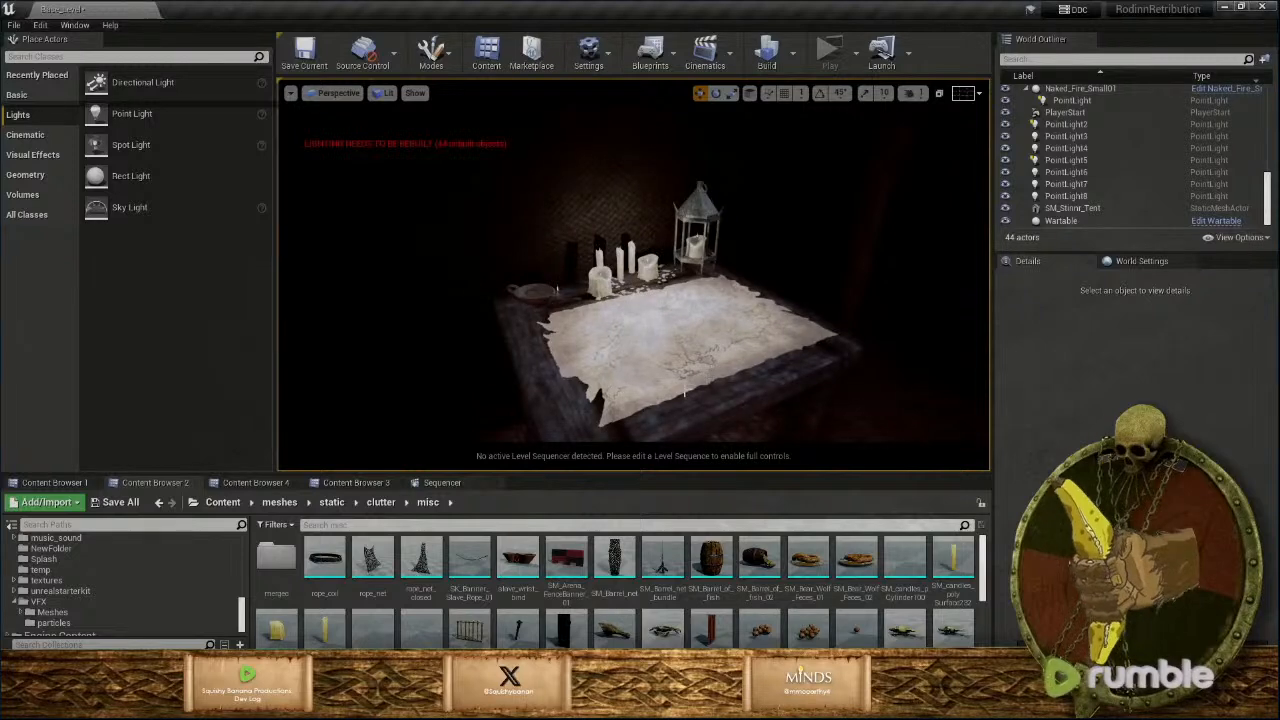
key("s")
right_click_drag(557, 290, 594, 323)
key("s")
key("w")
key("w")
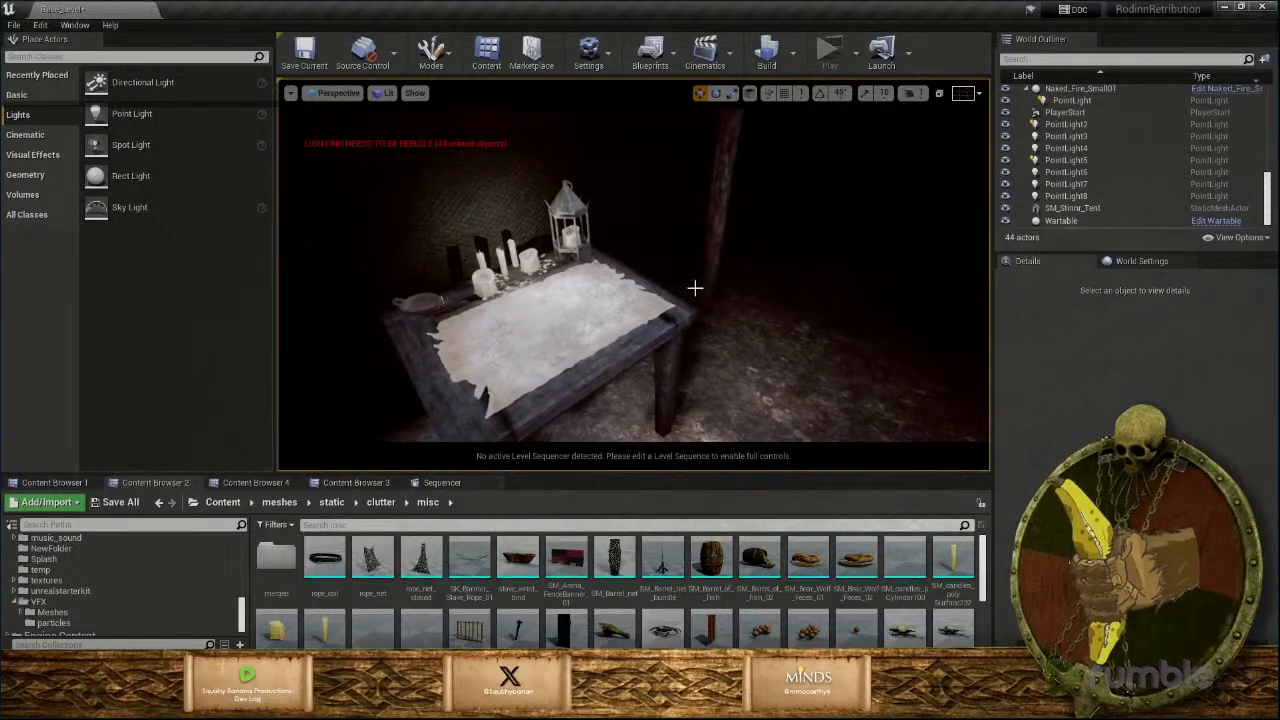
Check the table's lighting and the surrounding tent floor from further back inside the tent.
key("s")
right_click_drag(695, 288, 800, 288)
key("w")
key("s")
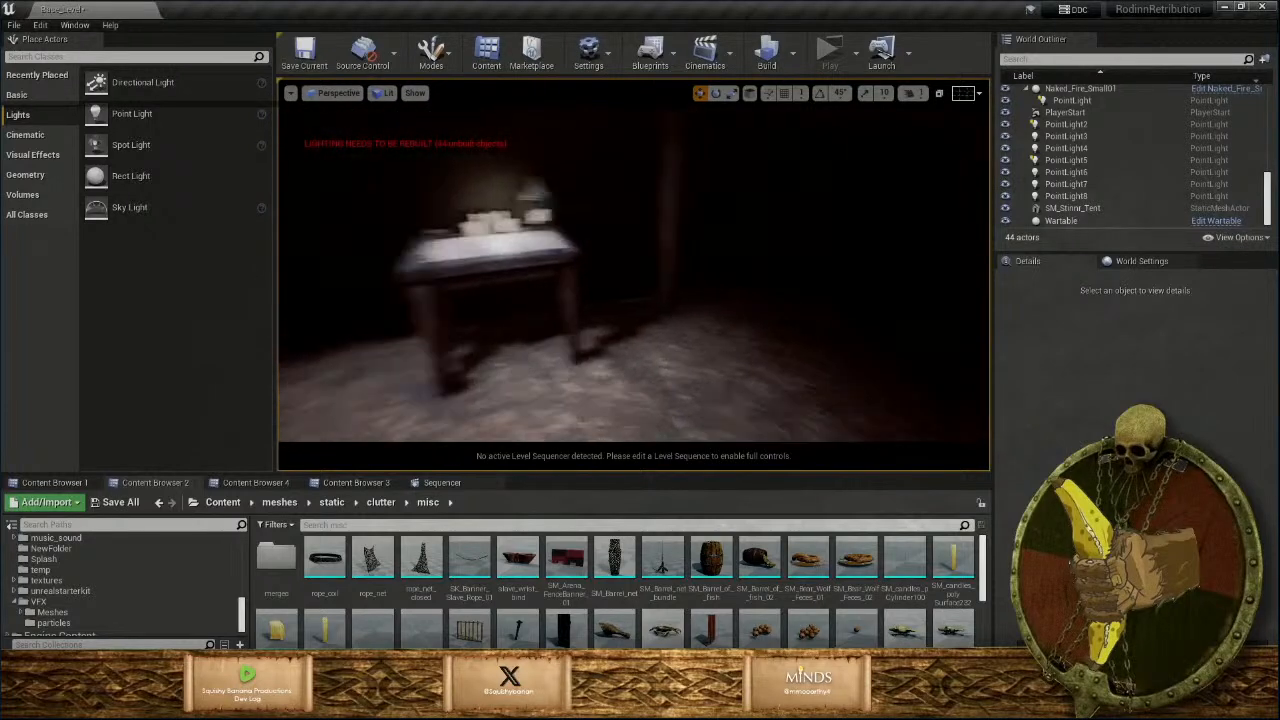
key("s")
right_click_drag(690, 288, 605, 290)
key("w")
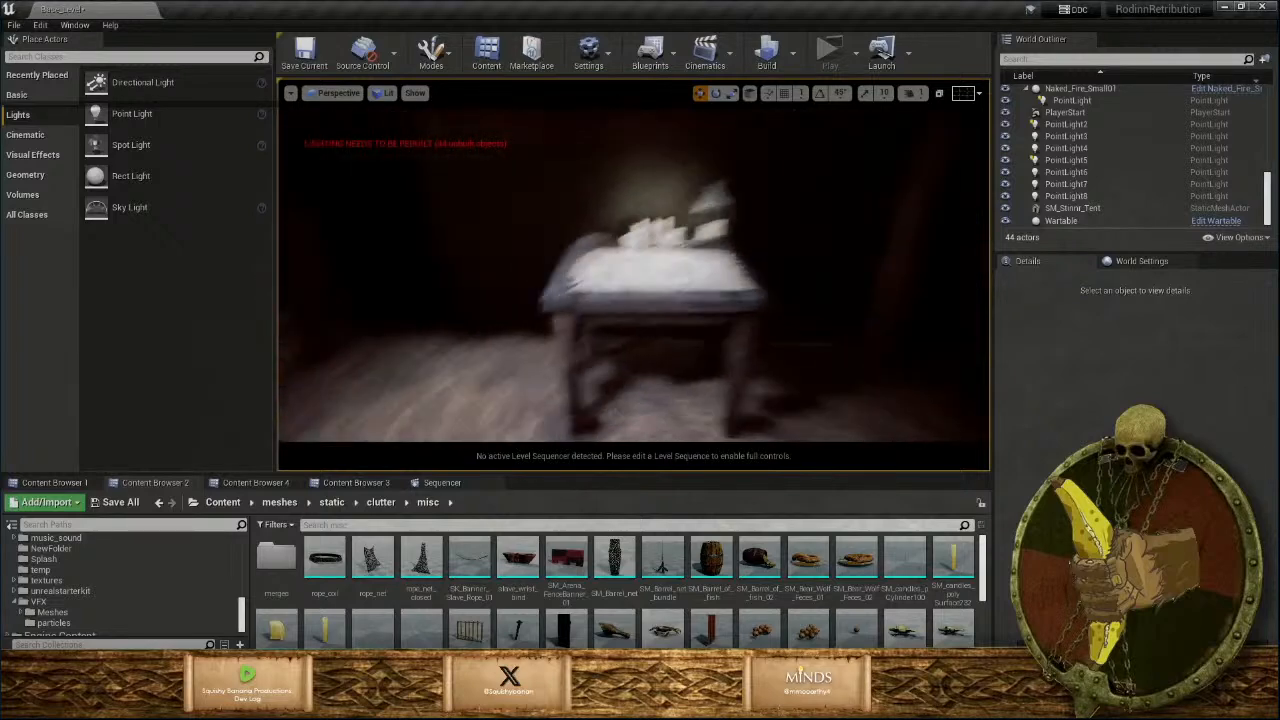
right_click_drag(675, 320, 574, 342)
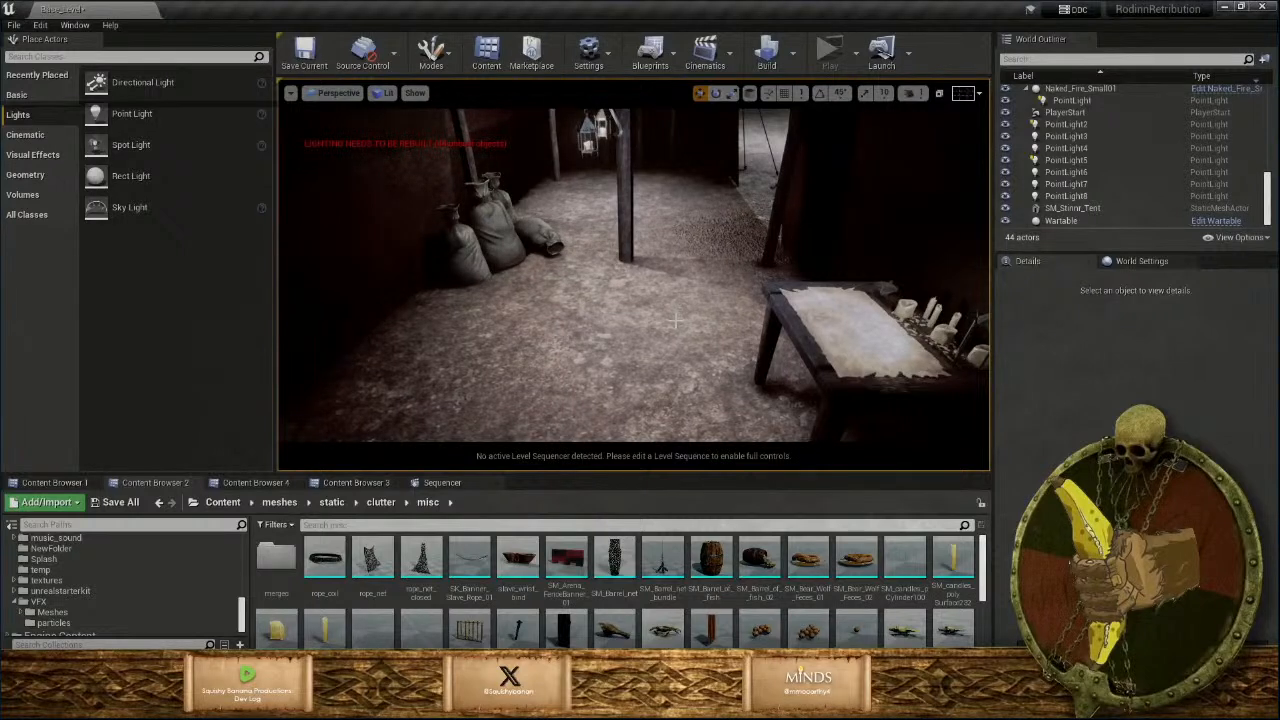
Select HISM_Clutter_Actor_10X2 outside the tent and bring its static mesh slots into view.
right_click_drag(634, 275, 290, 312)
key("w")
key("s")
key("a")
key("w")
key("s")
key("w")
key("d")
key("w")
right_click_drag(706, 271, 650, 258)
key("w")
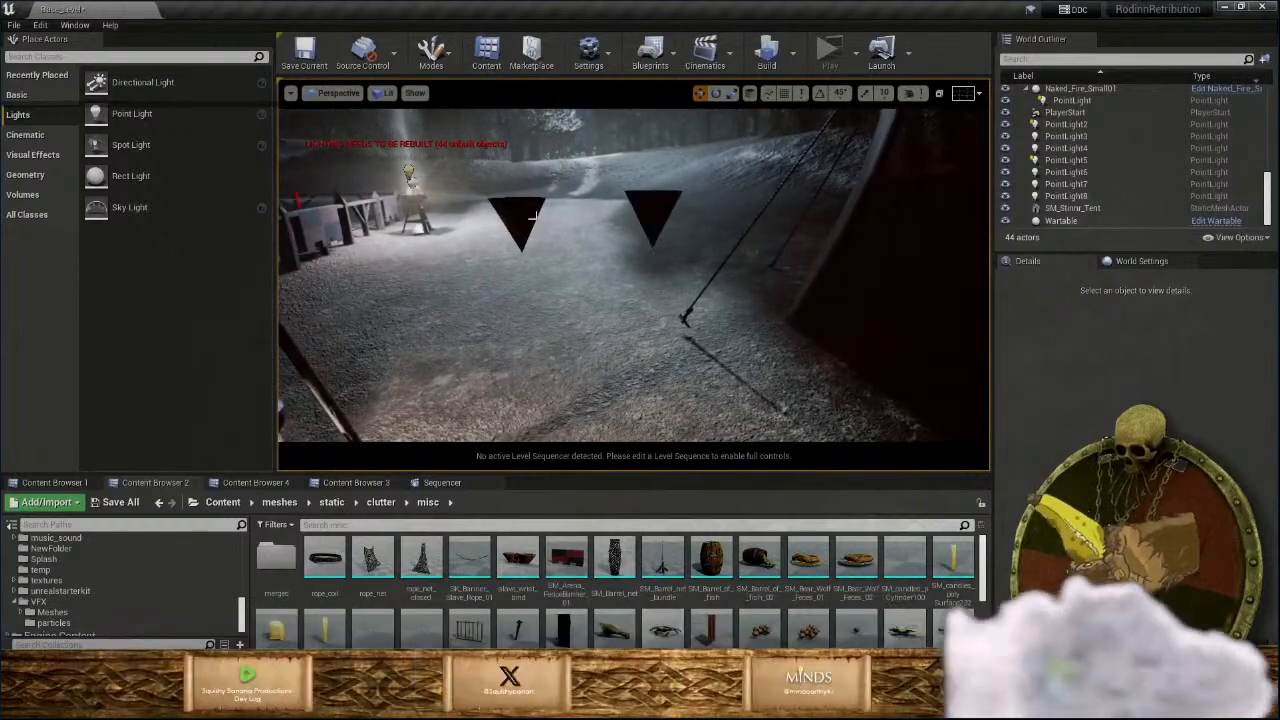
left_click(522, 206)
scroll(1130, 500, "up", 8)
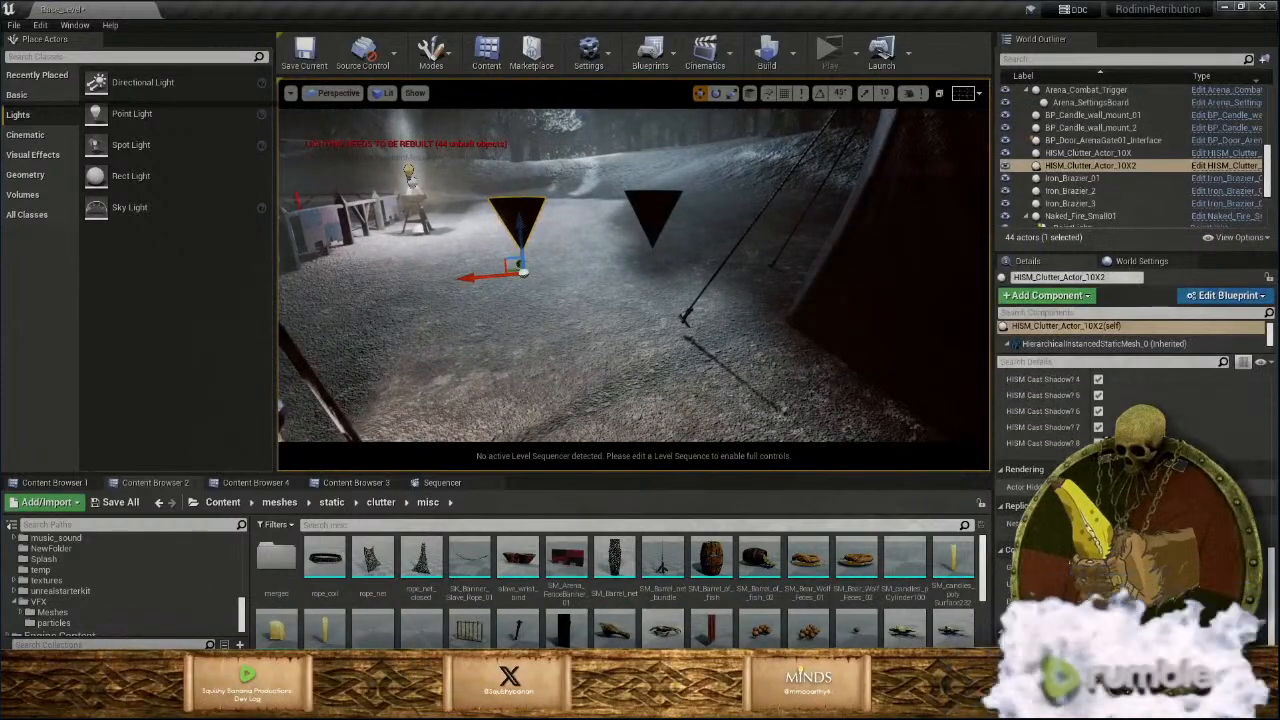
scroll(1130, 420, "up", 5)
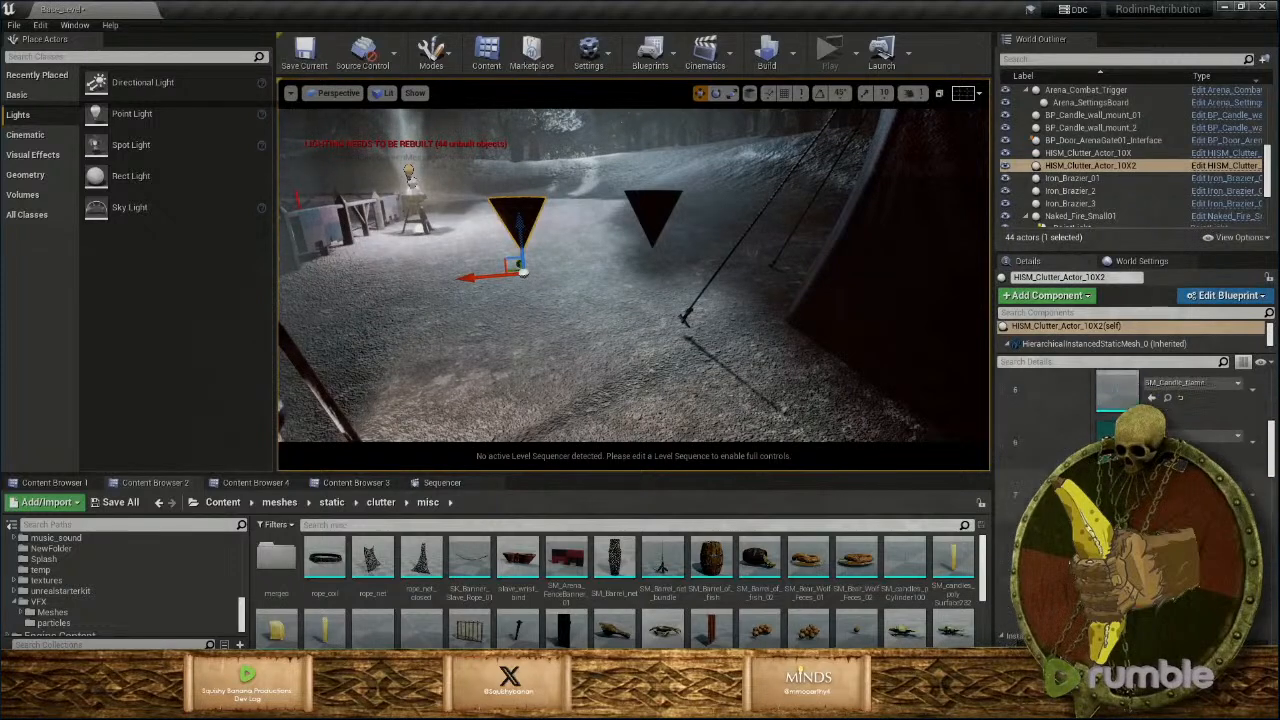
scroll(1130, 440, "down", 1)
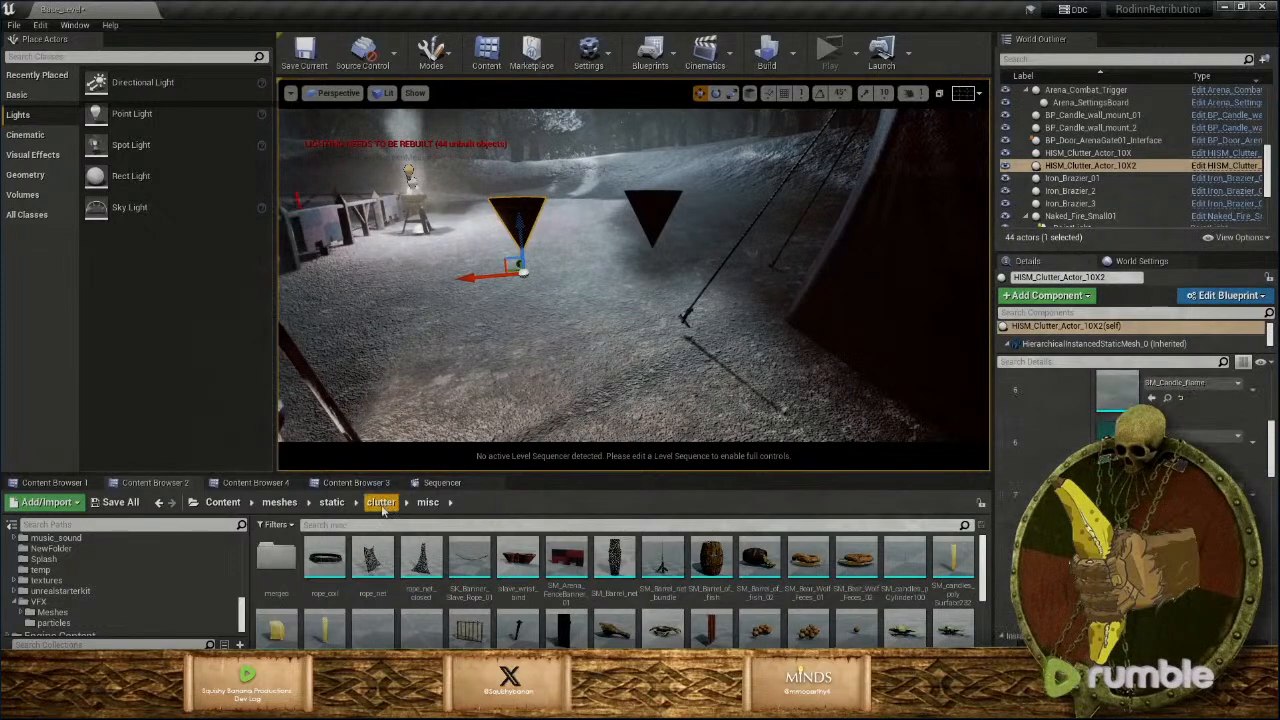
Open the clutter wood folder and assign SM_Chest_01 to static mesh slot 6 of the clutter actor.
left_click(381, 503)
double_click(517, 557)
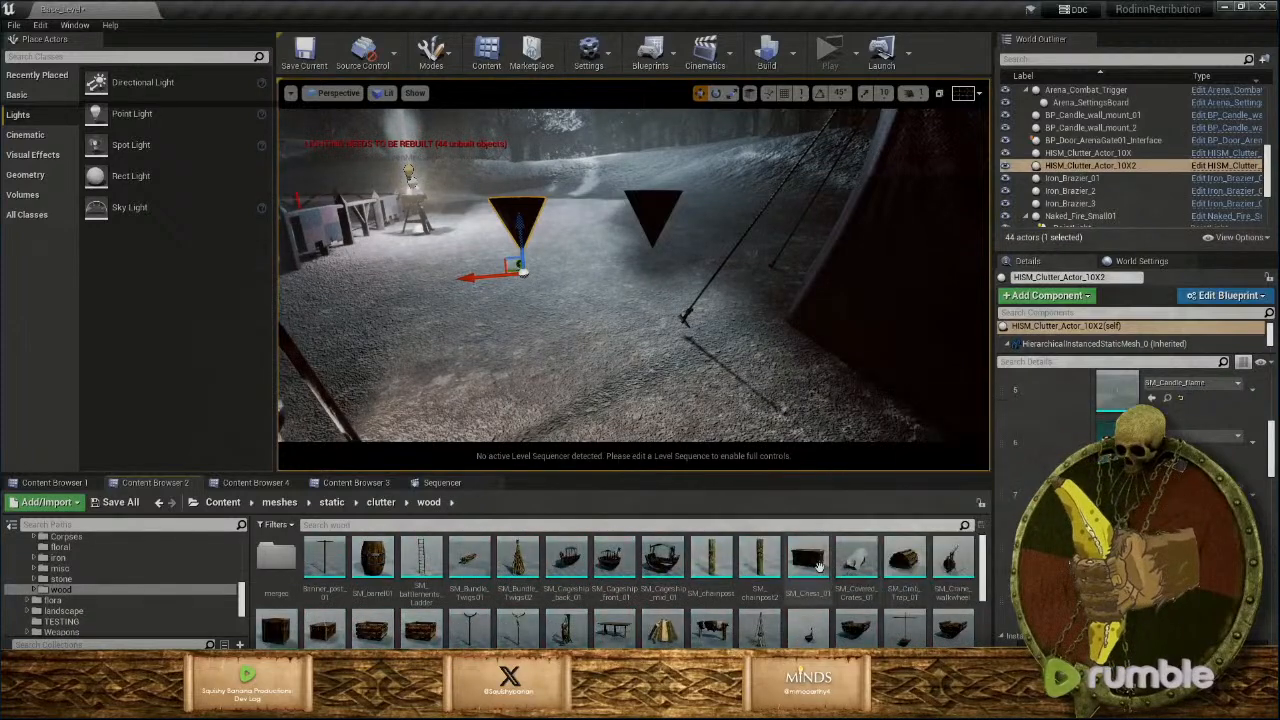
left_click_drag(819, 567, 1117, 440)
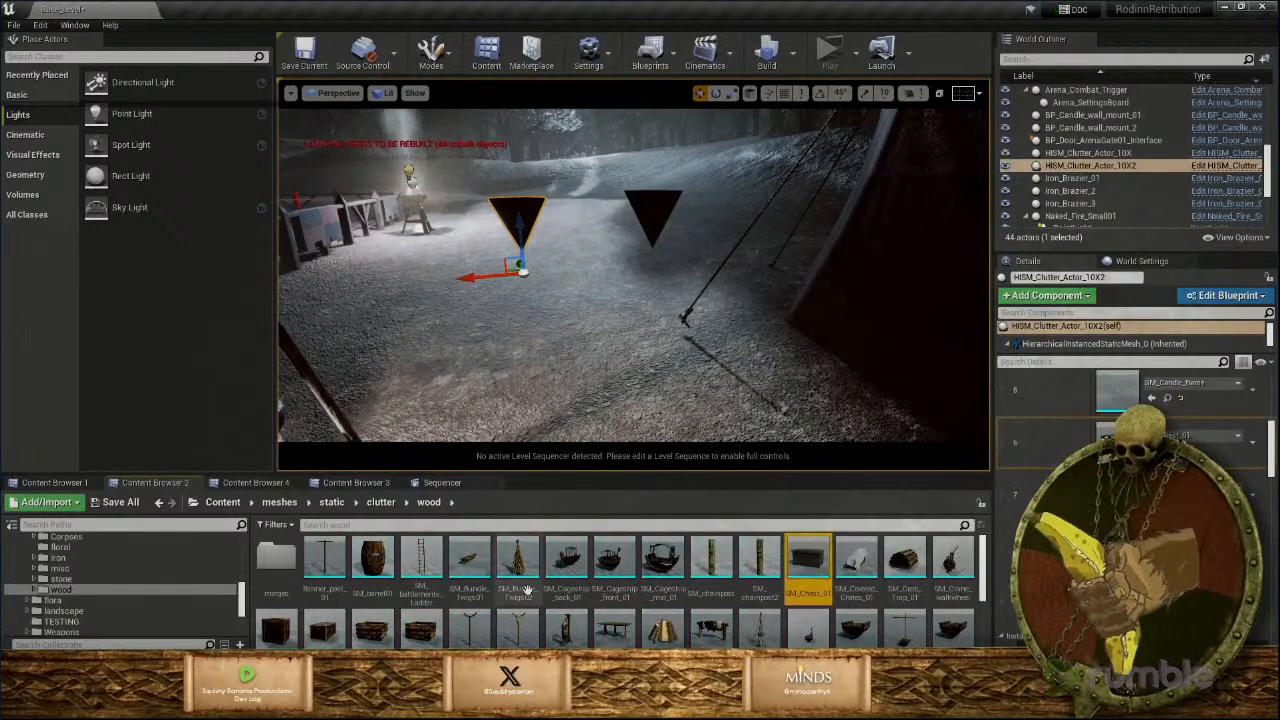
Assign the crate meshes SM_crate02, SM_crate01 and SM_crate04 to the static mesh slots below SM_Chest_01.
scroll(527, 590, "down", 1)
left_click_drag(325, 612, 632, 358)
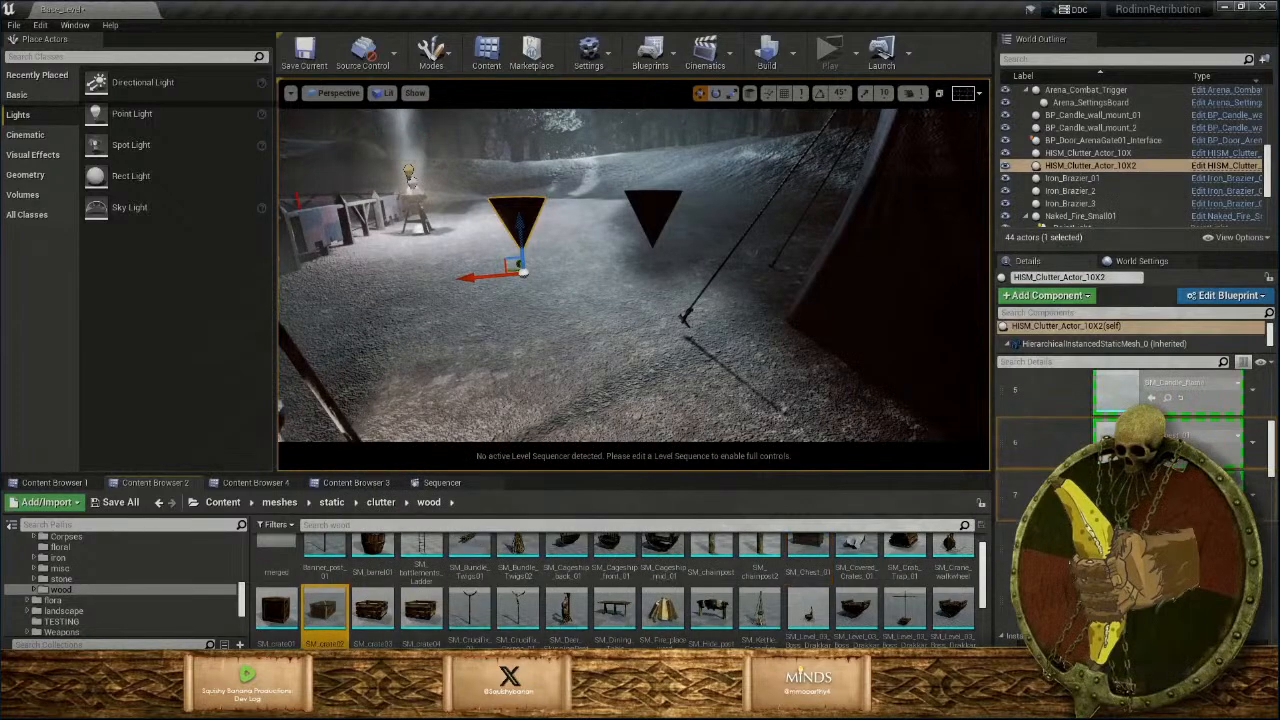
left_click_drag(1117, 494, 1117, 494)
left_click(277, 608)
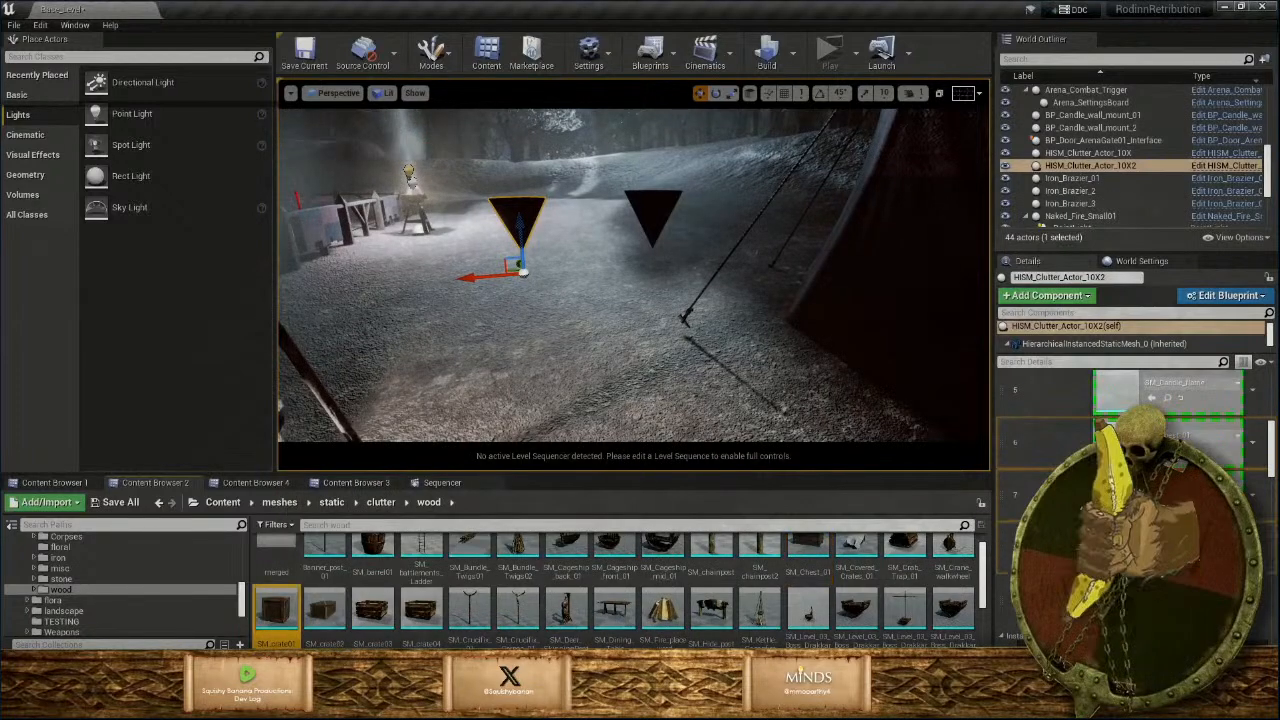
scroll(660, 588, "down", 1)
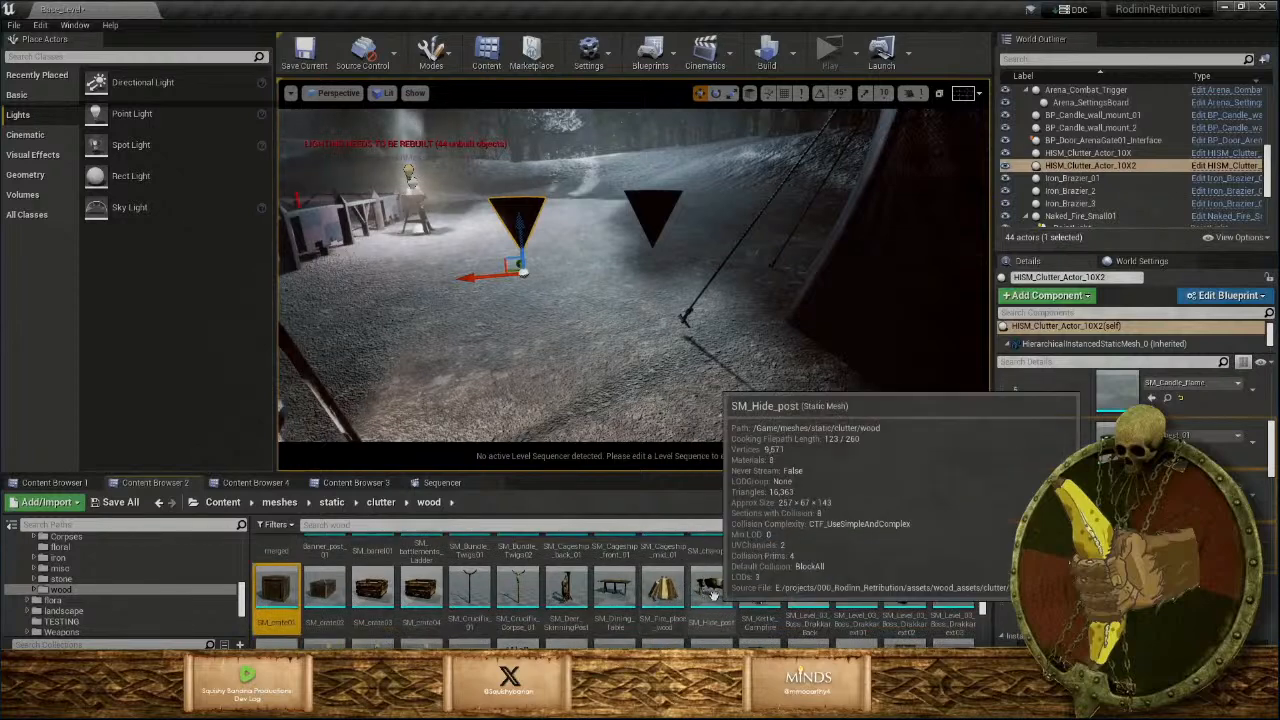
left_click(420, 588)
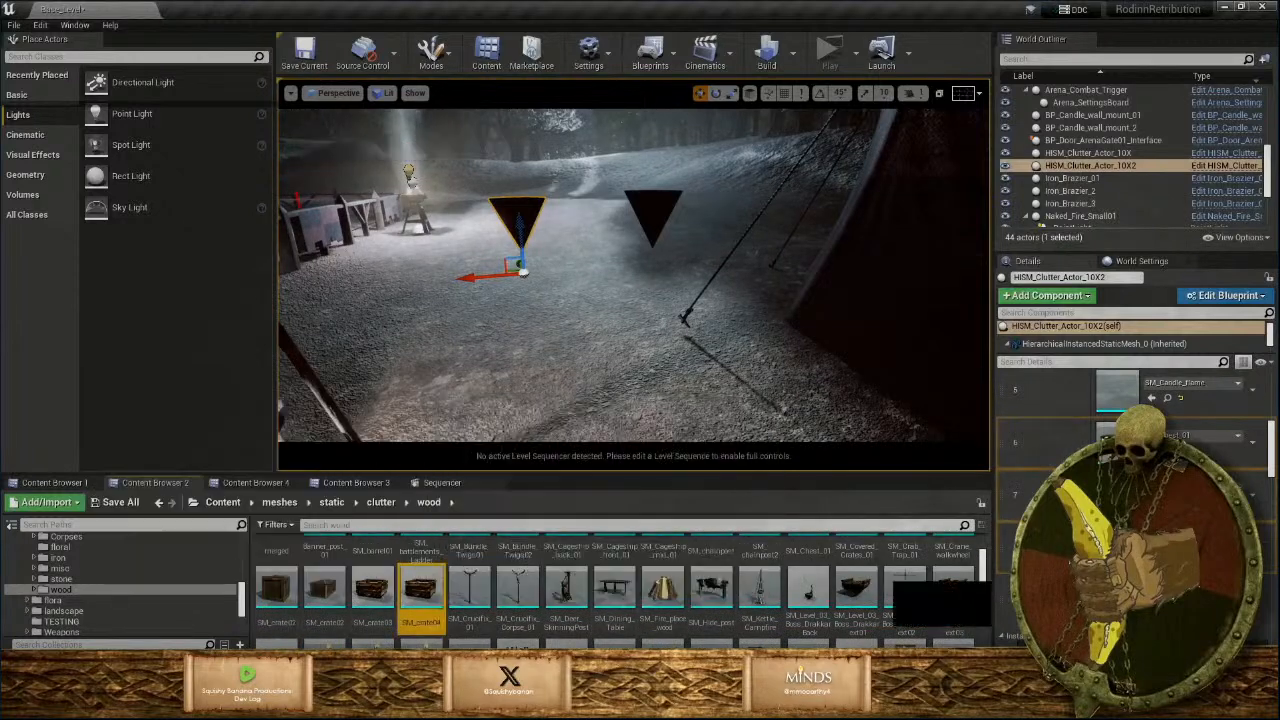
scroll(1130, 420, "down", 1)
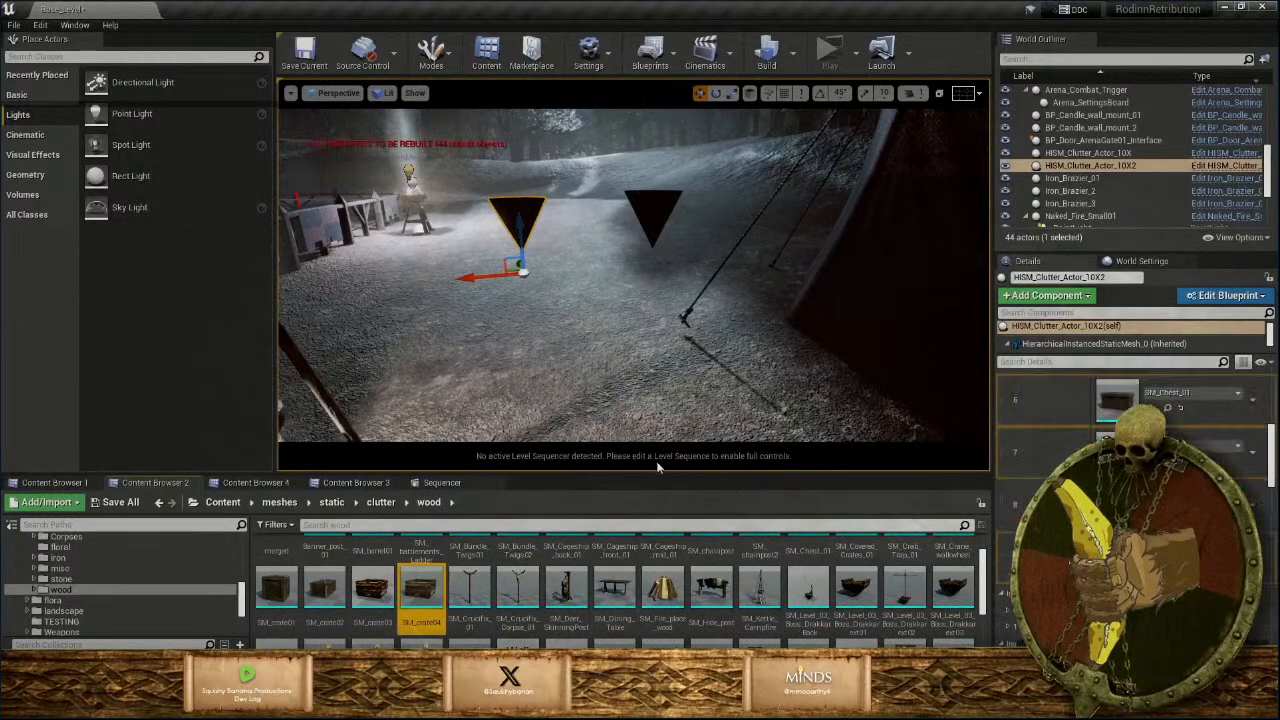
Look over the tent's interior around the candle table for places to add clutter.
key("w")
right_click_drag(676, 271, 150, 335)
key("w")
key("w")
key("s")
key("w")
key("w")
key("w")
key("w")
right_click_drag(635, 275, 590, 278)
key("w")
mouse_move(680, 269)
right_mouse_down()
mouse_move(660, 285)
mouse_move(680, 269)
right_mouse_up()
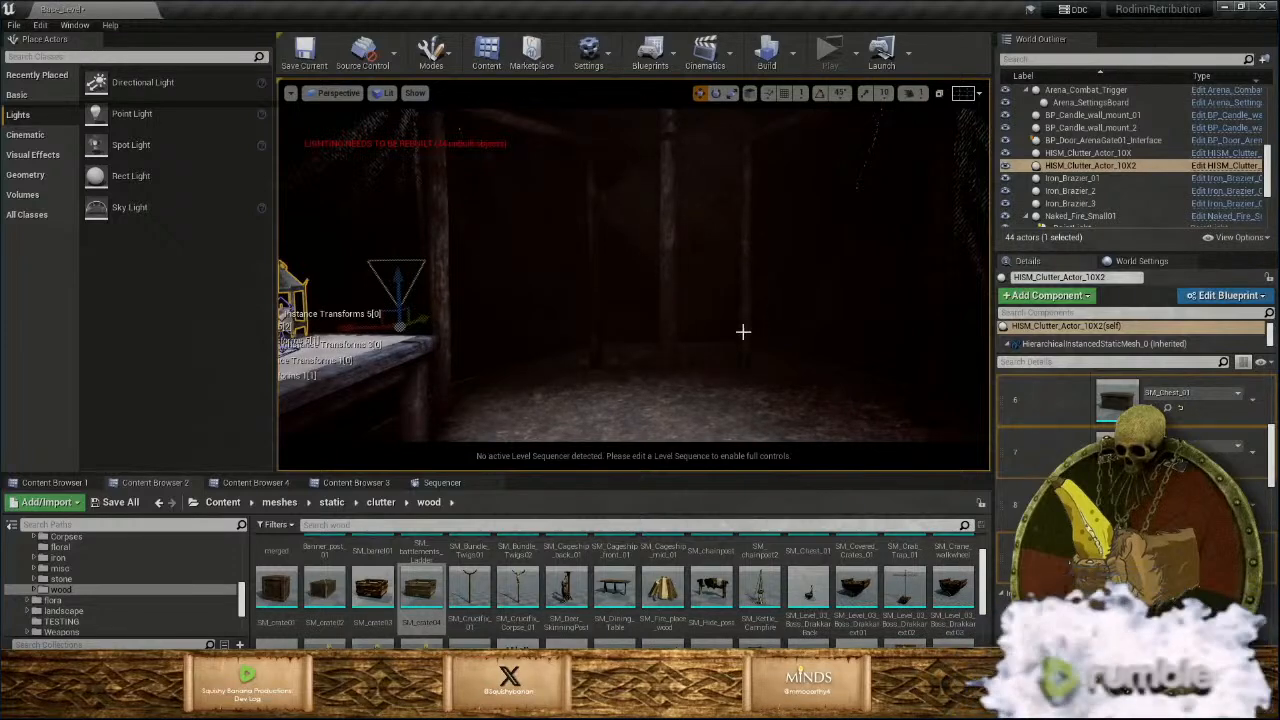
Examine the selected clutter actor's candle and flame instances up close on the table.
key("f")
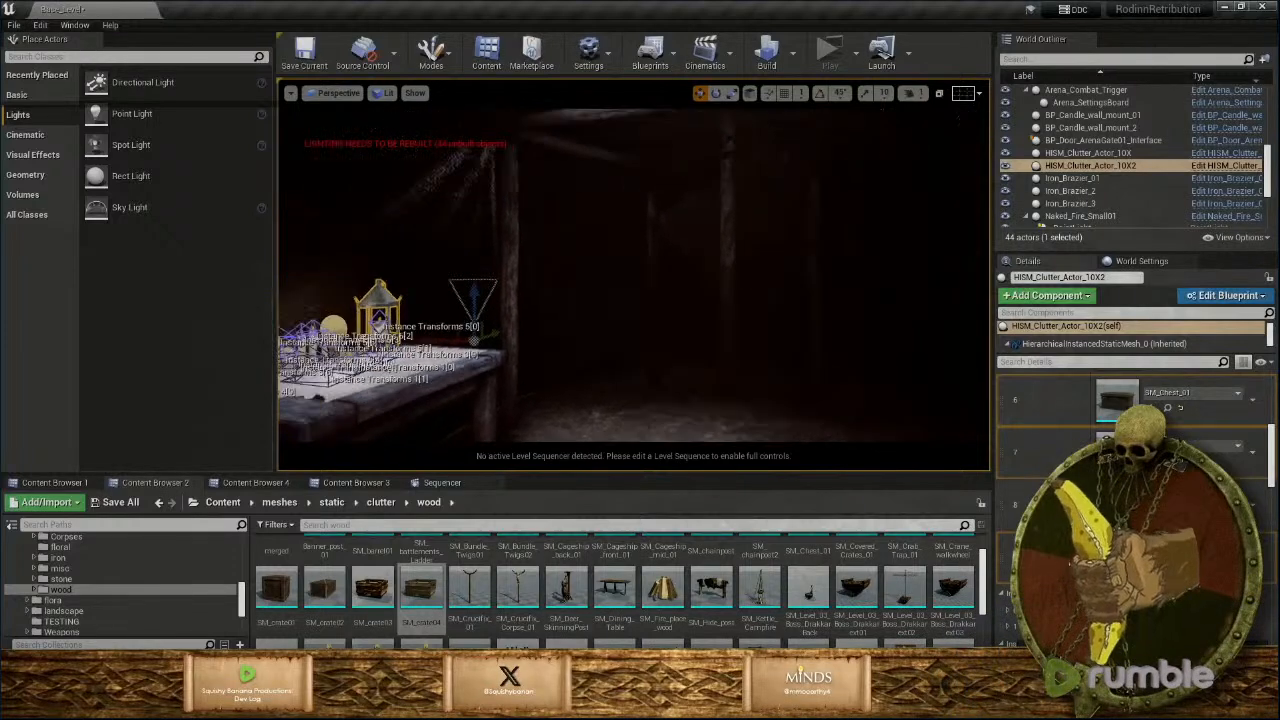
key("w")
right_click_drag(634, 275, 634, 324)
key("s")
key("w")
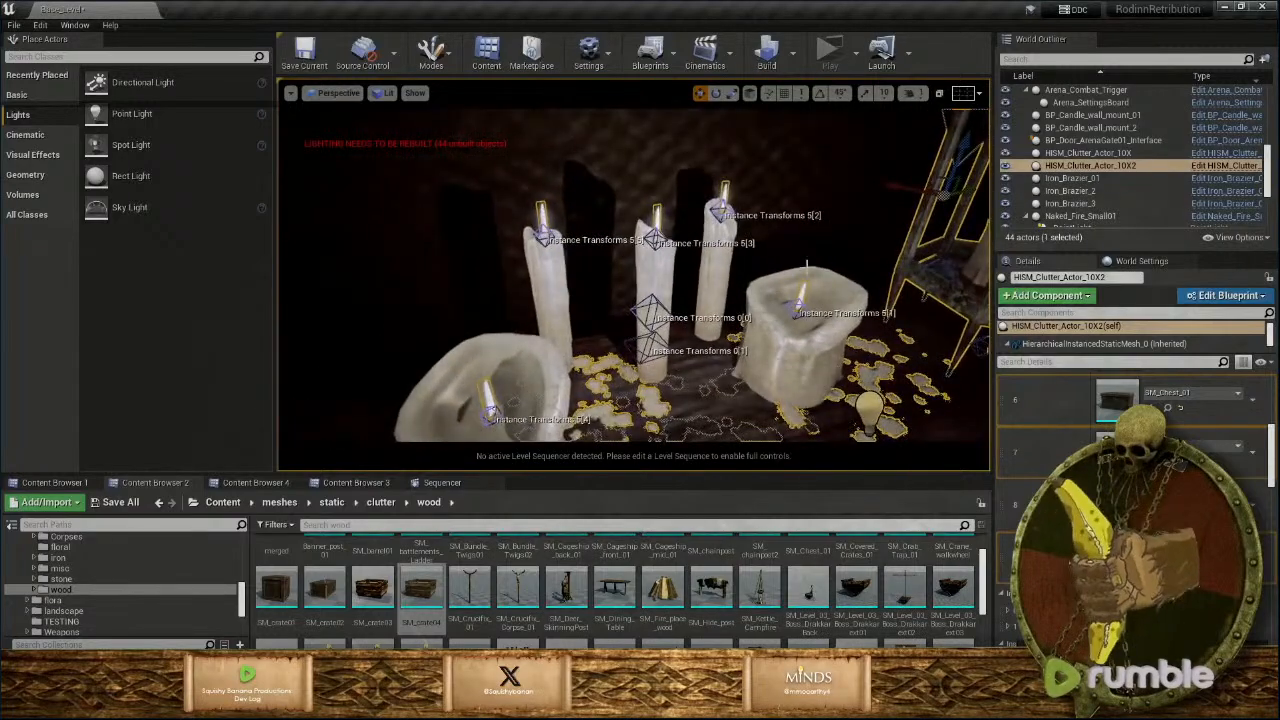
right_click_drag(736, 317, 648, 317)
Check the static mesh lists of HISM_Clutter_Actor_10X and HISM_Clutter_Actor_10X2, and inspect the latter's instances on the table.
left_click(640, 291)
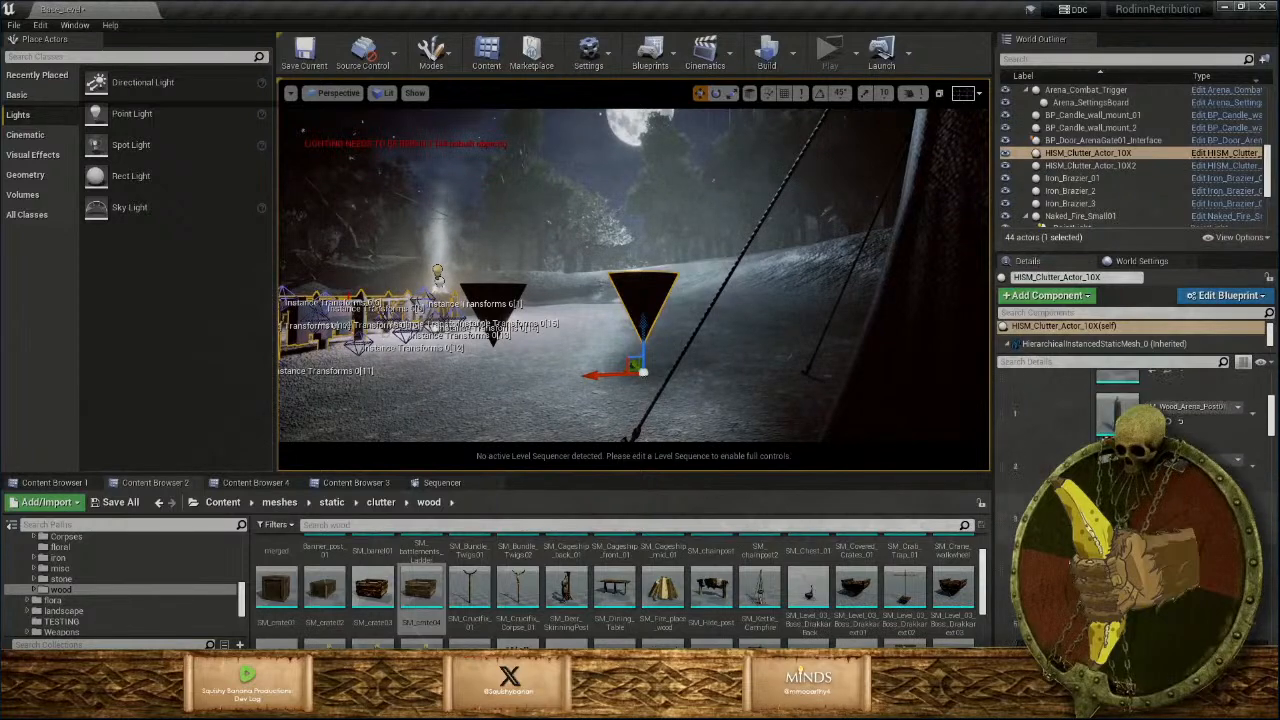
scroll(1135, 500, "up", 2)
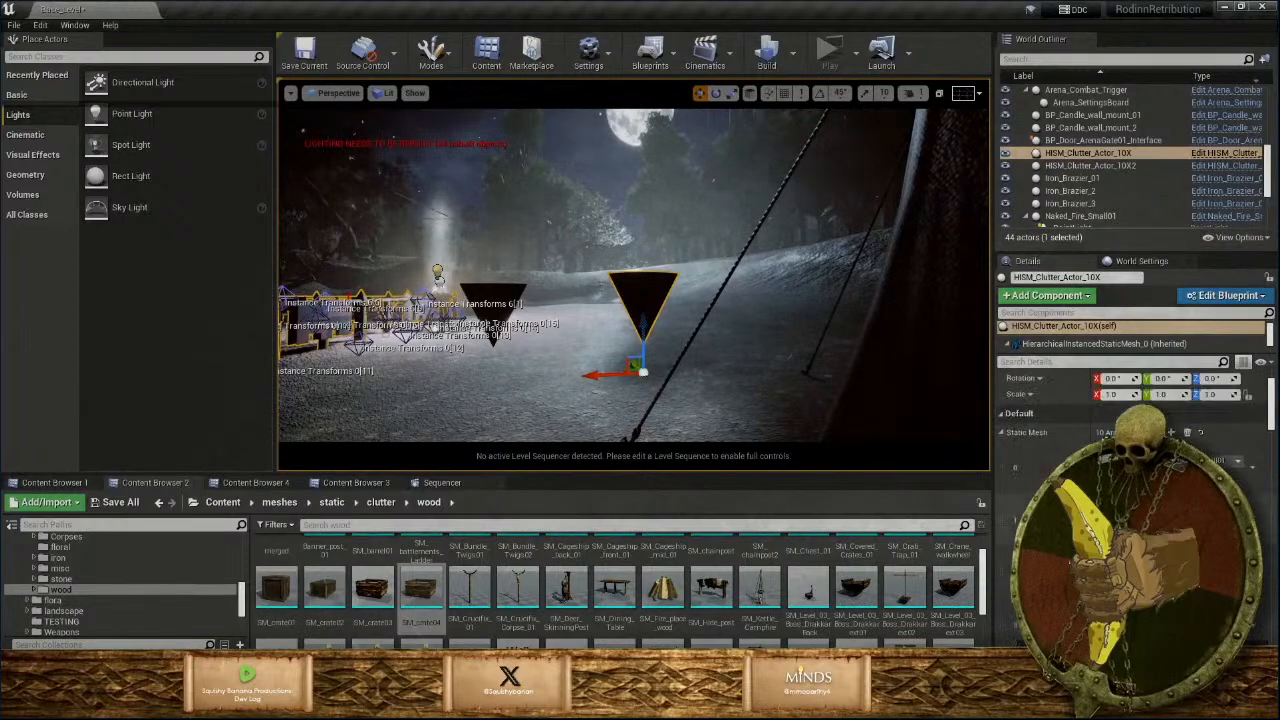
scroll(1135, 500, "down", 3)
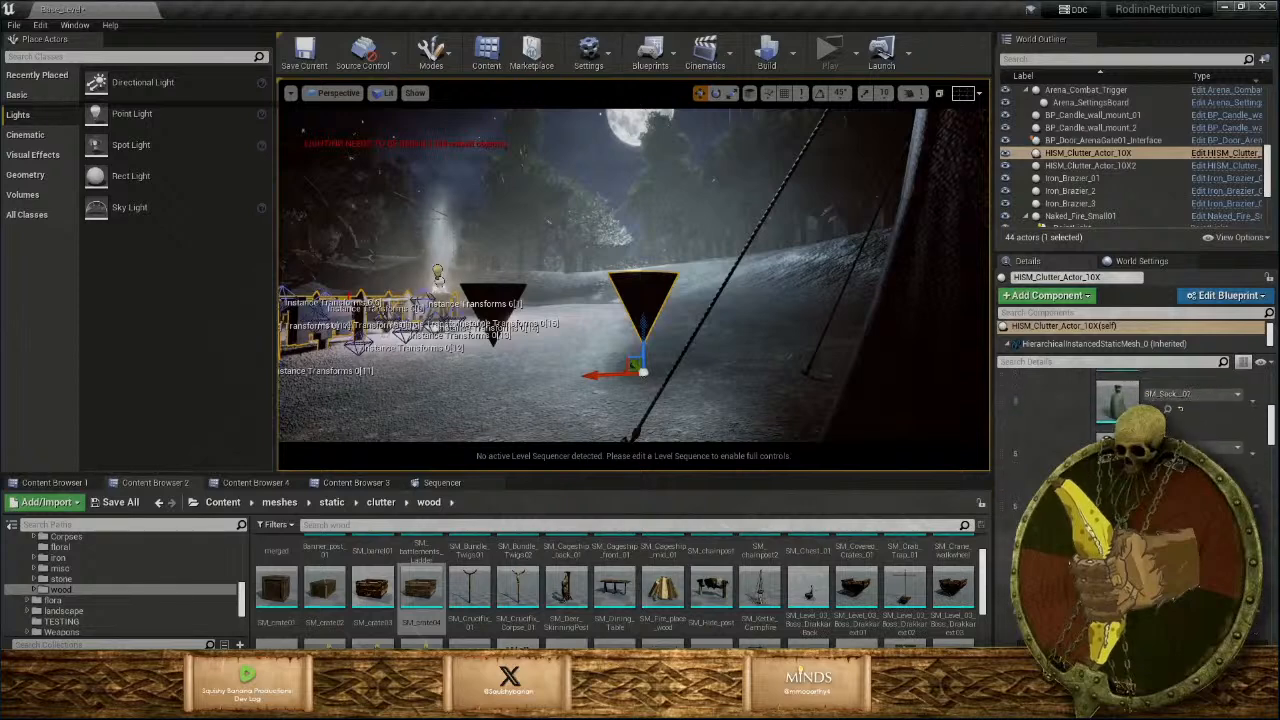
left_click(493, 298)
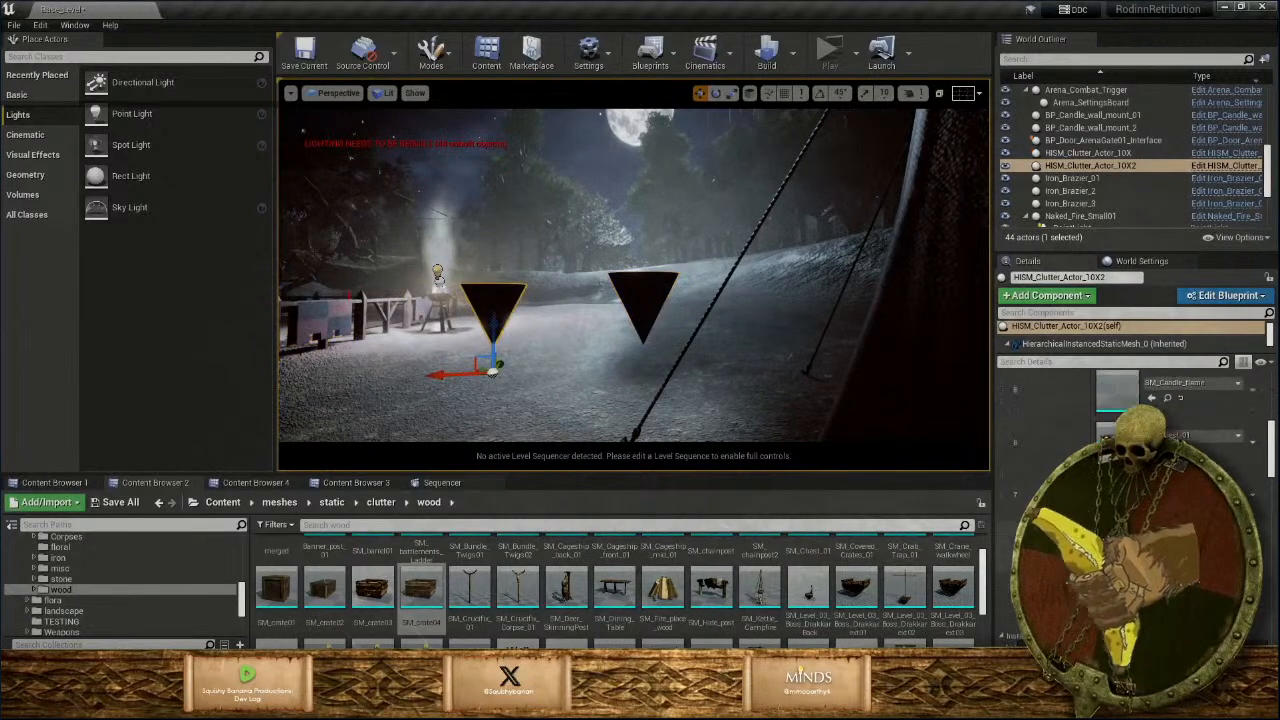
scroll(1135, 420, "up", 2)
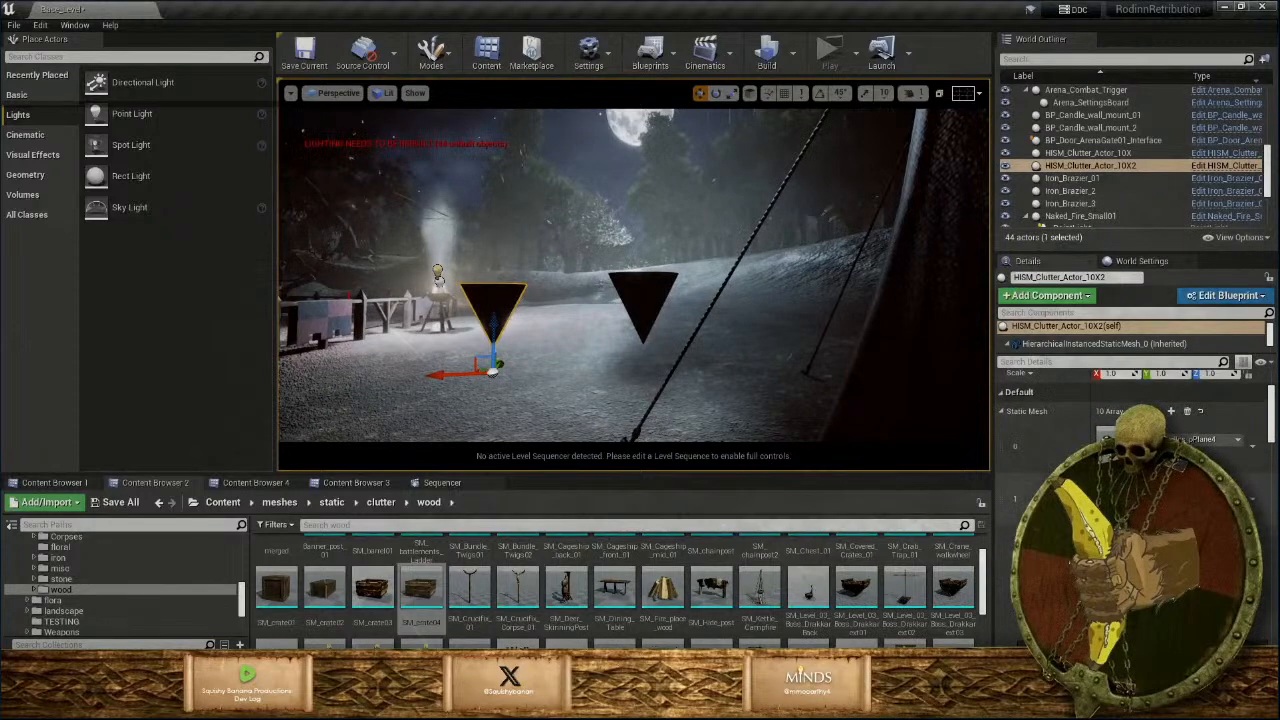
scroll(1135, 420, "down", 2)
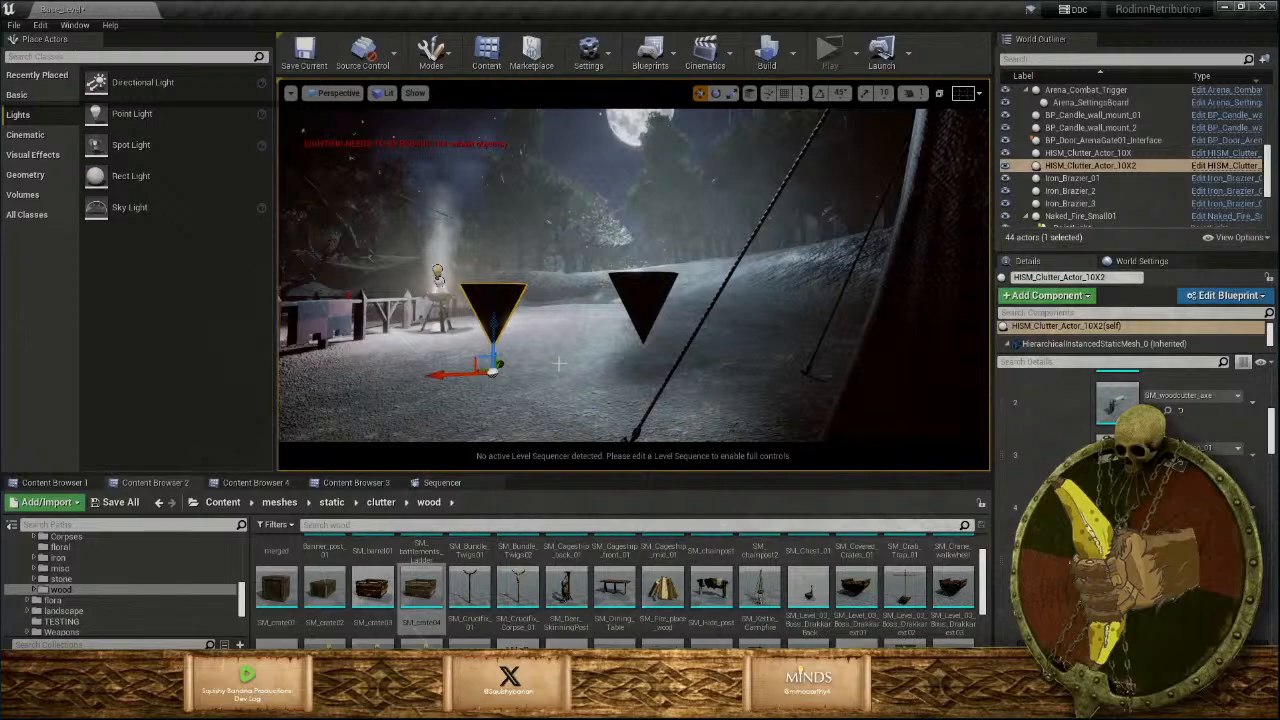
key("f")
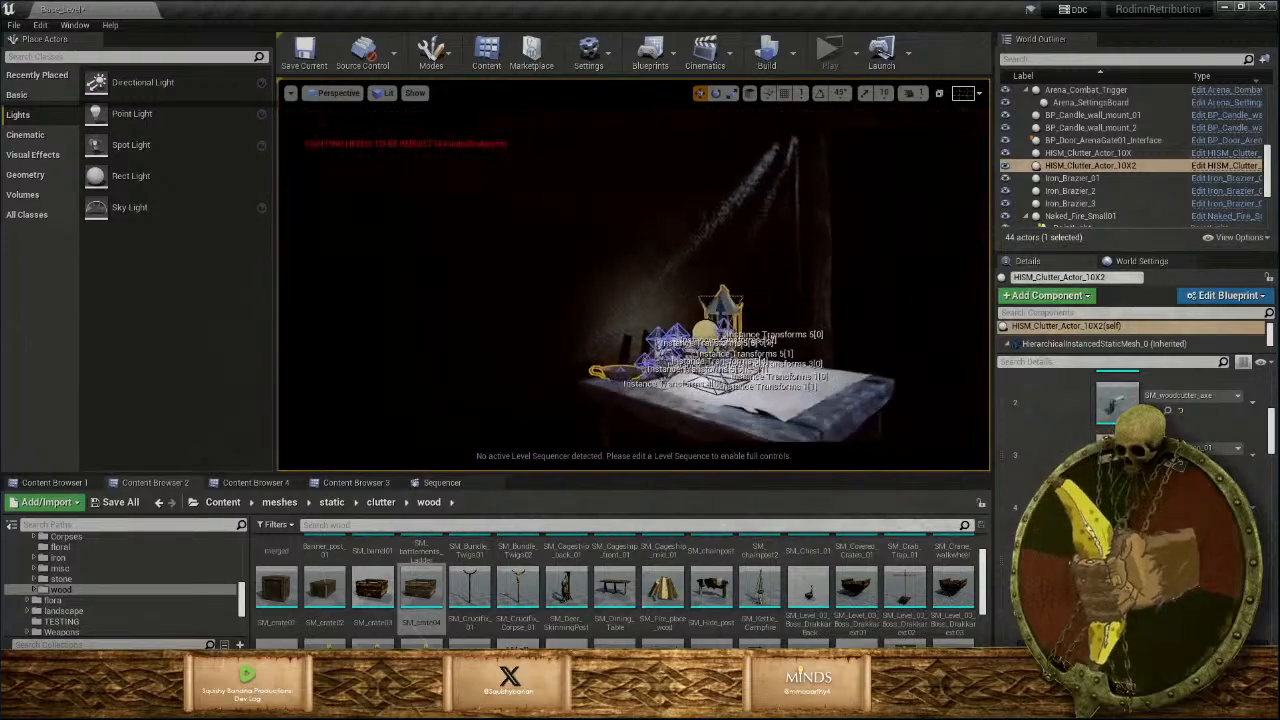
right_click_drag(634, 275, 668, 335)
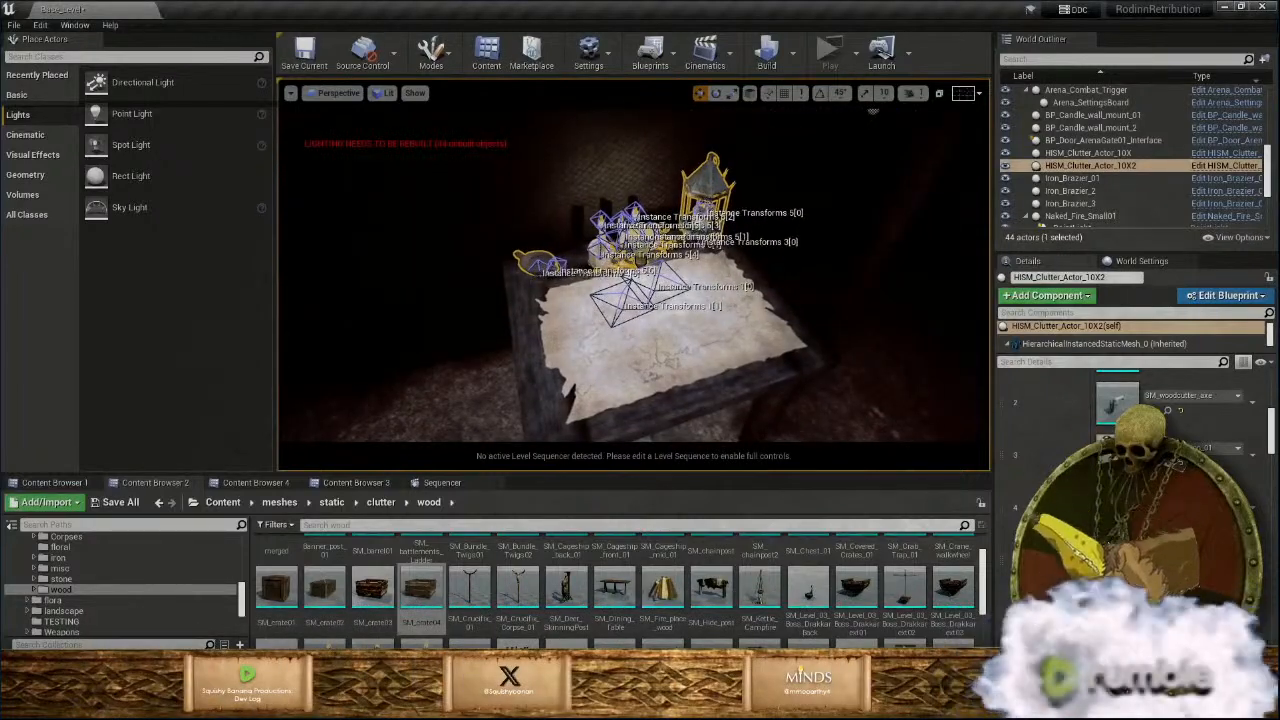
Switch to Maya and hide the candle flame plane.
left_click(640, 628)
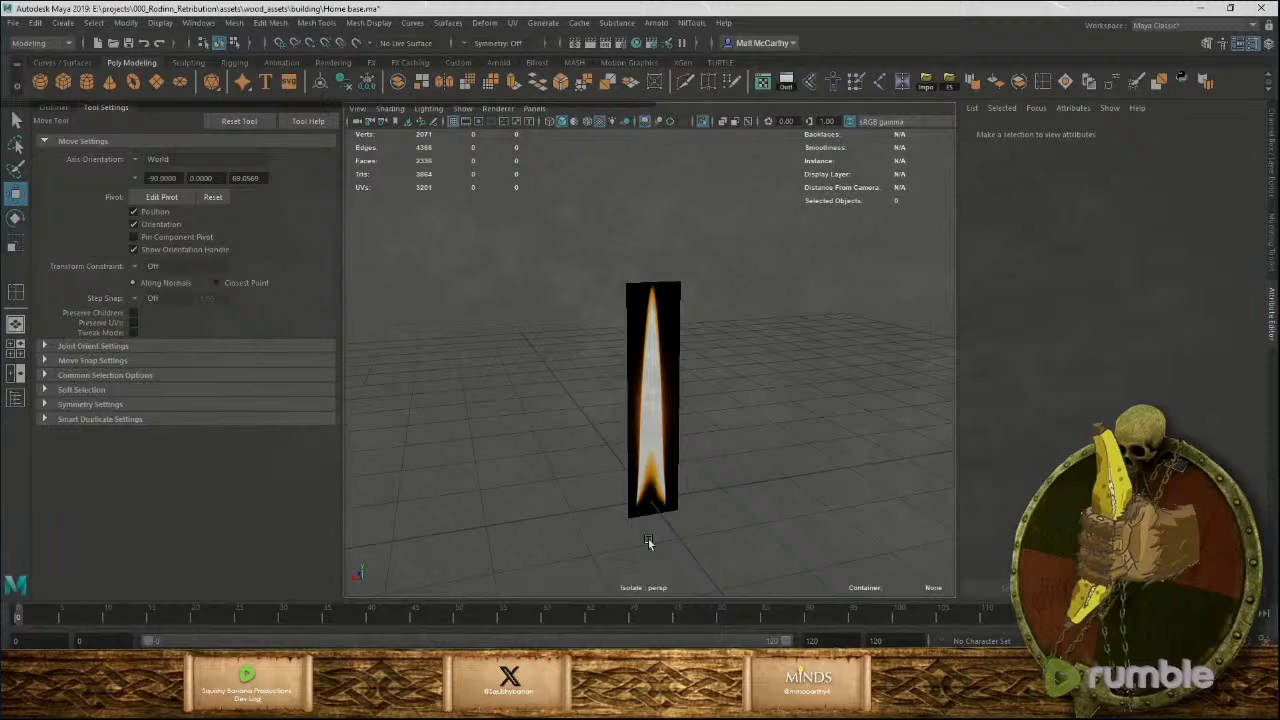
left_click(652, 420)
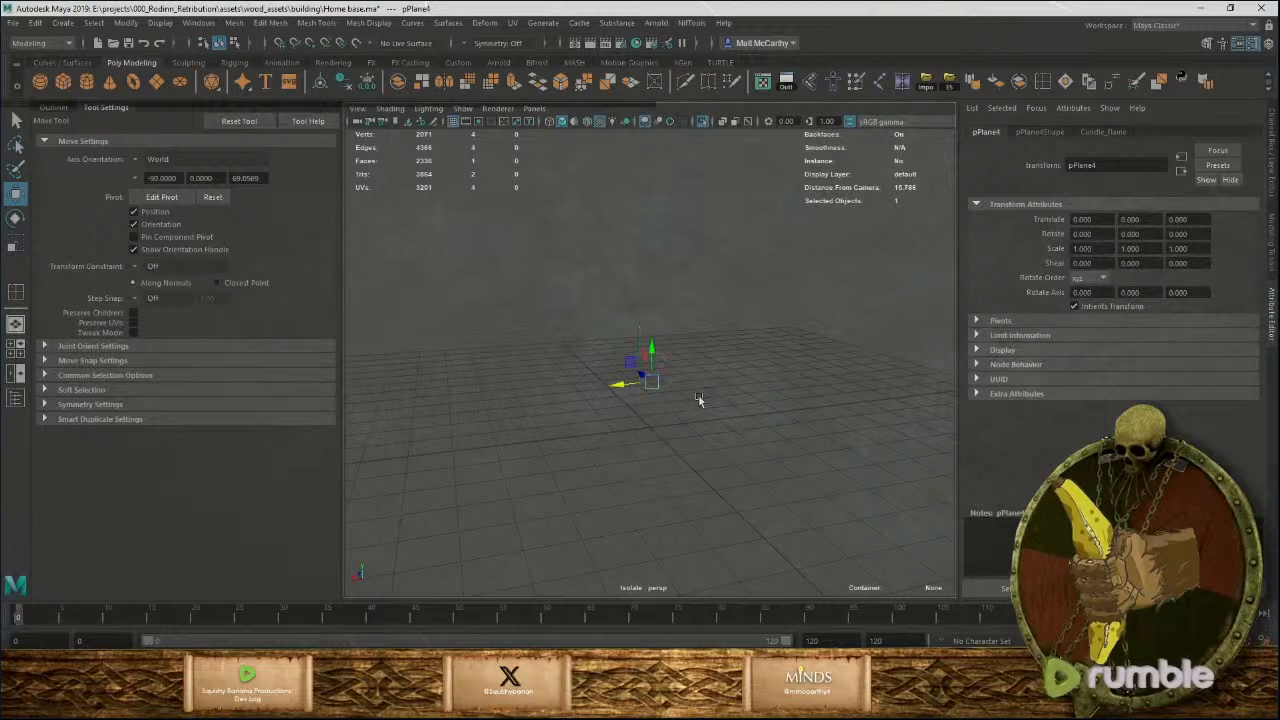
right_click(699, 400)
key("Delete")
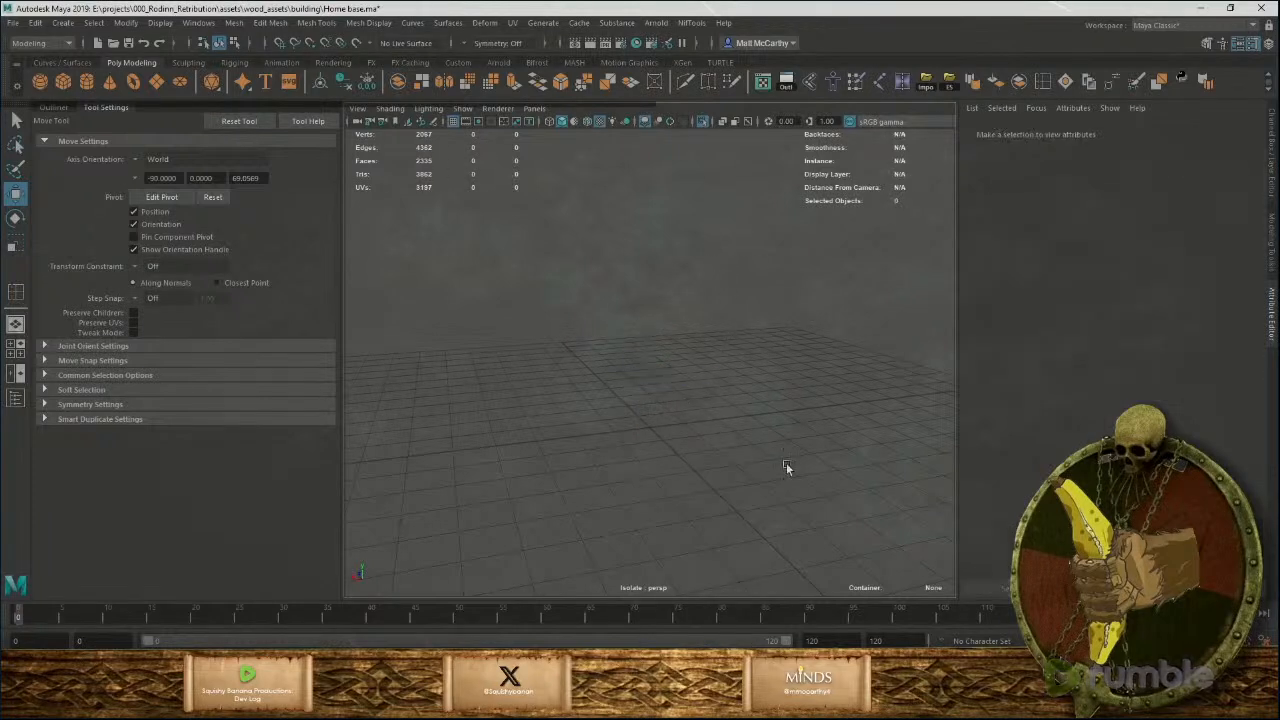
Show the Outliner and Channel Box, and end the isolated view to display the full scene.
scroll(607, 400, "down", 10)
mouse_move(668, 379)
left_mouse_down("alt")
mouse_move(637, 370)
mouse_move(662, 358)
left_mouse_up("alt")
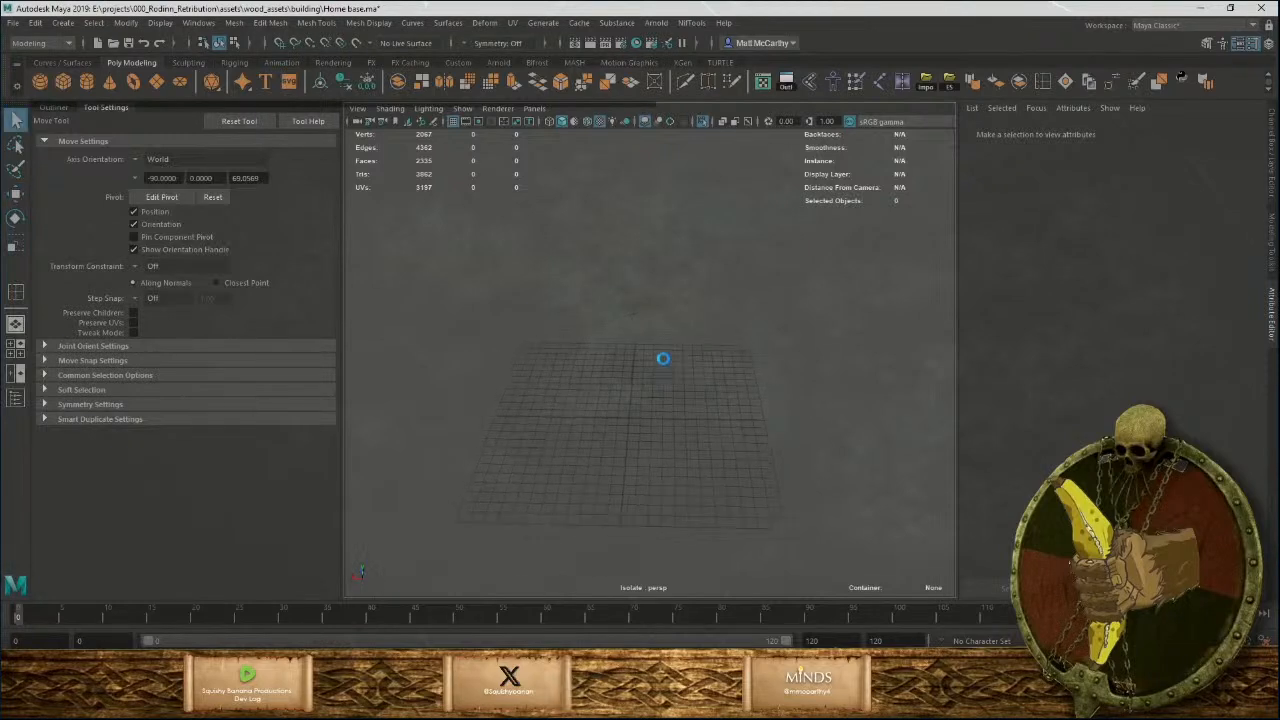
key("q")
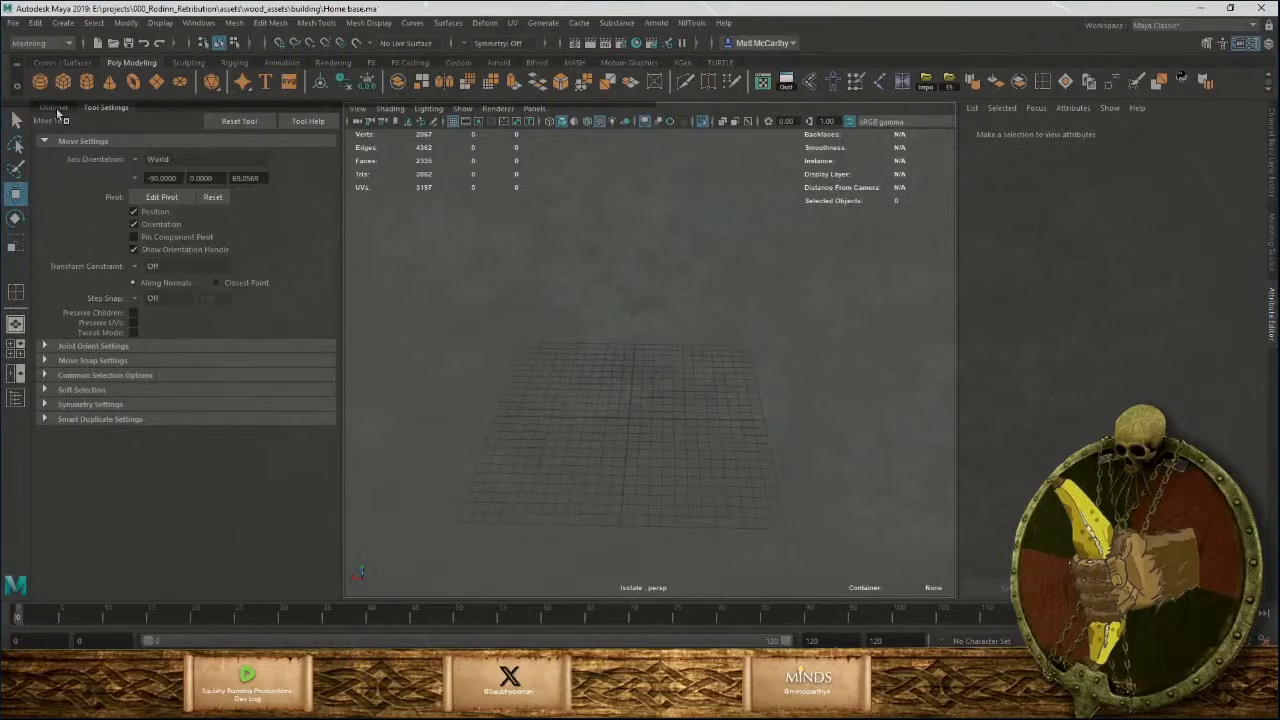
left_click(56, 107)
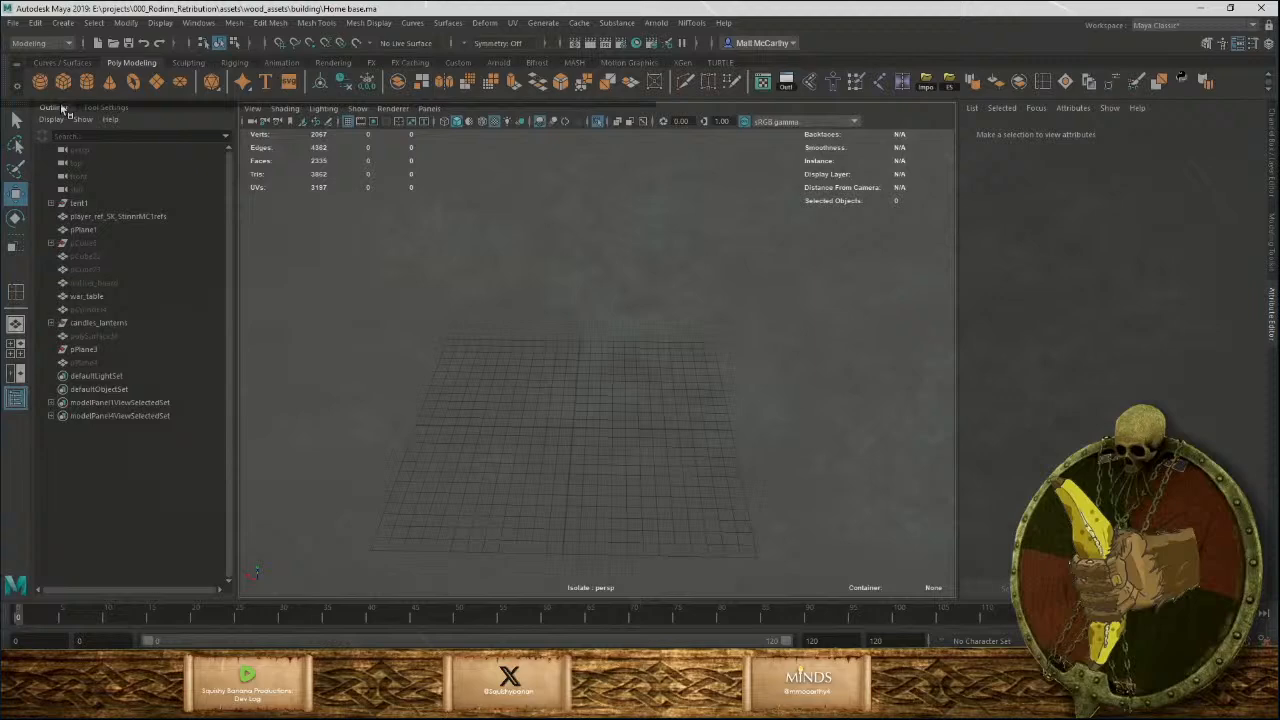
left_click(1272, 177)
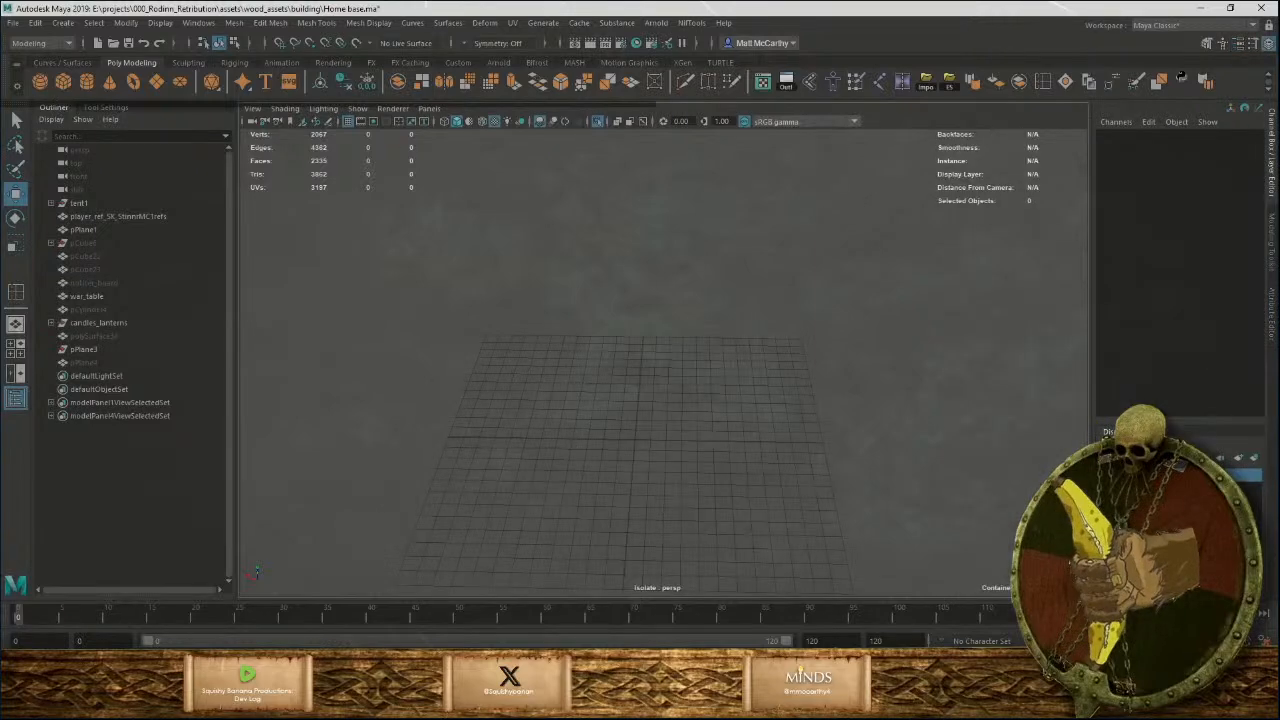
key("ctrl+1")
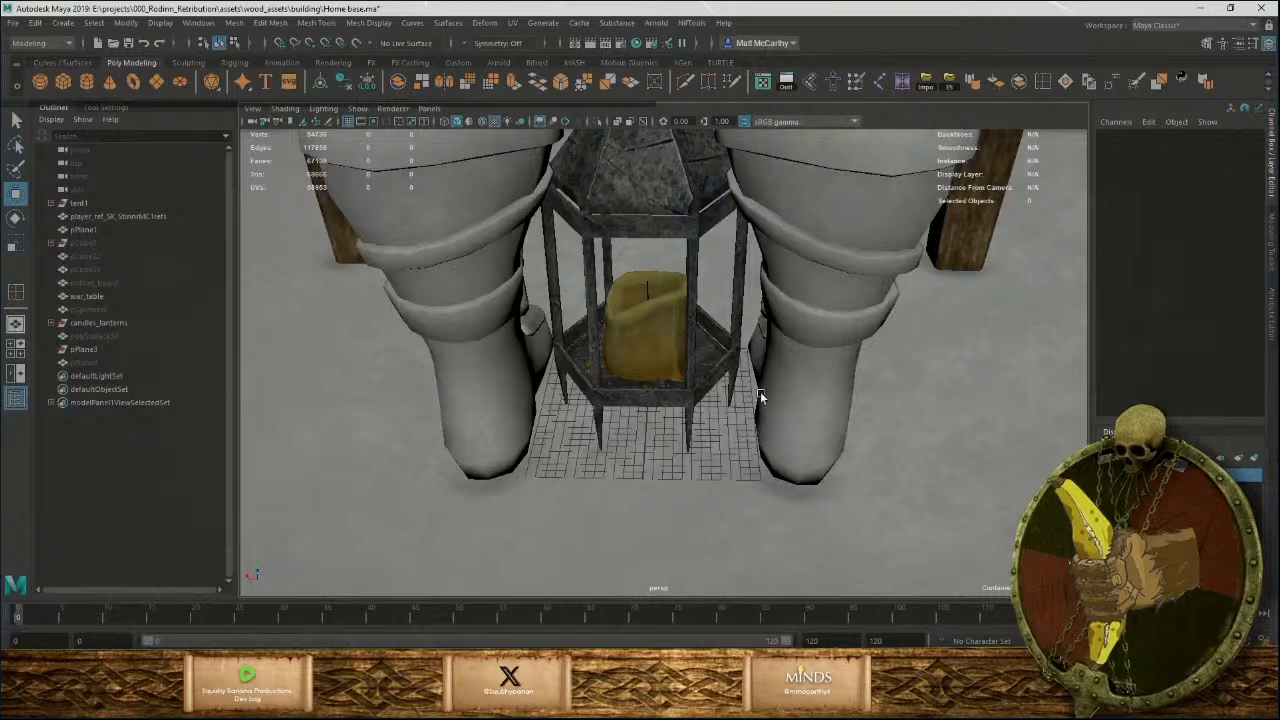
Hide the war_table mesh around the reference character.
scroll(758, 395, "down", 7)
left_click_drag(803, 362, 687, 272, "alt")
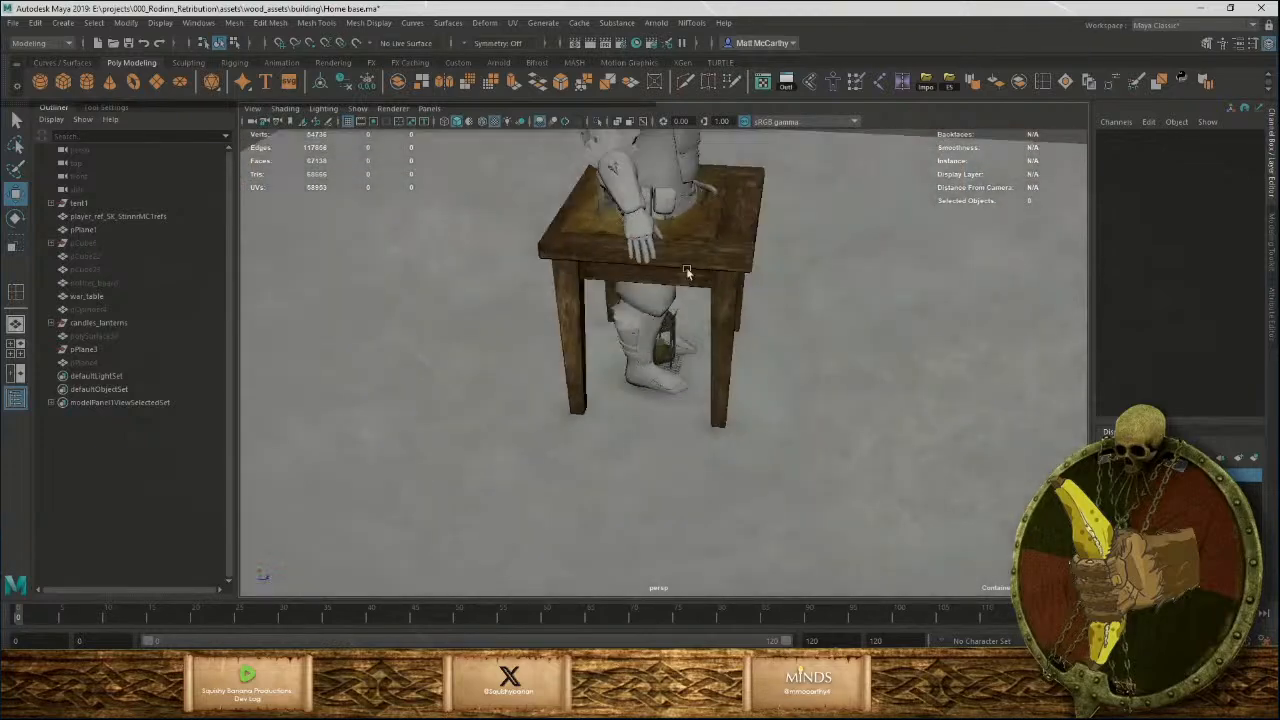
left_click(690, 262)
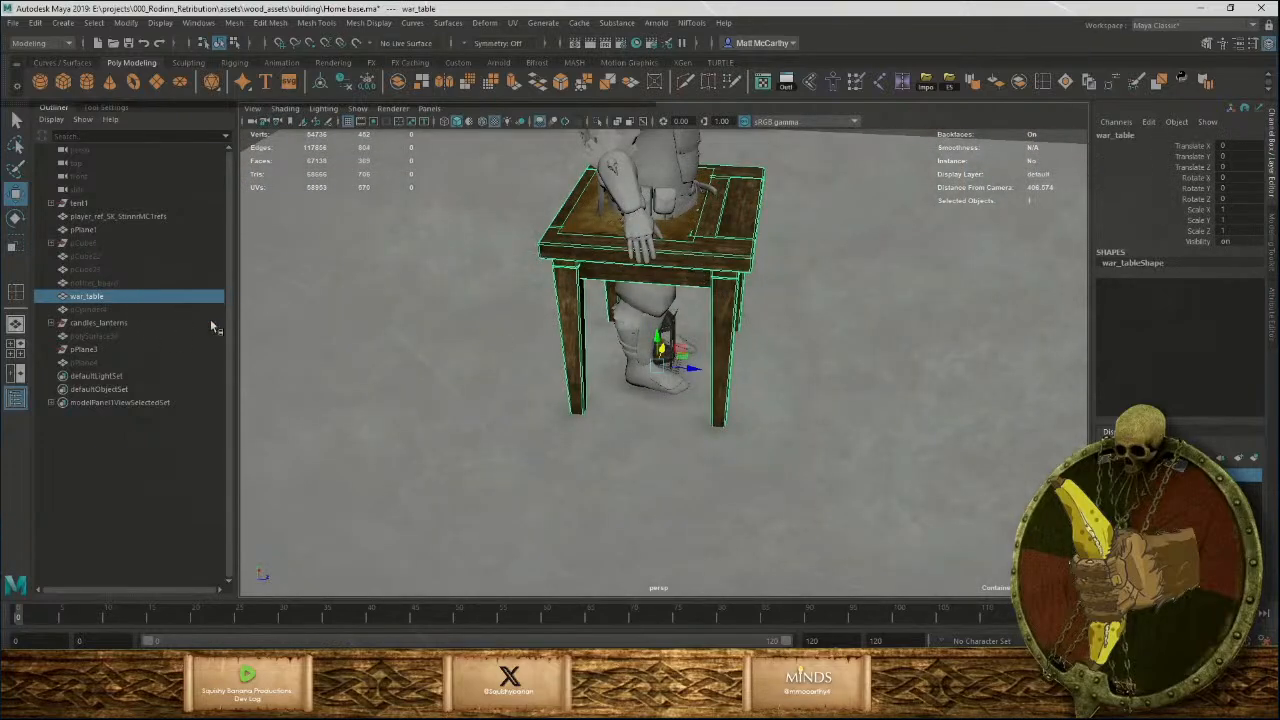
key("ctrl+h")
Freeze the transforms of the lantern at the reference character's feet and hide it.
left_click(664, 333)
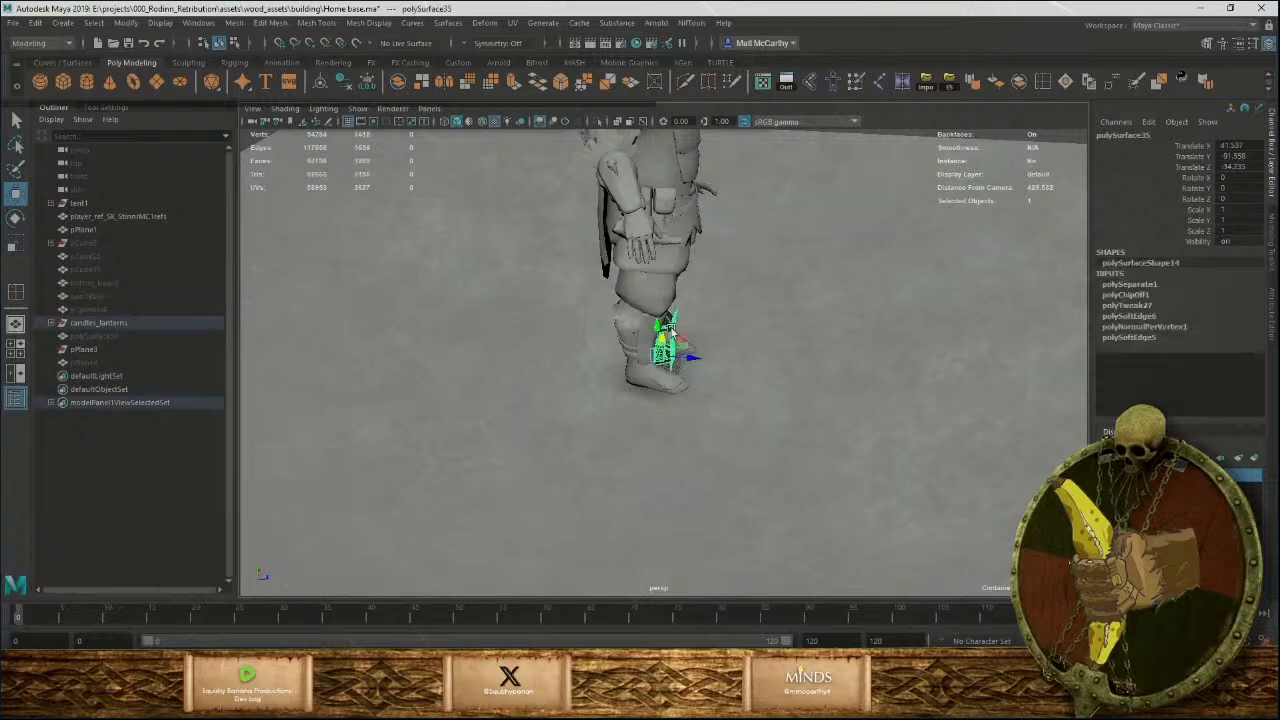
left_click_drag(688, 354, 583, 384, "alt")
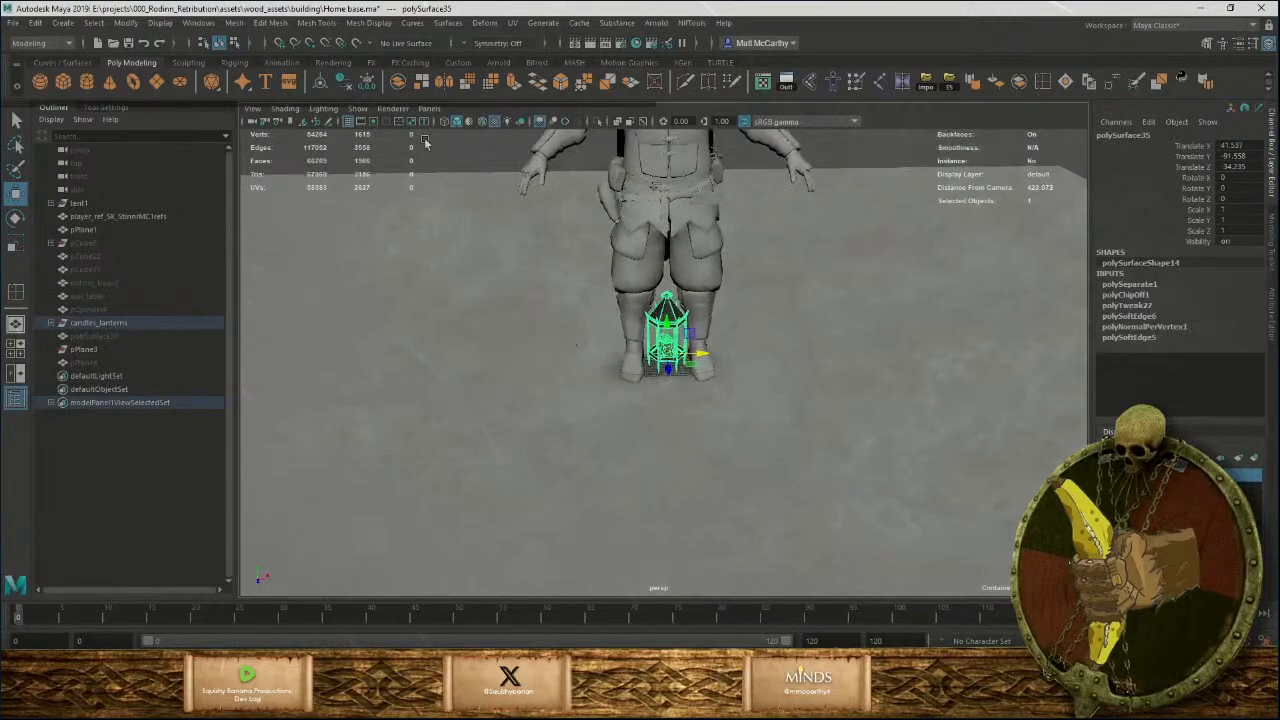
left_click(366, 83)
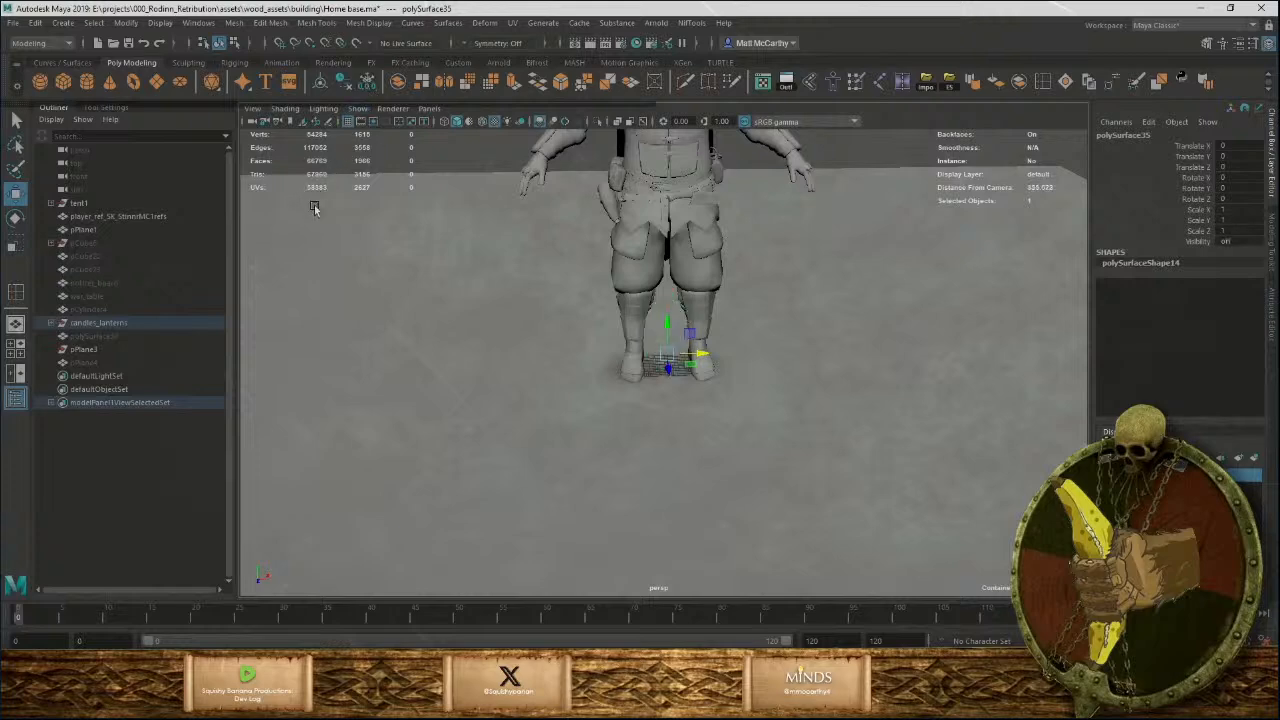
Create a polygon cube, scale it uniformly to about 33, and place it behind the reference character at about Y 118.
left_click(873, 160)
mouse_move(704, 374)
left_mouse_down("alt")
mouse_move(694, 325)
mouse_move(703, 349)
left_mouse_up("alt")
middle_click_drag(703, 349, 649, 424, "alt")
left_click_drag(649, 424, 571, 371, "alt")
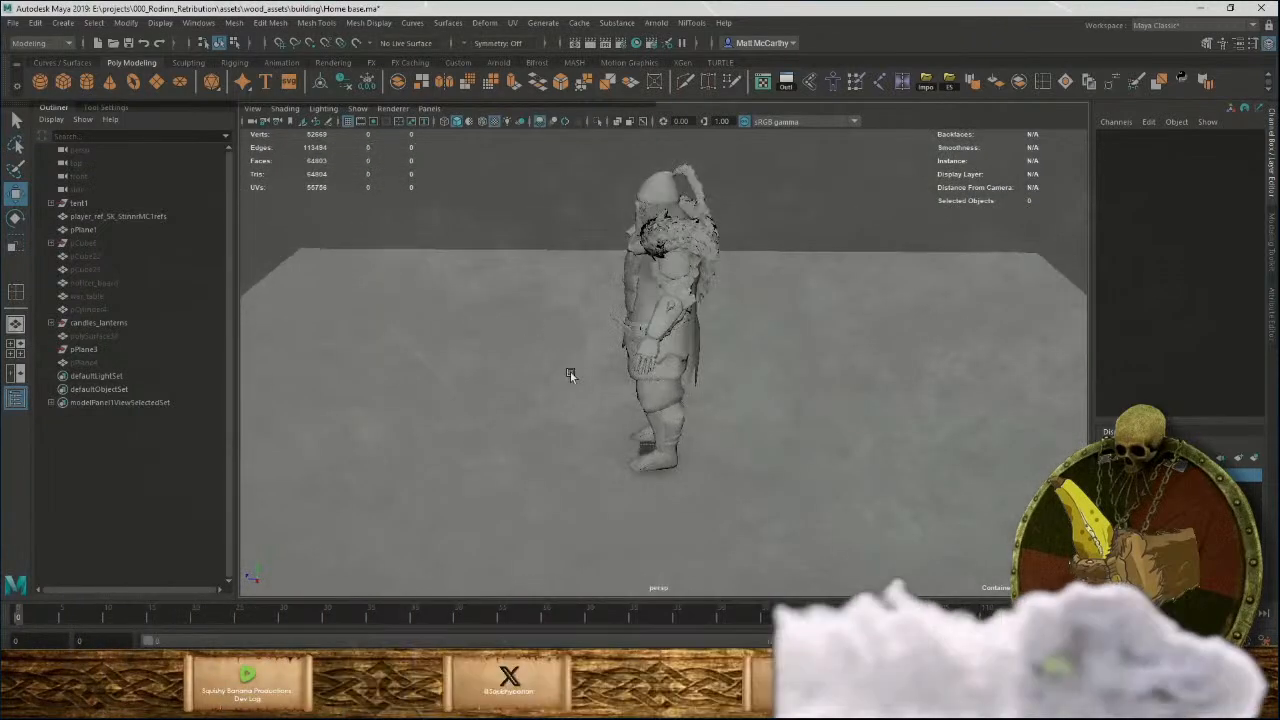
left_click(64, 78)
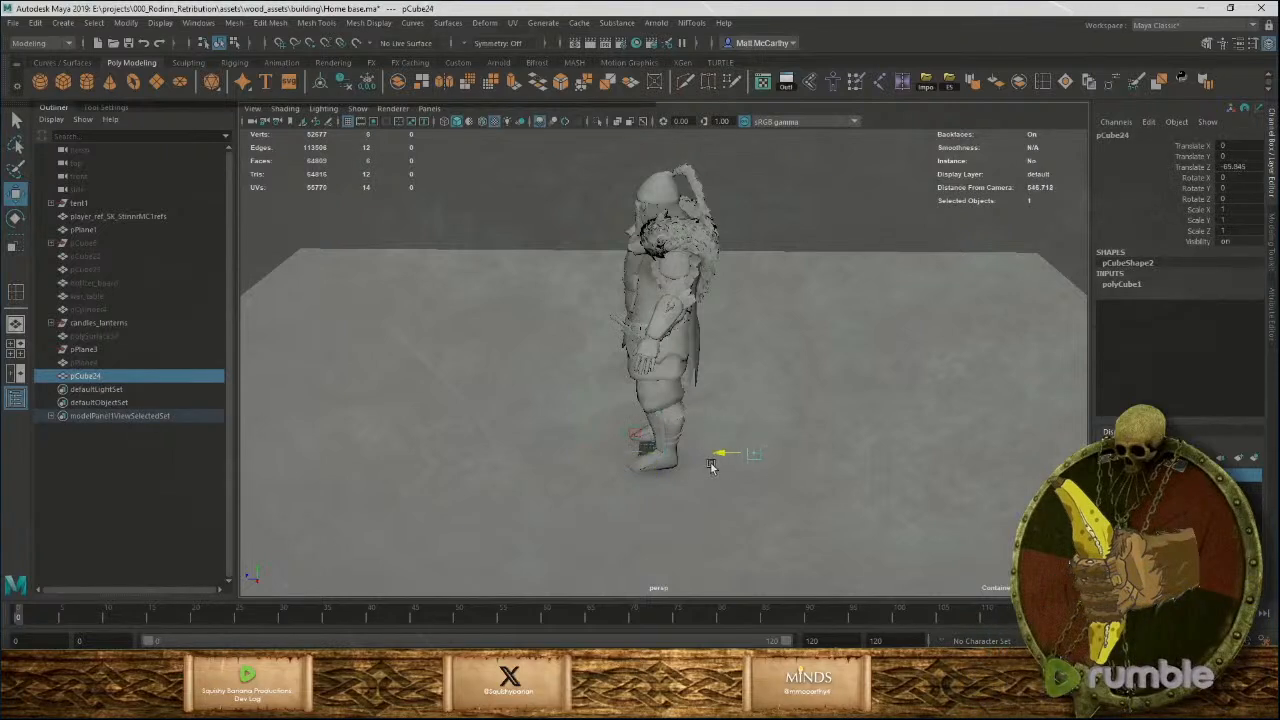
left_click_drag(711, 466, 722, 430)
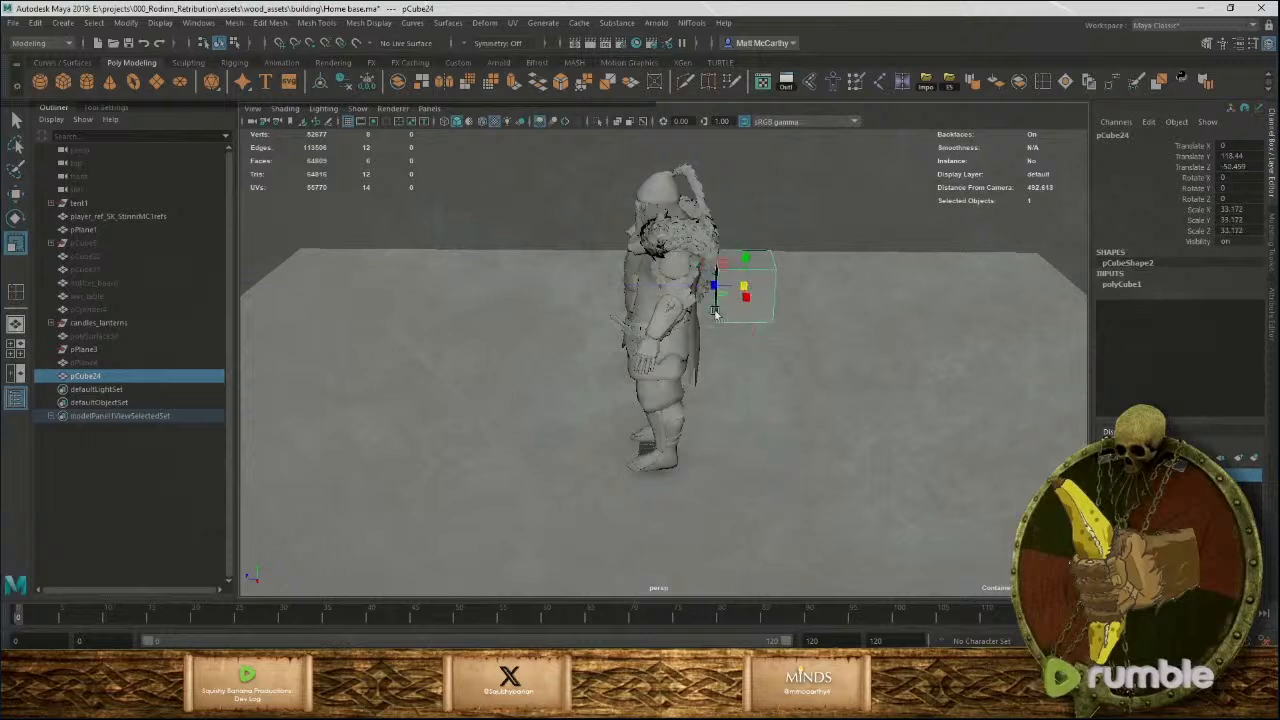
Reshape the cube behind the character into a thin panel, reducing its depth and stretching its width and height.
left_click_drag(714, 287, 720, 293)
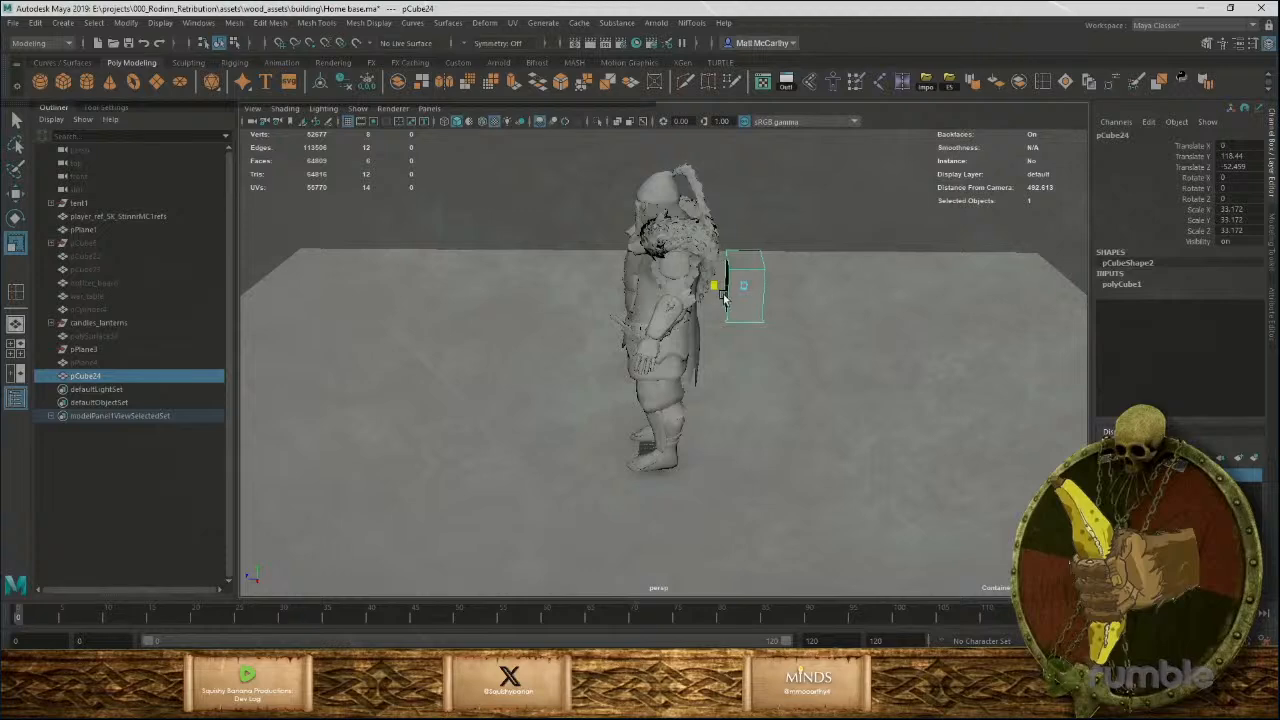
left_click_drag(832, 350, 918, 293, "alt")
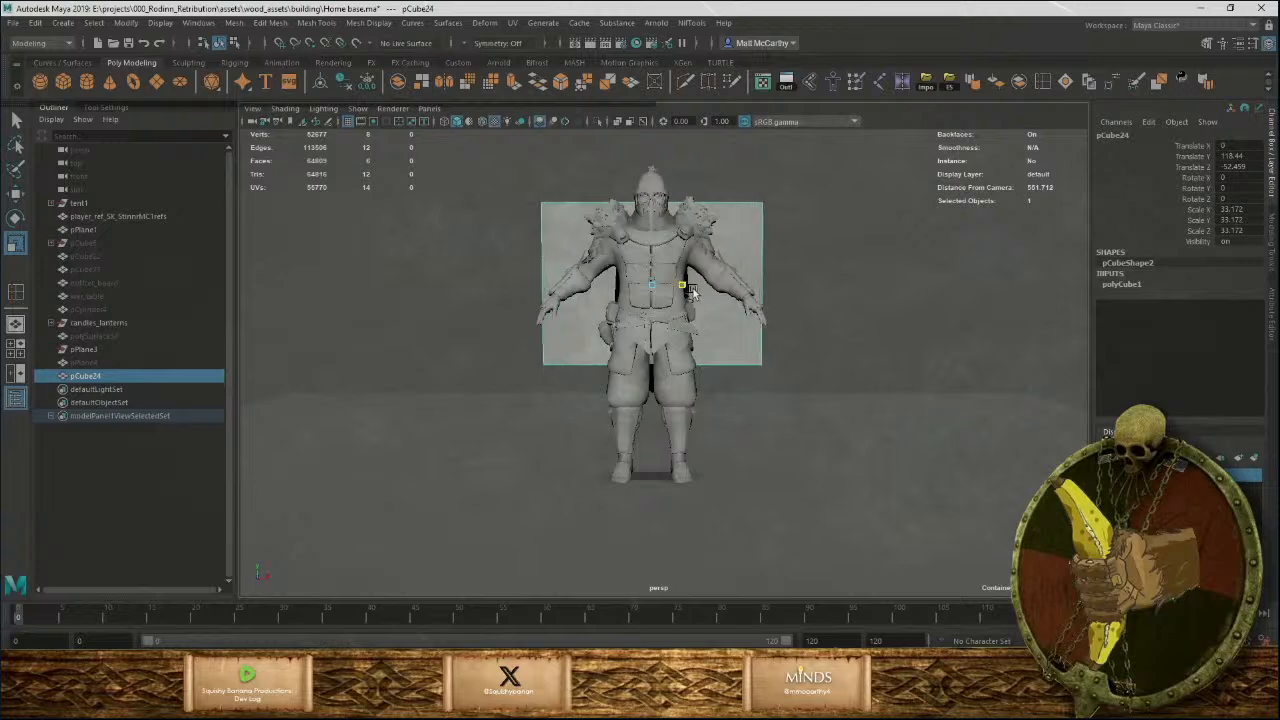
left_click_drag(690, 292, 690, 272, "alt")
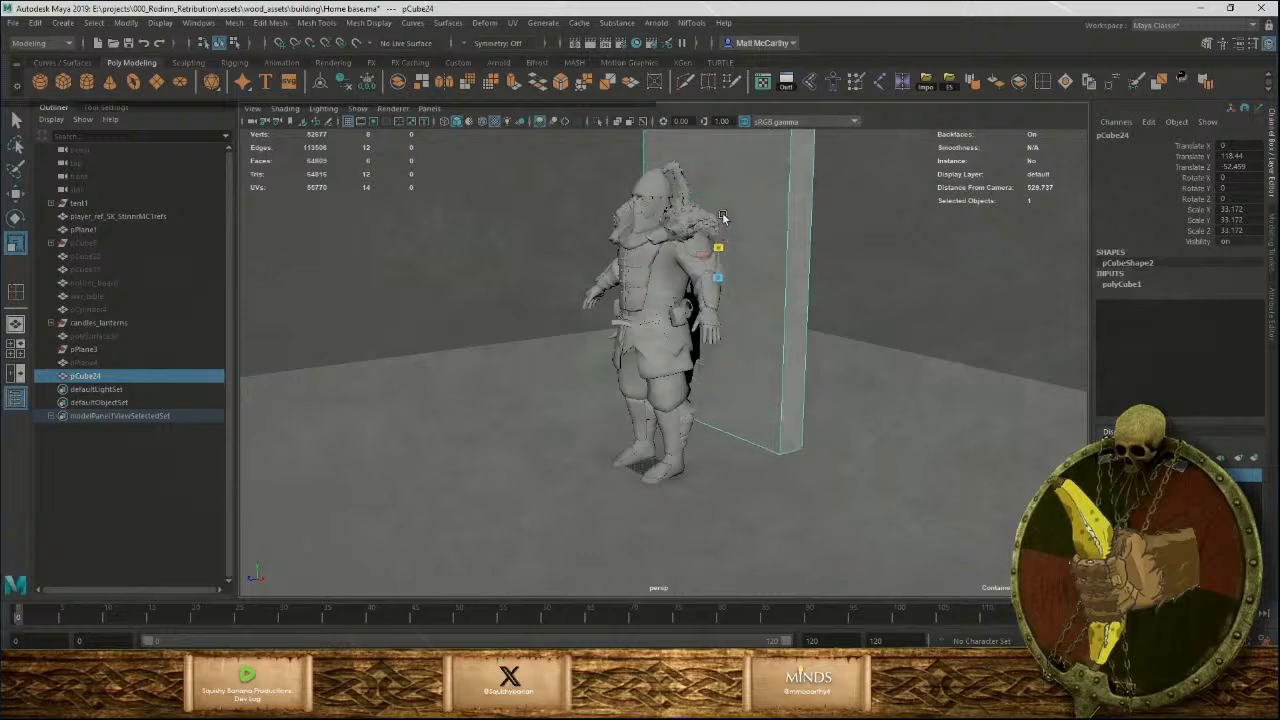
left_click_drag(724, 312, 754, 320, "alt")
right_click_drag(754, 320, 657, 357, "alt")
left_click_drag(657, 357, 698, 341, "alt")
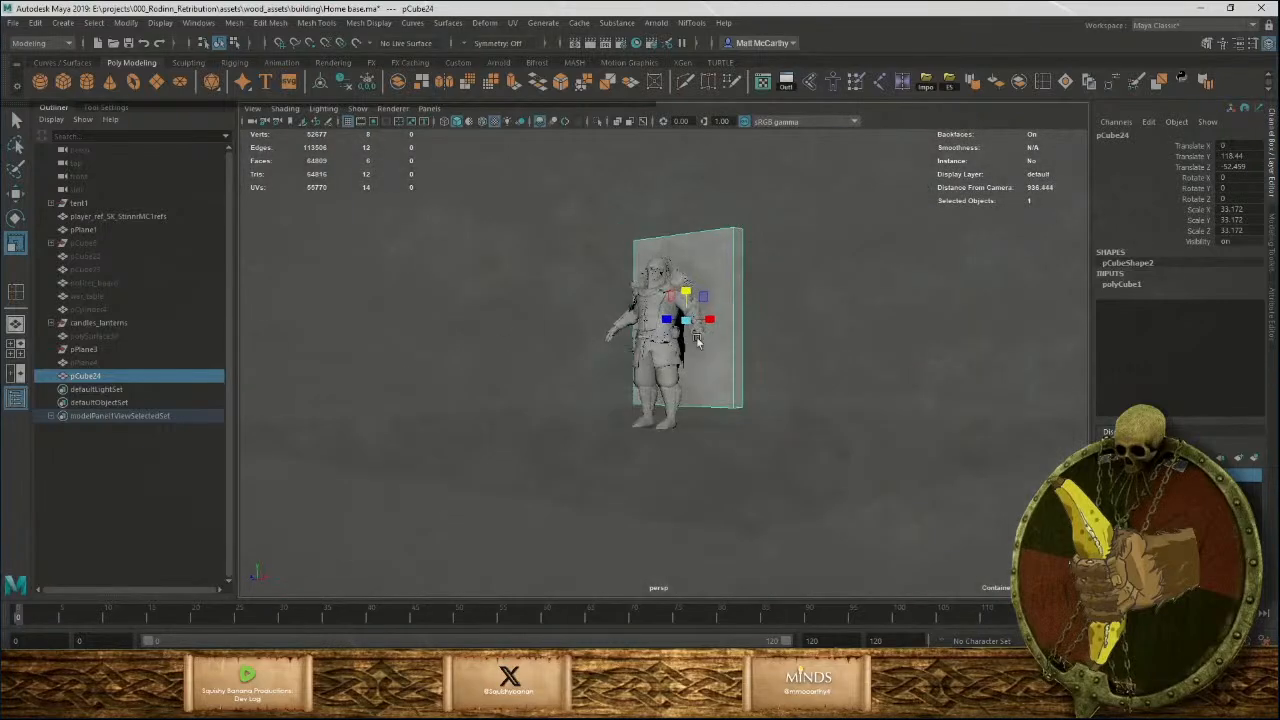
Stretch the panel a little taller and raise it to about Y 176.
mouse_move(690, 287)
left_mouse_down()
mouse_move(688, 306)
mouse_move(686, 293)
left_mouse_up()
key("r")
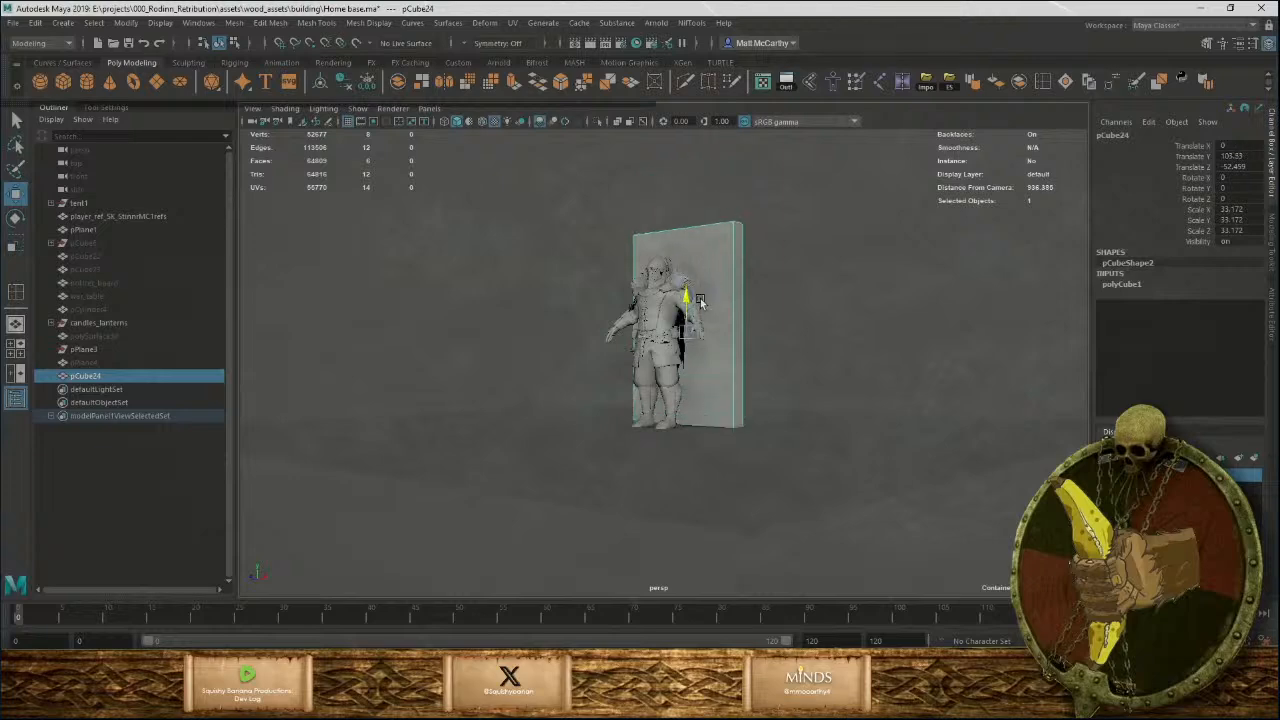
left_click_drag(695, 313, 660, 372)
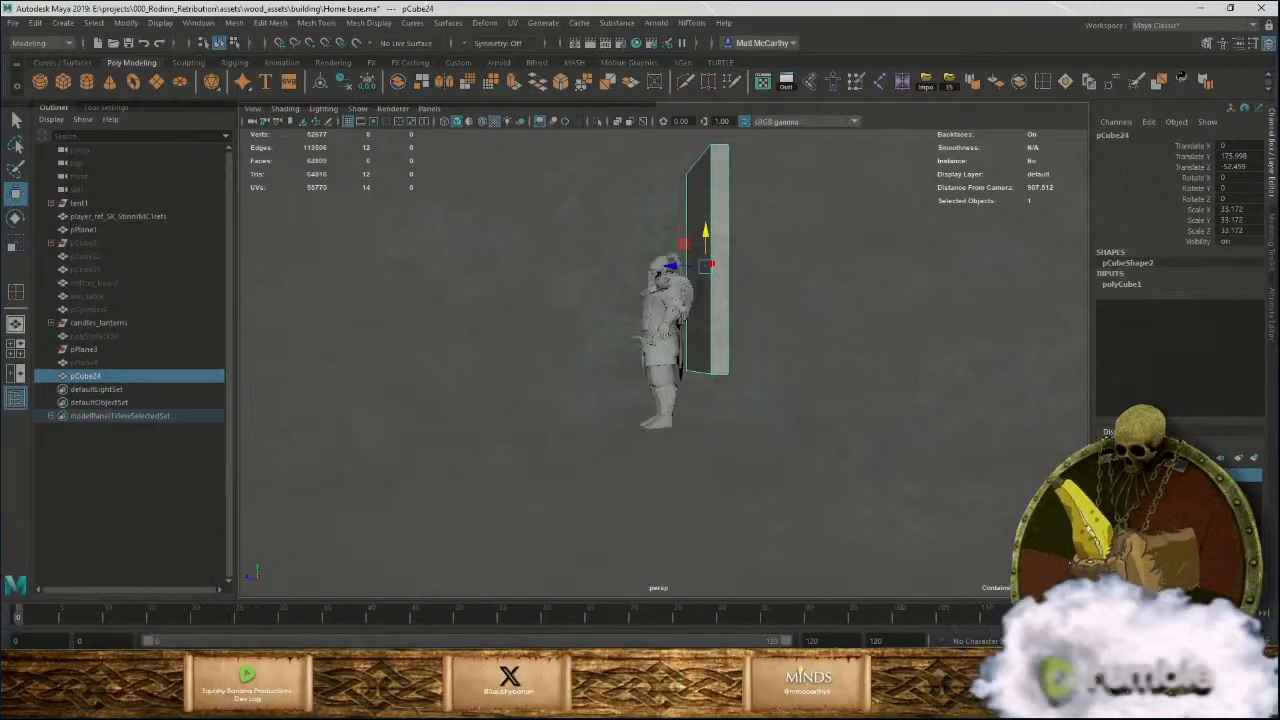
Hide the reference character mesh and rotate the panel -90 degrees around X so it lies flat.
left_click(660, 352)
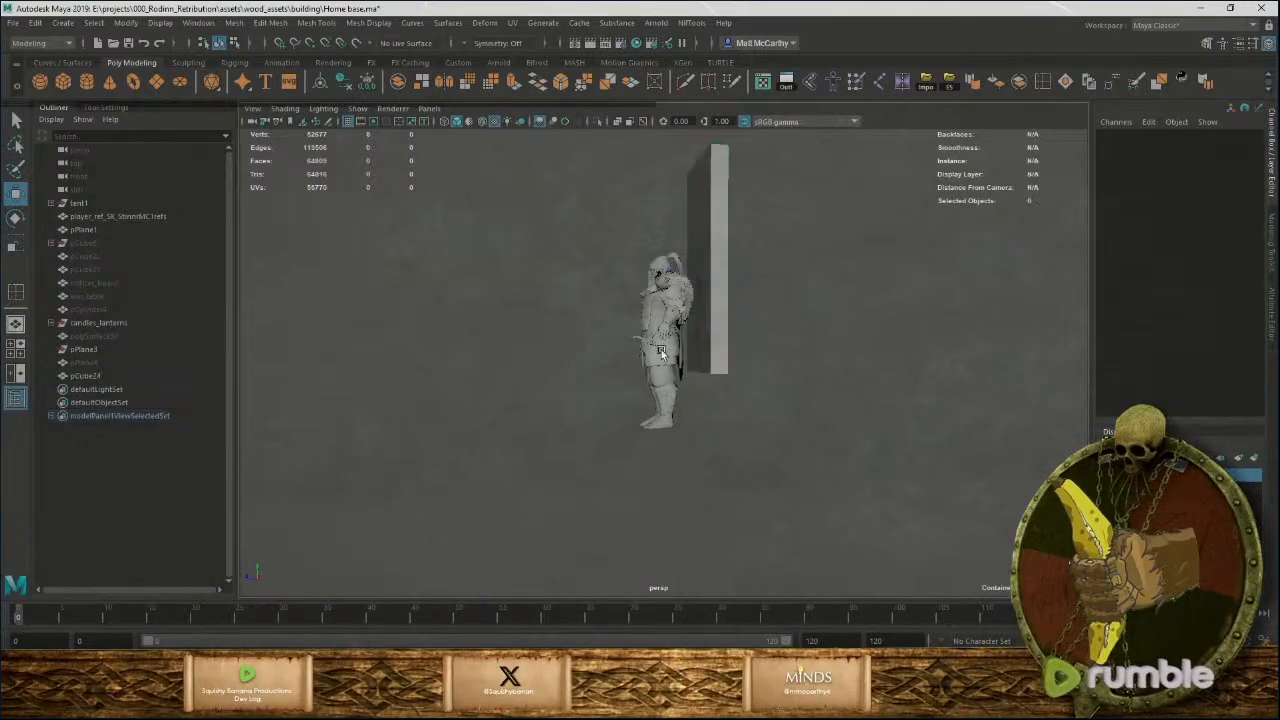
left_click(105, 218)
key("ctrl+h")
left_click(725, 293)
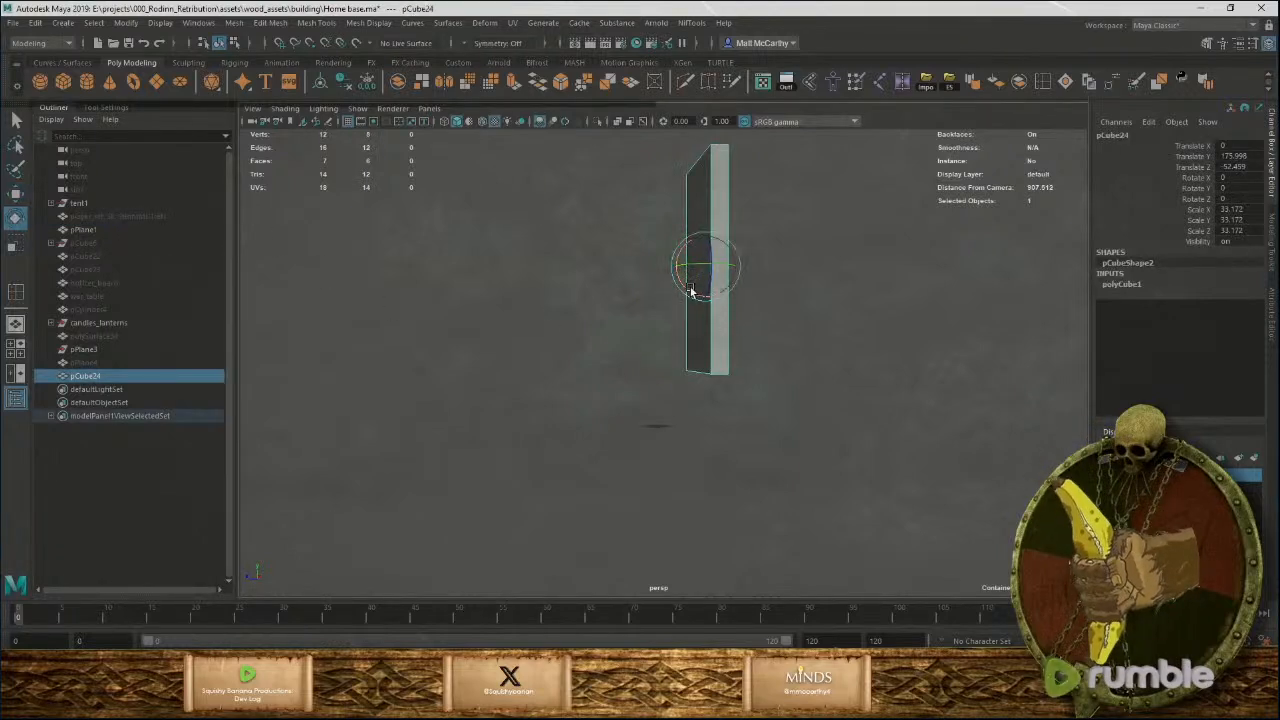
middle_click_drag(795, 318, 698, 468)
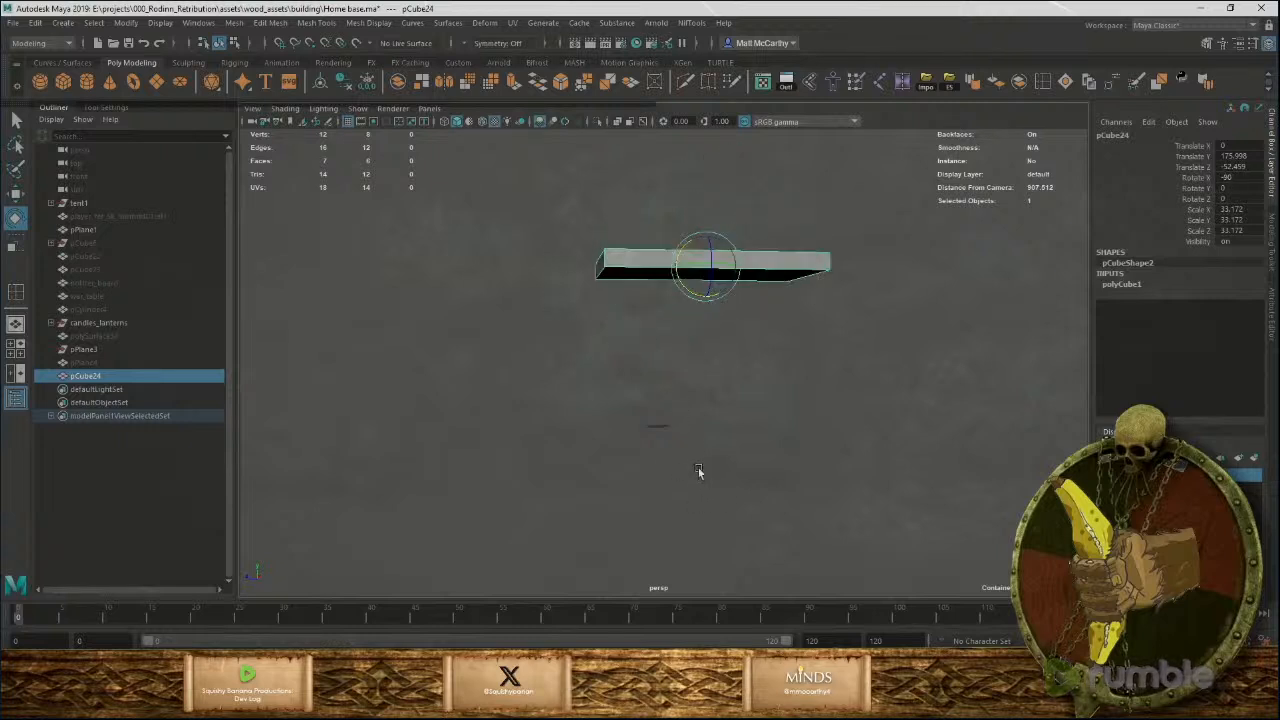
Lower the flat panel and centre it above the ground at about Y 50 and Z 7.
key("w")
middle_click_drag(700, 297, 645, 357)
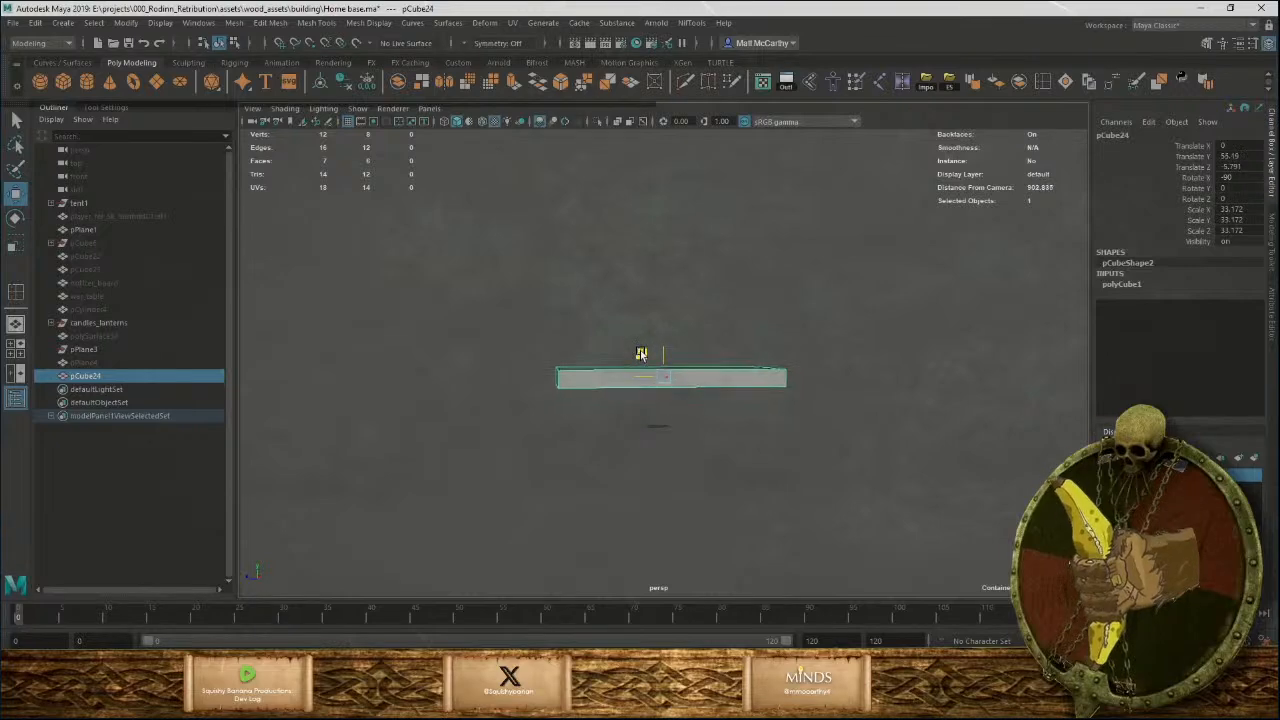
left_click_drag(797, 337, 700, 400, "alt")
right_click_drag(700, 400, 772, 565, "alt")
left_click_drag(772, 565, 845, 505, "alt")
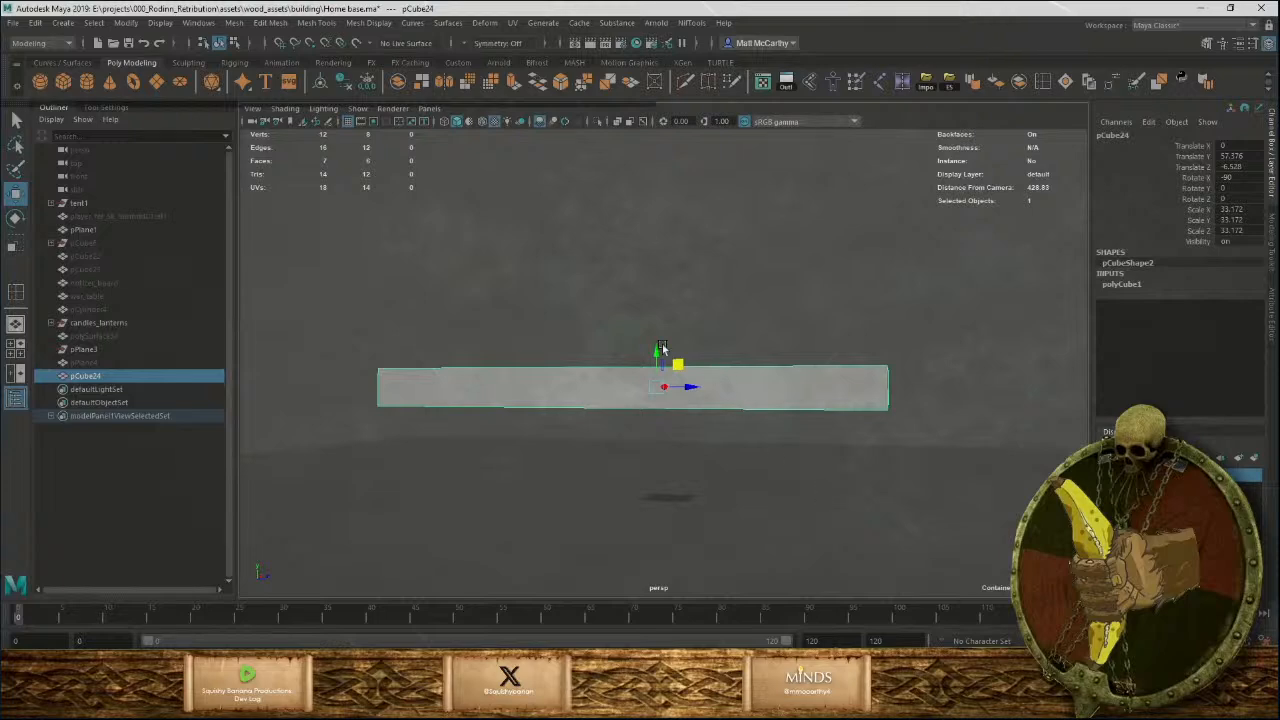
mouse_move(652, 355)
middle_mouse_down()
mouse_move(660, 434)
mouse_move(668, 369)
middle_mouse_up()
left_click_drag(785, 454, 722, 426, "alt")
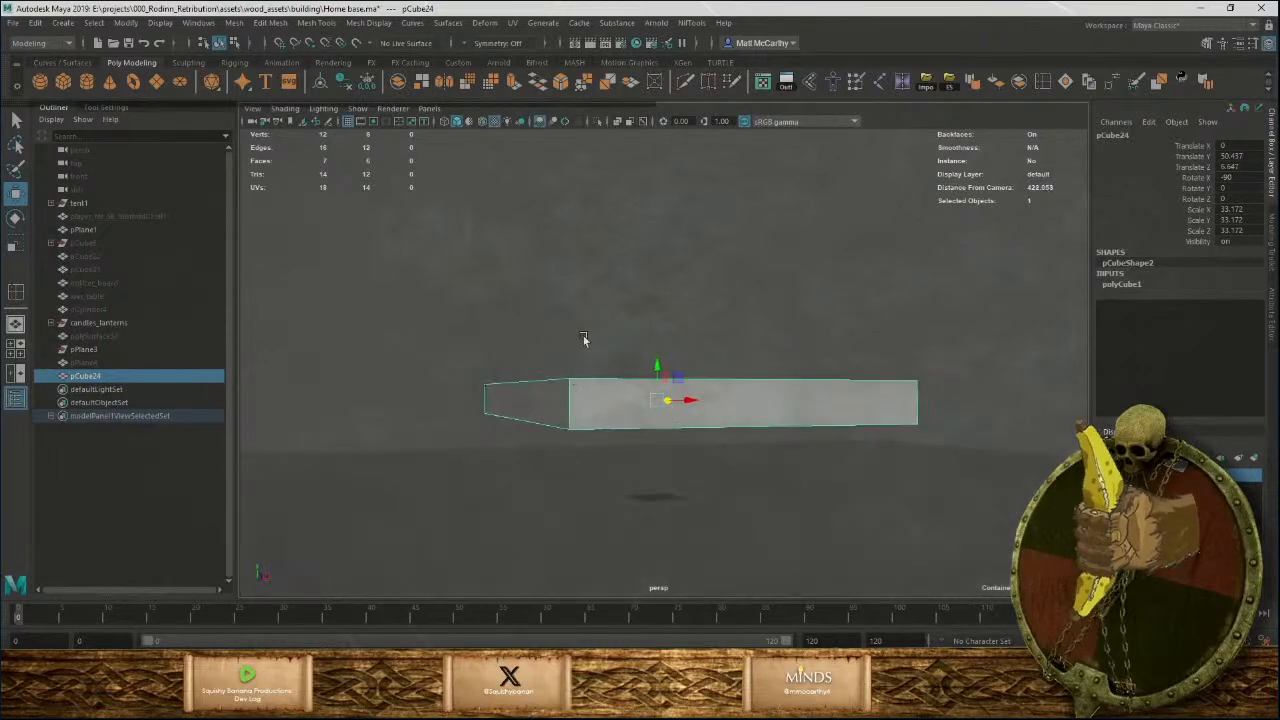
Bevel all edges of the flat panel with a fraction of 0.5 and one segment.
right_click_drag(568, 311, 567, 268)
left_click_drag(452, 276, 1021, 455)
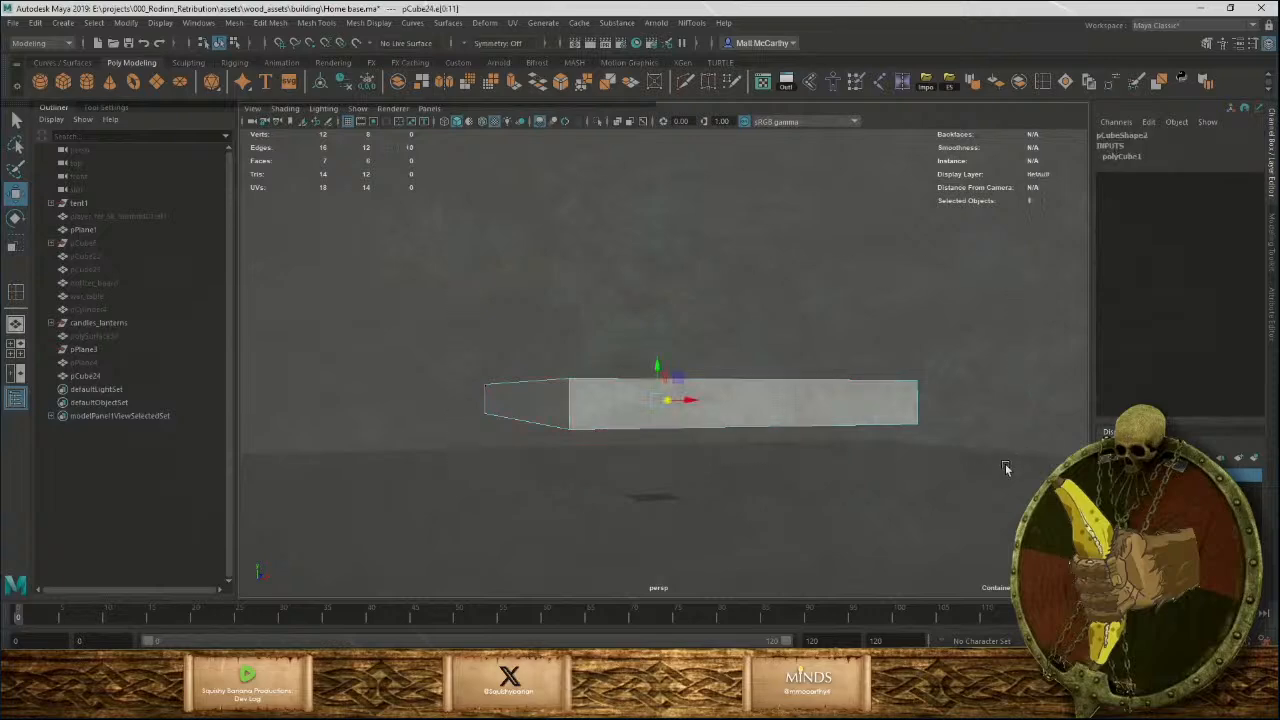
left_click_drag(892, 447, 846, 468, "alt")
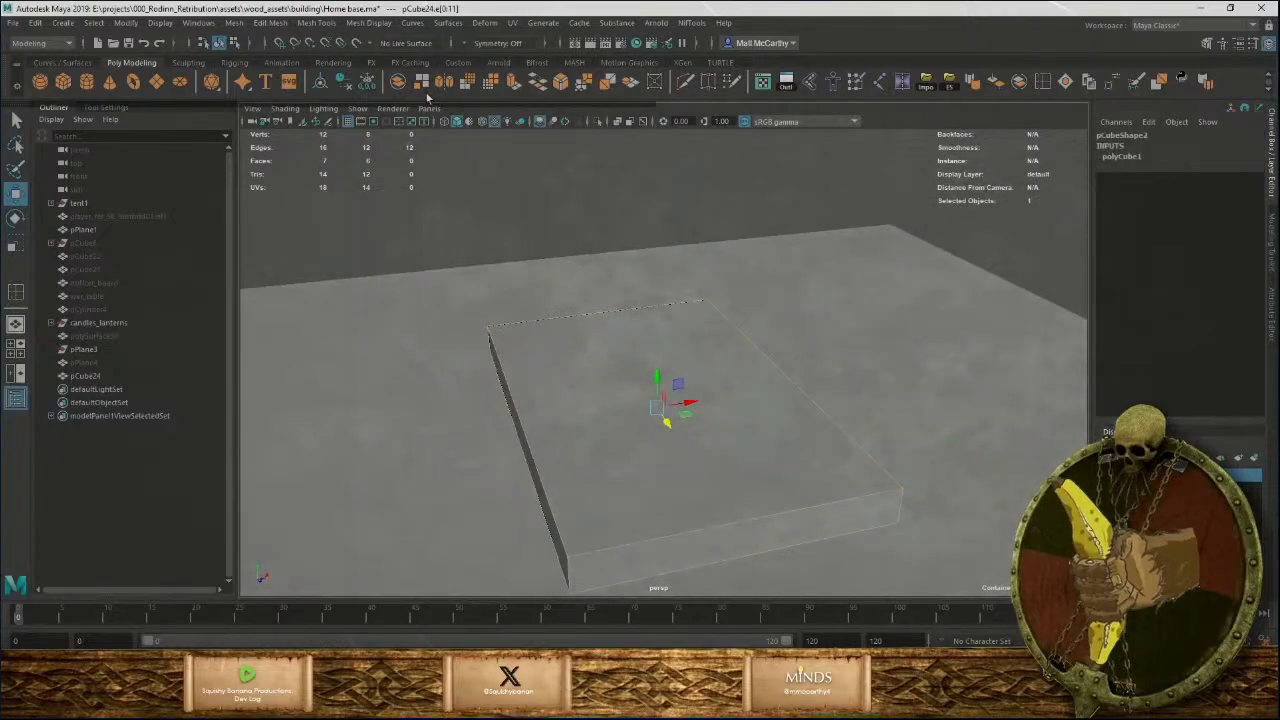
left_click(558, 86)
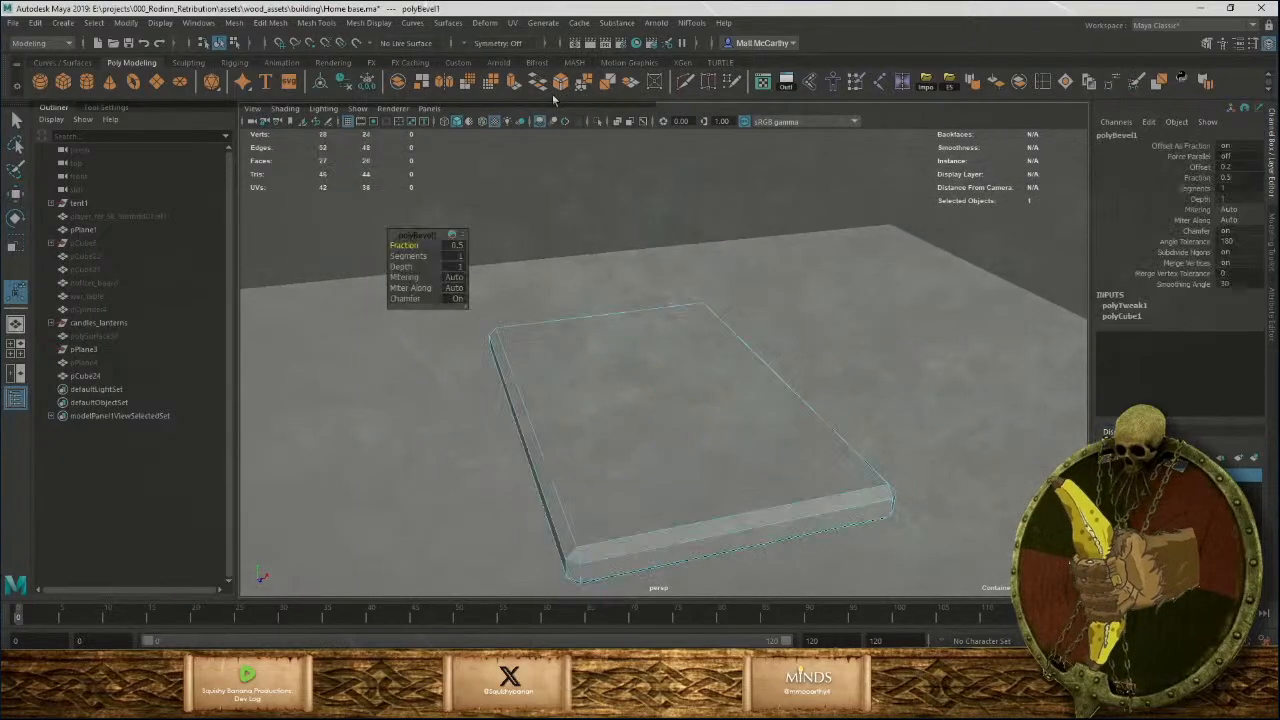
left_click(626, 202)
scroll(660, 343, "down", 5)
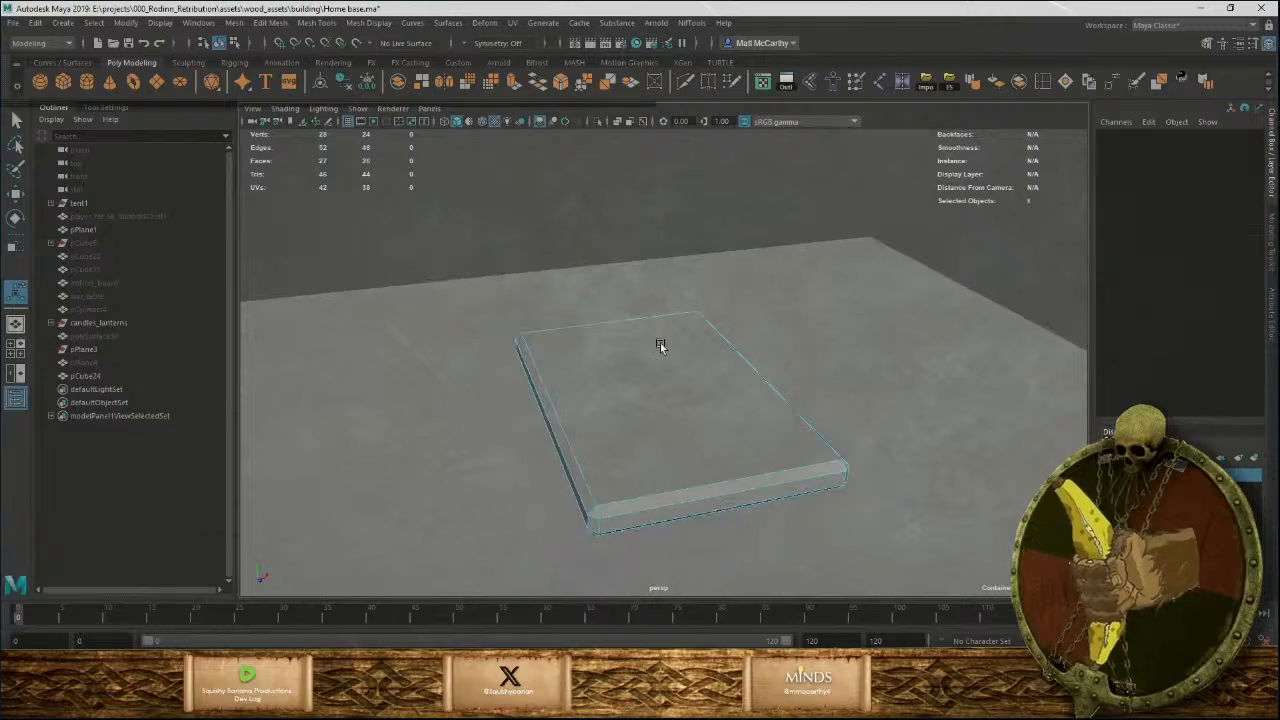
scroll(664, 397, "down", 1)
left_click_drag(666, 378, 731, 309, "alt")
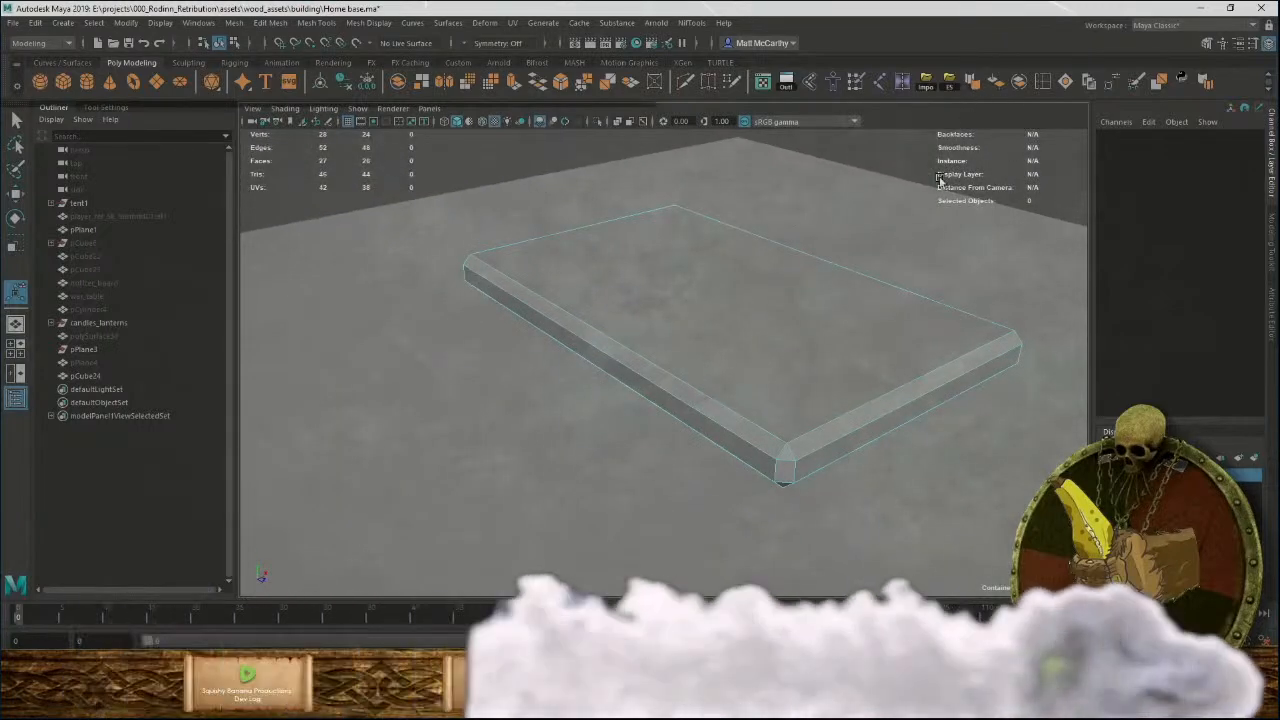
Extrude the panel's large upper and lower faces and scale them inward to inset them.
right_click_drag(723, 318, 723, 274)
left_click(732, 329)
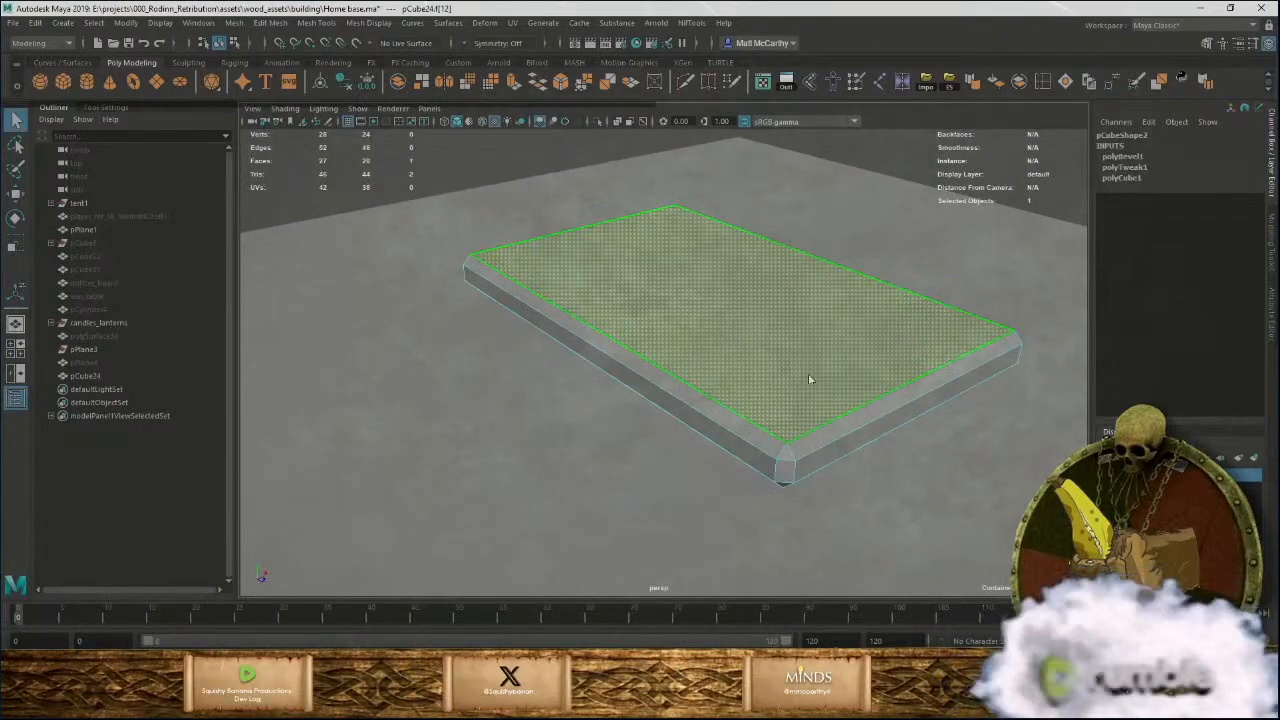
left_click_drag(732, 329, 741, 368, "alt")
key("ctrl+e")
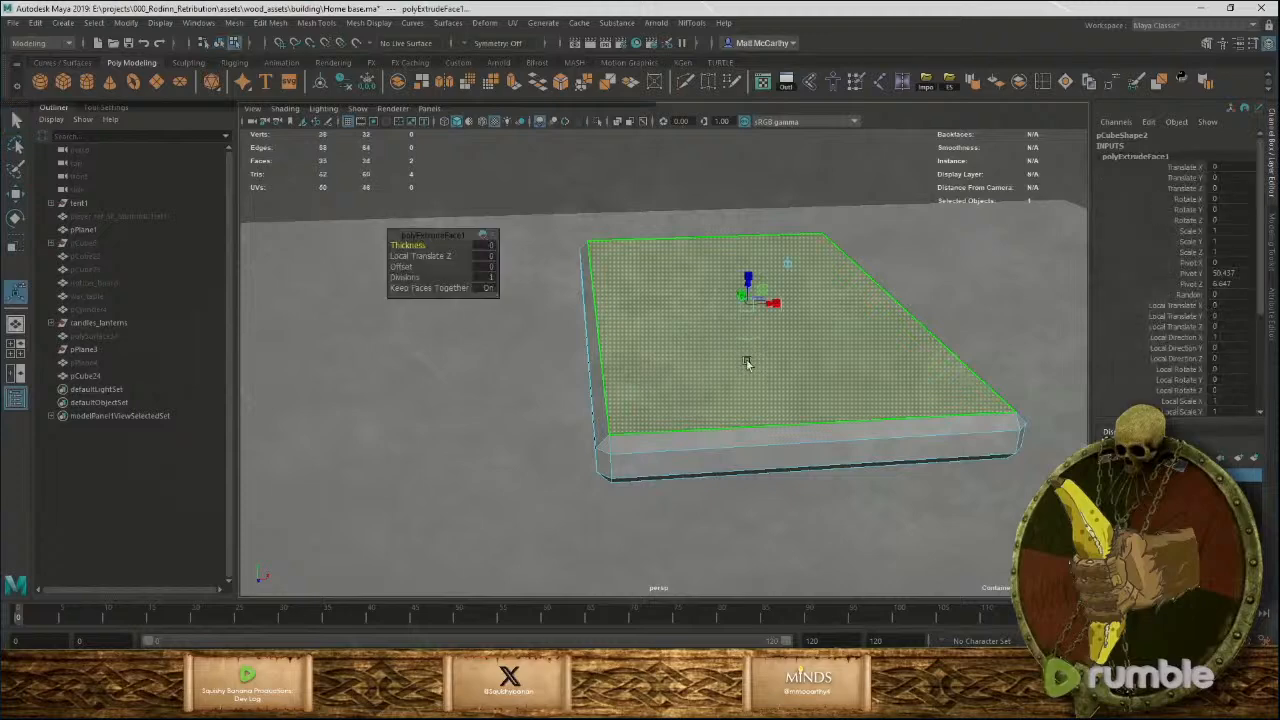
left_click_drag(752, 378, 1057, 117, "alt")
Insert two lengthwise and four crosswise edge loops across the inset panel.
key("g")
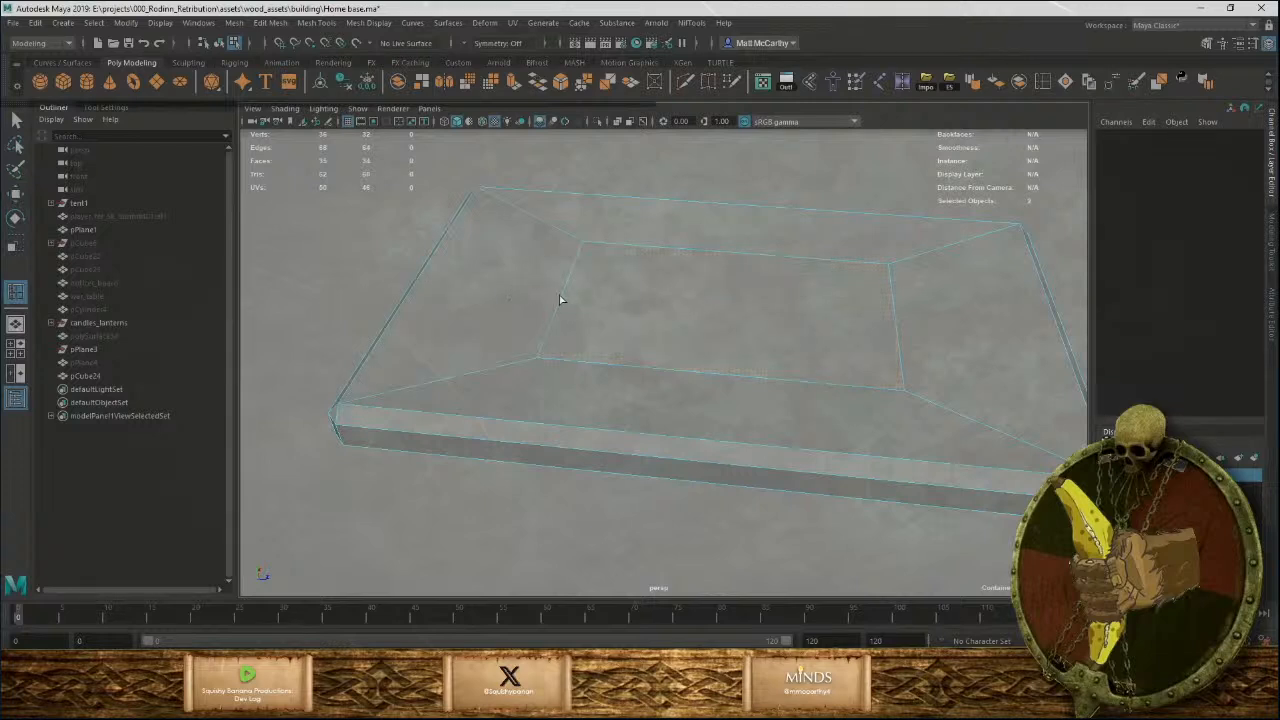
left_click_drag(568, 288, 573, 268)
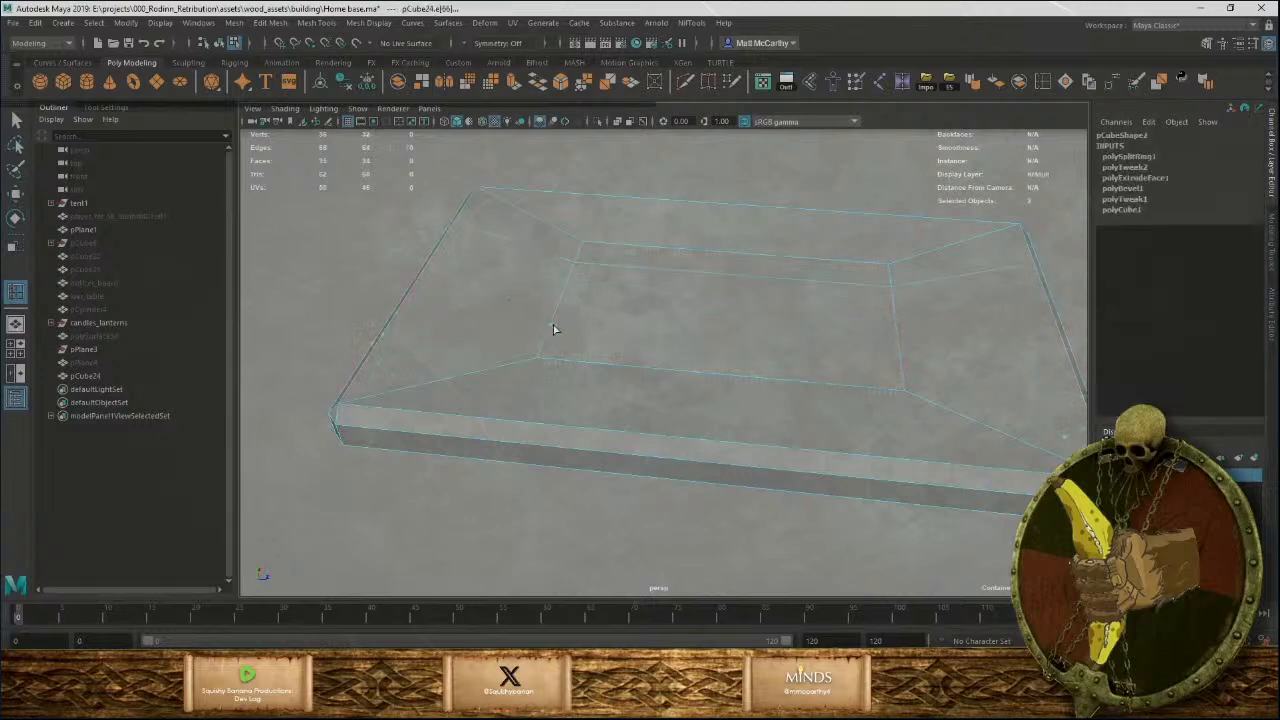
left_click_drag(555, 329, 588, 338)
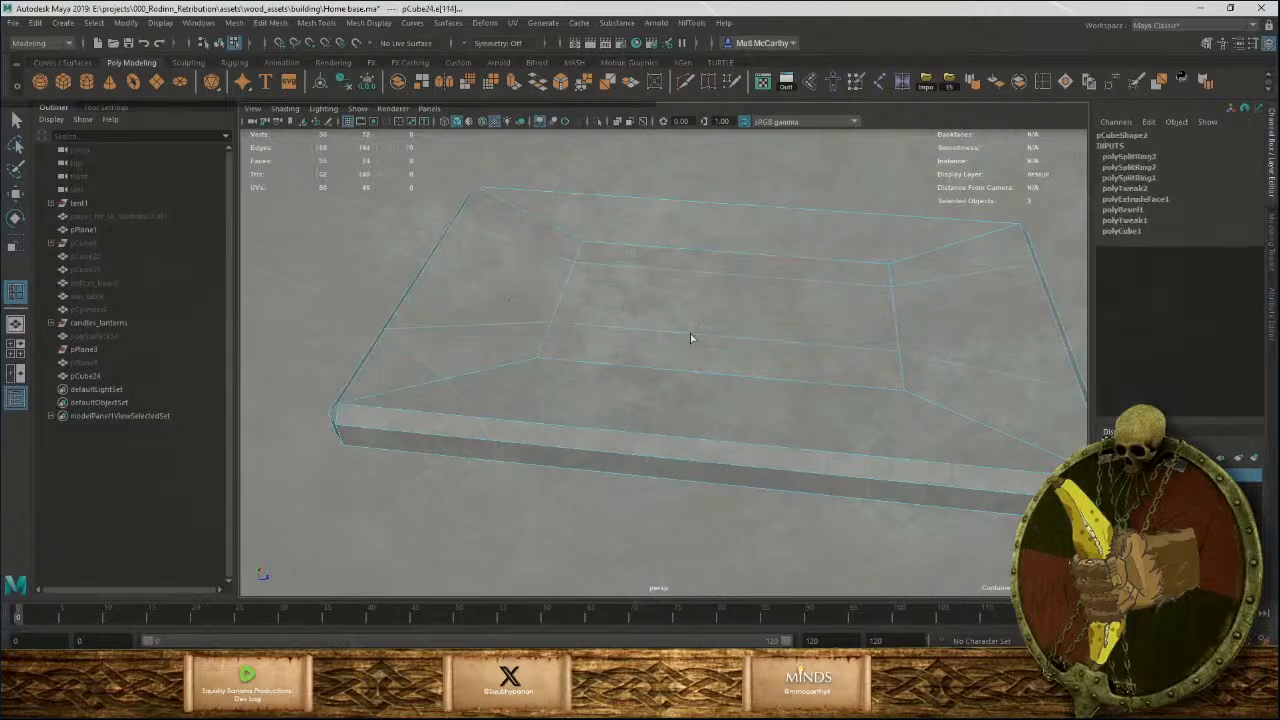
left_click(790, 345)
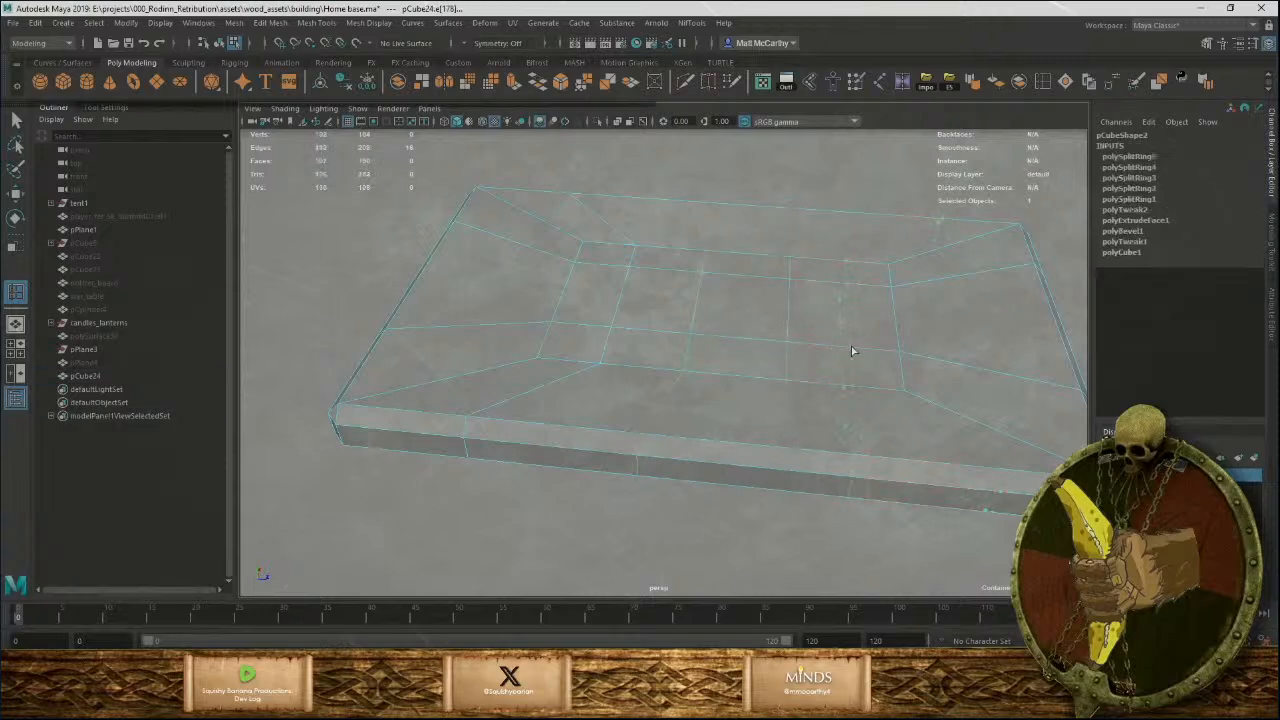
Move the edge-loop vertices along the panel's long sides to make its outline slightly irregular.
left_click_drag(898, 335, 812, 420, "alt")
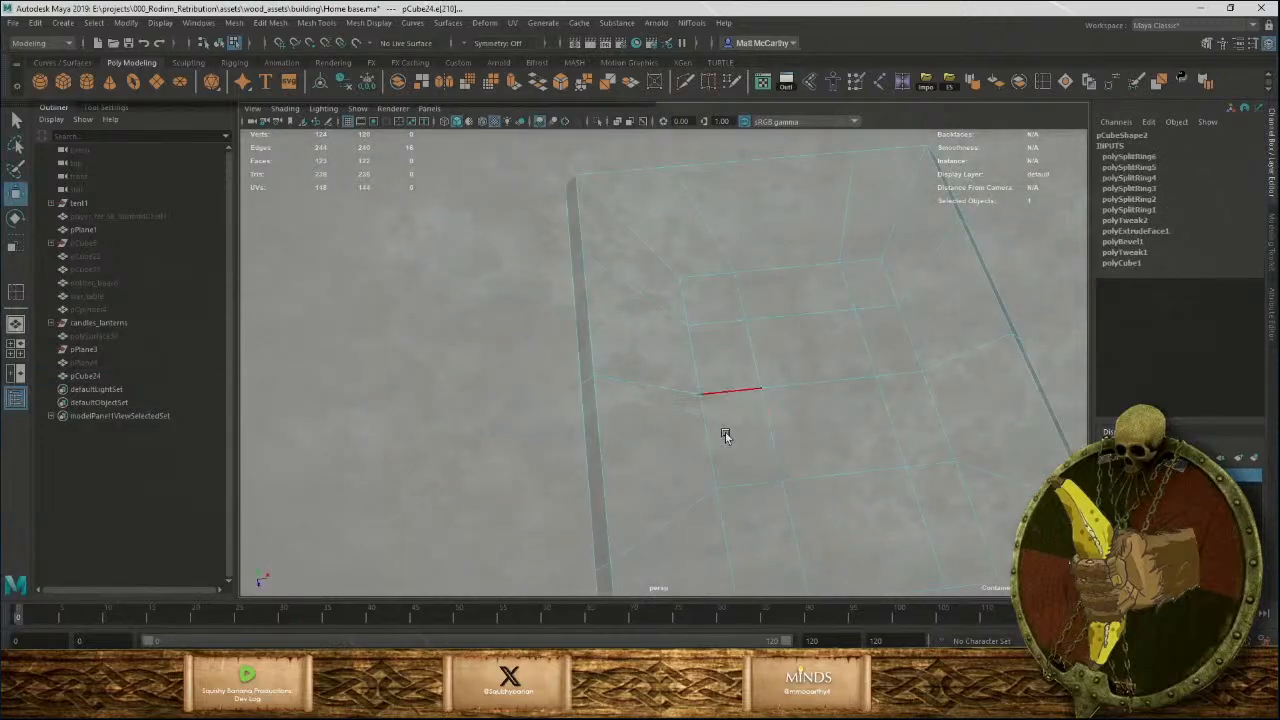
middle_click_drag(726, 436, 693, 374, "alt")
scroll(691, 370, "up", 2)
right_click_drag(680, 321, 638, 330)
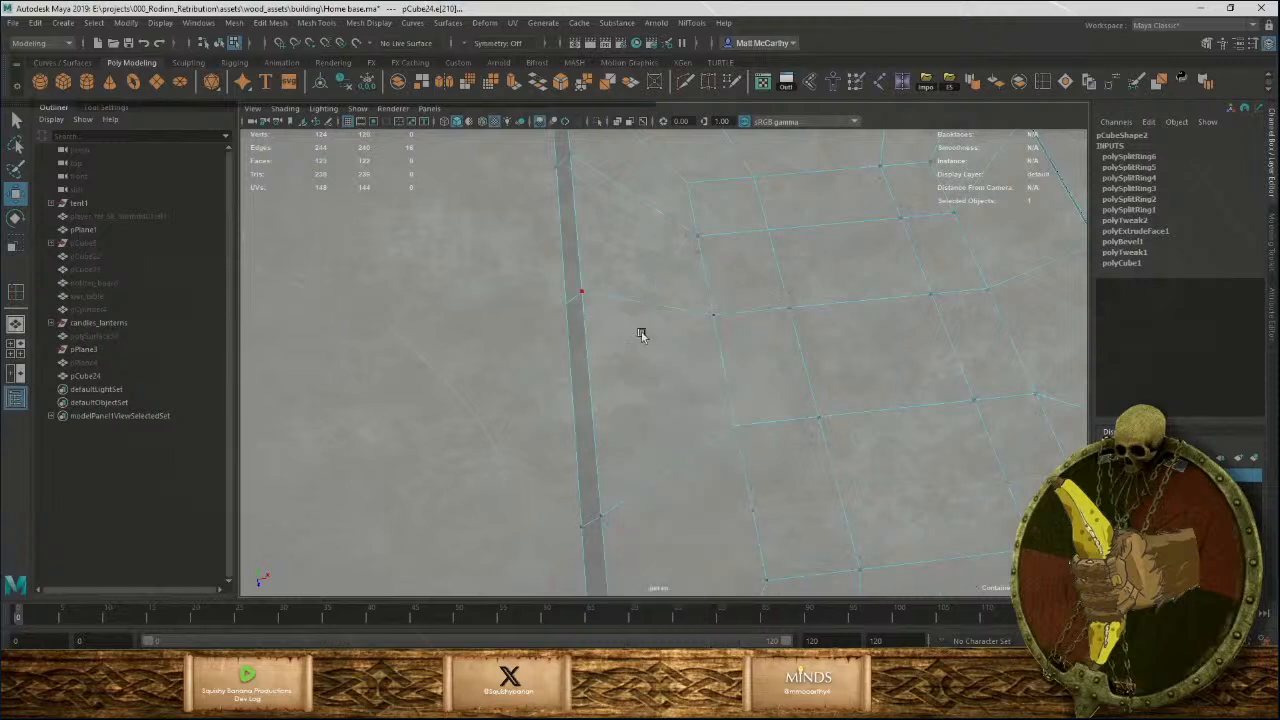
left_click(642, 335)
left_click_drag(642, 335, 785, 407, "alt")
scroll(760, 454, "down", 2)
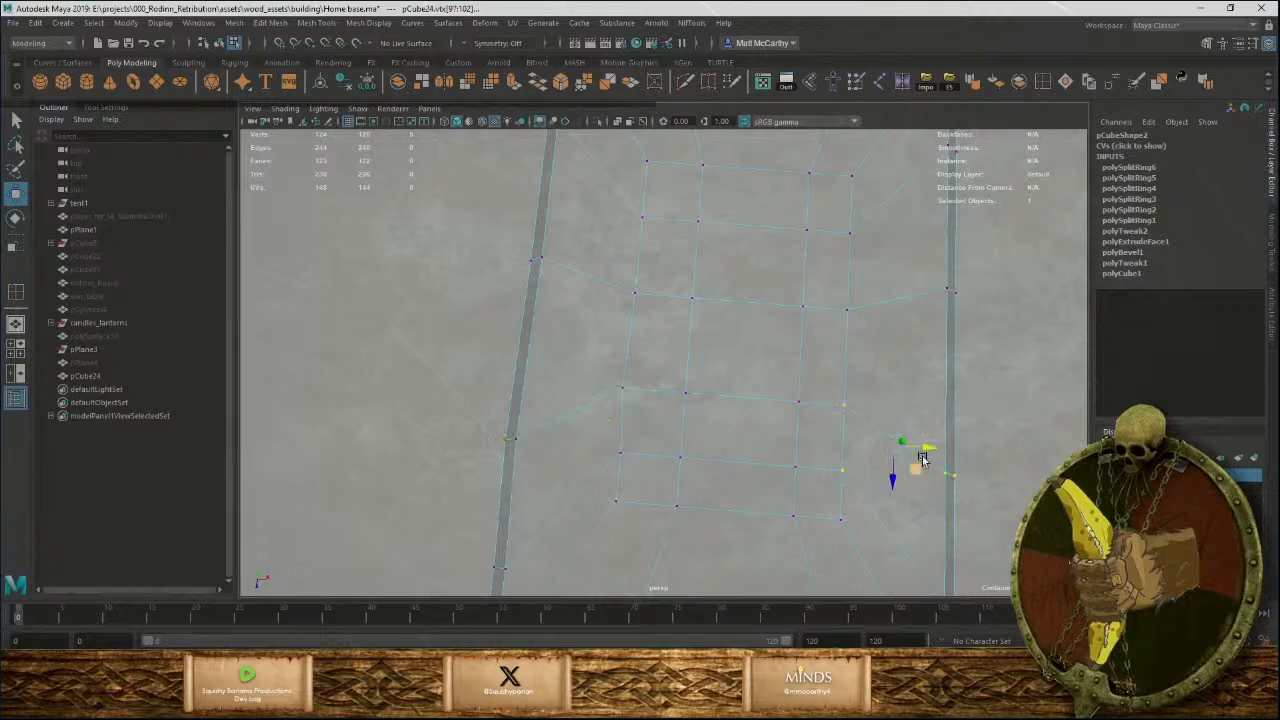
left_click_drag(899, 330, 922, 287, "alt")
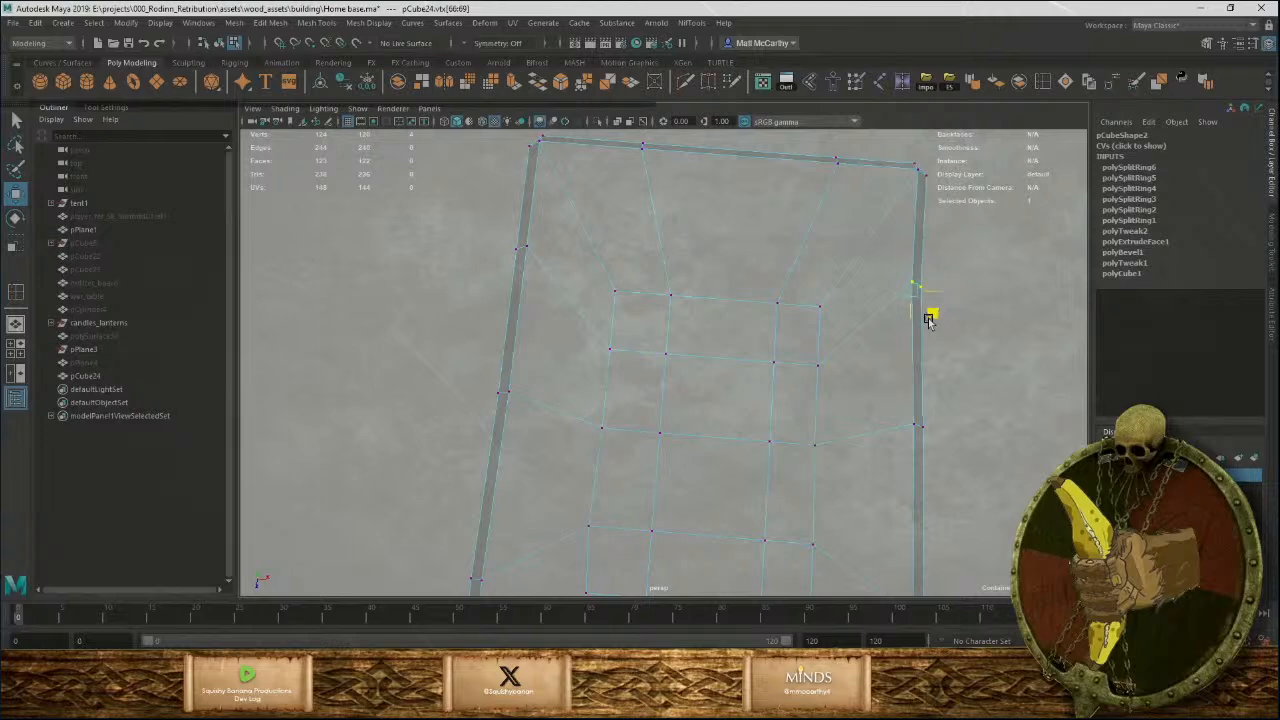
Shift the border vertices along the panel's short ends to make those edges uneven.
left_click_drag(929, 318, 785, 215, "alt")
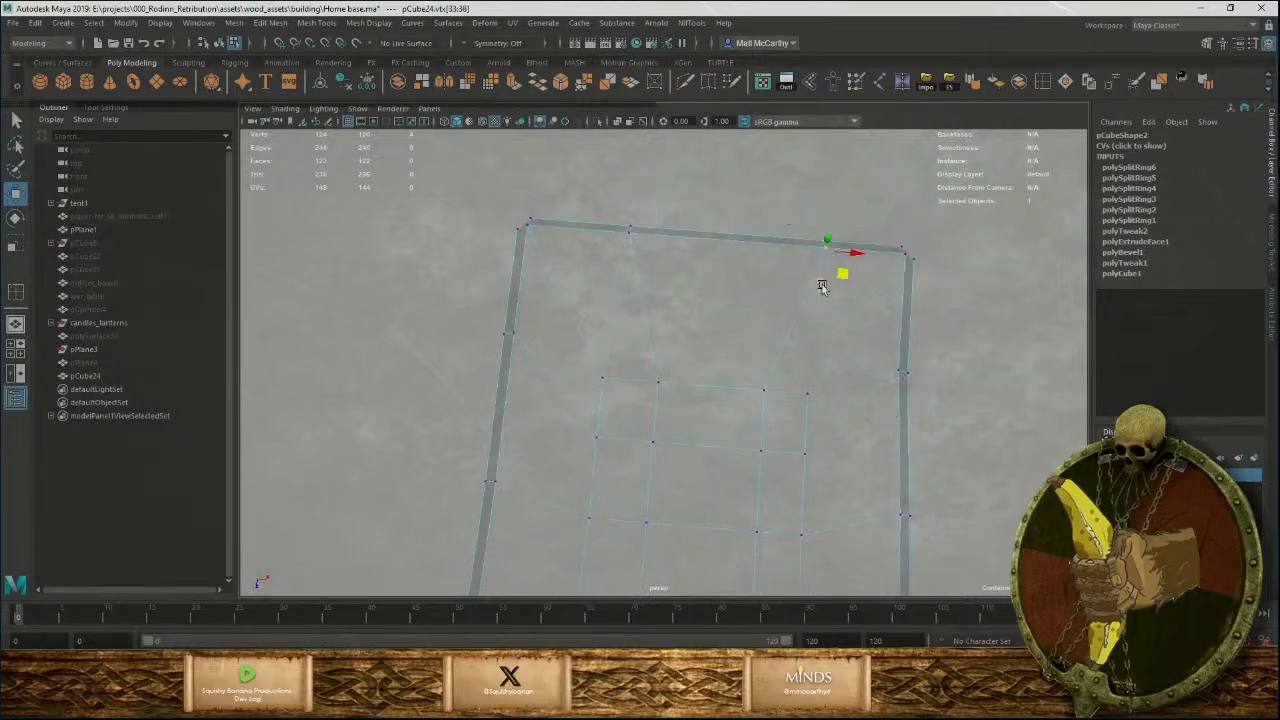
left_click_drag(824, 285, 823, 282)
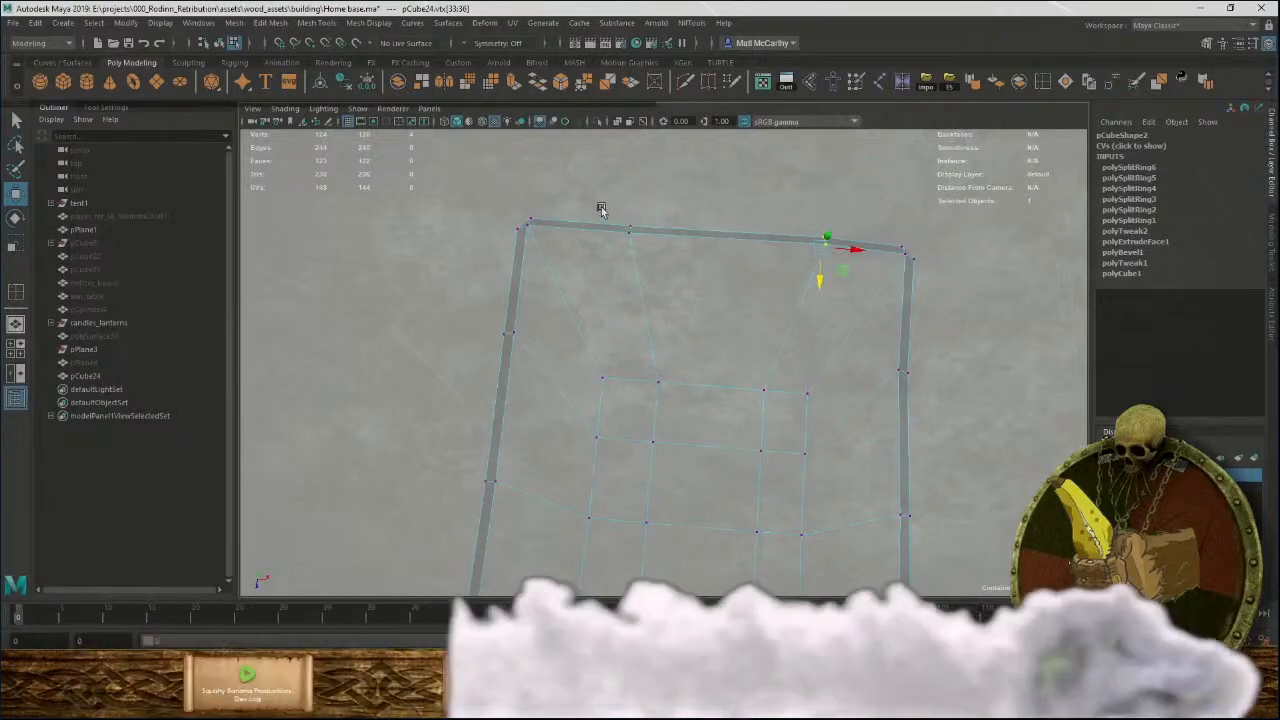
left_click_drag(600, 206, 720, 320)
left_click_drag(612, 377, 637, 436)
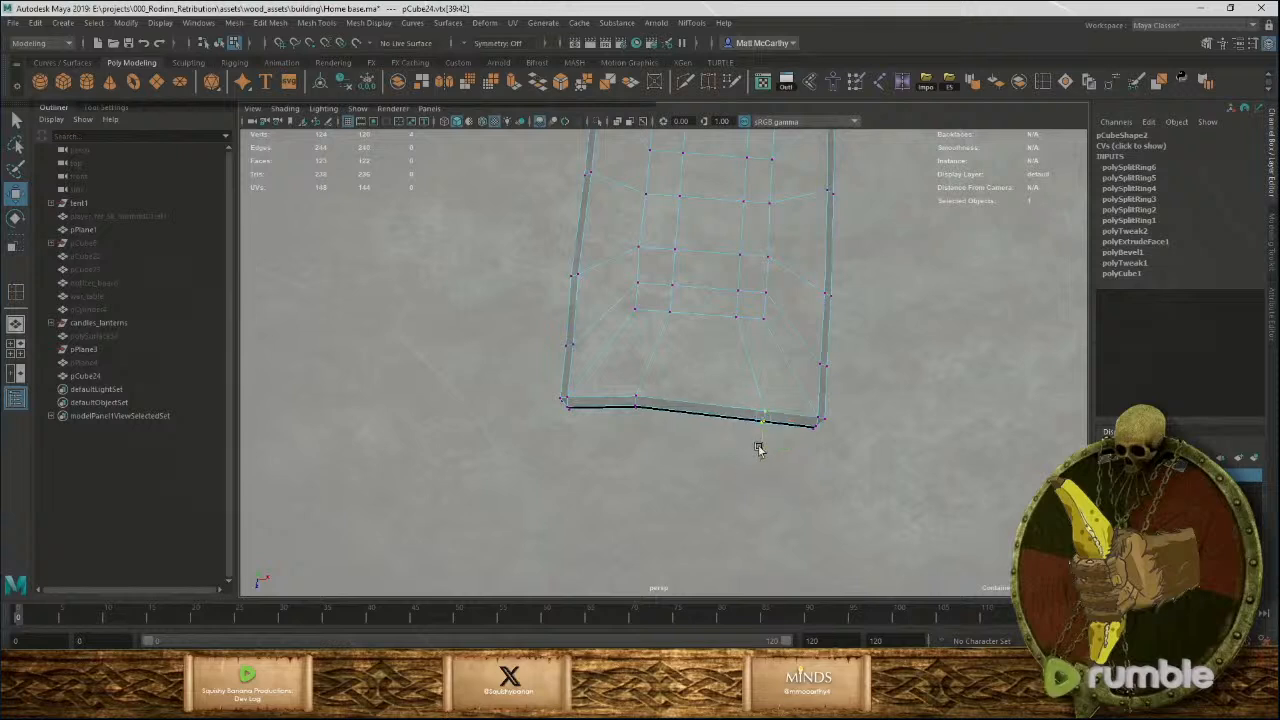
Nudge the remaining side and end vertices to finish the panel's uneven outline, and return to object selection.
left_click_drag(760, 447, 762, 430, "alt")
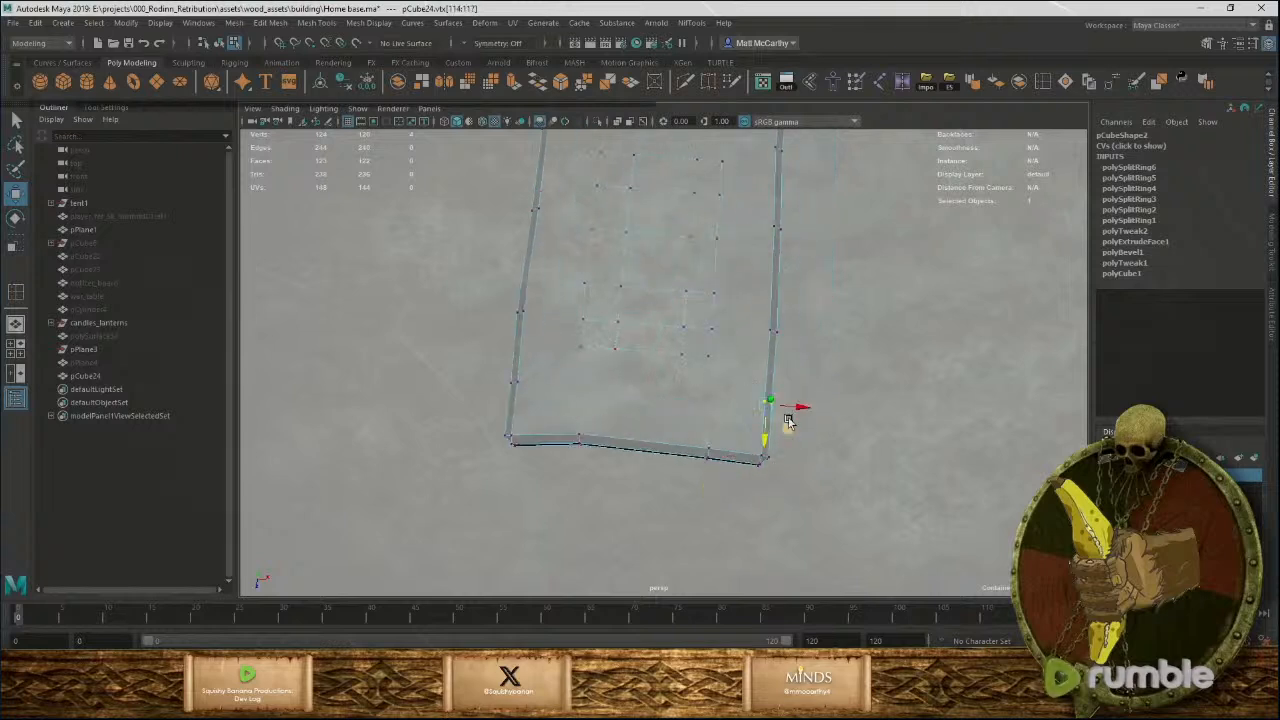
middle_click_drag(649, 440, 726, 488, "alt")
left_click_drag(577, 412, 605, 470)
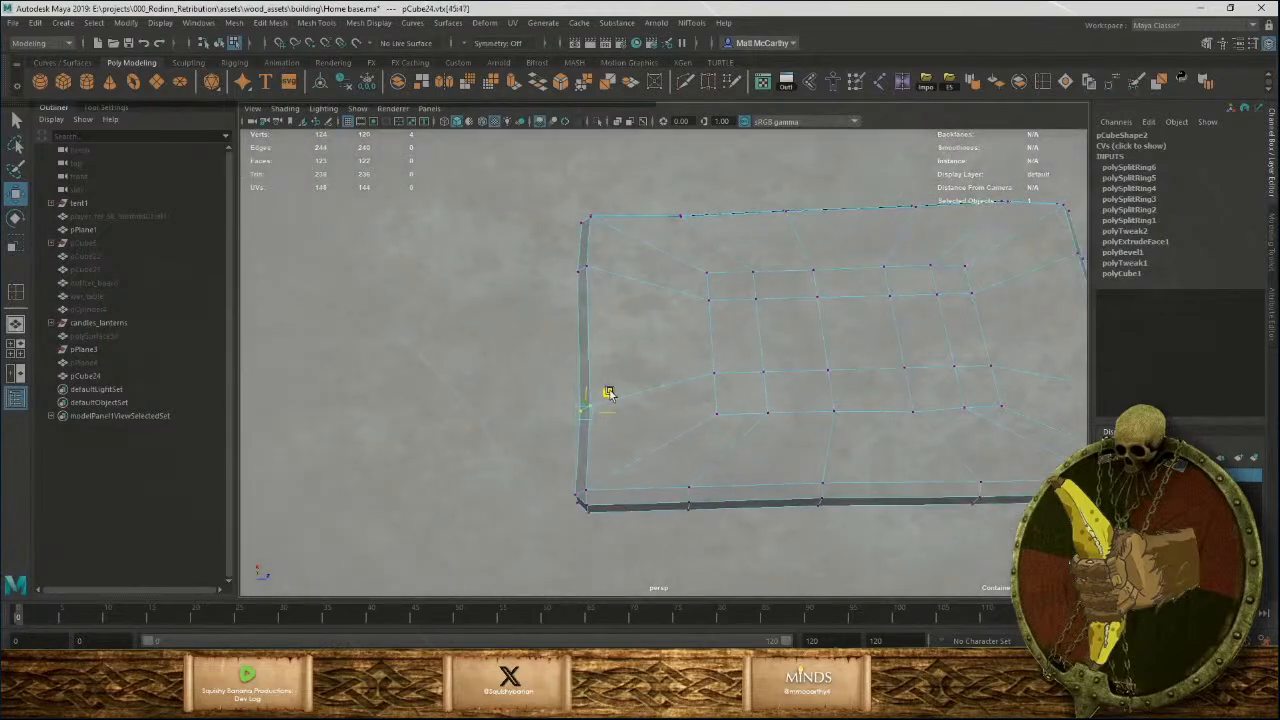
right_click_drag(626, 419, 466, 331, "alt")
left_click_drag(675, 420, 719, 266, "alt")
right_click_drag(719, 266, 749, 252)
left_click(786, 196)
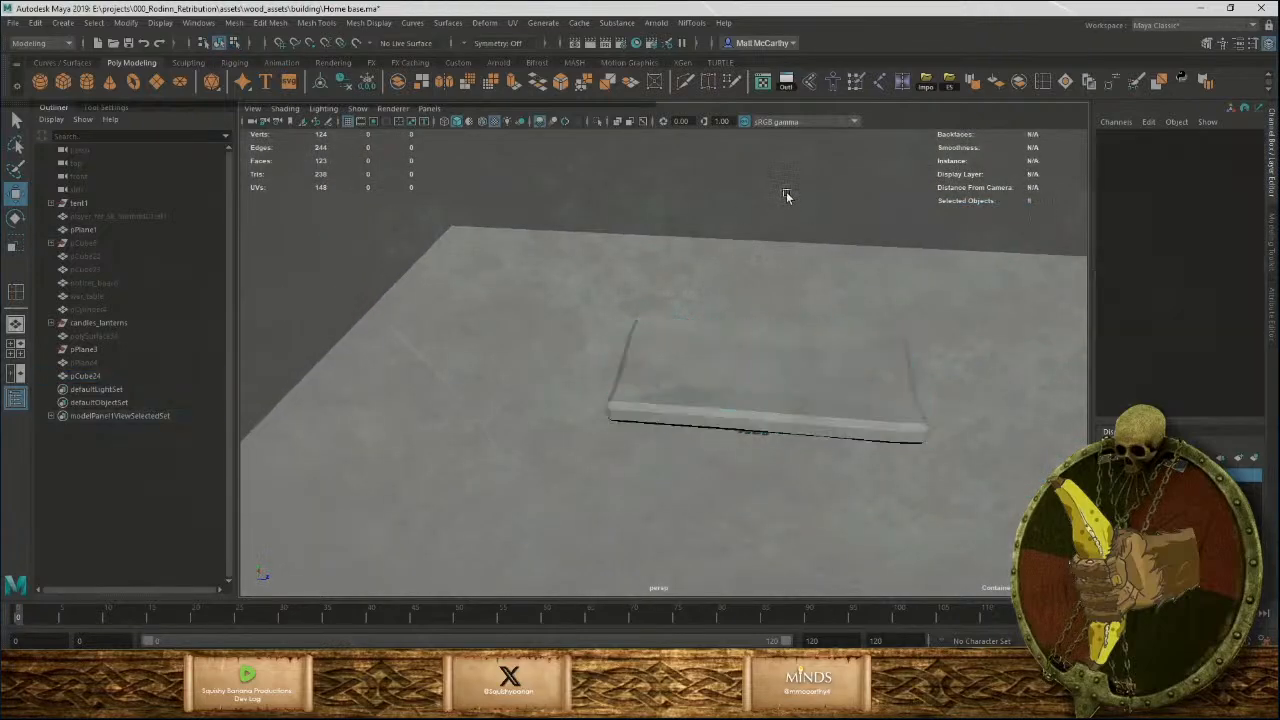
Soften all edges of the panel so its surface shades smoothly.
left_click_drag(825, 357, 829, 365, "alt")
left_click(829, 365)
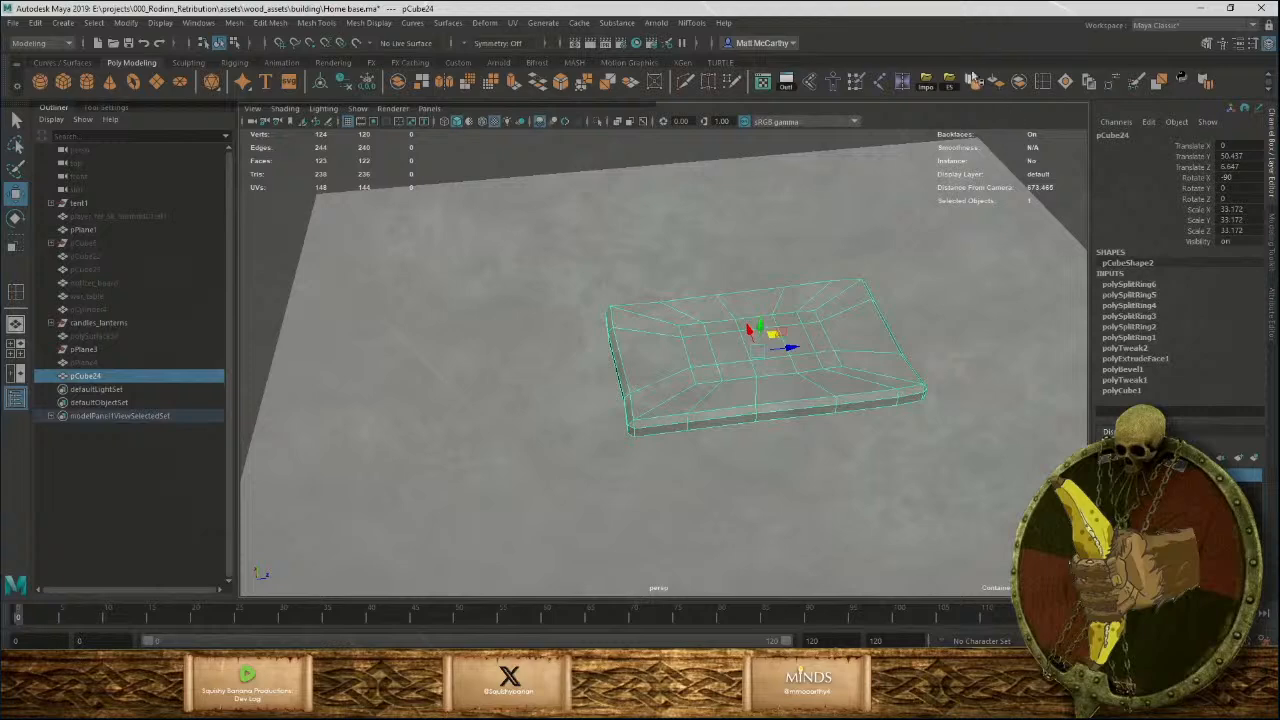
left_click(973, 80)
left_click(808, 145)
Insert two concentric edge loops between the inset area and the rim on the panel's upper face.
left_click_drag(834, 406, 640, 370, "alt")
left_click(783, 363)
left_click(776, 461)
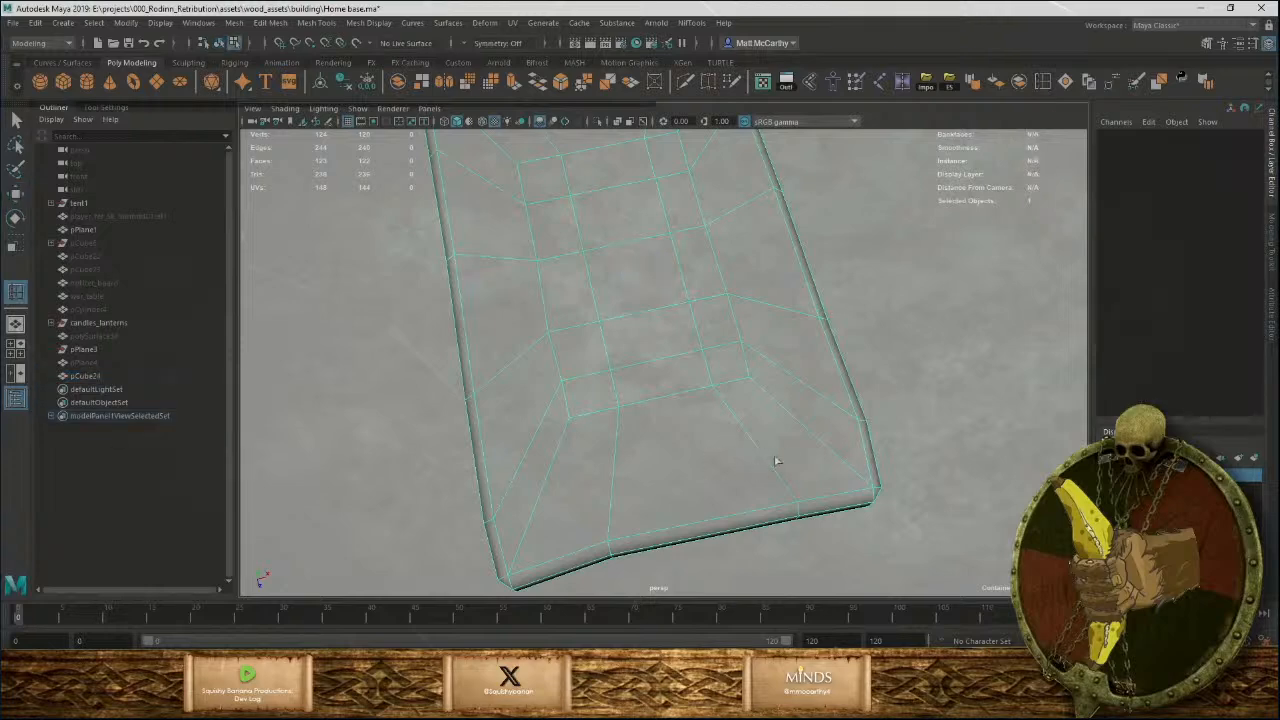
left_click(767, 458)
left_click_drag(803, 466, 775, 374, "alt")
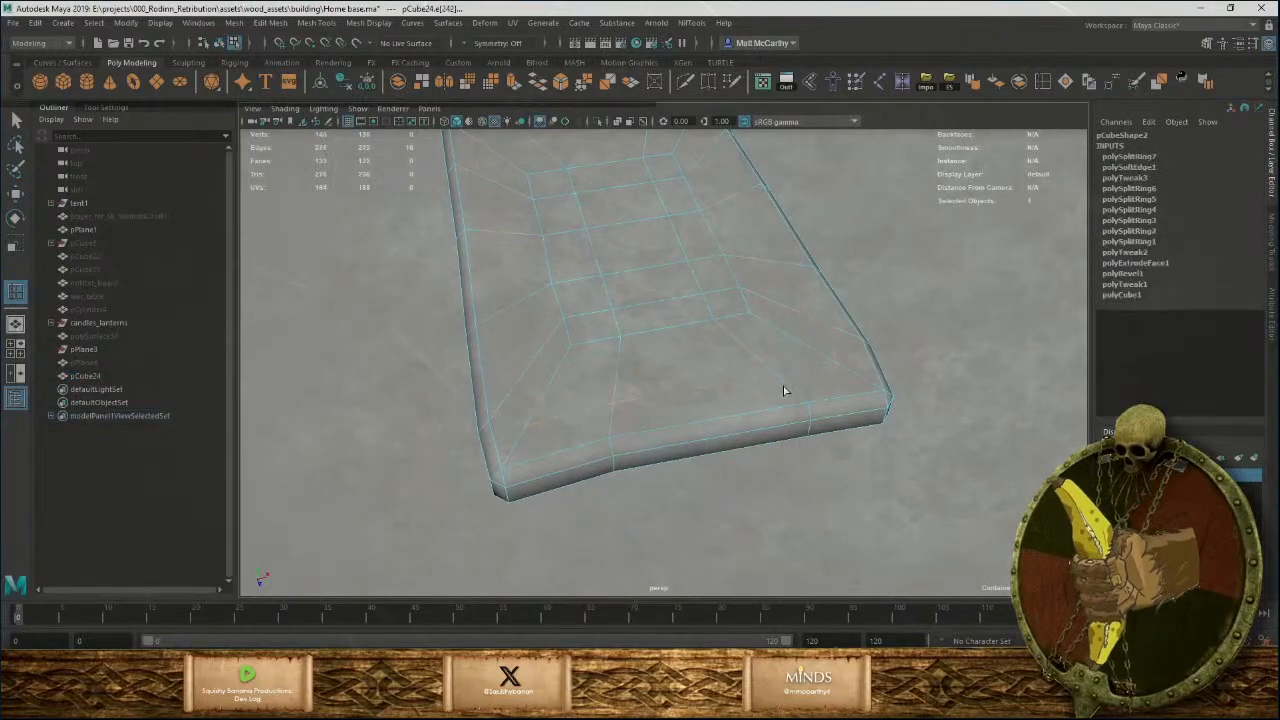
left_click(785, 388)
left_click(787, 390)
key("w")
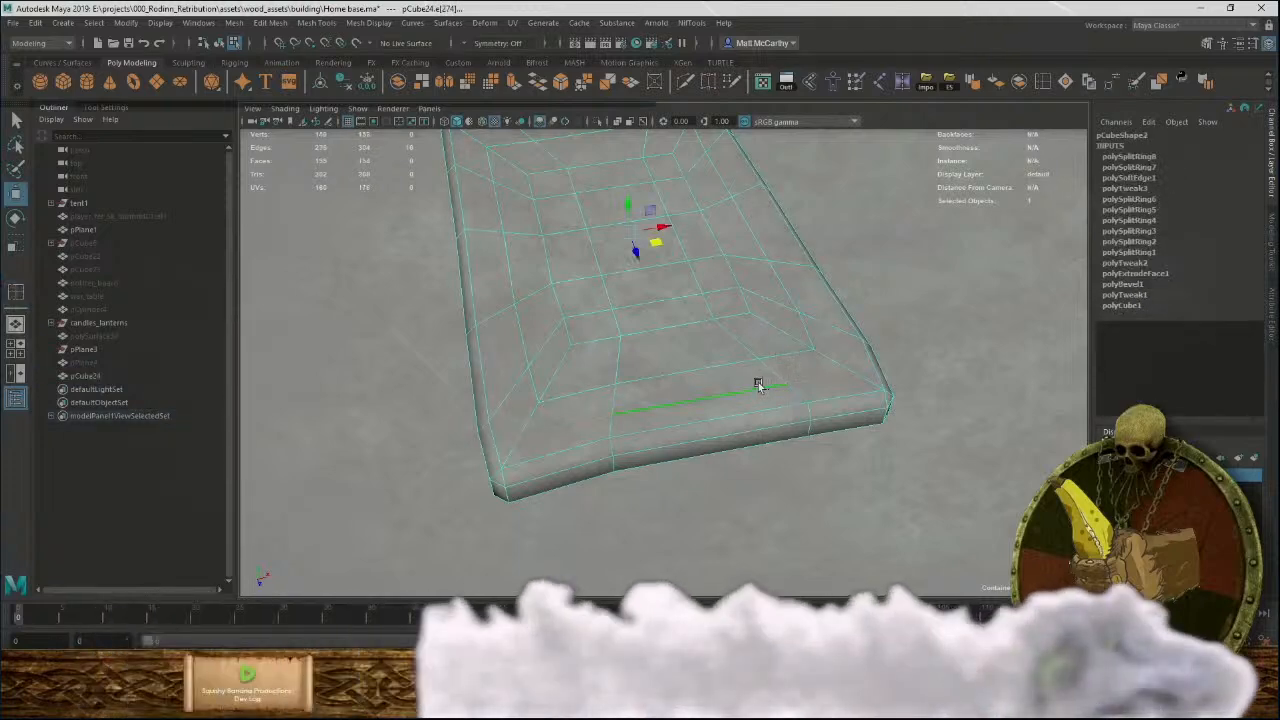
Adjust the height of the new loop nearest the rim to round the panel's upper surface.
left_click_drag(760, 385, 697, 294, "alt")
middle_click_drag(697, 294, 706, 366, "alt")
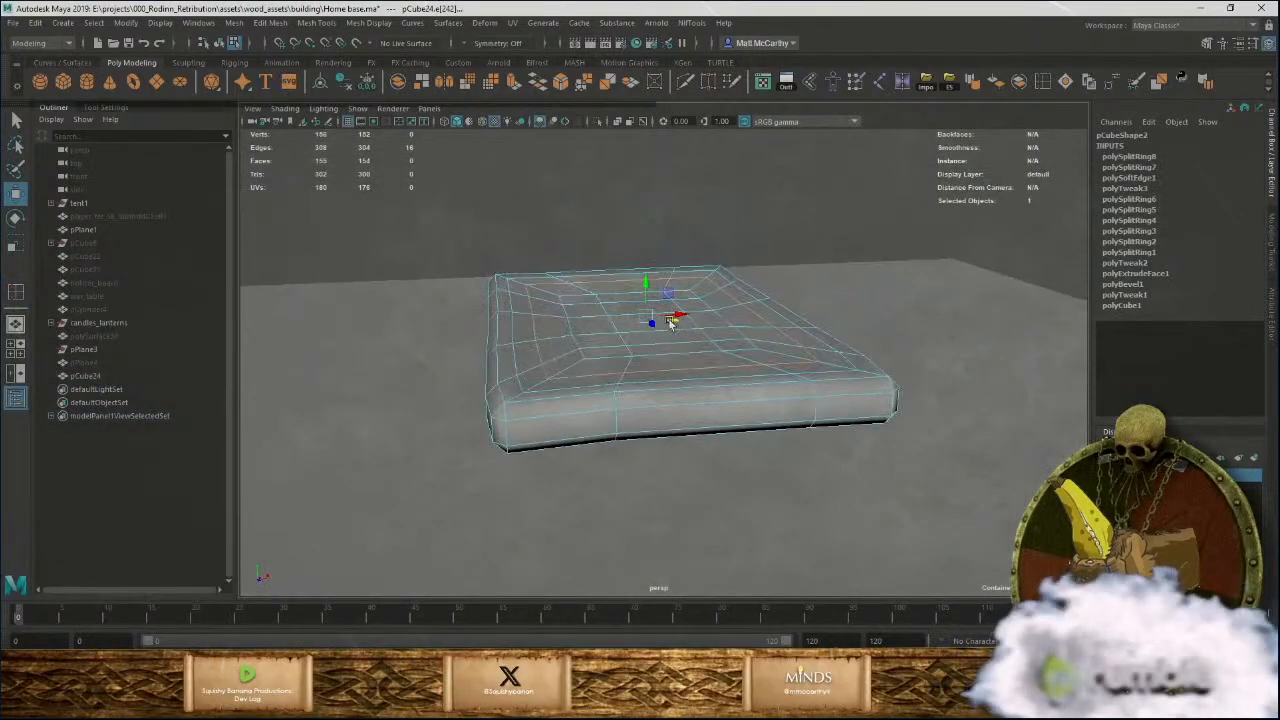
right_click_drag(672, 325, 703, 300, "alt")
left_click_drag(635, 260, 634, 262)
key("F8")
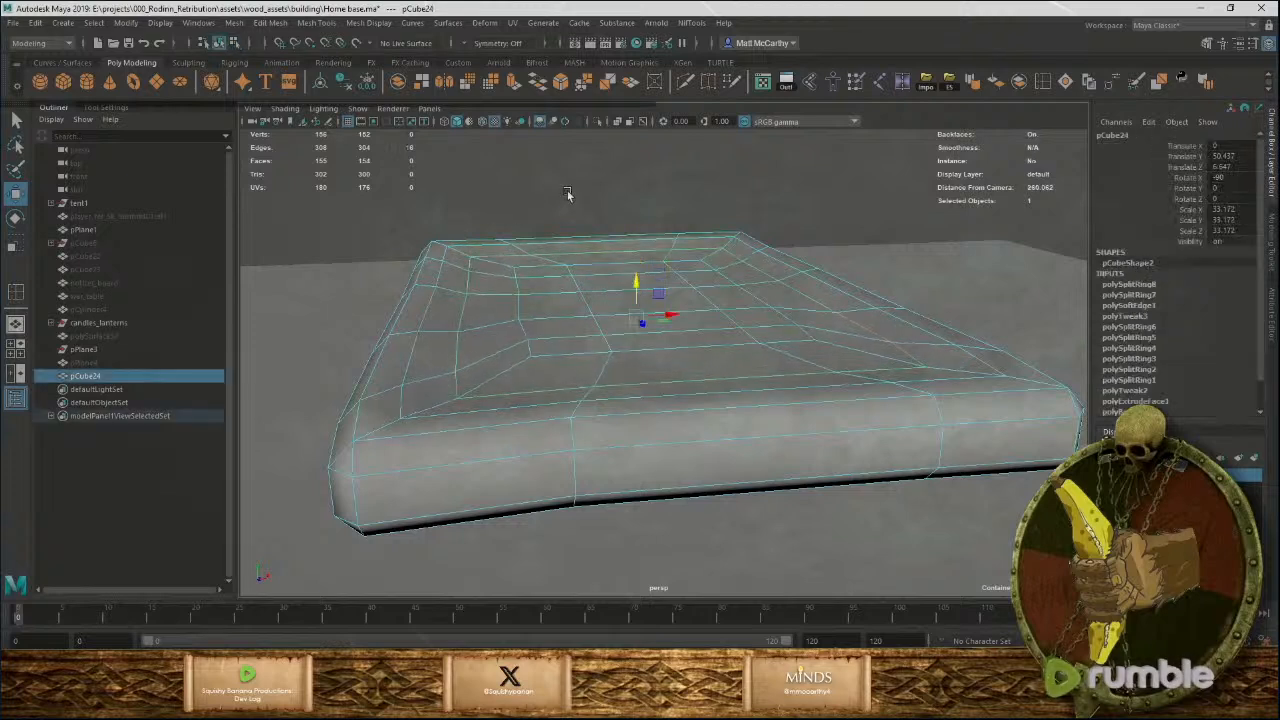
left_click(568, 194)
Insert an edge loop around the lower part of the panel's side rim.
left_click_drag(606, 335, 790, 418, "alt")
left_click(749, 429)
left_click(1046, 87)
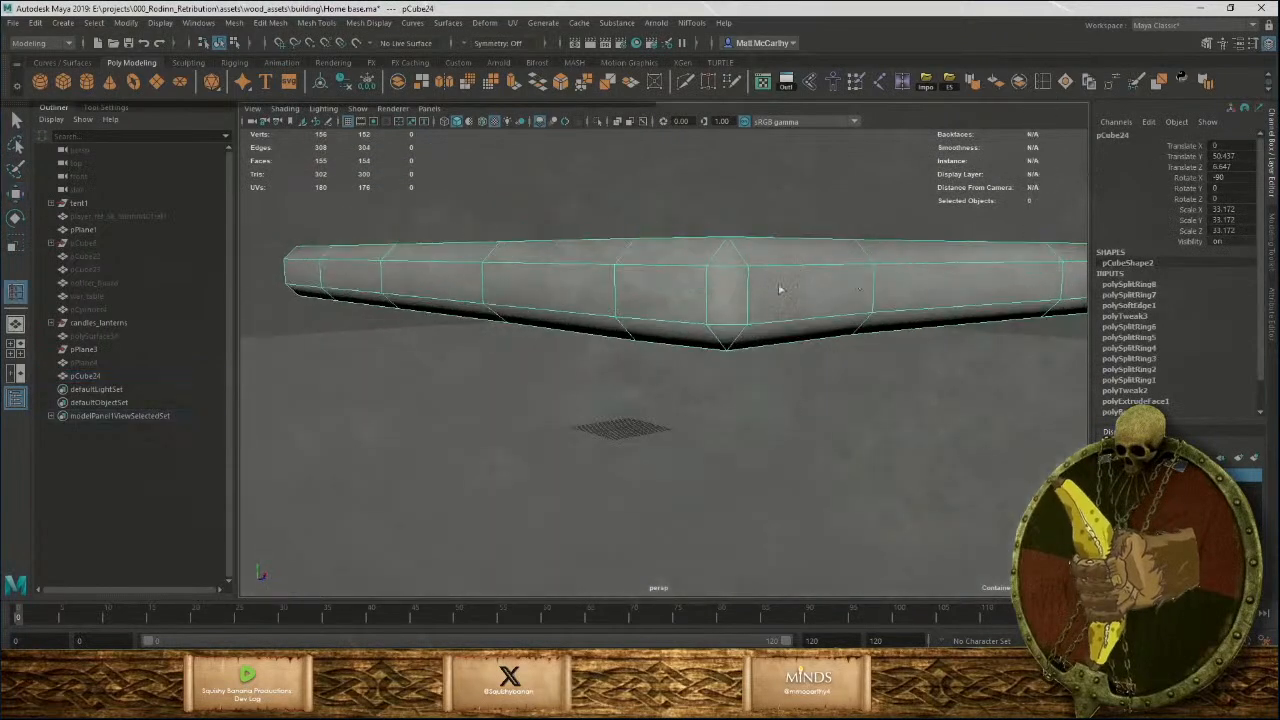
left_click_drag(749, 301, 752, 312)
key("w")
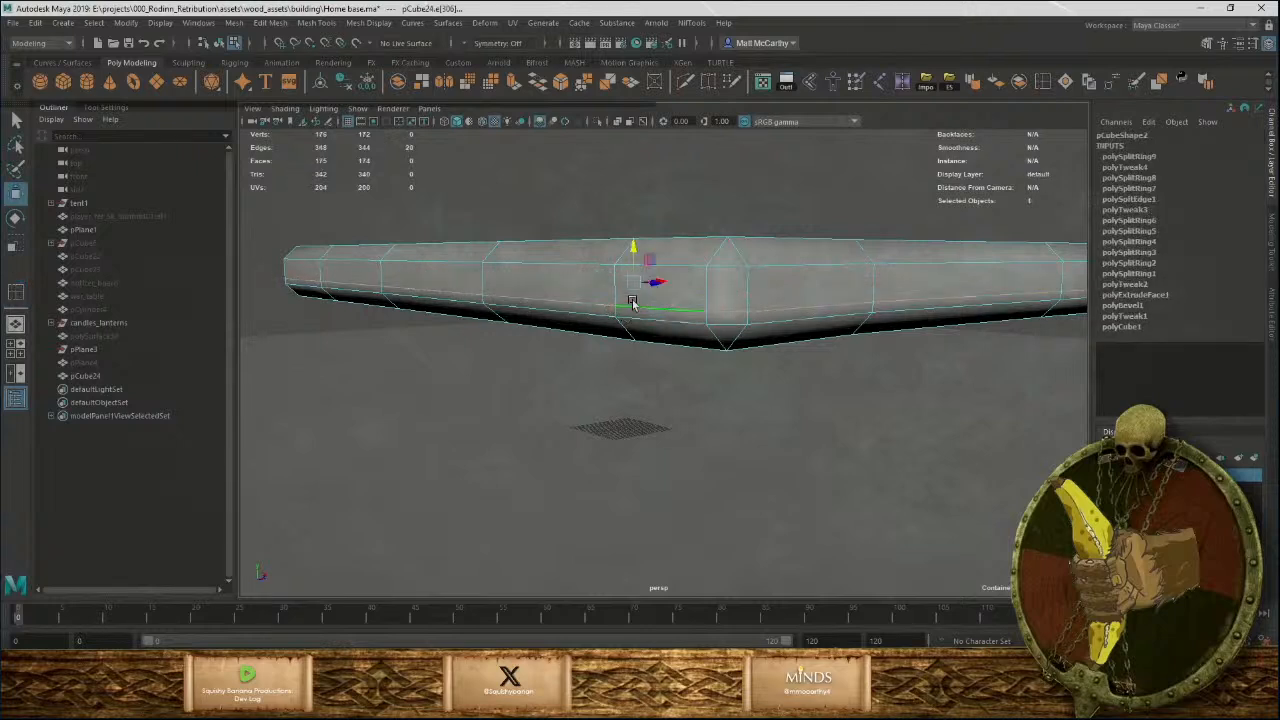
right_click_drag(740, 312, 489, 240, "alt")
key("F8")
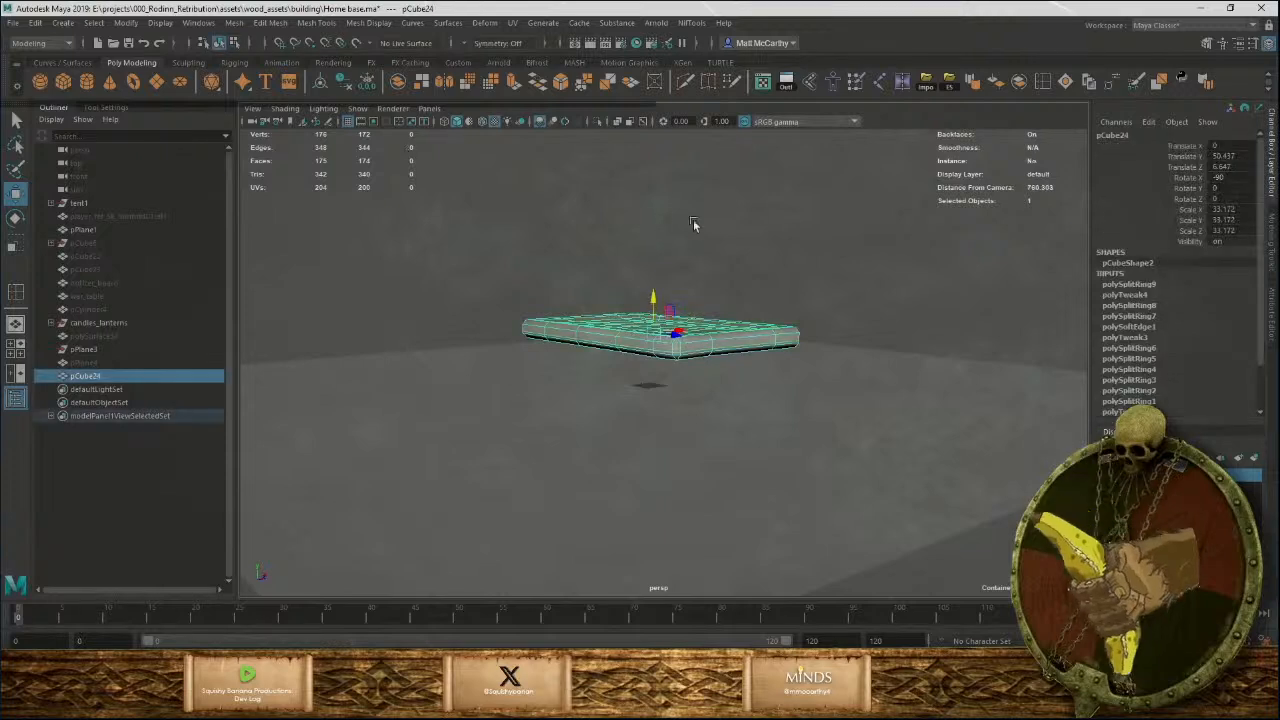
Delete the panel's construction history, freeze its transformations, and open the UV Editor.
left_click(362, 86)
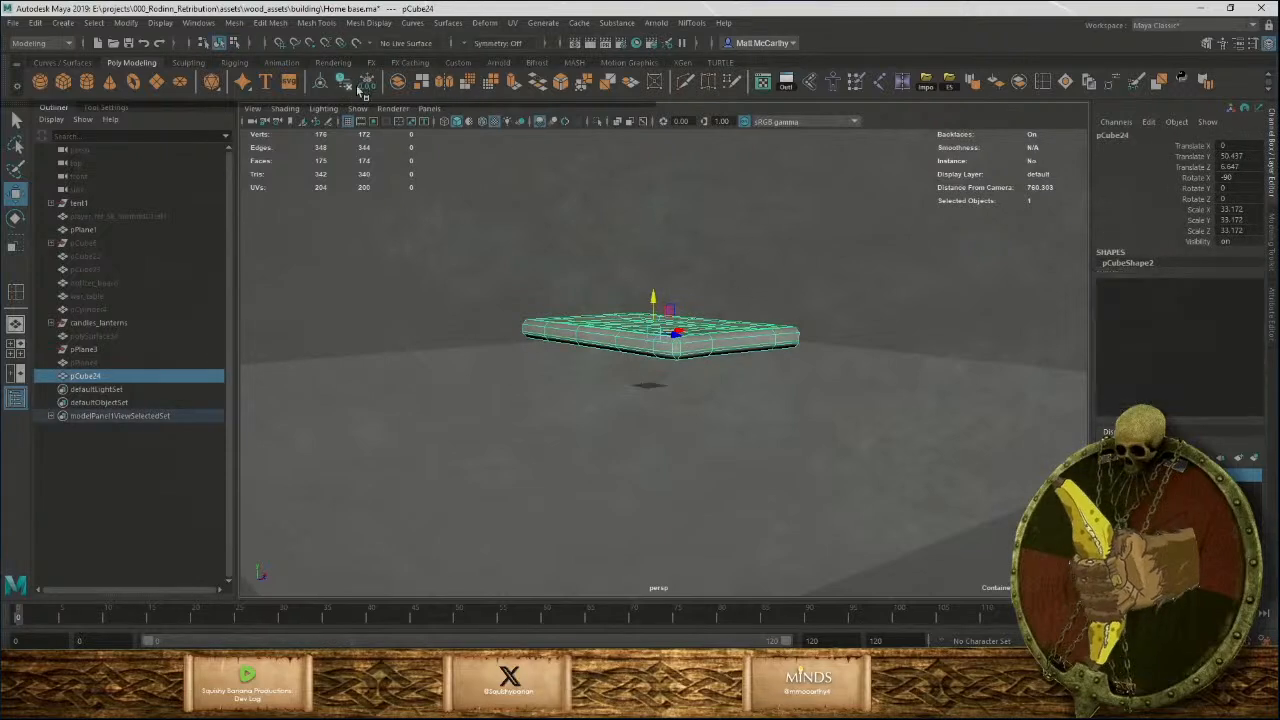
left_click(762, 84)
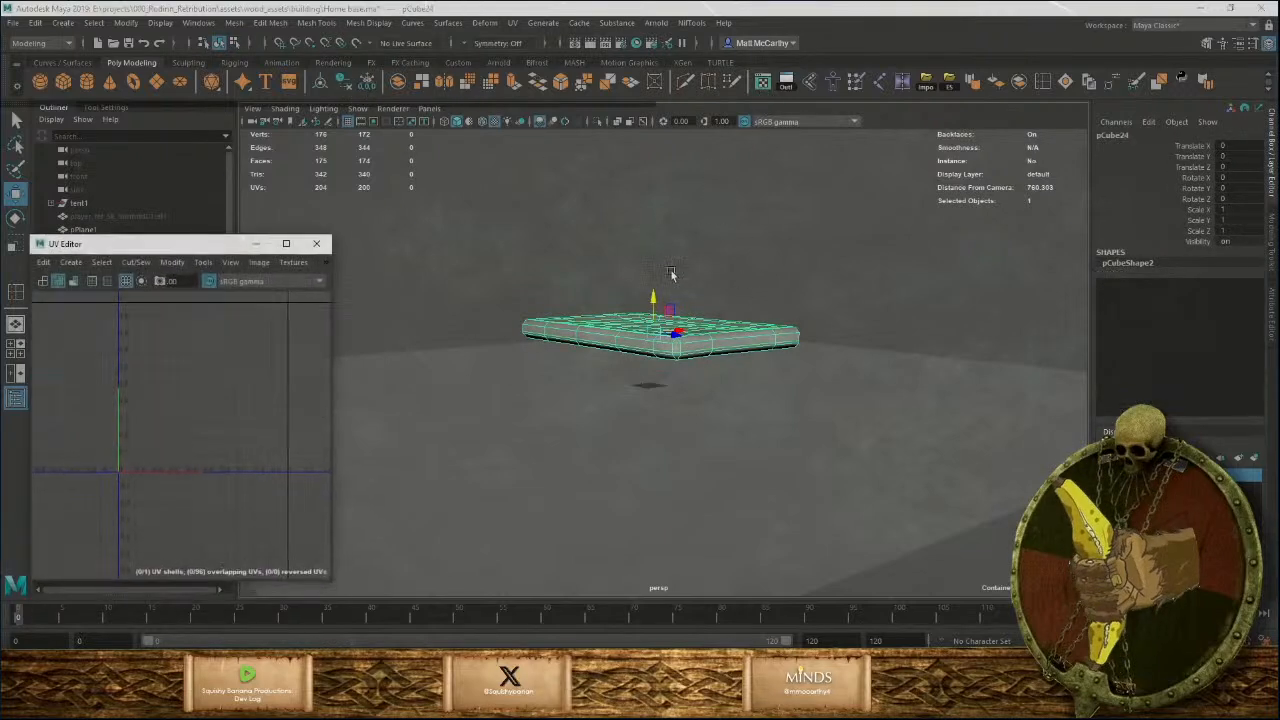
Assign the existing cloth_white material to the panel.
right_click(568, 338)
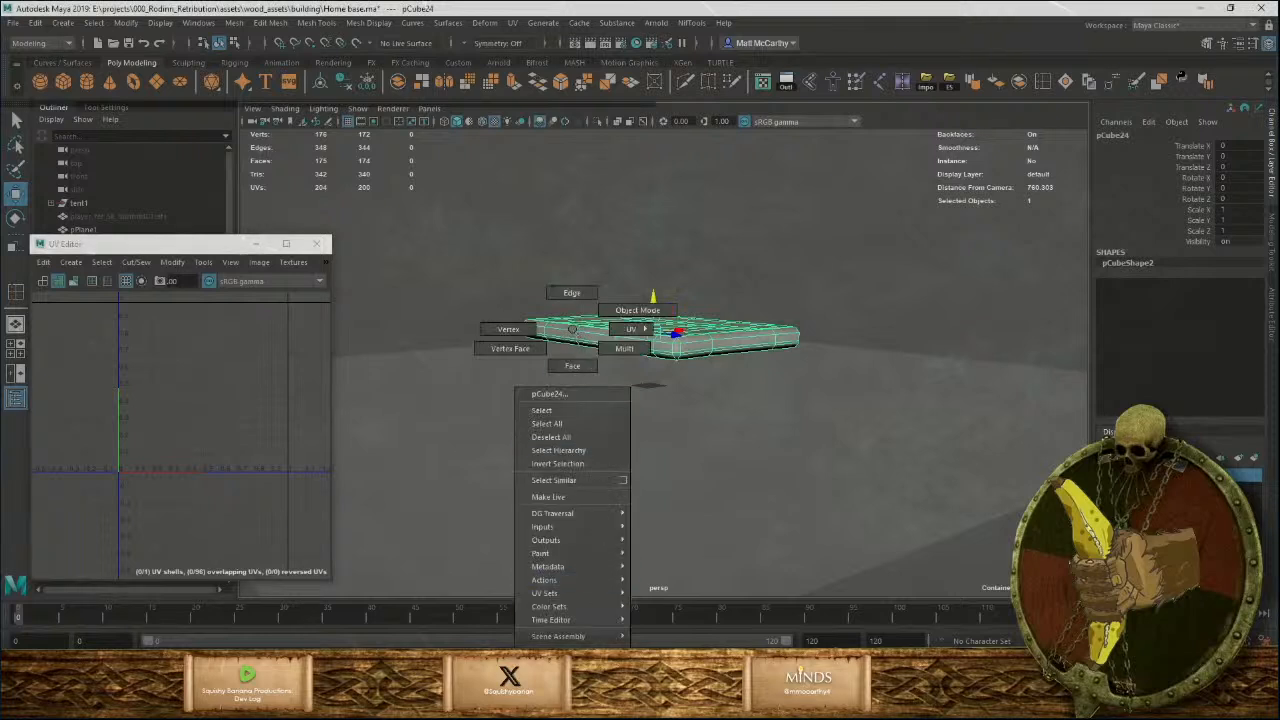
mouse_move(580, 690)
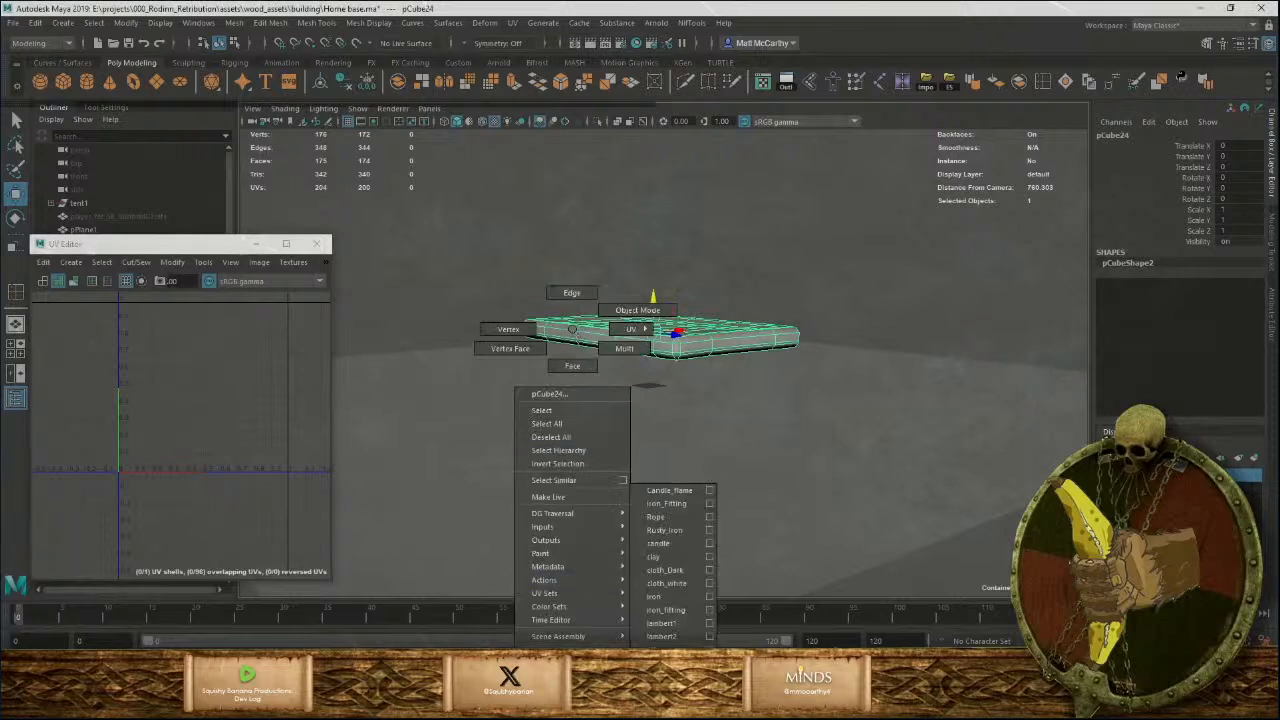
left_click(671, 584)
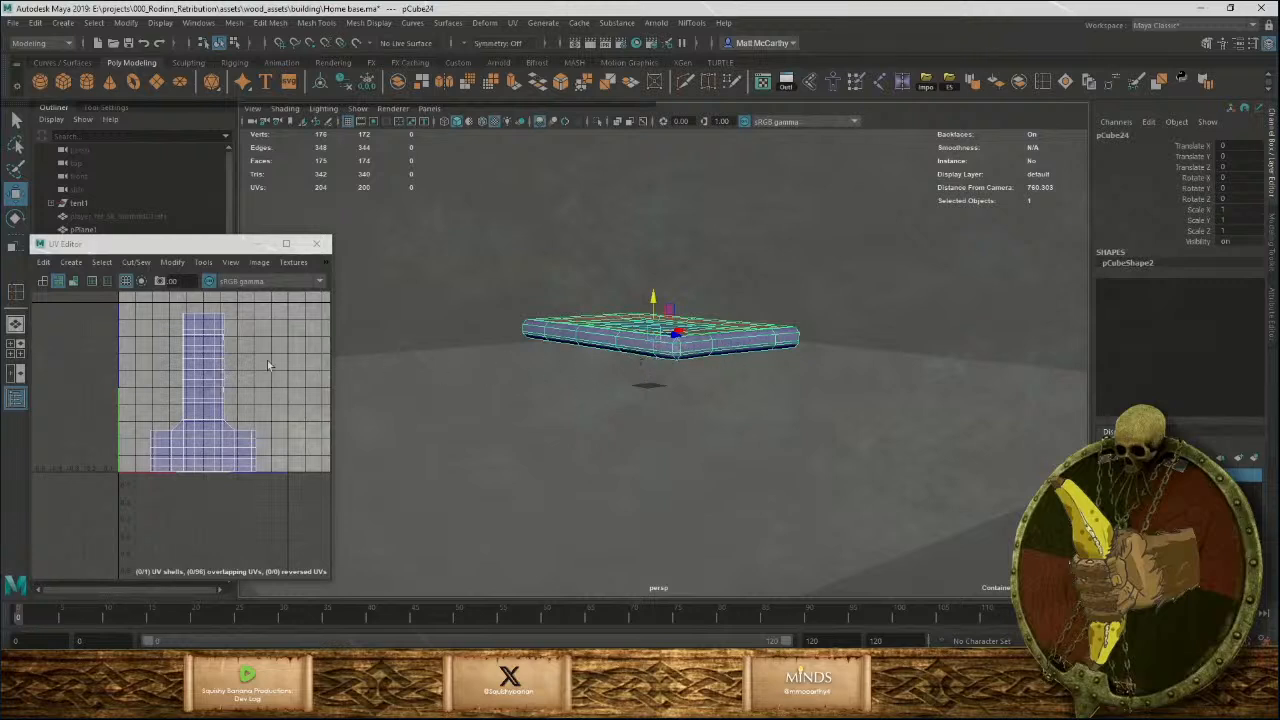
Apply an automatic UV projection to the panel and sew all its UV edges into one shell.
key("shift+s")
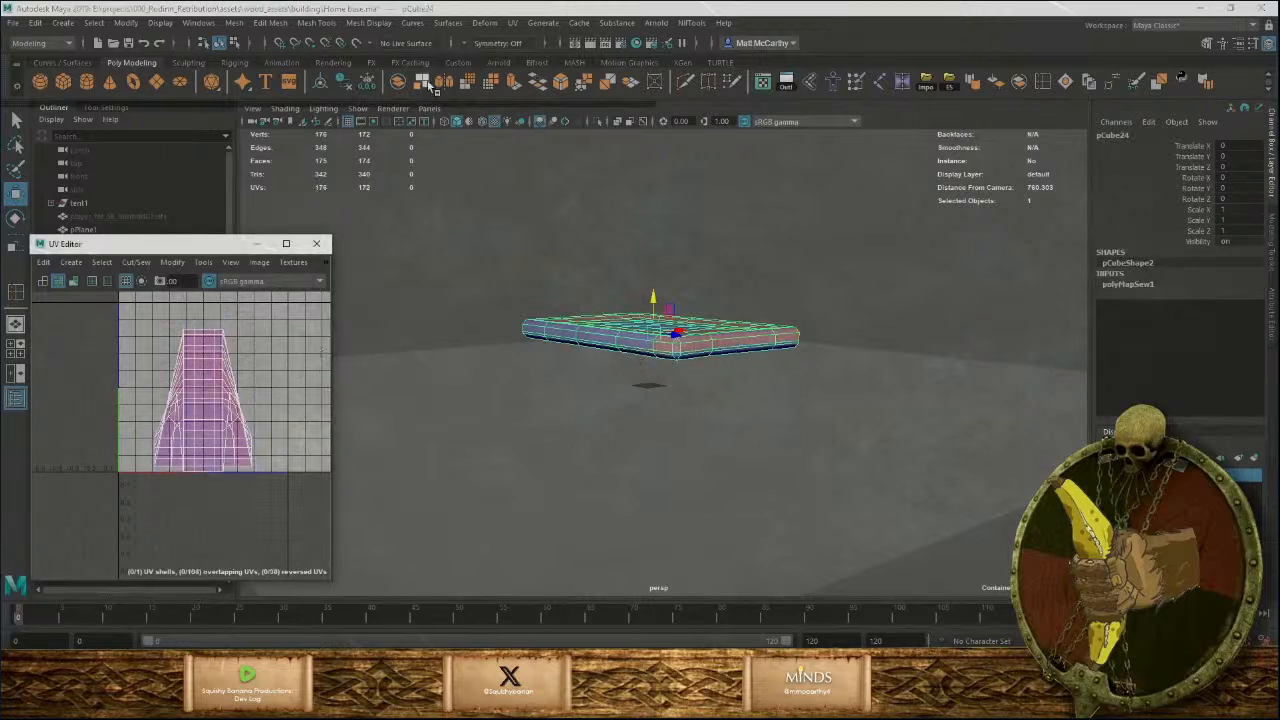
left_click(513, 23)
left_click(556, 105)
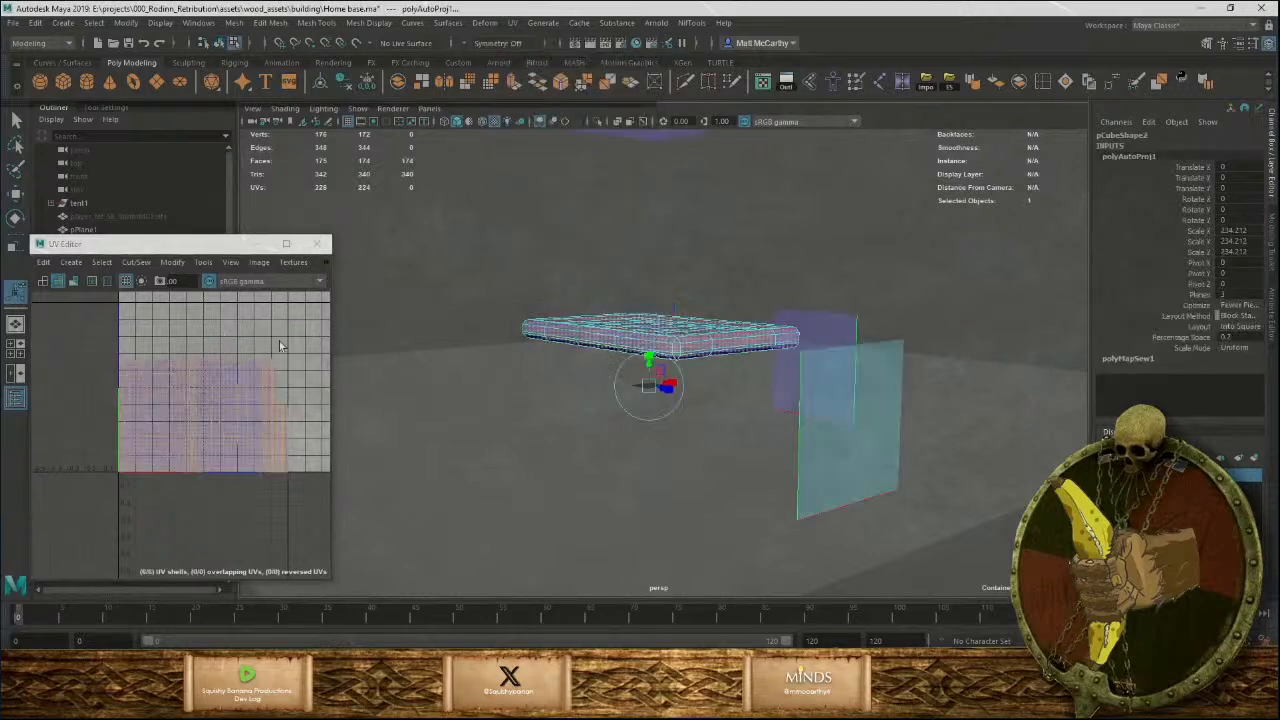
right_click_drag(154, 329, 165, 288)
left_click_drag(99, 327, 303, 518)
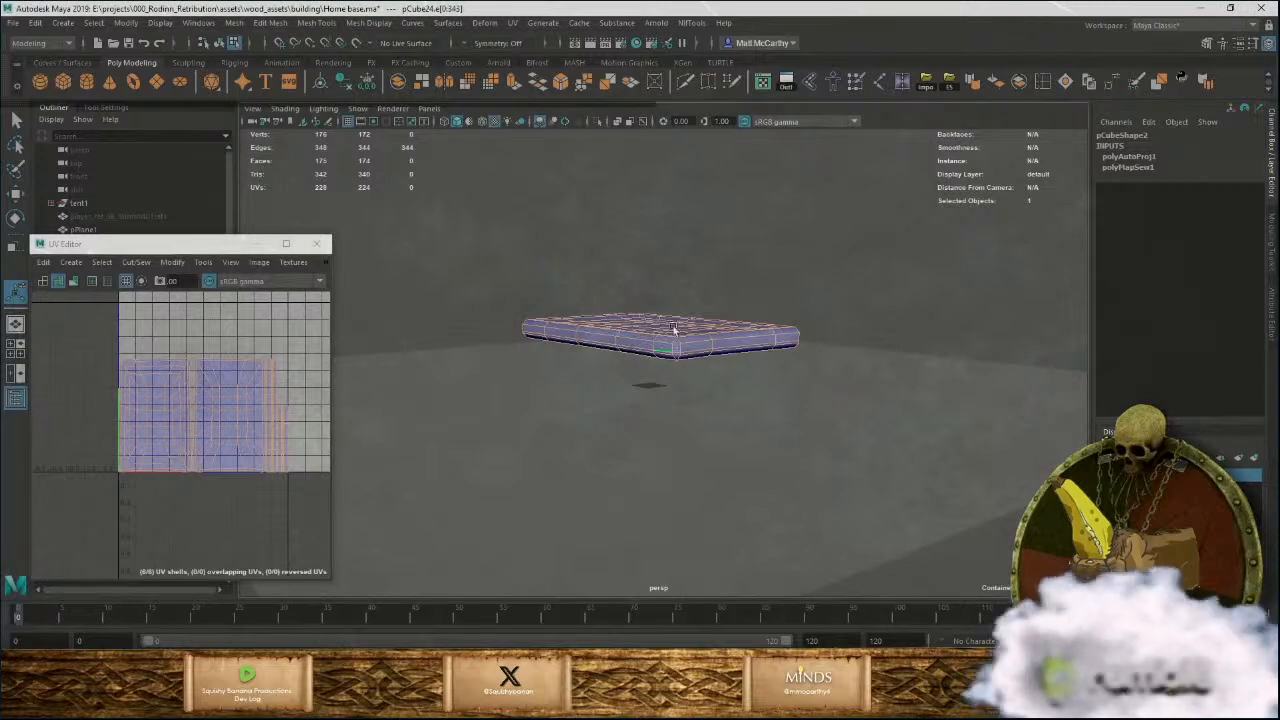
key("shift+s")
key("w")
Cut the panel's UVs along the lower edge loop around its side rim.
scroll(746, 443, "up", 8)
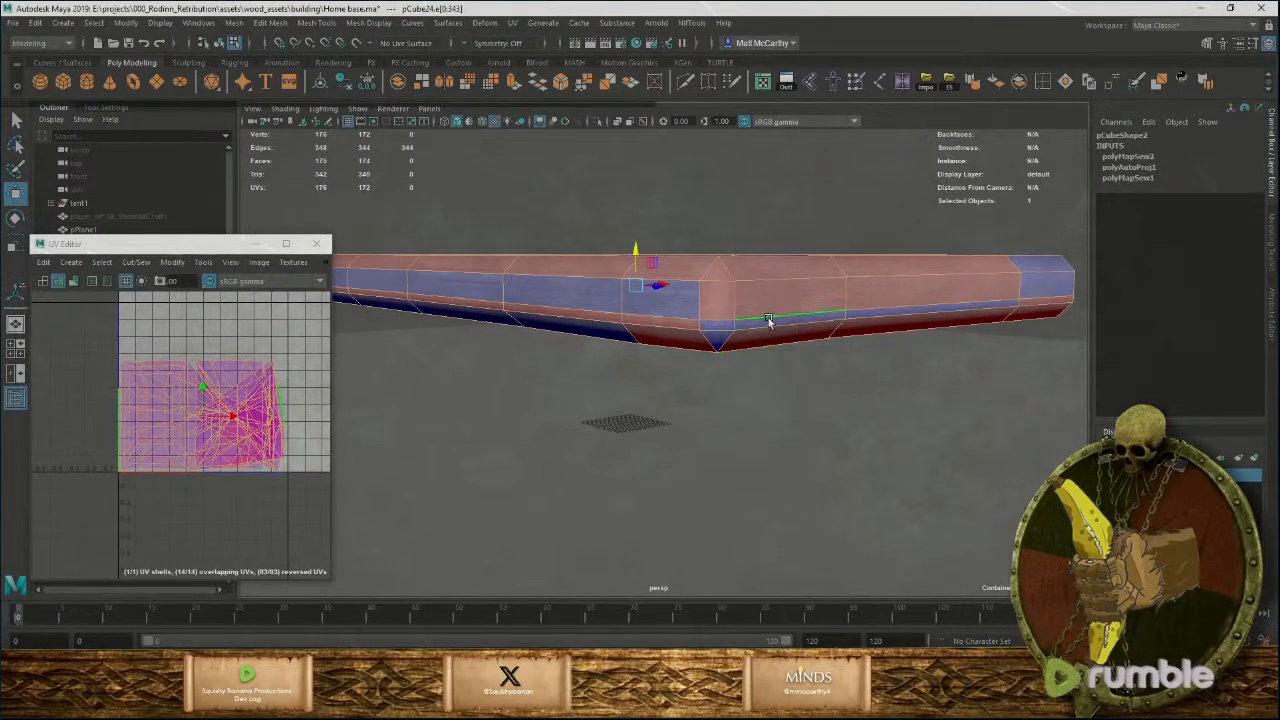
left_click_drag(790, 325, 756, 345, "alt")
left_click_drag(833, 403, 822, 383, "alt")
key("shift+x")
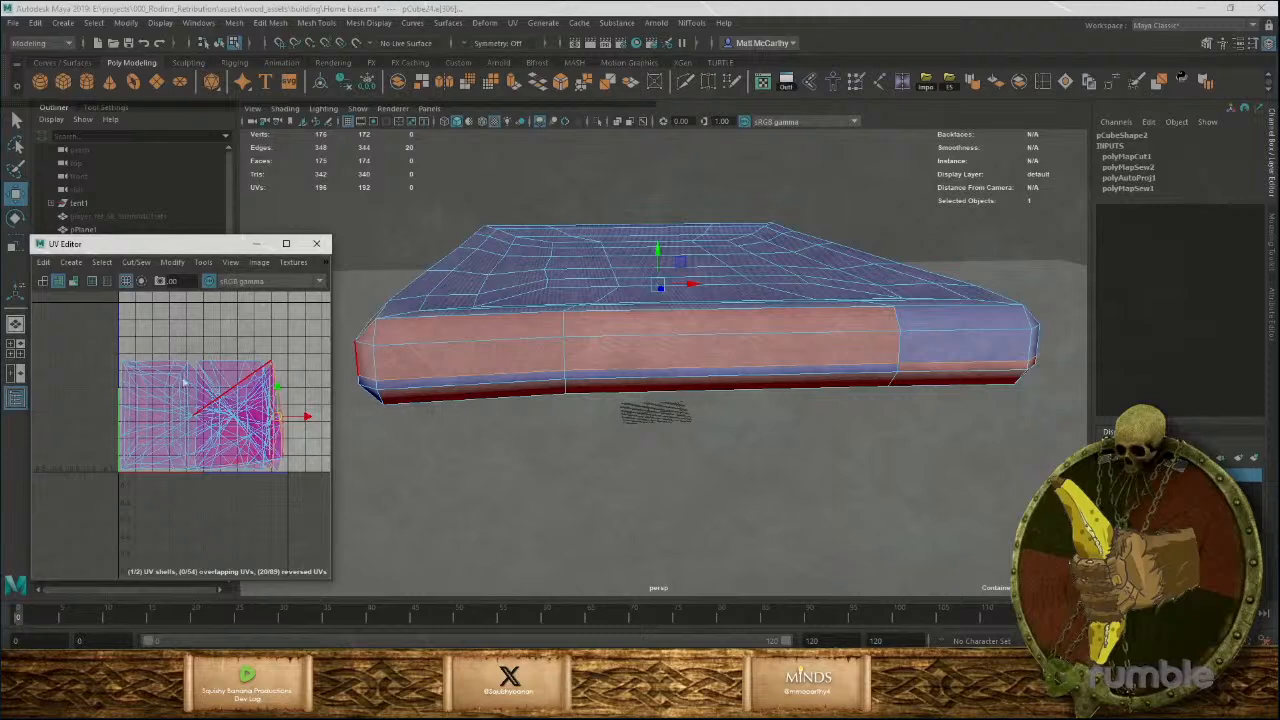
Unfold and lay out both UV shells, and scale them up beyond the UV tile to tighten the cloth texture.
right_click_drag(225, 391, 163, 378)
left_click_drag(115, 340, 267, 474)
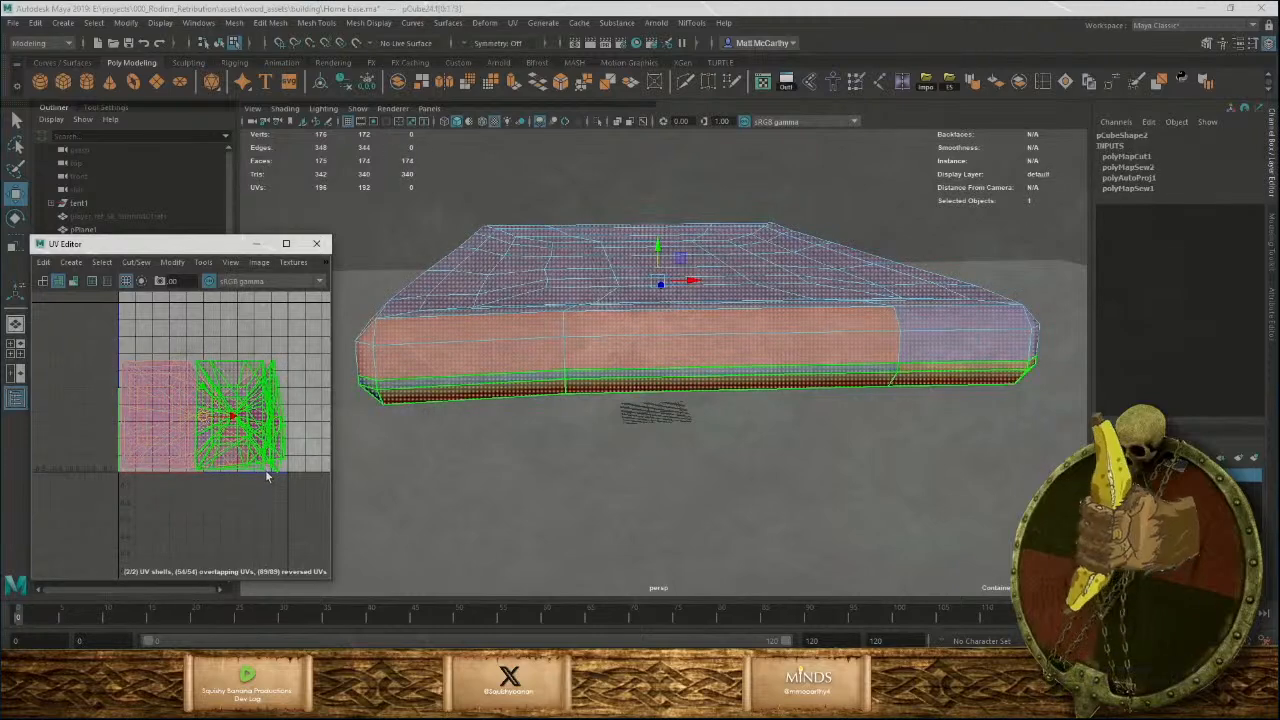
key("ctrl+u")
key("ctrl+l")
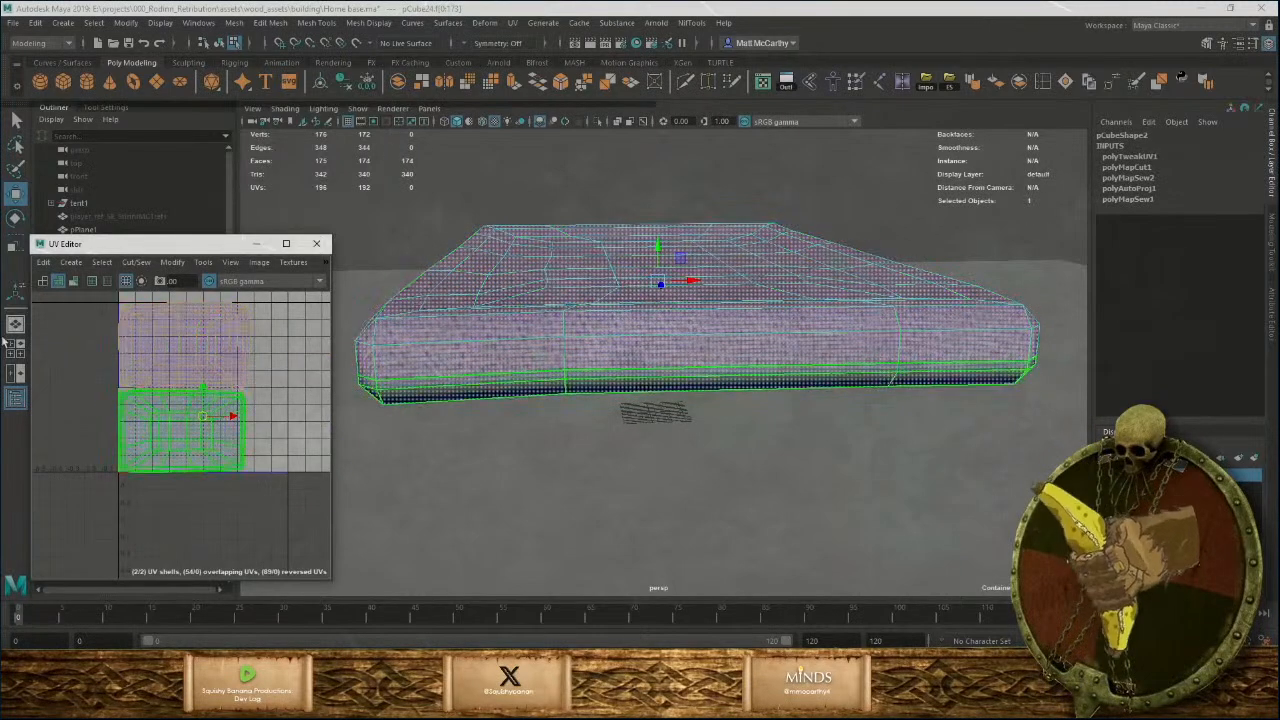
key("r")
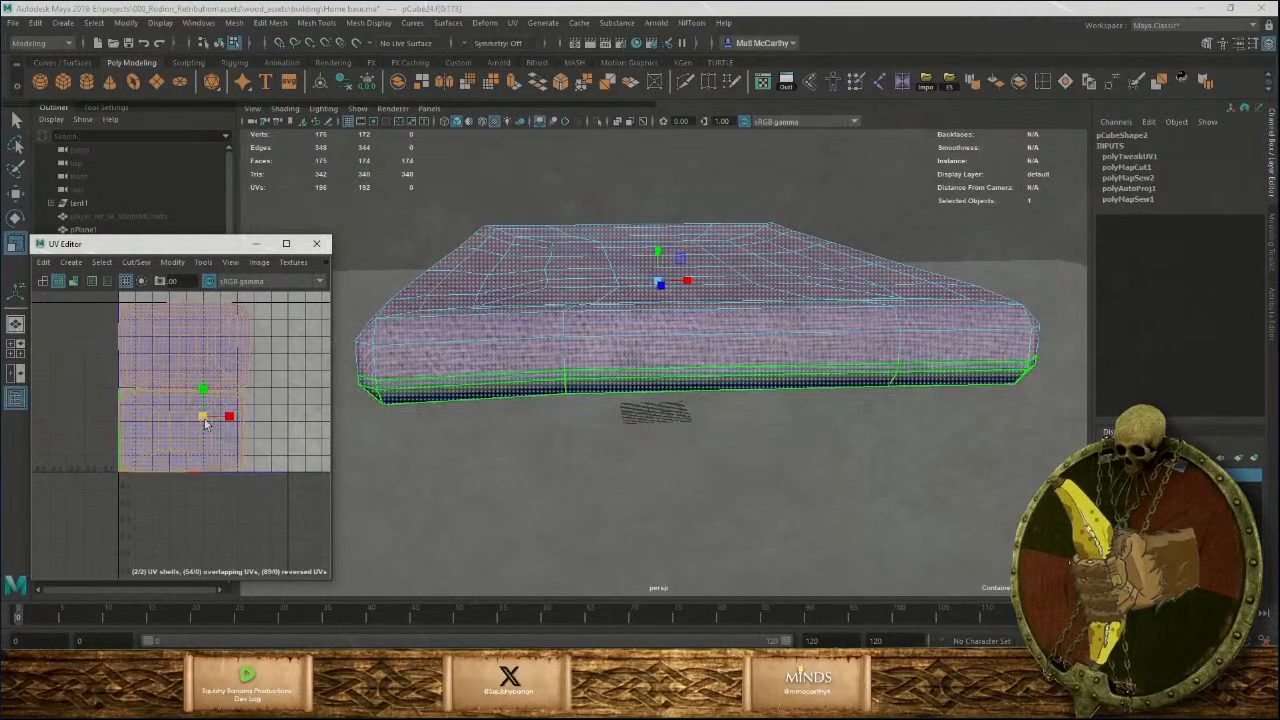
left_click_drag(205, 424, 228, 428)
left_click_drag(530, 317, 714, 185, "alt")
key("F8")
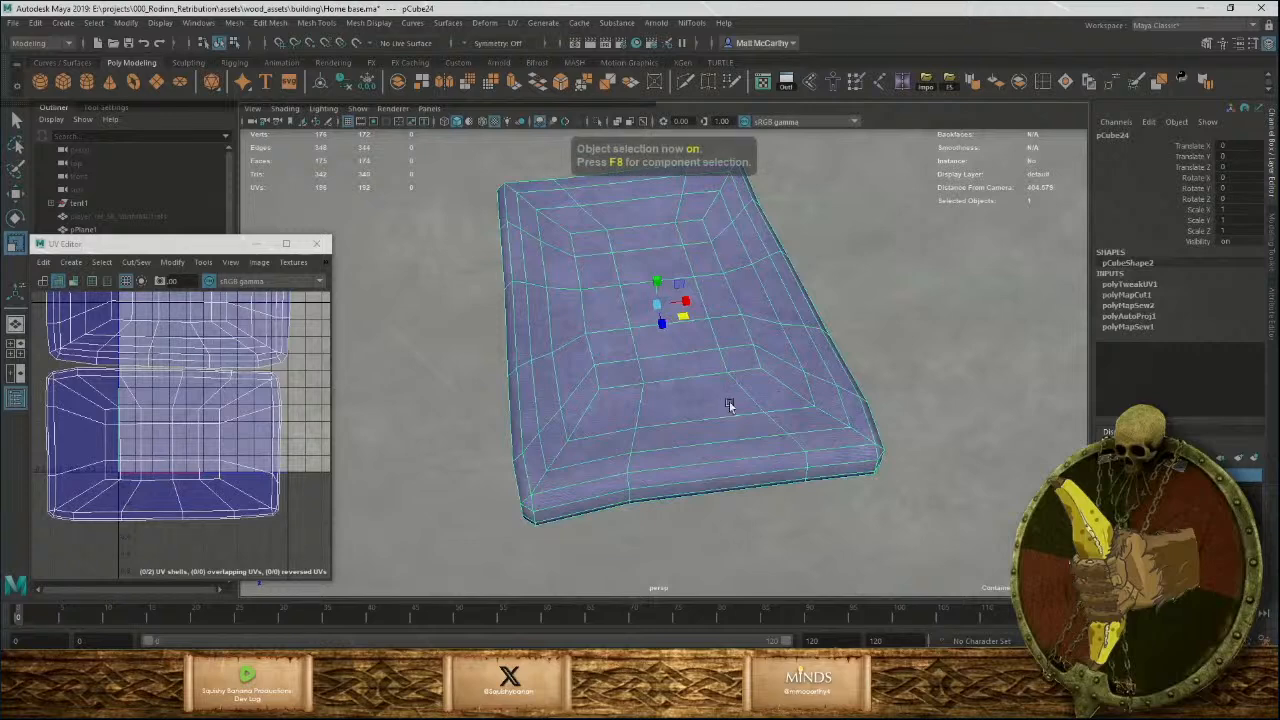
mouse_move(729, 400)
left_mouse_down("alt")
mouse_move(774, 329)
mouse_move(811, 306)
mouse_move(817, 216)
mouse_move(807, 327)
mouse_move(934, 378)
mouse_move(1019, 361)
mouse_move(1000, 309)
mouse_move(823, 323)
mouse_move(760, 306)
mouse_move(728, 423)
left_mouse_up("alt")
left_click(817, 216)
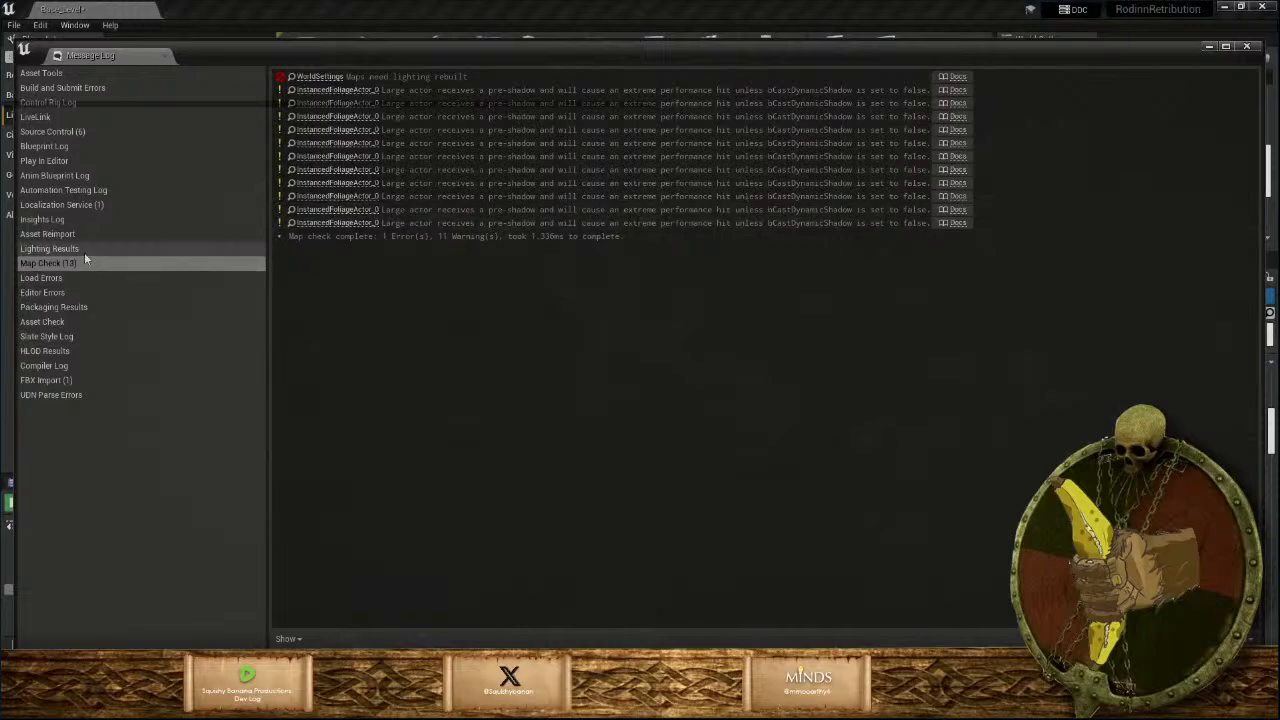
Switch to Unreal Engine and examine the tent's table and its clutter from several angles, without editor icons.
left_click(84, 250)
left_click(84, 263)
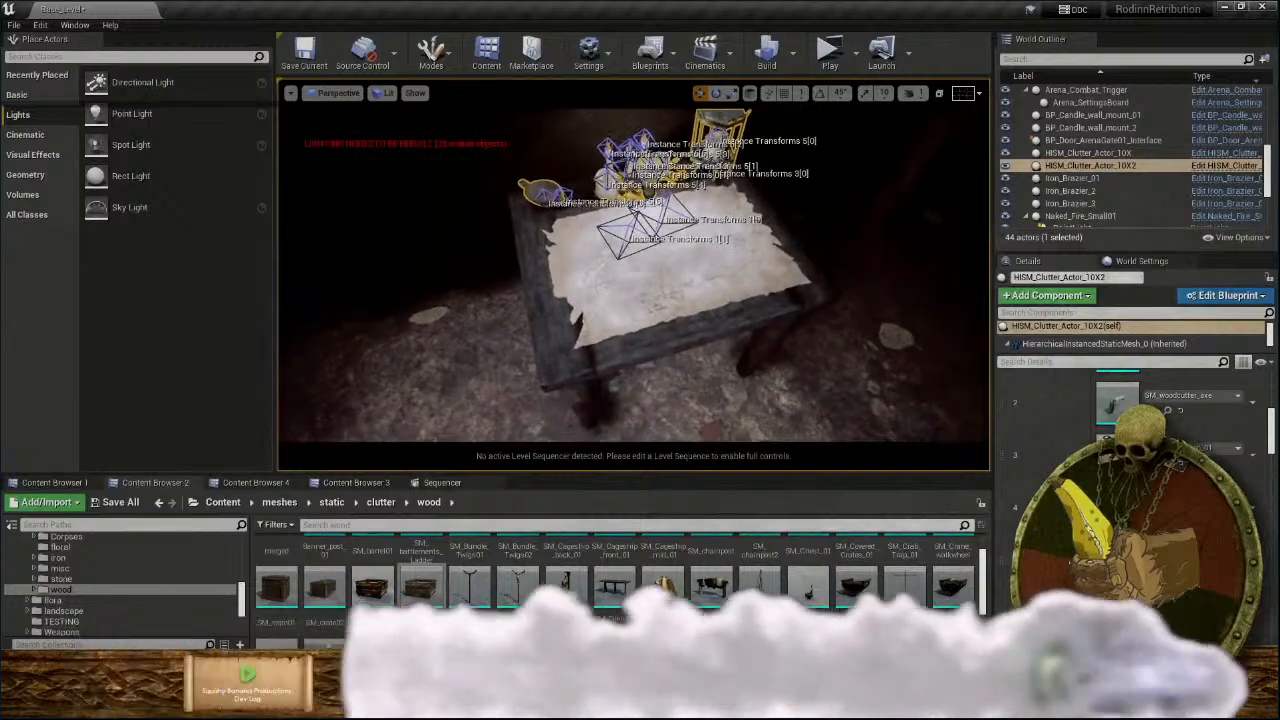
right_click_drag(634, 275, 685, 245)
mouse_move(704, 124)
right_mouse_down()
mouse_move(722, 122)
mouse_move(704, 124)
right_mouse_up()
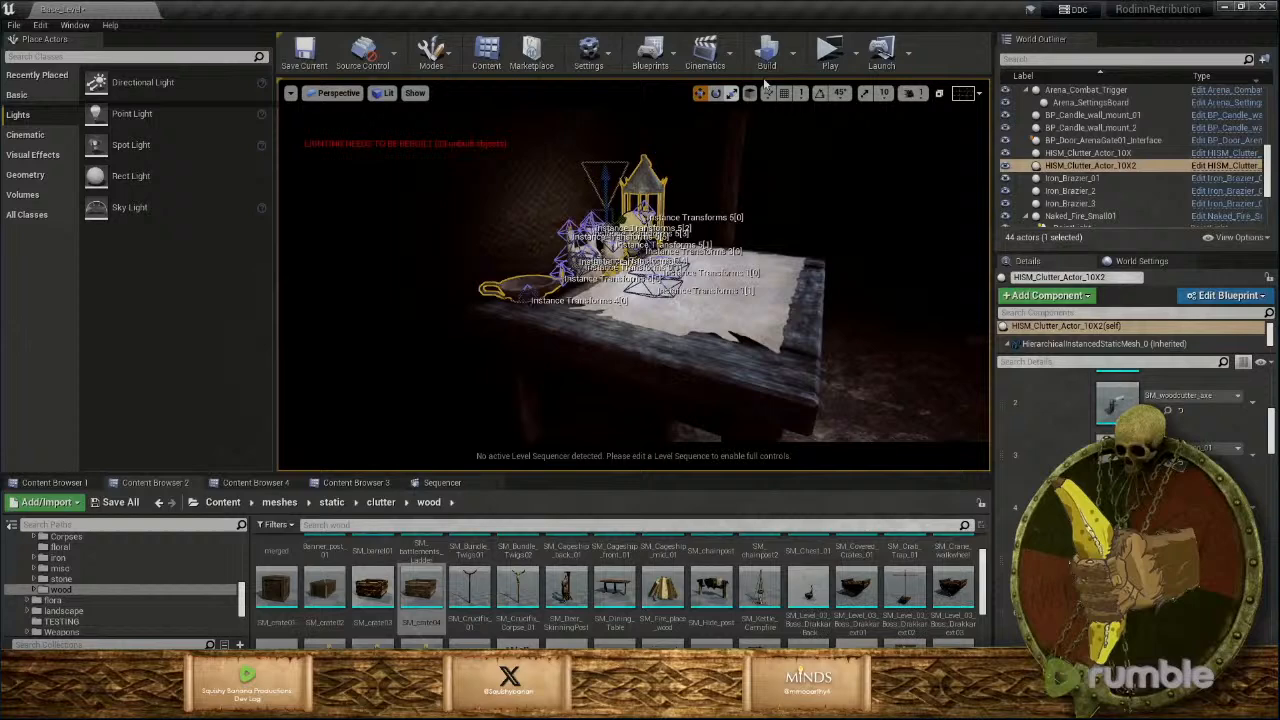
left_click(676, 362)
key("Escape")
right_click_drag(696, 282, 707, 282)
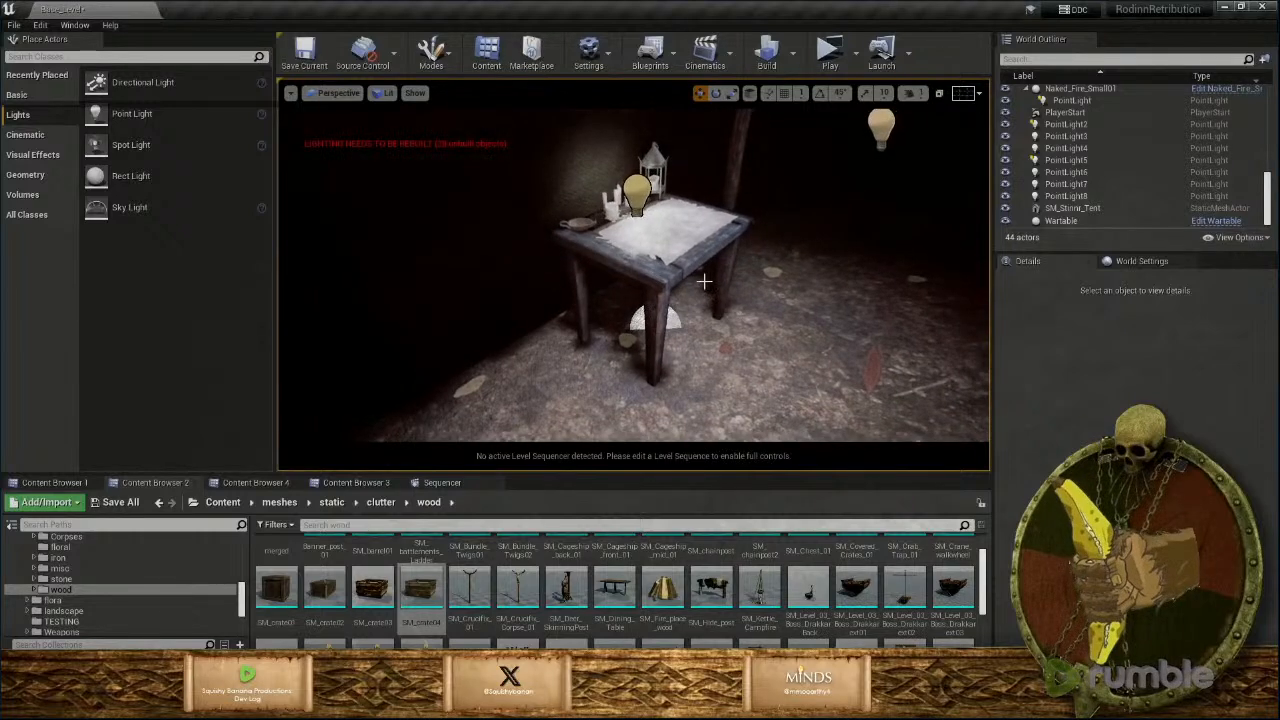
key("g")
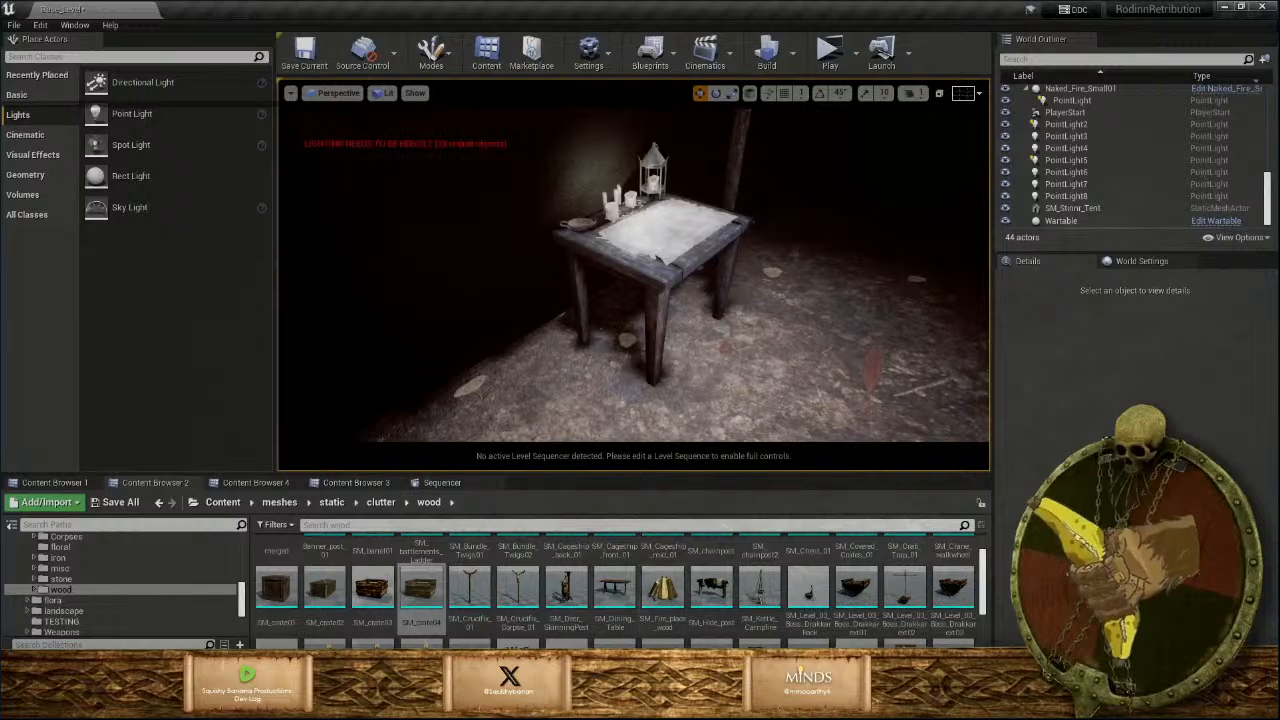
Switch back to Maya, create a cube scaled uniformly to 10.851, and position it against the panel's long edge.
left_click(571, 706)
left_click(635, 625)
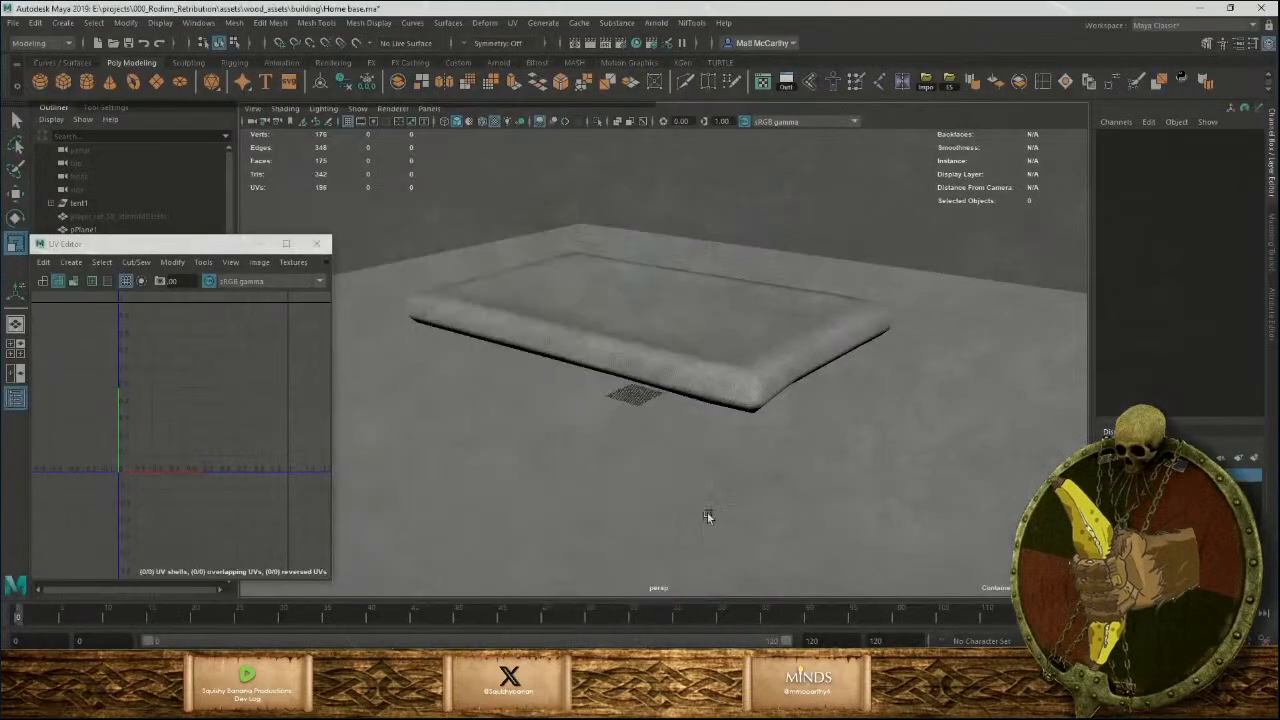
left_click_drag(741, 385, 783, 392, "alt")
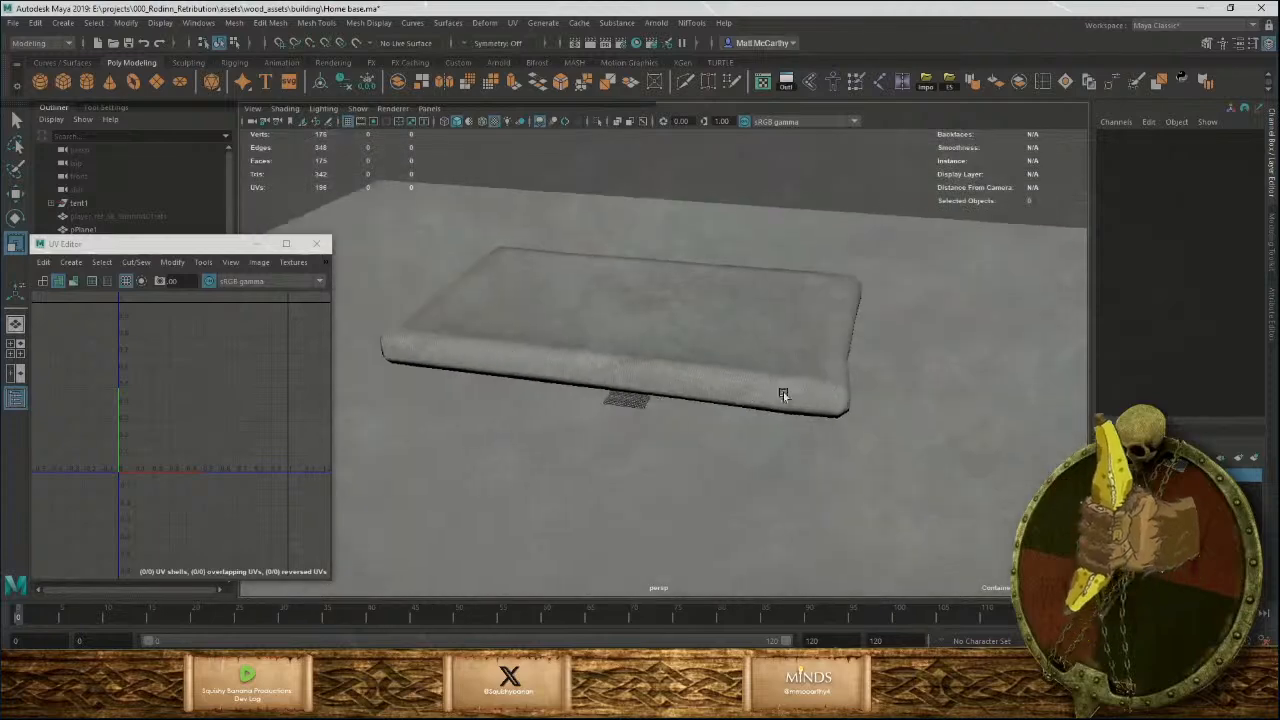
left_click_drag(675, 484, 599, 441, "alt")
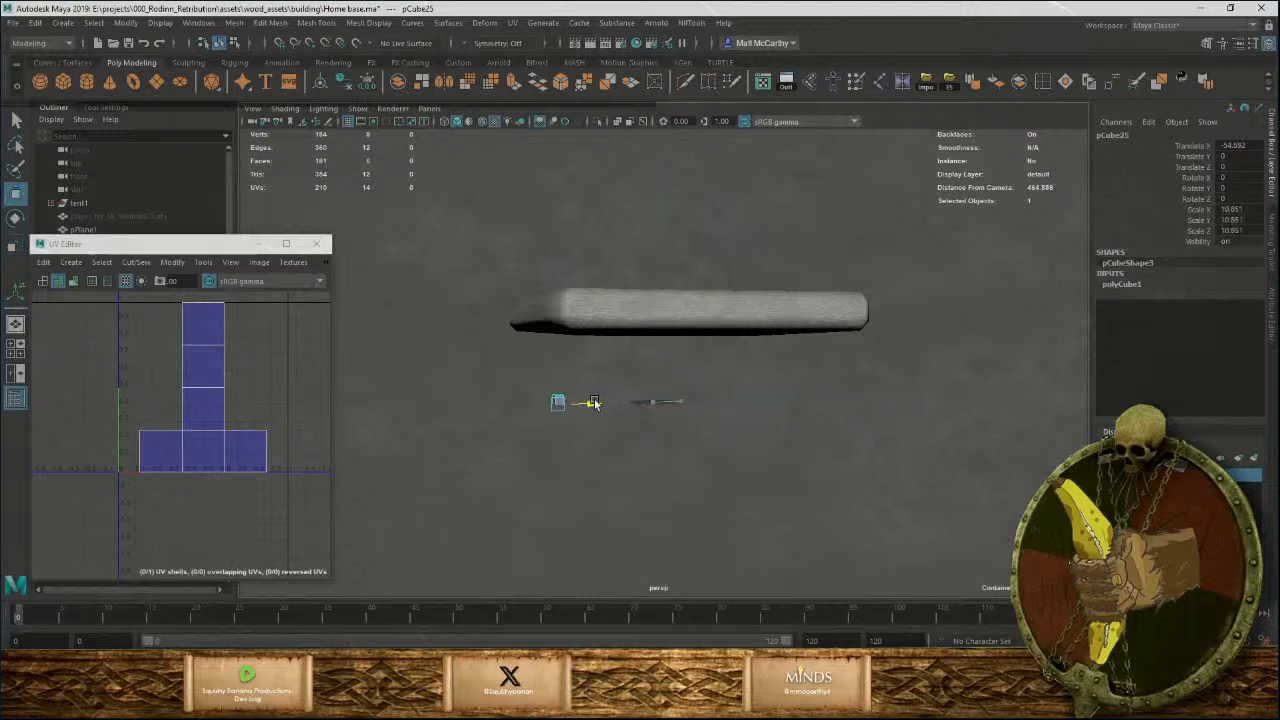
left_click_drag(571, 405, 566, 262, "alt")
left_click_drag(566, 262, 552, 406, "alt")
middle_click_drag(552, 406, 621, 352, "alt")
right_click_drag(621, 352, 726, 467, "alt")
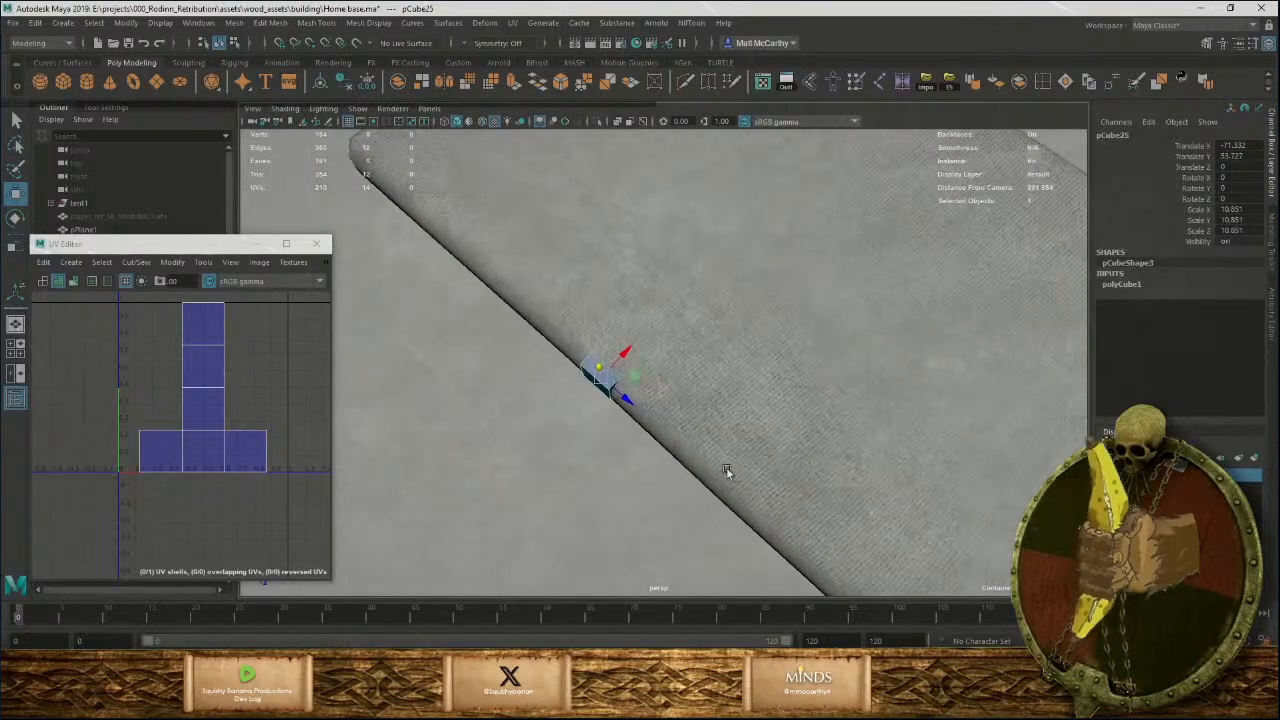
Stretch the cube into a long rail that slightly overhangs both ends of the panel's long edge, and centre it there.
left_click_drag(621, 352, 609, 358)
left_click_drag(634, 410, 1087, 443, "alt")
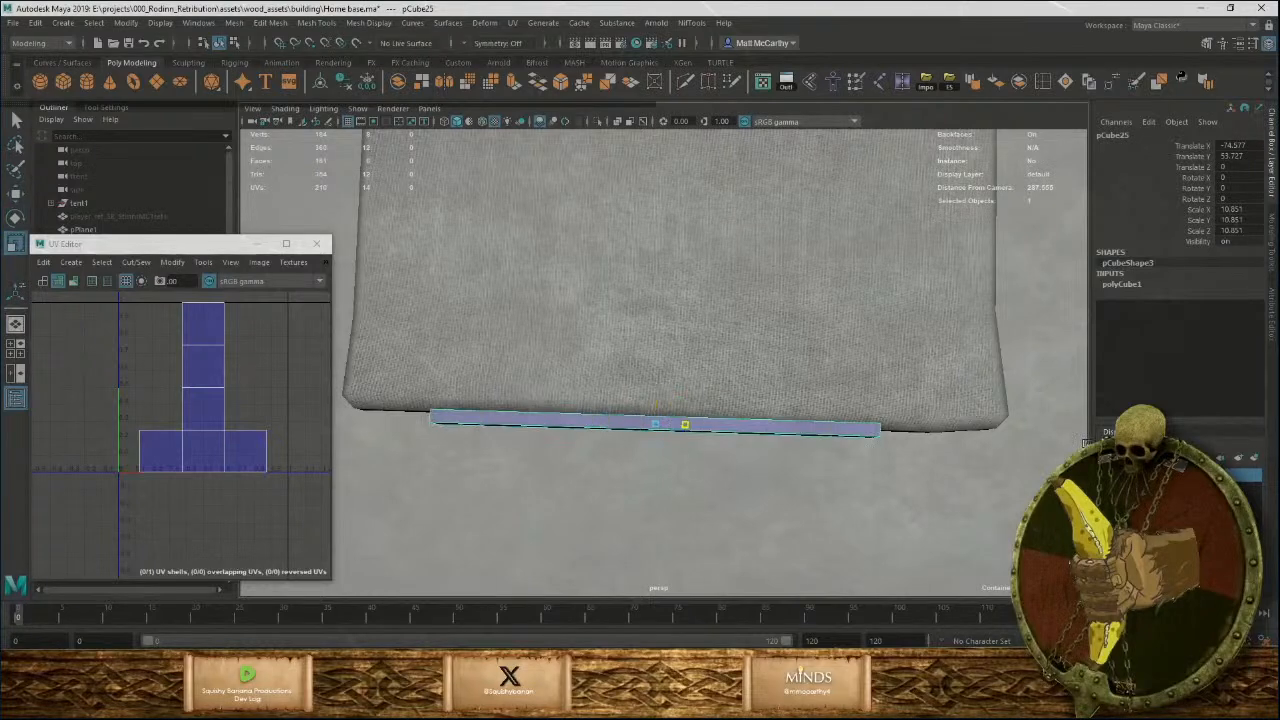
right_click_drag(962, 468, 793, 471, "alt")
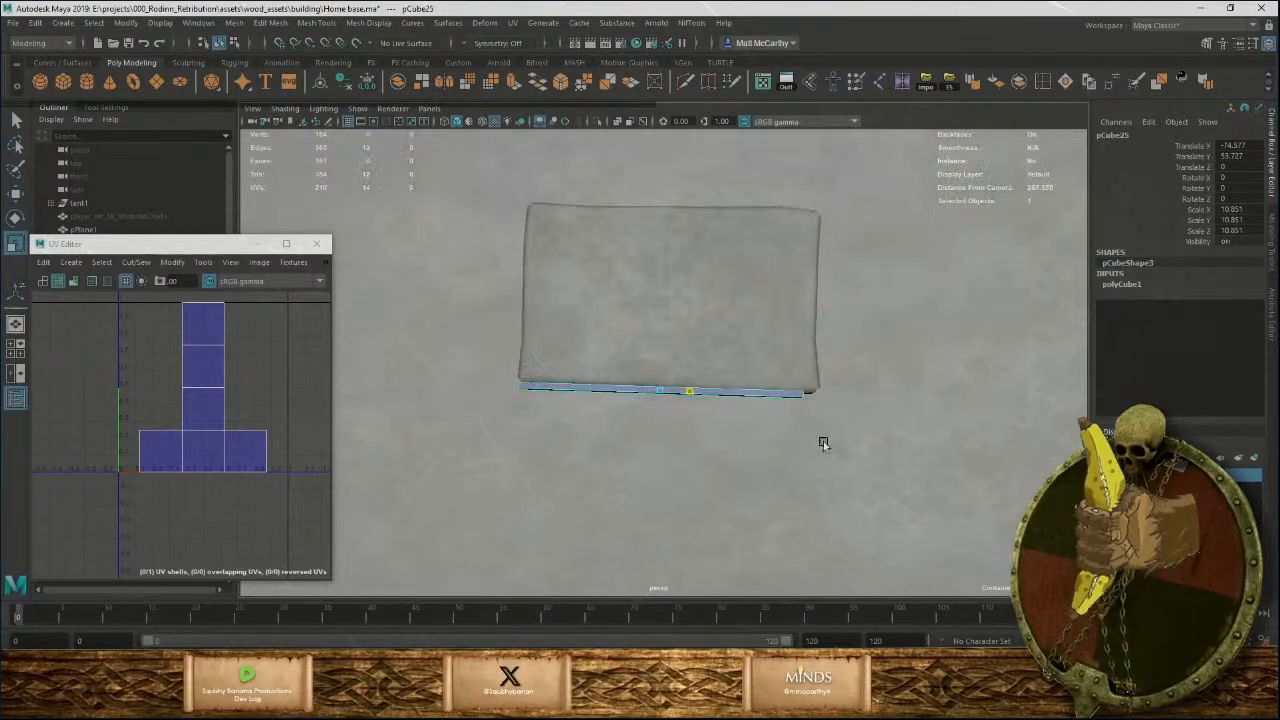
middle_click_drag(822, 442, 829, 447)
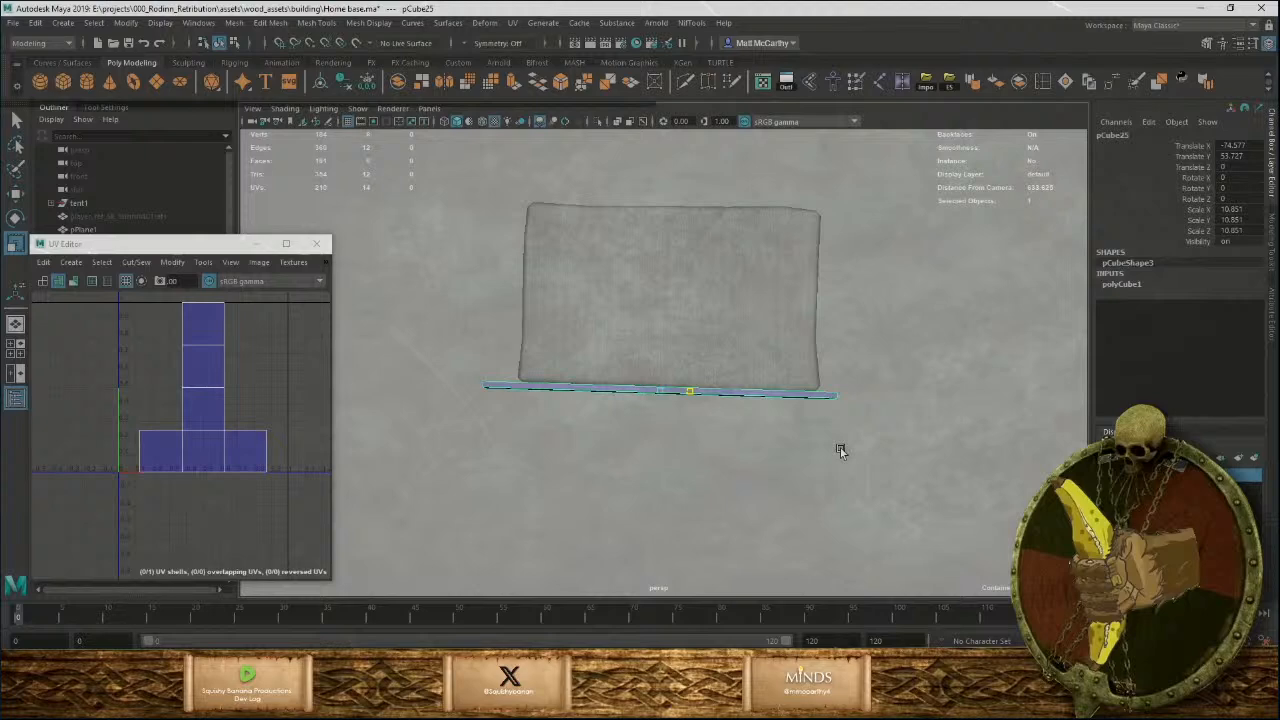
left_click_drag(838, 450, 834, 448)
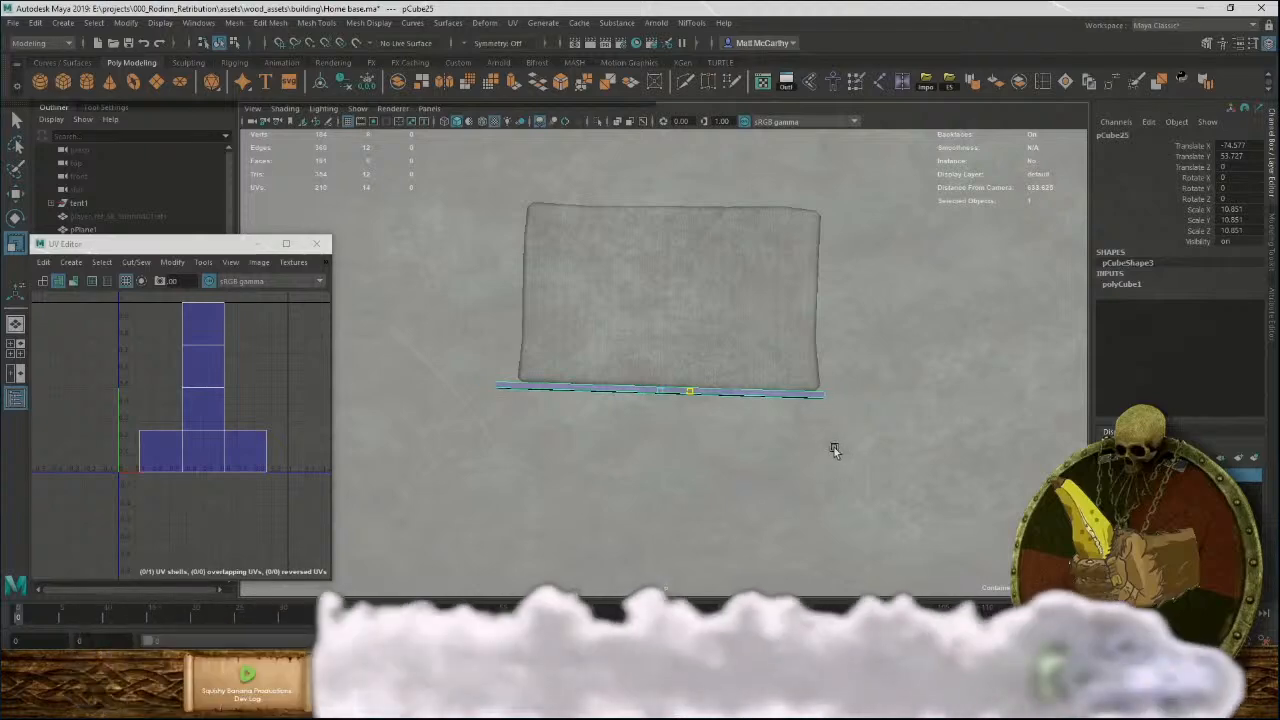
right_click_drag(748, 450, 835, 442, "alt")
key("w")
left_click_drag(689, 421, 698, 421)
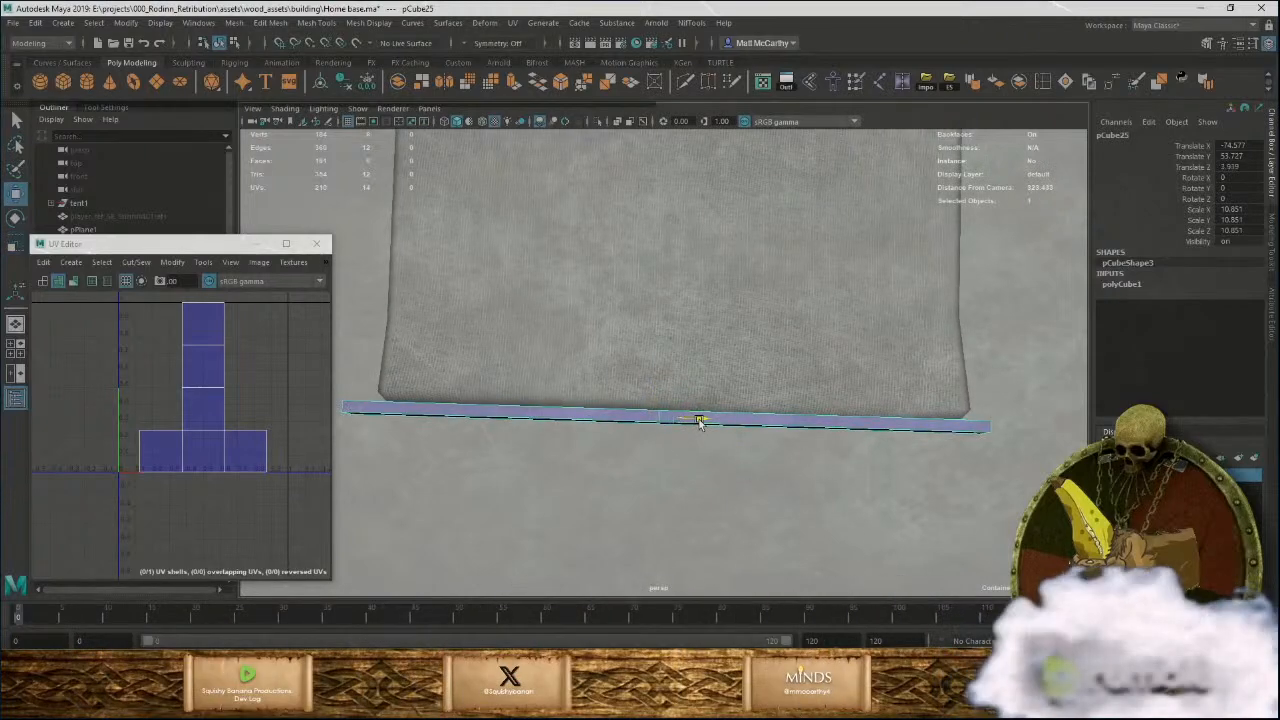
Make the rail taller and move it to Translate Y 49.44 so it covers the panel's side rim.
right_click_drag(762, 432, 777, 423, "alt")
left_click_drag(777, 423, 663, 360, "alt")
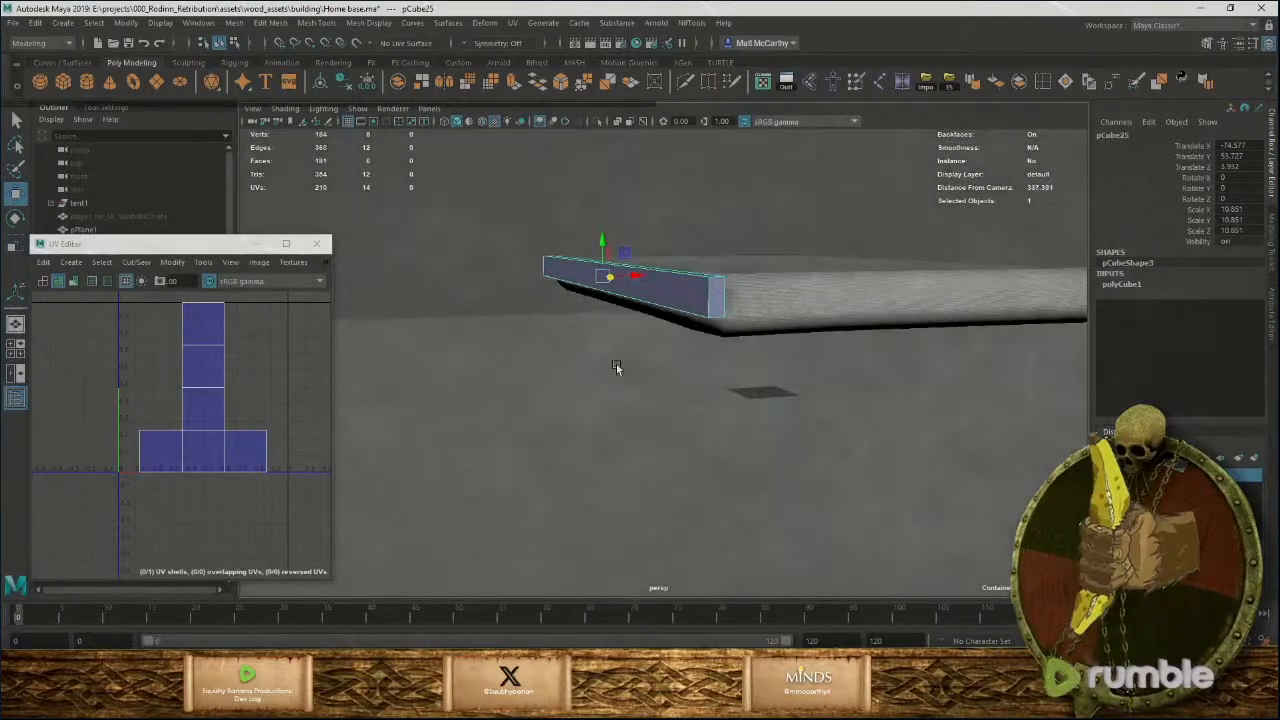
mouse_move(602, 247)
left_mouse_down()
mouse_move(595, 230)
mouse_move(606, 249)
left_mouse_up()
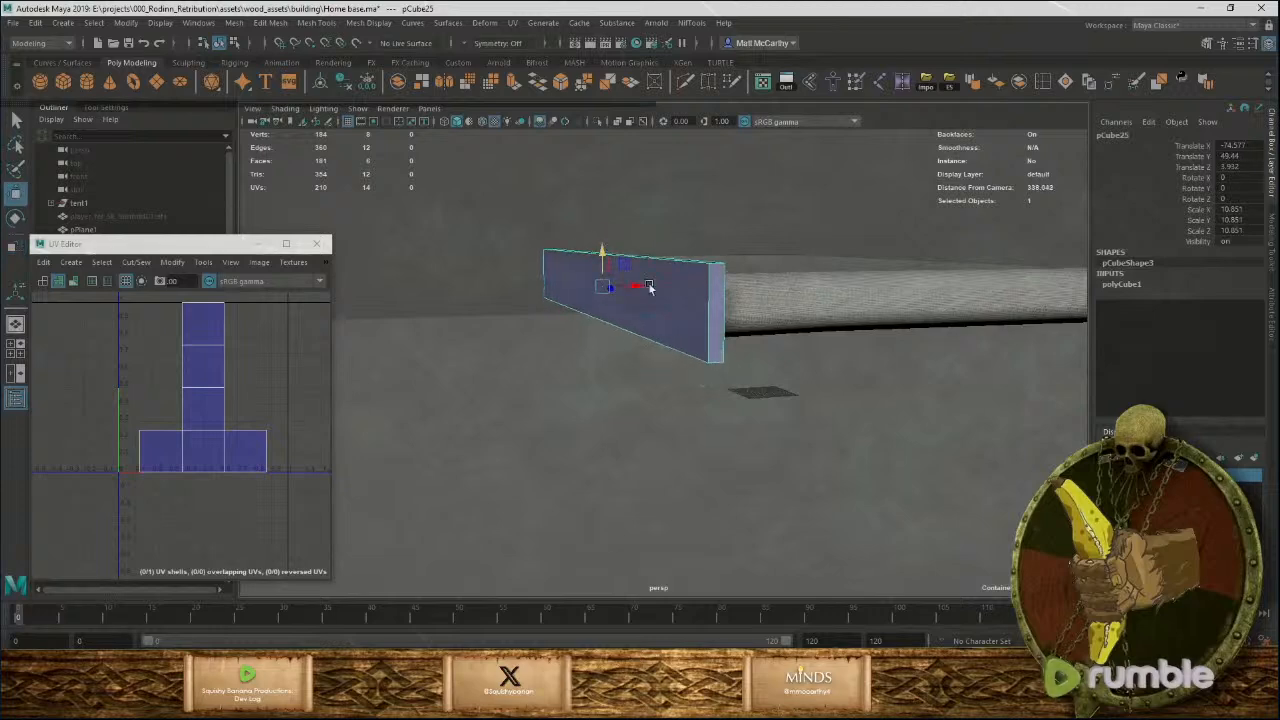
Duplicate the rail and place the copy against the panel's opposite long edge.
left_click_drag(649, 287, 717, 368, "alt")
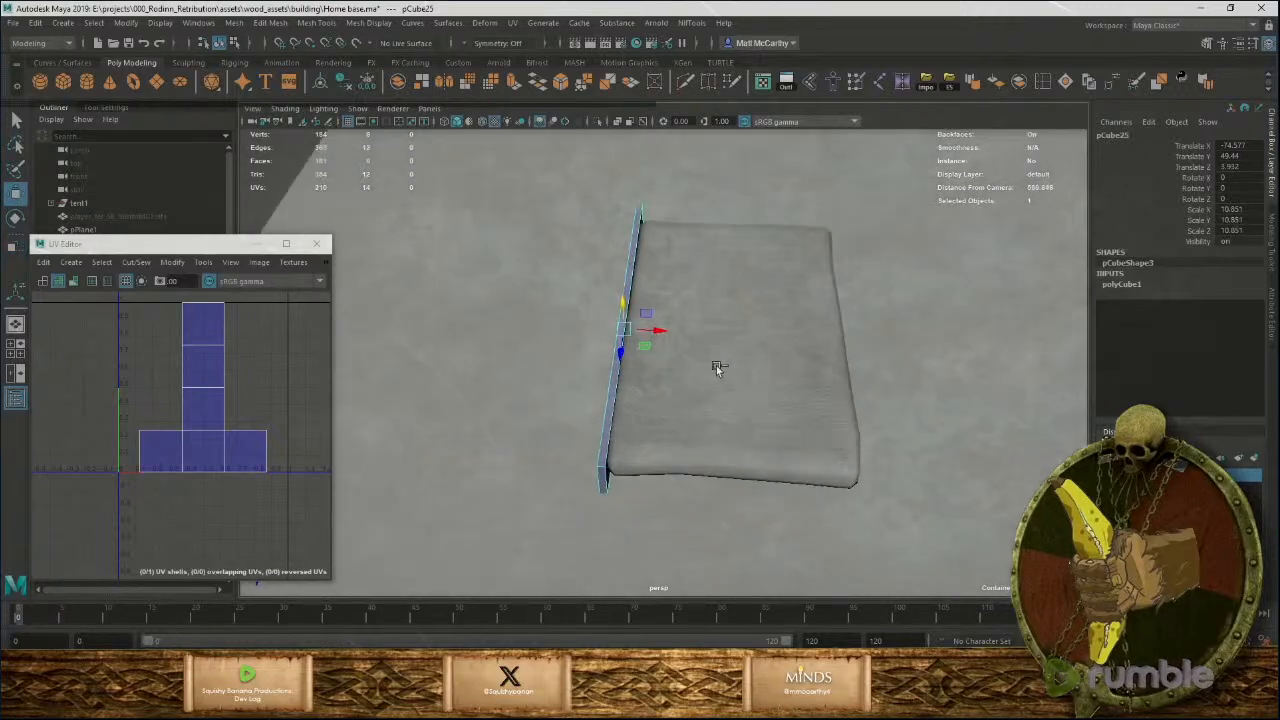
key("ctrl+d")
left_click_drag(655, 330, 880, 343)
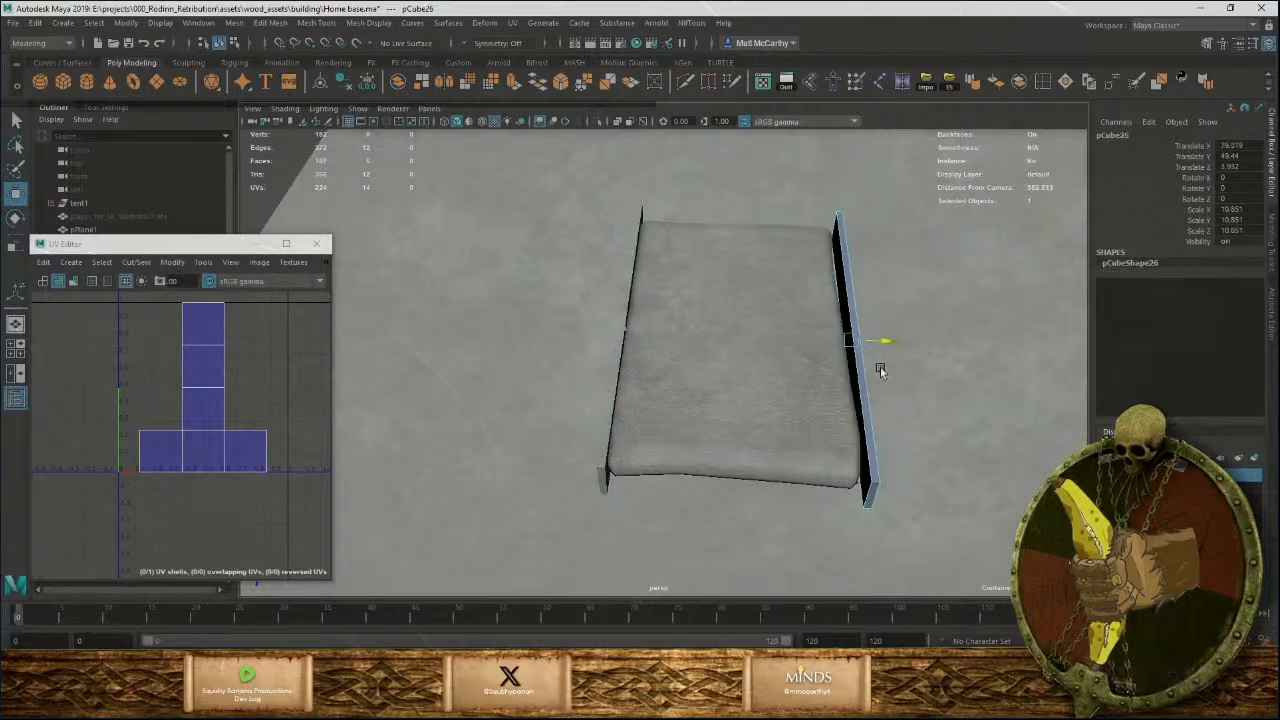
left_click_drag(868, 388, 888, 352, "alt")
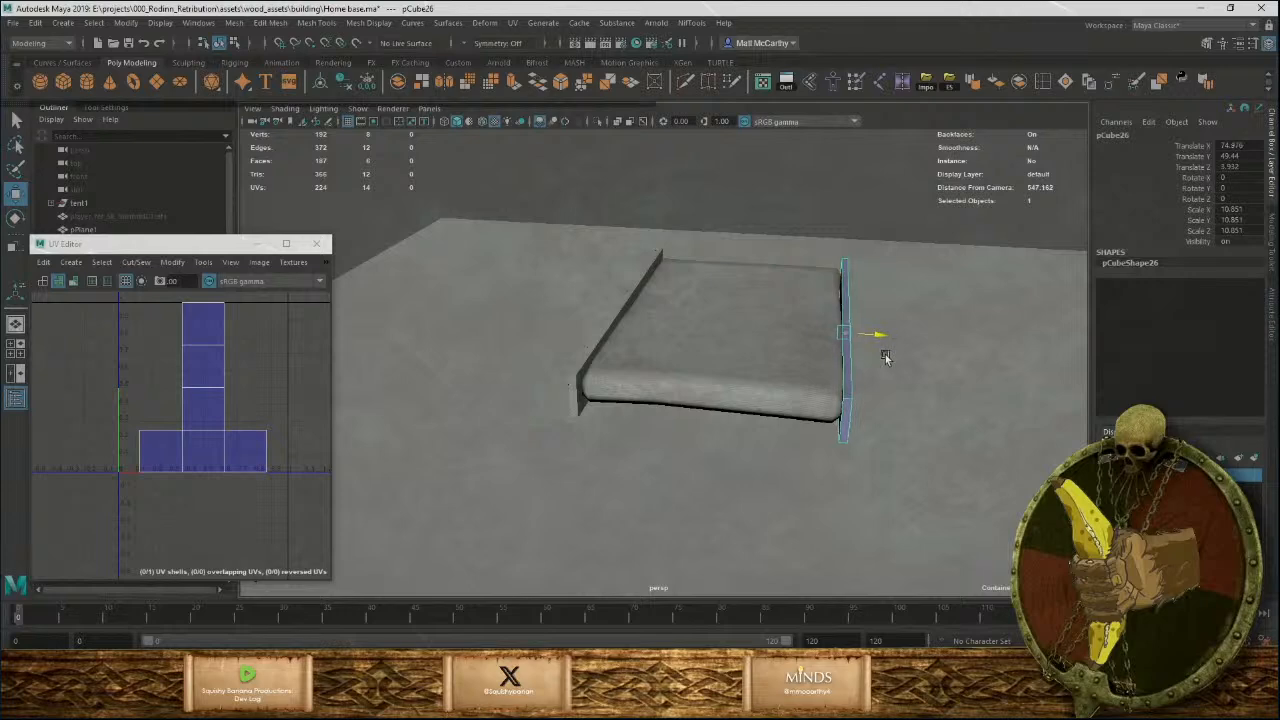
left_click(807, 193)
Select both rails, freeze their transformations, and unfold all of their UVs.
left_click_drag(807, 193, 724, 397, "alt")
left_click(602, 395)
left_click(1000, 369, "shift")
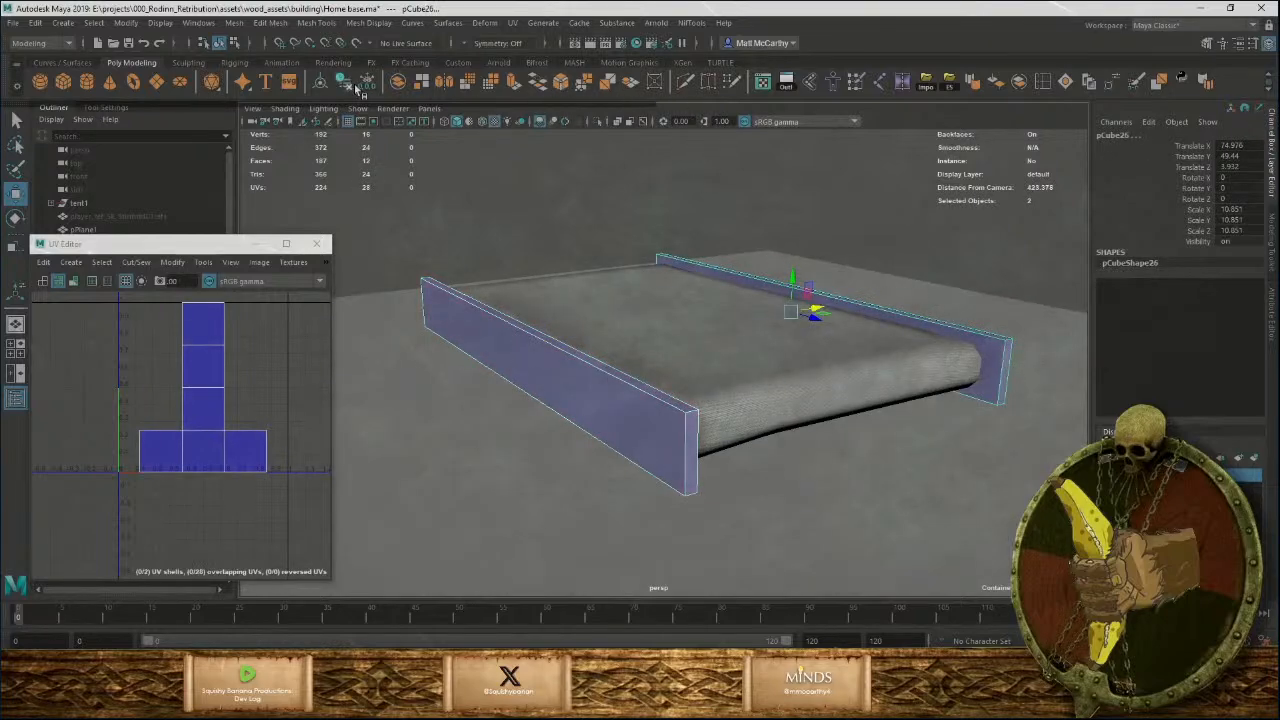
key("f")
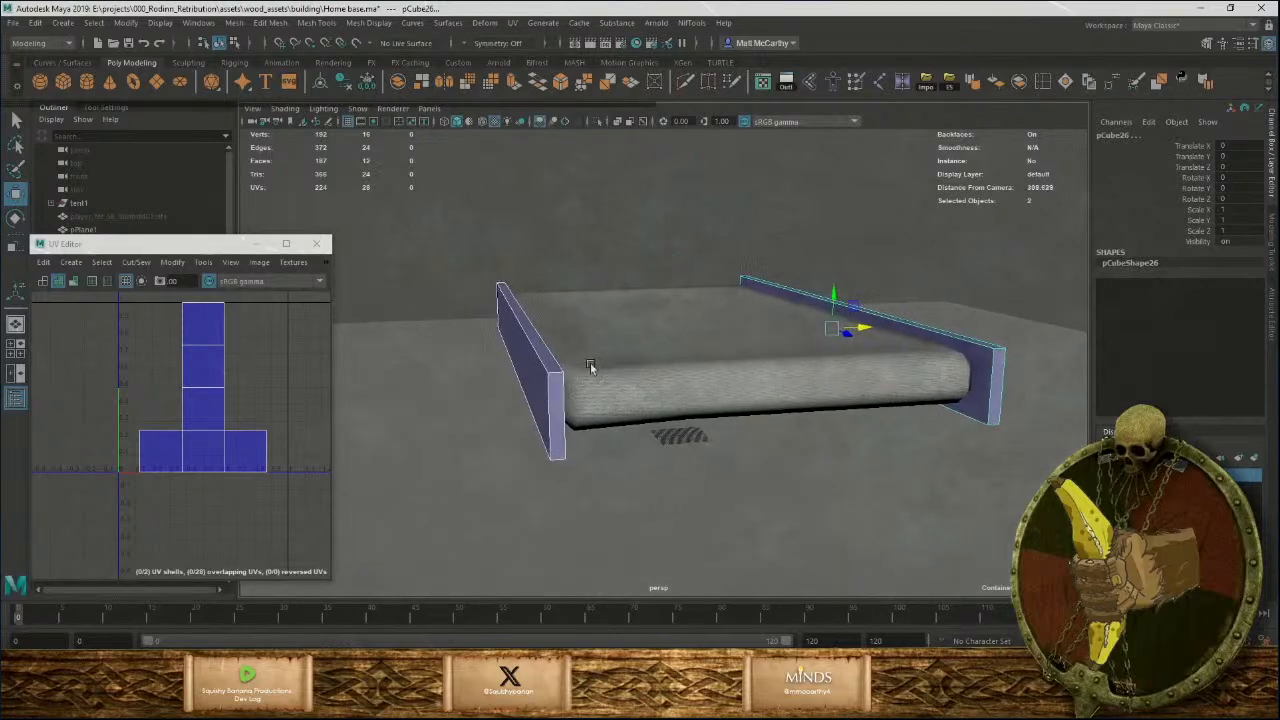
right_click_drag(241, 379, 200, 357)
left_click_drag(126, 347, 237, 459)
key("ctrl+u")
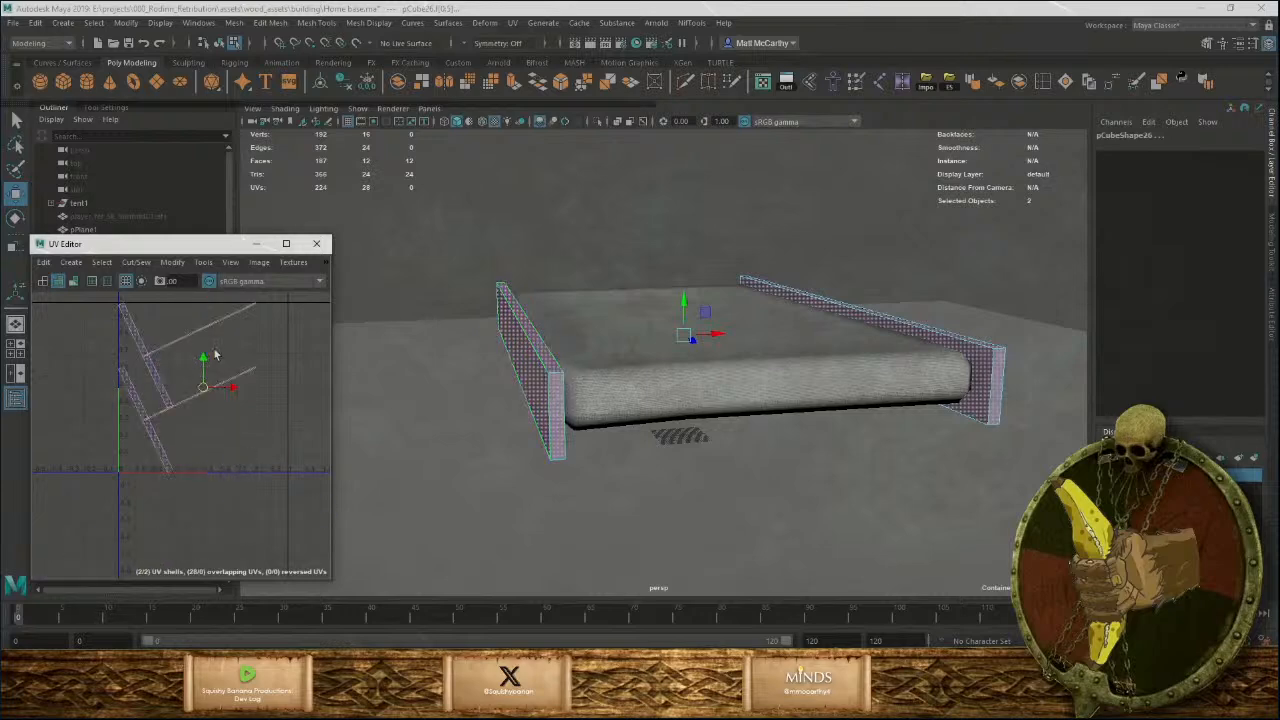
Cut the first rail's UVs along three edges around its narrow end face.
scroll(214, 354, "up", 5)
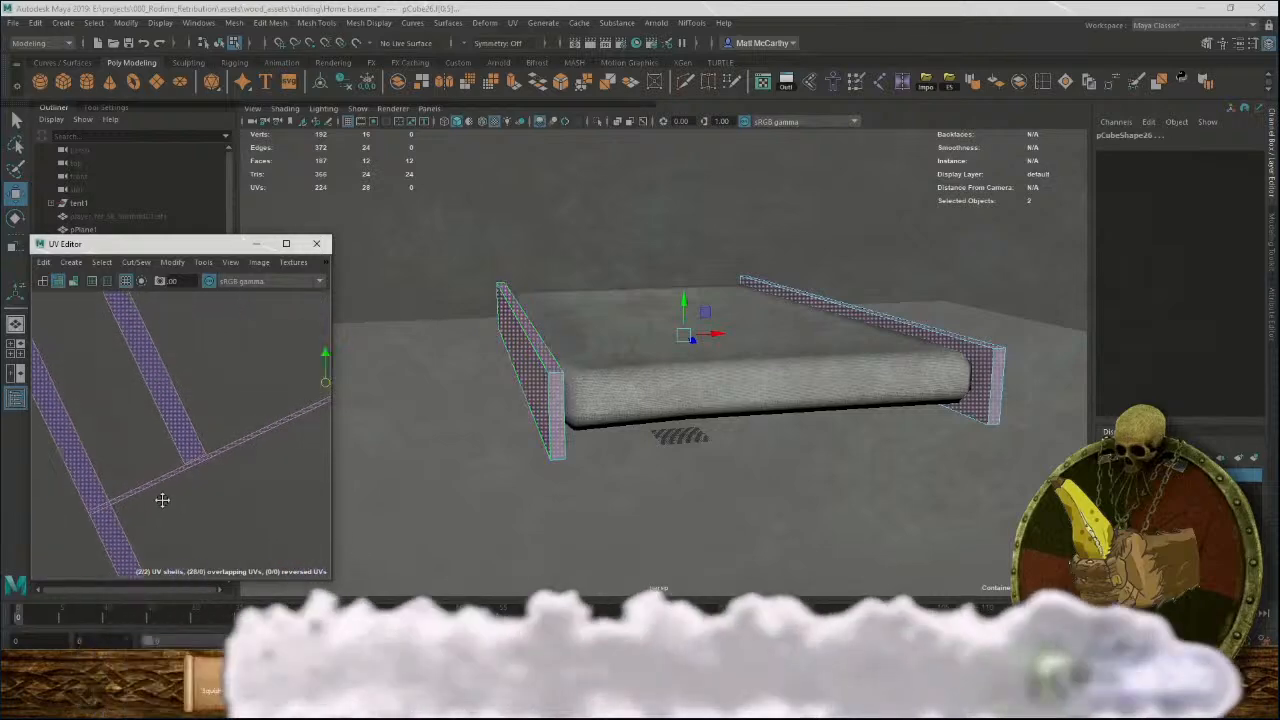
middle_click_drag(162, 500, 126, 517, "alt")
right_click(70, 545)
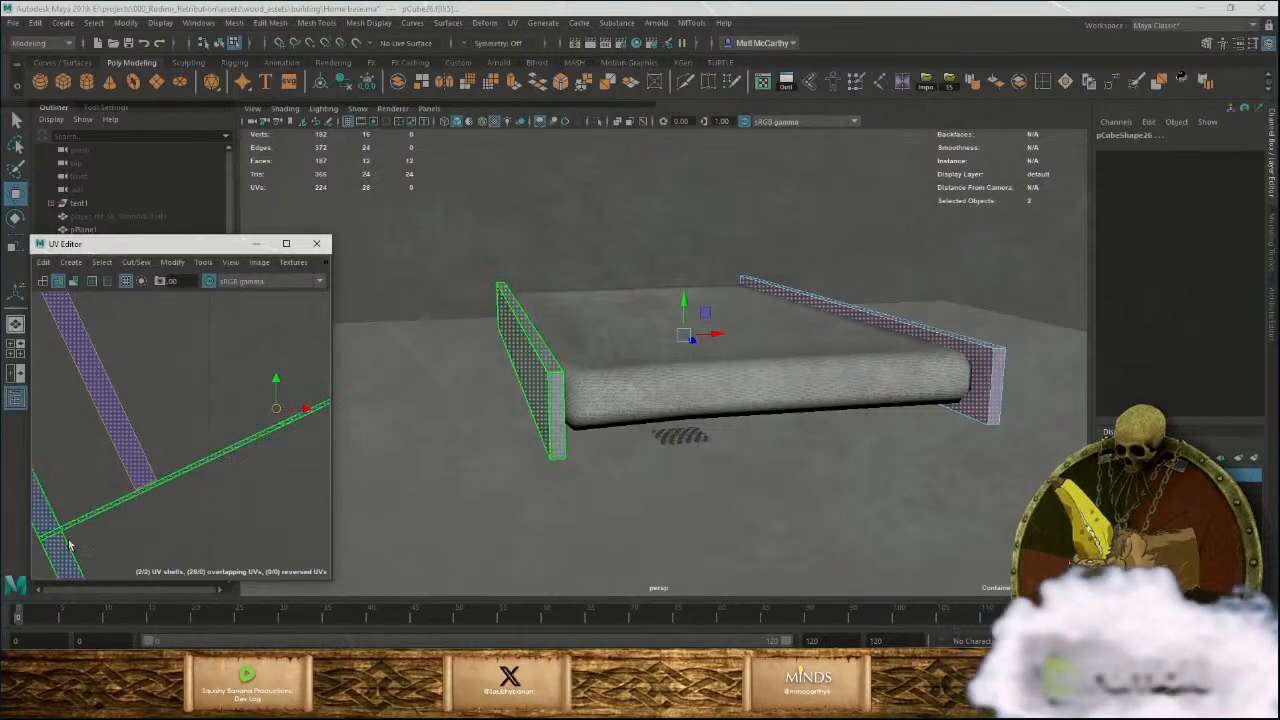
right_click_drag(99, 520, 68, 509)
middle_click_drag(94, 503, 230, 425, "alt")
right_click_drag(228, 430, 174, 566, "alt")
right_click_drag(215, 465, 269, 452)
left_click(200, 458)
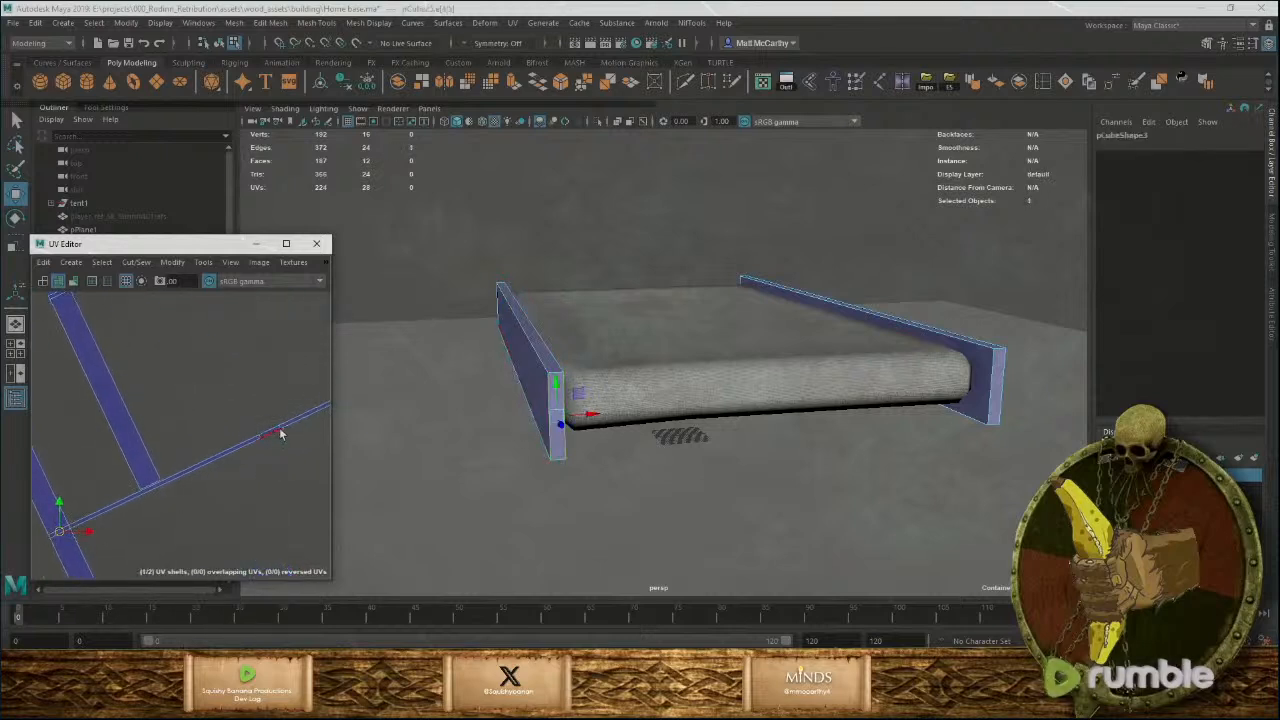
scroll(200, 462, "up", 5)
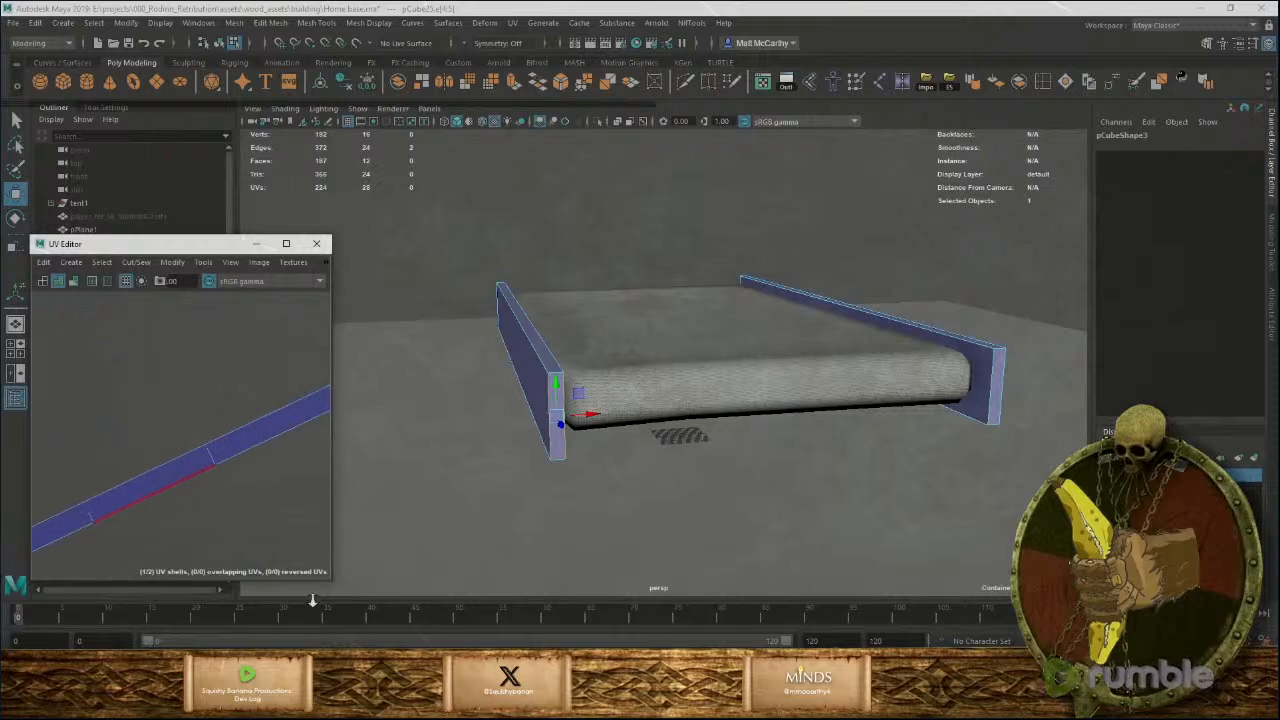
scroll(622, 352, "down", 5)
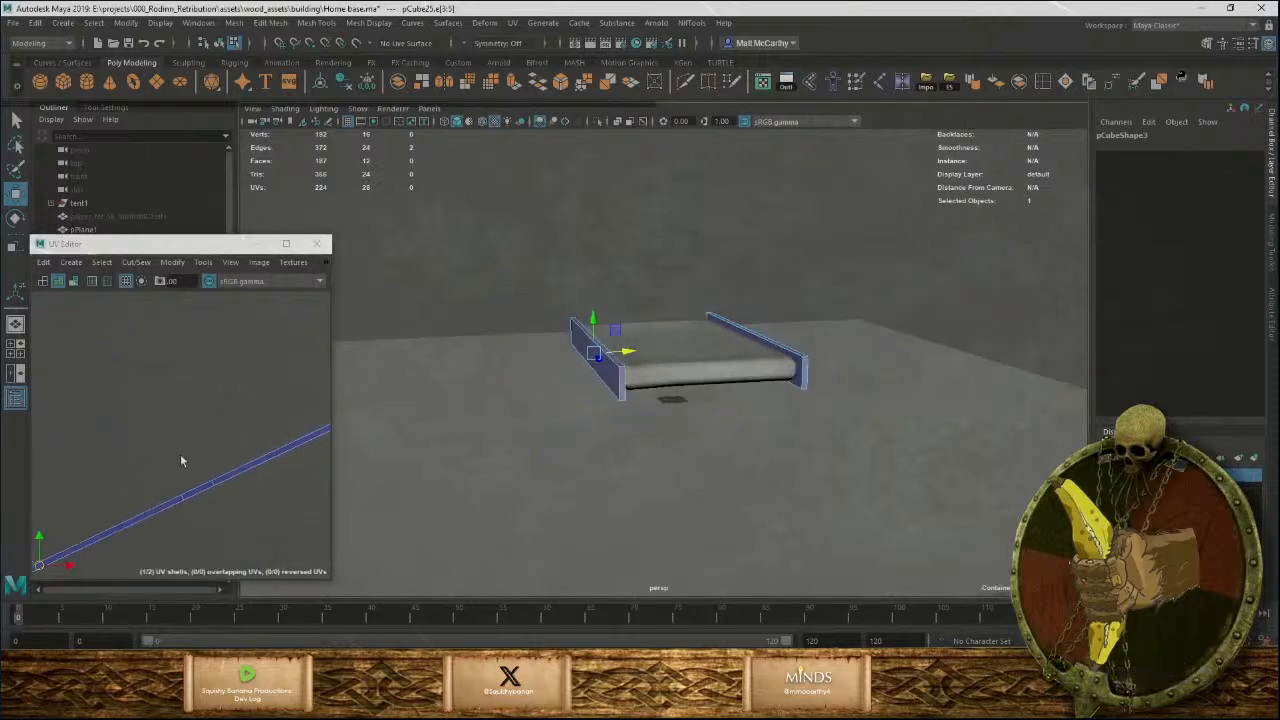
middle_click_drag(70, 515, 143, 400, "alt")
scroll(143, 402, "down", 4)
left_click(85, 461, "shift")
key("shift+x")
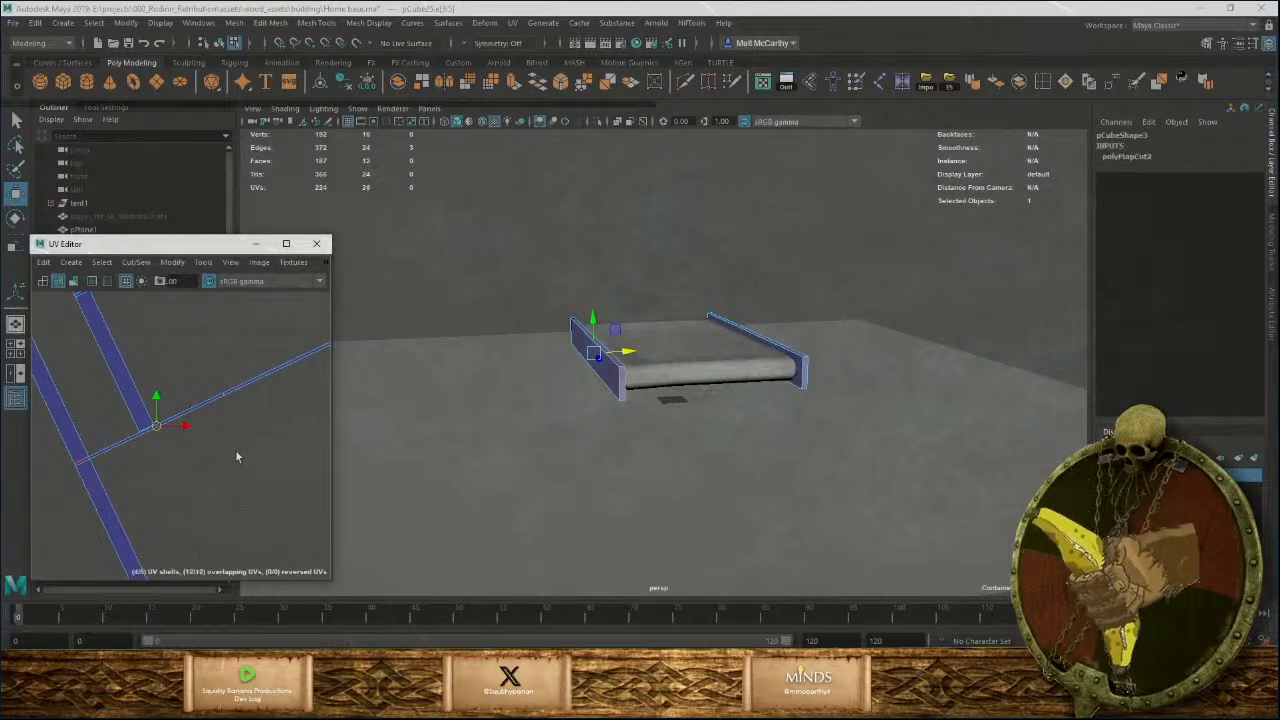
Sew the first rail's separated long UV edge, and unfold and lay out its shell.
left_click(268, 387)
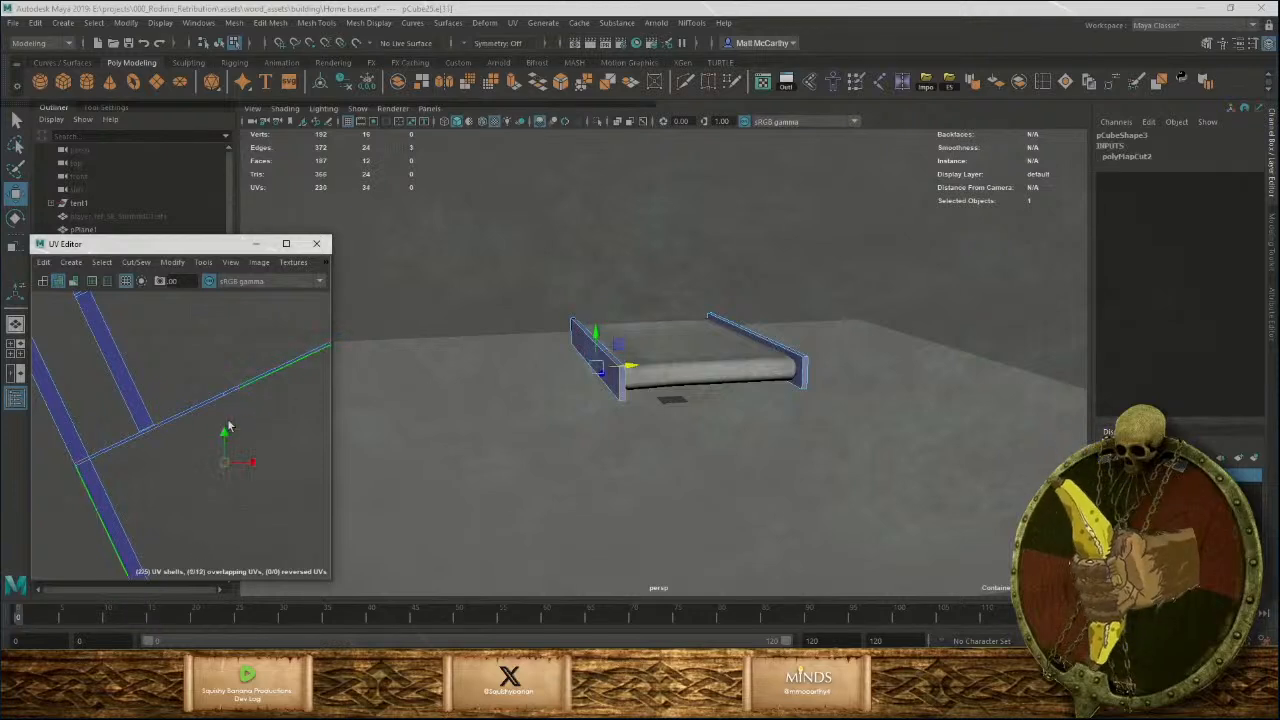
key("shift+s")
right_click_drag(114, 463, 72, 445)
left_click(82, 441)
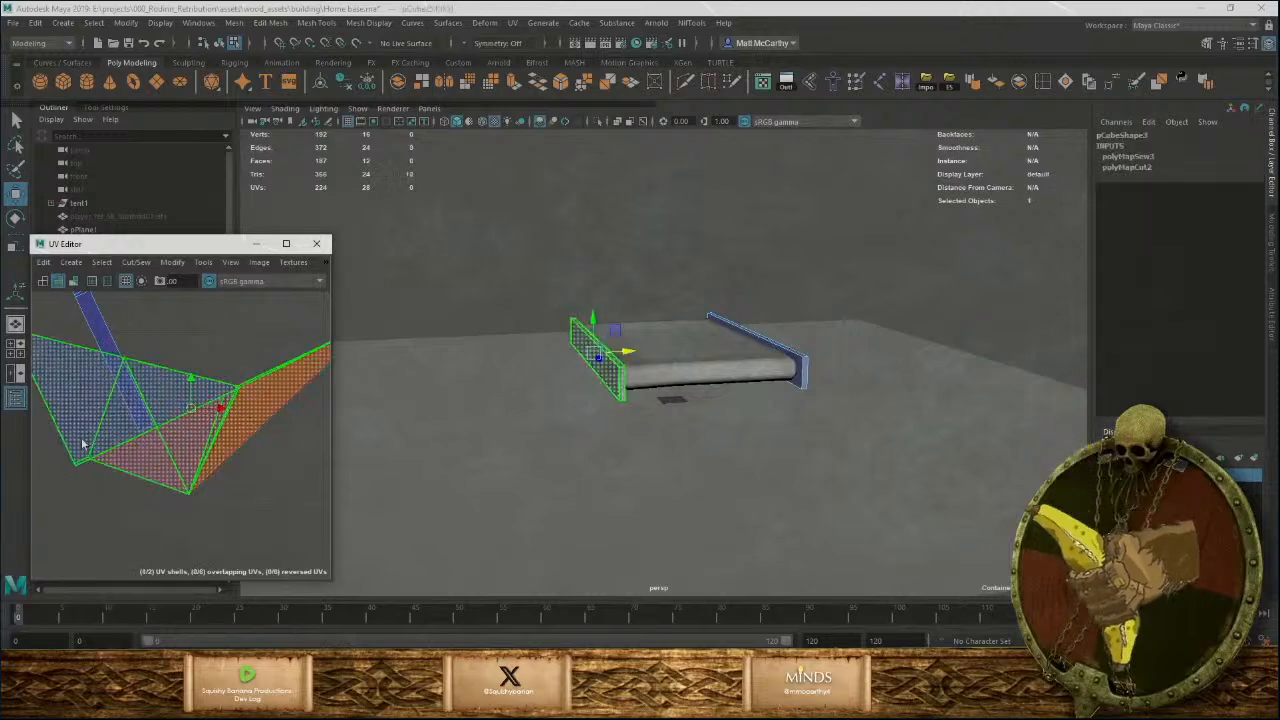
key("ctrl+u")
key("ctrl+l")
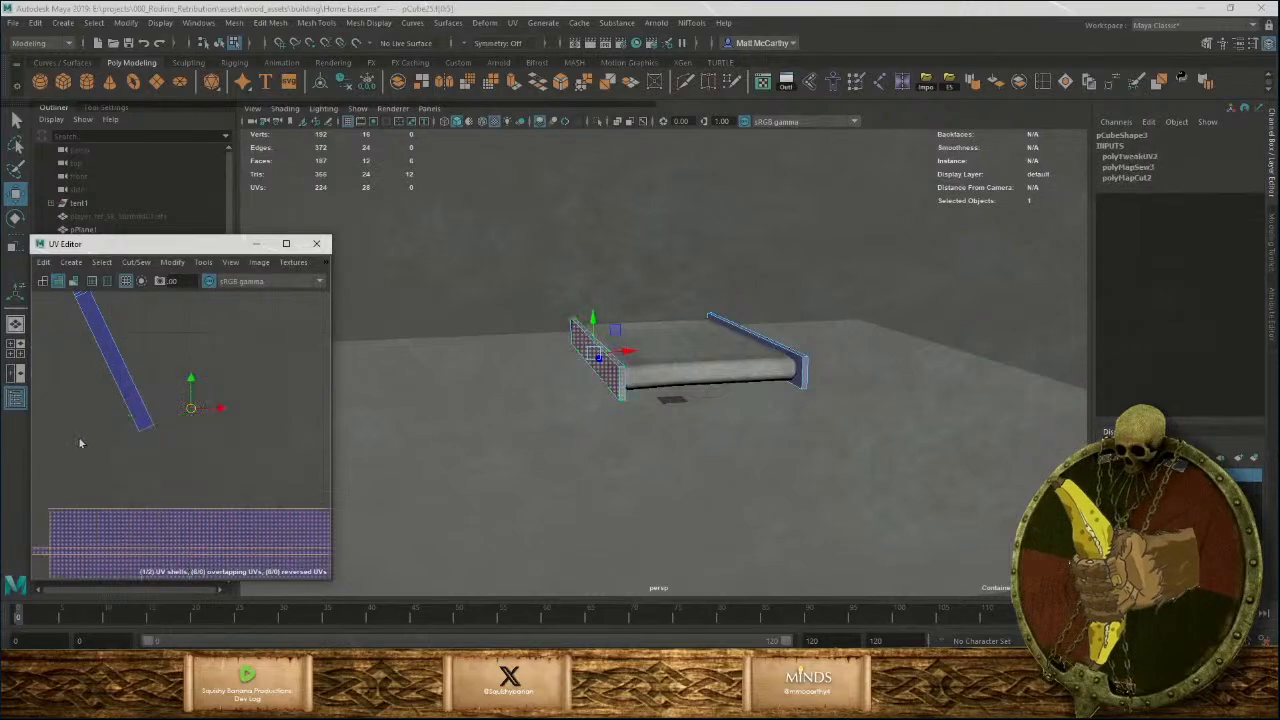
Cut the second rail's UVs at one end face and sew the adjoining long edge.
right_click_drag(278, 502, 117, 472, "alt")
mouse_move(146, 478)
middle_mouse_down("alt")
mouse_move(9, 449)
mouse_move(148, 503)
middle_mouse_up("alt")
right_click_drag(148, 503, 208, 420, "alt")
middle_click_drag(208, 420, 2, 467, "alt")
right_click_drag(188, 463, 140, 386, "alt")
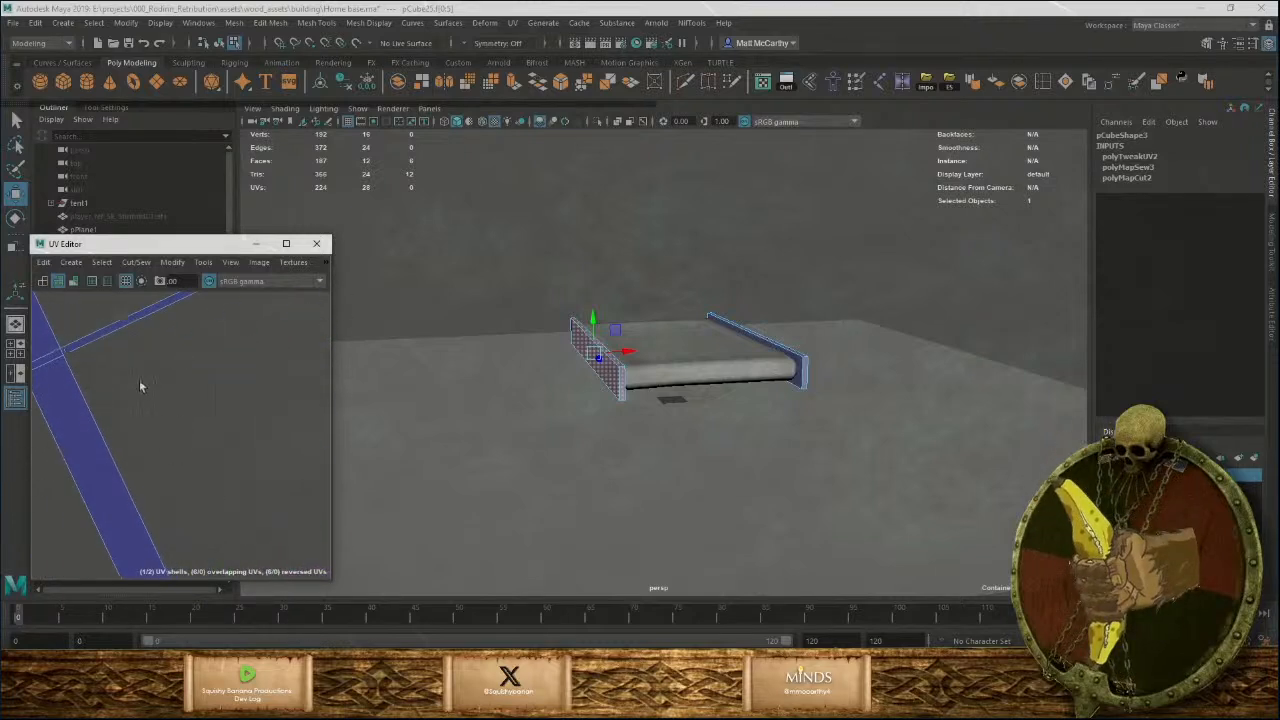
middle_click_drag(140, 386, 224, 466, "alt")
right_click_drag(141, 440, 142, 404)
left_click(134, 450)
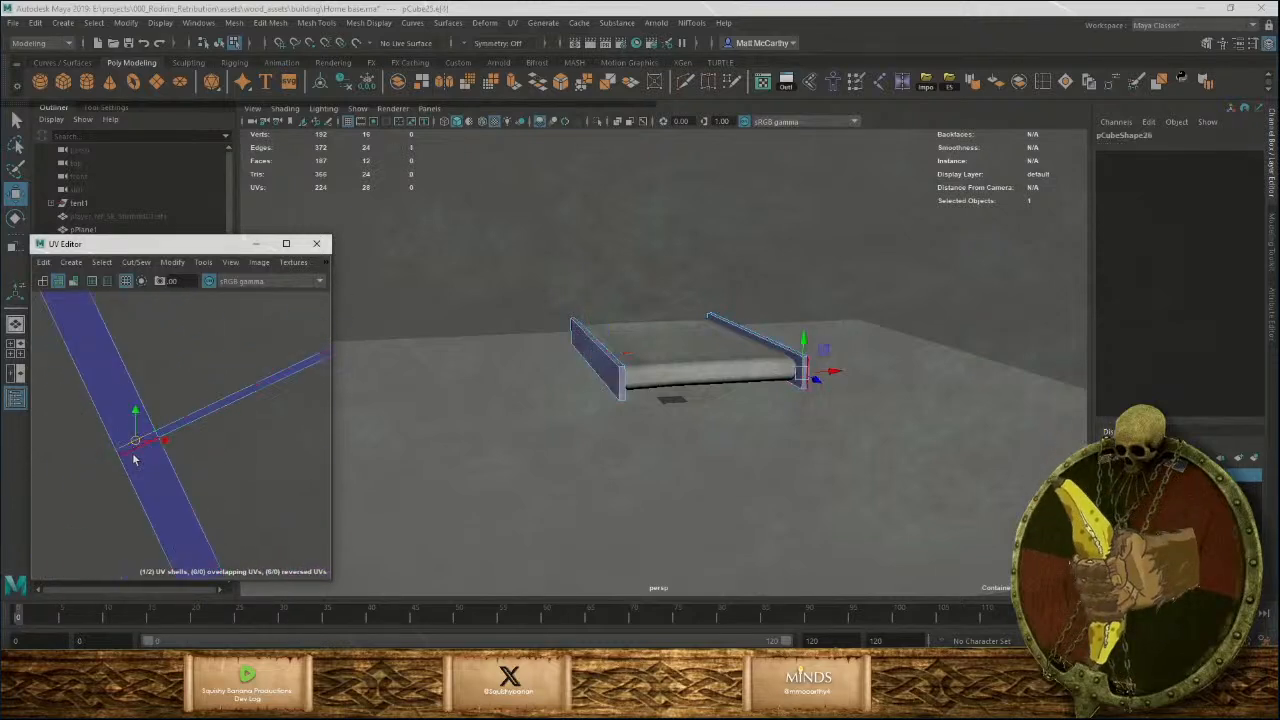
right_click_drag(149, 456, 263, 456, "shift")
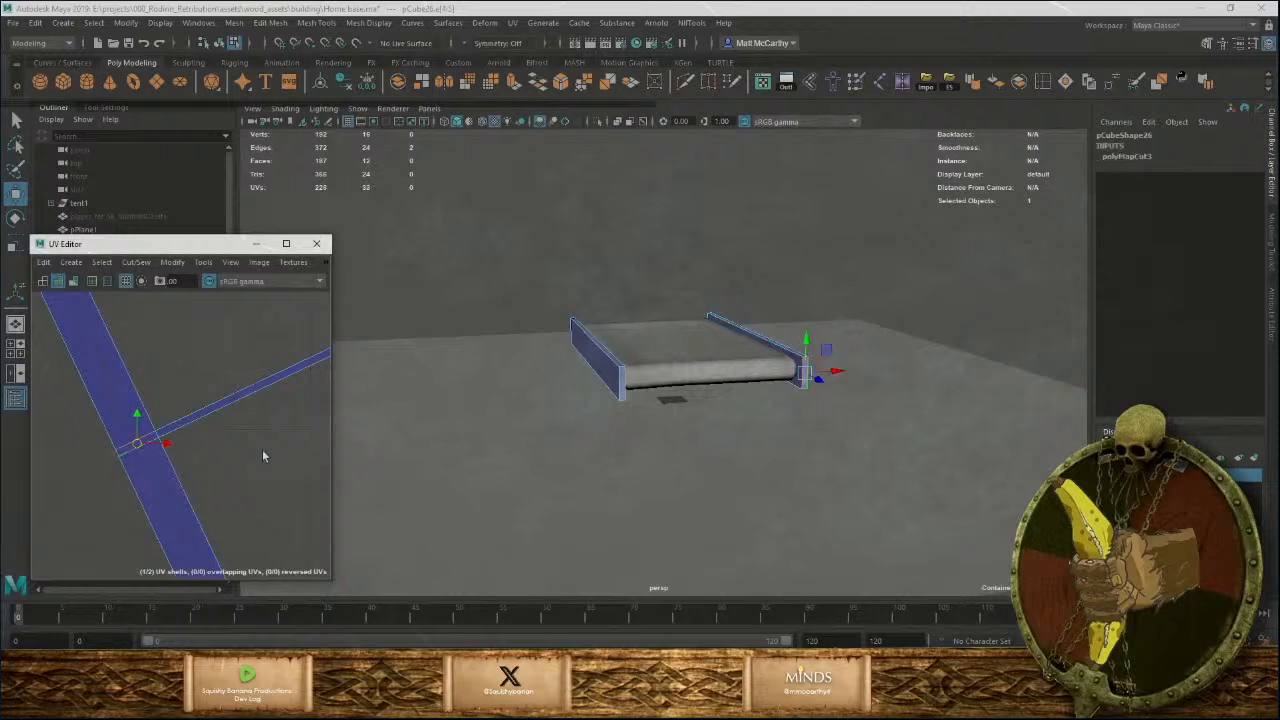
left_click(195, 411, "shift")
right_click_drag(195, 412, 270, 427, "shift")
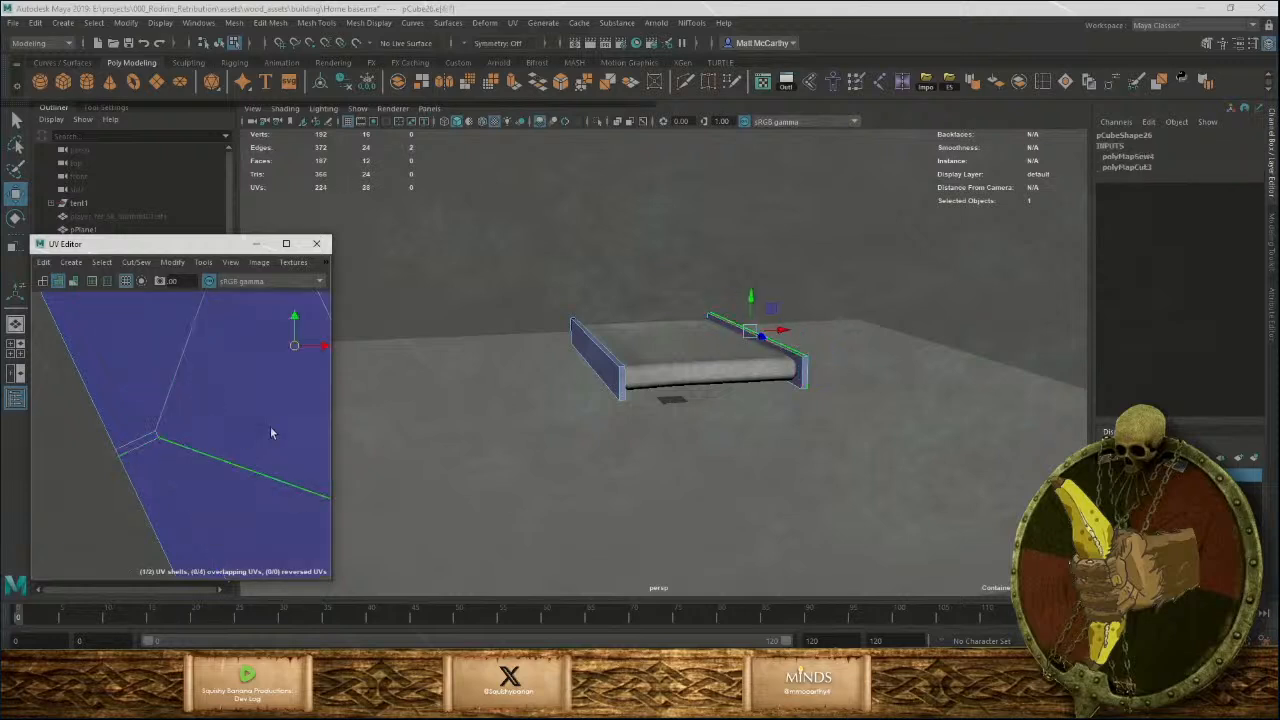
Cut the second rail's UVs at the other end face and sew the remaining long edge.
middle_click_drag(271, 428, 179, 442, "alt")
middle_click_drag(280, 430, 312, 431, "alt")
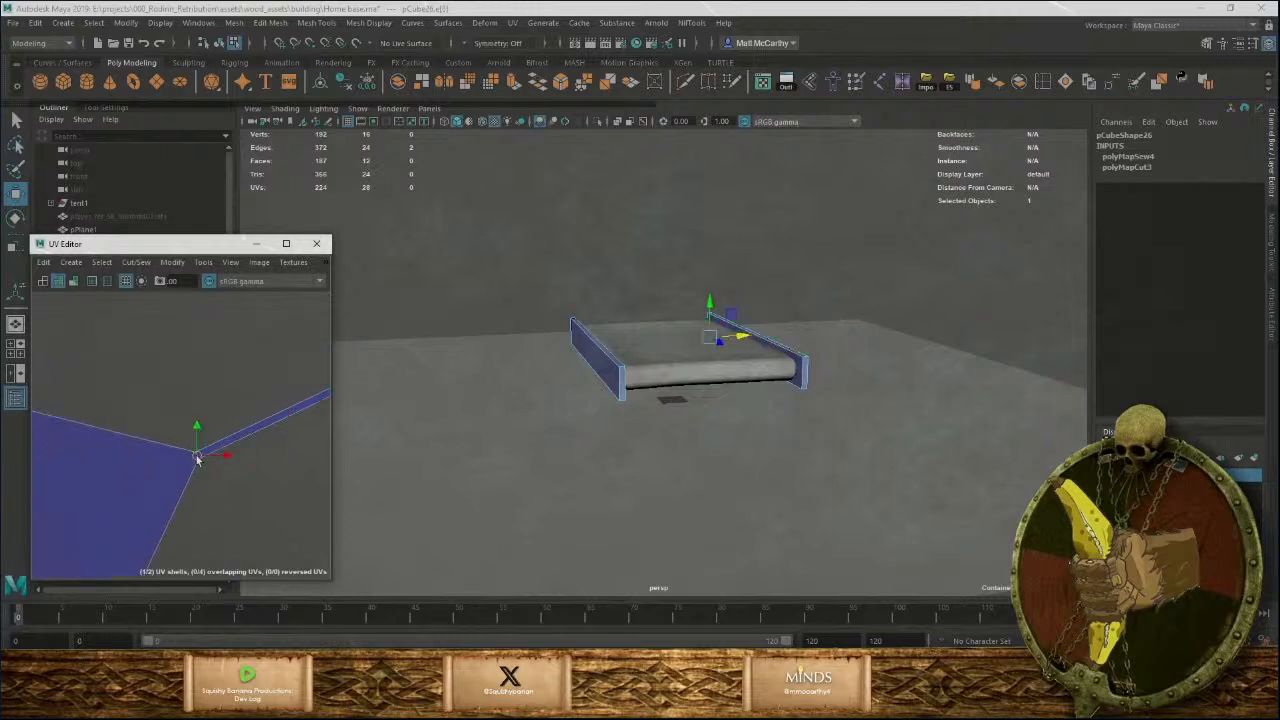
scroll(217, 488, "down", 5)
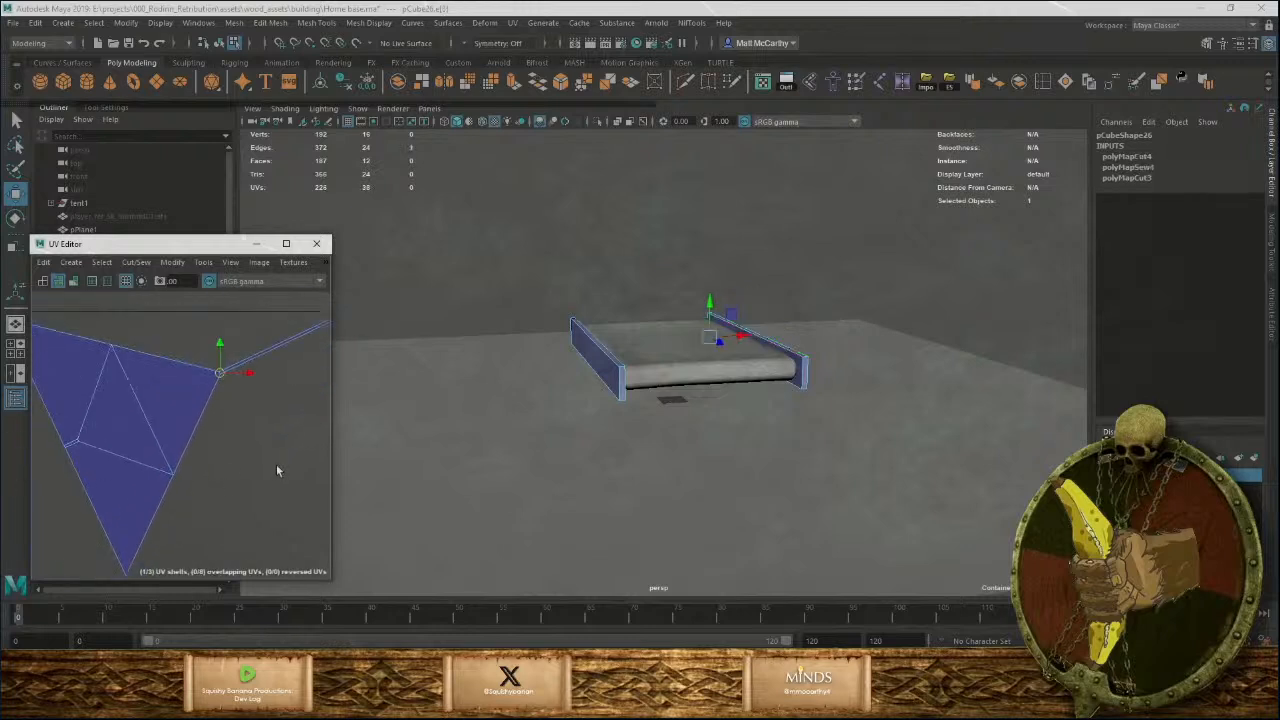
left_click(189, 505)
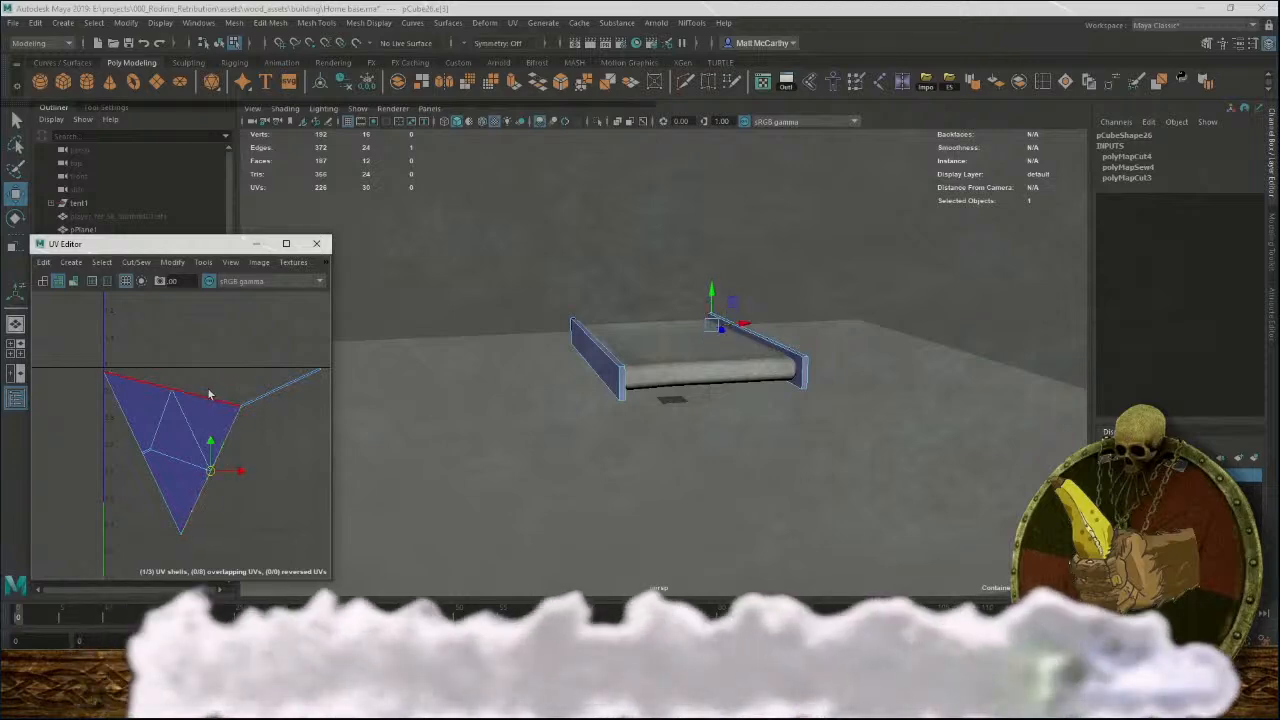
left_click(140, 433)
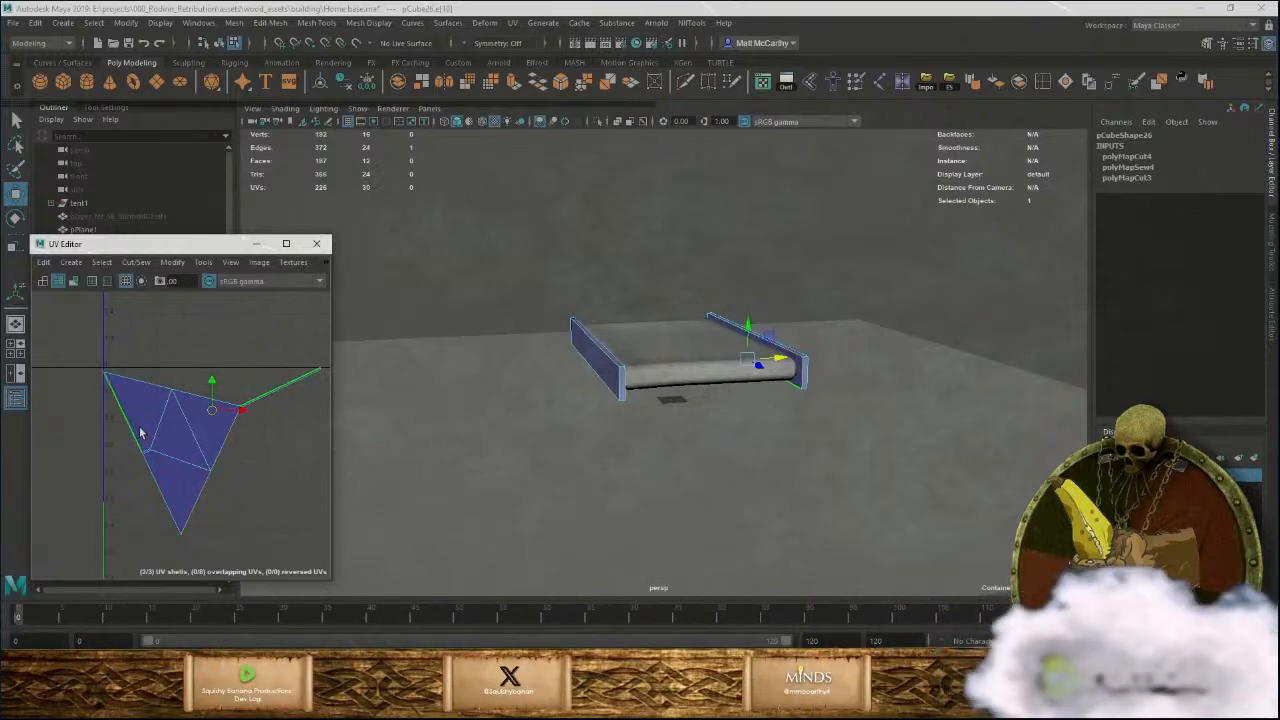
key("shift+s")
Unfold and lay out the second rail's UV shell, and select the overlapping UVs of both rails.
right_click_drag(181, 449, 139, 450)
left_click(174, 466)
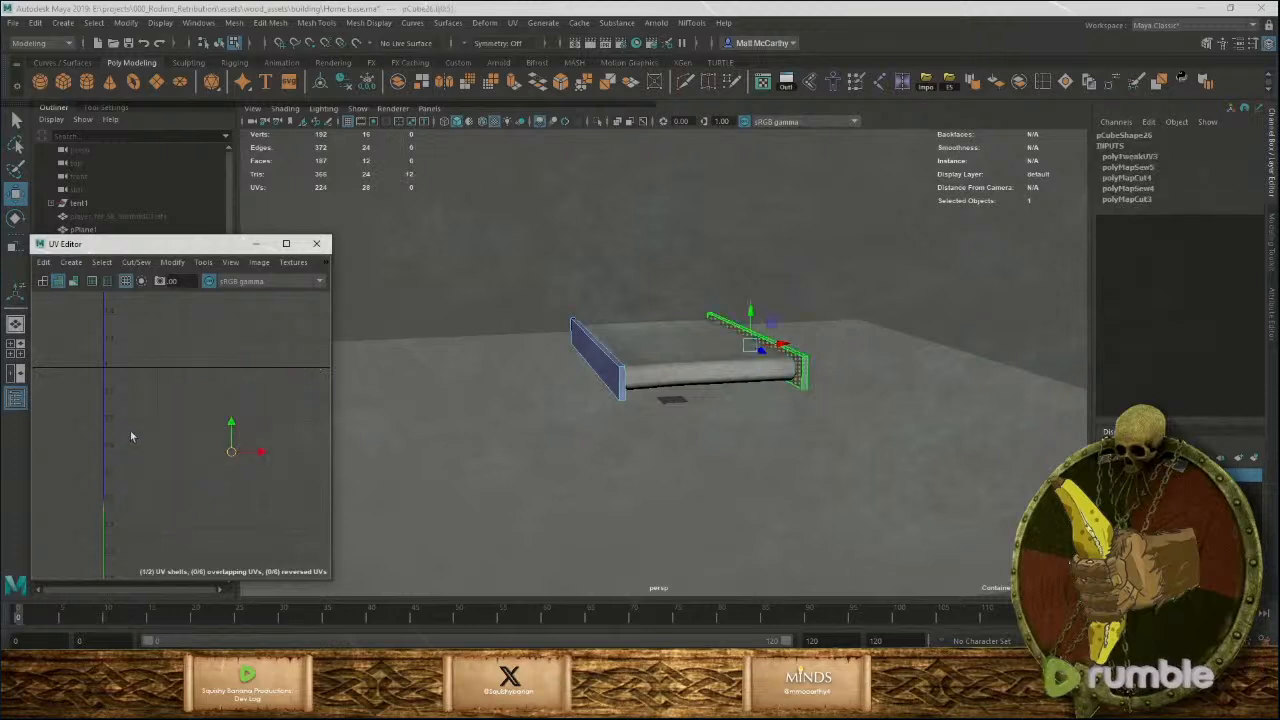
middle_click_drag(130, 430, 104, 291, "alt")
right_click_drag(104, 291, 66, 425, "alt")
left_click_drag(66, 425, 263, 529)
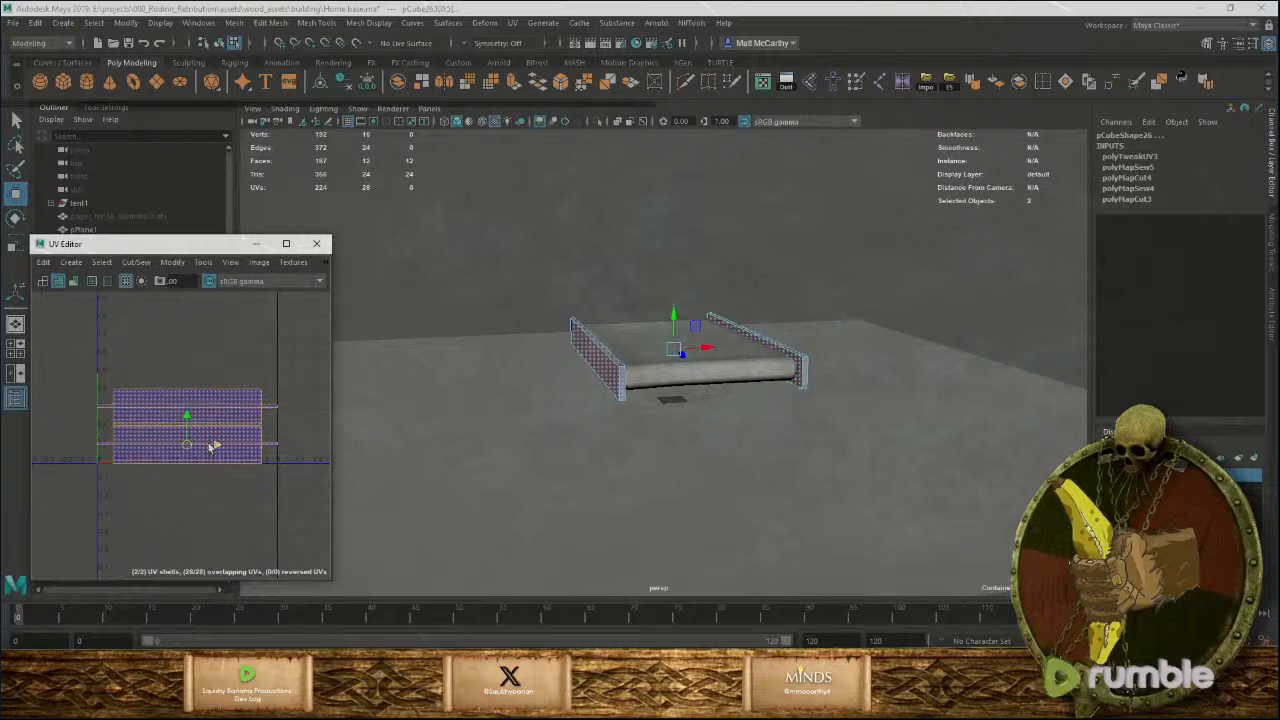
Return both rails to object selection and assign the existing wood material to them.
key("F8")
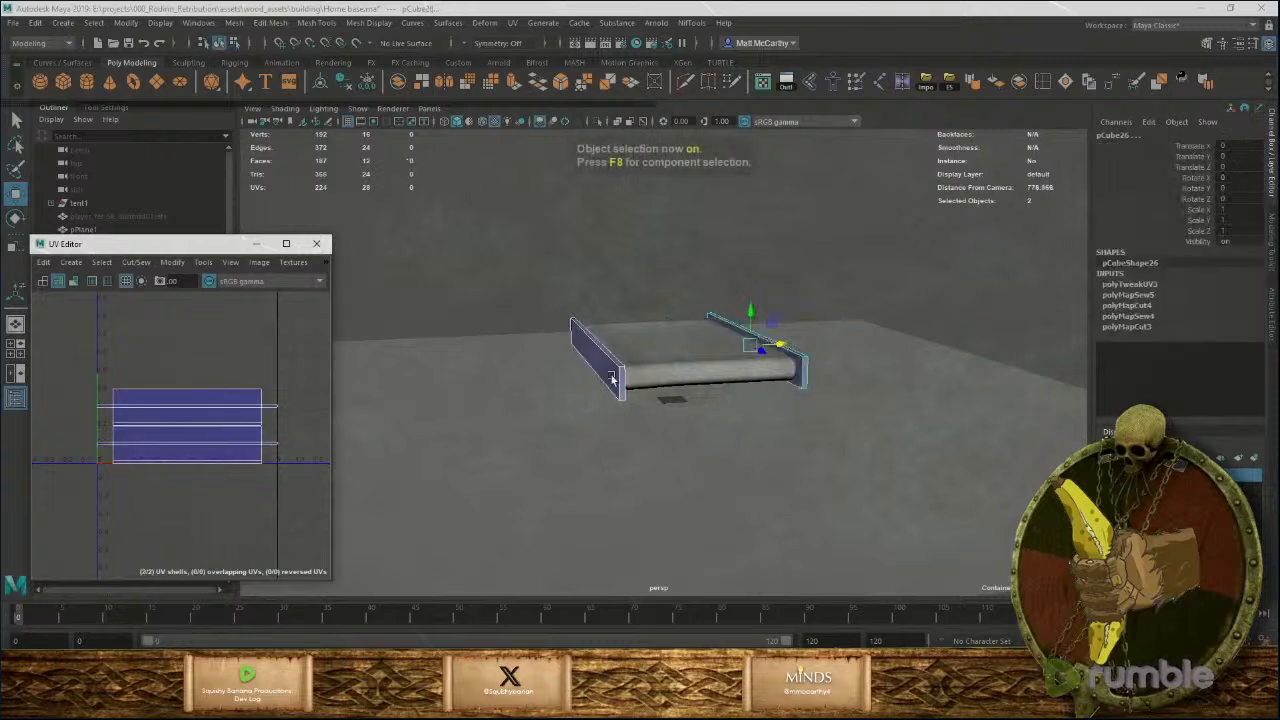
right_click_drag(603, 340, 607, 378)
right_click_drag(612, 680, 615, 702)
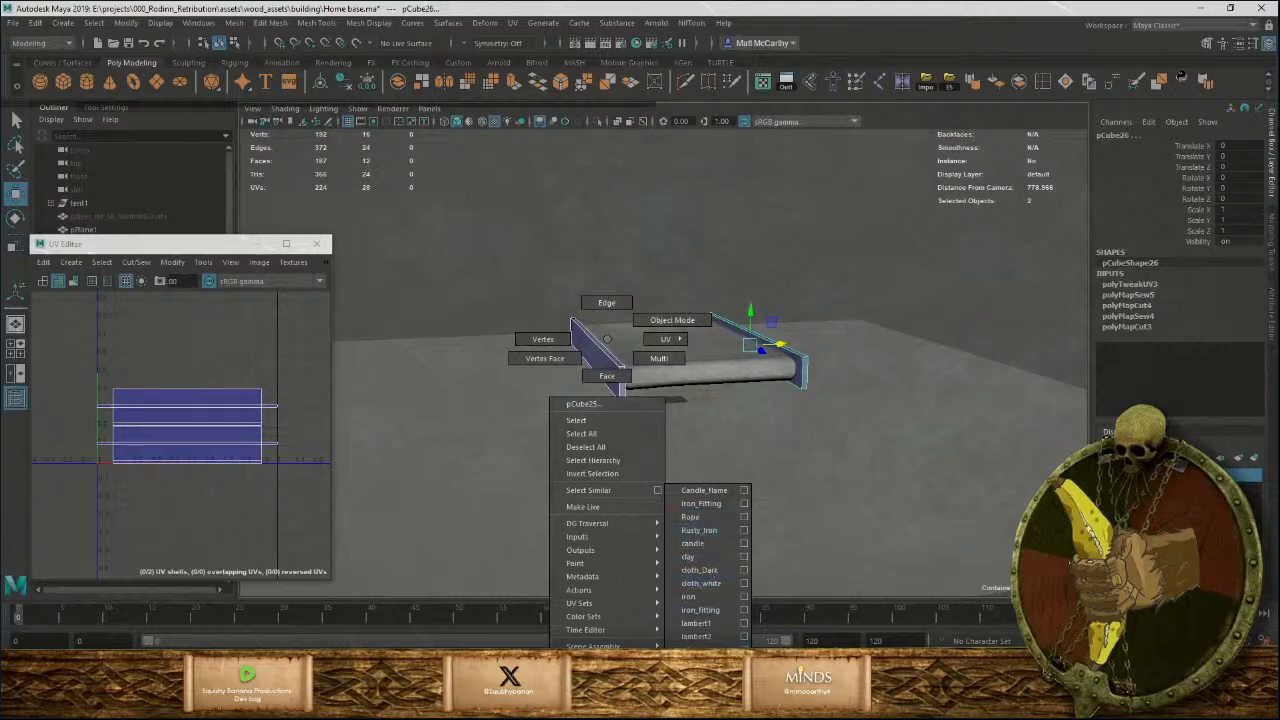
right_click_drag(640, 702, 700, 702)
left_click(647, 241)
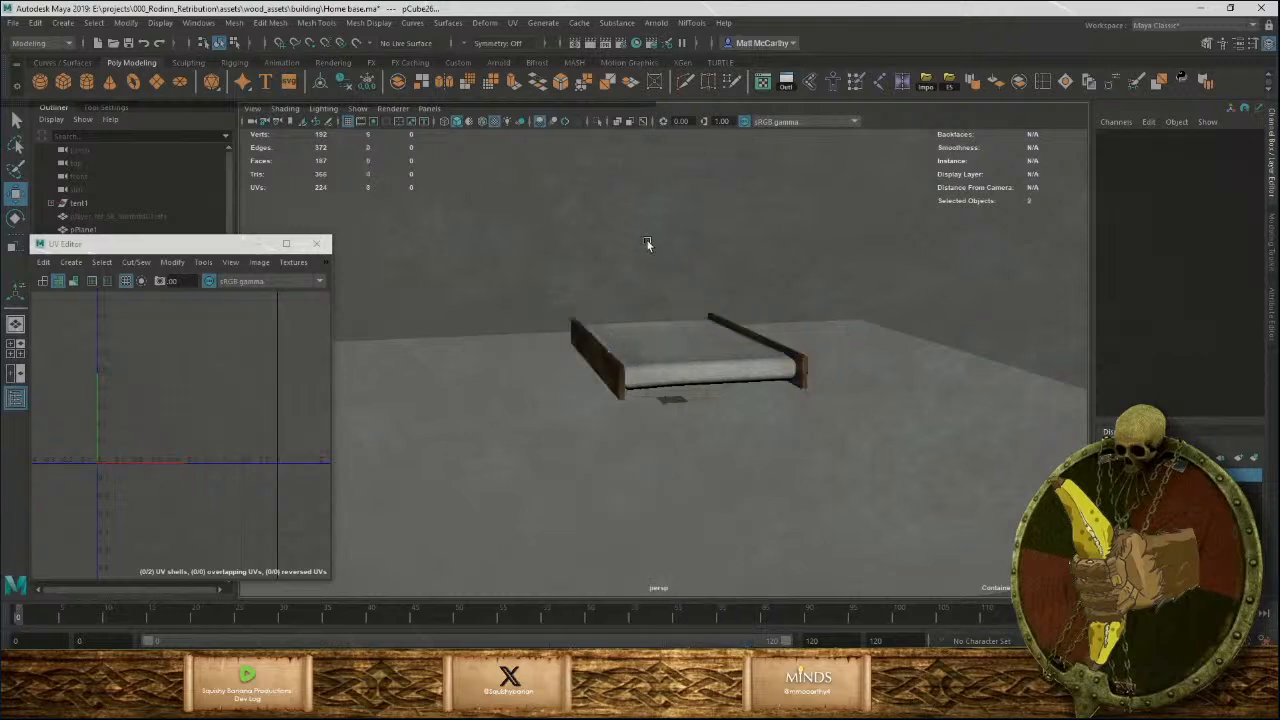
Select the wooden side rail nearest the view on its own.
scroll(722, 388, "up", 5)
left_click_drag(722, 388, 760, 411, "alt")
left_click(760, 411)
middle_click_drag(765, 450, 691, 414, "alt")
right_click_drag(691, 414, 737, 438, "alt")
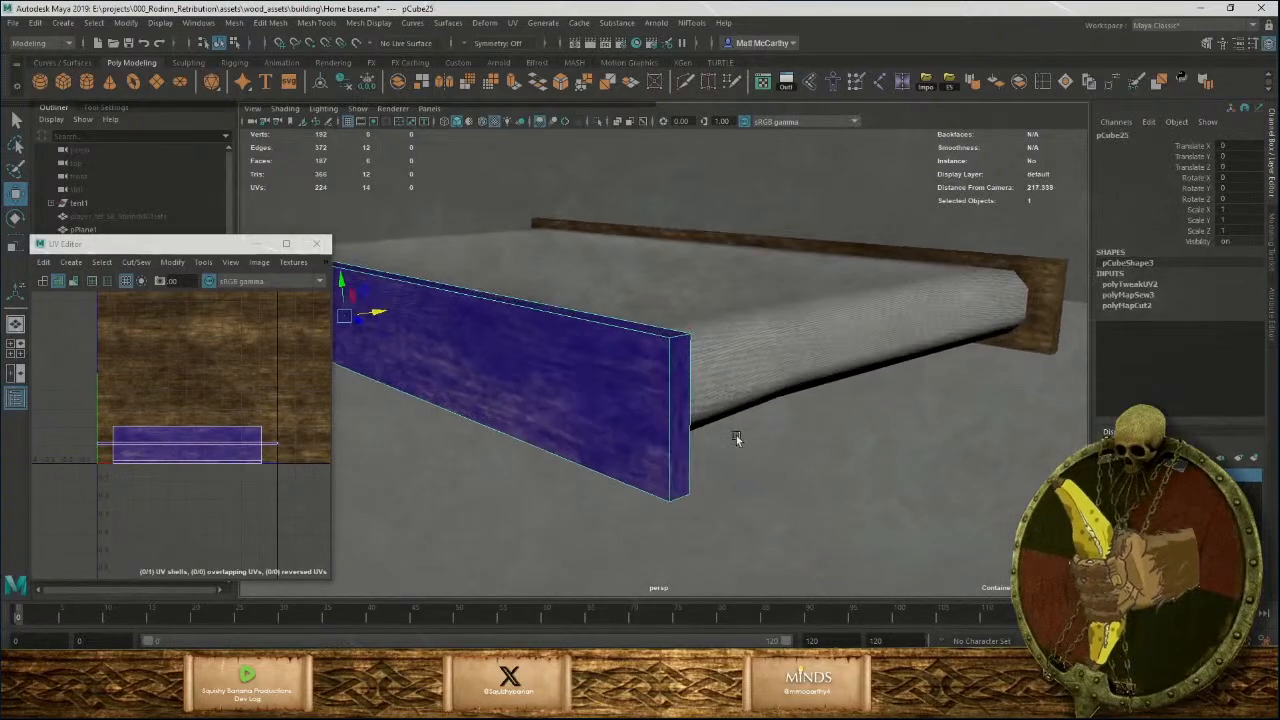
right_click_drag(666, 339, 667, 392)
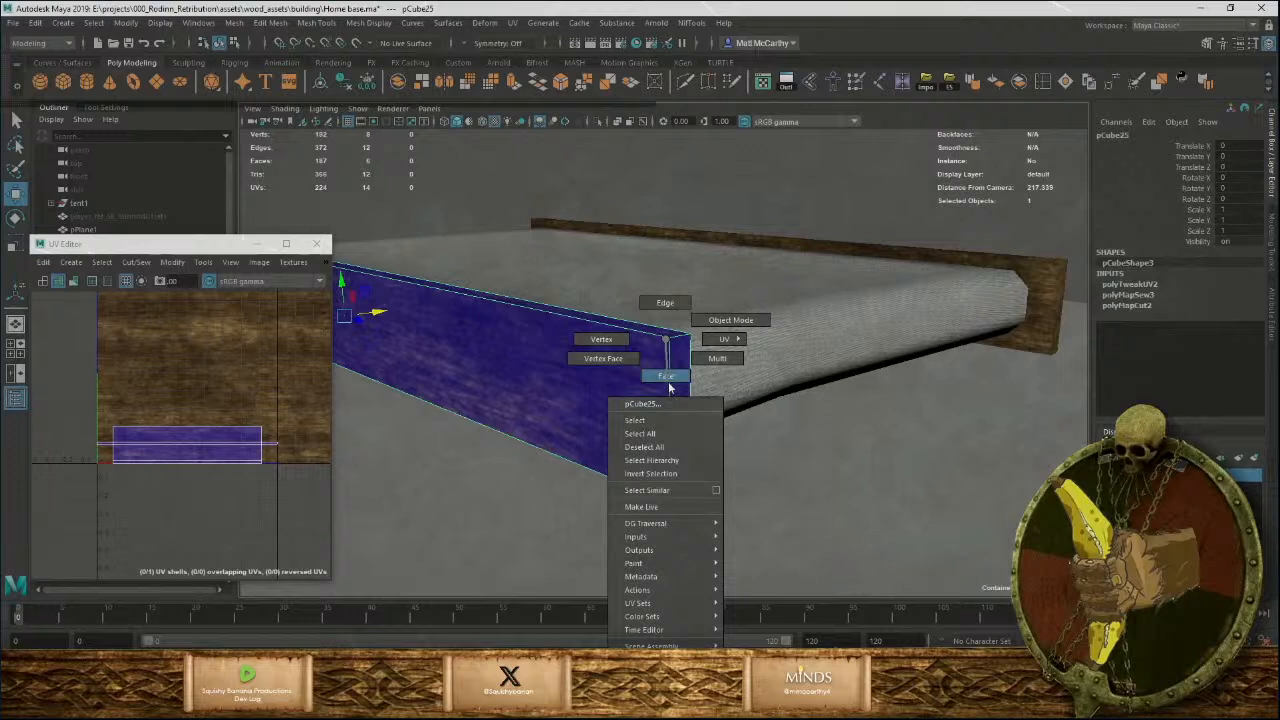
right_click_drag(672, 345, 620, 302)
left_click(675, 393)
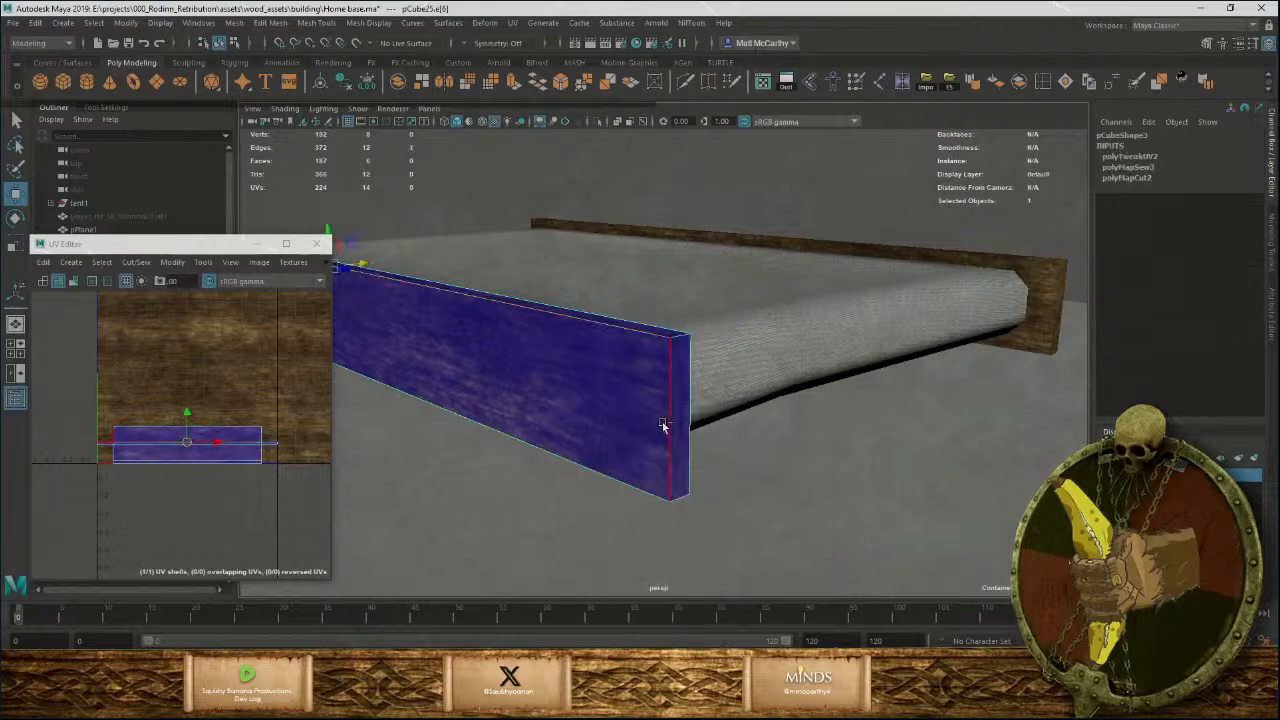
left_click(645, 478, "shift")
middle_click_drag(670, 485, 737, 503, "alt")
right_click_drag(695, 460, 435, 352, "alt")
left_click_drag(775, 430, 640, 380, "alt")
right_click_drag(640, 380, 817, 437, "alt")
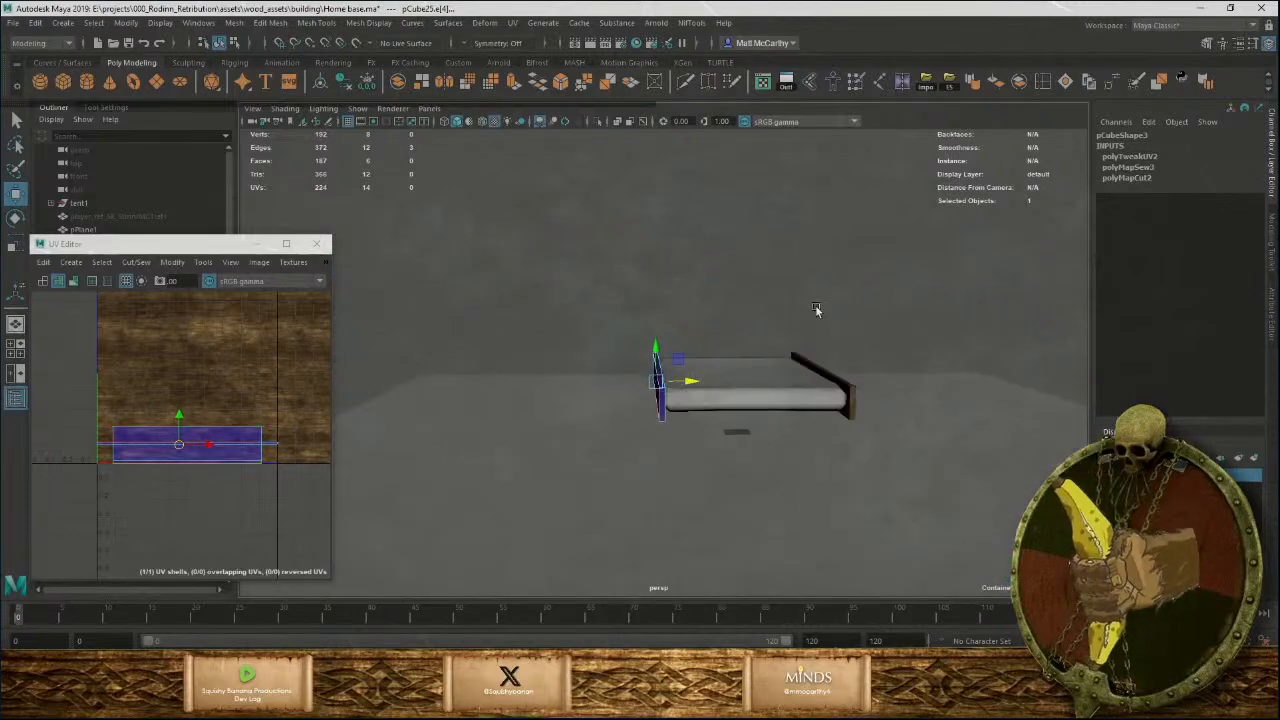
key("F8")
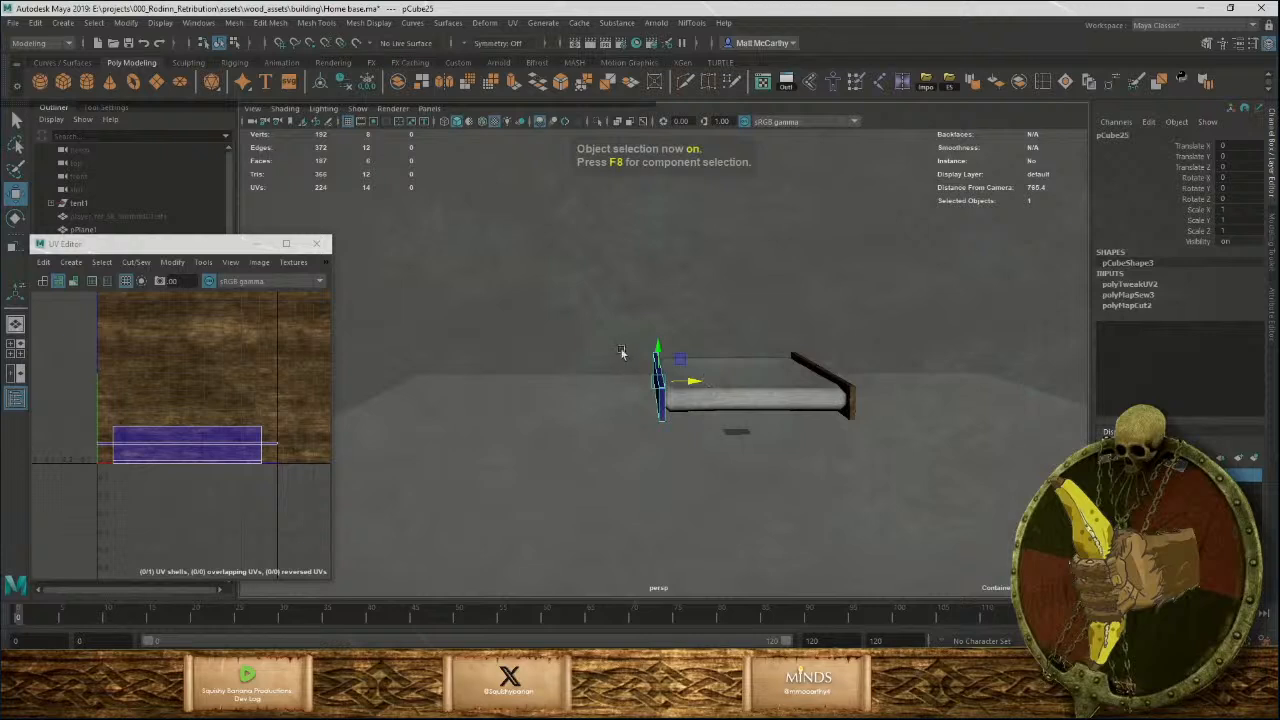
Bevel all edges of the selected side rail at fraction 0.5 with one segment and return to object selection.
right_click_drag(621, 339, 615, 303)
left_click_drag(607, 296, 705, 460)
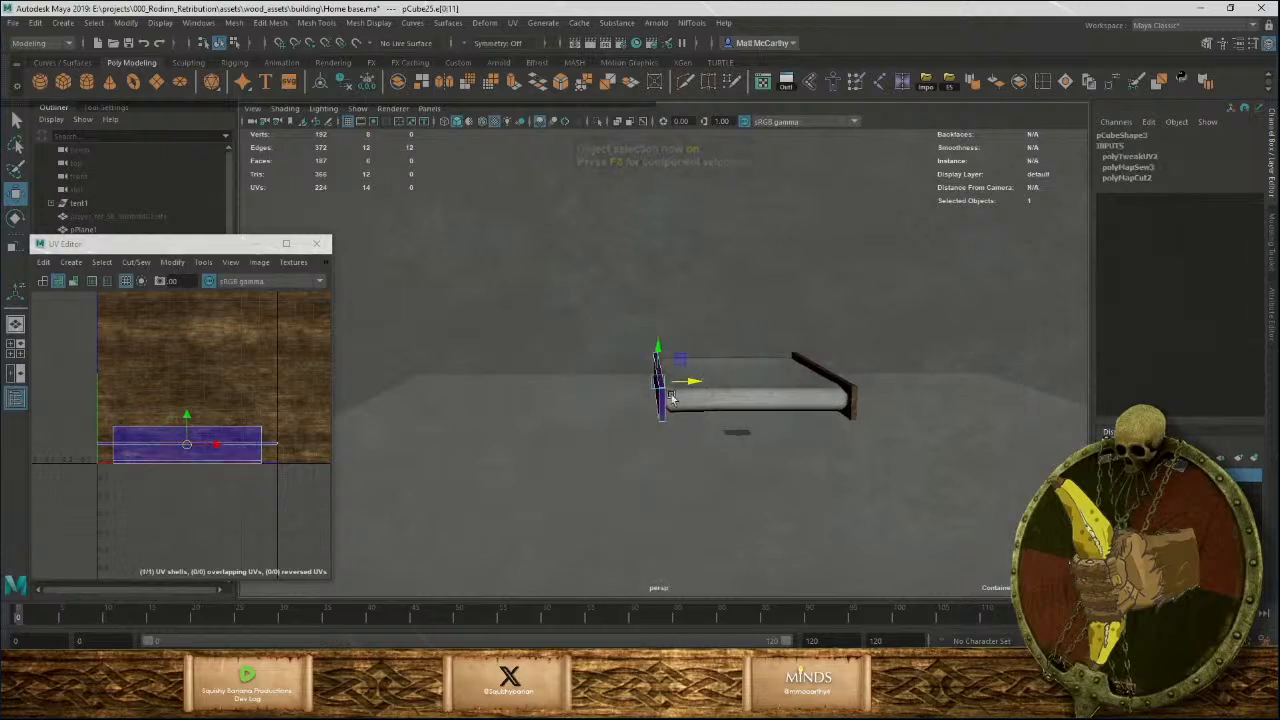
scroll(672, 398, "up", 2)
left_click(560, 83)
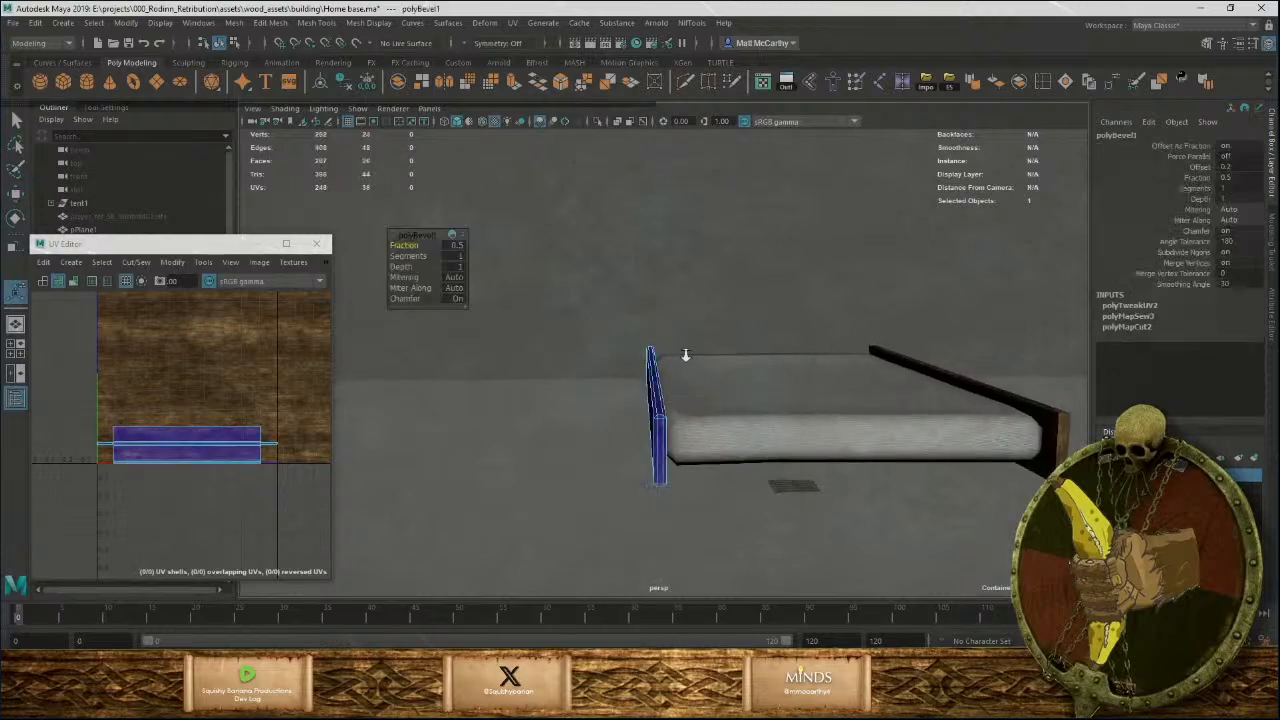
scroll(730, 446, "up", 3)
left_click_drag(734, 454, 799, 434, "alt")
key("q")
left_click(670, 340)
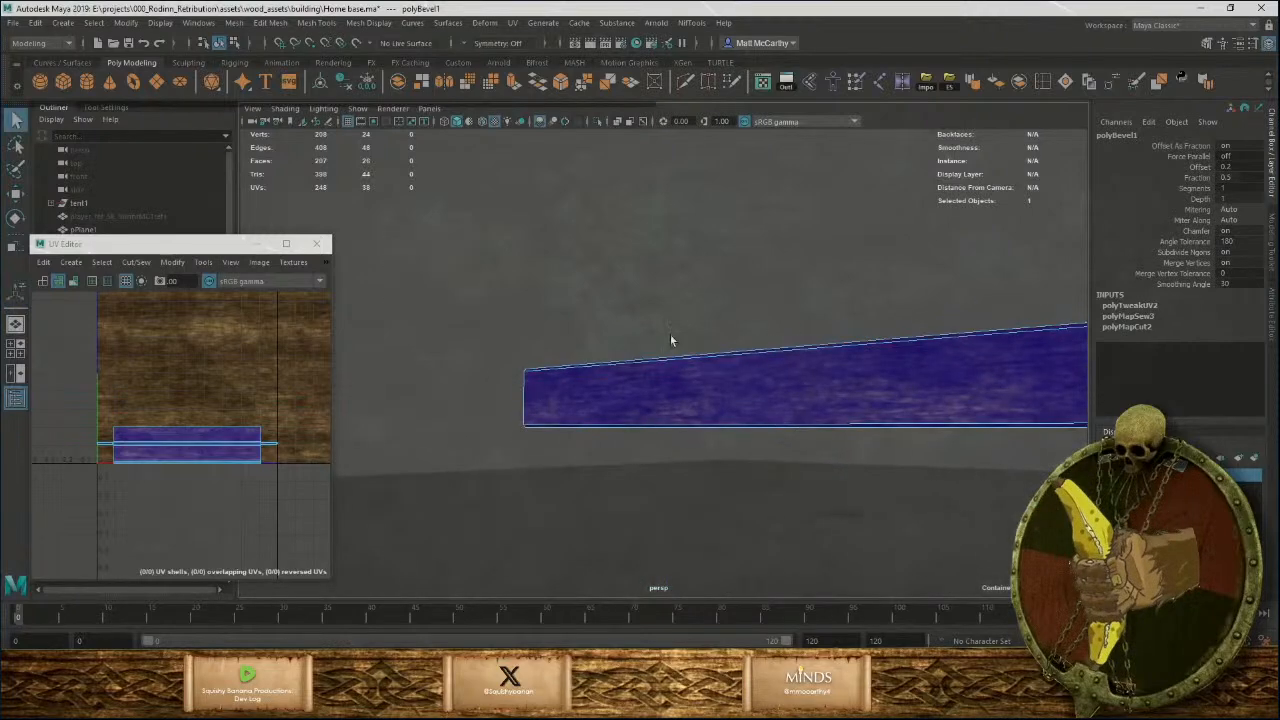
key("F8")
left_click(671, 267)
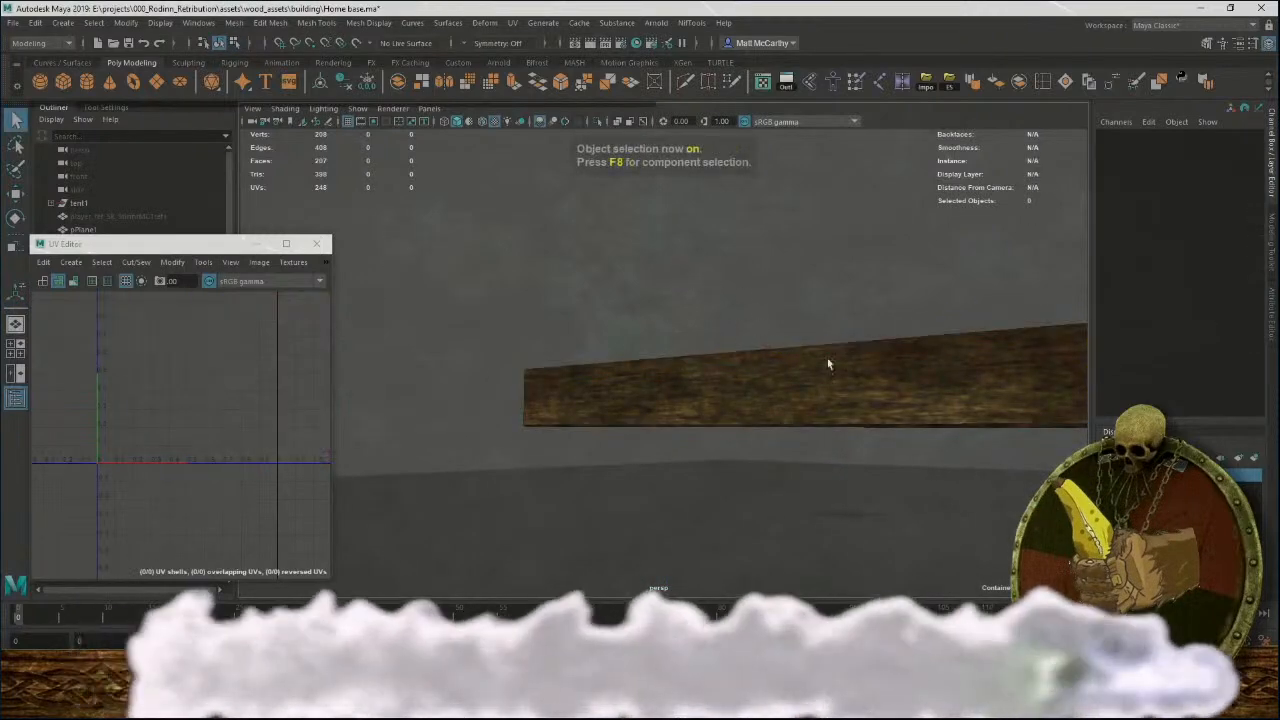
Bevel all edges of the opposite side rail at fraction 0.5 with one segment and return to object selection.
middle_click_drag(829, 363, 628, 420, "alt")
left_click_drag(628, 420, 751, 457, "alt")
left_click(759, 420)
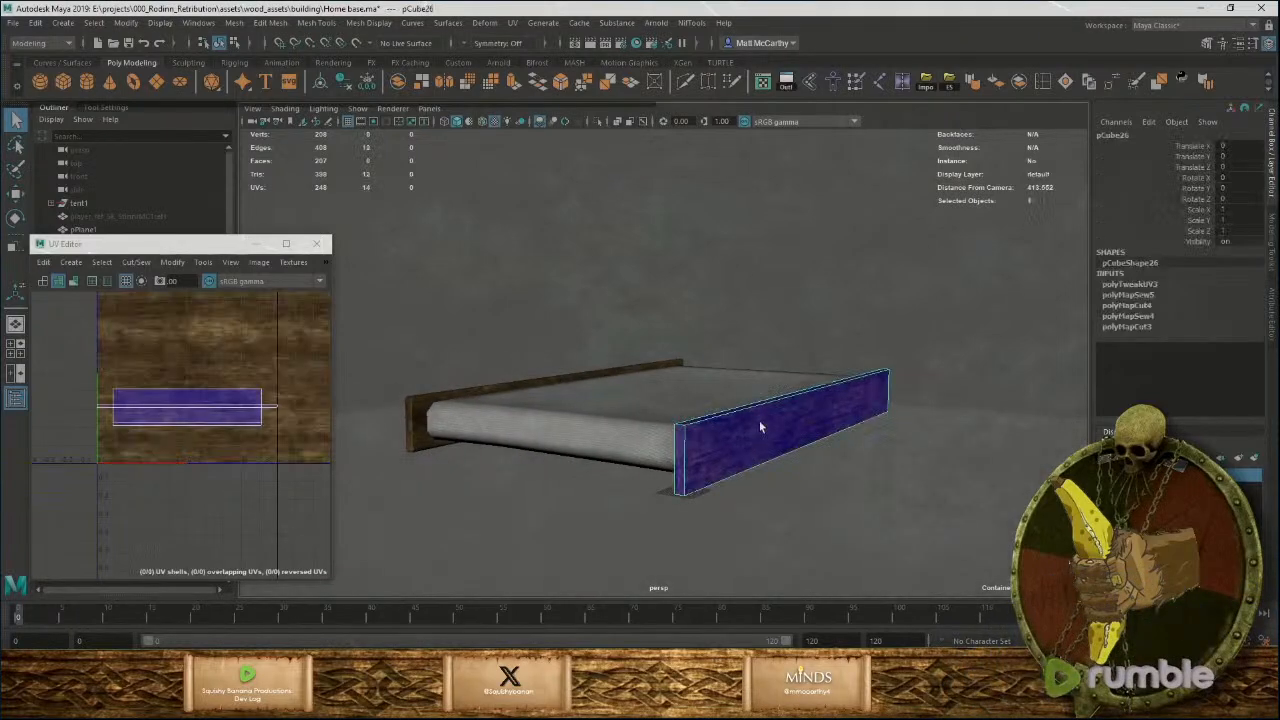
right_click_drag(757, 339, 757, 302)
left_click_drag(668, 308, 954, 543)
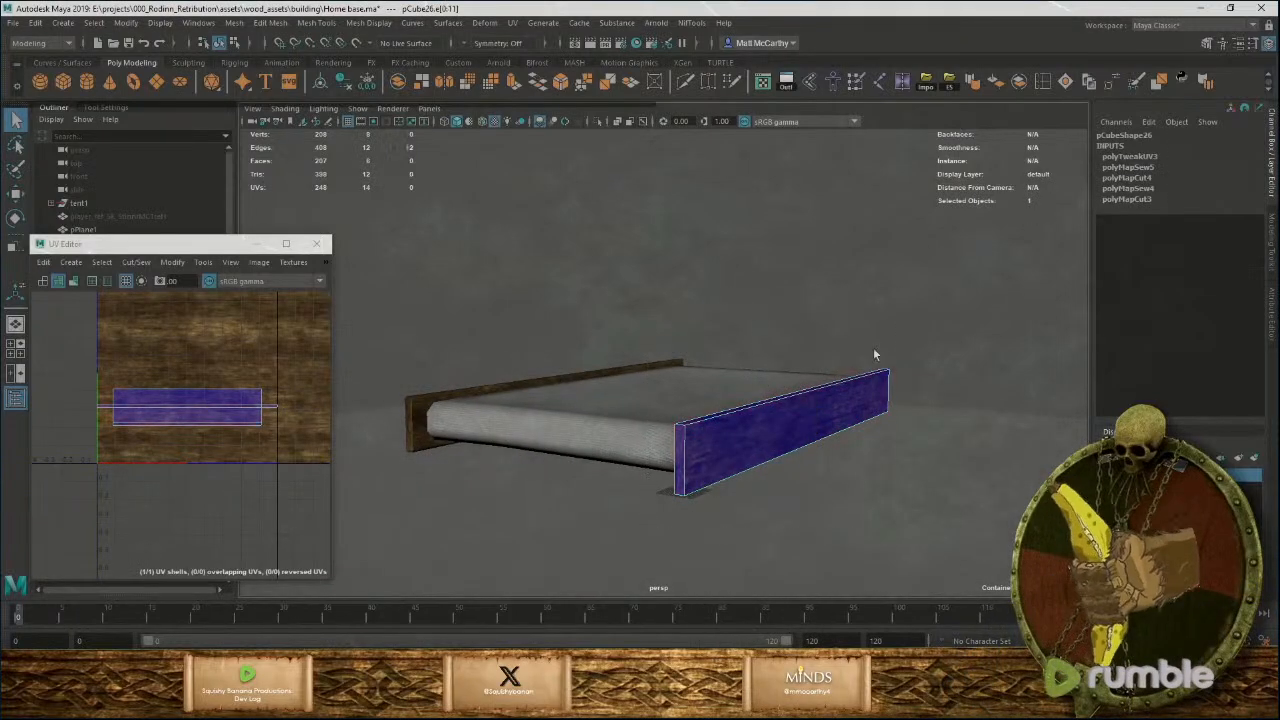
key("ctrl+b")
scroll(761, 302, "up", 2)
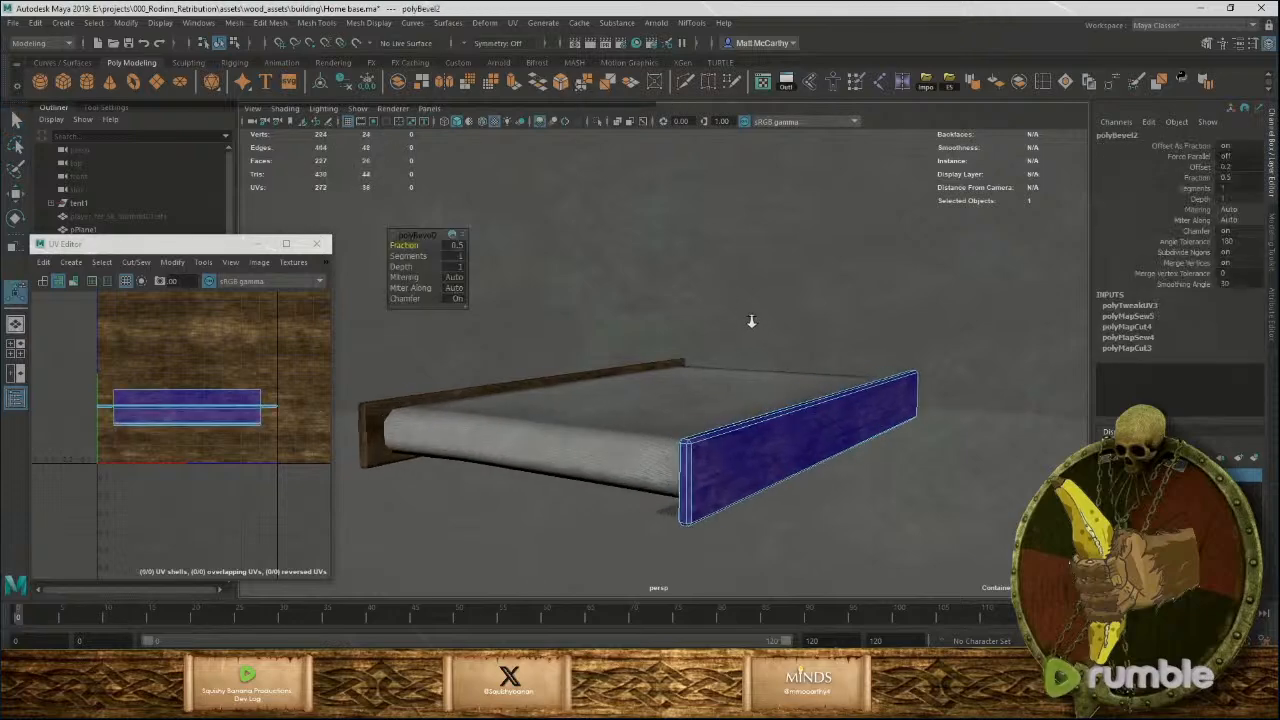
key("F8")
left_click(775, 290)
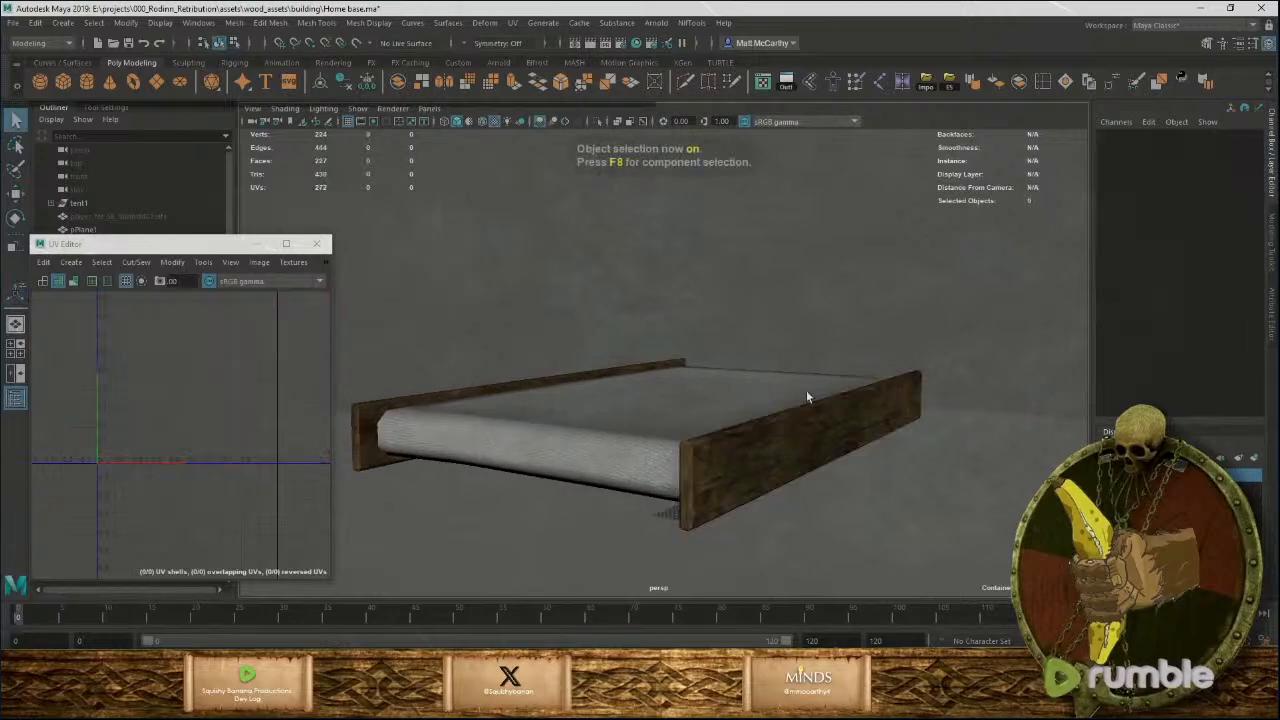
Duplicate the second side rail and move the copy to the middle of the cloth's near end.
left_click_drag(806, 391, 893, 463, "alt")
scroll(825, 476, "down", 3)
left_click(832, 456)
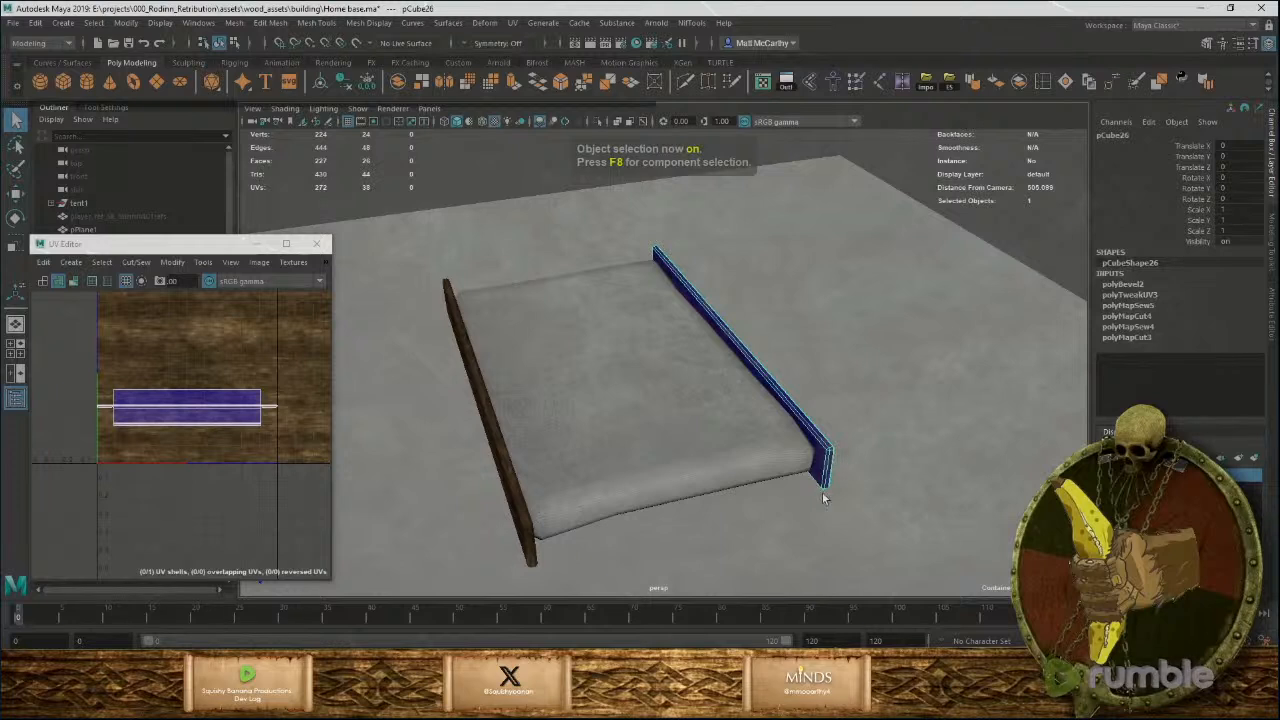
key("ctrl+d")
key("w")
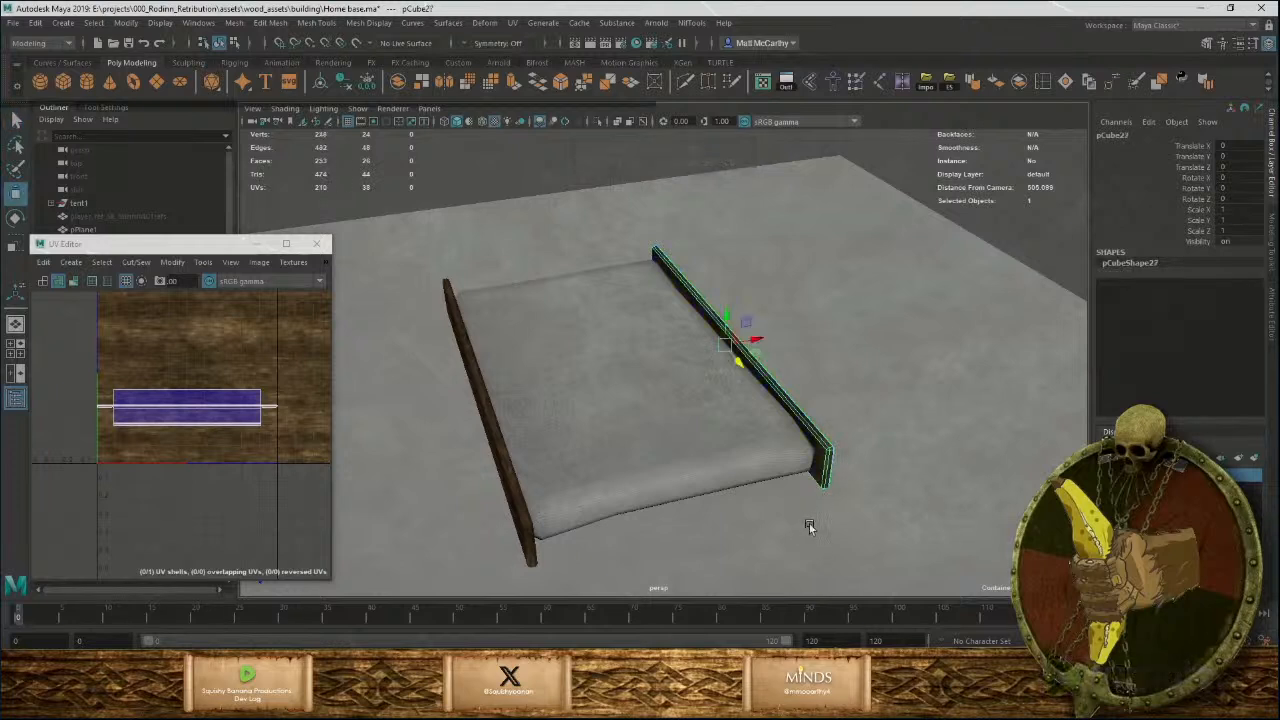
left_click_drag(760, 354, 680, 468)
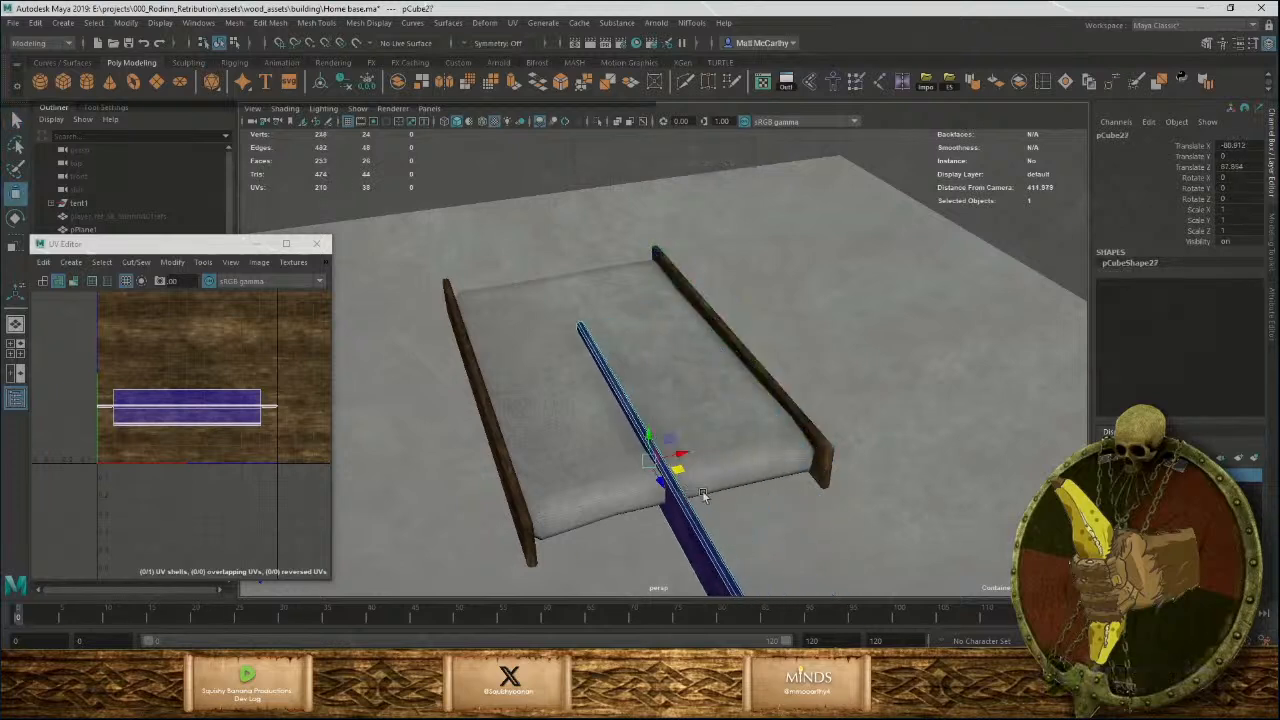
Rotate the copied rail -90 degrees about Y and move it to the cloth's end, at about Z 120.2.
key("e")
scroll(698, 478, "down", 4)
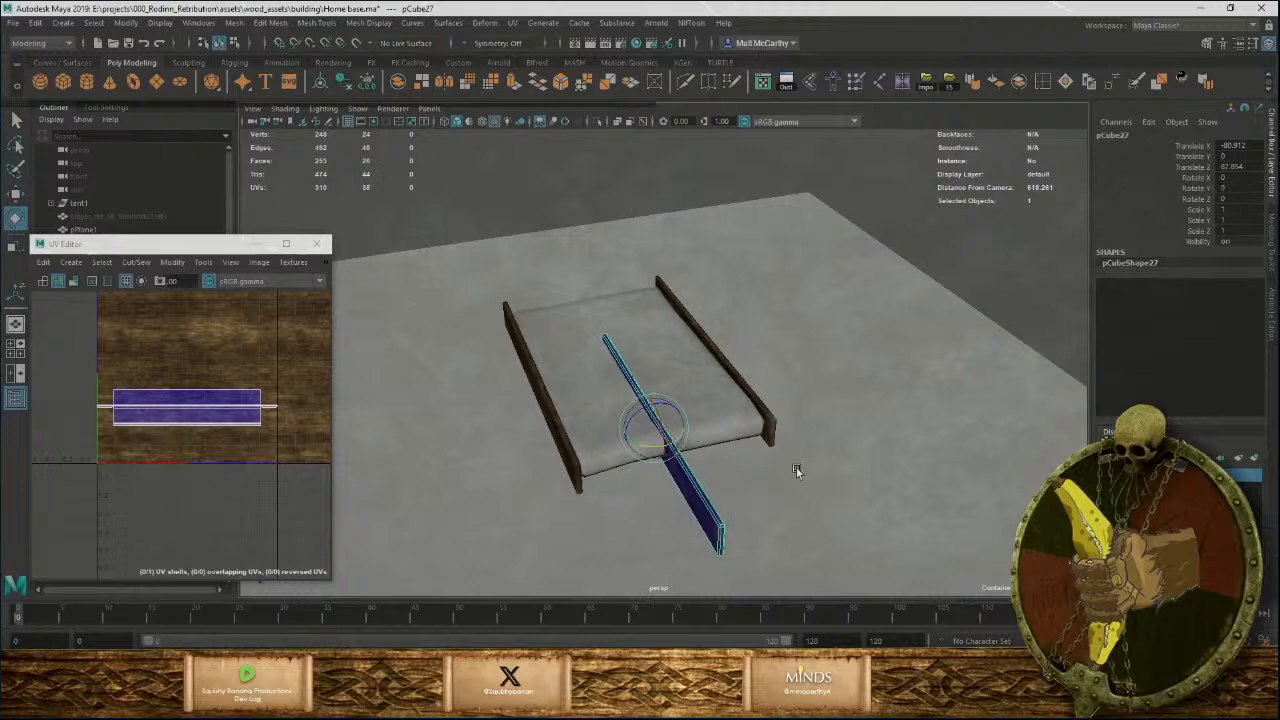
middle_click_drag(796, 466, 635, 515)
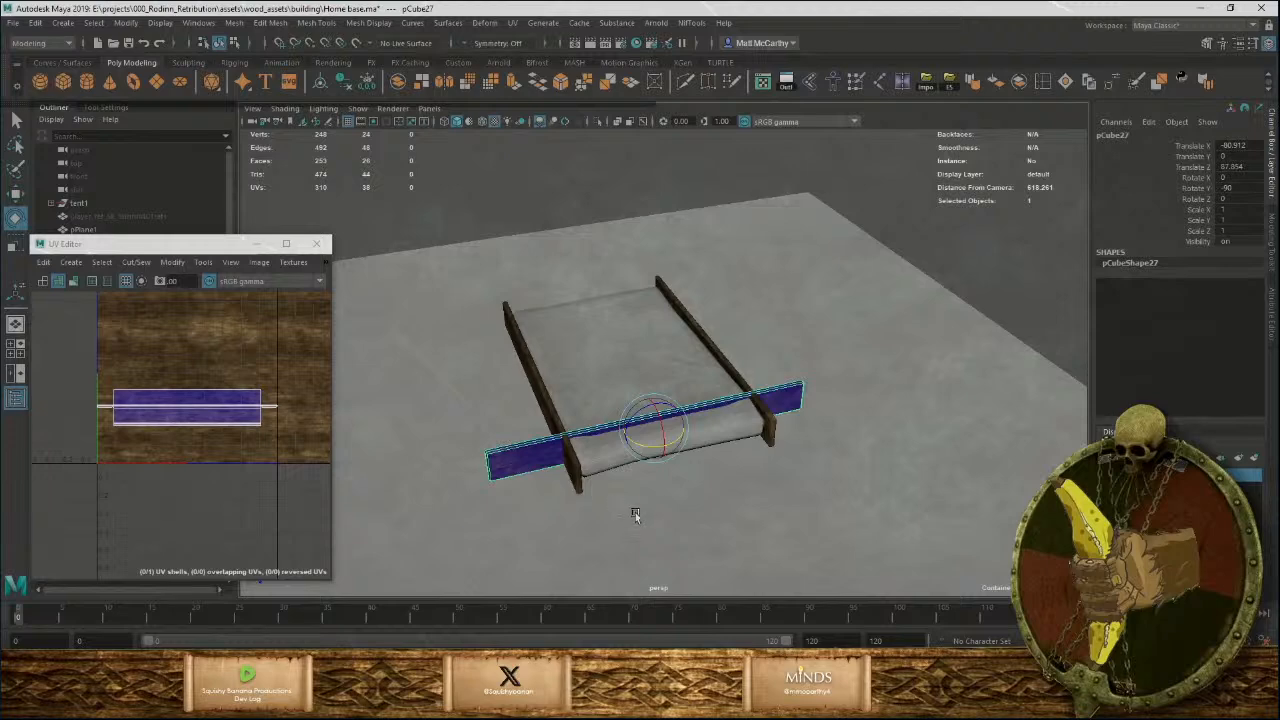
left_click_drag(635, 515, 717, 460, "alt")
scroll(768, 487, "up", 5)
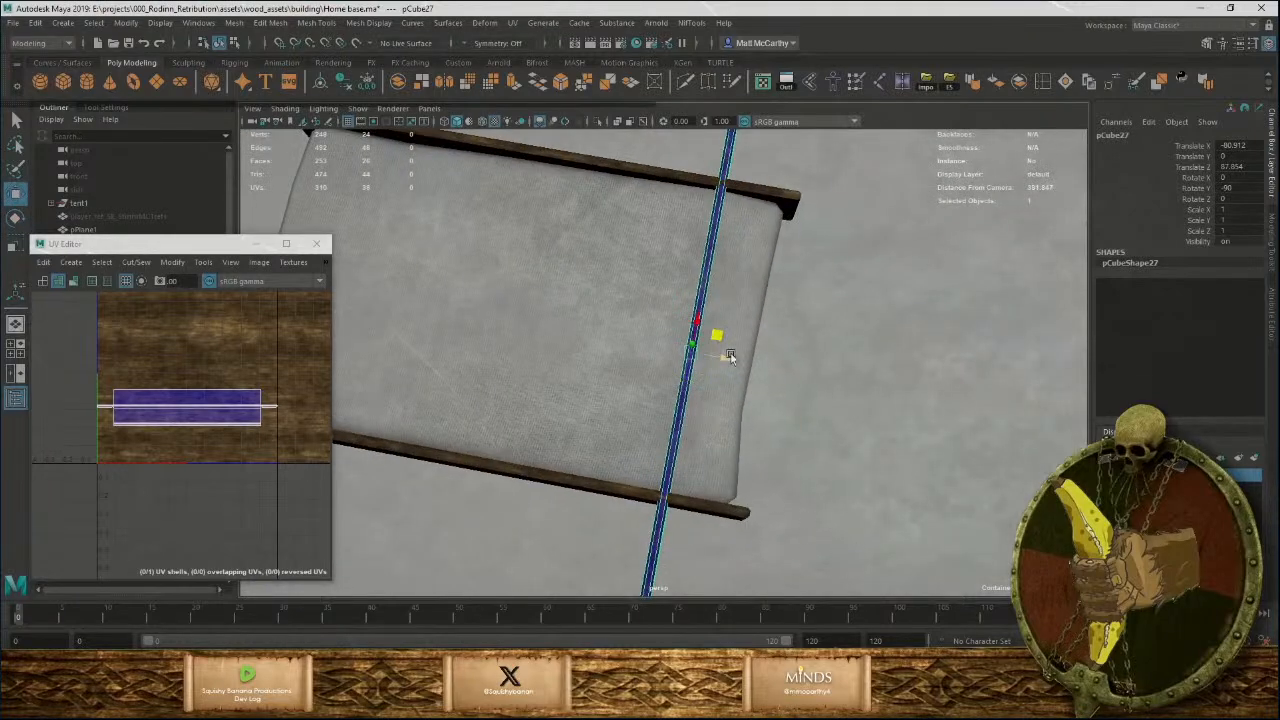
left_click_drag(729, 354, 847, 425)
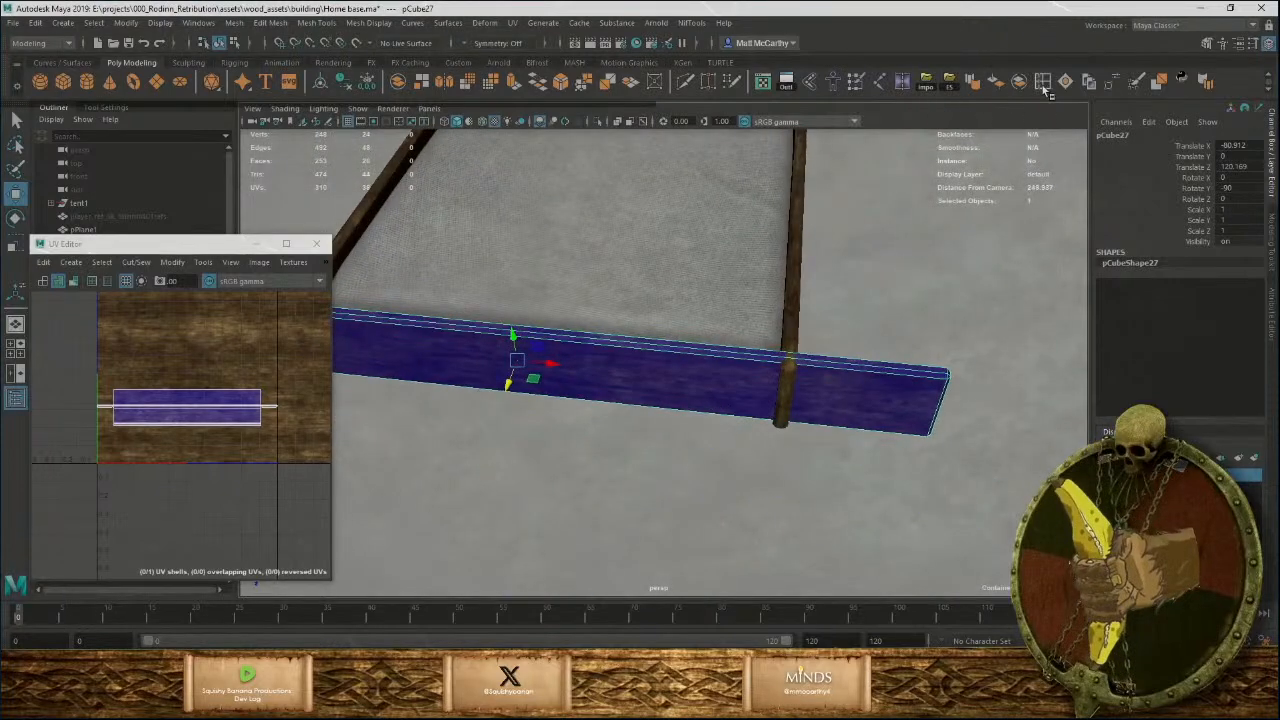
Insert two edge loops across the end board, one in line with each side rail.
key("g")
left_click(793, 362)
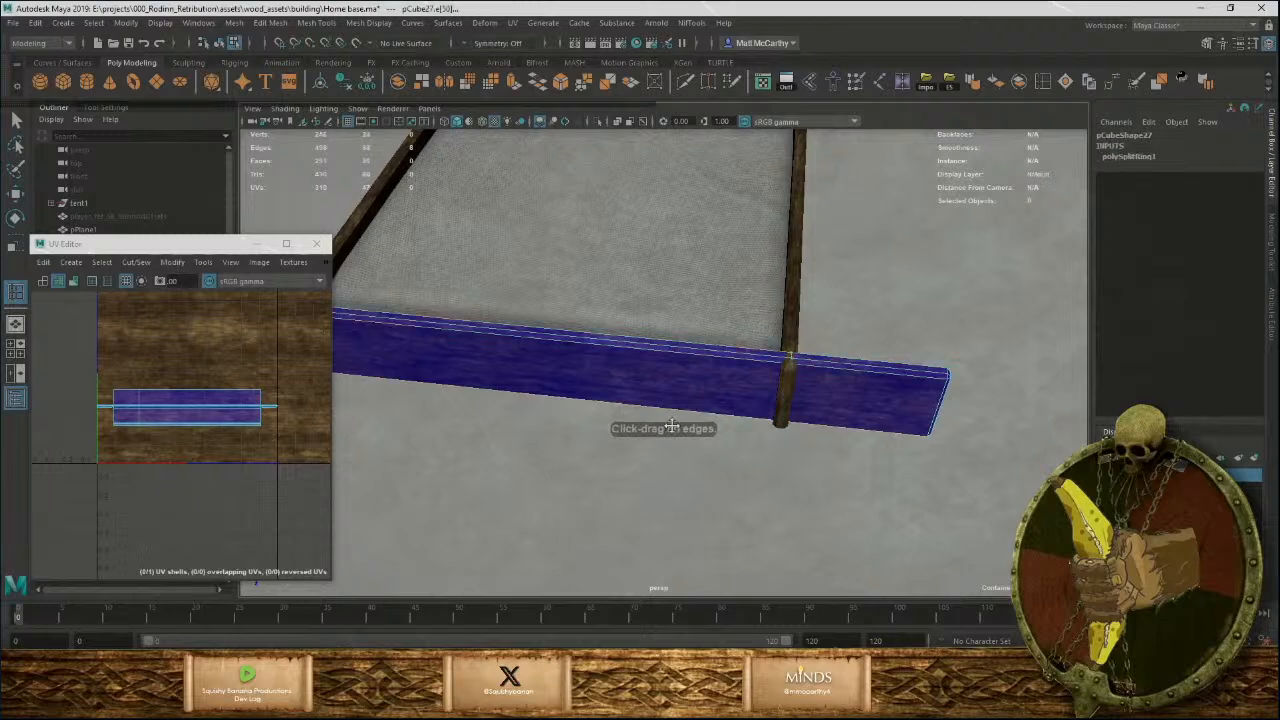
middle_click_drag(668, 423, 985, 470, "alt")
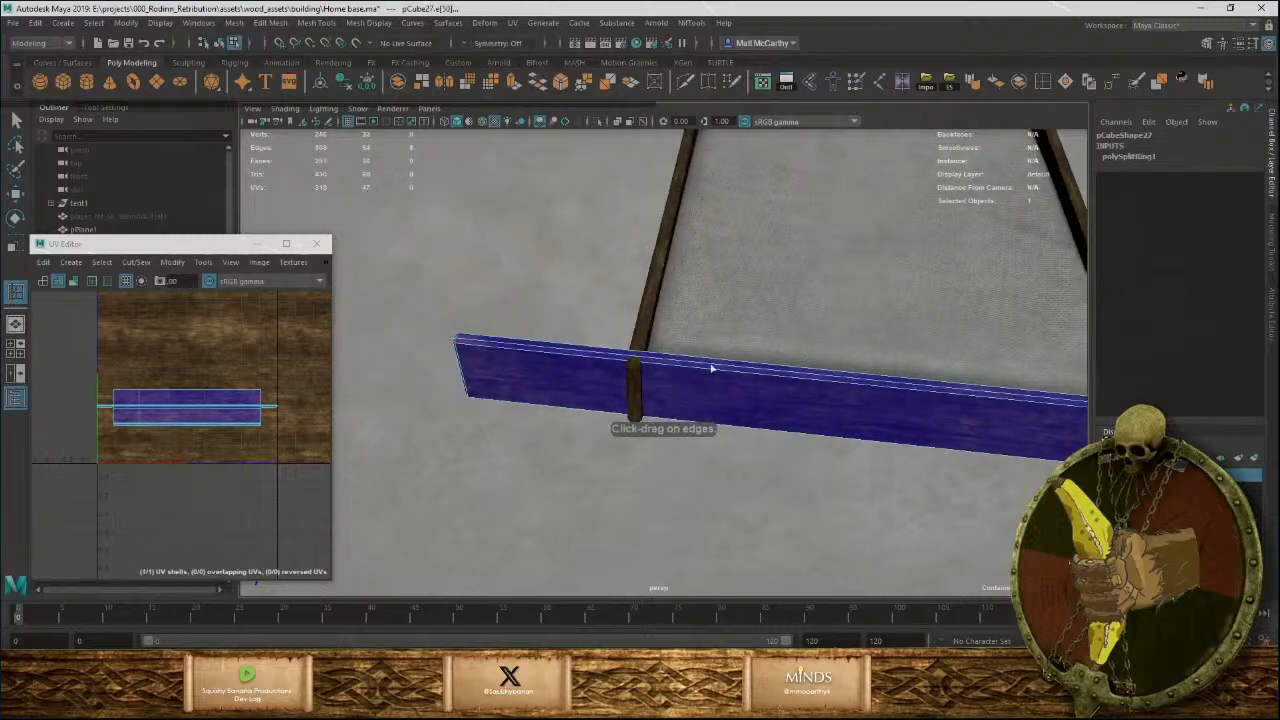
left_click(636, 358)
key("w")
Delete the end board's faces that stick out beyond both side rails.
scroll(638, 410, "down", 2)
scroll(638, 417, "down", 2)
left_click_drag(735, 455, 750, 372, "alt")
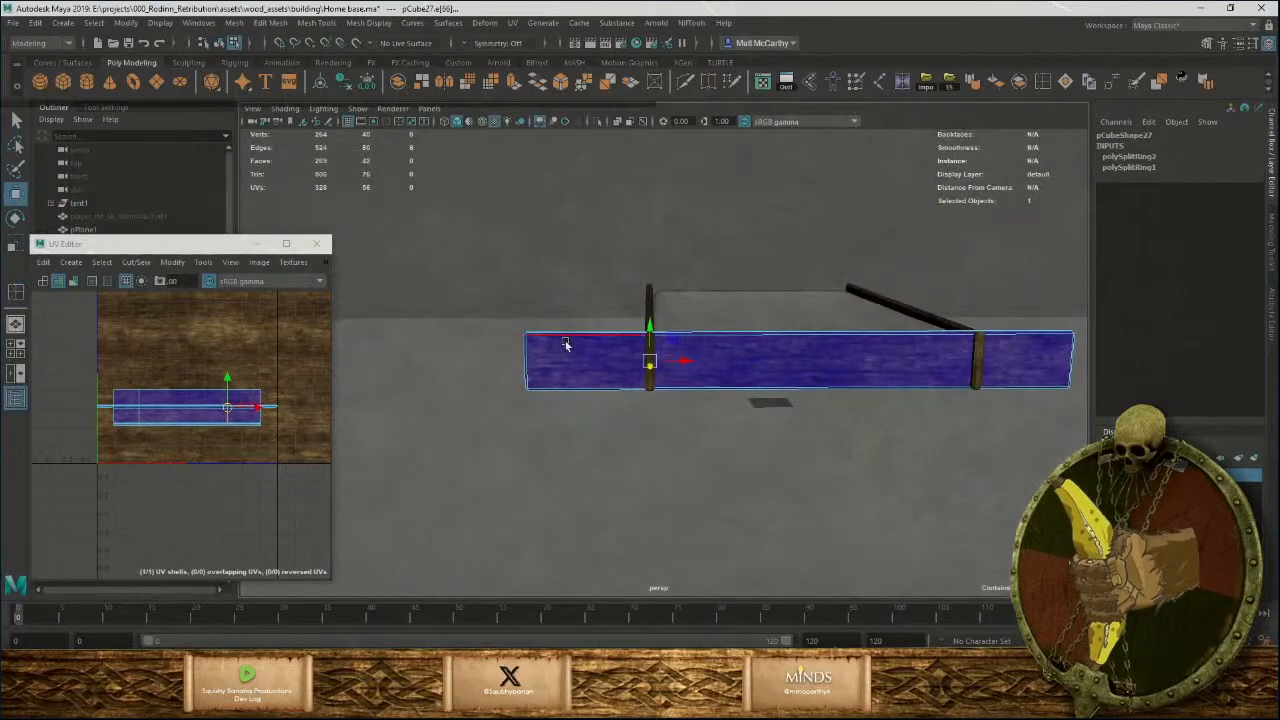
right_click_drag(566, 345, 556, 368)
double_click(555, 366)
left_click_drag(557, 426, 502, 312)
middle_click_drag(690, 463, 209, 464, "alt")
left_click_drag(514, 320, 643, 486, "shift")
key("Delete")
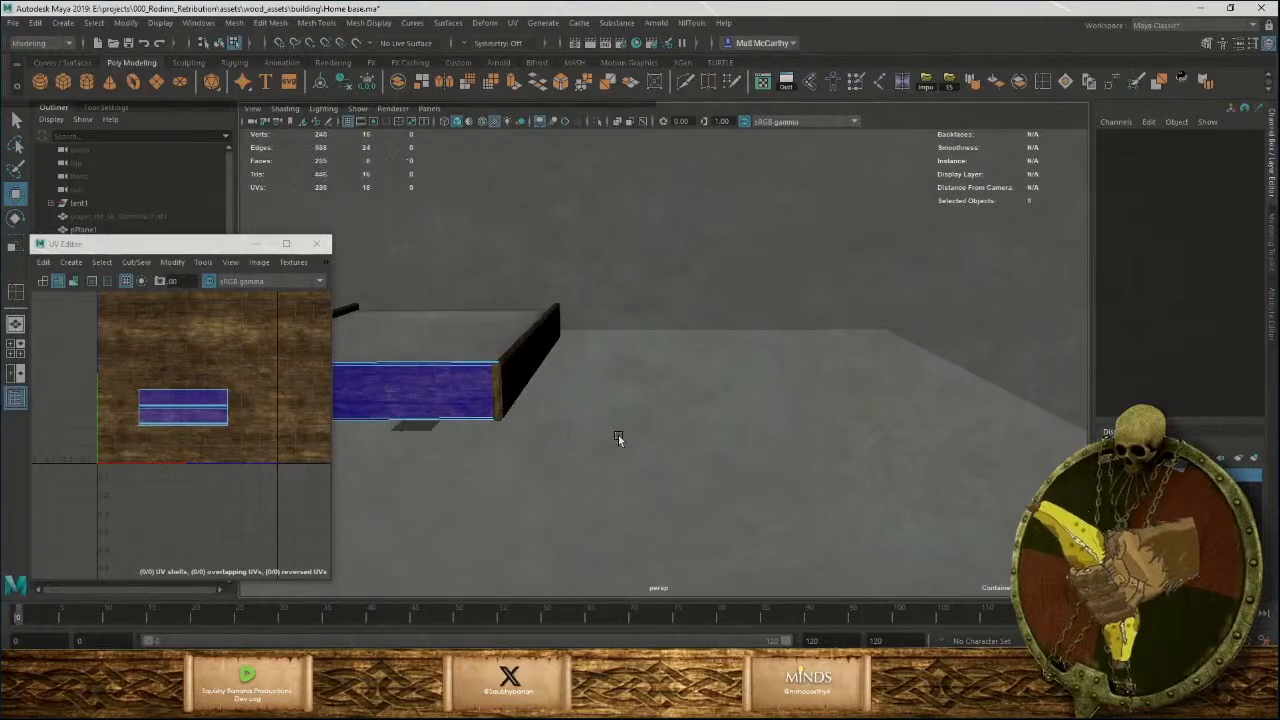
Return the trimmed end board to object selection and try to adjust its height.
middle_click_drag(350, 408, 543, 422, "alt")
scroll(540, 422, "up", 1)
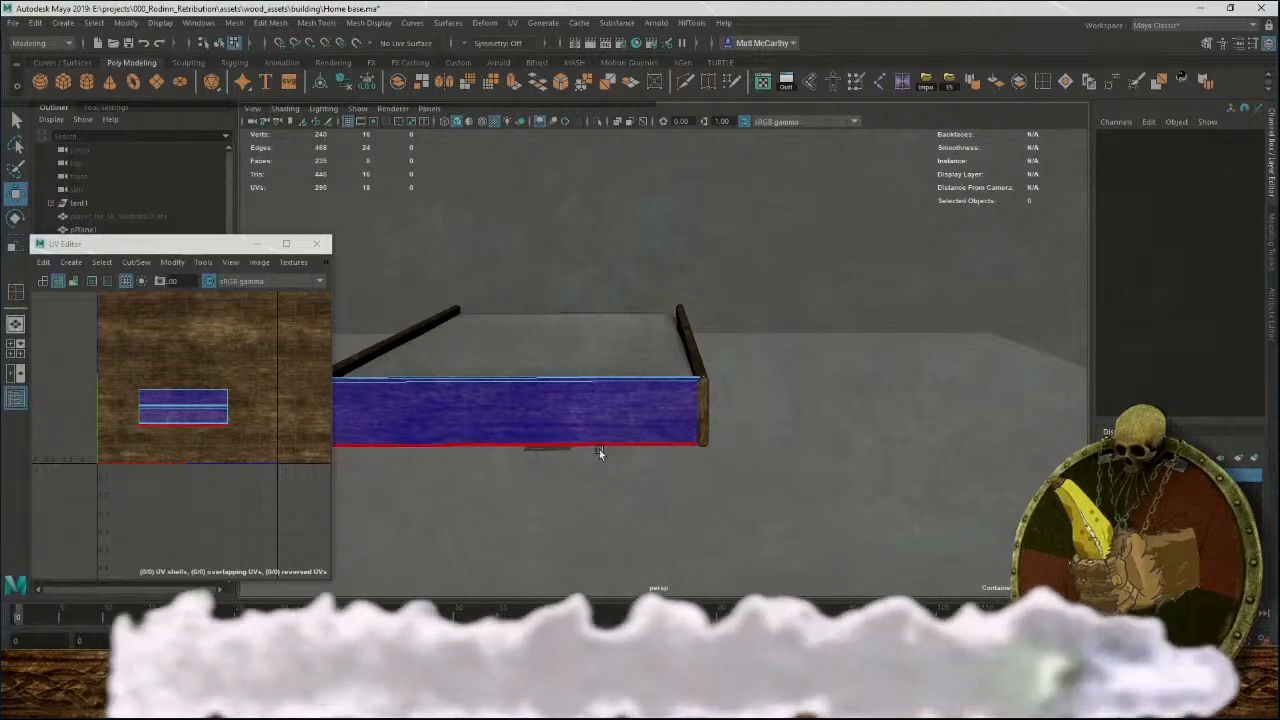
double_click(599, 449)
key("F8")
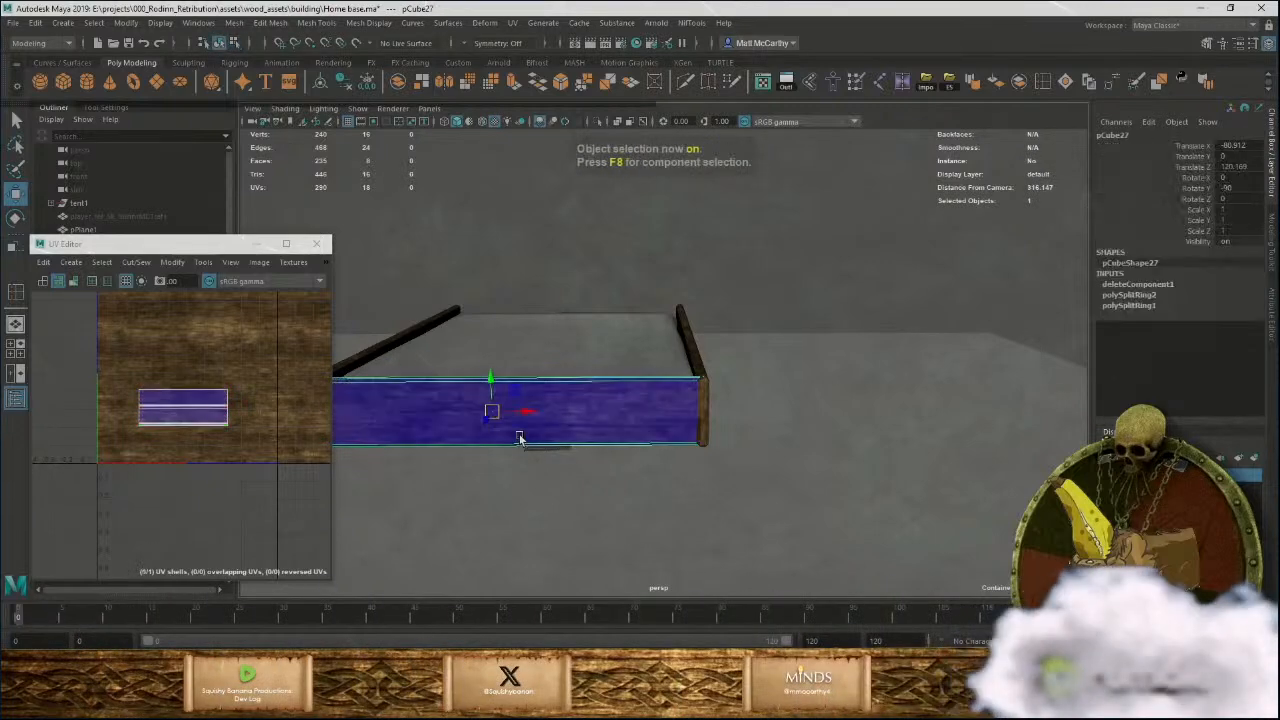
left_click_drag(493, 390, 492, 391)
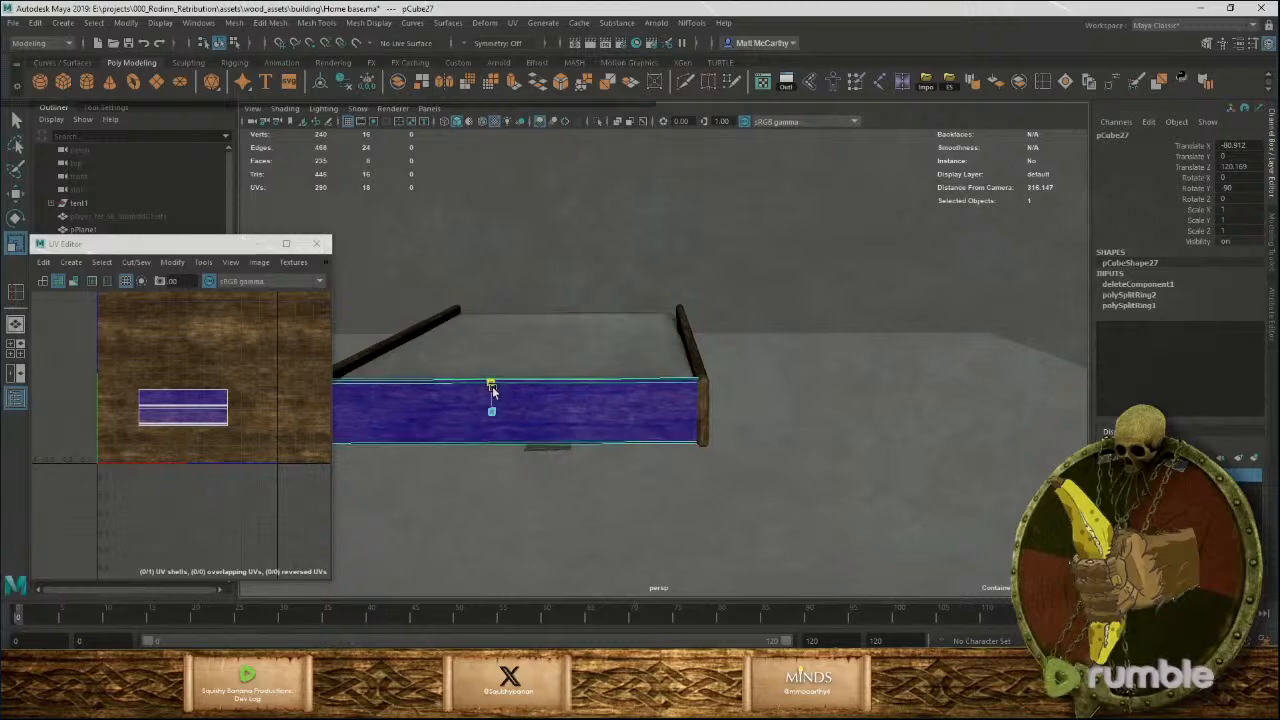
Duplicate the trimmed end board and move the copy to the opposite end of the frame, at about Z -115.6.
left_click(810, 254)
right_click_drag(810, 254, 491, 386, "alt")
left_click_drag(491, 386, 655, 500, "alt")
right_click_drag(655, 500, 800, 500, "alt")
middle_click_drag(852, 457, 893, 437, "alt")
left_click_drag(893, 437, 823, 380, "alt")
left_click(820, 385)
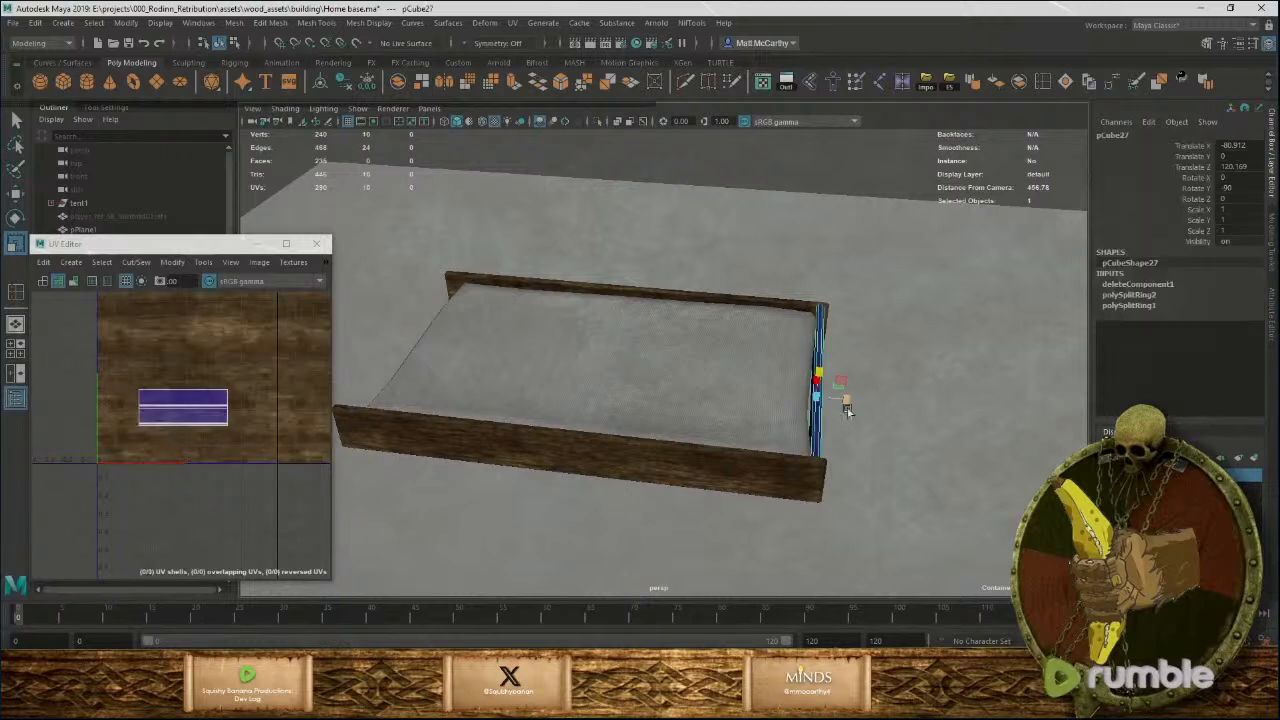
key("ctrl+d")
key("w")
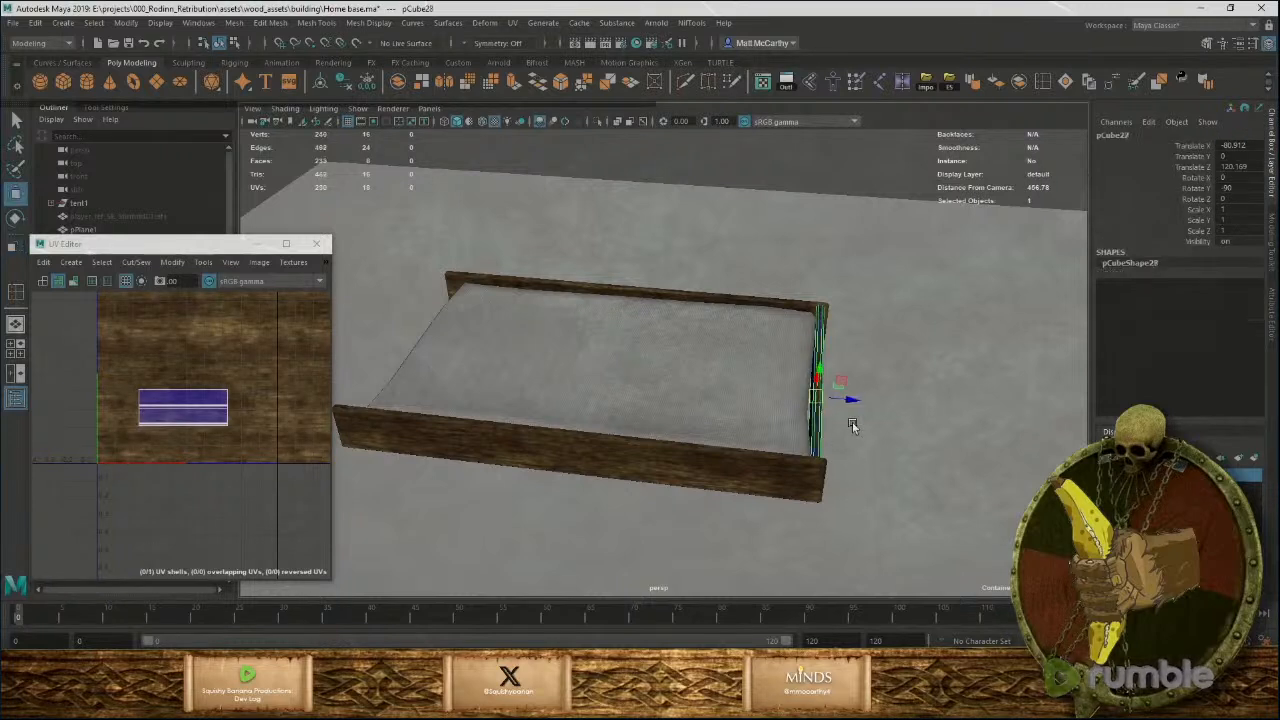
left_click_drag(848, 400, 453, 358)
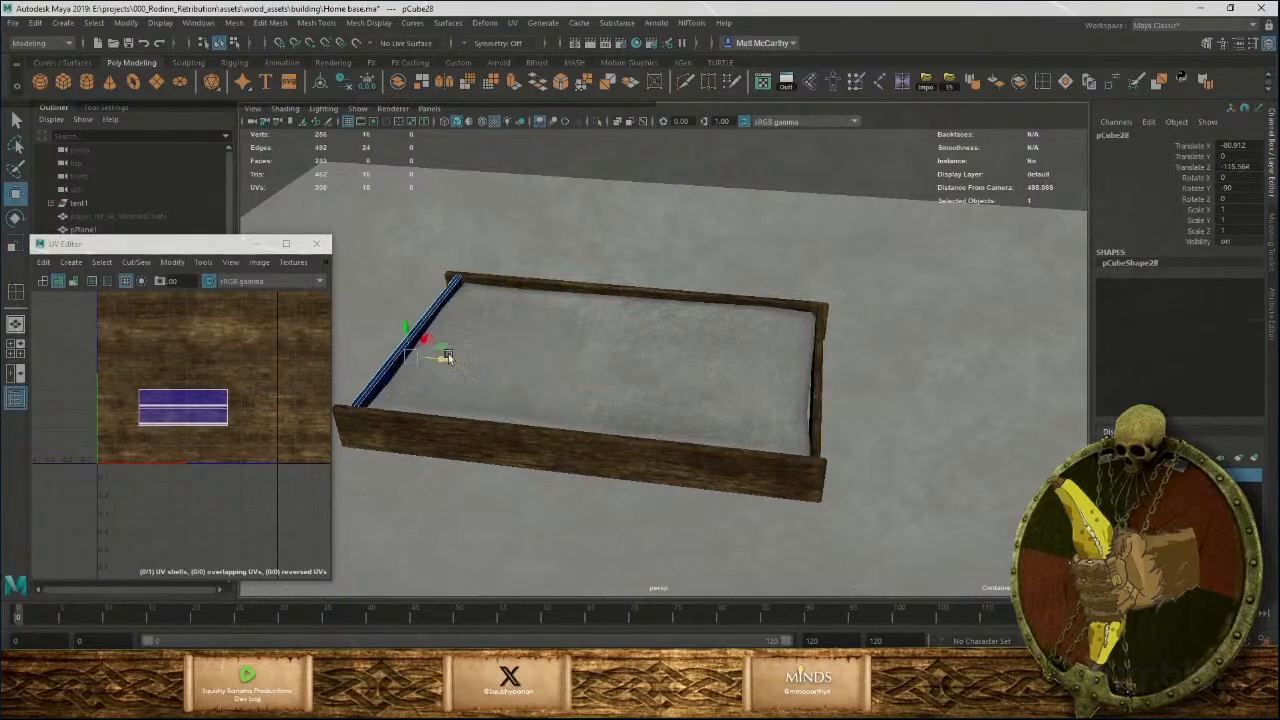
Fine-tune the copied end board's position along the side rails to about Z -117.2.
middle_click_drag(540, 394, 834, 417, "alt")
right_click_drag(834, 417, 825, 490, "alt")
mouse_move(756, 391)
left_mouse_down()
mouse_move(741, 395)
mouse_move(756, 400)
left_mouse_up()
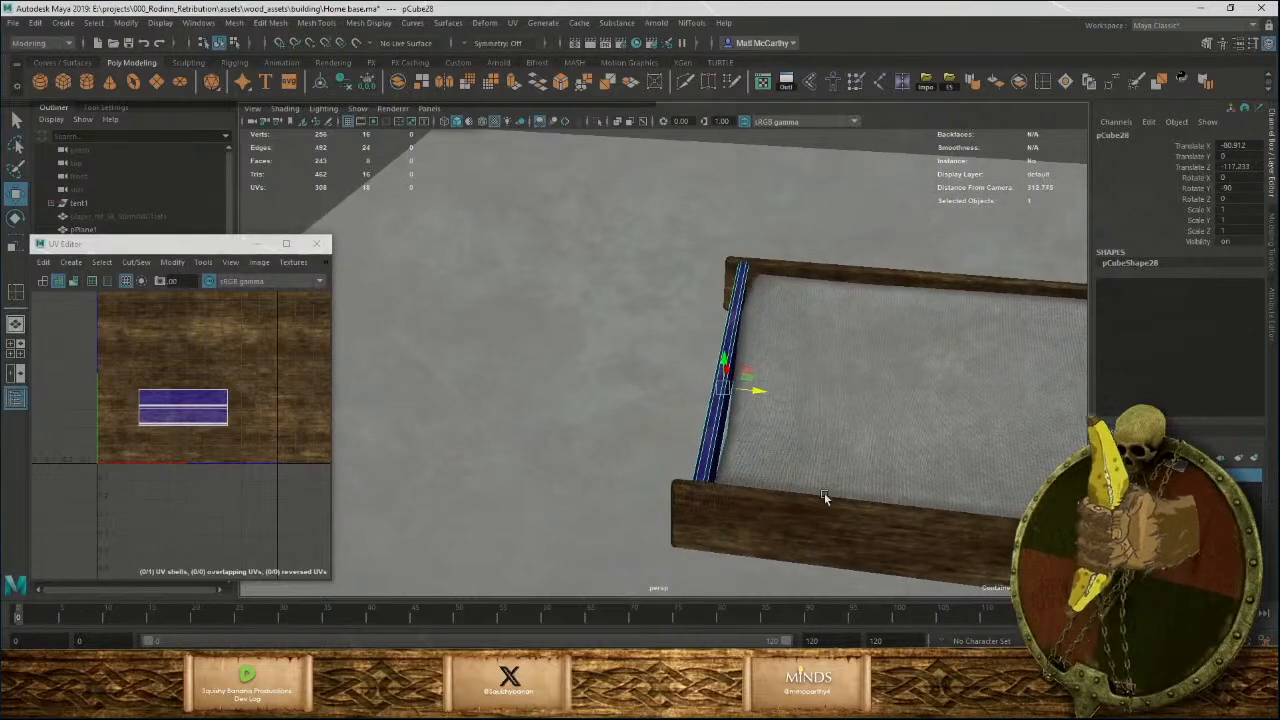
Select the end vertices of both side rails at the copied board and move them inward, flush with the board.
left_click(777, 543)
left_click_drag(777, 543, 815, 491, "alt")
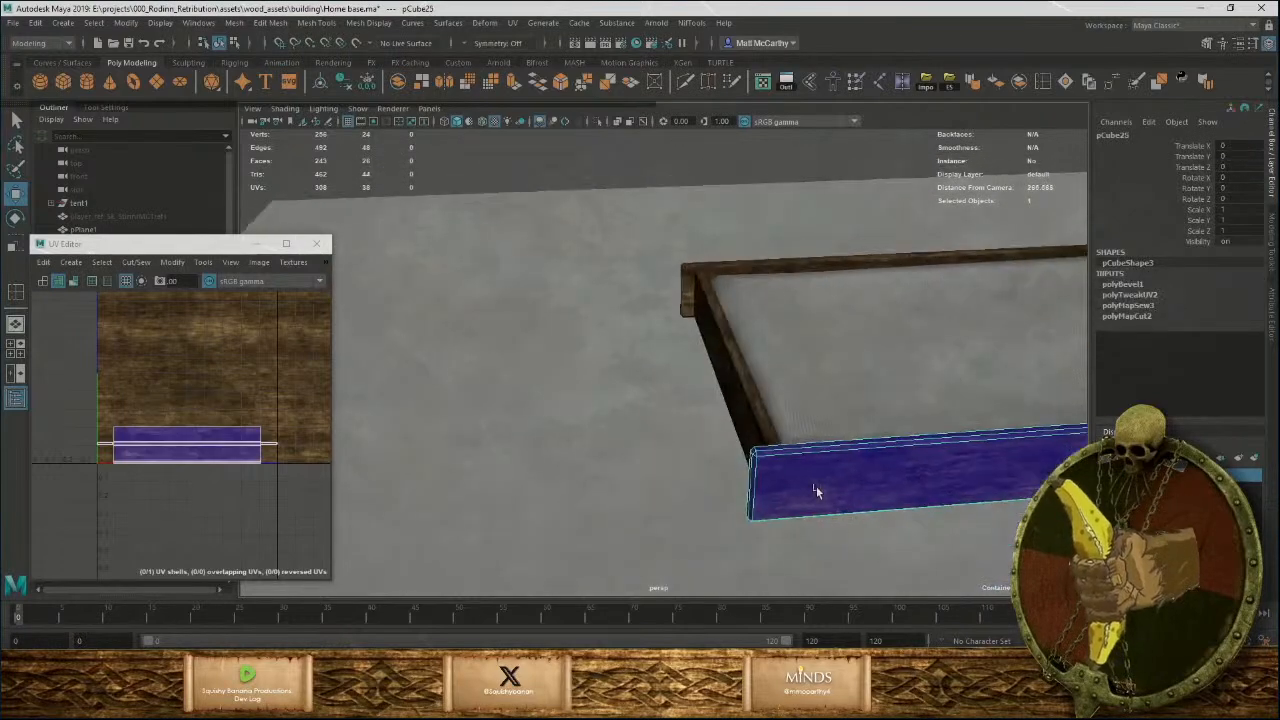
left_click(743, 265, "shift")
right_click_drag(694, 277, 834, 503)
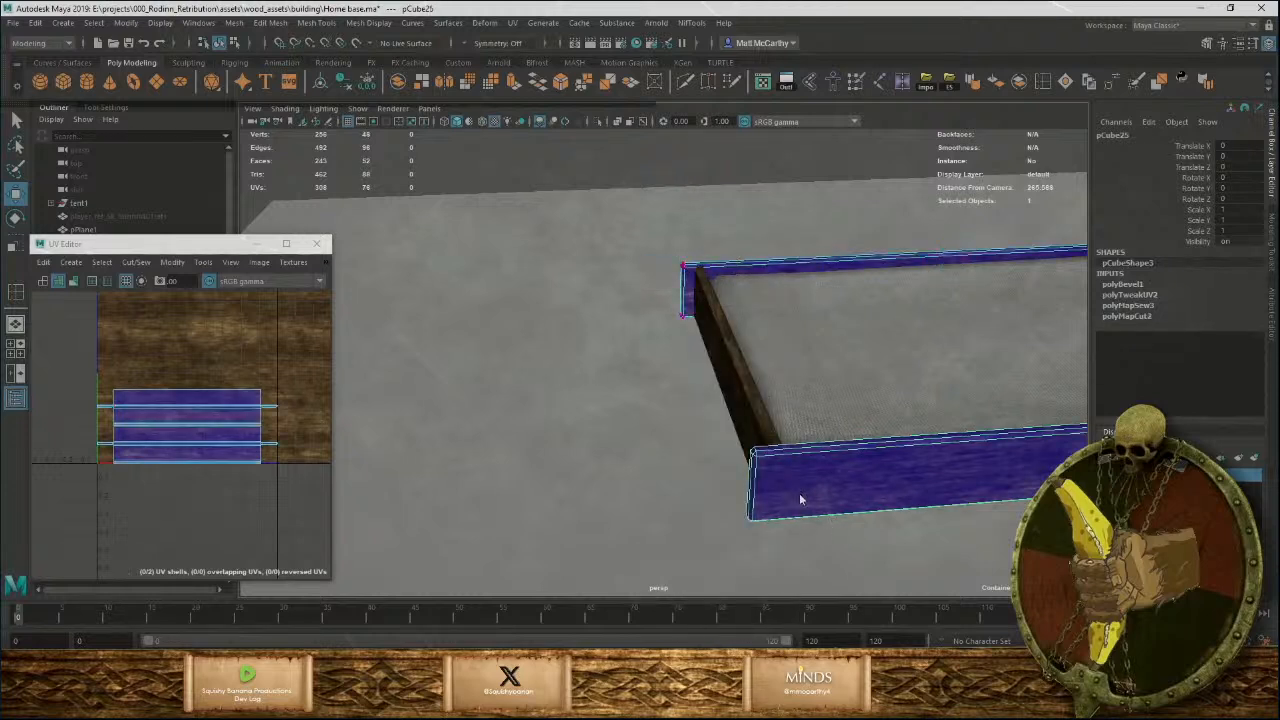
right_click_drag(798, 339, 736, 340)
left_click_drag(642, 229, 712, 405)
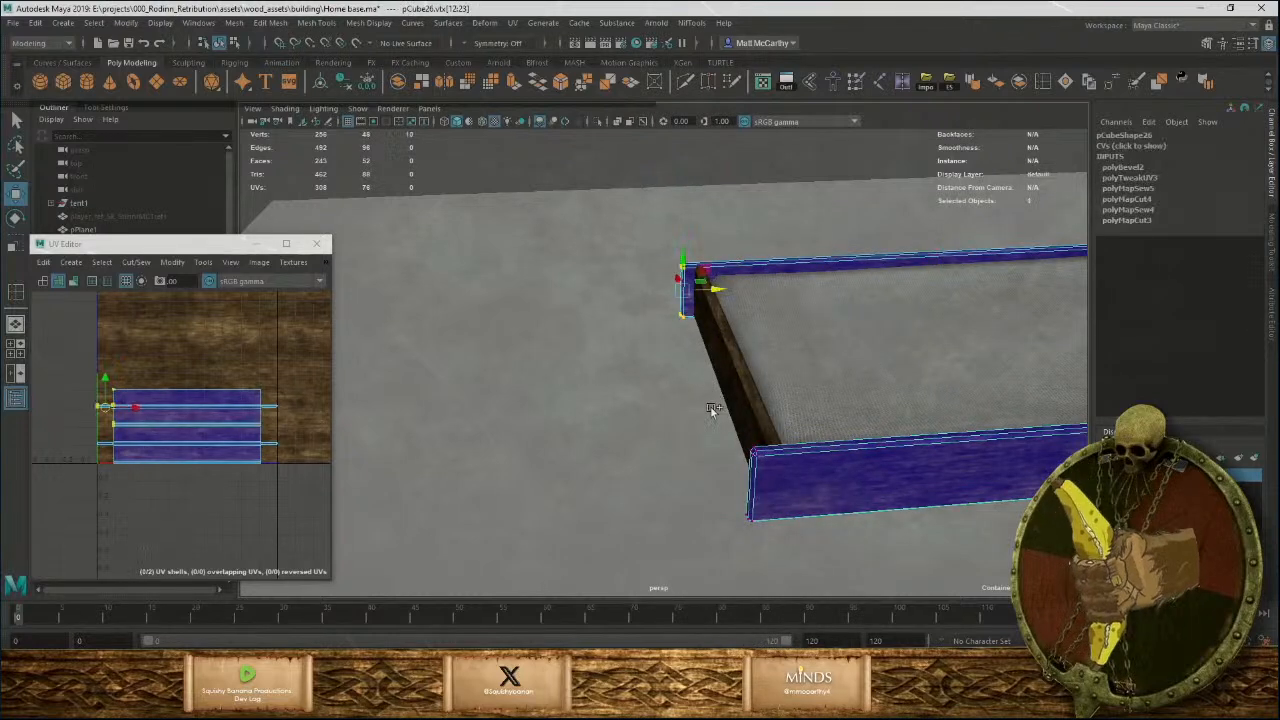
left_click_drag(822, 590, 822, 590, "shift")
left_click_drag(744, 368, 760, 372)
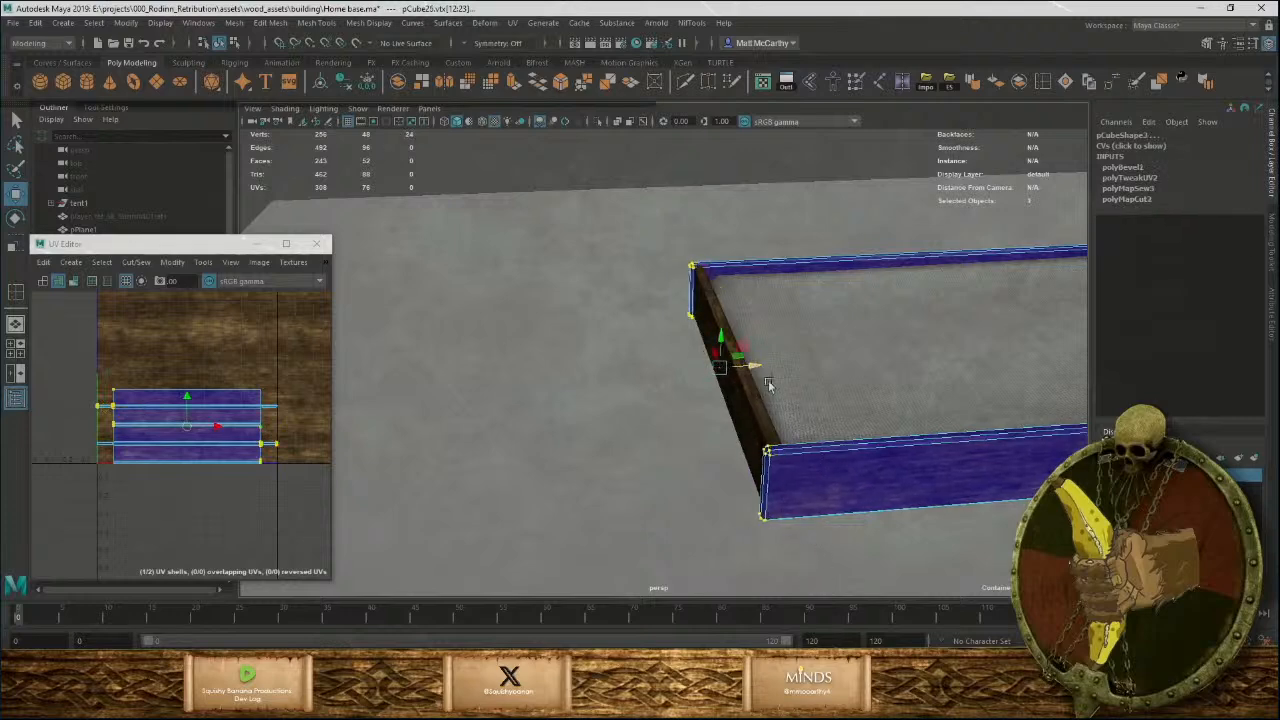
Select both side rails' end vertices at the original end board and move them flush with that board, returning to object selection.
middle_click_drag(896, 425, 451, 457, "alt")
middle_click_drag(717, 431, 579, 440, "alt")
left_click_drag(598, 174, 720, 614)
left_click_drag(716, 445, 722, 535, "alt")
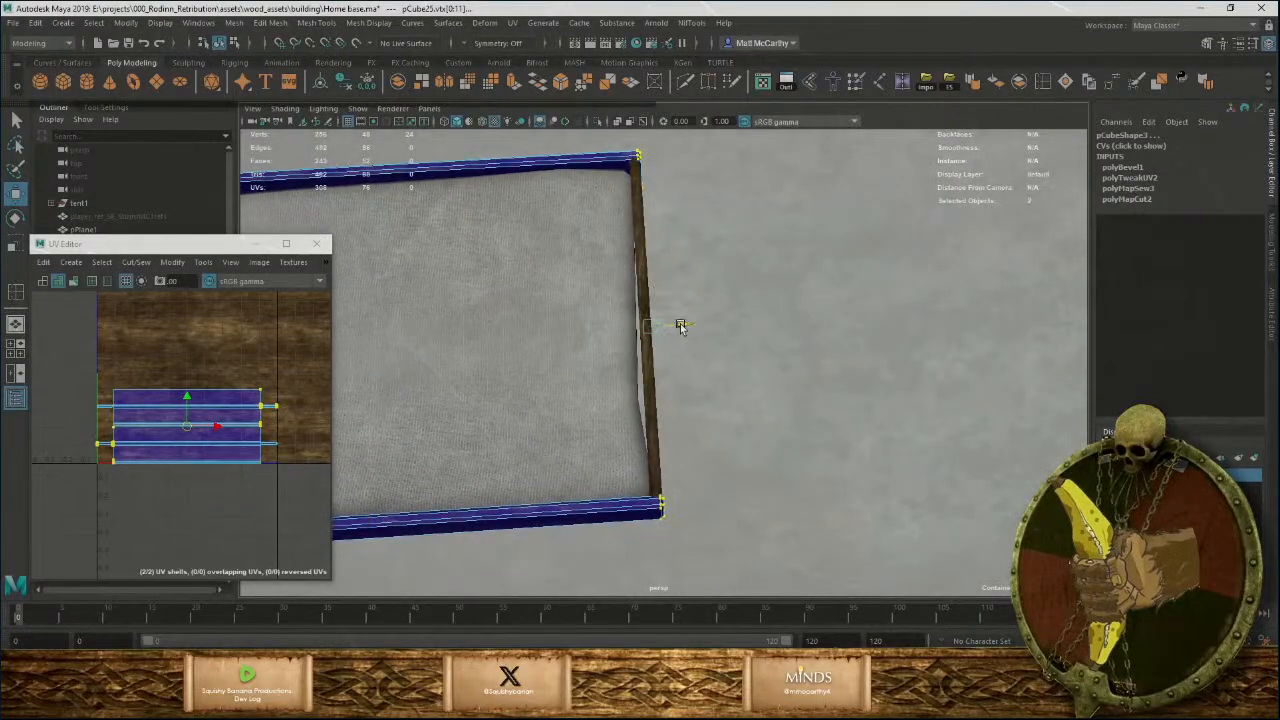
left_click_drag(764, 414, 783, 394, "alt")
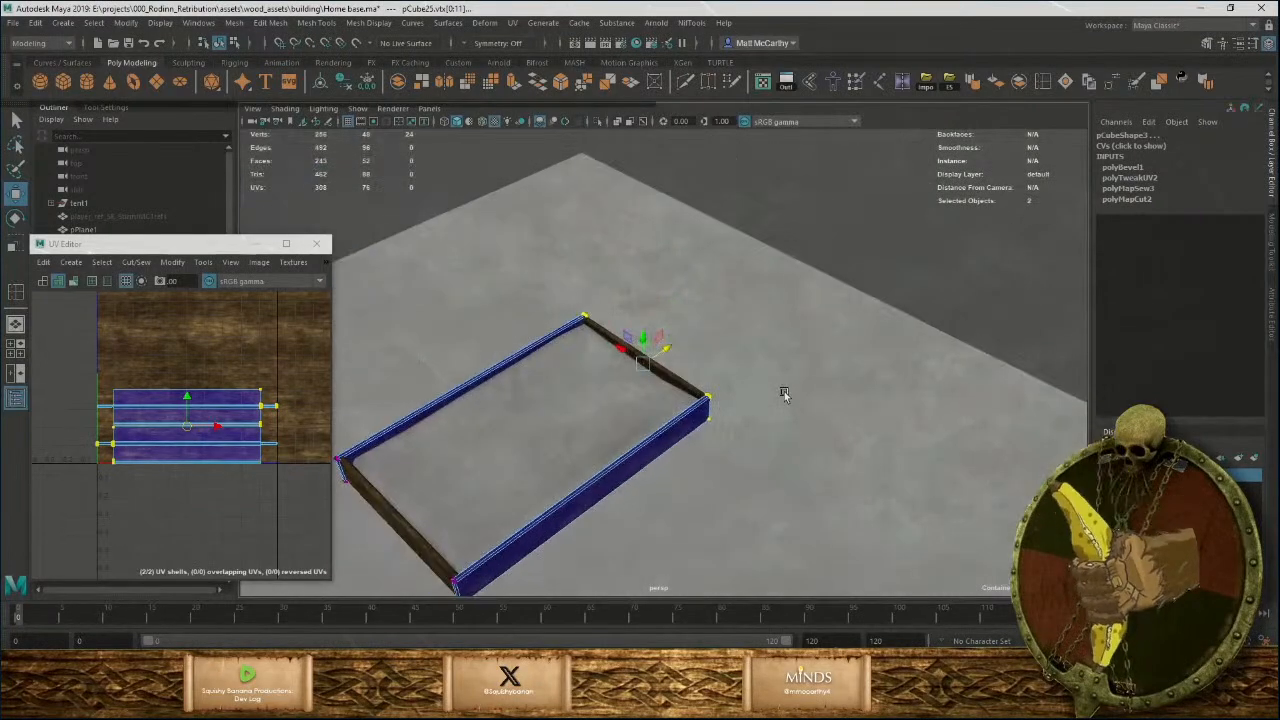
key("F8")
left_click(968, 250)
Raise the cloth-covered cushion inside the wooden frame to about Y 7.5.
left_click_drag(802, 321, 760, 448, "alt")
scroll(800, 470, "up", 3)
left_click(766, 409)
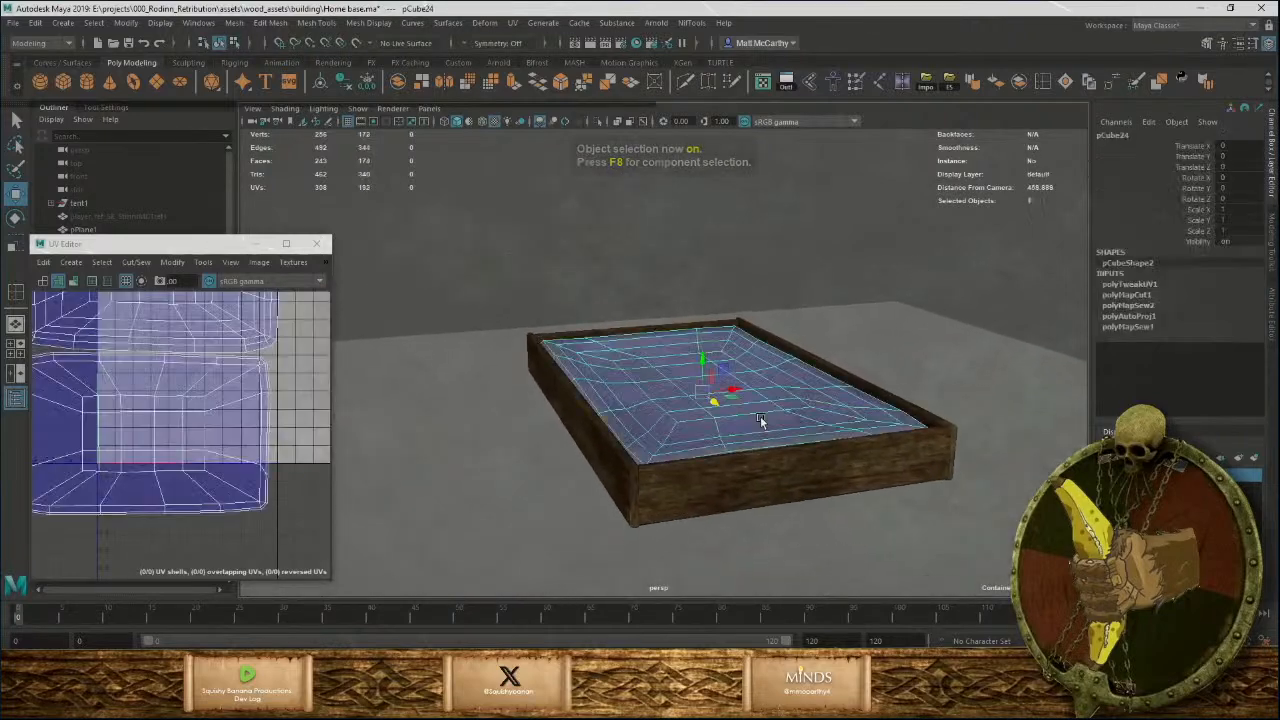
scroll(740, 380, "up", 3)
left_click_drag(713, 350, 706, 331)
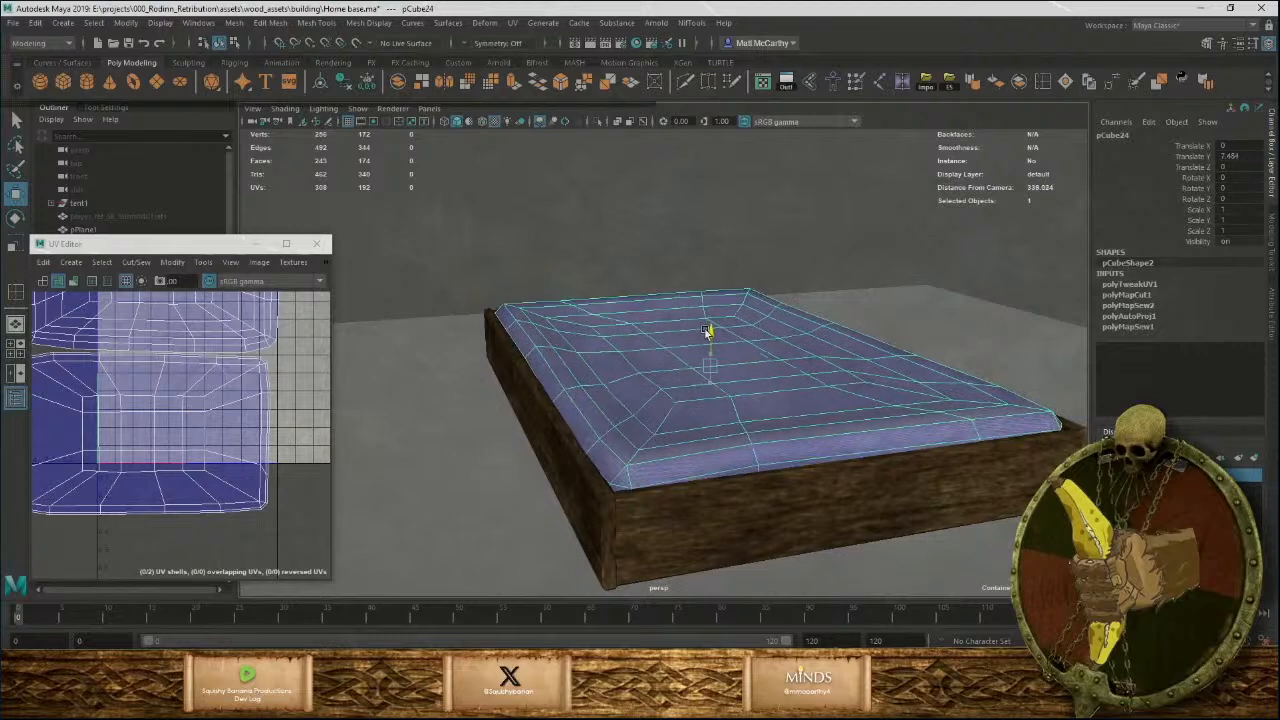
left_click(612, 218)
Select the cushion with all the frame boards and lower them together by about 18.8 units.
left_click_drag(612, 218, 793, 565, "alt")
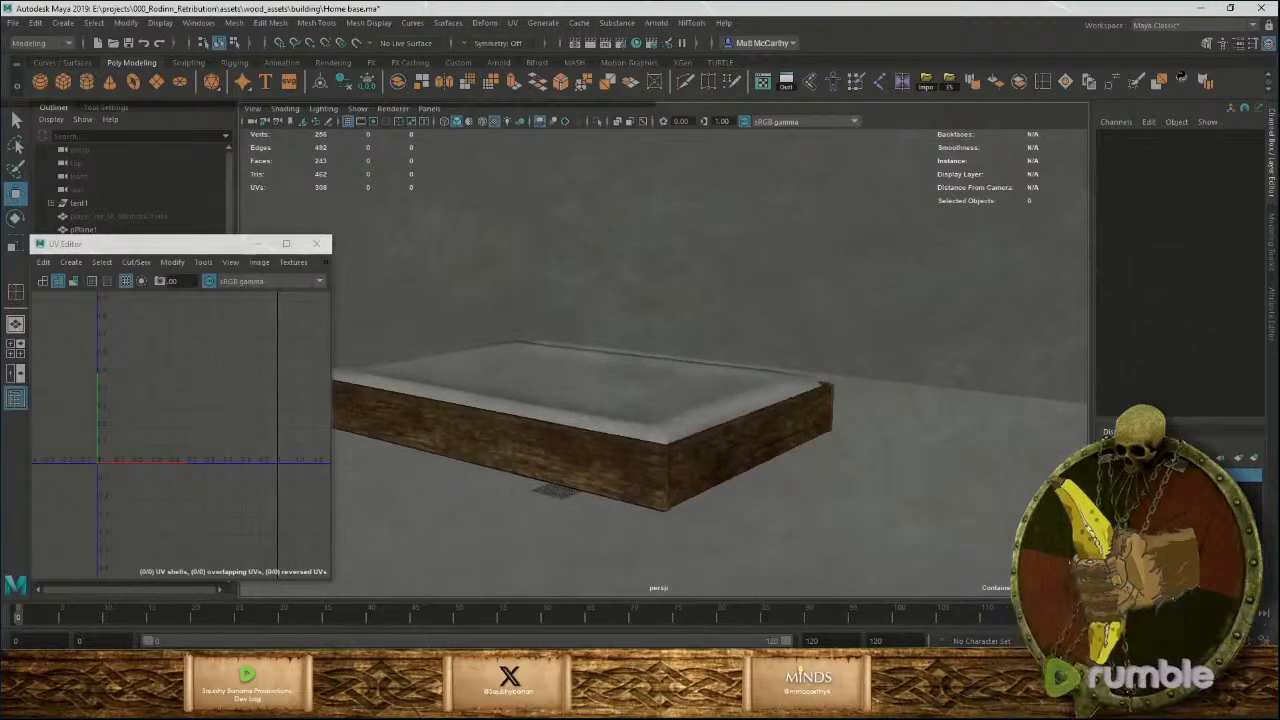
left_click_drag(902, 489, 567, 342, "alt")
left_click_drag(792, 407, 728, 434)
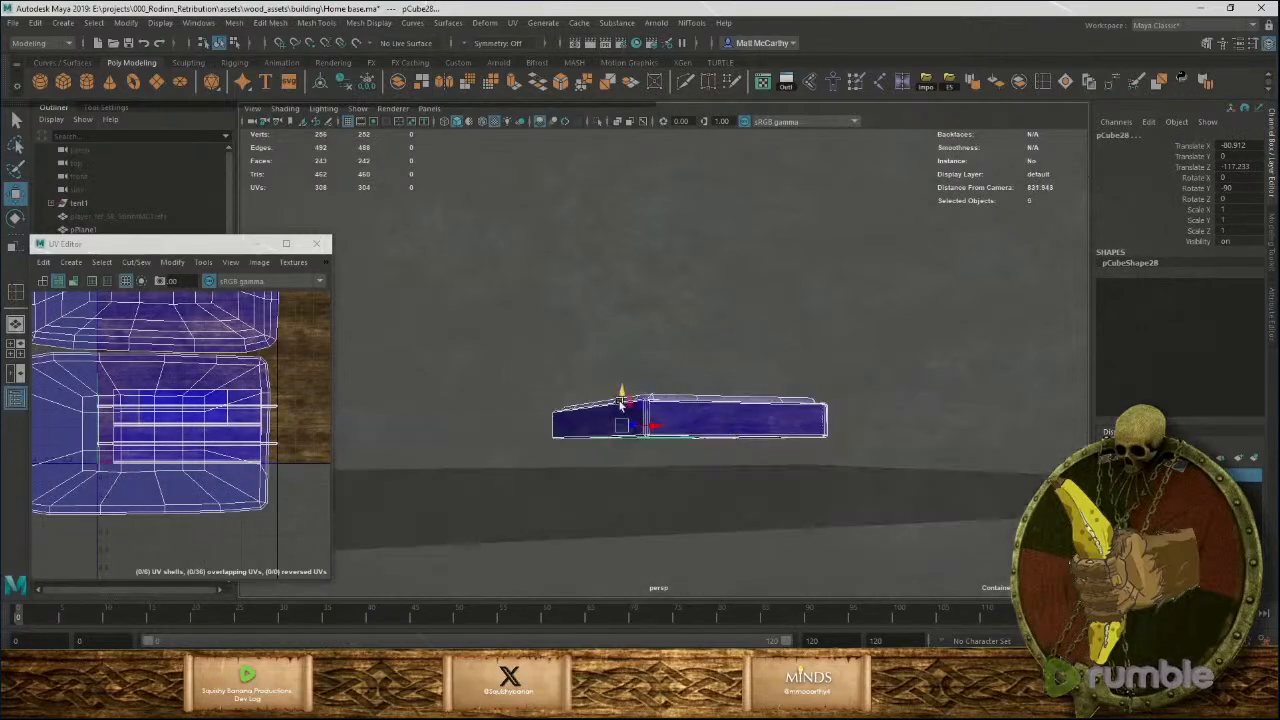
mouse_move(620, 401)
left_mouse_down()
mouse_move(628, 424)
mouse_move(631, 411)
left_mouse_up()
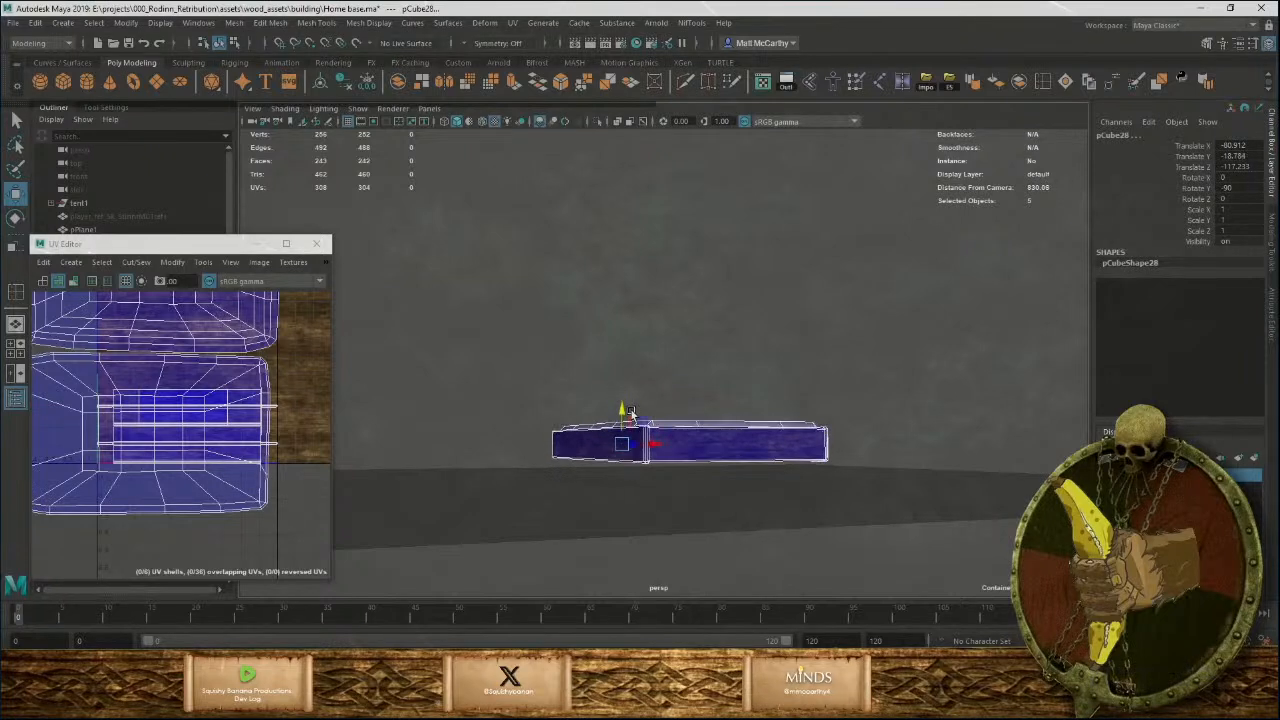
left_click(784, 332)
Examine the lowered frame and cushion from above, from the side and around the corners.
left_click_drag(784, 332, 766, 383, "alt")
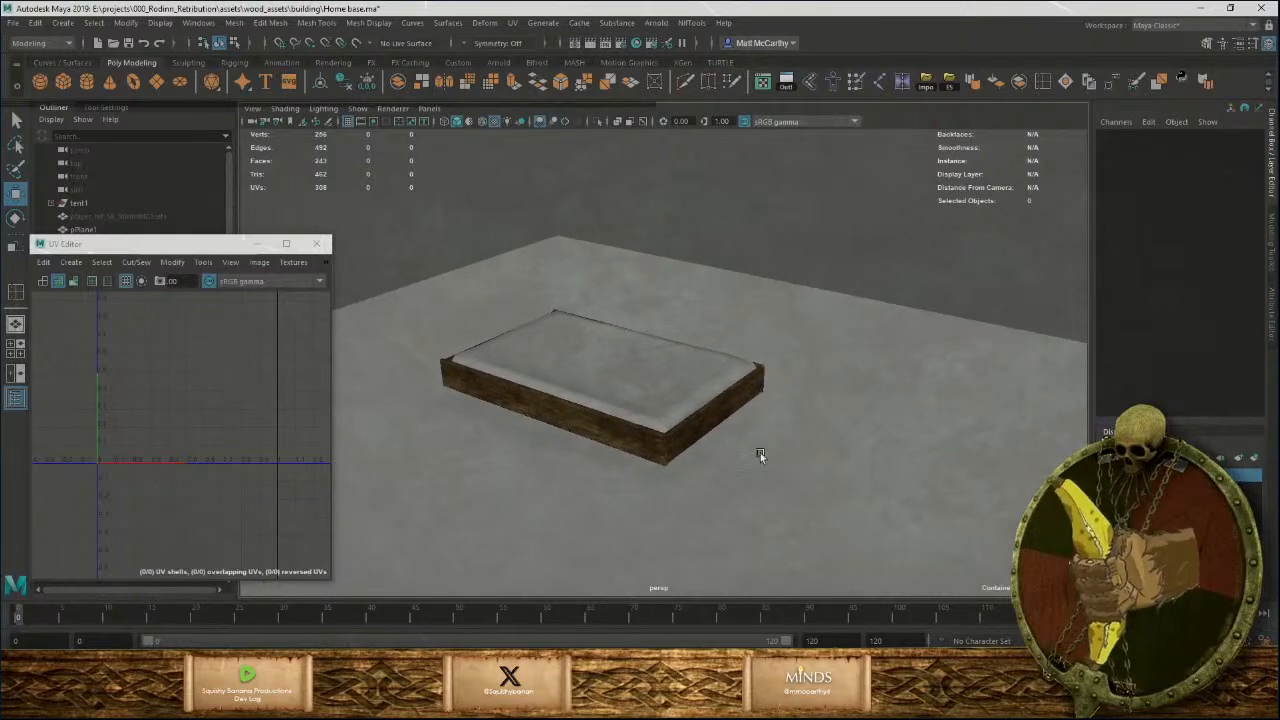
left_click_drag(760, 455, 758, 379, "alt")
right_click_drag(758, 379, 790, 500, "alt")
left_click_drag(790, 500, 720, 423, "alt")
right_click_drag(720, 423, 743, 470, "alt")
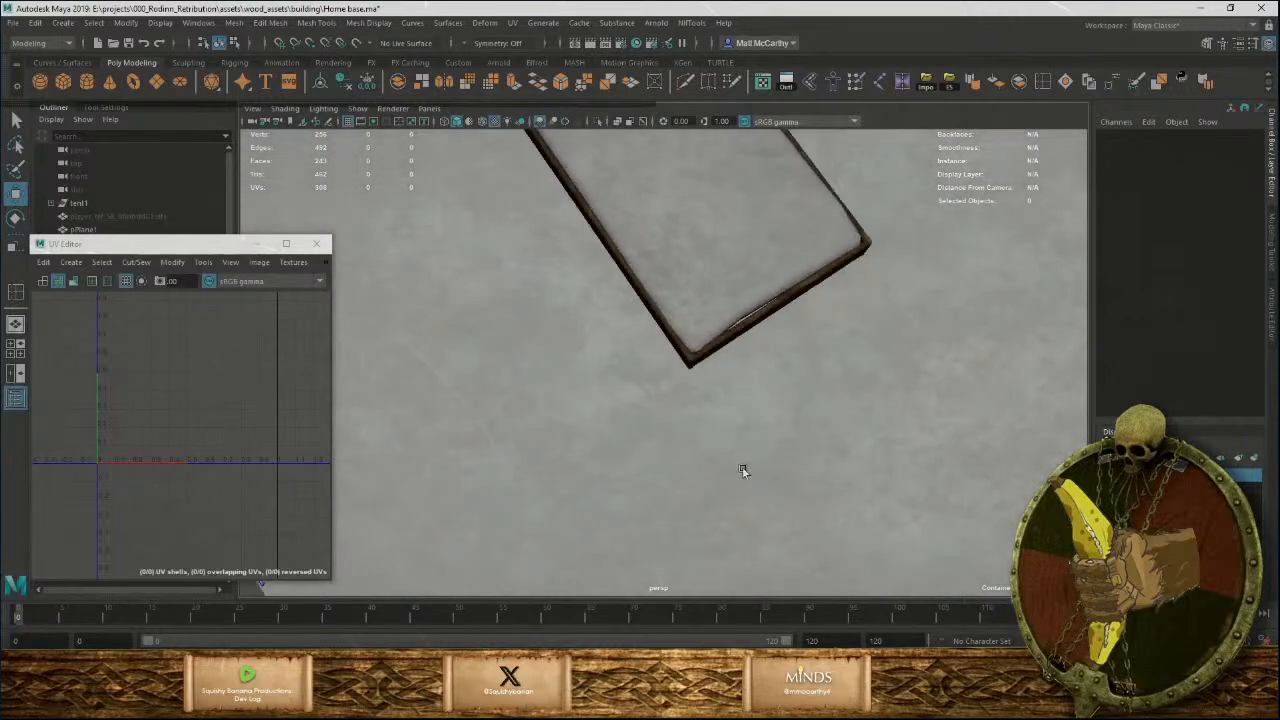
left_click_drag(743, 470, 749, 431, "alt")
right_click_drag(749, 431, 734, 412, "alt")
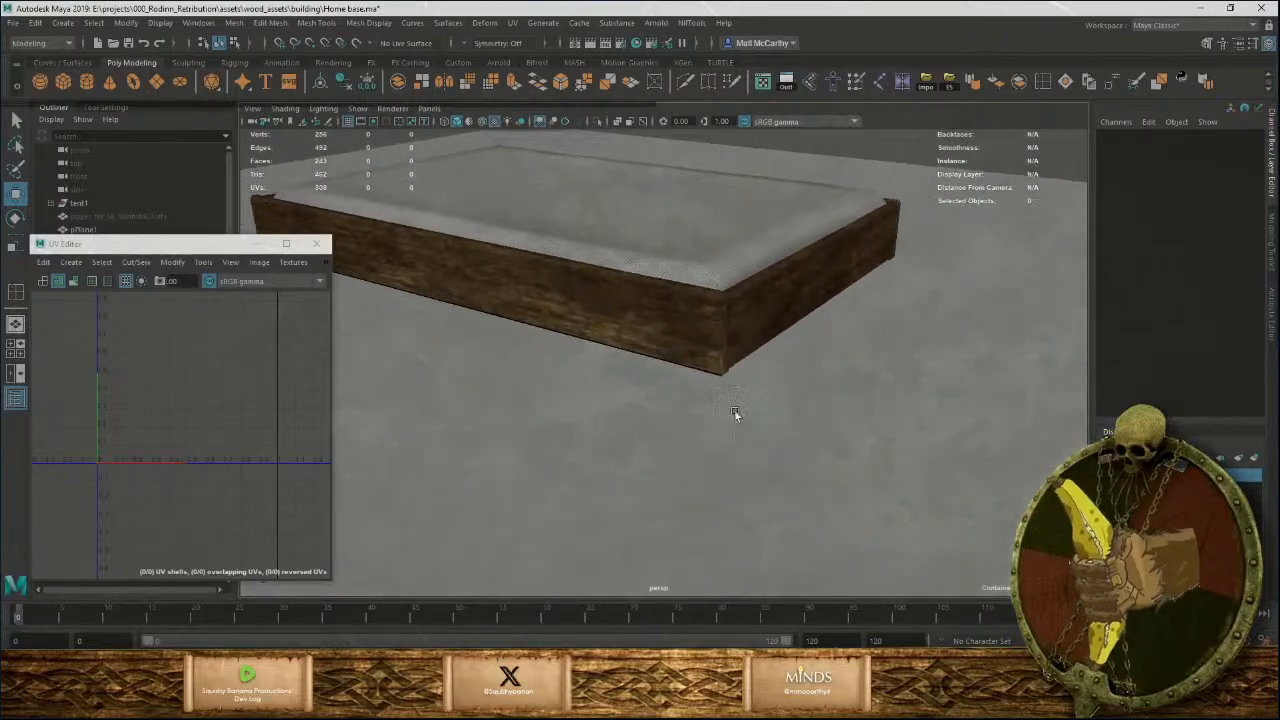
left_click_drag(734, 412, 714, 382, "alt")
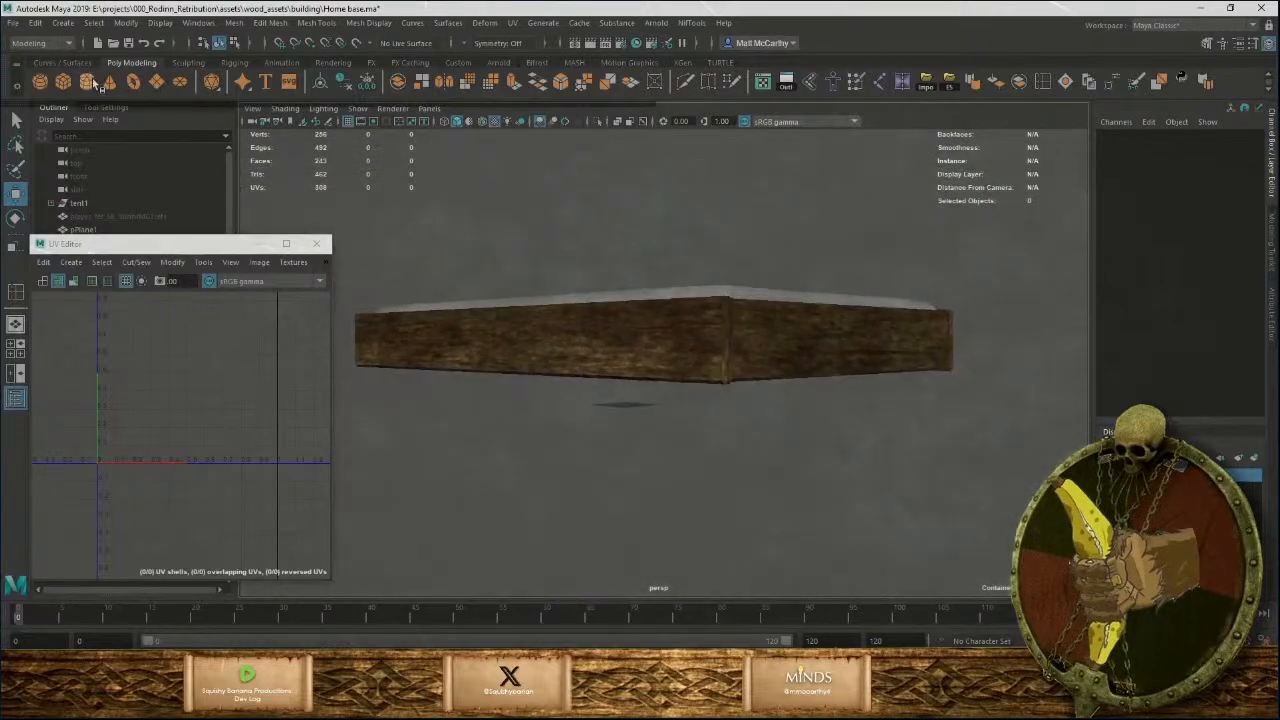
Create a polygon cube and move it near the frame's corner, at about X -72.4 and Z 130.3.
left_click(560, 360)
left_click_drag(560, 360, 380, 341, "alt")
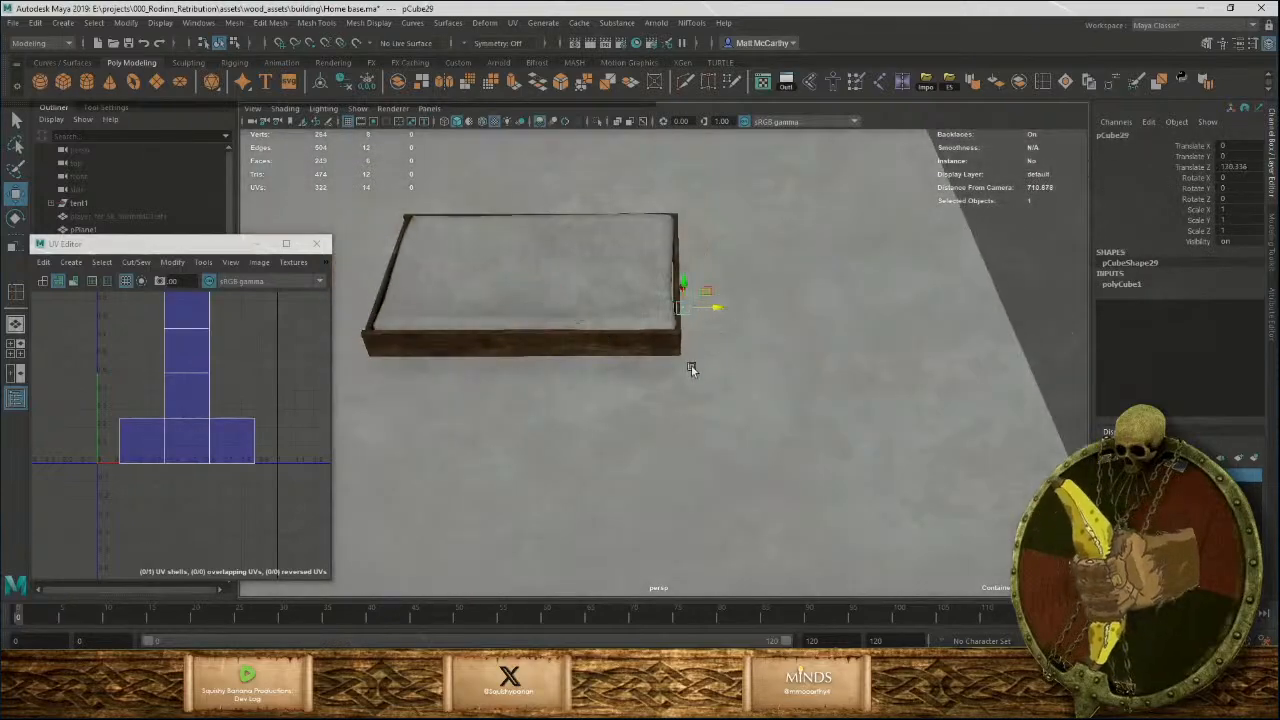
right_click_drag(691, 366, 726, 480, "alt")
left_click_drag(726, 480, 814, 466, "alt")
right_click_drag(814, 466, 933, 517, "alt")
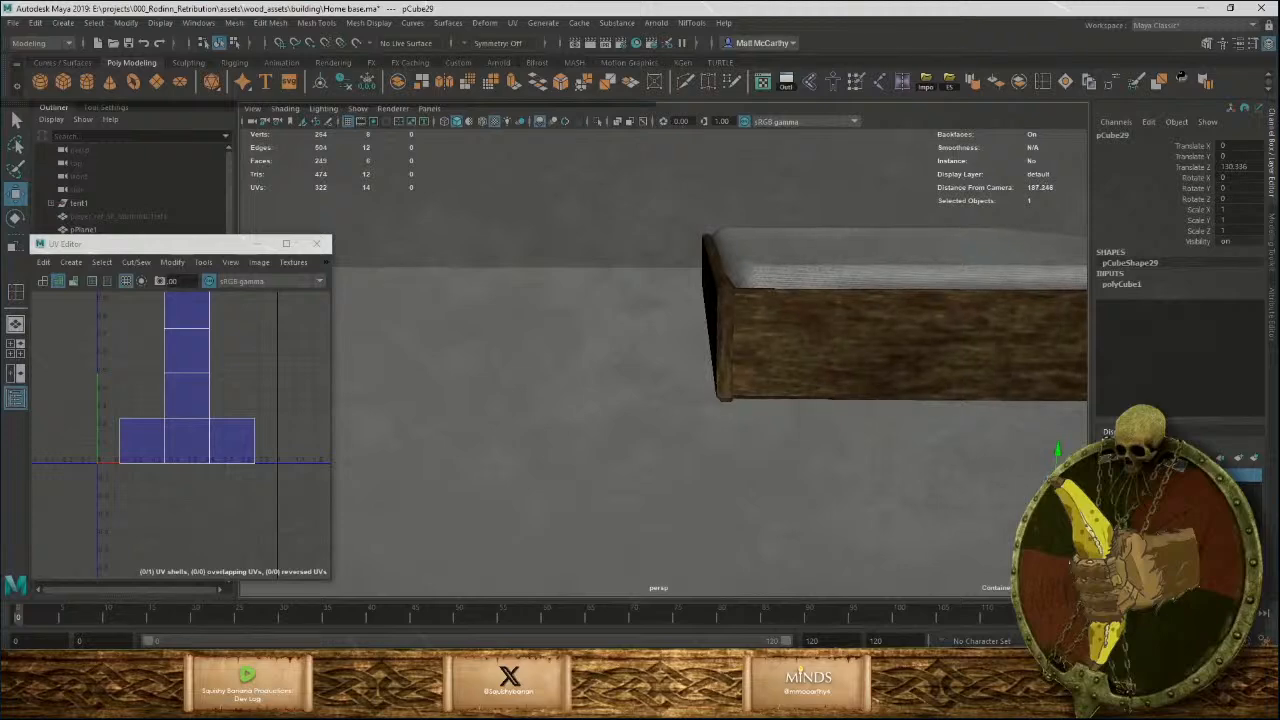
left_click_drag(1060, 465, 565, 459)
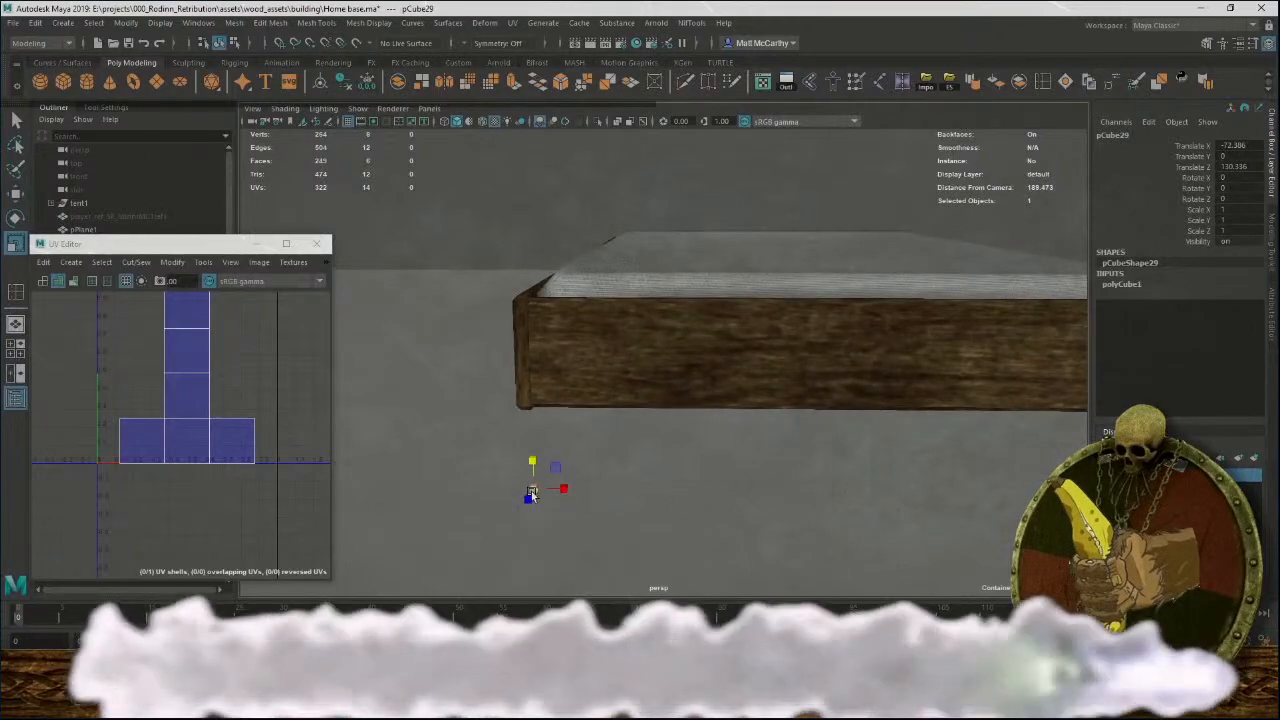
Scale the cube up to about 14.8 and position it below the frame's corner at about X -71.2, Y 5.2.
left_click_drag(531, 488, 648, 509)
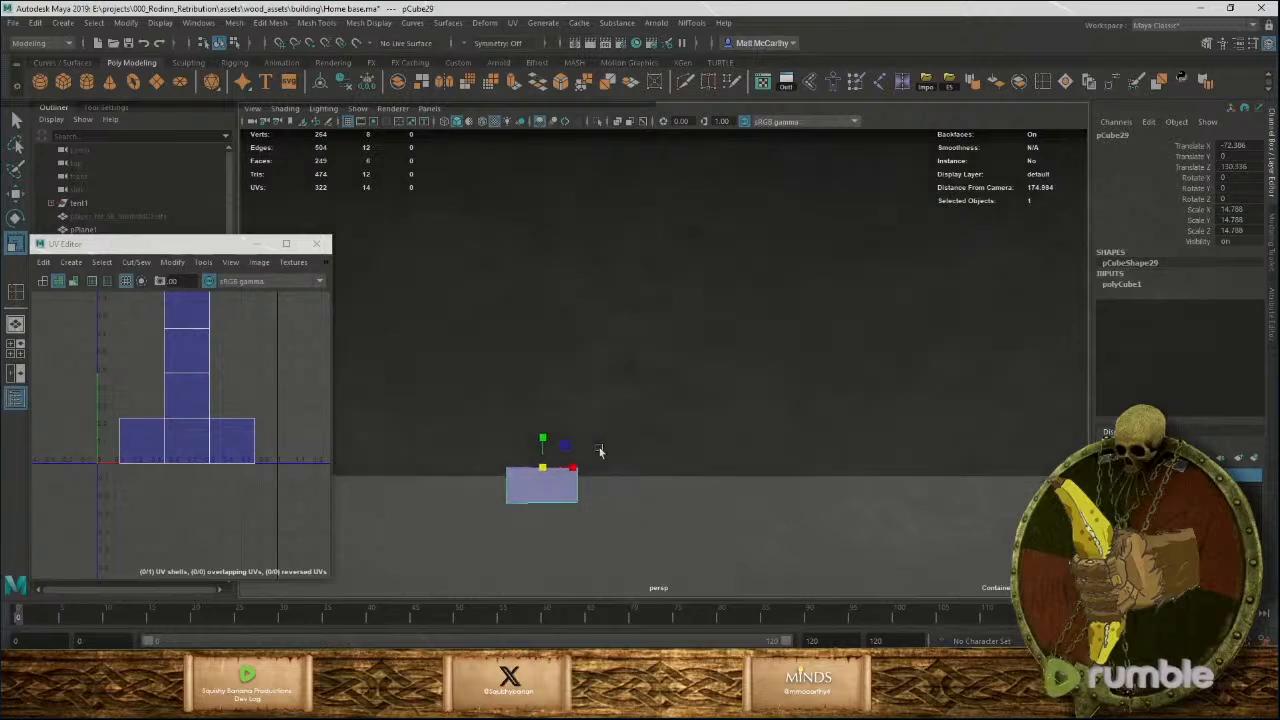
left_click_drag(600, 449, 597, 486, "alt")
middle_click_drag(597, 486, 651, 429, "alt")
scroll(651, 429, "up", 5)
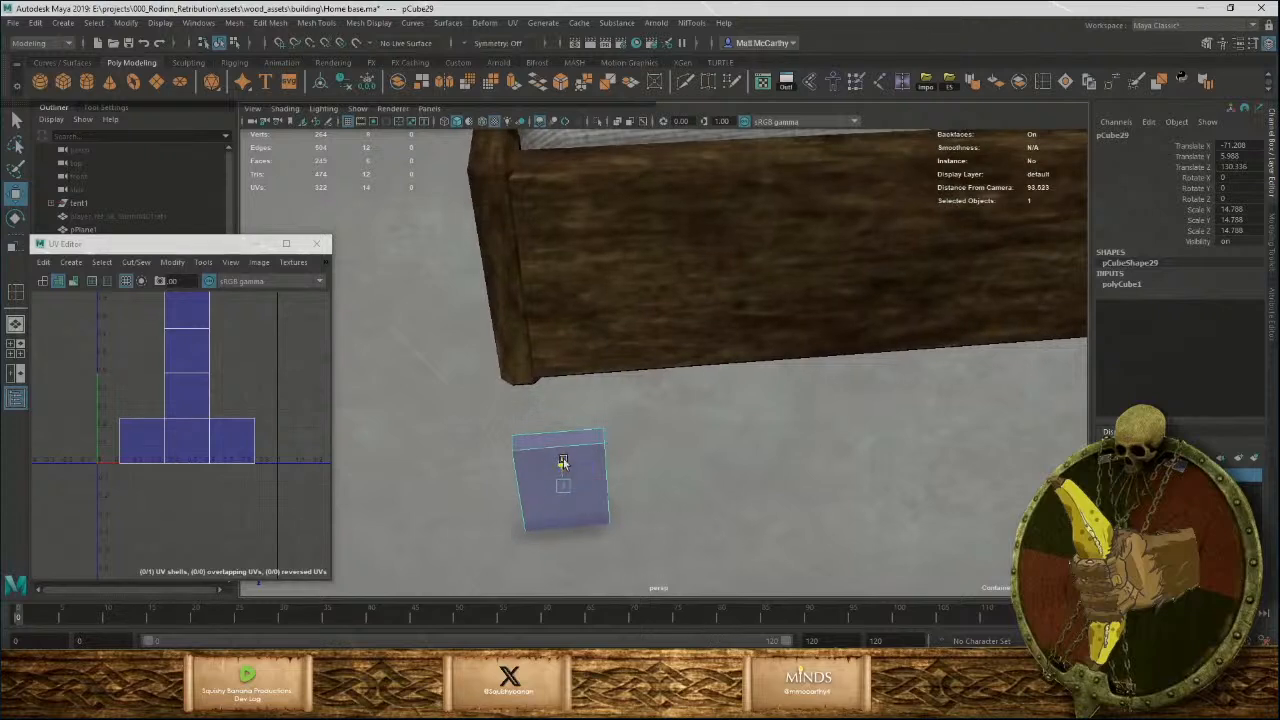
mouse_move(563, 461)
left_mouse_down()
mouse_move(560, 409)
mouse_move(575, 466)
left_mouse_up()
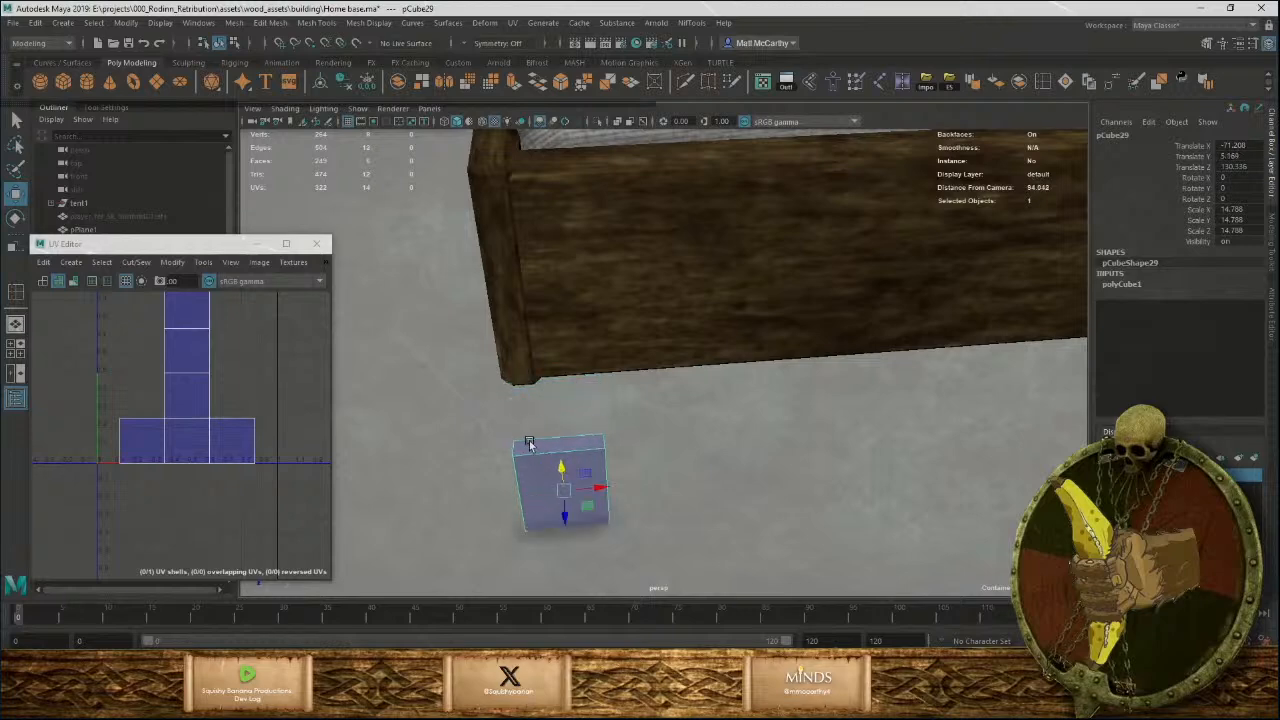
Raise the cube's top face and extrude it upward in two sections to form a leg.
right_click(529, 444)
right_click_drag(541, 383, 542, 388)
left_click(547, 441)
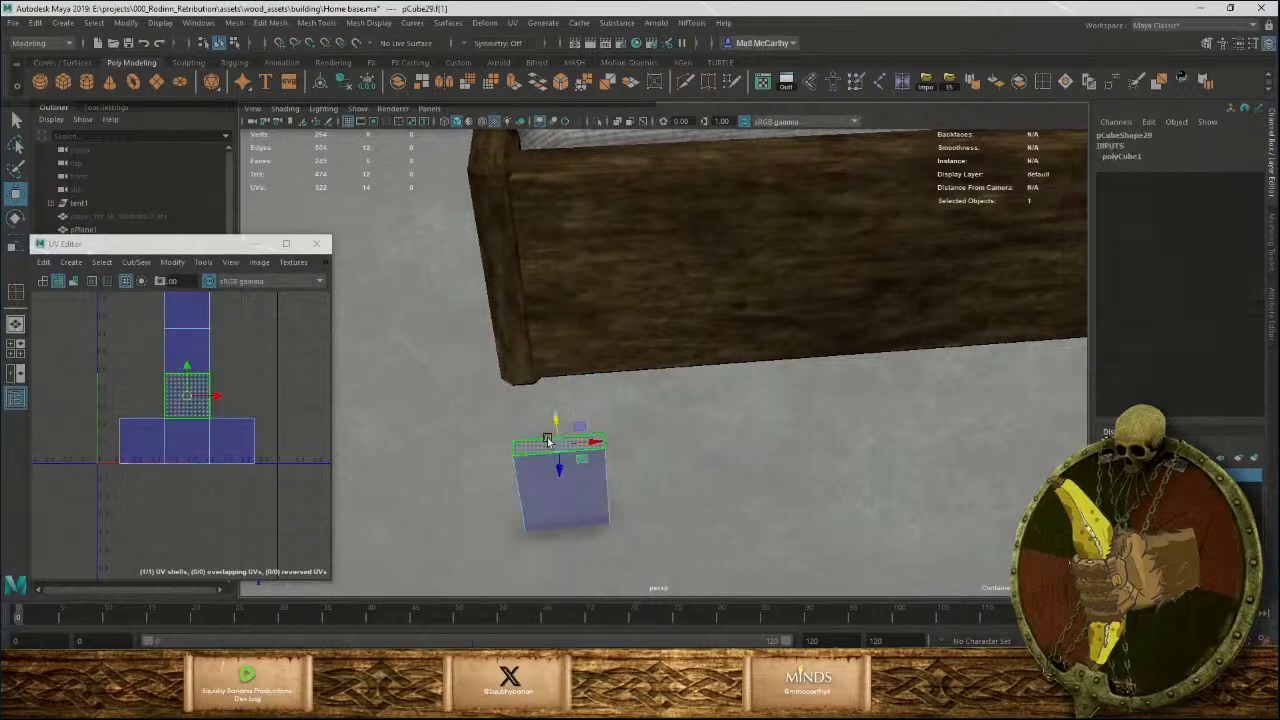
left_click_drag(575, 484, 604, 432, "alt")
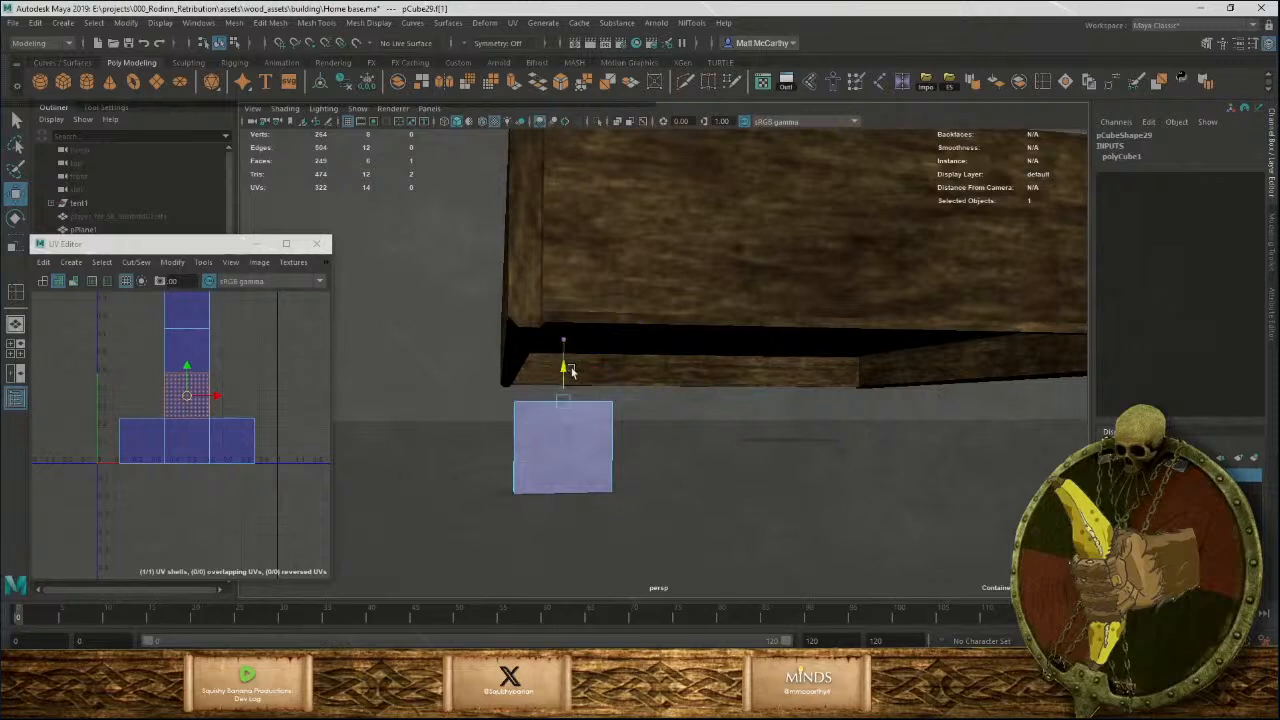
left_click_drag(570, 370, 561, 336)
key("ctrl+e")
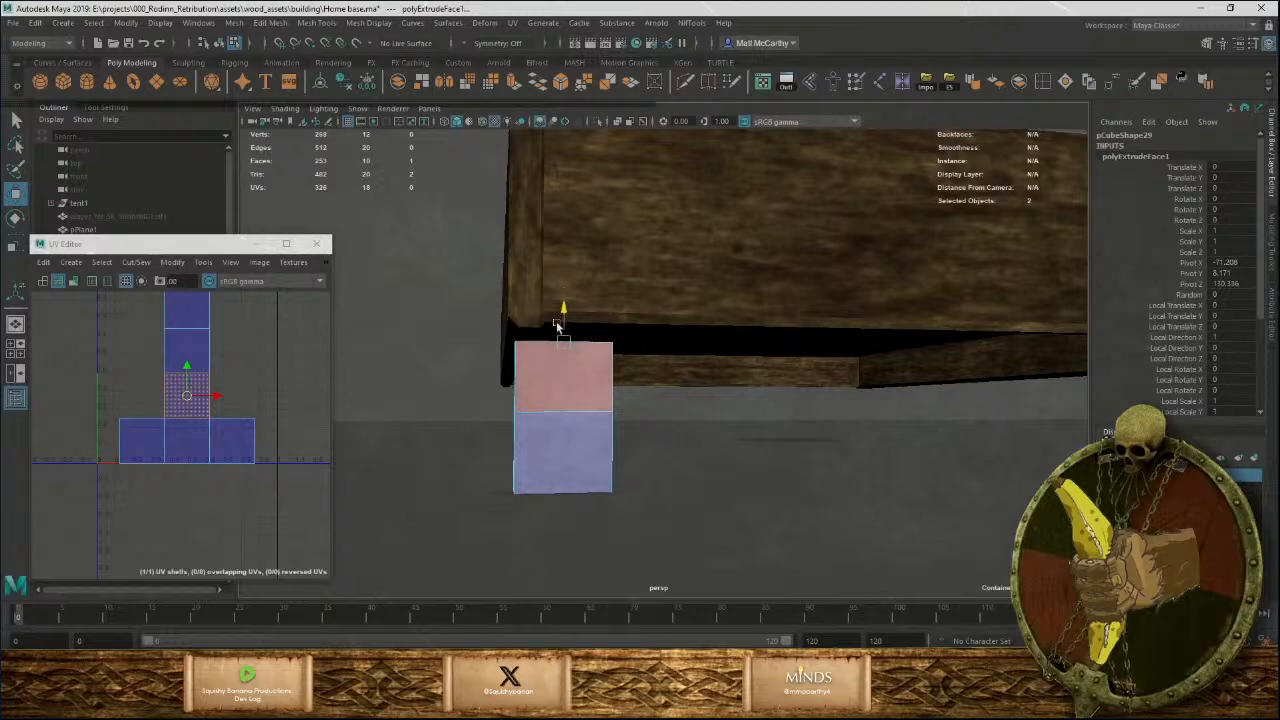
key("ctrl+e")
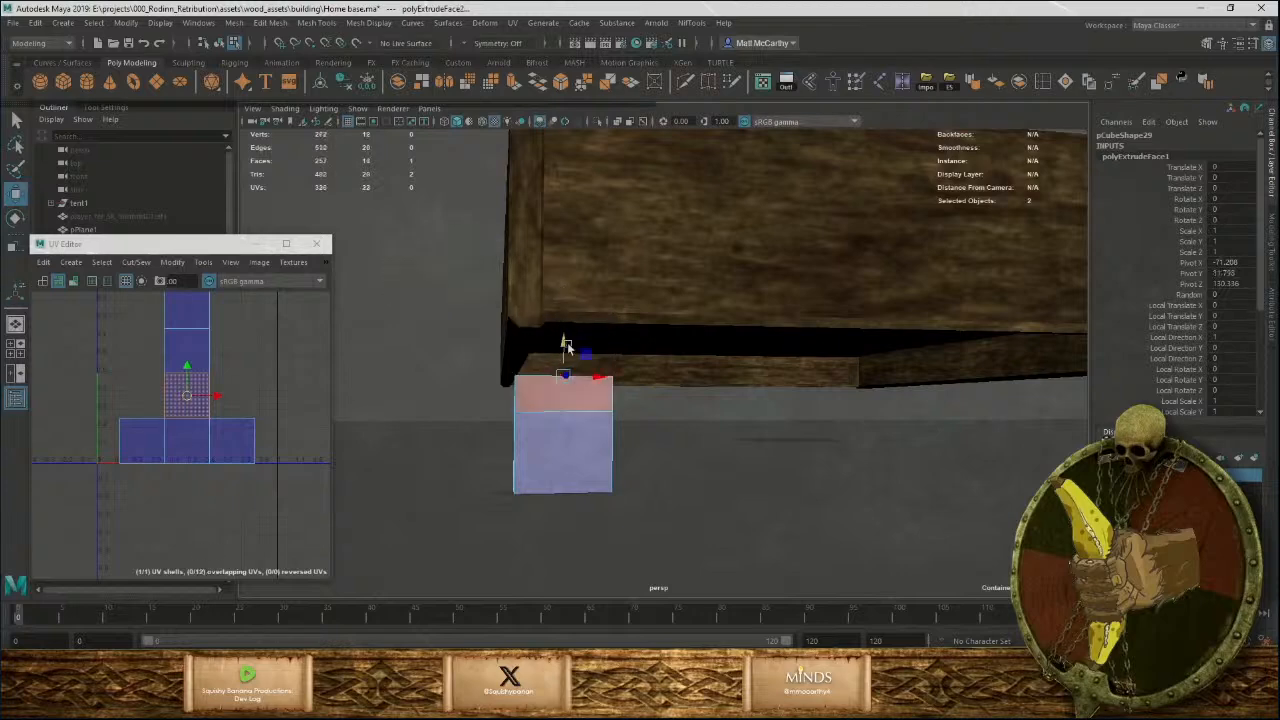
left_click_drag(566, 345, 693, 339)
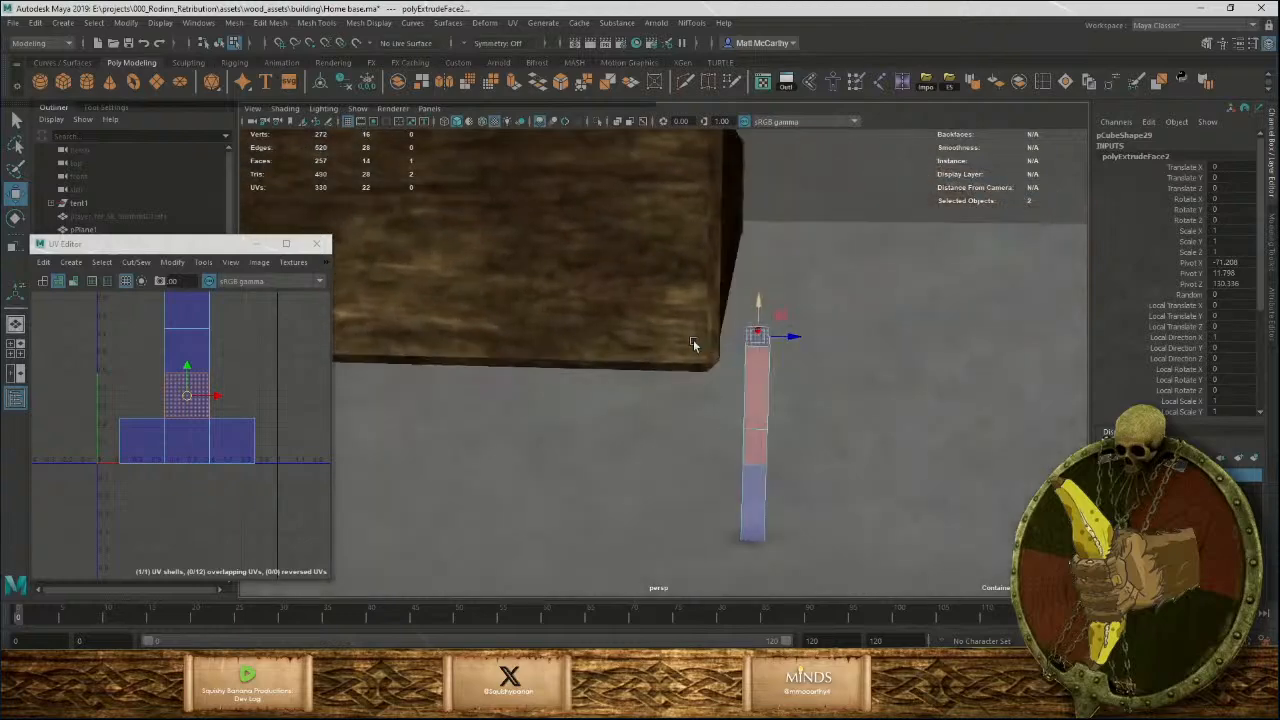
Return the leg to object selection and move it in under the frame's side rail, to about Z 124.6.
key("F8")
key("F8")
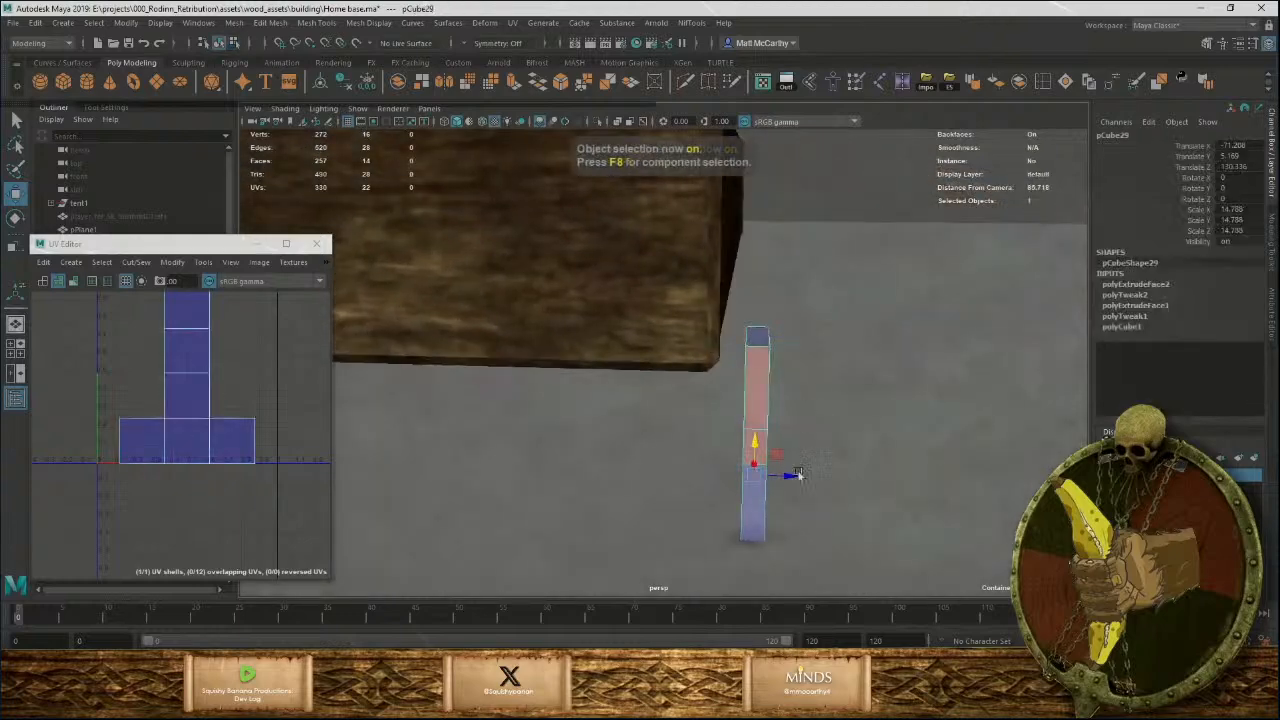
left_click_drag(783, 480, 586, 460)
Extend the leg's upper inner face along the rail and lower the bottom edge loop to form a long taper.
right_click_drag(585, 345, 600, 378)
left_click(589, 343)
left_click_drag(611, 343, 693, 293)
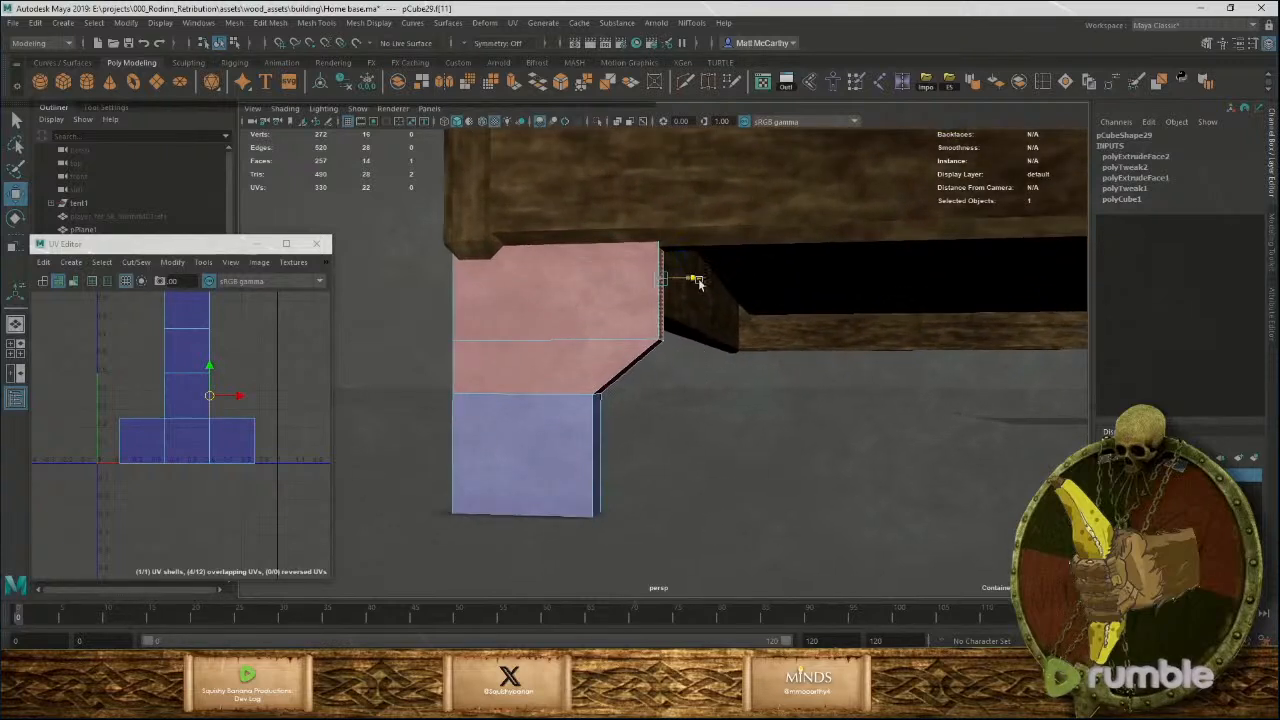
right_click_drag(571, 396, 571, 303)
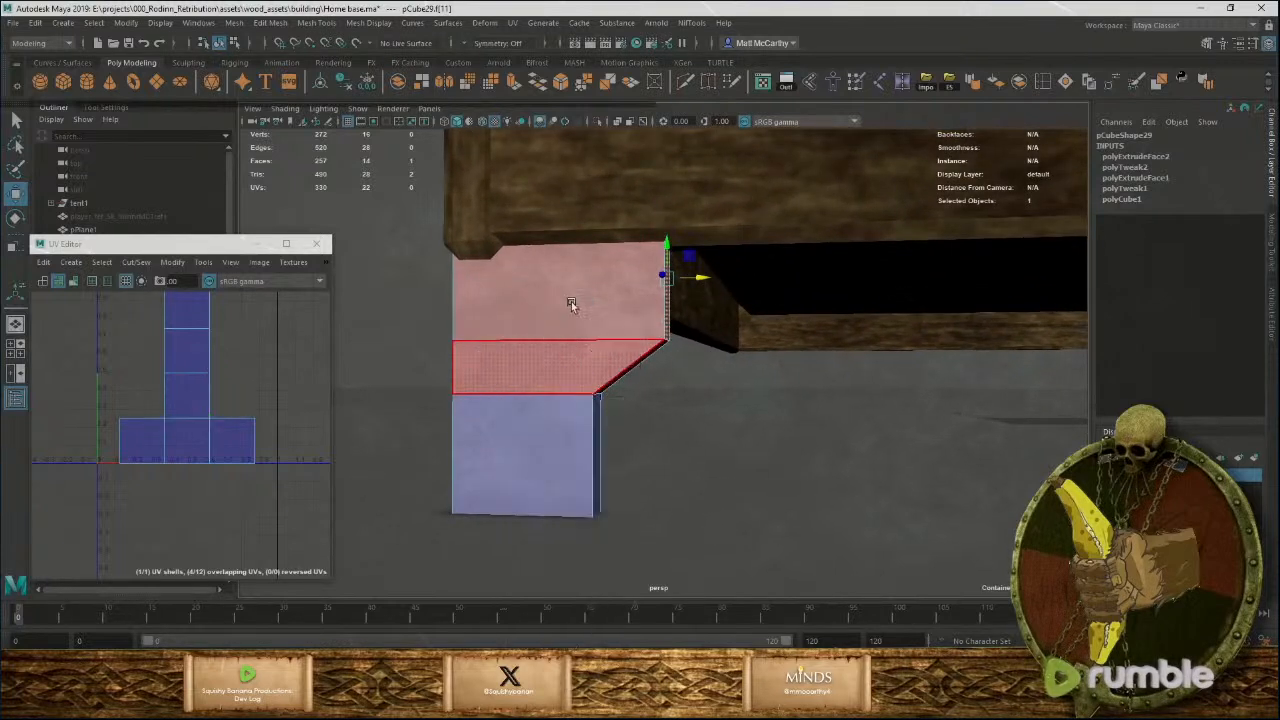
left_click(556, 395)
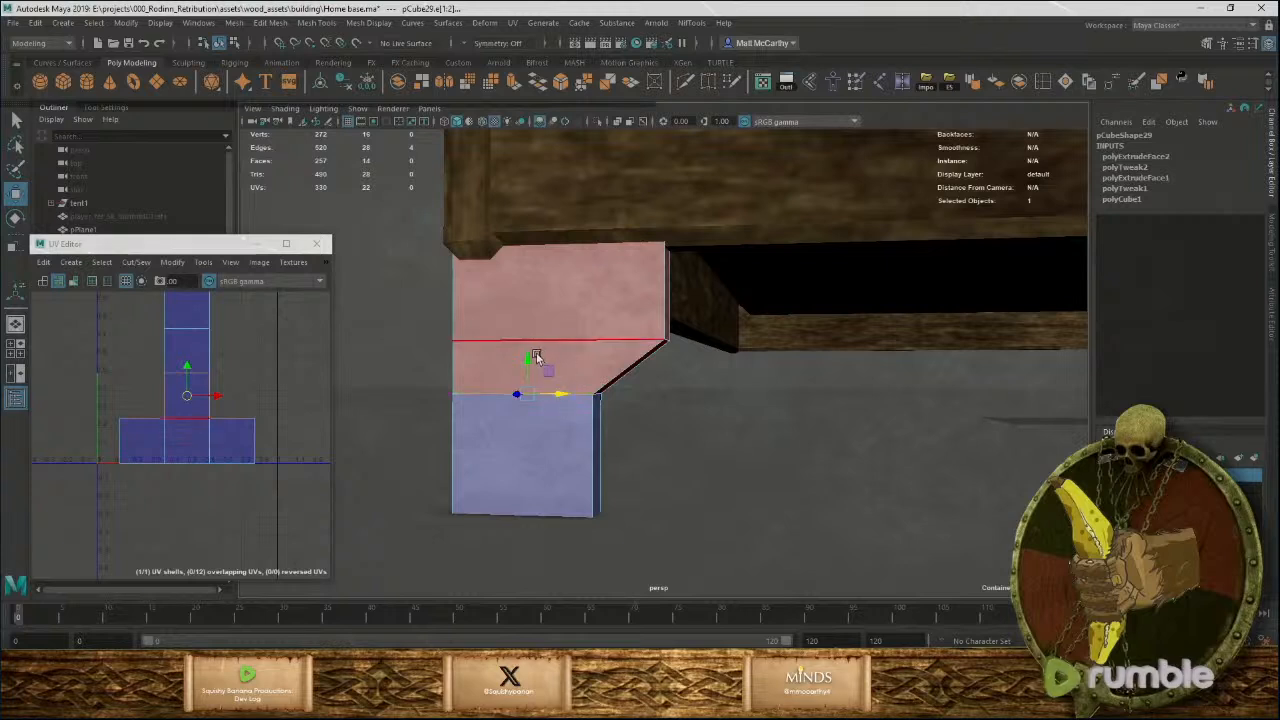
left_click_drag(527, 359, 543, 435)
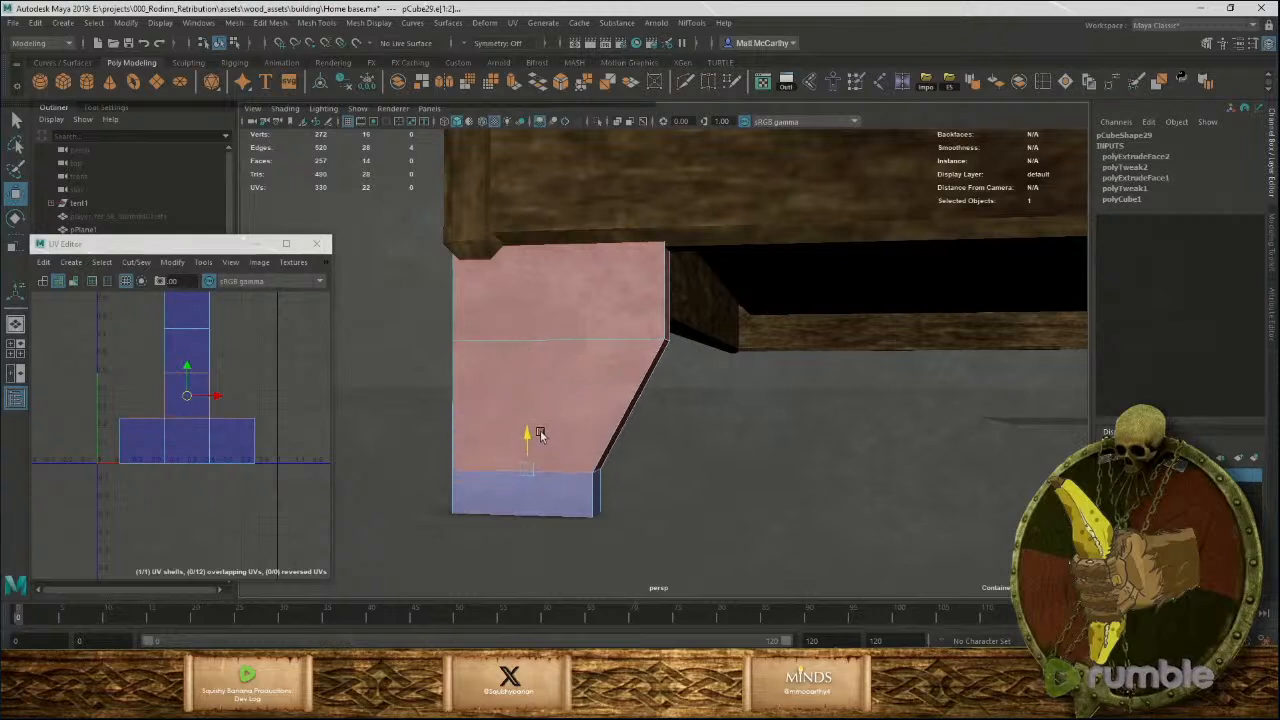
Return to object selection and shift the tapered leg along the rail to about X -70.6.
right_click_drag(628, 400, 473, 377, "alt")
left_click(491, 297)
left_click_drag(574, 348, 622, 372, "alt")
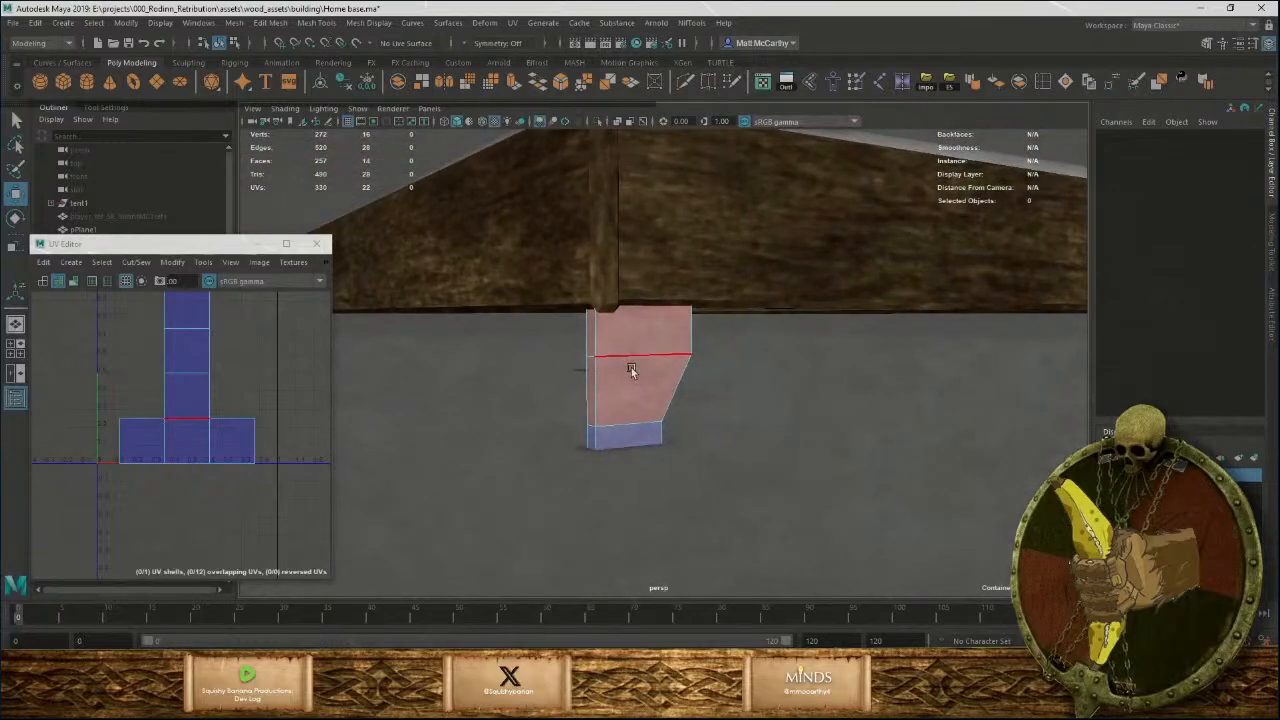
key("F8")
left_click_drag(651, 431, 574, 434, "alt")
right_click_drag(586, 414, 644, 460, "alt")
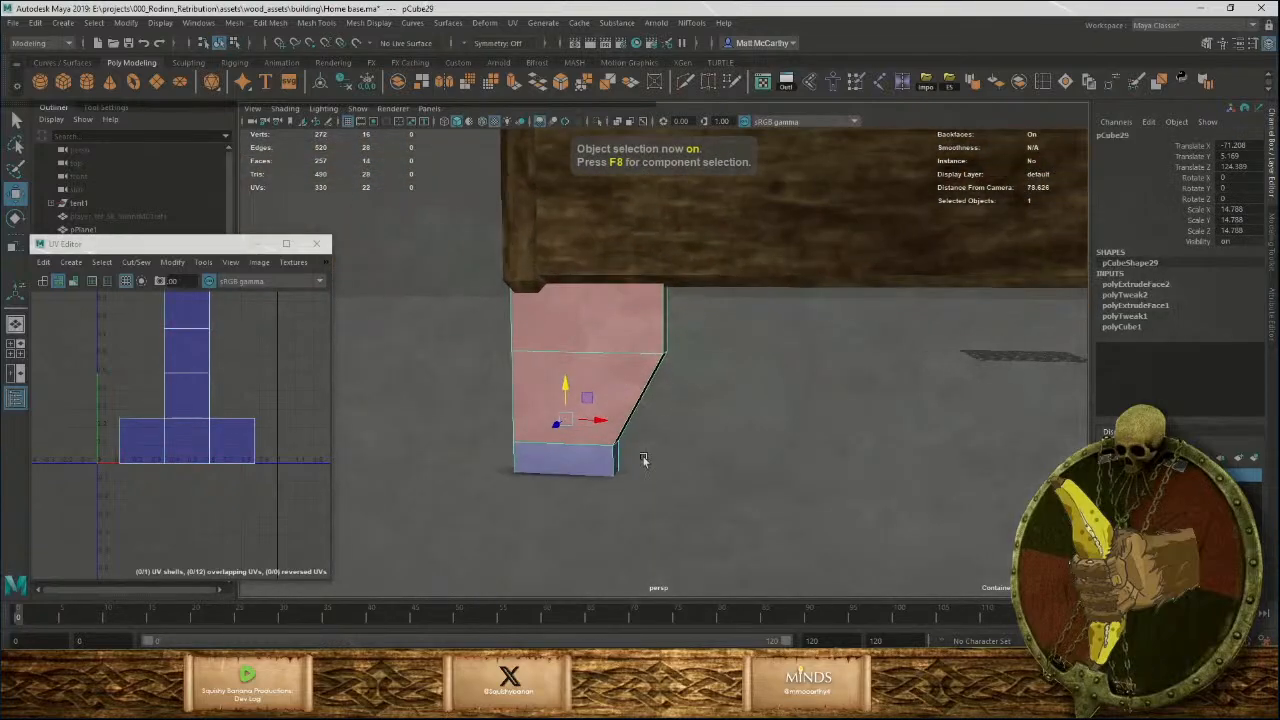
left_click_drag(597, 416, 619, 430)
Duplicate the tapered leg and rotate the copy to 90 degrees about Y.
key("ctrl+d")
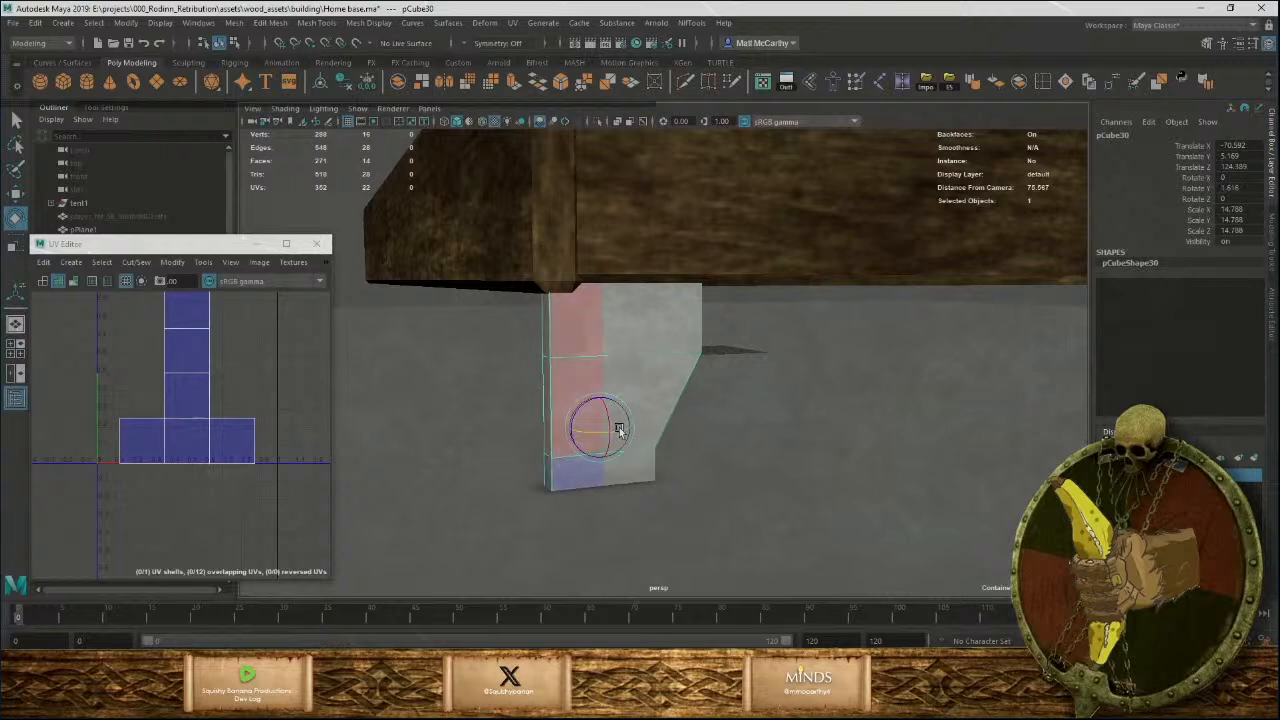
key("ctrl+z")
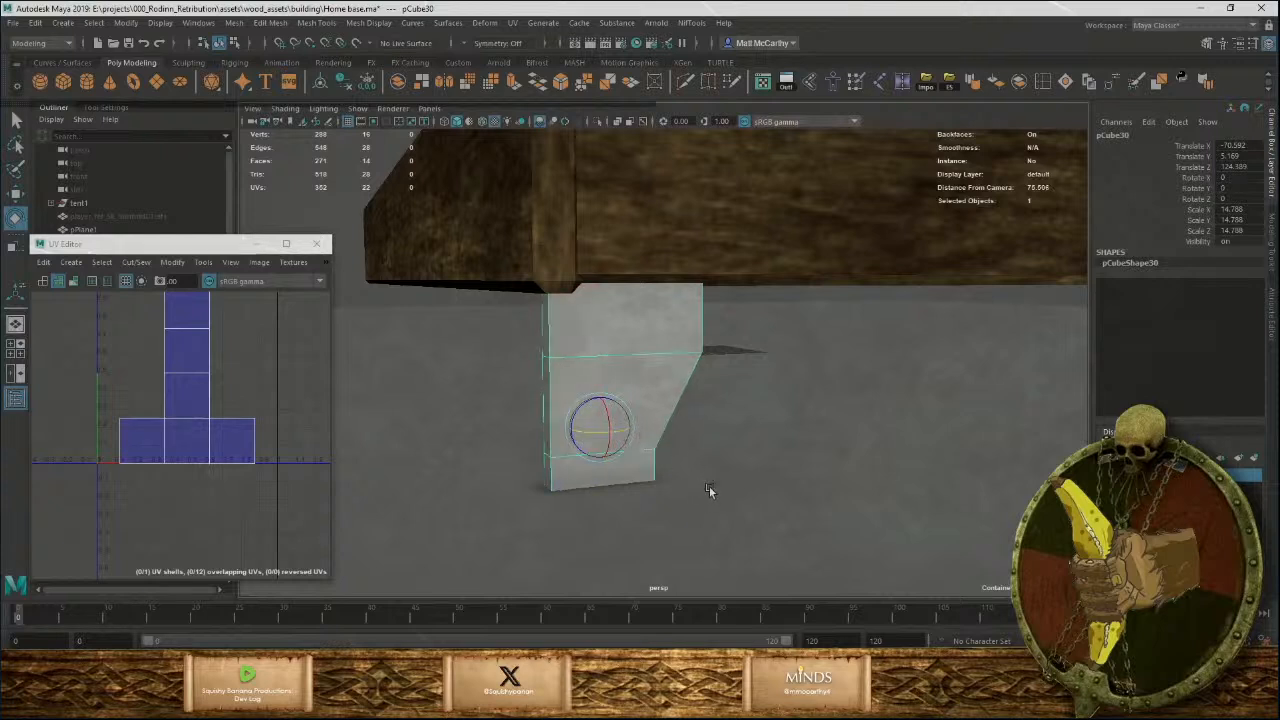
middle_click_drag(709, 486, 893, 497)
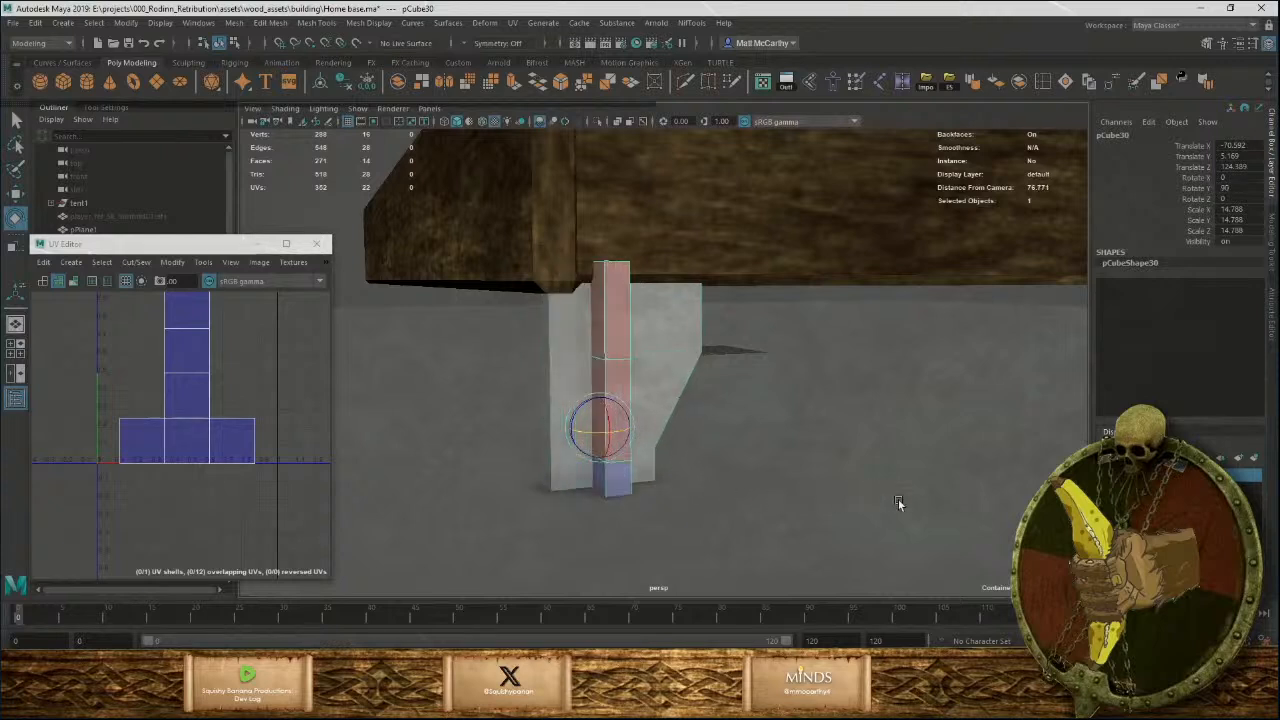
Move the rotated leg copy under the end board, meeting the first leg at the corner, at about X -74.4, Z 120.9.
left_click_drag(754, 480, 778, 498, "alt")
key("w")
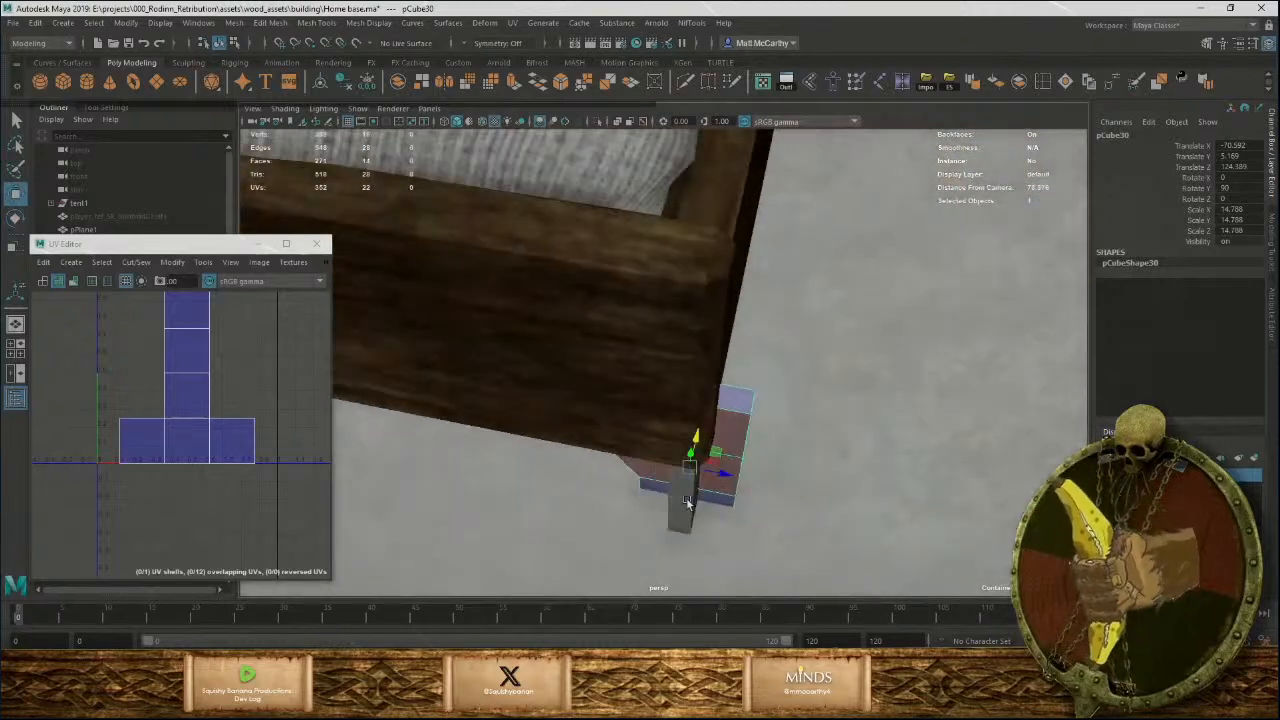
middle_click_drag(715, 451, 654, 472)
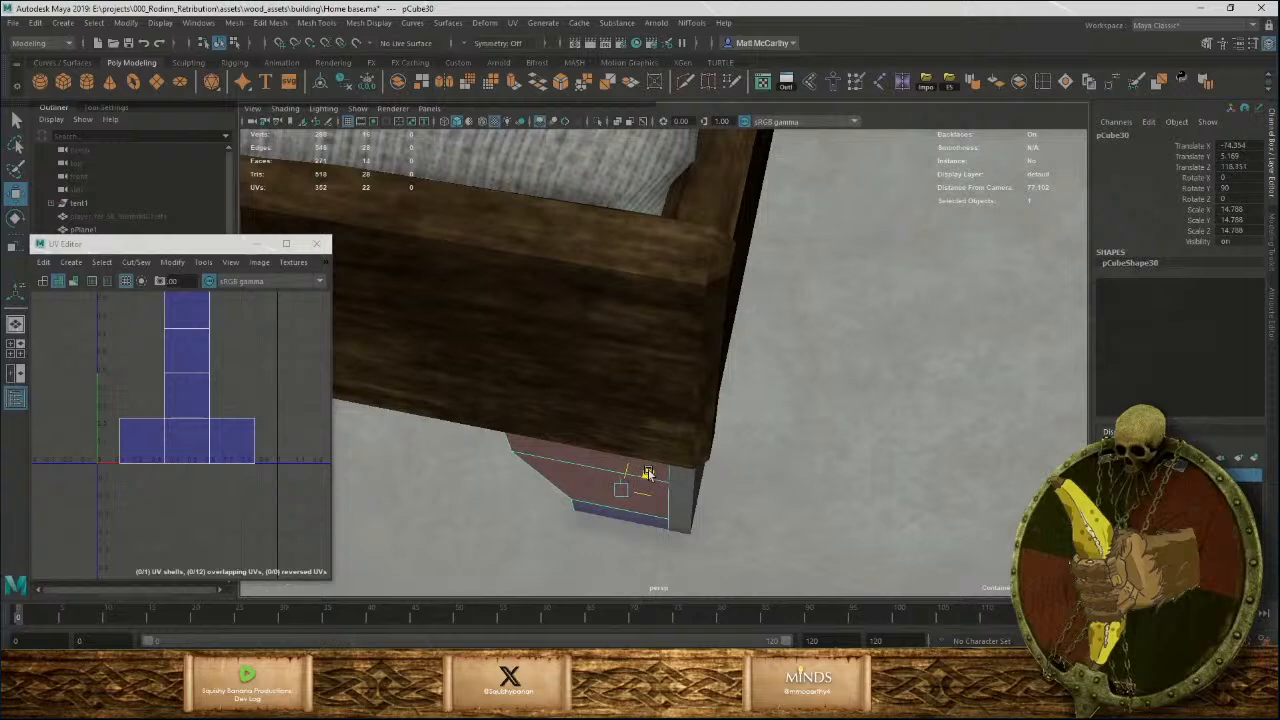
left_click_drag(706, 482, 683, 428, "alt")
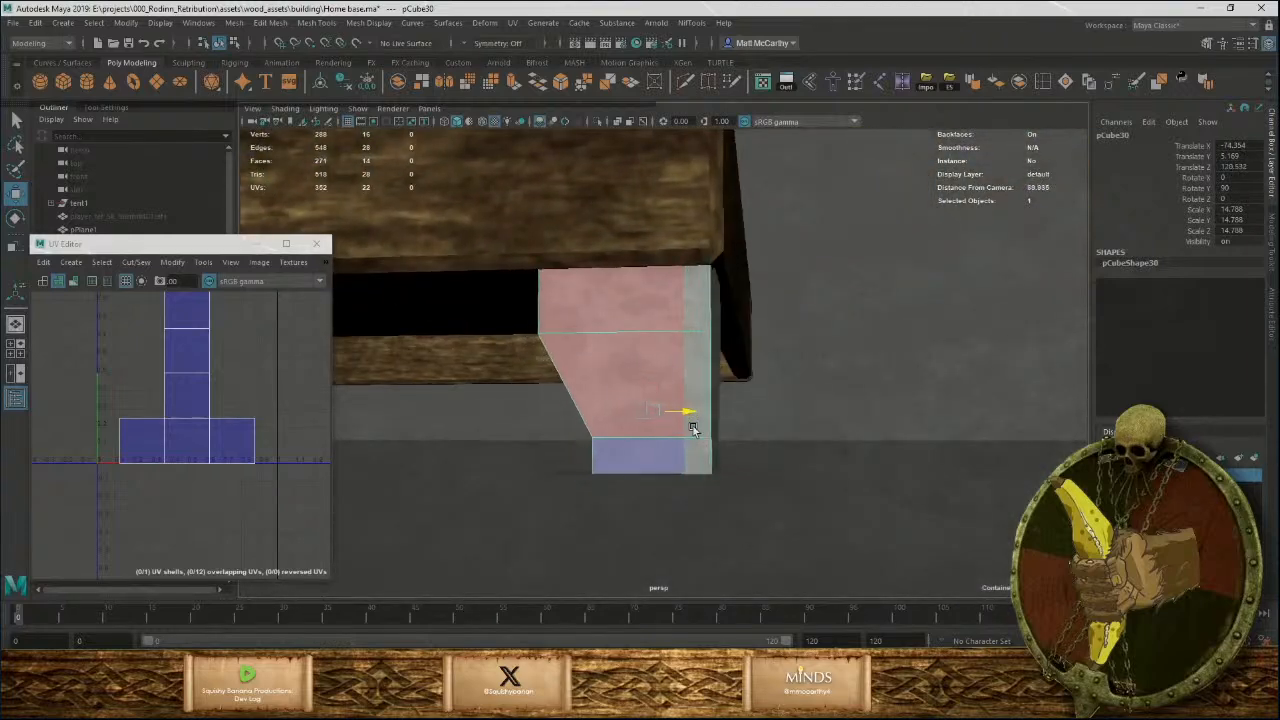
Nudge the rotated leg along the end board and insert a vertical edge loop near its corner end.
middle_click_drag(693, 426, 695, 430)
right_click_drag(693, 429, 805, 457, "alt")
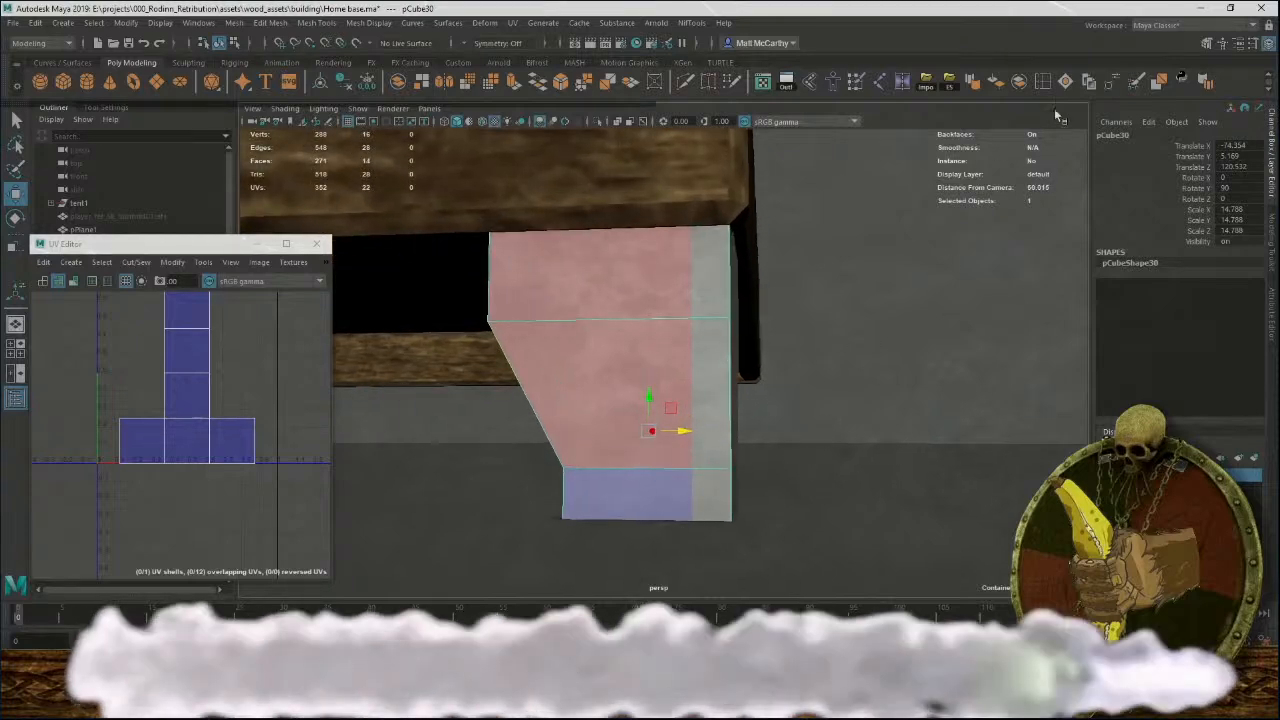
left_click(1043, 84)
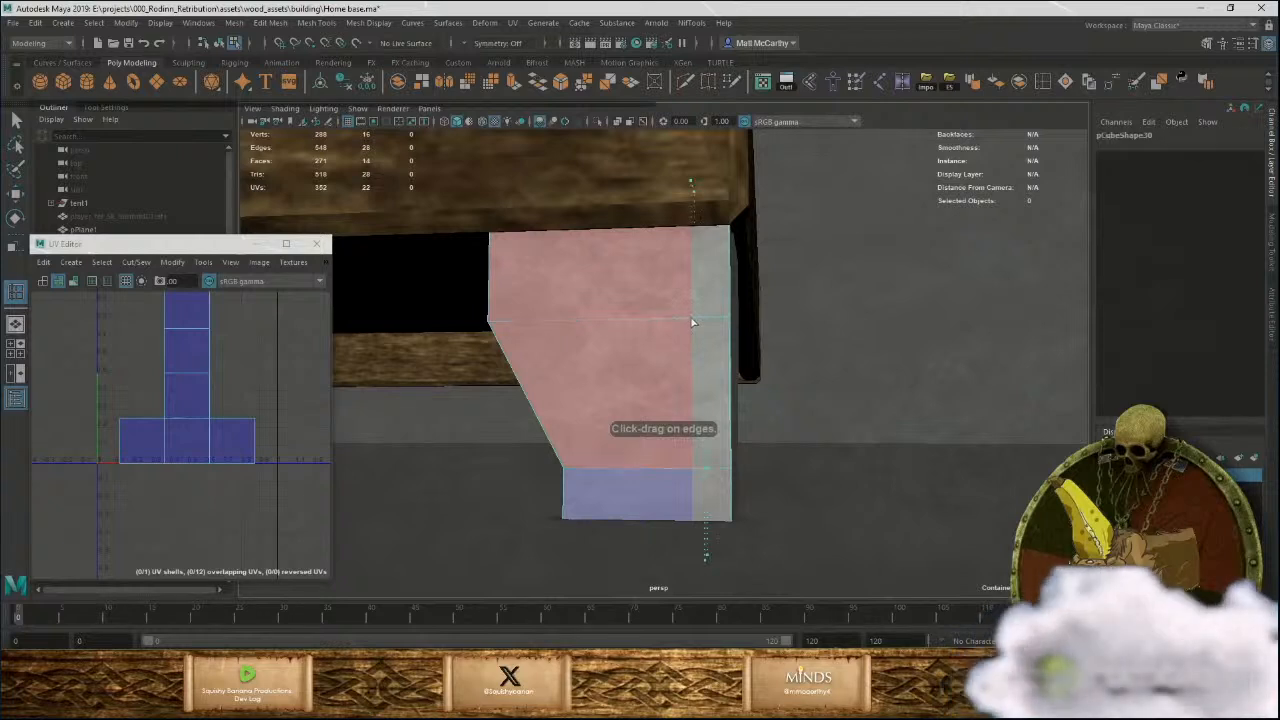
left_click(686, 322, "ctrl")
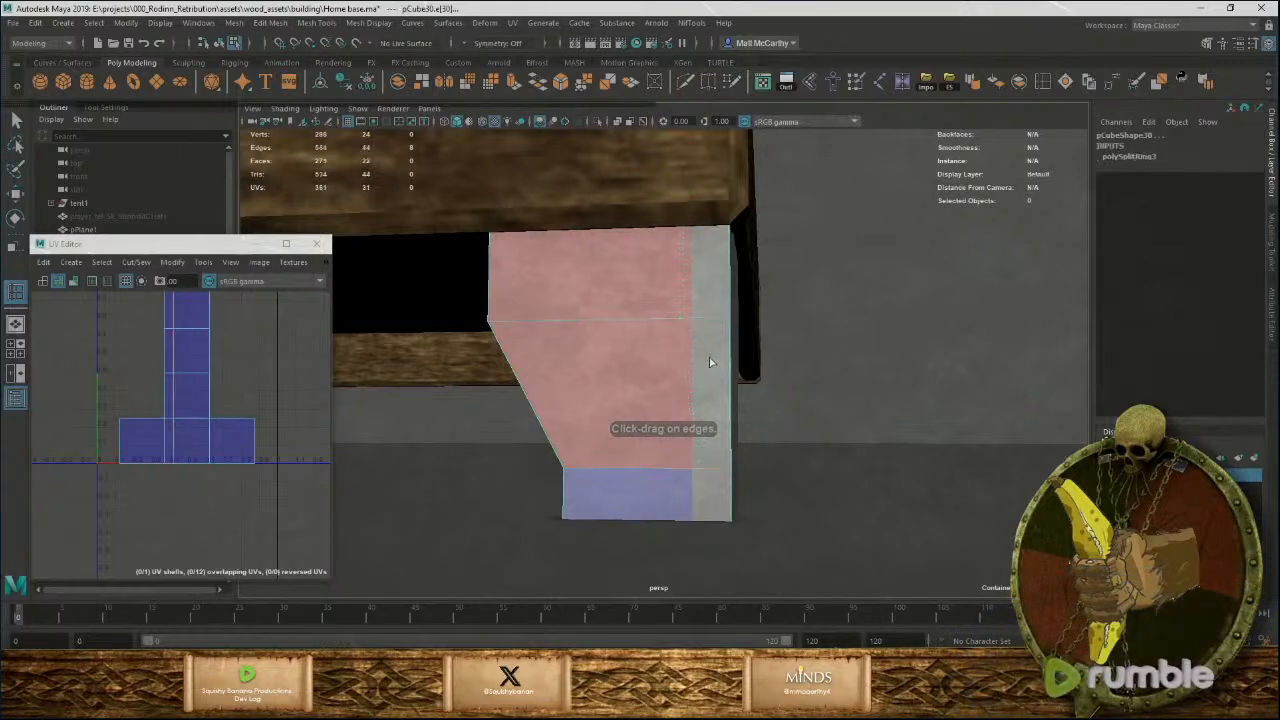
Try to straighten the rotated leg's new edge loop by scaling it, and undo the attempt.
left_click_drag(638, 374, 581, 386)
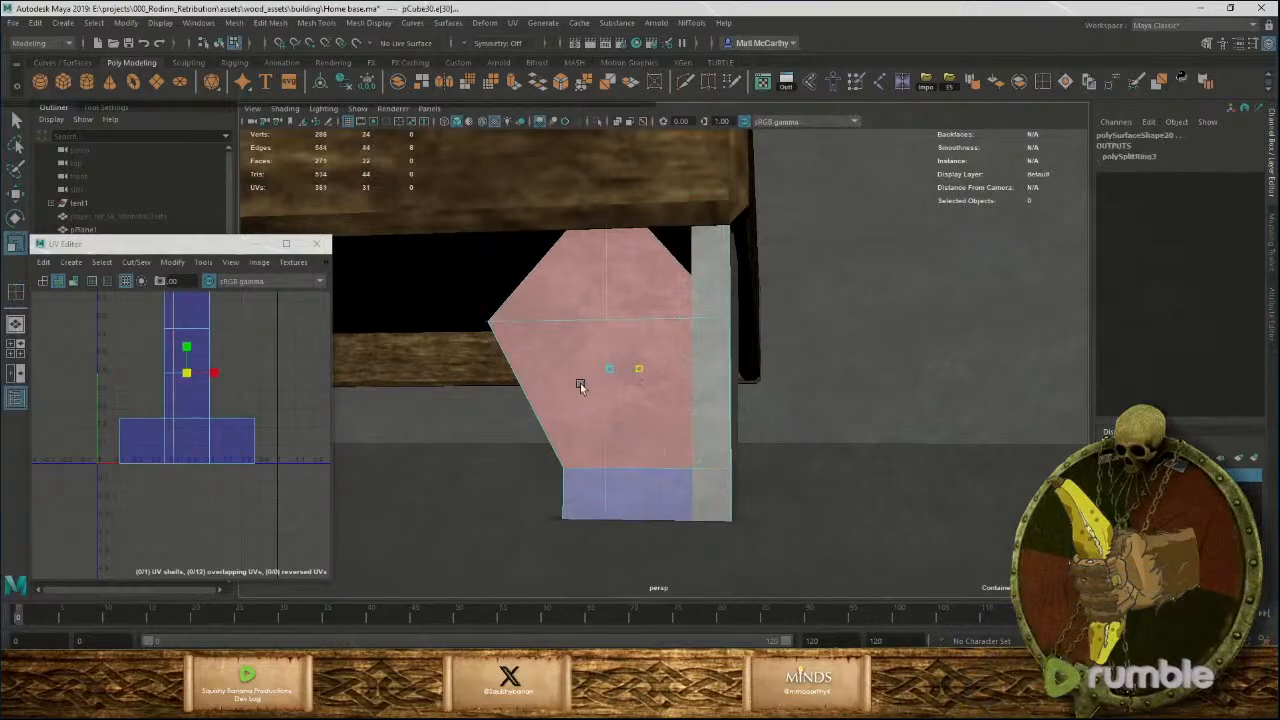
left_click_drag(649, 419, 733, 411, "alt")
key("ctrl+z")
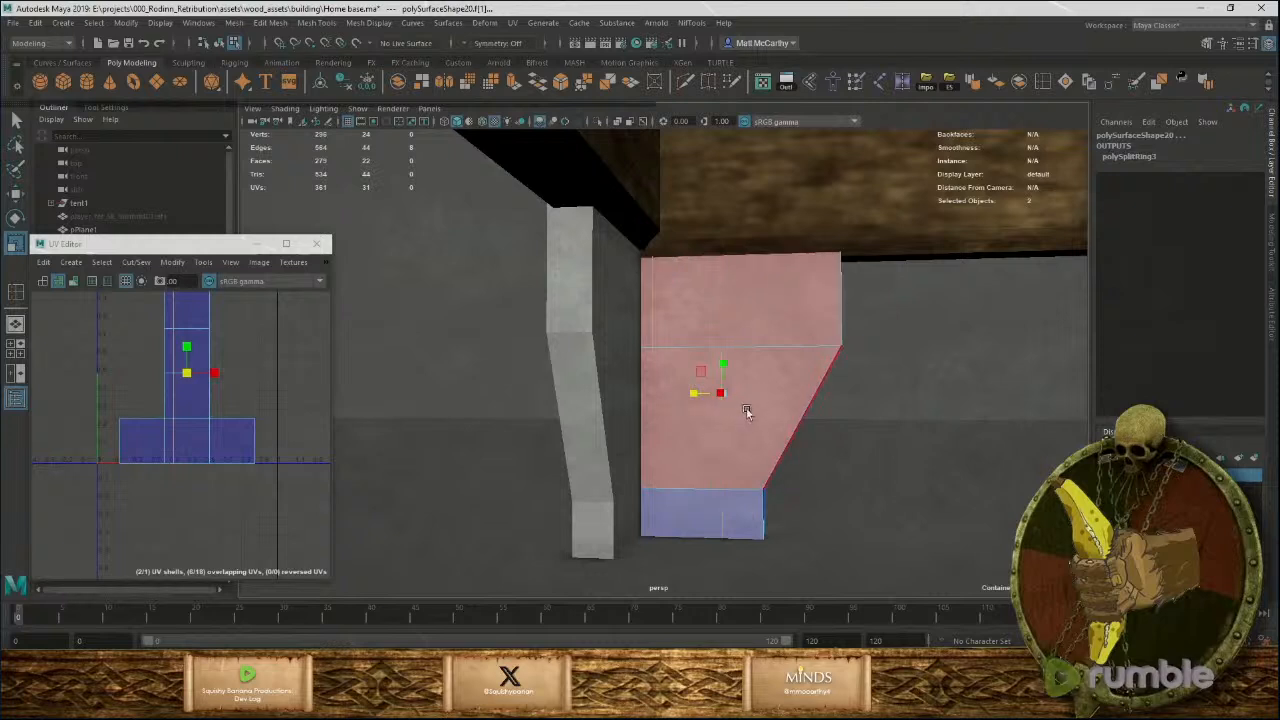
Isolate the rotated leg, straighten its new edge loop vertically and line it up with the first leg's inner face.
key("F8")
key("ctrl+1")
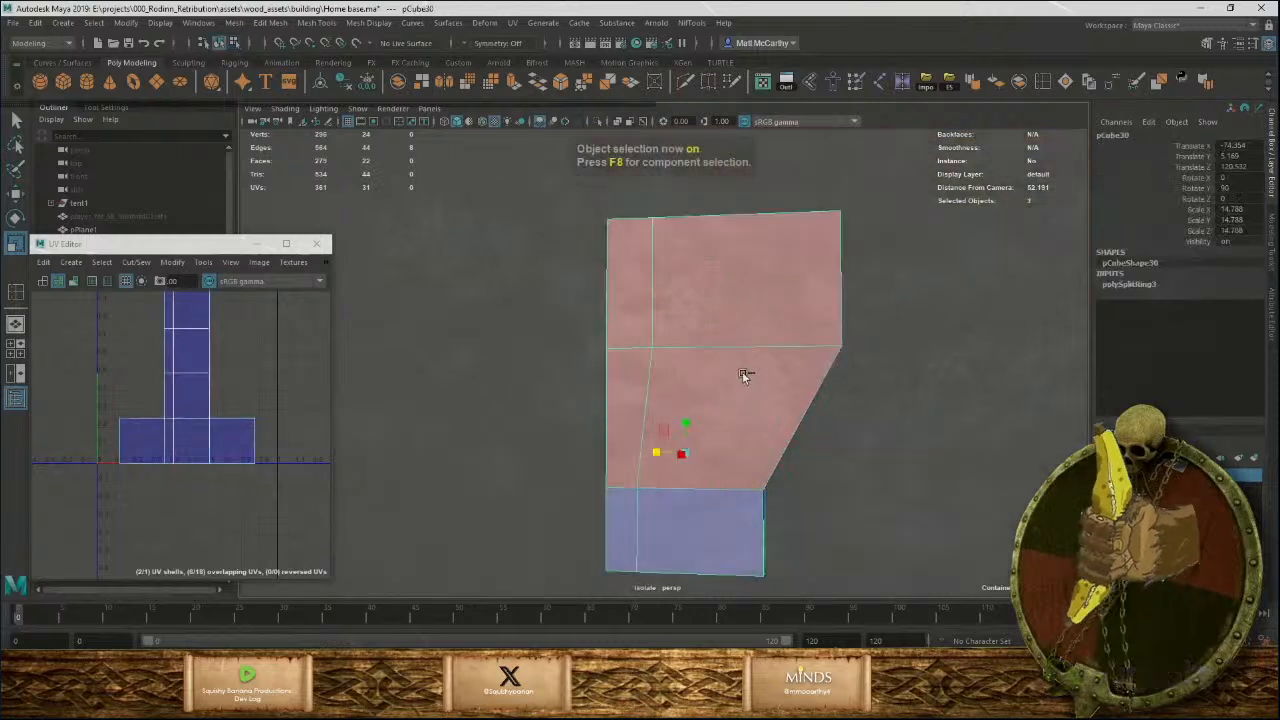
right_click_drag(659, 295, 659, 258)
left_click(652, 262)
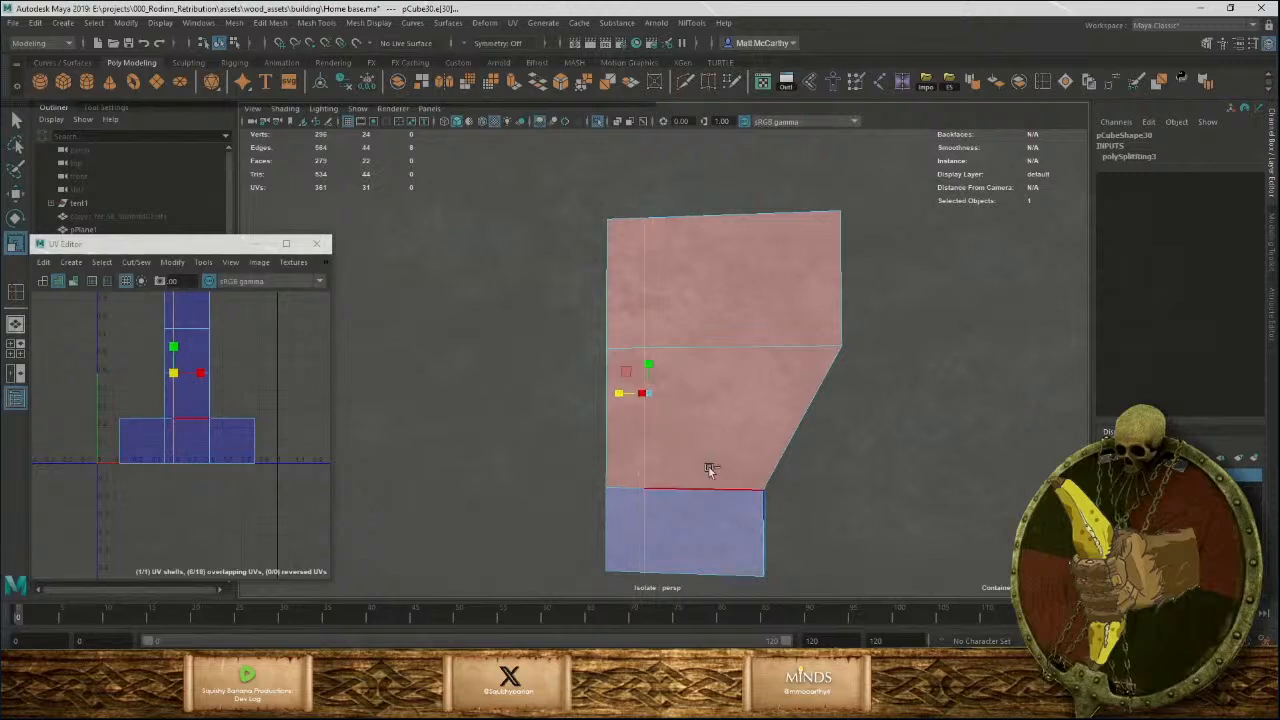
key("ctrl+1")
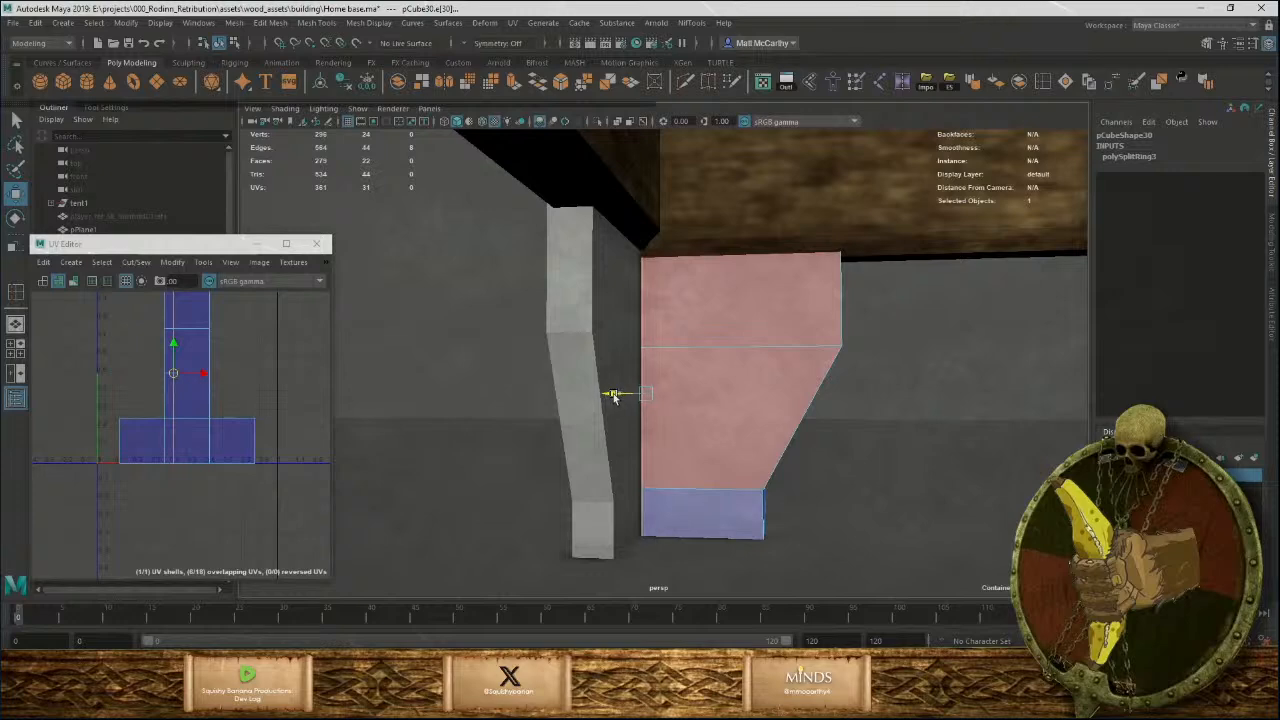
left_click_drag(643, 513, 627, 499, "alt")
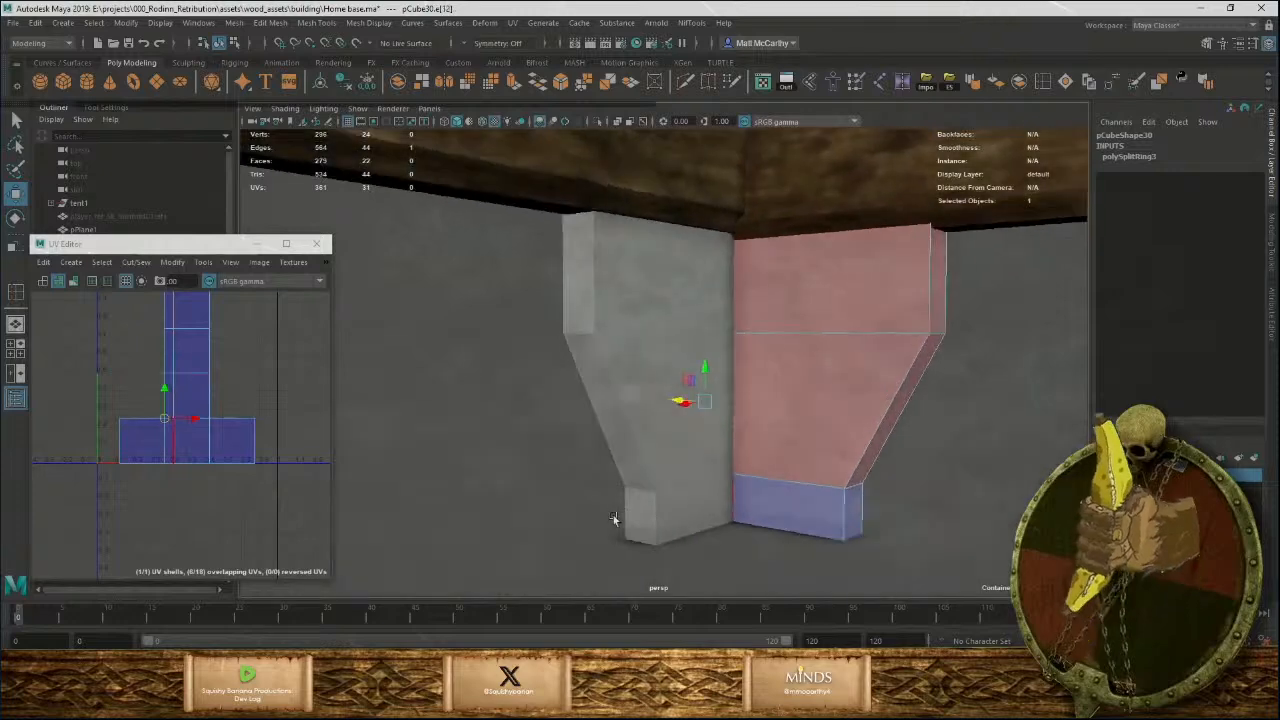
Insert a matching vertical edge loop near the corner end of the first leg.
key("F8")
left_click(661, 476)
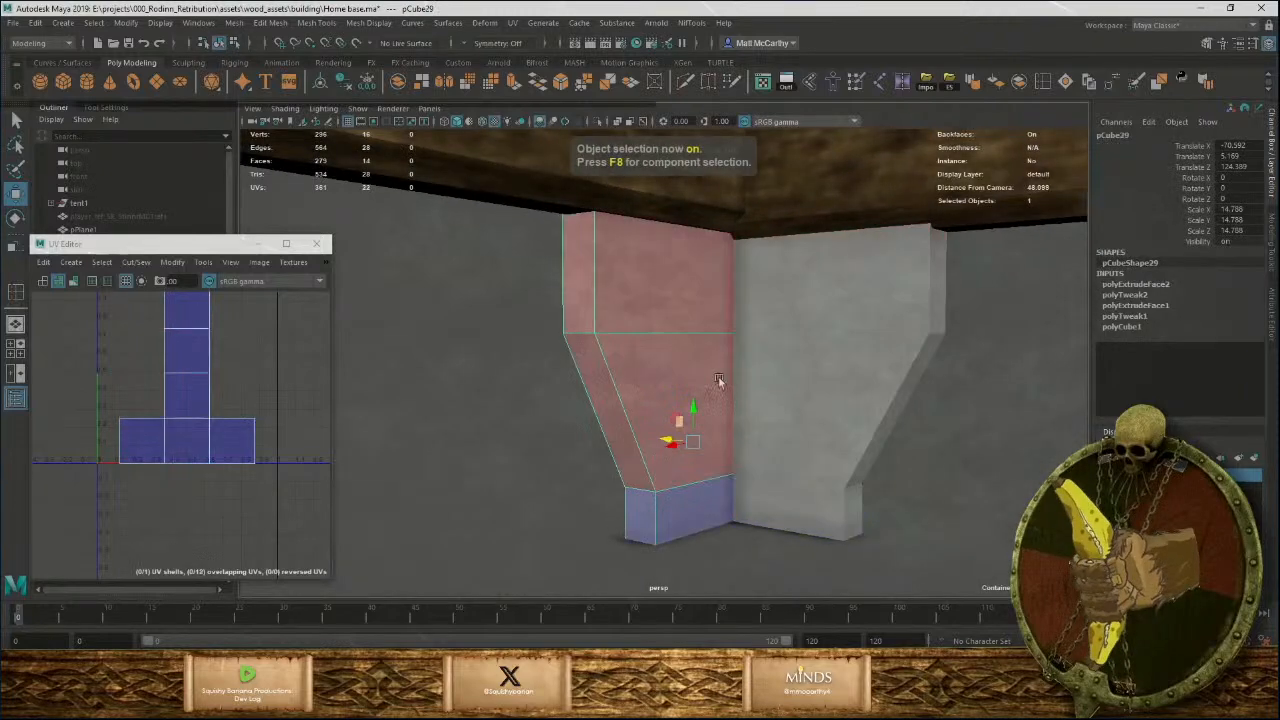
left_click(1042, 82)
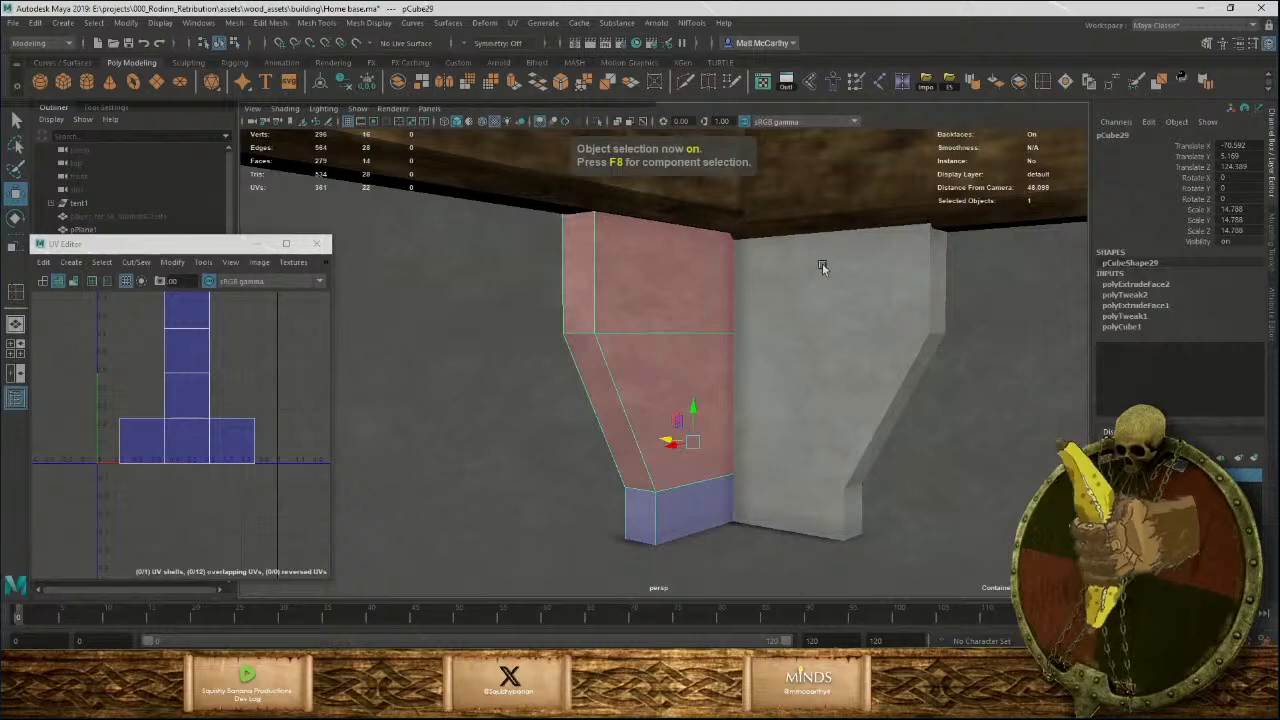
left_click(734, 331)
scroll(756, 392, "up", 5)
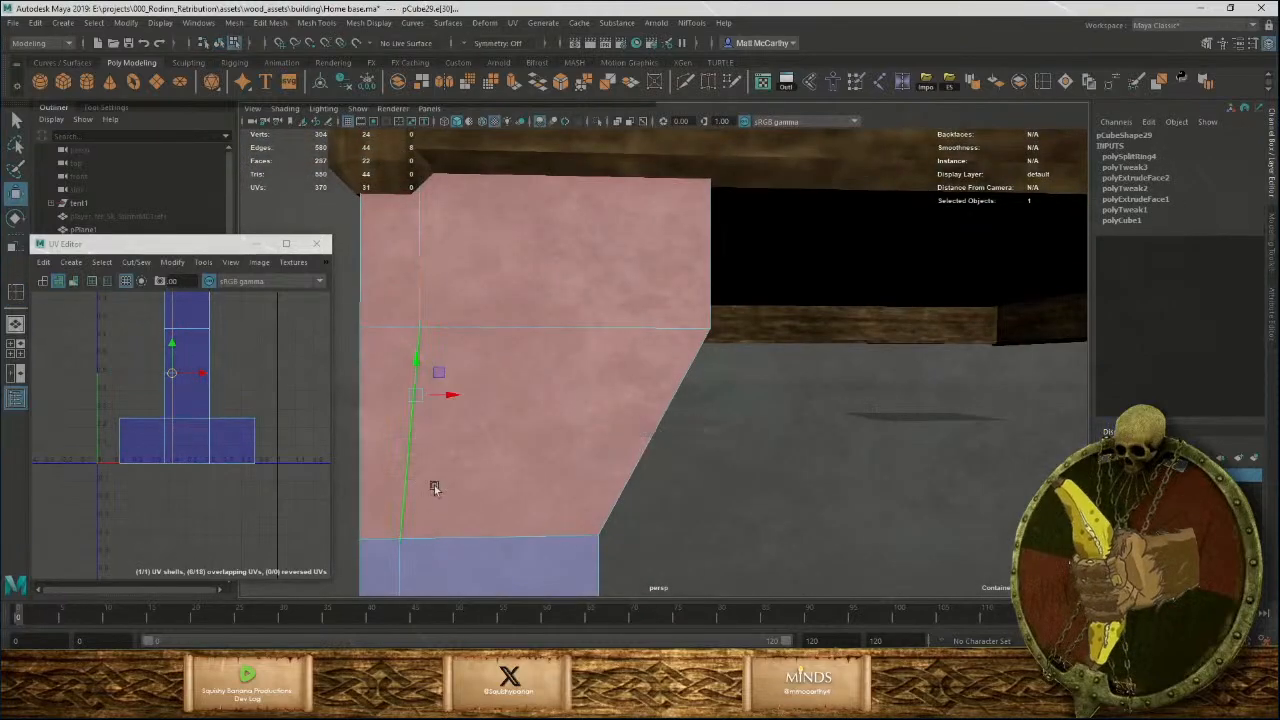
Straighten the first leg's new edge loop and align it with the inner face of the rotated leg.
middle_click_drag(434, 485, 601, 419, "alt")
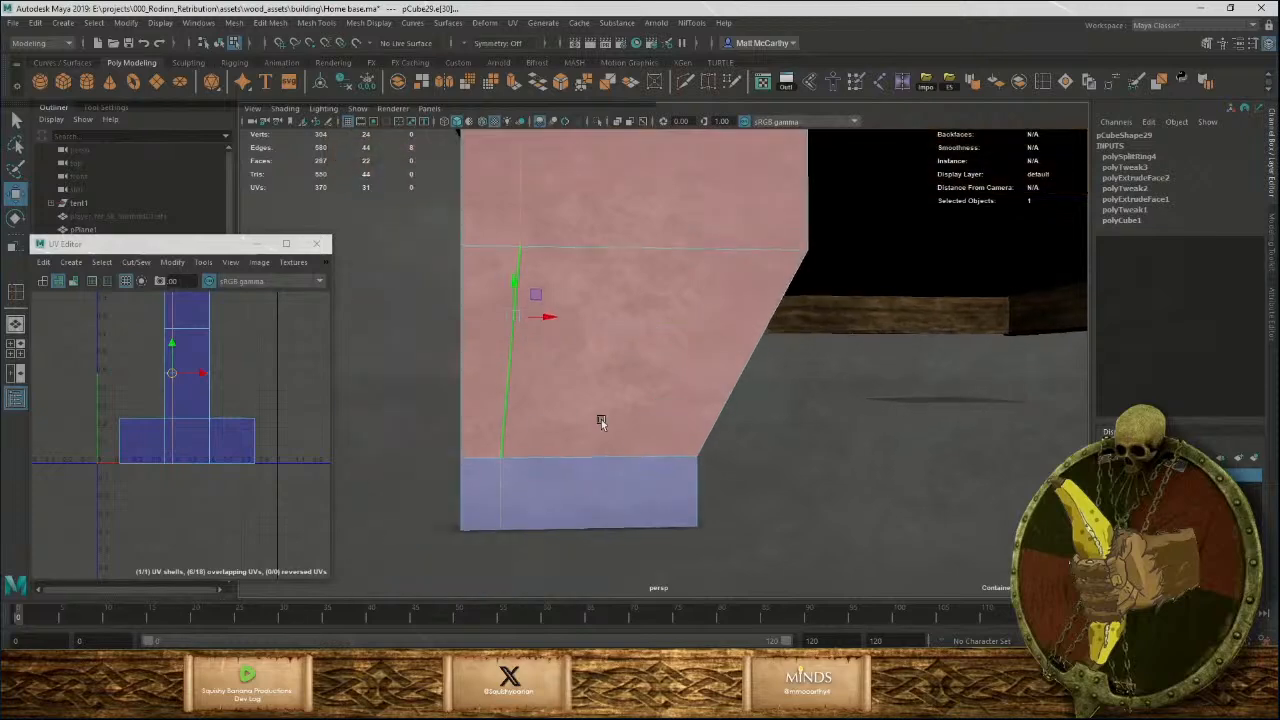
key("r")
left_click_drag(465, 321, 796, 354, "alt")
key("w")
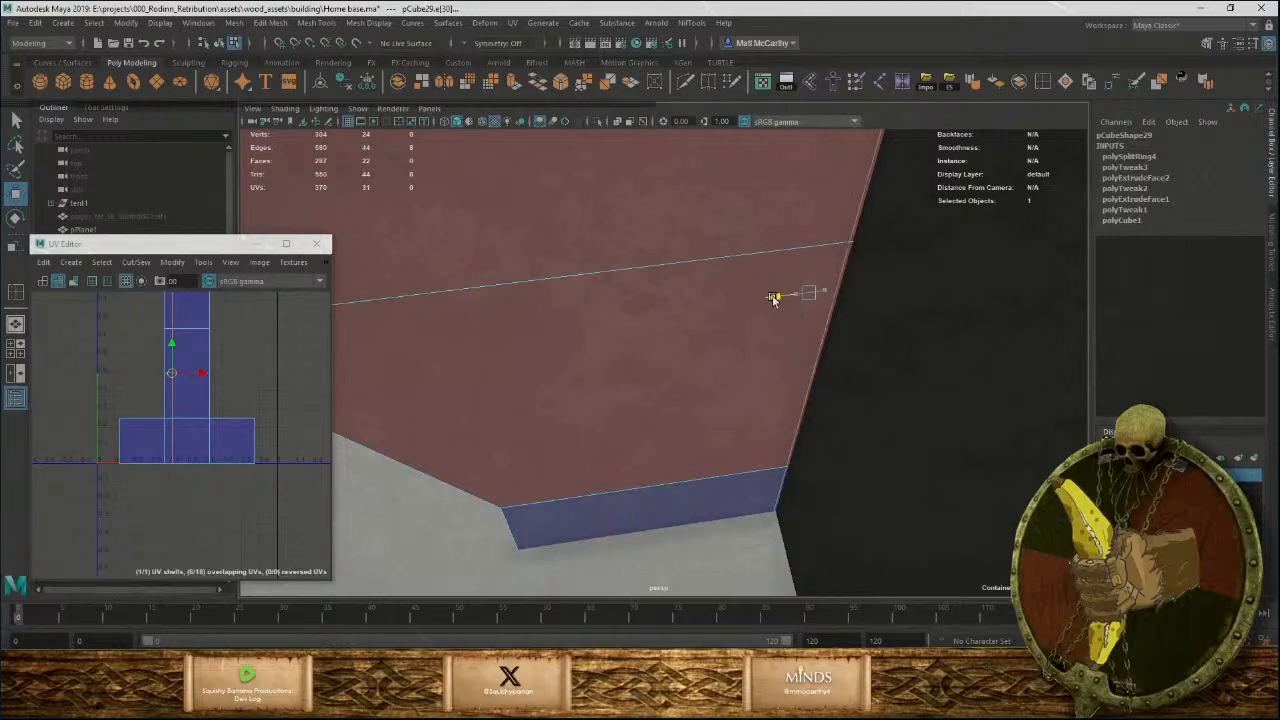
left_click_drag(775, 300, 778, 300)
left_click_drag(915, 393, 567, 263, "alt")
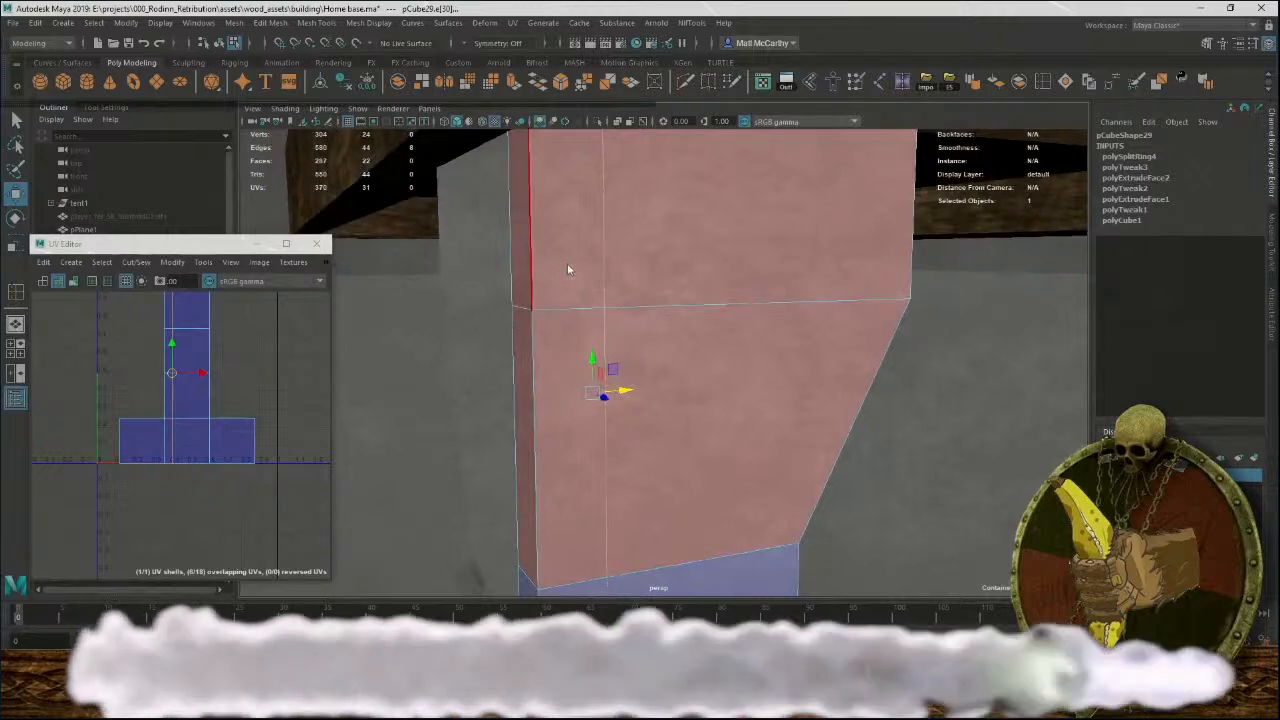
Isolate the rotated leg and delete the faces of its overlapping corner section and end cap back to the edge loop.
key("F11")
left_click_drag(528, 388, 604, 345, "alt")
left_click(613, 390)
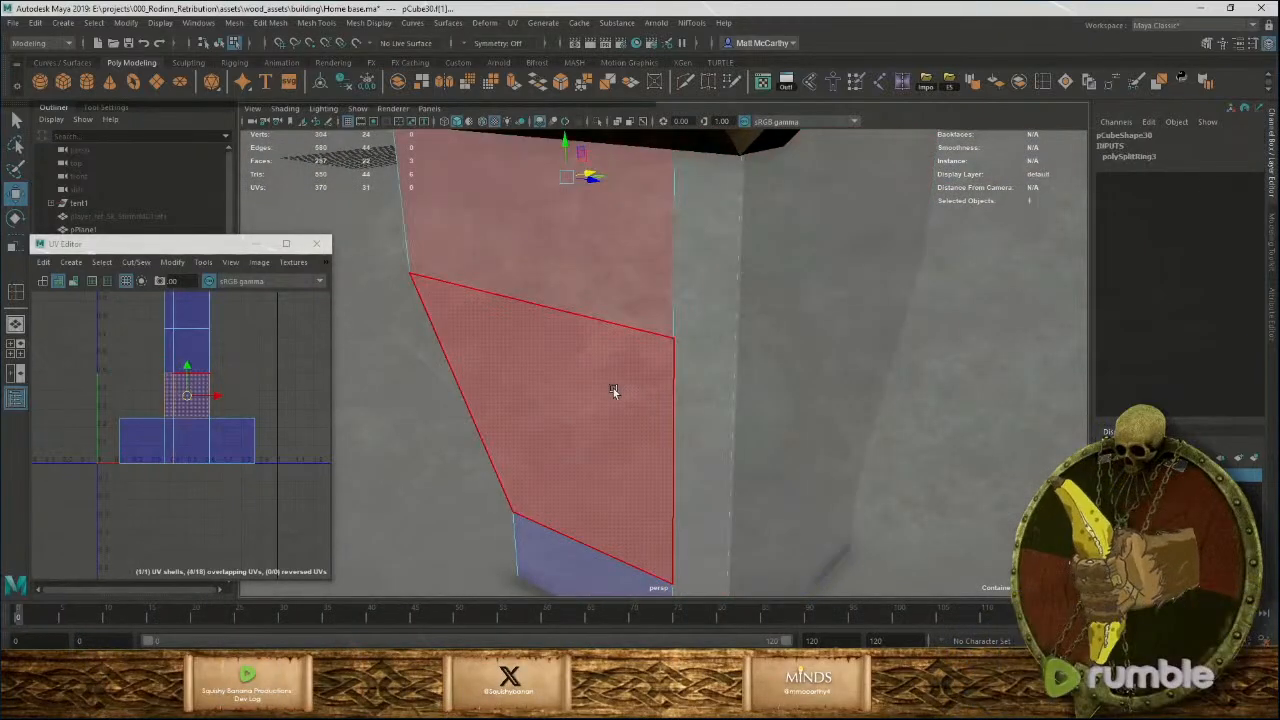
key("ctrl+1")
key("ctrl+1")
key("F8")
key("ctrl+1")
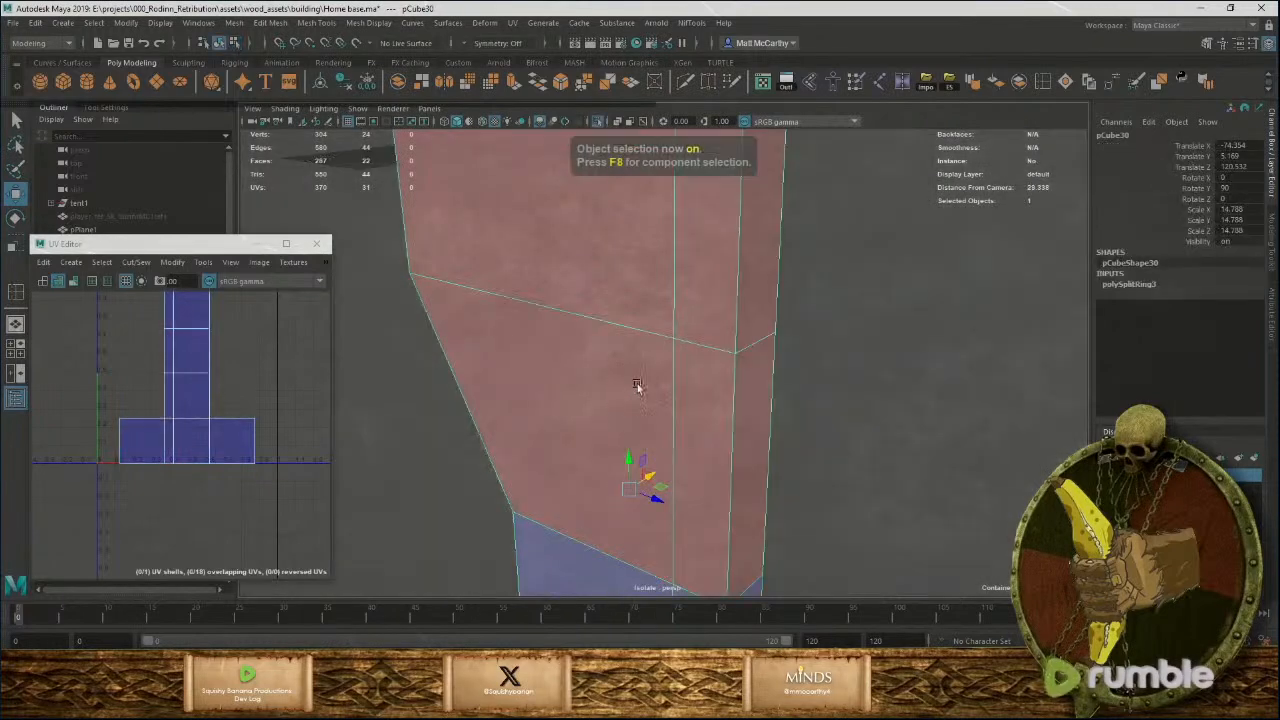
right_click_drag(724, 302, 729, 338)
left_click(711, 307)
double_click(695, 417, "shift")
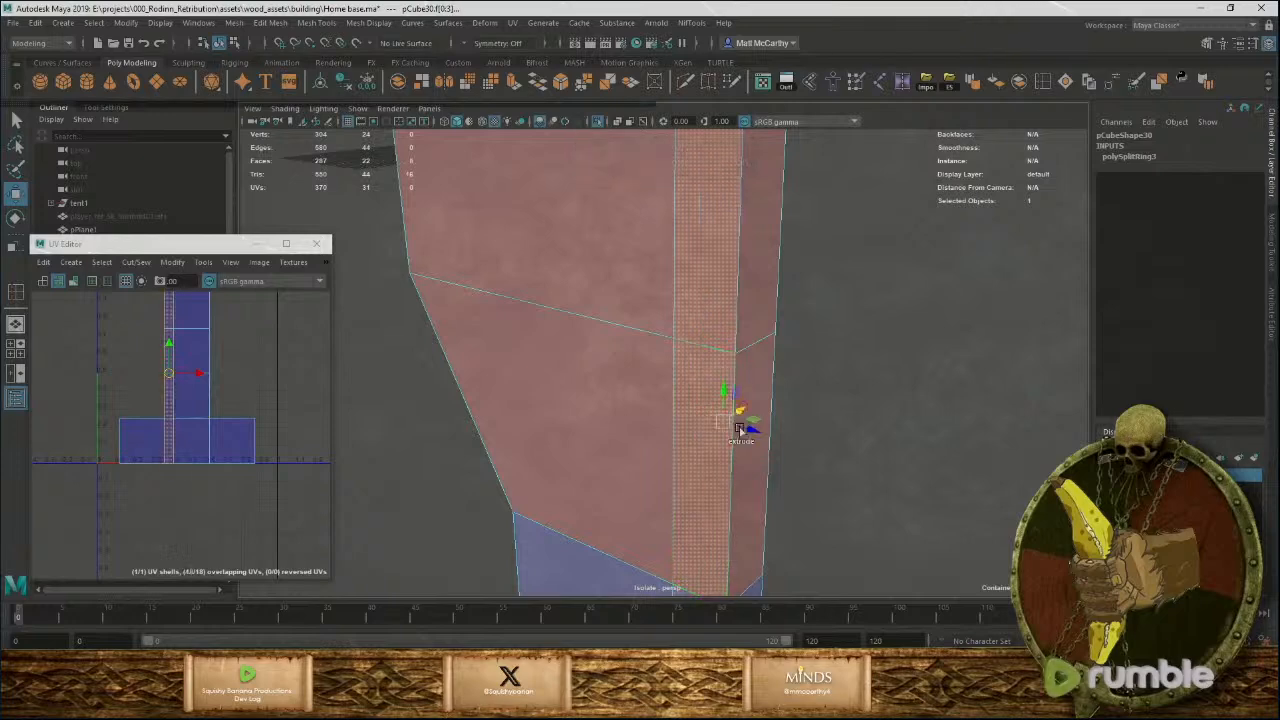
key("Delete")
double_click(760, 400)
key("Delete")
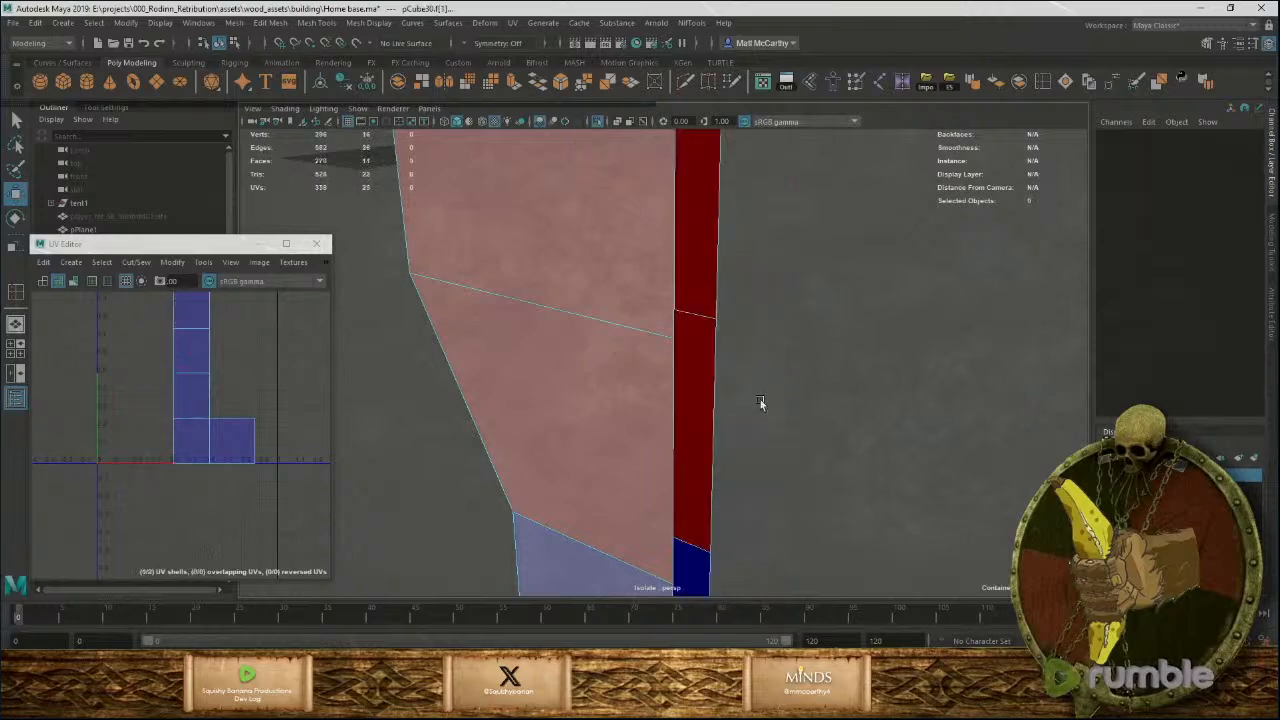
key("ctrl+1")
Isolate the first leg and delete the narrow strip of inner faces at the corner where the rotated leg joins.
left_click_drag(822, 408, 551, 406, "alt")
left_click(551, 408)
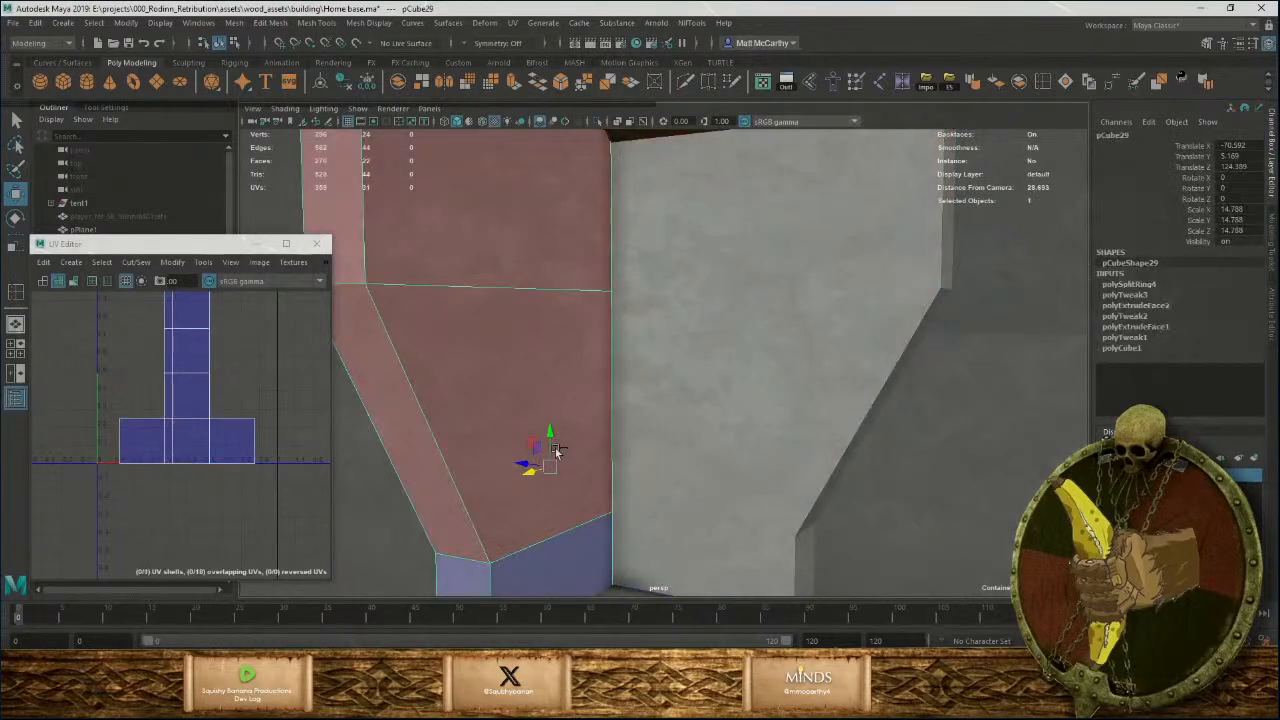
key("ctrl+1")
right_click_drag(624, 263, 630, 299)
left_click(637, 272)
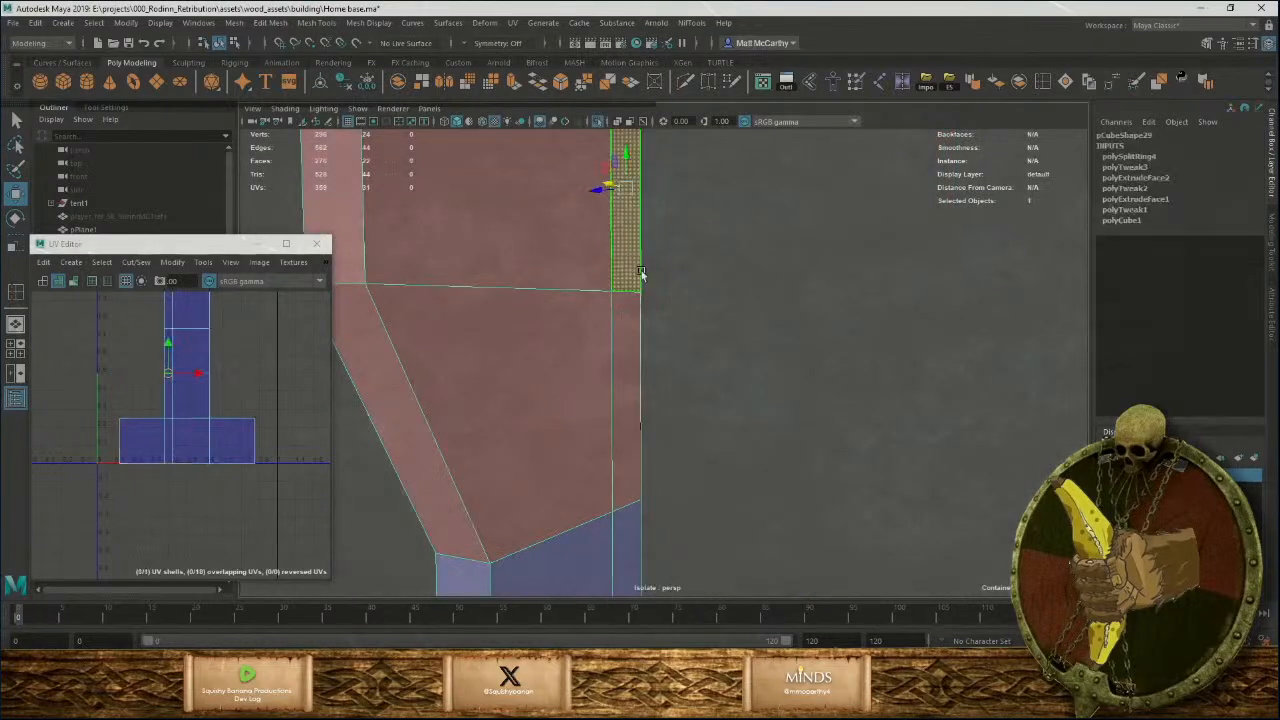
right_click_drag(739, 434, 592, 438, "alt")
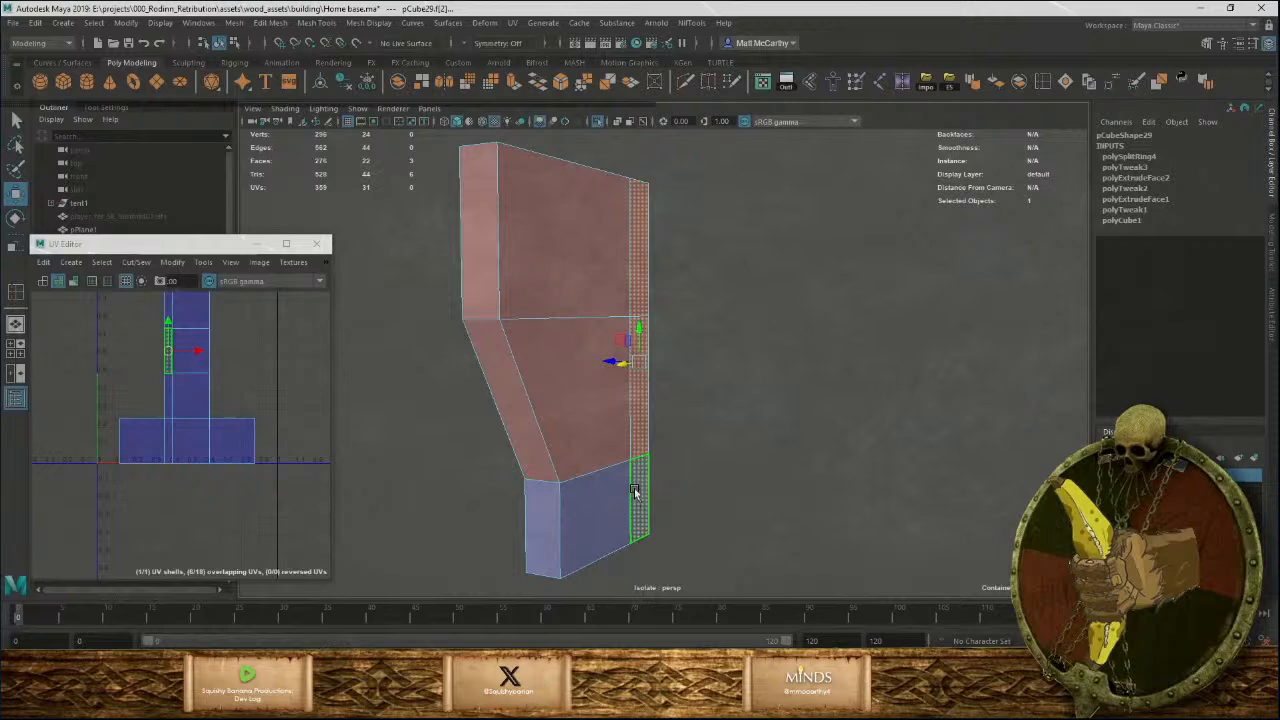
key("Delete")
key("F8")
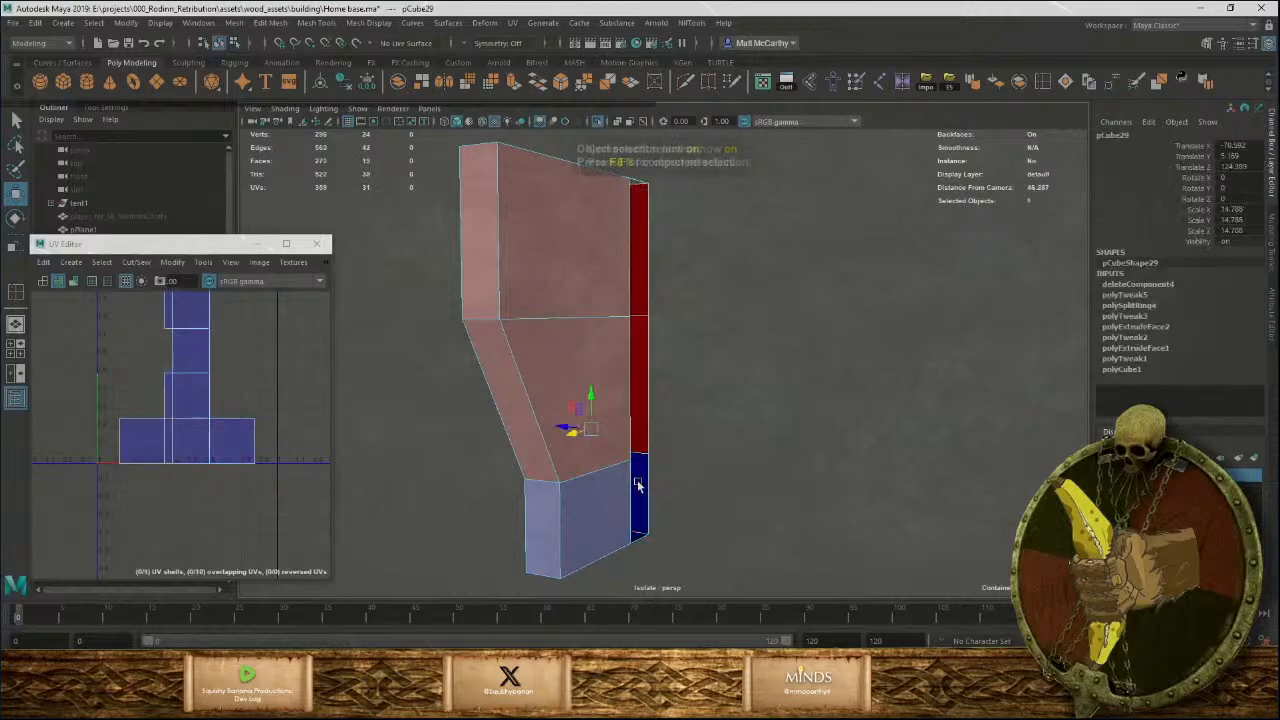
key("ctrl+1")
Combine the two leg halves into a single mesh.
left_click_drag(638, 484, 705, 423, "alt")
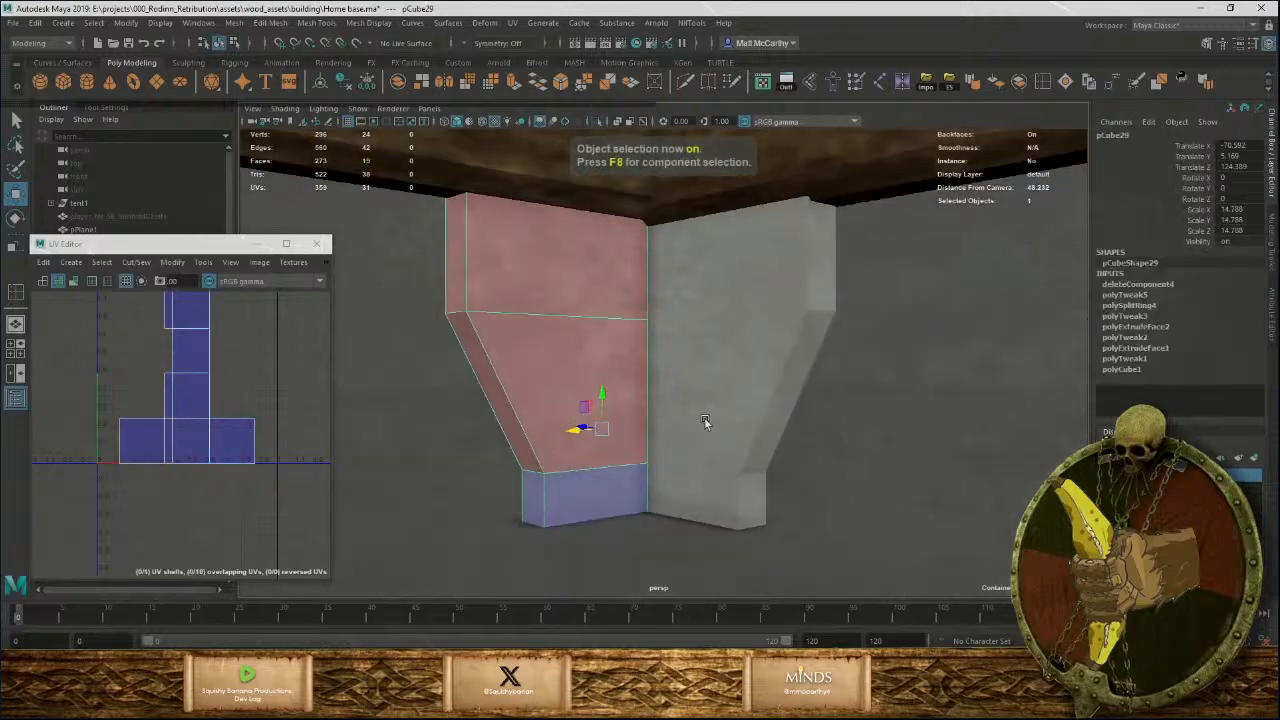
left_click(704, 430, "shift")
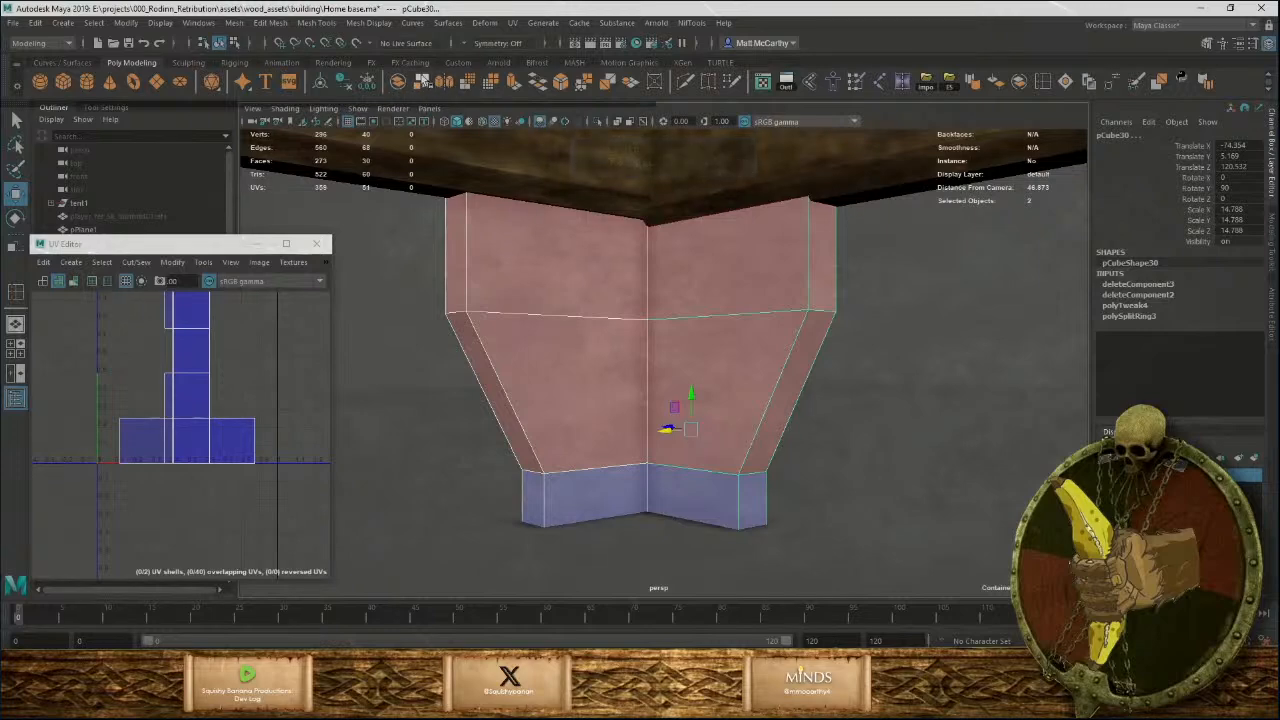
left_click(400, 83)
Isolate the combined leg and pull one half's open border edges slightly away from the inner corner seam.
key("ctrl+1")
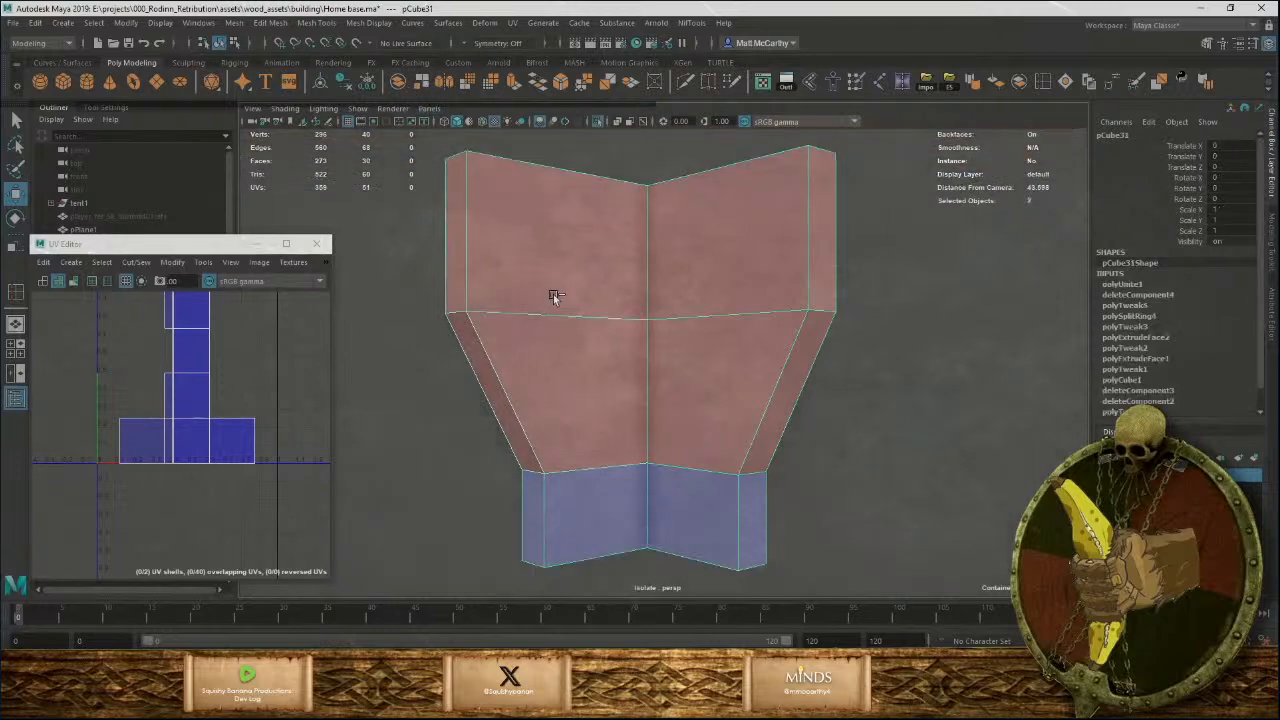
left_click_drag(763, 407, 778, 326, "alt")
right_click_drag(778, 326, 808, 525, "alt")
right_click_drag(735, 337, 735, 301)
double_click(752, 429)
right_click_drag(749, 428, 694, 370, "alt")
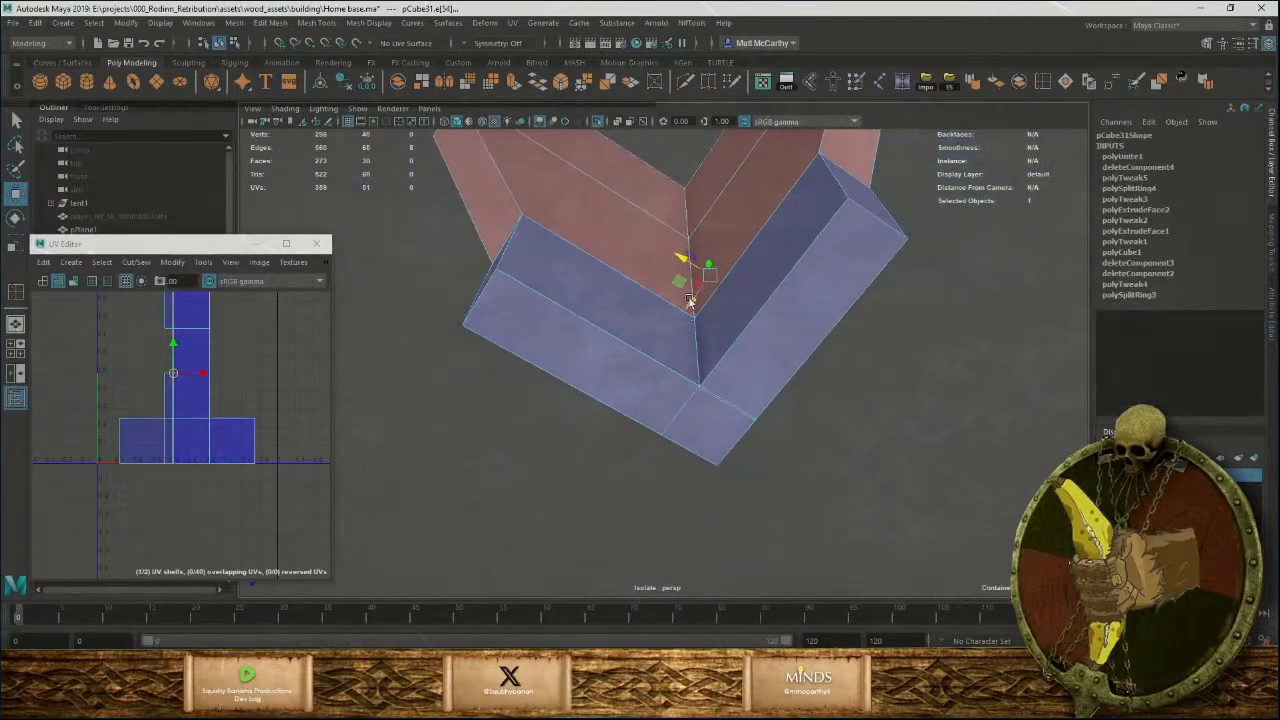
left_click_drag(692, 304, 714, 287)
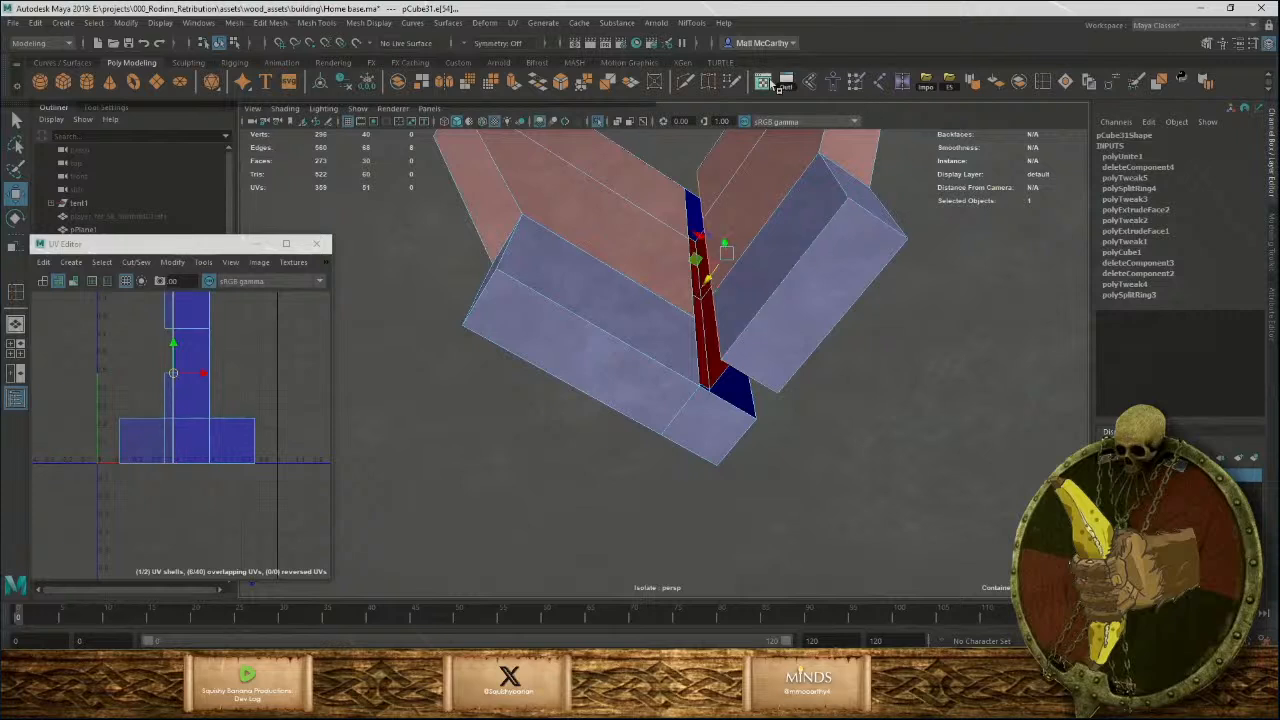
Weld the separated border vertices across the corner seam to join both leg halves, and return to object selection.
key("g")
right_click_drag(755, 339, 756, 378)
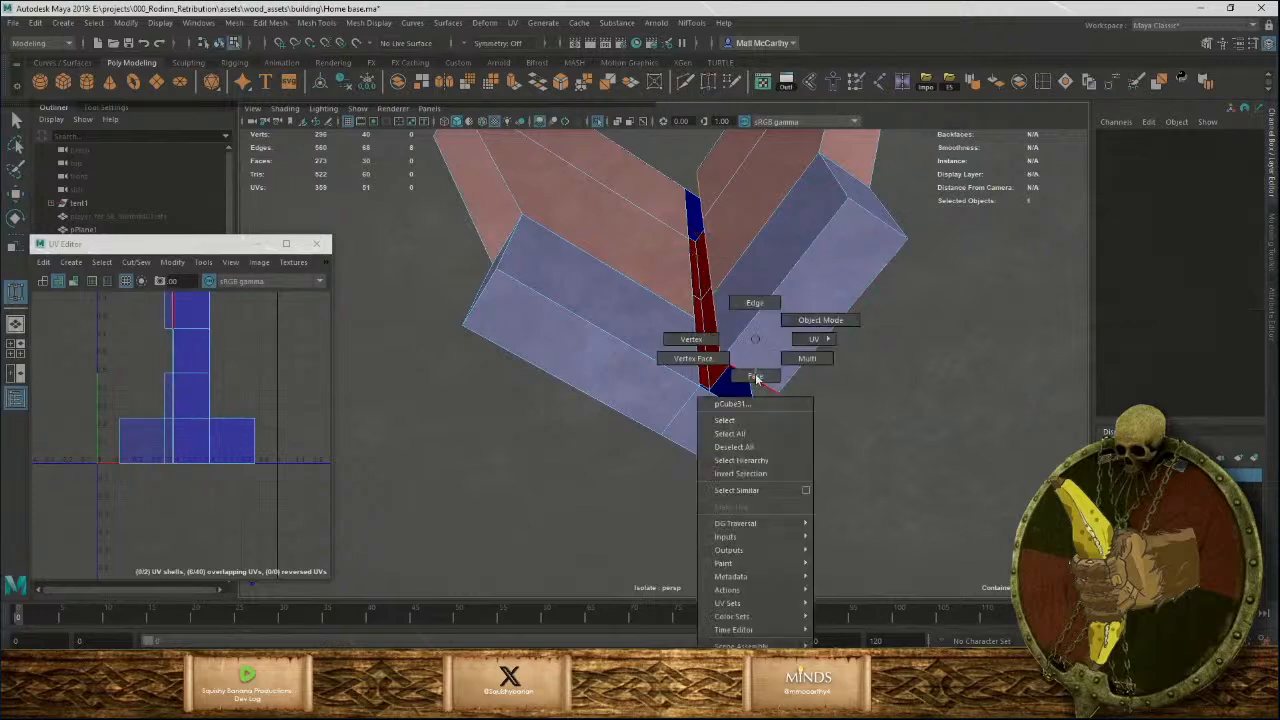
right_click_drag(753, 311, 754, 305)
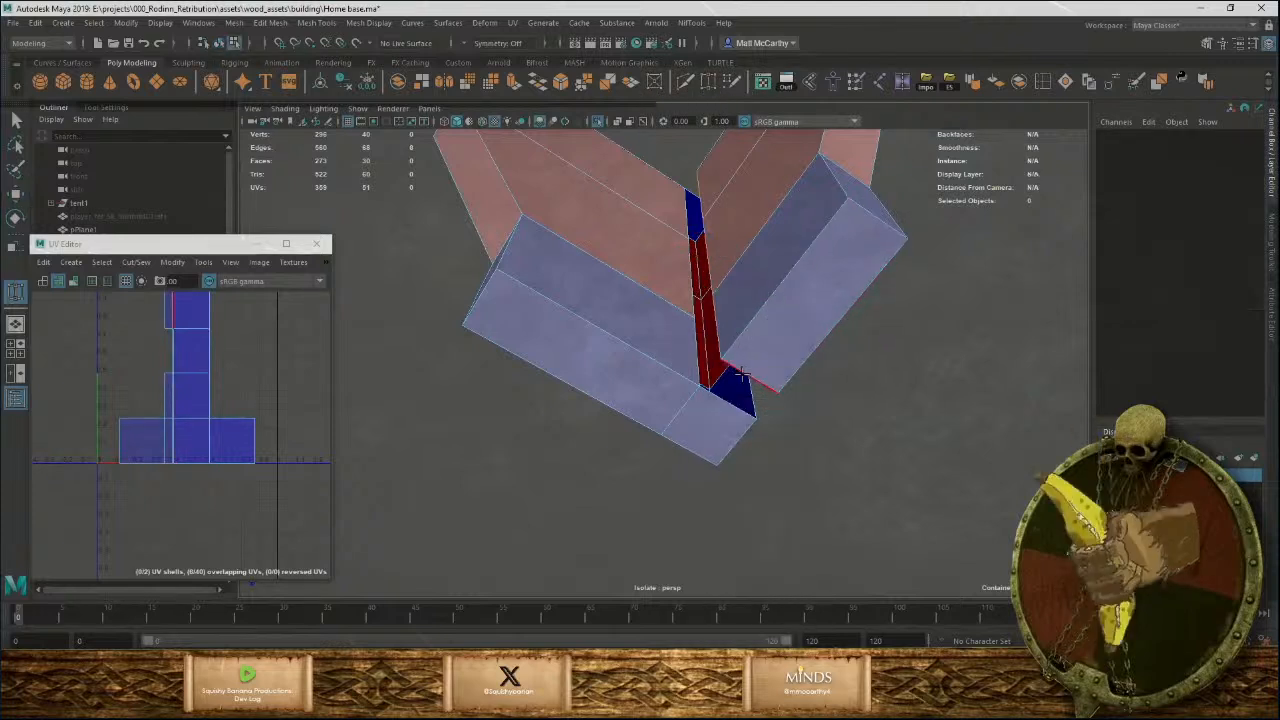
left_click(705, 252)
left_click_drag(705, 252, 640, 410, "alt")
scroll(614, 406, "down", 5)
key("F8")
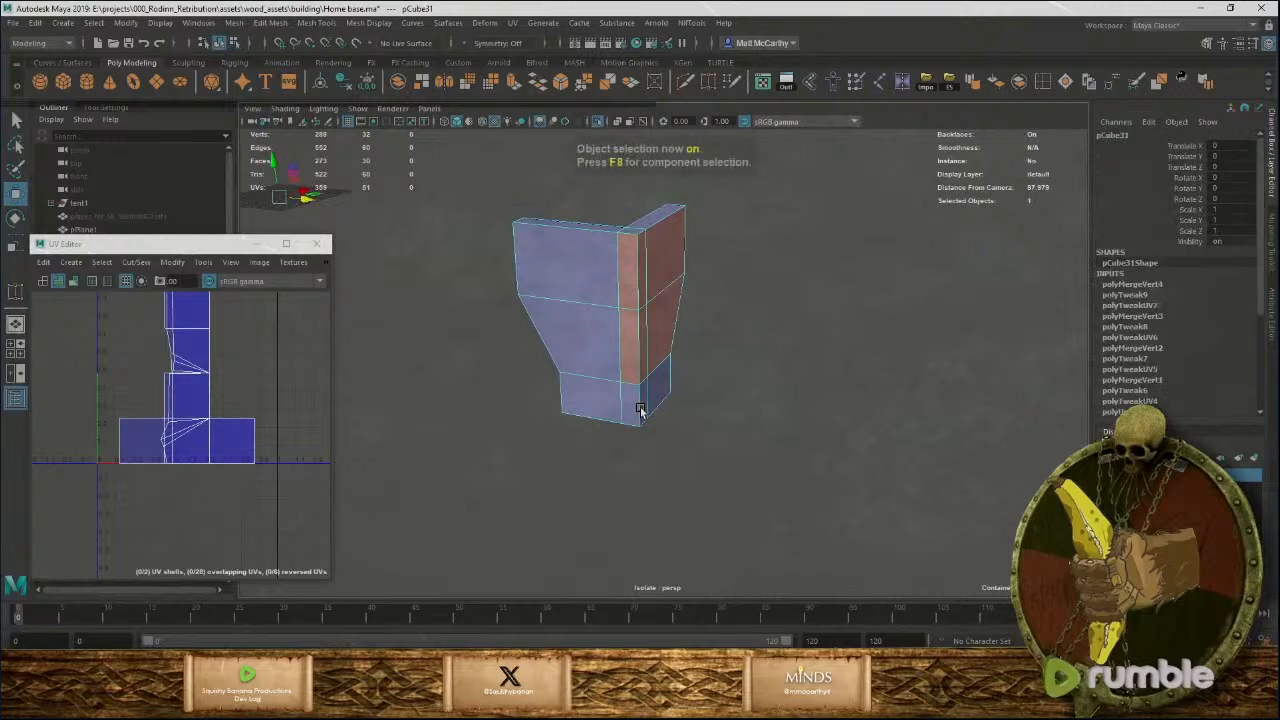
Apply an automatic UV projection to the welded corner leg.
scroll(631, 333, "down", 3)
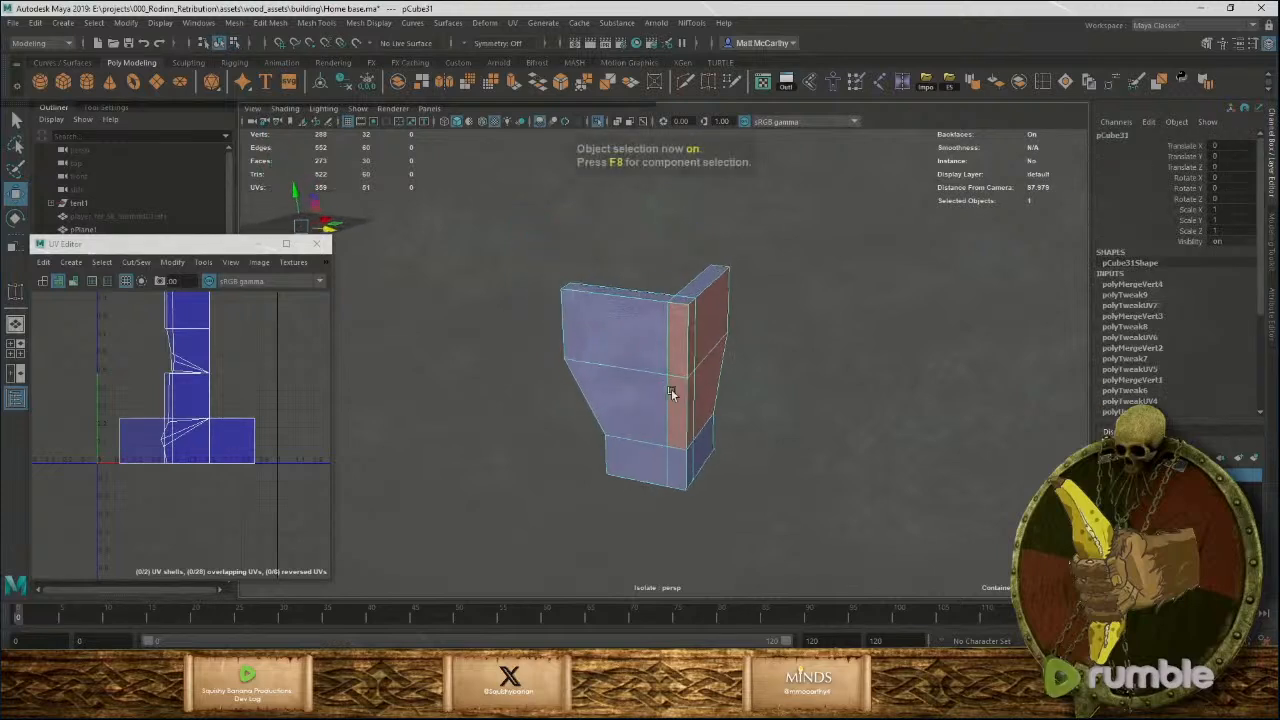
left_click(512, 22)
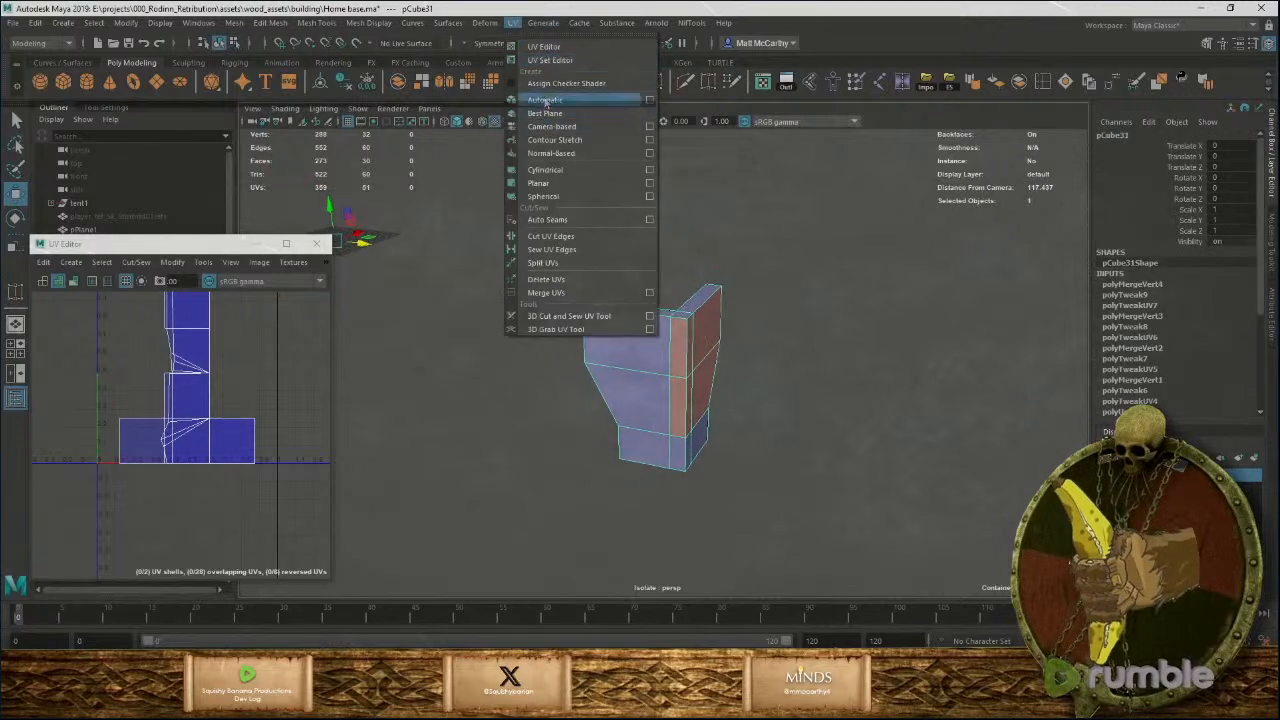
left_click(545, 102)
left_click_drag(700, 400, 708, 316, "alt")
Sew all the corner leg's UV pieces together into a single shell.
right_click_drag(708, 316, 735, 270)
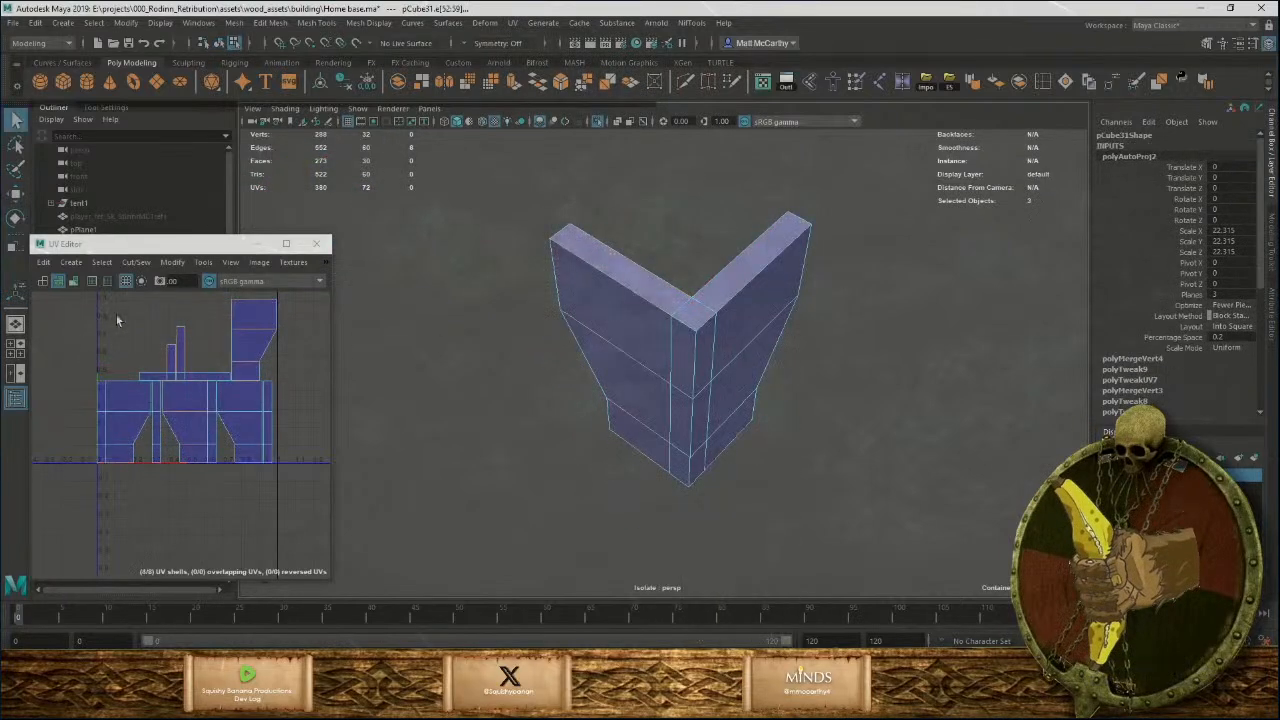
right_click_drag(33, 349, 32, 349)
right_click_drag(184, 379, 115, 365, "alt")
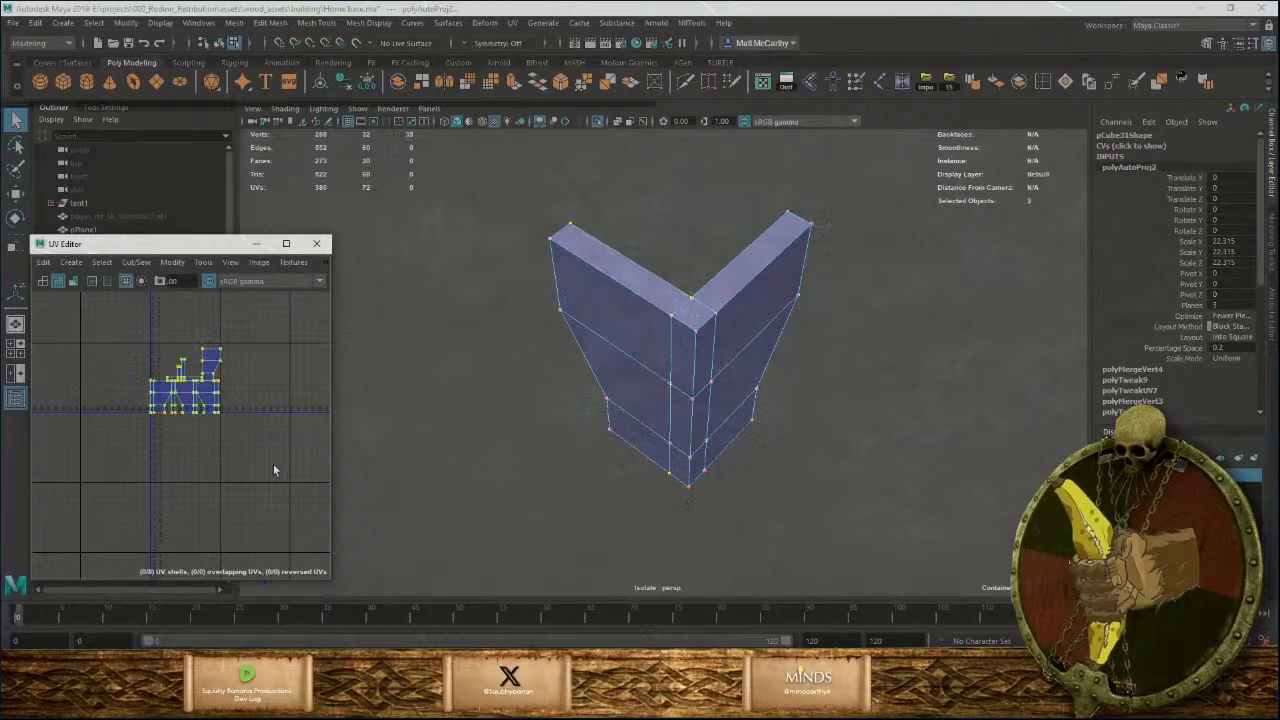
right_click_drag(273, 468, 250, 445, "shift")
key("w")
Cut UV seams along the leg's top and side edges and across its inner faces.
left_click_drag(617, 395, 709, 294, "alt")
right_click_drag(709, 294, 771, 271)
left_click(771, 265)
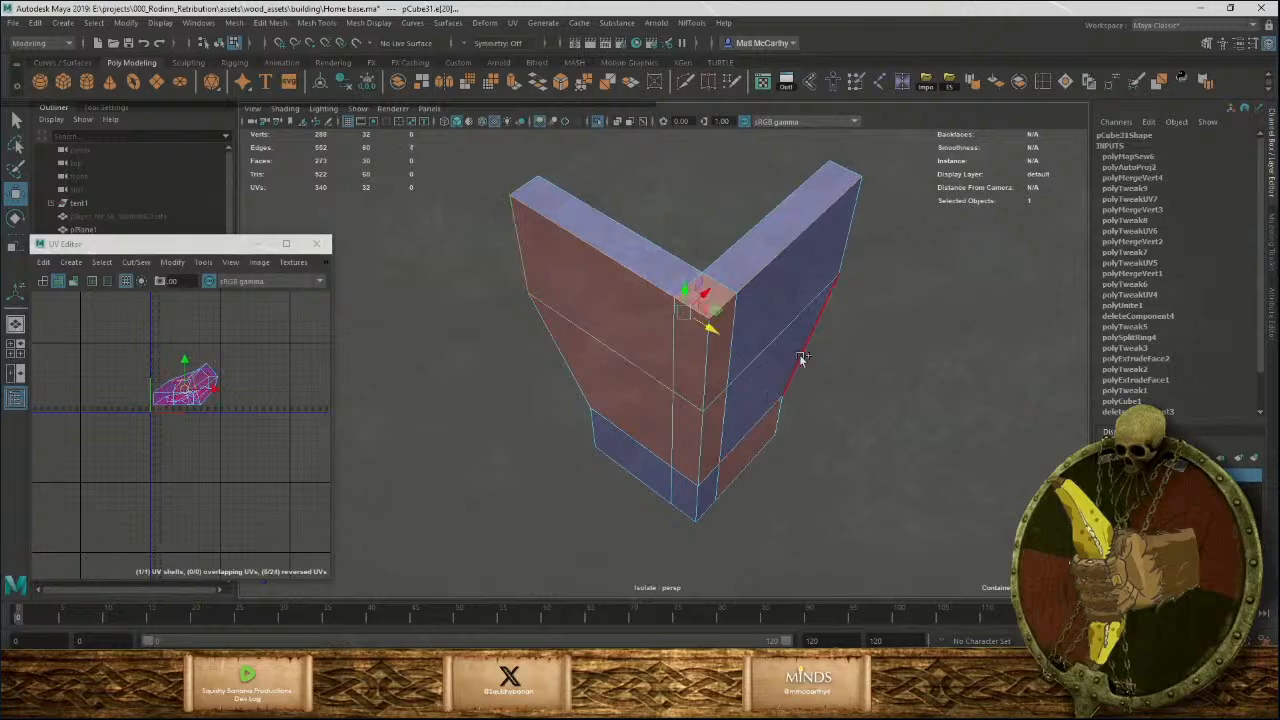
double_click(828, 312, "shift")
left_click_drag(842, 431, 646, 366, "alt")
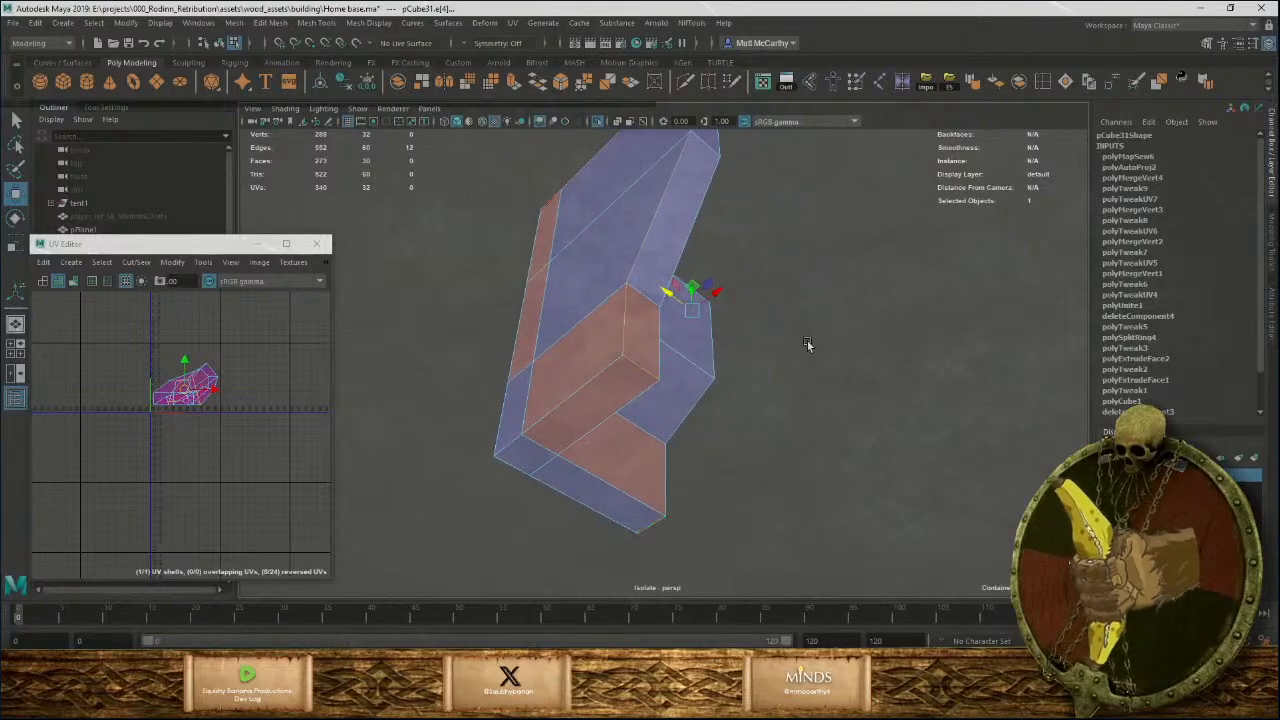
mouse_move(808, 345)
left_mouse_down("alt")
mouse_move(694, 423)
mouse_move(816, 343)
left_mouse_up("alt")
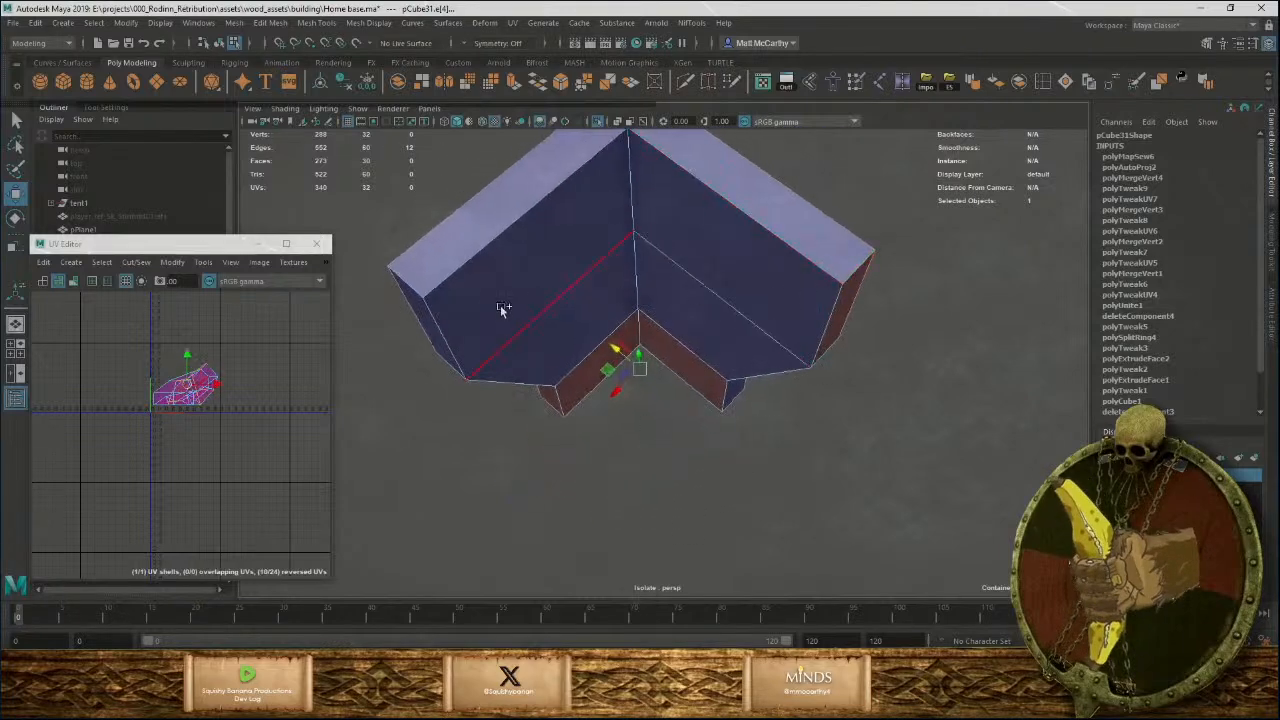
left_click(545, 309, "shift")
left_click_drag(652, 450, 672, 325, "alt")
key("shift+x")
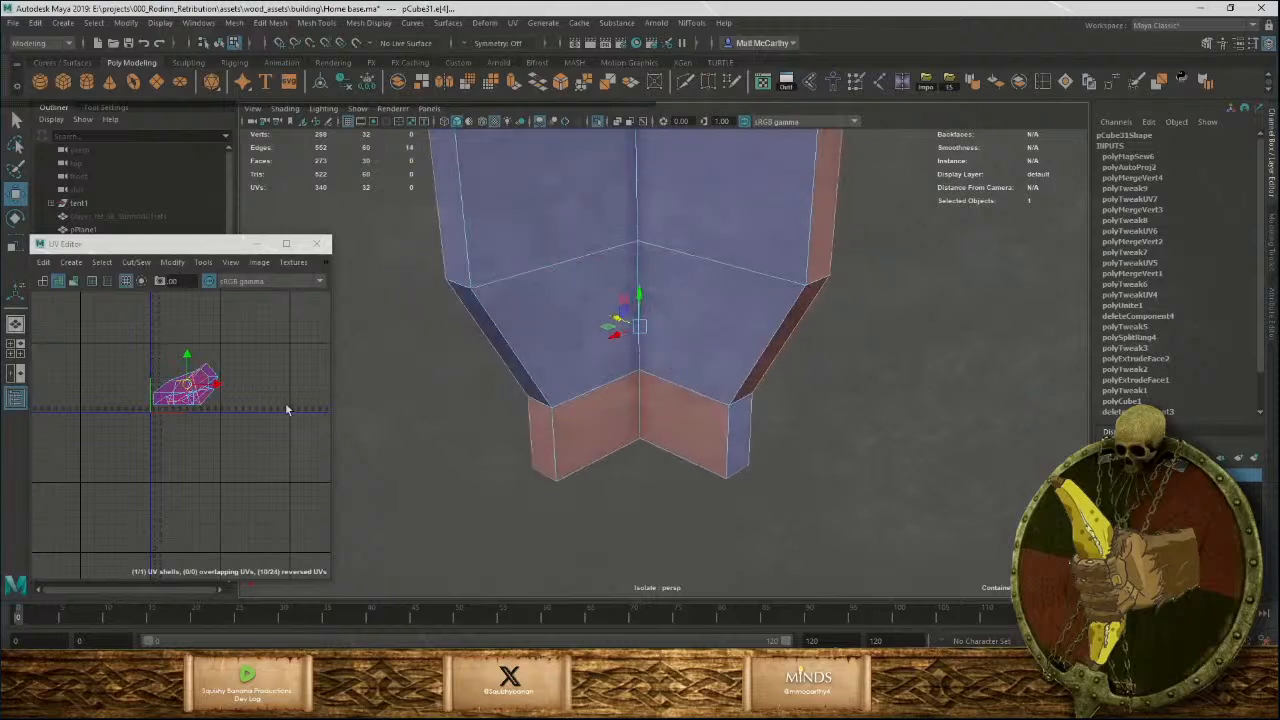
Unfold all of the leg's UVs into a flat layout.
right_click(193, 420)
right_click_drag(189, 419, 144, 399)
left_click_drag(140, 353, 230, 414)
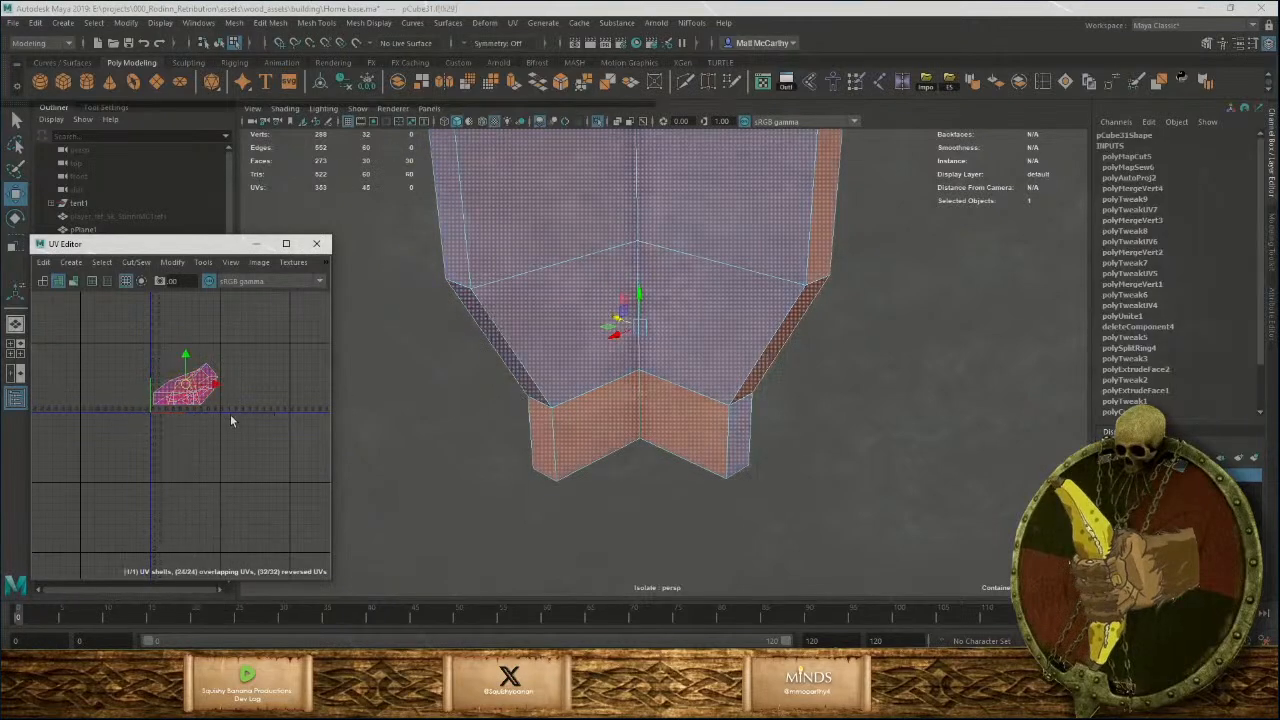
key("ctrl+u")
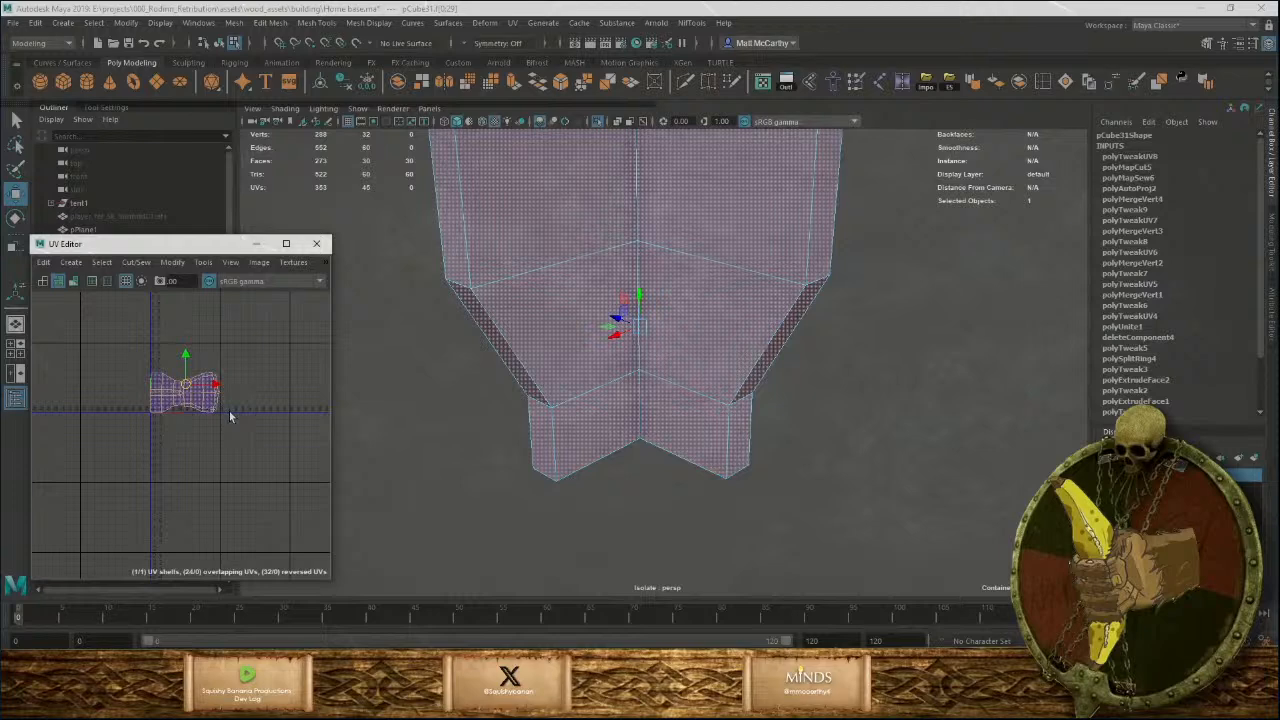
Return to object selection and assign the existing brown wood material to the leg.
key("F8")
right_click(490, 310)
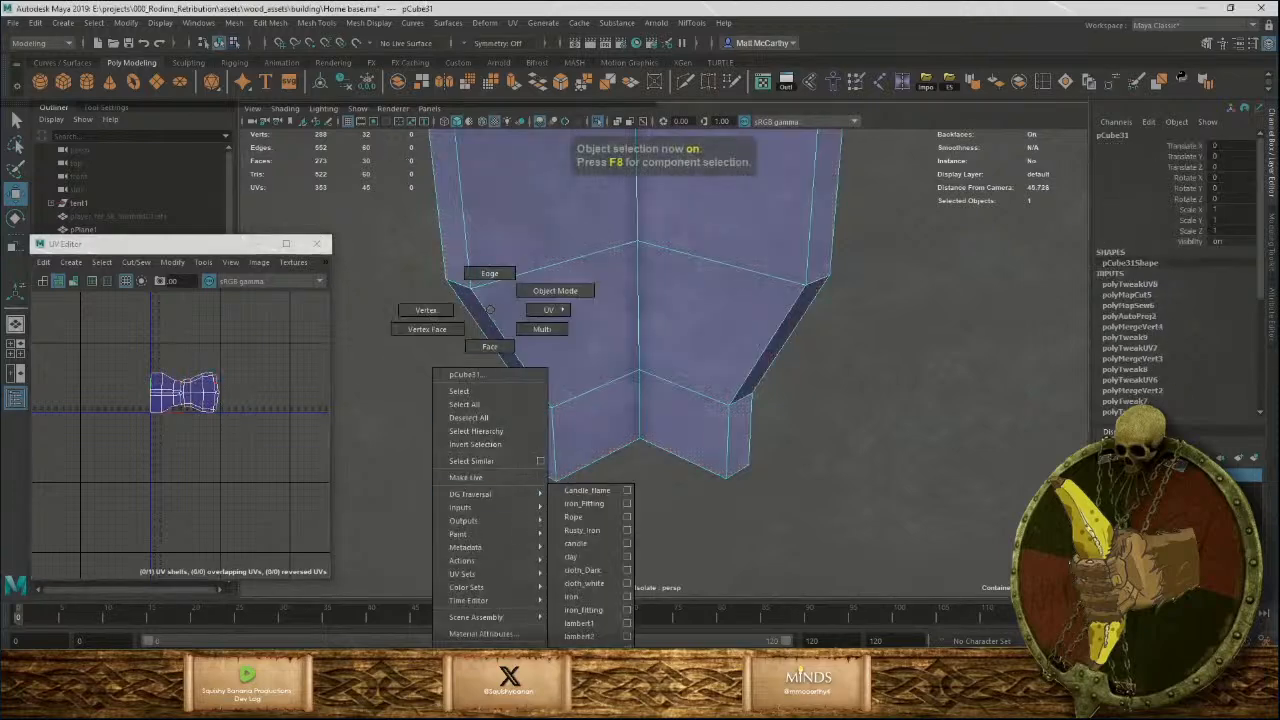
right_click_drag(500, 677, 588, 688)
left_click_drag(621, 490, 780, 443, "alt")
Scale the leg's whole UV shell down uniformly to match the wood grain density, and return to object selection.
right_click_drag(208, 387, 182, 378)
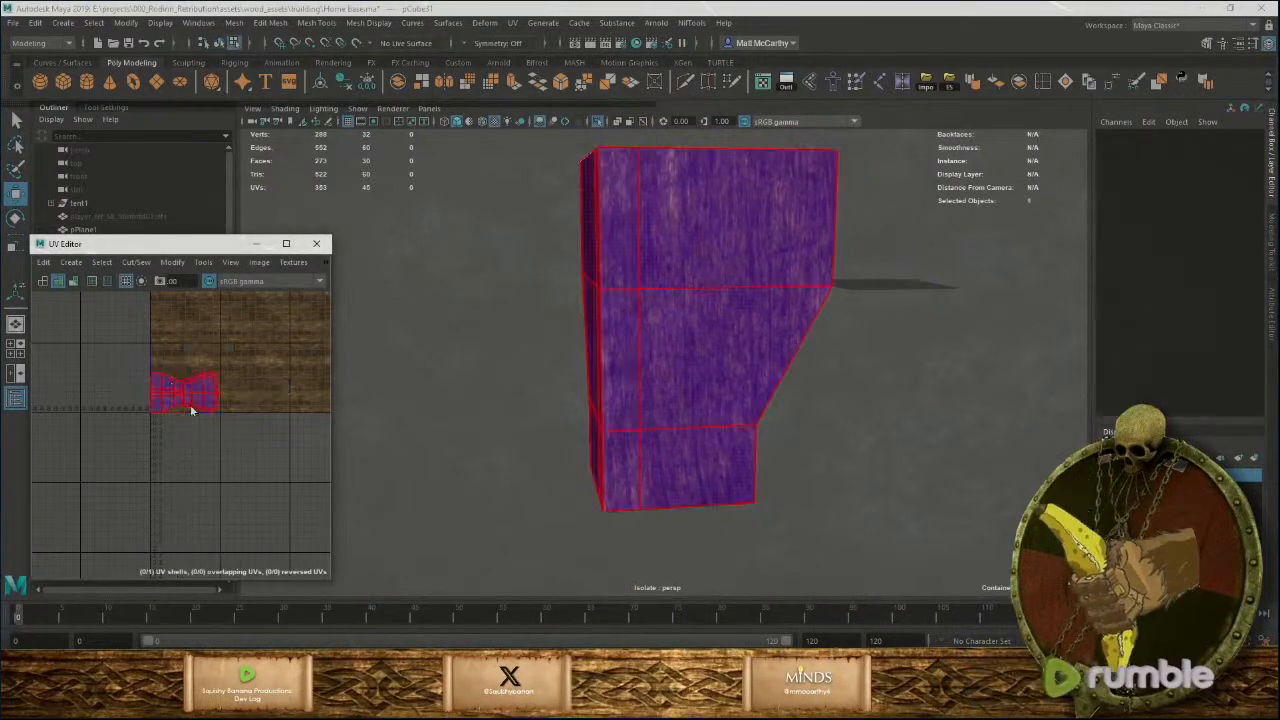
left_click(192, 409)
key("w")
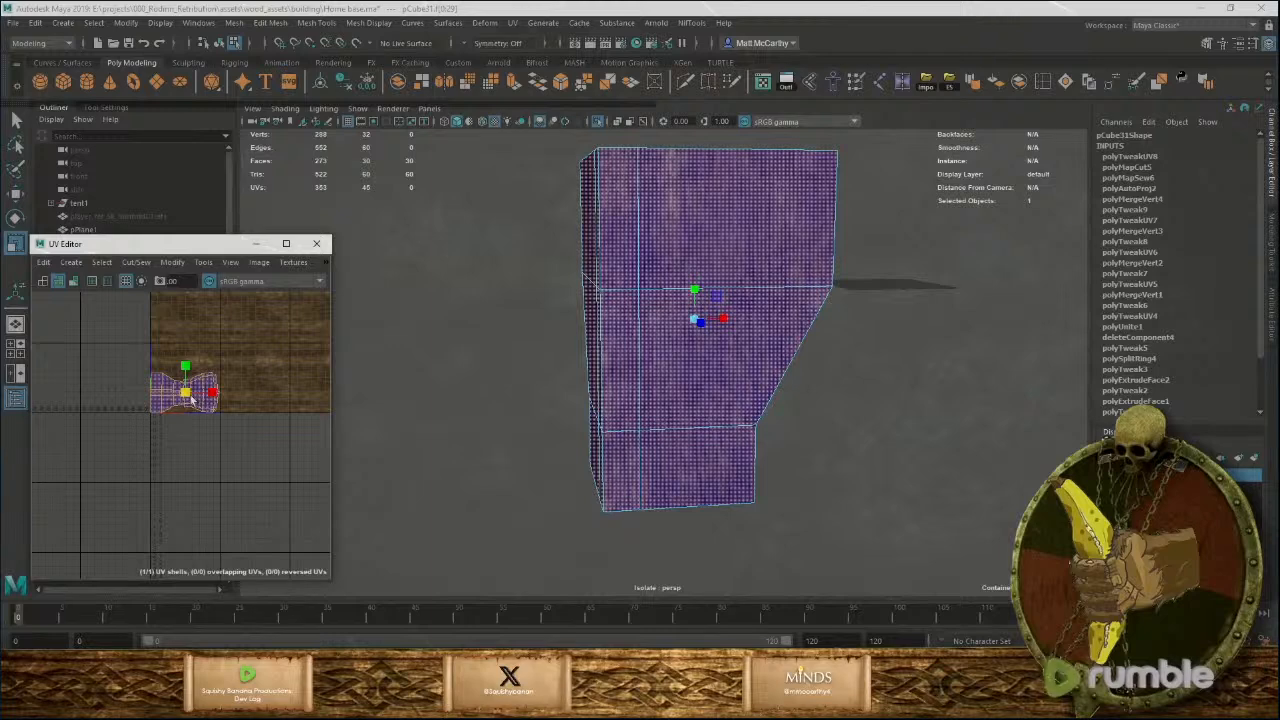
left_click_drag(189, 396, 173, 395)
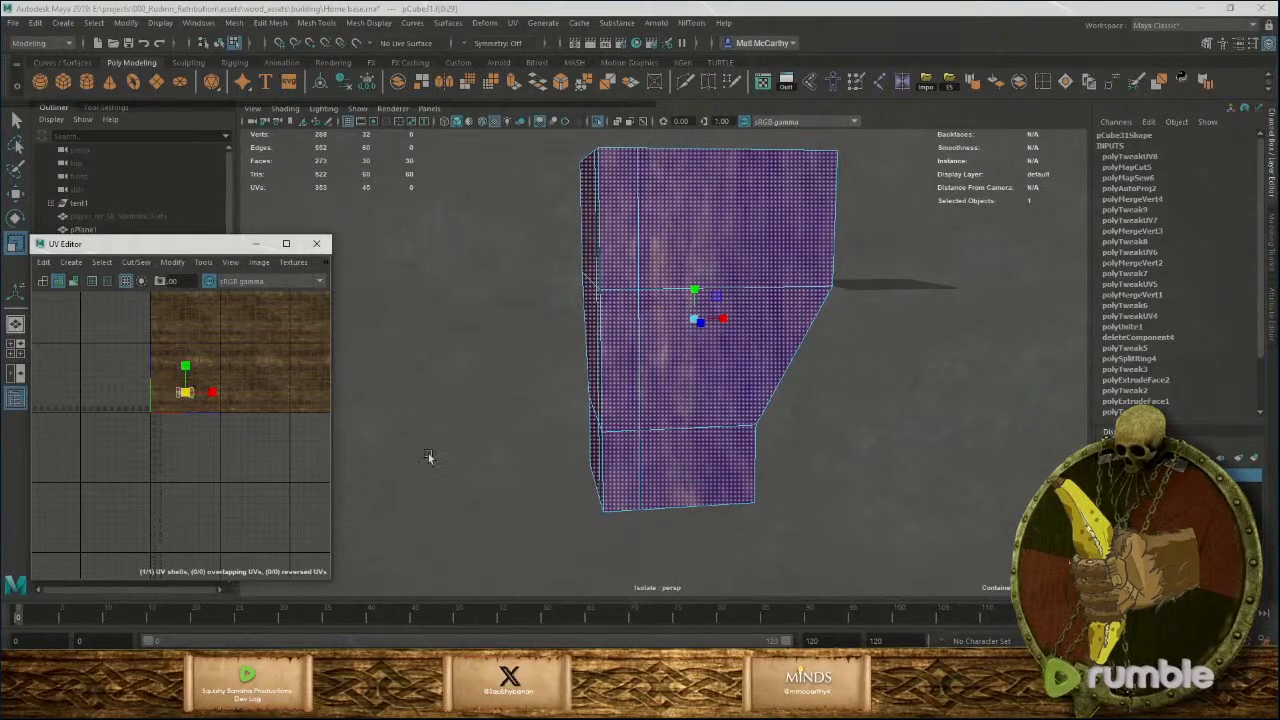
key("F8")
Show the whole bed again and duplicate the leg, mirroring the copy along X to the opposite corner.
left_click(872, 484)
right_click_drag(854, 474, 654, 371, "alt")
left_click_drag(654, 371, 703, 369, "alt")
left_click(671, 362)
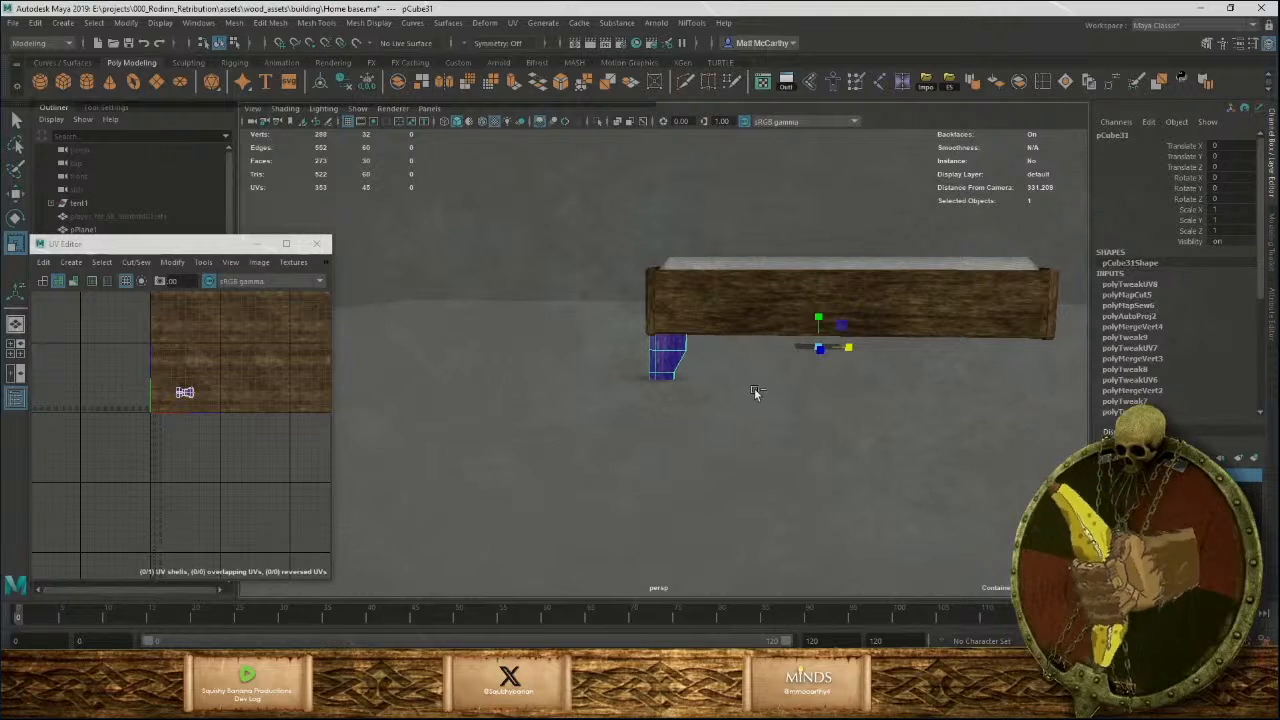
key("ctrl+d")
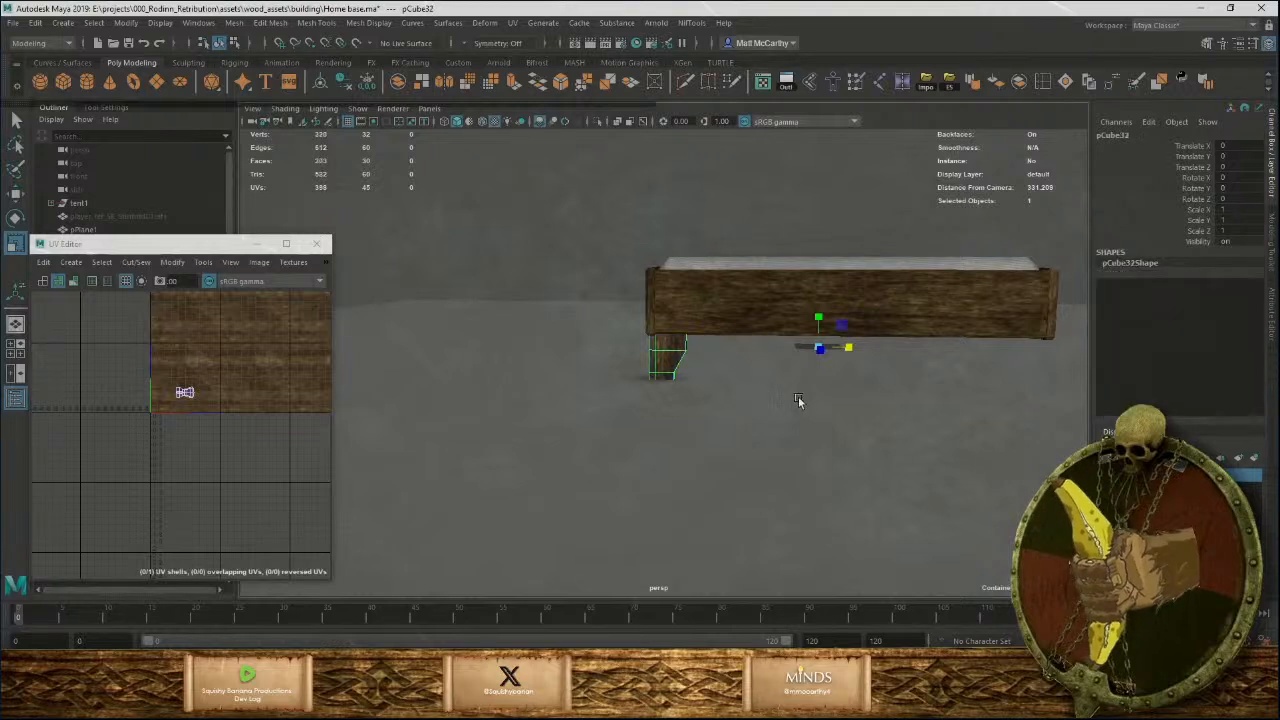
left_click(1240, 209)
Combine the two legs into one mesh and duplicate the pair, mirroring the copy with Scale Z -1.
left_click(678, 356, "shift")
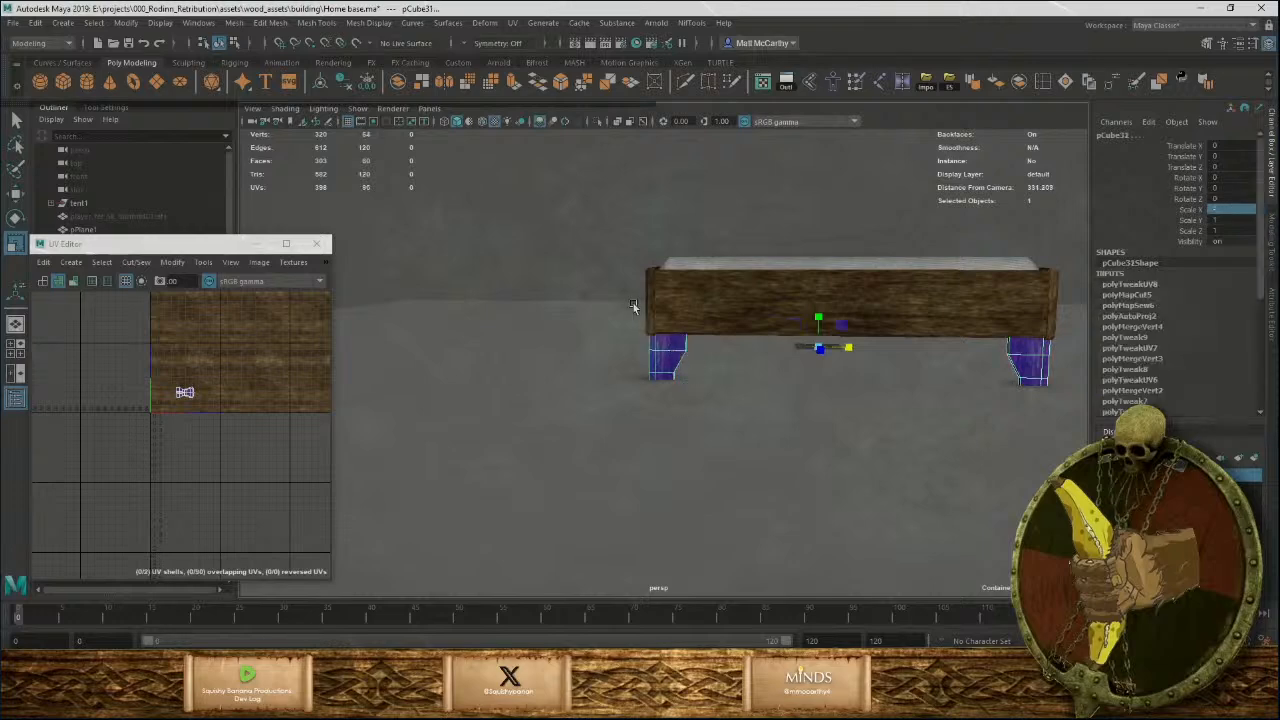
left_click(366, 84)
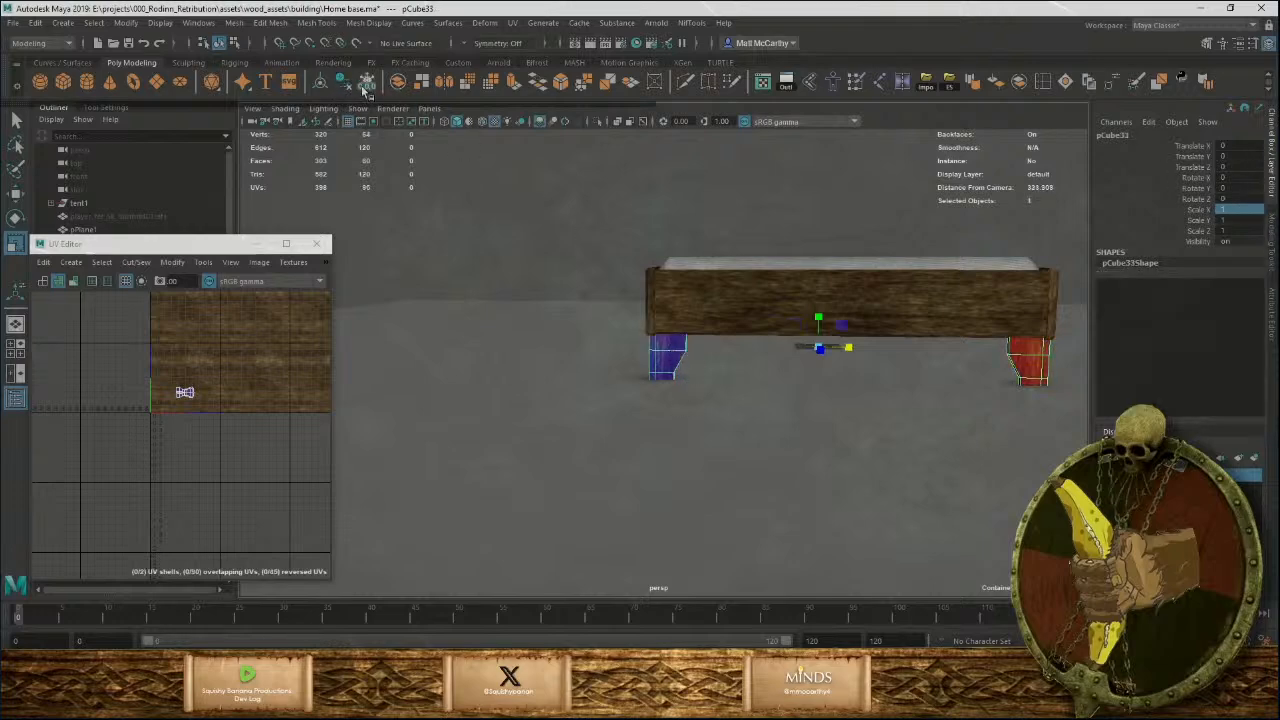
left_click_drag(838, 318, 968, 324, "alt")
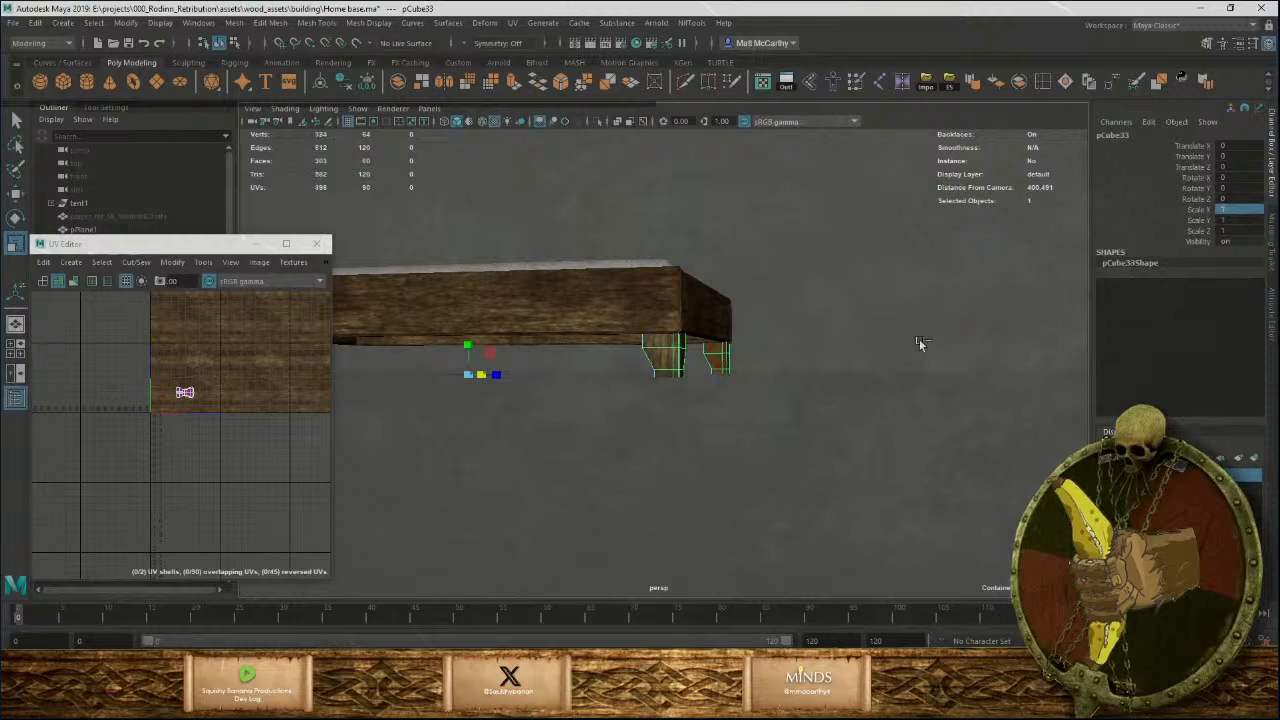
type("-1")
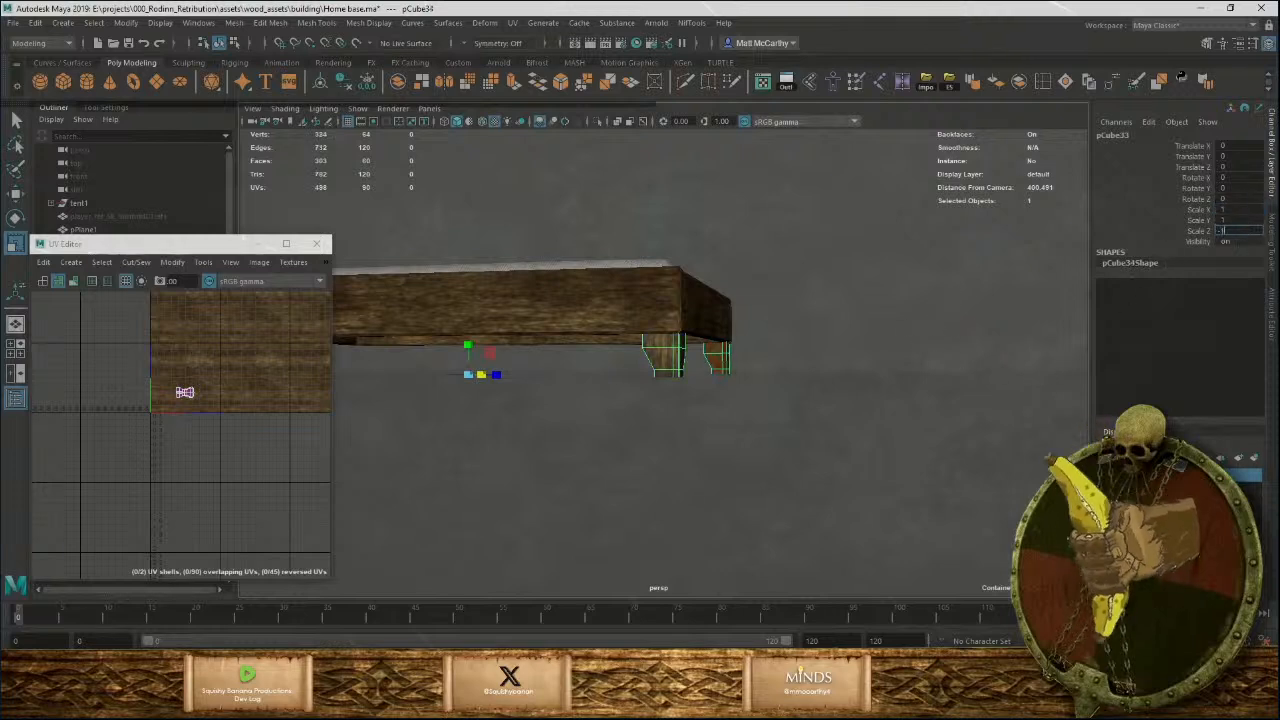
key("Return")
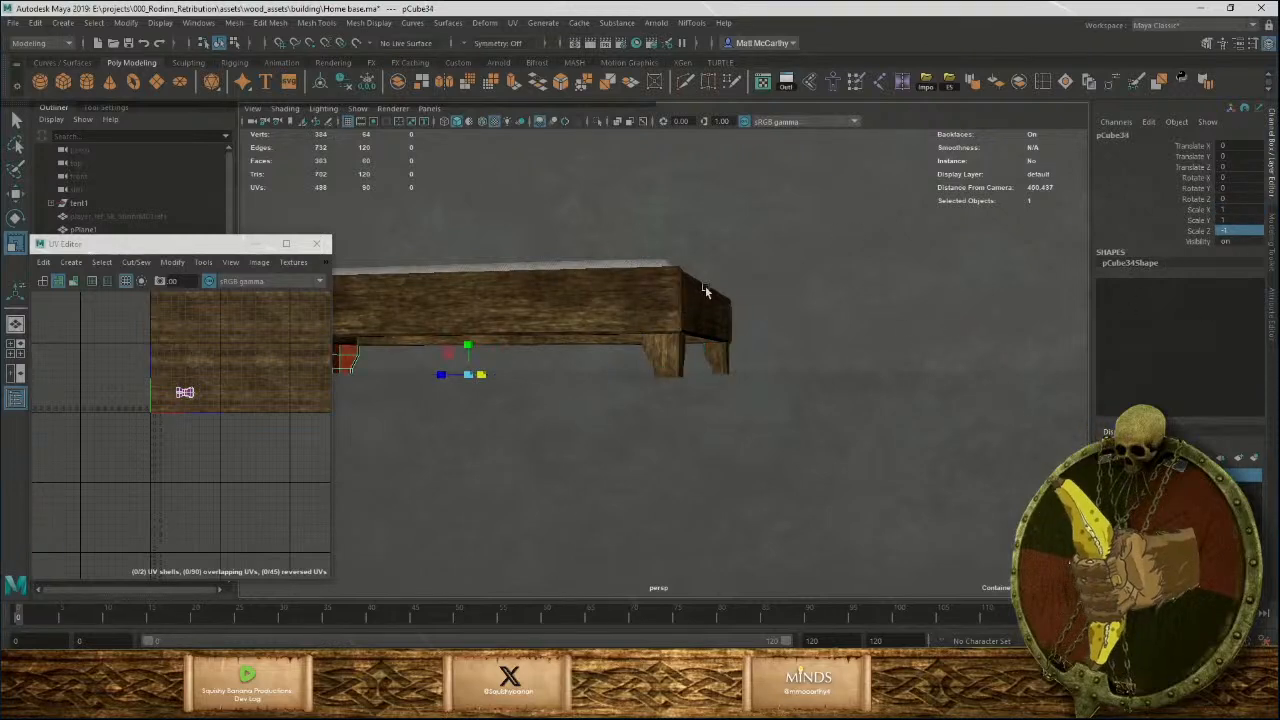
Move the mirrored leg pair along Z by about 11.65 to line it up with the bed frame's corners.
left_click_drag(705, 291, 754, 398, "alt")
key("w")
left_click_drag(768, 348, 780, 348)
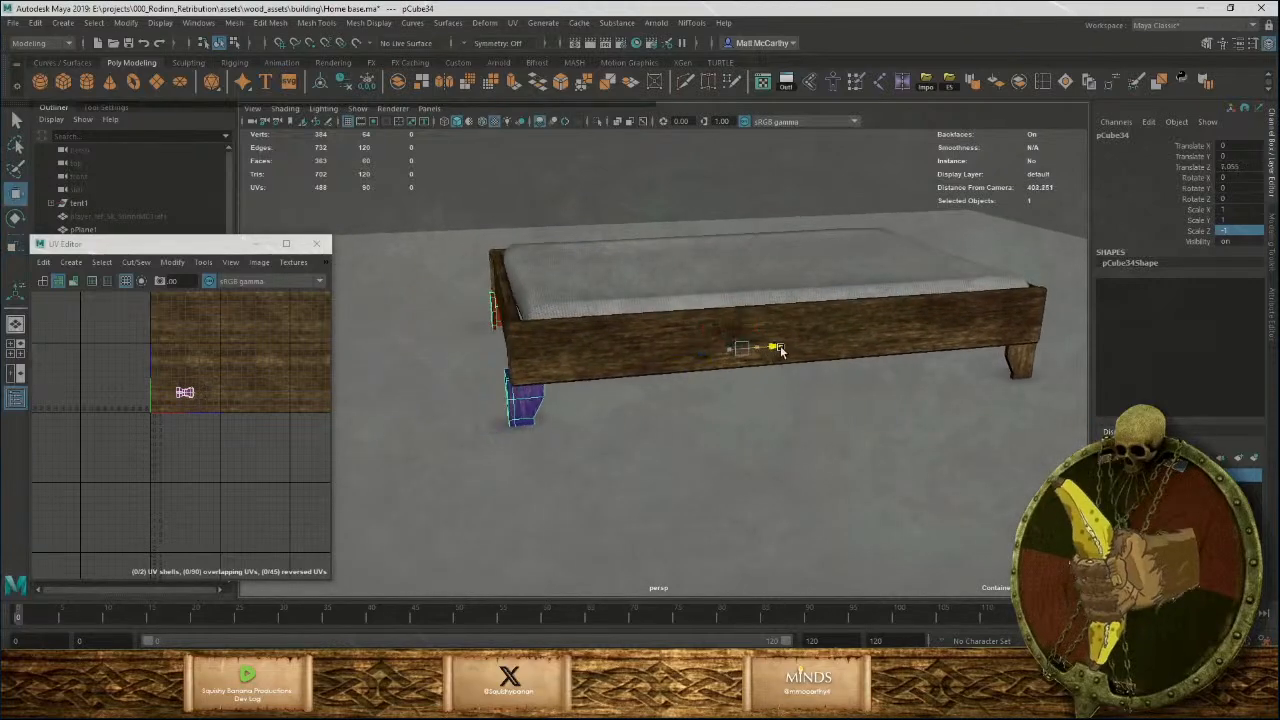
middle_click_drag(647, 432, 720, 428, "alt")
right_click_drag(600, 428, 710, 428, "alt")
left_click_drag(710, 428, 688, 428, "alt")
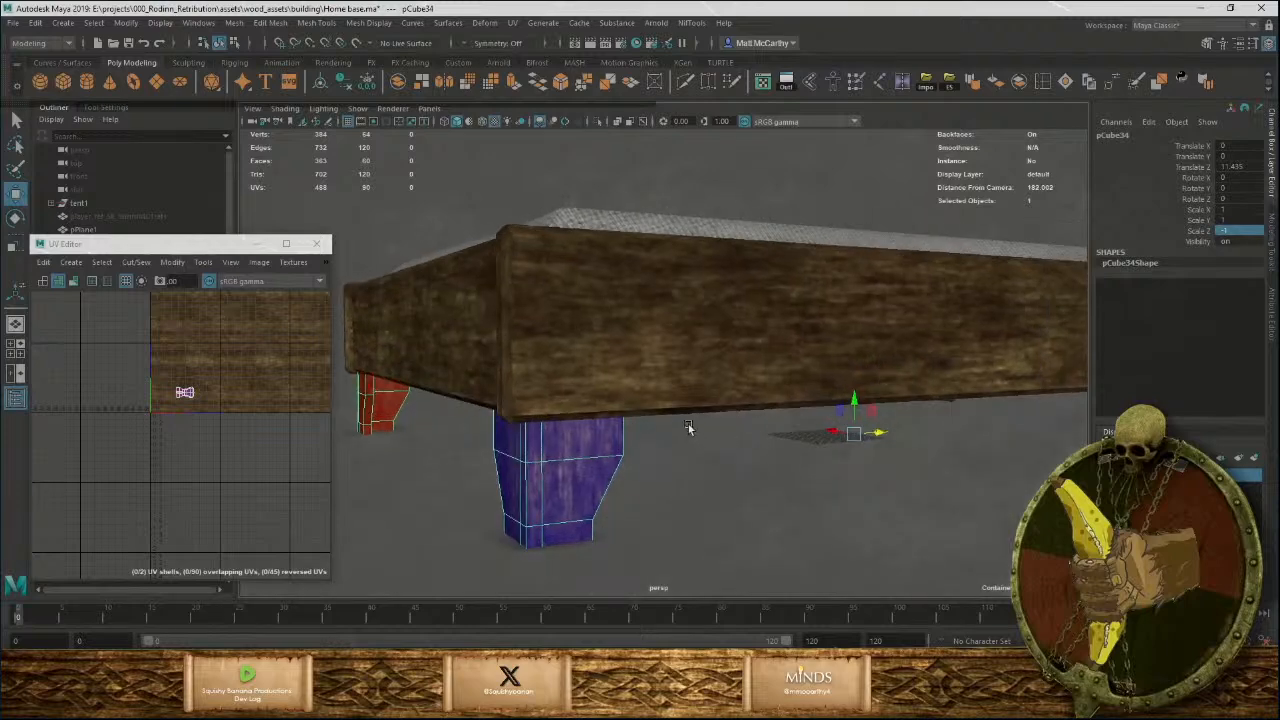
middle_click_drag(688, 428, 760, 390, "alt")
left_click_drag(760, 386, 762, 377, "alt")
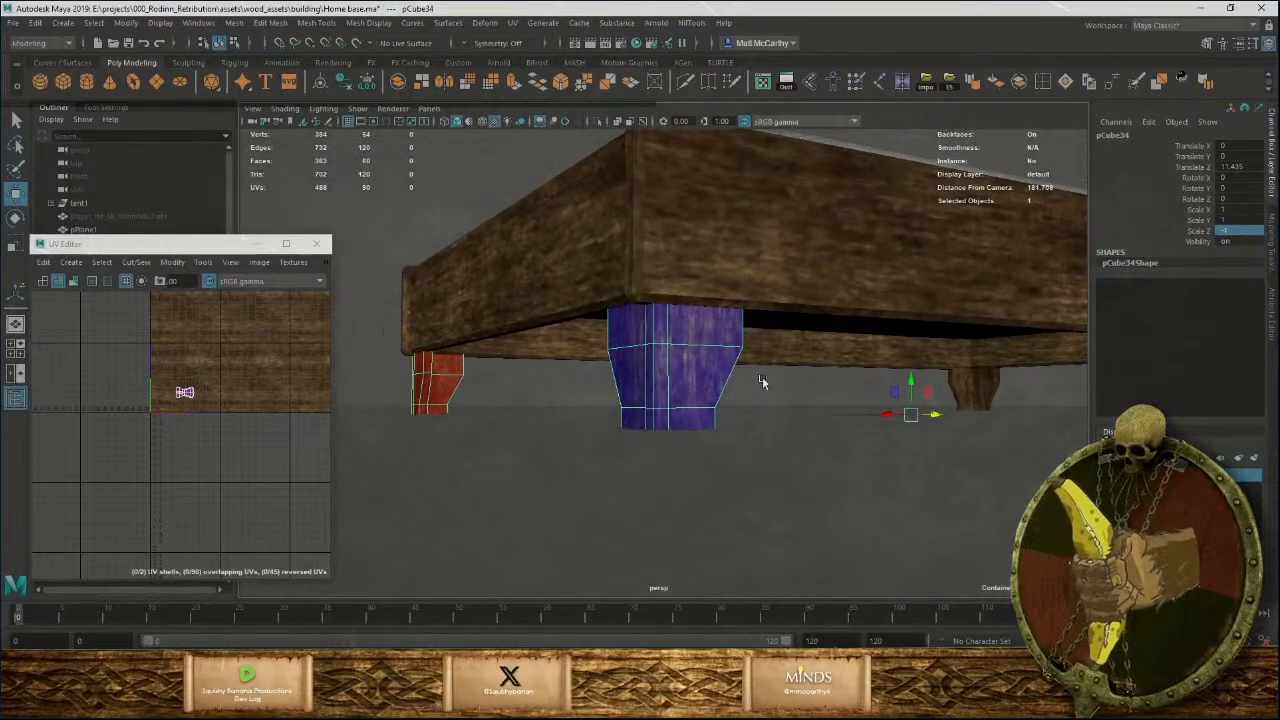
middle_click_drag(762, 377, 763, 381)
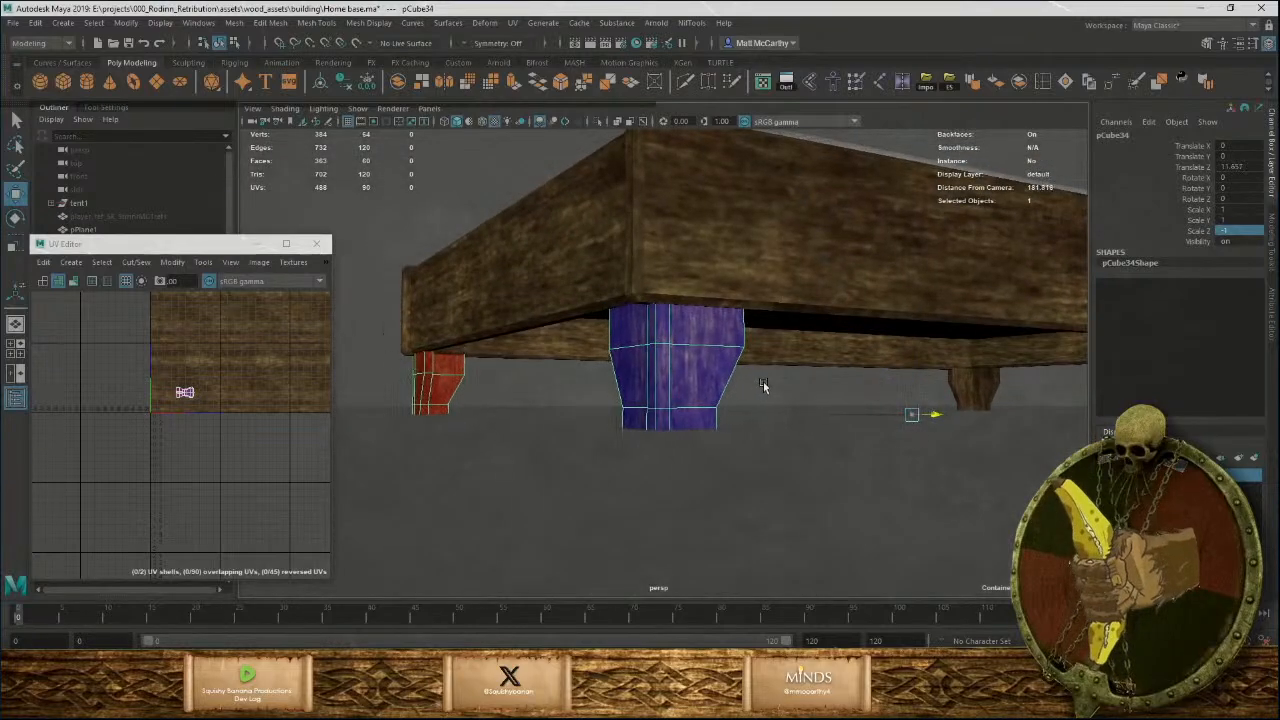
left_click_drag(763, 381, 905, 445, "alt")
Combine both leg pairs into one mesh and clear its construction history.
scroll(397, 240, "down", 6)
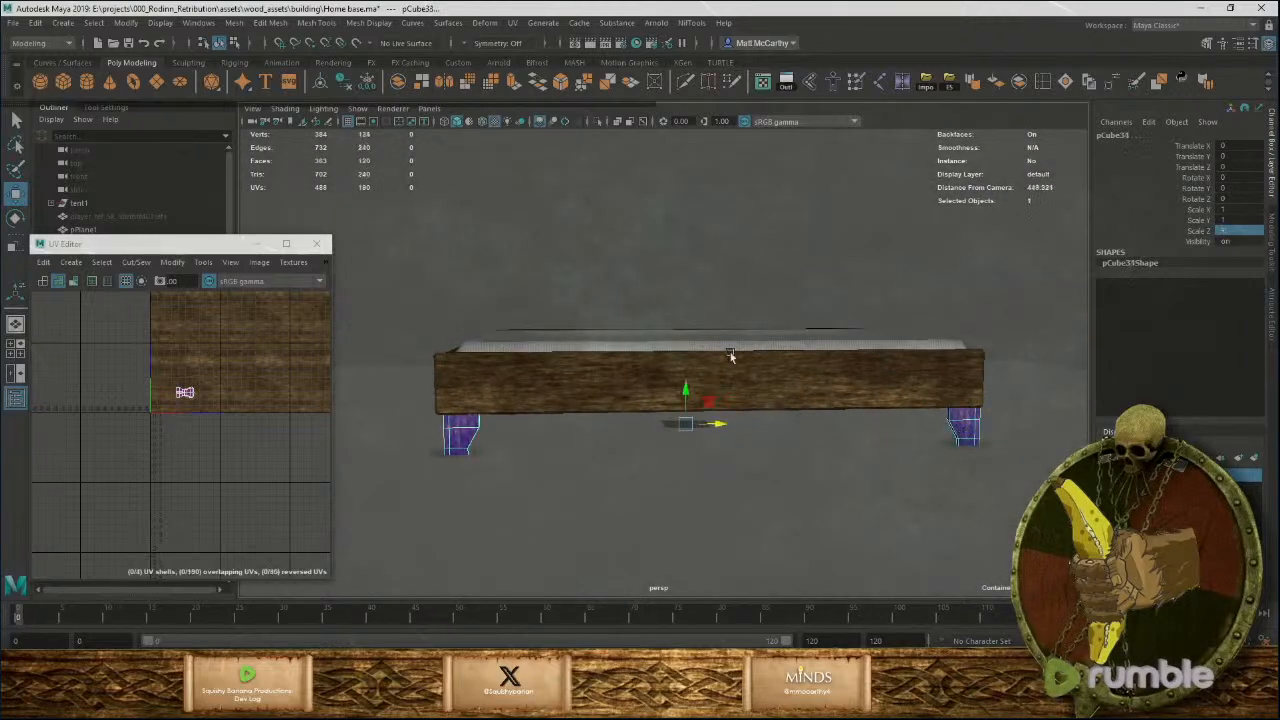
left_click(399, 85)
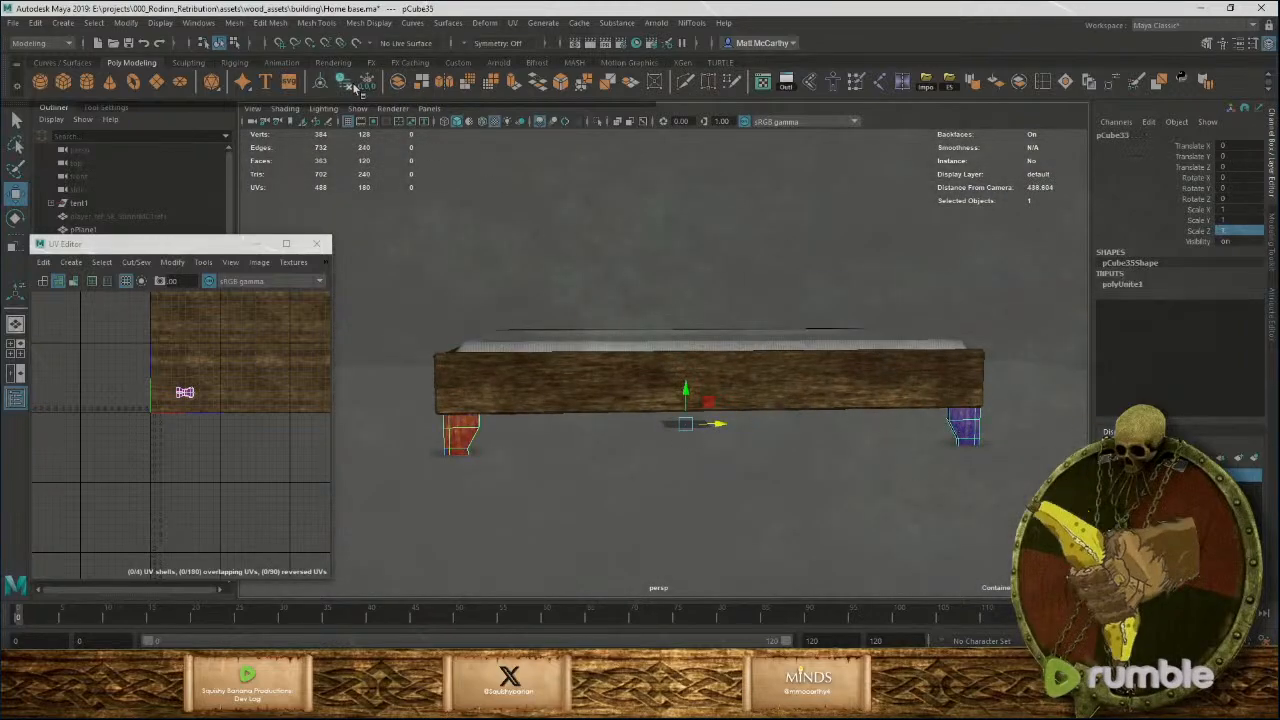
left_click(347, 84)
Unfold and lay out the UV shells of the combined legs, and return to object selection with nothing selected.
right_click_drag(194, 384, 162, 364)
left_click_drag(163, 361, 205, 407)
key("ctrl+u")
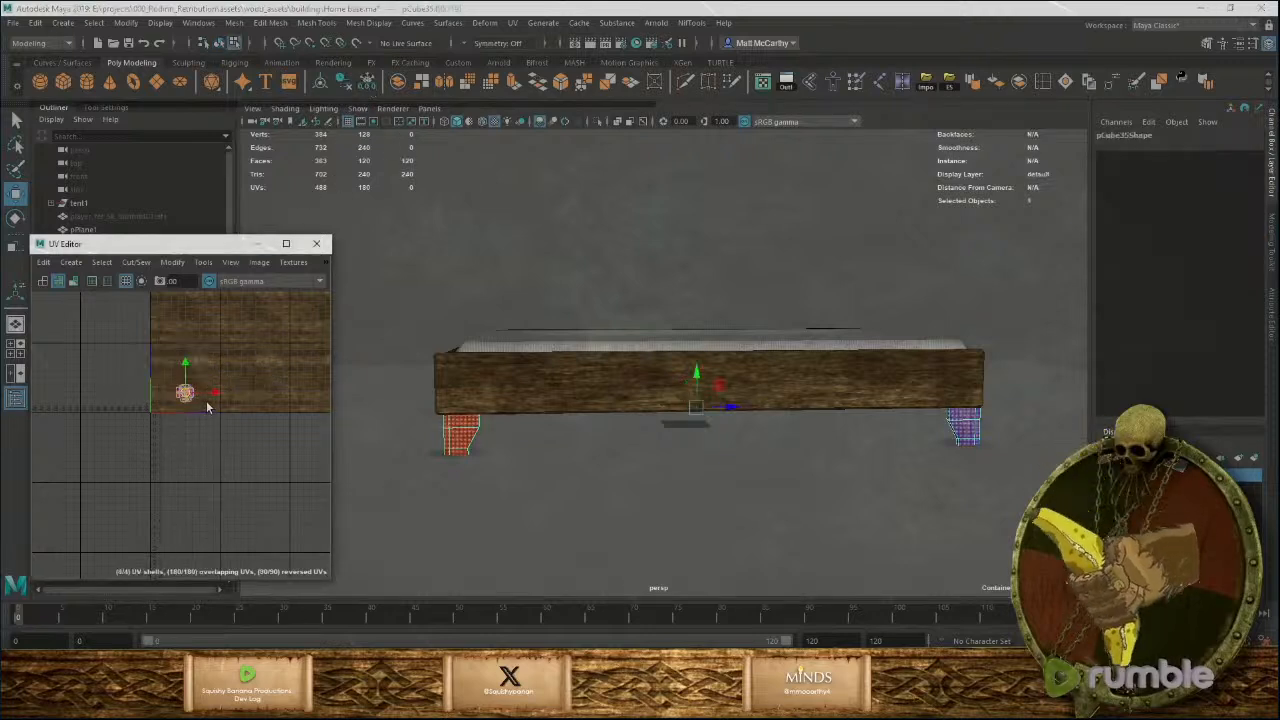
key("ctrl+l")
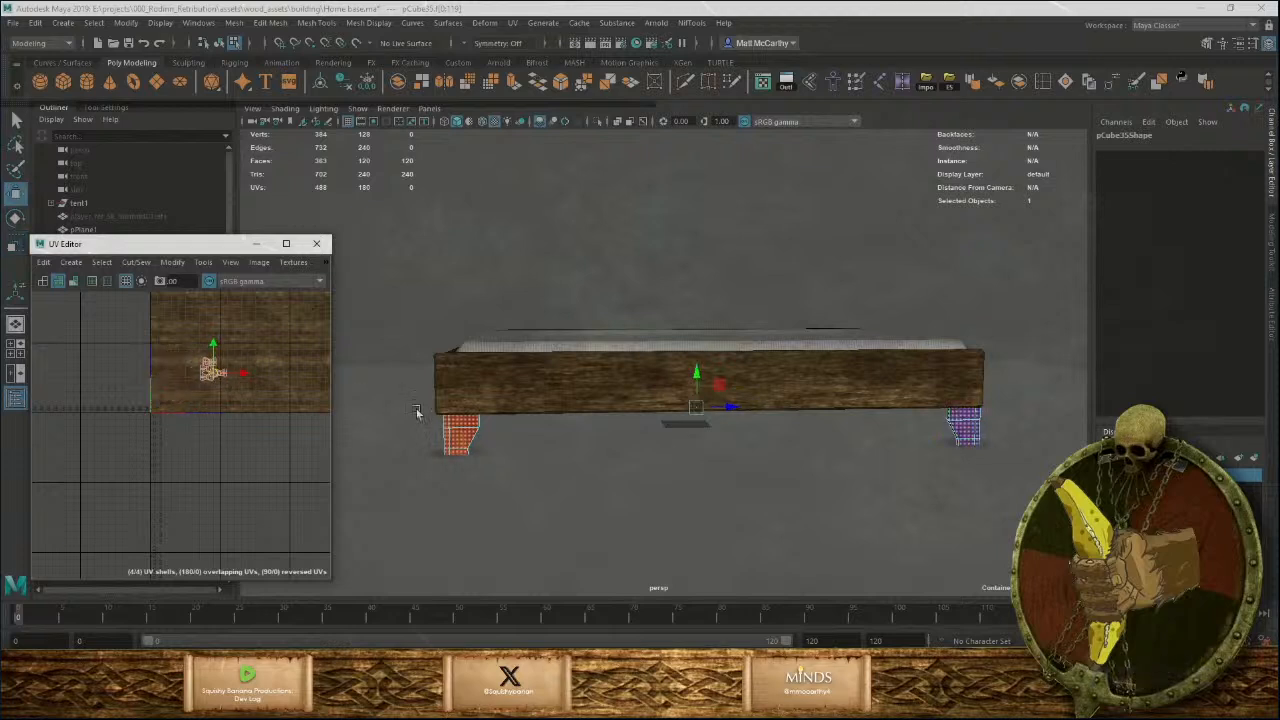
key("F8")
left_click(728, 257)
Create a polygon cube, enlarge it uniformly and move it to the end of the bed frame at about Z -106.
left_click_drag(854, 416, 788, 447, "alt")
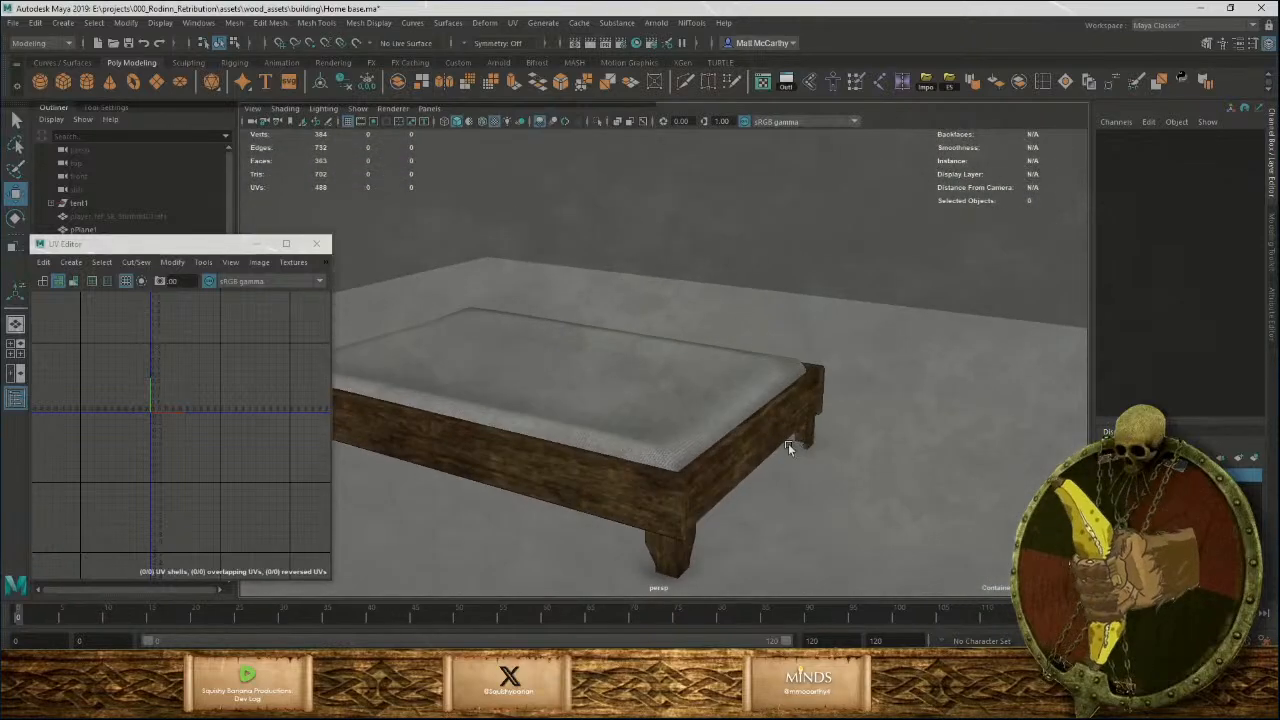
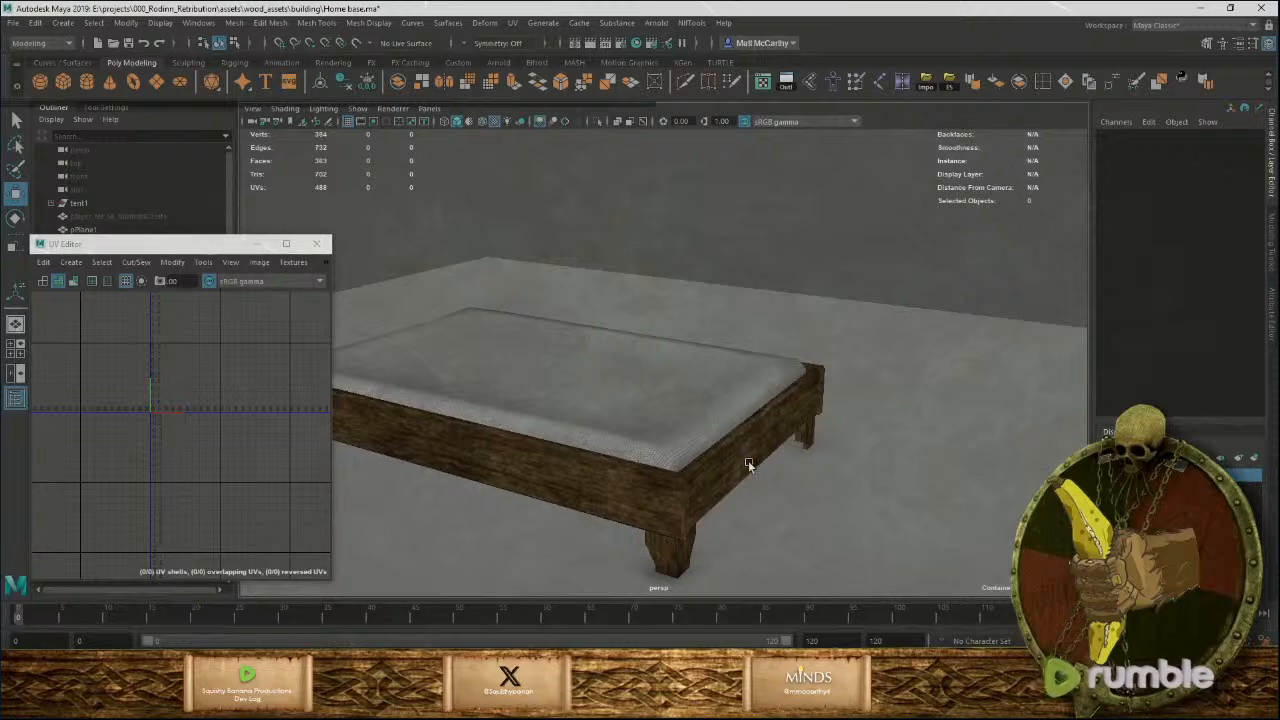
left_click_drag(748, 464, 783, 442, "alt")
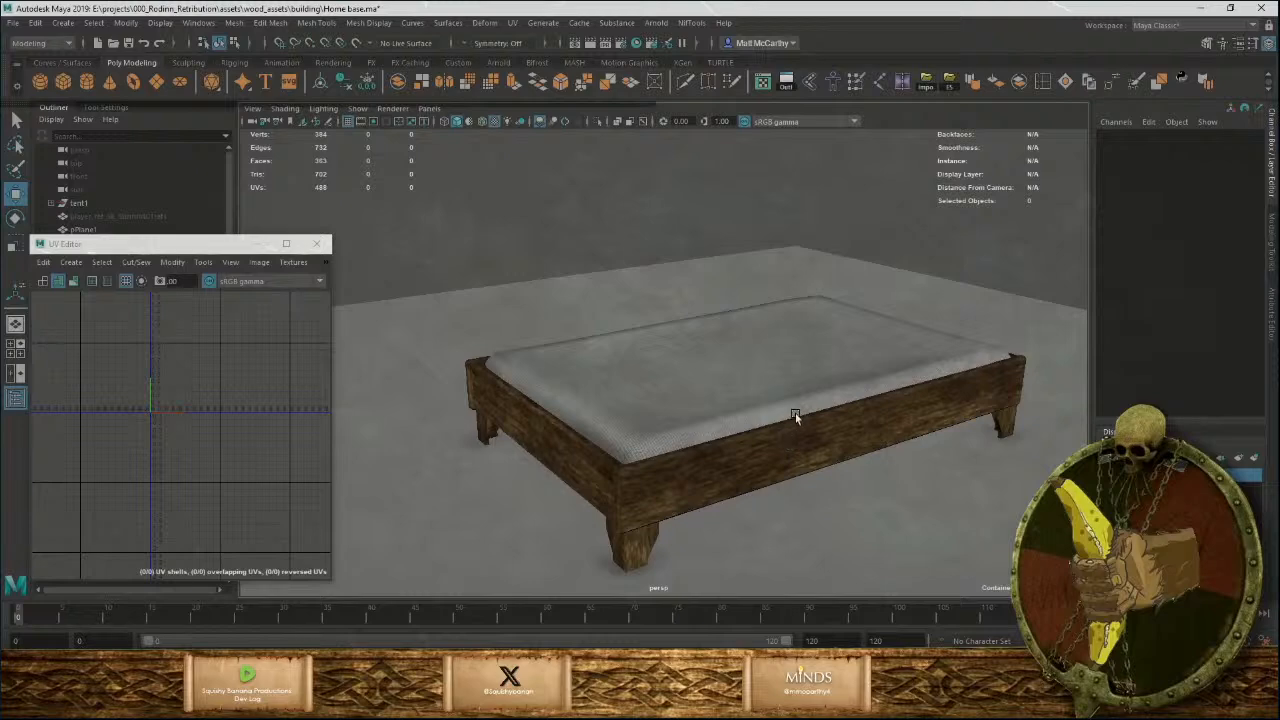
left_click_drag(795, 413, 737, 483, "alt")
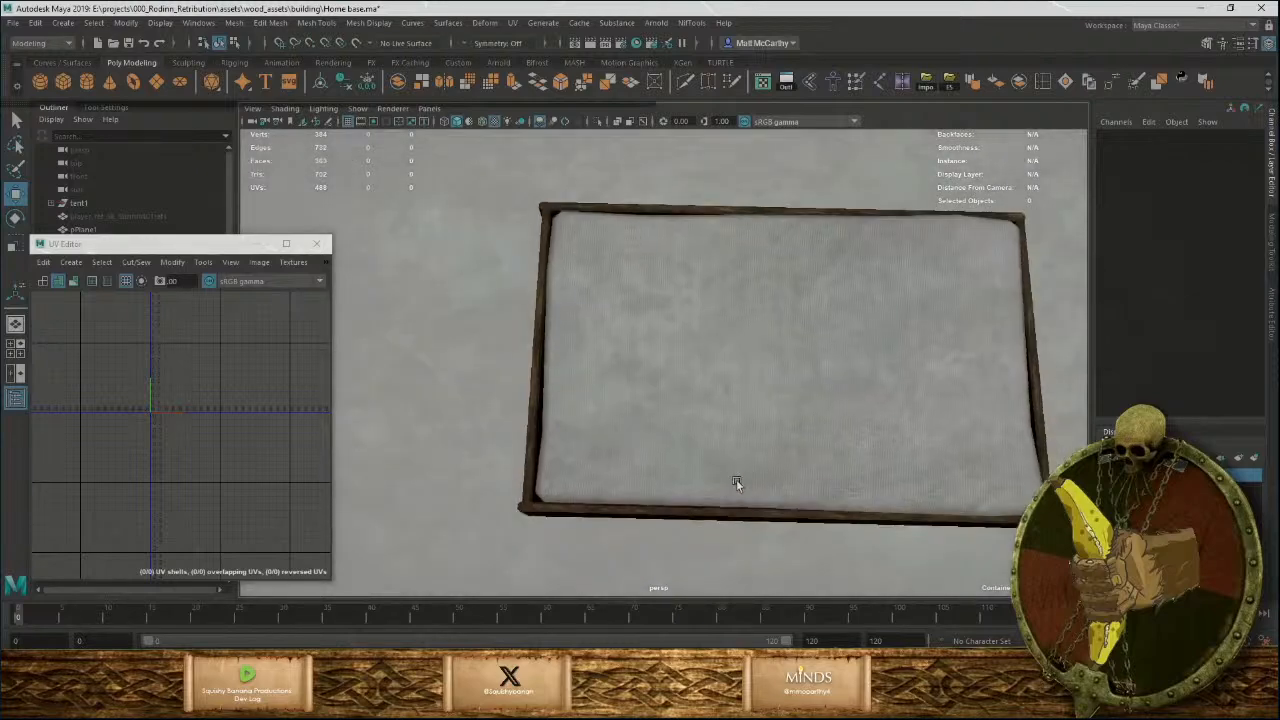
middle_click_drag(737, 483, 818, 413, "alt")
left_click_drag(818, 413, 613, 318, "alt")
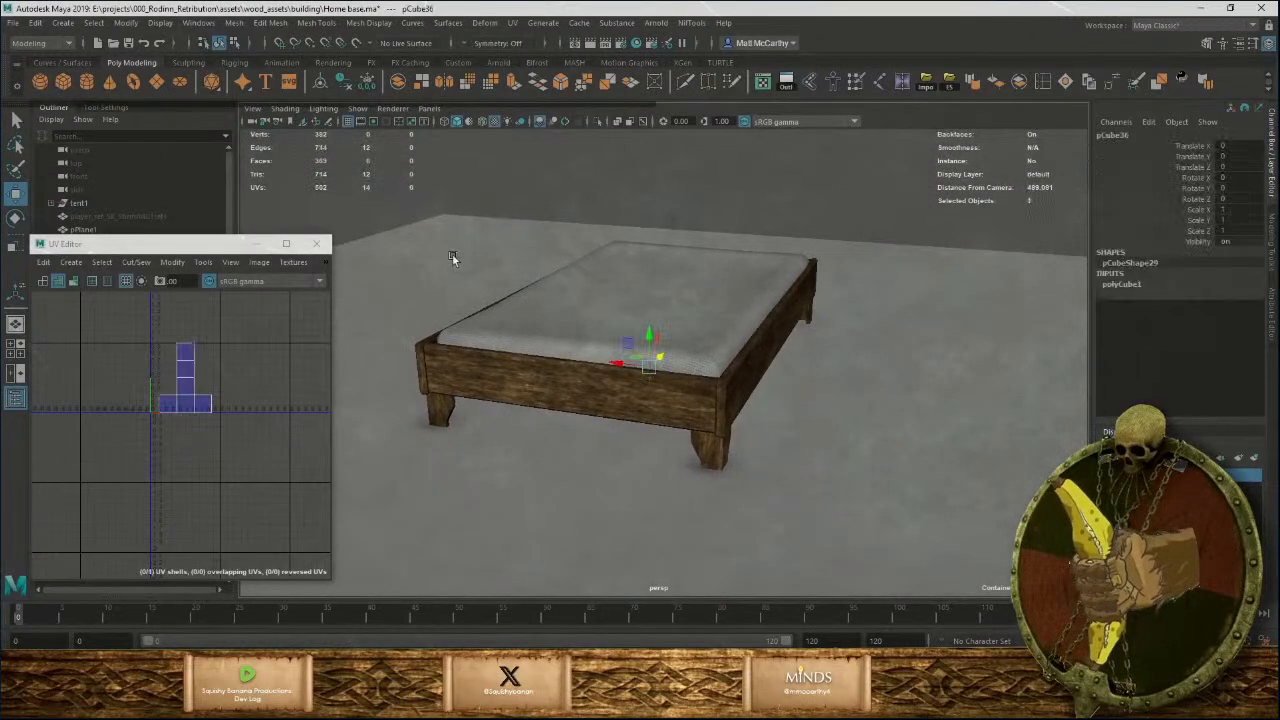
left_click_drag(619, 381, 802, 428, "alt")
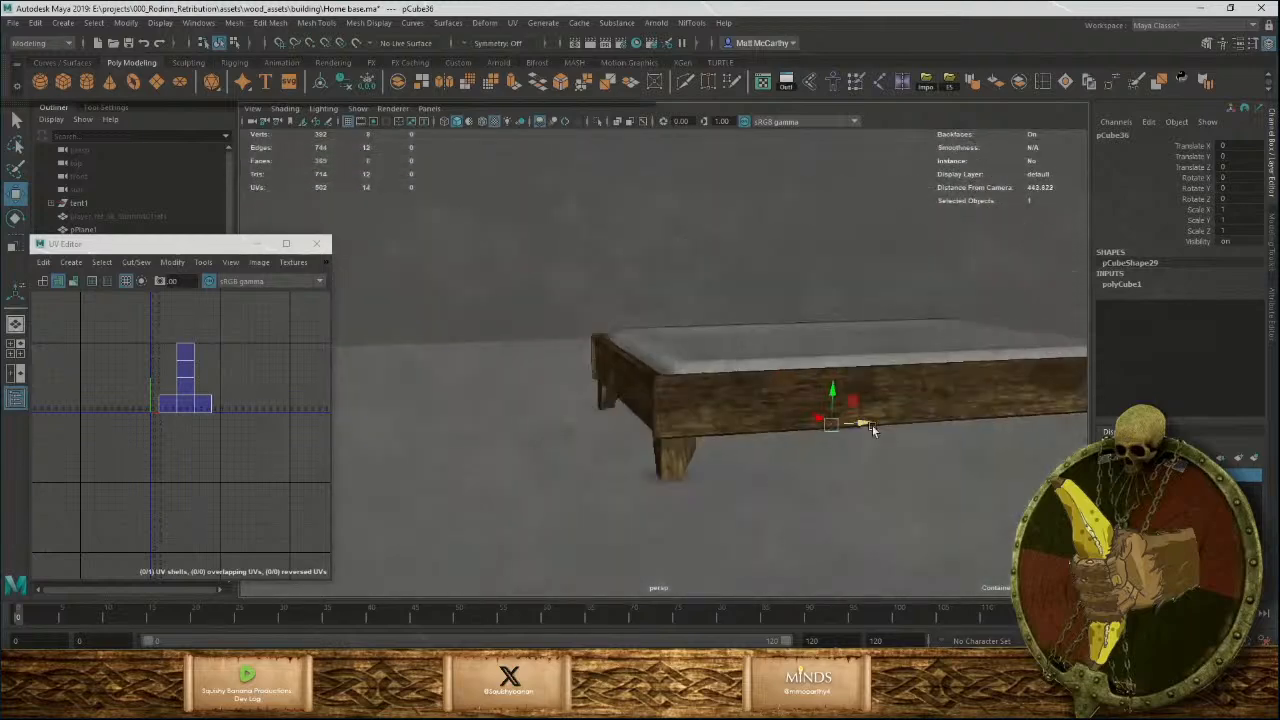
left_click_drag(671, 436, 798, 463, "alt")
scroll(700, 466, "up", 2)
left_click_drag(536, 476, 561, 502, "alt")
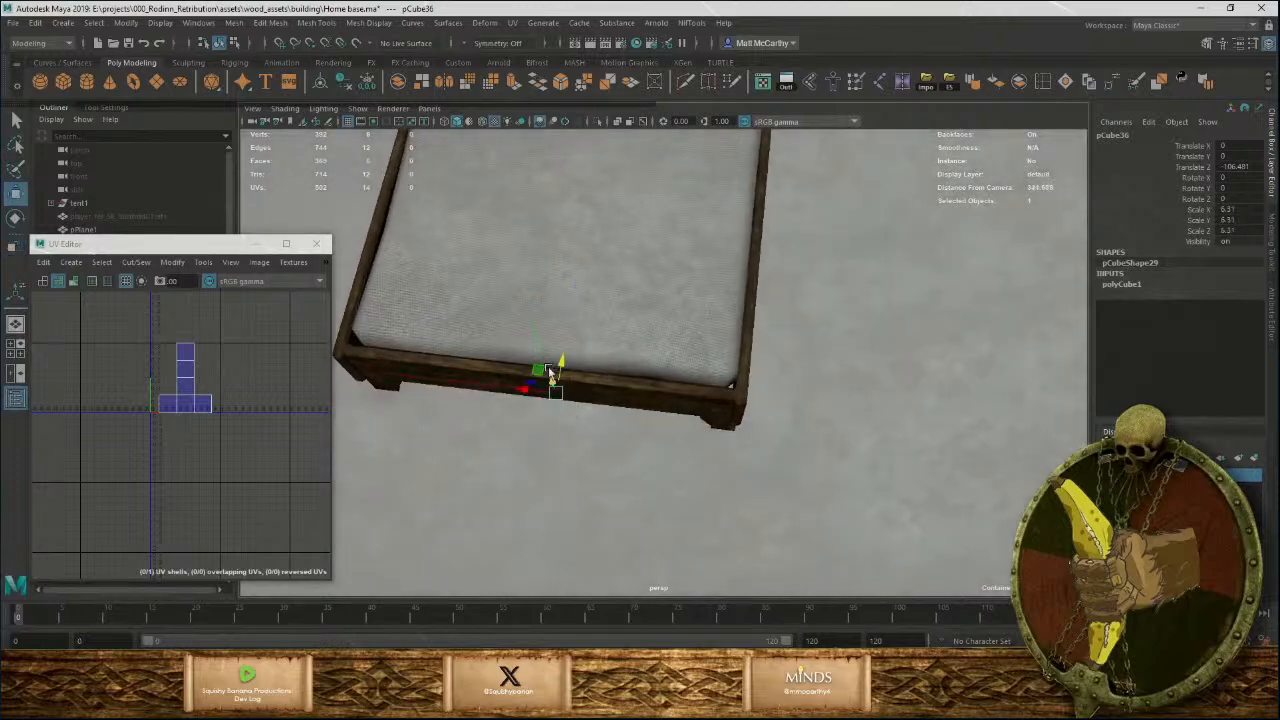
Move the small cube beside the bed's corner leg, to about Translate X -70.262, Y 6.165, Z -118.813.
left_click_drag(723, 455, 654, 388, "alt")
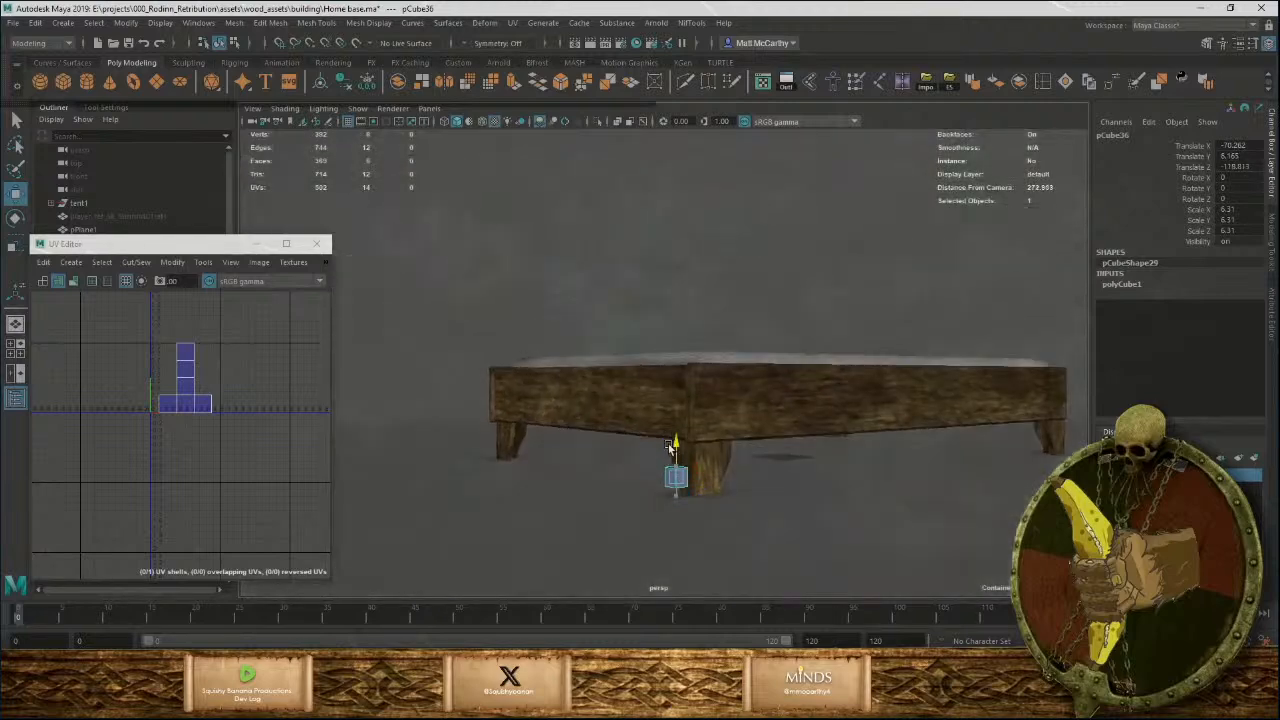
left_click_drag(691, 445, 700, 482, "alt")
middle_click_drag(700, 482, 678, 417, "alt")
right_click_drag(678, 417, 717, 512, "alt")
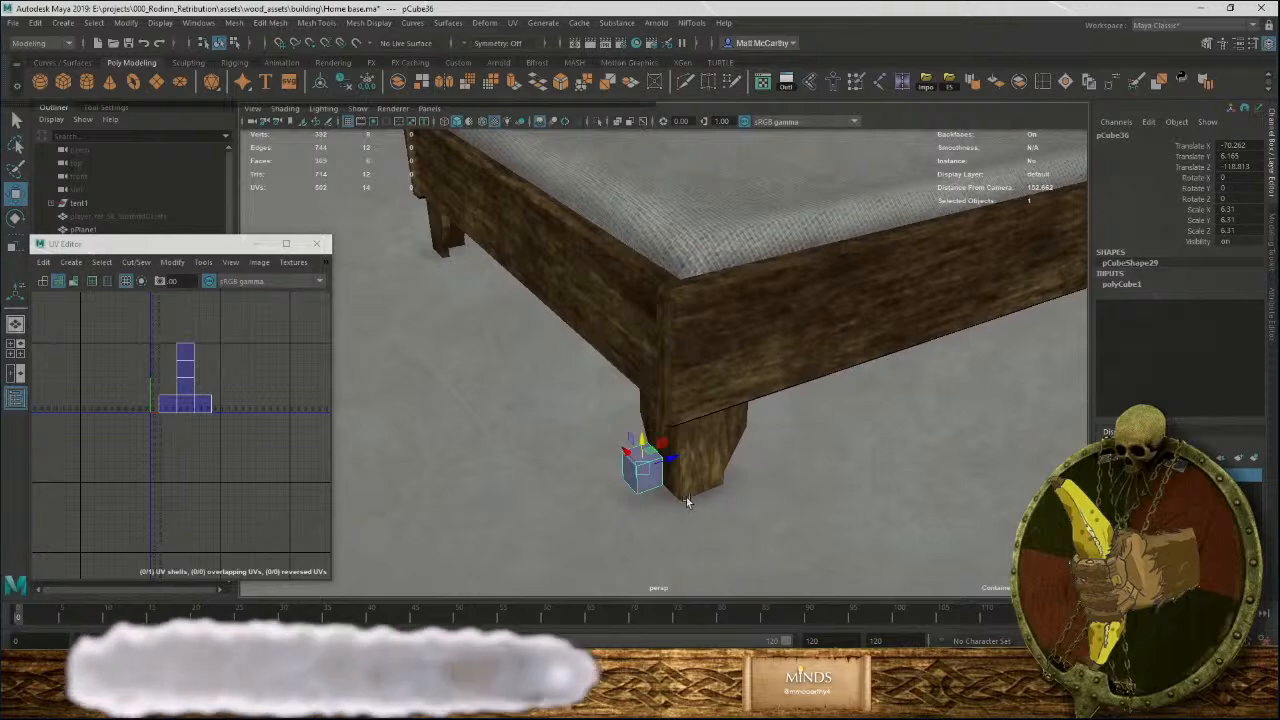
Isolate the cube, delete its bottom face, and bring the rest of the scene back into view.
left_click_drag(681, 508, 657, 431, "alt")
right_click_drag(657, 431, 633, 385, "alt")
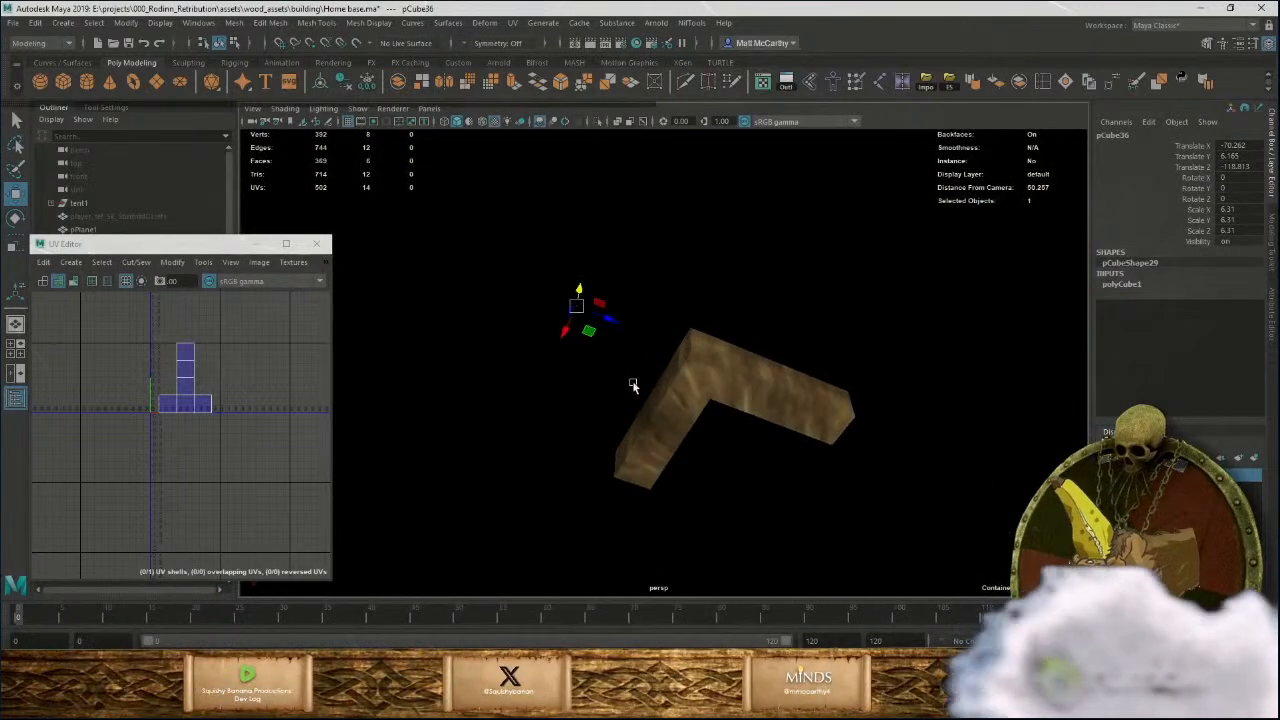
key("ctrl+1")
right_click_drag(588, 340, 591, 360)
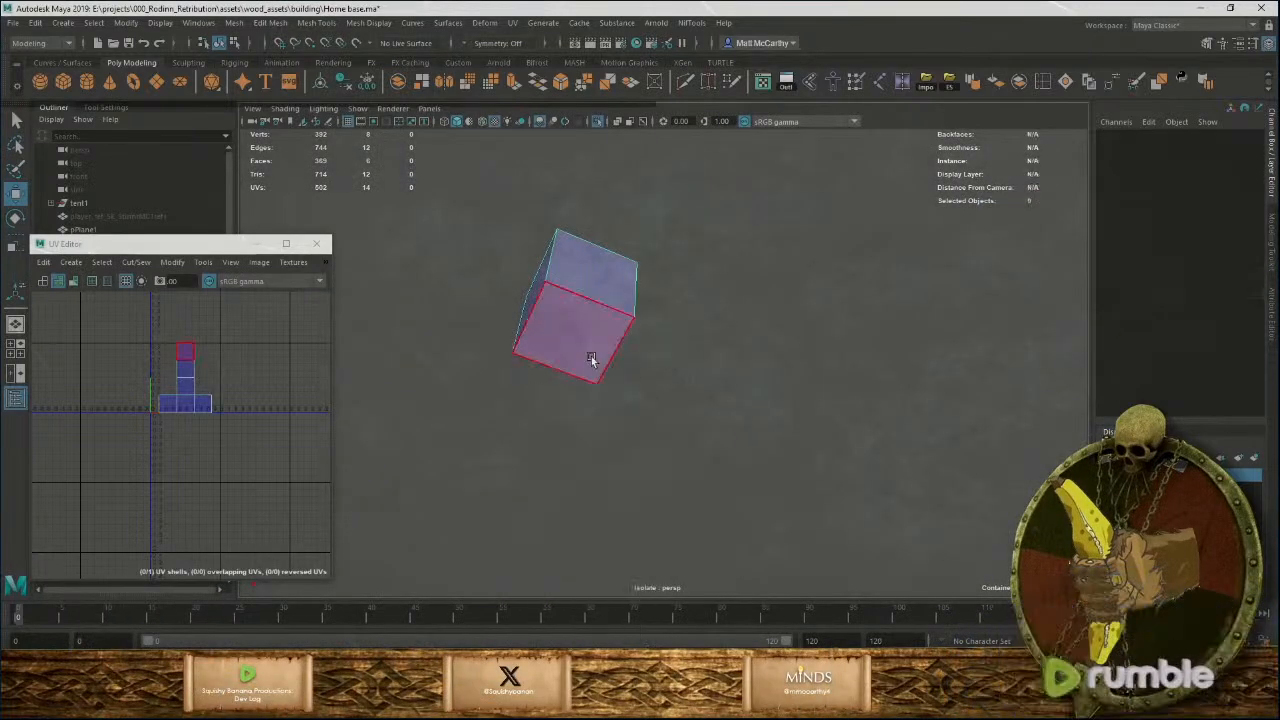
left_click(591, 360)
key("Delete")
key("F8")
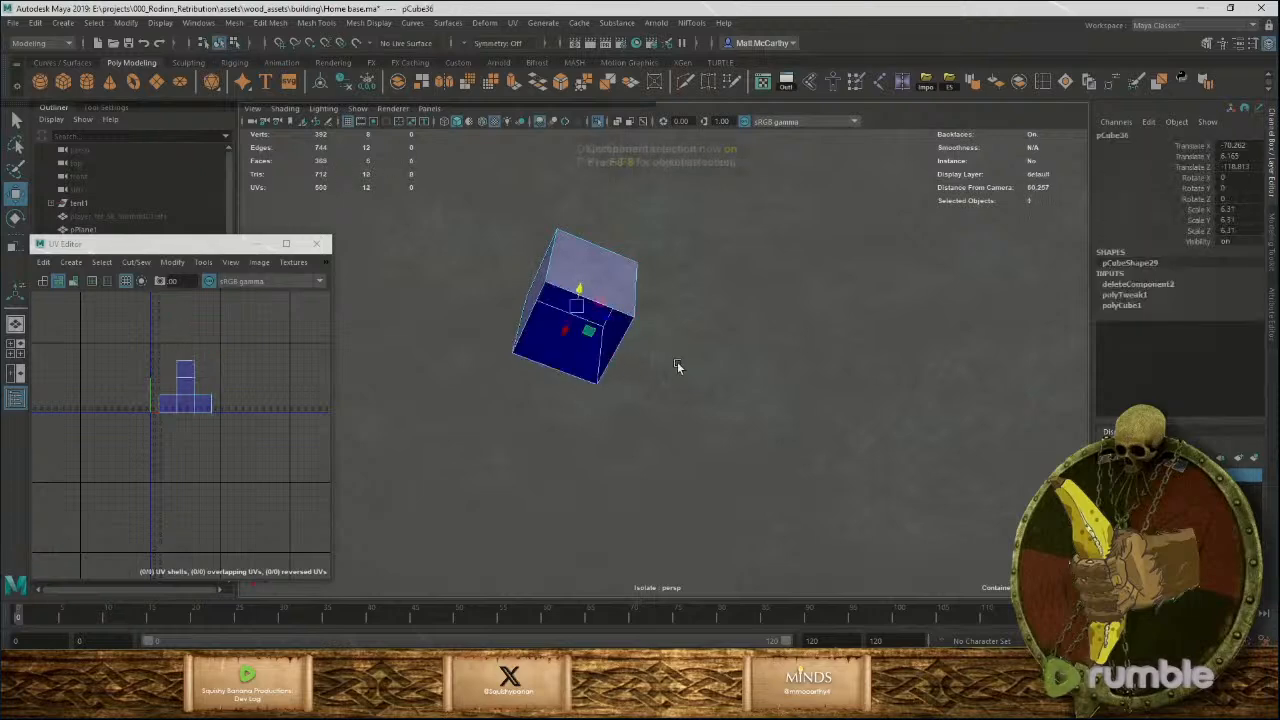
key("ctrl+1")
Scale the cube uniformly to about 10.927 and lower it to about Translate Y 4.251 beside the bed leg.
left_click_drag(689, 345, 688, 471, "alt")
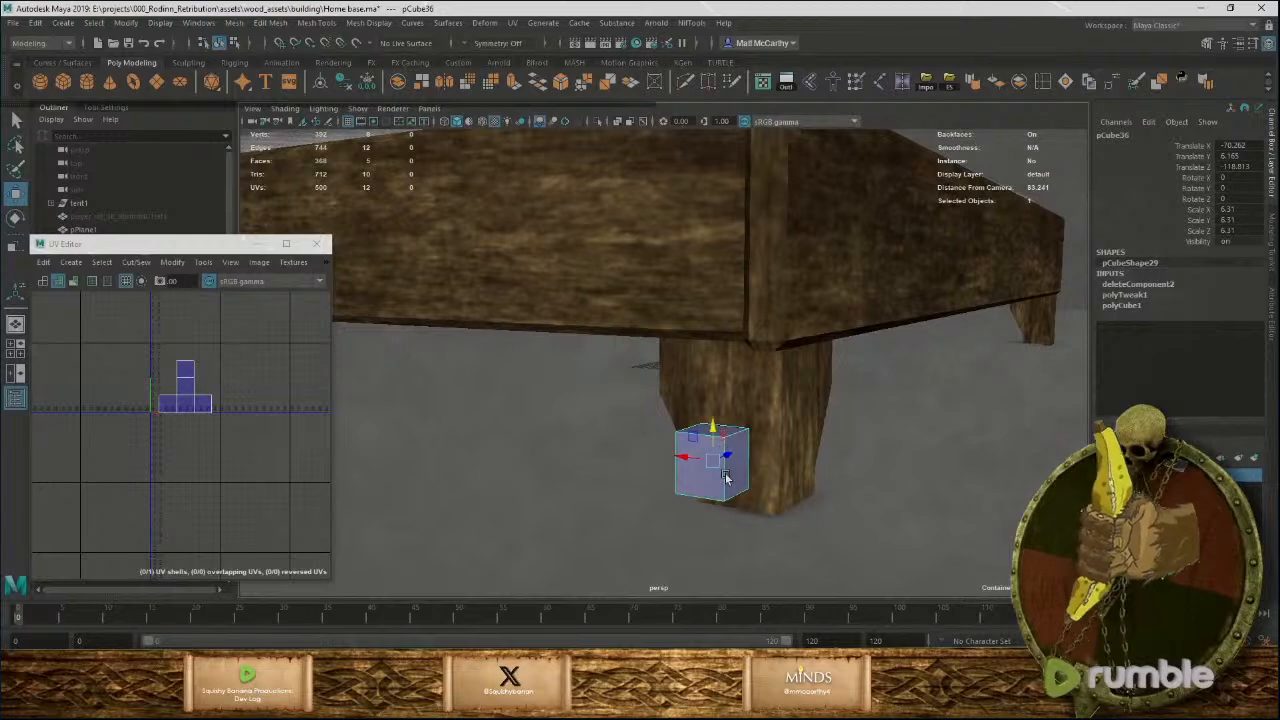
key("r")
left_click_drag(716, 462, 748, 470)
key("w")
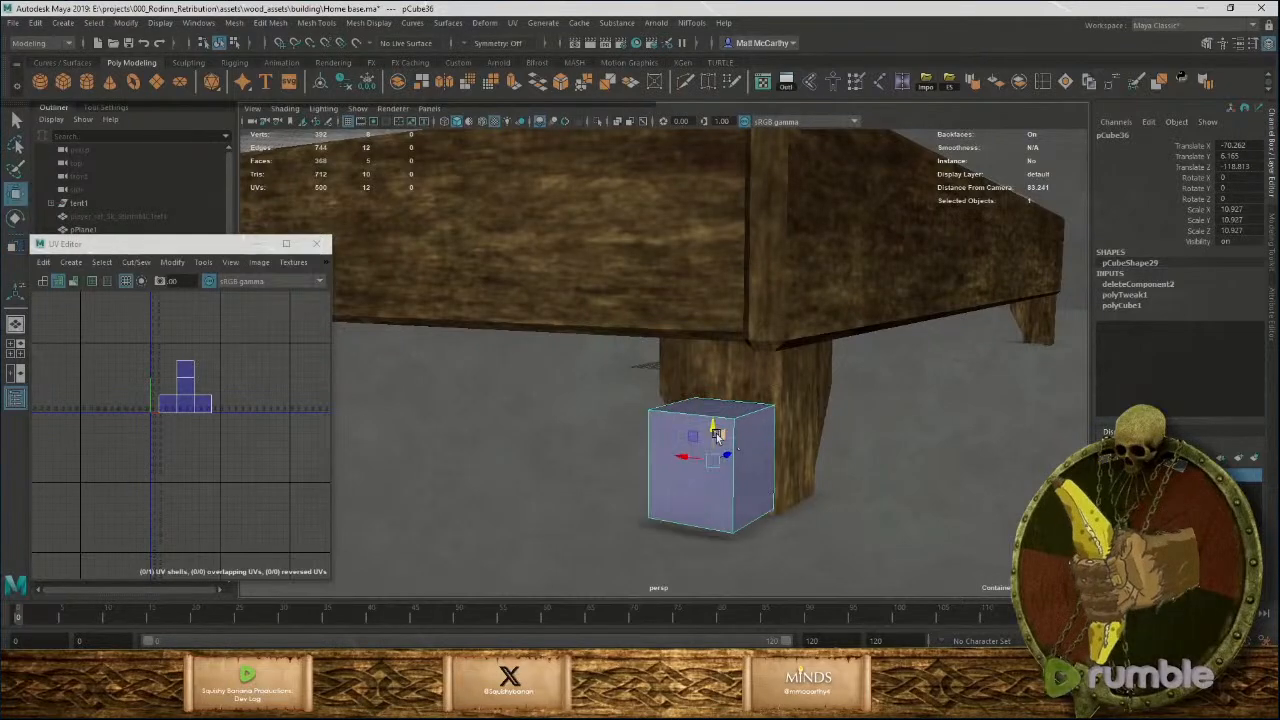
left_click_drag(715, 425, 716, 507)
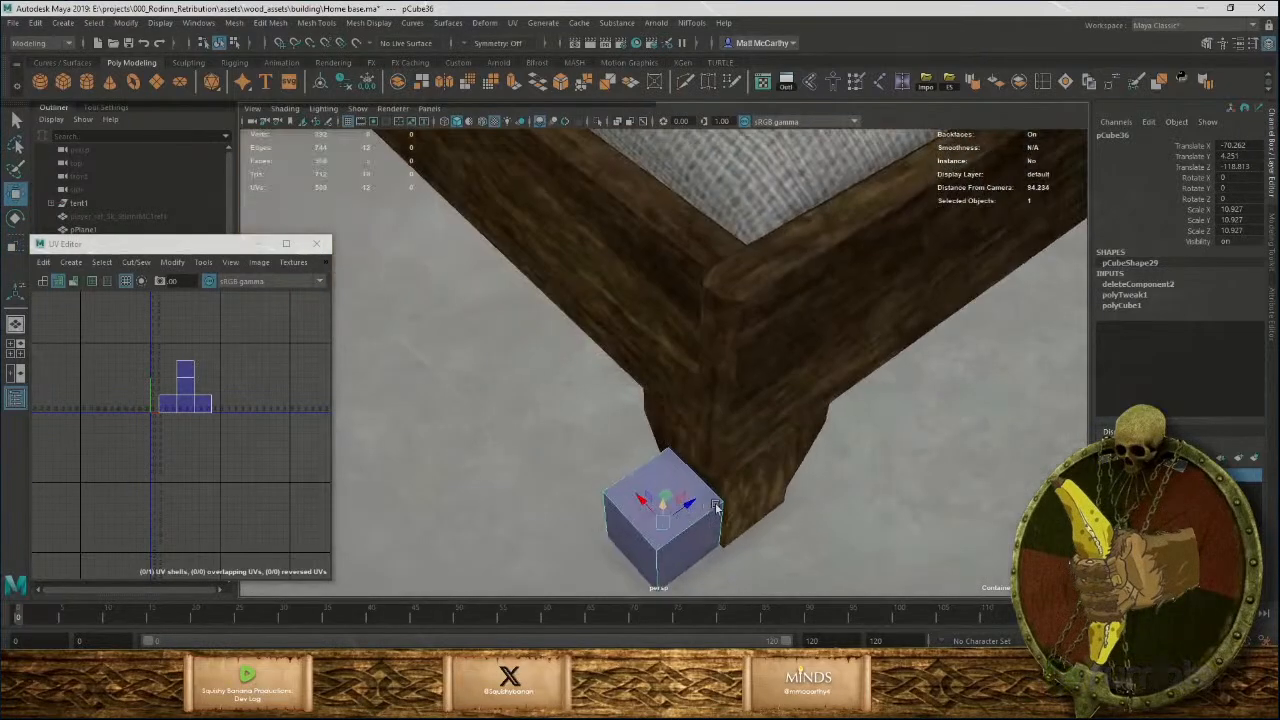
Raise the cube's top face well above the bed frame to form a tall square bedpost.
right_click_drag(614, 493, 614, 380)
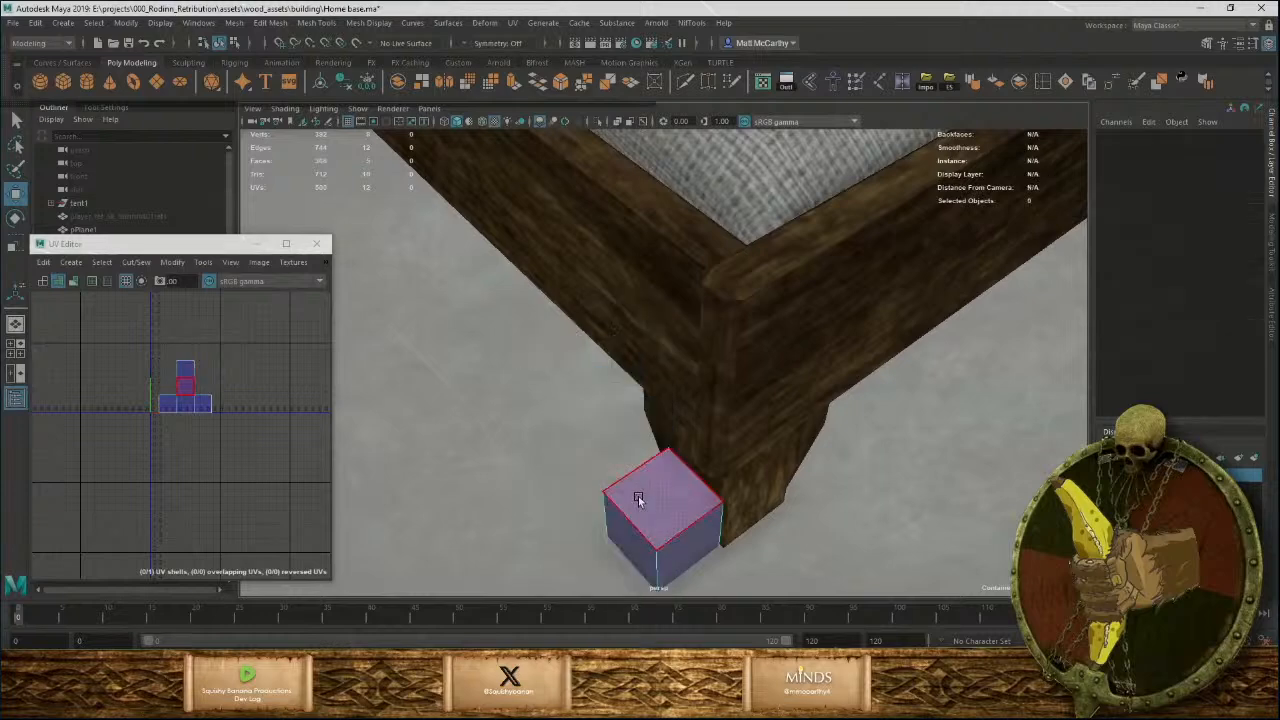
left_click(640, 499)
right_click_drag(702, 525, 688, 432, "alt")
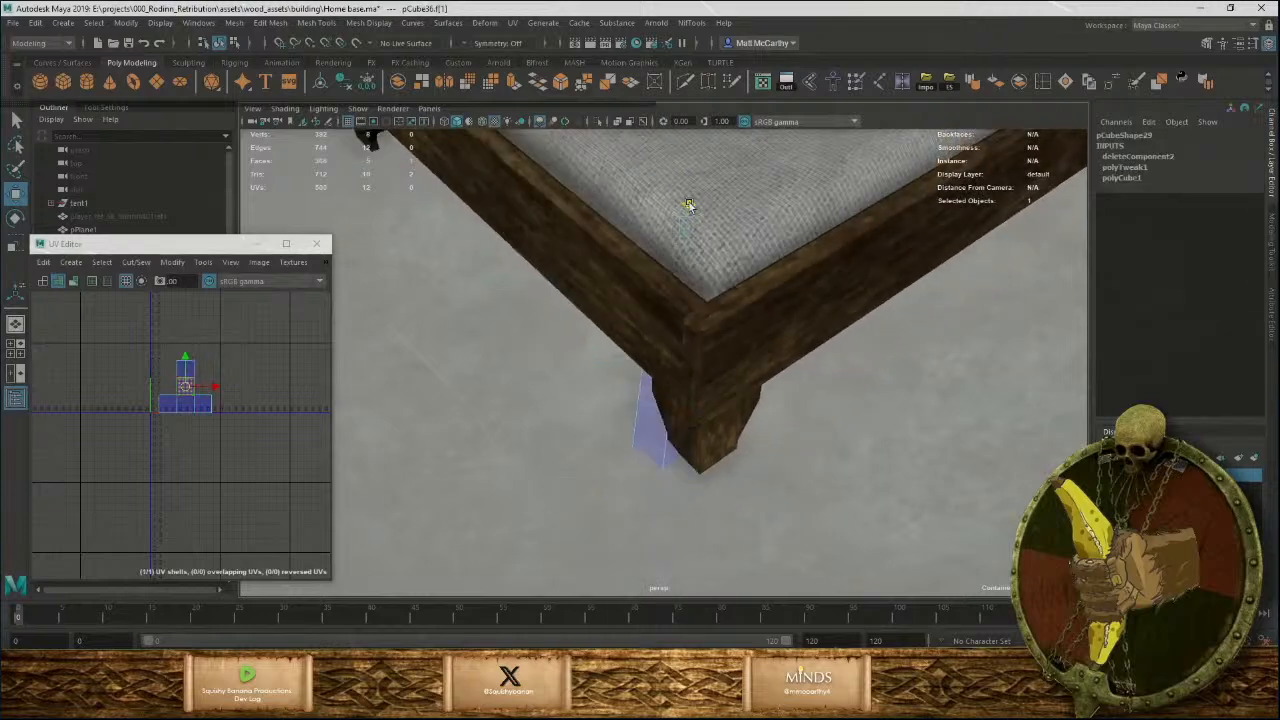
left_click_drag(700, 220, 644, 190, "alt")
right_click_drag(787, 280, 672, 298, "alt")
middle_click_drag(672, 298, 688, 413, "alt")
middle_click_drag(748, 338, 750, 315)
left_click_drag(748, 287, 669, 308, "alt")
middle_click_drag(661, 352, 664, 331)
left_click_drag(668, 340, 646, 374, "alt")
right_click_drag(646, 374, 705, 472, "alt")
left_click_drag(705, 472, 629, 455, "alt")
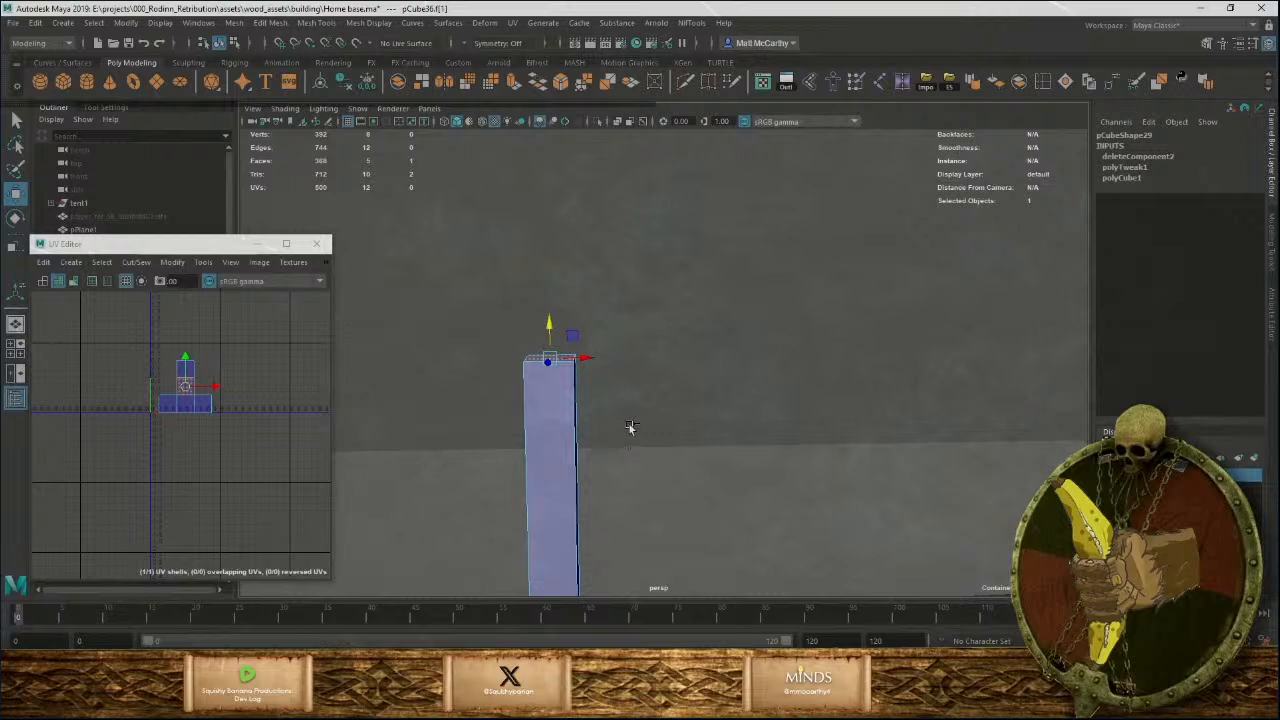
Extrude the bedpost's top face upward twice and scale the uppermost face down into a tapered point.
key("ctrl+e")
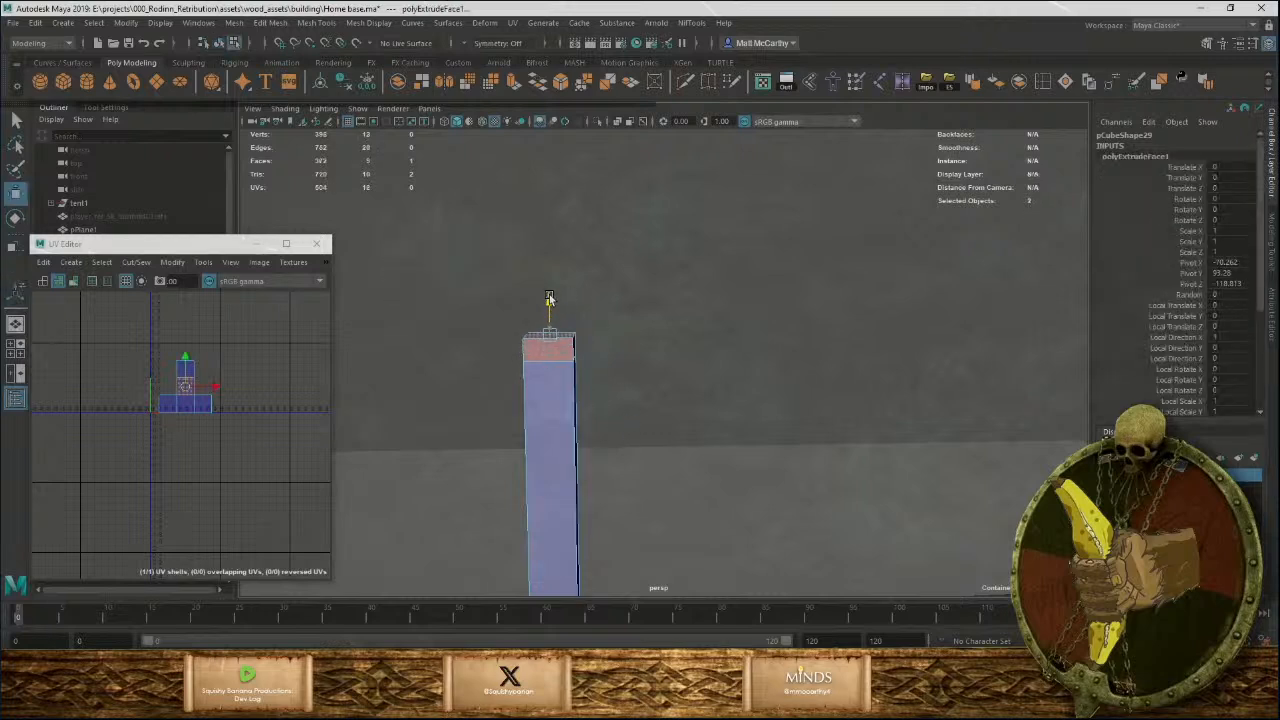
key("ctrl+e")
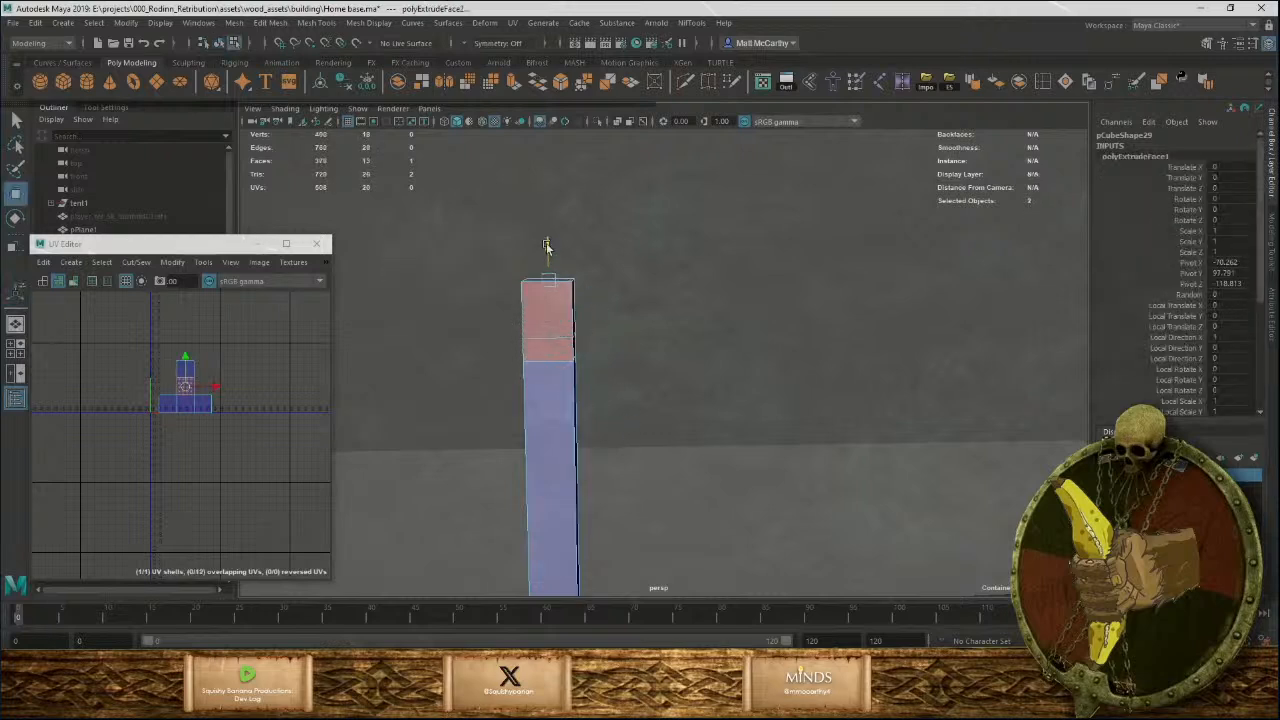
key("r")
left_click_drag(581, 307, 558, 352, "alt")
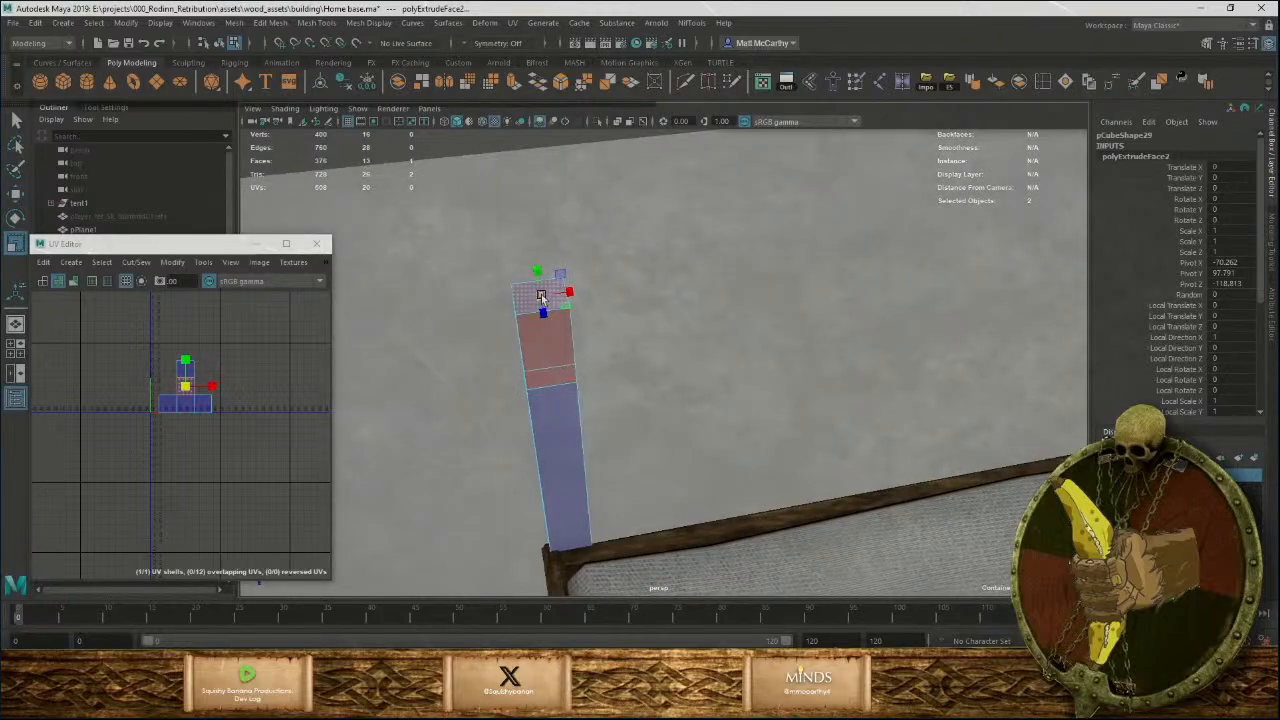
left_click_drag(516, 291, 633, 350, "alt")
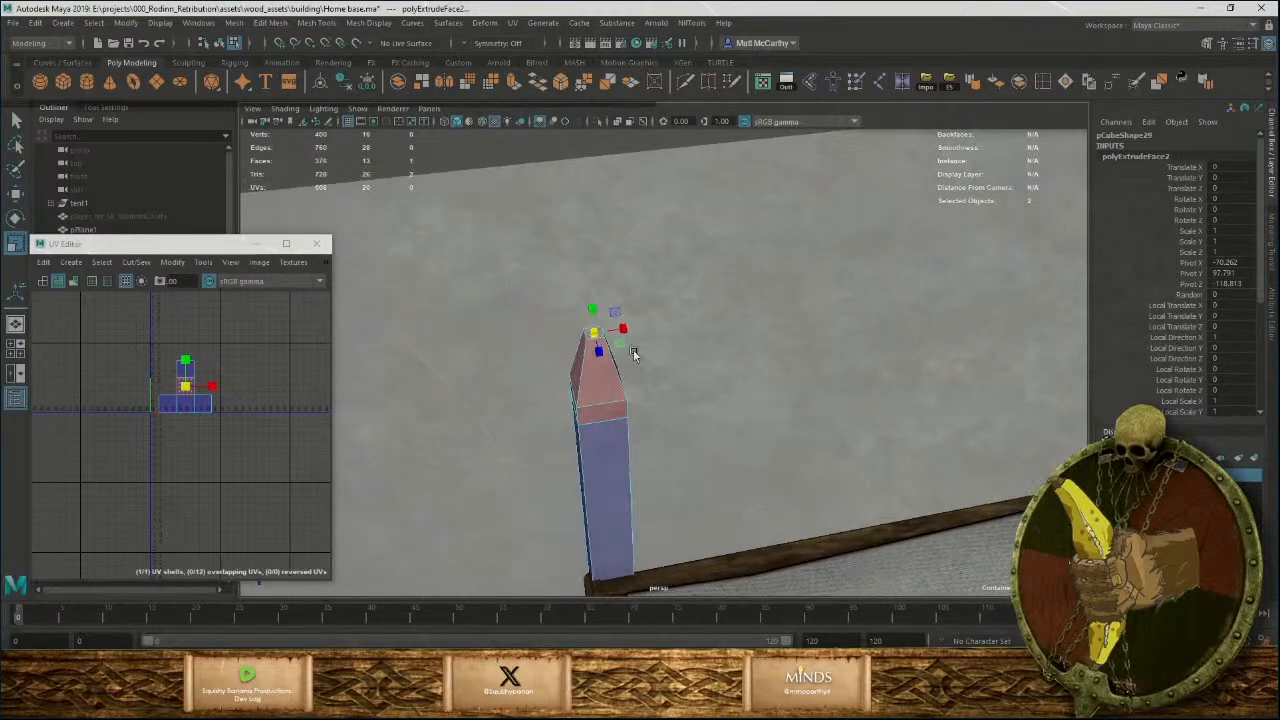
right_click_drag(633, 350, 737, 512, "alt")
left_click_drag(561, 323, 546, 322)
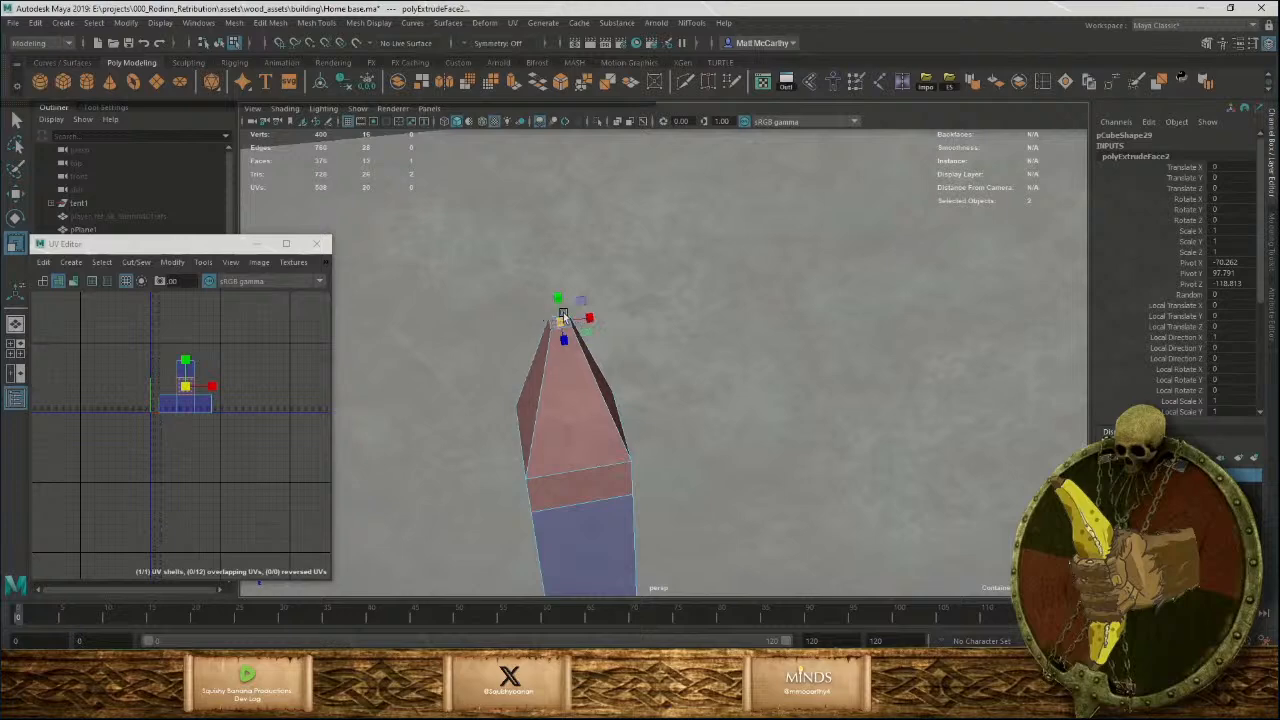
Insert two edge loops around the bedpost's tapered point and scale each inward for a concave spire profile.
left_click(1018, 82)
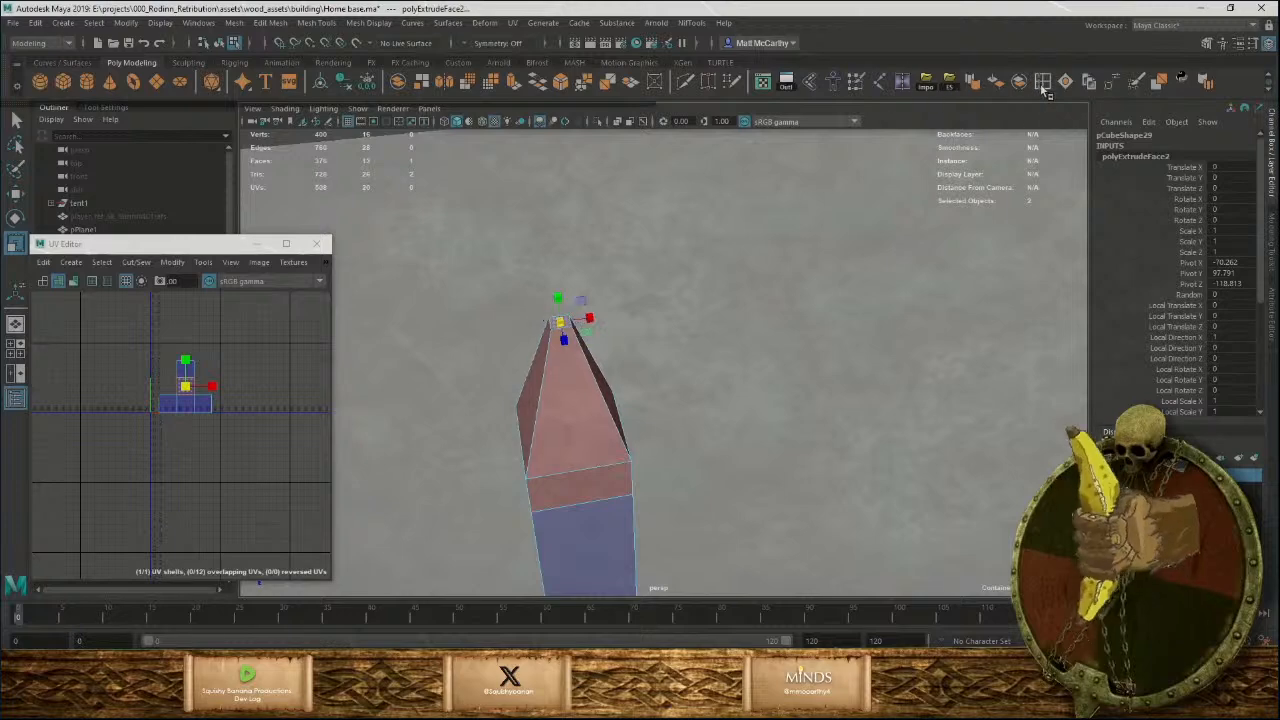
left_click(590, 383, "ctrl")
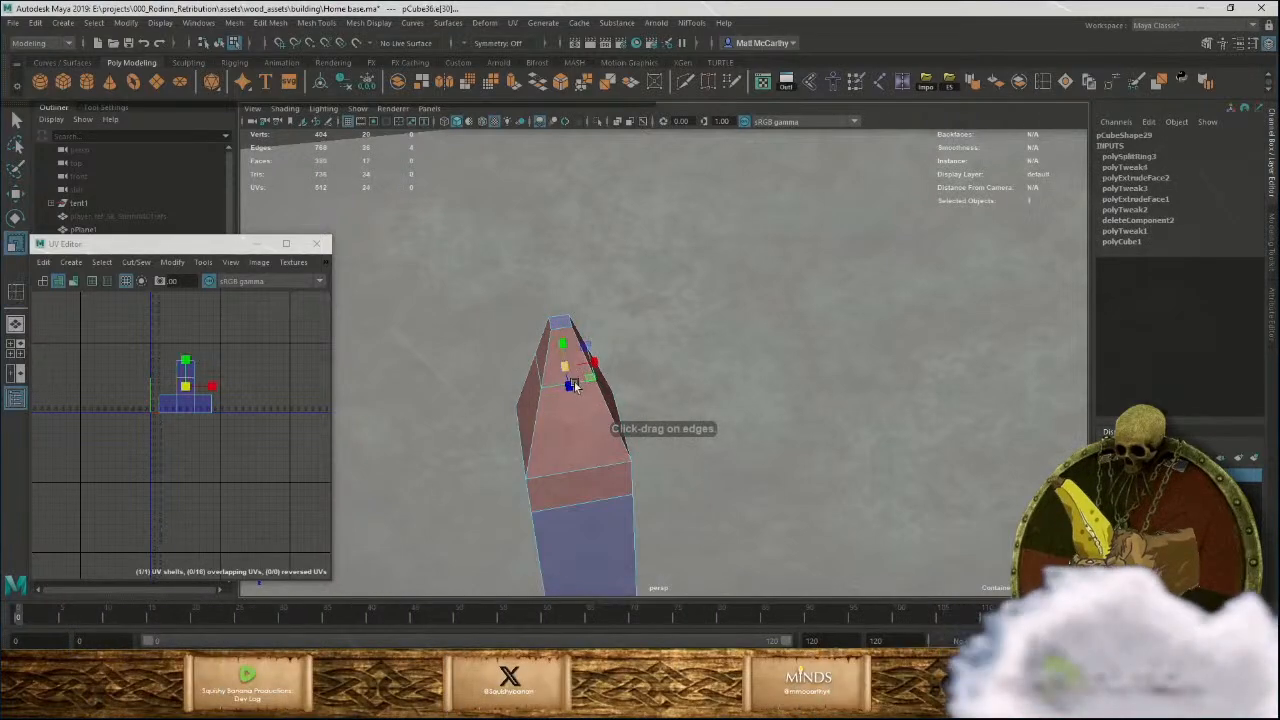
right_click_drag(555, 338, 548, 376)
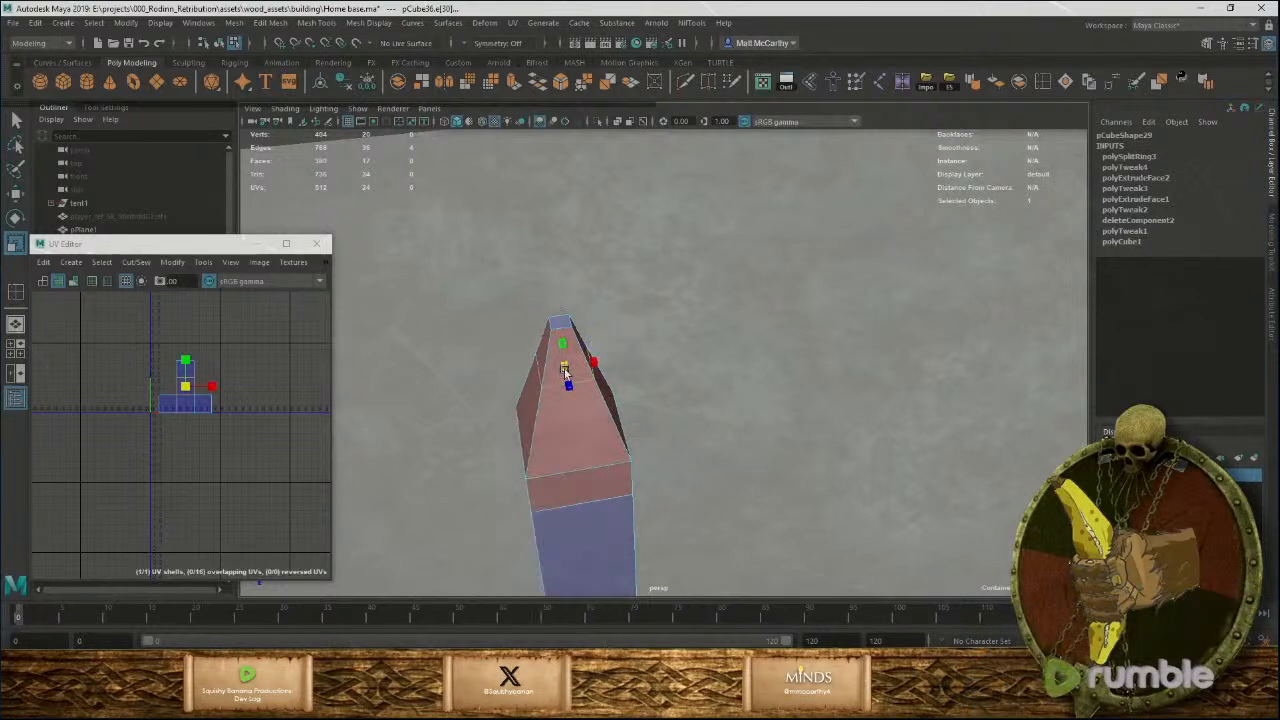
left_click(1048, 85)
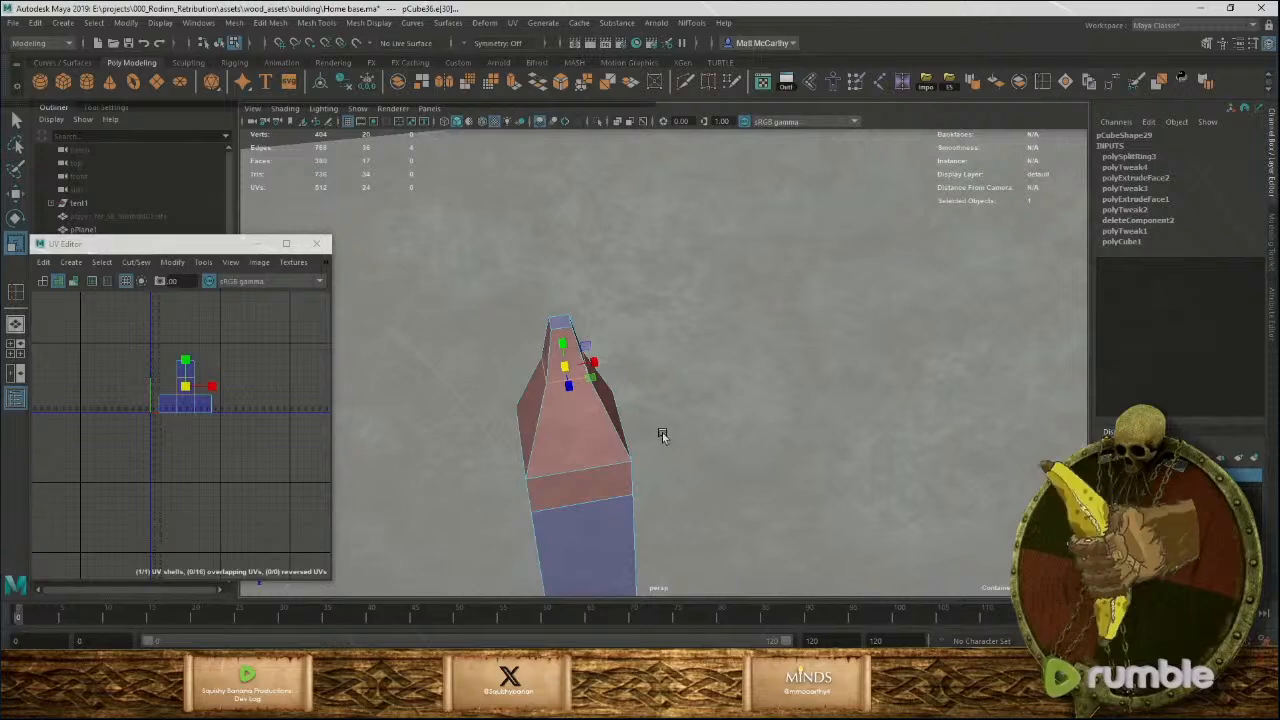
left_click(615, 428)
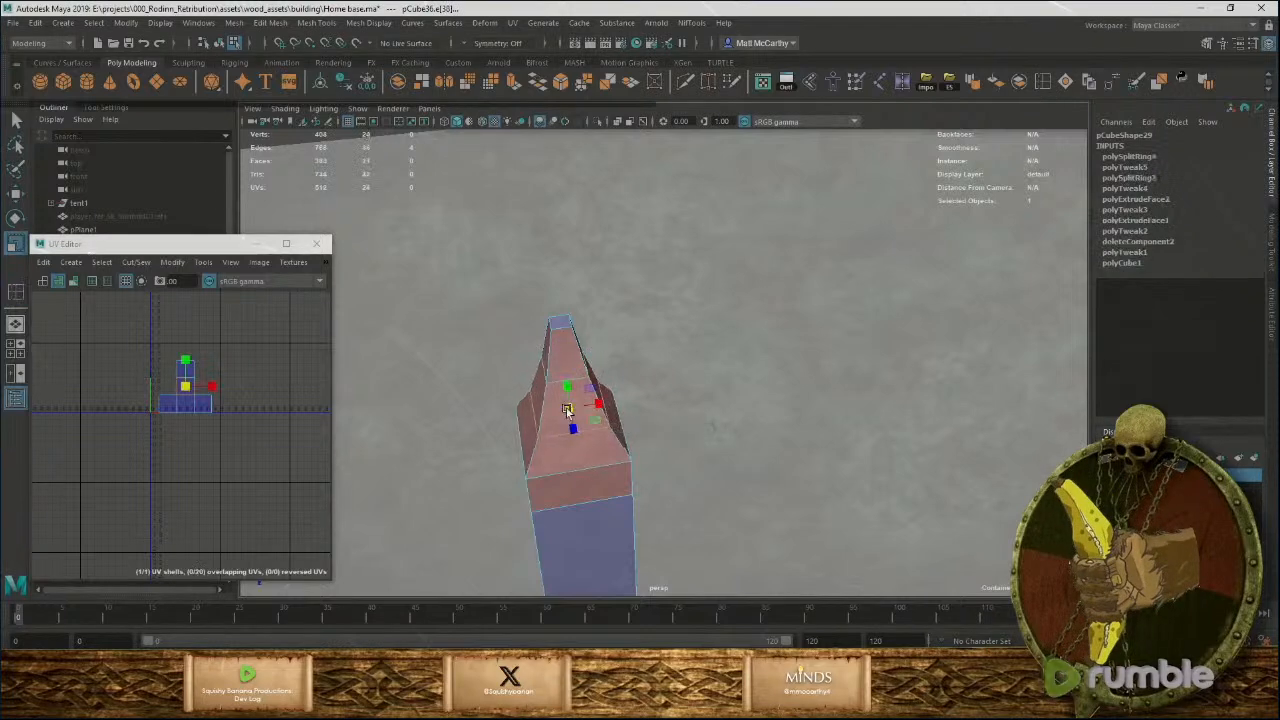
Insert an edge loop just below the bedpost's short extruded section and scale that section's side faces outward into a collar.
left_click_drag(573, 413, 612, 414, "alt")
right_click_drag(612, 414, 719, 392, "alt")
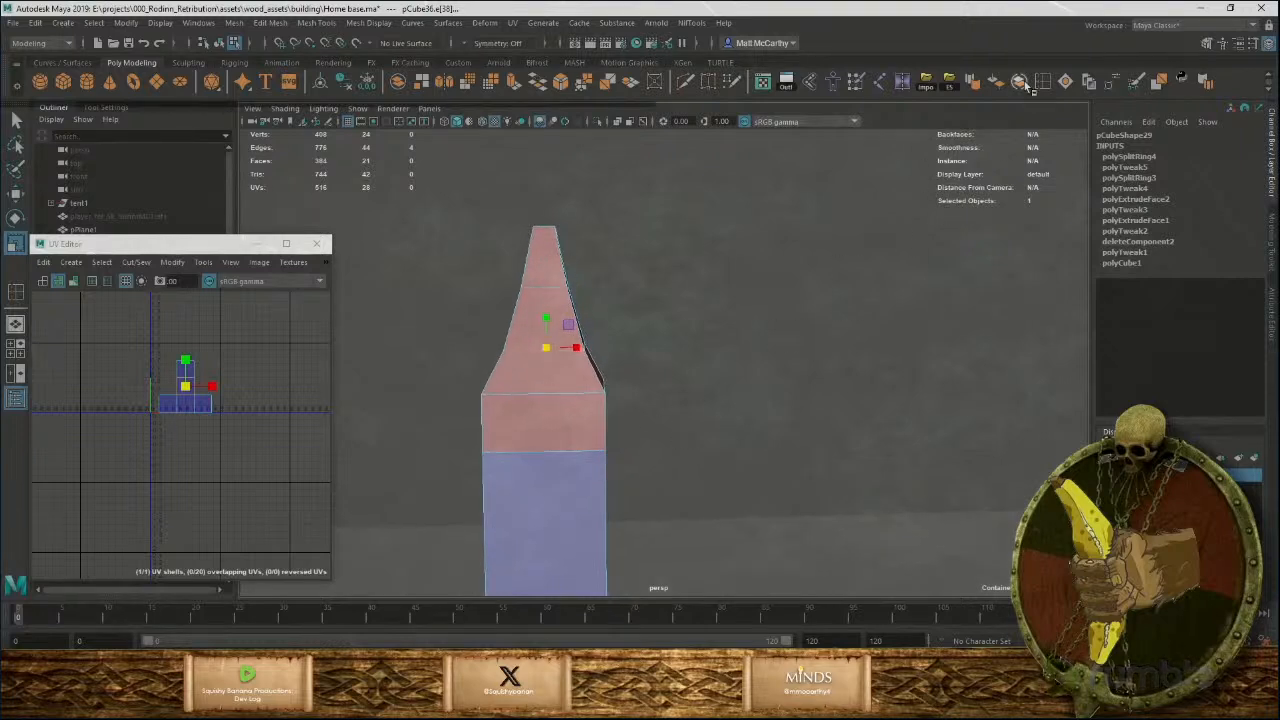
key("y")
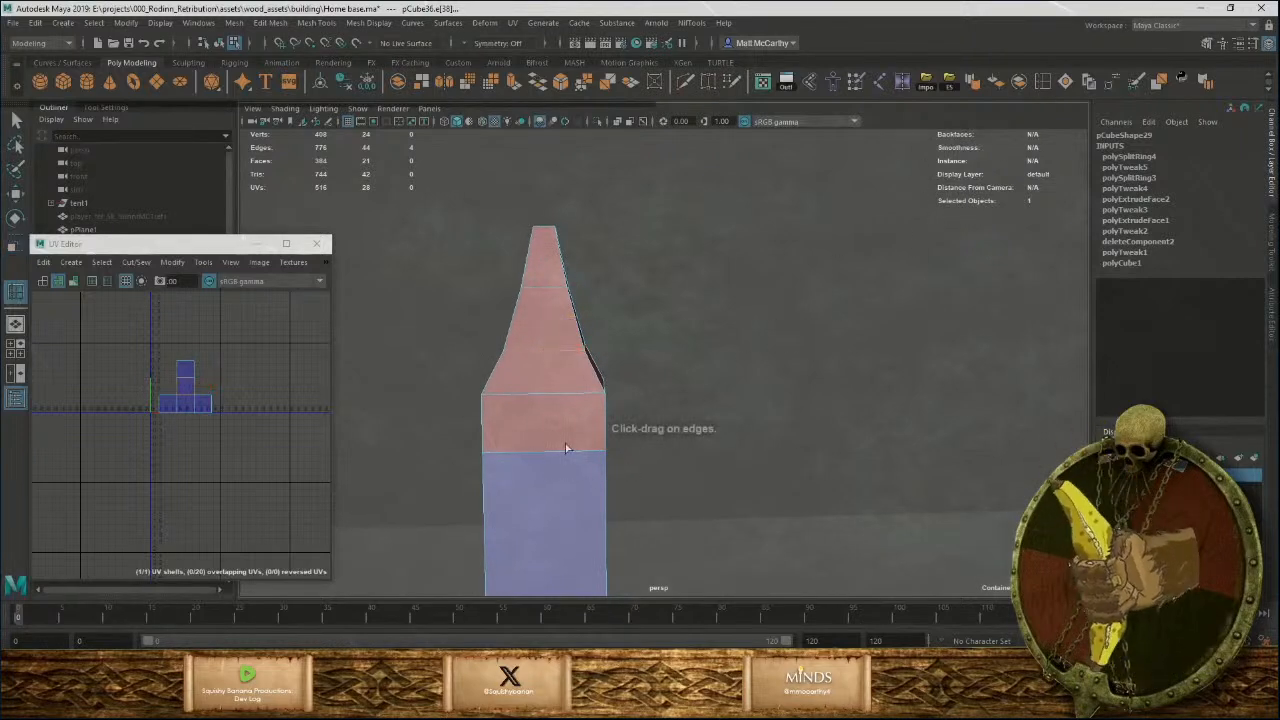
left_click(607, 483)
right_click_drag(531, 429, 537, 378)
left_click(537, 438)
left_click_drag(506, 438, 601, 460, "alt")
left_click(552, 431, "shift")
key("r")
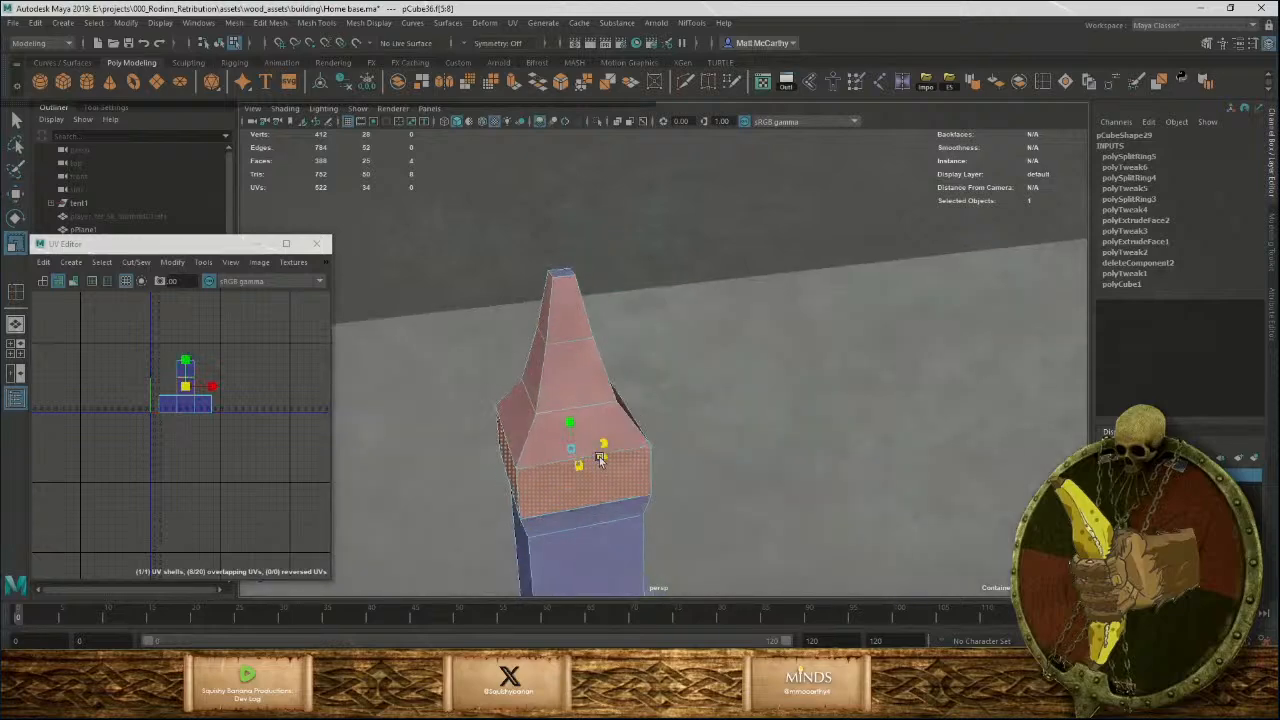
Insert an edge loop in the slope below the bedpost's collar, scale it slightly inward, and return to object mode.
left_click_drag(678, 510, 664, 461, "alt")
left_click(697, 385)
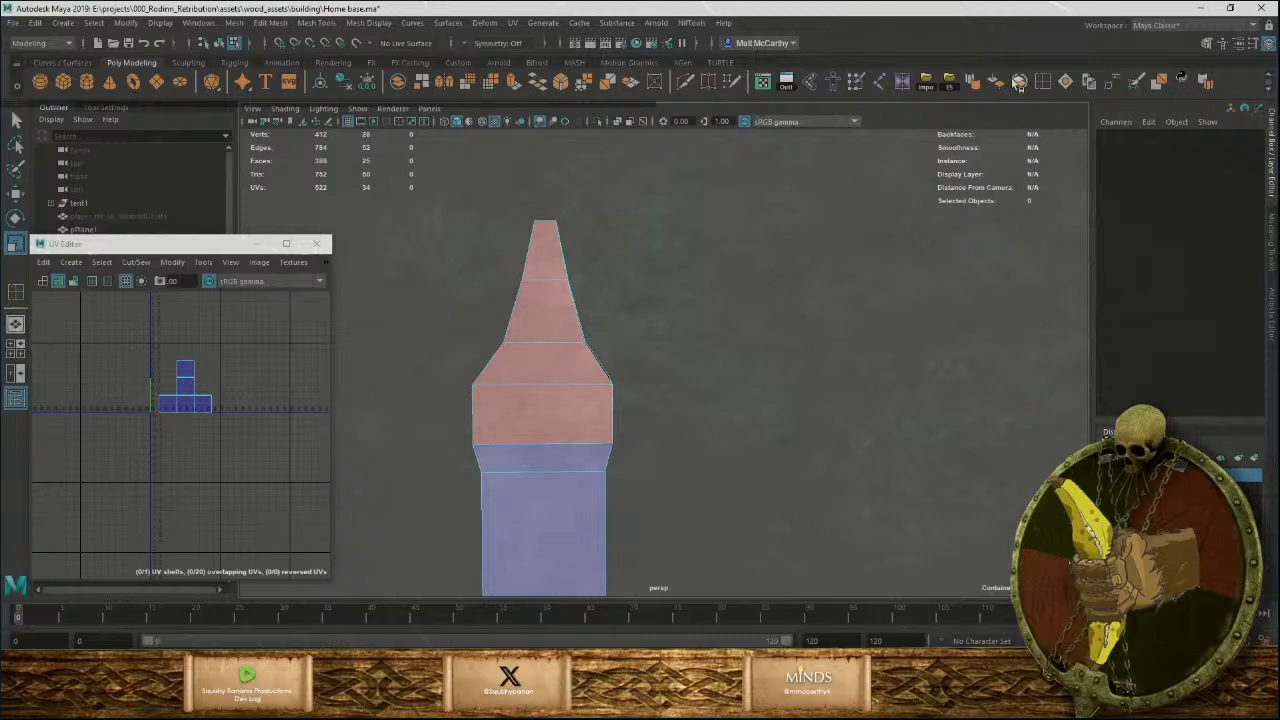
left_click(608, 461)
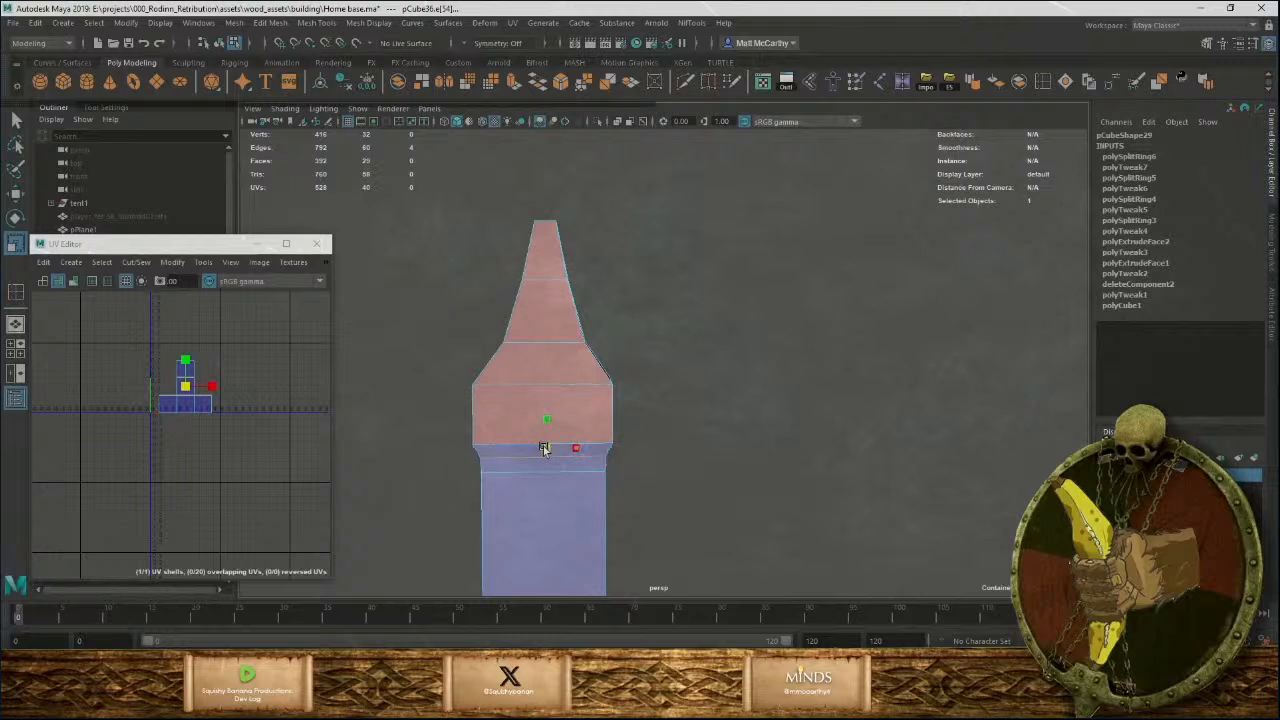
left_click(683, 509)
scroll(656, 457, "down", 8)
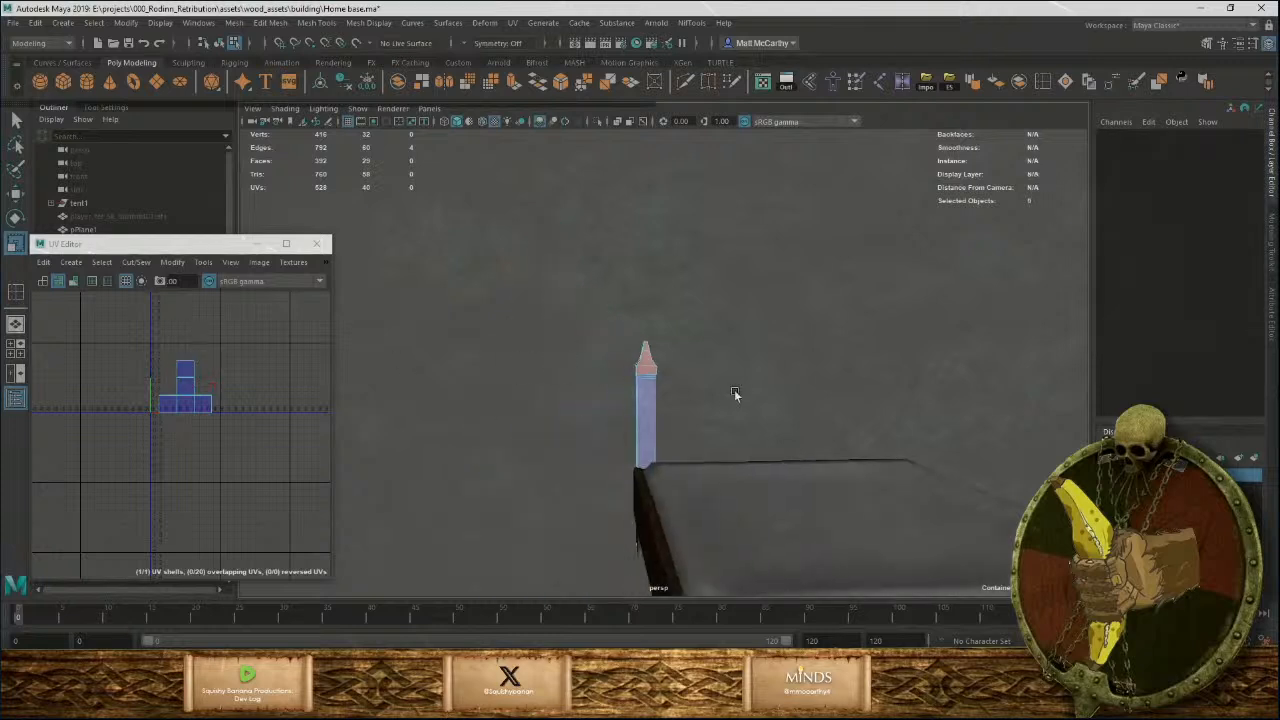
left_click_drag(735, 392, 660, 413, "alt")
key("F8")
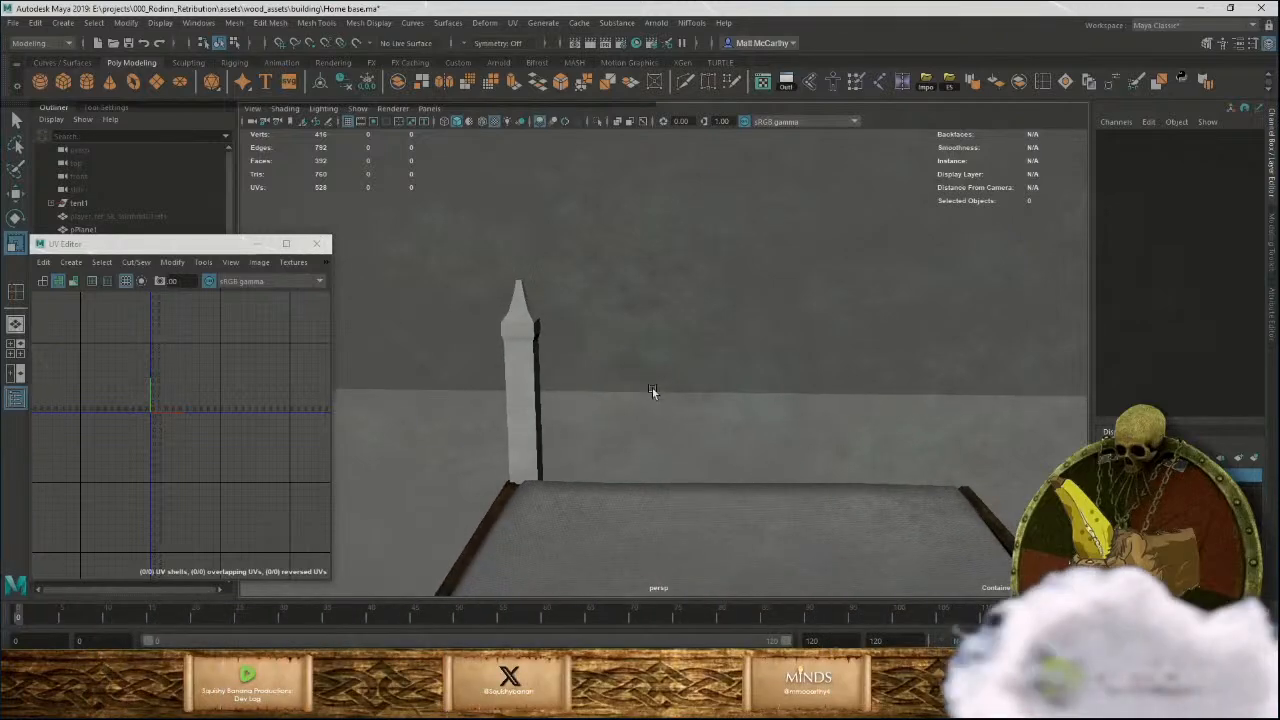
Create a second cube at the head of the bed, raise it above the mattress, and stretch it into a wide horizontal board.
left_click(69, 81)
left_click_drag(580, 366, 814, 405, "alt")
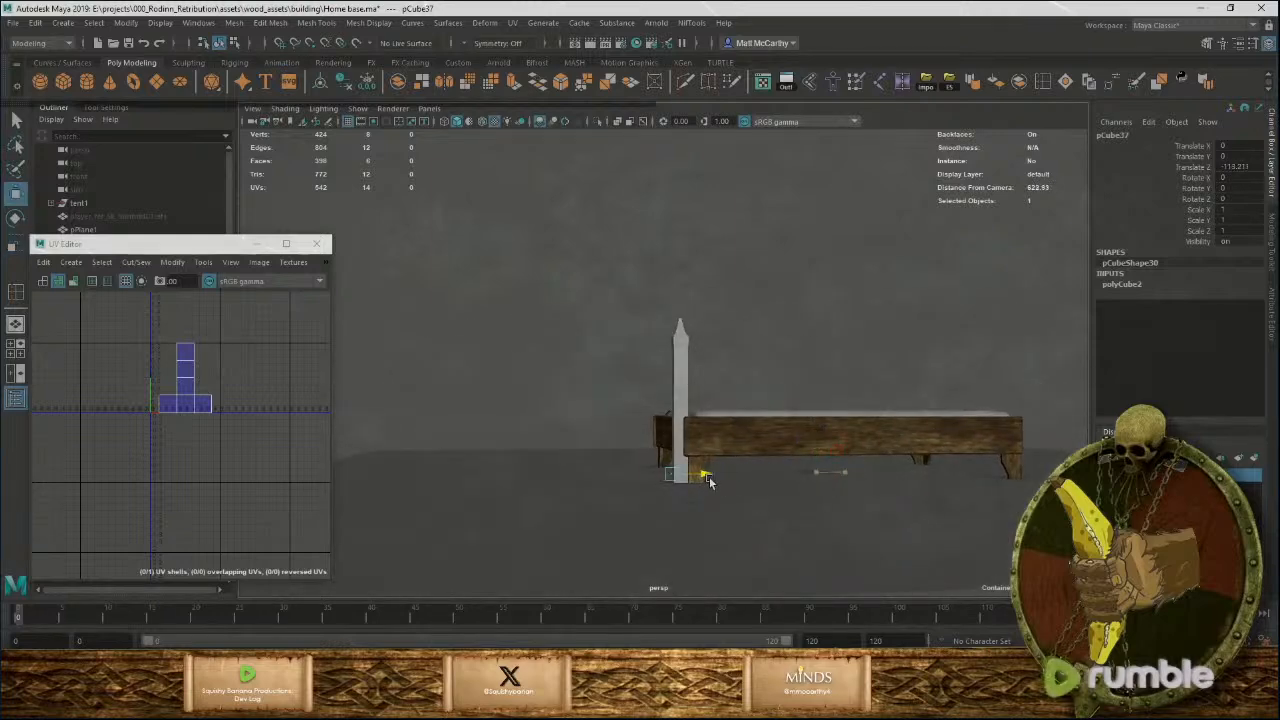
left_click_drag(706, 481, 632, 437, "alt")
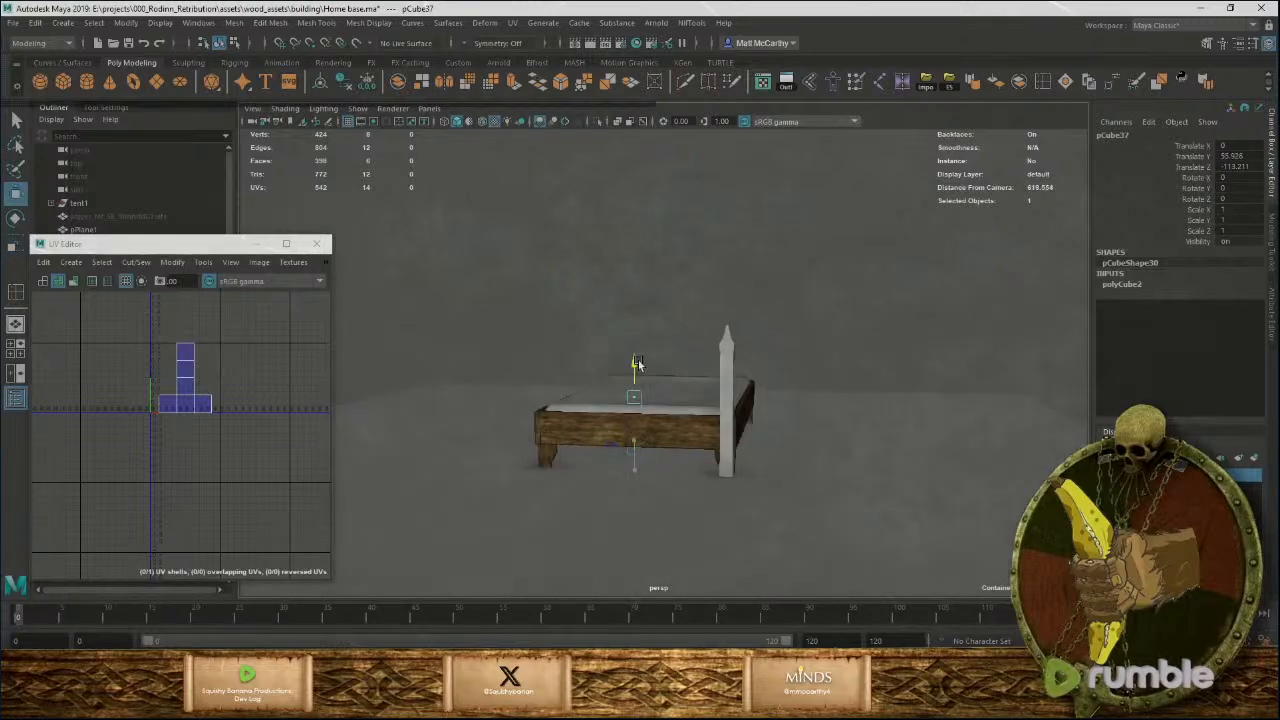
left_click_drag(634, 390, 727, 392)
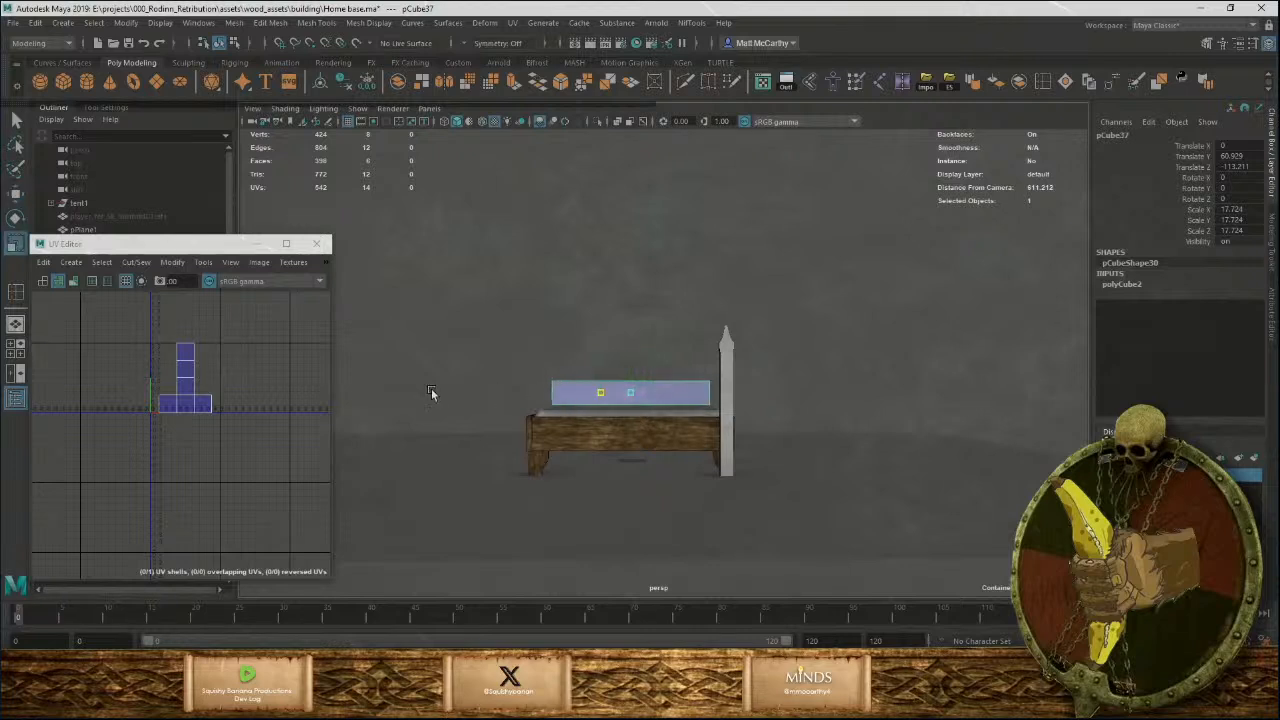
Thin the headboard plank and align it with the bedpost at about Translate Y 62.083 and Z -119.026.
key("w")
left_click_drag(630, 432, 500, 549, "alt")
right_click_drag(500, 549, 855, 615, "alt")
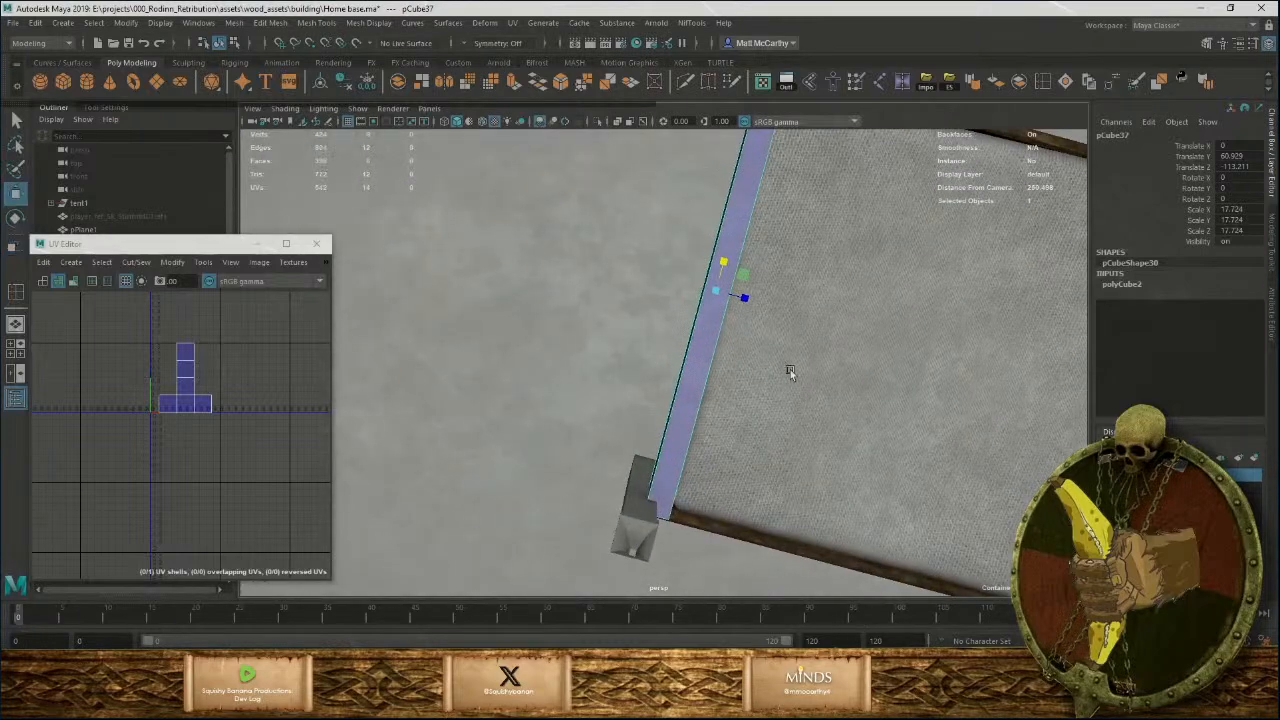
left_click_drag(743, 305, 725, 303)
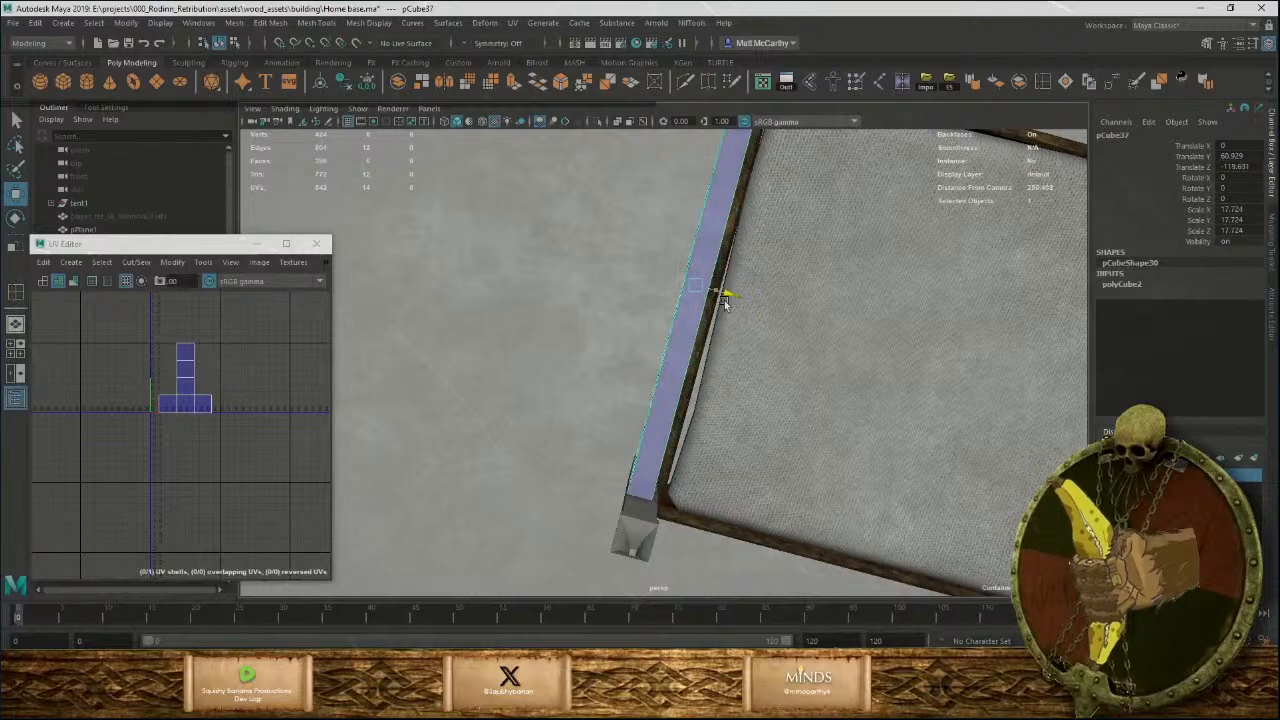
left_click_drag(764, 407, 900, 359, "alt")
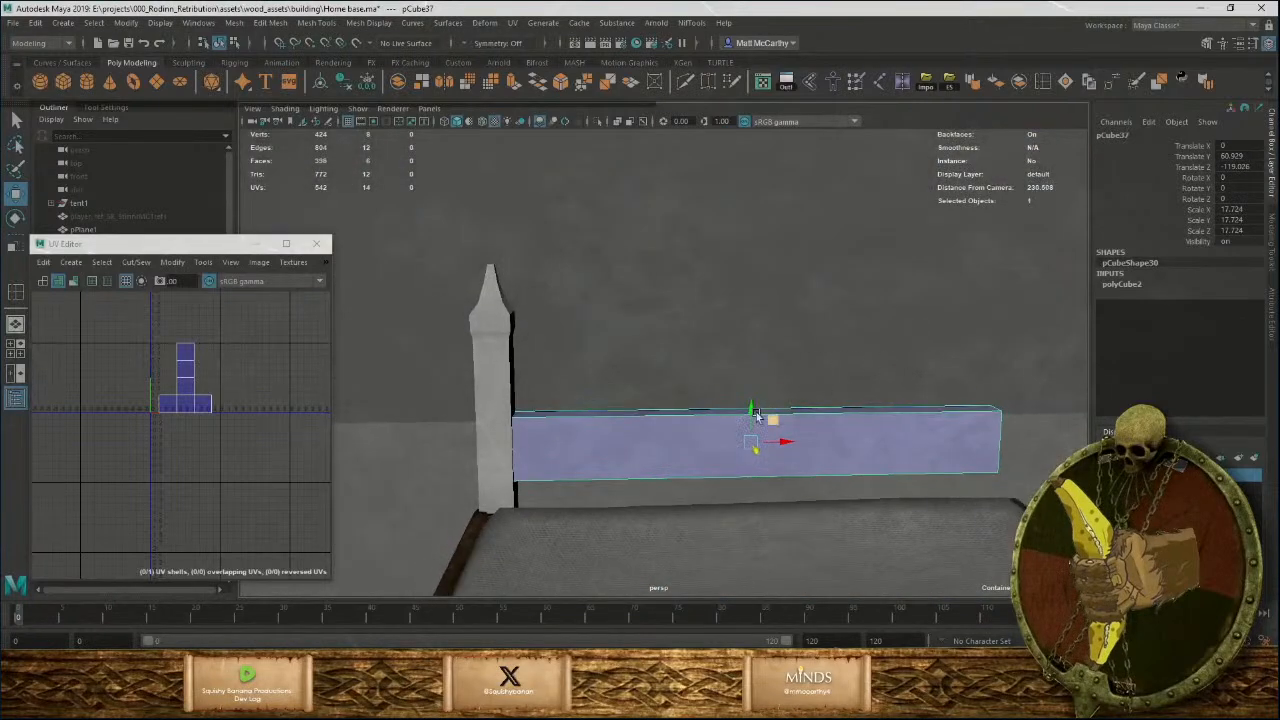
left_click_drag(753, 413, 755, 408)
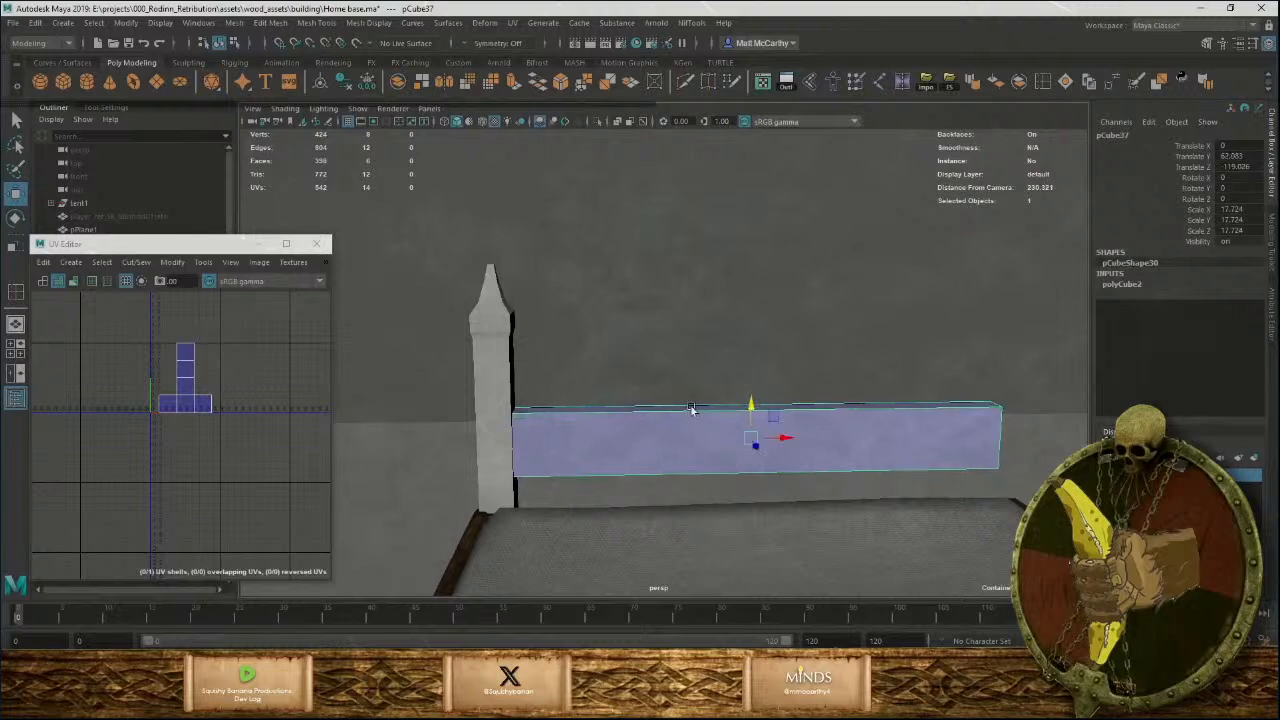
Insert a vertical edge loop near the middle of the headboard plank and snap it onto the centre grid line in the front view.
scroll(691, 410, "up", 2)
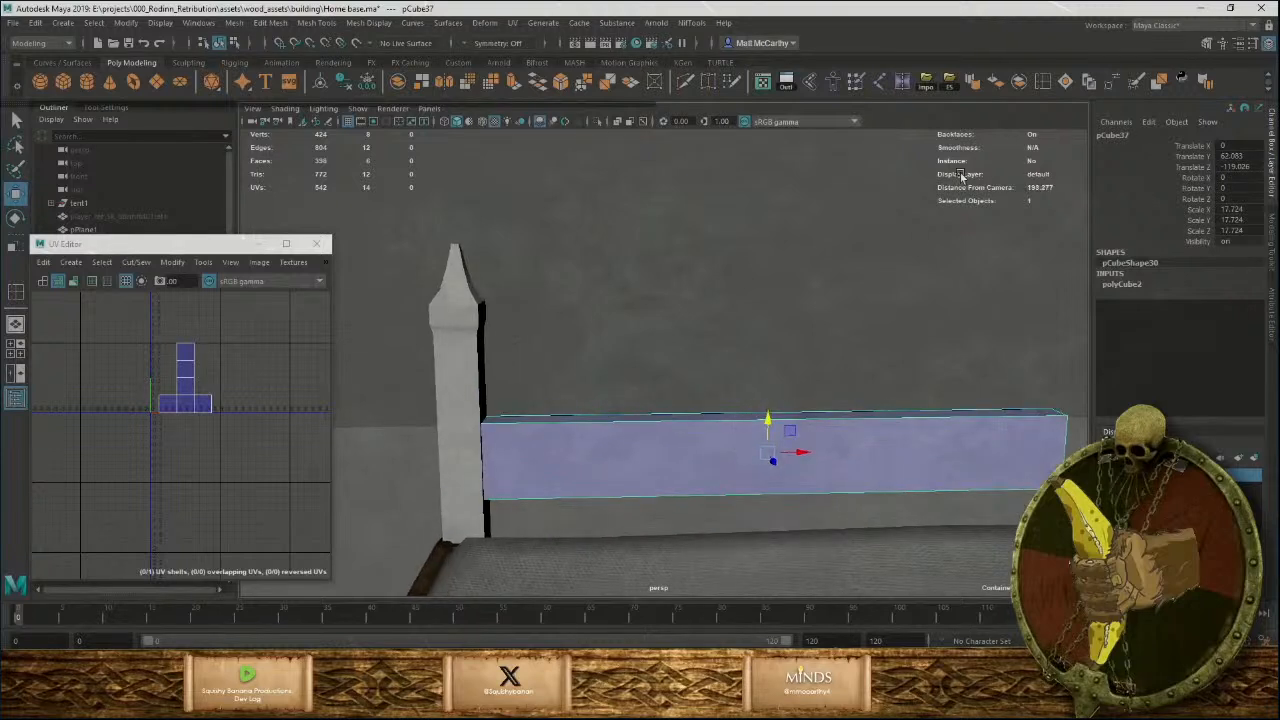
left_click(1043, 85)
left_click(769, 421)
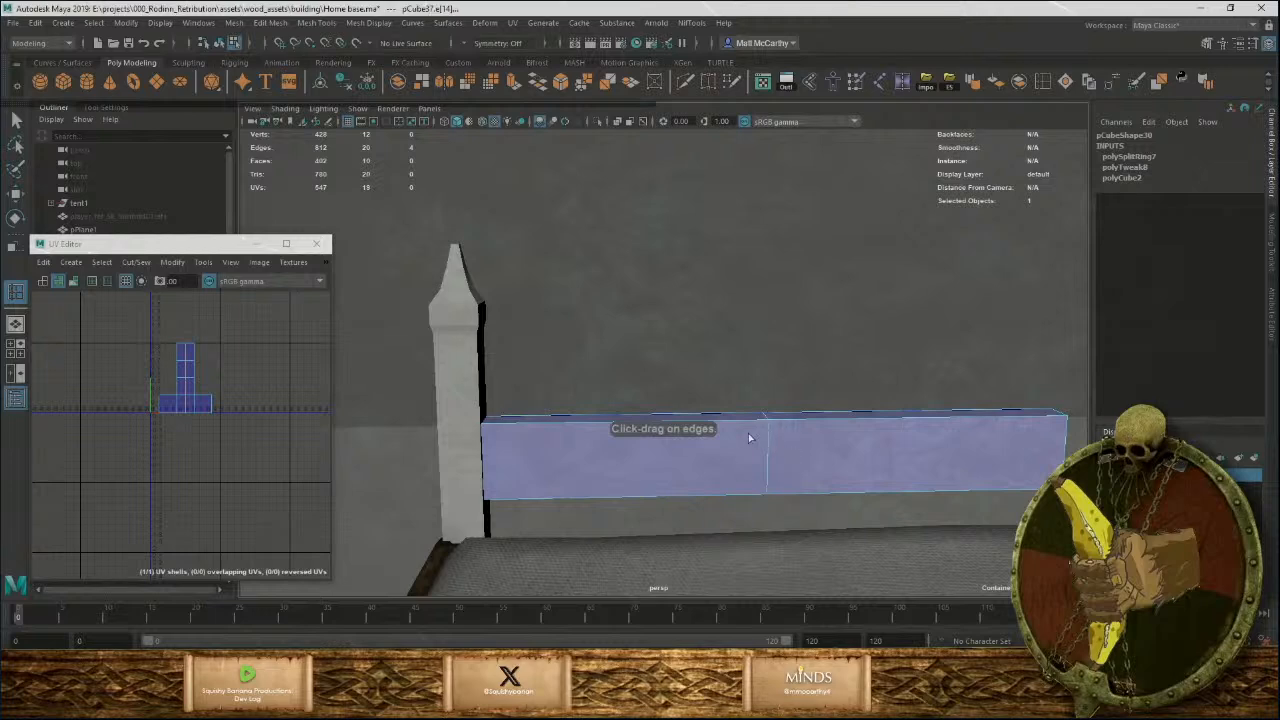
key("space")
key("space")
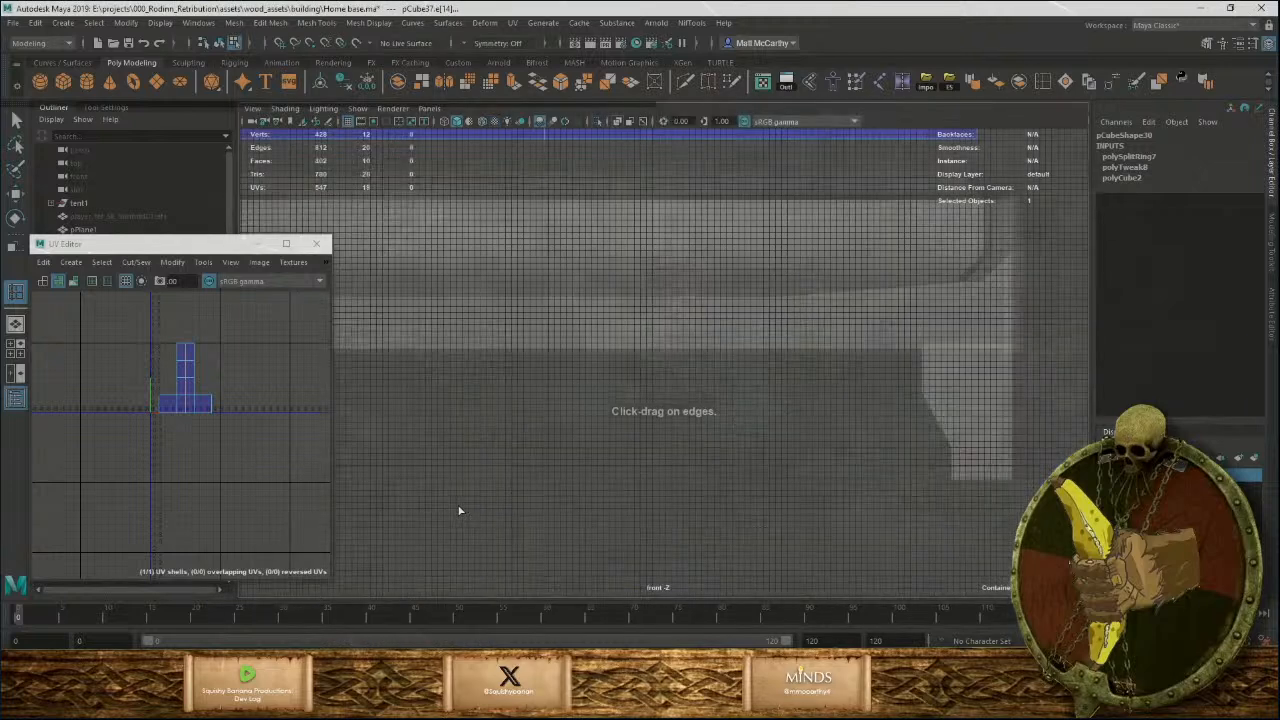
key("f")
right_click_drag(643, 417, 817, 468, "alt")
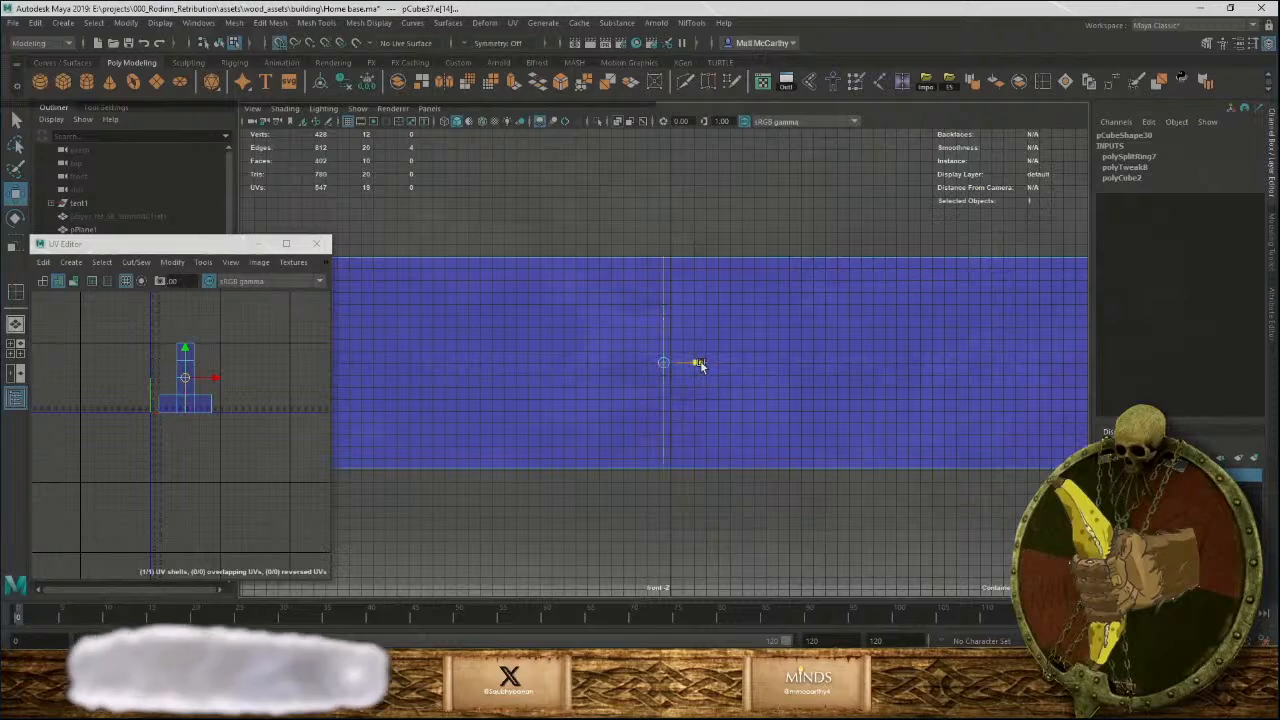
left_click_drag(698, 363, 671, 376)
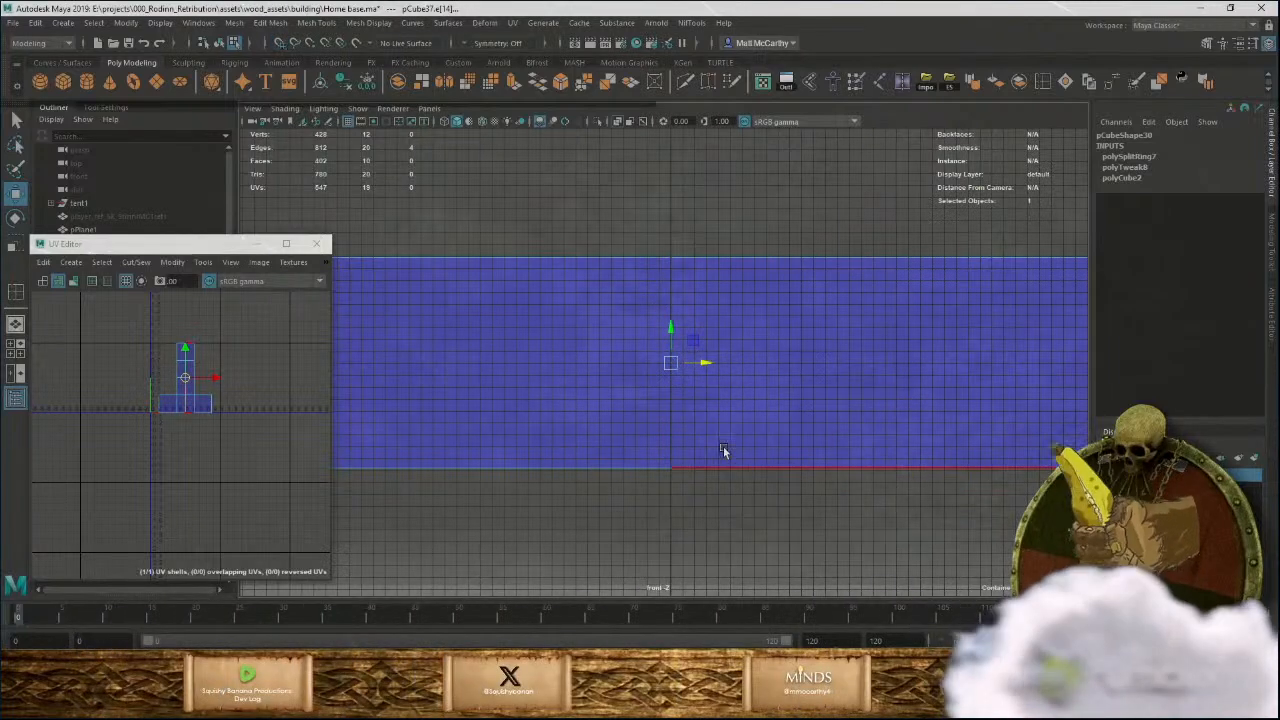
key("space")
key("space")
Set modelling symmetry to World X and return to object mode.
right_click_drag(886, 257, 818, 244, "alt")
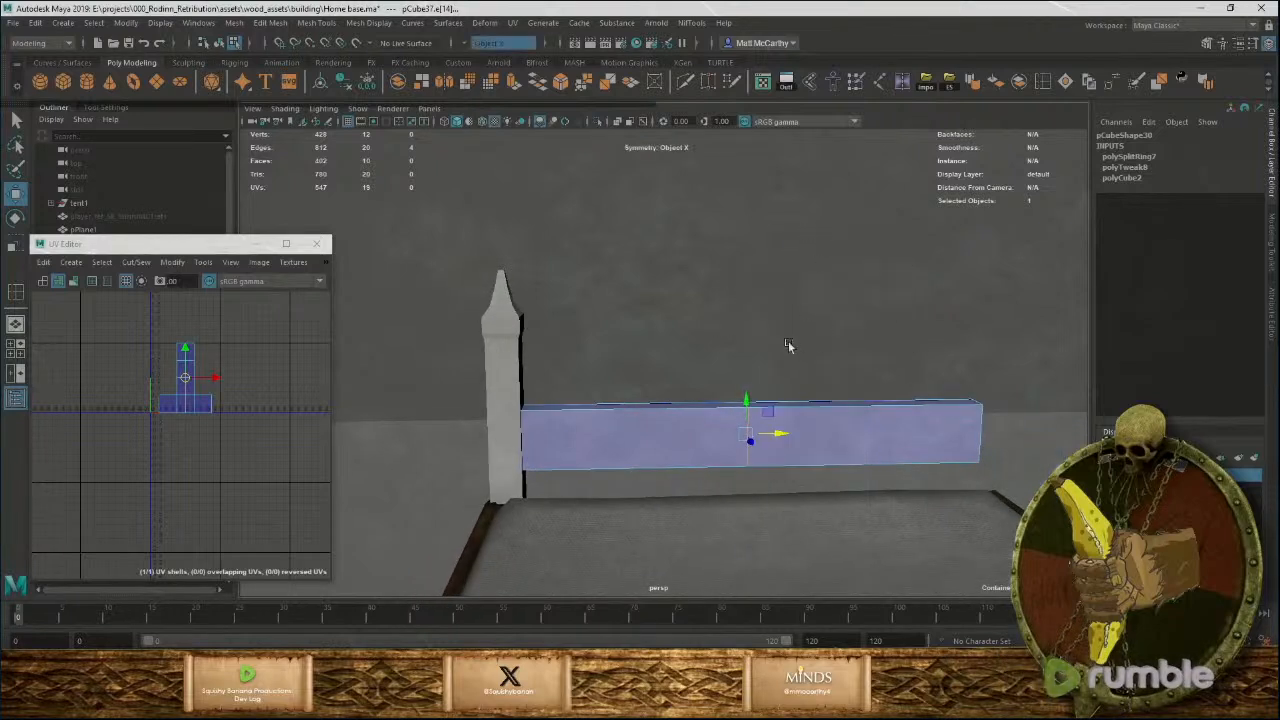
right_click_drag(746, 287, 720, 224, "ctrl+shift")
key("F8")
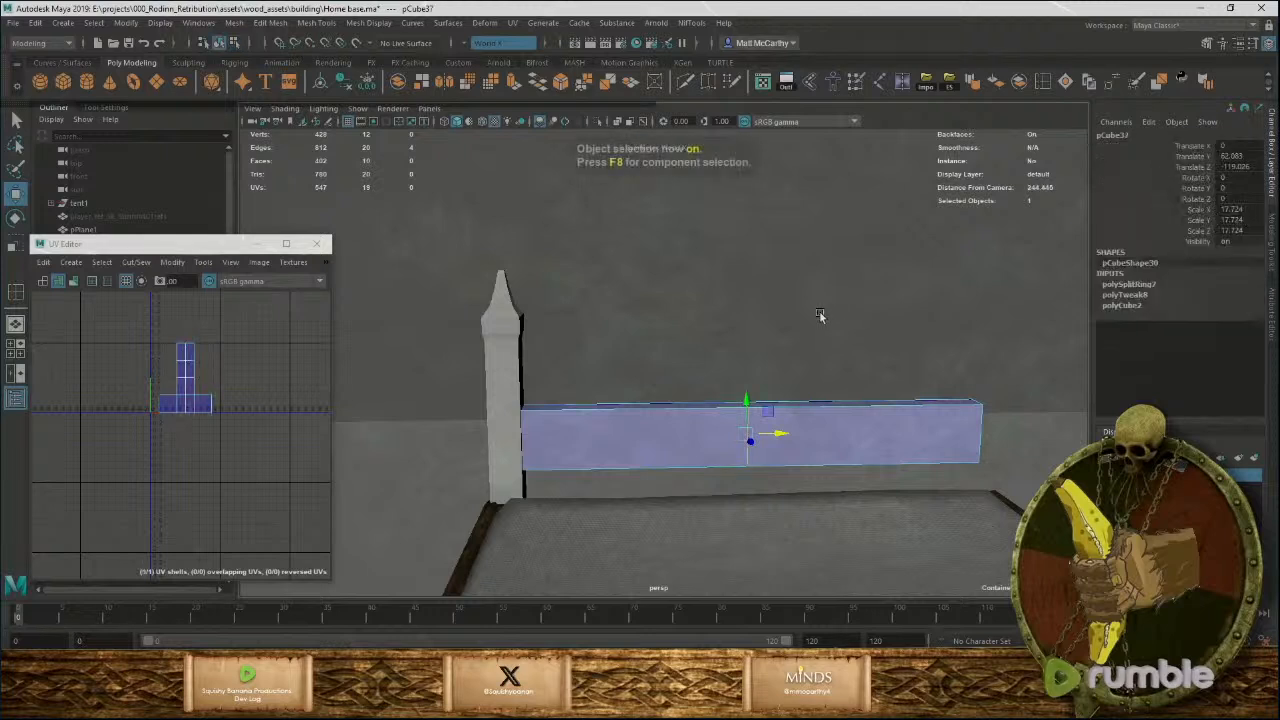
Insert two vertical edge loops near each end of the headboard plank, mirrored across the centre.
left_click(1042, 84)
left_click_drag(550, 406, 584, 426)
key("ctrl+z")
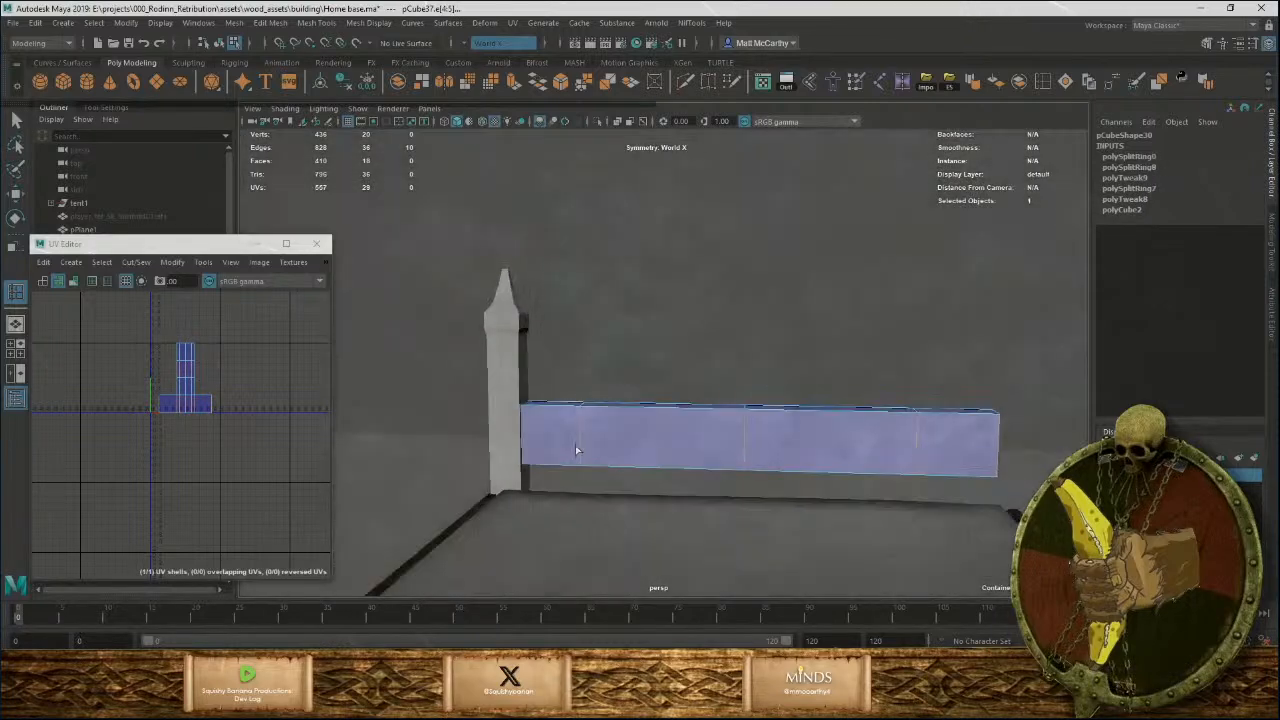
key("ctrl+z")
left_click(554, 405)
key("w")
Pull the outermost bottom faces at both ends of the plank down to the bed frame, sloping the neighbouring faces.
left_click_drag(619, 463, 431, 436, "alt")
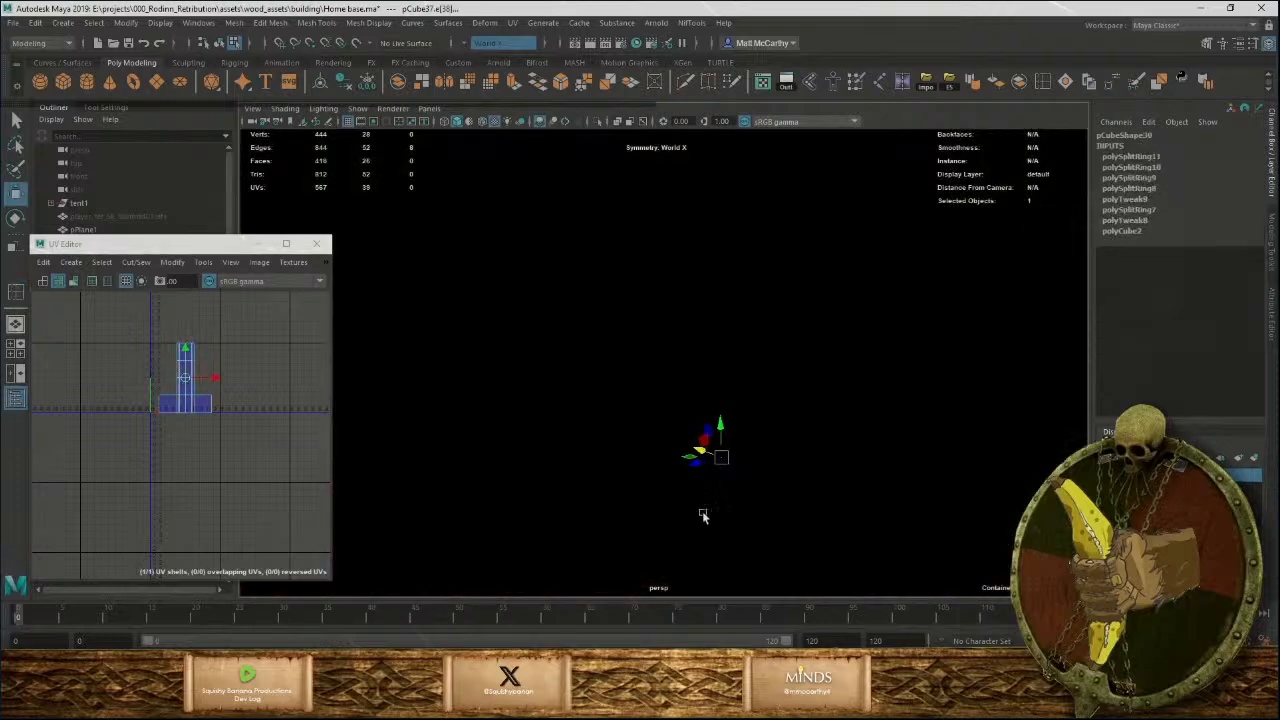
left_click_drag(702, 514, 702, 505, "alt")
middle_click_drag(702, 505, 671, 429, "alt")
right_click_drag(671, 429, 753, 495, "alt")
left_click_drag(753, 495, 734, 465, "alt")
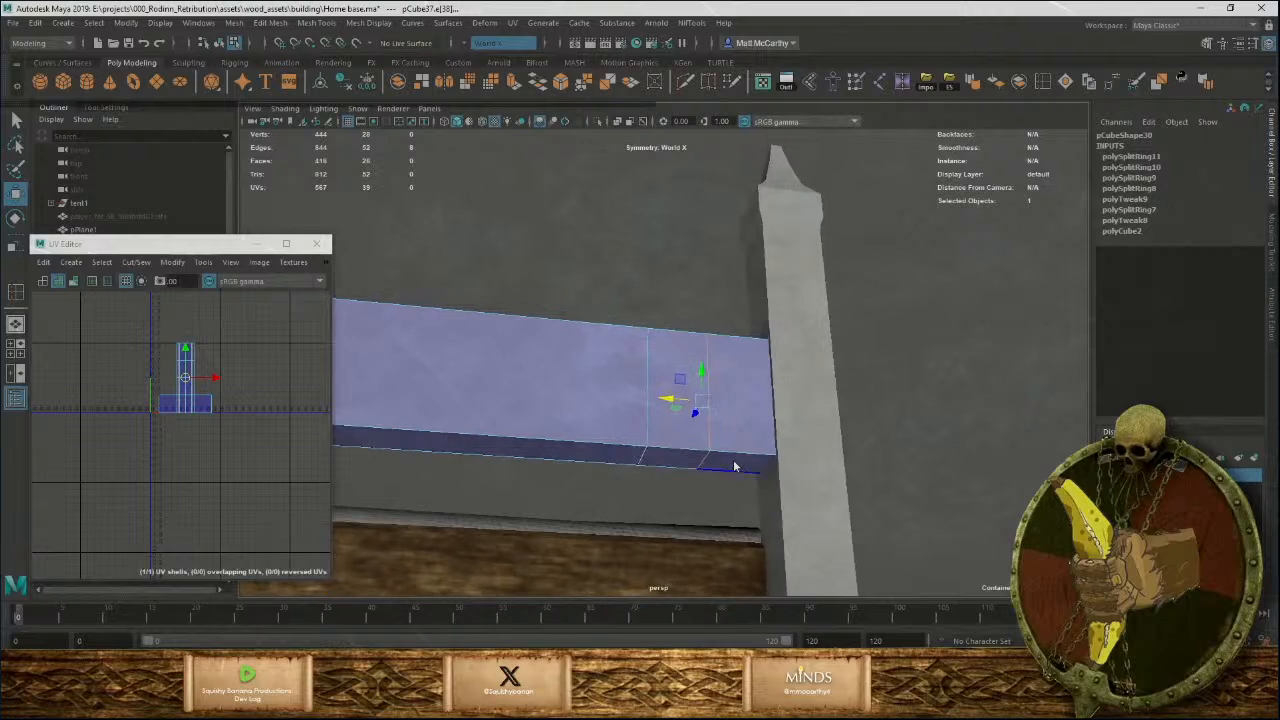
right_click_drag(734, 465, 735, 377)
left_click(735, 460)
left_click_drag(816, 490, 800, 430, "alt")
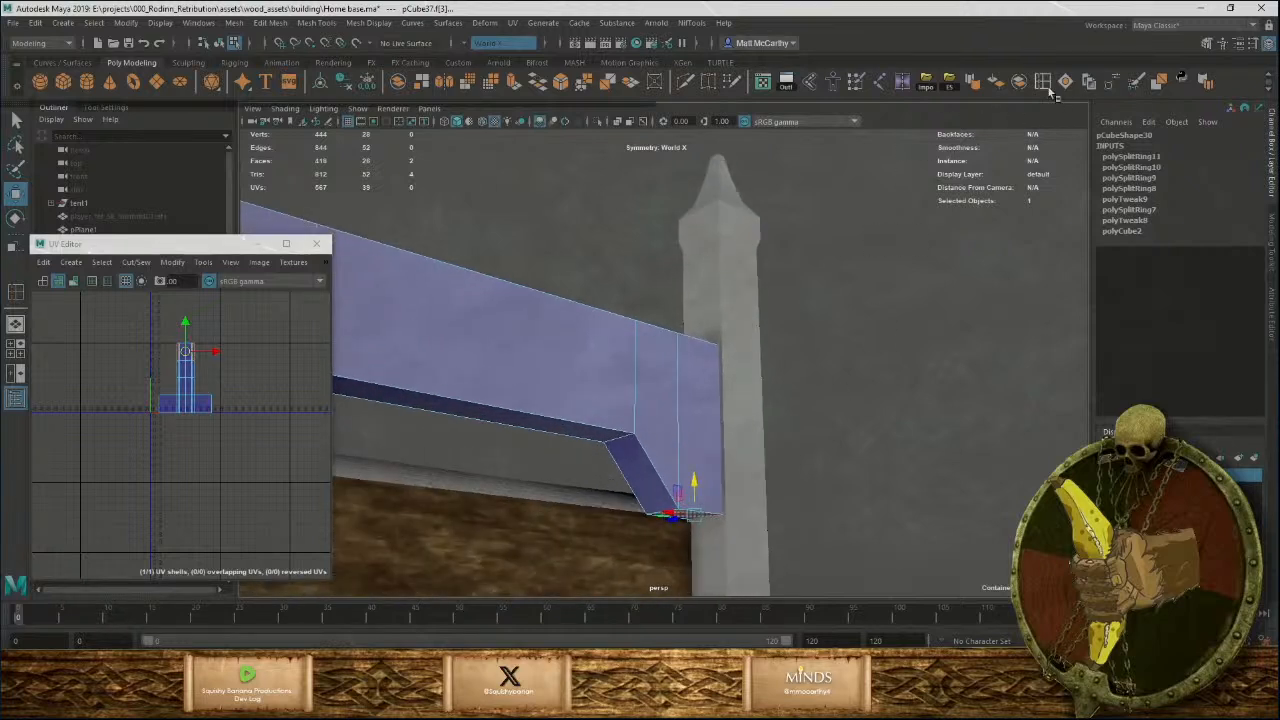
Insert edge loops across the sloped underside faces, shift their bottom edges to round the slopes into curves, and return to object mode.
left_click(1043, 81)
left_click_drag(653, 470, 648, 456)
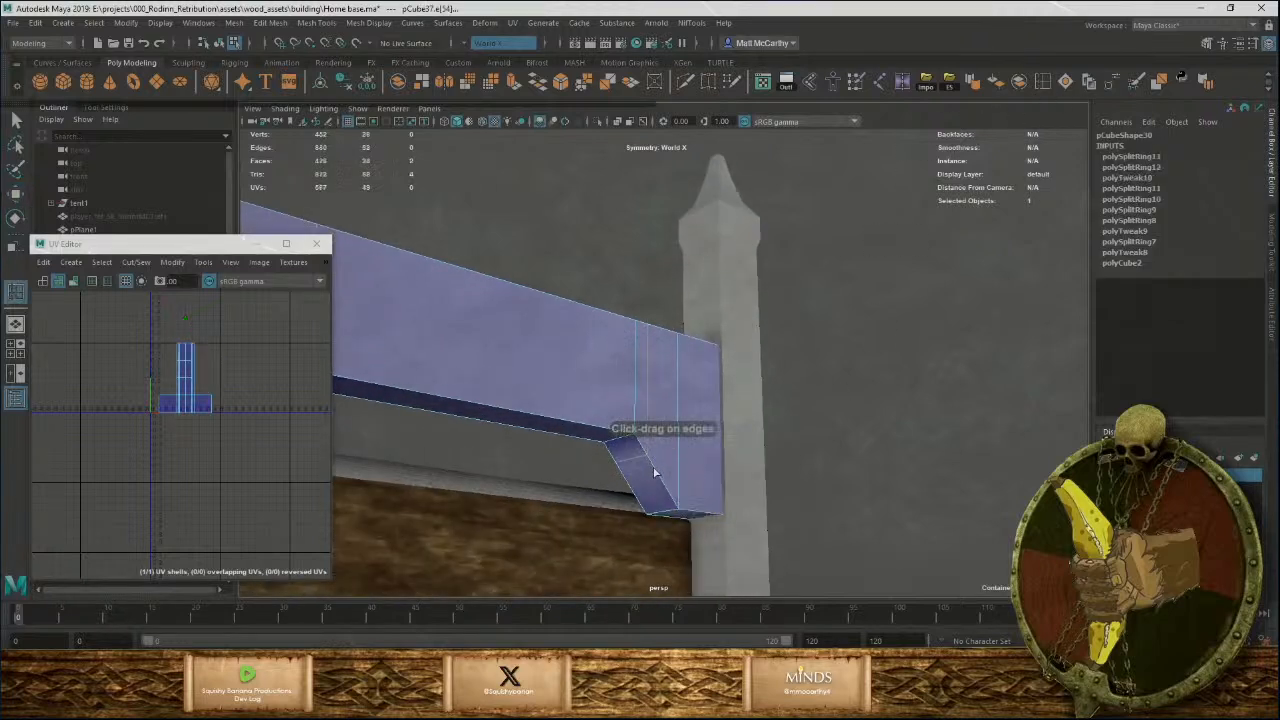
left_click(651, 487)
key("w")
left_click_drag(690, 504, 661, 456, "alt")
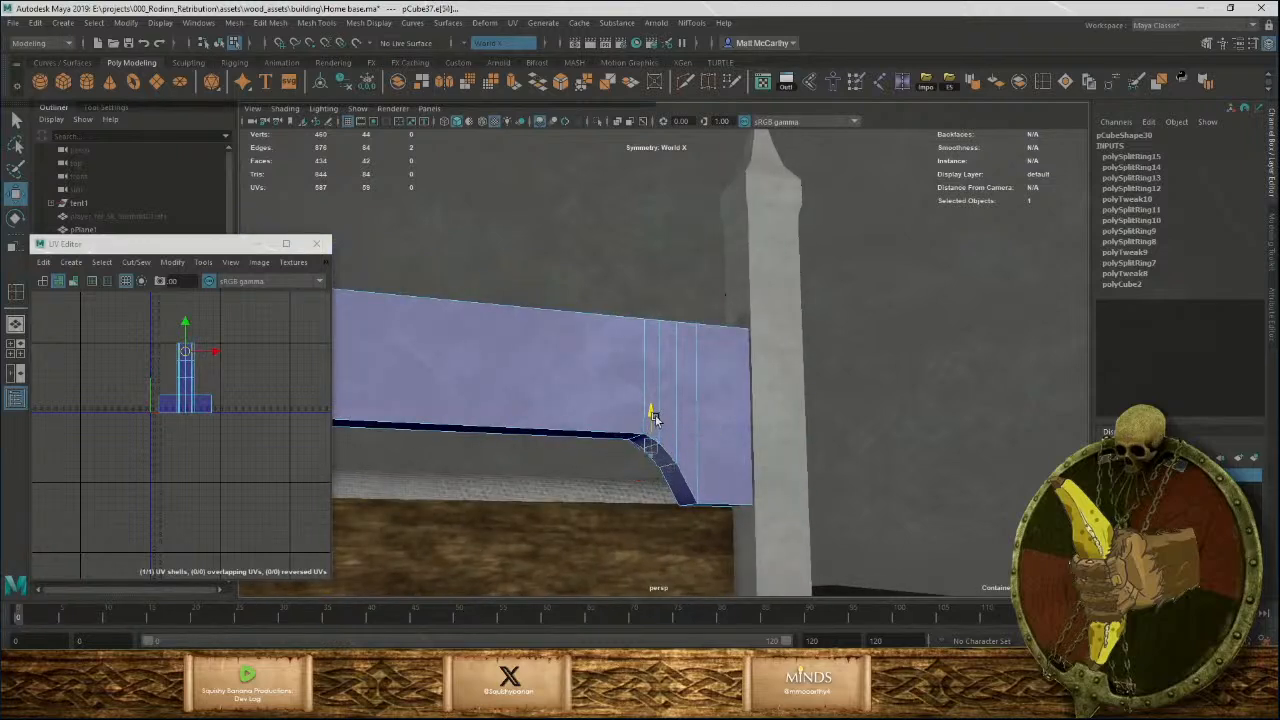
left_click_drag(719, 440, 487, 441, "alt")
key("F8")
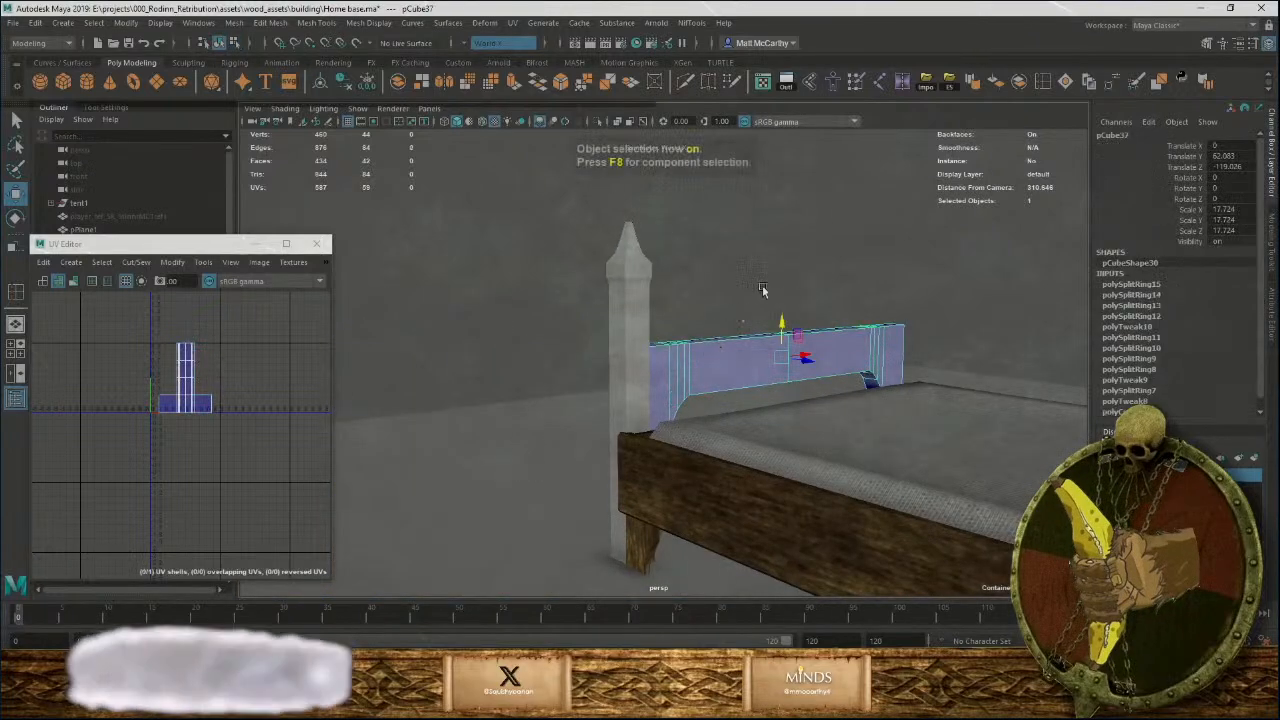
Raise the plank's top centre edge to form a peak in the middle of the headboard.
left_click(762, 285)
left_click_drag(774, 302, 759, 360, "alt")
left_click(788, 360)
middle_click_drag(789, 360, 718, 418, "alt")
right_click_drag(718, 418, 803, 494, "alt")
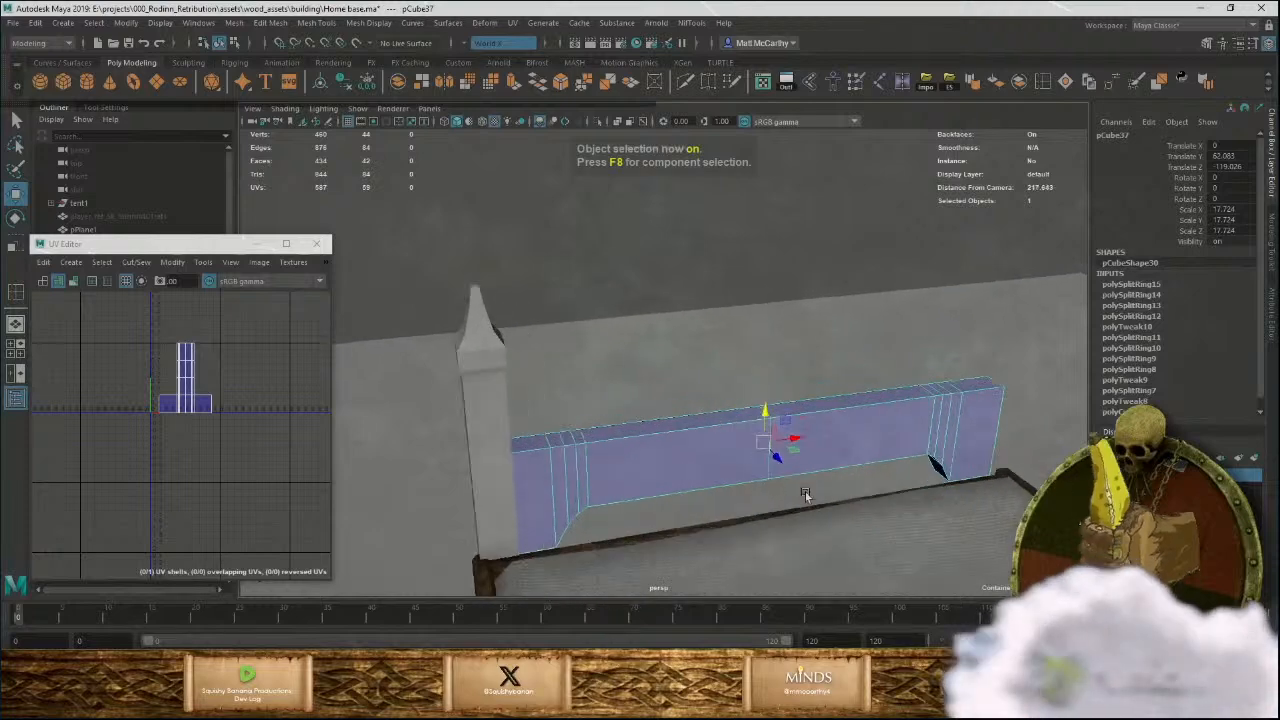
left_click_drag(803, 494, 775, 443, "alt")
right_click_drag(776, 443, 787, 394)
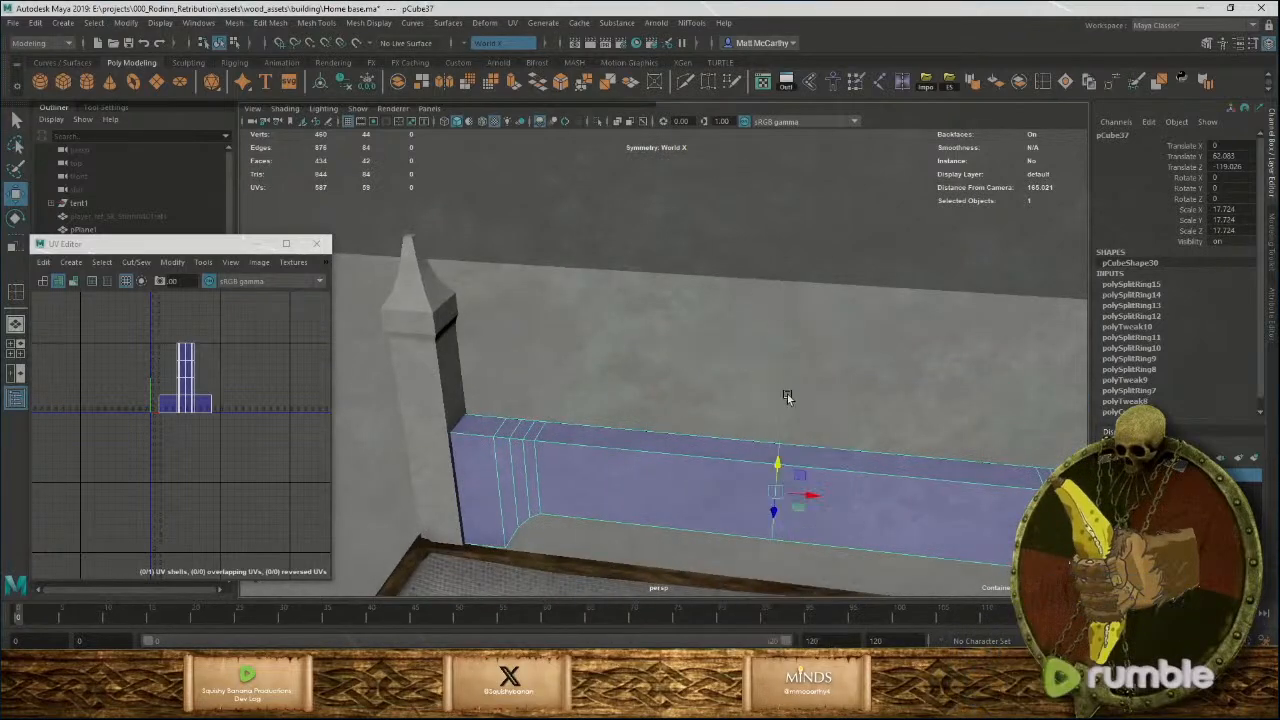
left_click(780, 450)
left_click_drag(789, 452, 690, 445, "alt")
Move the top edges beside the peak outward and upward so the headboard's upper outline arches on both sides.
left_click(688, 441)
left_click_drag(788, 452, 790, 416, "alt")
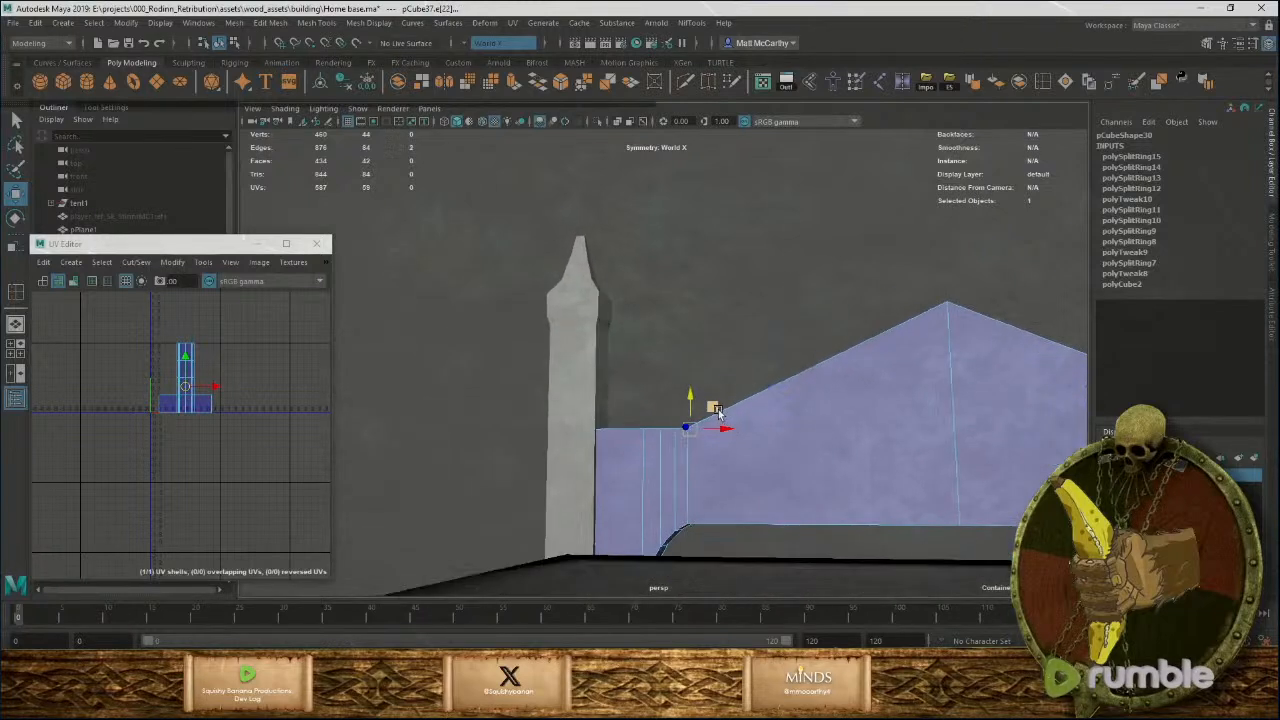
left_click_drag(714, 405, 708, 450)
left_click(686, 436)
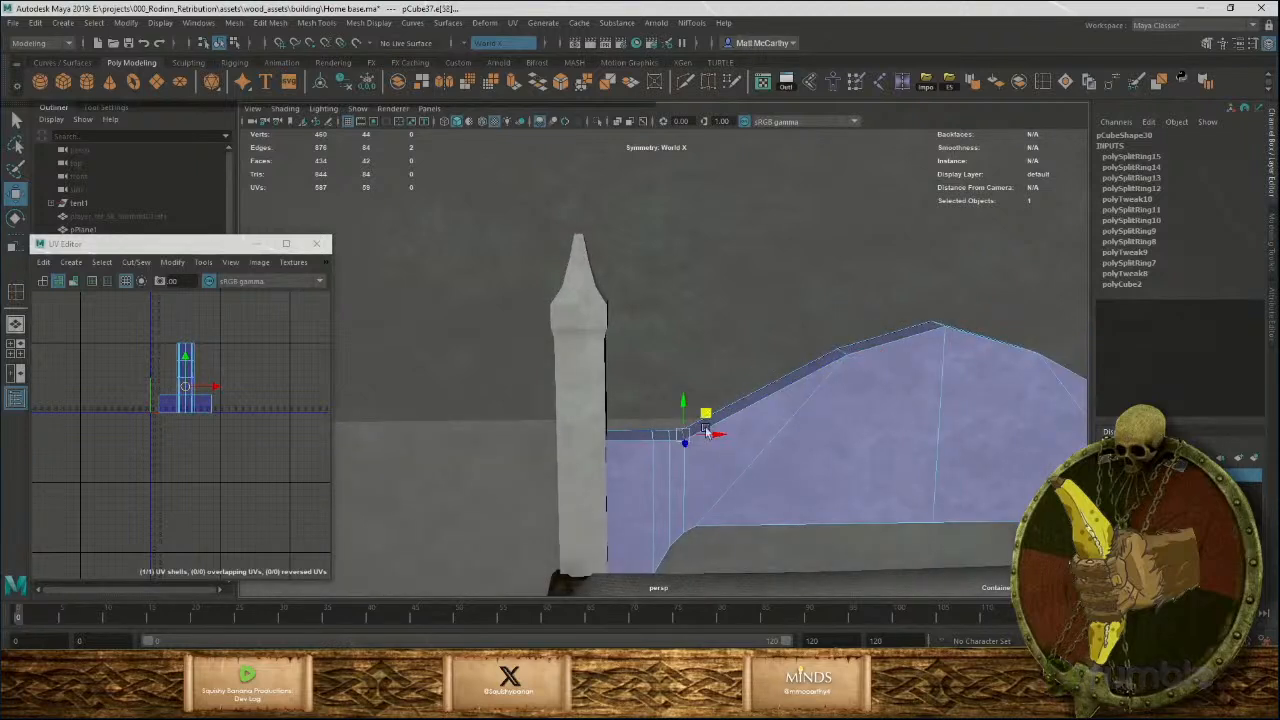
left_click_drag(775, 381, 775, 363)
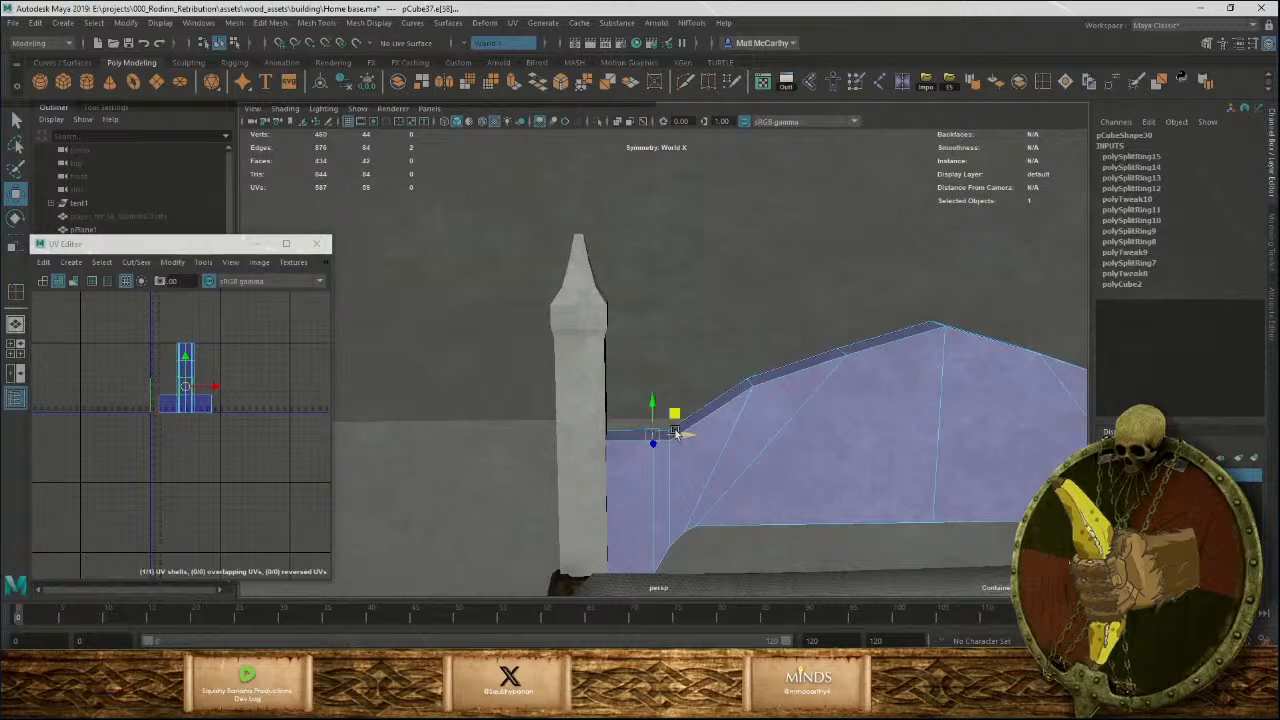
Shift the remaining top edges near the bedpost and lower one to form a dip at the foot of the arch.
scroll(697, 457, "up", 3)
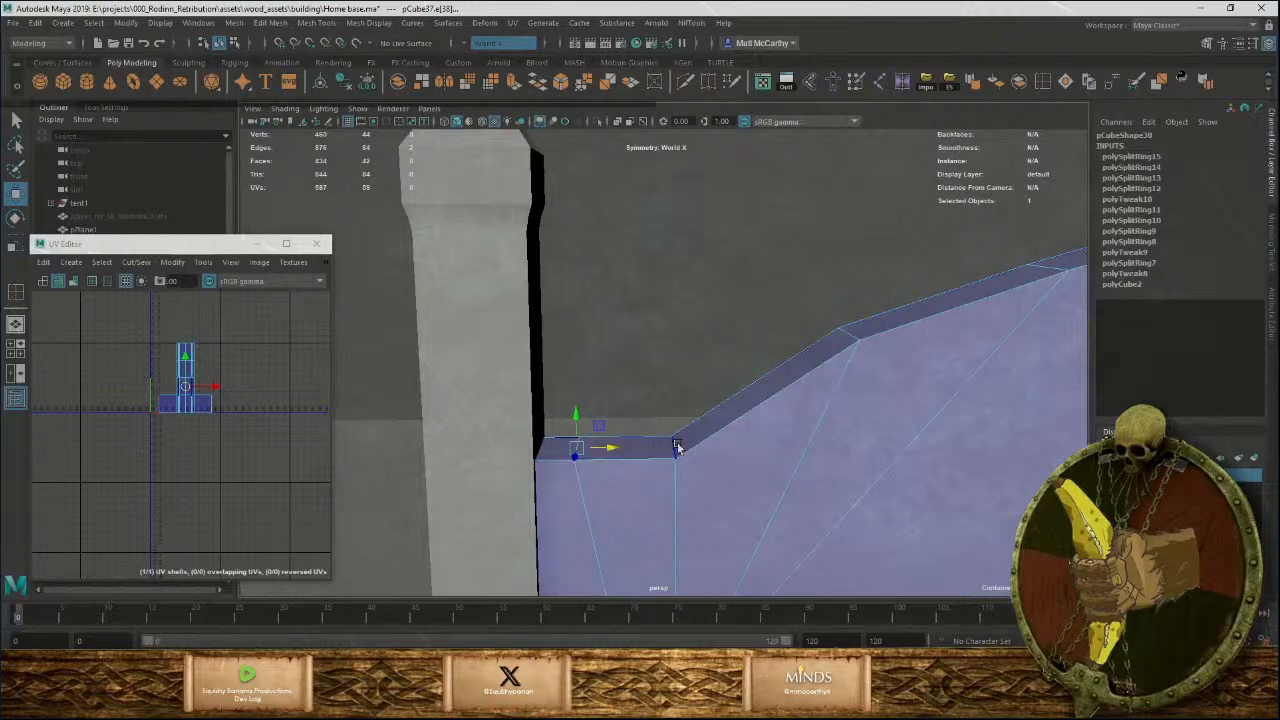
left_click_drag(690, 452, 688, 411, "alt")
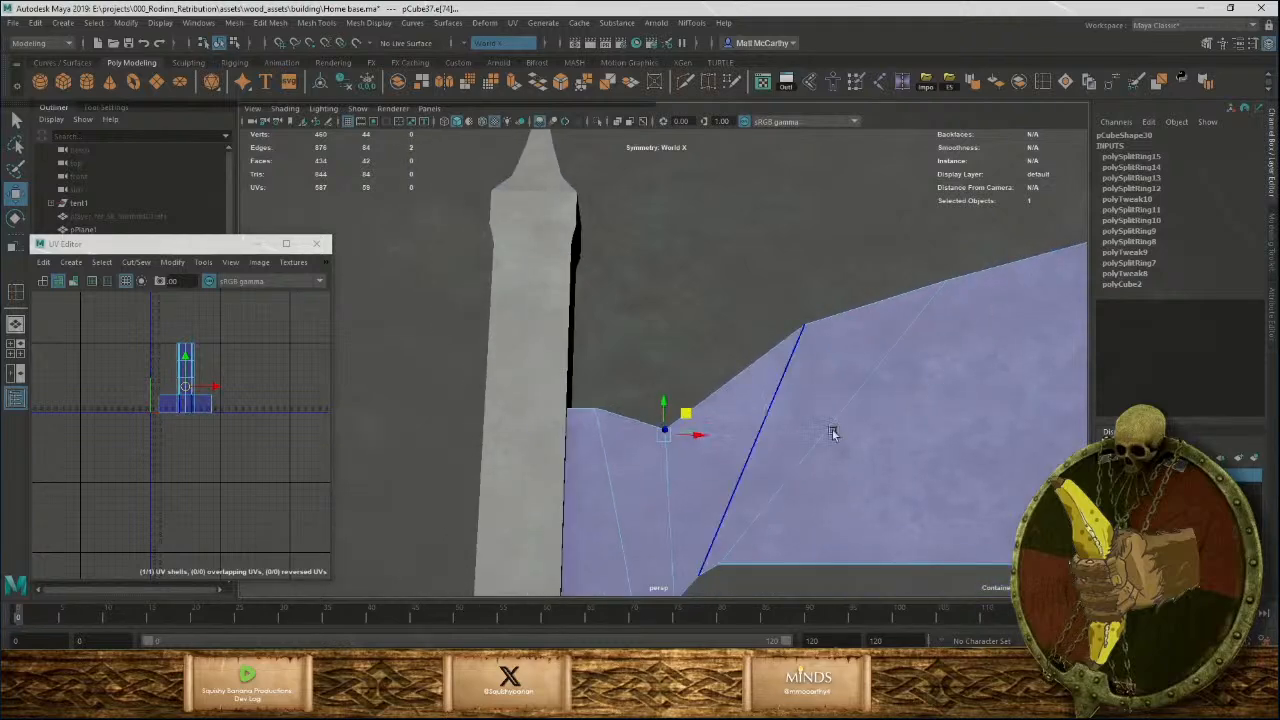
scroll(833, 432, "down", 5)
Scale the whole headboard slightly thinner in depth and deselect it.
left_click_drag(833, 432, 664, 400, "alt")
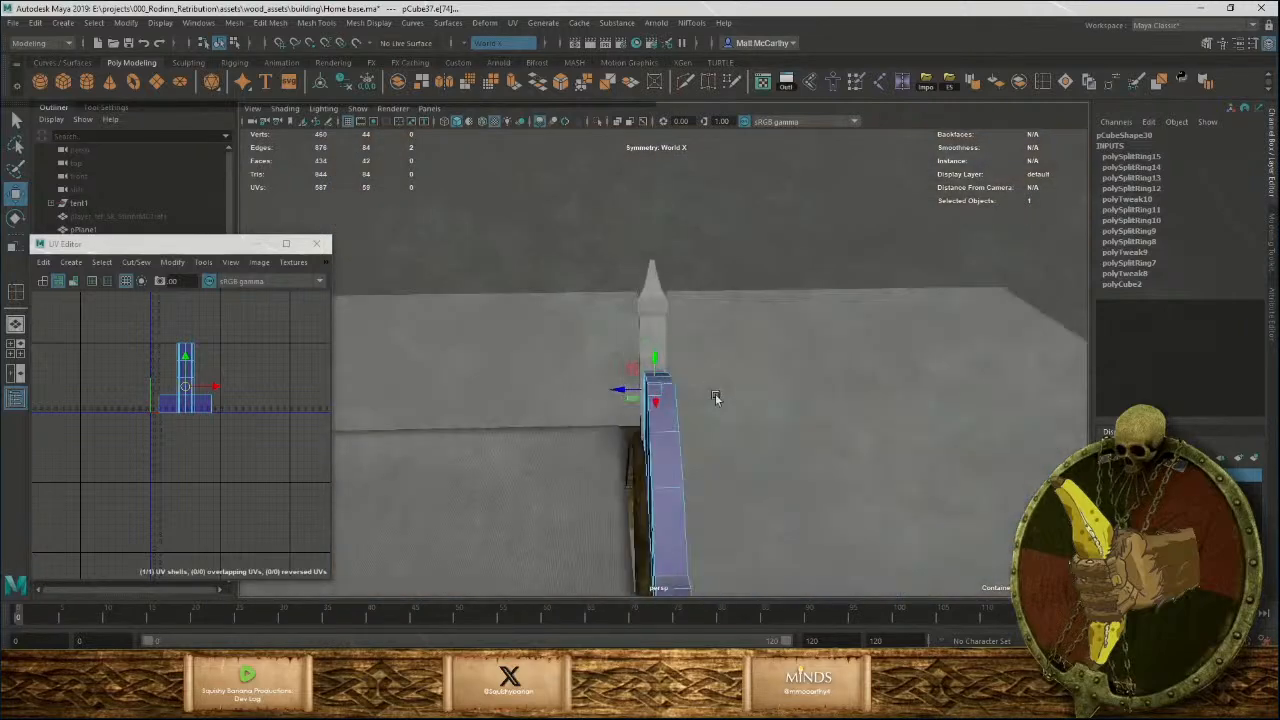
key("F8")
key("r")
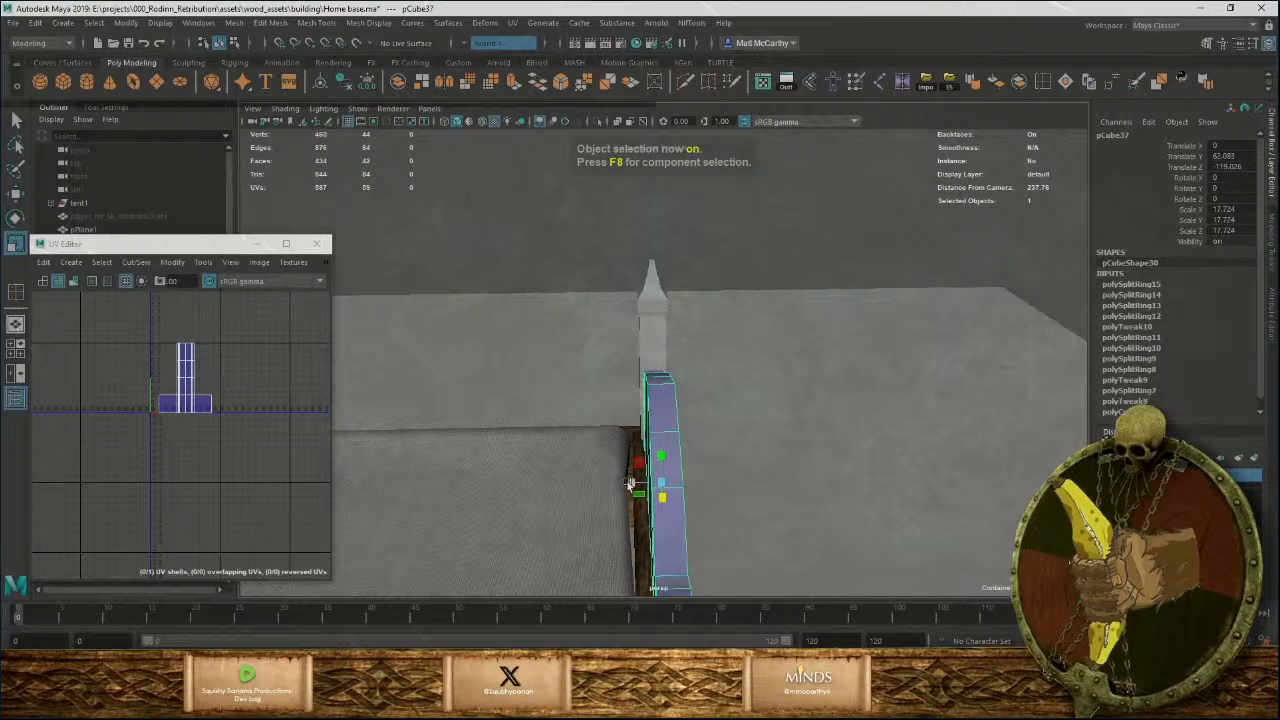
left_click_drag(630, 484, 642, 486)
left_click(744, 275)
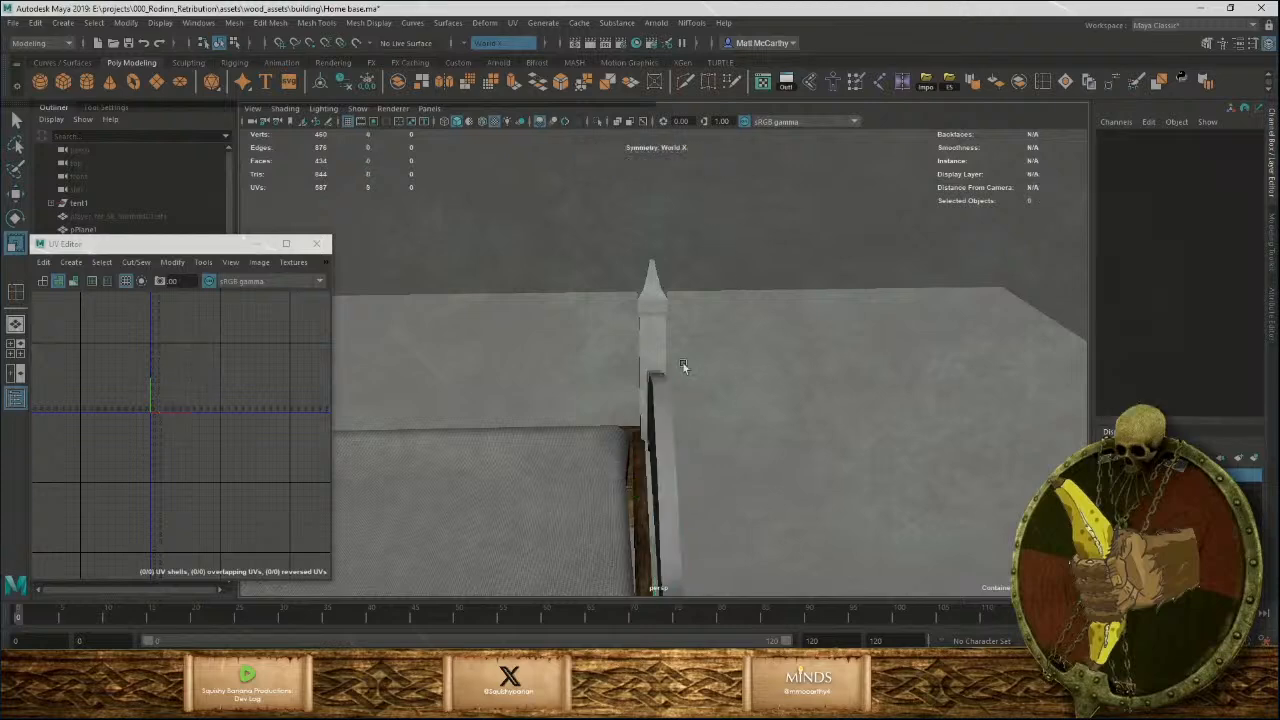
Insert mirrored edge loops beside the headboard's peak, adjust the nearby top edges into a smoother arch, and return to object mode.
left_click_drag(683, 363, 742, 413, "alt")
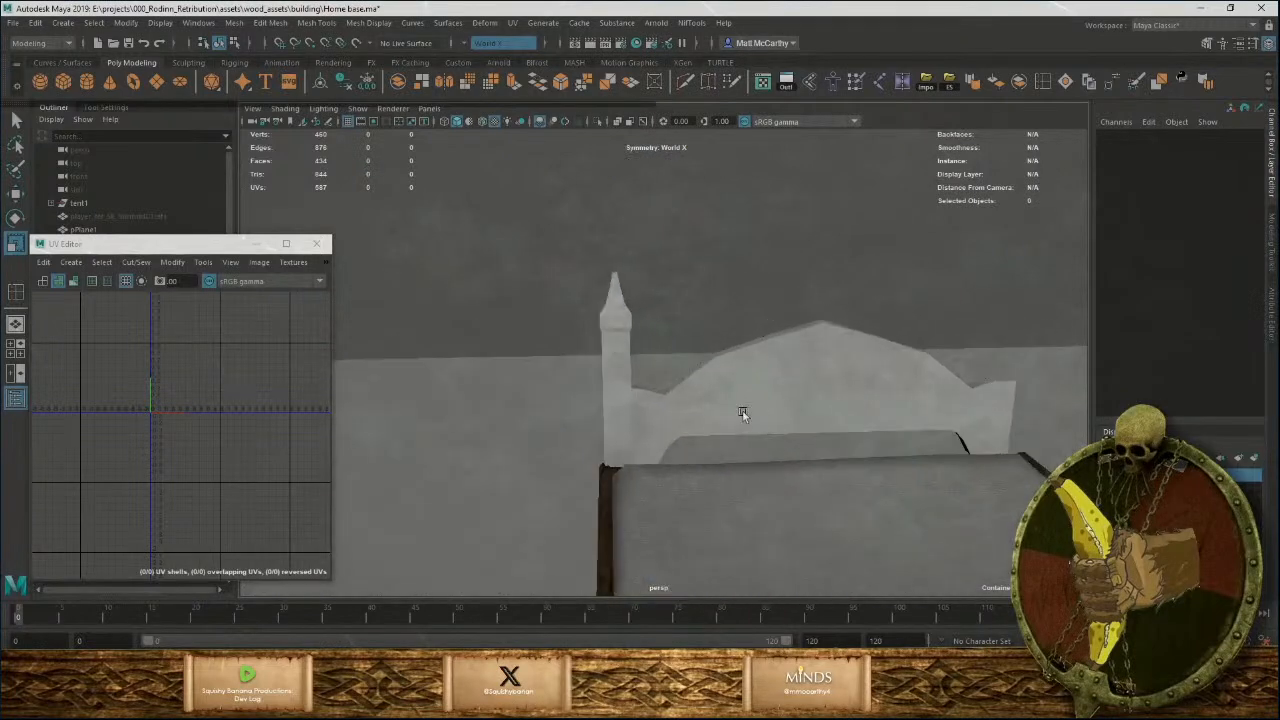
left_click(751, 358)
left_click_drag(786, 363, 850, 390, "alt")
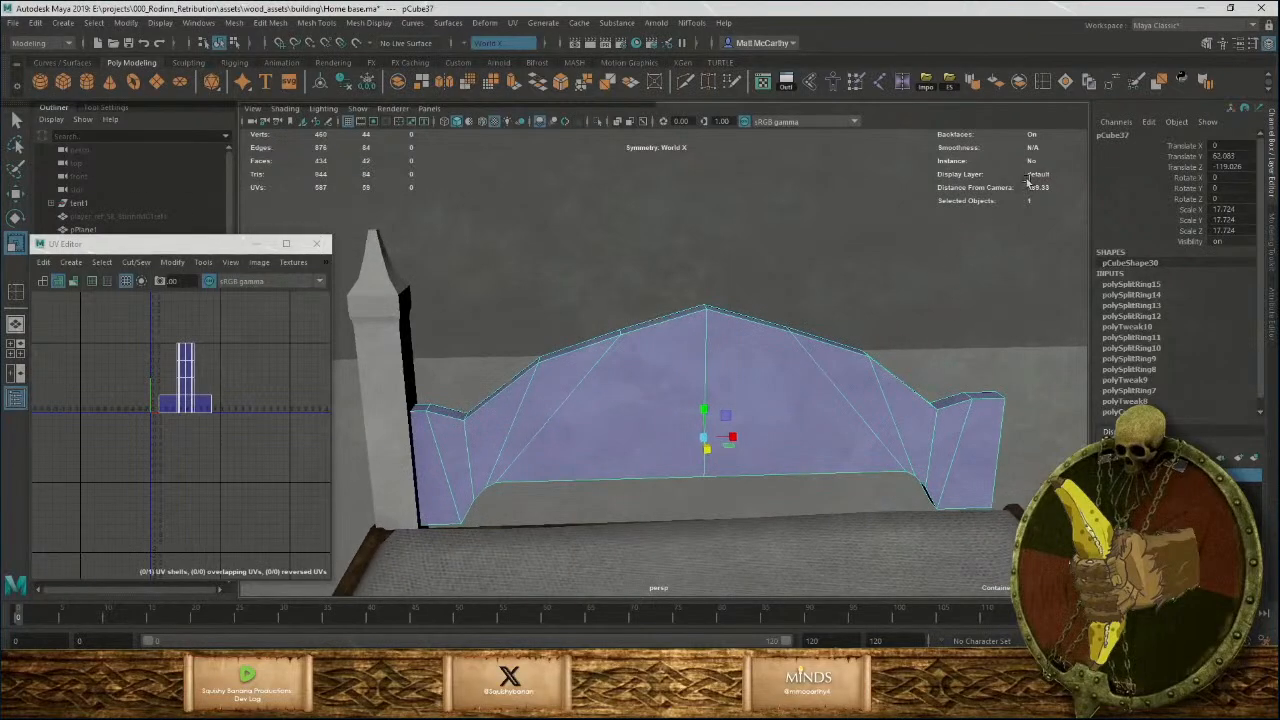
left_click(1043, 82)
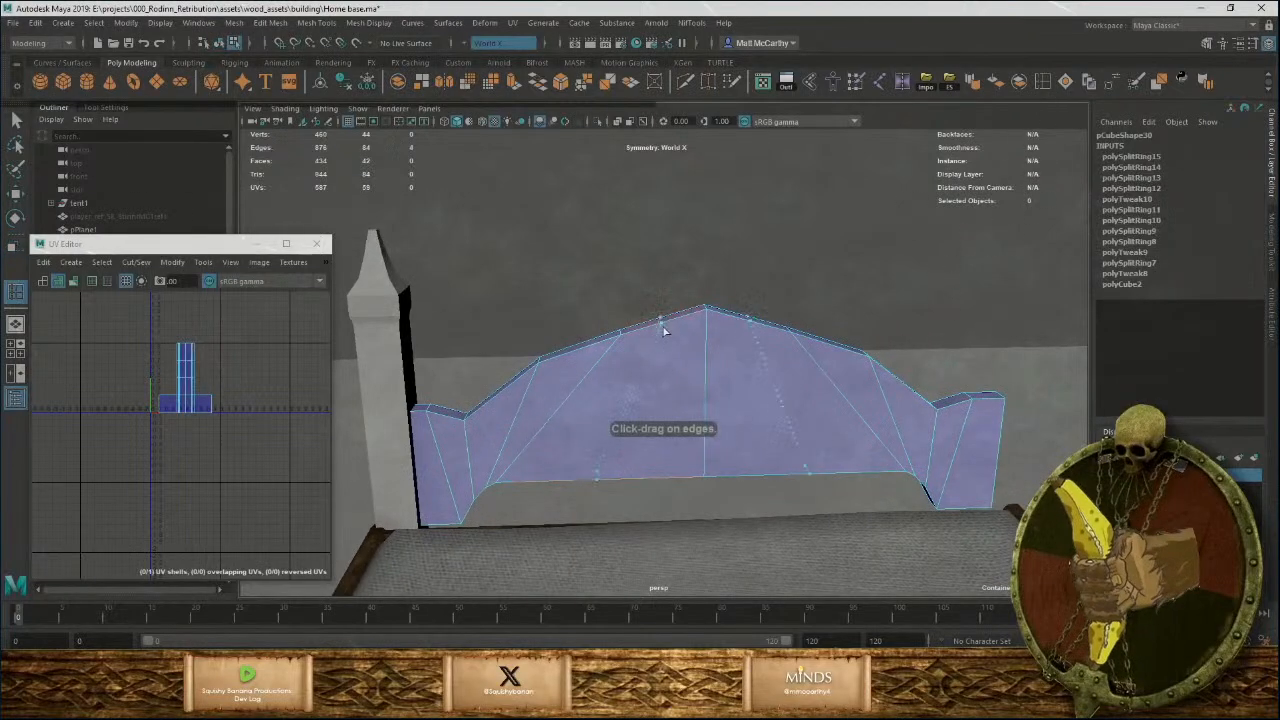
left_click(673, 327)
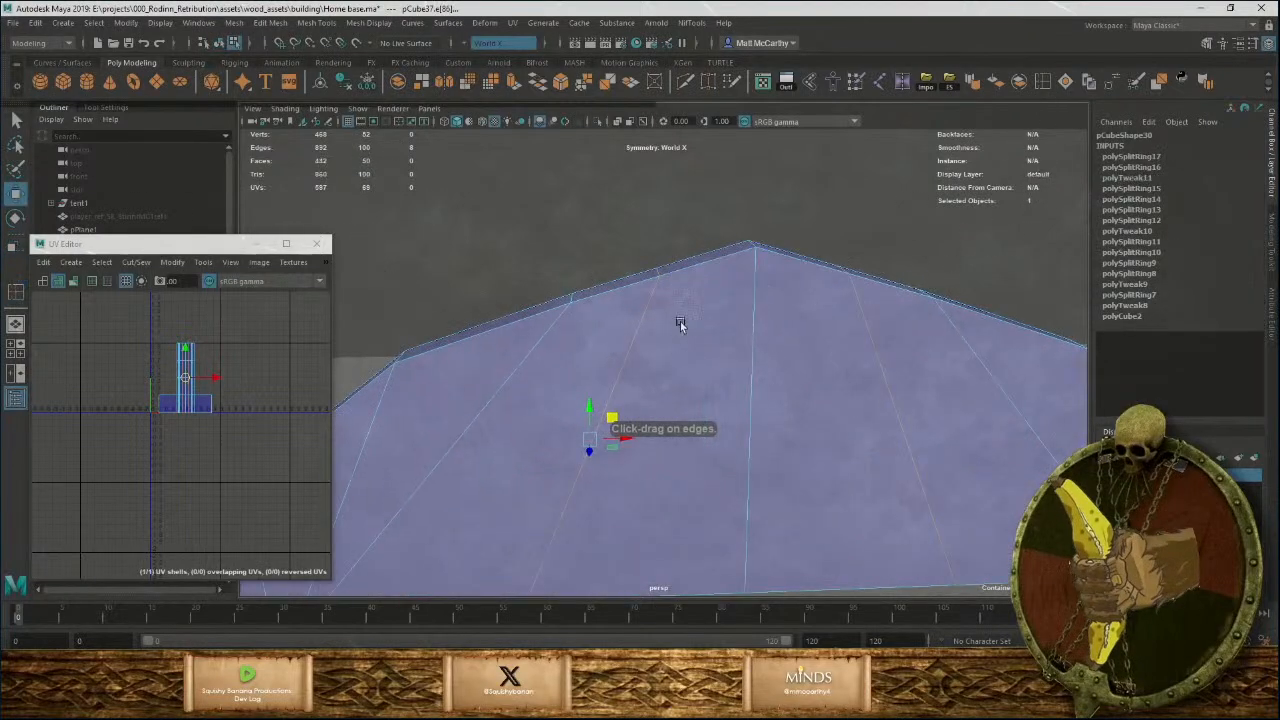
left_click(659, 273)
left_click_drag(681, 252, 675, 243)
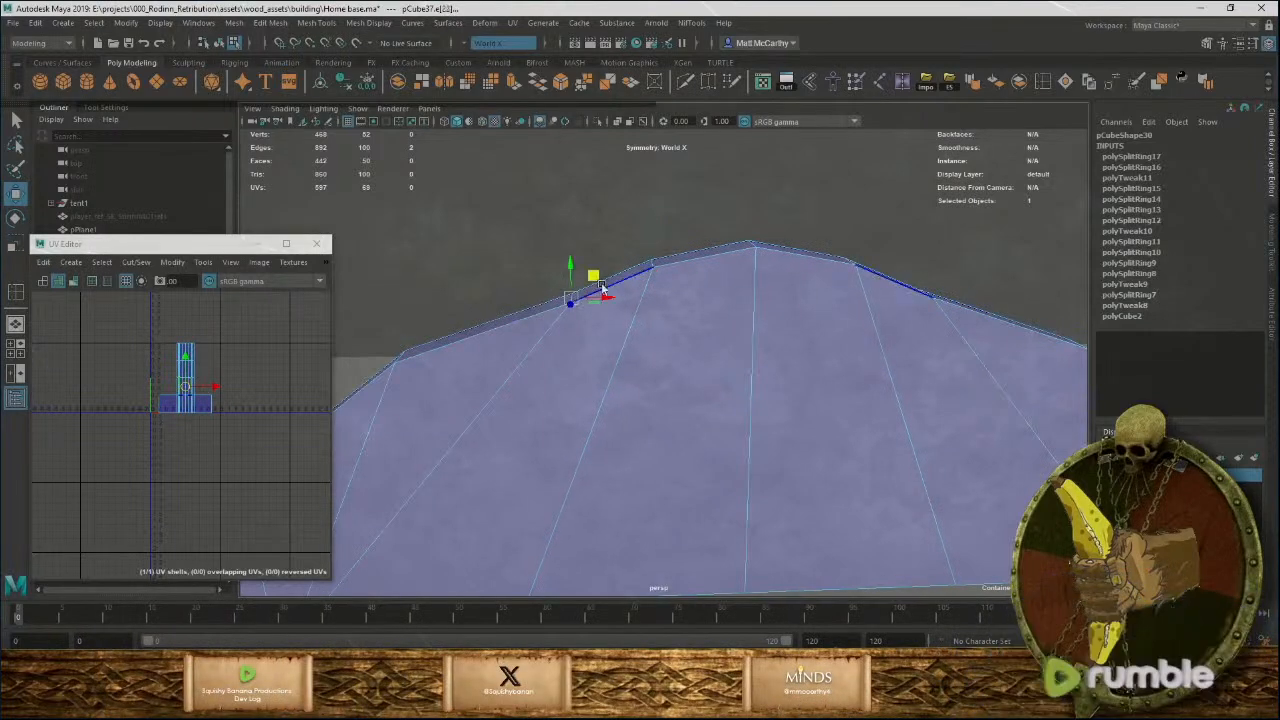
left_click_drag(595, 278, 590, 276)
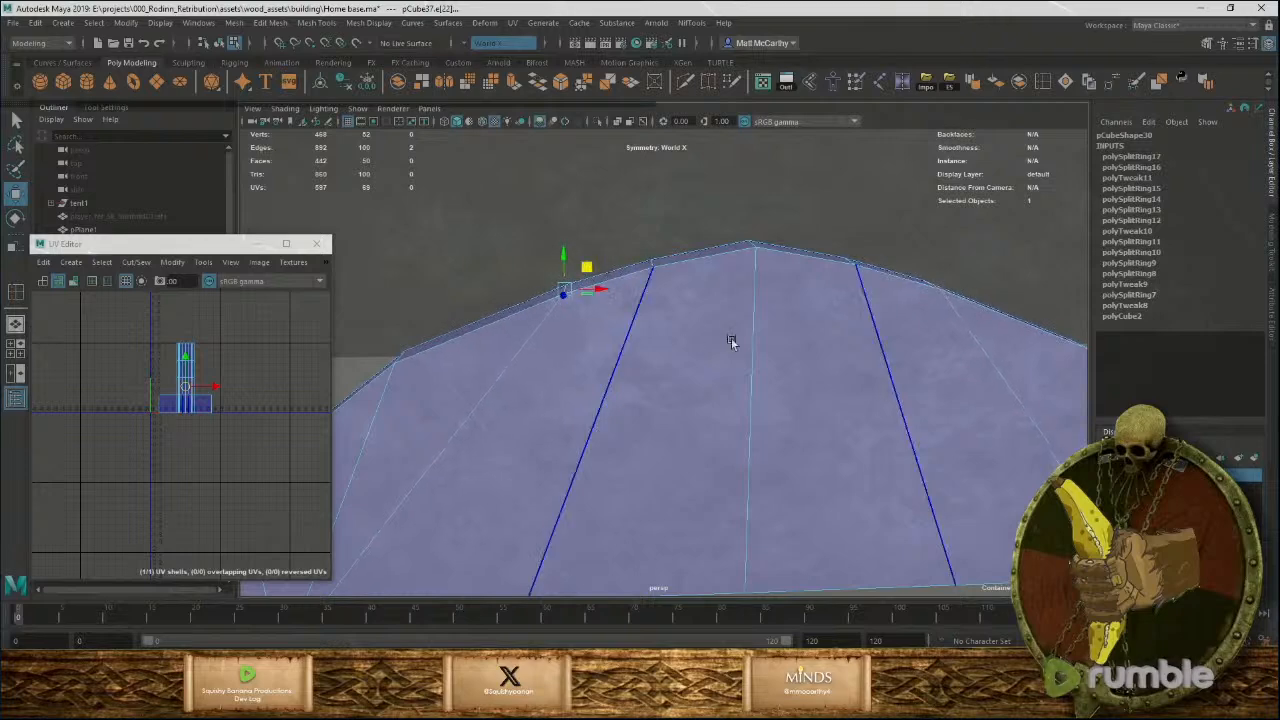
left_click_drag(731, 339, 812, 306, "alt")
right_click_drag(812, 306, 687, 371, "alt")
left_click_drag(687, 371, 760, 314, "alt")
key("F8")
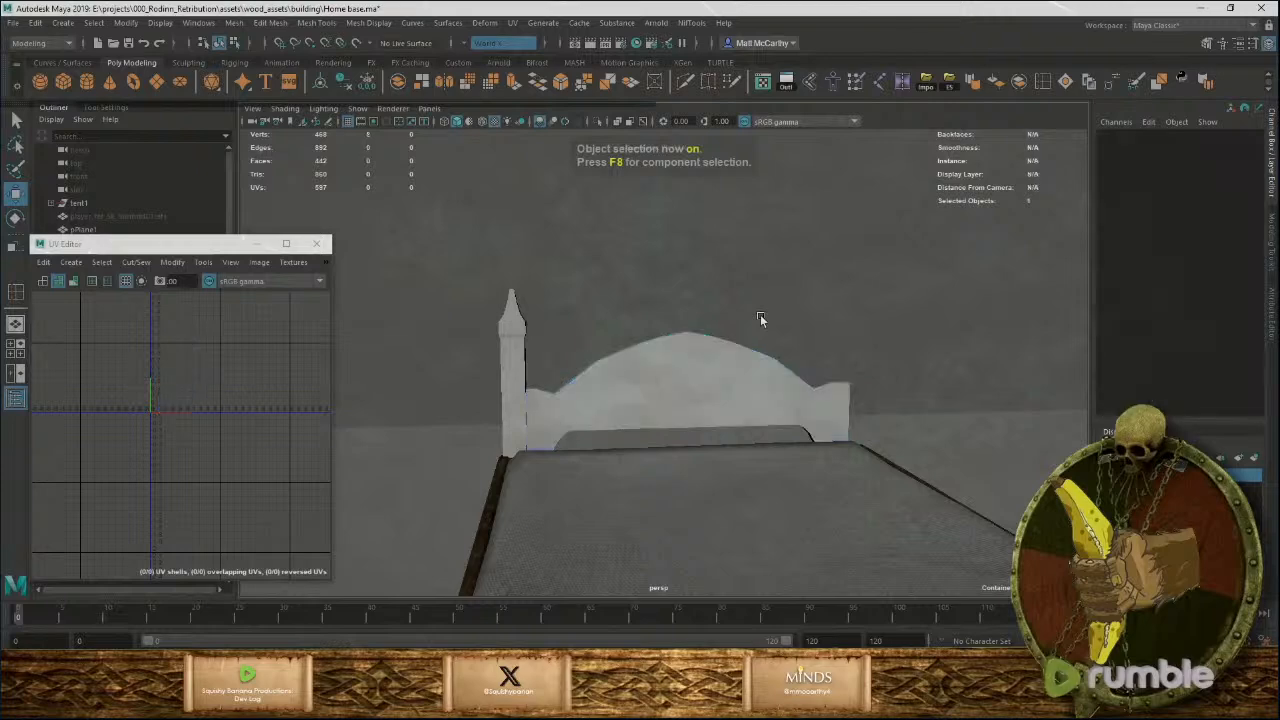
Delete the two end faces of the headboard where the board meets the bedposts.
right_click_drag(760, 314, 572, 398, "alt")
left_click_drag(572, 398, 629, 367, "alt")
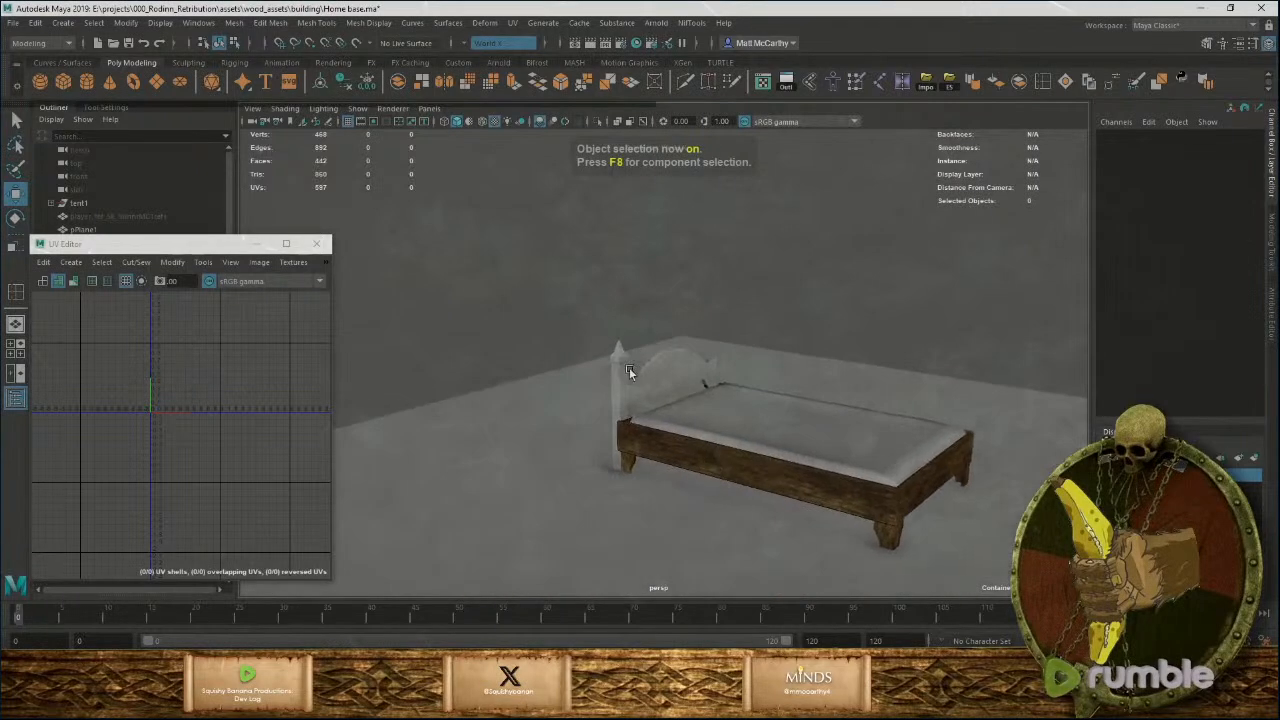
right_click_drag(629, 367, 682, 390, "alt")
left_click(684, 388)
key("f")
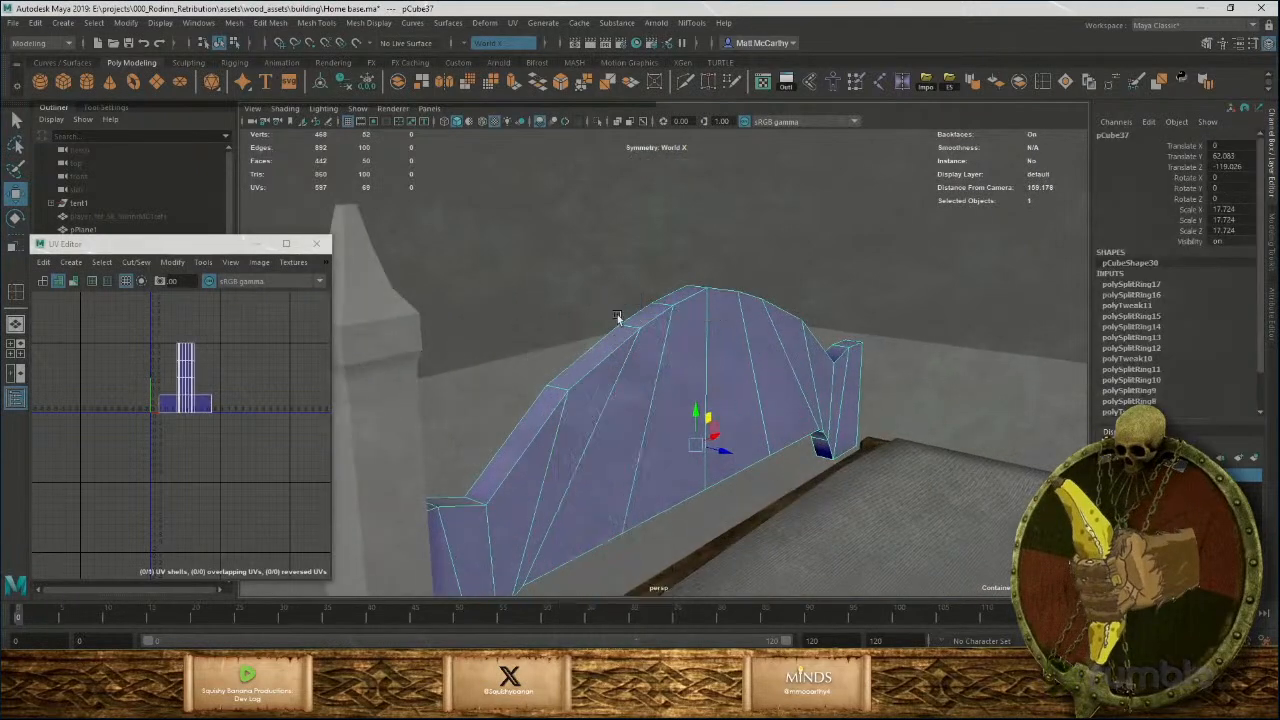
key("F10")
double_click(614, 340)
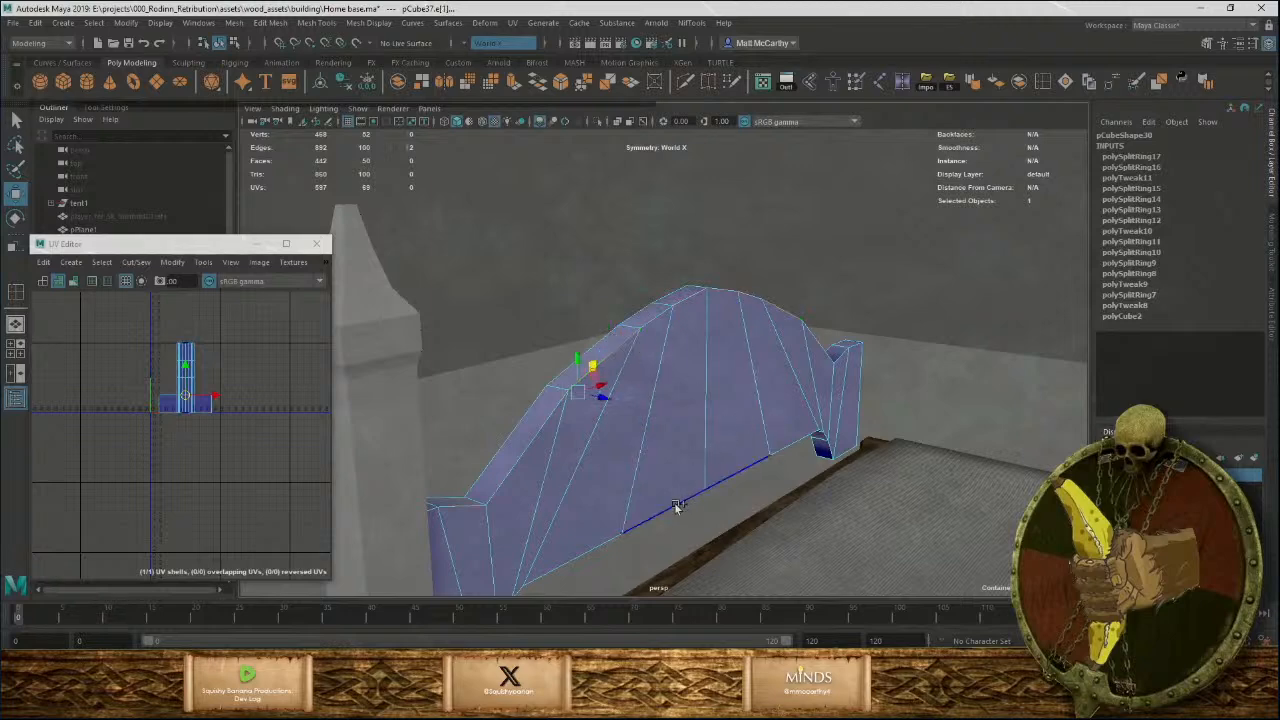
left_click_drag(742, 425, 847, 381, "alt")
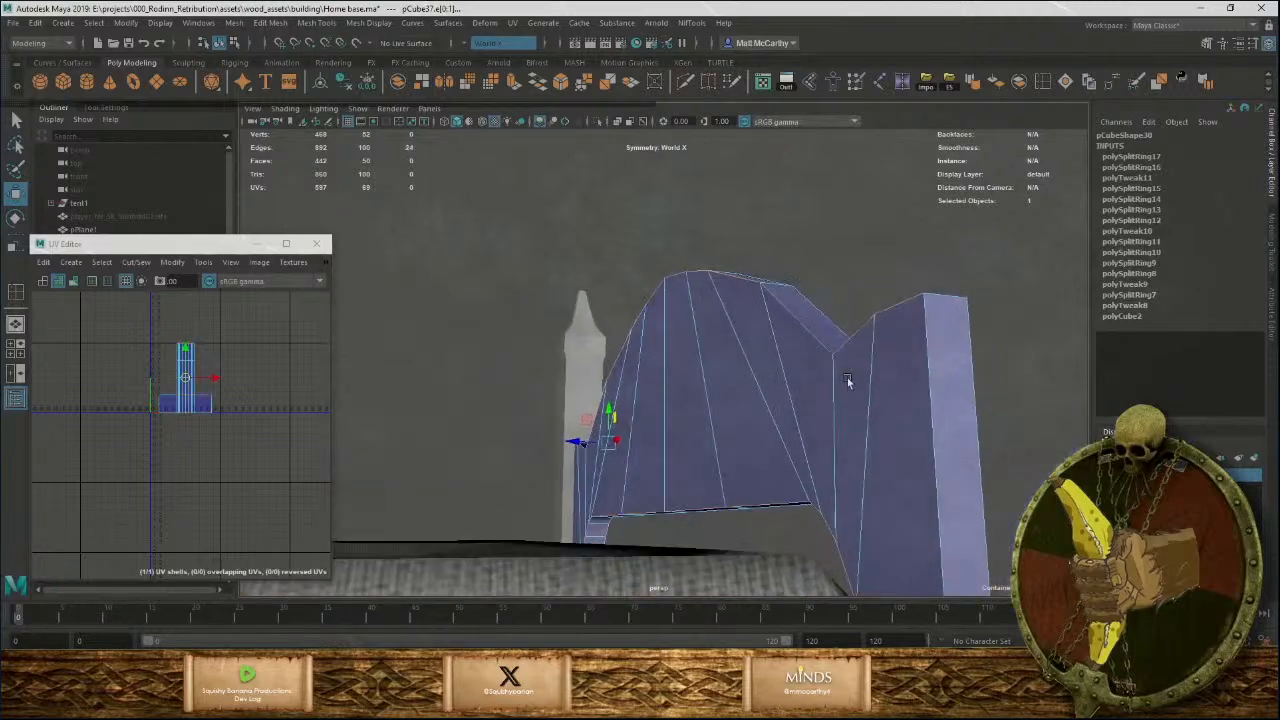
key("F11")
left_click(950, 369)
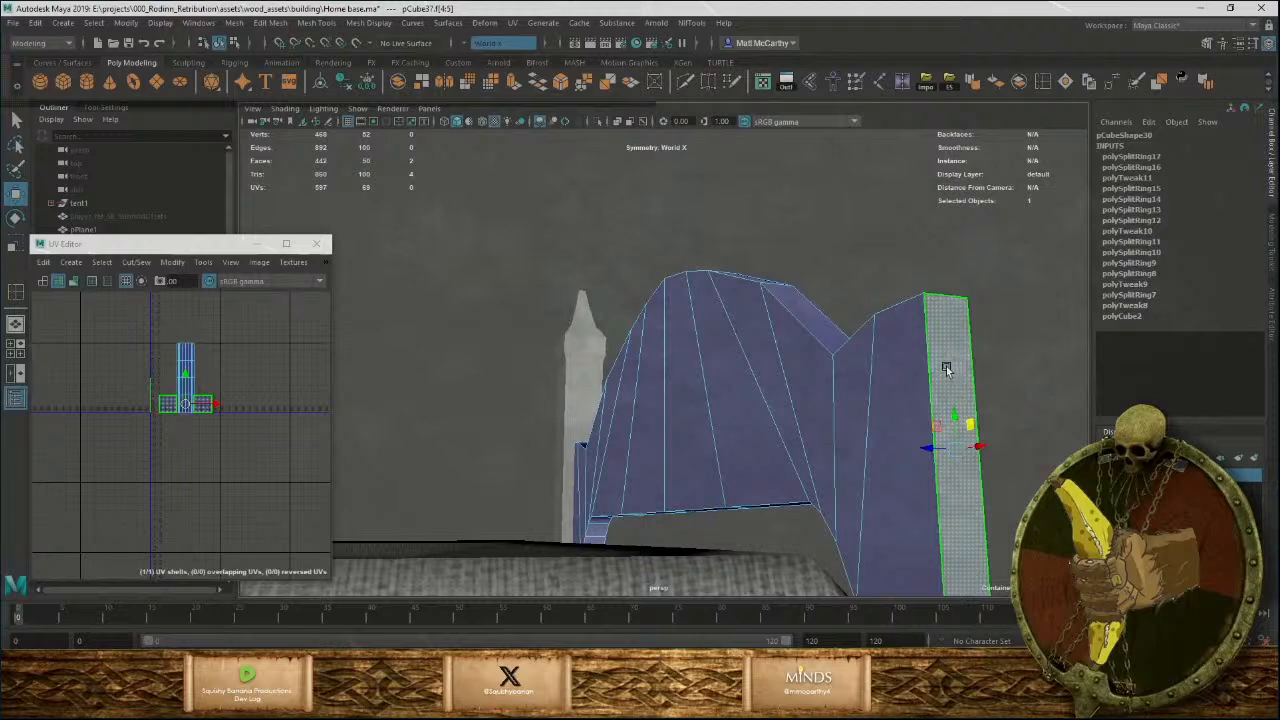
key("Delete")
Bevel the headboard's long upper and lower edge loops, clear its construction history and freeze its transformations.
right_click_drag(816, 320, 799, 313)
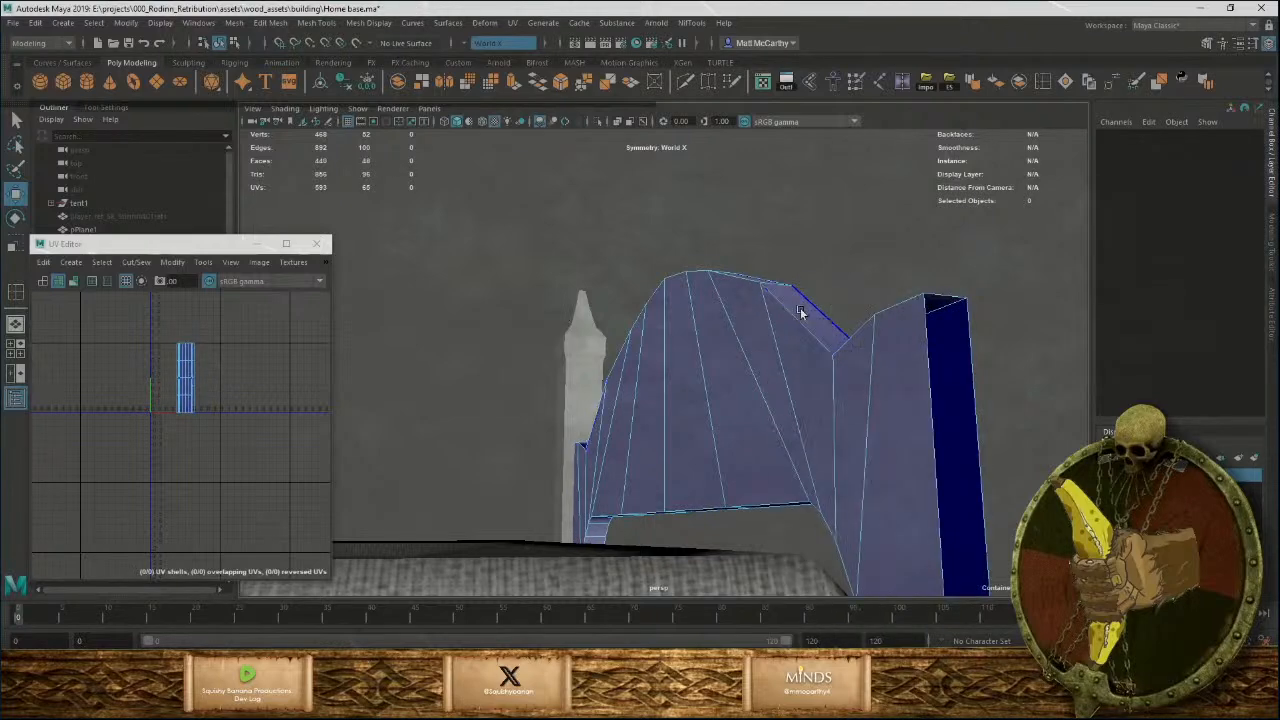
double_click(790, 318)
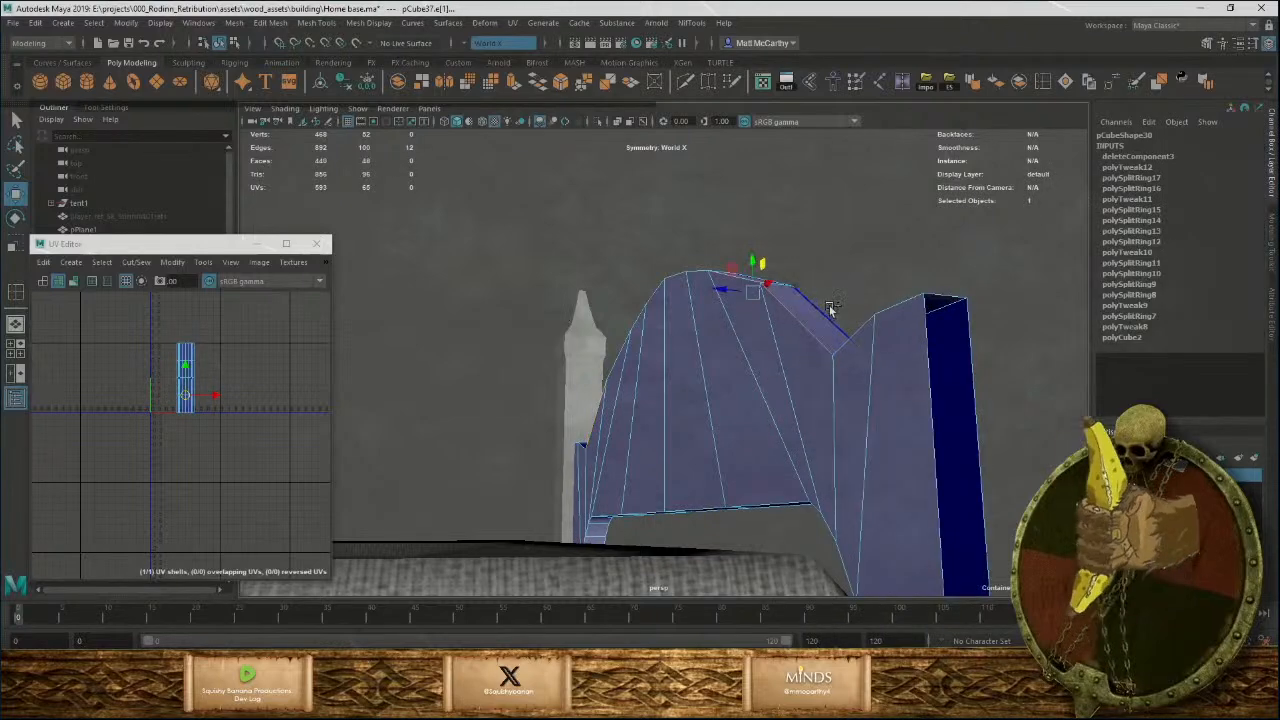
double_click(758, 511, "shift")
left_click_drag(758, 511, 690, 527, "alt")
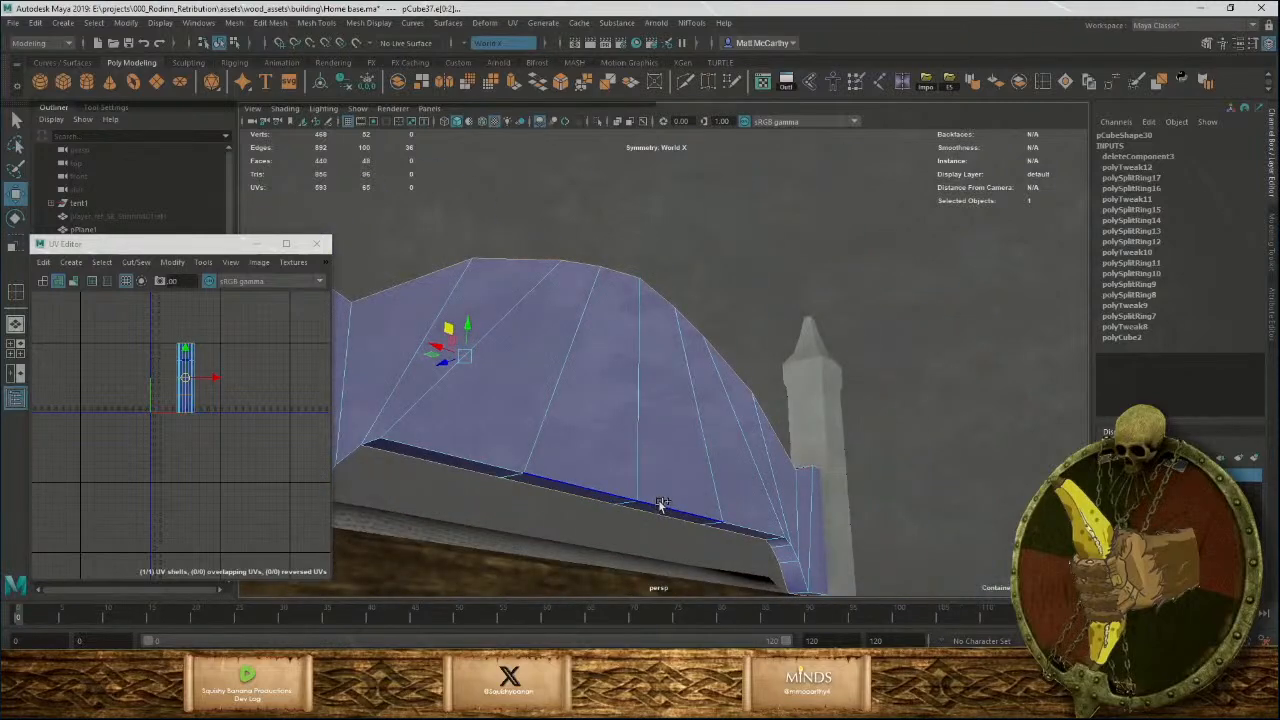
double_click(660, 503, "shift")
left_click_drag(786, 509, 686, 449, "alt")
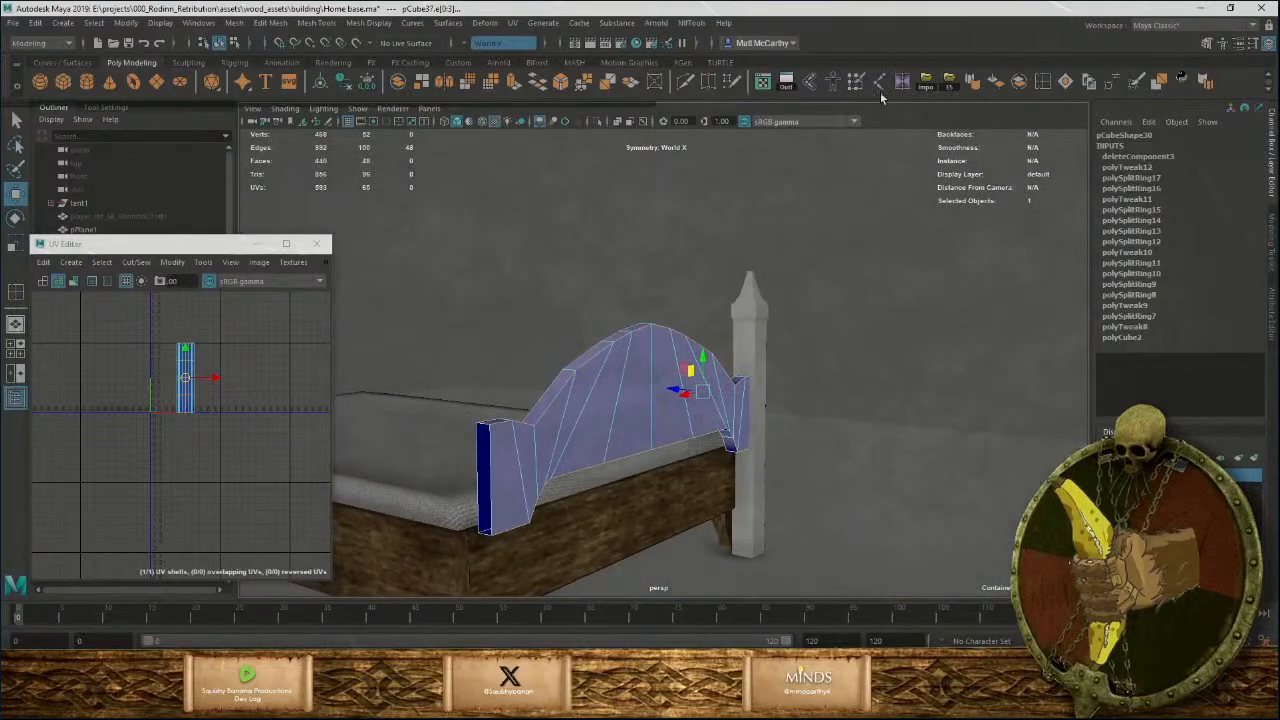
left_click(561, 83)
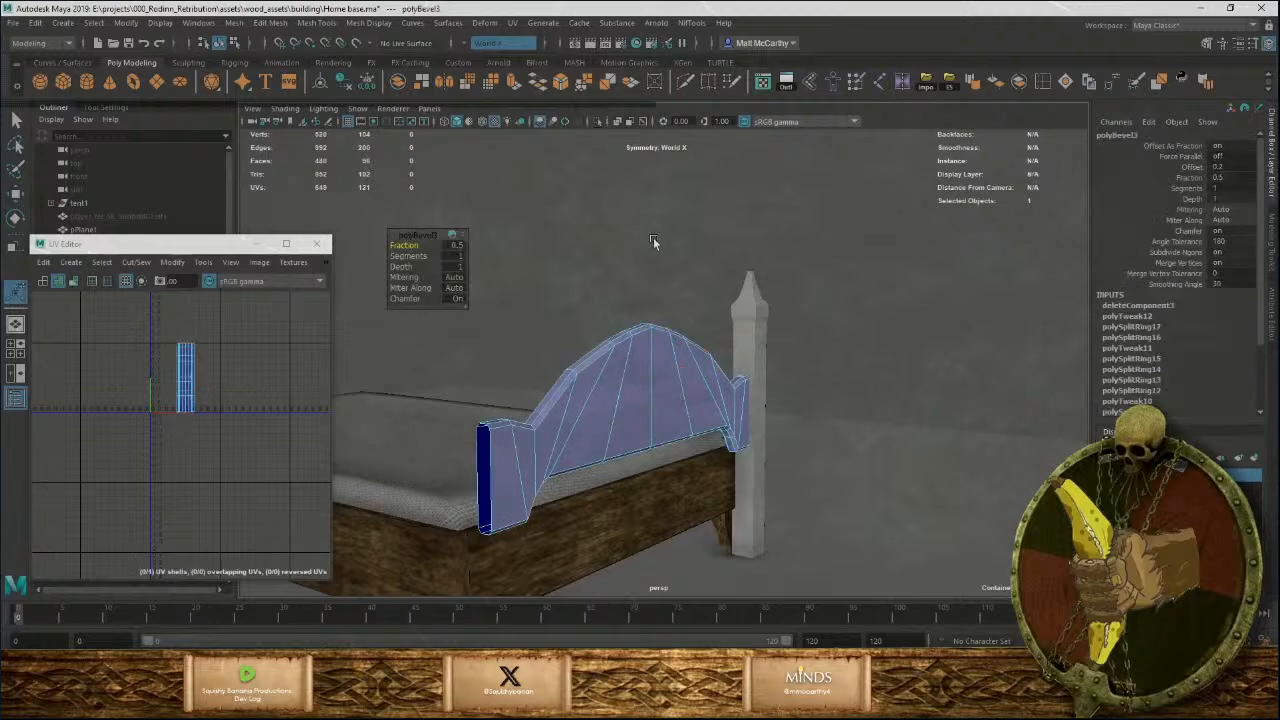
left_click_drag(597, 325, 730, 303, "alt")
left_click(740, 280)
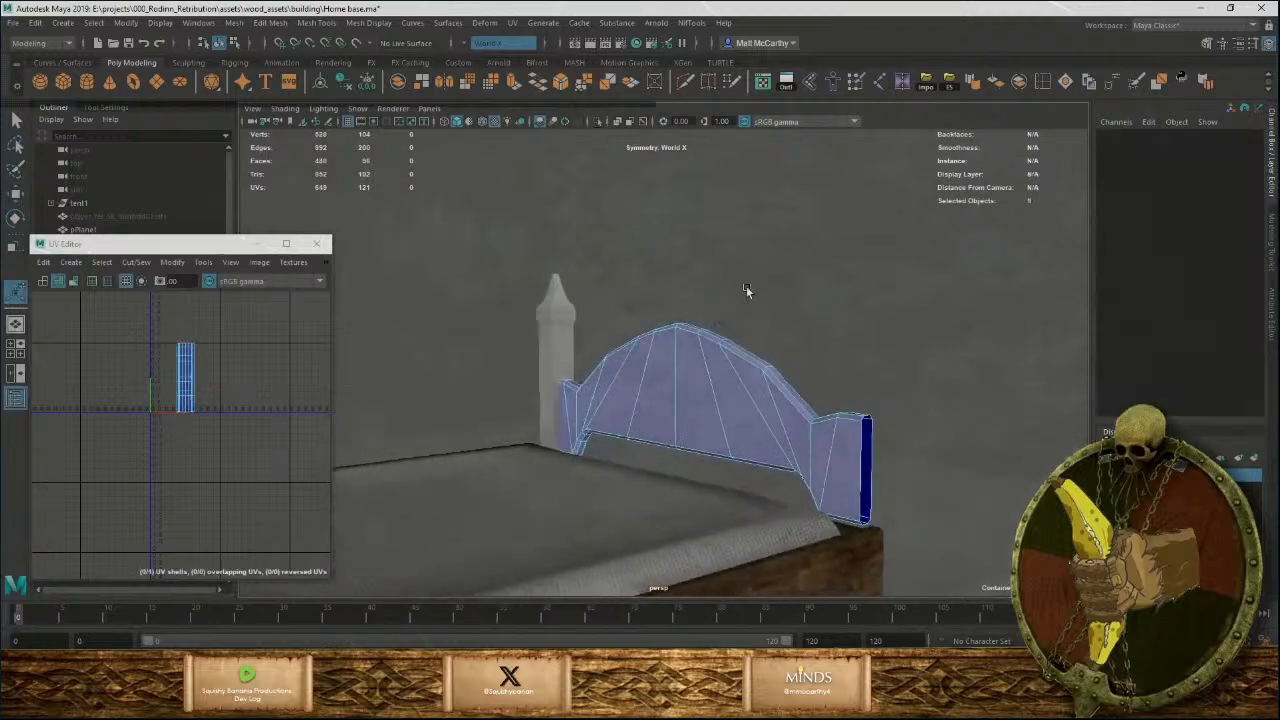
key("F8")
left_click(360, 86)
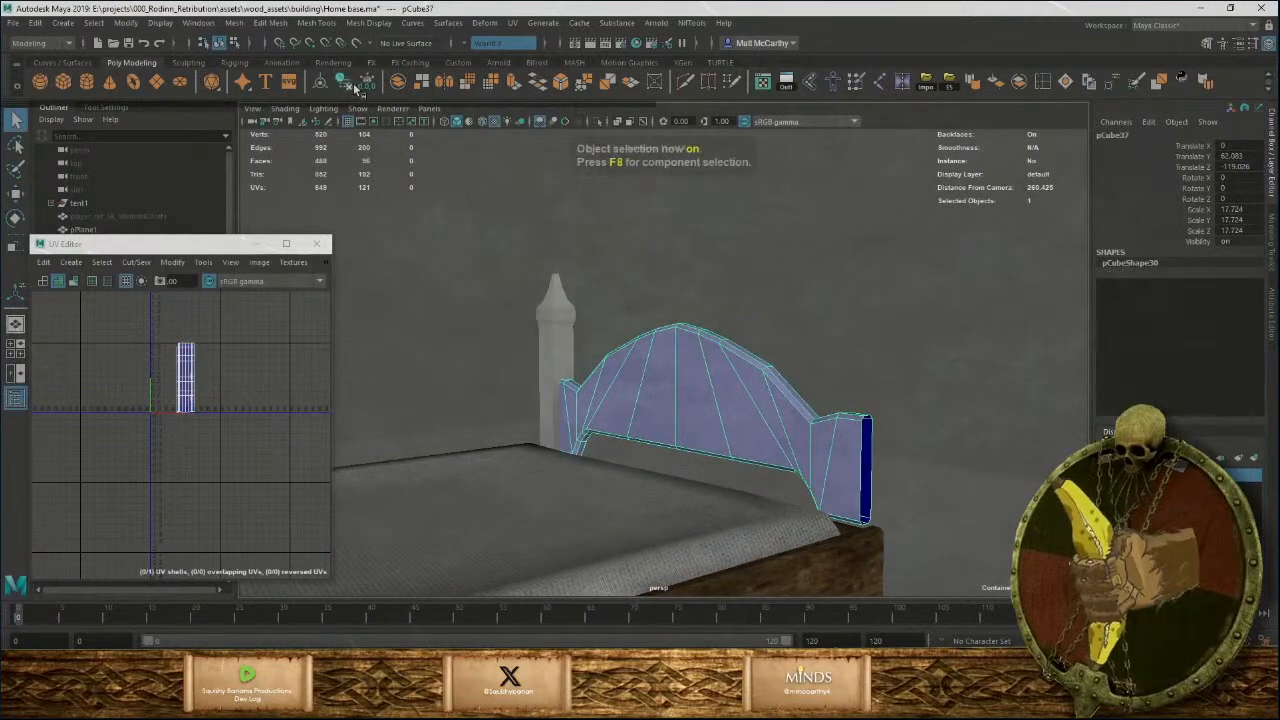
Sew all of the headboard's UV edges together and cut a new UV seam along the edge loop on its underside.
right_click_drag(149, 337, 126, 340)
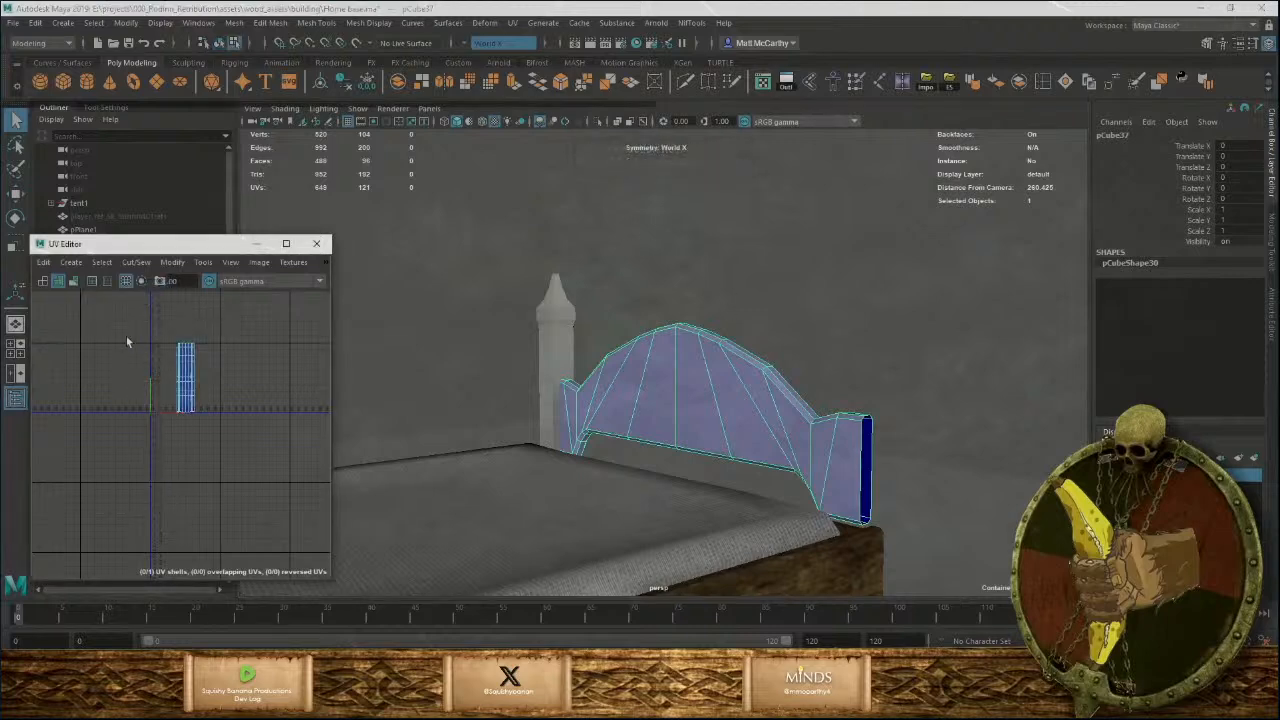
left_click_drag(157, 320, 264, 449)
key("shift+s")
left_click_drag(726, 416, 747, 570, "alt")
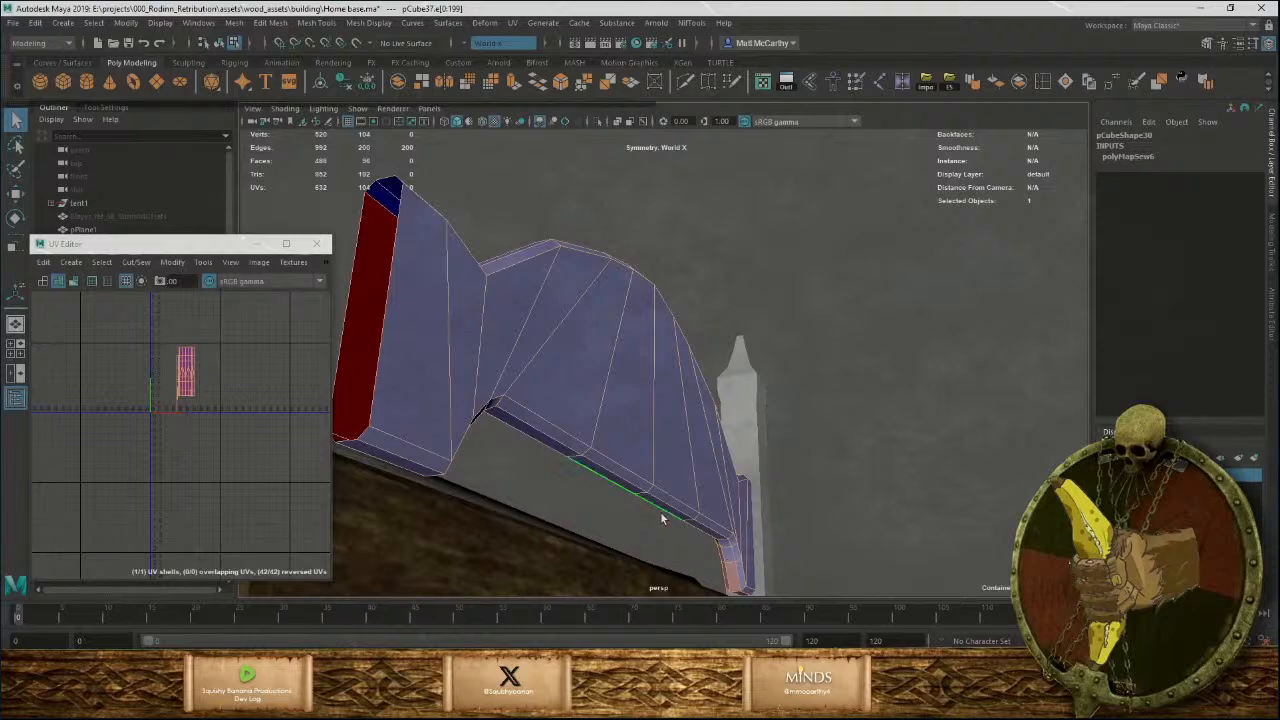
right_click_drag(661, 366, 671, 430)
key("ctrl+z")
key("ctrl+z")
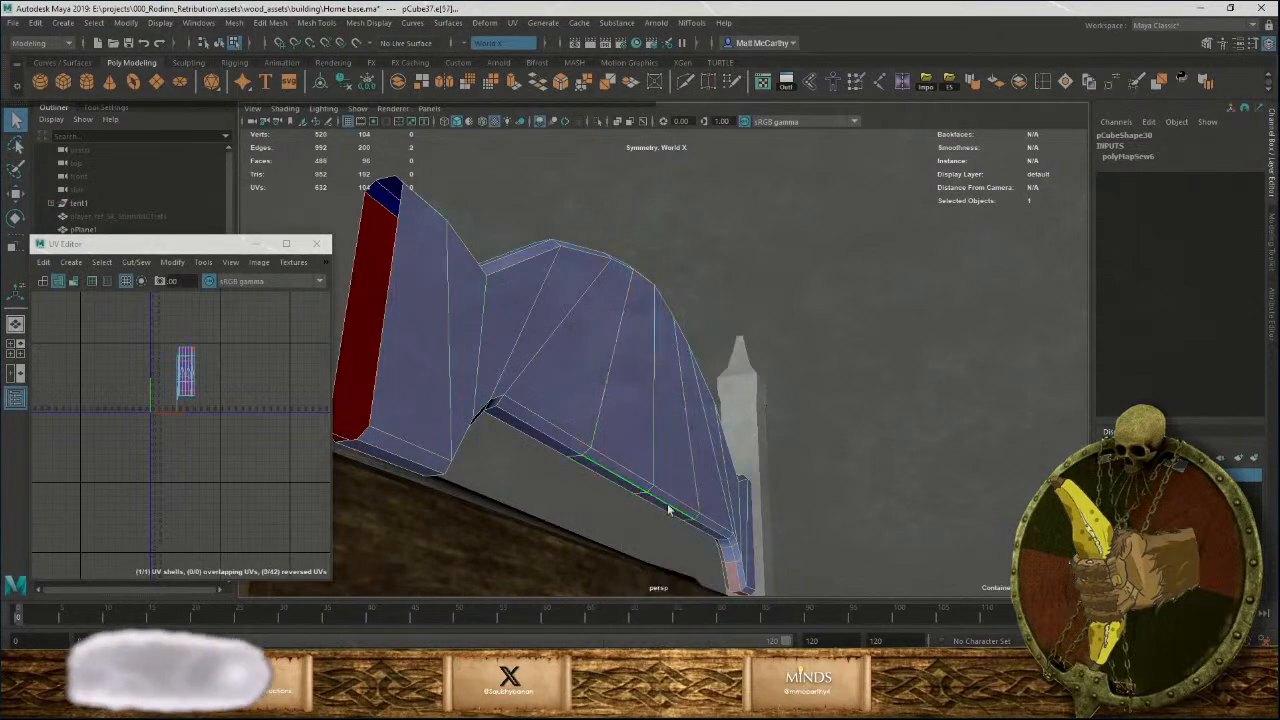
key("shift+x")
Unfold the headboard's whole UV shell and lay it out in the UV space.
right_click_drag(186, 393, 187, 429)
left_click_drag(150, 343, 228, 412)
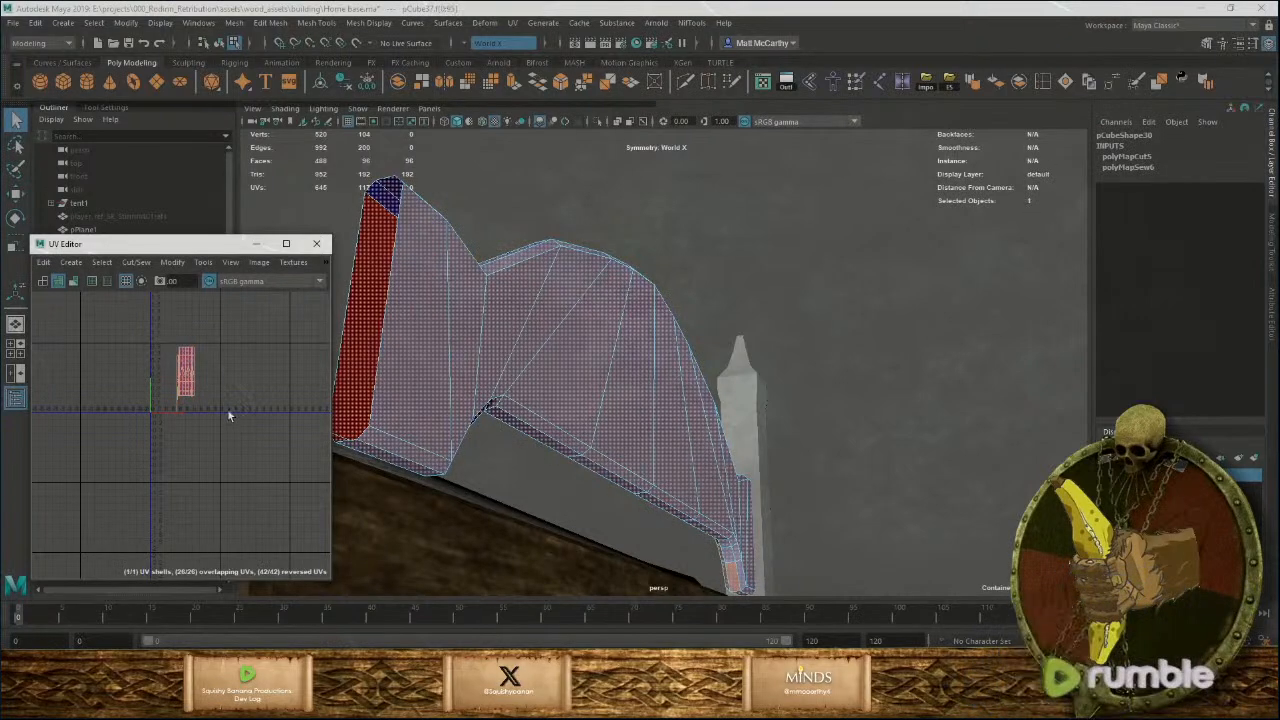
key("ctrl+u")
key("ctrl+l")
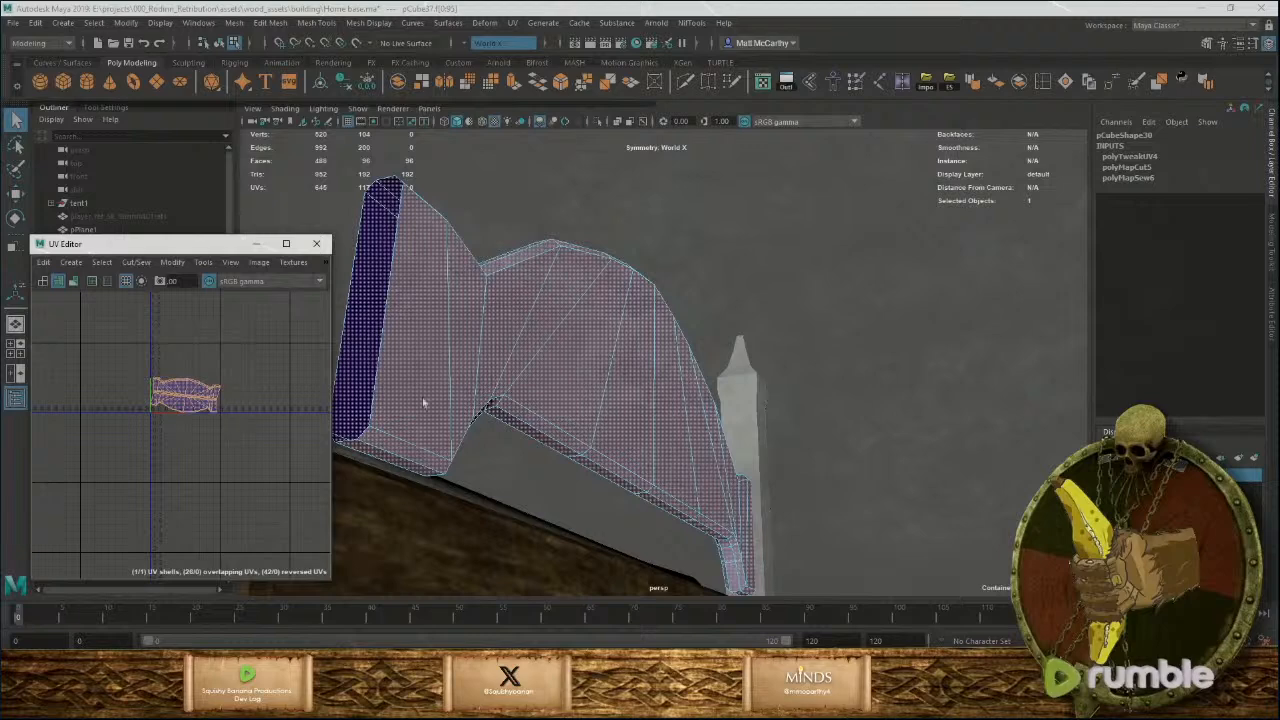
Assign the existing dark wood material to the headboard and deselect it.
key("F8")
key("F8")
key("F8")
right_click_drag(613, 376, 617, 396)
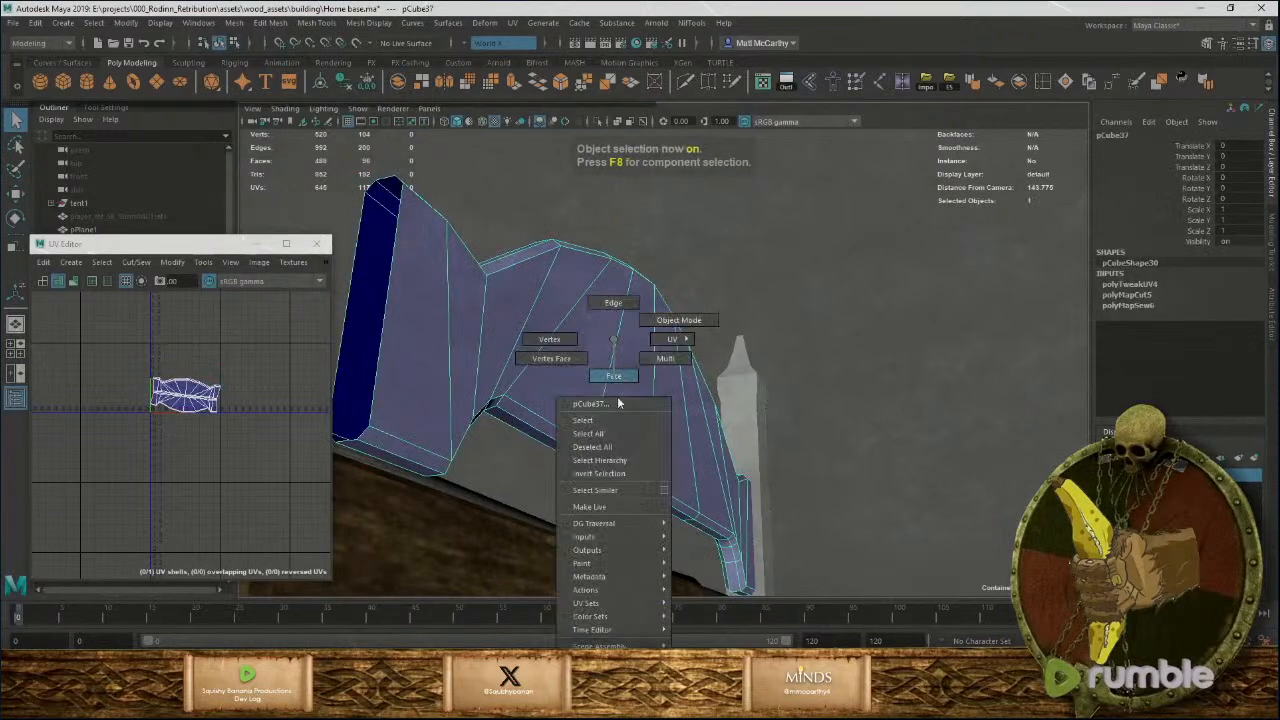
right_click_drag(617, 676, 617, 702)
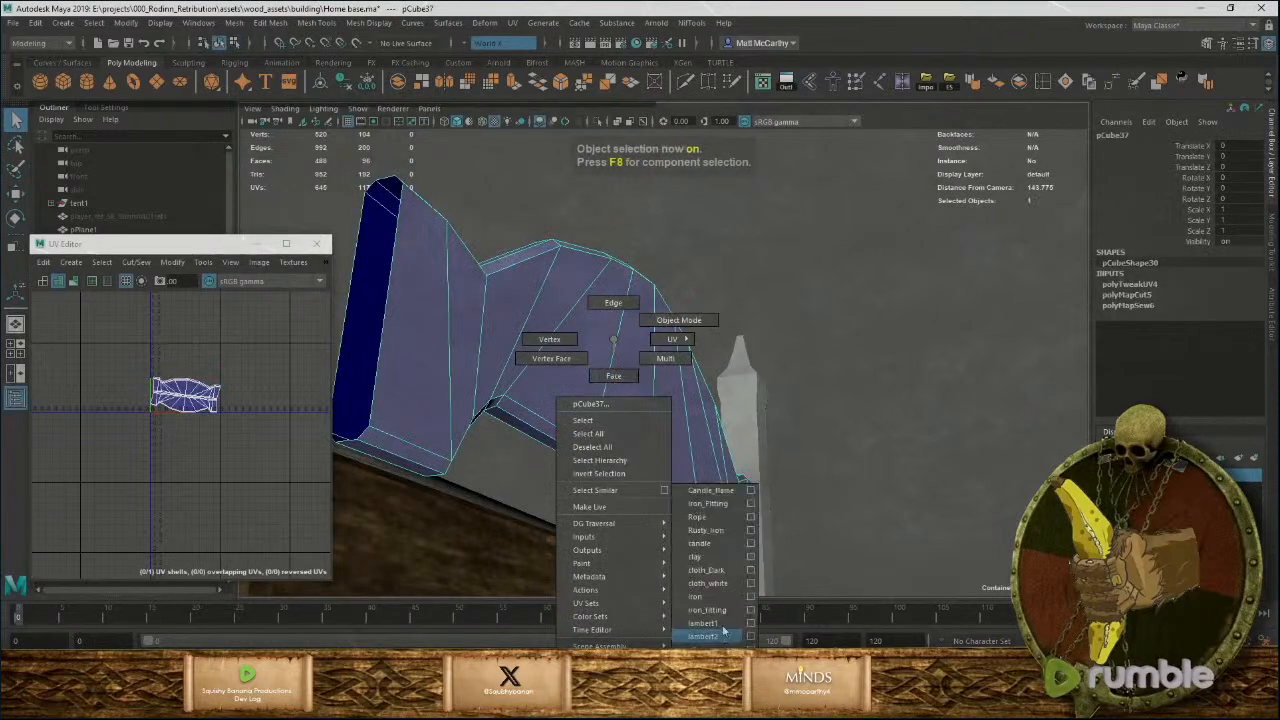
right_click_drag(724, 630, 724, 672)
left_click(845, 481)
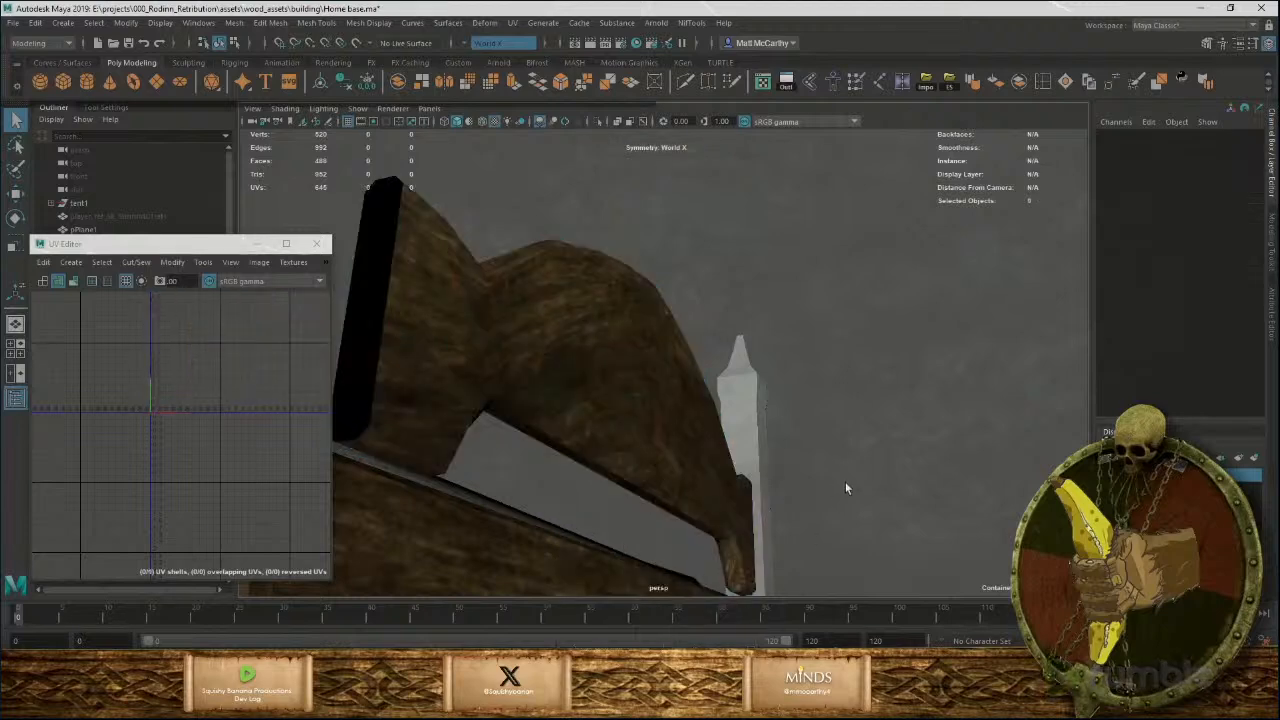
Rotate the headboard's UV shell until it lies level with the horizontal wood grain.
left_click_drag(845, 481, 786, 443, "alt")
left_click(634, 443)
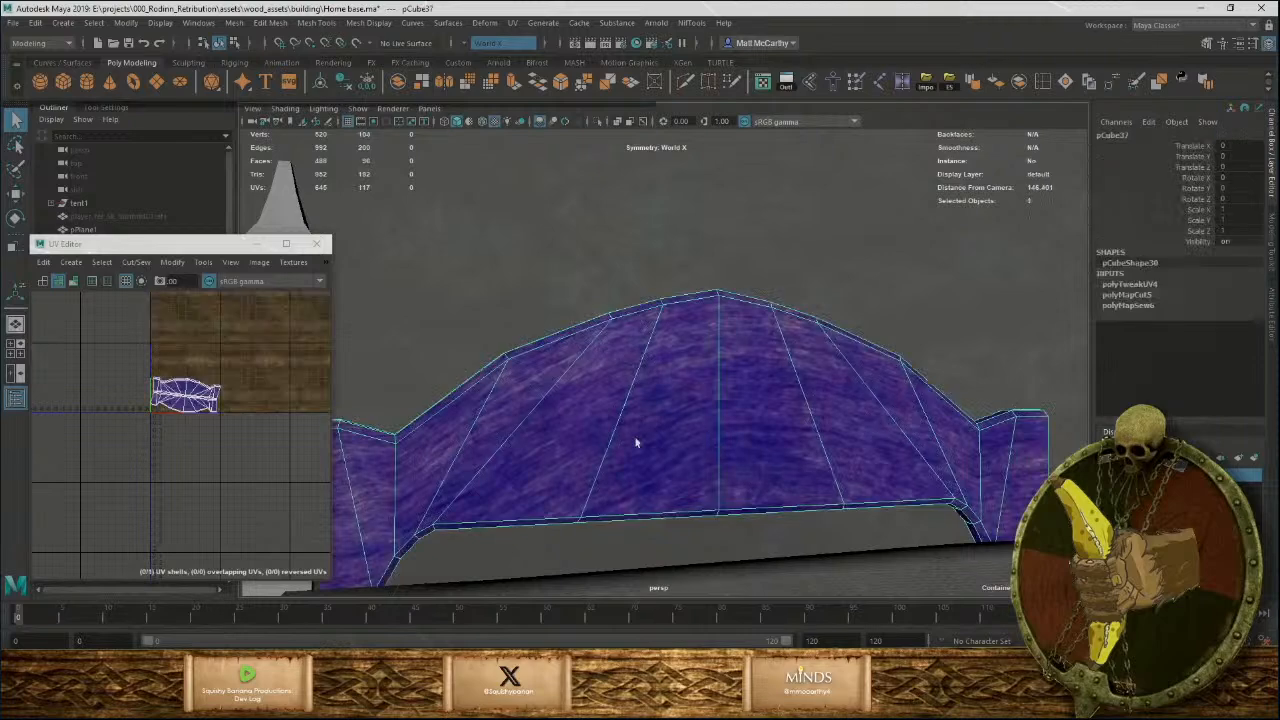
right_click_drag(211, 421, 182, 402)
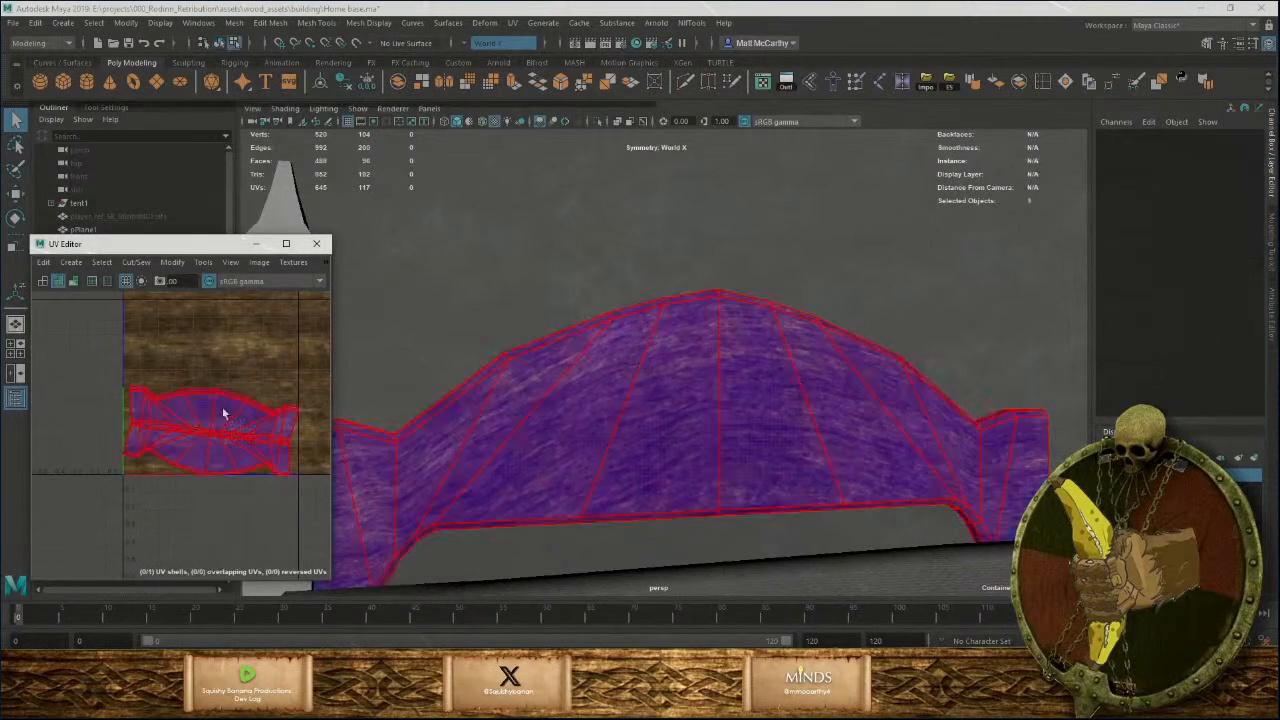
left_click(222, 409)
mouse_move(257, 362)
middle_mouse_down()
mouse_move(276, 346)
mouse_move(282, 364)
middle_mouse_up()
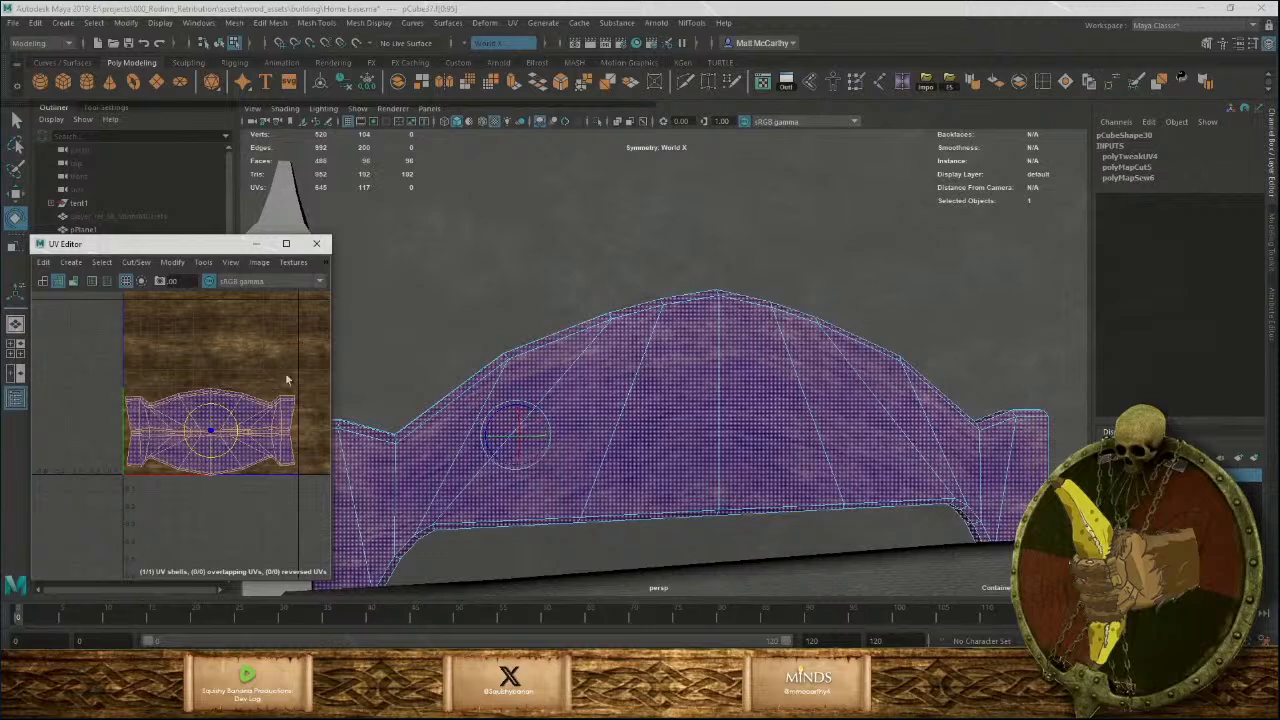
Cut the UVs along the headboard's upper edge loops, unfold and lay out the separate shells, and return to object mode.
scroll(253, 430, "up", 3)
right_click_drag(255, 430, 270, 436)
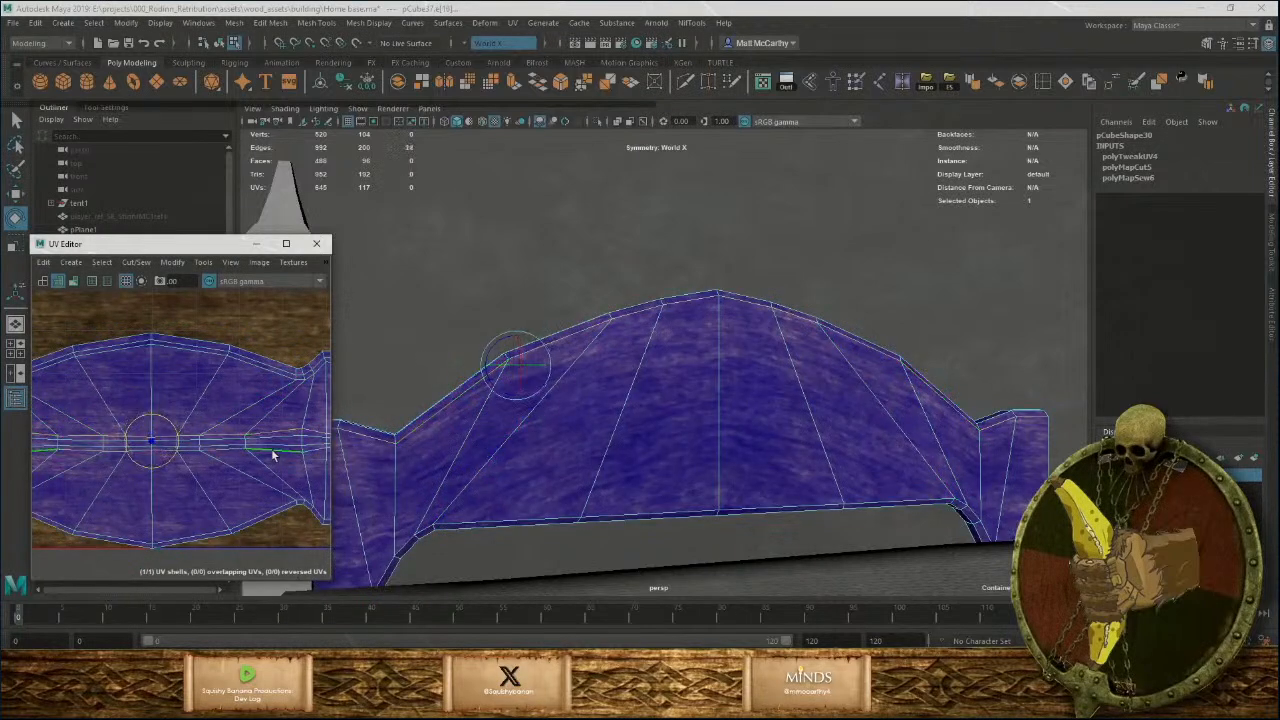
key("shift+x")
scroll(223, 409, "down", 5)
right_click_drag(214, 388, 148, 371)
key("ctrl+u")
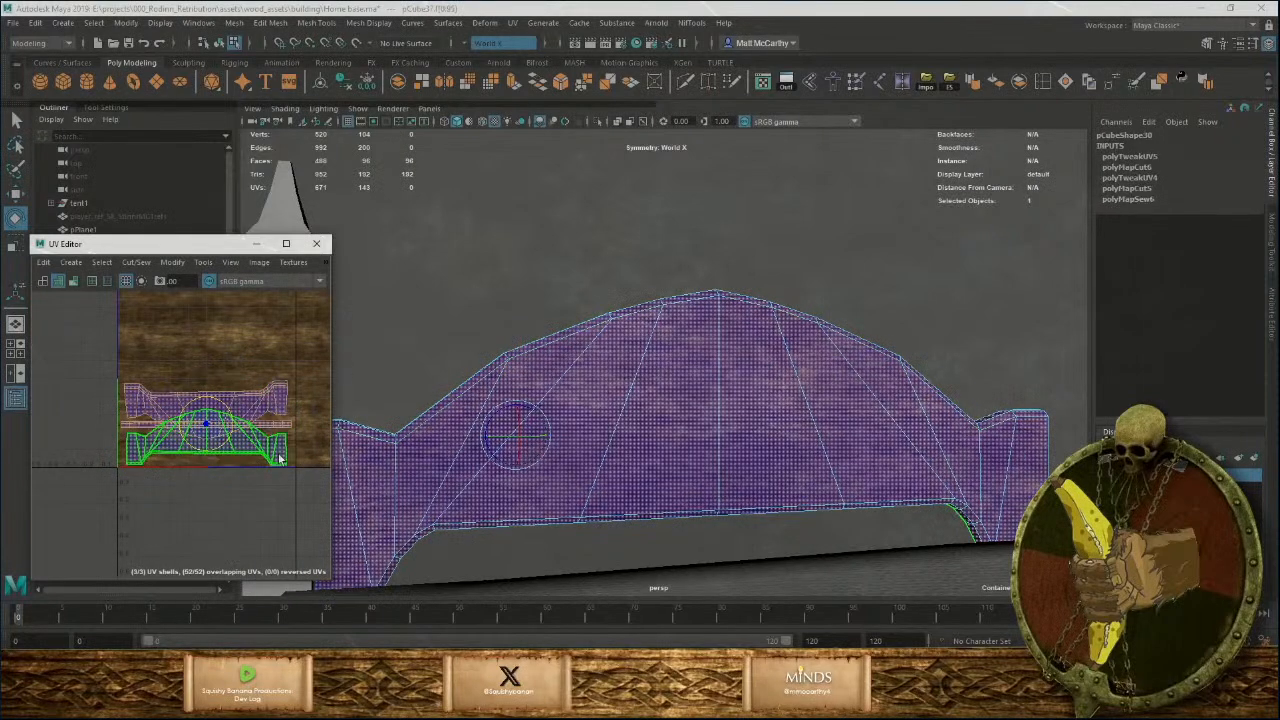
key("ctrl+l")
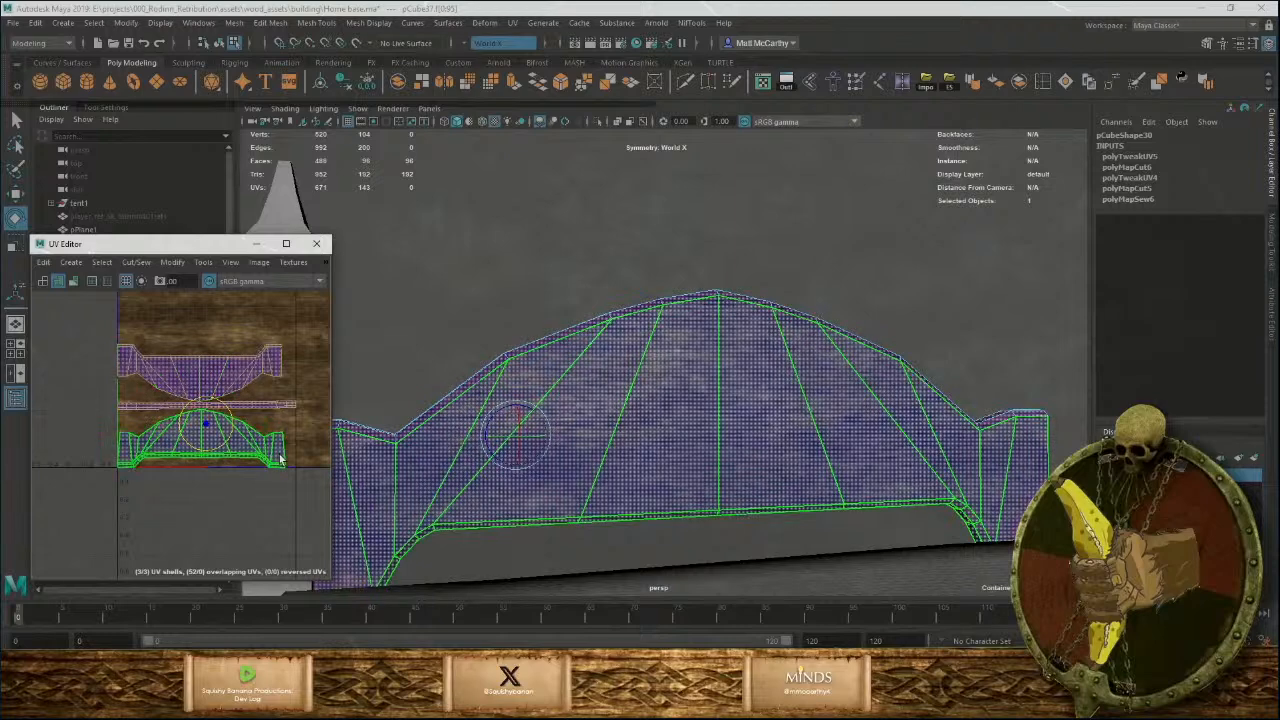
key("F8")
left_click(920, 287)
scroll(682, 230, "down", 6)
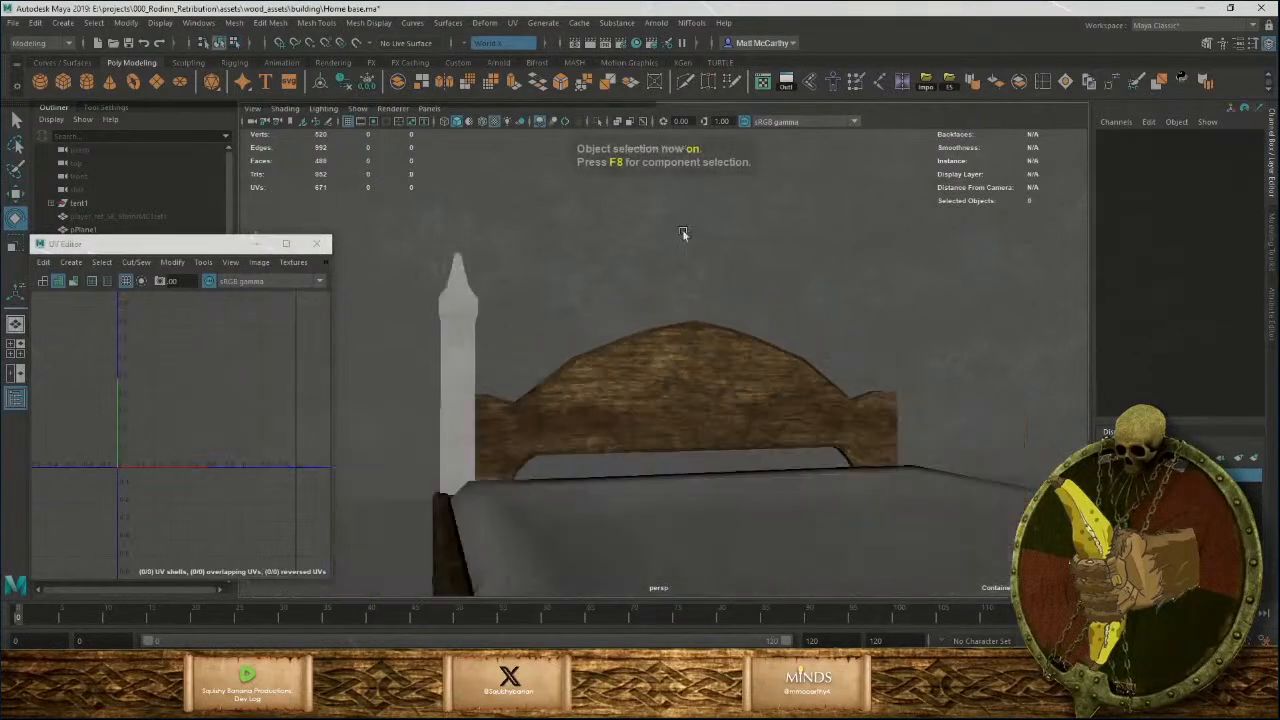
Apply an automatic UV projection to the untextured bedpost and return to object mode.
left_click_drag(705, 345, 455, 371, "alt")
right_click_drag(455, 371, 235, 371, "alt")
left_click_drag(235, 371, 178, 388, "alt")
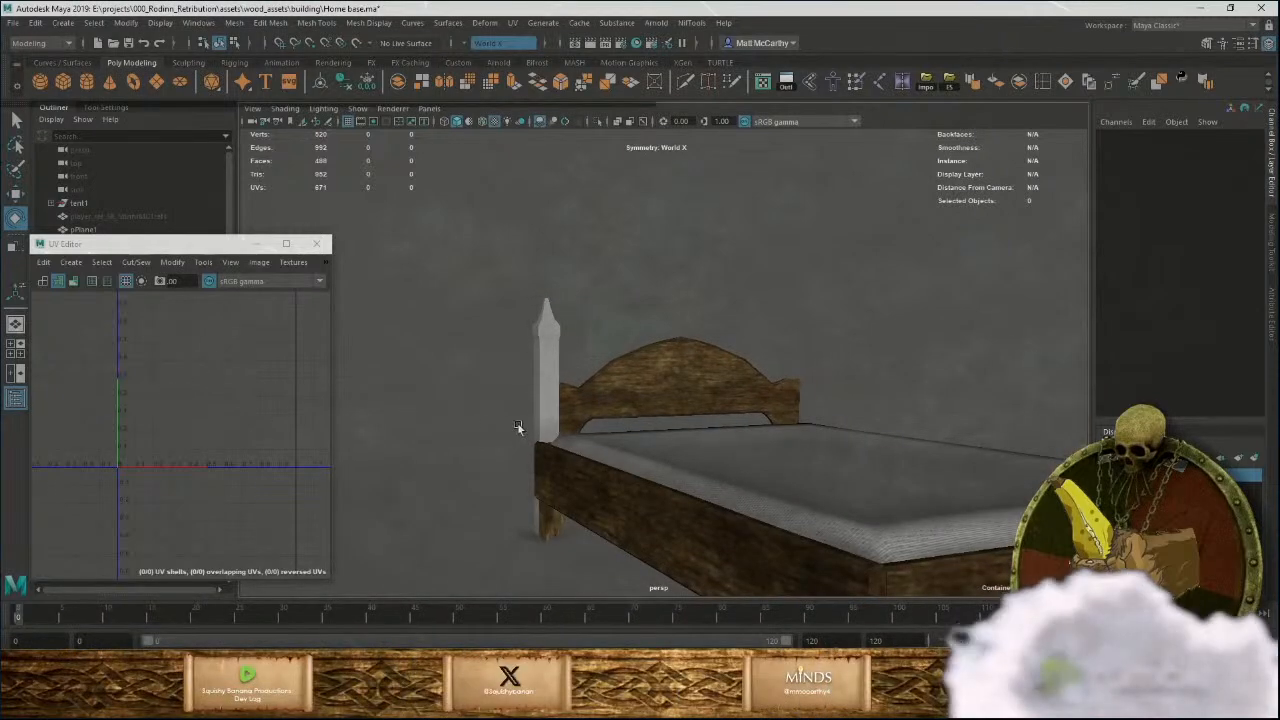
left_click(533, 366)
scroll(166, 378, "down", 2)
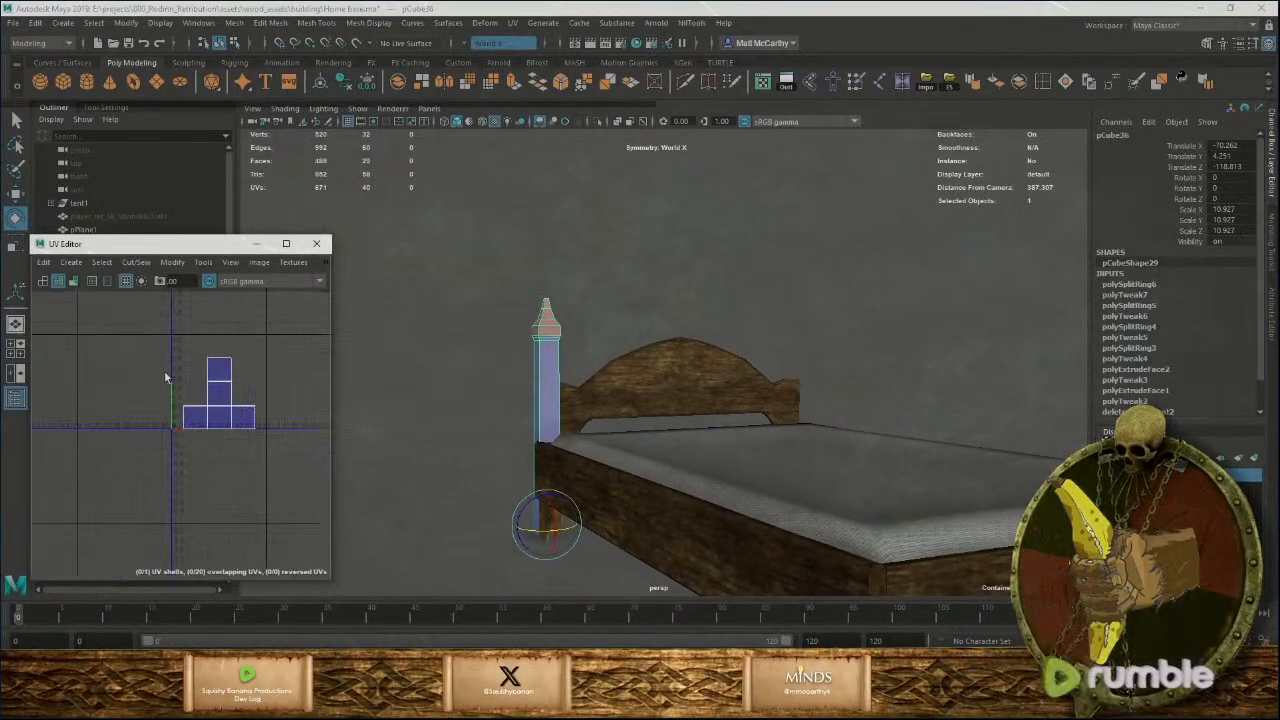
left_click(513, 22)
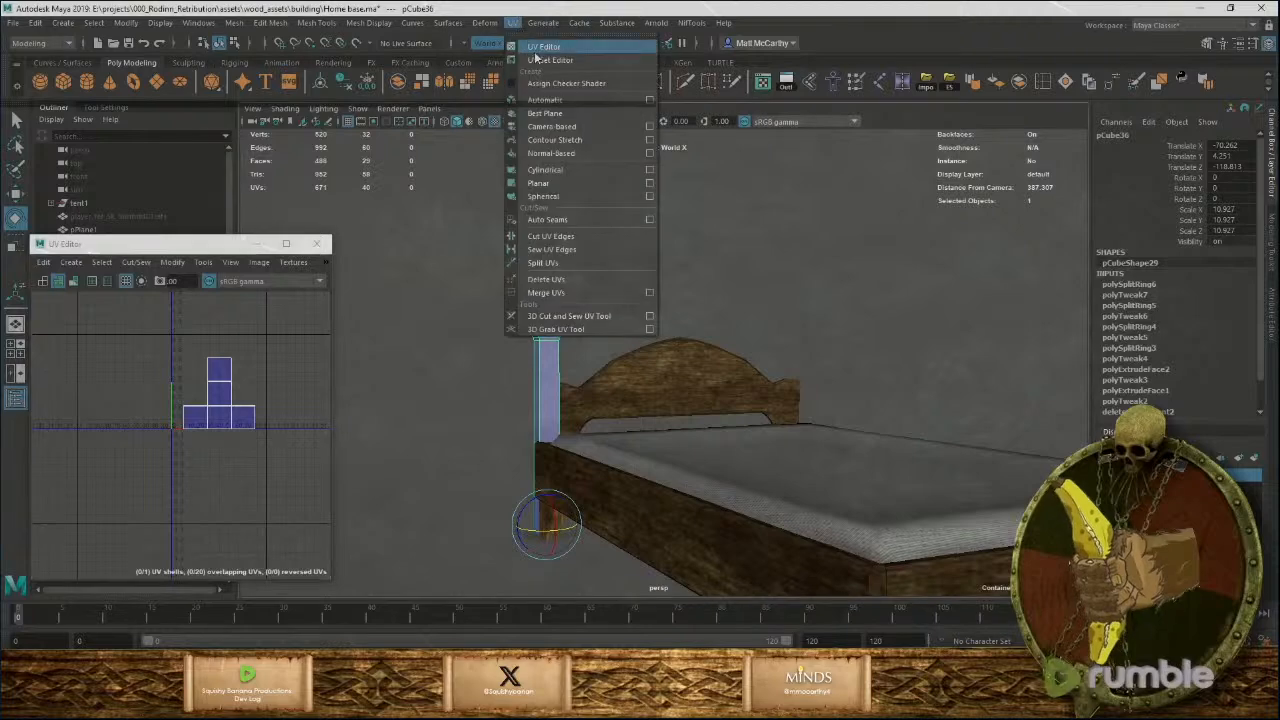
left_click(546, 101)
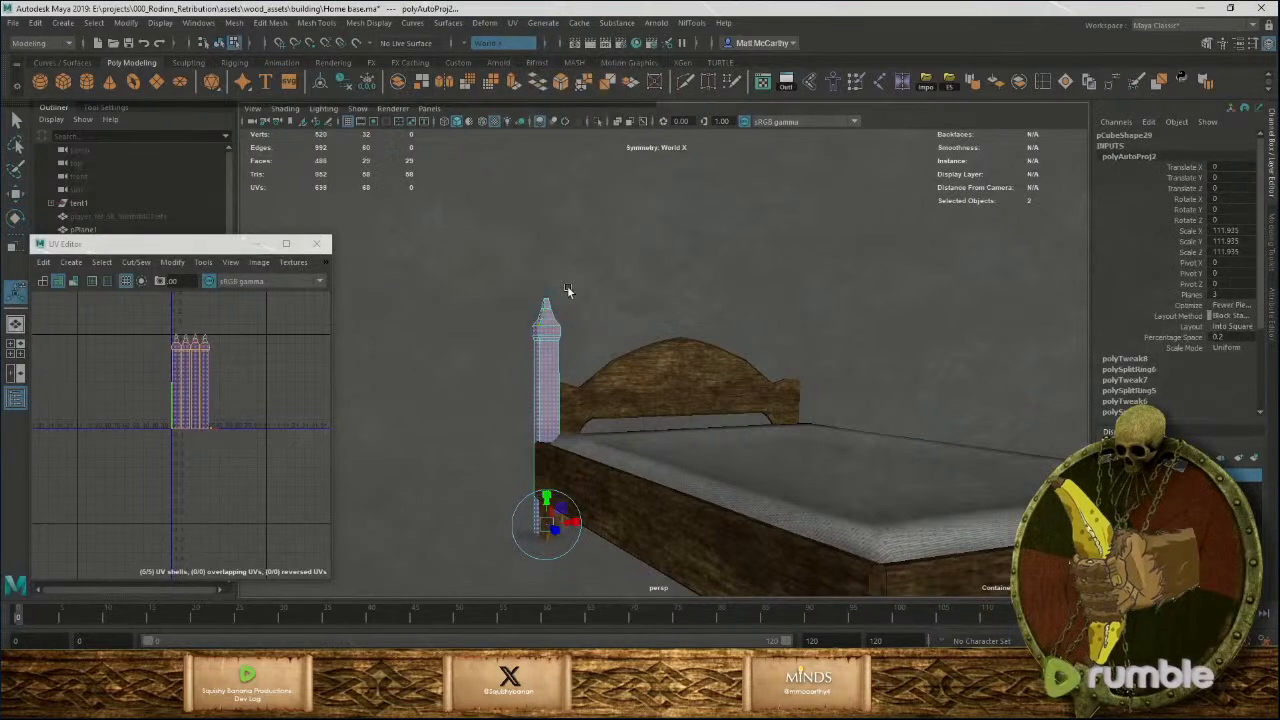
key("F8")
scroll(200, 363, "up", 5)
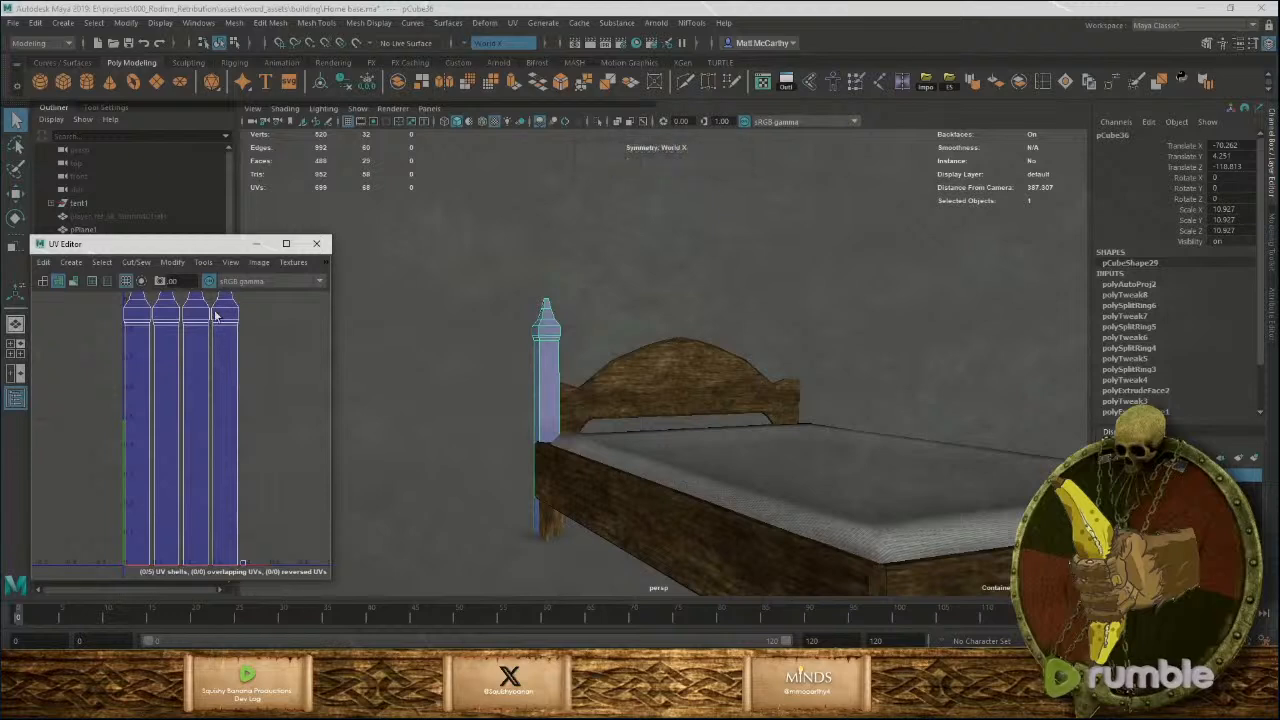
Select the bedpost's four vertical corner edge loops and bevel them with a fraction of 0.5 and one segment.
key("w")
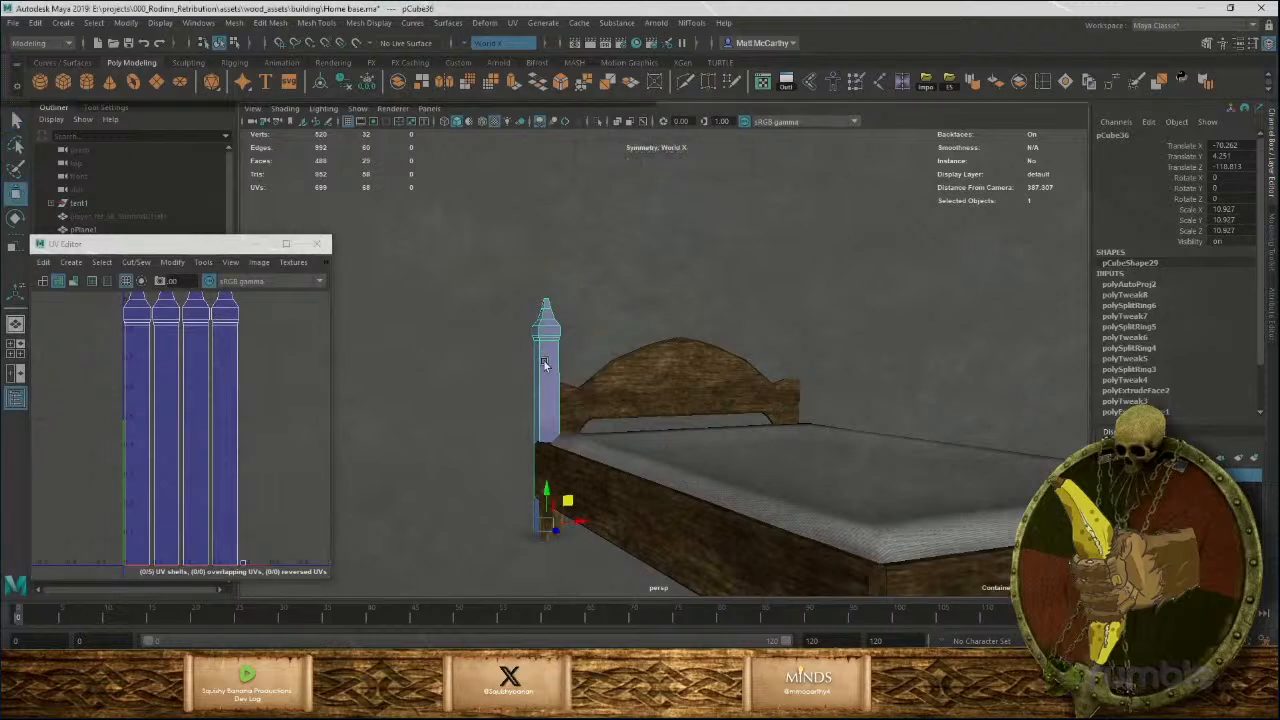
right_click_drag(545, 339, 543, 302)
double_click(540, 363)
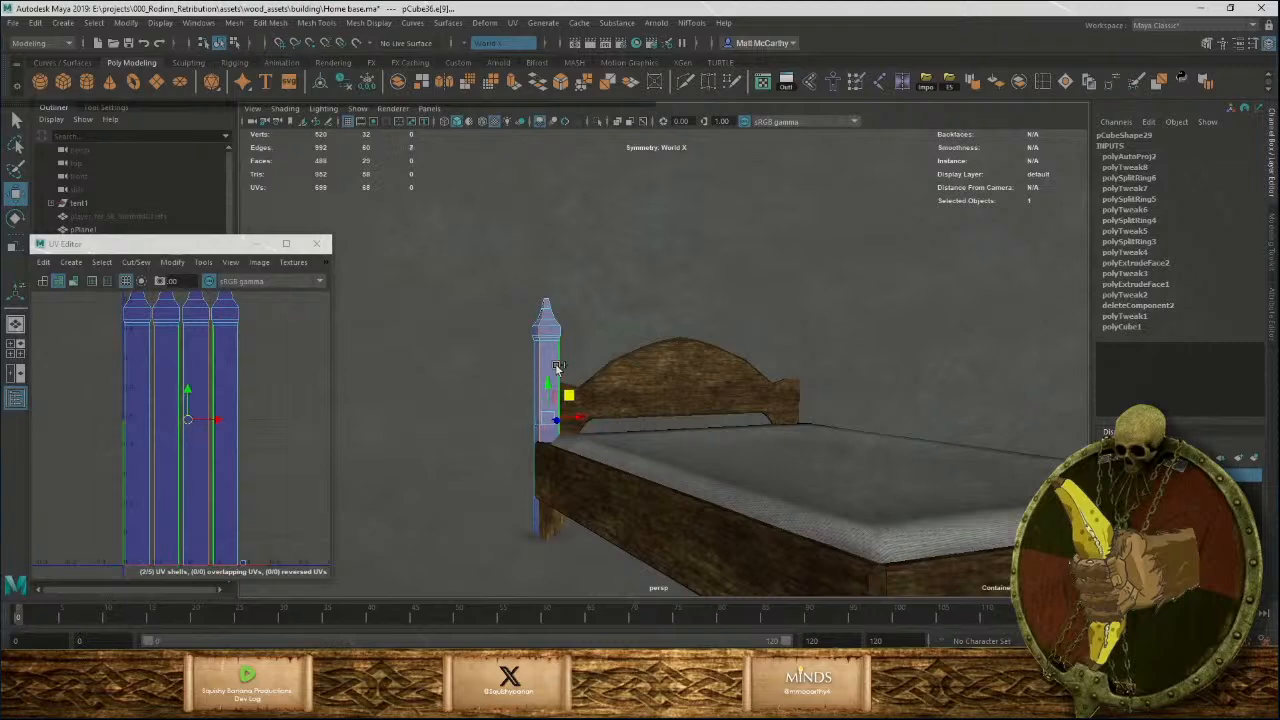
left_click_drag(558, 367, 573, 461, "alt")
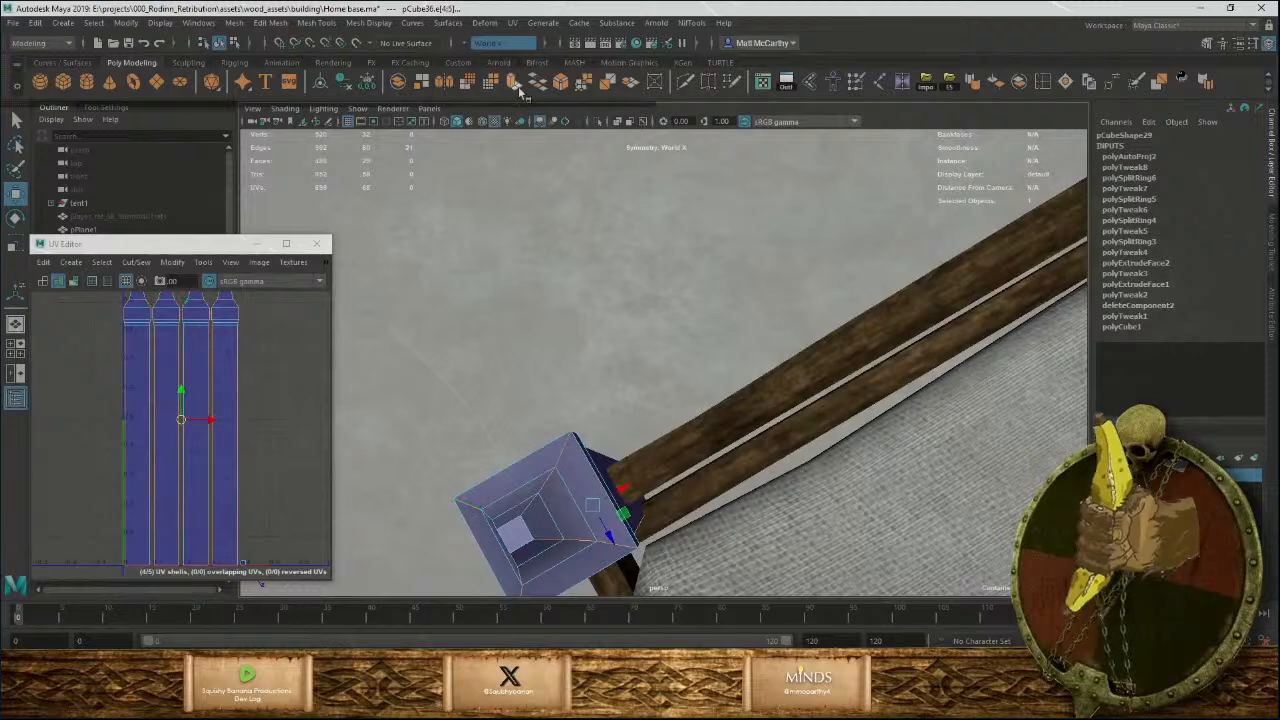
left_click(562, 83)
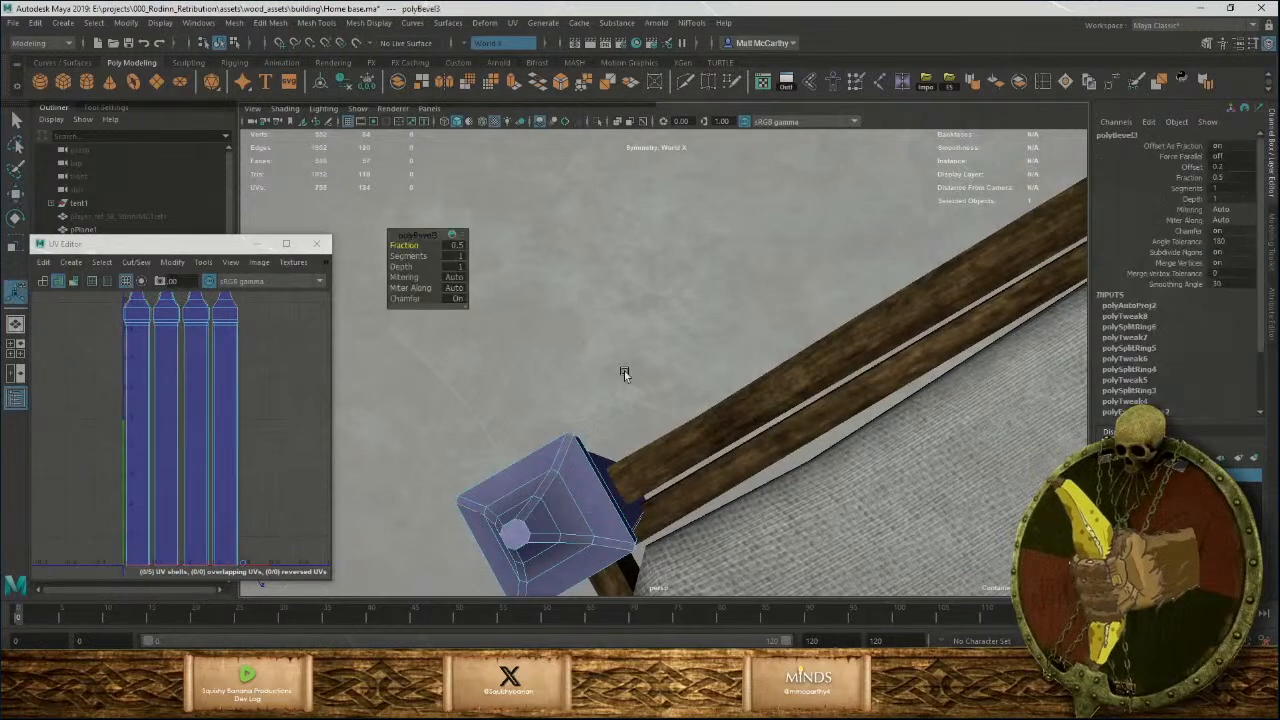
middle_click_drag(624, 371, 698, 345, "alt")
right_click_drag(698, 350, 733, 457, "alt")
middle_click_drag(733, 457, 769, 405, "alt")
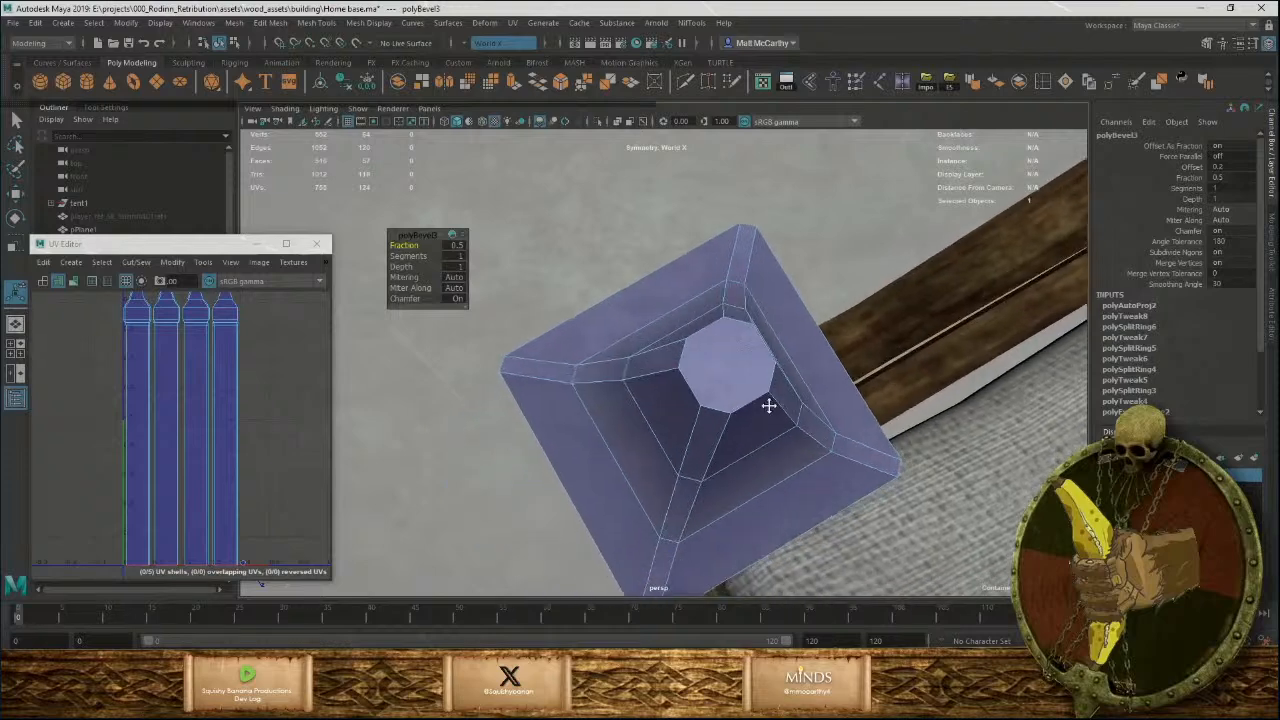
left_click_drag(768, 405, 685, 350, "alt")
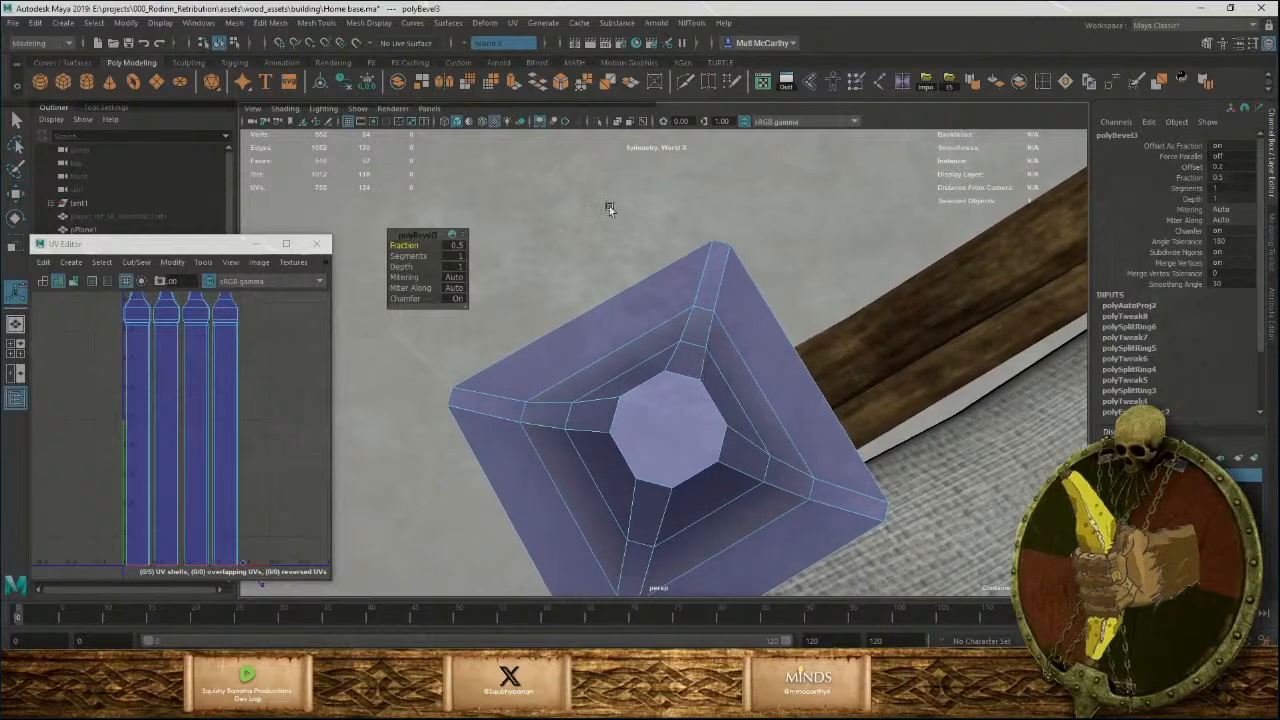
Use Multi-Cut to split the octagonal face on the bedpost's tip with two parallel edges.
left_click(686, 80)
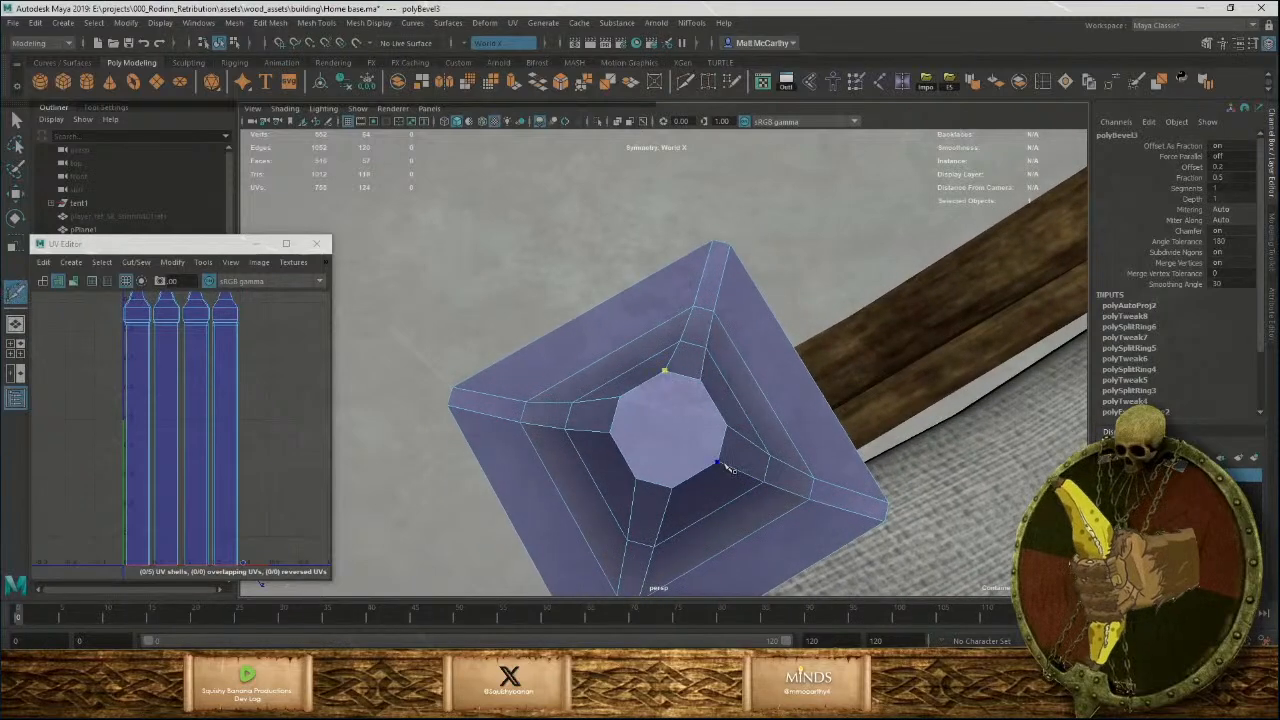
right_click(629, 402)
scroll(237, 426, "down", 5)
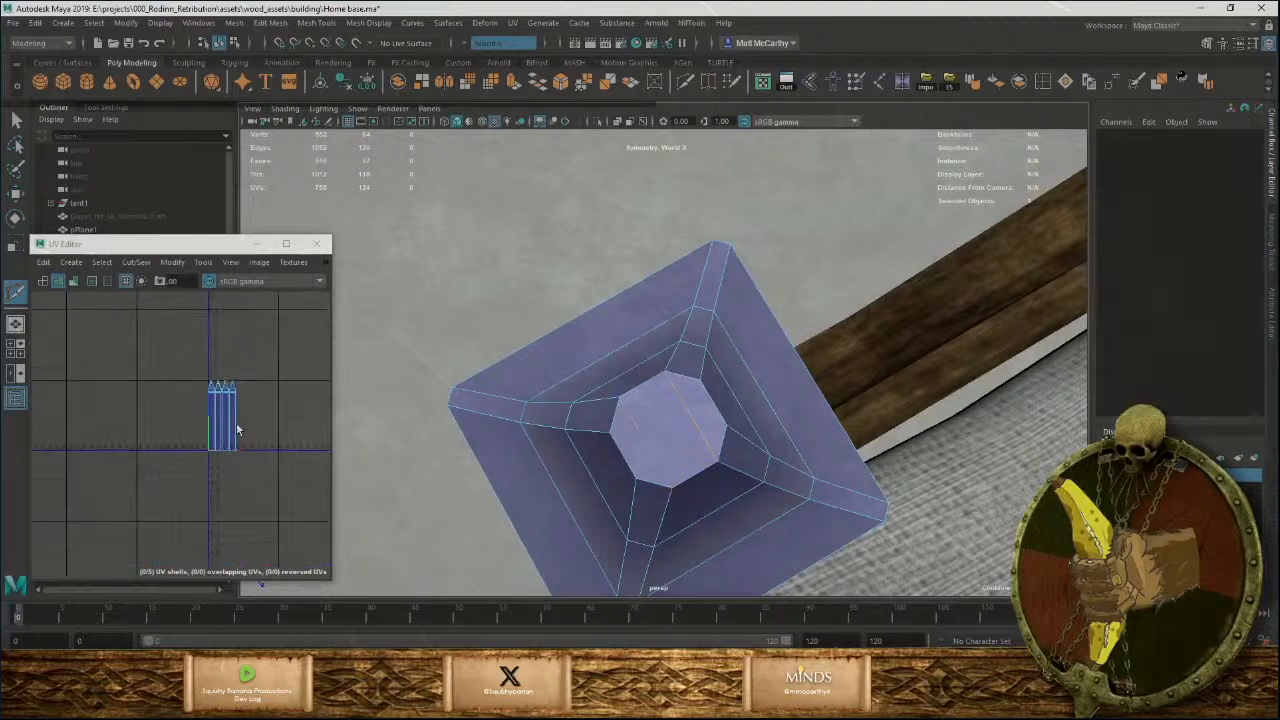
Apply an automatic UV projection to the whole beveled bedpost and sew all its UV edges together.
left_click(511, 23)
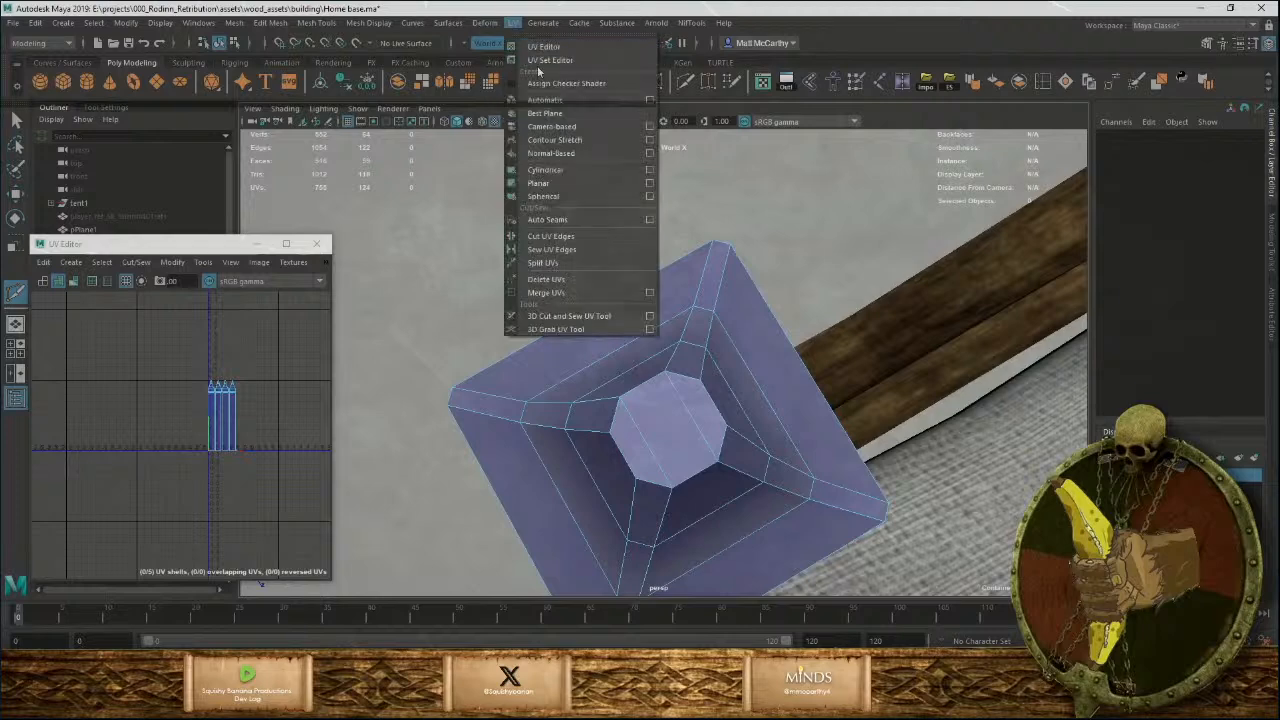
left_click(543, 101)
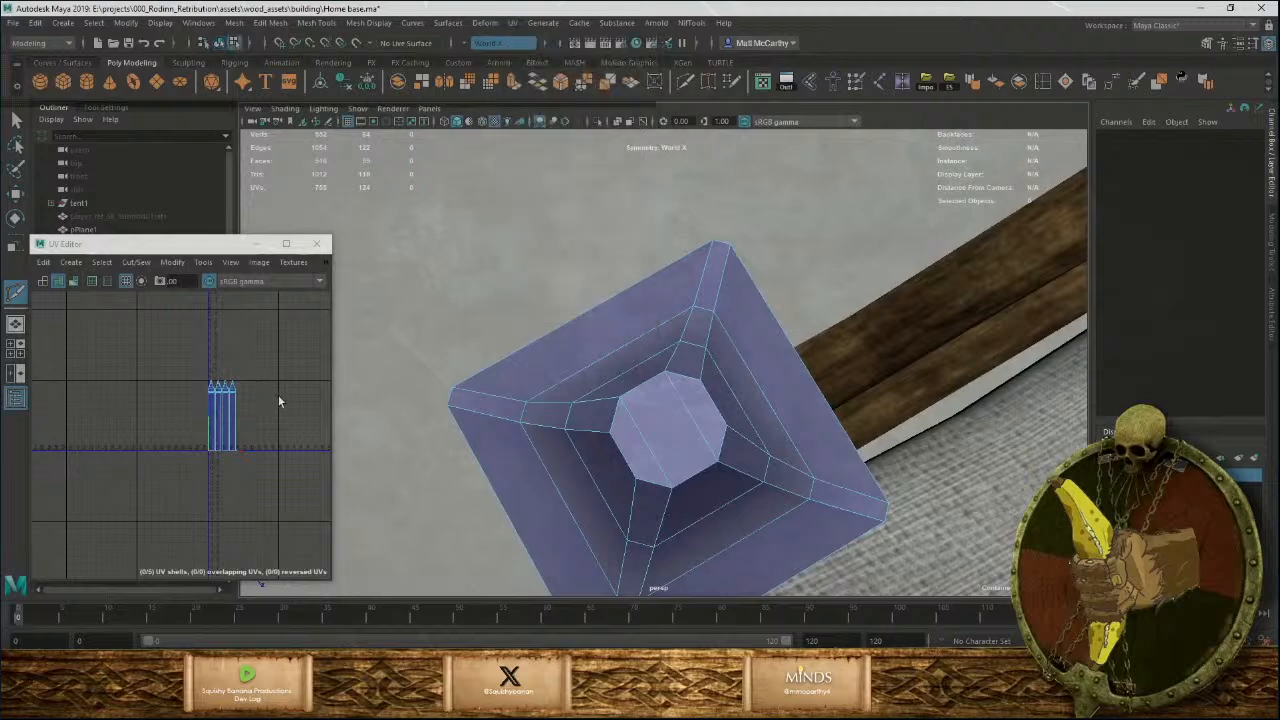
key("F8")
left_click(514, 23)
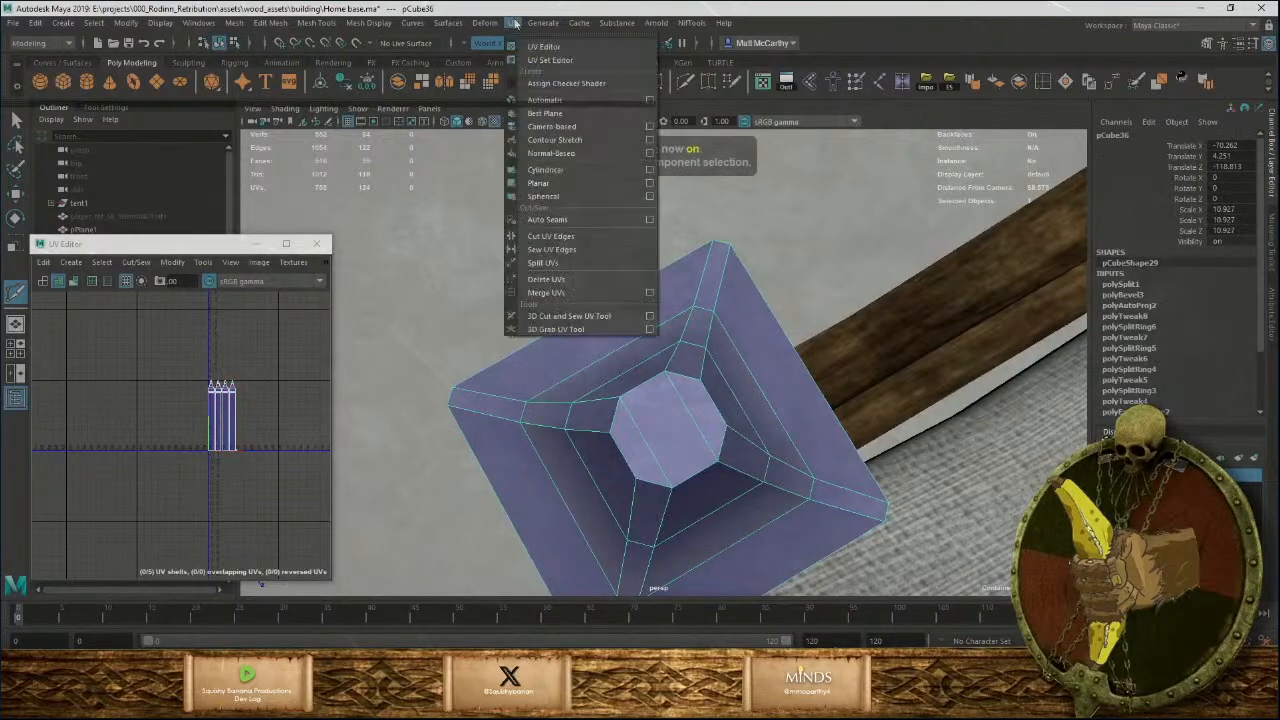
left_click(553, 101)
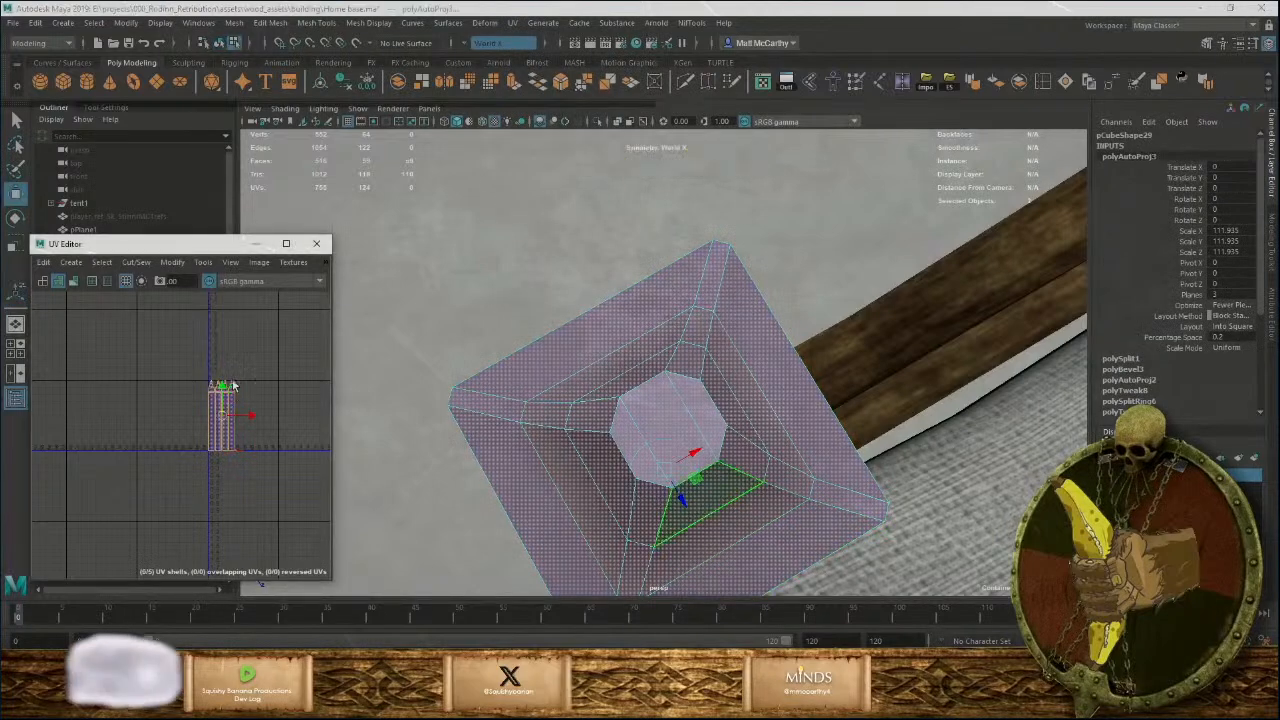
right_click_drag(224, 381, 199, 366)
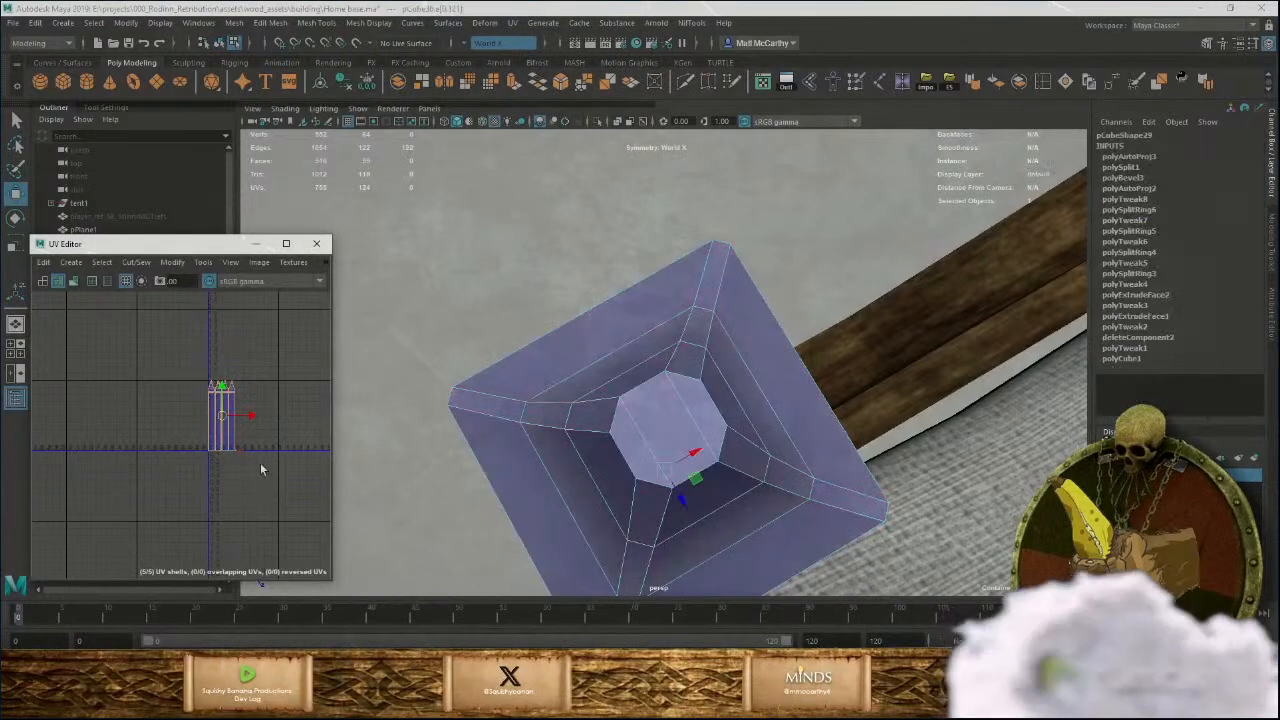
right_click_drag(603, 338, 603, 373)
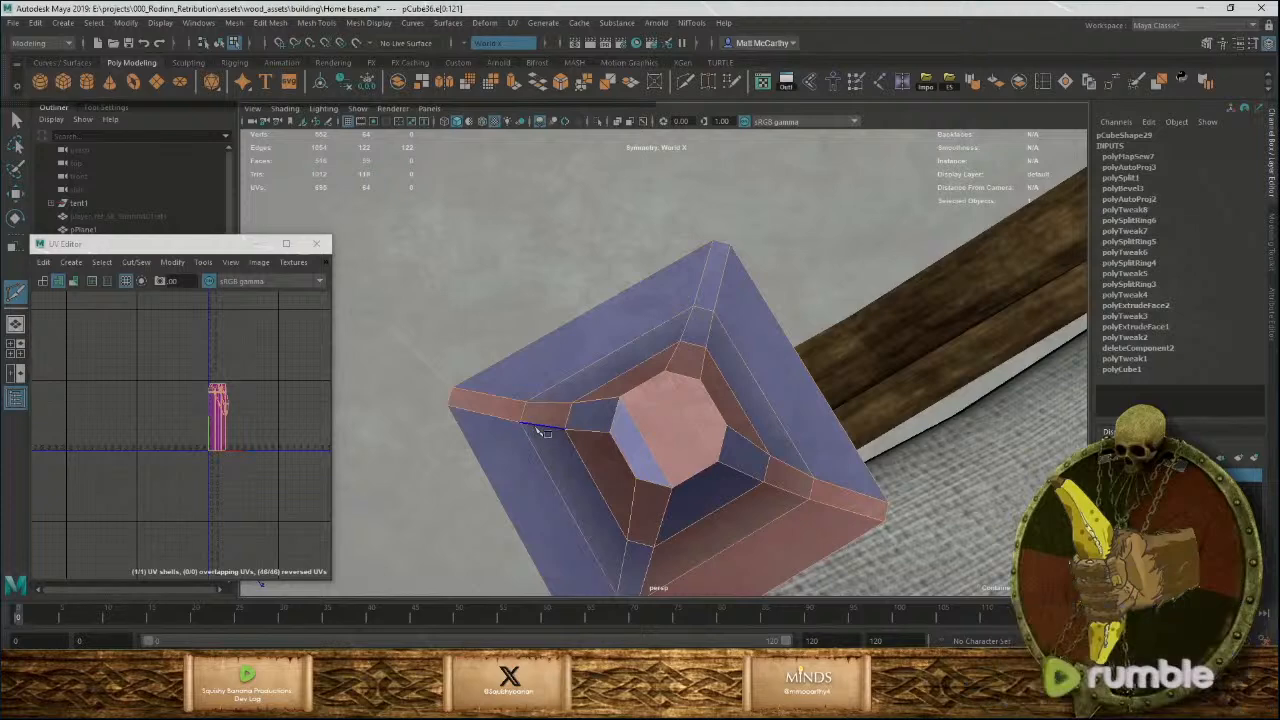
Cut the bedpost's UVs along edges around its pointed cap and down one vertical corner.
key("w")
left_click(536, 425)
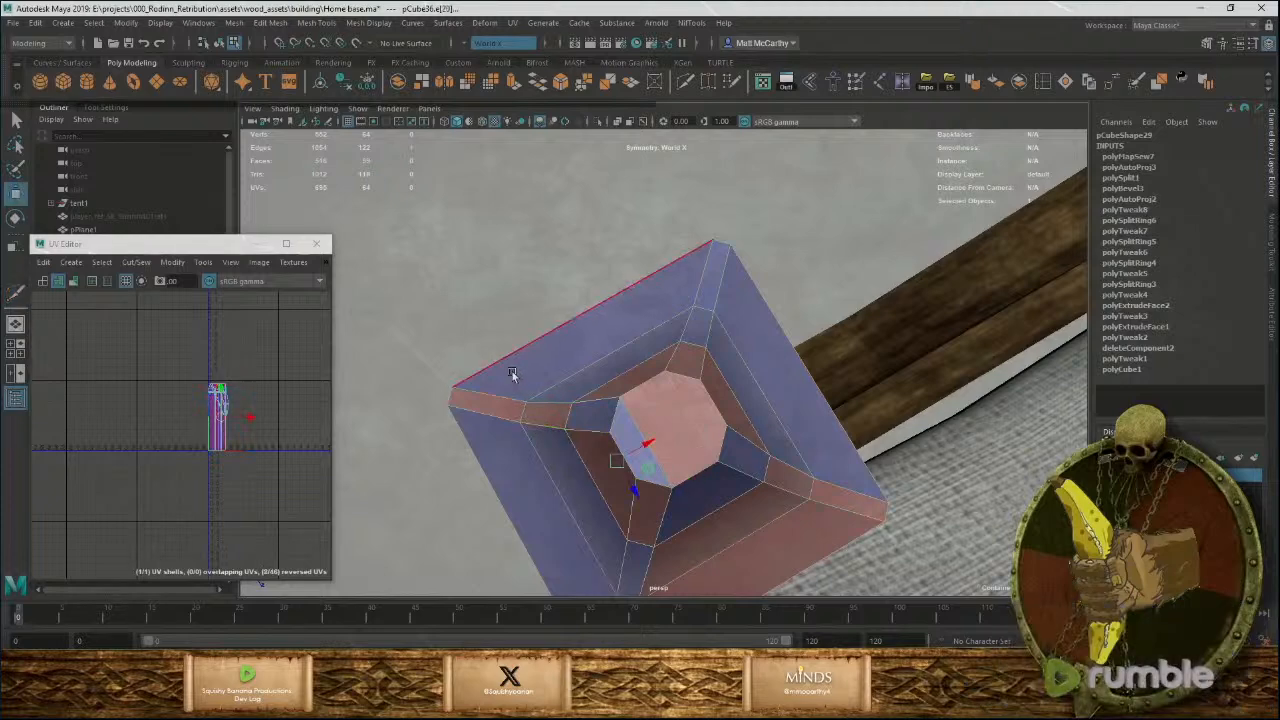
key("f")
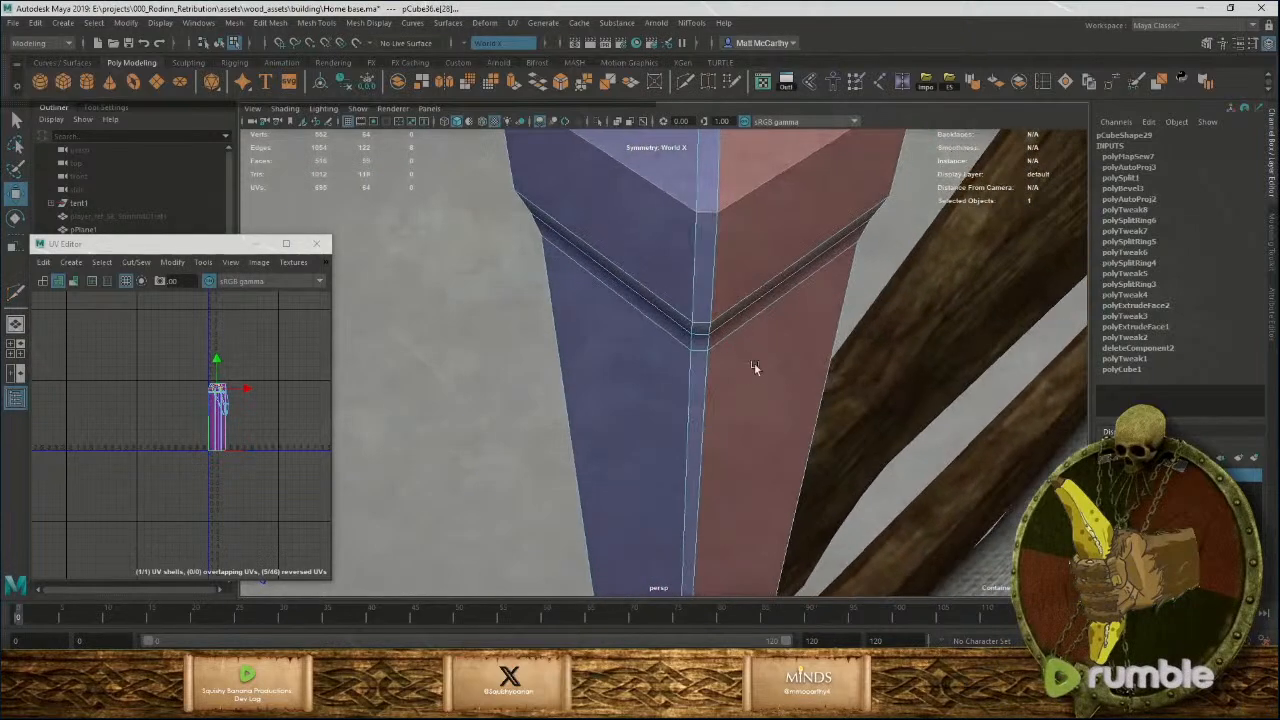
left_click(691, 290, "shift")
left_click_drag(708, 257, 675, 463, "alt")
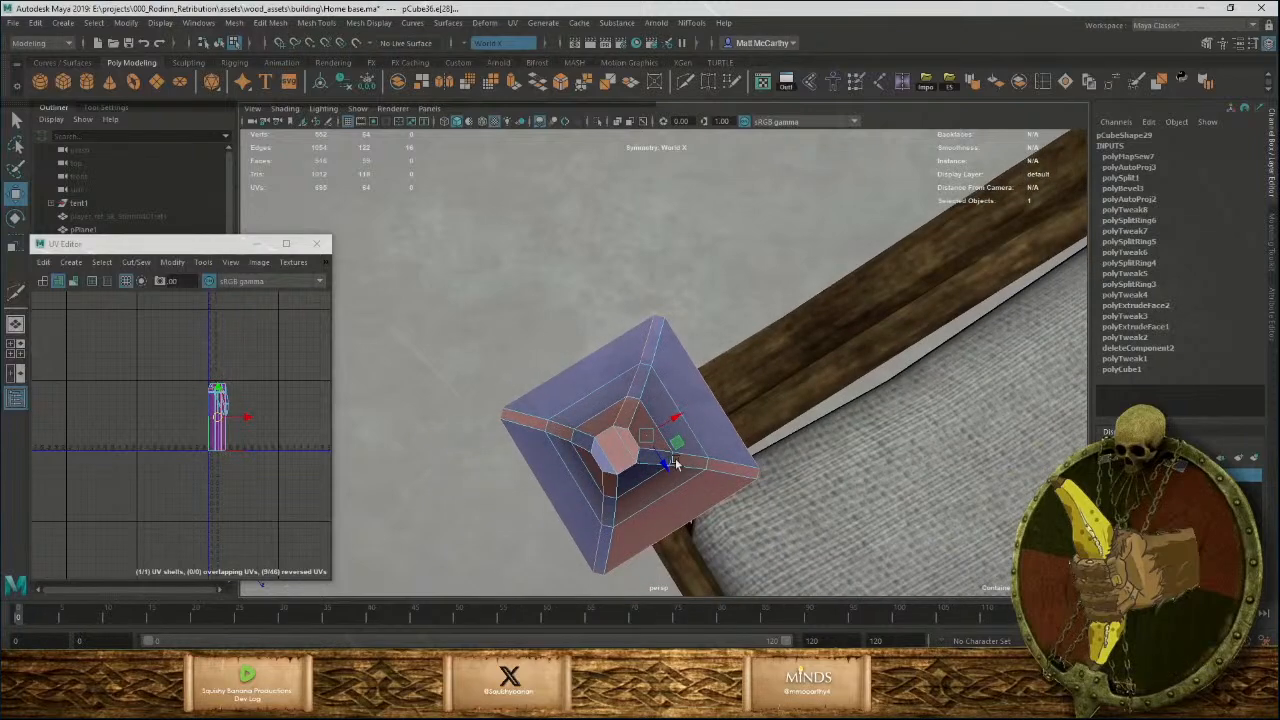
key("shift+x")
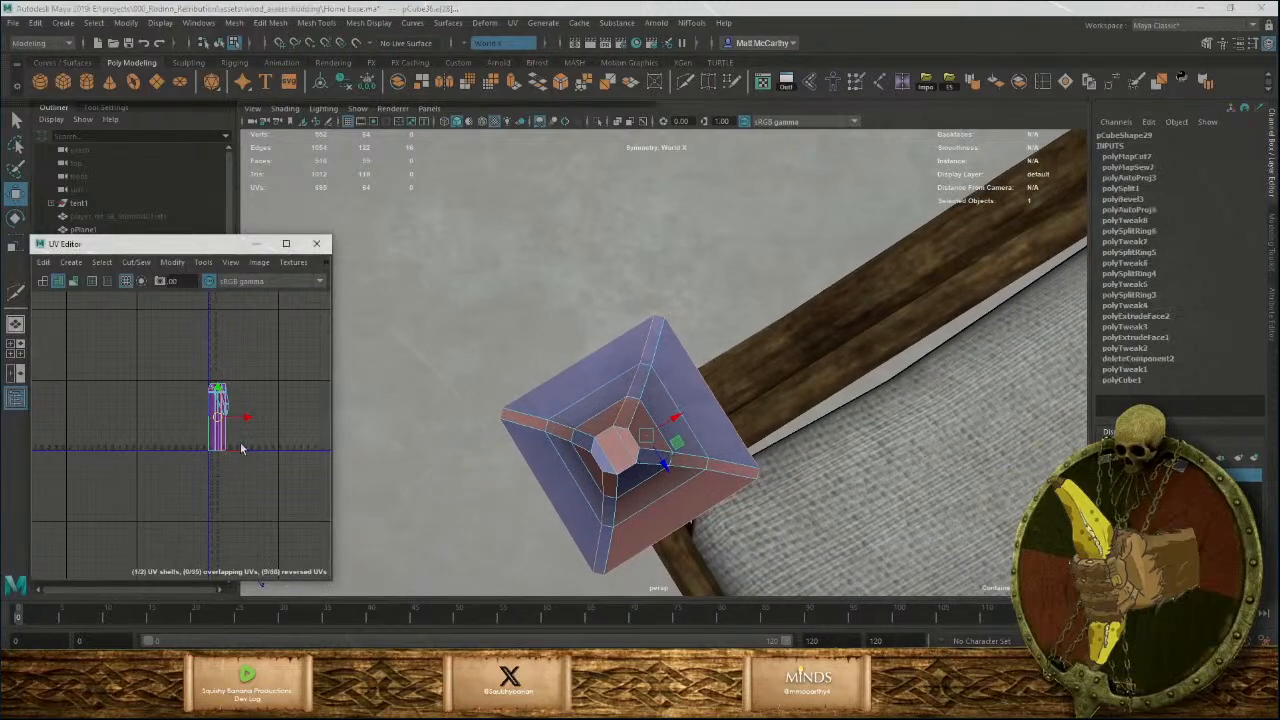
Unfold all of the bedpost's UV faces and lay out the separate shells with the shaft running horizontally.
right_click_drag(240, 444, 188, 430)
left_click_drag(171, 373, 257, 466)
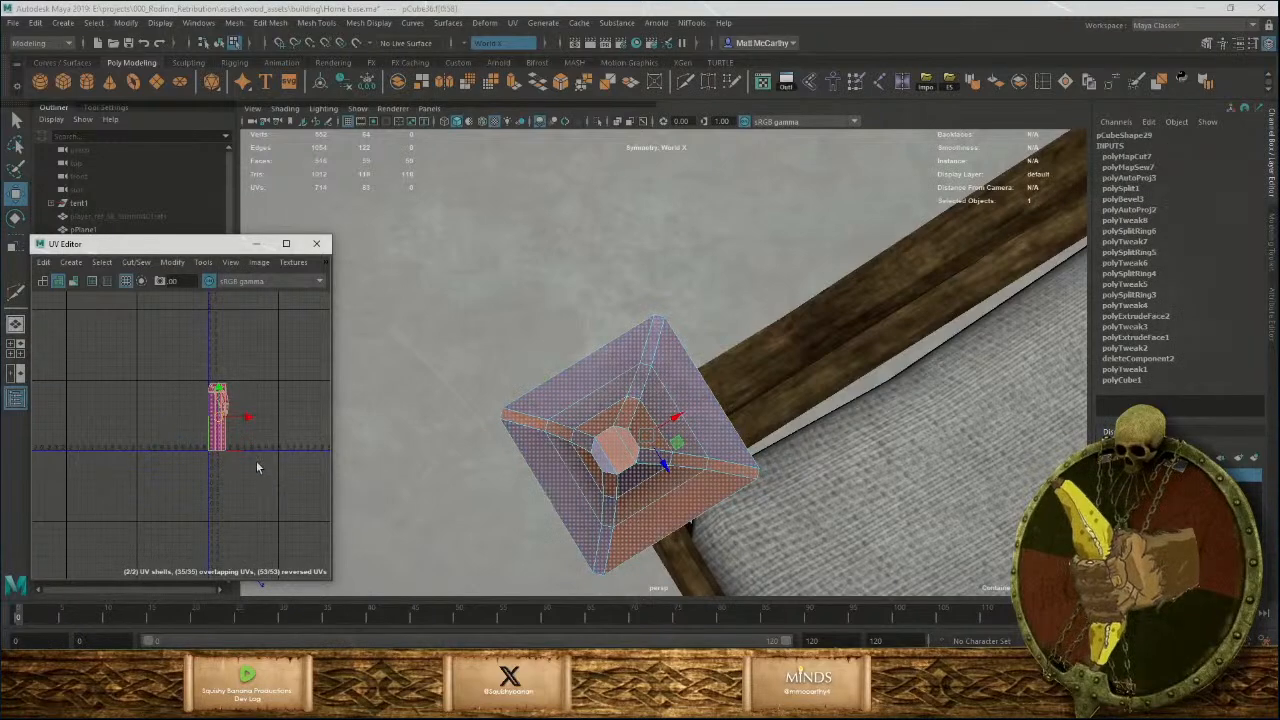
key("ctrl+l")
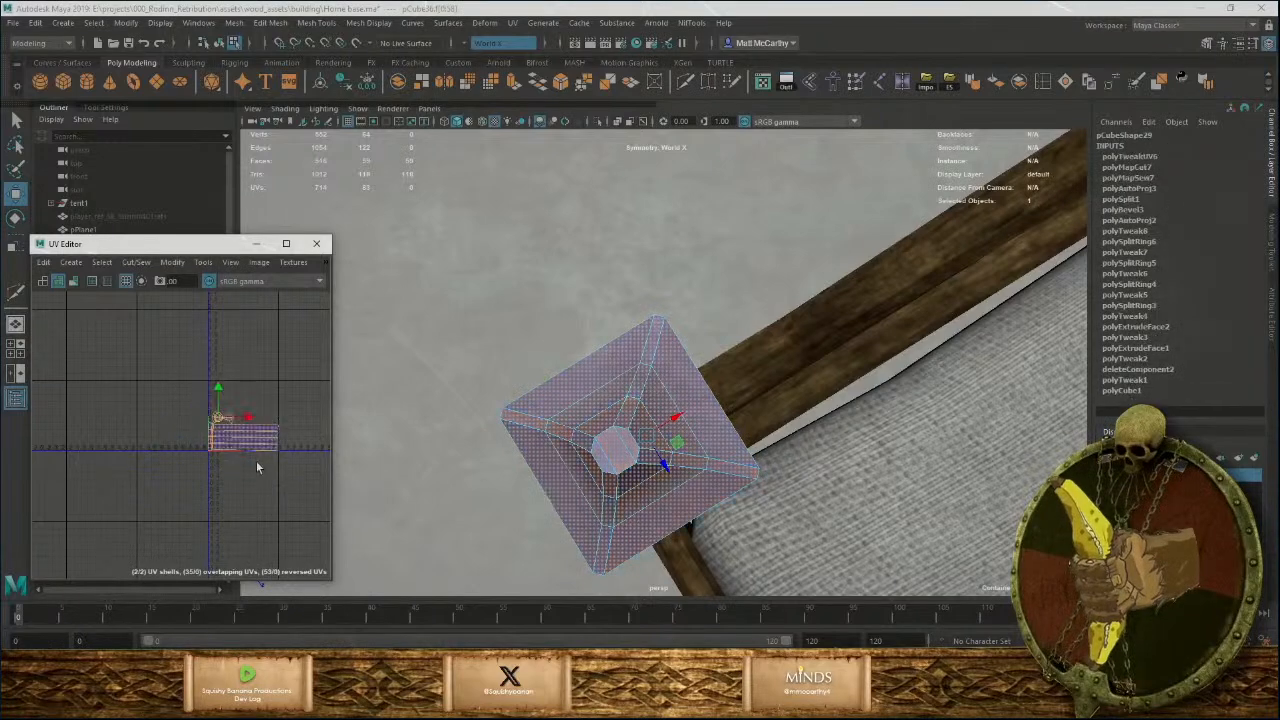
key("f")
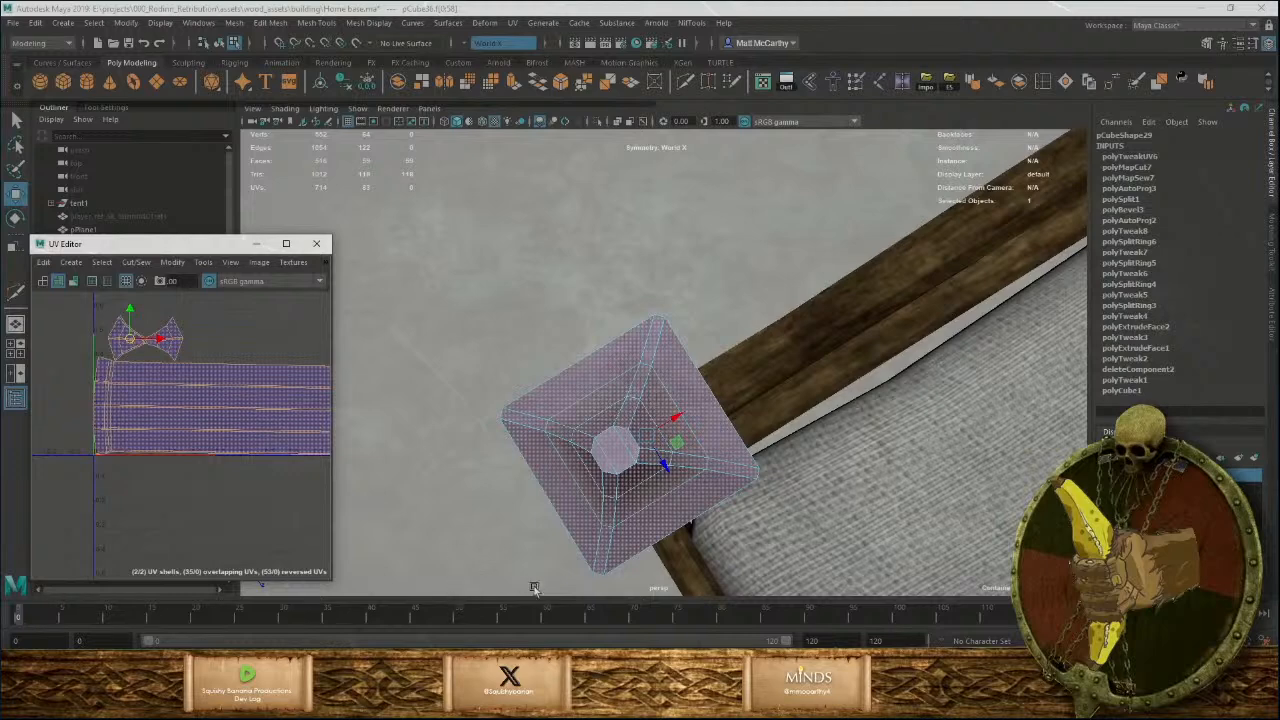
Return to object mode, assign the existing dark wood material to the bedpost, and deselect it to inspect the texture.
key("F8")
right_click_drag(695, 338, 699, 511)
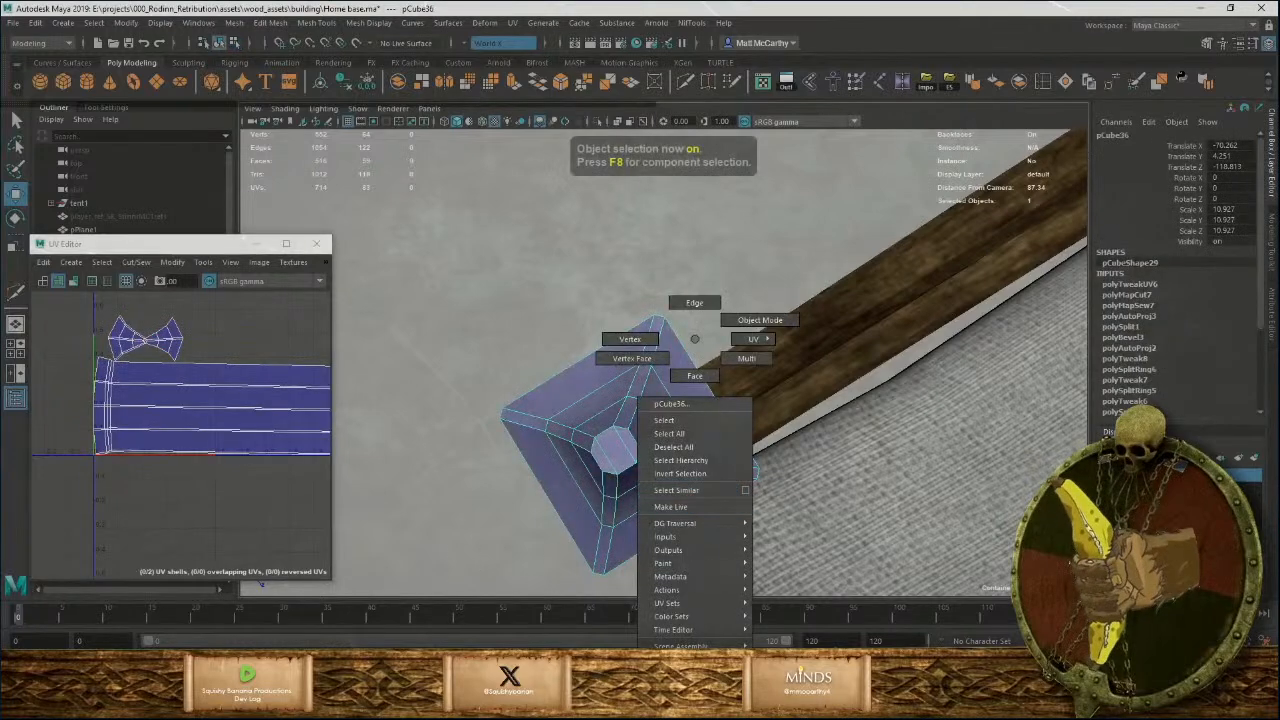
right_click_drag(699, 678, 702, 703)
right_click_drag(785, 558, 787, 694)
scroll(722, 517, "down", 5)
left_click_drag(760, 363, 797, 228, "alt")
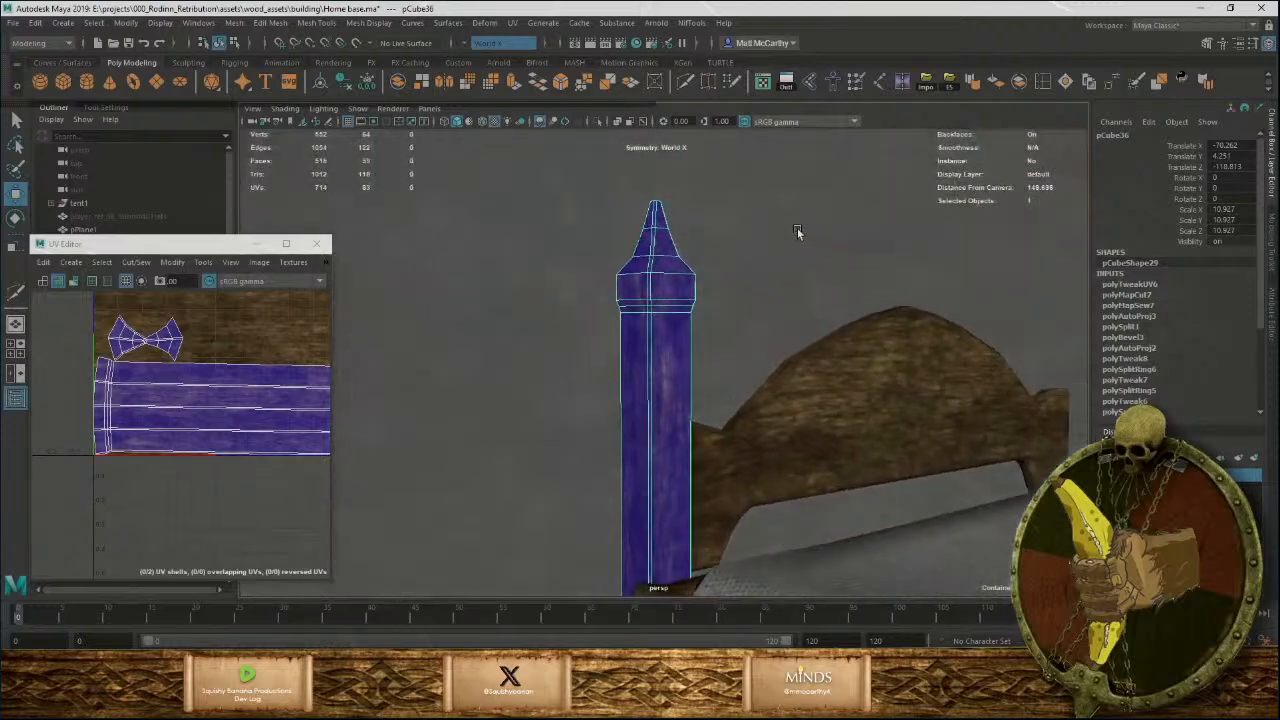
left_click(797, 228)
left_click_drag(734, 283, 893, 324, "alt")
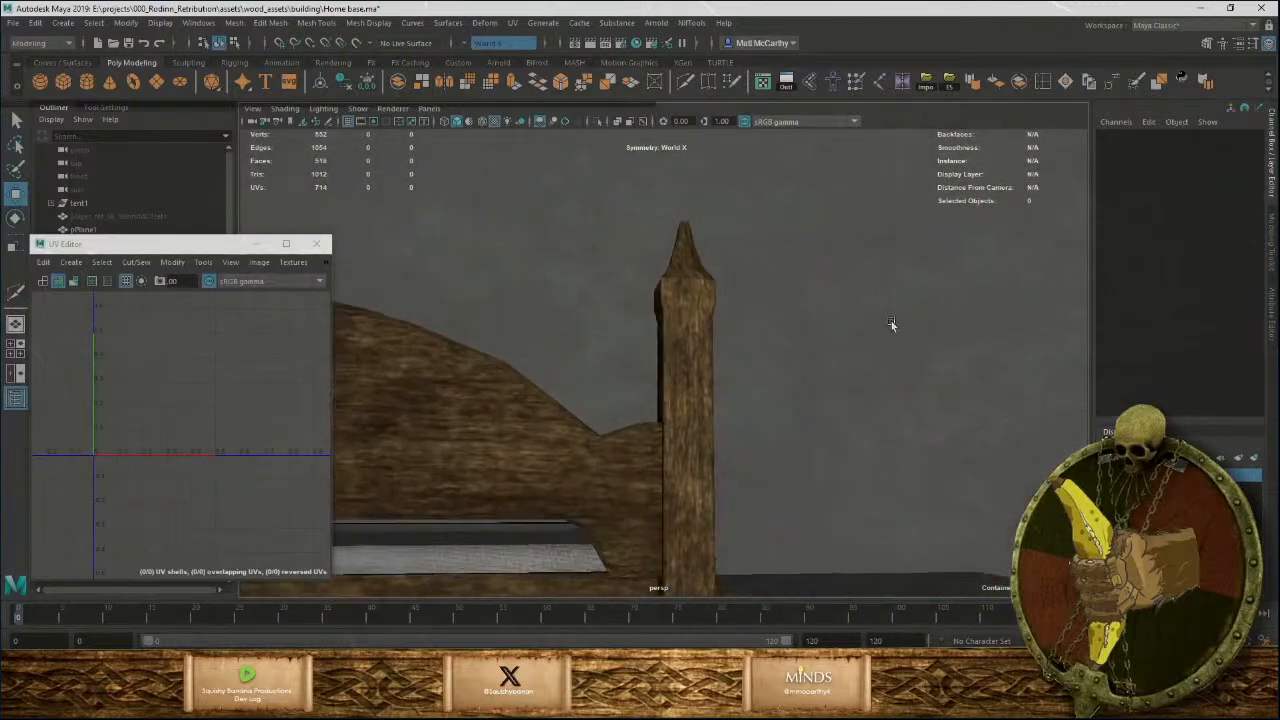
right_click_drag(893, 324, 515, 332, "alt")
mouse_move(738, 424)
left_mouse_down("alt")
mouse_move(431, 440)
mouse_move(715, 434)
left_mouse_up("alt")
Try inserting two horizontal edge loops on the bedpost shaft, below its head and just above the bed frame.
left_click(655, 372)
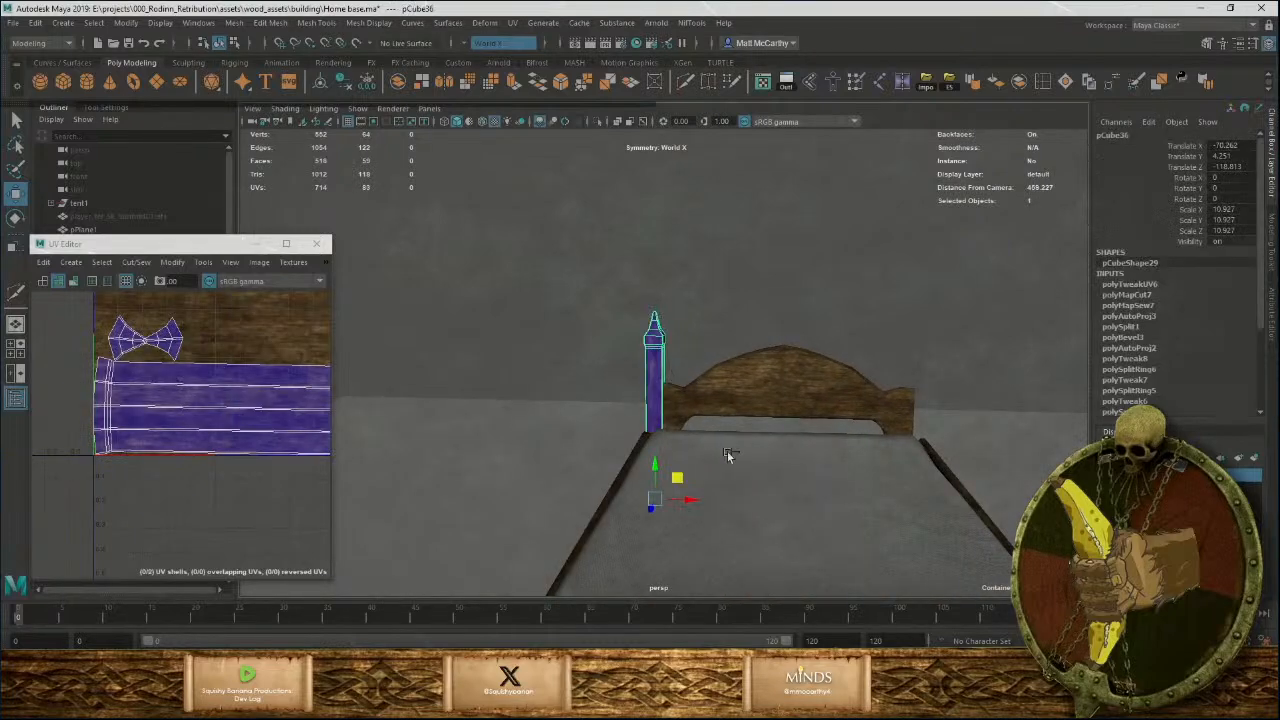
right_click_drag(646, 373, 769, 577, "alt")
left_click_drag(665, 446, 681, 500, "alt")
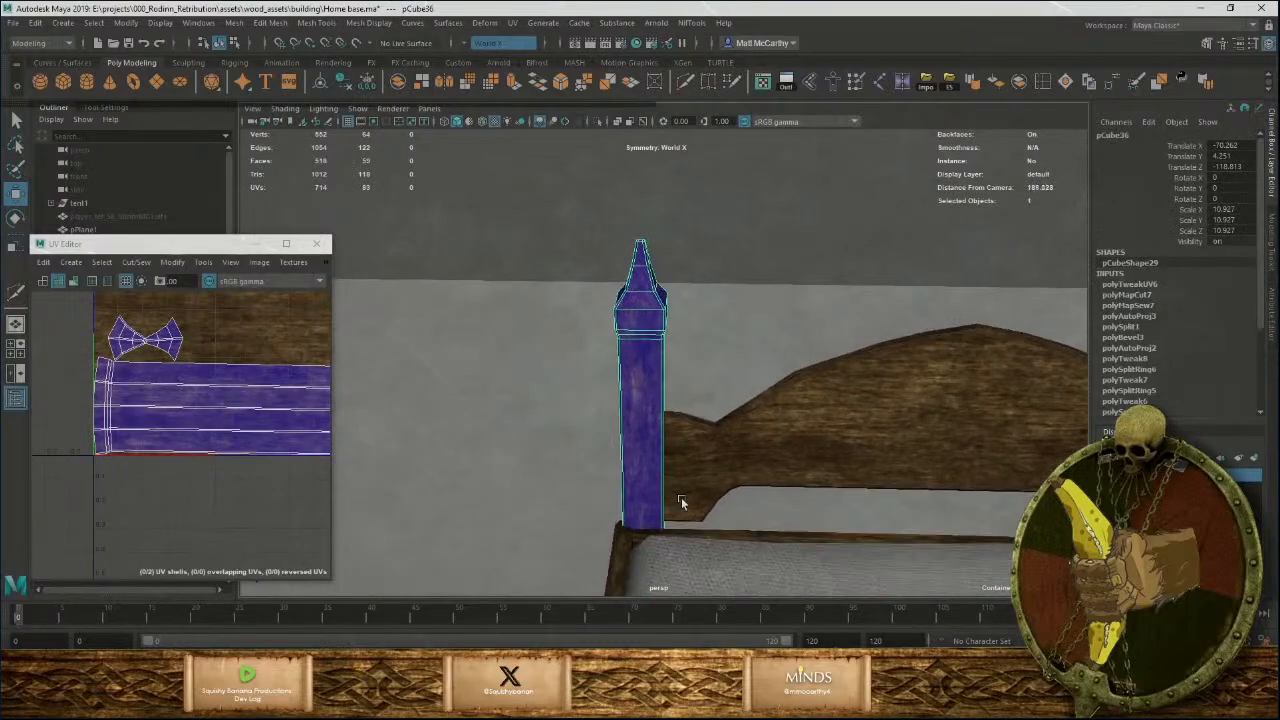
right_click_drag(681, 500, 698, 507, "alt")
middle_click_drag(698, 507, 681, 456, "alt")
right_click_drag(681, 456, 728, 466, "alt")
left_click(1043, 81)
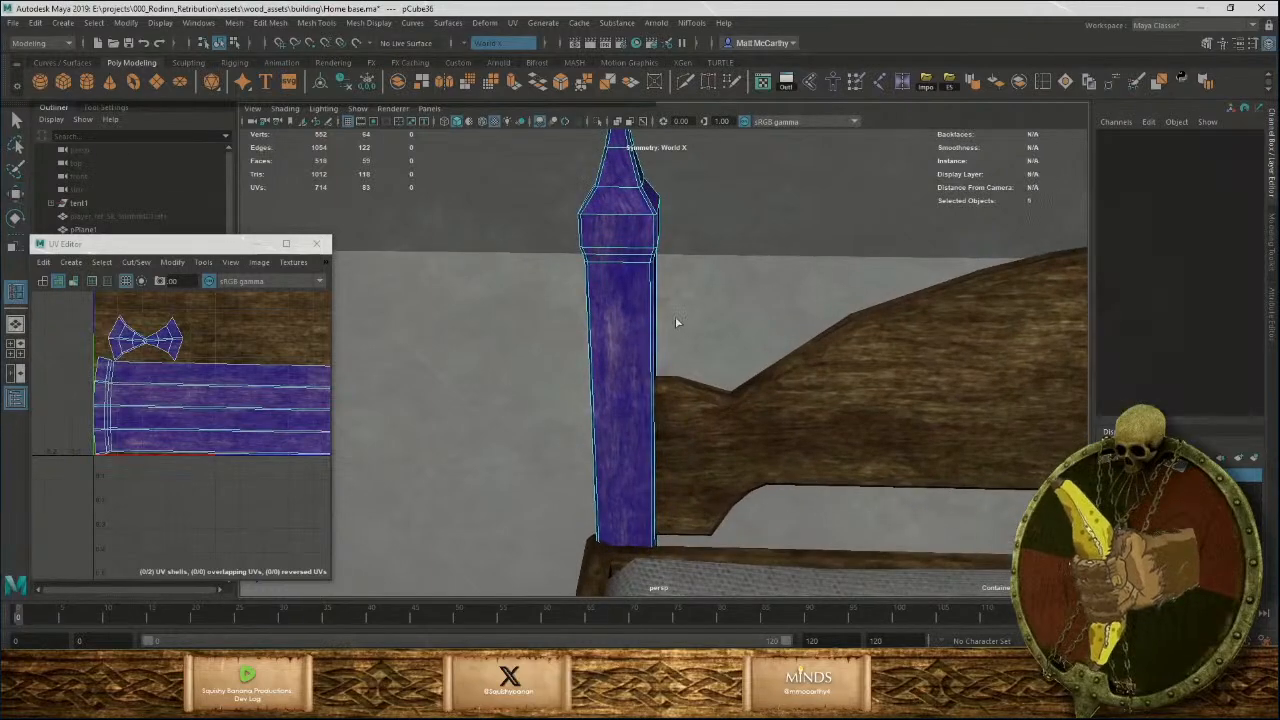
left_click(652, 311)
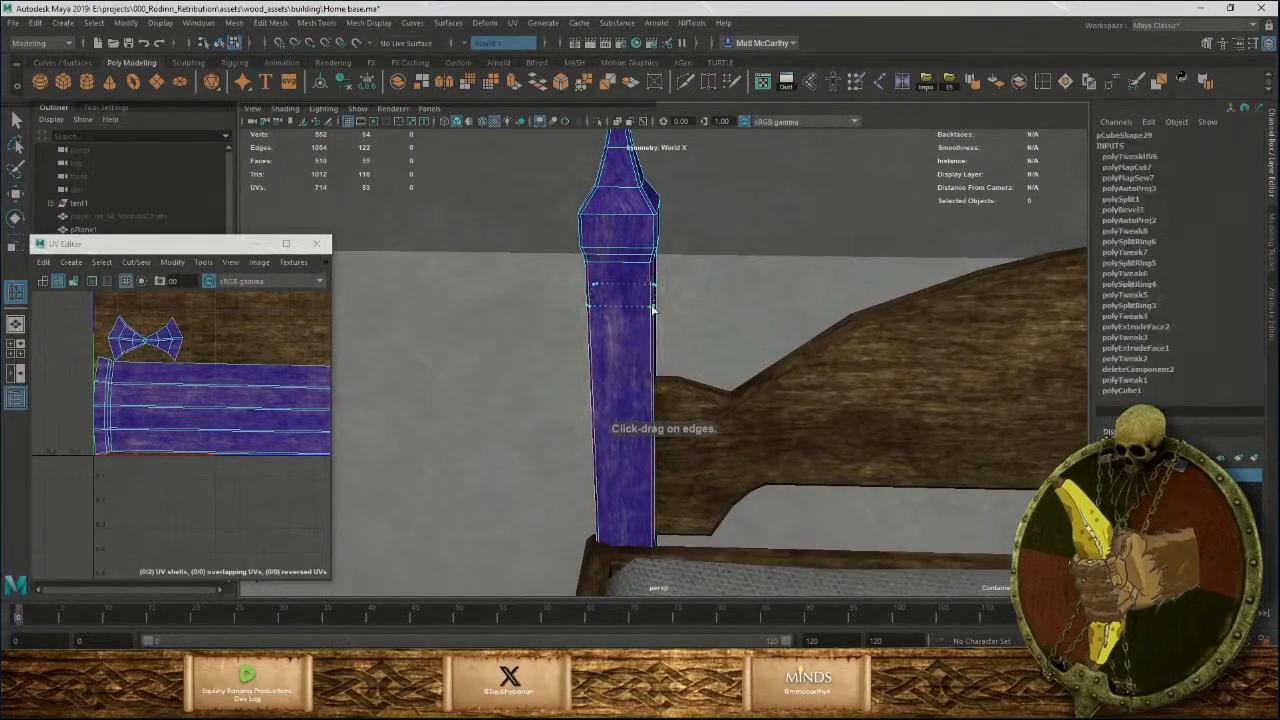
left_click(655, 527)
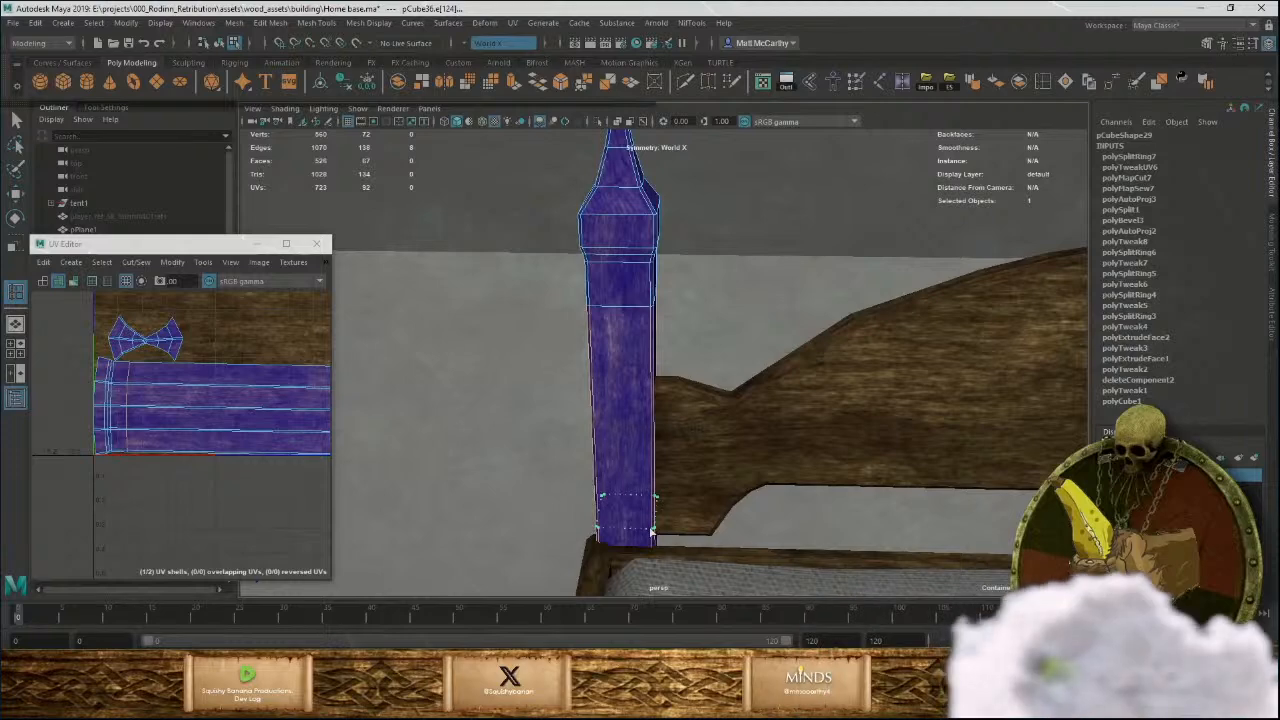
right_click_drag(739, 527, 518, 393, "alt")
left_click_drag(518, 393, 934, 365, "alt")
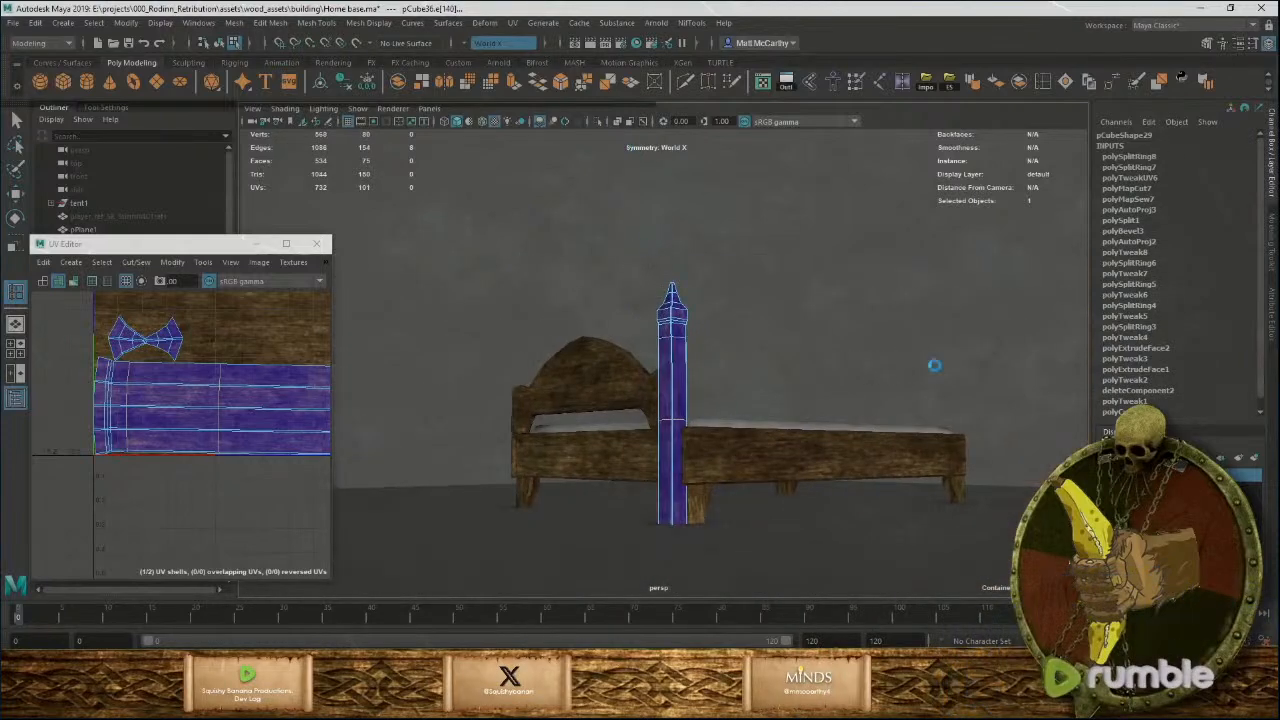
key("F8")
left_click(786, 400)
Freeze the bedpost's transformations and delete its construction history.
left_click(686, 332)
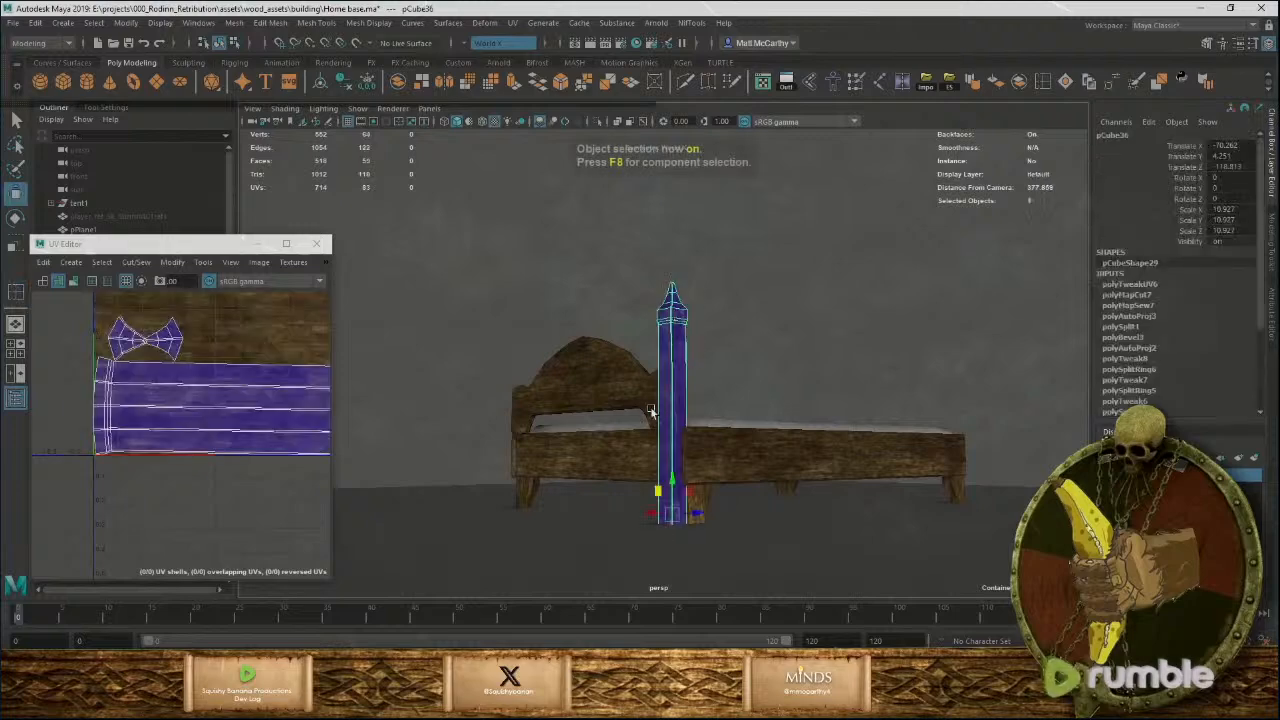
left_click_drag(651, 410, 694, 477, "alt")
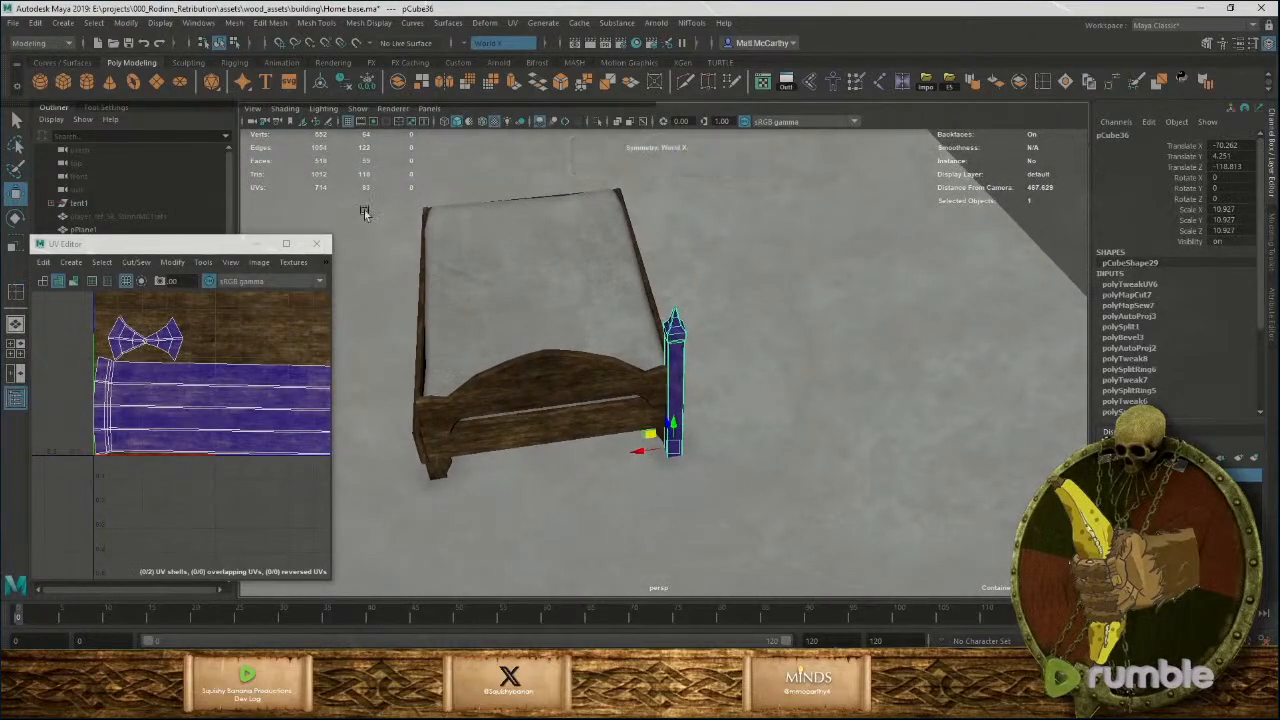
left_click(343, 82)
left_click(367, 83)
left_click_drag(496, 288, 660, 270, "alt")
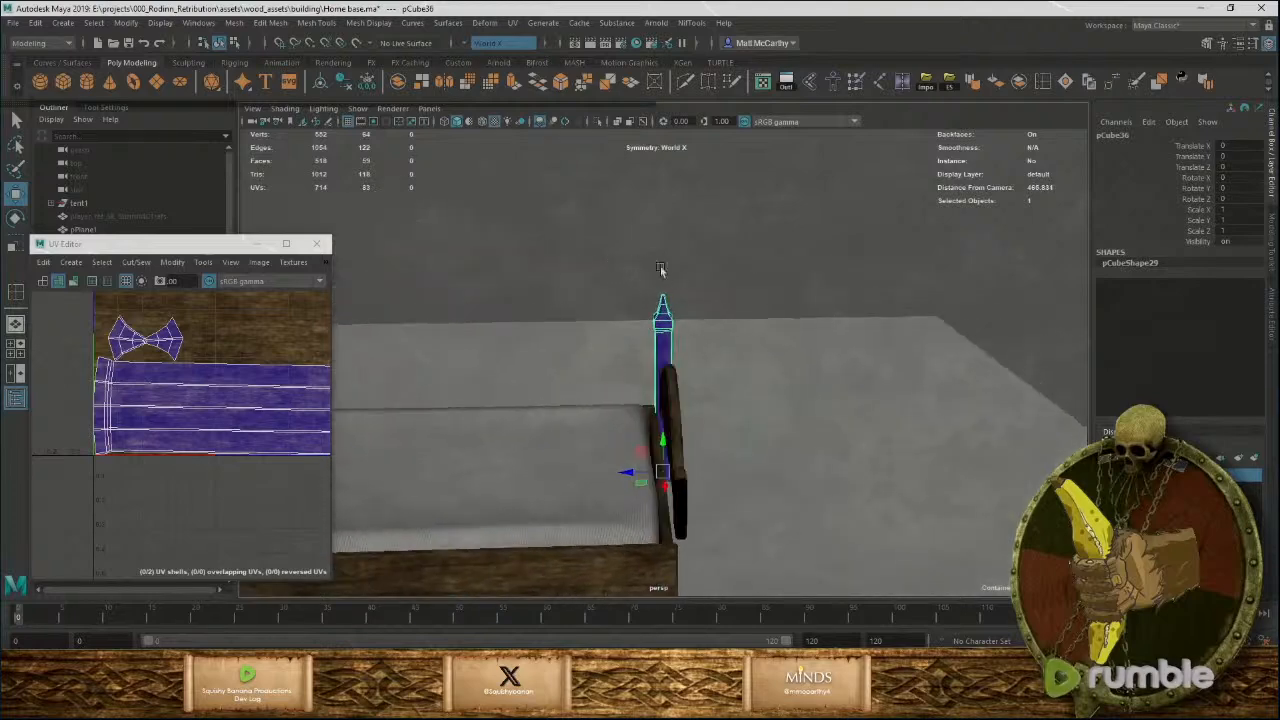
Isolate the selected bedpost in the perspective view.
key("ctrl+1")
left_click_drag(643, 452, 690, 440, "alt")
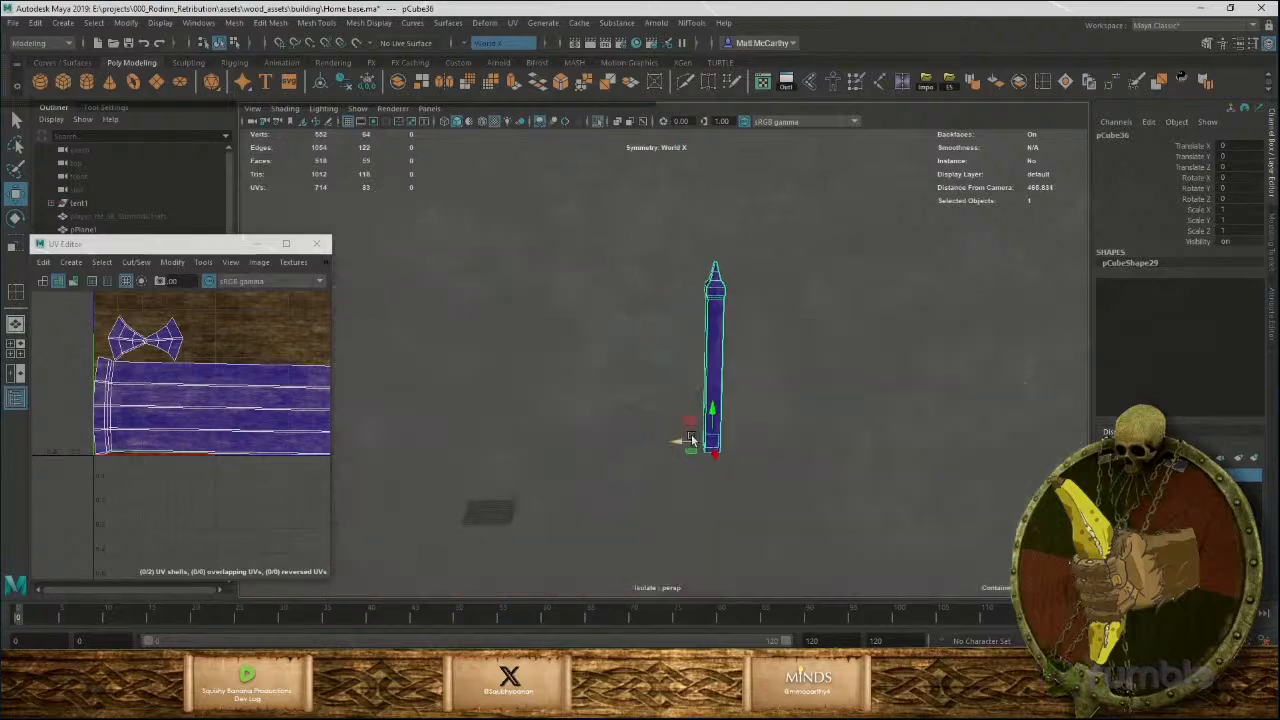
middle_click_drag(492, 497, 599, 391, "alt")
right_click_drag(599, 391, 567, 533, "alt")
middle_click_drag(567, 533, 655, 383, "alt")
right_click_drag(655, 383, 711, 433, "alt")
left_click_drag(711, 433, 836, 405, "alt")
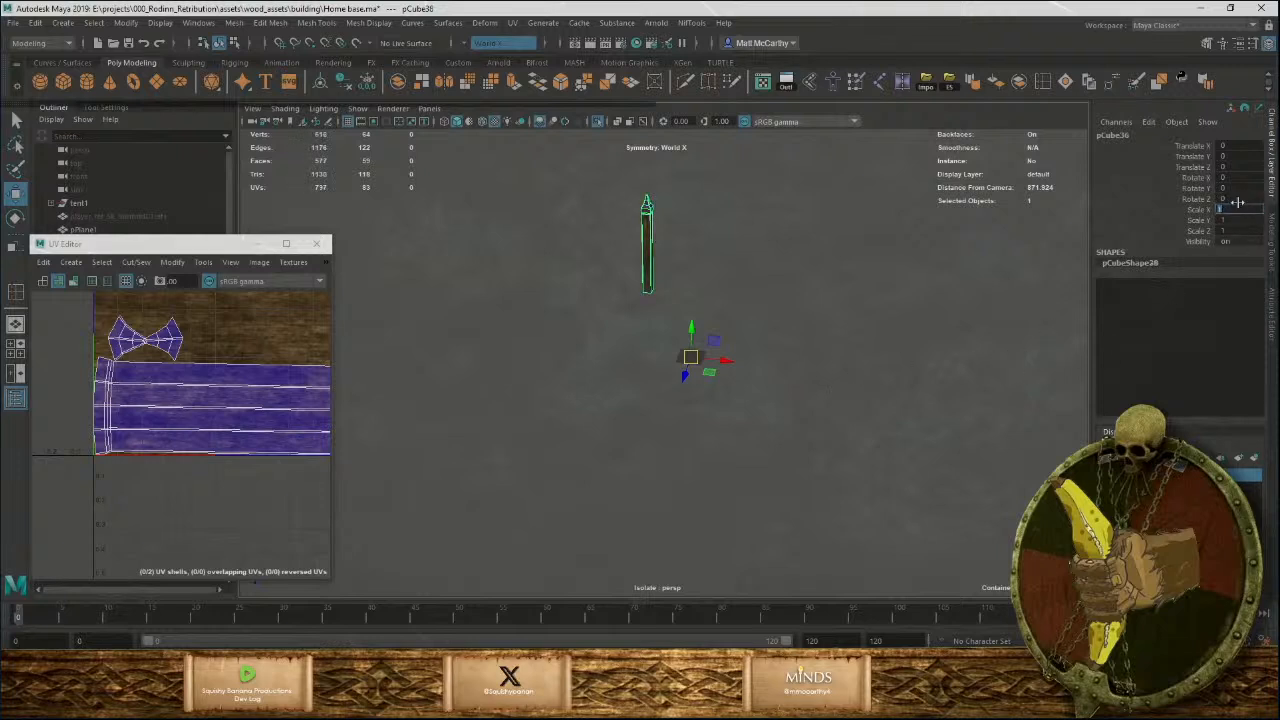
Mirror the duplicated bedpost to the other side of the bed with Scale X set to -1, and freeze its transformations.
type("-1")
key("Return")
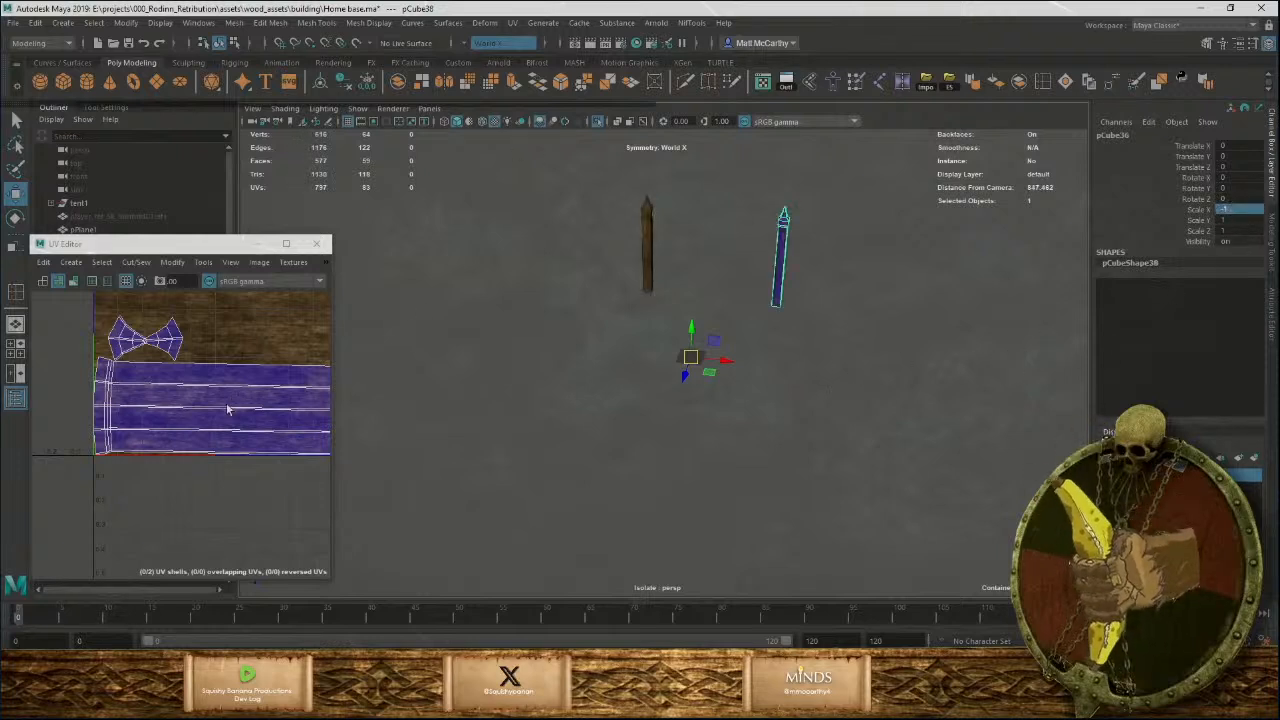
right_click_drag(227, 411, 209, 391, "alt")
middle_click_drag(209, 391, 118, 467, "alt")
left_click(343, 87)
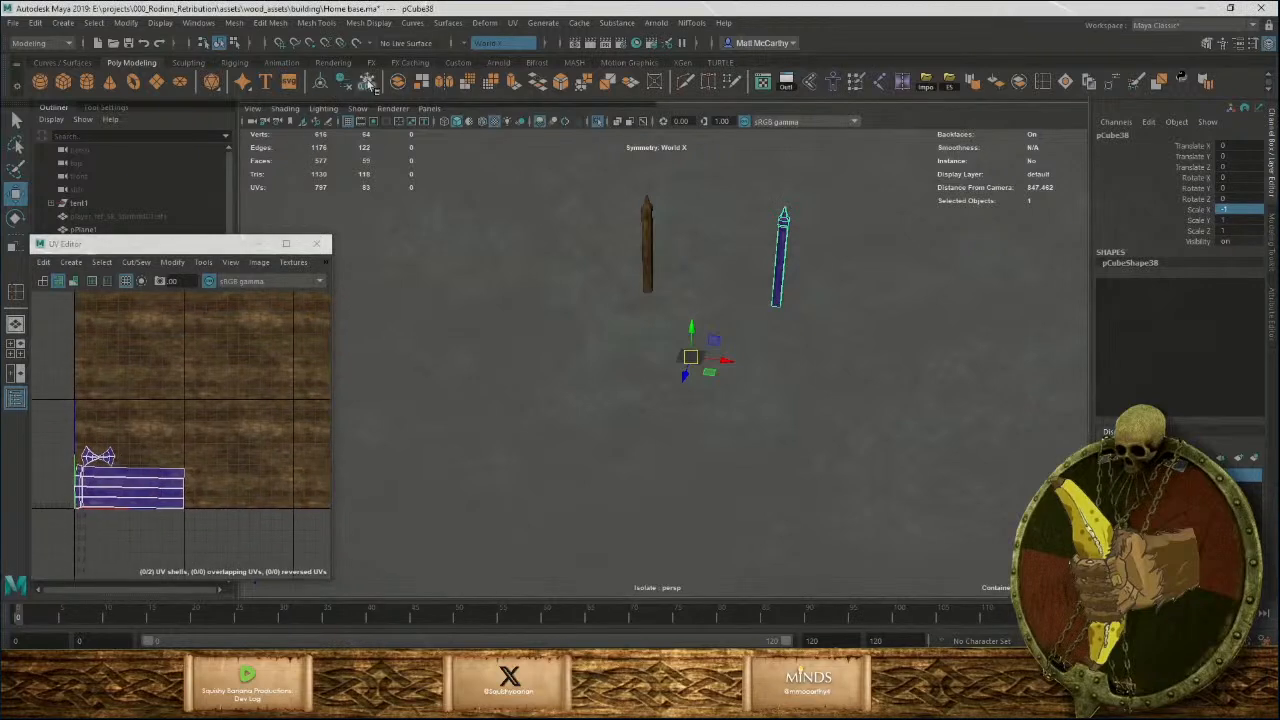
Unfold and lay out the mirrored bedpost's UV shells, and move them upward onto a different part of the wood texture.
right_click_drag(105, 453, 68, 430)
left_click_drag(68, 428, 196, 525)
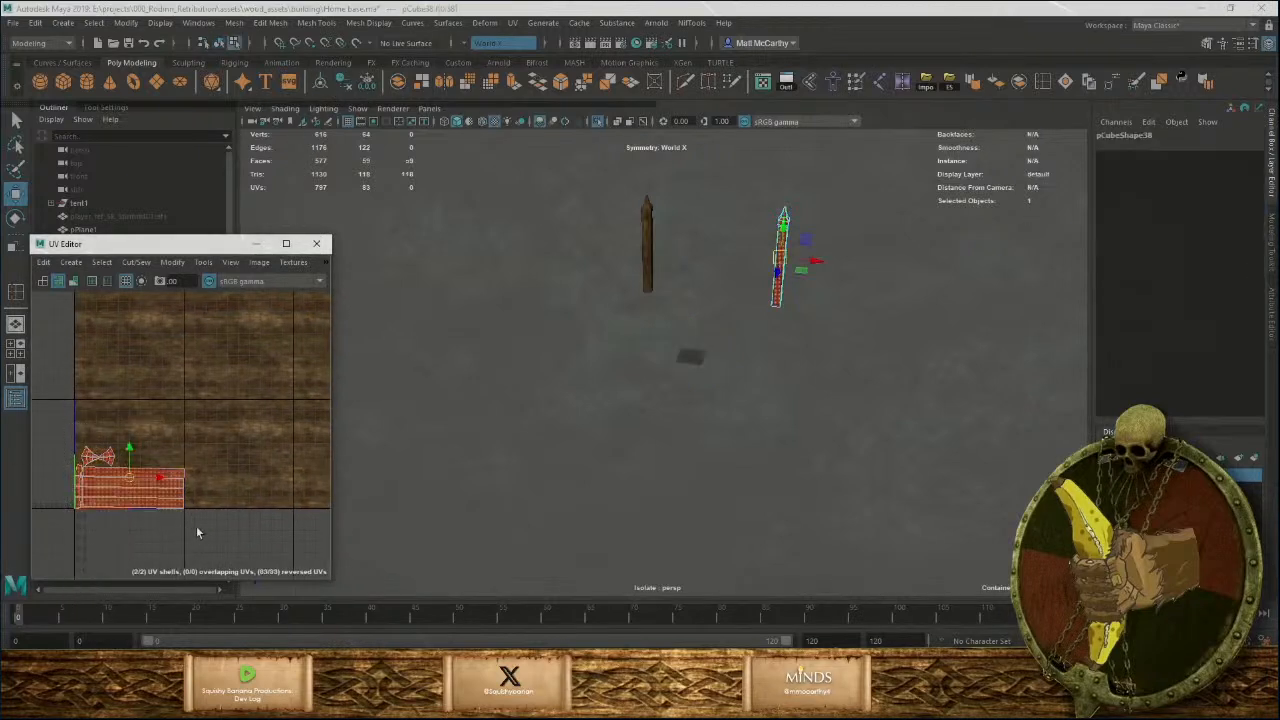
key("ctrl+u")
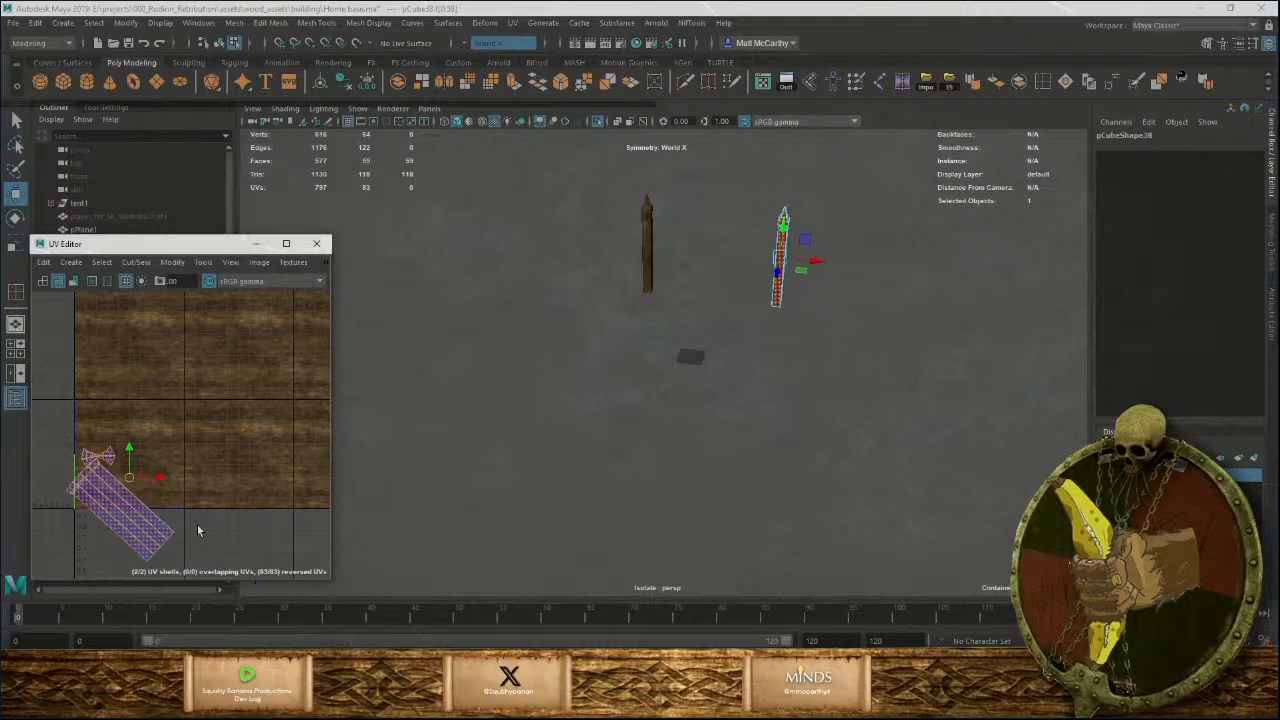
key("ctrl+l")
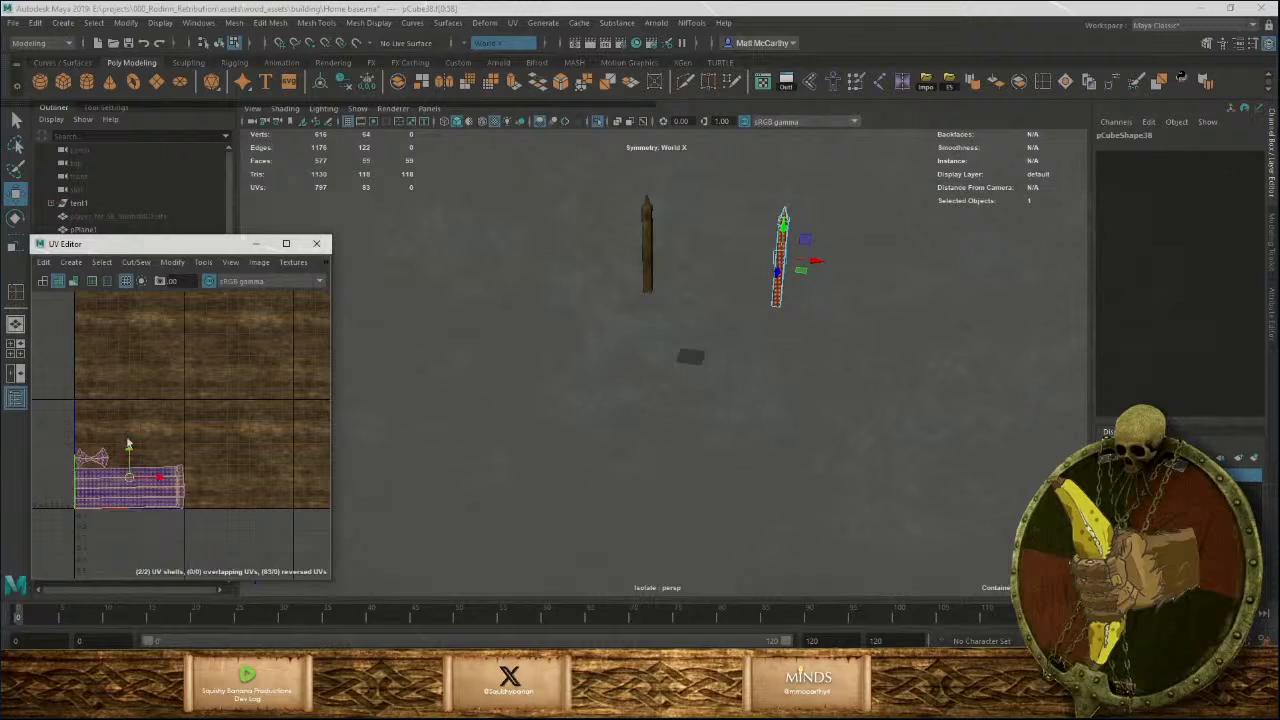
left_click_drag(134, 450, 116, 398)
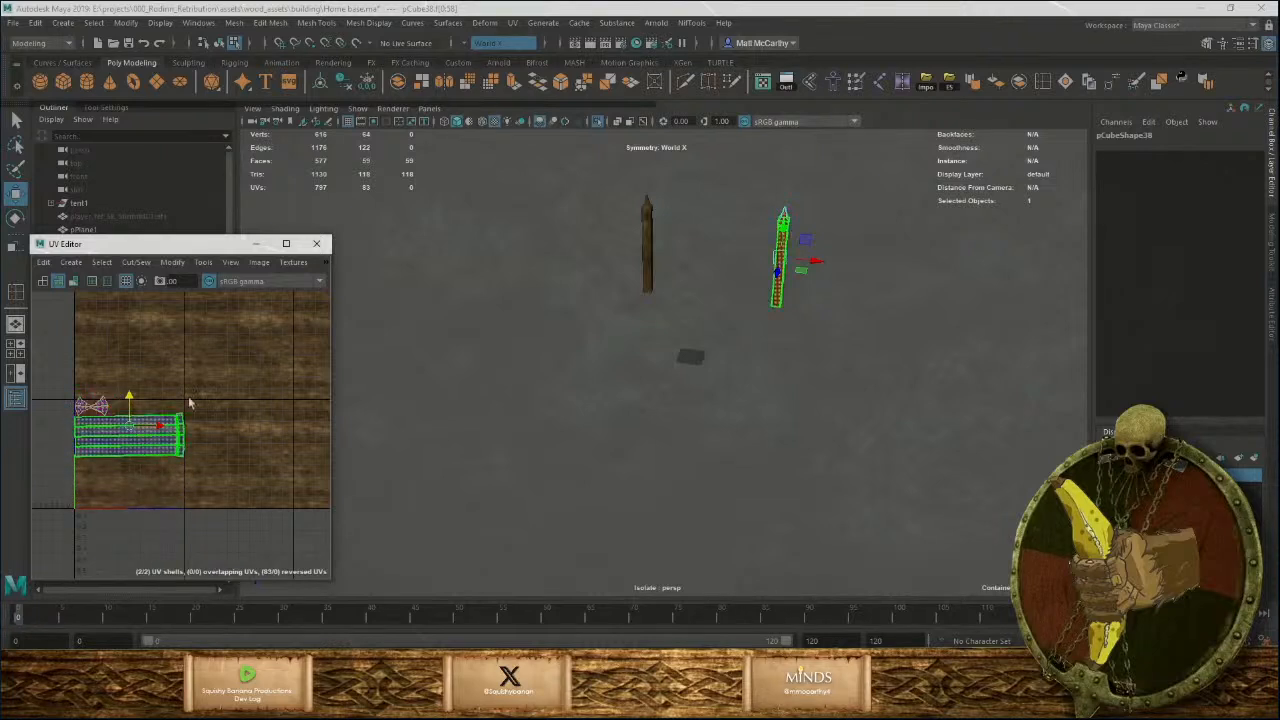
Return to object mode, turn off isolation of the bedposts, and deselect the mirrored bedpost.
key("F8")
left_click(806, 361)
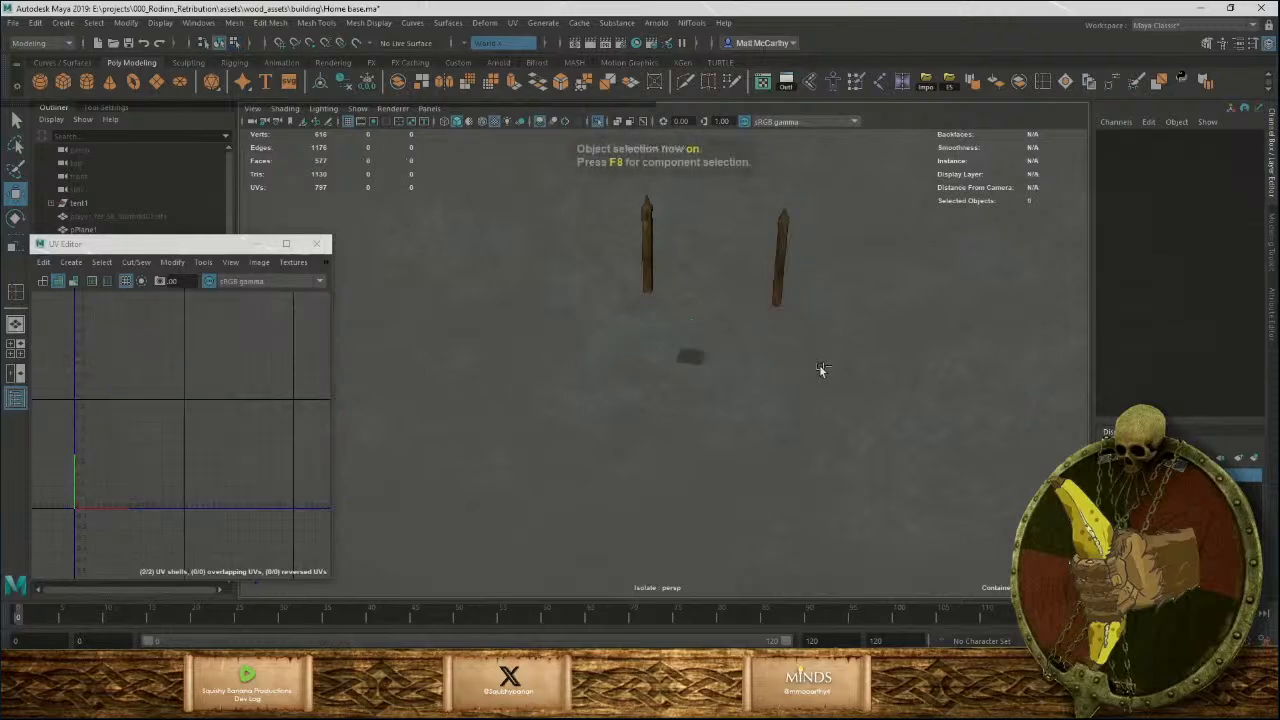
left_click(776, 296)
key("ctrl+1")
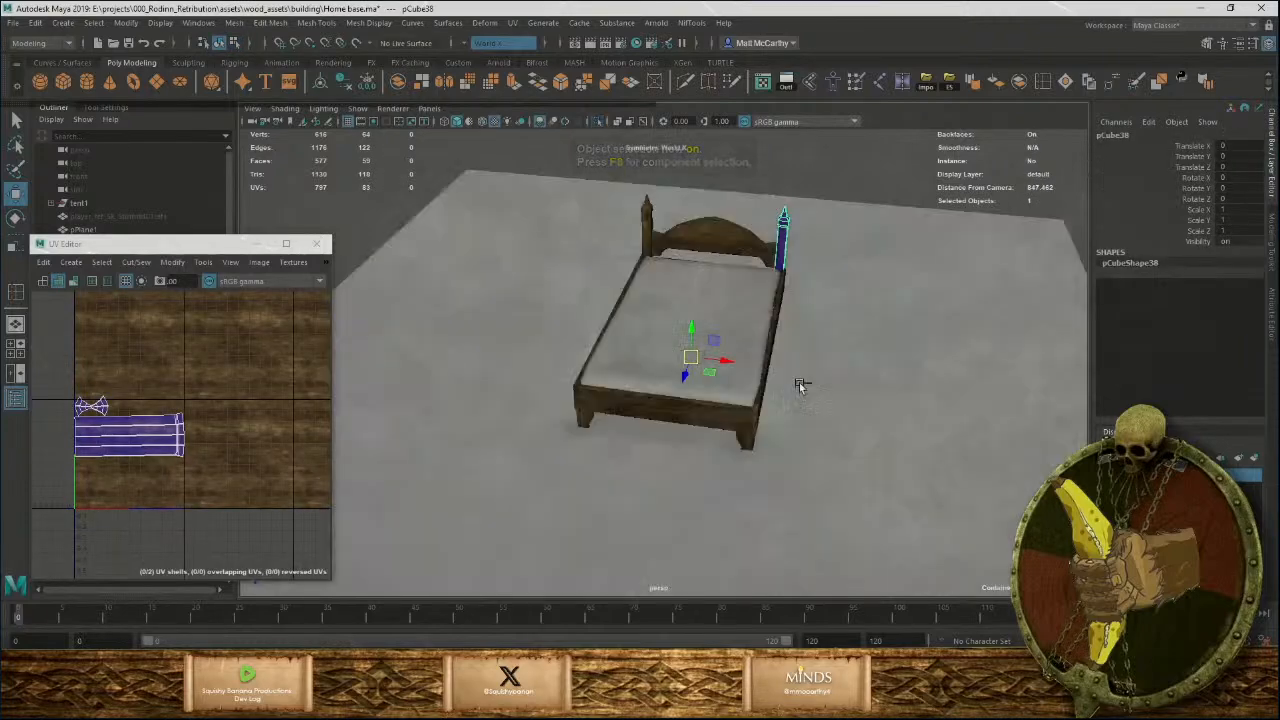
left_click(810, 243)
Examine the bed's headboard and matching bedposts from above, from the side and up close.
left_click_drag(810, 250, 661, 387, "alt")
right_click_drag(661, 387, 750, 350, "alt")
left_click_drag(750, 350, 615, 494, "alt")
right_click_drag(615, 494, 486, 392, "alt")
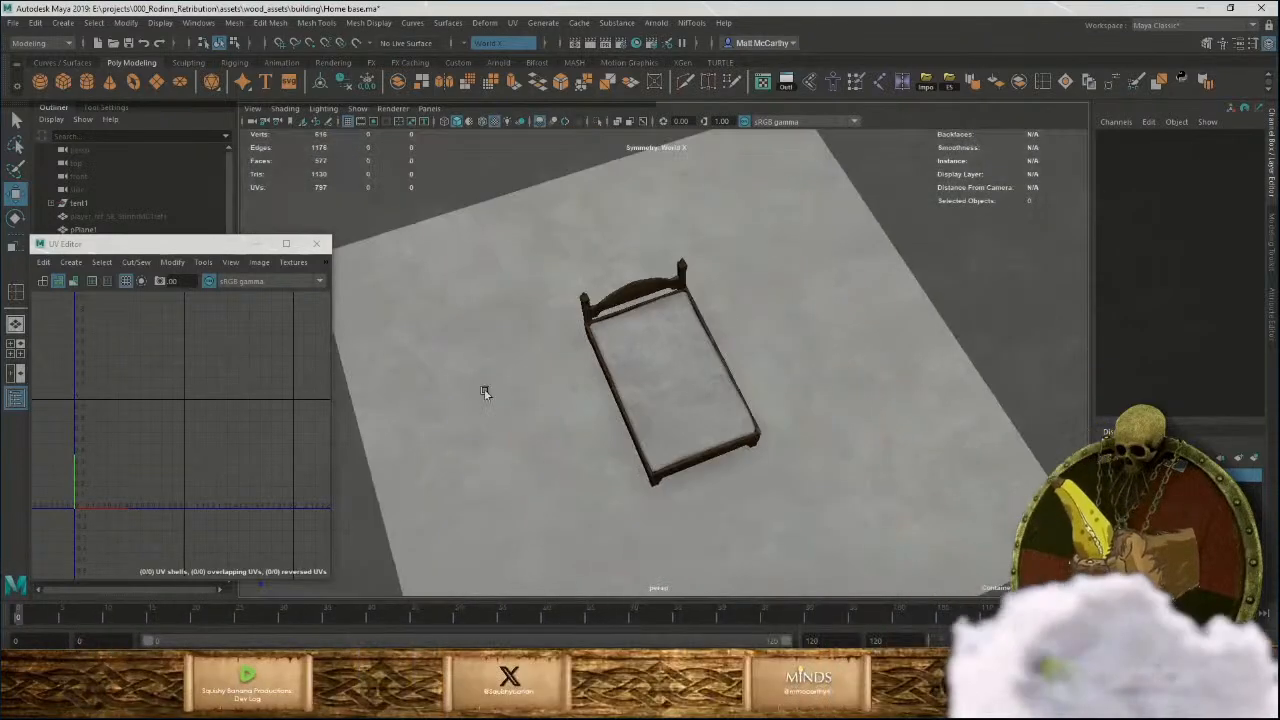
left_click_drag(486, 392, 595, 400, "alt")
right_click_drag(595, 400, 732, 554, "alt")
left_click_drag(732, 554, 714, 532, "alt")
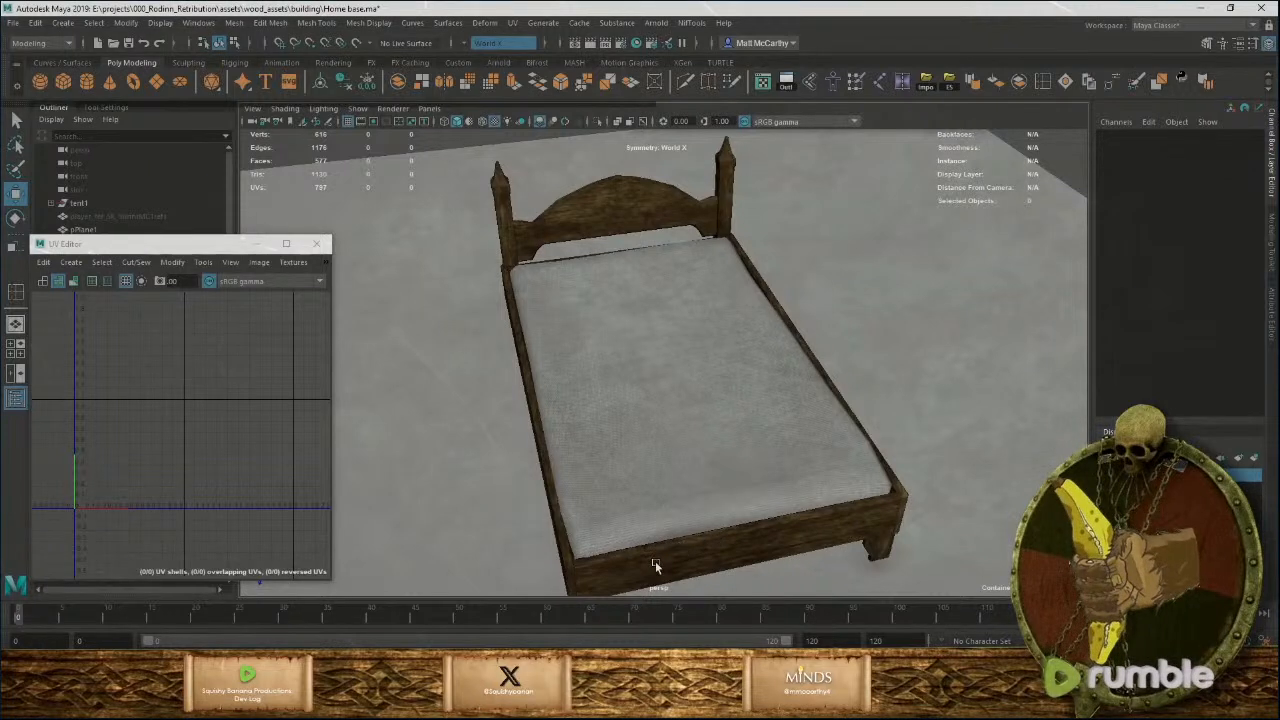
Create a polygon cylinder and move it just above the head end of the mattress.
left_click(87, 82)
left_click_drag(706, 409, 860, 378, "alt")
left_click_drag(741, 367, 571, 276)
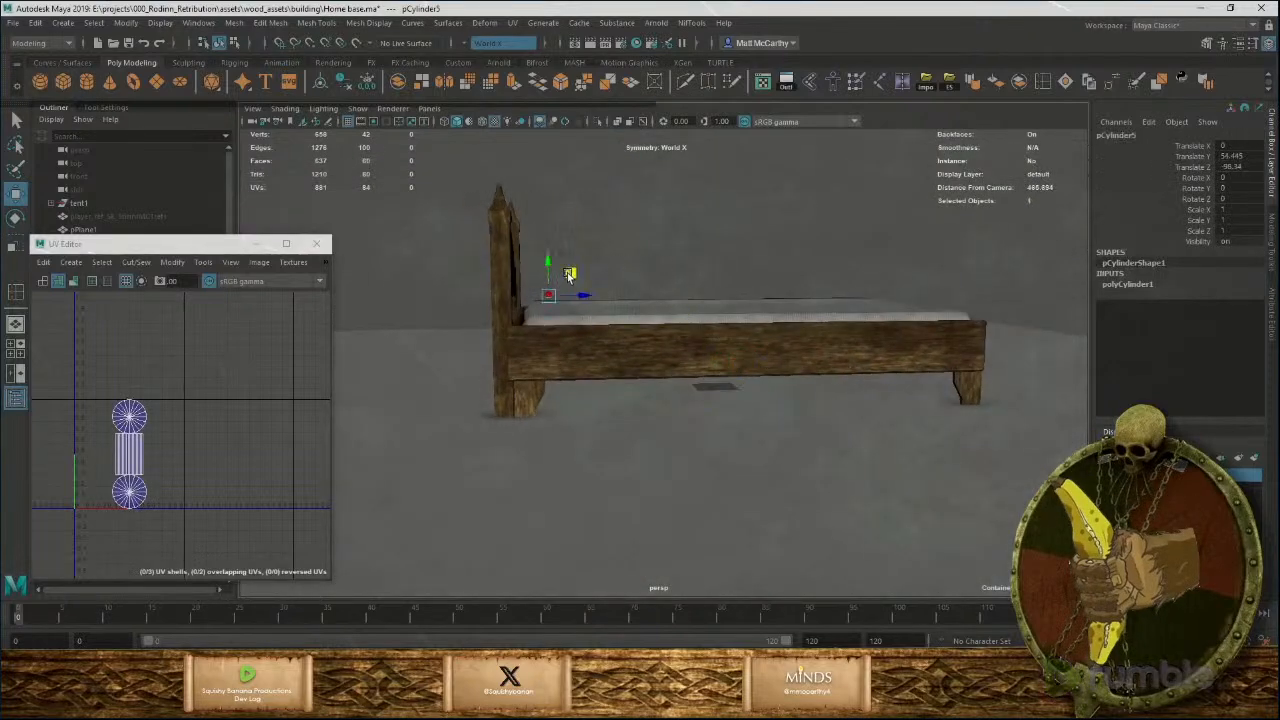
Try scaling the cylinder uniformly to 6.875 and setting its axis subdivisions to 12.
scroll(571, 277, "up", 5)
middle_click_drag(571, 277, 675, 460, "alt")
left_click_drag(640, 365, 570, 392, "alt")
left_click_drag(513, 358, 510, 340)
left_click(1160, 285)
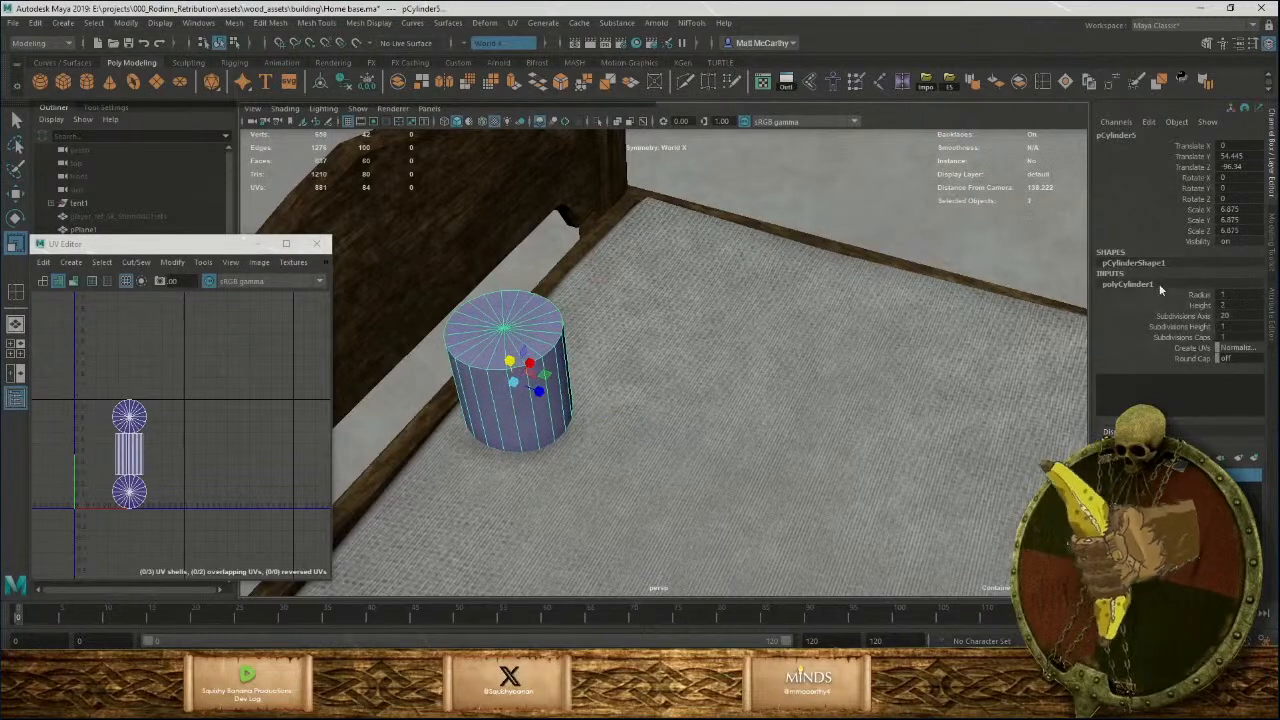
left_click(1235, 317)
type("12")
key("Return")
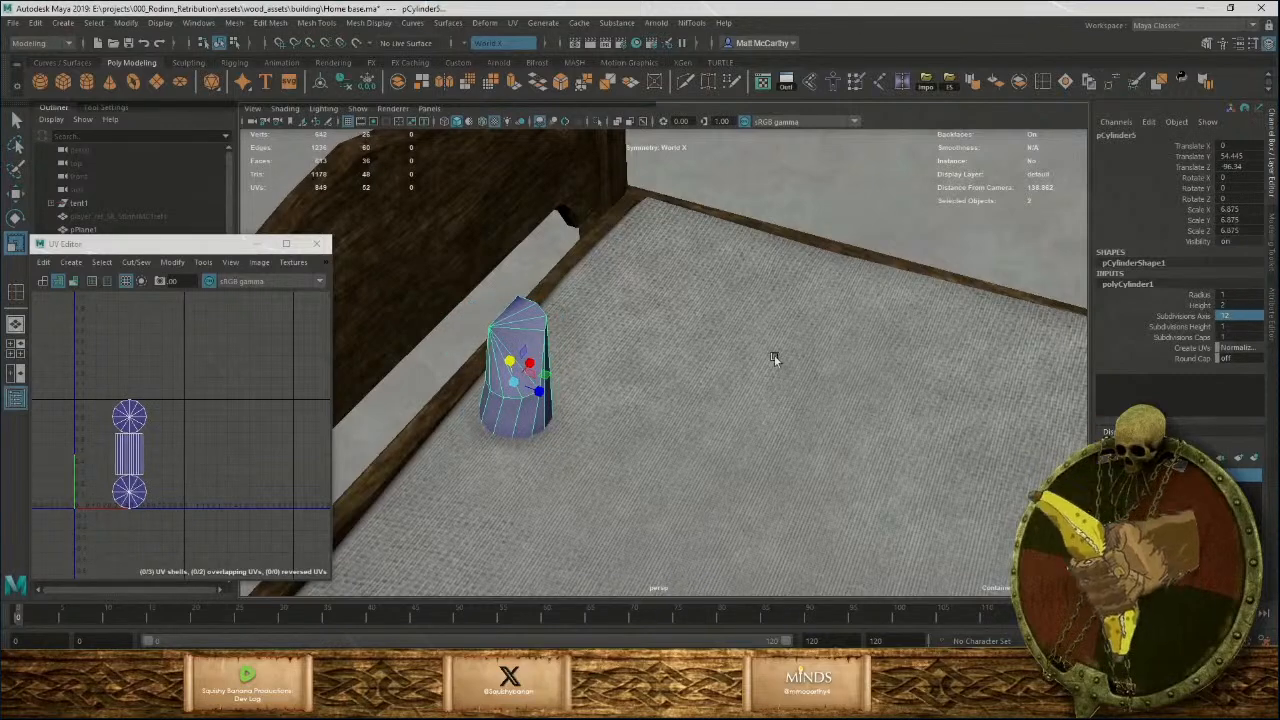
Undo the cylinder's subdivision, scale and position changes.
left_click_drag(774, 358, 588, 342, "alt")
key("ctrl+z")
key("ctrl+z")
key("ctrl+z")
key("ctrl+z")
key("ctrl+z")
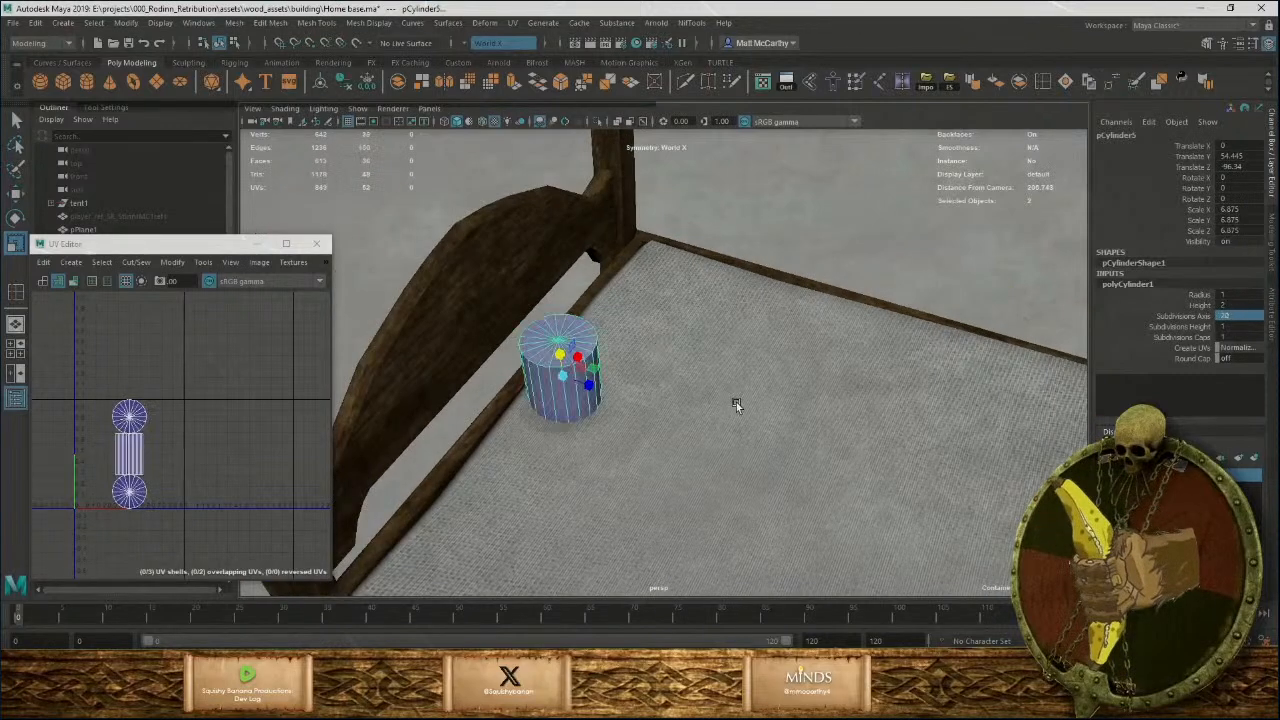
key("ctrl+z")
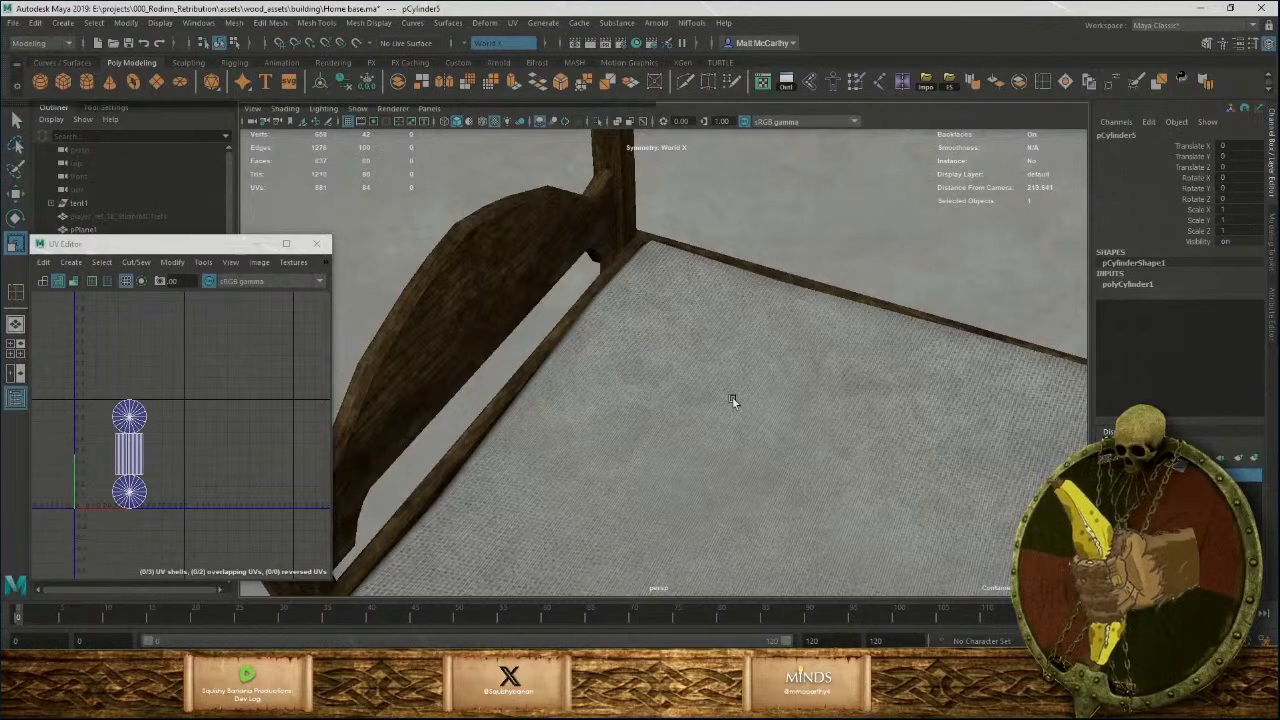
Raise the cylinder to Translate Y 66.119 above the bed and set its axis subdivisions to 16.
scroll(909, 422, "down", 5)
left_click_drag(881, 454, 845, 433, "alt")
left_click_drag(812, 322, 953, 366, "alt")
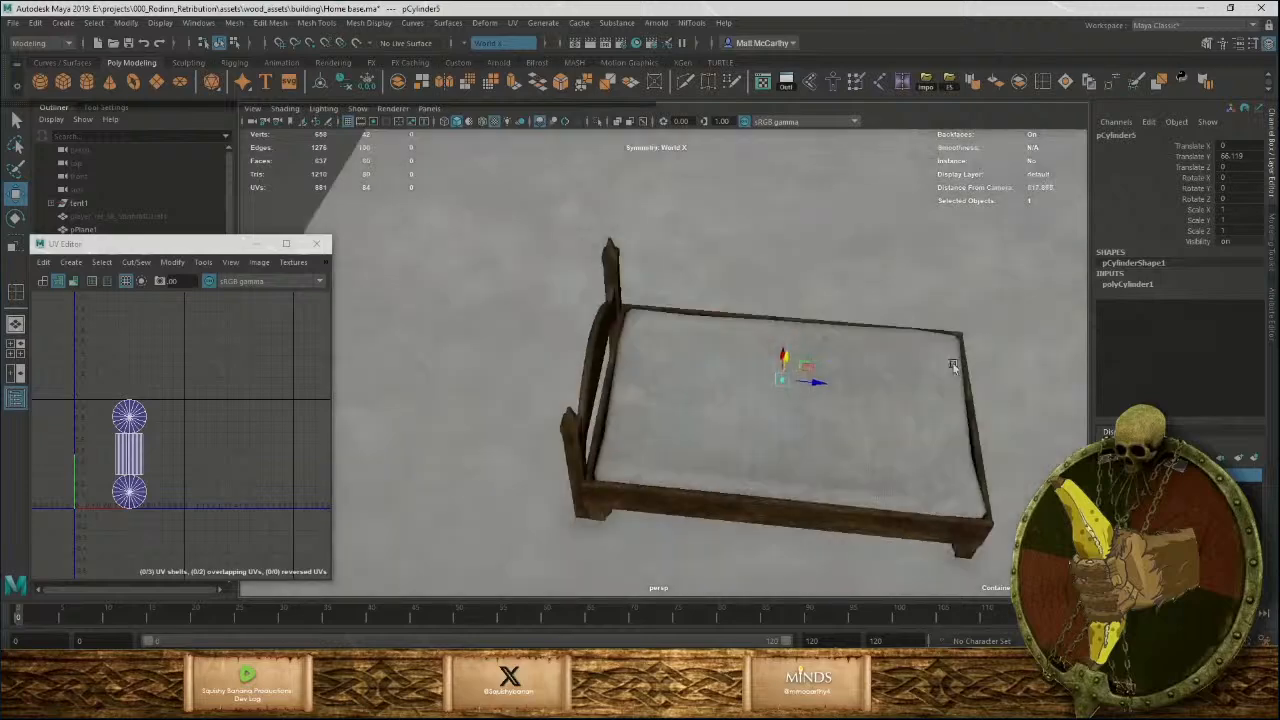
left_click(1128, 284)
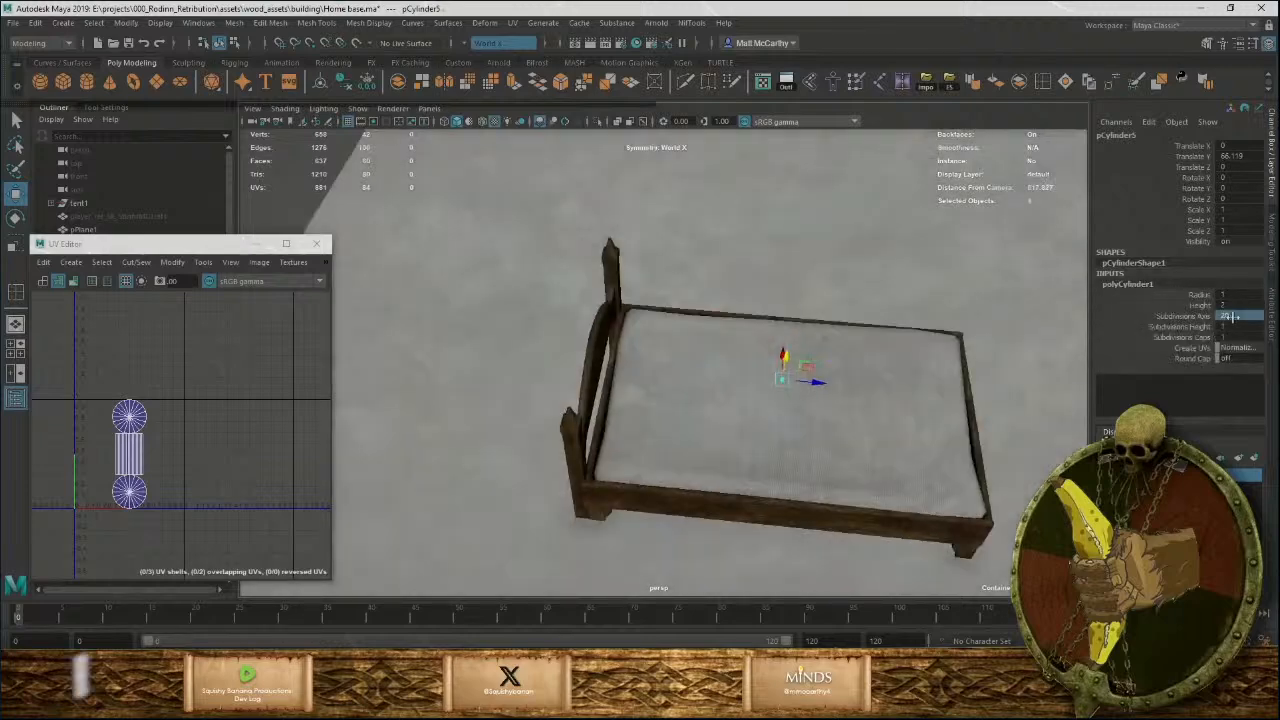
type("16")
key("Return")
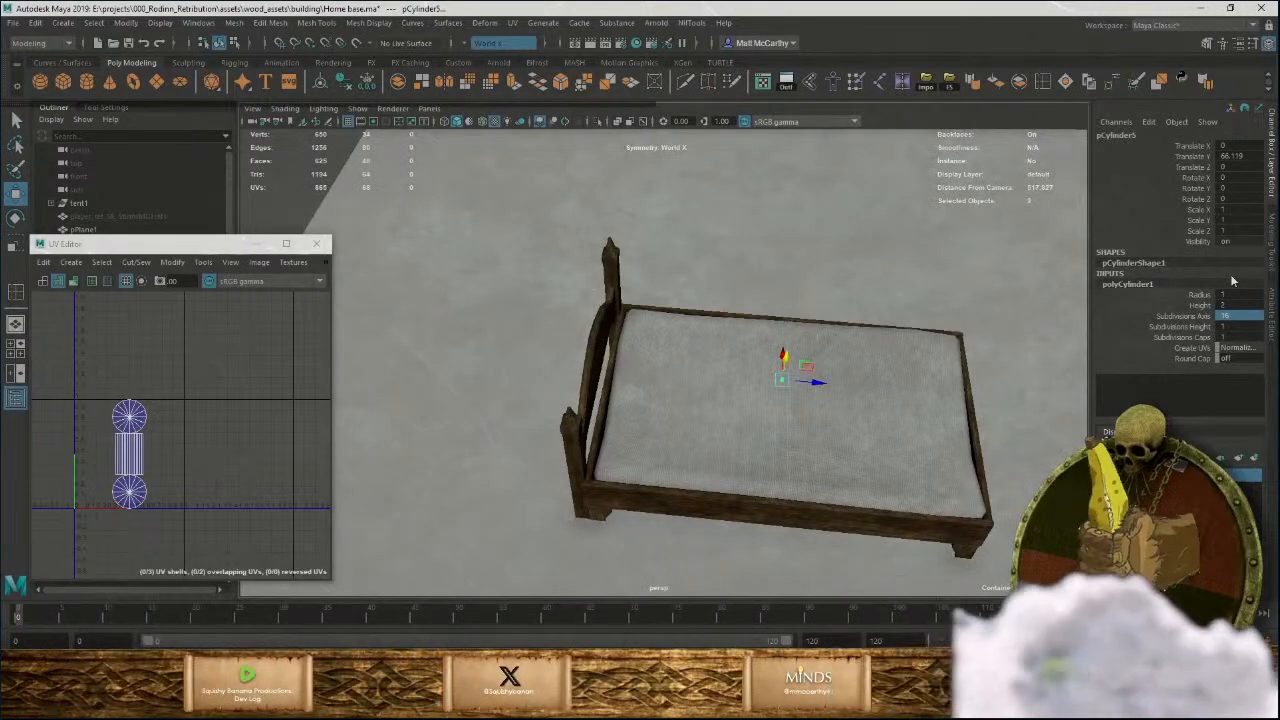
Place the cylinder near the headboard at Translate Z -91.836, scaled to about 12.993 and rotated -90 about Z.
left_click_drag(816, 383, 618, 382)
key("r")
key("e")
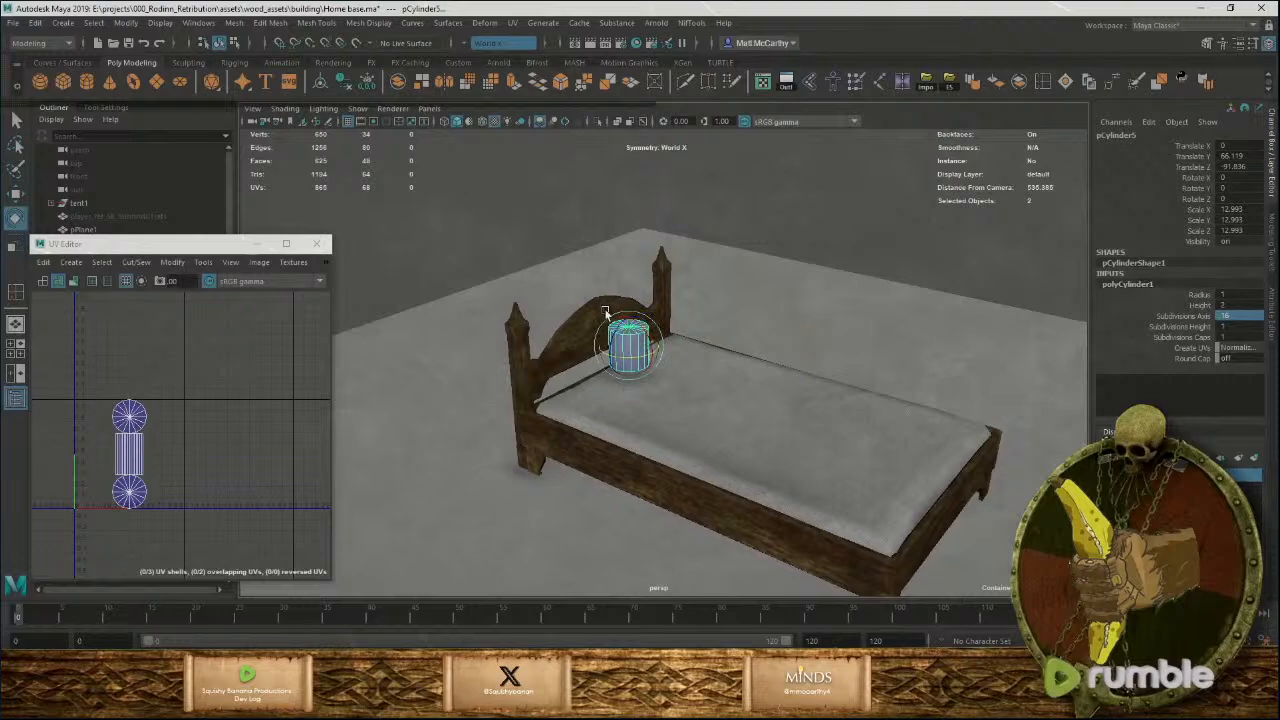
middle_click_drag(733, 398, 510, 448)
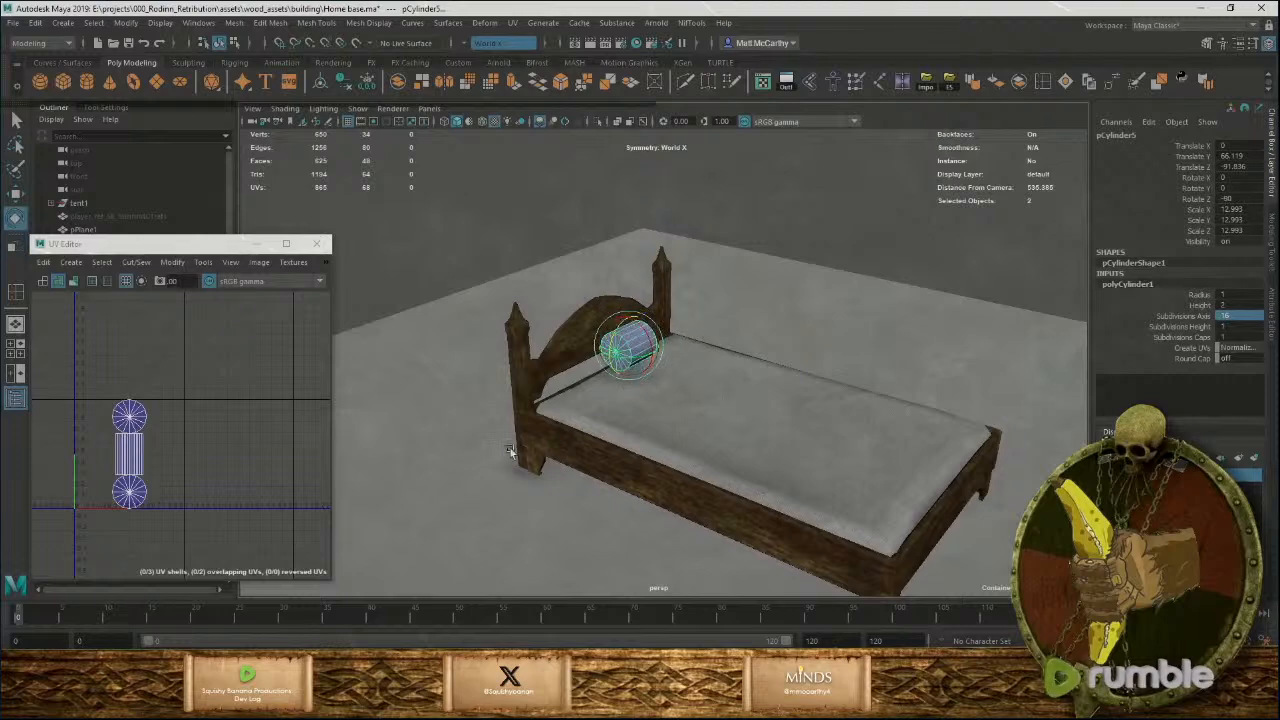
Scale the cylinder to a thinner profile and lengthen it across the width of the bed.
left_click_drag(656, 383, 727, 353, "alt")
right_click_drag(727, 353, 779, 516, "alt")
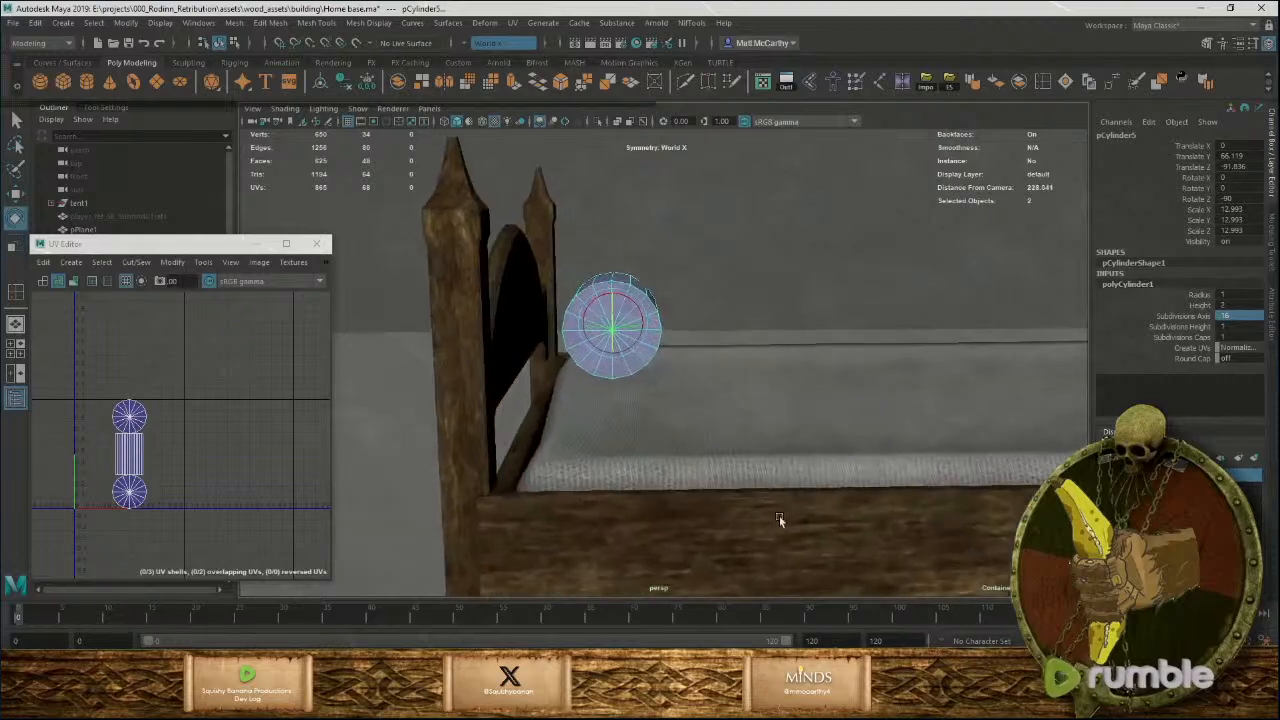
key("r")
left_click_drag(635, 302, 565, 392)
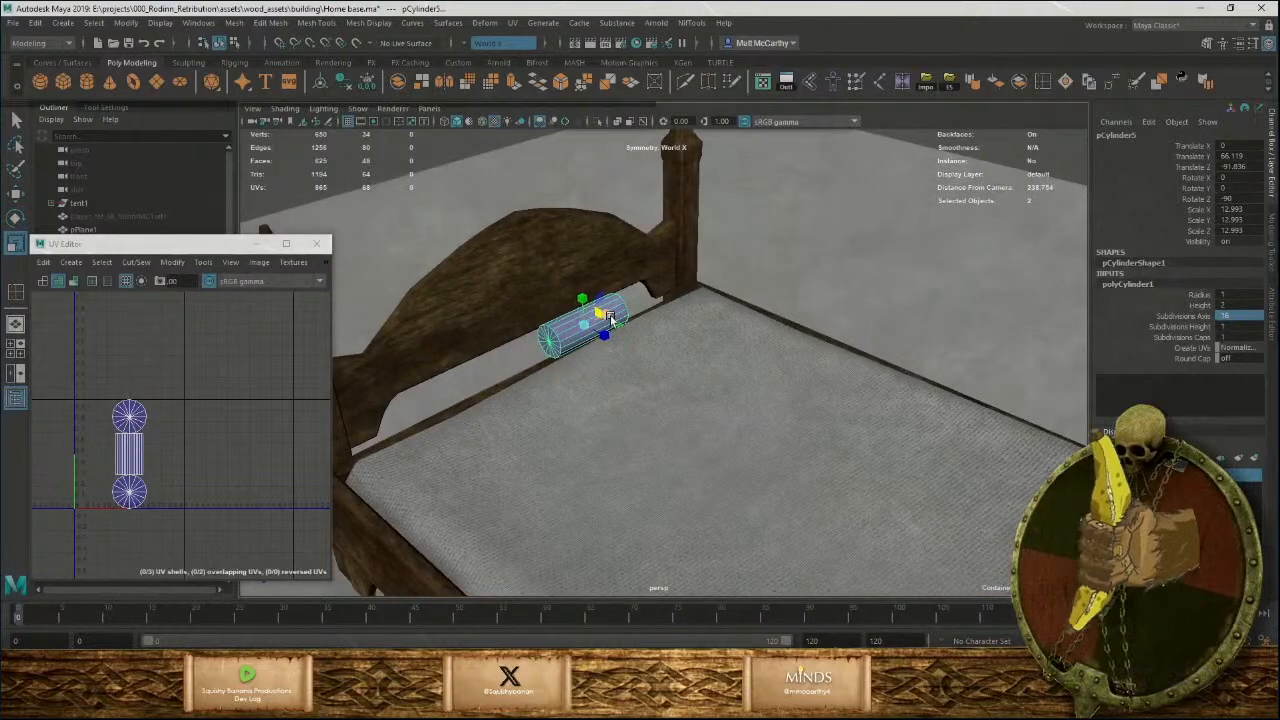
left_click_drag(604, 315, 685, 301)
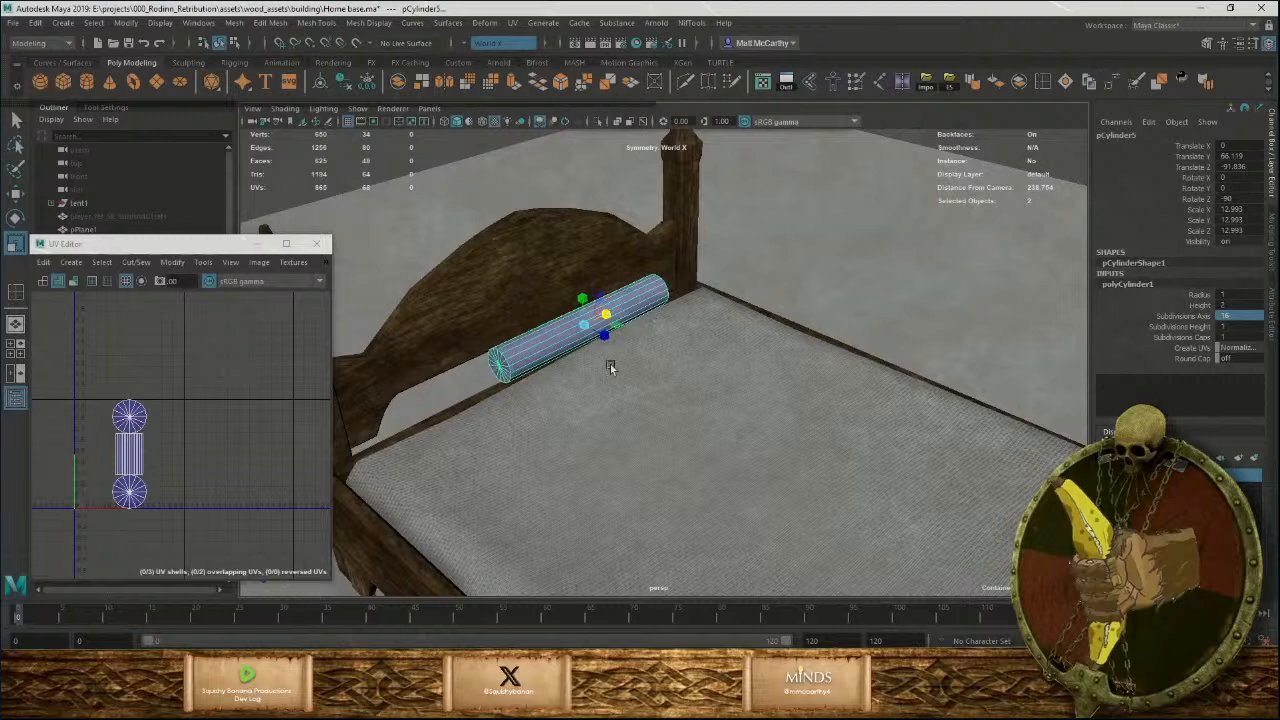
Slim the cylinder slightly and settle it against the headboard at Translate Y 54.472 and Translate Z -107.72.
left_click_drag(610, 367, 652, 310, "alt")
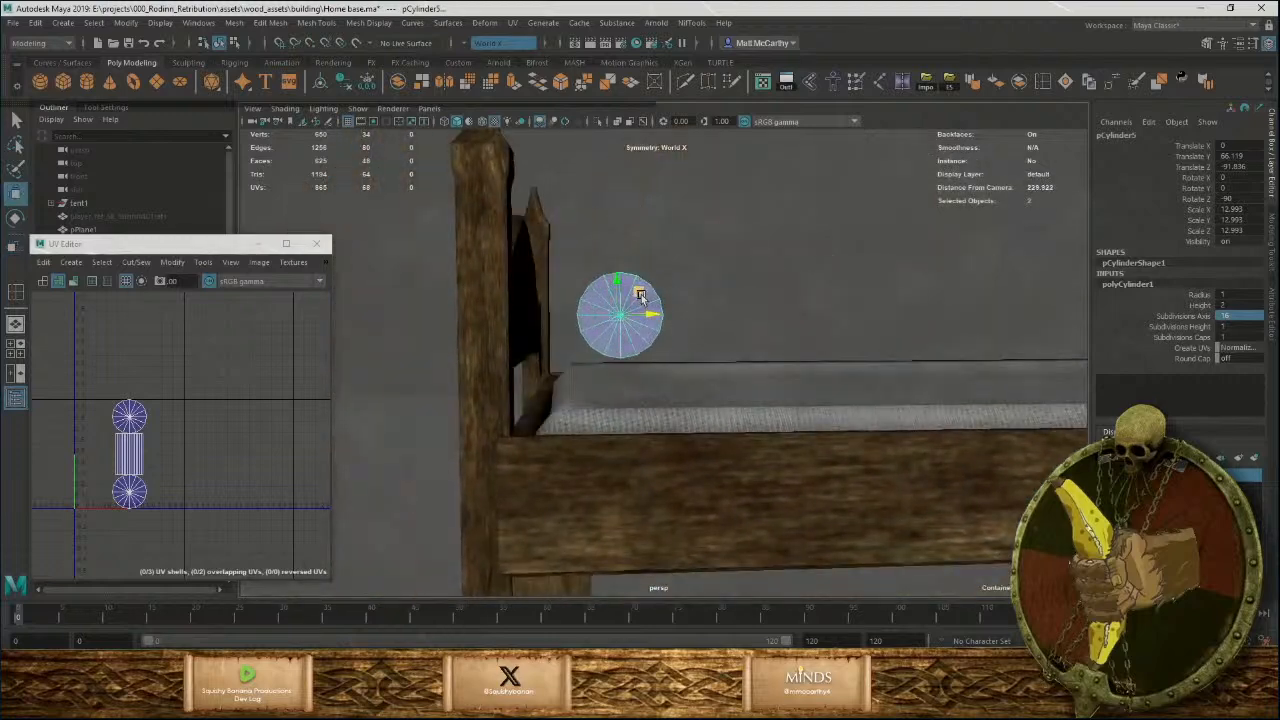
left_click_drag(640, 295, 665, 352)
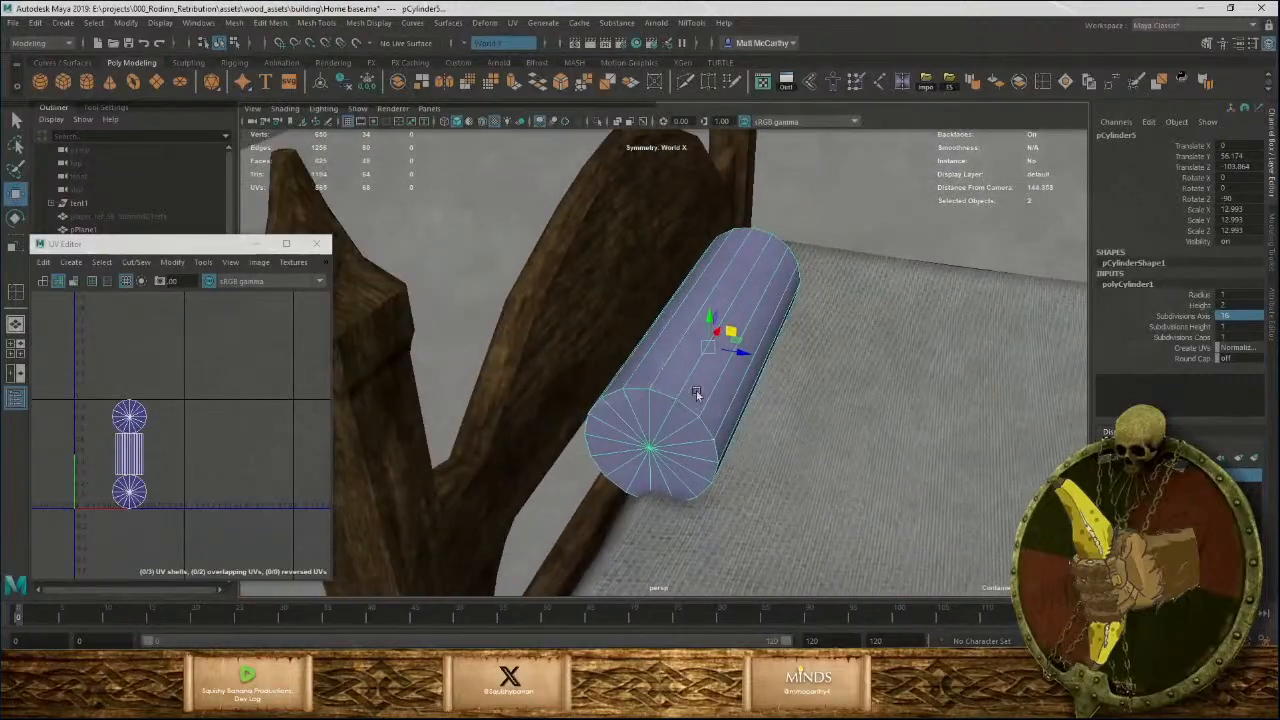
left_click_drag(697, 394, 746, 343, "alt")
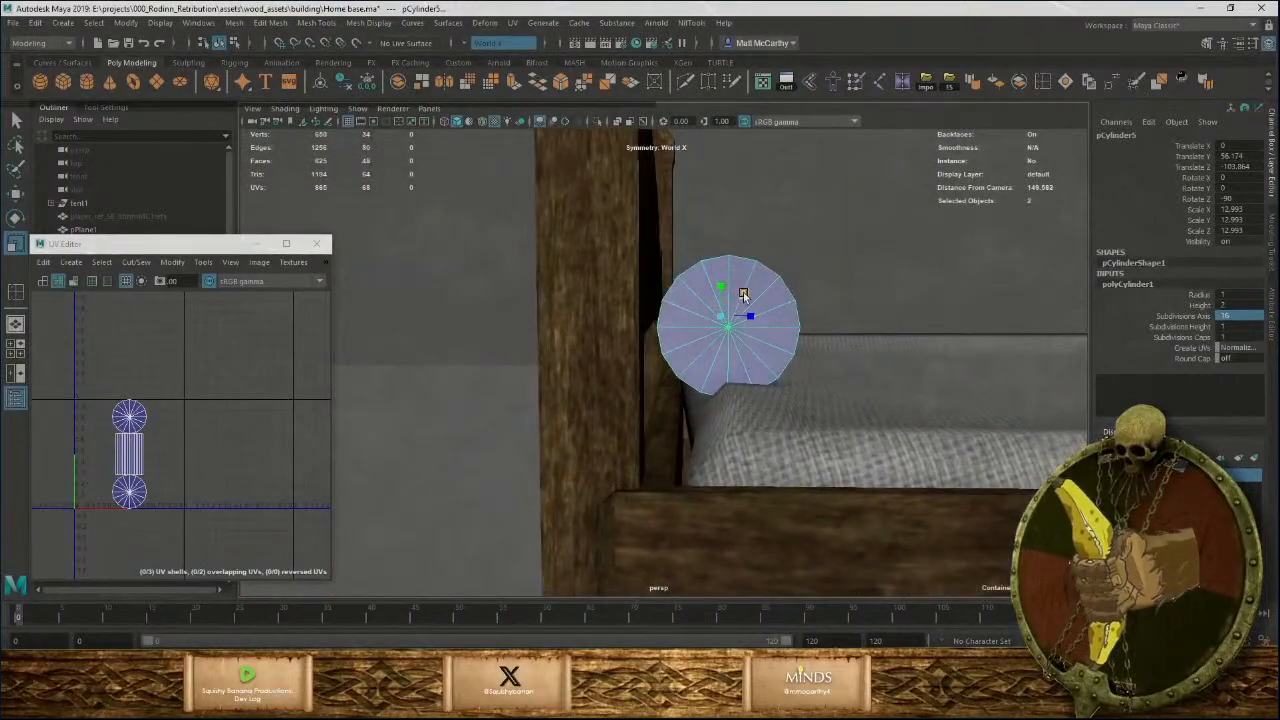
left_click_drag(743, 295, 693, 345)
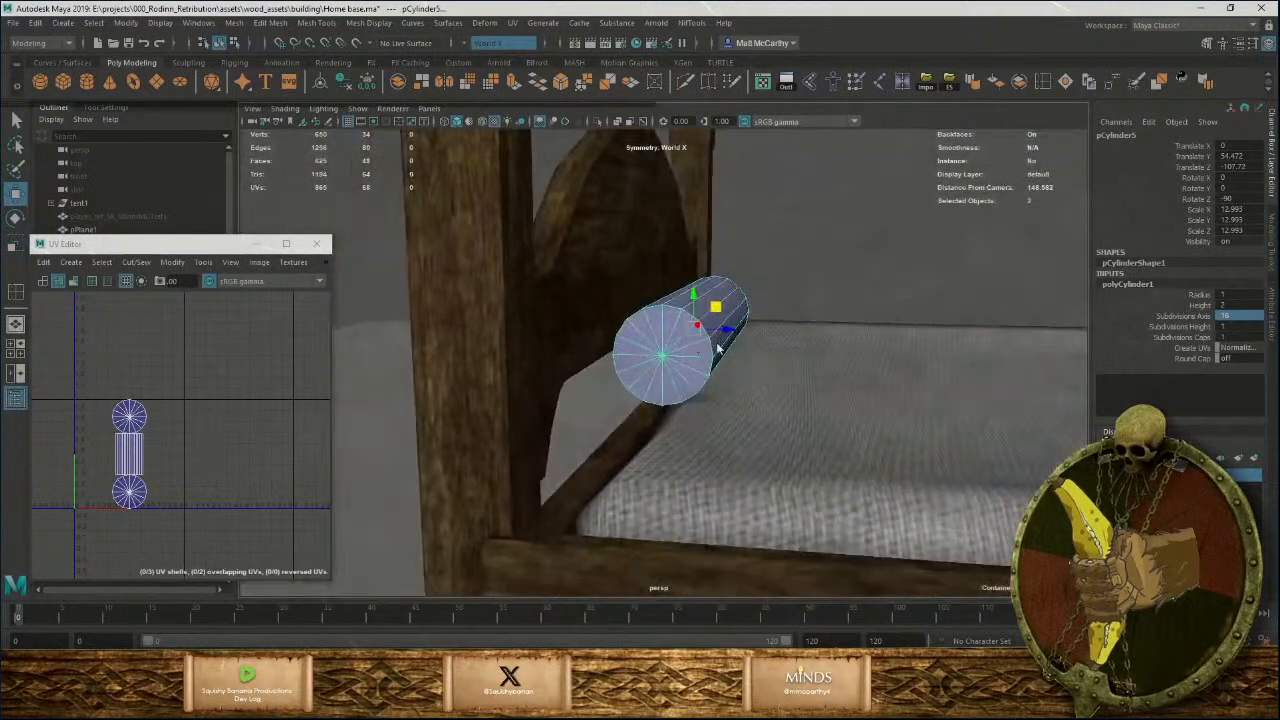
Select the full ring of side faces on the cylinder and extrude them outward with a Local Translate Z of 1.361.
right_click_drag(718, 347, 721, 350)
left_click(720, 345)
scroll(730, 352, "up", 3)
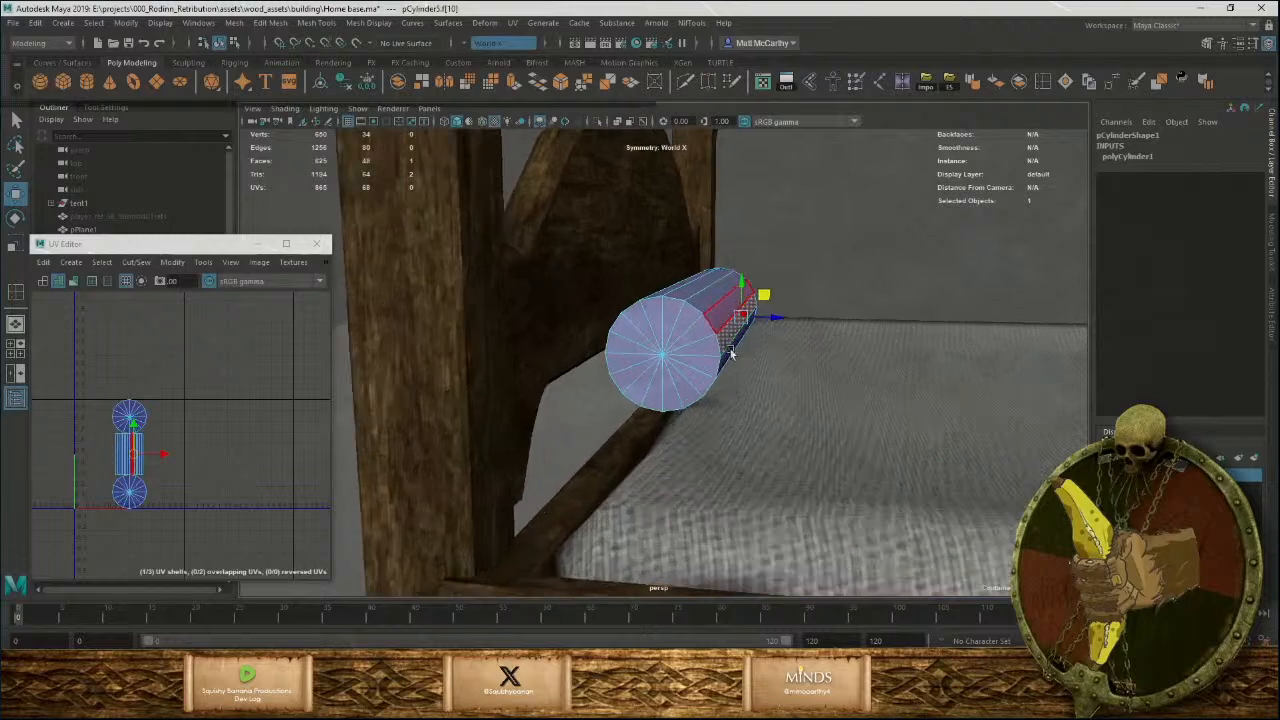
double_click(729, 309, "shift")
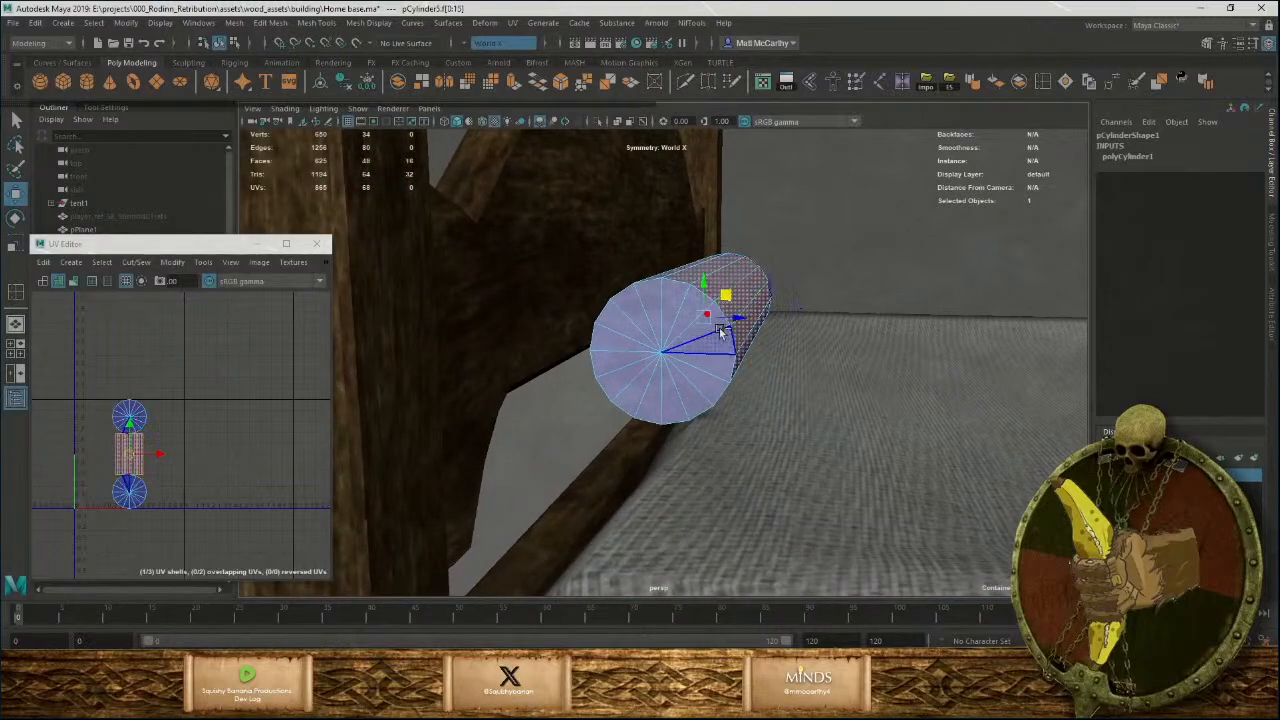
key("ctrl+e")
left_click_drag(659, 376, 652, 378)
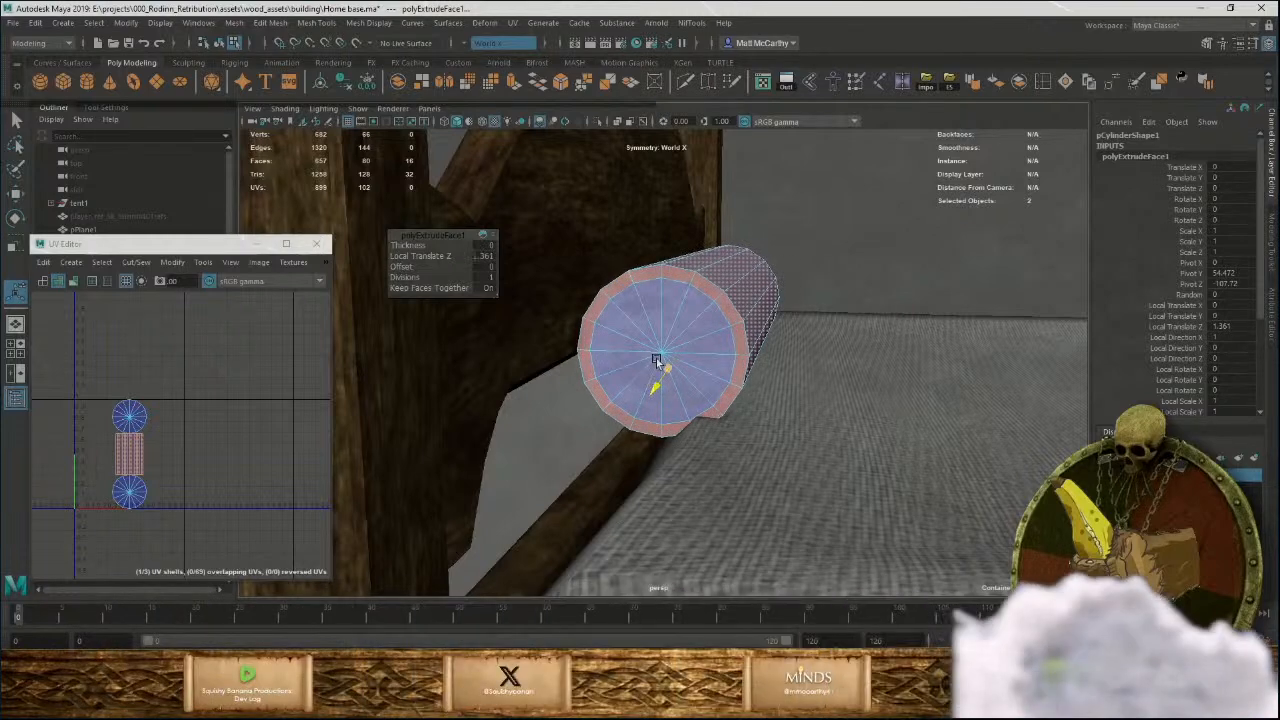
Push the centre vertices of the cylinder's two end caps slightly inward and return to object mode.
right_click_drag(657, 363, 589, 343)
left_click(659, 352)
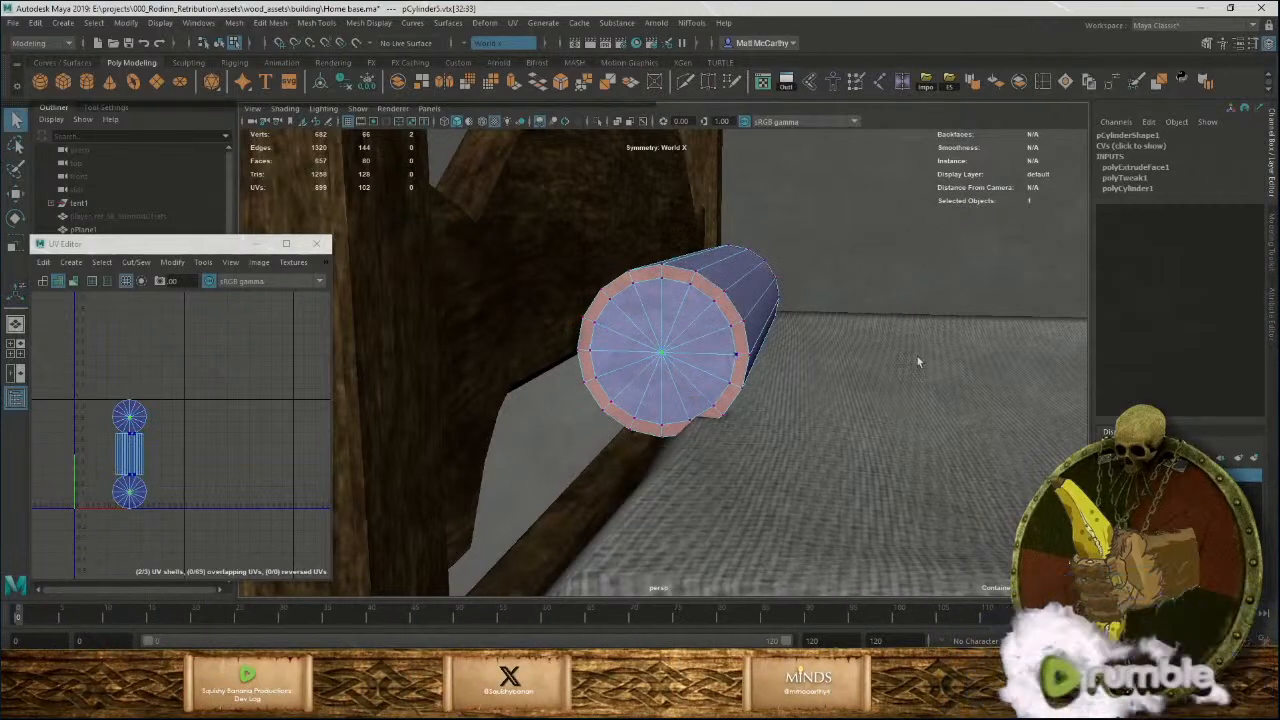
left_click_drag(917, 356, 765, 405, "alt")
key("w")
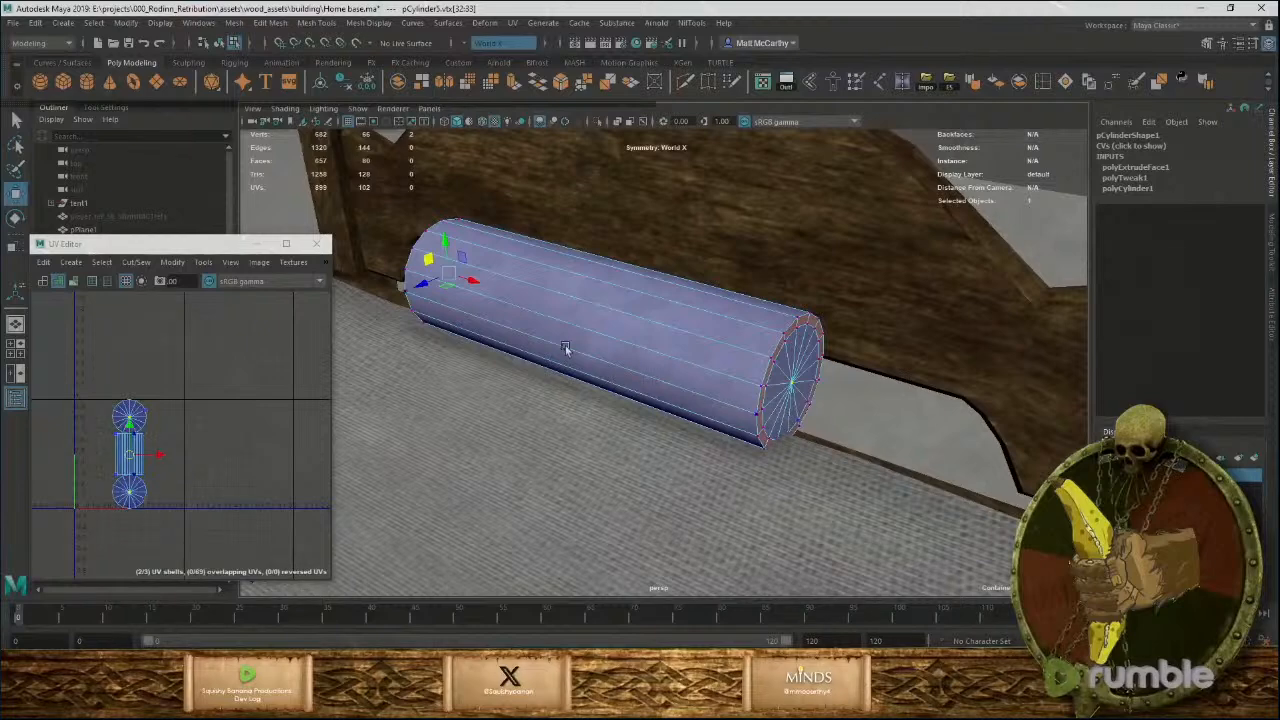
left_click_drag(475, 285, 473, 280)
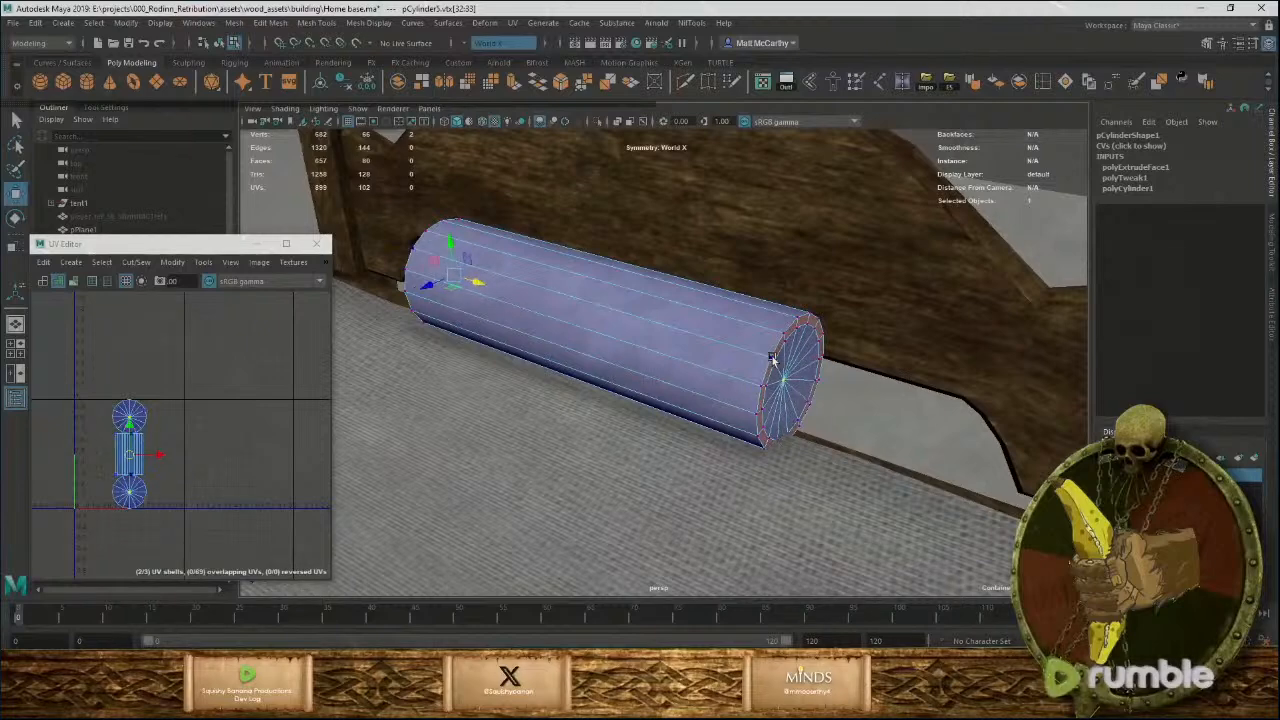
right_click_drag(790, 392, 628, 342, "alt")
key("F8")
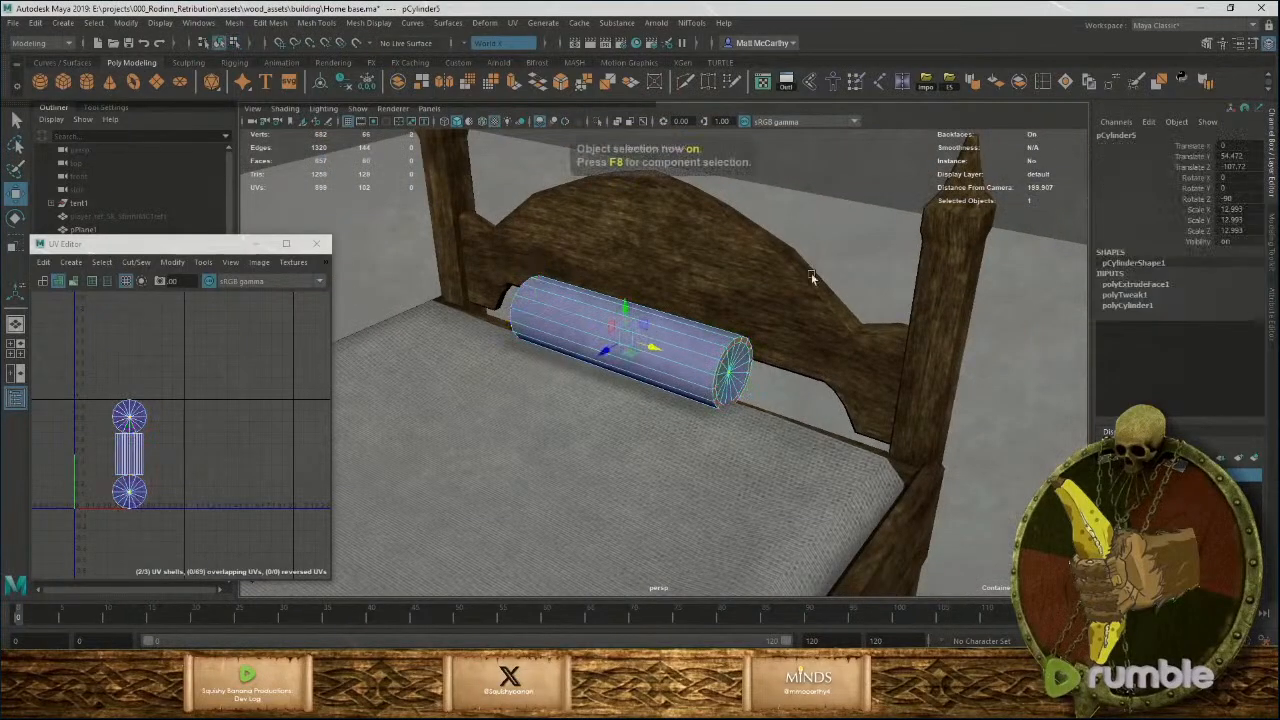
Bevel the outer rim edge loops on both ends of the cylinder pillow with a fraction of 0.5.
left_click(878, 181)
left_click_drag(727, 347, 702, 357, "alt")
right_click_drag(702, 357, 747, 366, "alt")
left_click(742, 355)
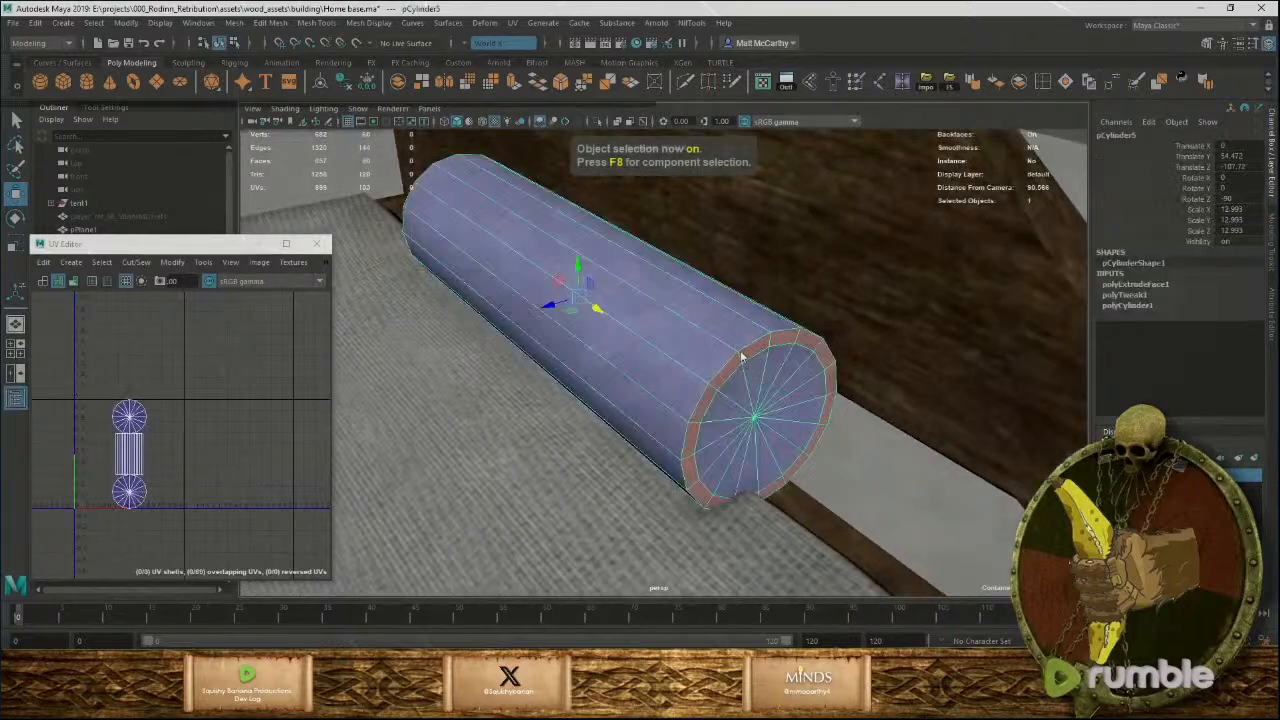
key("F10")
left_click(748, 343)
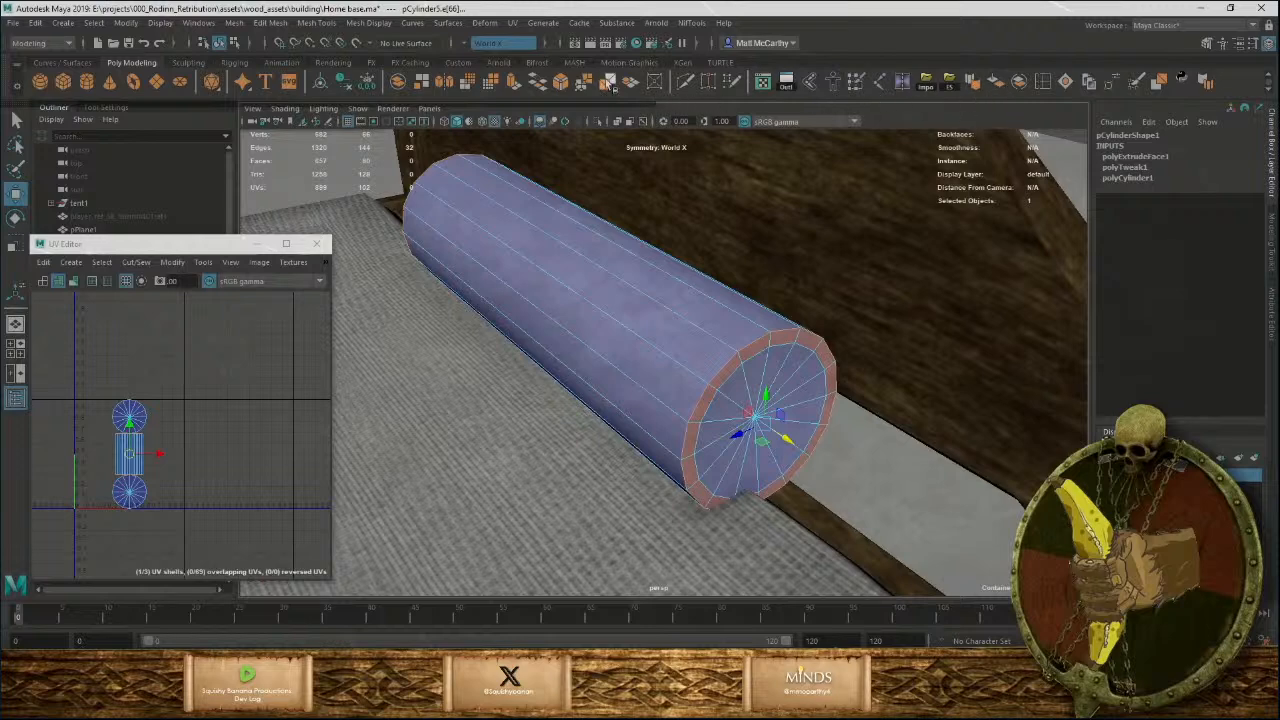
left_click(572, 86)
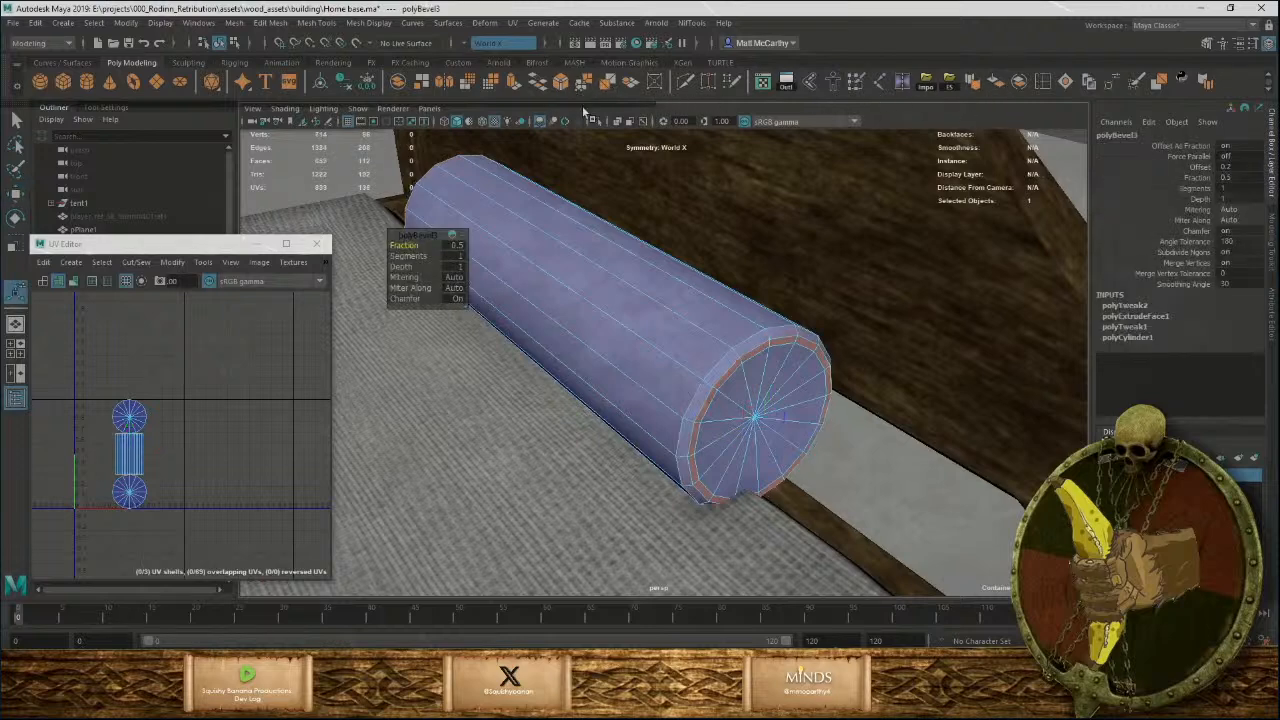
left_click_drag(717, 294, 803, 301, "alt")
right_click_drag(803, 301, 540, 286, "alt")
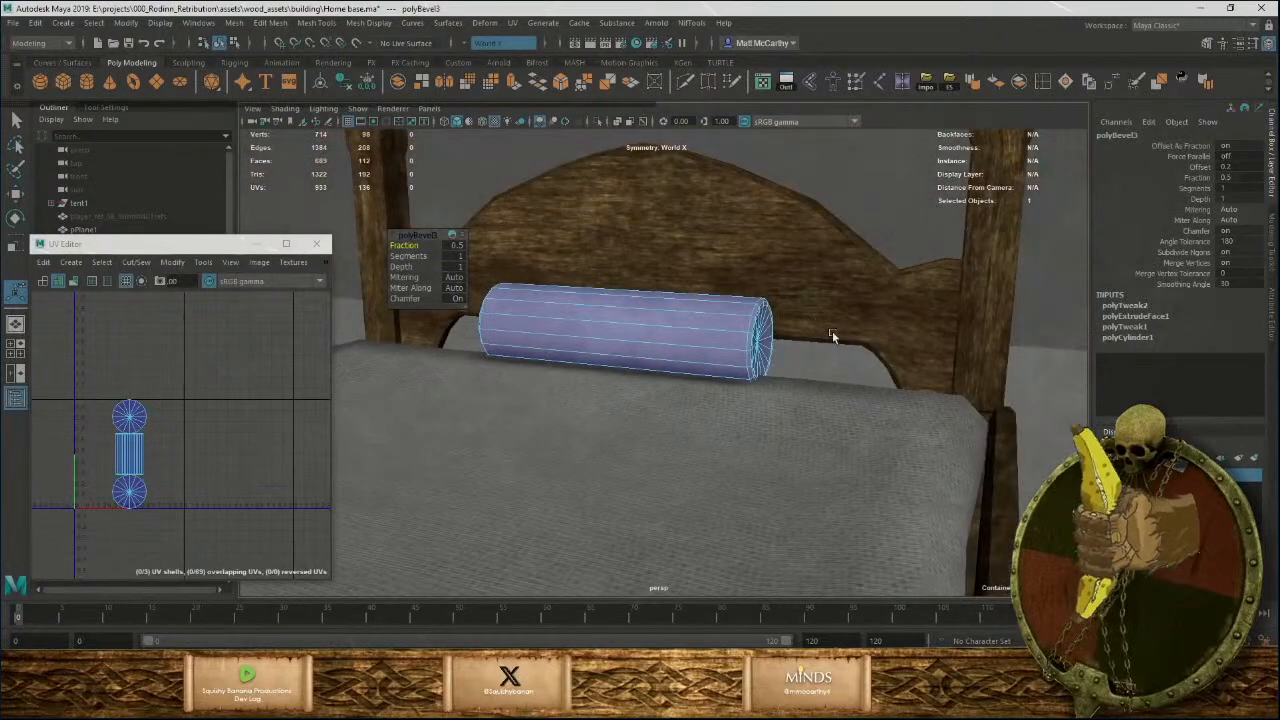
key("F8")
key("F8")
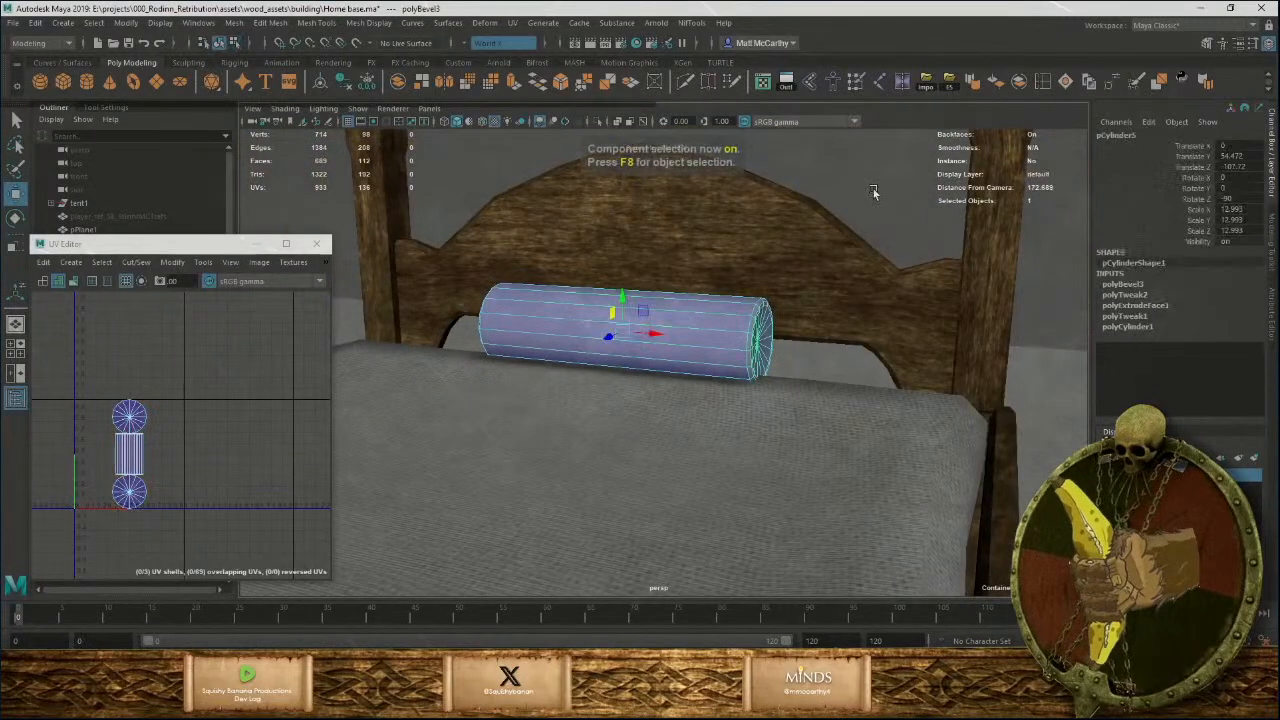
Turn symmetry off, insert one edge loop around the pillow's middle, and snap it to the exact centre in the front view.
left_click(908, 183)
right_click_drag(909, 183, 714, 281, "alt")
left_click_drag(714, 281, 757, 337, "alt")
scroll(757, 337, "up", 3)
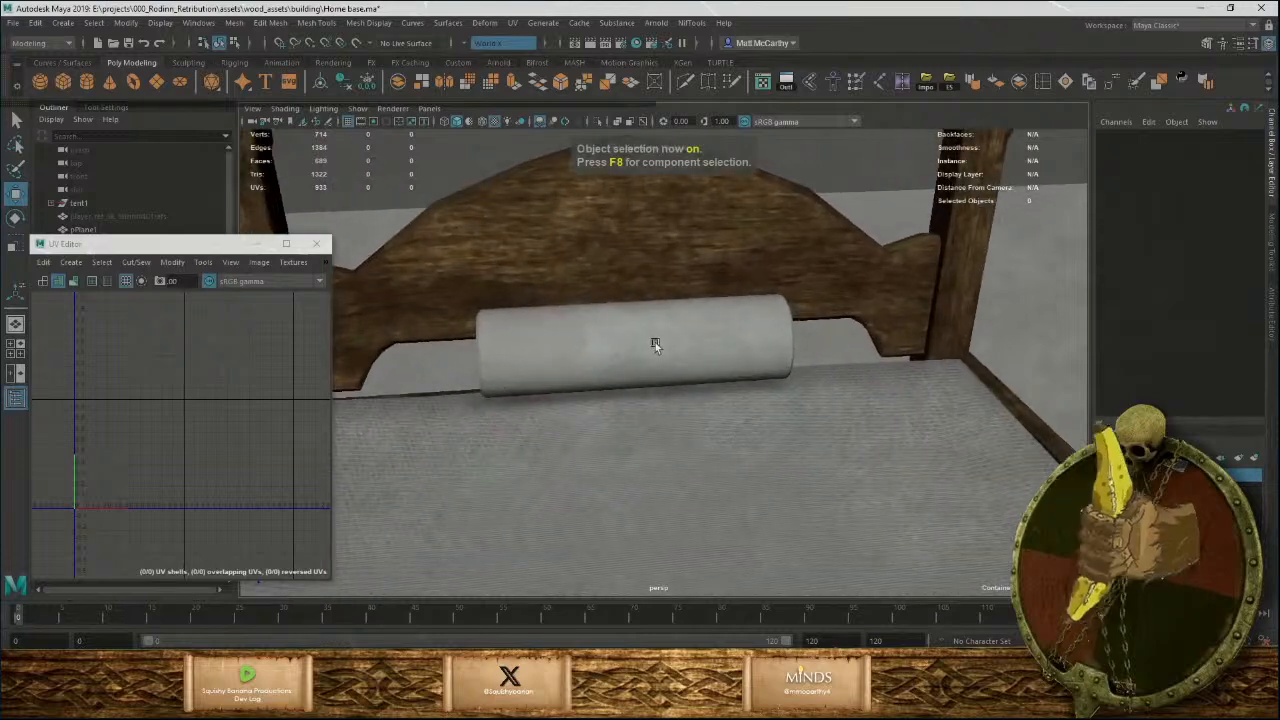
left_click(651, 343)
right_click_drag(576, 303, 582, 205)
left_click_drag(582, 205, 787, 116, "alt")
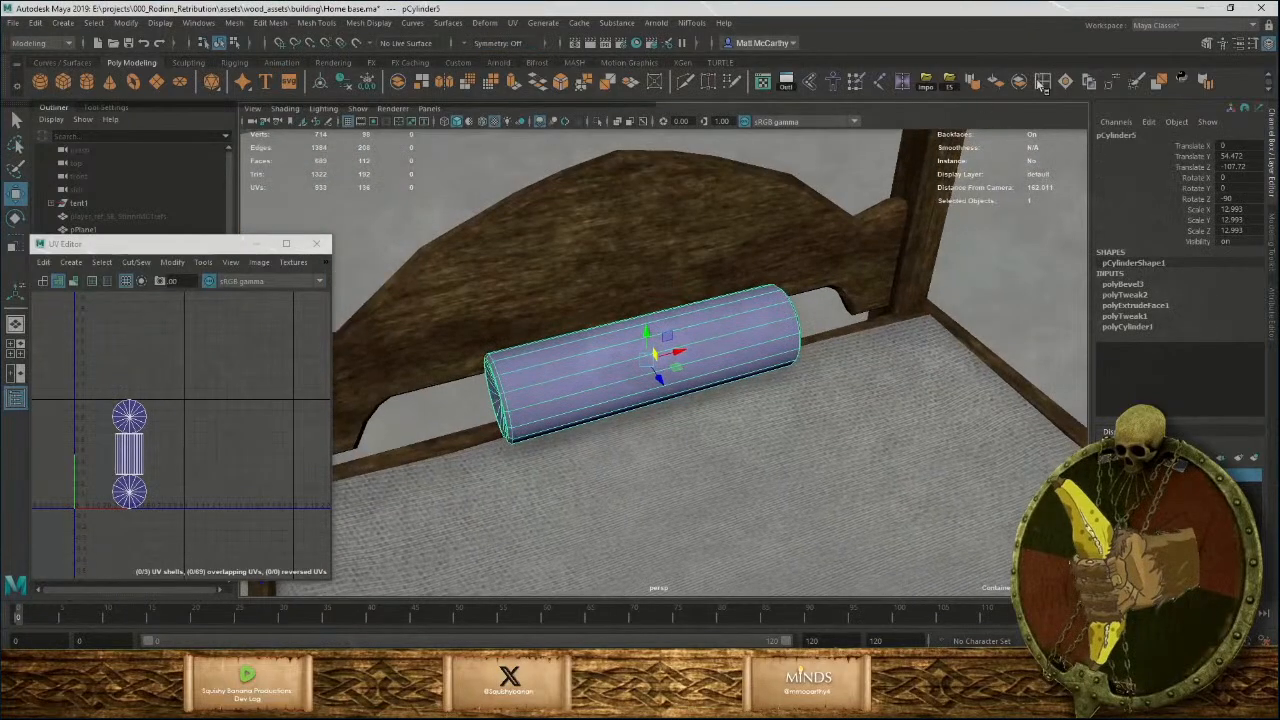
left_click(1041, 84)
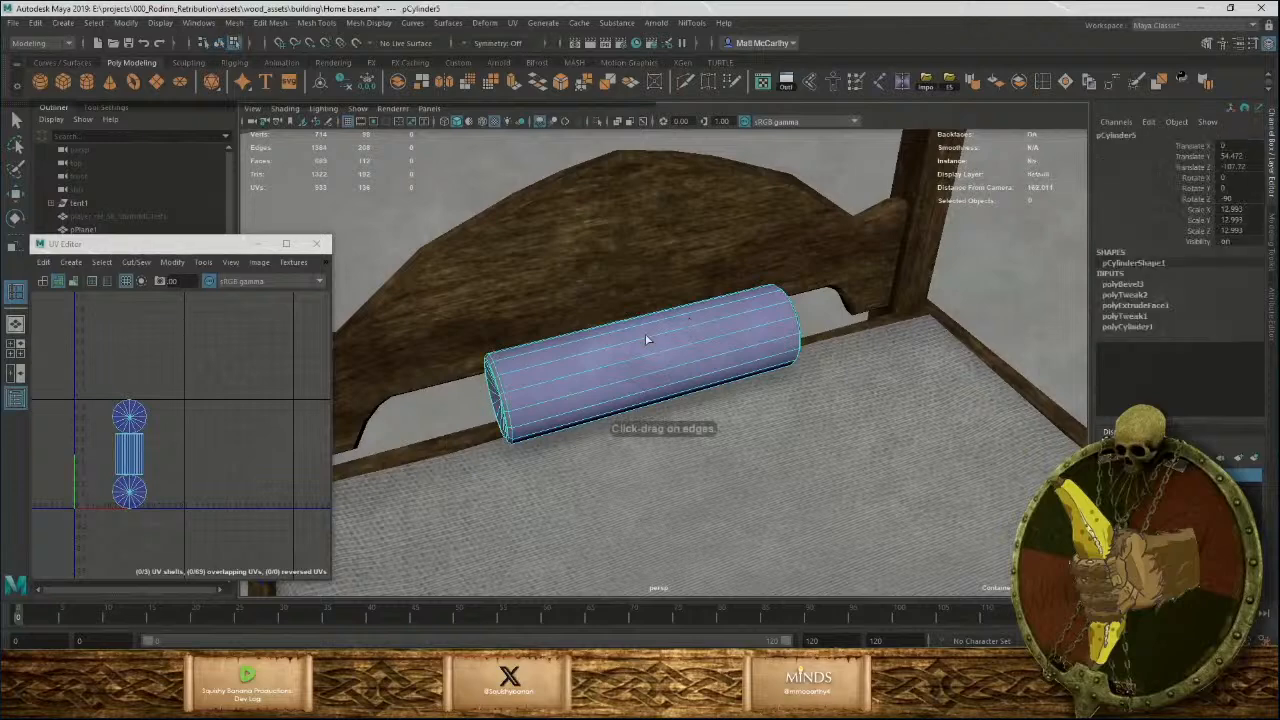
left_click(646, 337)
key("space")
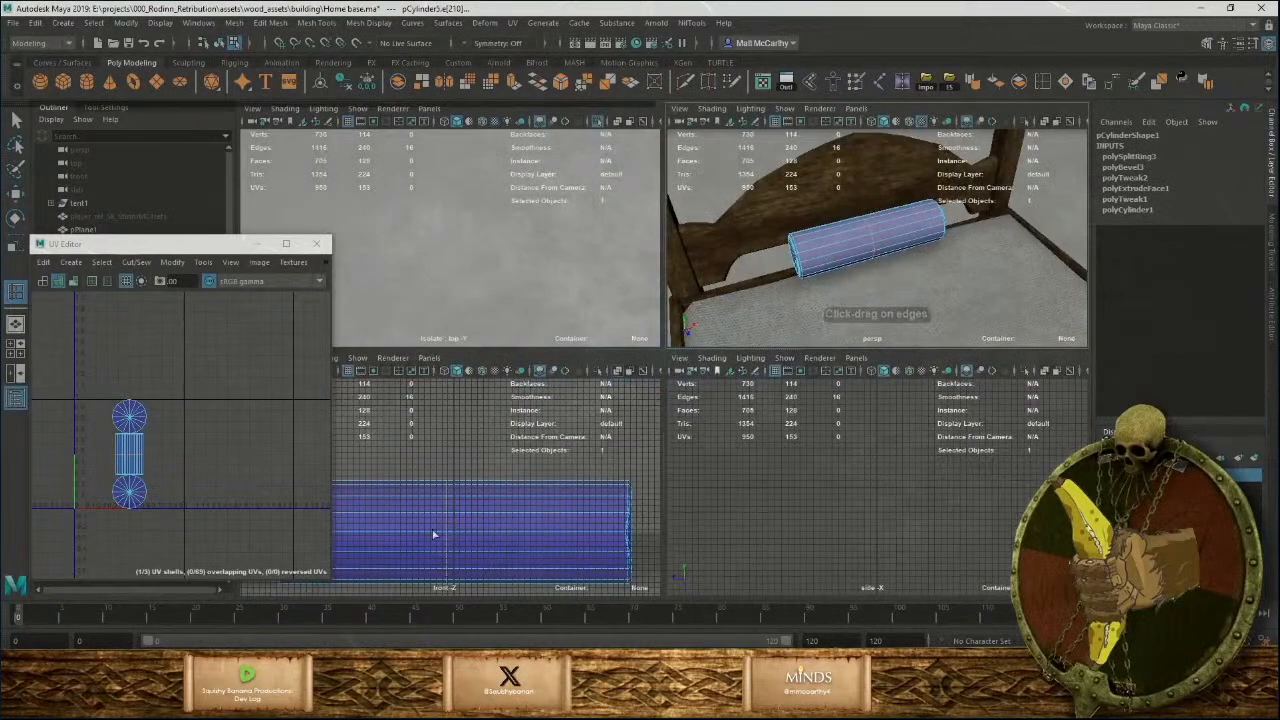
key("w")
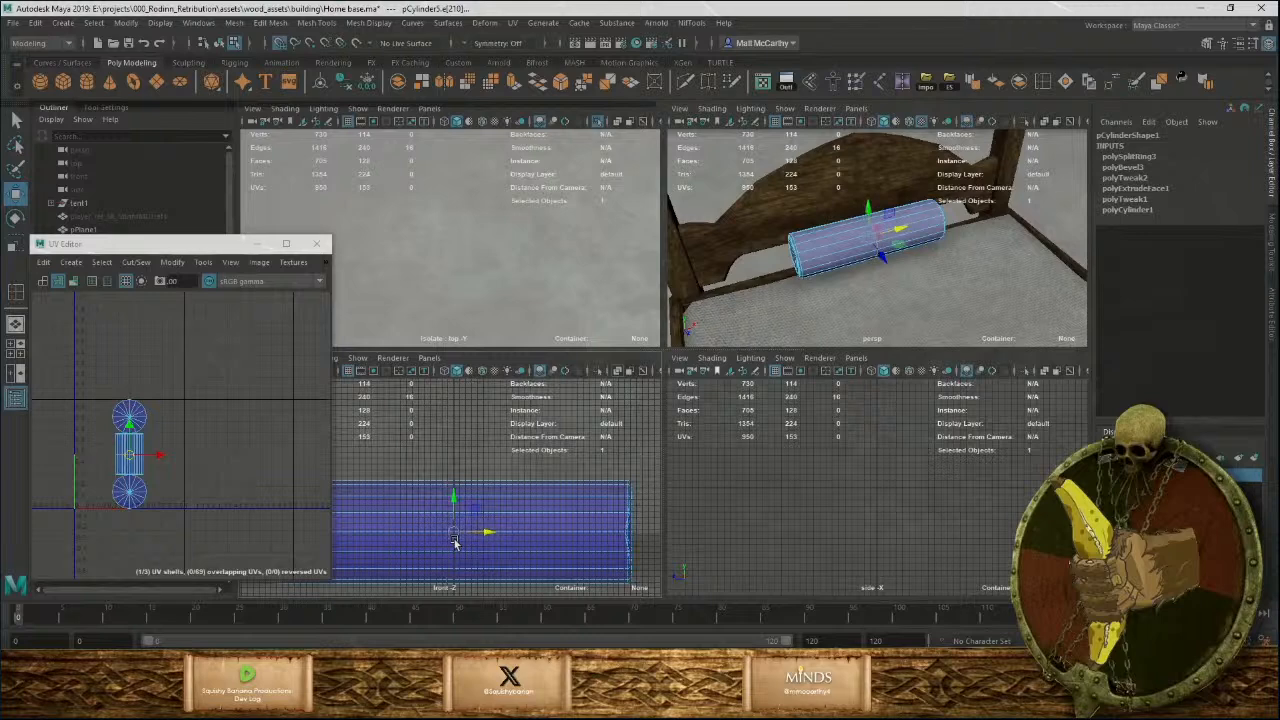
key("space")
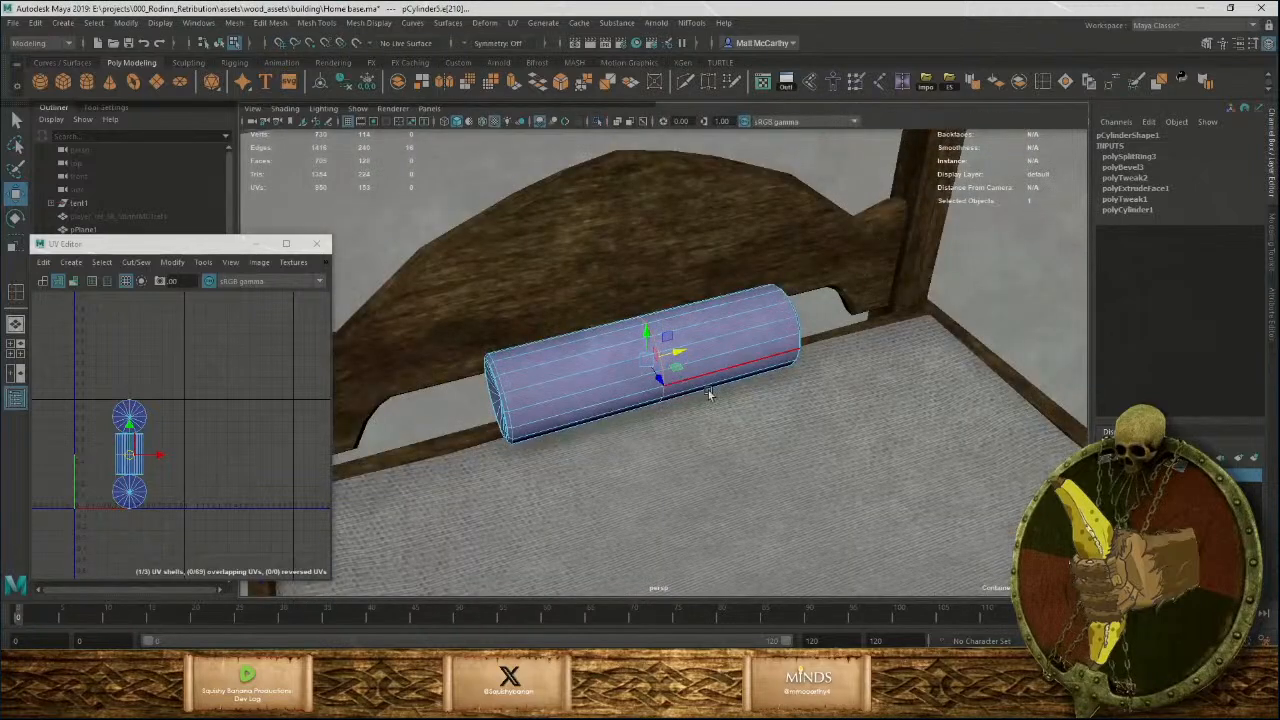
Enable World X symmetry and insert eight edge loops along the pillow, mirrored across its two halves.
scroll(709, 393, "up", 1)
right_click_drag(744, 297, 746, 214, "ctrl+shift")
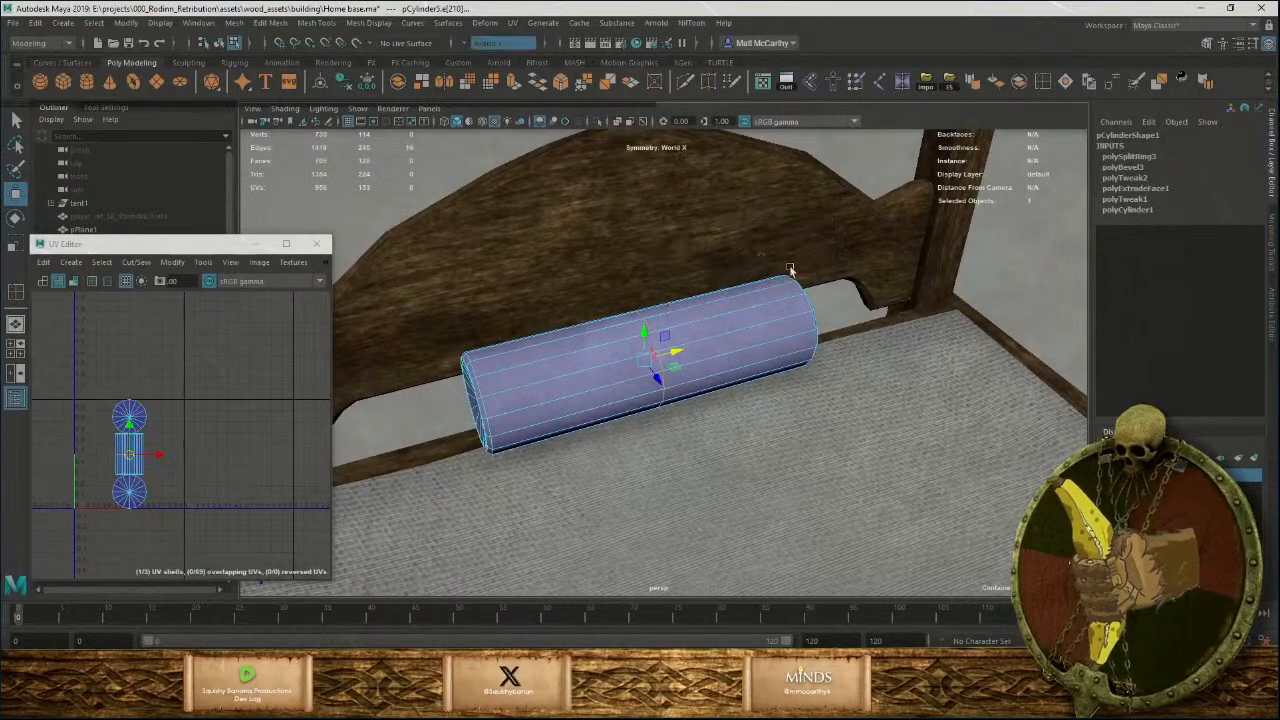
left_click(1045, 82)
left_click_drag(716, 329, 772, 323)
left_click_drag(790, 318, 795, 316)
Turn on soft selection and push the faces along the pillow's upper middle down into a shallow sag.
left_click_drag(732, 367, 800, 368, "alt")
mouse_move(694, 323)
right_mouse_down("alt")
mouse_move(720, 336)
mouse_move(708, 318)
mouse_move(708, 330)
right_mouse_up("alt")
key("w")
left_click(708, 285)
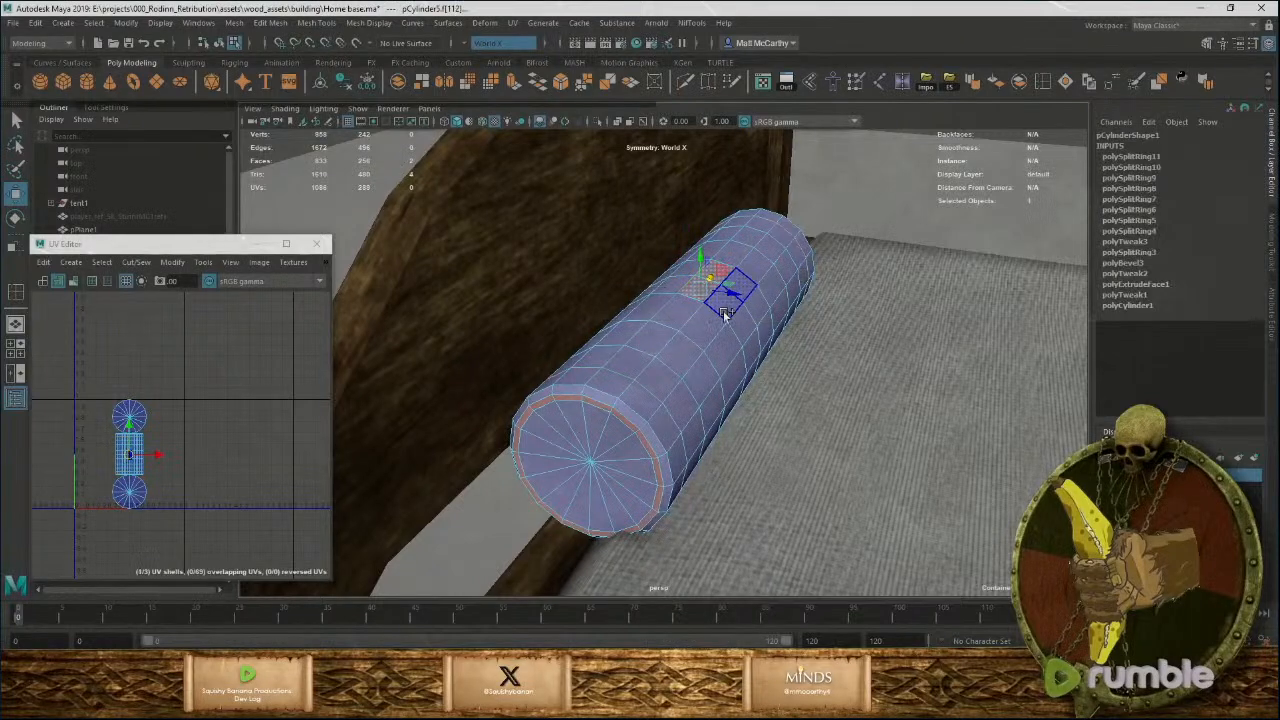
key("b")
left_click_drag(728, 388, 814, 332, "alt")
left_click_drag(746, 239, 638, 311)
left_click(670, 303)
Nudge soft-selected faces around both pillow ends on the top, underside and headboard side to make the outline irregular.
left_click(622, 328)
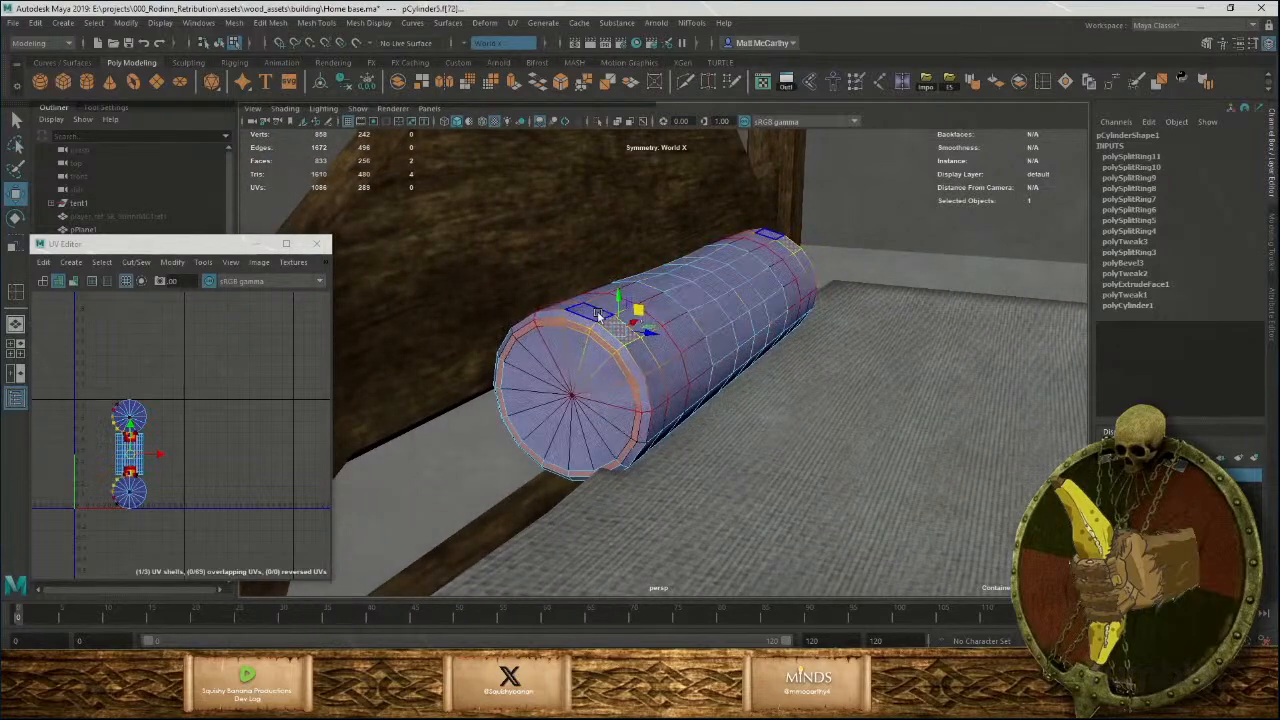
left_click(592, 318)
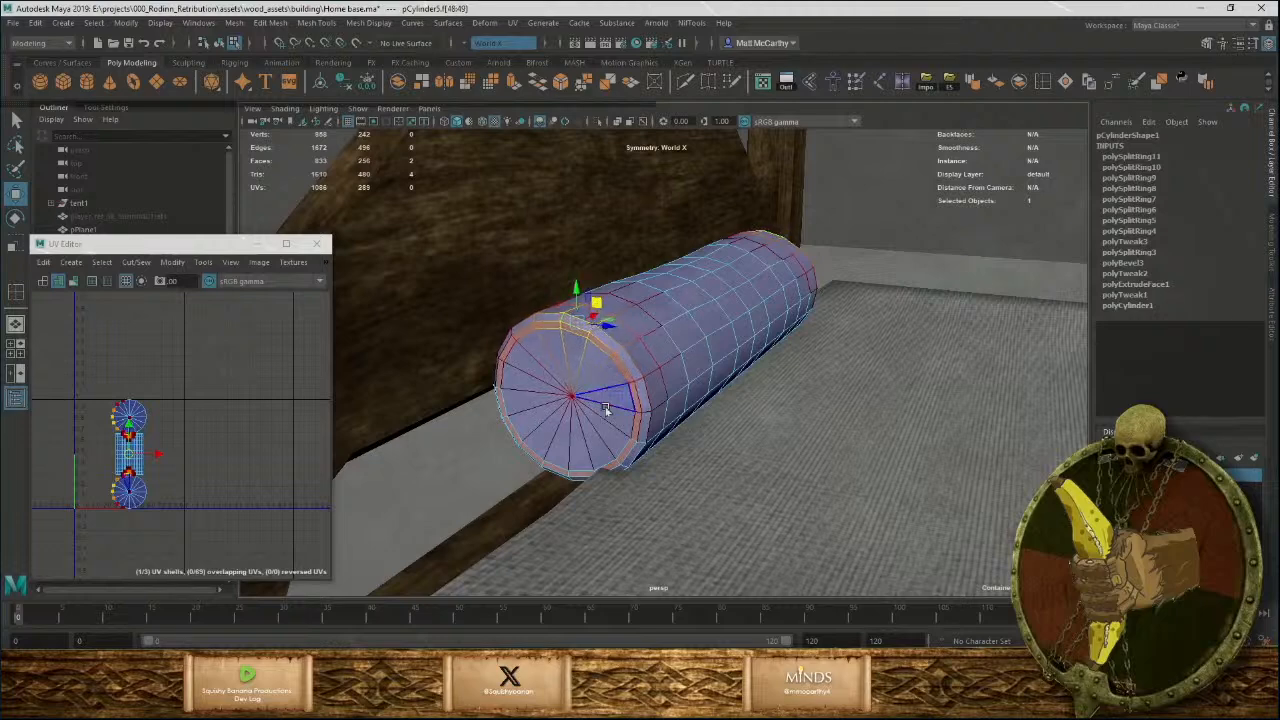
left_click(570, 448)
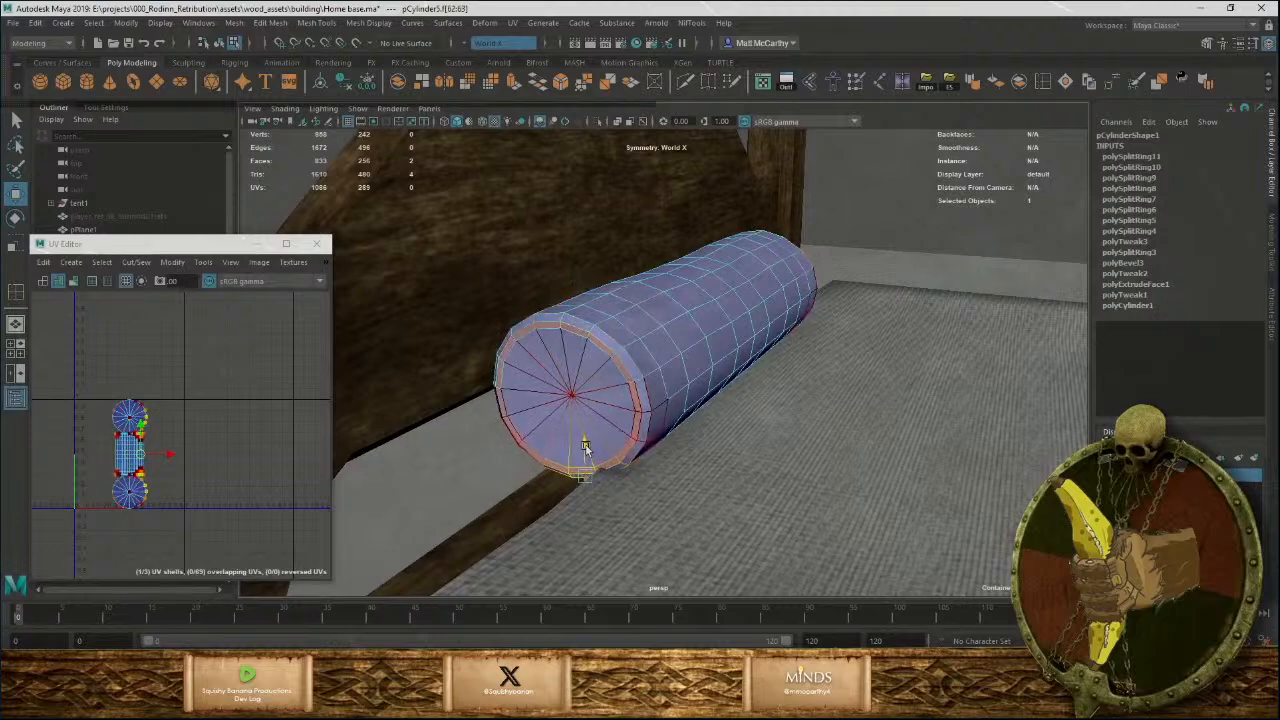
left_click_drag(586, 443, 613, 348, "alt")
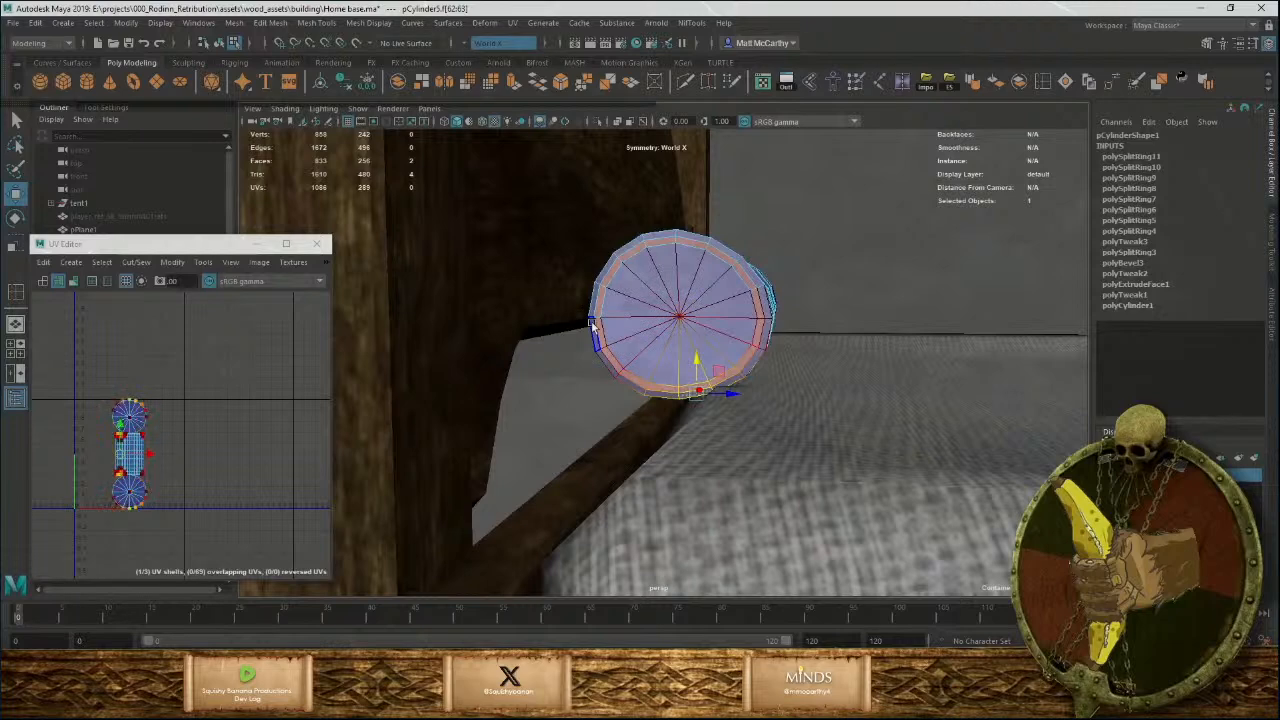
left_click(632, 343)
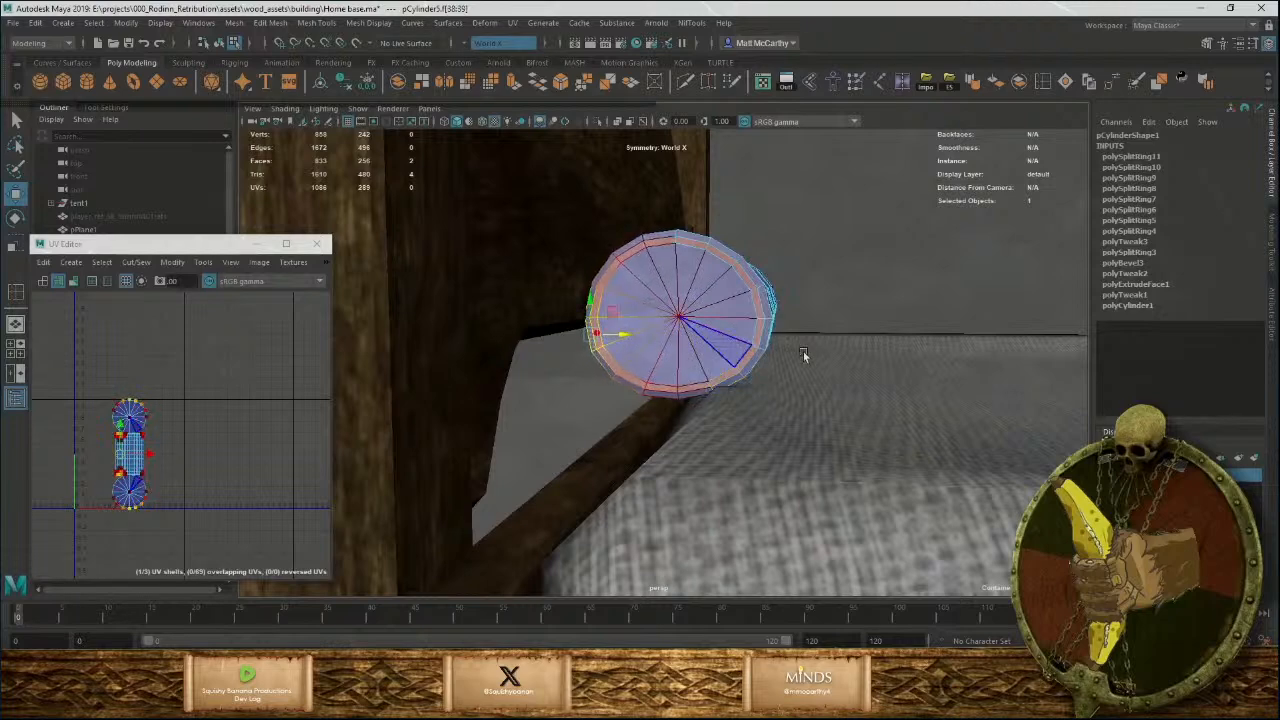
left_click_drag(803, 357, 725, 351, "alt")
Reshape the pillow's mattress-facing side by shifting soft-selected faces near its middle and ends, and return to object mode.
left_click(738, 356)
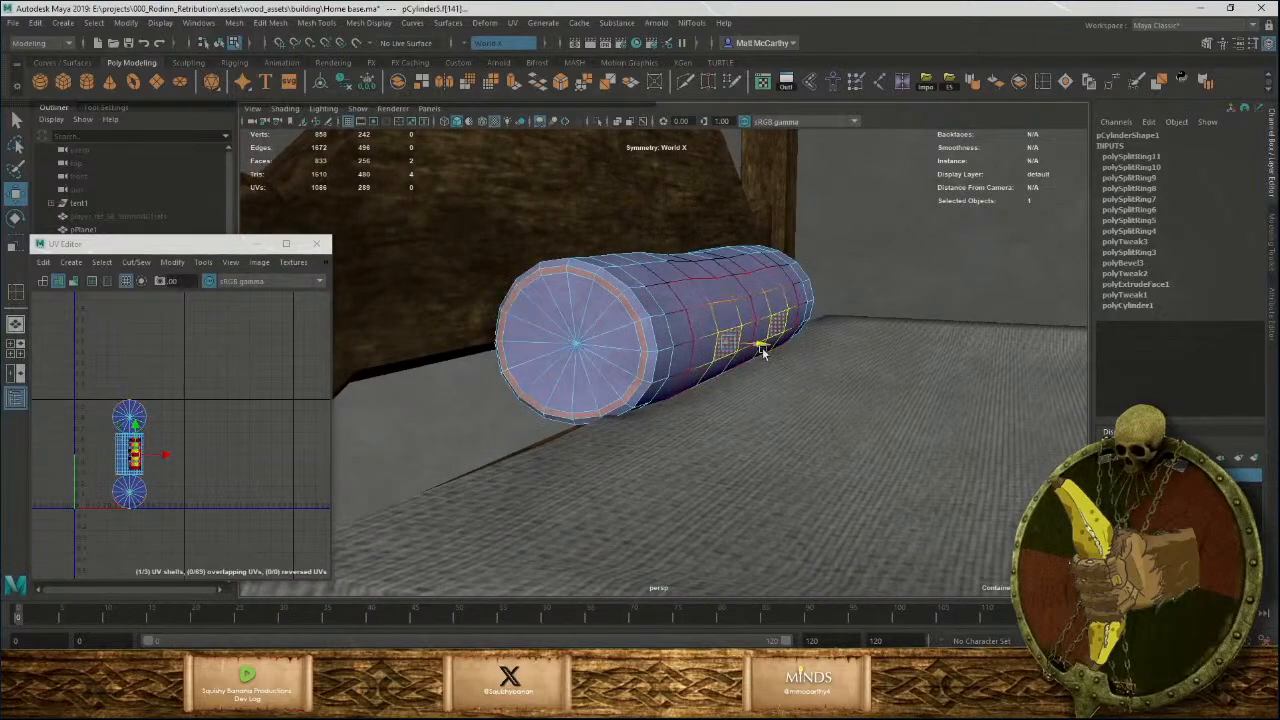
left_click(751, 336)
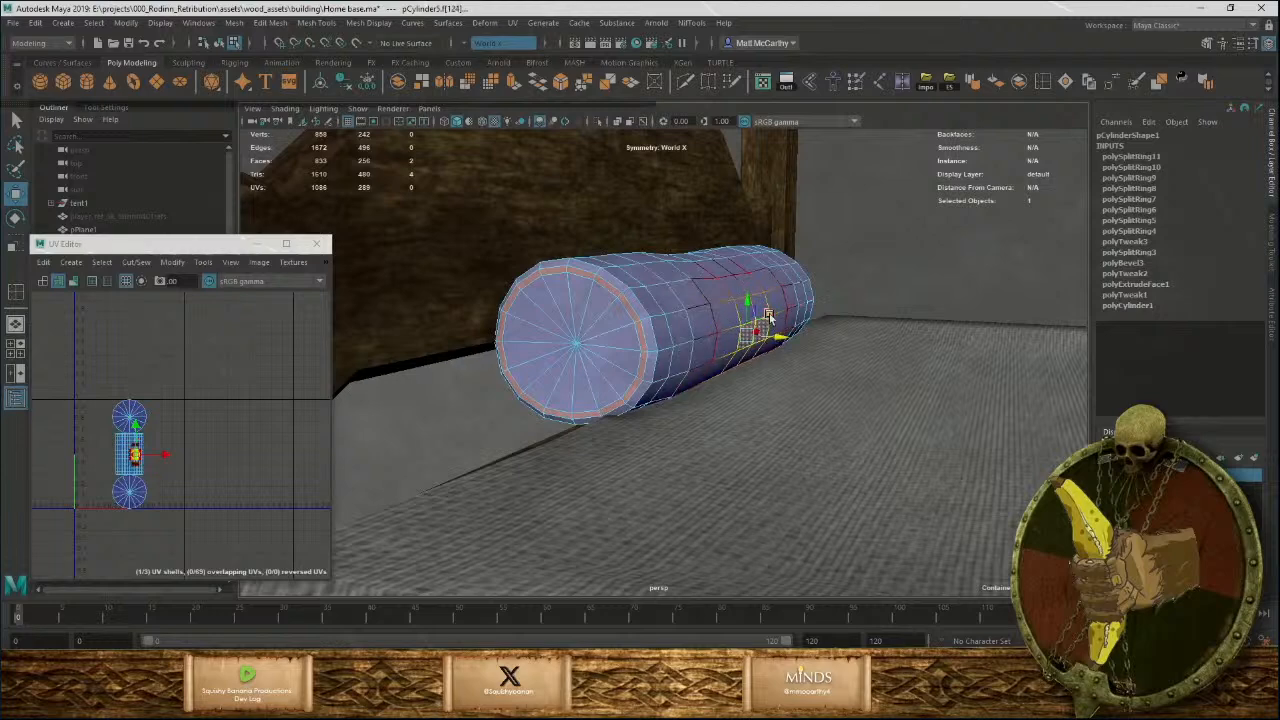
left_click_drag(738, 356, 755, 372, "alt")
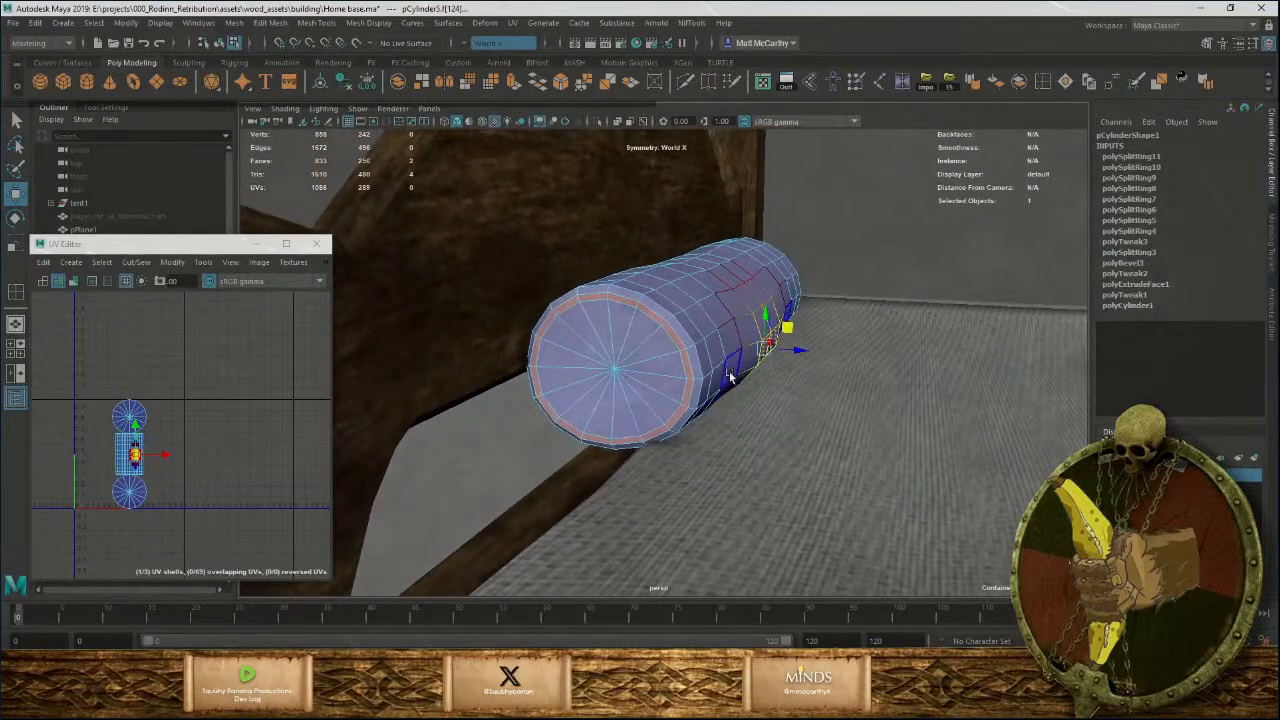
left_click(755, 375)
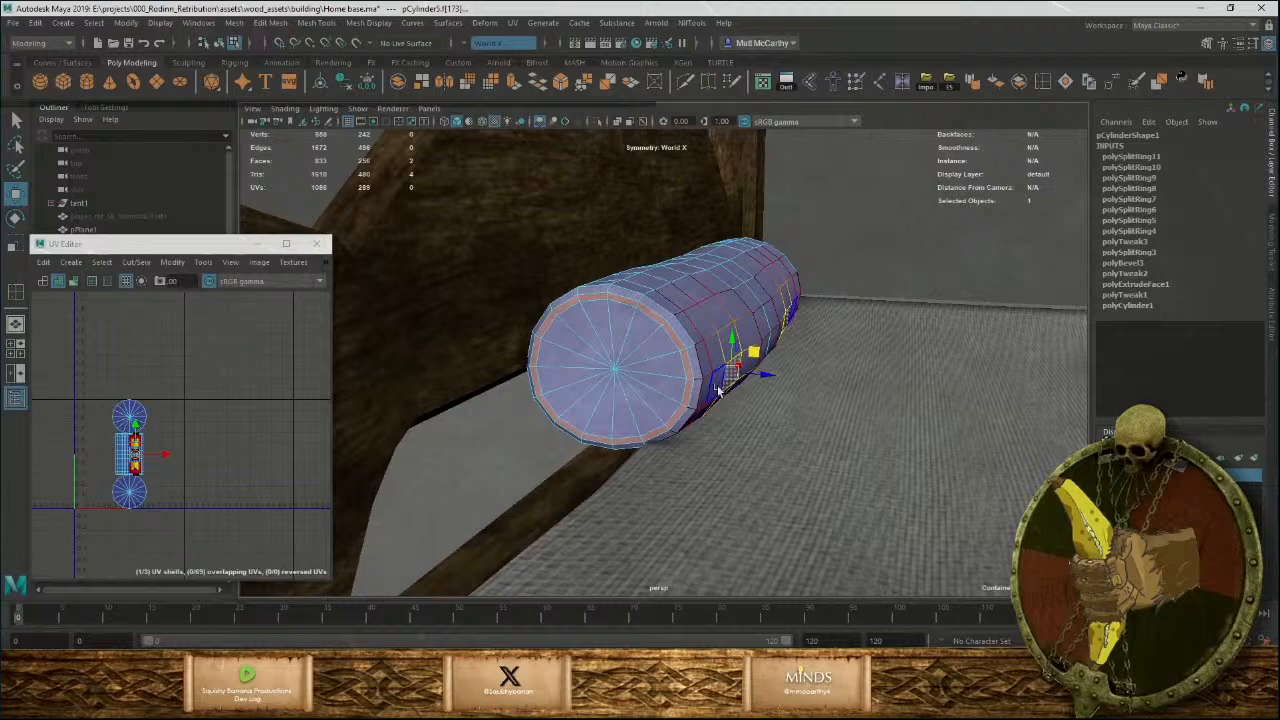
left_click(733, 373)
left_click_drag(847, 396, 815, 340, "alt")
key("F8")
left_click(870, 232)
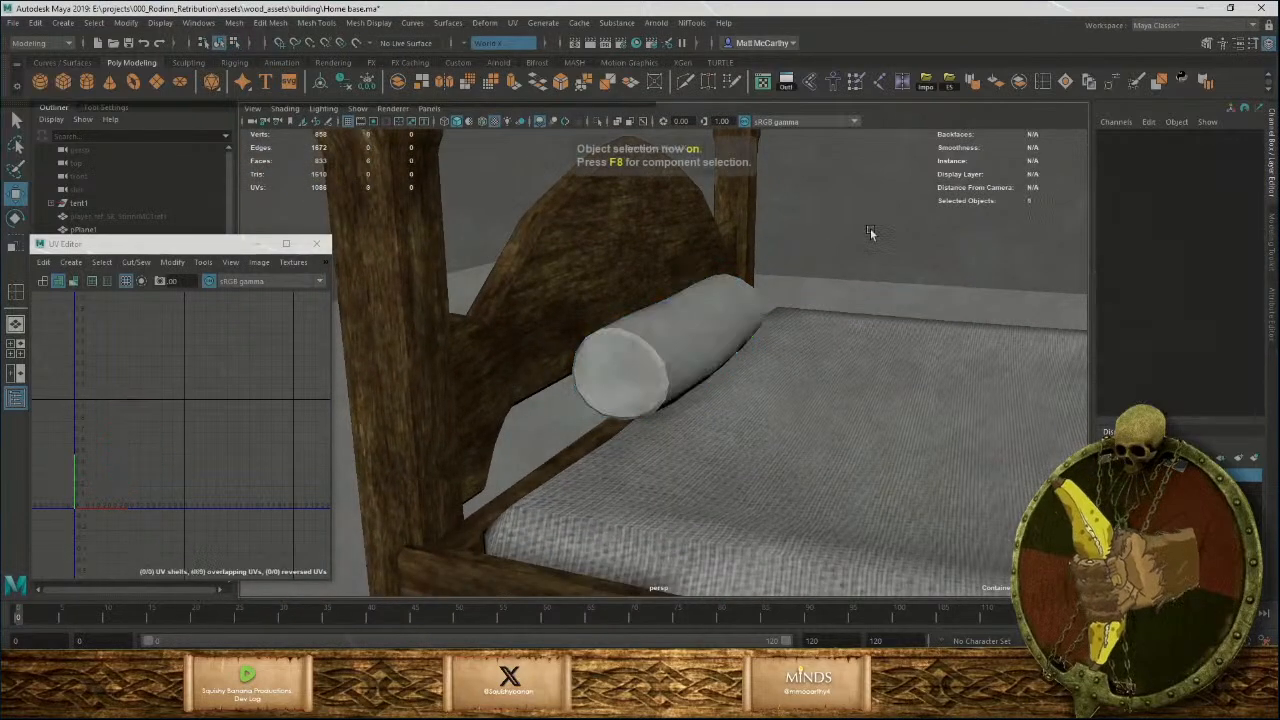
Examine the reshaped pillow against the headboard and mattress from several angles.
left_click_drag(867, 307, 664, 340, "alt")
left_click(664, 342)
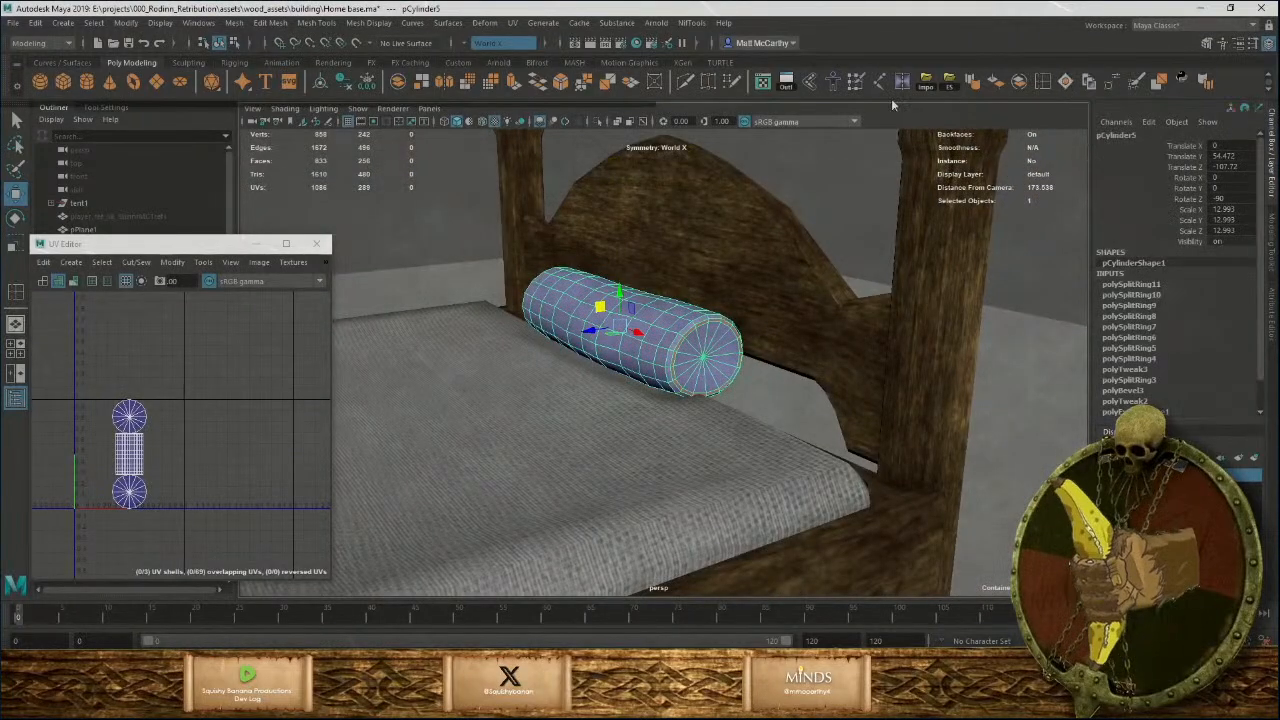
left_click(837, 223)
left_click_drag(837, 223, 790, 468, "alt")
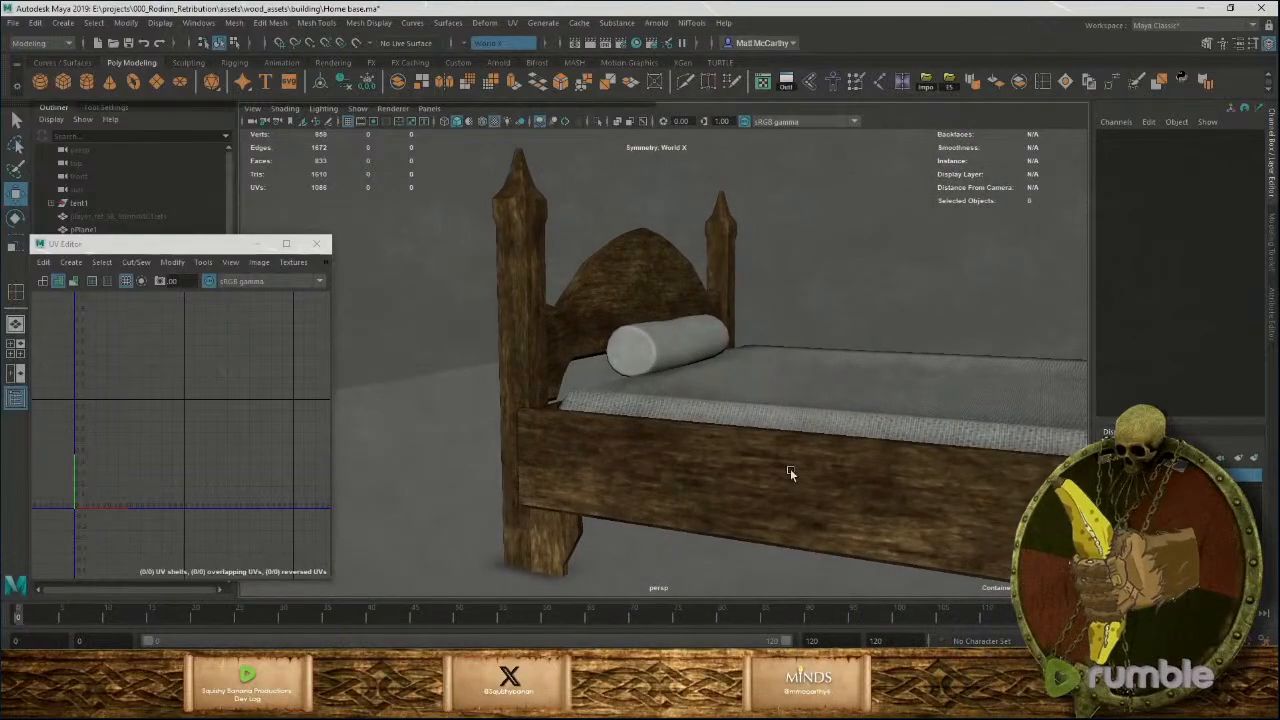
scroll(657, 372, "up", 4)
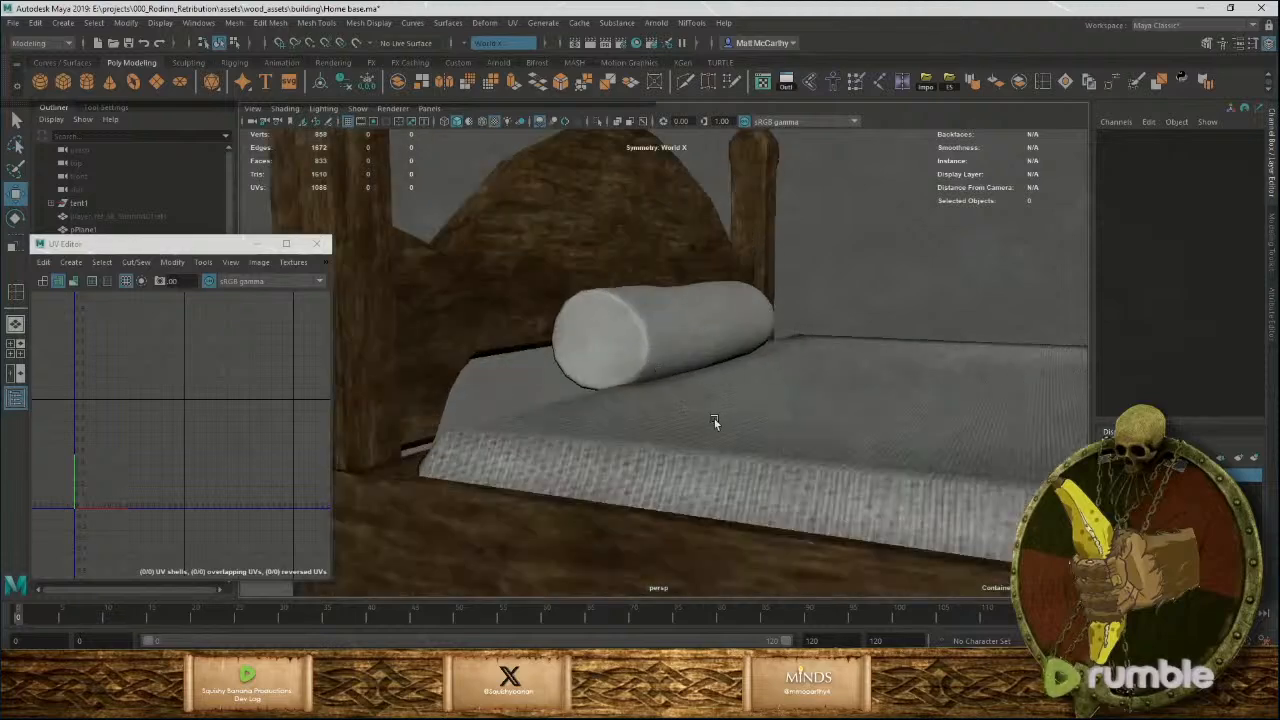
left_click_drag(714, 418, 719, 350, "alt")
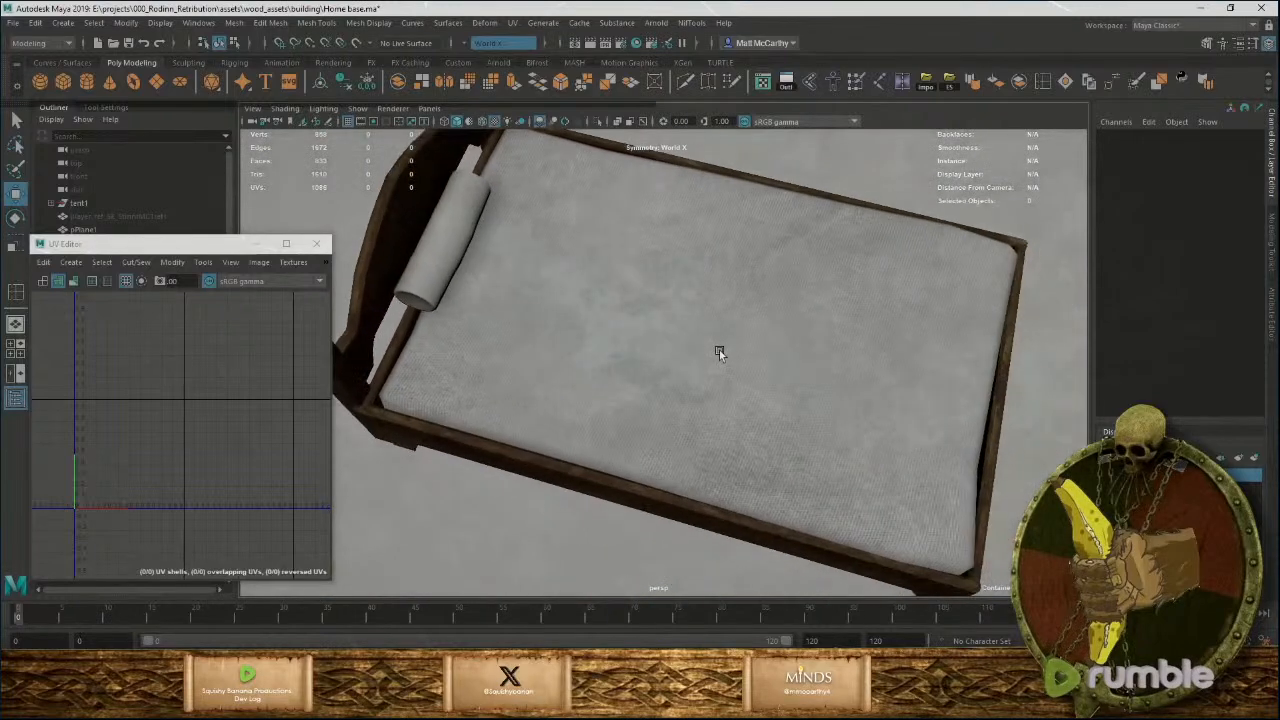
Select both UV shells of the mattress, scale them up and shift them to adjust the fabric texture, and return to object mode.
left_click(719, 352)
right_click_drag(123, 401, 98, 382)
left_click(137, 418)
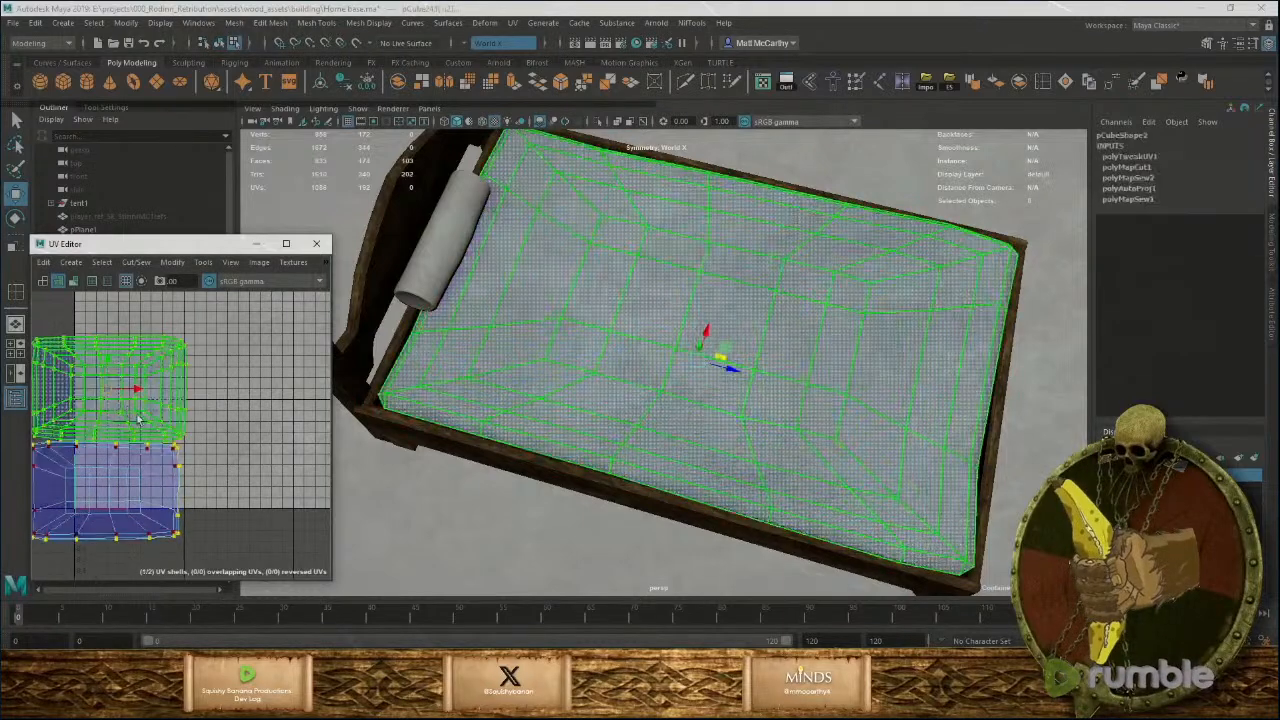
left_click(115, 497, "shift")
key("r")
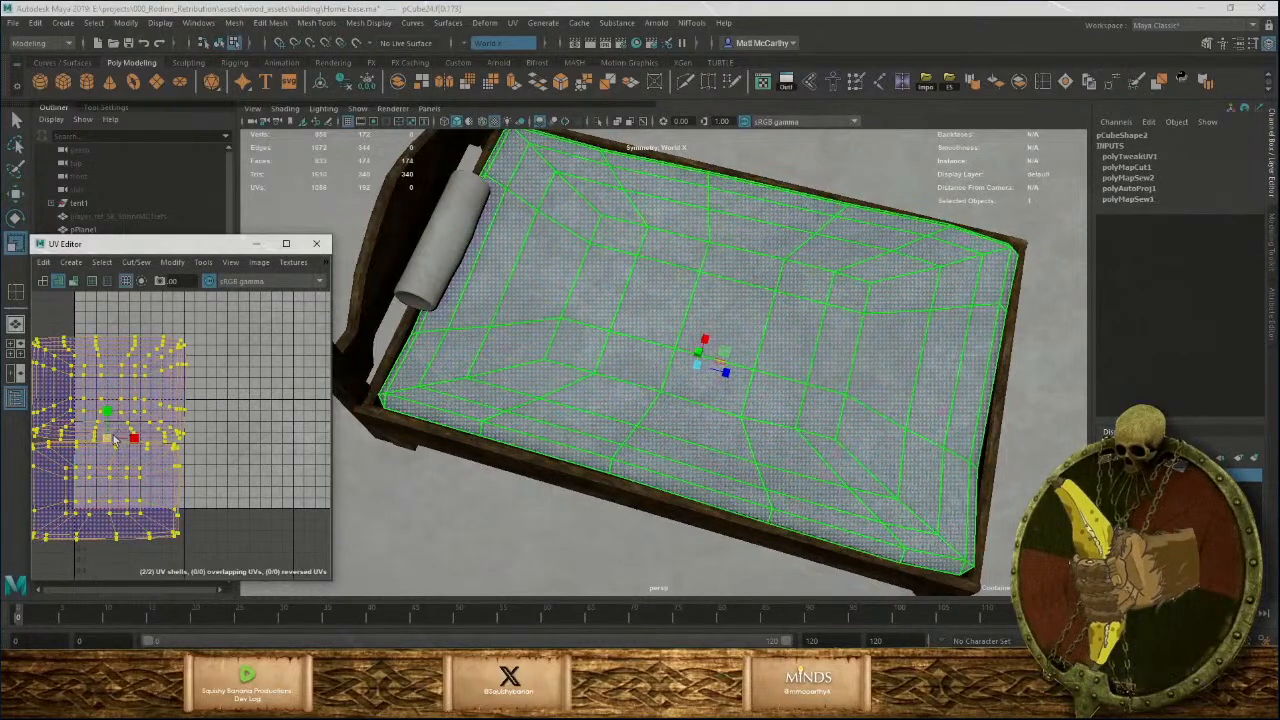
mouse_move(108, 439)
left_mouse_down()
mouse_move(120, 444)
mouse_move(108, 454)
left_mouse_up()
key("w")
left_click_drag(93, 473, 39, 453)
key("F8")
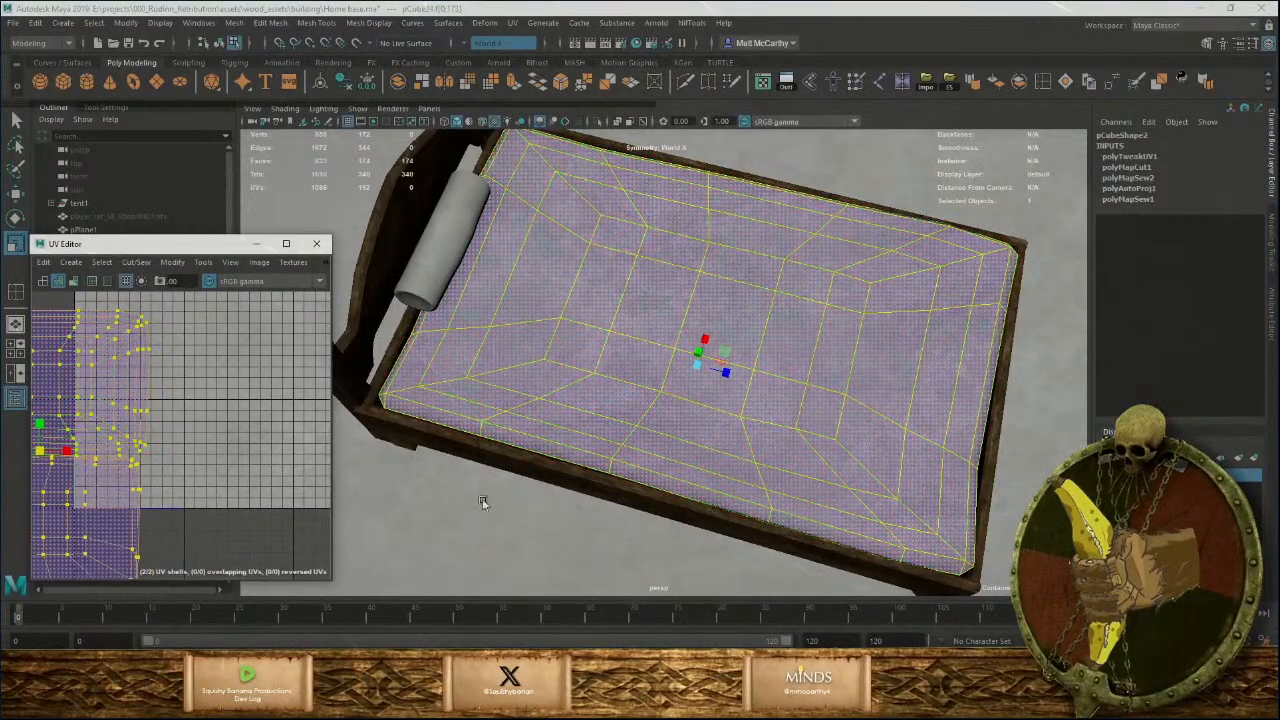
key("F8")
scroll(752, 470, "down", 5)
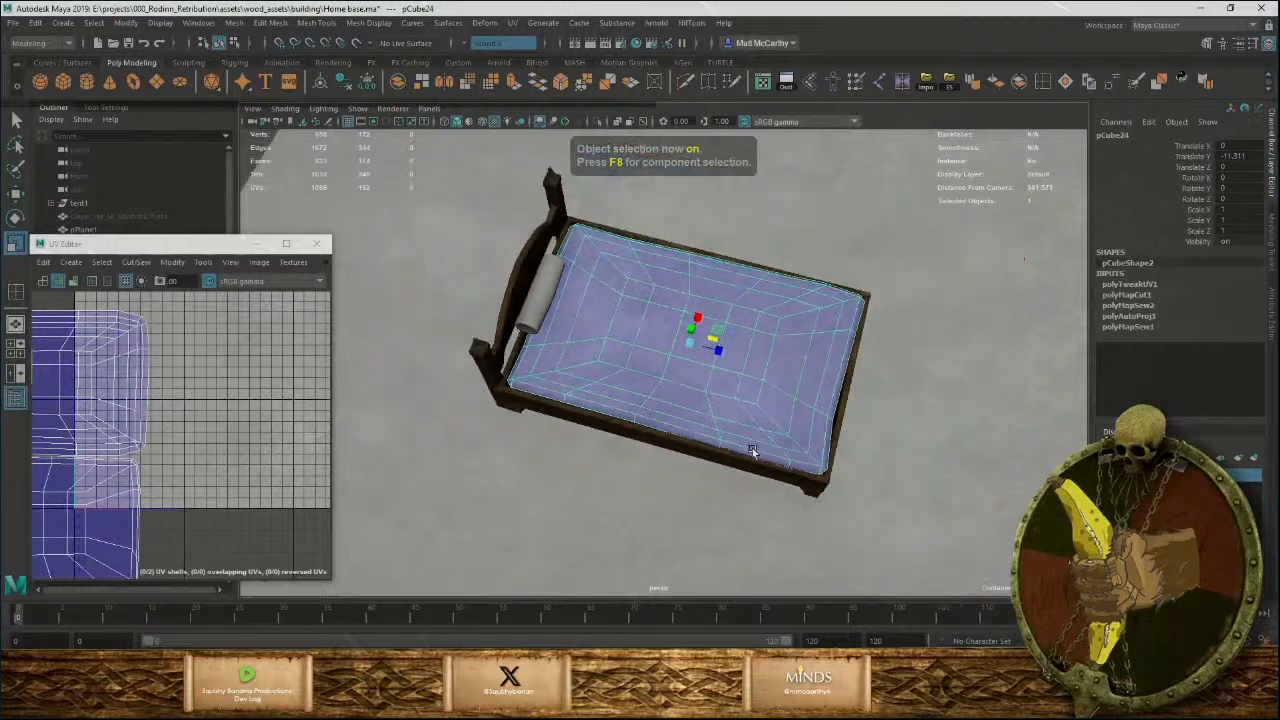
left_click(352, 223)
Select both UV shells of the mattress and rotate them about a quarter turn to change the direction of the fabric weave.
left_click_drag(768, 474, 651, 296, "alt")
scroll(773, 463, "up", 6)
left_click_drag(773, 463, 691, 366, "alt")
scroll(637, 378, "up", 5)
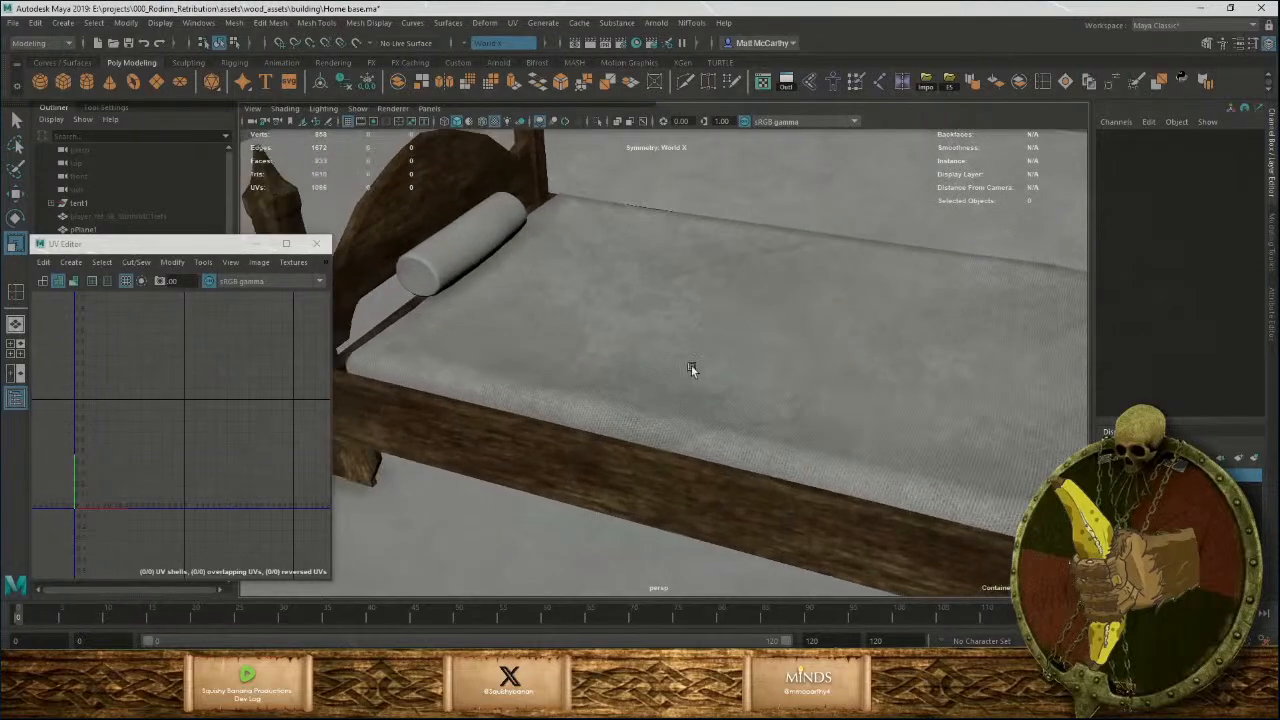
left_click(694, 370)
right_click_drag(106, 415, 66, 402)
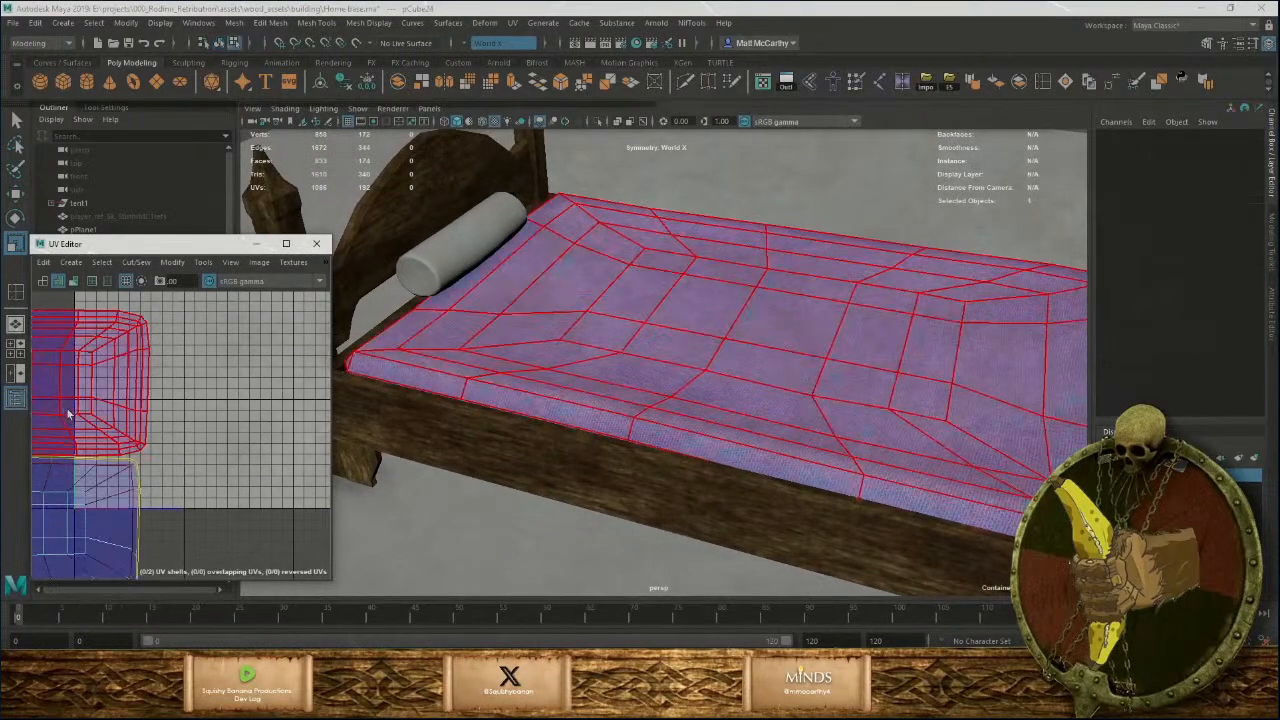
left_click_drag(70, 415, 138, 492)
key("e")
left_click_drag(68, 453, 267, 555)
left_click_drag(677, 416, 383, 466, "alt")
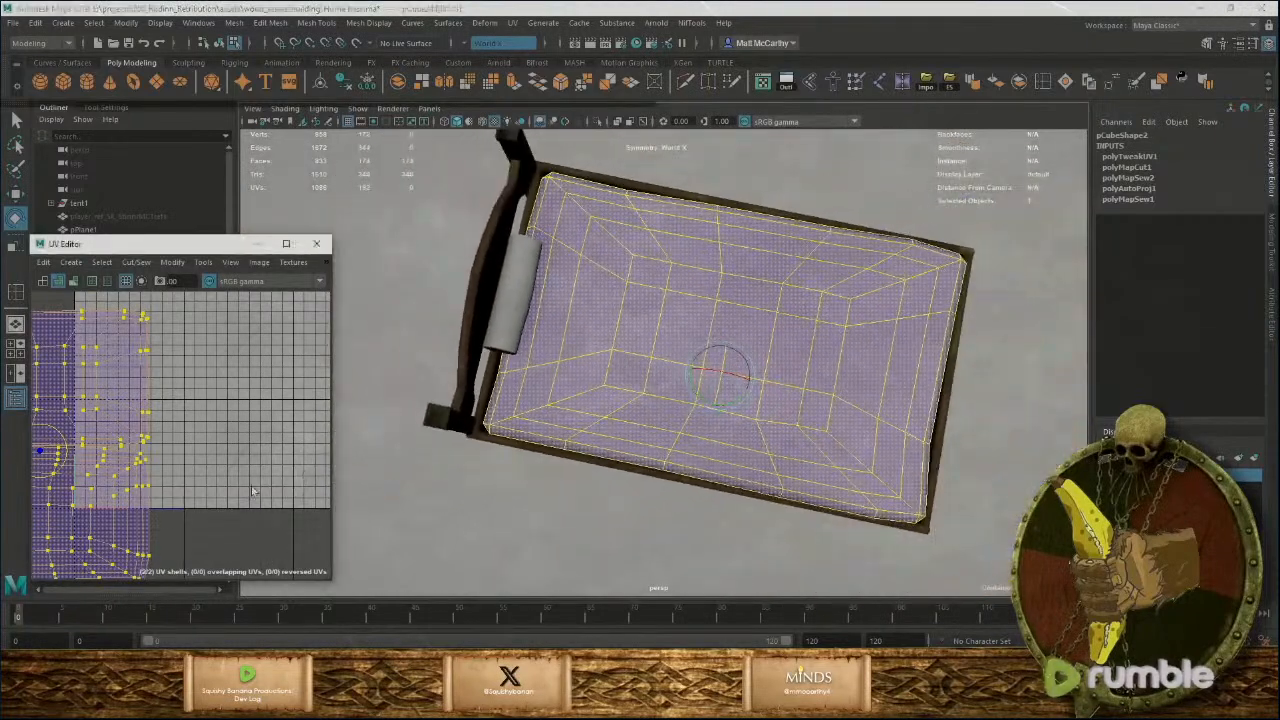
left_click_drag(68, 448, 174, 276)
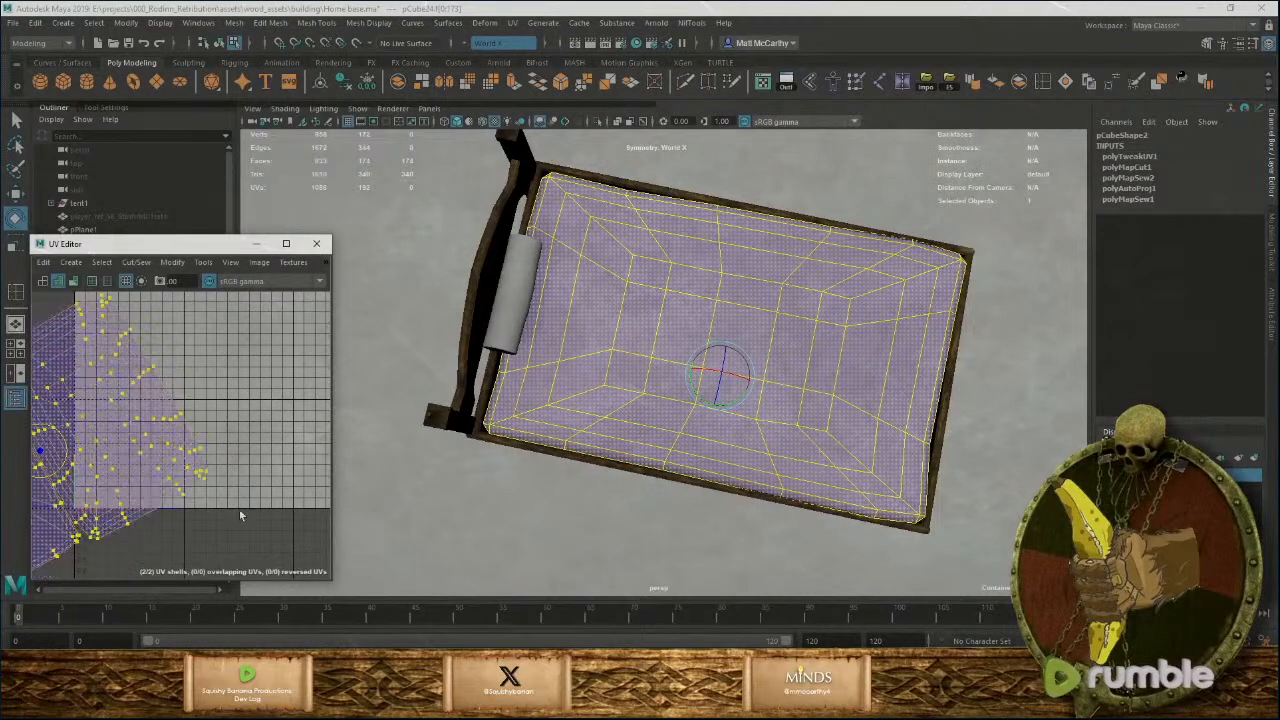
left_click_drag(251, 599, 253, 627)
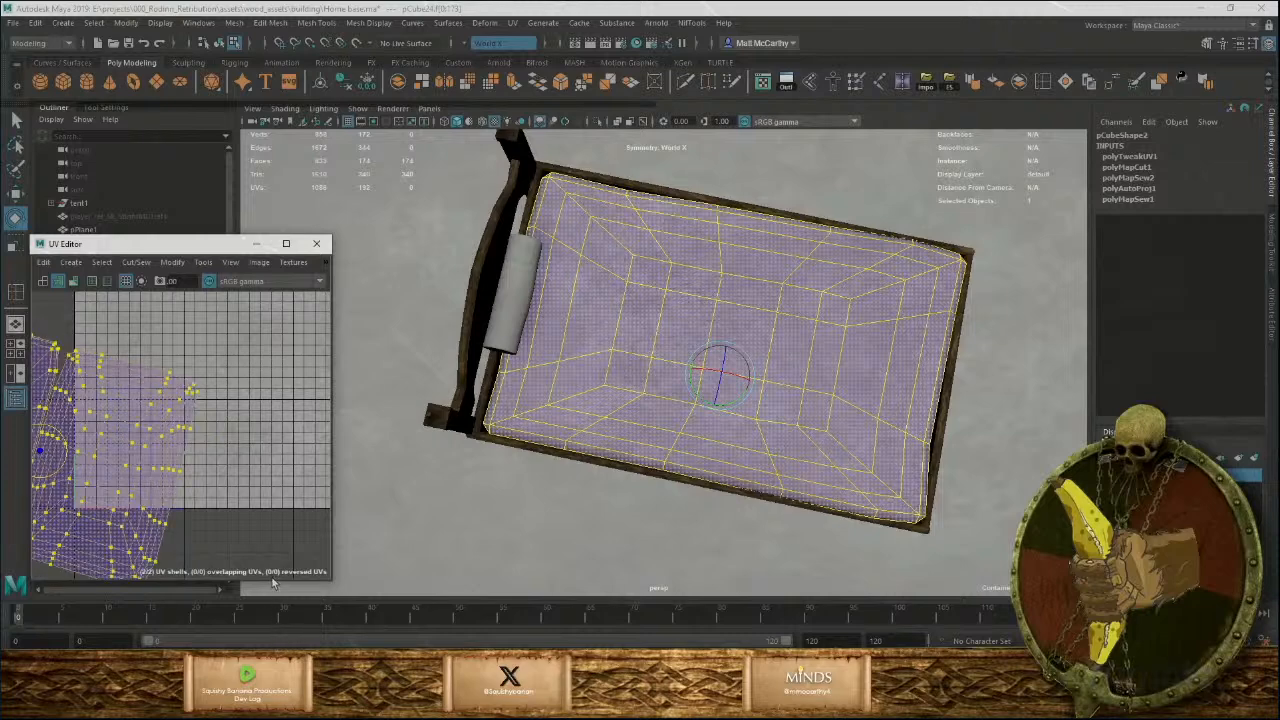
Move the rotated mattress UV shells down on the fabric texture, return to object mode and deselect the mattress.
right_click_drag(280, 488, 186, 422, "alt")
right_click_drag(759, 408, 820, 474, "alt")
left_click_drag(742, 482, 735, 489, "alt")
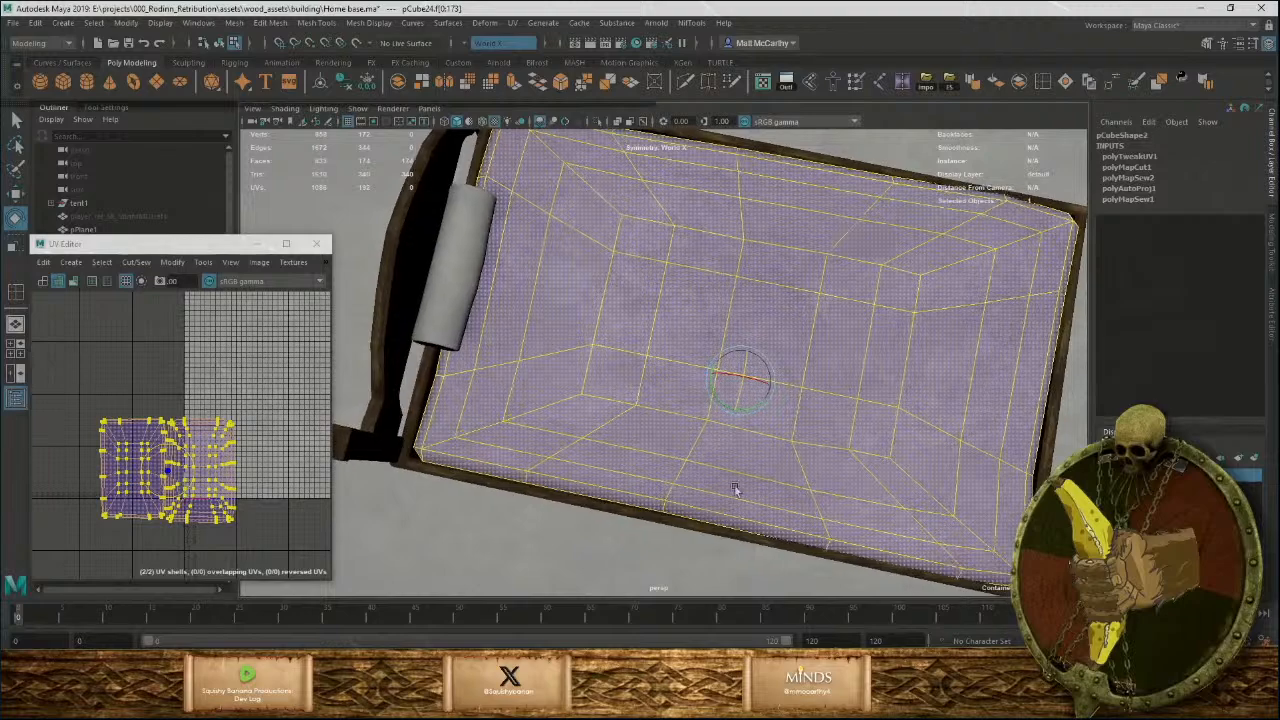
right_click_drag(232, 449, 340, 549, "alt")
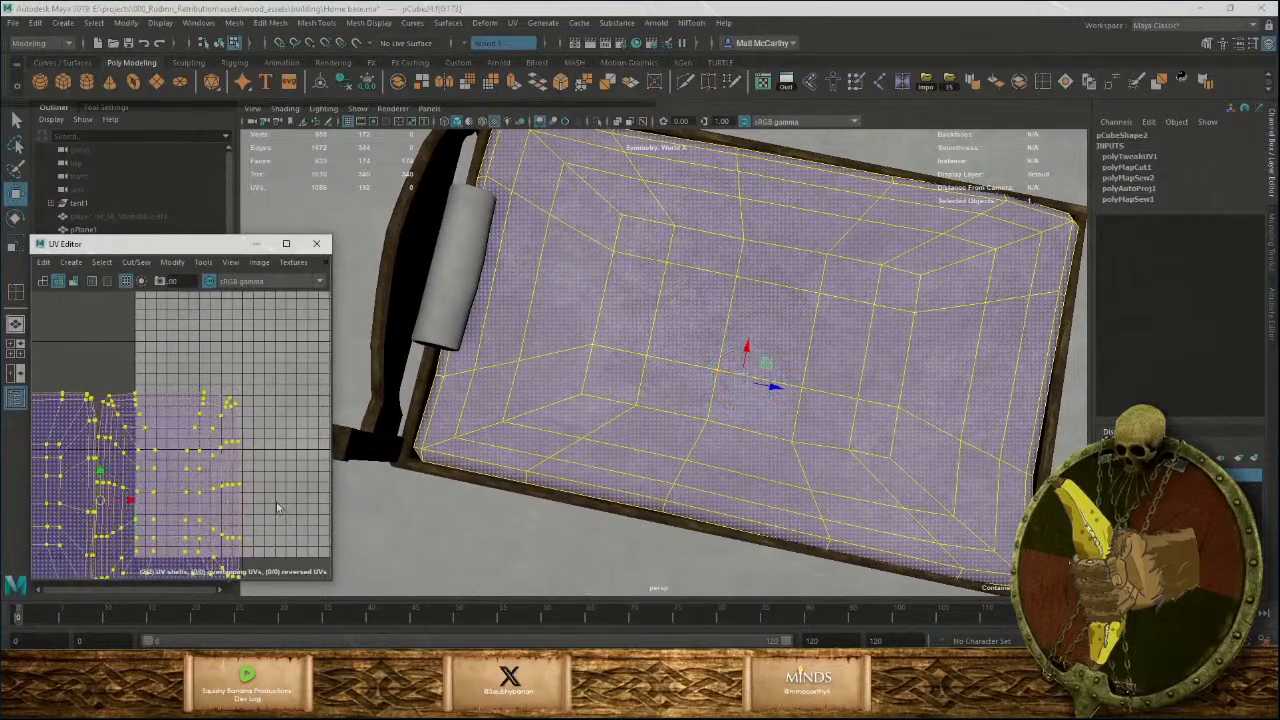
middle_click_drag(276, 502, 251, 408, "alt")
middle_click_drag(83, 420, 72, 535, "alt")
right_click_drag(72, 535, 58, 556, "alt")
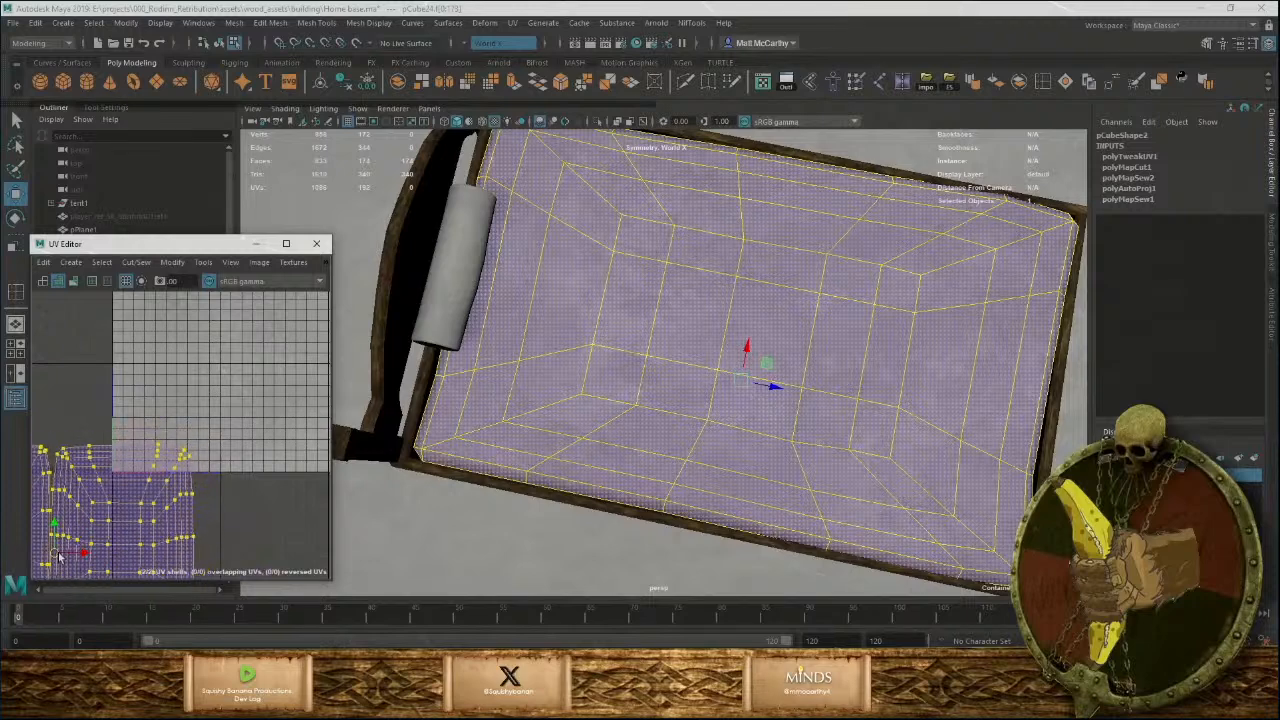
left_click_drag(600, 470, 653, 343, "alt")
key("F8")
left_click(817, 190)
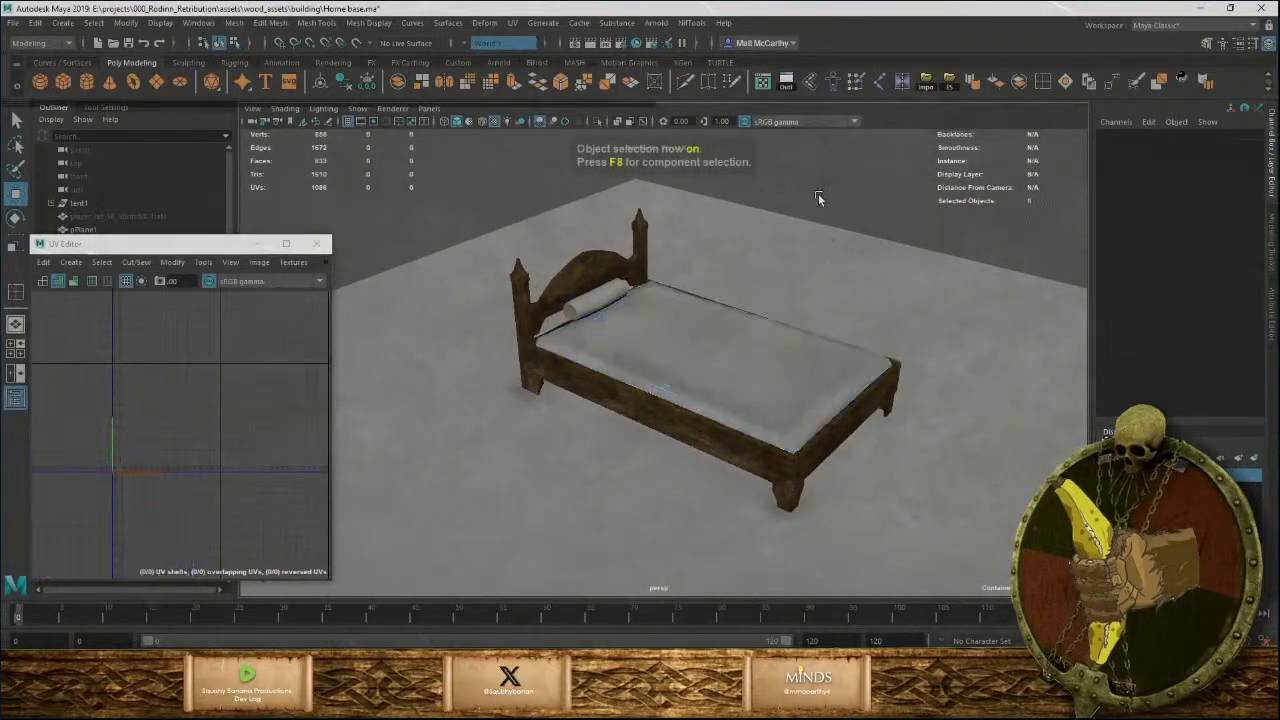
Assign the existing cloth_white material to the cylindrical pillow.
left_click_drag(654, 262, 487, 343, "alt")
scroll(708, 373, "up", 5)
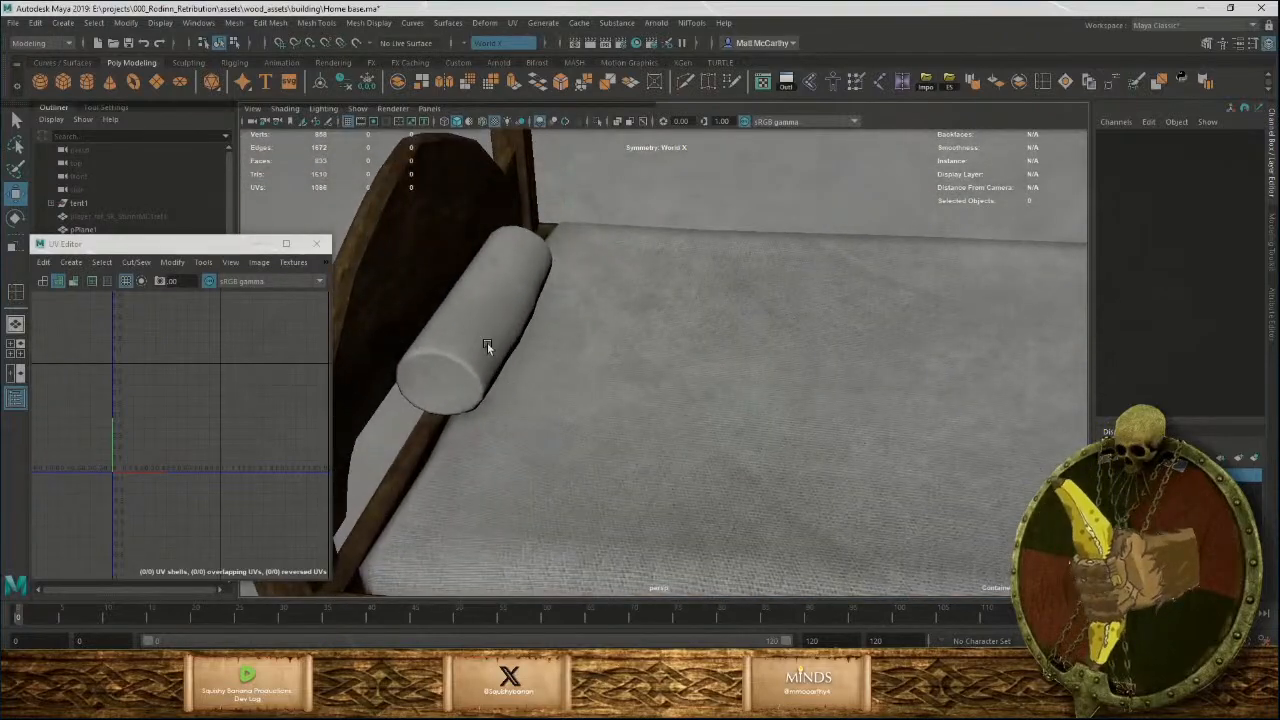
left_click(487, 343)
right_click_drag(477, 340, 505, 680)
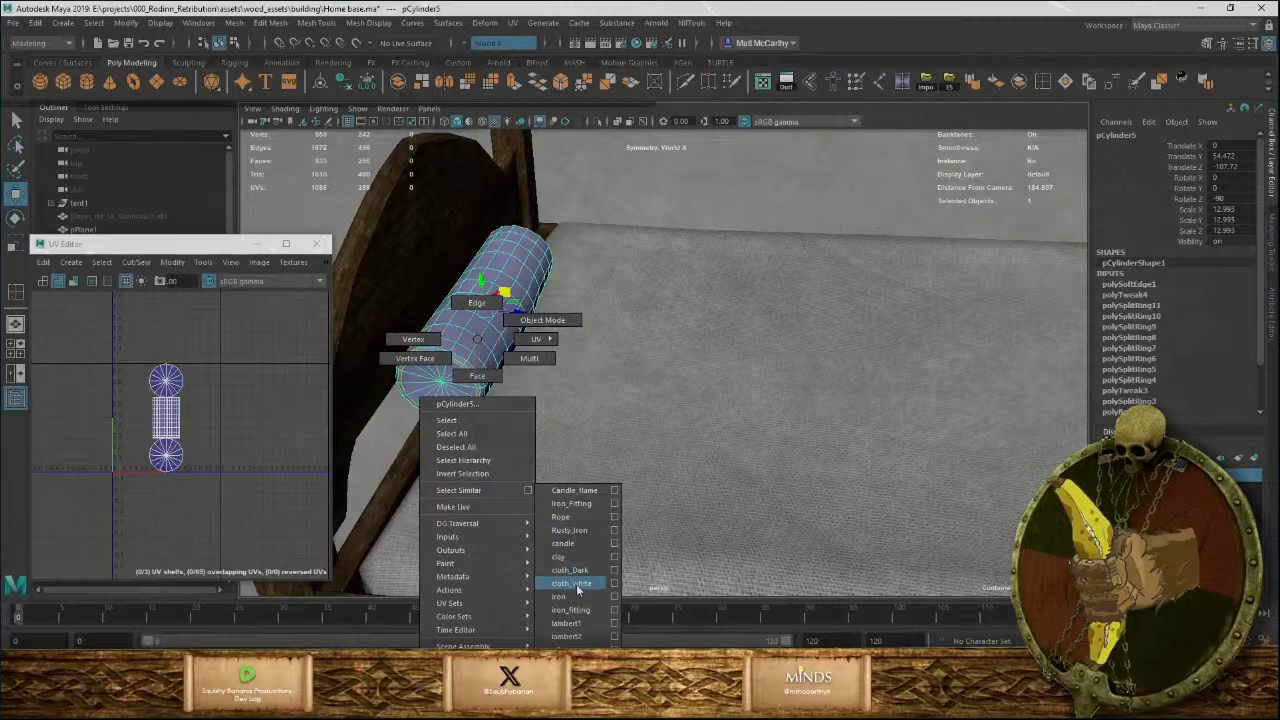
right_click_drag(577, 590, 577, 590)
Apply automatic UV mapping to the pillow and sew all its UV edges together.
scroll(240, 440, "up", 2)
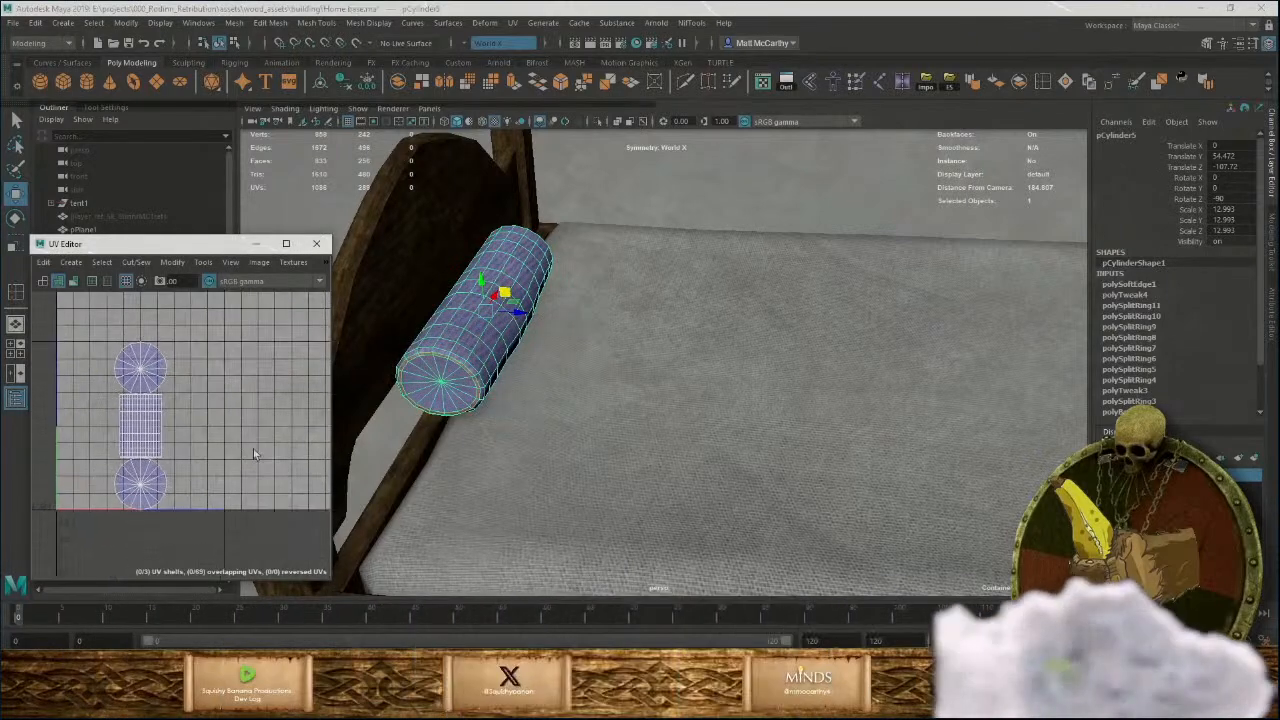
right_click_drag(146, 358, 146, 322)
left_click_drag(92, 325, 183, 529)
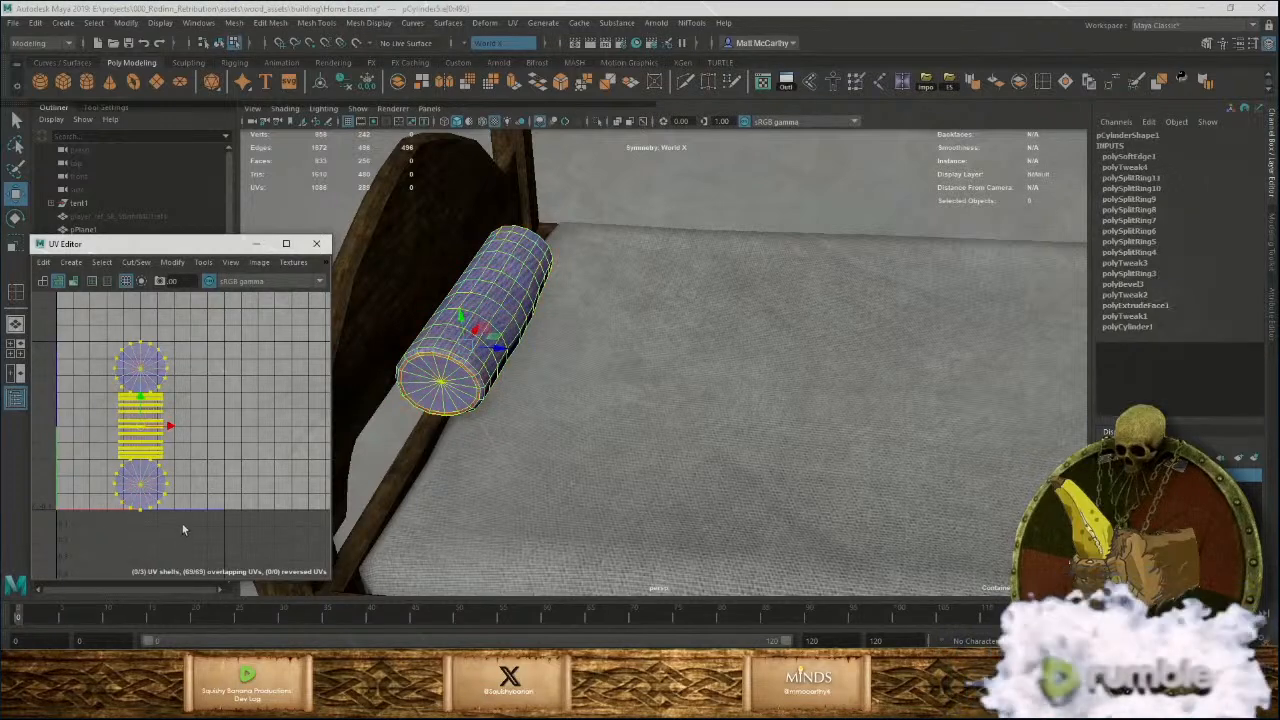
key("F8")
key("F8")
key("F8")
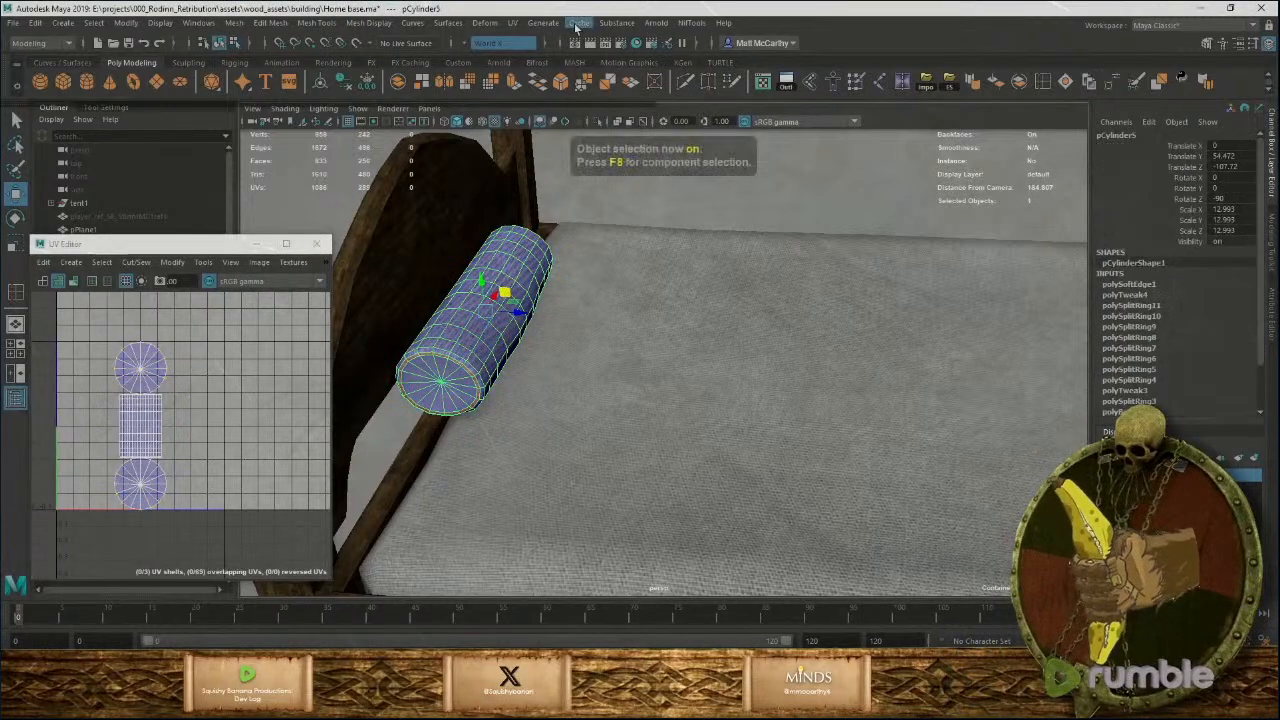
left_click(513, 23)
left_click(545, 100)
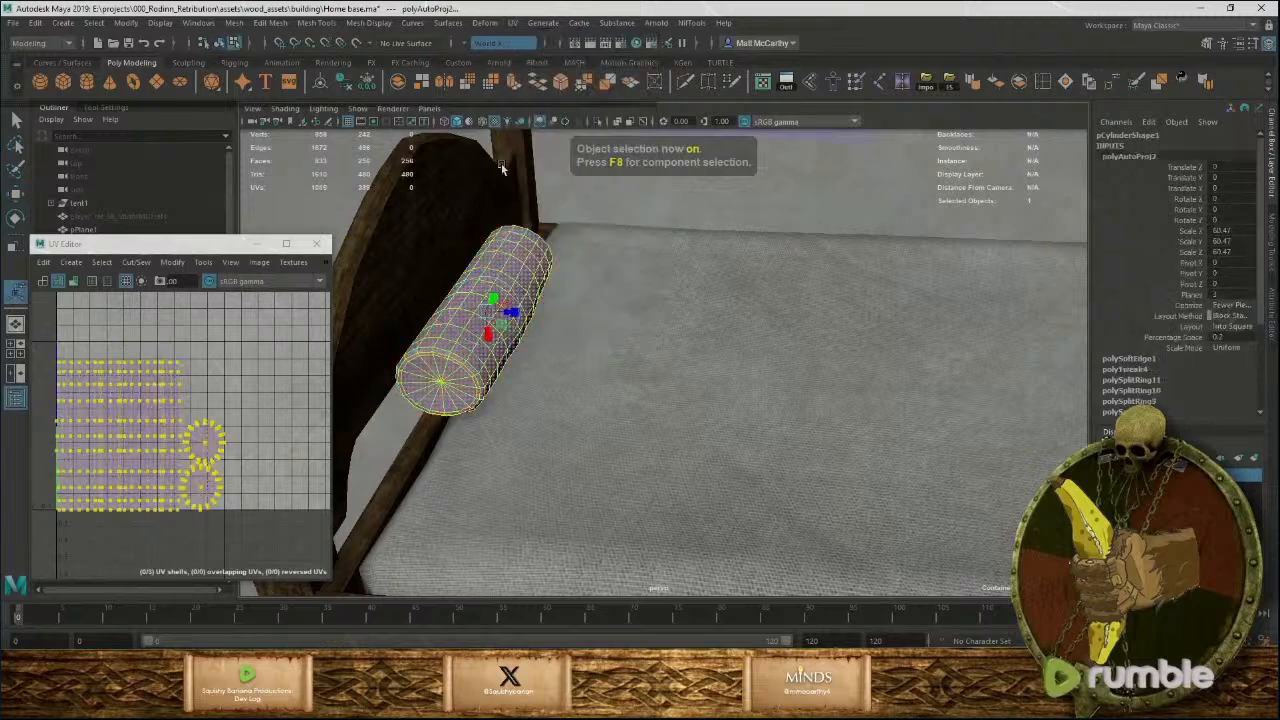
key("shift+s")
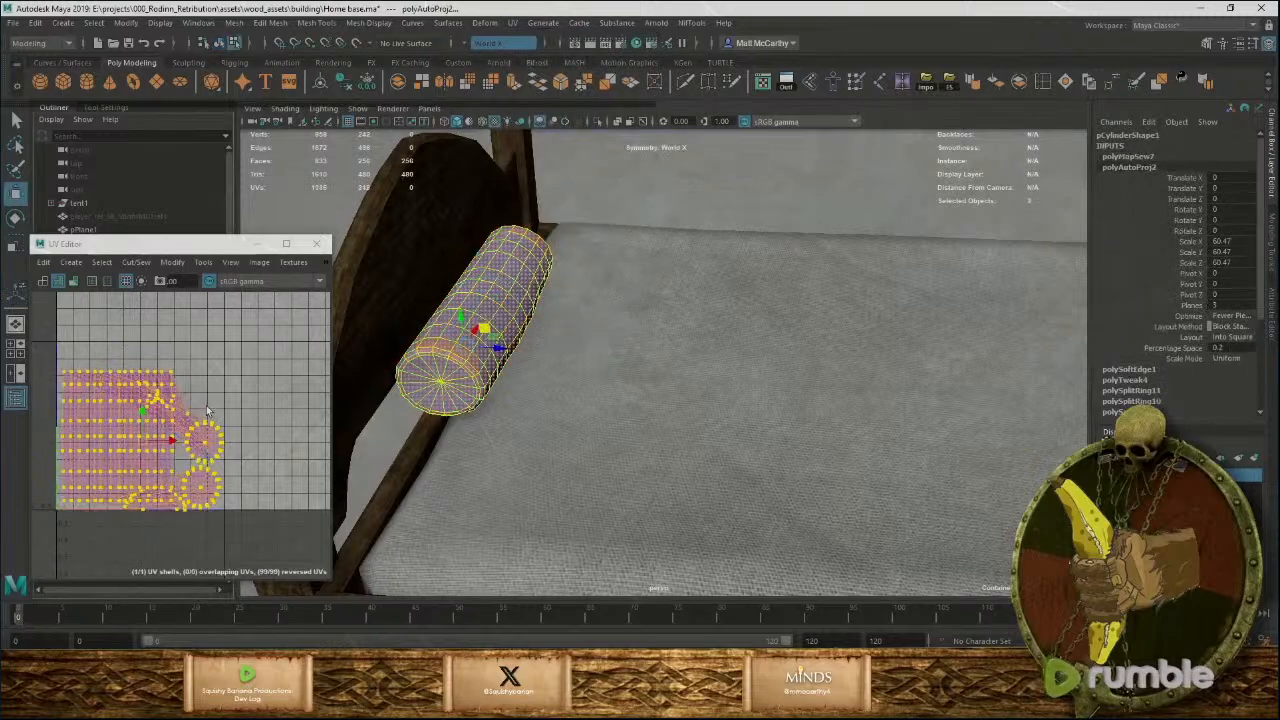
Select the edge loops around both pillow end caps and cut the UVs along them.
right_click_drag(430, 350, 423, 434, "alt")
right_click_drag(374, 342, 376, 304)
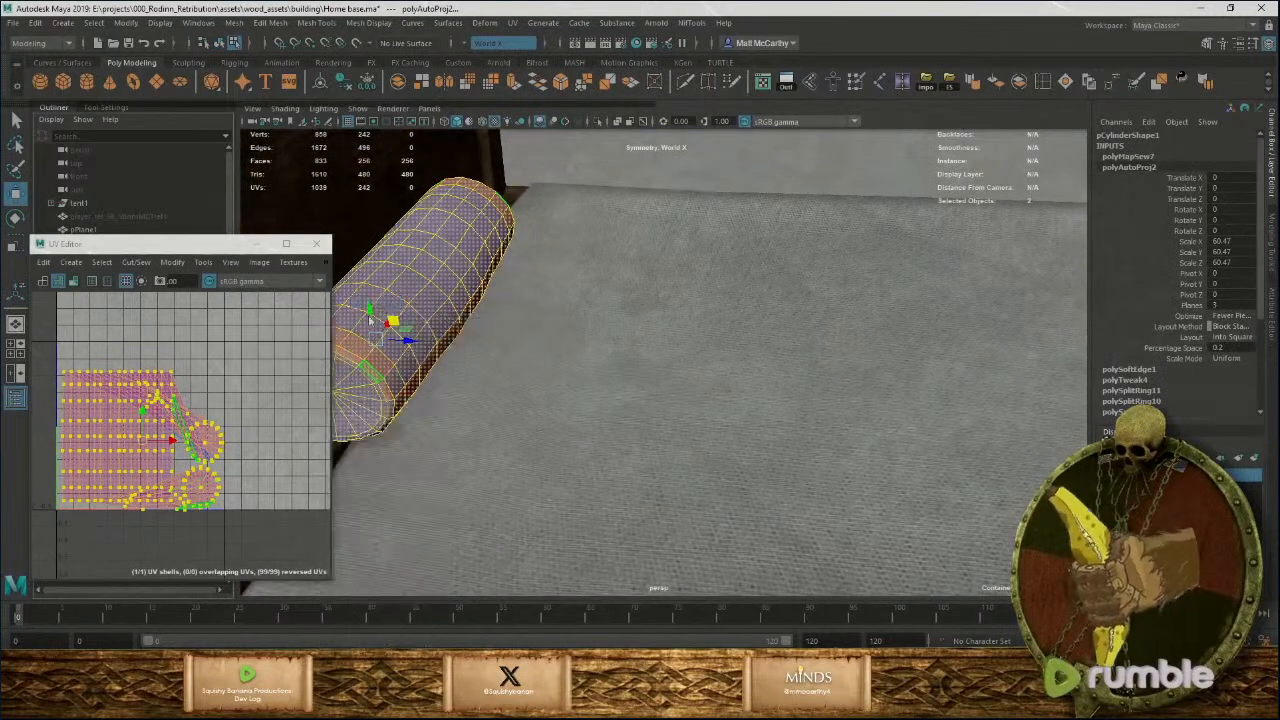
double_click(377, 391)
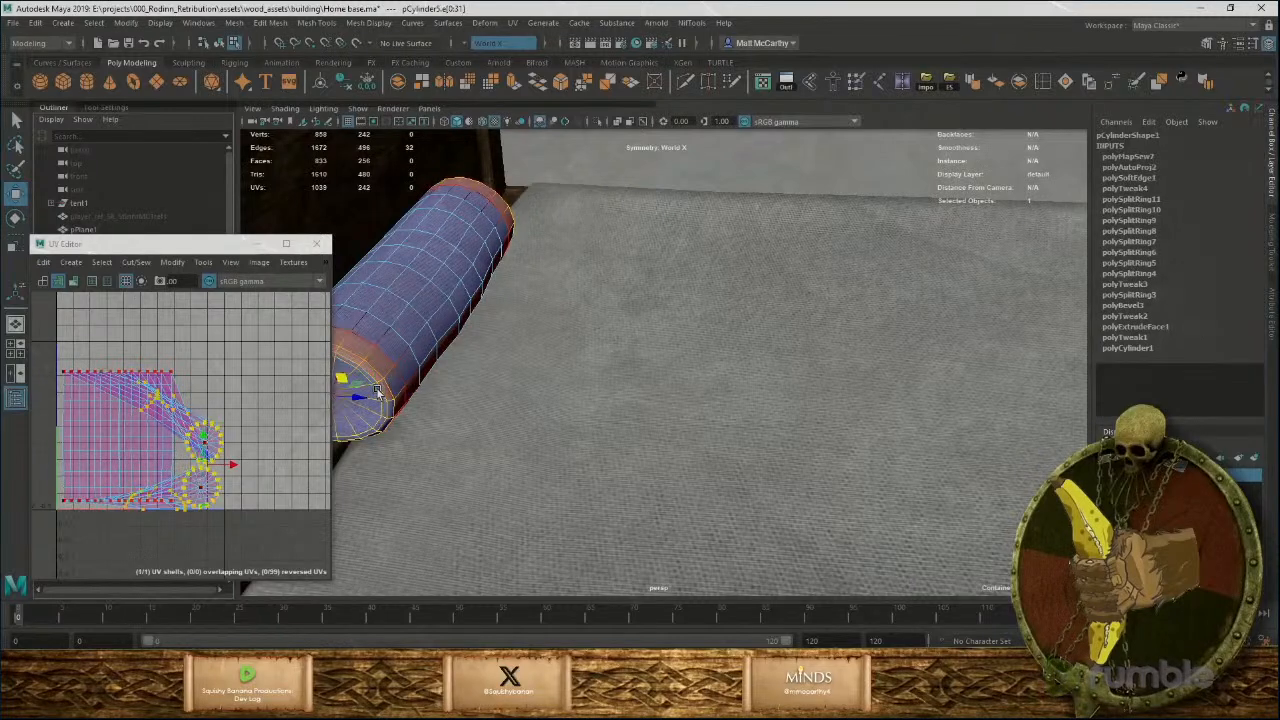
left_click_drag(594, 328, 509, 246, "alt")
middle_click_drag(565, 315, 346, 390, "alt")
right_click_drag(346, 390, 667, 427, "alt")
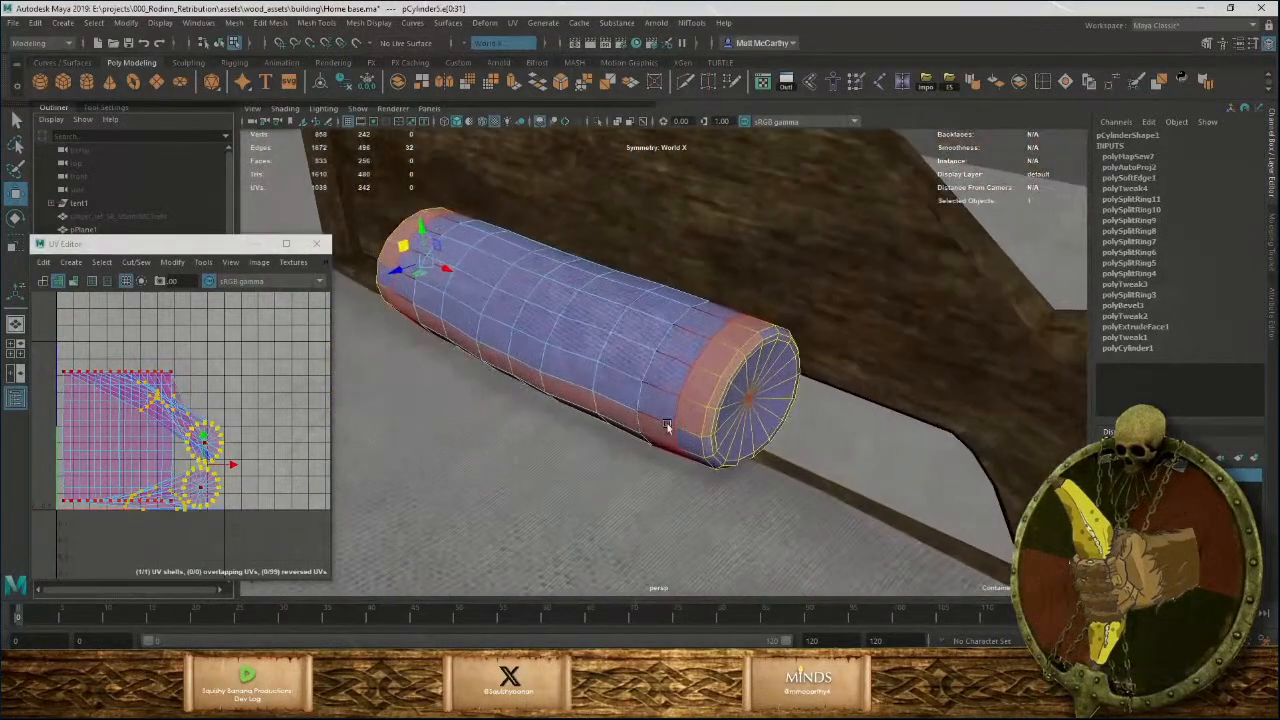
key("shift+x")
Select a lengthwise edge loop along the pillow's mattress-facing side and cut its UVs as the body seam.
right_click_drag(138, 423, 108, 400)
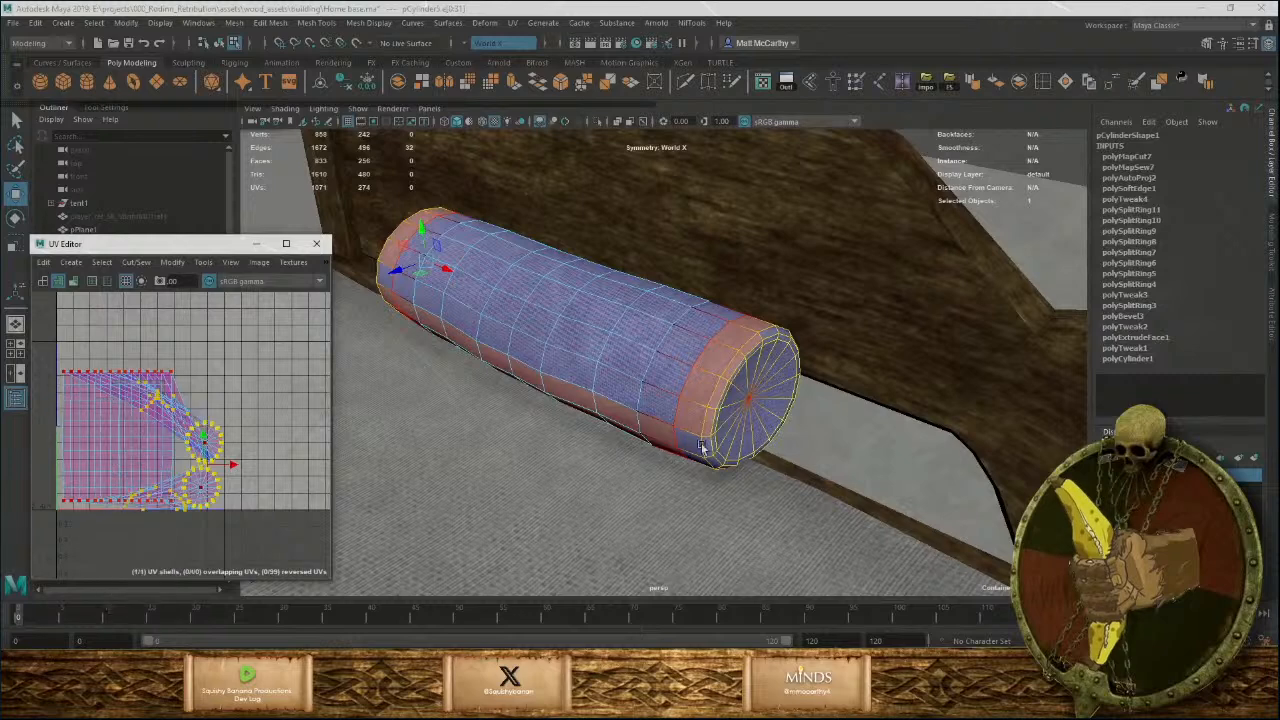
right_click_drag(686, 435, 678, 443)
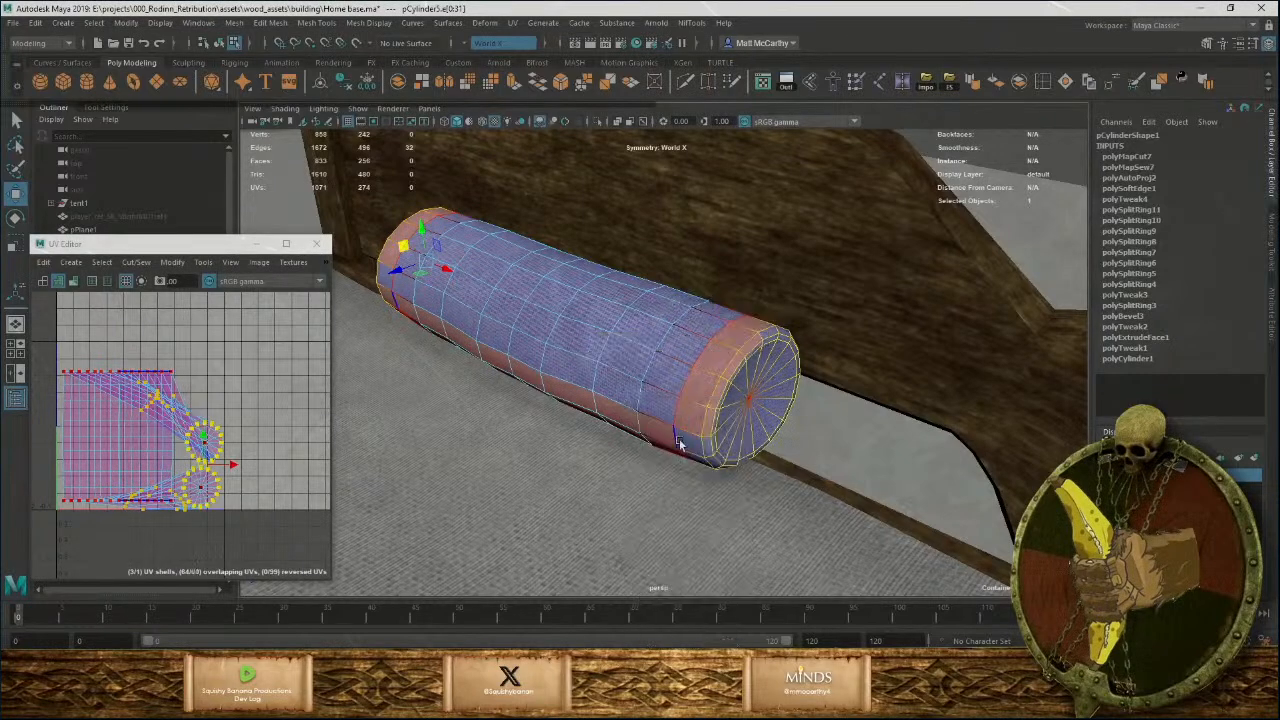
double_click(683, 434)
double_click(729, 428)
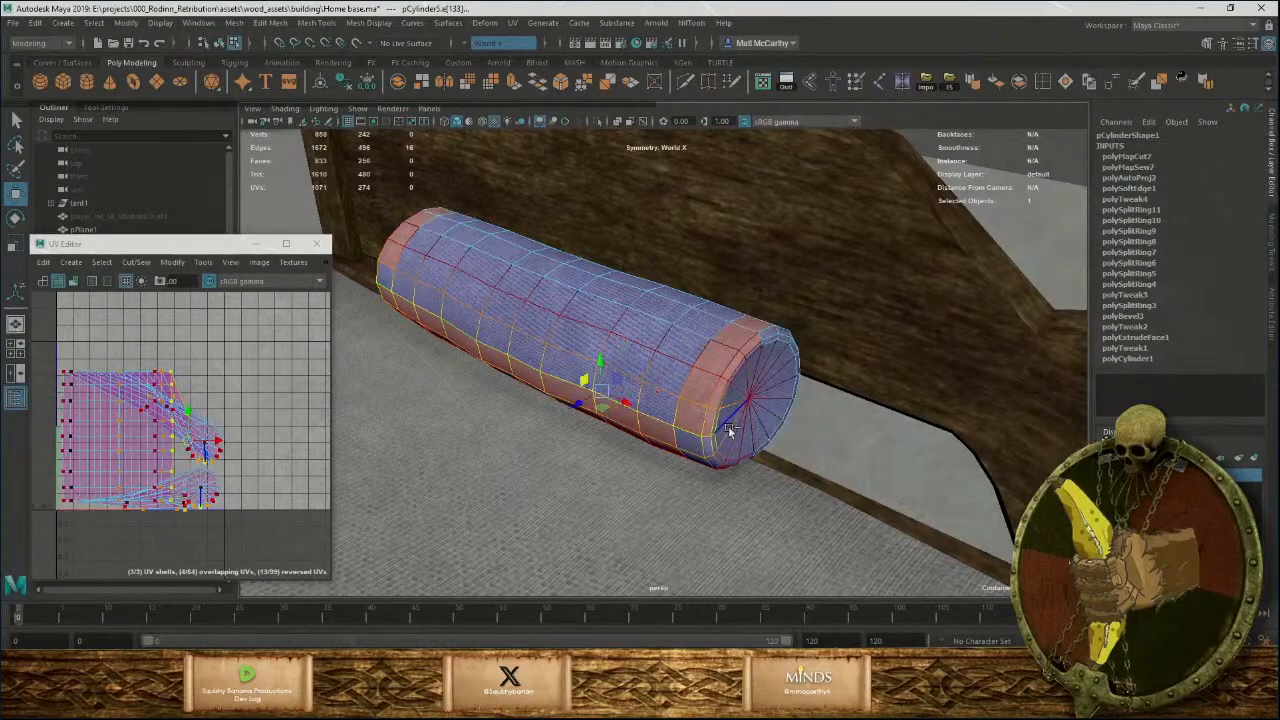
key("ctrl+x")
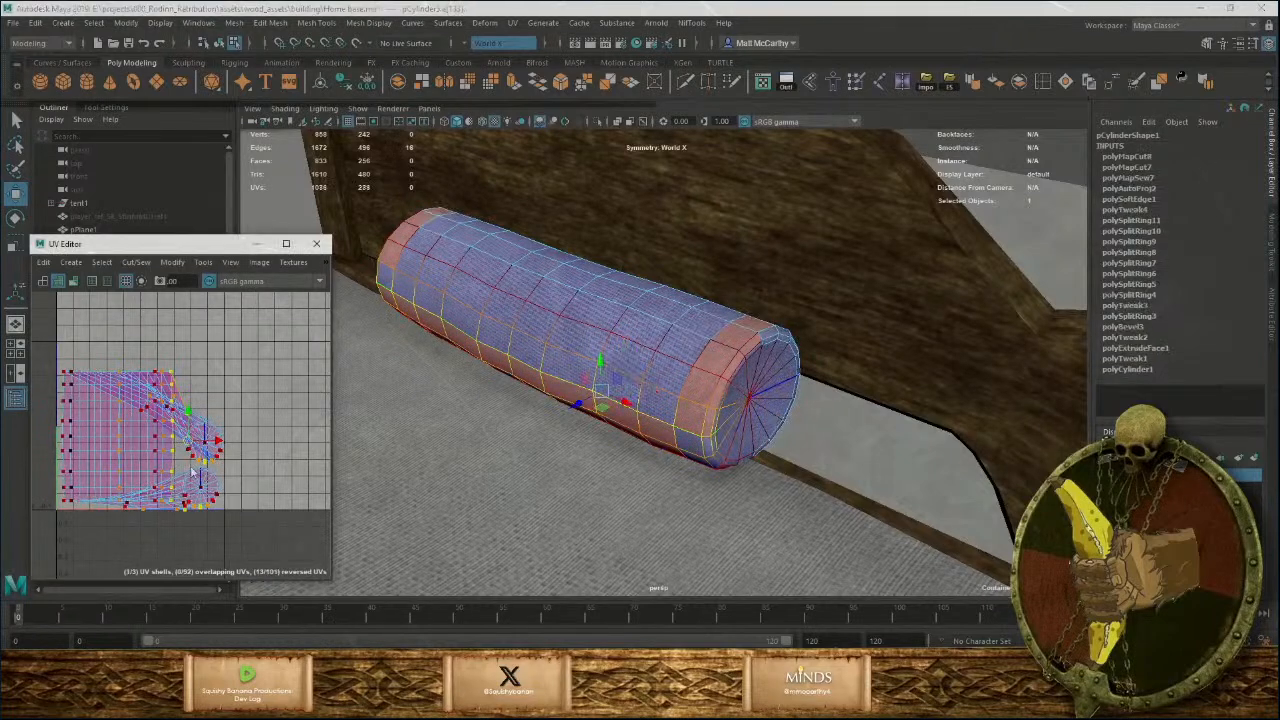
Select all UV shells of the pillow, unfold them and lay them out in the UV space.
right_click_drag(199, 469, 121, 445)
left_click_drag(120, 354, 236, 517)
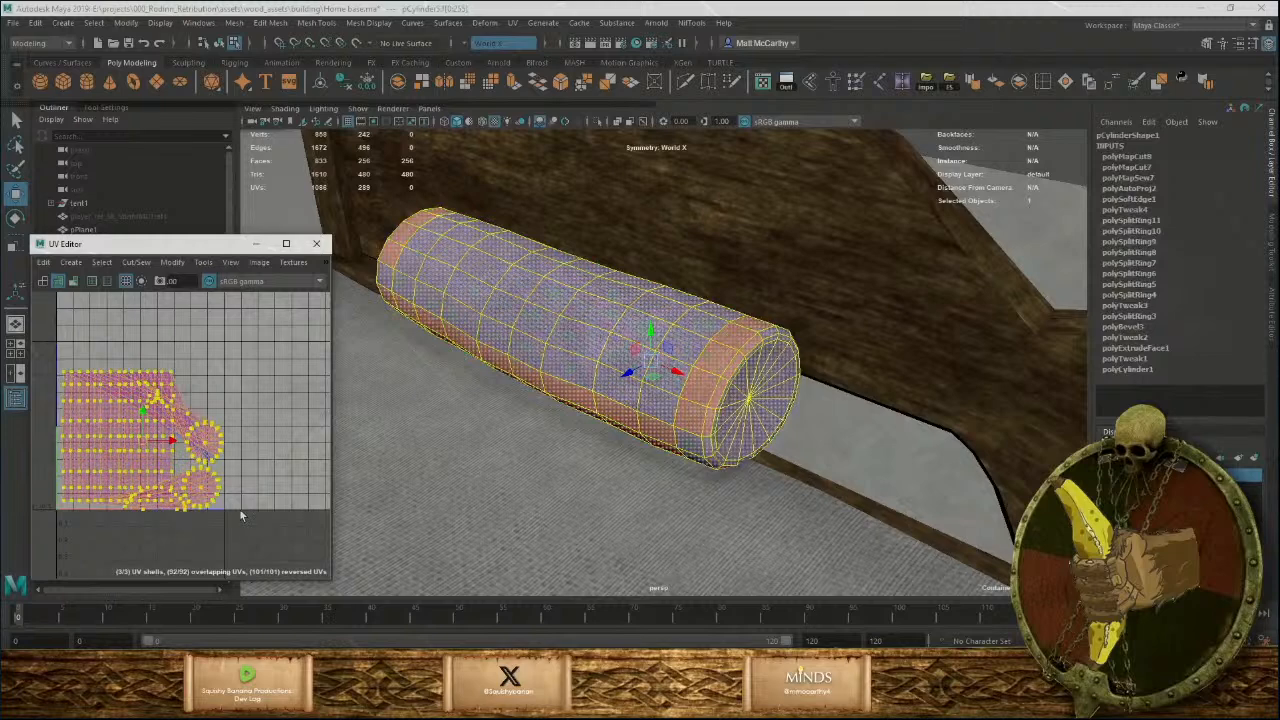
key("ctrl+u")
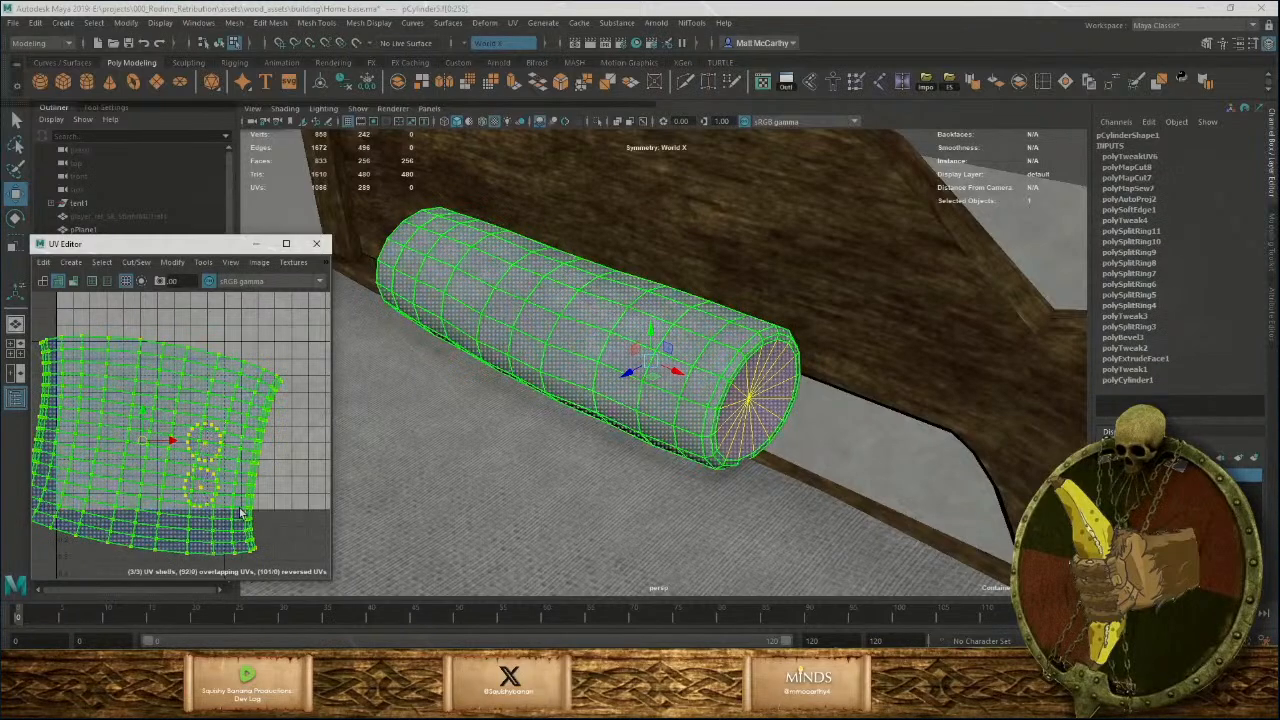
key("ctrl+l")
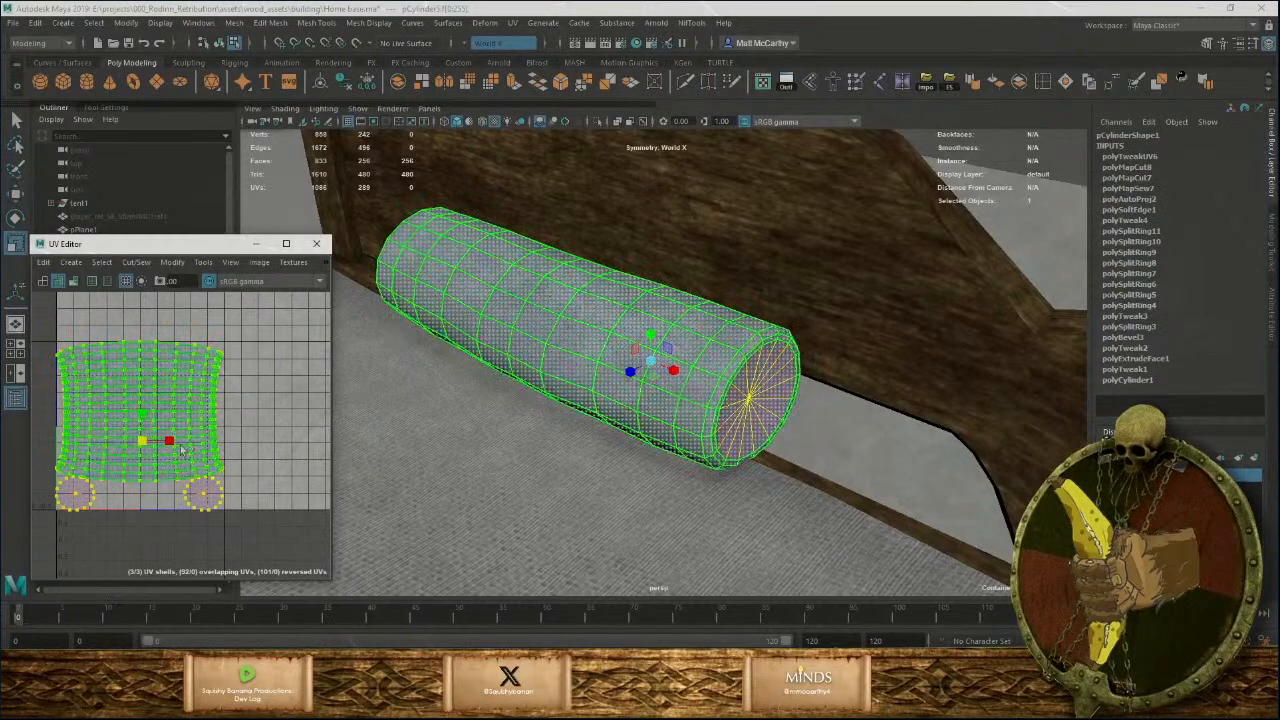
Scale the pillow's UV shells down, return to object mode and check the fabric from both ends of the pillow.
left_click_drag(143, 443, 135, 440)
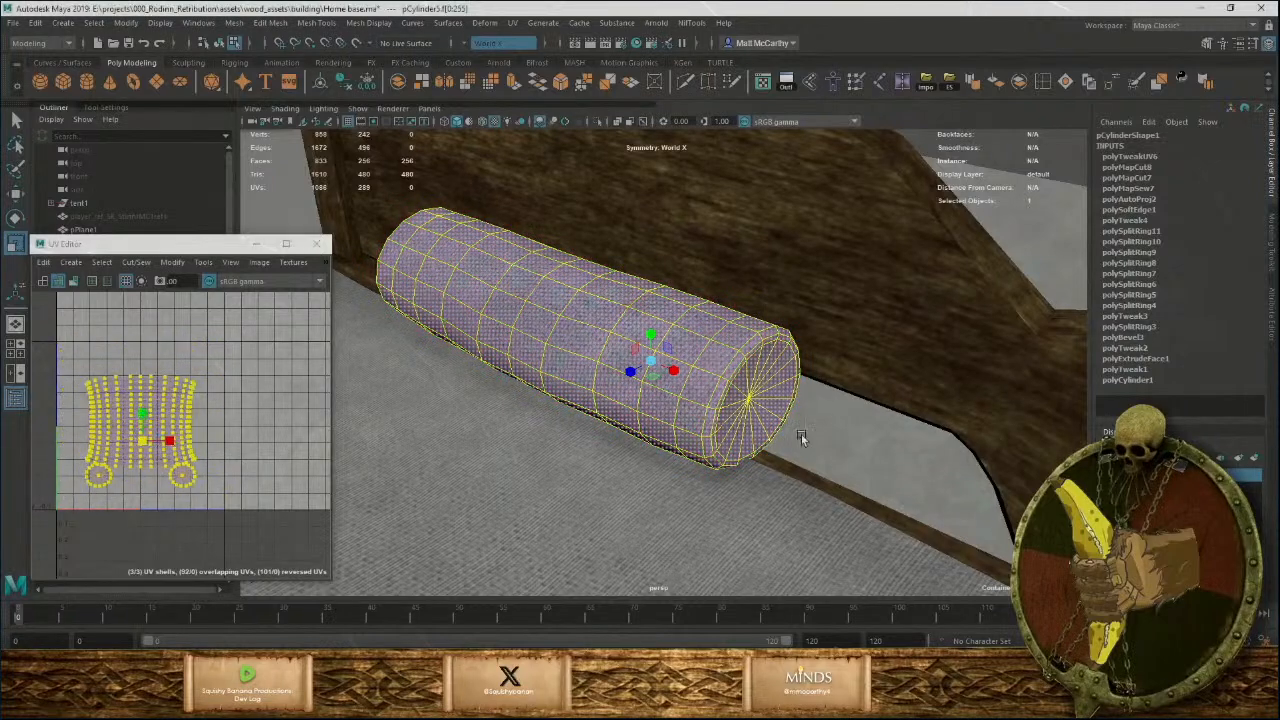
key("F8")
right_click_drag(857, 417, 761, 328, "alt")
left_click(870, 165)
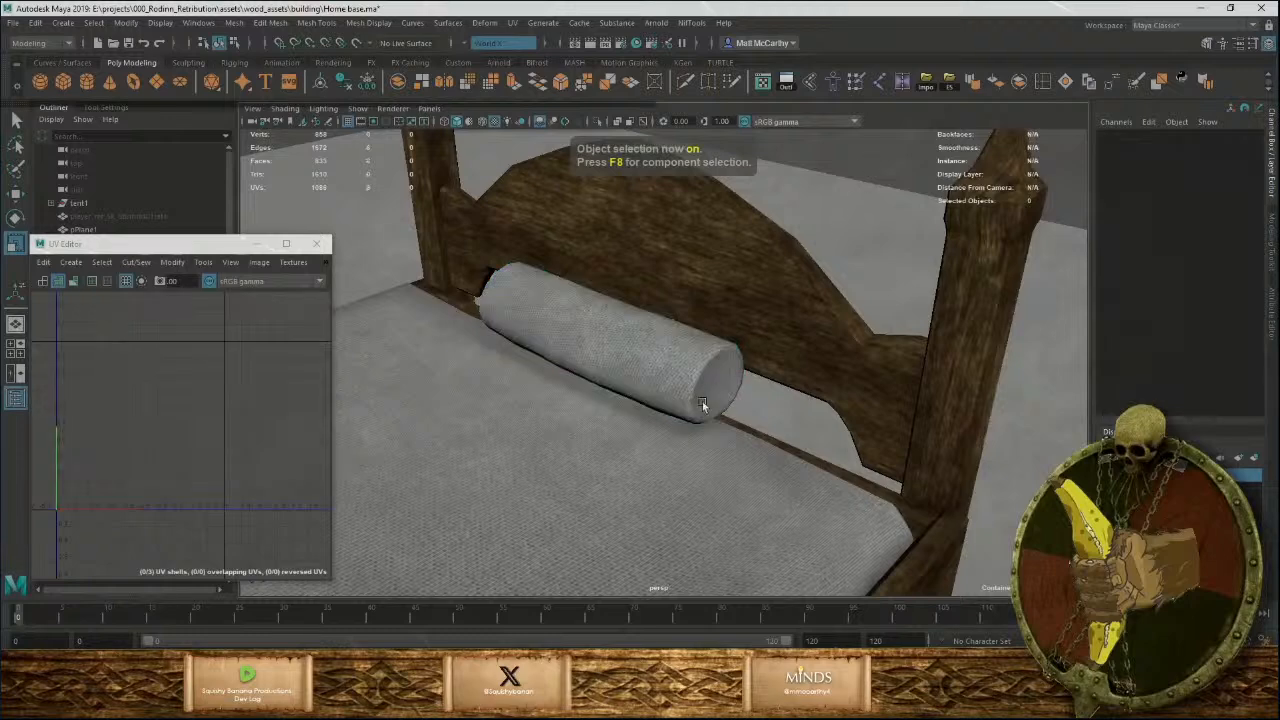
left_click_drag(702, 401, 711, 473, "alt")
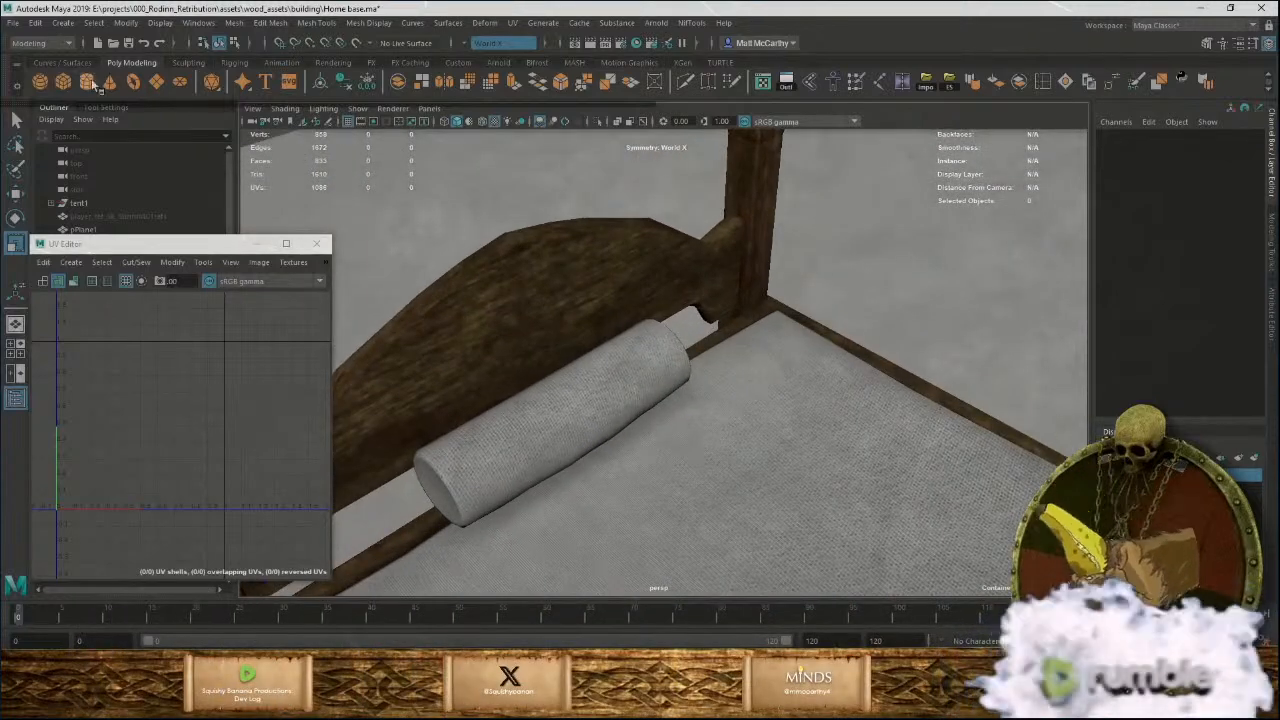
Create a polygon cube and move it beside the pillow's mattress-facing side, at about Y 58.1 and Z -97.3.
left_click(64, 84)
scroll(590, 373, "down", 3)
left_click_drag(590, 373, 850, 437, "alt")
key("w")
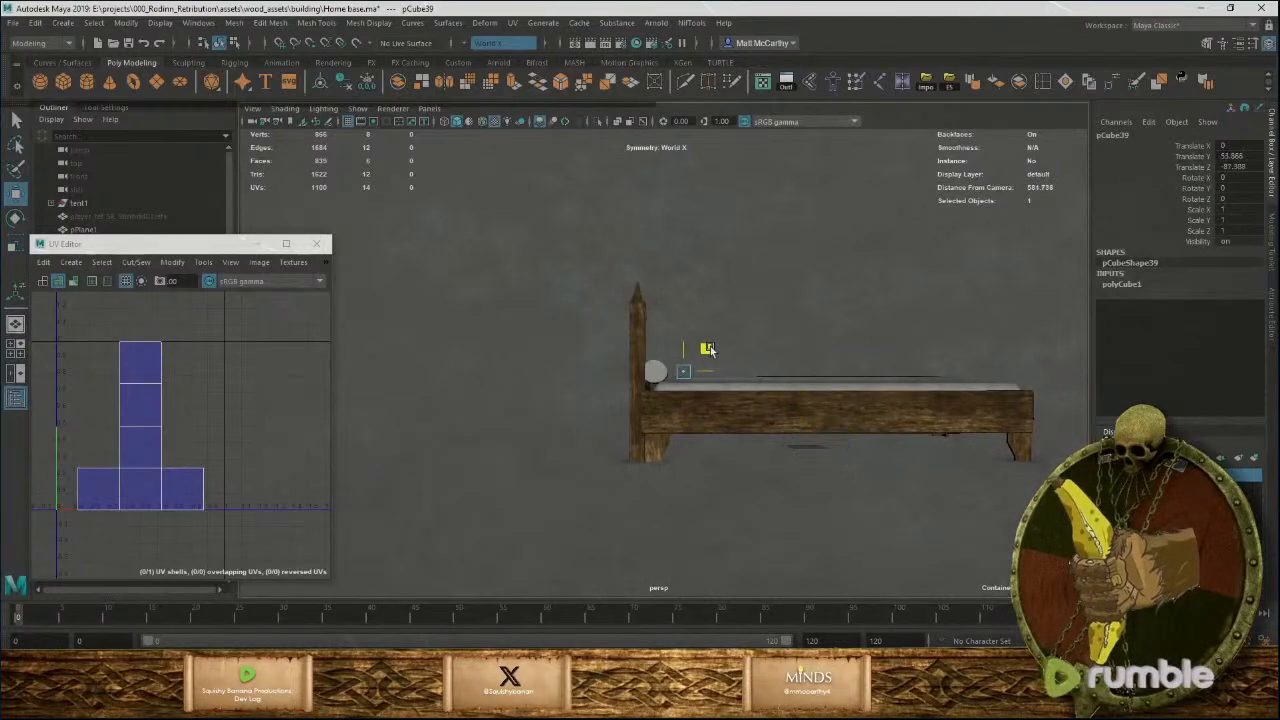
left_click_drag(710, 350, 695, 344)
Scale the cube uniformly to about 9.25 and rotate it about 53.6 degrees around X to lean against the pillow.
right_click_drag(697, 368, 757, 483, "alt")
left_click_drag(757, 483, 671, 434, "alt")
right_click_drag(671, 434, 652, 461, "alt")
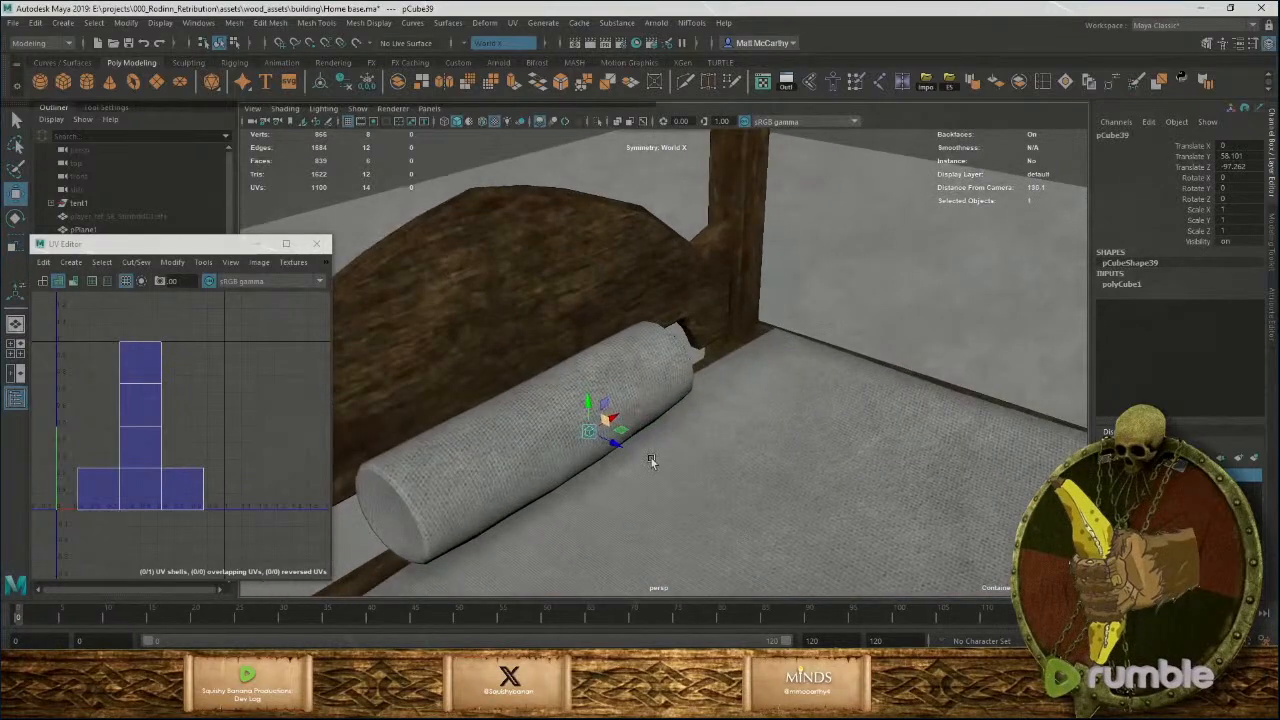
key("r")
left_click_drag(589, 432, 663, 376)
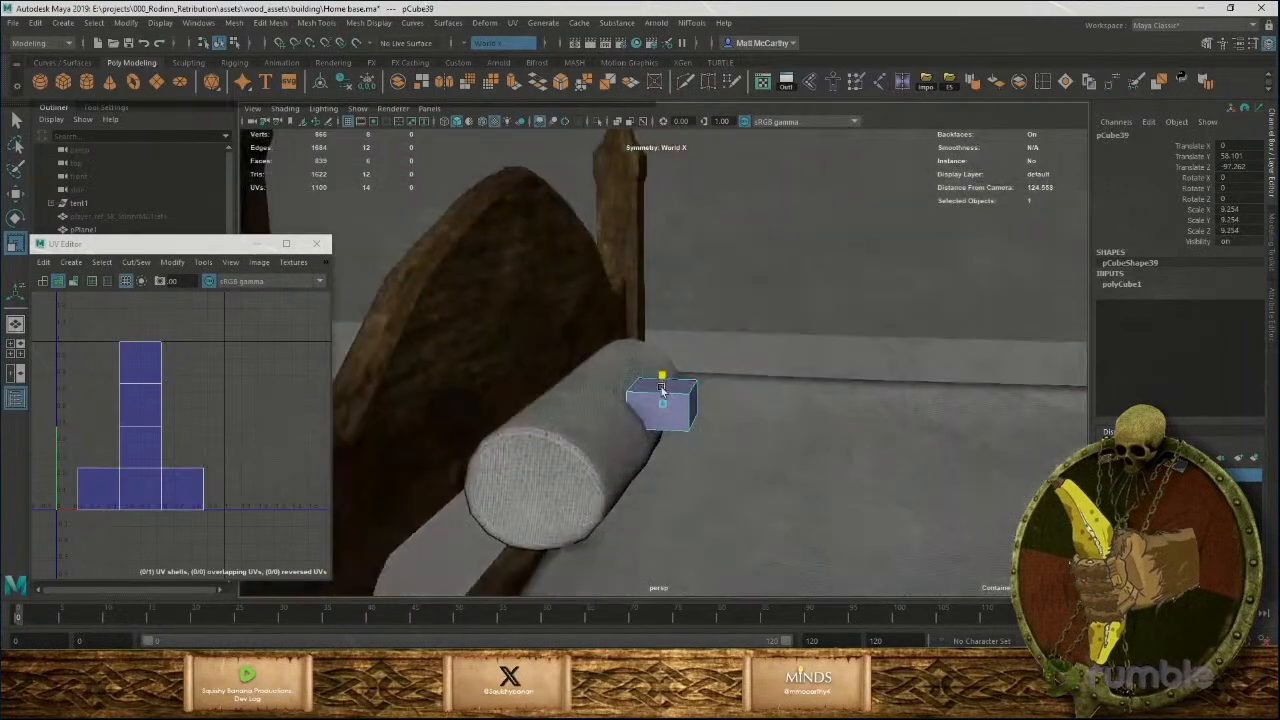
left_click_drag(717, 425, 724, 387, "alt")
key("e")
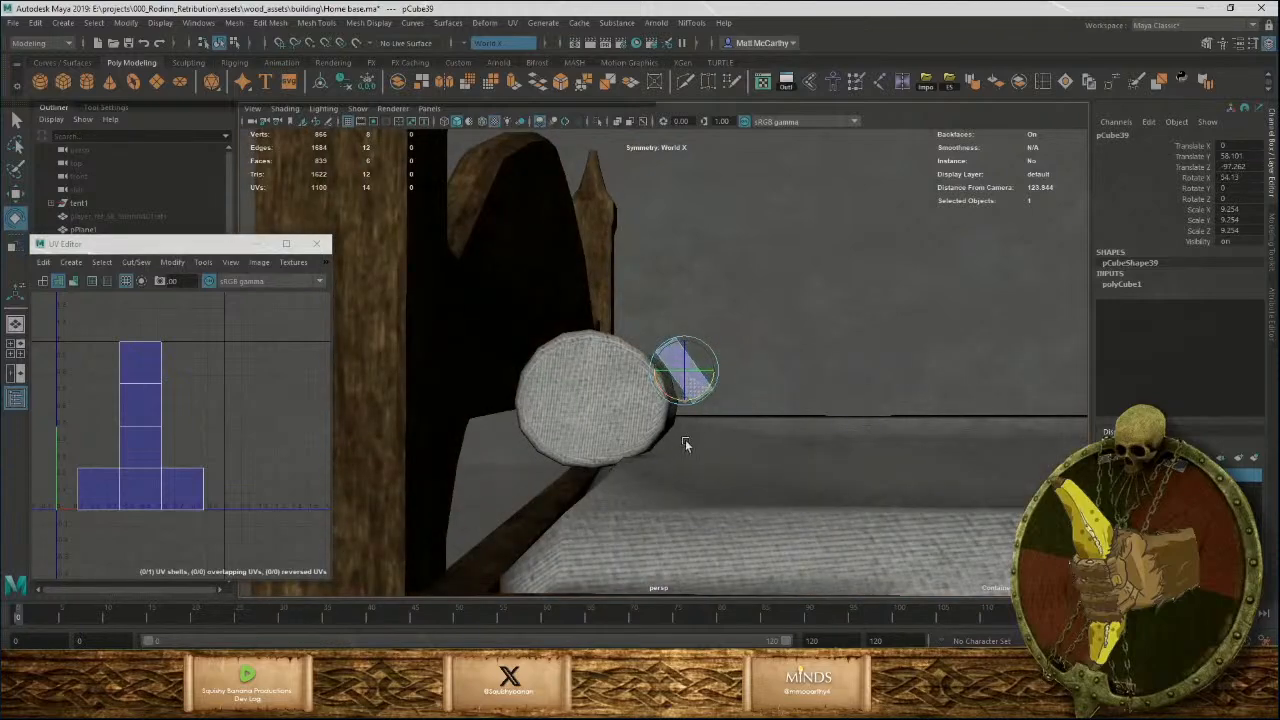
left_click_drag(685, 444, 600, 460, "alt")
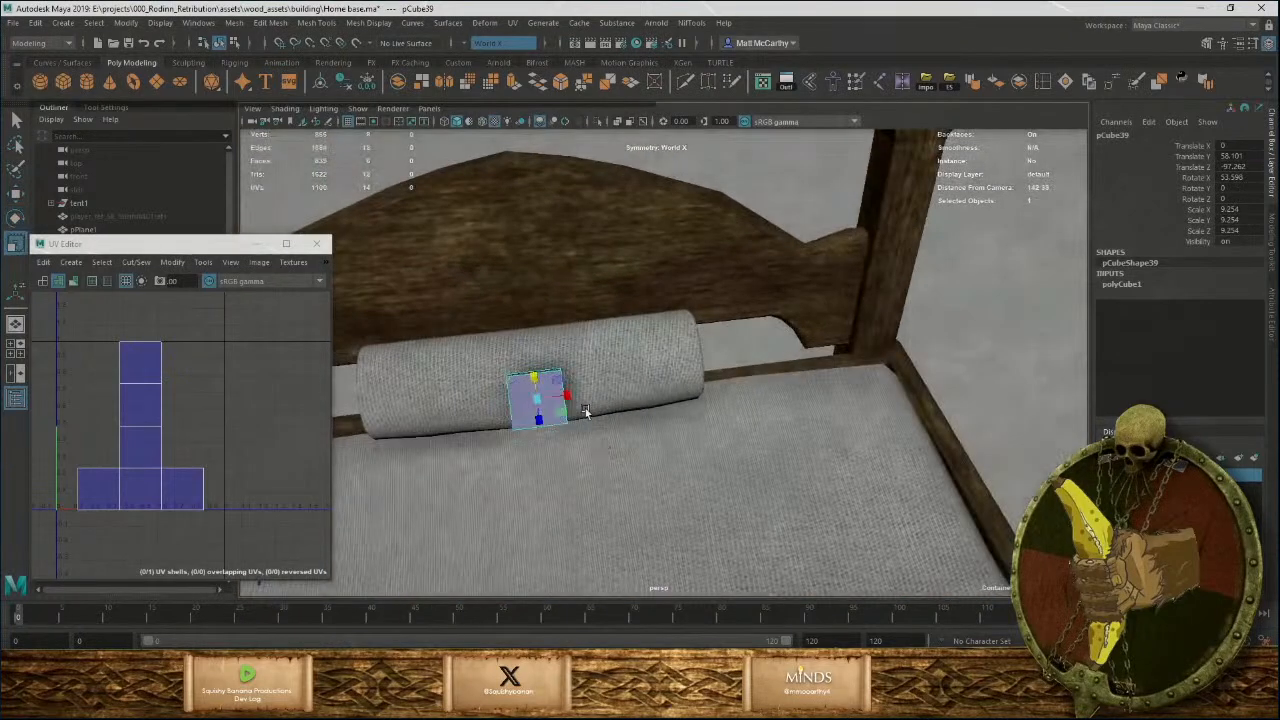
Stretch the leaning cube into a flat slab, with a scale of about 42.3 in X and 25.97 in Z.
left_click_drag(582, 417, 611, 400, "alt")
right_click(581, 397, "ctrl+shift")
left_click(540, 386)
right_click_drag(611, 400, 631, 446, "alt")
left_click_drag(631, 446, 812, 324, "alt")
Bevel all edges of the slab with a fraction of 0.9 and return to object mode.
right_click(645, 330)
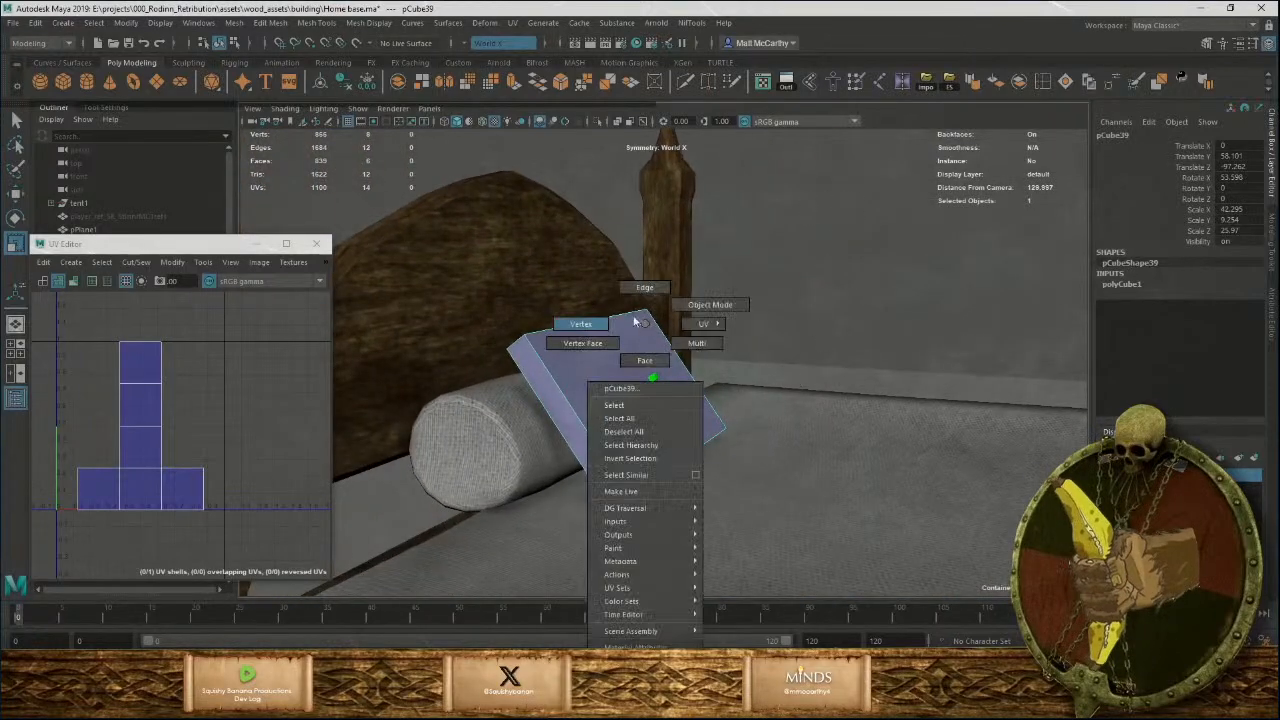
left_click(660, 286)
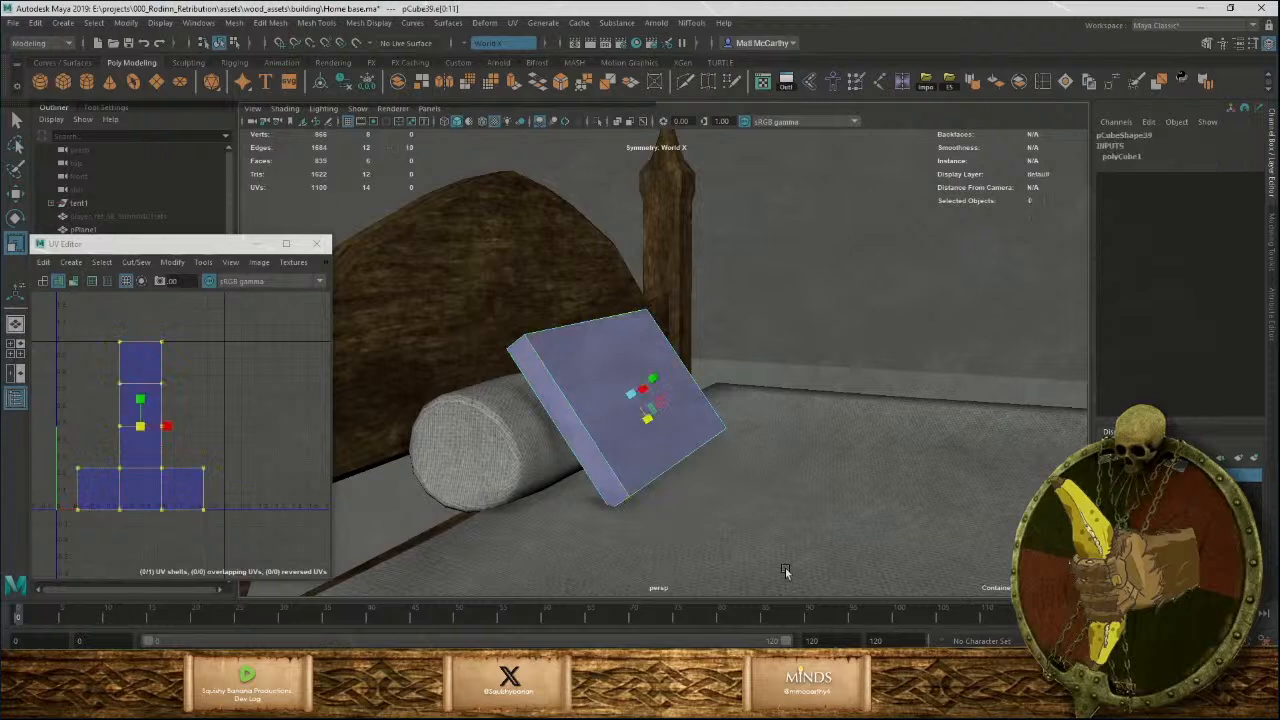
left_click(560, 82)
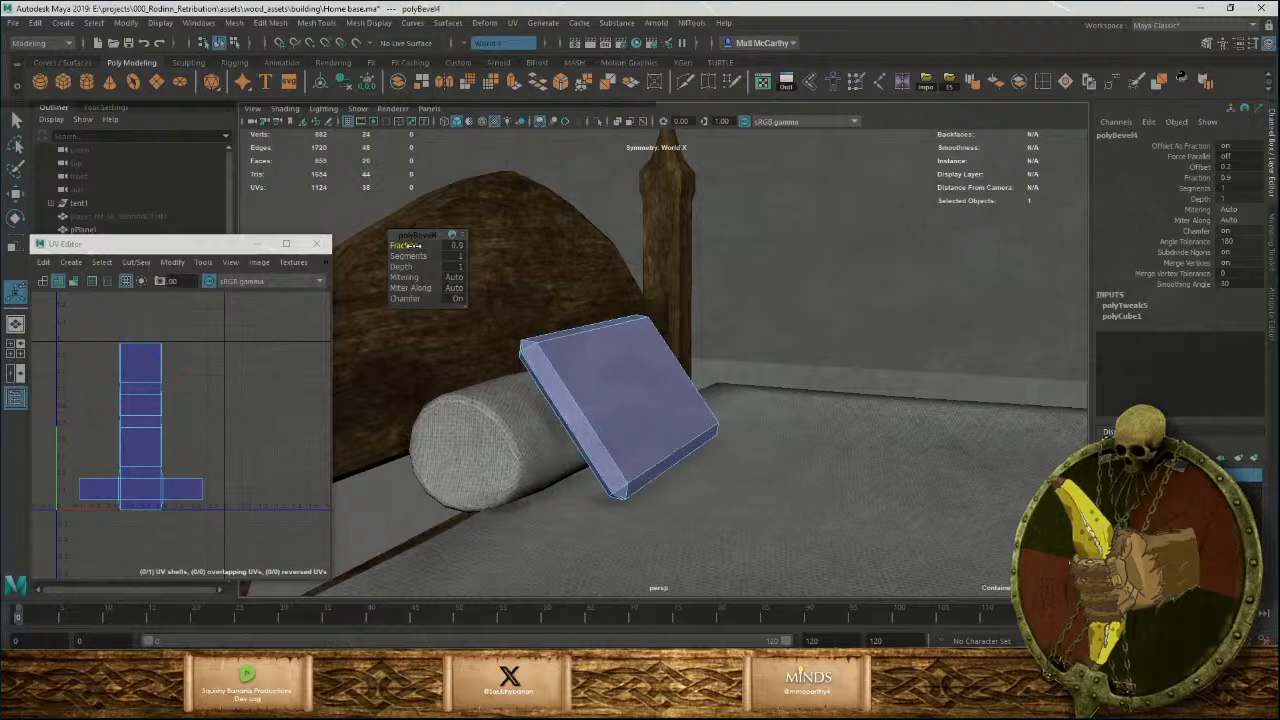
left_click_drag(413, 245, 414, 249)
left_click_drag(632, 330, 656, 357, "alt")
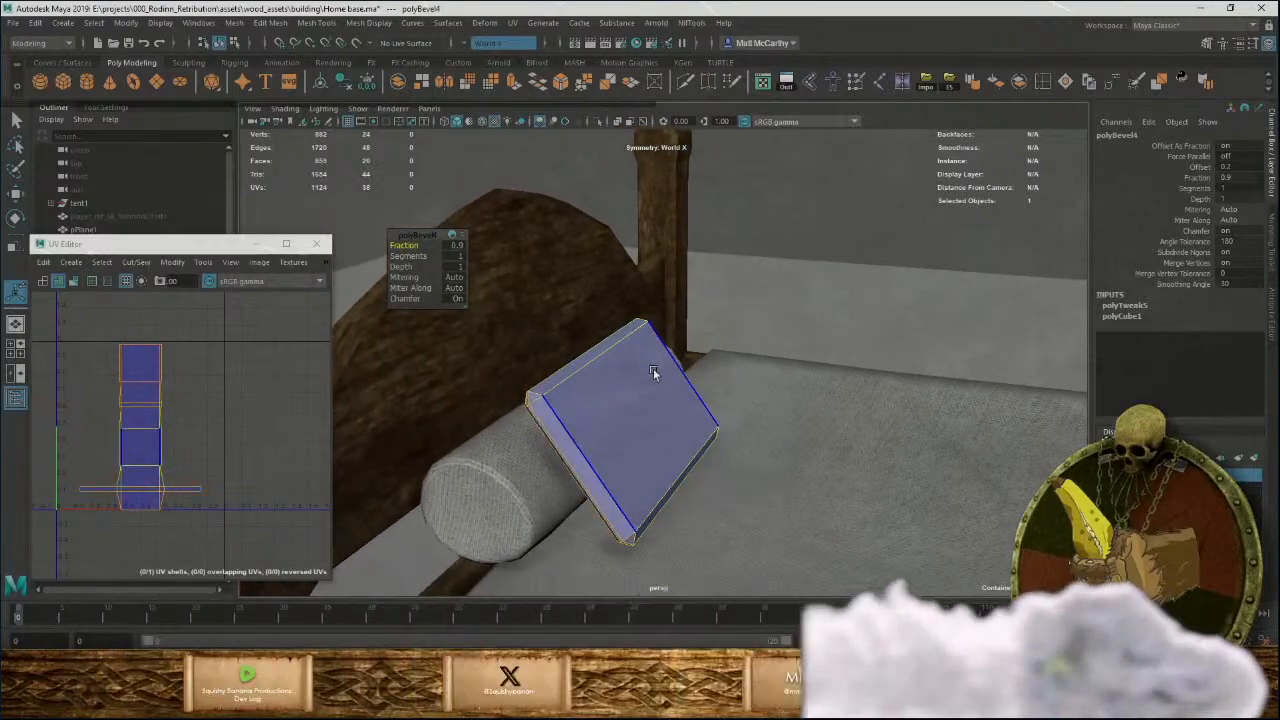
key("F8")
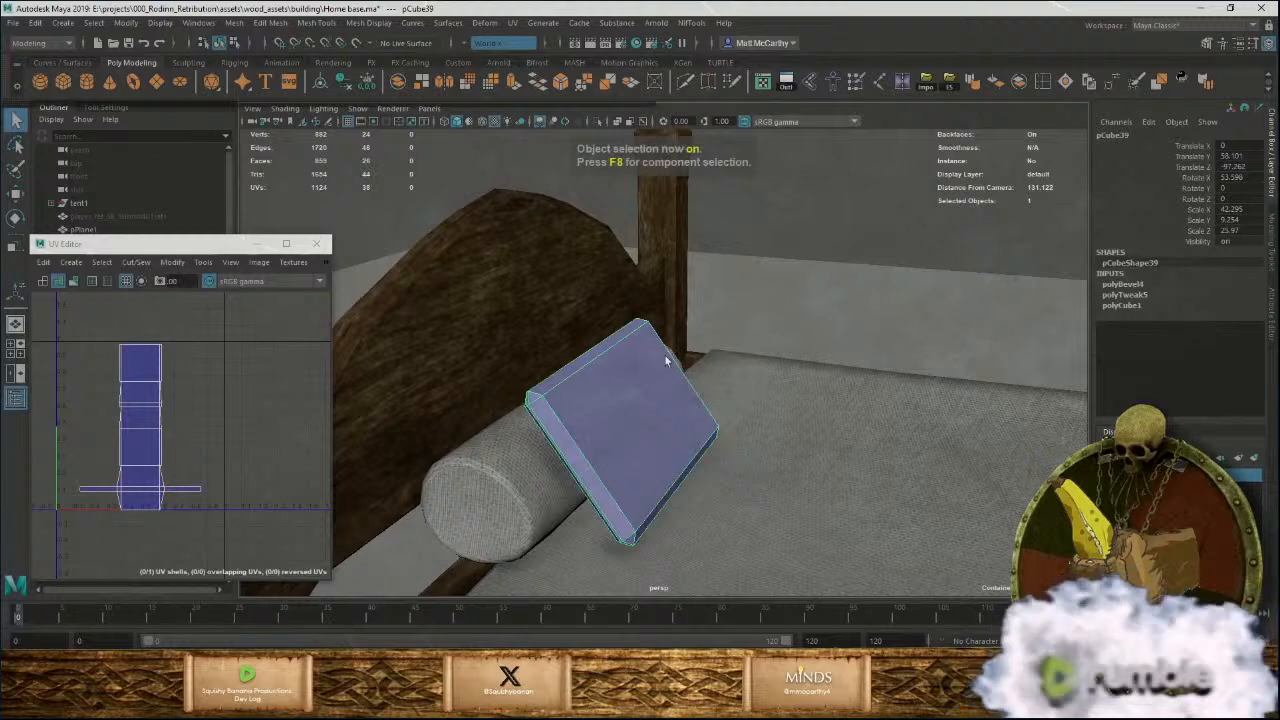
Turn symmetry off, insert an edge loop across the slab's middle and snap it to the grid centre line in the front view.
left_click_drag(667, 360, 568, 383, "alt")
right_click_drag(598, 376, 579, 288, "ctrl+shift")
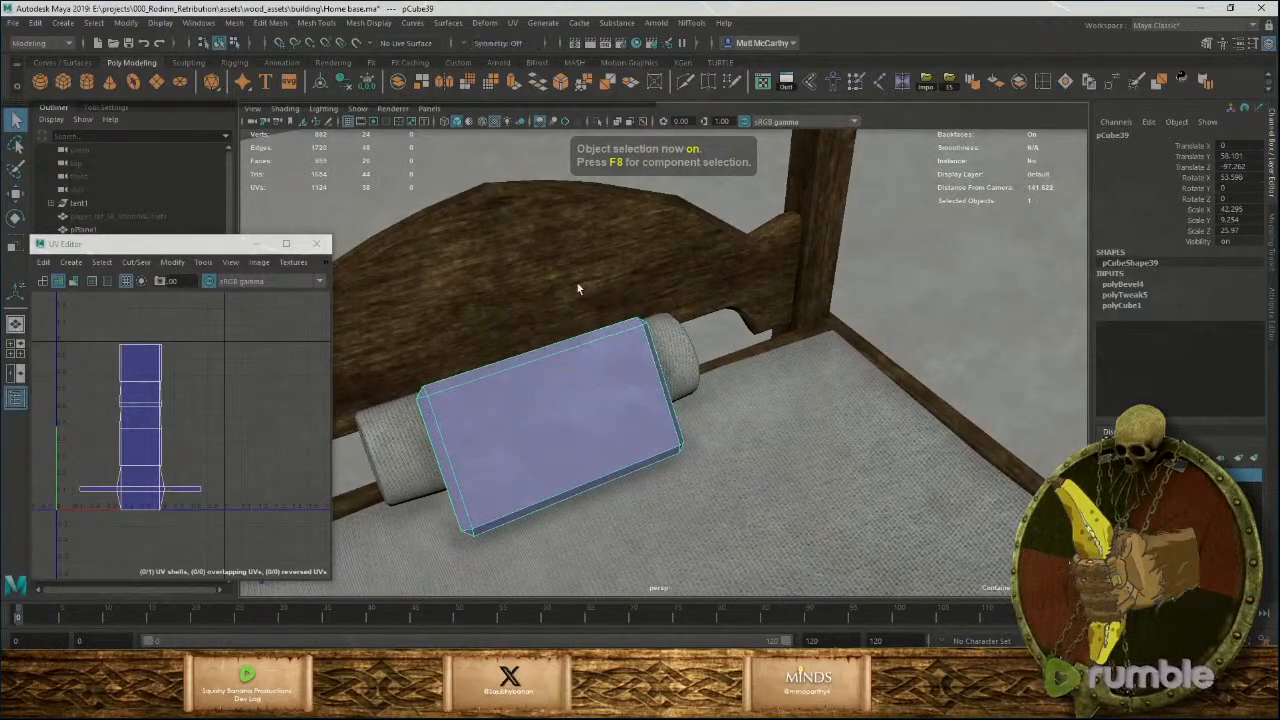
left_click(1055, 84)
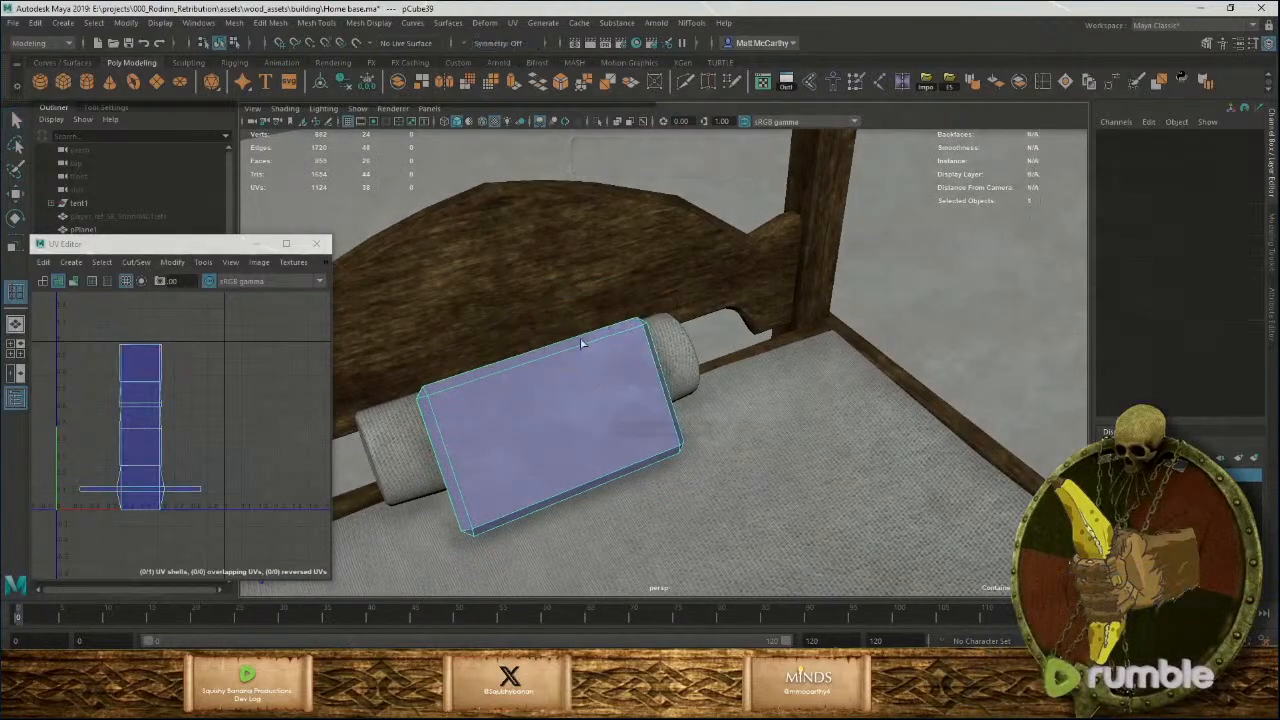
left_click(557, 353)
key("space")
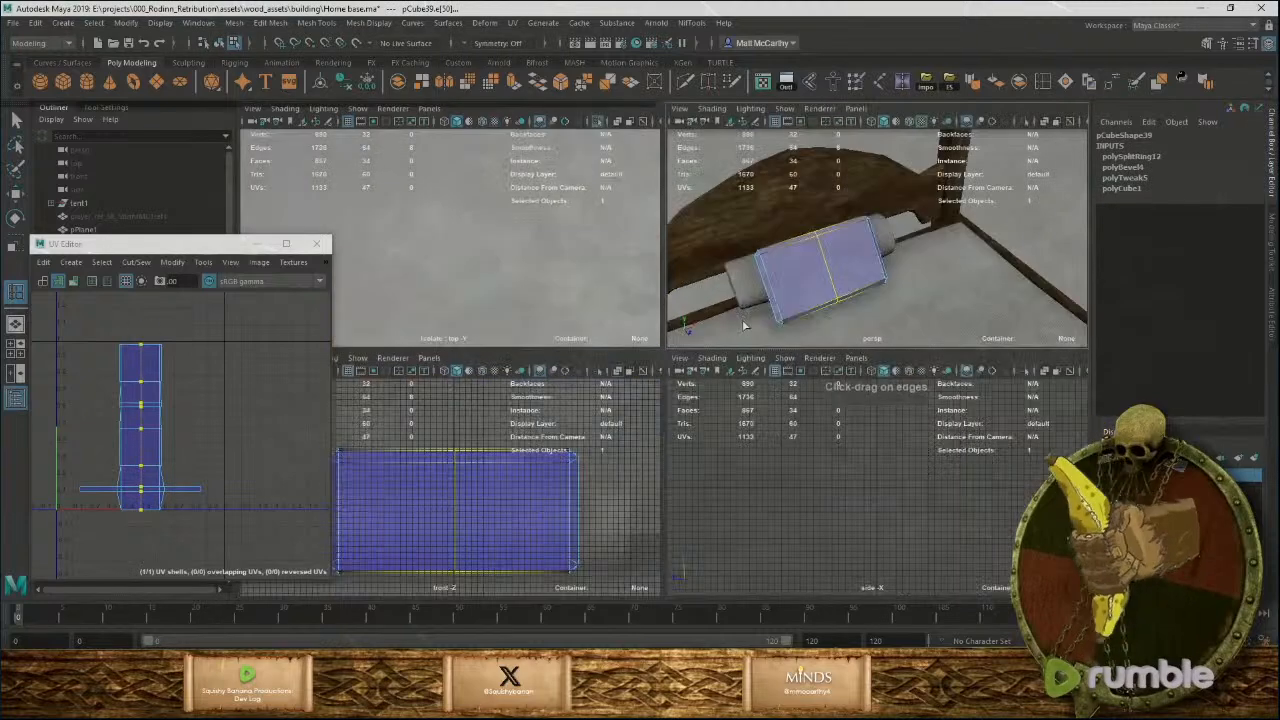
key("space")
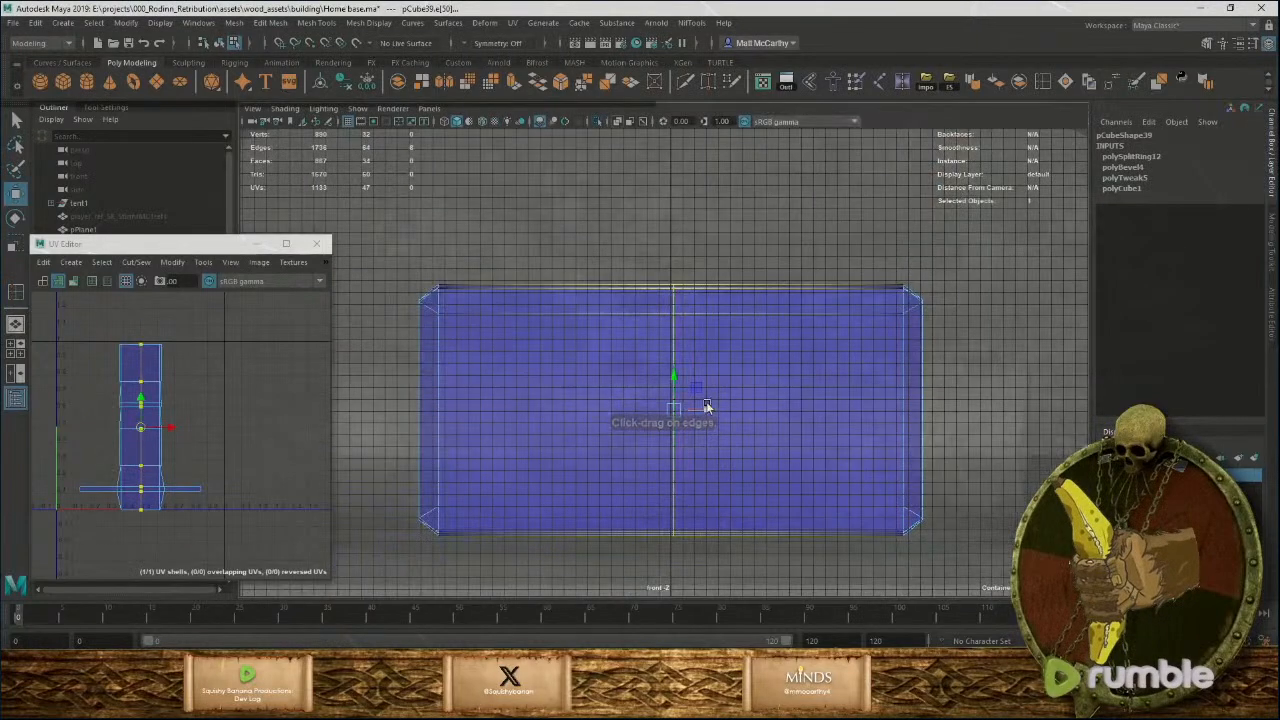
key("x")
left_click_drag(705, 411, 714, 412)
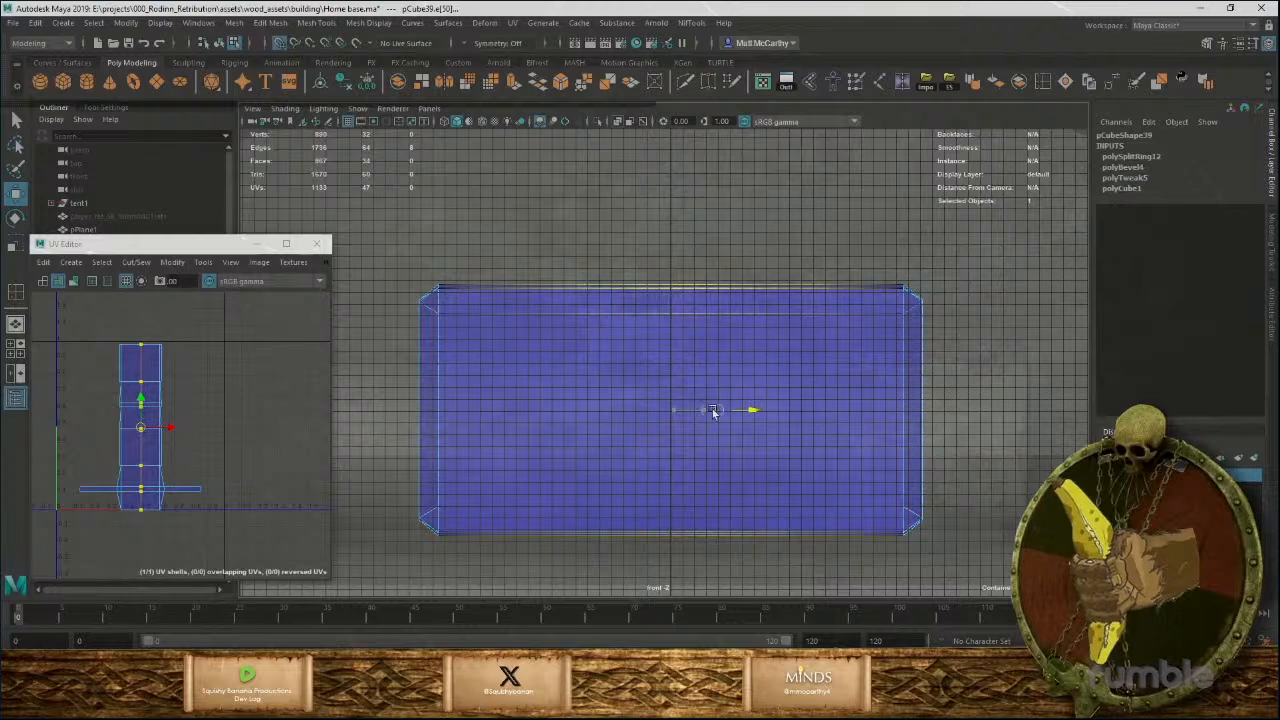
key("space")
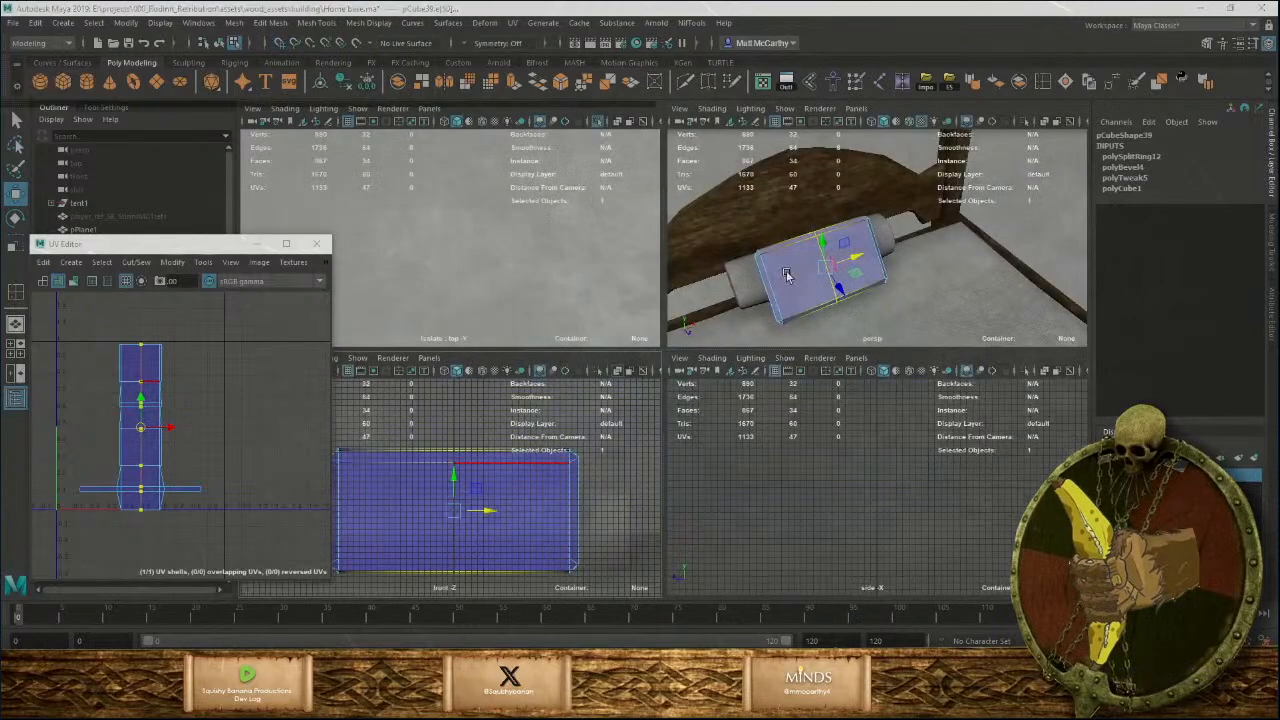
key("space")
Undo the stray edge loop, enable world X symmetry and insert mirrored edge loops dividing the slab along its length.
left_click_drag(794, 401, 870, 354, "alt")
scroll(870, 354, "down", 3)
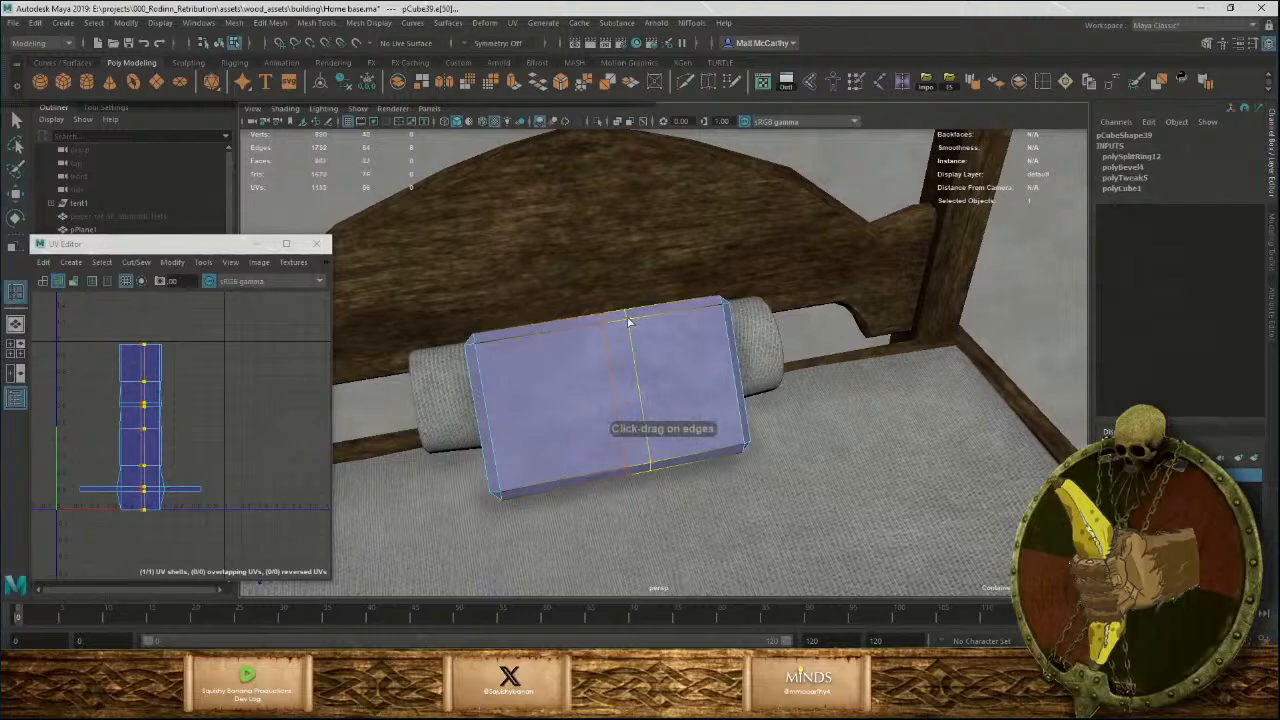
key("ctrl+z")
right_click_drag(683, 333, 689, 284, "shift")
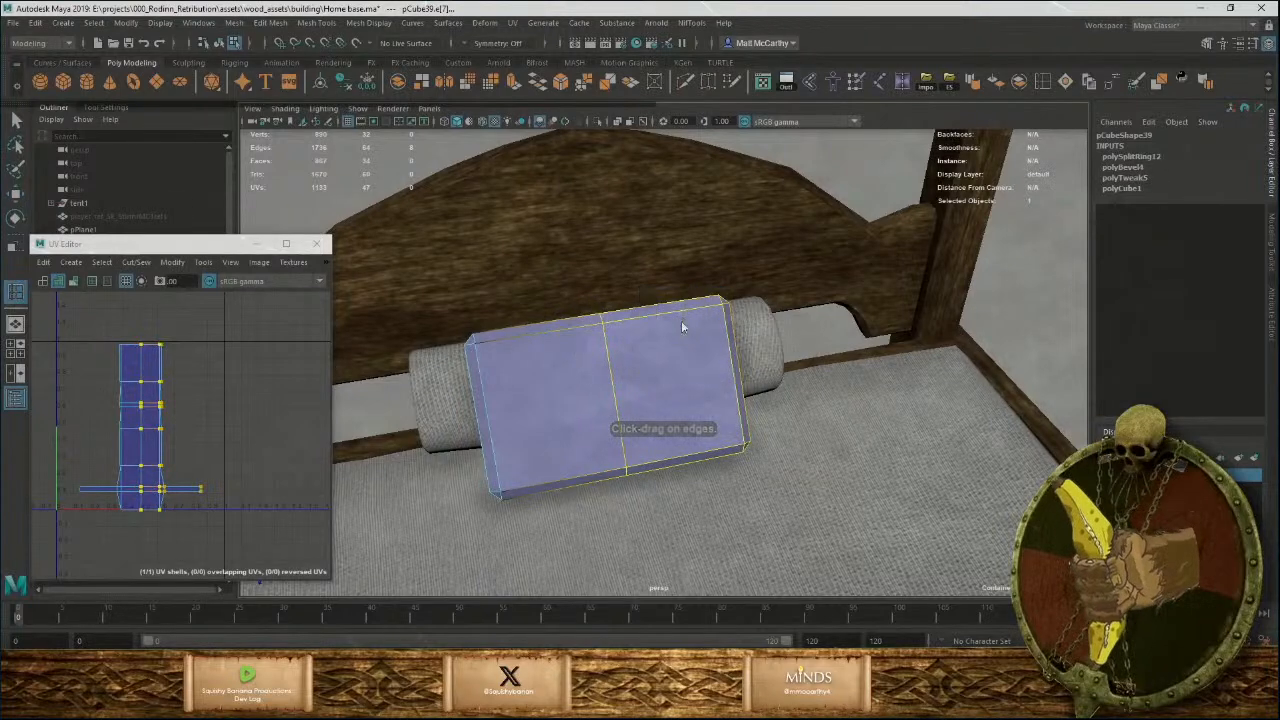
right_click_drag(682, 345, 707, 238, "shift")
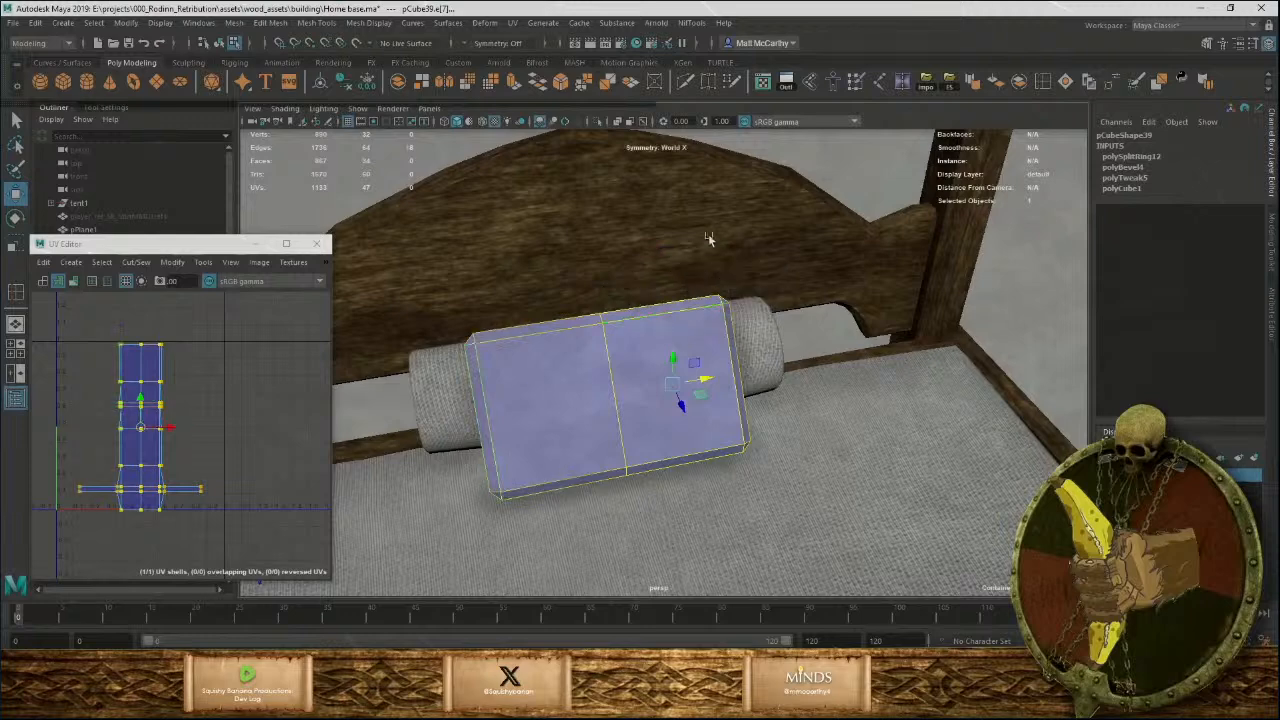
left_click(640, 319)
left_click(680, 316)
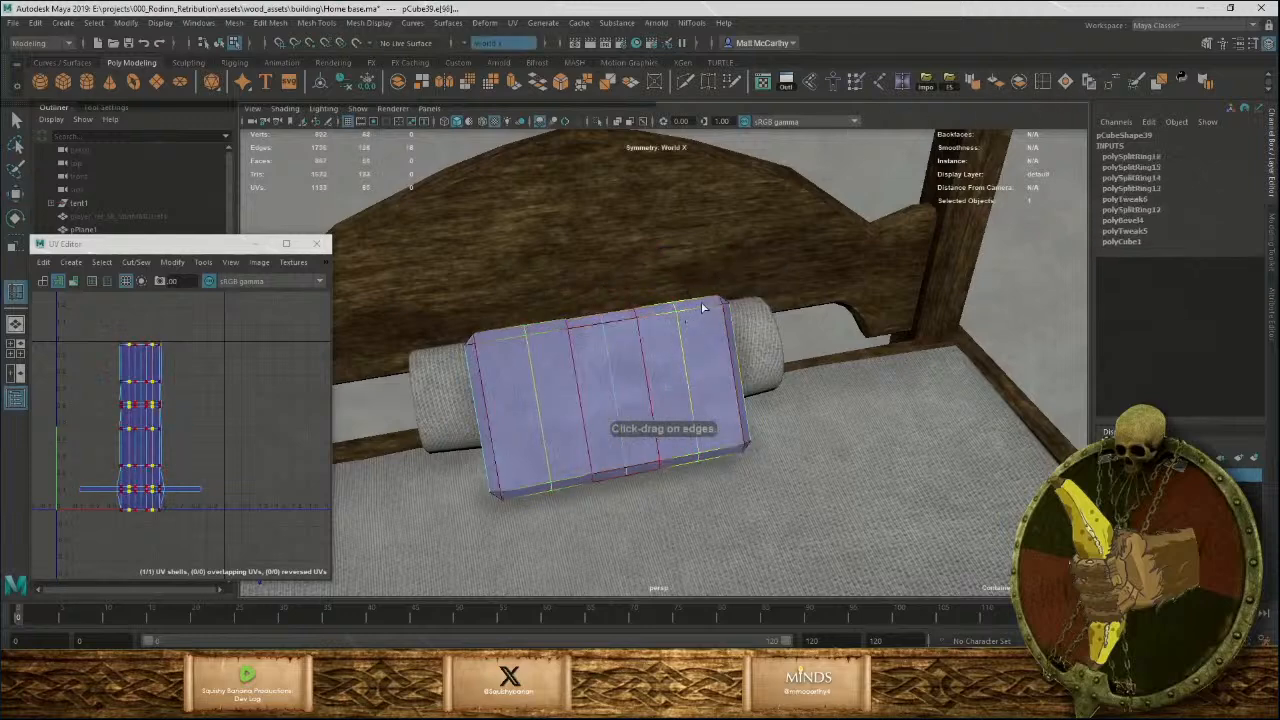
left_click(713, 337)
Insert three edge loops running lengthwise across the slab to divide its height.
left_click(706, 340)
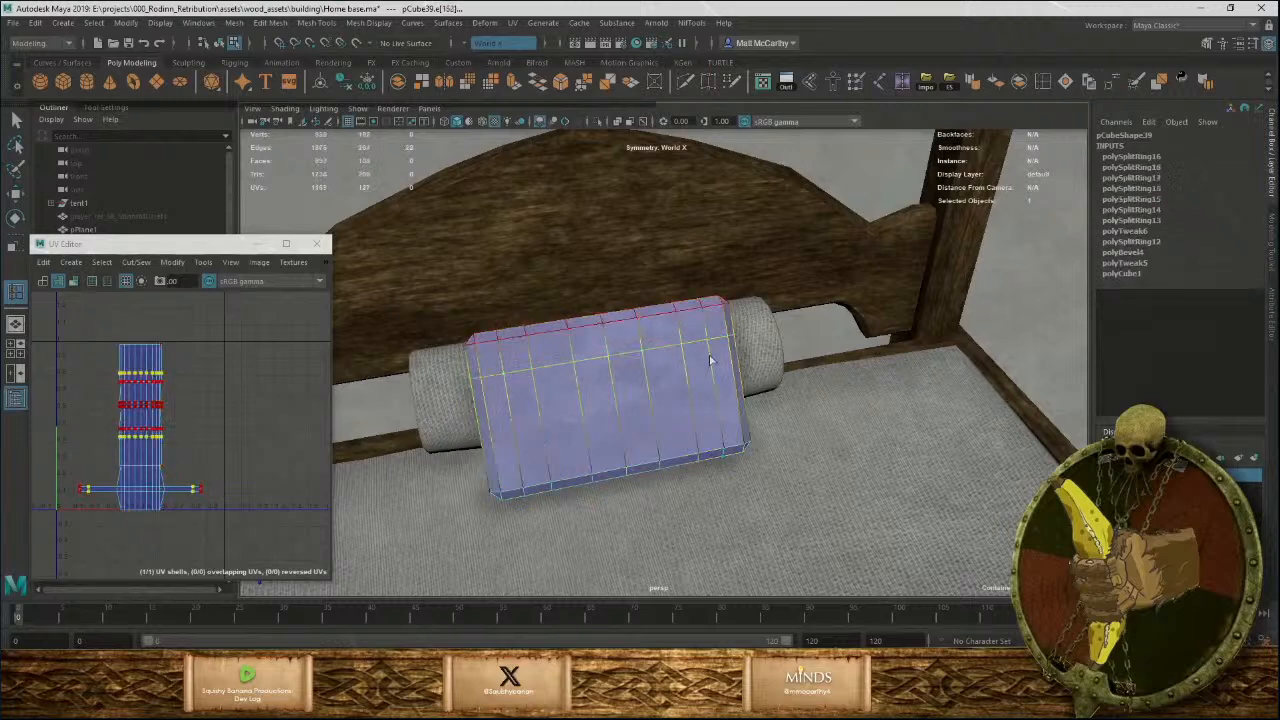
left_click(714, 395)
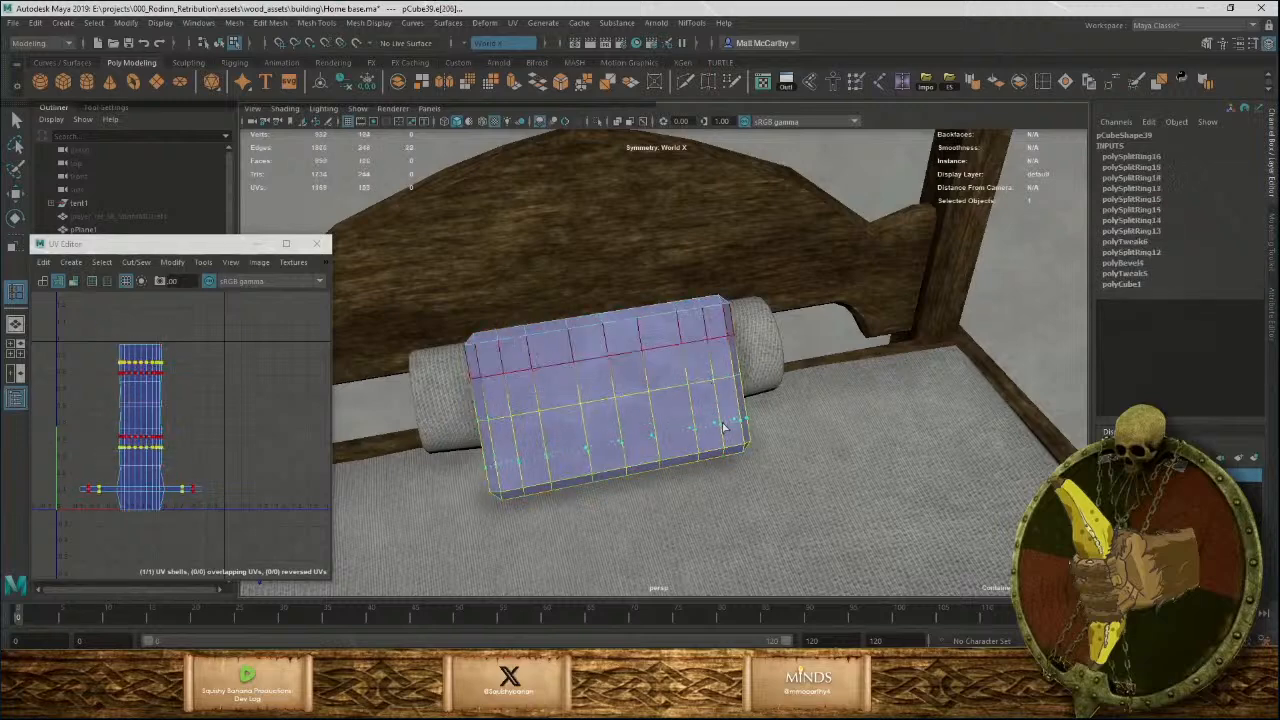
left_click(723, 427)
left_click_drag(658, 450, 748, 426, "alt")
right_click_drag(664, 380, 770, 474, "alt")
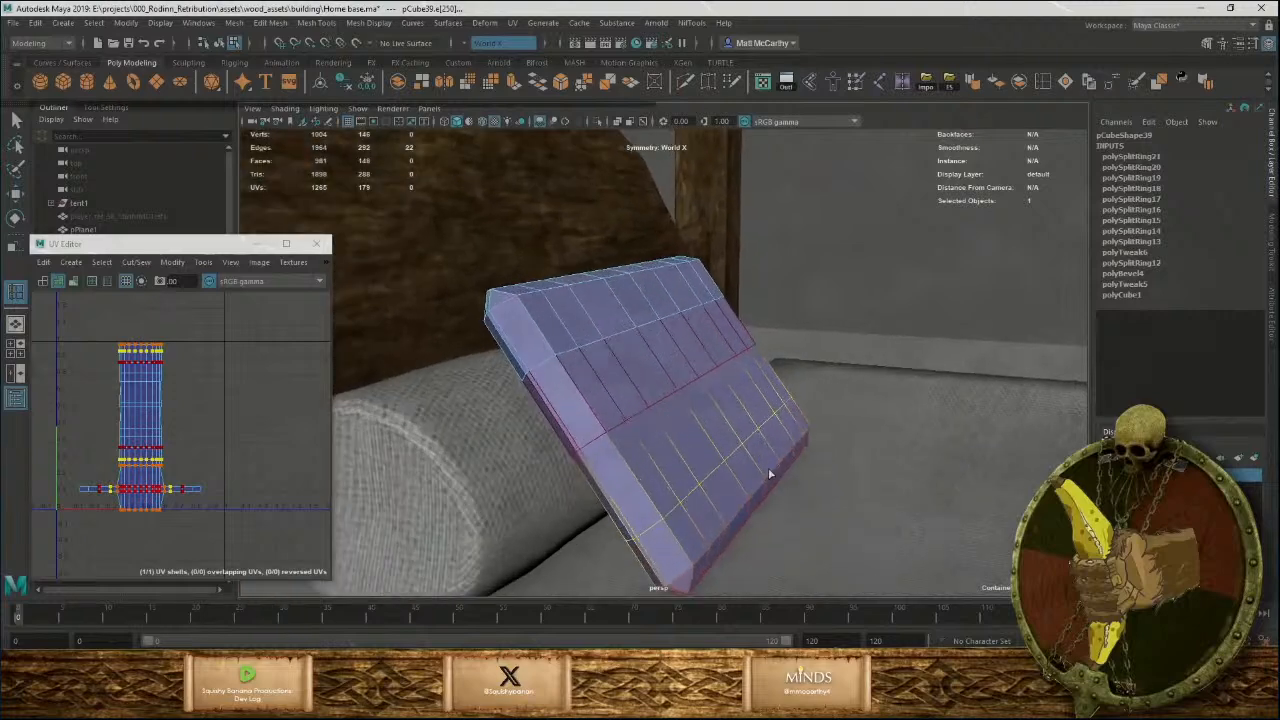
Select the central faces of the slab's front and pull them outward along the object axis with soft selection.
right_click_drag(701, 412, 690, 388)
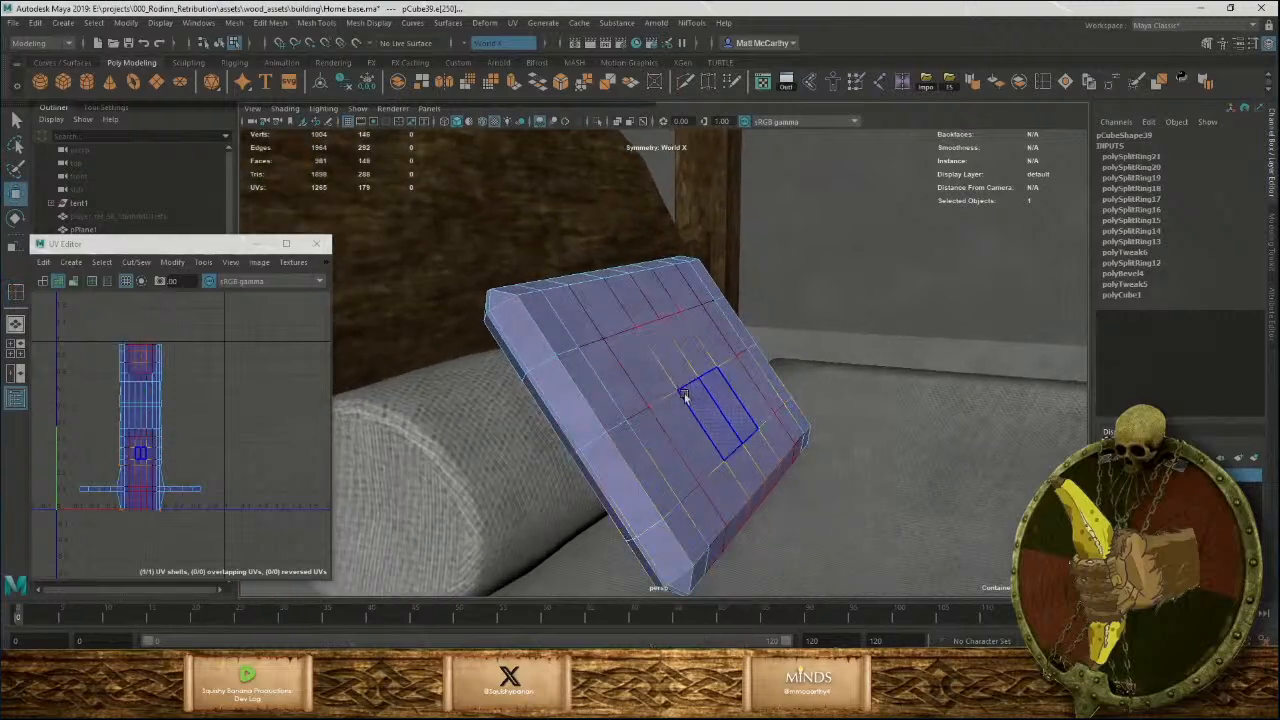
left_click(696, 430)
mouse_move(744, 447)
left_mouse_down("alt")
mouse_move(773, 417)
mouse_move(772, 384)
mouse_move(724, 436)
left_mouse_up("alt")
key("ctrl+z")
left_click(727, 425)
left_click(667, 350, "shift")
left_click_drag(752, 384, 790, 372, "alt")
right_click(760, 382, "ctrl+shift")
right_click_drag(758, 384, 716, 364, "ctrl+shift")
mouse_move(747, 345)
left_mouse_down()
mouse_move(759, 338)
mouse_move(745, 350)
left_mouse_up()
Switch to edge selection and move edges around the middle of the front face to puff up the pillow.
right_click_drag(720, 340, 721, 383)
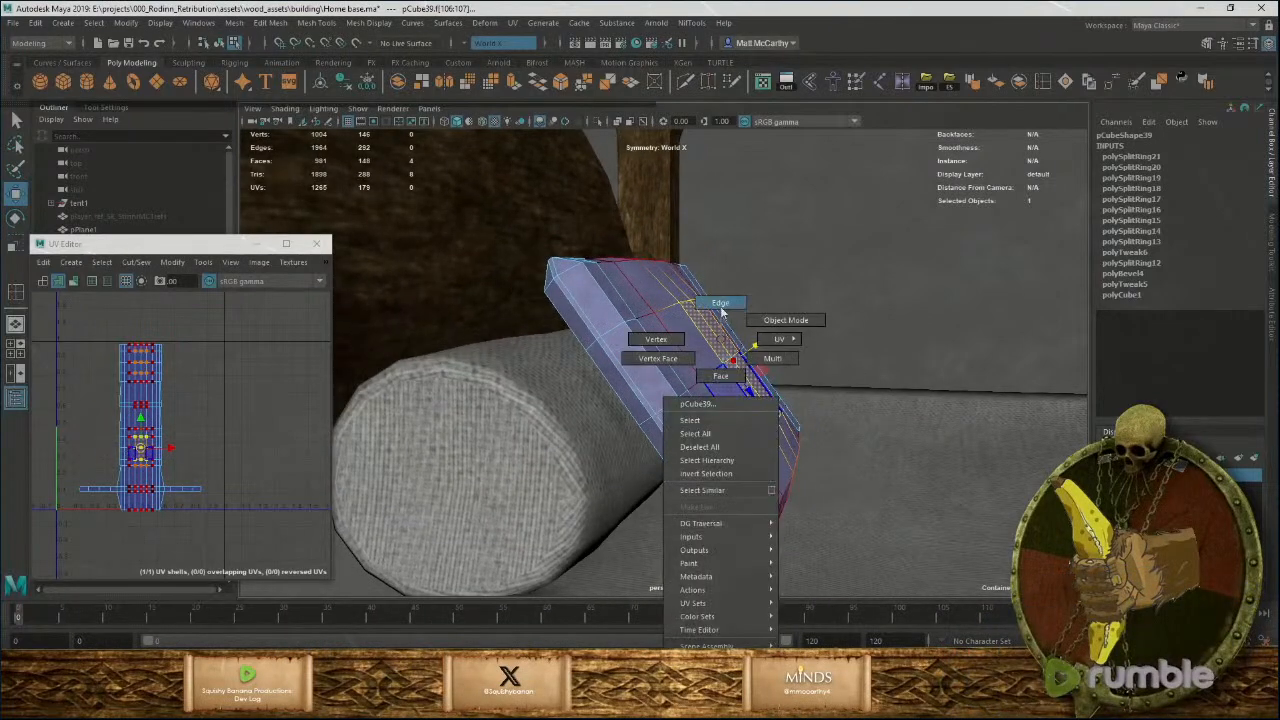
right_click_drag(722, 312, 722, 312)
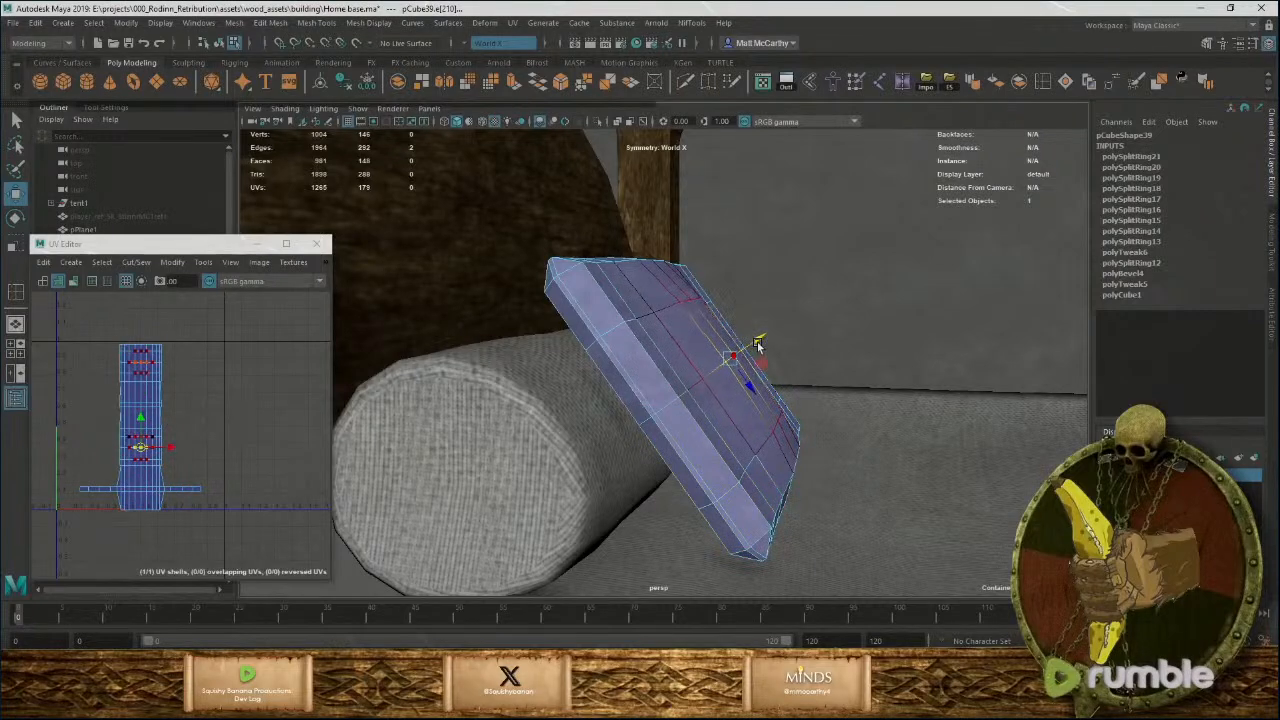
left_click(702, 387)
left_click_drag(749, 397, 630, 480, "alt")
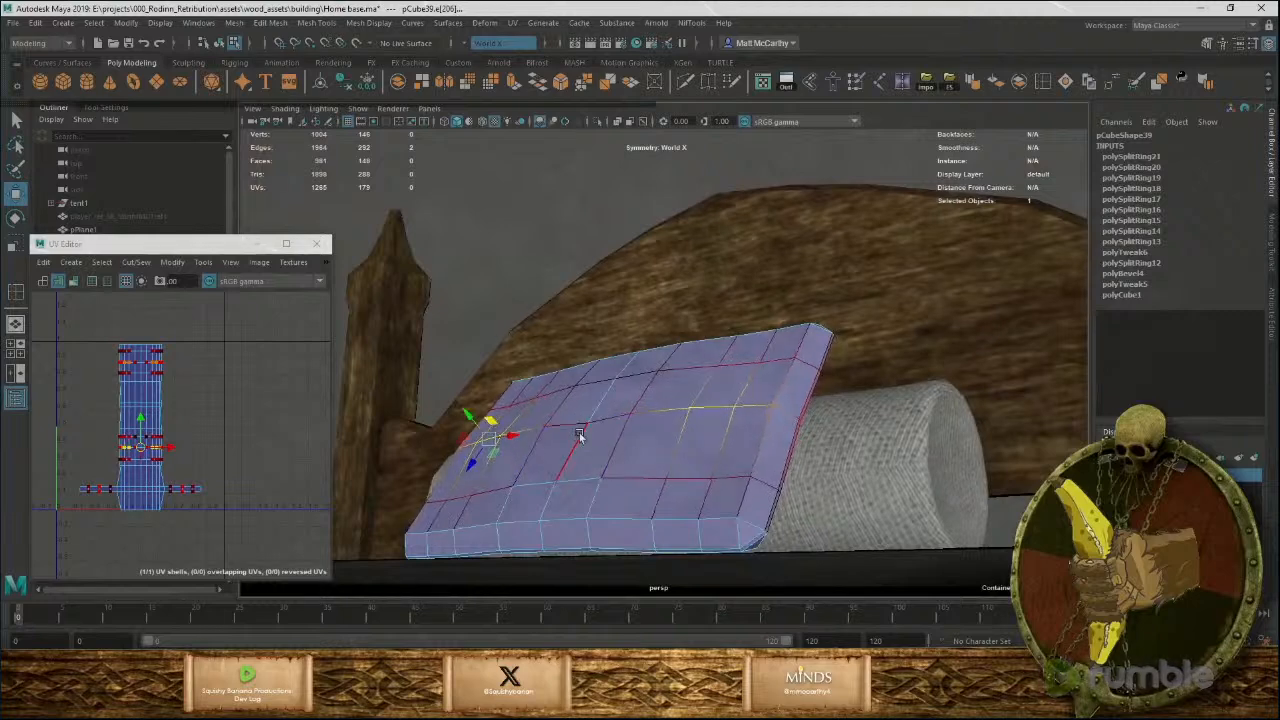
left_click(607, 415)
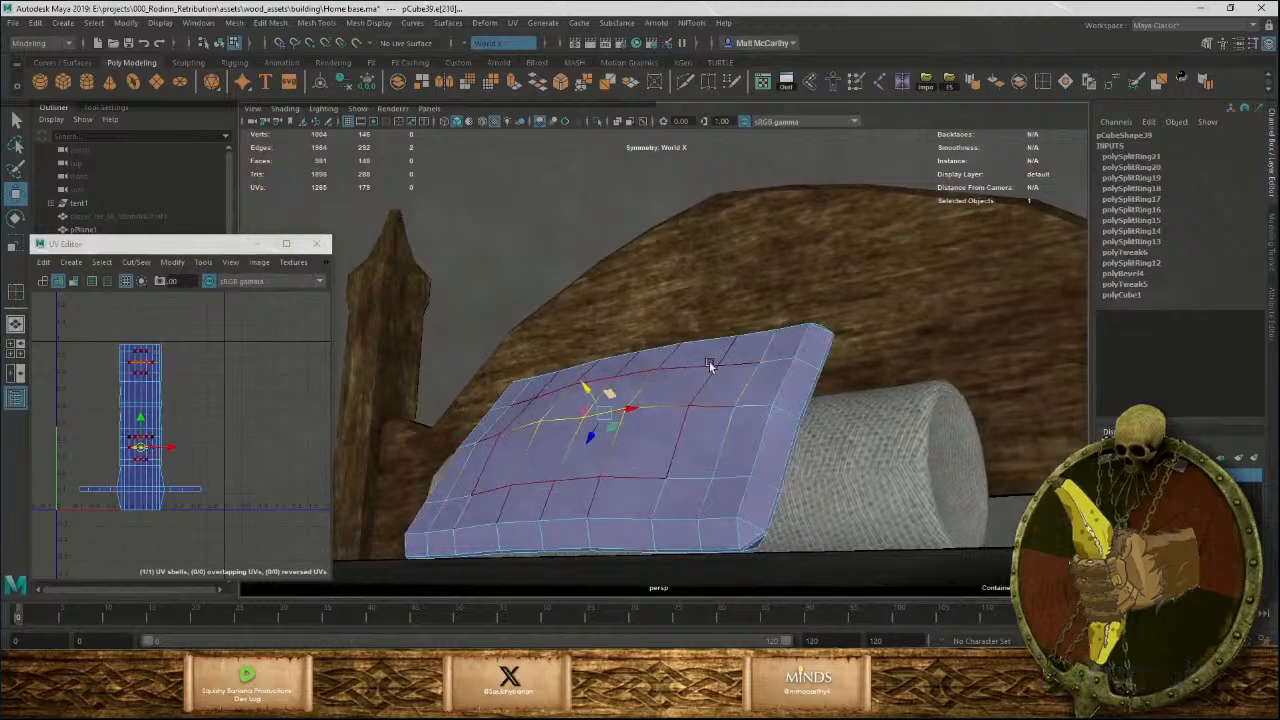
left_click_drag(709, 366, 585, 441, "alt")
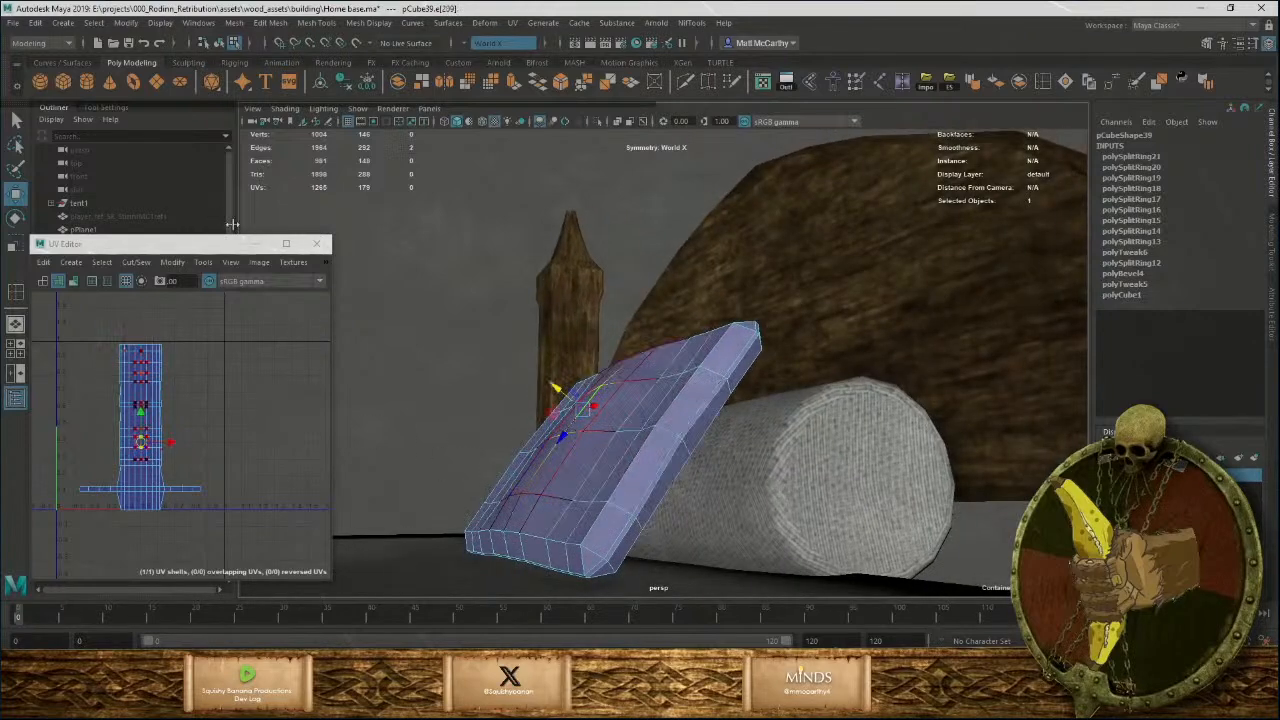
Minimize the UV Editor and set the Move tool's soft selection falloff mode to Surface.
left_click(257, 244)
left_click(106, 108)
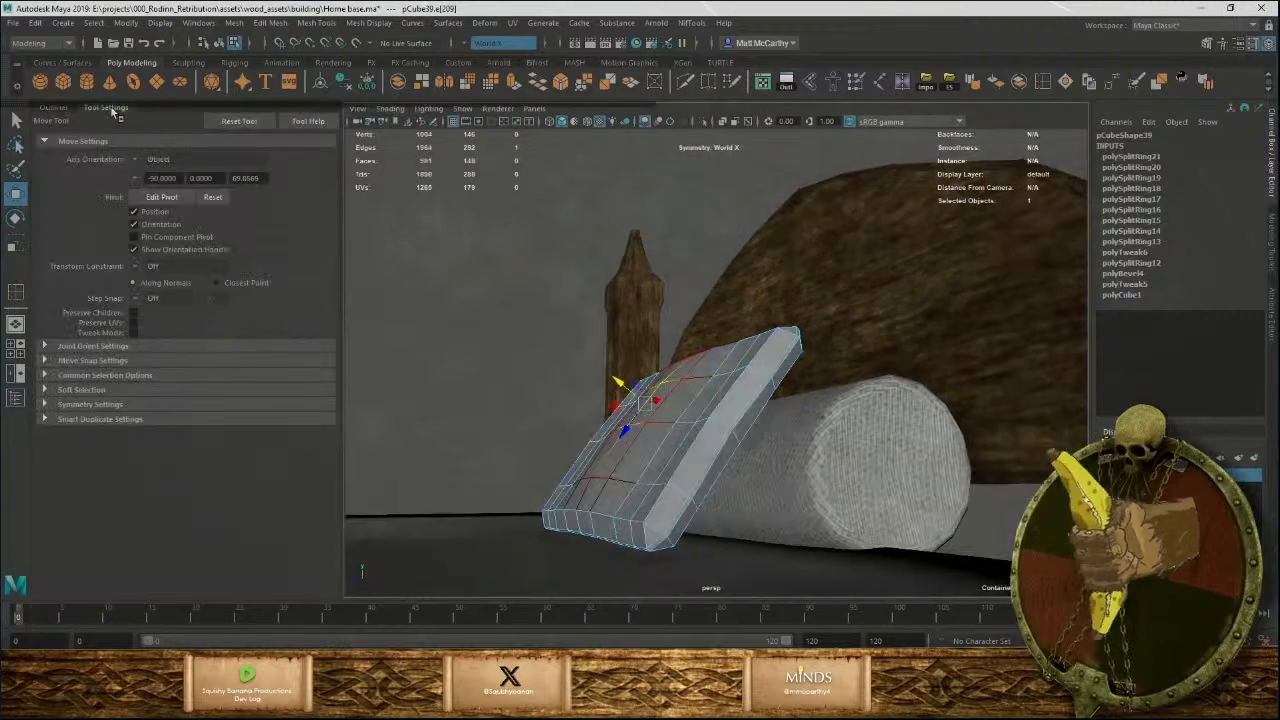
left_click(50, 390)
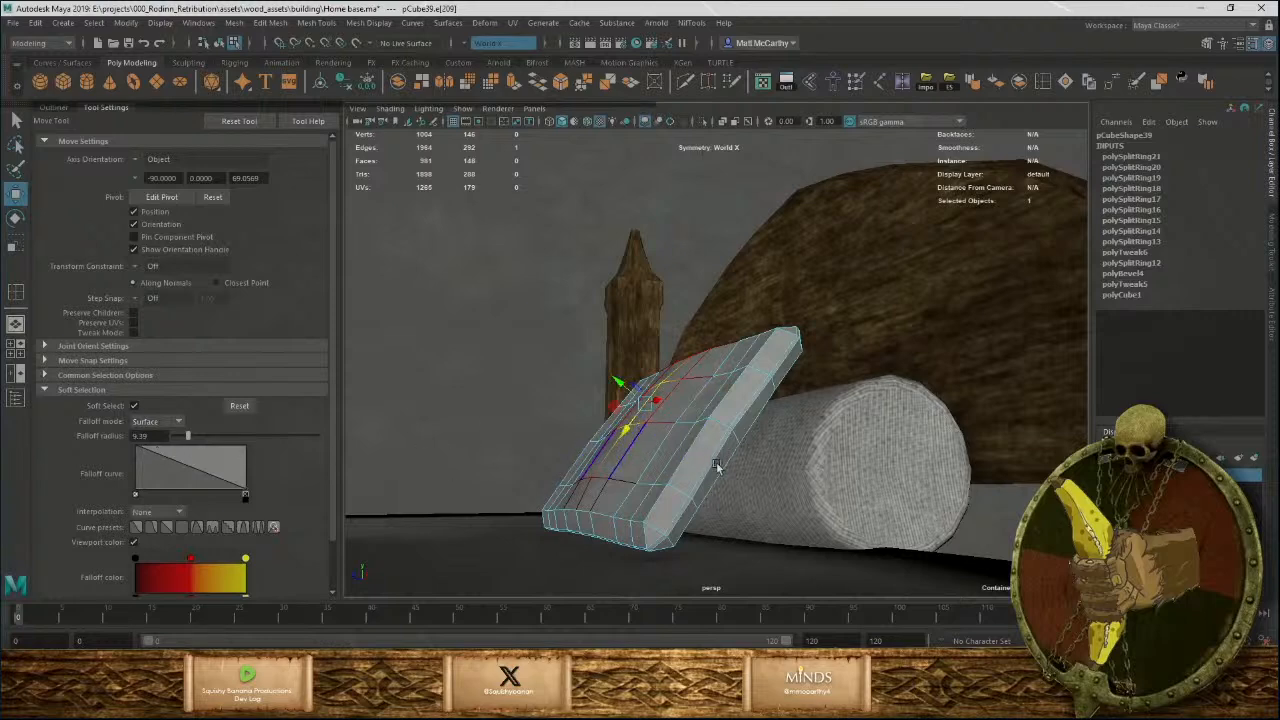
Adjust the lower edges on the flat pillow's back, facing the cylindrical pillow, to shape the bulge.
left_click_drag(716, 466, 678, 398, "alt")
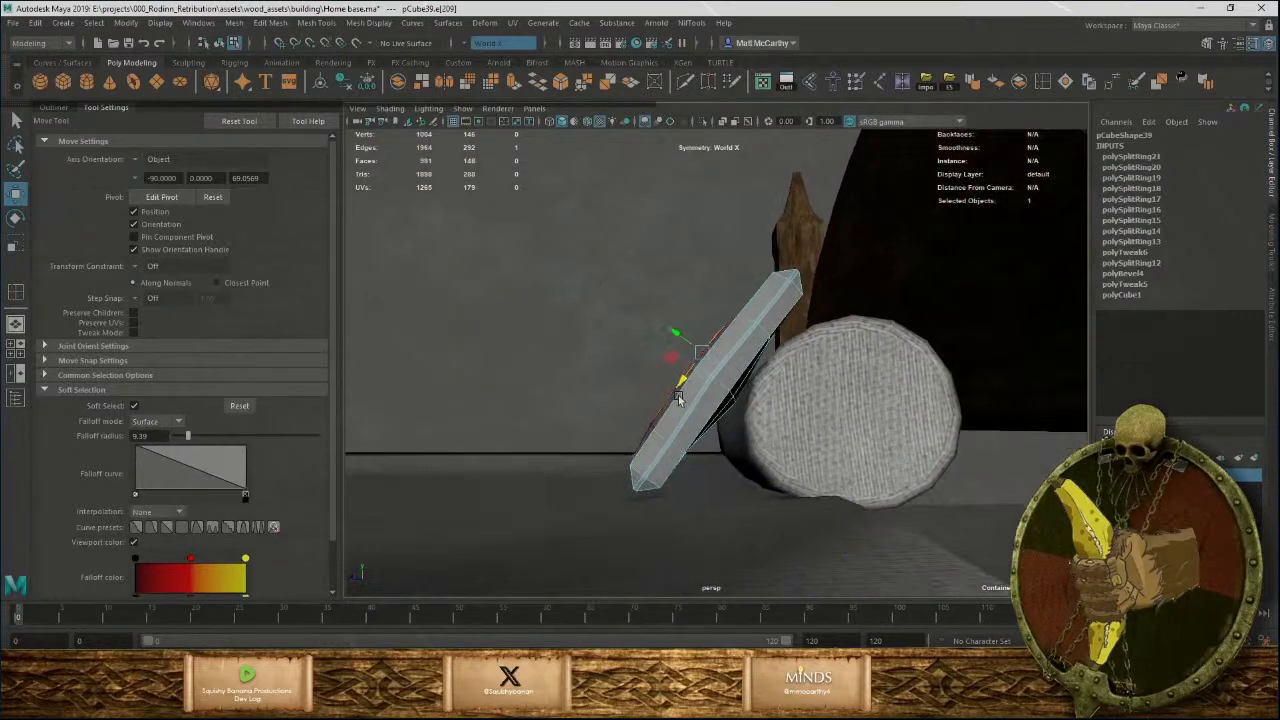
right_click_drag(678, 398, 716, 462, "alt")
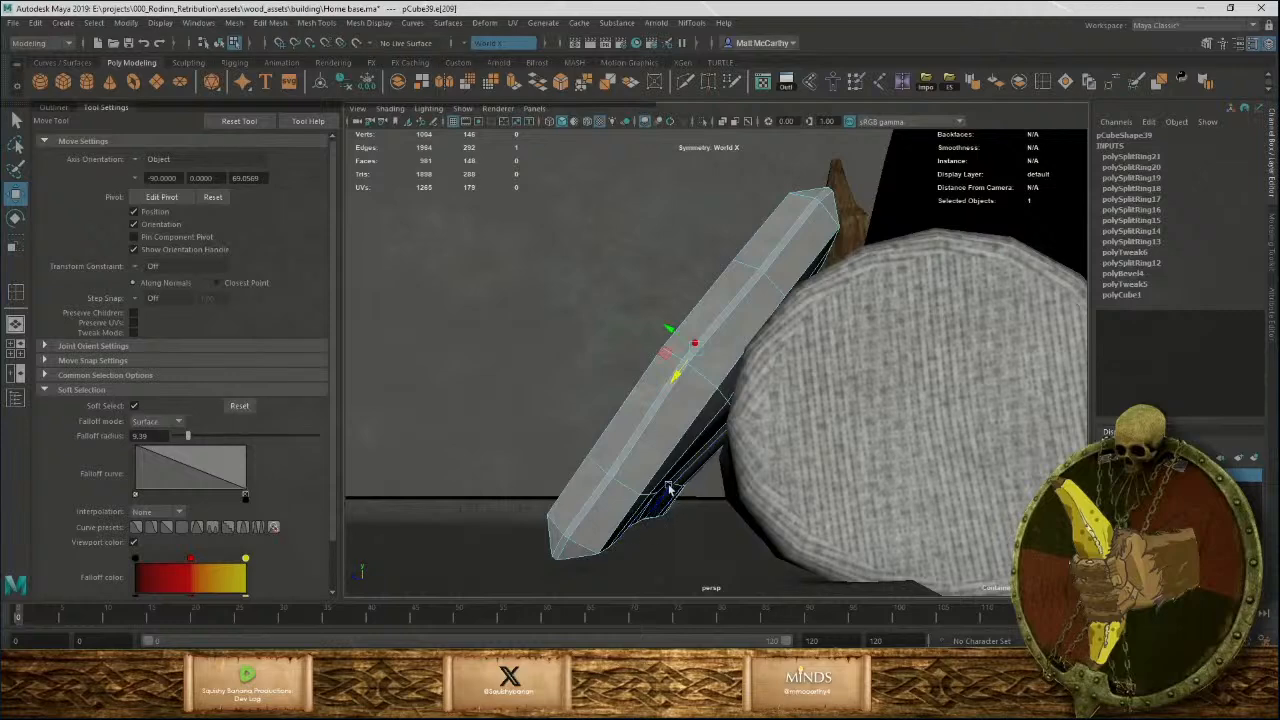
scroll(693, 497, "up", 6)
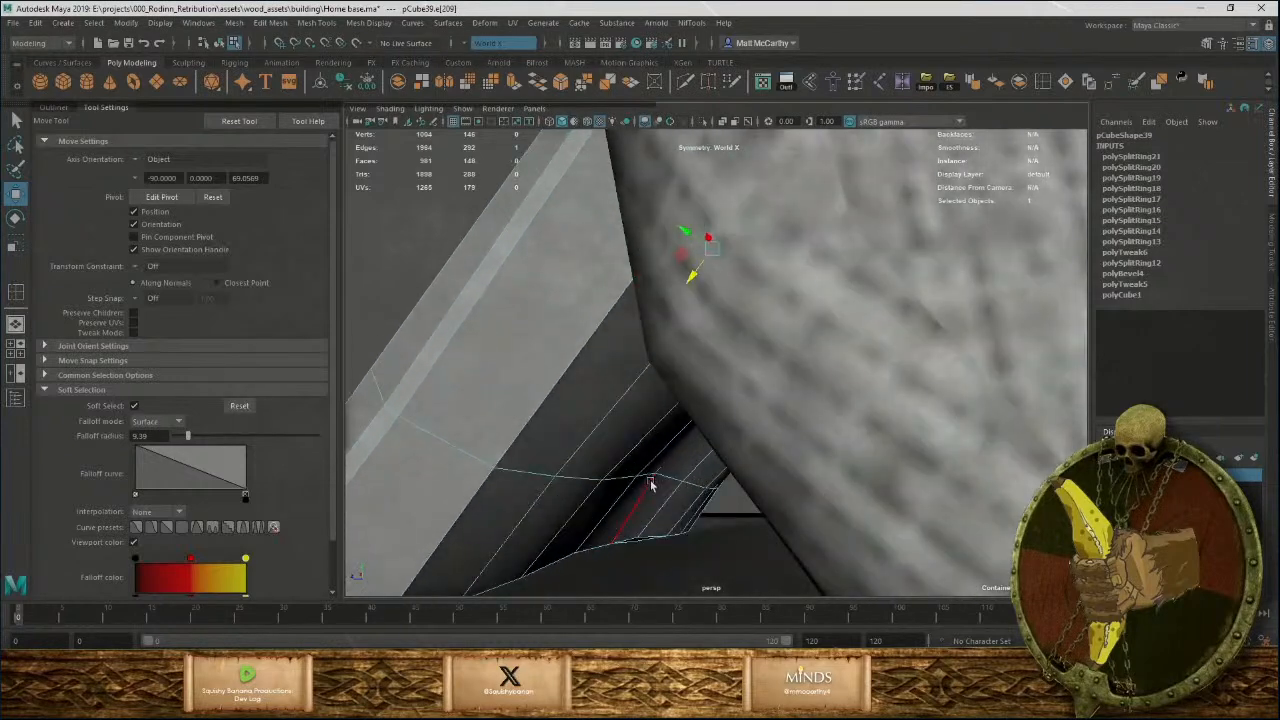
left_click_drag(686, 492, 675, 464, "alt")
scroll(733, 497, "down", 3)
left_click(706, 467)
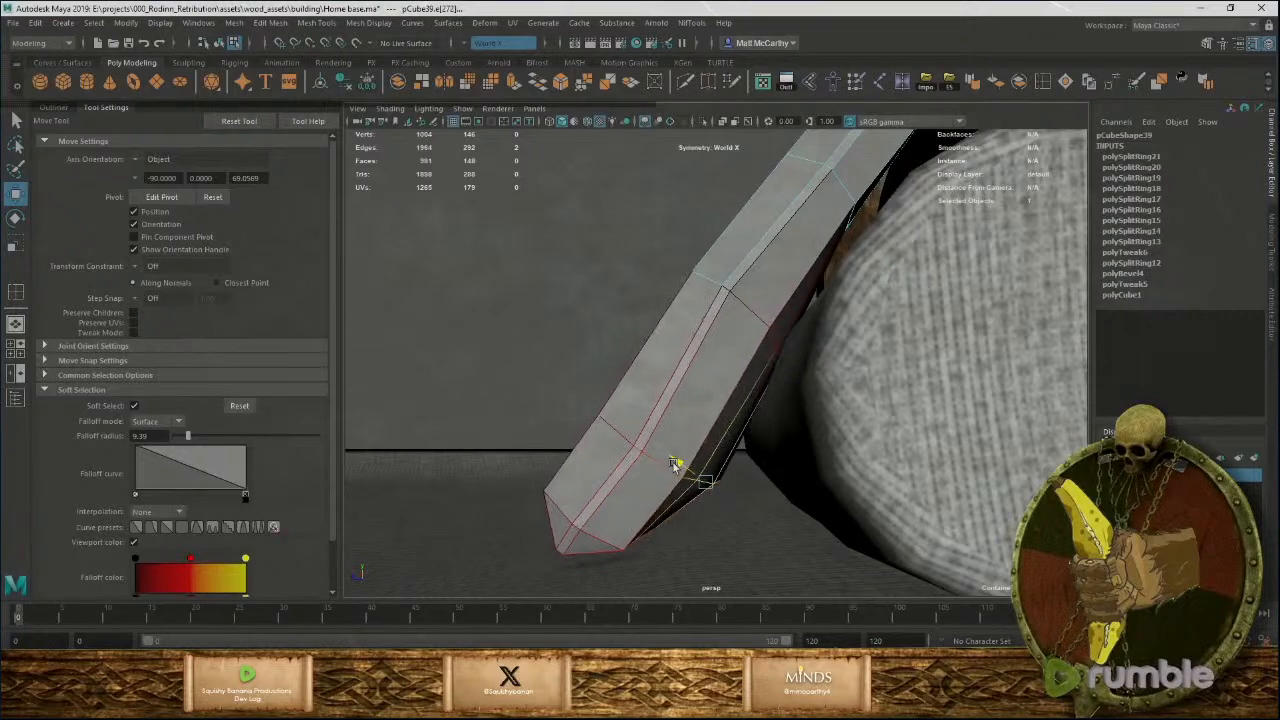
Pull the upper back edges of the flat pillow outward to meet the cylindrical pillow.
left_click_drag(782, 392, 778, 340, "alt")
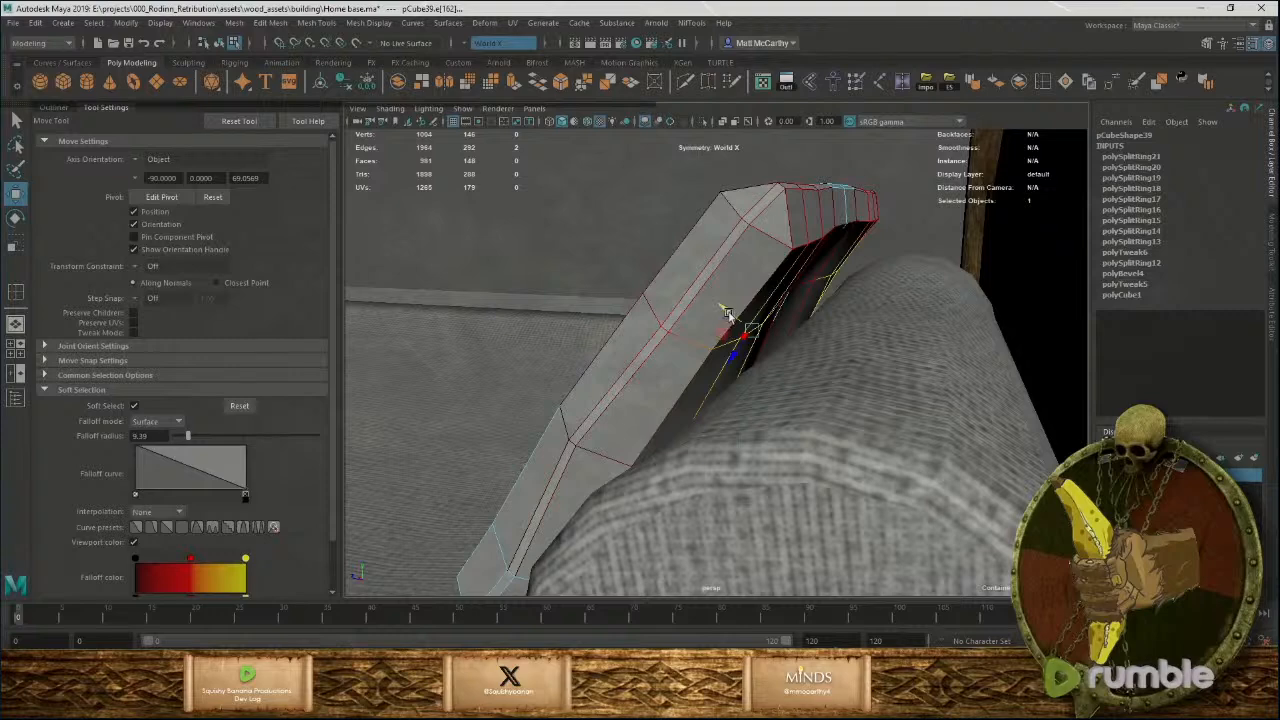
left_click_drag(849, 327, 855, 385, "alt")
left_click(772, 328)
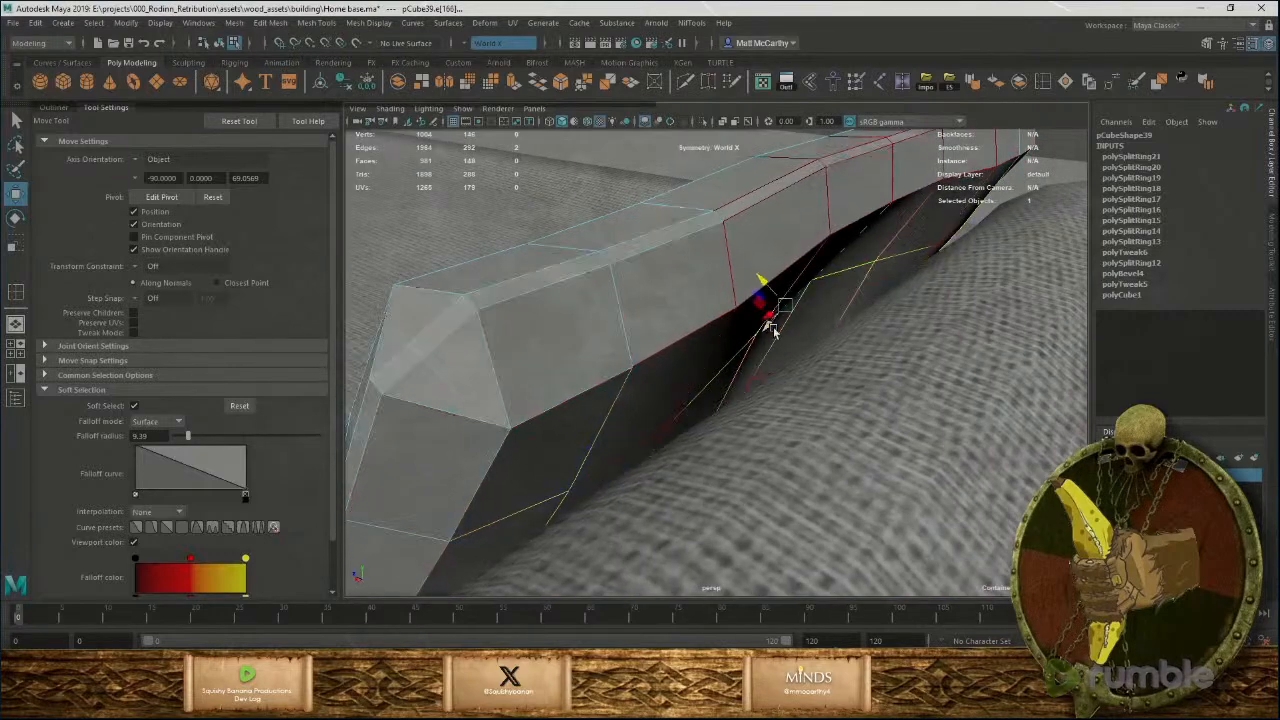
left_click_drag(762, 285, 791, 317)
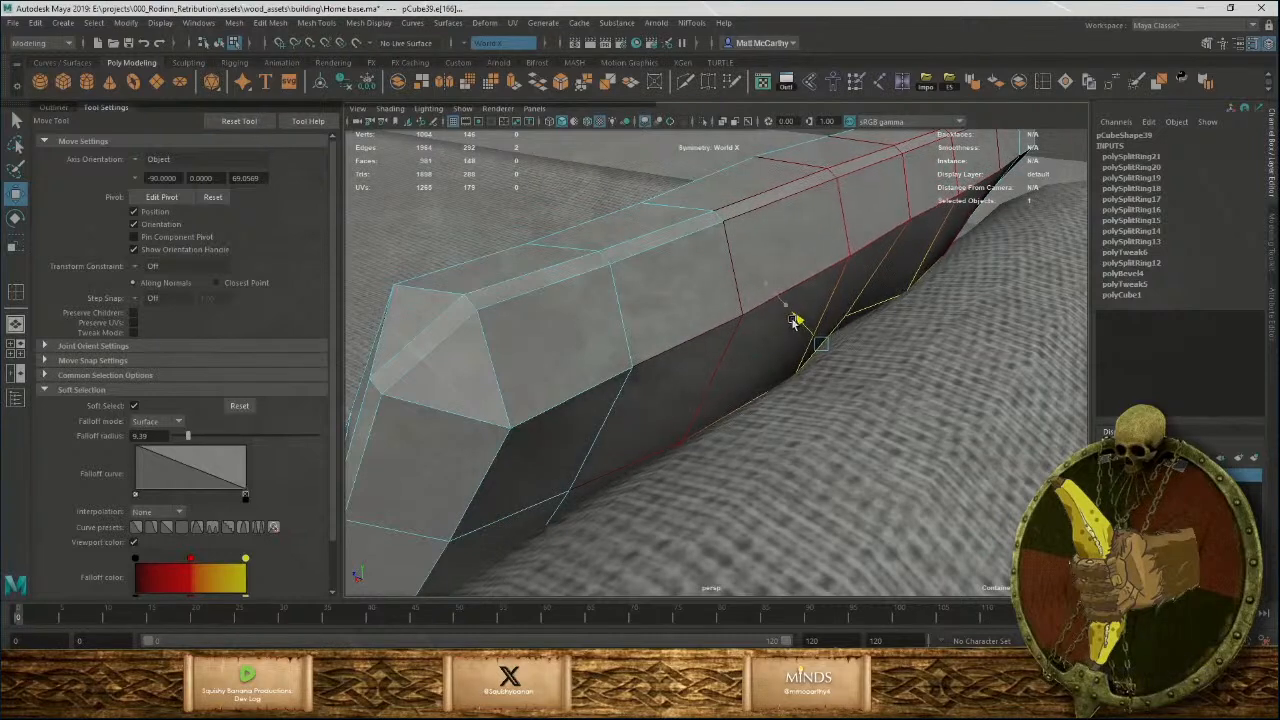
Switch to vertex selection and adjust a vertex along the lower edge of the flat pillow's back.
middle_click_drag(834, 317, 763, 326, "alt")
right_click_drag(763, 326, 826, 380, "alt")
left_click_drag(826, 380, 752, 324, "alt")
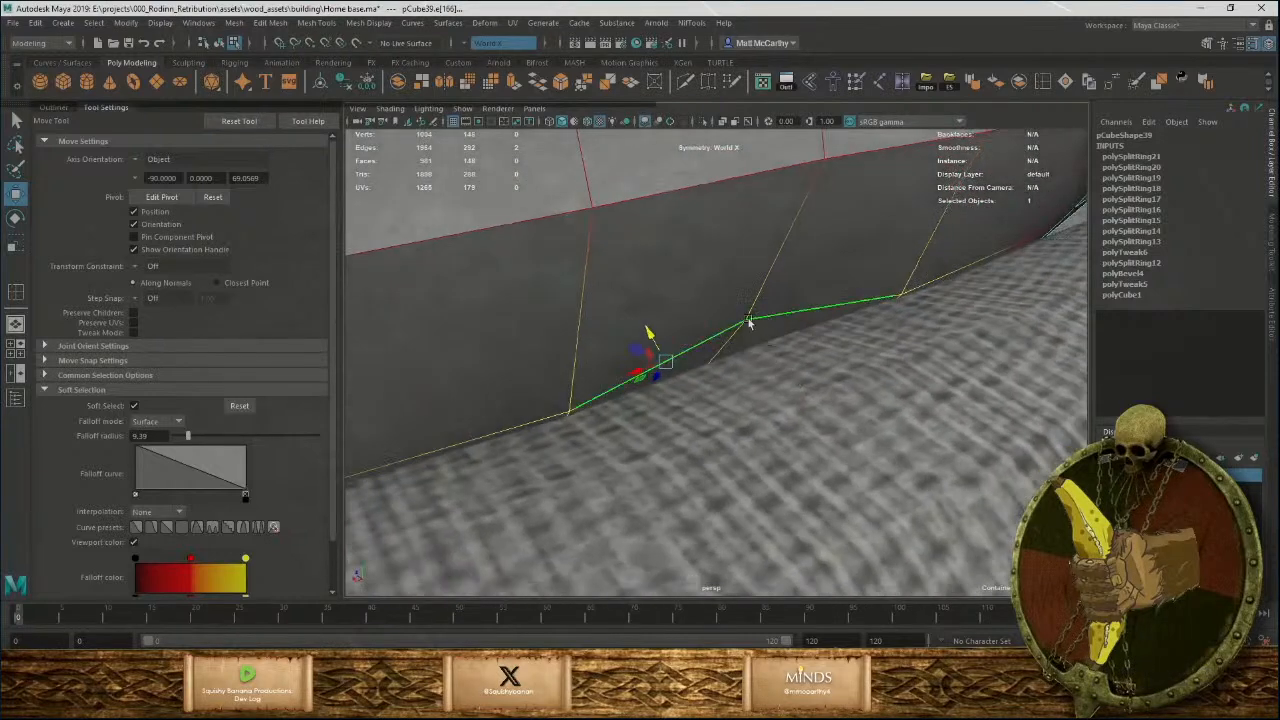
right_click_drag(747, 311, 690, 311)
left_click(749, 313)
left_click_drag(760, 326, 860, 327, "alt")
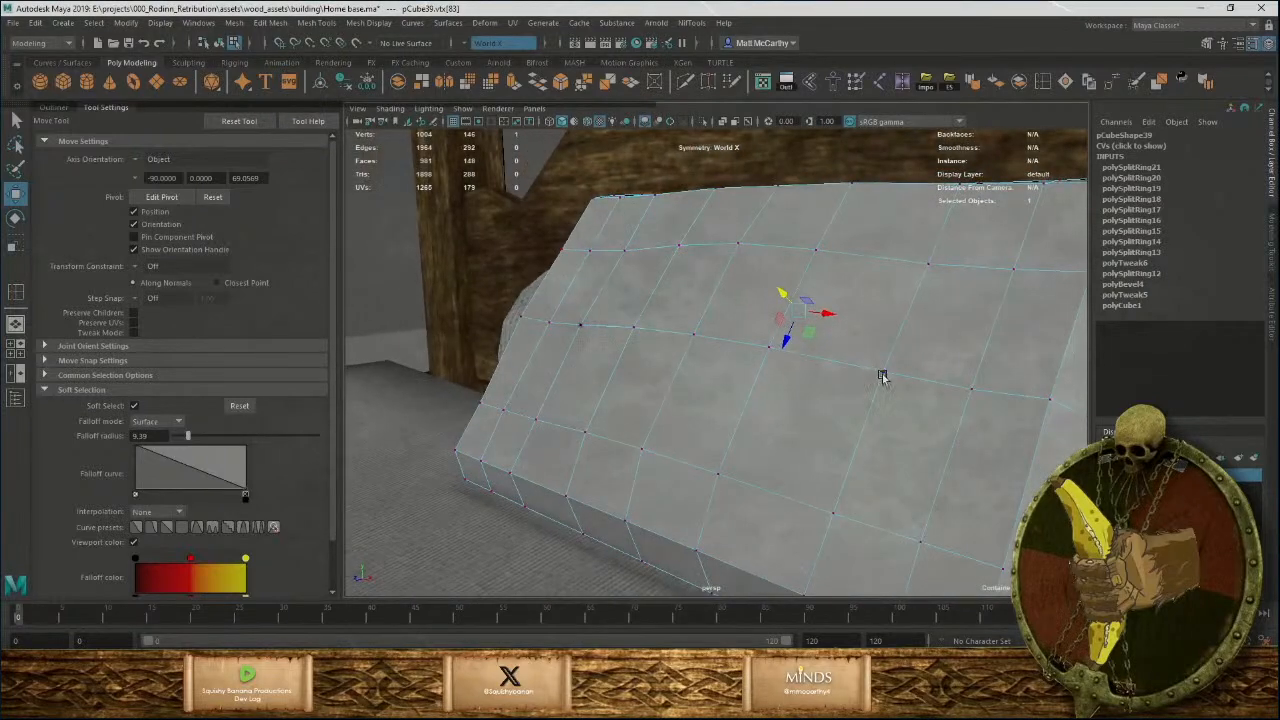
Adjust a vertex near the middle of the flat pillow's front face to refine the bulge.
left_click_drag(882, 376, 732, 247, "alt")
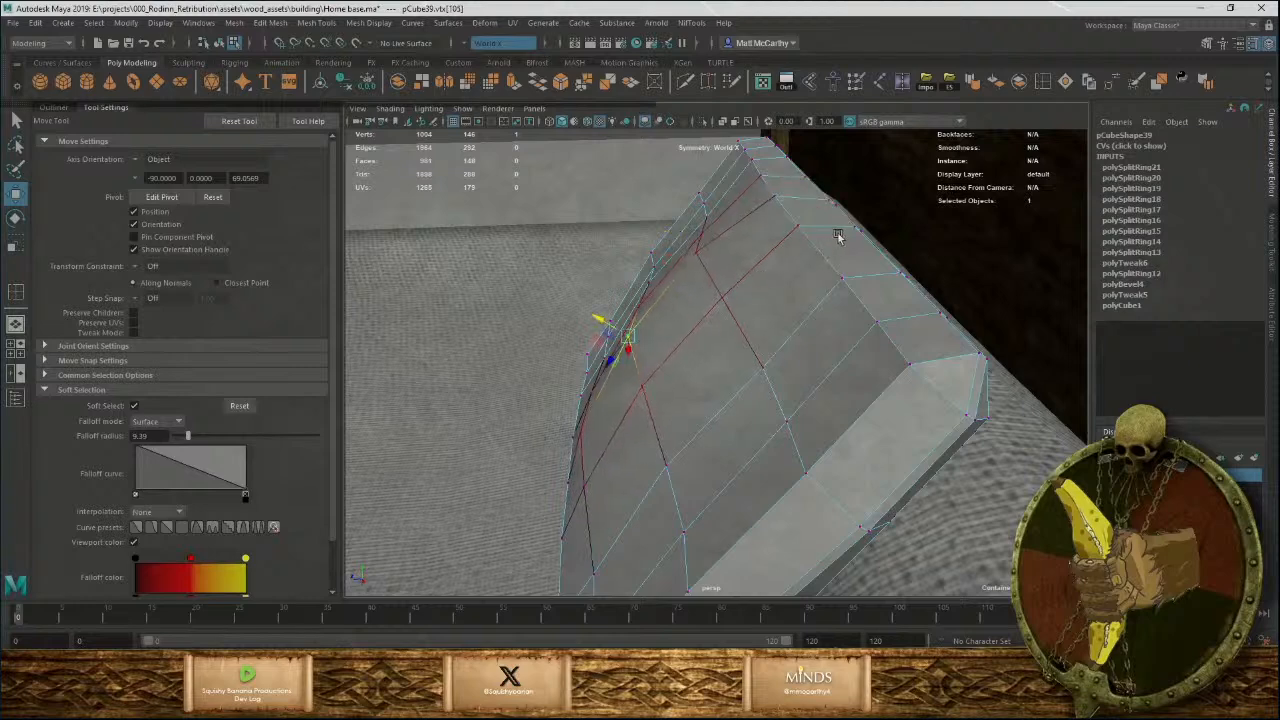
left_click_drag(838, 236, 727, 264, "alt")
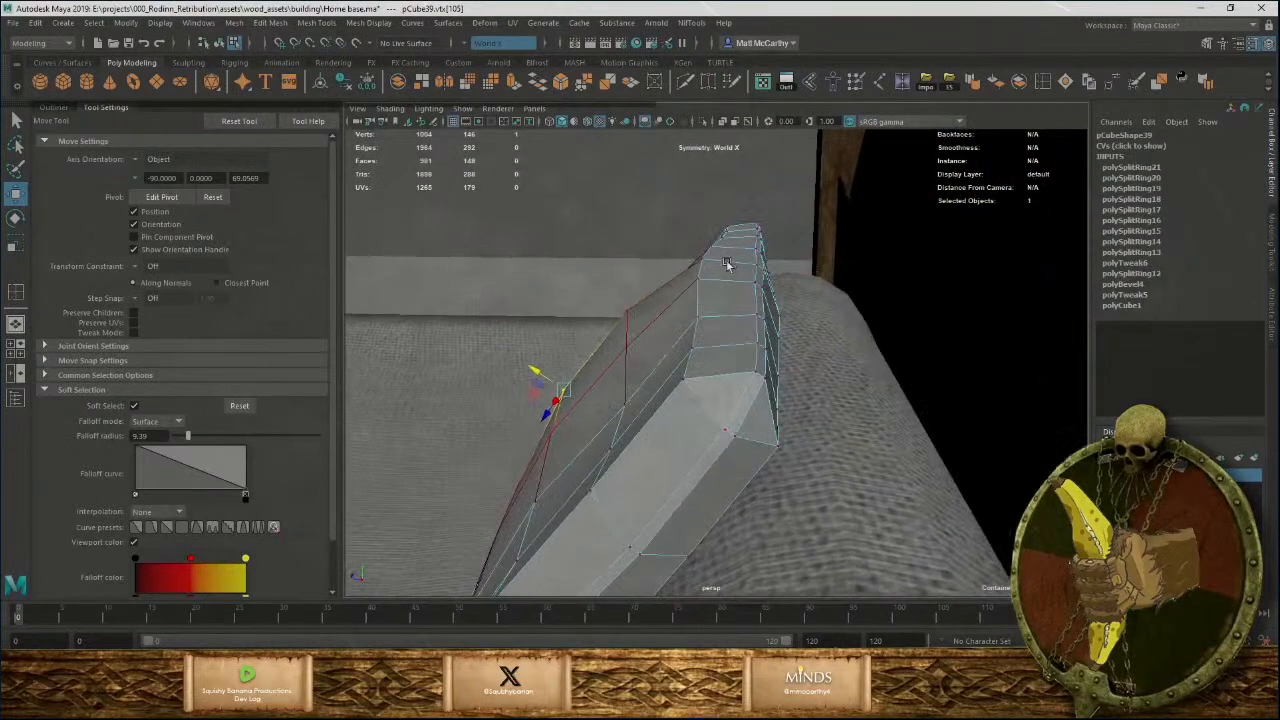
scroll(727, 264, "up", 5)
left_click(645, 405)
left_click_drag(653, 400, 855, 522, "alt")
scroll(855, 522, "up", 3)
left_click(720, 405)
scroll(720, 400, "up", 6)
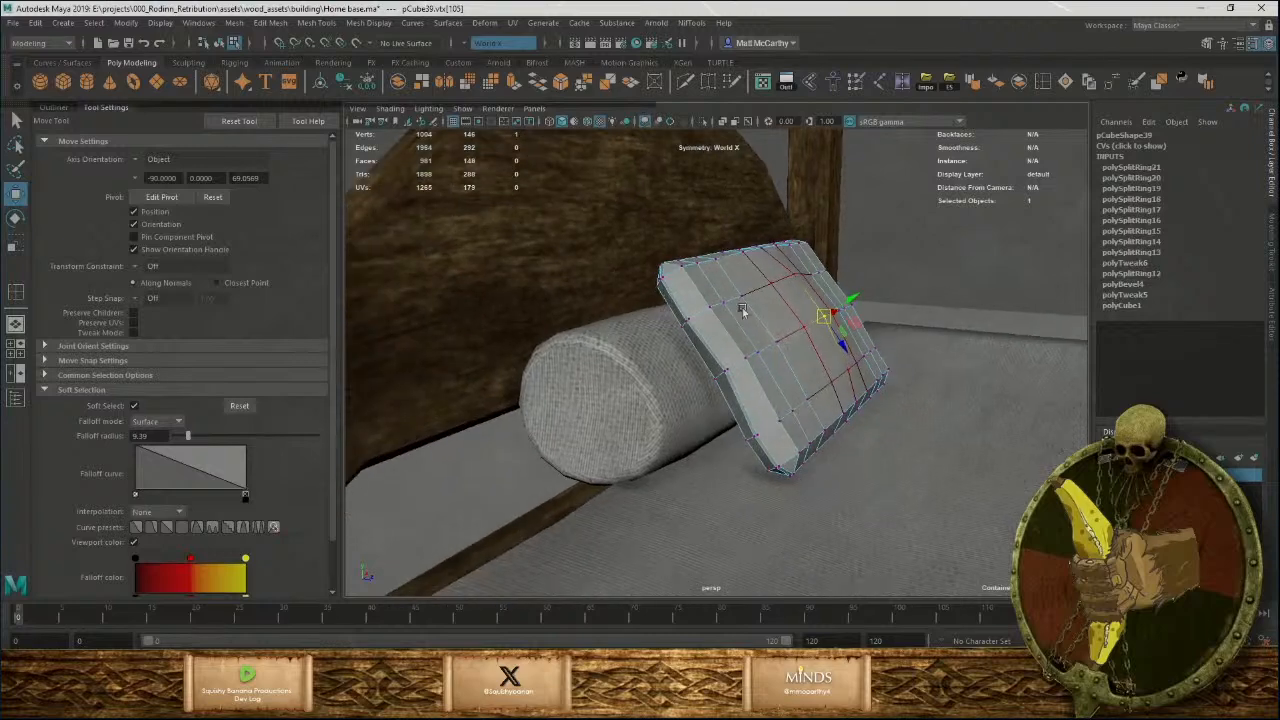
Select the strip of faces running around the flat pillow's rim and extrude it slightly outward to form a seam.
right_click(712, 342)
left_click(718, 304)
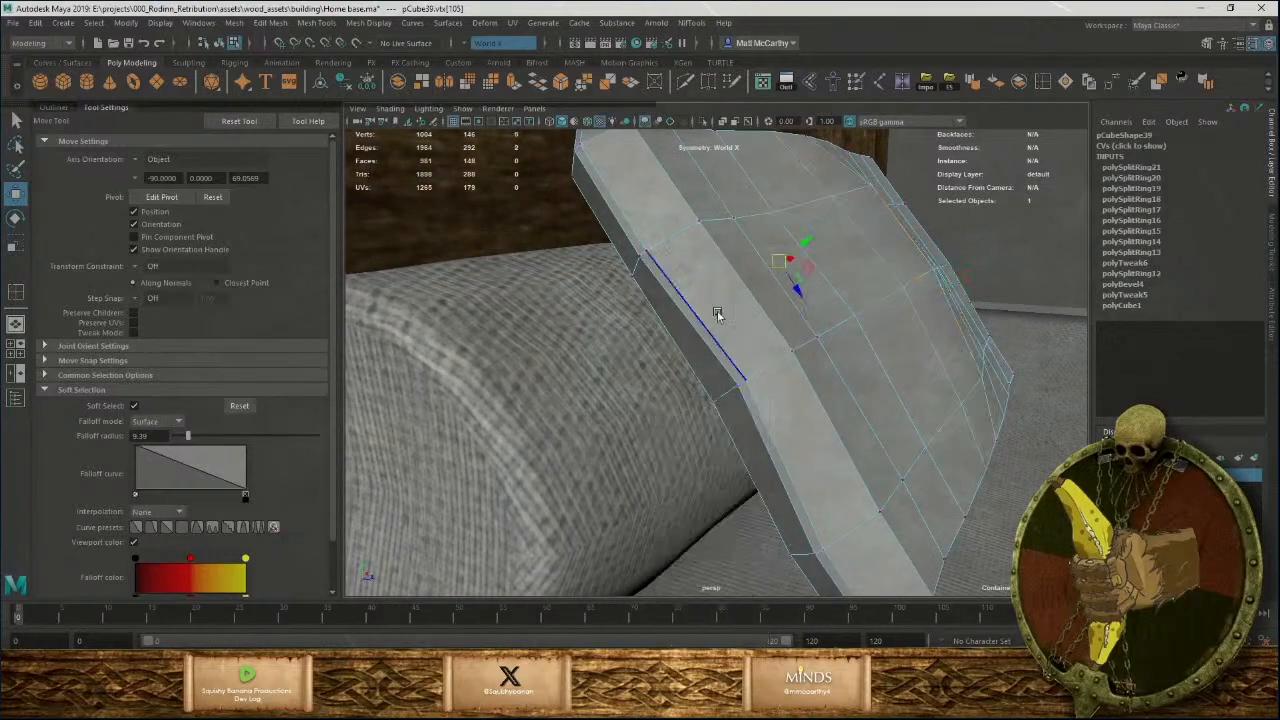
right_click_drag(711, 339, 728, 360)
left_click(719, 358)
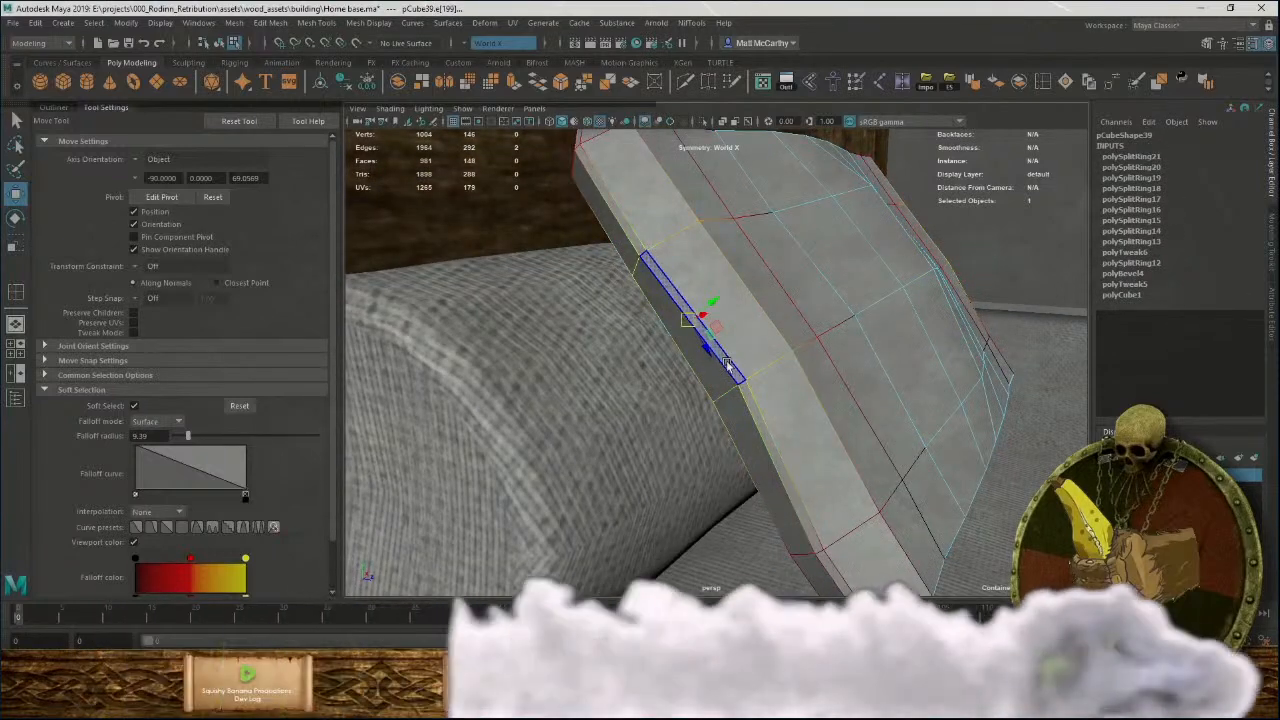
double_click(756, 408, "shift")
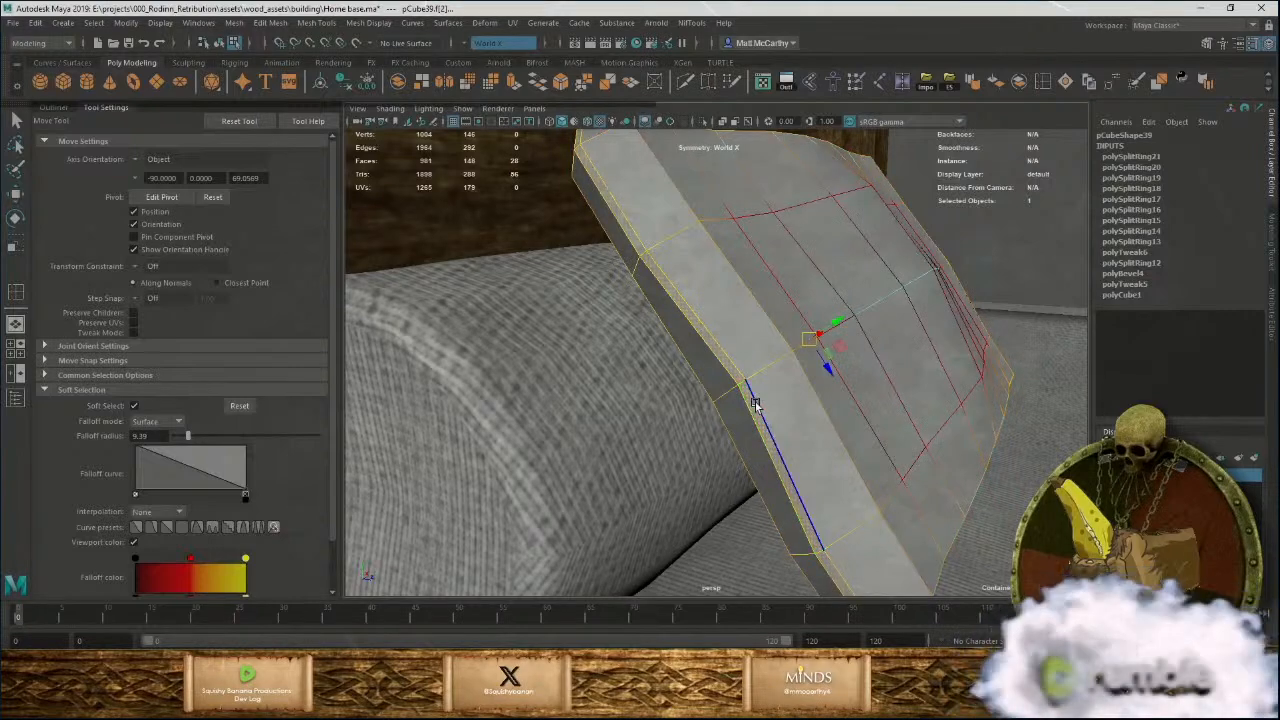
key("ctrl+e")
scroll(800, 385, "down", 5)
left_click_drag(827, 349, 775, 370, "alt")
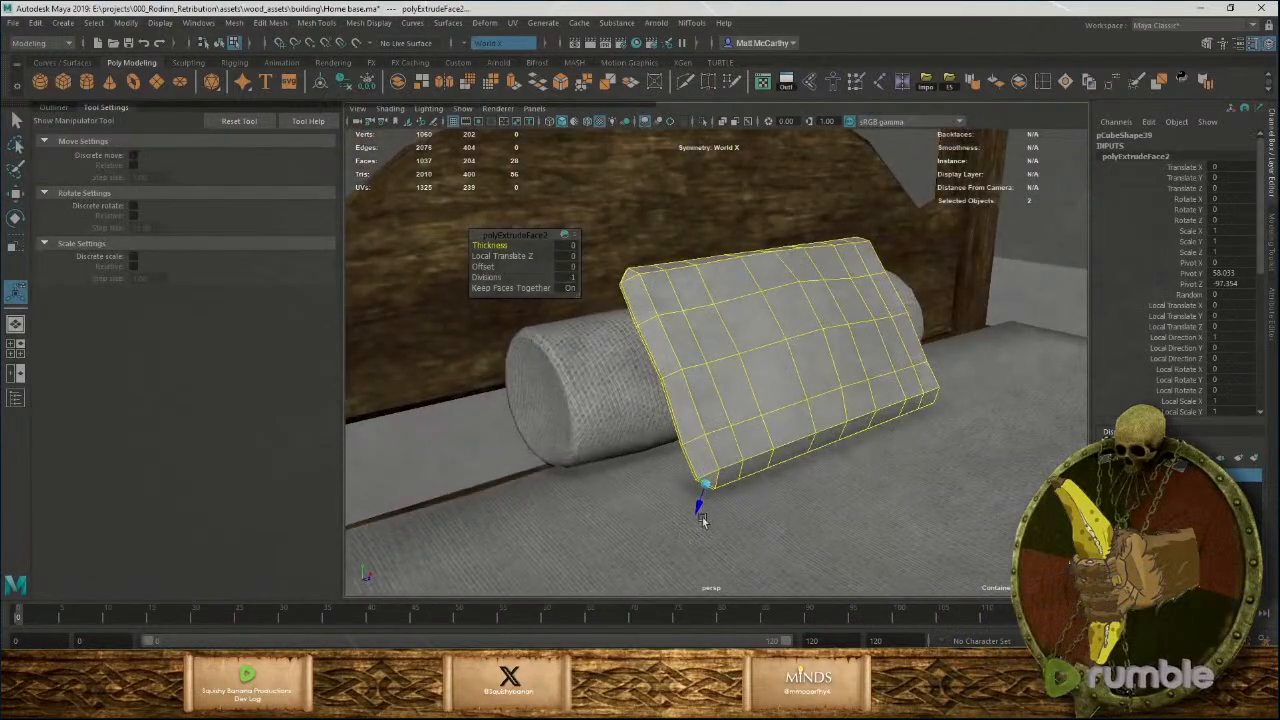
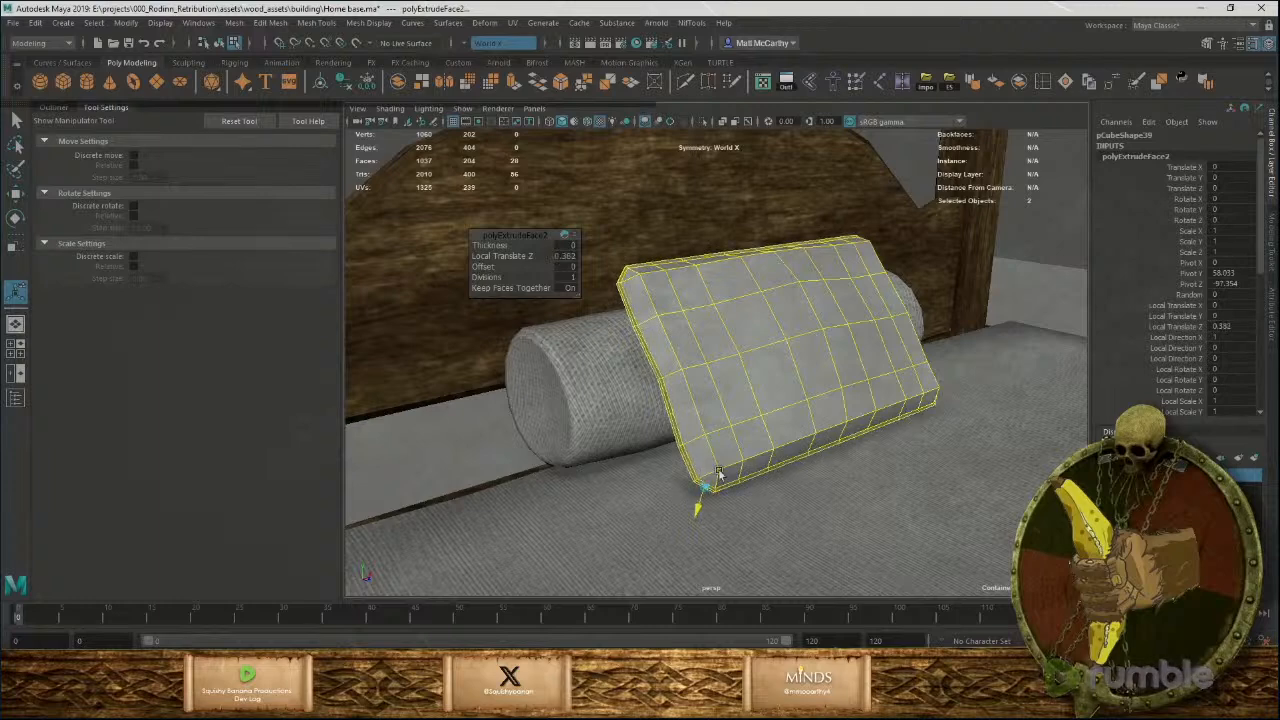
Return to object mode and soften the flat pillow's edges.
left_click_drag(719, 473, 770, 402, "alt")
key("w")
key("F8")
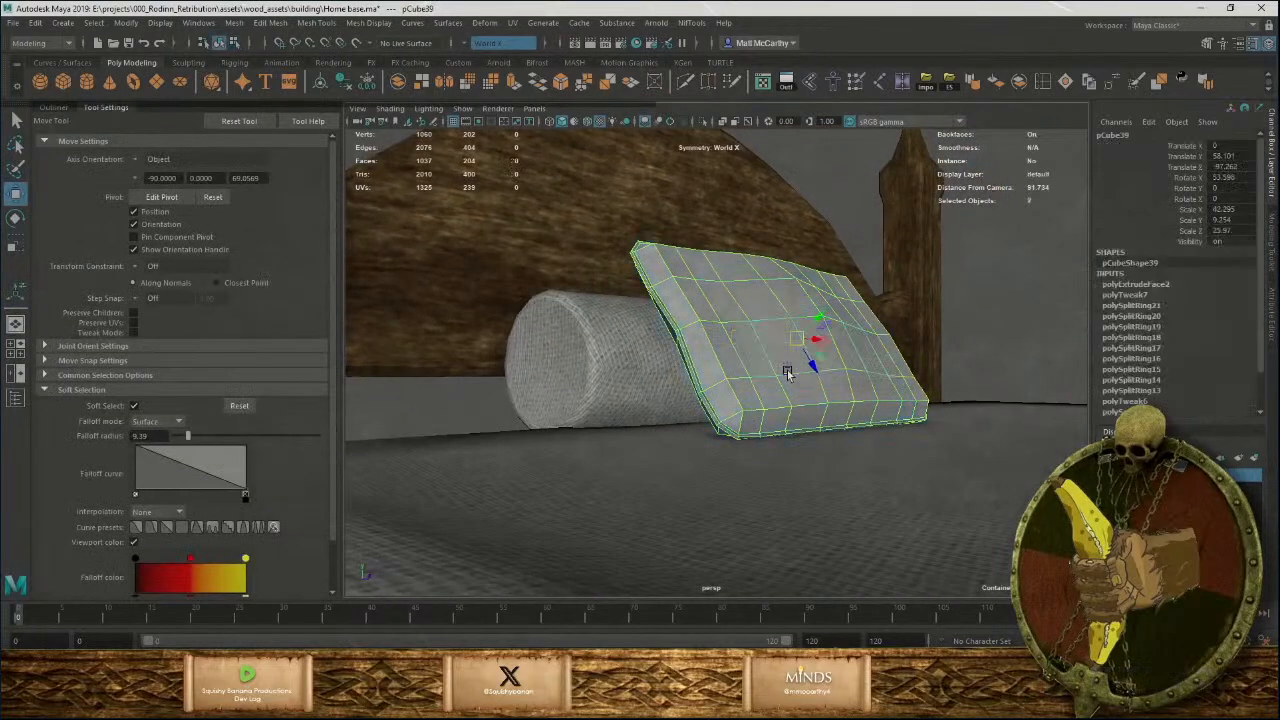
left_click(985, 325)
left_click_drag(806, 274, 825, 290, "alt")
left_click(799, 298)
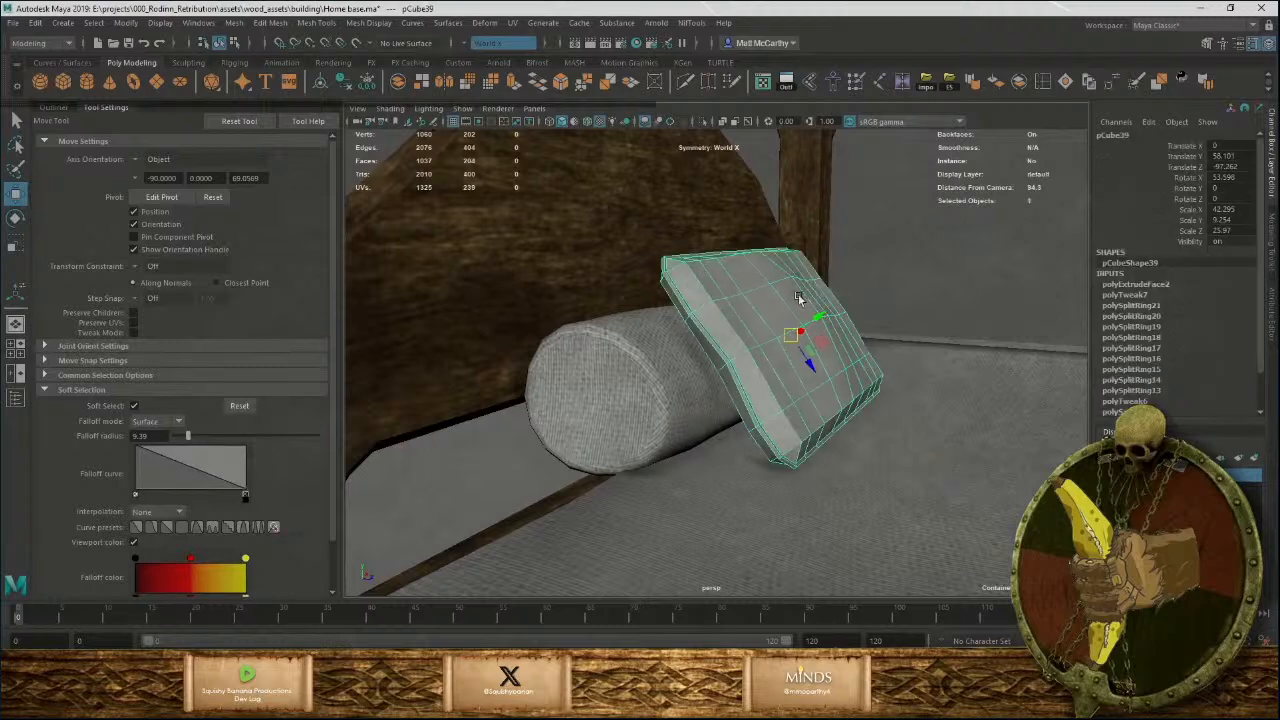
left_click(970, 80)
left_click(1020, 284)
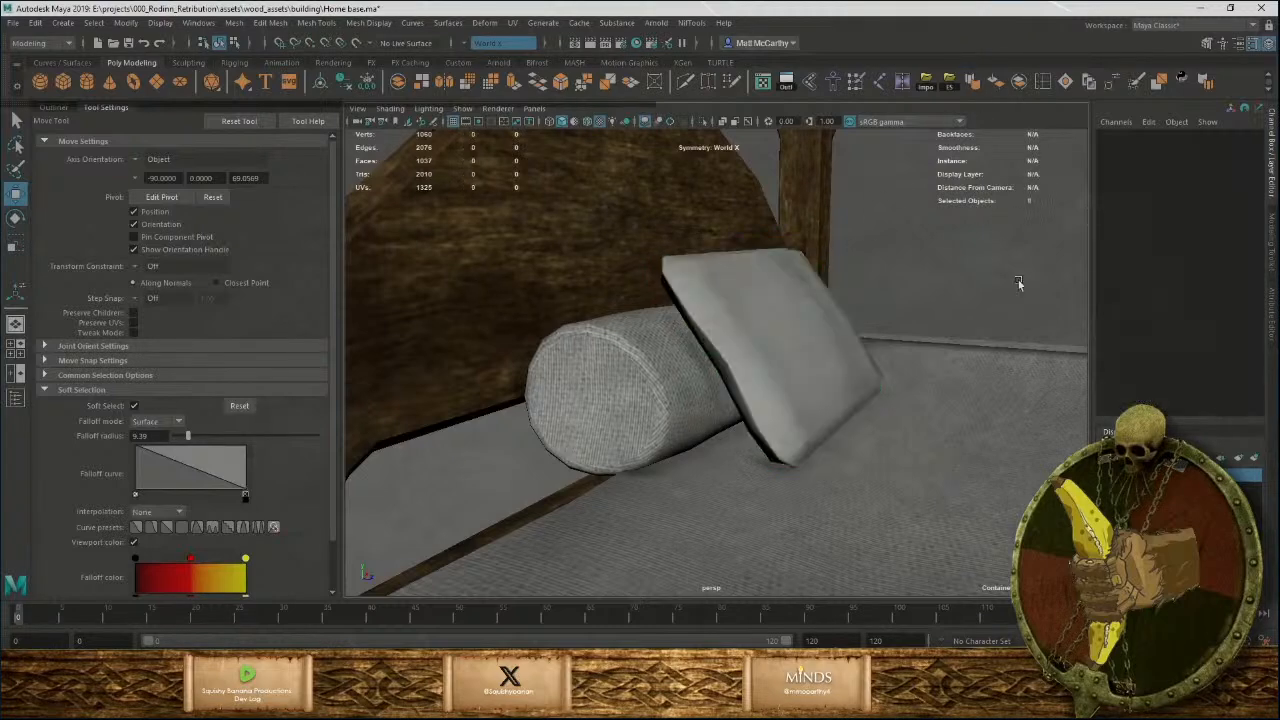
Examine the flat pillow's shading and its proportions against the cylindrical pillow and the headboard.
left_click_drag(1020, 284, 832, 414, "alt")
left_click(740, 420)
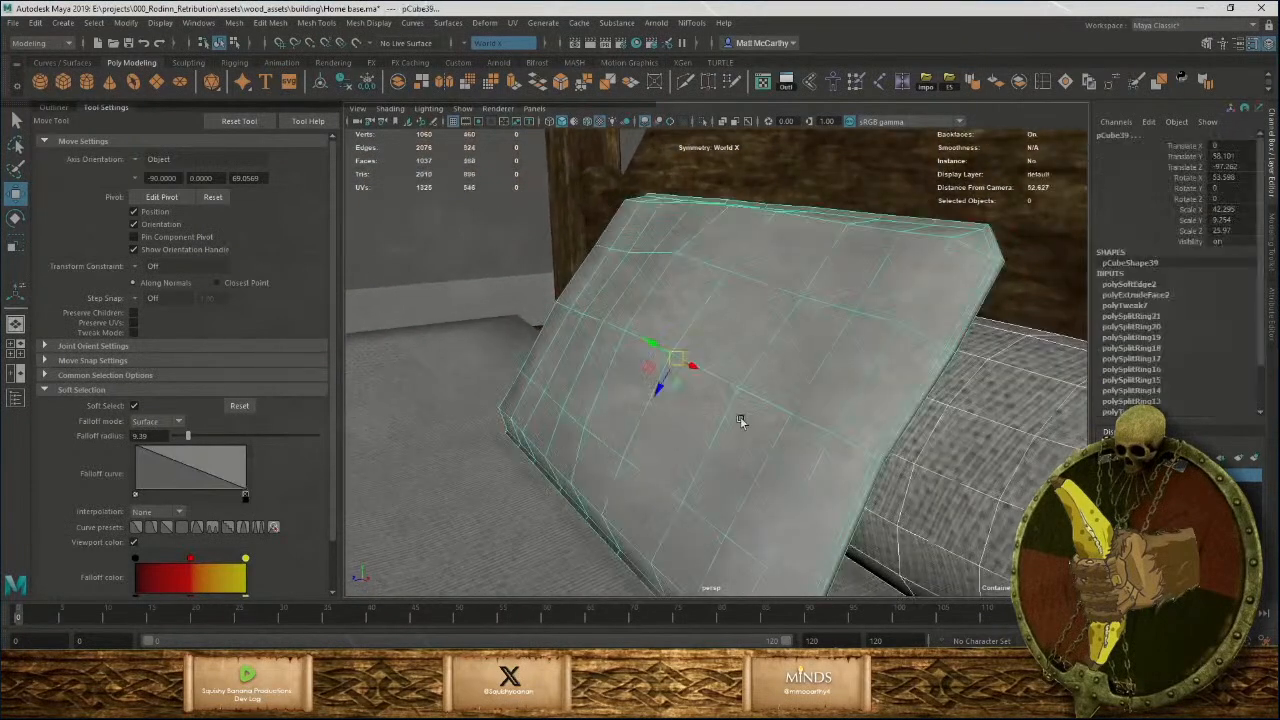
left_click_drag(740, 420, 877, 426, "alt")
right_click_drag(875, 448, 630, 350, "alt")
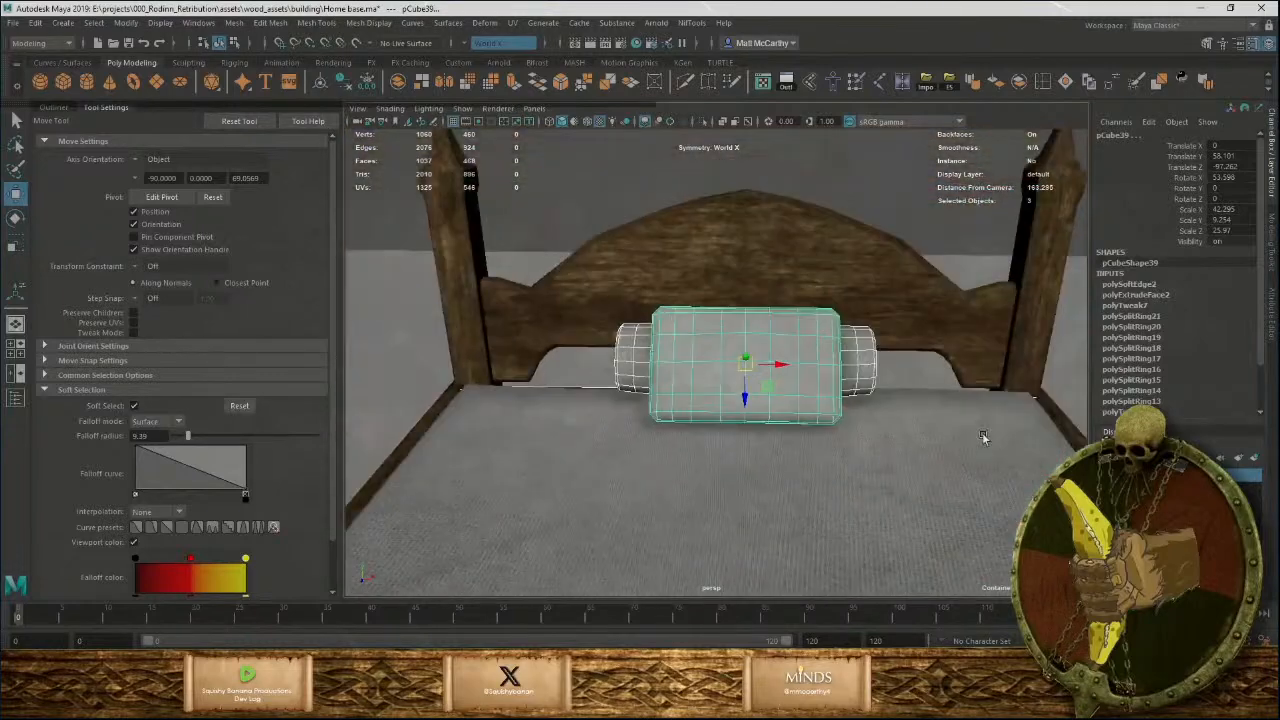
left_click(909, 200)
right_click_drag(893, 366, 680, 360, "alt")
left_click_drag(735, 375, 642, 440, "alt")
right_click_drag(660, 450, 880, 485, "alt")
left_click_drag(880, 485, 831, 495, "alt")
Duplicate the flat pillow and move the copy sideways along the cylindrical pillow to about 29.7 in X.
left_click(831, 494)
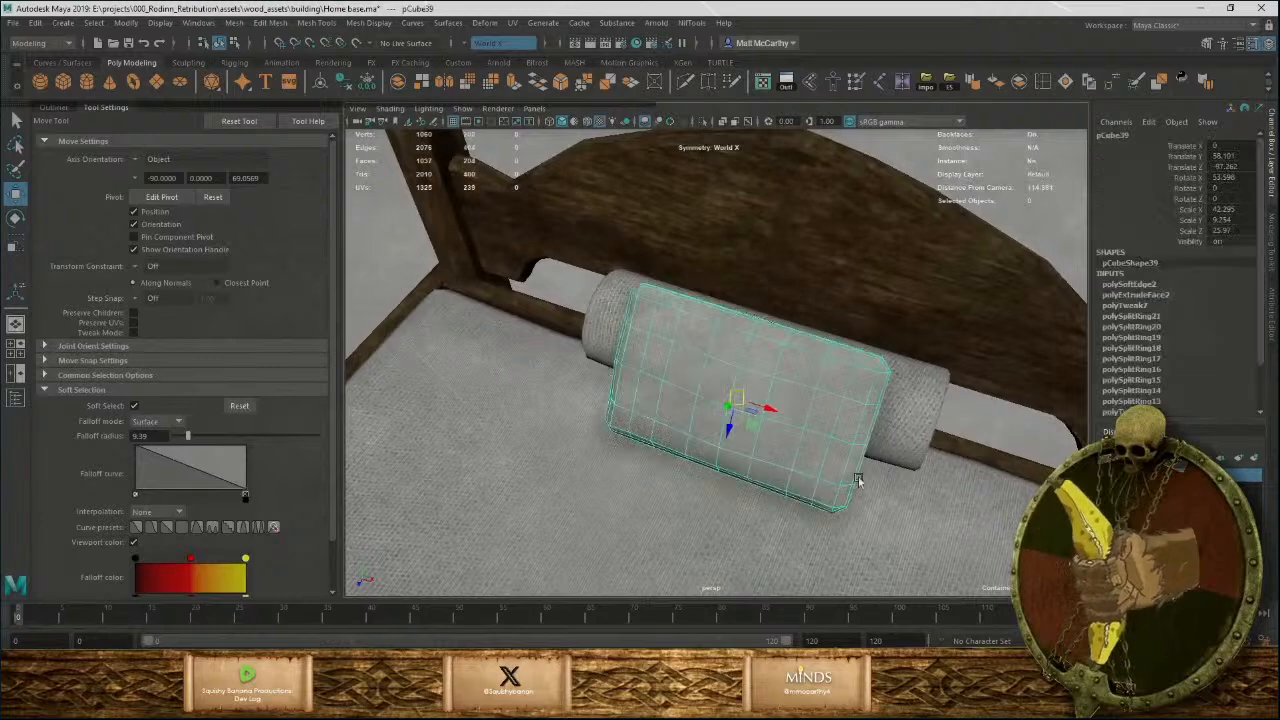
middle_click_drag(829, 467, 775, 417, "alt")
key("ctrl+d")
left_click_drag(718, 360, 896, 422)
Delete the original flat pillow at the middle of the bed, keeping the offset copy.
left_click(665, 361)
middle_click_drag(752, 418, 880, 446, "alt")
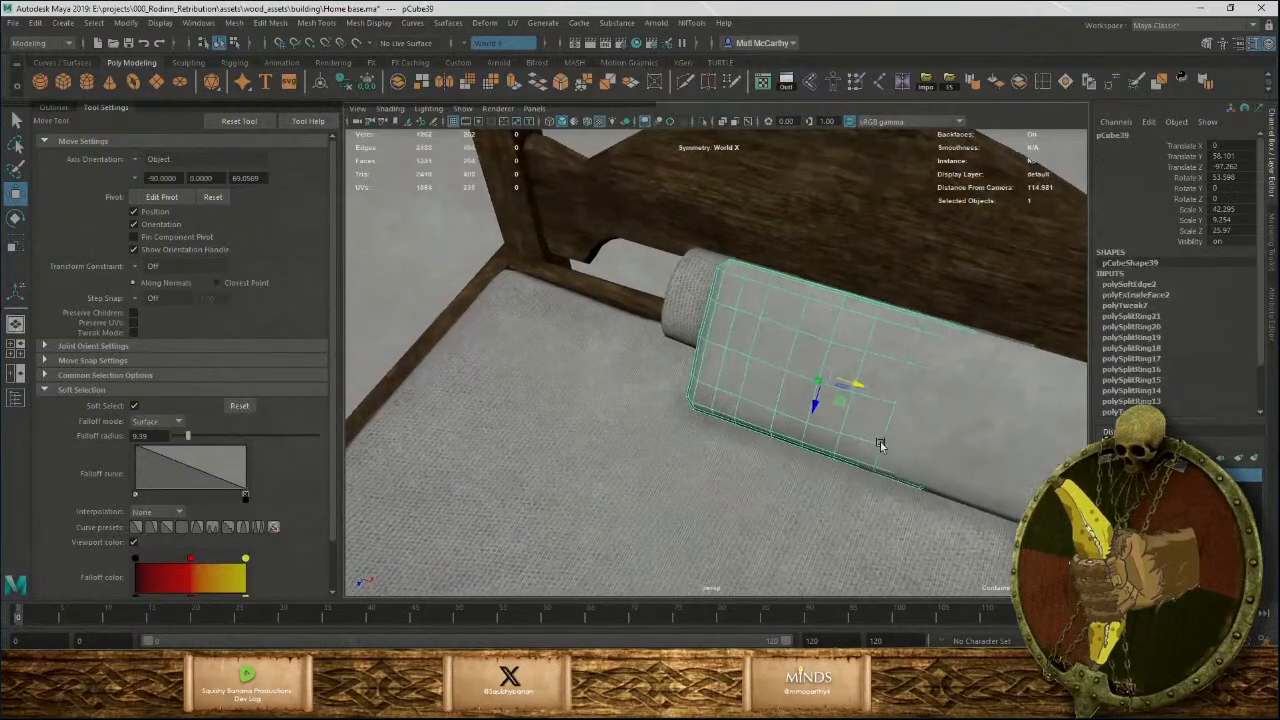
left_click_drag(852, 387, 785, 366)
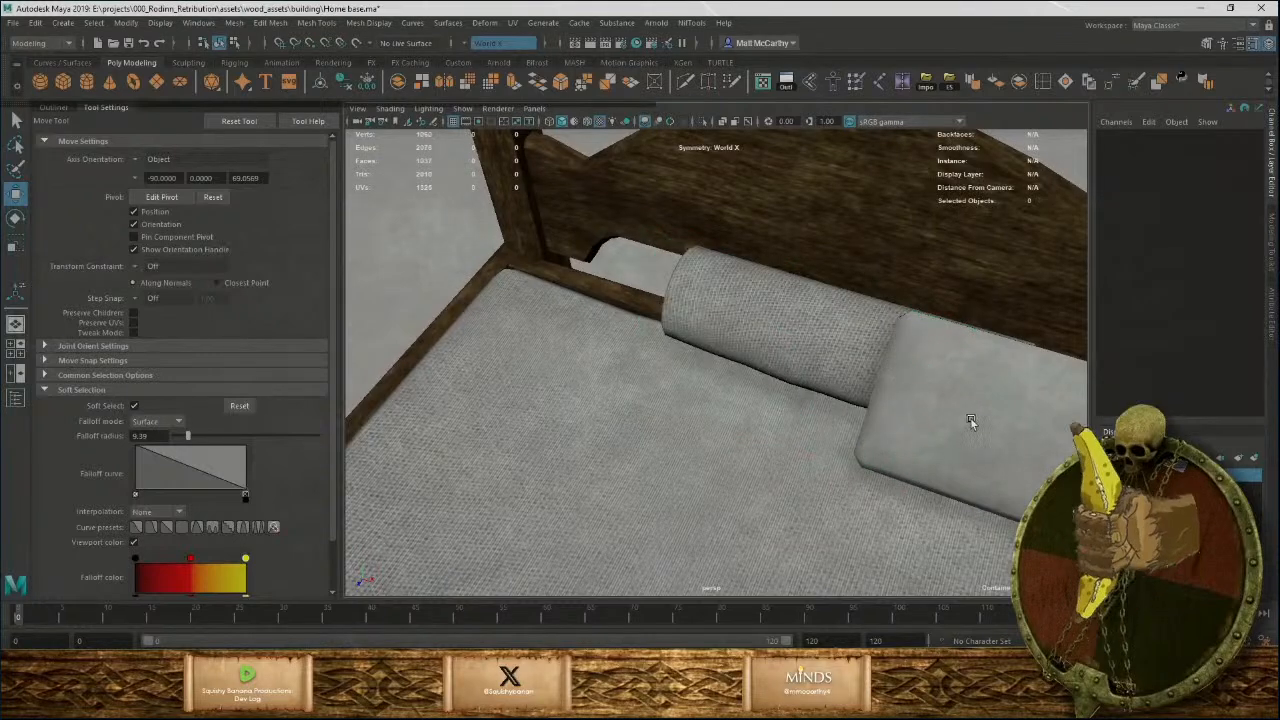
Apply automatic UV mapping to the remaining flat pillow and open the UV Editor.
left_click(969, 423)
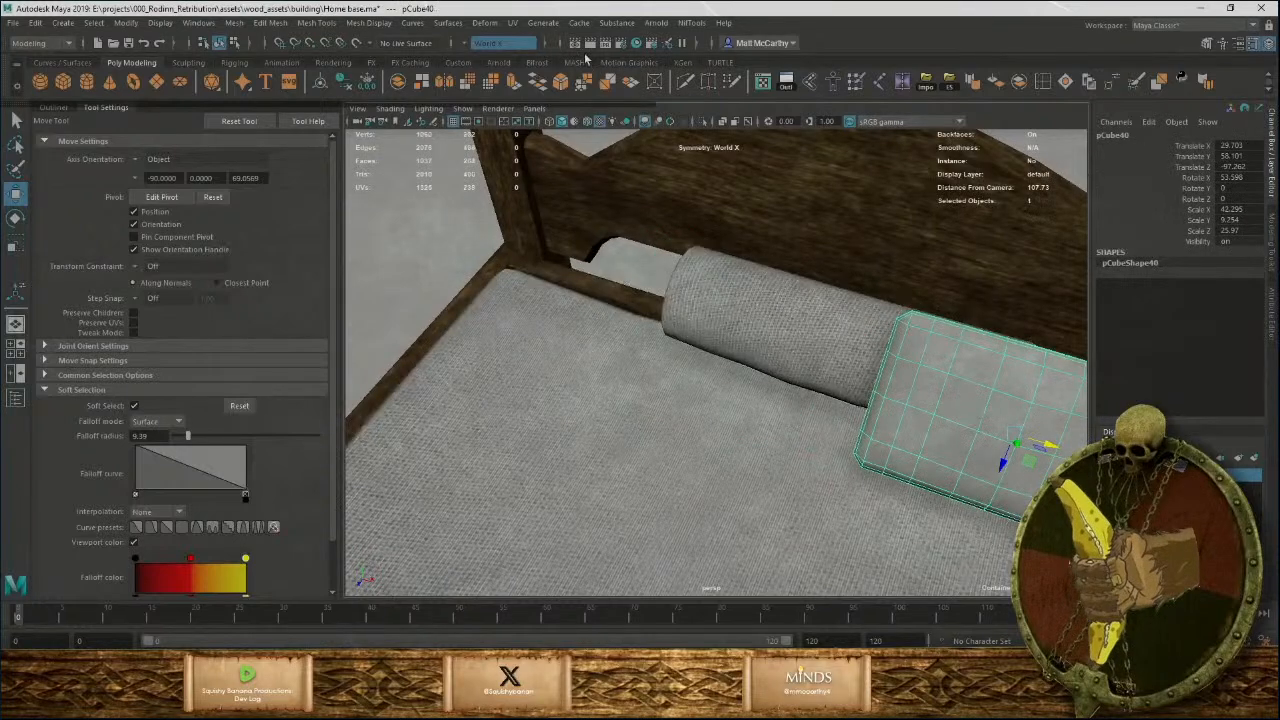
left_click(513, 22)
left_click(545, 94)
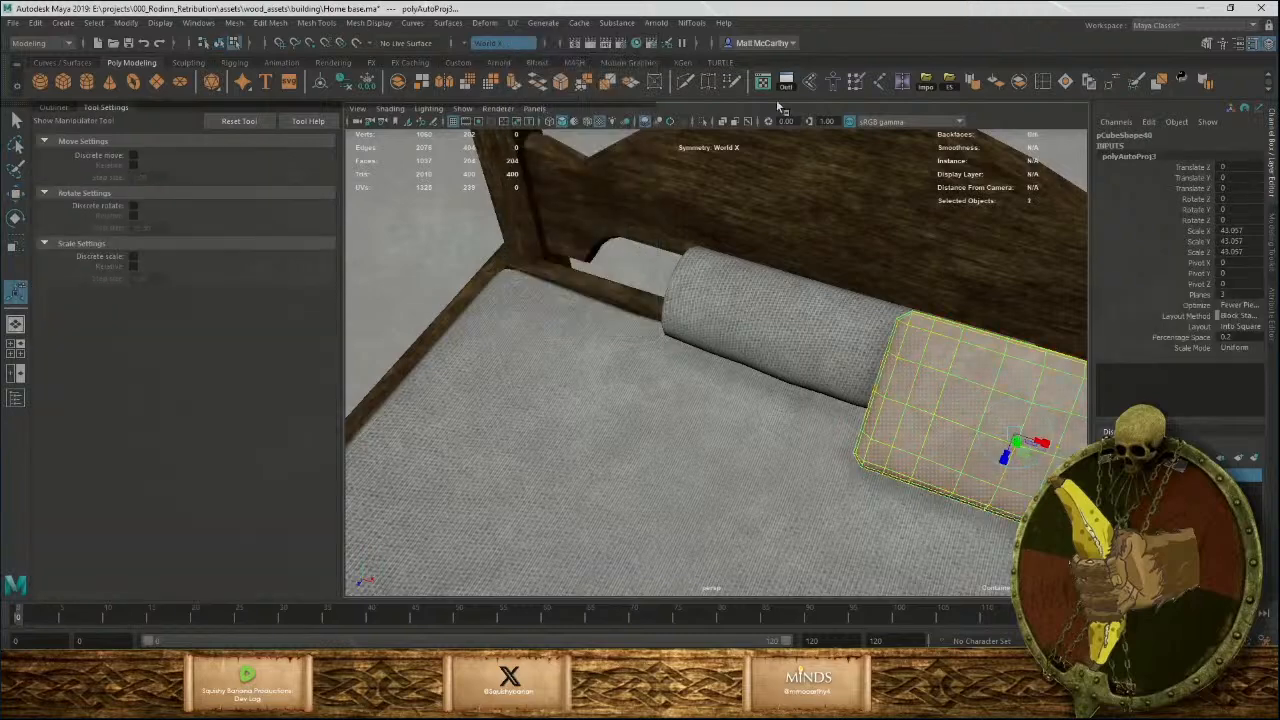
left_click(763, 86)
Select all of the flat pillow's UV edges and sew them together.
left_click(915, 448)
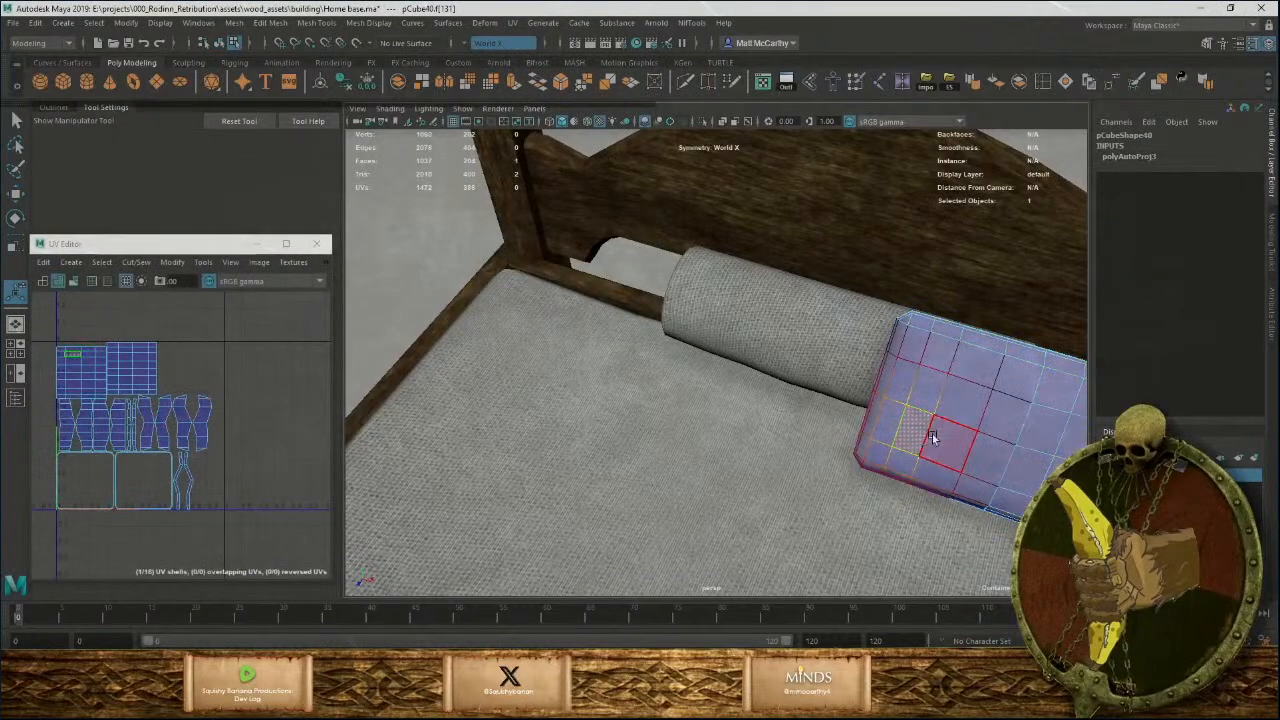
left_click_drag(943, 378, 884, 322, "alt")
right_click(68, 331)
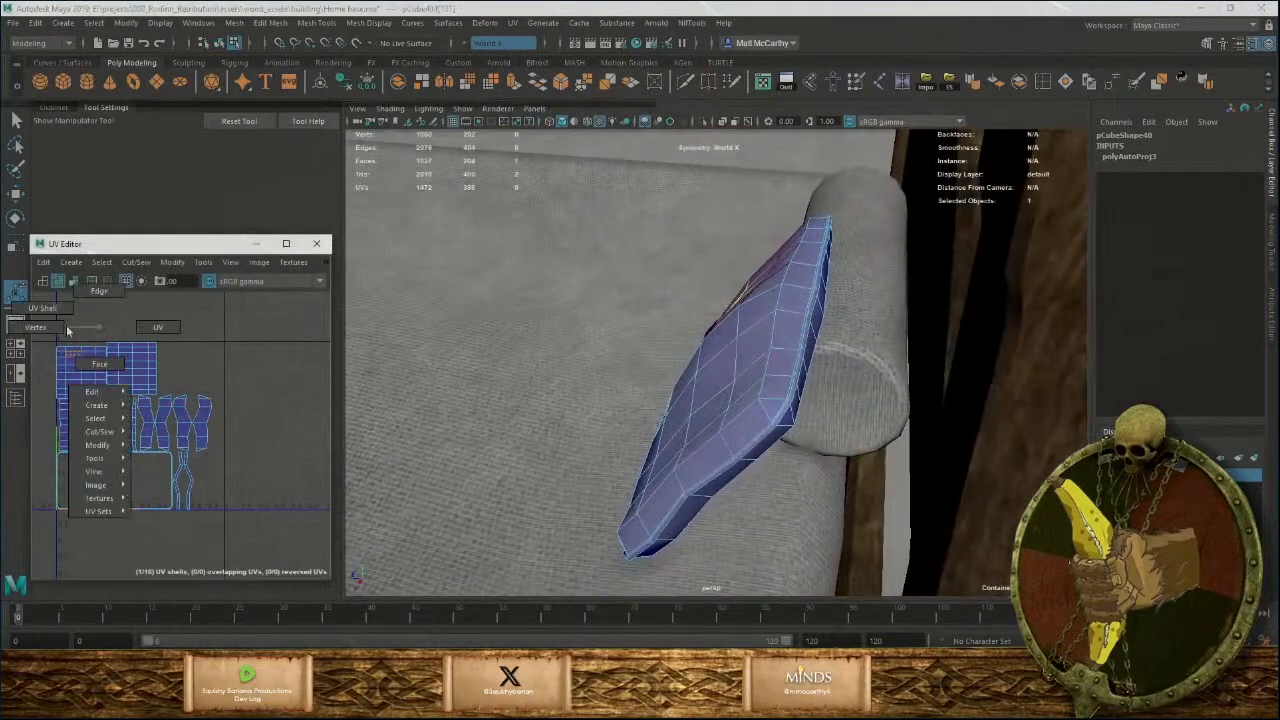
right_click_drag(98, 302, 98, 298)
left_click_drag(40, 334, 252, 546)
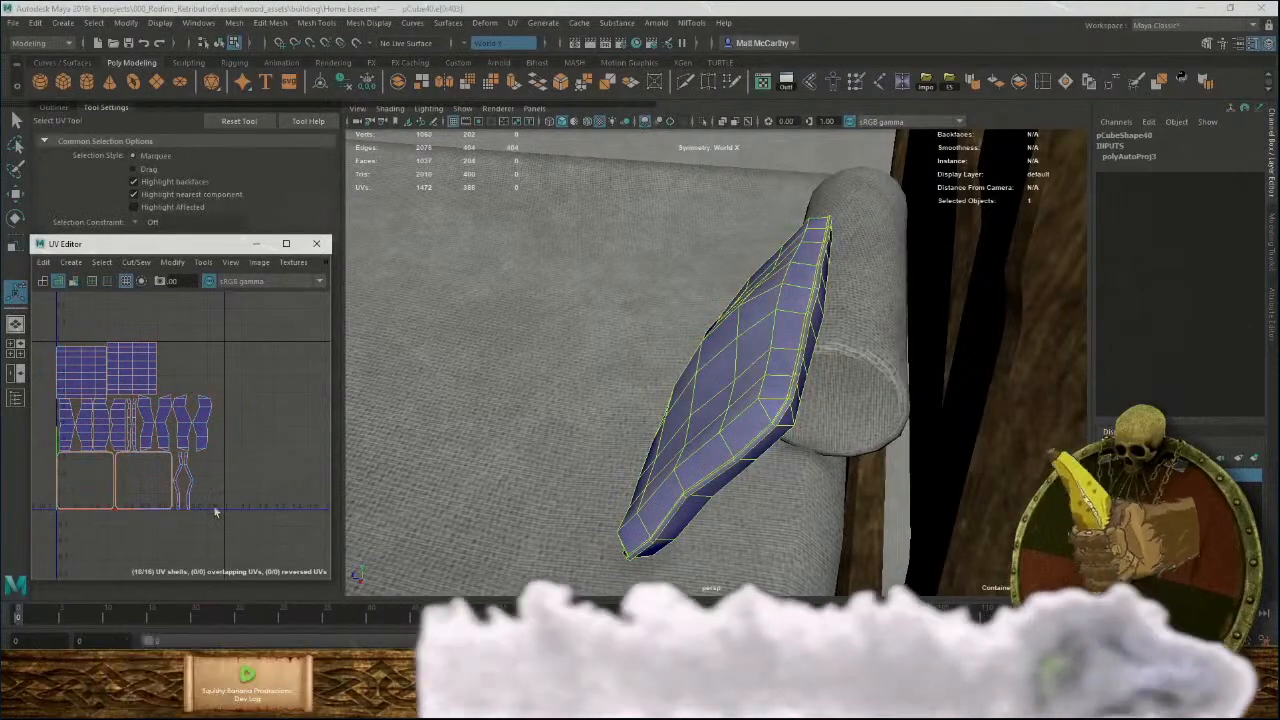
key("shift+s")
Select the edge loop along the flat pillow's rim seam and cut the UVs along it.
key("w")
left_click_drag(697, 433, 817, 369, "alt")
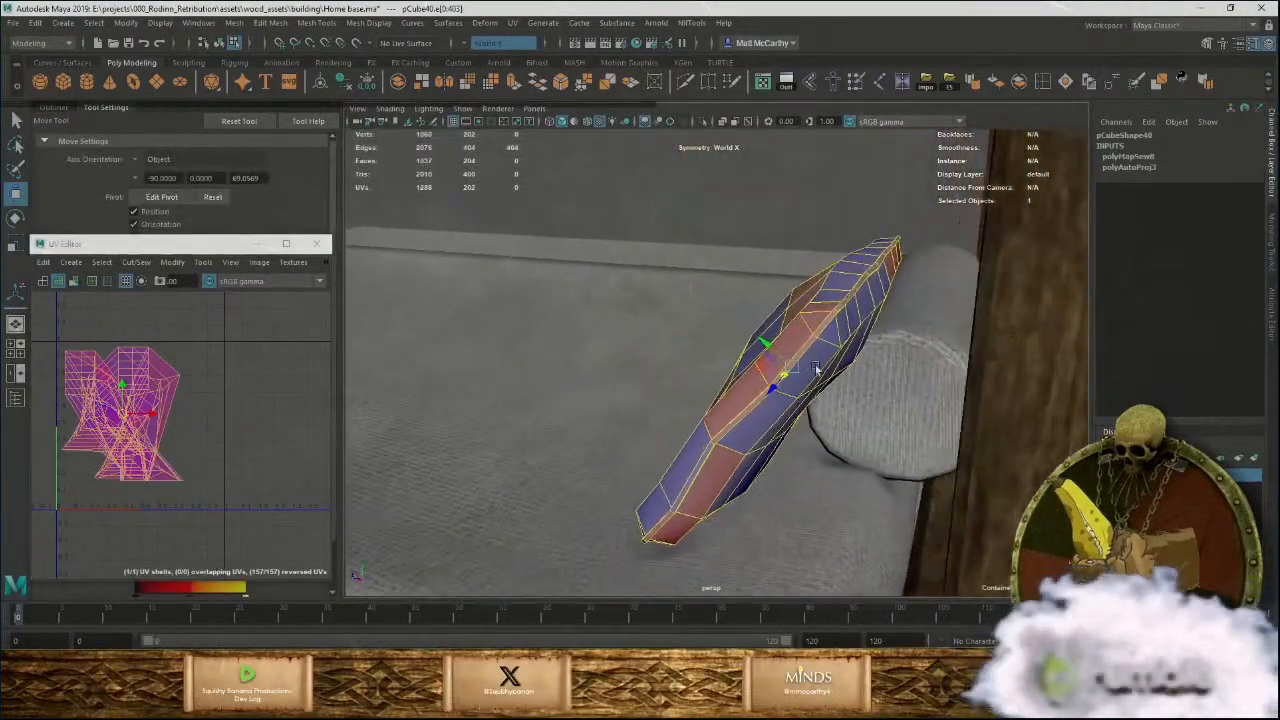
right_click_drag(817, 369, 934, 327, "alt")
right_click(933, 327)
left_click_drag(933, 327, 780, 287, "alt")
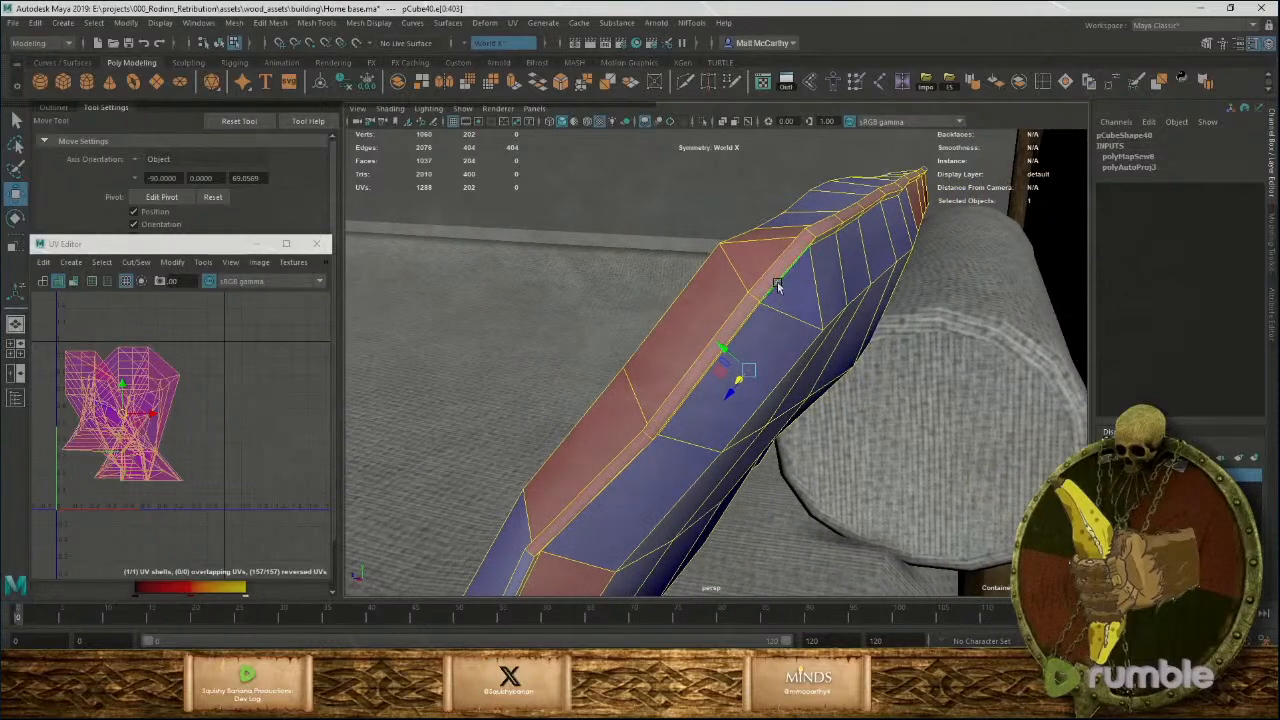
double_click(830, 225)
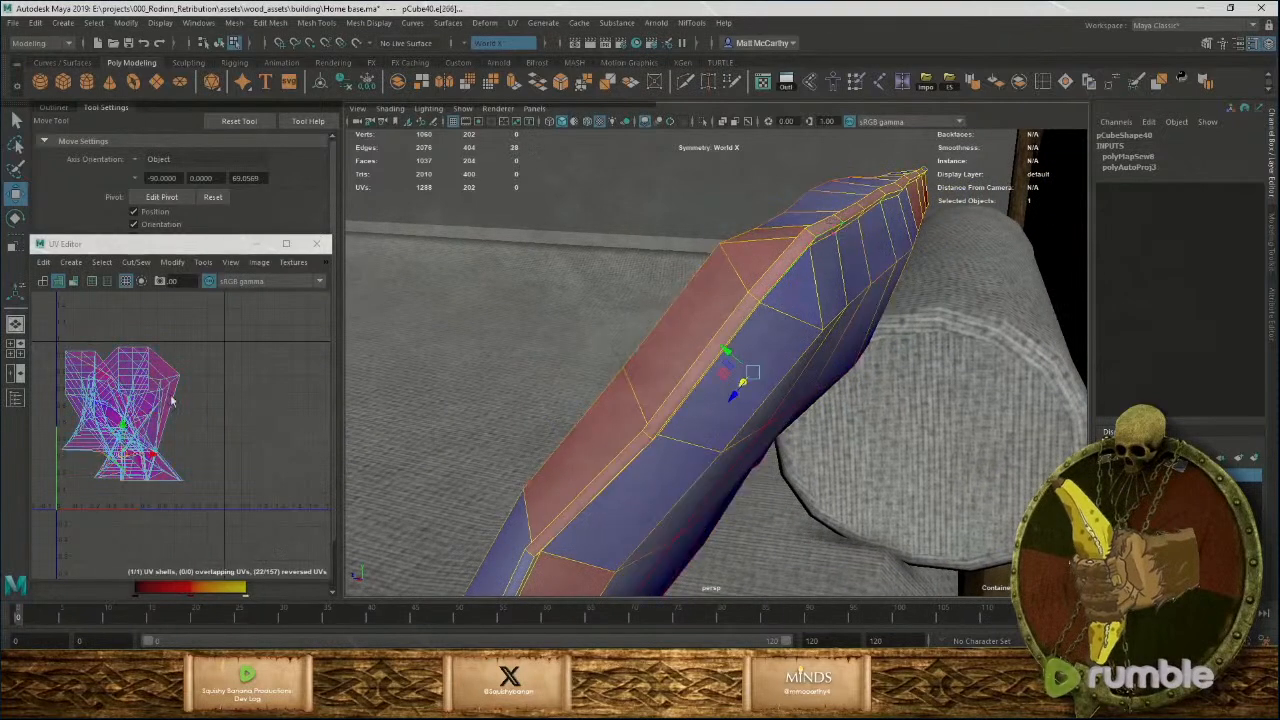
right_click_drag(171, 400, 78, 361, "shift")
Select the flat pillow's front and back UV shells, unfold them and lay them out.
left_click(180, 470)
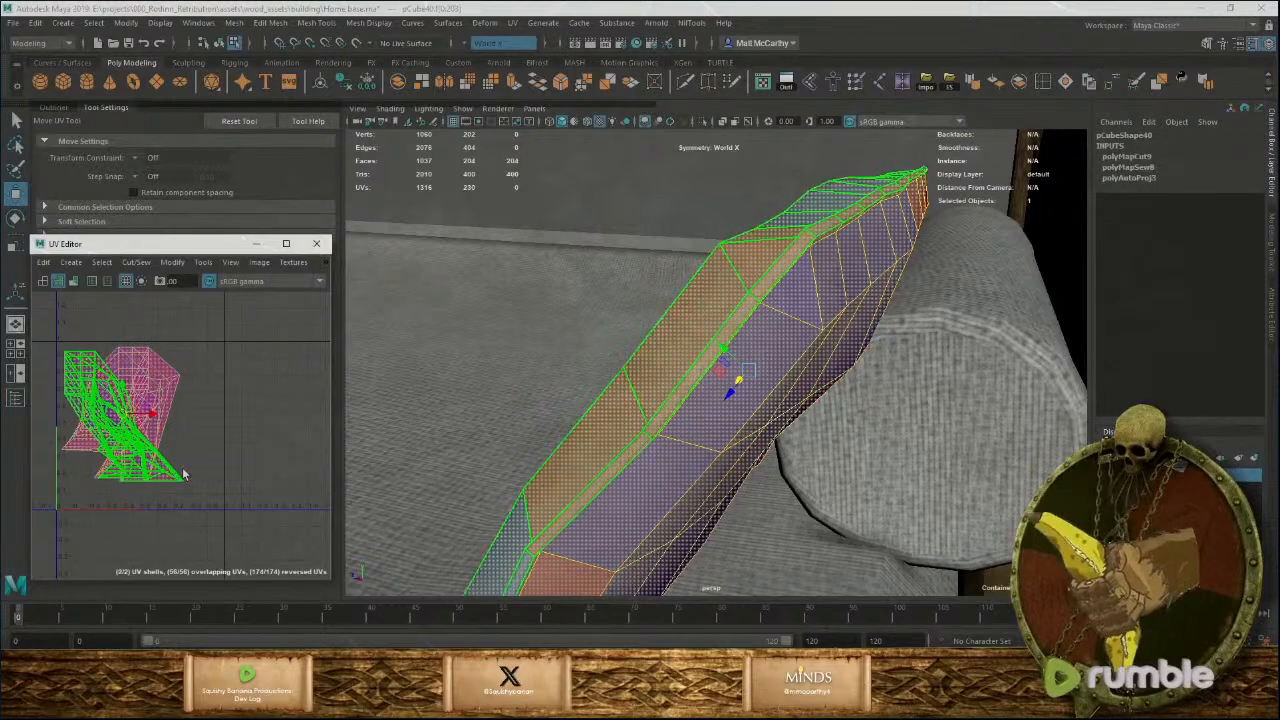
key("ctrl+u")
key("ctrl+l")
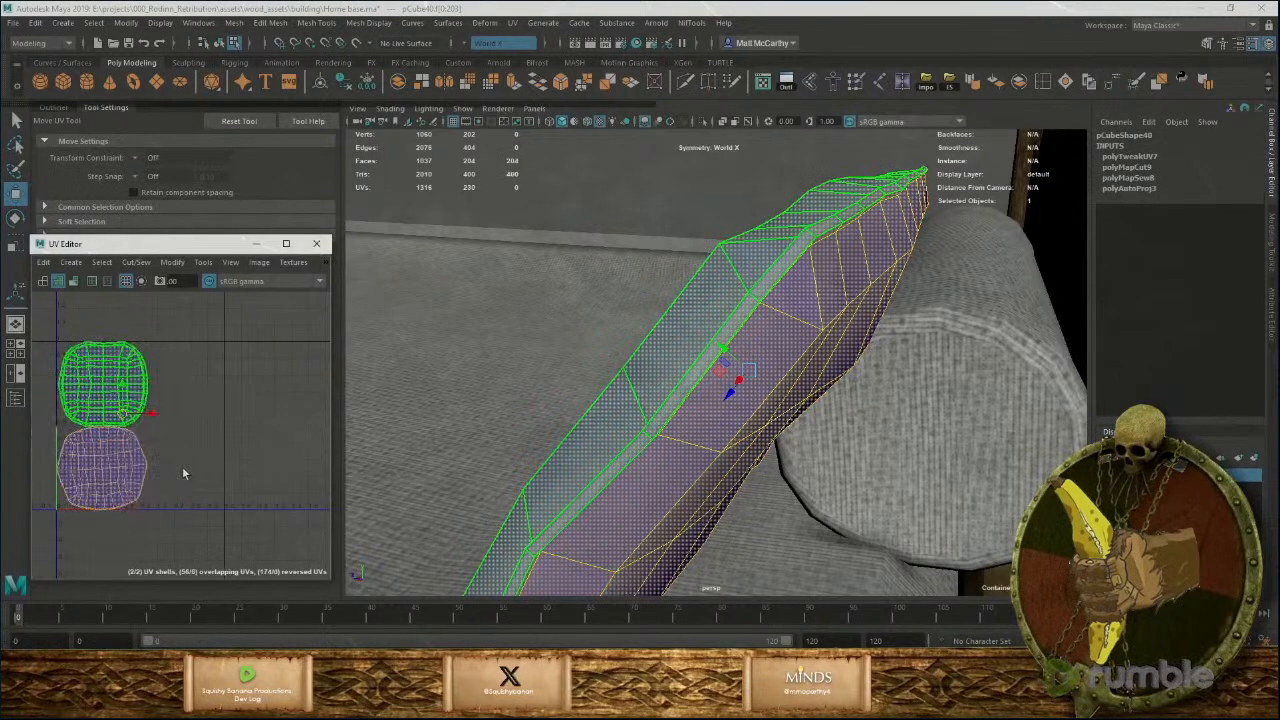
Return to object mode and assign the existing cloth_white material to the flat pillow.
key("F8")
right_click_drag(767, 258, 795, 368)
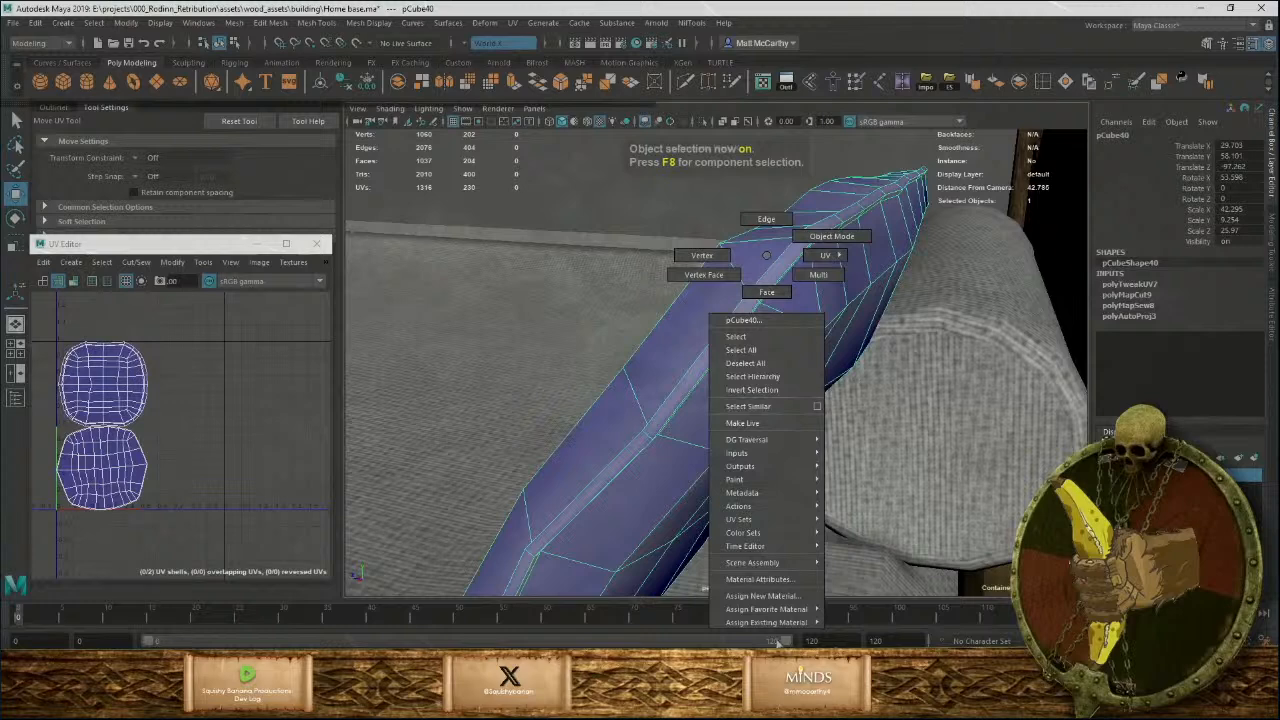
right_click_drag(778, 642, 790, 625)
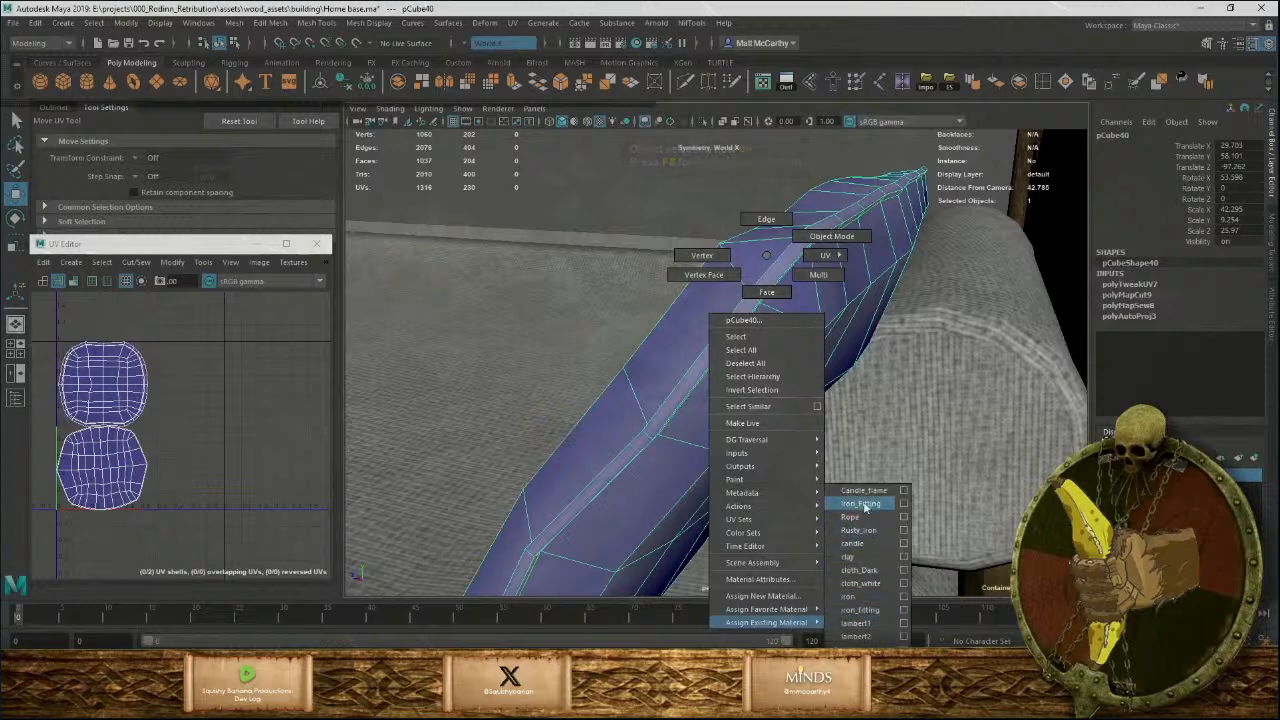
right_click_drag(875, 583, 872, 583)
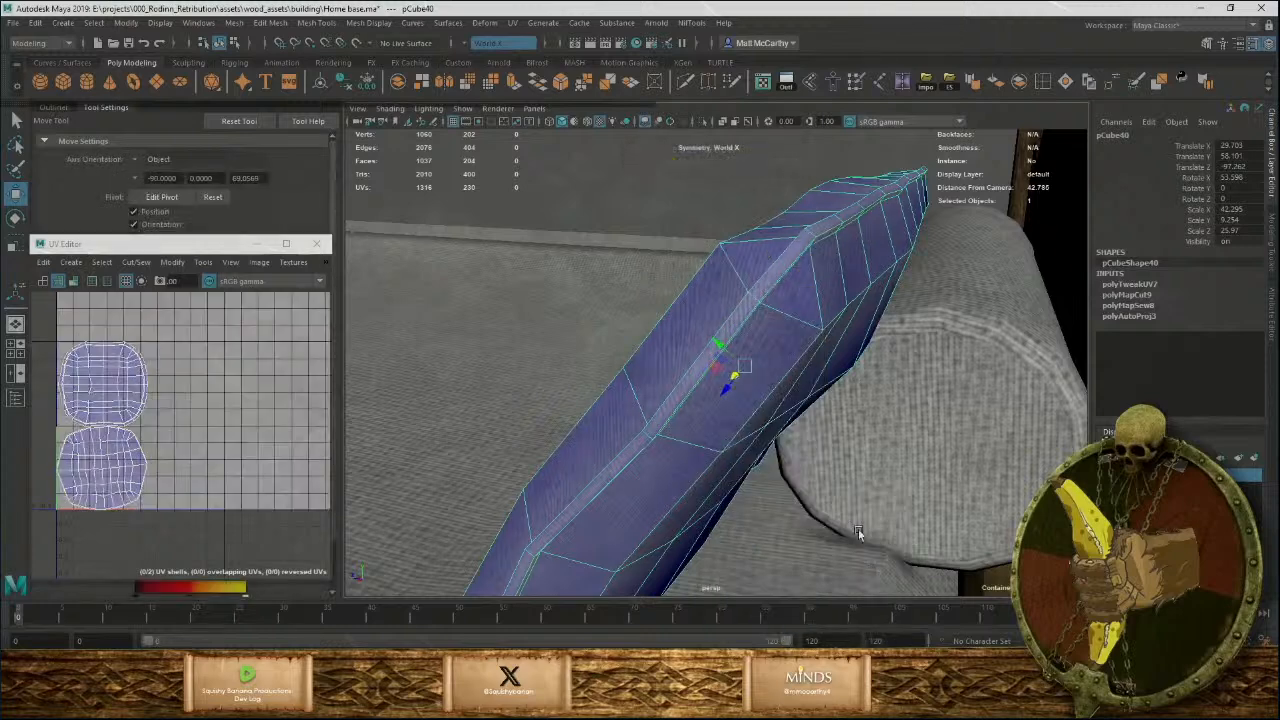
Deselect the flat pillow and examine its cloth texture against the cylindrical pillow and the bedding.
left_click(684, 200)
scroll(720, 288, "down", 10)
left_click_drag(722, 290, 901, 316, "alt")
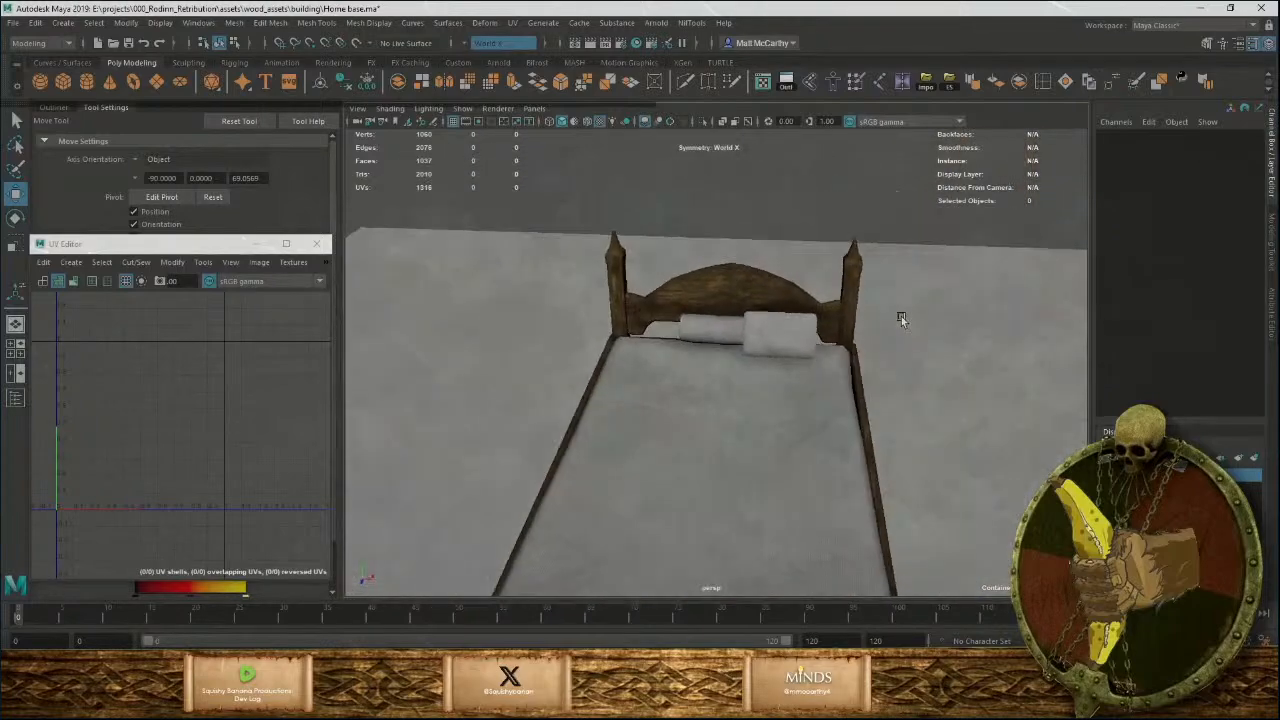
scroll(861, 471, "up", 5)
left_click_drag(822, 335, 853, 383, "alt")
middle_click_drag(800, 296, 749, 386, "alt")
right_click_drag(749, 386, 888, 518, "alt")
scroll(823, 380, "up", 3)
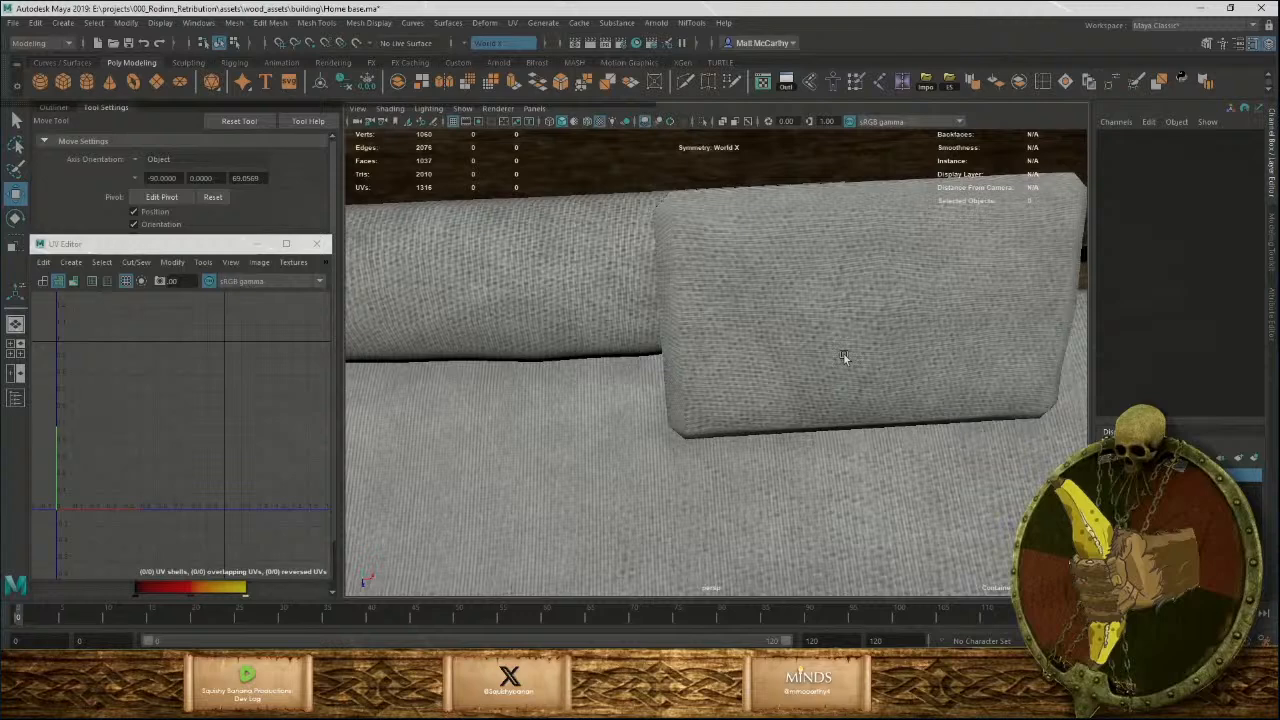
Assign the existing cloth_Dark material to the flat pillow and deselect it.
left_click(844, 354)
right_click(777, 326)
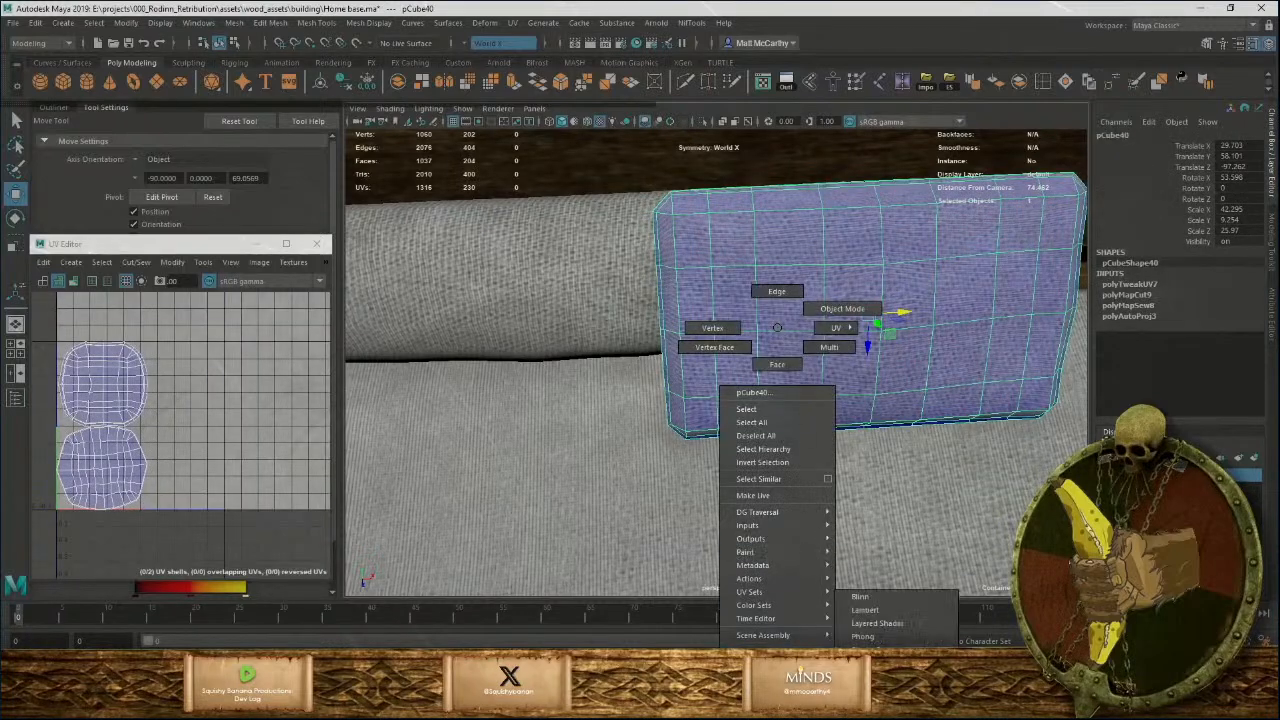
mouse_move(778, 692)
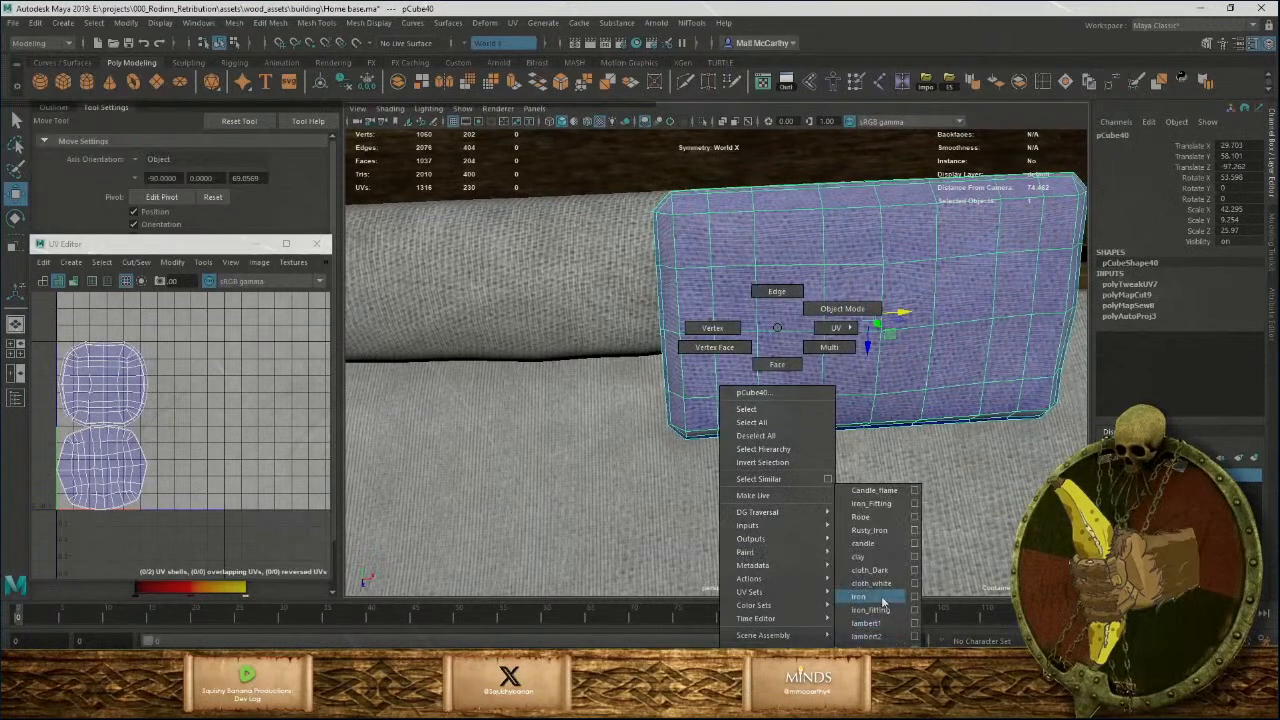
left_click(870, 570)
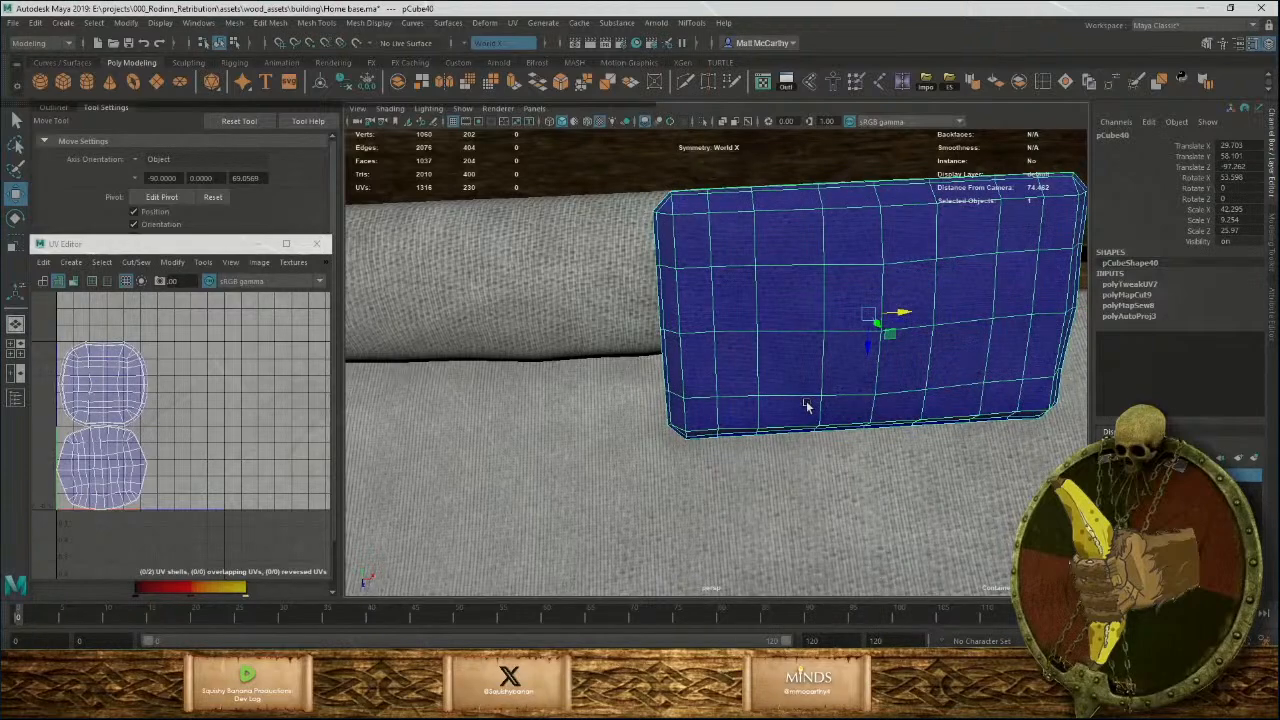
right_click_drag(807, 404, 810, 260, "alt")
left_click(803, 200)
Duplicate the flat pillow and move the copy along X to about -14.5 so it sits beside the original.
left_click_drag(838, 308, 800, 382, "alt")
right_click_drag(800, 382, 812, 432, "alt")
left_click(748, 336)
mouse_move(749, 338)
left_mouse_down("alt")
mouse_move(762, 400)
mouse_move(742, 358)
left_mouse_up("alt")
key("ctrl+d")
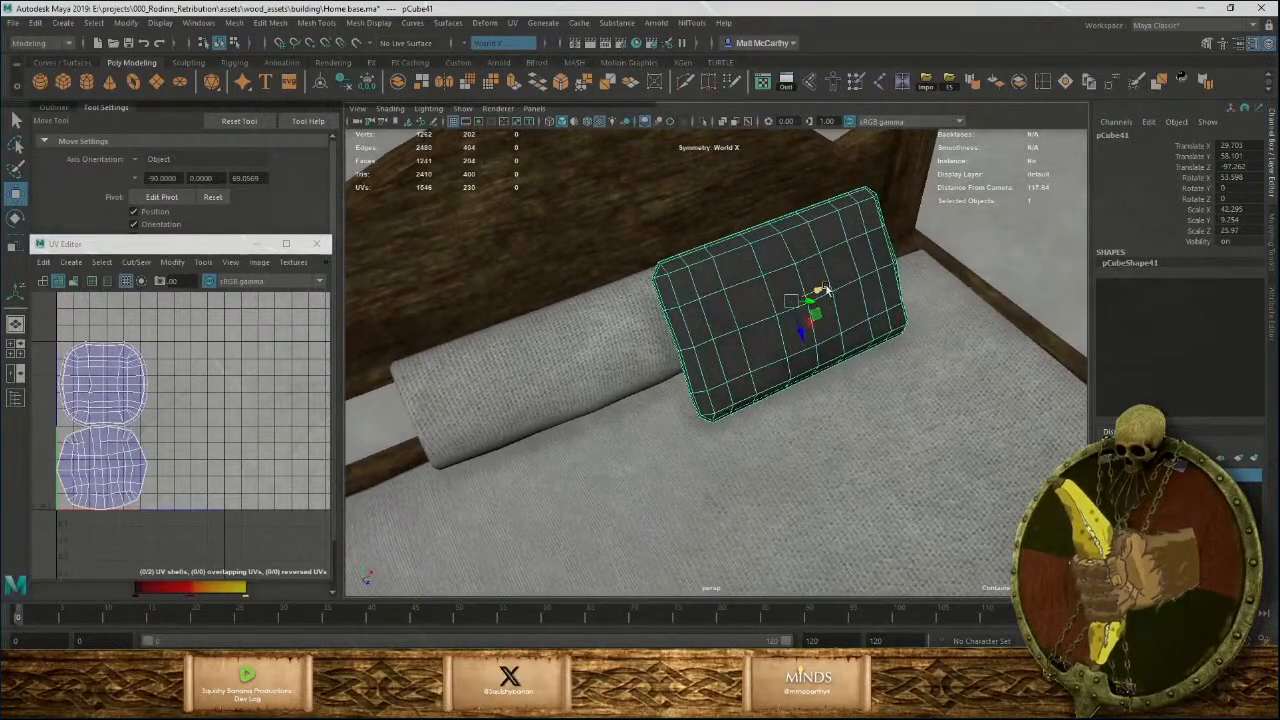
left_click_drag(822, 289, 575, 405)
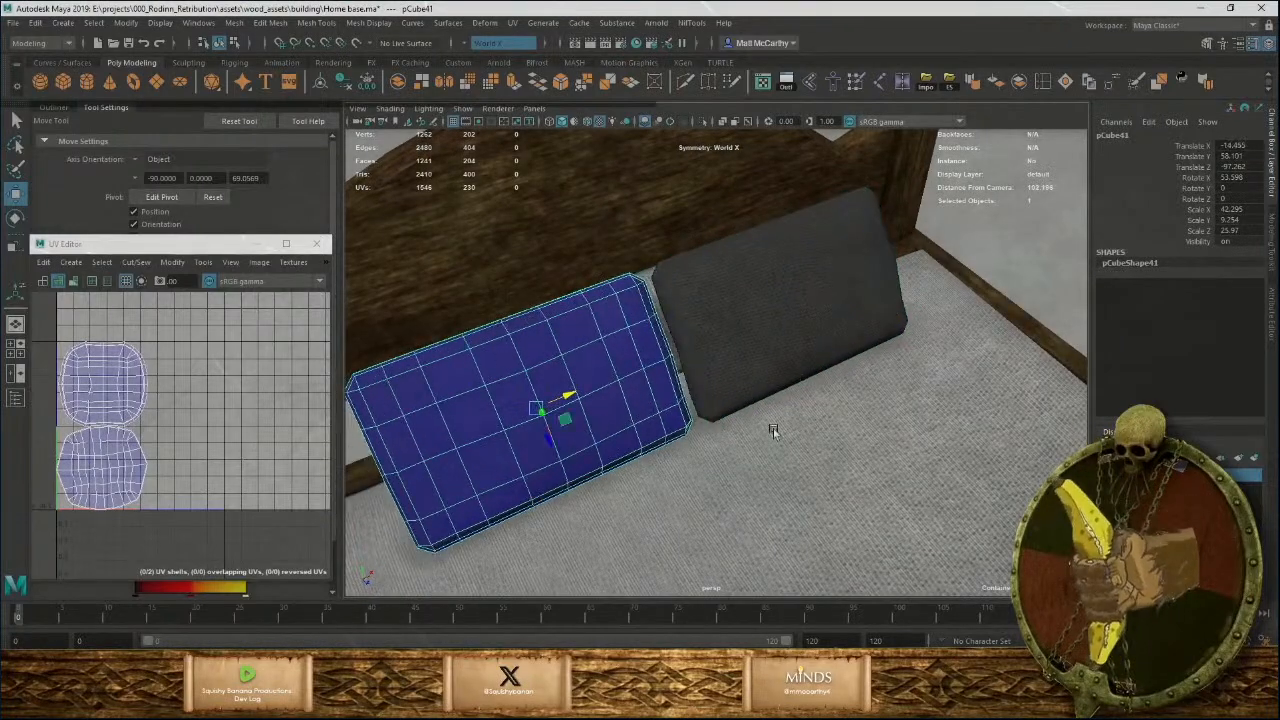
Tilt the original flat pillow to about 45° in X and reposition it at about Y 56 and Z -93.7, against the cylindrical pillow.
left_click_drag(773, 428, 918, 368, "alt")
left_click(828, 284)
left_click_drag(828, 284, 690, 357, "alt")
left_click(726, 372)
key("e")
key("w")
left_click_drag(698, 364, 754, 311, "alt")
right_click_drag(754, 311, 766, 408, "alt")
left_click_drag(766, 408, 753, 413, "alt")
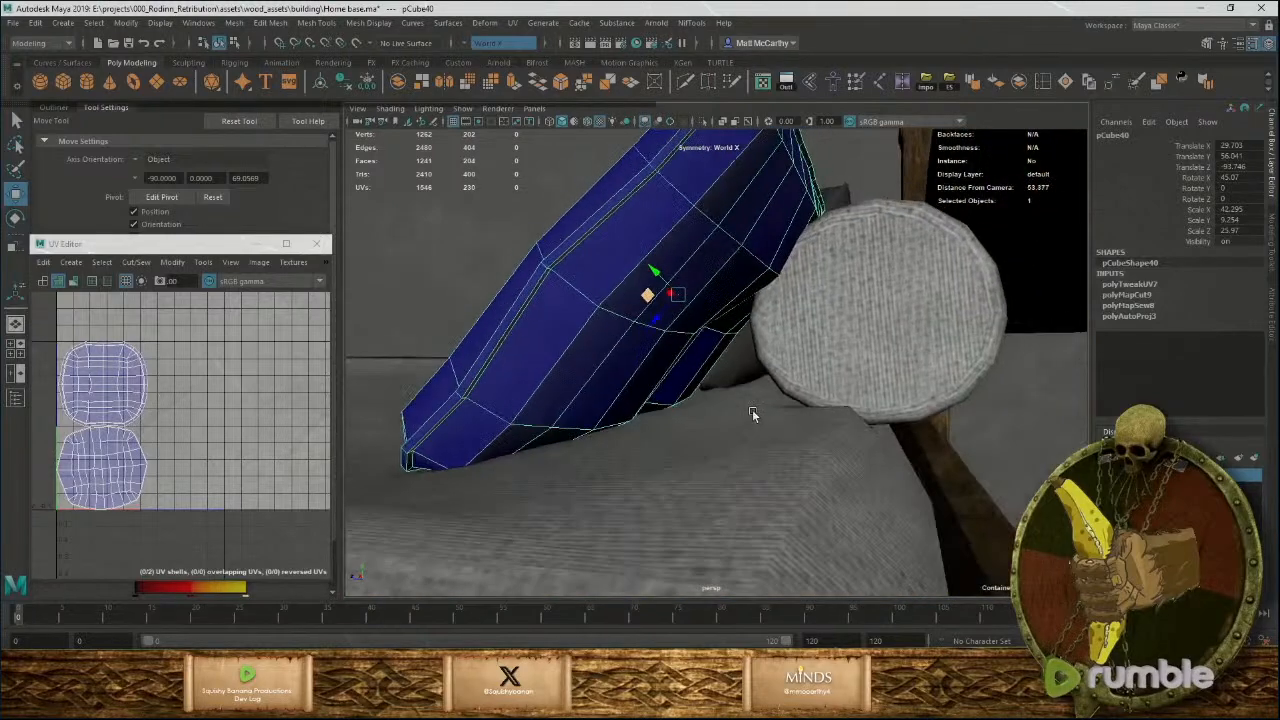
Move vertices on the back of the original flat pillow to reshape it near the cylindrical pillow, and return to object mode.
left_click_drag(686, 370, 671, 340, "alt")
right_click_drag(671, 340, 685, 322)
left_click(685, 322)
middle_click_drag(657, 315, 684, 357)
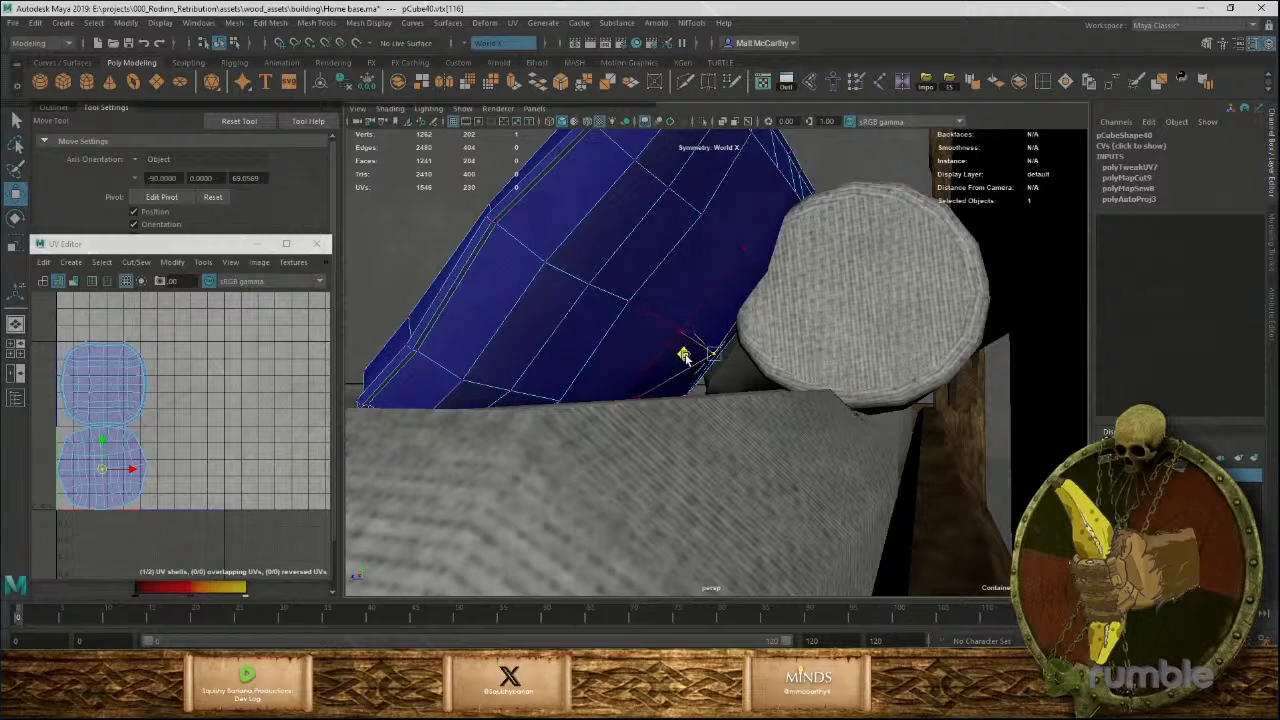
left_click(628, 304)
left_click_drag(628, 306, 729, 345, "alt")
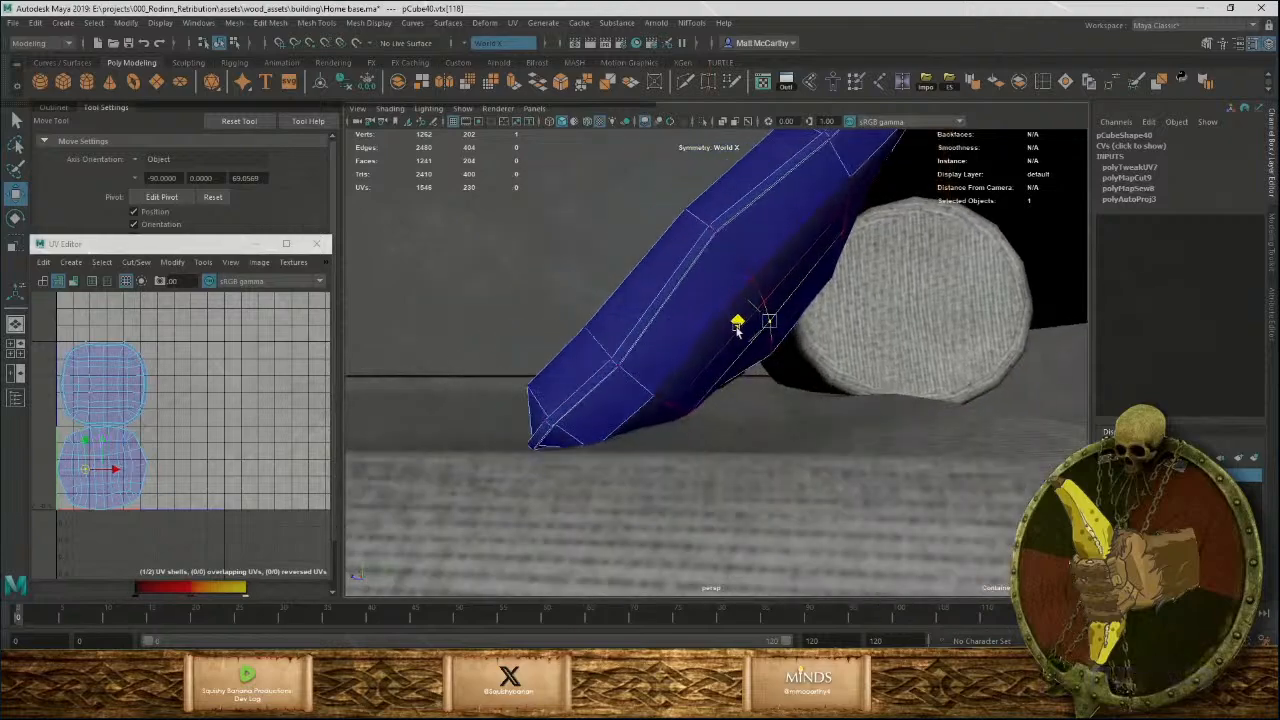
middle_click_drag(737, 328, 755, 360)
left_click_drag(760, 368, 796, 499, "alt")
key("F8")
left_click(911, 281)
Create a polygon plane, raise it to about Y 71.5 above the mattress and scale it uniformly to about 171.
middle_click_drag(796, 499, 783, 353, "alt")
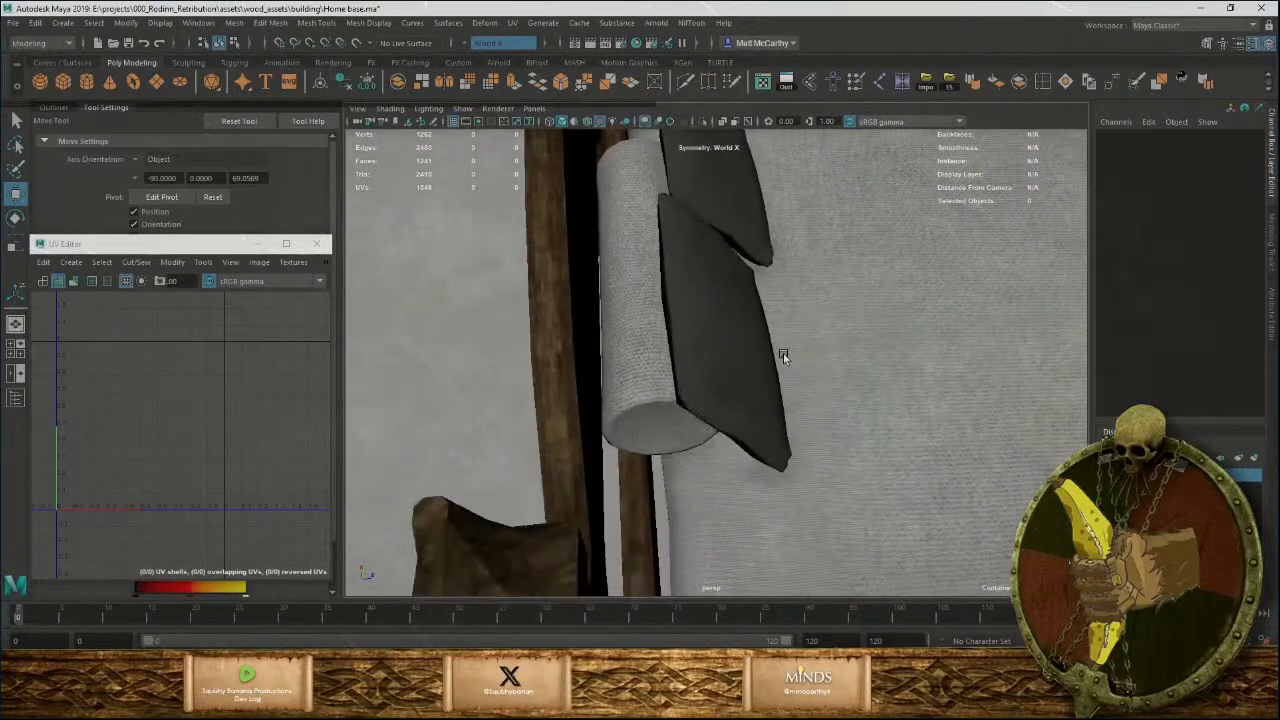
right_click_drag(783, 353, 398, 274, "alt")
left_click_drag(775, 292, 1105, 287, "alt")
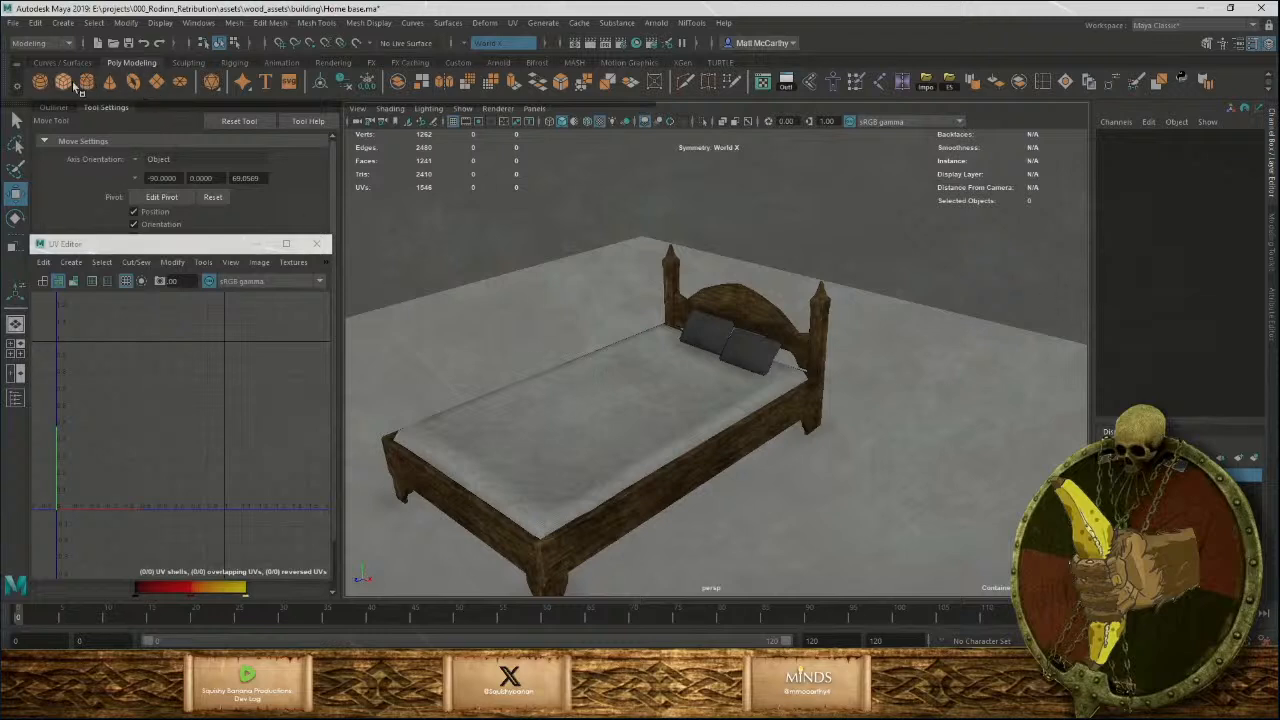
right_click_drag(675, 262, 674, 240, "shift")
right_click_drag(674, 262, 525, 391, "alt")
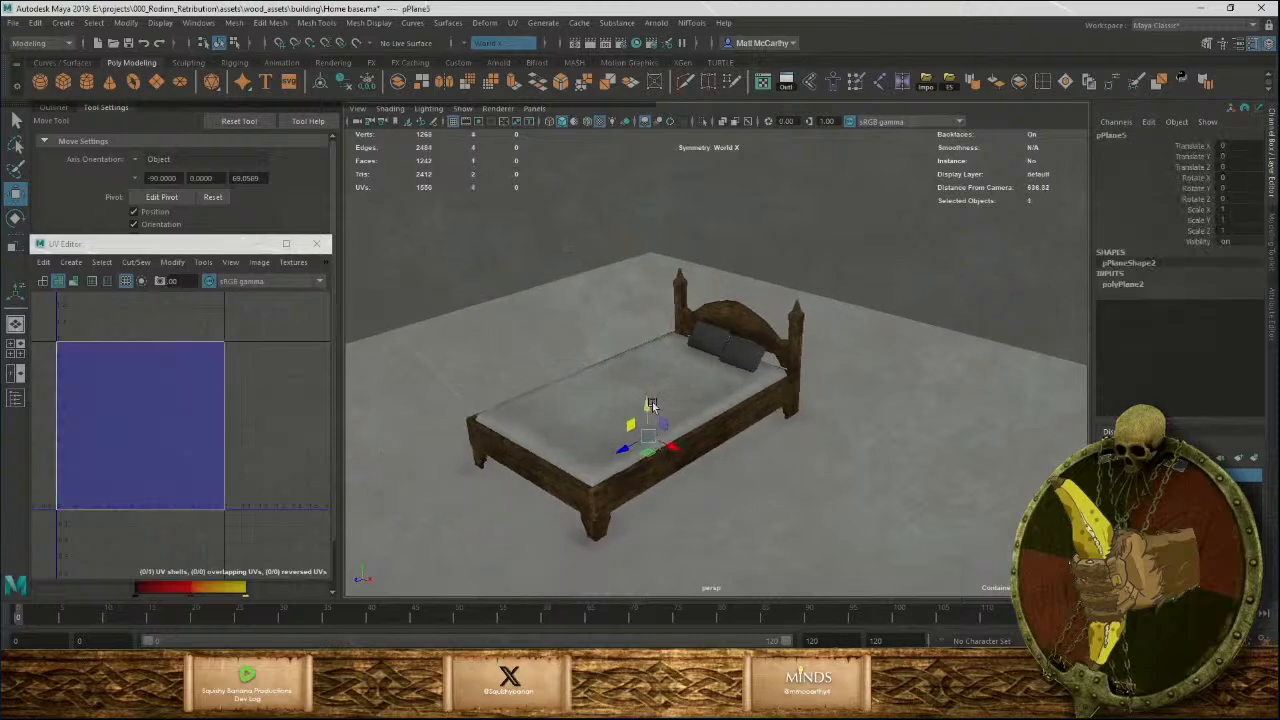
scroll(612, 388, "up", 5)
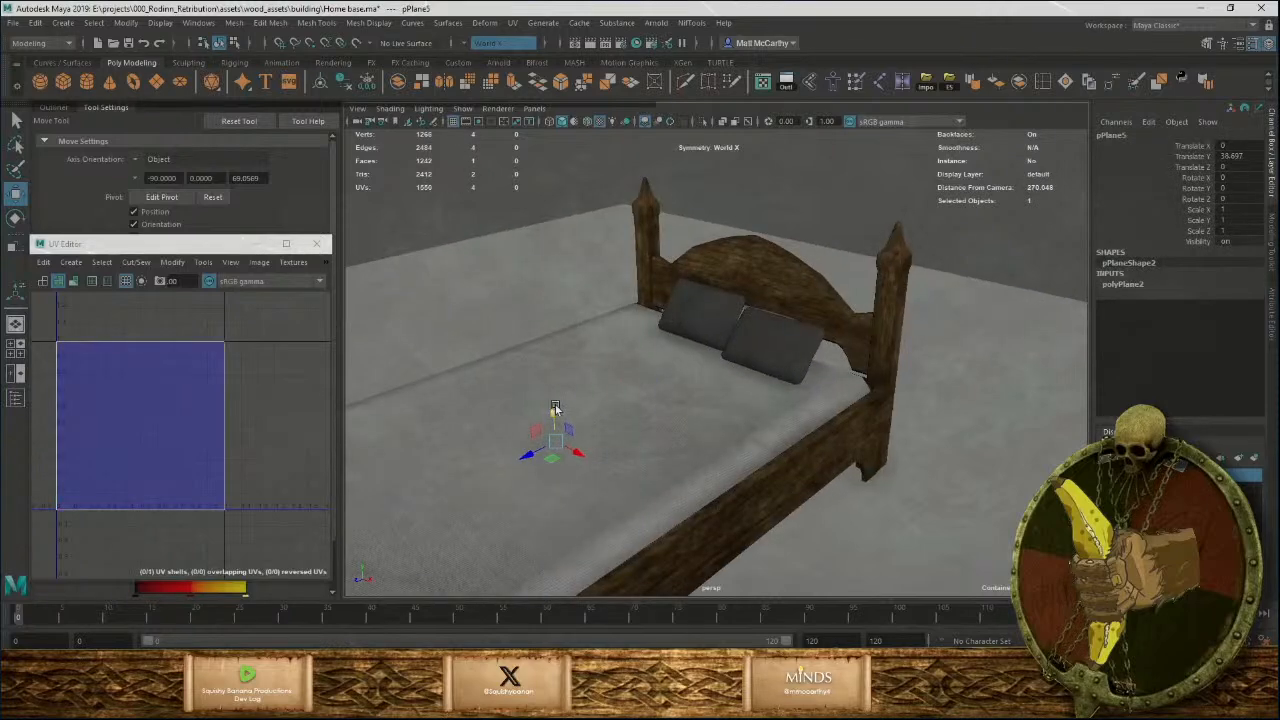
left_click_drag(540, 341, 538, 326)
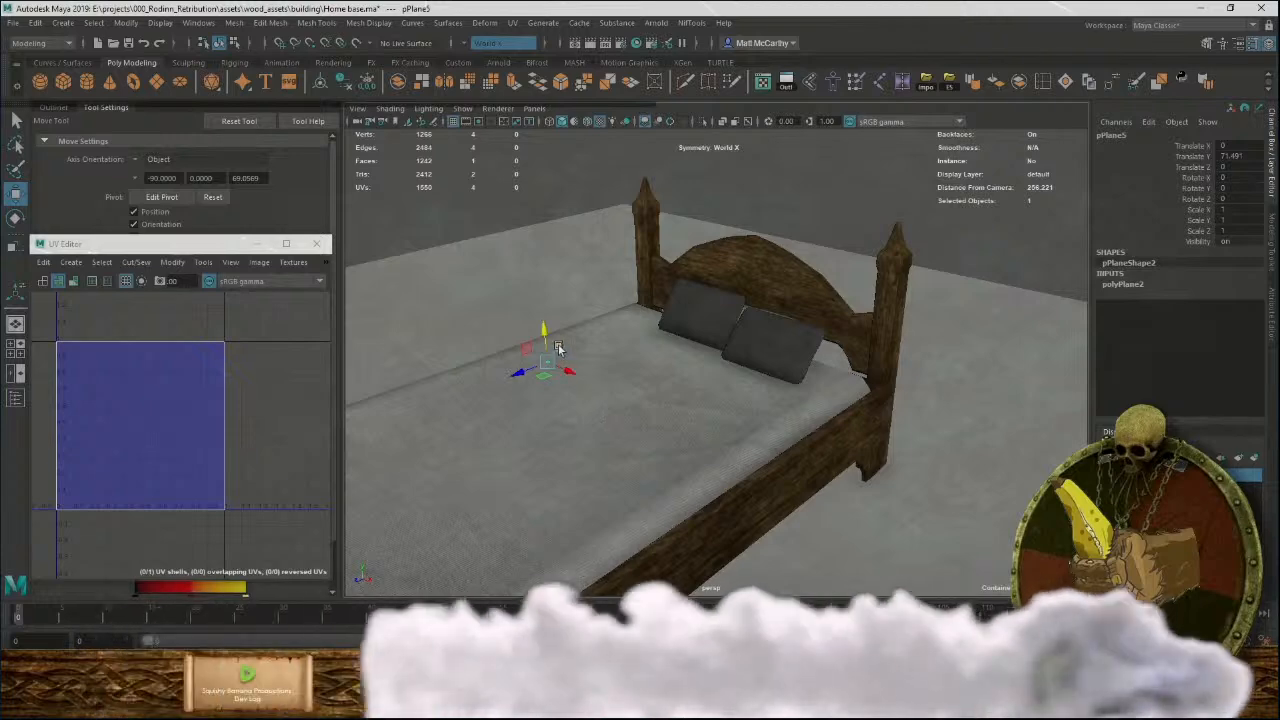
key("r")
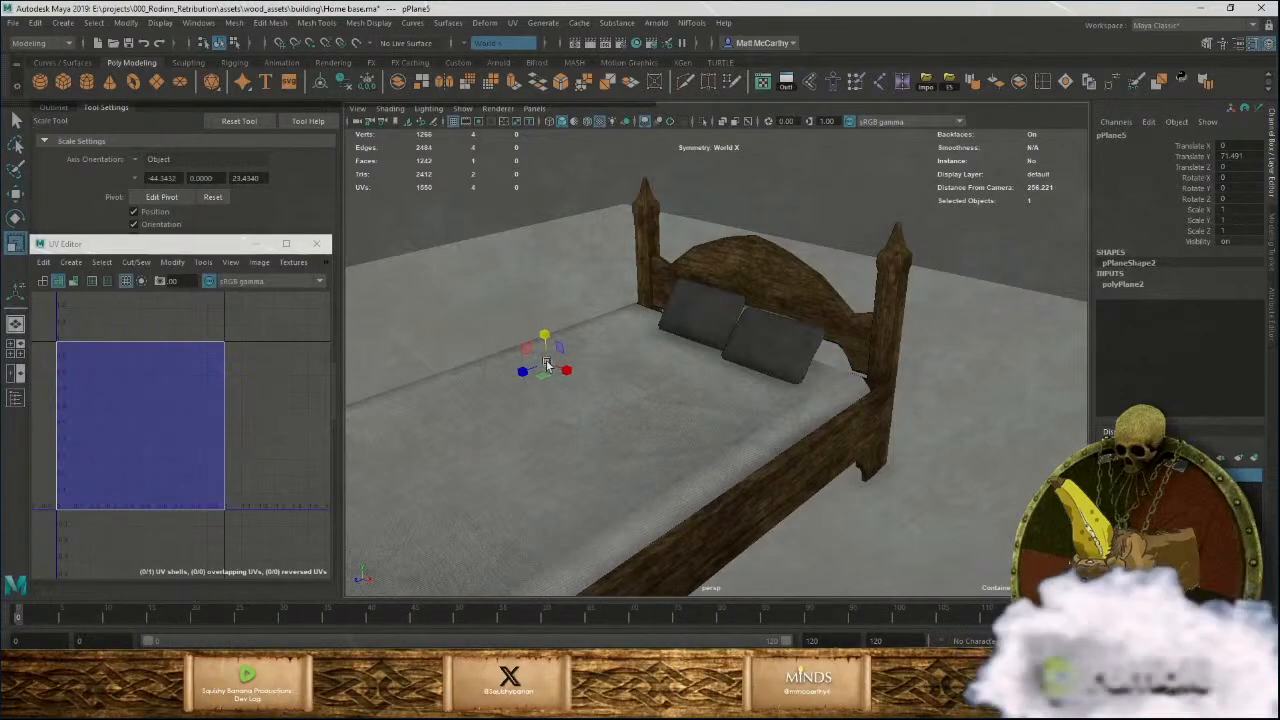
left_click_drag(549, 366, 811, 402)
scroll(720, 396, "down", 5)
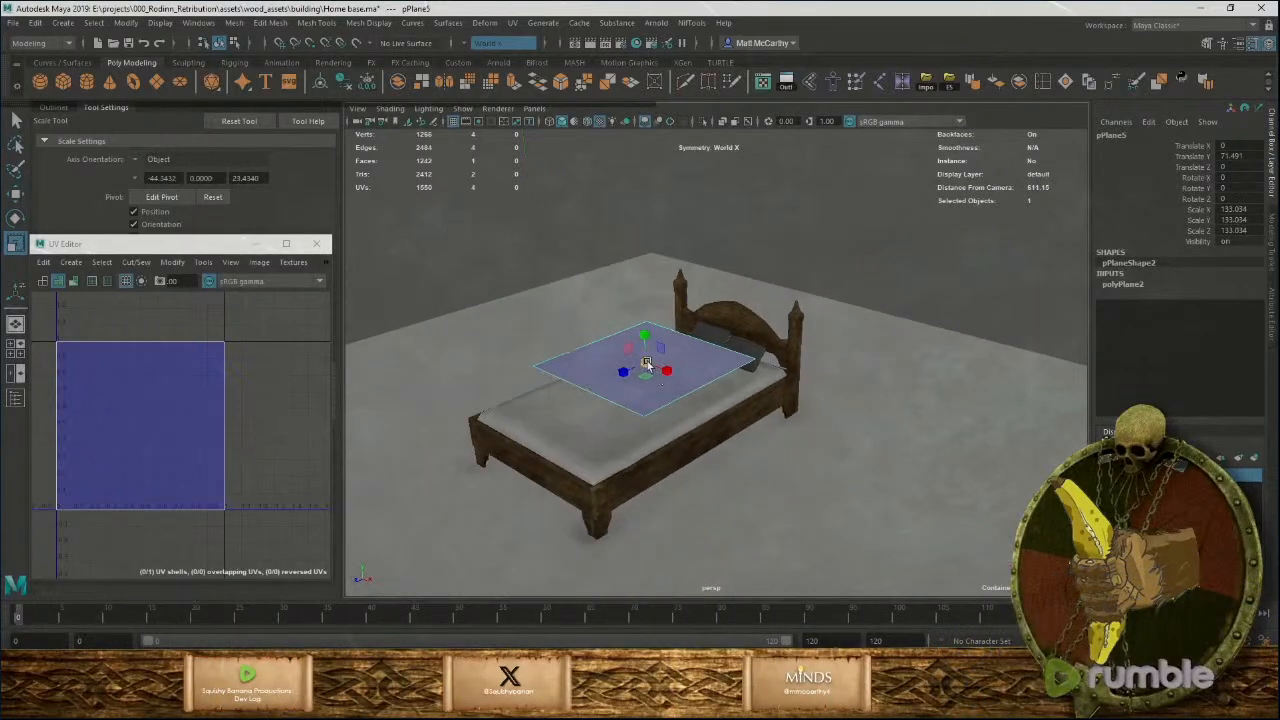
left_click_drag(647, 364, 854, 447)
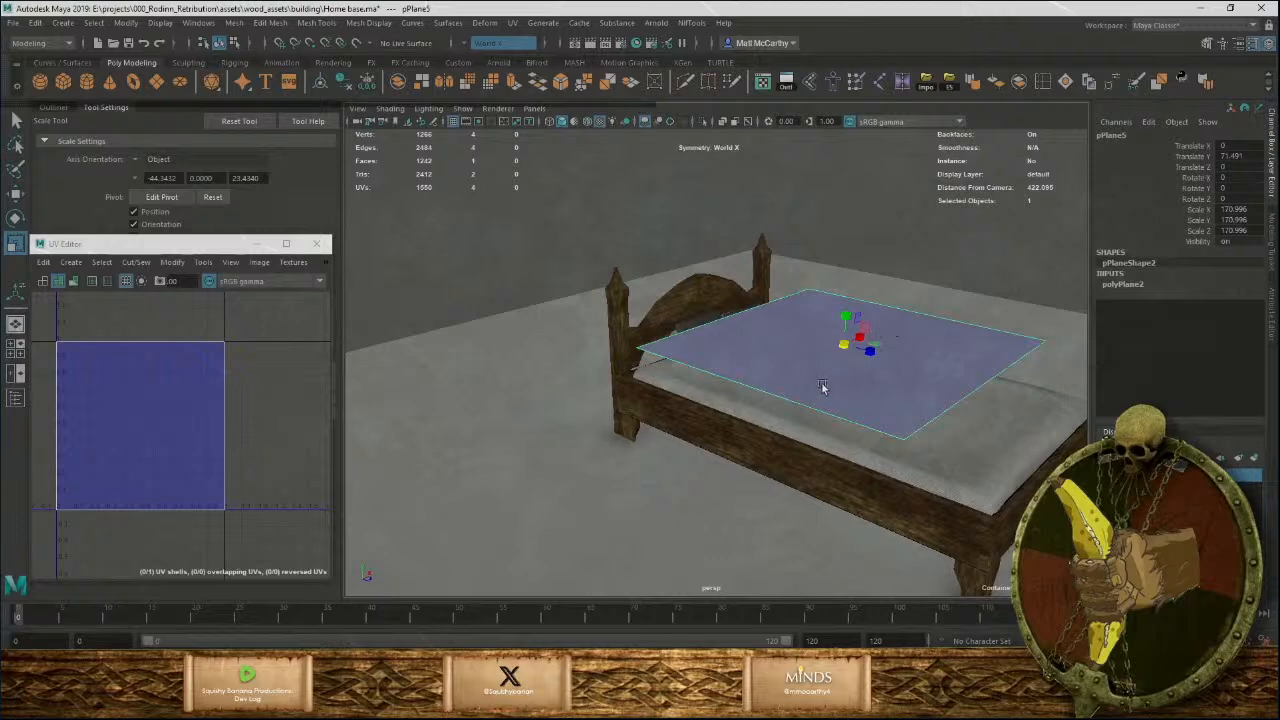
Try to fit the plane to the bed by narrowing it to about 129 in X and lowering it to about Y 47.7, and delete it.
left_click_drag(822, 387, 891, 309, "alt")
key("w")
scroll(851, 390, "up", 3)
key("r")
key("w")
left_click_drag(870, 218, 959, 329)
left_click_drag(928, 353, 930, 312, "alt")
key("Delete")
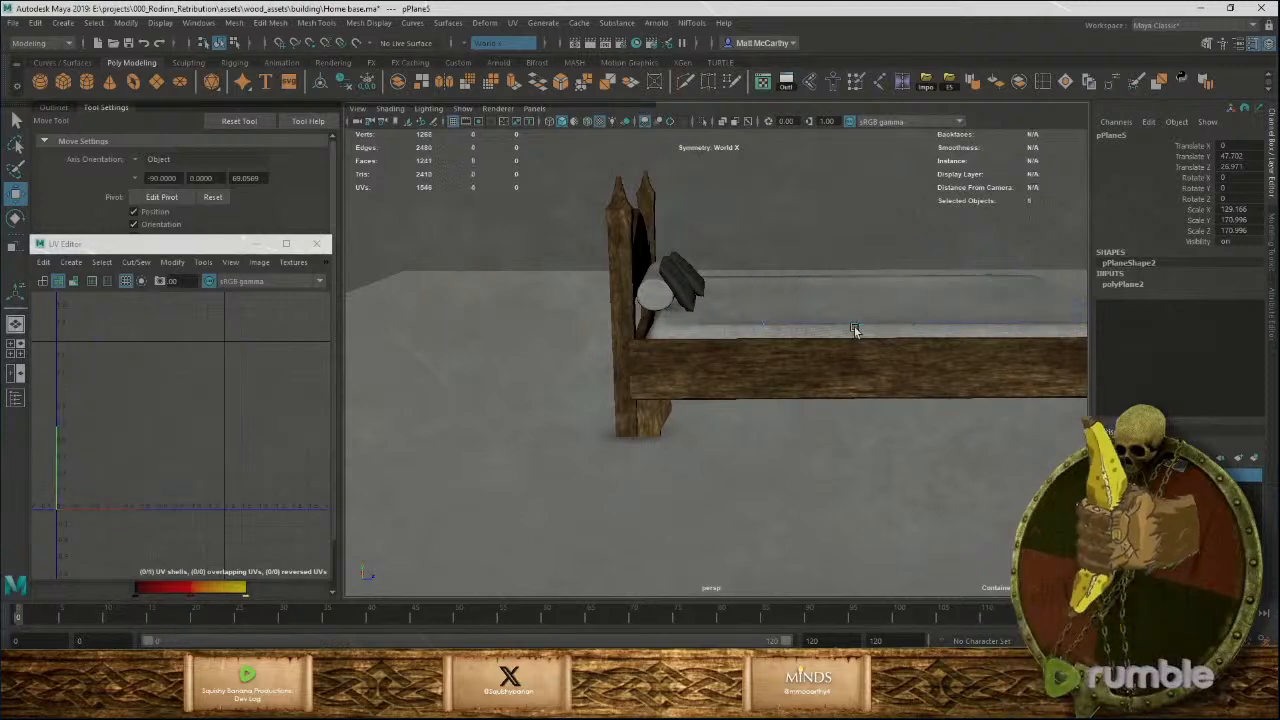
Select the mattress faces except those at the headboard end, and isolate the mattress in the view.
left_click(816, 302)
left_click_drag(829, 343, 823, 471, "alt")
scroll(823, 471, "up", 3)
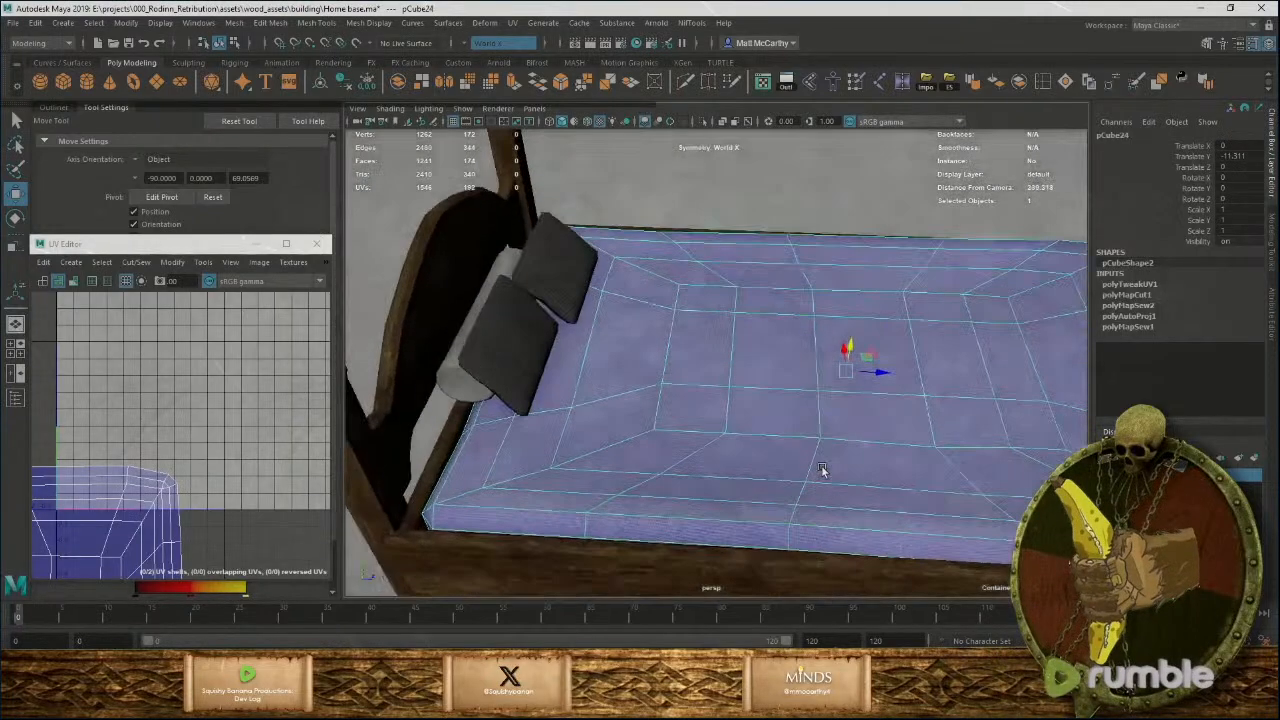
right_click_drag(761, 338, 773, 385)
left_click(780, 408)
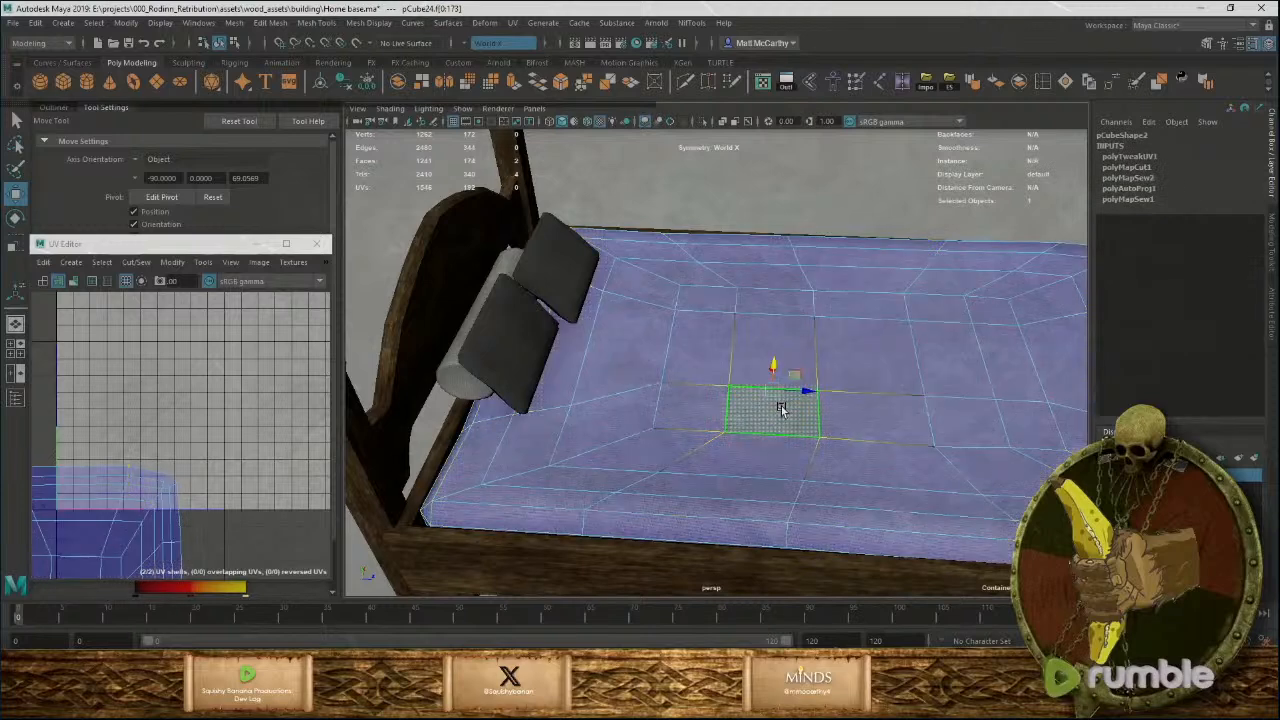
double_click(790, 362, "shift")
key("ctrl+z")
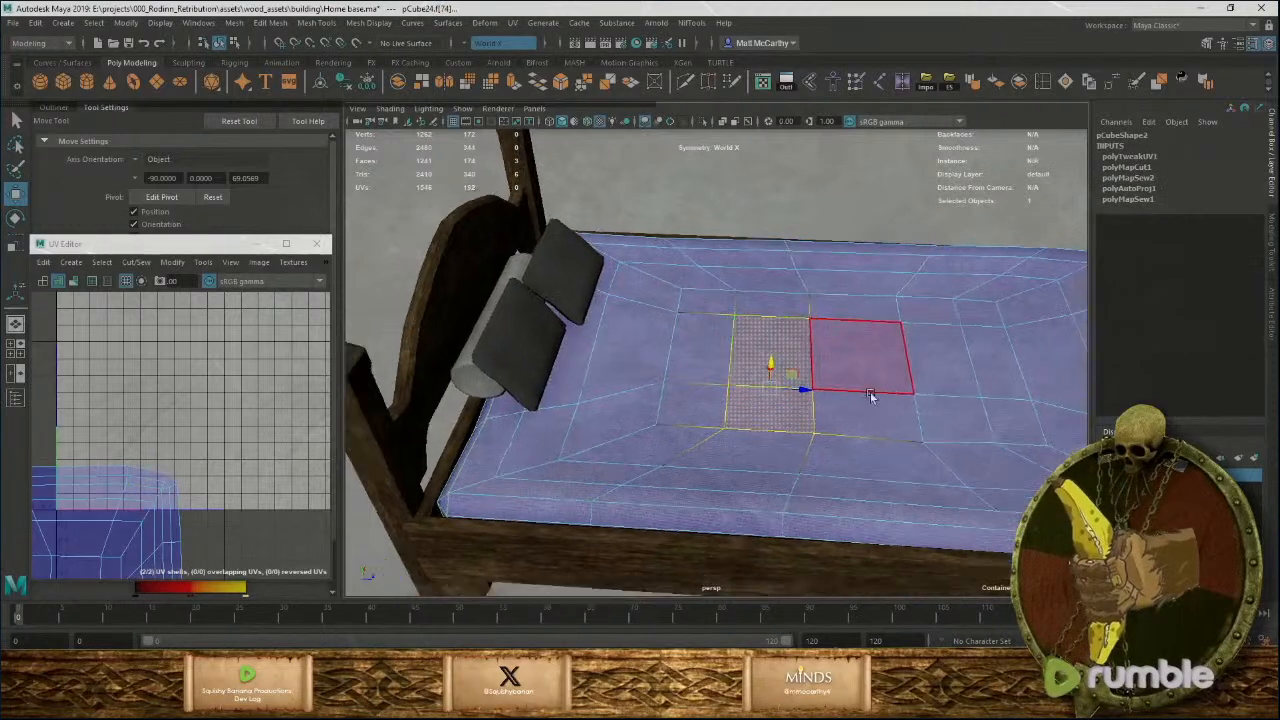
scroll(778, 283, "down", 5)
left_click_drag(743, 268, 1056, 516)
key("ctrl+1")
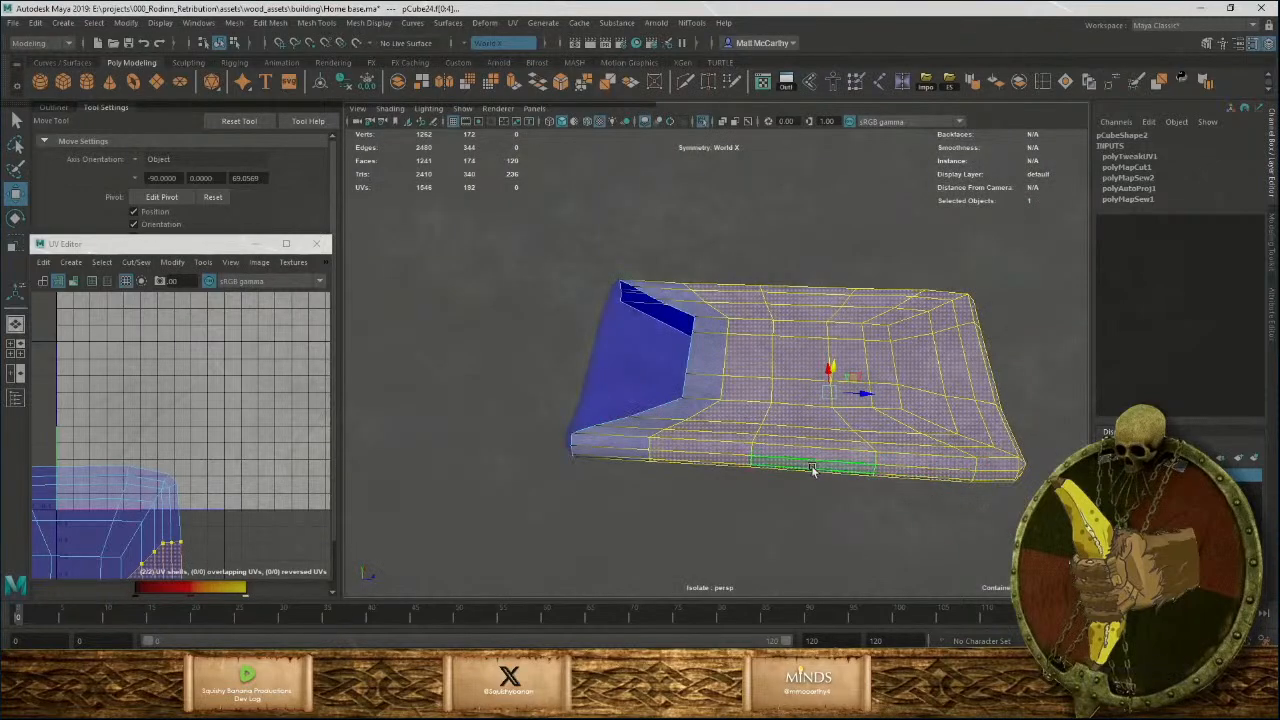
Remove the mattress's underside and lower edge faces from the selection, keeping the top and upper side faces.
left_click_drag(812, 470, 814, 406, "alt")
scroll(754, 414, "up", 3)
right_click_drag(725, 339, 730, 381)
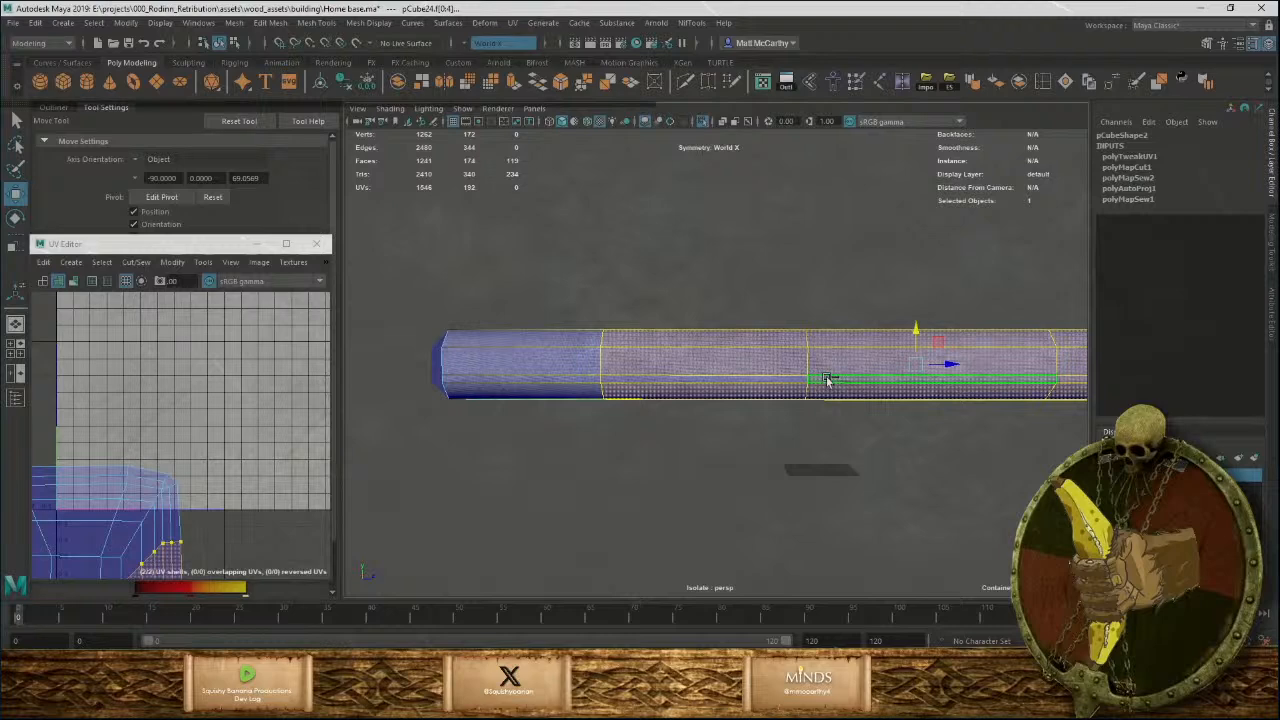
left_click_drag(893, 406, 771, 355, "alt")
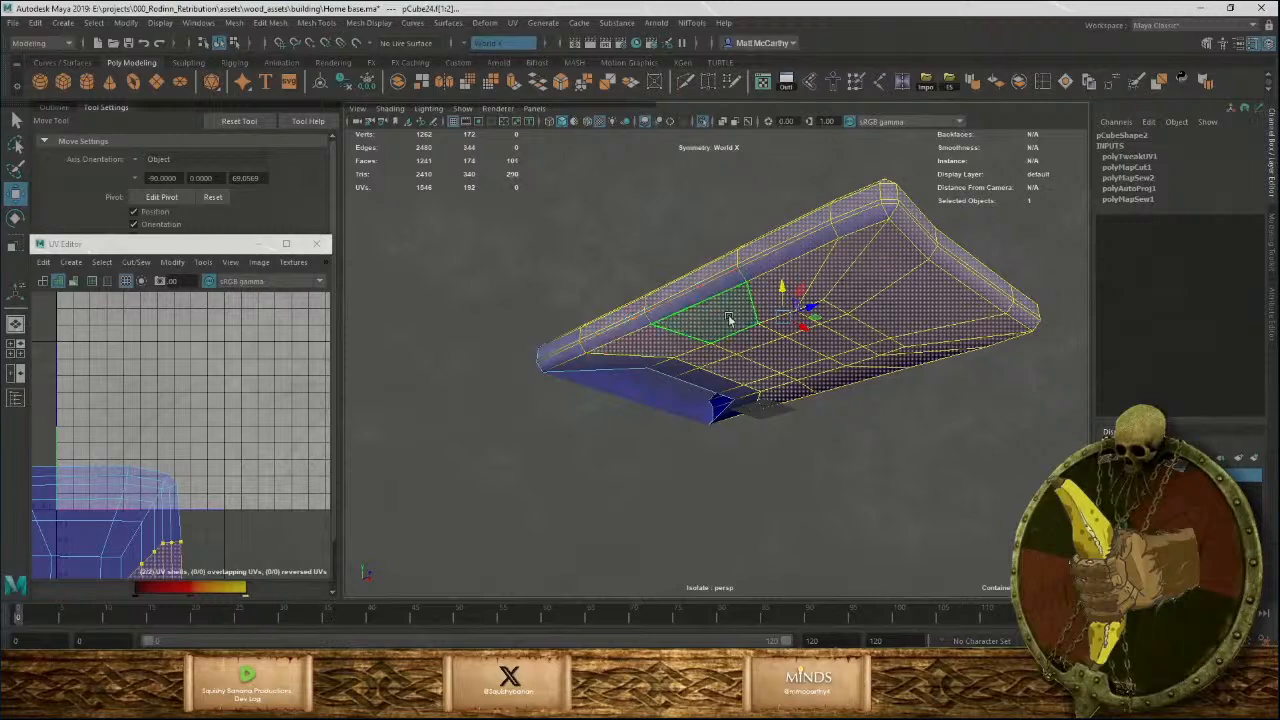
left_click_drag(943, 260, 563, 300, "alt")
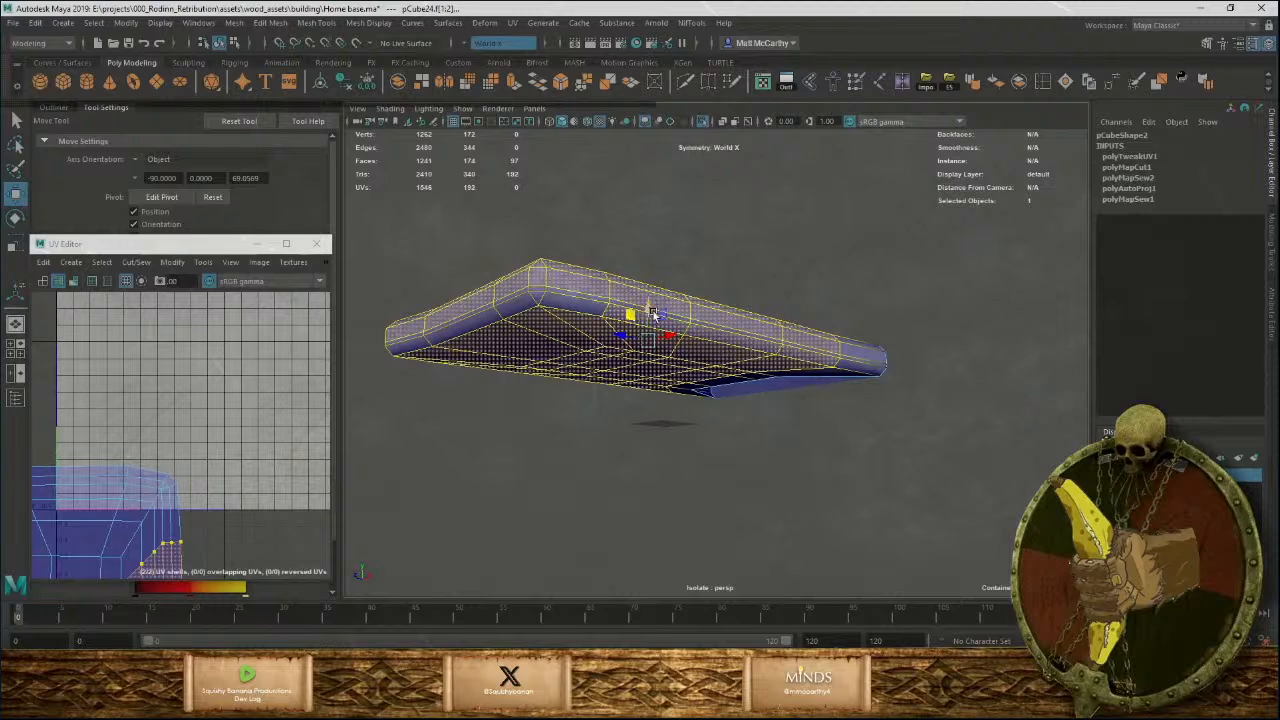
left_click_drag(690, 330, 685, 422, "alt")
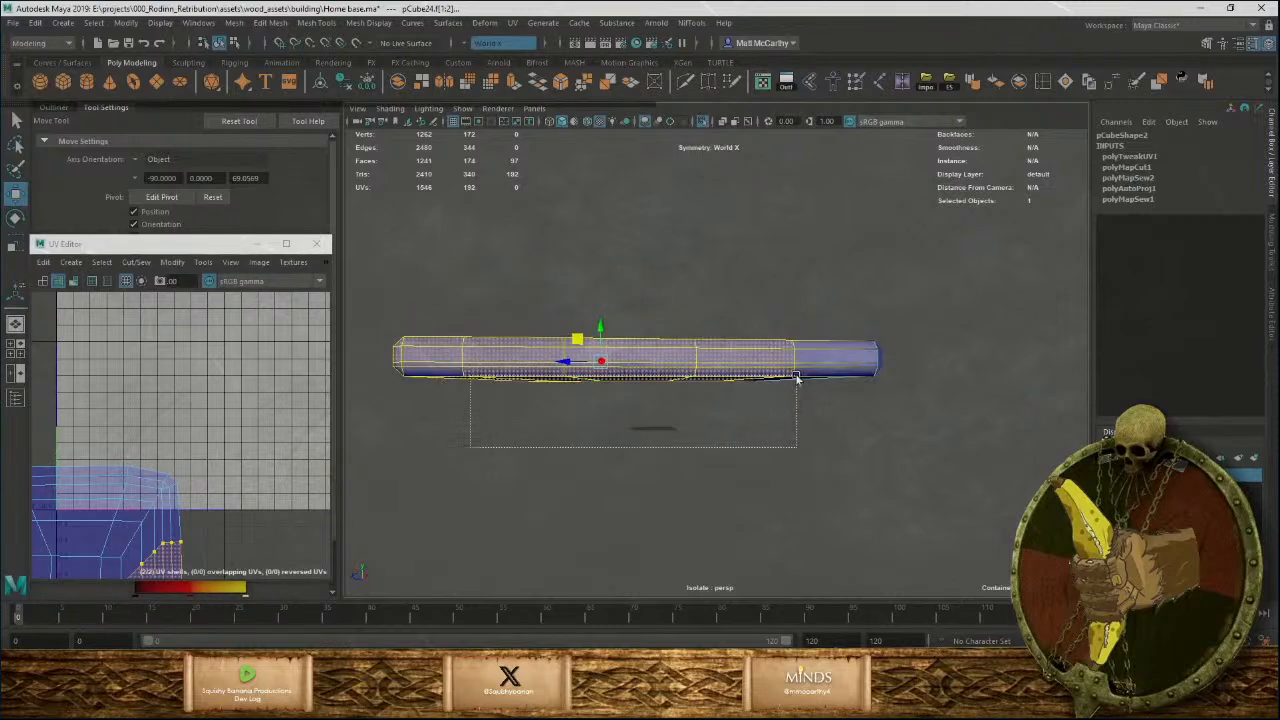
left_click_drag(797, 378, 803, 376)
left_click_drag(563, 410, 666, 387, "alt")
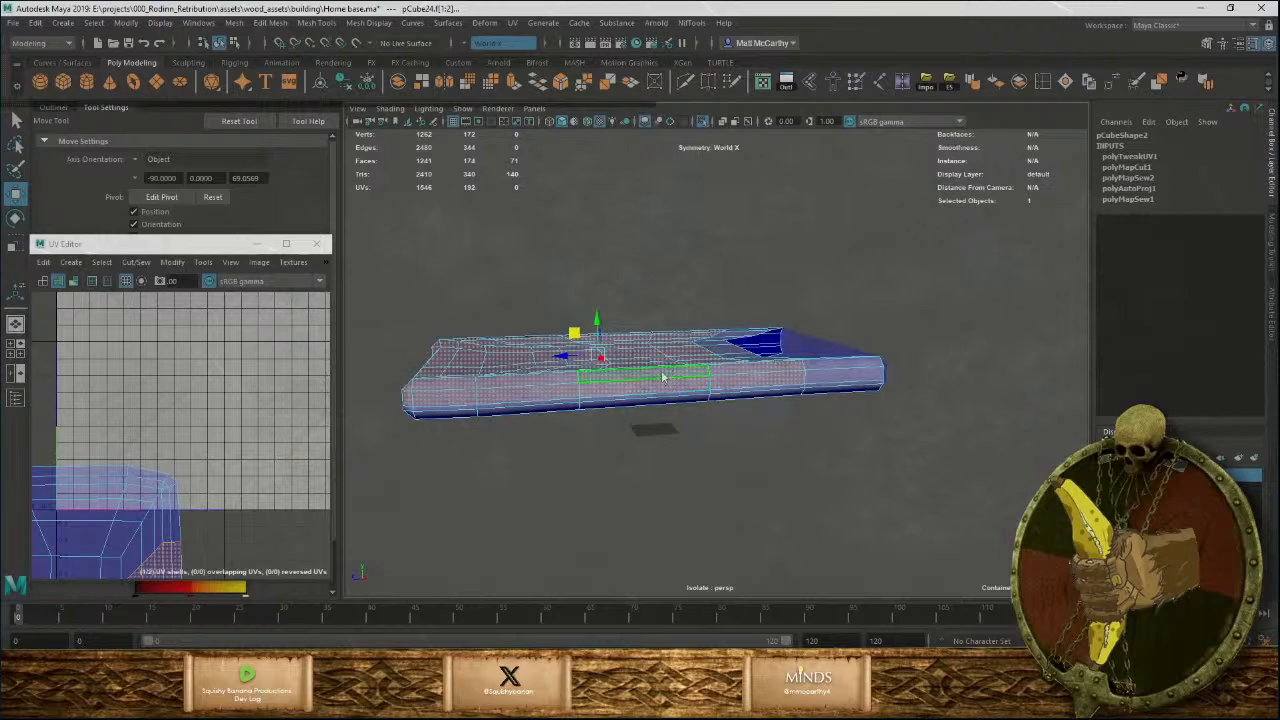
Duplicate the selected mattress faces as a separate blanket mesh and offset it slightly outward.
right_click_drag(662, 377, 662, 508, "shift")
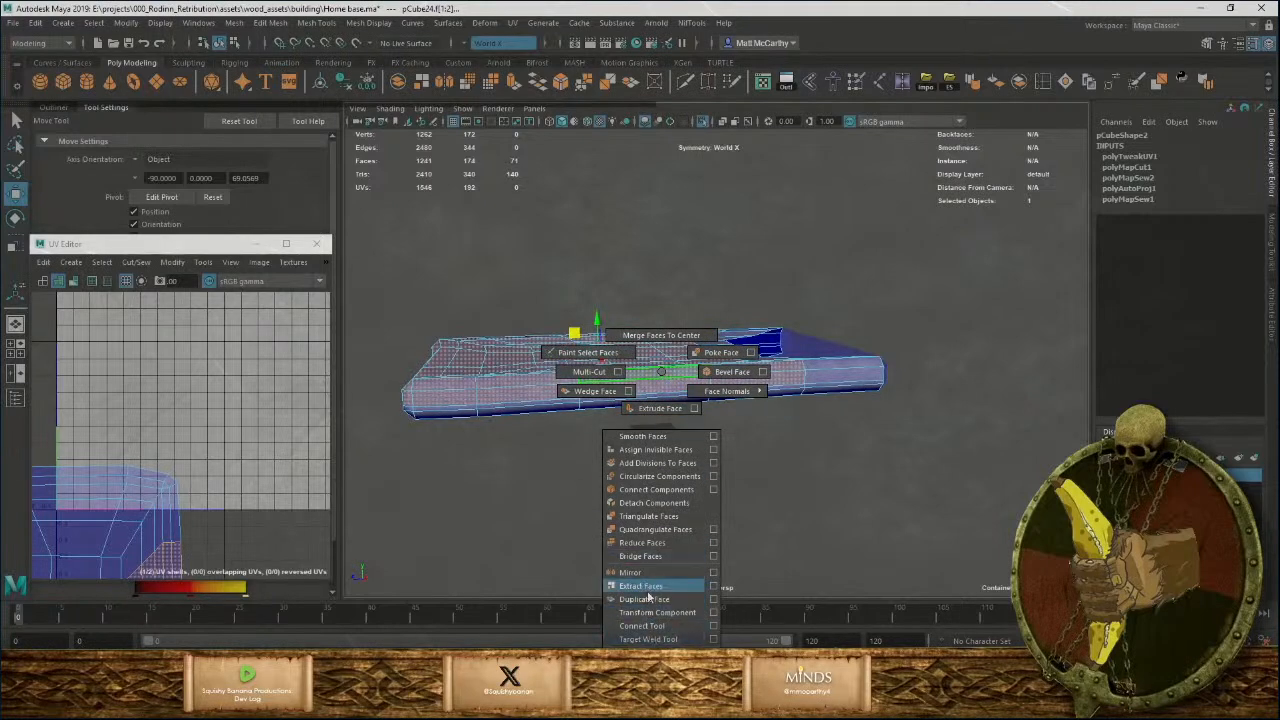
right_click_drag(650, 601, 650, 601, "shift")
left_click_drag(654, 457, 672, 440, "alt")
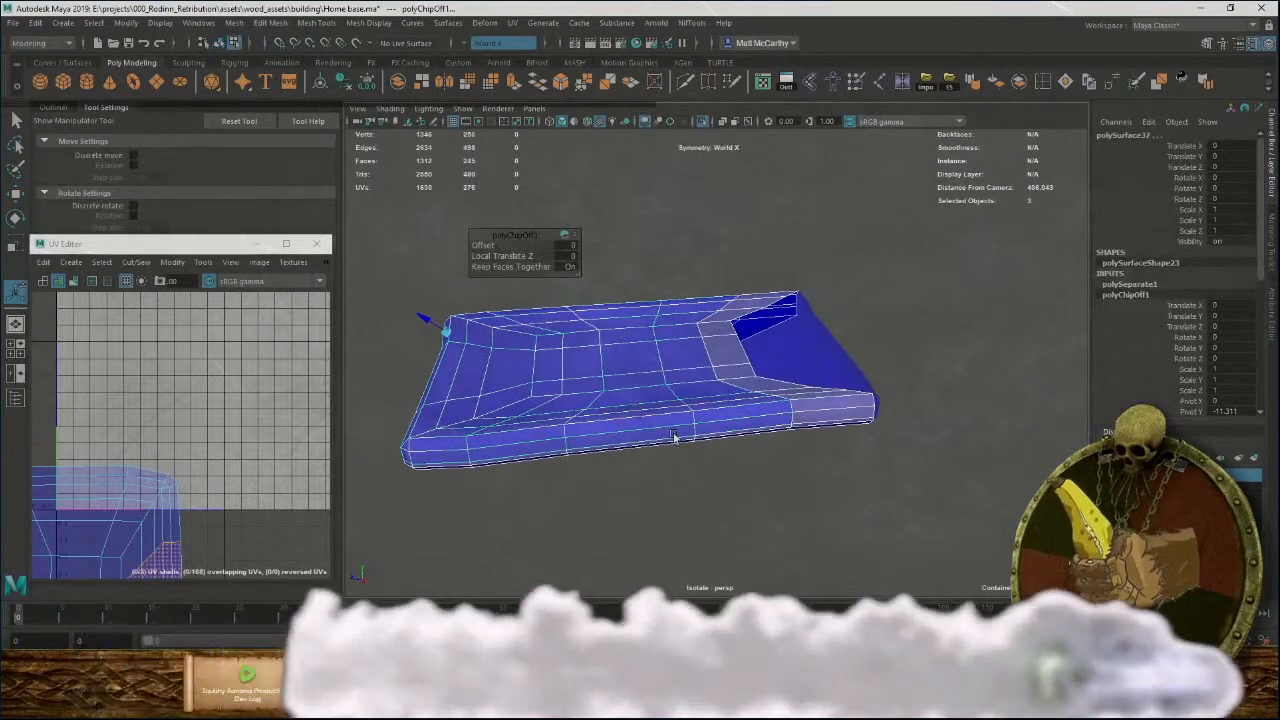
left_click_drag(424, 320, 410, 316)
left_click(685, 511)
left_click_drag(716, 504, 640, 374, "alt")
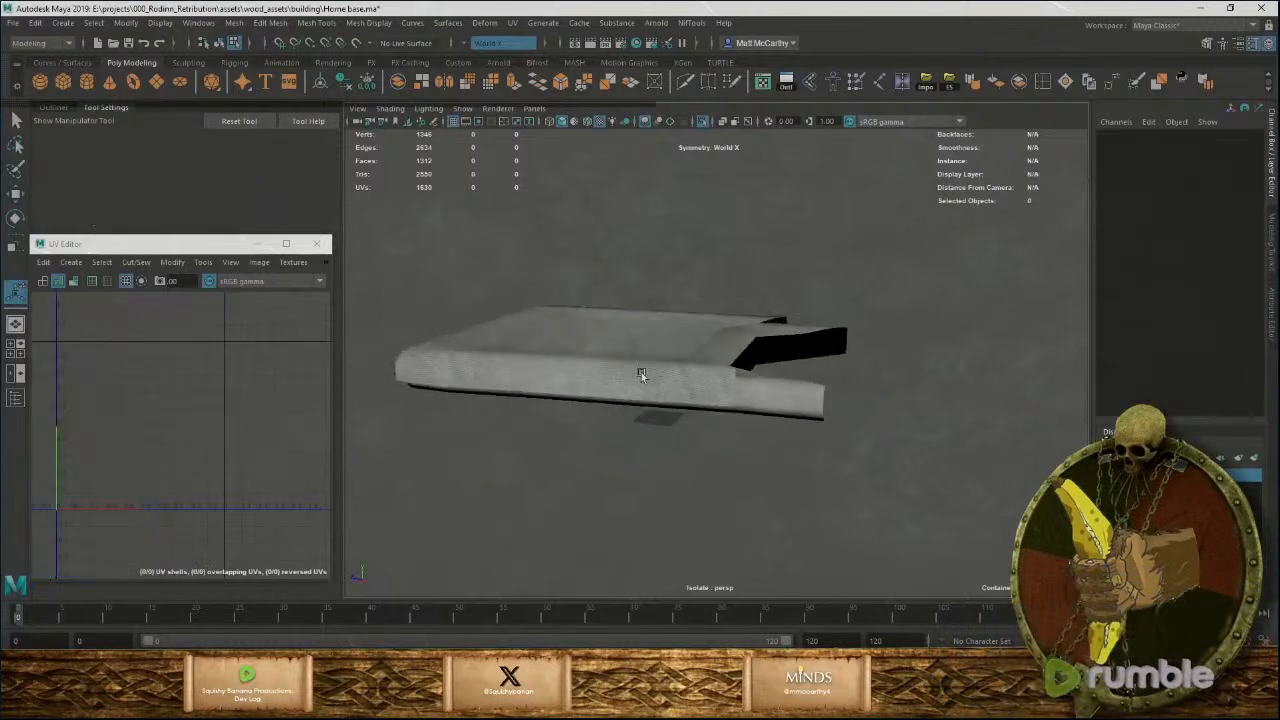
Select the blanket's open border edges at the headboard end and scale them flat into one straight edge across the bed.
right_click_drag(641, 372, 645, 405)
scroll(672, 330, "up", 3)
right_click_drag(707, 319, 708, 283)
key("q")
double_click(696, 335)
double_click(733, 420, "shift")
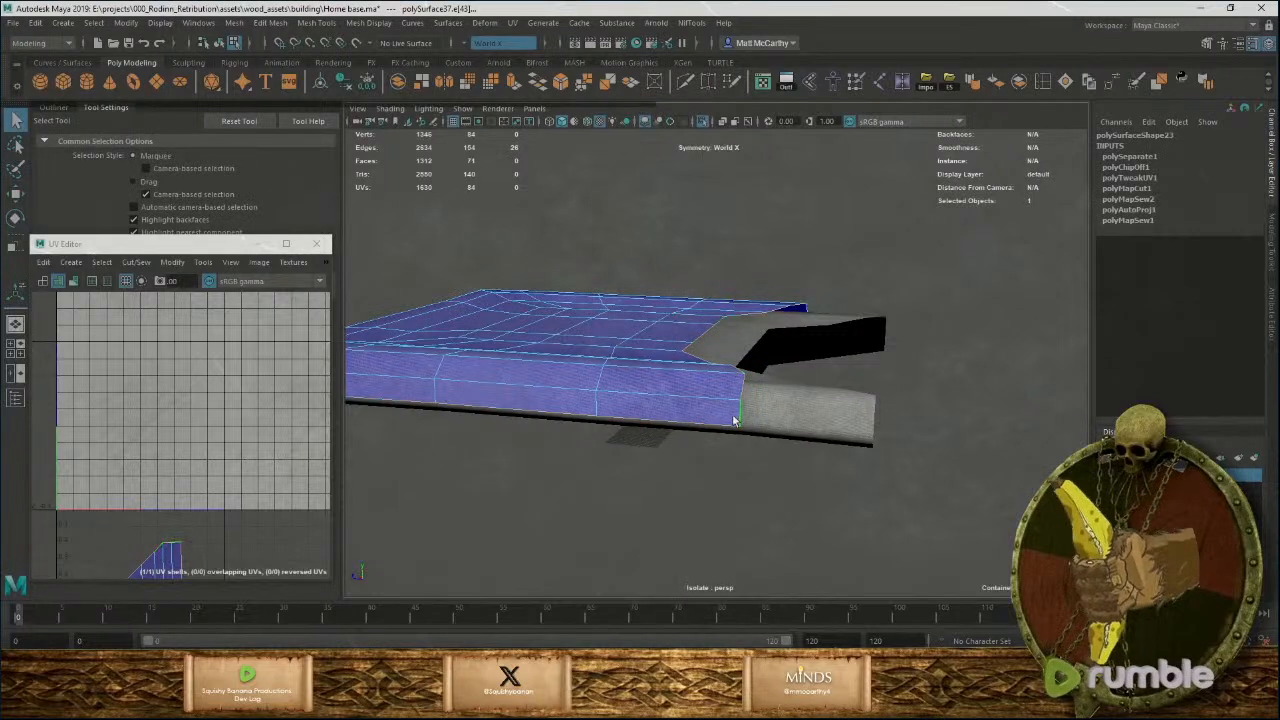
left_click_drag(803, 322, 806, 434, "alt")
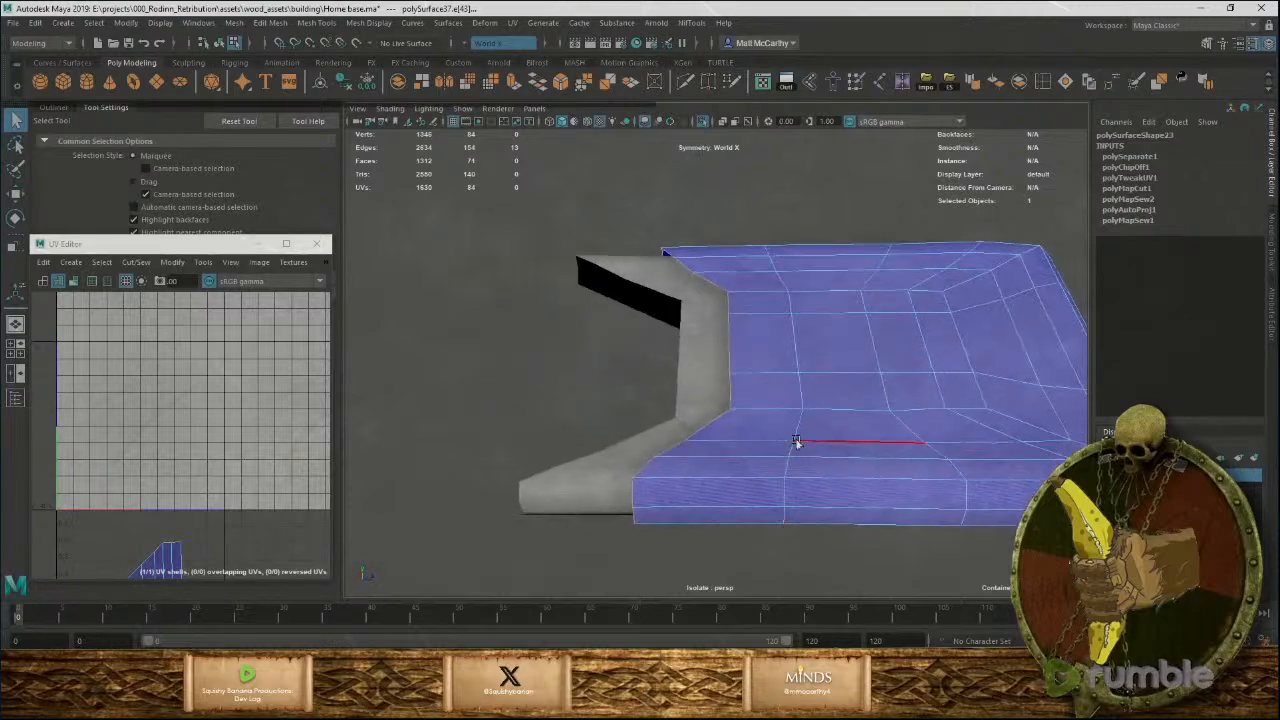
key("r")
left_click_drag(715, 404, 679, 409)
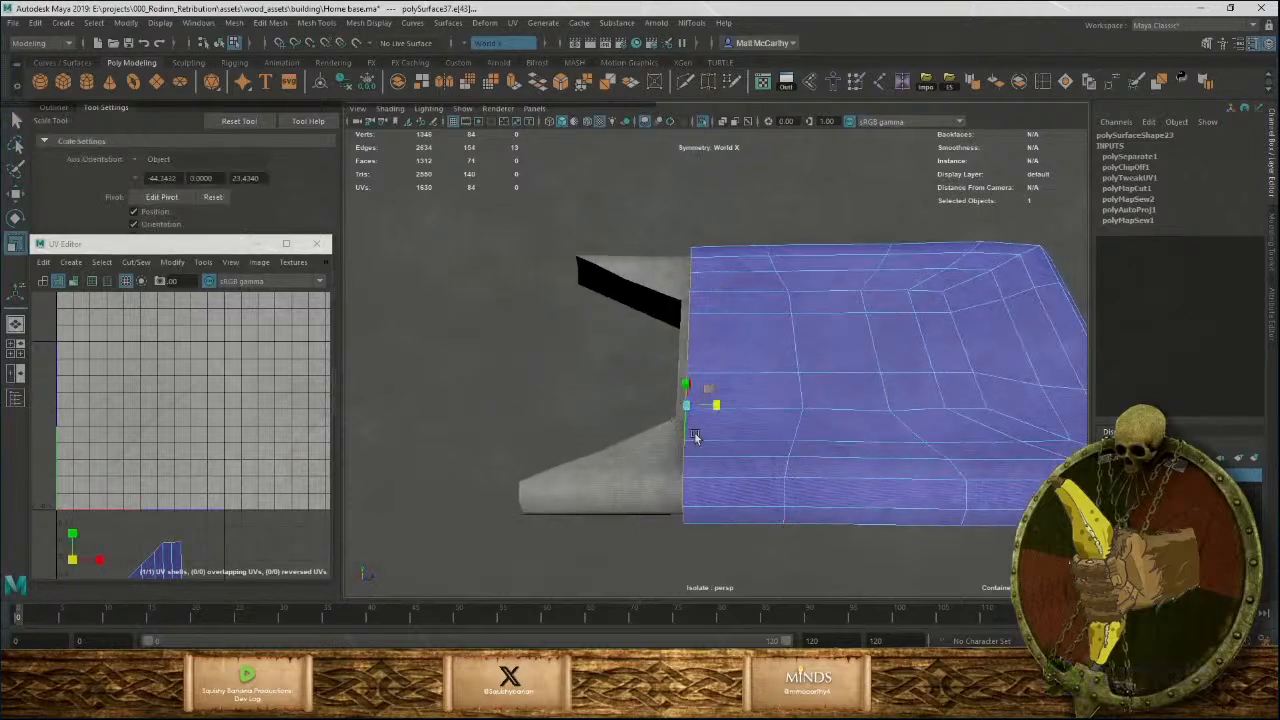
Return to object mode, turn off isolation to show the whole bed, and deselect the blanket.
key("w")
key("F8")
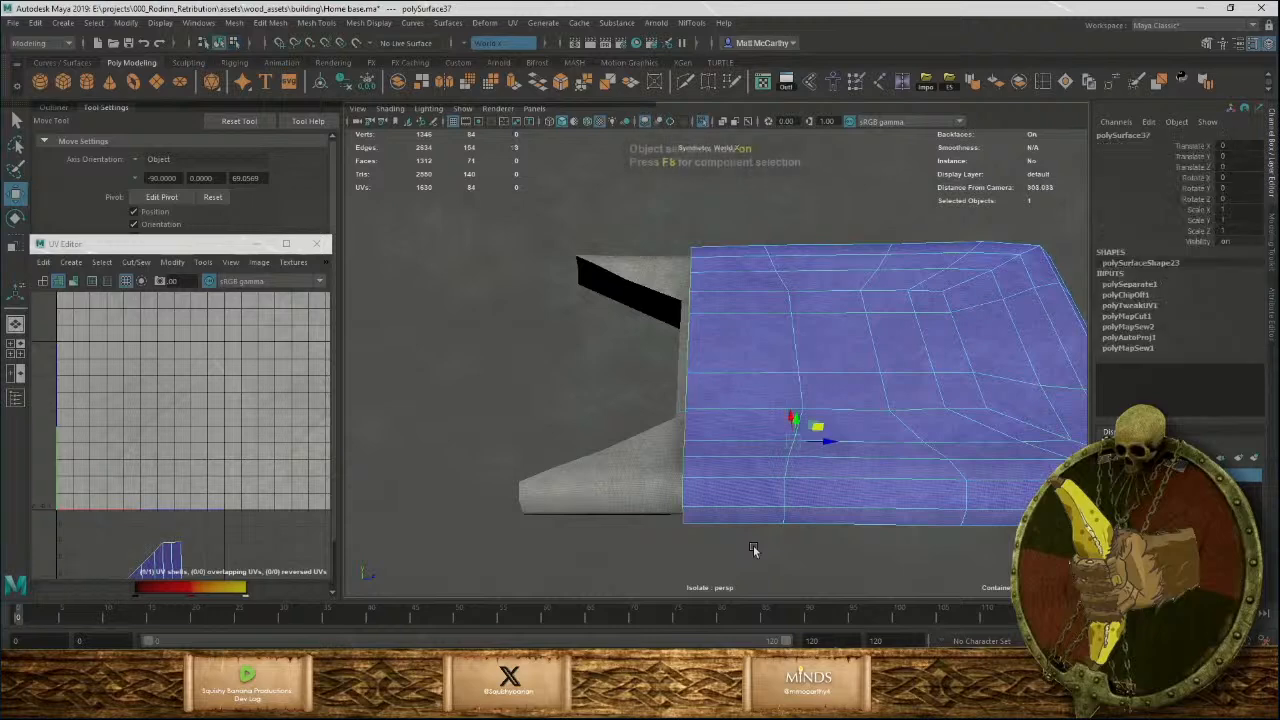
key("ctrl+1")
left_click_drag(761, 557, 826, 323, "alt")
left_click(814, 200)
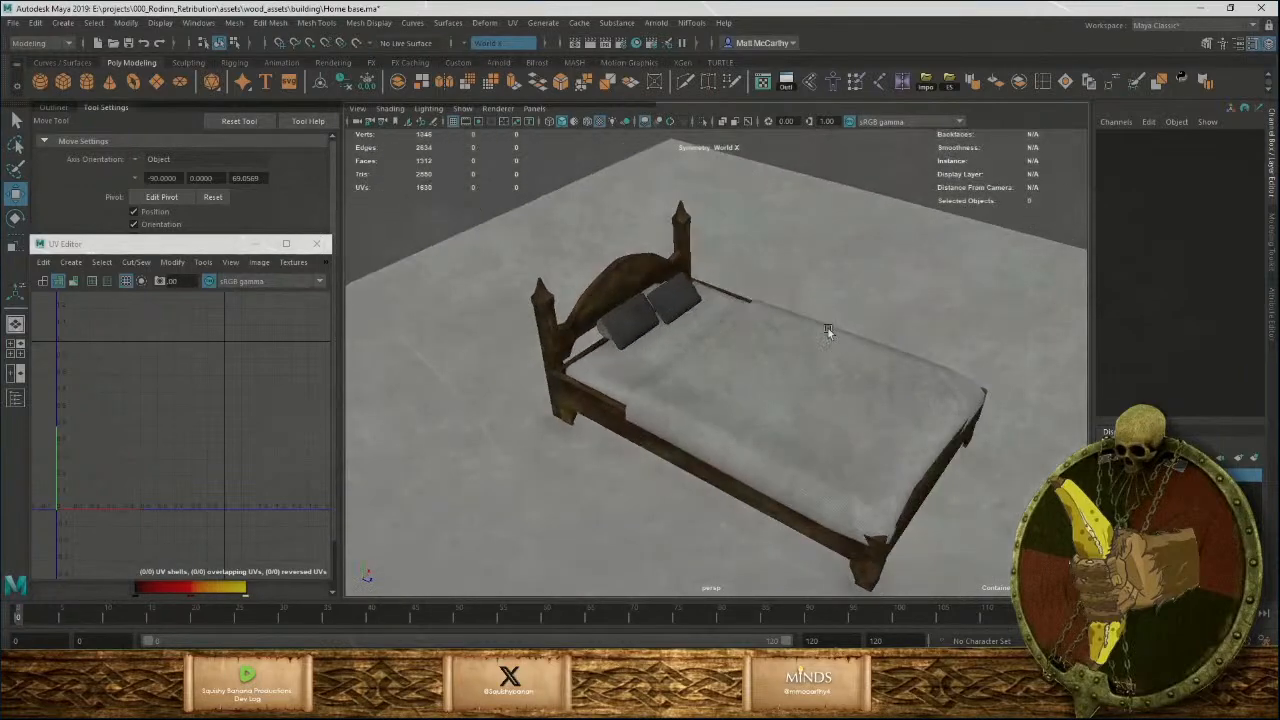
Assign the pillows' dark cloth material to the blanket mesh and deselect it.
right_click_drag(826, 323, 834, 429, "alt")
left_click(802, 410)
right_click_drag(808, 339, 810, 490)
right_click_drag(901, 584, 899, 572)
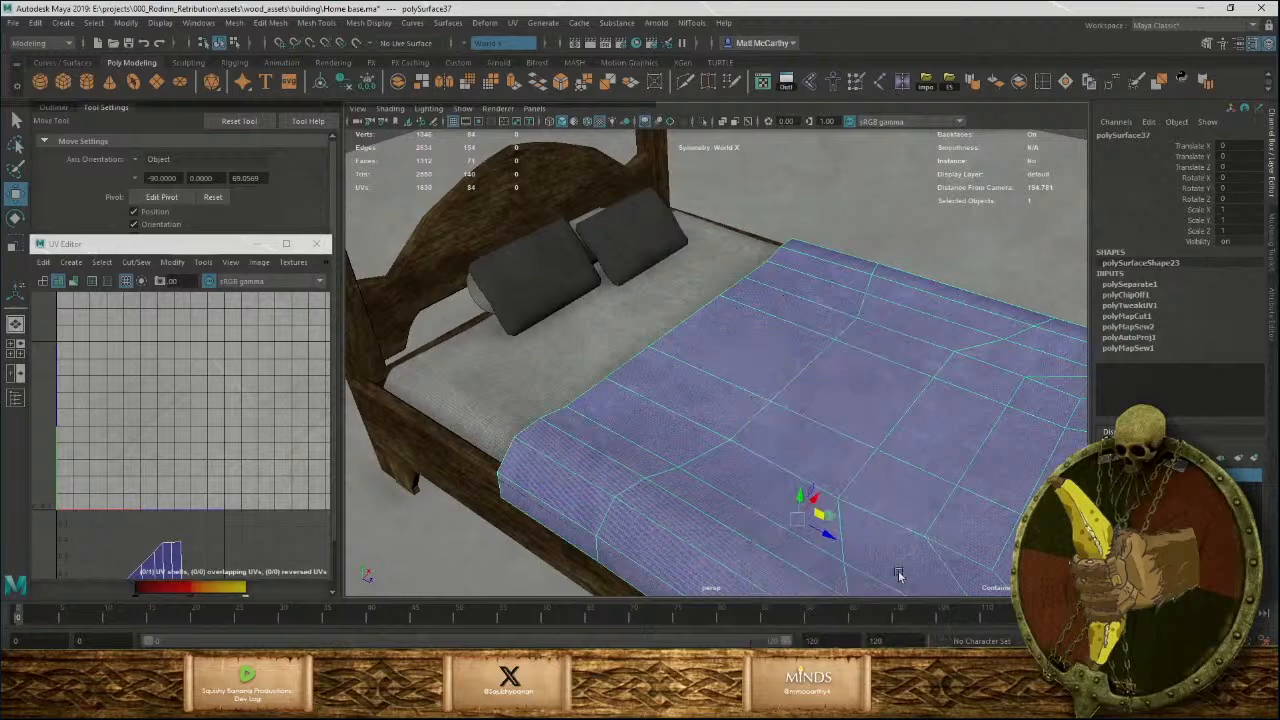
right_click_drag(891, 400, 885, 171, "alt")
left_click(885, 171)
left_click_drag(808, 353, 857, 420, "alt")
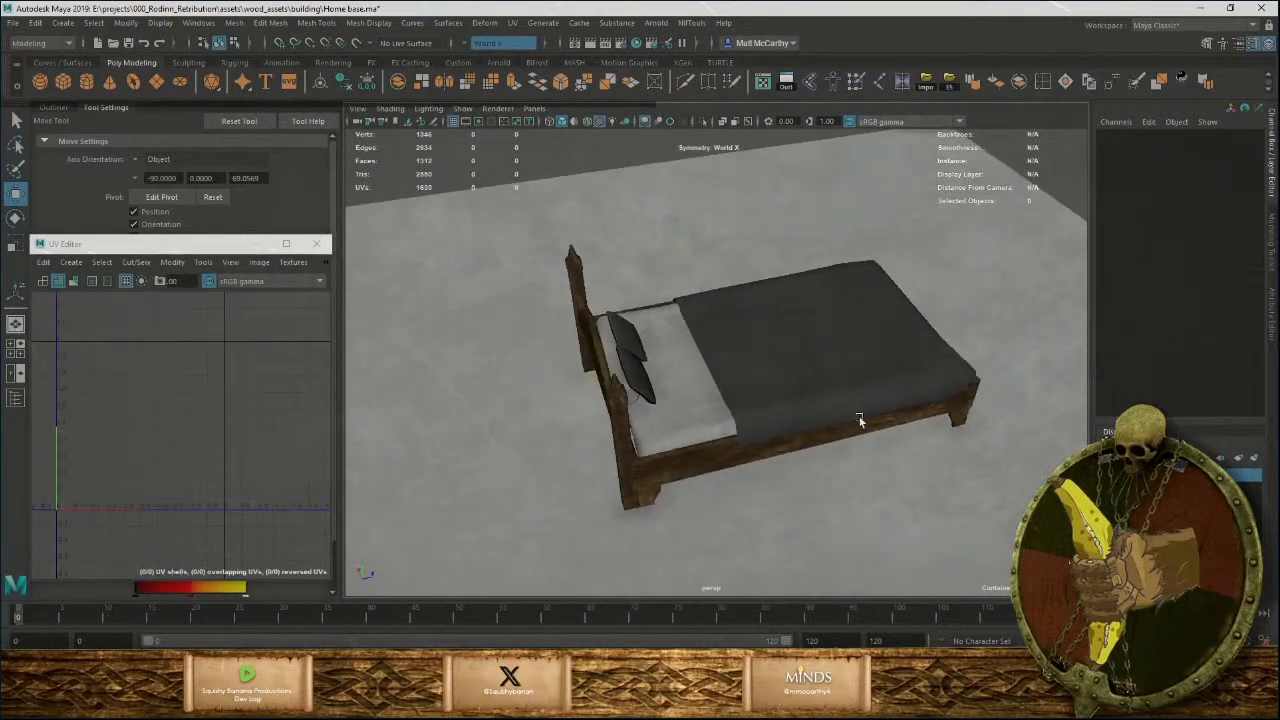
right_click_drag(857, 420, 857, 508, "alt")
Extrude the blanket's open border edges at the headboard end and move the new edge toward the pillows.
left_click(790, 398)
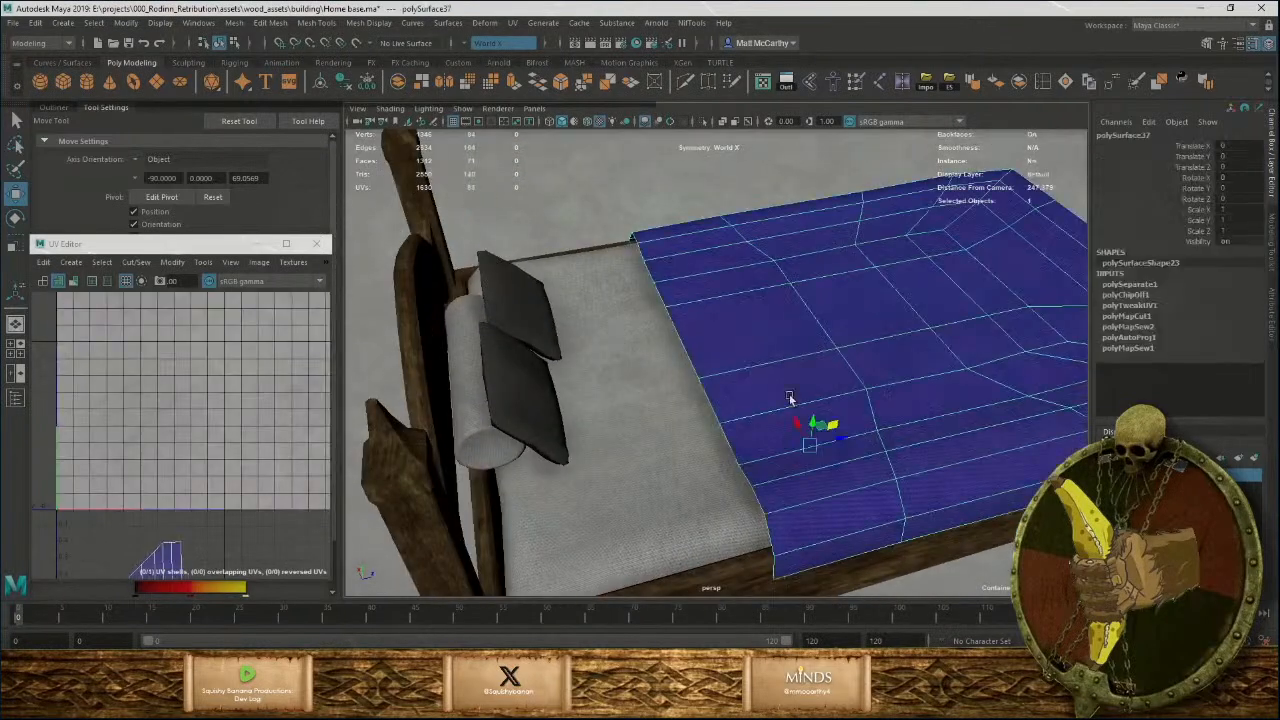
right_click_drag(780, 350, 788, 296)
left_click(778, 567)
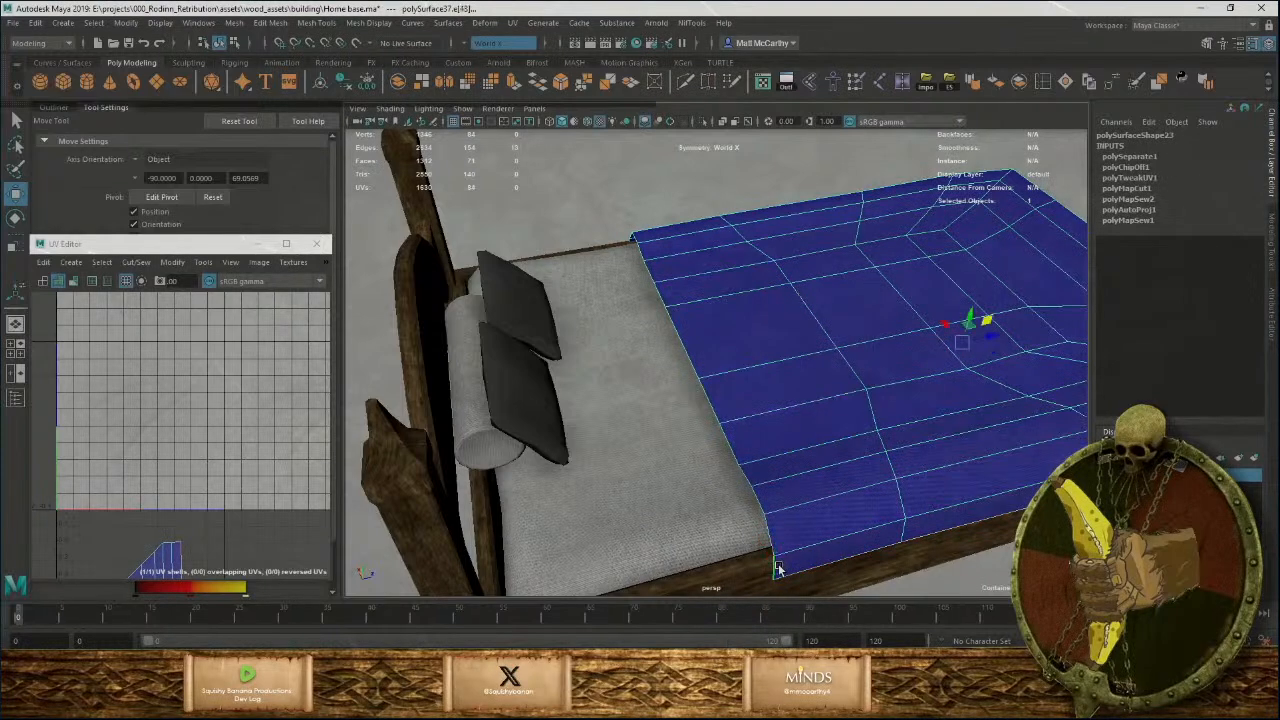
left_click(775, 568)
left_click_drag(737, 277, 600, 200, "alt")
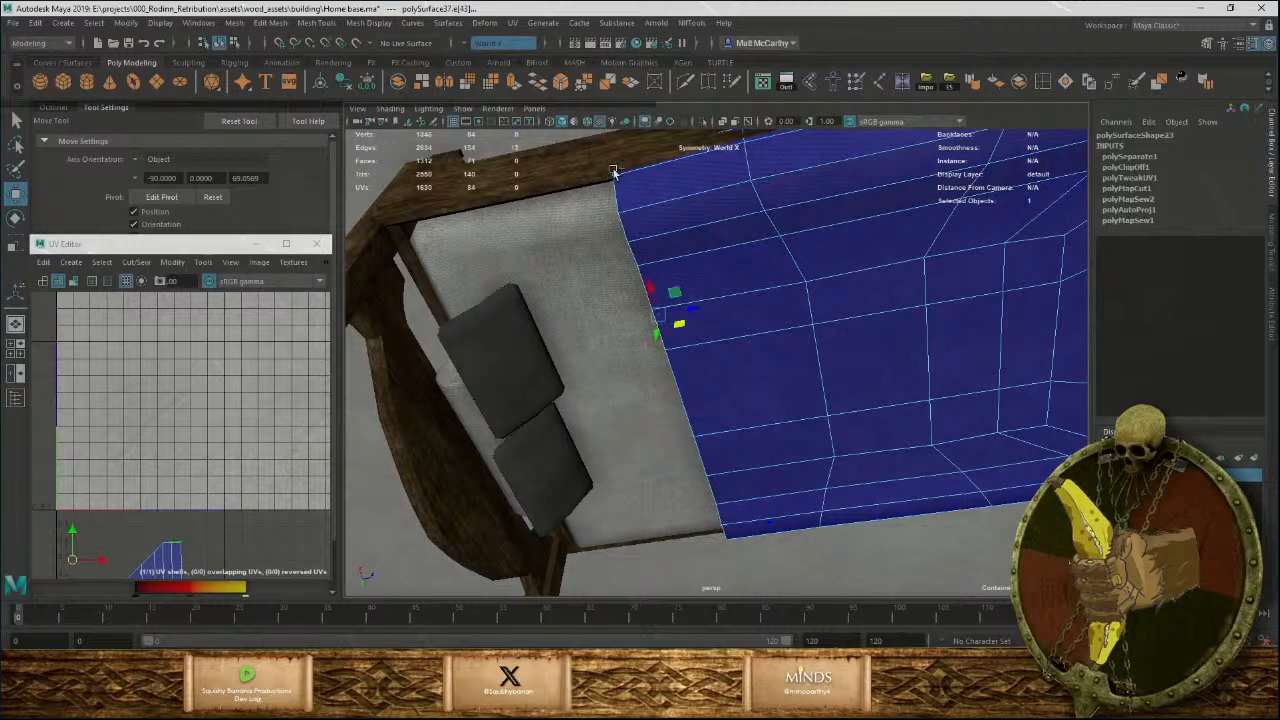
left_click_drag(812, 450, 857, 418, "alt")
right_click_drag(857, 418, 822, 376, "alt")
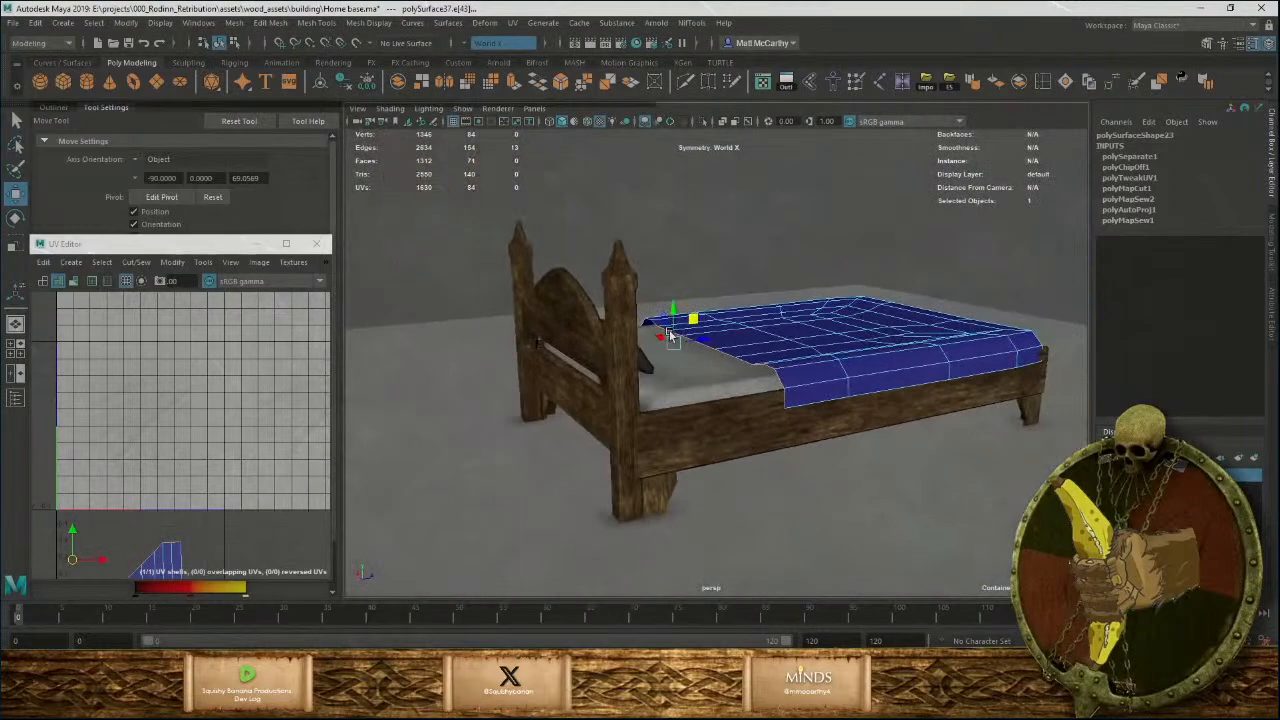
left_click_drag(822, 376, 756, 369, "alt")
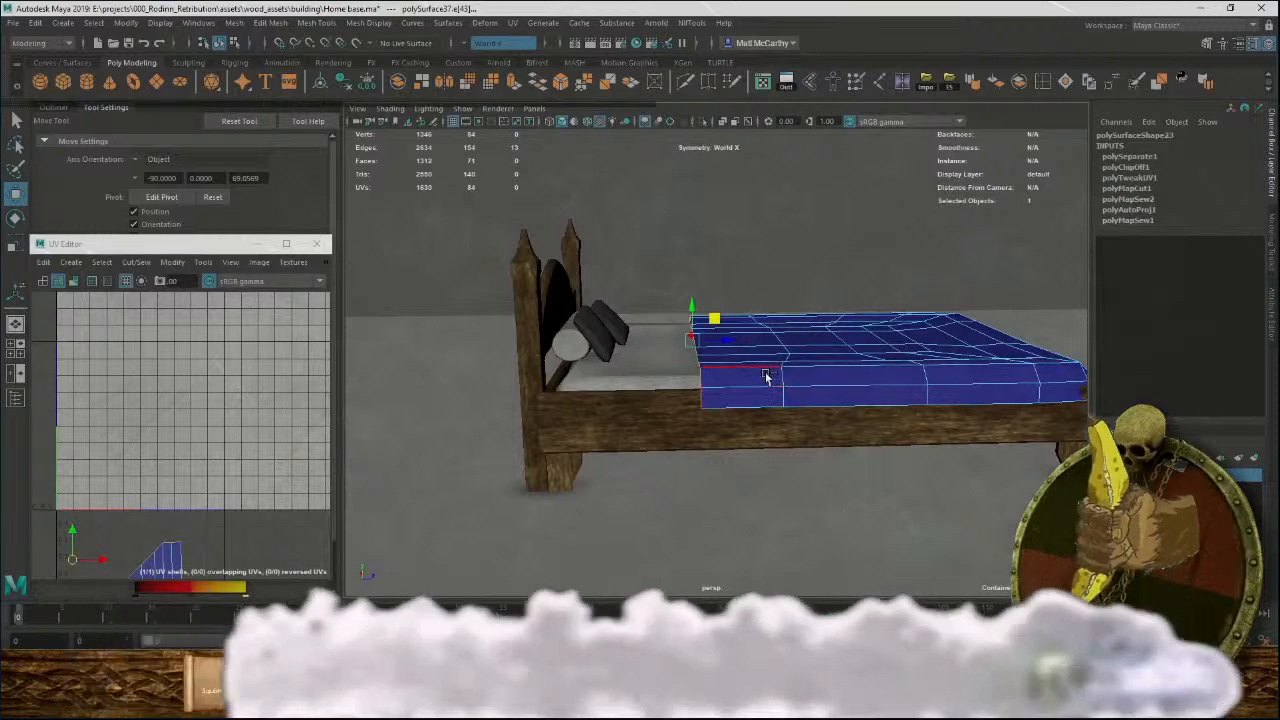
key("ctrl+e")
key("w")
left_click_drag(740, 345, 648, 405)
left_click(672, 285)
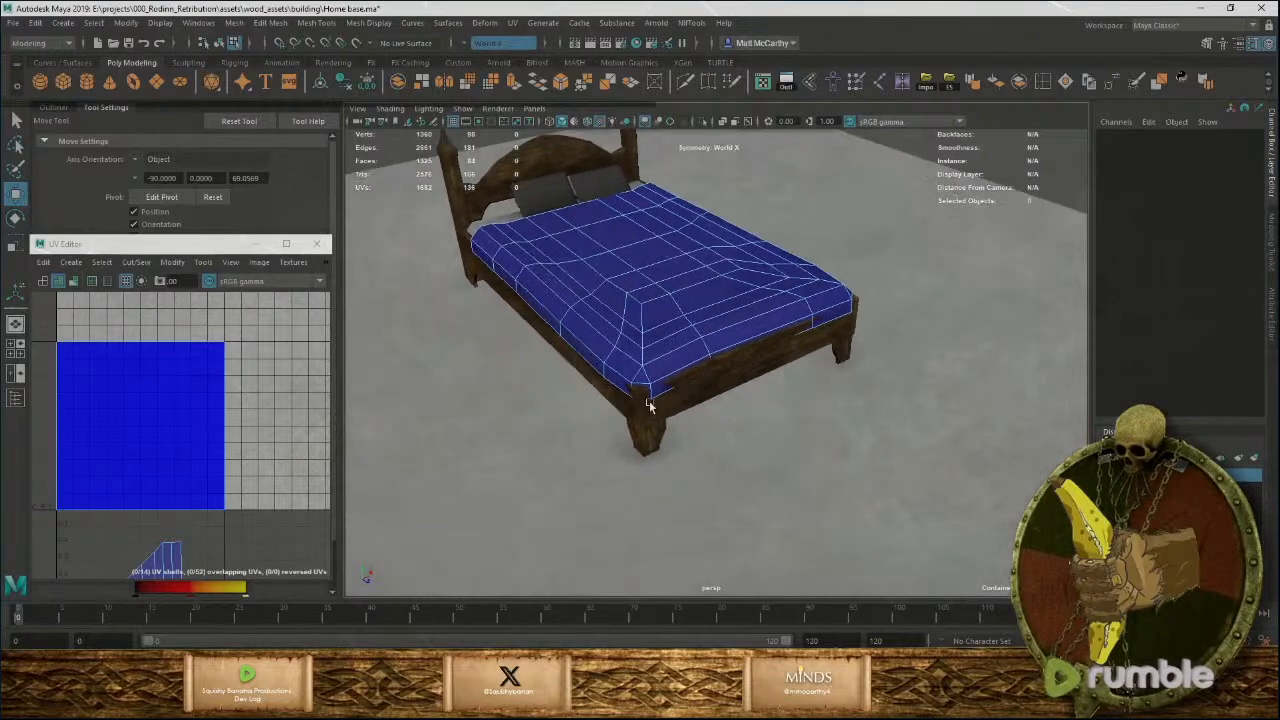
Pull the blanket's foot corner and foot-end hanging edges outward to cover the wooden frame poking through.
right_click_drag(648, 405, 697, 405, "alt")
right_click_drag(649, 342, 651, 310)
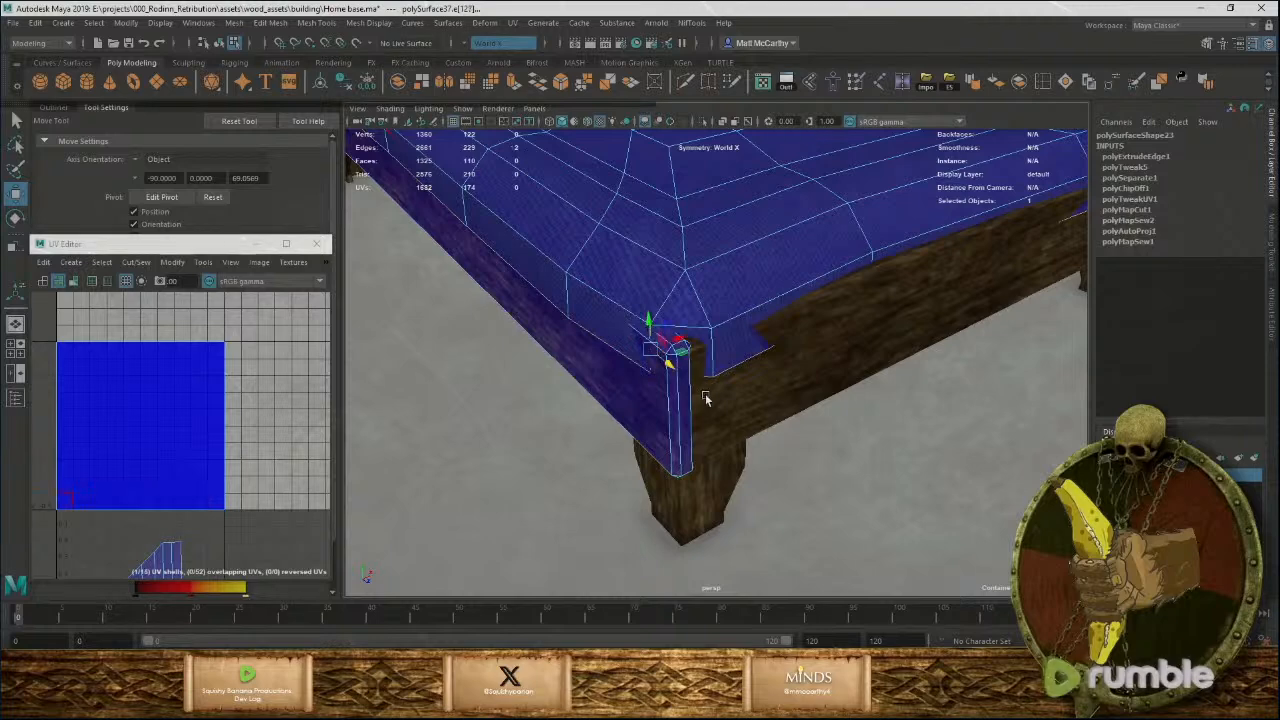
left_click_drag(705, 398, 679, 432, "alt")
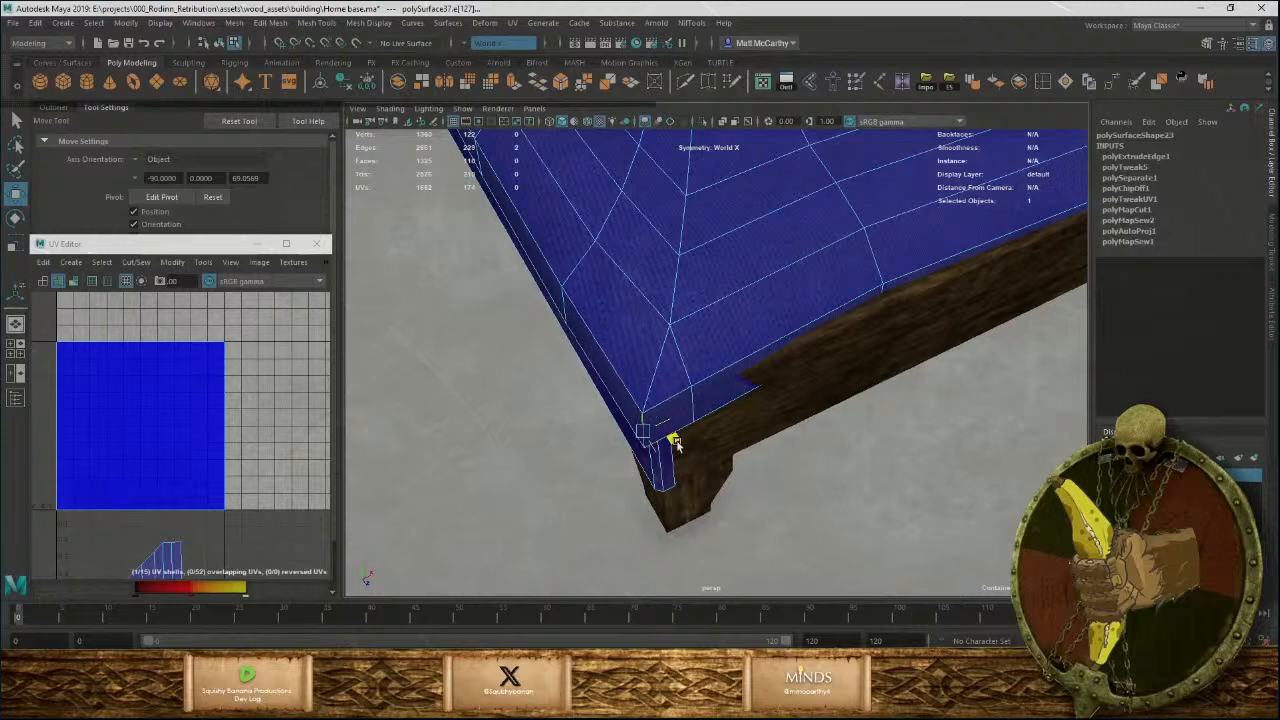
left_click(880, 307)
left_click_drag(880, 308, 597, 455, "alt")
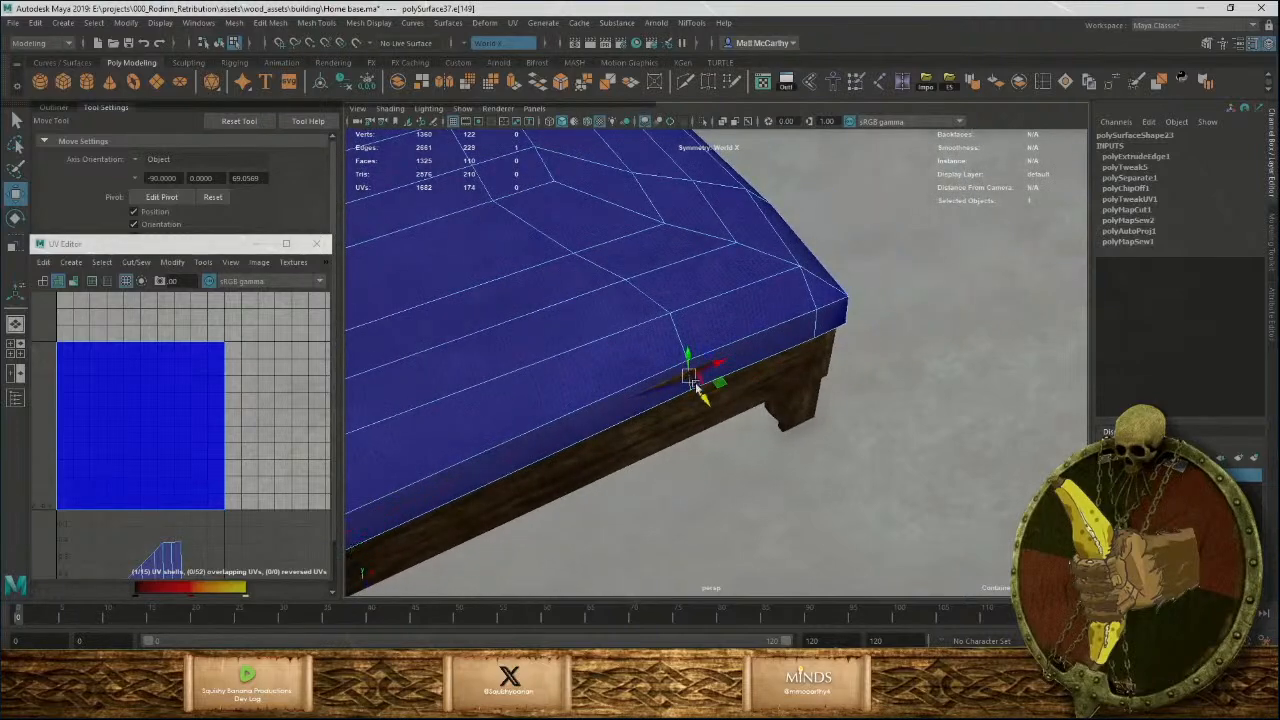
left_click_drag(832, 381, 640, 398, "alt")
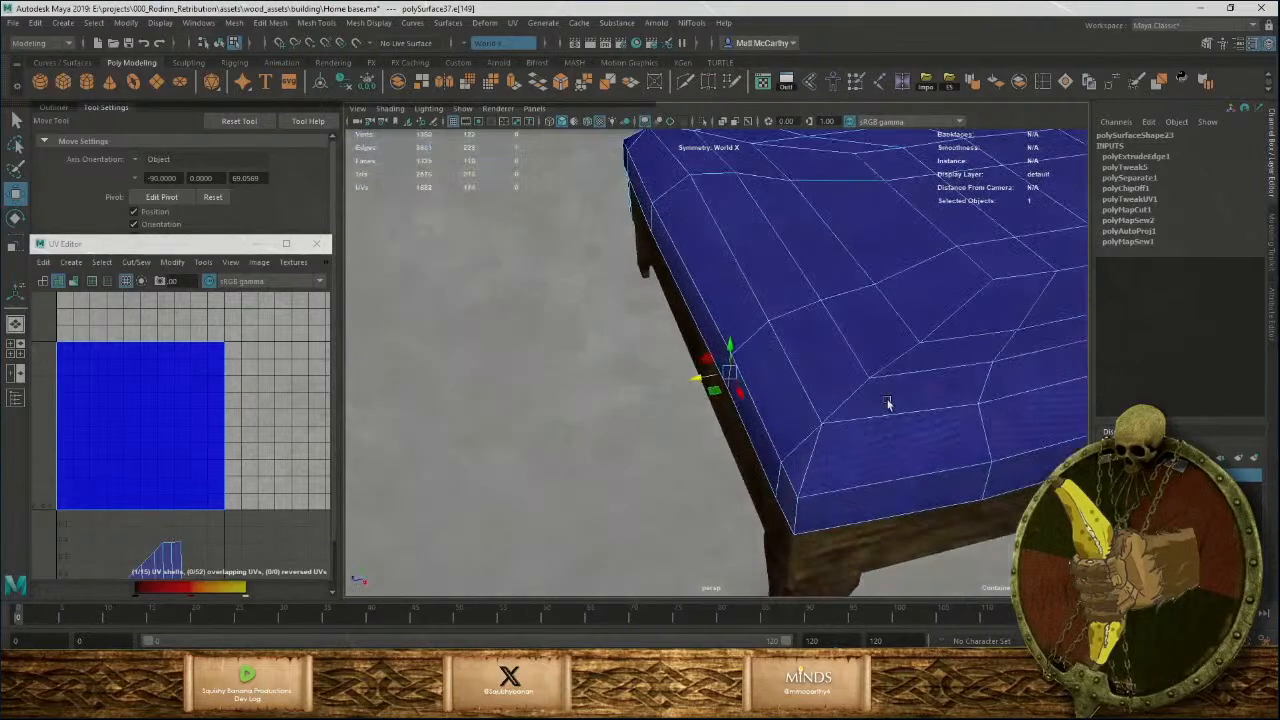
Pull the blanket's hanging edges on the long side near the headboard outward over the frame, and return to object mode.
middle_click_drag(886, 403, 557, 377, "alt")
scroll(557, 377, "up", 4)
left_click_drag(557, 377, 742, 416, "alt")
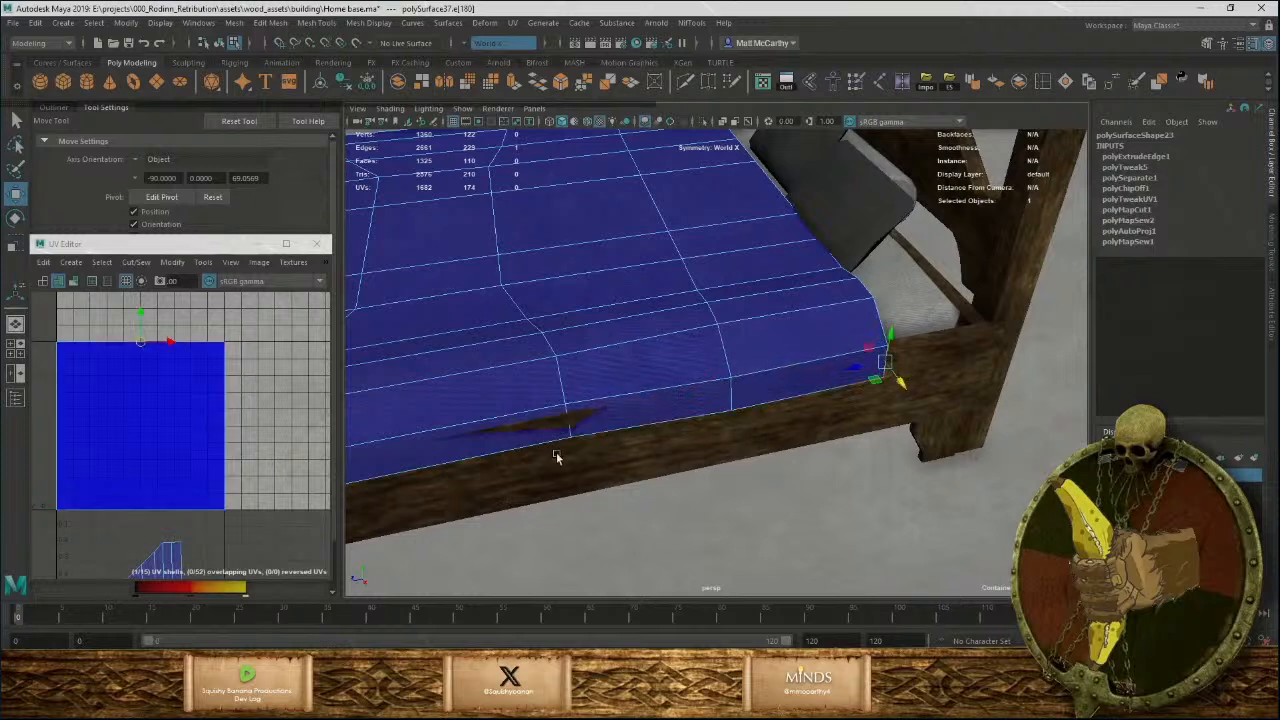
left_click_drag(574, 443, 572, 447)
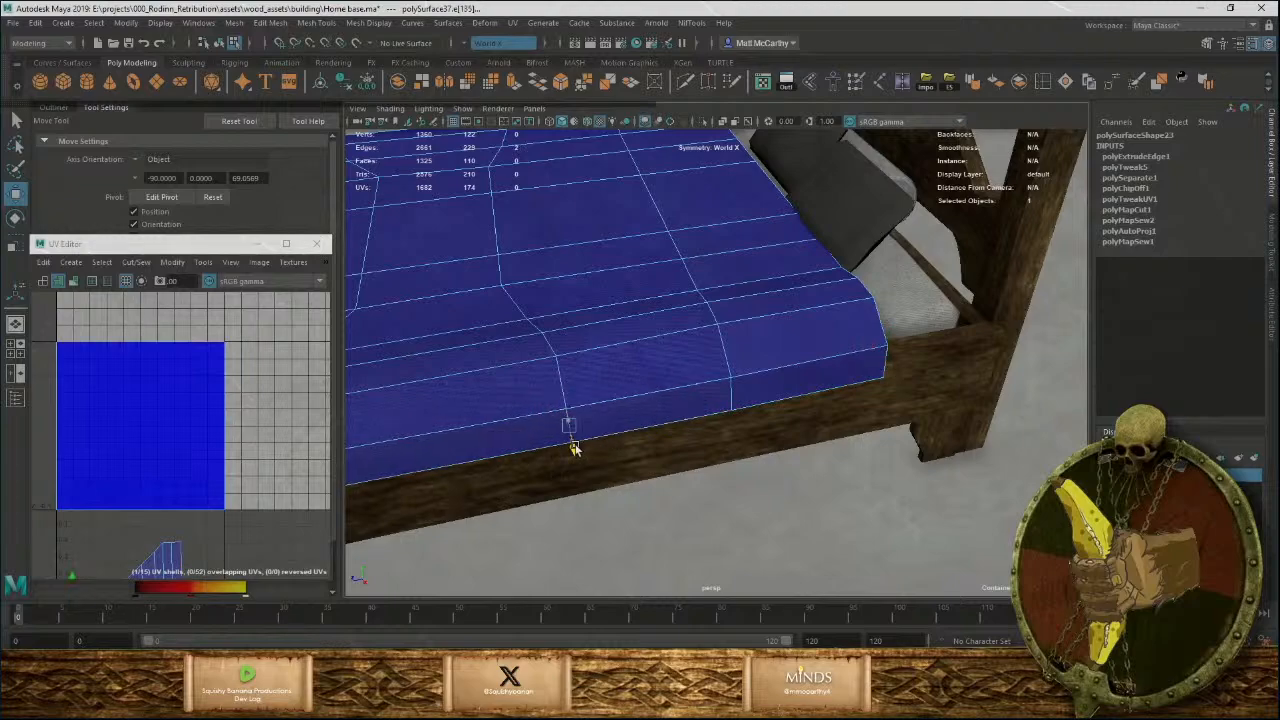
right_click_drag(549, 445, 486, 323, "alt")
left_click_drag(486, 323, 800, 346, "alt")
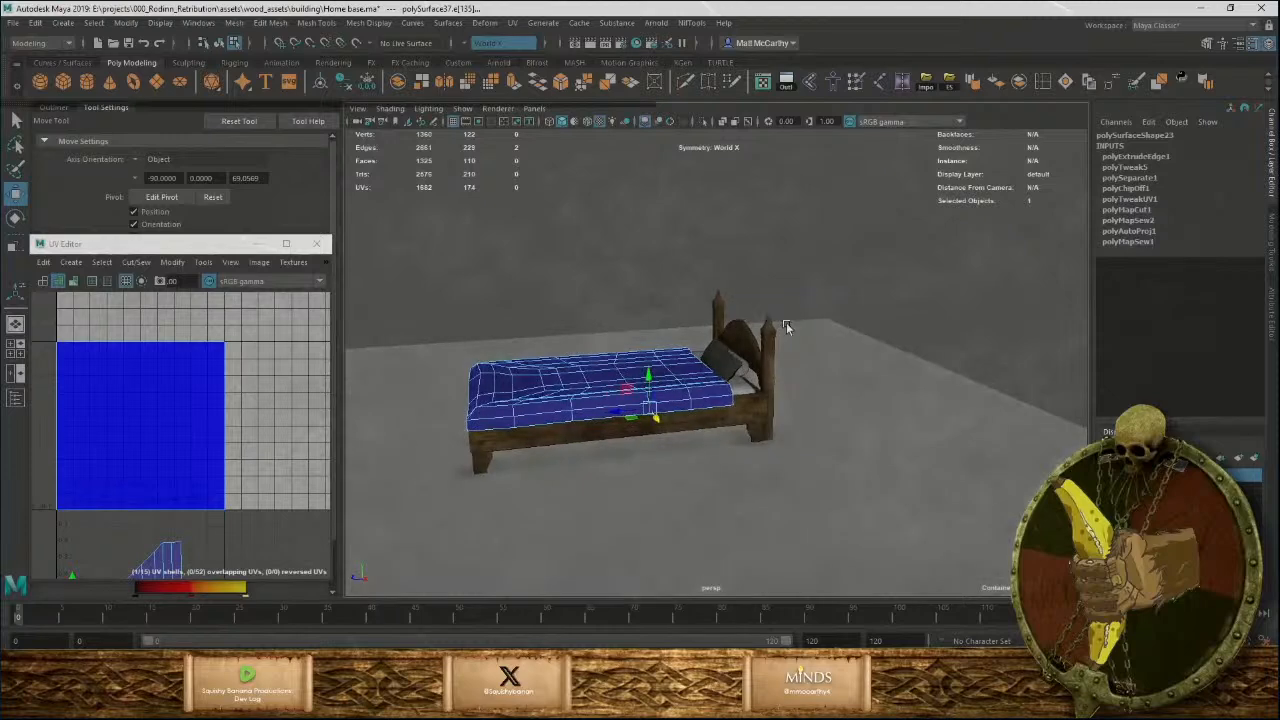
left_click(854, 347)
left_click(1000, 302)
Slide the hanging side edge at the blanket's headboard-end corner back toward the foot of the bed.
left_click_drag(590, 455, 783, 452, "alt")
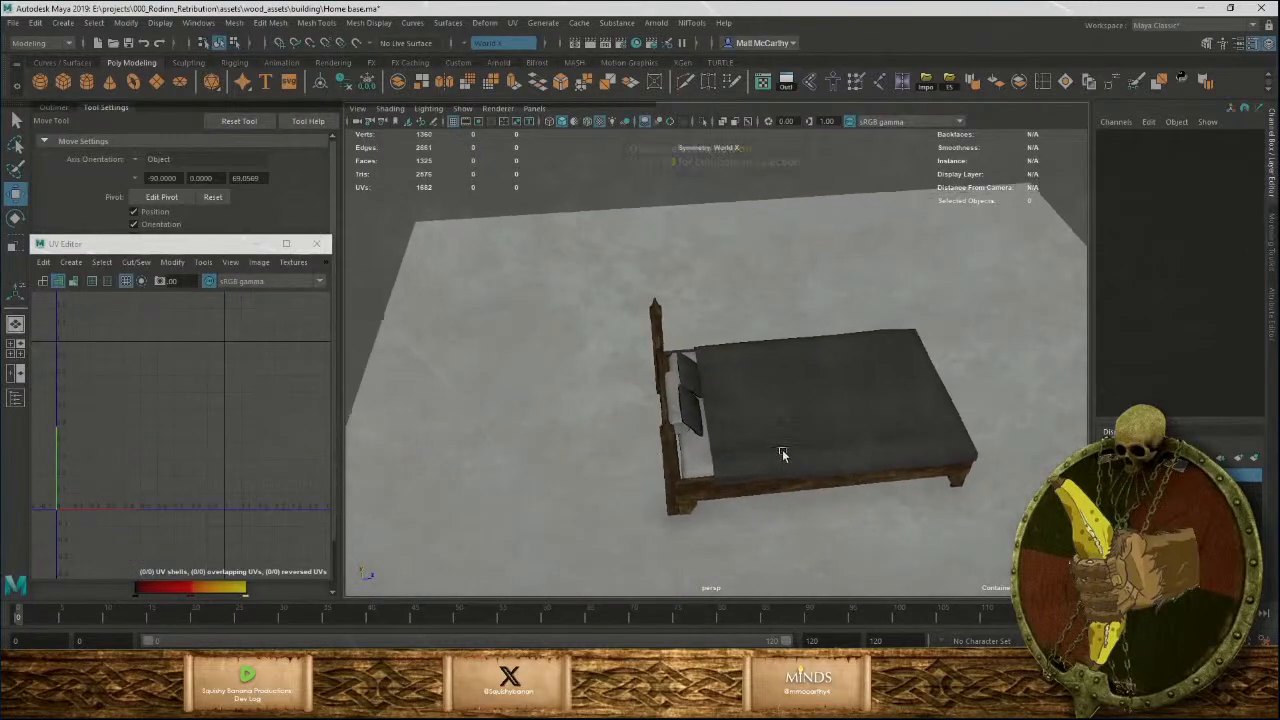
right_click_drag(783, 452, 829, 631, "alt")
left_click_drag(770, 490, 755, 361, "alt")
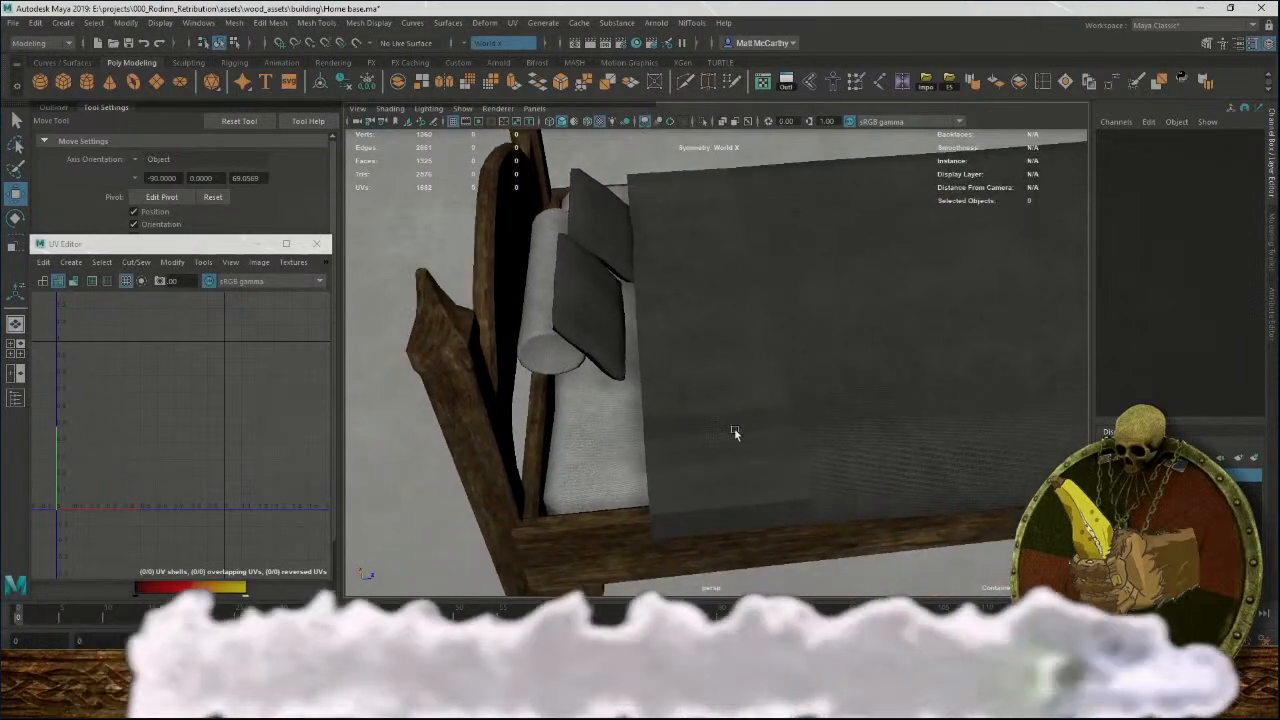
left_click(702, 490)
left_click_drag(702, 493, 680, 340, "alt")
right_click_drag(678, 338, 685, 308)
left_click(672, 452)
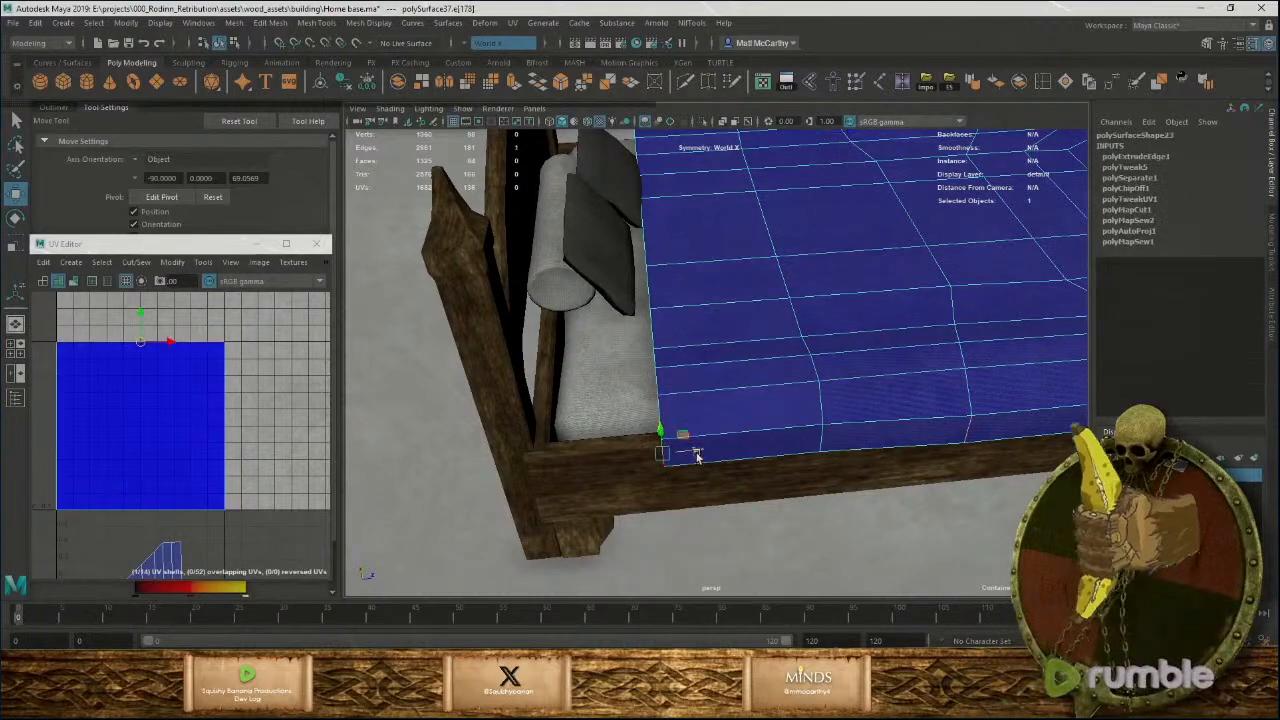
left_click_drag(725, 453, 818, 453)
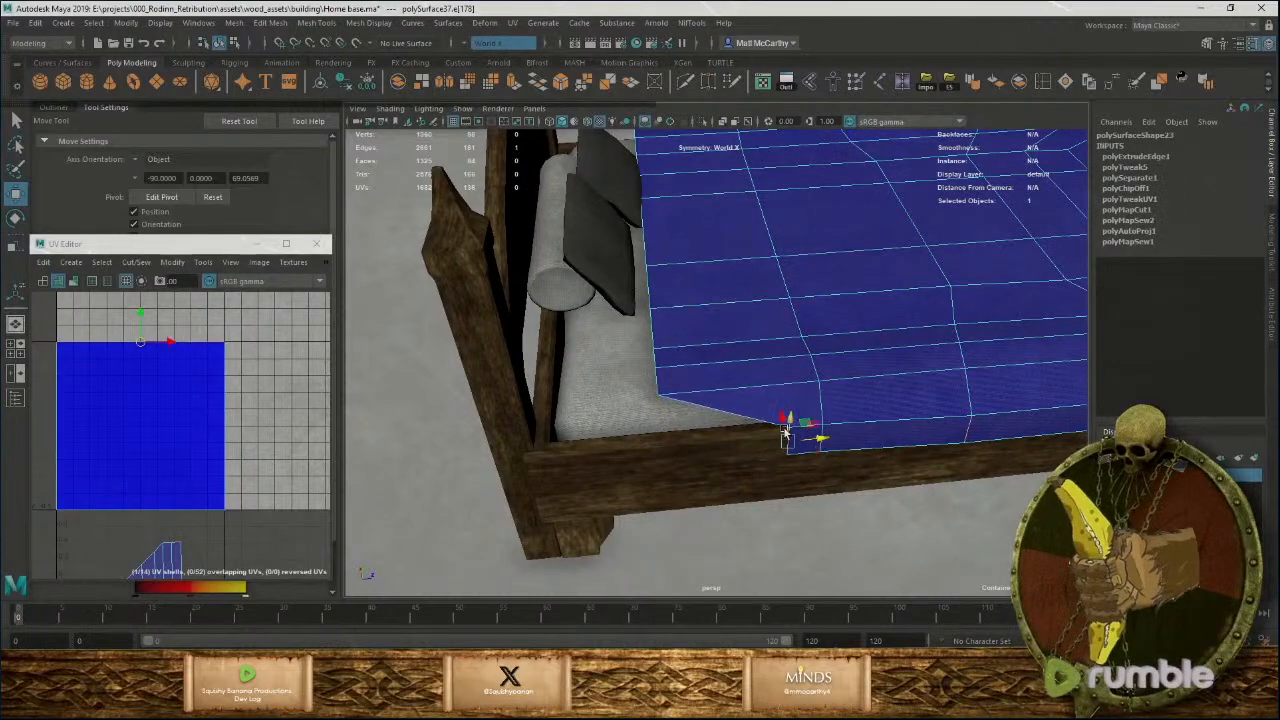
Shift the border vertices near the blanket's headboard-end corner individually to form a gradual slant up from the side.
middle_click_drag(720, 398, 634, 368, "alt")
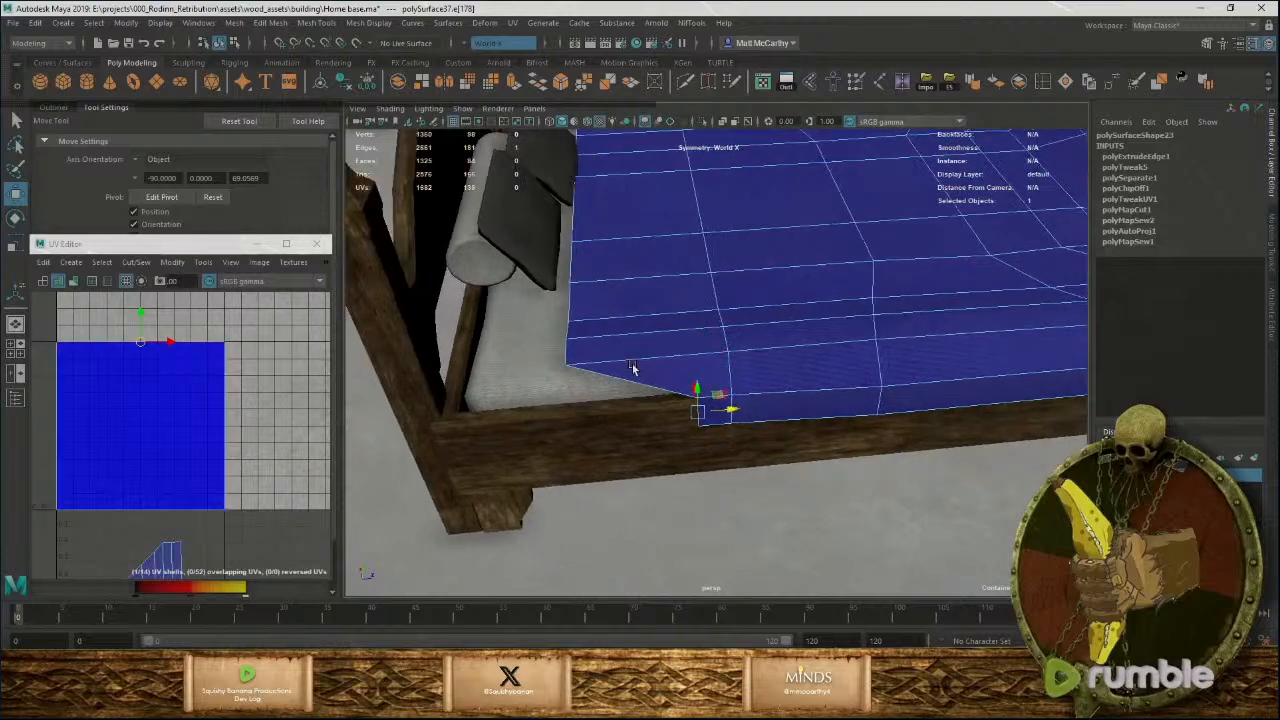
right_click_drag(634, 368, 602, 335, "alt")
left_click(641, 507)
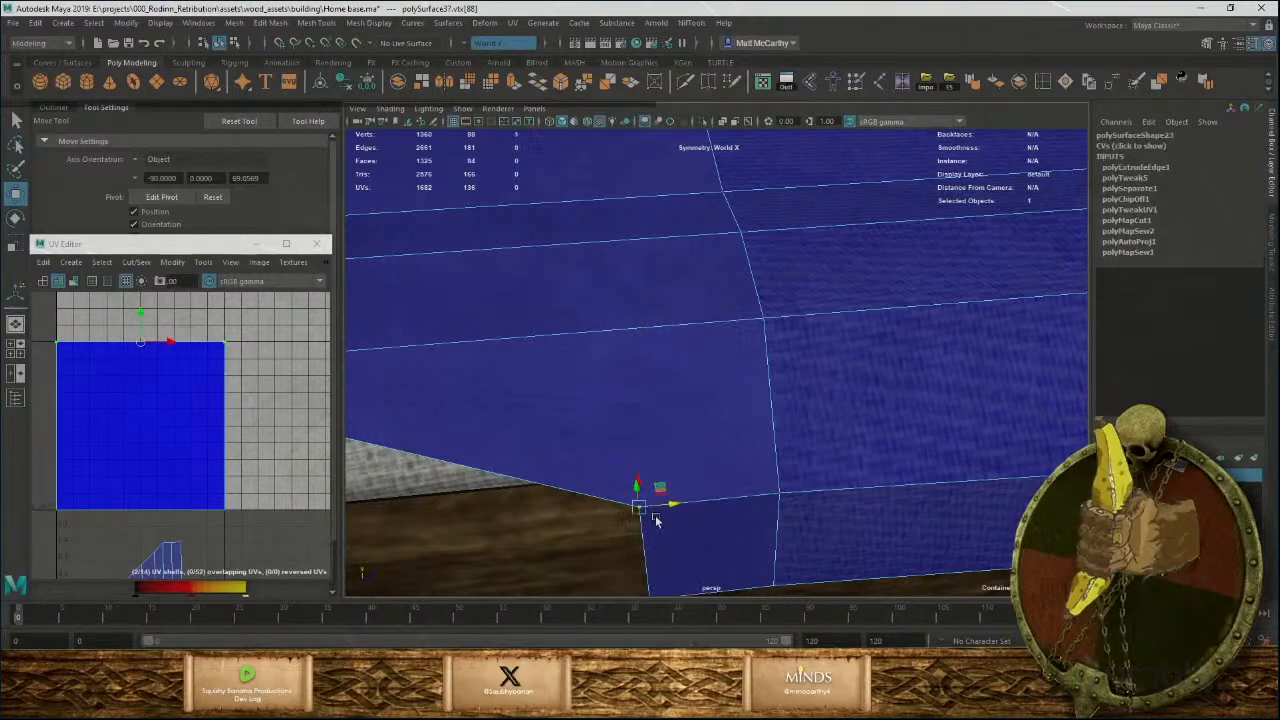
left_click_drag(667, 508, 584, 520)
scroll(584, 520, "down", 3)
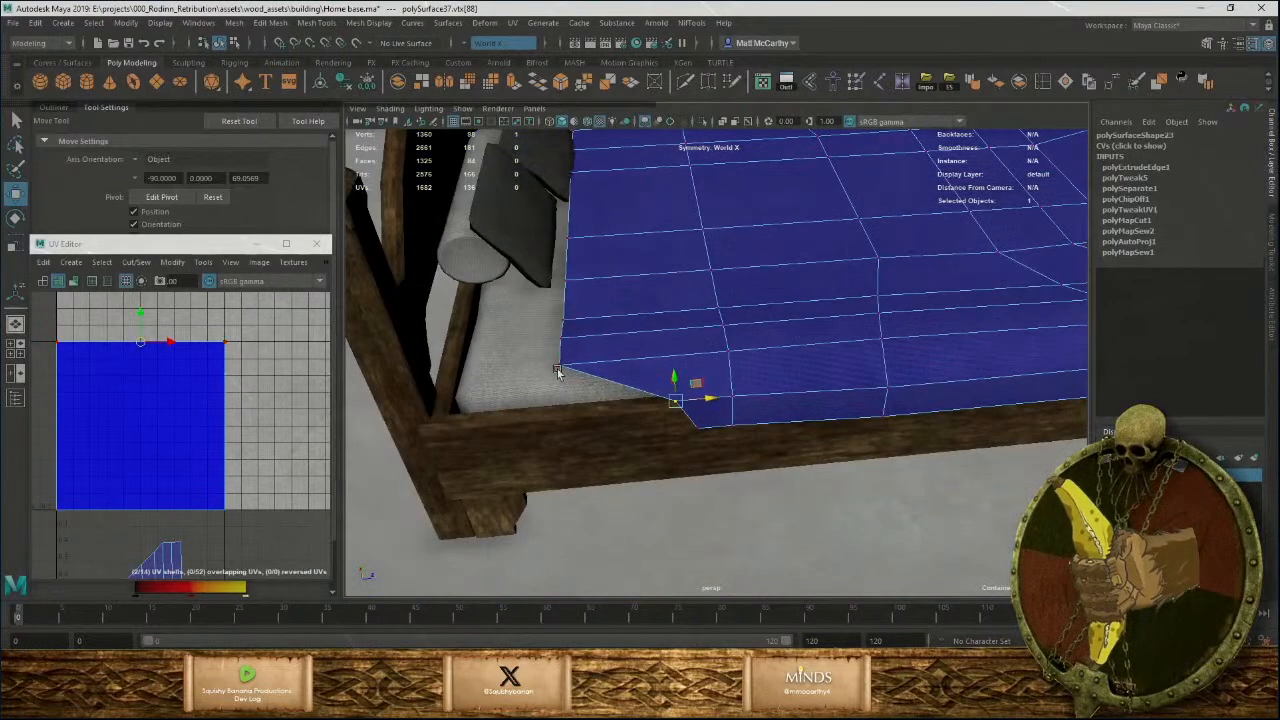
left_click_drag(596, 362, 679, 368)
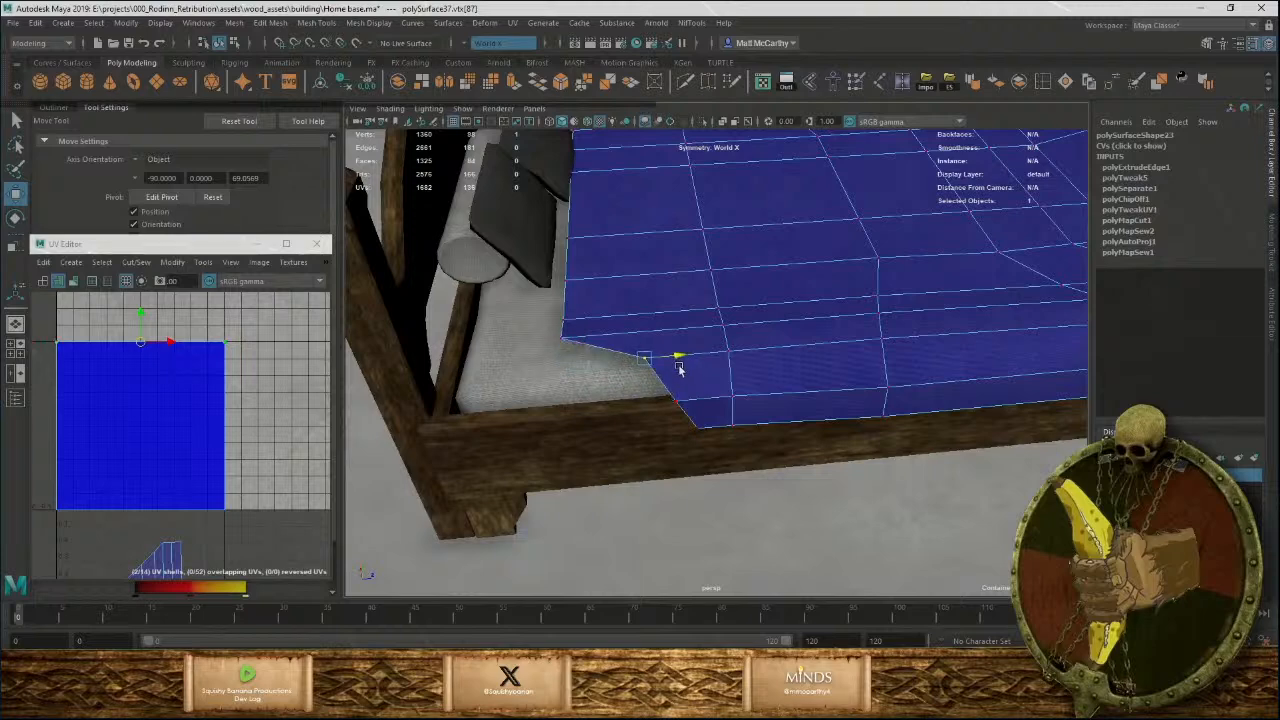
left_click_drag(582, 355, 653, 497, "alt")
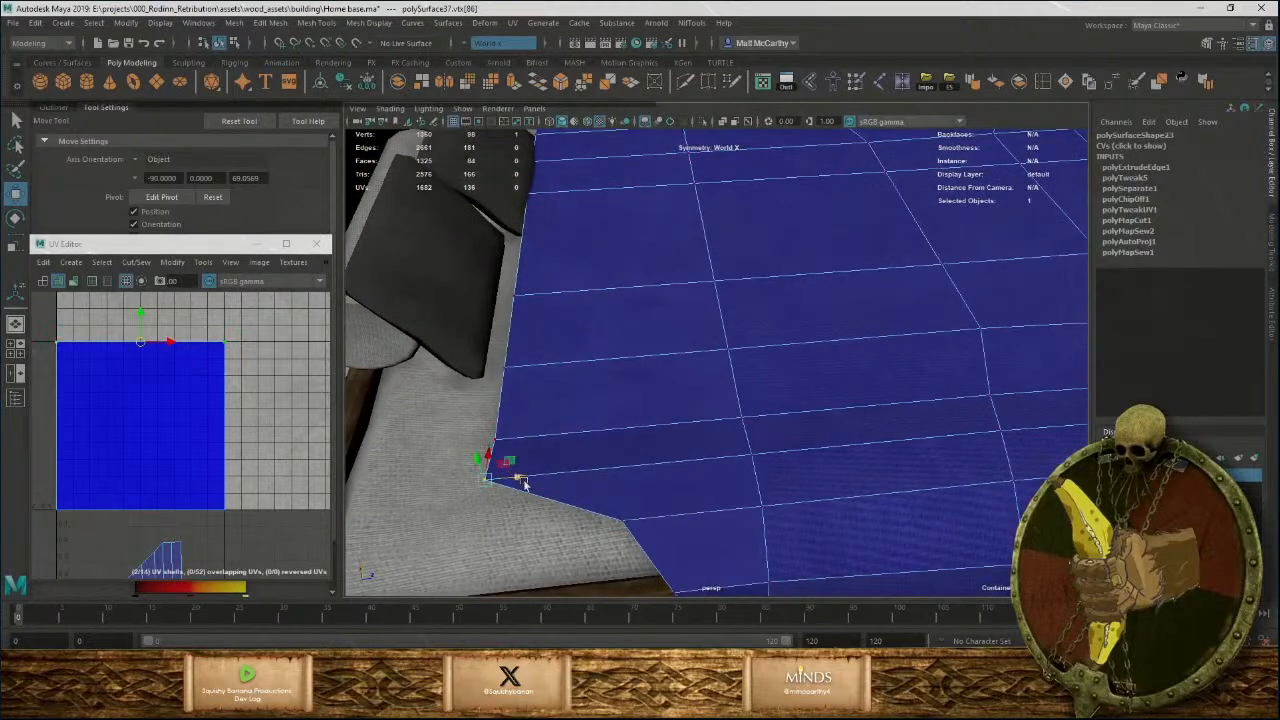
middle_click_drag(631, 474, 719, 464)
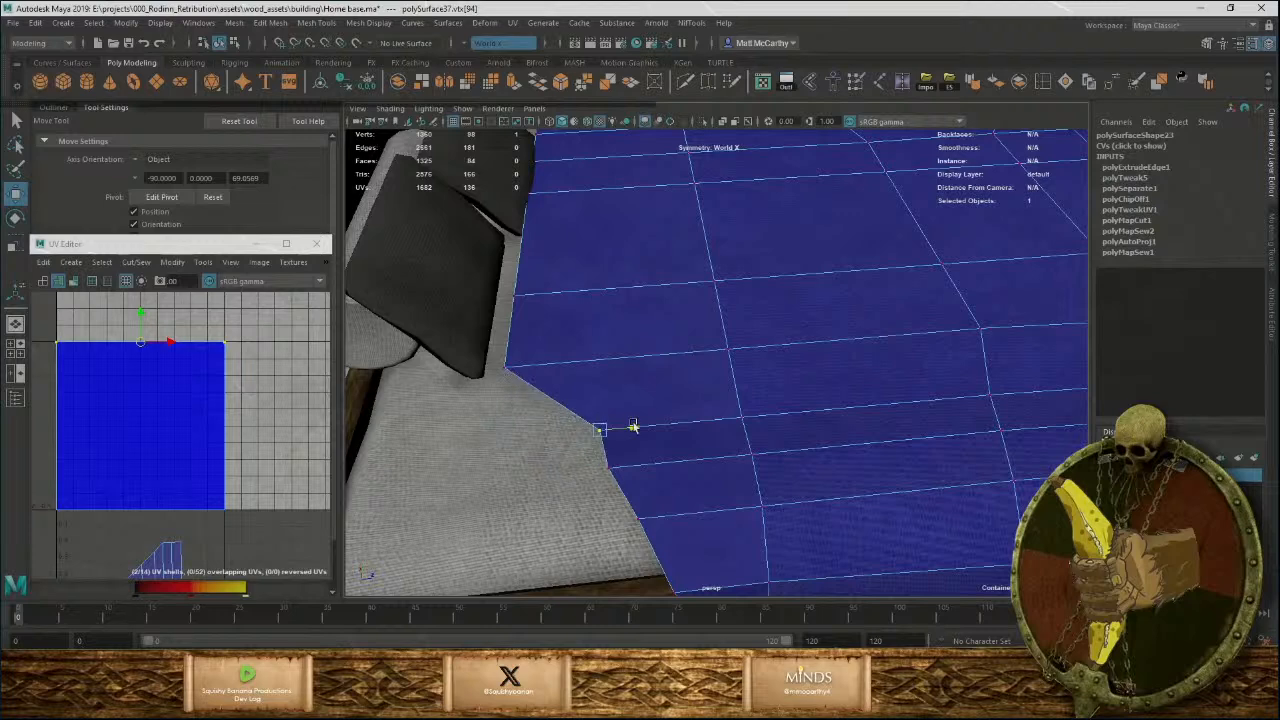
Undo the last mirrored vertex move on the blanket's border and turn symmetry off.
left_click_drag(546, 374, 585, 370)
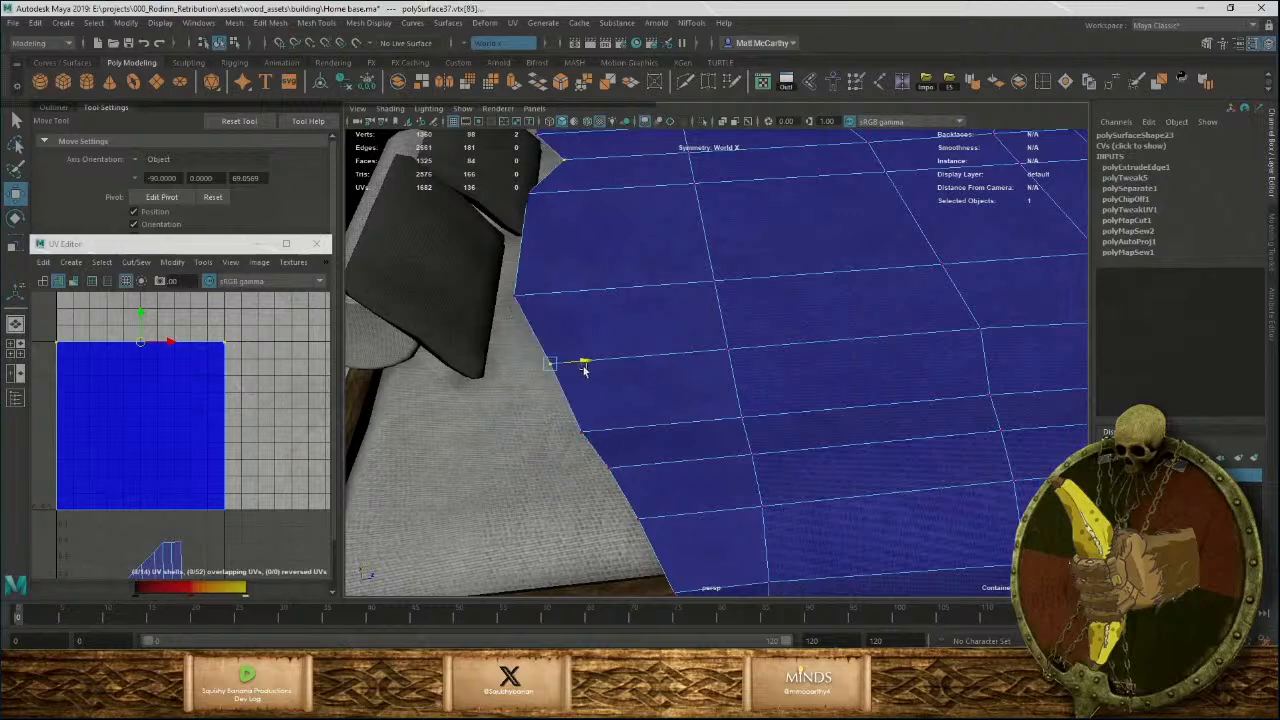
key("ctrl+z")
right_click_drag(743, 377, 706, 519, "alt")
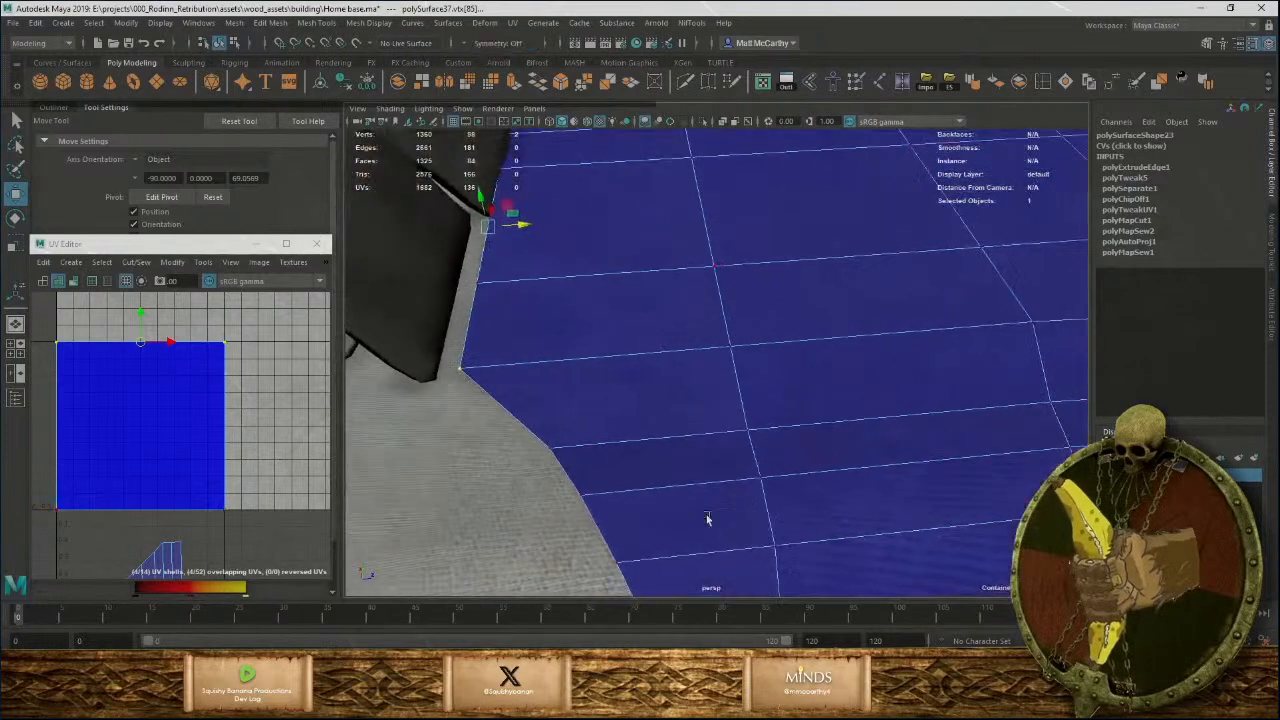
Pull the border vertices beside the nearer pillow toward the foot of the bed to continue the slanted edge.
left_click_drag(497, 369, 583, 361)
left_click(556, 446)
left_click_drag(583, 445, 603, 444)
right_click_drag(694, 451, 509, 408, "alt")
left_click_drag(509, 408, 737, 480, "alt")
right_click_drag(598, 430, 669, 457, "alt")
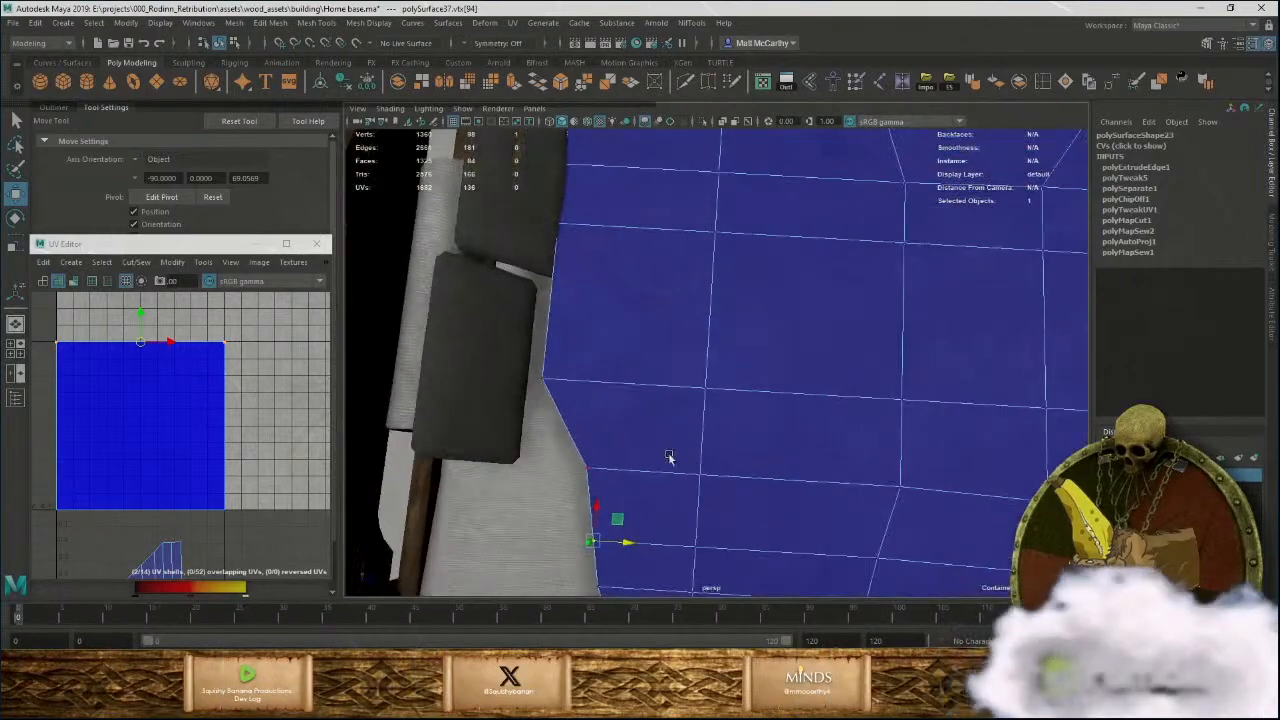
Shift the remaining border vertices below the pillows toward the foot, smoothing the blanket's headboard-end edge into a loose curve.
left_click(545, 380)
left_click_drag(572, 382, 625, 382)
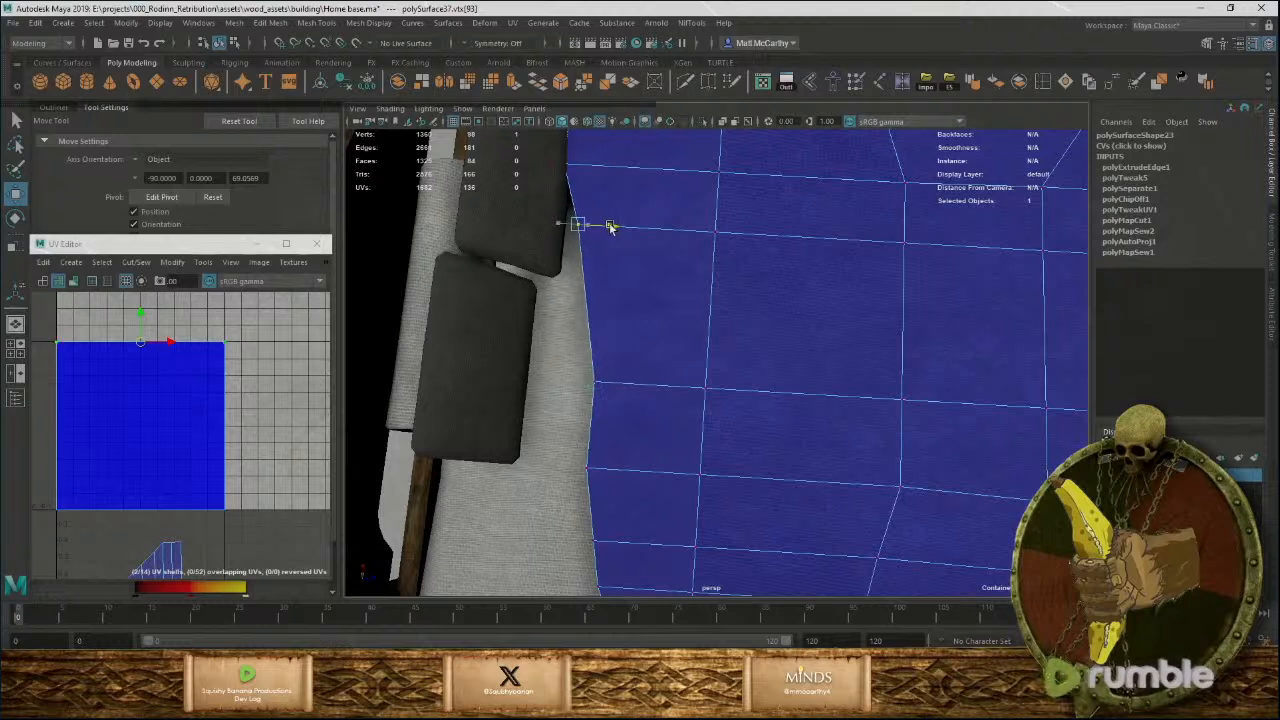
left_click(594, 380)
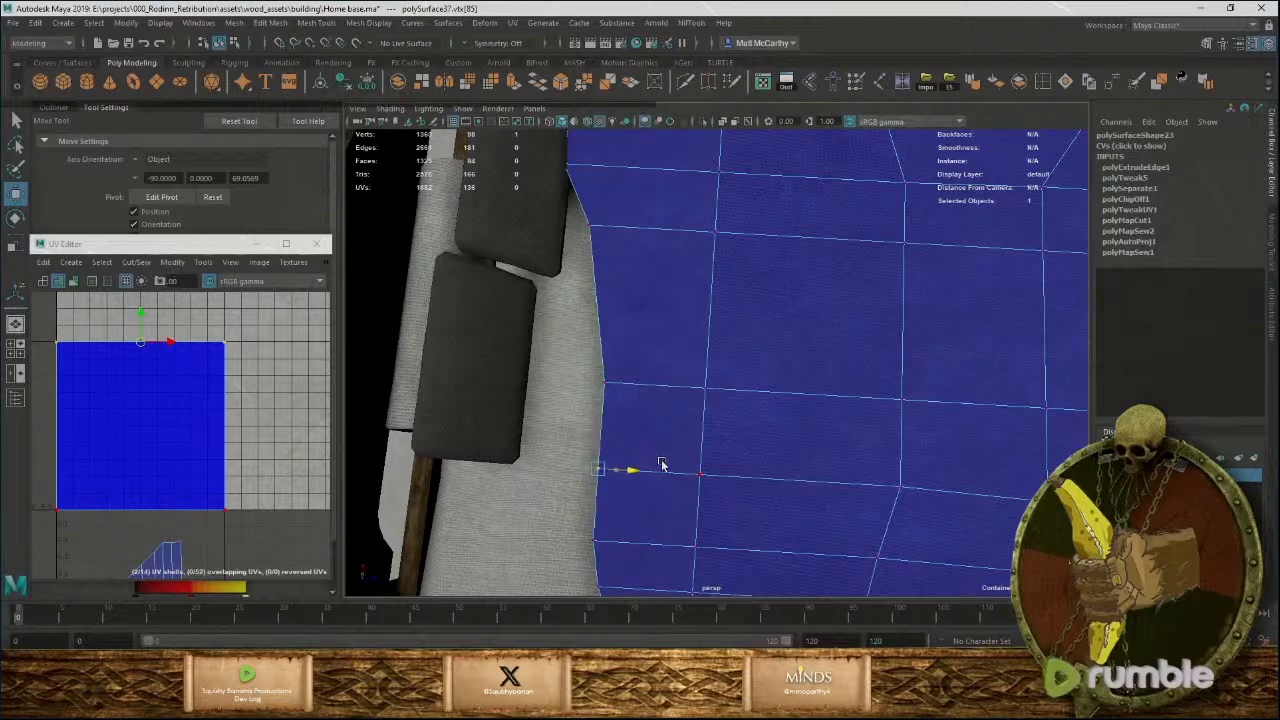
left_click_drag(703, 508, 624, 392, "alt")
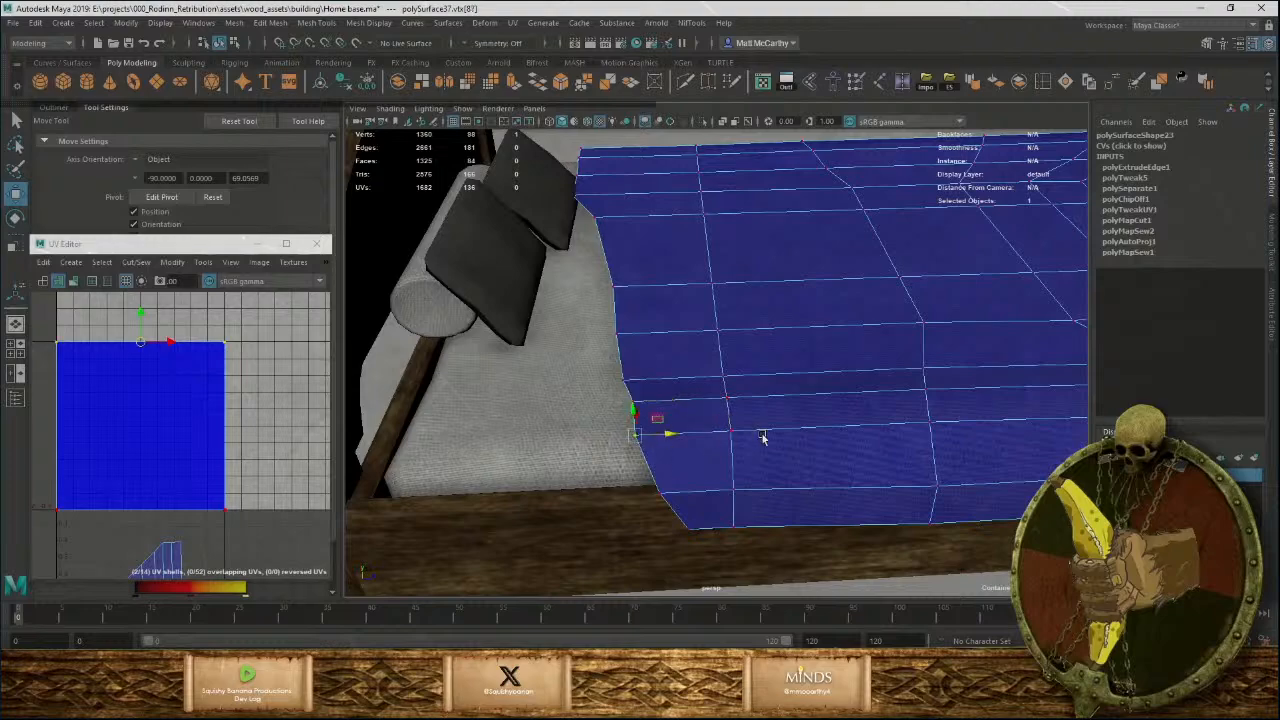
left_click_drag(815, 450, 725, 453, "alt")
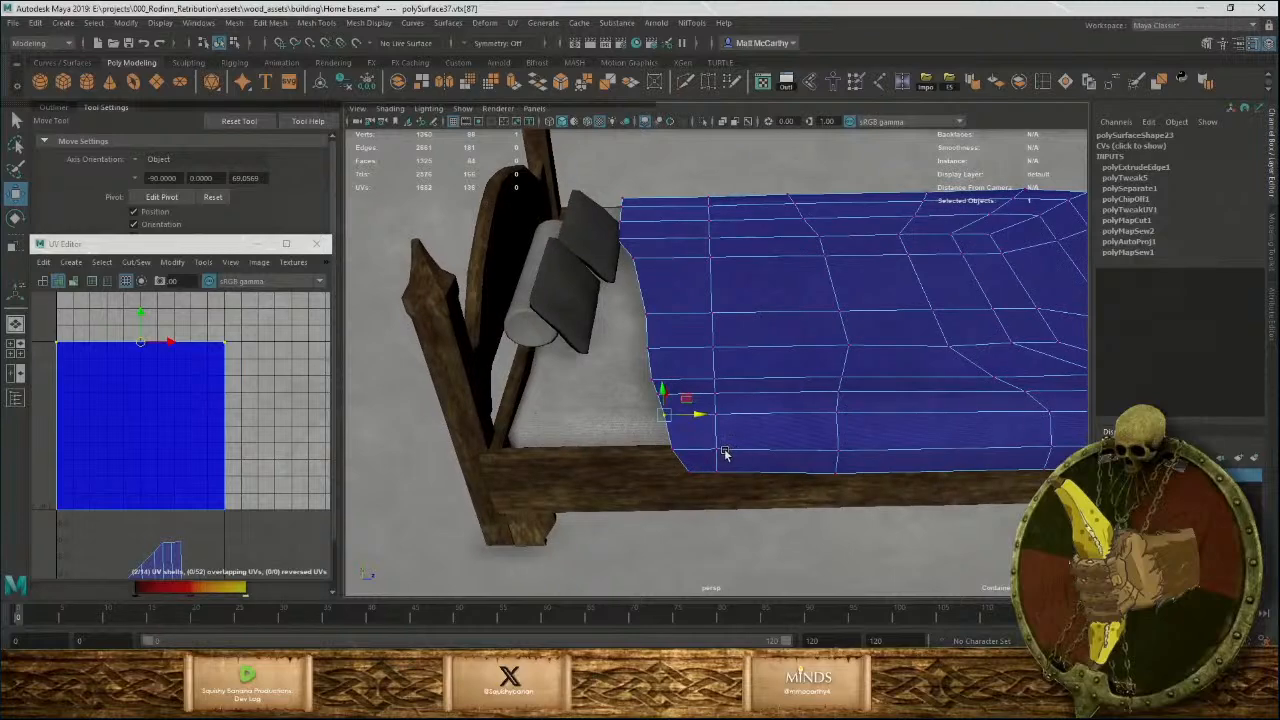
Extrude the border edges along the blanket's curved headboard end and fold the new strip back over the blanket toward the foot.
right_click(621, 253)
left_click(625, 212)
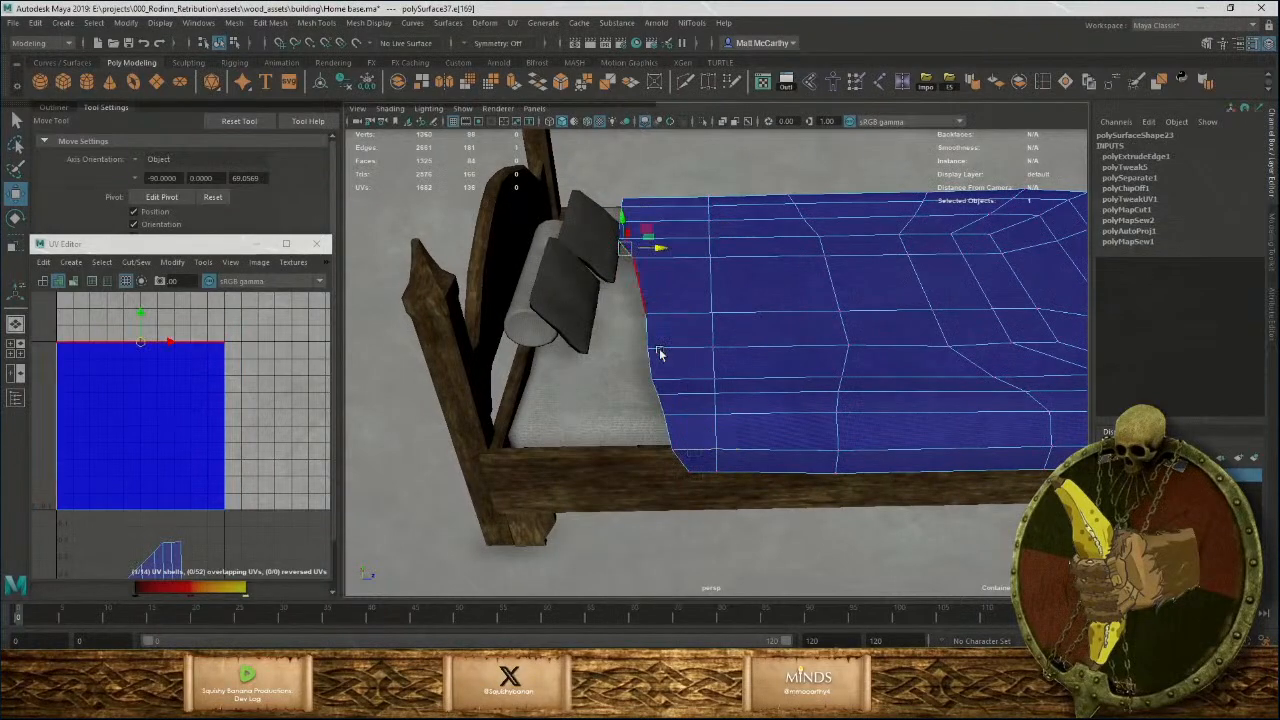
left_click_drag(715, 345, 754, 297, "alt")
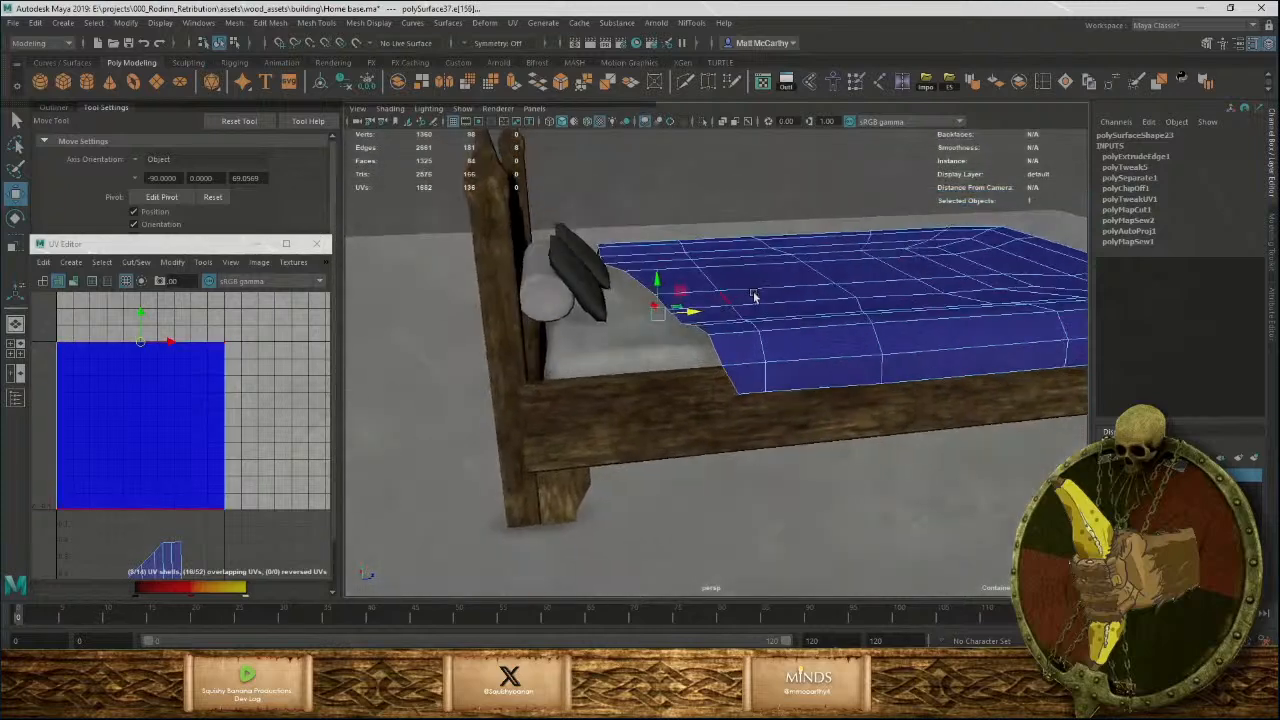
scroll(691, 347, "up", 5)
middle_click_drag(677, 340, 665, 406, "alt")
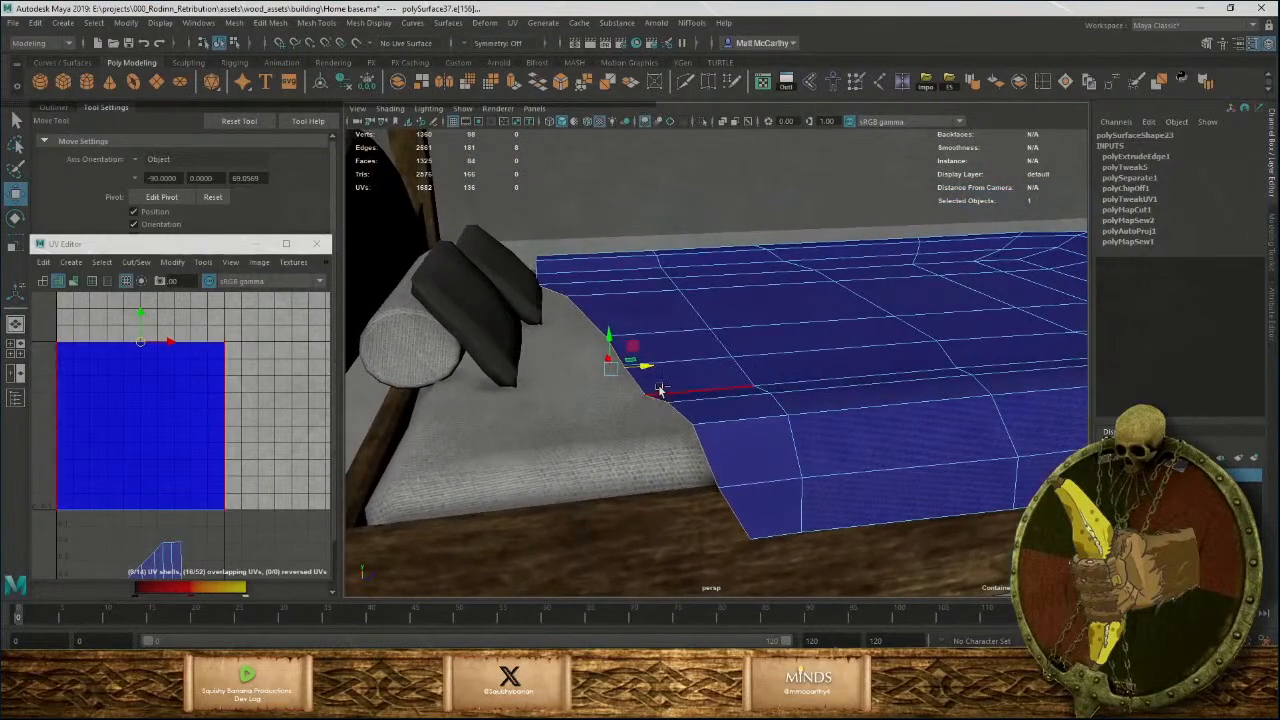
key("ctrl+e")
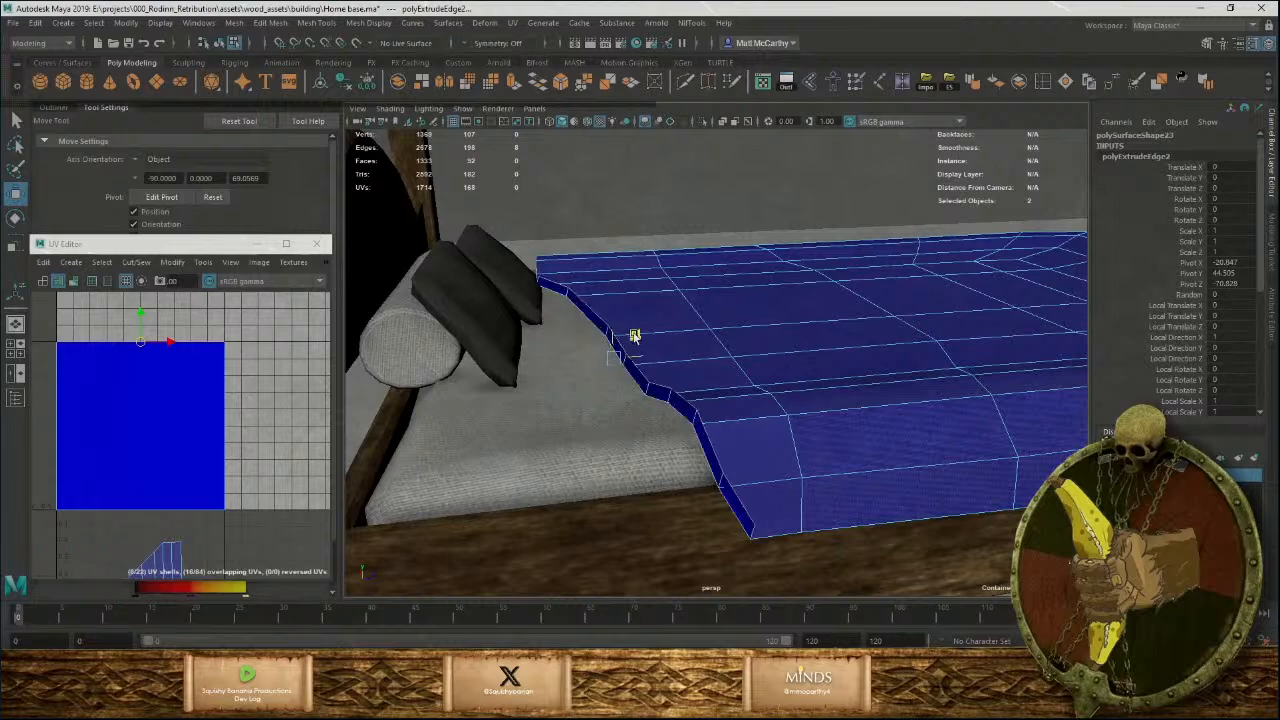
left_click_drag(634, 336, 671, 325)
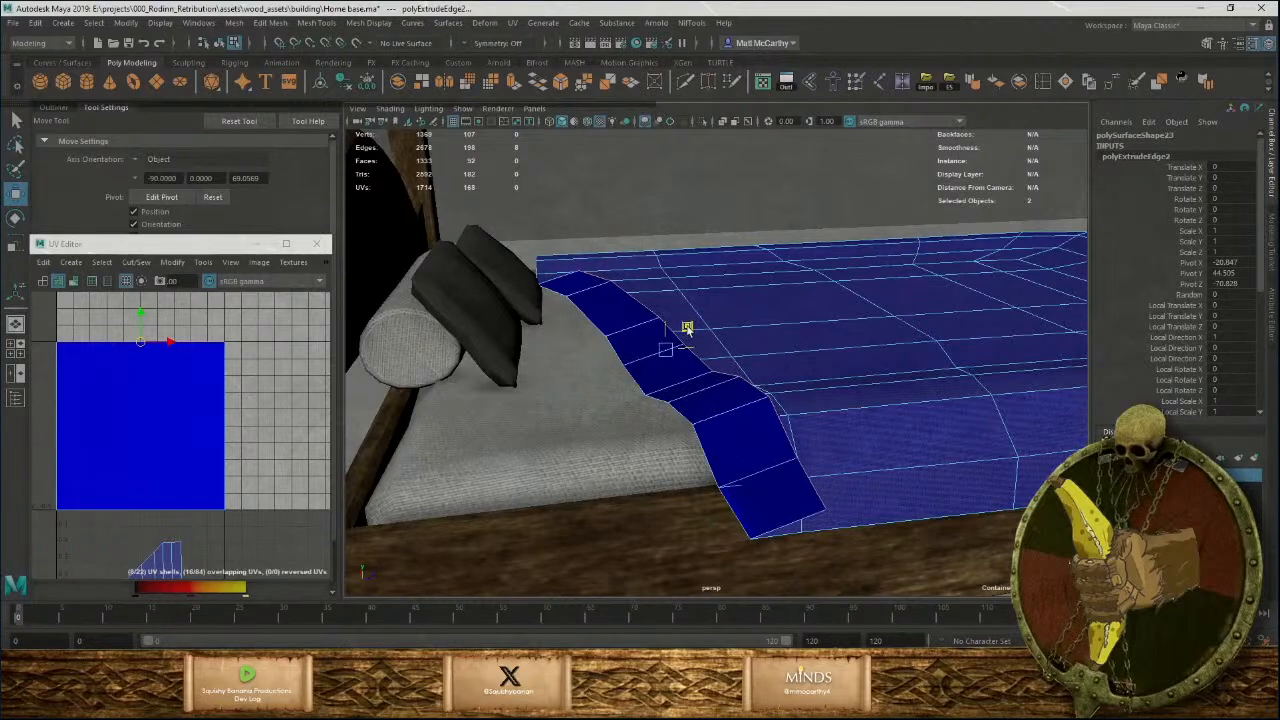
mouse_move(688, 327)
left_mouse_down()
mouse_move(708, 323)
mouse_move(705, 333)
left_mouse_up()
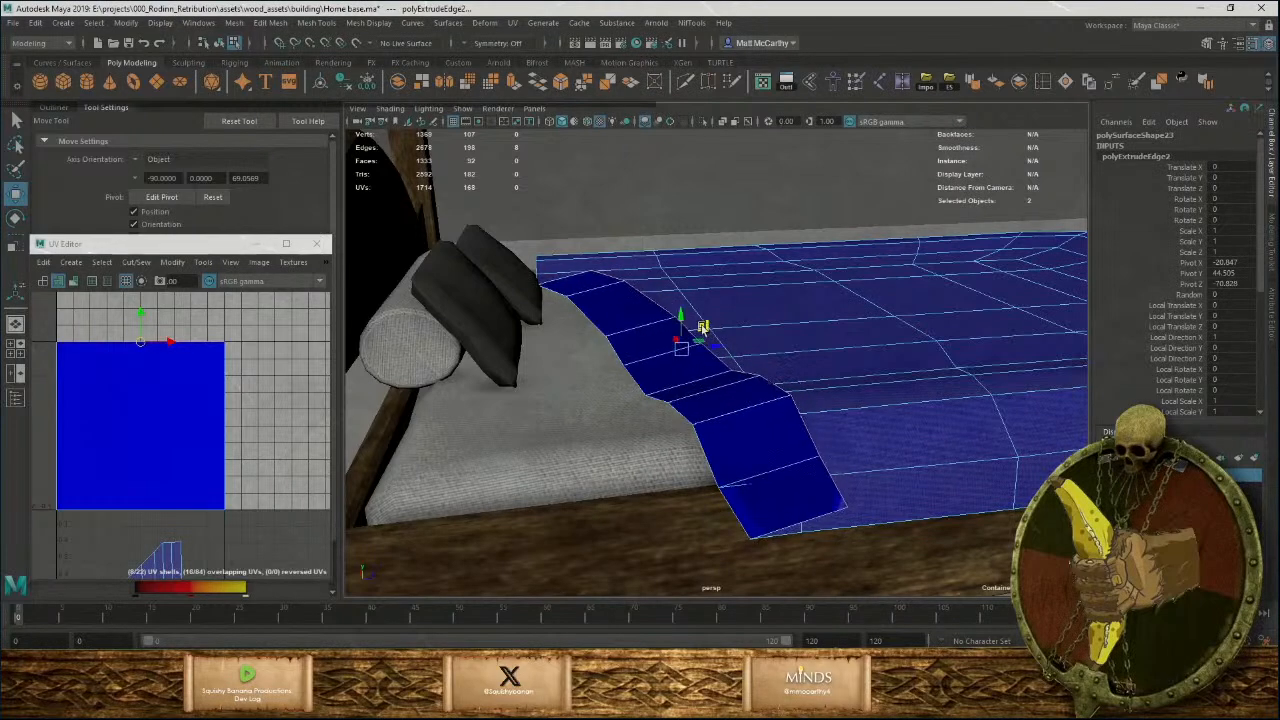
Insert an edge loop along the length of the folded-back strip, close to its fold at the headboard end.
left_click_drag(728, 468, 720, 394, "alt")
middle_click_drag(692, 308, 715, 349, "alt")
scroll(715, 349, "up", 1)
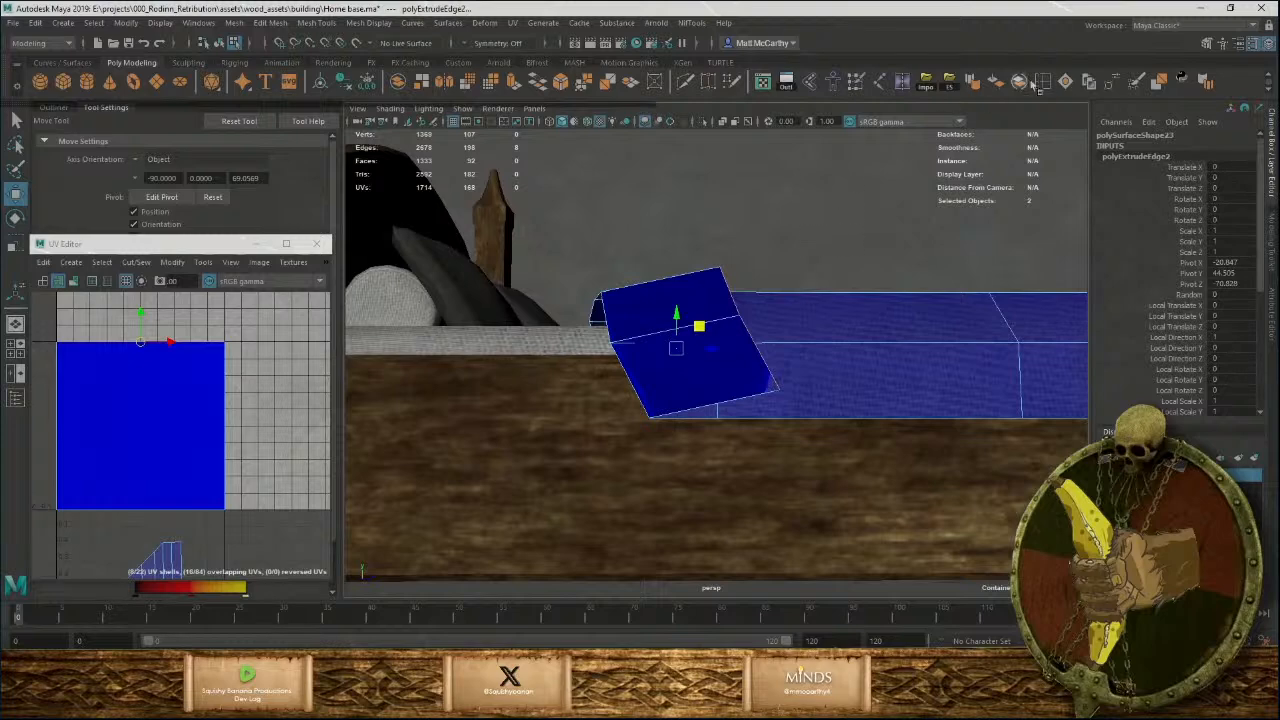
left_click_drag(702, 323, 632, 323)
key("w")
Select the single vertex at the folded strip's free corner on the near side of the bed for adjustment.
right_click_drag(629, 315, 586, 314)
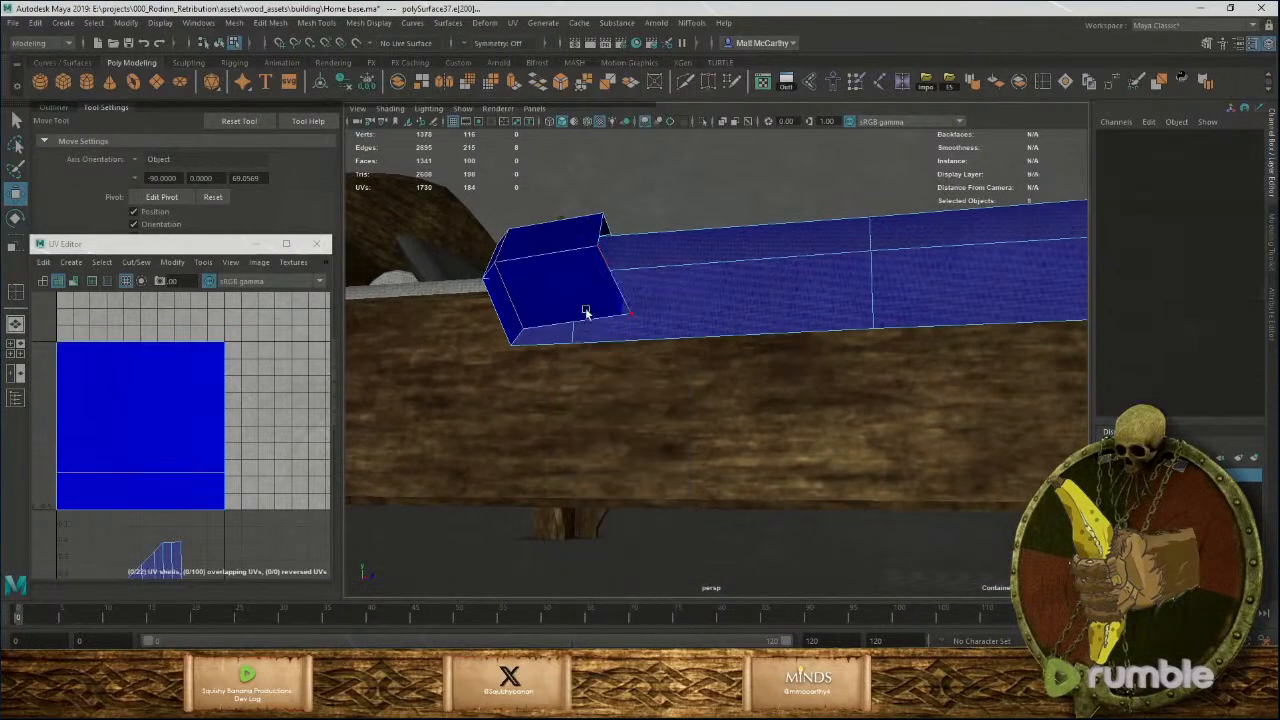
left_click(630, 314)
left_click_drag(670, 315, 708, 294, "alt")
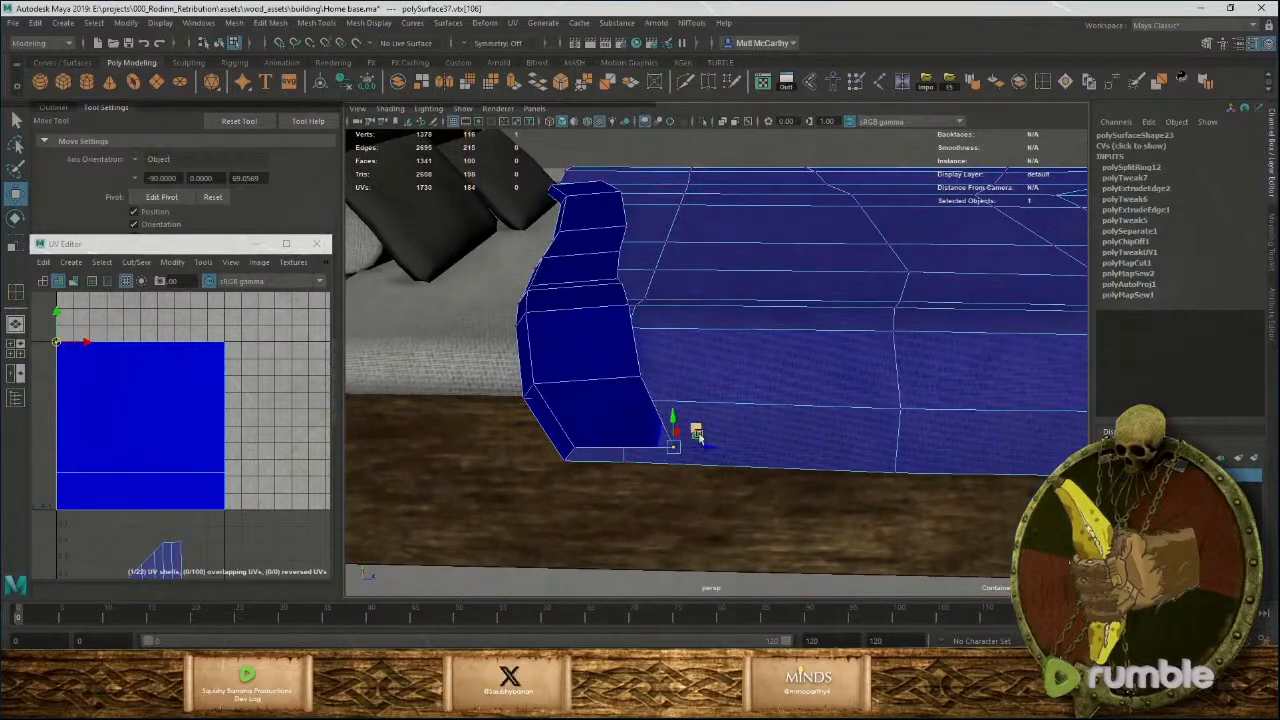
Move the vertex at the lower corner of the blanket's folded flap along the blanket's side.
left_click_drag(697, 435, 676, 465, "alt")
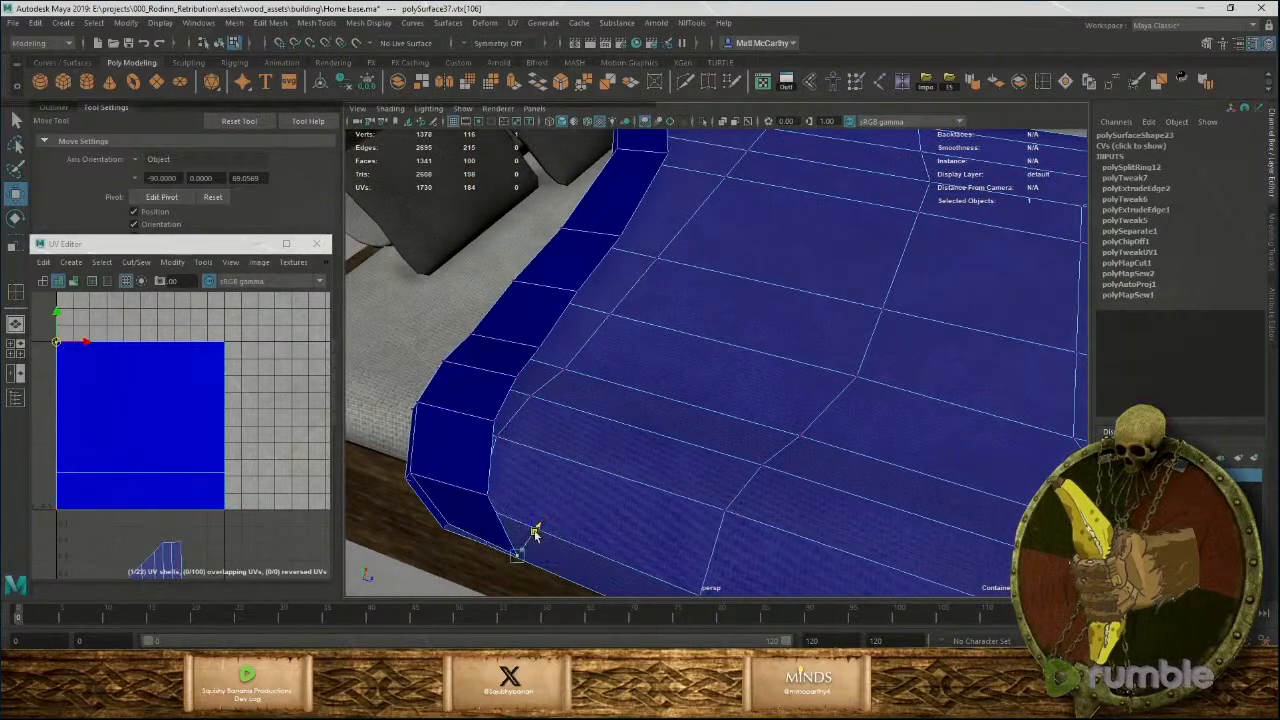
left_click_drag(566, 547, 651, 503, "alt")
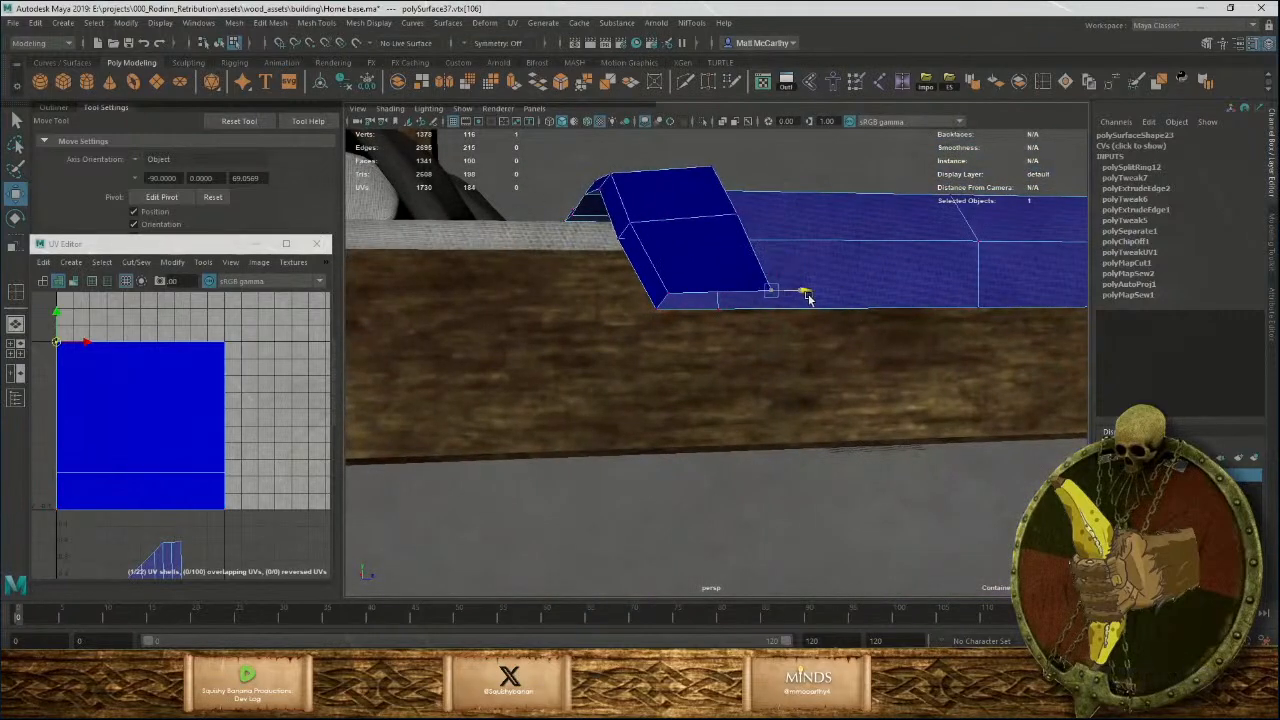
left_click_drag(806, 292, 729, 369)
middle_click_drag(700, 560, 727, 435, "alt")
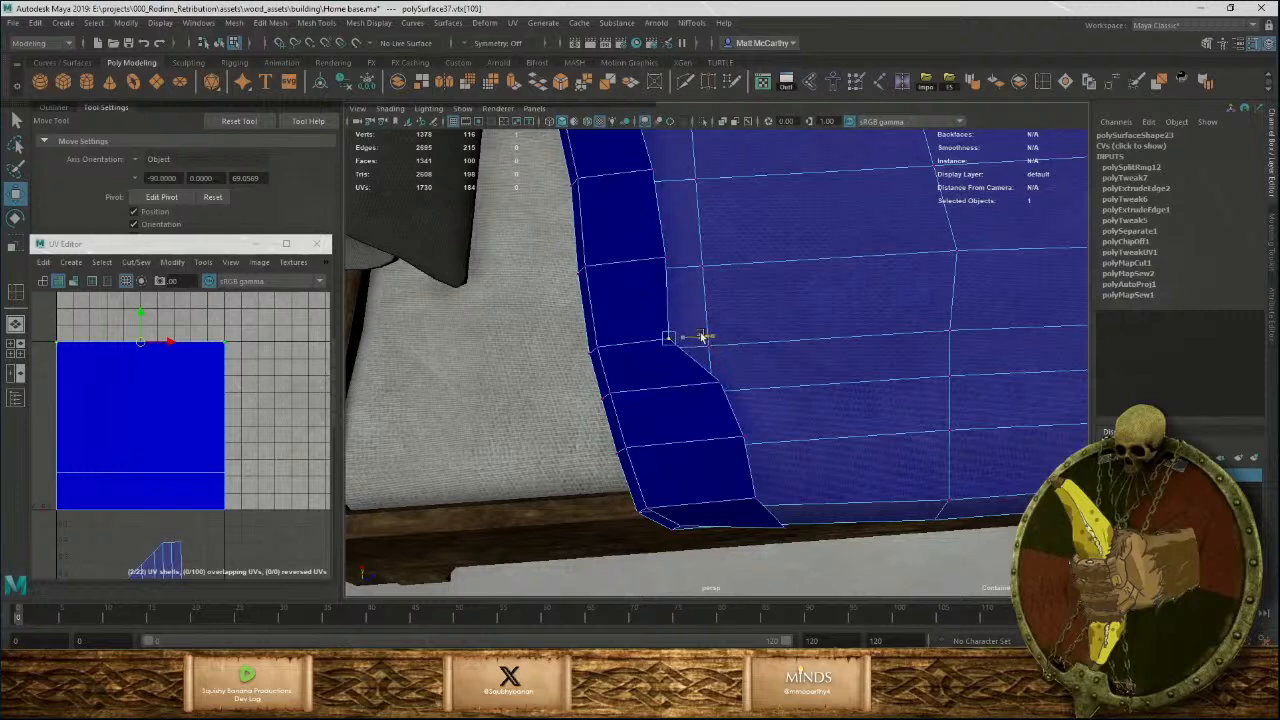
Shift the vertices along the folded flap's free edge one by one so the flap narrows toward the blanket's far side.
left_click(667, 262)
middle_click_drag(802, 278, 772, 281)
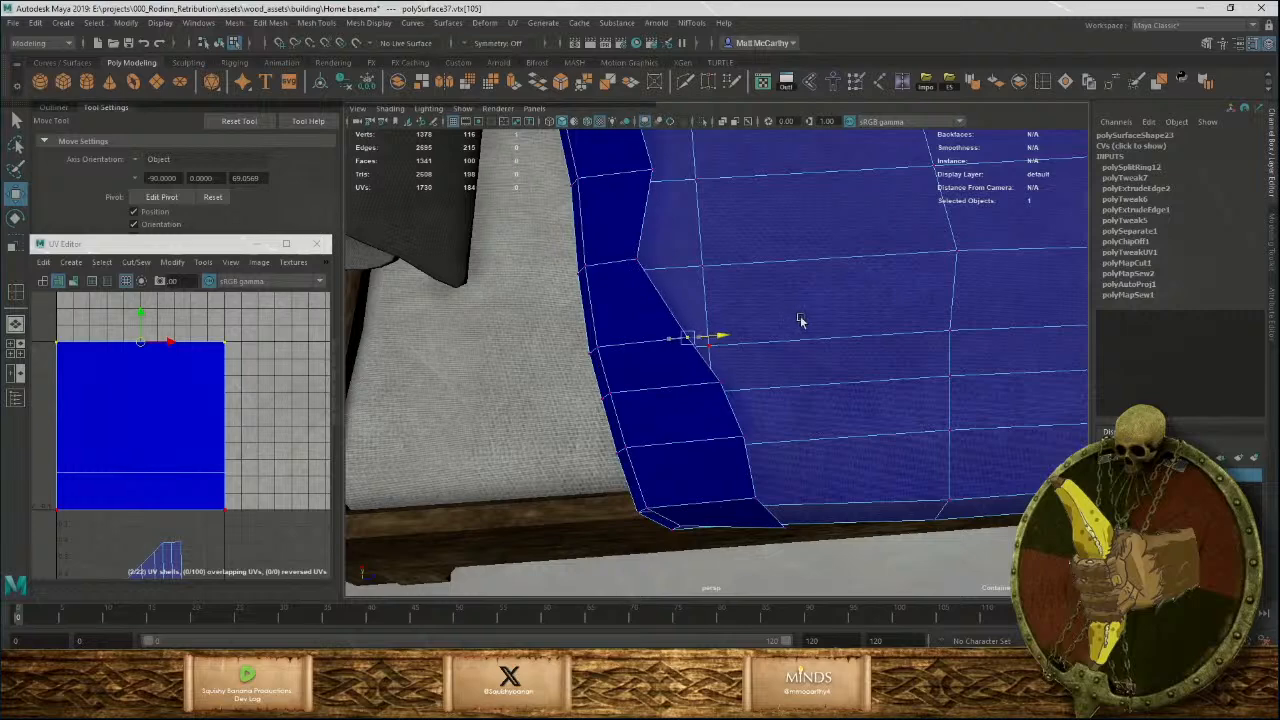
left_click_drag(772, 296, 686, 394, "alt")
left_click(682, 388)
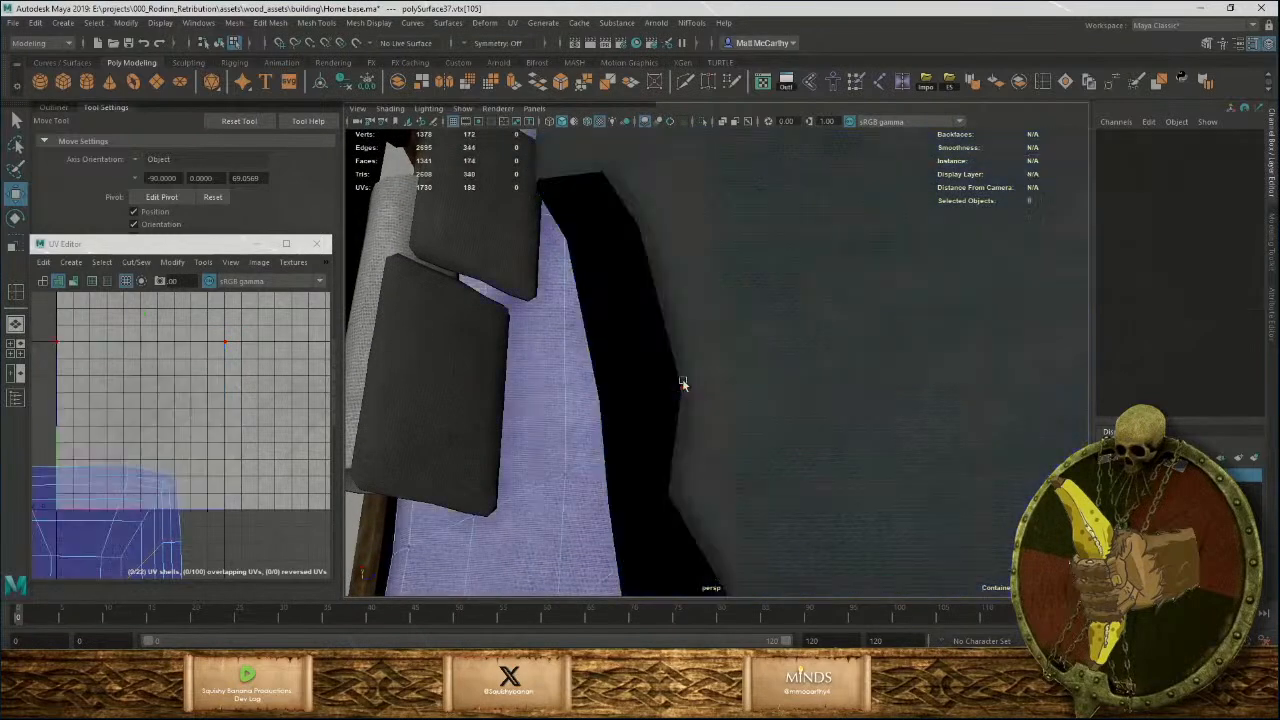
left_click(665, 387)
right_click_drag(697, 386, 686, 388)
middle_click_drag(797, 368, 752, 376)
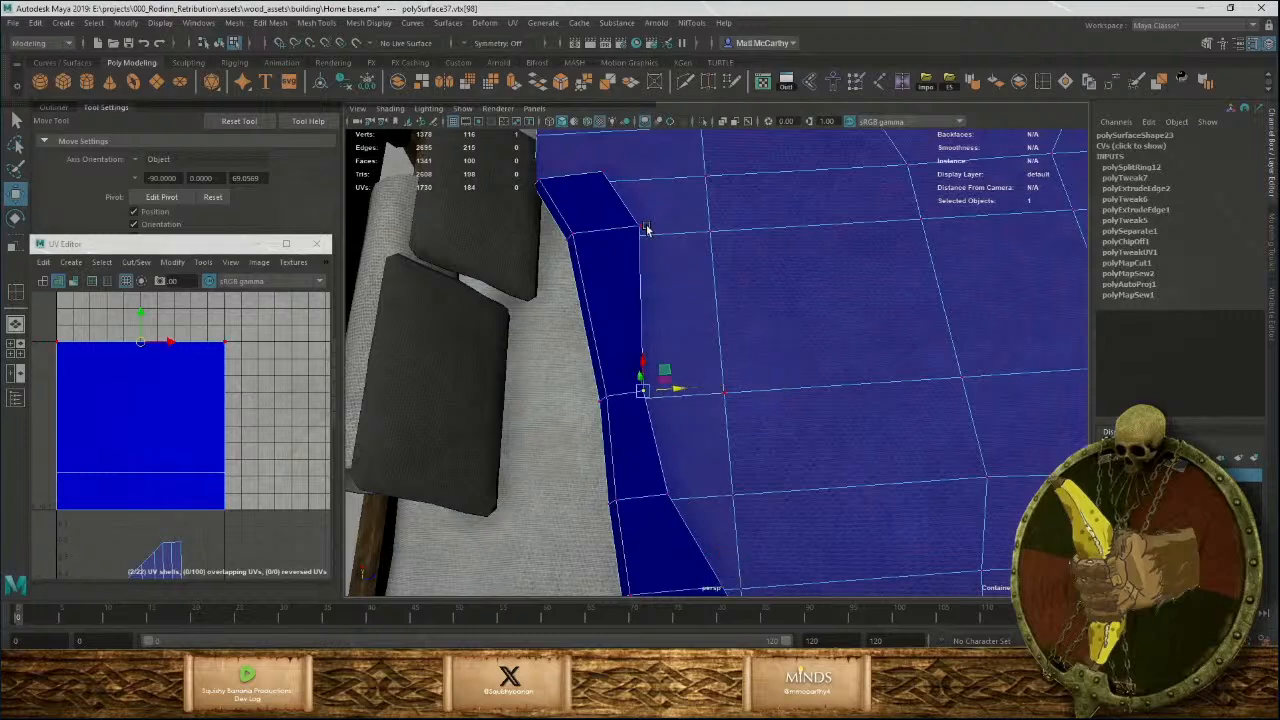
middle_click_drag(719, 258, 748, 289)
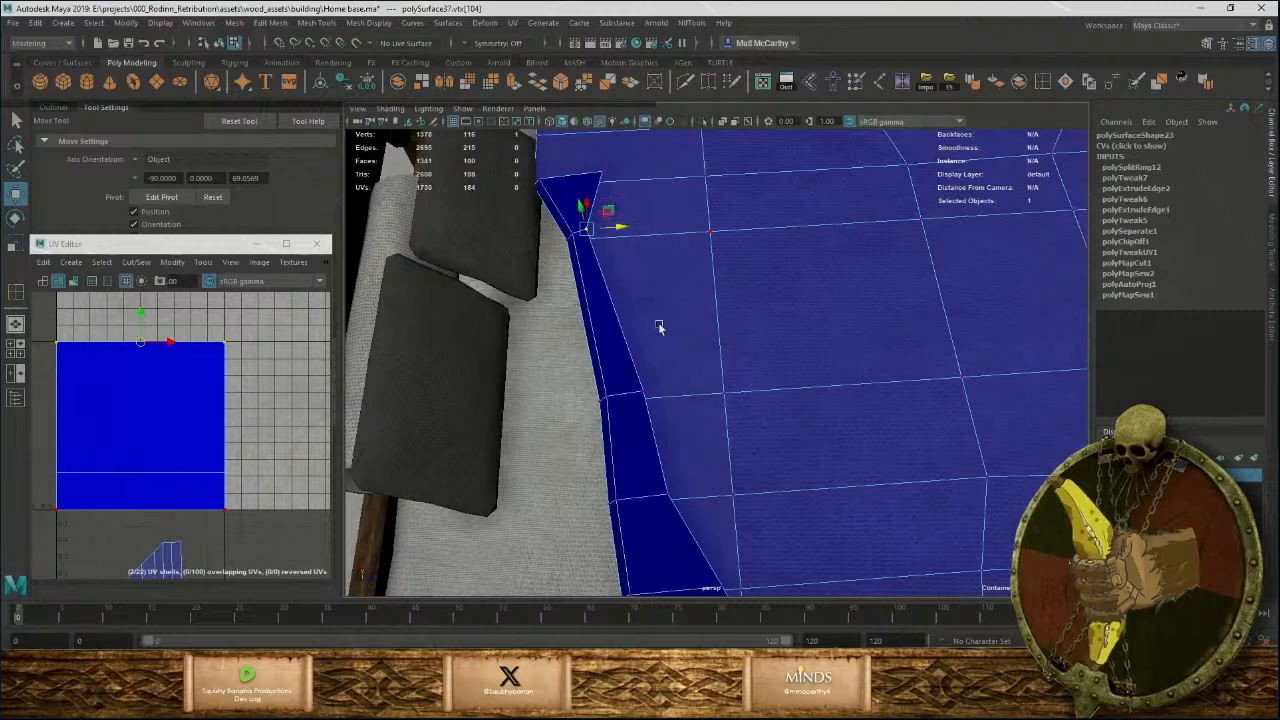
Move the end vertex of the flap's far tip closer to the fold and return to object selection.
left_click_drag(659, 326, 703, 324, "alt")
scroll(714, 274, "up", 3)
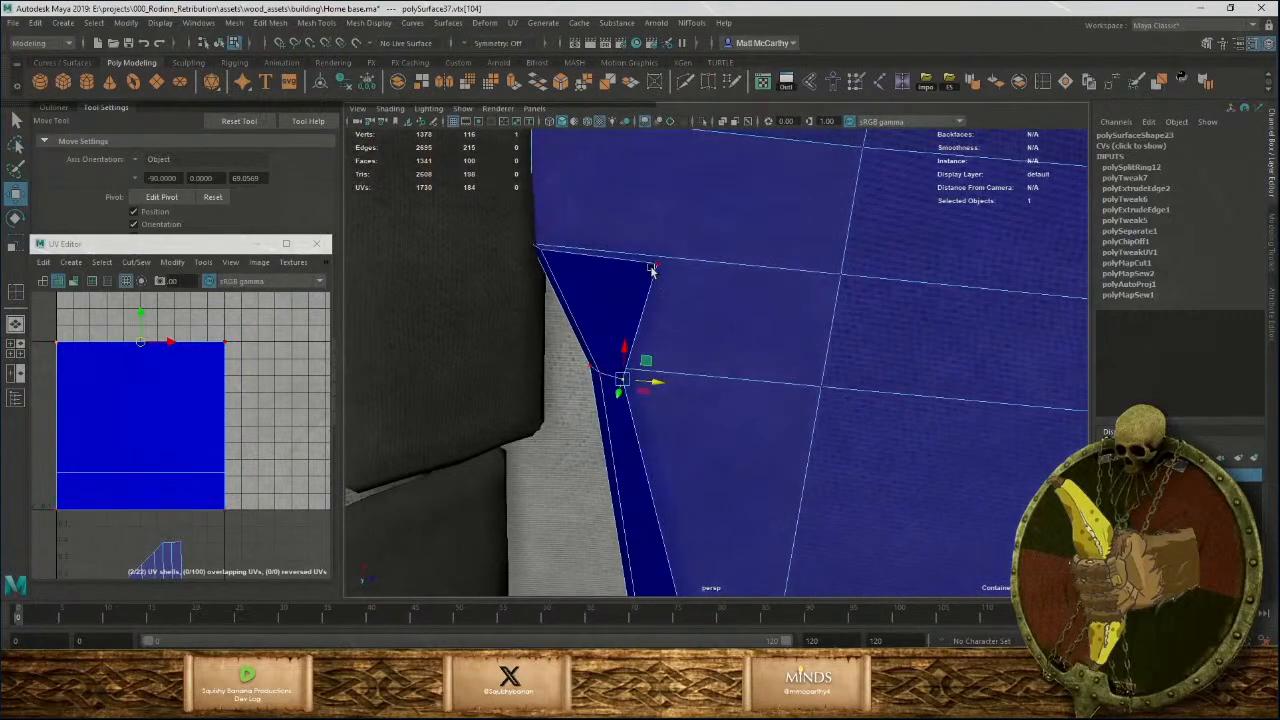
middle_click_drag(762, 287, 694, 272)
right_click_drag(694, 272, 345, 284, "alt")
left_click_drag(808, 374, 834, 268, "alt")
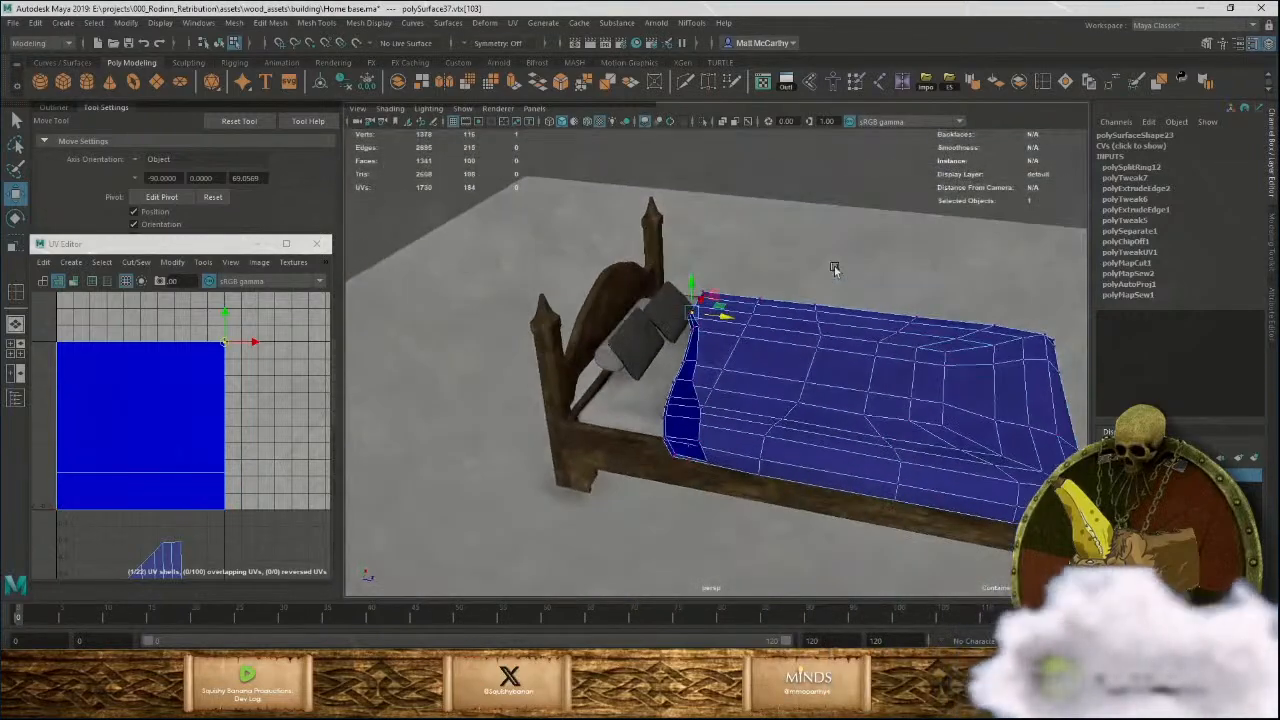
key("F8")
left_click(802, 179)
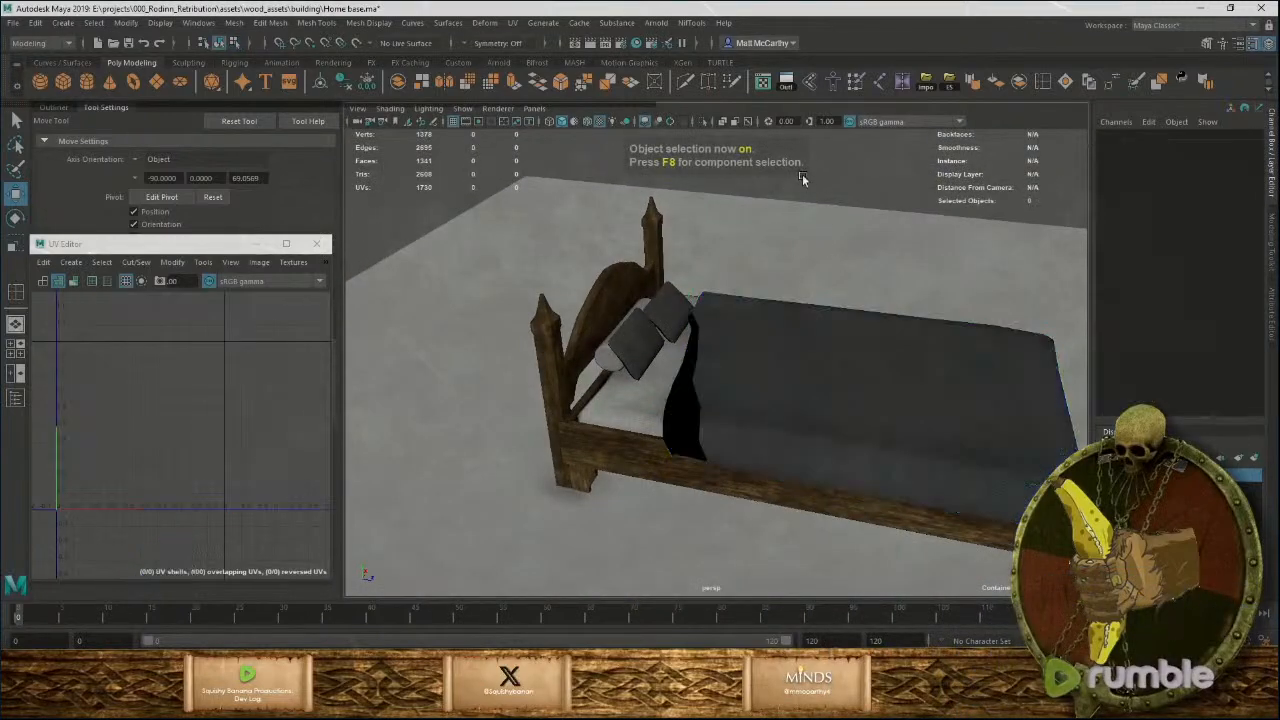
Select all faces of the blanket and extrude them.
left_click_drag(824, 380, 803, 363, "alt")
right_click_drag(803, 363, 862, 425, "alt")
left_click(861, 425)
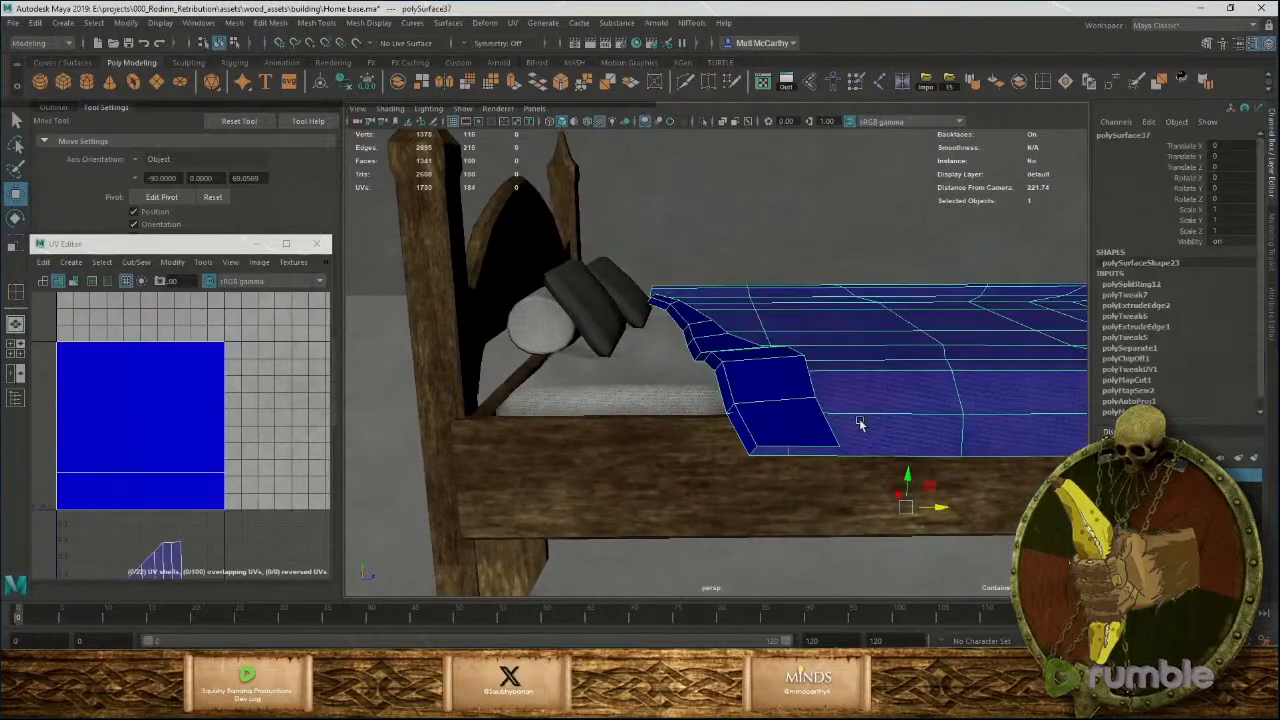
left_click_drag(861, 425, 711, 390, "alt")
right_click_drag(711, 390, 771, 376, "alt")
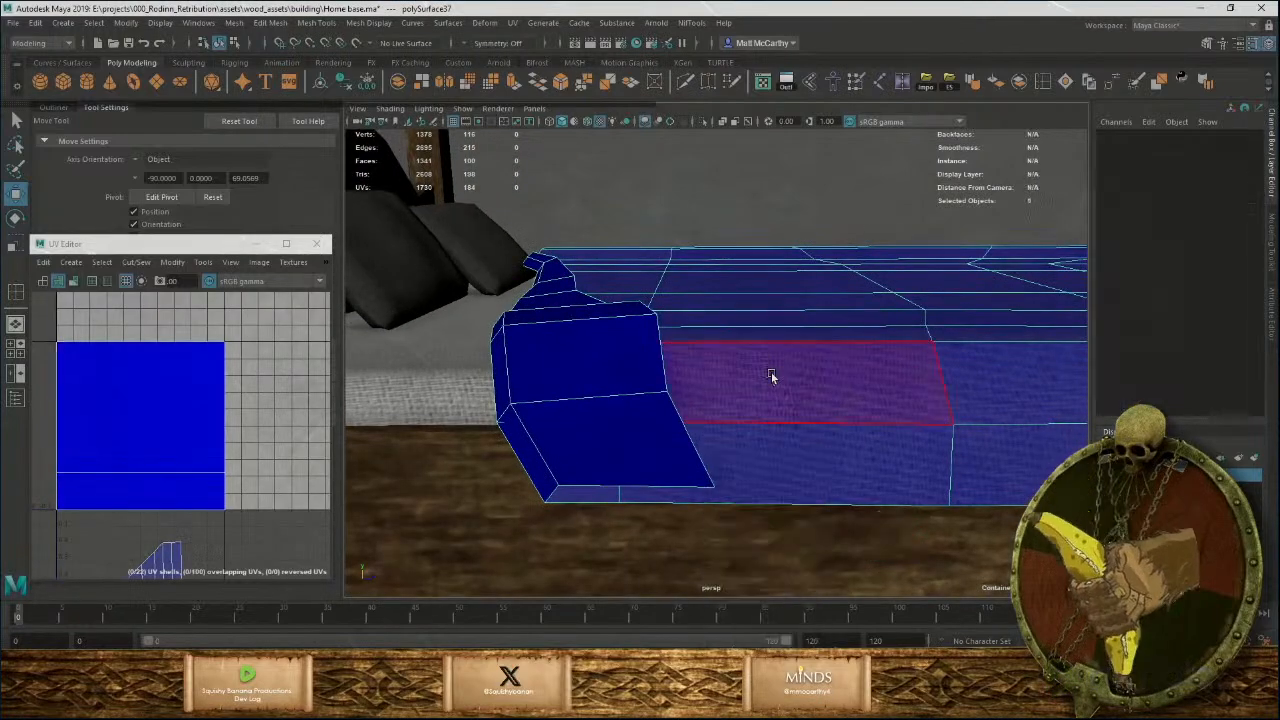
double_click(771, 376)
key("ctrl+e")
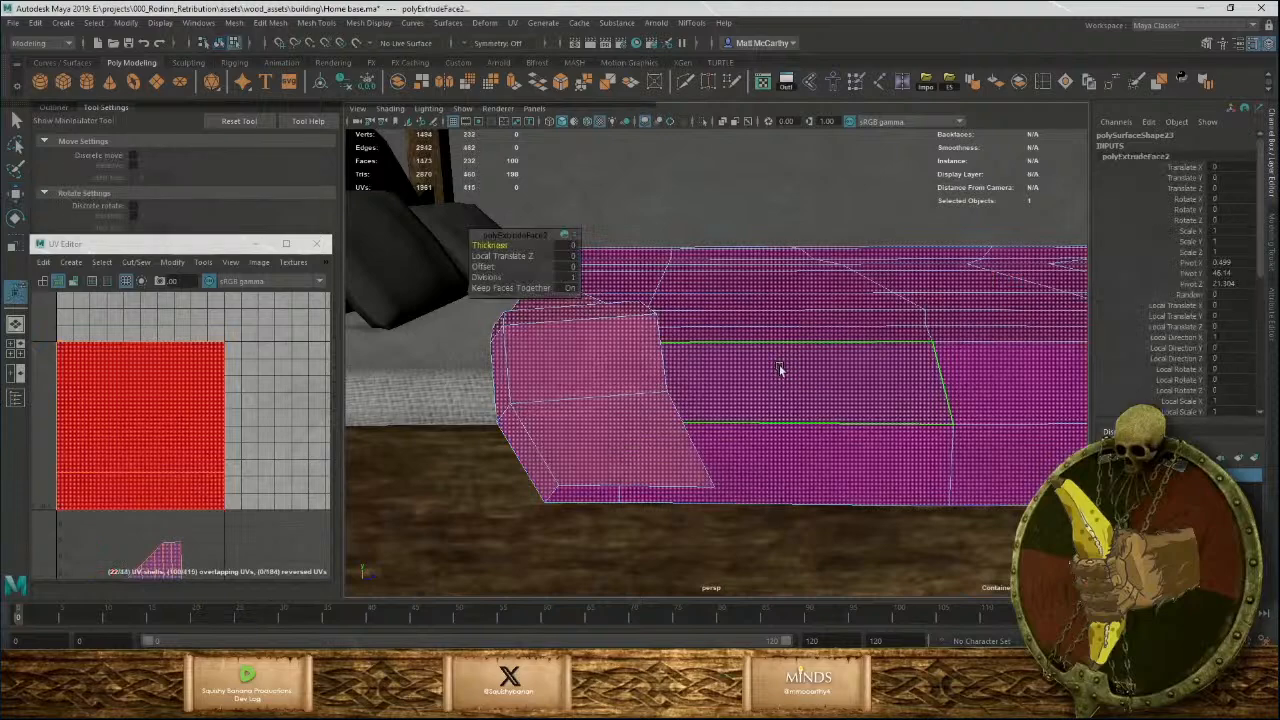
Offset the extruded blanket faces by about 0.5 in local Z to give the cloth thickness.
right_click_drag(807, 391, 440, 338, "alt")
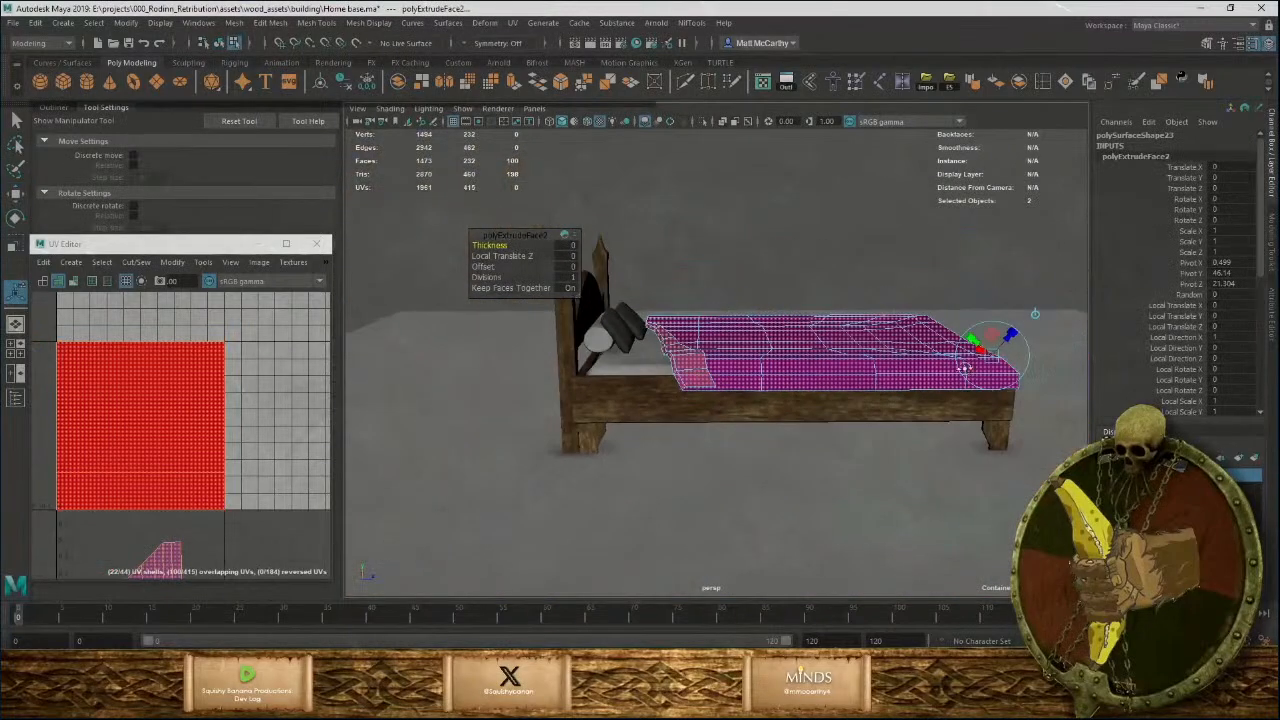
left_click_drag(965, 369, 880, 375, "alt")
middle_click_drag(880, 375, 775, 398, "alt")
right_click_drag(775, 398, 1014, 505, "alt")
left_click_drag(1014, 505, 826, 414, "alt")
left_click_drag(793, 358, 801, 349)
key("a")
left_click_drag(849, 405, 820, 574, "alt")
left_click_drag(866, 376, 888, 432, "alt")
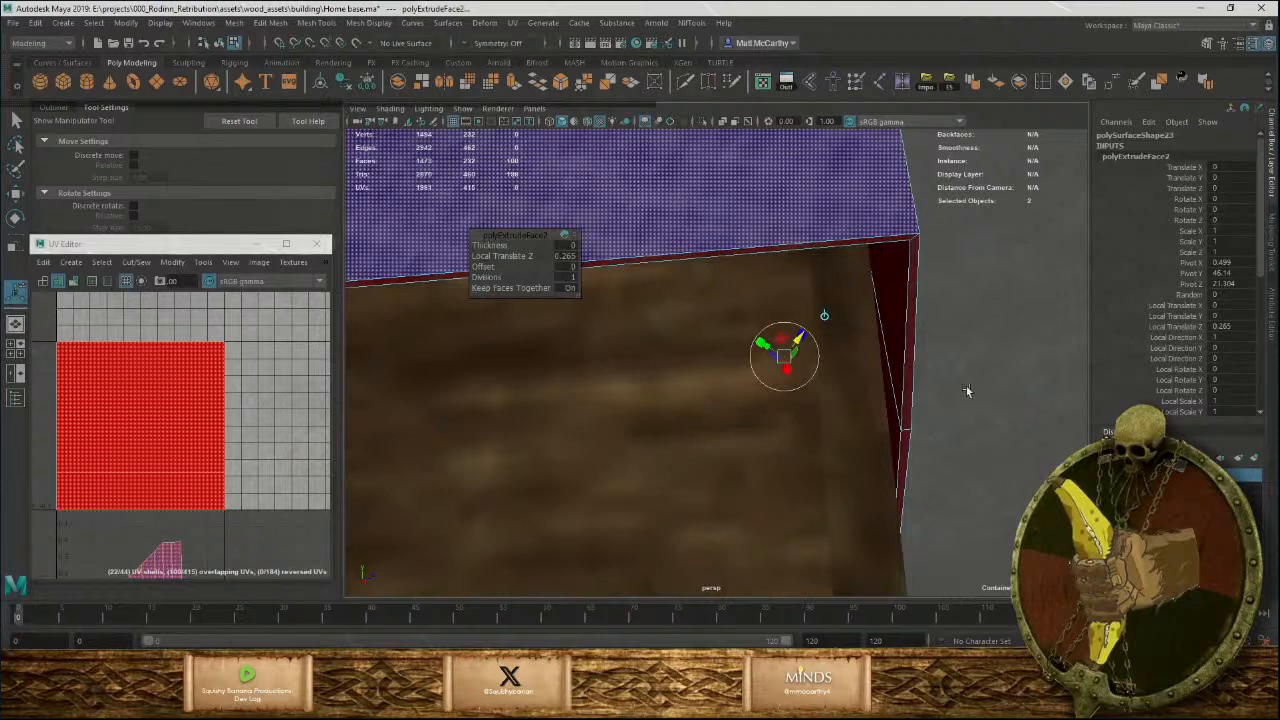
left_click_drag(966, 390, 946, 393, "alt")
middle_click_drag(932, 357, 938, 356)
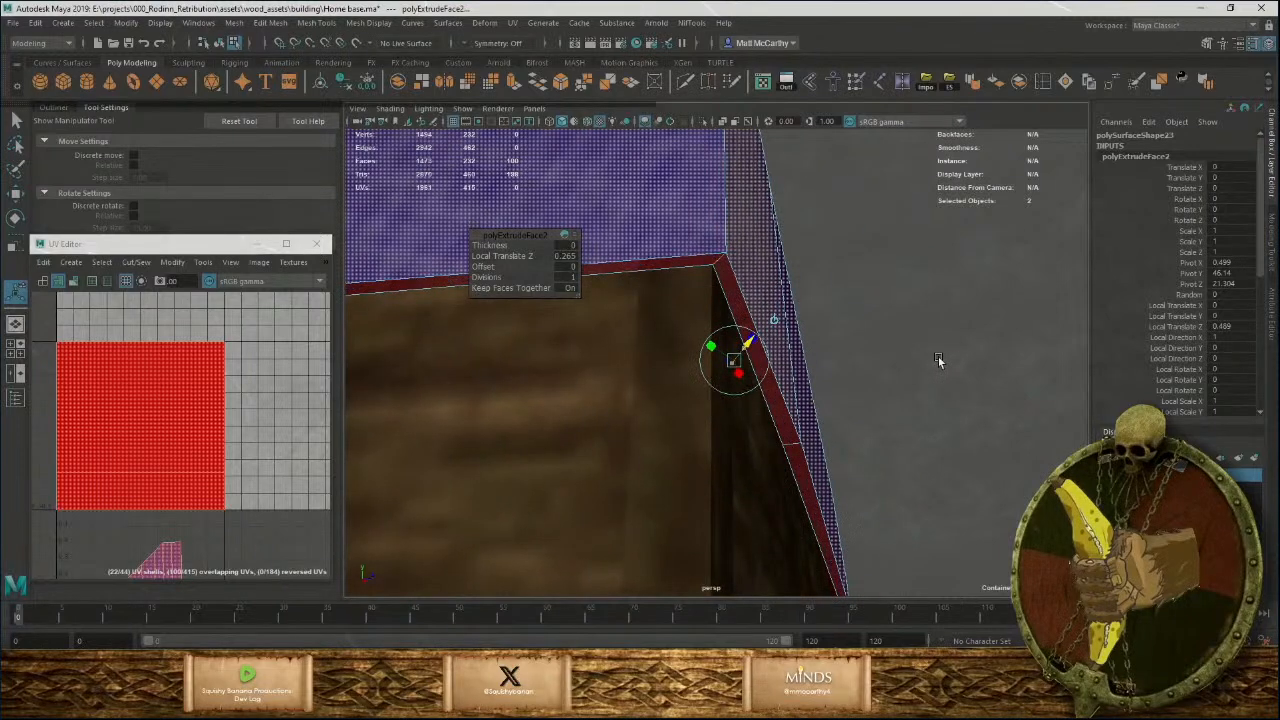
left_click_drag(982, 383, 561, 346, "alt")
scroll(650, 450, "up", 4)
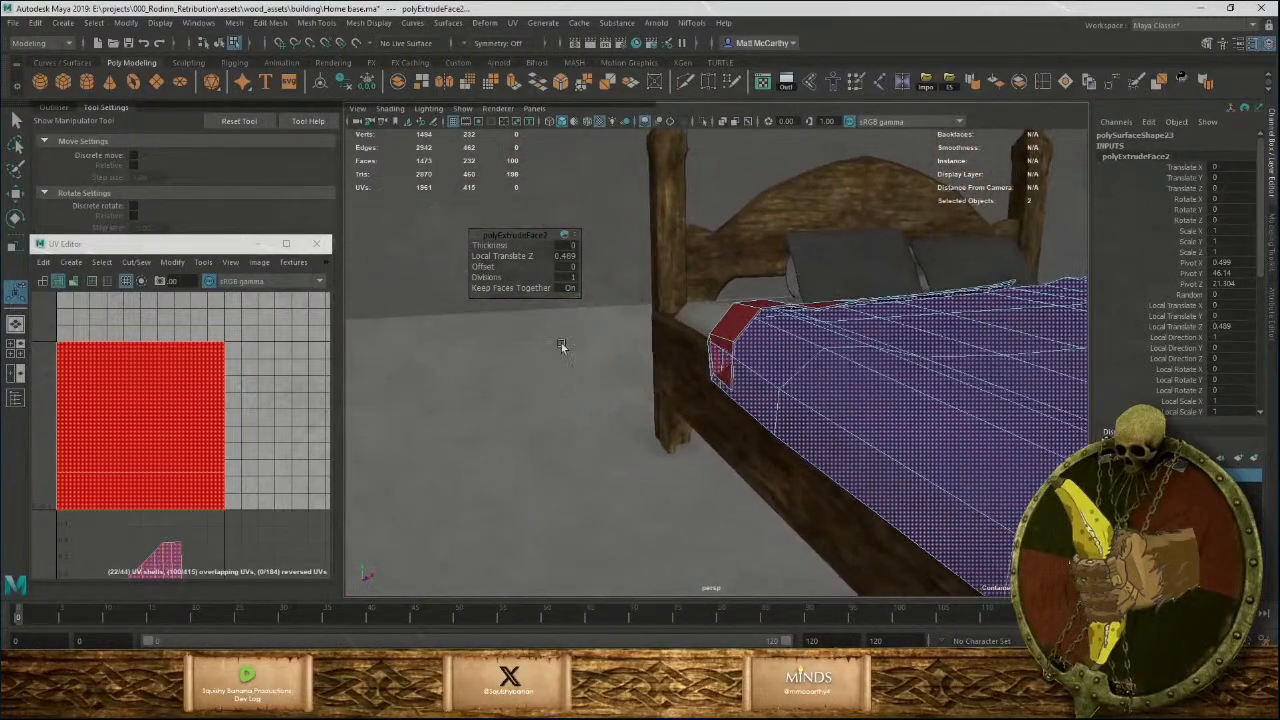
Delete the blanket's construction history and soften its edges in object mode.
key("q")
key("F8")
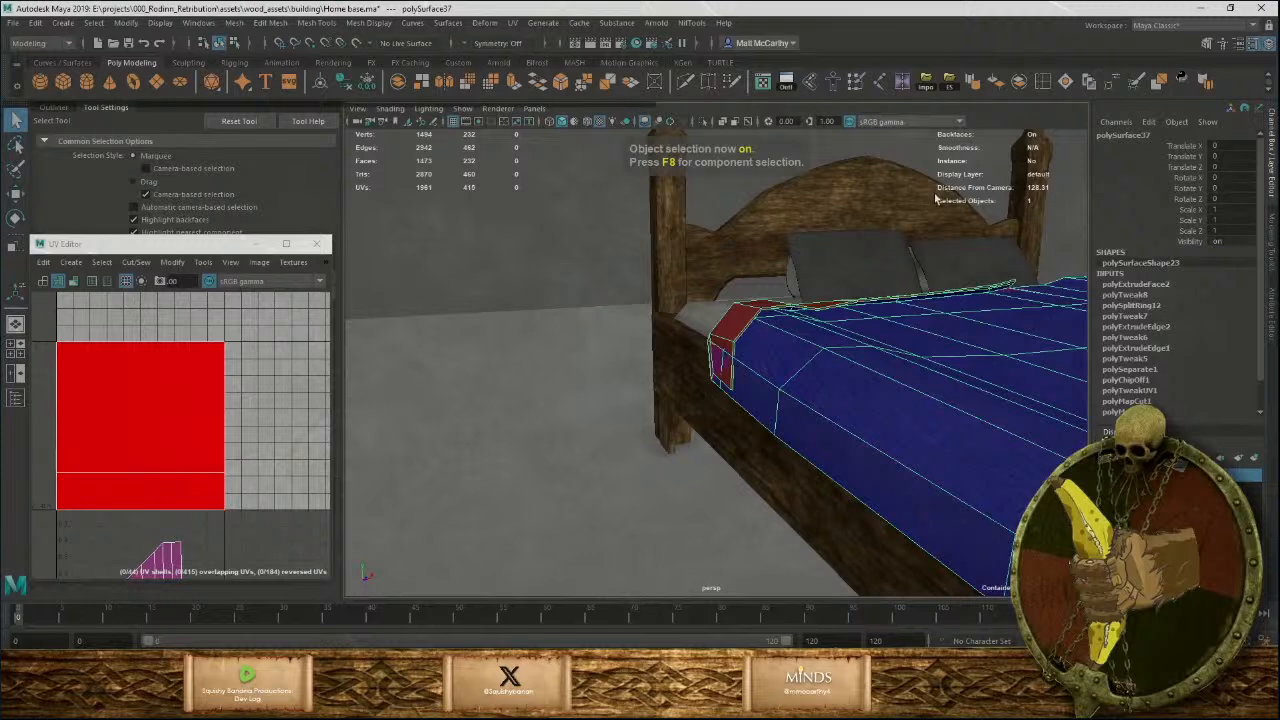
left_click_drag(886, 358, 790, 230, "alt")
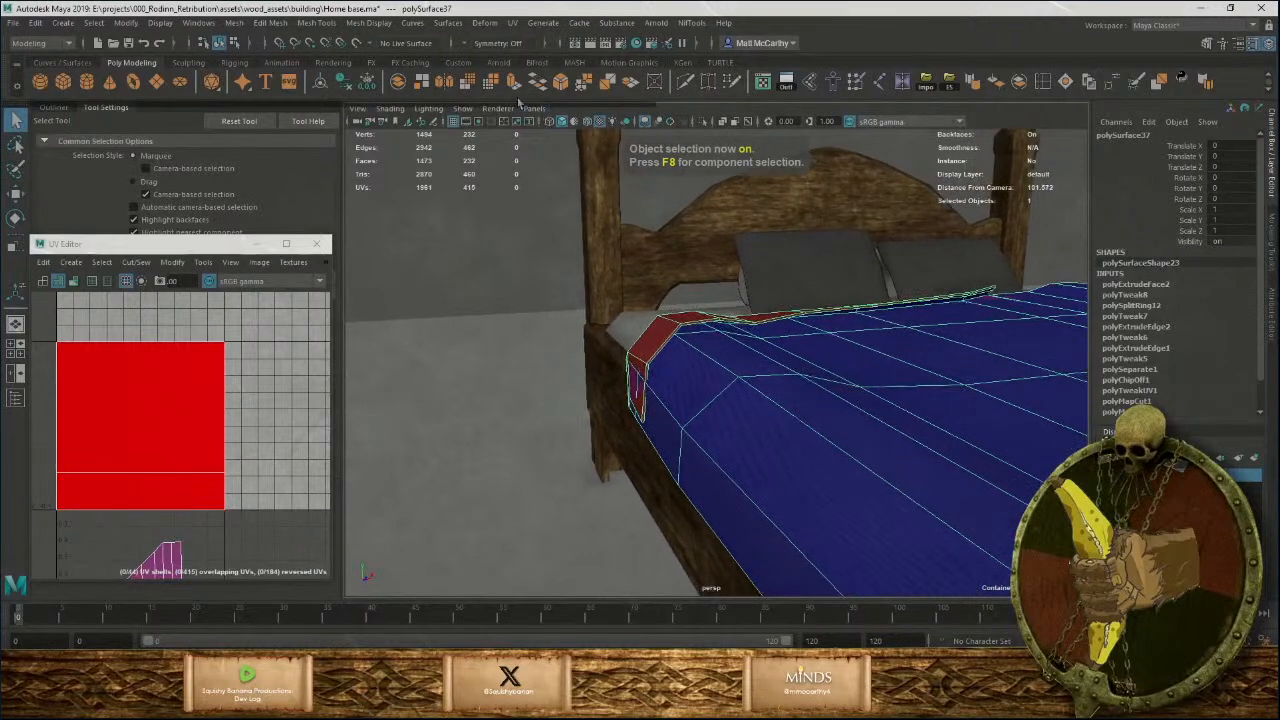
left_click(343, 84)
left_click(974, 88)
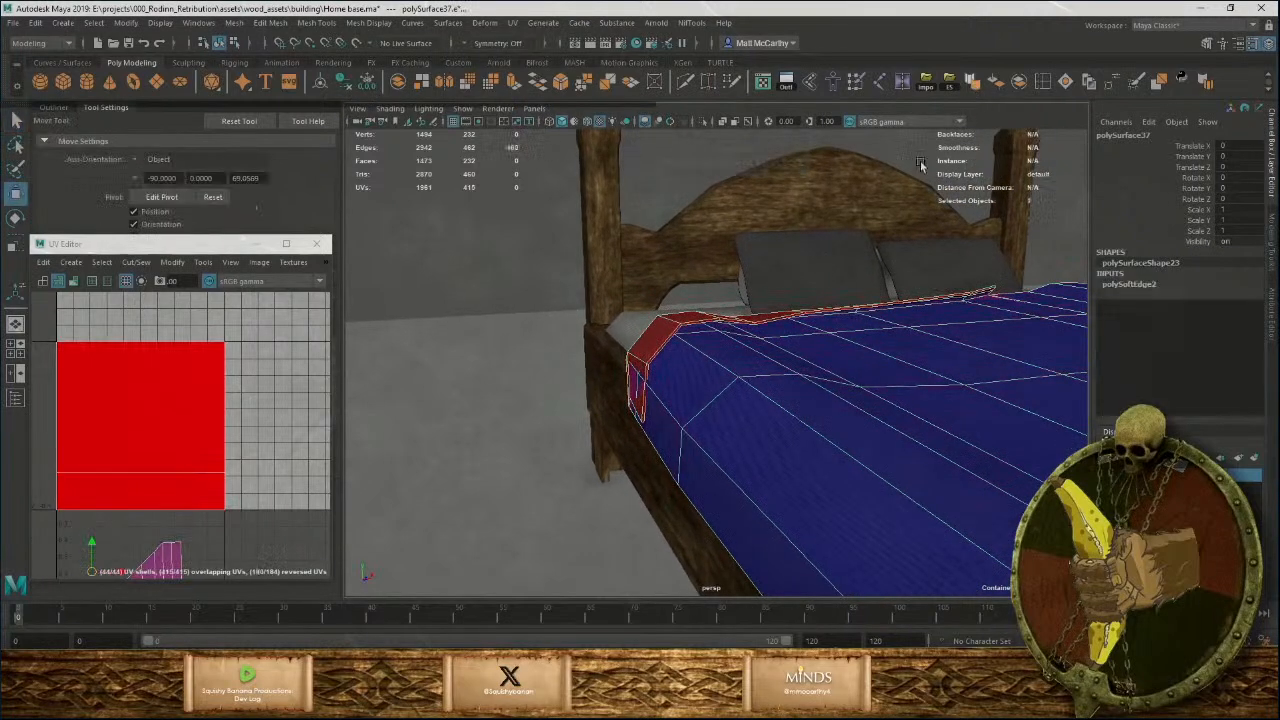
Select the two narrow rim faces on the flap's hanging side and move them outward, away from the blanket's side.
right_click_drag(605, 368, 654, 443, "alt")
left_click_drag(654, 443, 693, 462, "alt")
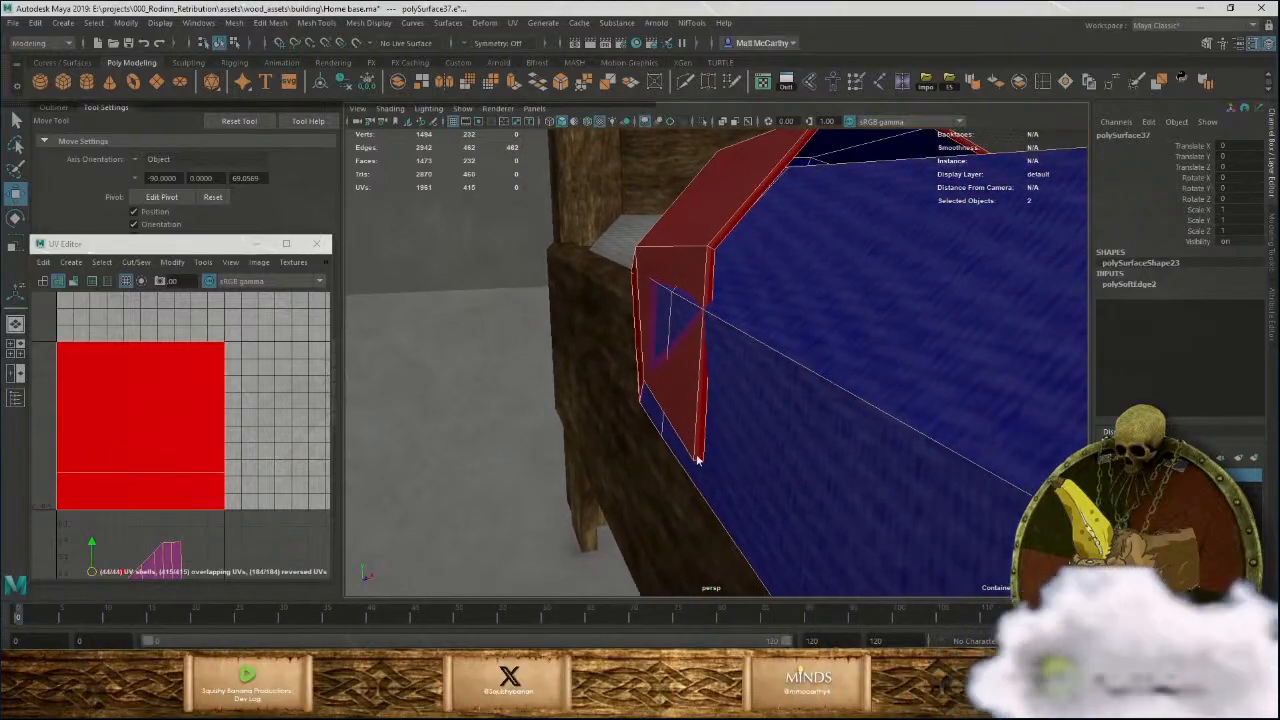
right_click_drag(694, 459, 701, 393)
left_click(701, 418)
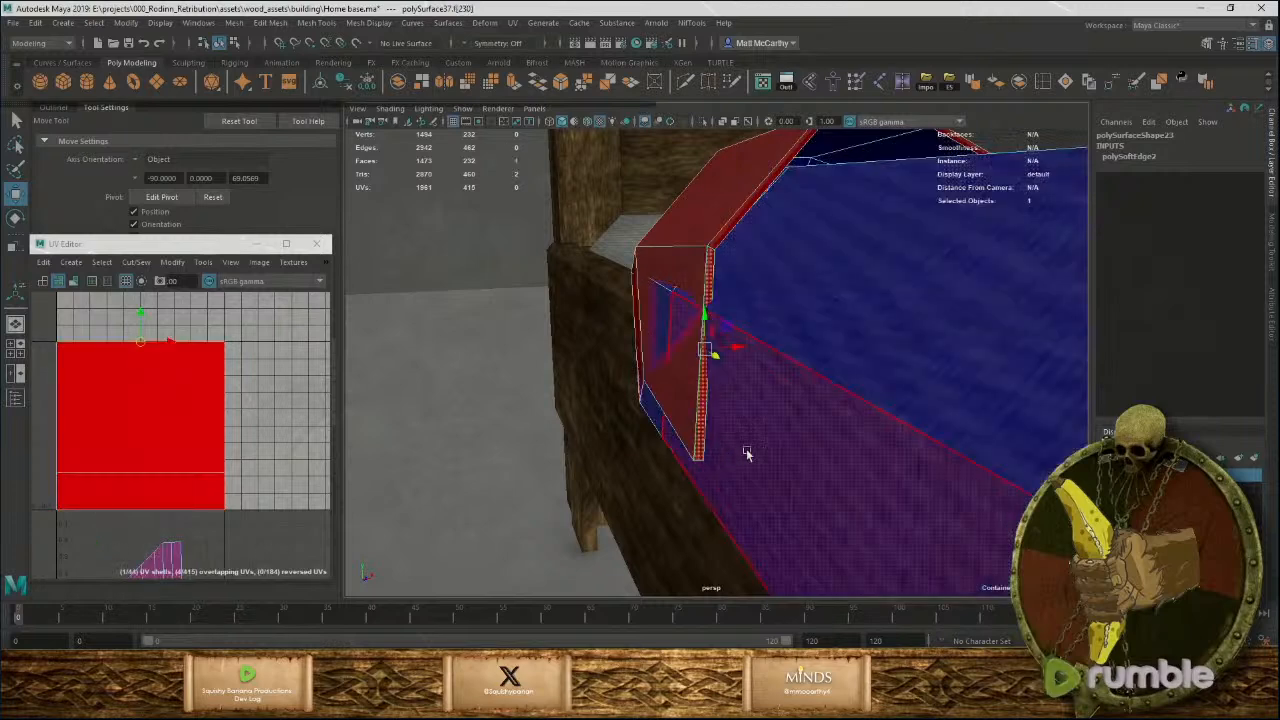
left_click_drag(748, 451, 699, 399, "alt")
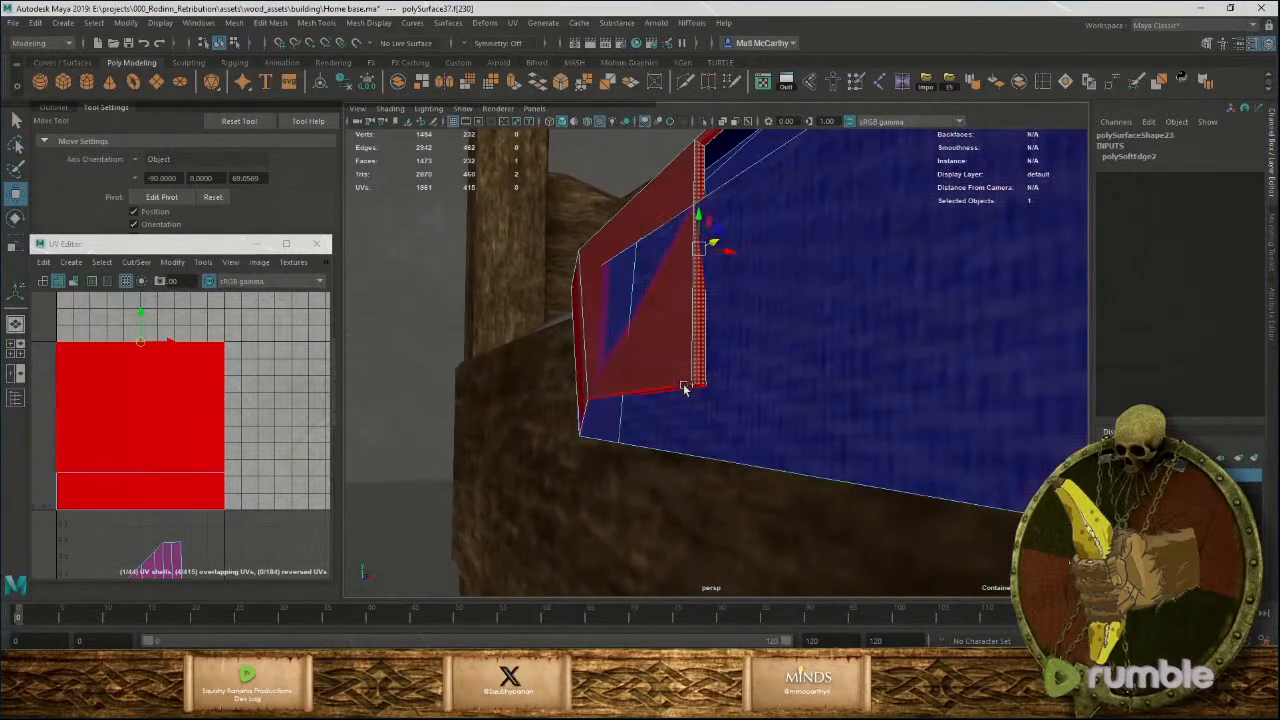
left_click(648, 285, "shift")
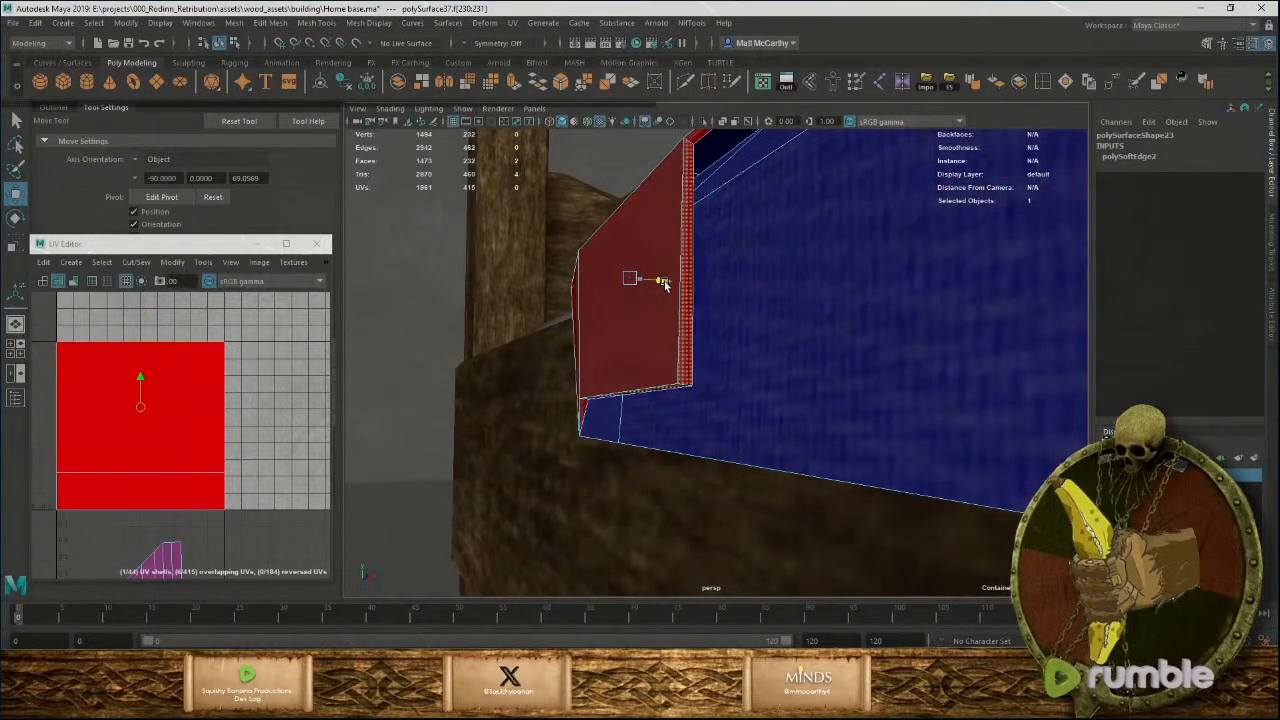
left_click_drag(661, 283, 656, 287)
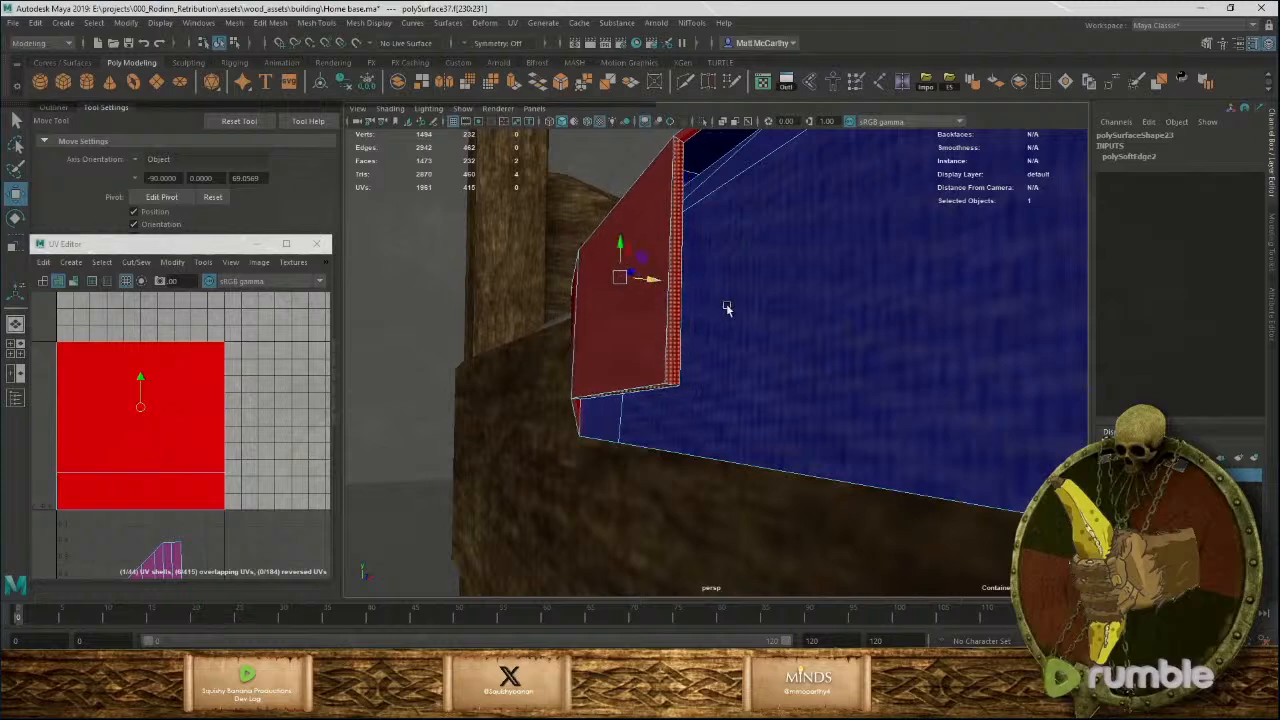
scroll(727, 307, "down", 5)
left_click_drag(727, 307, 780, 375, "alt")
key("F8")
left_click(880, 258)
Select the run of rim faces along the top part of the folded flap and raise them off the blanket.
scroll(780, 375, "up", 2)
left_click(721, 261)
scroll(706, 291, "up", 2)
left_click_drag(706, 291, 753, 314, "alt")
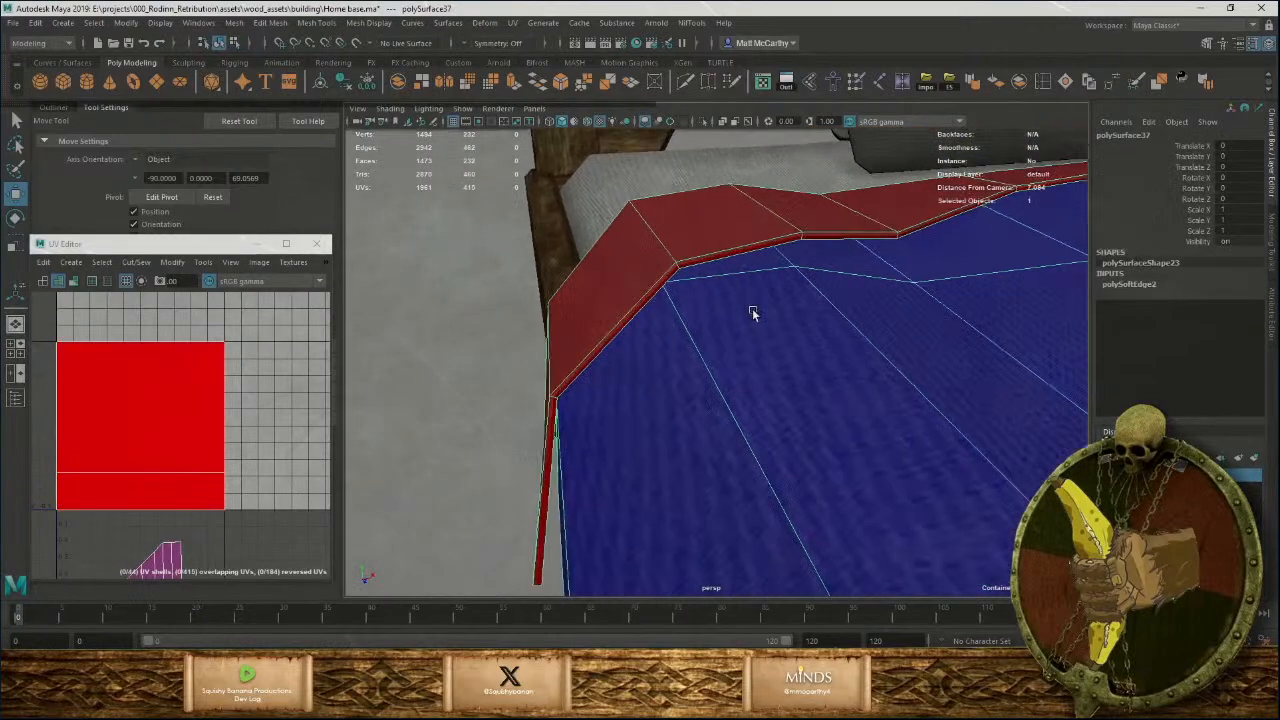
right_click_drag(727, 254, 728, 284)
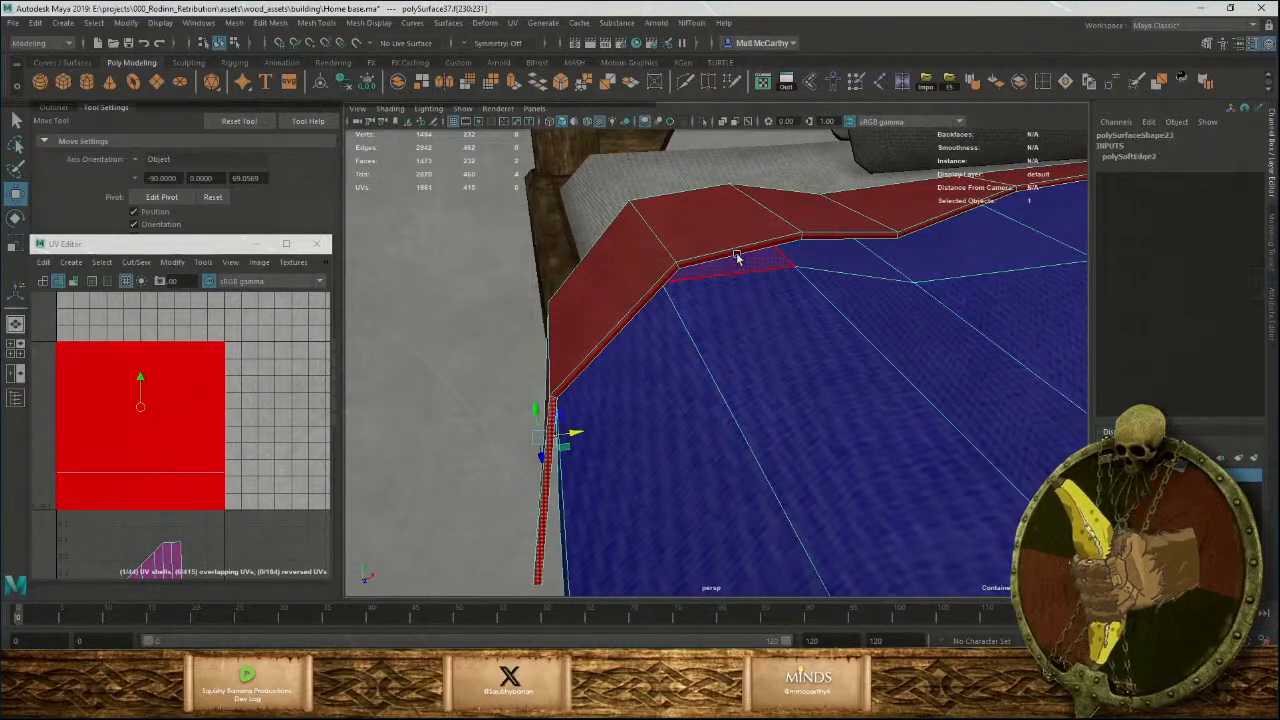
left_click(741, 252)
middle_click_drag(949, 255, 701, 311, "alt")
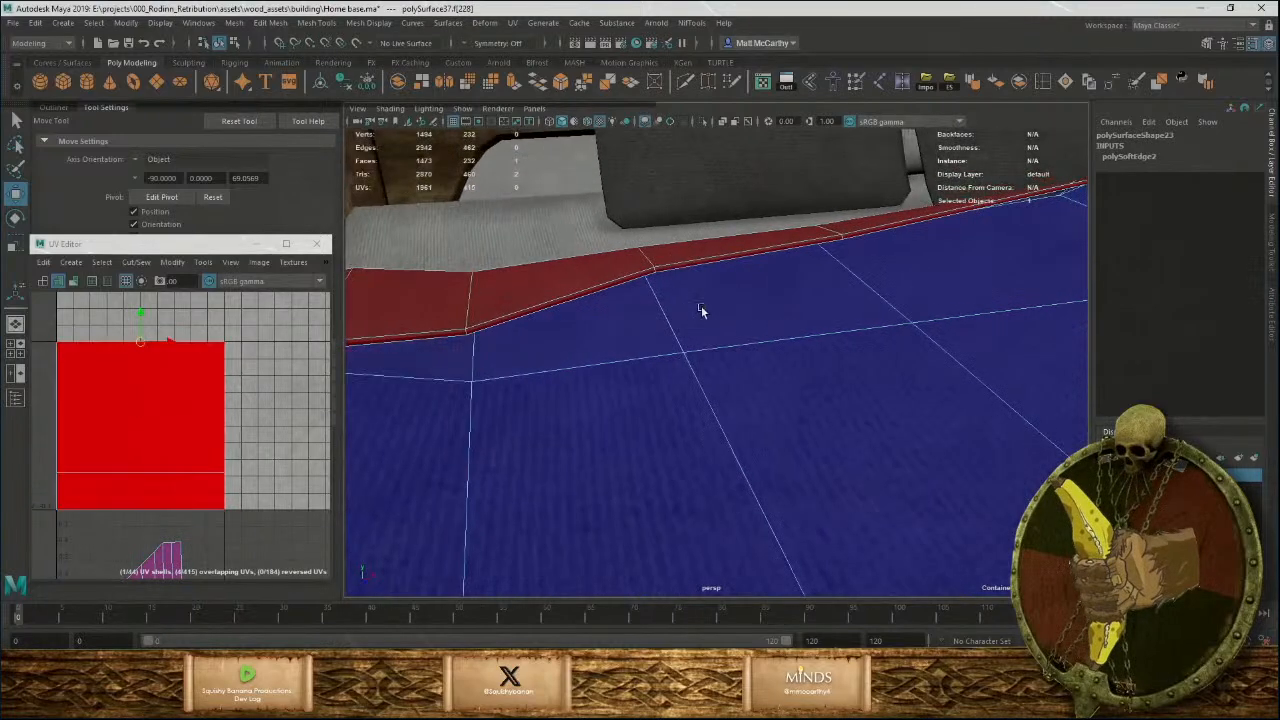
double_click(939, 216, "shift")
scroll(843, 263, "down", 3)
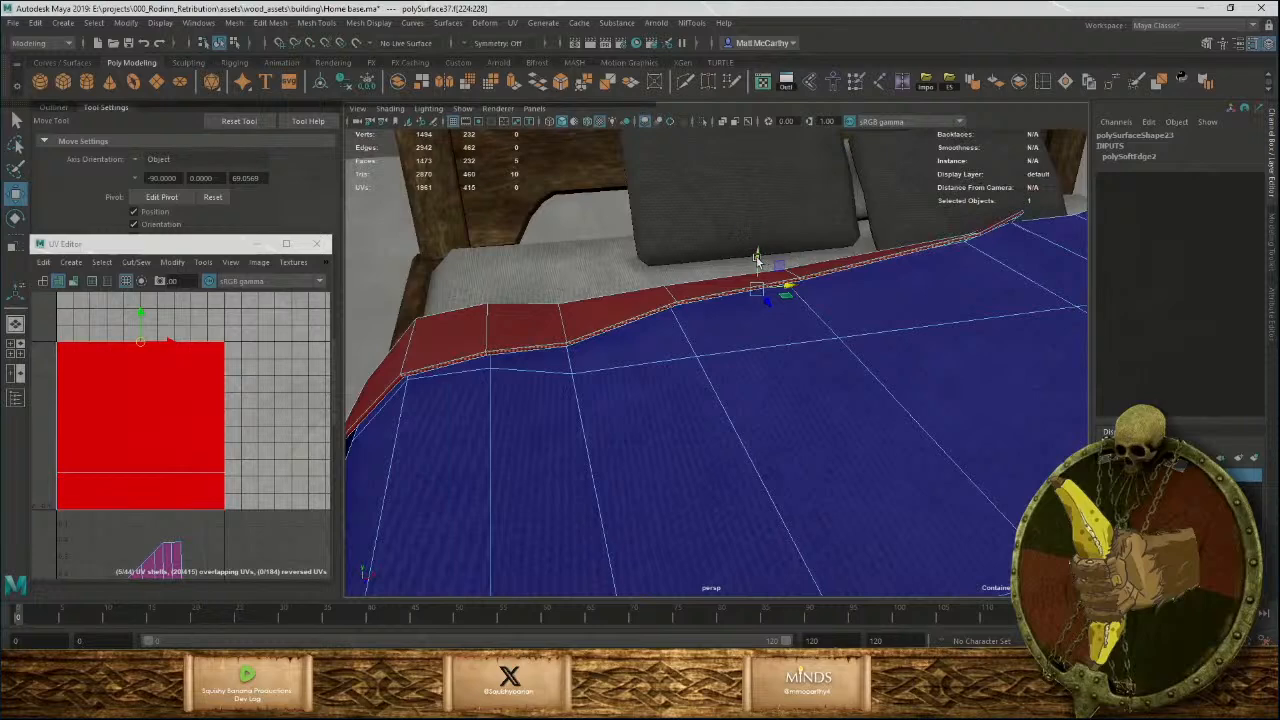
left_click_drag(757, 258, 766, 450)
Lower the edge at the flap's narrow end onto the blanket surface and return to object selection.
right_click(770, 418)
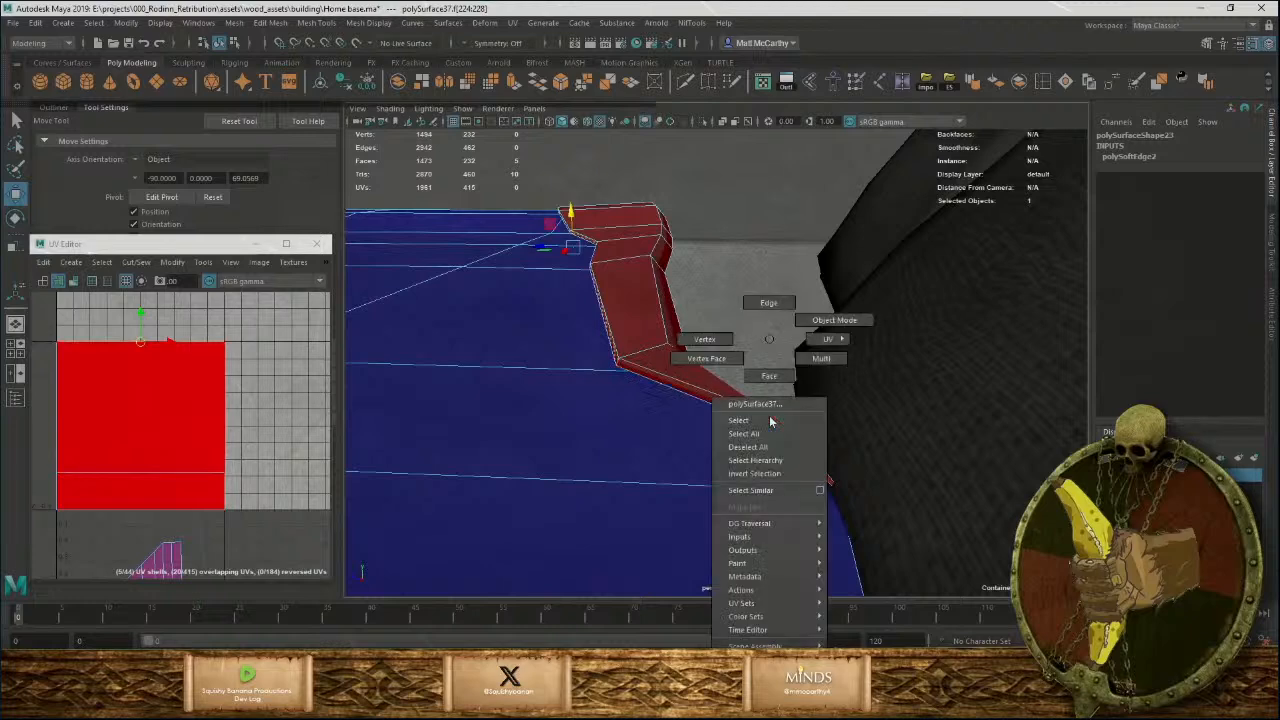
left_click(773, 304)
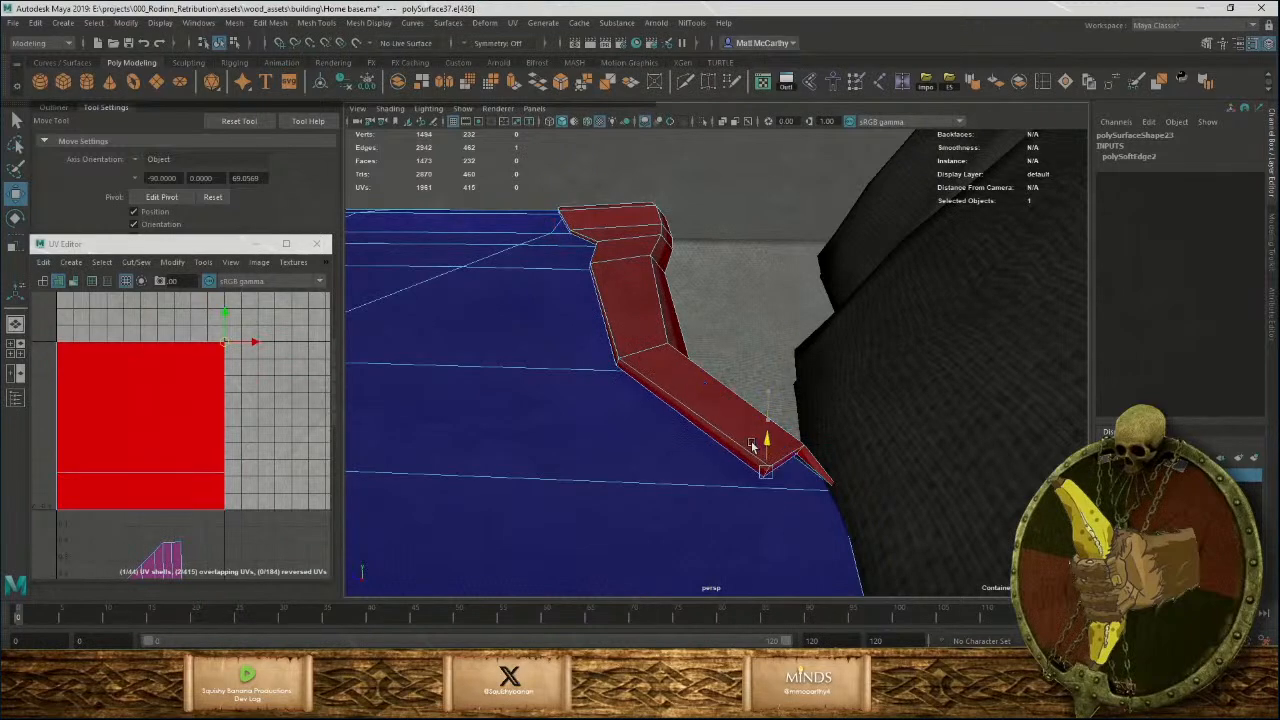
left_click_drag(824, 436, 775, 345, "alt")
left_click_drag(709, 312, 632, 387, "alt")
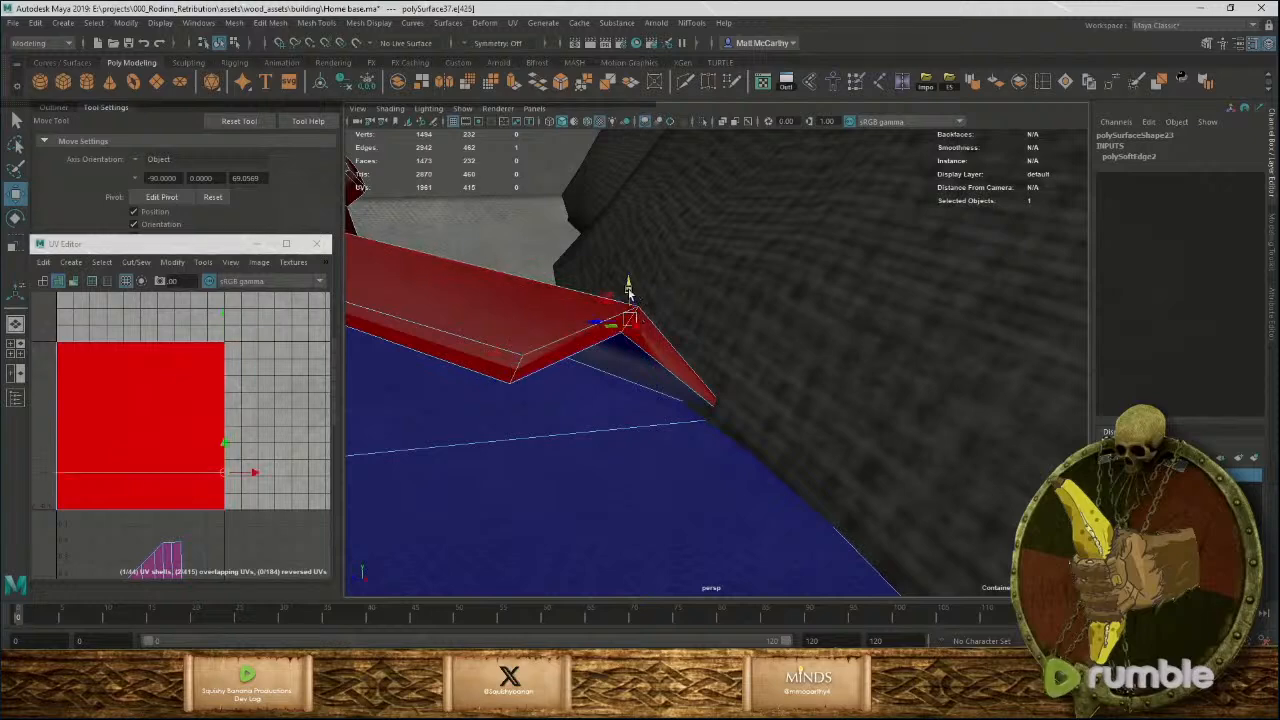
left_click_drag(628, 291, 658, 487)
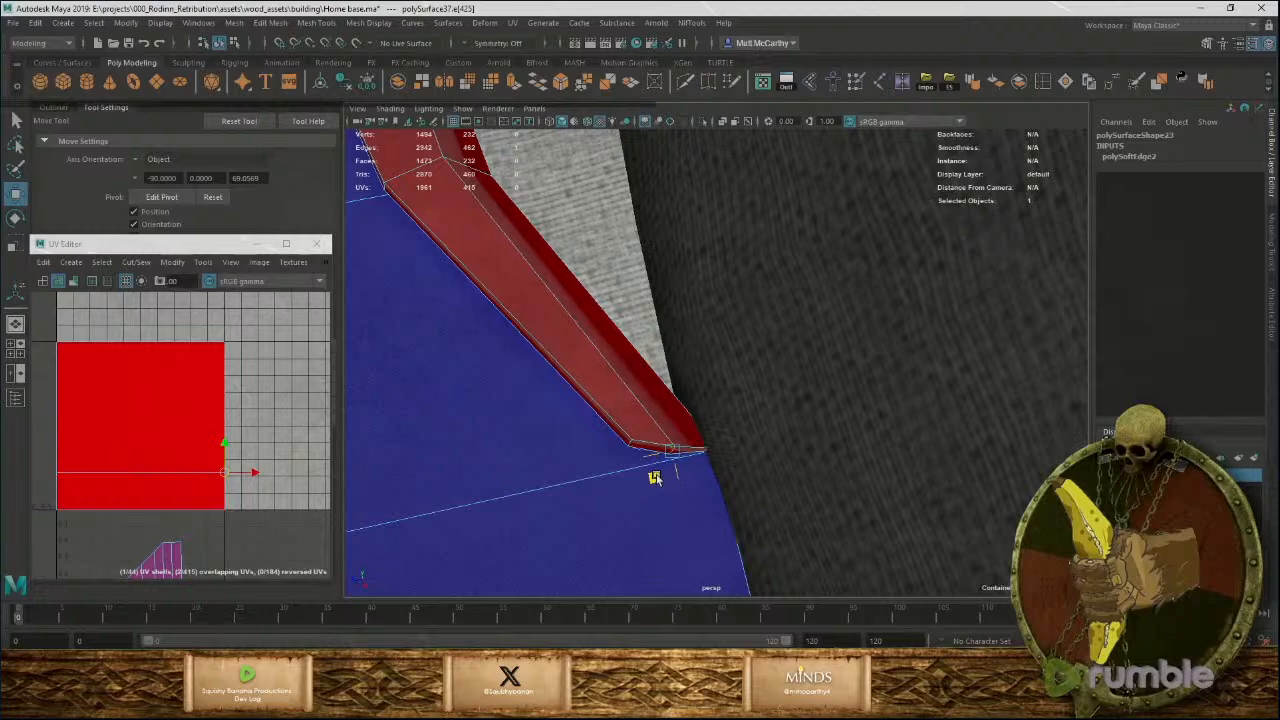
right_click_drag(655, 473, 409, 414, "alt")
left_click_drag(409, 414, 897, 394, "alt")
right_click_drag(897, 394, 723, 403, "alt")
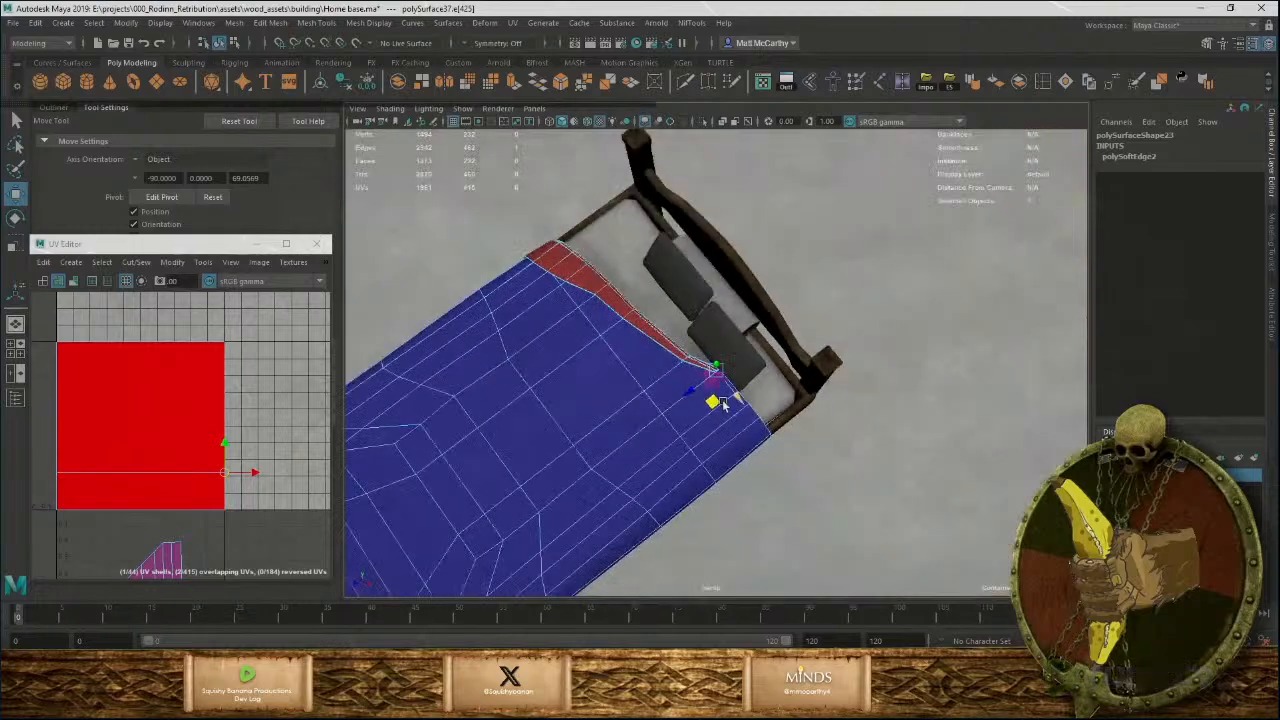
left_click_drag(723, 403, 692, 375, "alt")
key("F8")
left_click(908, 362)
Select the pillow beside the flap's narrow end and tilt it about the X axis to about 35 degrees.
right_click_drag(692, 375, 825, 528, "alt")
left_click(766, 398)
mouse_move(766, 400)
left_mouse_down("alt")
mouse_move(796, 426)
mouse_move(780, 399)
left_mouse_up("alt")
left_click_drag(722, 336, 712, 331)
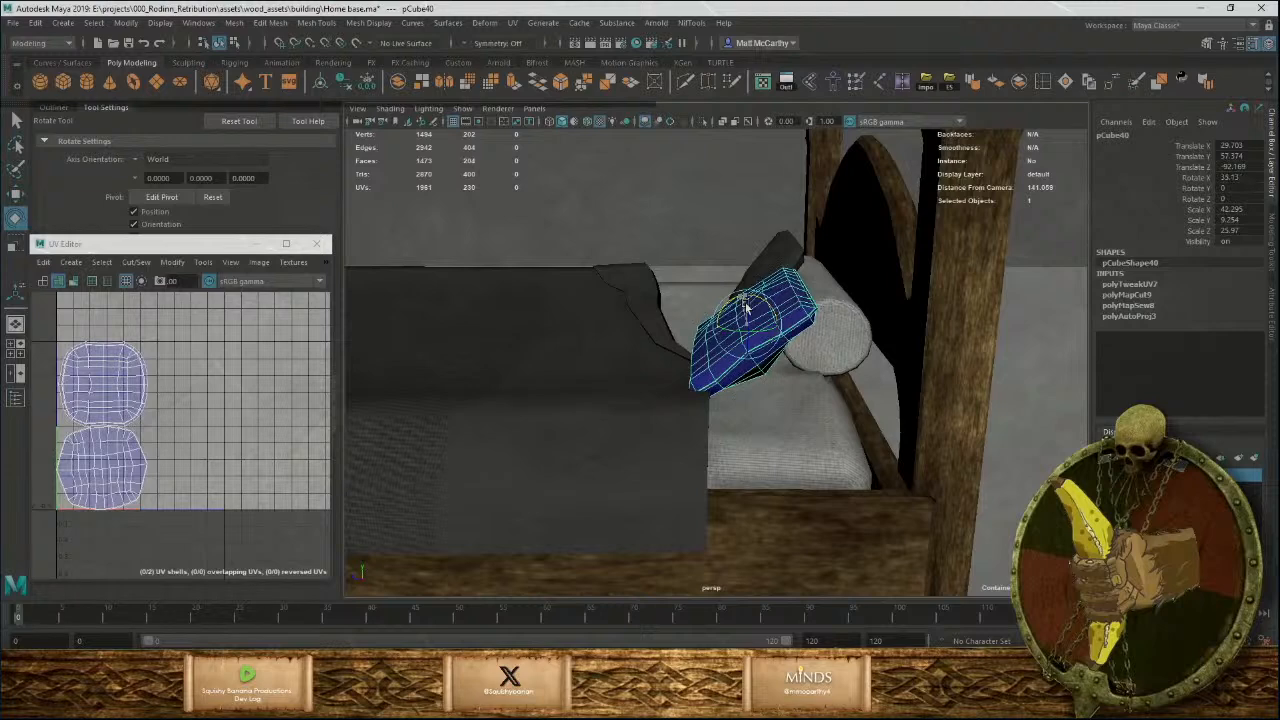
left_click(801, 323)
left_click_drag(784, 372, 957, 437, "alt")
right_click_drag(957, 437, 733, 407, "alt")
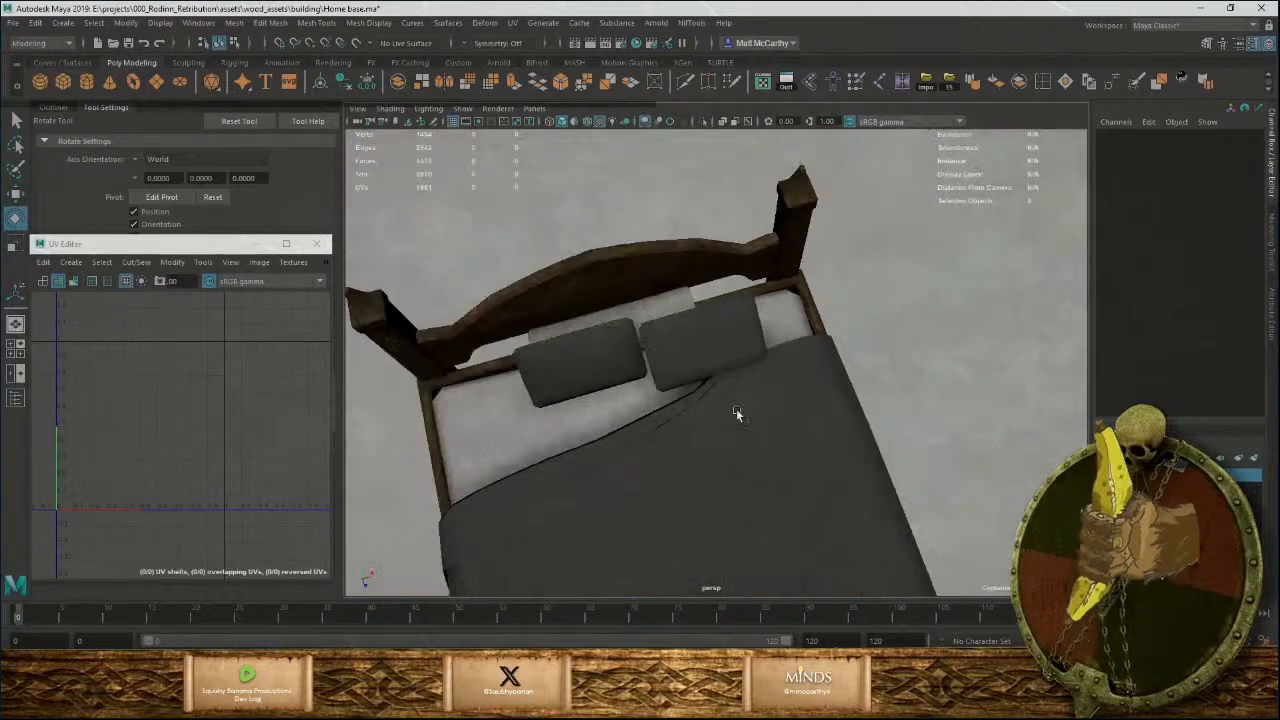
Select the blanket and examine its thin rim around the lower corner of the folded flap.
left_click_drag(733, 407, 828, 448, "alt")
left_click(828, 448)
middle_click_drag(828, 448, 809, 349, "alt")
right_click_drag(809, 349, 808, 385, "alt")
left_click_drag(808, 385, 691, 257, "alt")
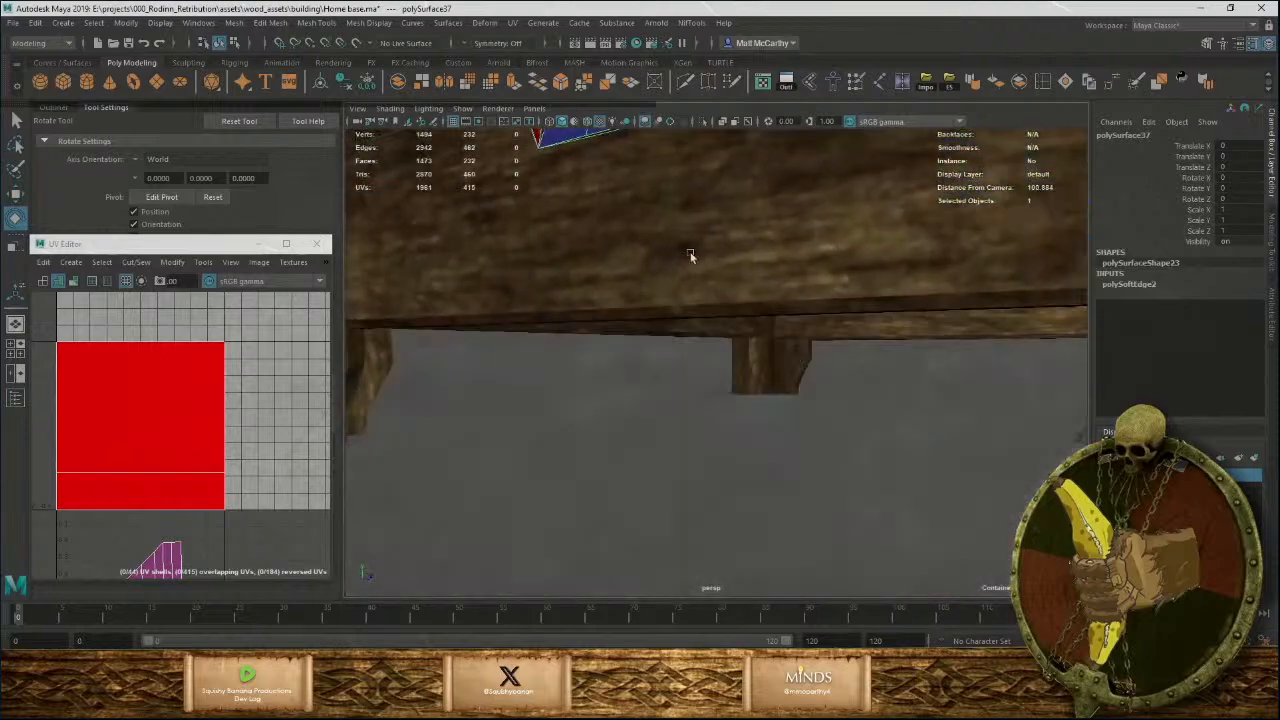
middle_click_drag(691, 257, 711, 402, "alt")
right_click_drag(711, 402, 790, 485, "alt")
left_click_drag(790, 485, 763, 463, "alt")
left_click_drag(540, 215, 666, 272, "alt")
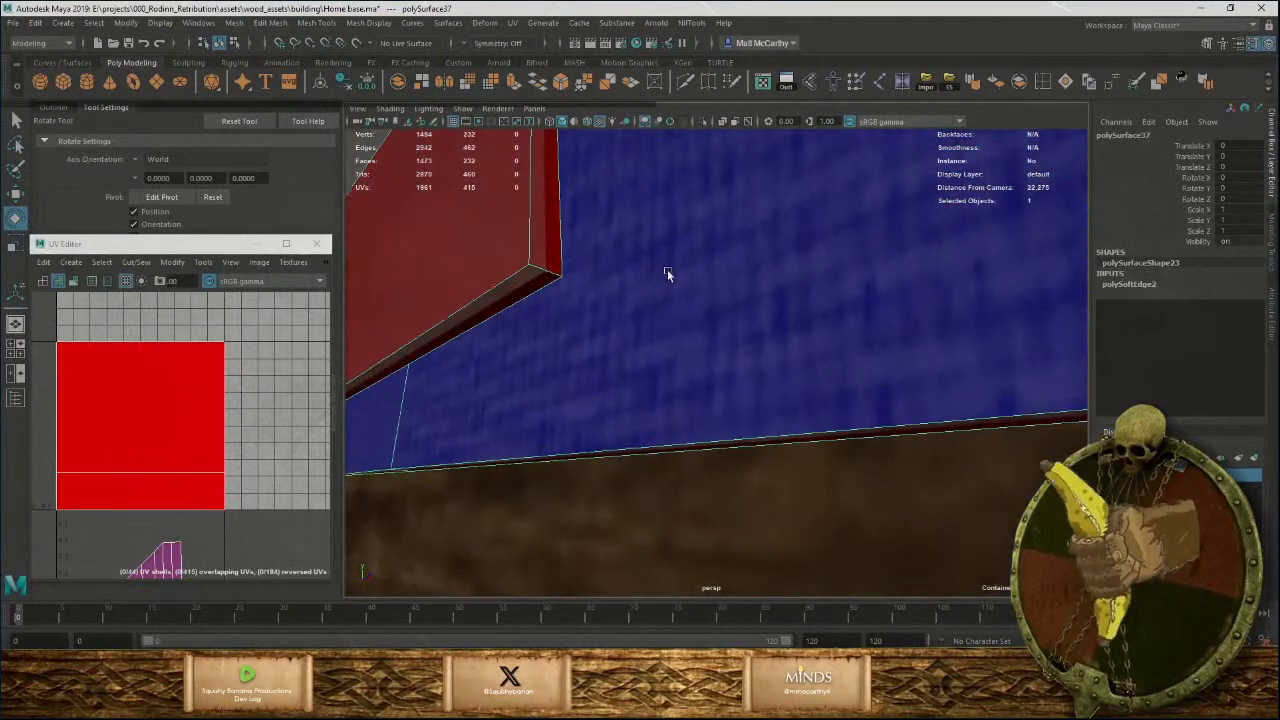
Try to insert an edge loop along the blanket's rim at equal distance from the edge.
left_click(1042, 81)
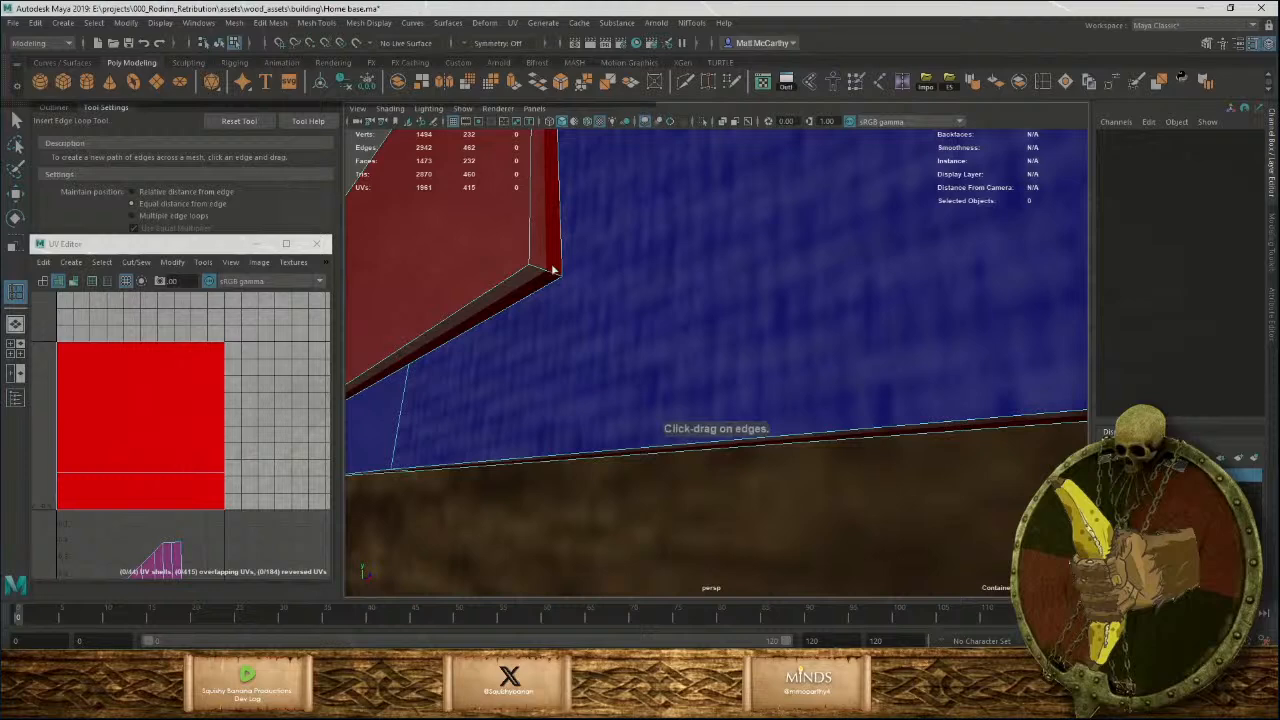
left_click(547, 276)
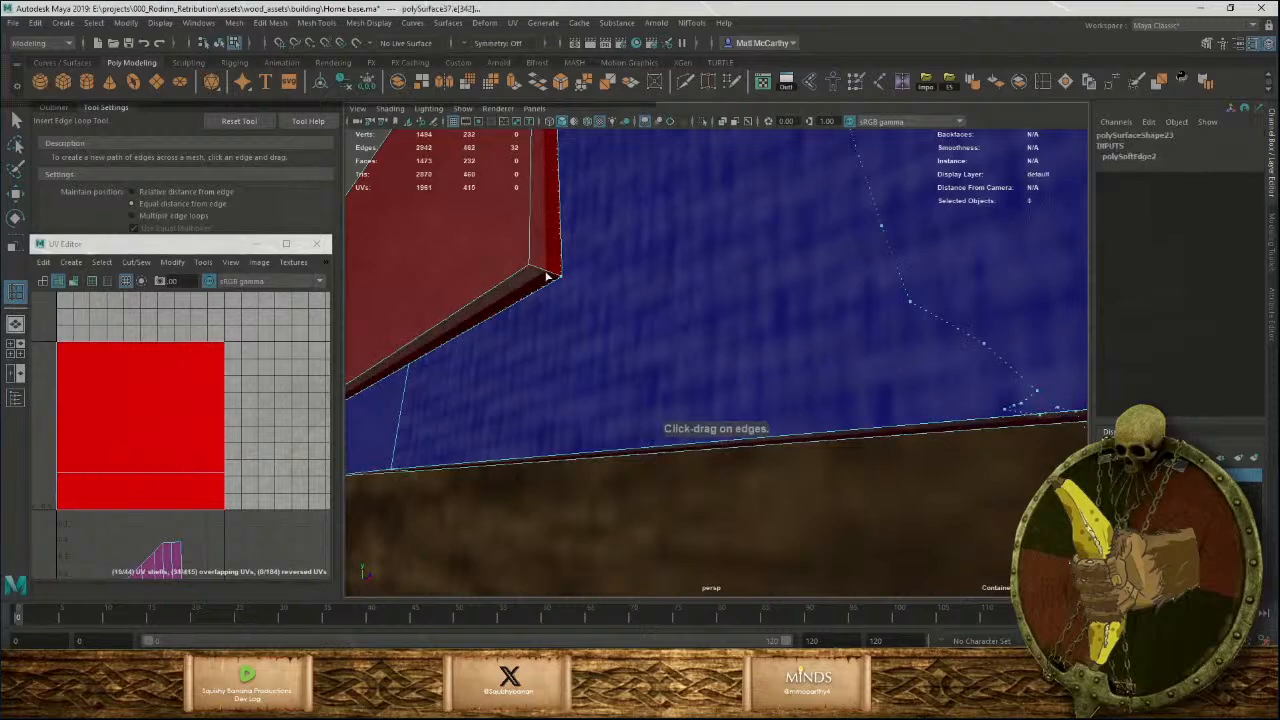
left_click(550, 276)
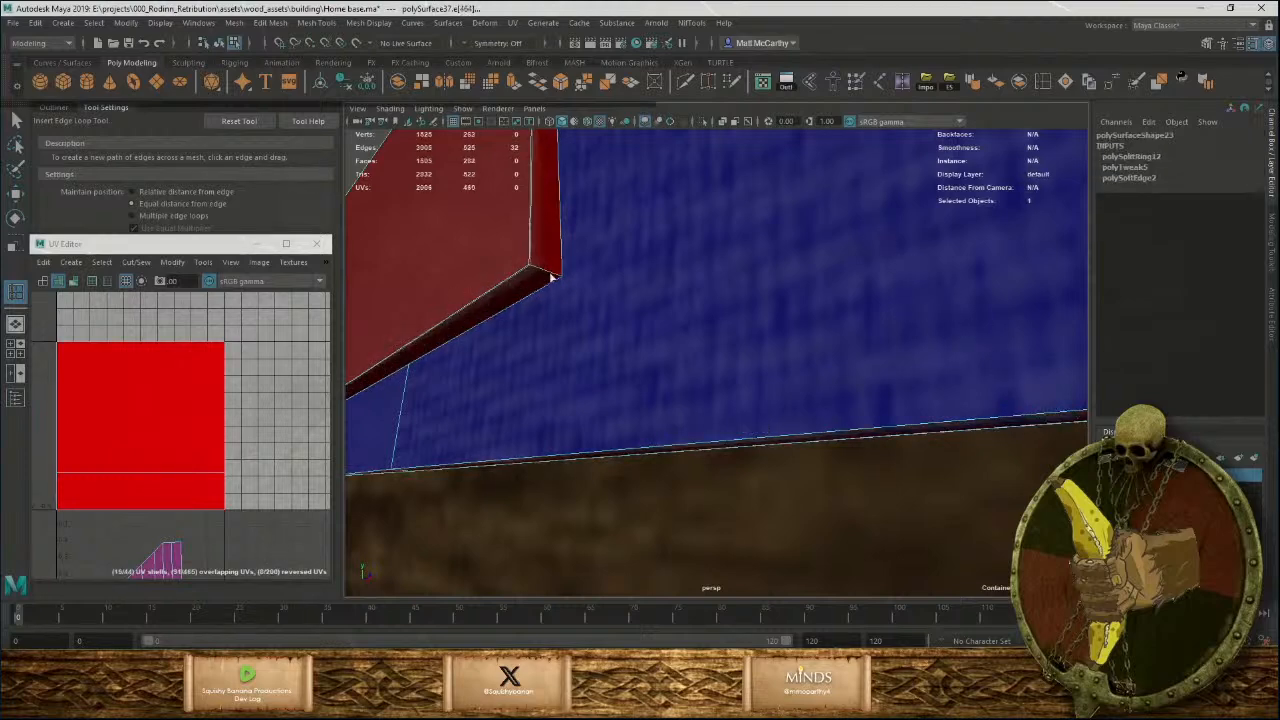
key("ctrl+z")
Set edge loop placement to relative distance from edge and insert a loop along the blanket's narrow rim.
scroll(554, 297, "down", 8)
left_click_drag(917, 351, 806, 338, "alt")
scroll(806, 338, "up", 5)
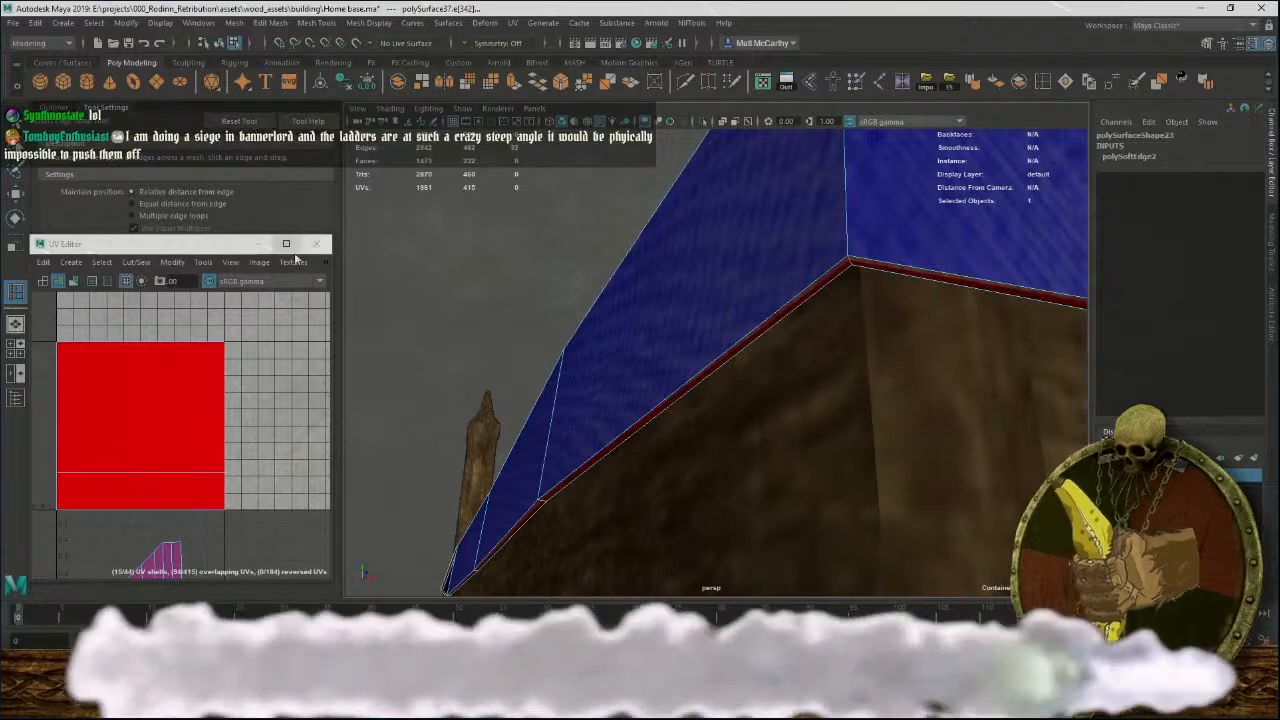
left_click(316, 243)
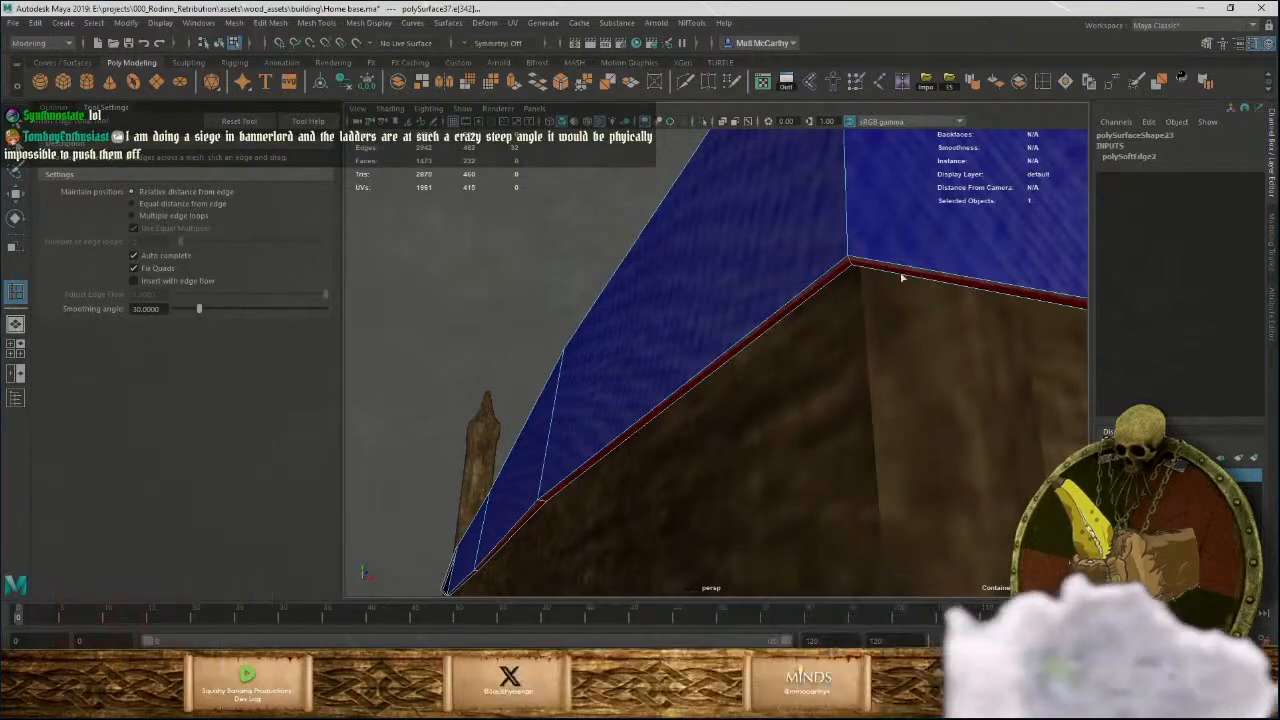
left_click(848, 266)
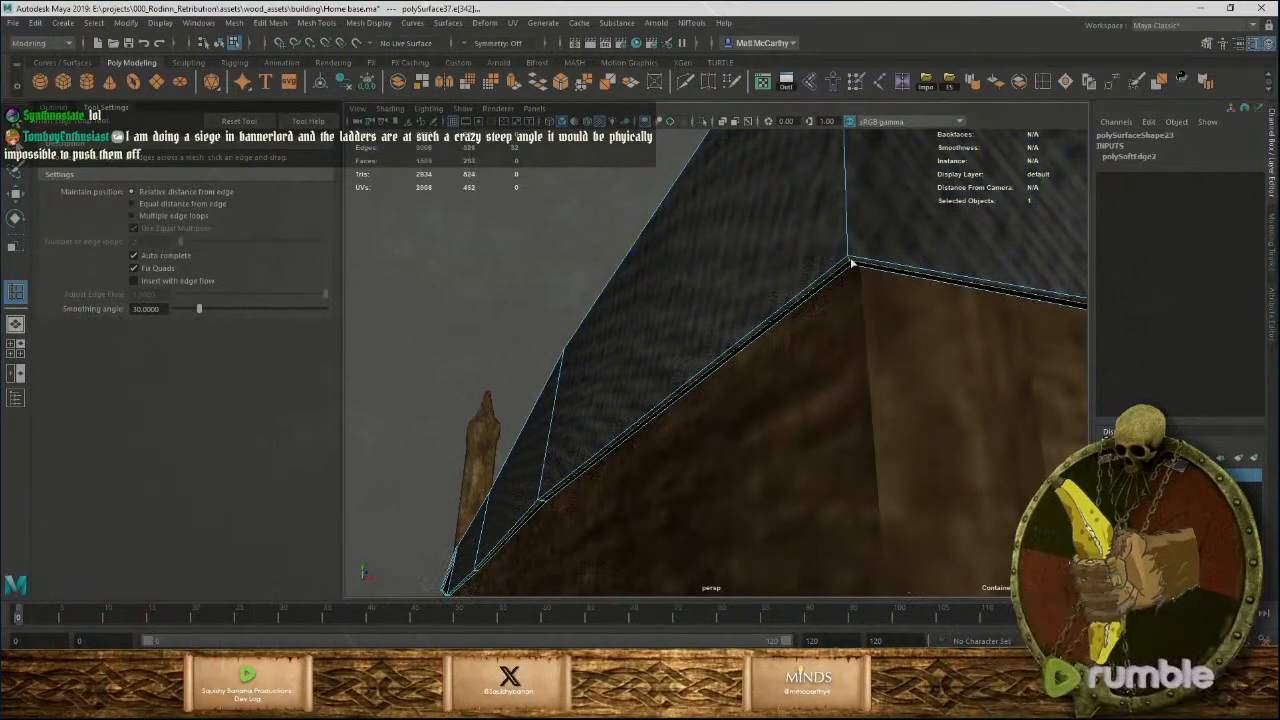
Leave the edge loop tool, return to object selection and delete the blanket's construction history.
left_click_drag(914, 287, 866, 486, "alt")
scroll(800, 397, "down", 5)
key("w")
scroll(866, 486, "up", 4)
scroll(866, 486, "up", 1)
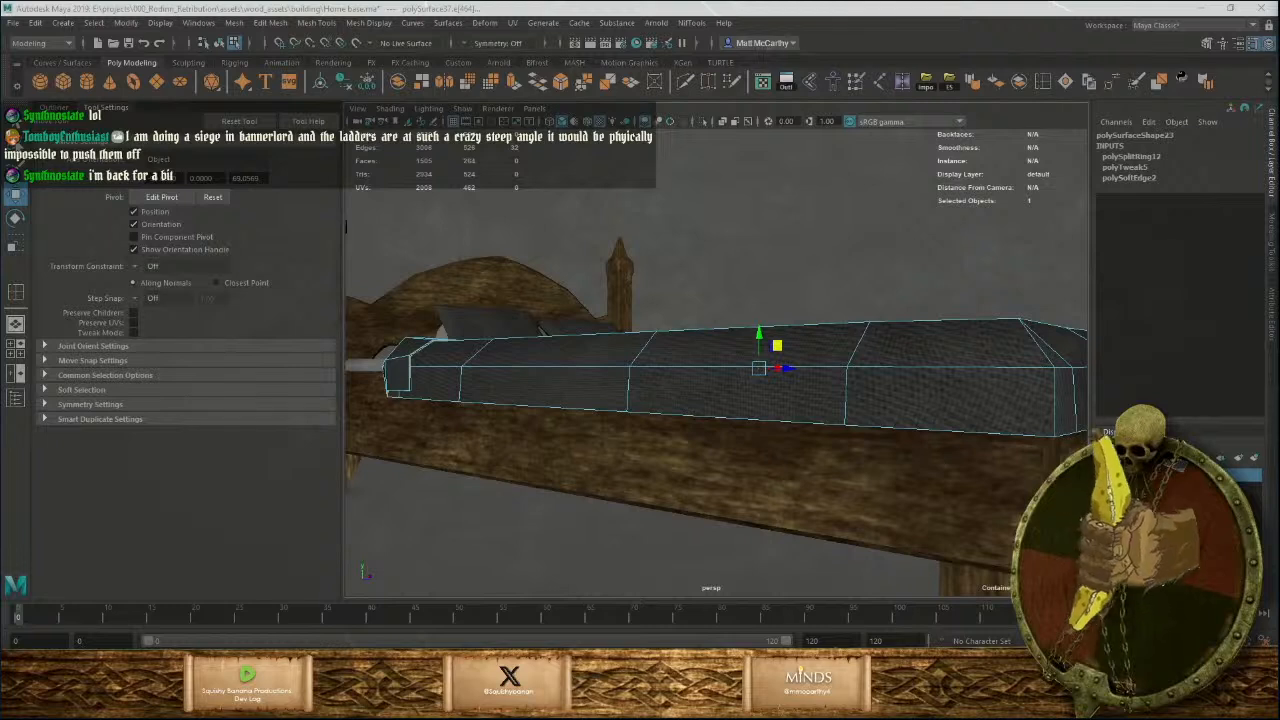
left_click(803, 234)
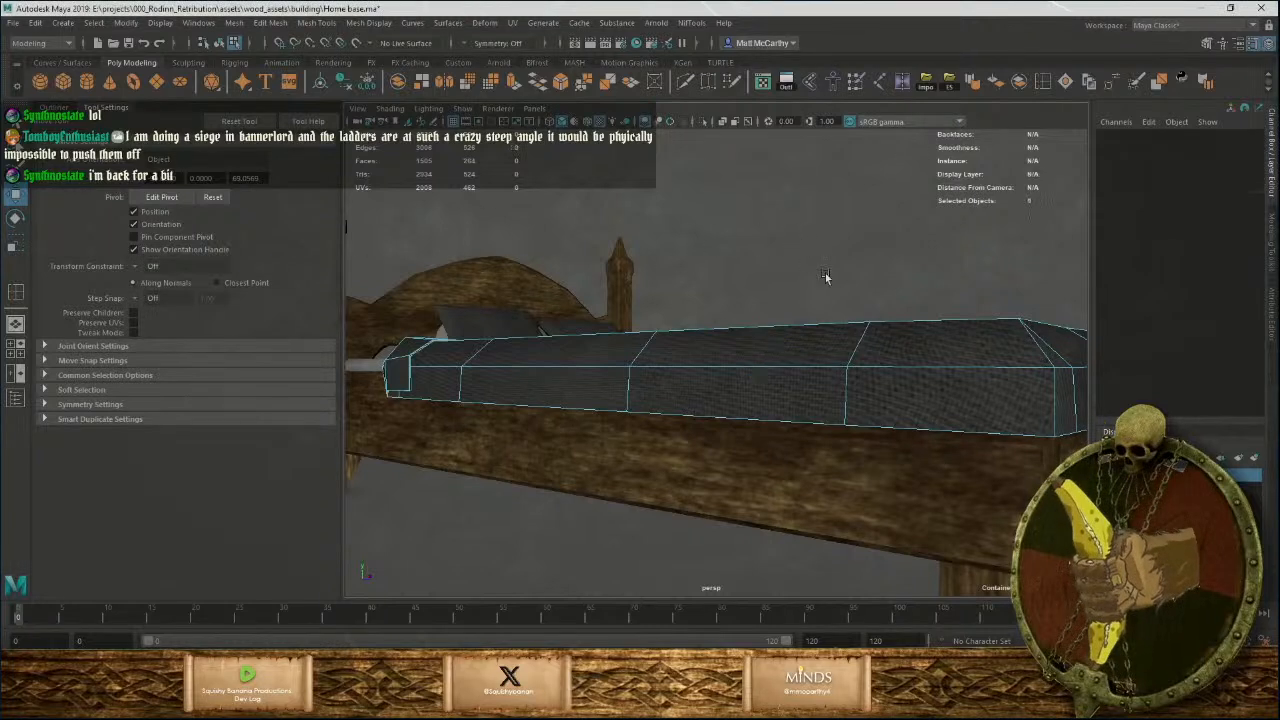
key("F8")
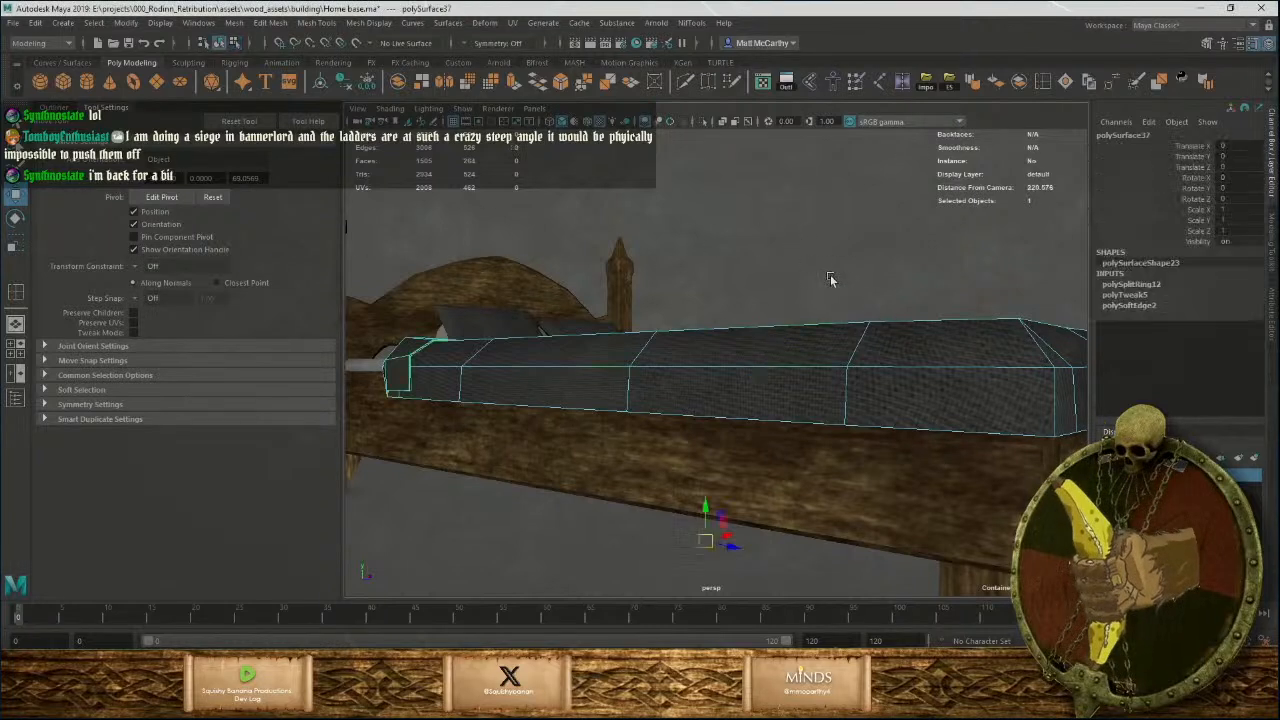
left_click(368, 84)
Open the UV editor, select all of the blanket's UV edges and sew them together.
left_click_drag(847, 324, 790, 156, "alt")
left_click(762, 82)
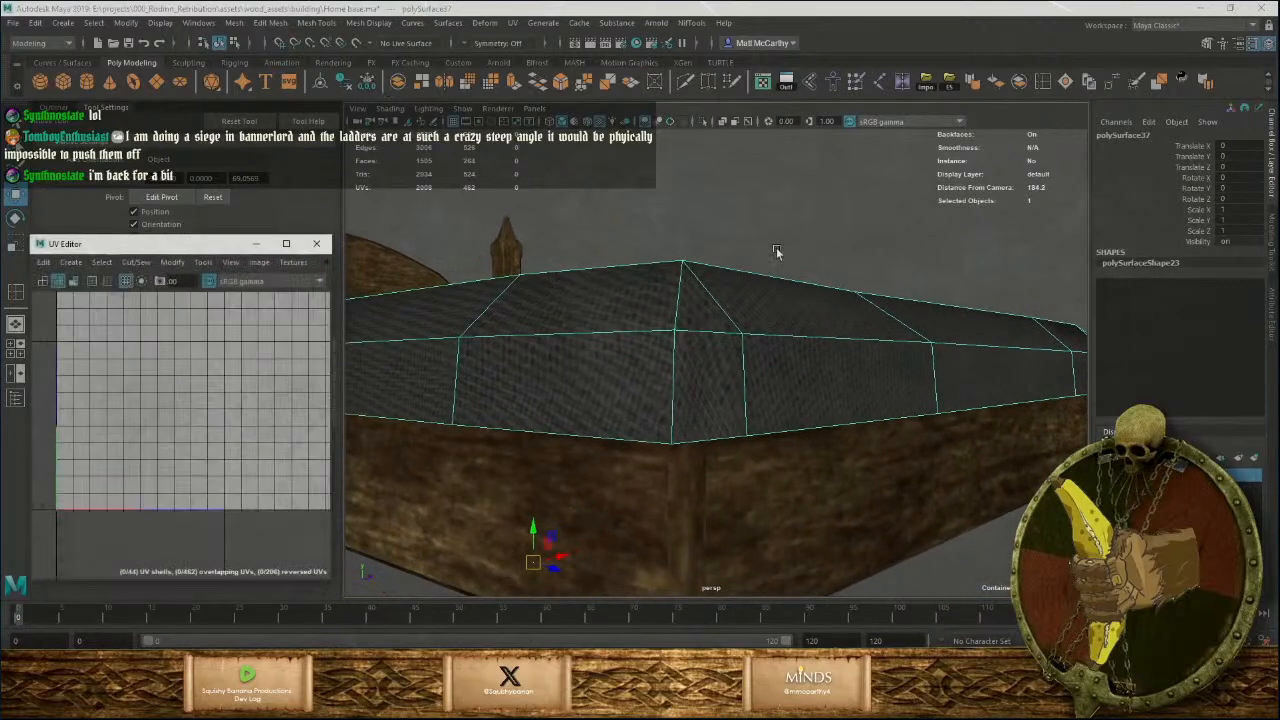
left_click_drag(757, 337, 661, 307, "alt")
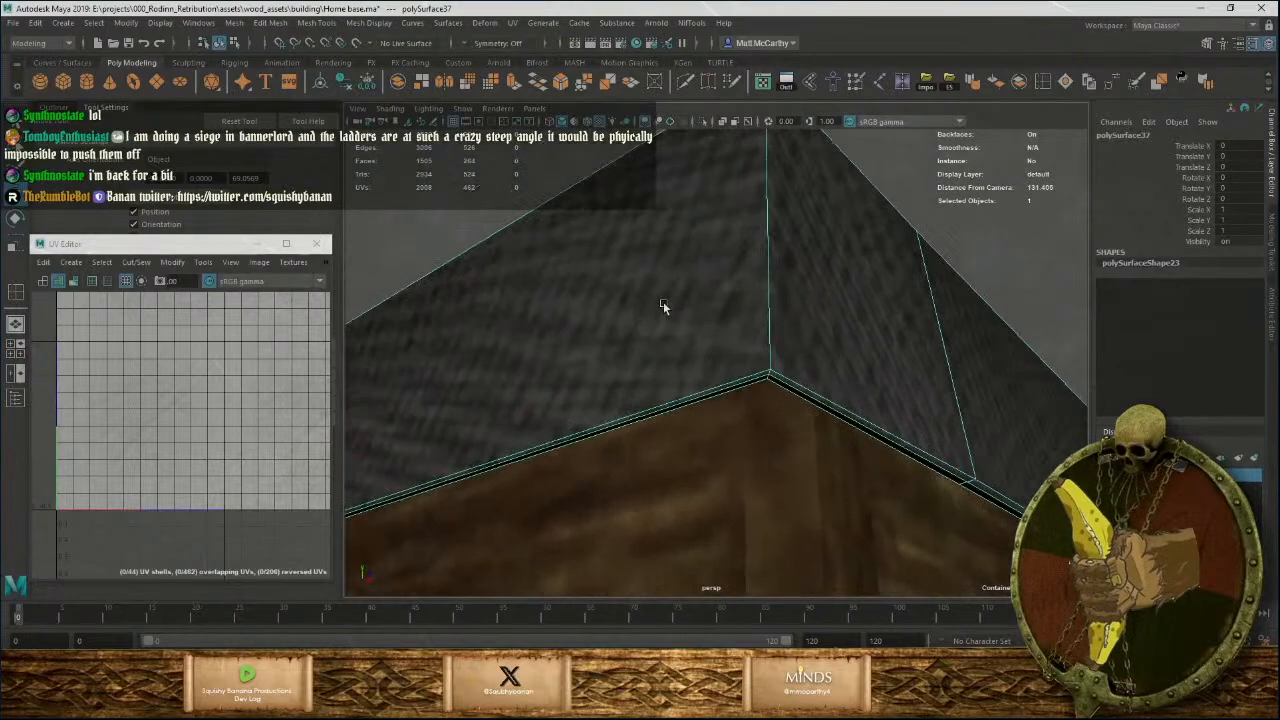
right_click_drag(727, 272, 747, 350)
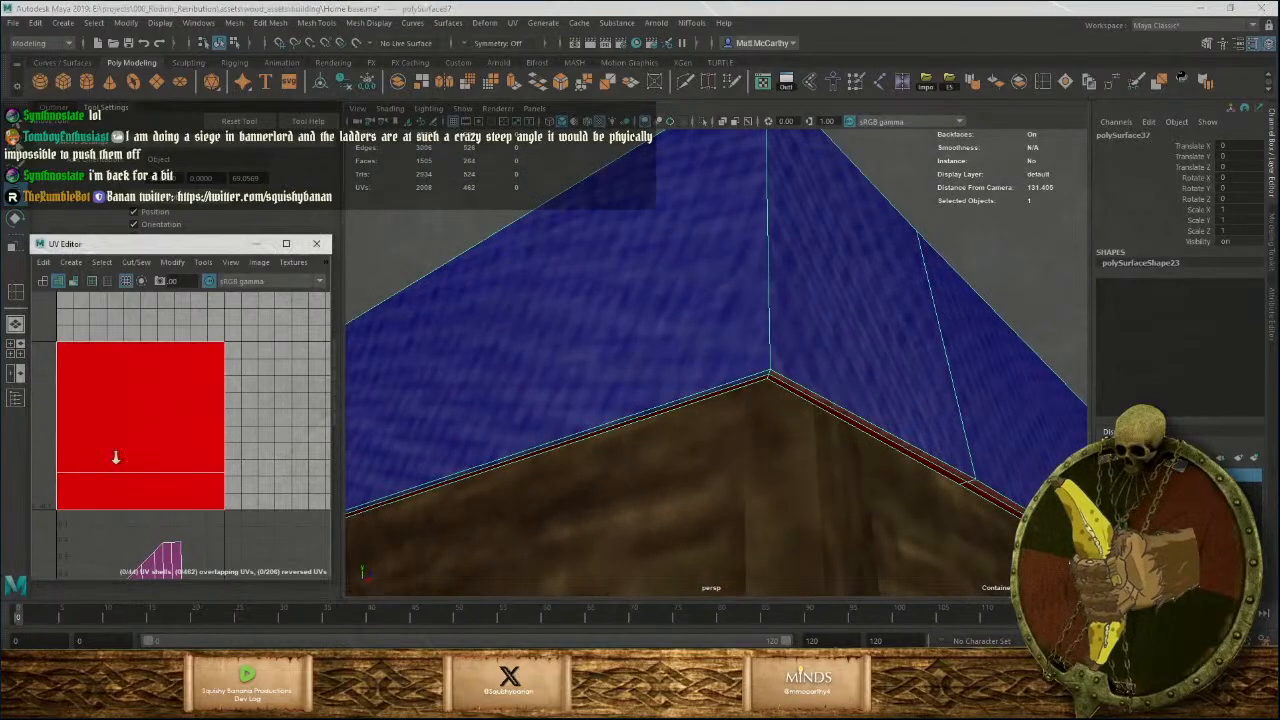
scroll(231, 462, "down", 5)
right_click_drag(203, 414, 200, 376)
left_click_drag(123, 418, 278, 535)
key("shift+s")
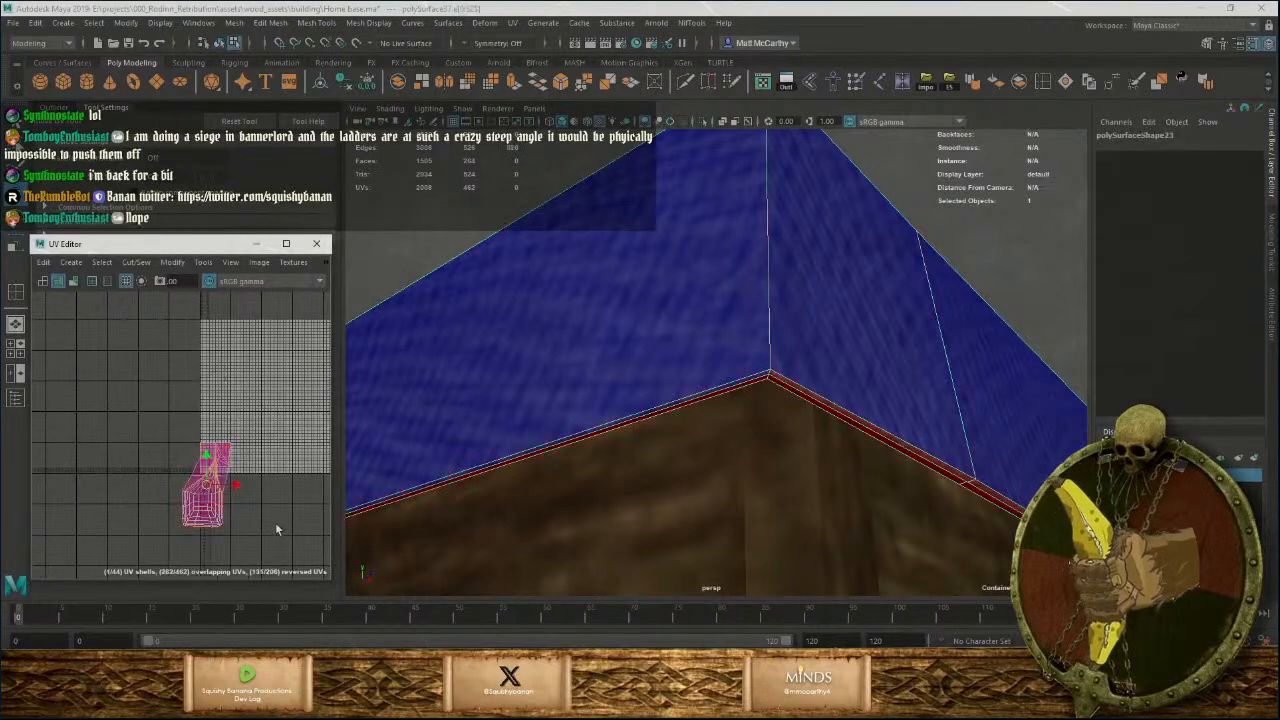
Select the edge loop running around the middle of the blanket's rim and cut the UVs along it.
right_click_drag(783, 373, 853, 318, "alt")
double_click(834, 398)
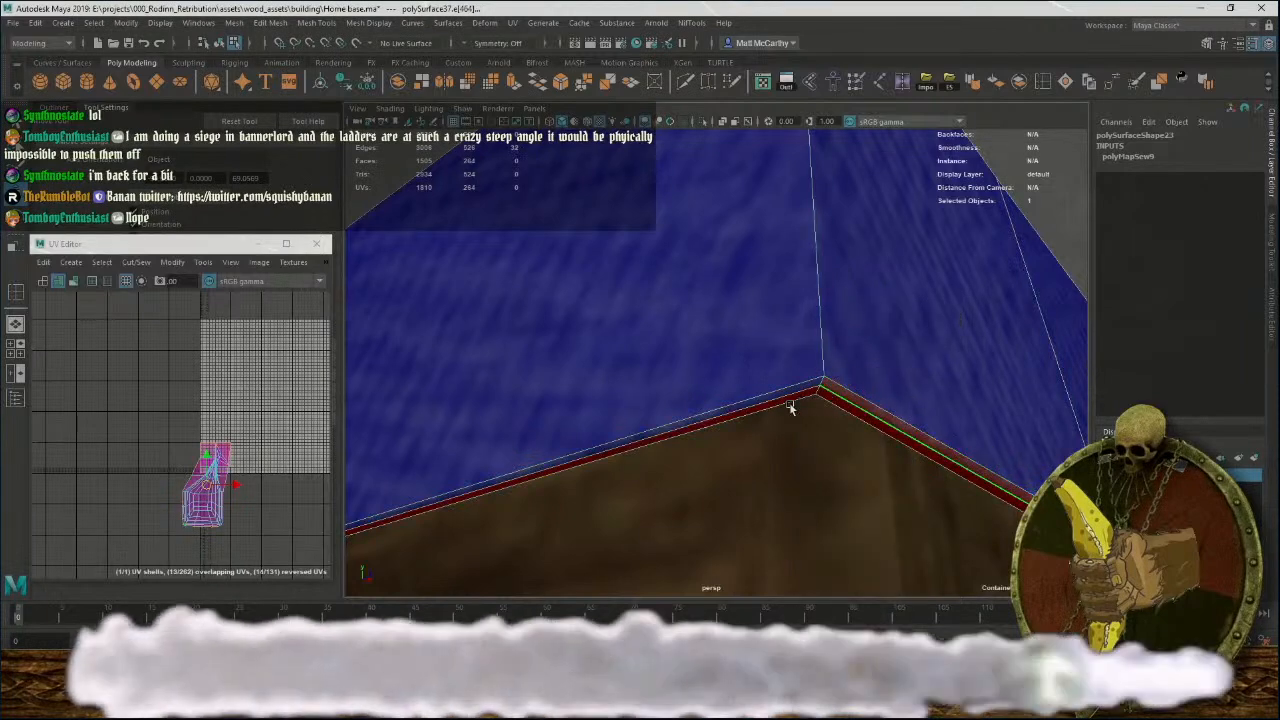
right_click_drag(791, 406, 708, 323, "alt")
right_click_drag(676, 430, 620, 500, "alt")
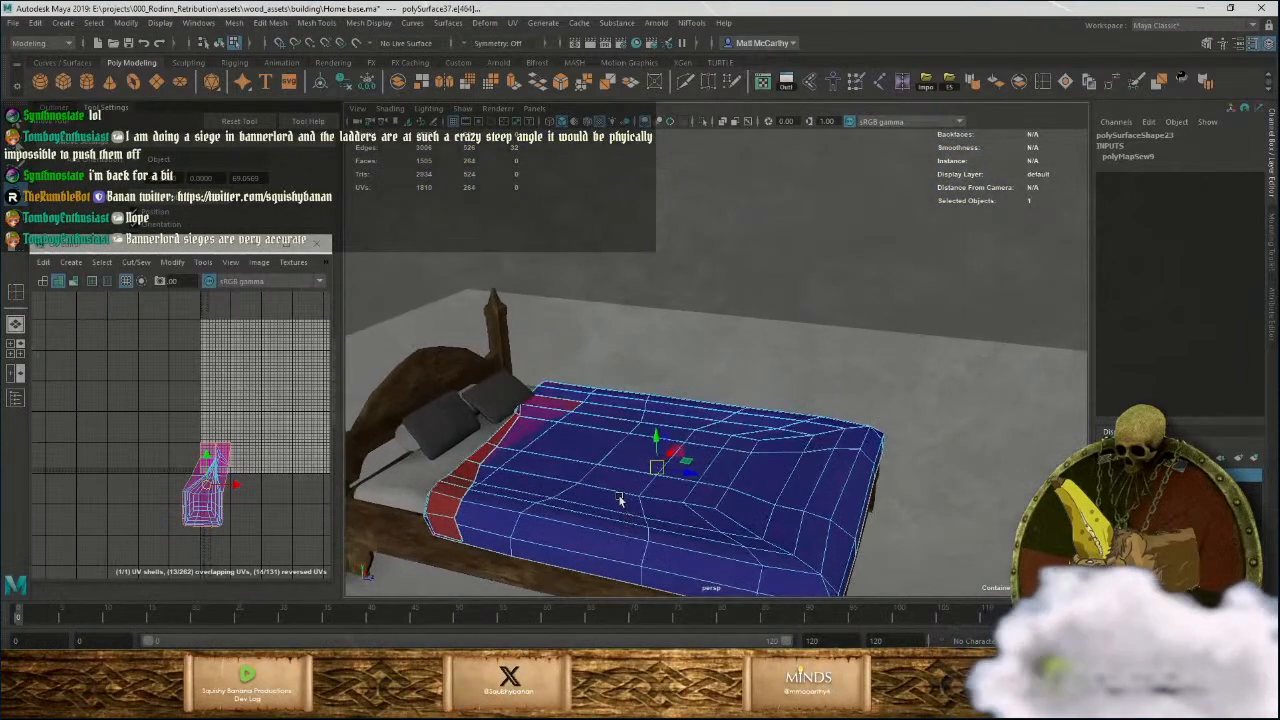
middle_click_drag(620, 500, 629, 380, "alt")
right_click_drag(629, 380, 588, 463, "alt")
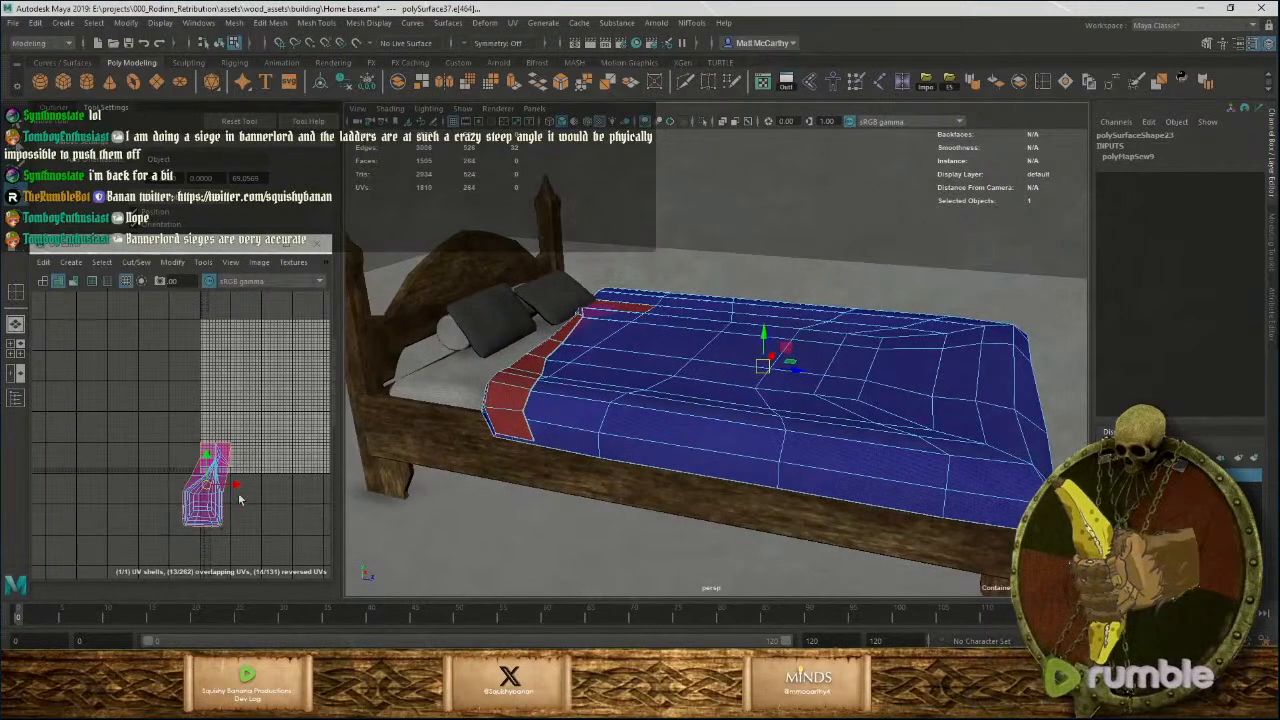
key("shift+x")
Unfold all of the blanket's UVs into separate shells and delete the blanket's construction history.
right_click_drag(226, 504, 153, 478)
left_click_drag(156, 478, 238, 540)
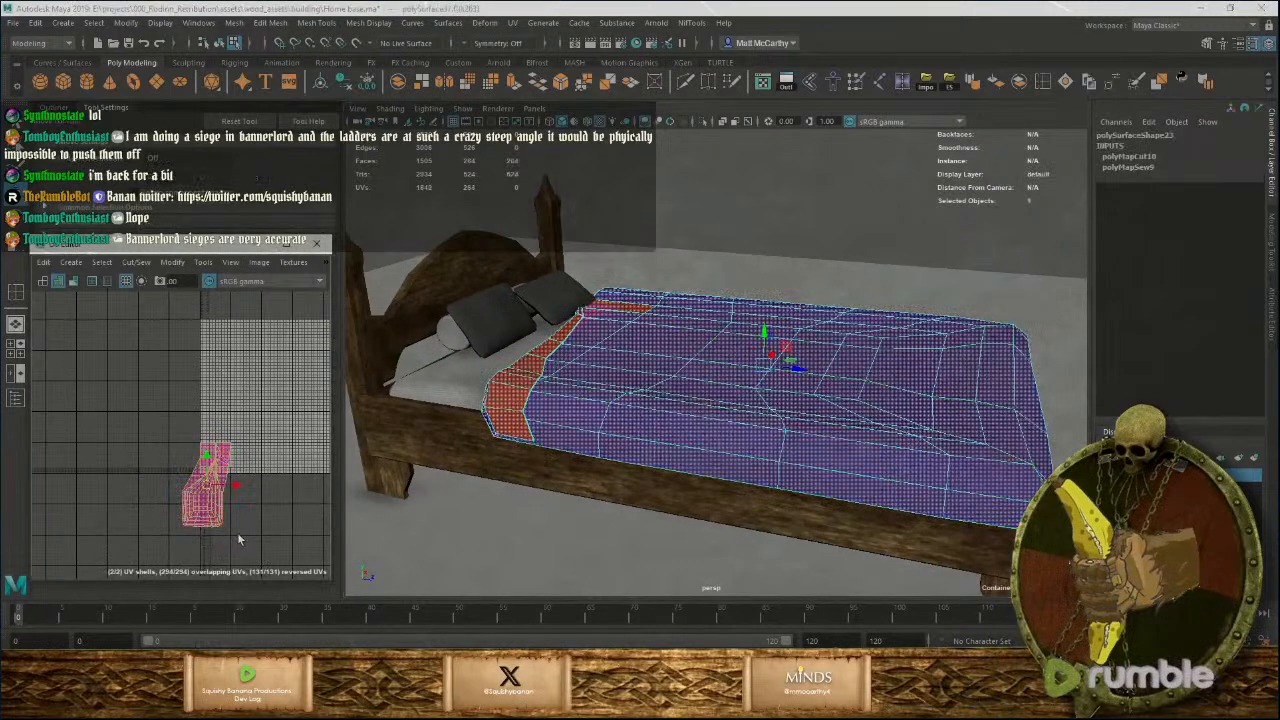
key("ctrl+u")
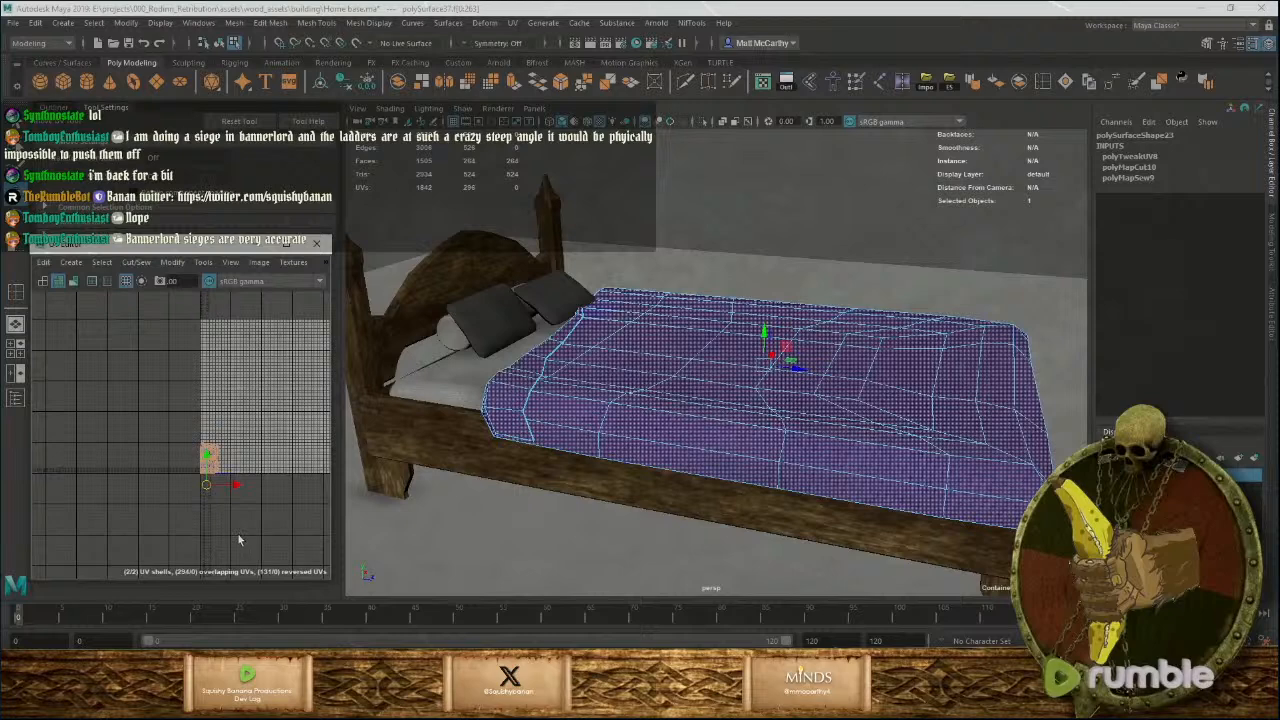
right_click_drag(229, 465, 174, 474, "alt")
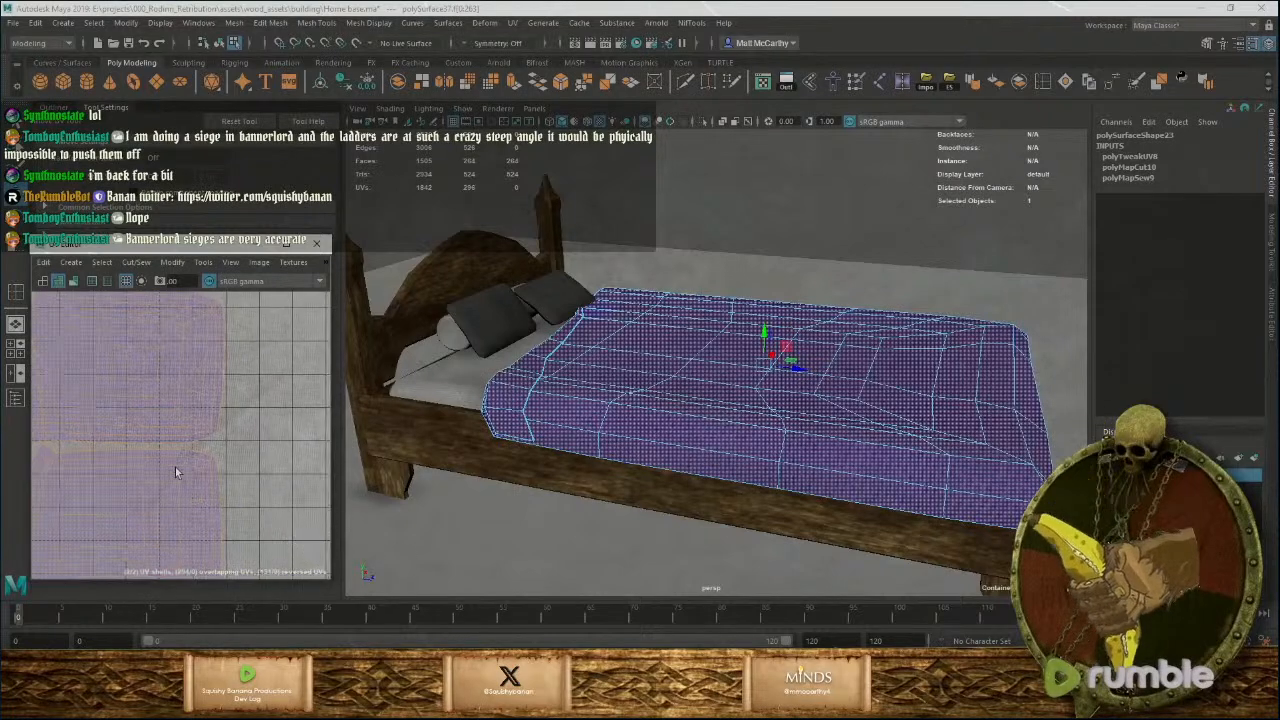
middle_click_drag(174, 474, 236, 432, "alt")
key("F8")
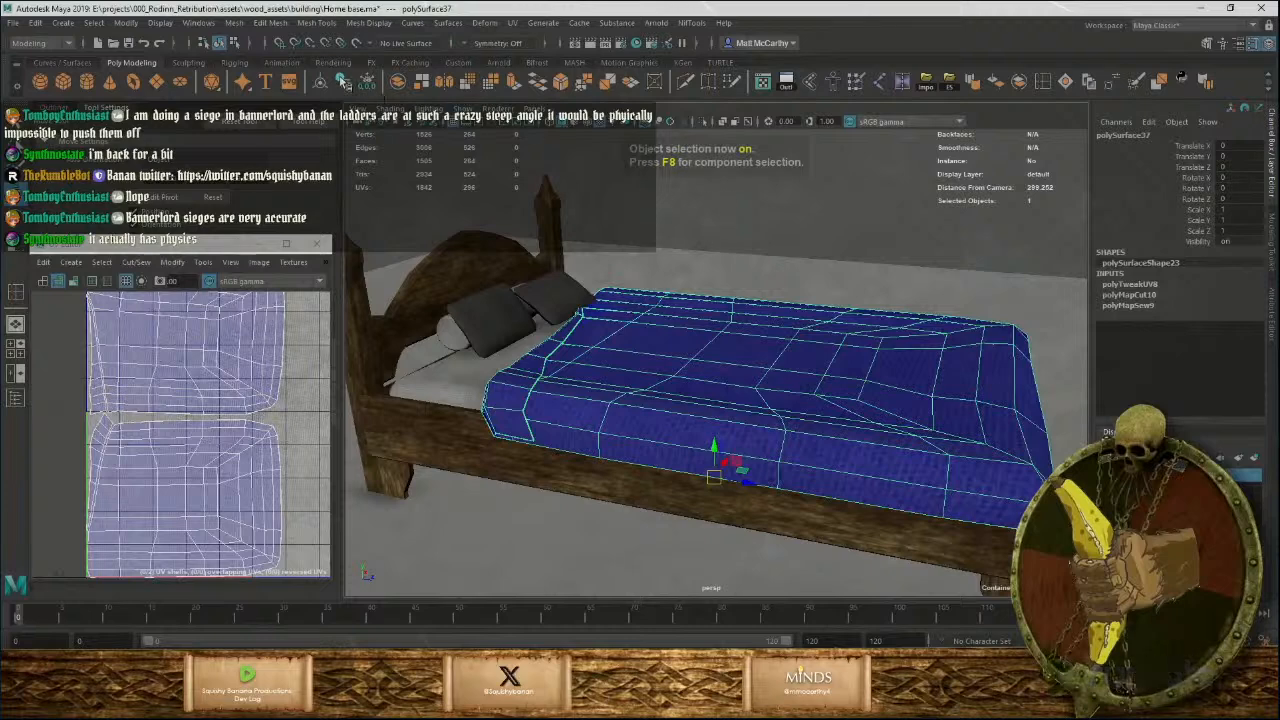
left_click(372, 84)
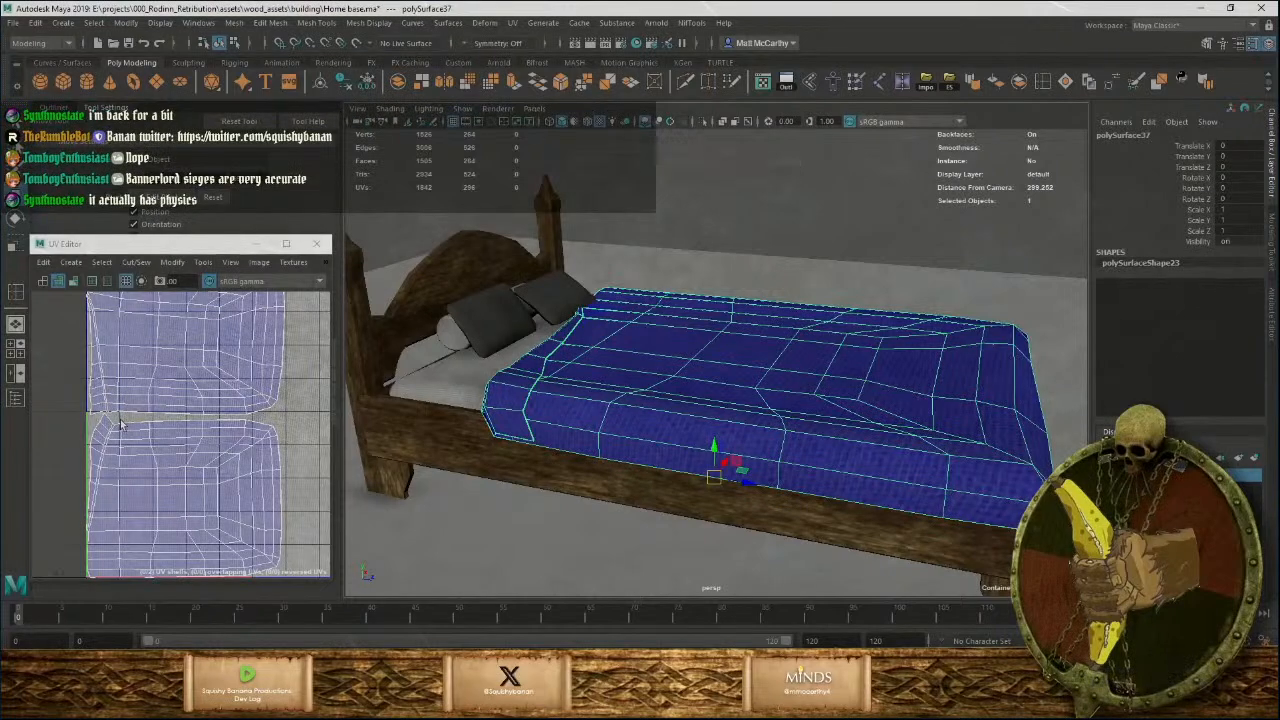
Select all of the blanket's UVs and scale both shells up uniformly beyond the 0–1 UV tile.
right_click_drag(297, 438, 297, 398)
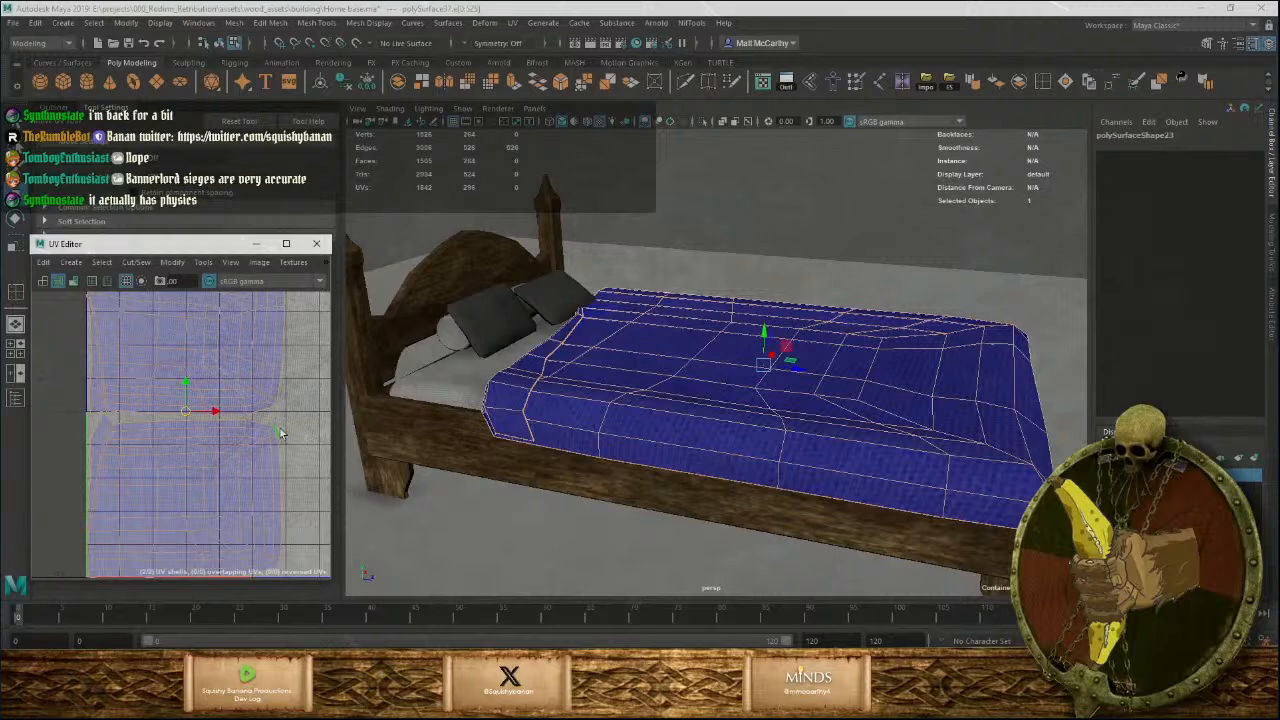
key("F8")
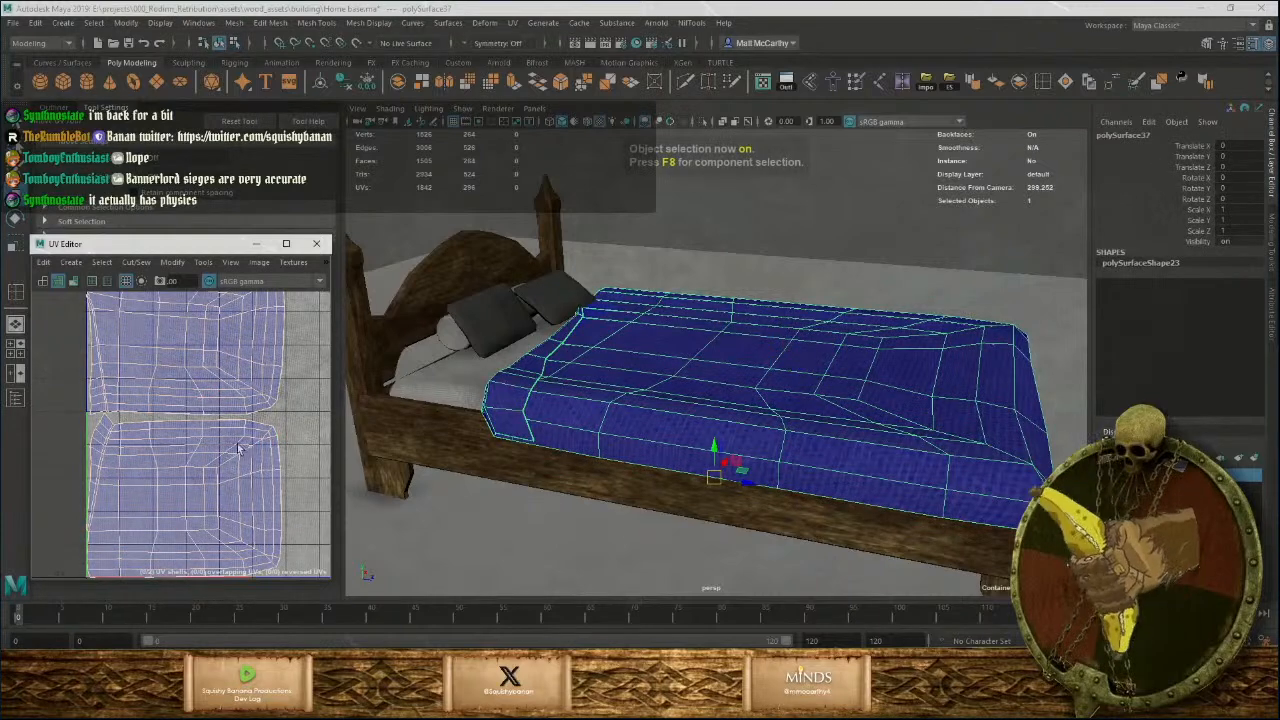
right_click_drag(194, 432, 158, 411)
left_click_drag(162, 402, 194, 466)
right_click_drag(268, 468, 178, 438, "alt")
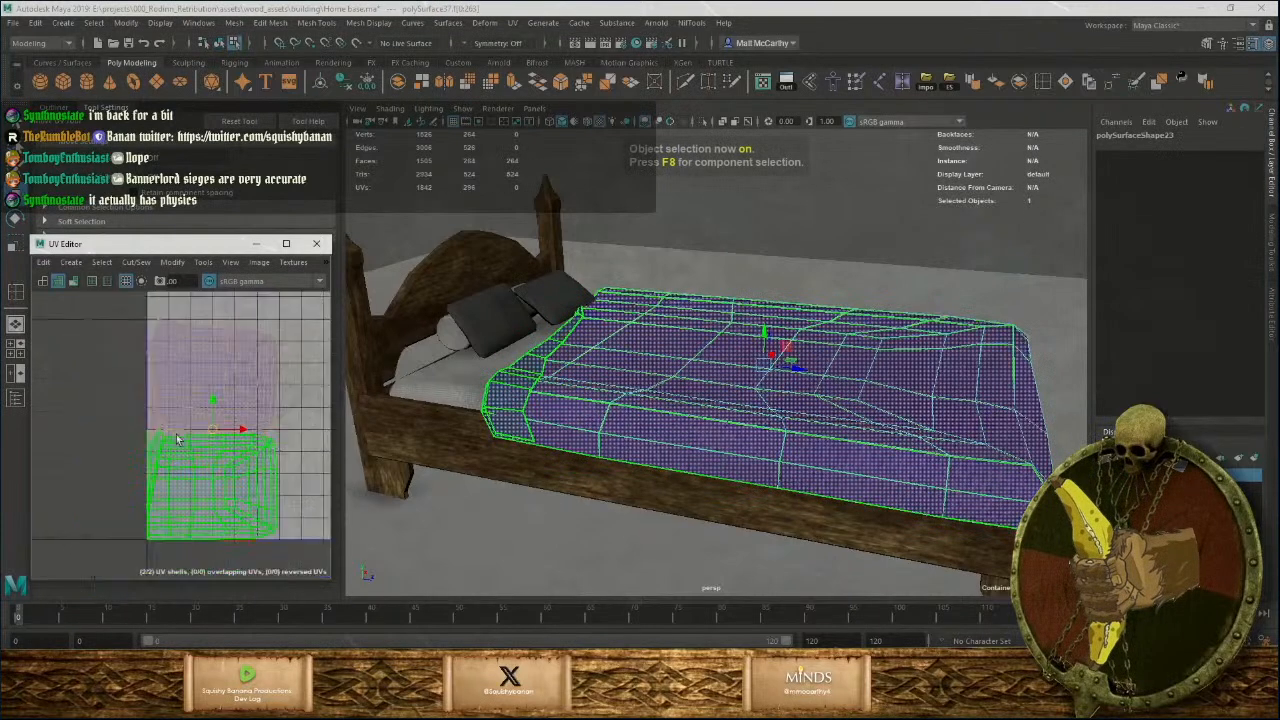
key("r")
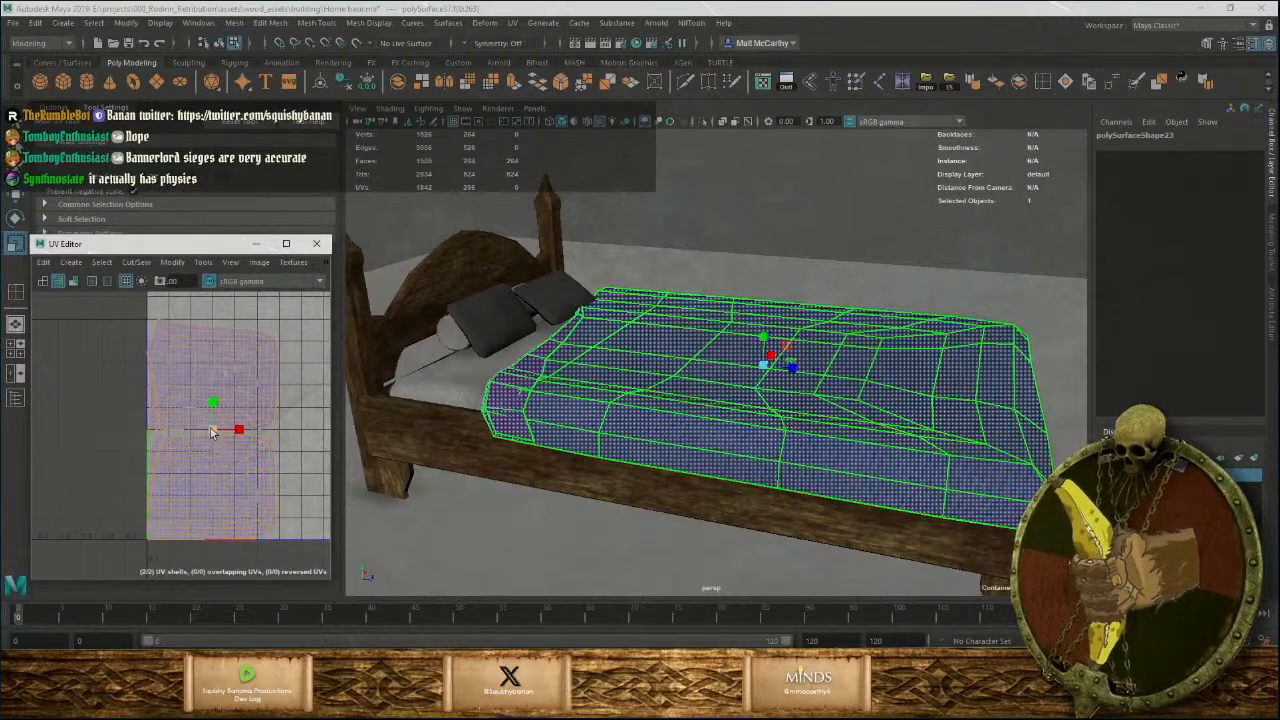
left_click_drag(211, 432, 256, 454)
key("F8")
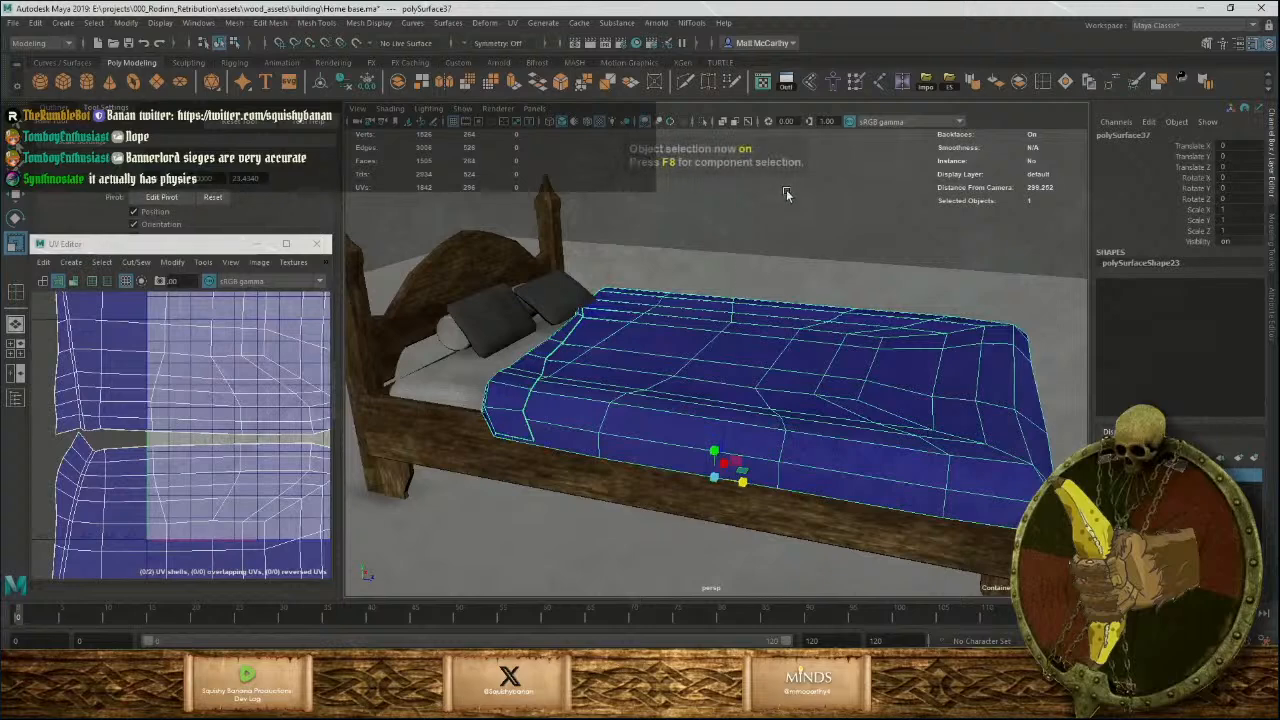
Select all of the blanket's UVs, rotate both shells together around their shared centre and return to object selection.
left_click(787, 195)
left_click_drag(878, 361, 994, 447, "alt")
left_click(824, 386)
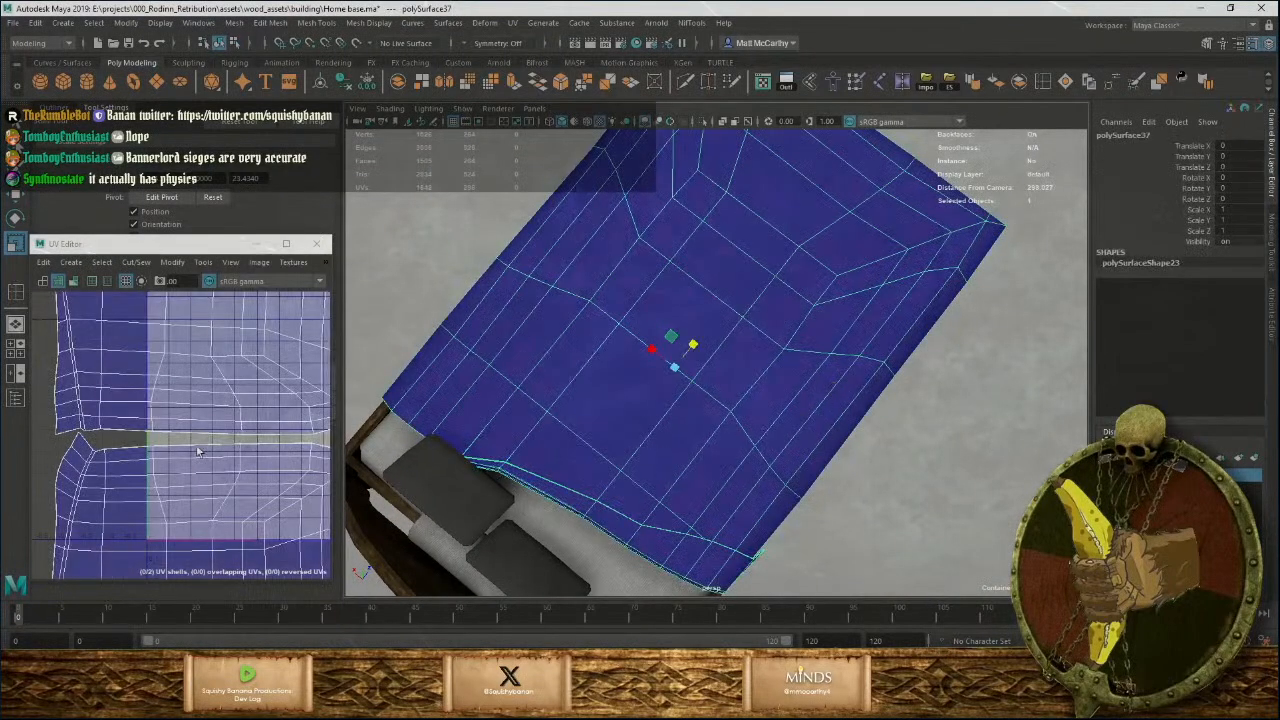
scroll(197, 452, "down", 5)
right_click_drag(234, 417, 163, 412)
left_click_drag(203, 440, 267, 460)
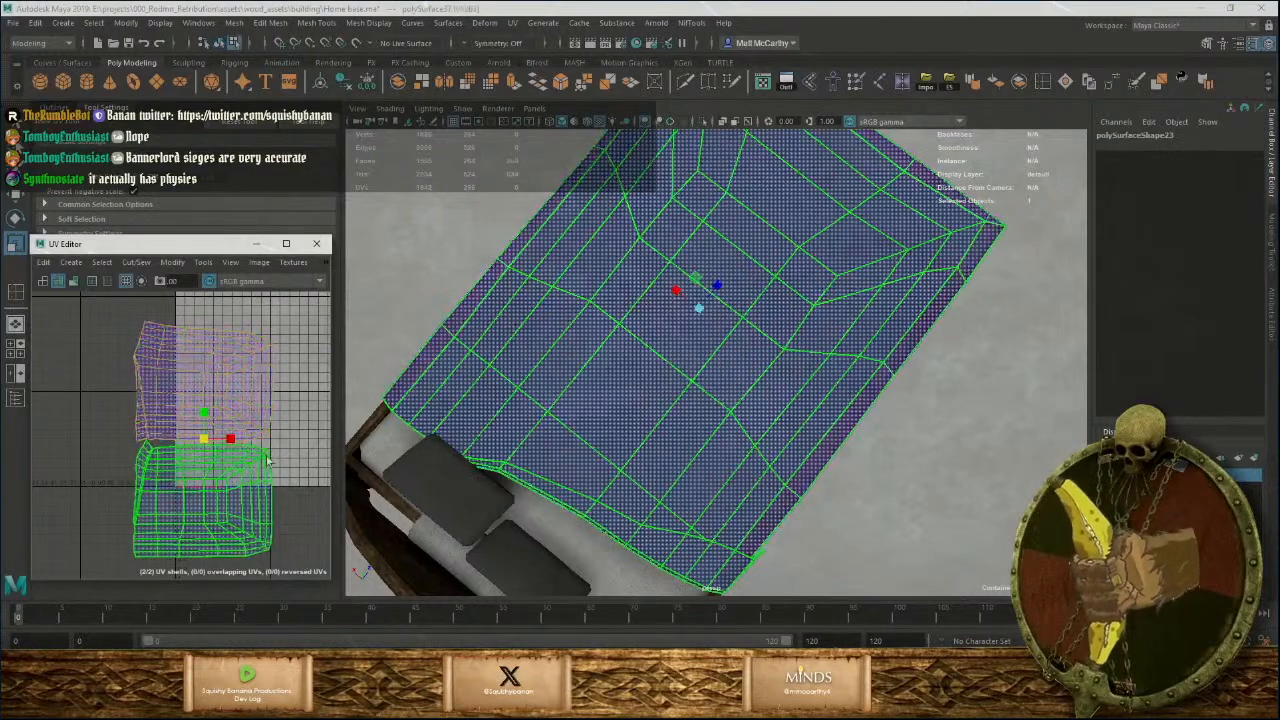
key("e")
left_click_drag(223, 420, 69, 291)
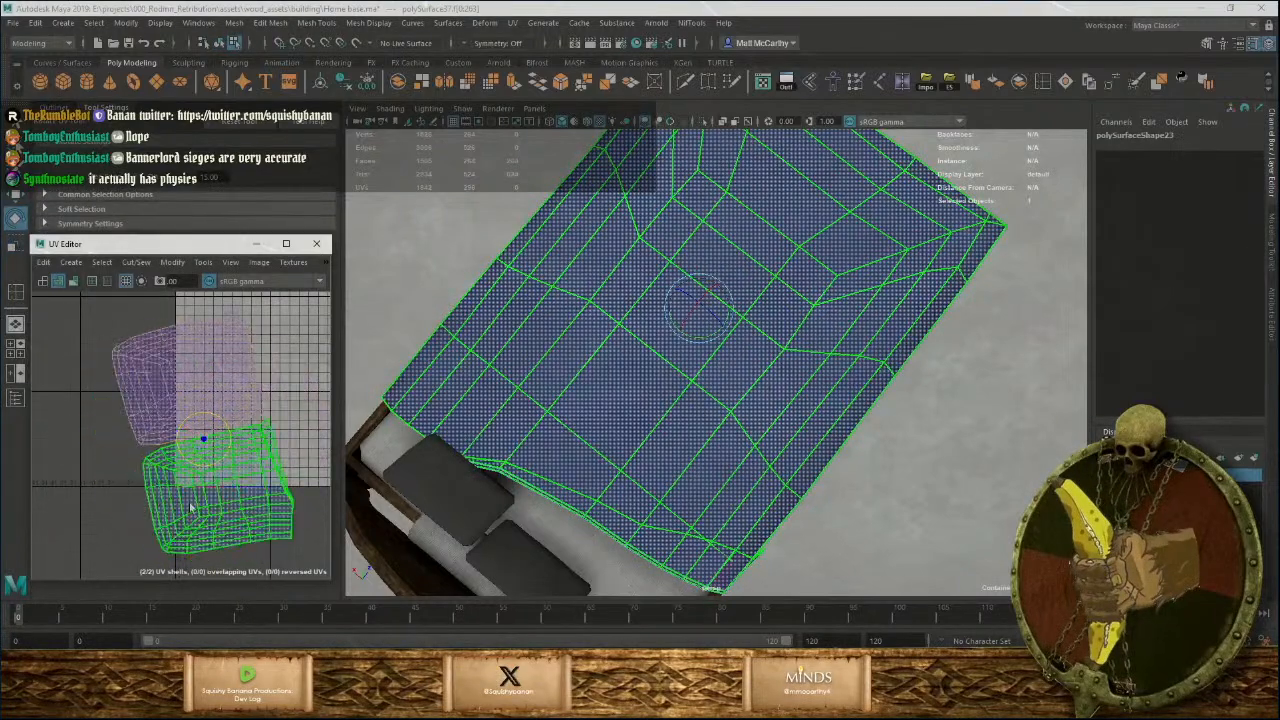
left_click_drag(749, 466, 714, 334, "alt")
key("w")
left_click(715, 185)
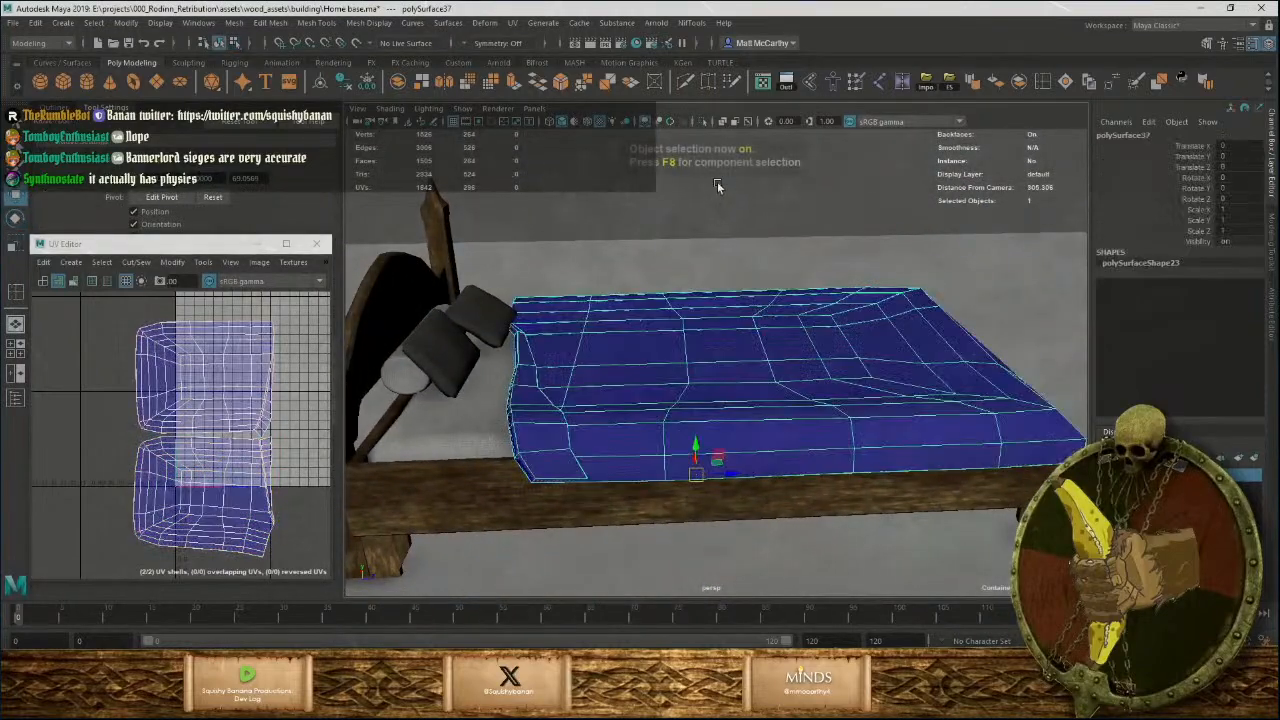
key("F8")
Select all of the blanket's UVs again and shift both shells downward in UV space.
left_click_drag(730, 184, 749, 400, "alt")
left_click(750, 400)
key("f")
right_click_drag(151, 403, 110, 403)
left_click_drag(157, 411, 214, 466)
left_click_drag(207, 420, 196, 512)
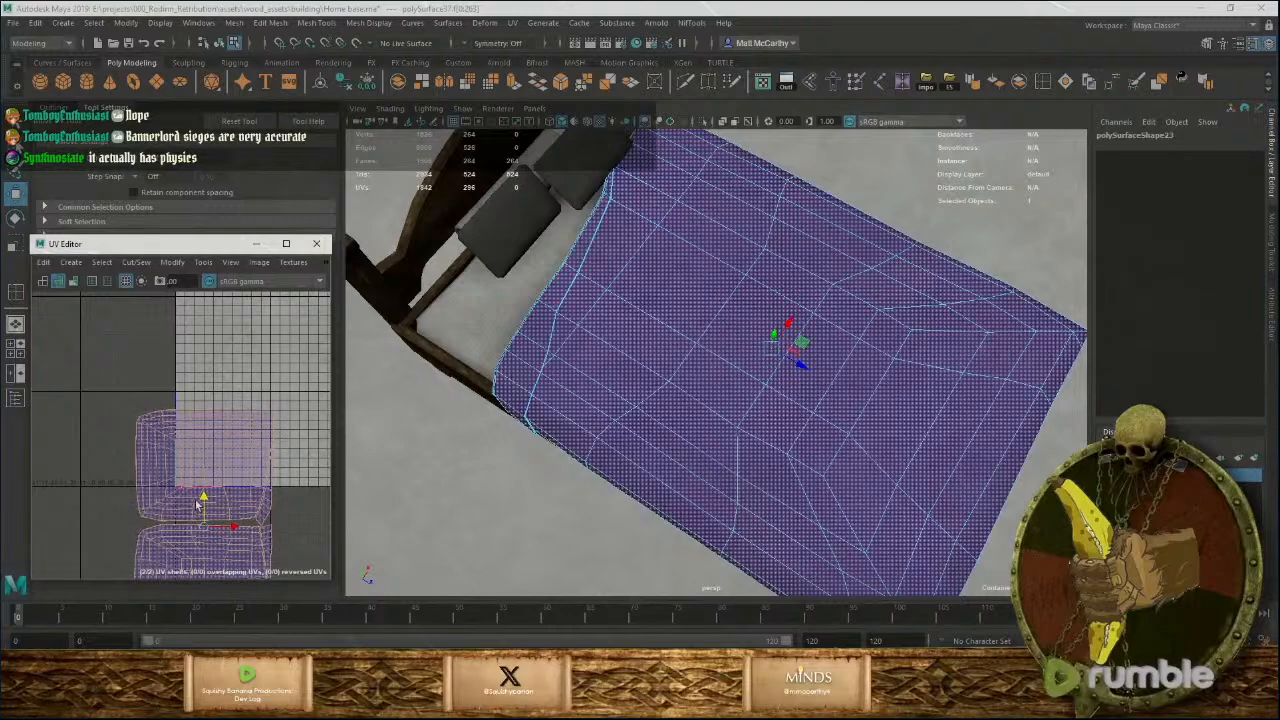
Return to the blanket, select all of its UVs and shift both shells slightly upward in UV space.
left_click_drag(570, 480, 646, 417, "alt")
right_click_drag(646, 417, 709, 335)
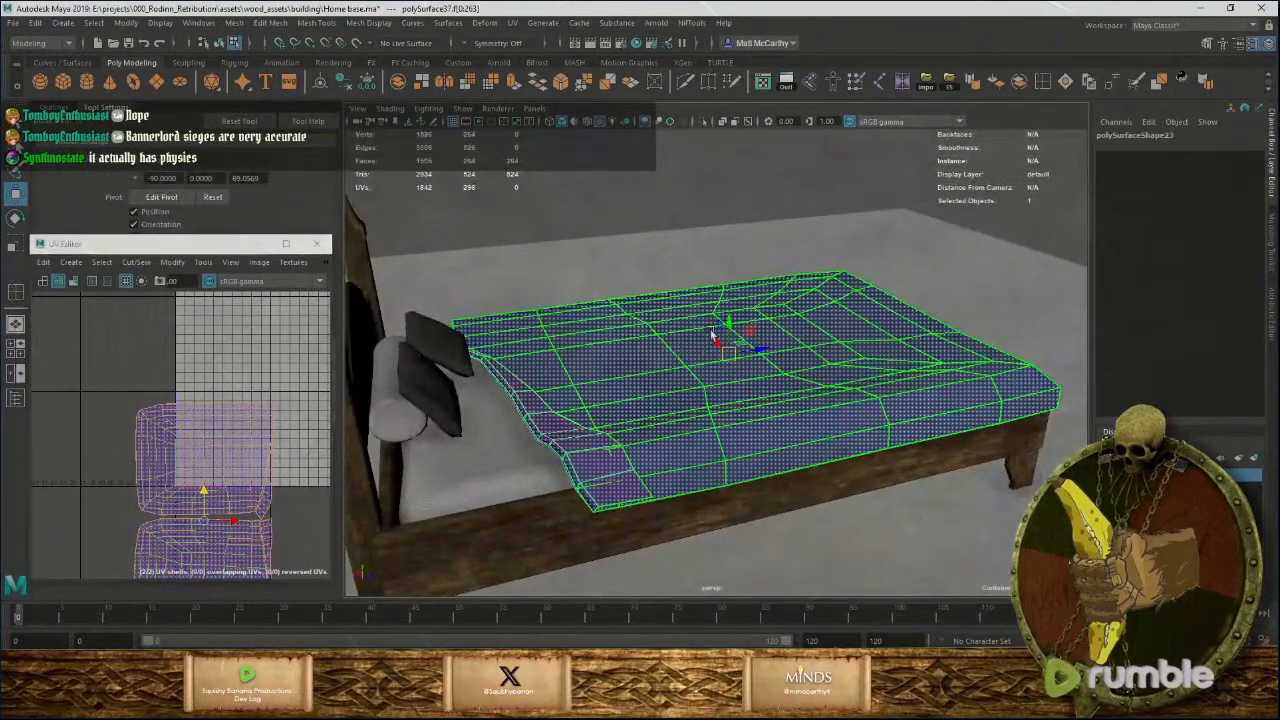
left_click(655, 200)
left_click_drag(677, 213, 975, 370, "alt")
left_click(900, 373)
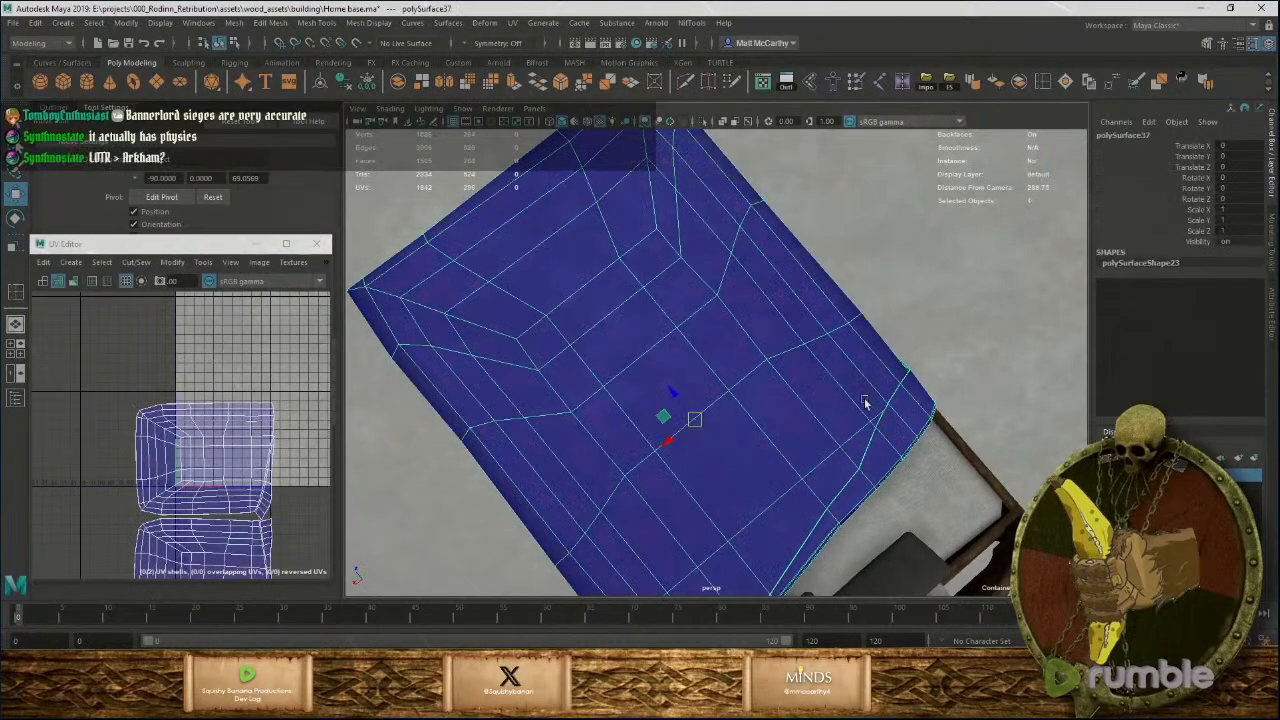
right_click_drag(866, 402, 812, 398, "alt")
right_click_drag(197, 498, 137, 480)
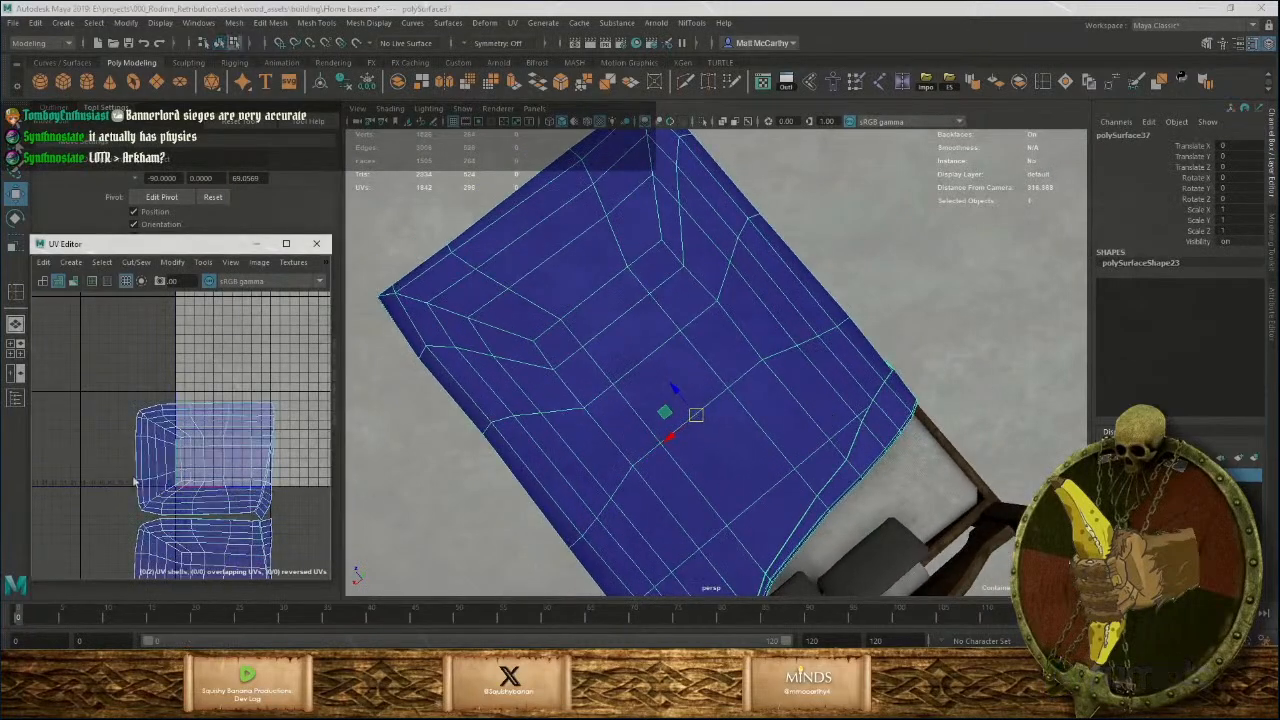
left_click(214, 552)
left_click_drag(204, 493, 209, 481)
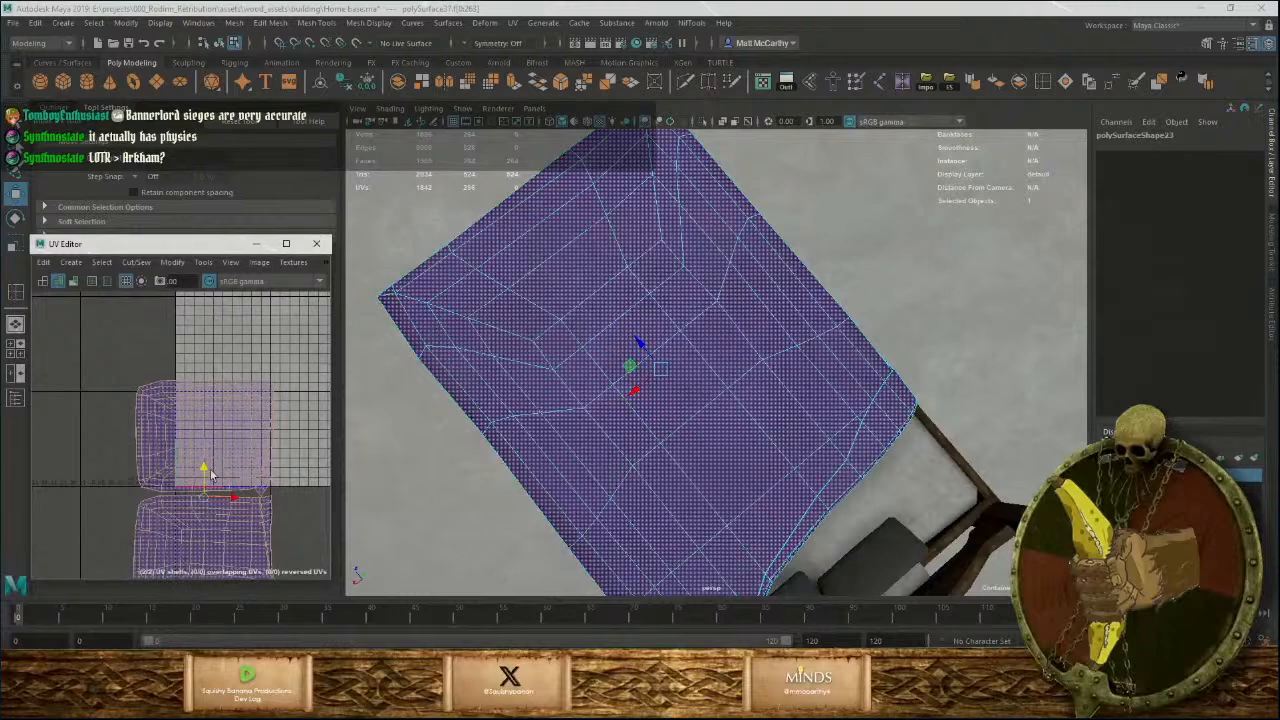
Leave component selection, clear the selection and examine the bed and blanket from the headboard, both sides and above.
right_click_drag(468, 392, 403, 386, "alt")
left_click_drag(403, 386, 659, 267, "alt")
left_click(663, 267)
key("F8")
left_click(678, 266)
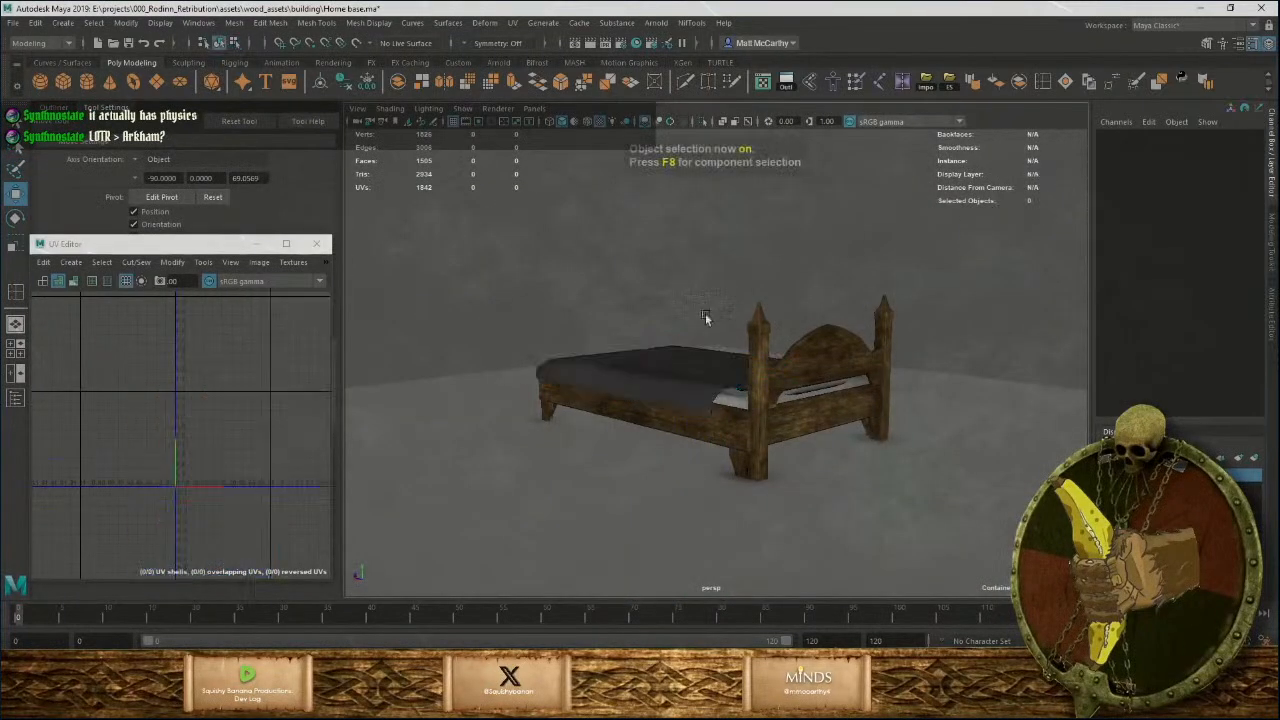
left_click_drag(705, 313, 939, 464, "alt")
right_click_drag(845, 490, 908, 510, "alt")
left_click_drag(908, 500, 1048, 404, "alt")
right_click_drag(1048, 404, 783, 400, "alt")
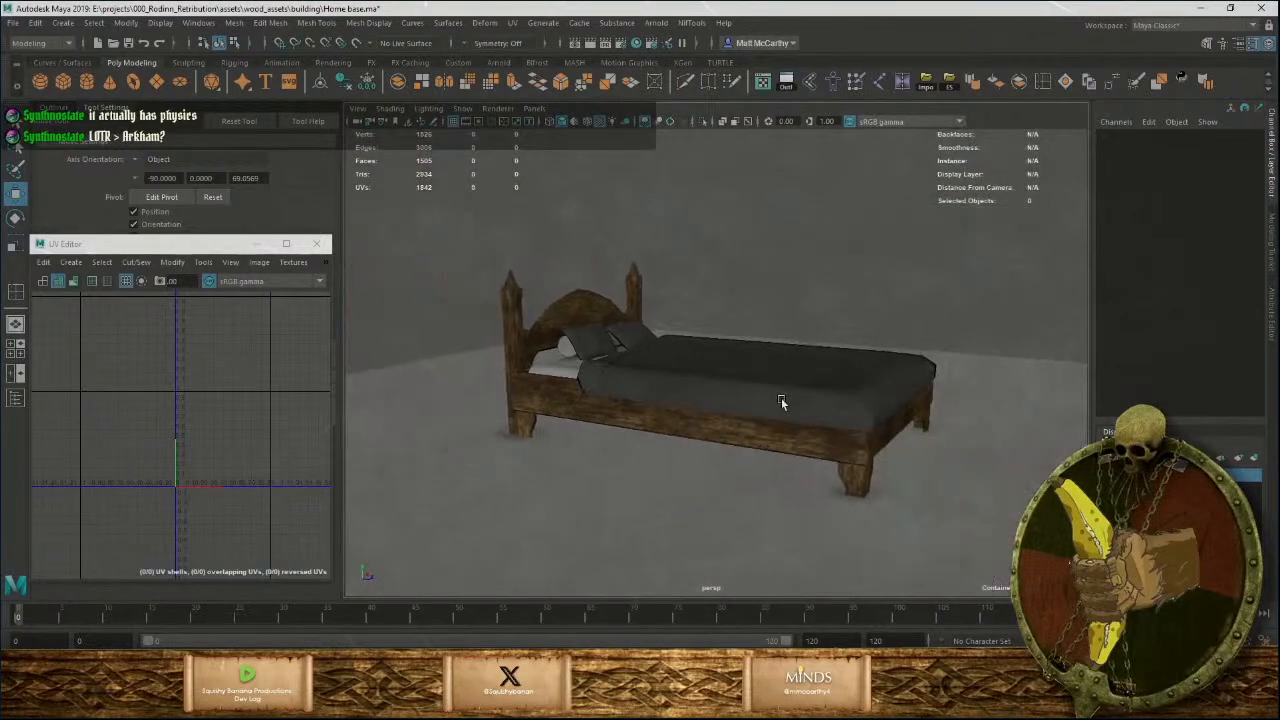
left_click_drag(783, 400, 946, 443, "alt")
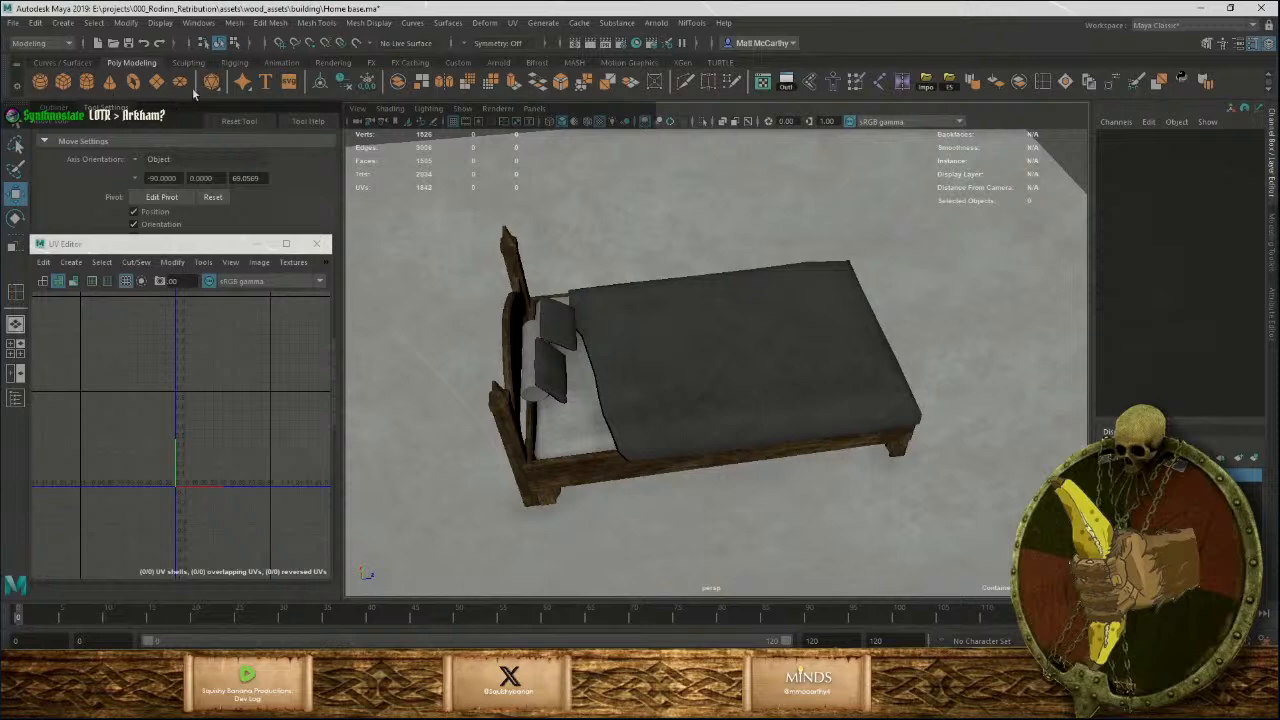
left_click(682, 338)
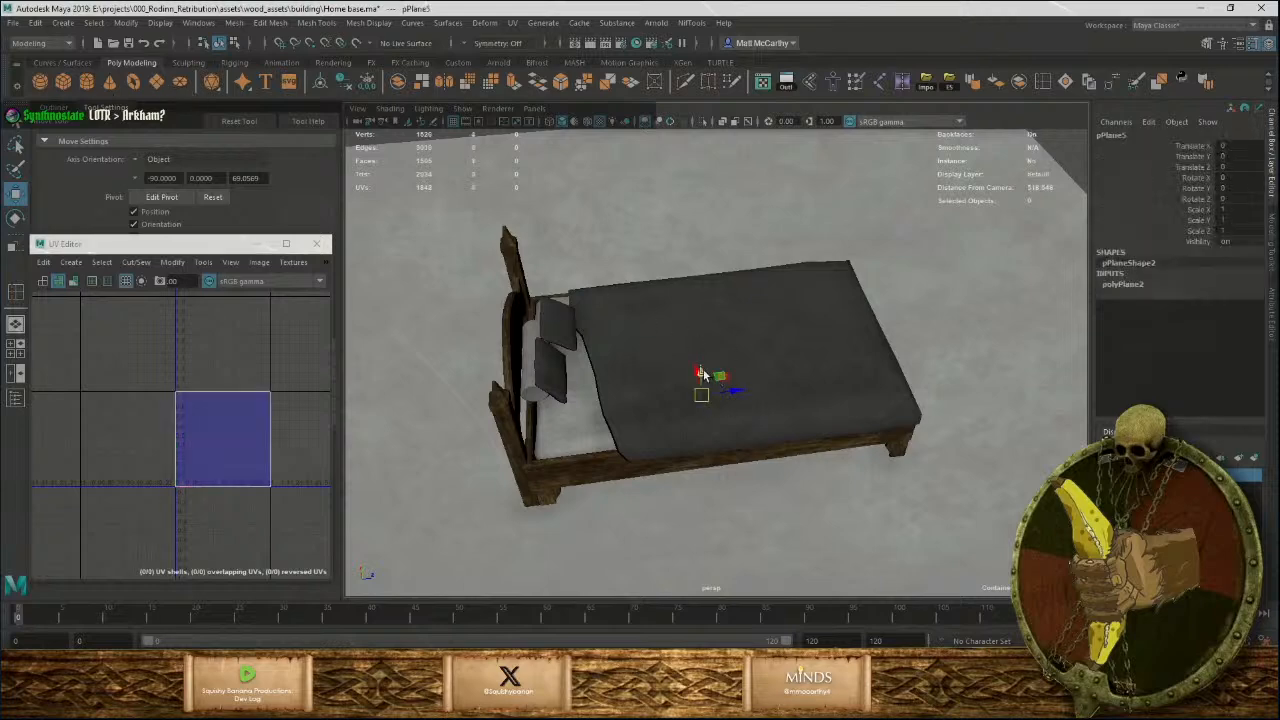
left_click_drag(703, 372, 702, 314)
right_click_drag(704, 330, 789, 417, "alt")
left_click_drag(789, 417, 691, 401, "alt")
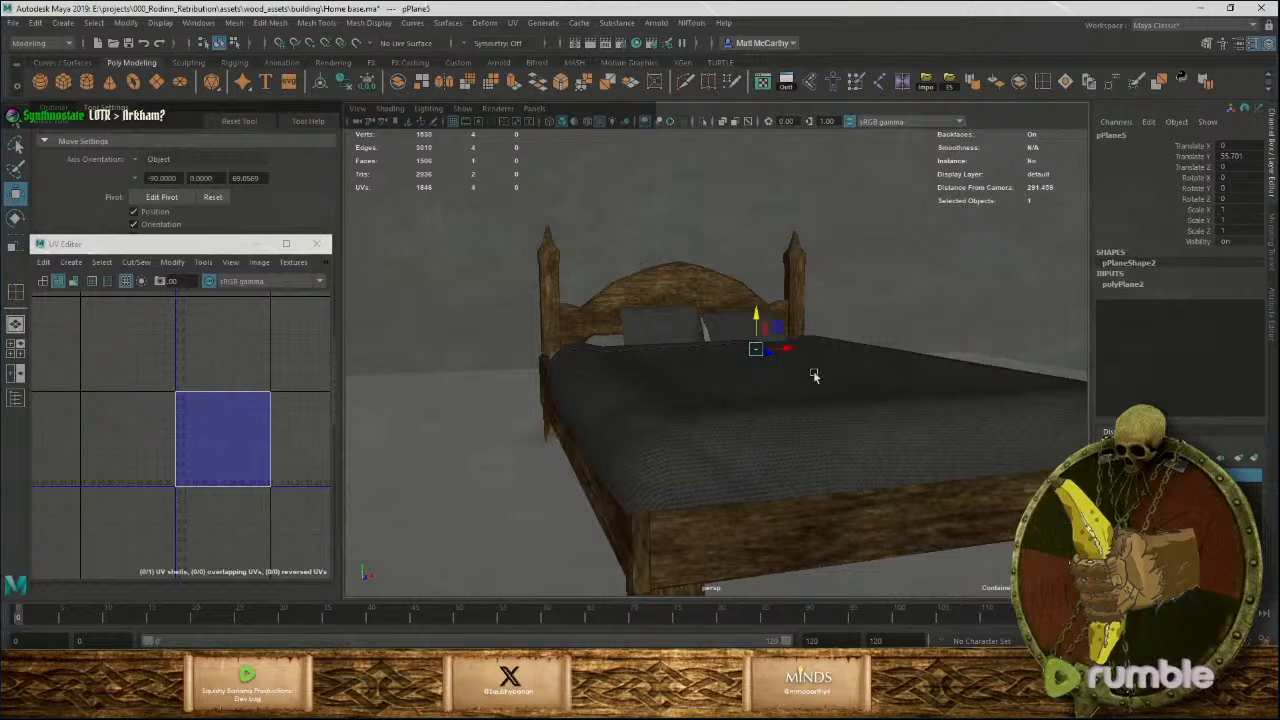
left_click_drag(814, 375, 733, 404, "alt")
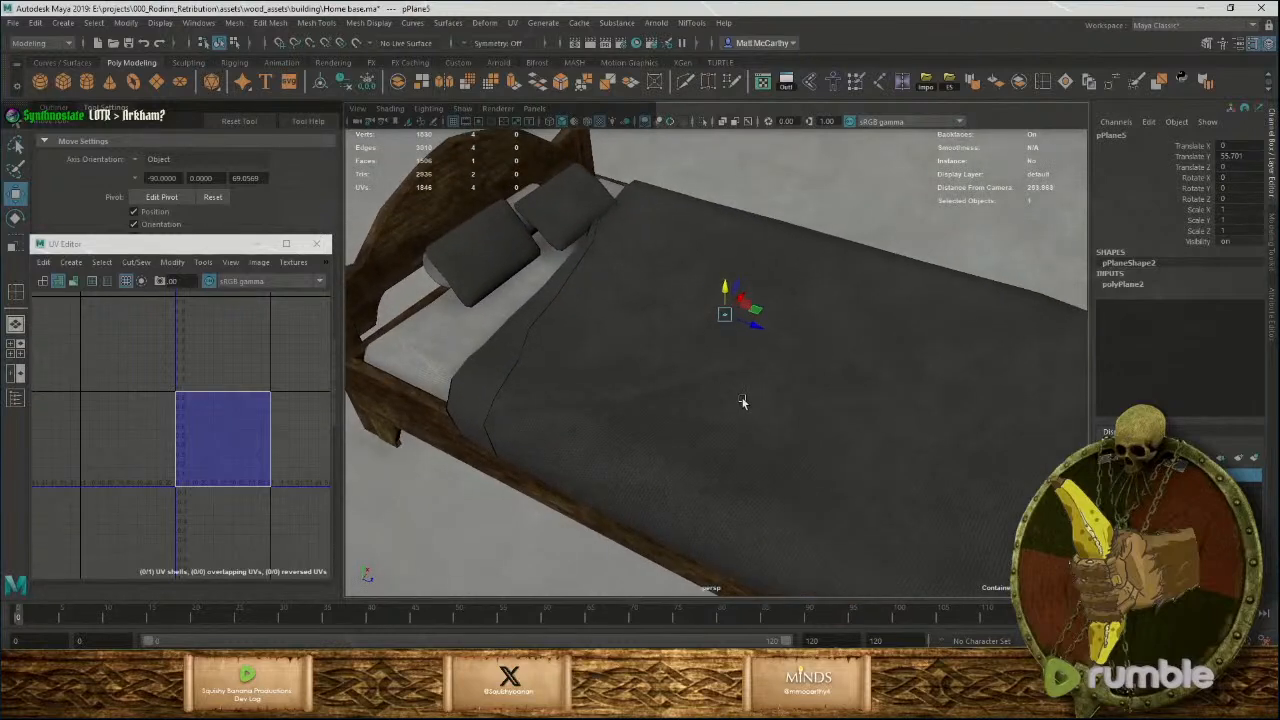
mouse_move(765, 320)
left_mouse_down("alt")
mouse_move(779, 350)
mouse_move(782, 333)
left_mouse_up("alt")
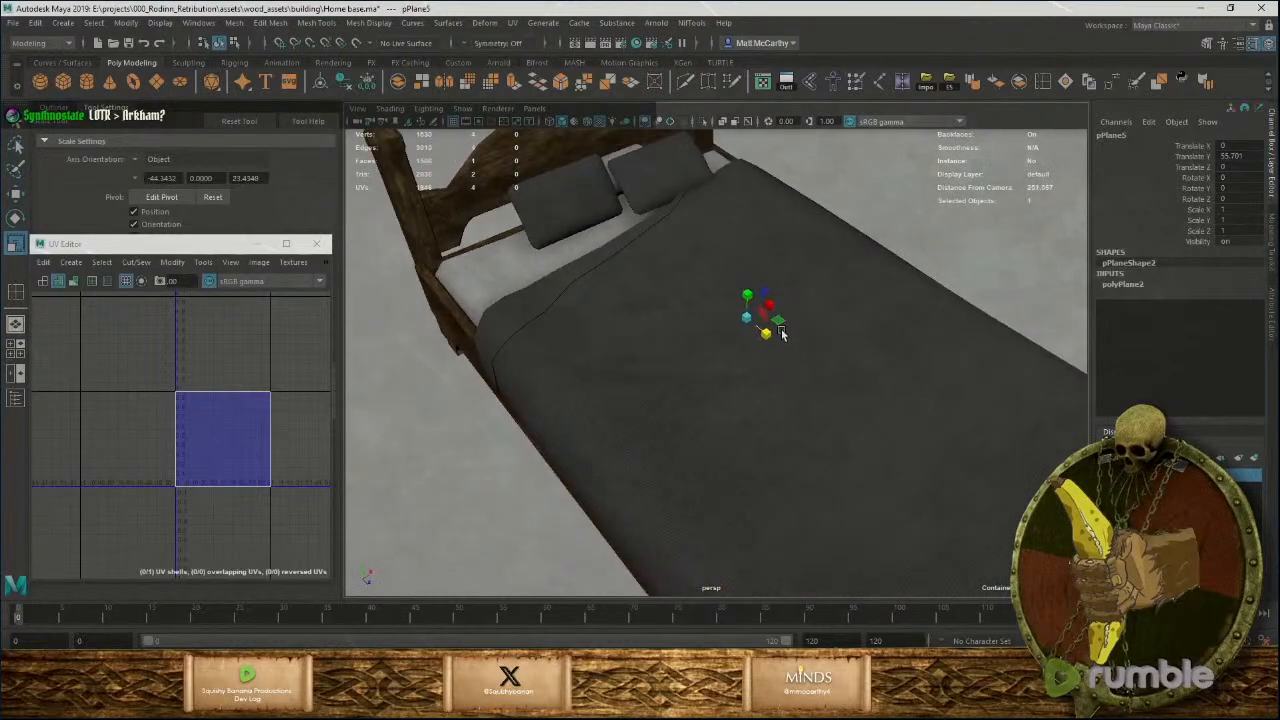
left_click_drag(927, 345, 742, 344, "alt")
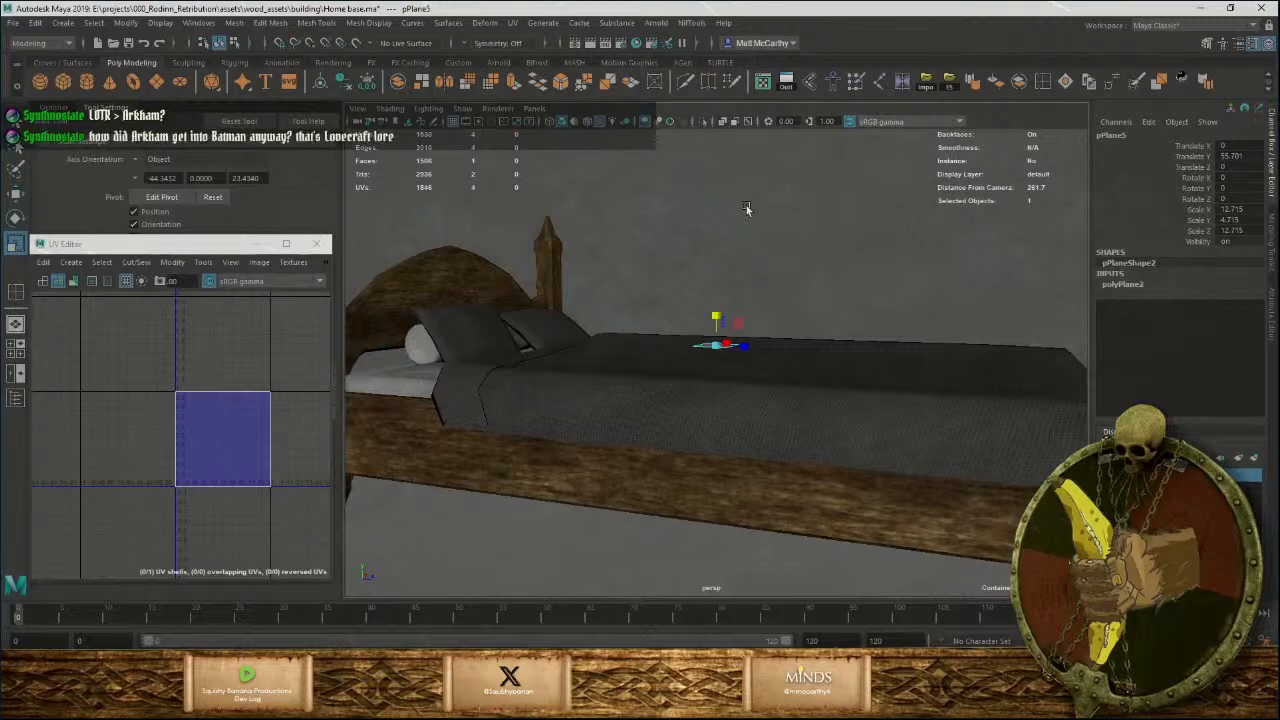
left_click(746, 205)
Select the blanket's hem face loops around the foot end and the face loops crossing its middle, leaving out the head-side part.
left_click(776, 396)
left_click_drag(779, 408, 586, 382, "alt")
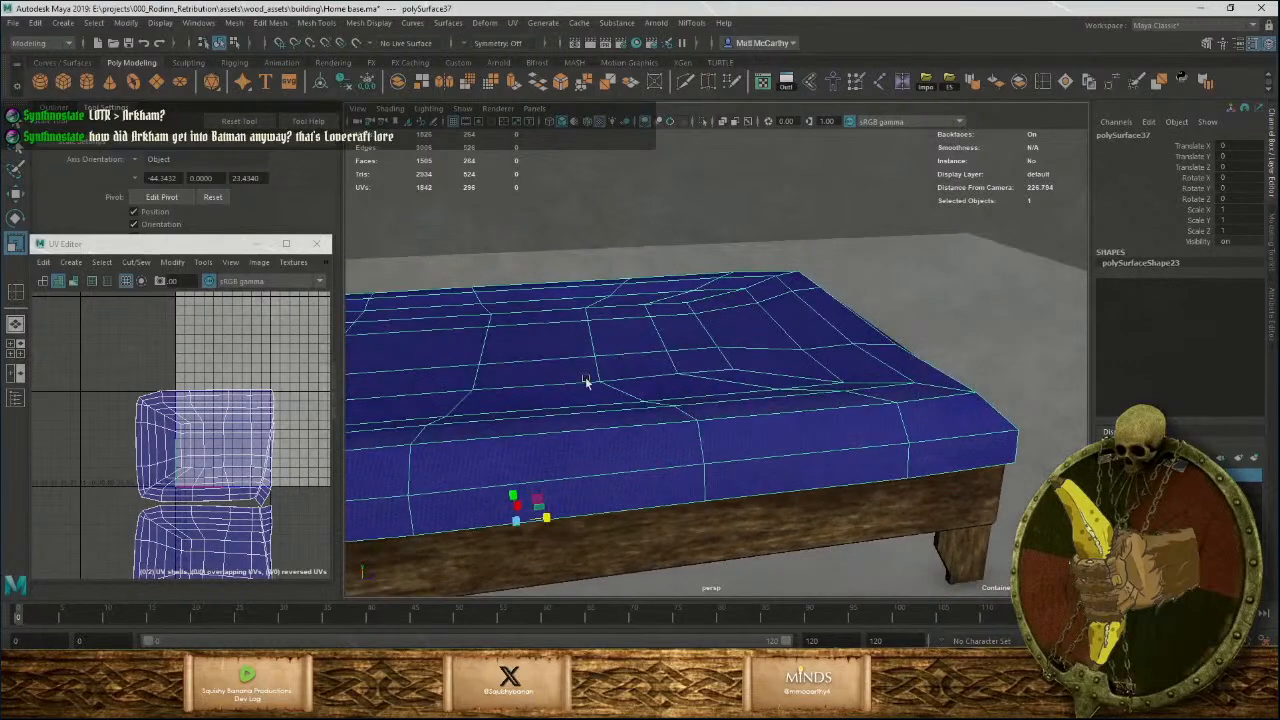
right_click_drag(591, 386, 650, 380)
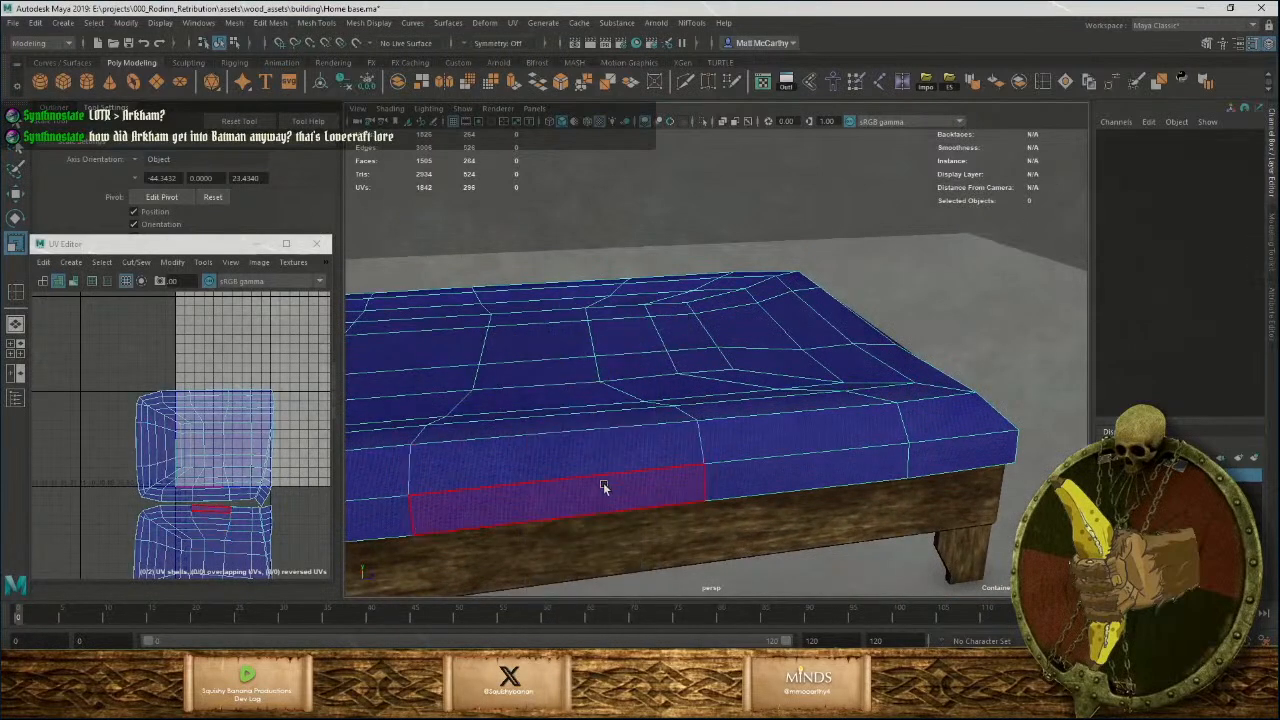
left_click(603, 482)
left_click_drag(629, 292, 610, 346, "alt")
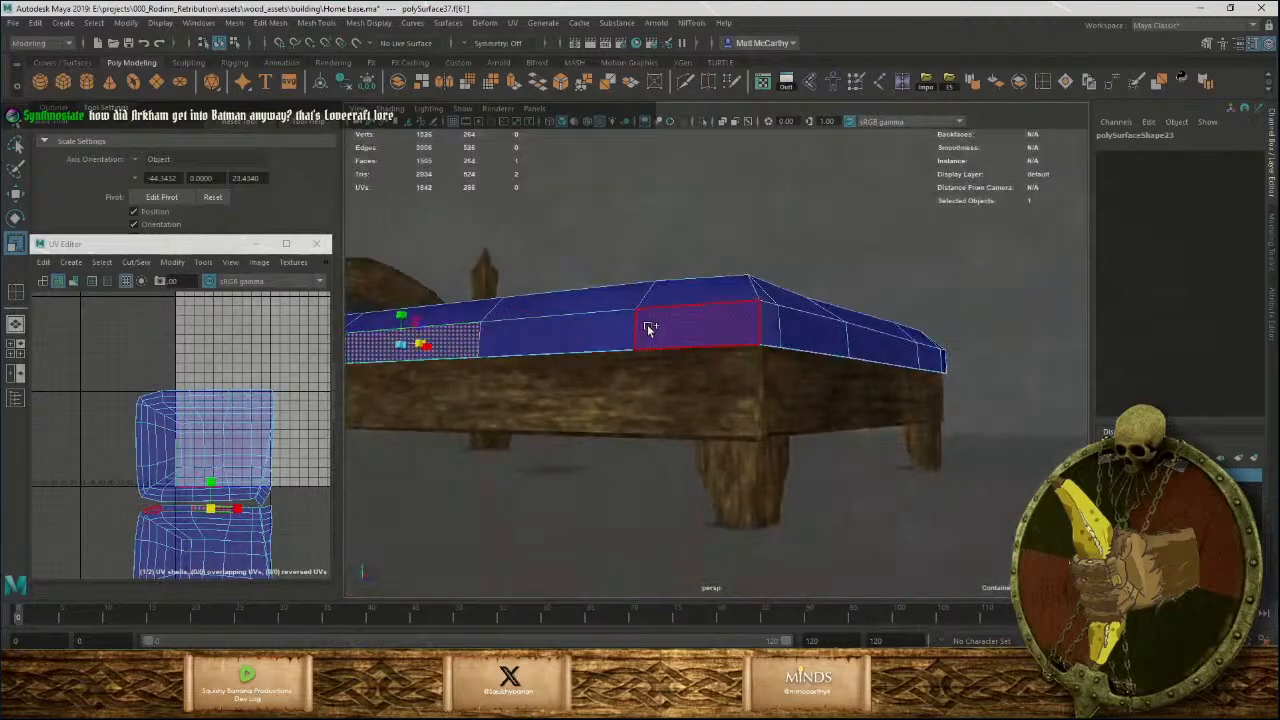
double_click(650, 328, "shift")
left_click_drag(957, 370, 1001, 460, "alt")
double_click(817, 455, "shift")
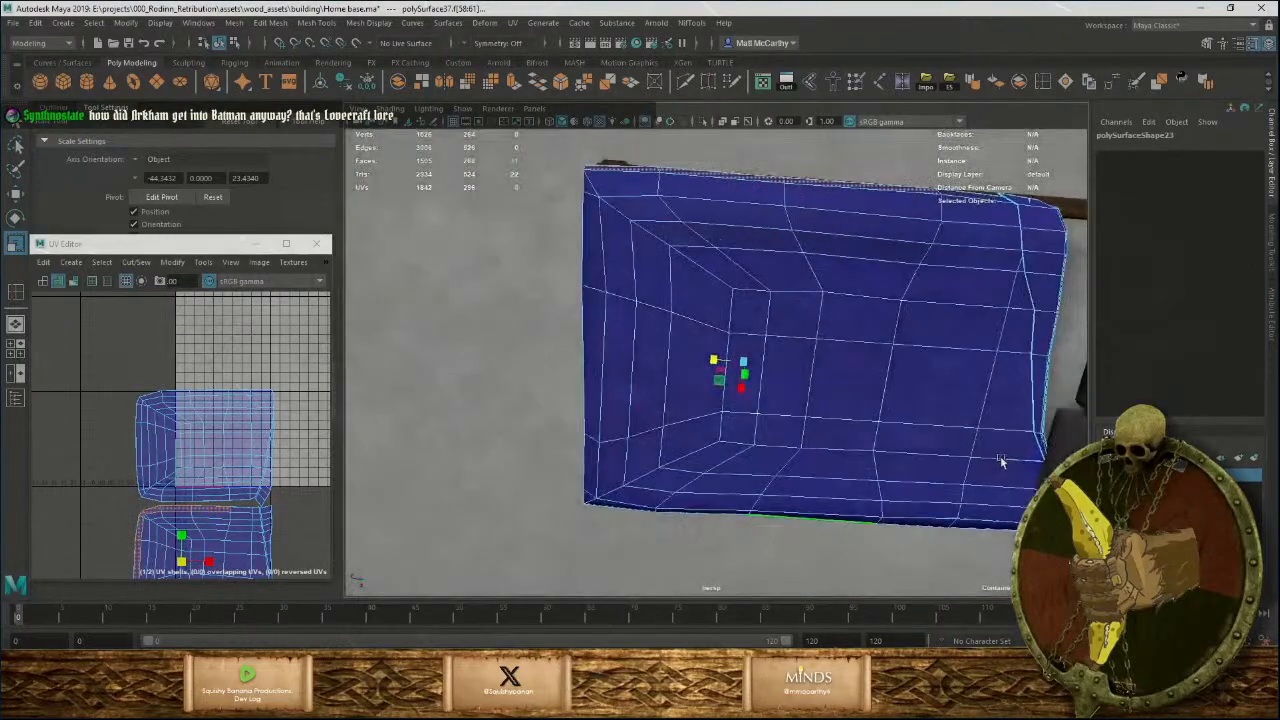
double_click(873, 213, "shift")
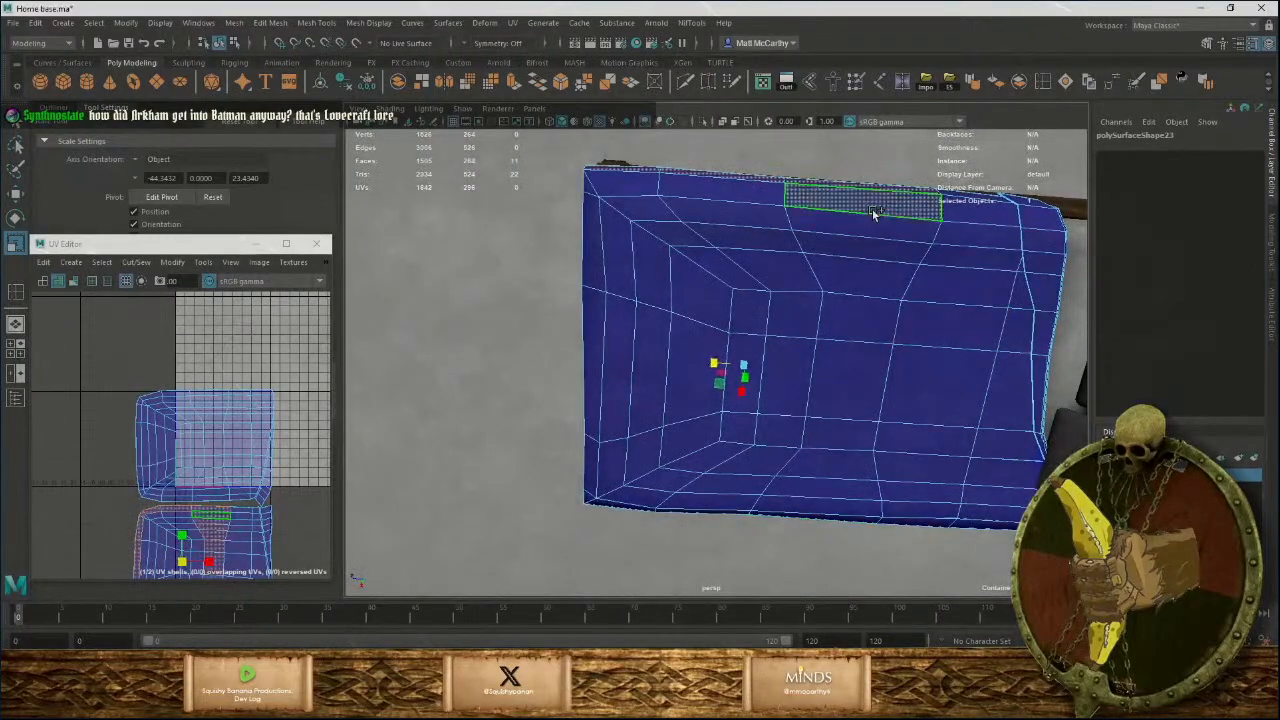
double_click(712, 507, "shift")
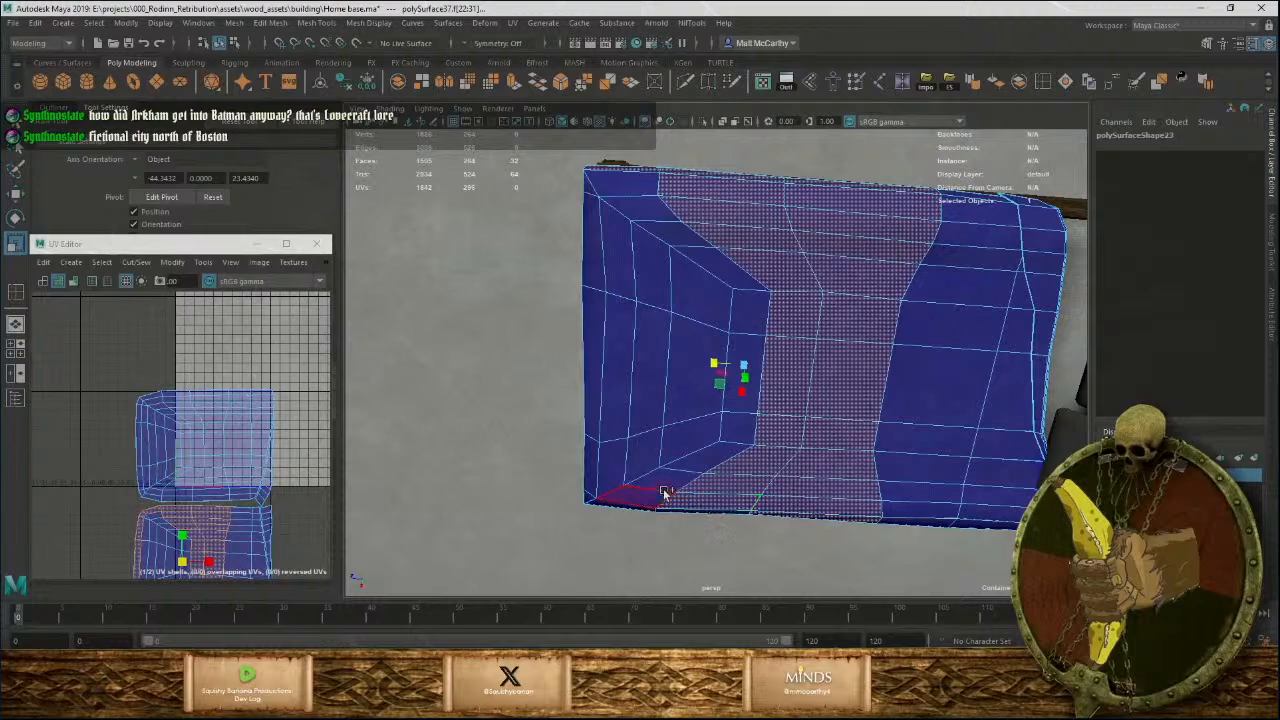
double_click(632, 185, "shift")
Add the remaining corner and top faces at the blanket's foot end to the face selection.
left_click_drag(632, 185, 670, 220, "alt")
left_click(798, 450, "shift")
left_click(742, 446, "shift")
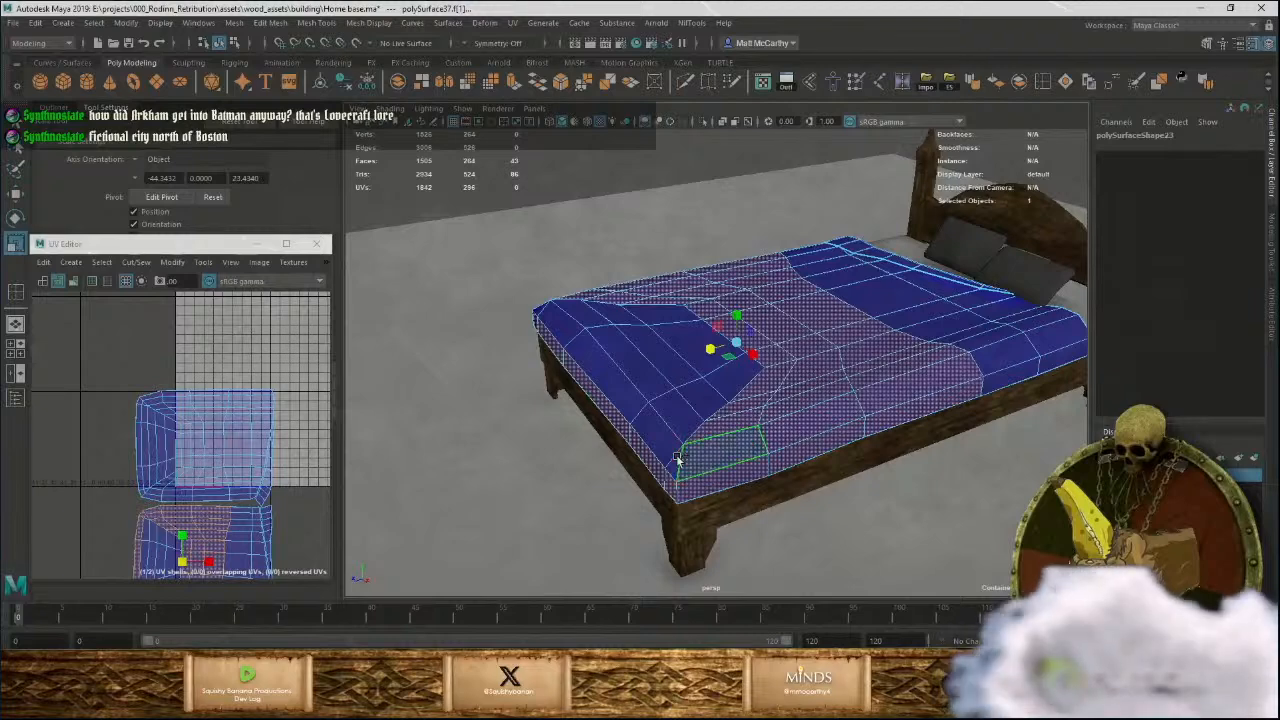
left_click(673, 457, "shift")
left_click(651, 432, "shift")
left_click(614, 400, "shift")
left_click_drag(620, 344, 752, 370, "alt")
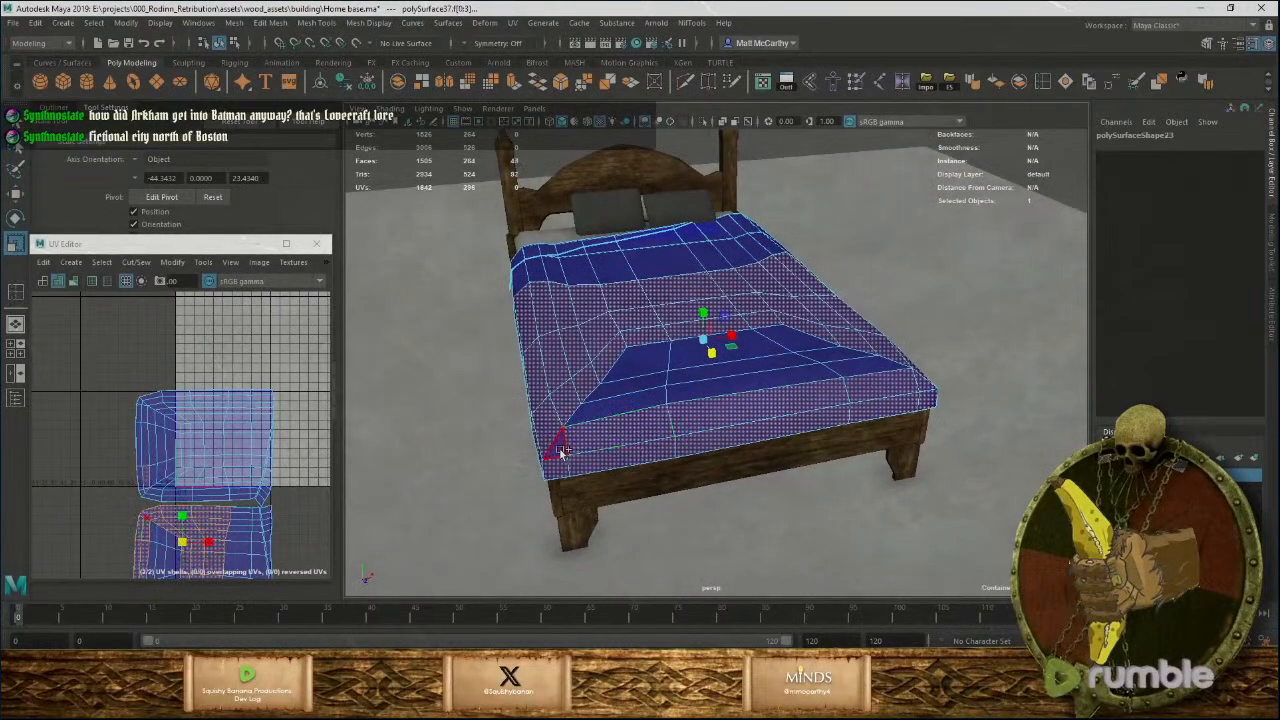
left_click(635, 367, "shift")
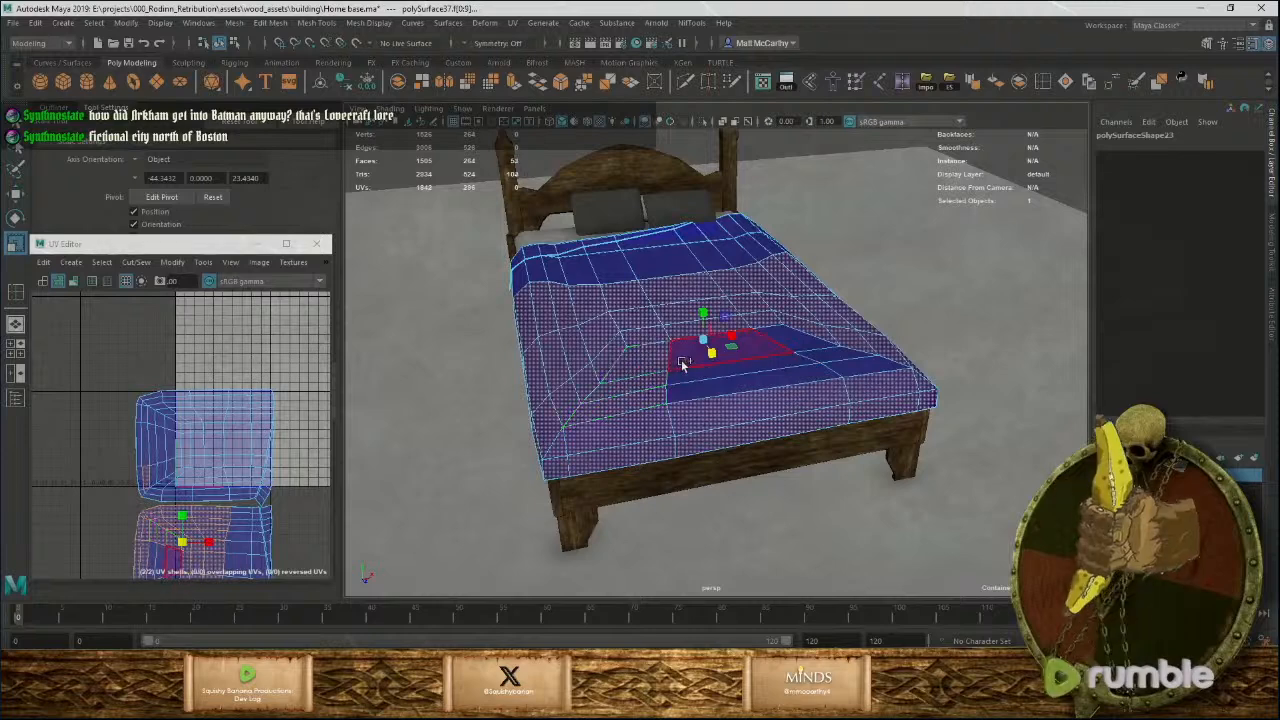
left_click(688, 358, "shift")
left_click(803, 349, "shift")
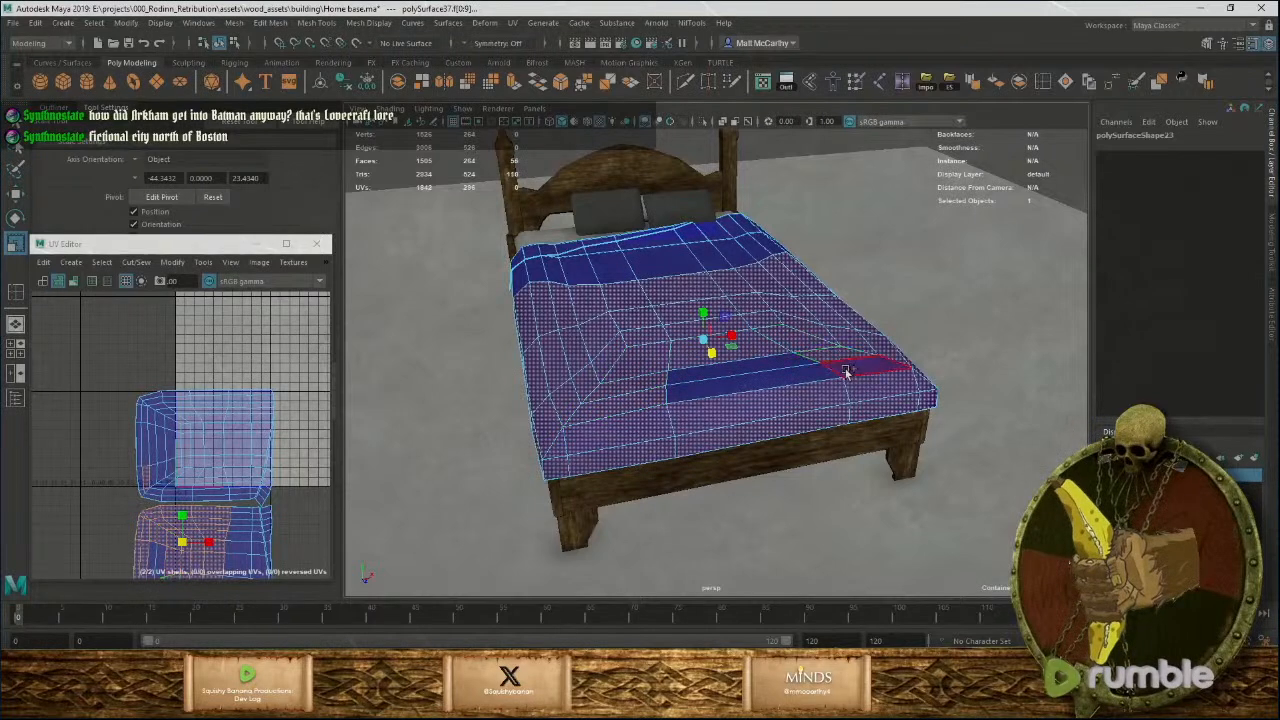
scroll(760, 393, "up", 5)
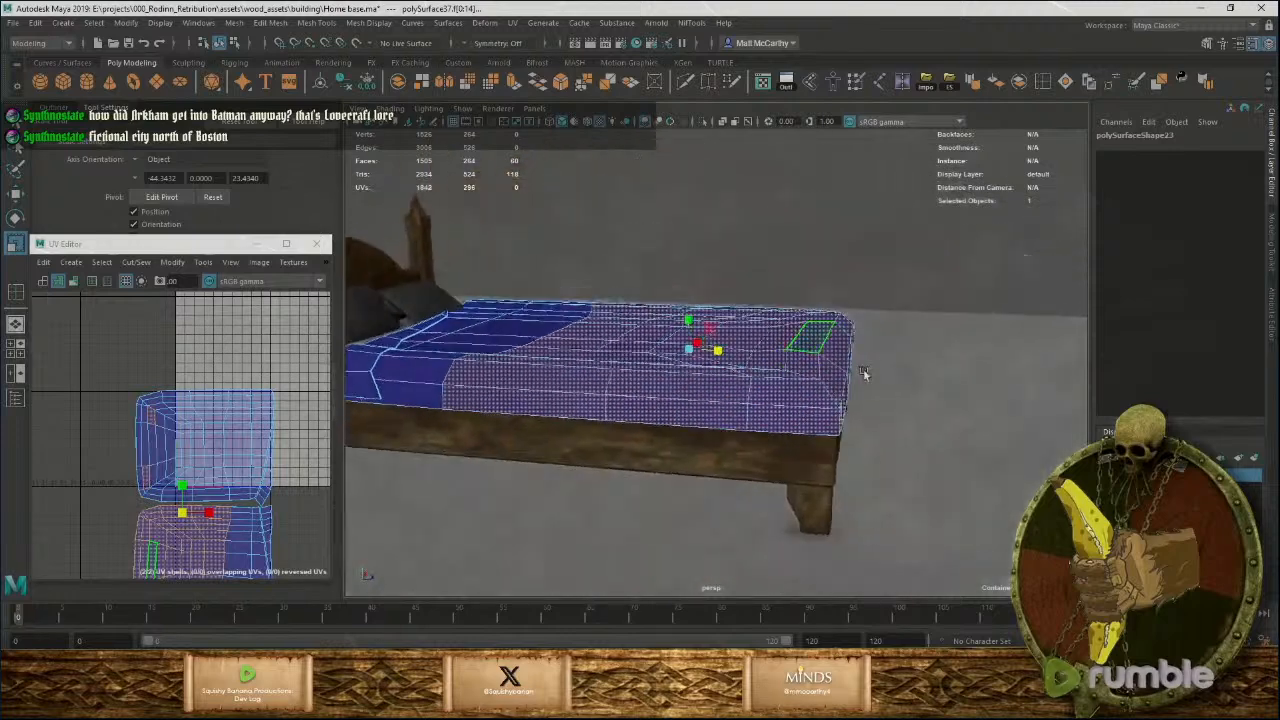
Duplicate the selected blanket faces as a separate surface and select that foot-half duplicate.
right_click_drag(698, 393, 702, 607, "shift")
left_click_drag(866, 429, 873, 405, "alt")
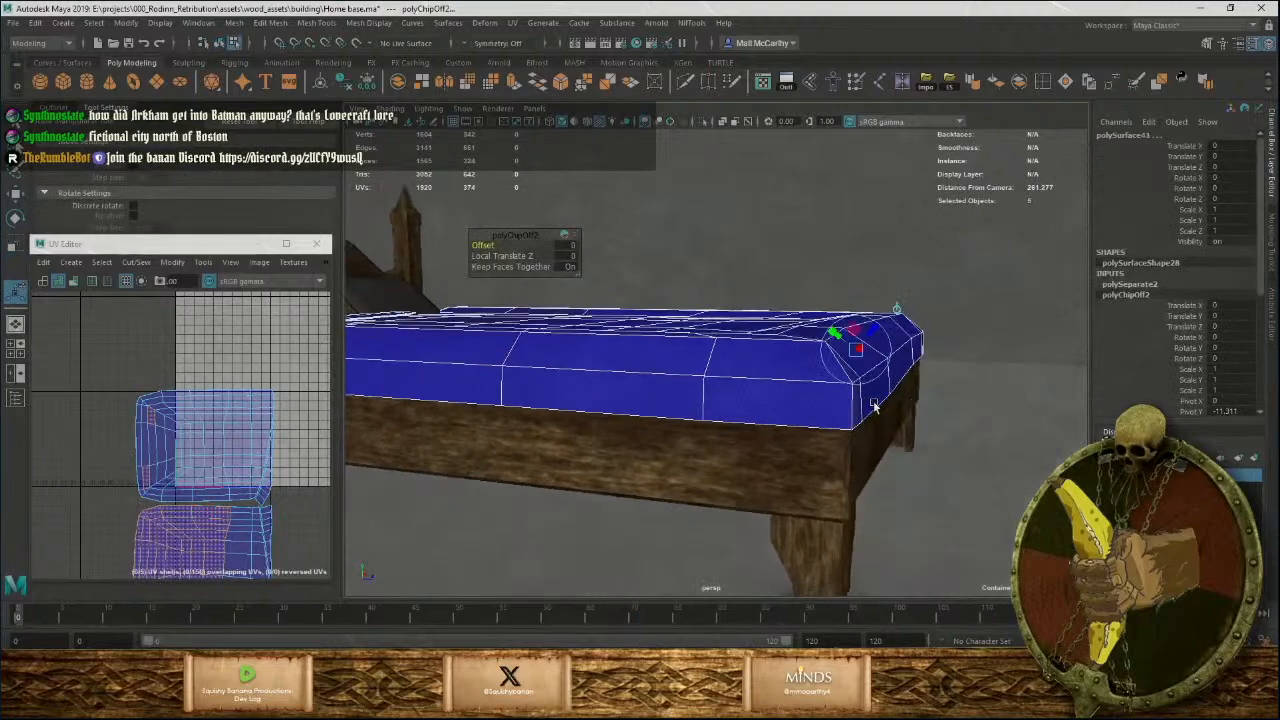
left_click_drag(870, 341, 876, 338)
left_click(817, 260)
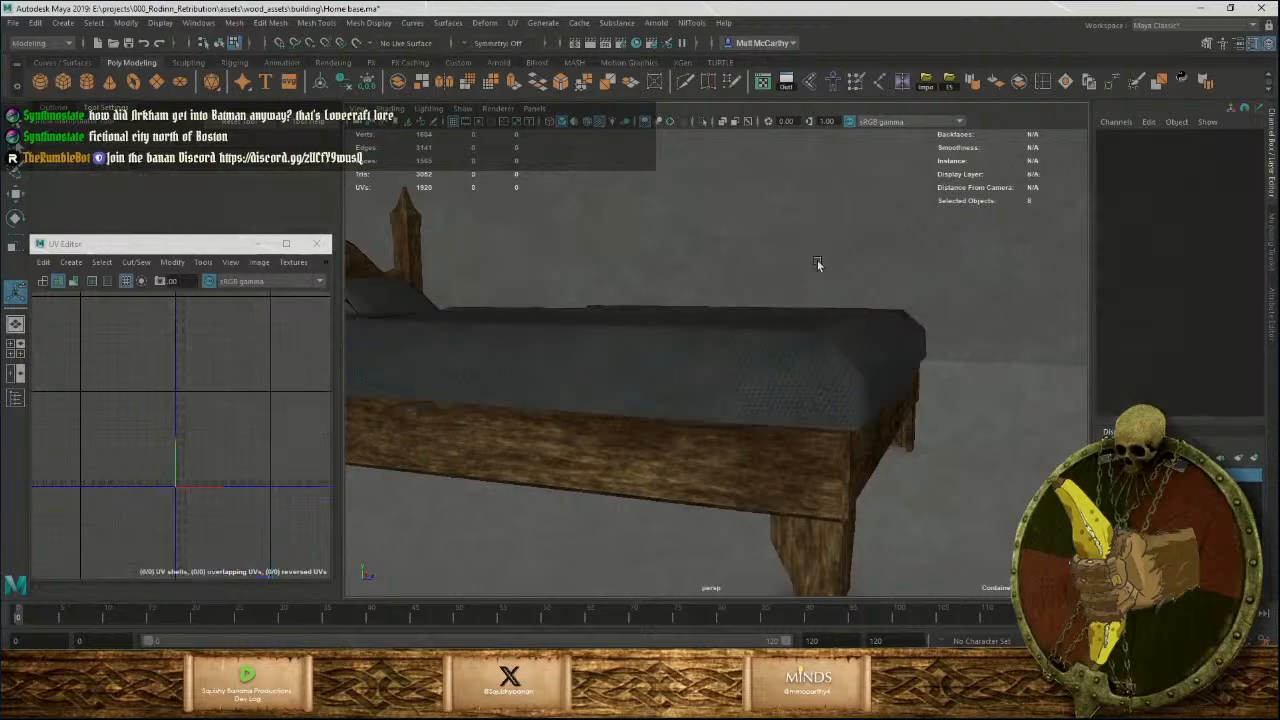
left_click_drag(826, 394, 578, 290, "alt")
left_click(880, 397)
right_click_drag(581, 311, 455, 289, "alt")
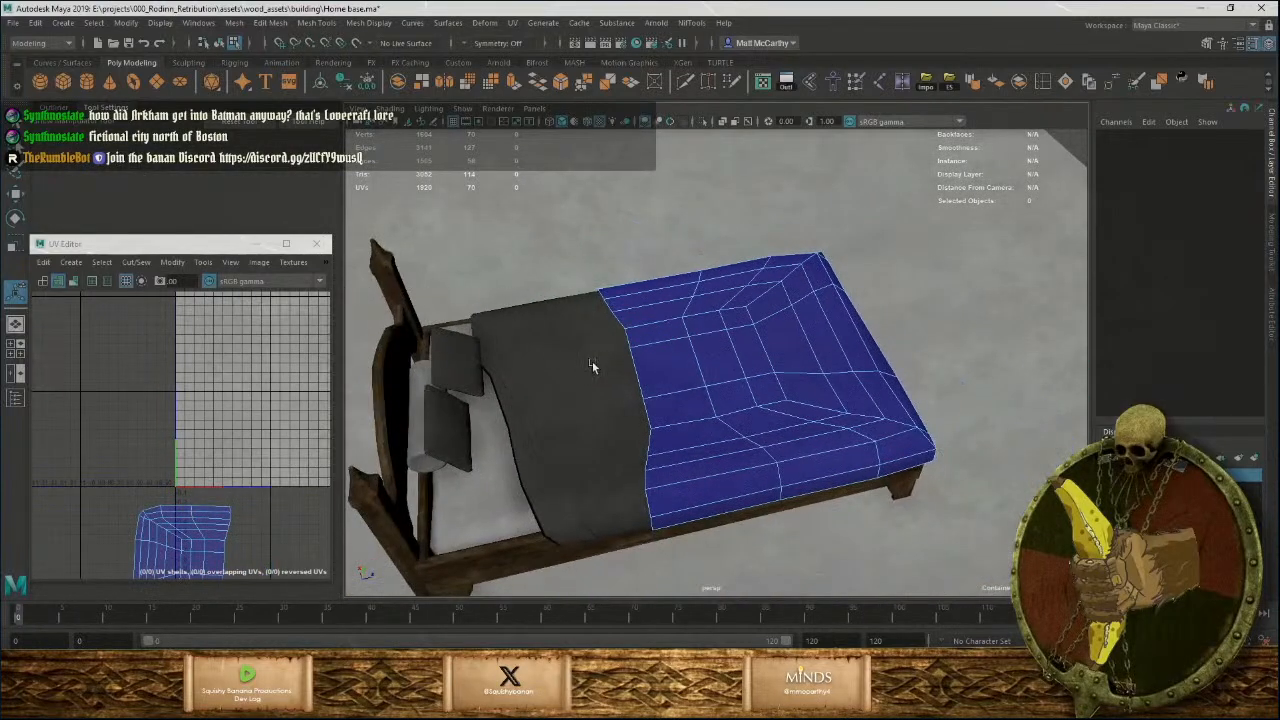
right_click_drag(626, 321, 633, 288)
left_click(633, 290)
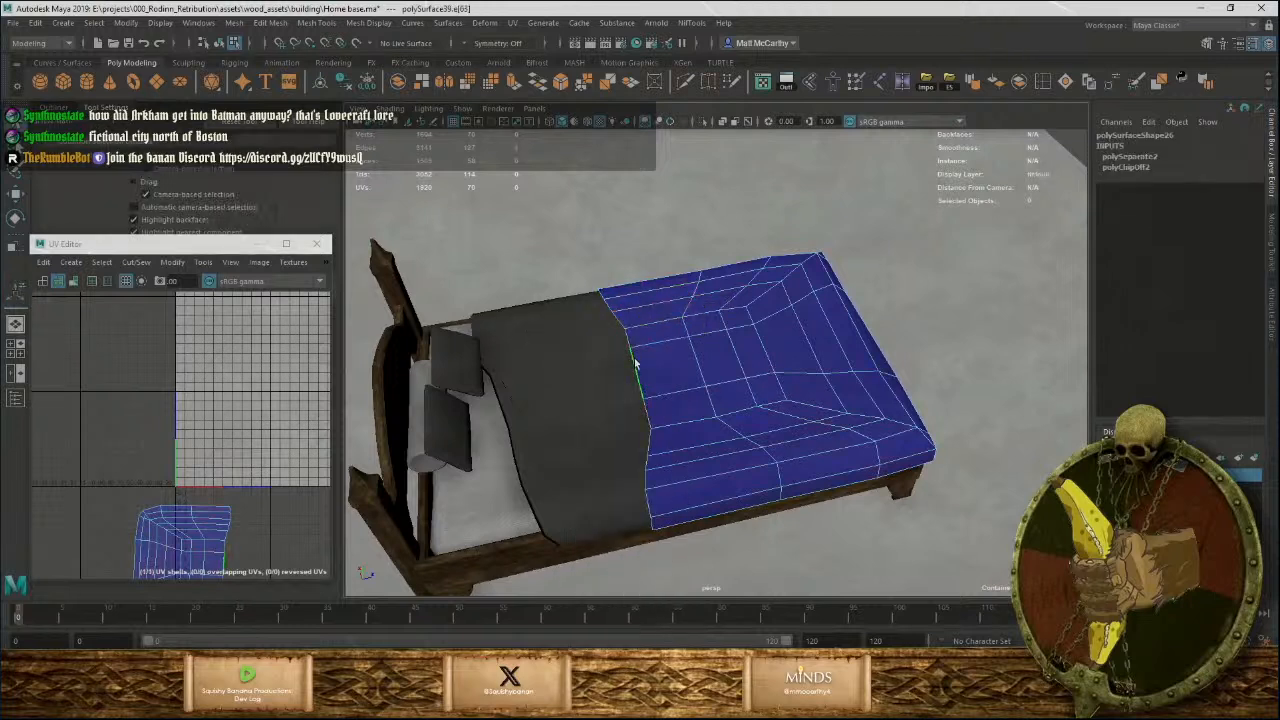
key("w")
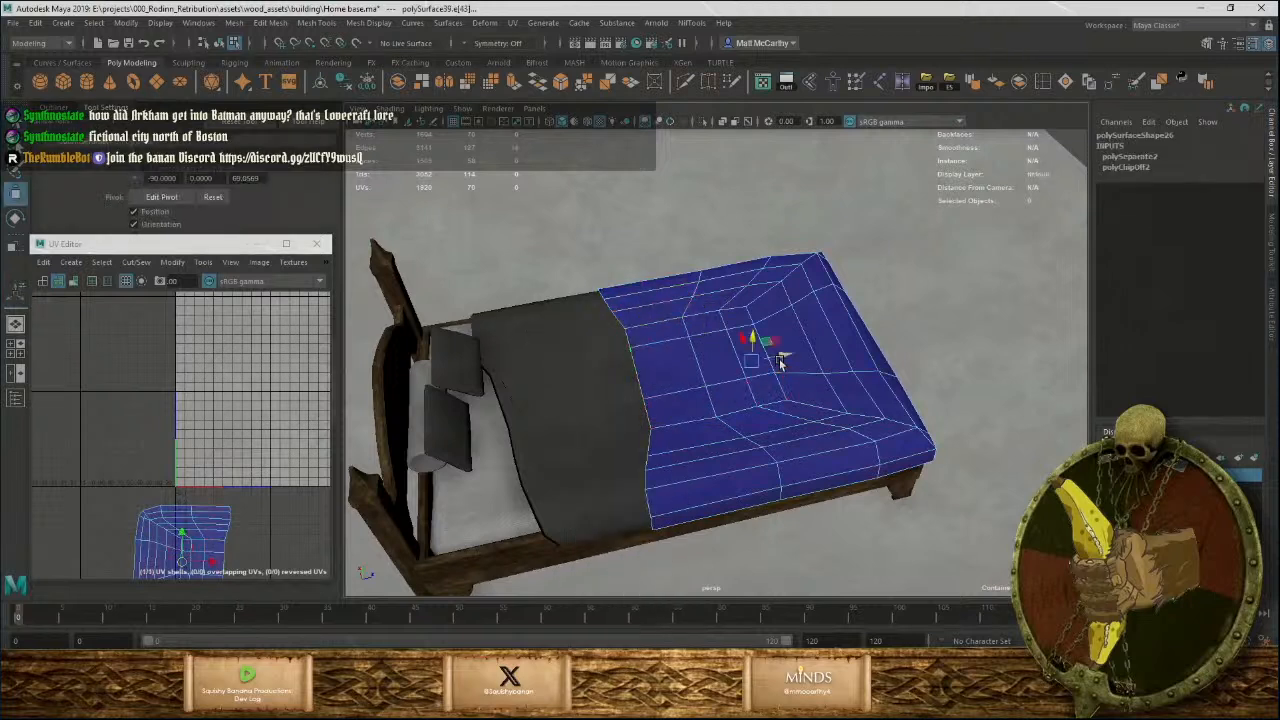
left_click_drag(780, 362, 747, 370)
key("ctrl+z")
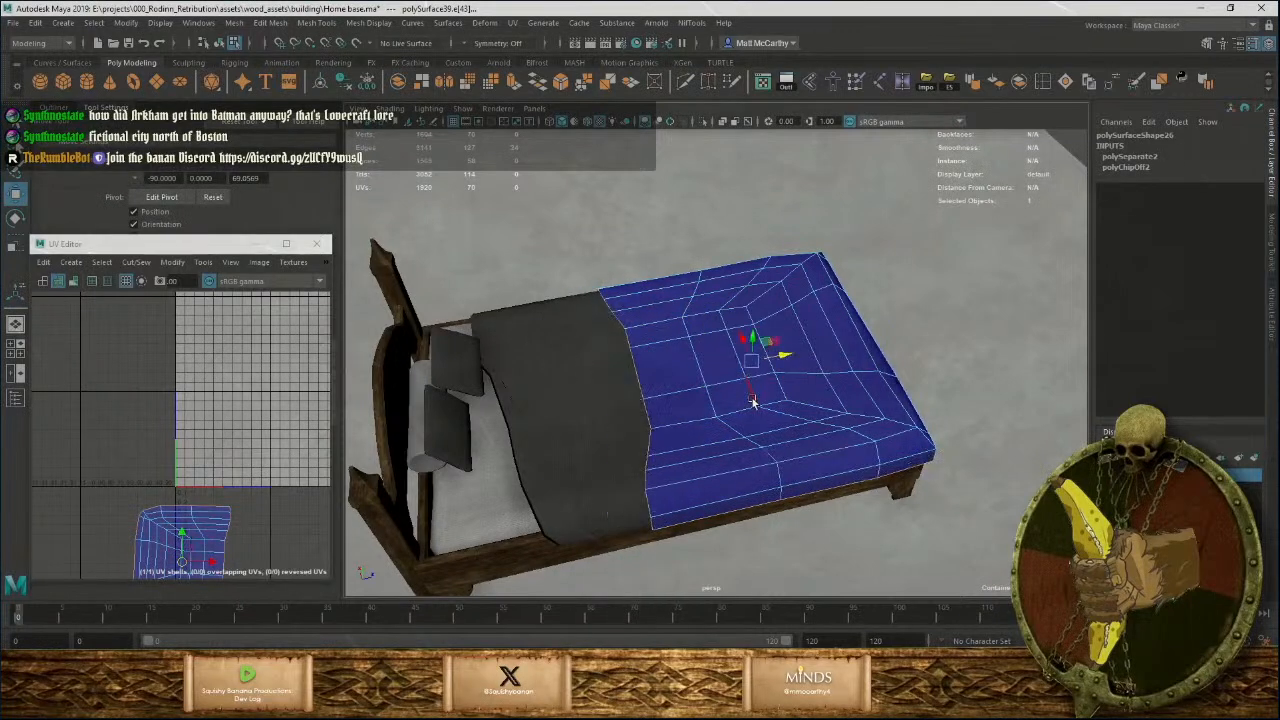
Select the duplicate's head-side border edges from hem to hem and move them closer to the headboard.
left_click(653, 526)
left_click_drag(653, 526, 600, 312, "alt")
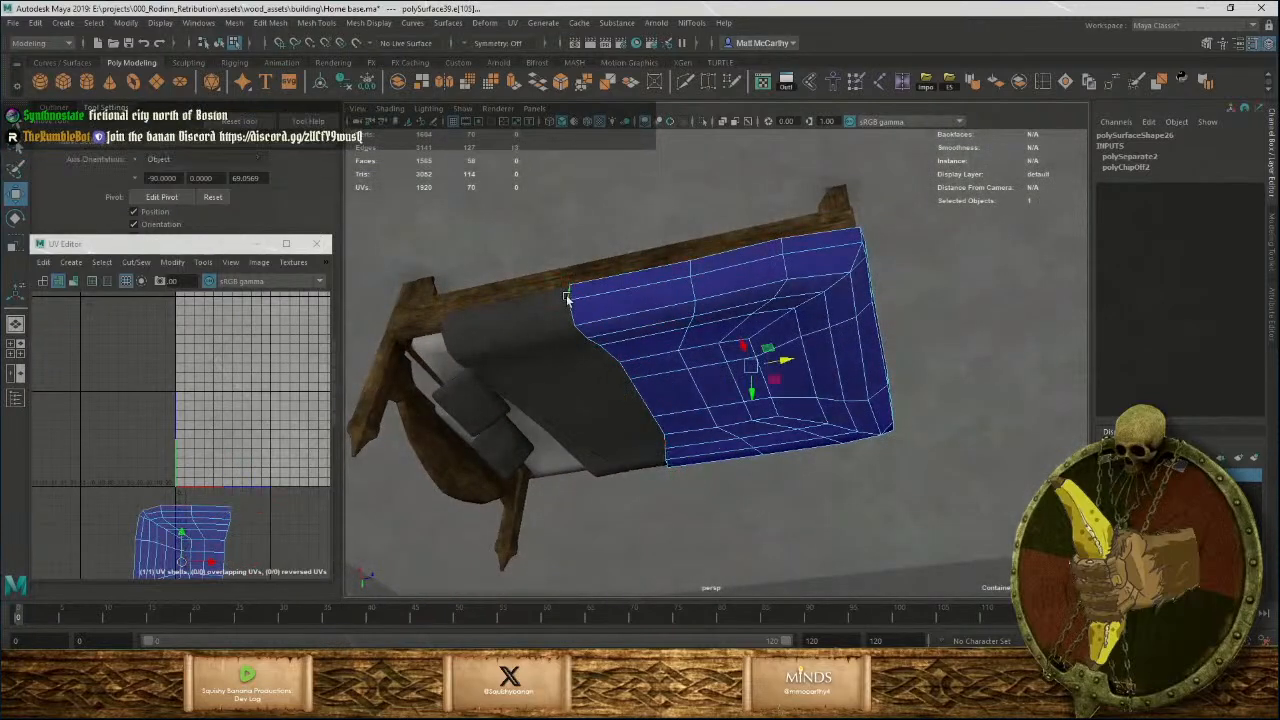
left_click(566, 297)
left_click_drag(586, 280, 710, 422, "alt")
left_click(771, 391)
key("w")
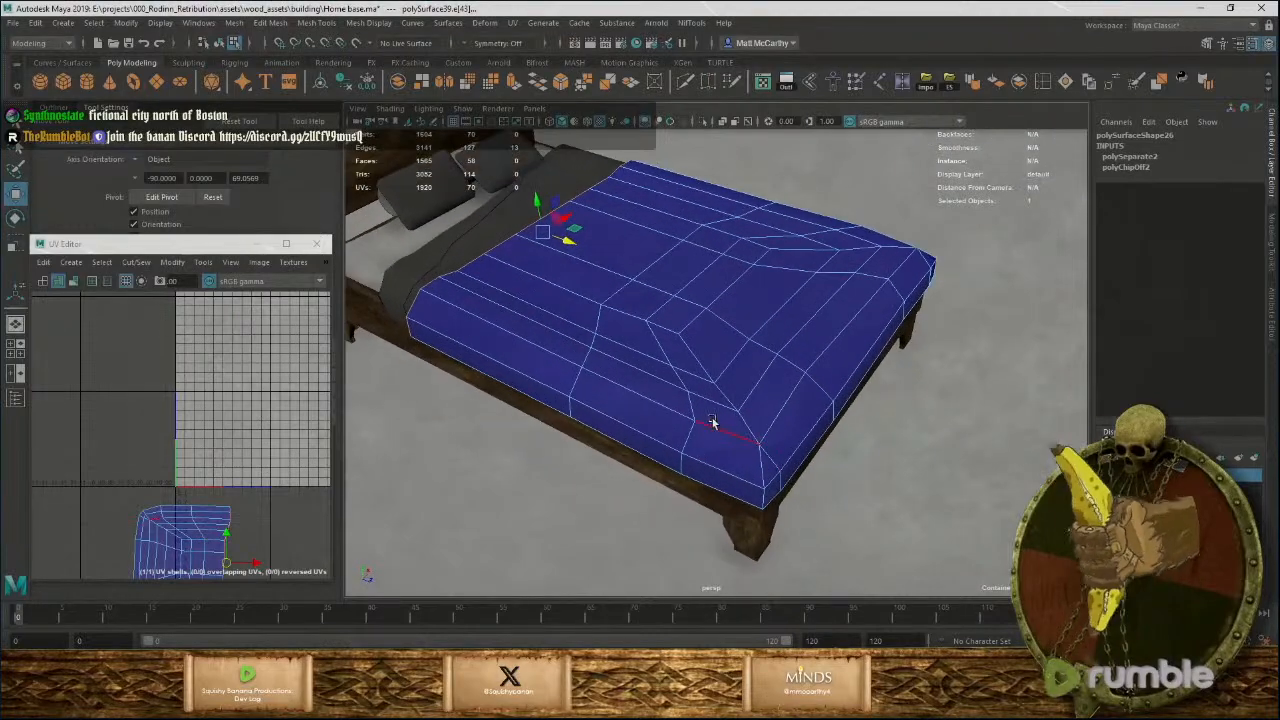
Delete the duplicate's foot-end and corner faces, keeping only the band across the middle of the bed.
right_click_drag(710, 422, 714, 400)
left_click(717, 443)
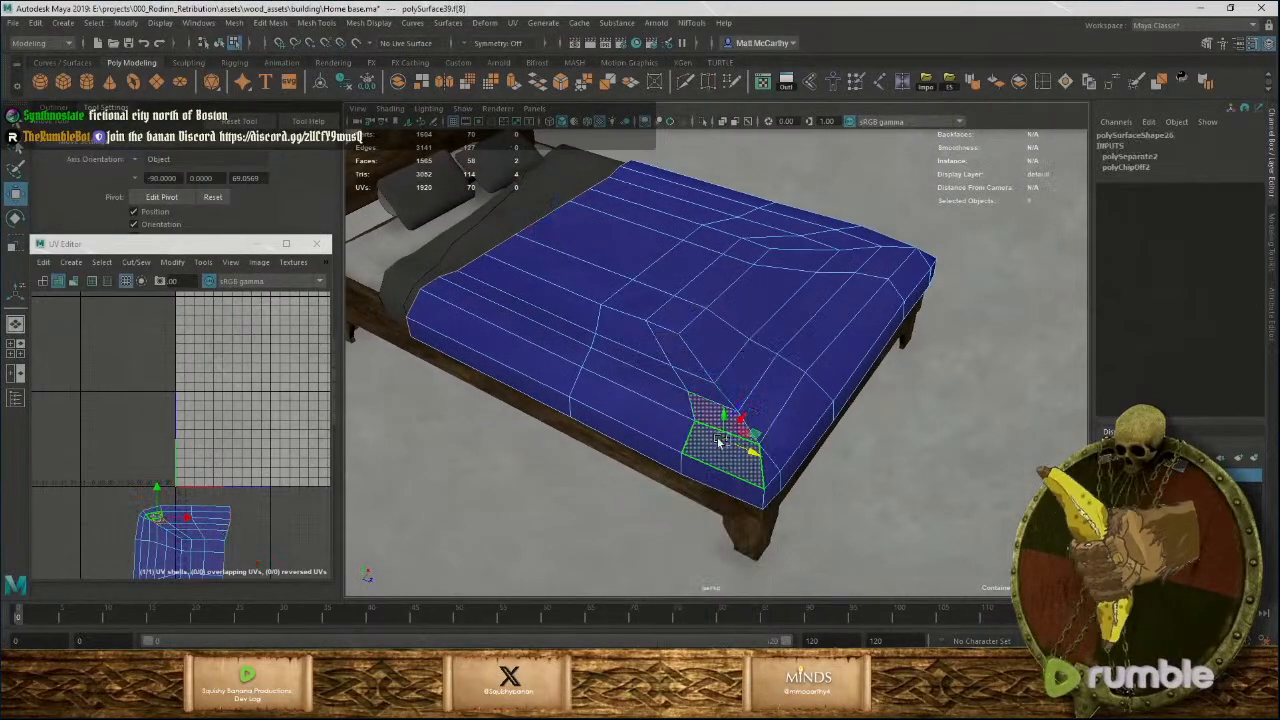
double_click(718, 441, "shift")
key("Delete")
double_click(779, 434)
key("Delete")
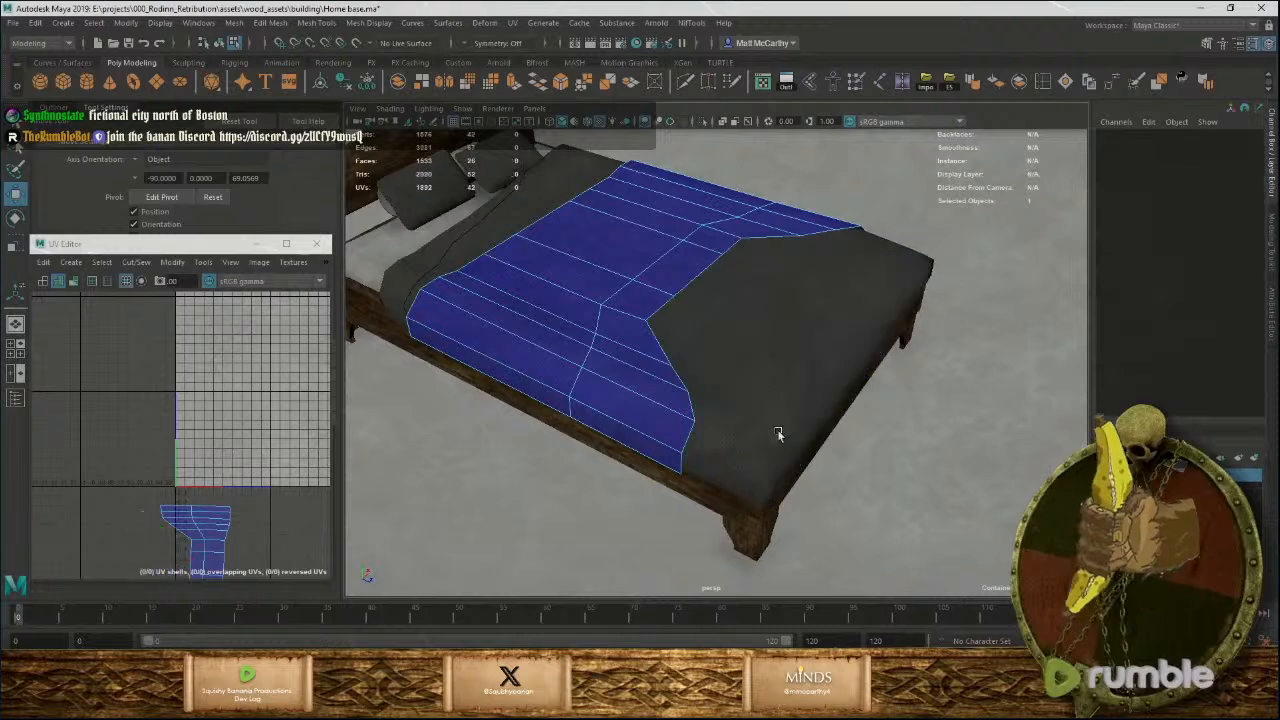
Move individual vertices along the cover band's foot-side border to give it a jagged, irregular outline.
left_click_drag(806, 386, 726, 401, "alt")
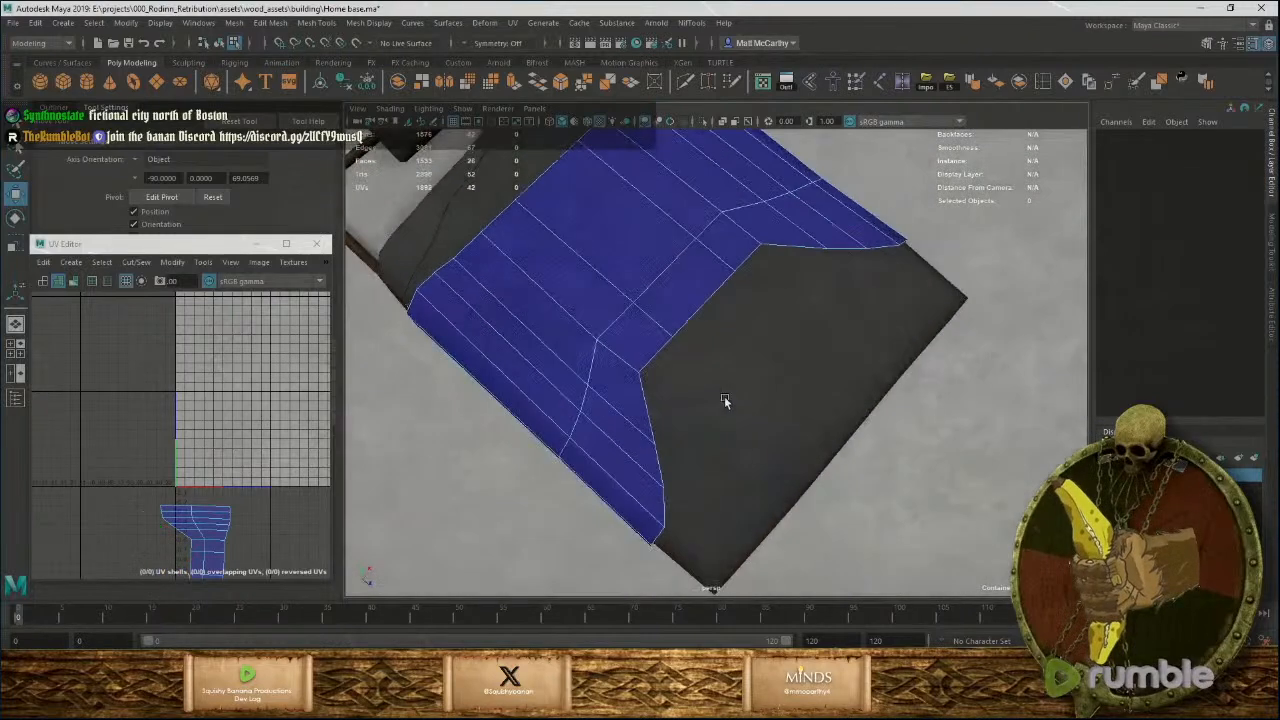
right_click_drag(667, 341, 618, 341)
left_click(641, 374)
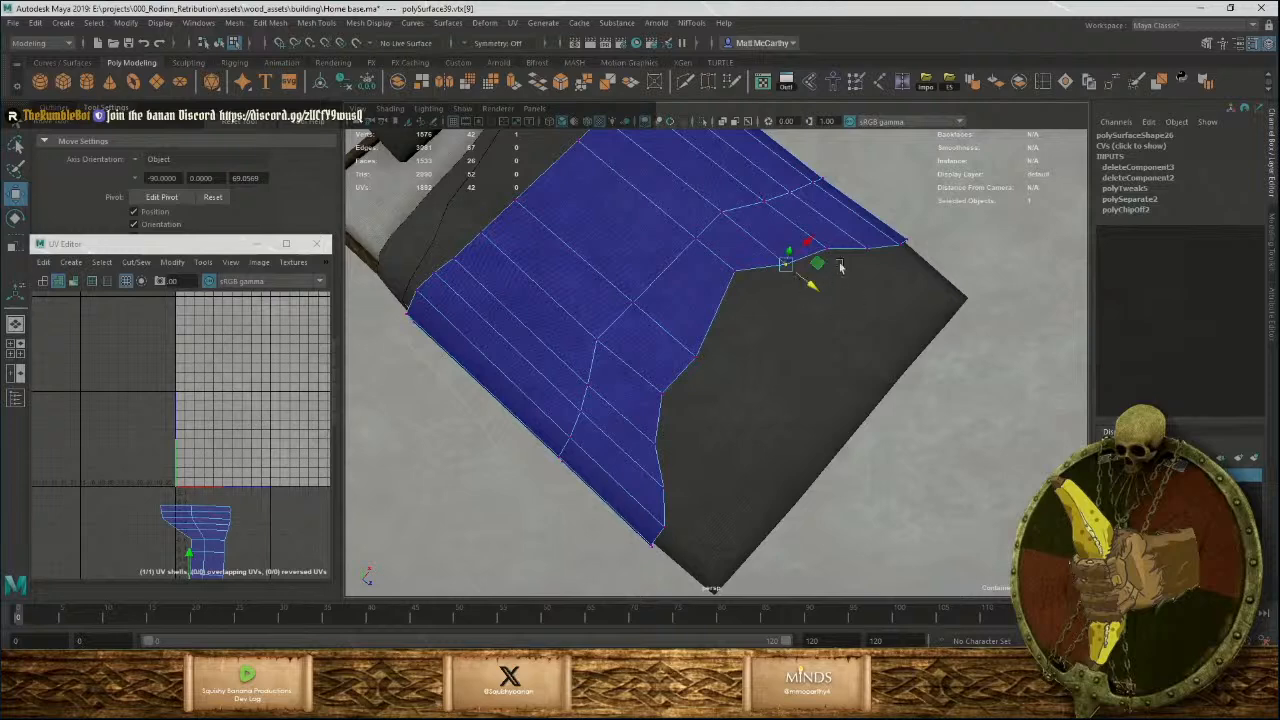
mouse_move(901, 284)
left_mouse_down("alt")
mouse_move(780, 237)
mouse_move(900, 303)
mouse_move(895, 284)
mouse_move(917, 294)
left_mouse_up("alt")
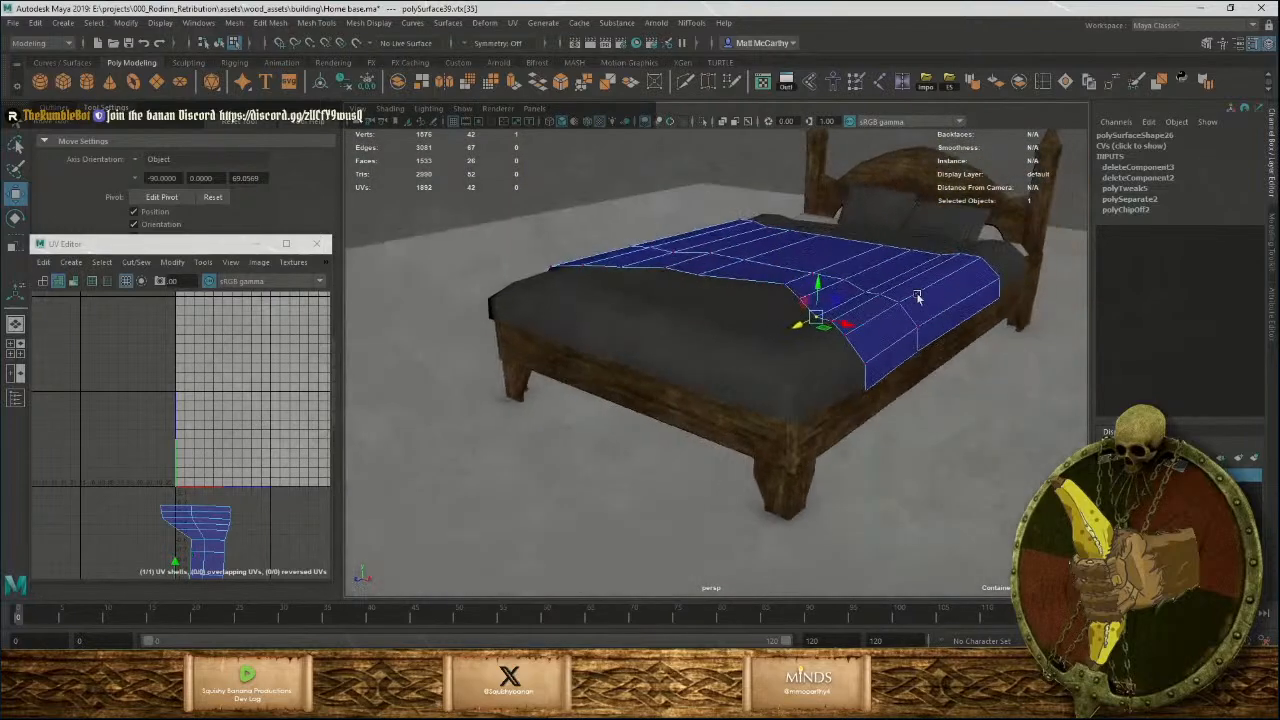
Select all faces of the cover band and extrude them about -1.87 in local Z to give it thickness.
scroll(806, 349, "up", 5)
left_click_drag(806, 349, 627, 302, "alt")
right_click_drag(527, 300, 526, 330)
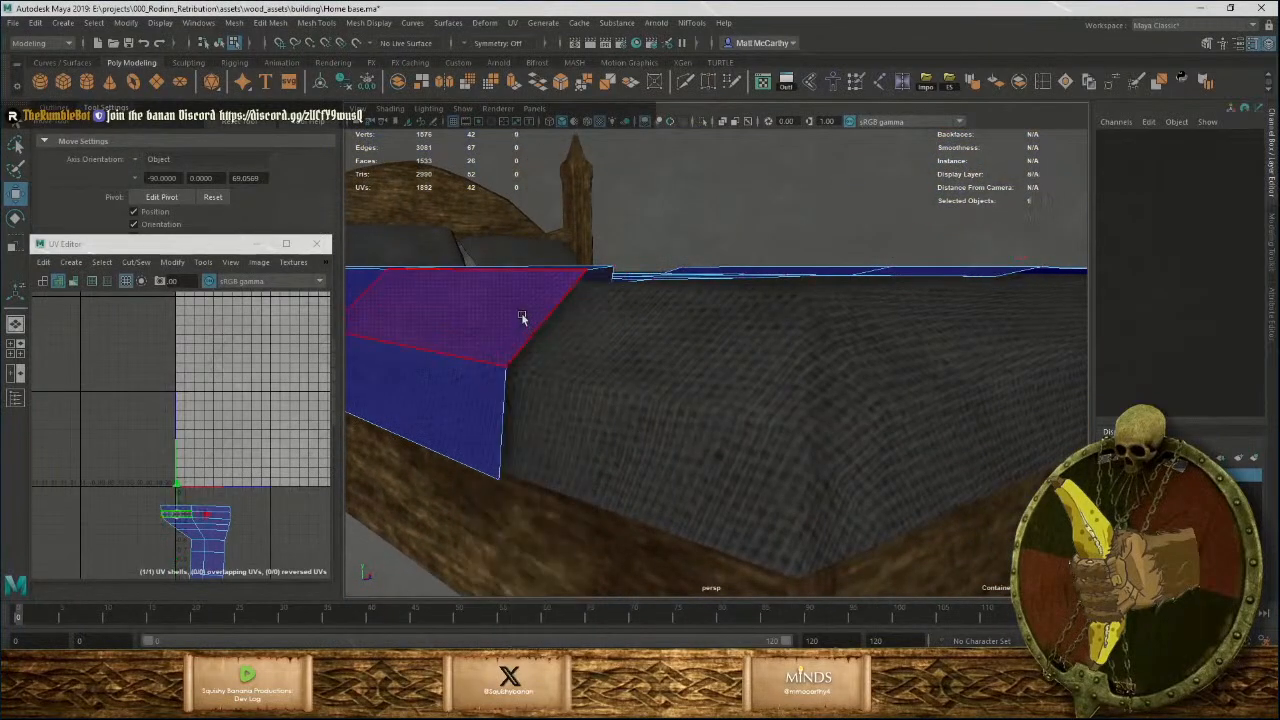
double_click(523, 317)
key("ctrl+e")
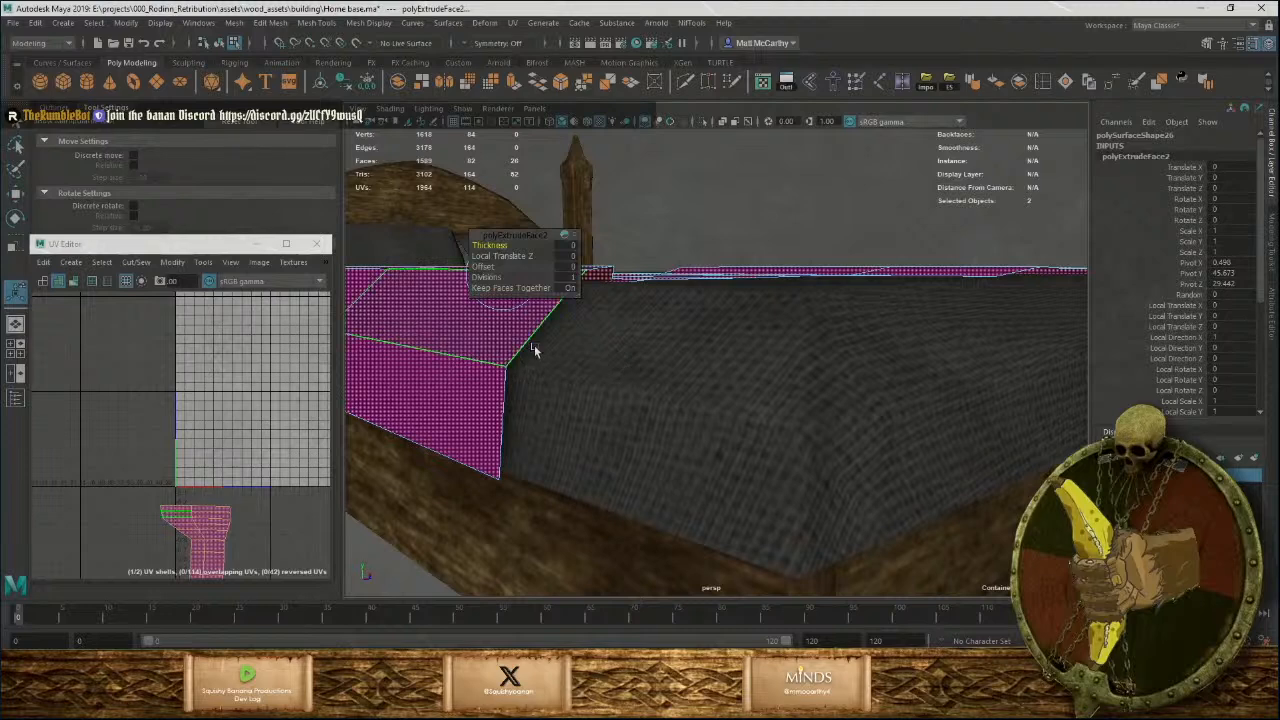
left_click_drag(534, 350, 611, 401, "alt")
left_click_drag(560, 318, 910, 349)
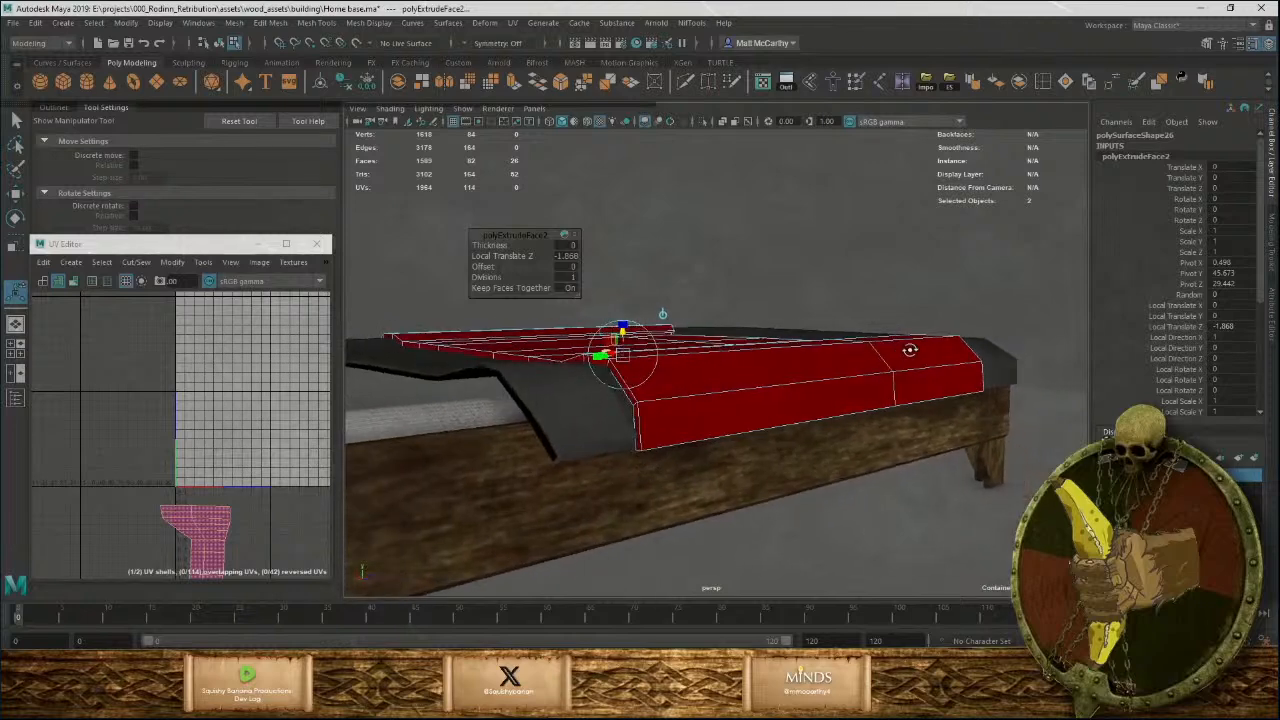
Select the extruded cover as an object and reverse its normals.
key("q")
key("F8")
left_click(857, 314)
left_click_drag(857, 314, 731, 430, "alt")
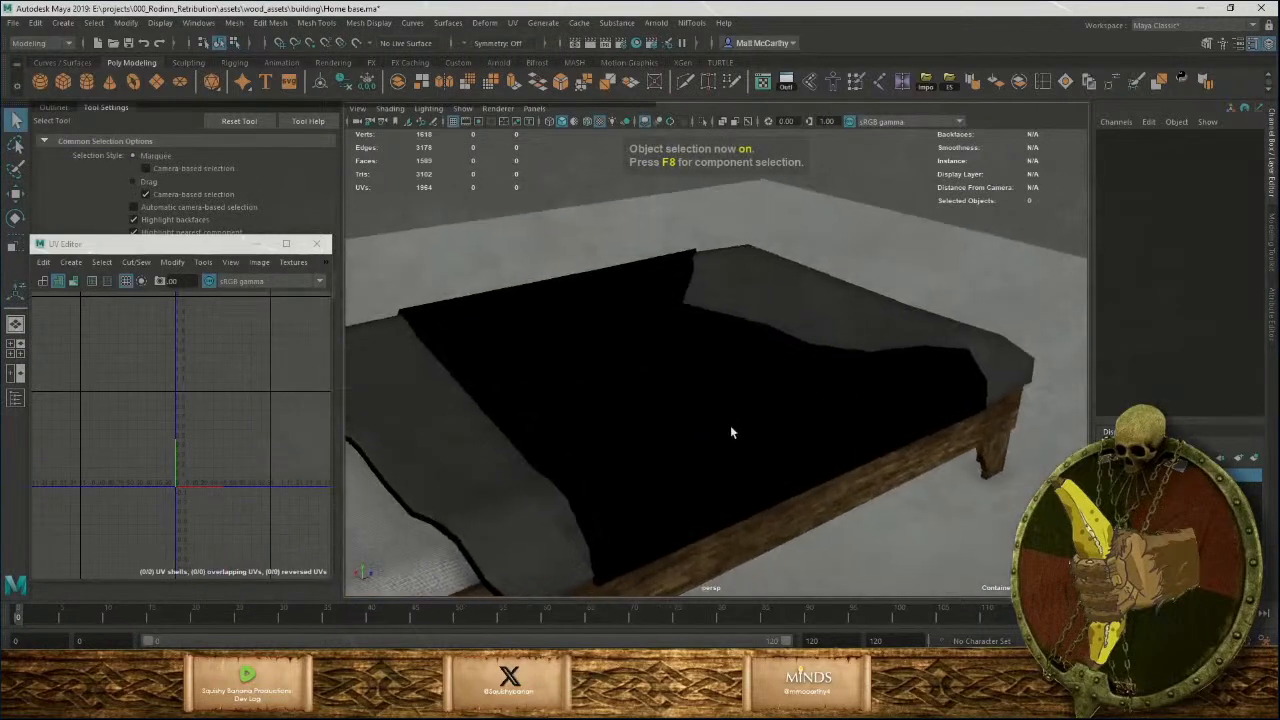
left_click(739, 434)
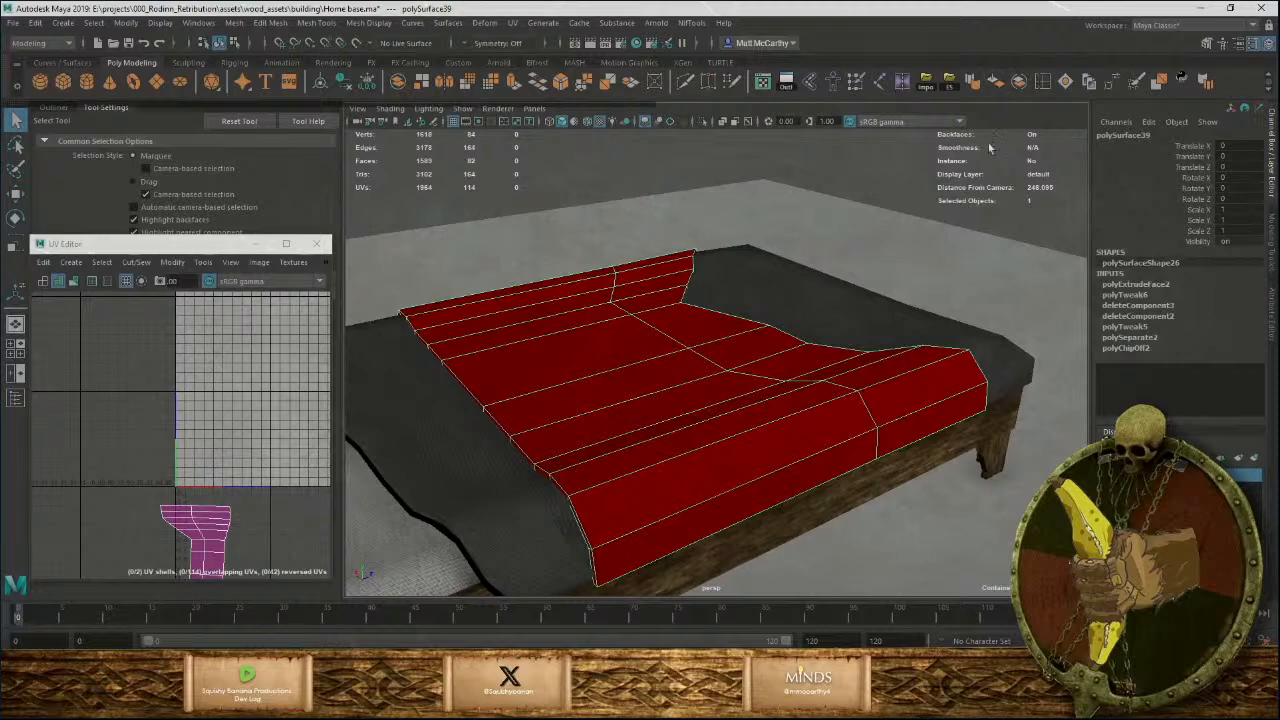
key("w")
left_click(954, 321)
left_click_drag(954, 321, 808, 338, "alt")
scroll(694, 420, "up", 3)
left_click(783, 400)
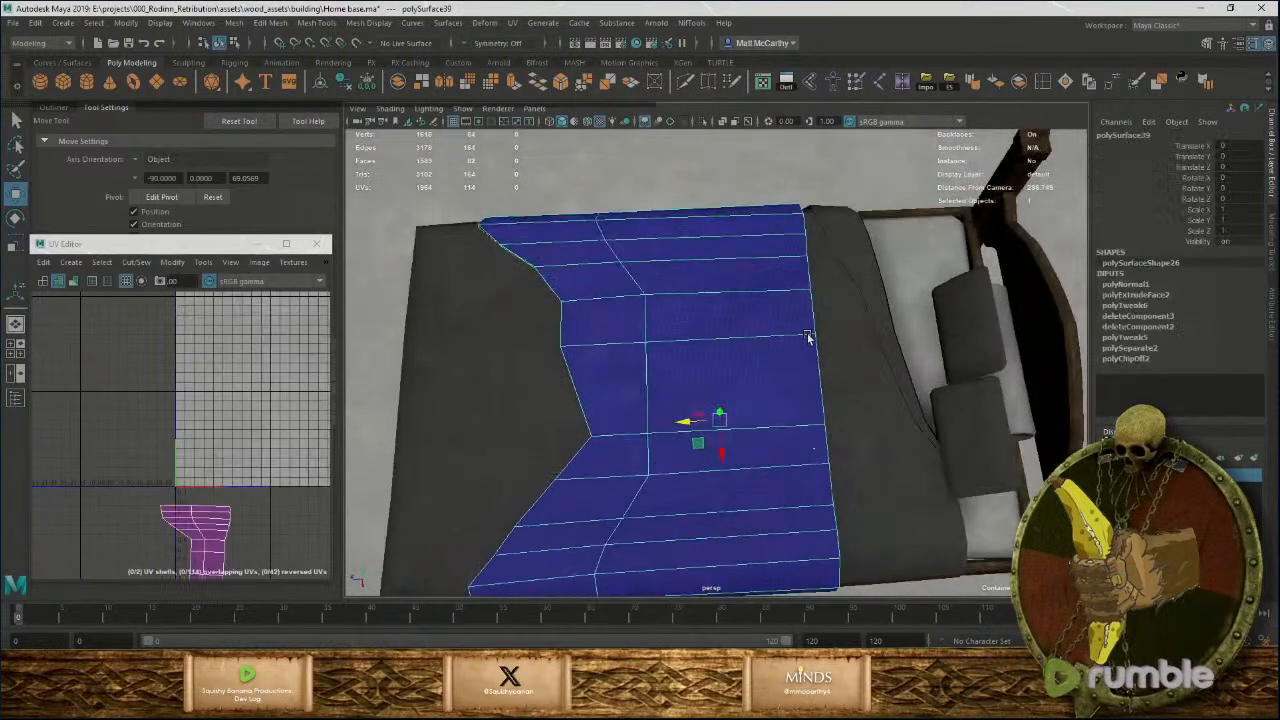
Move vertices along the cover's head-side border by uneven amounts to make that edge irregular.
right_click_drag(808, 338, 774, 329)
left_click(810, 345)
key("ctrl+z")
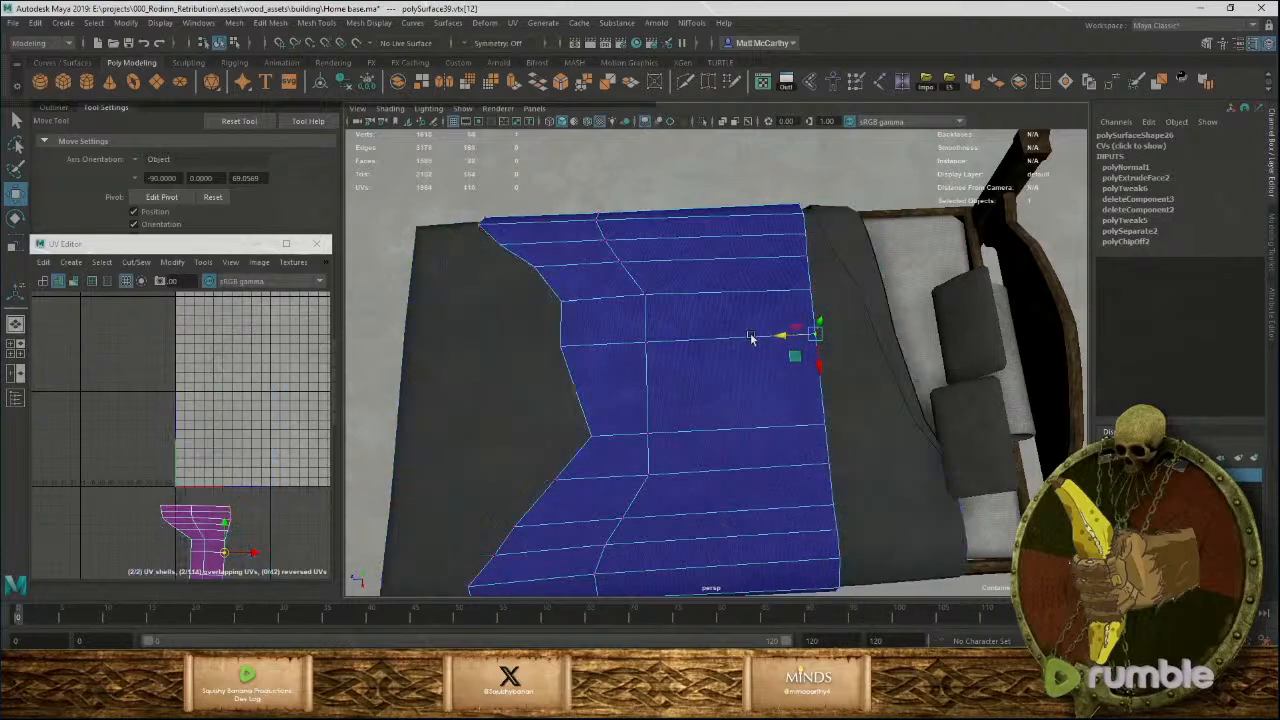
right_click_drag(709, 189, 664, 190)
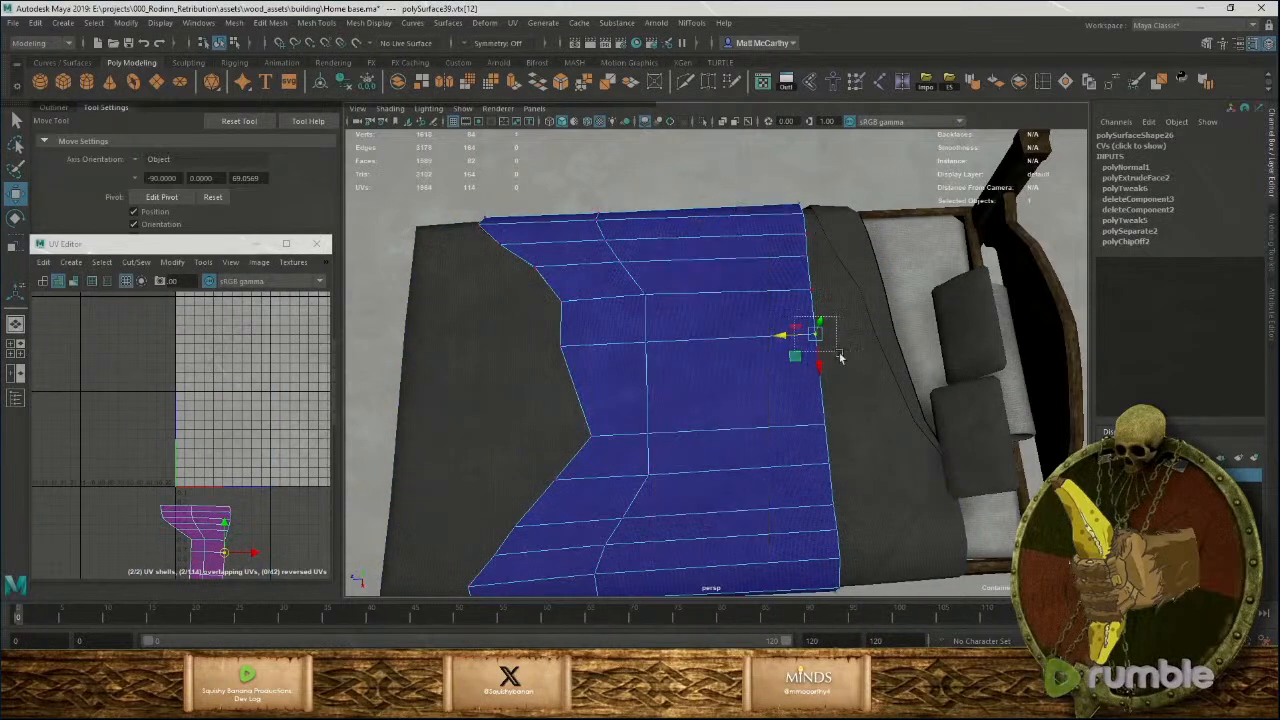
left_click_drag(784, 344, 769, 374)
left_click_drag(805, 457, 861, 498)
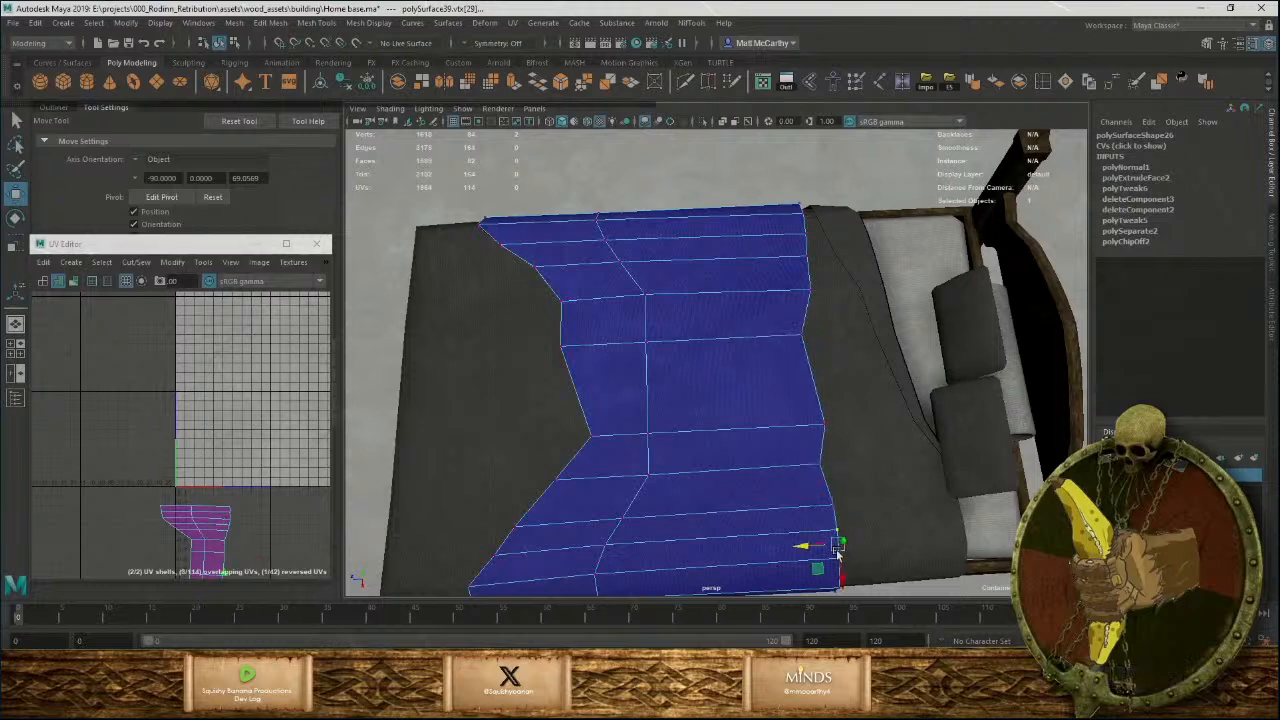
left_click_drag(869, 551, 812, 409, "alt")
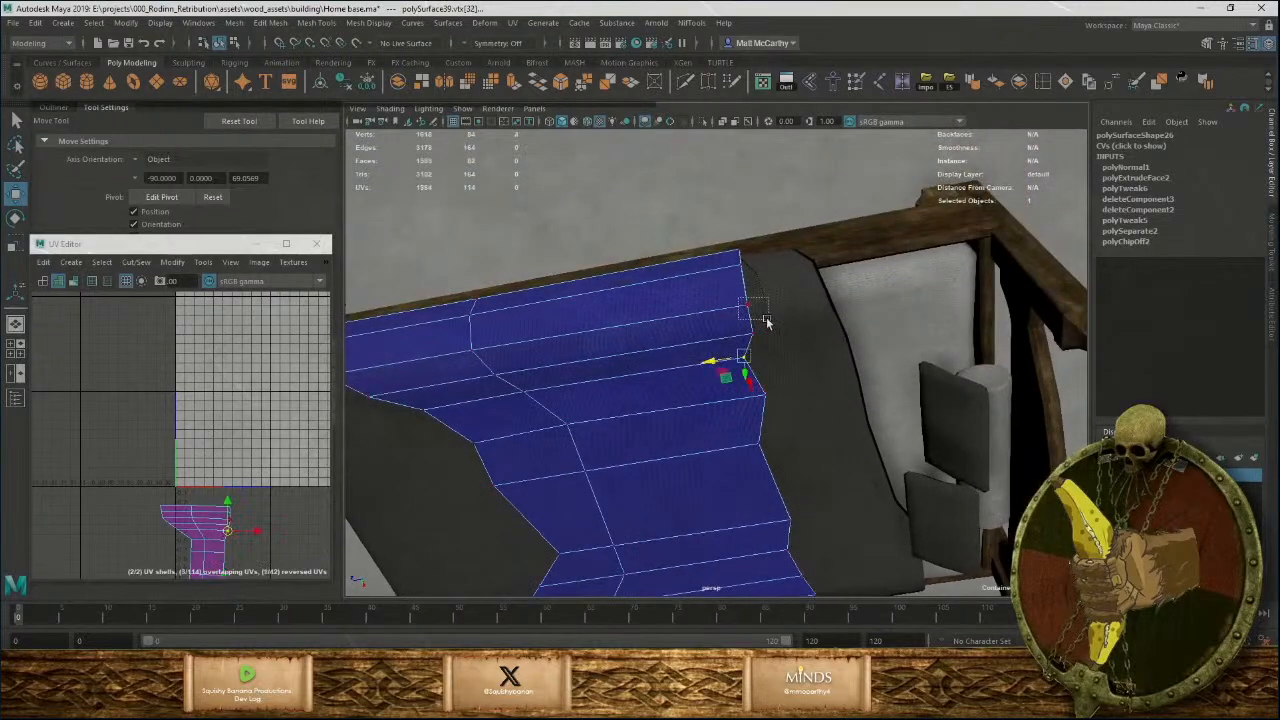
left_click(741, 268)
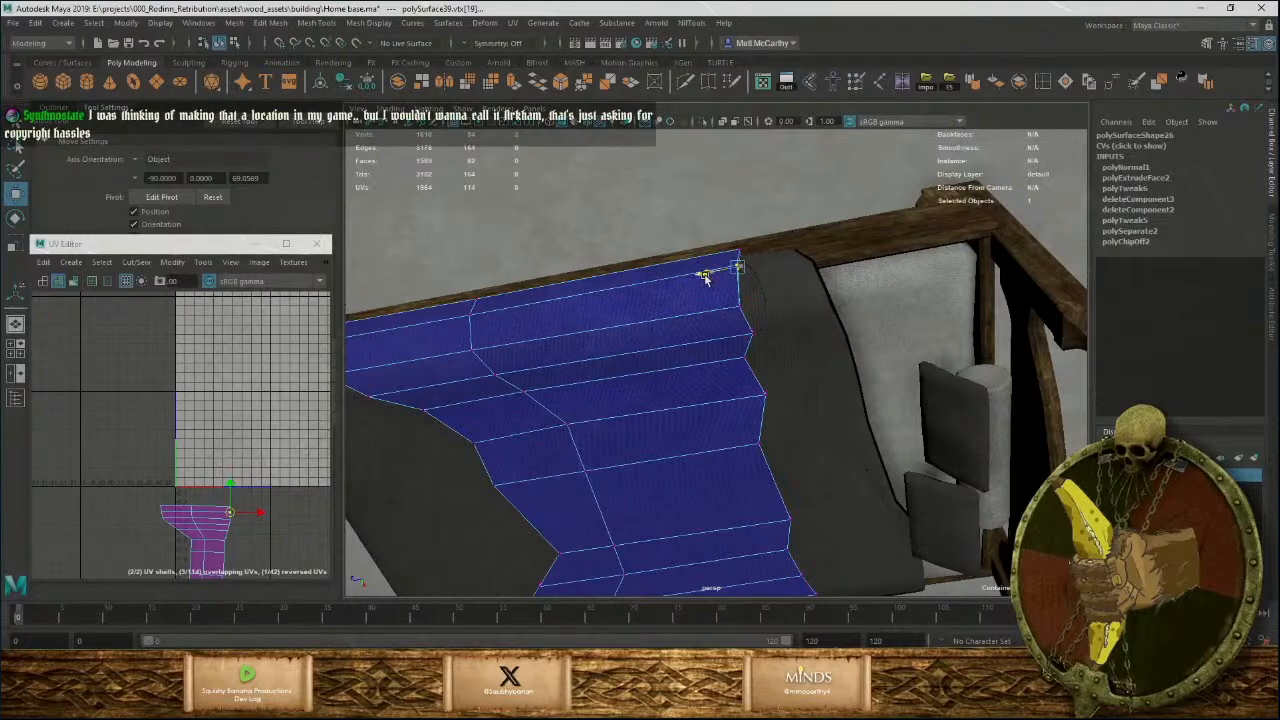
Return to object selection, deselect the cover and examine its shape on the bed from several angles.
right_click_drag(838, 308, 735, 335, "alt")
left_click_drag(735, 335, 848, 236, "alt")
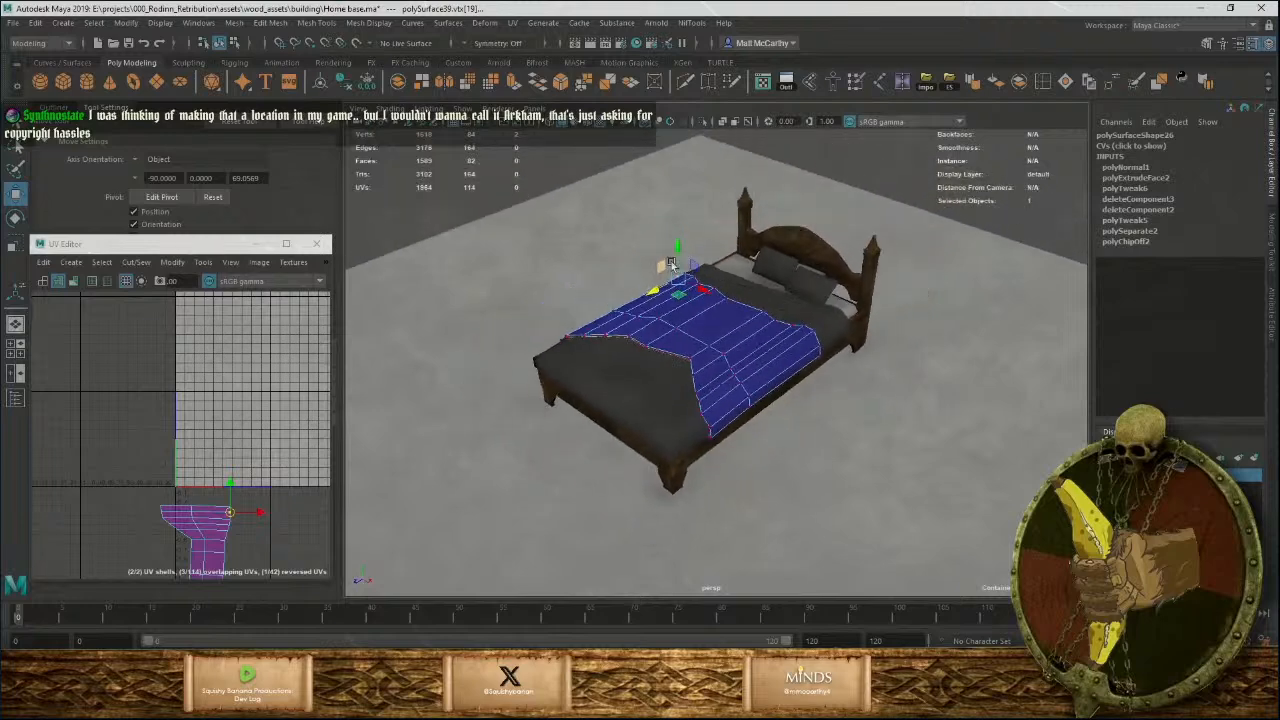
left_click_drag(764, 362, 834, 354, "alt")
key("F8")
key("F8")
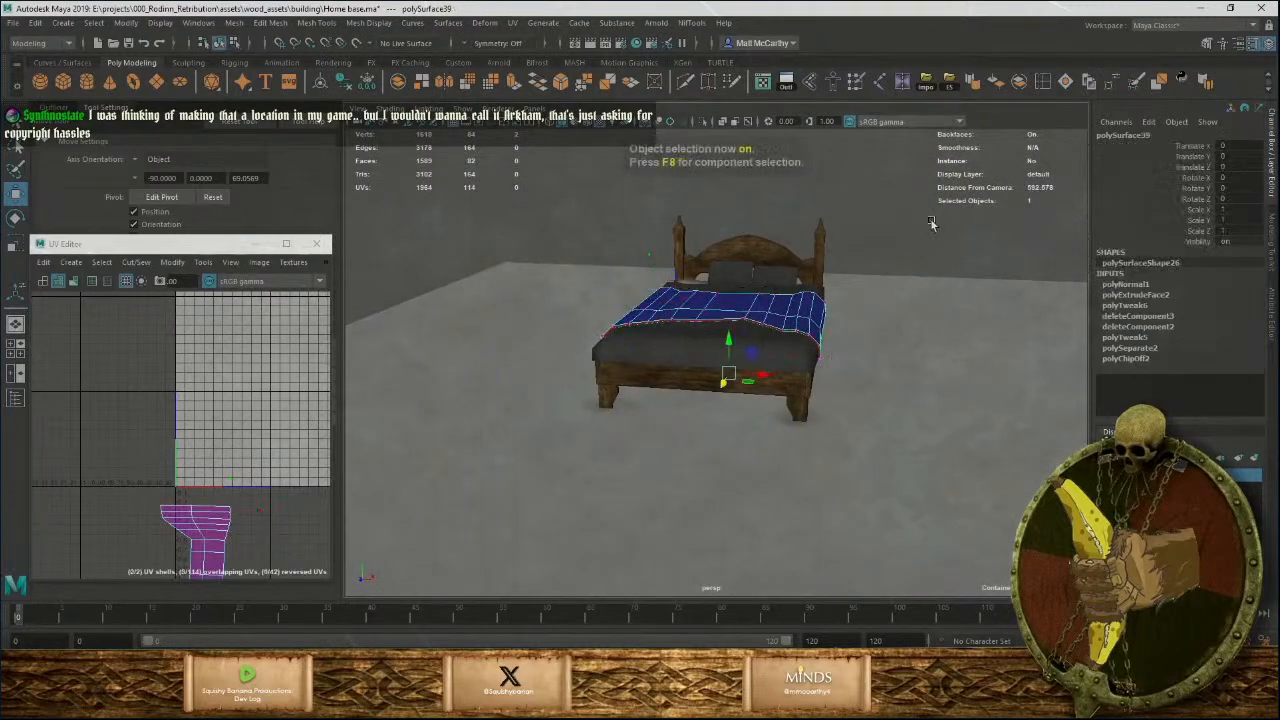
left_click(931, 226)
left_click_drag(680, 394, 832, 345, "alt")
right_click_drag(749, 323, 785, 344, "alt")
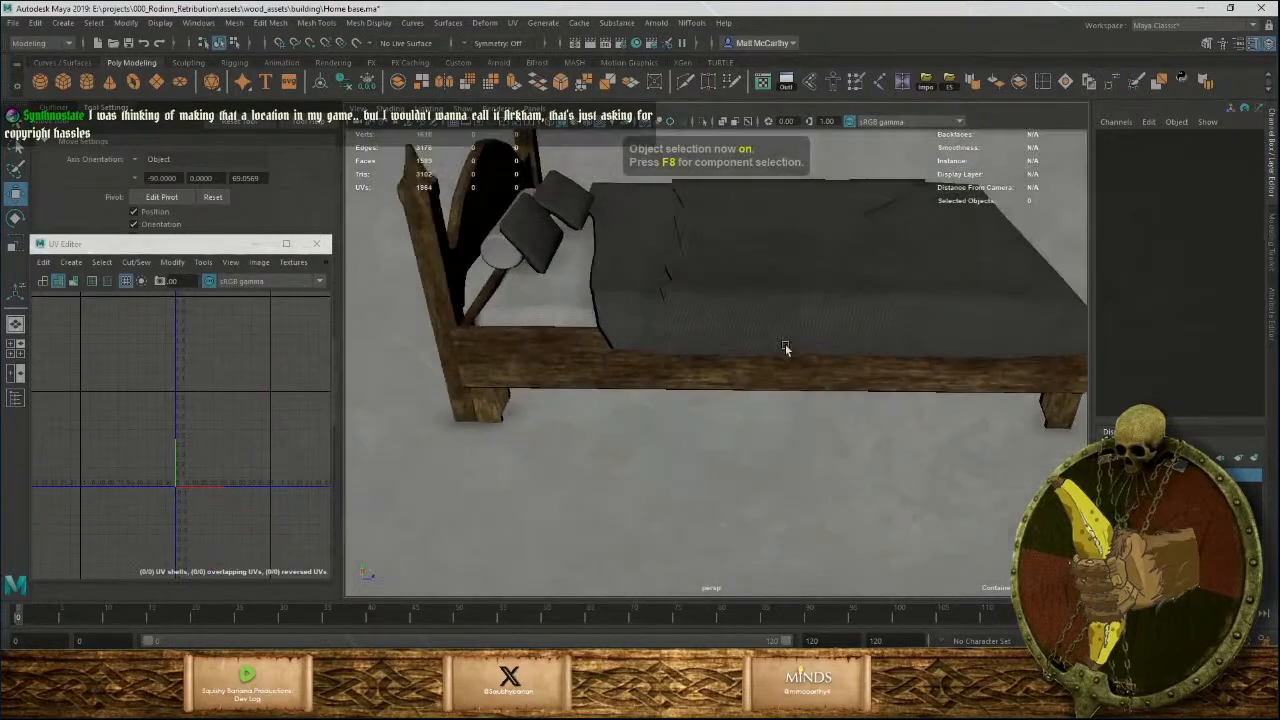
left_click_drag(785, 344, 756, 349, "alt")
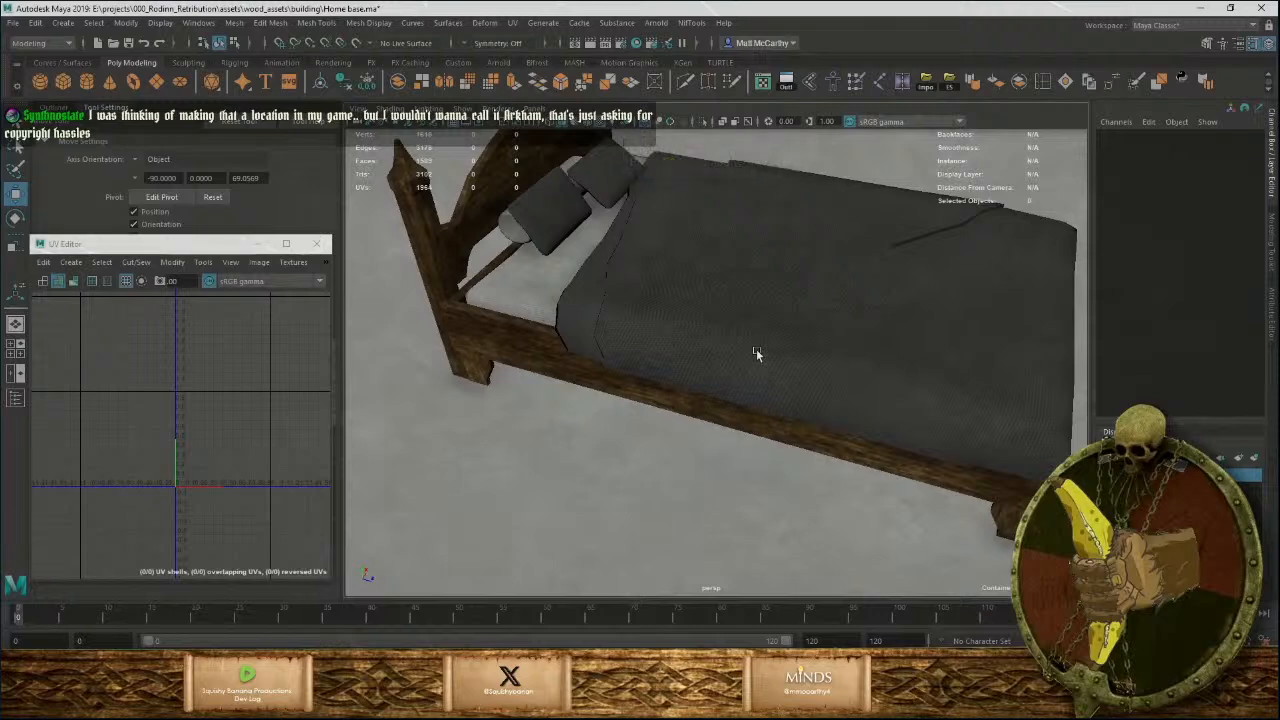
Select the irregular cover and assign it a new Lambert material.
left_click(756, 349)
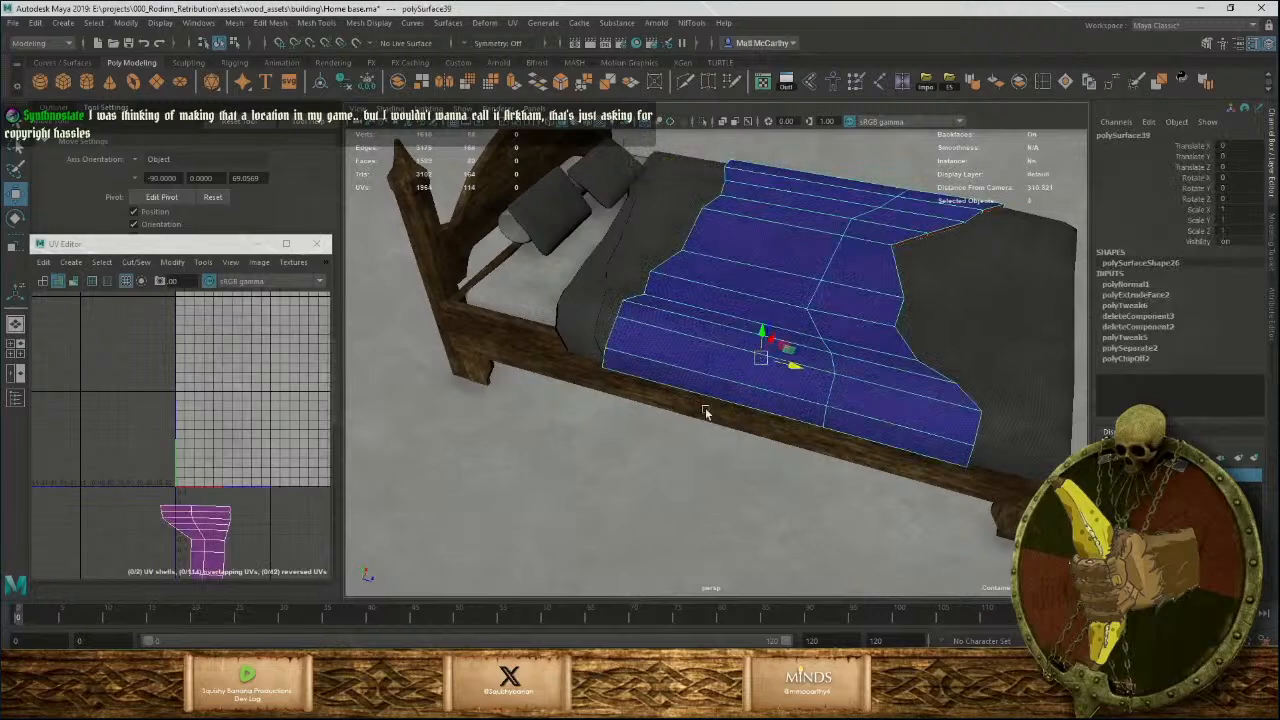
right_click(676, 338)
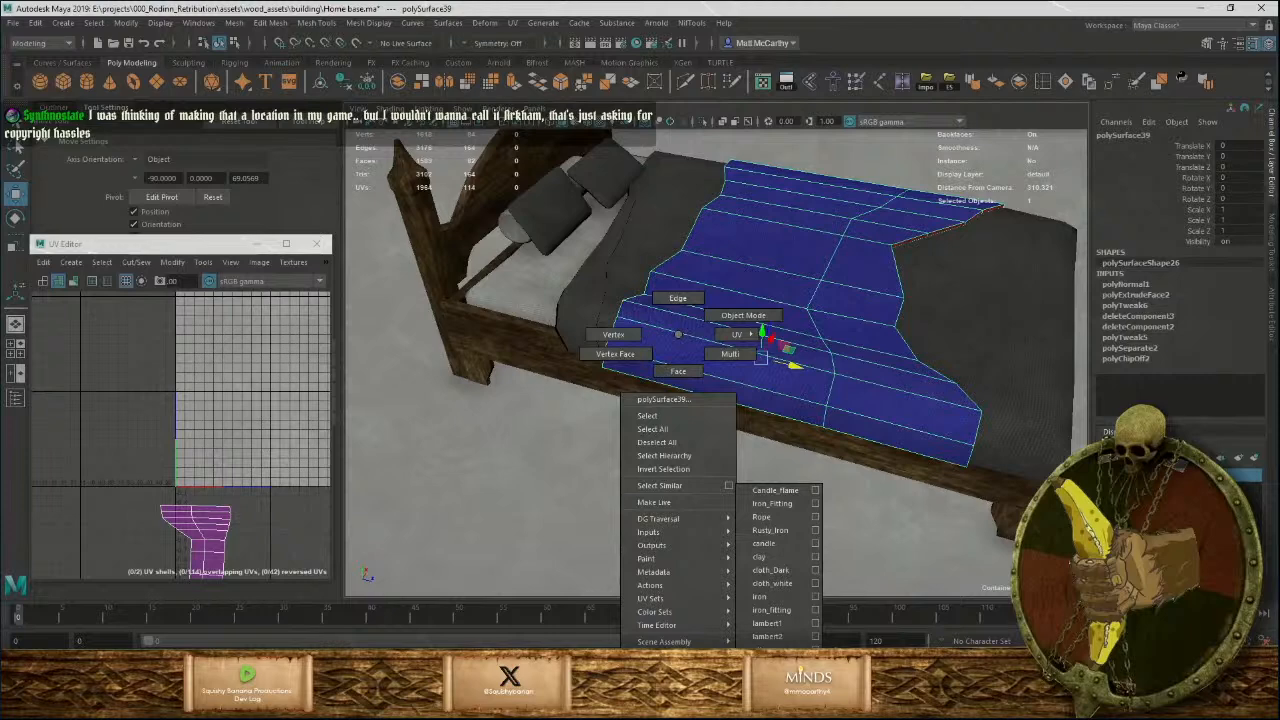
mouse_move(680, 688)
left_click(797, 613)
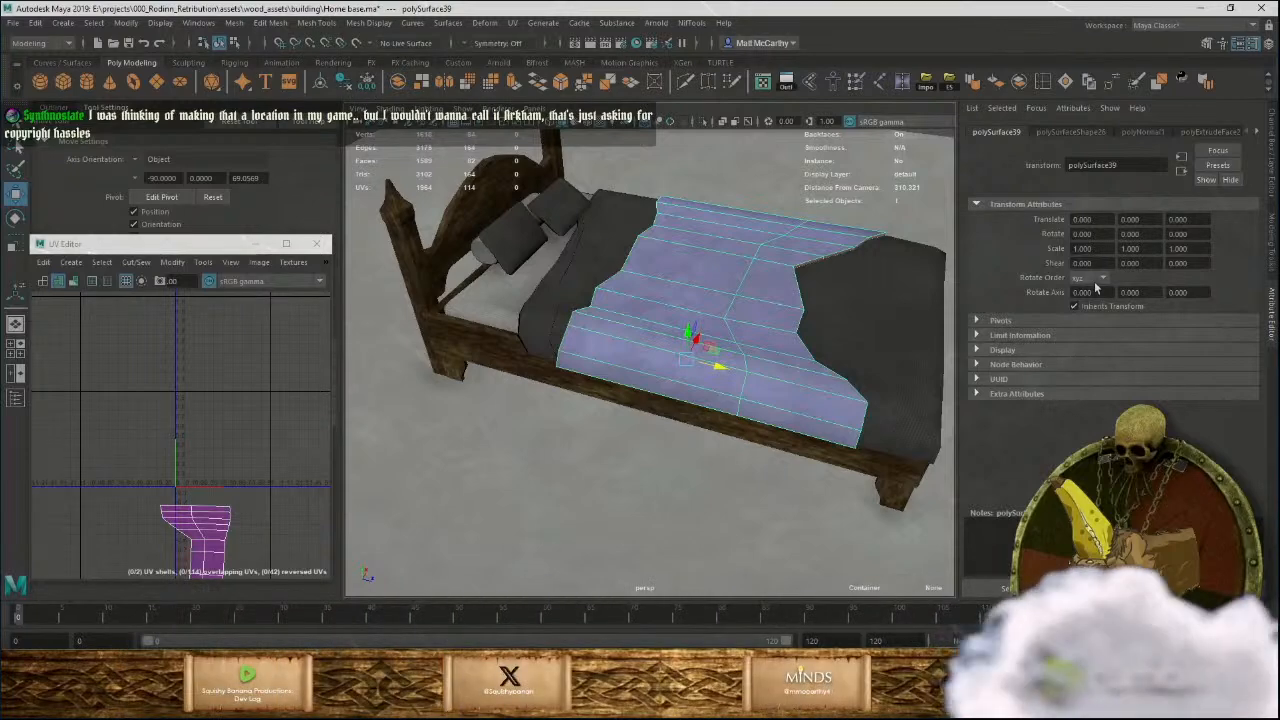
Delete the cover's construction history and rename its new material wolf_fur.
left_click(1259, 132)
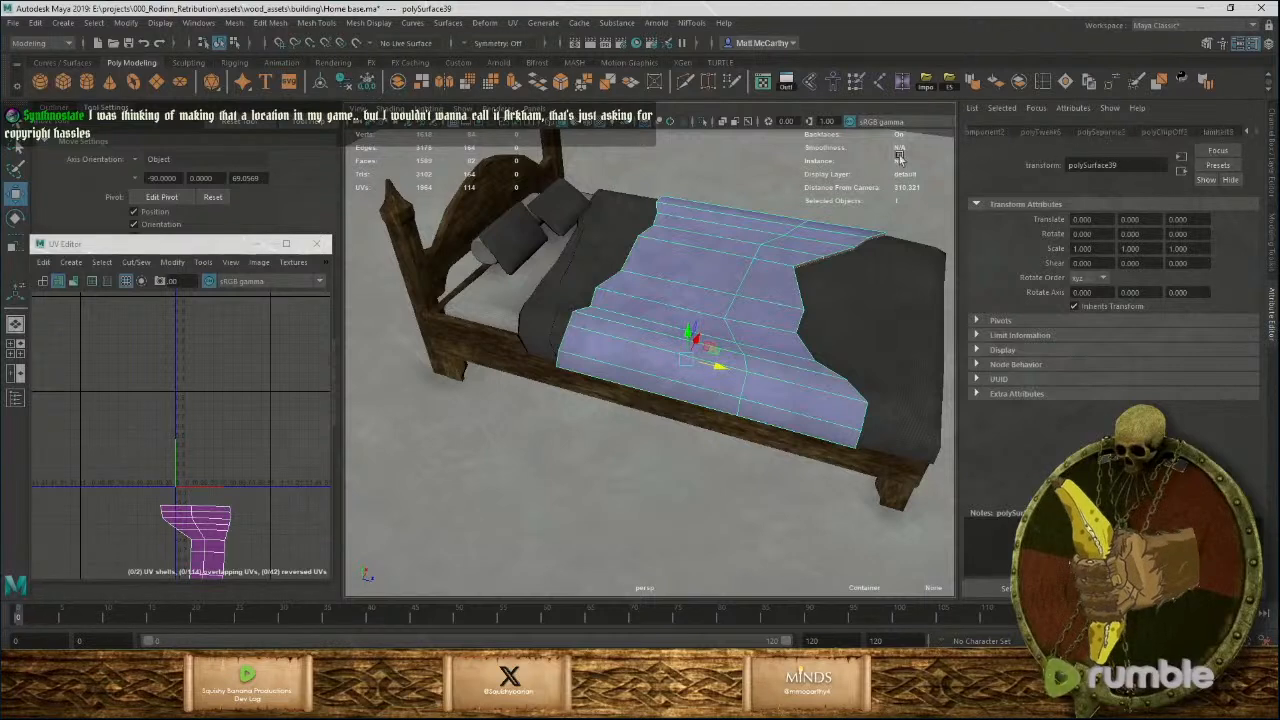
left_click(353, 86)
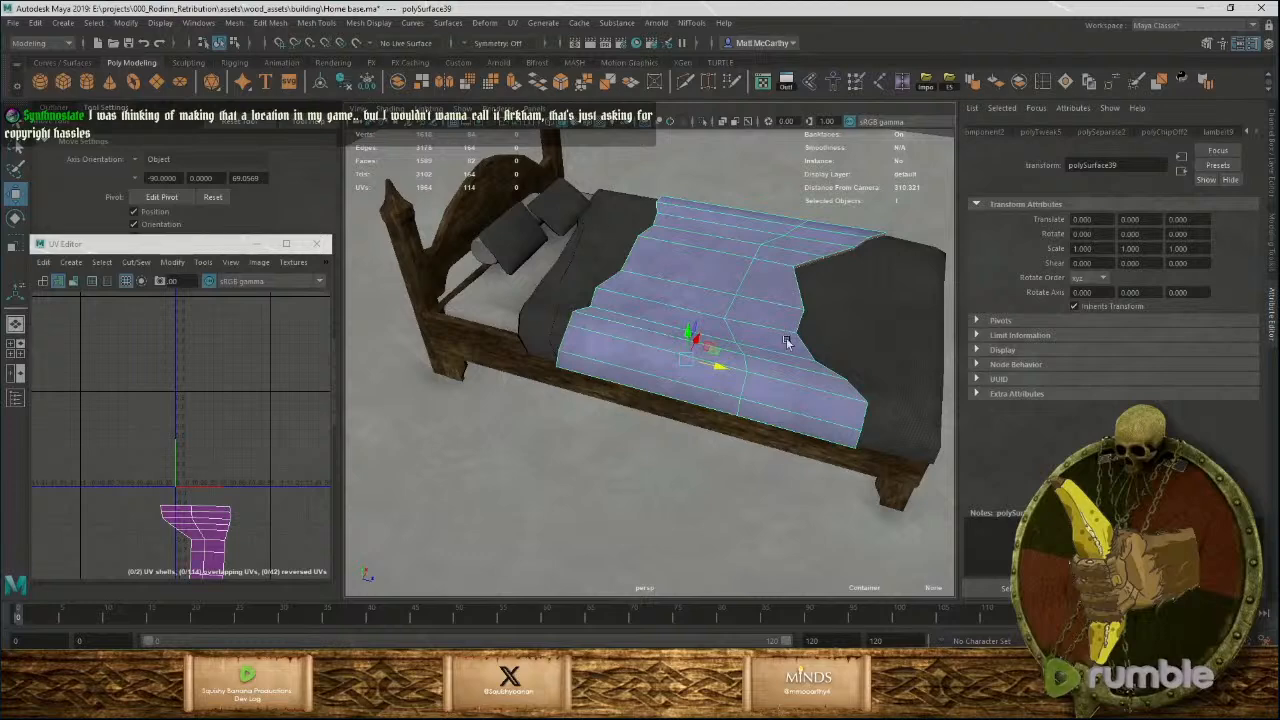
left_click(1136, 131)
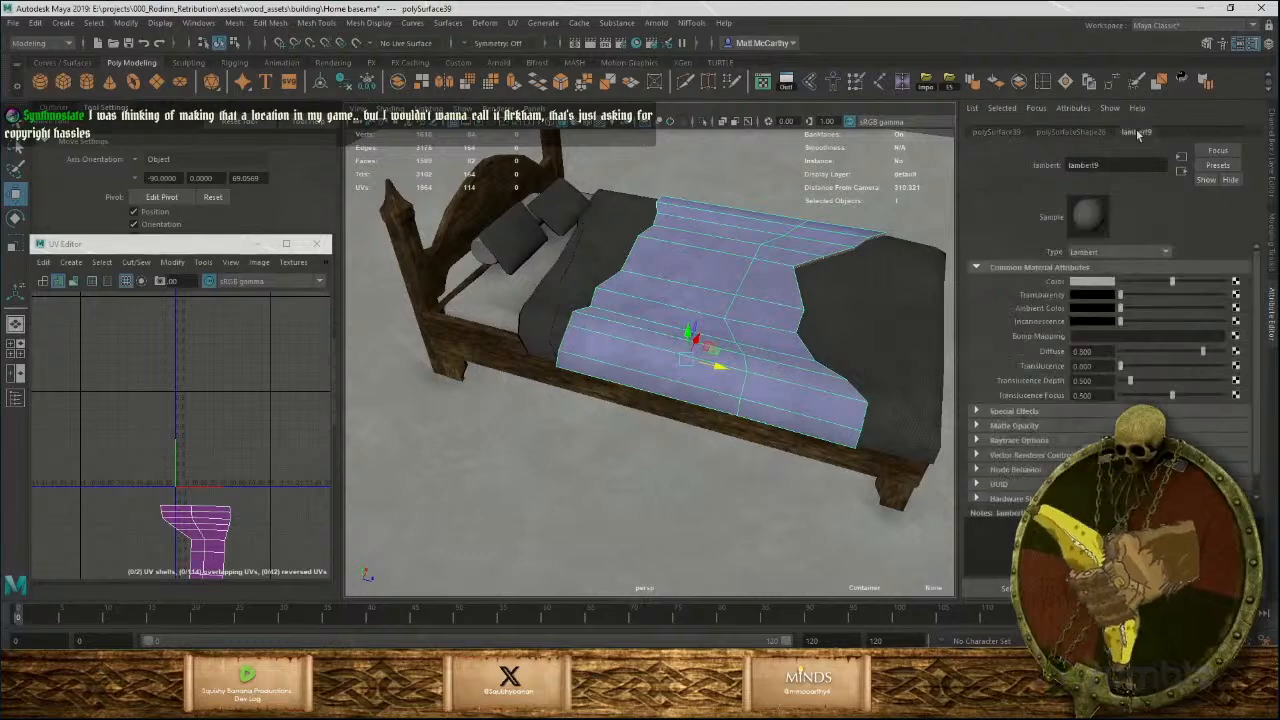
left_click_drag(1112, 164, 1010, 164)
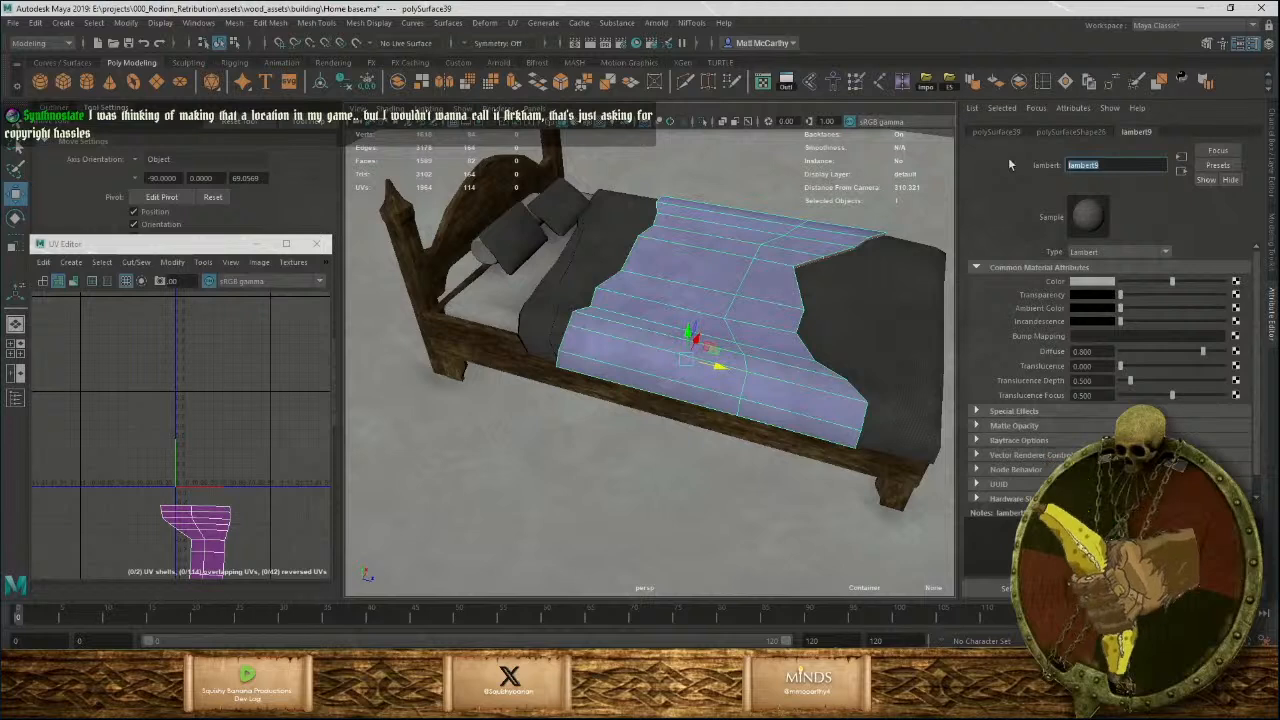
type("wolf_fur")
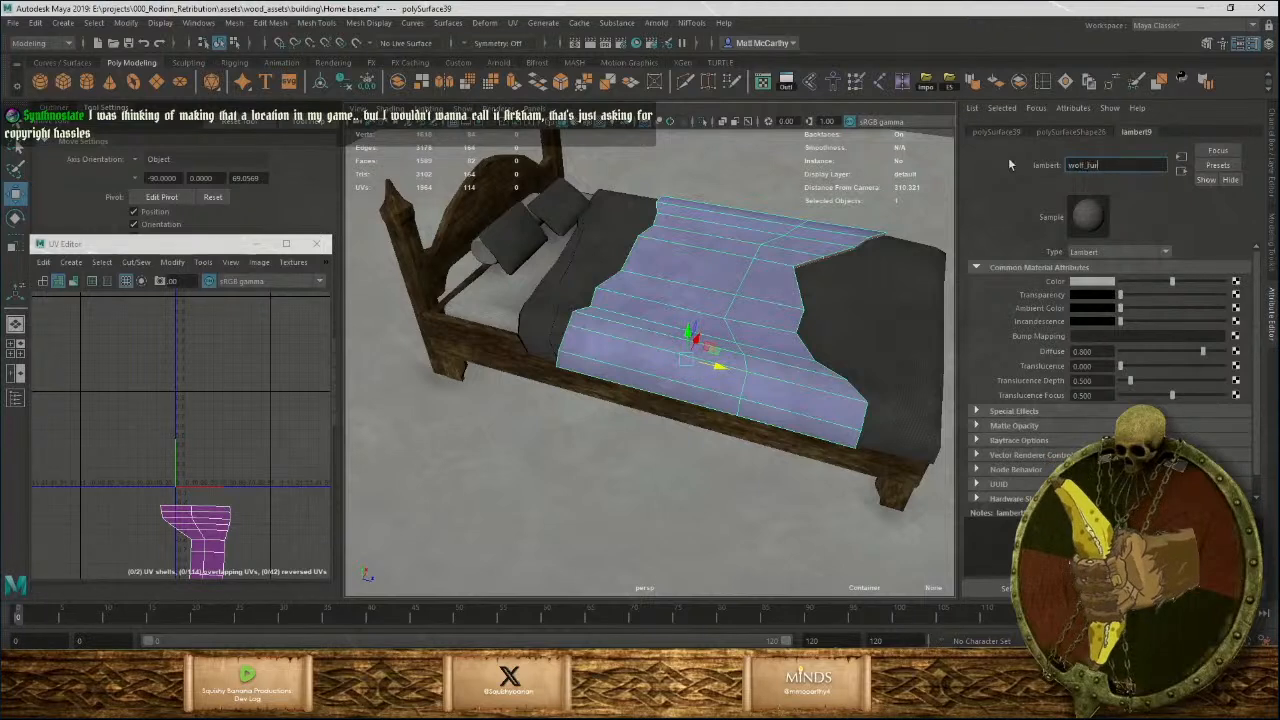
key("Return")
Connect a File texture to the wolf_fur material's color and open the browser for its image.
left_click(1236, 283)
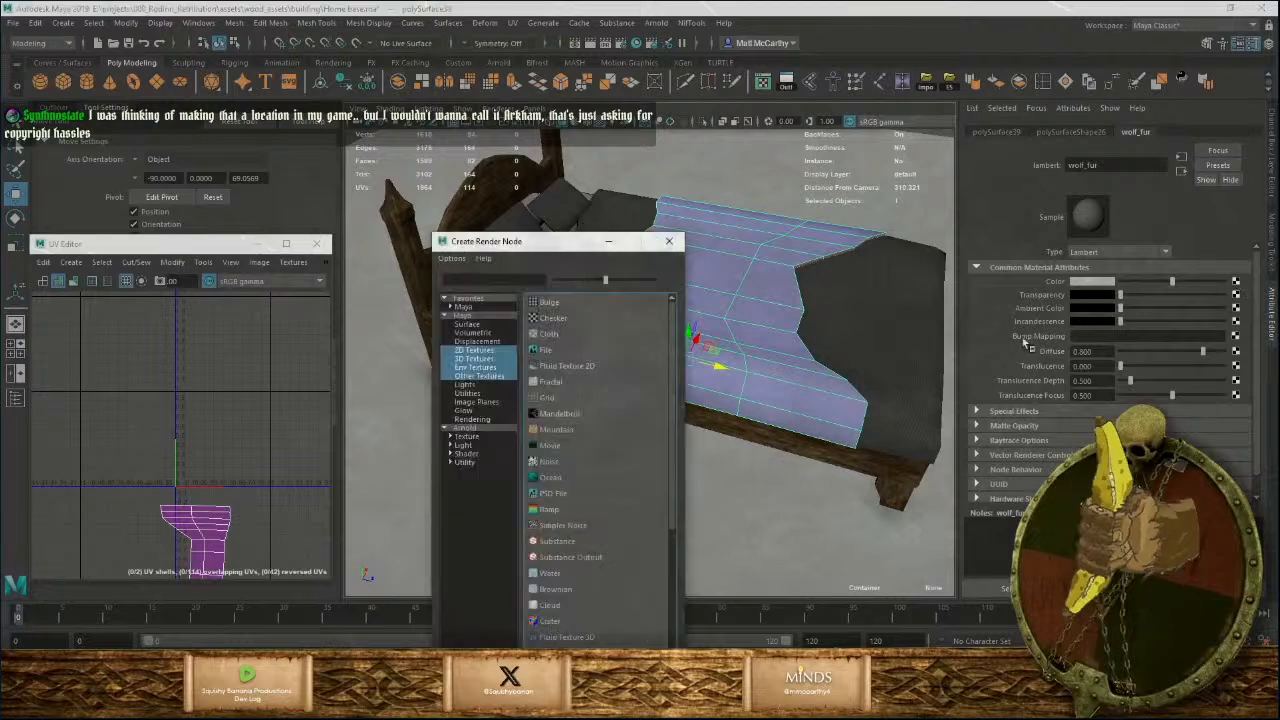
left_click(546, 352)
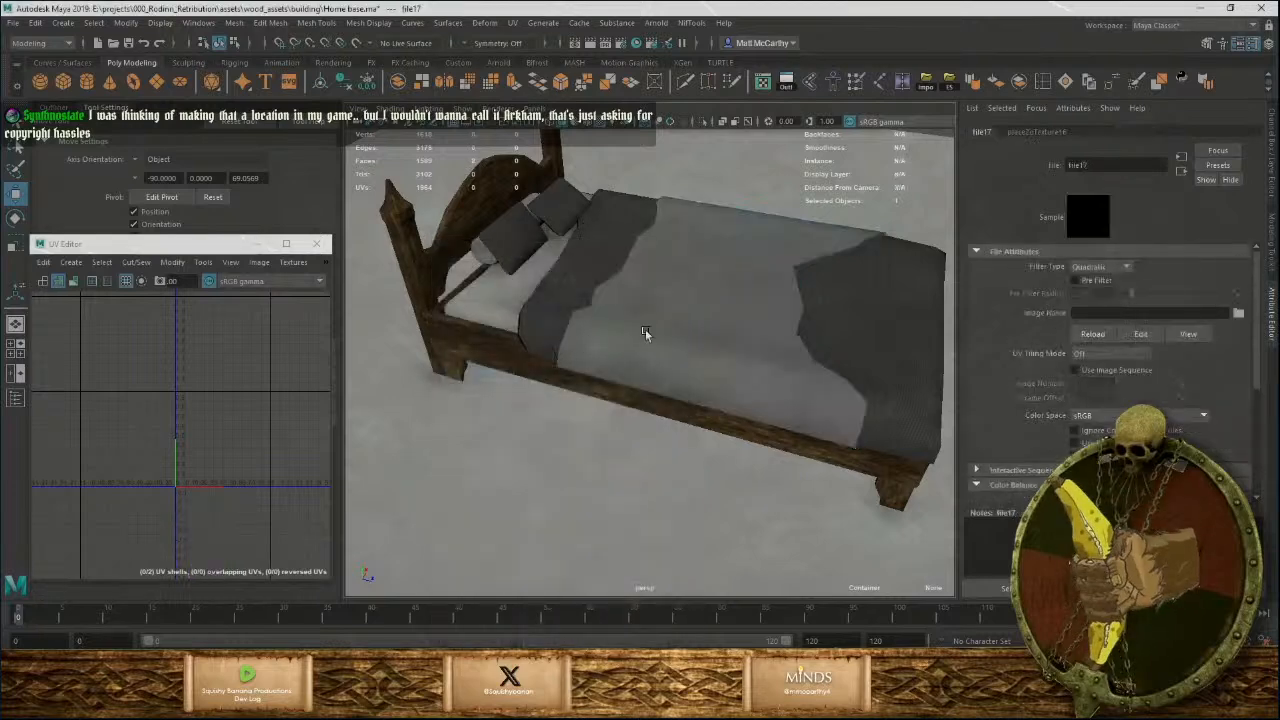
left_click(1238, 313)
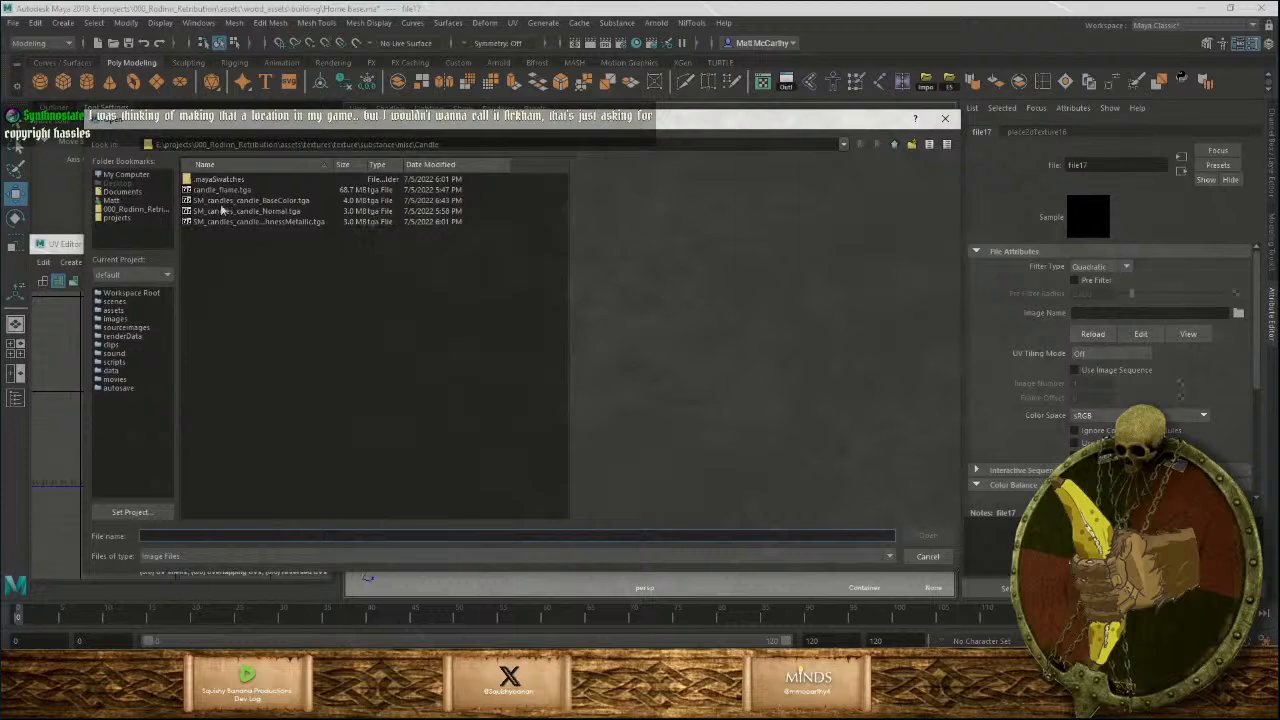
Browse for the color image in the furs\wolf_fur folder of the project's substance textures.
left_click(843, 146)
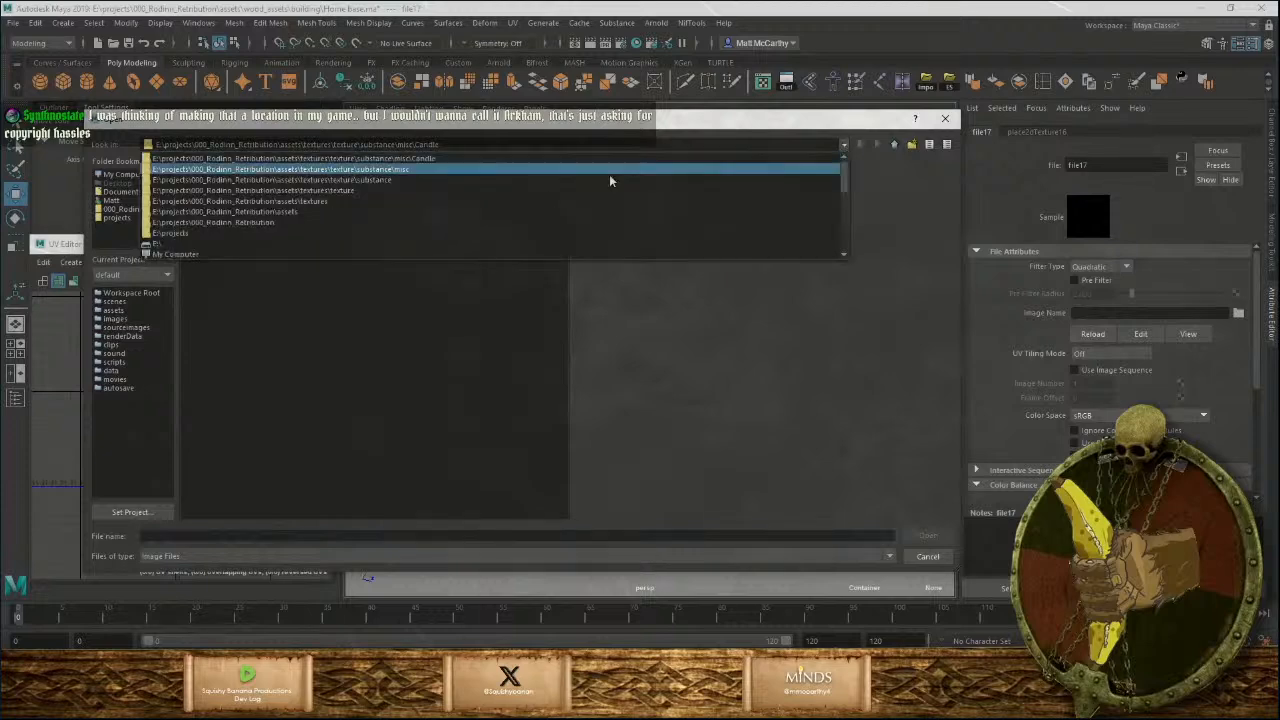
left_click(418, 178)
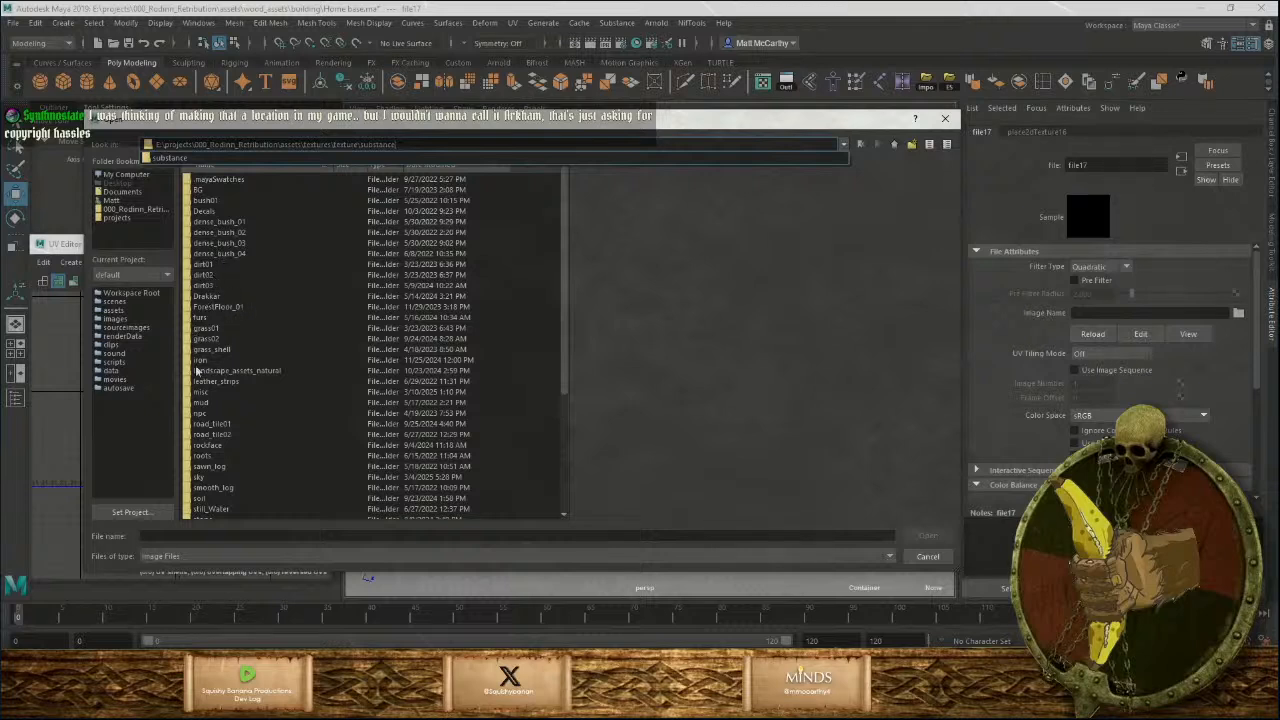
left_click(210, 456)
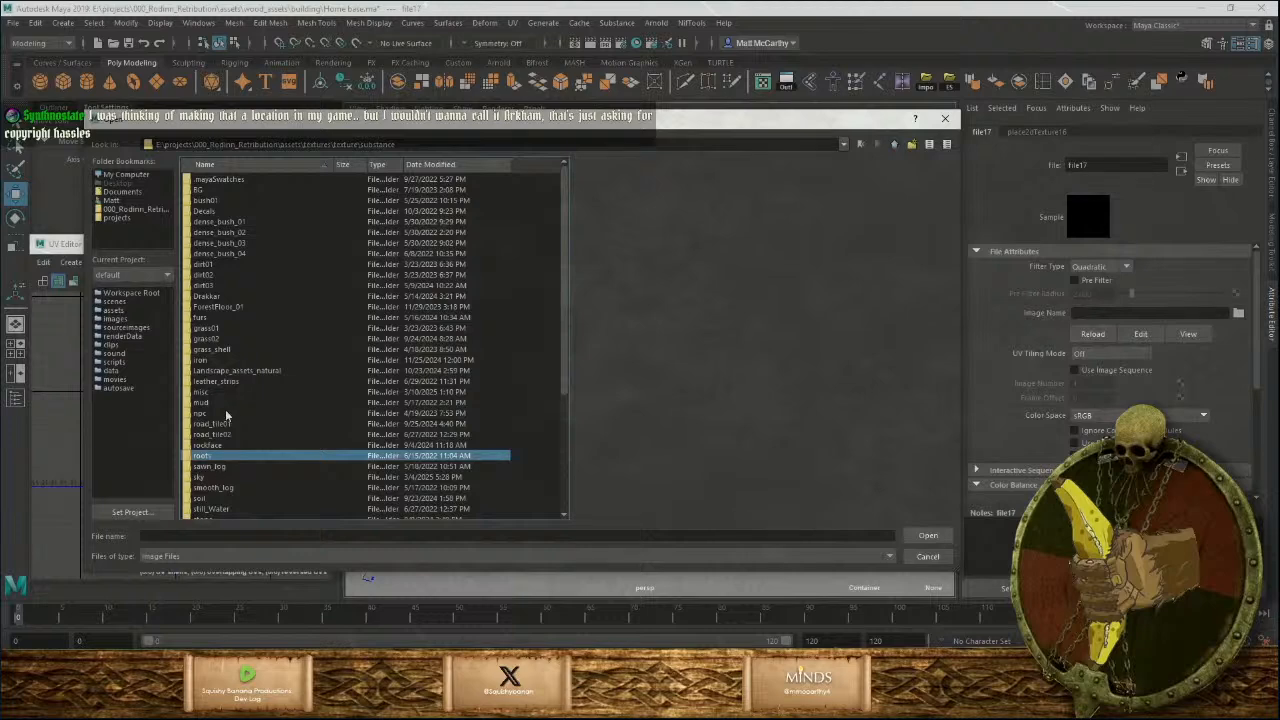
scroll(227, 415, "down", 4)
scroll(226, 414, "up", 4)
left_click(843, 144)
double_click(205, 318)
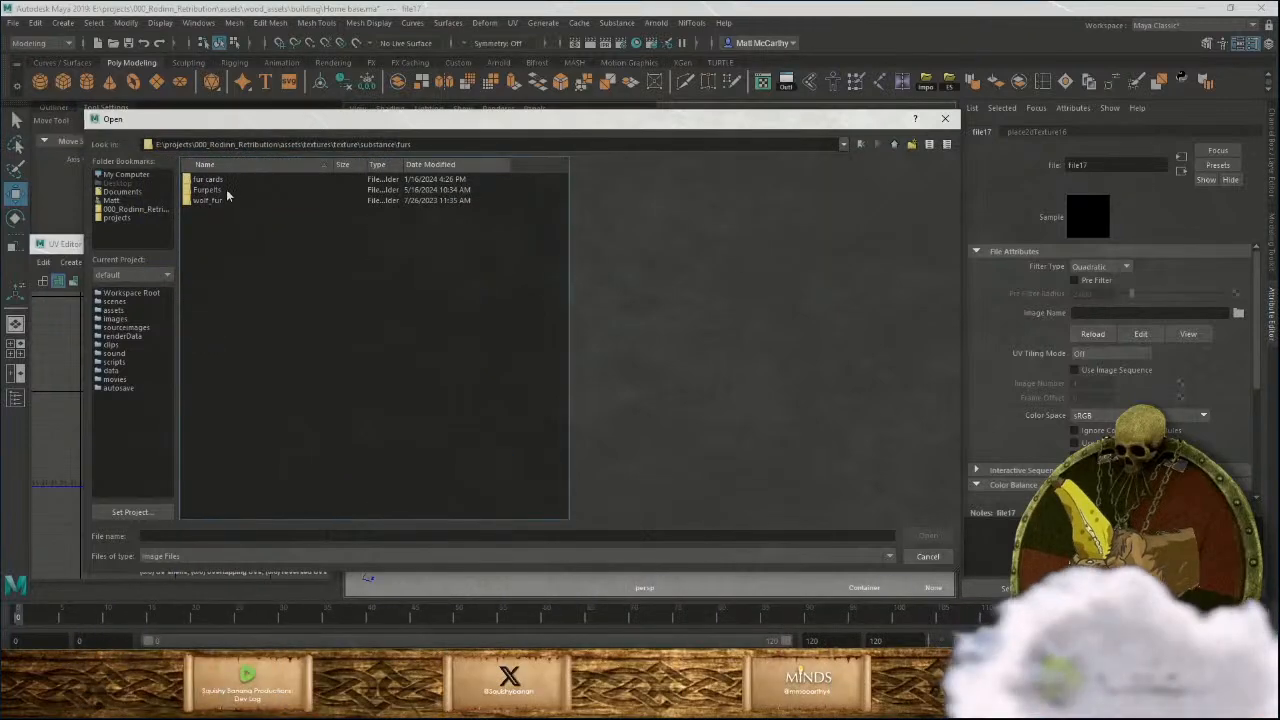
double_click(213, 201)
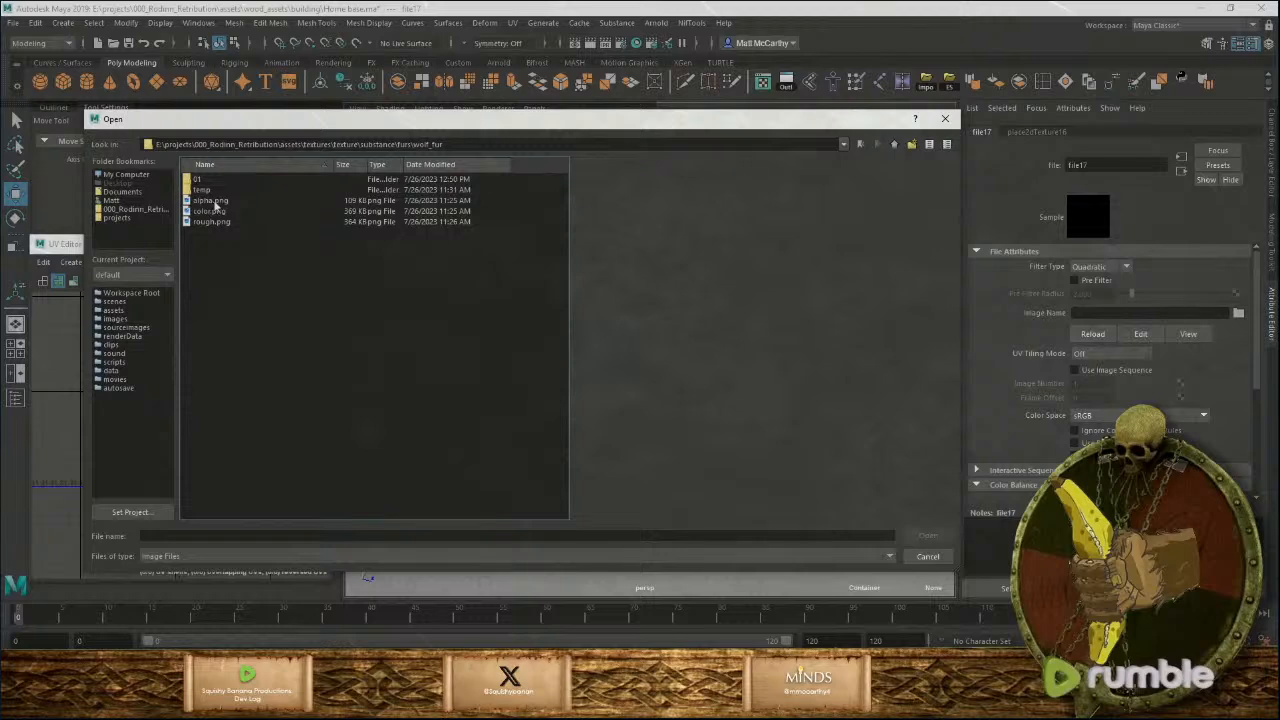
Preview the wolf fur images and load tile texture_base_initialShadingGroup_BaseColor.tga from folder 01 into the File texture.
left_click(217, 201)
left_click(215, 211)
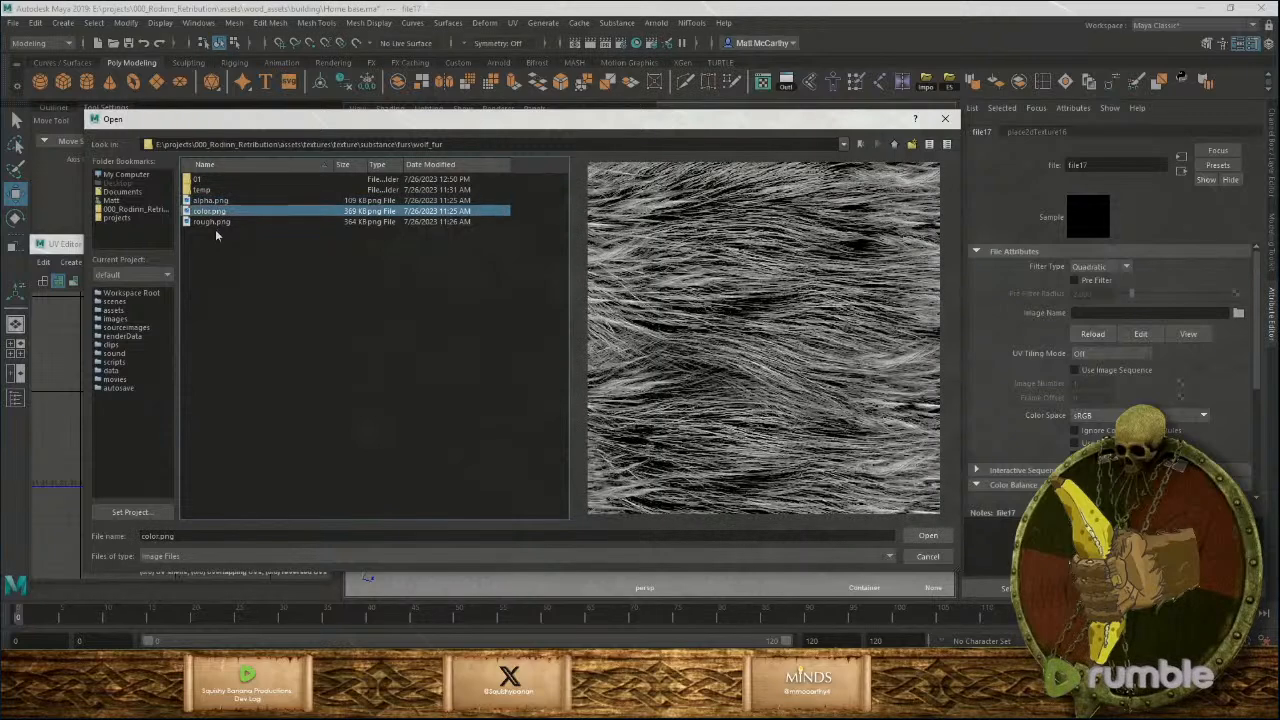
left_click(215, 222)
double_click(203, 181)
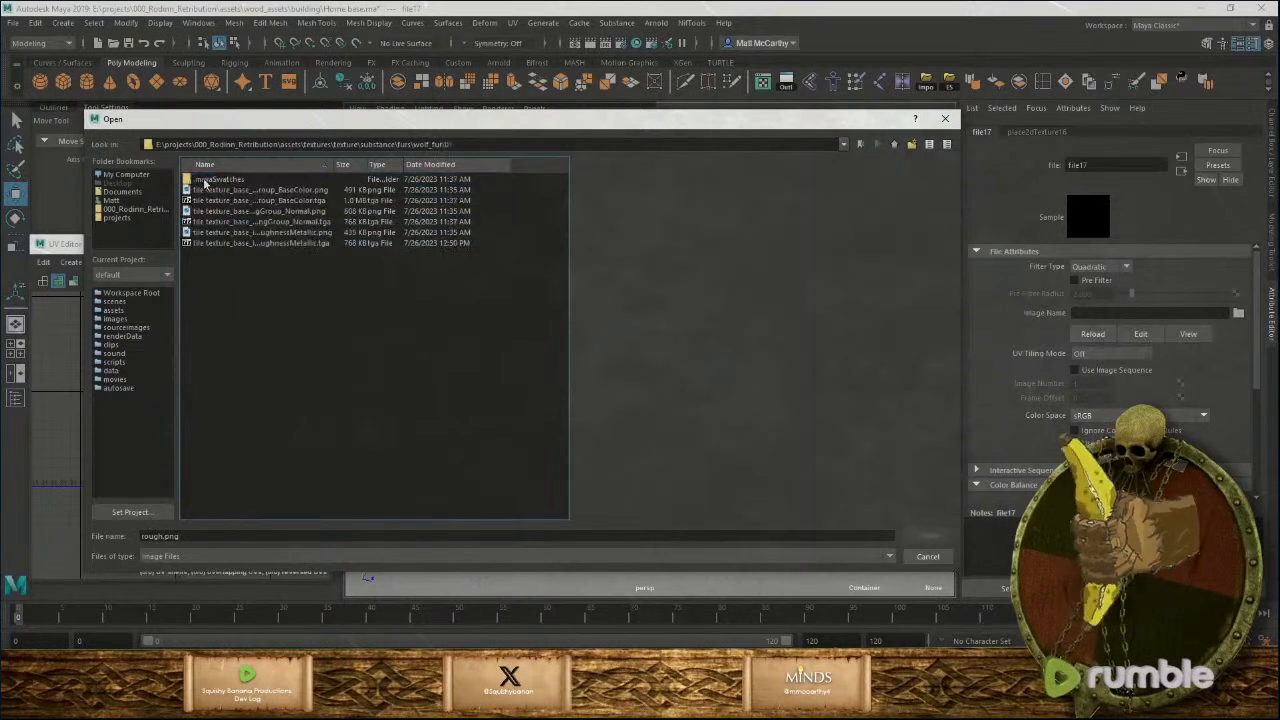
left_click(226, 190)
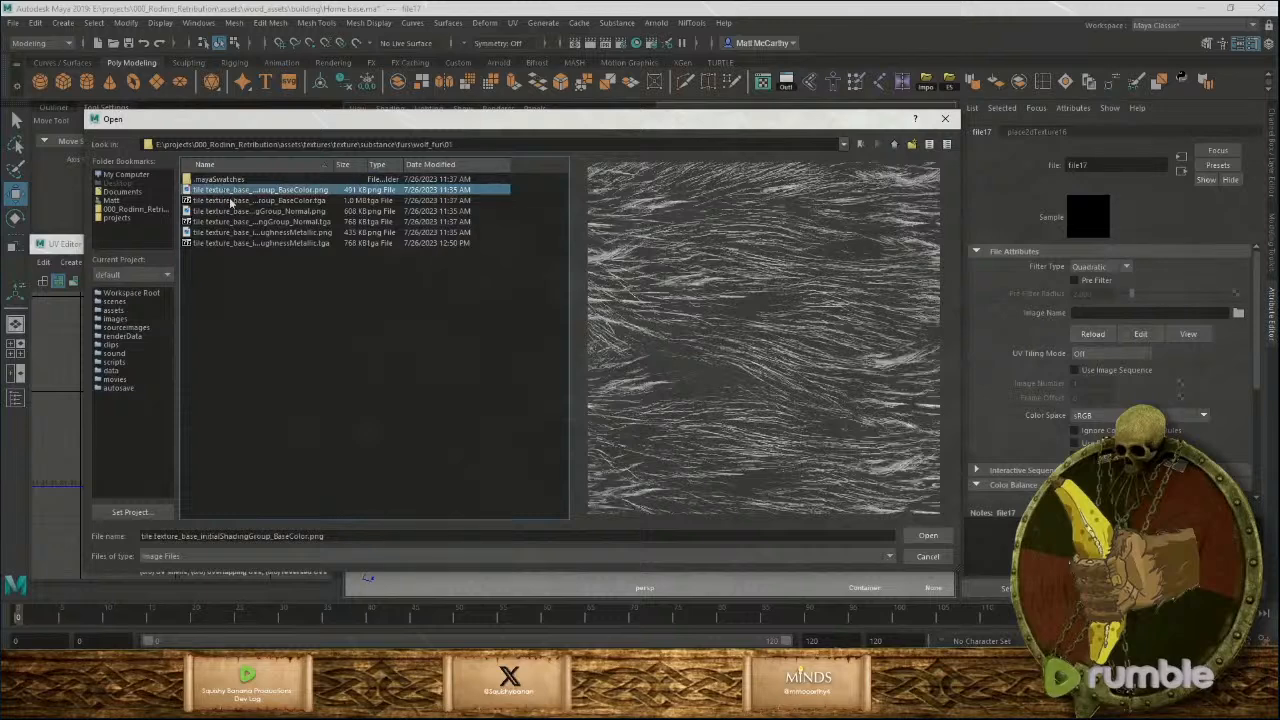
left_click(232, 212)
left_click(236, 233)
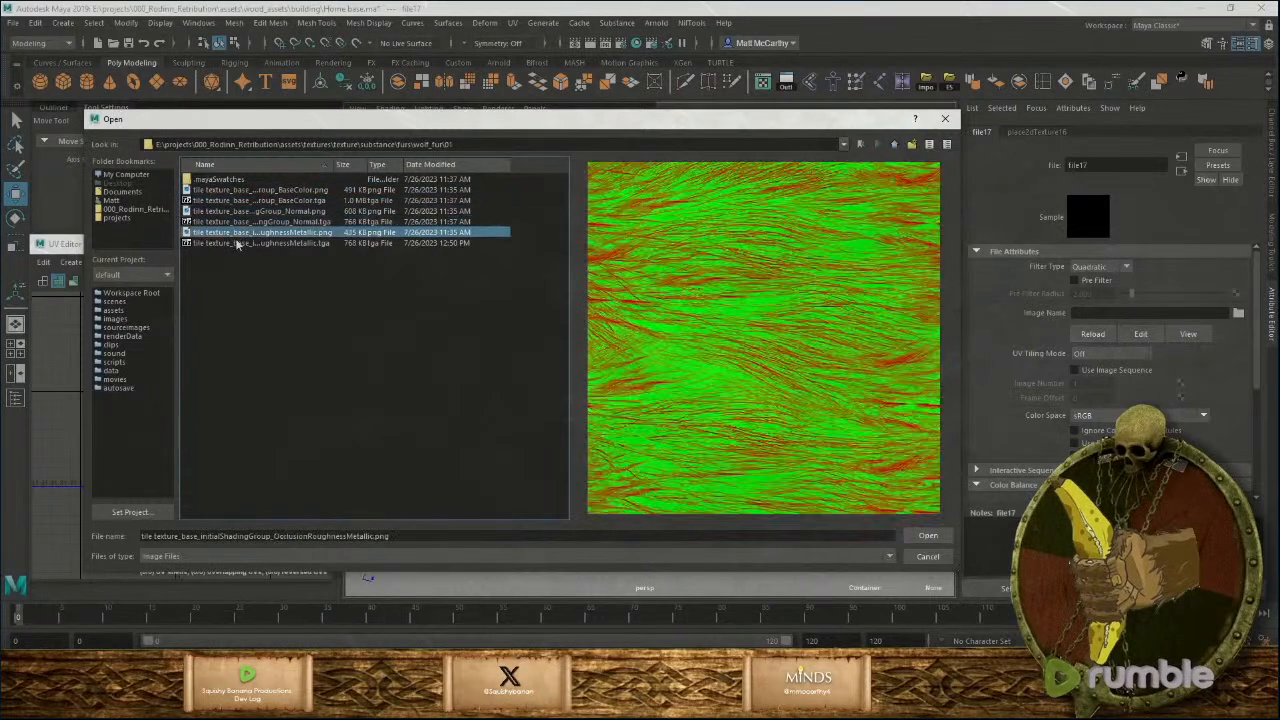
left_click(237, 244)
left_click(252, 201)
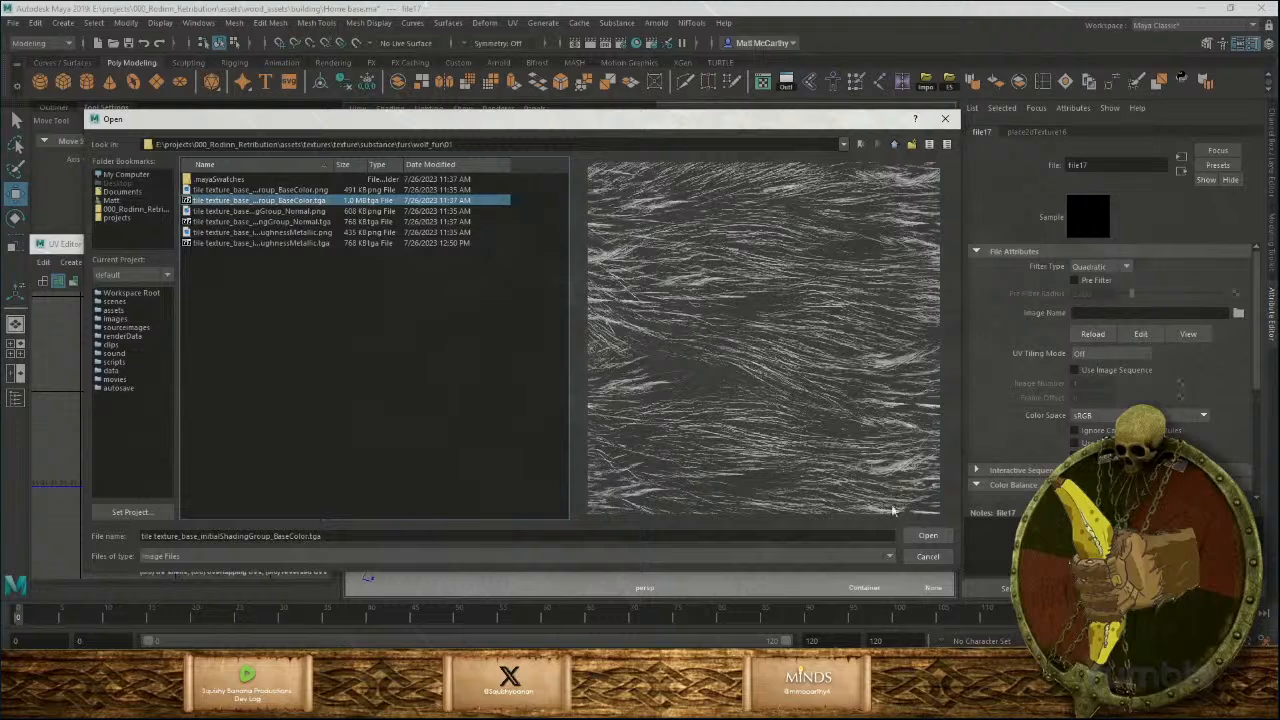
left_click(925, 538)
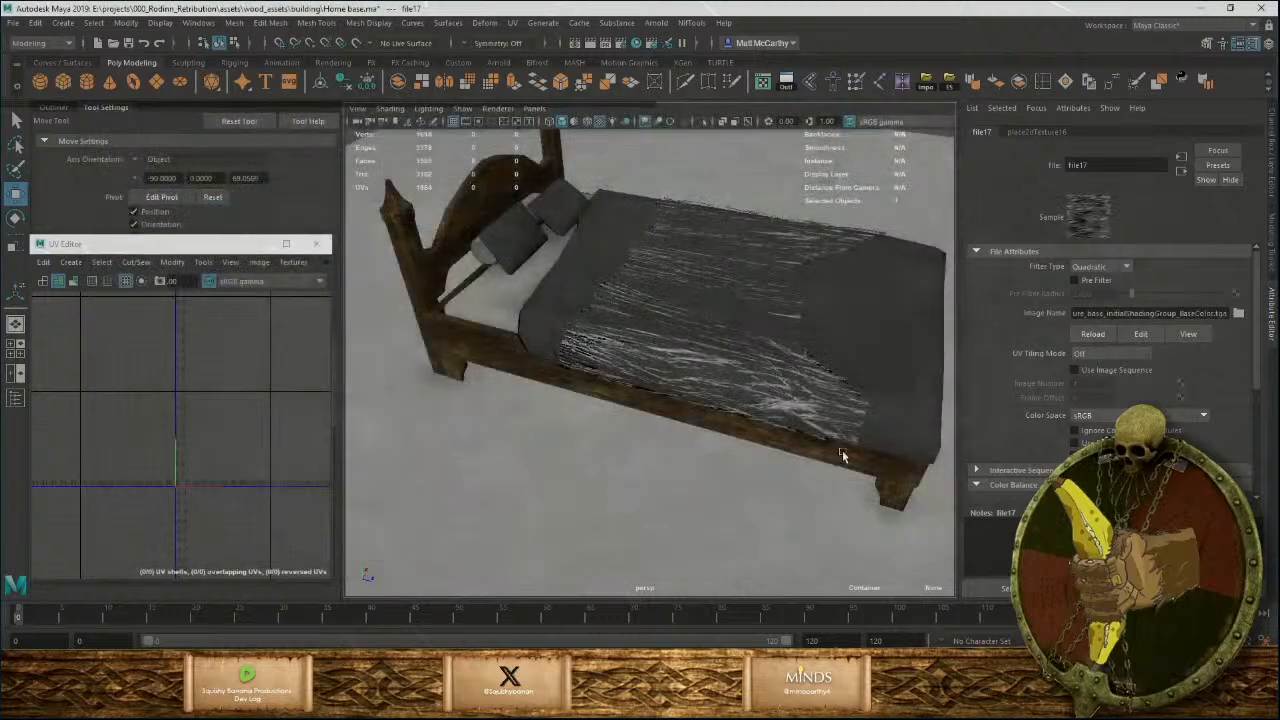
Select the fur cover and break the texture connection on the wolf_fur material's transparency.
left_click(713, 335)
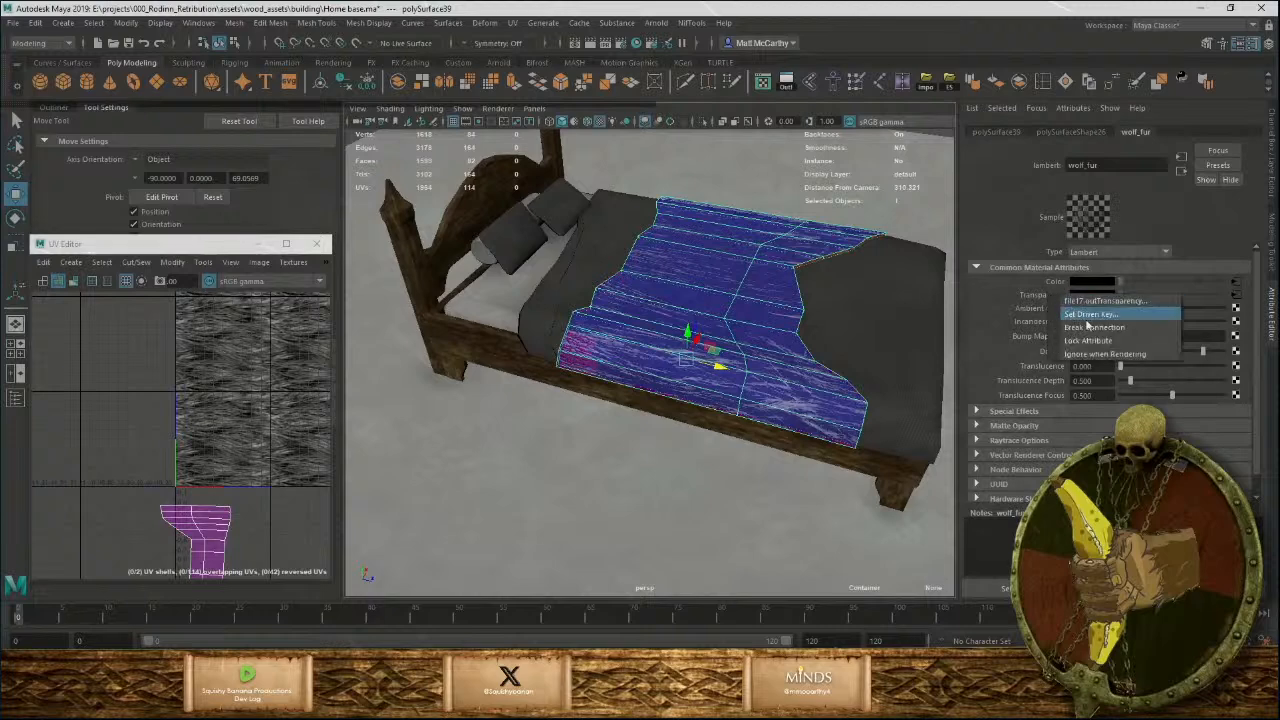
left_click_drag(756, 237, 581, 343, "alt")
left_click(736, 212)
left_click(777, 355)
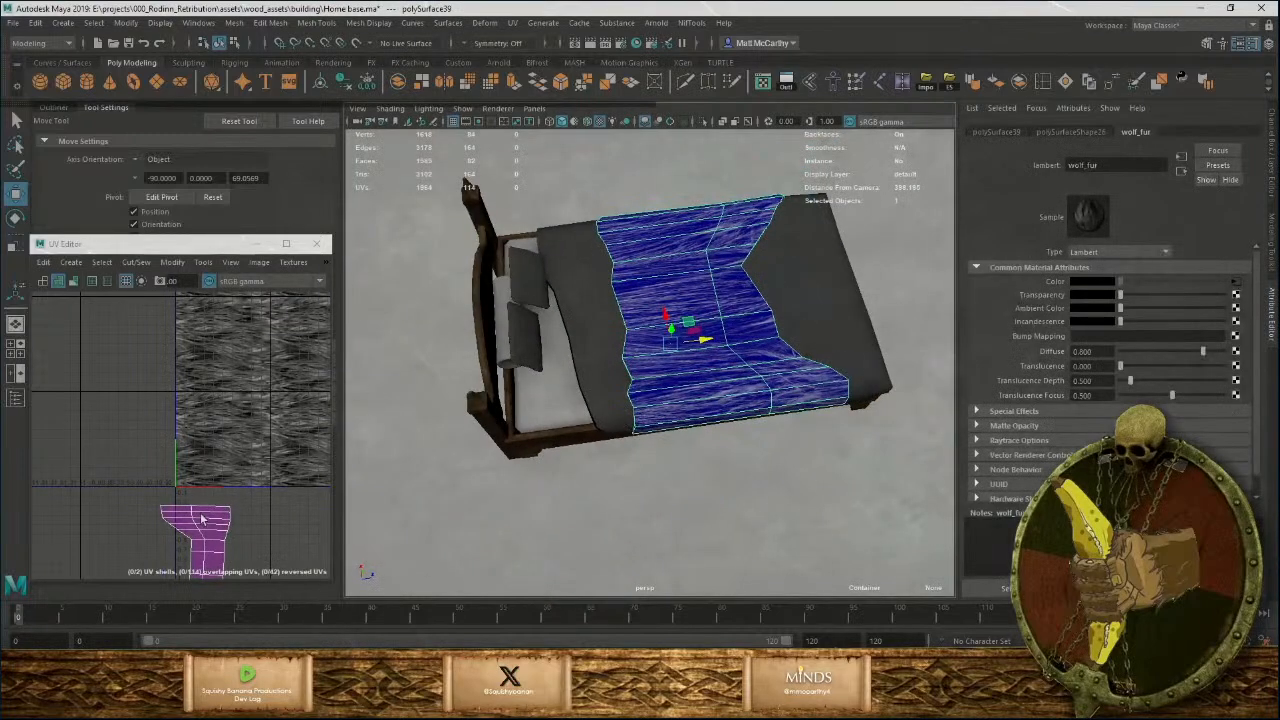
Select the cover's complete UV shells and lay them out without overlap inside the 0 to 1 texture tile.
right_click_drag(202, 519, 157, 471, "alt")
middle_click_drag(157, 471, 154, 431, "alt")
right_click_drag(154, 431, 185, 467, "alt")
left_click(235, 491)
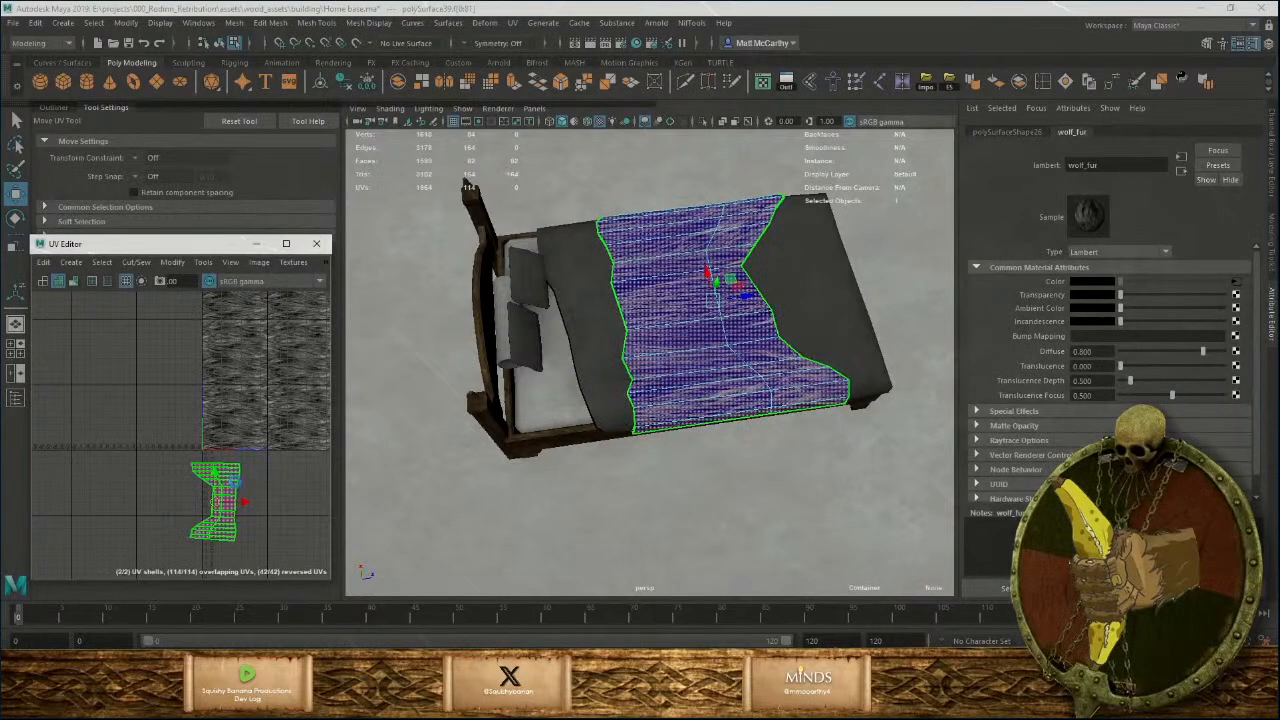
key("ctrl+z")
key("ctrl+z")
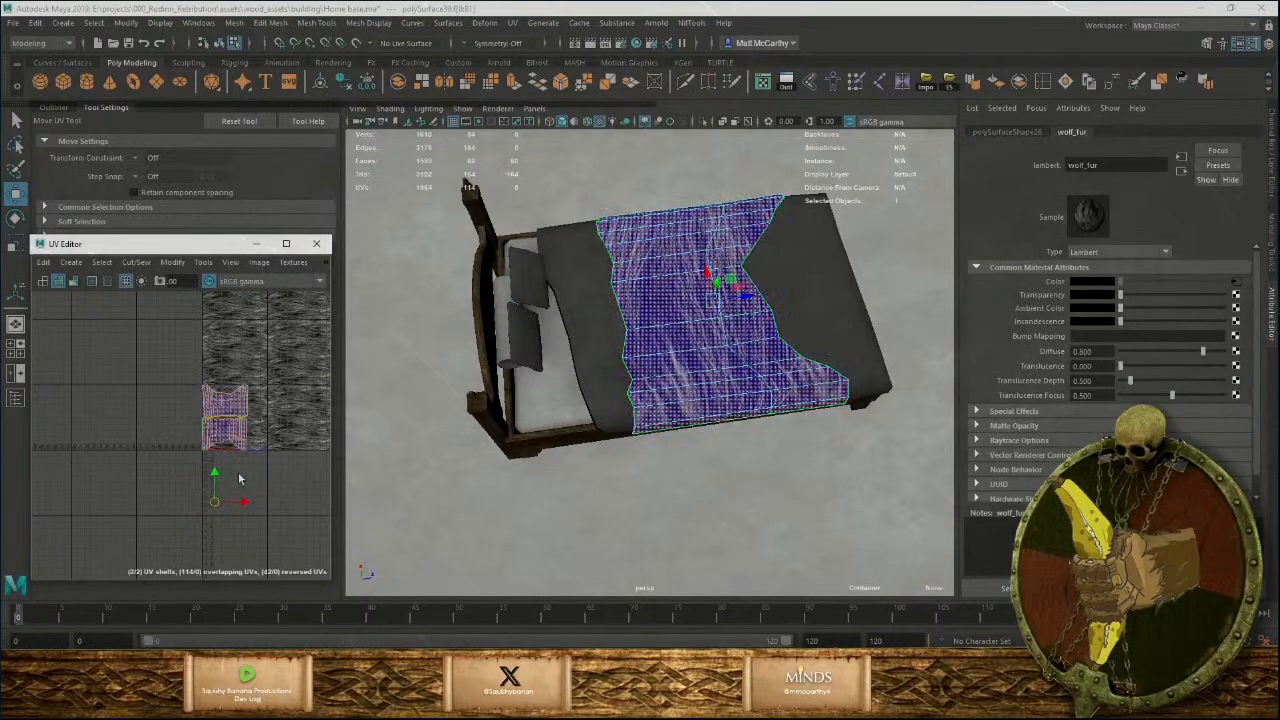
Scale both UV shells up uniformly to nearly three times their size and rotate them by 15 degrees.
scroll(262, 450, "up", 5)
key("e")
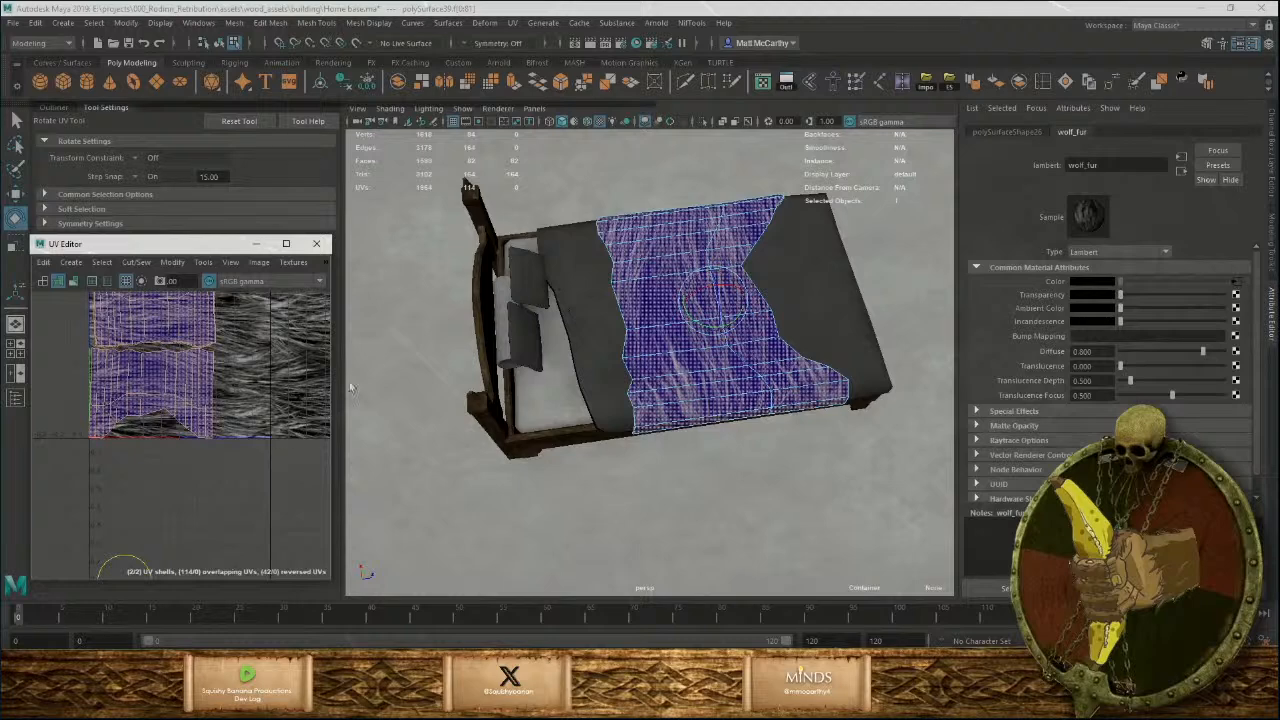
scroll(270, 433, "down", 3)
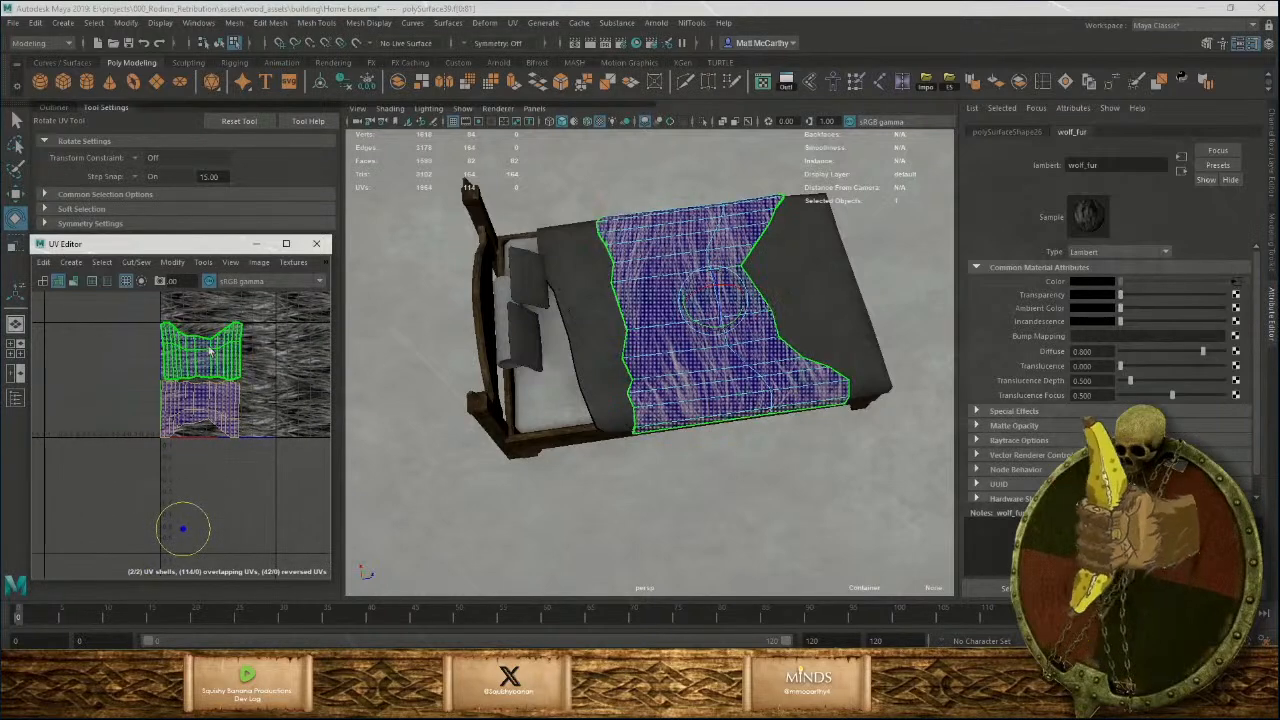
key("r")
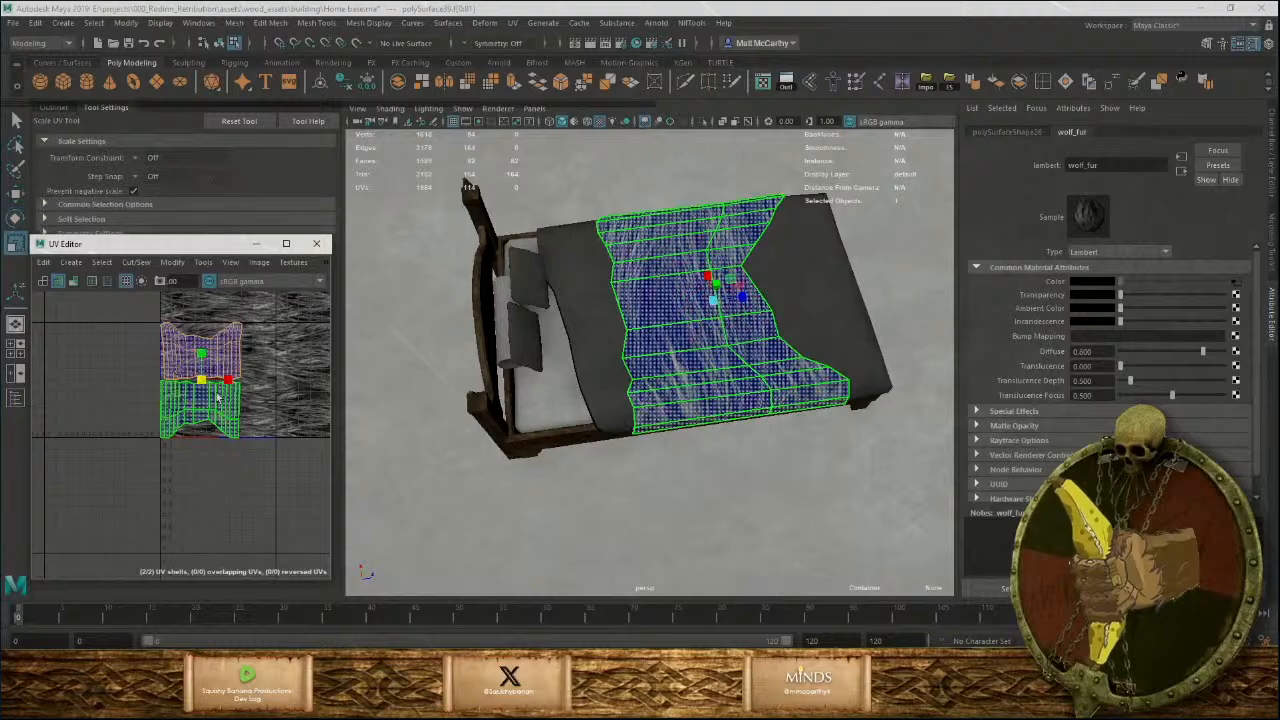
left_click_drag(206, 382, 255, 388)
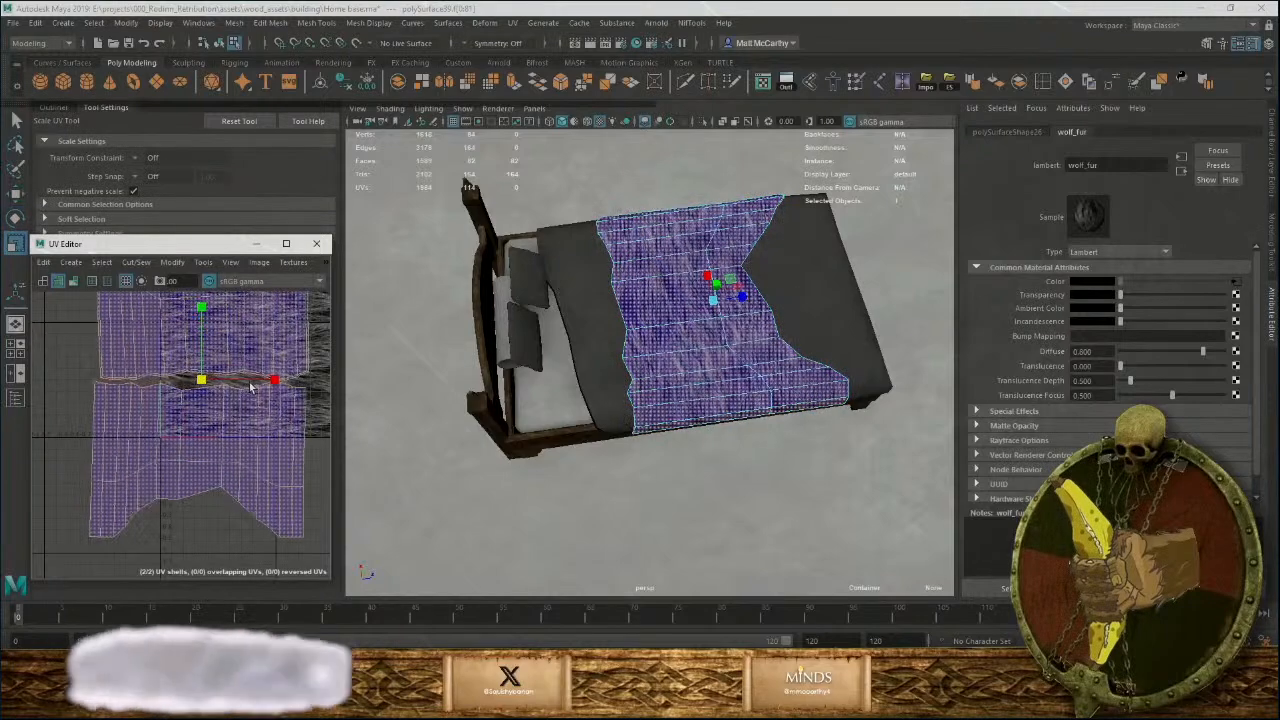
left_click_drag(254, 388, 250, 448)
key("e")
Return to object selection, deselect the cover and examine the fur texture's scale and direction around the bed.
left_click_drag(743, 446, 520, 377, "alt")
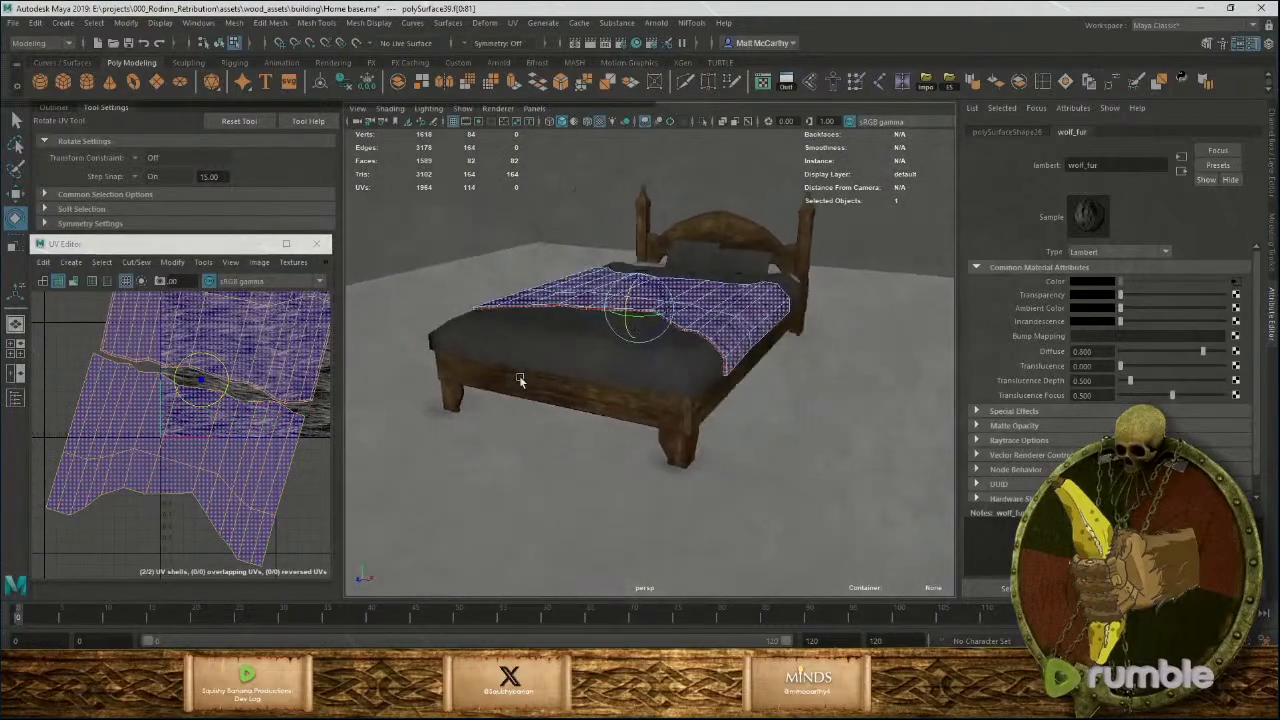
left_click(587, 188)
key("F8")
left_click(592, 193)
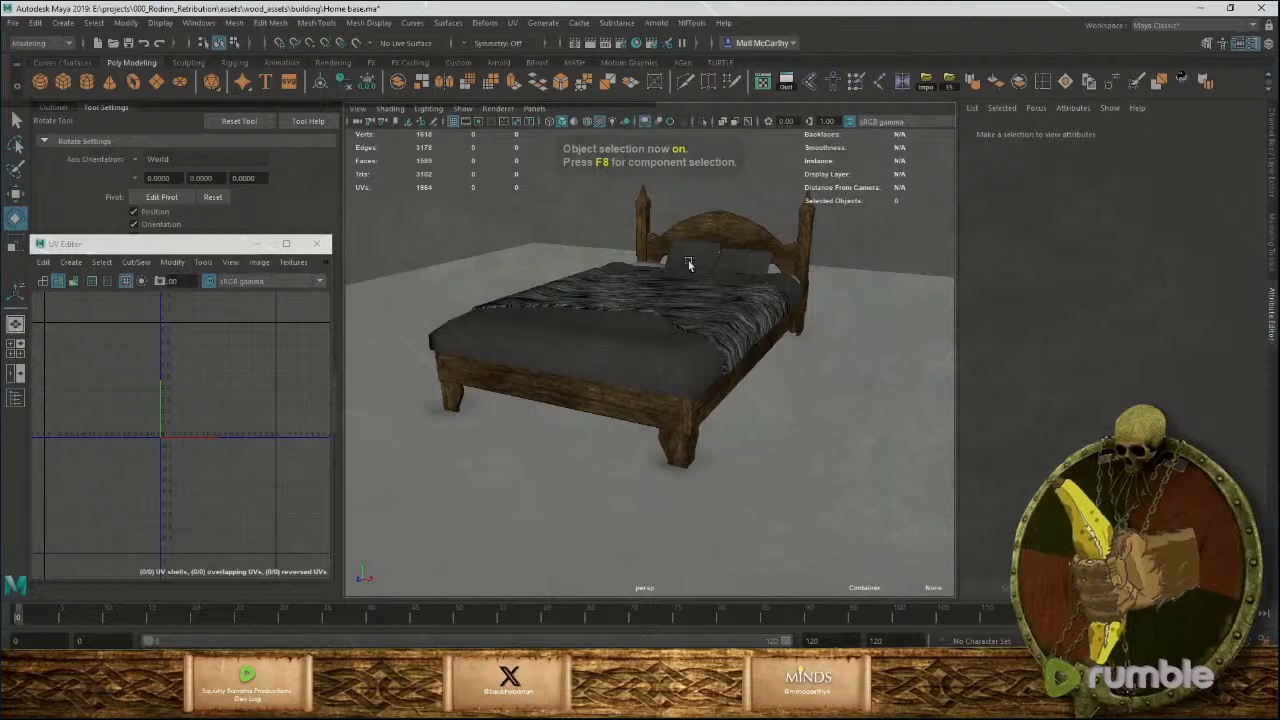
left_click_drag(689, 263, 903, 301, "alt")
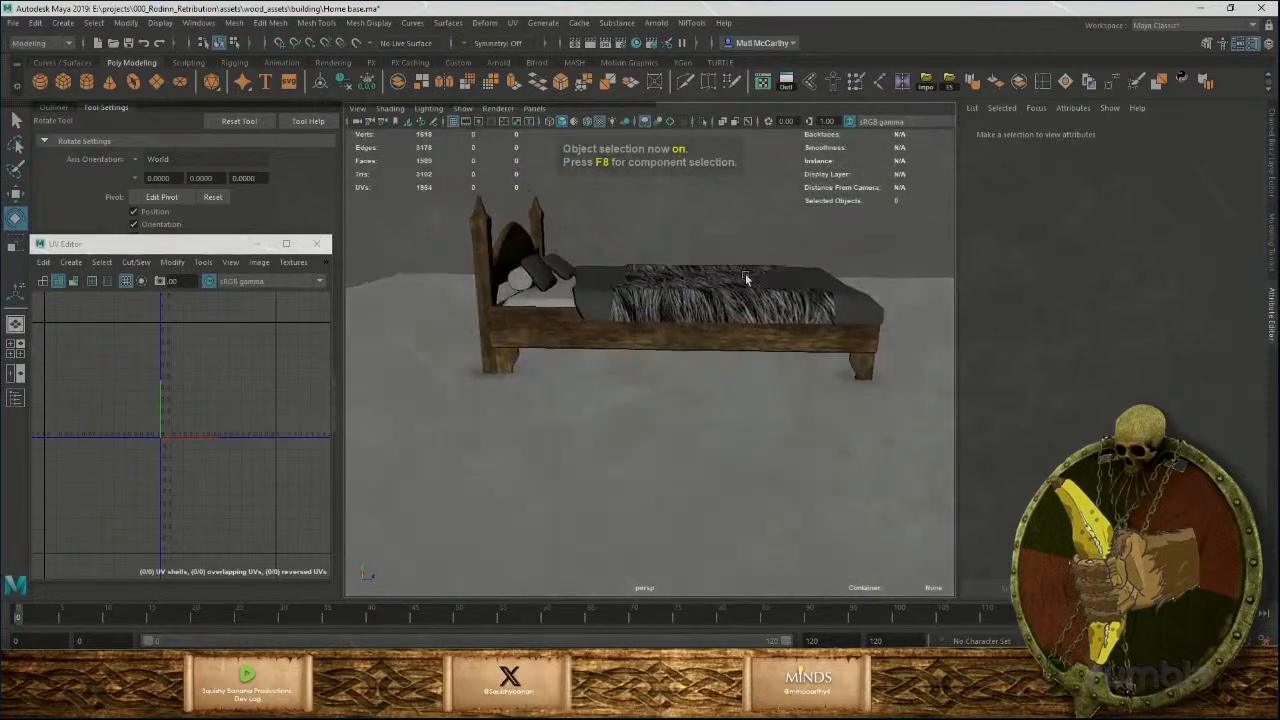
scroll(763, 320, "up", 5)
left_click_drag(763, 317, 698, 362, "alt")
Select the fur cover and insert three edge loops running over it from one side of the bed to the other.
left_click(720, 330)
left_click_drag(762, 321, 755, 350, "alt")
scroll(726, 341, "down", 4)
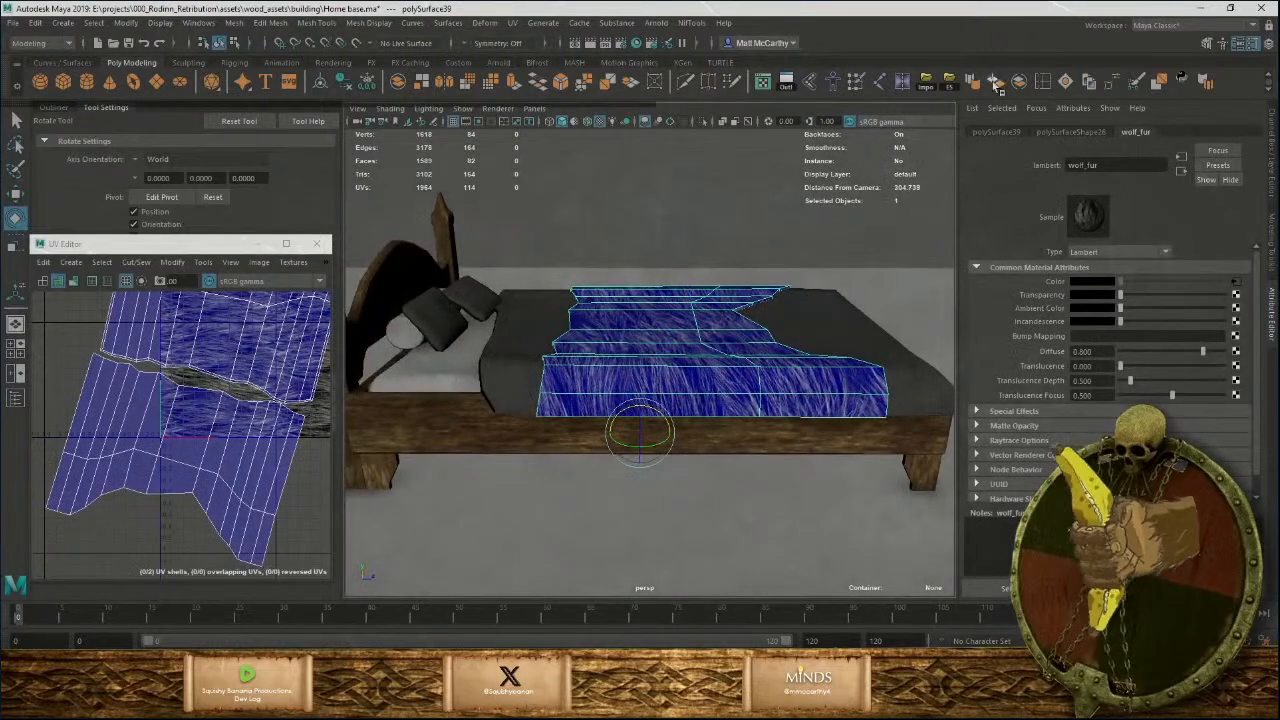
left_click(1042, 82)
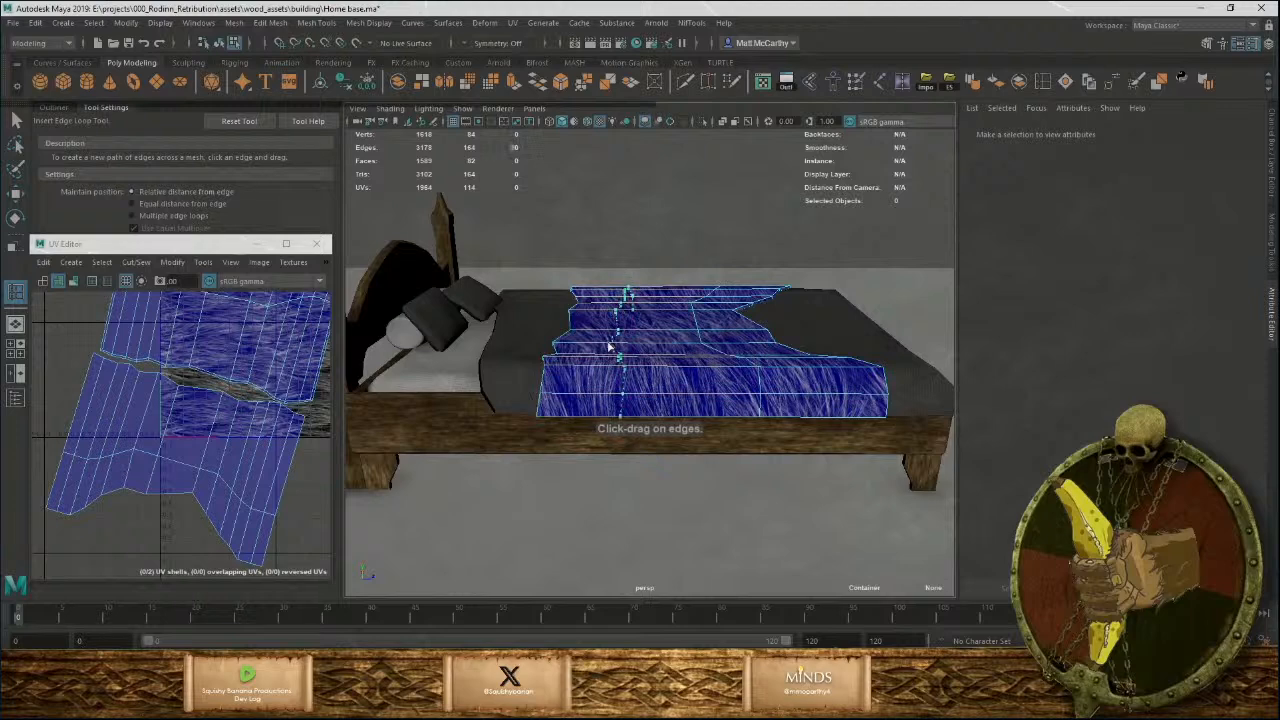
left_click(608, 347)
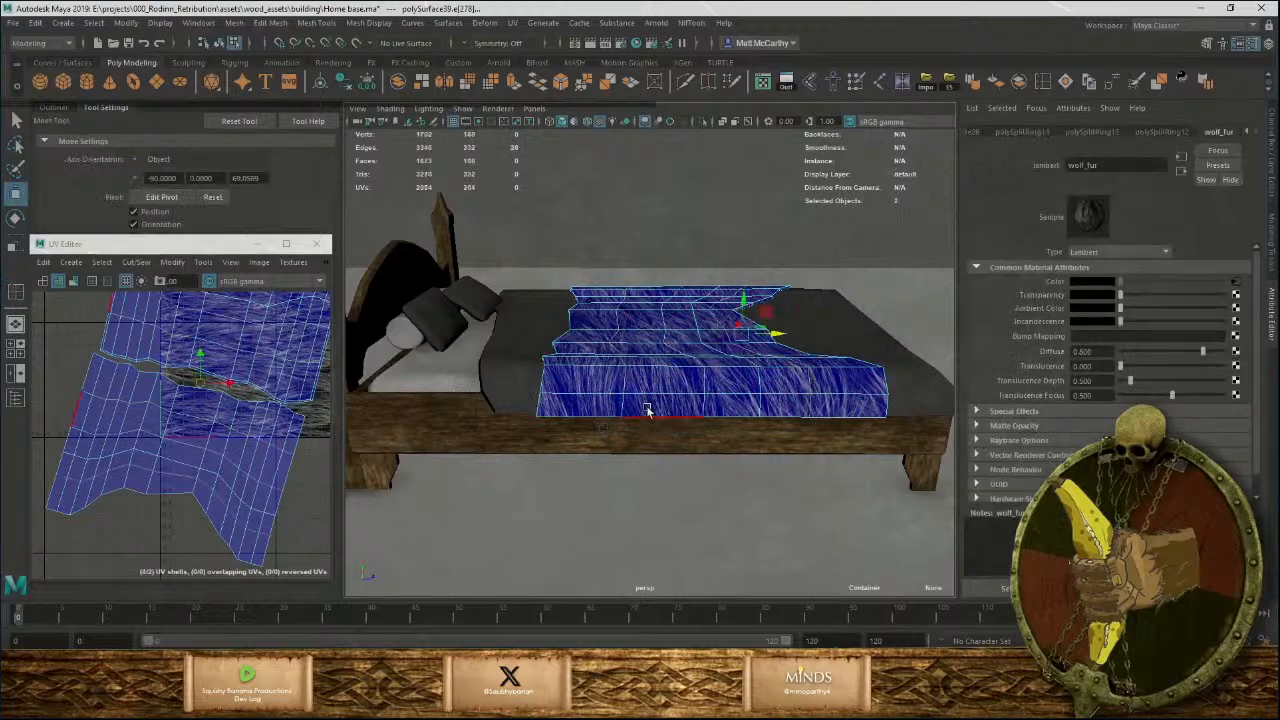
Move hem vertices vertically on both long sides of the cover to give its hanging edges an uneven outline.
left_click_drag(646, 407, 659, 366, "alt")
right_click_drag(657, 339, 607, 340)
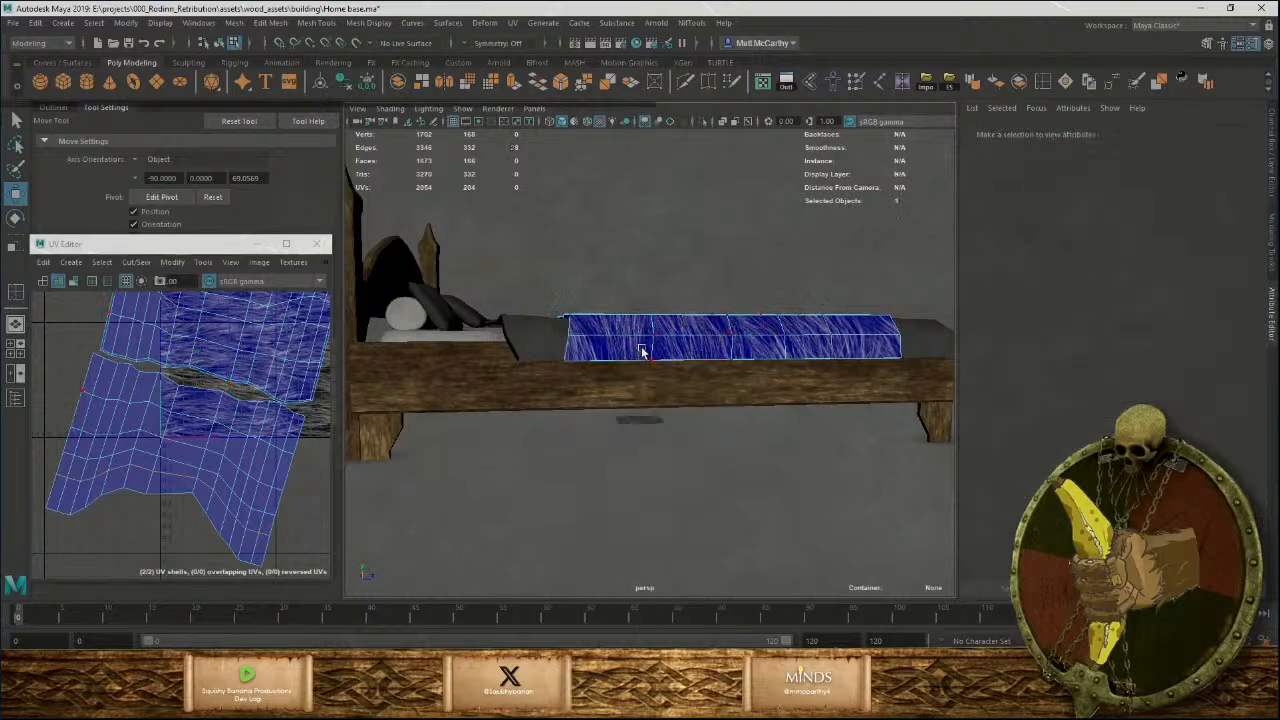
left_click(650, 359)
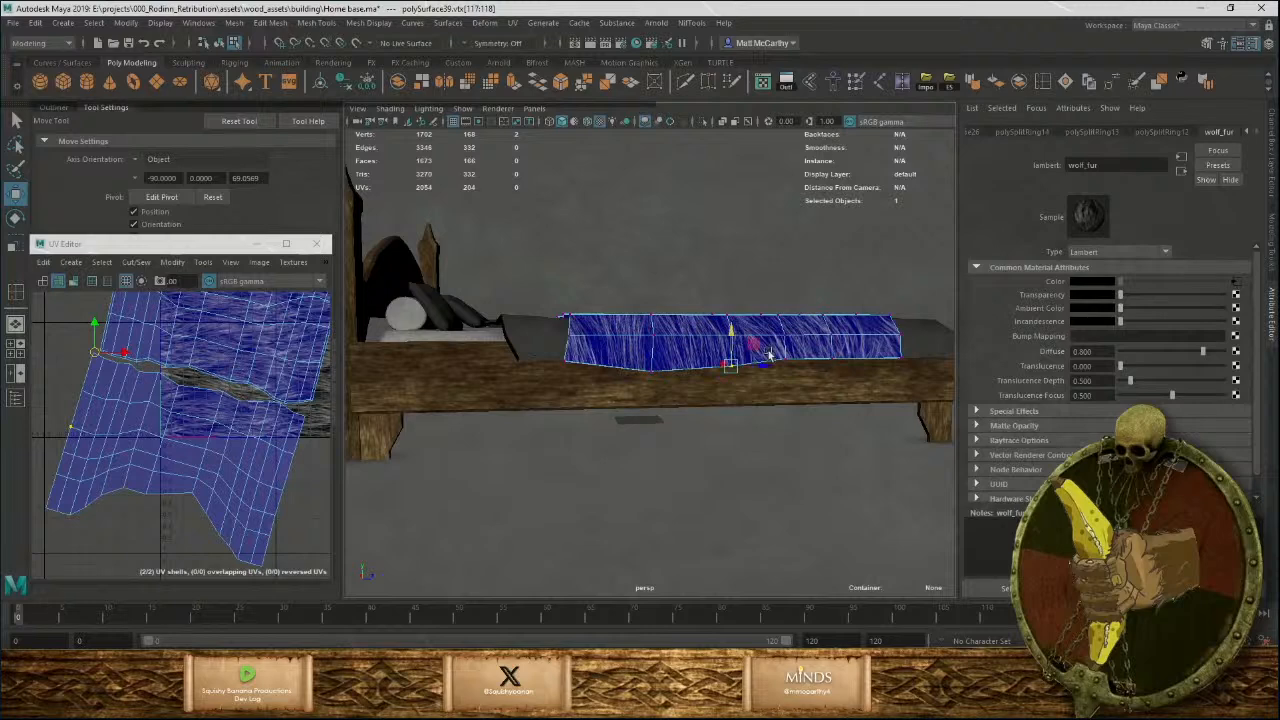
left_click_drag(770, 355, 687, 377, "alt")
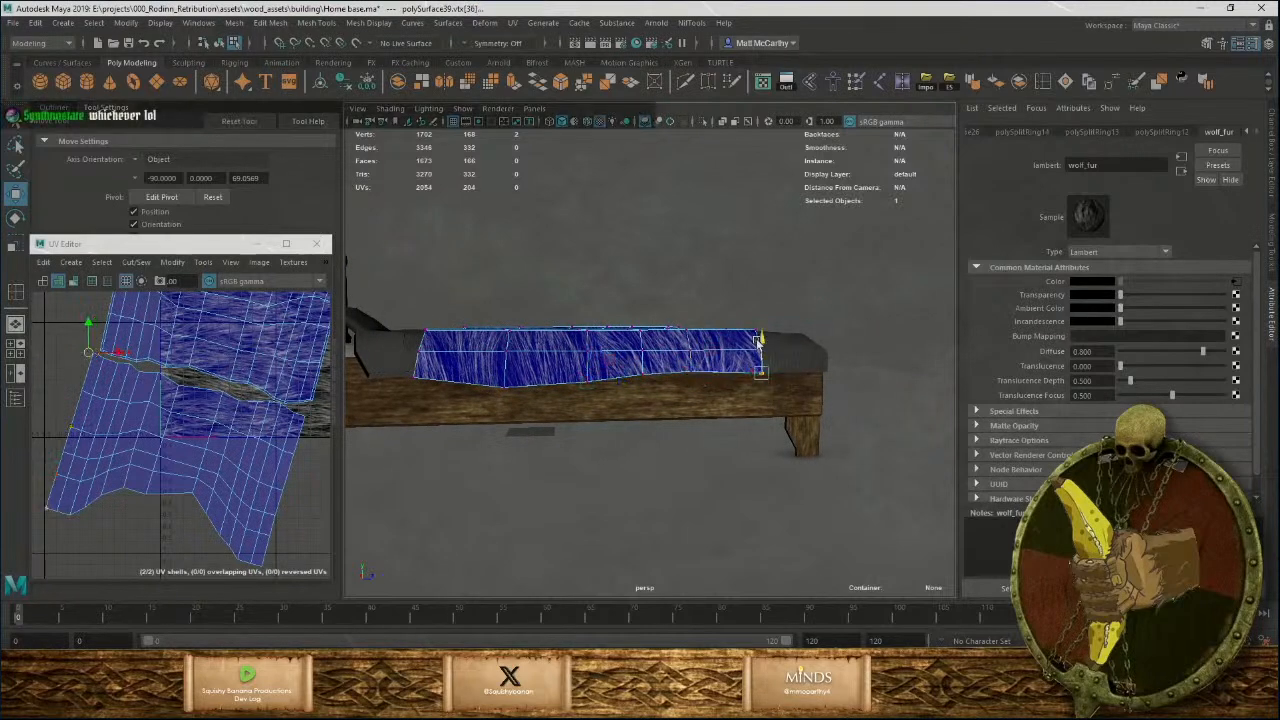
left_click_drag(760, 347, 619, 317, "alt")
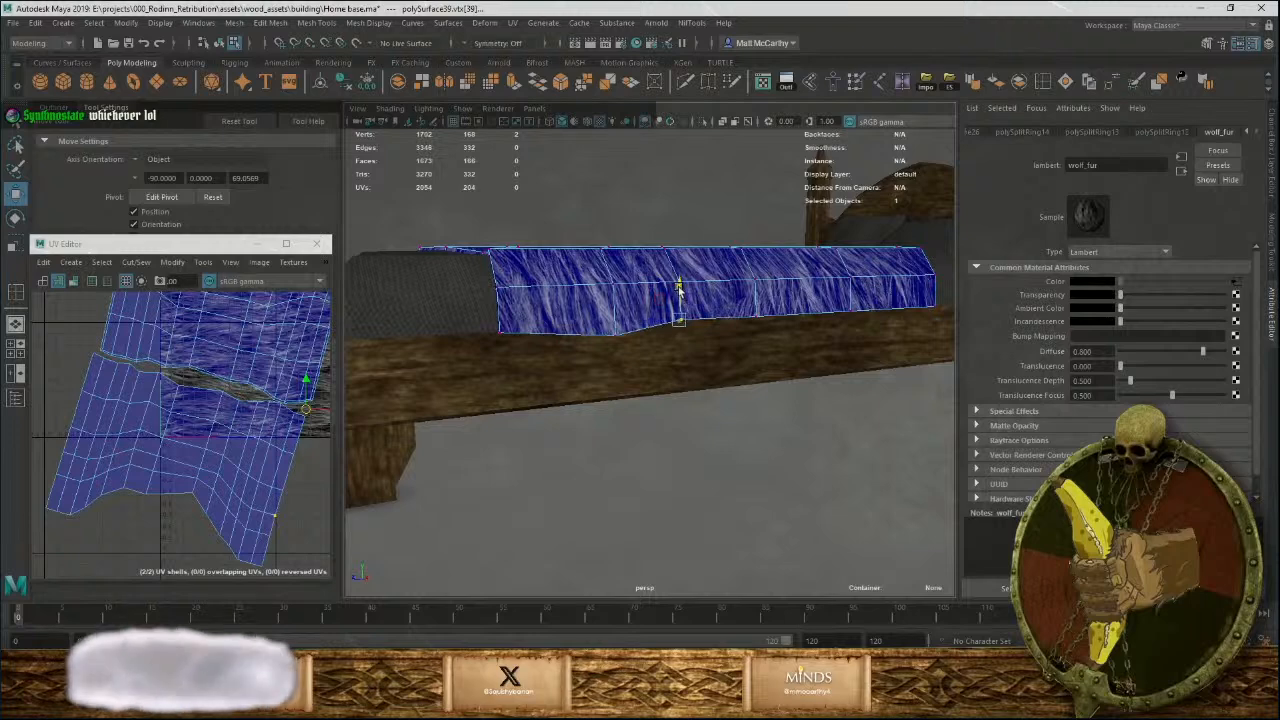
left_click(849, 309)
left_click_drag(849, 309, 916, 316, "alt")
Reselect the cover in object mode, select all its UV faces and scale the shells up slightly for denser fur.
key("F8")
key("F8")
left_click(597, 185)
left_click(634, 404)
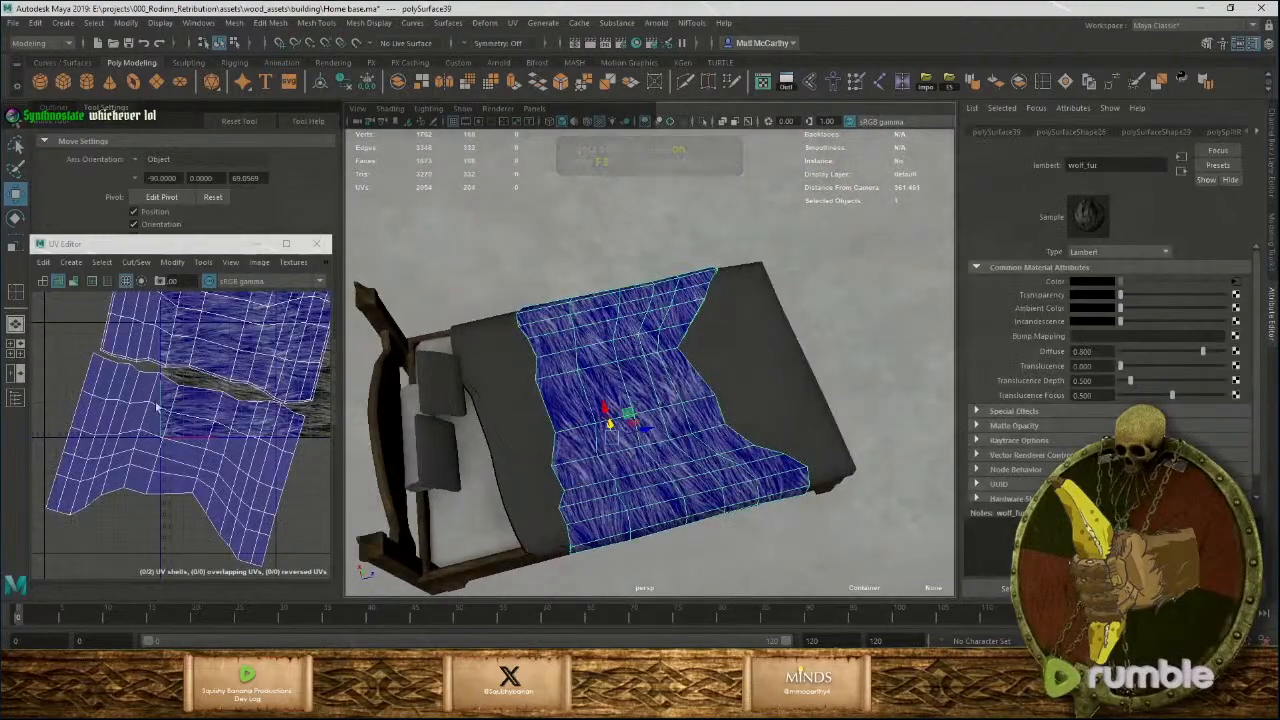
right_click_drag(151, 334, 150, 332)
left_click_drag(190, 350, 235, 385)
Examine the rescaled fur up close from several angles in object mode and reselect the cover.
left_click_drag(470, 420, 553, 355, "alt")
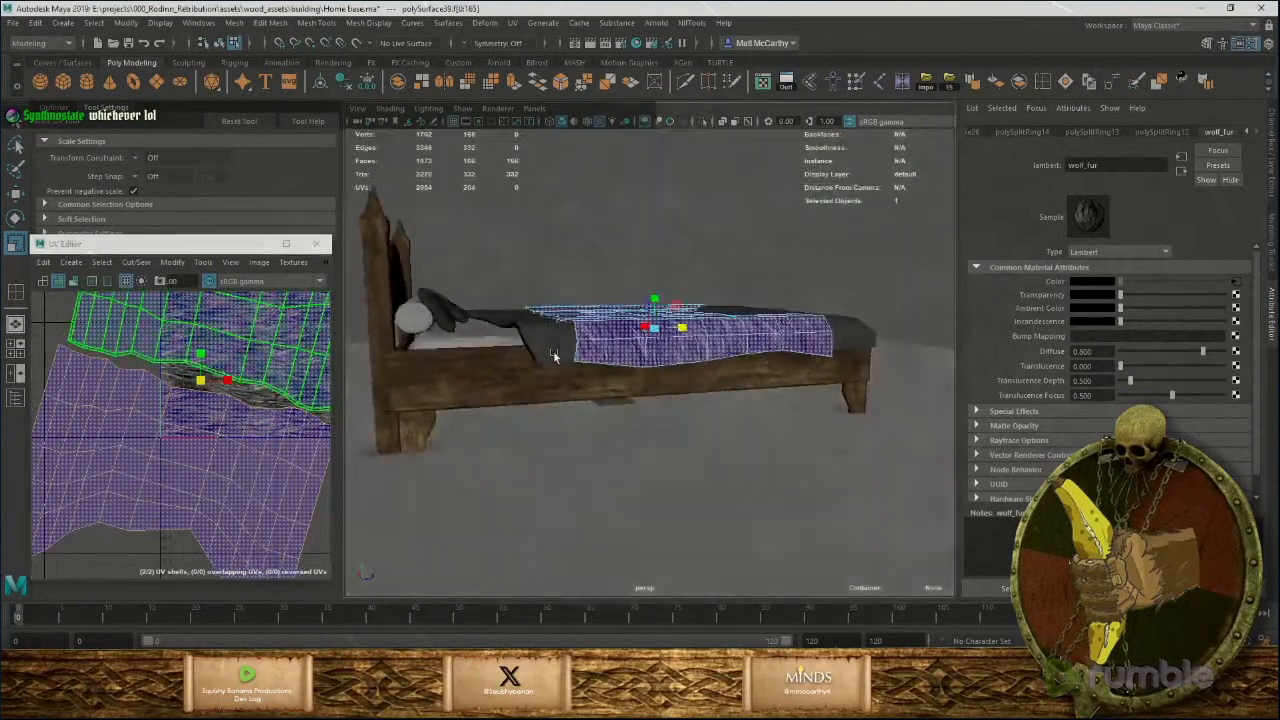
key("F8")
left_click(630, 243)
left_click_drag(765, 317, 738, 327, "alt")
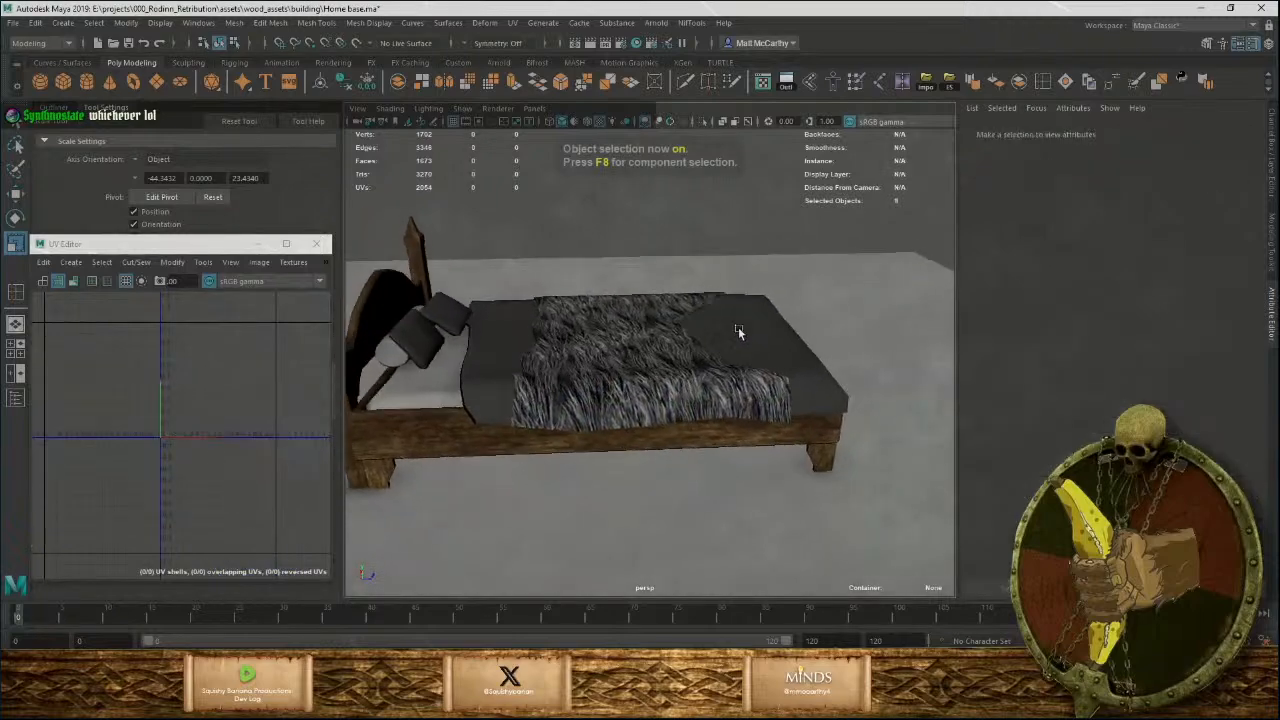
right_click_drag(738, 327, 709, 396, "alt")
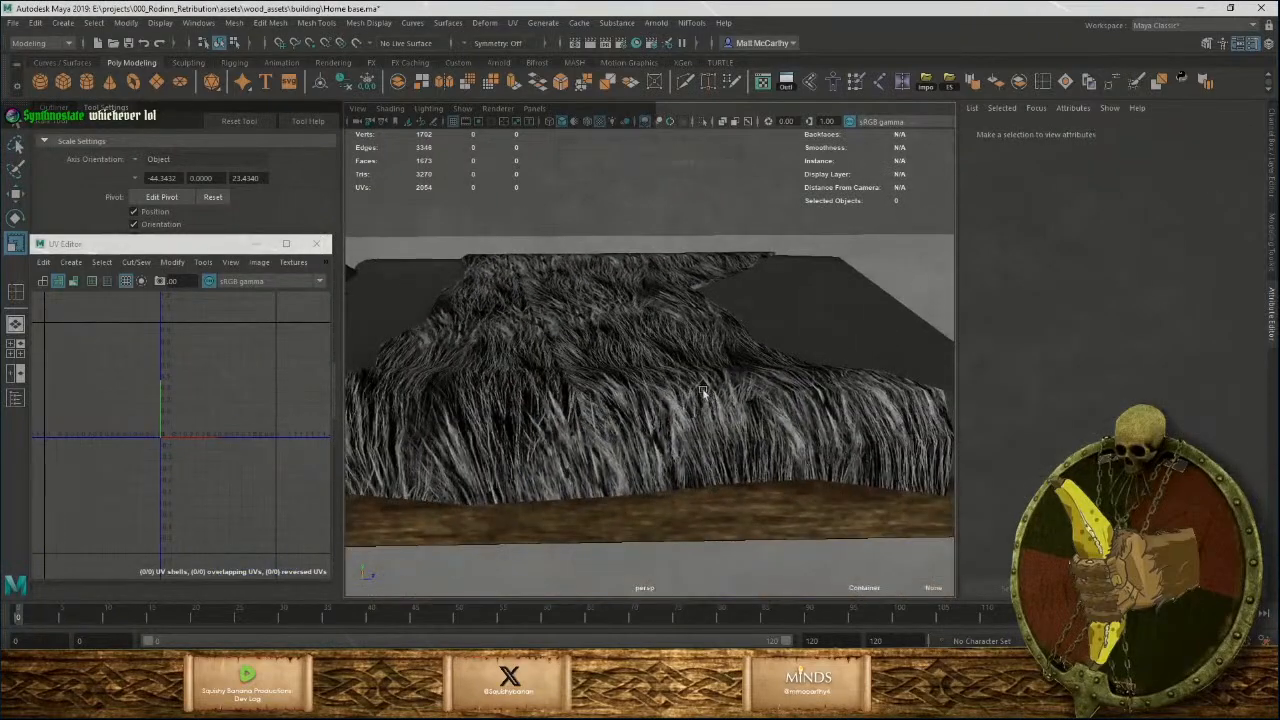
left_click_drag(709, 396, 809, 386, "alt")
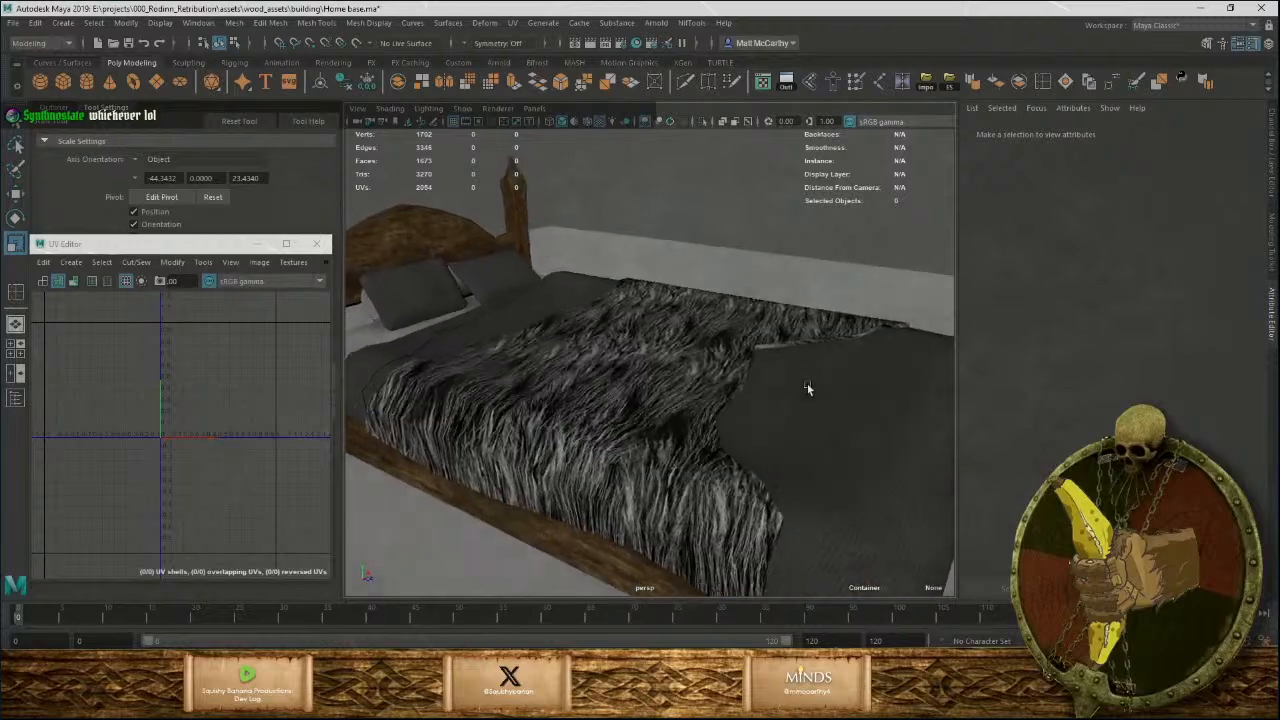
left_click(700, 369)
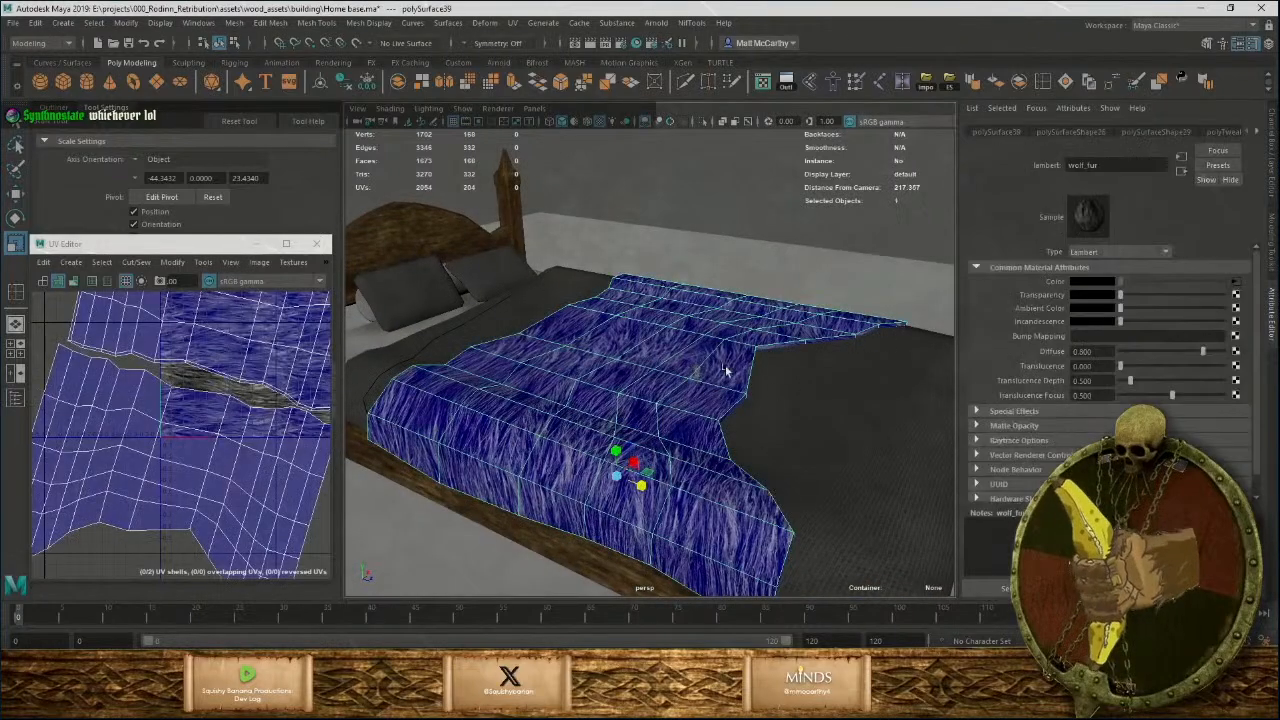
Select all faces of the wolf-fur cover and duplicate them as a separate layer.
left_click(788, 199)
left_click_drag(788, 199, 746, 231, "alt")
left_click(746, 231)
left_click_drag(759, 375, 614, 314, "alt")
right_click_drag(621, 323, 586, 357, "alt")
left_click(584, 327)
left_click_drag(586, 328, 621, 327, "alt")
right_click_drag(621, 327, 694, 466, "alt")
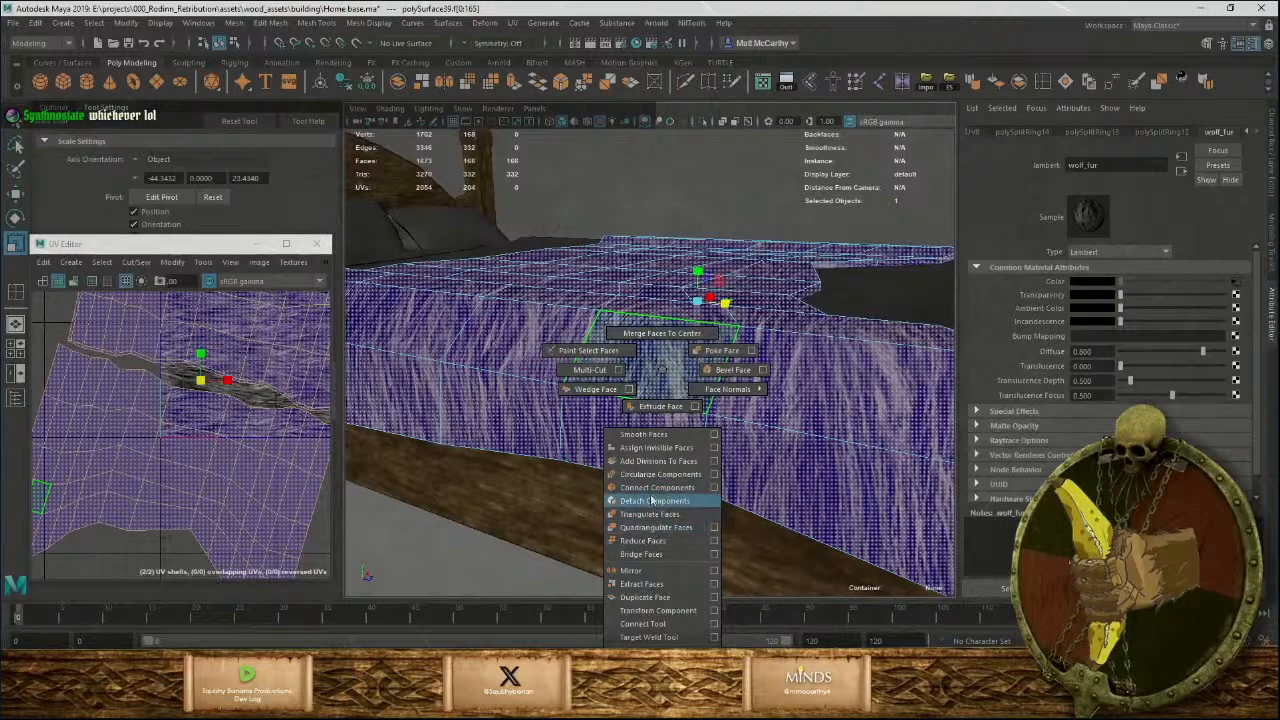
right_click_drag(656, 597, 657, 597, "shift")
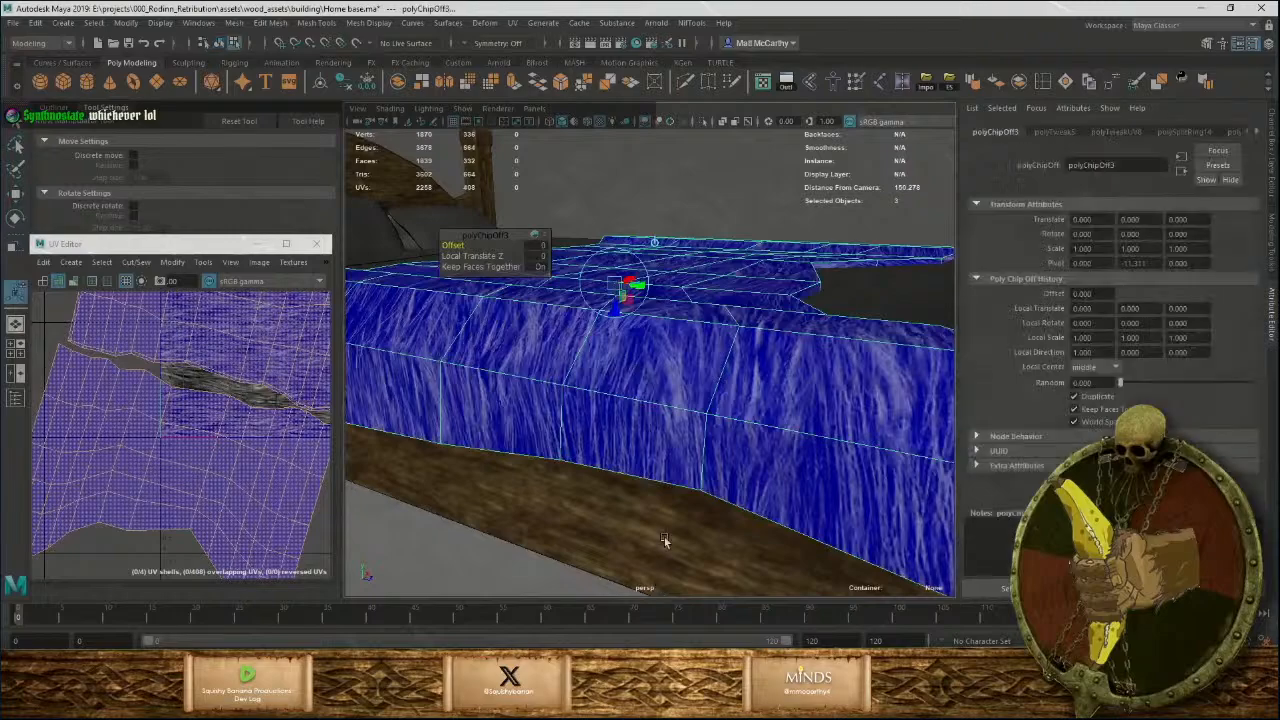
Offset the duplicated fur layer outward by 0.521 in local Z and return to object mode.
left_click_drag(597, 335, 682, 348, "alt")
right_click_drag(682, 348, 702, 400, "alt")
middle_click_drag(656, 203, 693, 320, "alt")
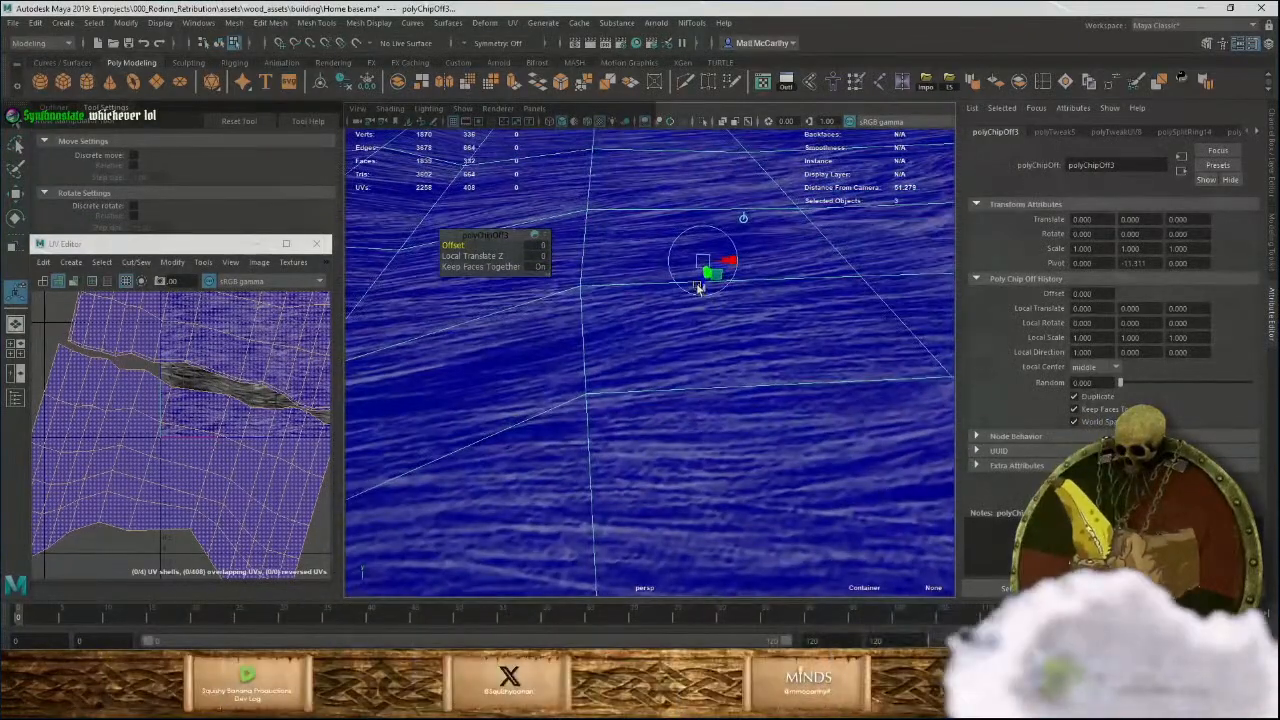
left_click_drag(700, 281, 699, 292)
right_click_drag(699, 292, 537, 331, "alt")
left_click_drag(537, 331, 831, 370, "alt")
key("F8")
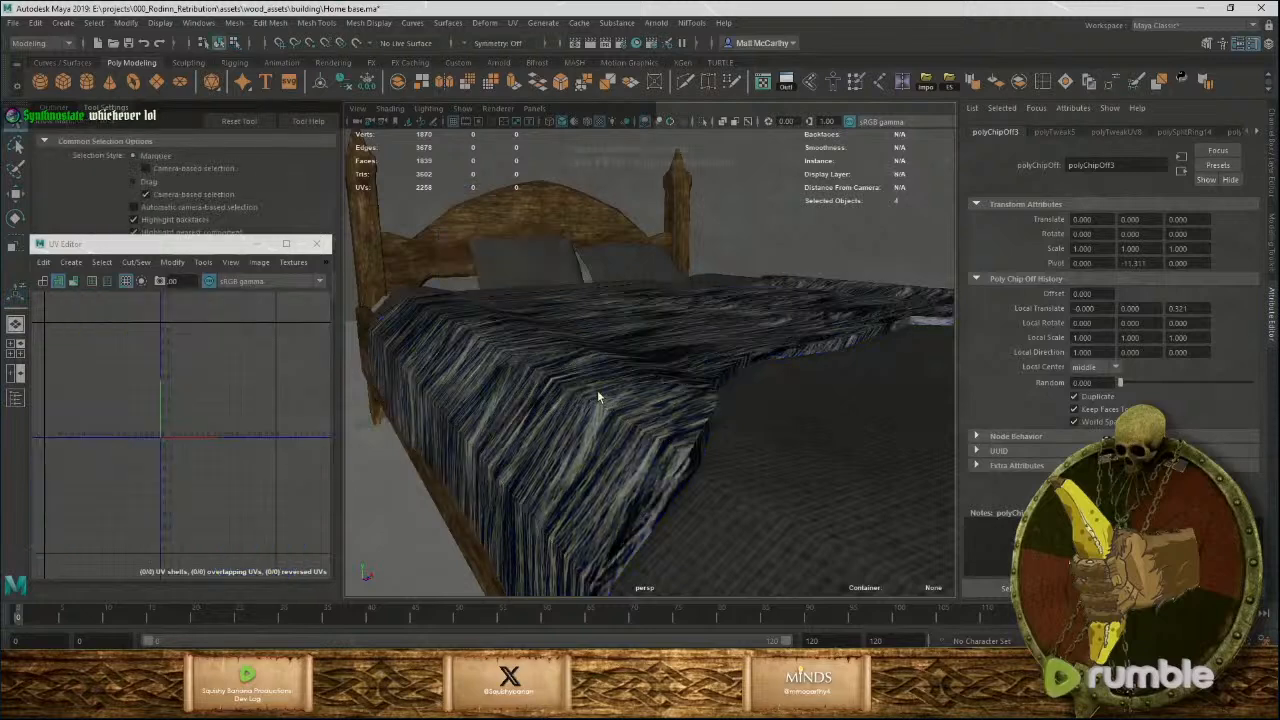
Assign a new Lambert material to the duplicated outer fur layer and name it fur_shell.
left_click(554, 375)
right_click(555, 377)
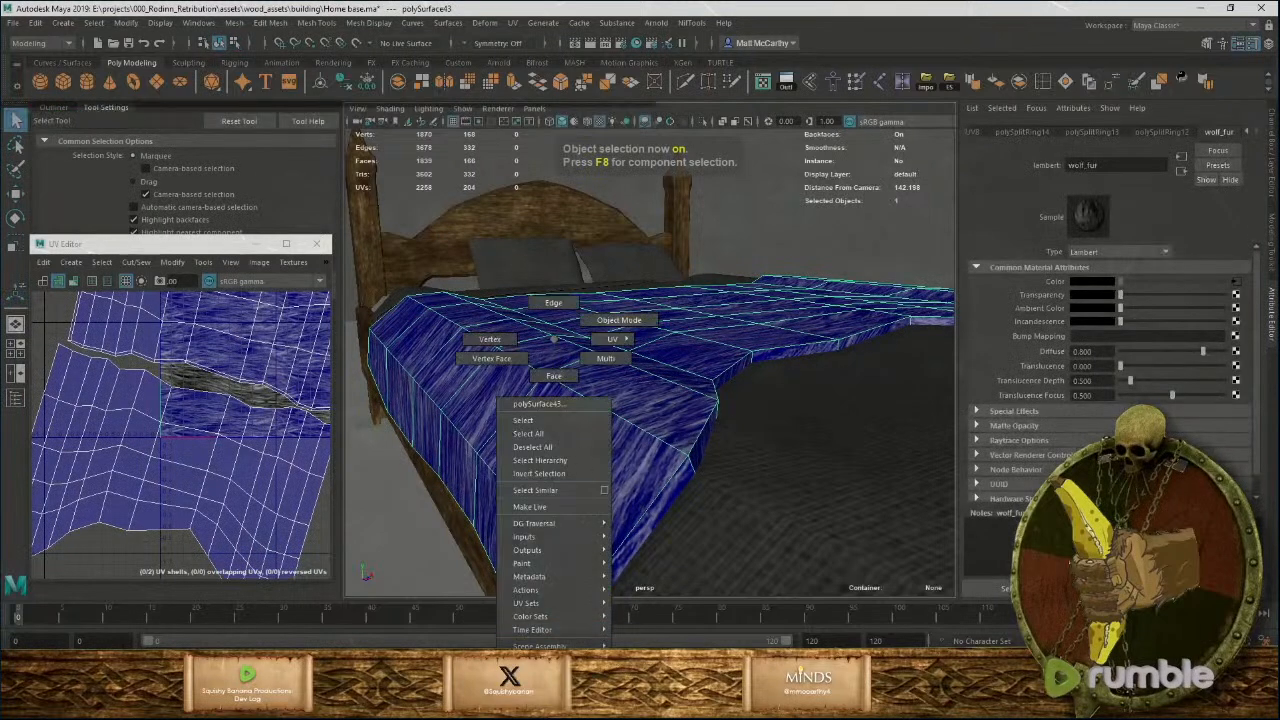
mouse_move(556, 688)
left_click(662, 612)
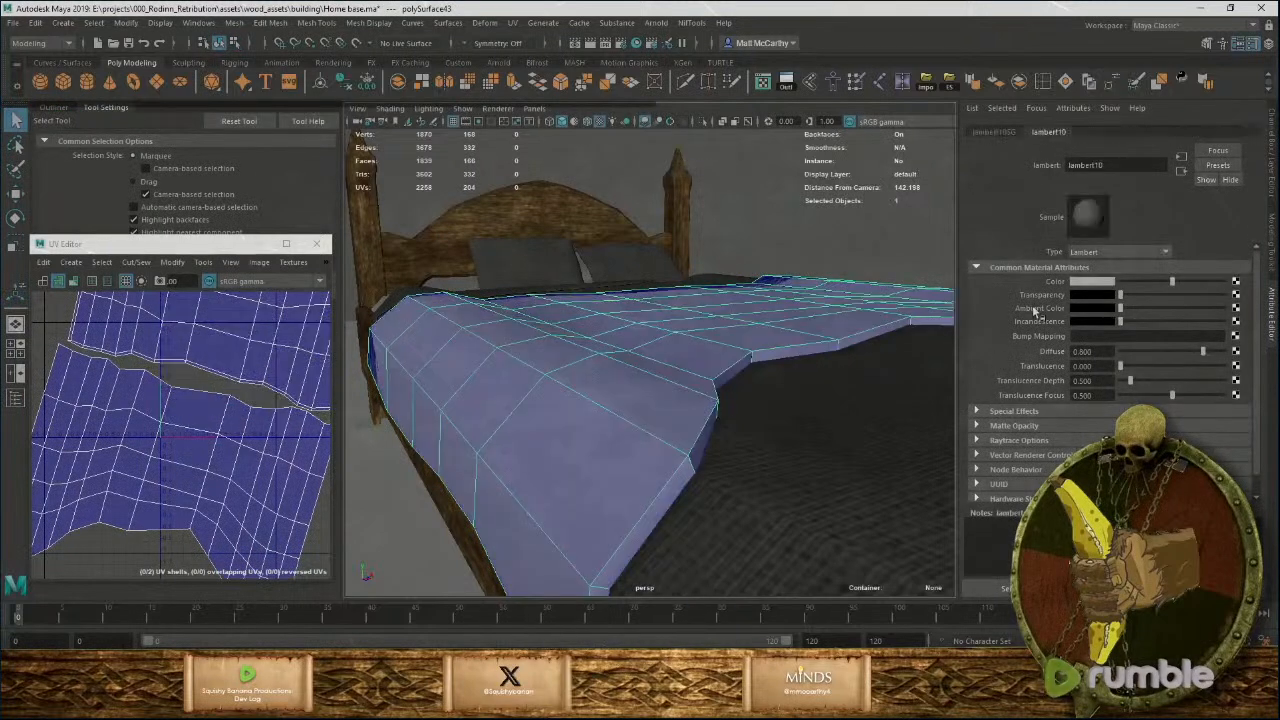
type("fur")
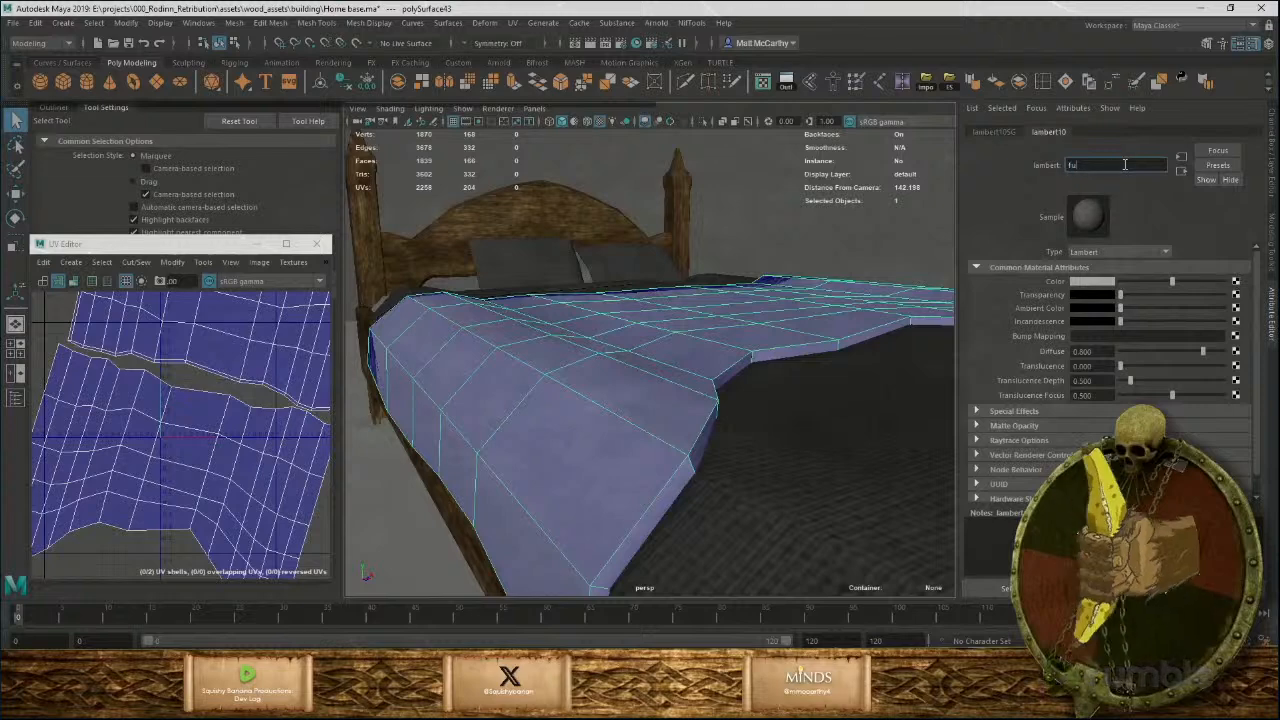
type("_shell")
key("Return")
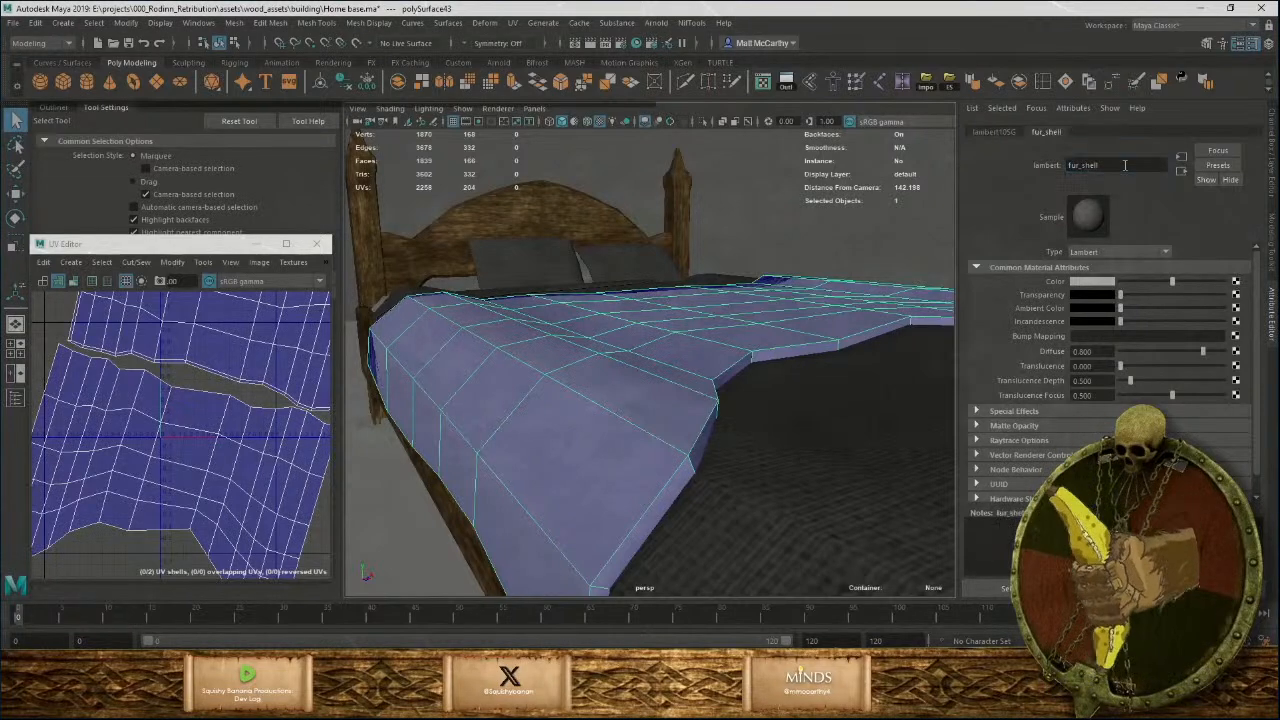
Connect a file texture to the fur_shell colour, using the wolf fur BaseColor.tga image.
left_click(1236, 281)
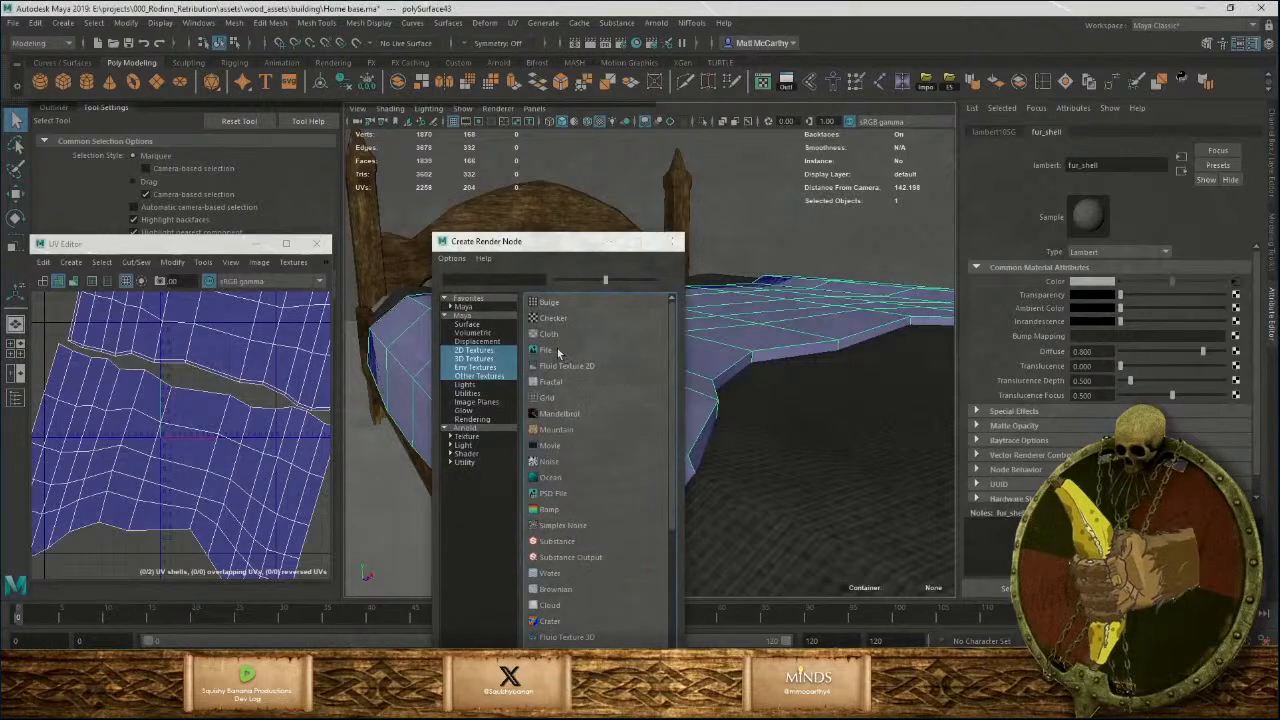
left_click(546, 350)
left_click(1238, 314)
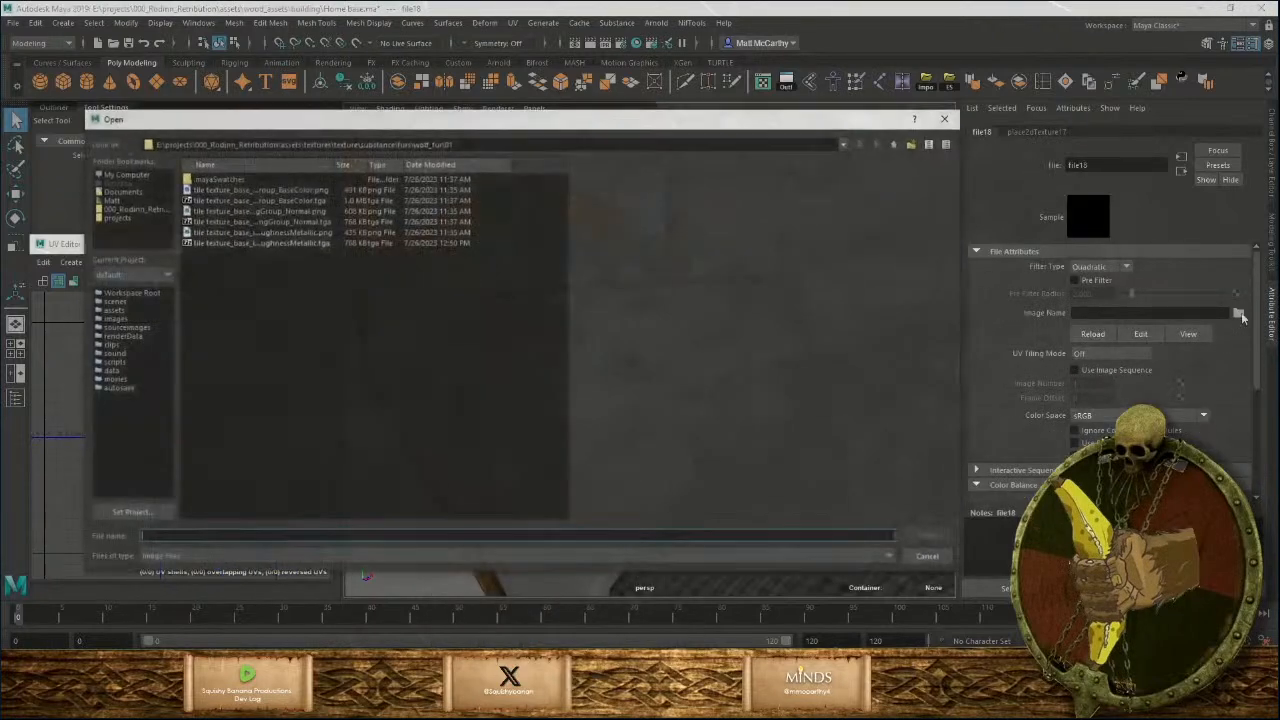
left_click(303, 190)
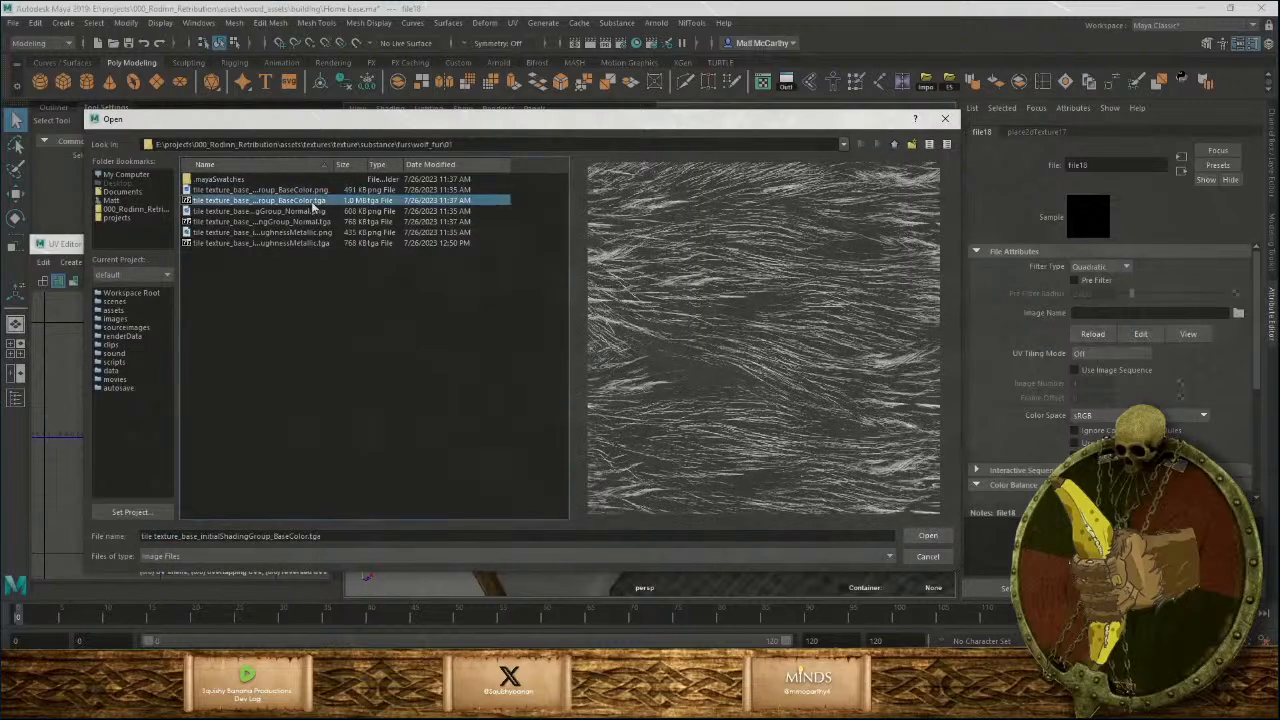
left_click(939, 537)
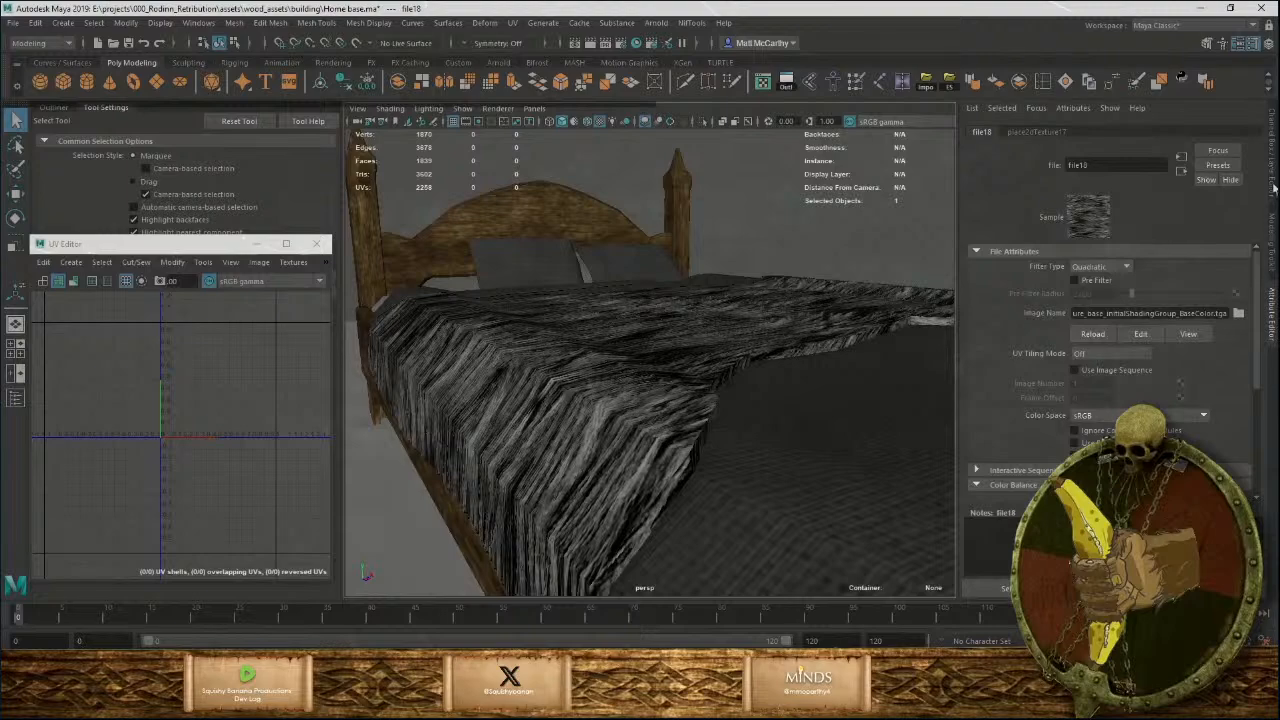
Select the outer fur layer's UV shells and shift them slightly so its strands differ from the layer below.
left_click(1274, 186)
left_click(869, 210)
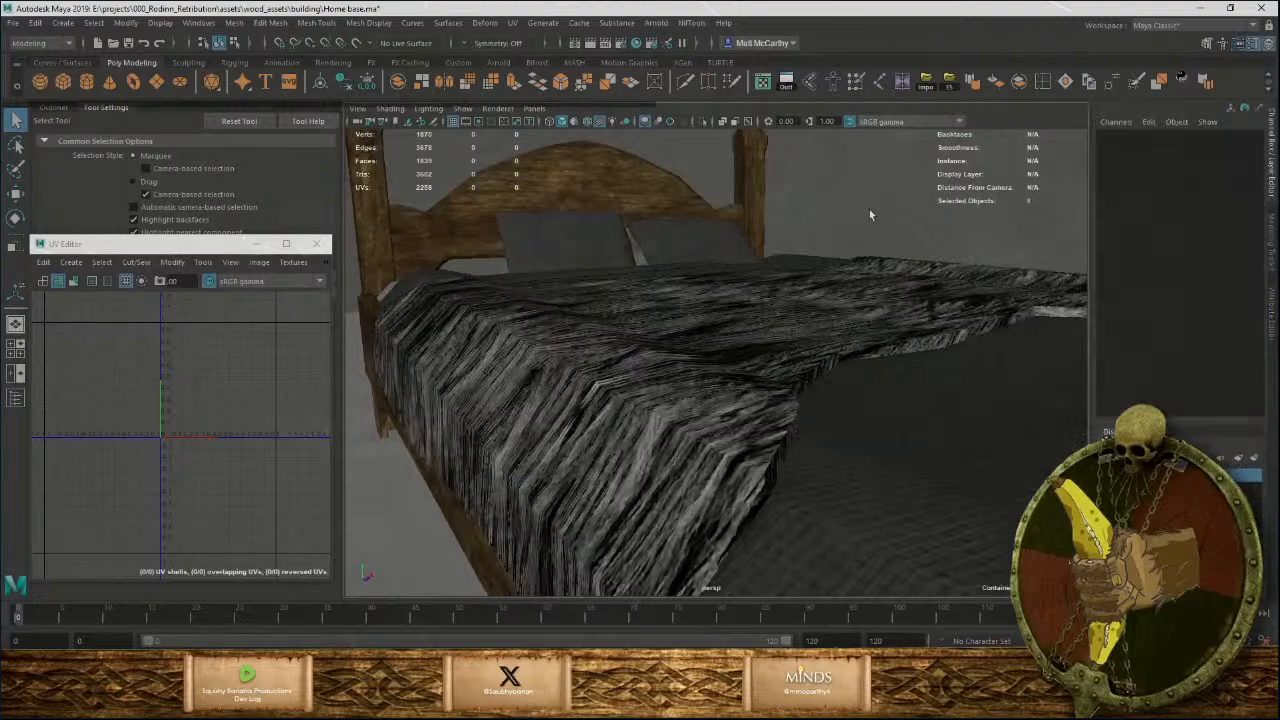
left_click_drag(692, 294, 664, 363, "alt")
left_click(670, 370)
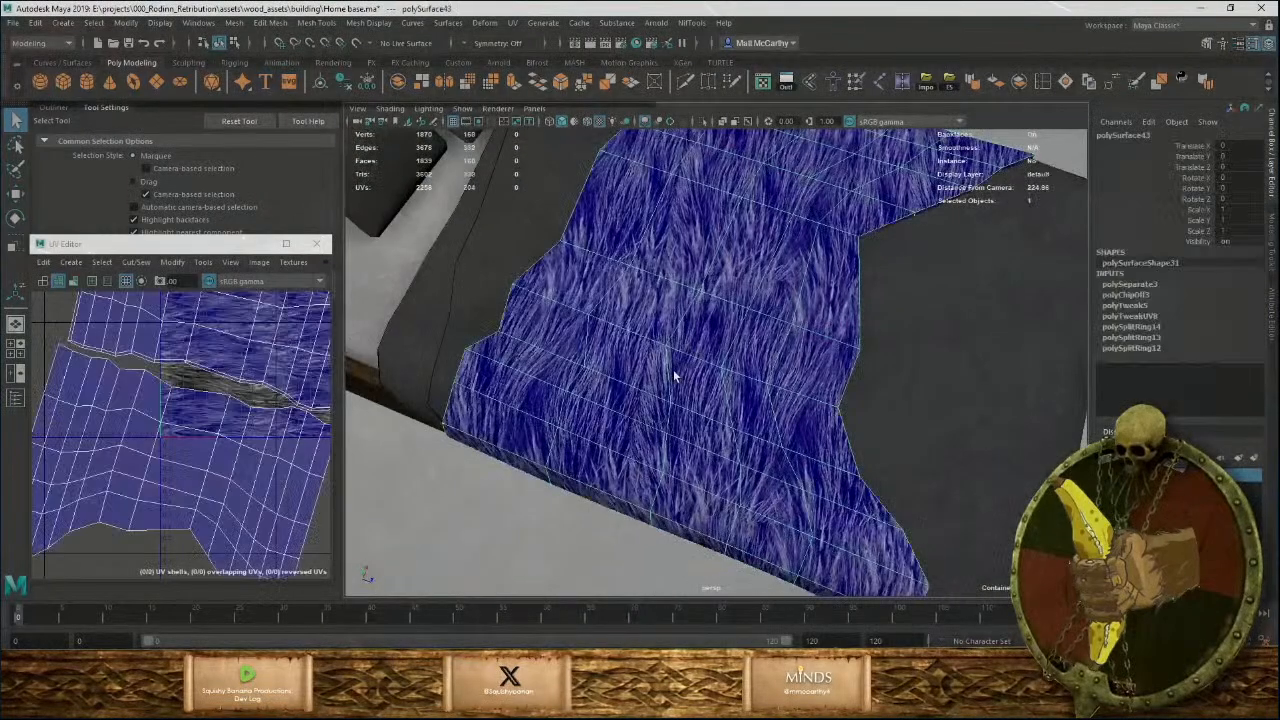
right_click_drag(132, 336, 132, 333)
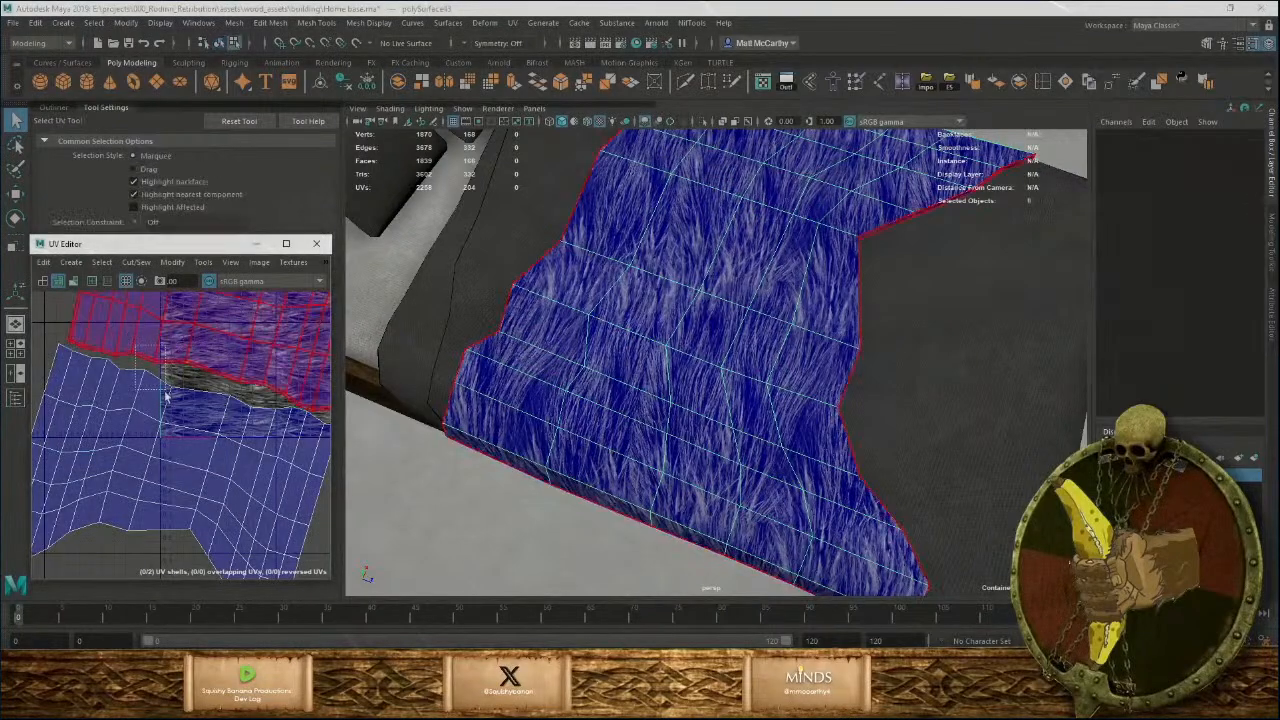
left_click(188, 400)
left_click_drag(228, 383, 182, 364)
scroll(555, 347, "down", 2)
left_click_drag(555, 347, 805, 308, "alt")
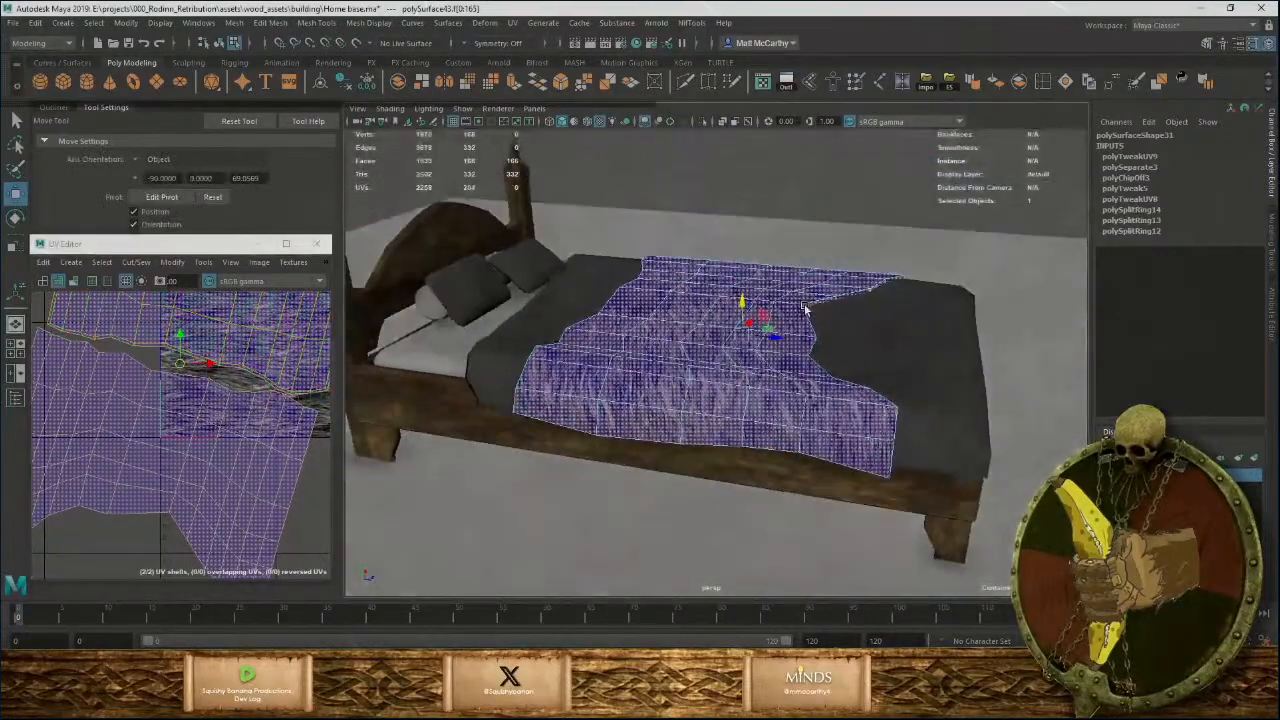
key("F8")
left_click(839, 183)
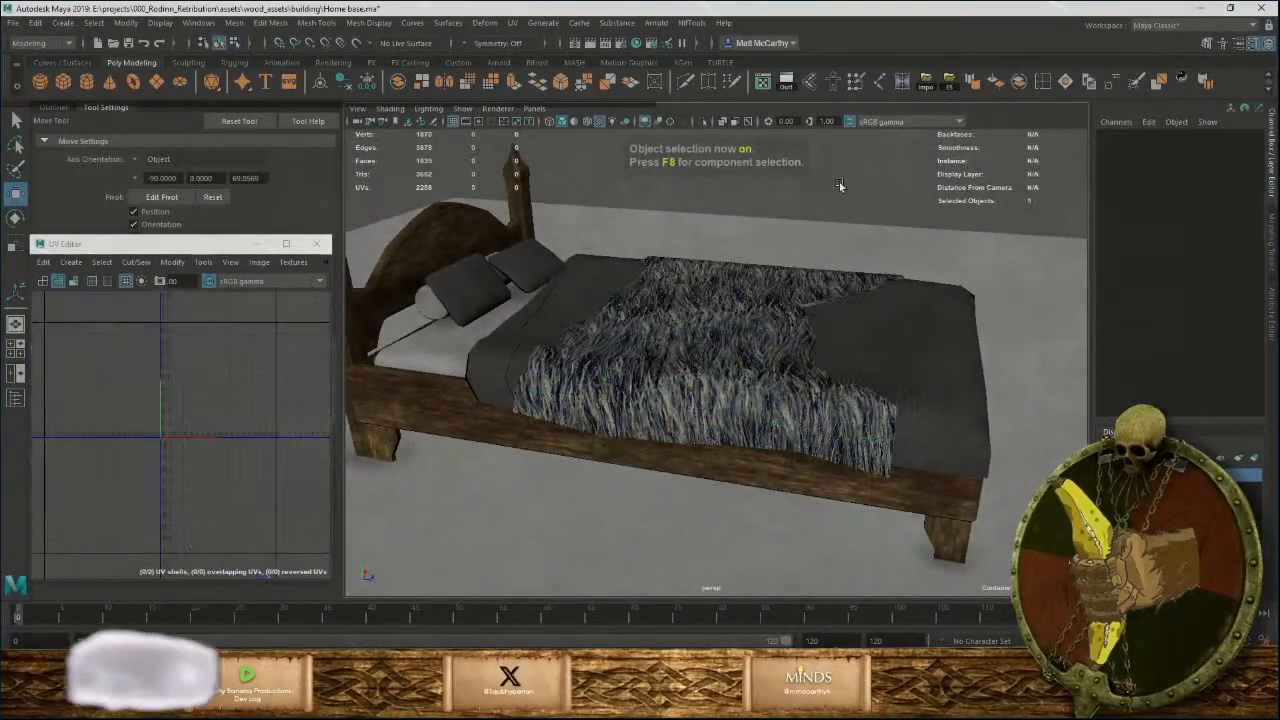
Duplicate all faces of the outer fur layer and offset the copy outward by about 0.46 in local Z.
left_click_drag(839, 182, 636, 367, "alt")
scroll(683, 371, "up", 3)
scroll(753, 417, "up", 1)
left_click(619, 357)
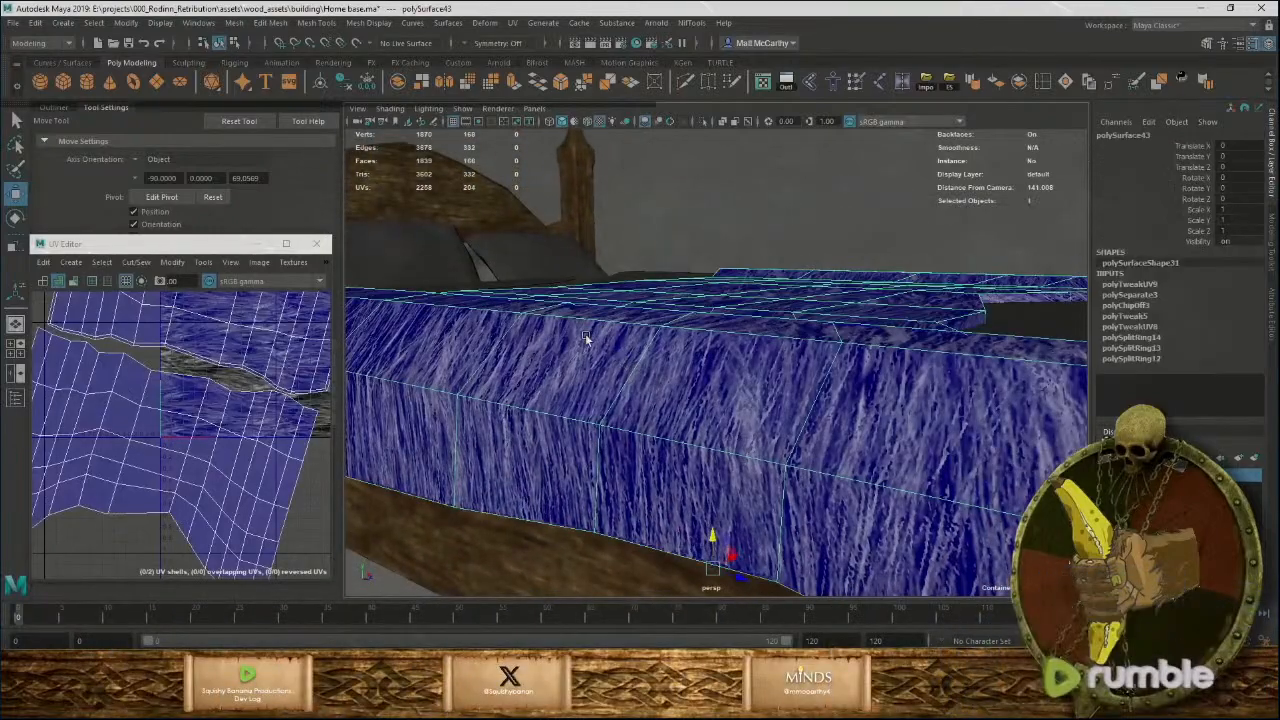
right_click_drag(587, 340, 588, 368)
left_click(587, 352)
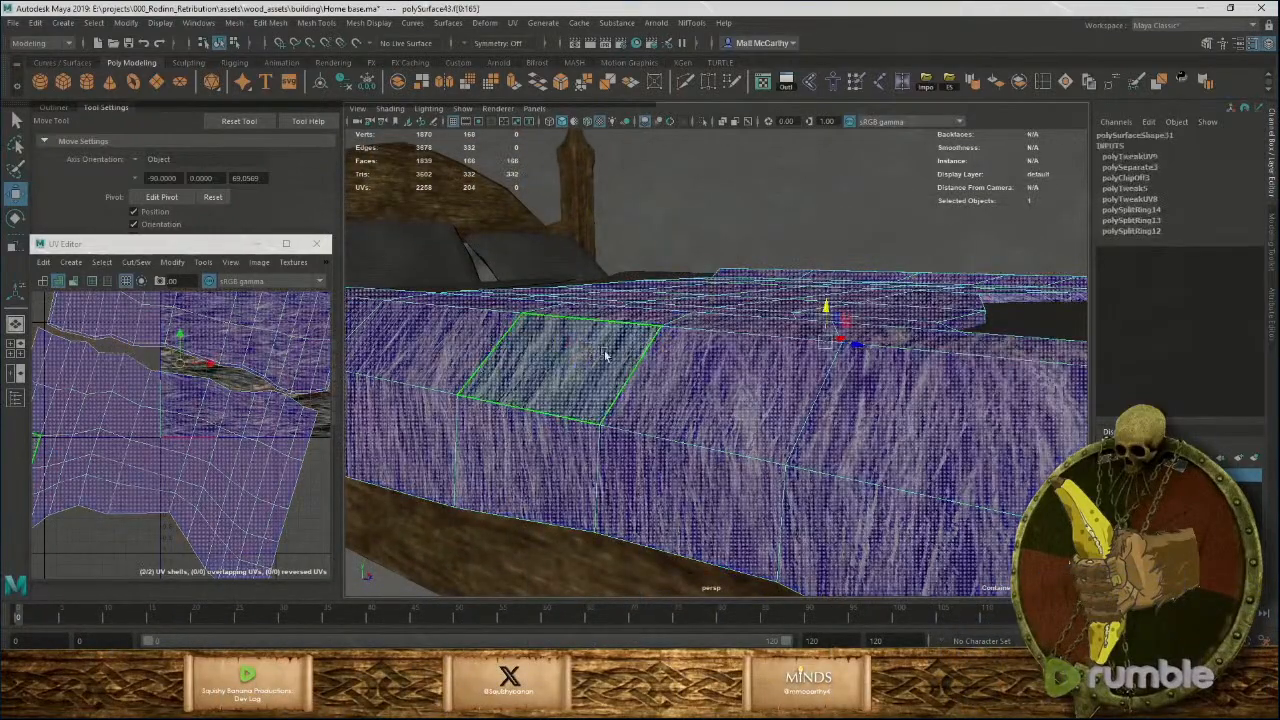
right_click(705, 362, "shift")
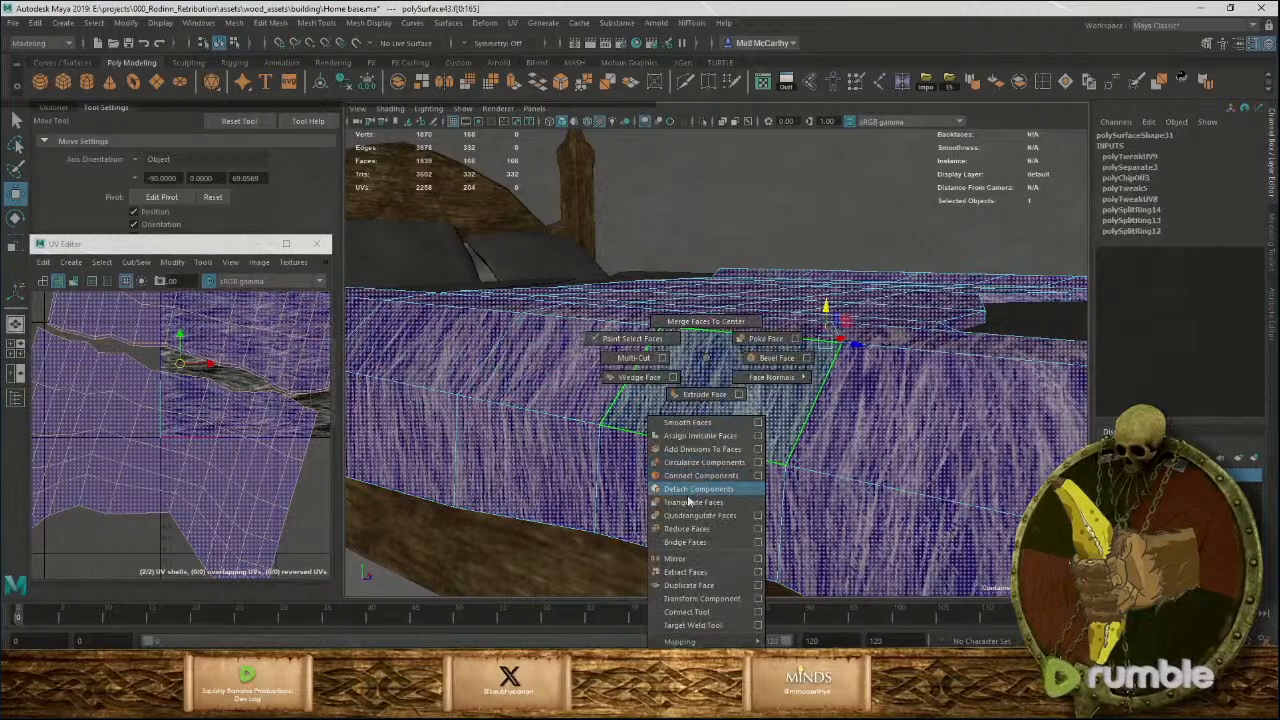
left_click(697, 585)
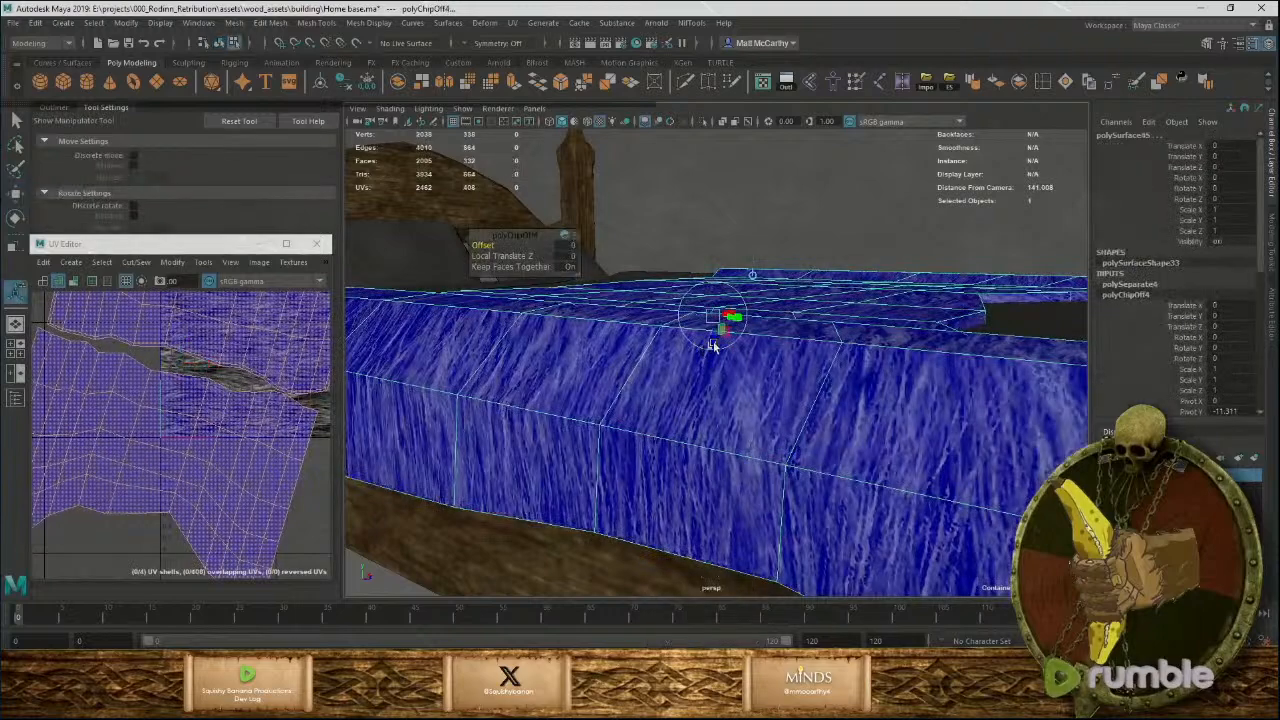
mouse_move(713, 341)
left_mouse_down()
mouse_move(709, 323)
mouse_move(703, 350)
left_mouse_up()
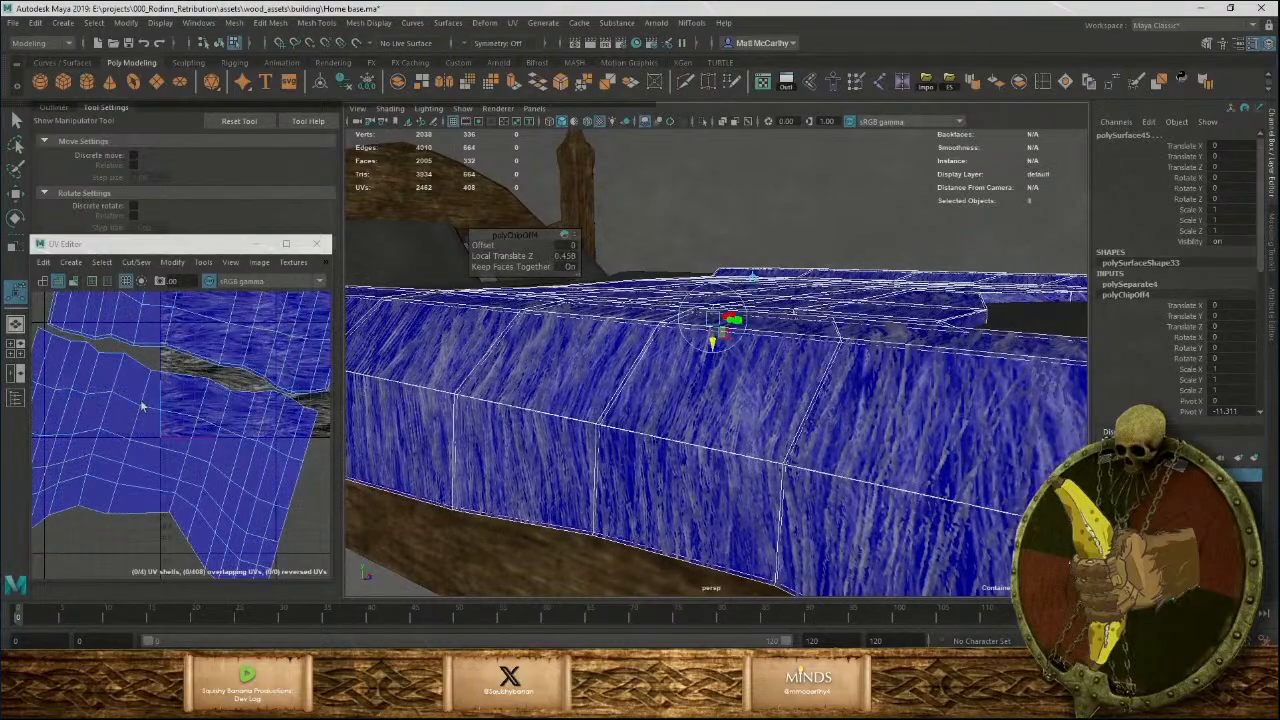
Shift the UV shells of the second fur layer sideways to vary its strands and return to object mode.
right_click_drag(140, 366, 138, 366)
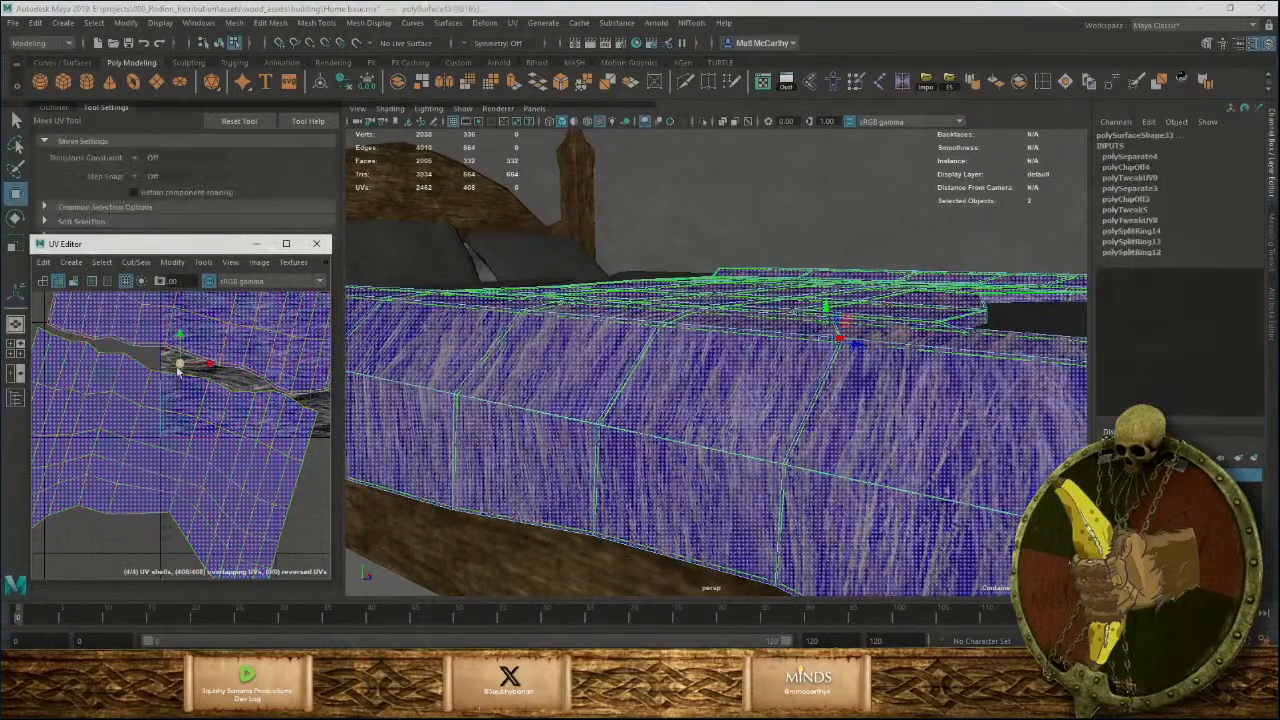
left_click_drag(186, 366, 229, 370)
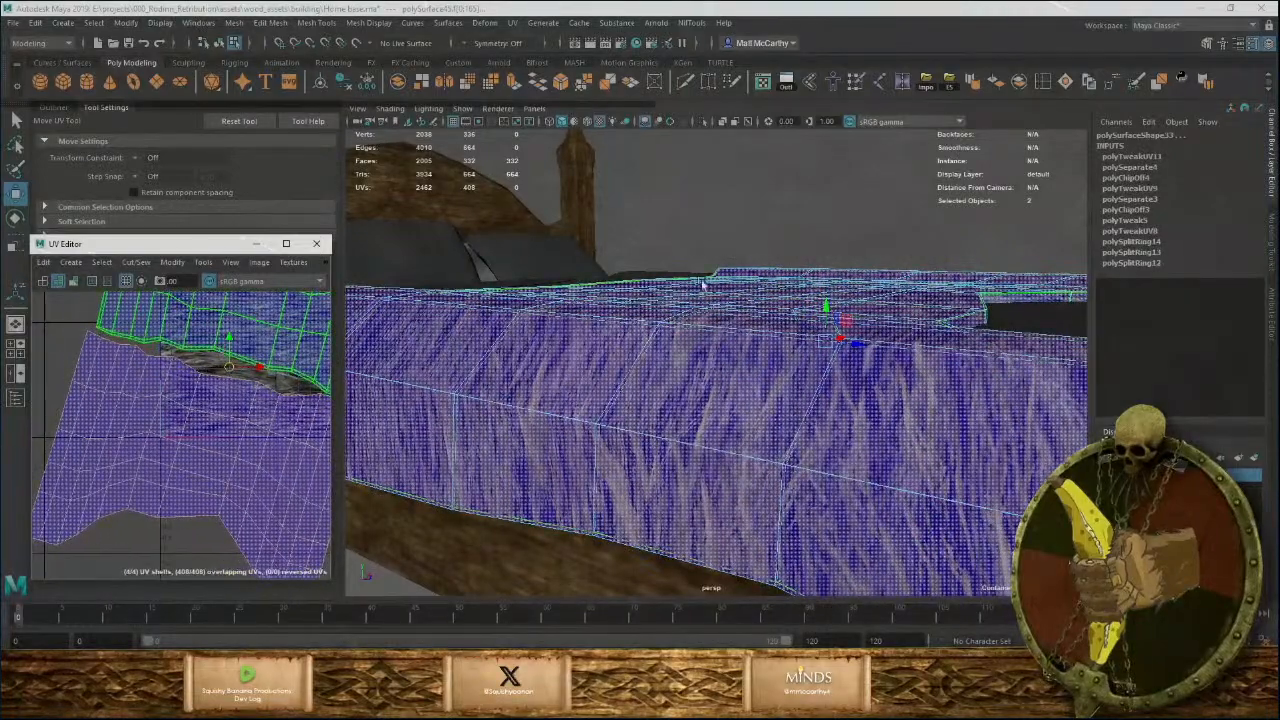
key("F8")
left_click(740, 246)
Examine the layered fur on the bed up close and from several angles.
left_click_drag(740, 246, 921, 351, "alt")
right_click_drag(730, 350, 852, 494, "alt")
left_click_drag(852, 494, 794, 414, "alt")
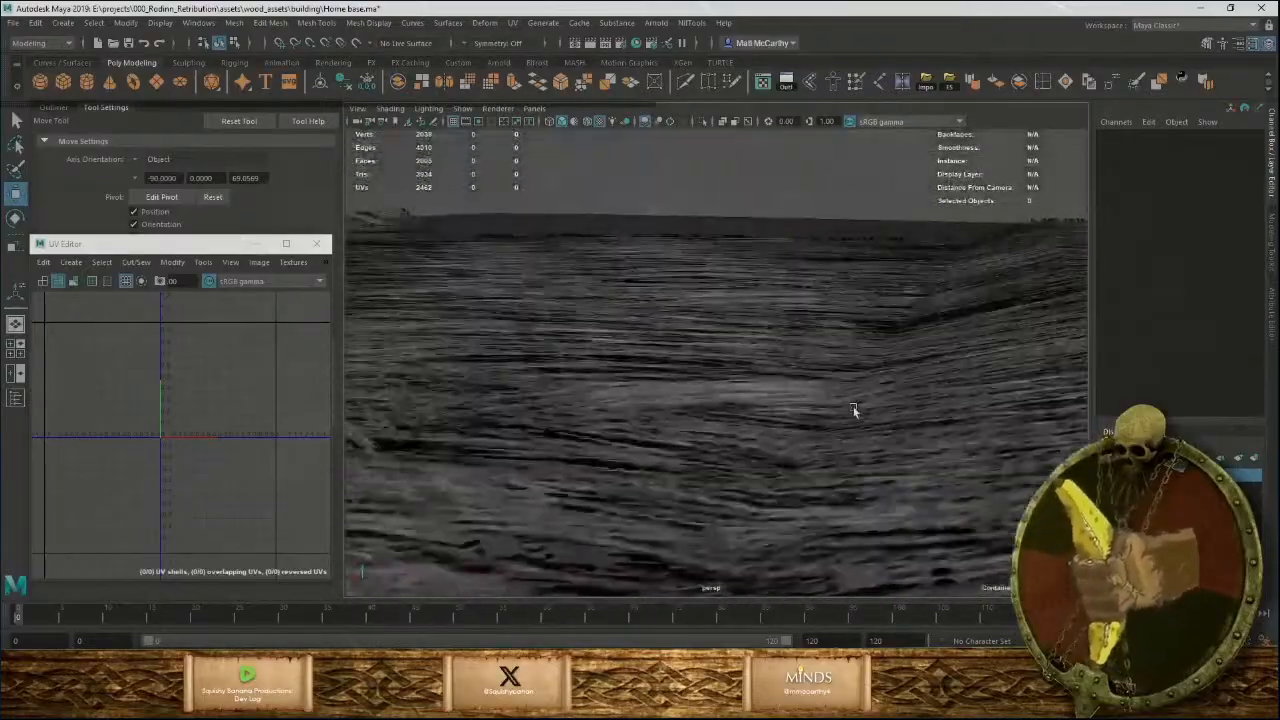
right_click_drag(794, 414, 666, 412, "alt")
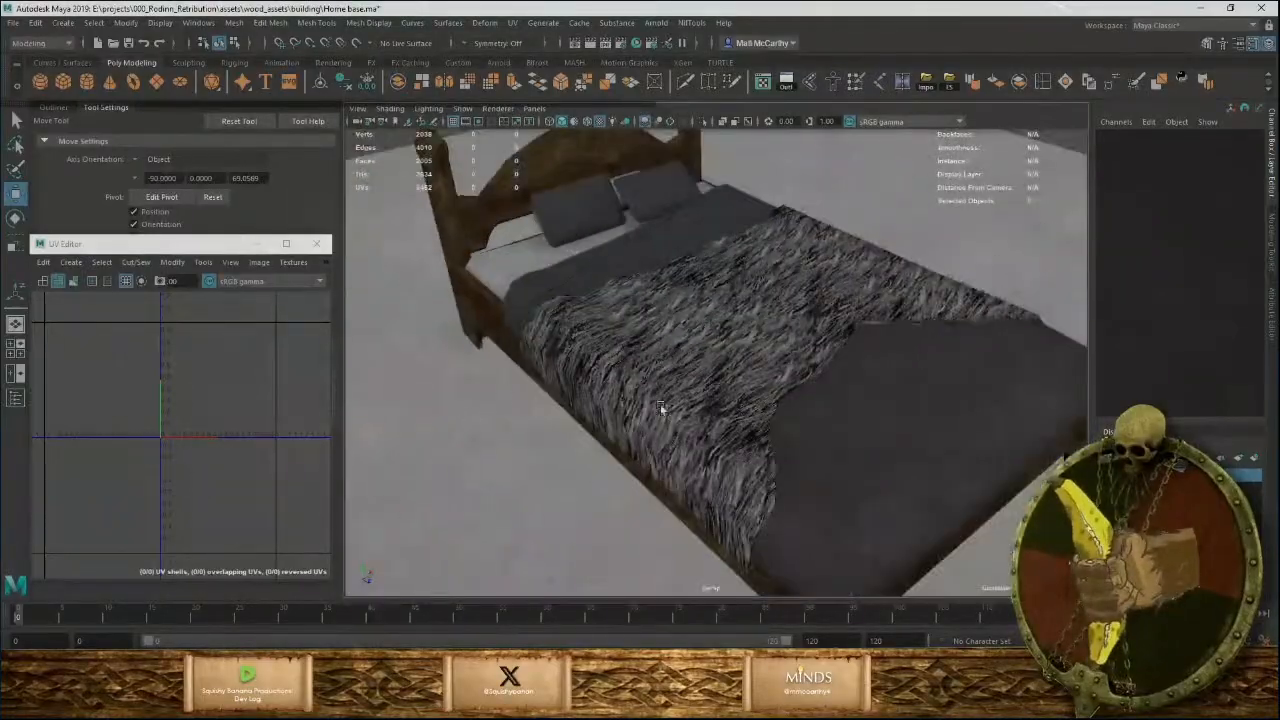
left_click_drag(666, 412, 720, 426, "alt")
right_click_drag(720, 426, 697, 430, "alt")
left_click_drag(697, 430, 673, 291, "alt")
Duplicate all faces of the outermost fur layer again and offset the copy outward by about 0.45 in local Z.
left_click(670, 354)
mouse_move(673, 291)
right_mouse_down("alt")
mouse_move(707, 341)
mouse_move(674, 305)
mouse_move(666, 312)
right_mouse_up("alt")
left_click(679, 283)
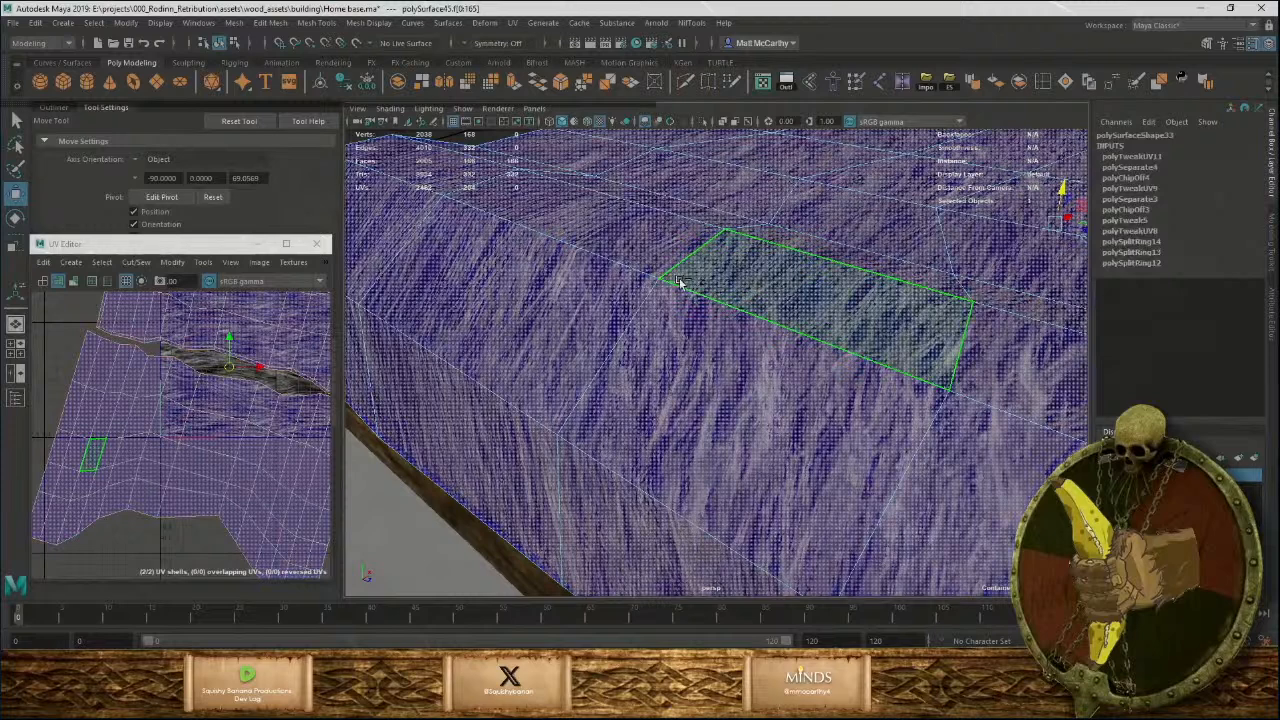
right_click(680, 281, "ctrl+shift")
right_click(676, 288, "shift")
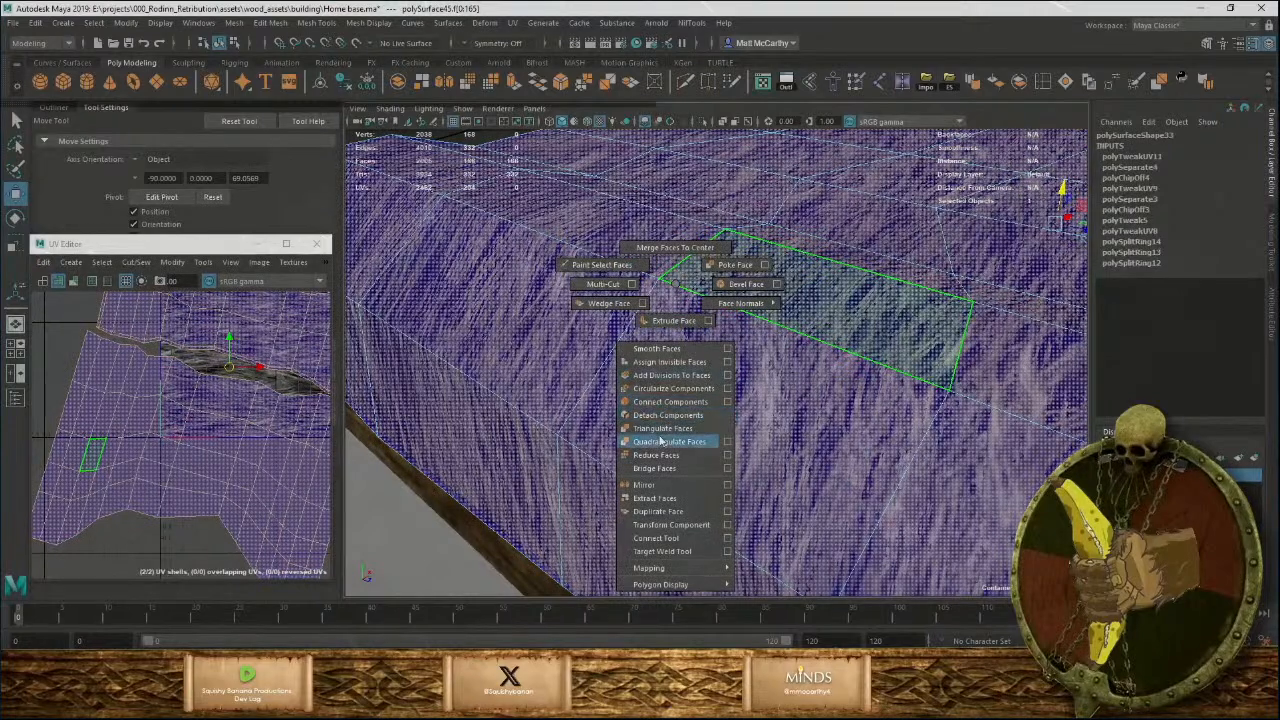
left_click(654, 498)
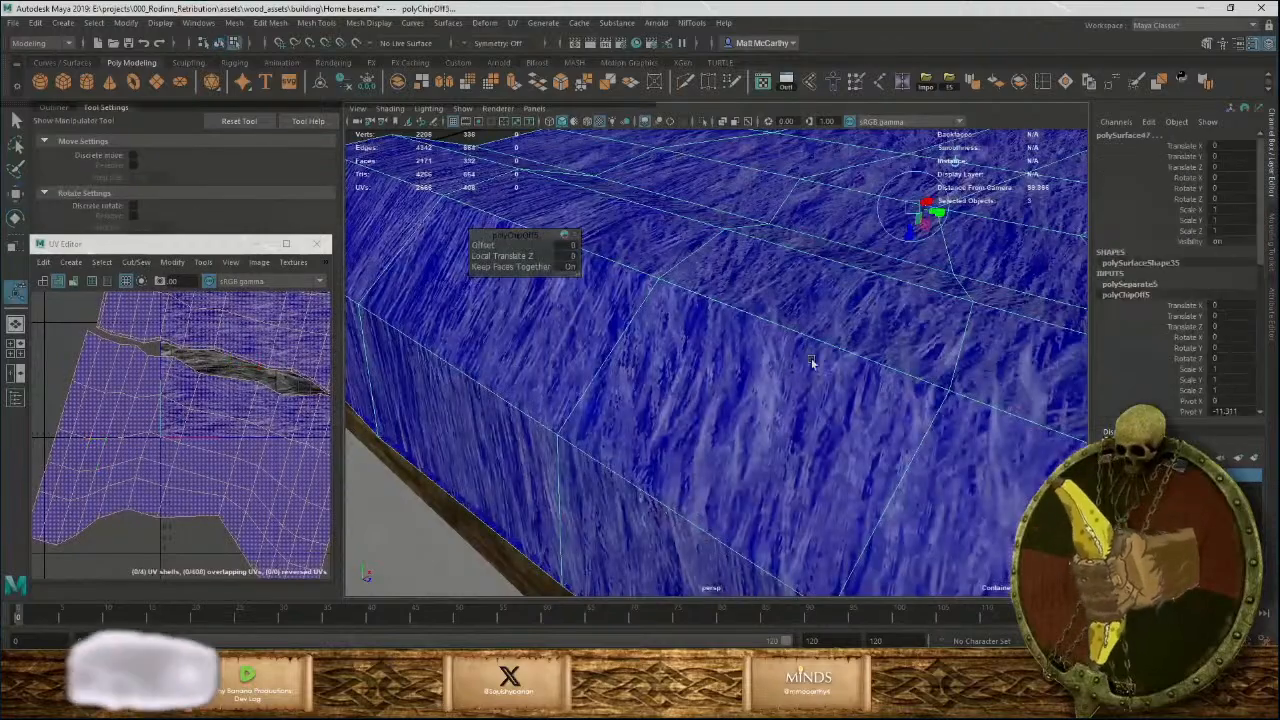
left_click_drag(850, 283, 843, 283)
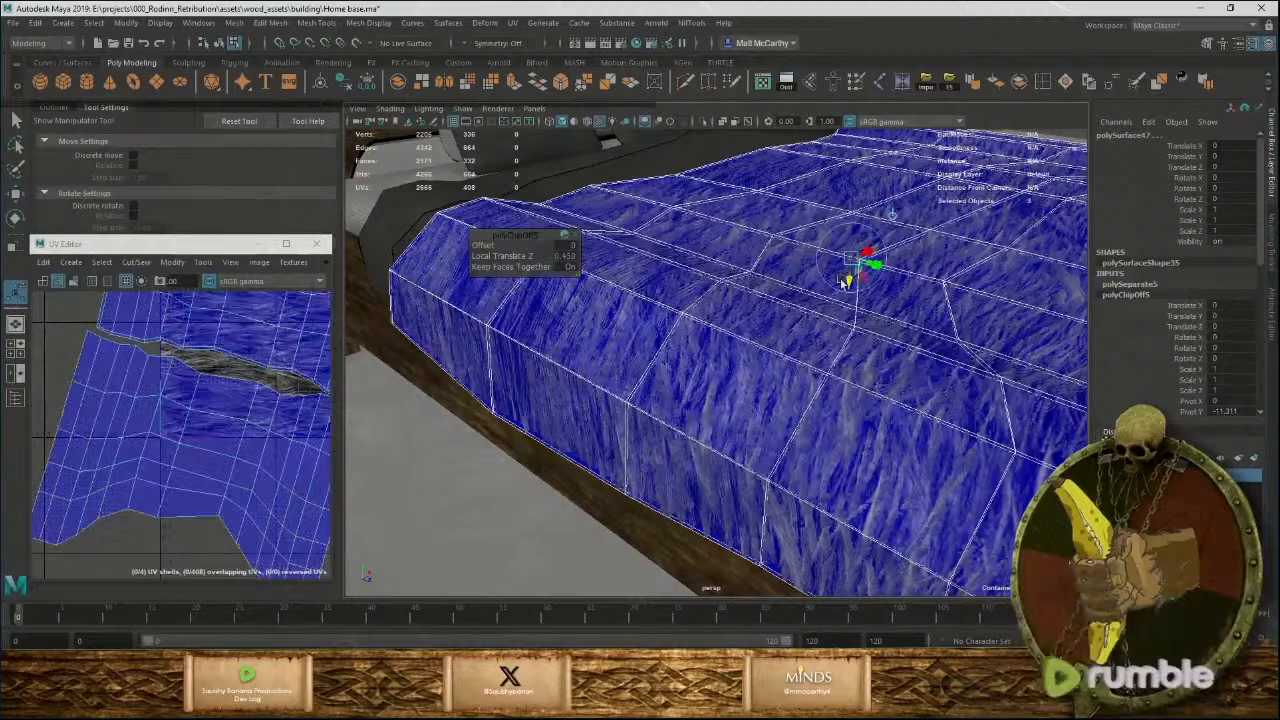
Shift the UV shells of the third fur layer diagonally to break up the overlap and return to object mode.
right_click_drag(187, 358, 165, 348)
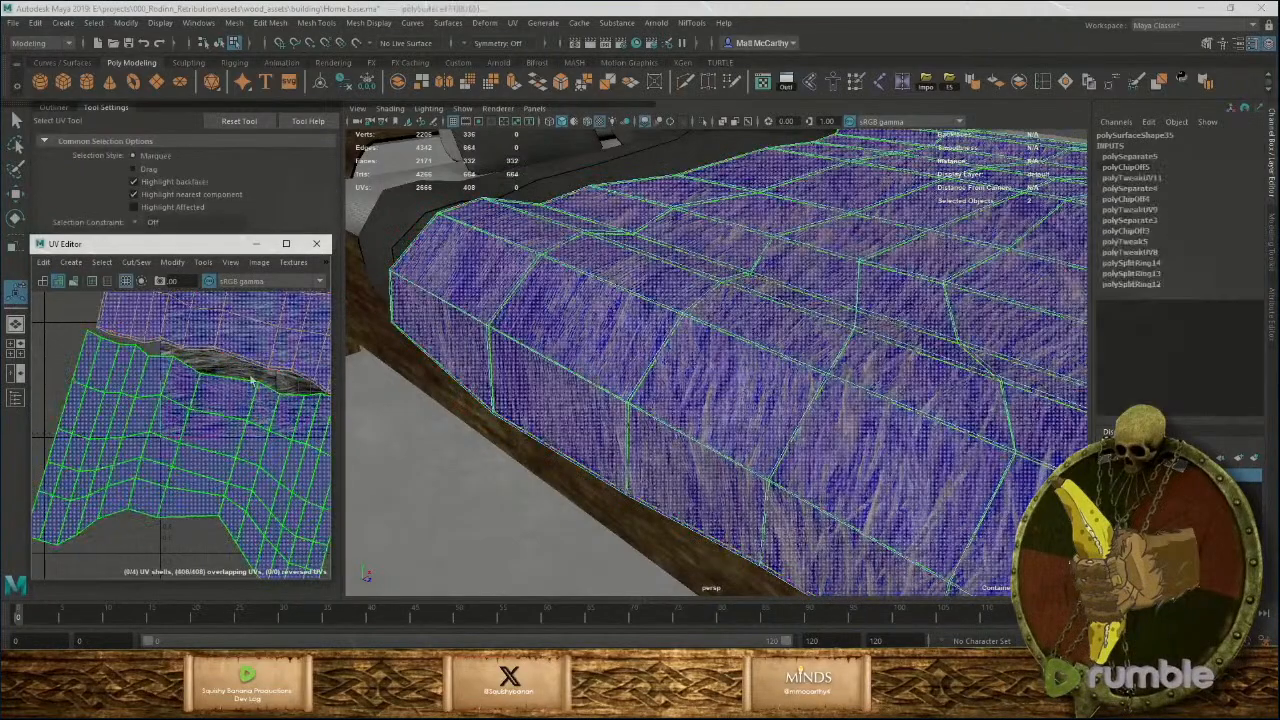
left_click(243, 372)
left_click_drag(229, 369, 193, 349)
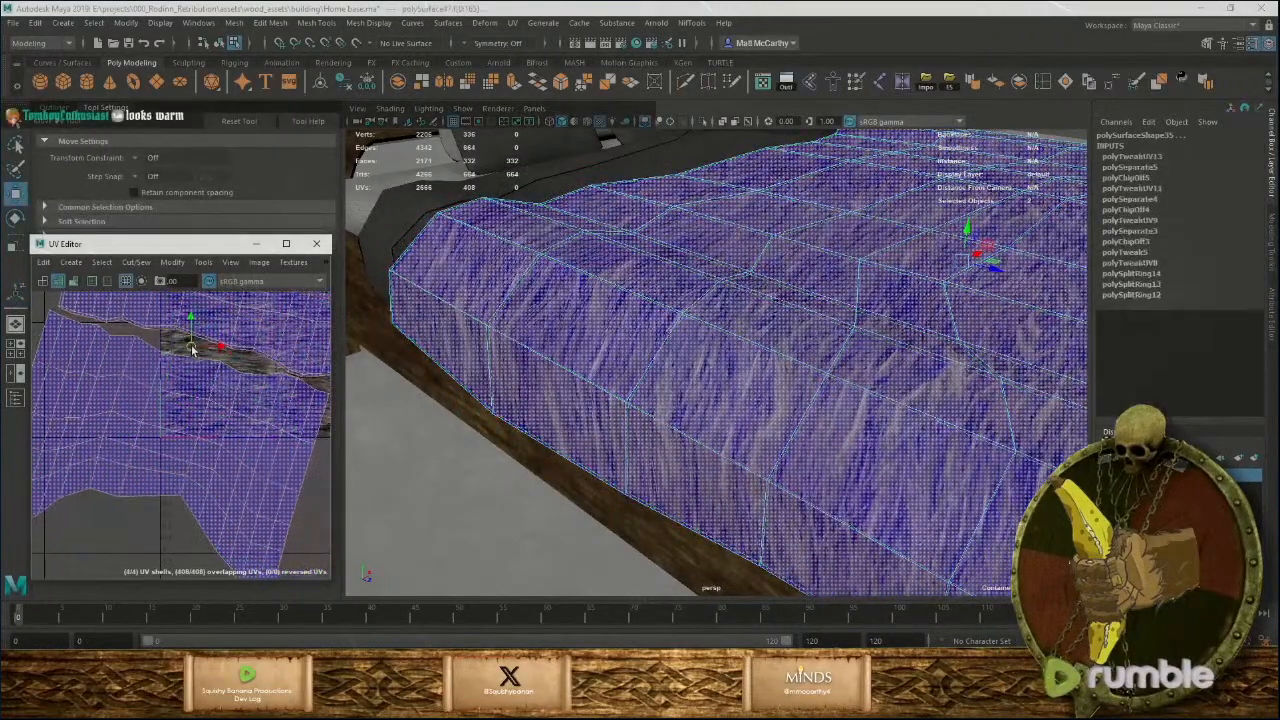
scroll(603, 387, "down", 4)
left_click_drag(603, 387, 874, 360, "alt")
key("F8")
left_click(847, 236)
Combine the stacked fur layers into a single history-free mesh, leaving the bed parts out, and centre its pivot.
scroll(855, 364, "down", 5)
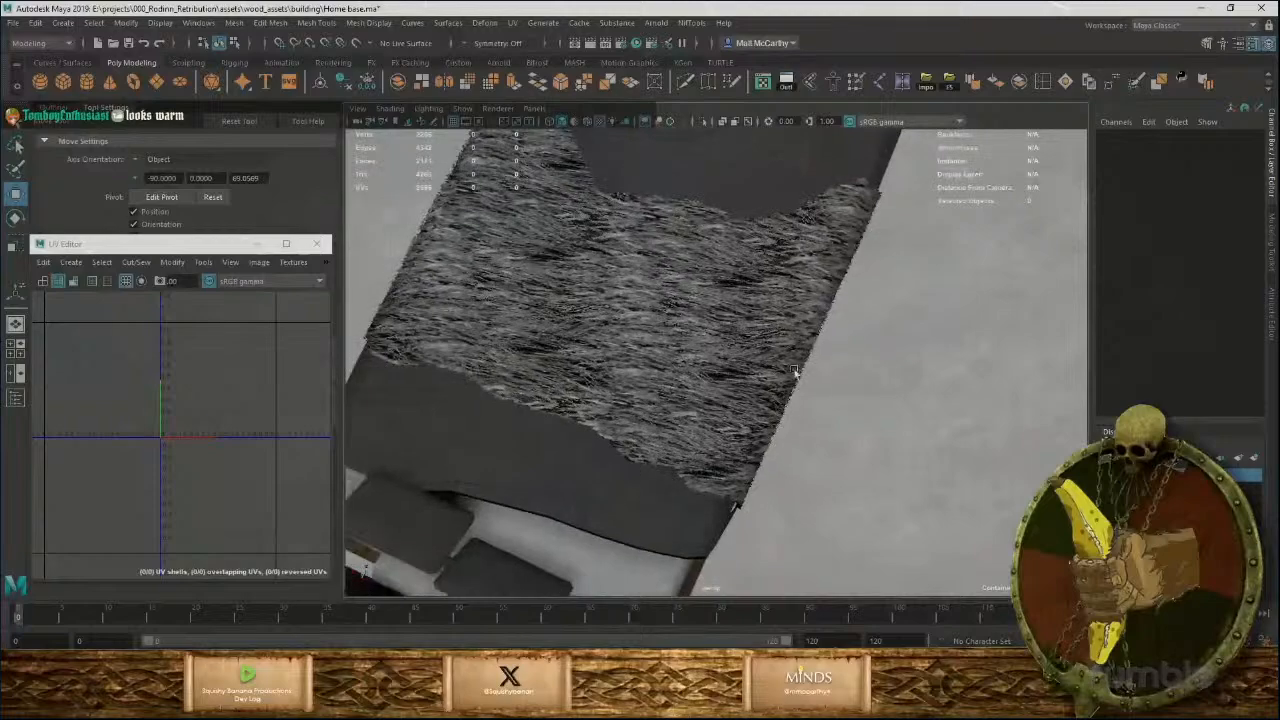
left_click_drag(797, 374, 886, 347, "alt")
left_click_drag(803, 310, 872, 426)
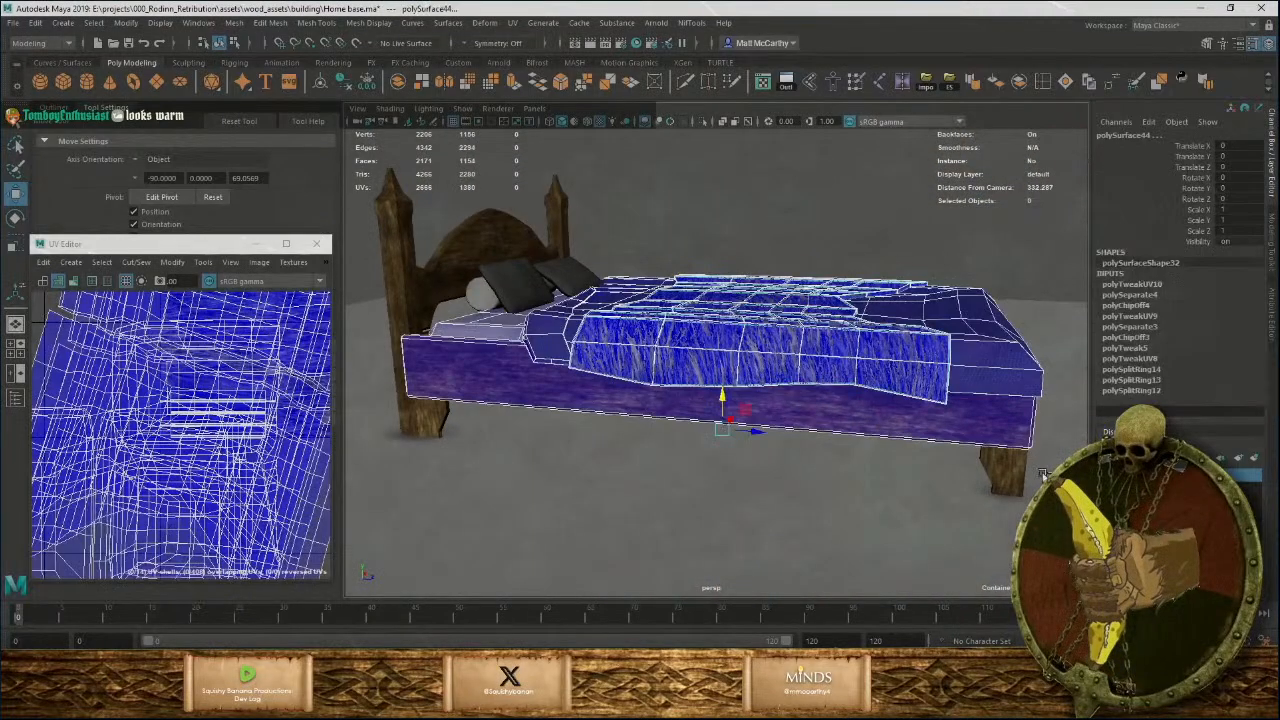
left_click_drag(1043, 476, 1012, 300, "ctrl")
left_click_drag(563, 344, 818, 492, "alt")
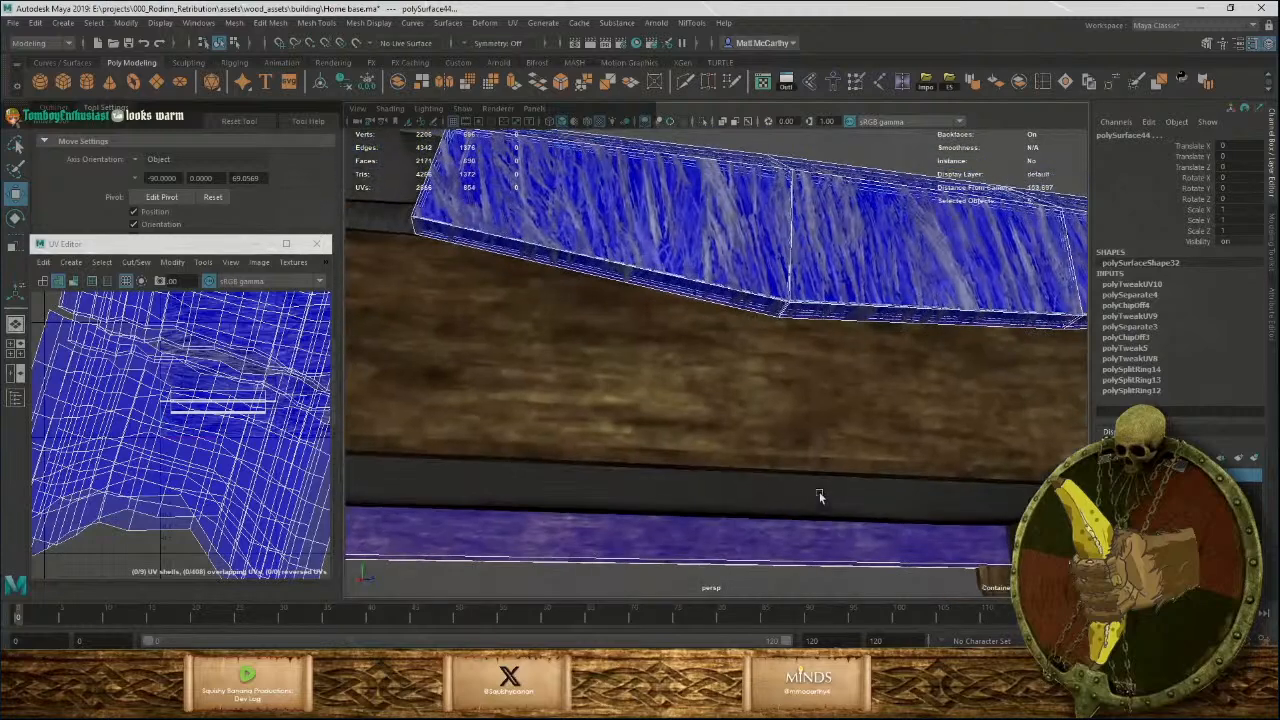
right_click_drag(770, 529, 769, 391, "alt")
left_click_drag(769, 391, 828, 384, "alt")
key("ctrl+1")
left_click(367, 84)
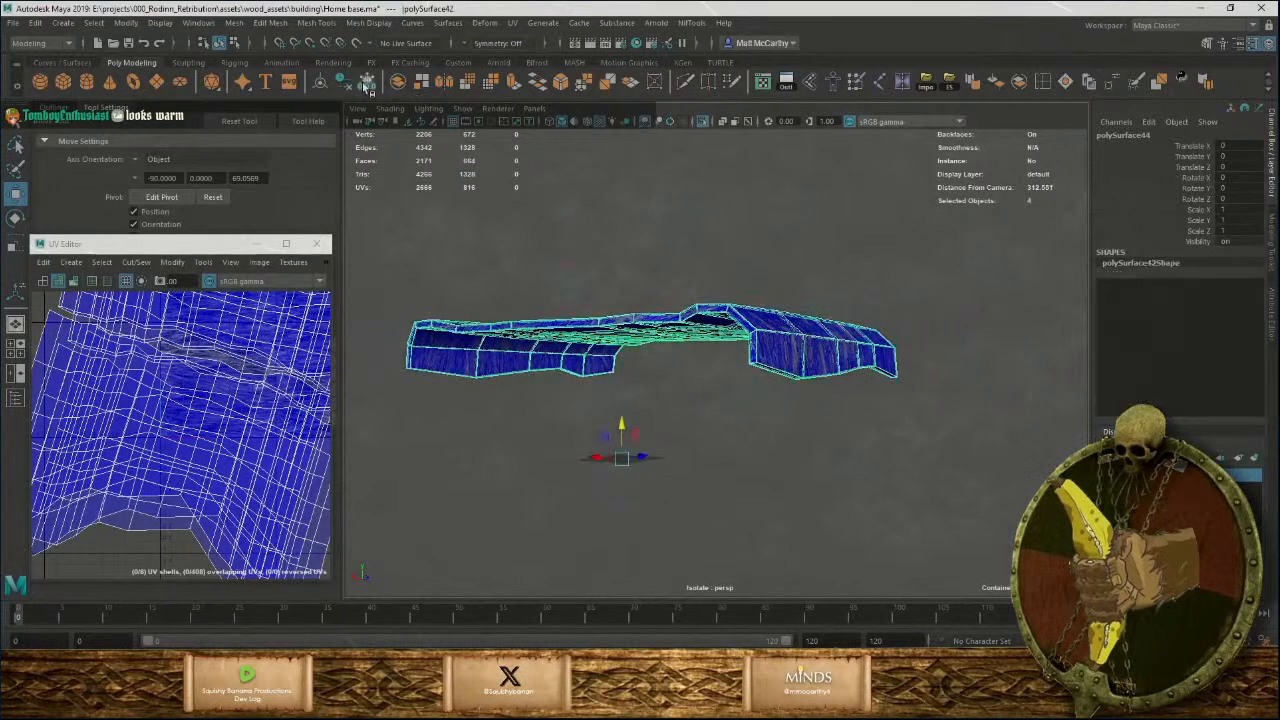
left_click_drag(548, 163, 619, 261, "alt")
key("ctrl+1")
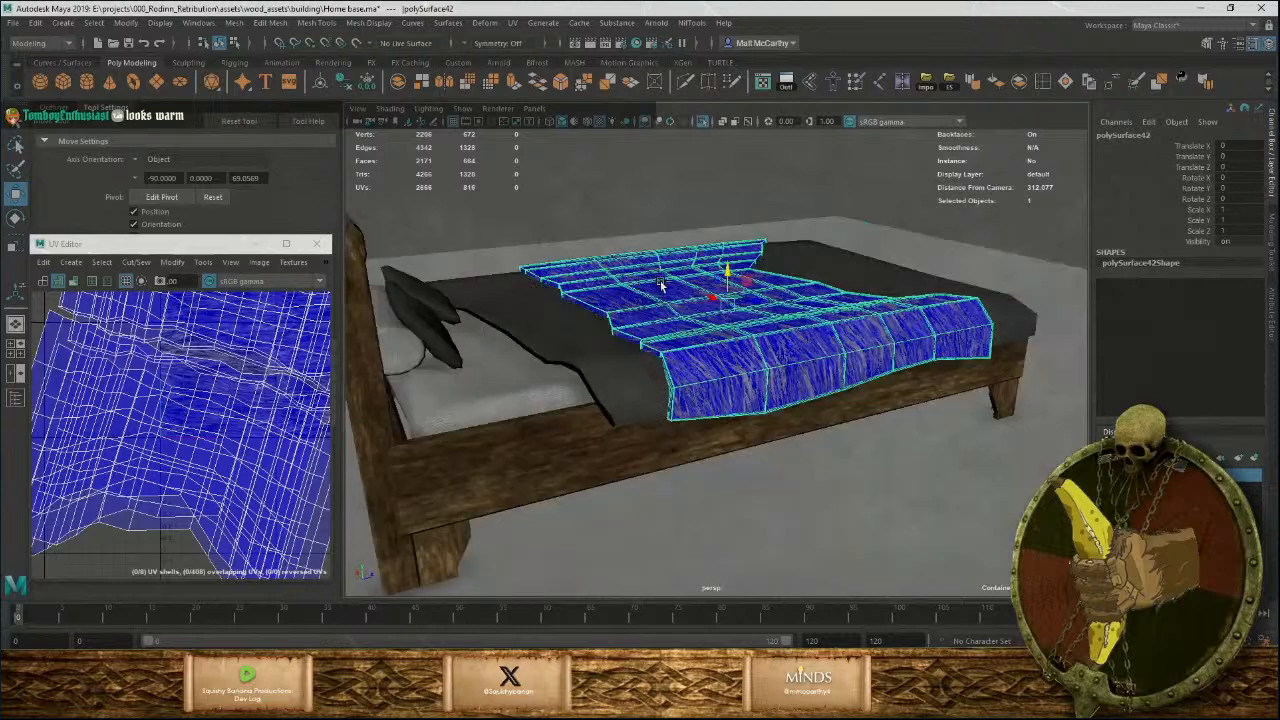
Duplicate the combined fur, rotate the copy 180 degrees in Y and move it towards the foot of the bed.
left_click_drag(897, 323, 665, 348, "alt")
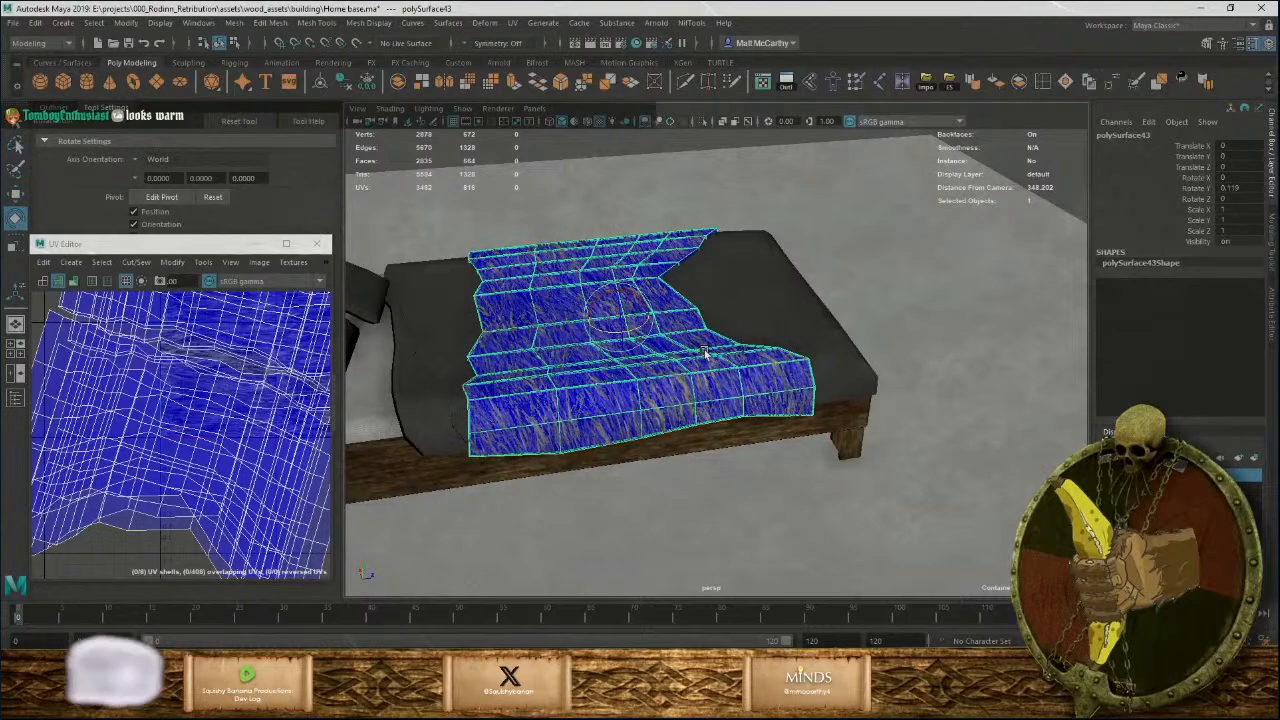
left_click_drag(705, 352, 1058, 259)
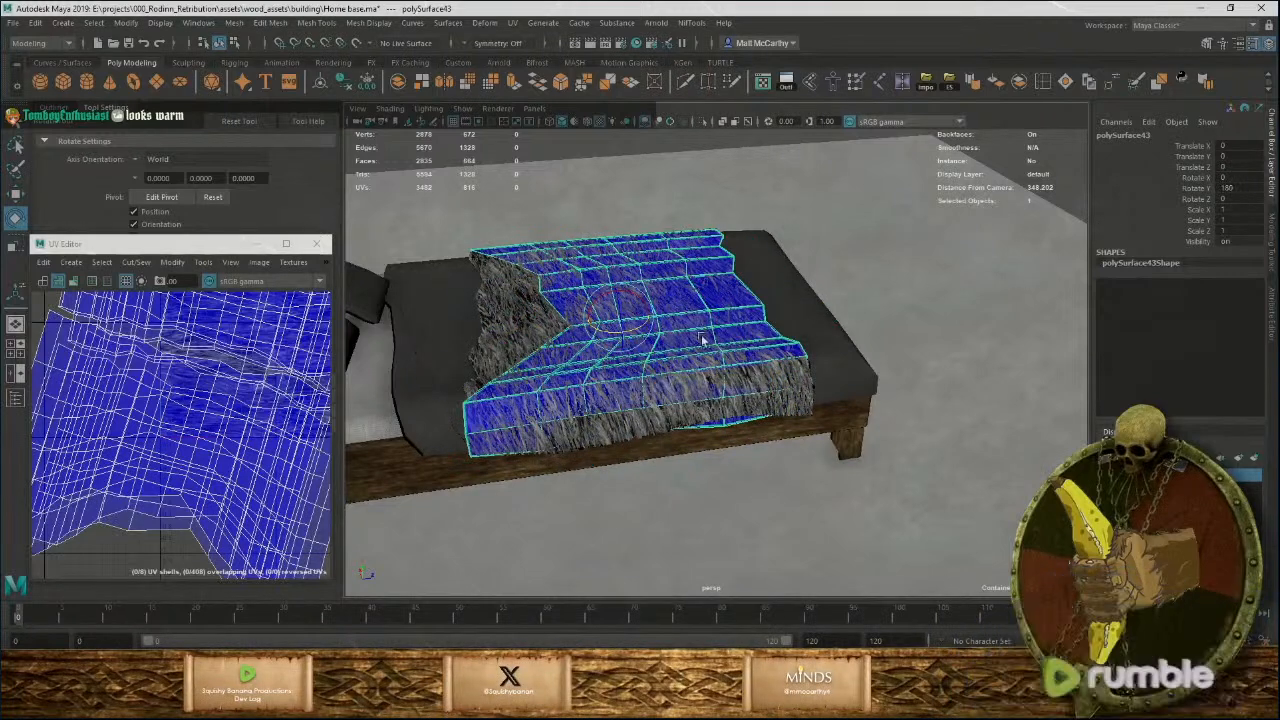
left_click_drag(581, 328, 650, 330)
Raise the original fur piece about 2.43 in Y so it overlaps the foot-end copy, and clear the selection.
left_click(614, 298)
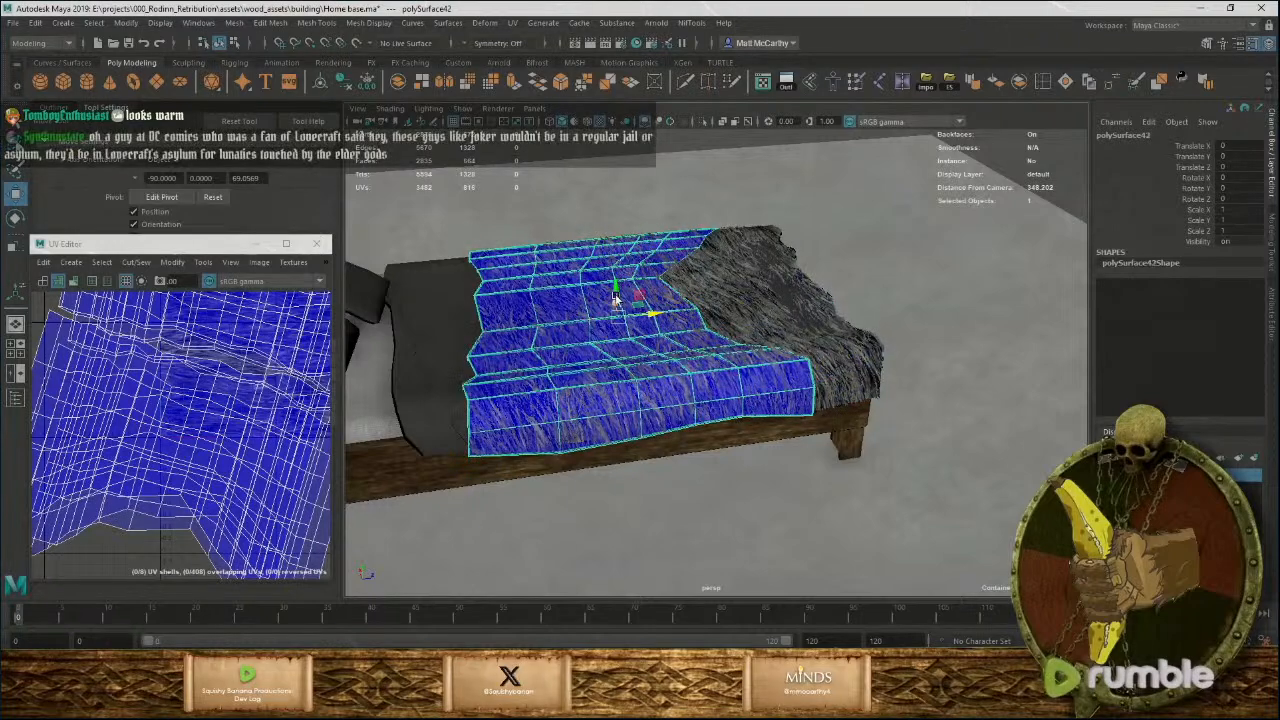
left_click_drag(616, 290, 617, 285)
left_click_drag(750, 362, 795, 310, "alt")
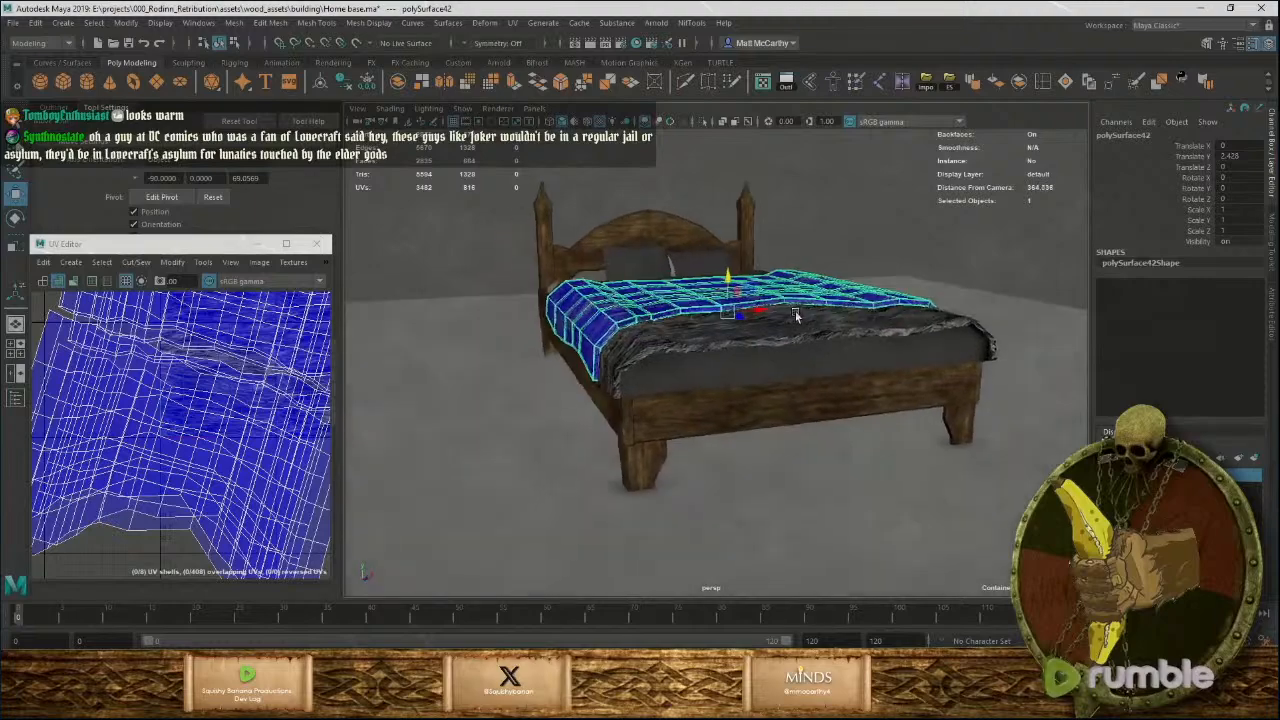
left_click(944, 231)
Rotate the UV shells of the foot-end fur copy about 90 degrees with 15-degree snapping and return to object mode.
left_click_drag(873, 350, 835, 450, "alt")
left_click(847, 458)
right_click_drag(233, 420, 127, 400, "alt")
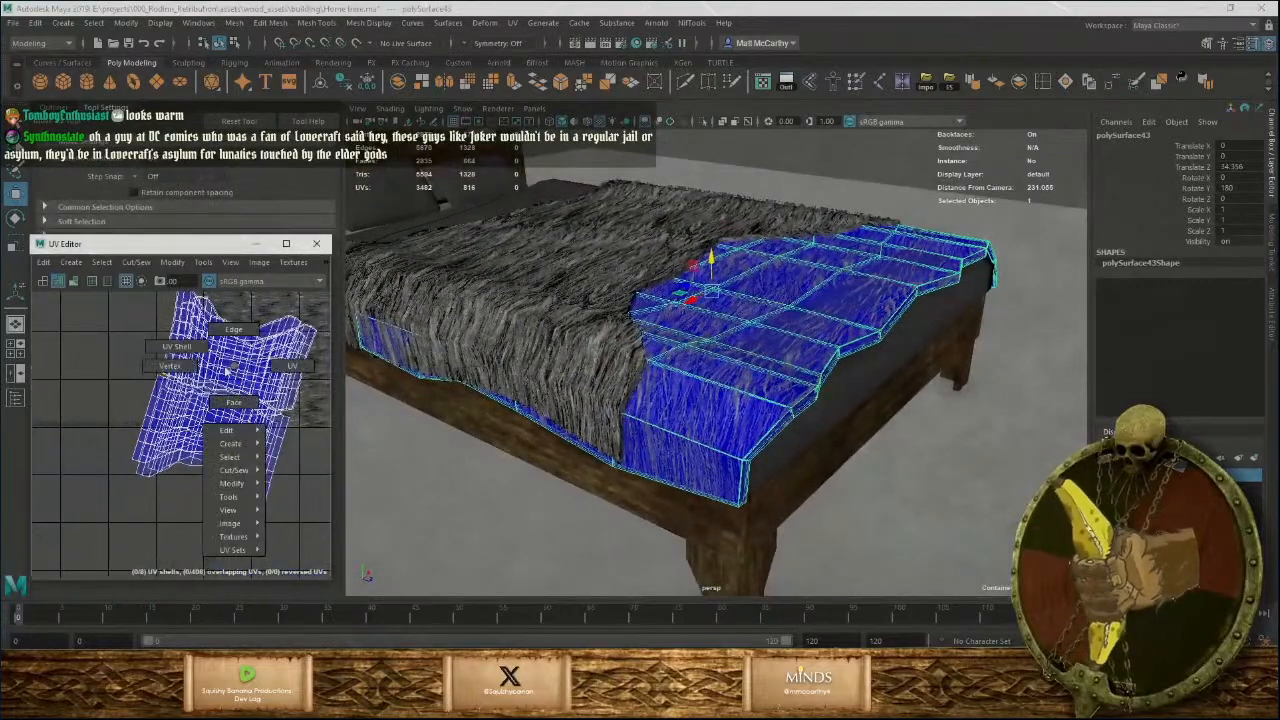
right_click_drag(167, 350, 168, 350)
left_click_drag(217, 403, 243, 422)
key("e")
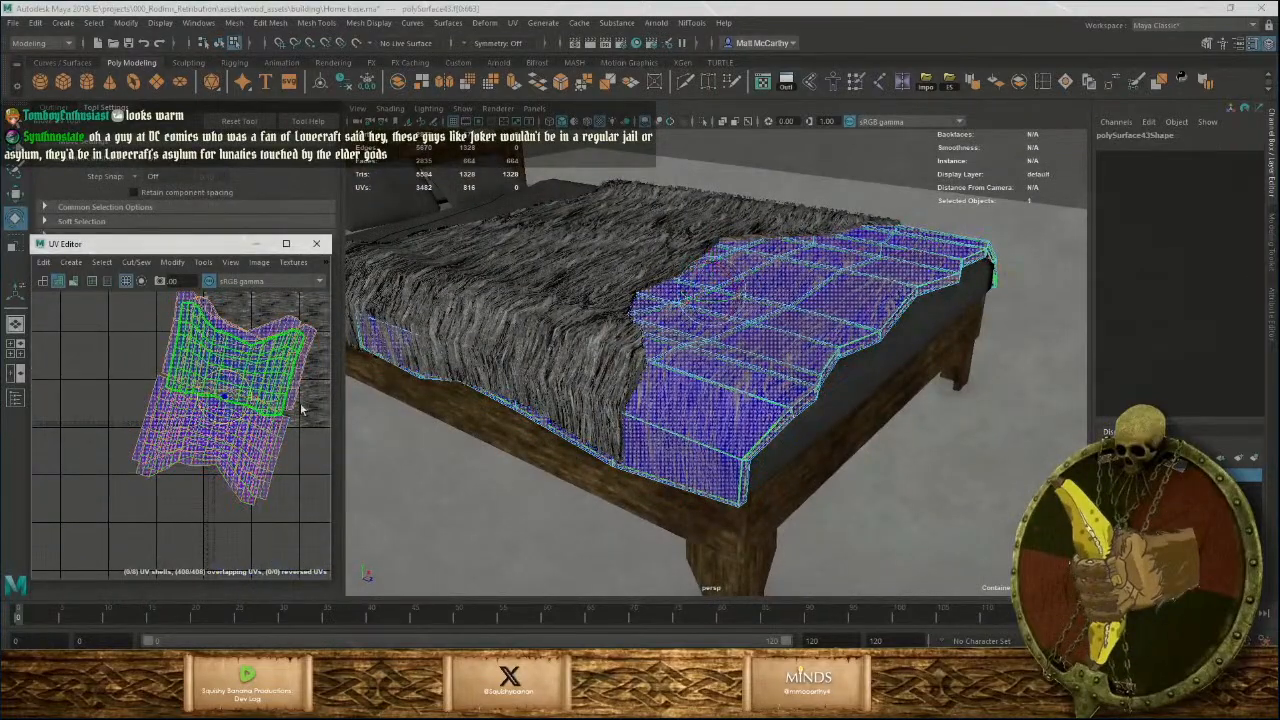
middle_click_drag(303, 408, 211, 236)
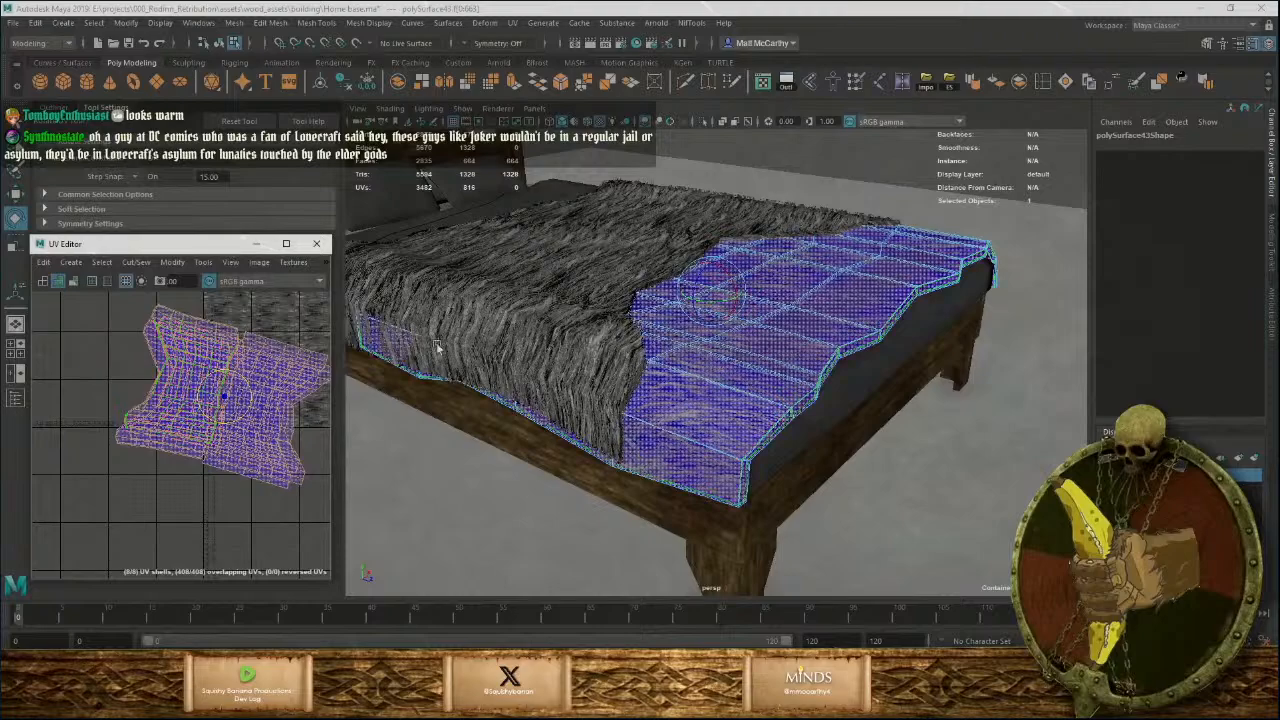
right_click_drag(757, 303, 966, 244)
left_click(897, 181)
Inspect the overlap between the two fur pieces from the side and switch the upper piece to vertex editing.
left_click_drag(888, 268, 668, 336, "alt")
left_click_drag(857, 344, 657, 279, "alt")
right_click_drag(657, 279, 743, 477, "alt")
left_click_drag(743, 477, 757, 337, "alt")
left_click(691, 327)
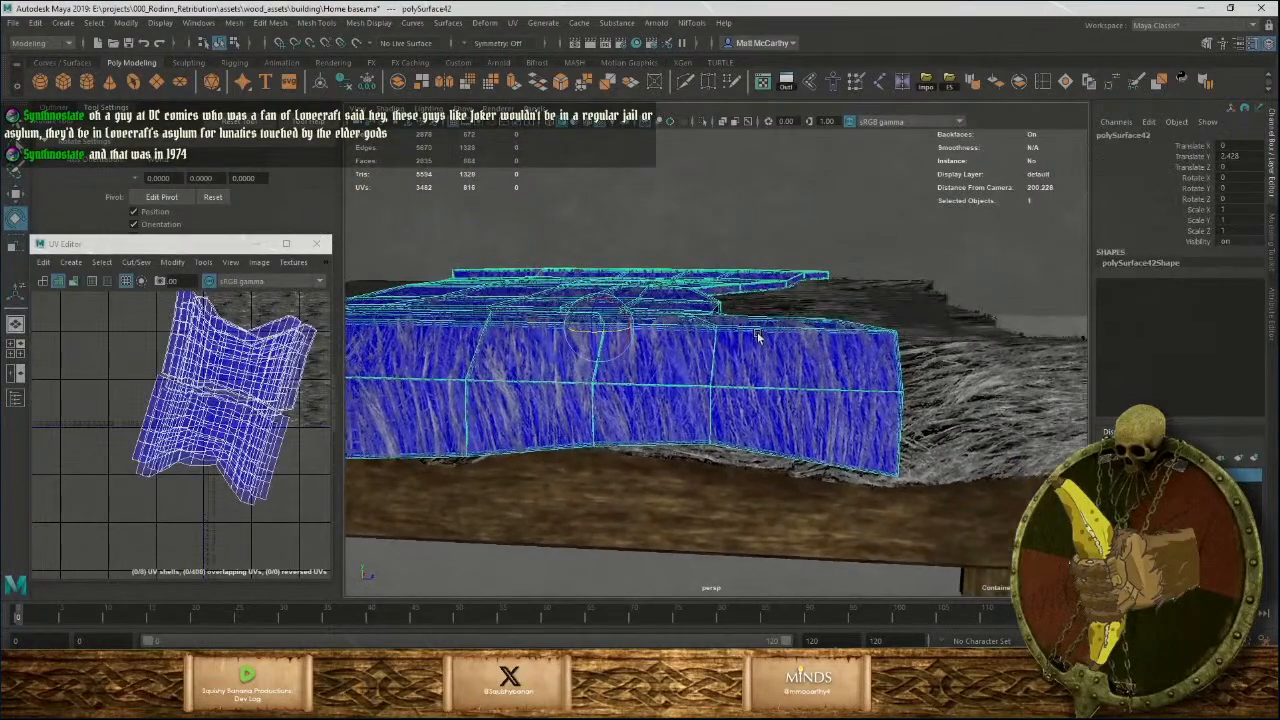
right_click_drag(792, 201, 756, 214)
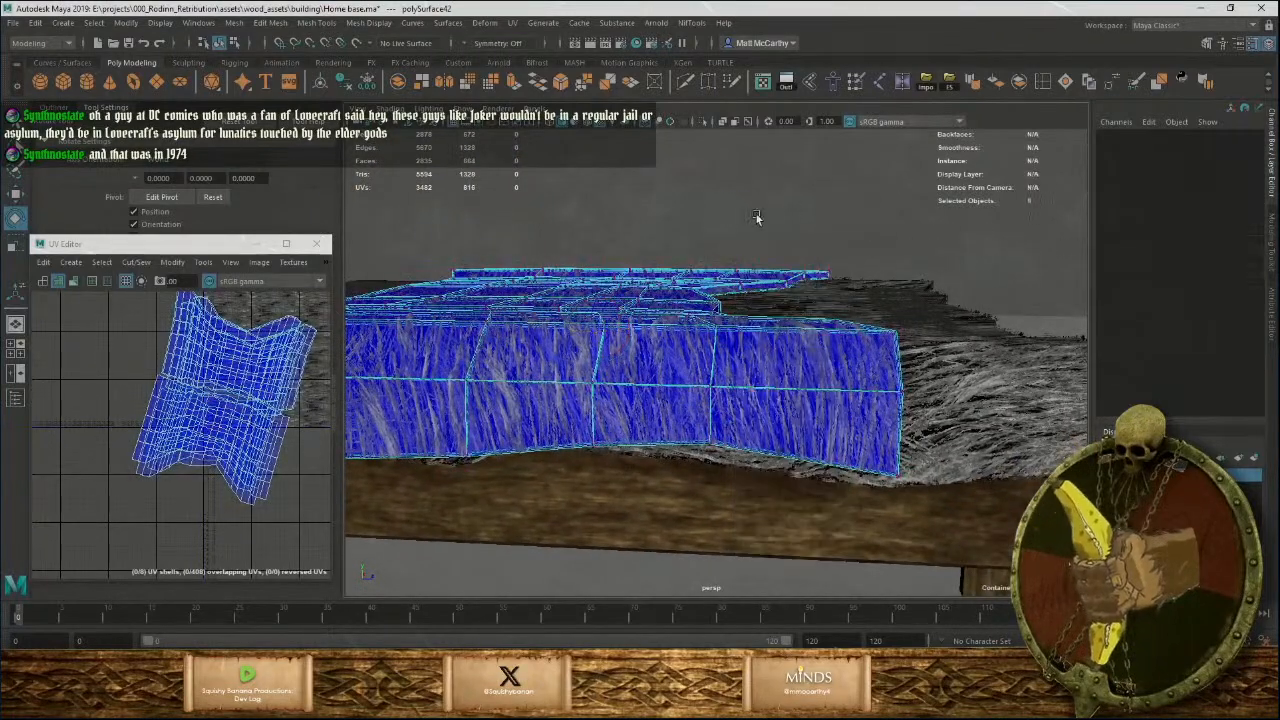
Select all layers' vertices along the upper fur piece's foot-side edge, from one side of the bed to the other.
left_click(733, 285)
key("b")
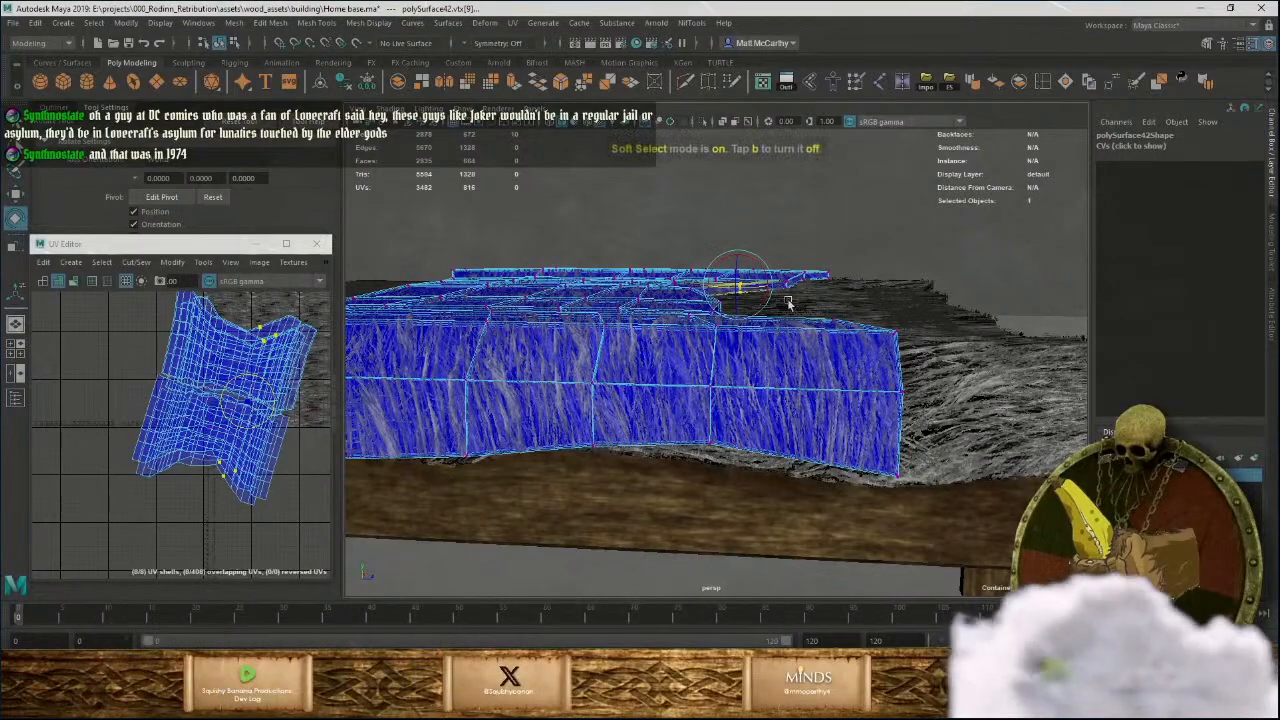
key("f")
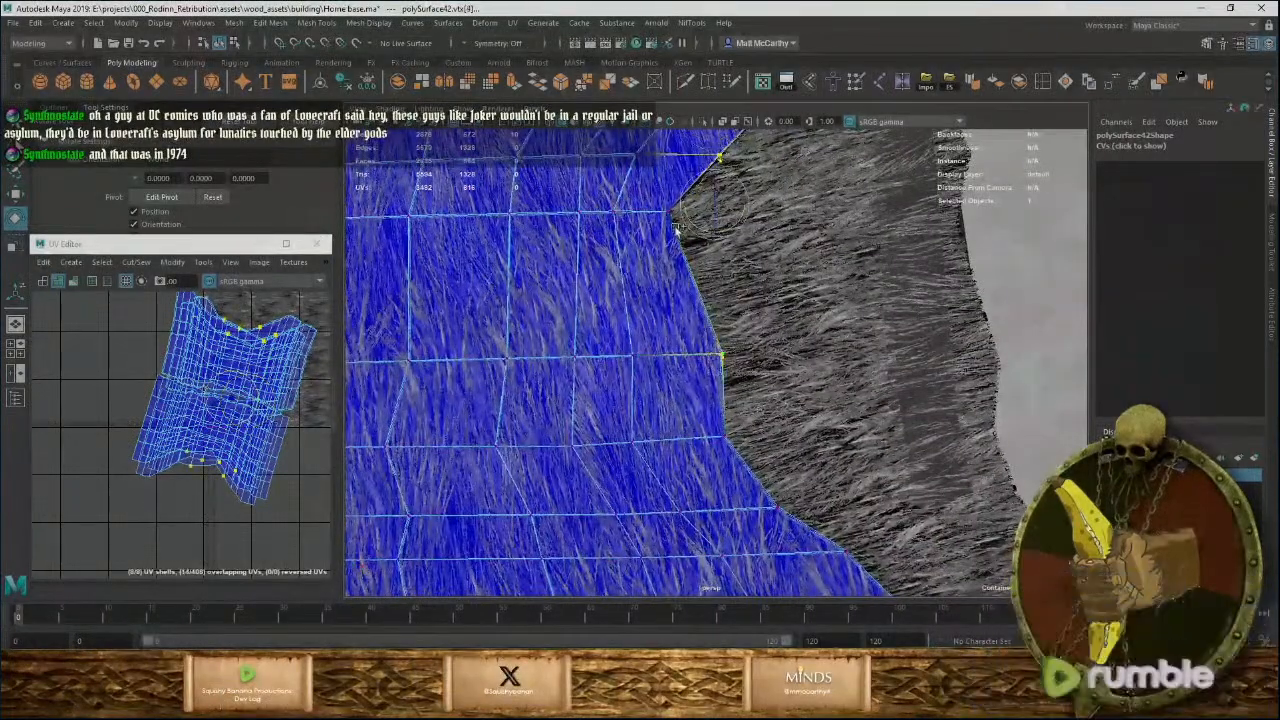
left_click(657, 207)
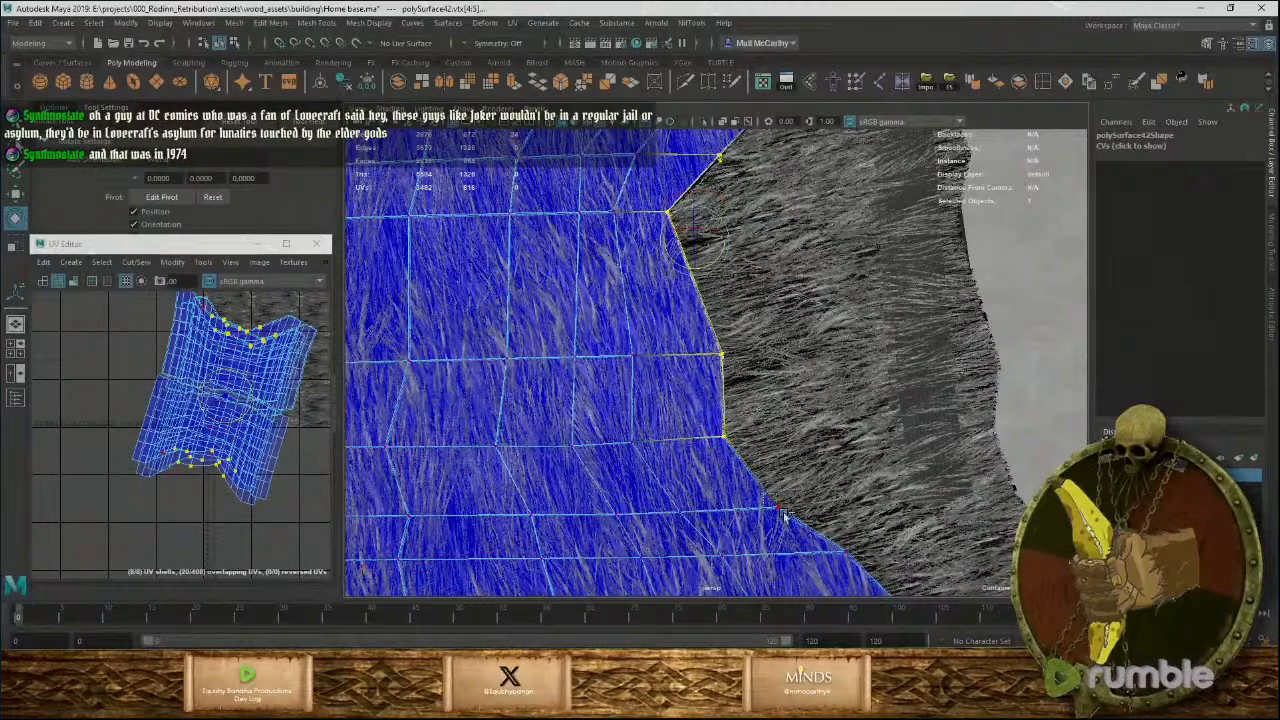
left_click_drag(826, 540, 874, 567, "shift")
middle_click_drag(863, 512, 727, 300, "alt")
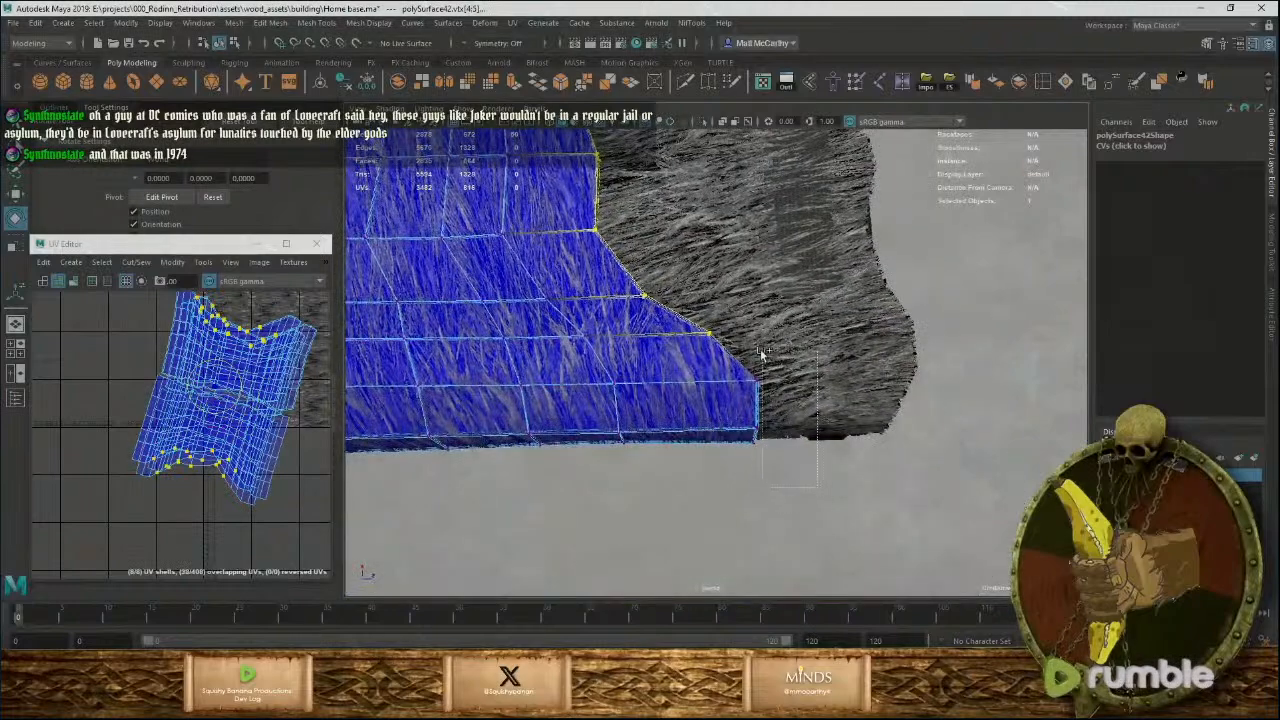
left_click_drag(762, 352, 741, 346, "shift")
middle_click_drag(750, 250, 805, 640, "alt")
left_click_drag(725, 226, 844, 277, "shift")
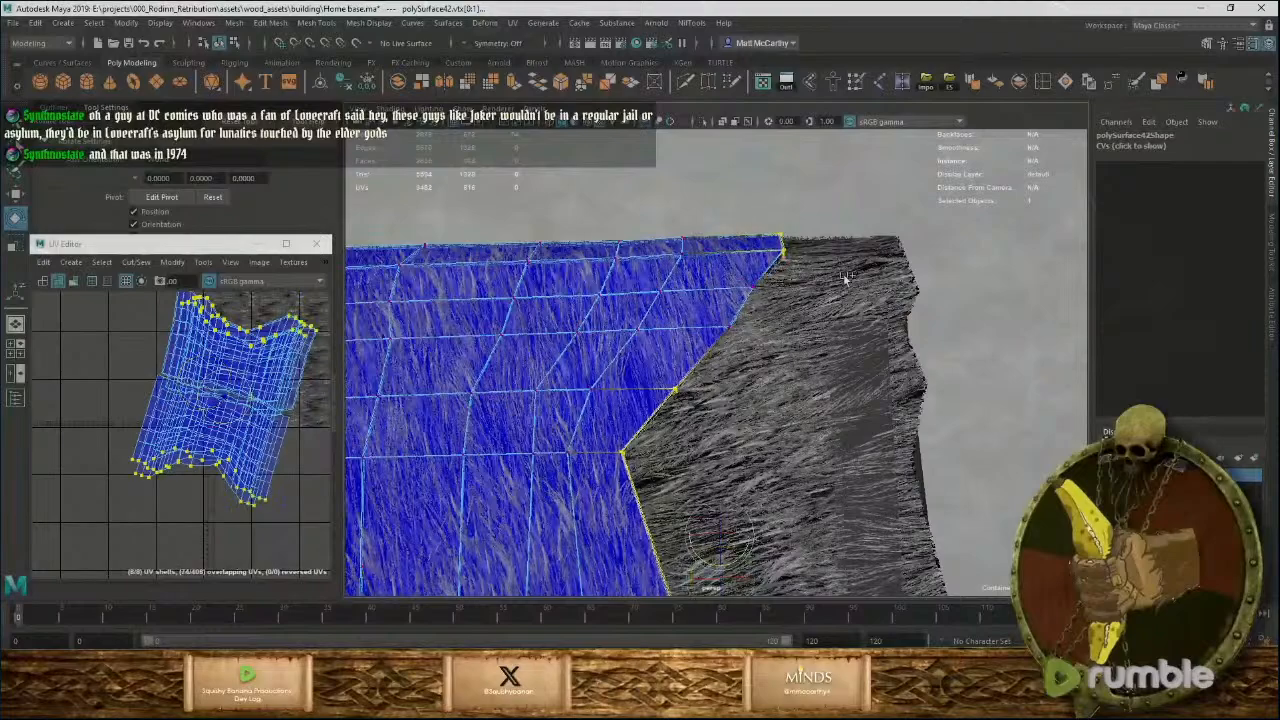
left_click_drag(727, 272, 697, 355, "alt")
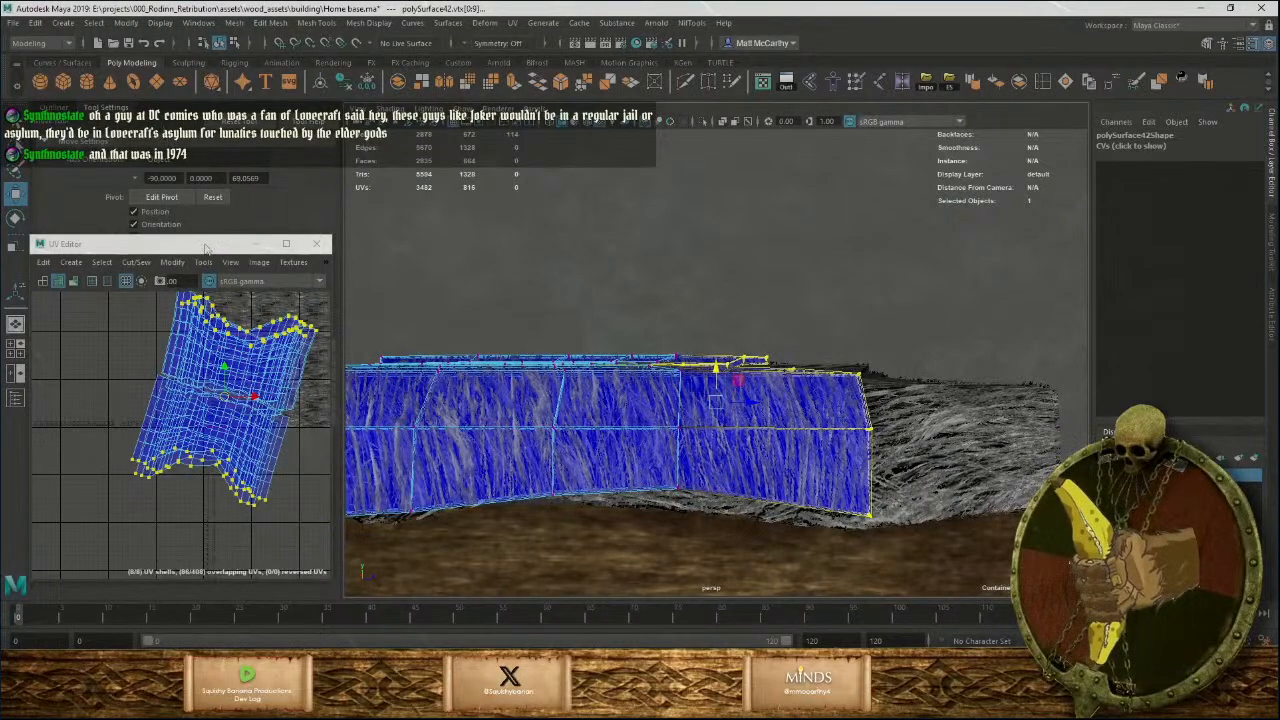
Enable soft selection with a falloff radius of 38.97 and move and narrow the UV Editor window.
left_click_drag(205, 248, 585, 141)
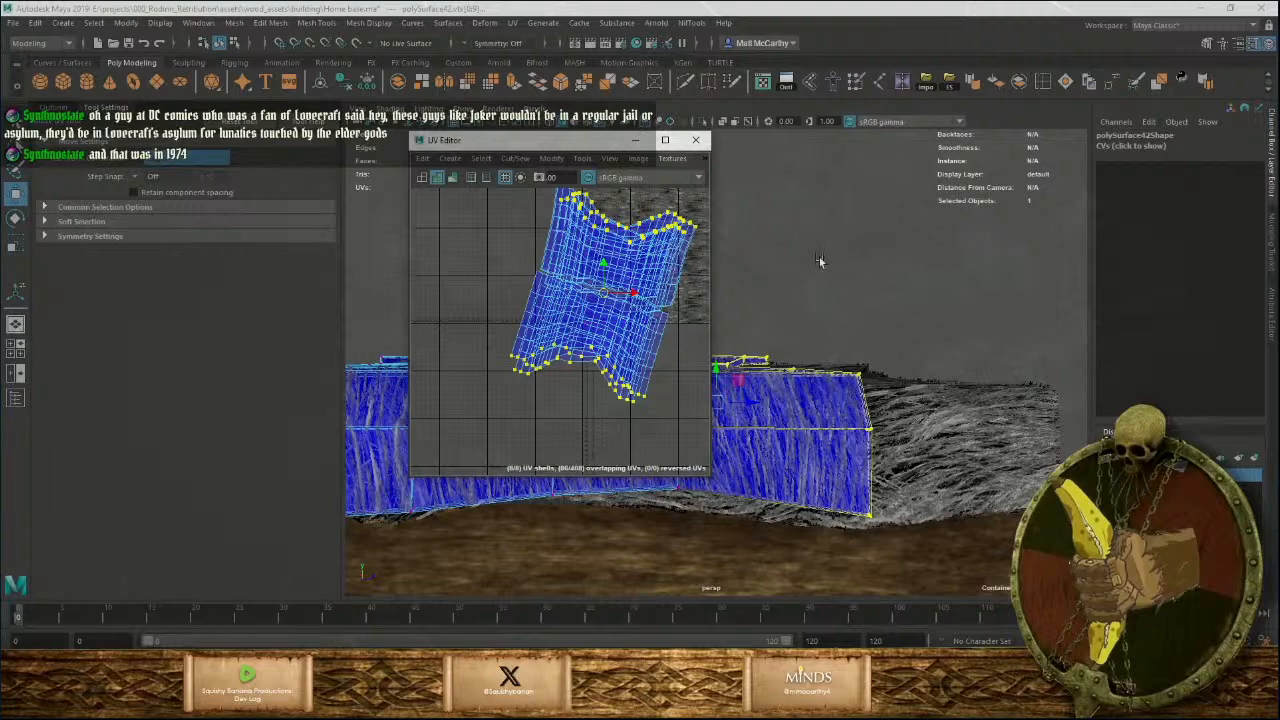
key("w")
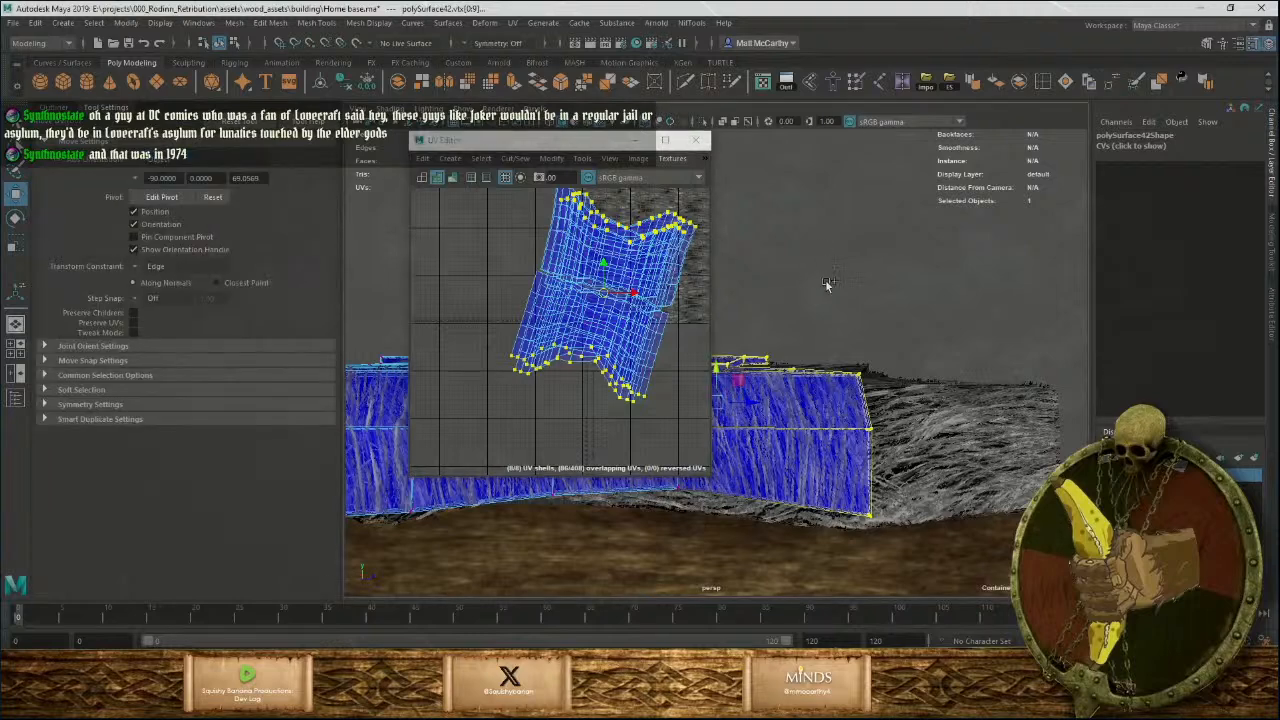
left_click(45, 391)
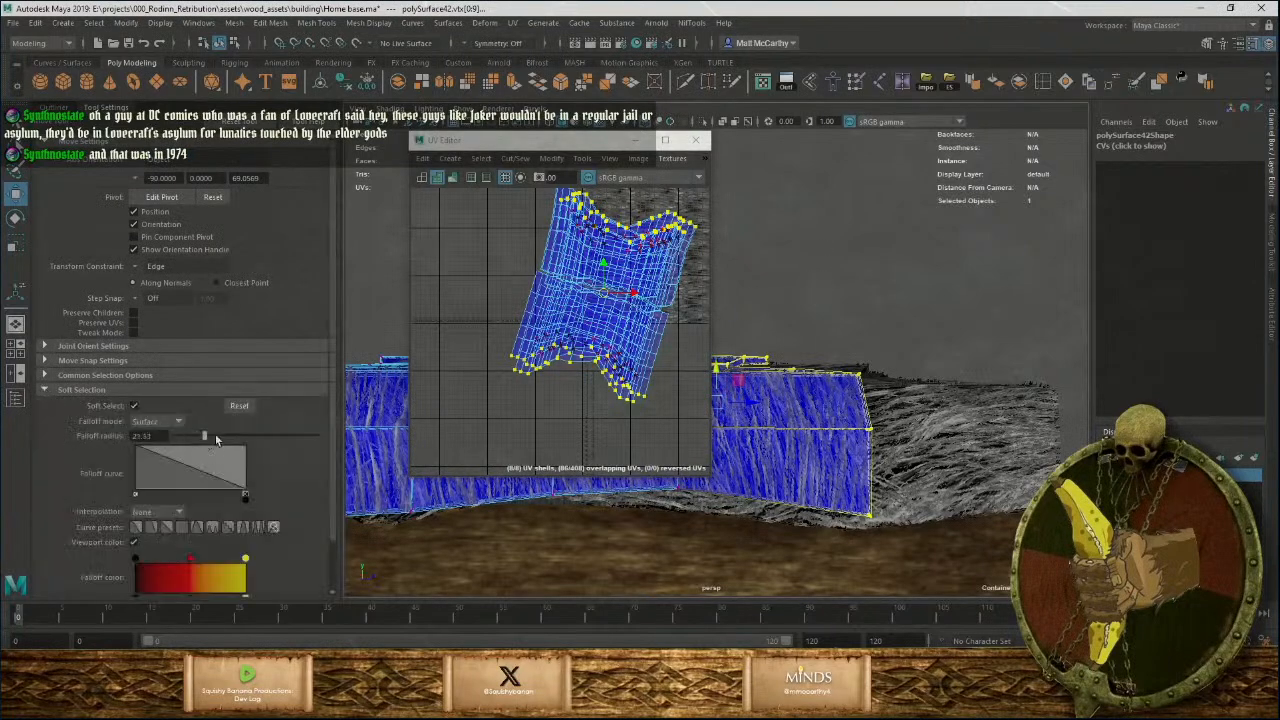
left_click_drag(216, 438, 225, 438)
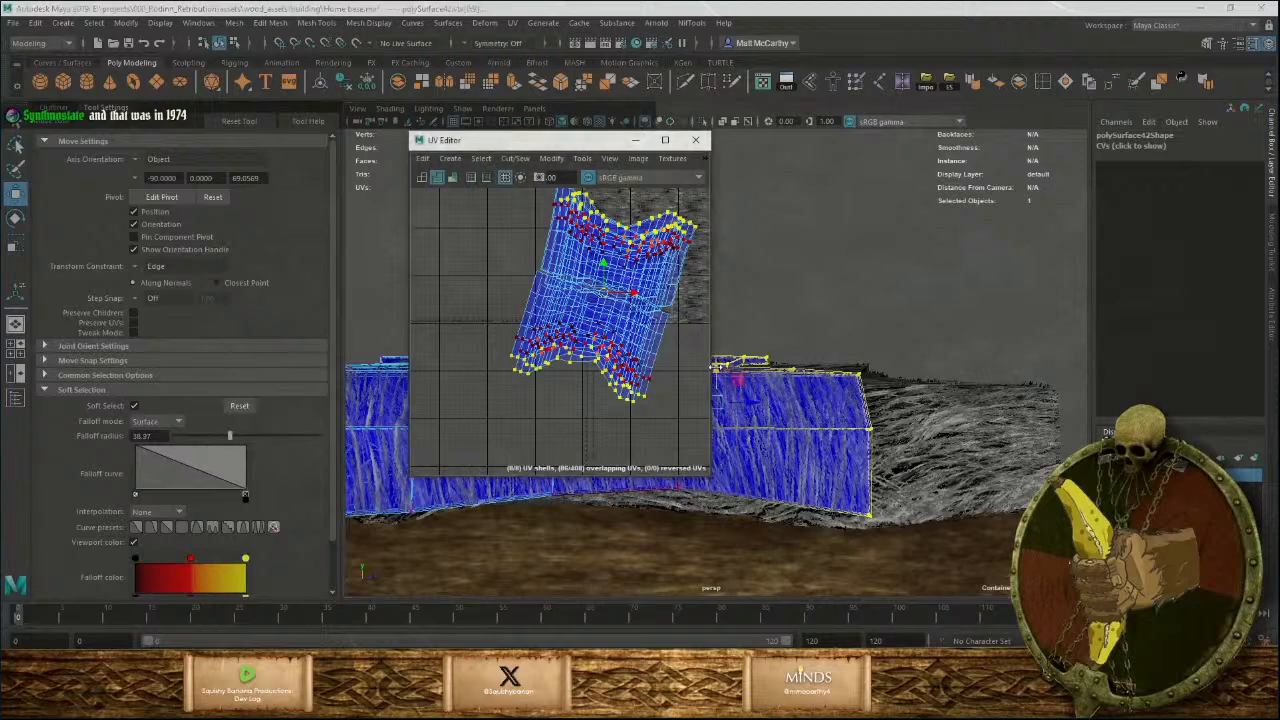
left_click_drag(712, 367, 628, 364)
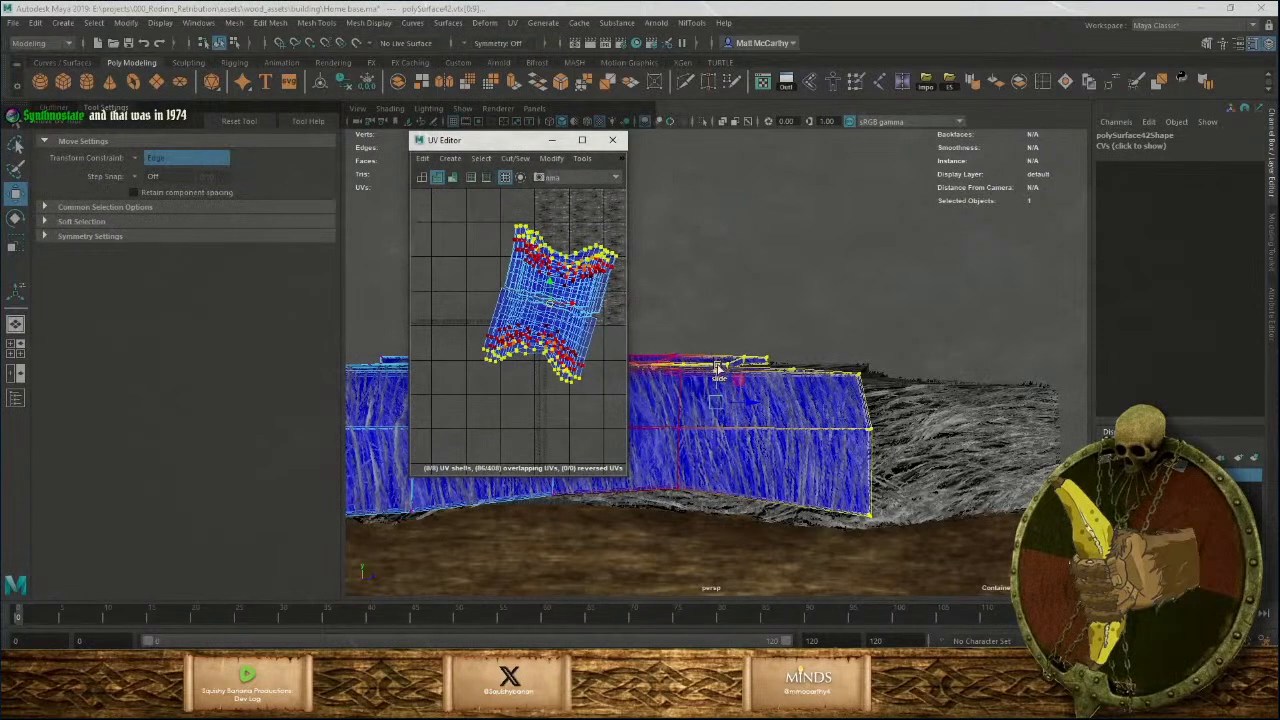
Lower the upper fur's foot-side edge onto the lower piece along the world axis, return to object mode and minimize the UV Editor.
left_click_drag(718, 368, 716, 366)
left_click_drag(842, 362, 923, 277, "alt")
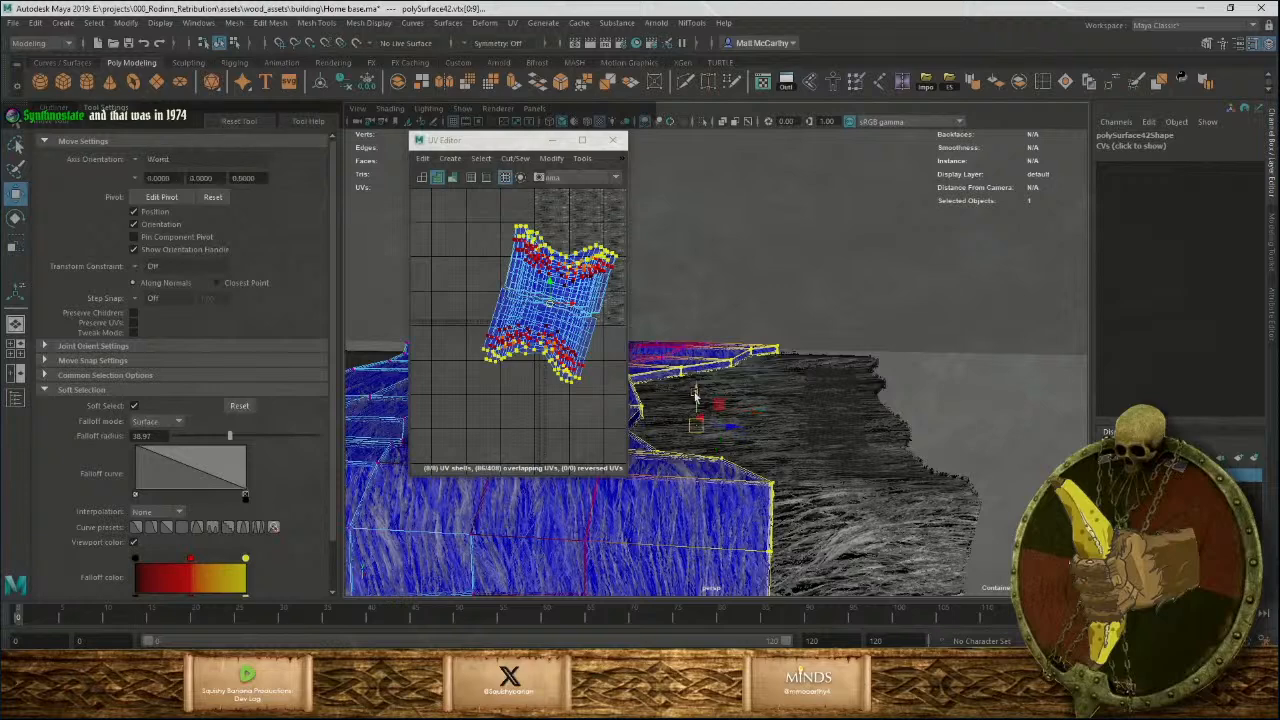
left_click_drag(700, 396, 942, 352)
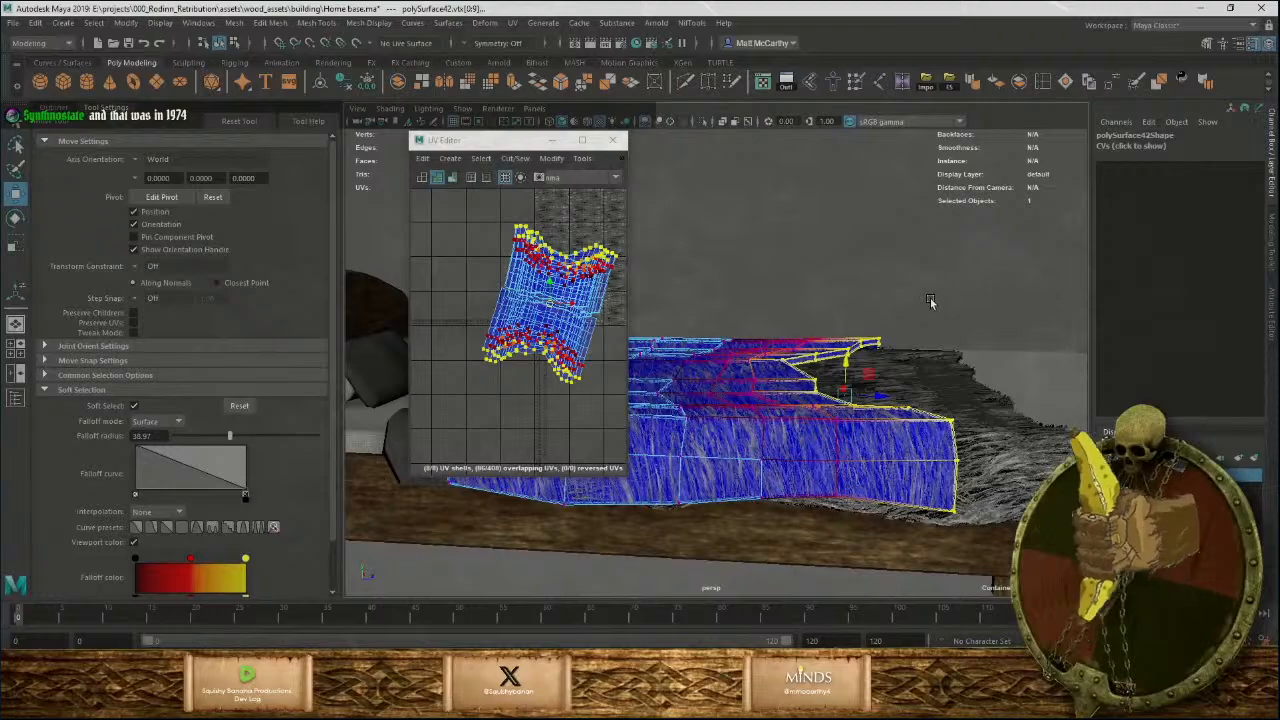
key("F8")
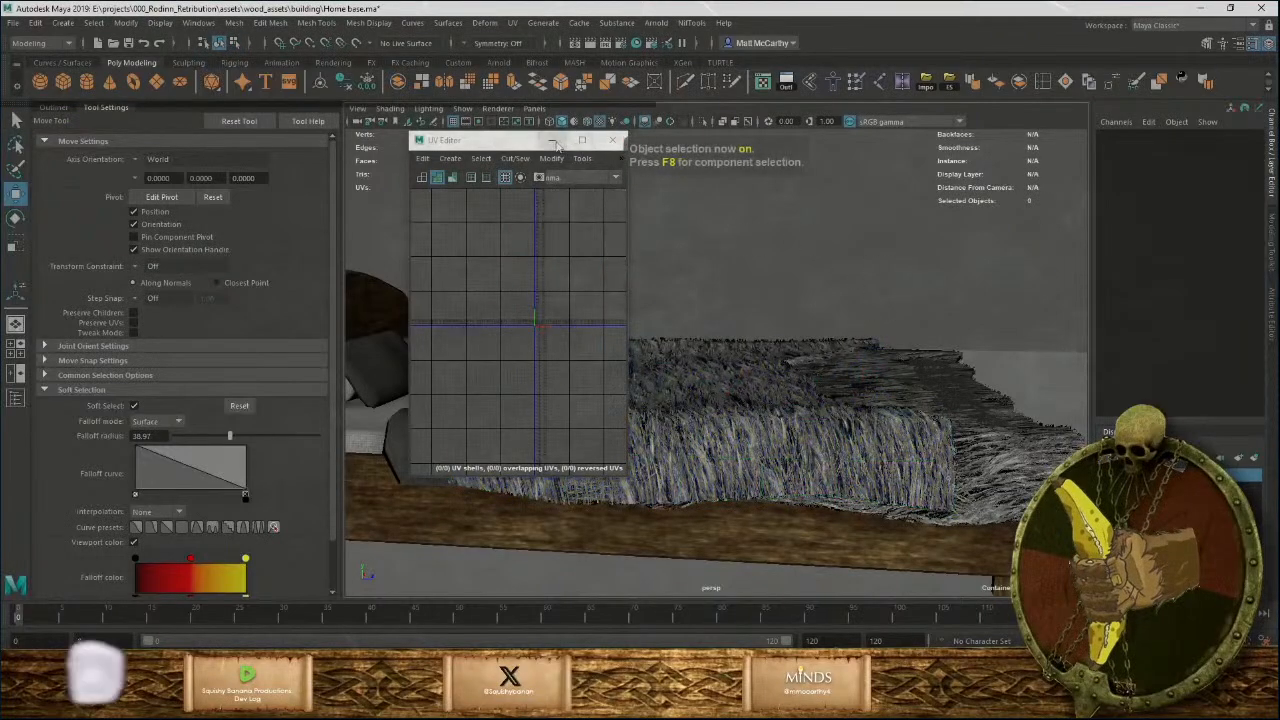
left_click(554, 141)
Adjust the vertices along the lower fur's foot edge with soft selection to fit the mattress, and return to object mode.
left_click_drag(814, 306, 768, 359, "alt")
scroll(799, 357, "up", 4)
left_click(799, 357)
right_click_drag(746, 345, 684, 338)
left_click_drag(780, 376, 538, 337, "alt")
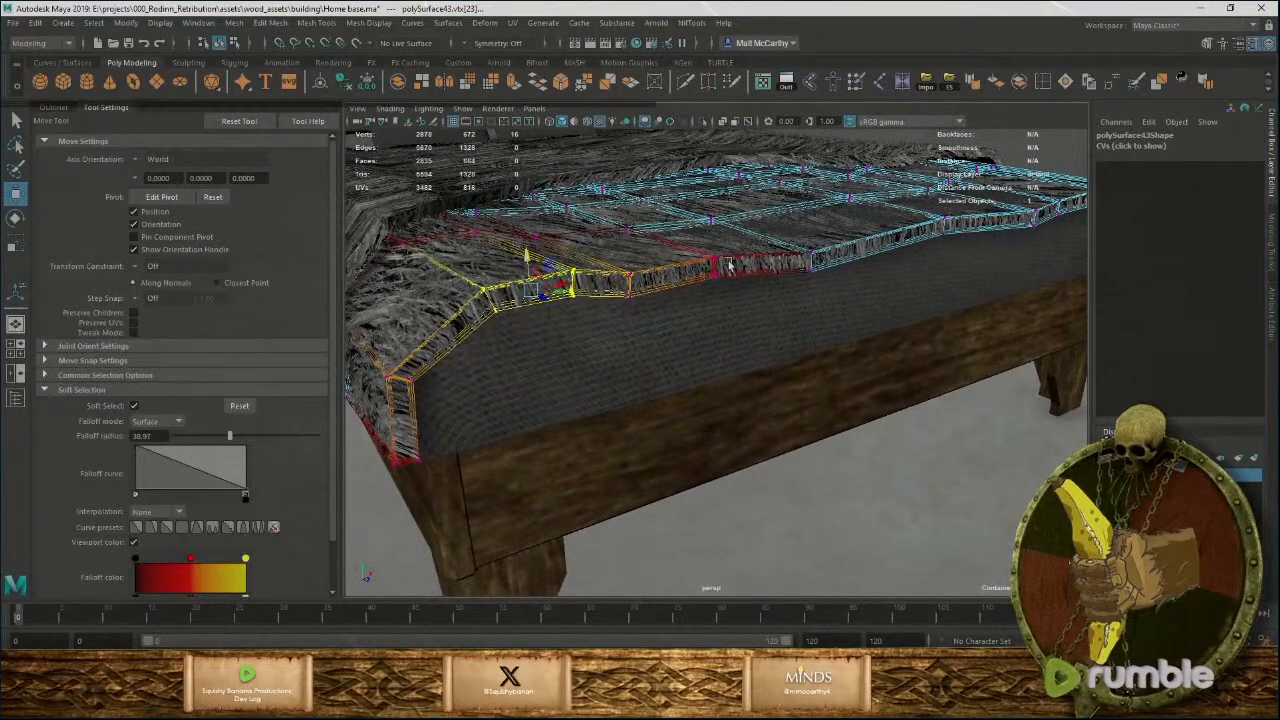
left_click_drag(728, 265, 751, 297, "alt")
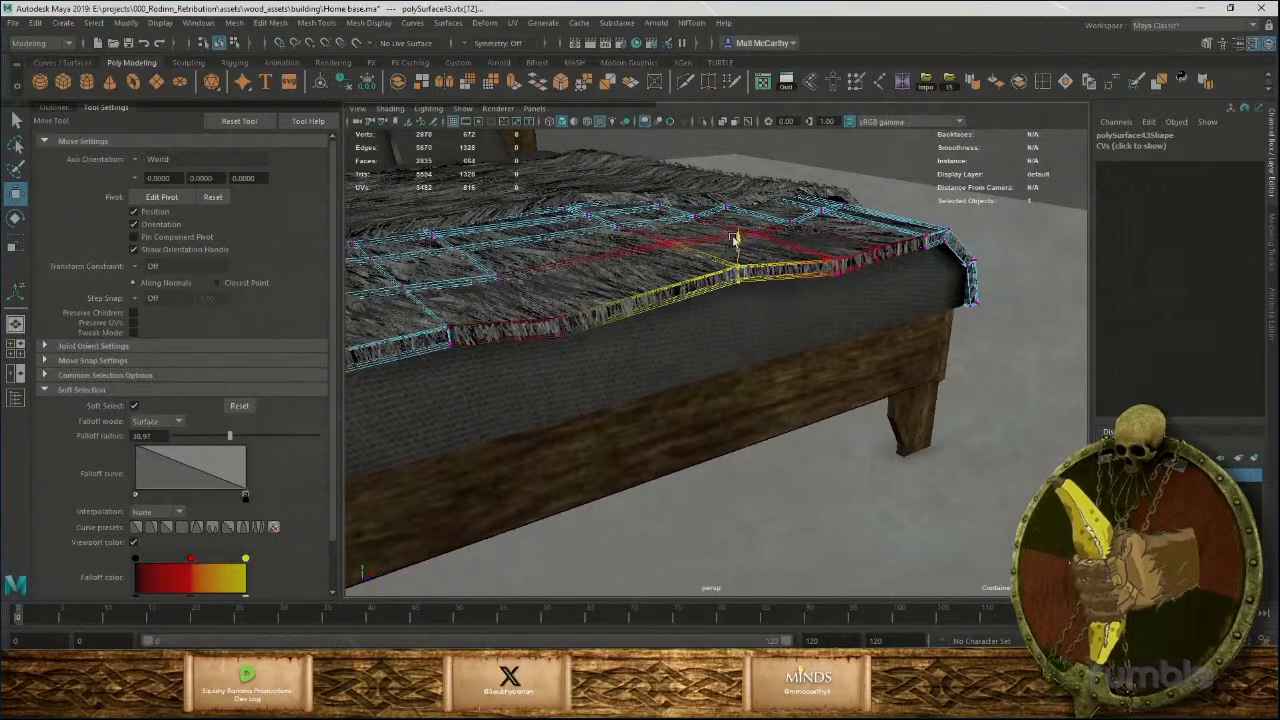
left_click_drag(825, 262, 749, 272, "alt")
scroll(830, 310, "down", 5)
left_click_drag(830, 310, 706, 481, "alt")
key("F8")
key("F8")
left_click(873, 208)
Adjust the lower fur's vertices beside the overlap with soft selection so they fit under the upper piece's edge.
scroll(765, 446, "up", 3)
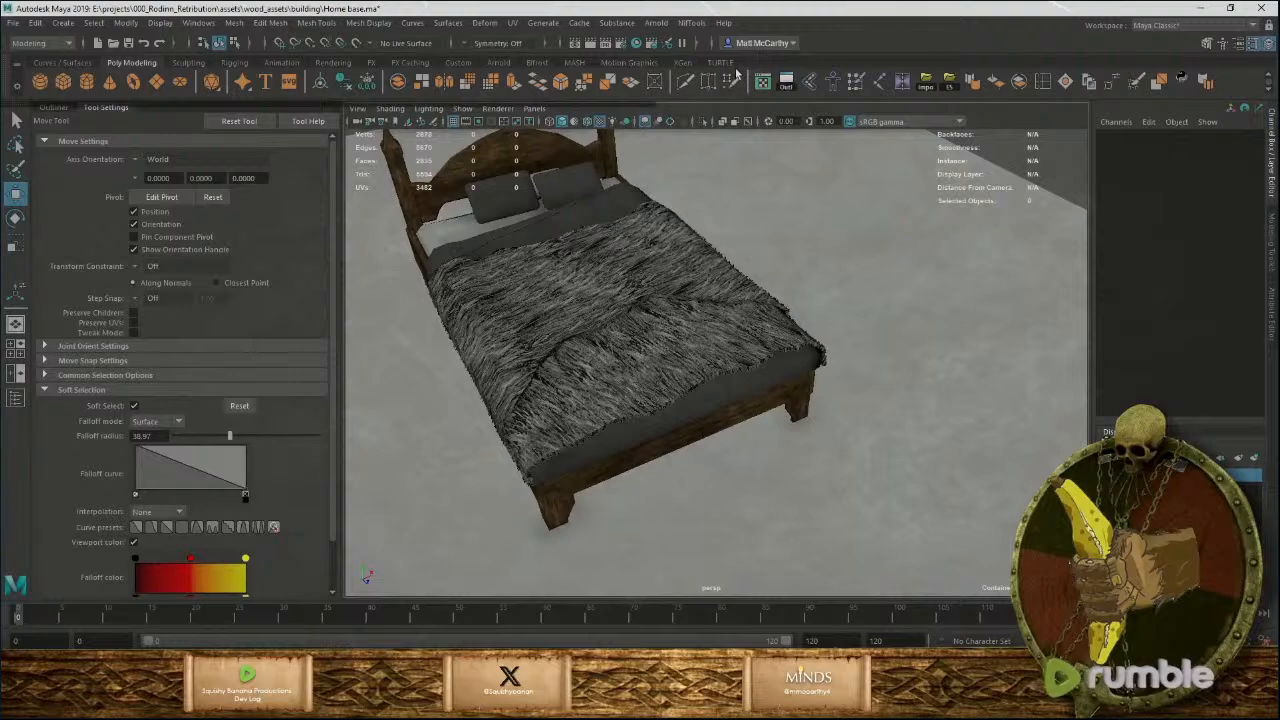
left_click_drag(670, 294, 732, 287, "alt")
right_click_drag(732, 287, 767, 395, "alt")
right_click_drag(600, 295, 733, 430, "alt")
left_click_drag(733, 426, 739, 363, "alt")
mouse_move(739, 363)
right_mouse_down("alt")
mouse_move(763, 364)
mouse_move(743, 358)
right_mouse_up("alt")
left_click(709, 282)
left_click_drag(715, 287, 778, 453, "alt")
middle_click_drag(778, 453, 749, 406, "alt")
right_click_drag(749, 406, 699, 374)
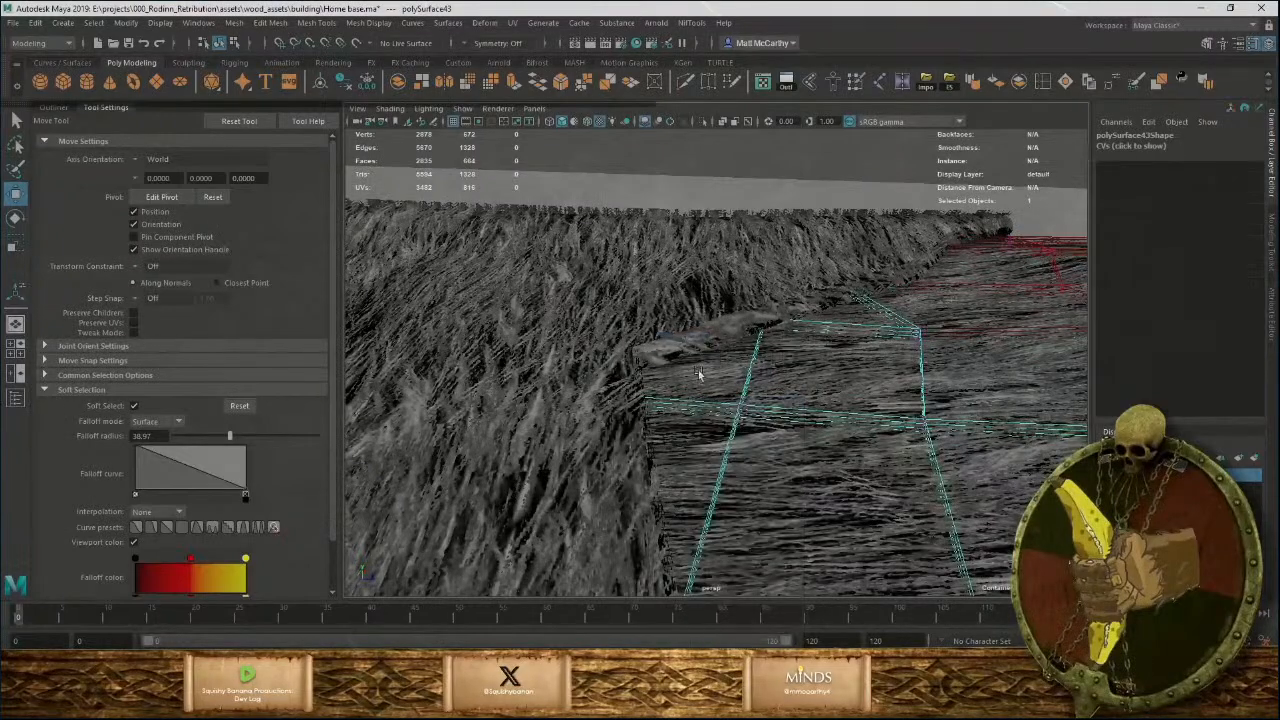
left_click_drag(741, 391, 742, 361)
right_click_drag(742, 361, 655, 358, "alt")
left_click_drag(655, 358, 777, 354, "alt")
middle_click_drag(777, 354, 757, 266, "alt")
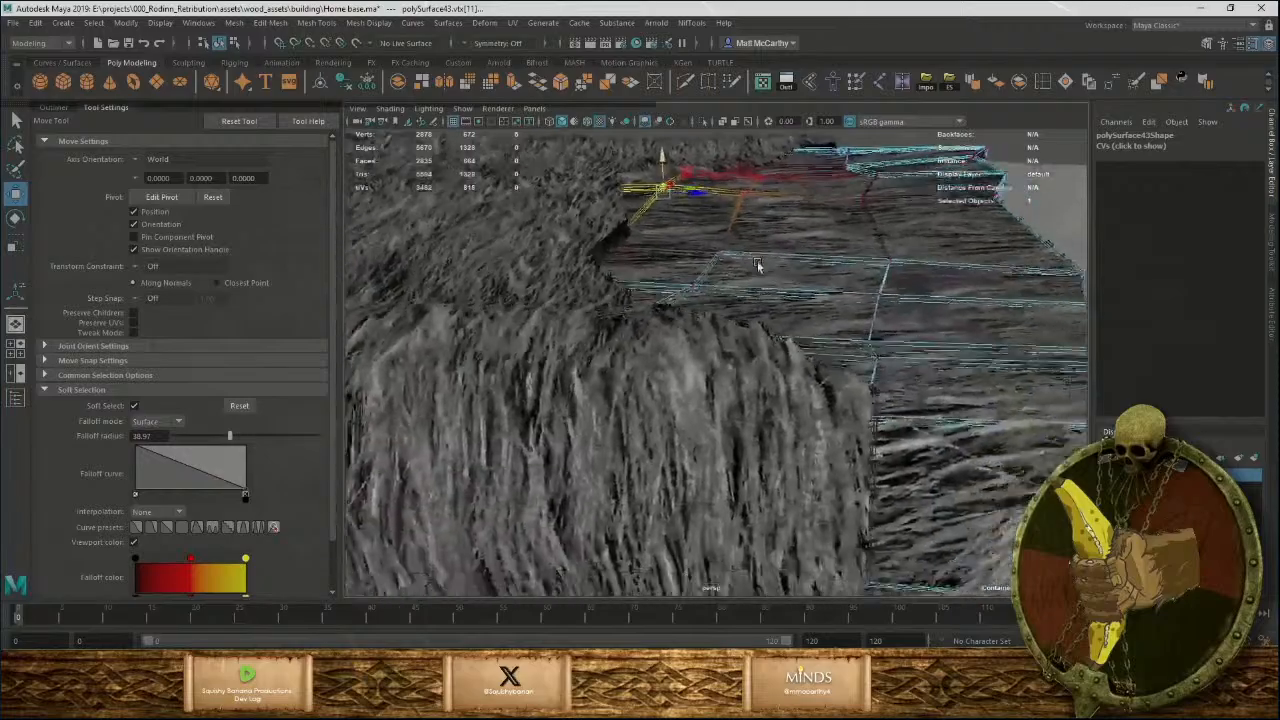
Adjust the upper fur's vertices on the bed top and at its head-side corner with soft selection to fit the mattress.
left_click_drag(757, 266, 826, 291, "alt")
middle_click_drag(650, 277, 858, 330, "alt")
left_click(717, 277)
left_click_drag(717, 277, 657, 386, "alt")
middle_click_drag(657, 386, 740, 376, "alt")
right_click_drag(740, 376, 800, 400, "alt")
right_click_drag(687, 329, 643, 333)
left_click_drag(695, 325, 827, 349, "alt")
left_click(827, 349)
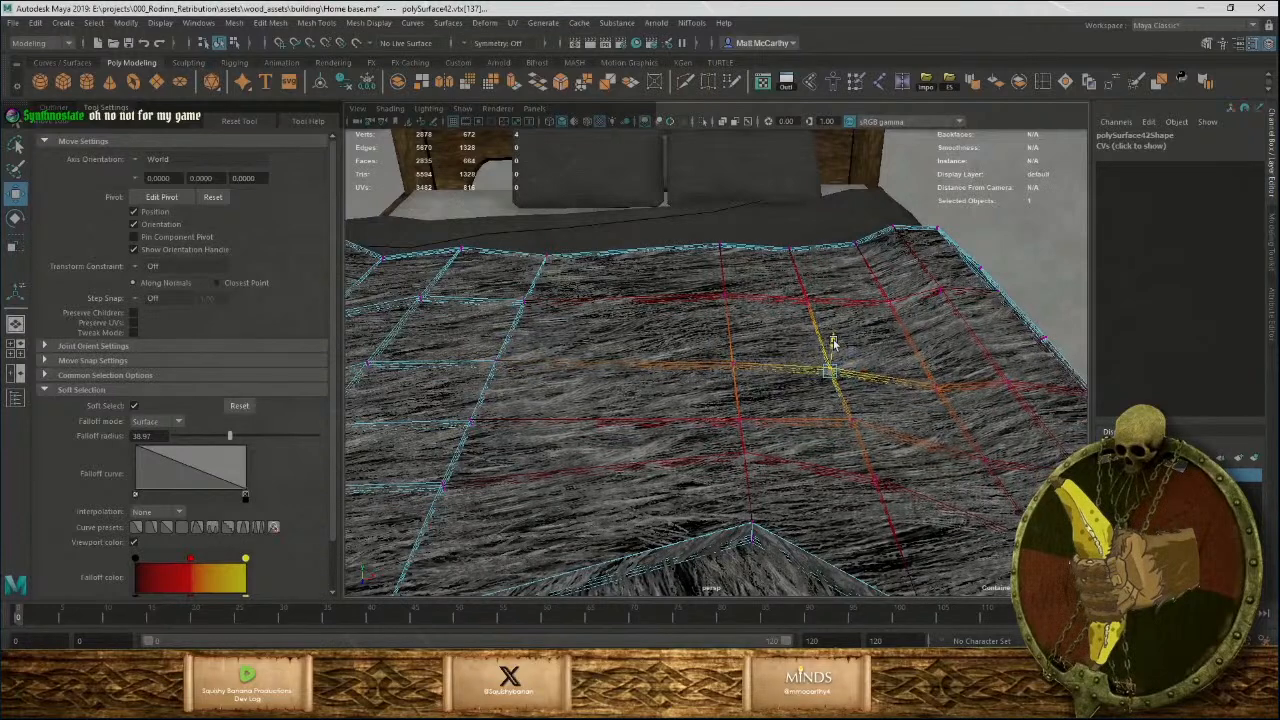
left_click_drag(792, 229, 820, 275)
left_click(595, 283)
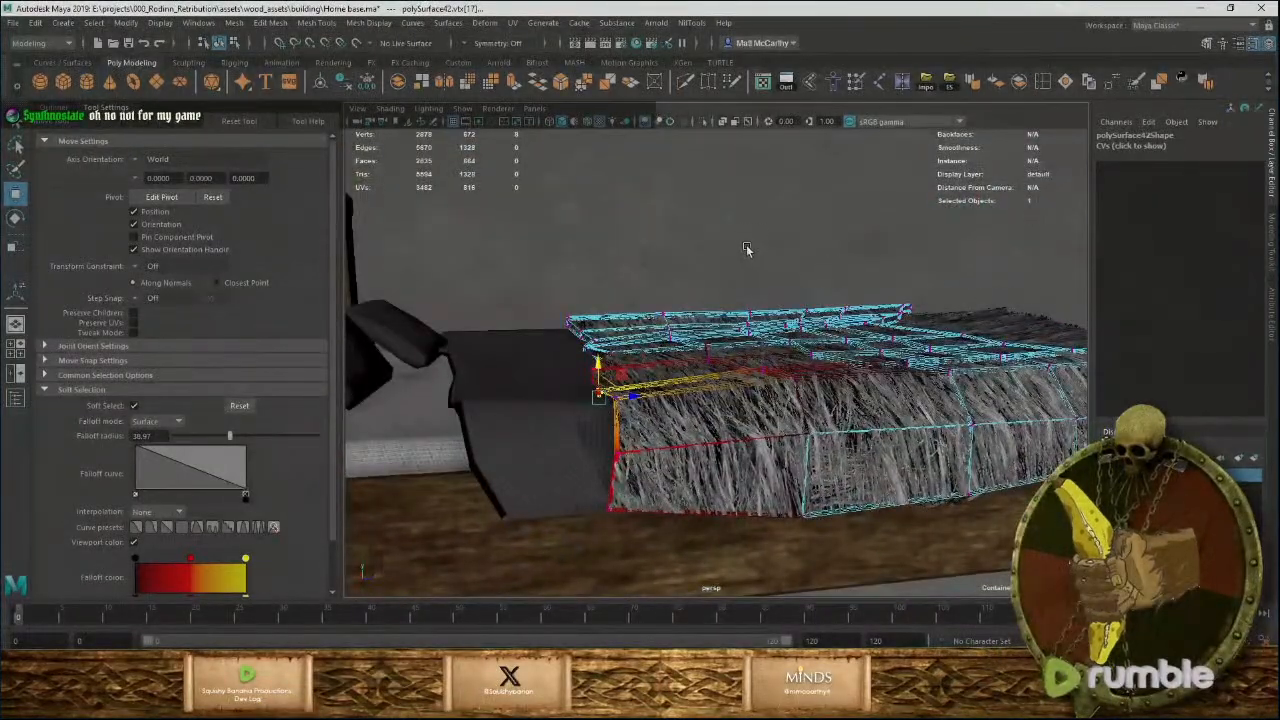
left_click(744, 249)
Duplicate the upper and lower faces beside the corner at the mattress's foot end as a separate mesh.
left_click_drag(744, 249, 840, 323, "alt")
right_click_drag(840, 322, 604, 297, "alt")
left_click_drag(604, 297, 724, 386, "alt")
scroll(724, 386, "up", 5)
left_click(697, 357)
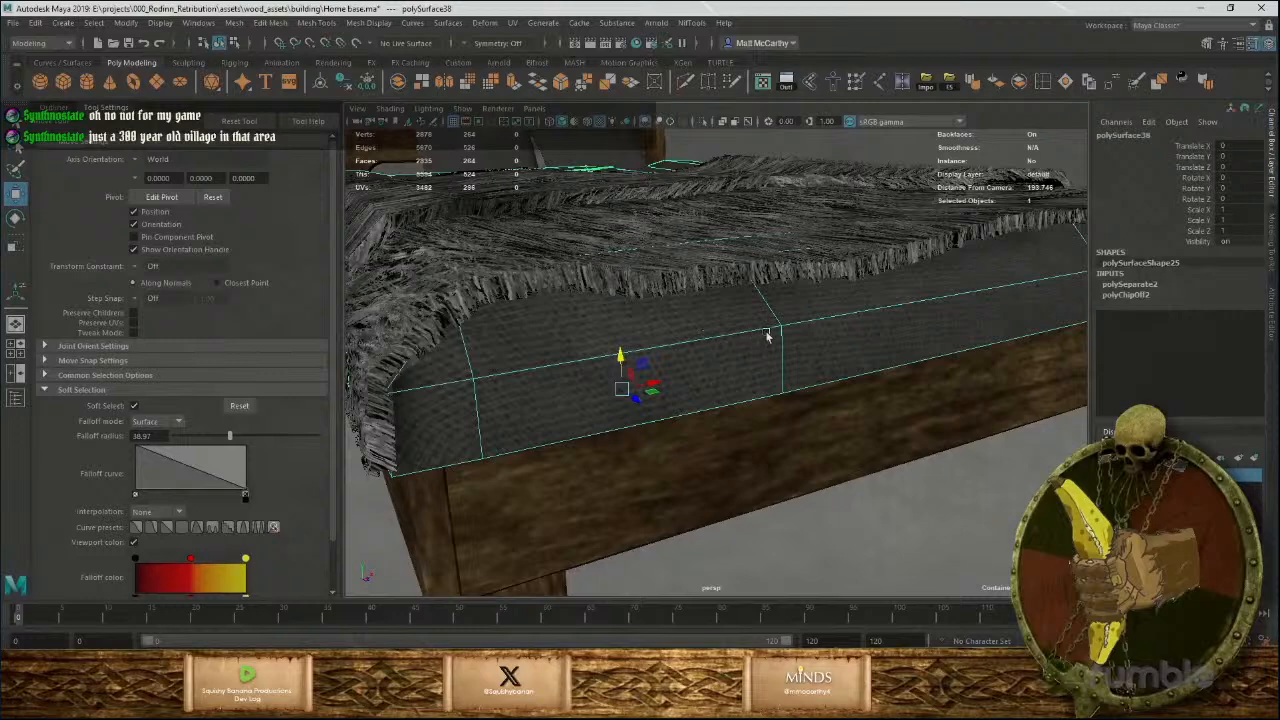
left_click_drag(767, 337, 673, 295, "alt")
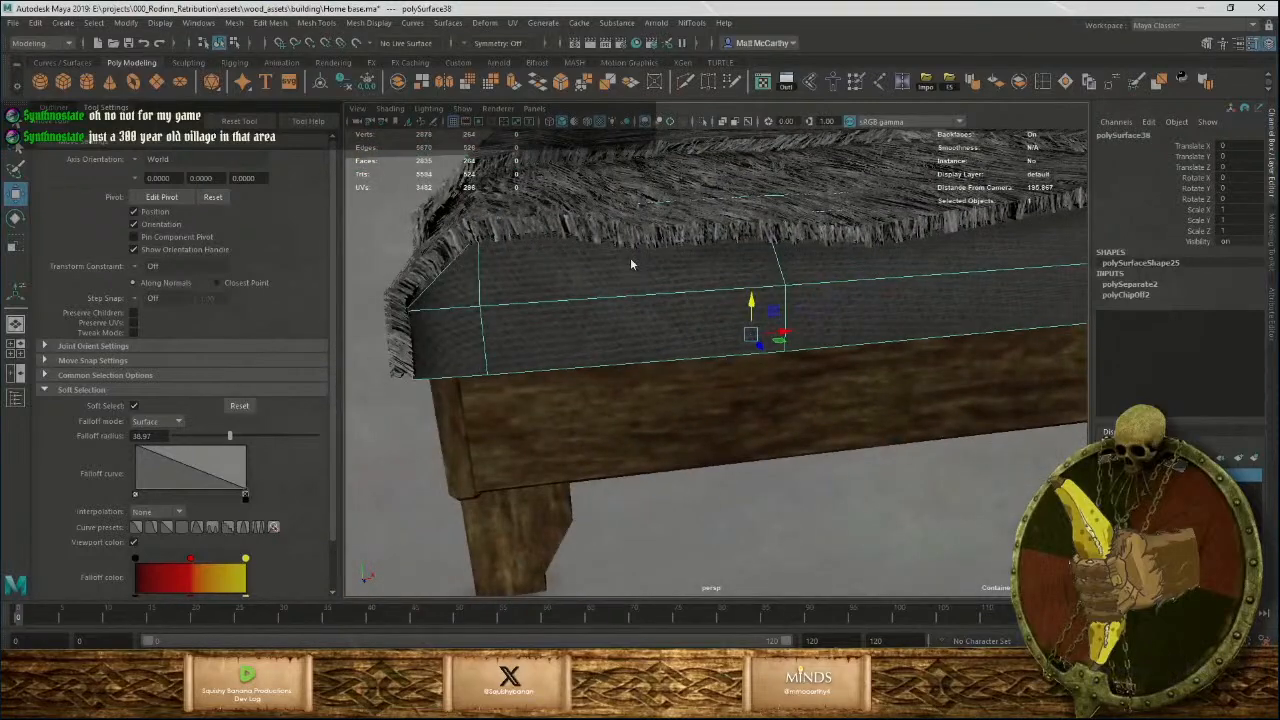
right_click_drag(631, 264, 633, 294)
left_click(647, 270)
left_click(626, 347, "shift")
left_click_drag(822, 377, 797, 280, "alt")
right_click(797, 280, "shift")
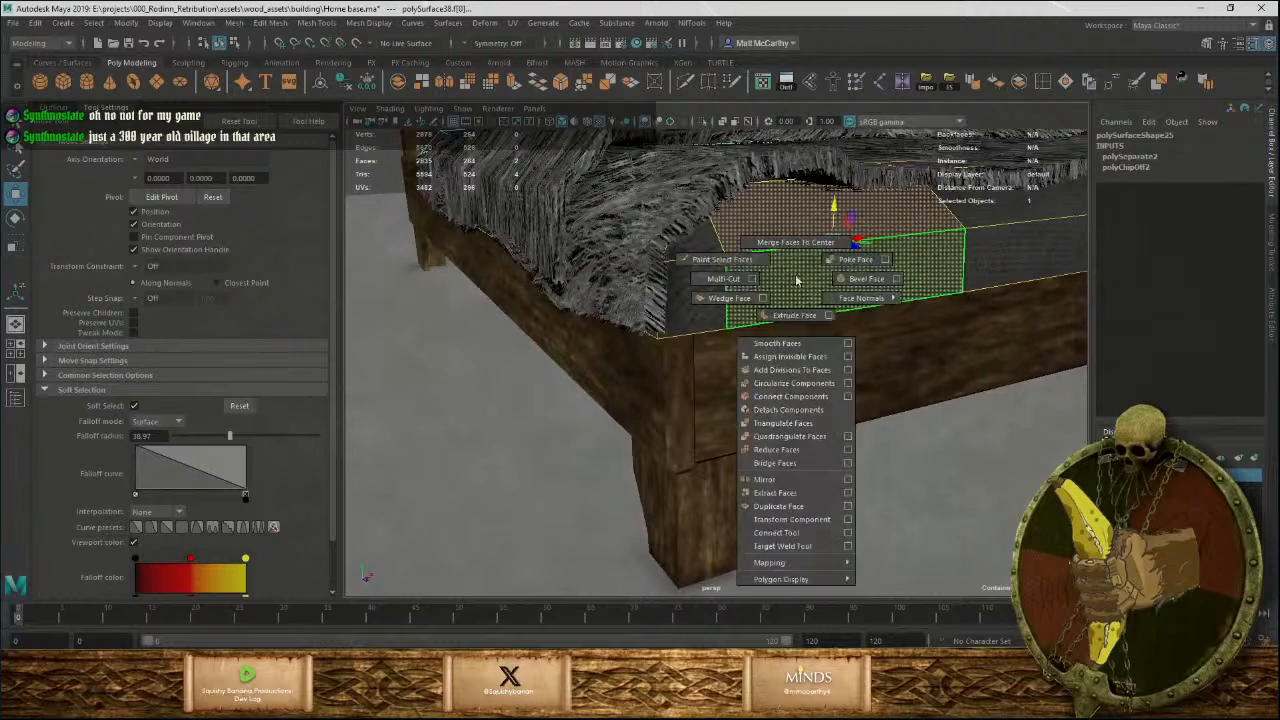
left_click(779, 507)
key("w")
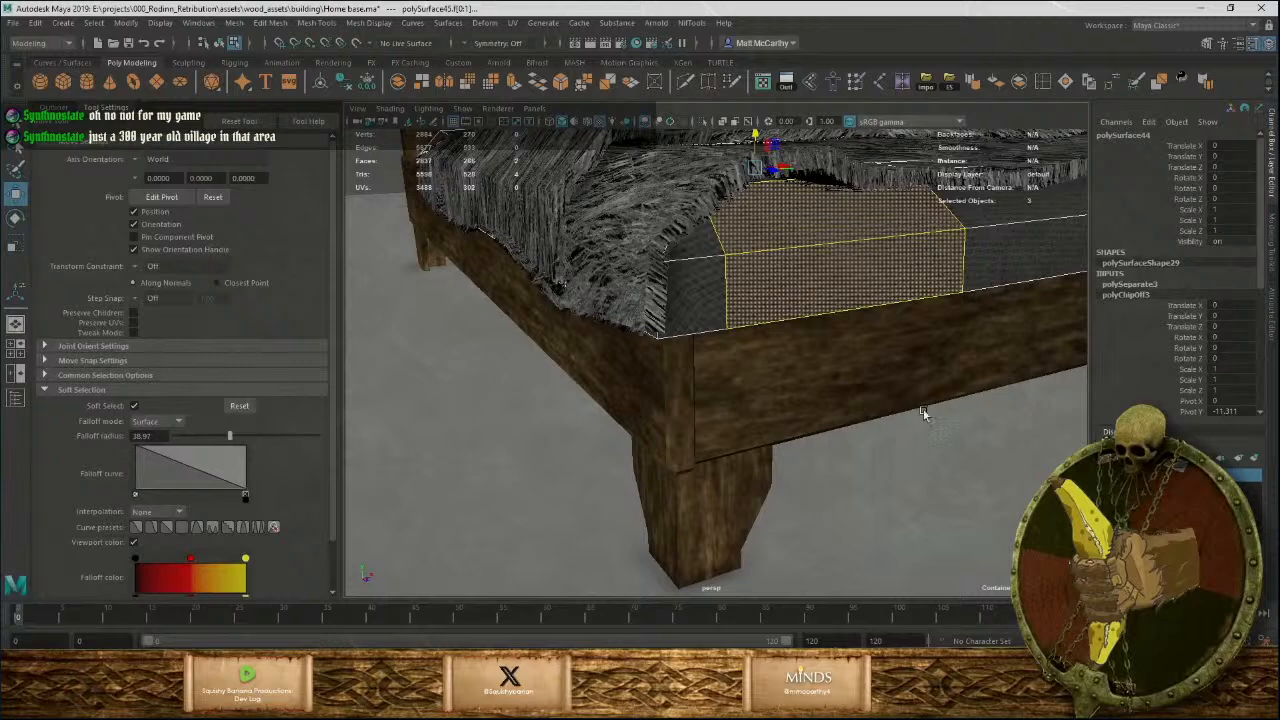
In object mode, offset the duplicated piece from the mattress to Translate Y -0.18 and Translate Z 2.239.
key("F8")
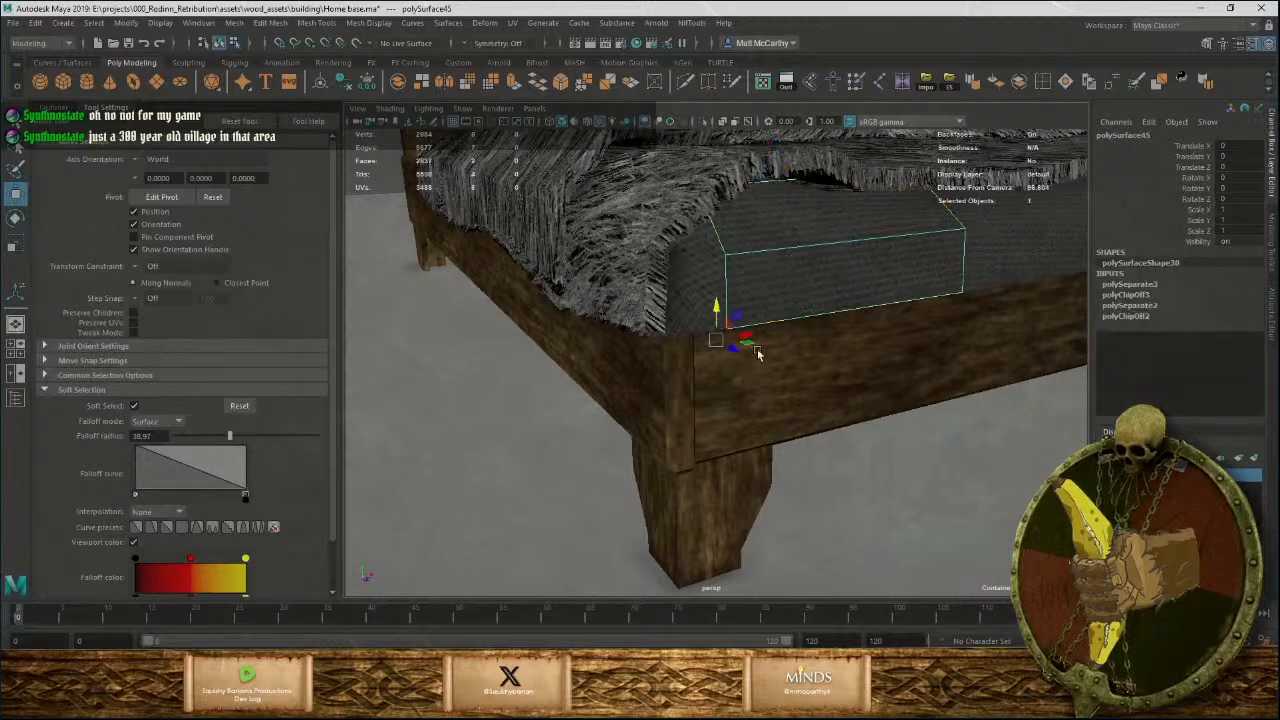
left_click_drag(757, 353, 572, 338, "alt")
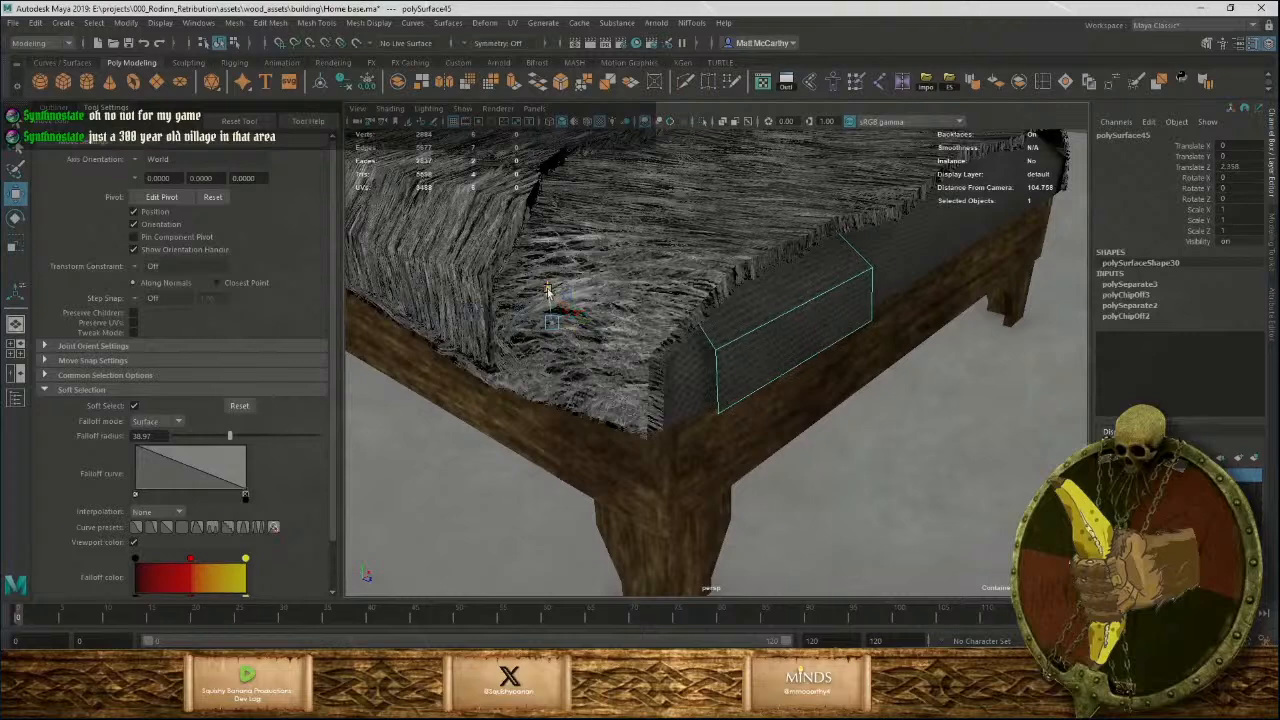
left_click_drag(548, 292, 549, 294)
left_click_drag(645, 323, 763, 298, "alt")
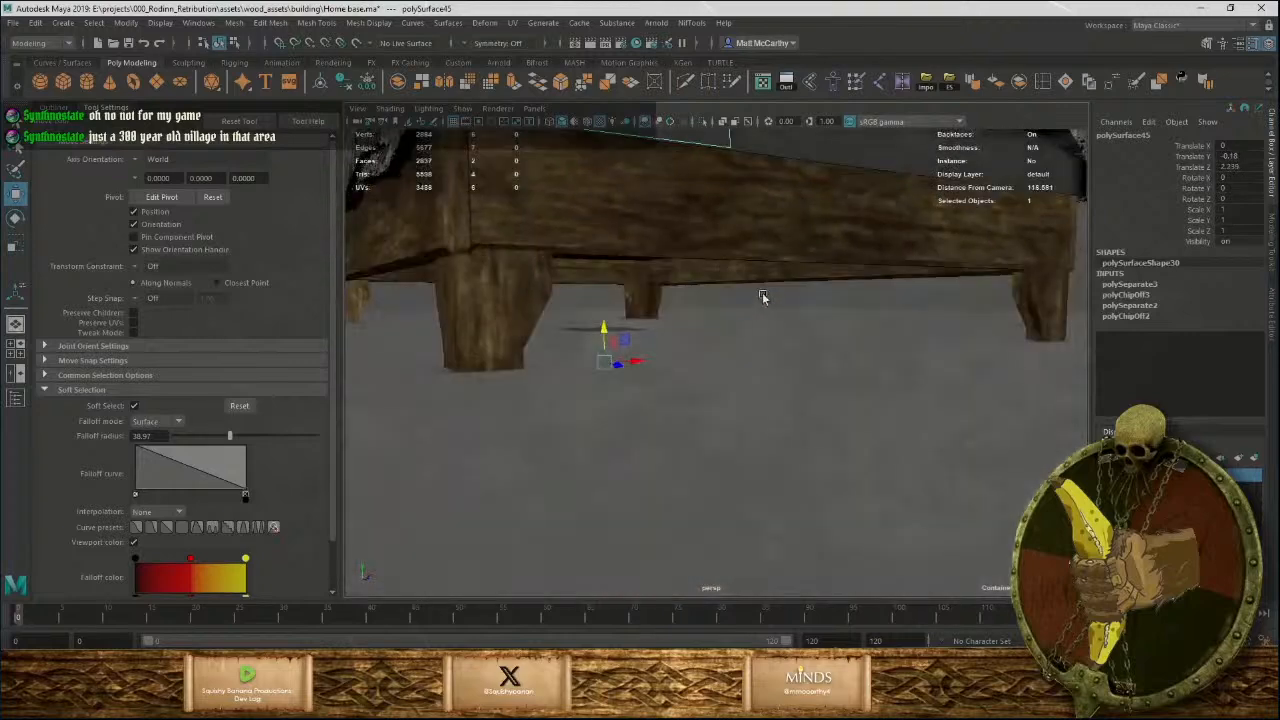
middle_click_drag(651, 195, 689, 240, "alt")
Turn off soft selection and extrude the piece's lower edge downward twice, tapering it into a strip hanging over the bed frame.
right_click_drag(687, 229, 687, 198)
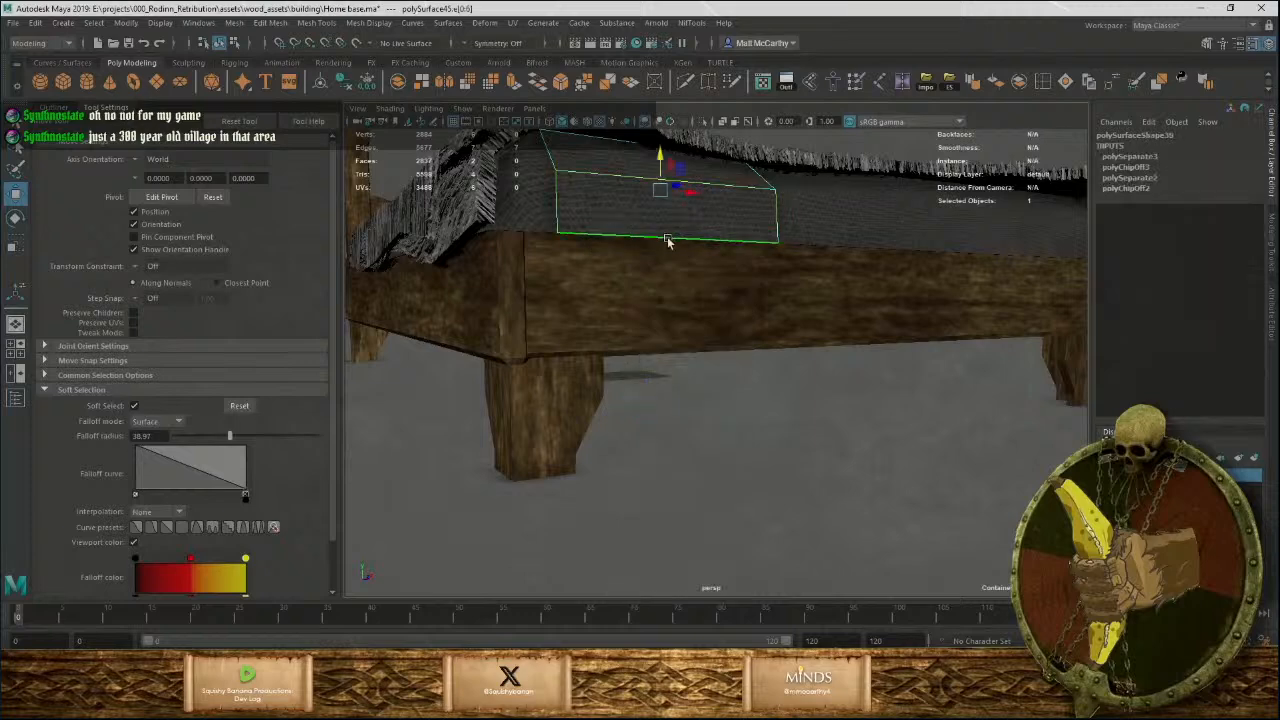
left_click_drag(672, 245, 711, 262, "alt")
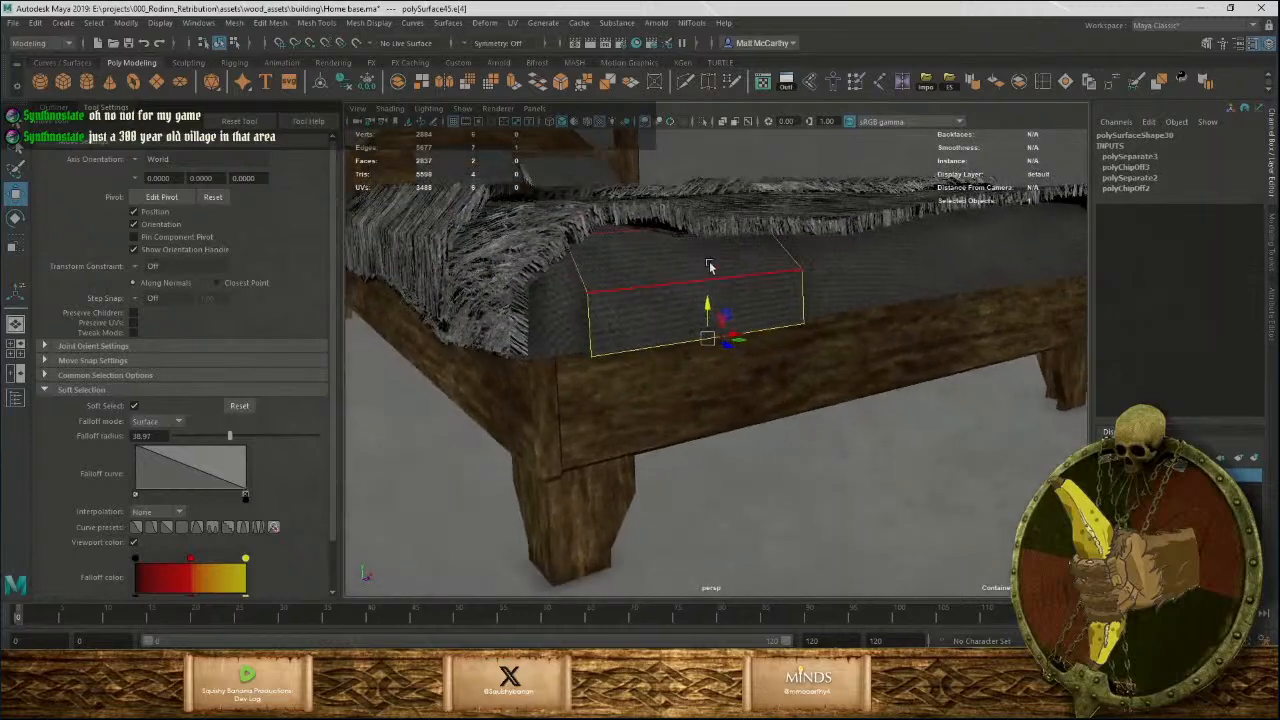
key("b")
key("ctrl+e")
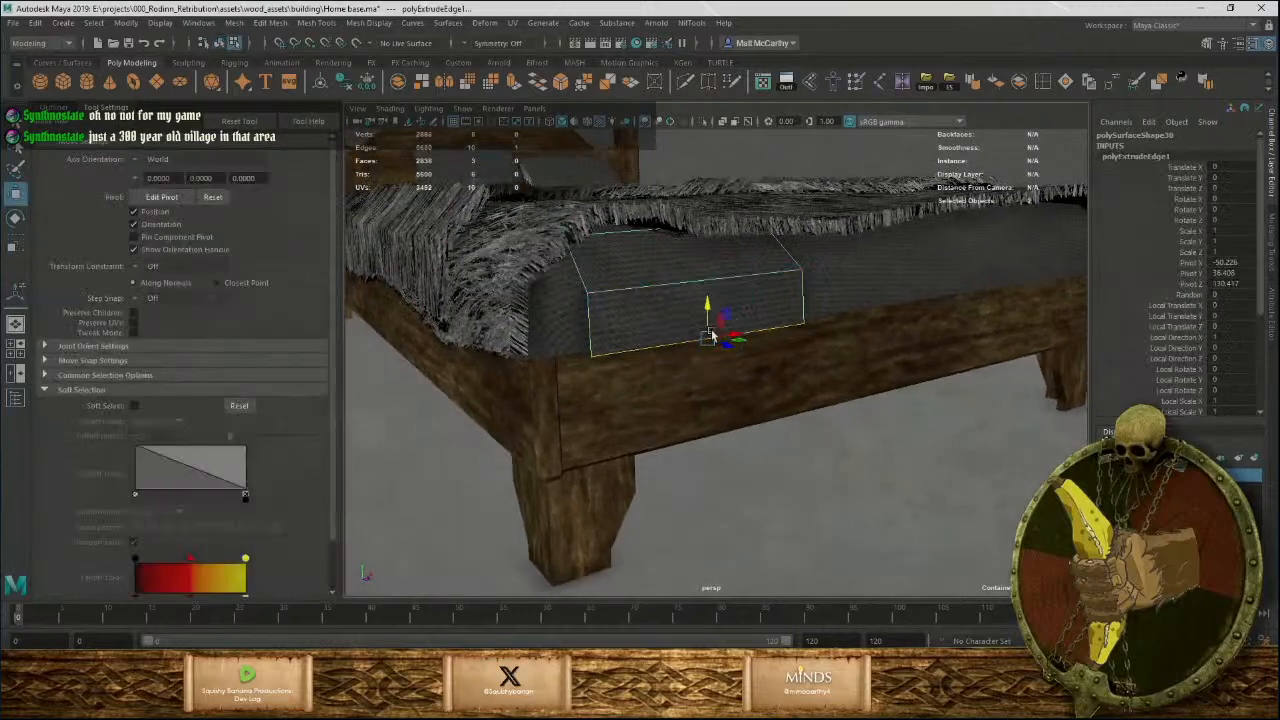
left_click_drag(703, 312, 757, 410)
key("r")
key("ctrl+e")
key("w")
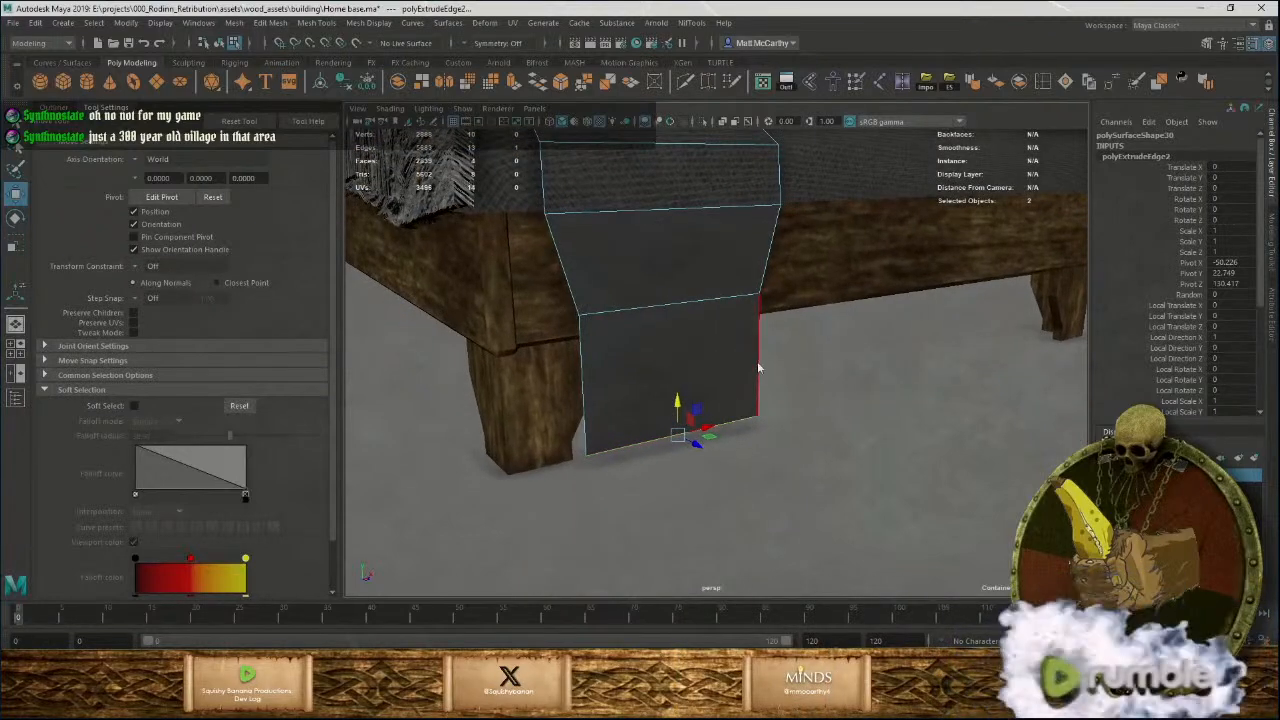
Raise the hanging strip's bottom corner vertex on the side away from the bed leg to slant its lower edge.
right_click_drag(757, 368, 694, 343)
left_click(771, 410)
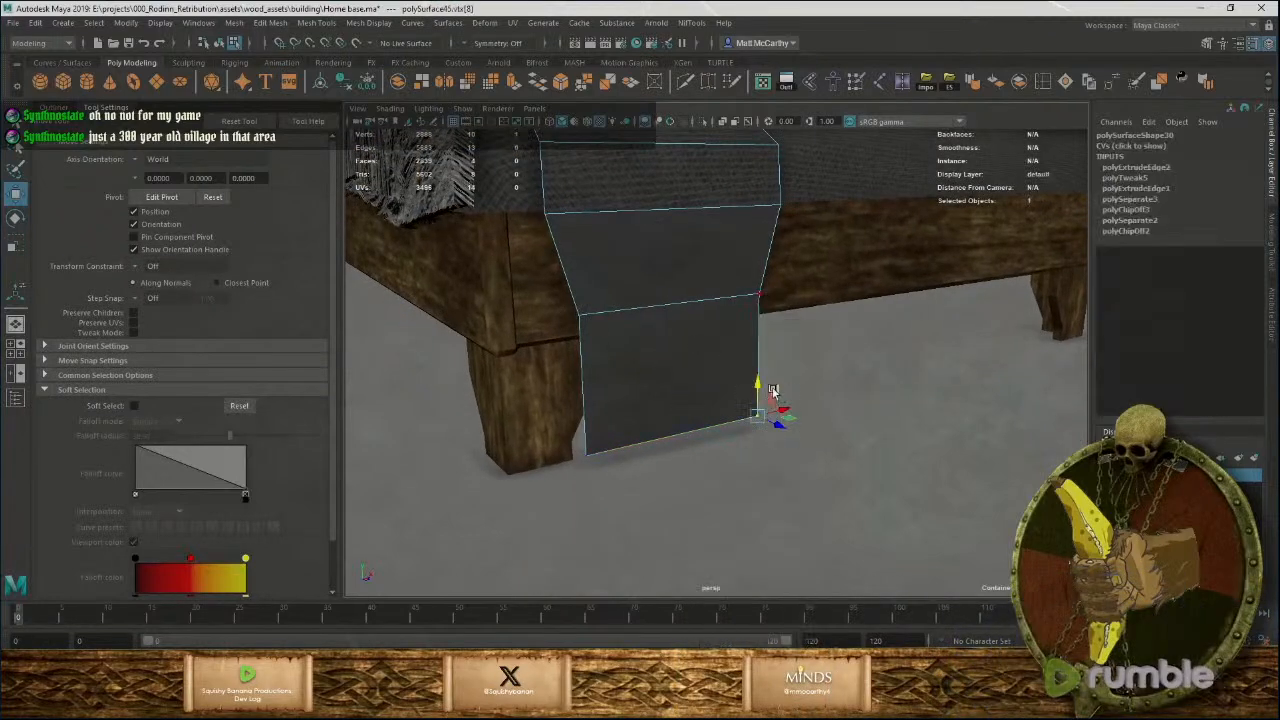
middle_click_drag(772, 390, 753, 355)
left_click_drag(752, 355, 878, 260, "alt")
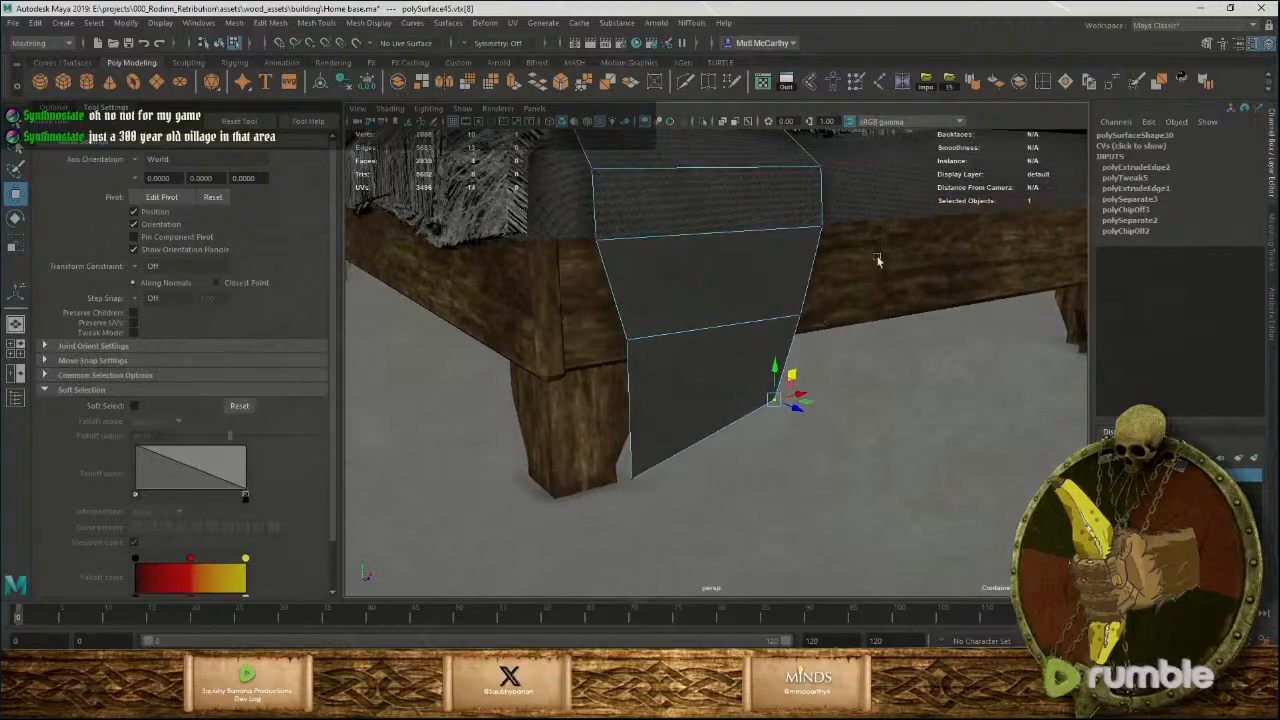
Insert two lengthwise edge loops down the hanging strip.
left_click(1066, 82)
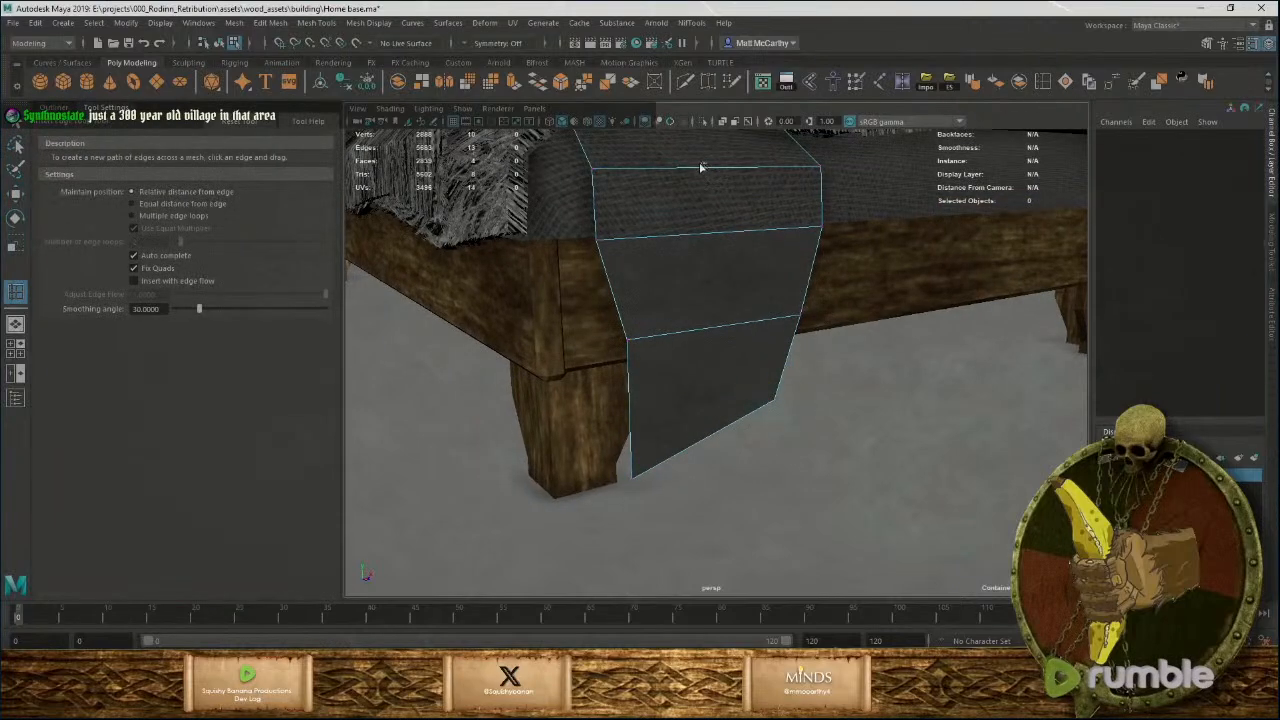
left_click(693, 162)
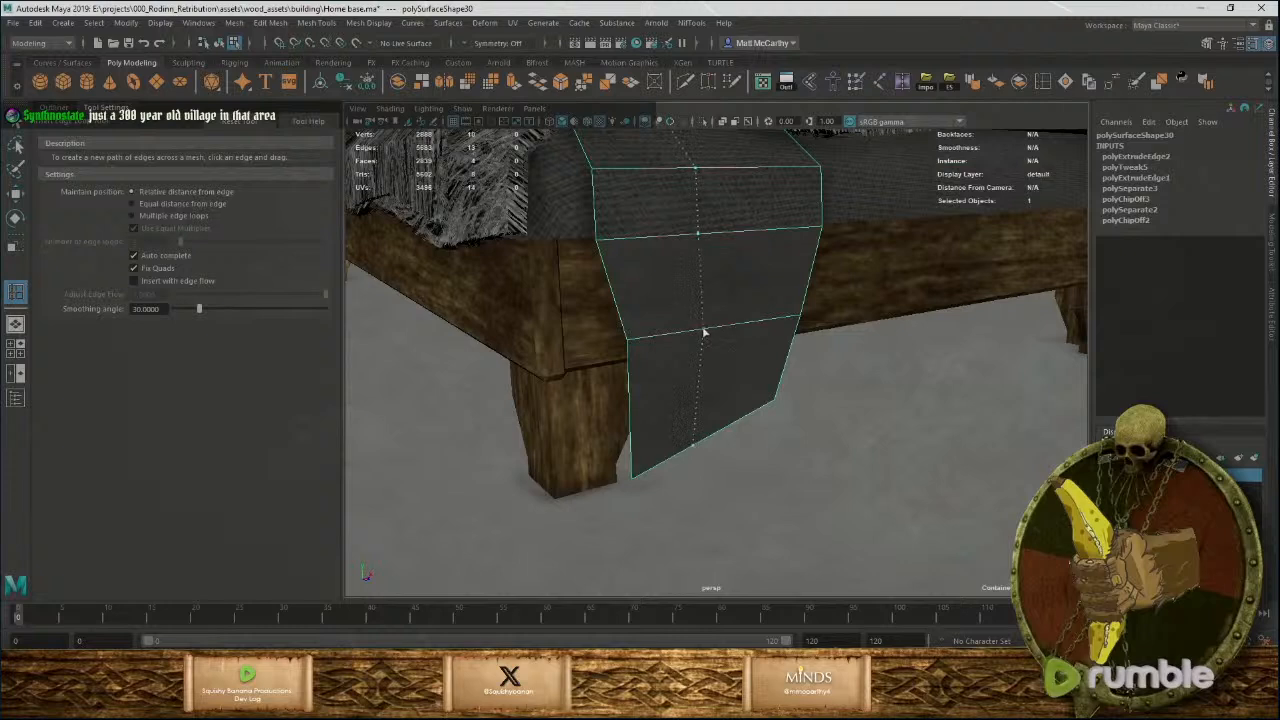
left_click(704, 332)
left_click(752, 360)
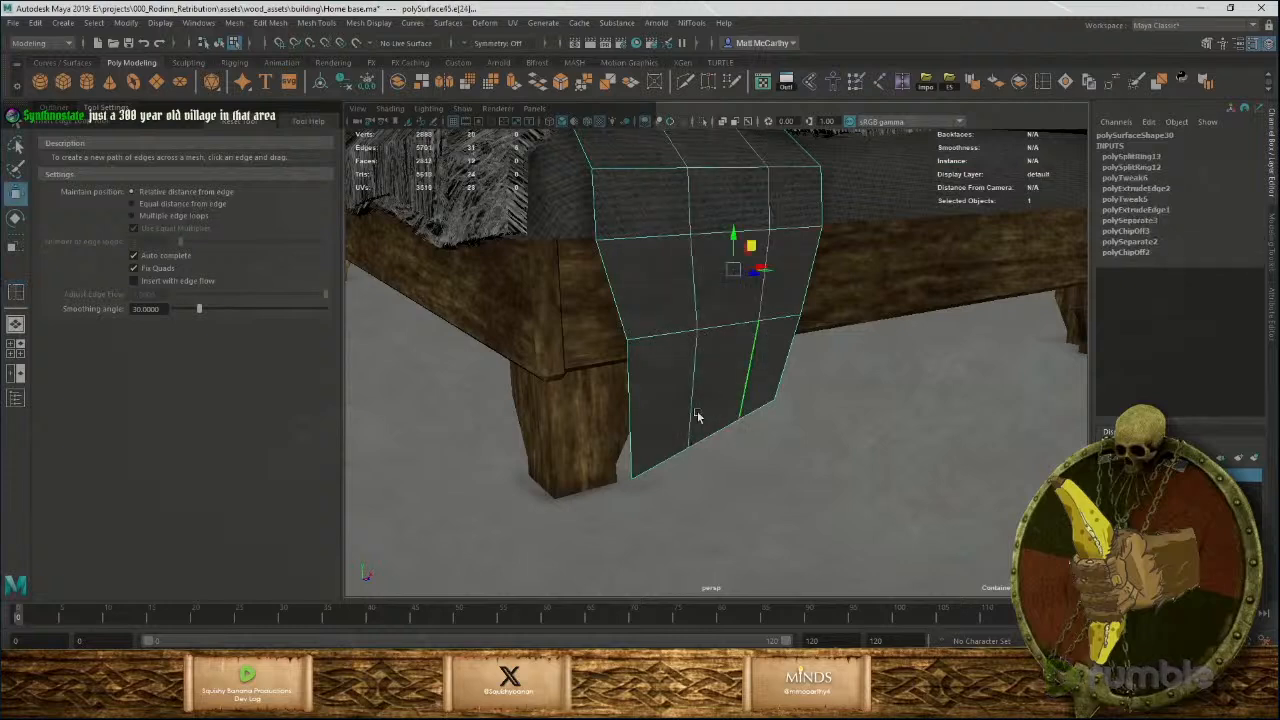
key("w")
Move the bottom vertices of the two new edge loops to give the strip an uneven, torn hem.
right_click_drag(697, 414, 652, 345)
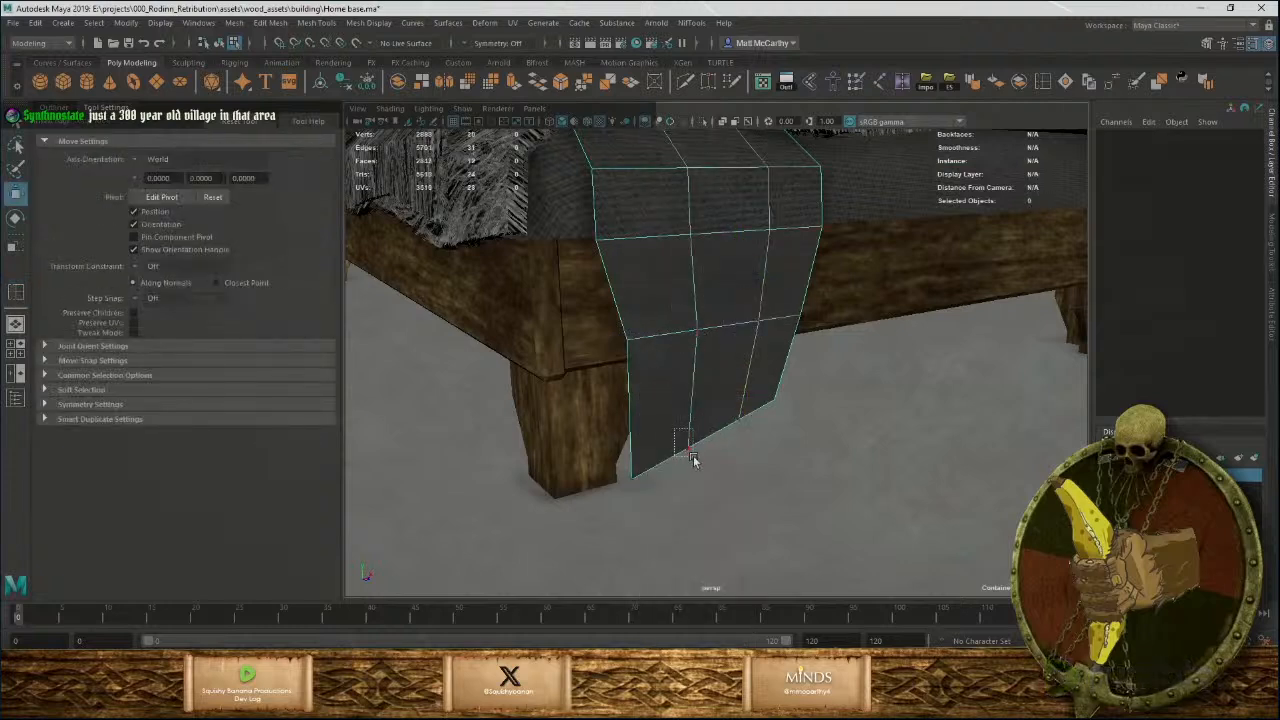
left_click_drag(695, 460, 694, 458)
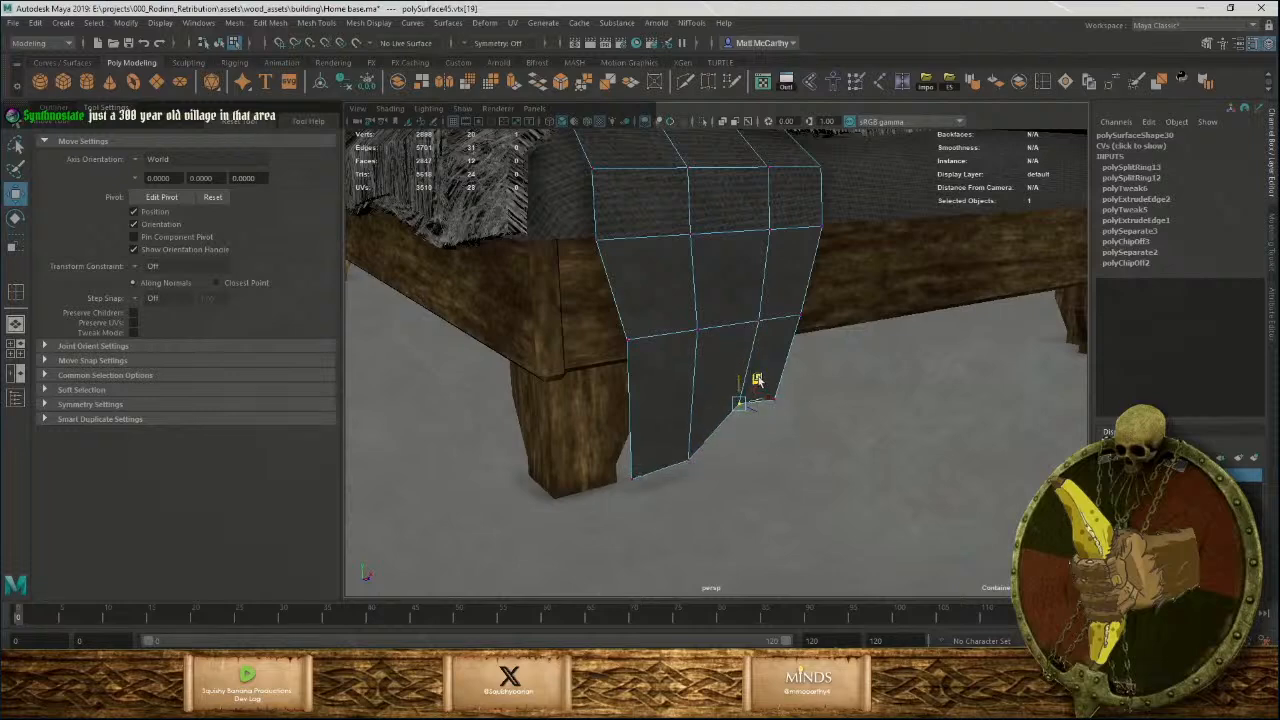
left_click_drag(768, 416, 636, 325, "alt")
middle_click_drag(636, 325, 665, 420, "alt")
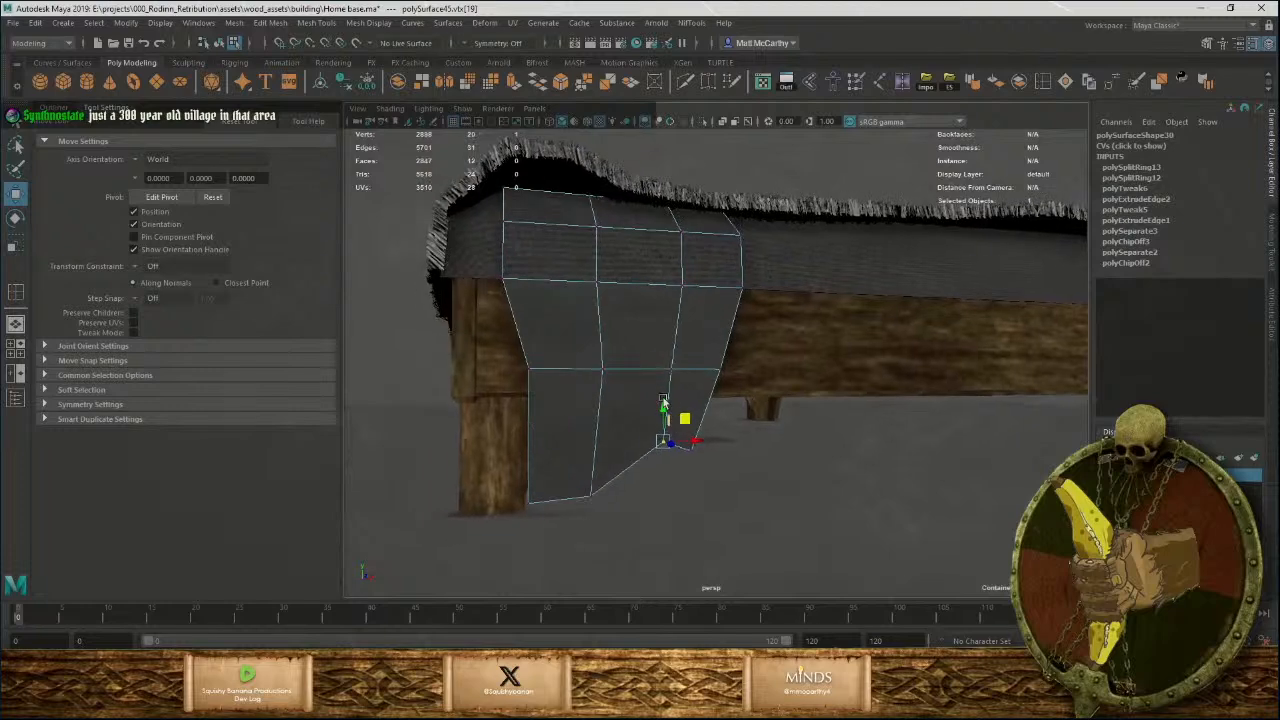
right_click_drag(665, 420, 948, 178, "alt")
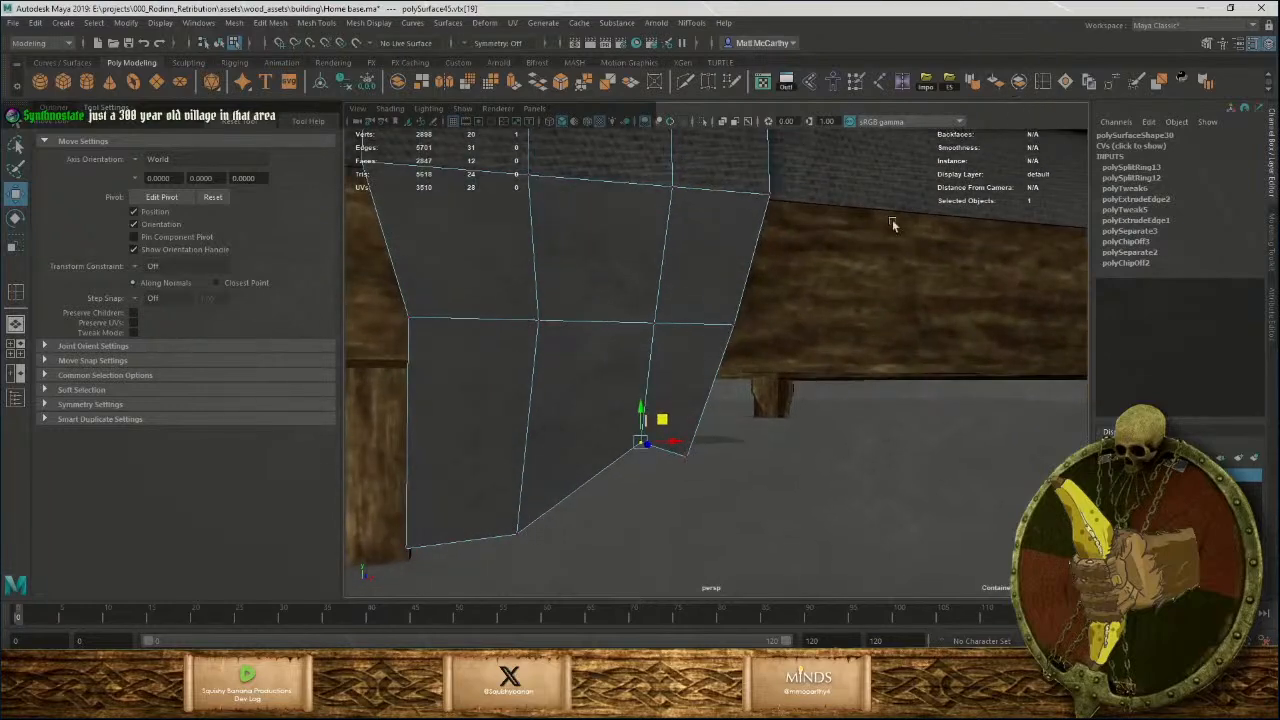
Insert another lengthwise edge loop near the strip's slanted side and pick its bottom vertex for shaping the hem.
key("y")
left_click(688, 325)
key("w")
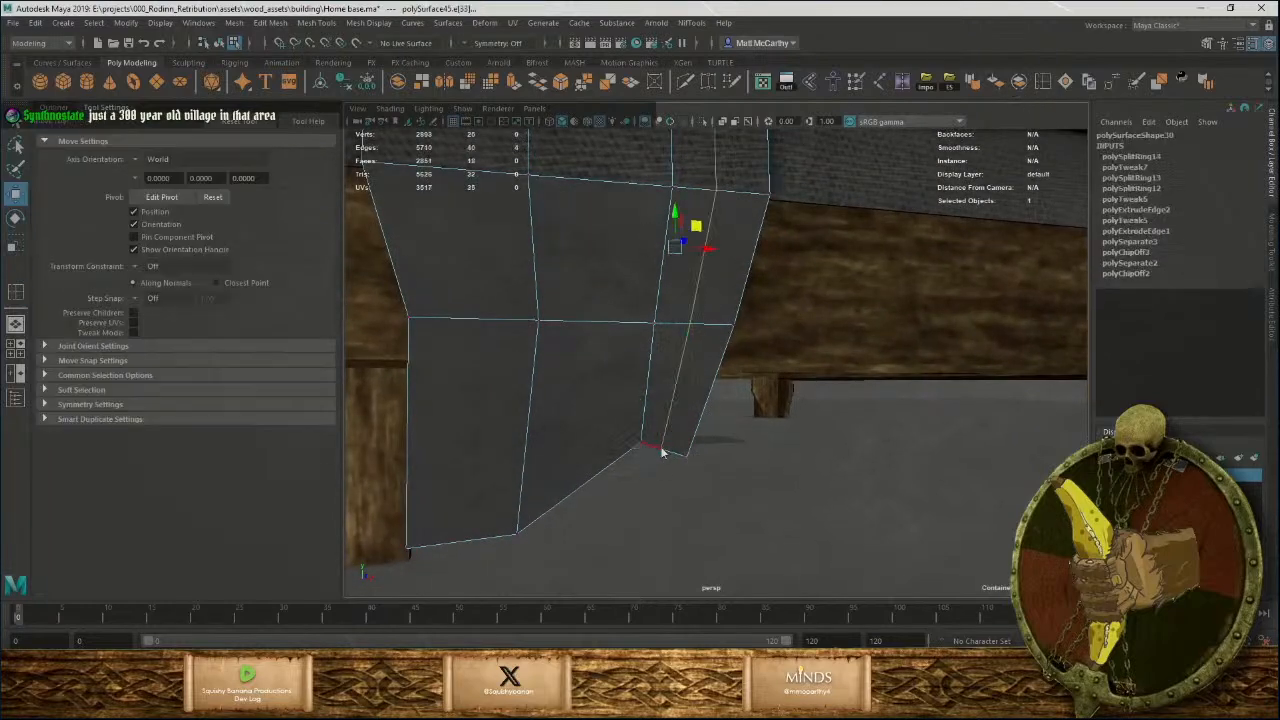
right_click_drag(661, 453, 608, 358)
left_click(662, 448)
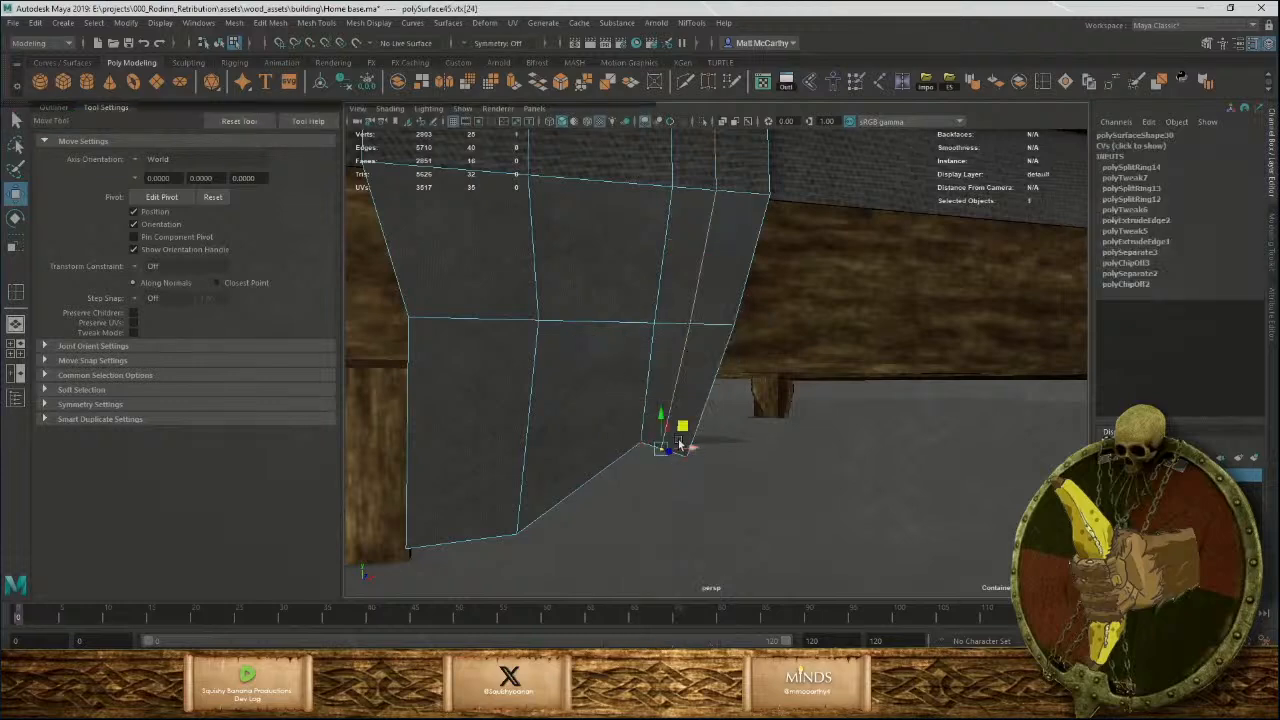
right_click_drag(716, 403, 640, 374, "alt")
left_click_drag(640, 374, 758, 360, "alt")
Return to object mode and isolate the hanging strip in the viewport to expose its top edge under the fur.
left_click_drag(722, 259, 633, 297, "alt")
scroll(711, 351, "up", 3)
key("F10")
left_click(682, 315)
middle_click_drag(633, 297, 715, 330, "alt")
right_click_drag(715, 330, 763, 376, "alt")
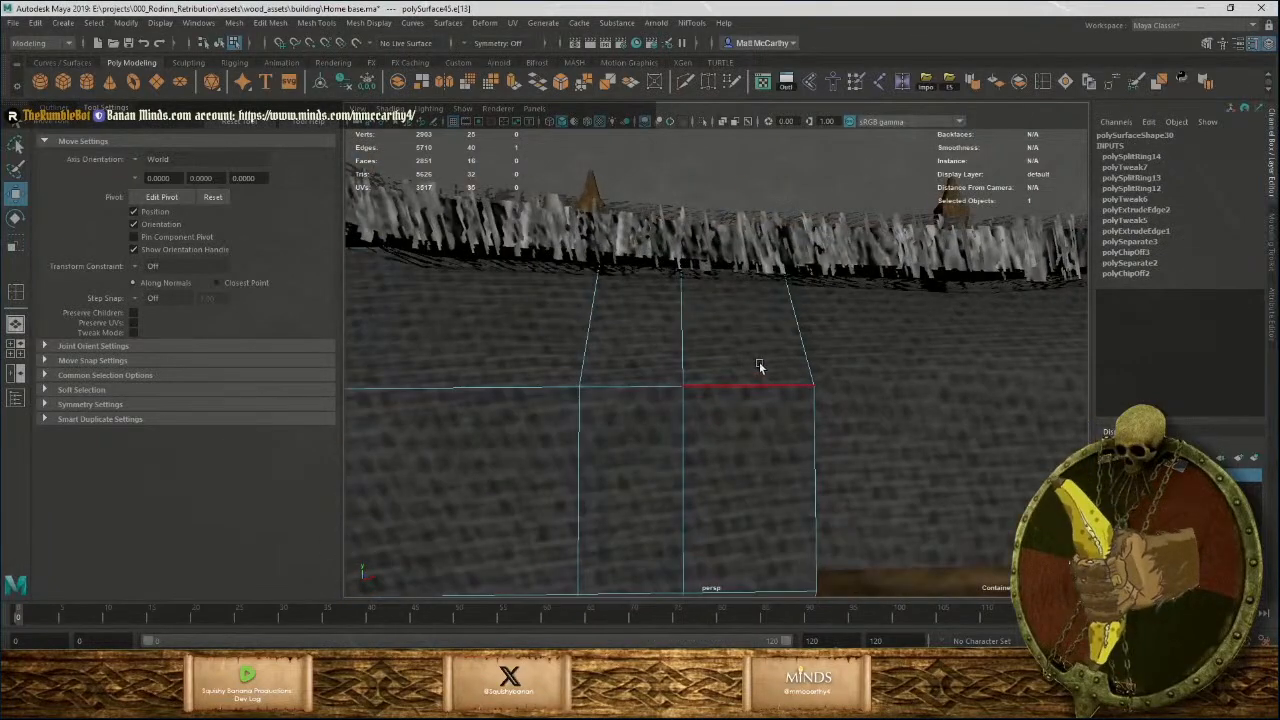
key("F8")
key("F8")
key("F8")
key("ctrl+1")
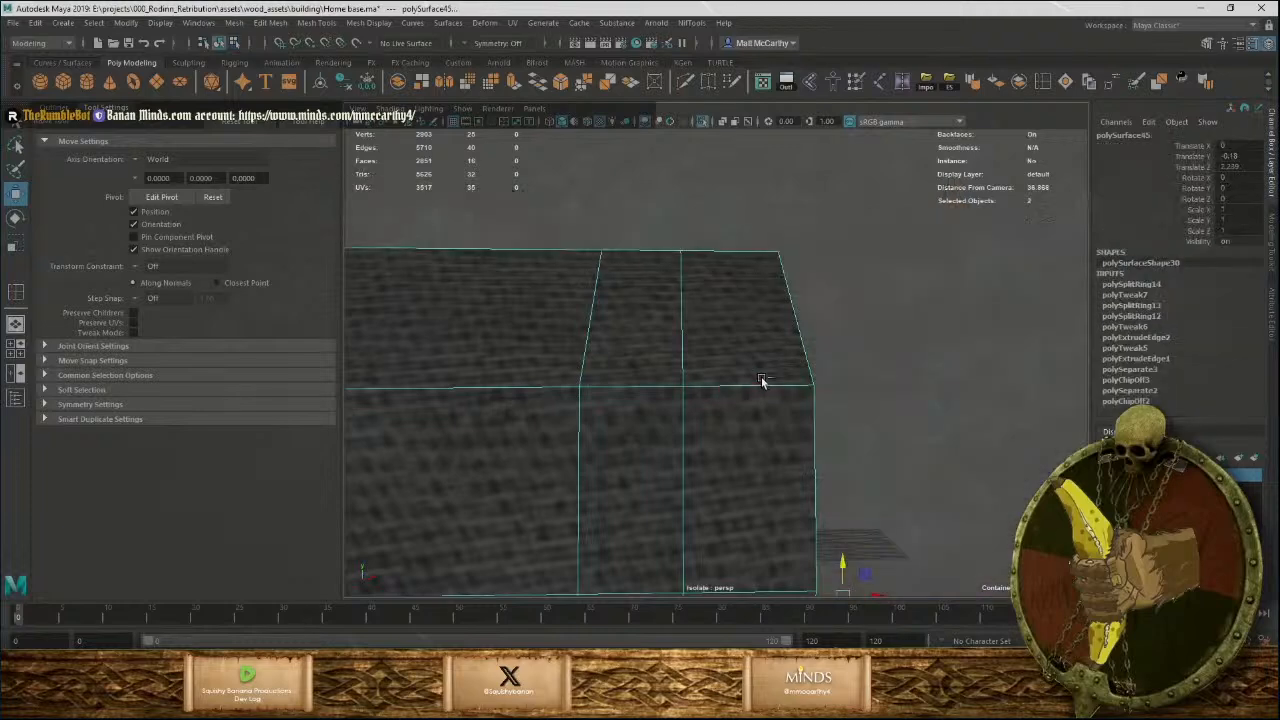
left_click_drag(734, 316, 728, 396, "alt")
middle_click_drag(728, 396, 741, 353, "alt")
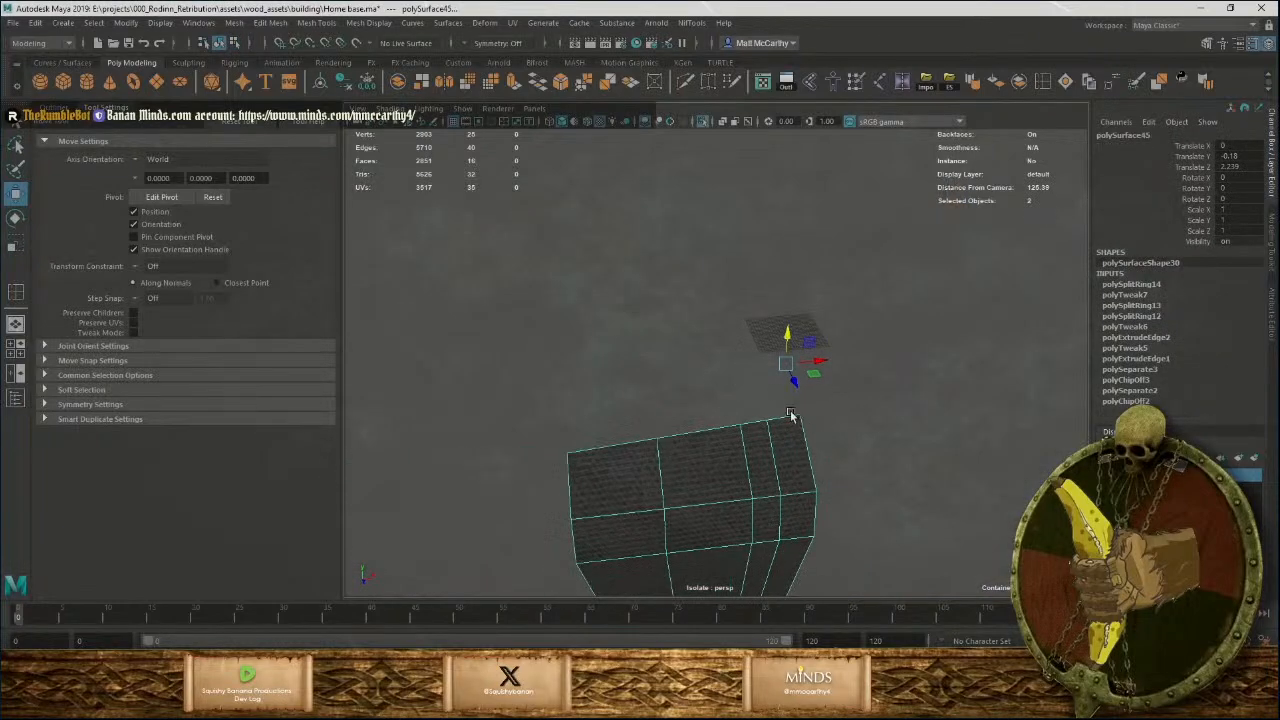
Extrude the strip's four top edges back across the mattress, return to object mode and show the whole scene again.
right_click_drag(791, 340, 791, 304)
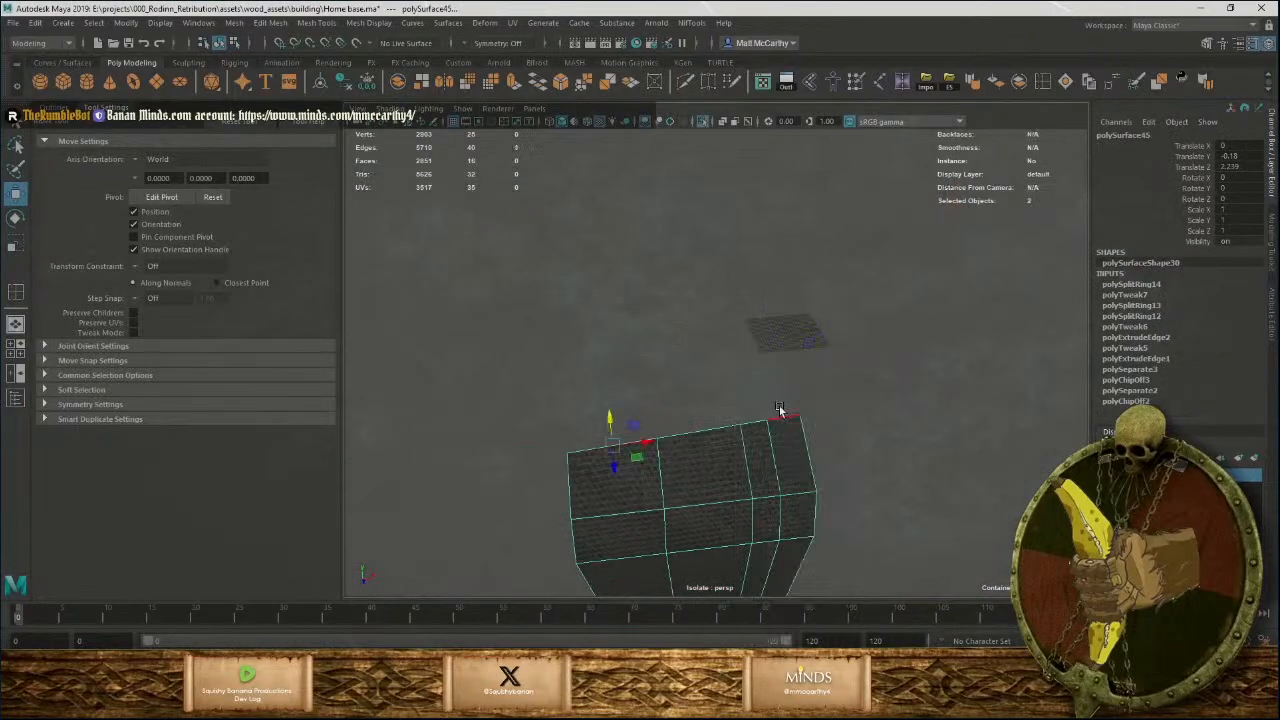
left_click(647, 440)
key("ctrl+e")
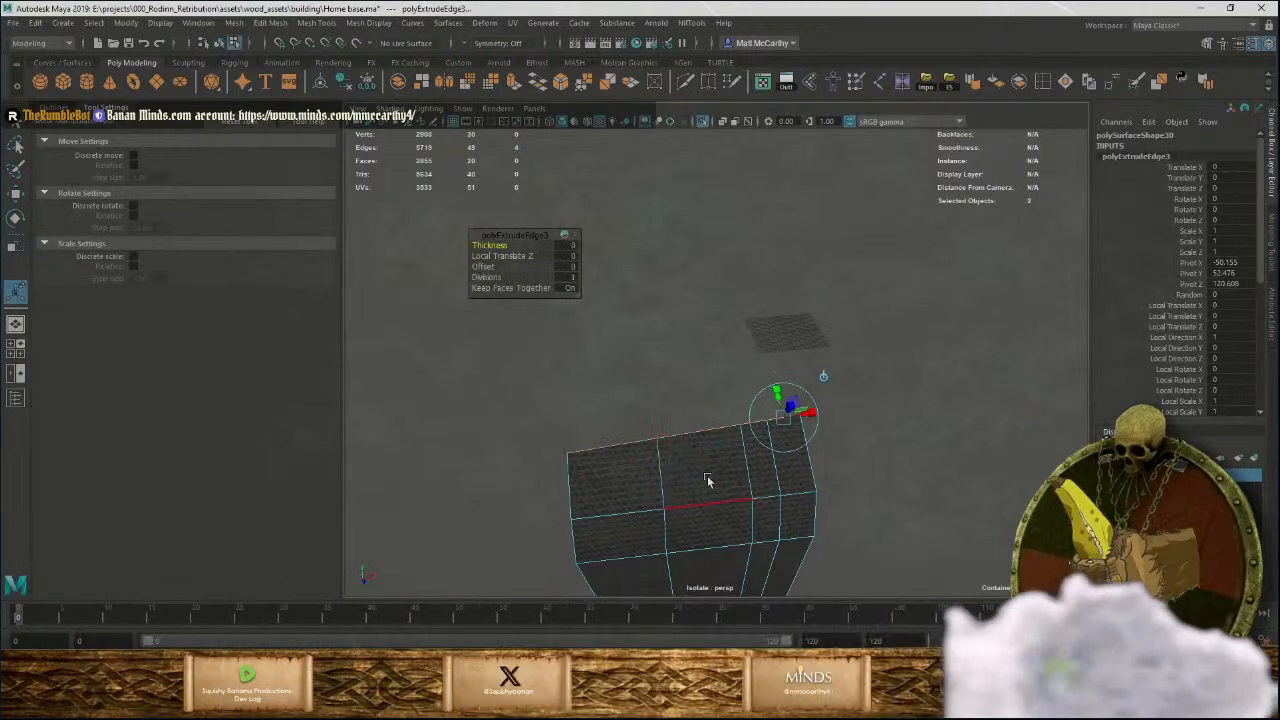
key("w")
left_click_drag(691, 455, 885, 333)
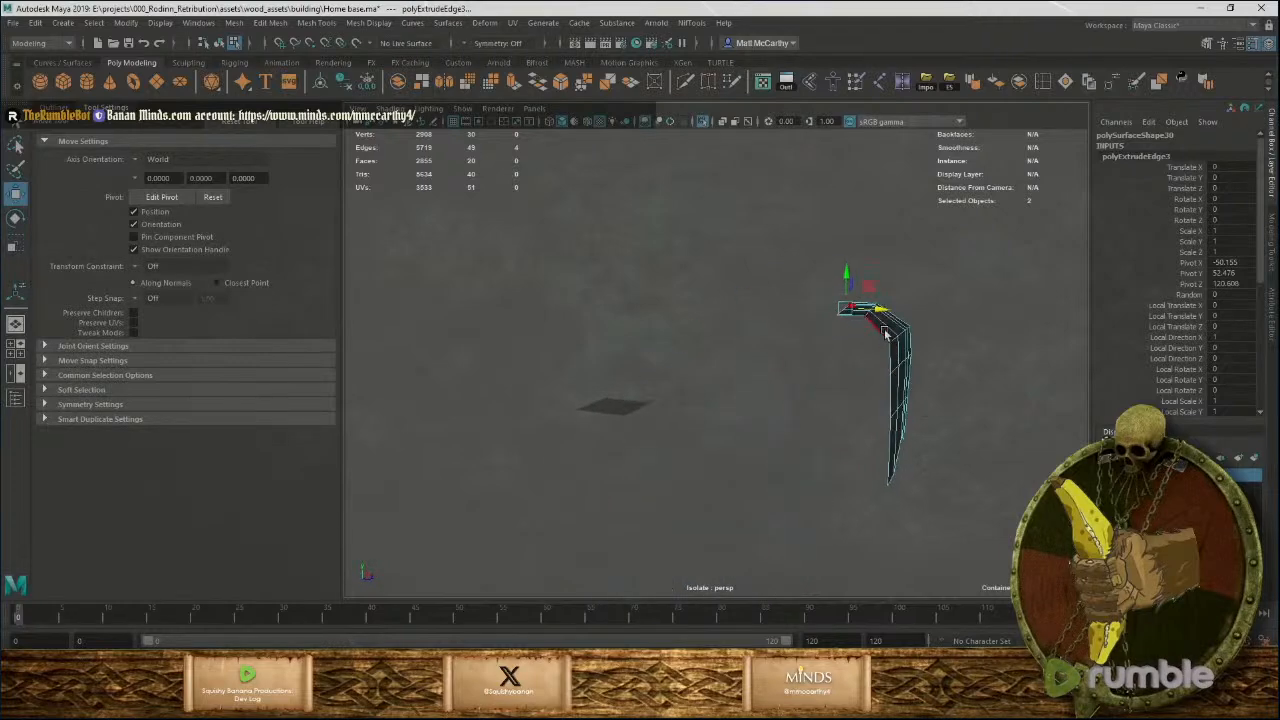
key("F8")
key("F8")
key("F8")
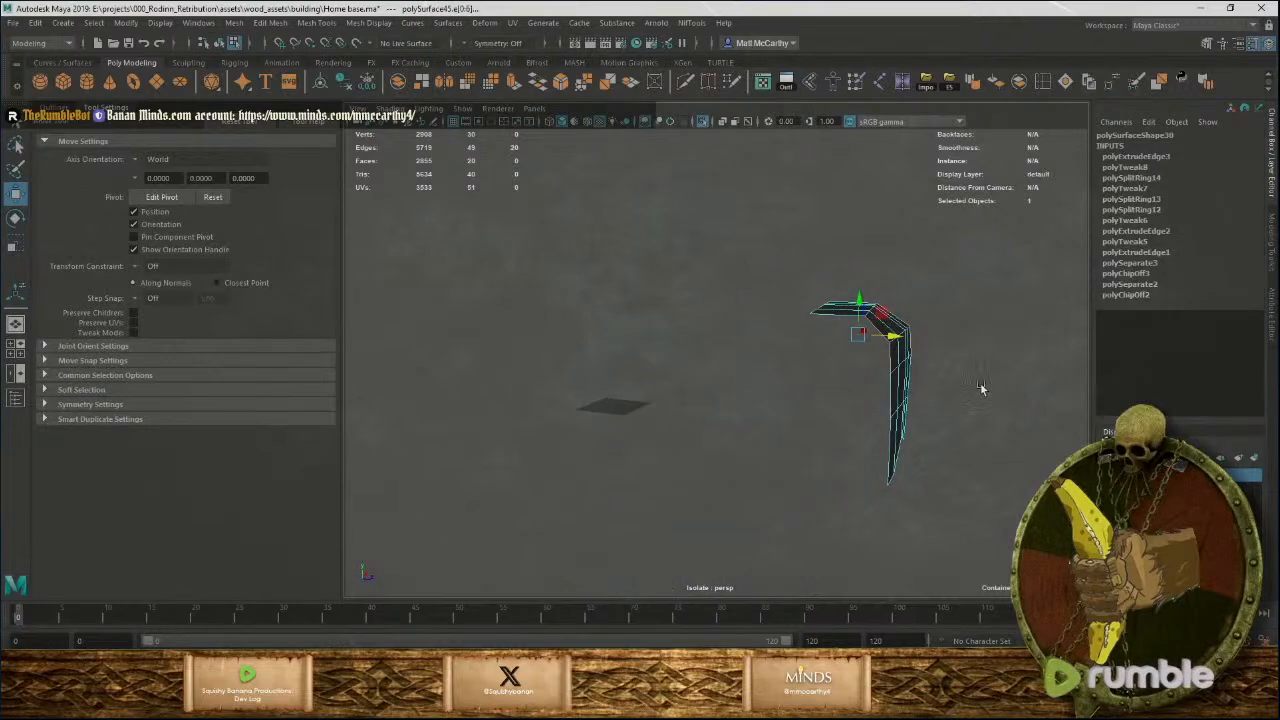
key("ctrl+1")
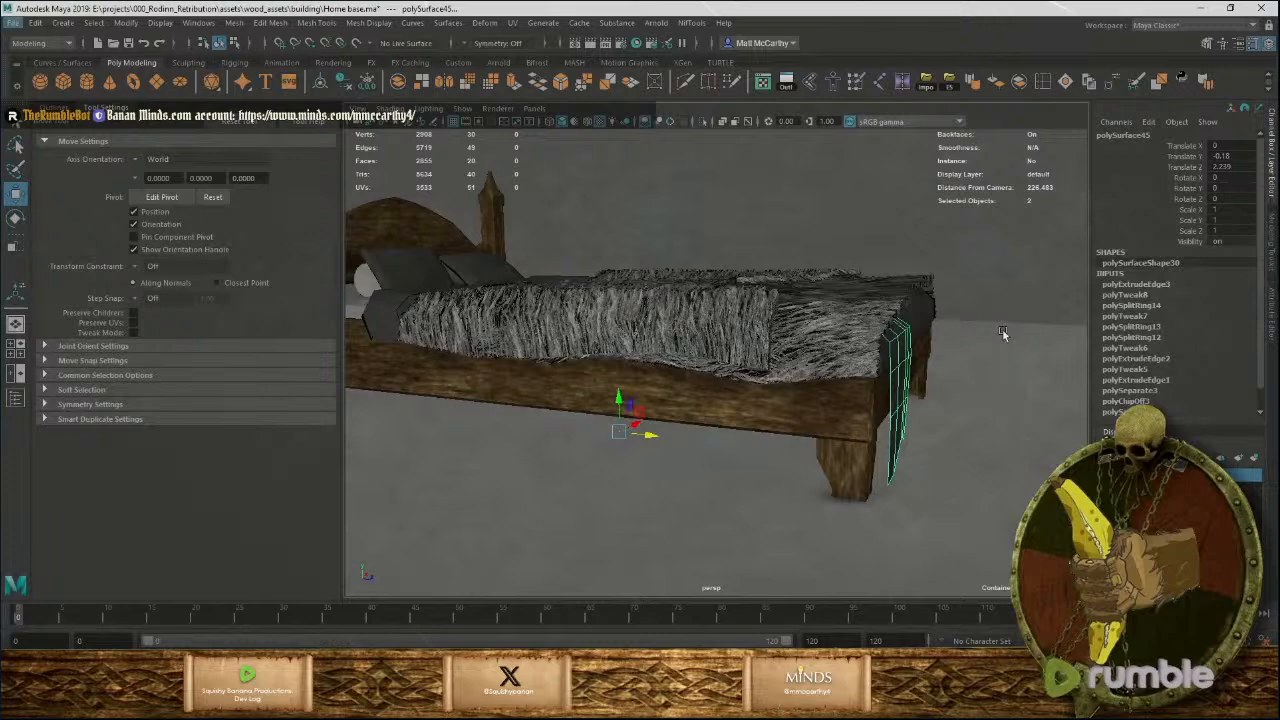
Select the hanging strip at the foot of the bed and delete its construction history.
left_click(1002, 329)
left_click_drag(1002, 329, 848, 438, "alt")
right_click_drag(671, 440, 737, 514, "alt")
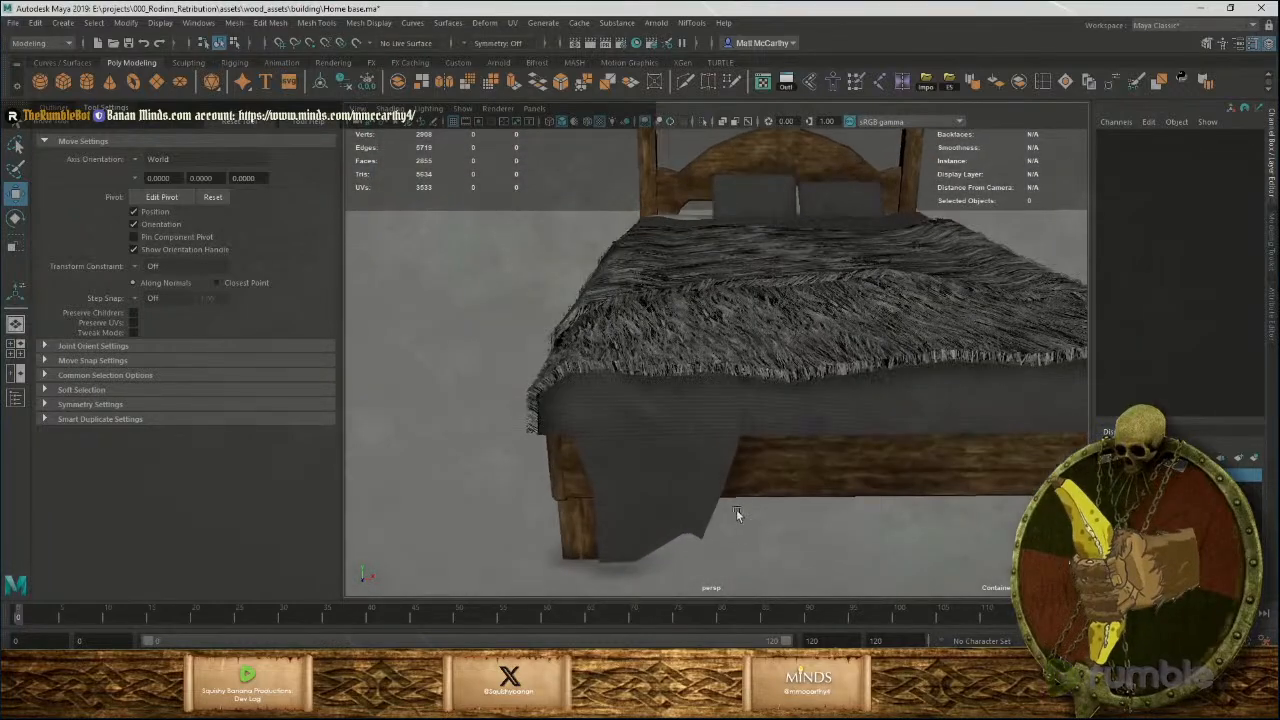
left_click(686, 479)
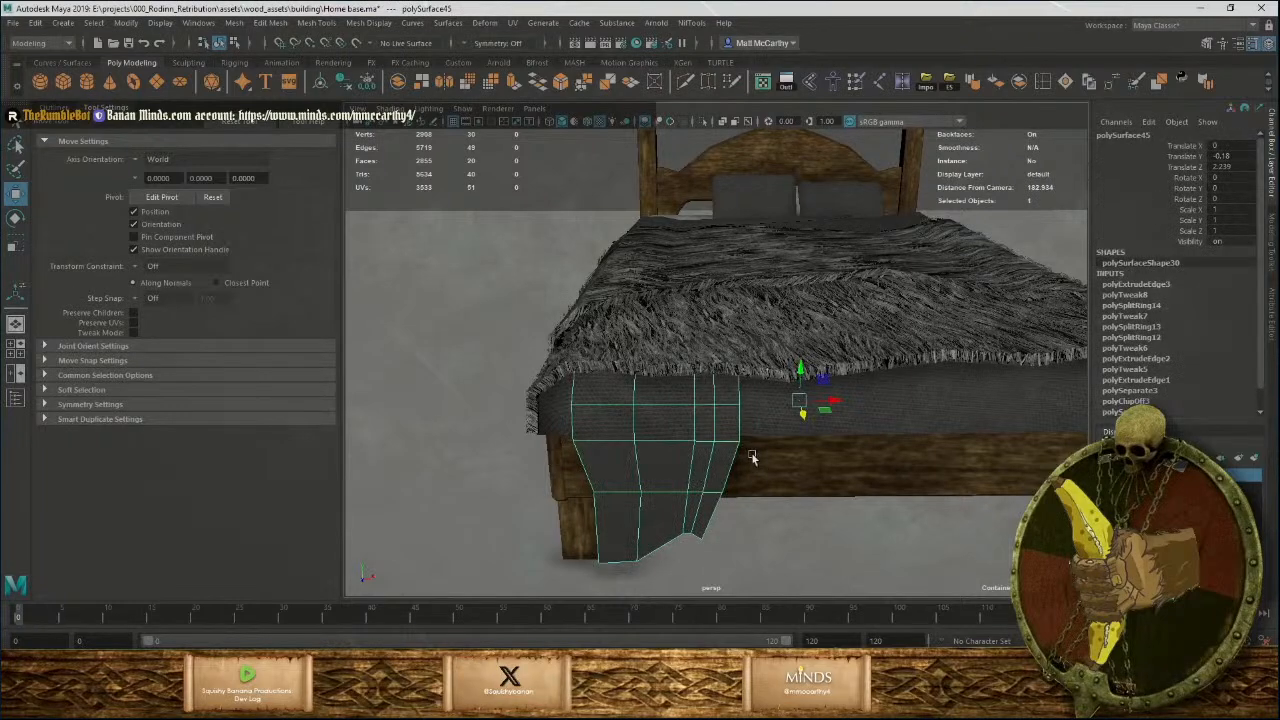
middle_click_drag(757, 462, 719, 454, "alt")
left_click(345, 84)
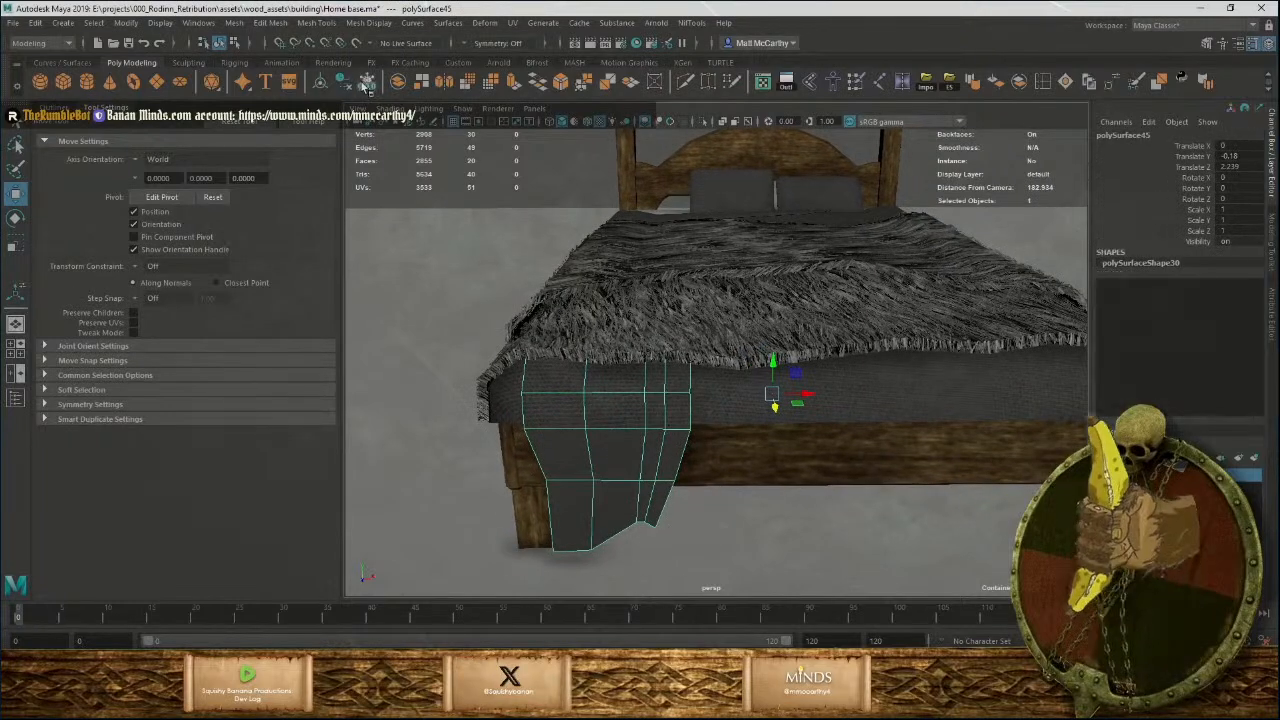
Open the UV Editor, map the hanging strip with an automatic UV projection and sew its UV pieces into one shell.
left_click(763, 83)
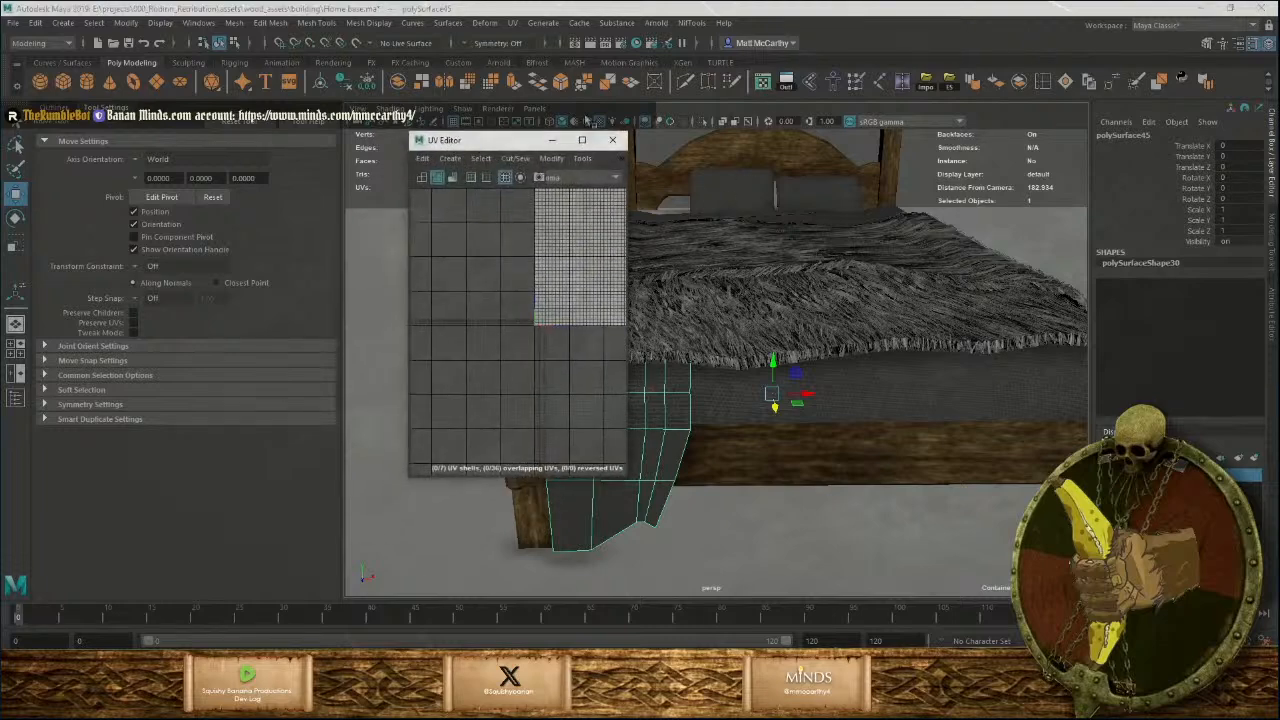
left_click(513, 22)
left_click(556, 101)
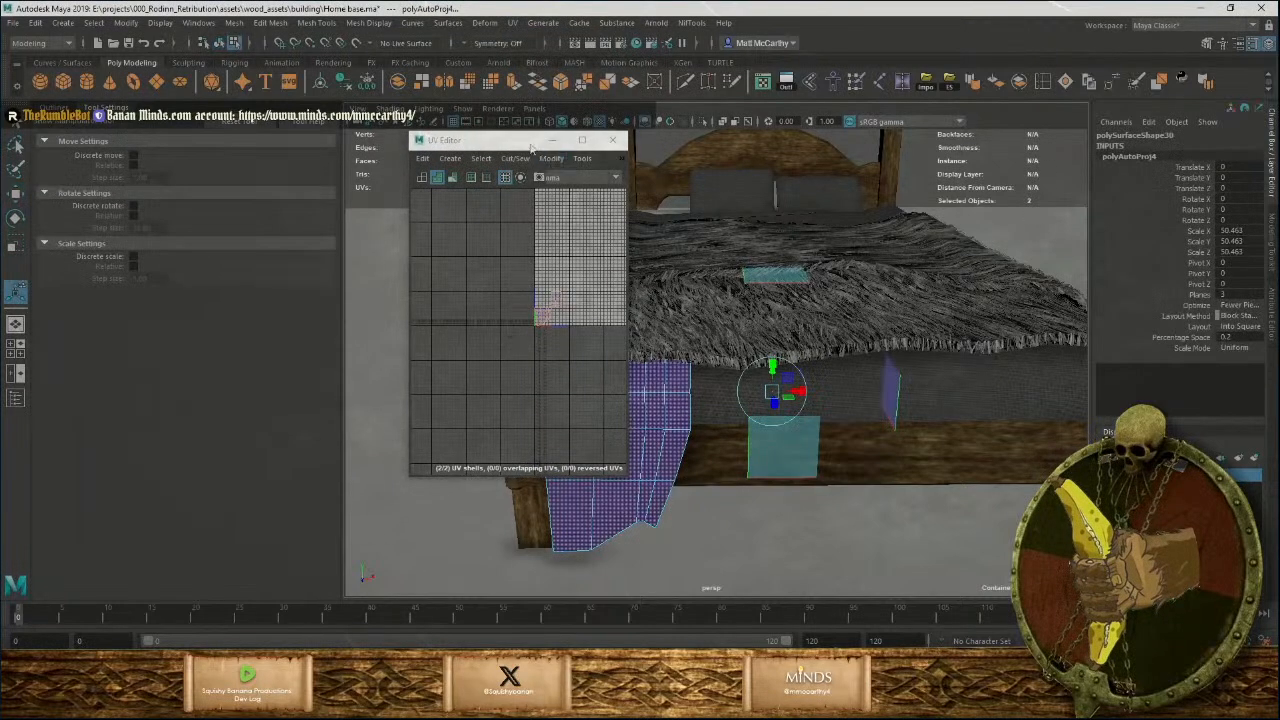
left_click_drag(527, 143, 315, 205)
key("w")
key("shift+s")
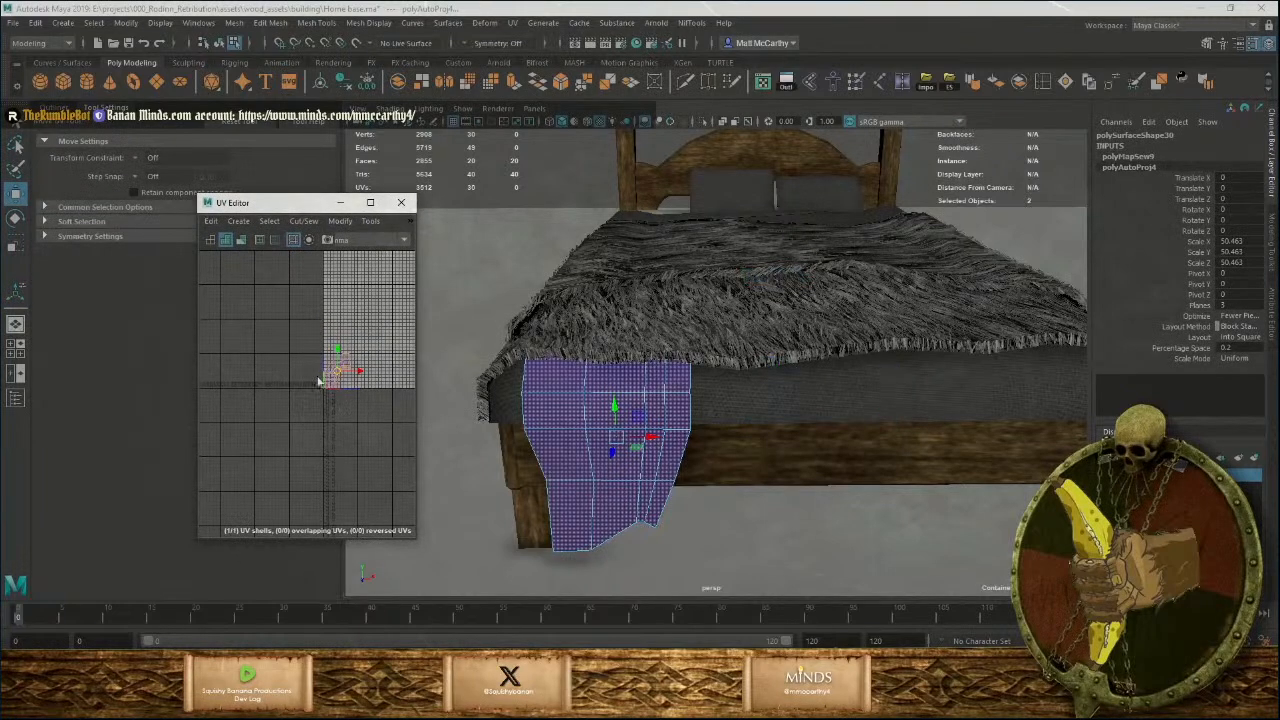
Select the strip's whole UV shell, unfold it flat and return to object mode.
right_click_drag(317, 376, 274, 358)
left_click_drag(289, 339, 381, 402)
middle_click_drag(381, 403, 381, 403)
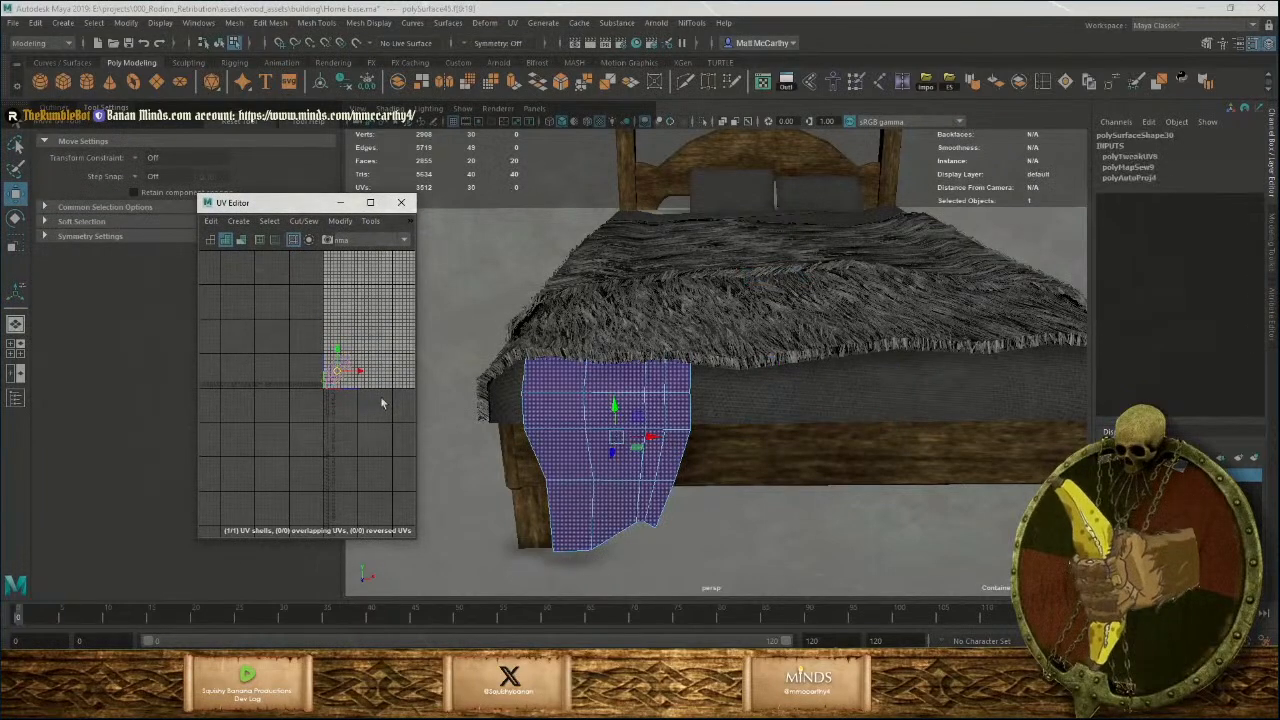
key("F8")
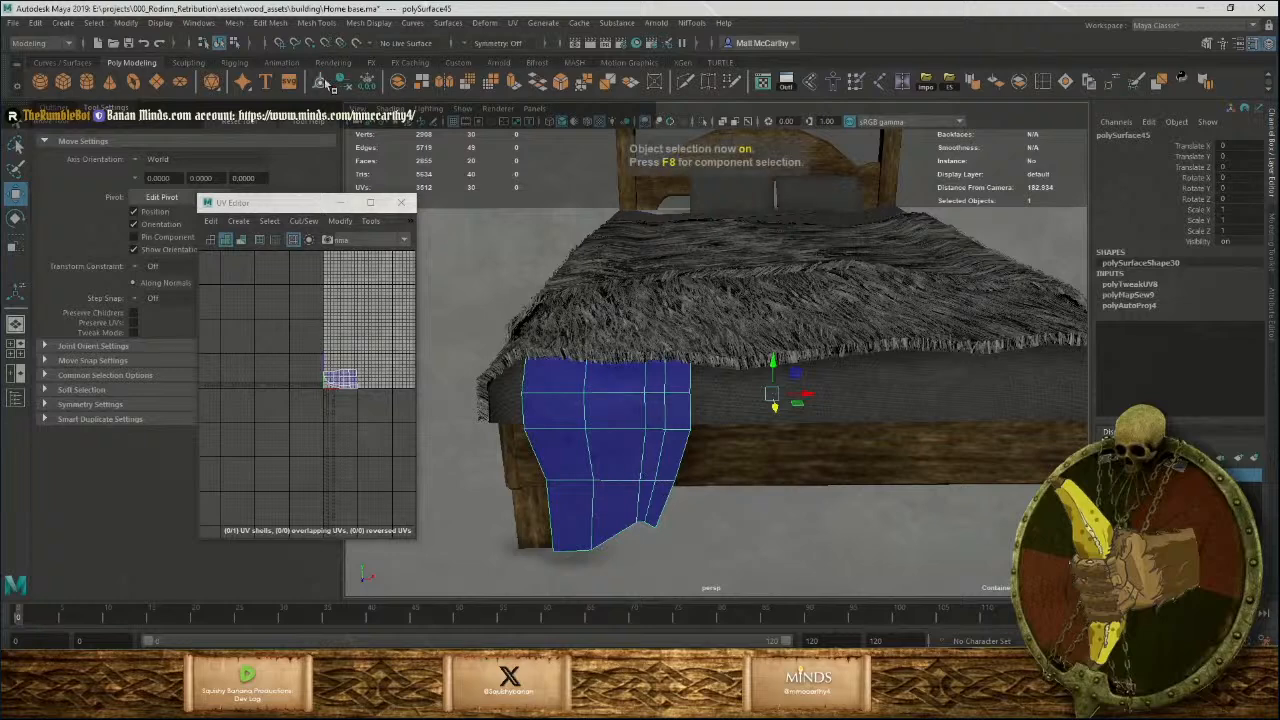
Duplicate the strip, move the copy across the bed's foot to about 76.5 in X, and mirror it with Scale X -1.
key("ctrl+d")
left_click_drag(652, 437, 858, 412)
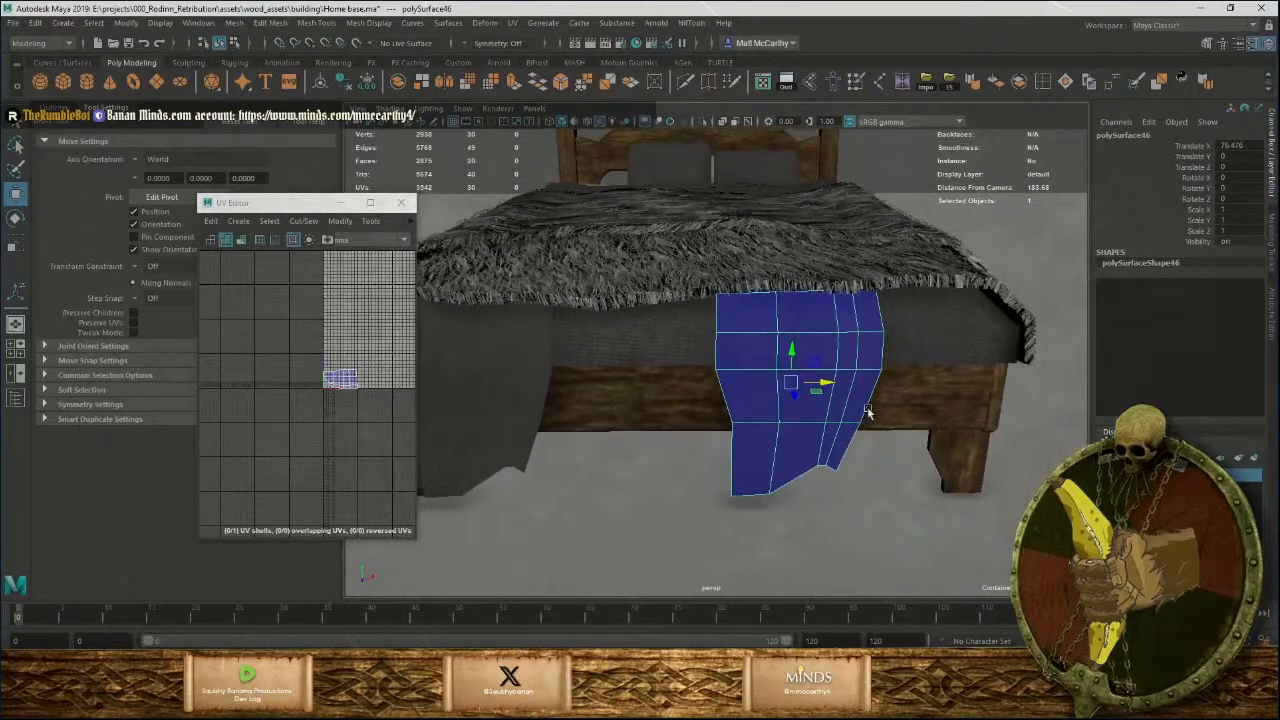
double_click(1242, 209)
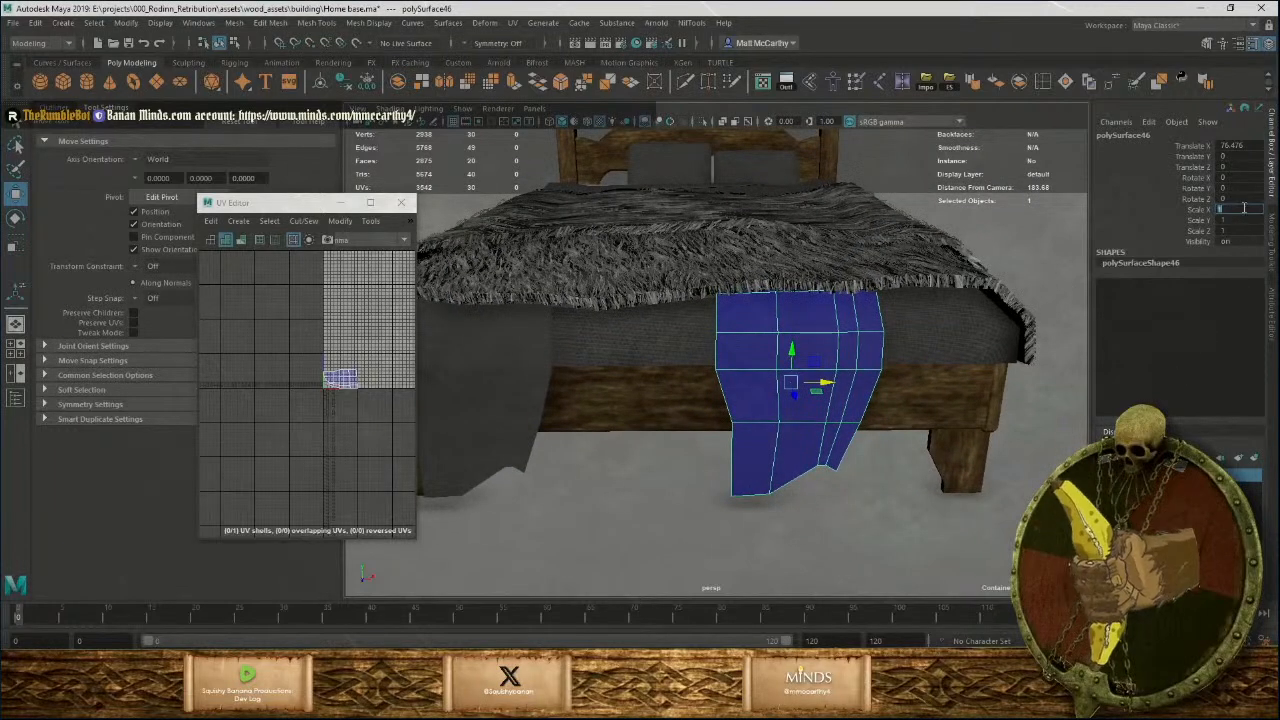
type("-1")
key("Return")
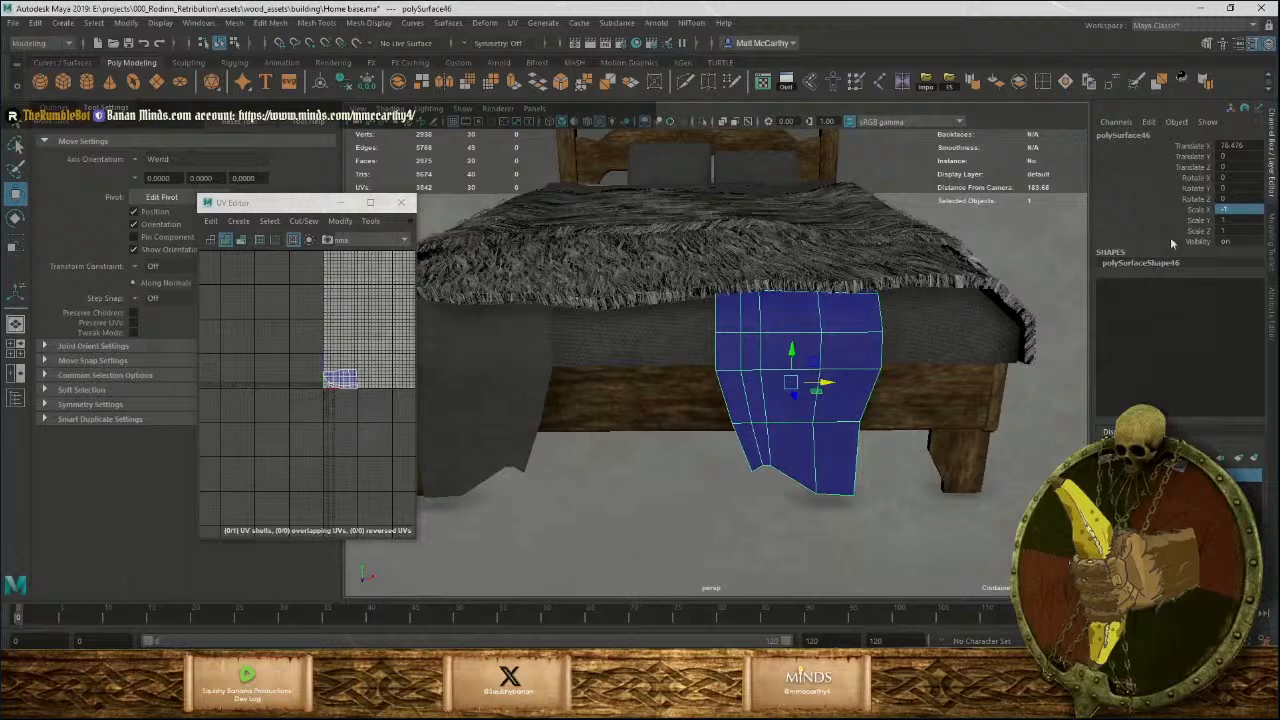
Widen the mirrored strip to a Scale X of about -1.73 and shift it outward to about 87 in X.
key("t")
key("r")
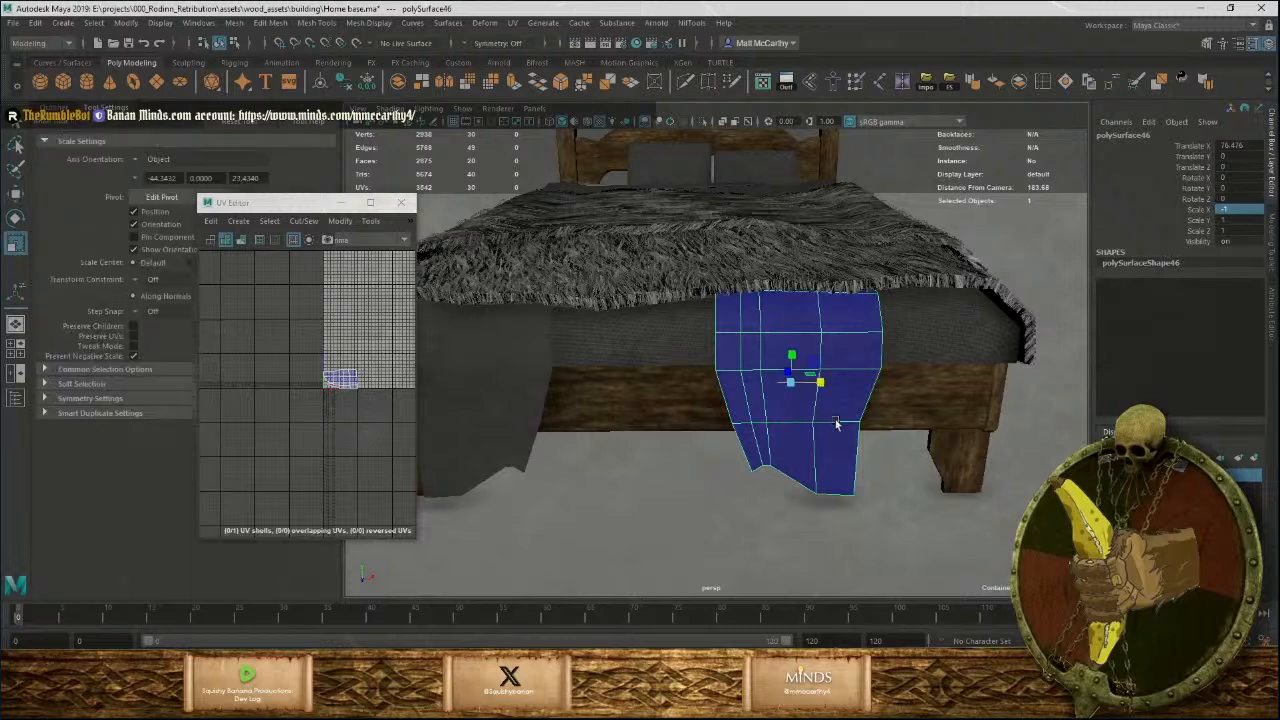
left_click_drag(824, 384, 872, 369)
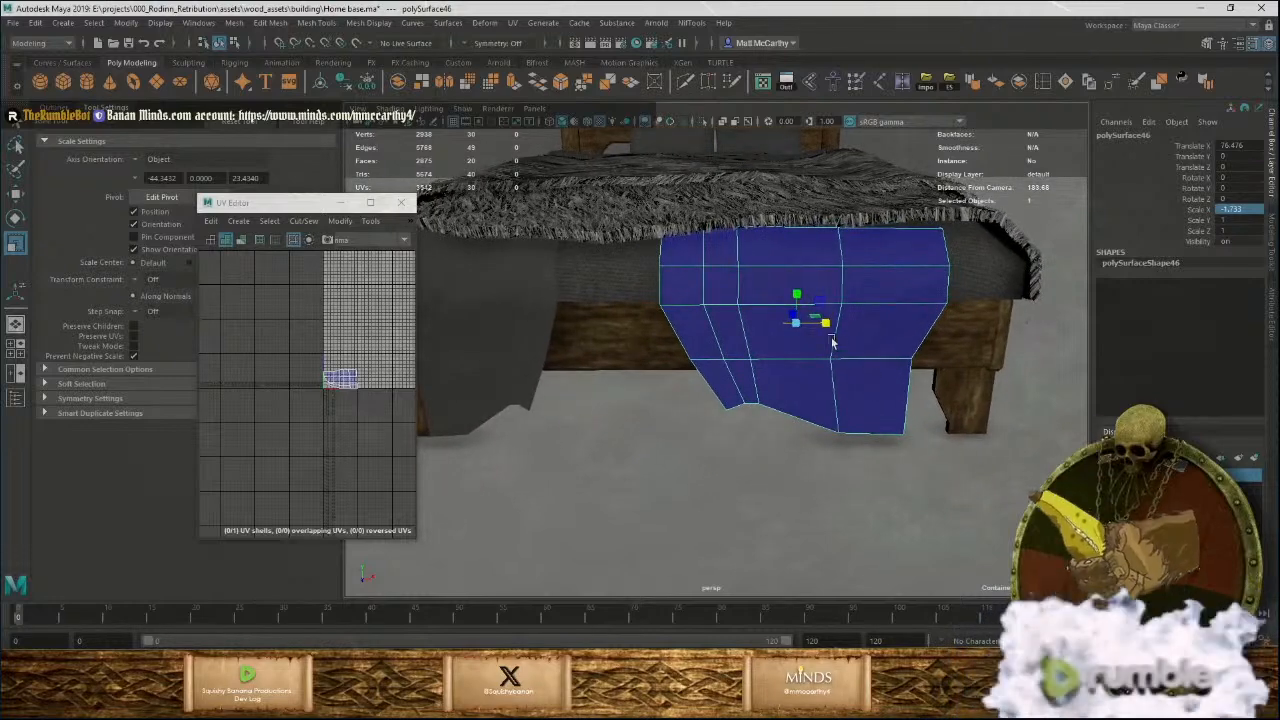
key("w")
left_click_drag(826, 322, 870, 319)
Reshape the copied strip's hem by raising its outer bottom edge and pulling its inner bottom edge down into a point.
left_click_drag(958, 326, 842, 276, "alt")
right_click_drag(841, 278, 843, 308)
left_click(852, 266)
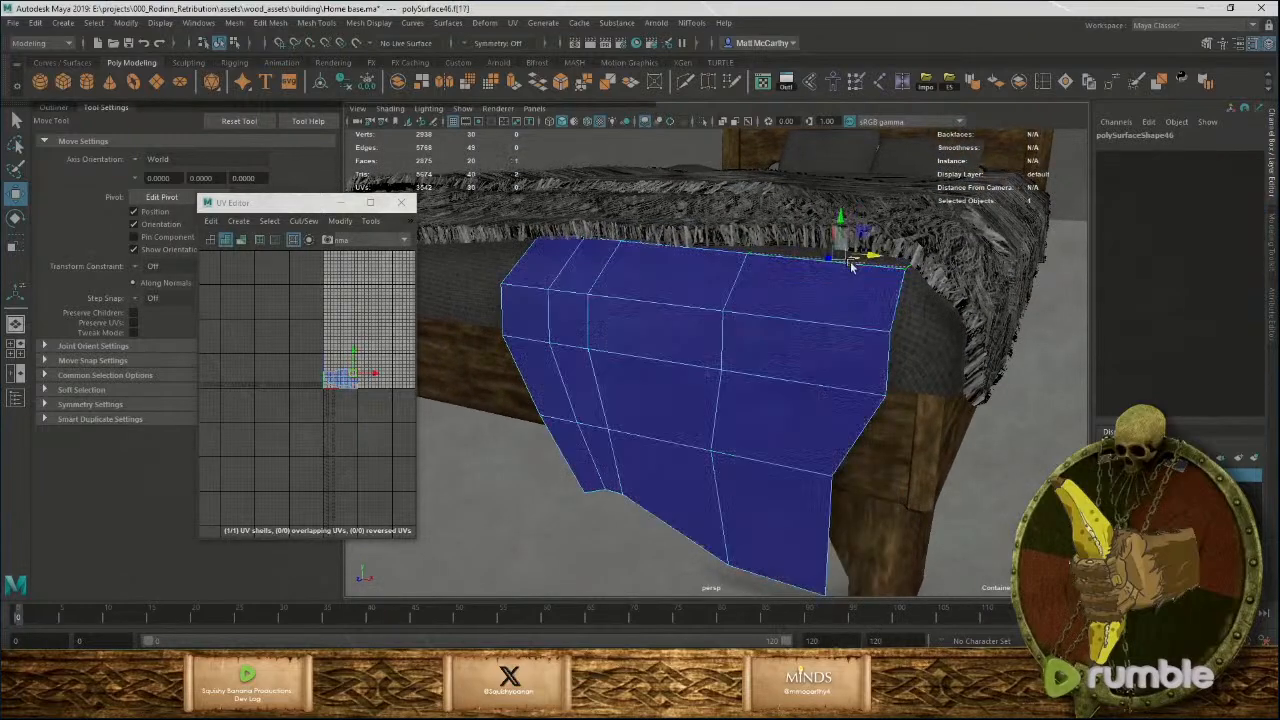
left_click_drag(841, 221, 831, 400)
left_click(826, 406)
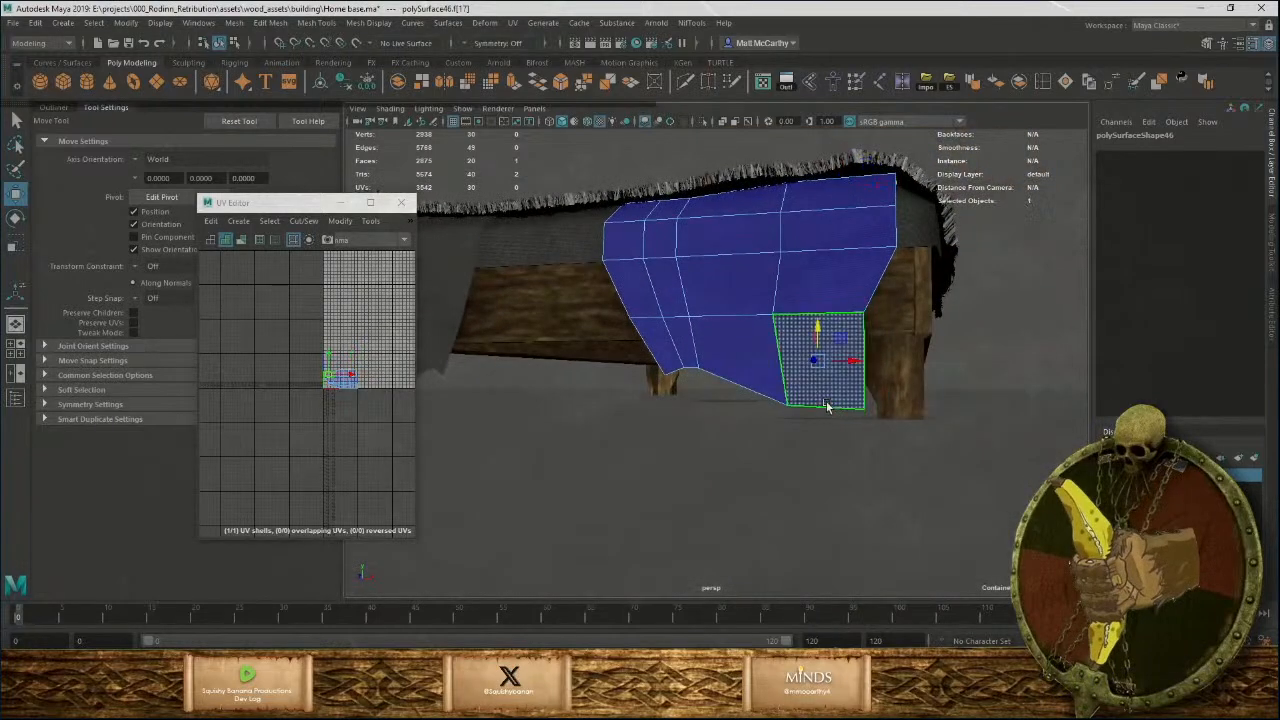
right_click_drag(828, 406, 824, 375)
left_click(822, 357)
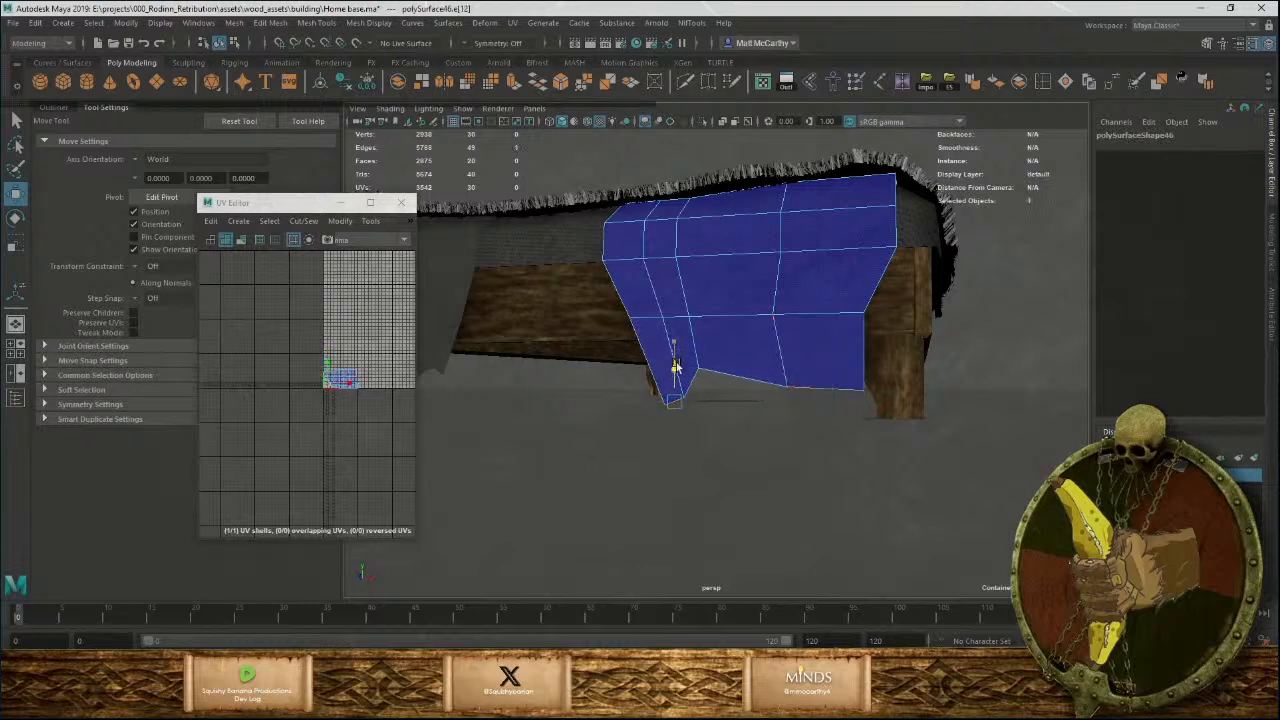
left_click_drag(716, 395, 818, 397, "alt")
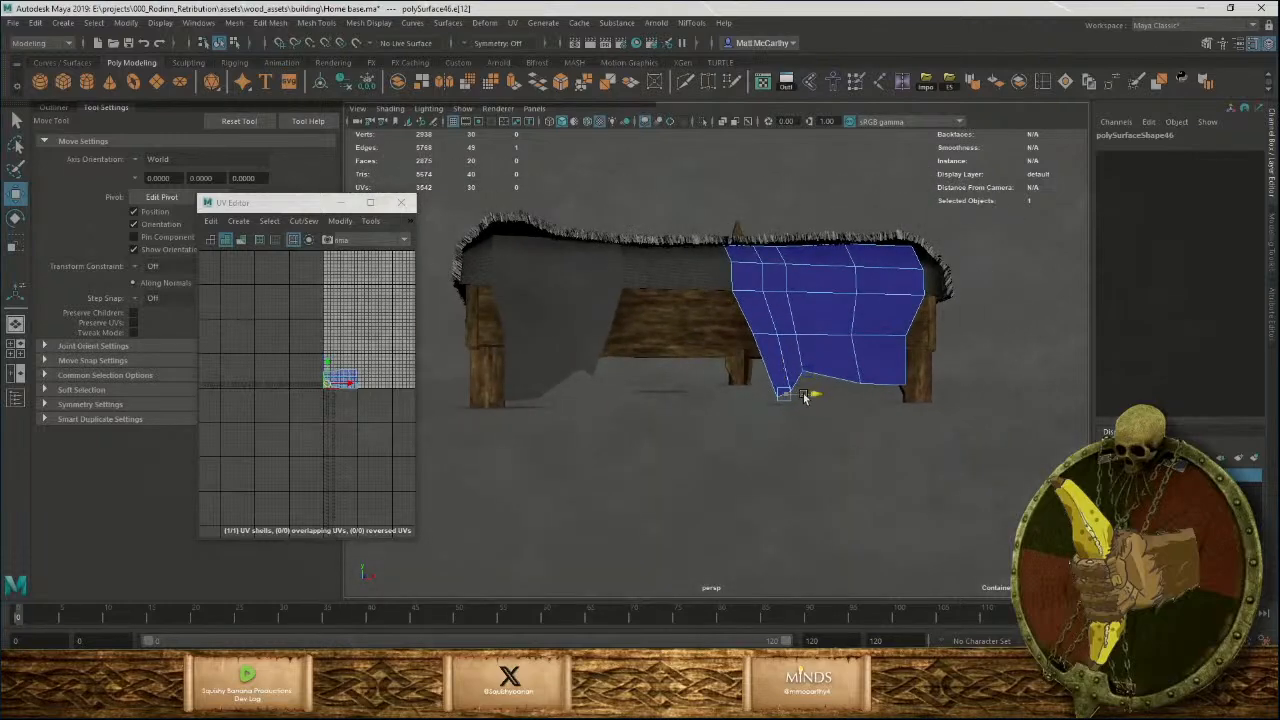
key("F8")
left_click(992, 322)
Select both hanging strips, delete their construction history and freeze their transformations.
left_click_drag(850, 346, 913, 370, "alt")
right_click_drag(886, 382, 898, 420, "alt")
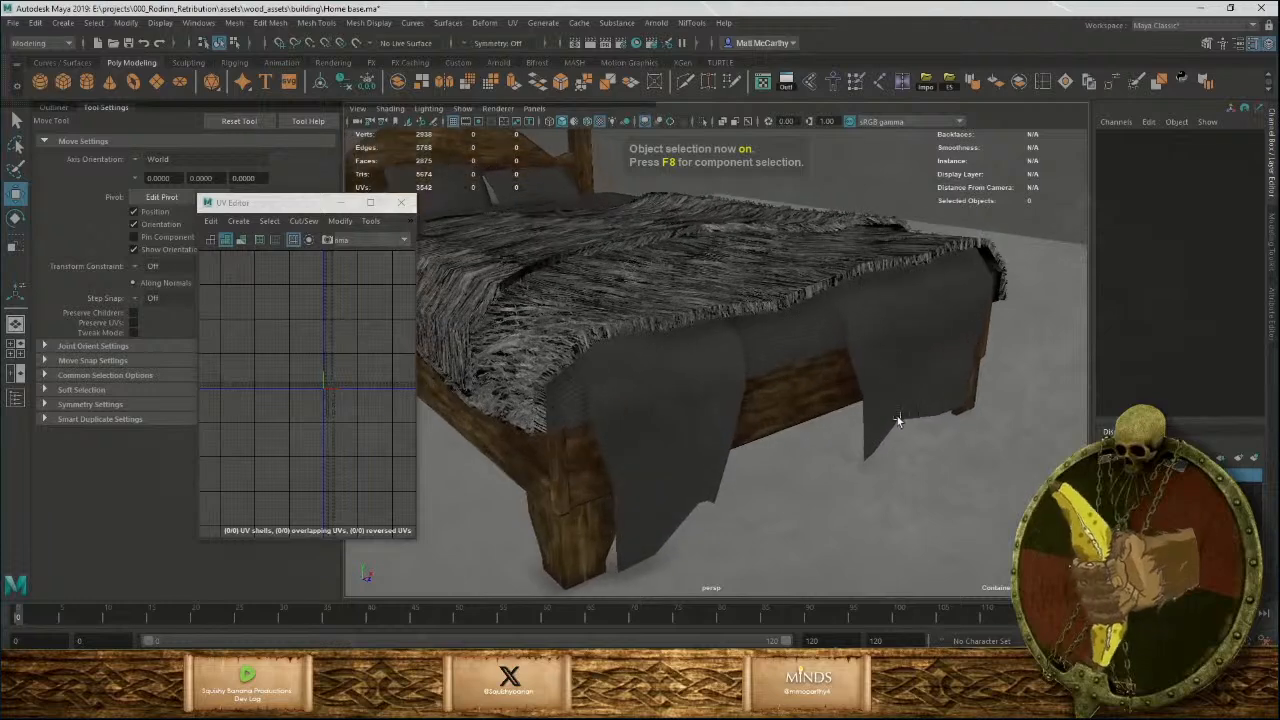
left_click(872, 436)
left_click(700, 458, "shift")
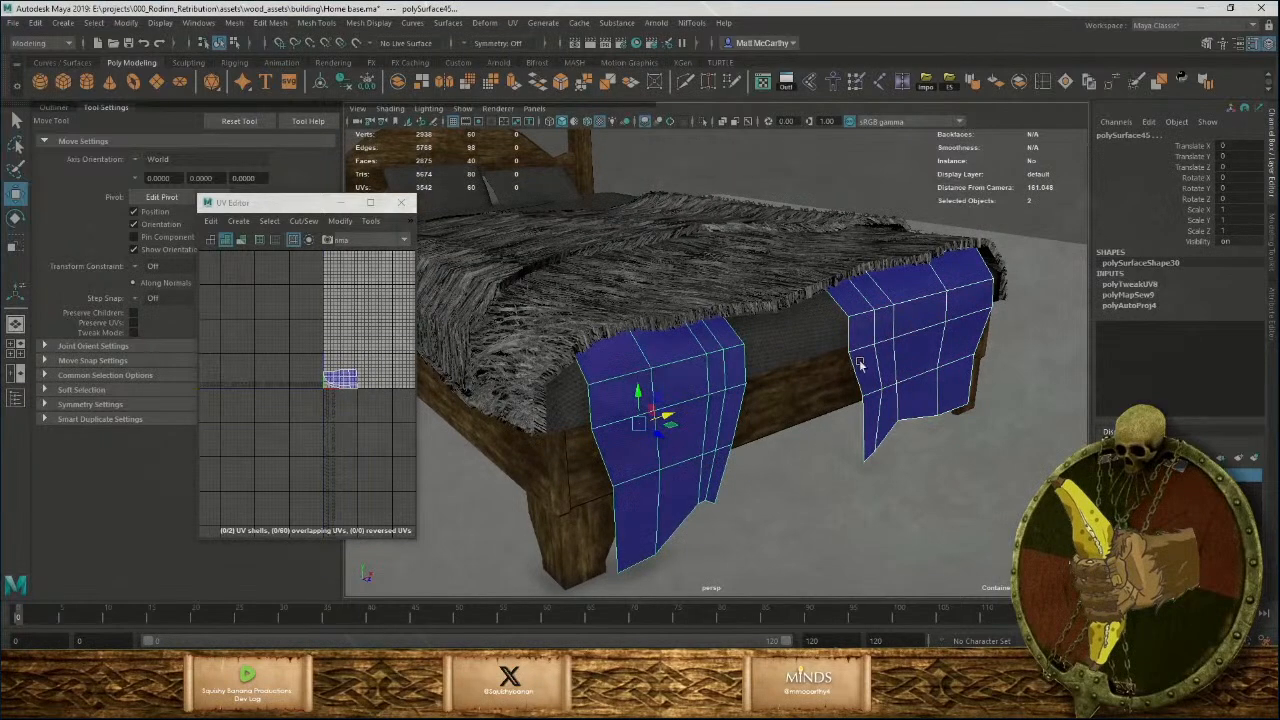
right_click_drag(861, 345, 865, 384)
double_click(866, 378)
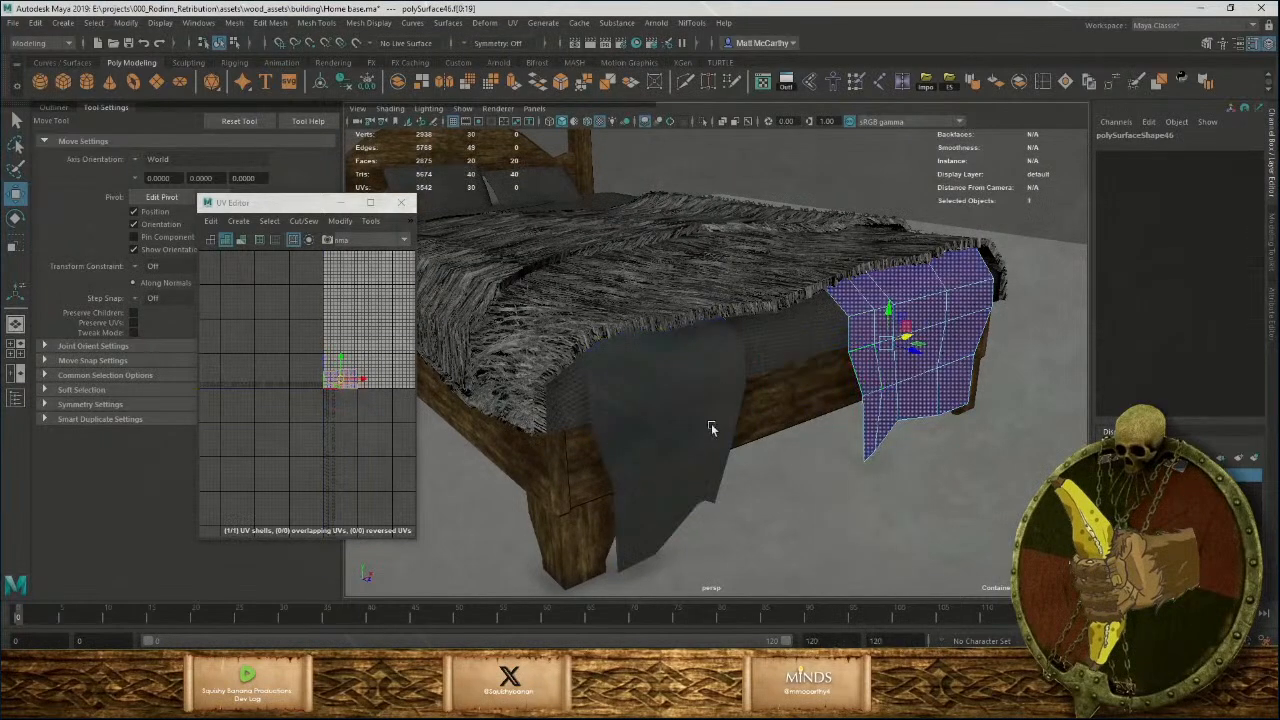
key("F8")
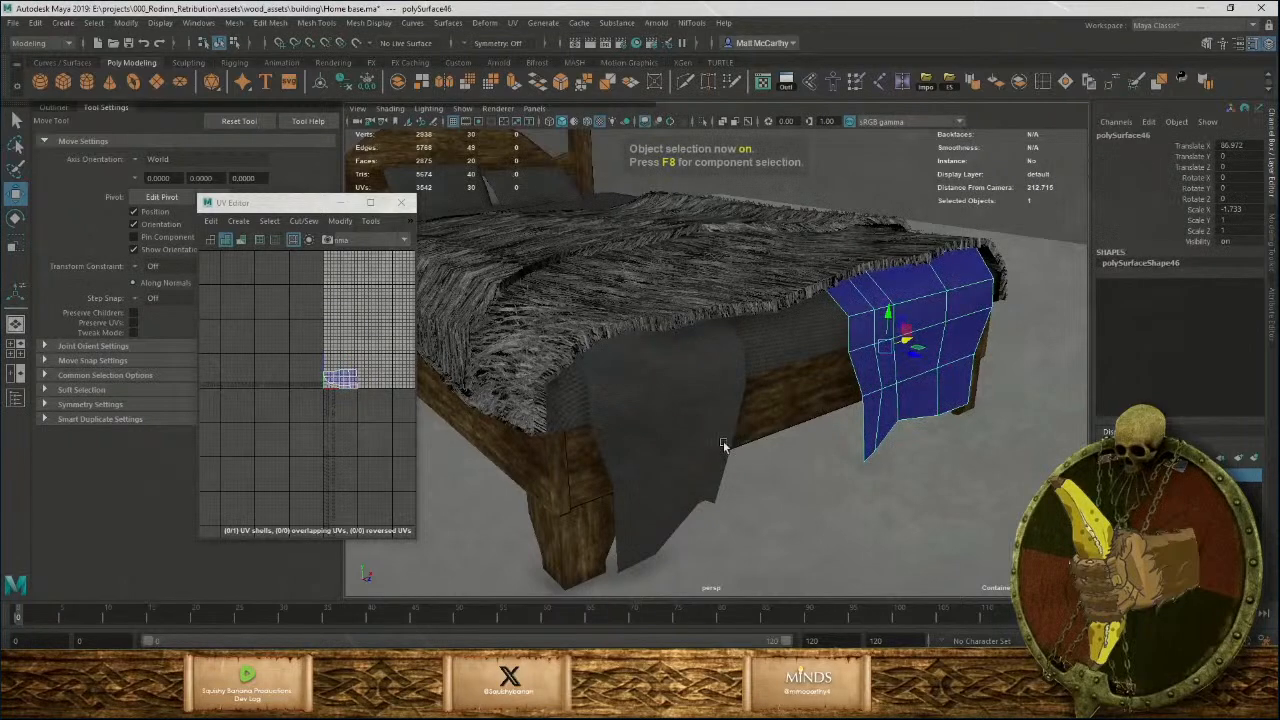
left_click(715, 447)
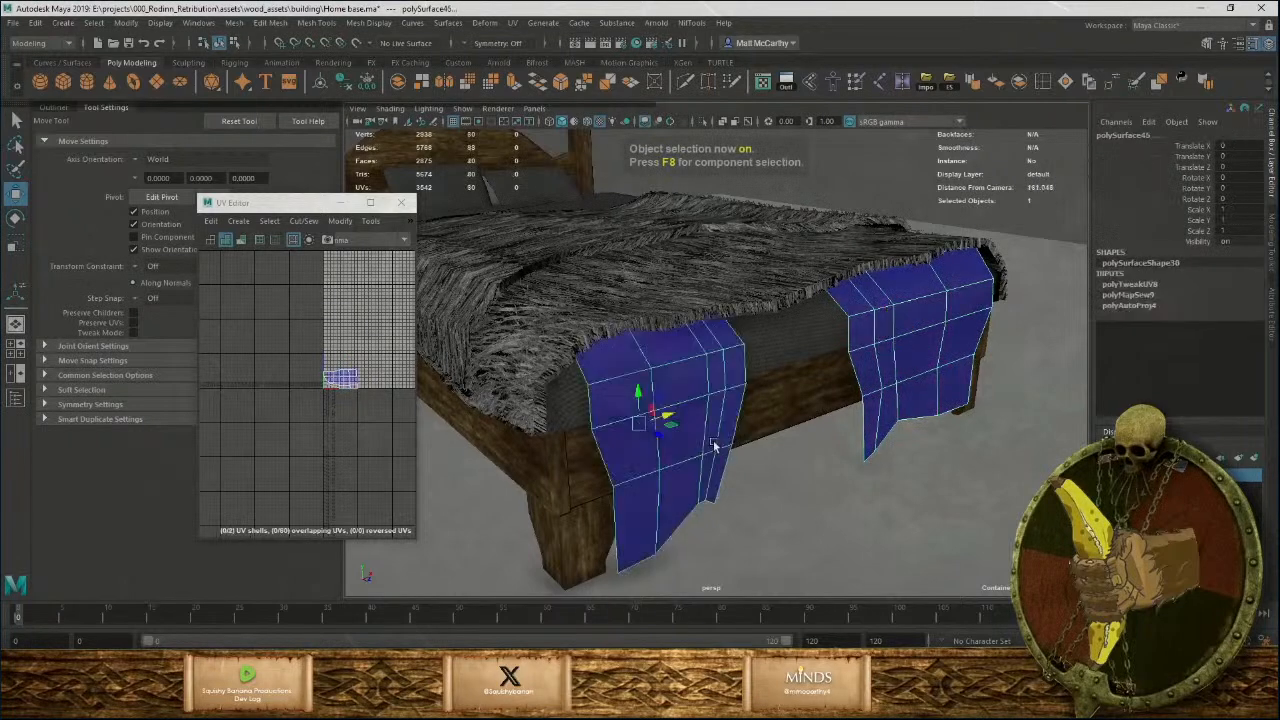
left_click(348, 86)
left_click(367, 84)
Select the UVs of both strips, lay out the overlapping shells separately and return to object mode.
right_click_drag(338, 377, 289, 360)
left_click_drag(308, 358, 384, 396)
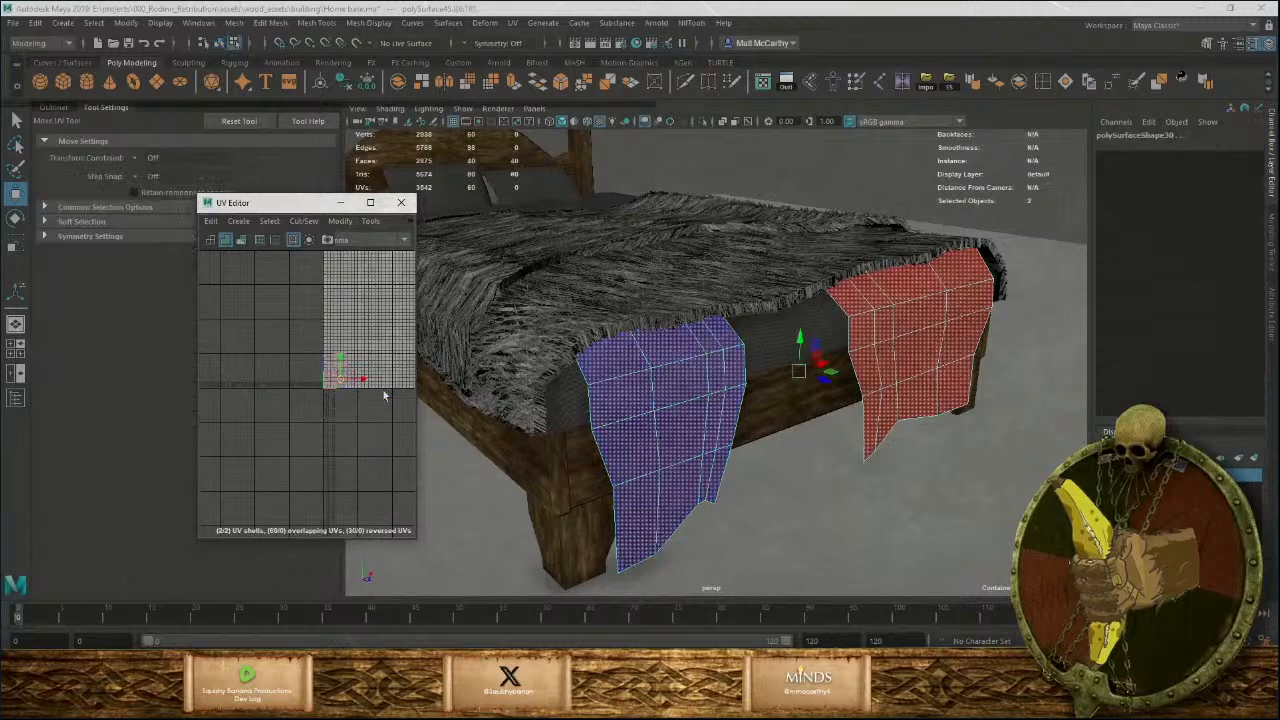
key("F8")
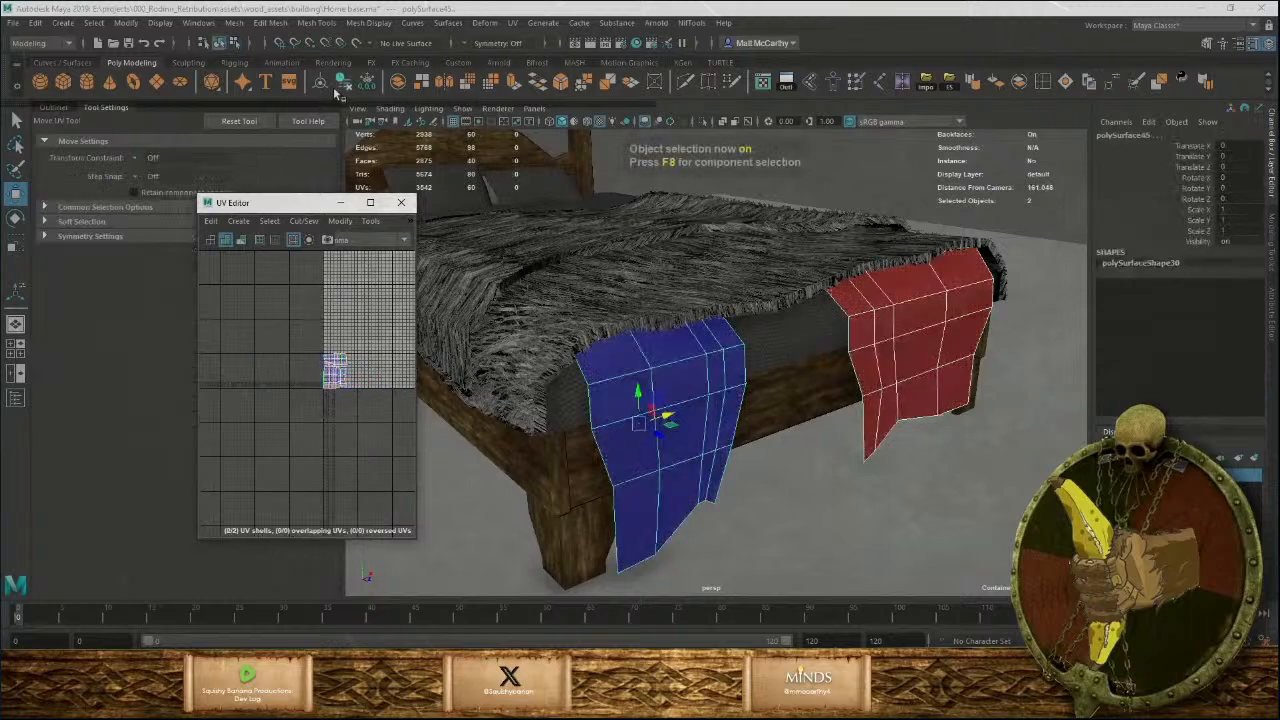
Combine the two strips into one mesh, delete its history and freeze its transformations.
left_click(398, 84)
left_click(347, 85)
left_click(367, 85)
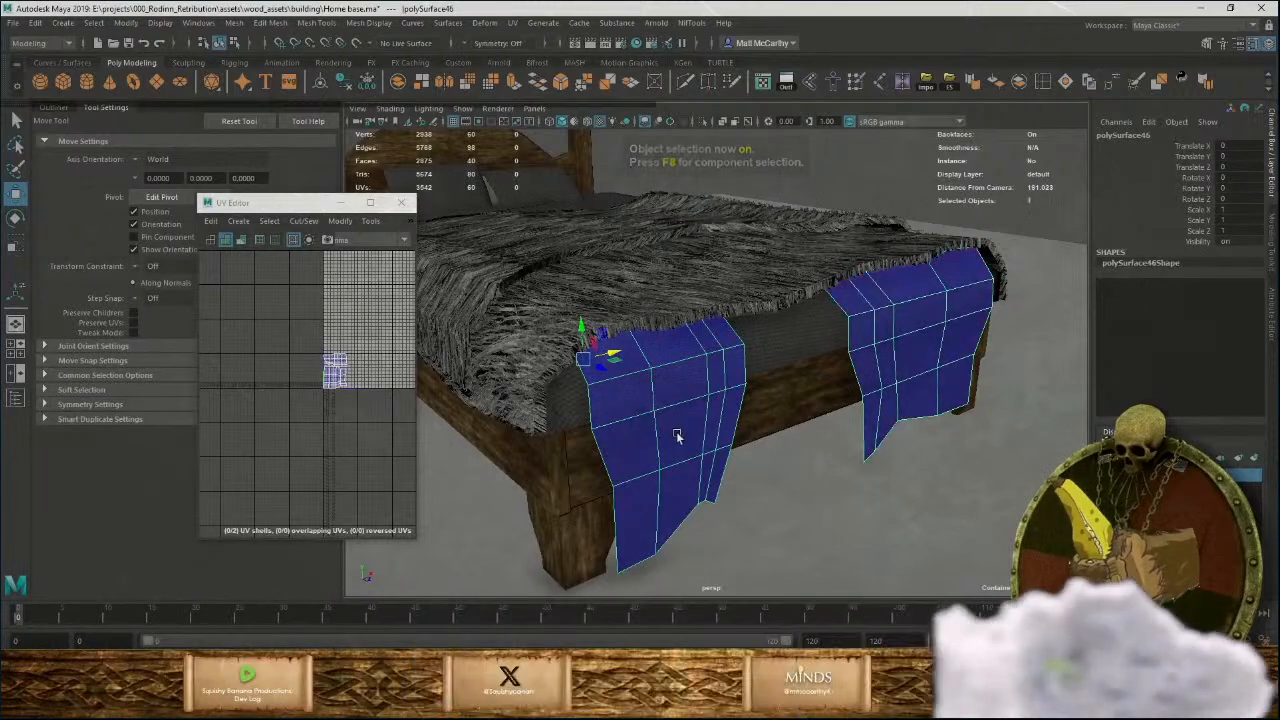
Extrude all faces of both strips with a Local Translate Z of about -1.61 and reverse the mesh's normals.
right_click_drag(677, 436, 678, 376)
double_click(680, 424)
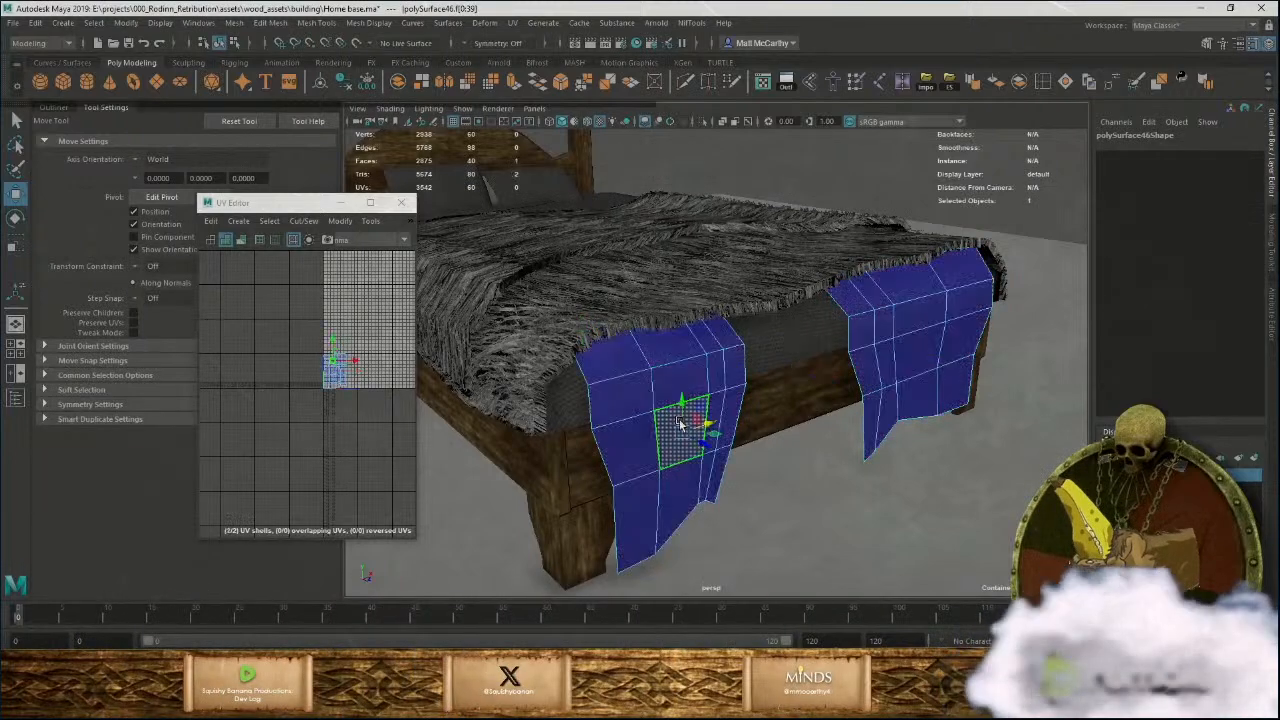
double_click(923, 372, "shift")
middle_click_drag(917, 405, 904, 366, "alt")
key("ctrl+e")
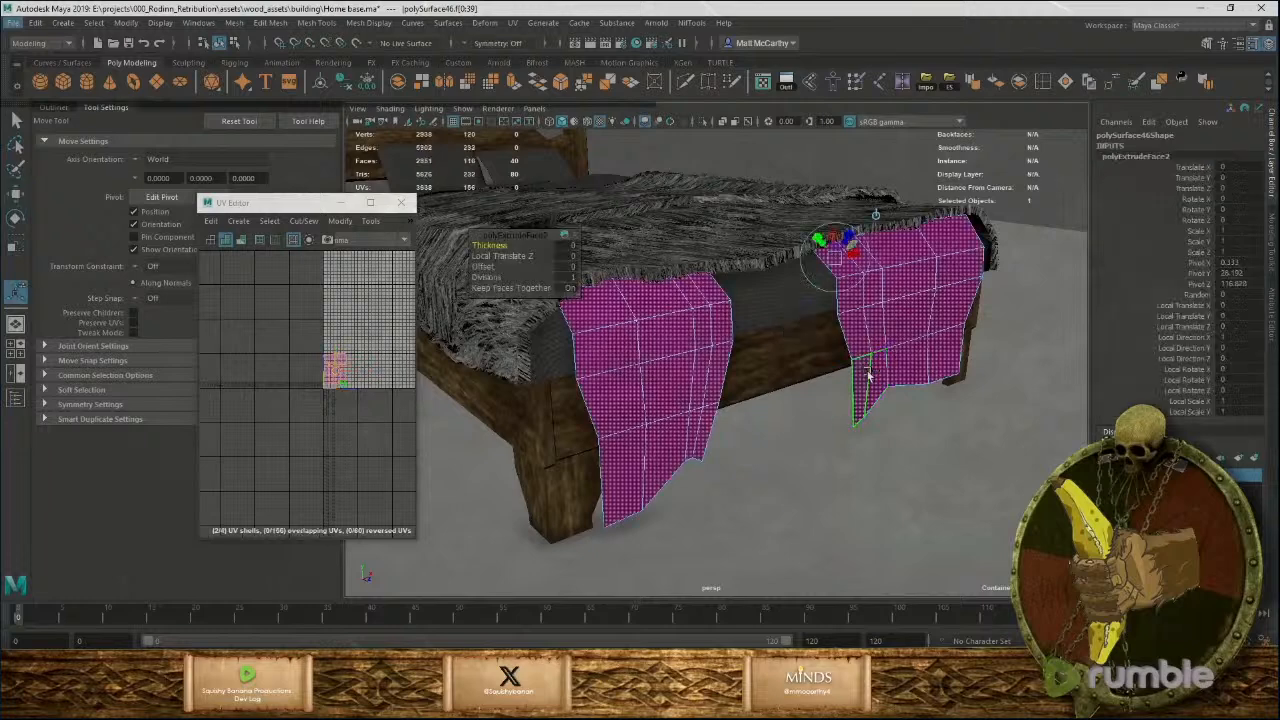
key("t")
left_click_drag(842, 242, 836, 246)
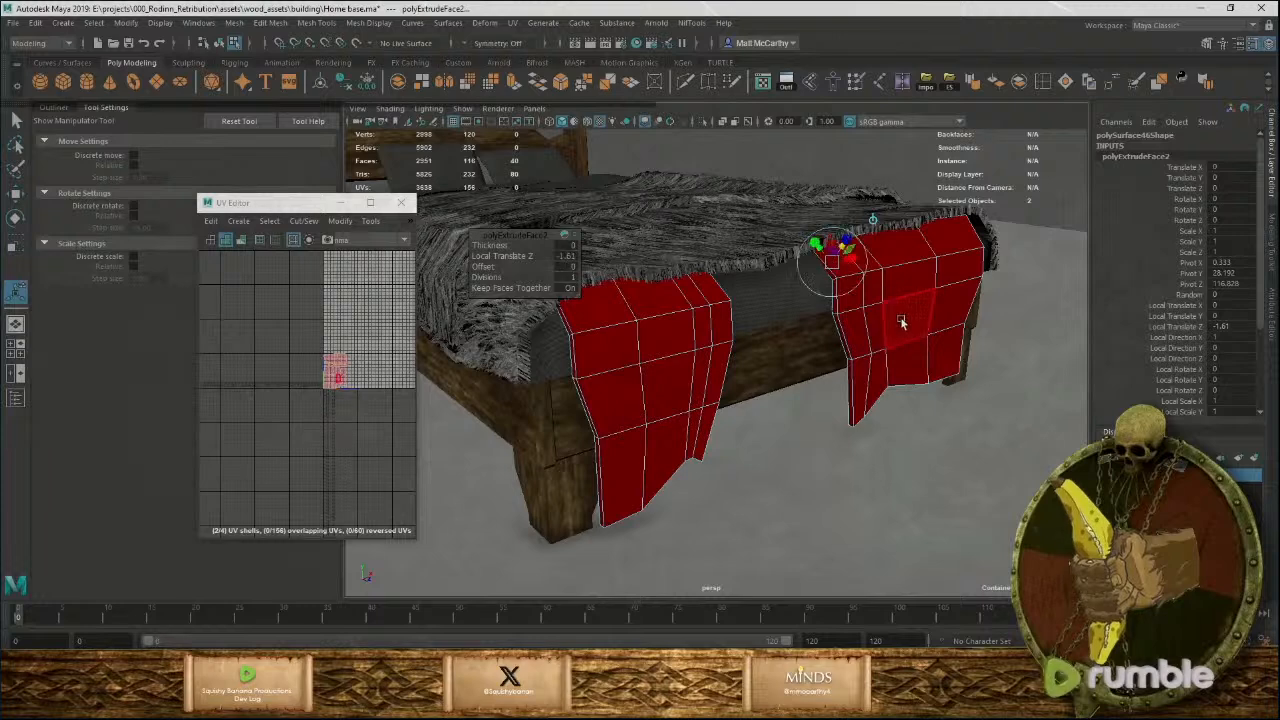
key("q")
key("F8")
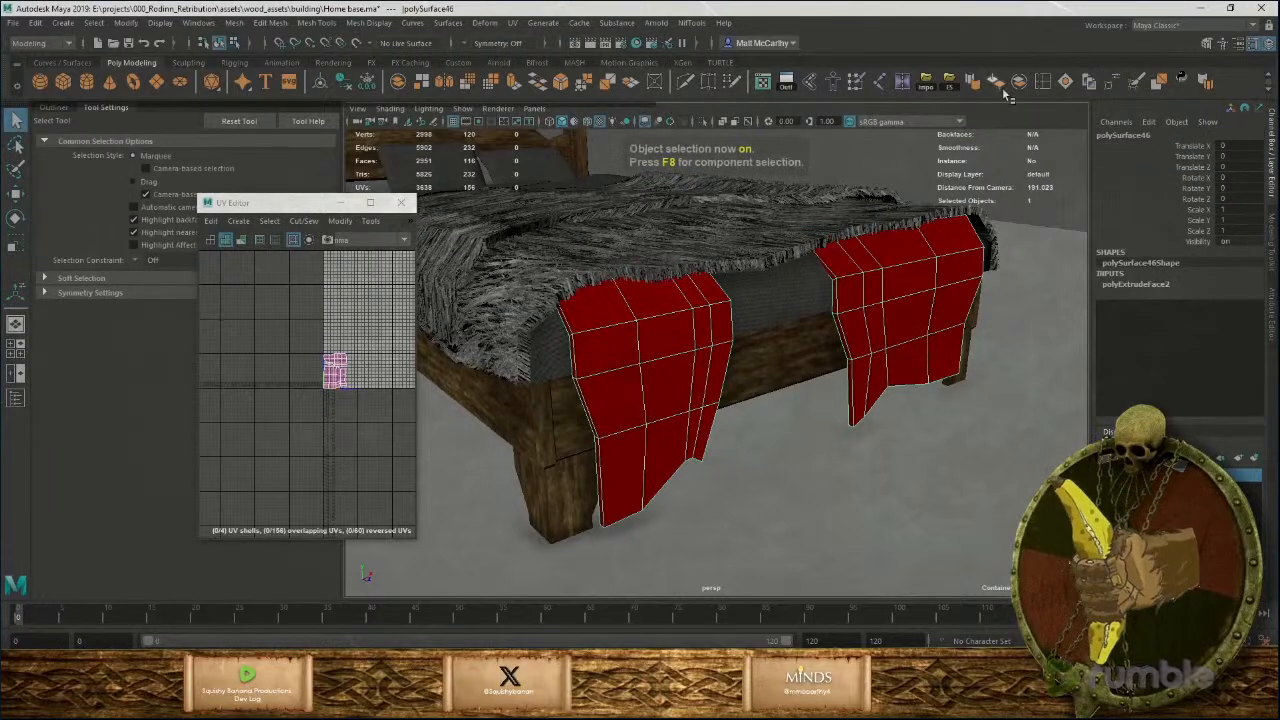
left_click(1003, 85)
key("w")
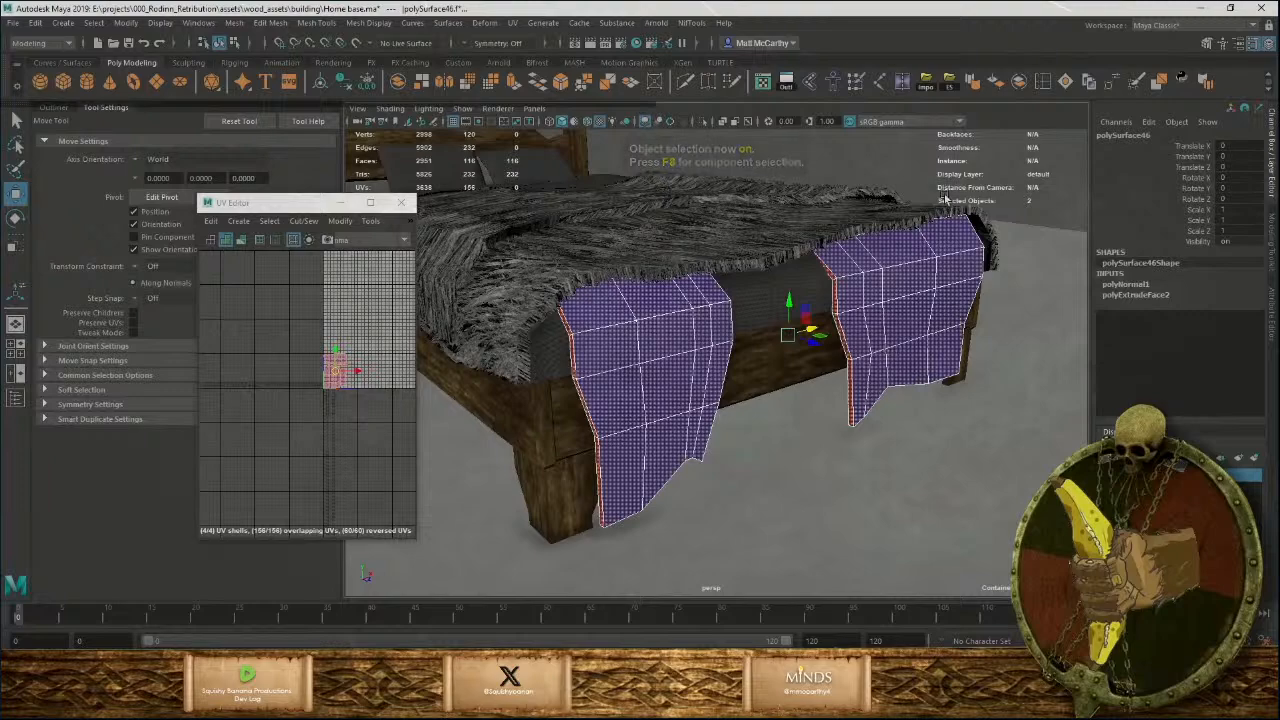
Select the thin border faces around both thickened strips and apply an automatic UV projection to them.
left_click_drag(857, 294, 827, 367, "alt")
scroll(822, 370, "up", 4)
right_click_drag(807, 199, 807, 235)
left_click(813, 202)
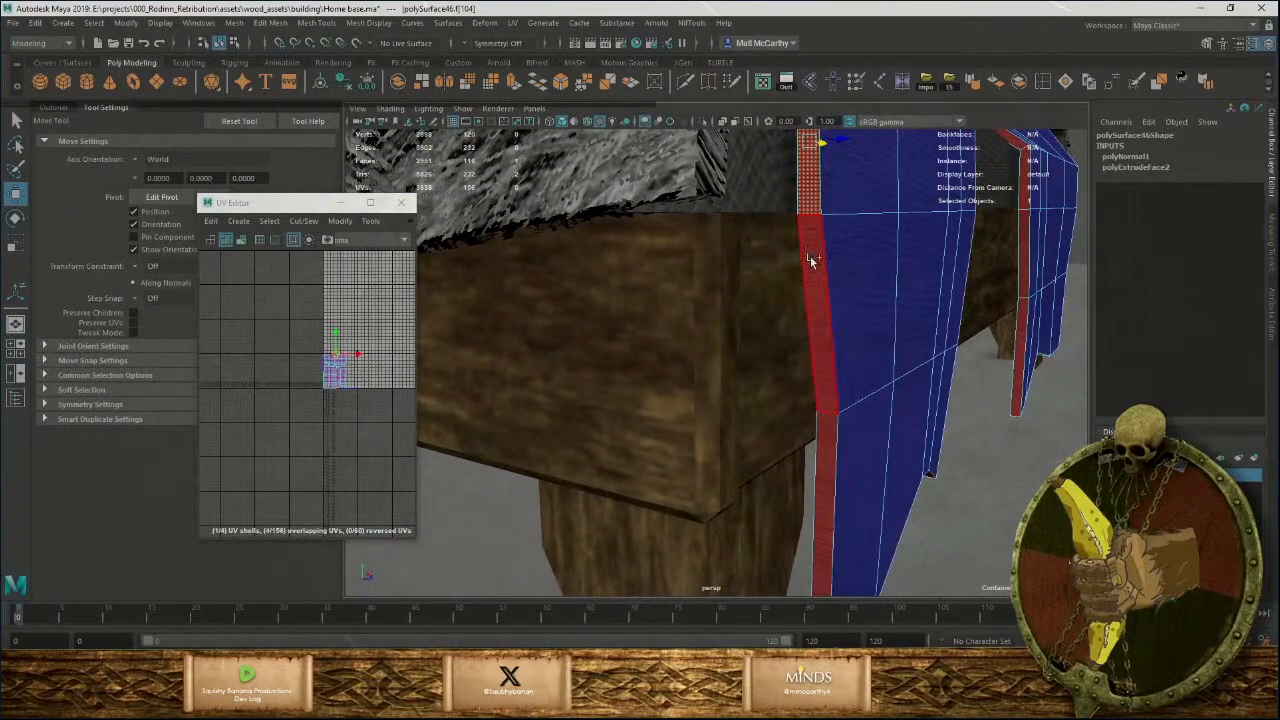
double_click(812, 262, "shift")
left_click(1027, 282, "shift")
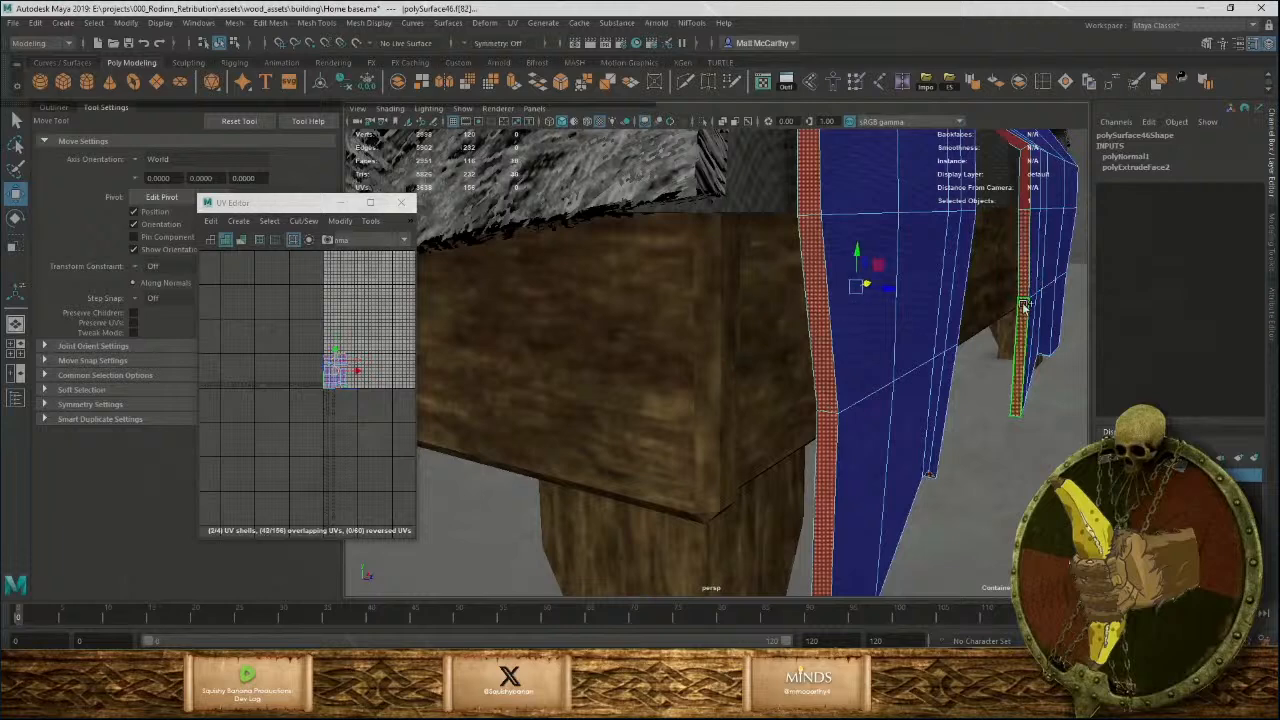
left_click(510, 24)
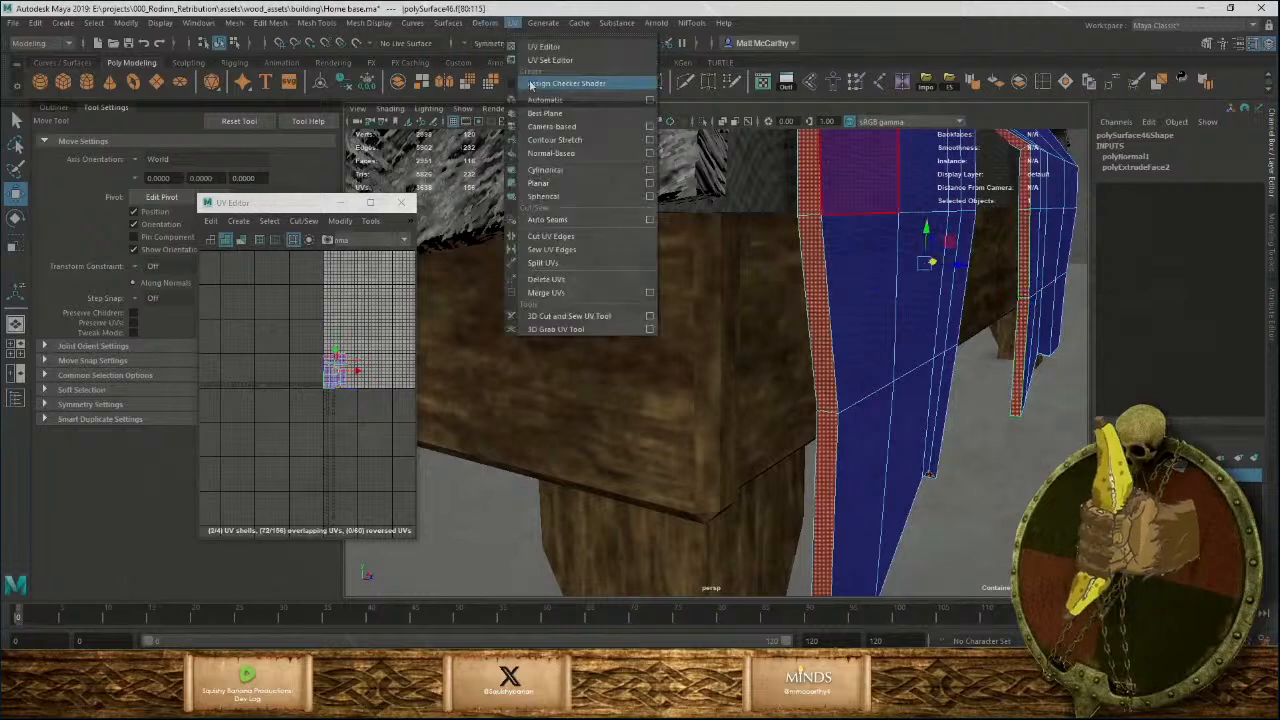
left_click(541, 99)
right_click_drag(872, 358, 792, 307, "alt")
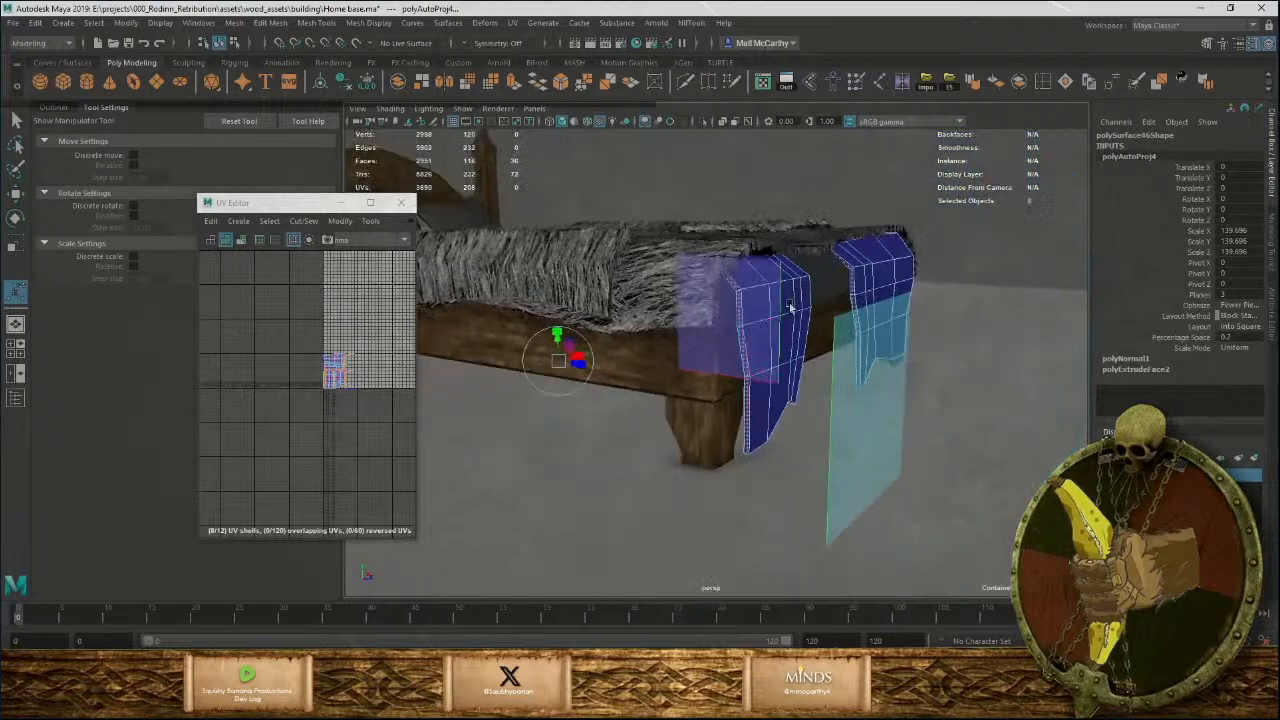
left_click_drag(792, 307, 818, 334, "alt")
key("F8")
left_click(958, 238)
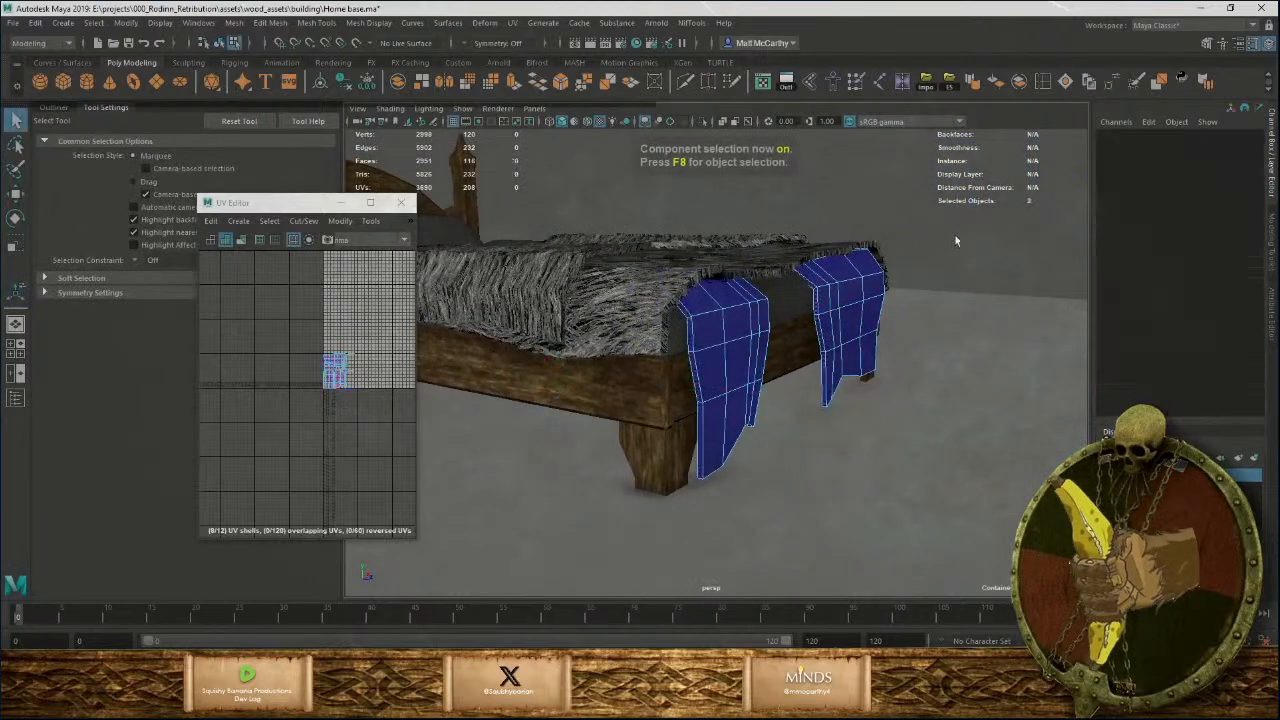
Return to object mode, select the thickened strip mesh and assign the existing fur material to it.
right_click_drag(620, 372, 753, 424, "alt")
left_click_drag(756, 424, 830, 395, "alt")
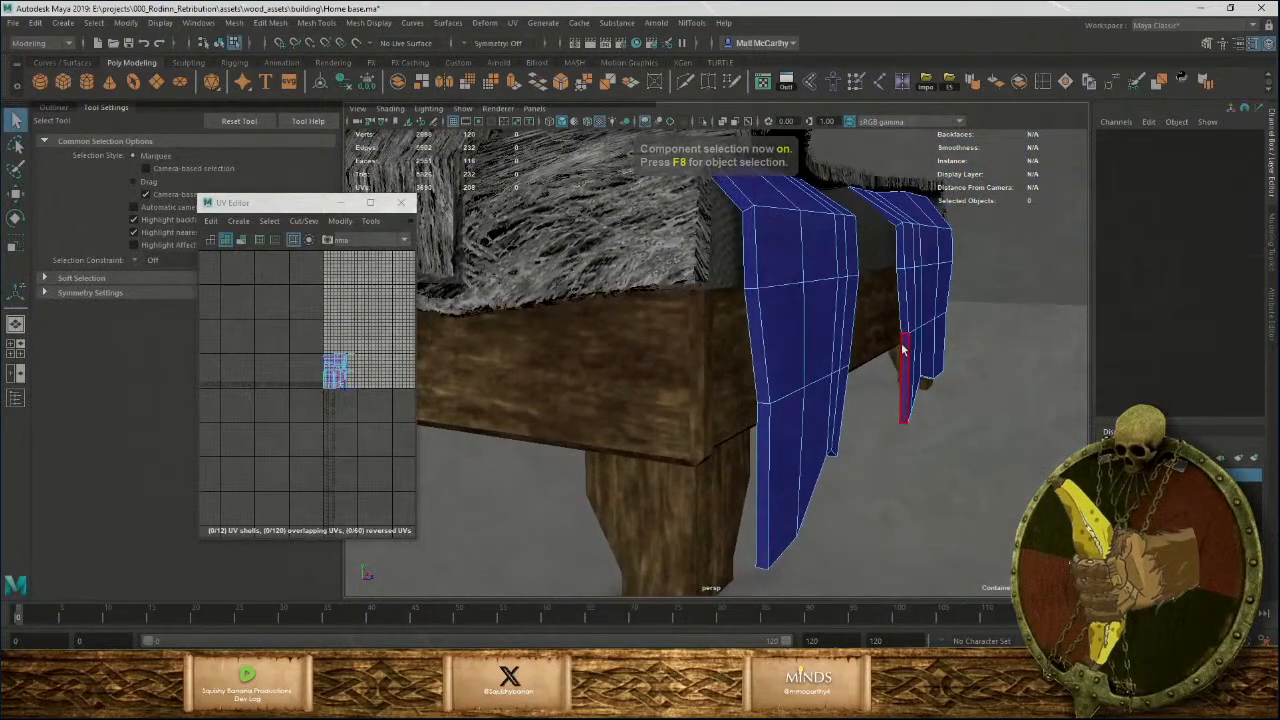
key("F8")
left_click(915, 358)
right_click(915, 340)
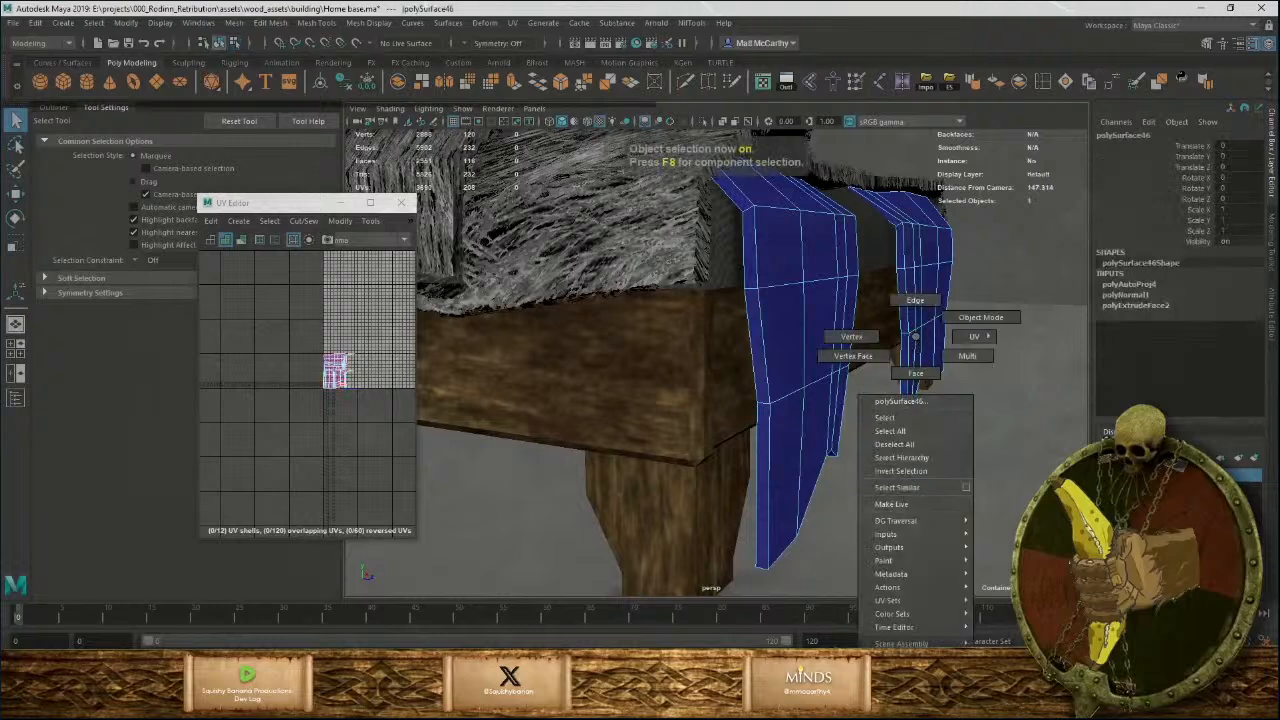
mouse_move(910, 697)
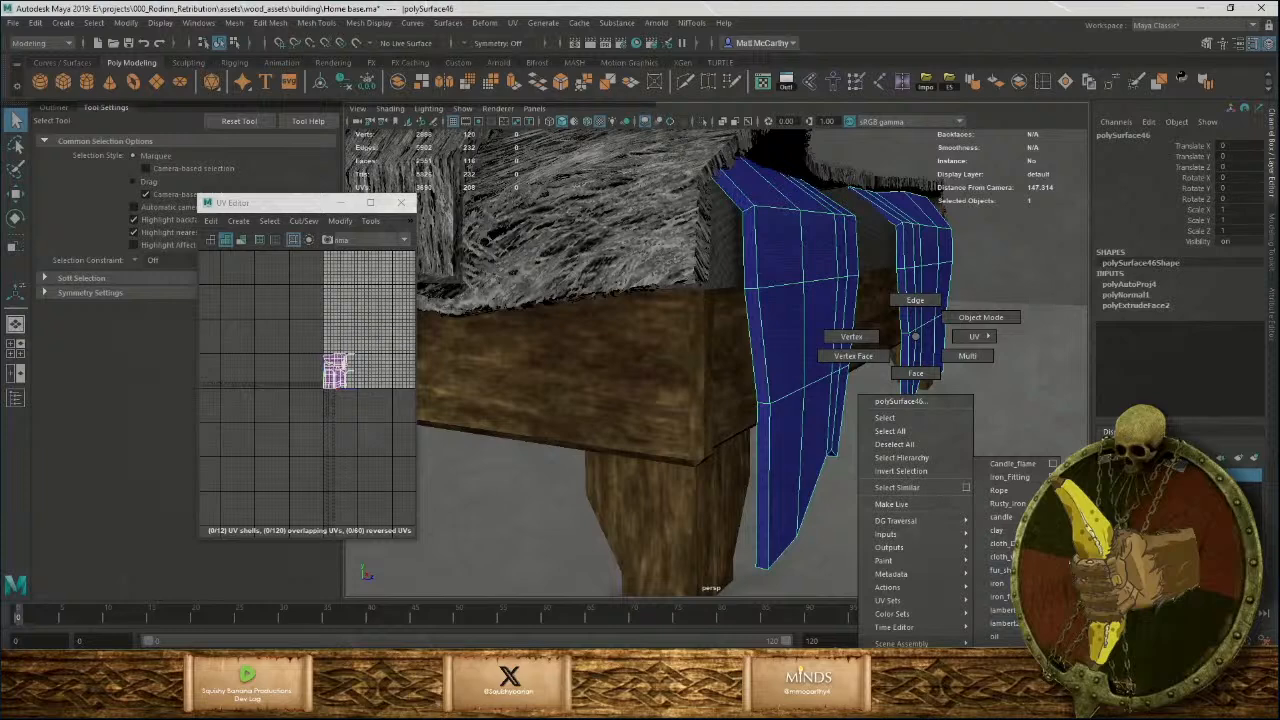
left_click(1003, 570)
Select all UVs of the strips, scale them up to tile the fur texture more densely, and return to object mode.
left_click_drag(818, 374, 765, 361, "alt")
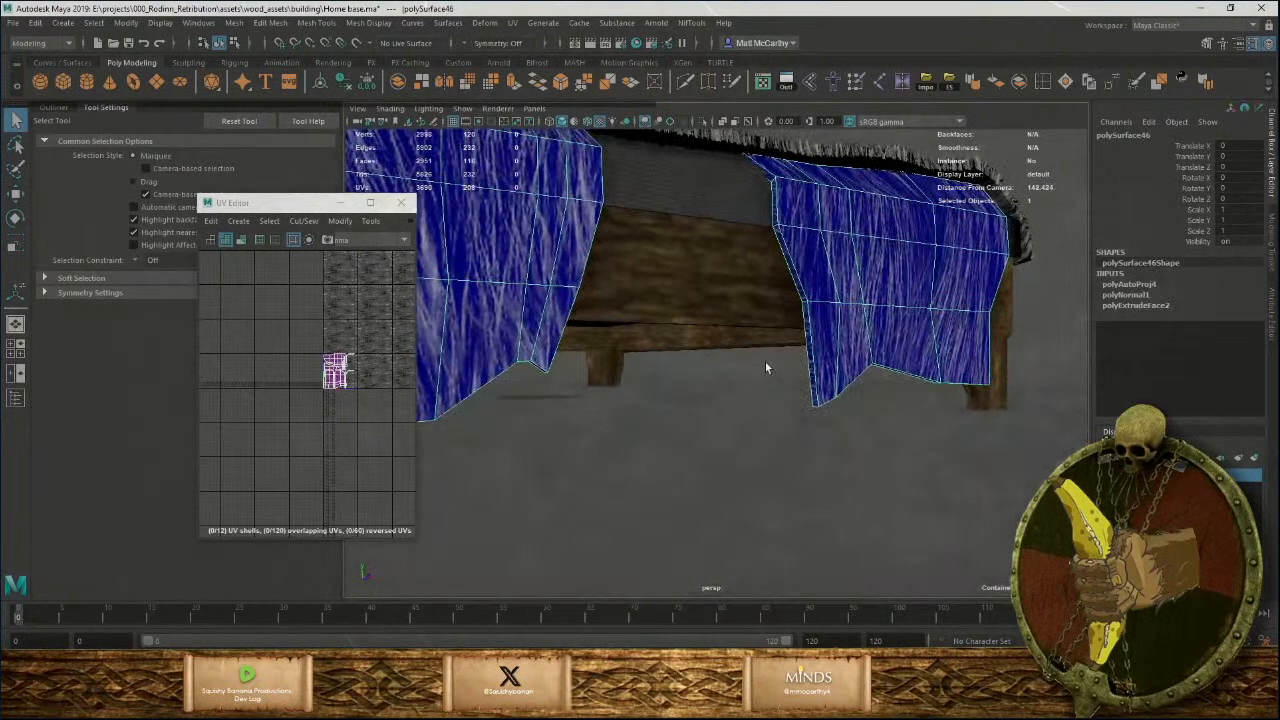
middle_click_drag(765, 361, 868, 452, "alt")
scroll(334, 352, "up", 5)
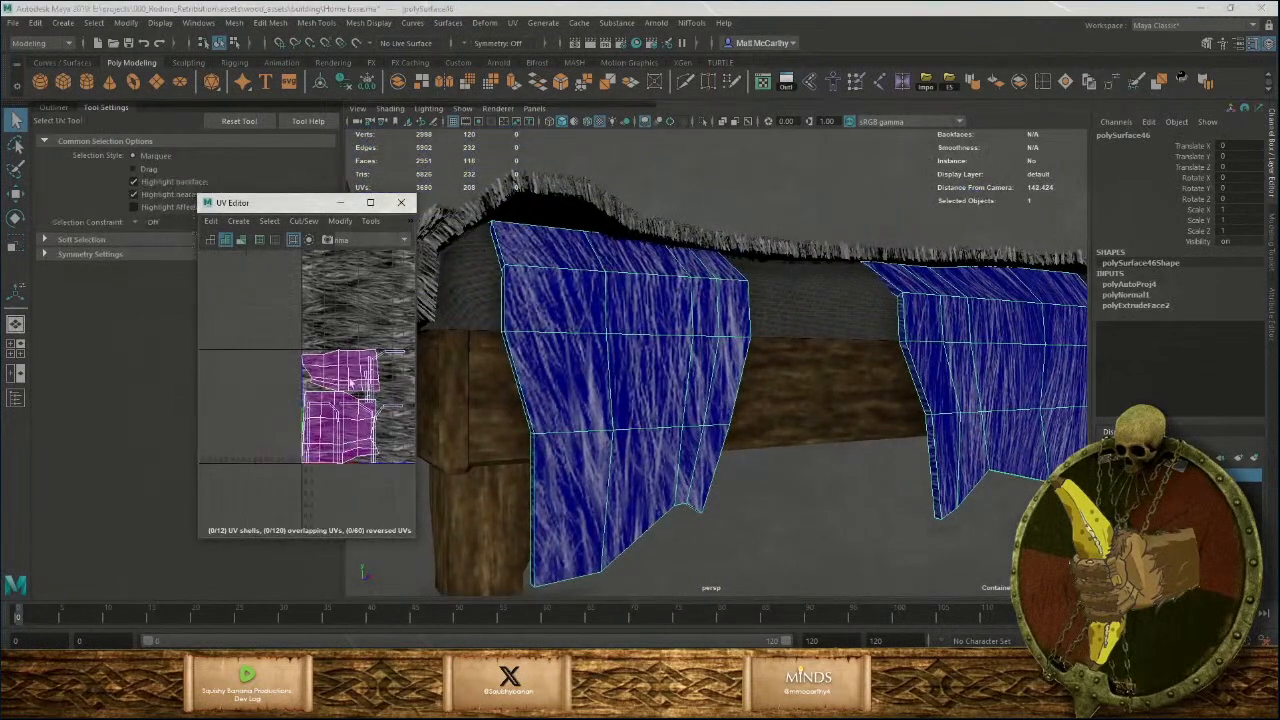
right_click_drag(347, 378, 300, 361)
left_click_drag(256, 362, 390, 498)
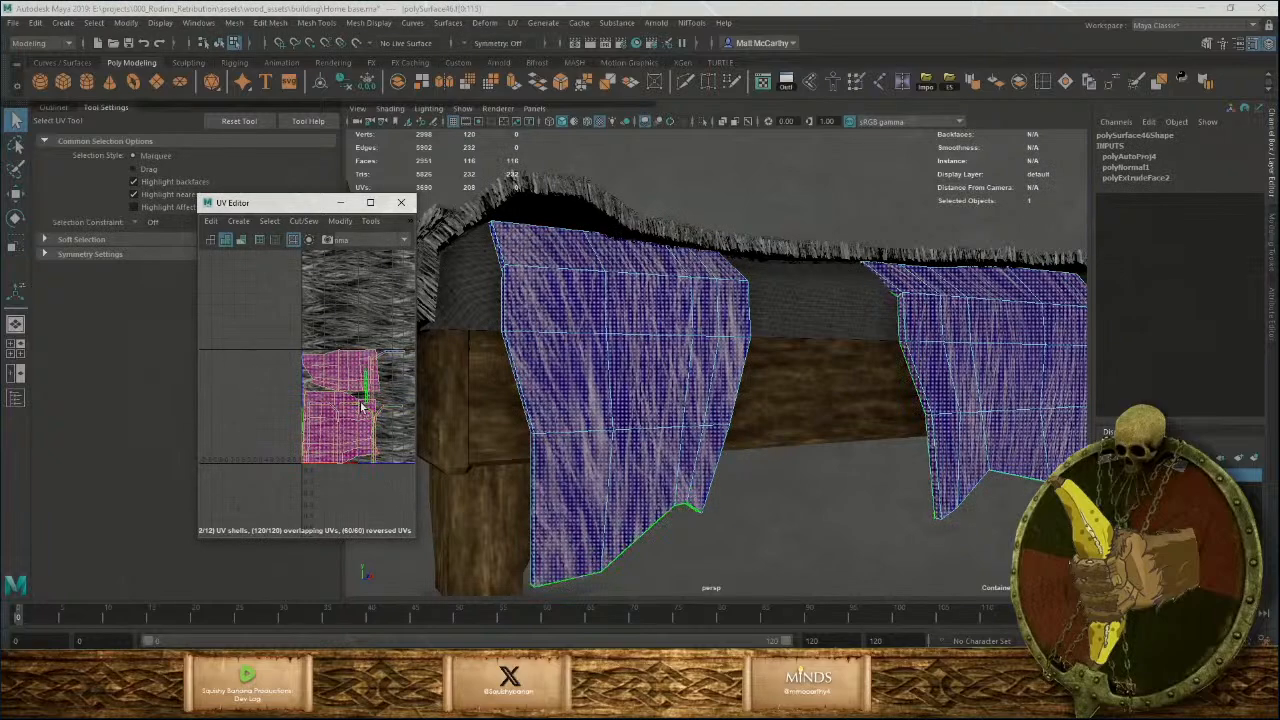
key("r")
left_click_drag(353, 392, 398, 420)
scroll(777, 208, "down", 5)
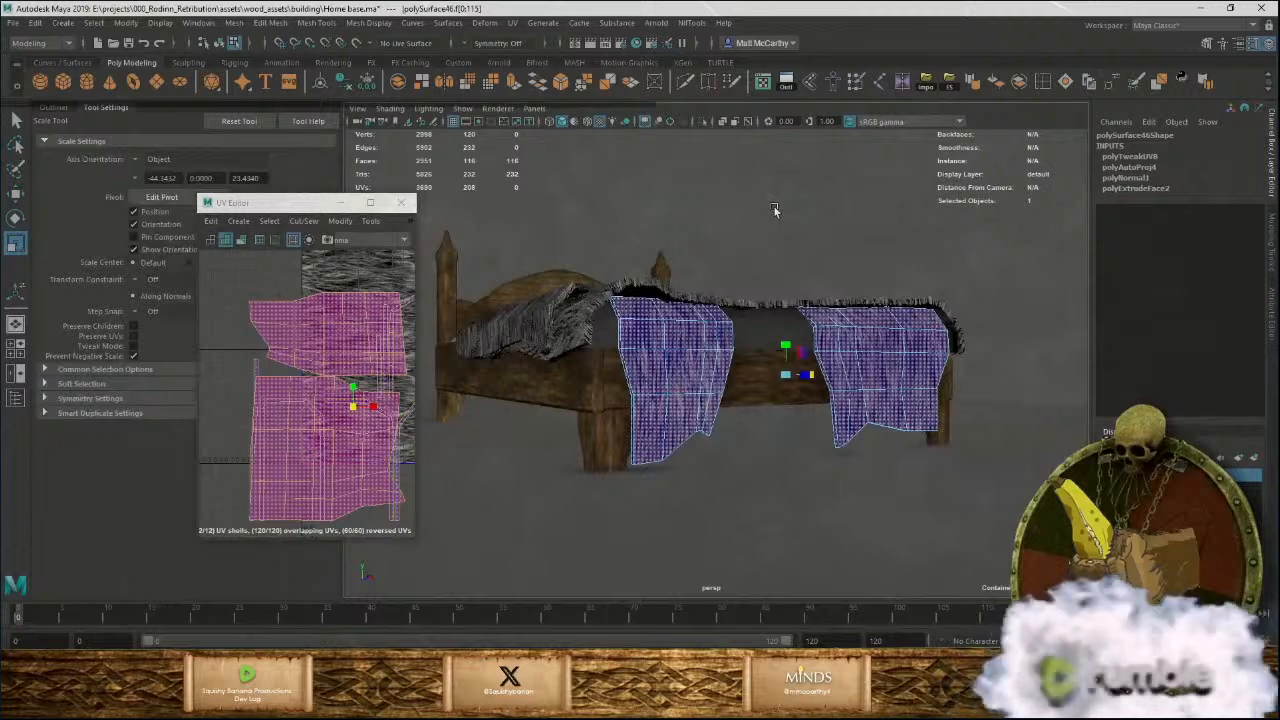
key("F8")
left_click(777, 208)
left_click_drag(777, 207, 849, 319, "alt")
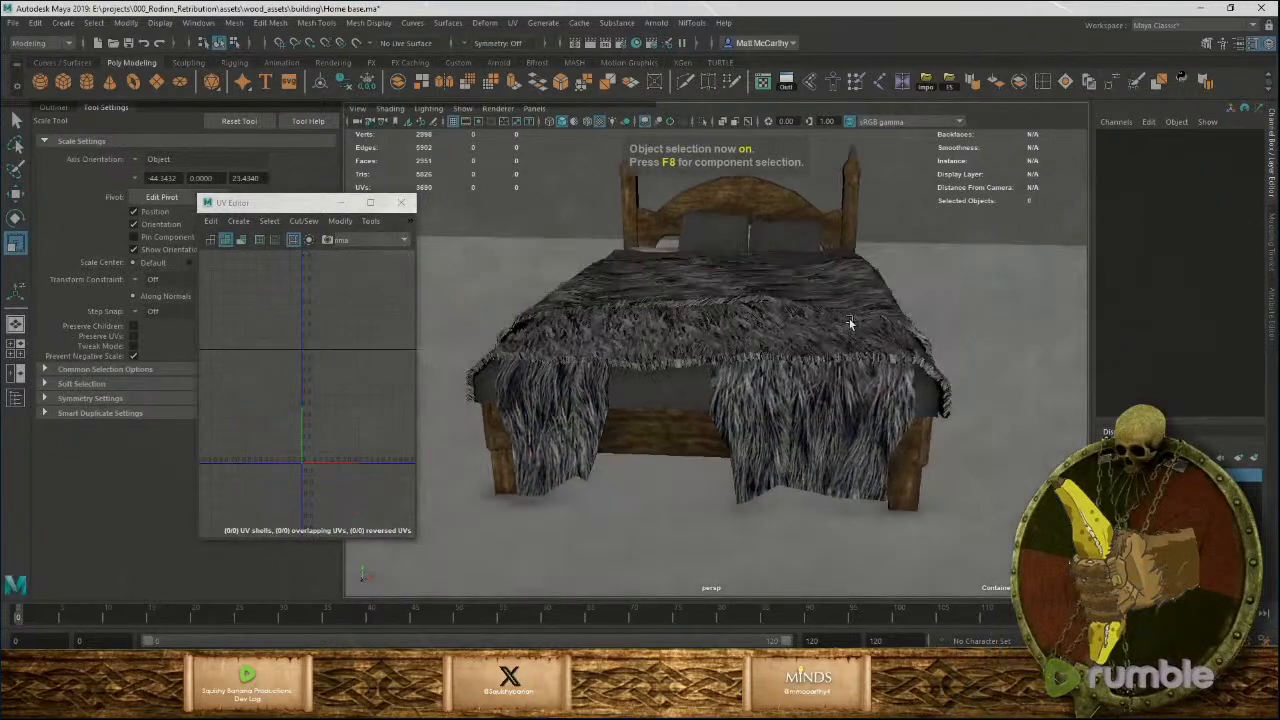
Duplicate all faces of both strips and offset the copies slightly outward along their local Z.
left_click(836, 432)
scroll(760, 410, "up", 5)
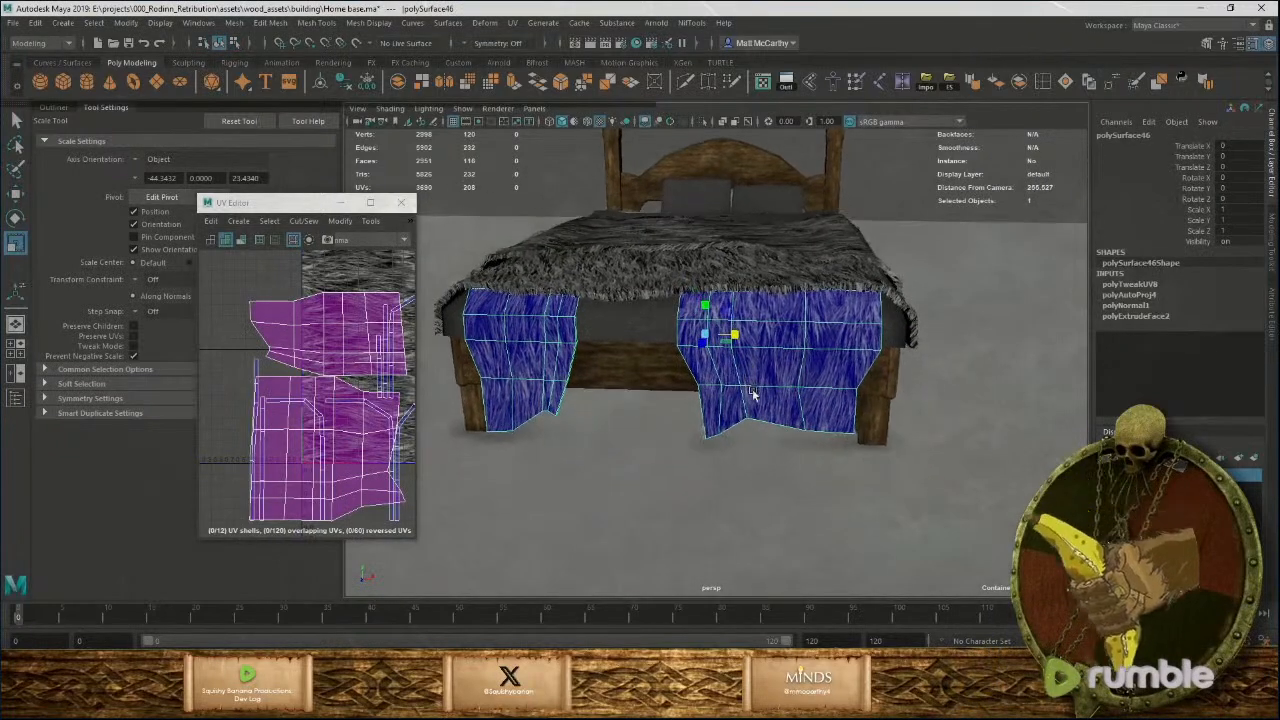
right_click_drag(725, 340, 728, 383)
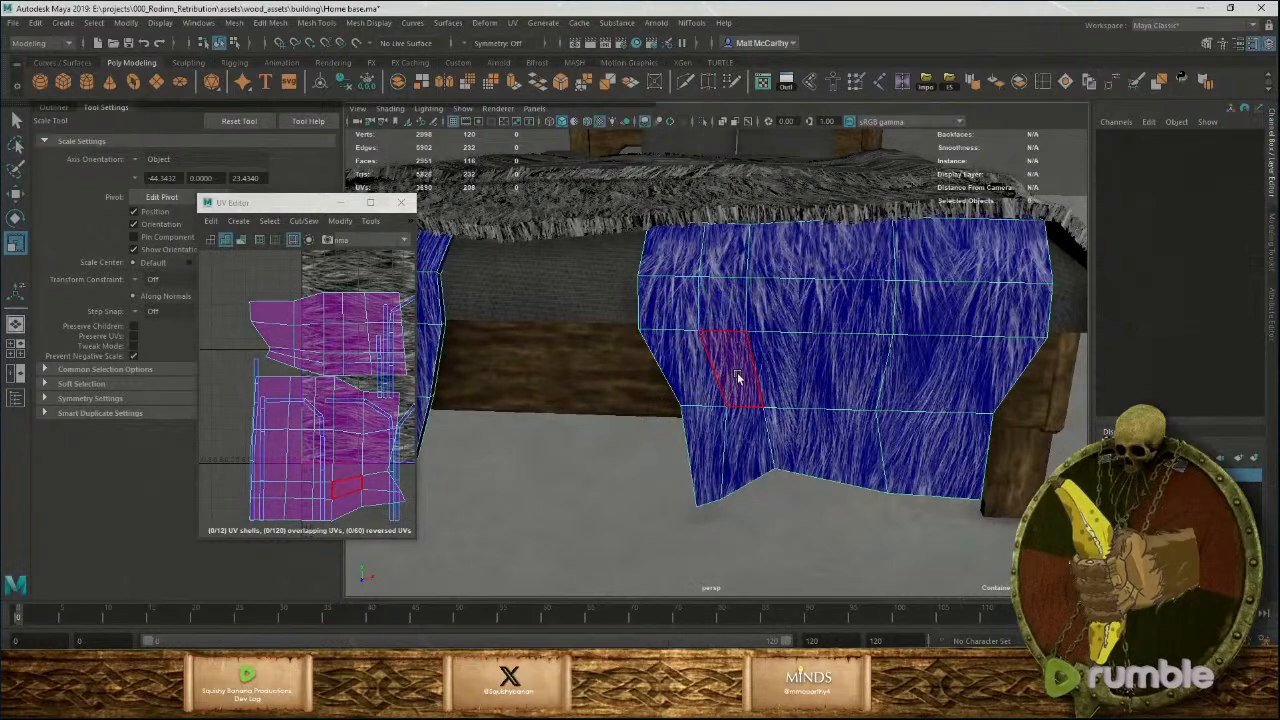
double_click(738, 377)
middle_click_drag(560, 363, 656, 343, "alt")
left_click(480, 335, "shift")
double_click(480, 335, "shift")
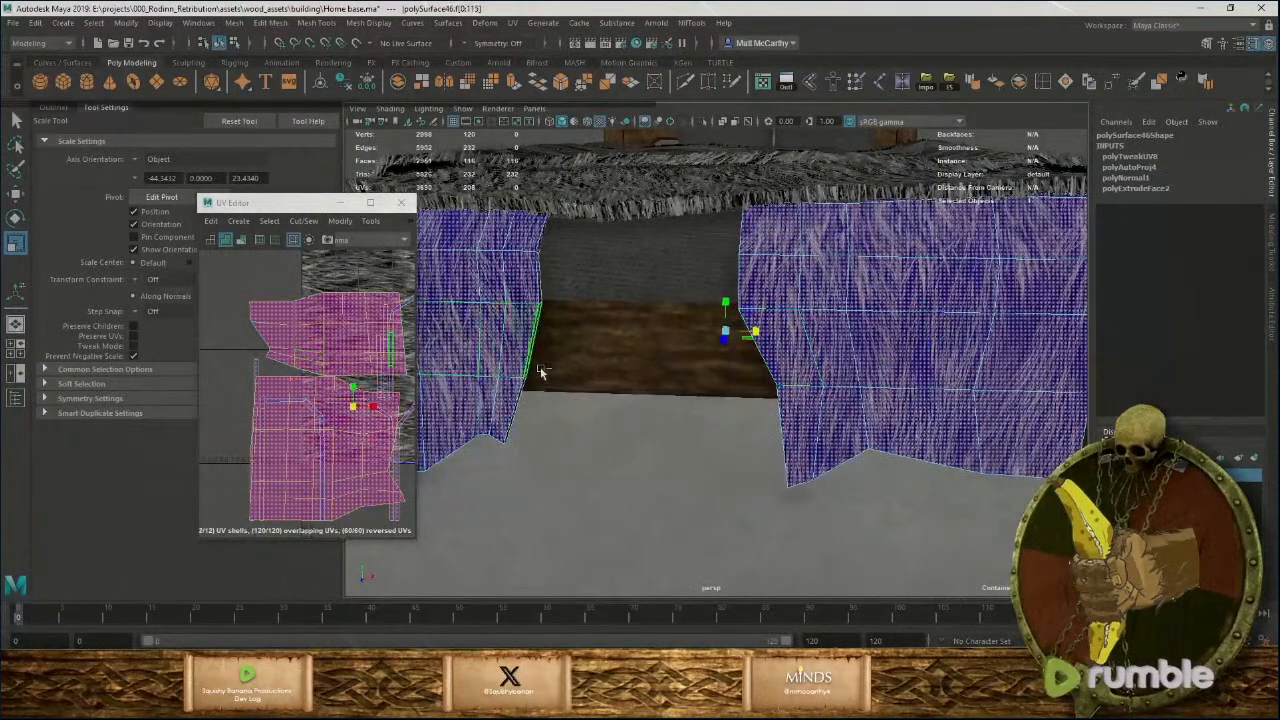
right_click_drag(833, 378, 846, 604, "shift")
left_click_drag(848, 397, 712, 381, "alt")
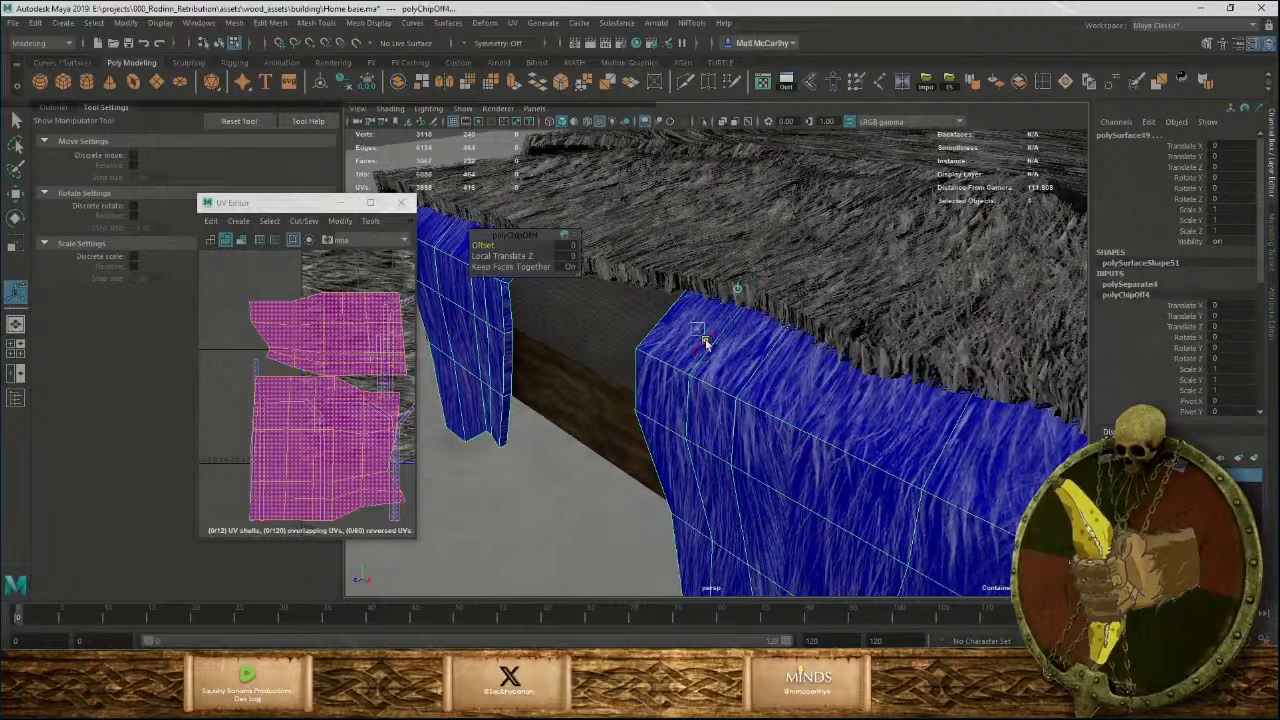
left_click_drag(704, 341, 708, 344)
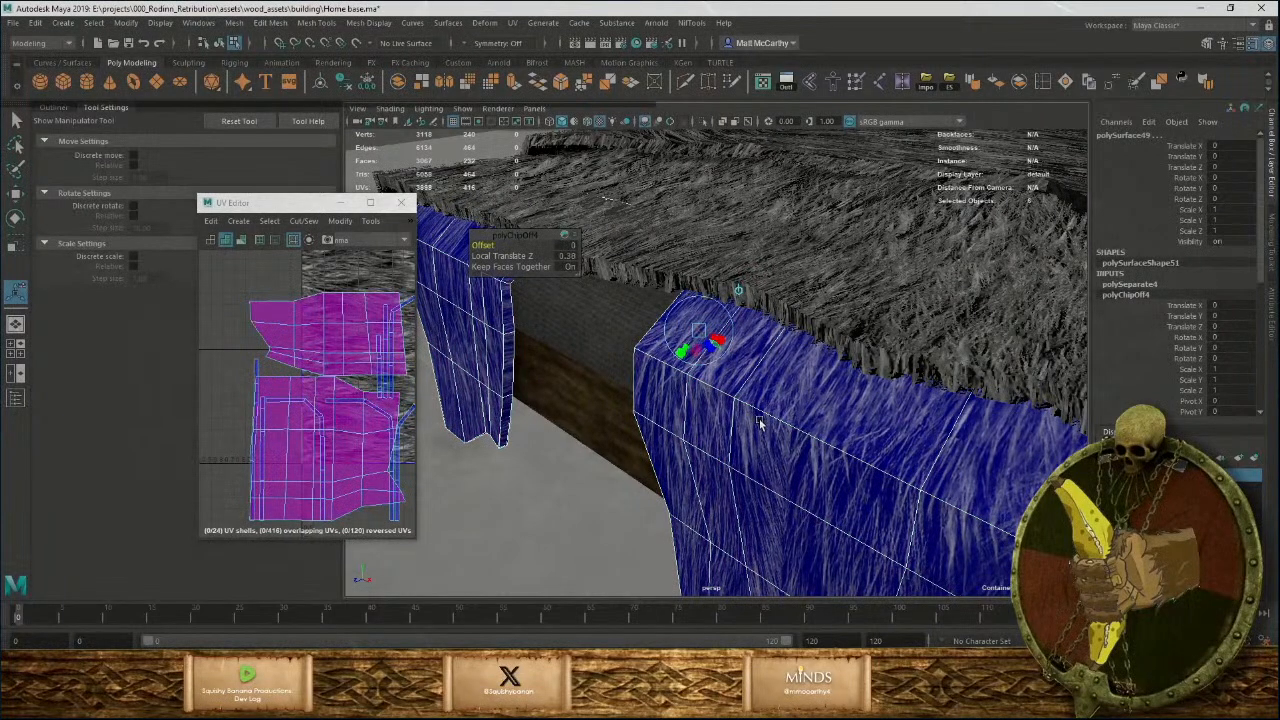
Select the two duplicated shells around the strips and assign the fur_shell material to them.
key("q")
key("F8")
left_click(717, 440)
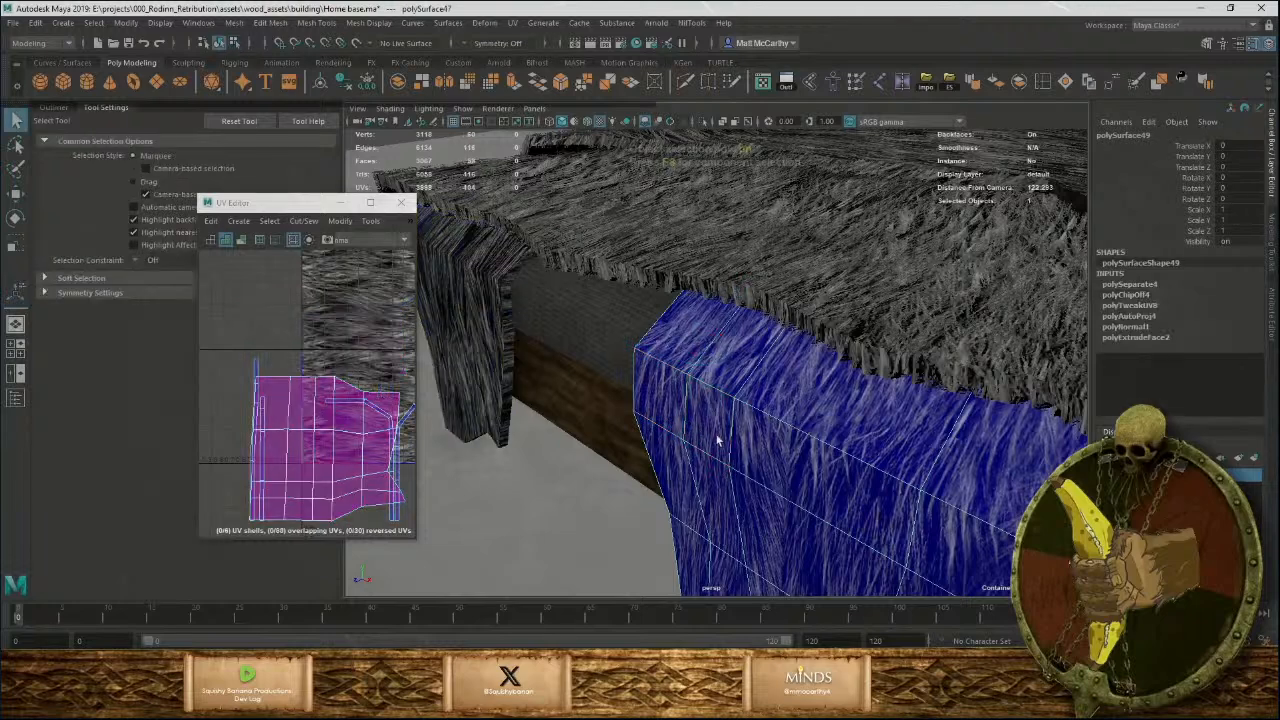
left_click(474, 343, "shift")
right_click(751, 339)
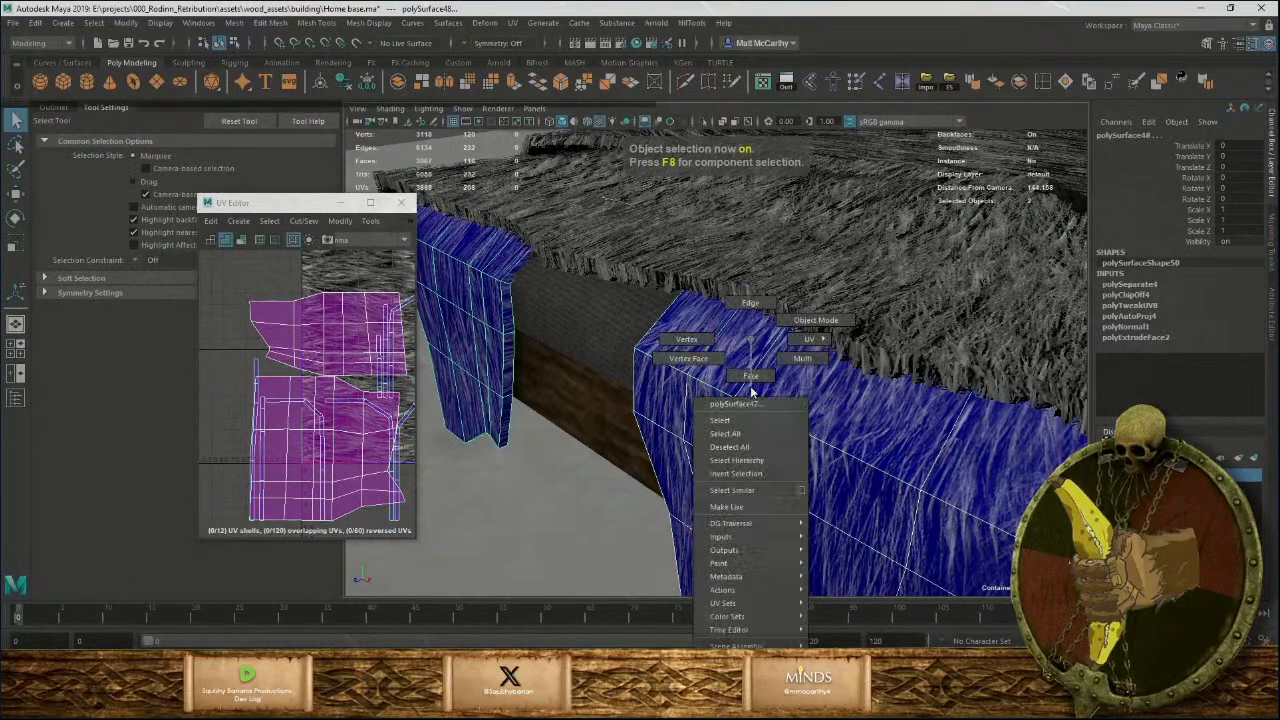
mouse_move(751, 703)
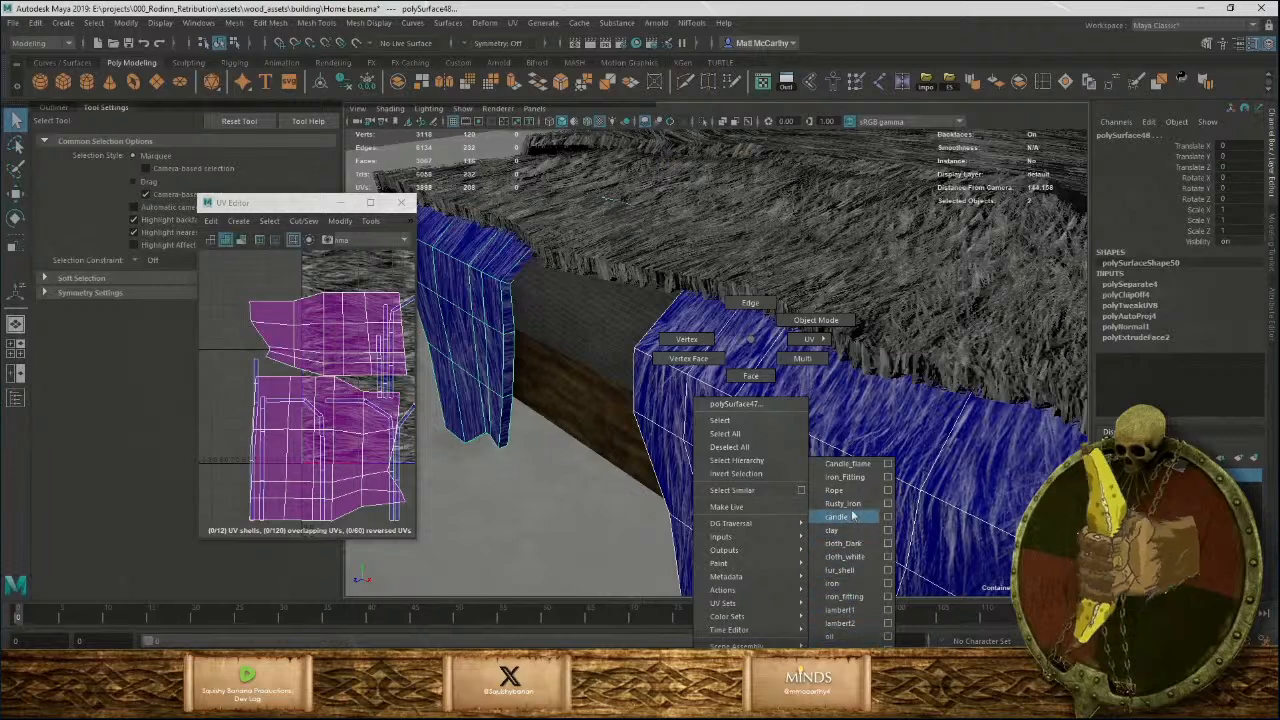
left_click(840, 569)
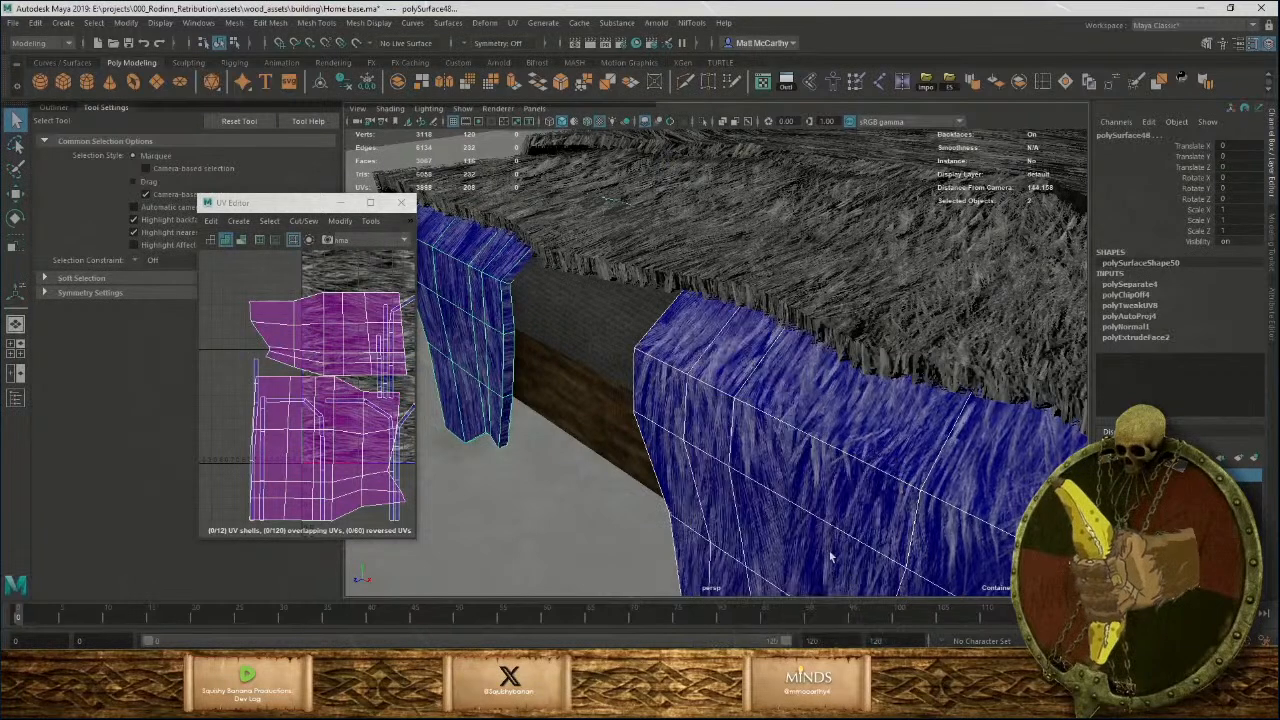
Soften the edges of the duplicated fur shells and the underlying strips, and clear the selection.
right_click_drag(771, 441, 686, 425, "alt")
left_click_drag(785, 376, 770, 378, "alt")
left_click(979, 88)
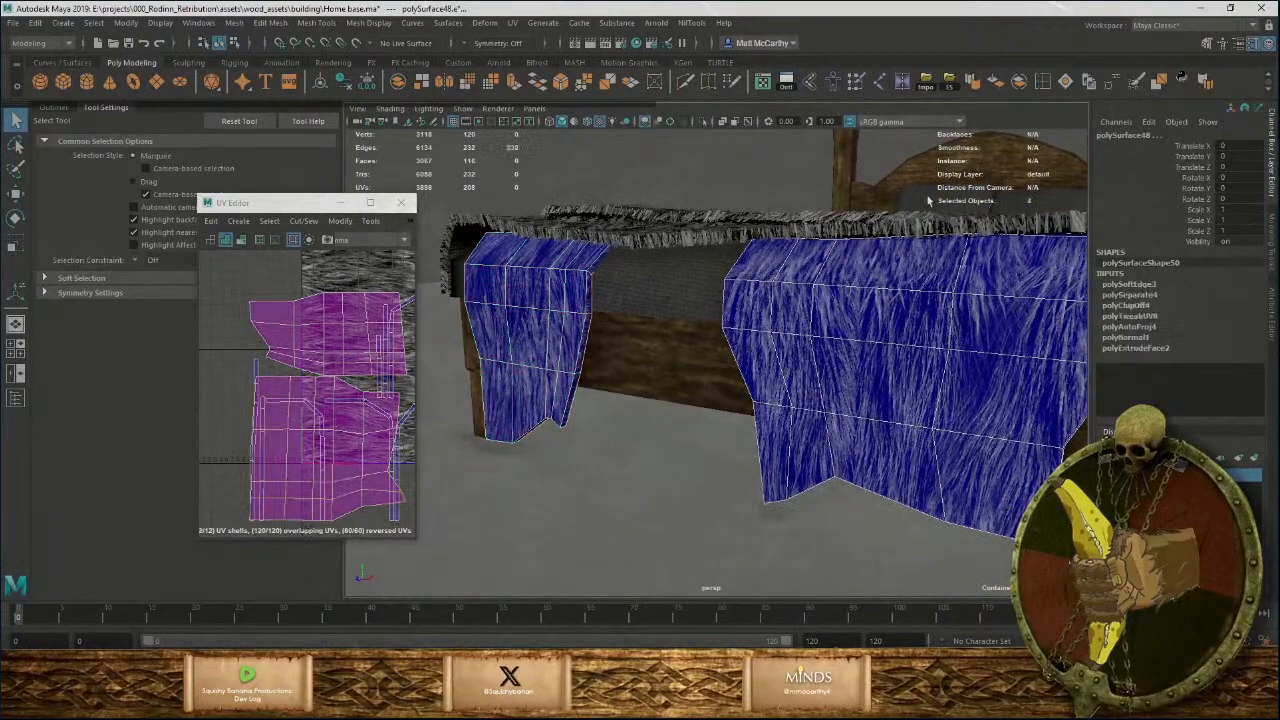
key("w")
key("F8")
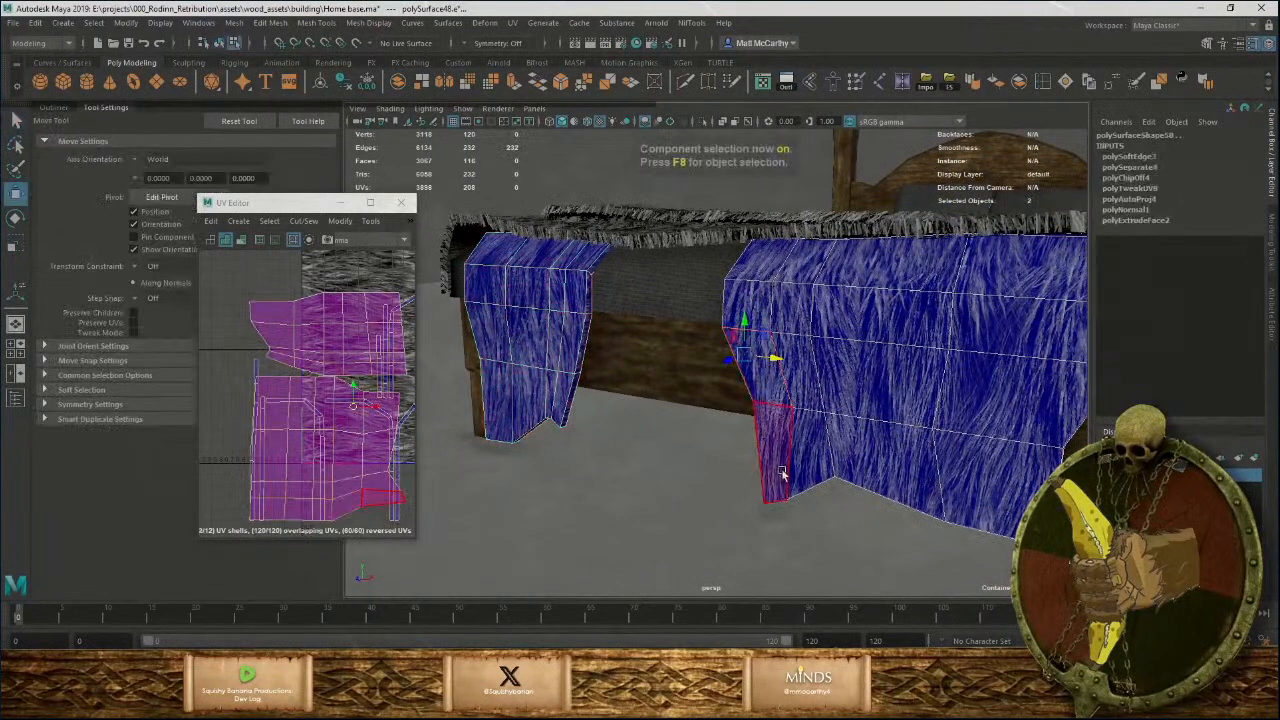
key("F8")
left_click_drag(787, 506, 787, 521, "shift")
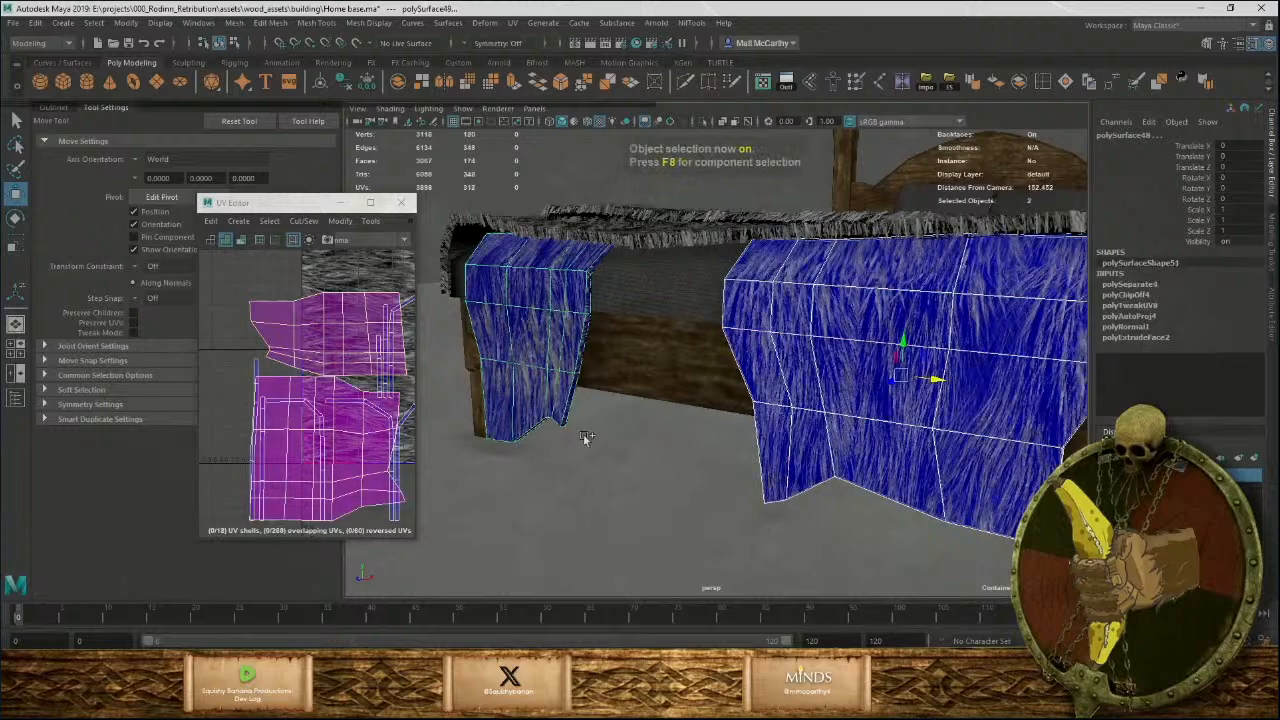
left_click_drag(553, 418, 613, 461, "shift")
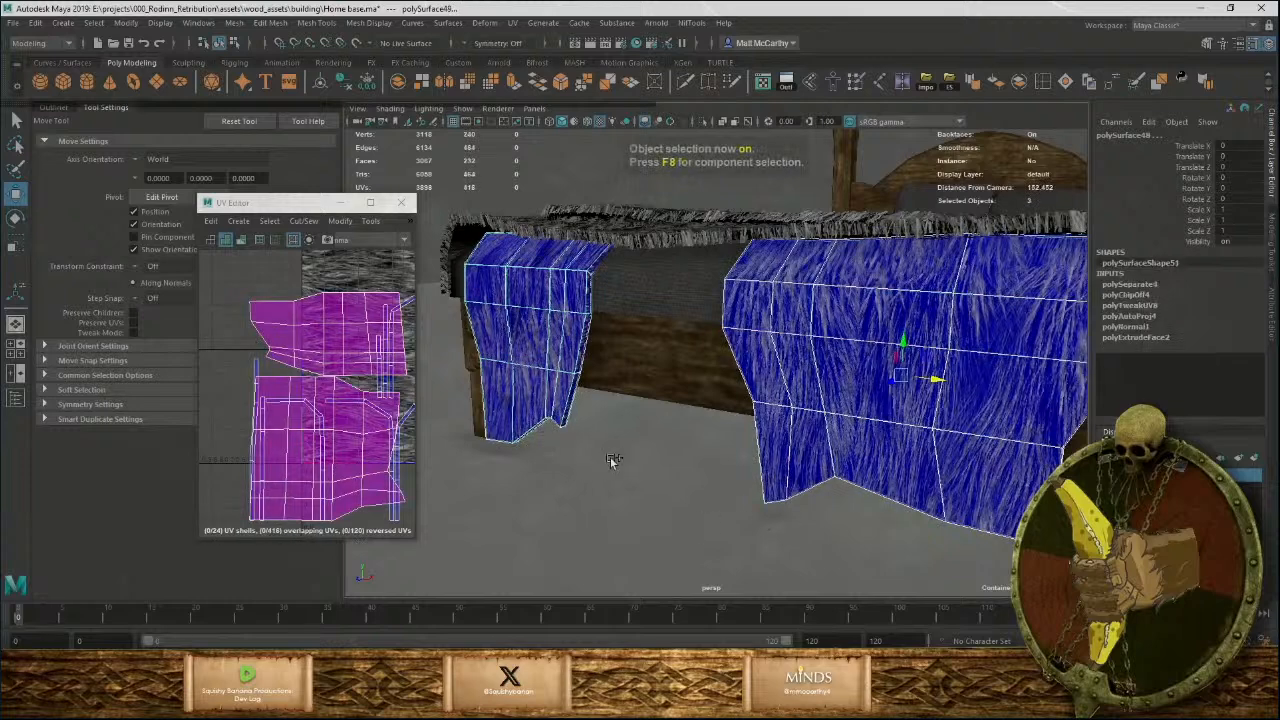
left_click(965, 88)
left_click(738, 186)
Select all UVs of the two fur shells and shift them in negative U and slightly down in V to offset their texture.
scroll(740, 374, "down", 3)
left_click_drag(740, 374, 928, 441, "alt")
scroll(928, 441, "up", 4)
left_click(931, 430)
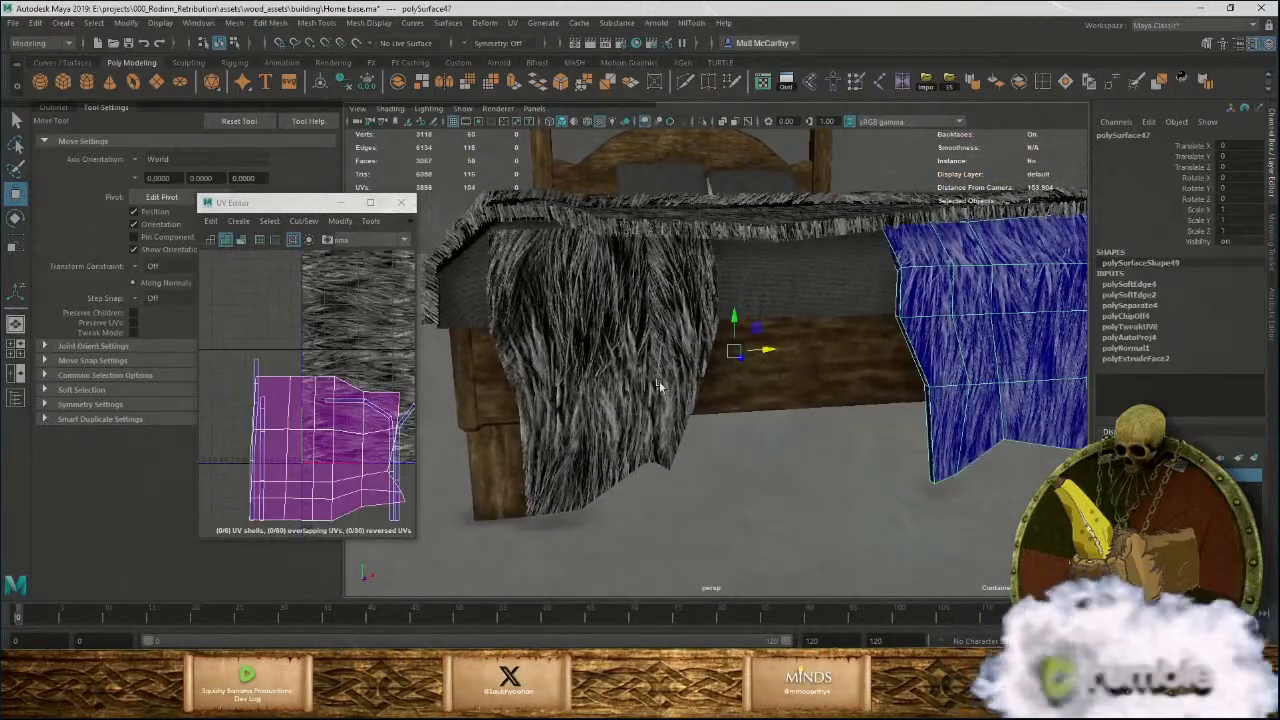
left_click(679, 404, "shift")
right_click_drag(315, 407, 206, 391, "alt")
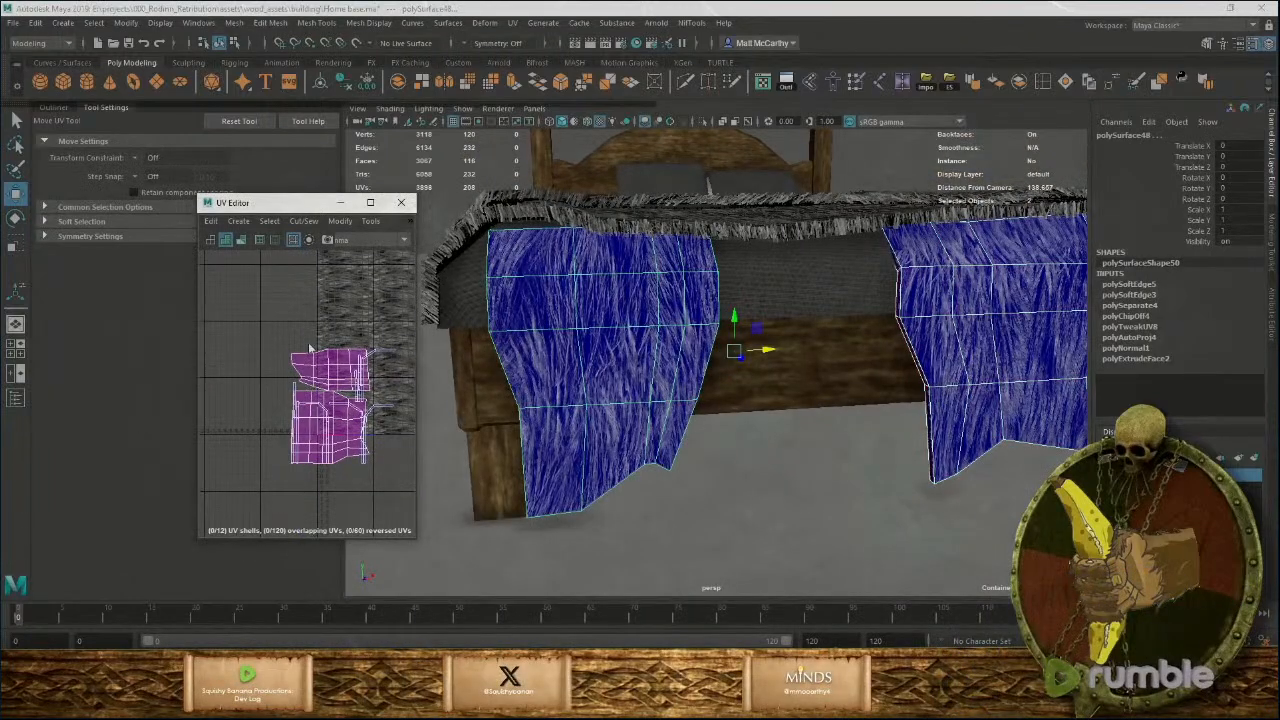
right_click_drag(310, 346, 252, 327)
left_click_drag(252, 327, 409, 453)
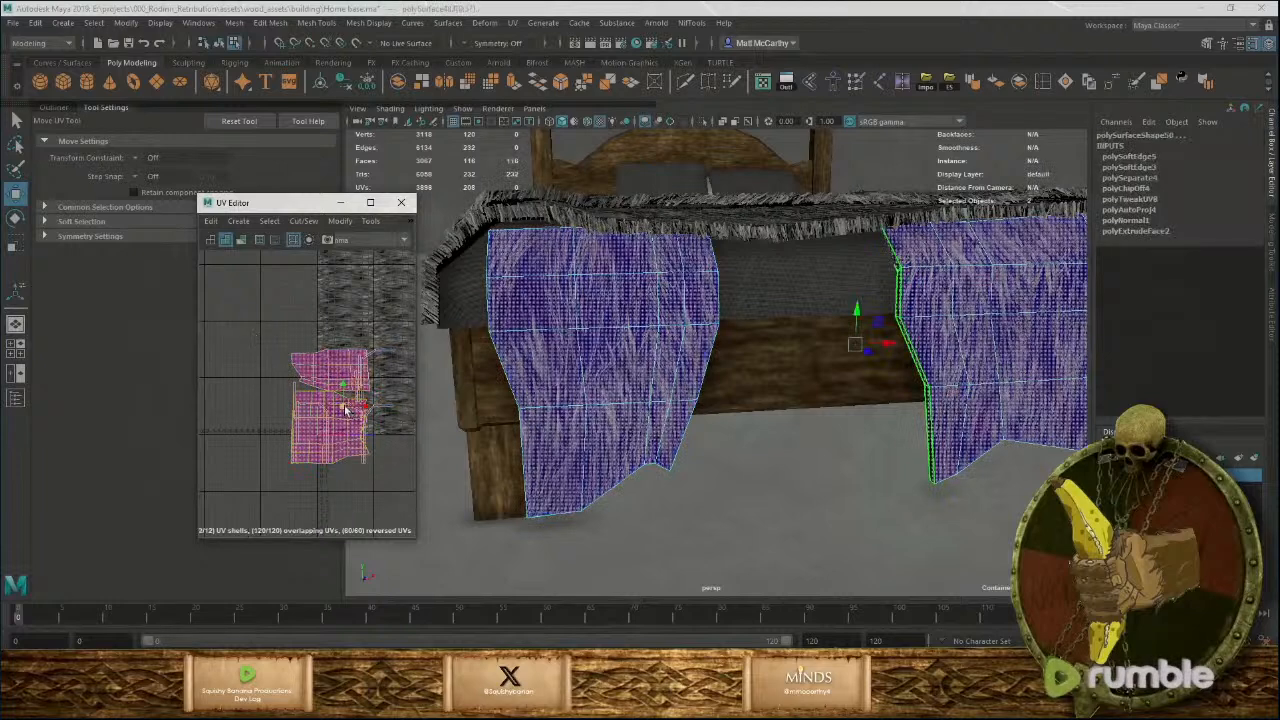
left_click_drag(345, 408, 321, 416)
key("F8")
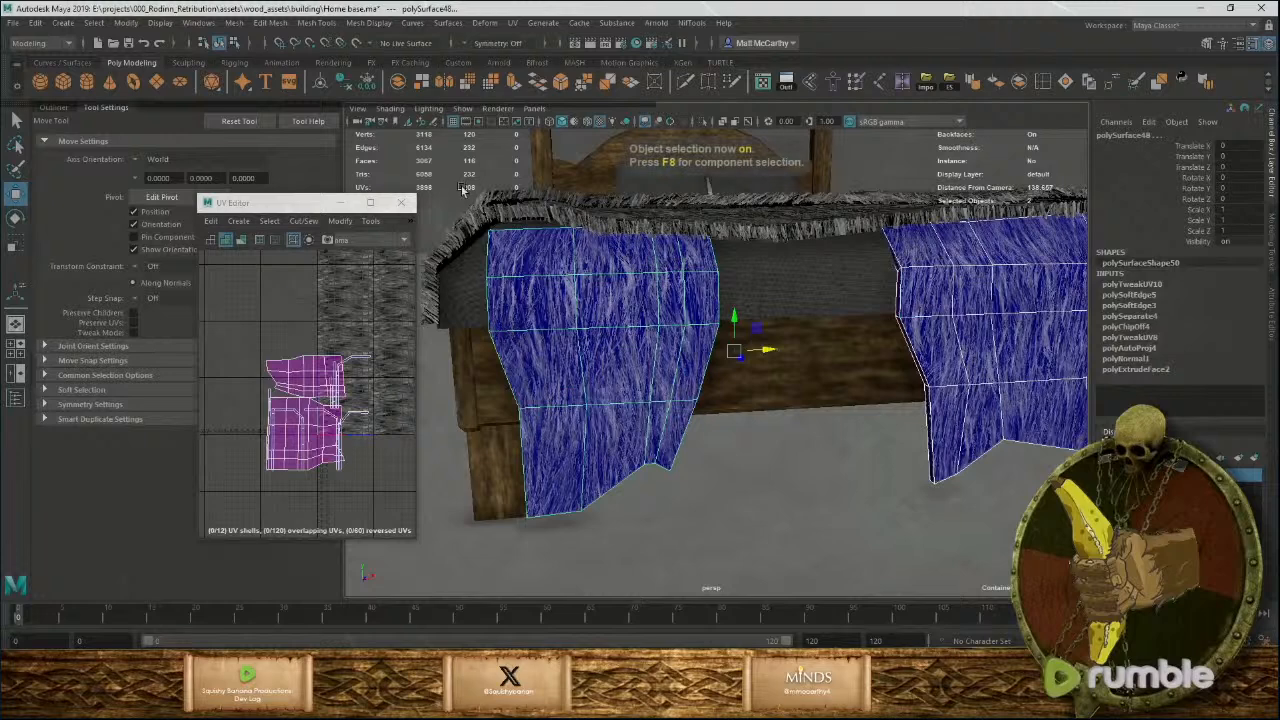
left_click(463, 192)
Combine the two fur shells over the strips into one mesh.
left_click_drag(650, 328, 735, 342, "alt")
left_click(689, 311)
left_click(902, 260, "shift")
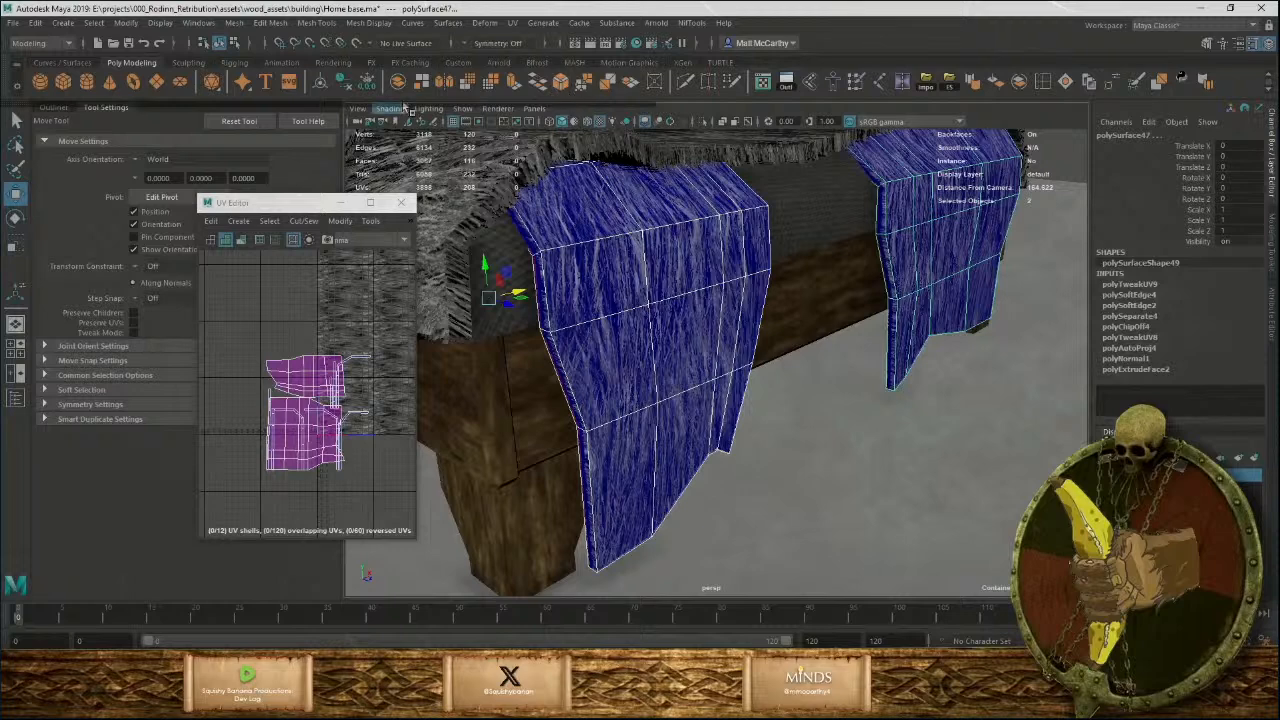
Duplicate all faces of the combined fur shell with a Local Translate Z of about 0.55.
left_click(659, 266)
right_click(659, 270)
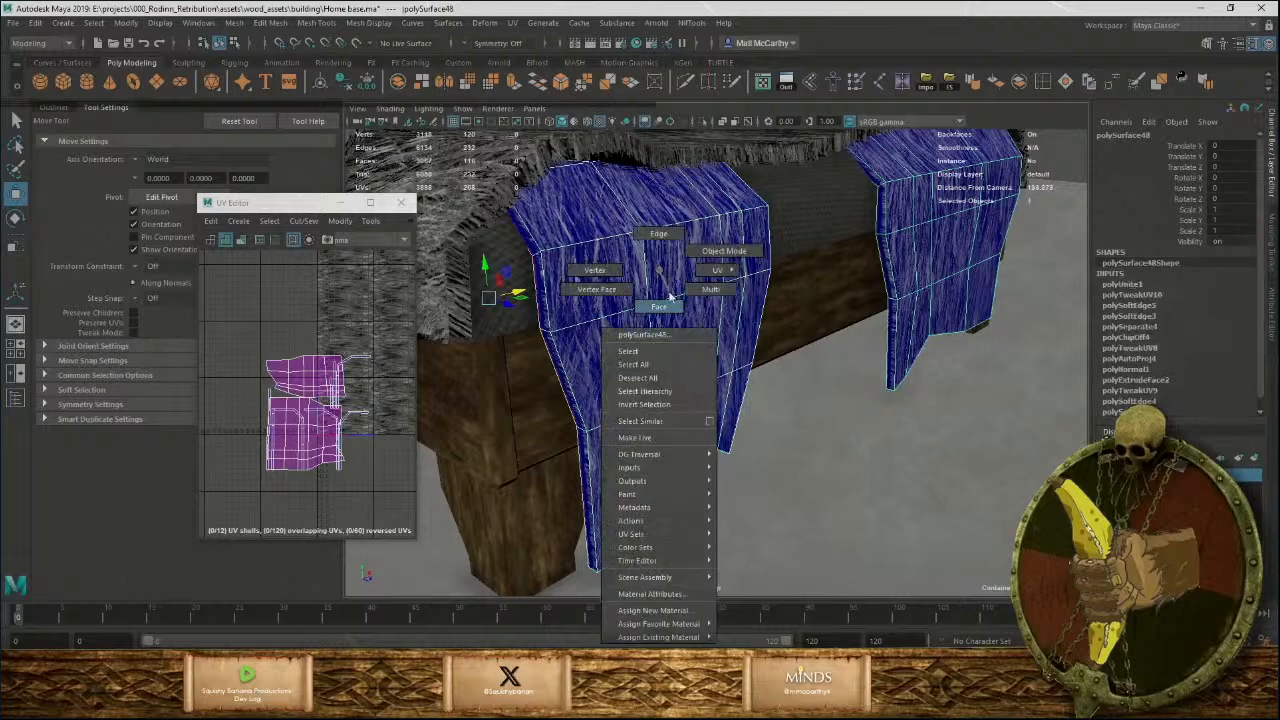
left_click(660, 305)
left_click(903, 268)
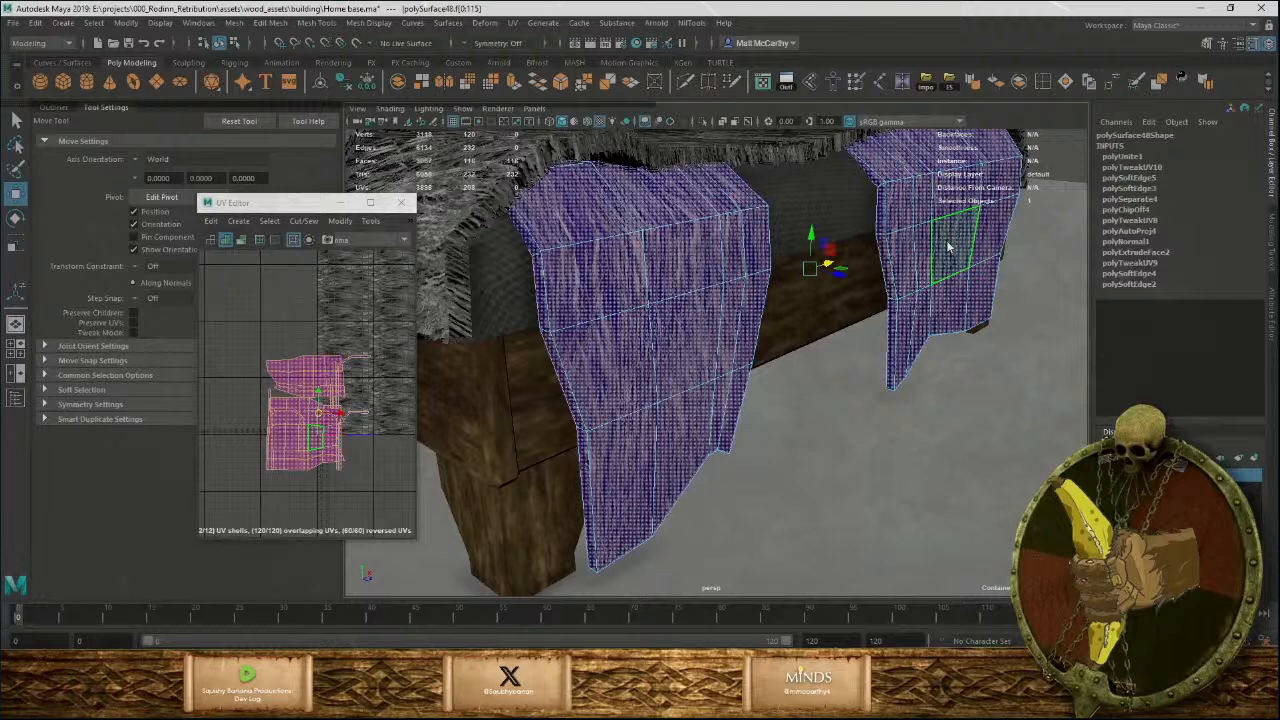
right_click(948, 246, "shift")
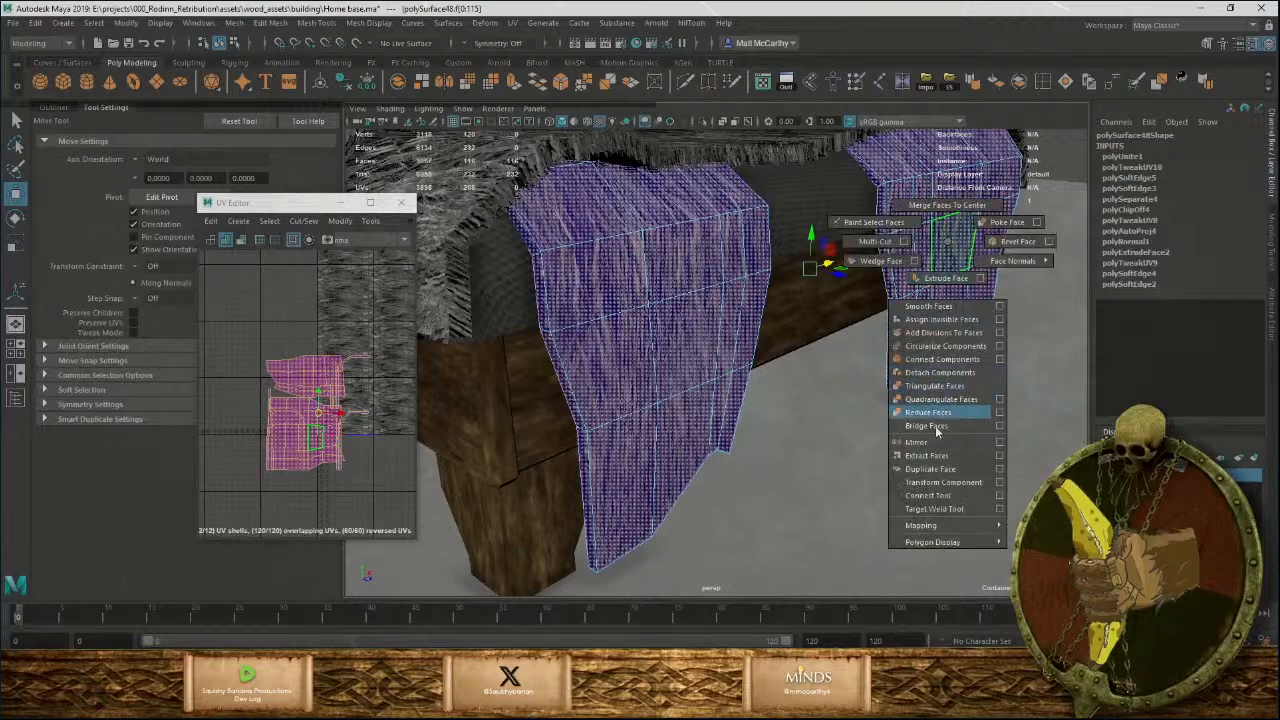
left_click(930, 460)
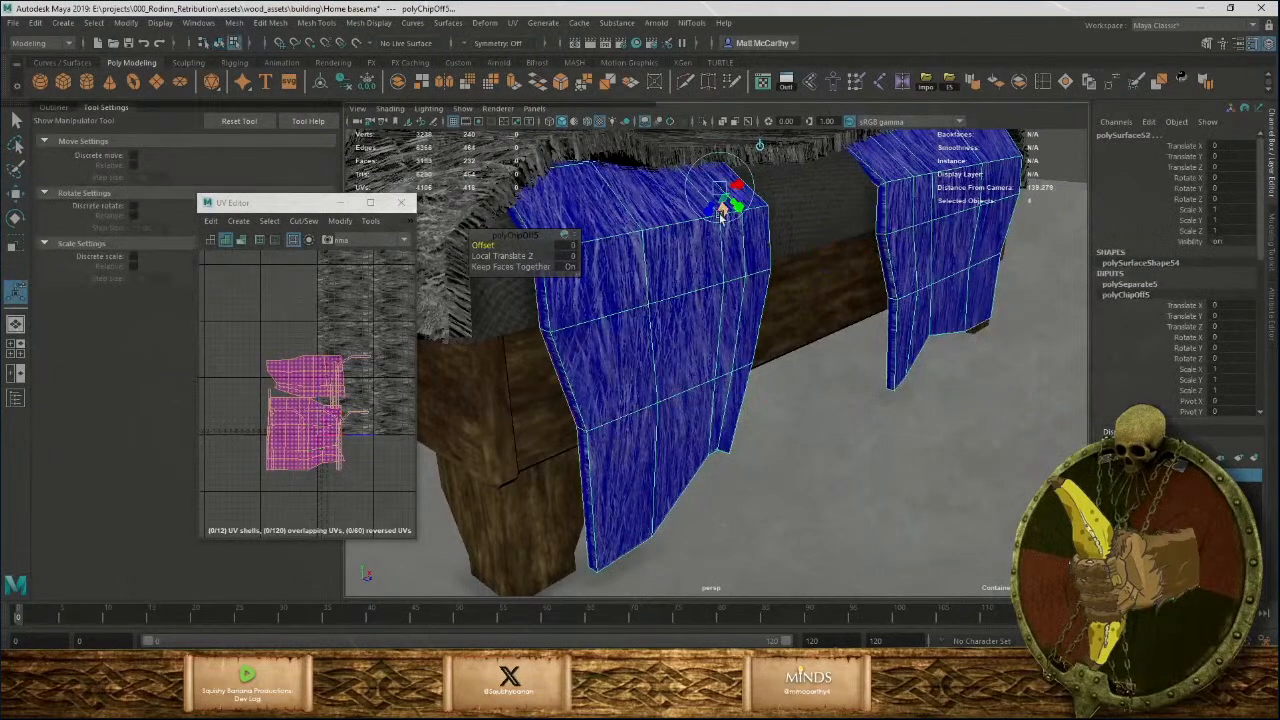
left_click_drag(708, 208, 708, 218)
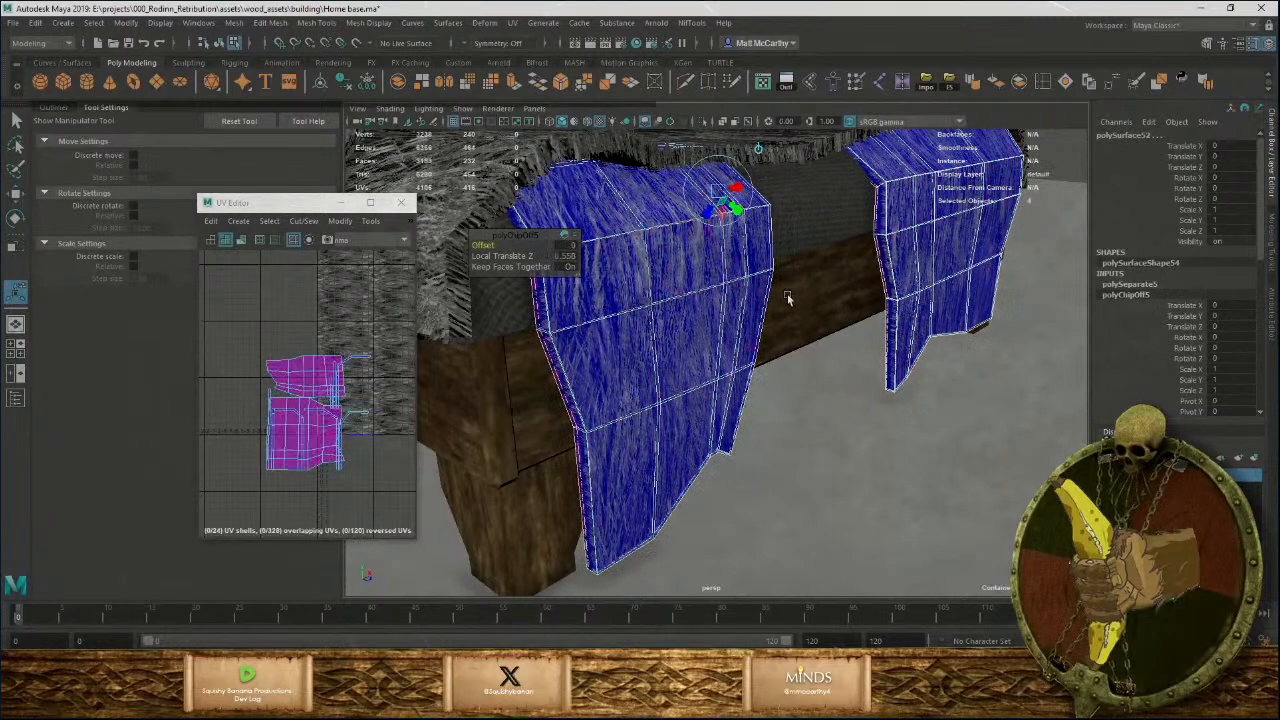
Combine the two newly duplicated outer shells into one mesh and delete its history.
key("F8")
key("q")
left_click(706, 277)
left_click(926, 233, "shift")
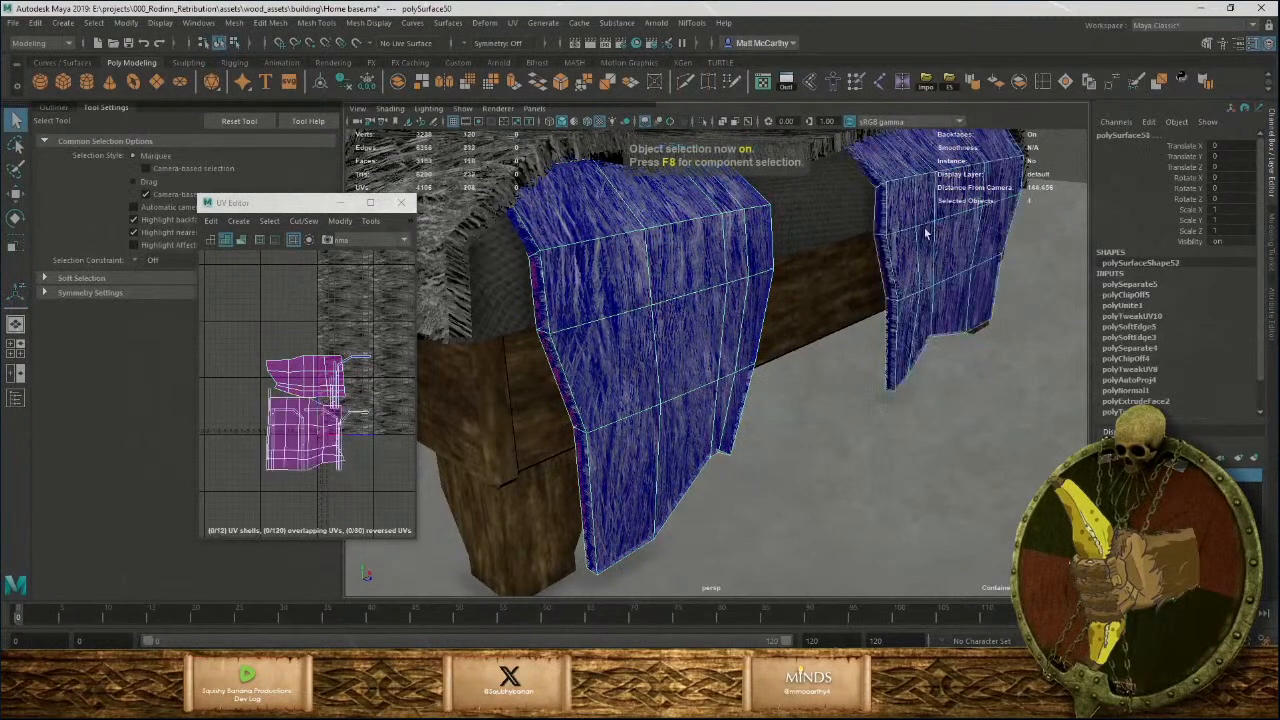
left_click(398, 82)
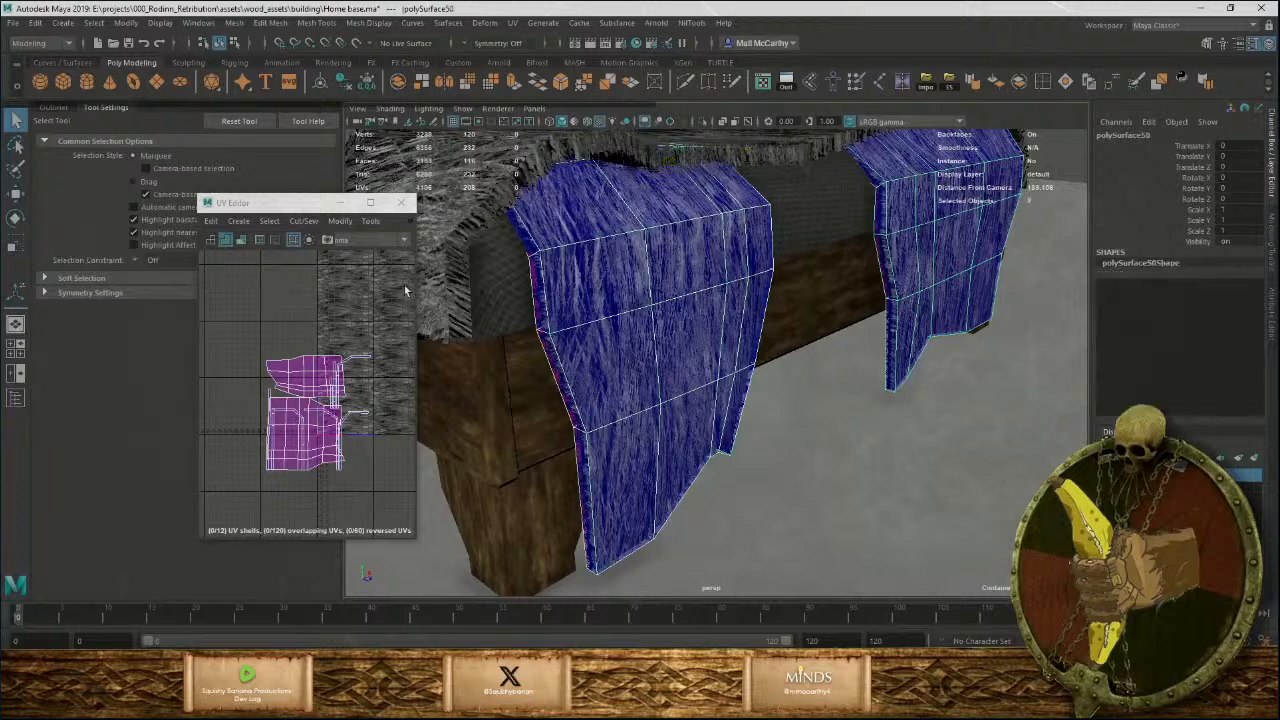
Select all UVs of the outermost fur shell, shift them slightly in positive U and return to object mode.
right_click_drag(316, 363, 248, 343)
left_click_drag(245, 342, 389, 497)
key("w")
left_click_drag(340, 414, 358, 418)
left_click_drag(778, 357, 957, 299, "alt")
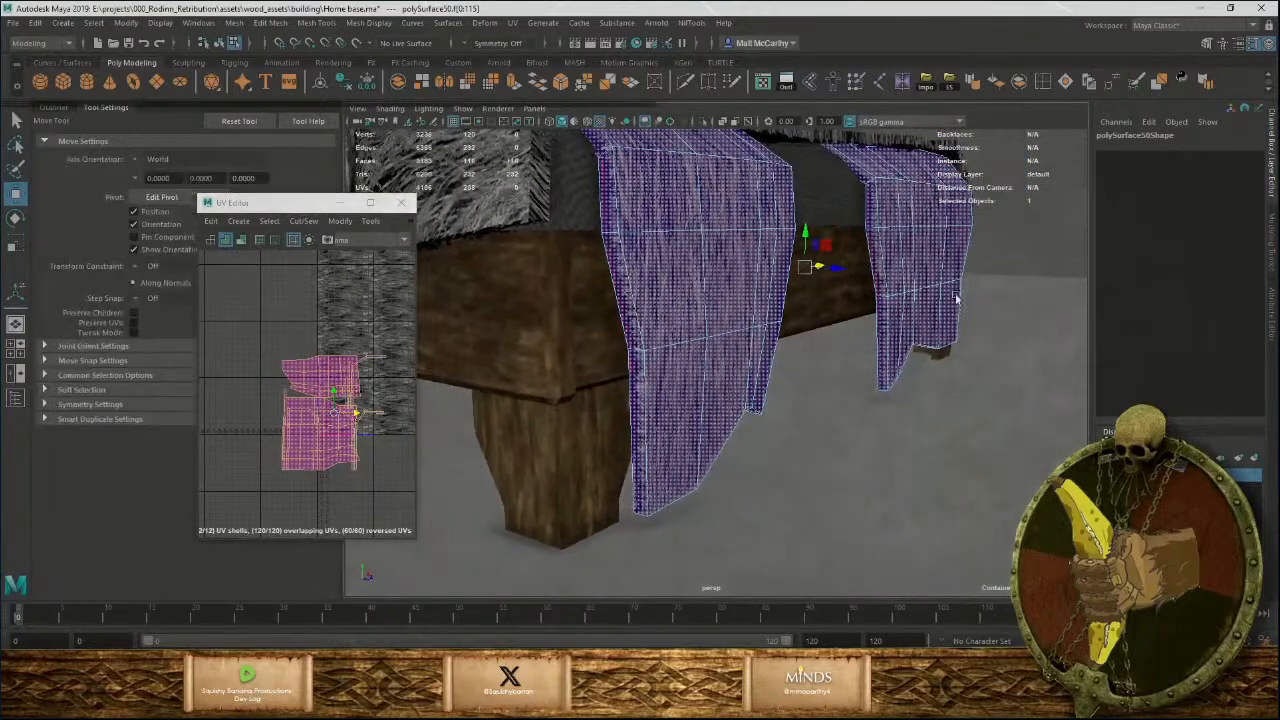
key("F8")
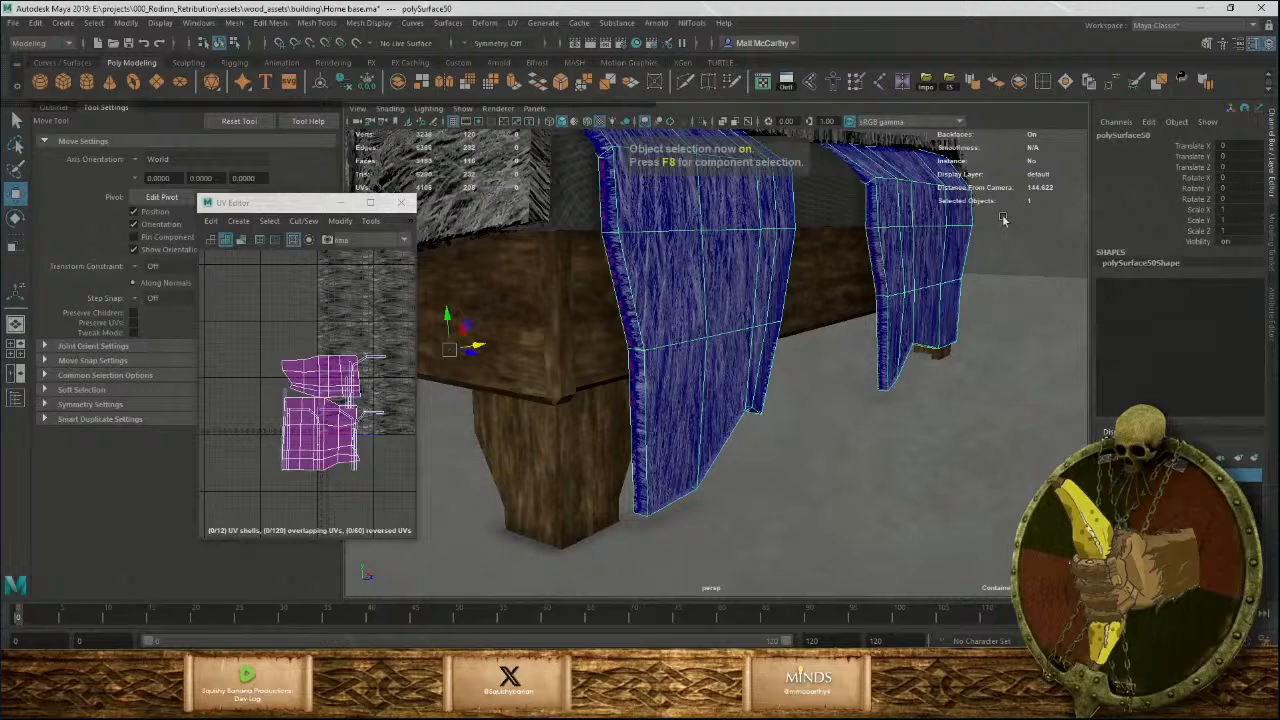
Clear the selection and examine the fur-covered bed from several distances and angles.
left_click(975, 84)
left_click(1057, 257)
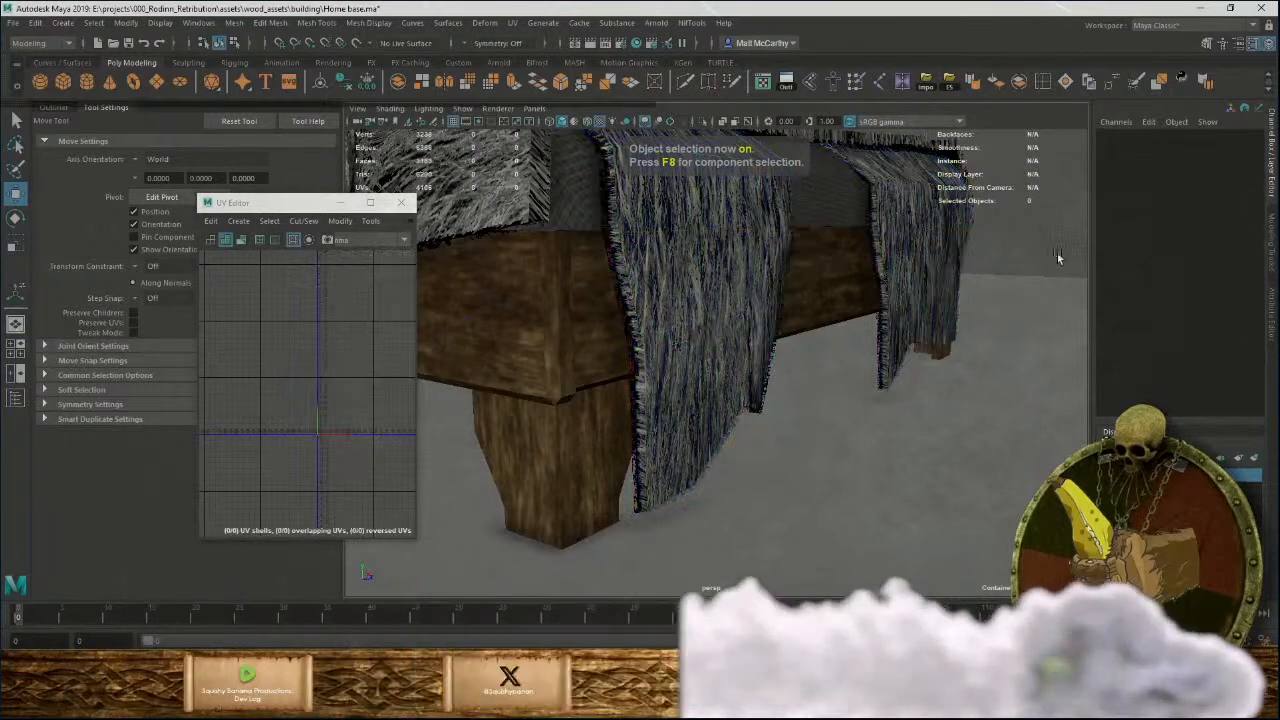
right_click_drag(1057, 257, 851, 300, "alt")
left_click_drag(851, 300, 800, 376, "alt")
scroll(800, 376, "down", 6)
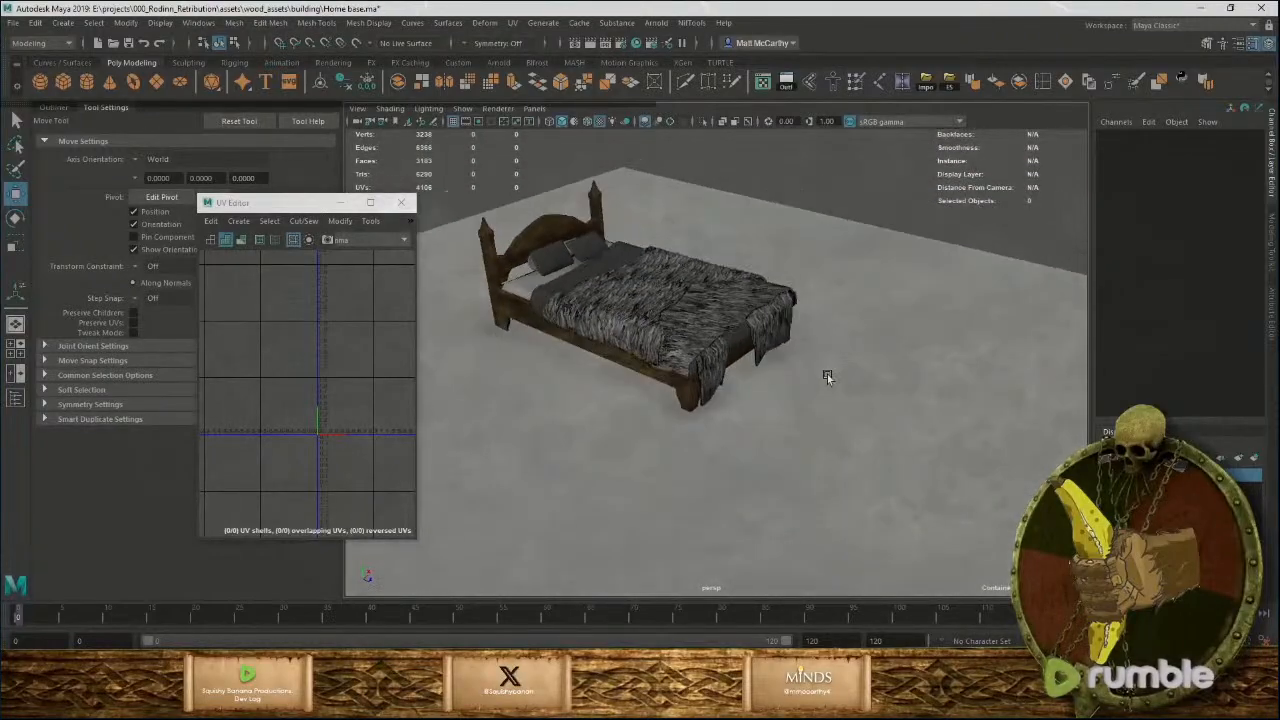
left_click_drag(826, 373, 756, 348, "alt")
scroll(831, 465, "up", 4)
left_click_drag(831, 465, 805, 426, "alt")
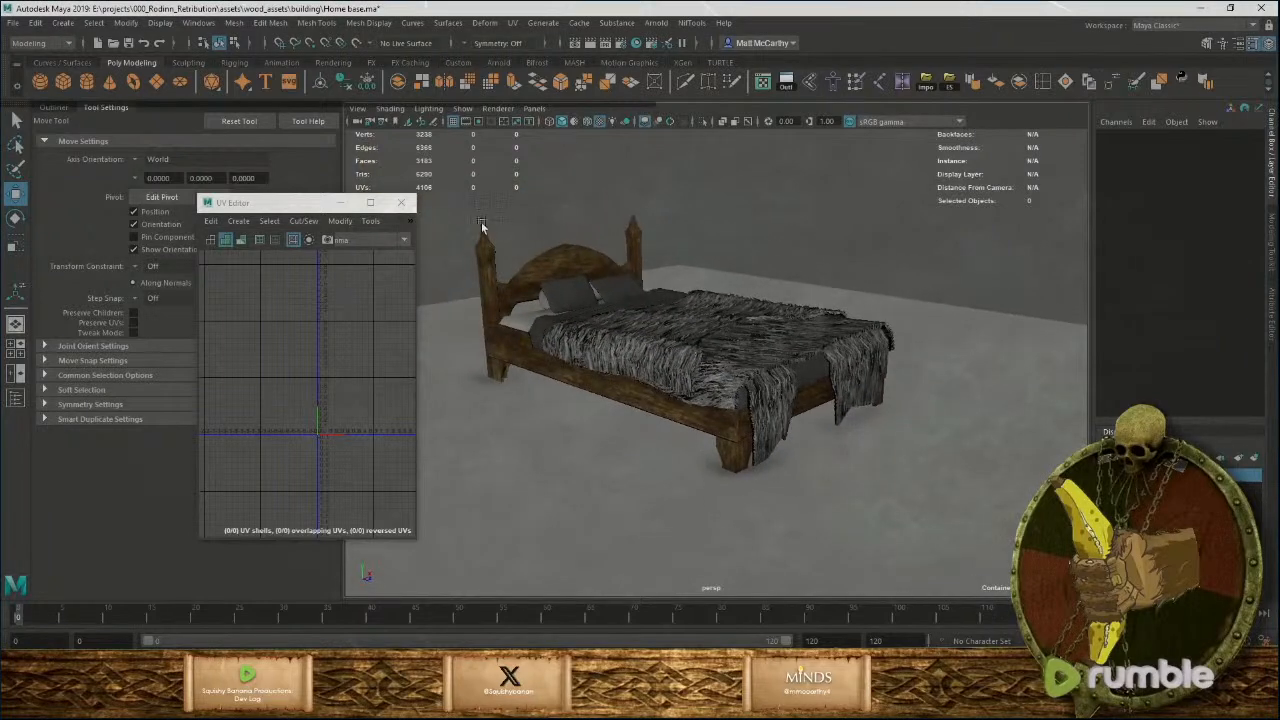
left_click_drag(481, 223, 955, 508)
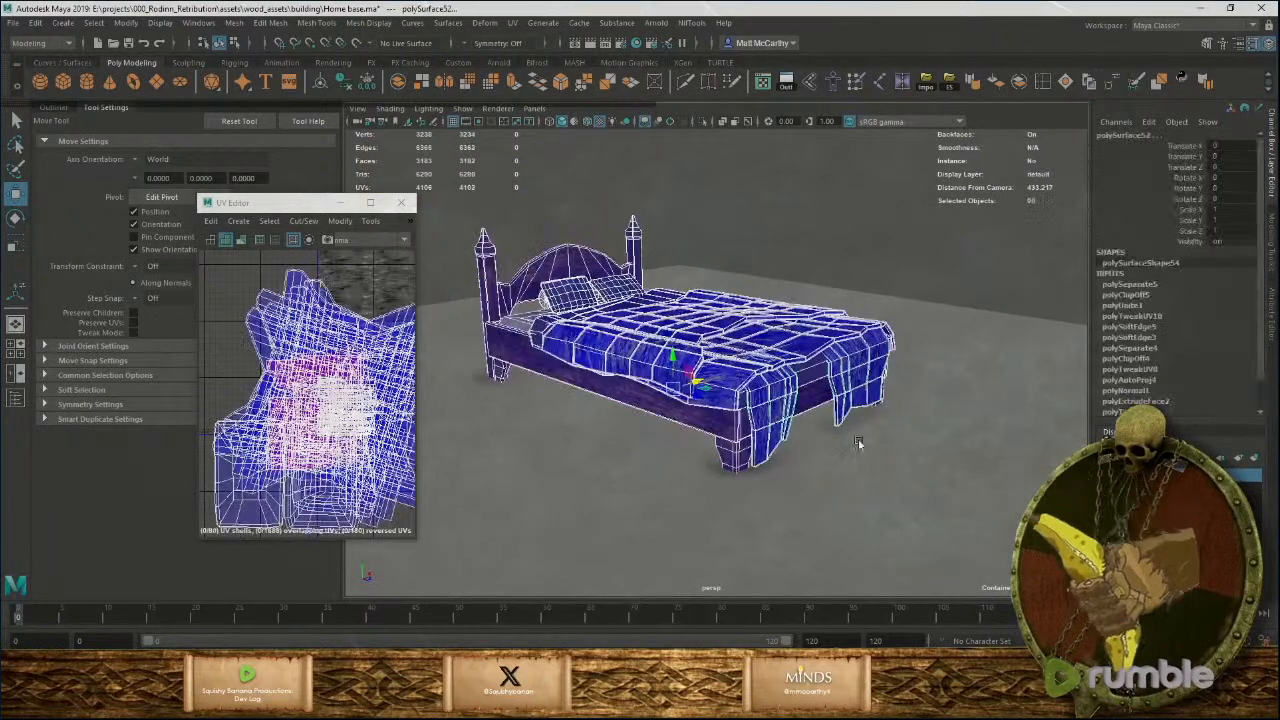
left_click(808, 383, "ctrl")
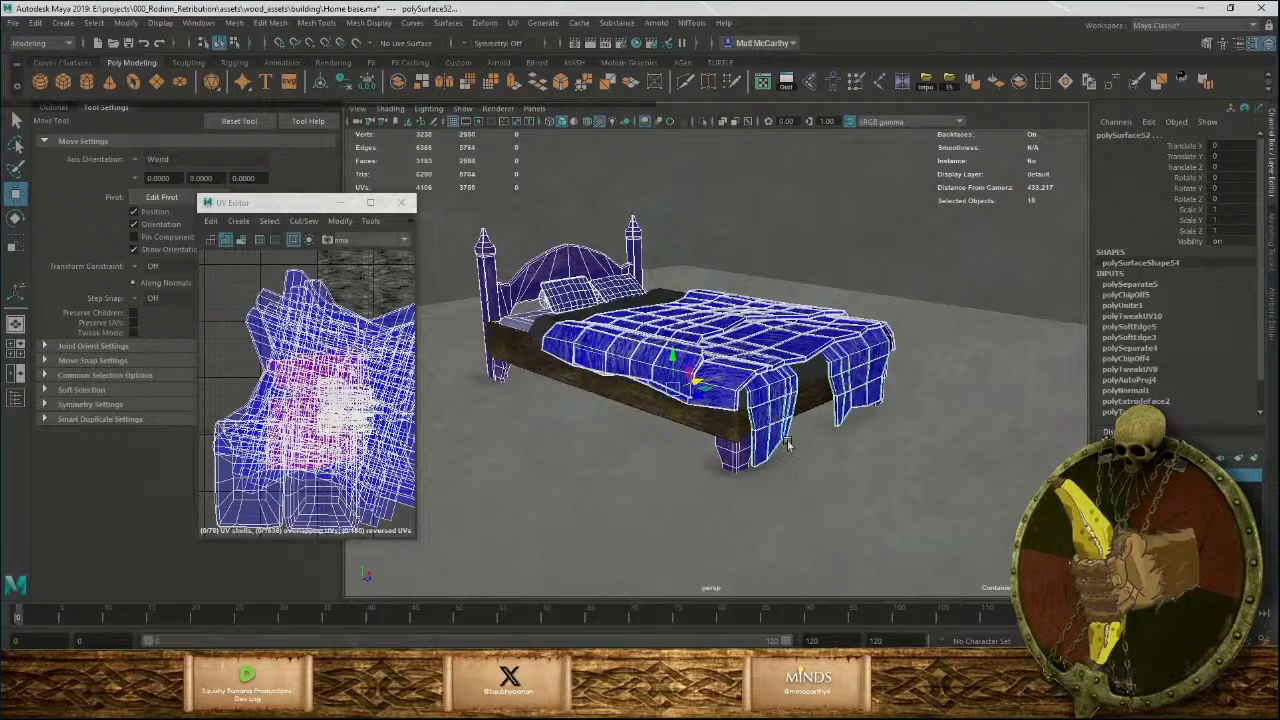
left_click(871, 236)
right_click_drag(942, 300, 832, 286, "alt")
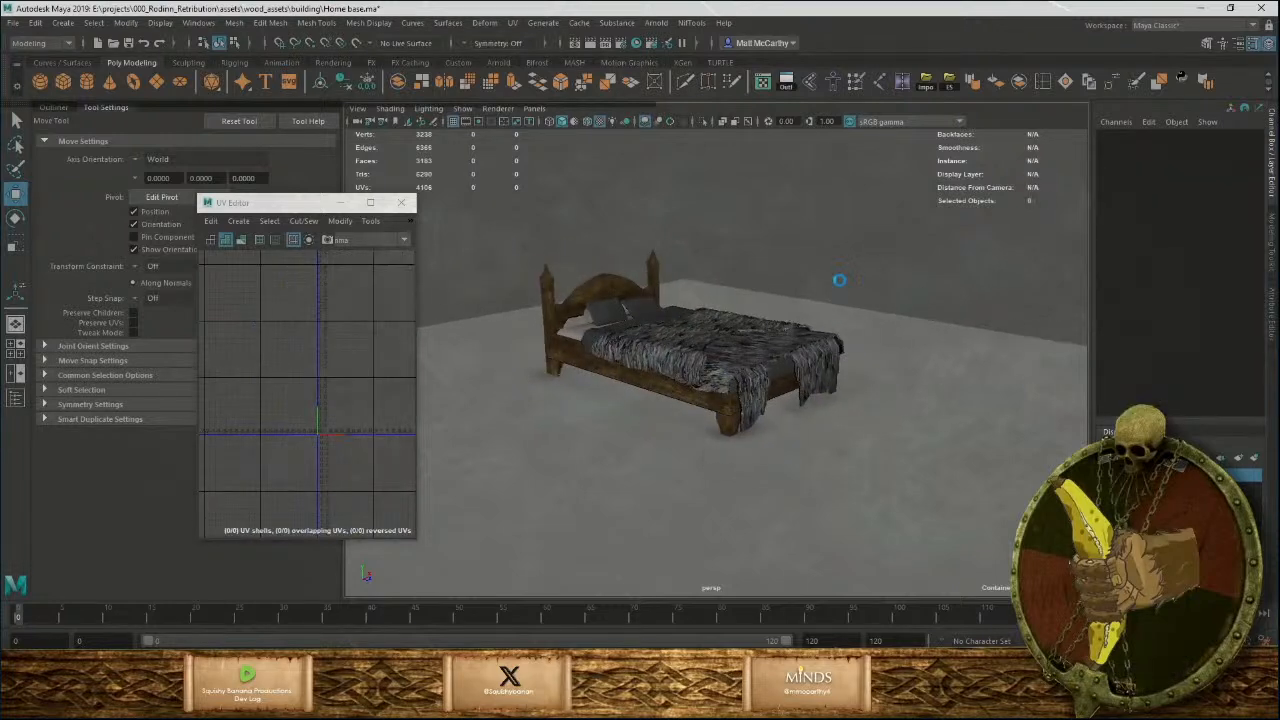
Minimise the UV Editor, group all the bed parts and name the group Stinnr_Bed.
left_click(343, 204)
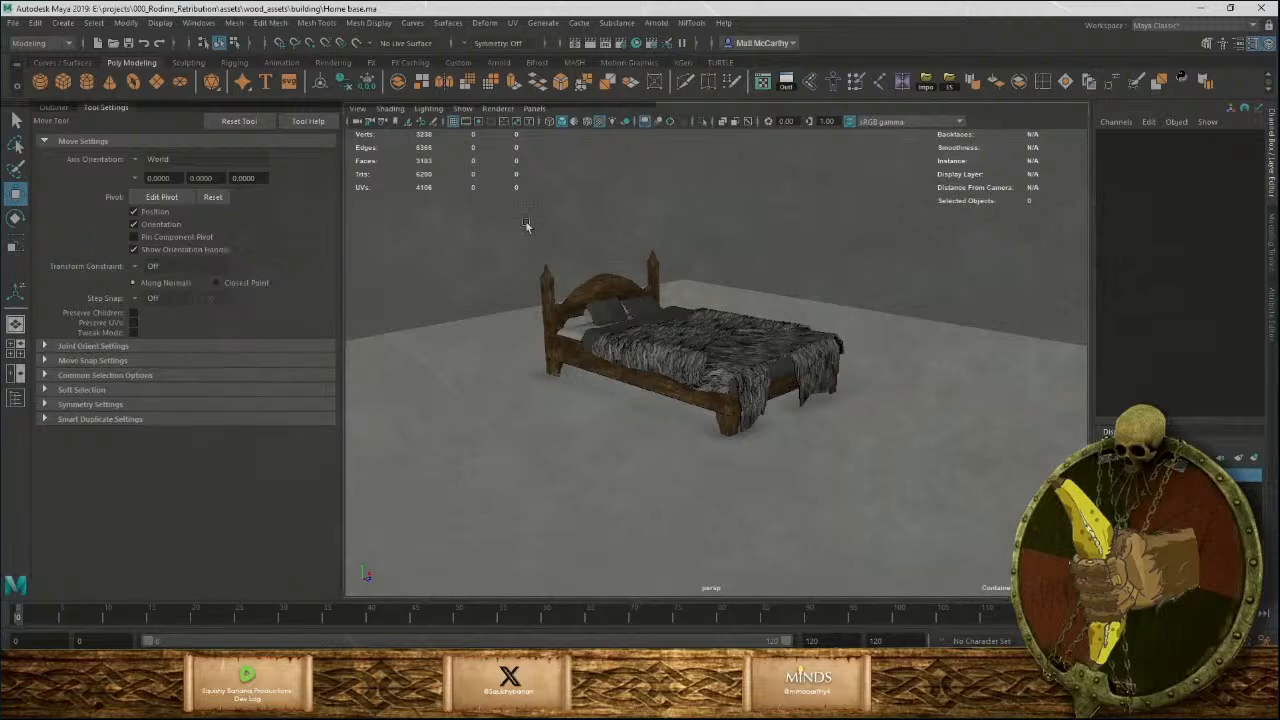
left_click_drag(519, 220, 852, 456)
key("ctrl+g")
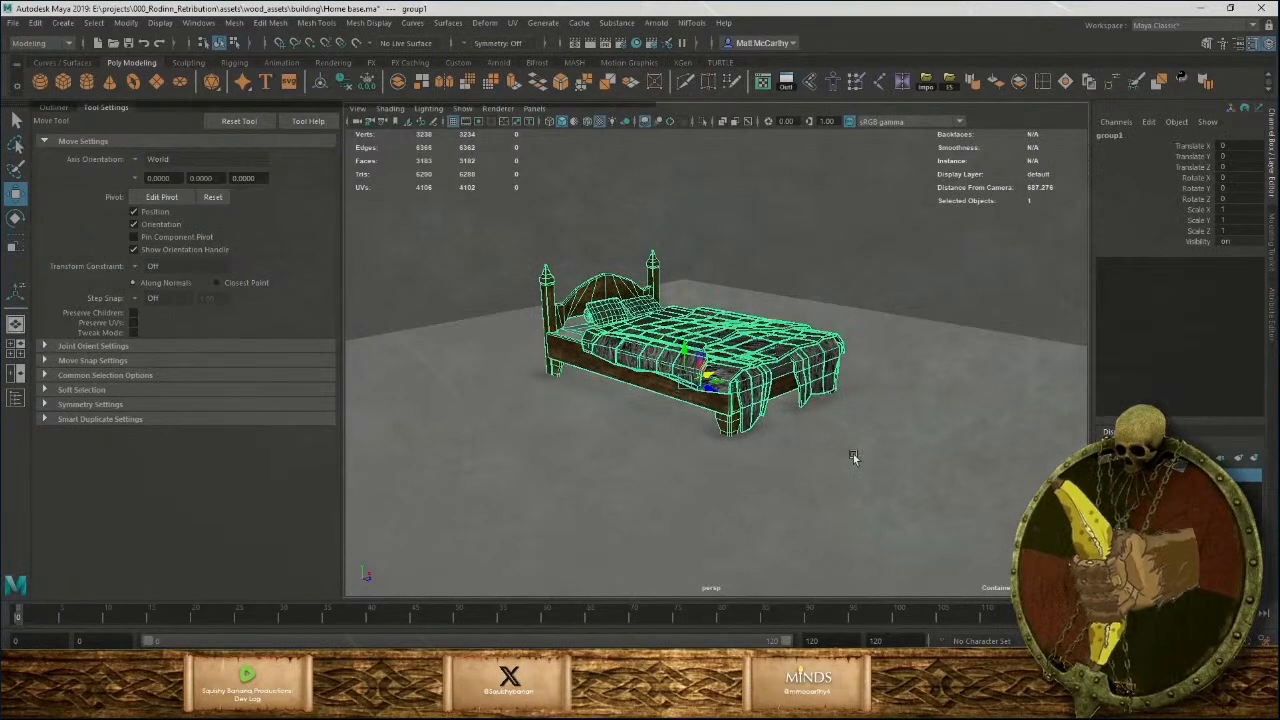
left_click(47, 108)
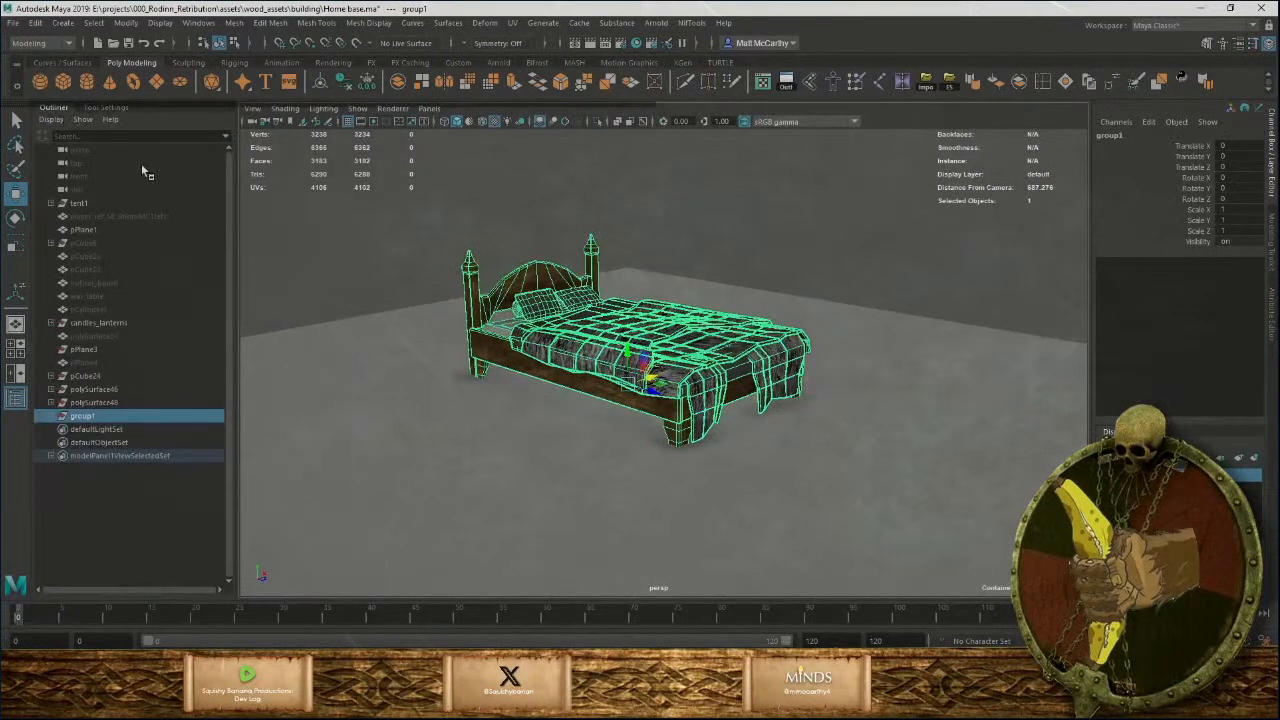
double_click(115, 418)
type("Stinnr_B")
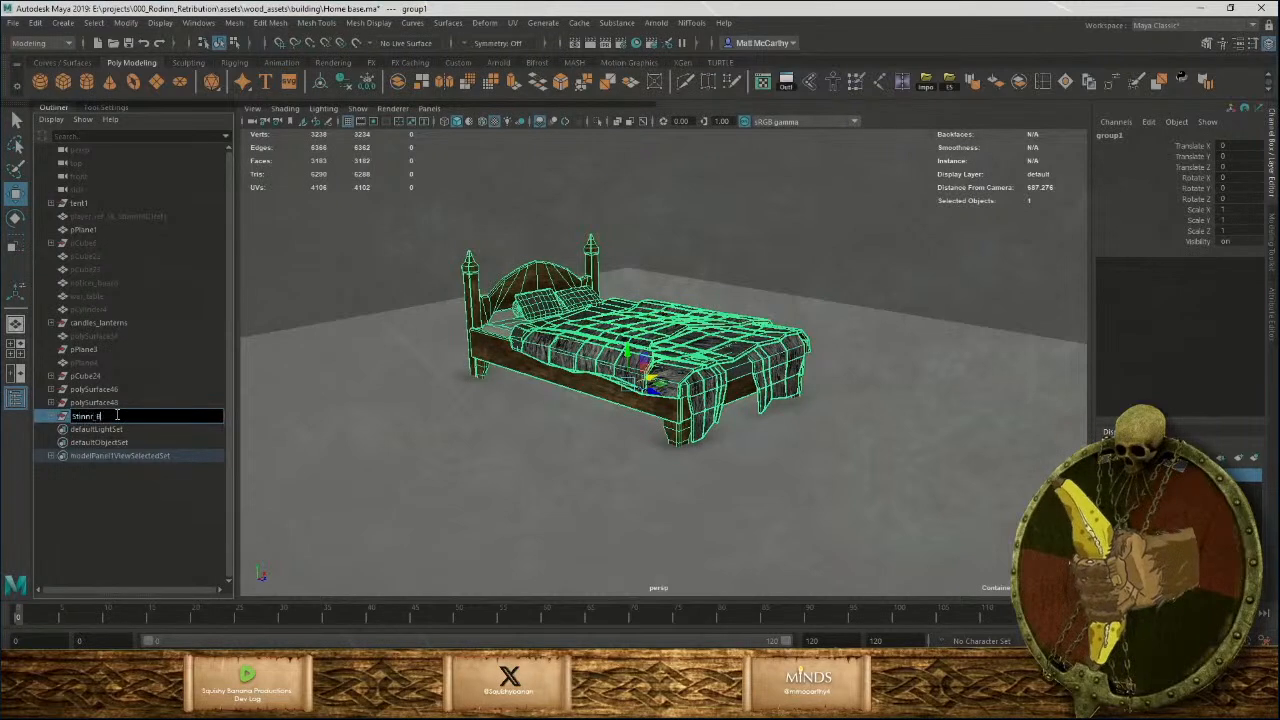
type("ed")
key("Return")
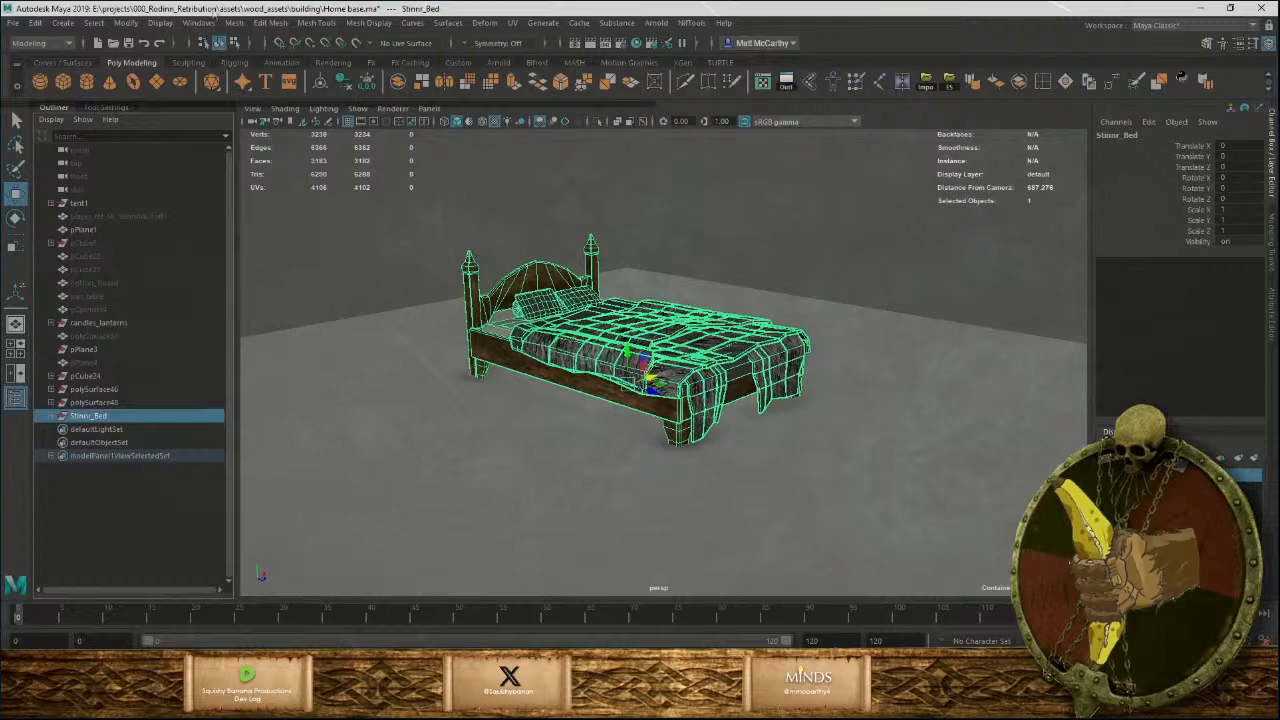
Delete the bed group's construction history and combine all its parts into one mesh.
left_click(347, 88)
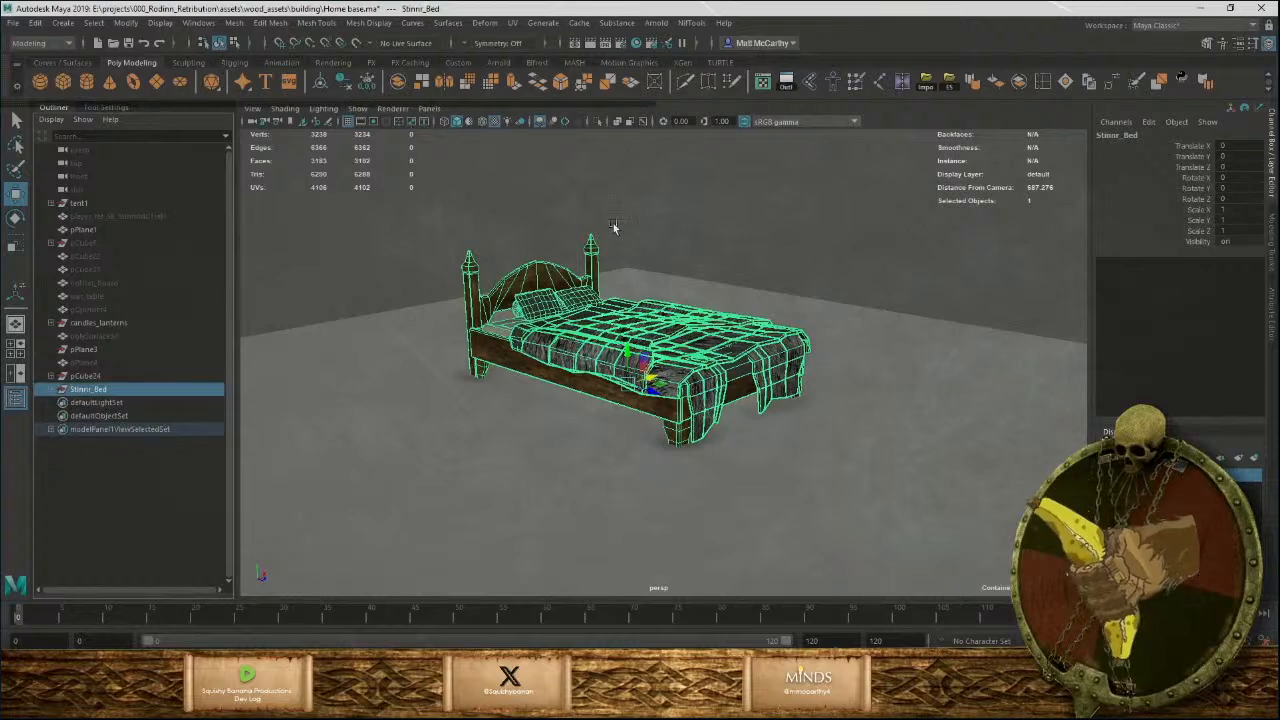
scroll(616, 280, "up", 5)
right_click_drag(743, 369, 440, 228, "alt")
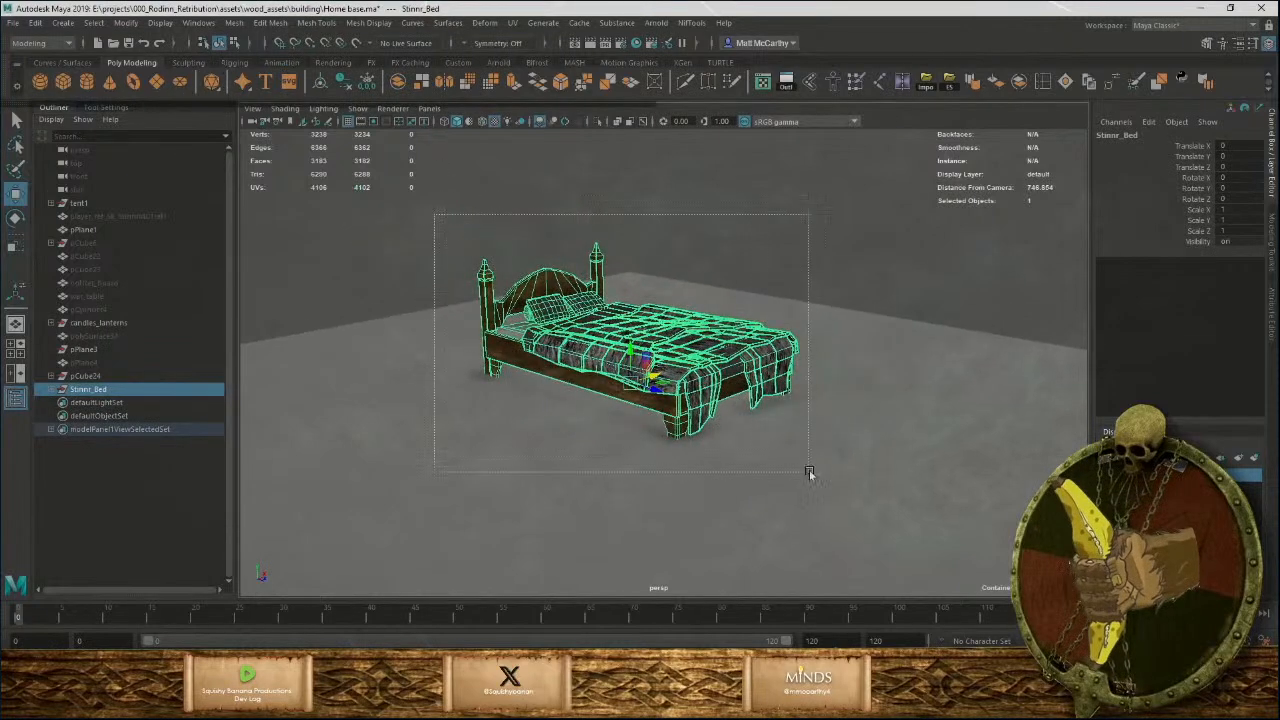
left_click_drag(820, 463, 840, 517)
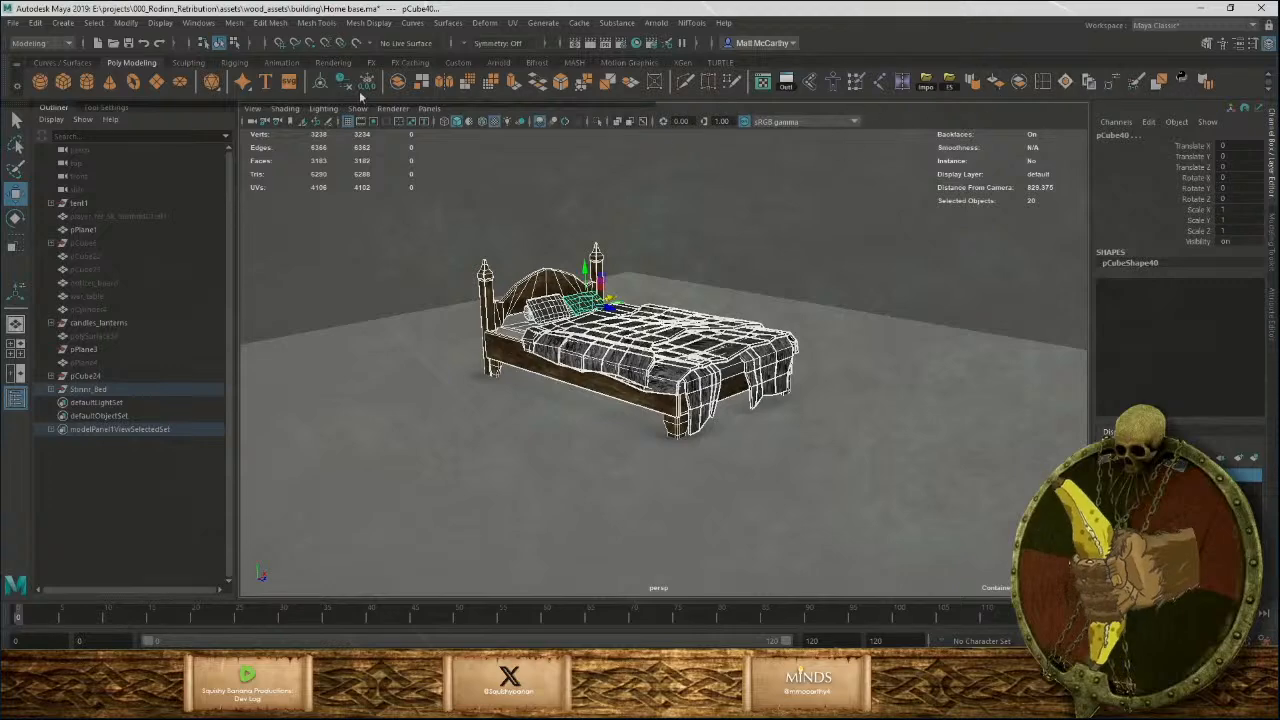
left_click(398, 83)
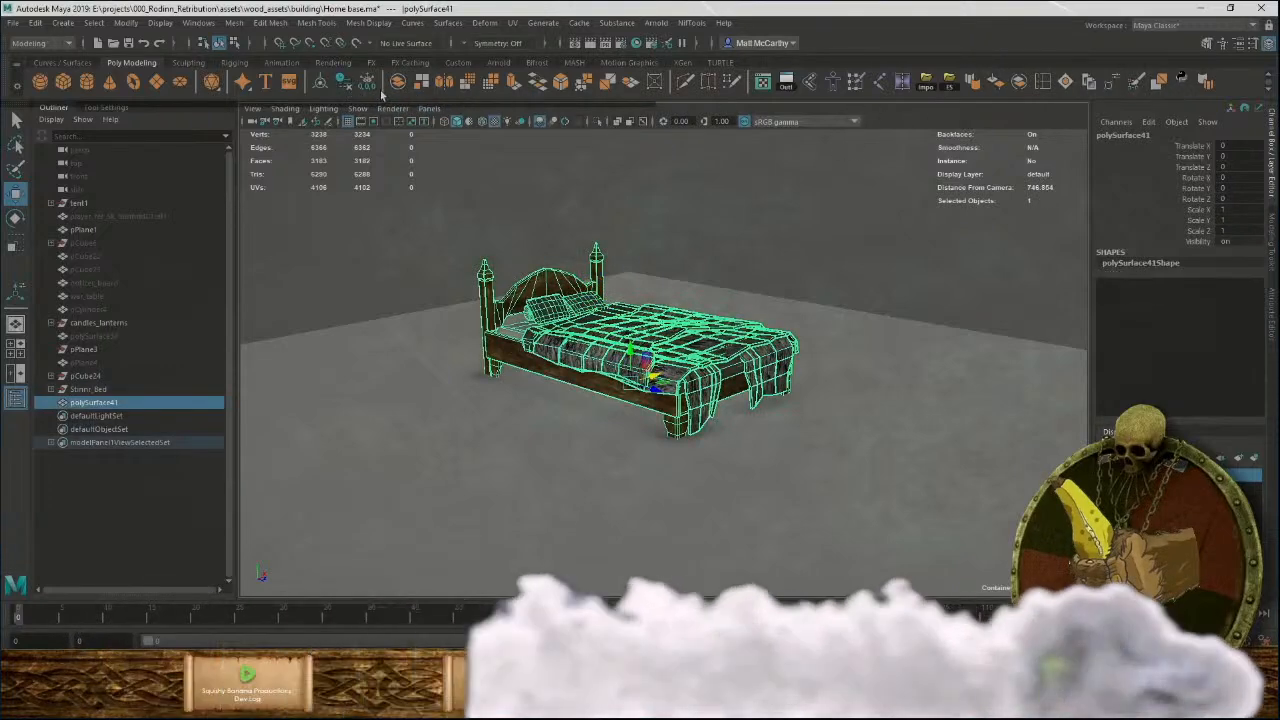
key("f")
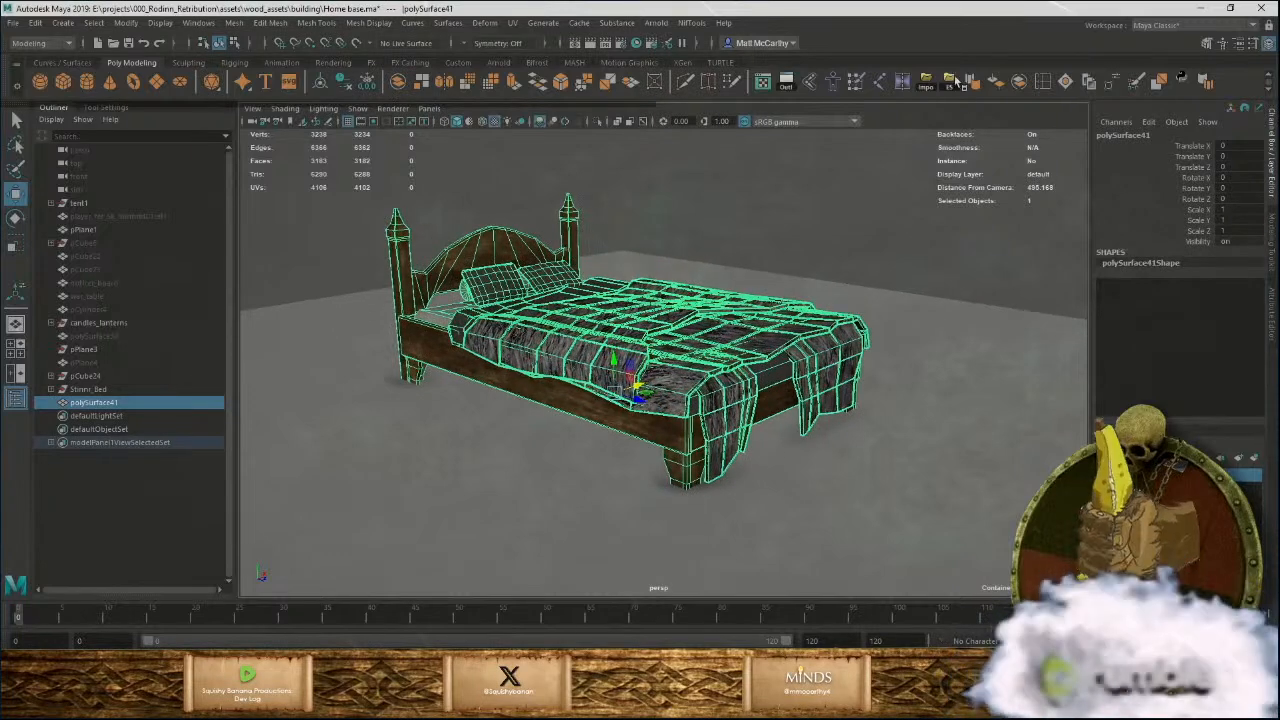
Start an FBX export of the combined bed mesh and browse to the assets\wood_assets\clutter folder.
left_click(950, 84)
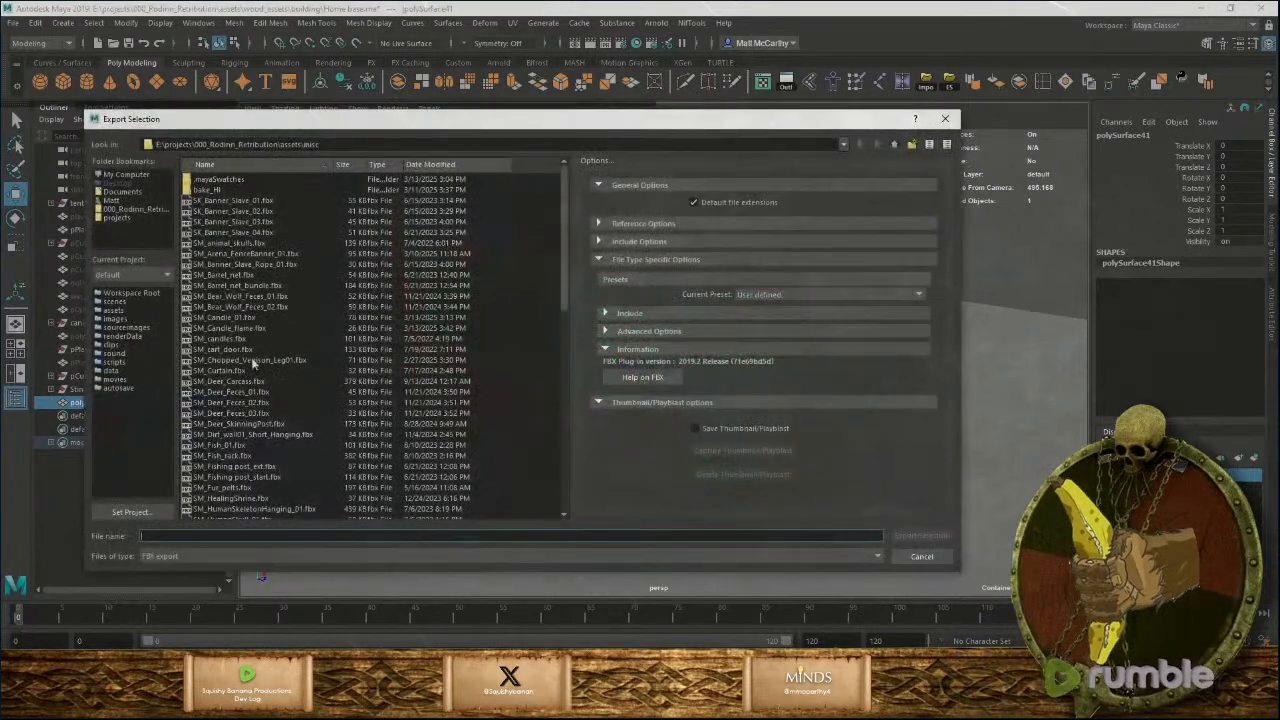
scroll(235, 409, "down", 6)
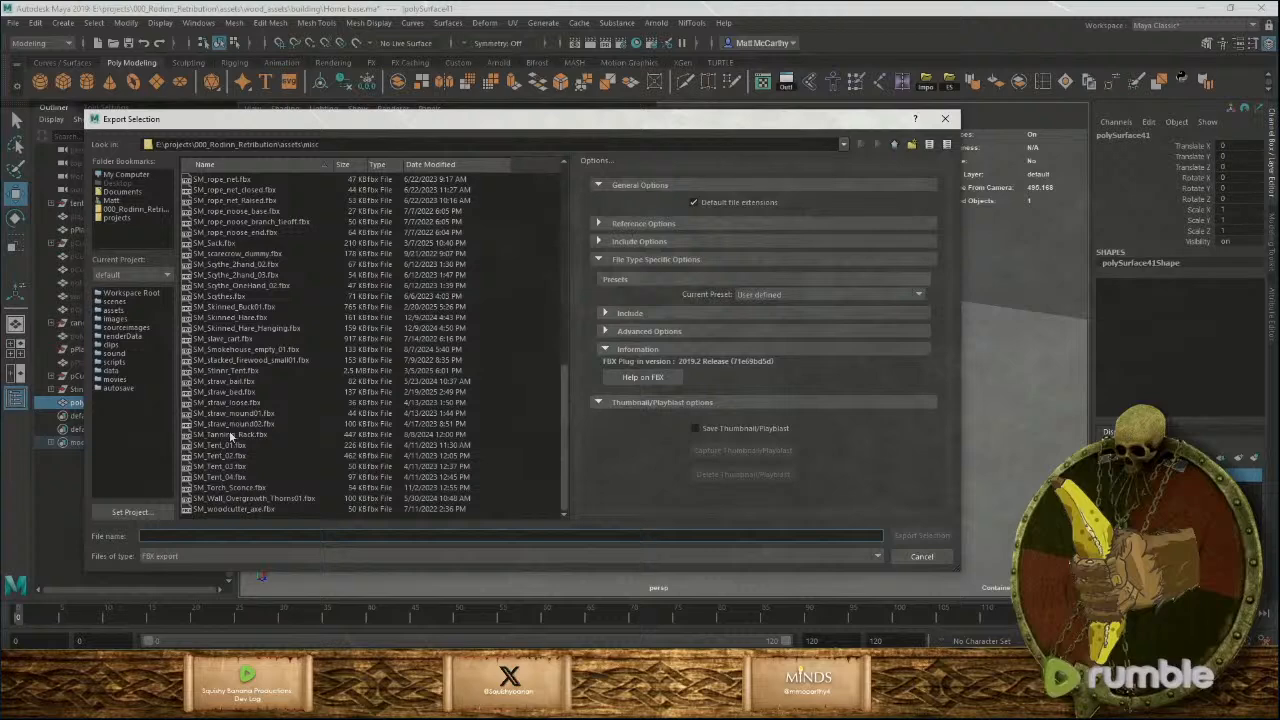
scroll(225, 393, "up", 12)
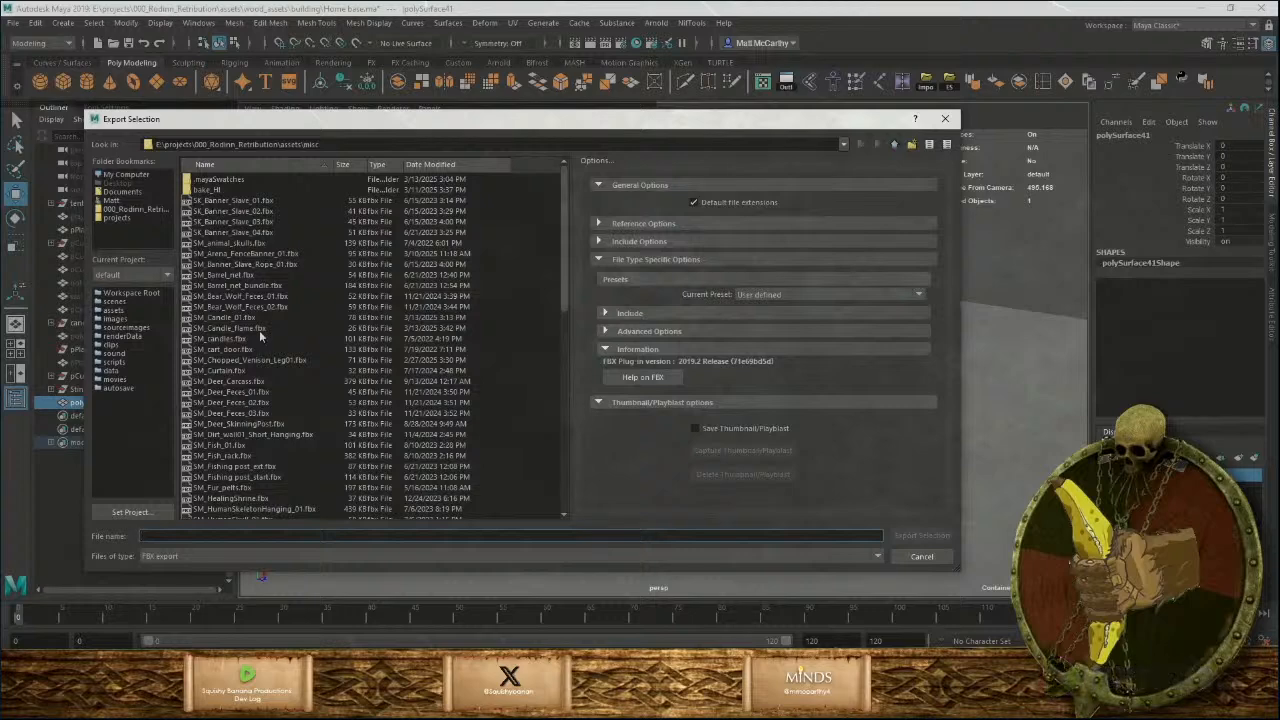
scroll(260, 338, "down", 5)
left_click(842, 144)
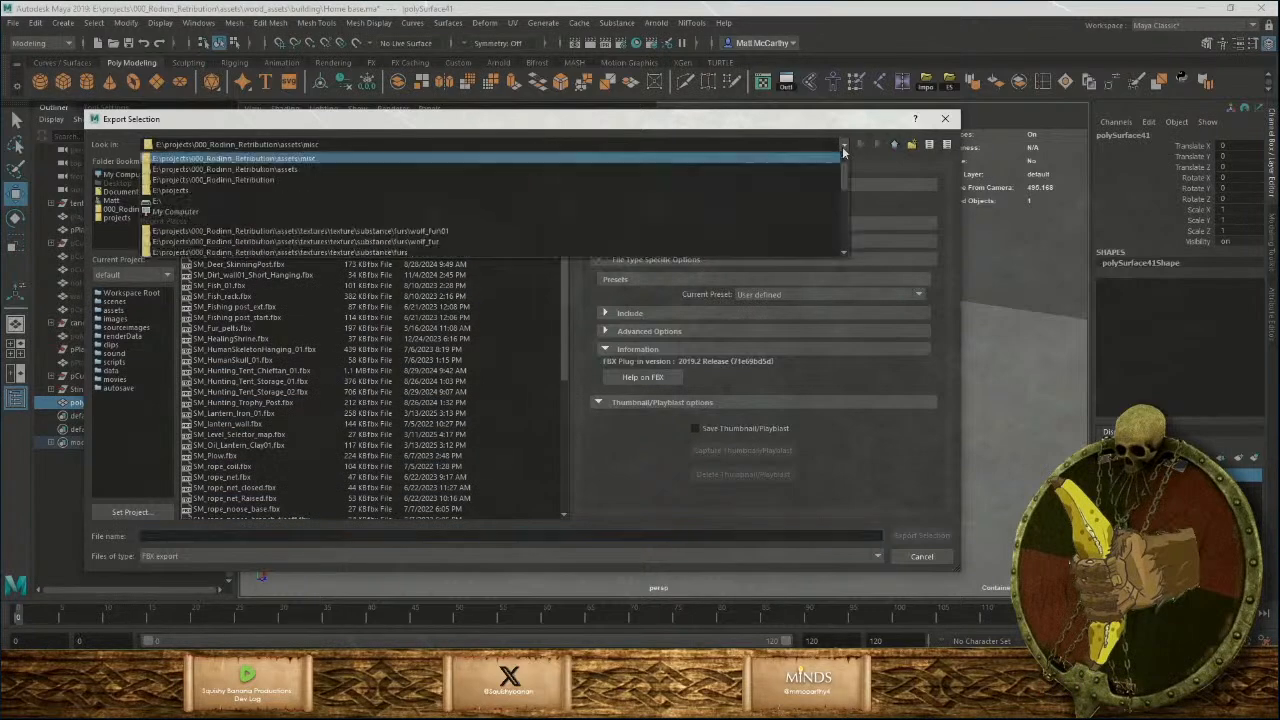
left_click(366, 173)
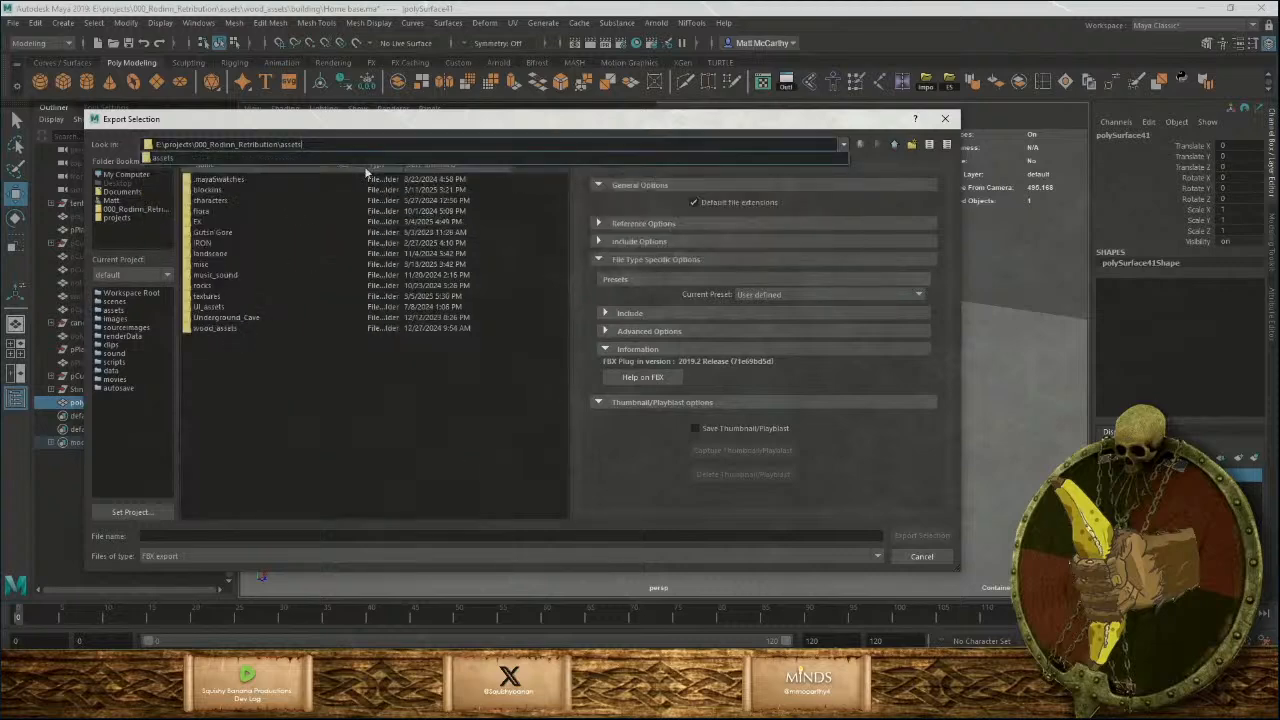
double_click(215, 328)
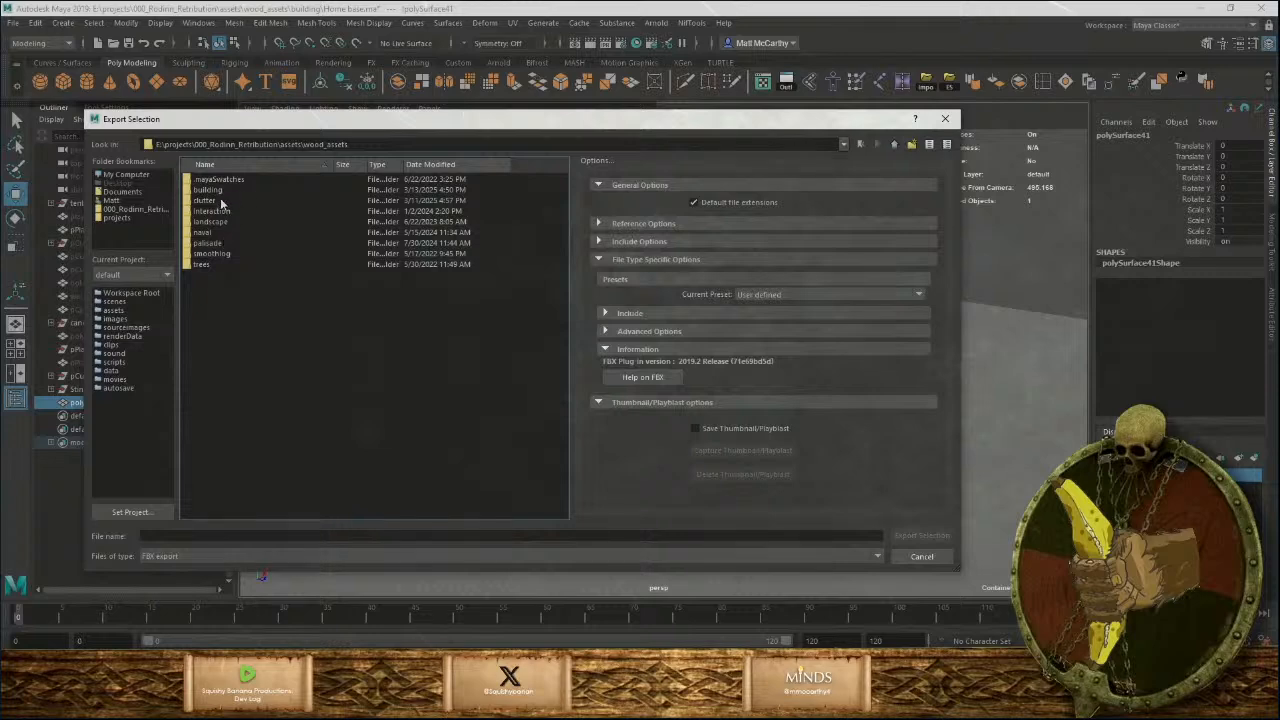
double_click(205, 200)
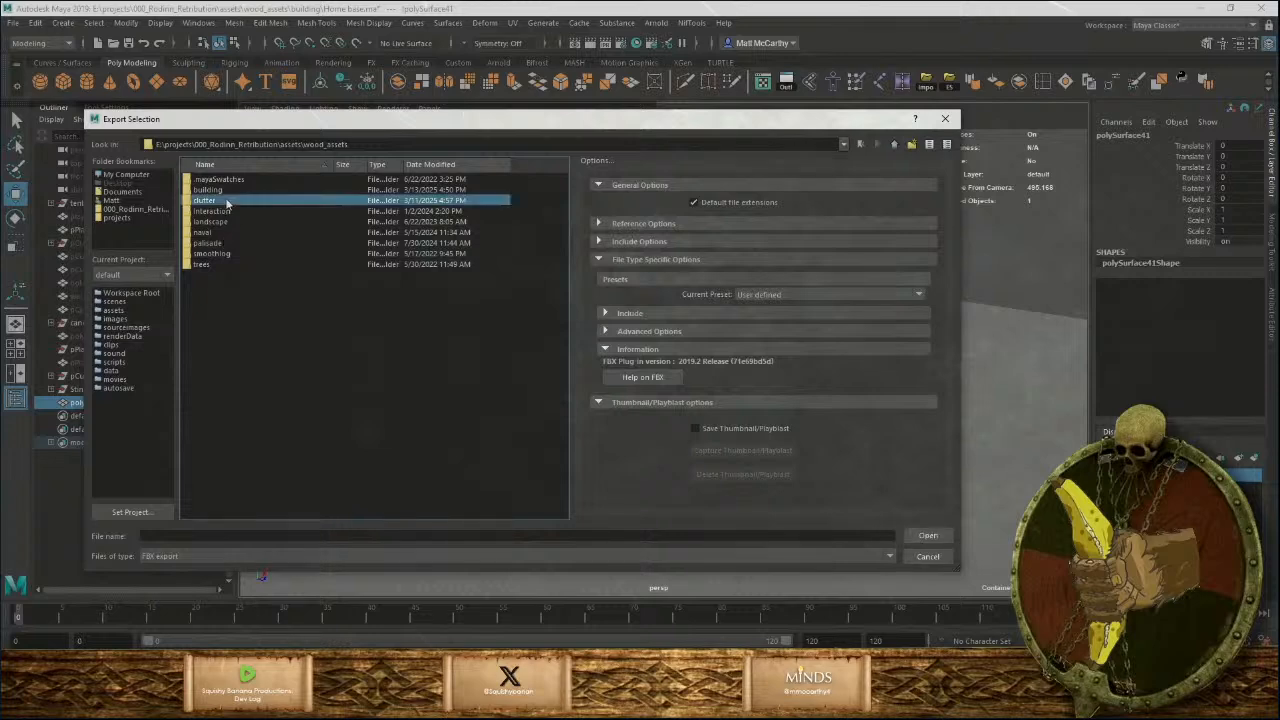
scroll(294, 395, "down", 5)
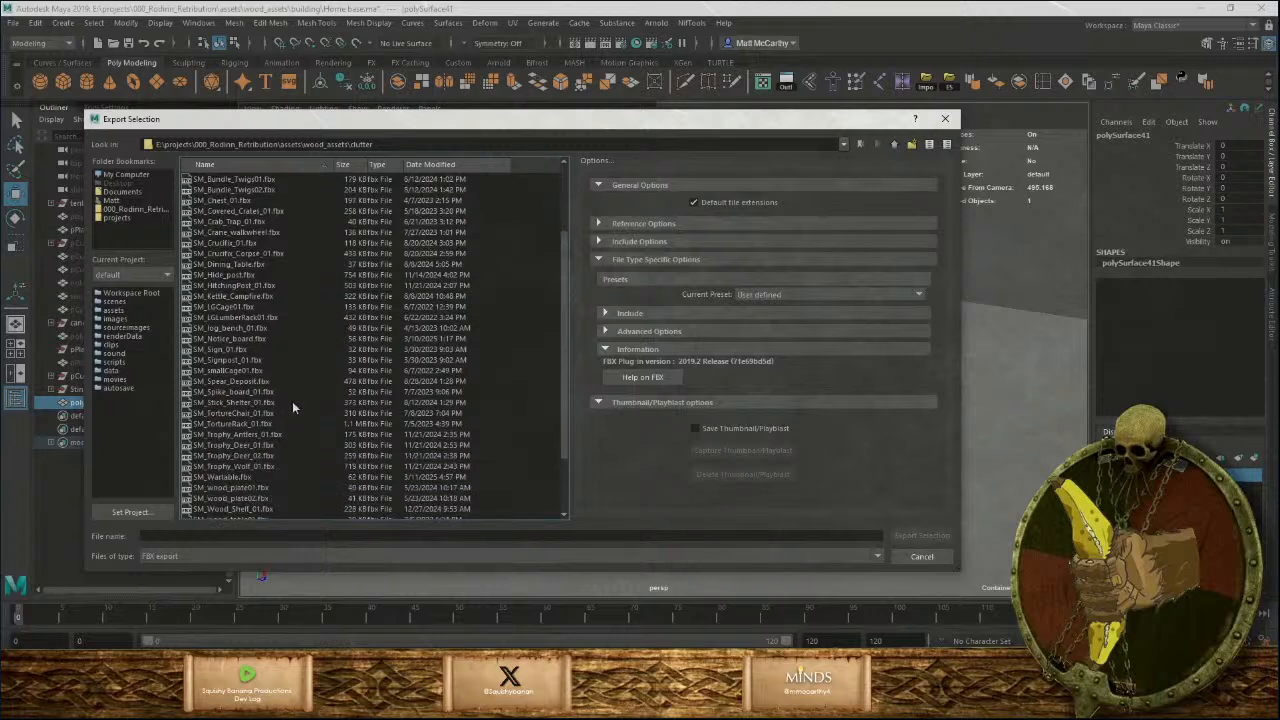
scroll(257, 482, "up", 5)
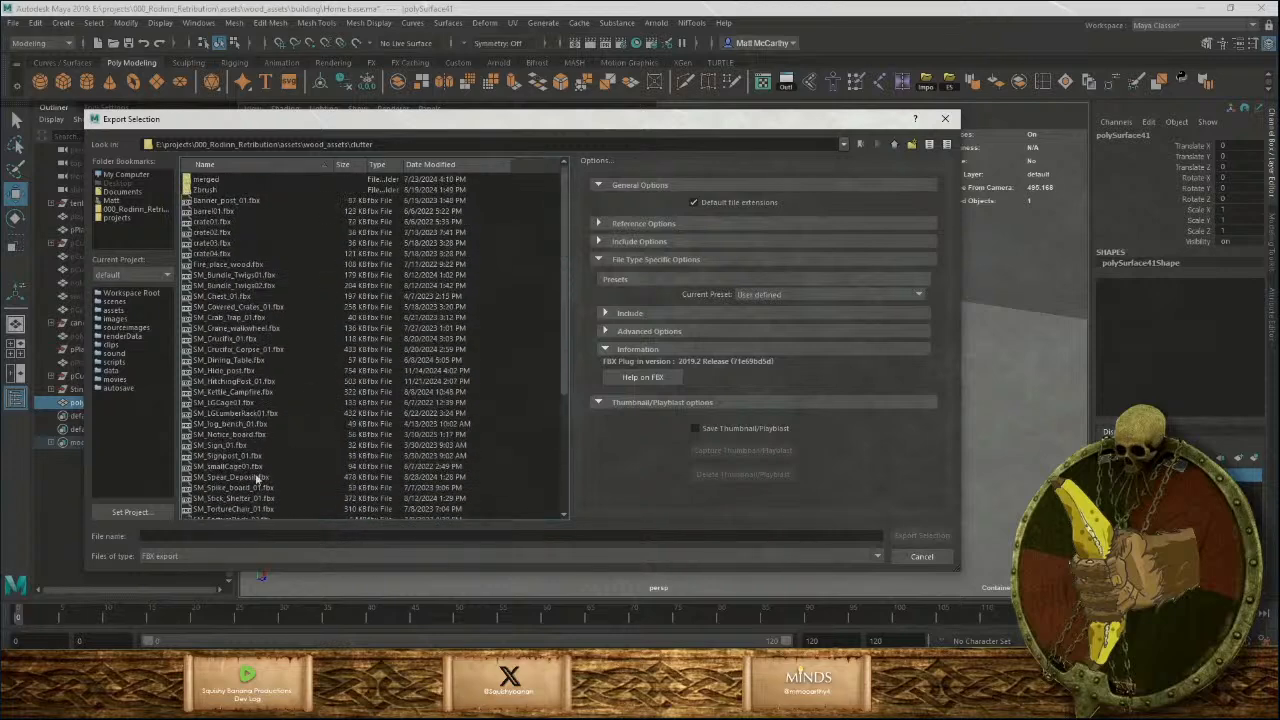
Check the assets\misc folder as an alternative export location and return to wood_assets\clutter.
left_click(843, 145)
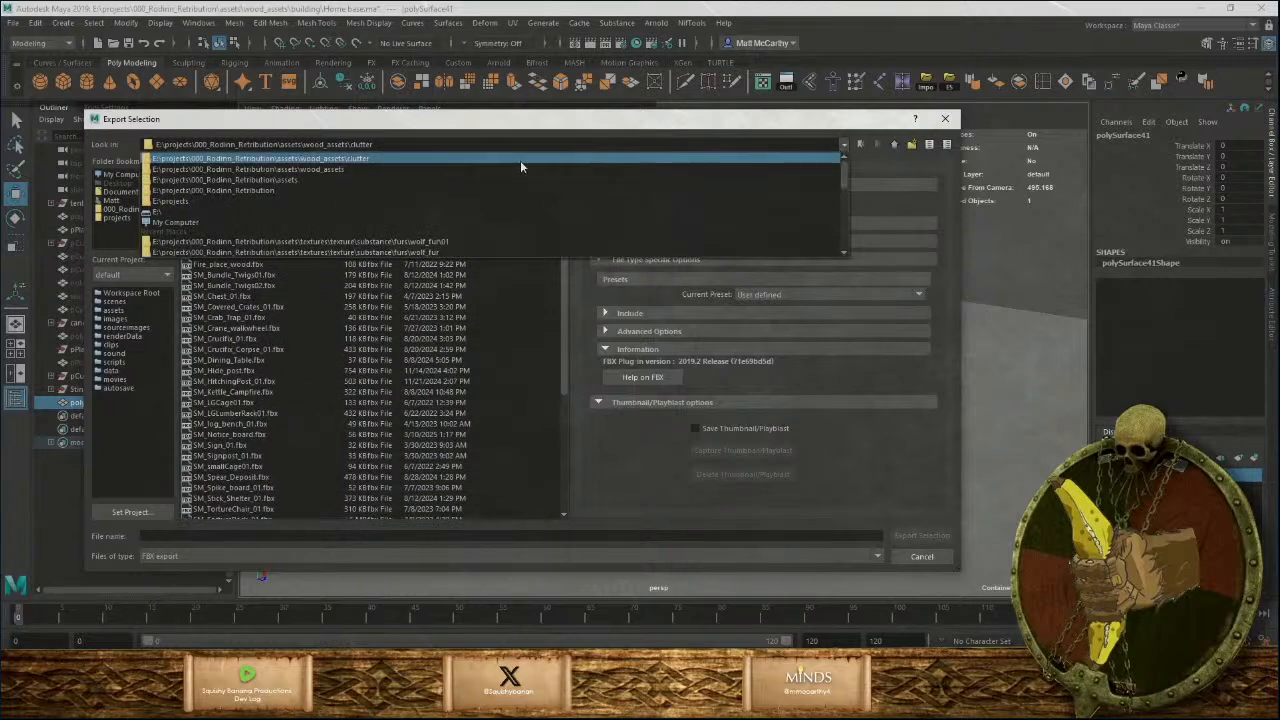
left_click(328, 181)
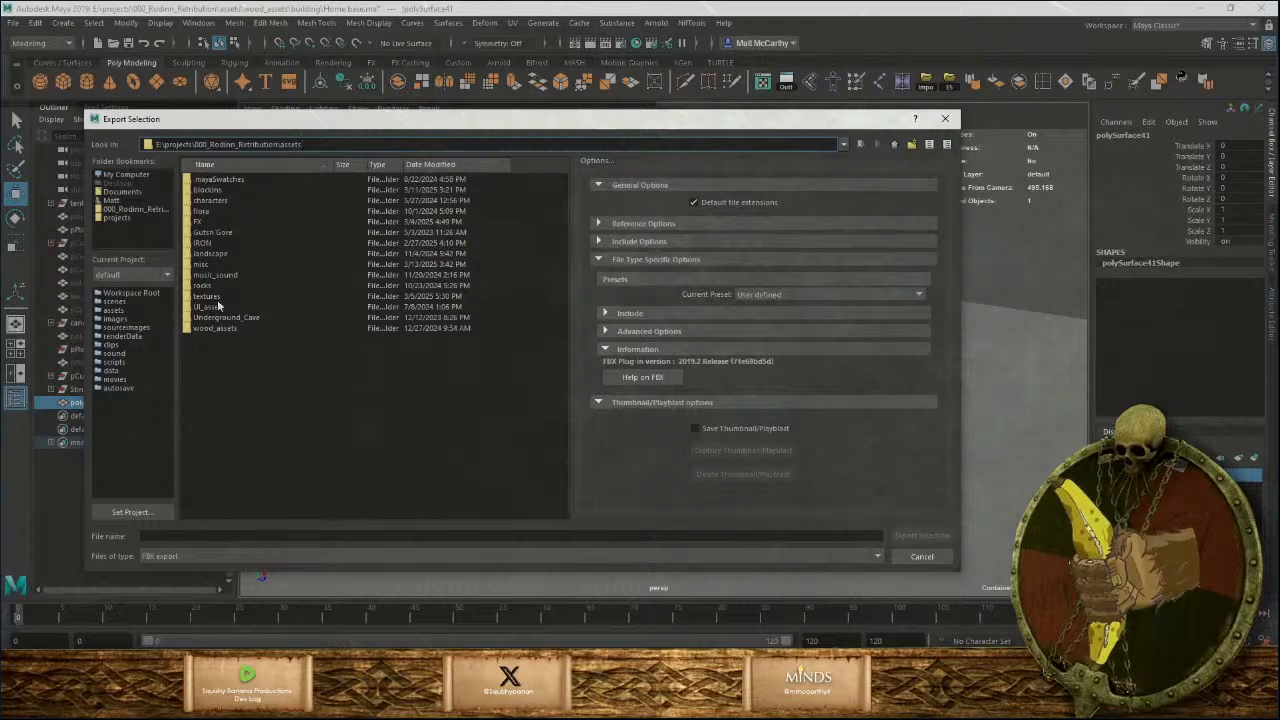
double_click(202, 265)
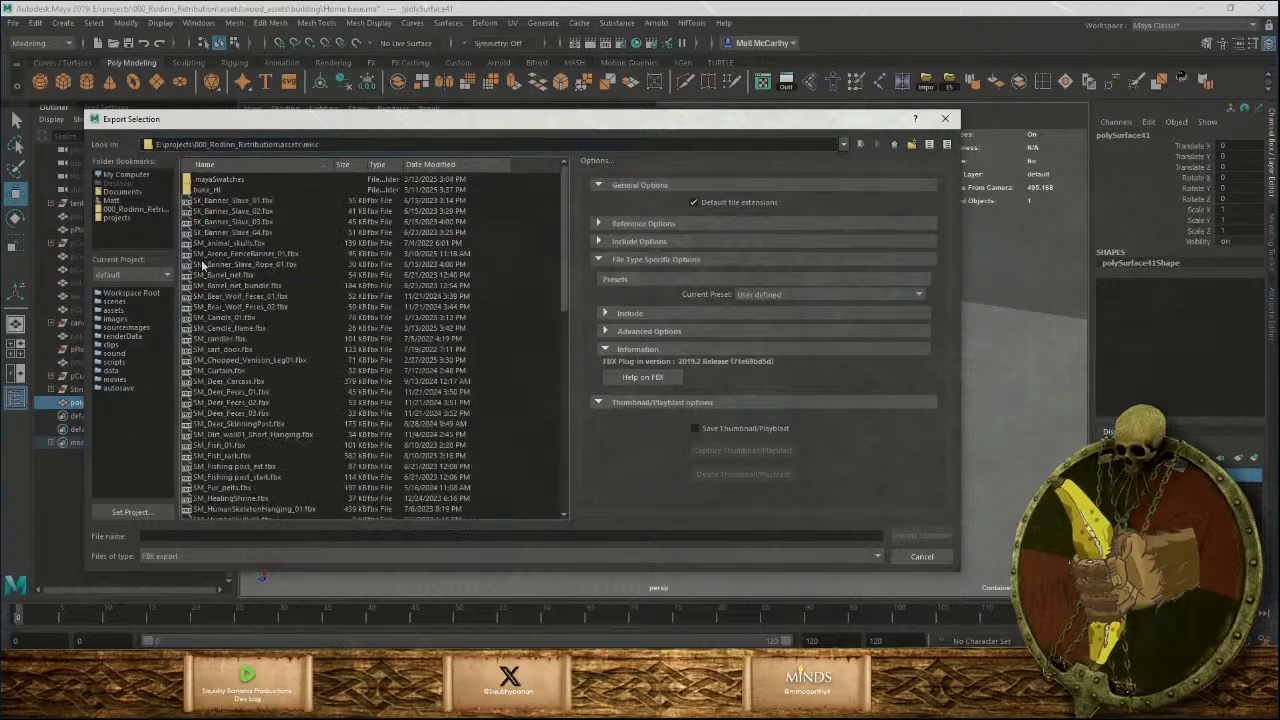
left_click(845, 145)
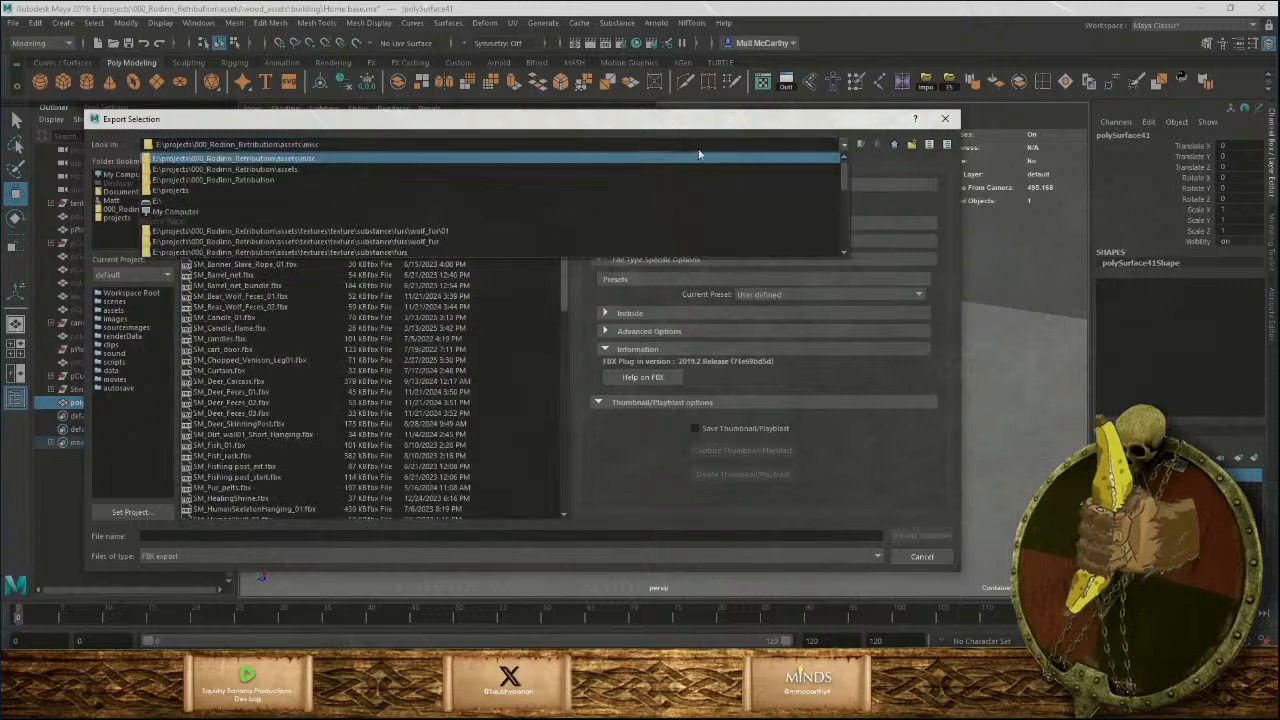
left_click(230, 172)
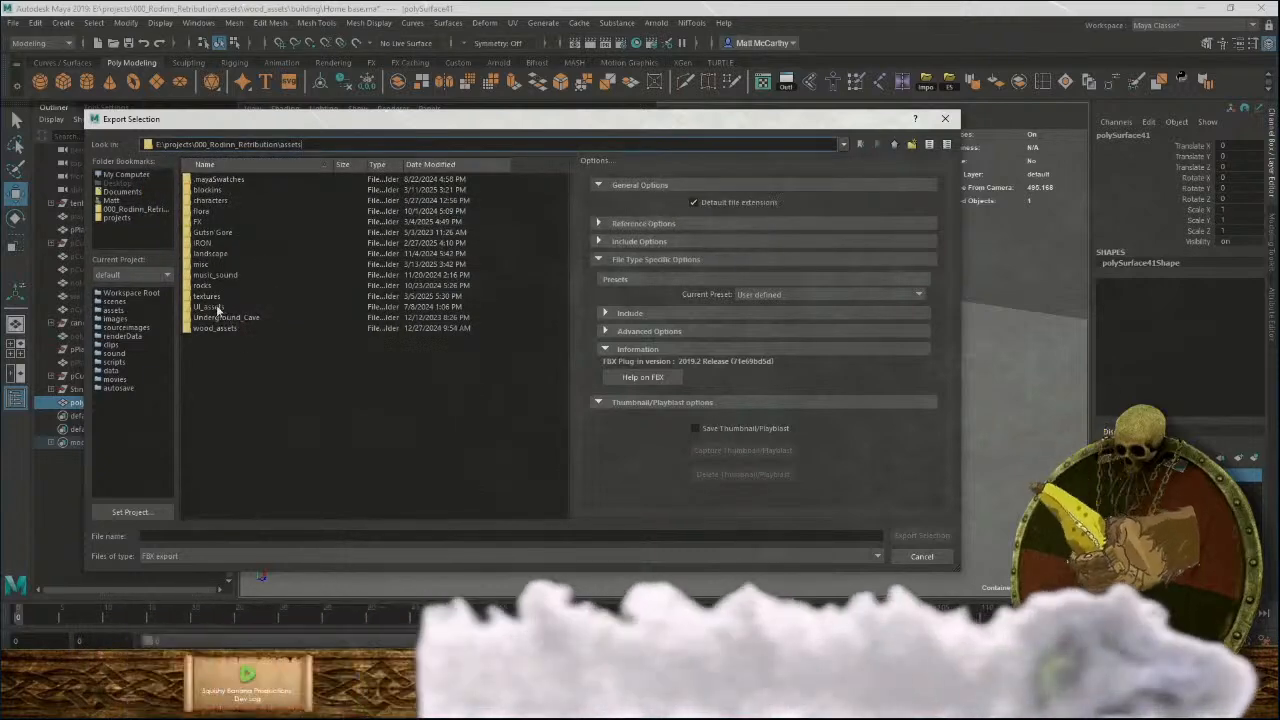
double_click(214, 328)
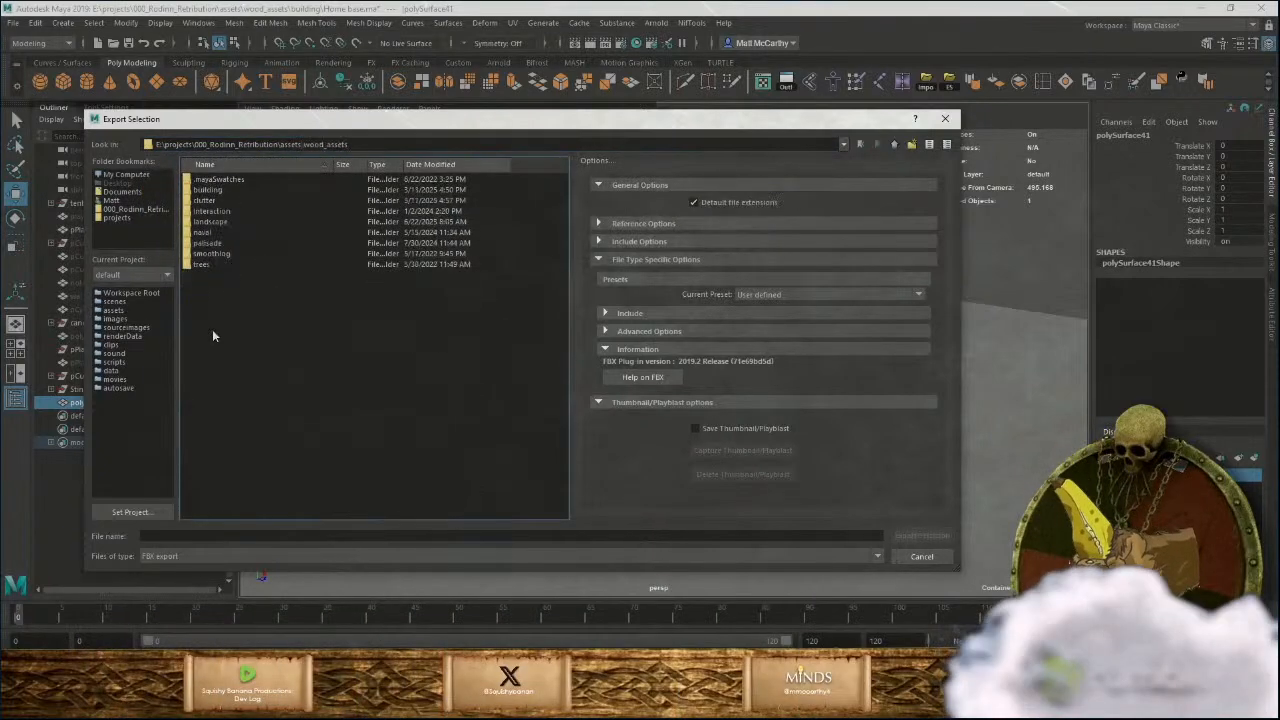
double_click(212, 203)
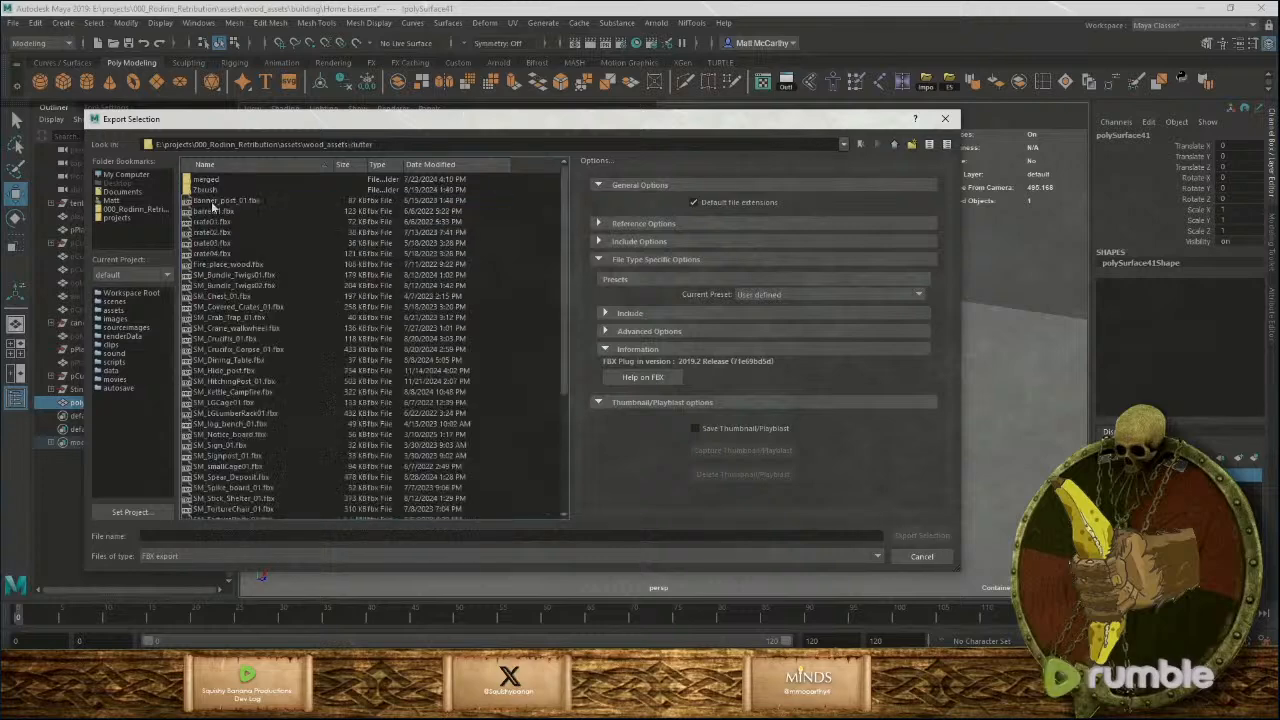
Review the existing clutter file names and set the export file name to SM_Stinnr_Bed01.
scroll(307, 442, "down", 3)
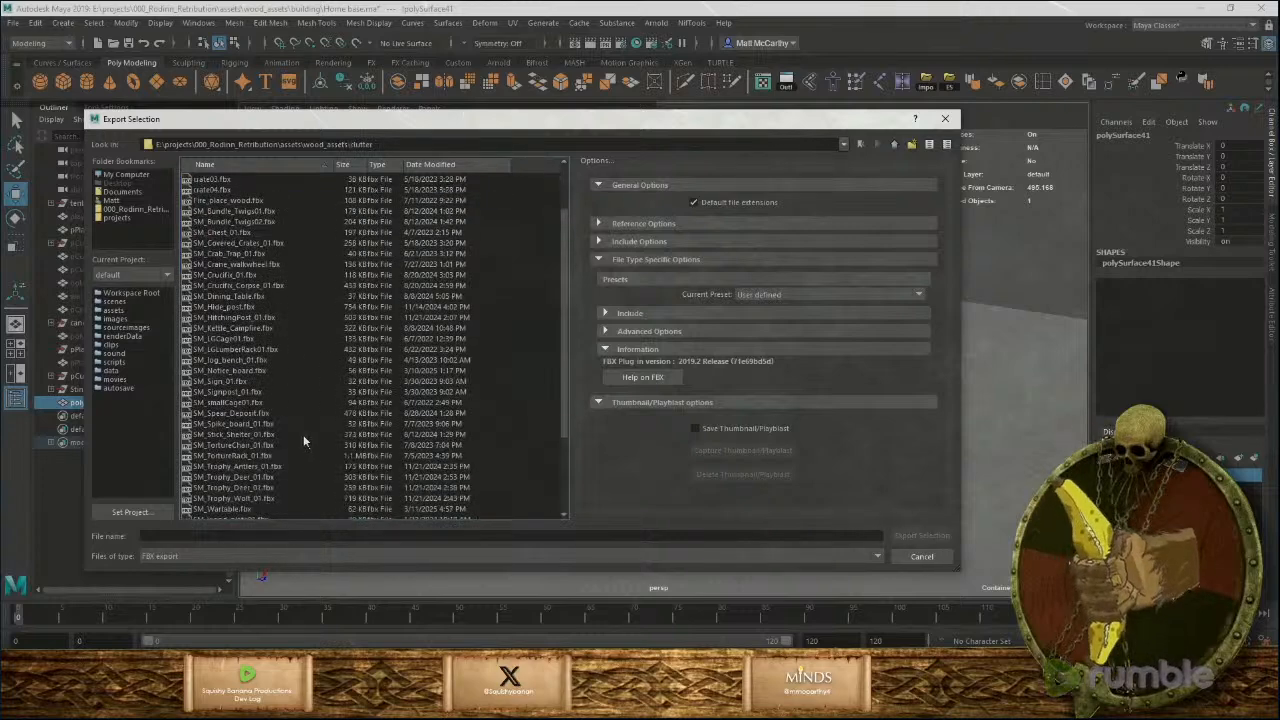
scroll(298, 434, "down", 1)
scroll(298, 434, "down", 2)
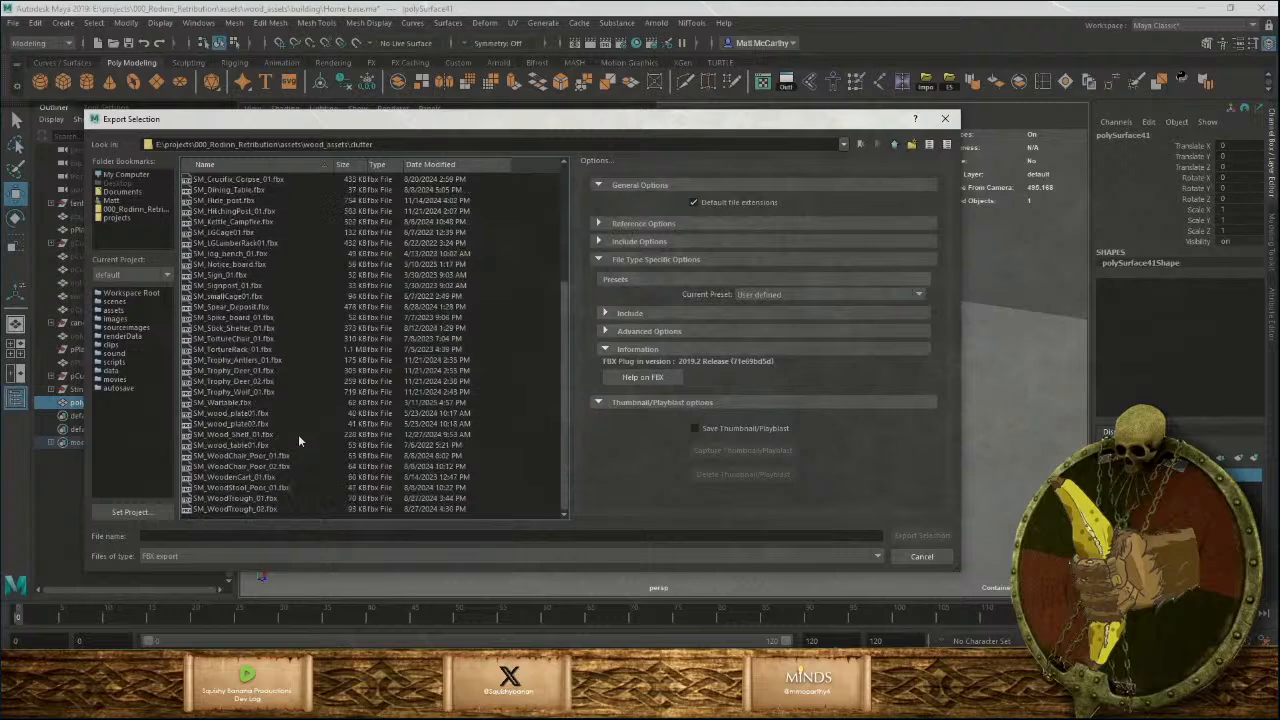
scroll(301, 432, "up", 1)
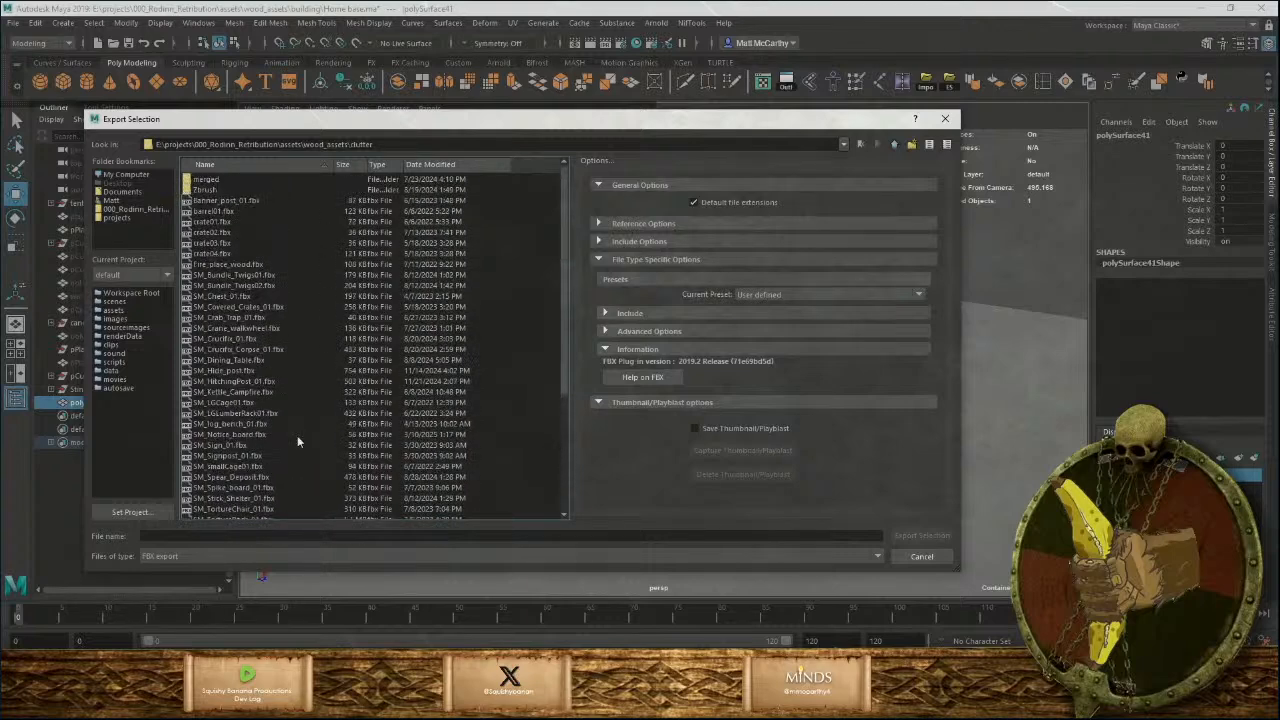
scroll(297, 443, "down", 1)
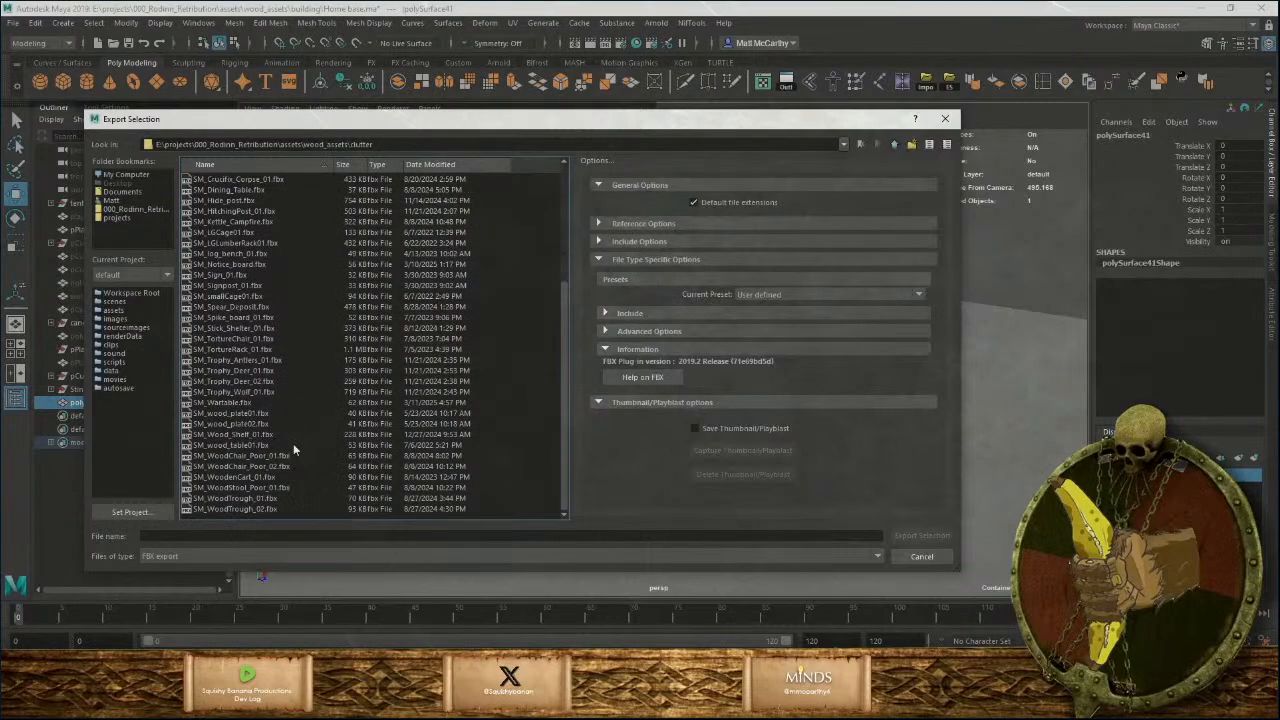
left_click(245, 536)
type("SM")
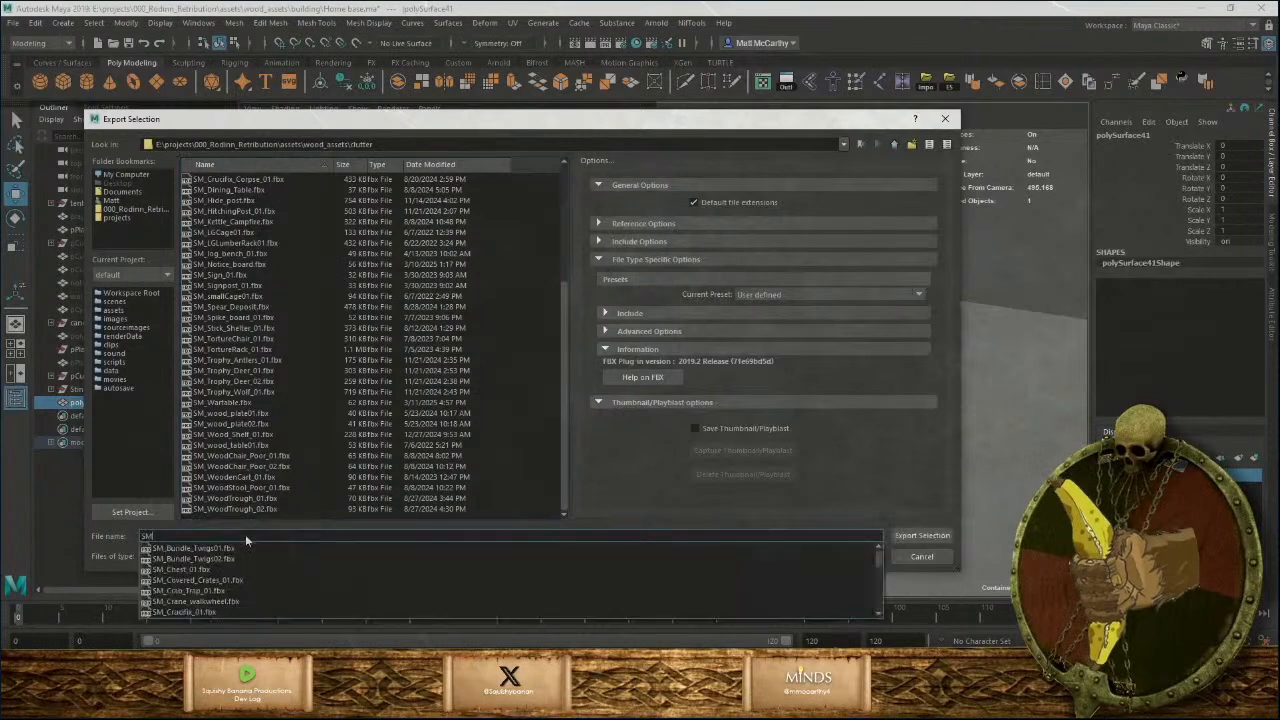
type("_Stinnr")
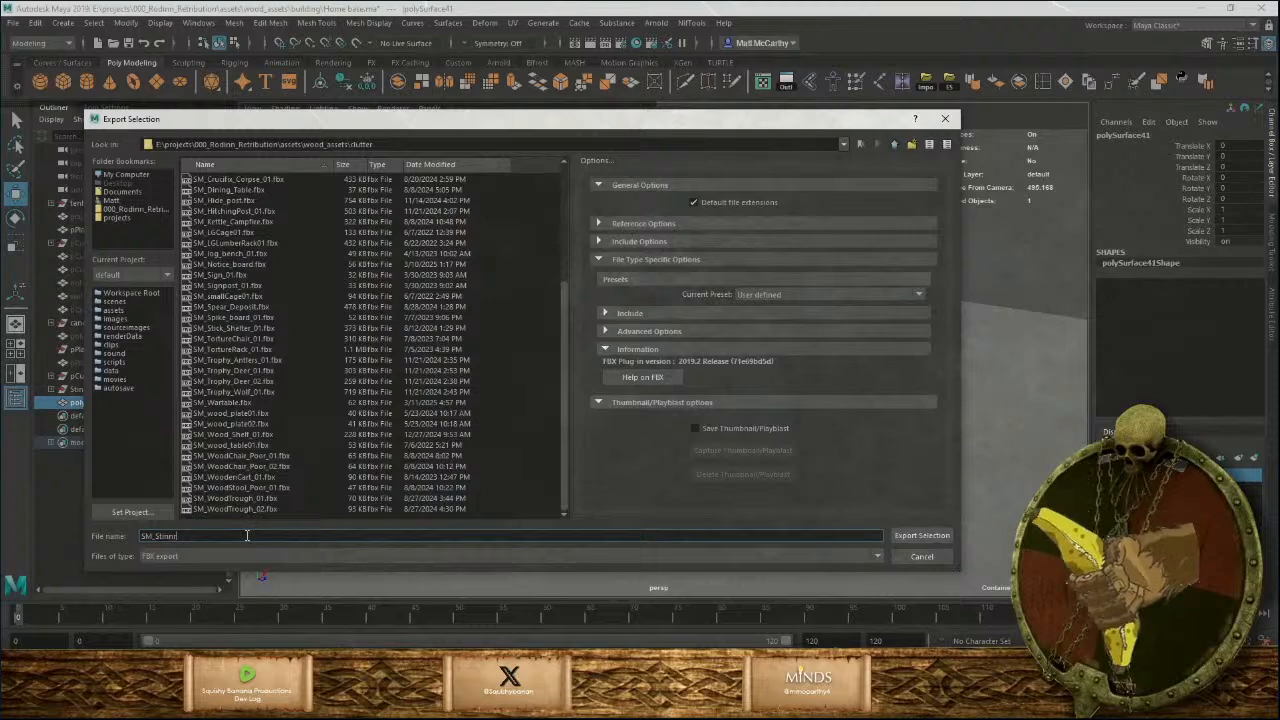
type("_Bed01")
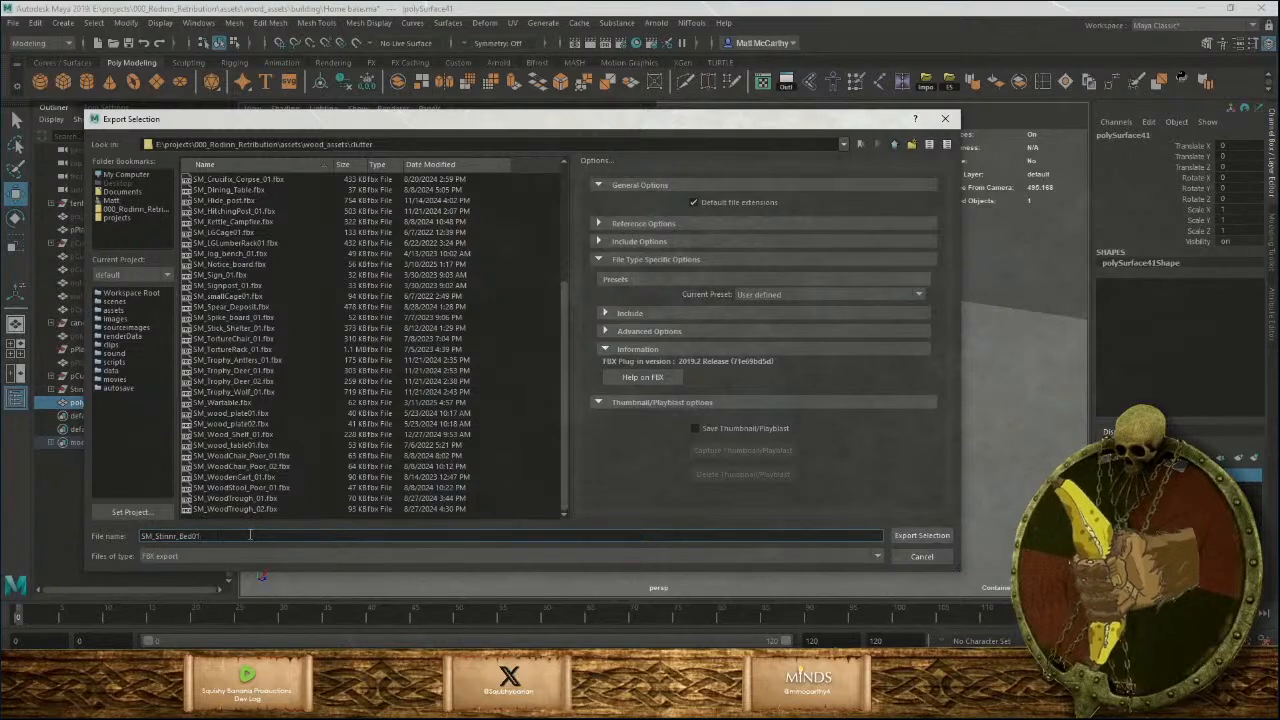
Export the selected bed mesh as the FBX file SM_Stinnr_Bed01 and switch to the RodinnRetribution project in Unreal Editor.
key("Return")
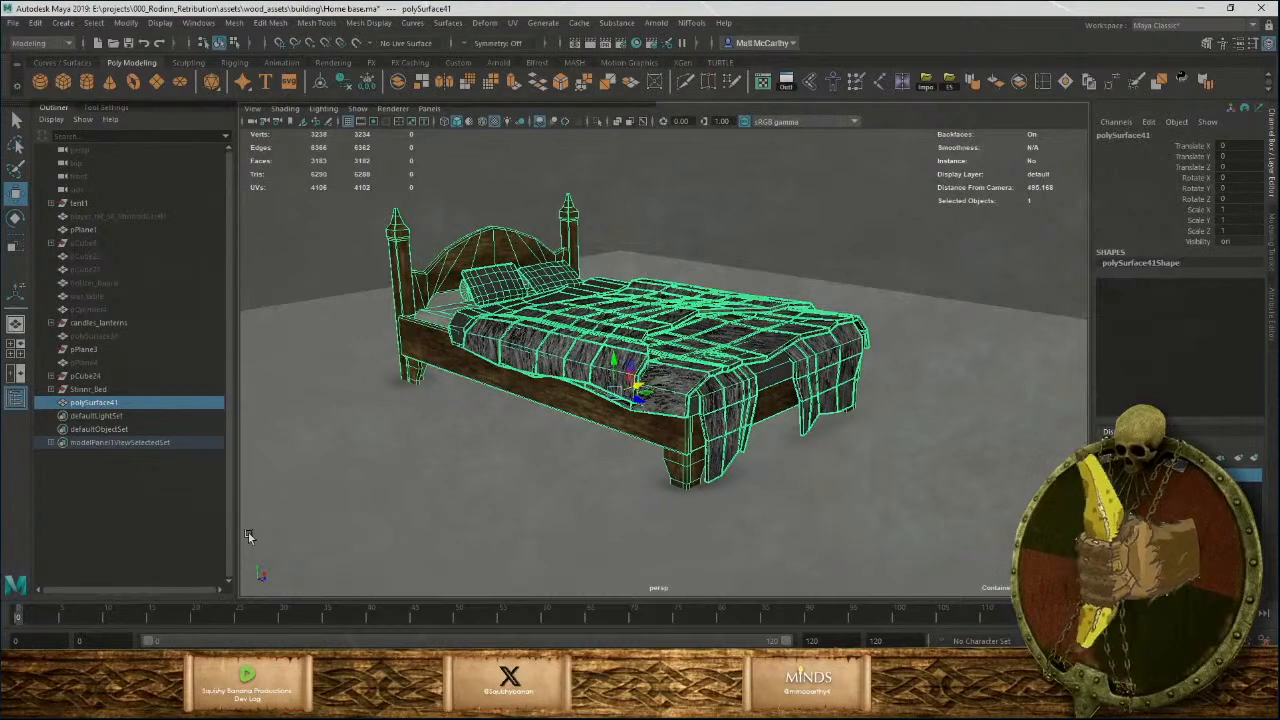
left_click(666, 706)
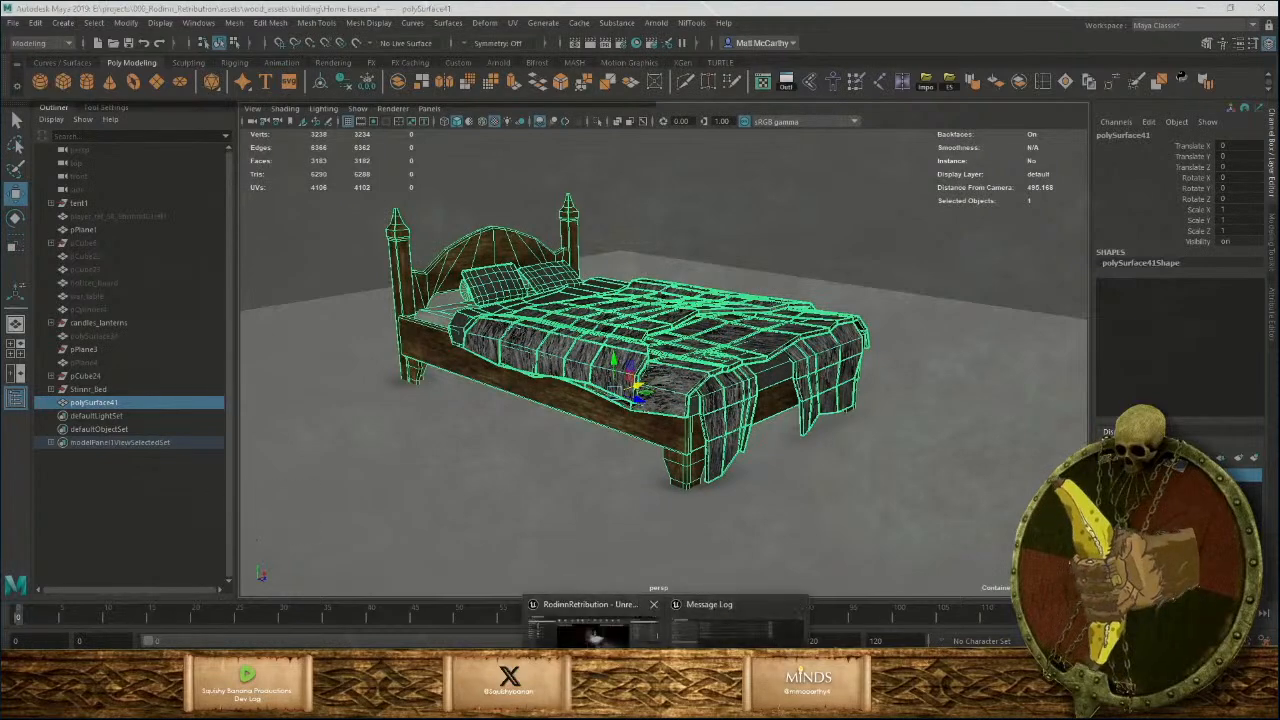
left_click(600, 638)
right_click_drag(633, 388, 725, 388)
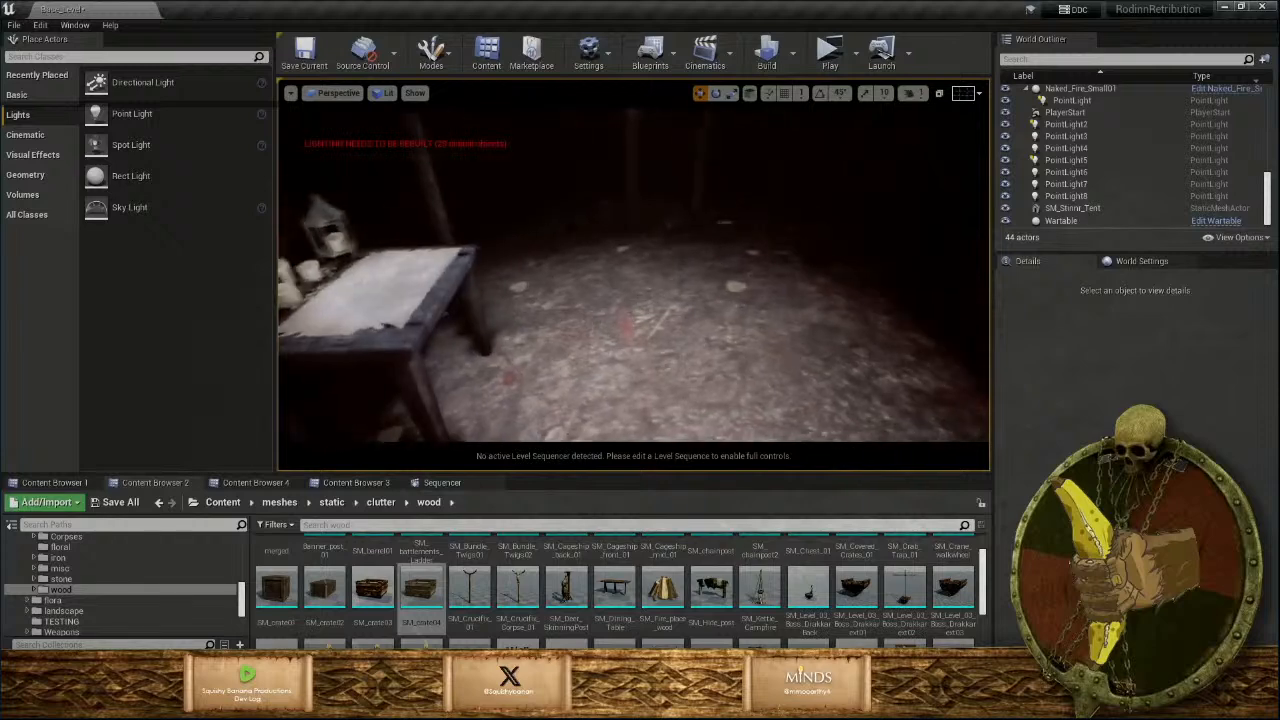
Start an asset import into the wood clutter folder and search the misc source folder for "bed".
scroll(748, 622, "down", 5)
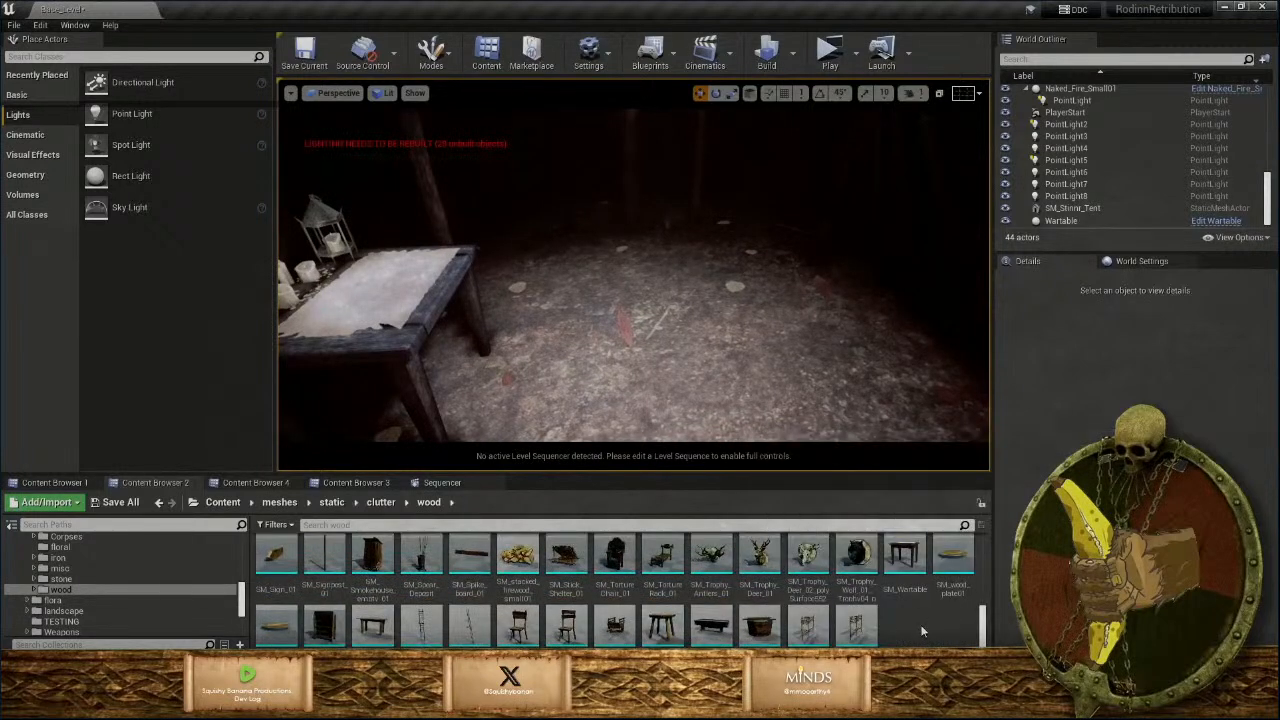
right_click(922, 630)
left_click(960, 211)
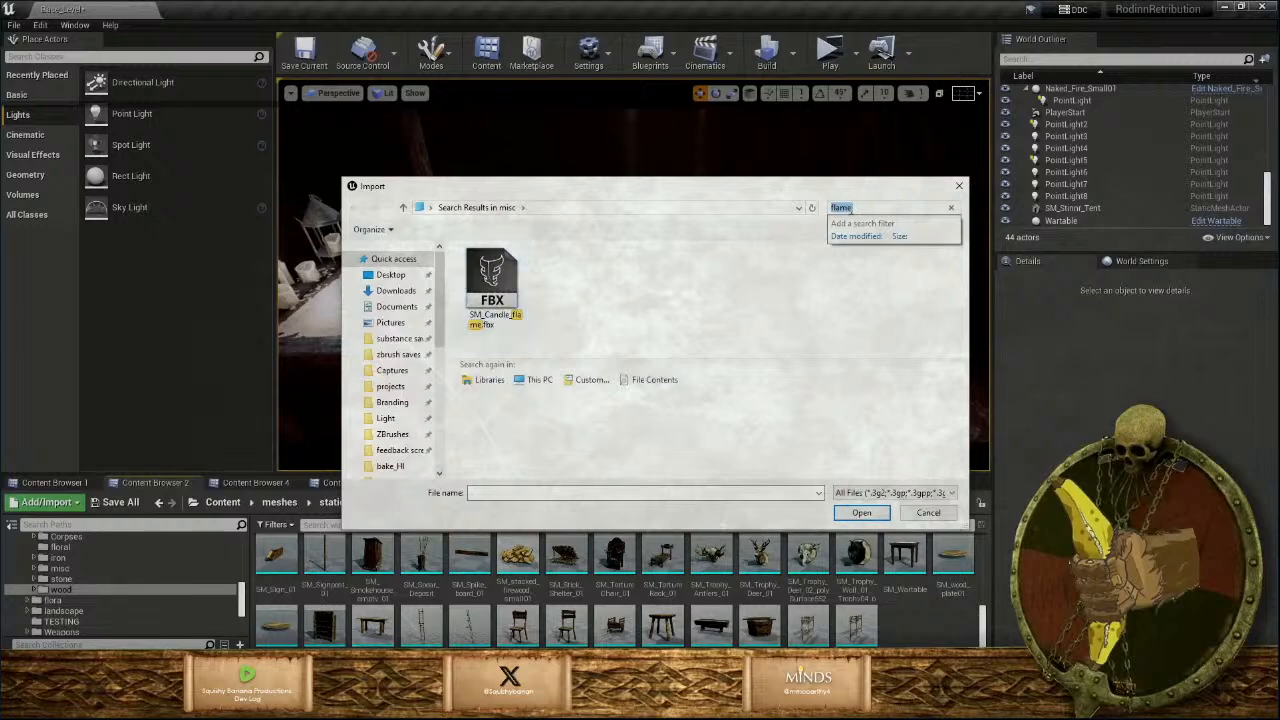
type("ed")
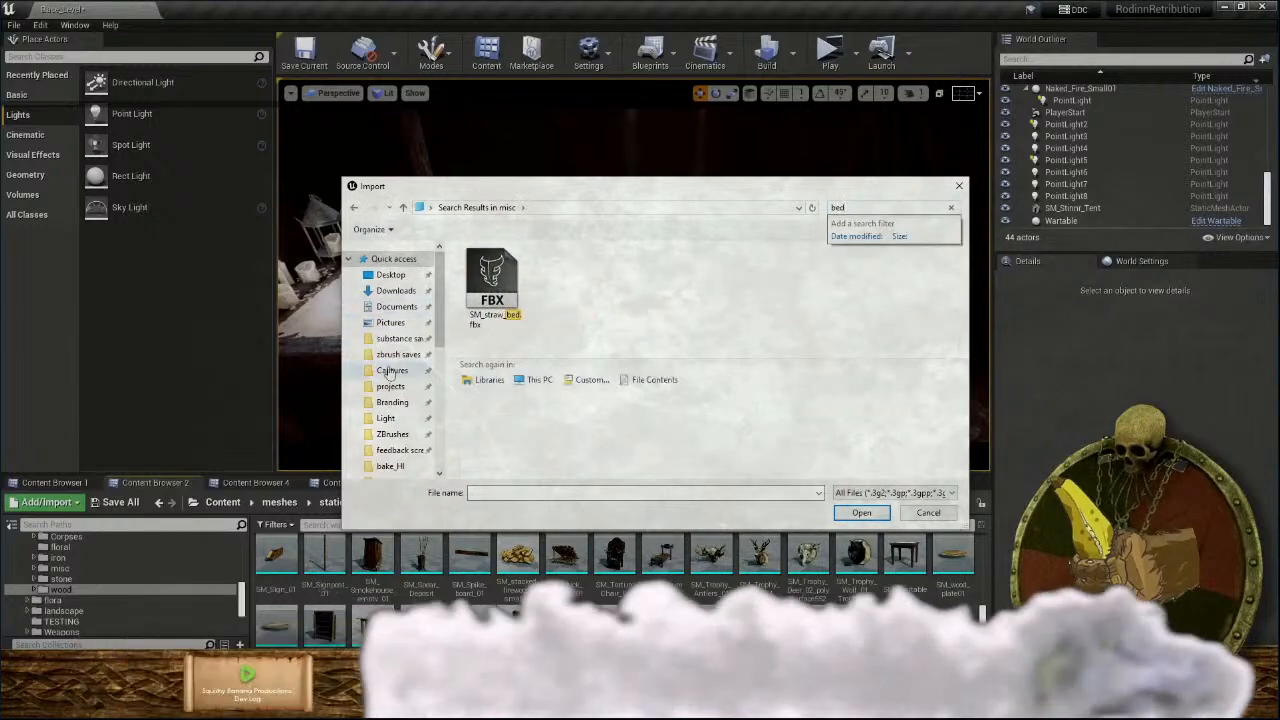
Find SM_Stinnr_Bed01.fbx in the wood_assets/clutter source folder, import it with the current FBX options and dismiss the message log.
scroll(421, 415, "down", 1)
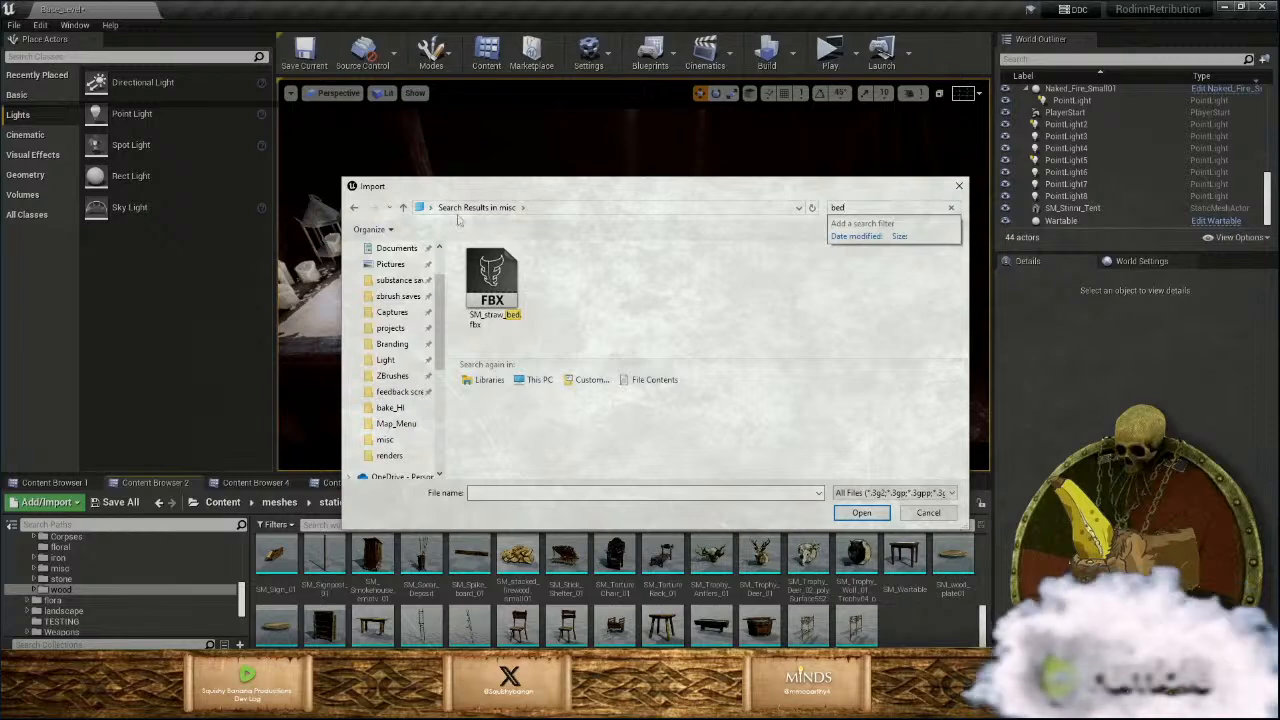
left_click(388, 441)
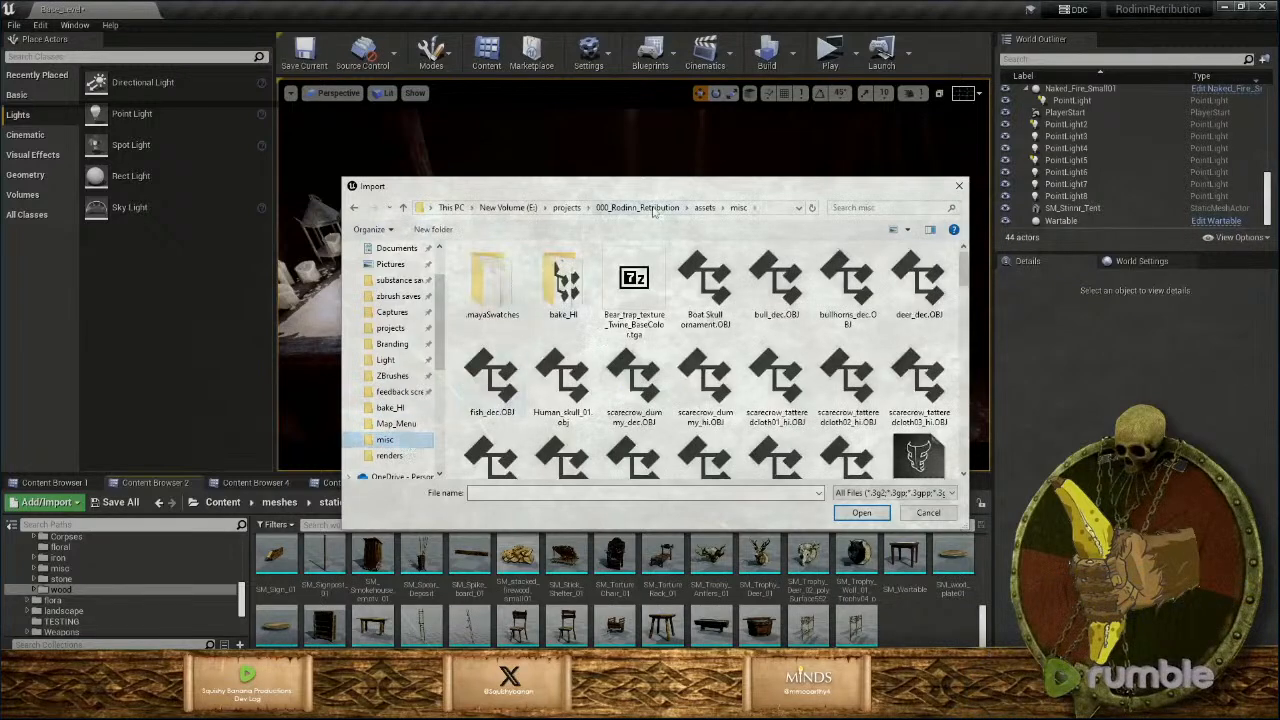
left_click(703, 208)
double_click(495, 464)
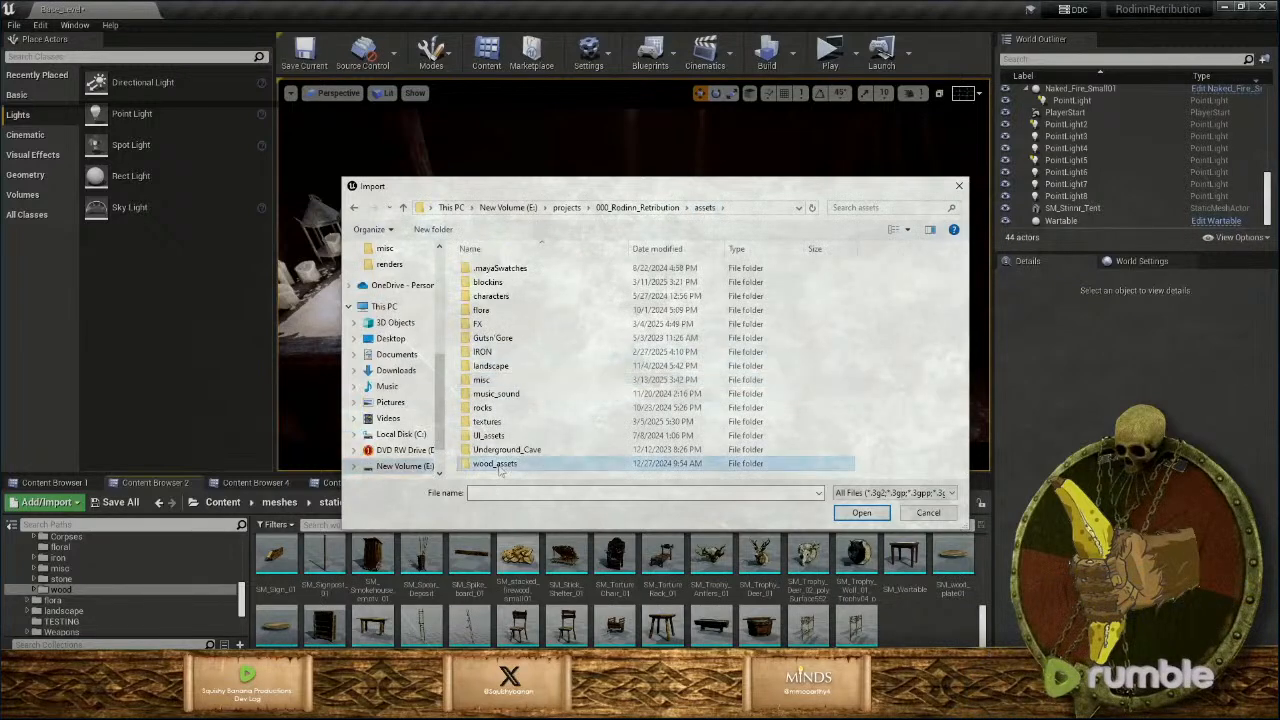
double_click(485, 296)
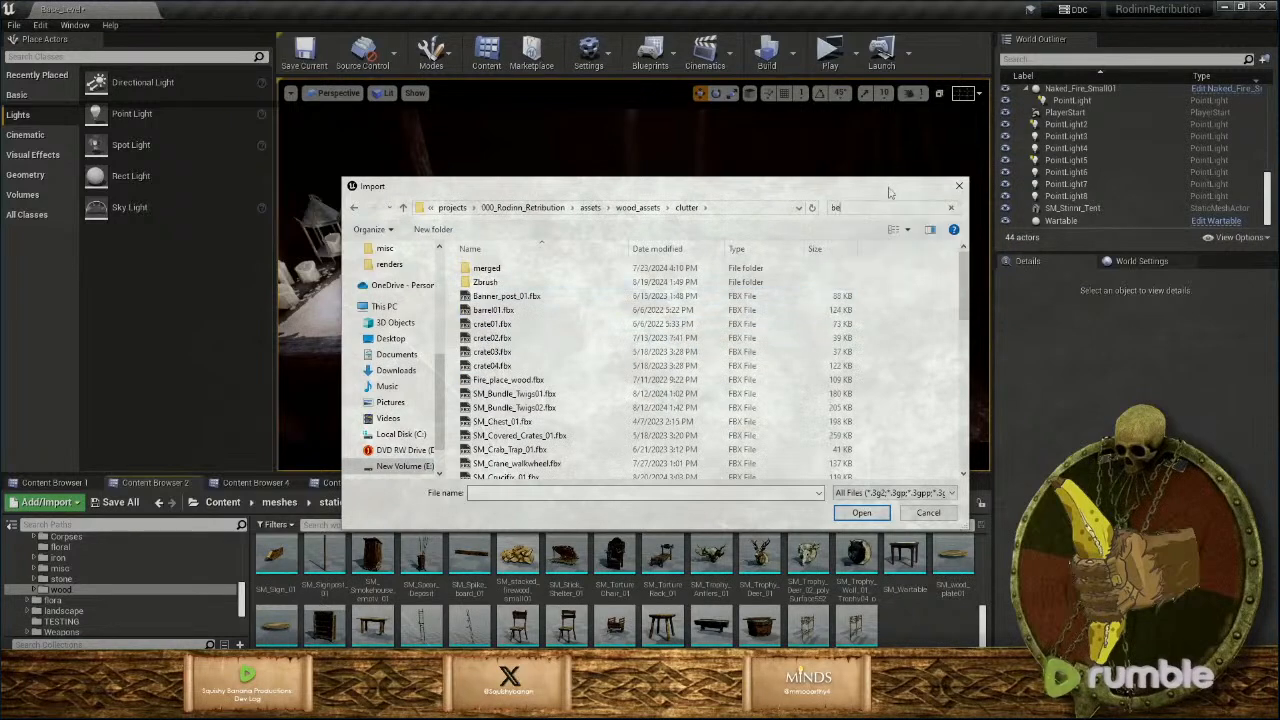
left_click(578, 268)
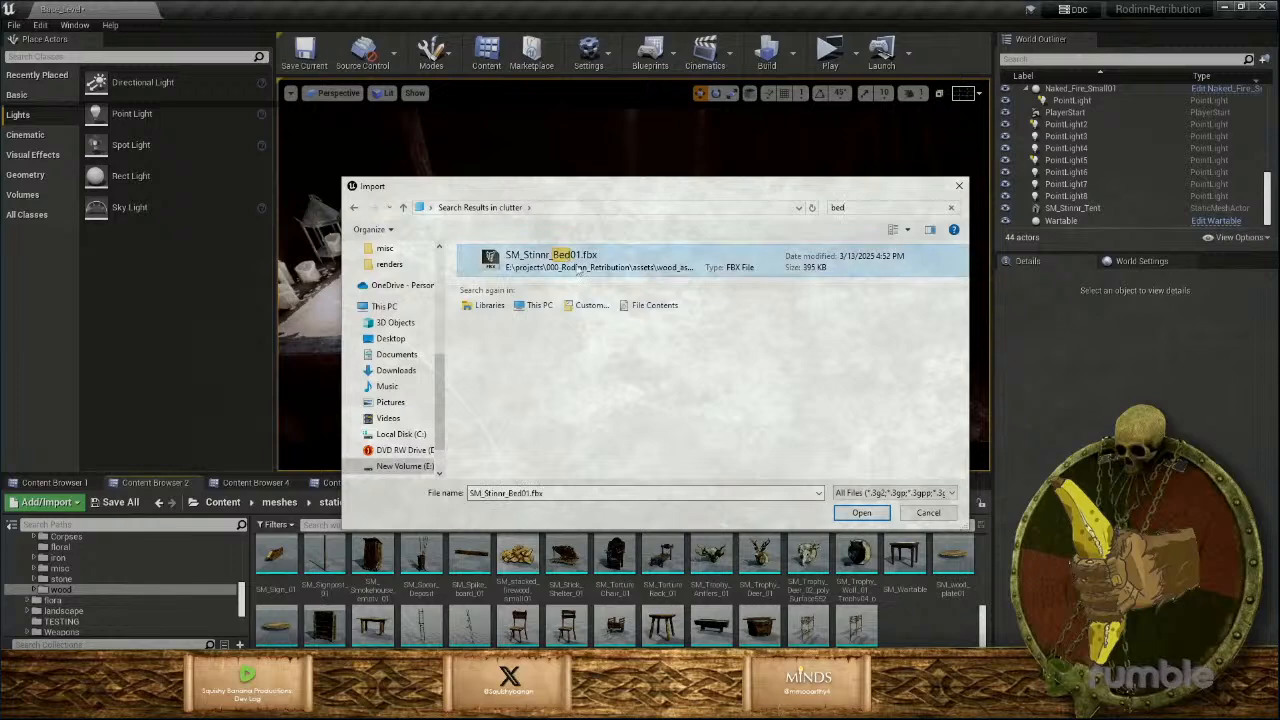
left_click(862, 513)
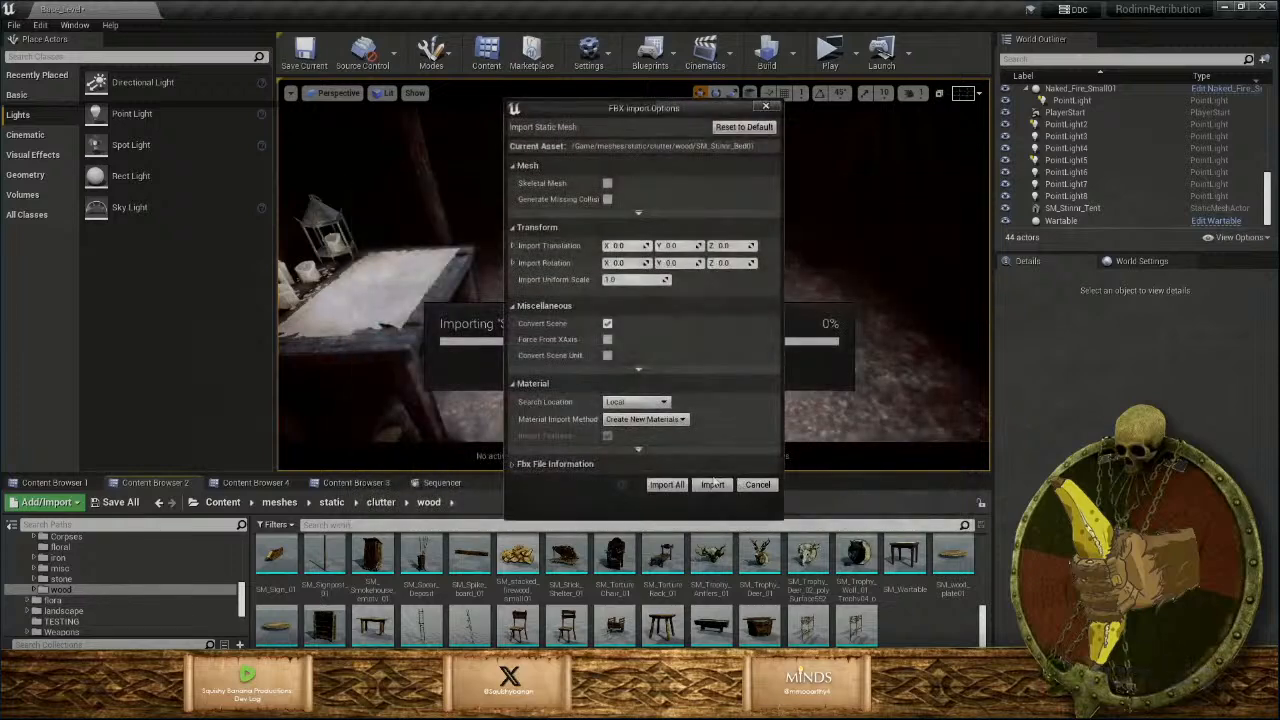
left_click(699, 484)
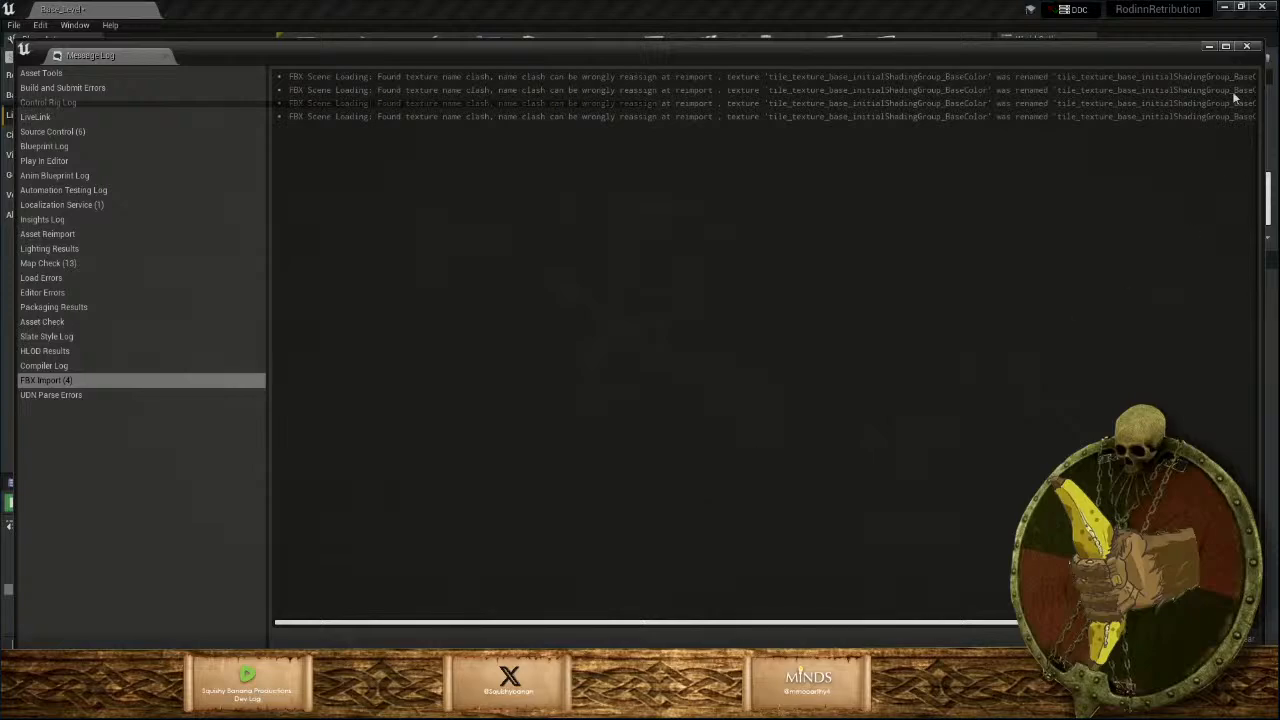
left_click(1246, 46)
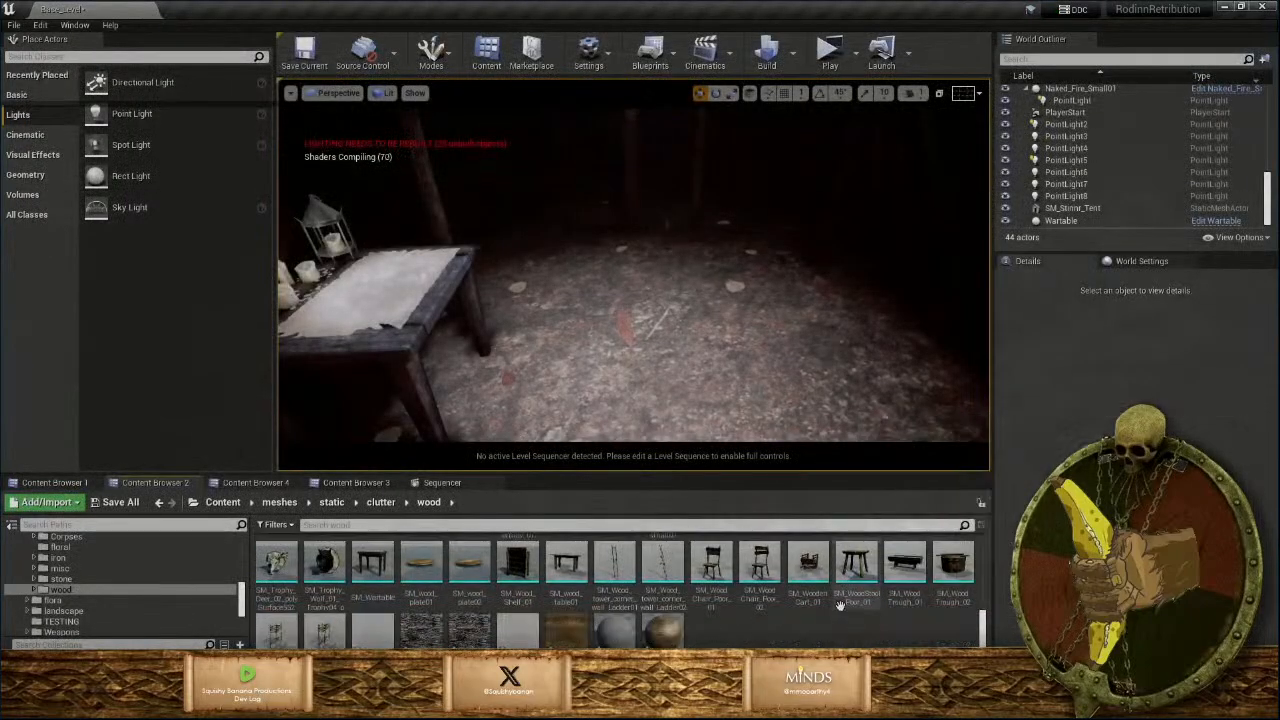
Open the imported bed mesh and try the Wolf_01 and Wild_fur_inst materials in its wolf_fur slot.
scroll(792, 592, "up", 1)
double_click(771, 597)
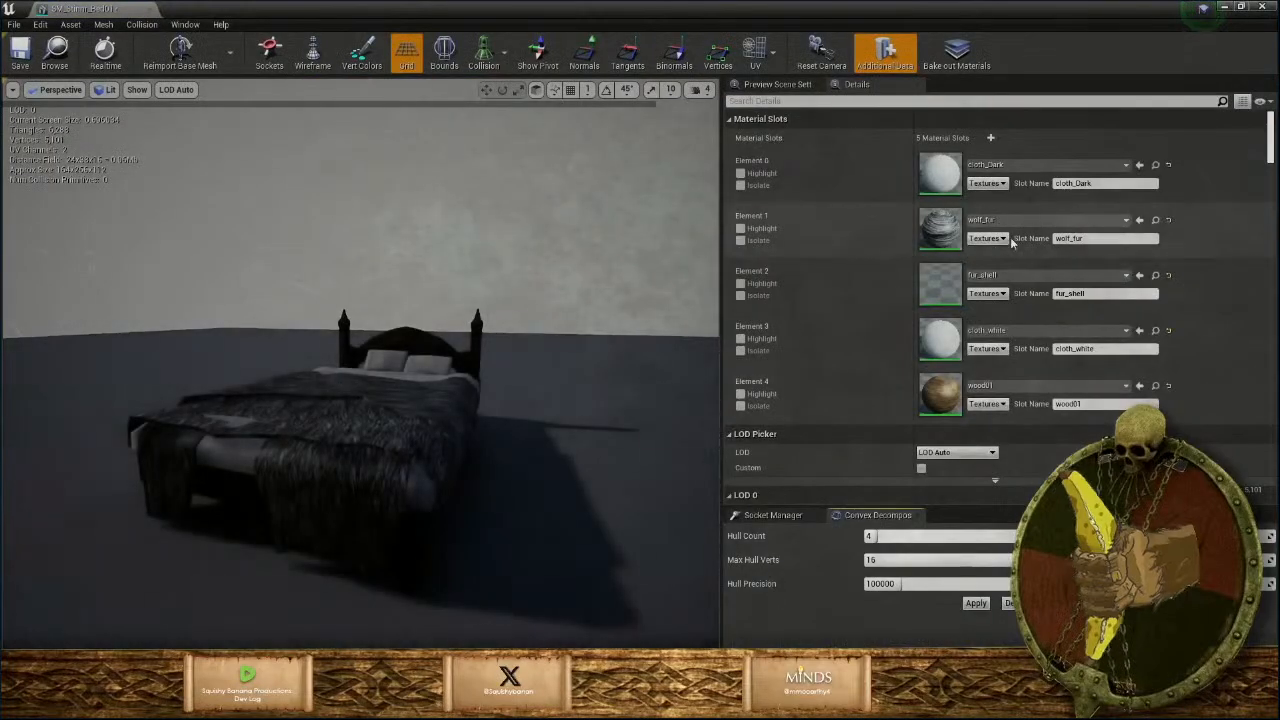
left_click(1028, 221)
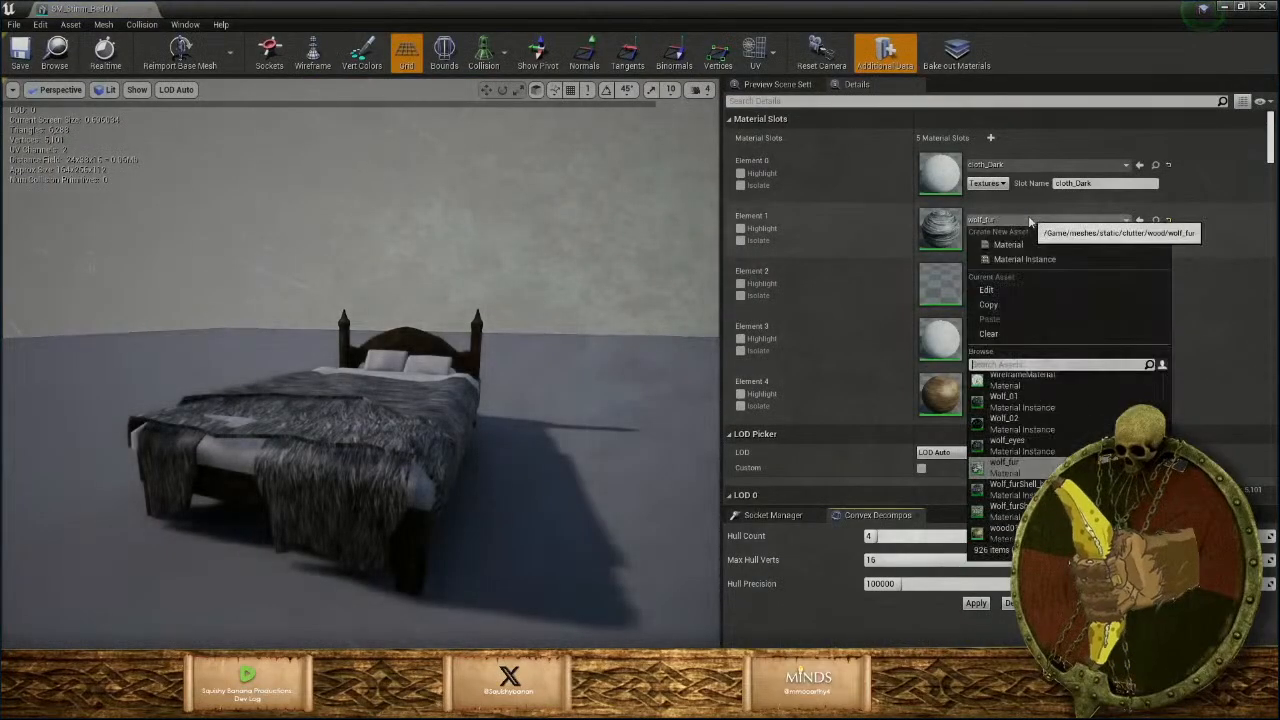
left_click(1049, 416)
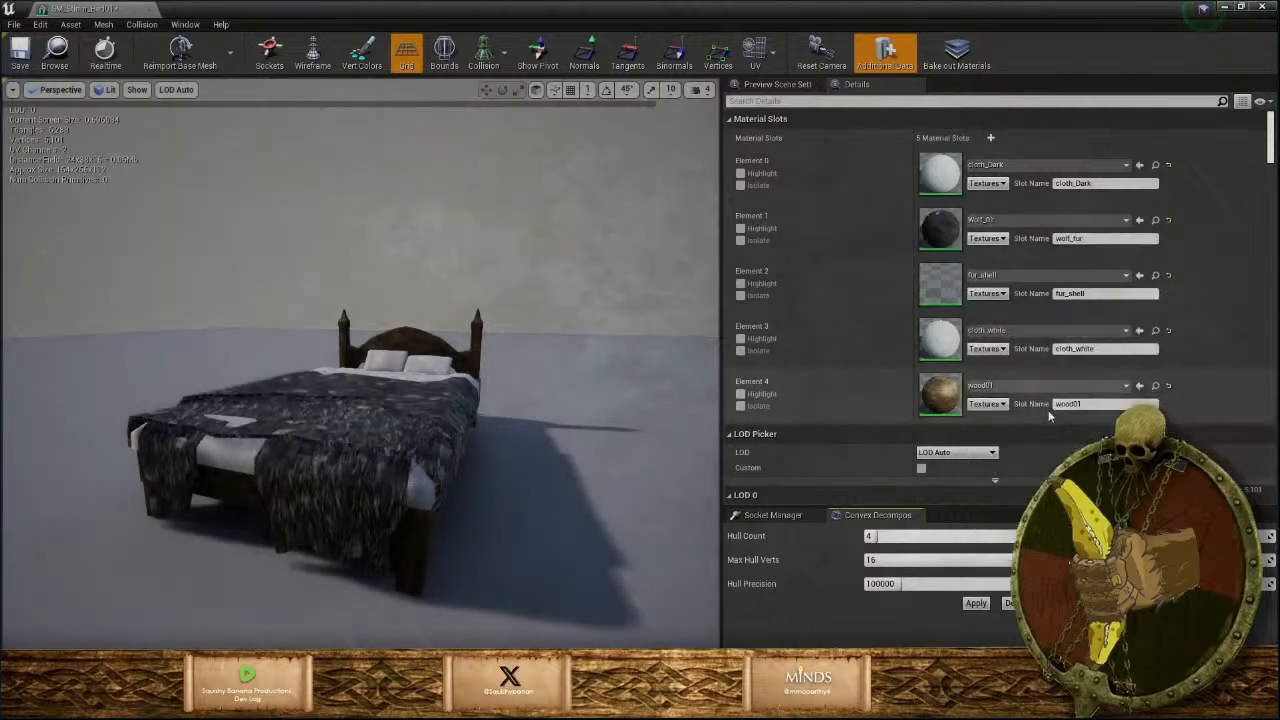
left_click(1035, 221)
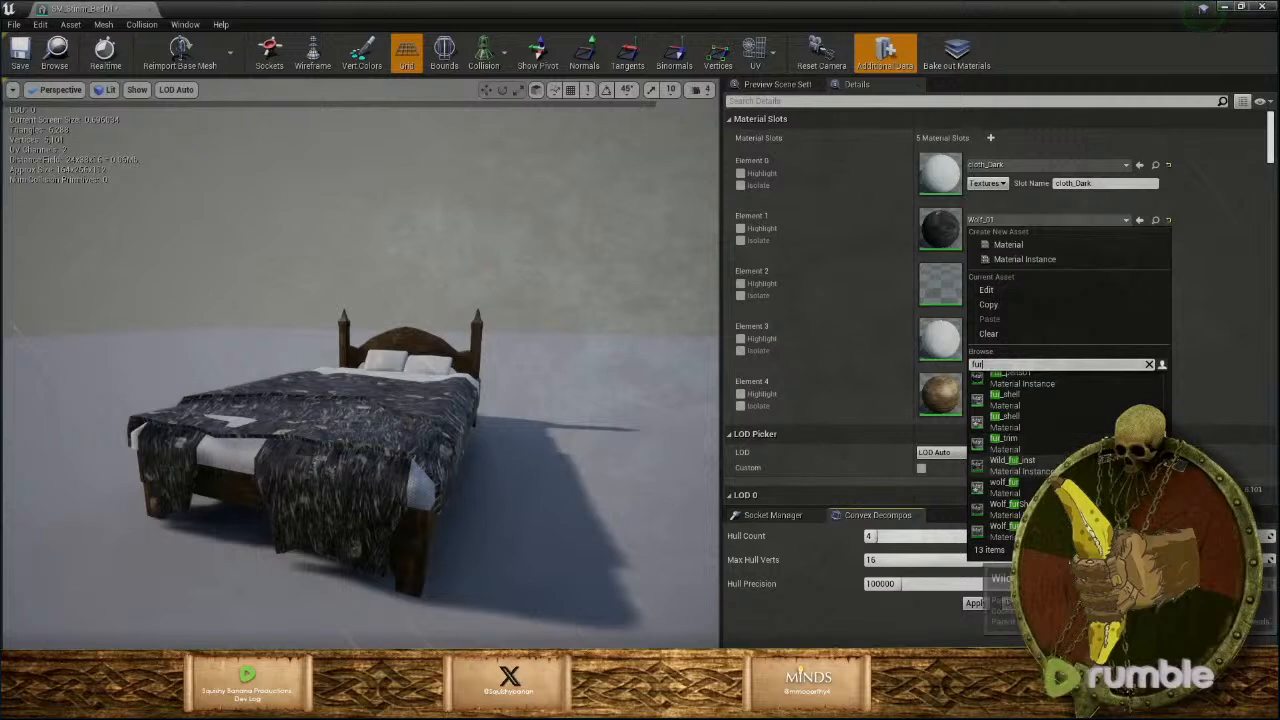
left_click(1020, 466)
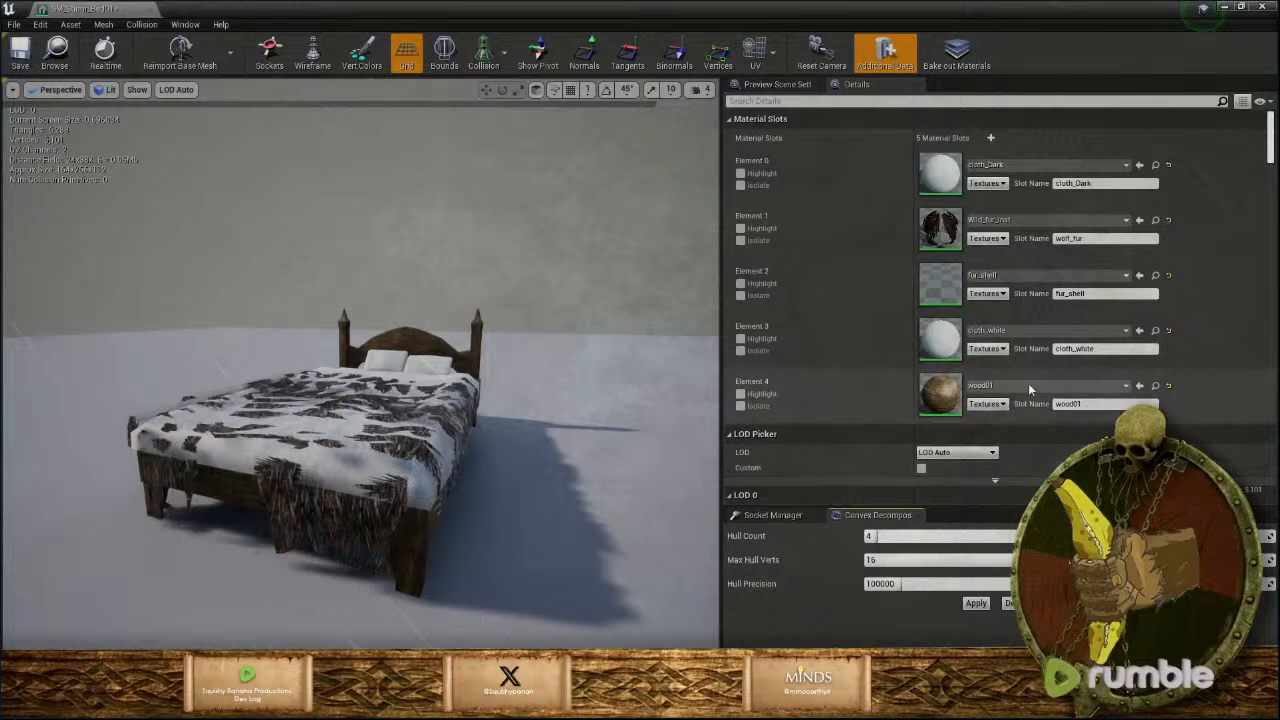
Assign the Wolf_furShell_black material instance to the bed's wolf_fur slot.
left_click(1045, 220)
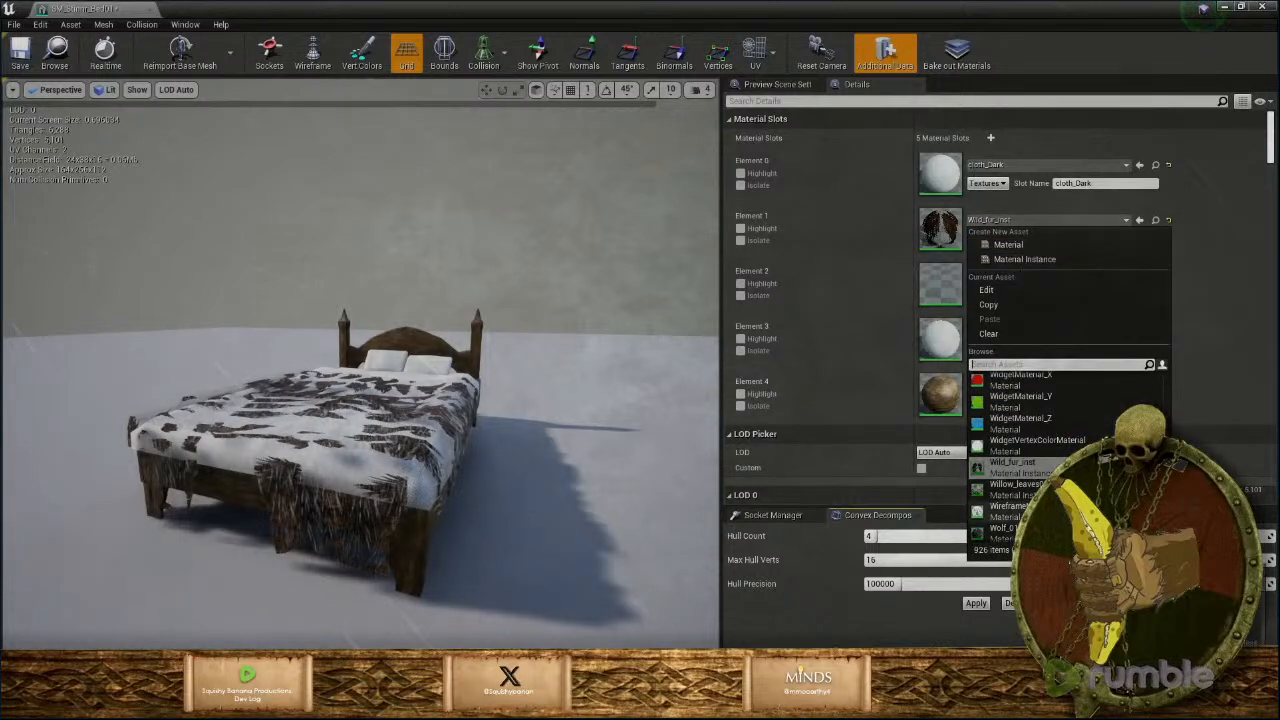
scroll(1010, 450, "down", 4)
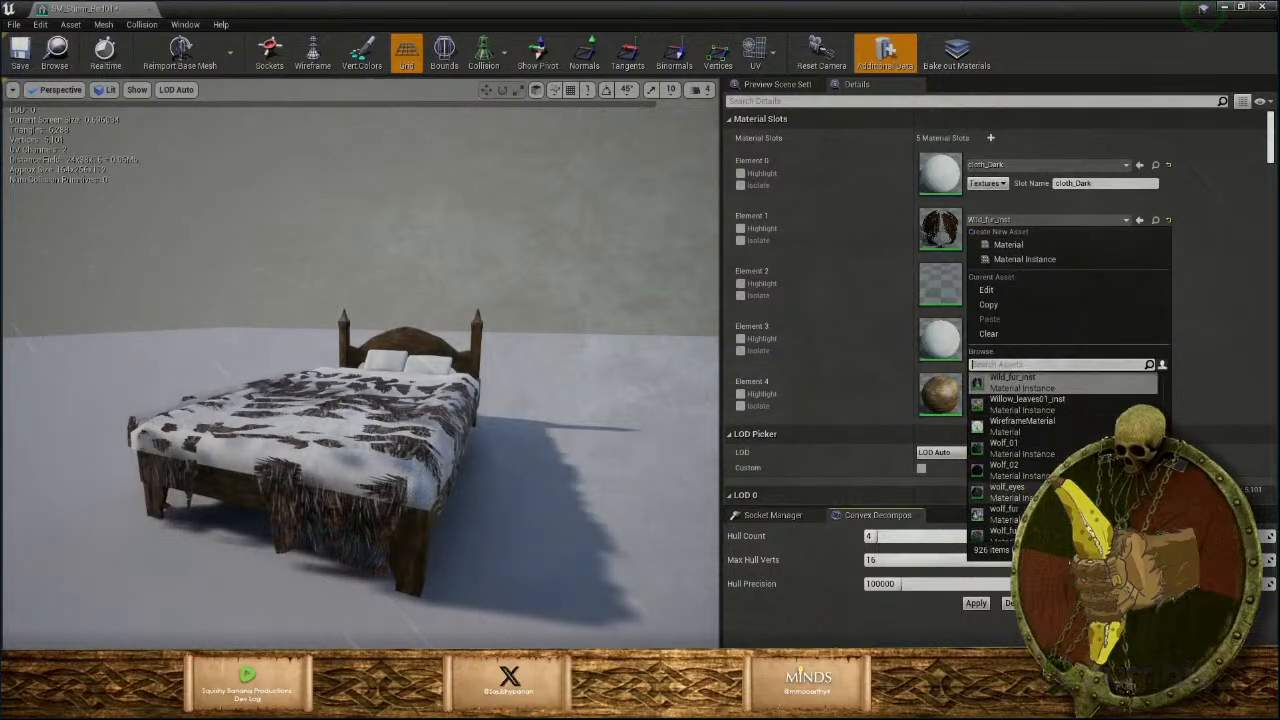
scroll(1010, 450, "down", 1)
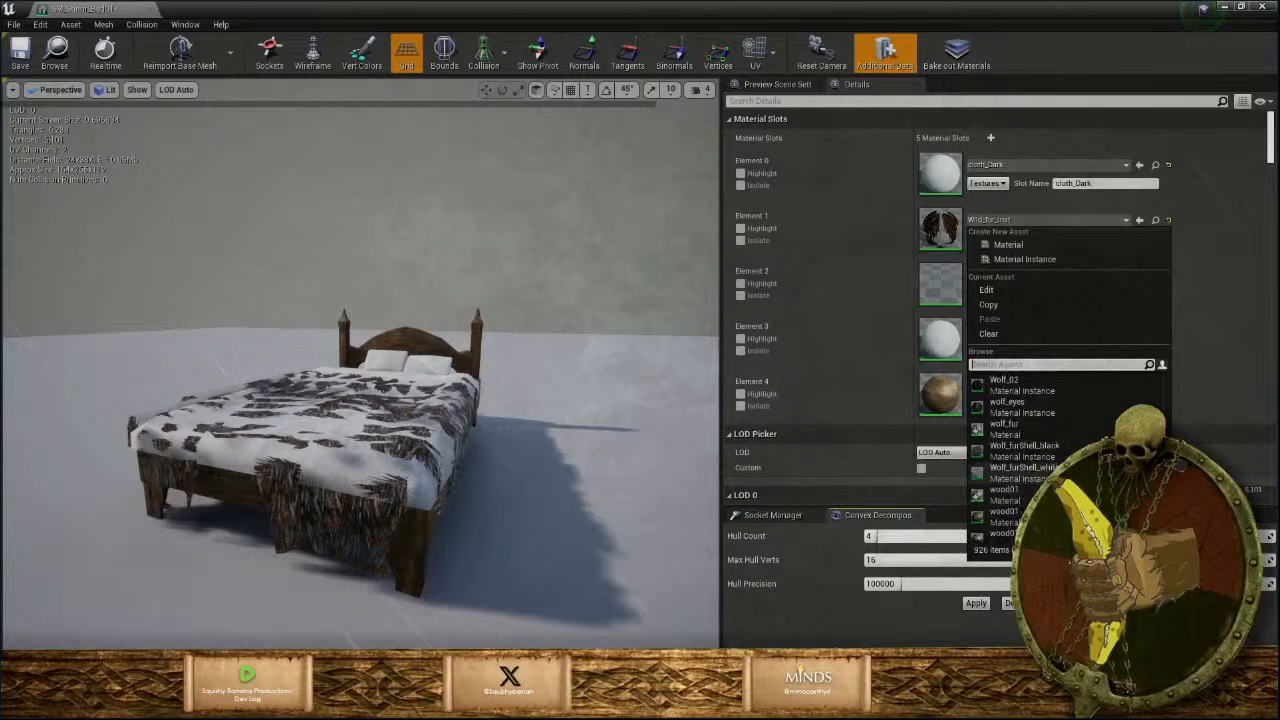
left_click(1064, 455)
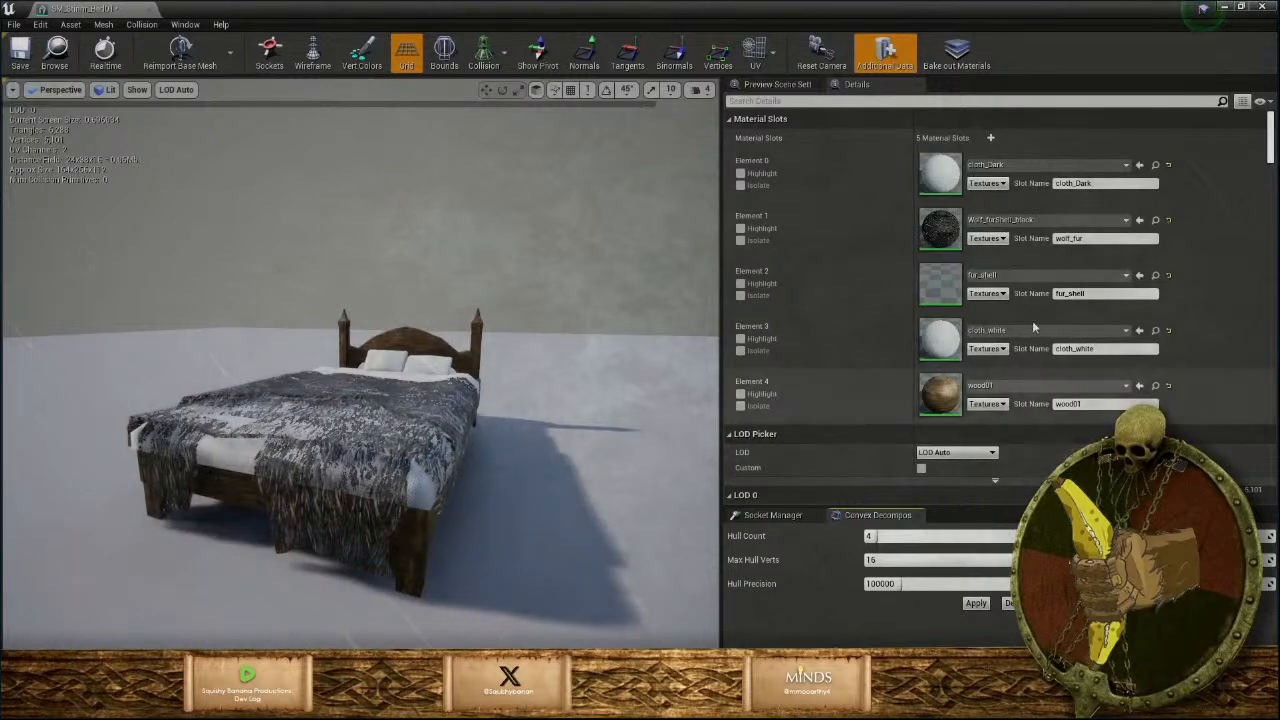
Copy the Wolf_furShell_black material from the wolf_fur slot into the bed's fur_shell slot.
left_click(1022, 274)
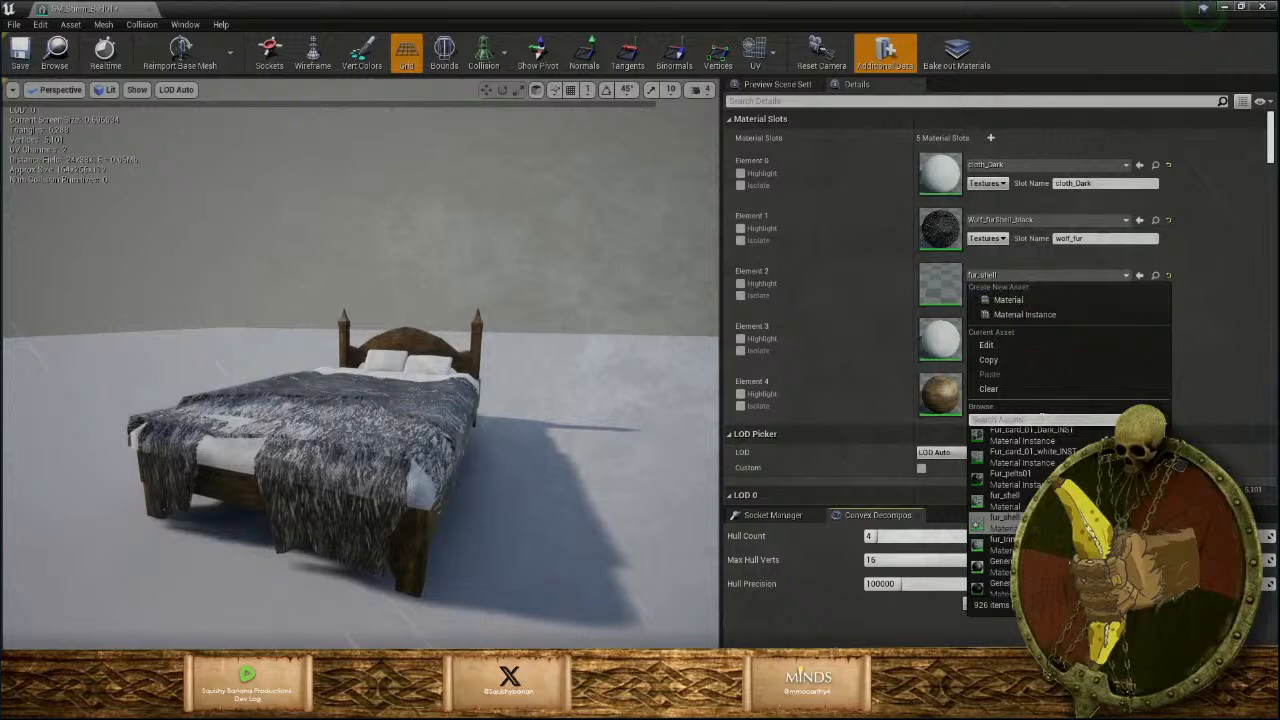
right_click(944, 234)
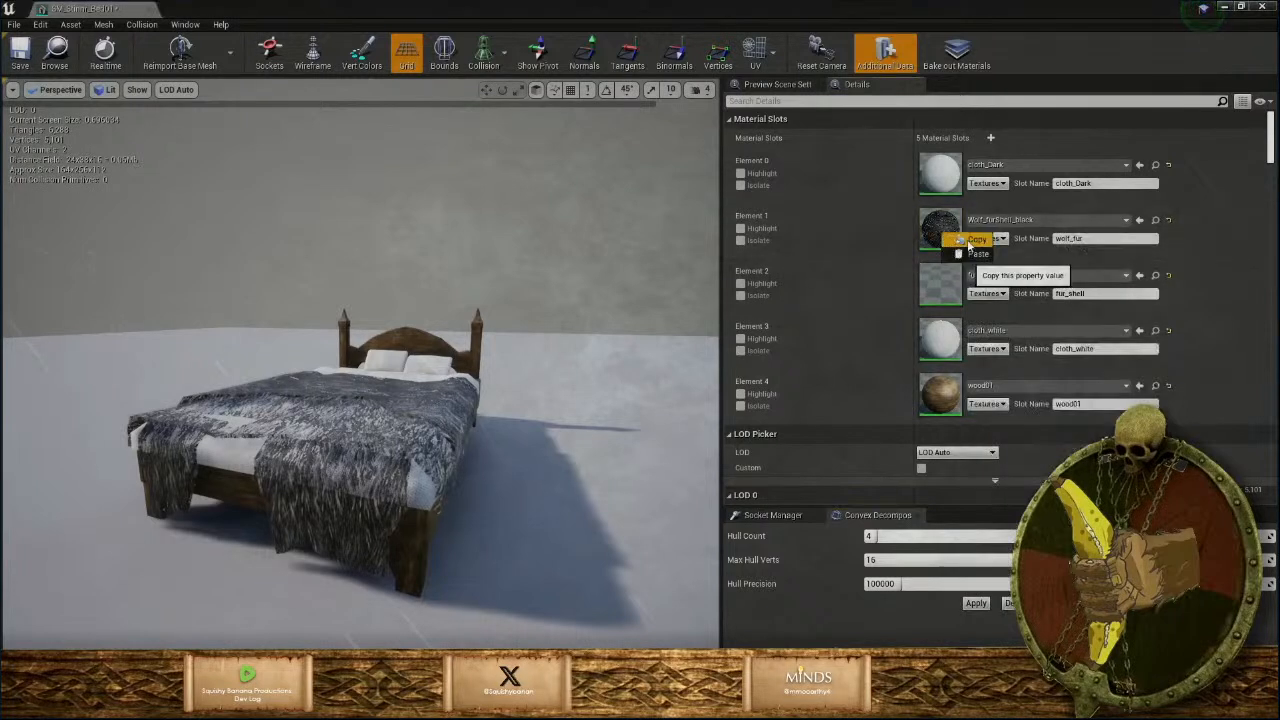
left_click(960, 241)
right_click(950, 286)
left_click(986, 308)
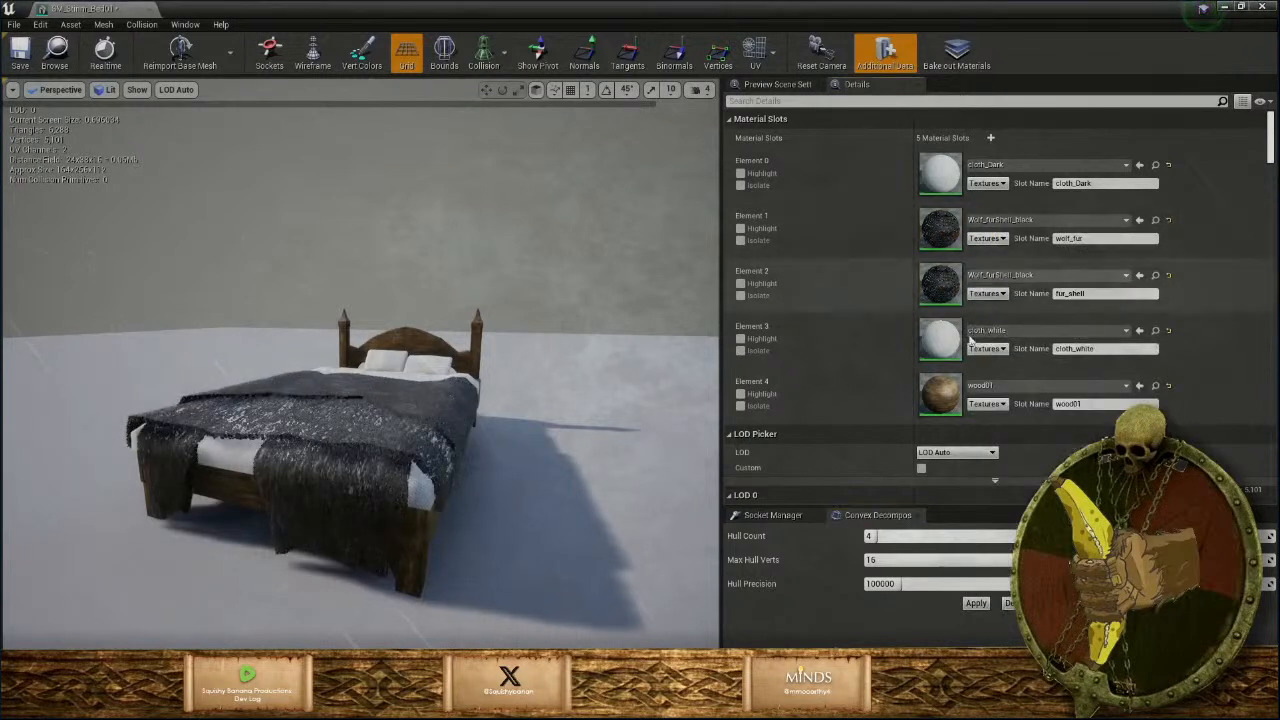
Inspect the fur blanket on the bed, locate Wolf_furShell_black in the content folders and duplicate that material instance.
left_click_drag(420, 460, 360, 400)
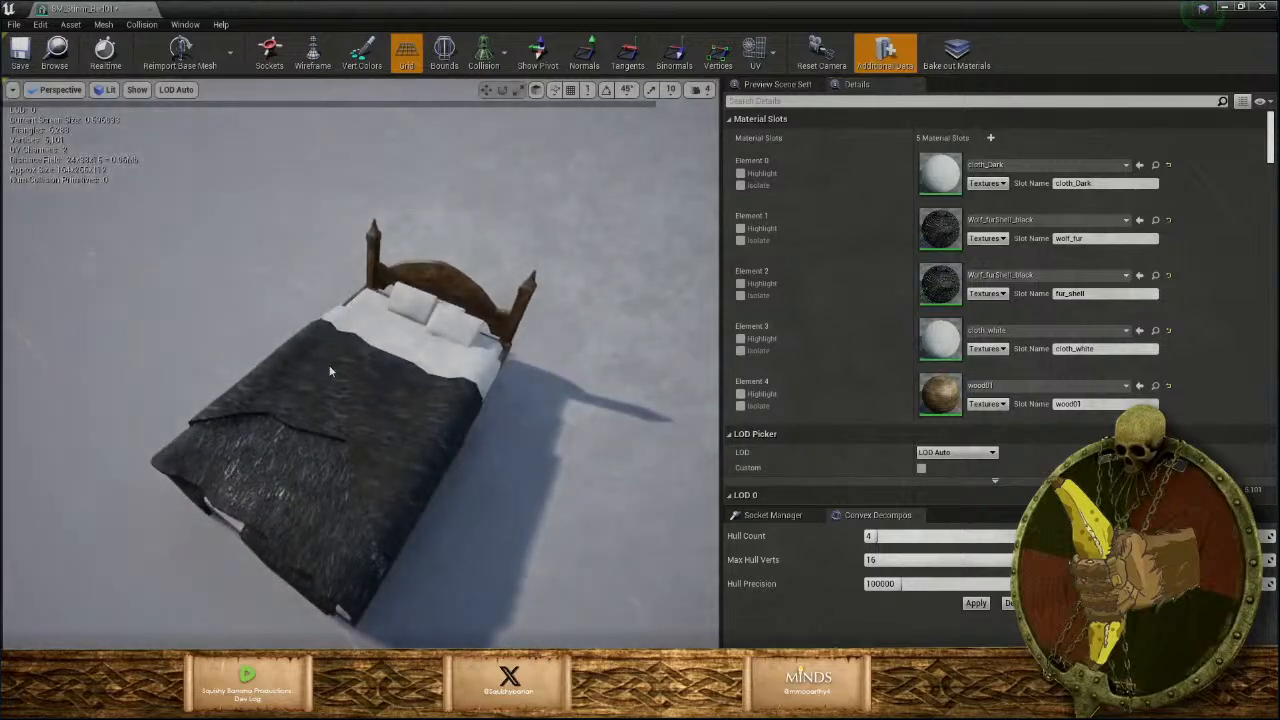
scroll(330, 371, "up", 10)
scroll(351, 463, "down", 8)
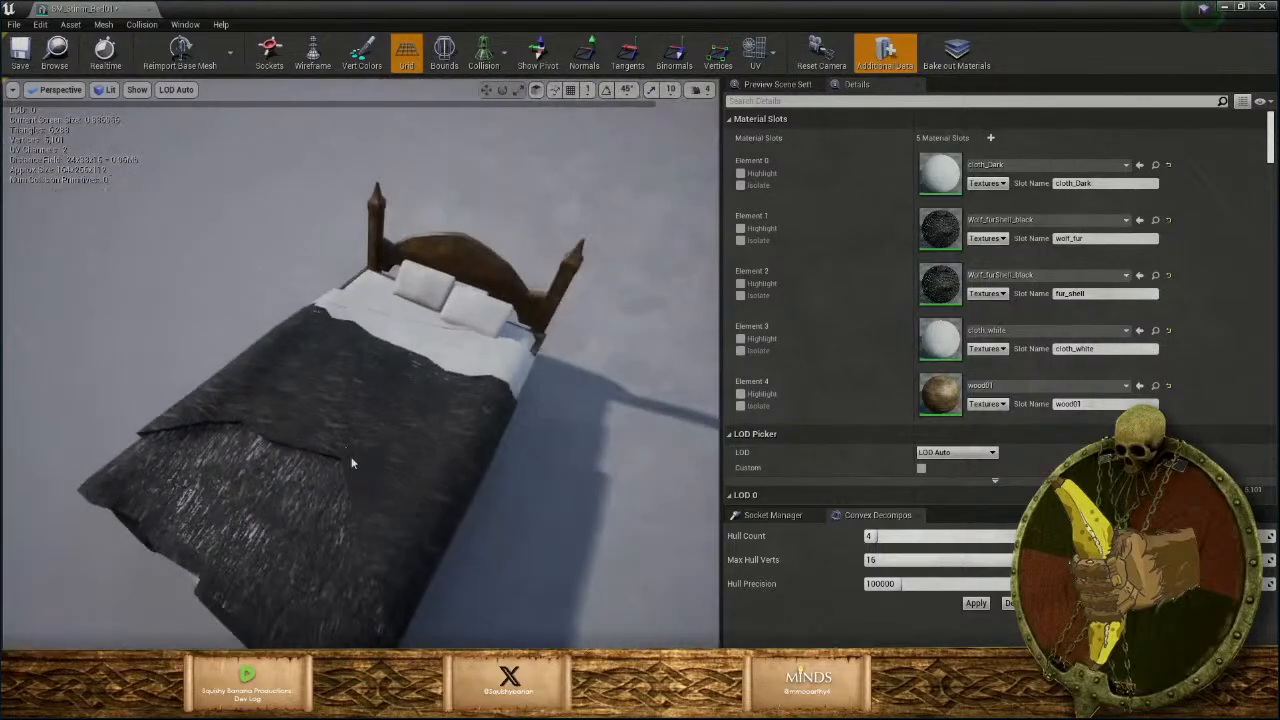
left_click_drag(351, 463, 697, 371)
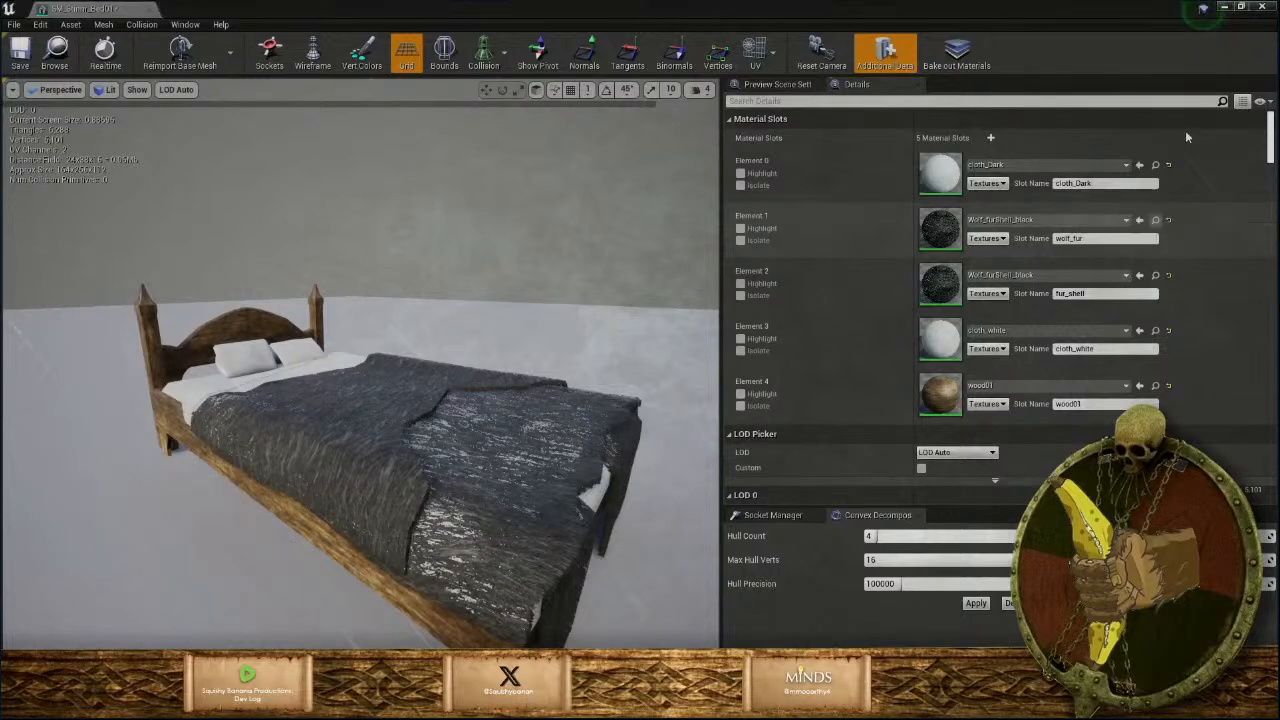
left_click(1157, 221)
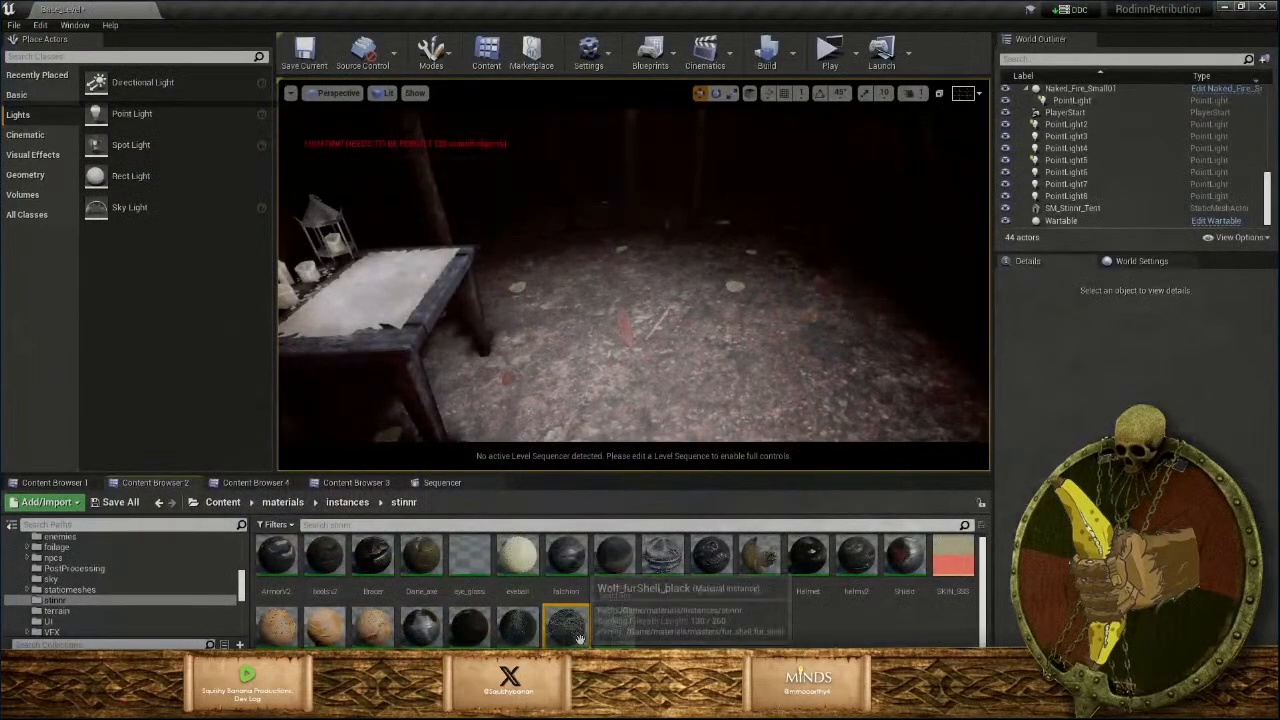
key("ctrl+w")
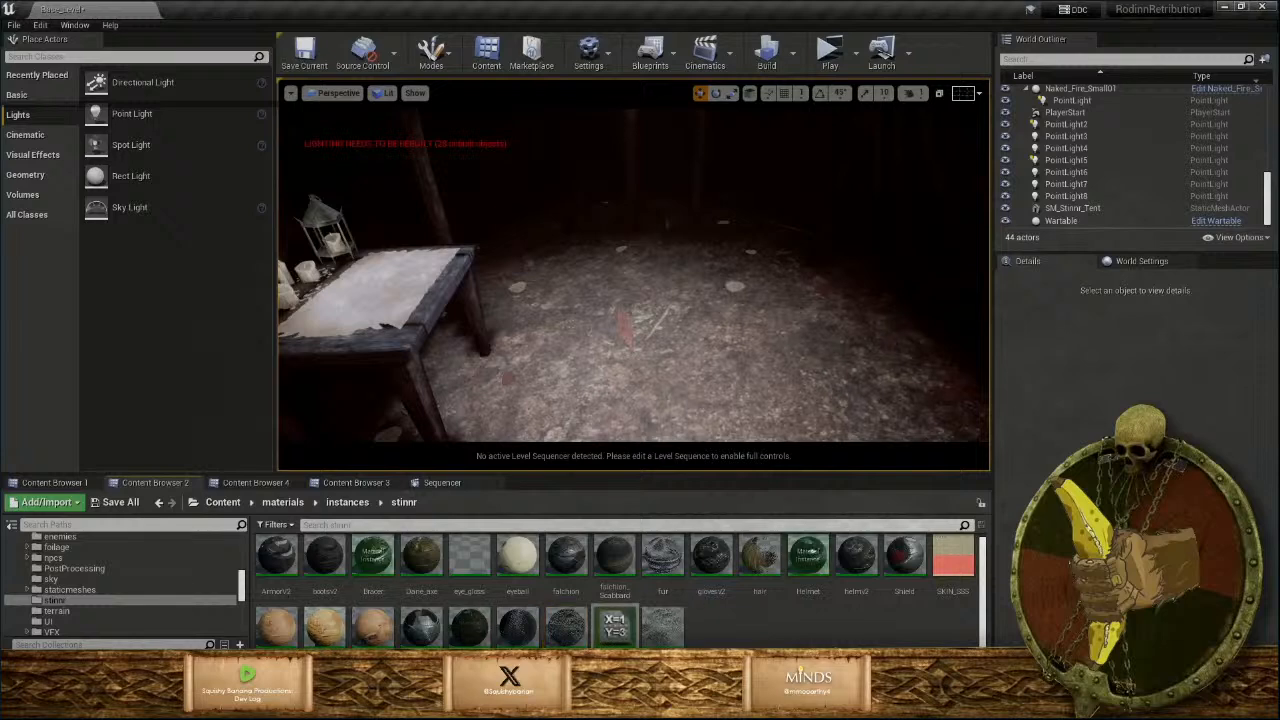
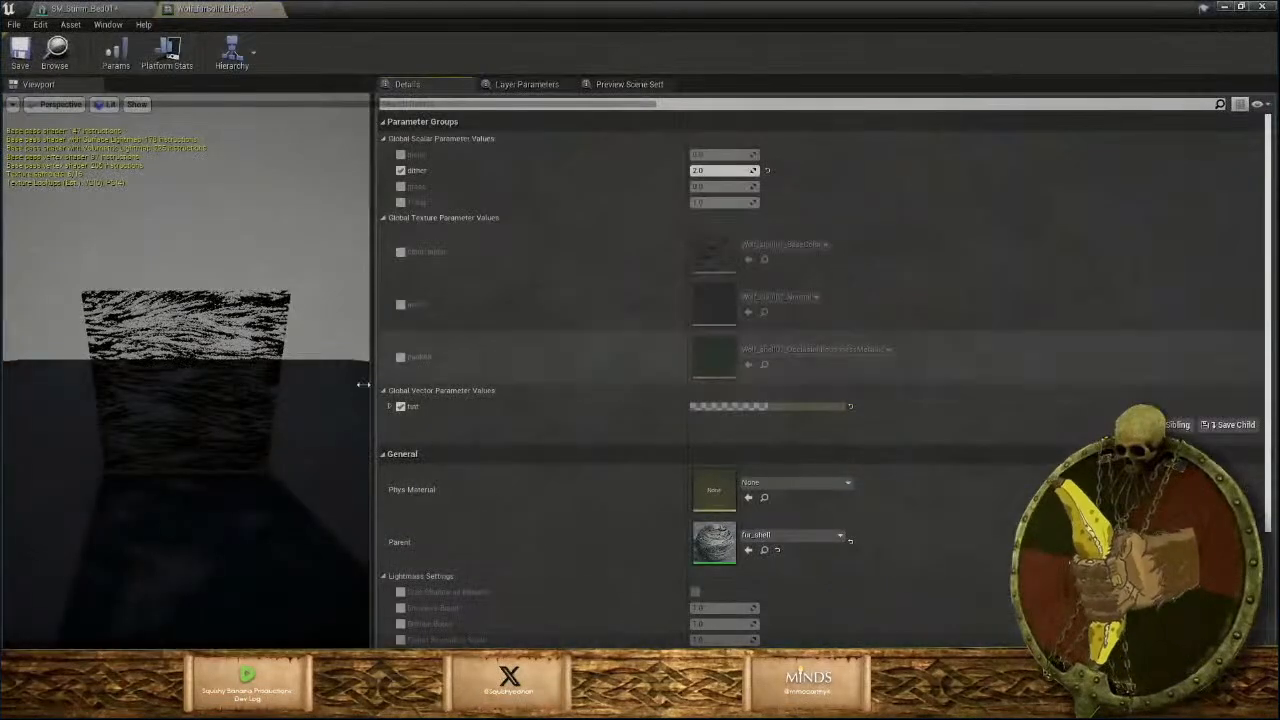
Try a dither value of 0 on the fur shell material instance and reset the parameter to its default.
scroll(363, 388, "up", 4)
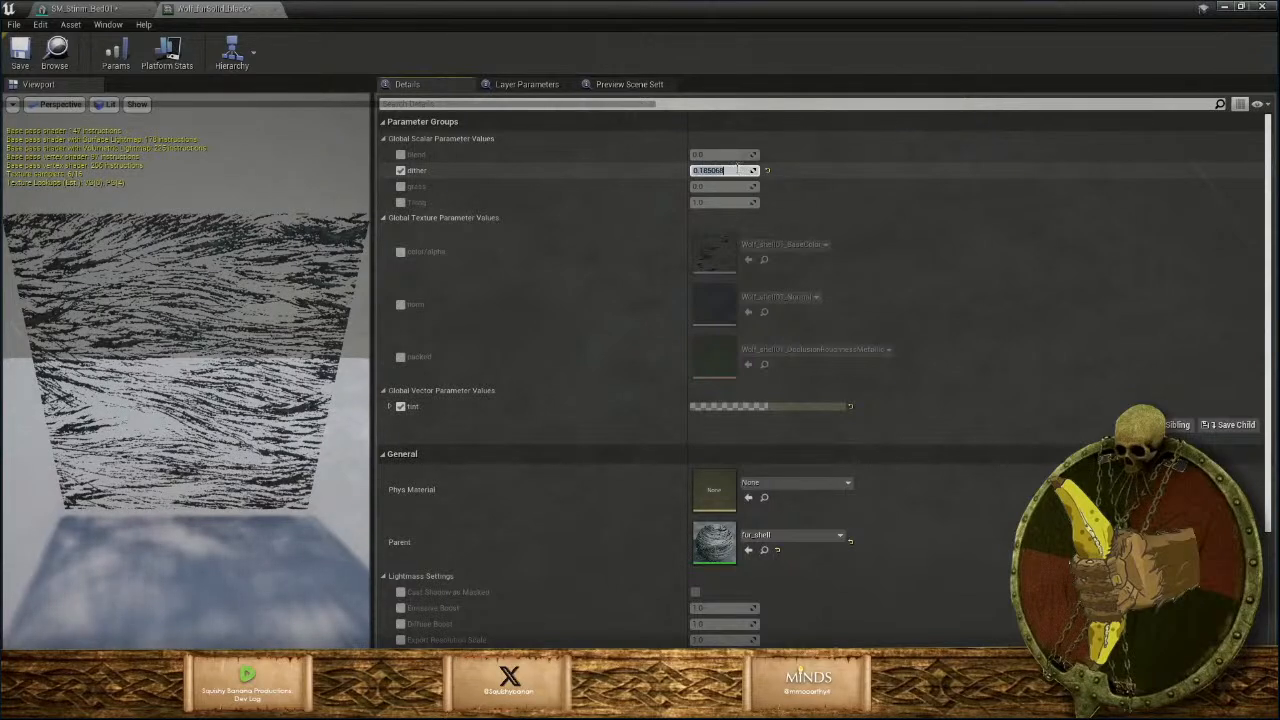
key("Return")
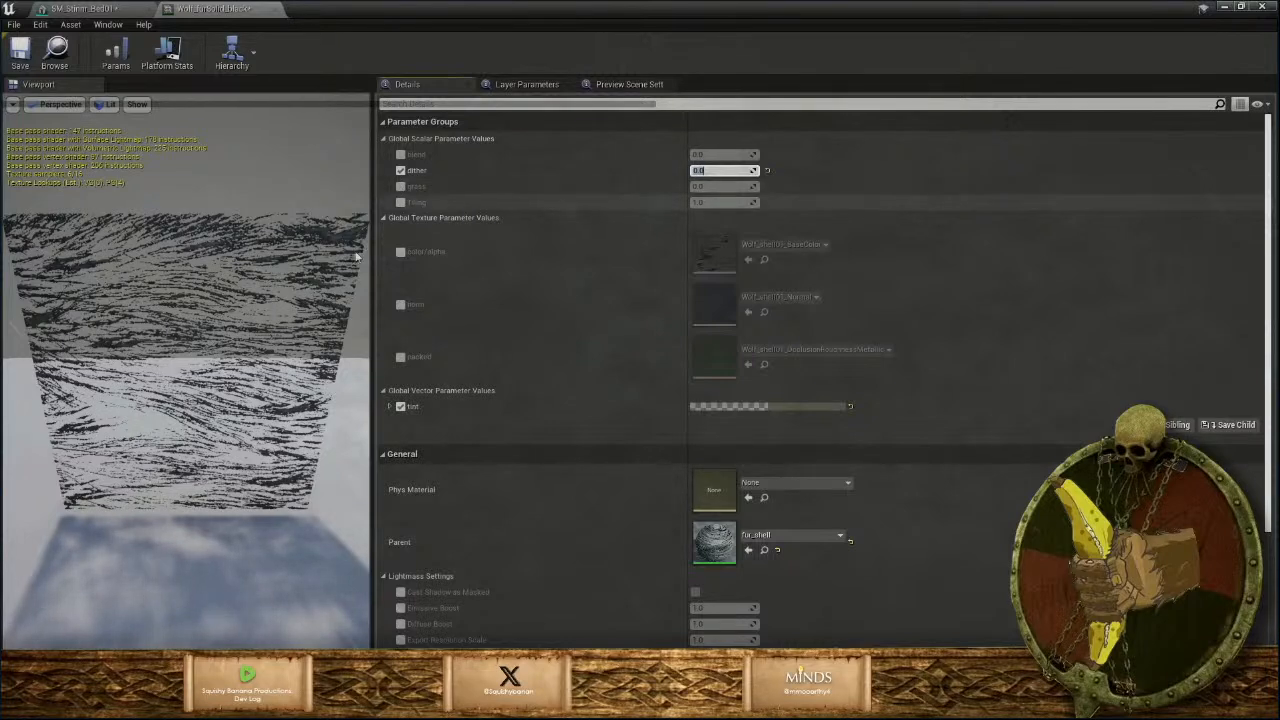
left_click_drag(215, 390, 170, 345)
left_click(768, 172)
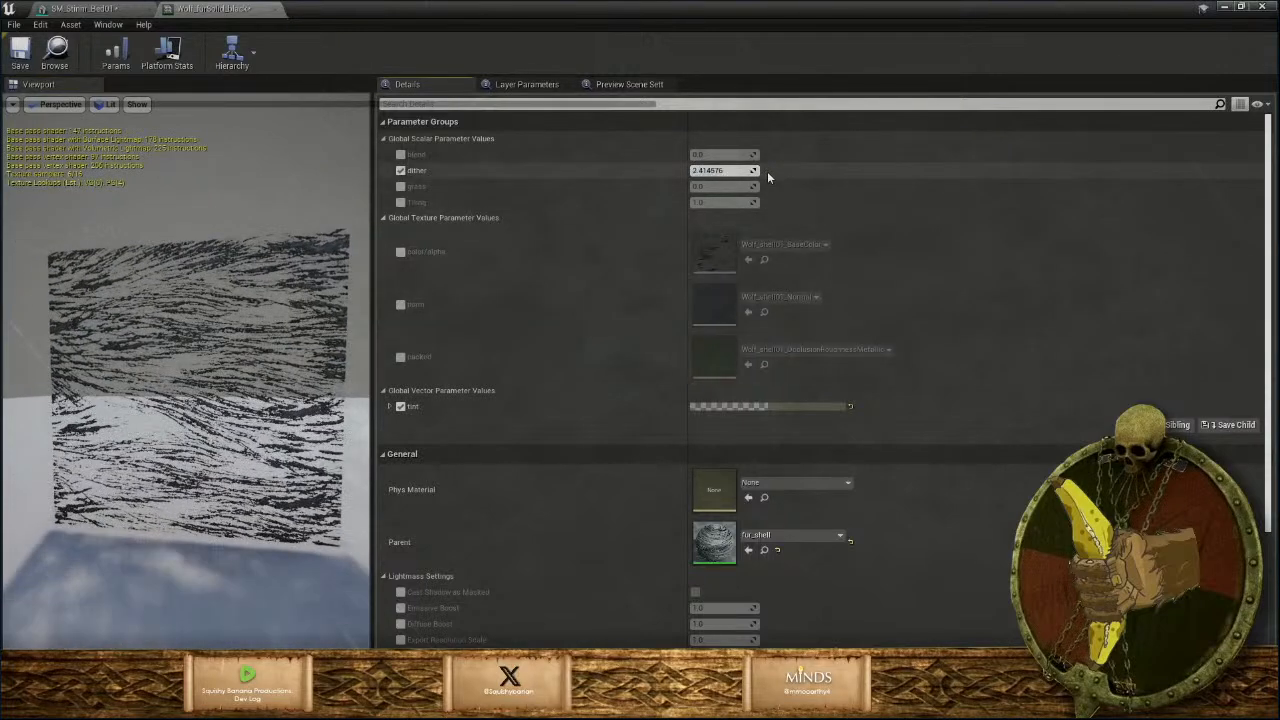
Set the dither parameter of the Wolf_furSolid_black material instance to 100, then save and close the instance.
mouse_move(722, 170)
left_mouse_down()
mouse_move(760, 170)
mouse_move(657, 183)
mouse_move(760, 170)
mouse_move(682, 183)
mouse_move(745, 170)
mouse_move(728, 178)
left_mouse_up()
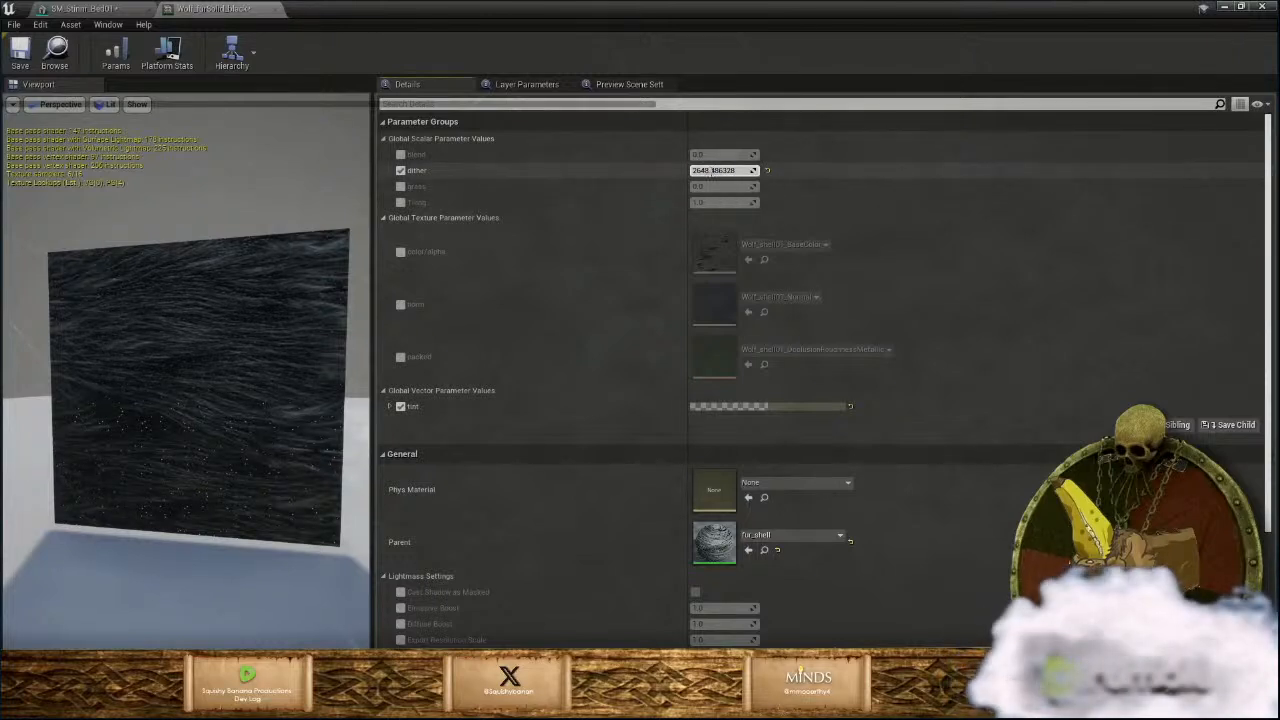
left_click(726, 172)
type("100")
key("Return")
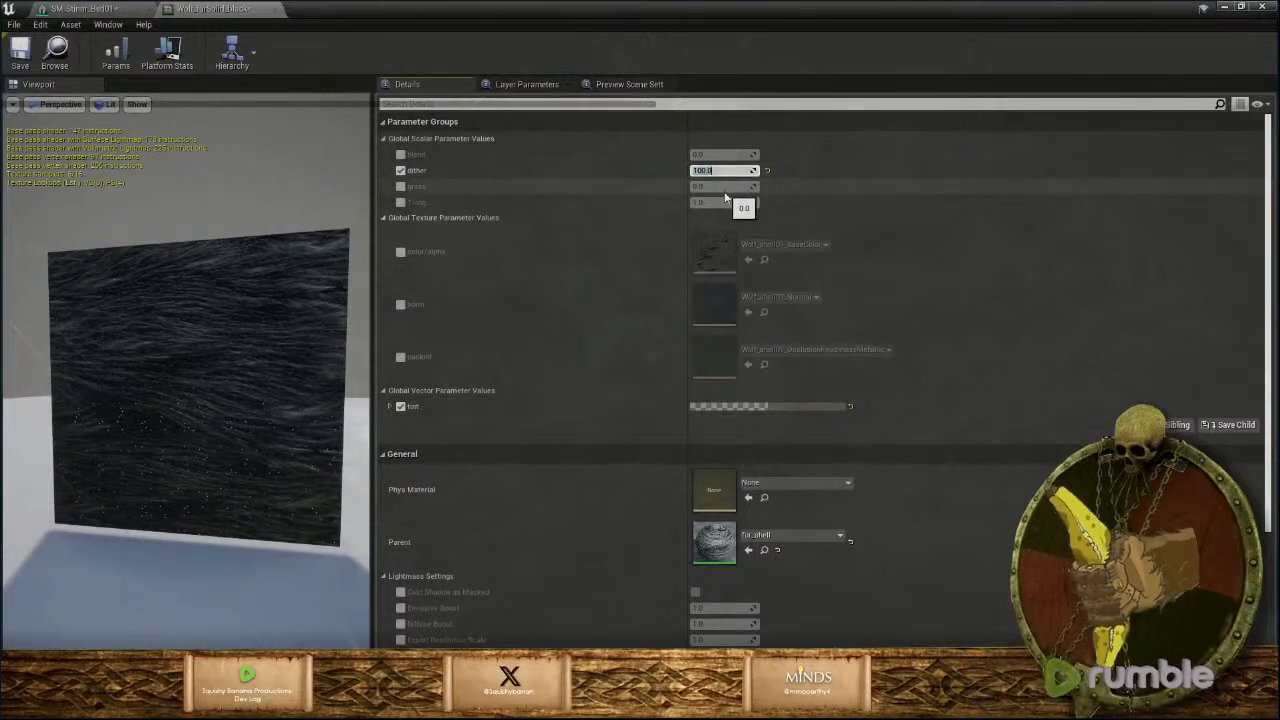
left_click_drag(211, 367, 44, 118)
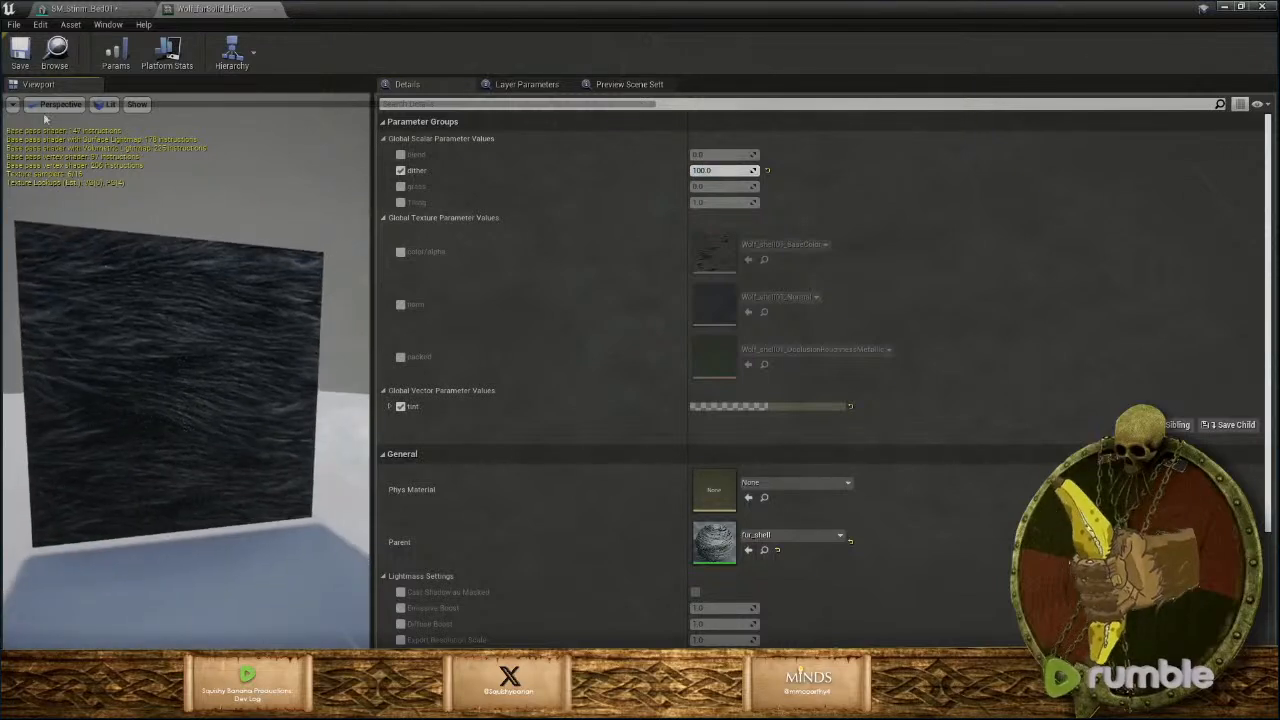
left_click(24, 56)
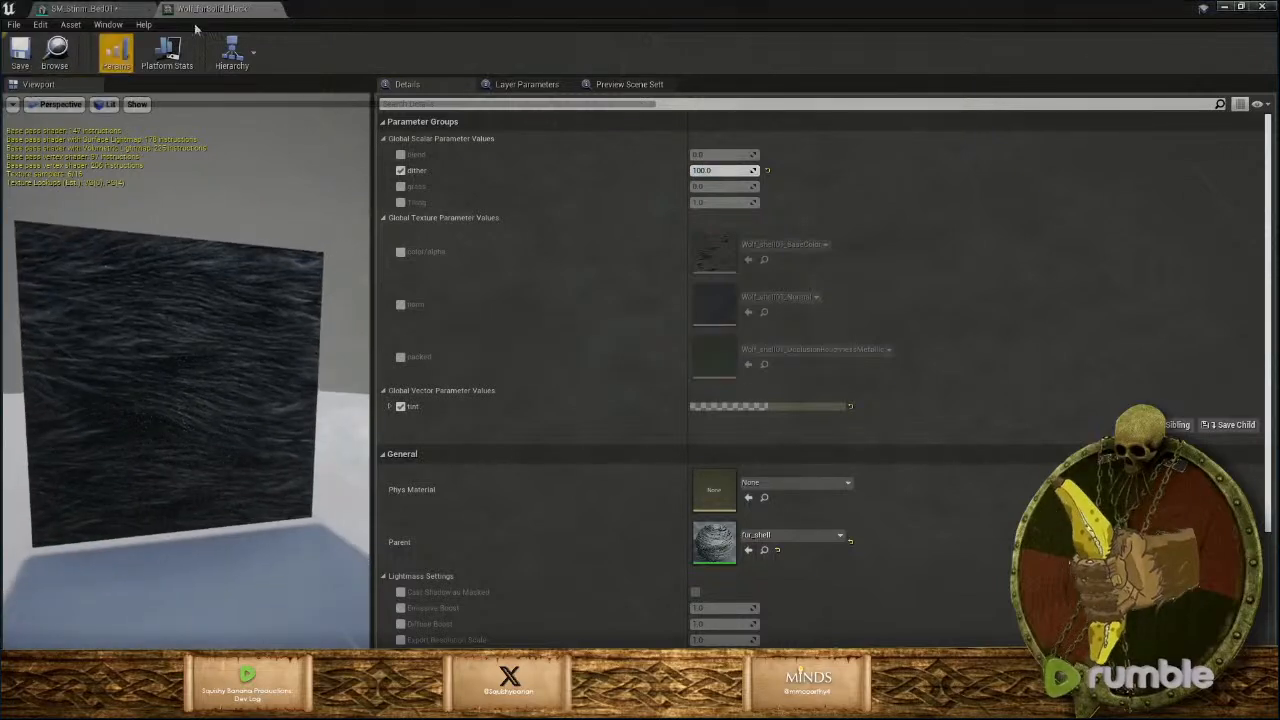
left_click(276, 10)
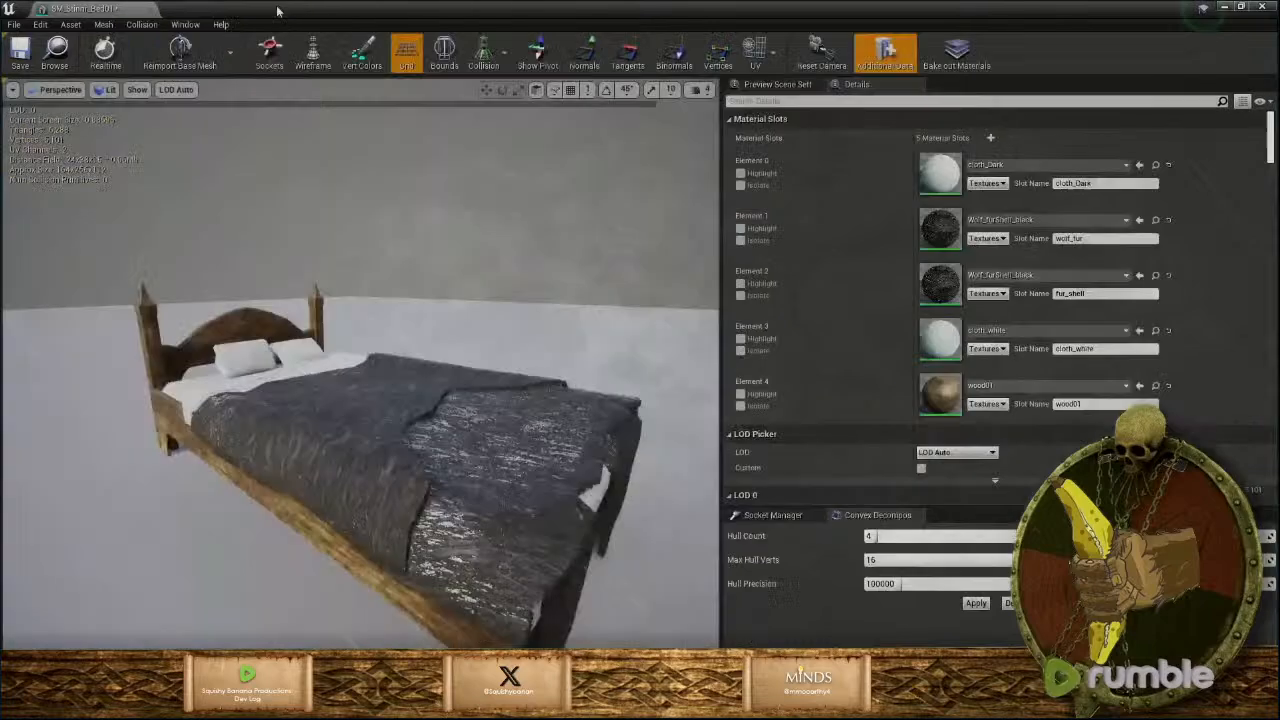
Try the wolf_fur material in the bed's fur_shell slot and switch that slot back to Wolf_furShell_black.
left_click(1034, 222)
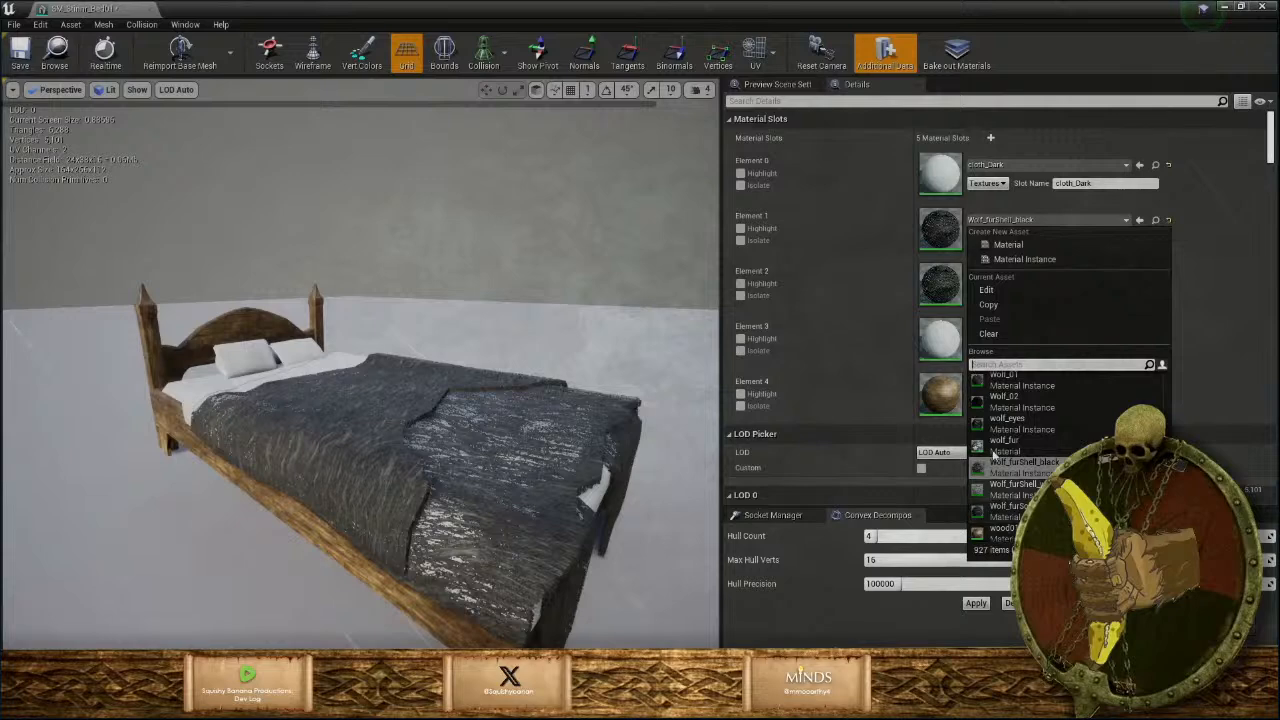
left_click(742, 286)
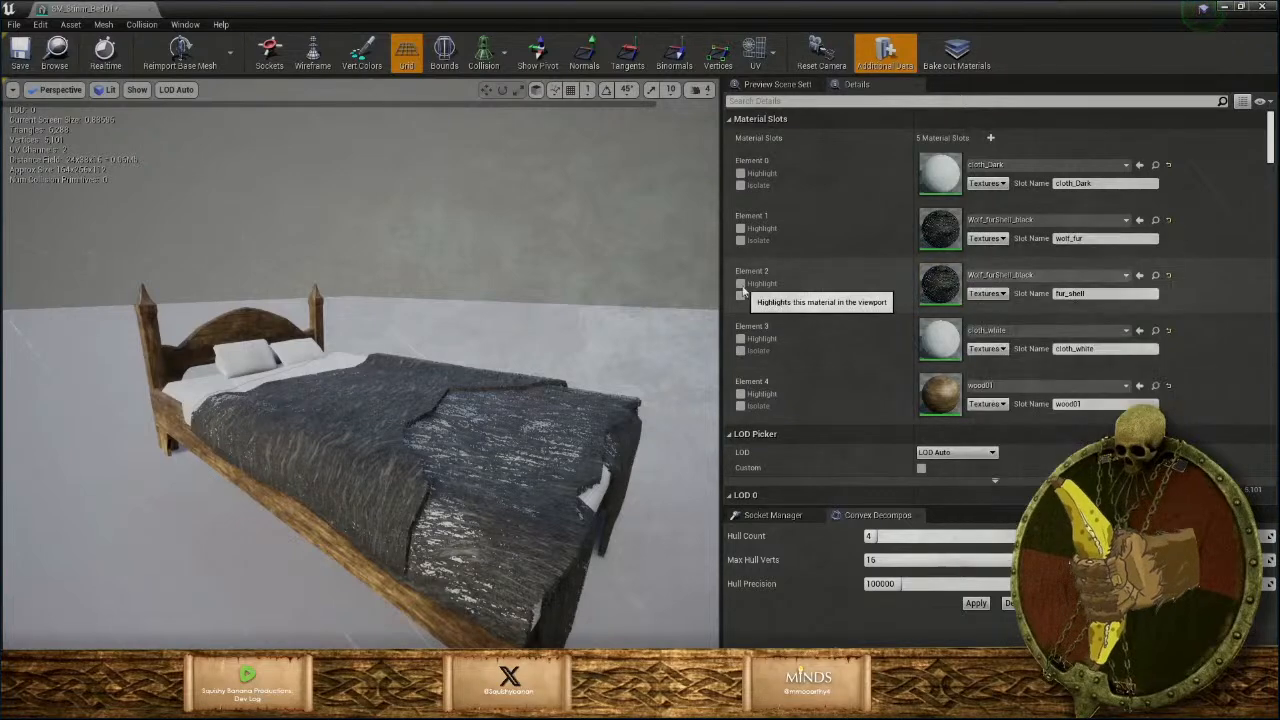
left_click(1012, 287)
left_click(1004, 496)
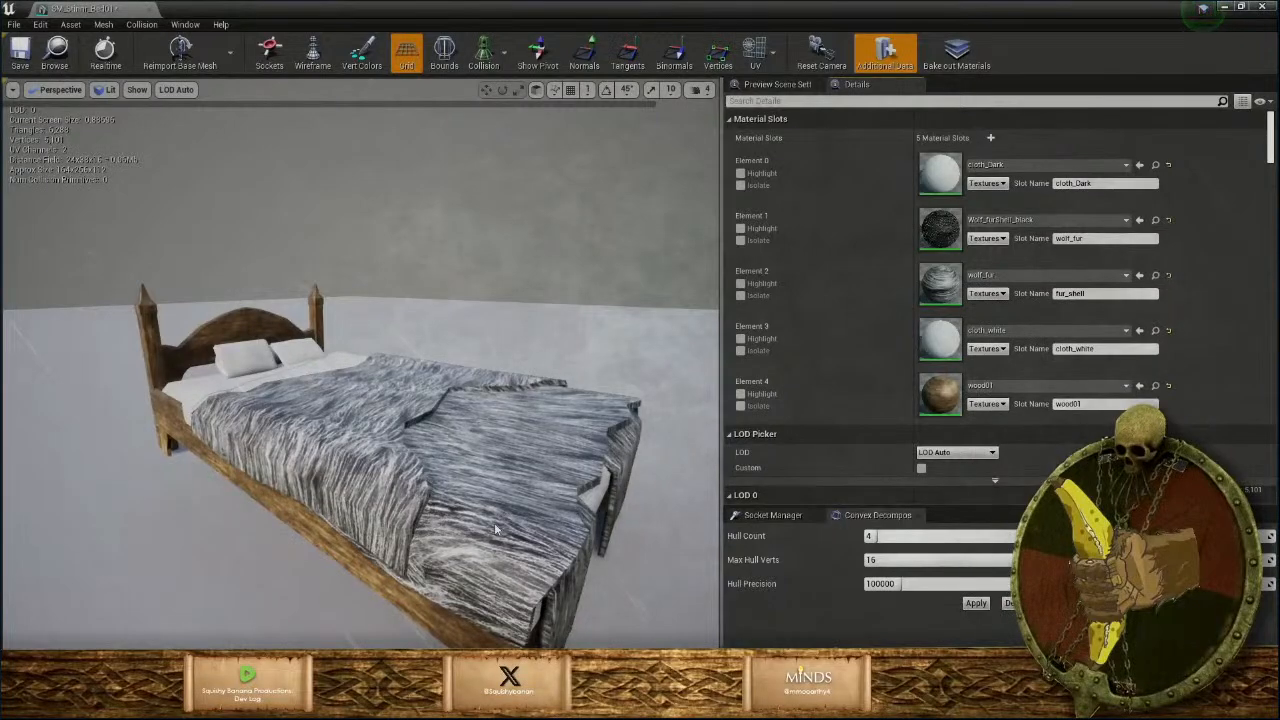
left_click_drag(566, 540, 450, 548)
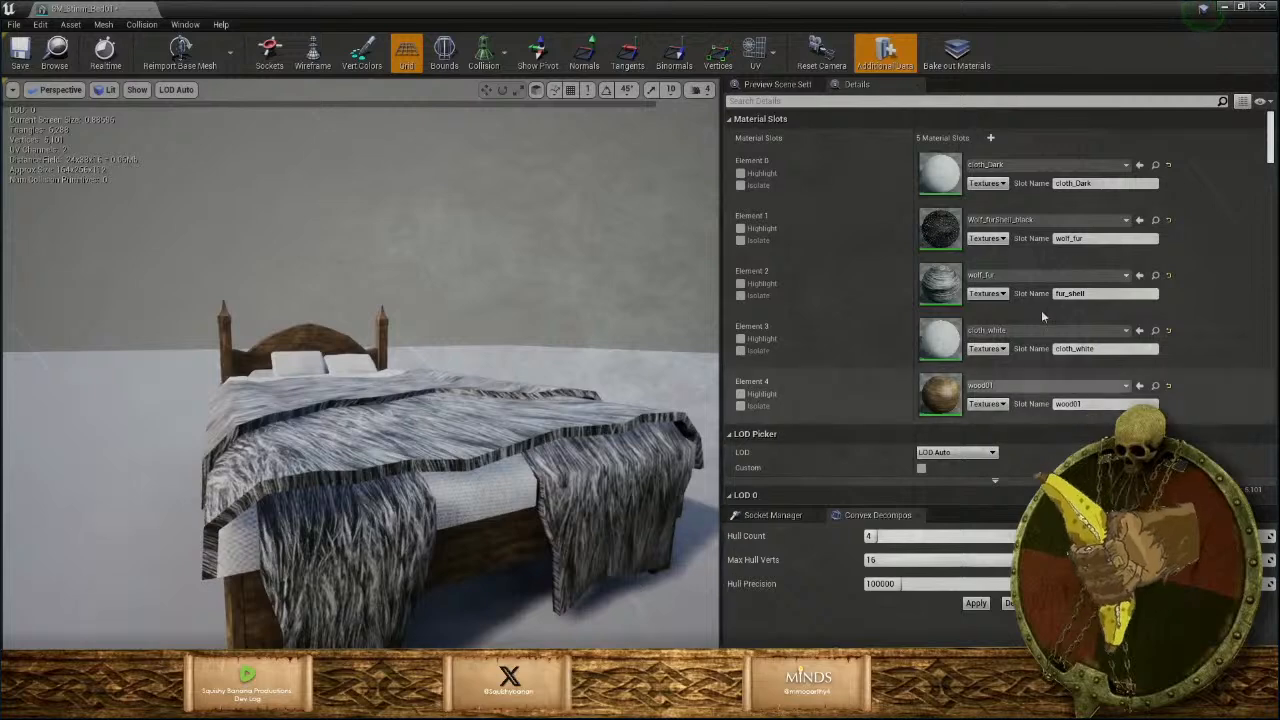
left_click(1041, 277)
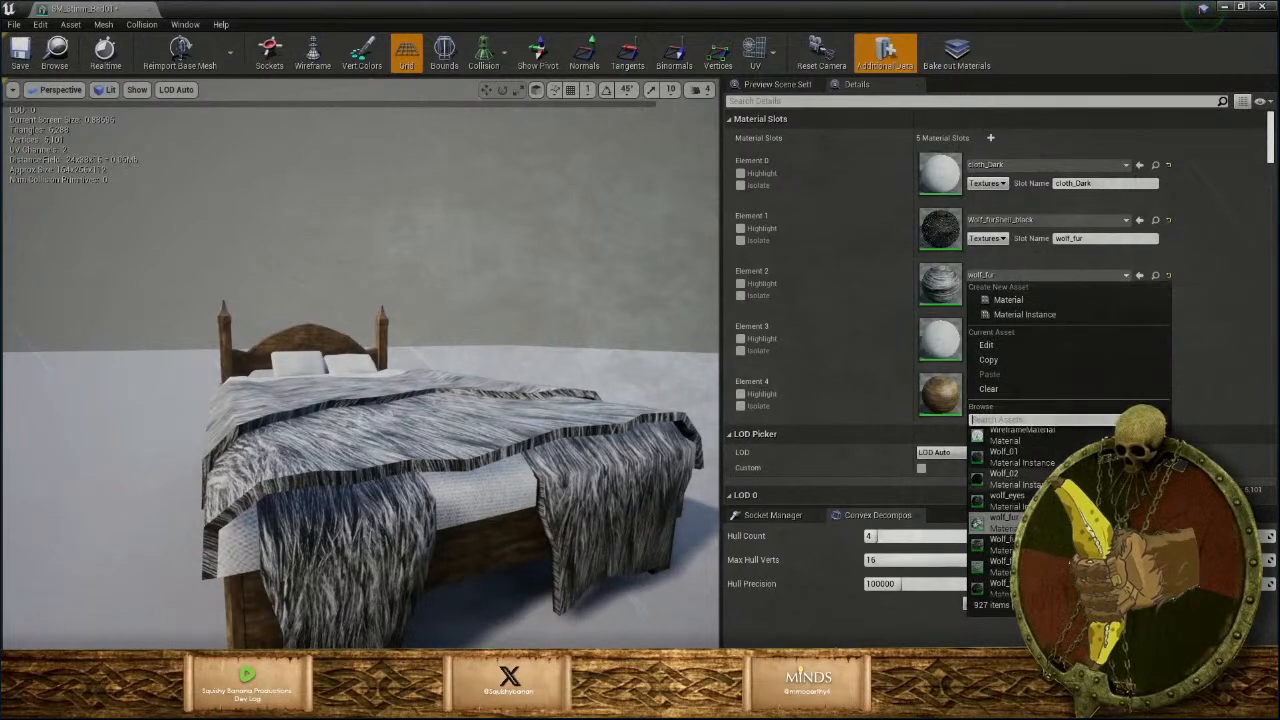
left_click(1005, 540)
Assign Wolf_furSolid_black to the bed's wolf_fur slot and check the fur blanket from several sides.
left_click(1030, 220)
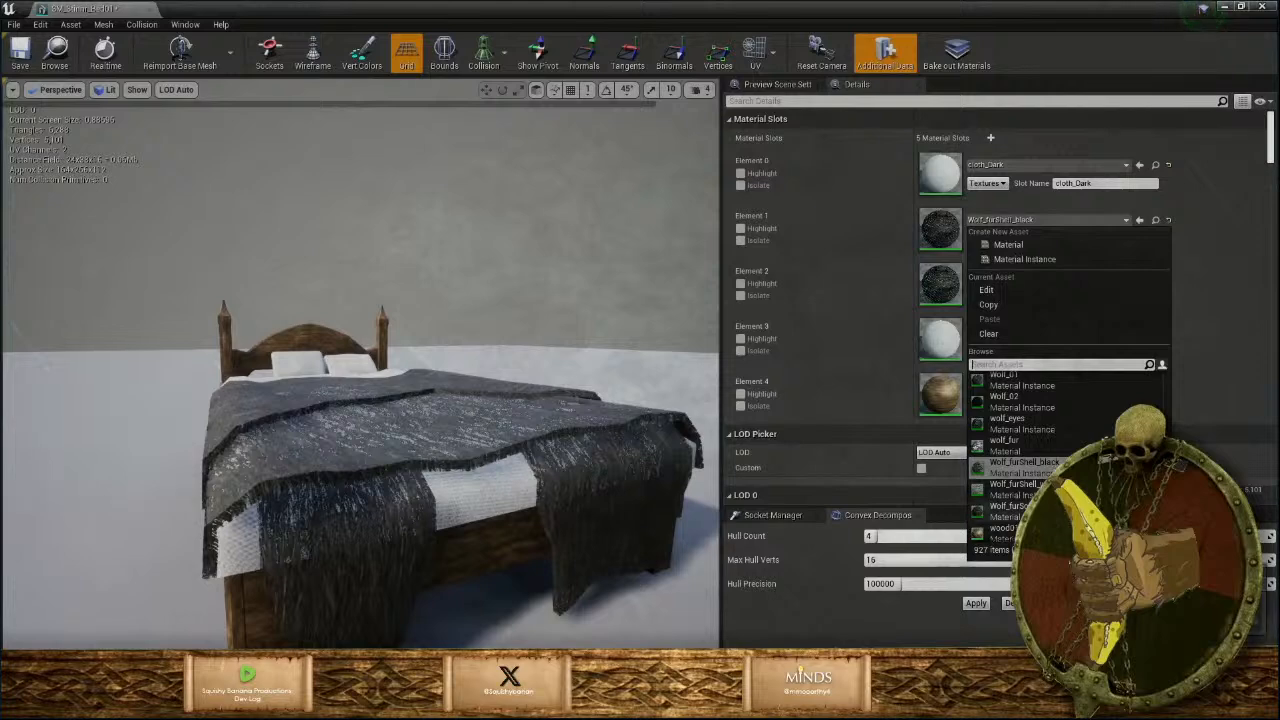
left_click(1004, 510)
left_click_drag(503, 412, 652, 405)
left_click_drag(357, 431, 385, 475)
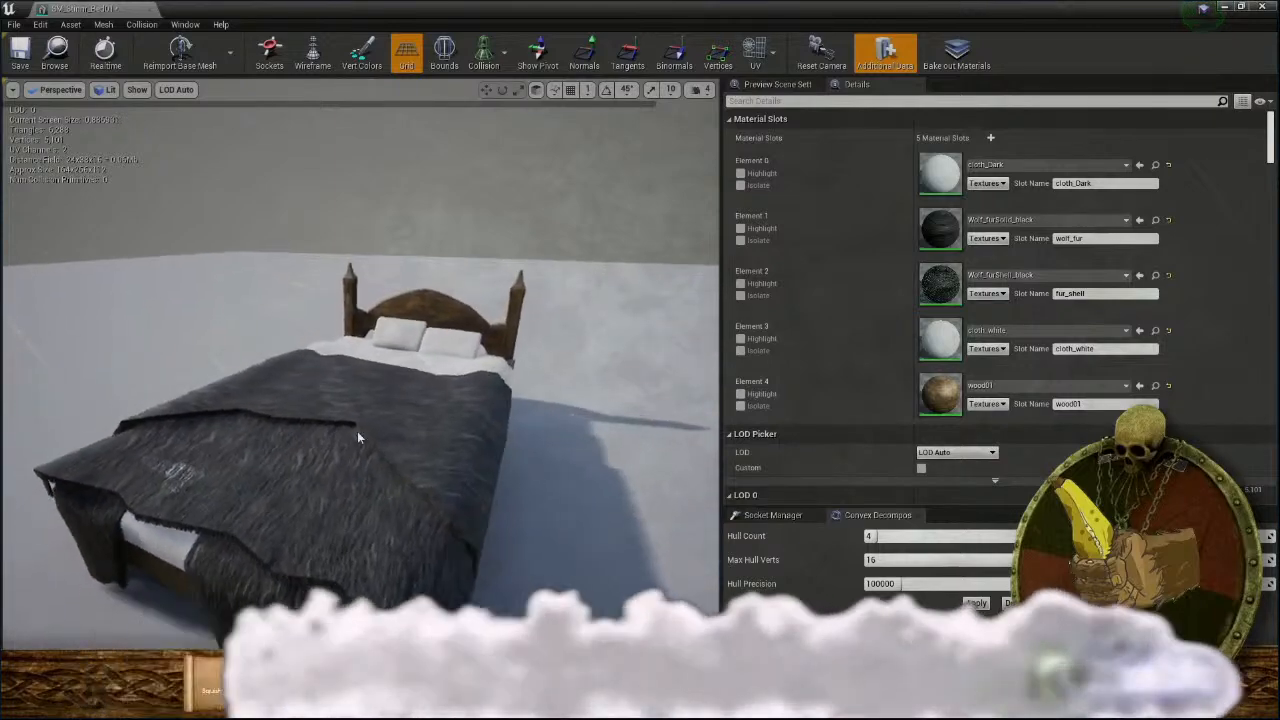
right_click_drag(274, 494, 356, 489)
left_click_drag(422, 451, 394, 484)
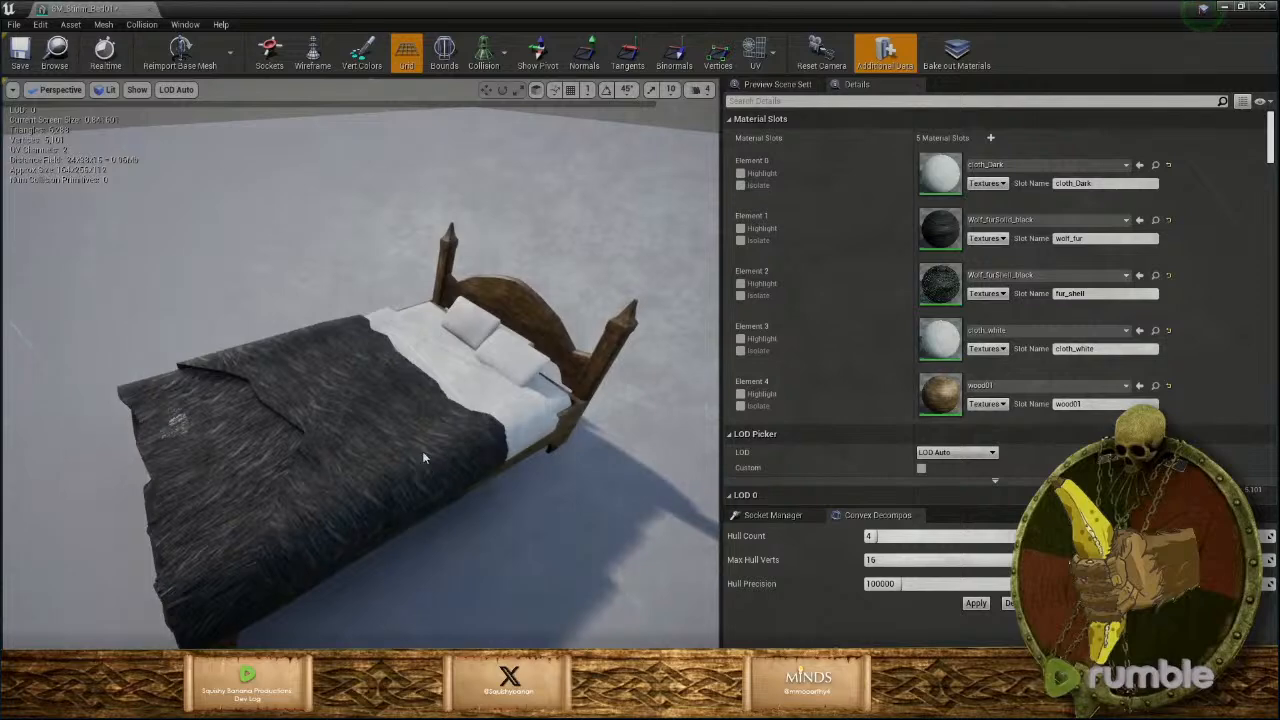
mouse_move(386, 400)
left_mouse_down()
mouse_move(358, 420)
mouse_move(332, 412)
mouse_move(376, 384)
left_mouse_up()
mouse_move(384, 350)
right_mouse_down()
mouse_move(402, 372)
mouse_move(388, 350)
right_mouse_up()
left_click_drag(388, 350, 440, 330)
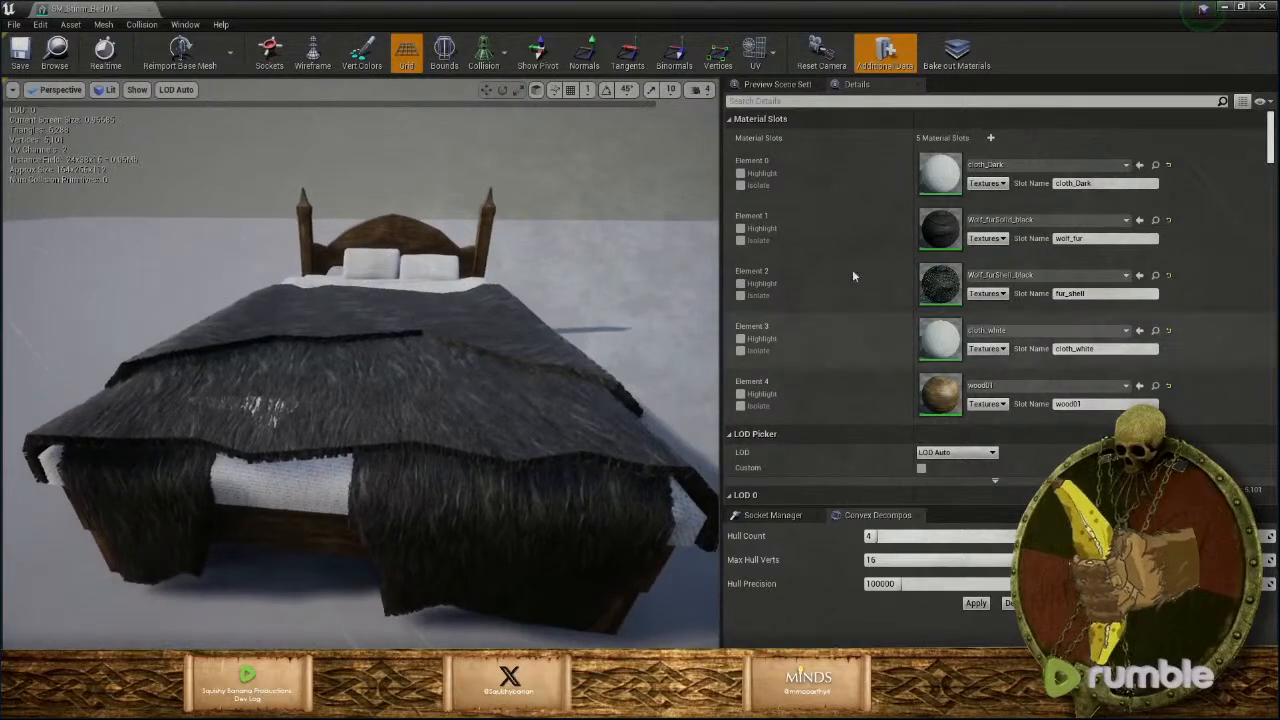
Assign the cloth_red material instance to the bed's cloth_Dark slot and check the sheets and pillows around the model.
left_click(1021, 168)
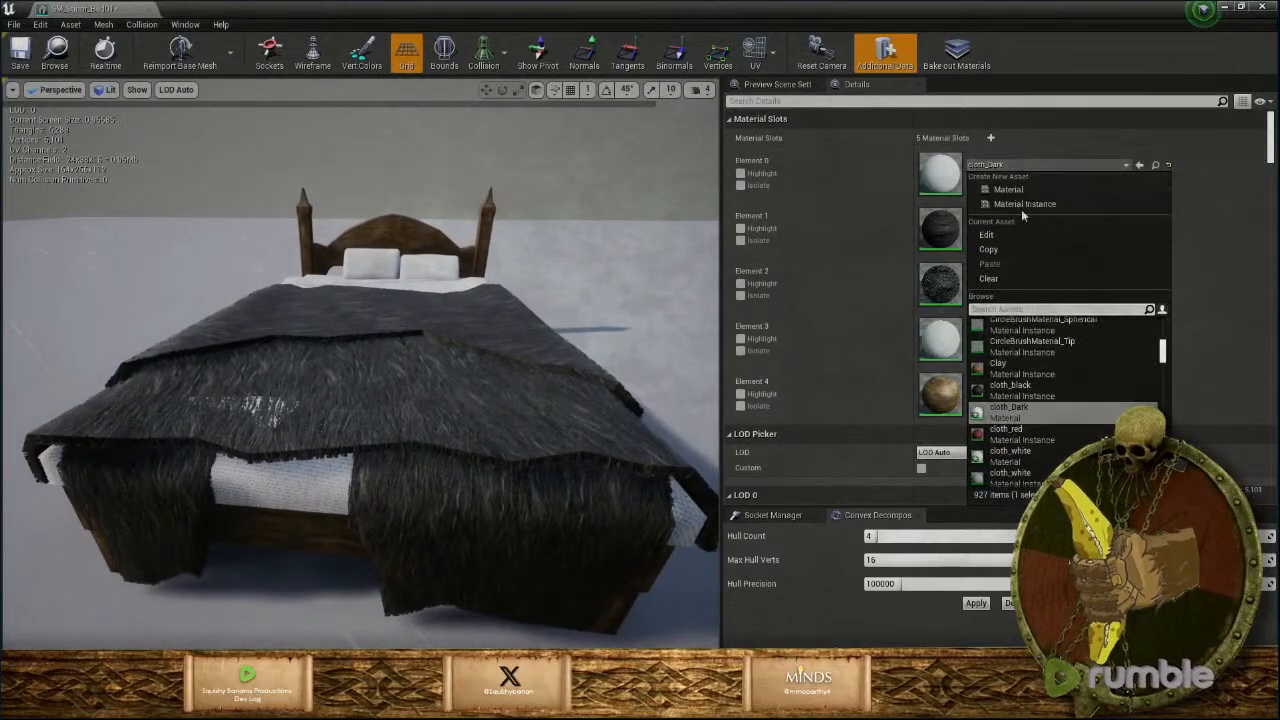
left_click(1007, 434)
left_click_drag(466, 318, 430, 305)
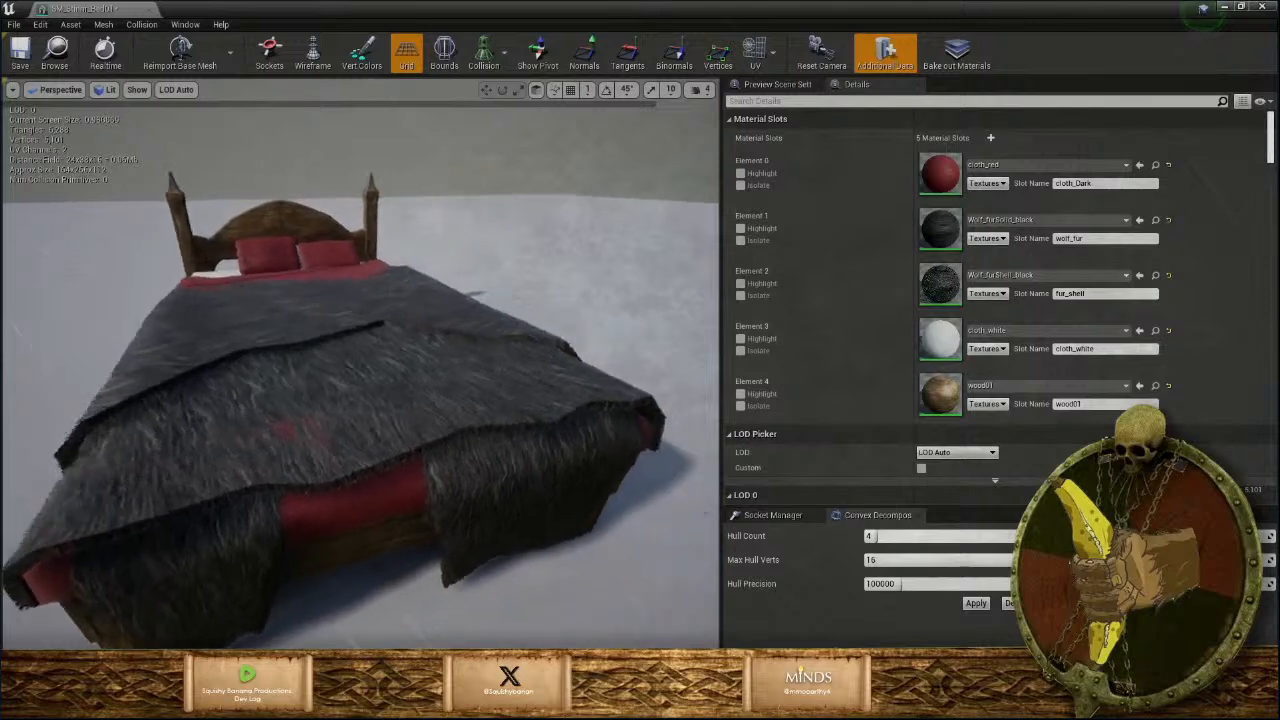
left_click_drag(275, 405, 432, 395)
scroll(275, 405, "down", 5)
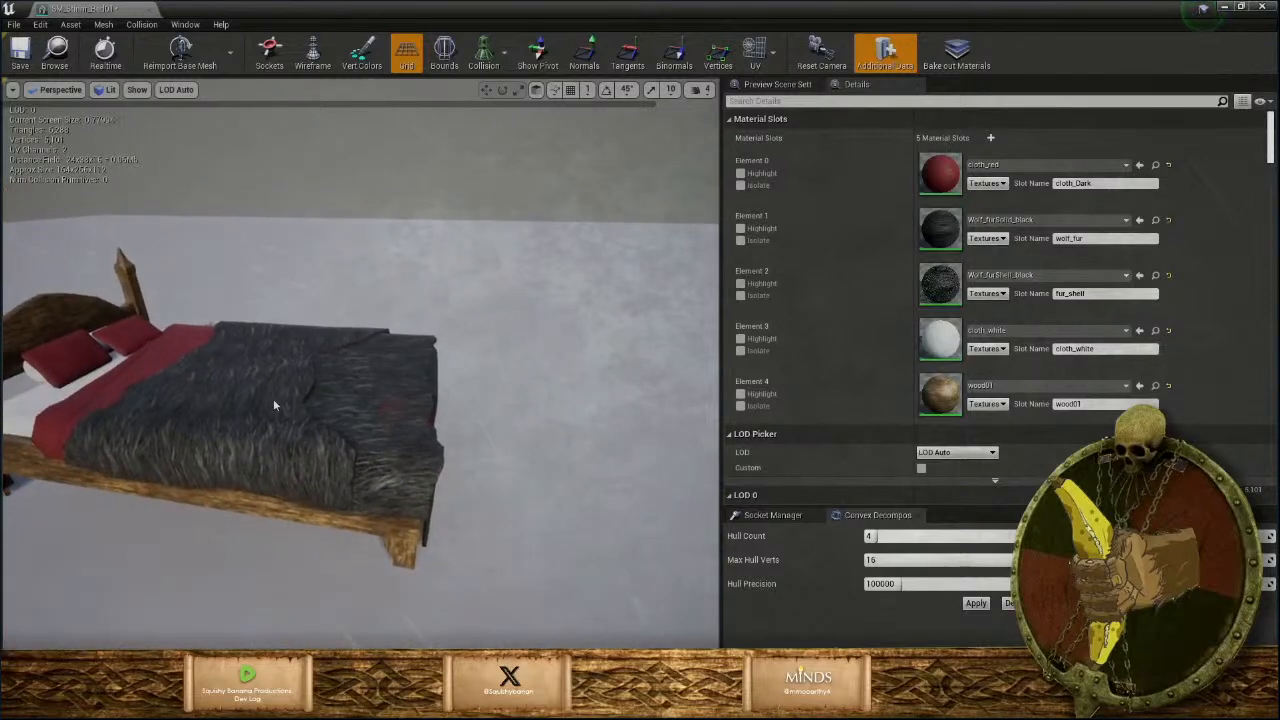
left_click_drag(274, 405, 420, 401)
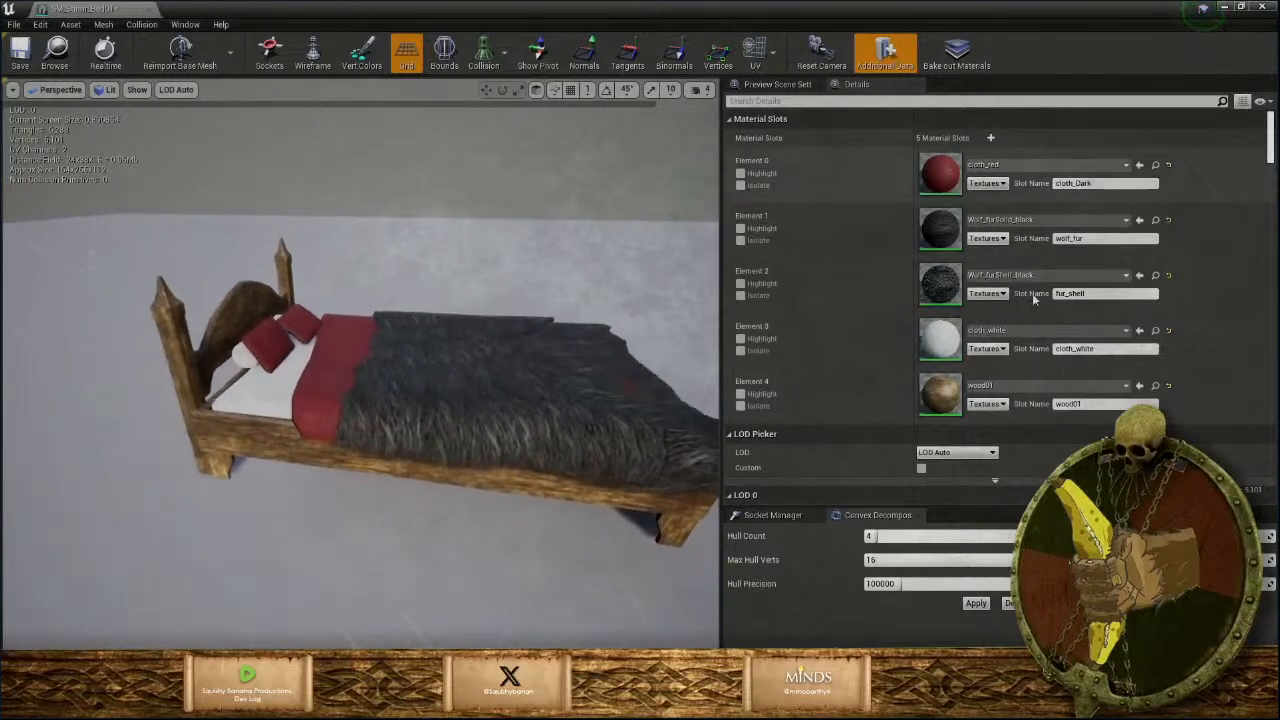
Assign the wood01 material instance to the bed's wood01 slot and save the static mesh.
left_click(1040, 386)
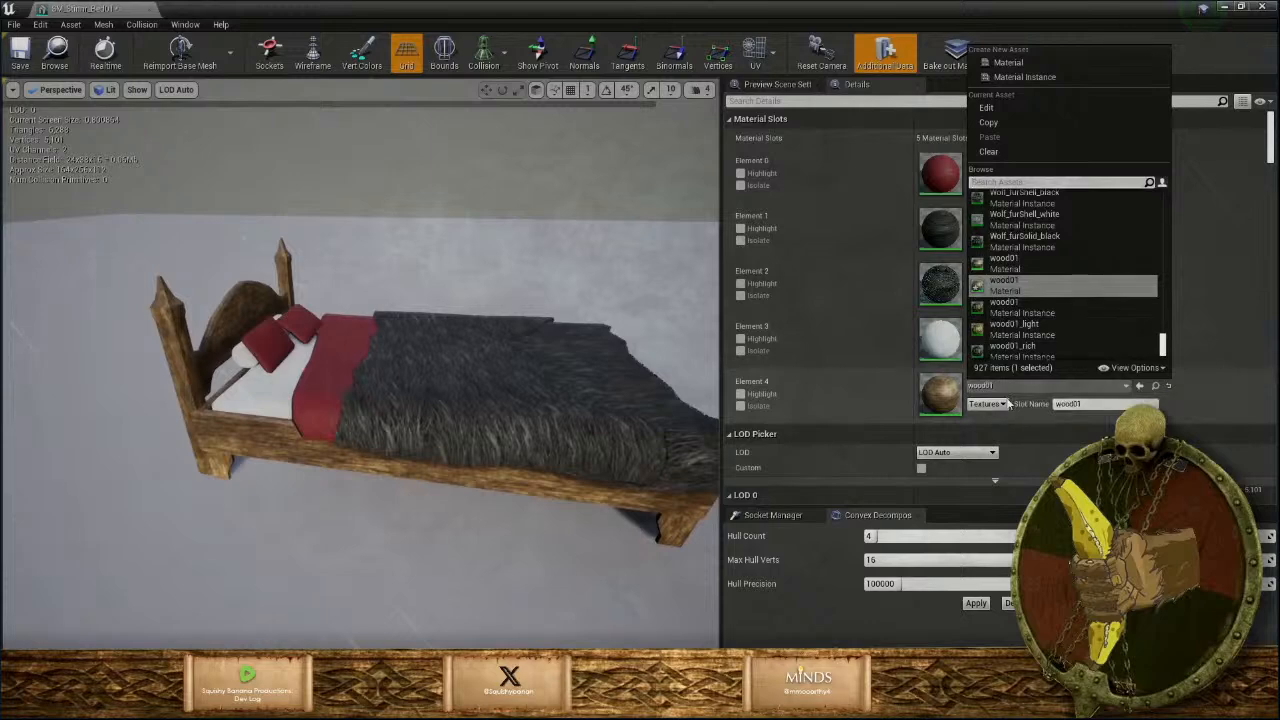
left_click(1024, 316)
left_click_drag(517, 449, 650, 474)
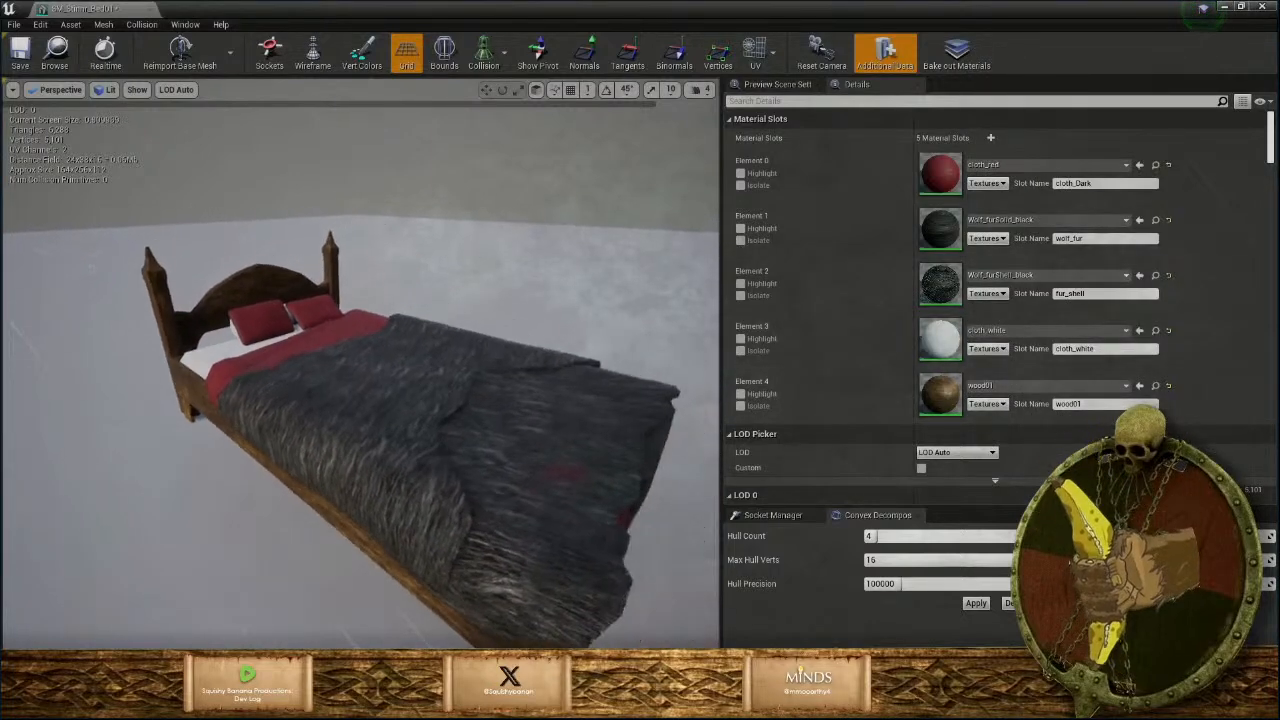
left_click(14, 52)
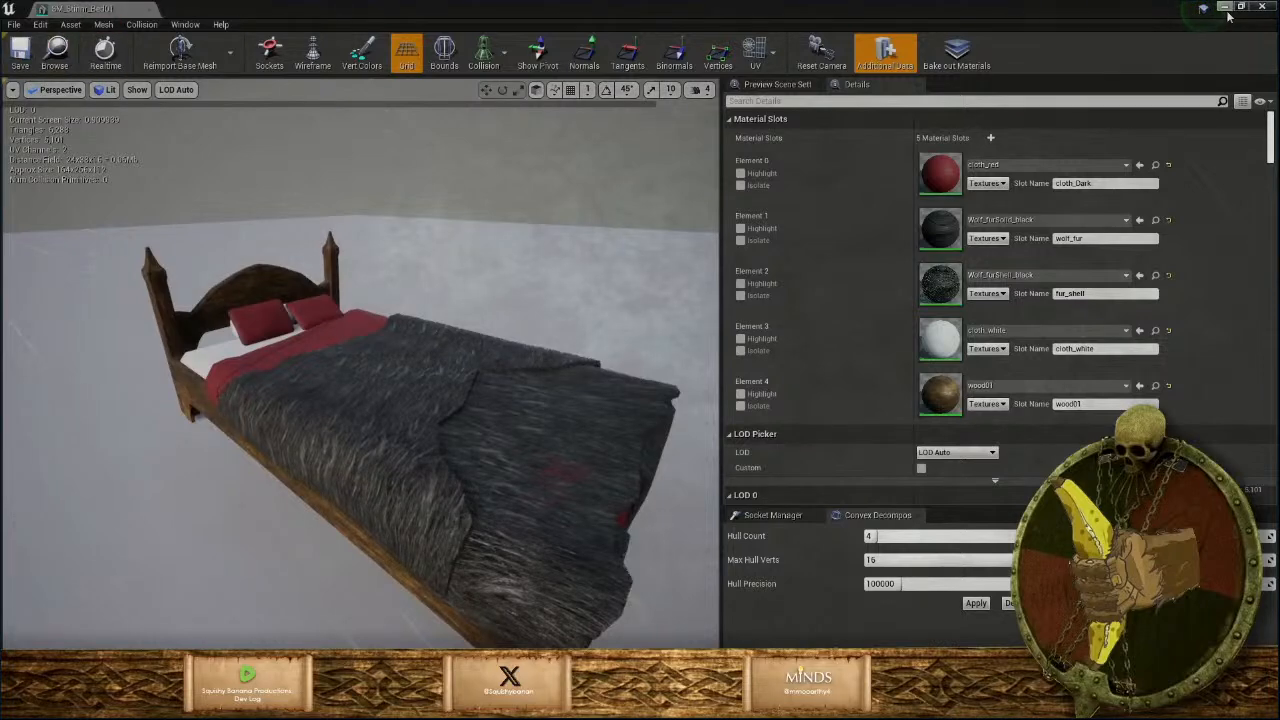
Switch to Maya, inspect the fur blanket at the foot of the bed and undo the combining of the bed meshes.
left_click(1226, 8)
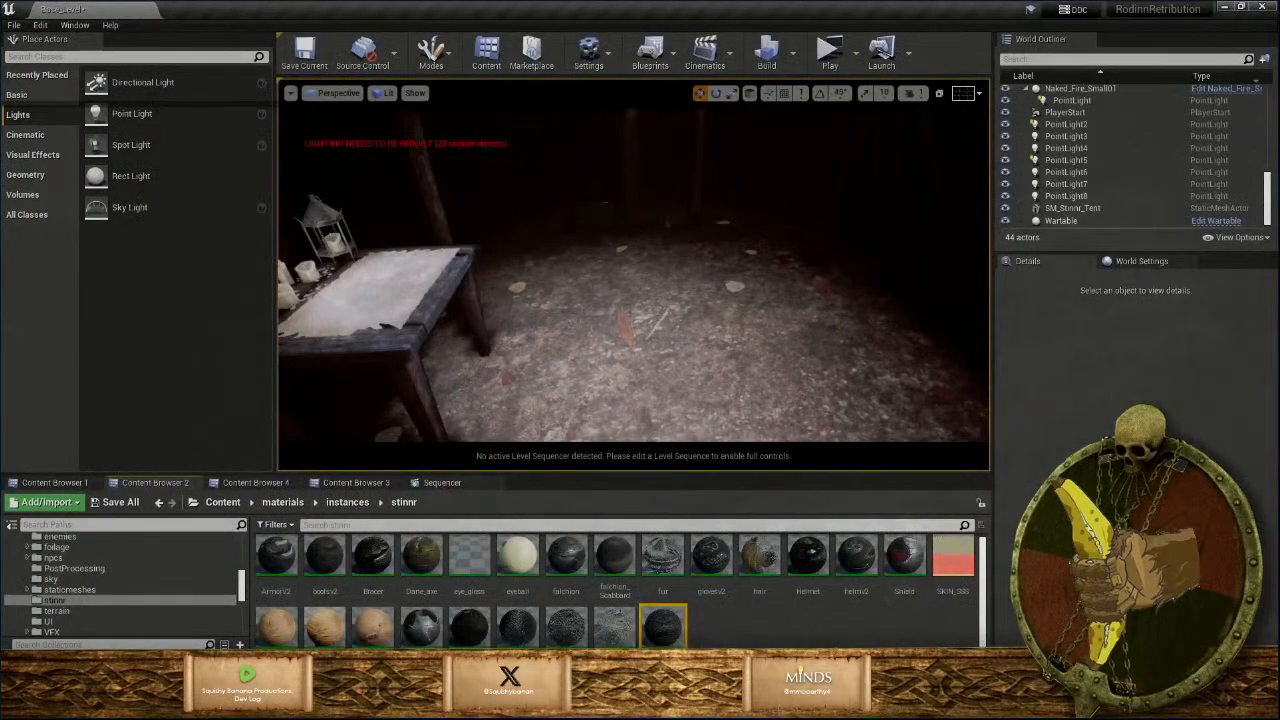
left_click(666, 632)
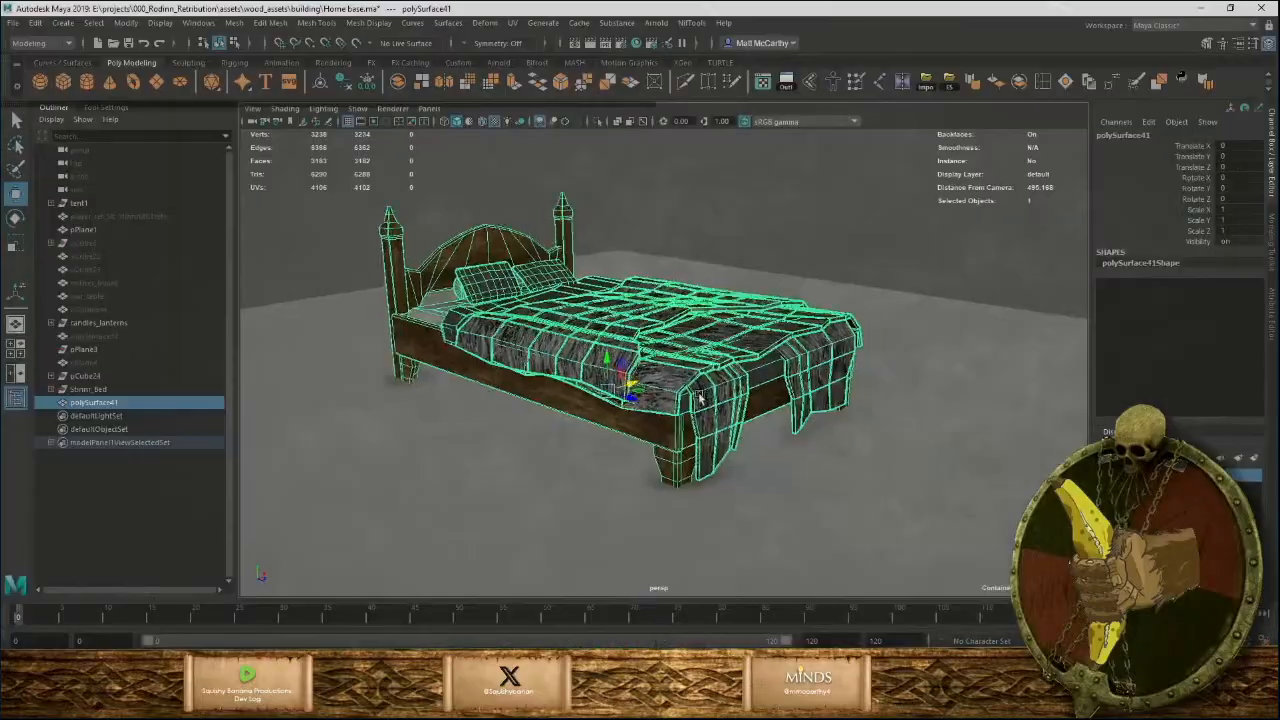
right_click_drag(665, 352, 757, 380, "alt")
left_click_drag(757, 380, 631, 374, "alt")
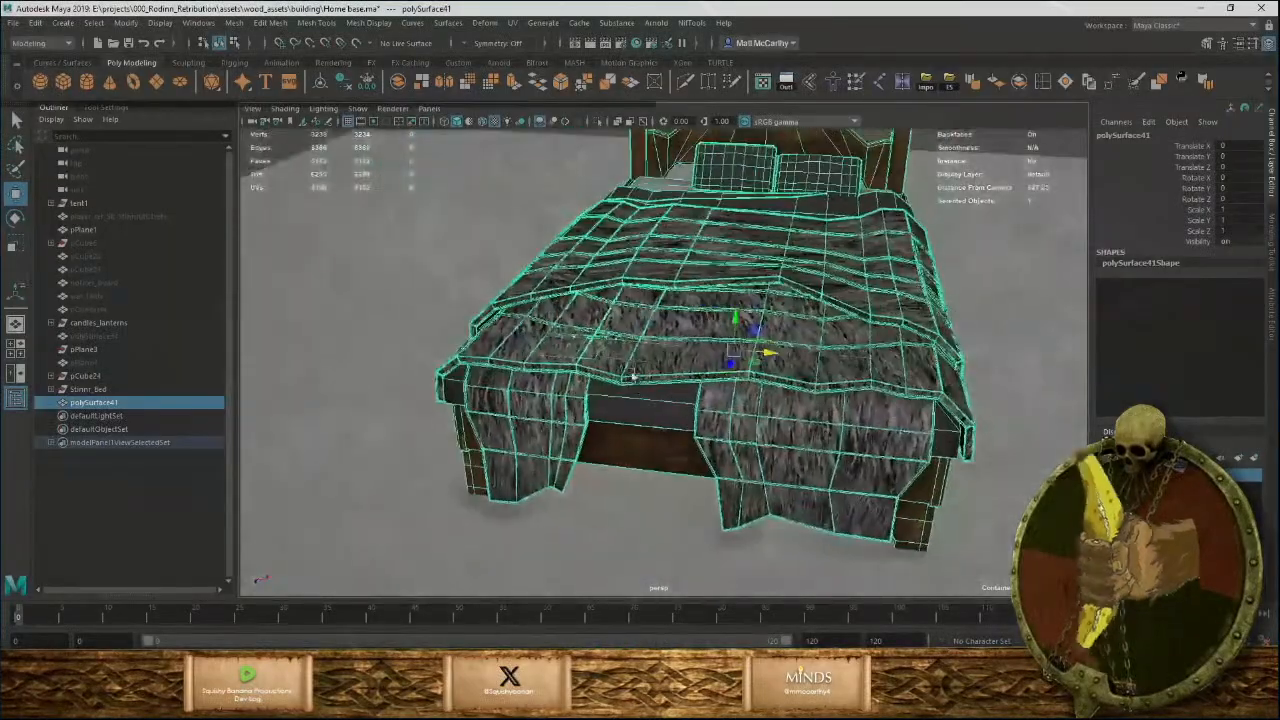
right_click_drag(631, 374, 716, 520, "alt")
left_click_drag(716, 520, 649, 354, "alt")
left_click_drag(658, 375, 632, 331, "alt")
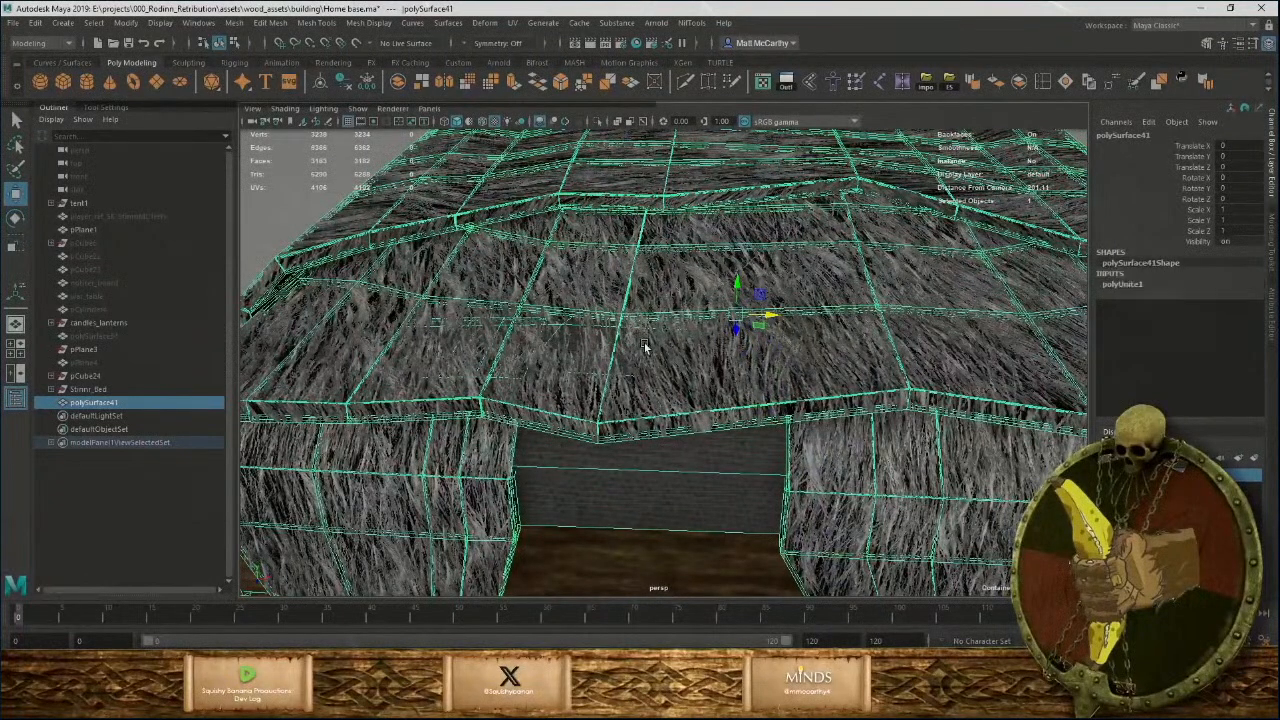
key("ctrl+z")
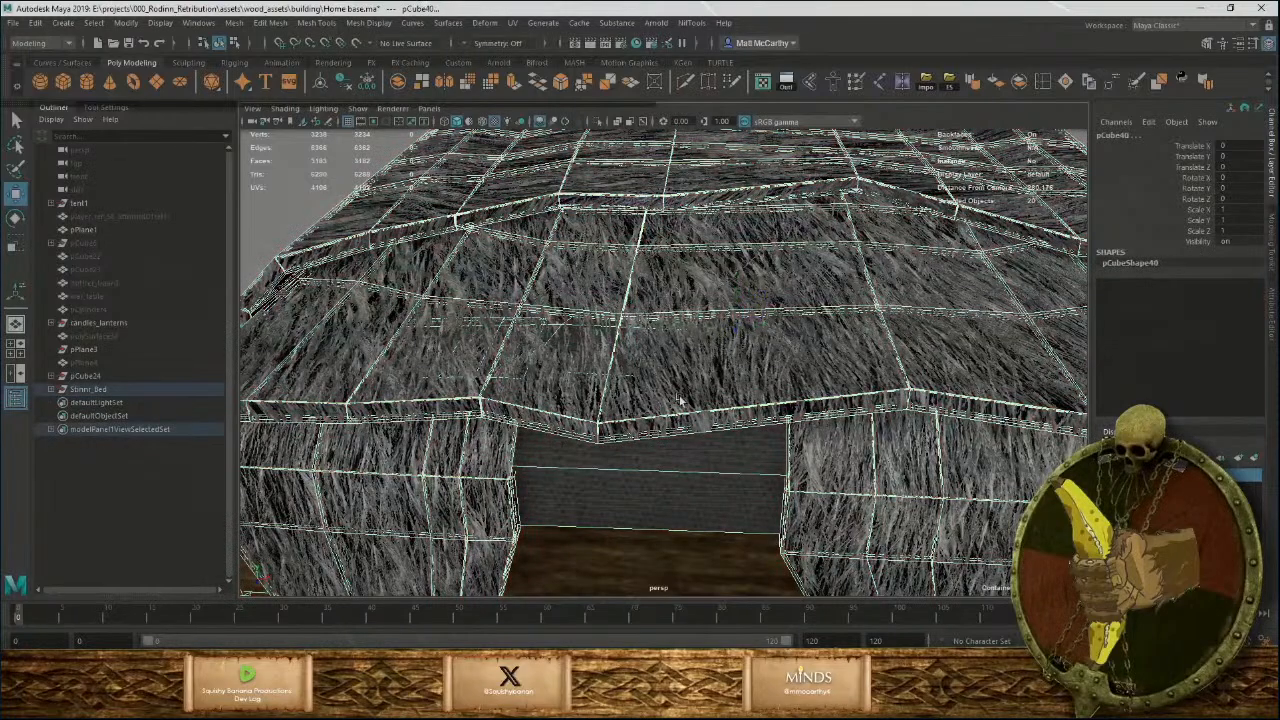
Remove the bed frame, pillows and sheets from the selection and isolate the fur blanket pieces.
scroll(680, 401, "down", 5)
left_click_drag(768, 388, 758, 300, "alt")
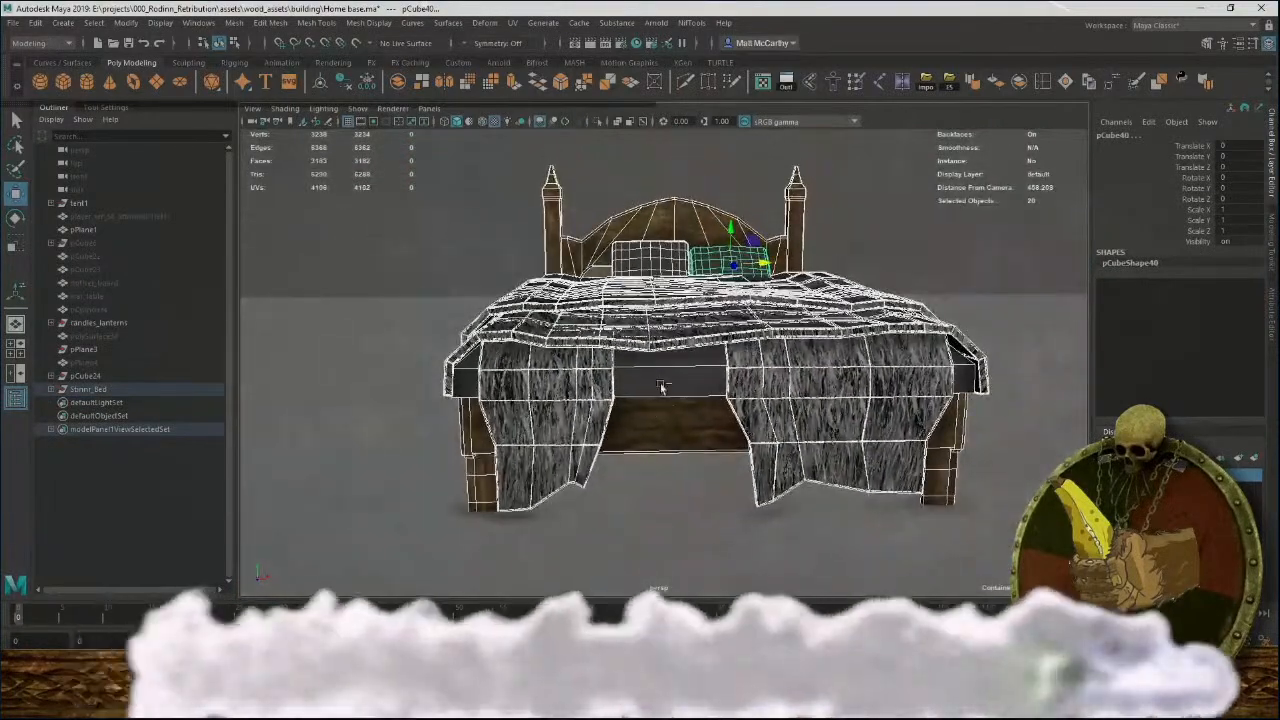
left_click_drag(717, 485, 838, 523, "alt")
scroll(851, 457, "down", 5)
left_click_drag(850, 400, 943, 428, "alt")
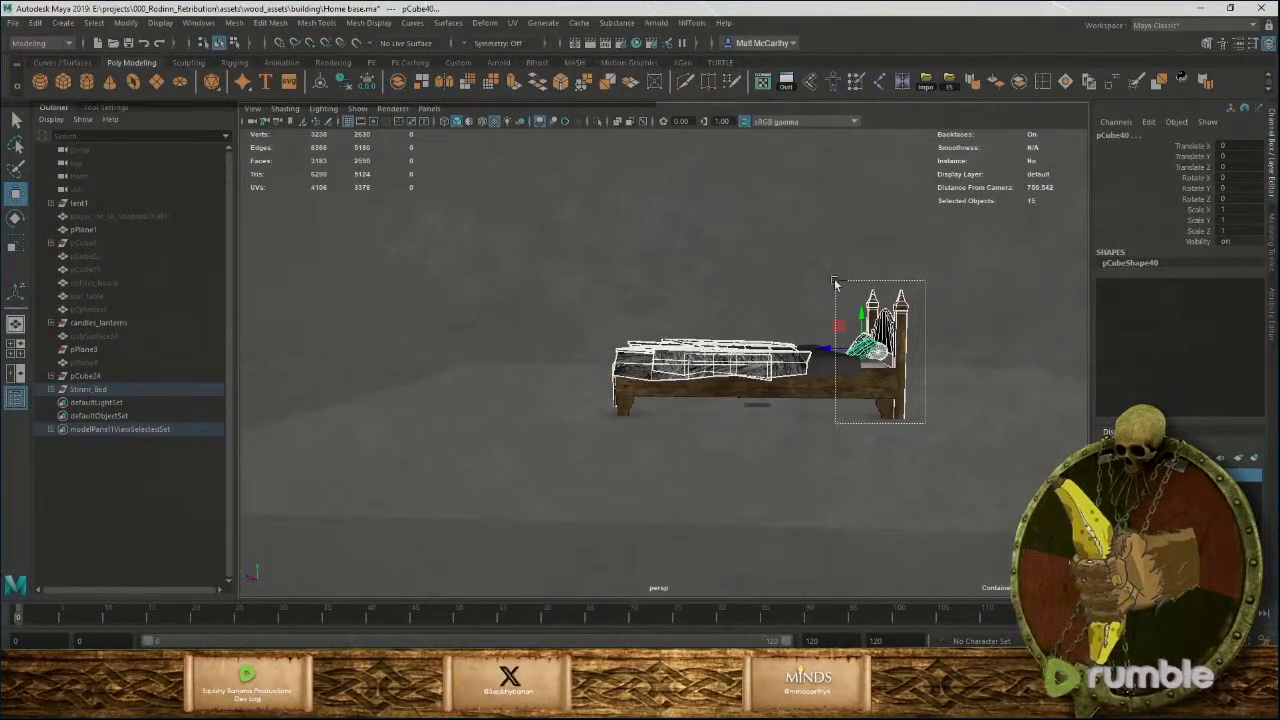
left_click_drag(836, 285, 822, 278, "ctrl")
left_click_drag(822, 278, 920, 326, "alt")
key("ctrl+1")
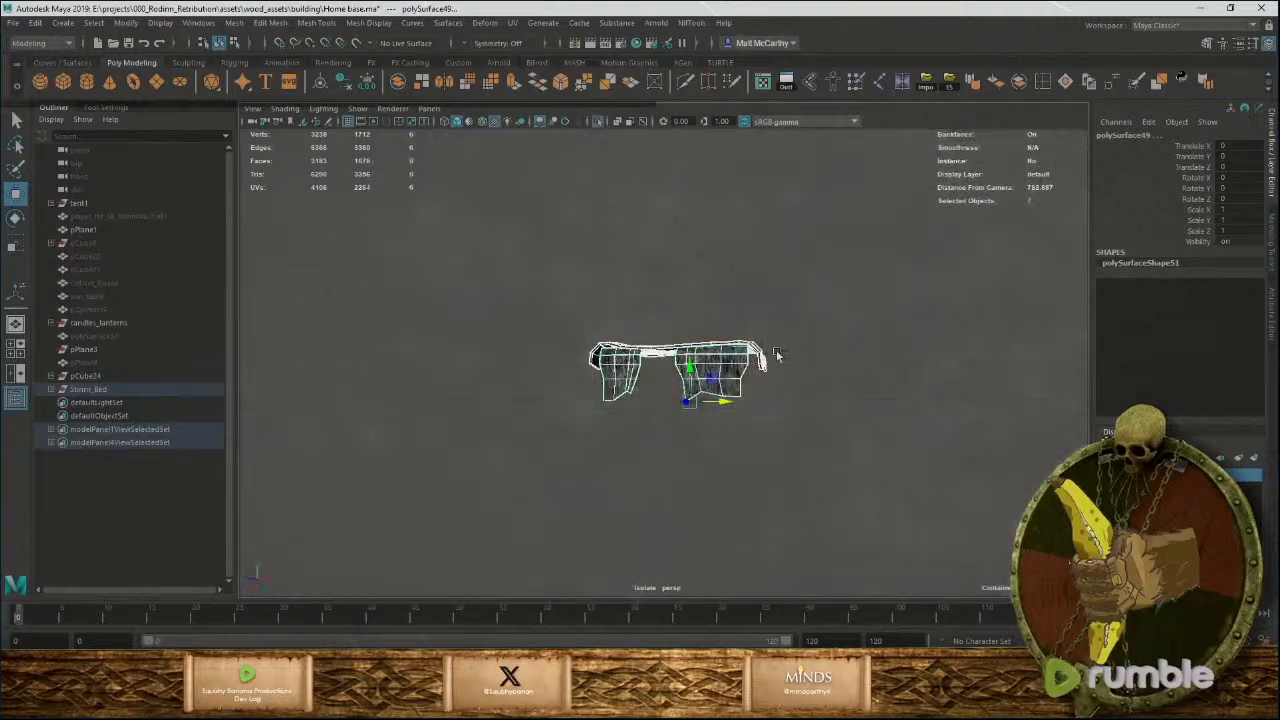
Combine the isolated blanket pieces into one mesh and raise a vertex in the middle of the folded fur layer at the foot end.
left_click_drag(645, 363, 668, 398, "alt")
scroll(690, 375, "up", 5)
left_click_drag(720, 357, 677, 394, "alt")
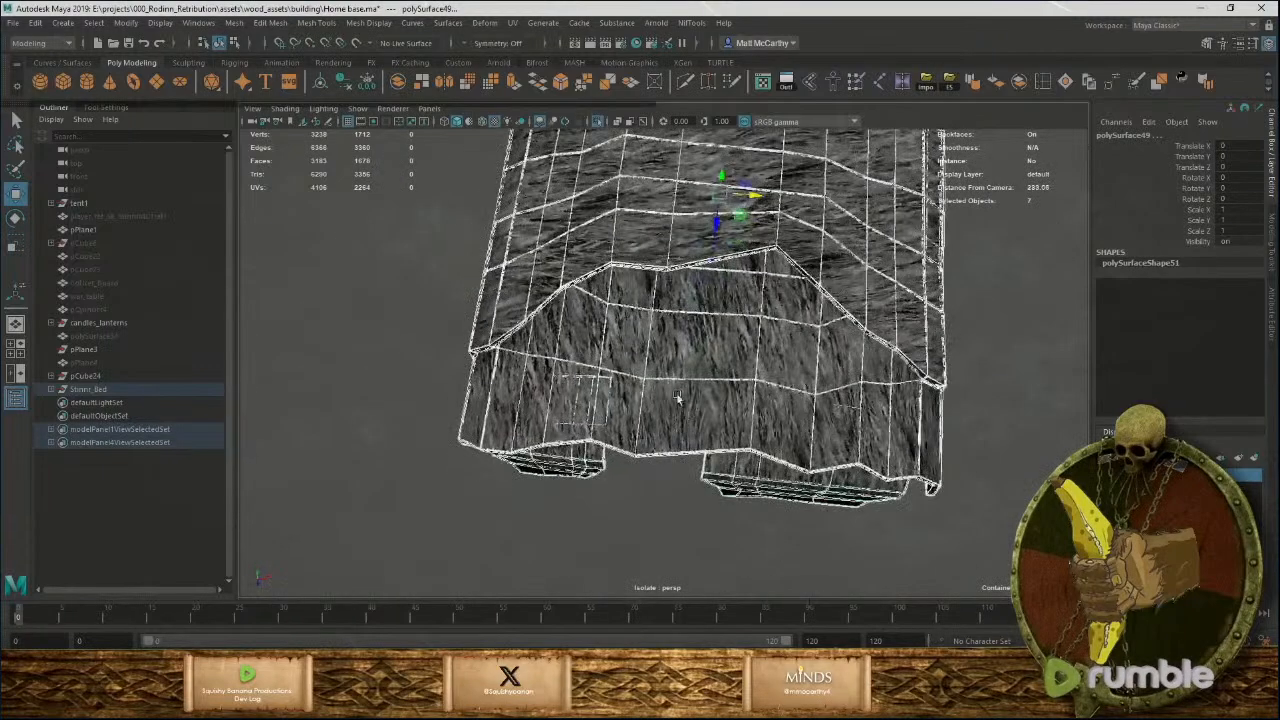
scroll(660, 350, "up", 2)
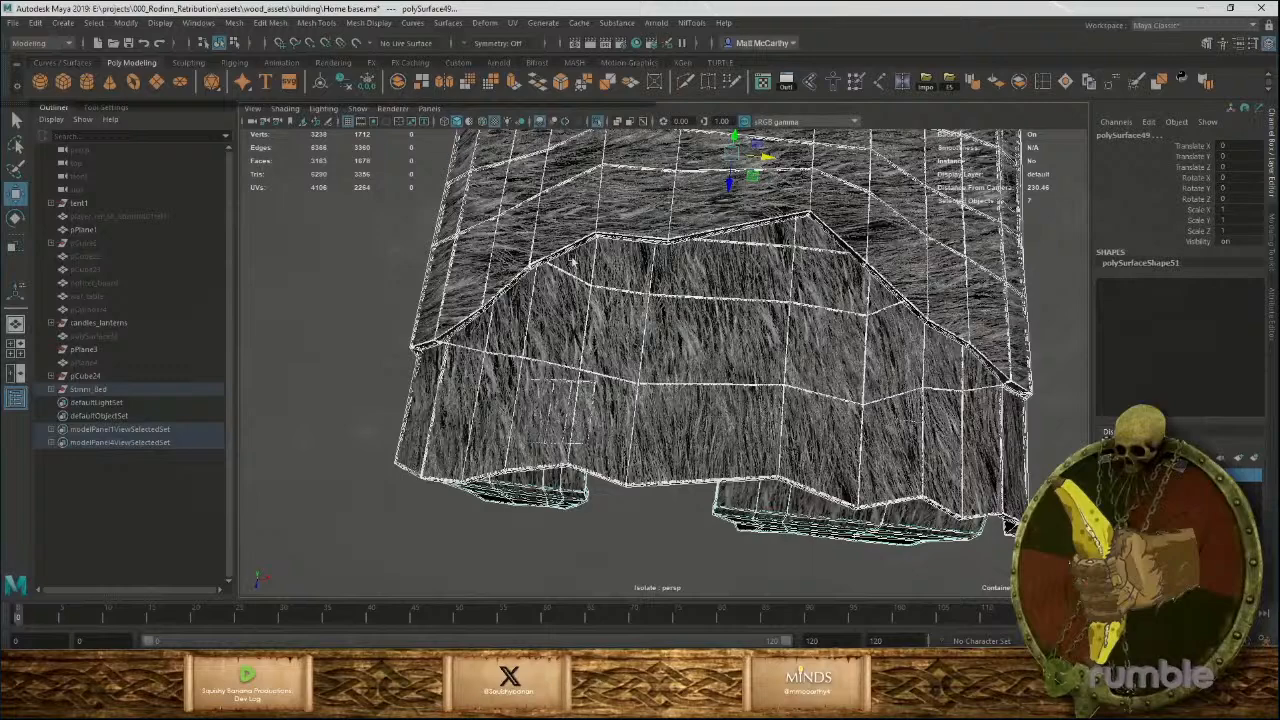
right_click_drag(640, 352, 603, 356)
left_click_drag(612, 362, 650, 418)
left_click_drag(652, 410, 663, 330, "alt")
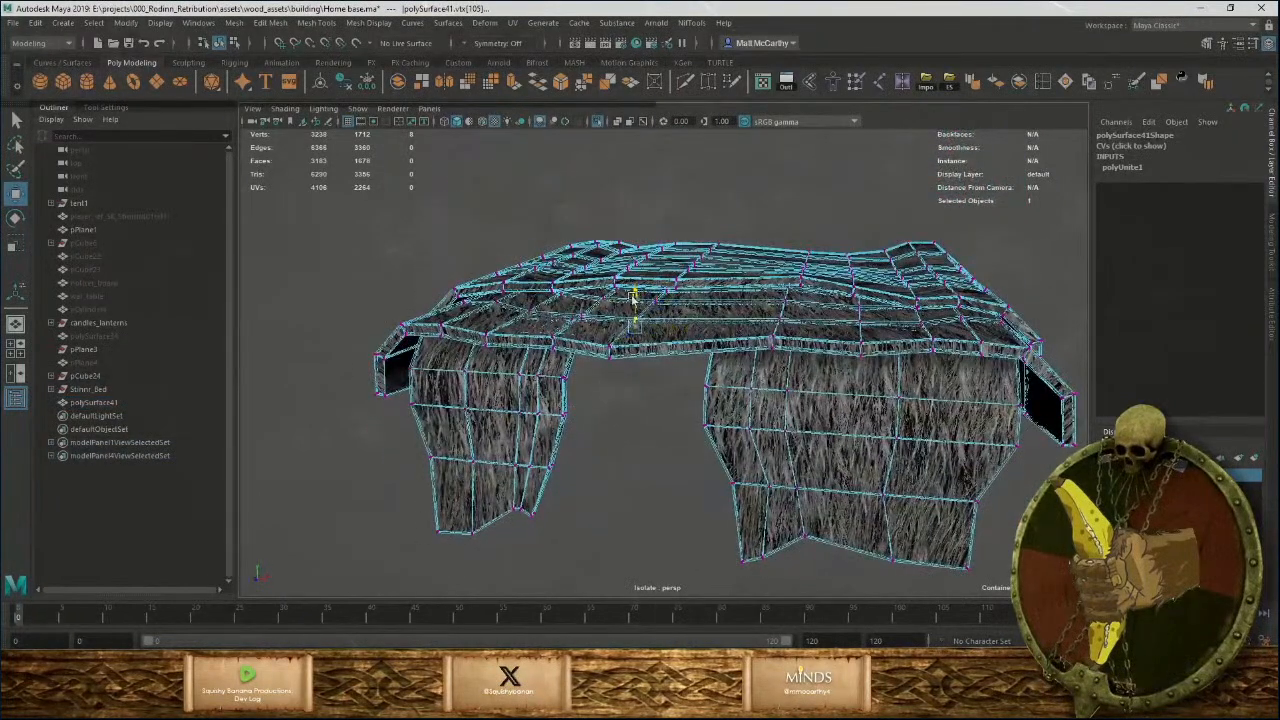
left_click_drag(638, 375, 720, 374, "alt")
left_click(710, 413)
right_click_drag(712, 412, 623, 386, "alt")
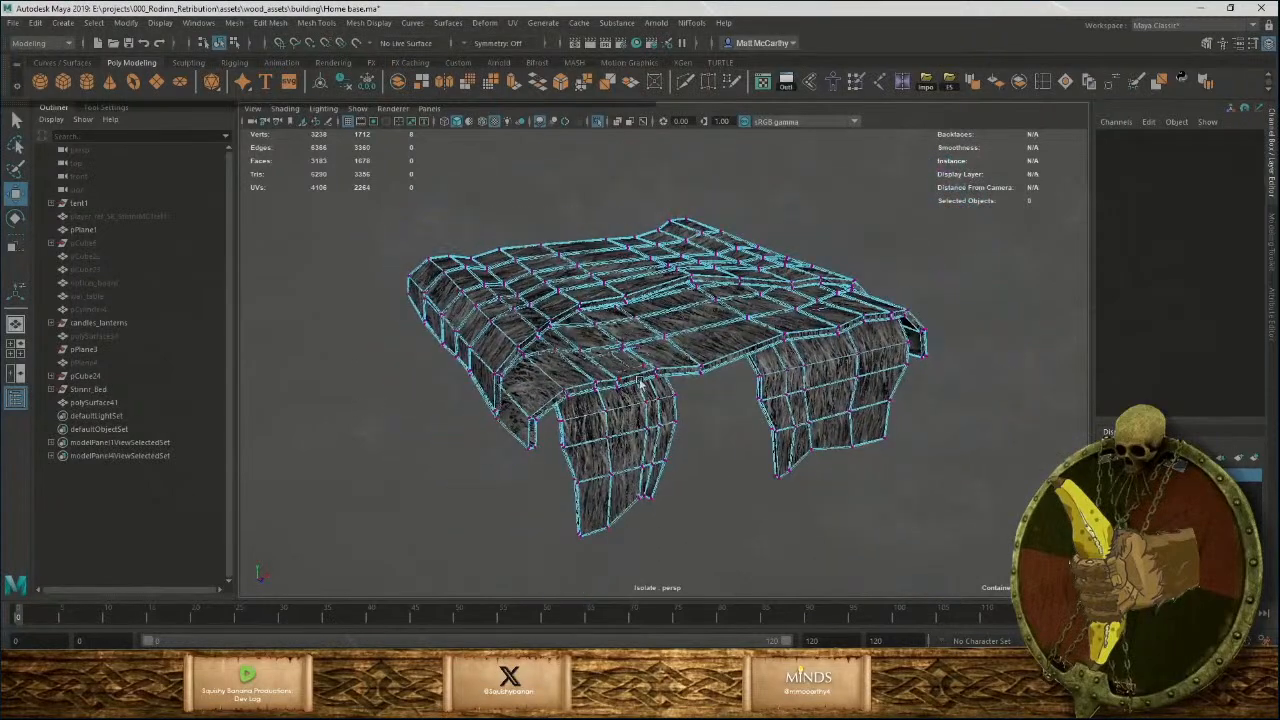
Raise the vertices on top of the folded fur layer near the blanket's foot-end corner.
key("F8")
right_click_drag(643, 472, 750, 468, "alt")
left_click_drag(735, 425, 589, 385, "alt")
right_click(588, 340)
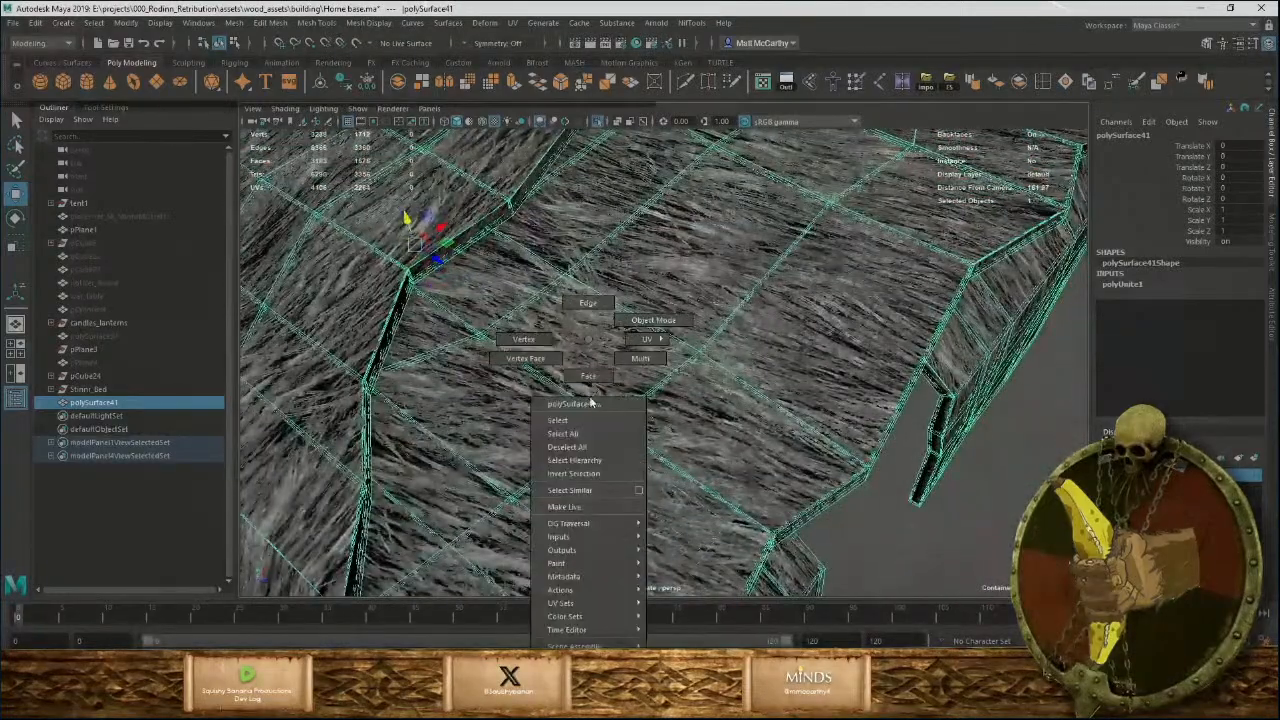
right_click_drag(588, 340, 516, 344)
left_click_drag(608, 387, 580, 294)
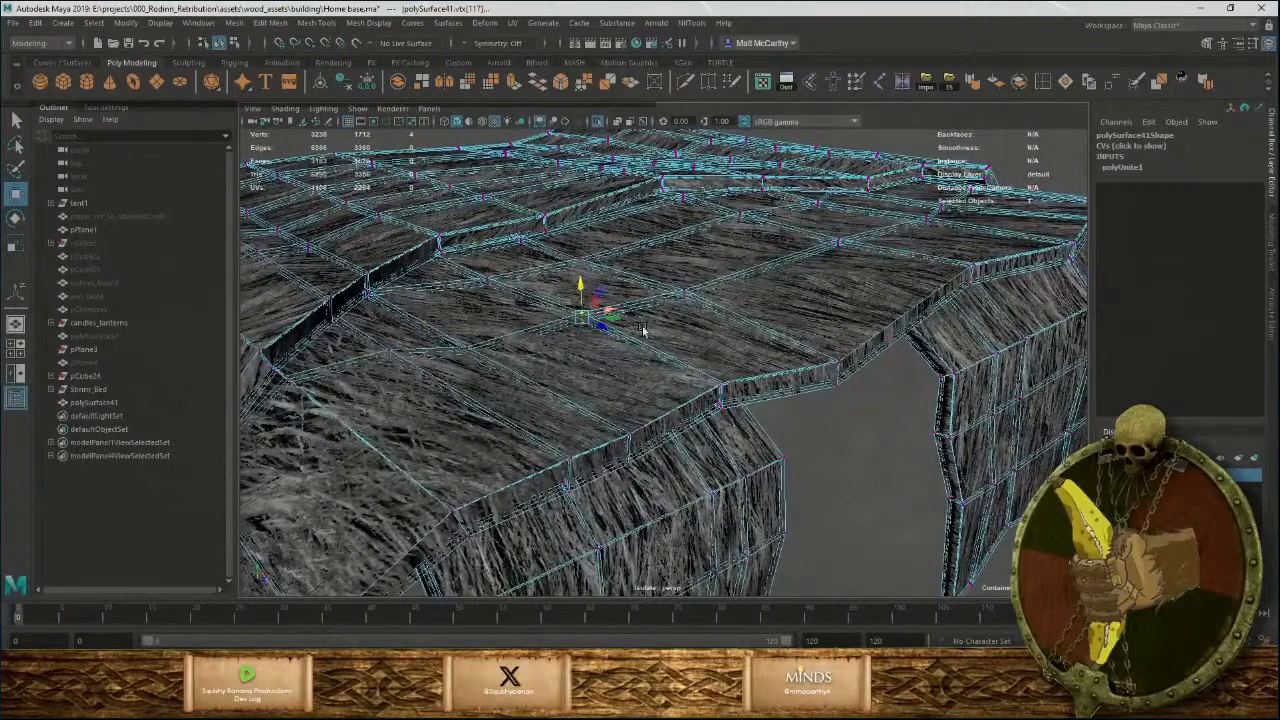
Smooth the combined fur blanket mesh with one division.
scroll(643, 330, "down", 5)
key("F8")
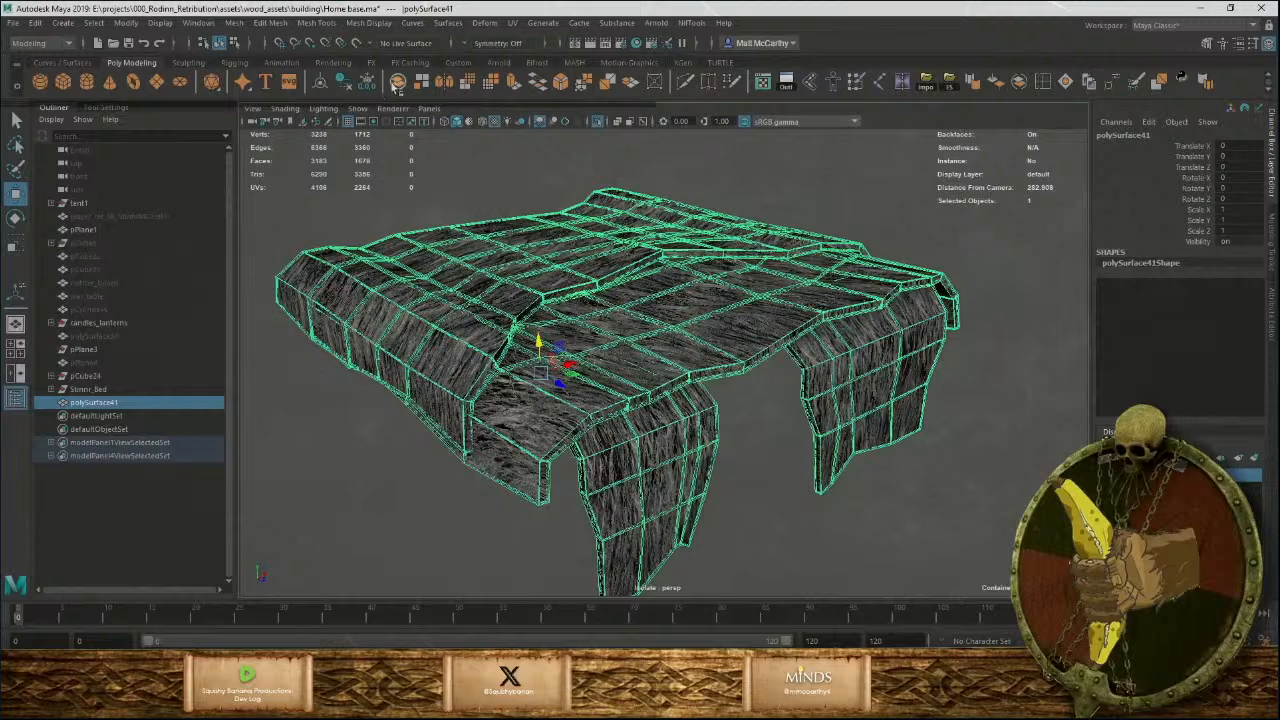
left_click(479, 86)
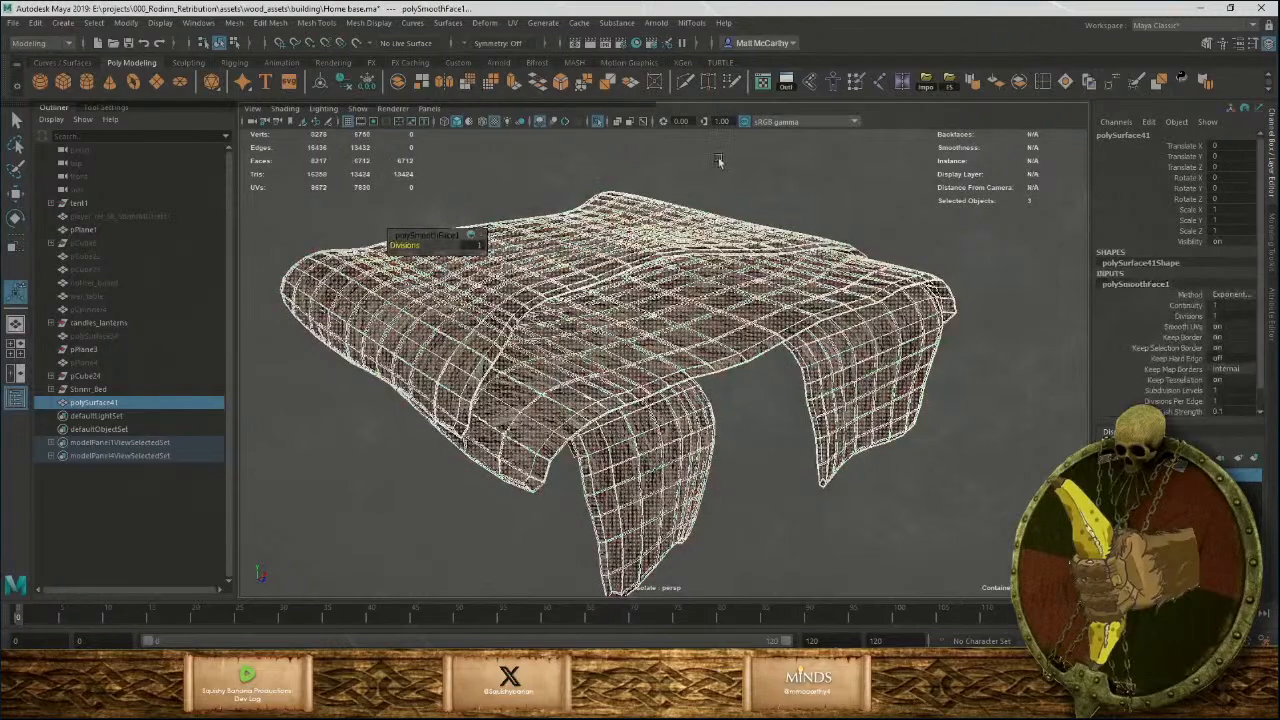
left_click(903, 183)
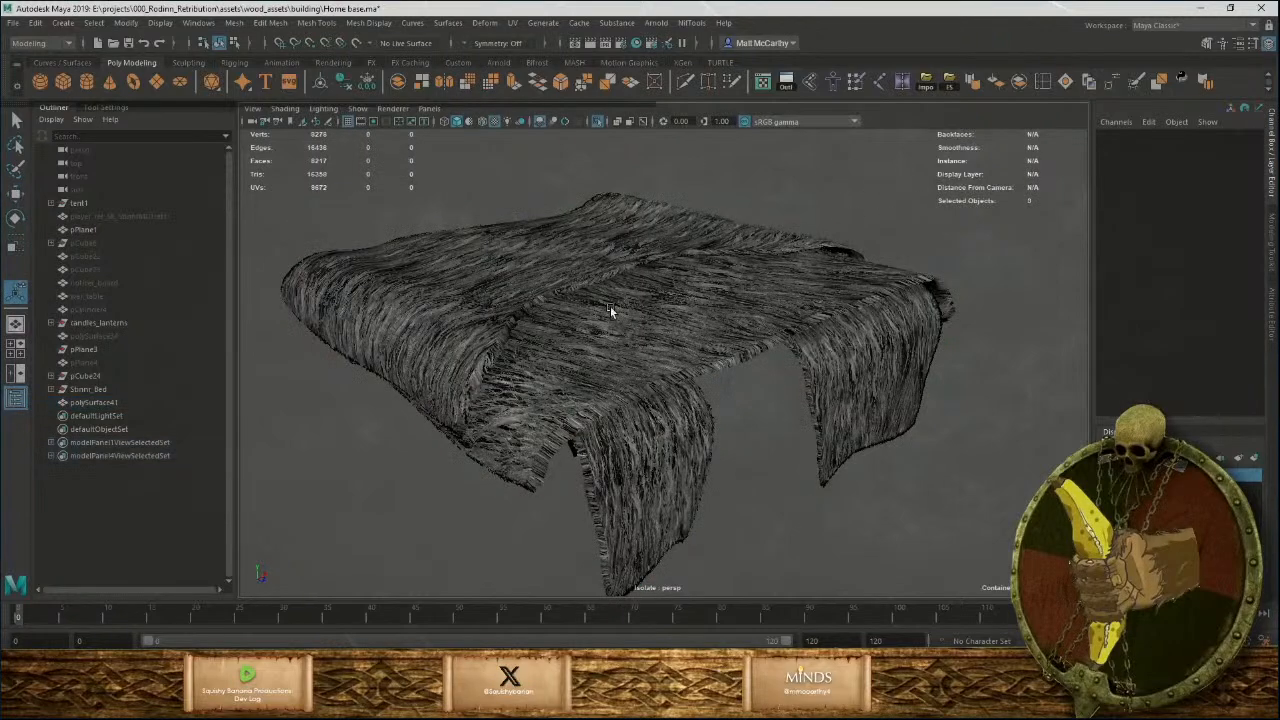
left_click_drag(610, 311, 743, 349, "alt")
right_click_drag(743, 349, 771, 371, "alt")
Open the smoothed blanket's UVs in the UV Editor and separate the mesh into its individual pieces.
left_click(763, 385)
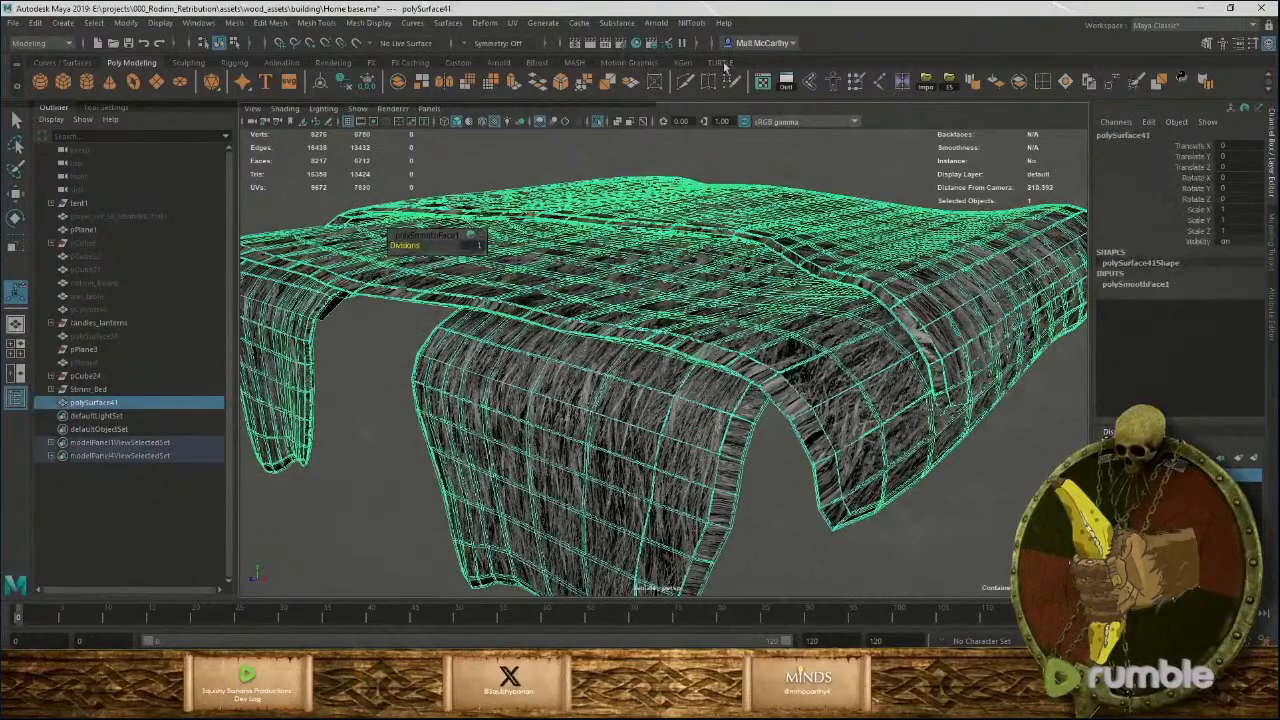
left_click(763, 83)
left_click(634, 324)
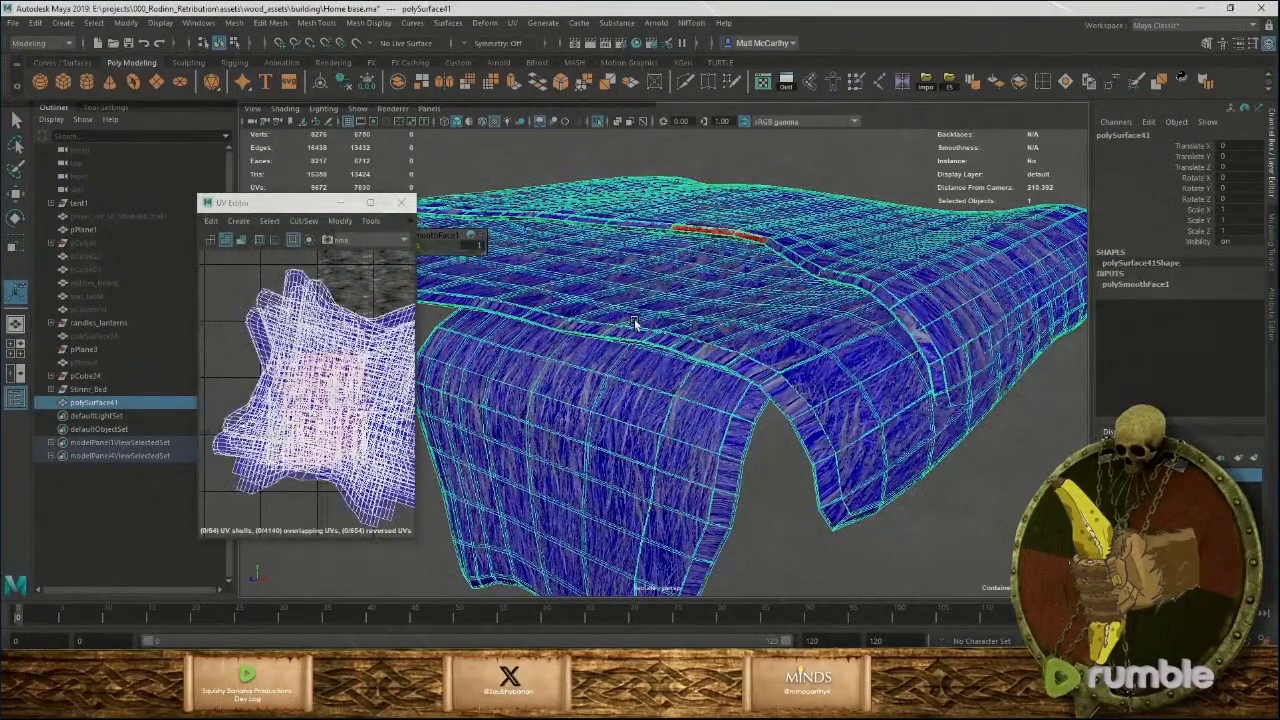
middle_click_drag(357, 402, 304, 388, "alt")
right_click_drag(304, 388, 152, 343, "alt")
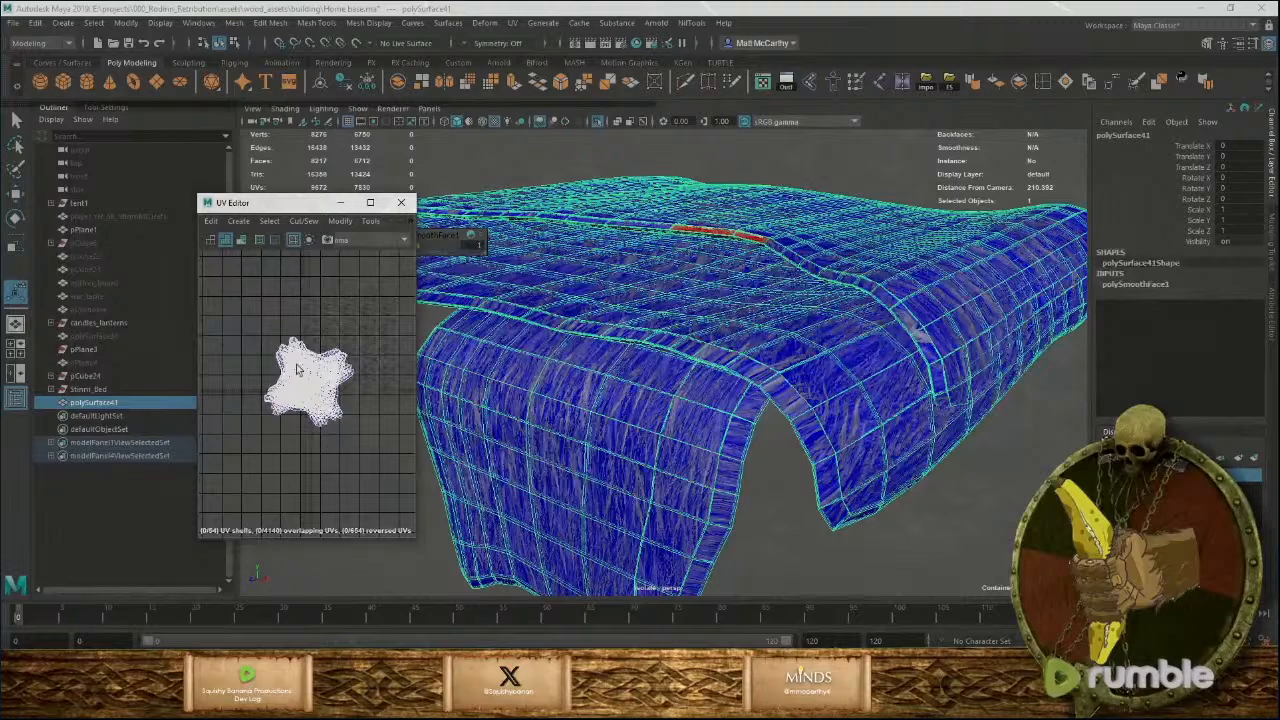
right_click_drag(296, 370, 292, 446, "alt")
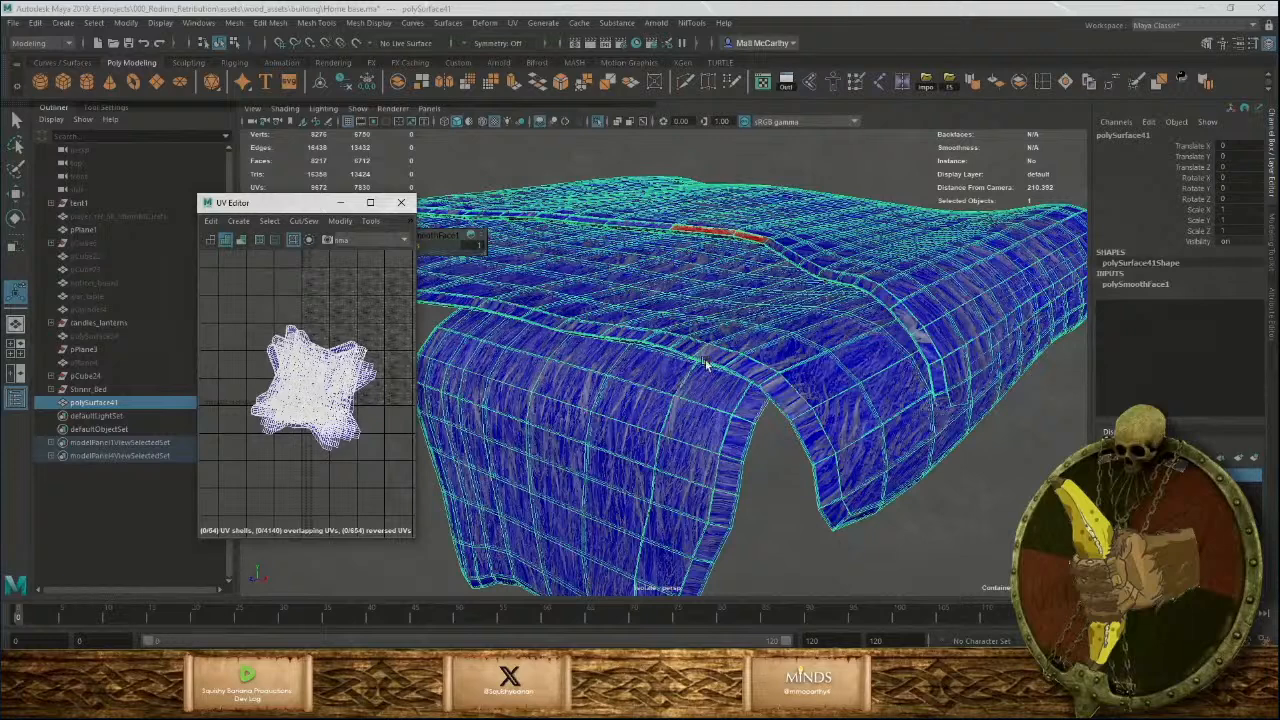
left_click(1019, 83)
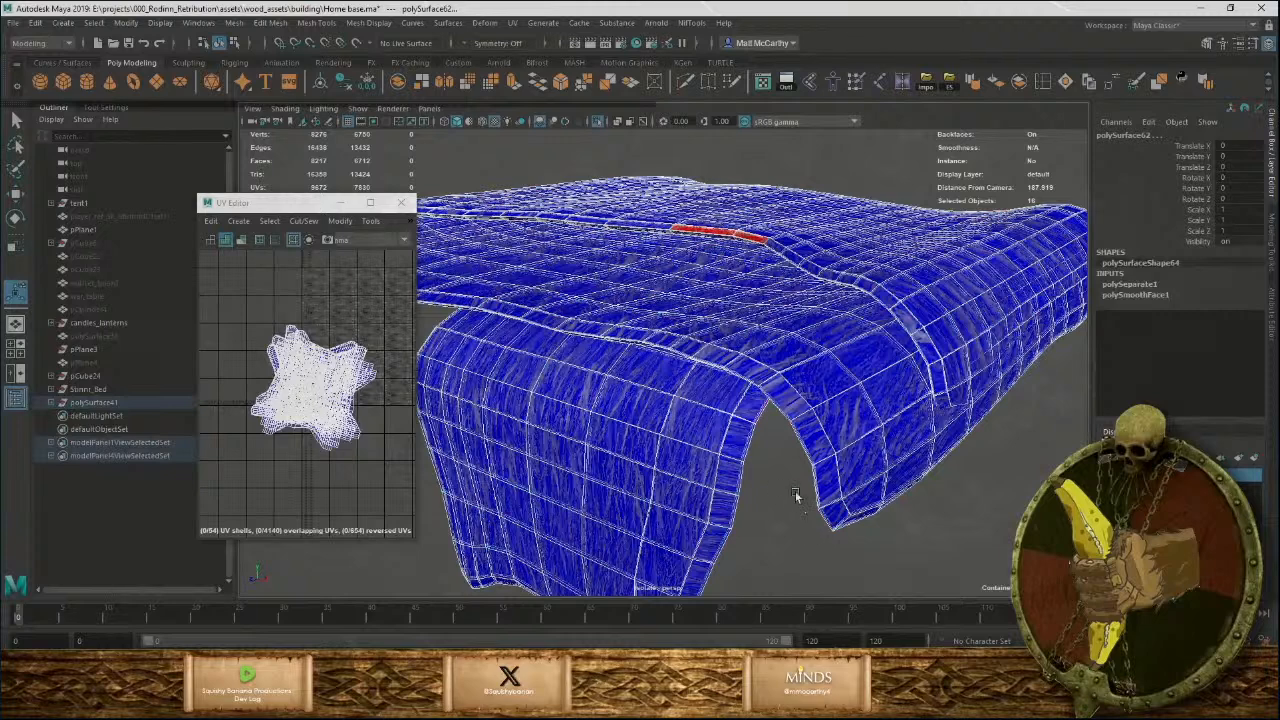
Combine the pieces of the lower fur layer into one mesh and unfold all its UV shells.
left_click_drag(796, 495, 888, 551)
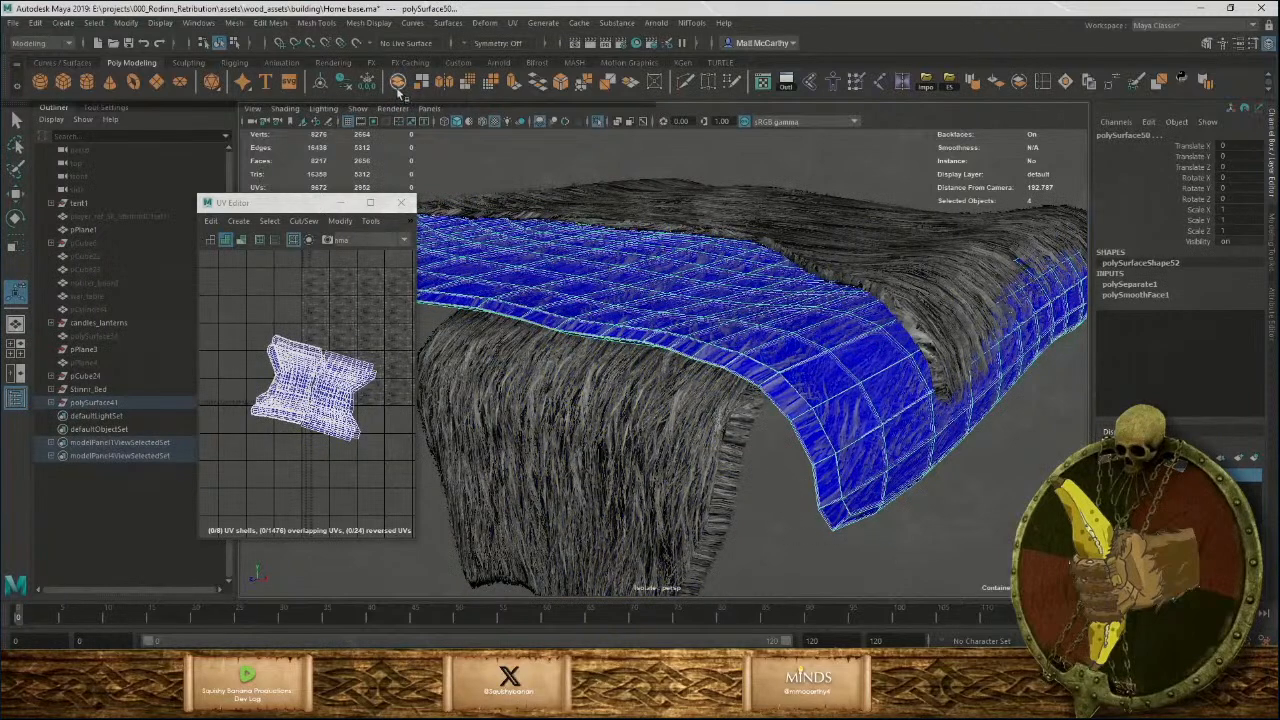
right_click_drag(280, 338, 233, 319)
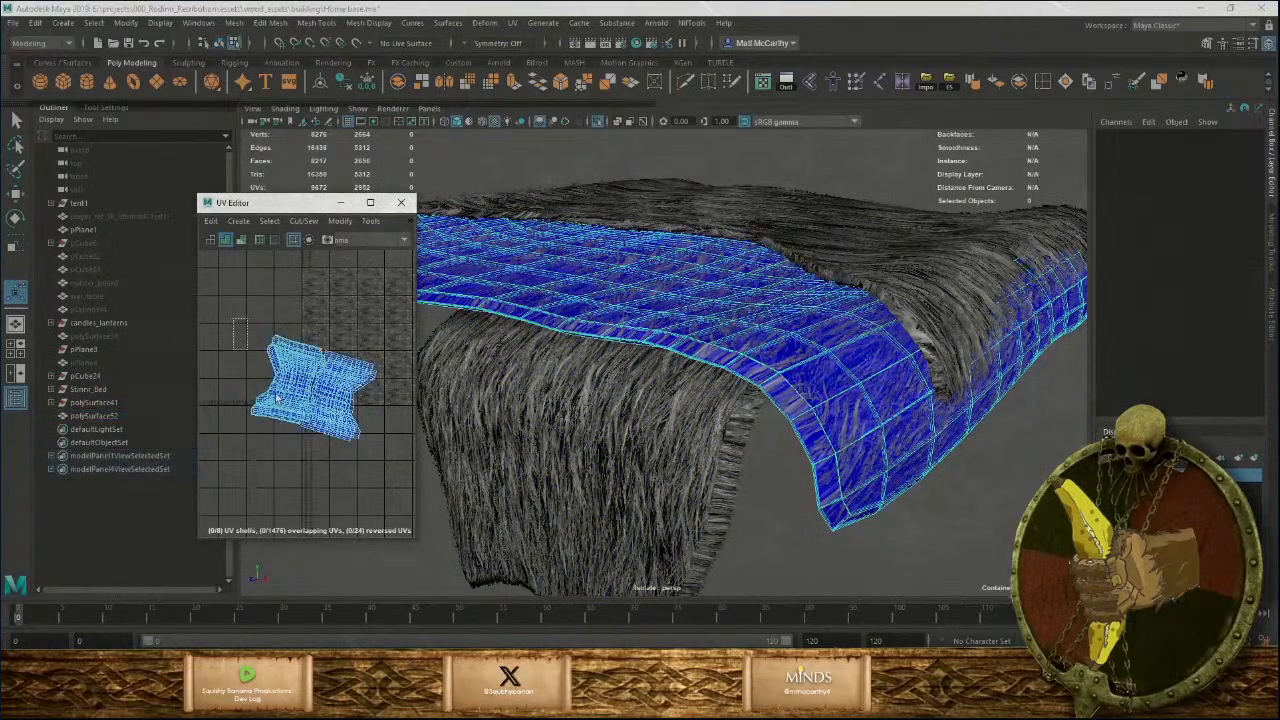
left_click_drag(232, 318, 373, 492)
key("ctrl+u")
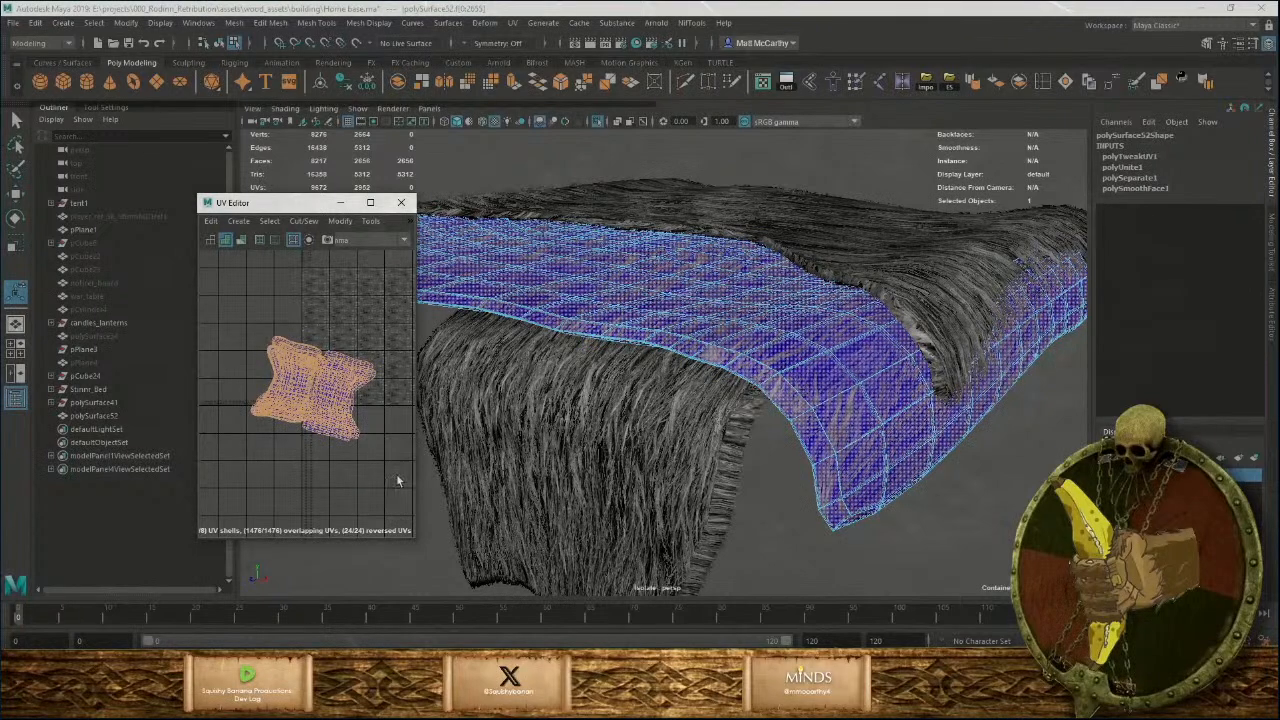
Combine the pieces of the upper folded fur layer into one mesh and delete its construction history.
left_click_drag(875, 346, 680, 390, "alt")
left_click_drag(641, 286, 715, 405)
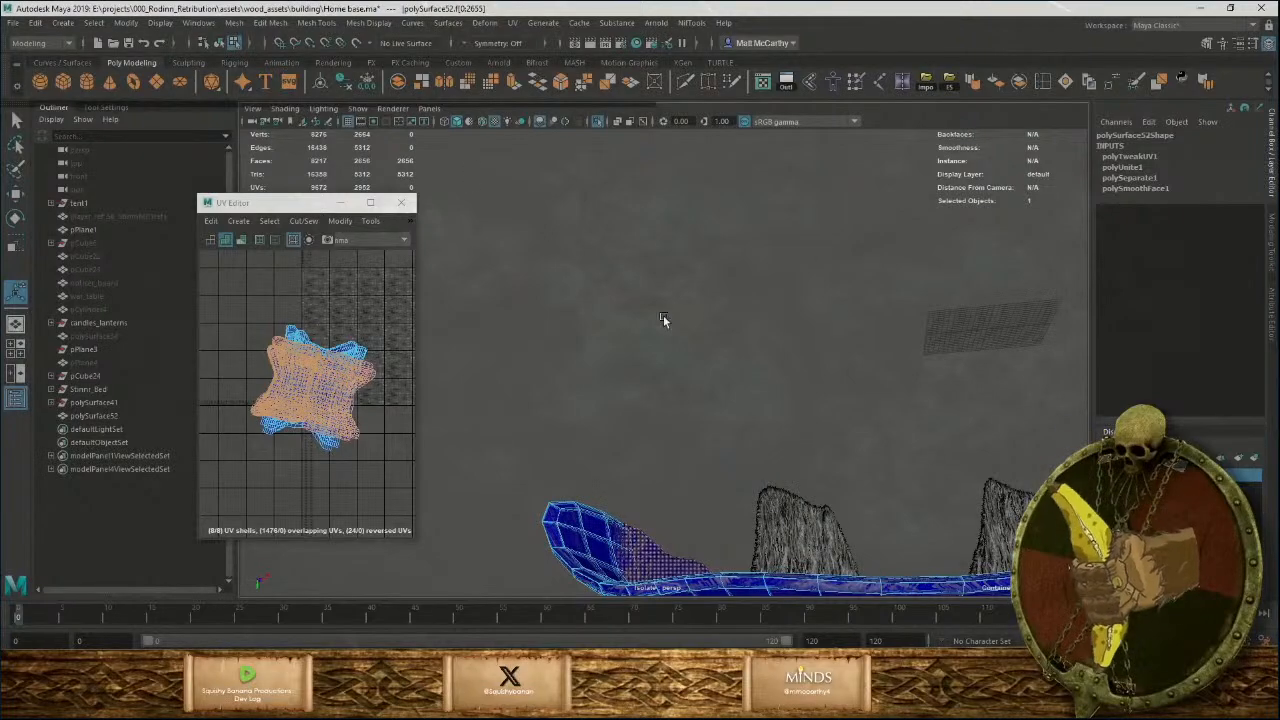
key("f")
left_click_drag(710, 280, 620, 160, "alt")
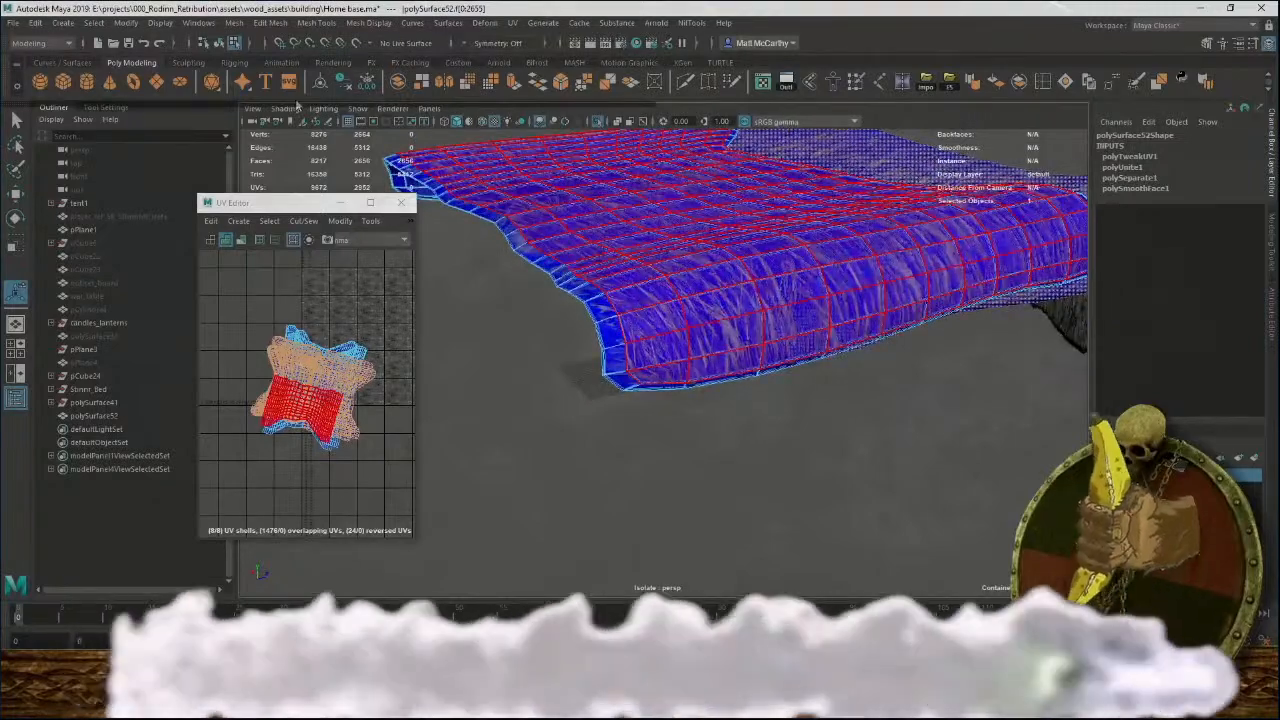
left_click(398, 84)
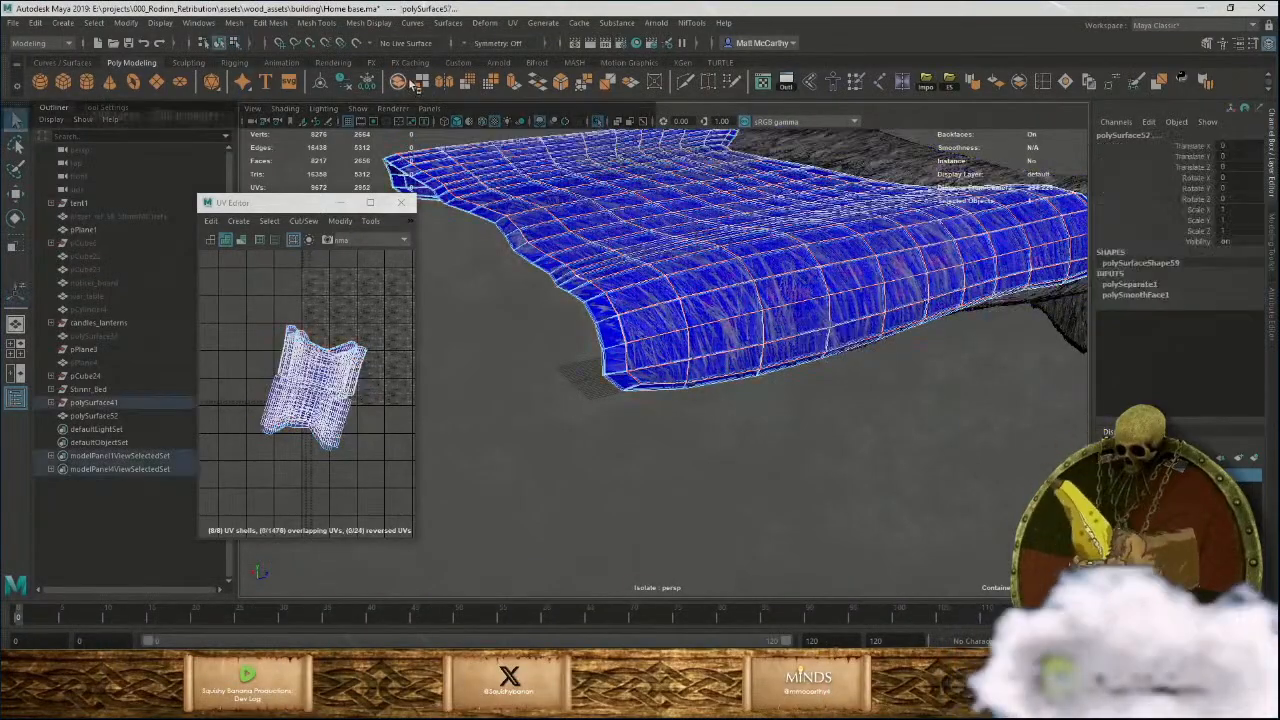
left_click(398, 86)
left_click(345, 83)
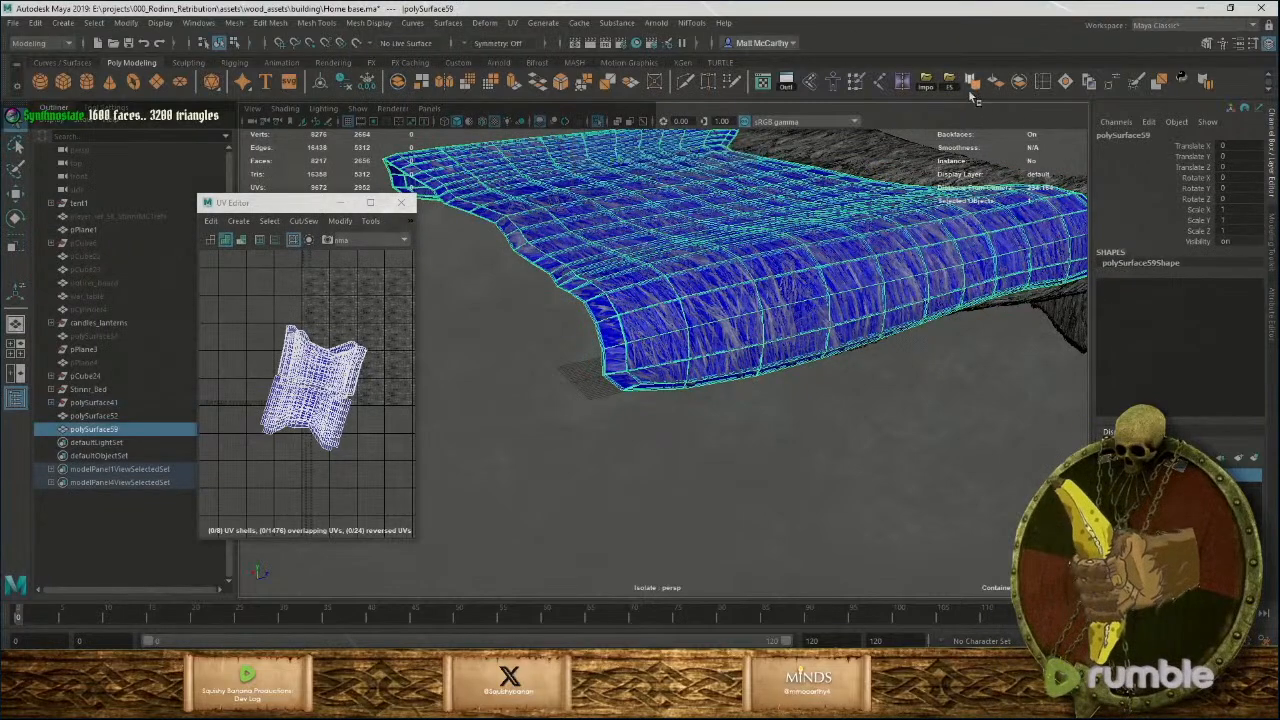
Unfold all UV shells of the upper folded fur layer and return to object selection.
right_click_drag(306, 371, 281, 360)
left_click_drag(281, 360, 328, 403)
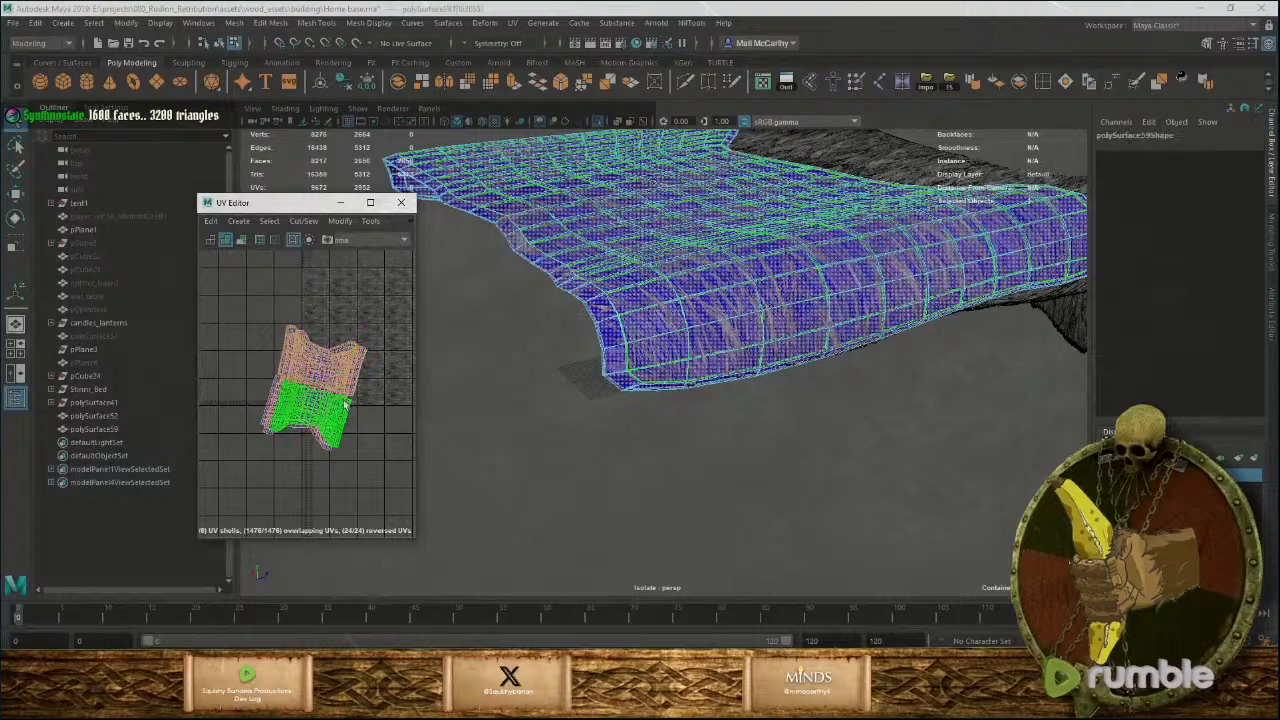
left_click(345, 402)
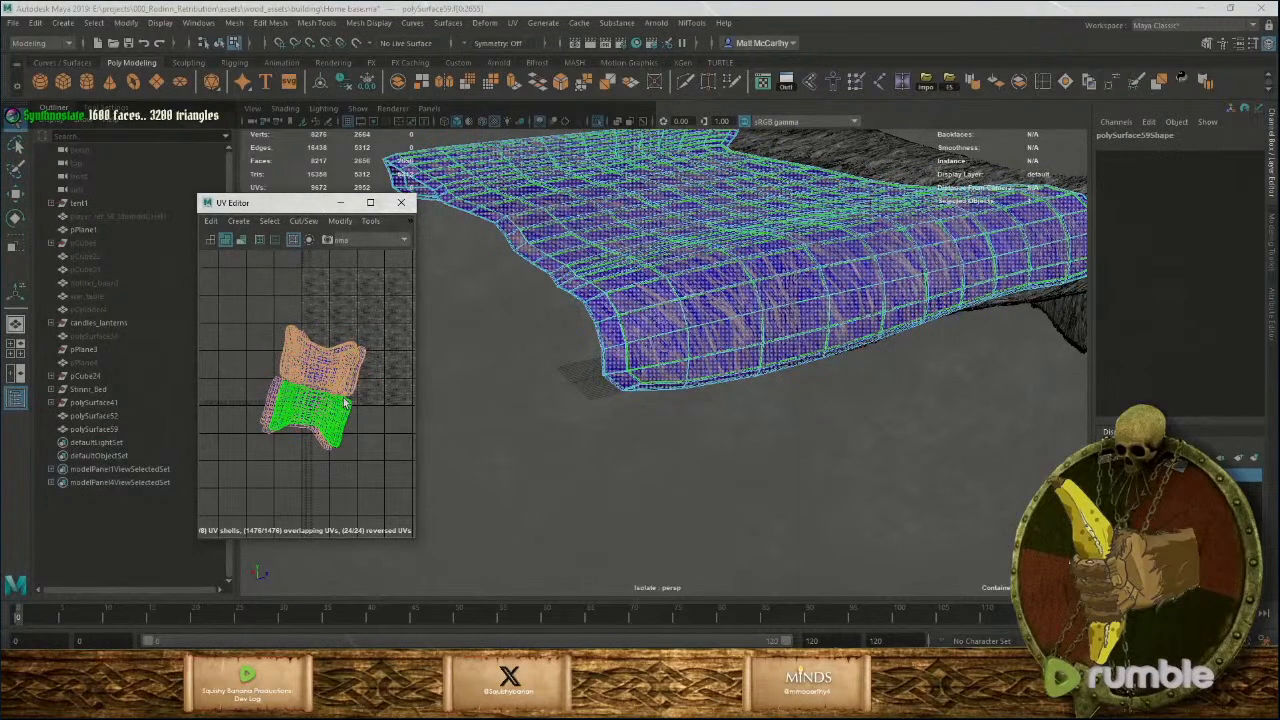
key("F8")
Select the nearer hanging fur flap at the foot end and unfold all its UV shells.
left_click(660, 527)
left_click_drag(660, 527, 781, 320, "alt")
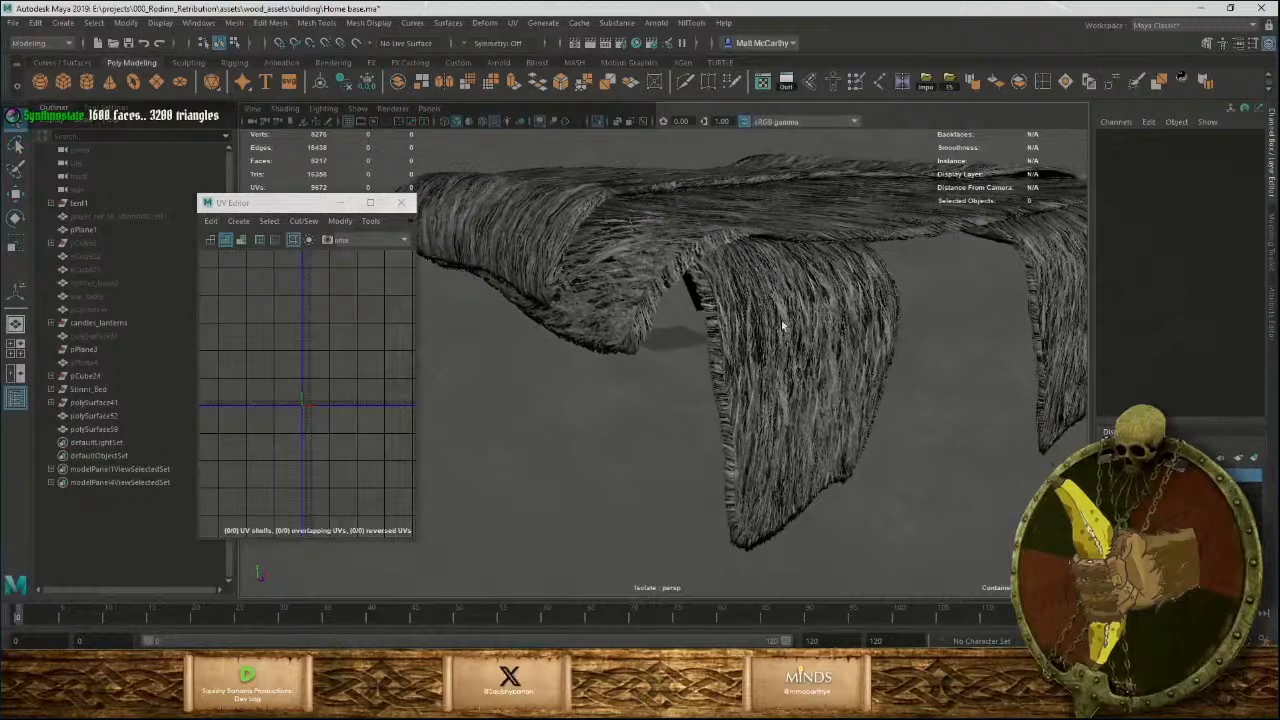
left_click(710, 398)
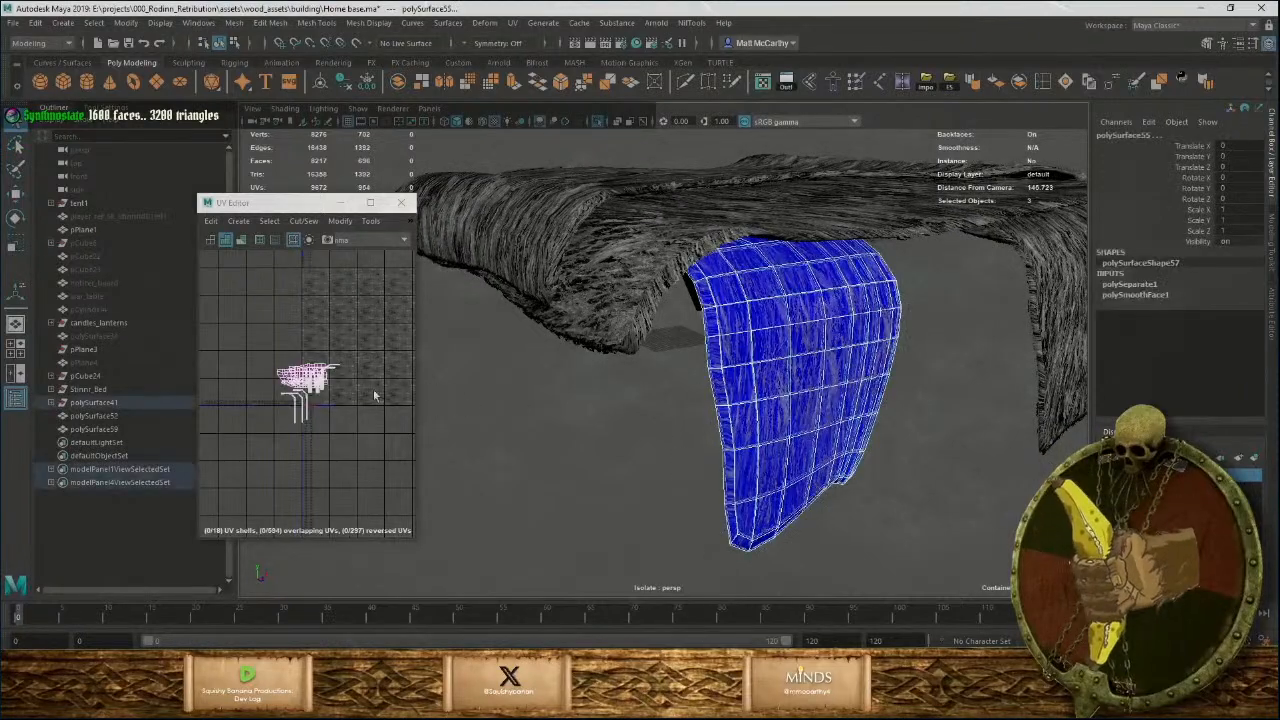
right_click_drag(277, 348, 272, 325)
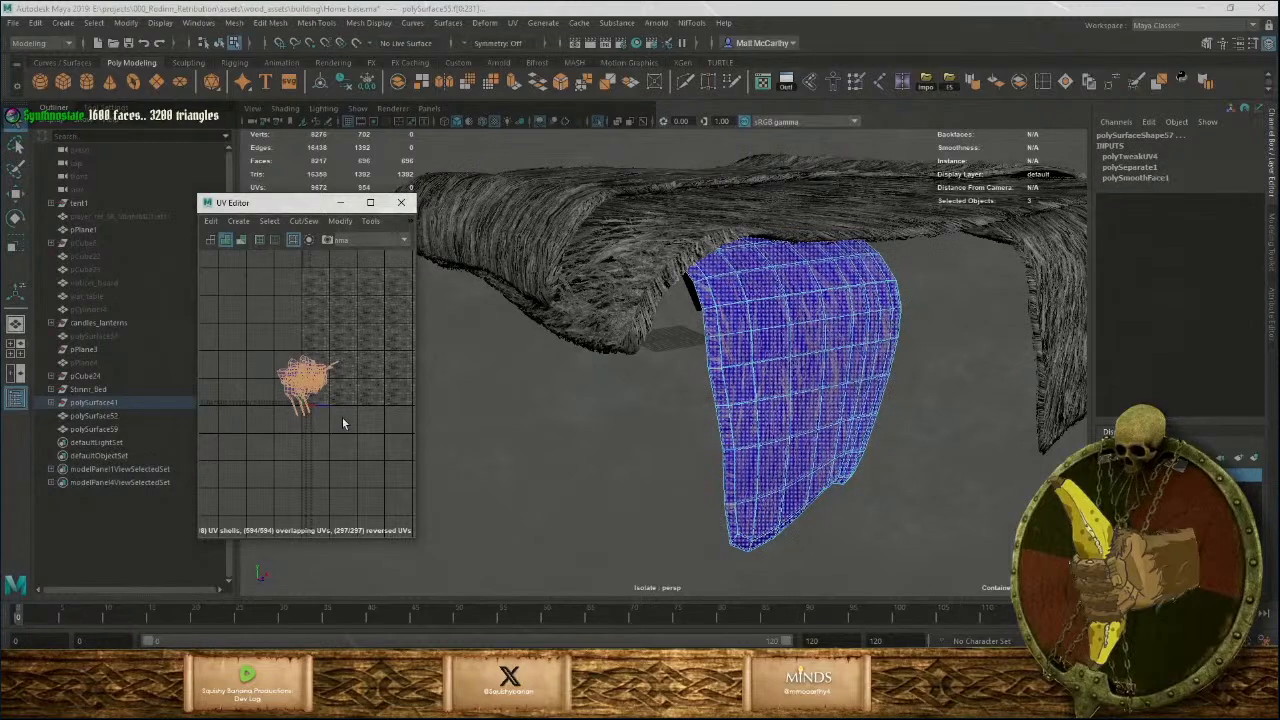
key("F8")
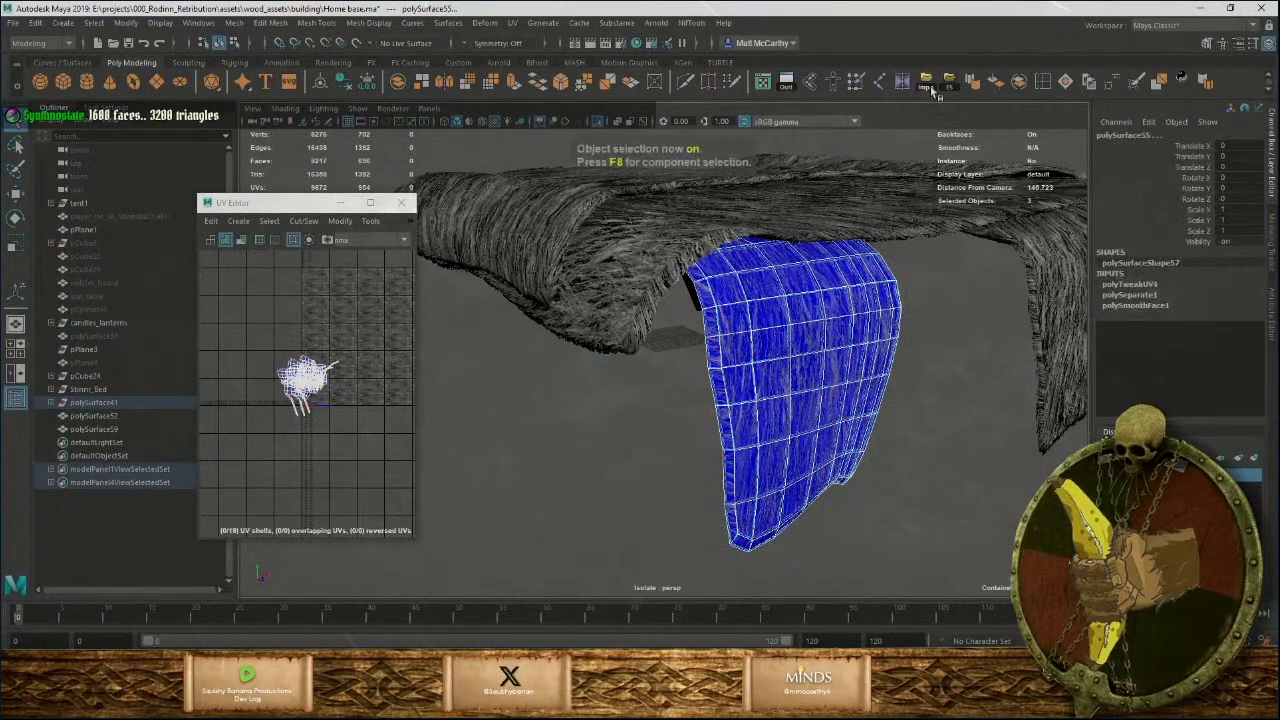
Select the farther hanging fur flap at the foot end and unfold all its UV shells.
left_click(1058, 458)
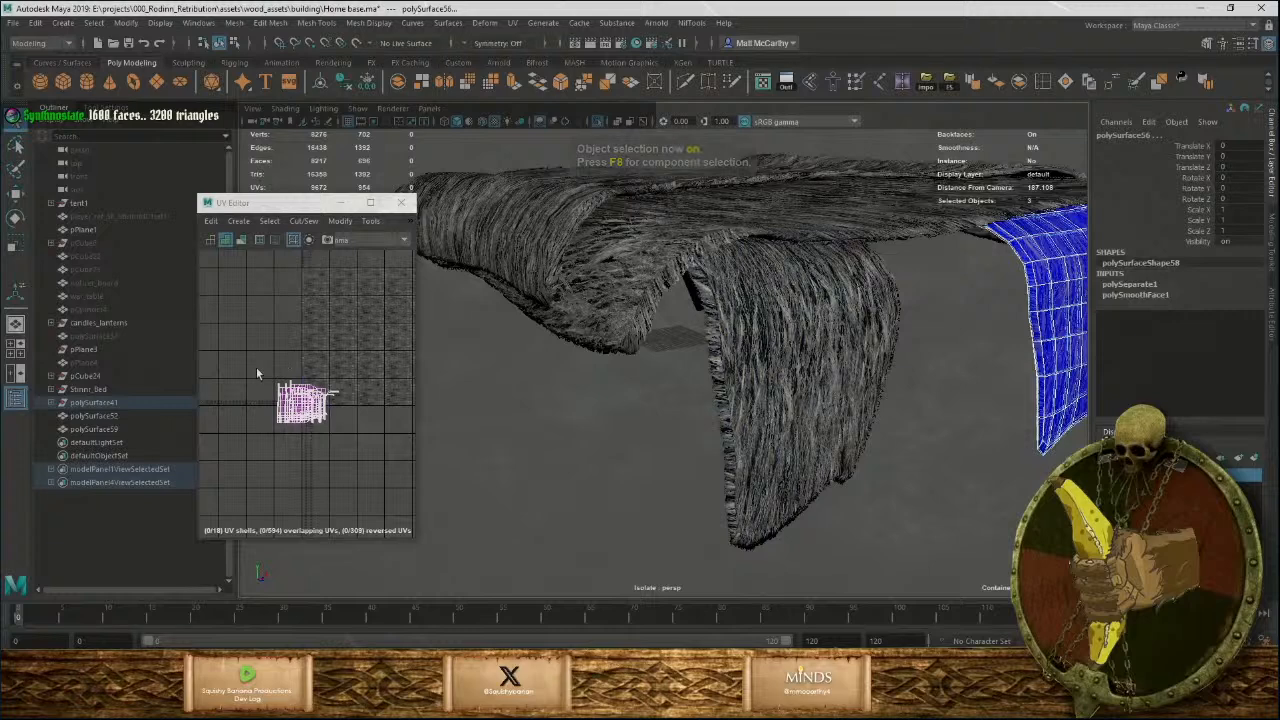
left_click_drag(256, 373, 367, 452)
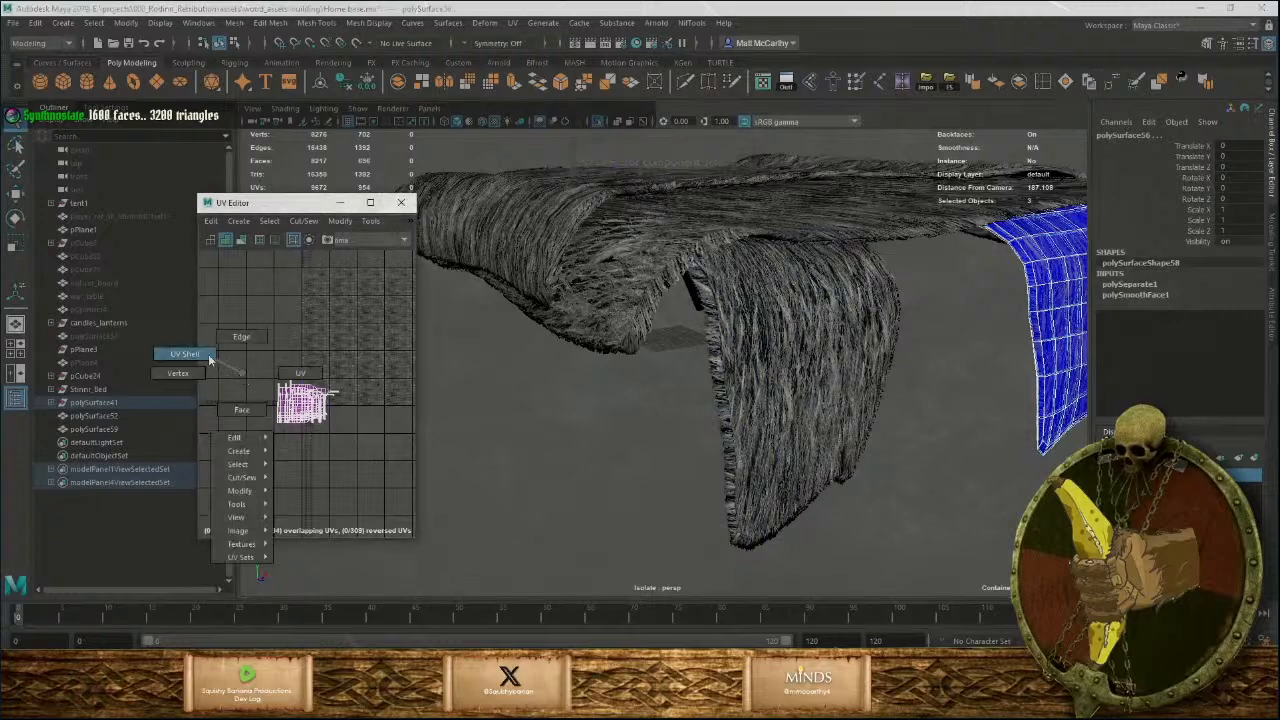
right_click_drag(210, 358, 210, 358)
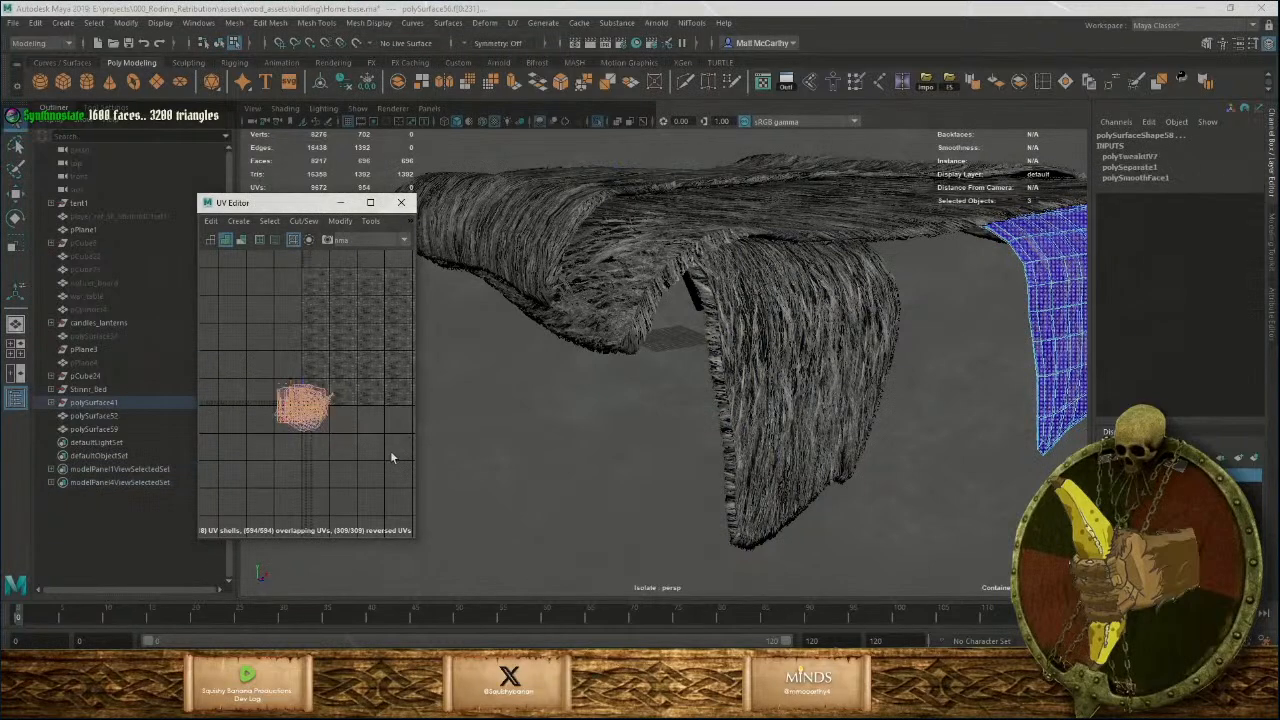
key("F8")
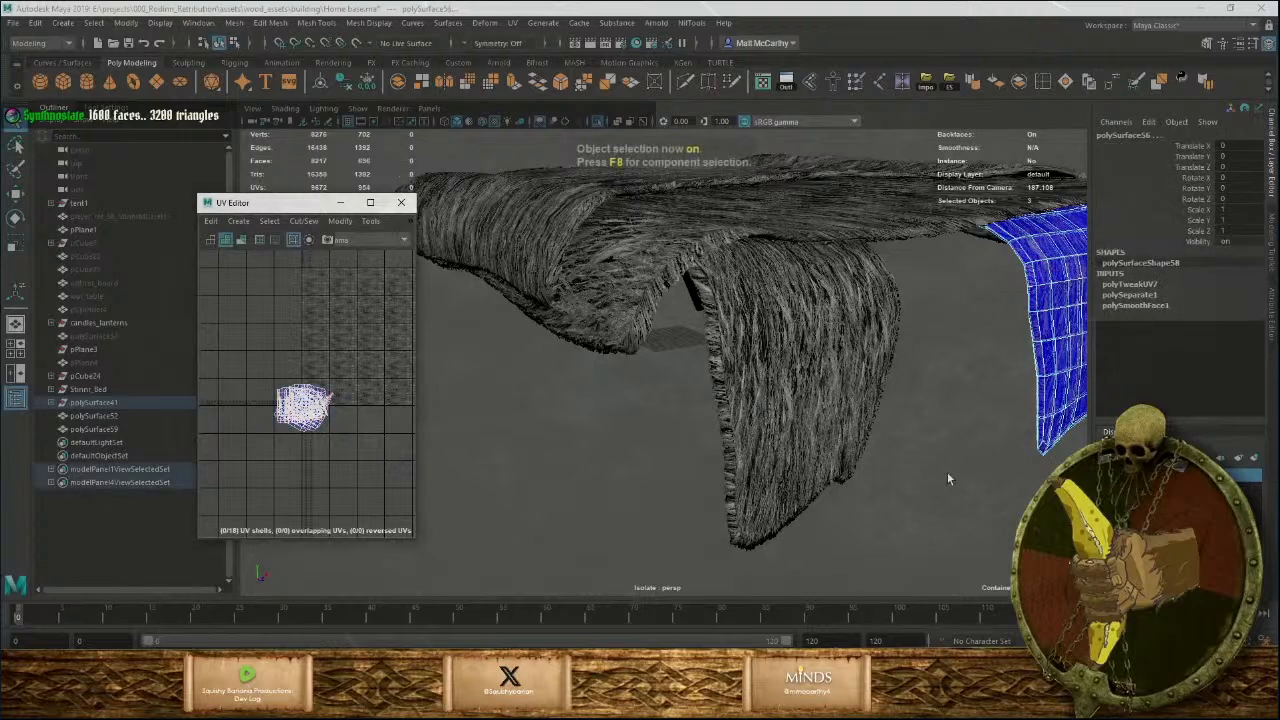
Combine the farther fur flap's pieces into one mesh and clear the construction history on both hanging flaps.
right_click_drag(937, 475, 836, 433, "alt")
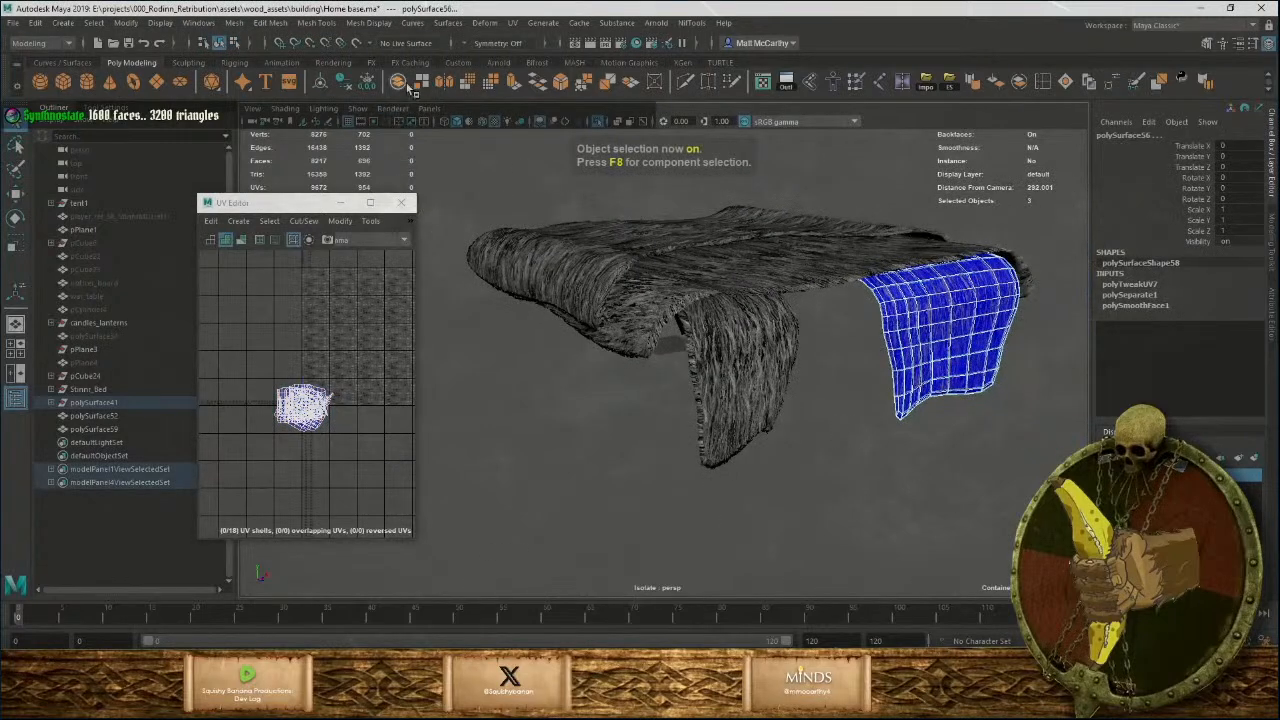
left_click(364, 84)
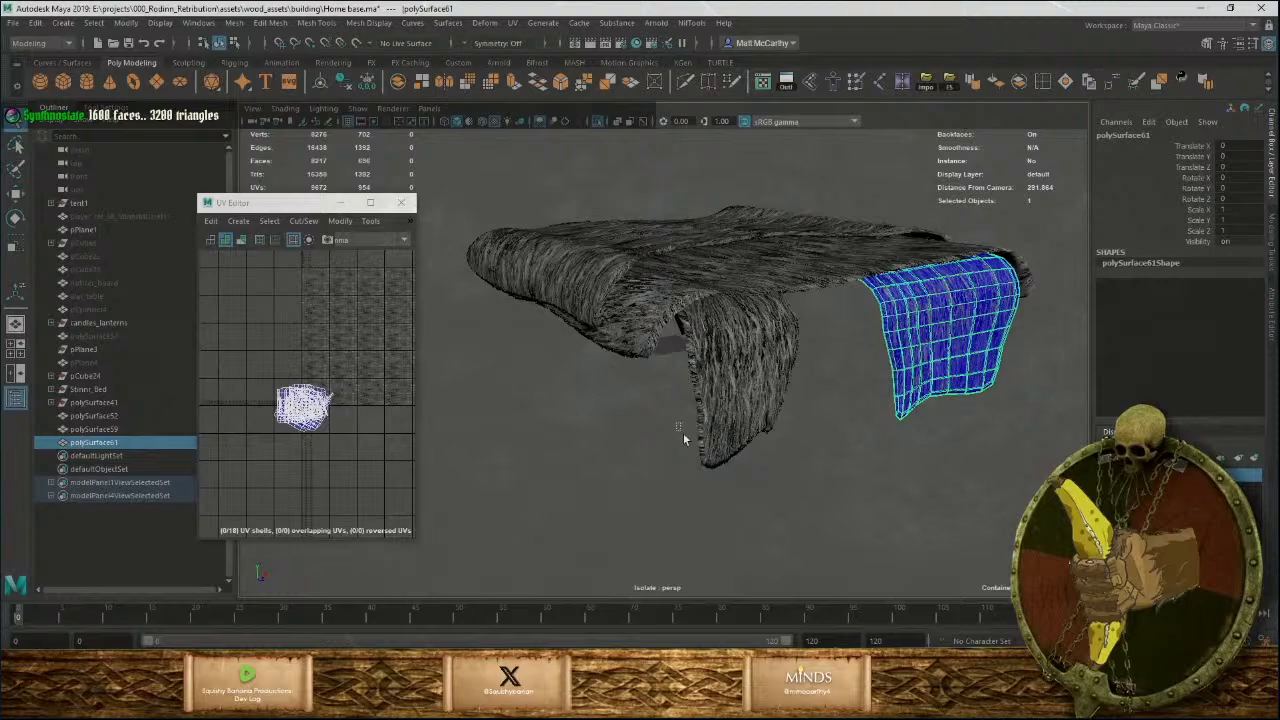
left_click(702, 425)
left_click(368, 84)
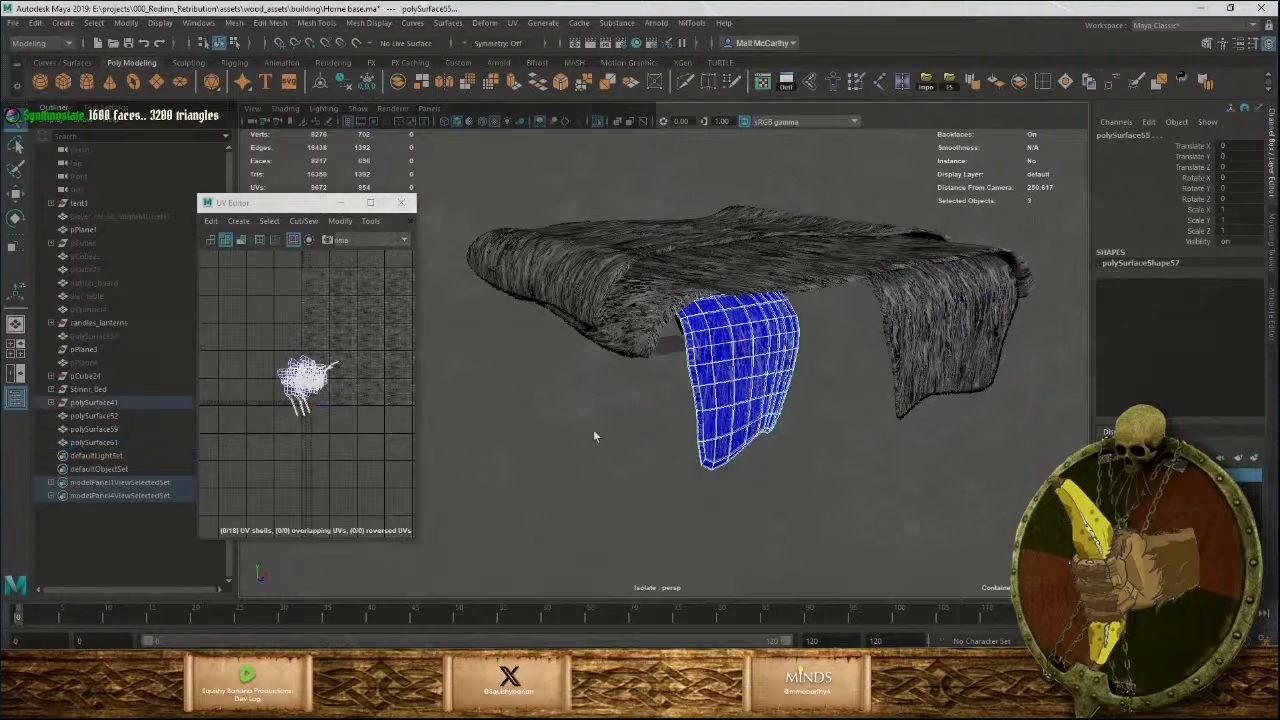
Check the separated blanket pieces and turn off isolation to bring back the whole bed.
left_click(593, 436)
mouse_move(794, 384)
left_mouse_down("alt")
mouse_move(803, 346)
mouse_move(812, 372)
left_mouse_up("alt")
left_click(803, 346)
left_click(640, 275)
left_click(658, 512)
key("ctrl+1")
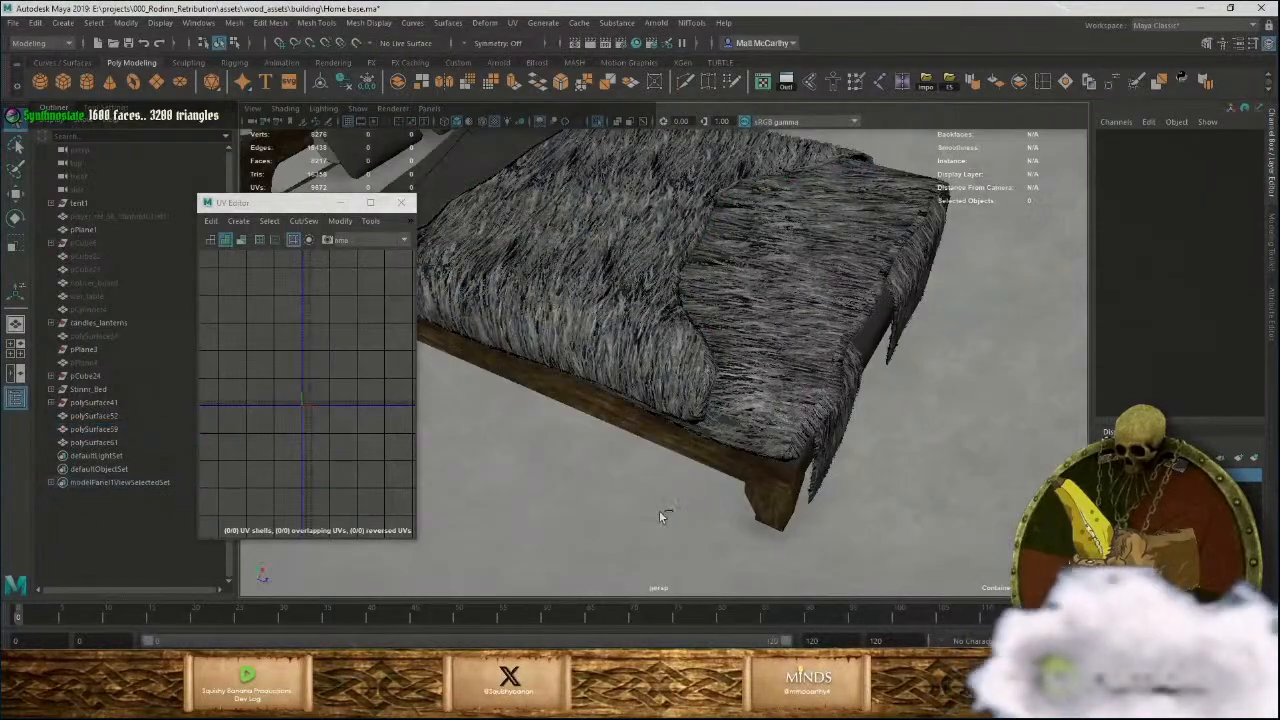
Select the bed frame, pillows, sheets and fur pieces and combine them into one mesh without construction history.
right_click_drag(849, 514, 791, 294, "alt")
left_click_drag(791, 294, 815, 242, "alt")
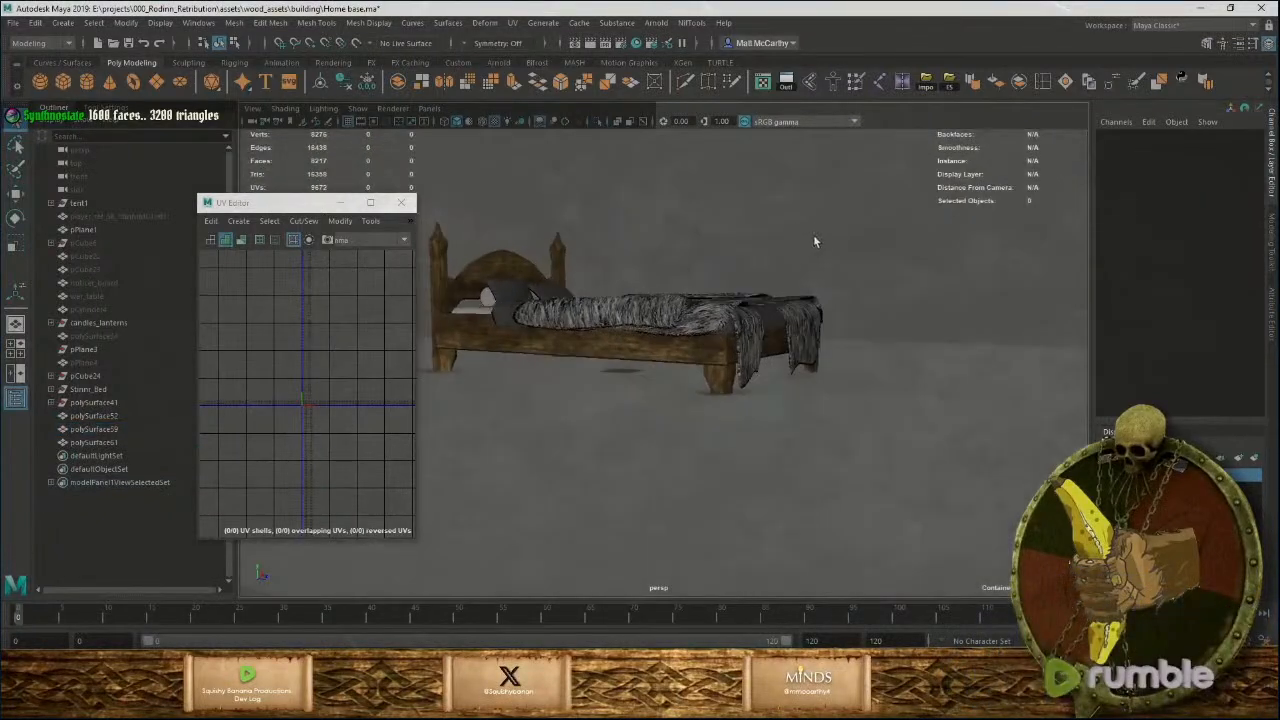
left_click_drag(974, 344, 828, 349, "alt")
right_click_drag(828, 349, 594, 259, "alt")
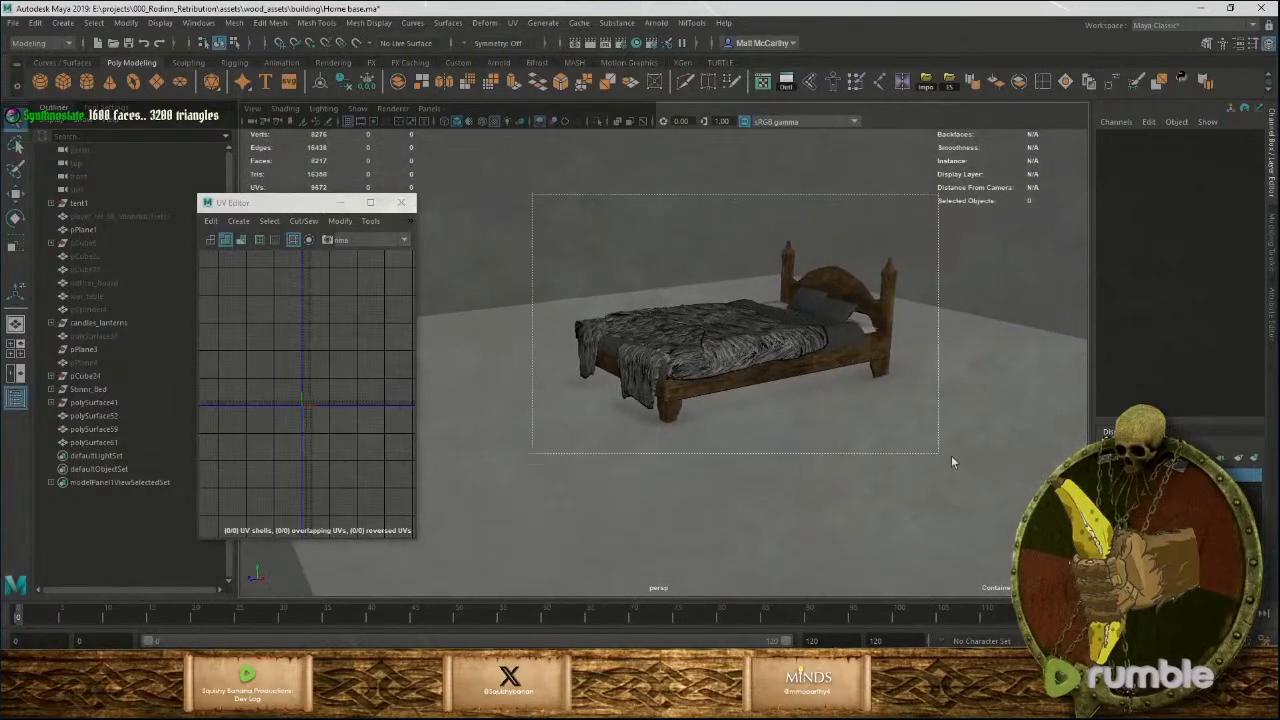
left_click_drag(952, 462, 952, 462)
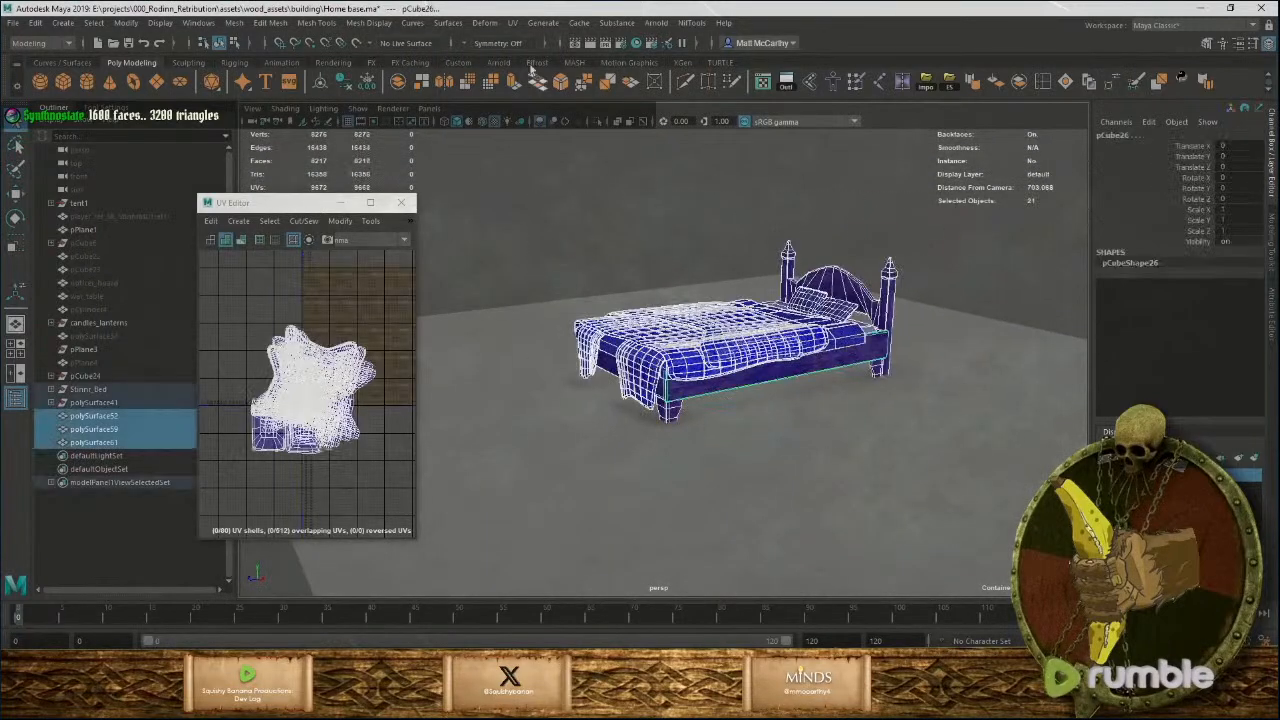
left_click(368, 84)
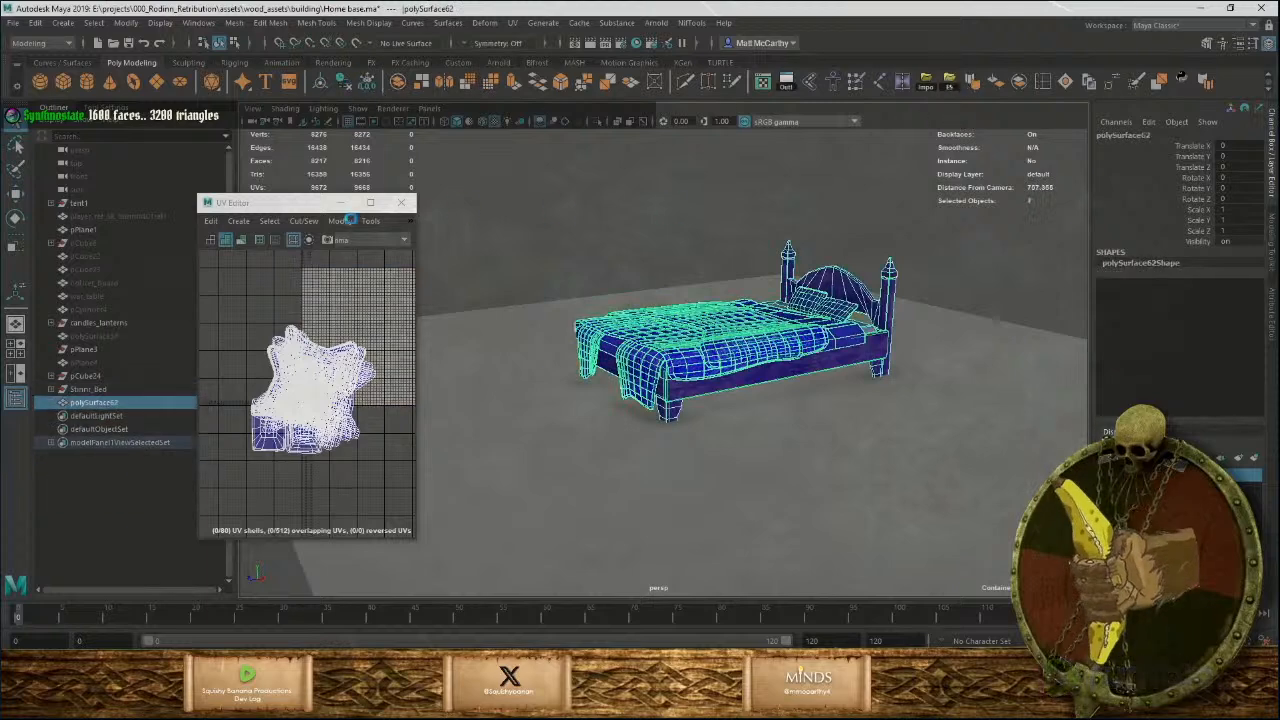
Export the combined bed as FBX, replacing the existing SM_Stinnr_Bed01.fbx in the clutter folder.
scroll(270, 360, "down", 6)
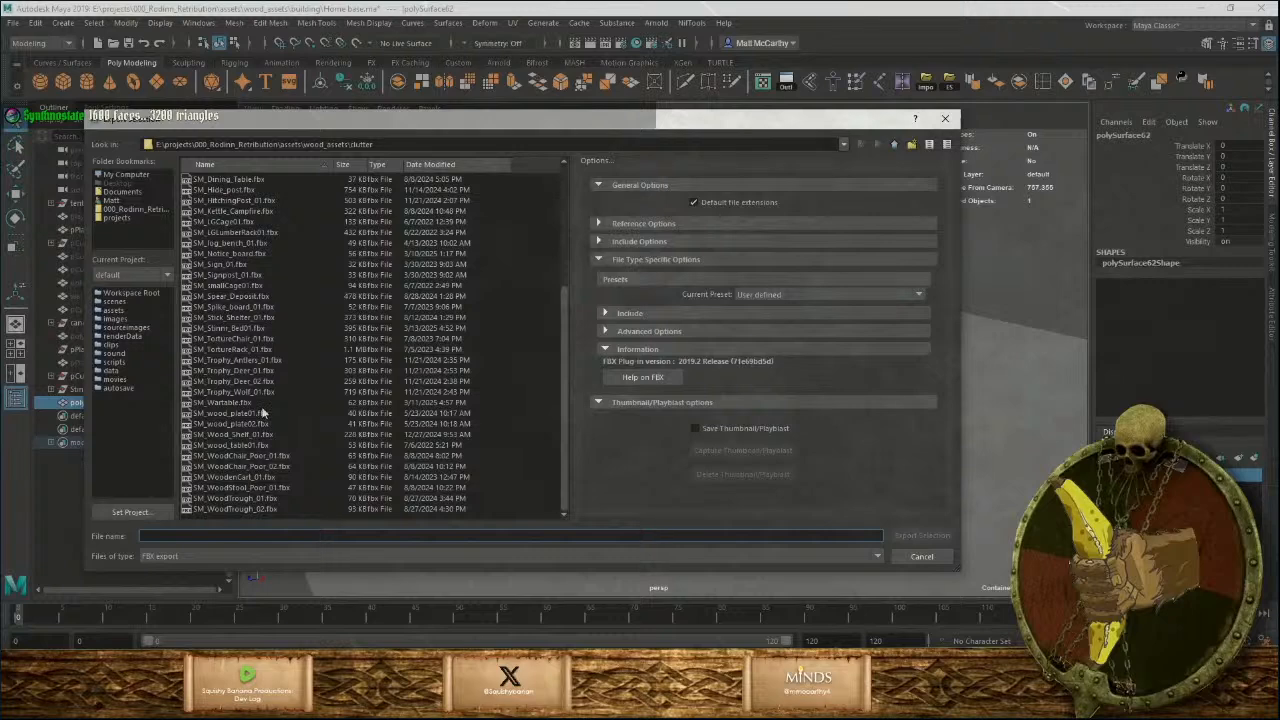
left_click(225, 328)
left_click(913, 536)
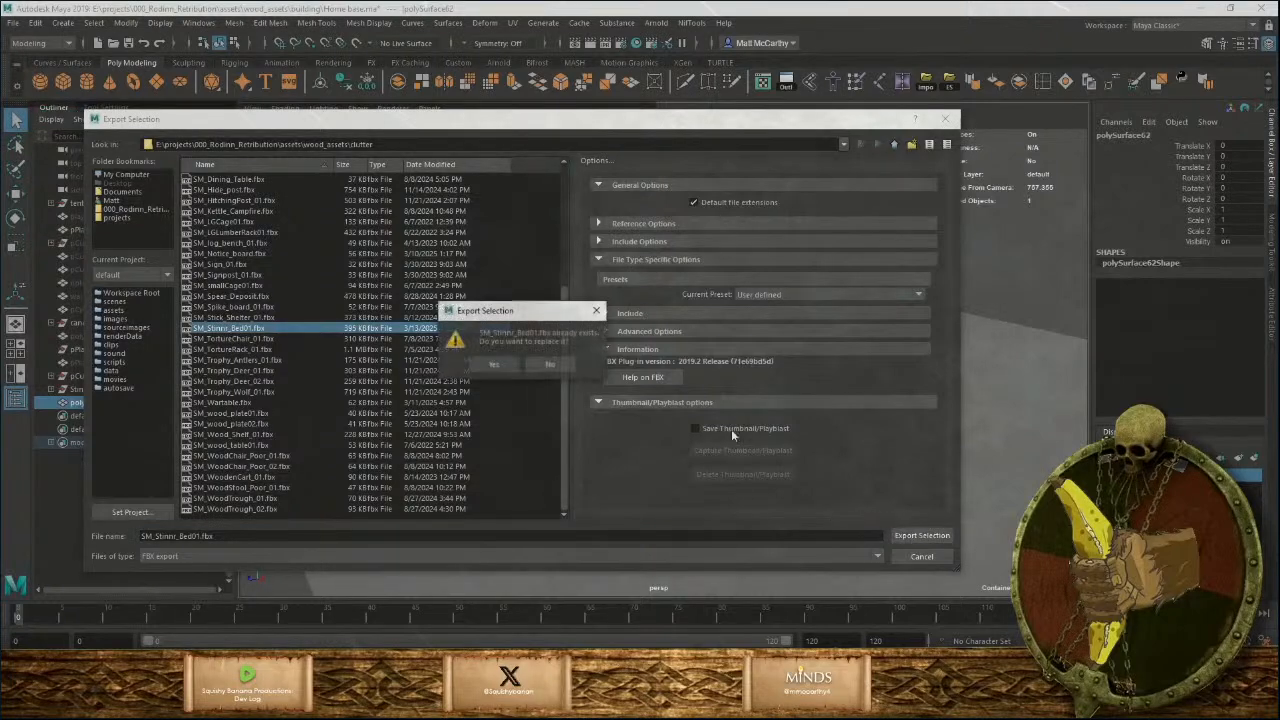
left_click(512, 366)
Undo the combine to restore the separate bed and fur pieces, and inspect the fur layers from above.
left_click(869, 223)
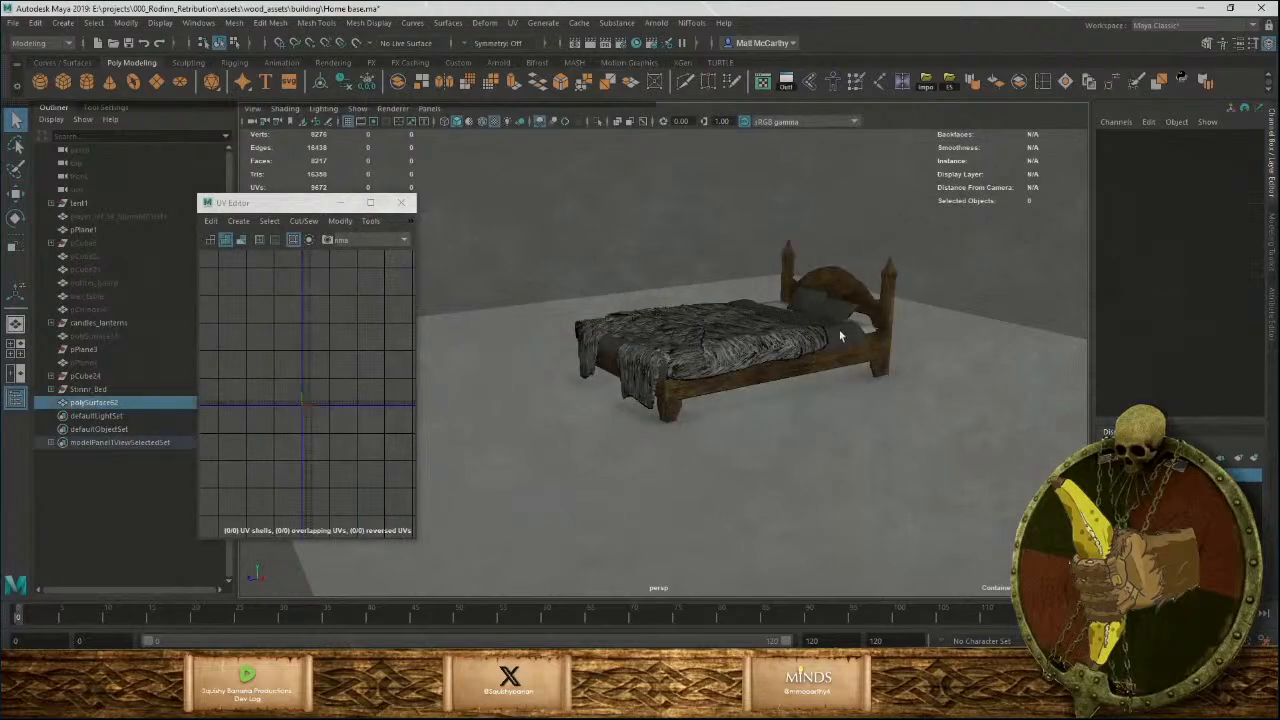
left_click(838, 350)
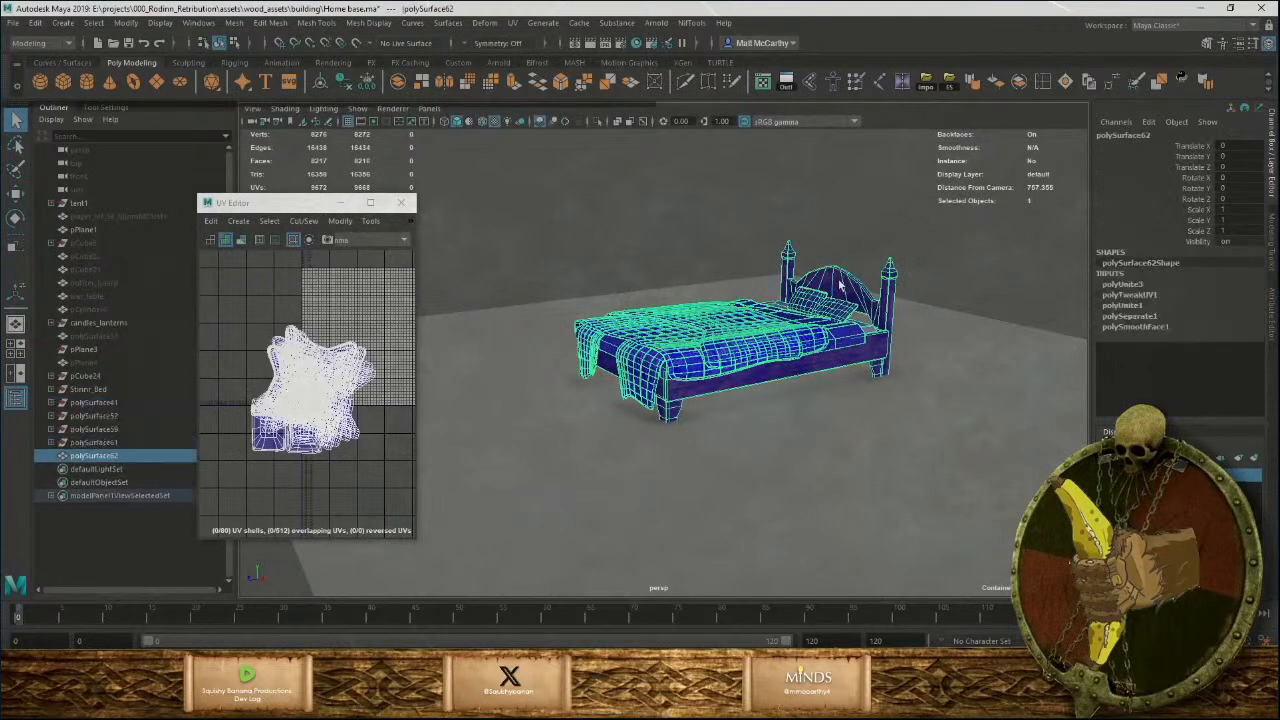
key("ctrl+z")
left_click(740, 247)
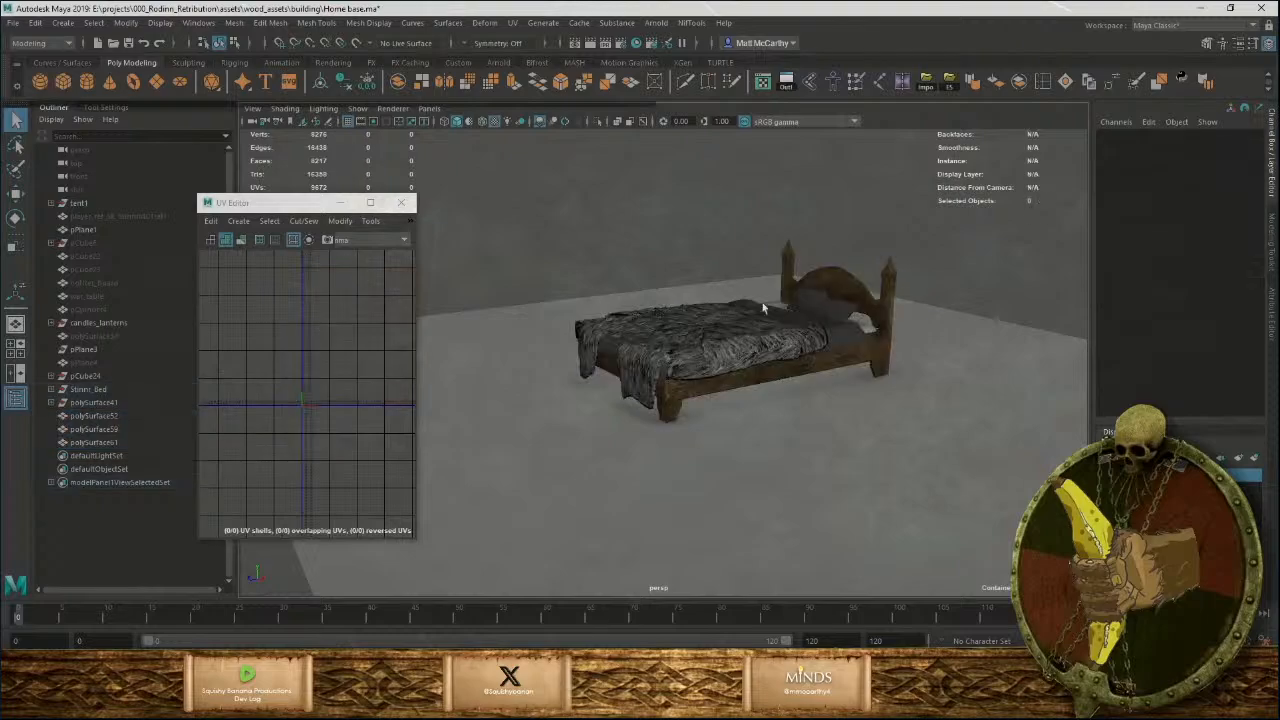
right_click_drag(668, 350, 782, 440, "alt")
left_click_drag(665, 300, 865, 423, "alt")
left_click(740, 363)
left_click(677, 262)
left_click_drag(712, 350, 698, 305, "alt")
left_click(718, 211)
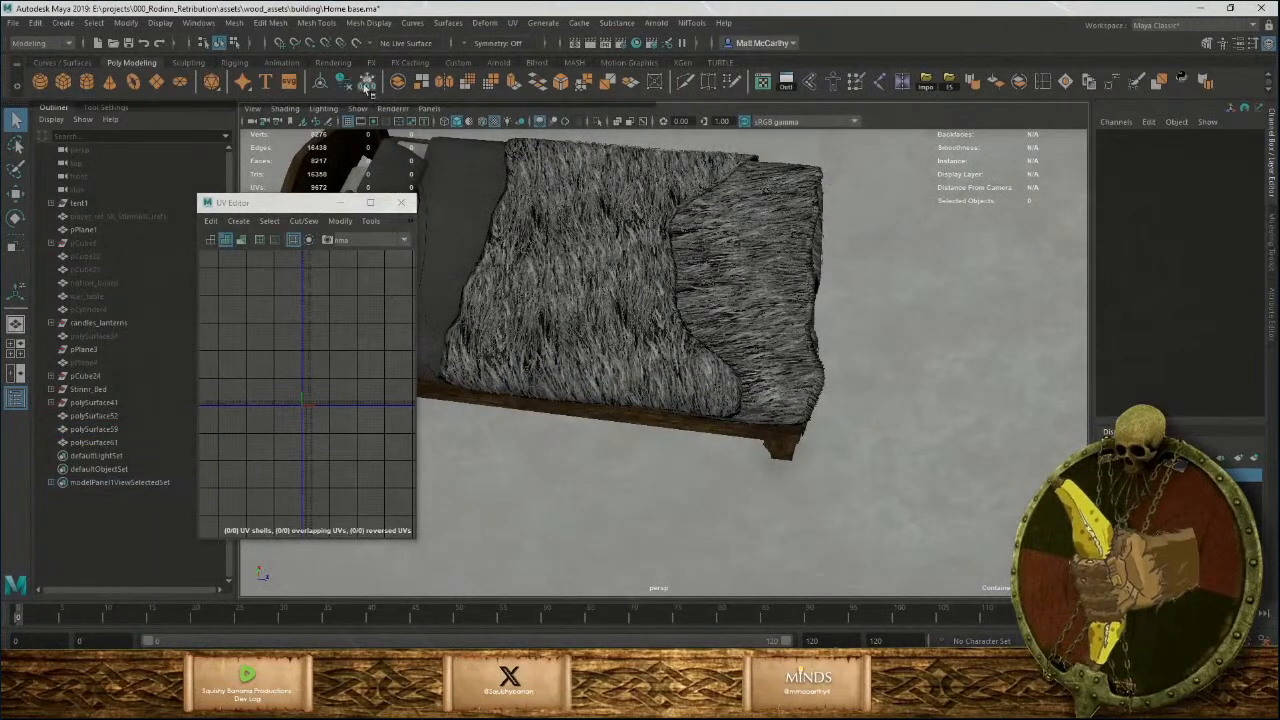
Switch to Unreal Editor, reimport the SM_Stinnr_Bed01 base mesh and examine the fur's coverage along the side and foot end.
left_click(1201, 8)
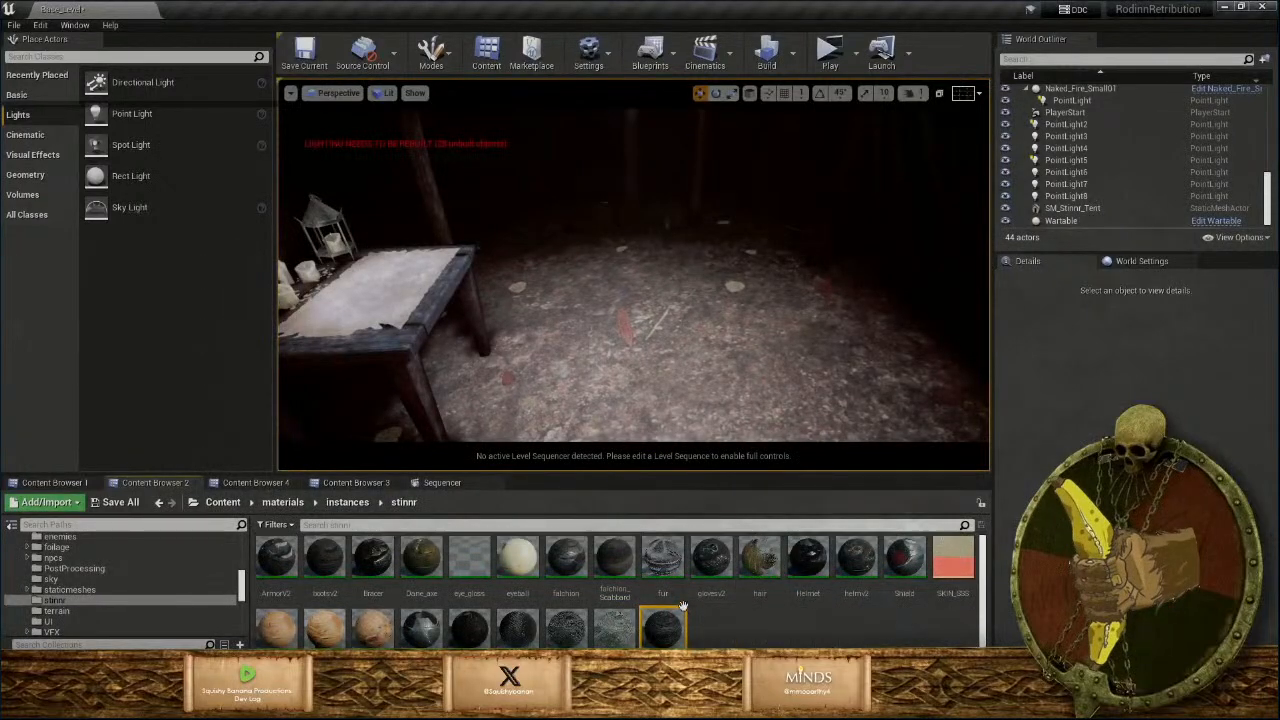
left_click(260, 484)
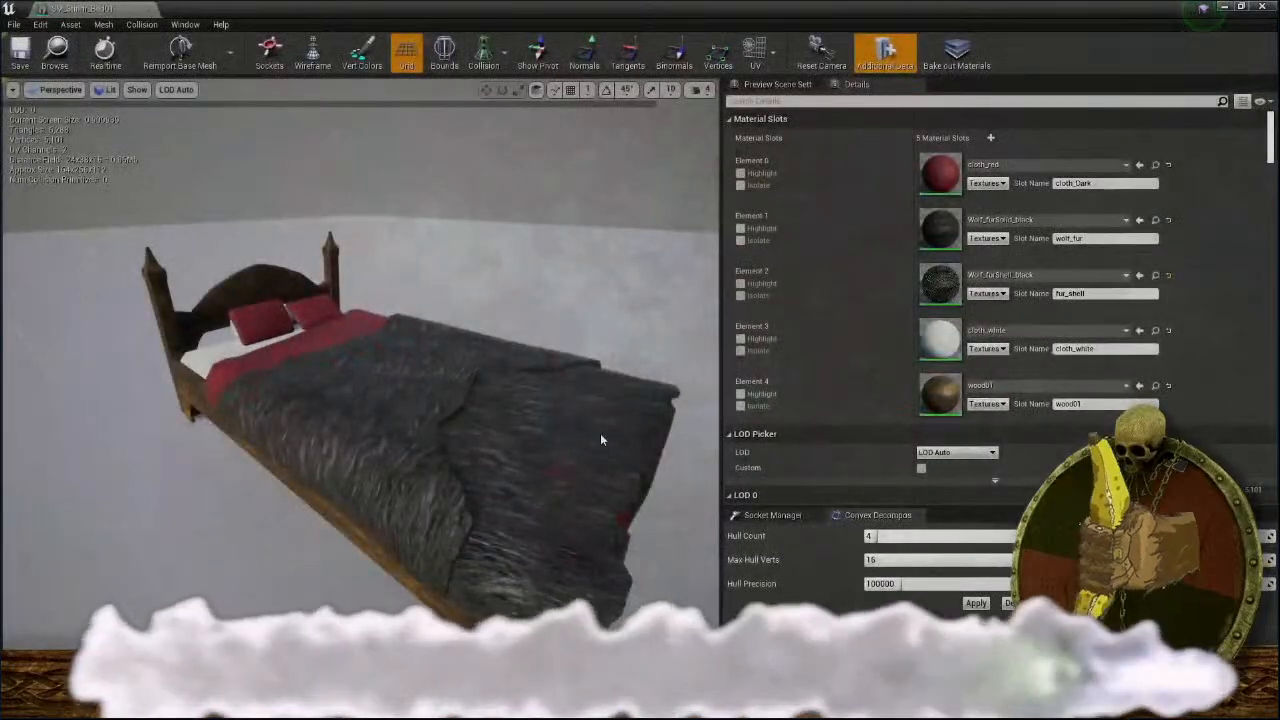
left_click_drag(547, 463, 486, 433)
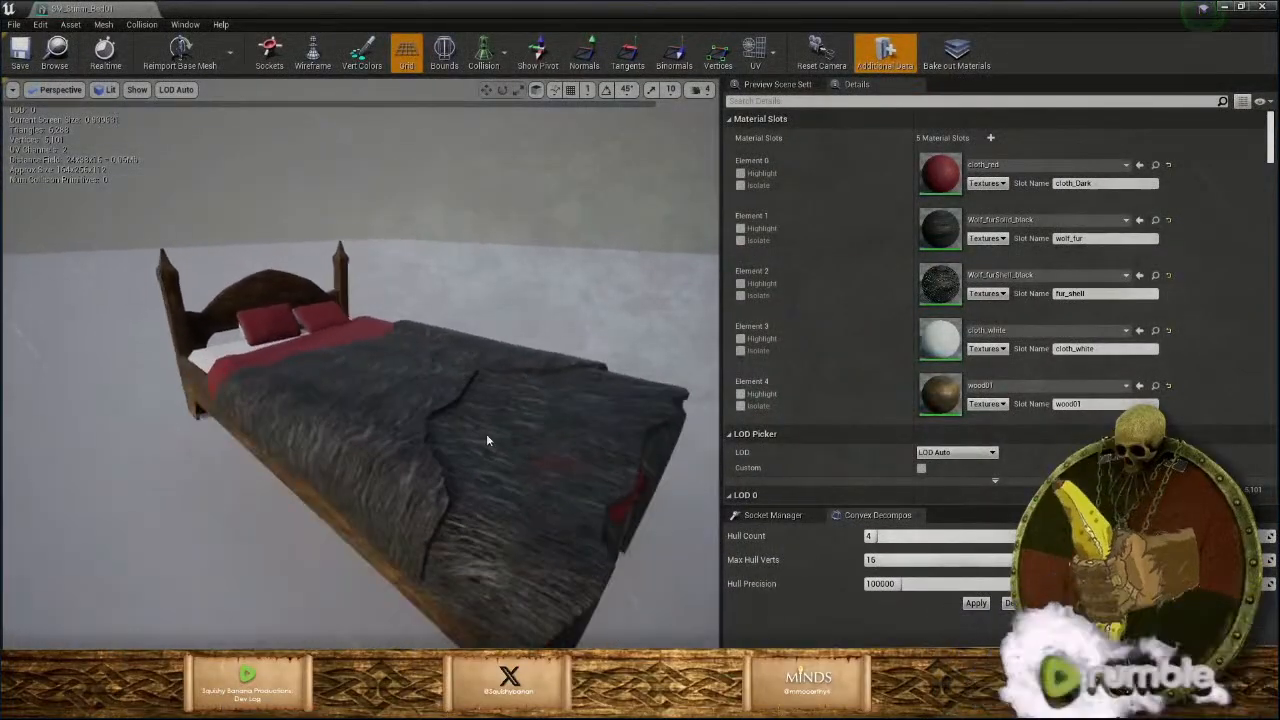
left_click(186, 55)
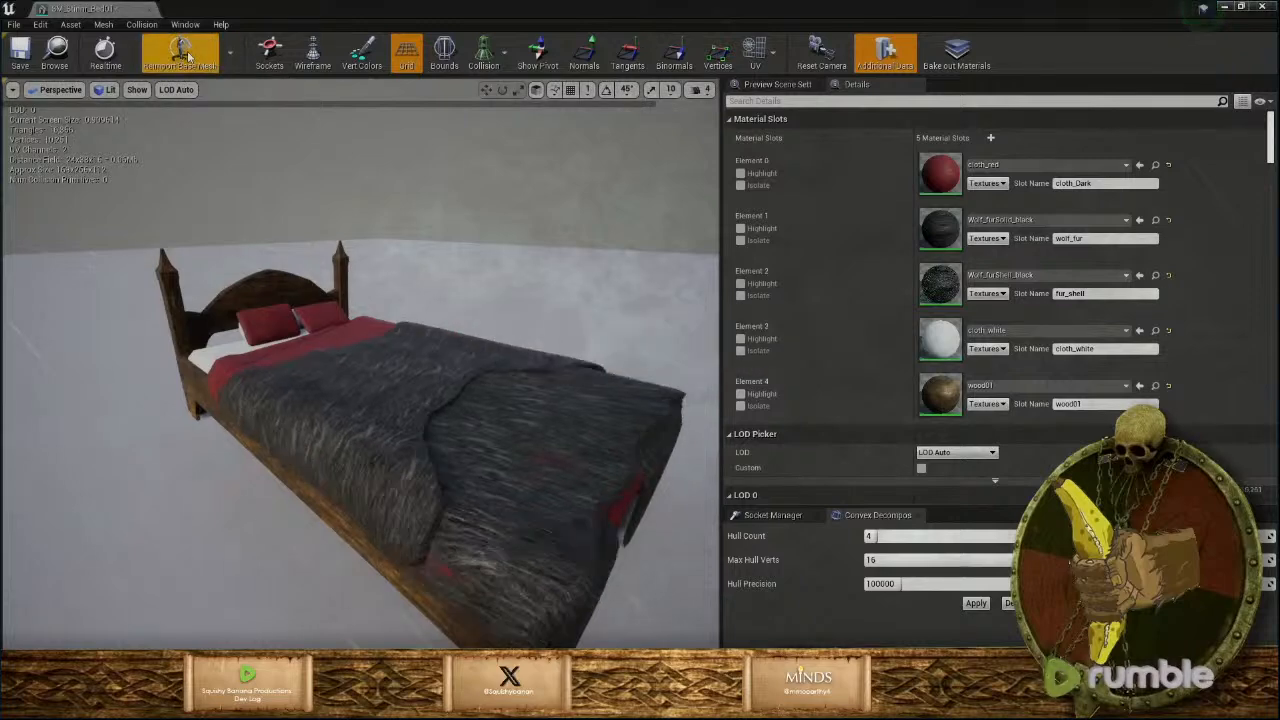
left_click_drag(586, 435, 401, 437)
left_click_drag(506, 453, 318, 326)
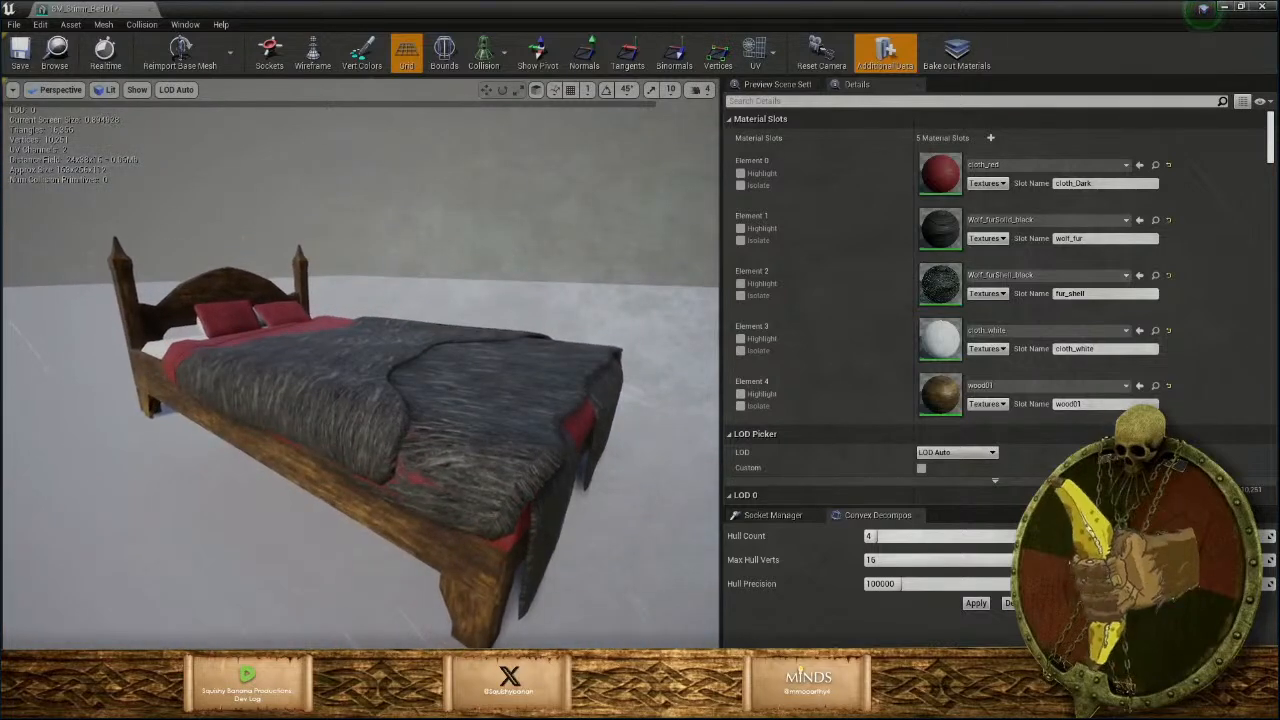
Switch back to Maya and select the lower fur layer draped over the foot half of the bed.
mouse_move(568, 704)
left_click(640, 640)
left_click_drag(543, 497, 548, 312, "alt")
middle_click_drag(548, 312, 611, 377, "alt")
right_click_drag(611, 377, 663, 437, "alt")
left_click_drag(663, 437, 656, 364, "alt")
left_click(656, 364)
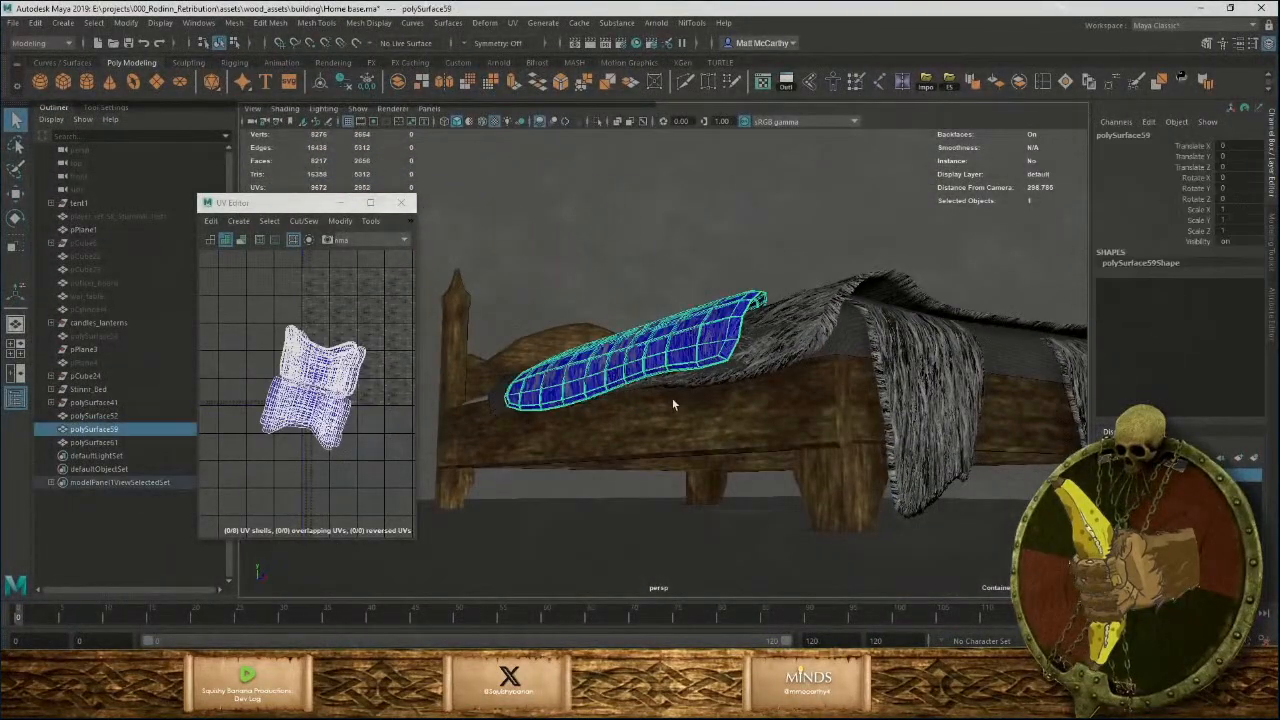
left_click(679, 394)
left_click_drag(672, 401, 628, 339, "alt")
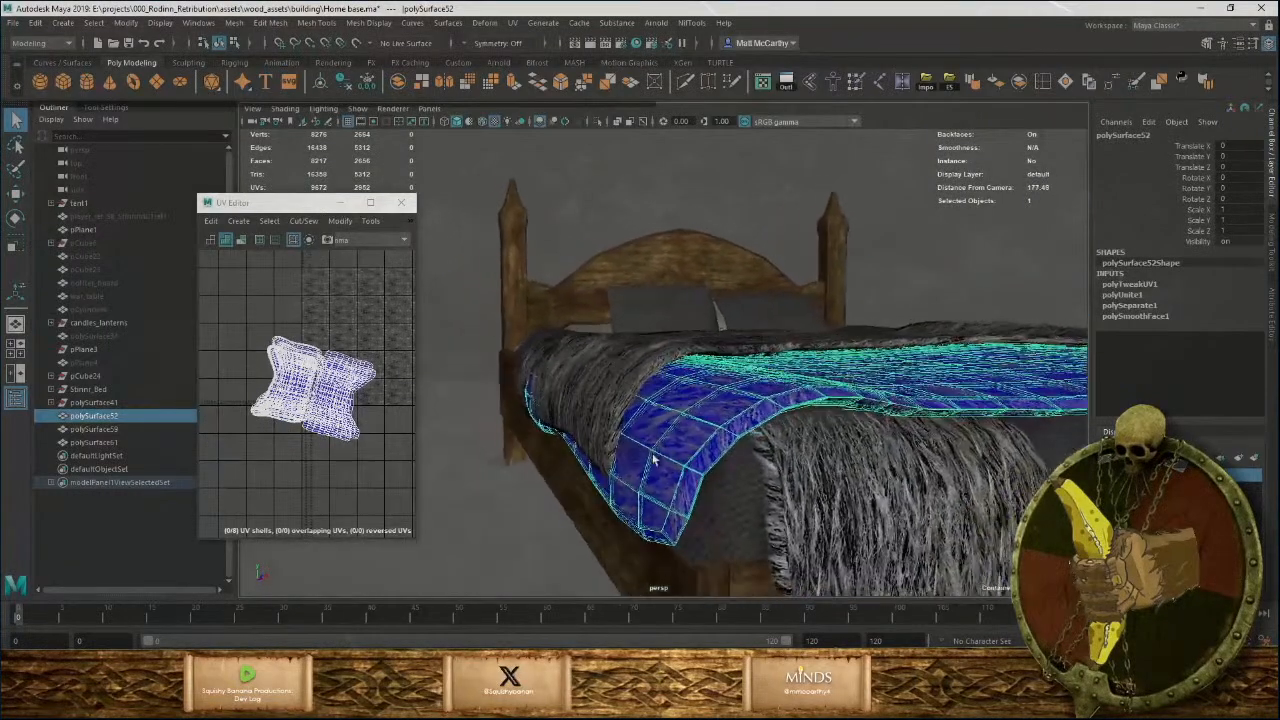
Soft-select the lower fur layer's faces along the side tucked under the upper fur and try moving them outward.
right_click(628, 339)
right_click_drag(622, 390, 622, 388)
left_click_drag(622, 390, 713, 408, "alt")
left_click(698, 404)
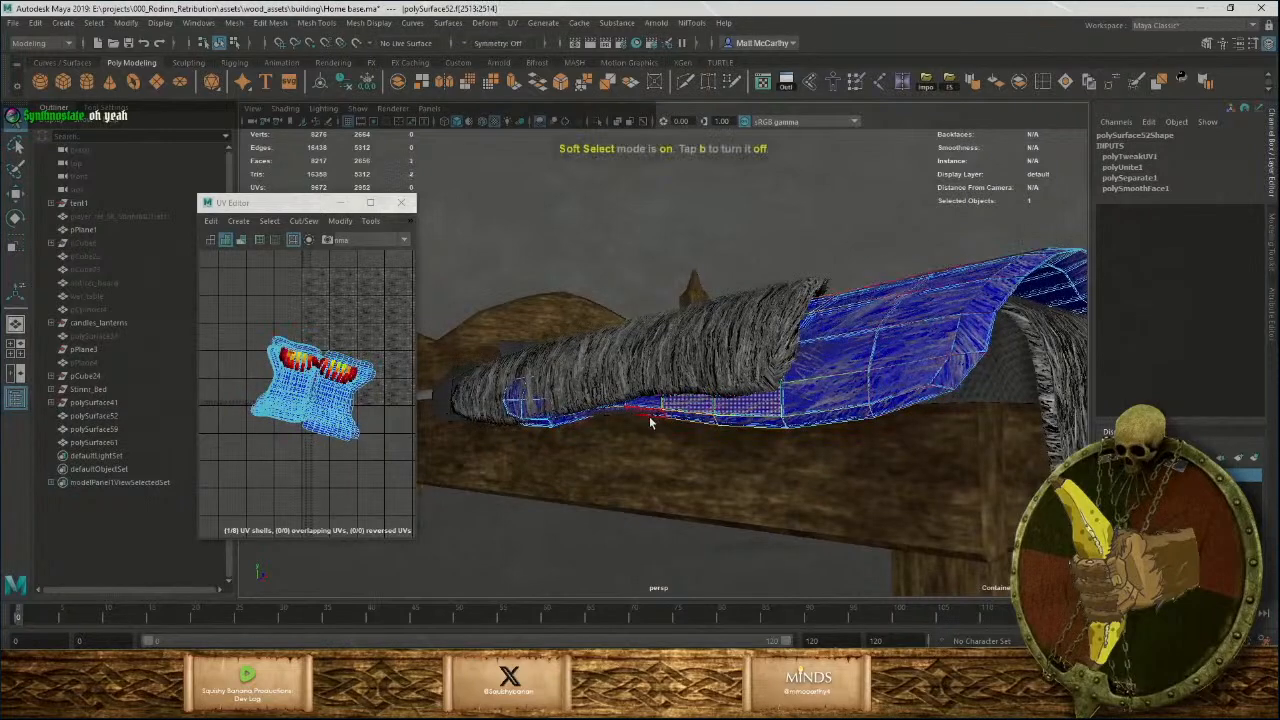
left_click_drag(650, 423, 659, 468, "alt")
left_click(605, 410, "shift")
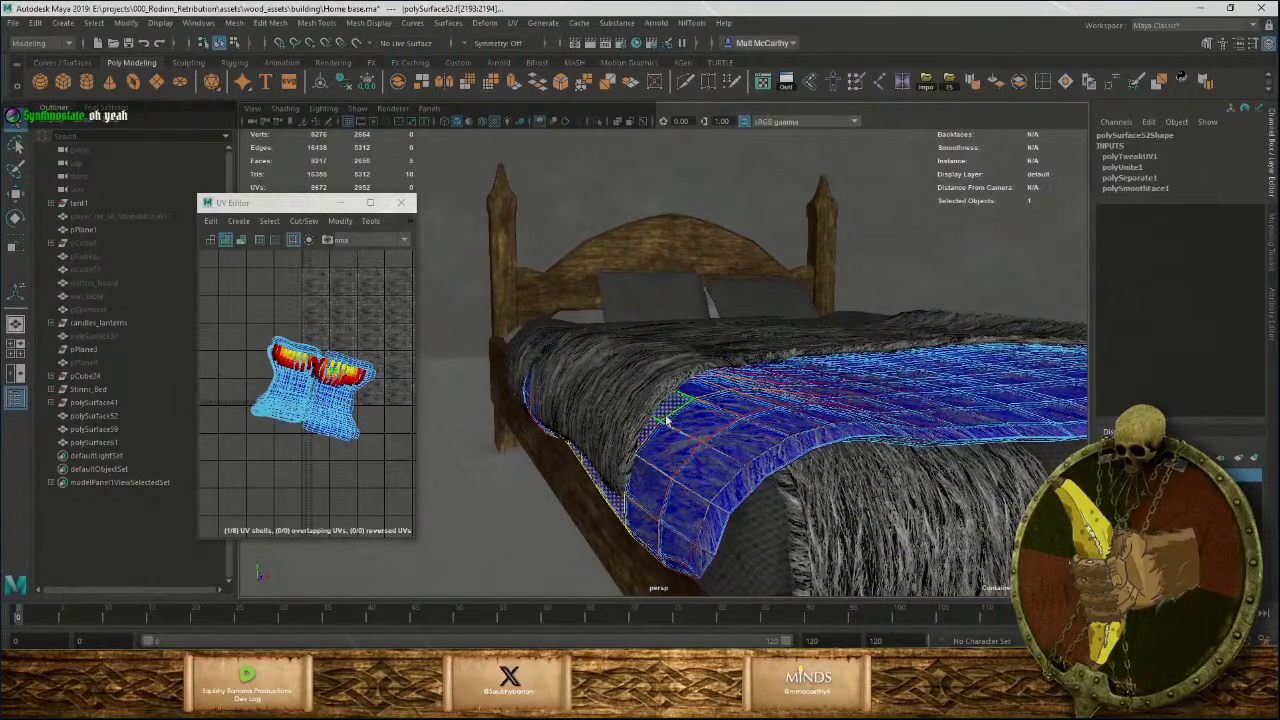
left_click_drag(668, 420, 640, 458, "alt")
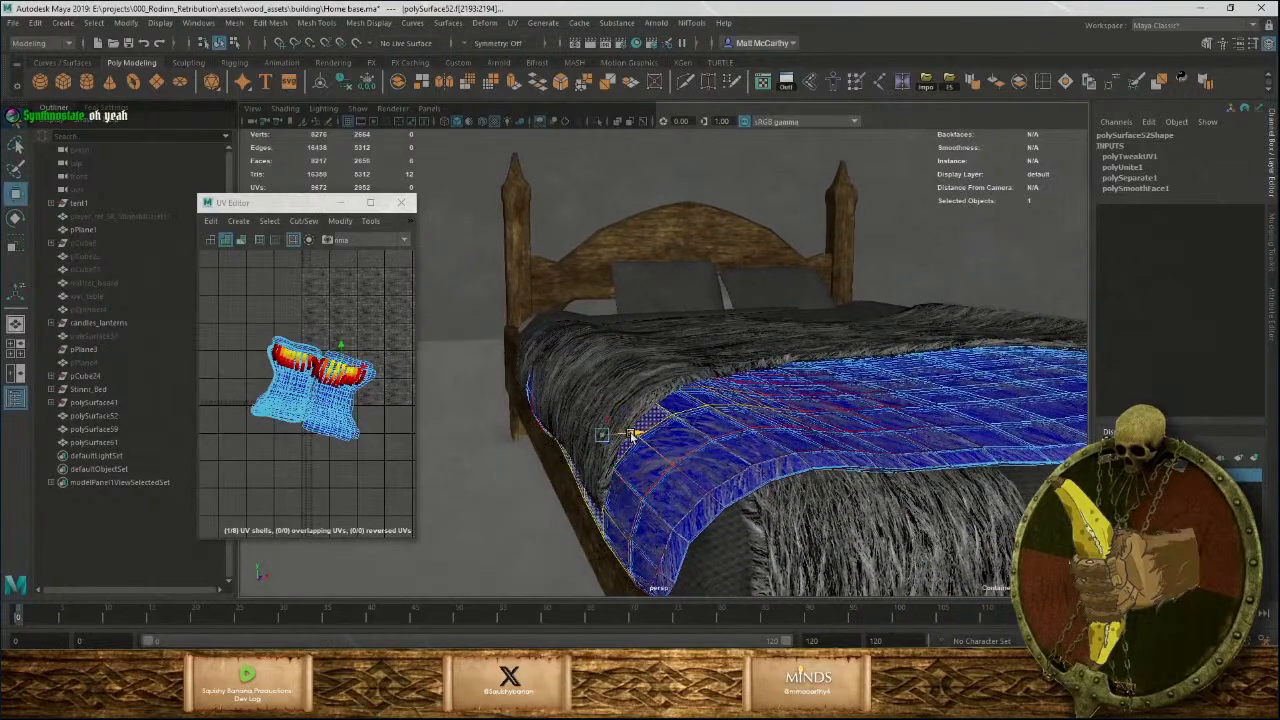
key("ctrl+z")
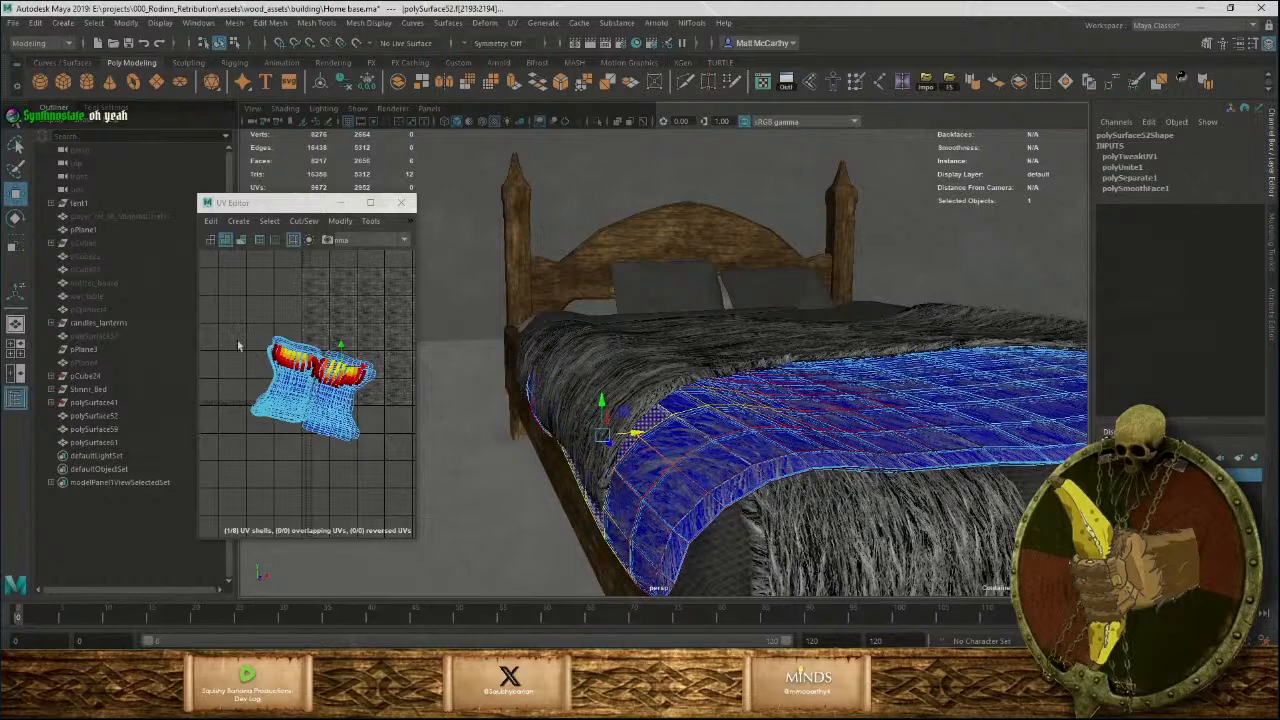
Set the soft selection falloff mode to Volume and pull the selected side faces of the lower fur outward.
left_click(110, 108)
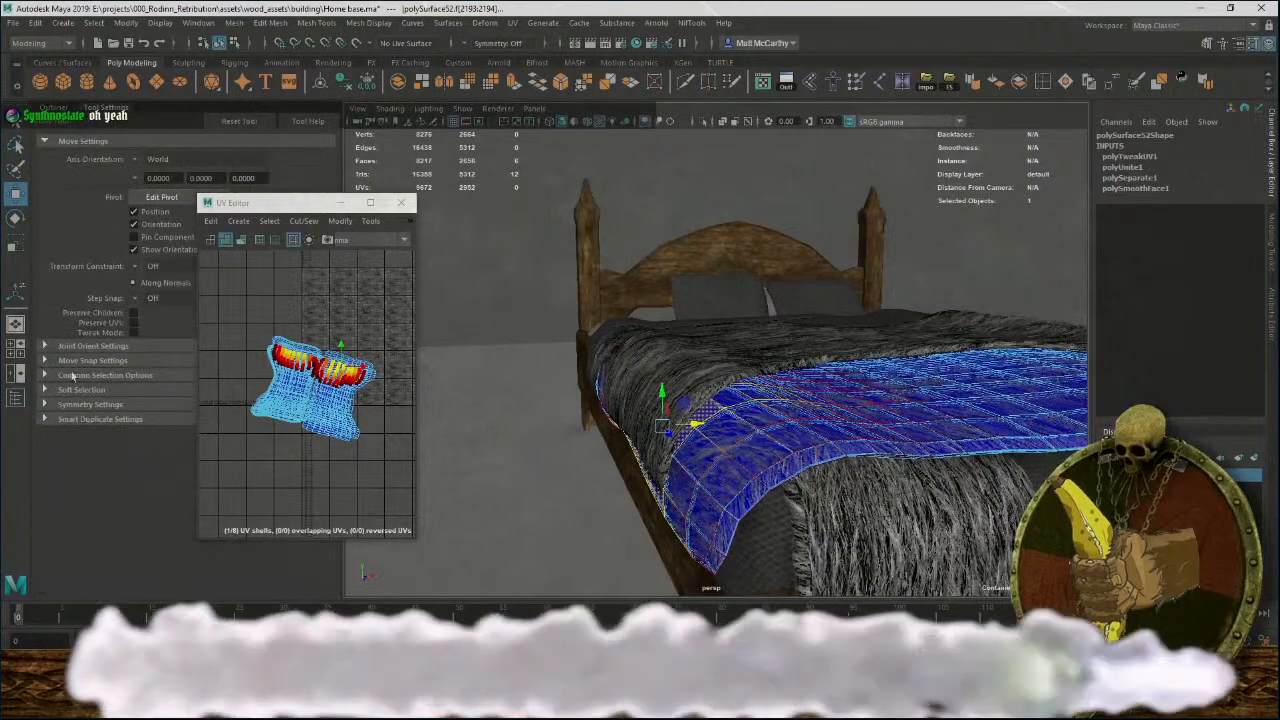
left_click(67, 392)
left_click(155, 421)
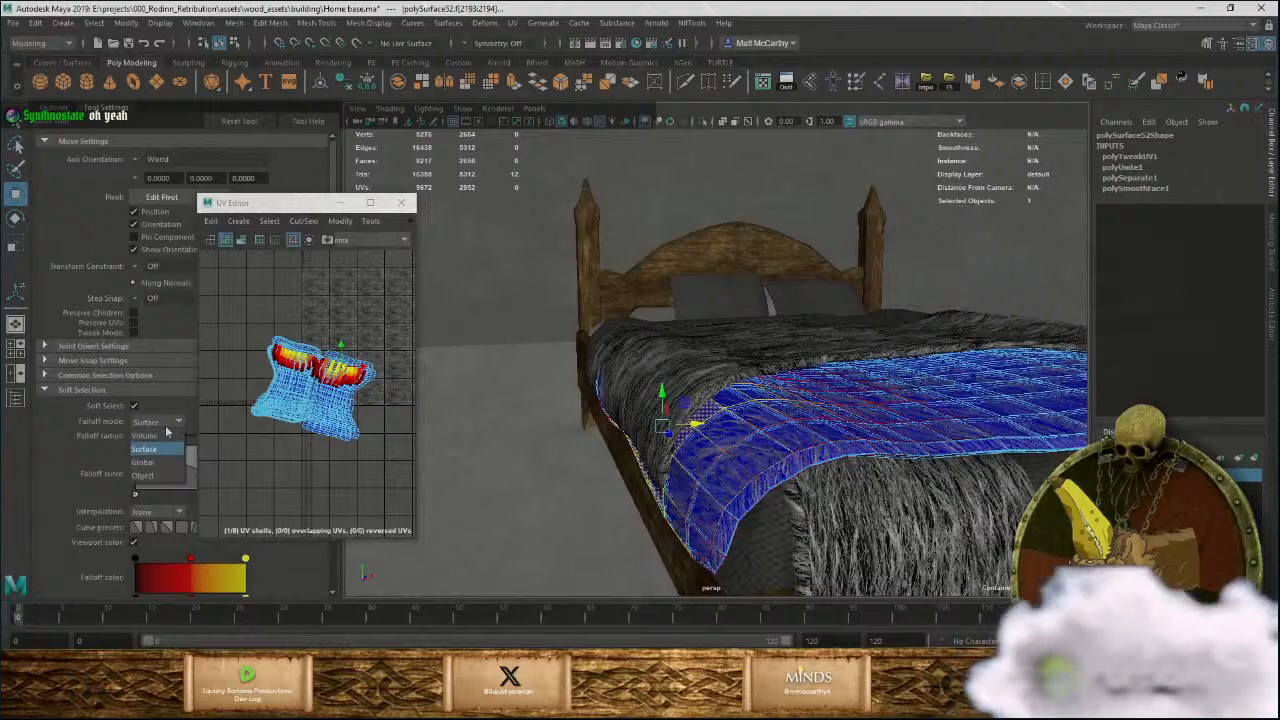
left_click(150, 417)
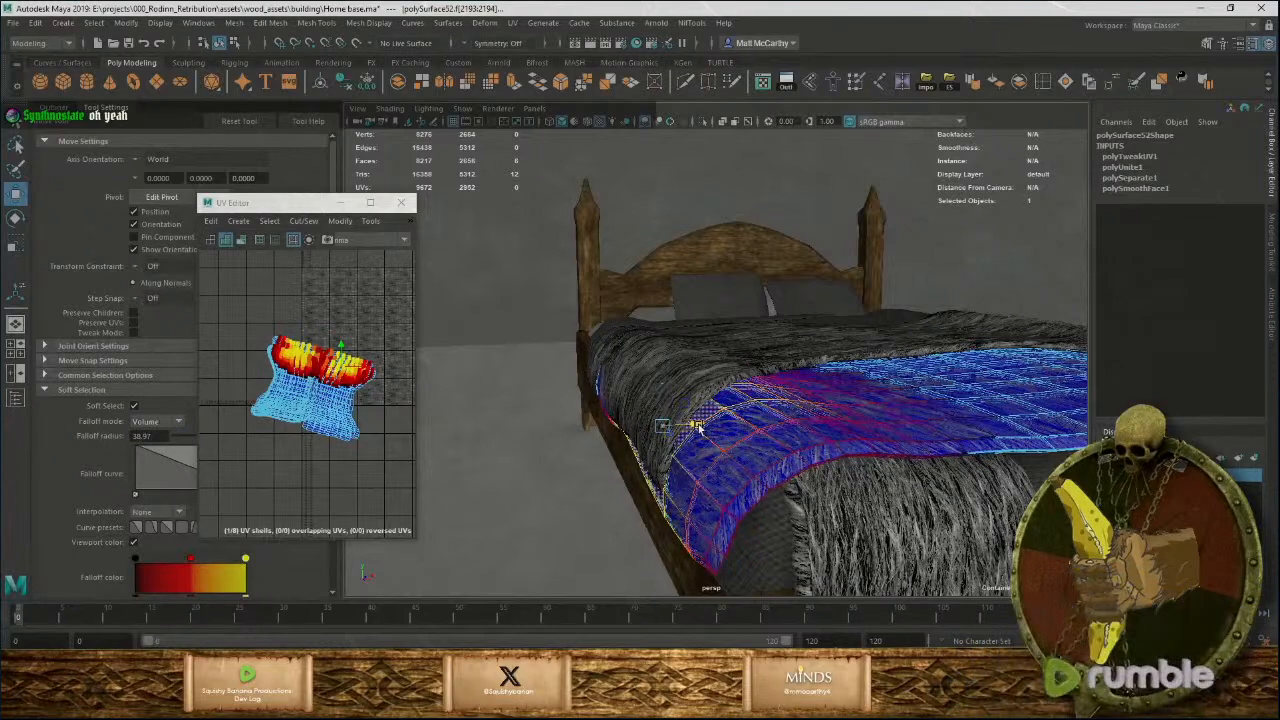
Adjust the lower fur layer's opposite side by soft-moving faces along its edge outward over the bed frame.
left_click_drag(690, 427, 688, 372, "alt")
left_click(648, 330)
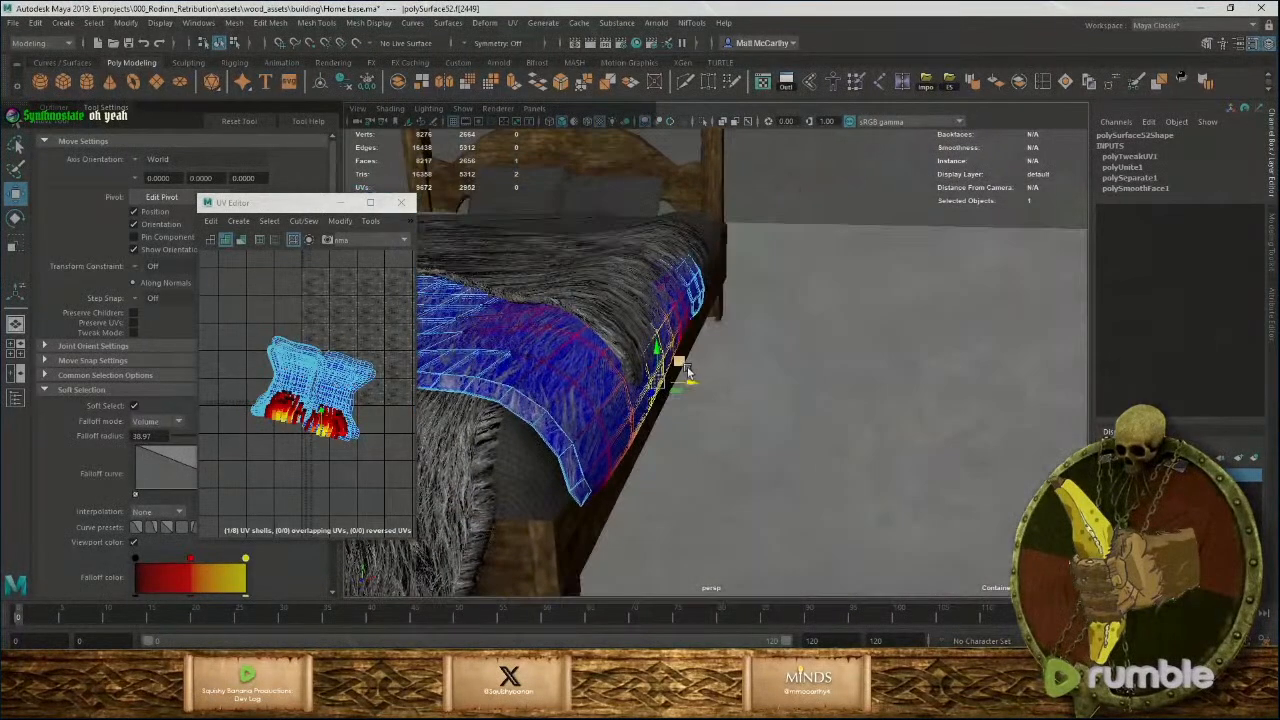
left_click(615, 284)
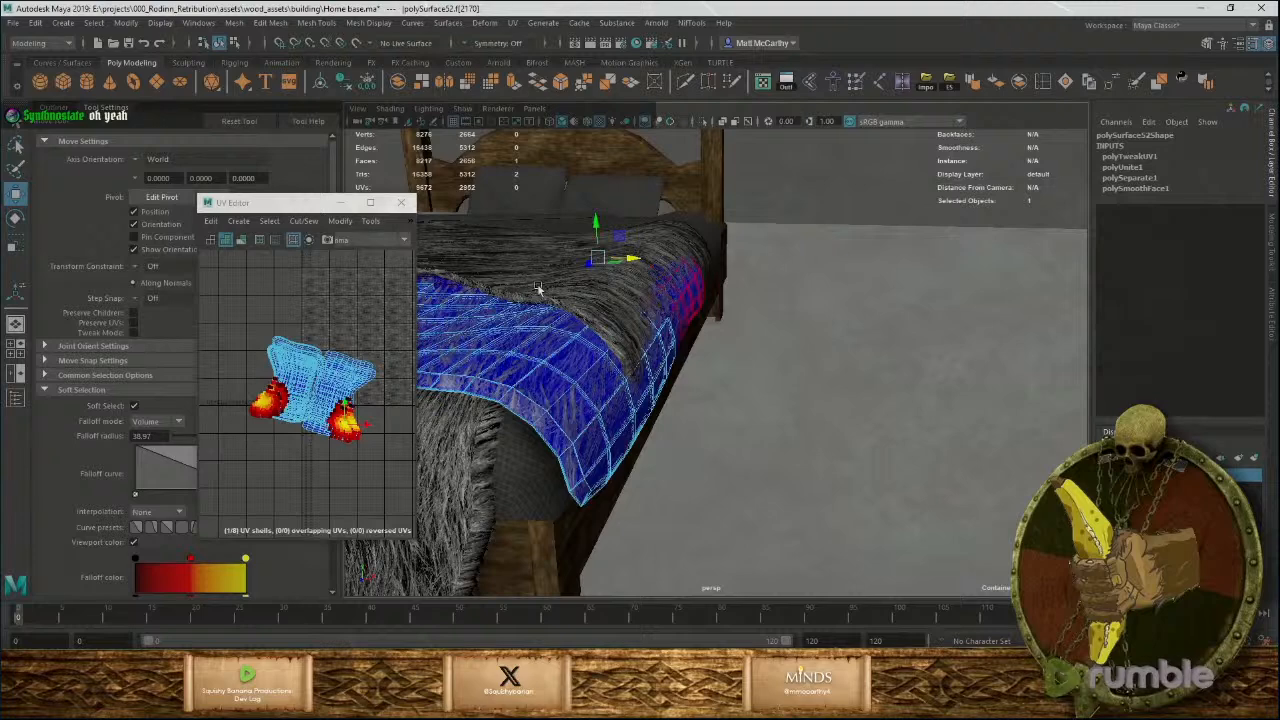
Edit the upper fur layer's faces on that same side, soft-moving its foot-end corner and head-end edge outward.
key("F8")
left_click_drag(567, 280, 626, 290, "alt")
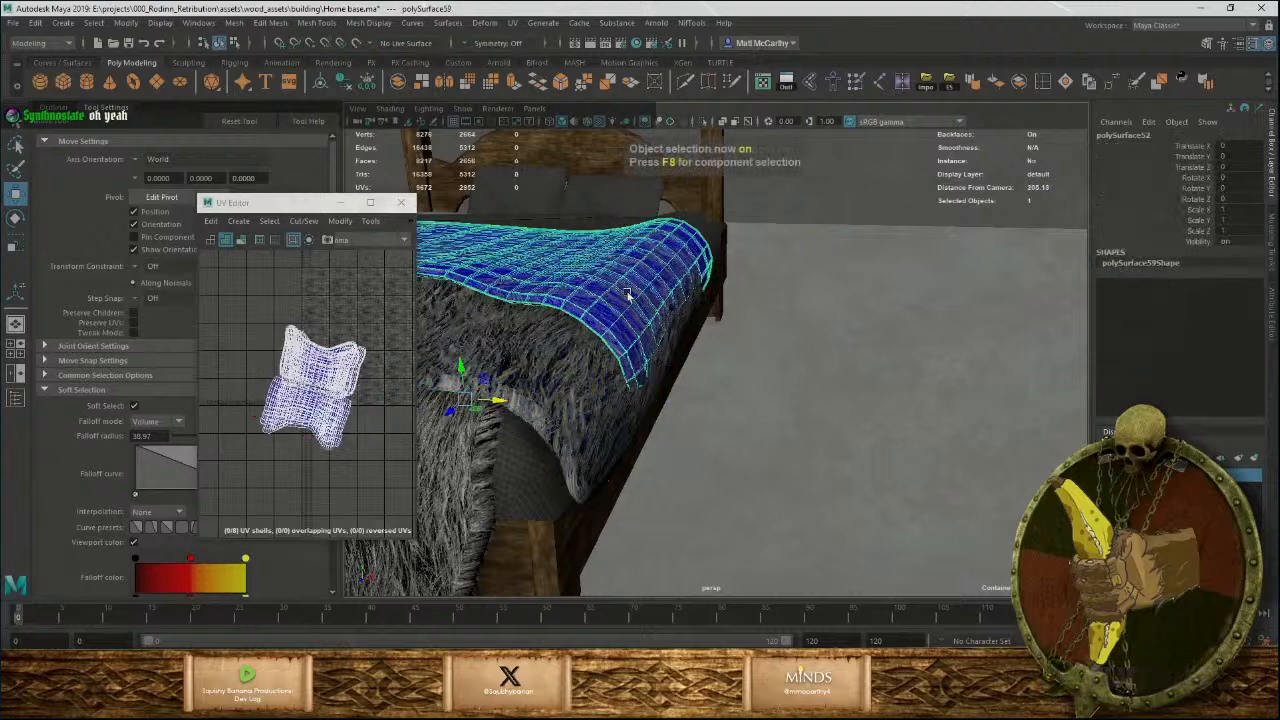
right_click(665, 278)
left_click(675, 311)
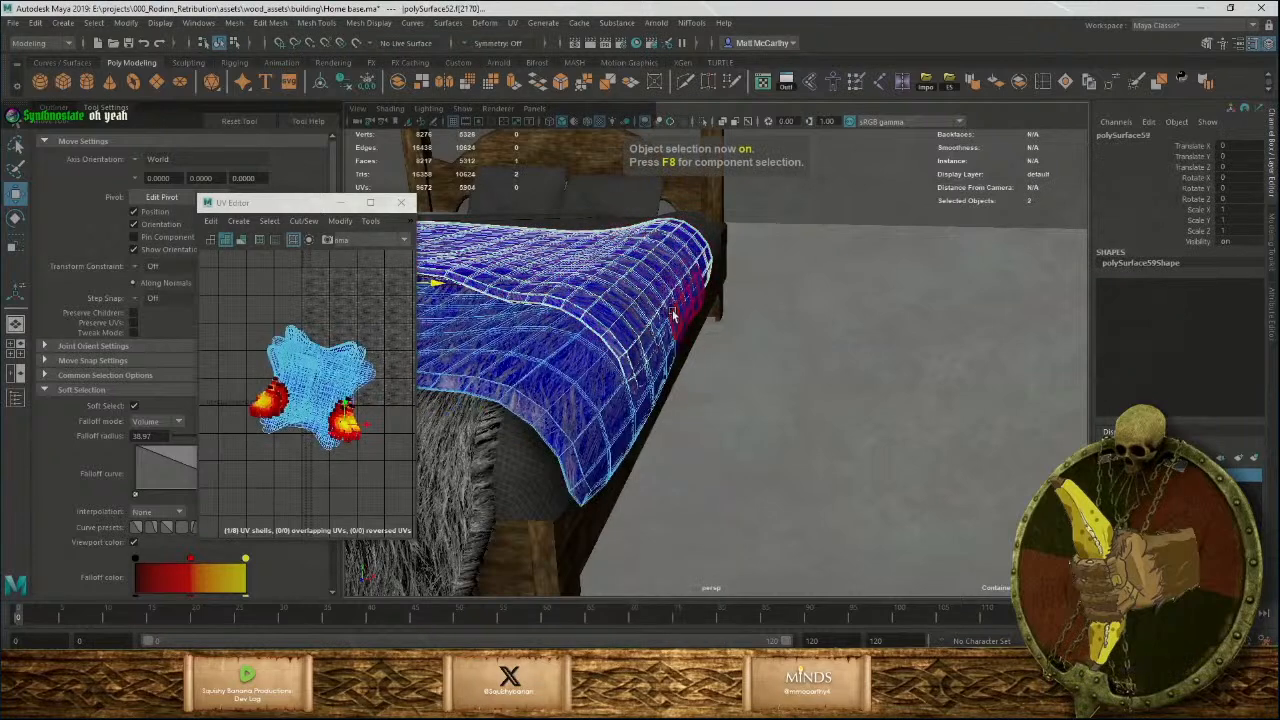
left_click(702, 253)
right_click(703, 256)
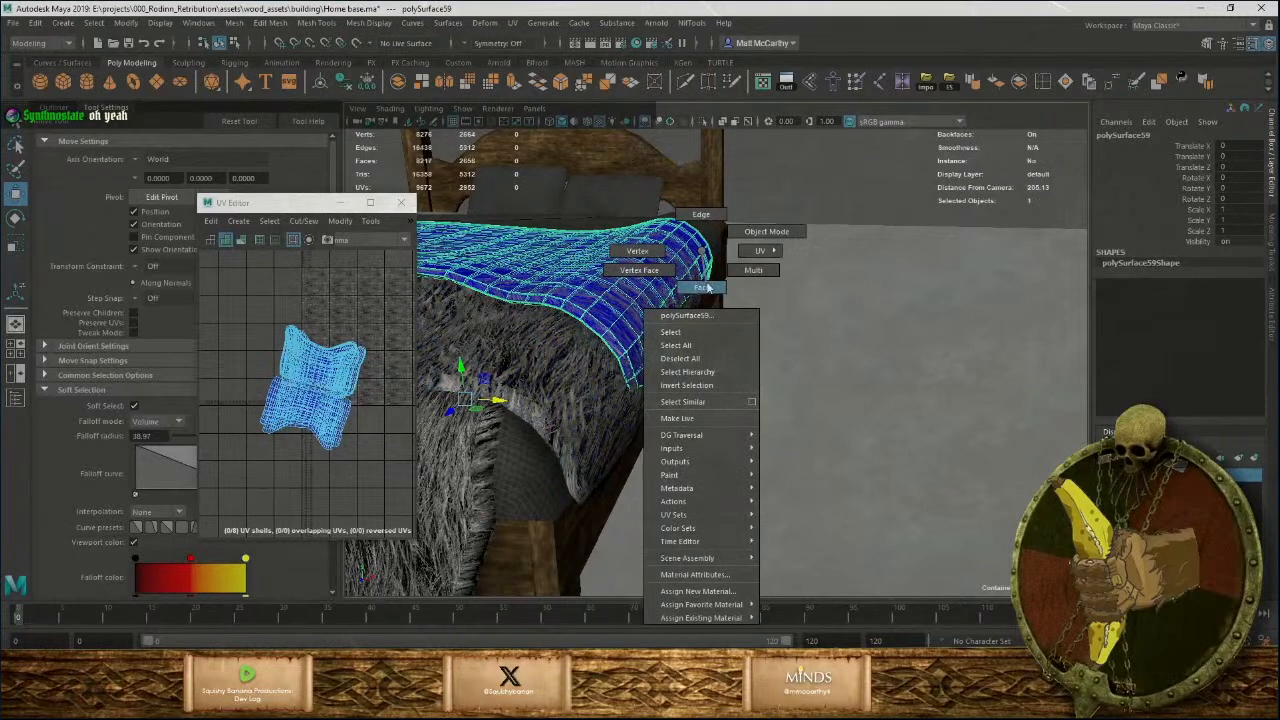
left_click(703, 290)
left_click(676, 312)
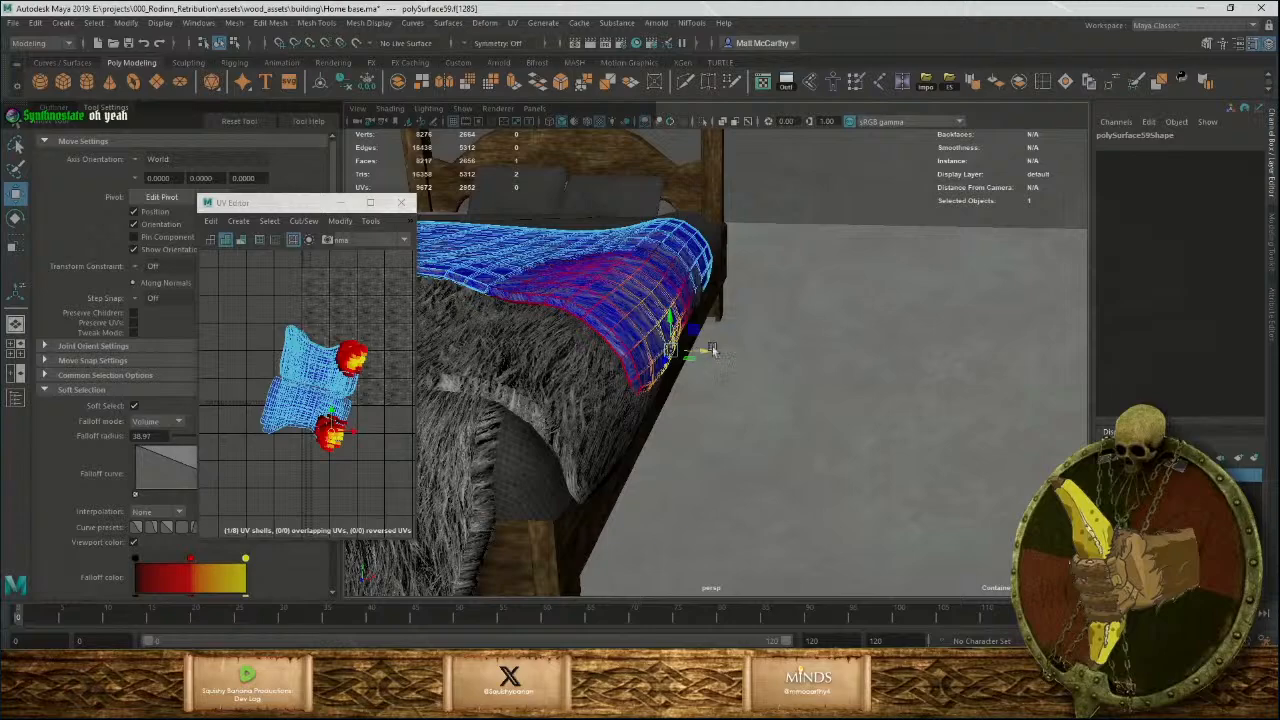
left_click_drag(713, 350, 741, 290, "alt")
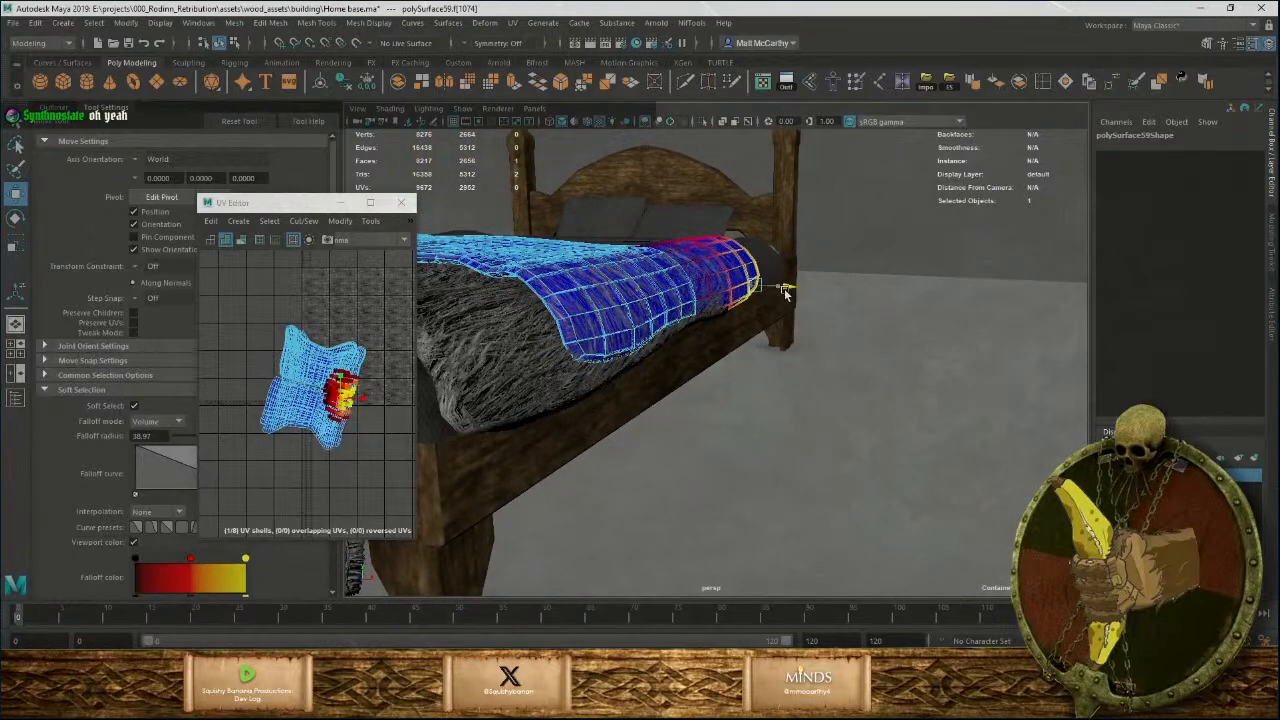
Soft-move the upper fur layer's edge faces outward along the other side of the bed.
left_click_drag(579, 328, 679, 474, "alt")
left_click(697, 449)
left_click(551, 426)
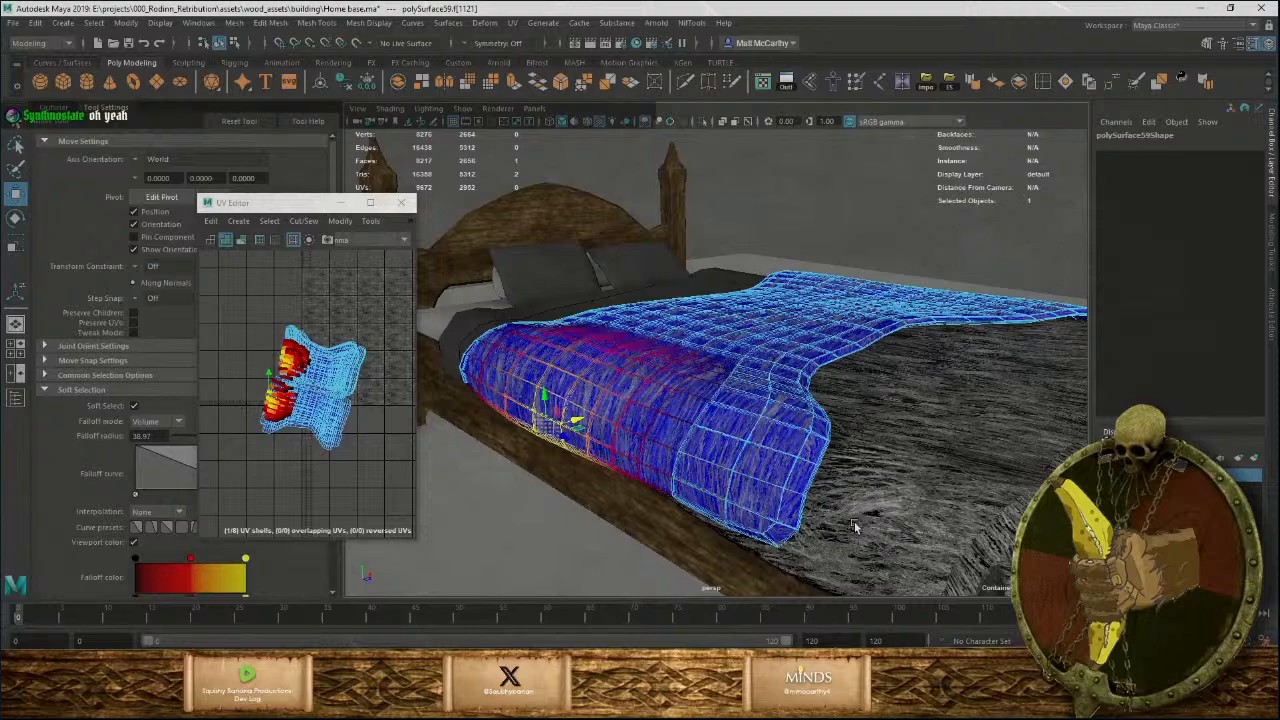
Soft-move a face at the lower fur layer's foot-end corner outward and return to object selection.
left_click_drag(853, 527, 818, 398, "alt")
left_click(739, 360)
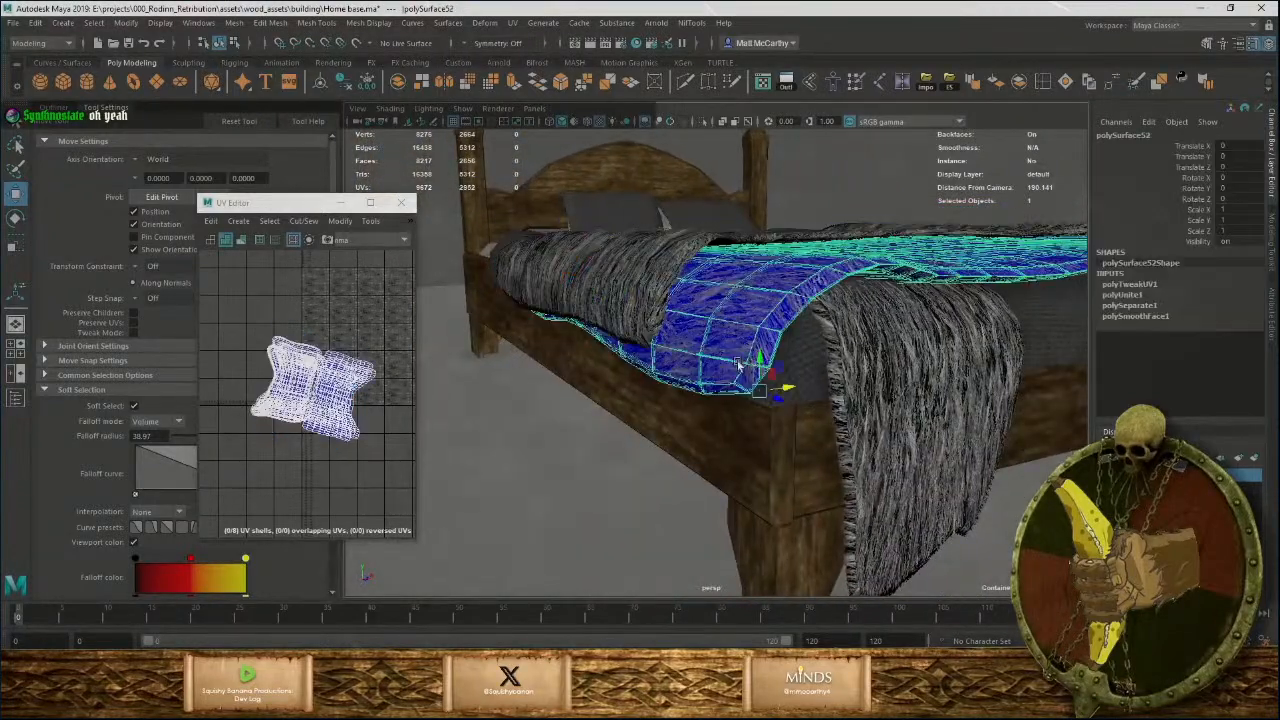
right_click_drag(740, 356, 741, 385)
left_click(741, 385)
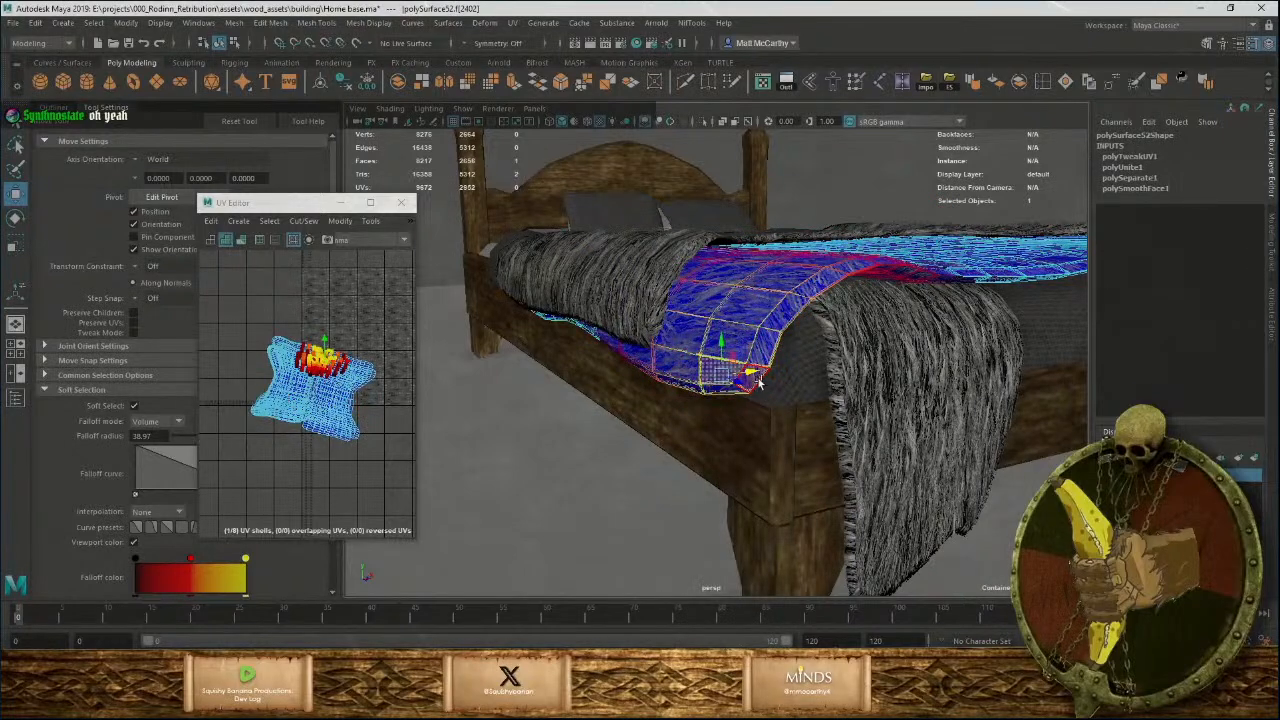
left_click_drag(748, 374, 915, 277)
key("F8")
Select all bed and fur pieces, combine them into one mesh and delete its construction history.
scroll(930, 258, "down", 10)
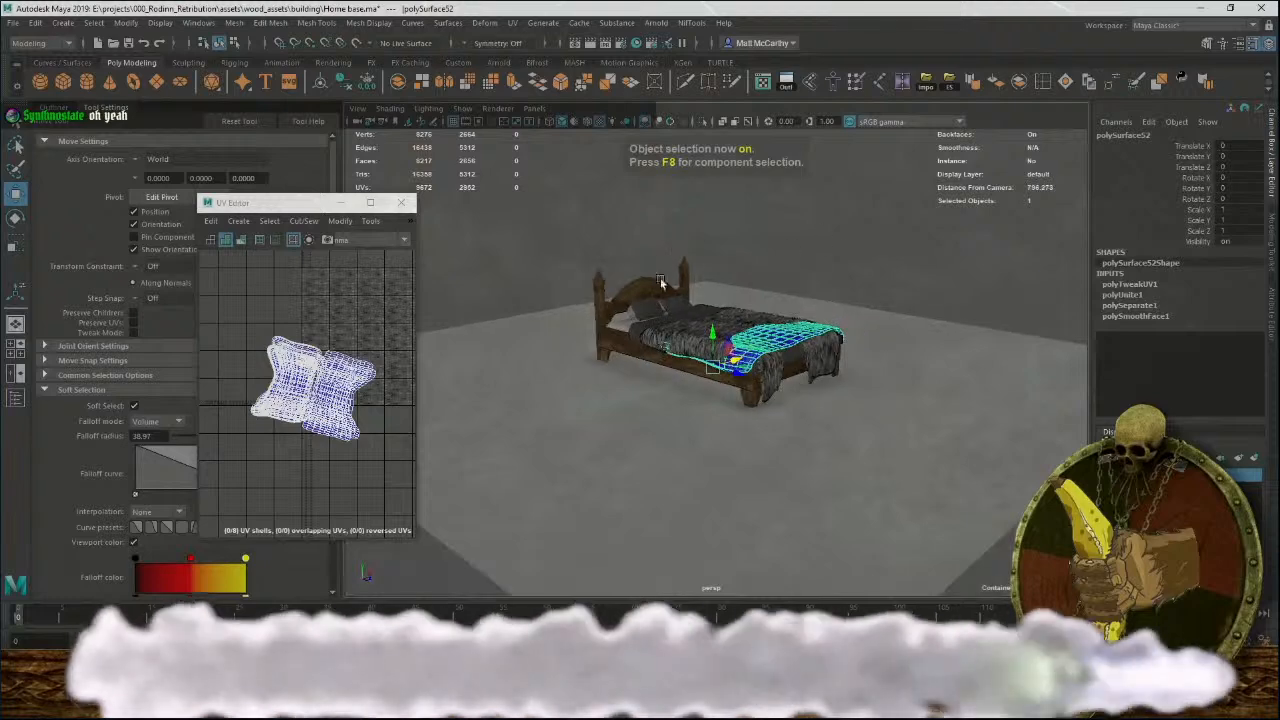
left_click_drag(586, 243, 845, 414)
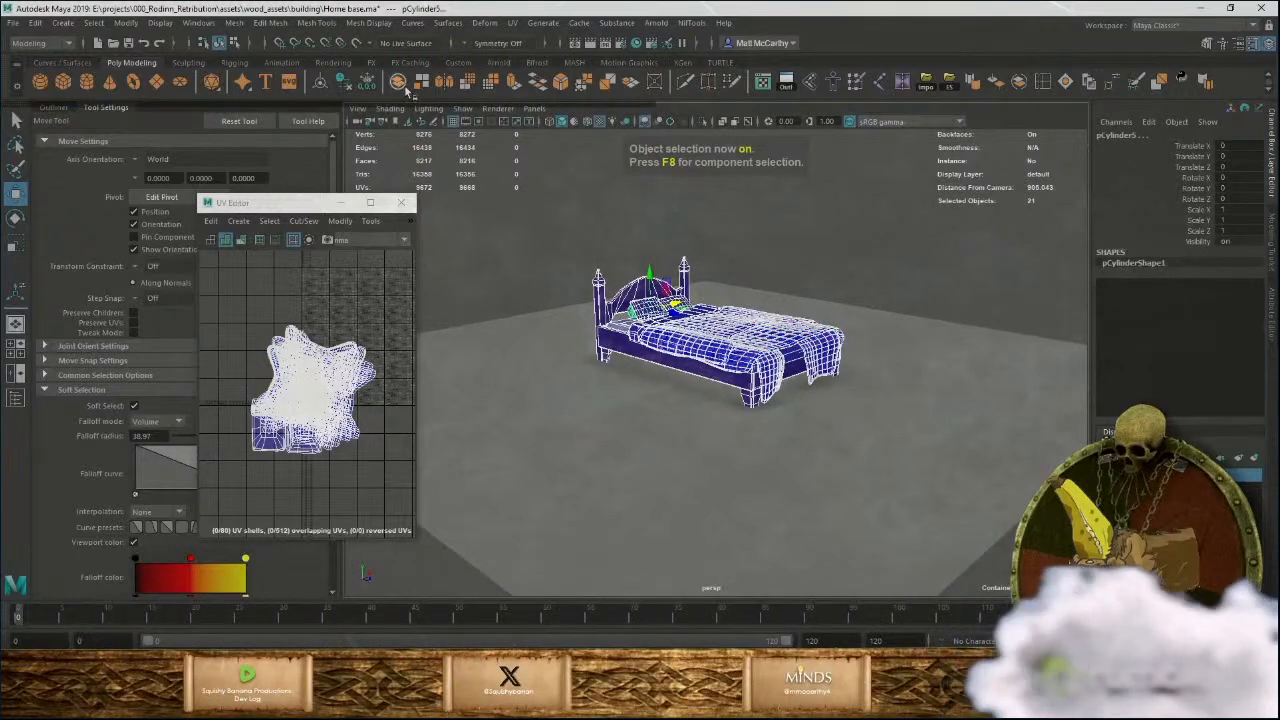
left_click(367, 83)
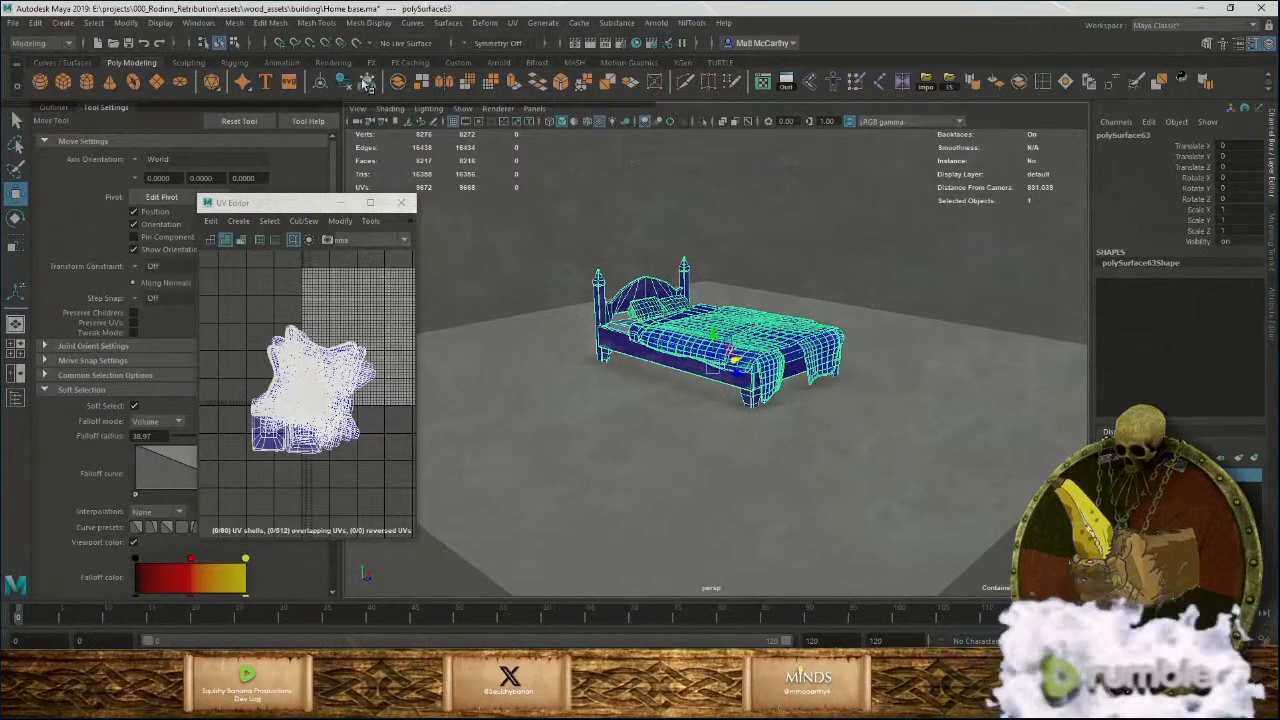
Export the combined bed mesh as FBX to SM_Stinnr_Bed01.fbx in the clutter folder, replacing the existing file.
left_click(950, 82)
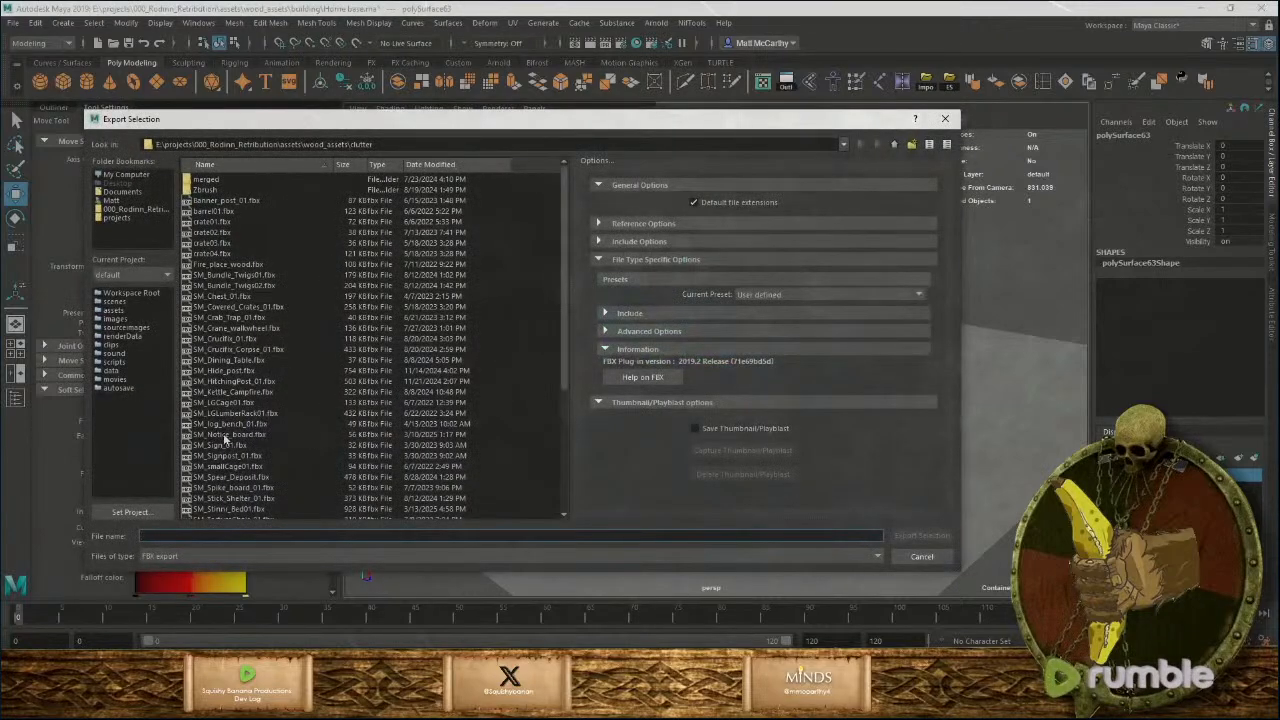
scroll(226, 440, "down", 2)
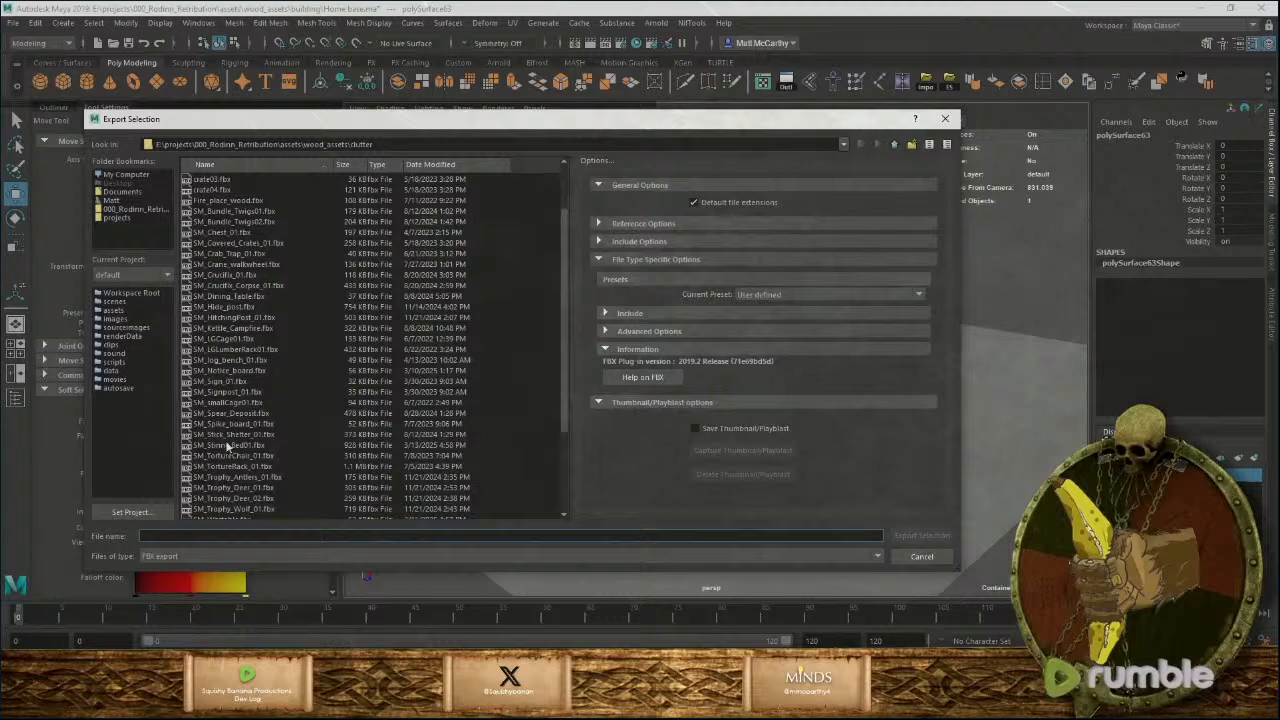
left_click(227, 445)
left_click(914, 537)
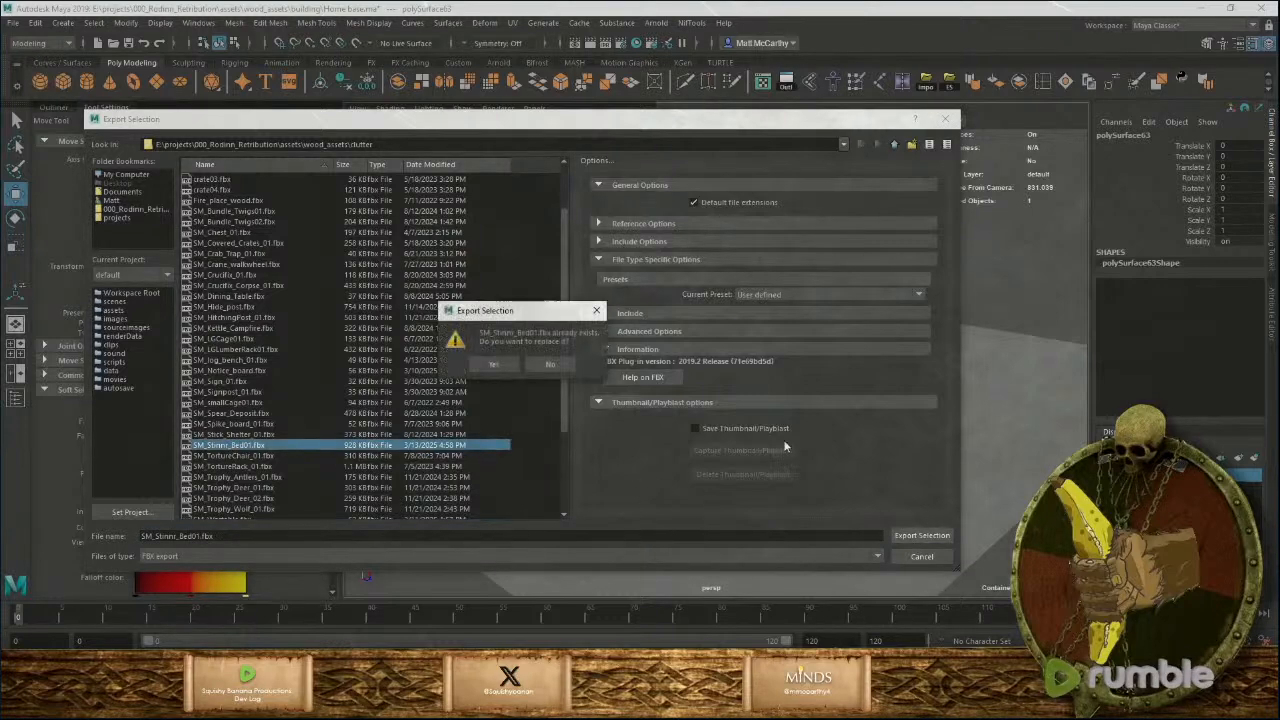
left_click(489, 365)
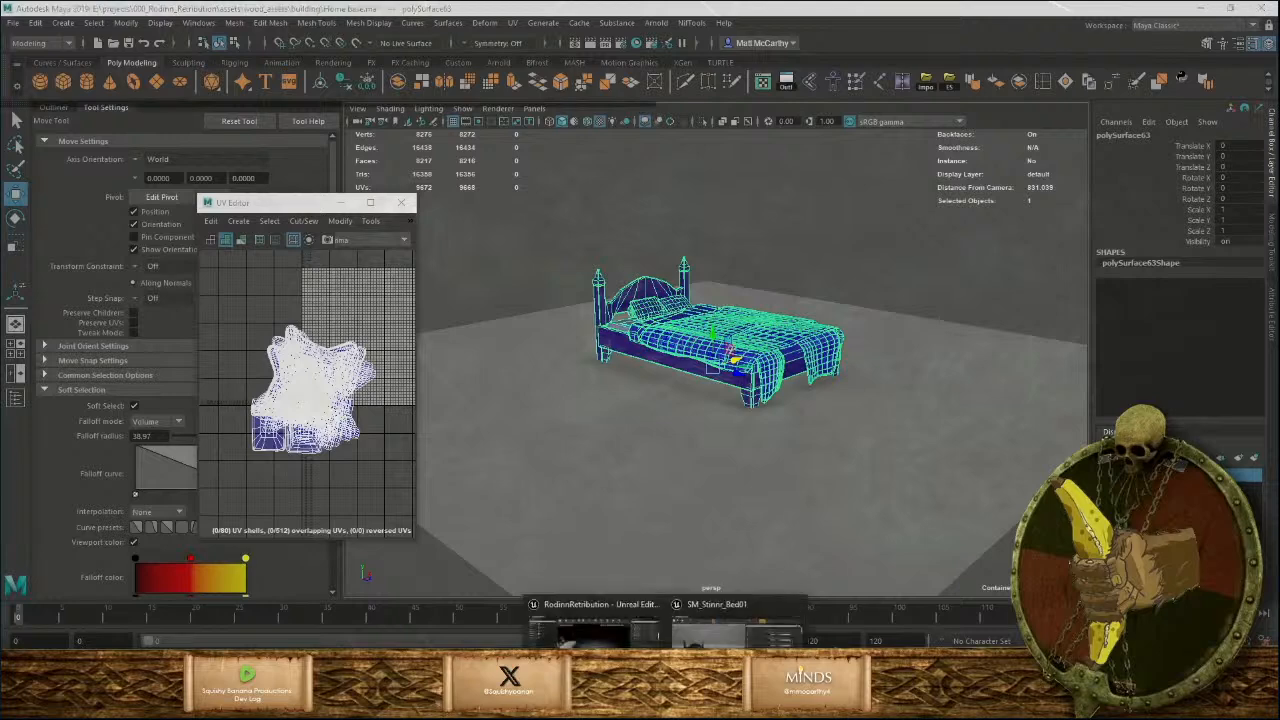
Switch to the SM_Stinnr_Bed01 mesh editor in Unreal, reimport the base mesh and inspect the bed's foot end.
left_click(735, 625)
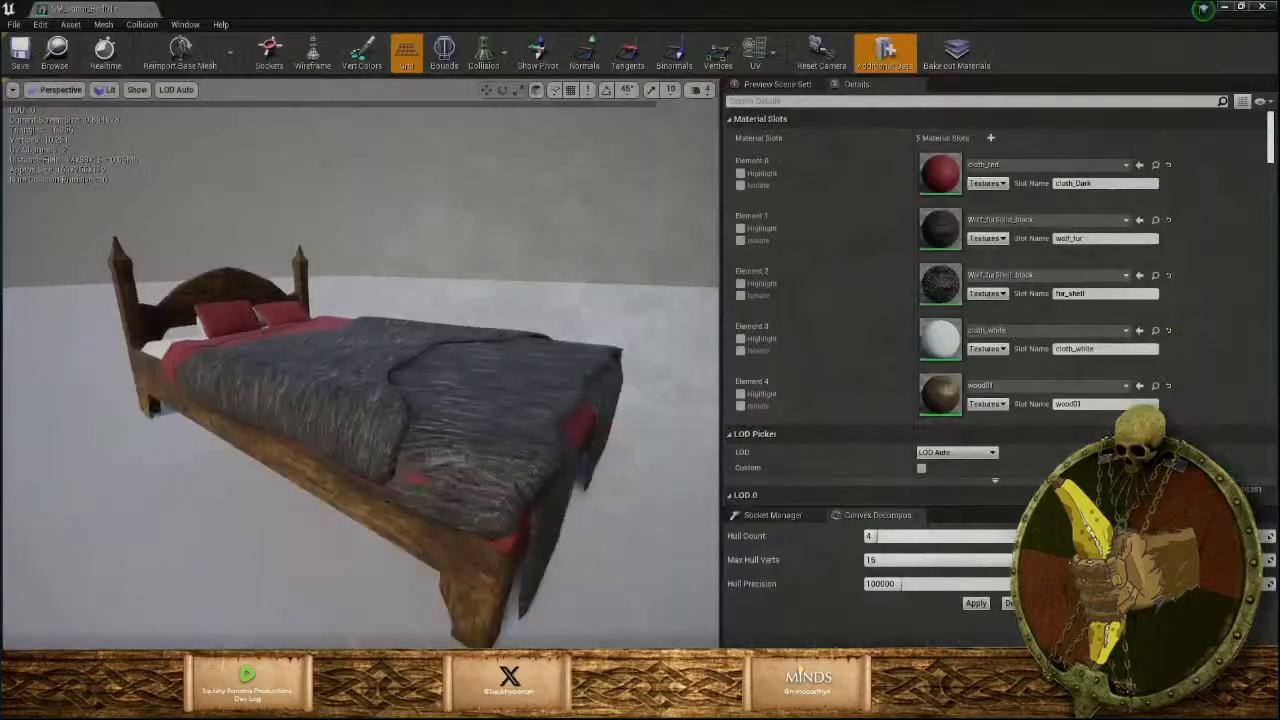
left_click(176, 57)
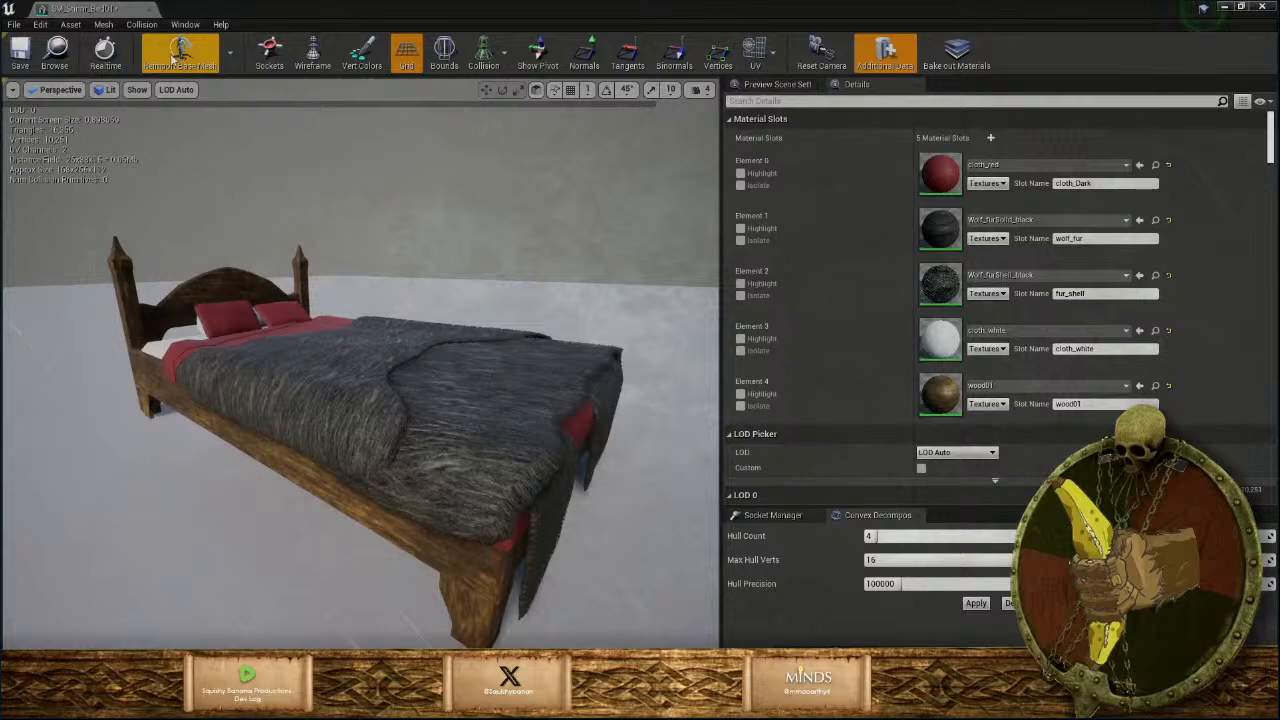
left_click_drag(398, 357, 368, 308)
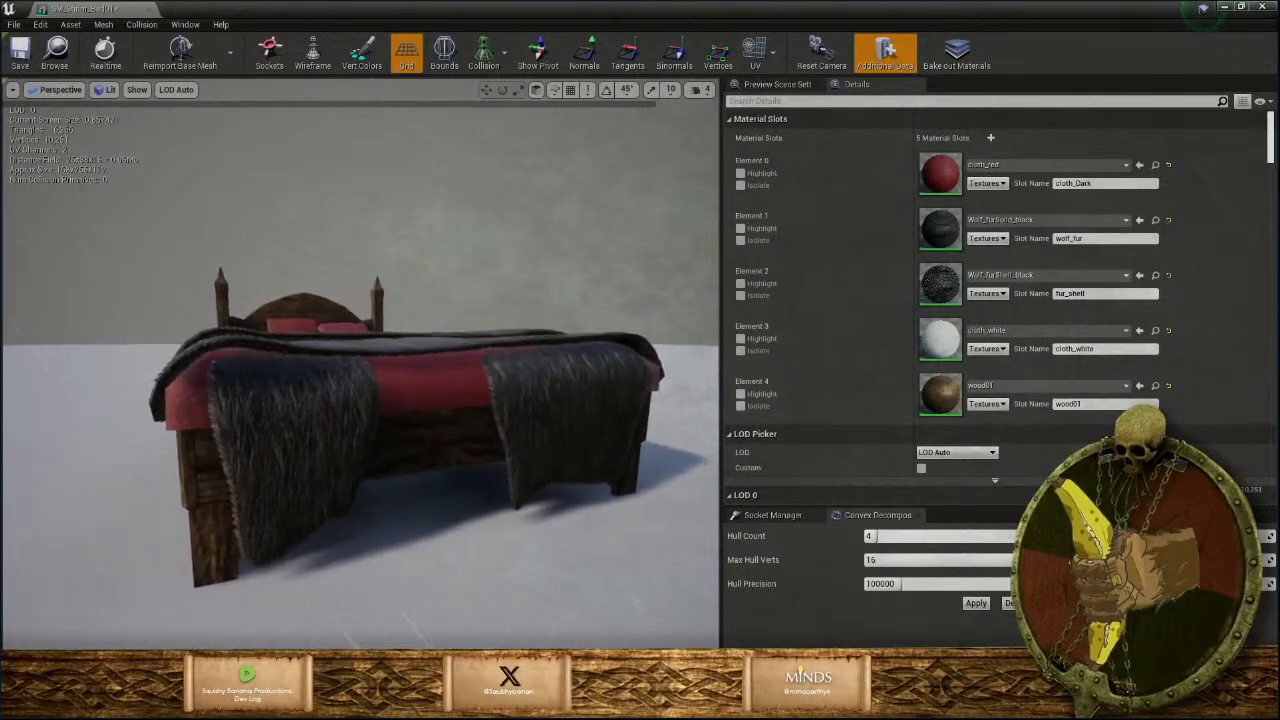
Return to Maya and undo the bed's history deletion and combine to get the separate pieces back.
left_click(568, 706)
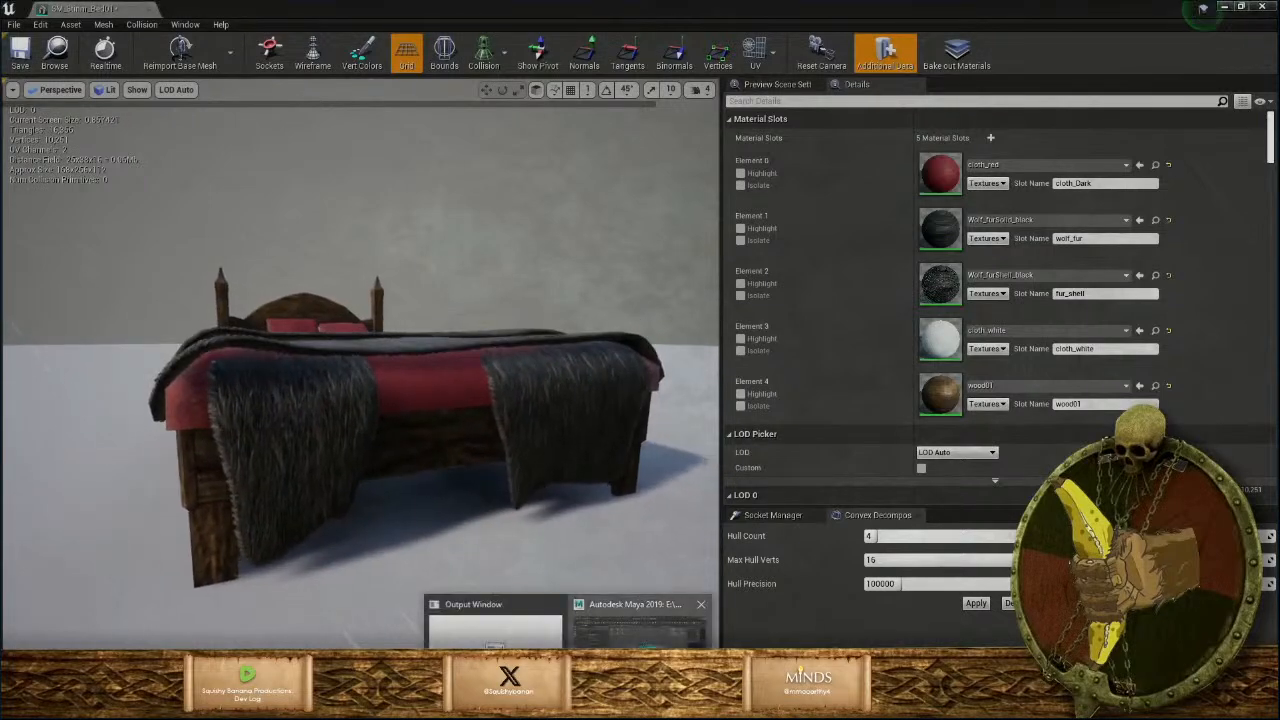
left_click(660, 636)
right_click_drag(749, 420, 850, 450, "alt")
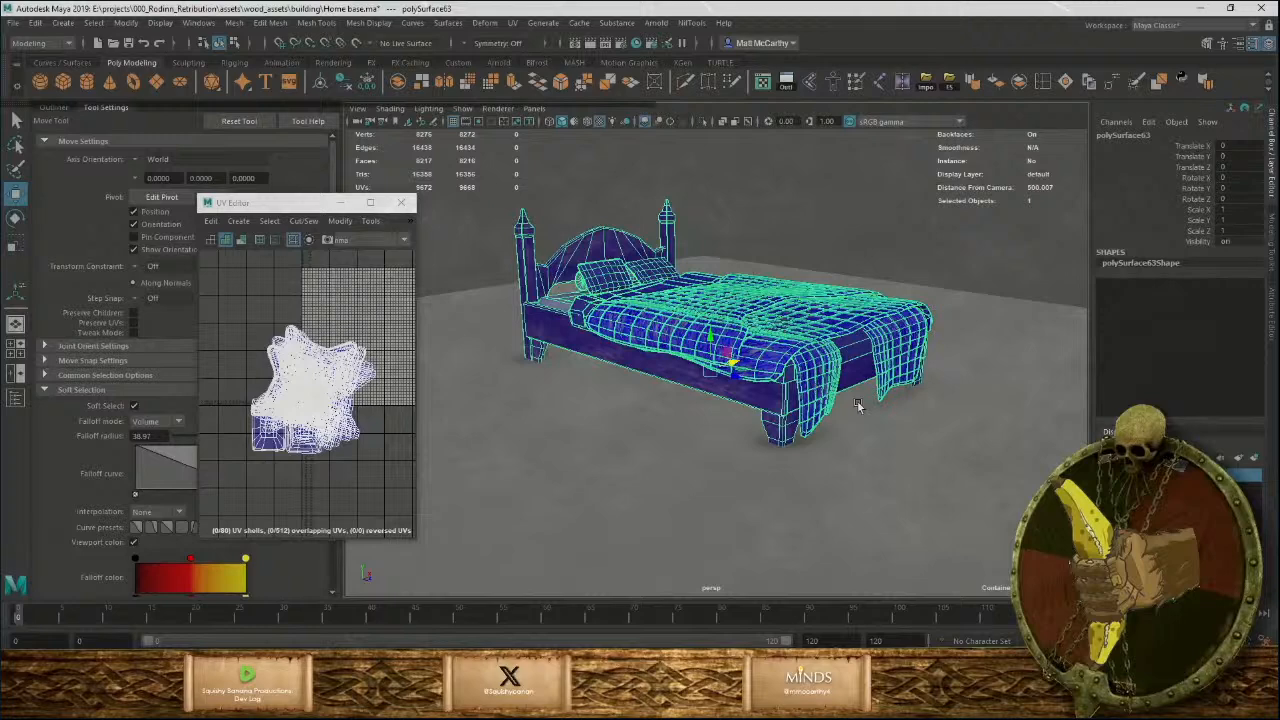
key("ctrl+z")
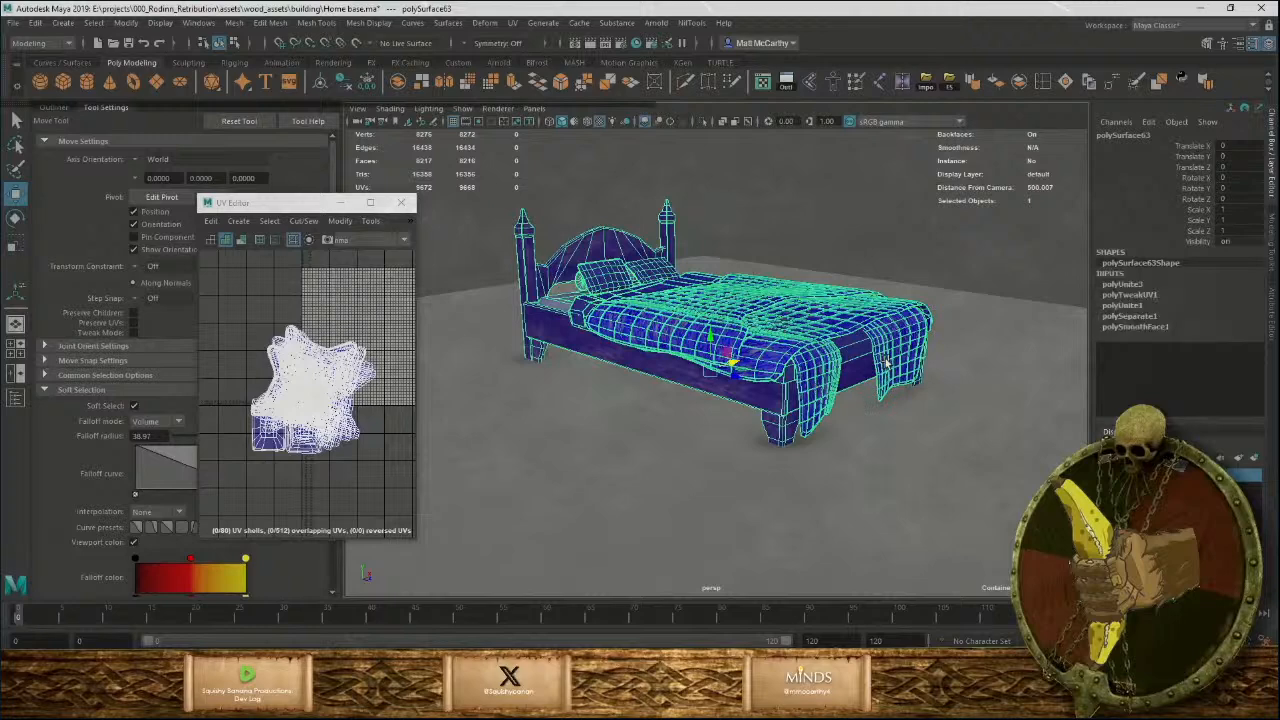
left_click_drag(876, 364, 750, 392, "alt")
right_click_drag(750, 392, 807, 448, "alt")
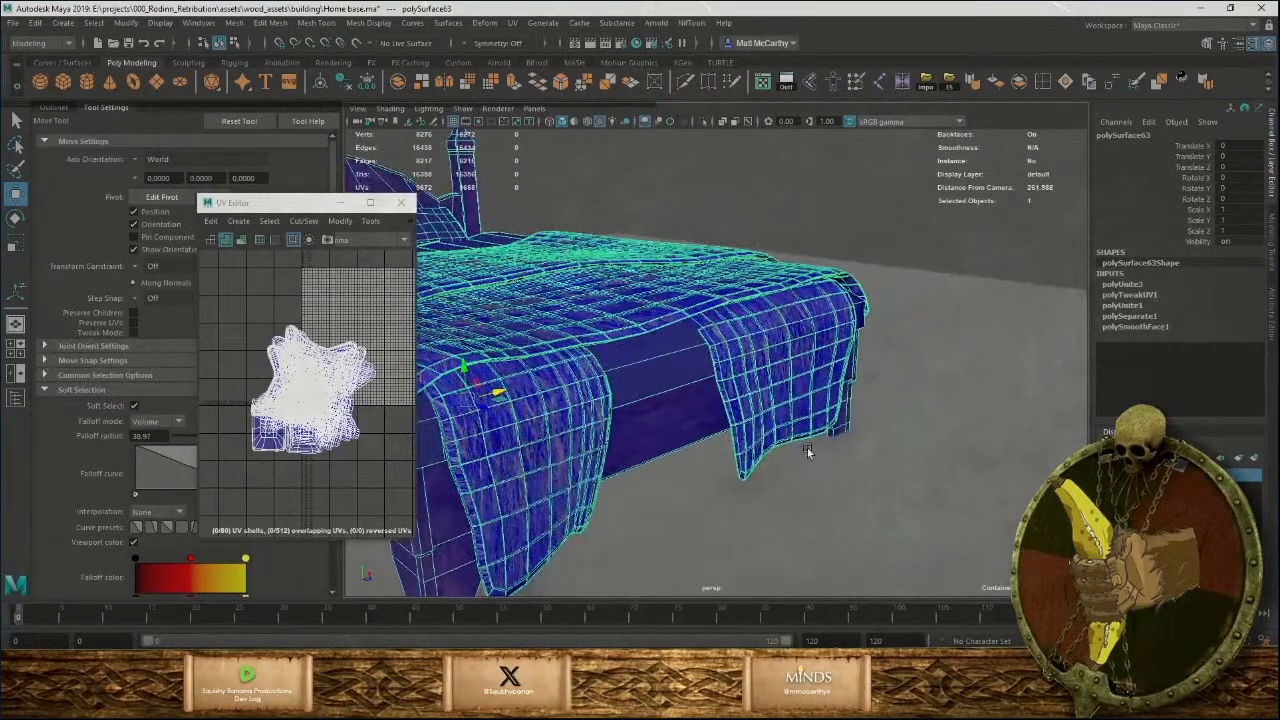
key("ctrl+z")
Raise the two fur flaps hanging over the bed's foot end slightly, moving the second one up about 0.57 units in Y.
left_click(766, 398)
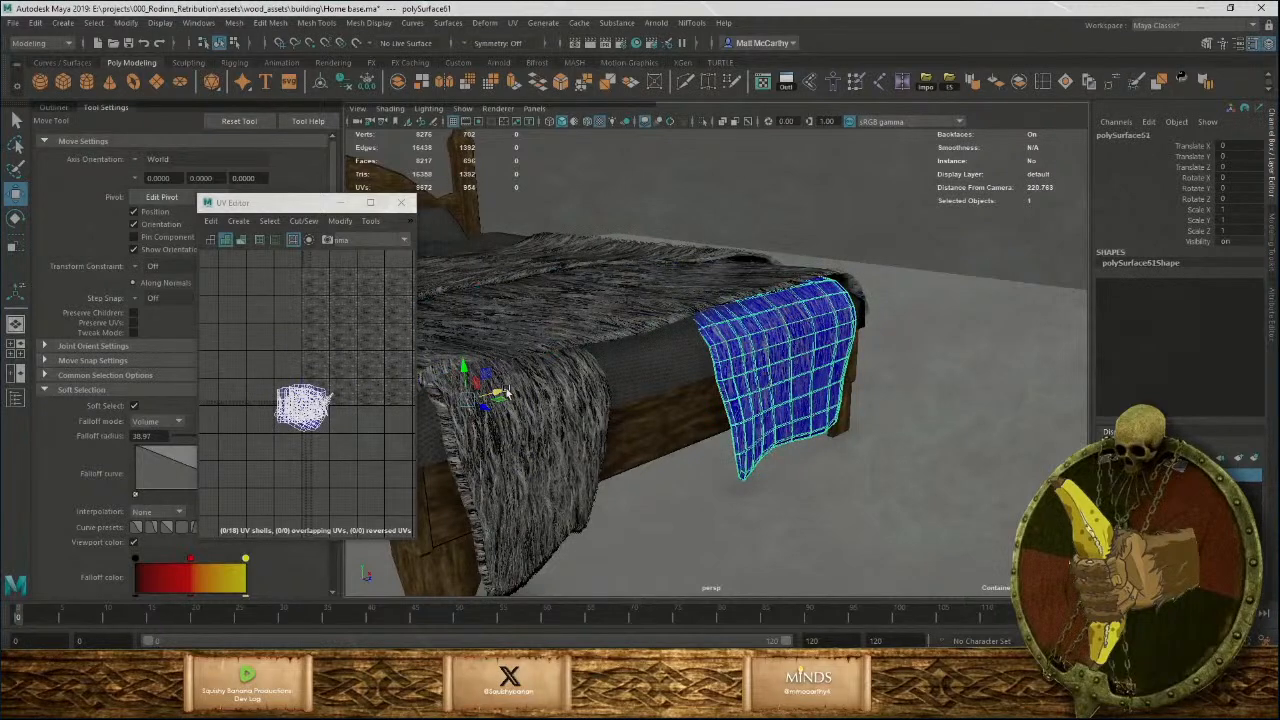
left_click_drag(466, 368, 466, 365)
middle_click_drag(600, 388, 712, 338, "alt")
left_click(649, 357)
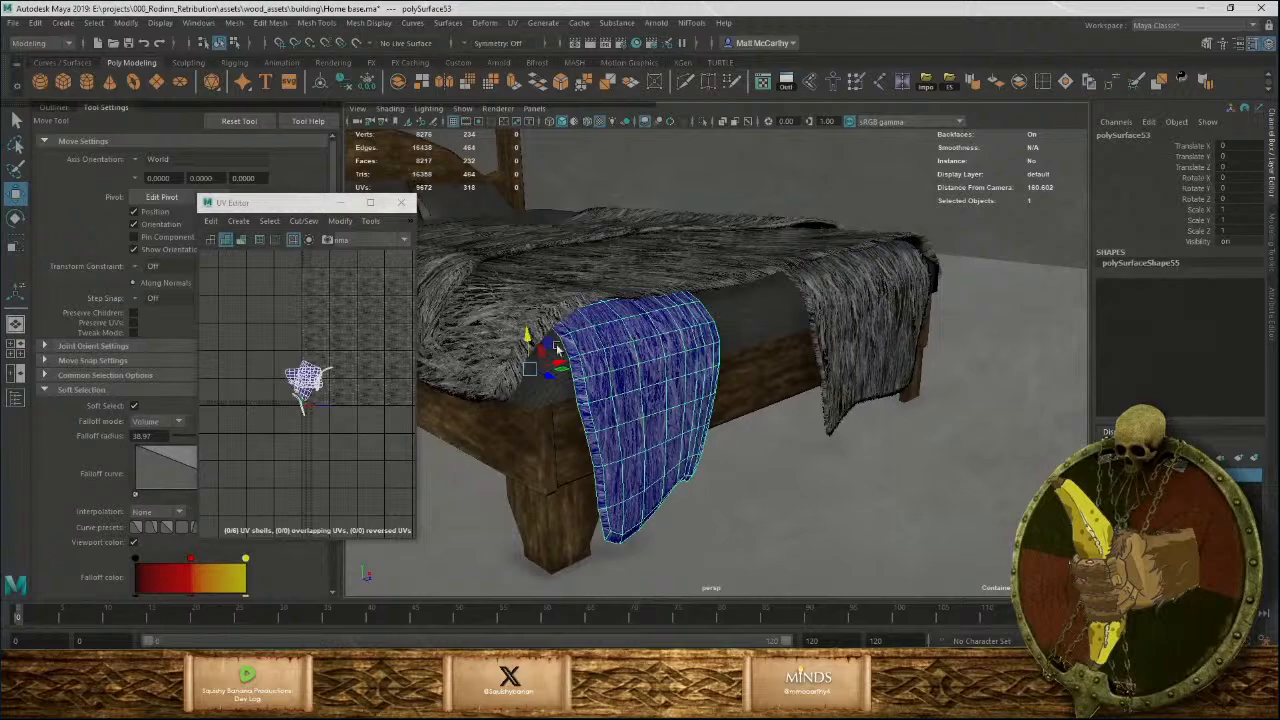
left_click_drag(526, 338, 725, 345)
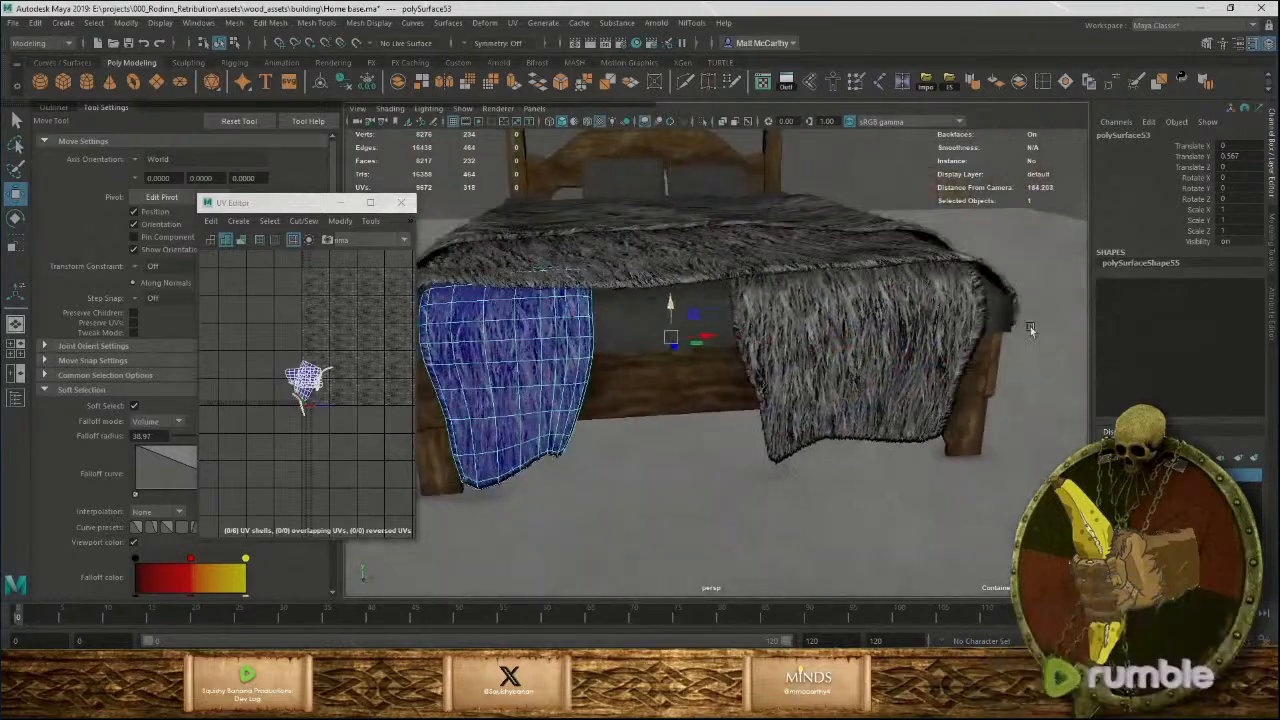
Select all bed and fur pieces and combine them into a single mesh.
right_click_drag(1031, 329, 630, 308, "alt")
left_click_drag(630, 308, 722, 285, "alt")
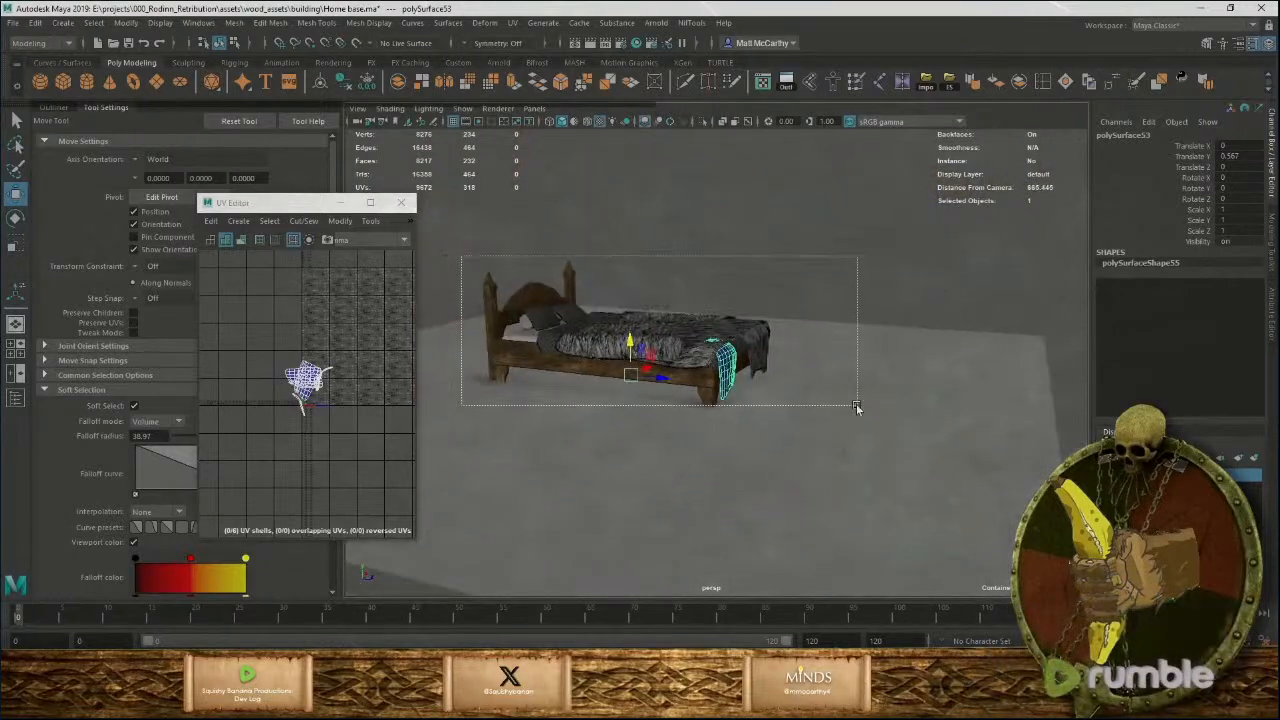
left_click_drag(856, 406, 852, 405)
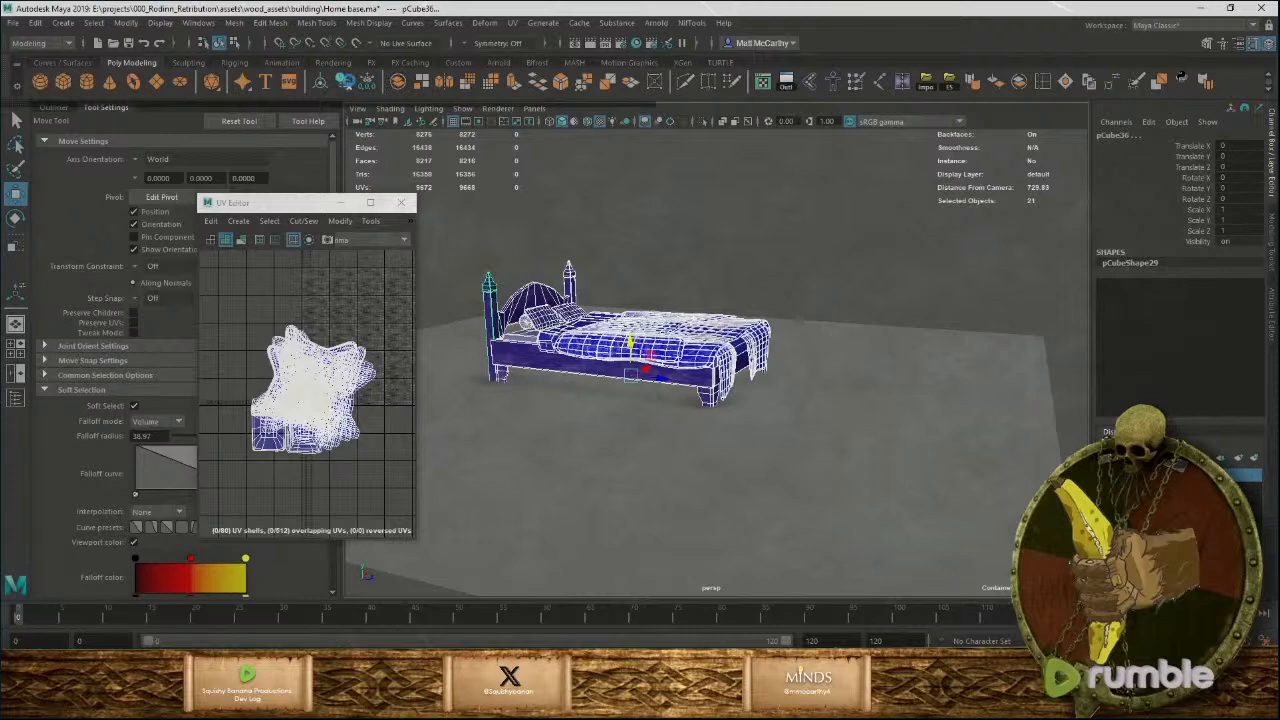
left_click(397, 82)
mouse_move(712, 326)
left_mouse_down("alt")
mouse_move(765, 310)
mouse_move(712, 330)
mouse_move(717, 321)
left_mouse_up("alt")
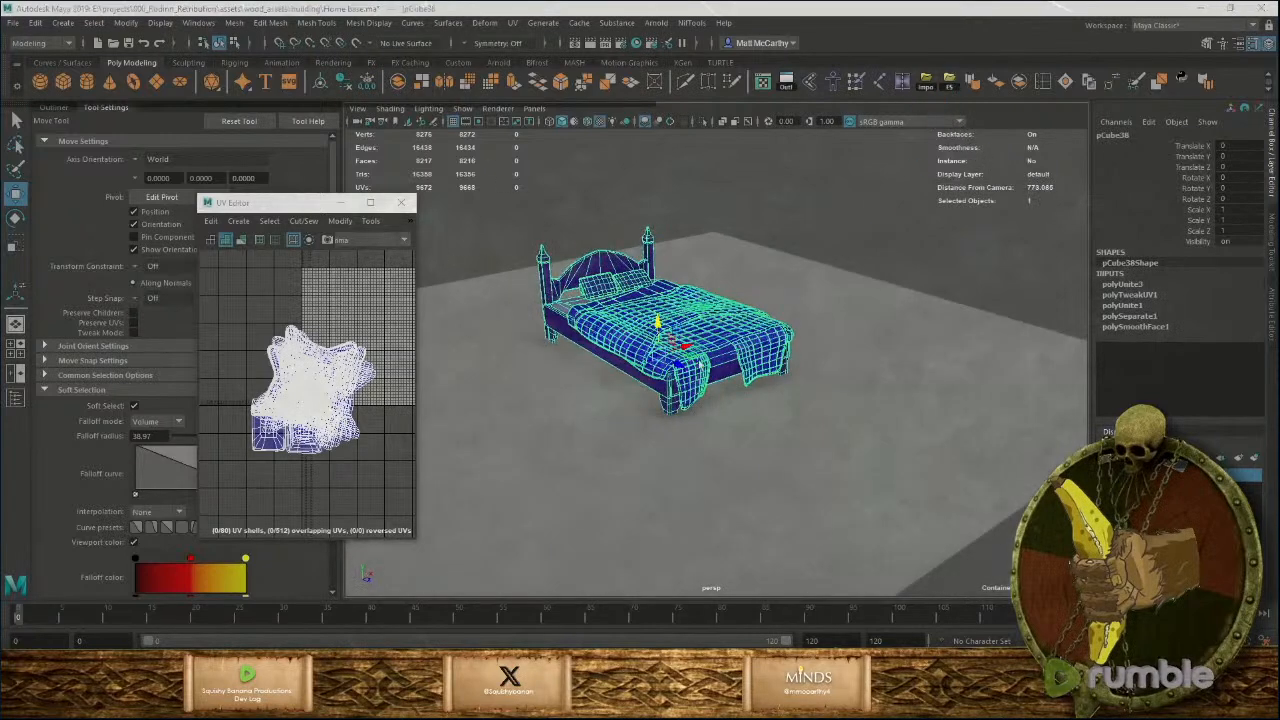
Export the recombined bed as FBX over the existing SM_Stinnr_Bed01.fbx in the clutter folder.
left_click(949, 82)
scroll(266, 458, "down", 5)
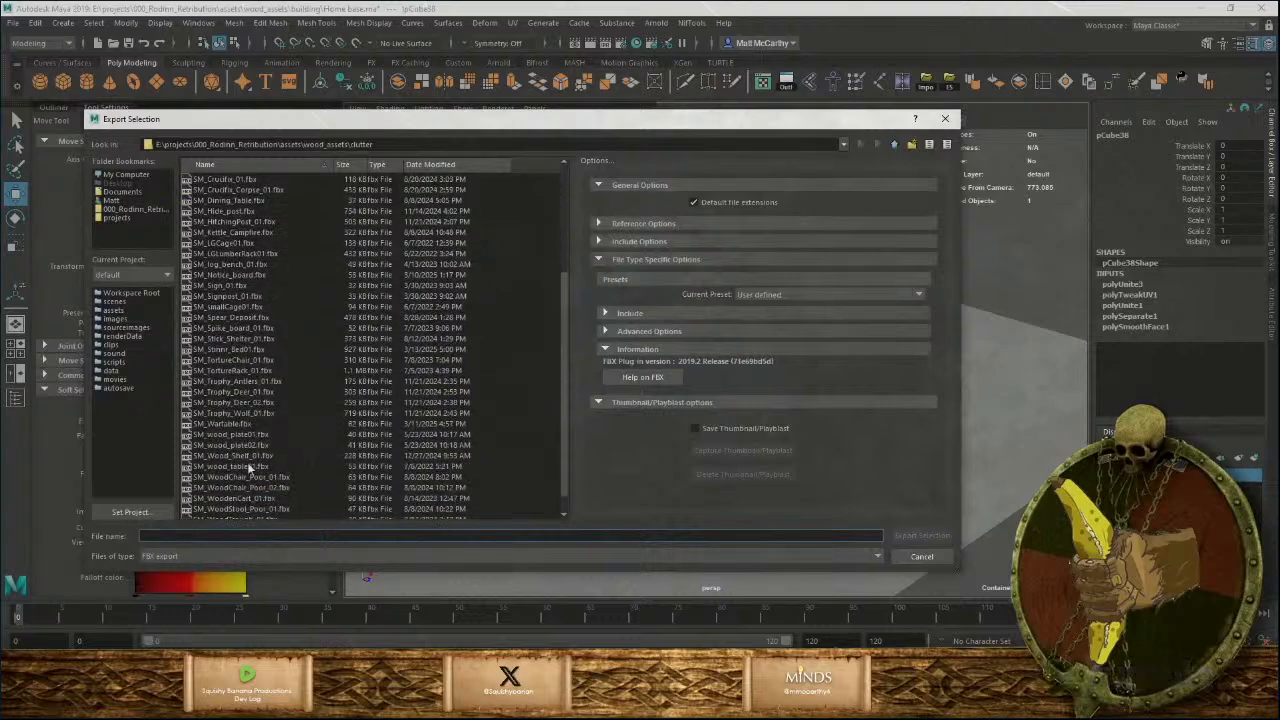
left_click(232, 350)
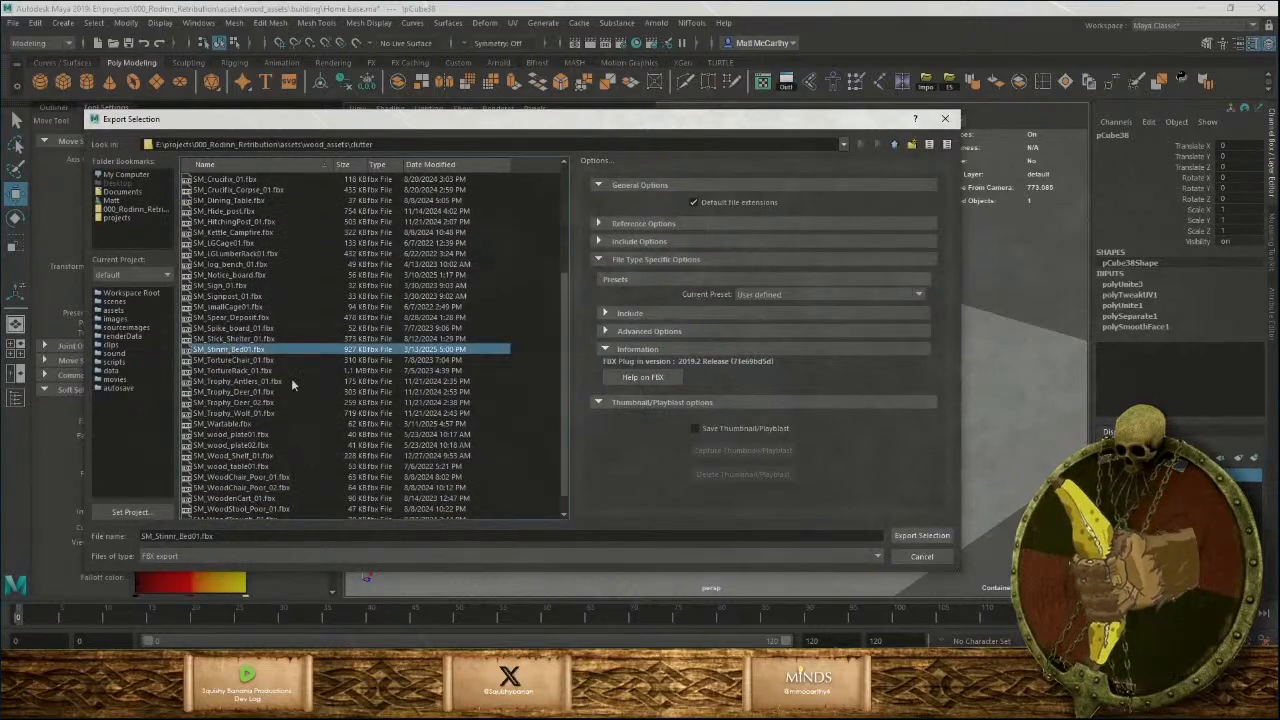
left_click(917, 536)
left_click(495, 366)
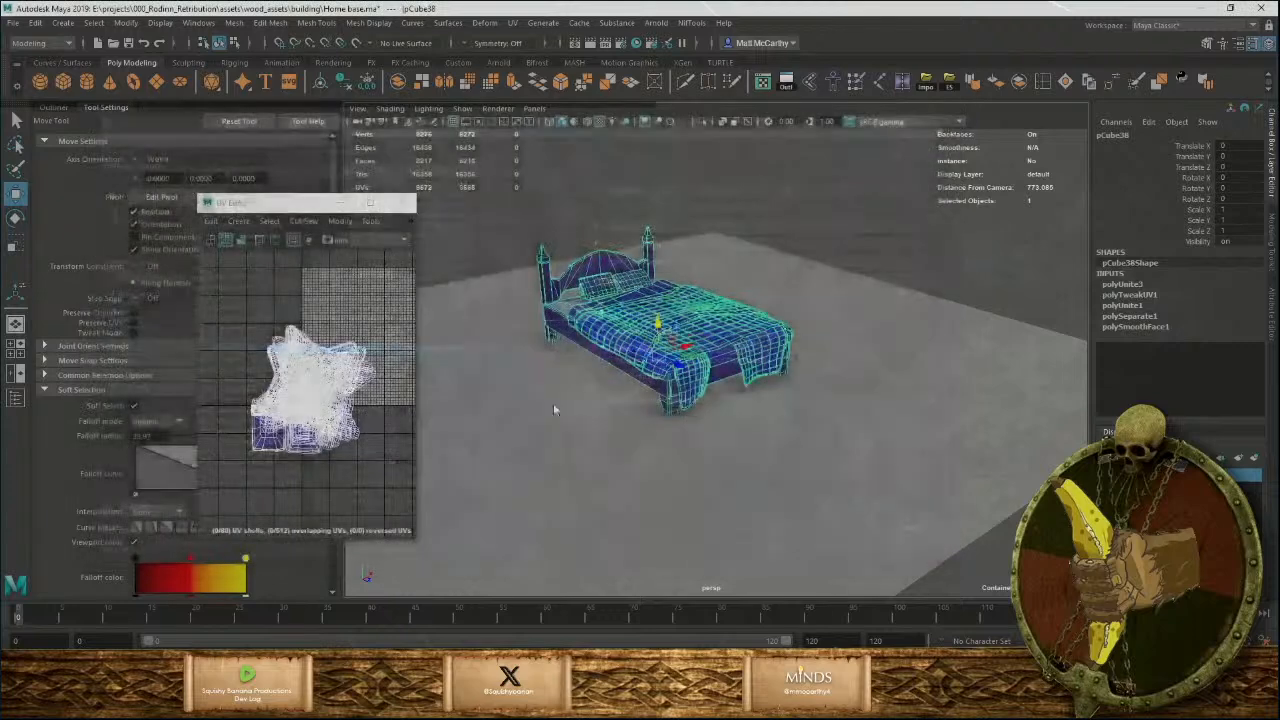
Switch to the bed's mesh editor in Unreal, reimport the base mesh and inspect the fur blanket from several sides.
mouse_move(662, 708)
left_click(716, 620)
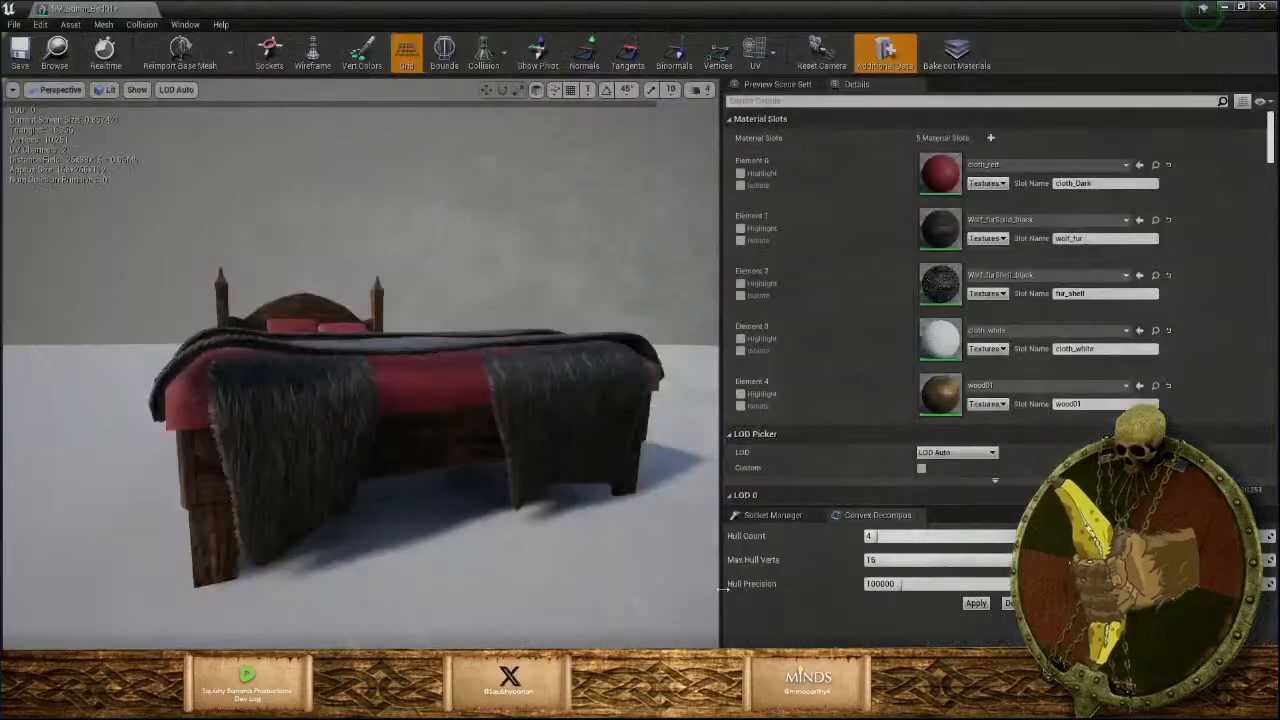
left_click(176, 66)
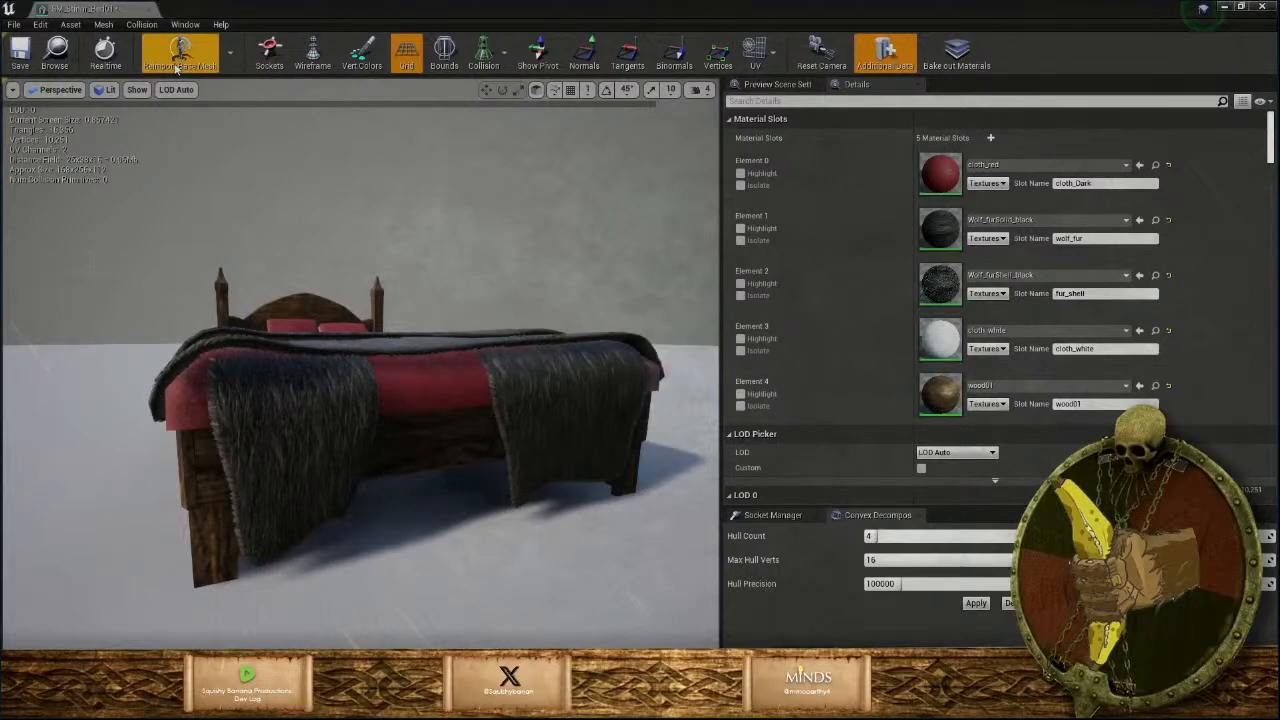
left_click_drag(307, 209, 369, 359)
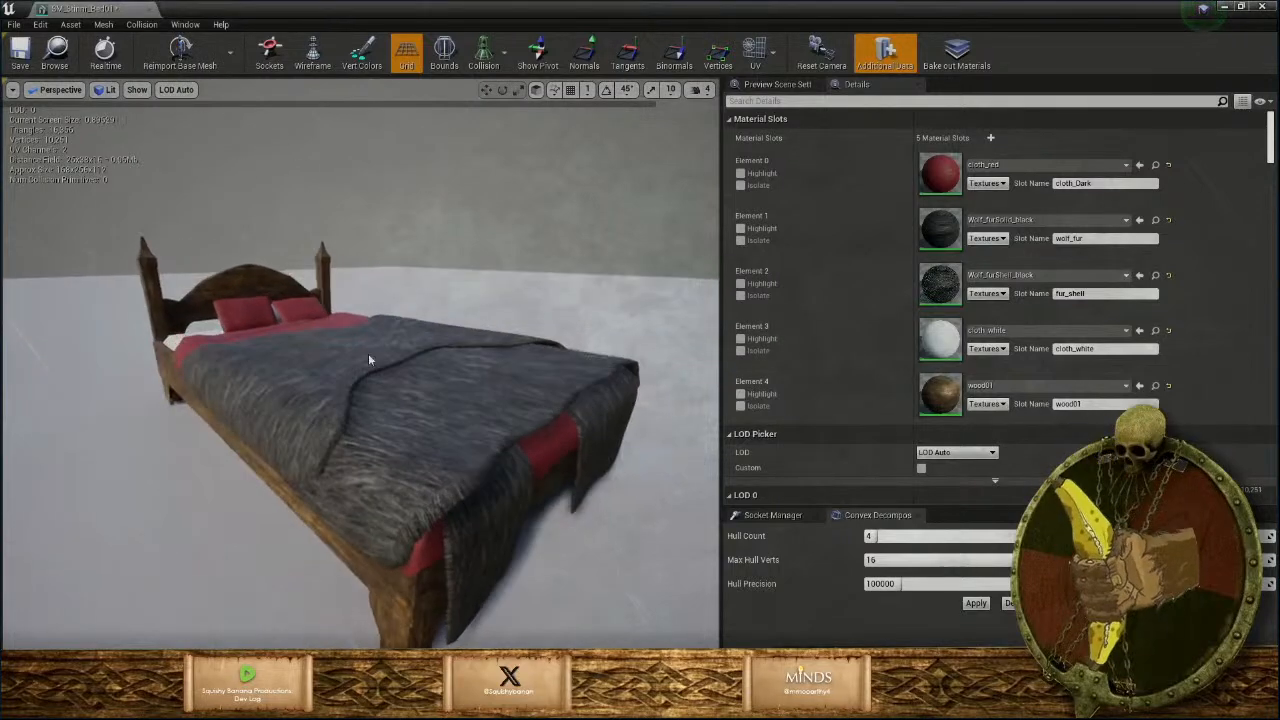
right_click_drag(369, 359, 369, 430)
left_click_drag(369, 400, 95, 406)
left_click_drag(130, 290, 222, 256, "alt")
scroll(256, 352, "up", 10)
scroll(557, 523, "down", 8)
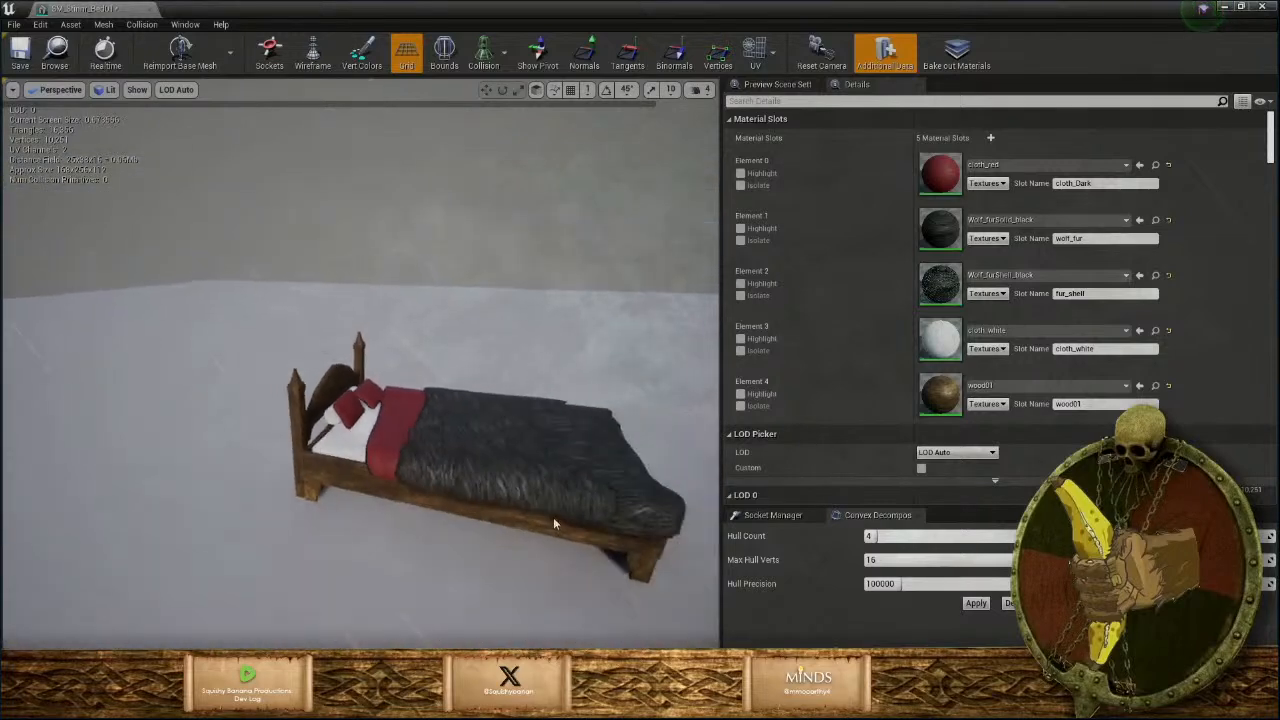
Generate convex collision for the bed with hull count 4, max hull verts 16 and precision 100000, and save the asset.
left_click_drag(557, 523, 616, 512)
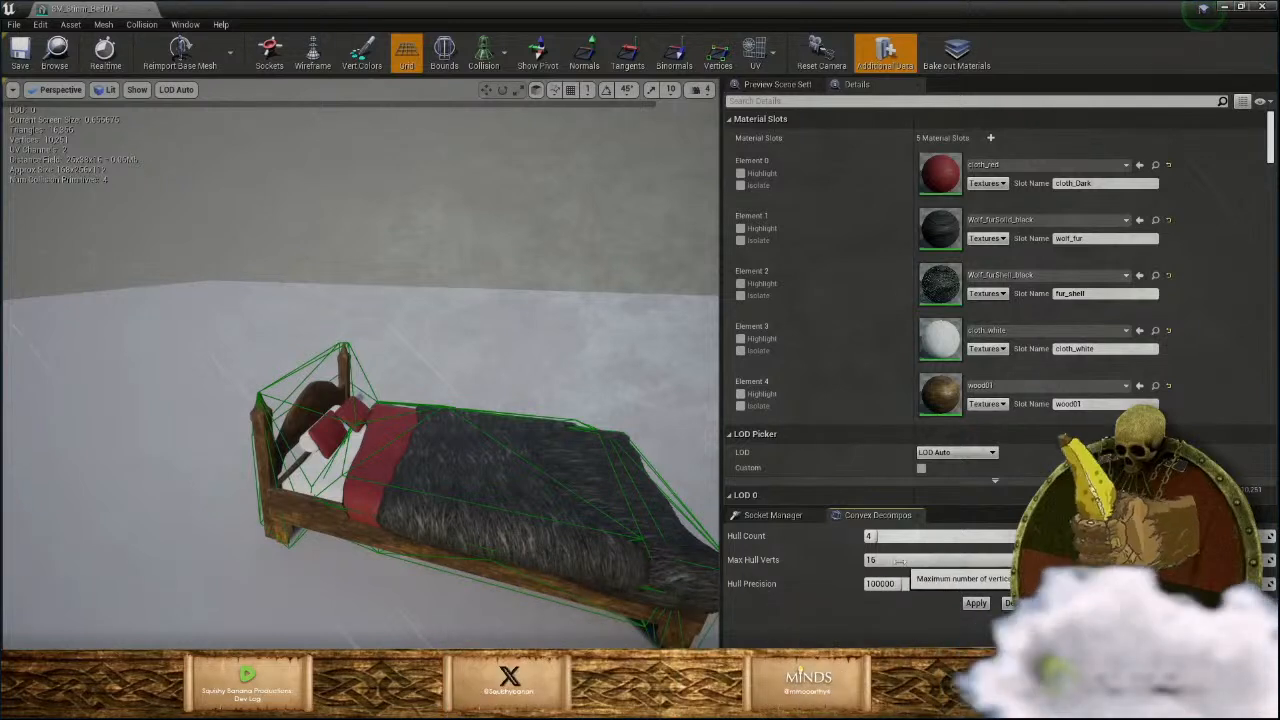
left_click(20, 50)
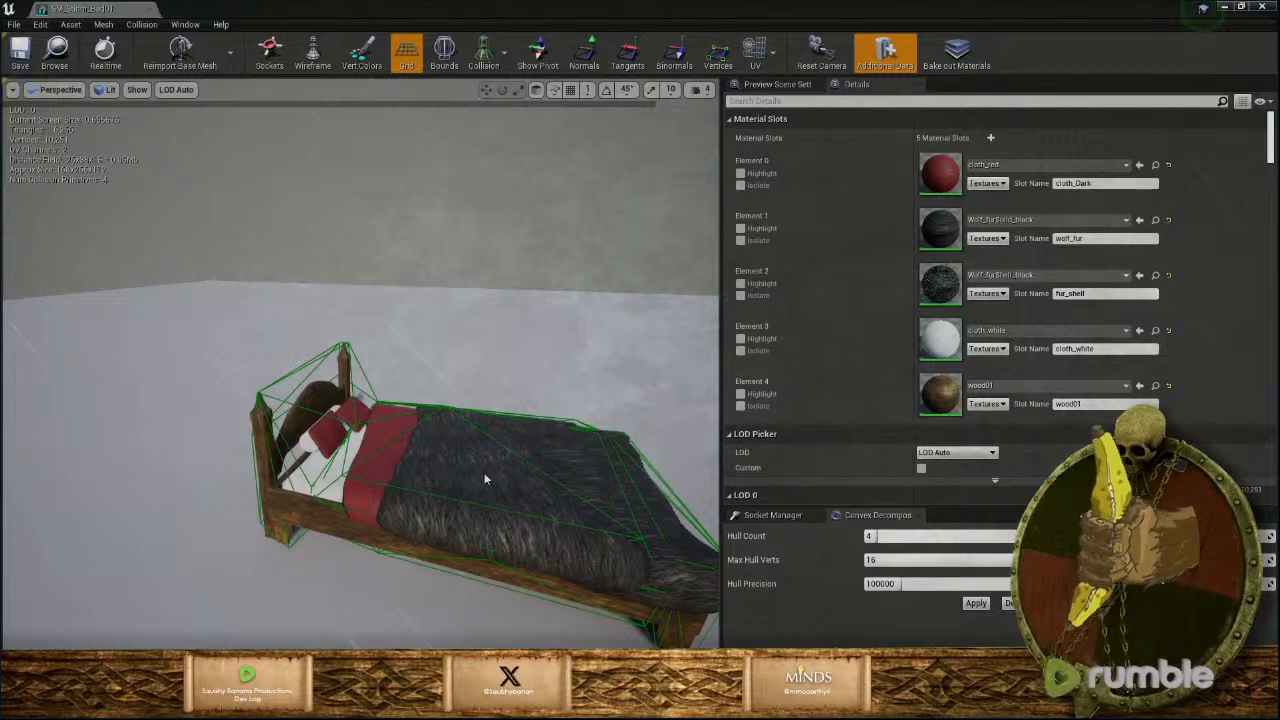
Set the bed mesh's number of LODs to 3 and apply the change.
key("d")
right_click_drag(486, 480, 396, 488)
key("d")
scroll(1023, 265, "down", 12)
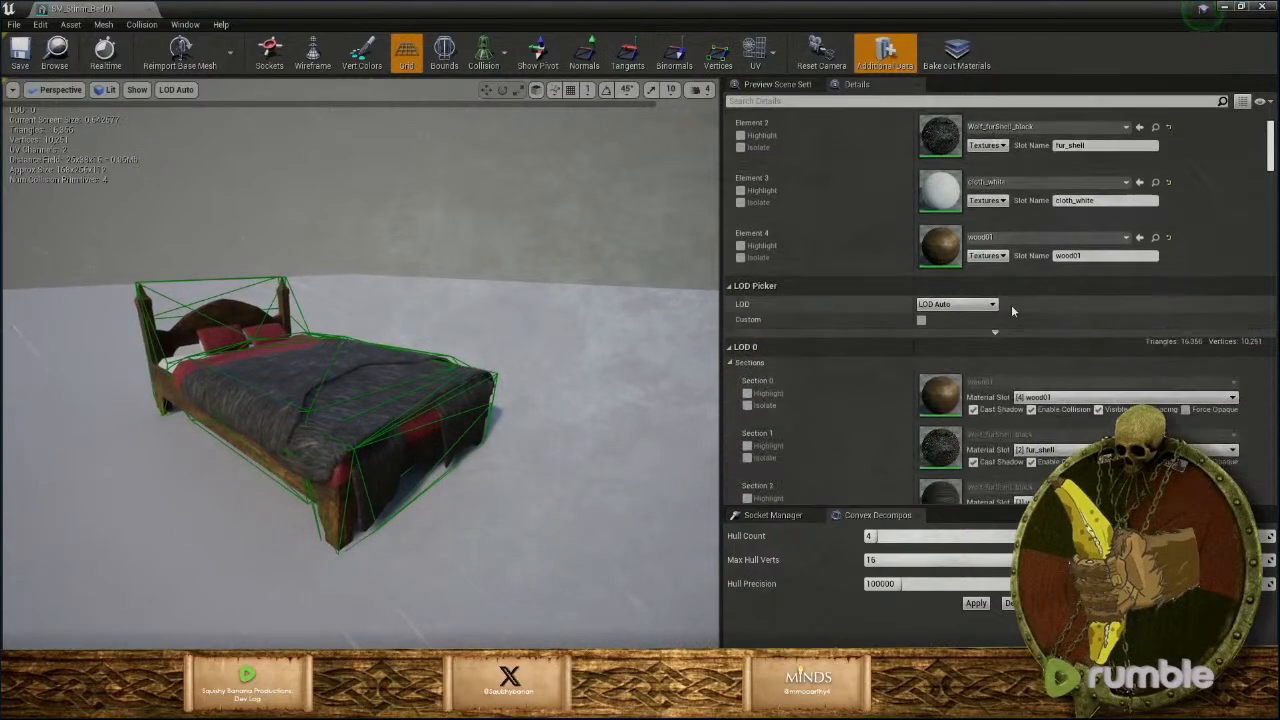
scroll(995, 358, "up", 8)
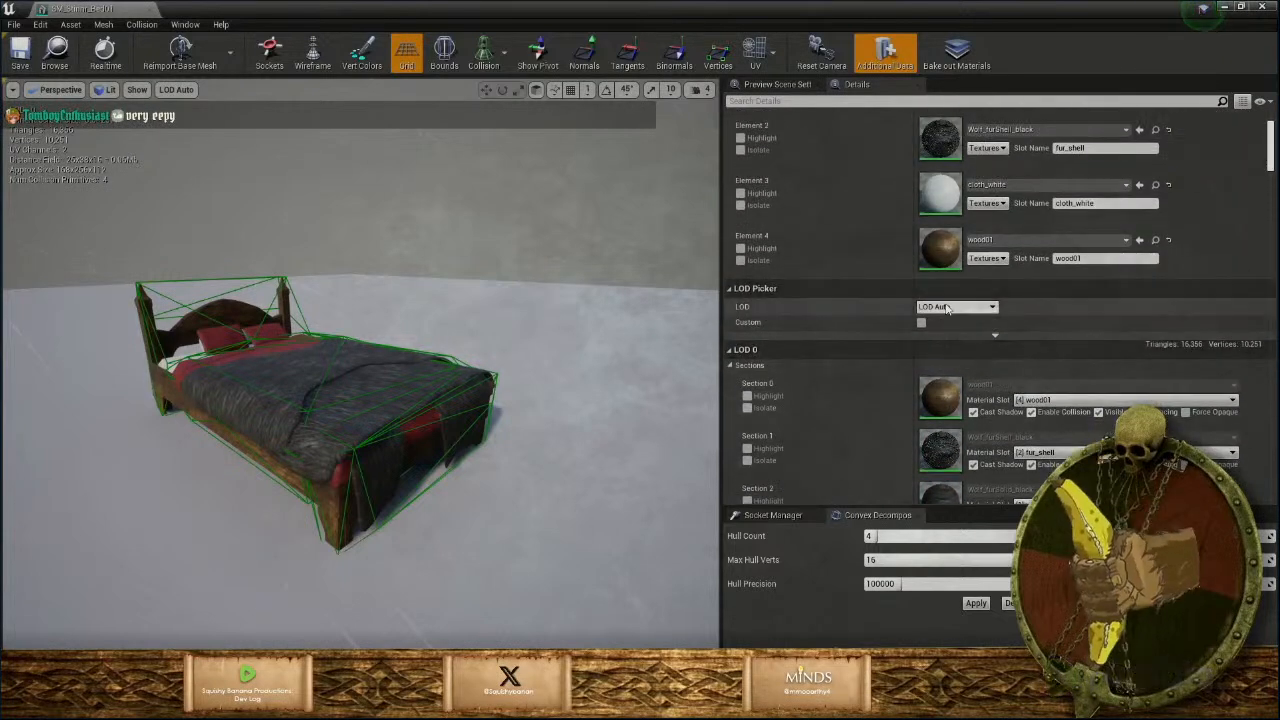
scroll(944, 360, "down", 8)
scroll(933, 438, "down", 5)
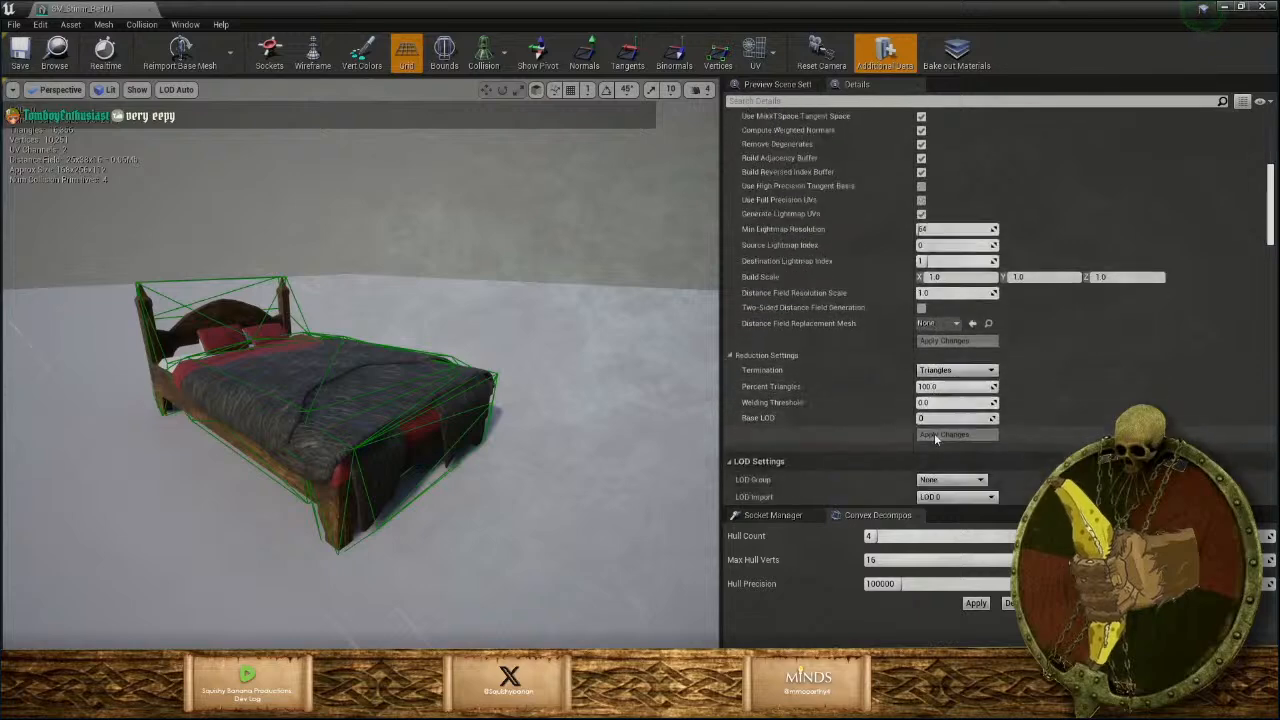
left_click(925, 450)
type("3")
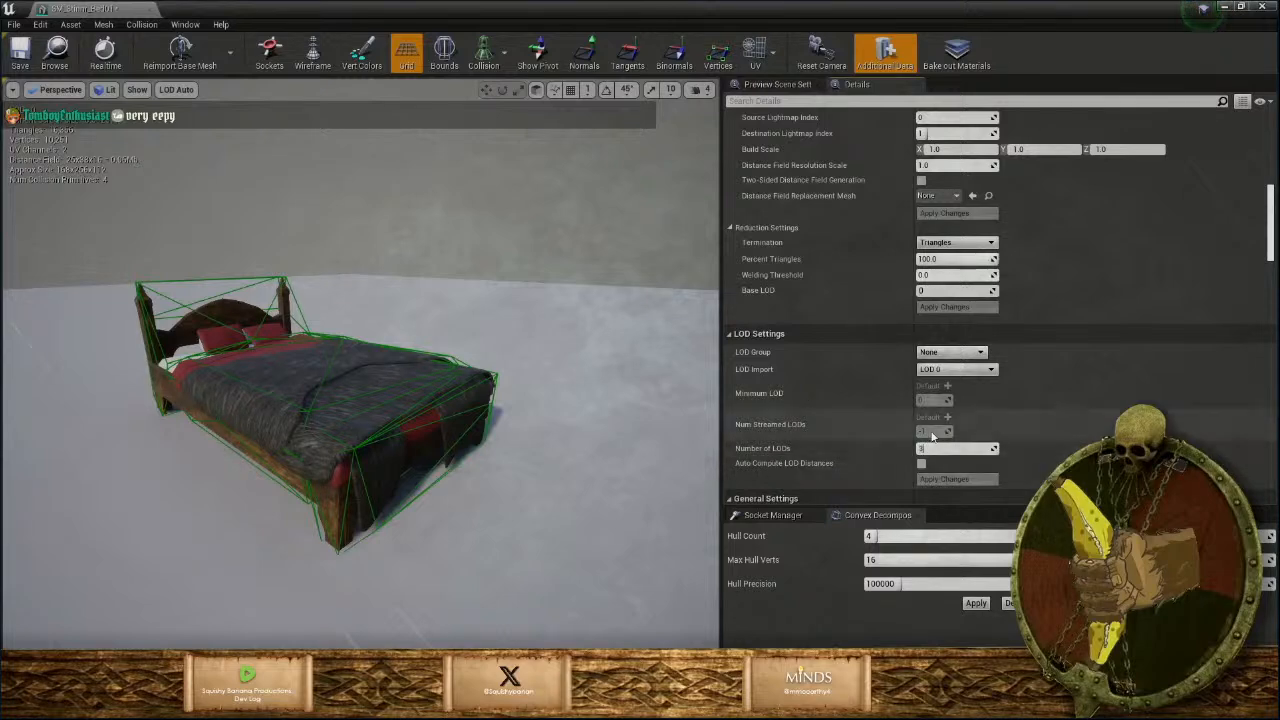
left_click(957, 479)
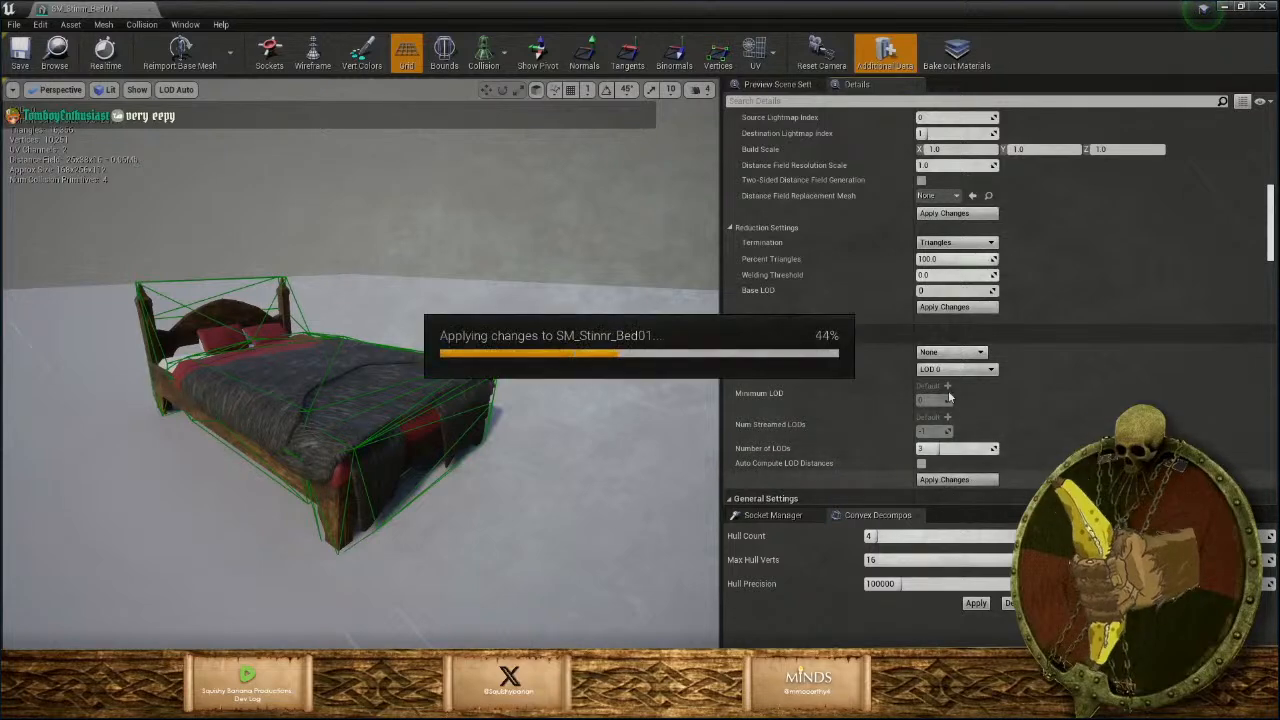
Pick LOD 1 for preview and editing, and set its screen size to 0.5.
scroll(960, 370, "up", 8)
scroll(968, 332, "up", 5)
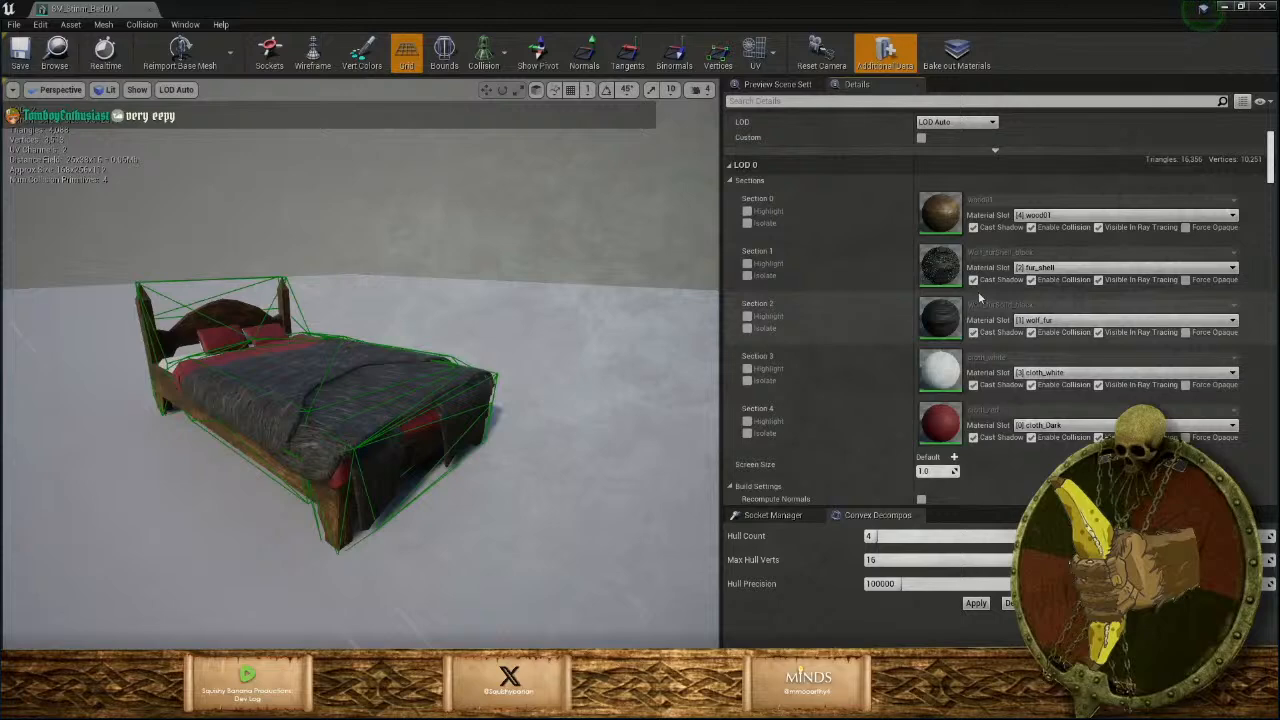
left_click(957, 228)
left_click(958, 272)
scroll(962, 300, "down", 3)
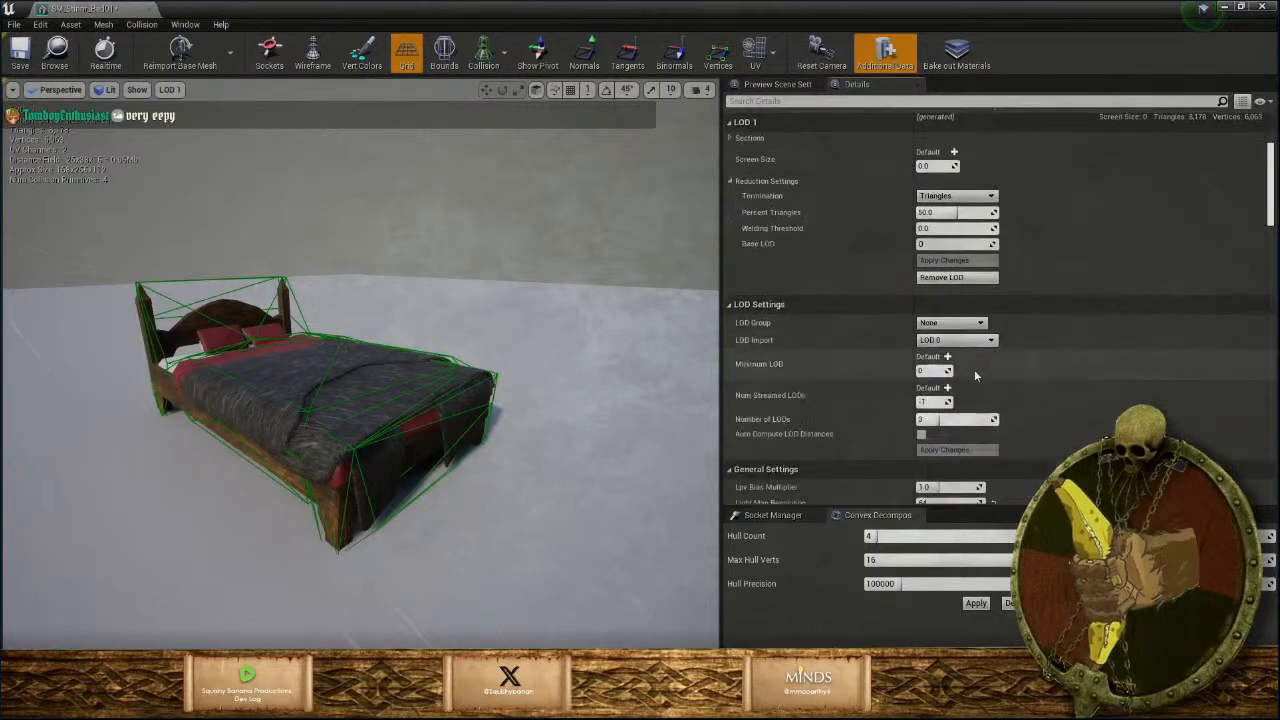
right_click_drag(360, 400, 385, 367)
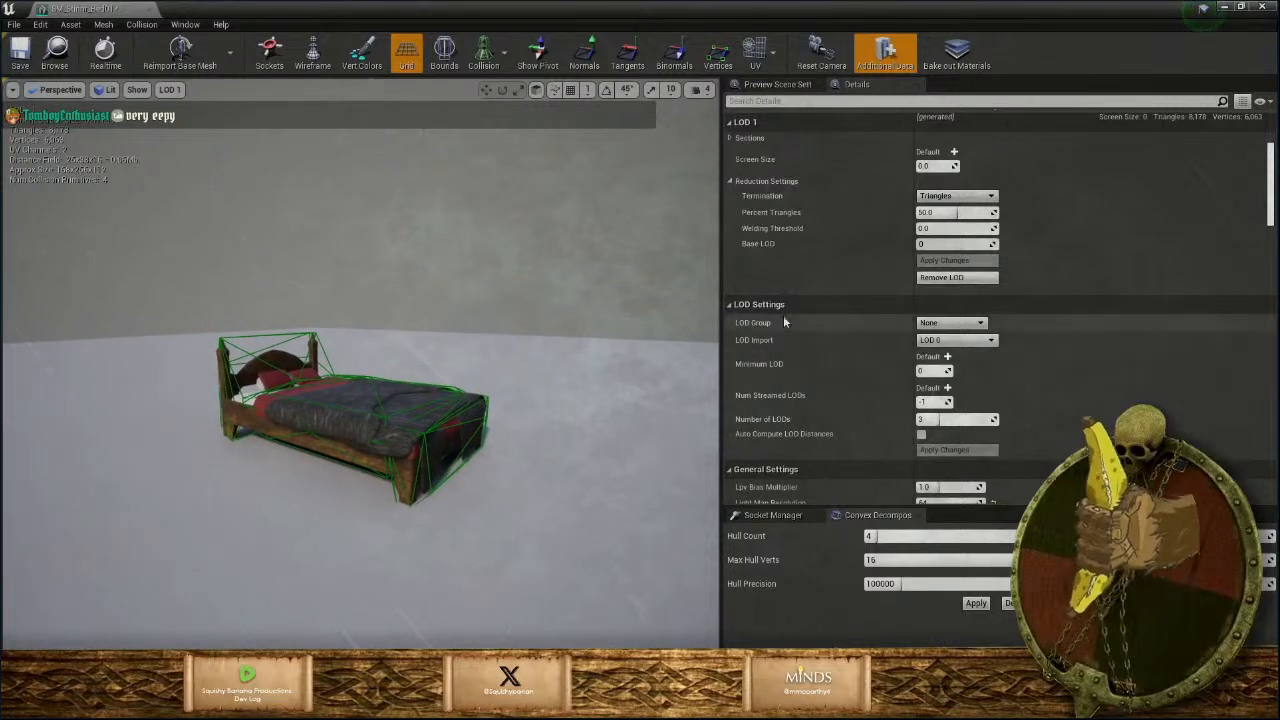
left_click(926, 166)
type(".5")
key("Return")
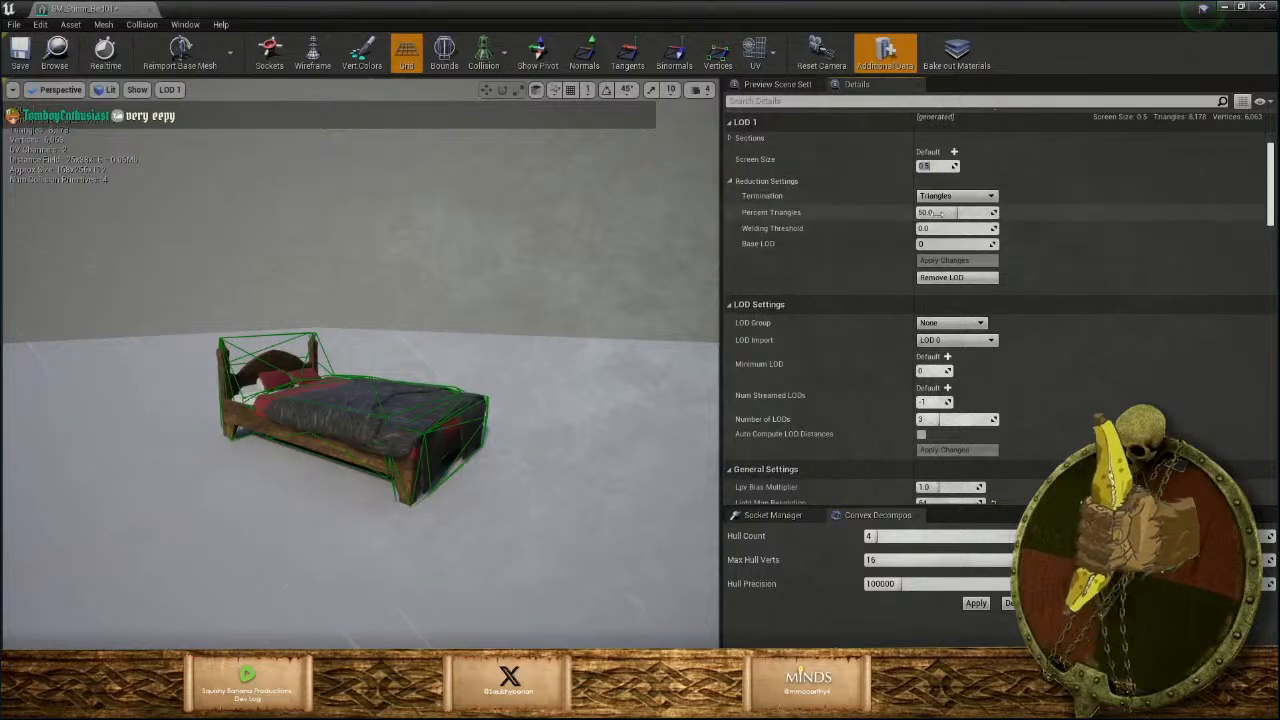
Set LOD 1's percent triangles to 35, apply the reduction, and view the bed from farther away.
left_click(930, 212)
type("35")
key("Return")
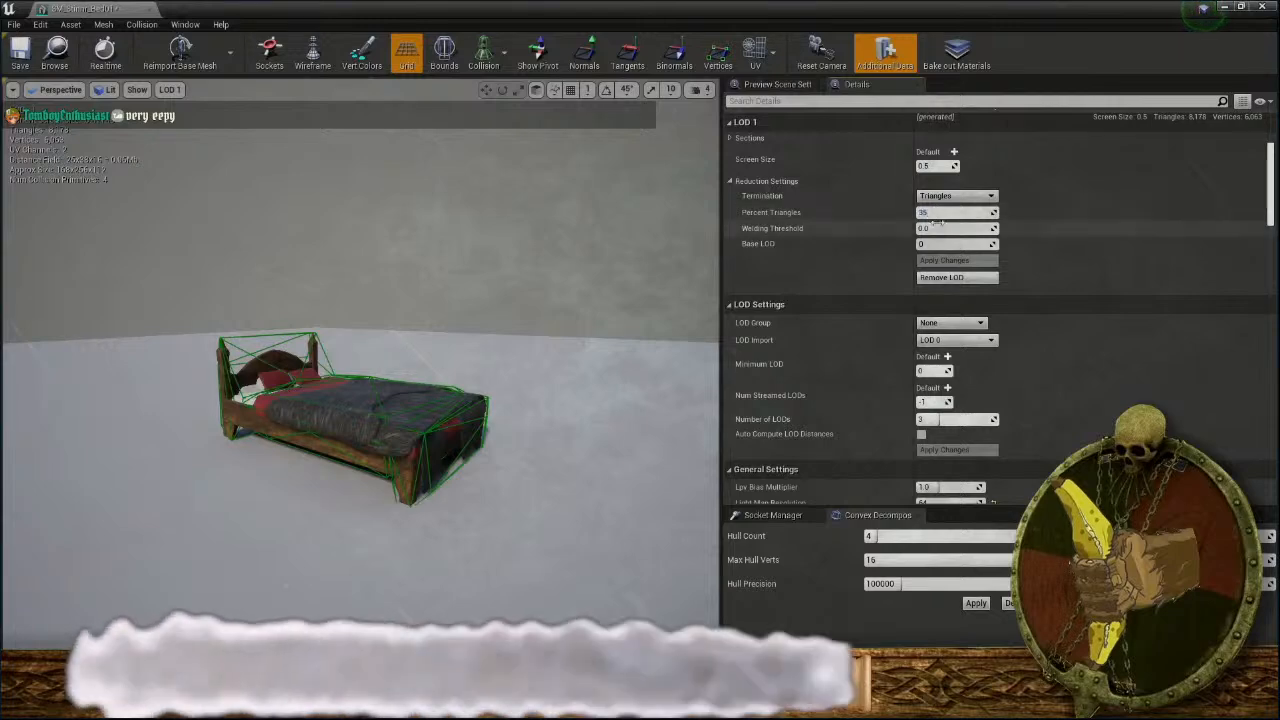
left_click(944, 260)
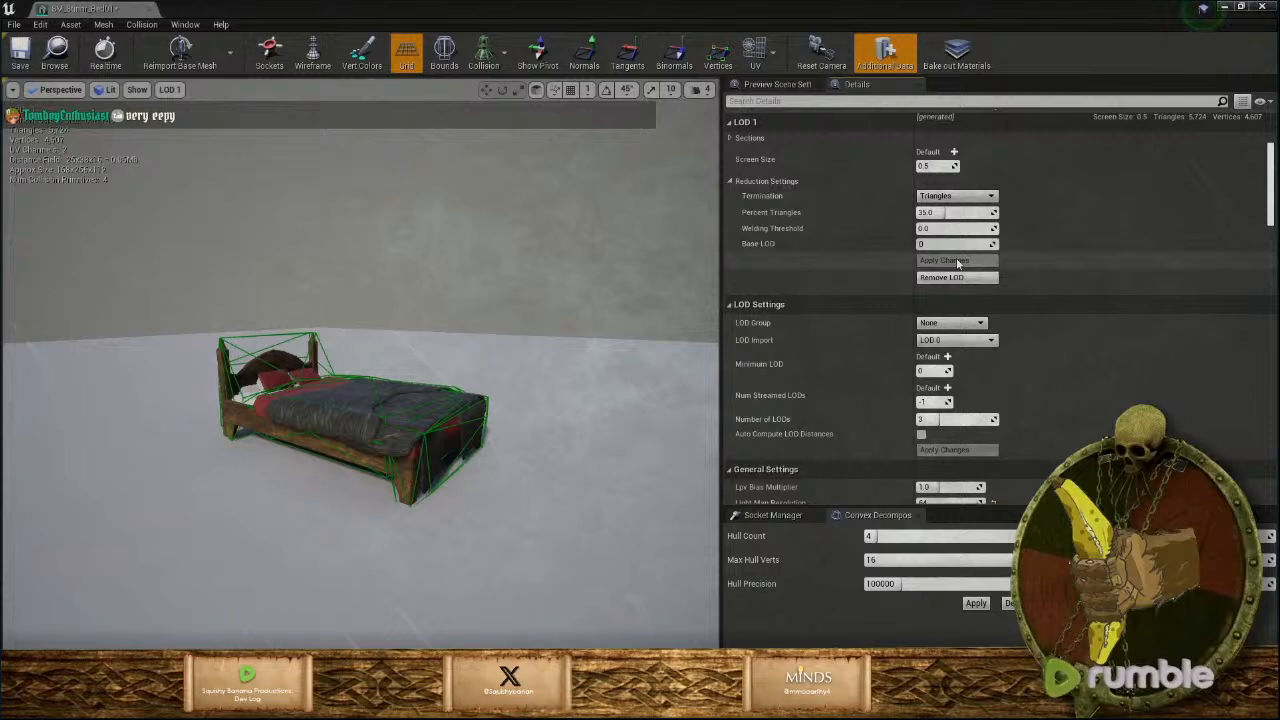
right_click_drag(457, 409, 429, 405)
key("s")
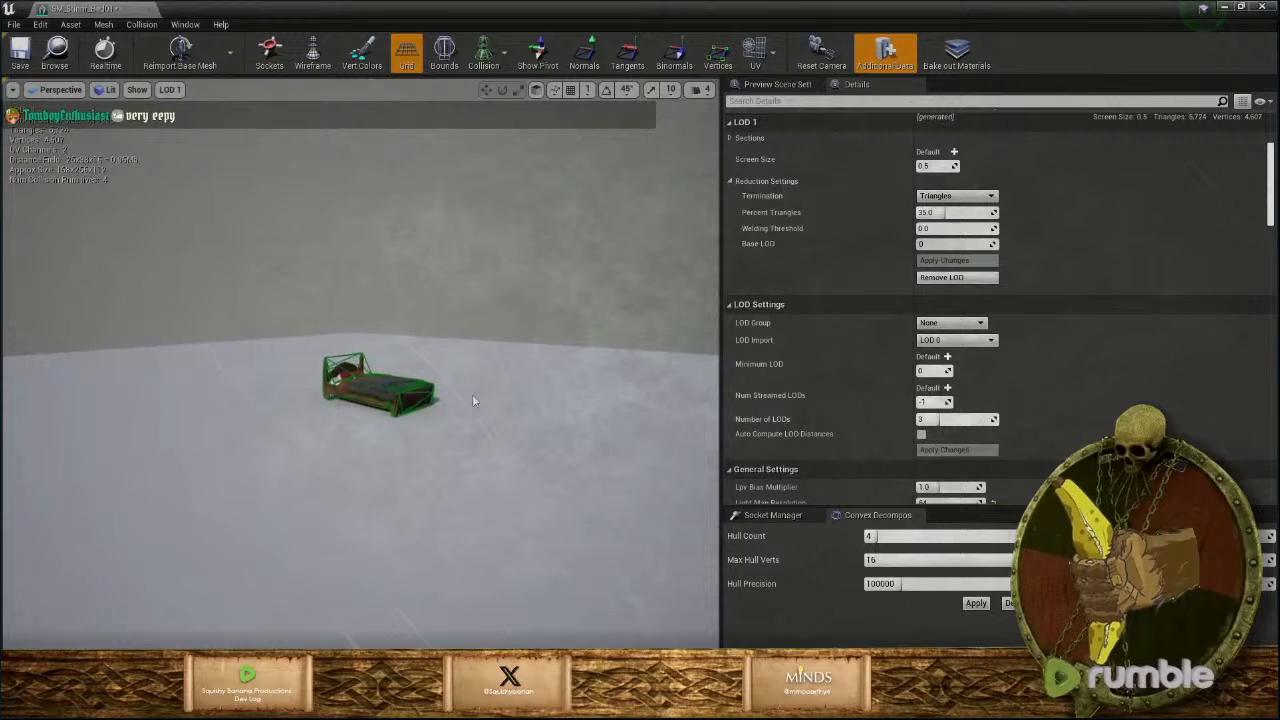
Select LOD 2 with screen size 0.25, set its percent triangles to 15, and apply the reduction.
scroll(960, 160, "up", 2)
left_click(962, 144)
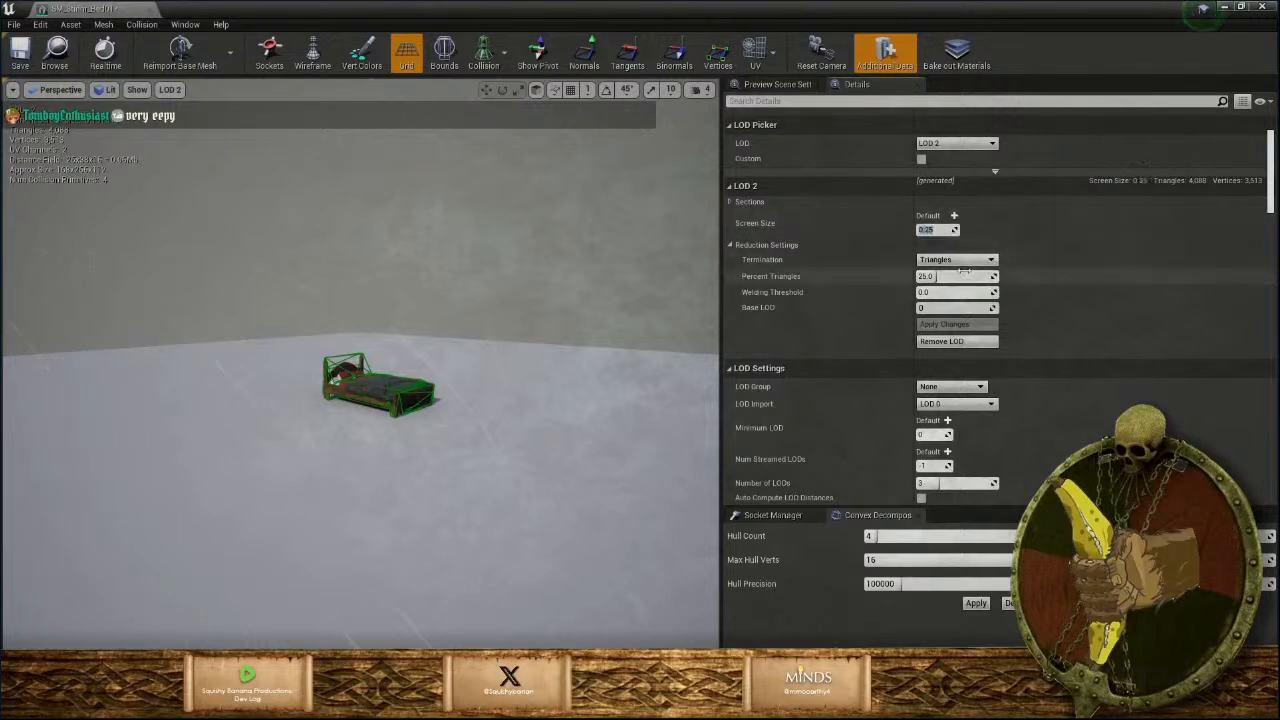
left_click(945, 276)
type("15")
key("Return")
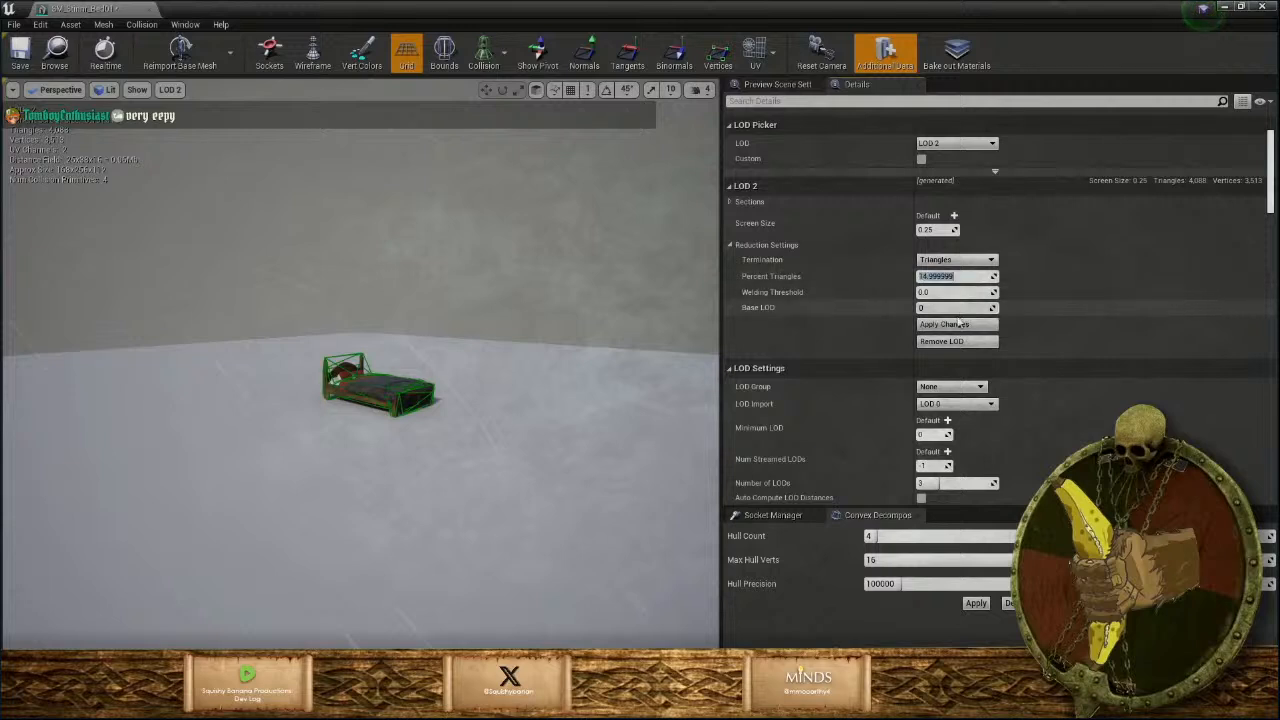
left_click(950, 325)
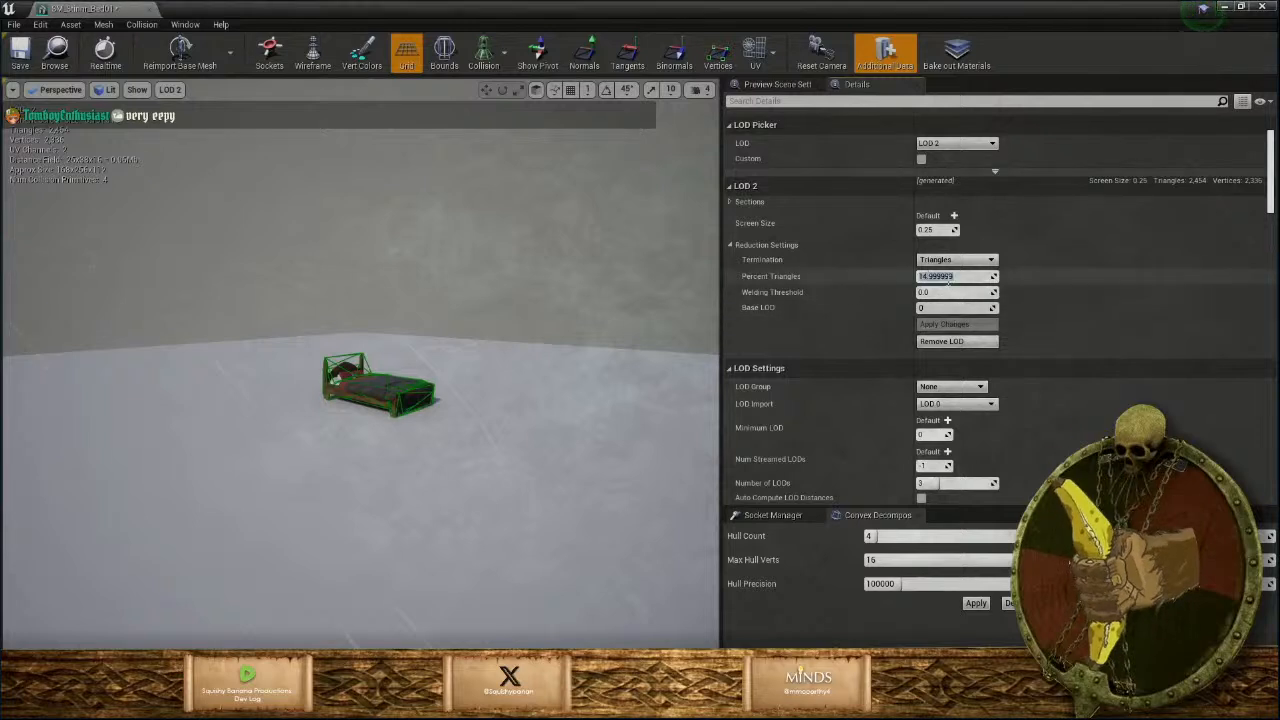
Lower LOD 2's percent triangles to 8, apply the change, and close the bed's mesh editor.
left_click(945, 277)
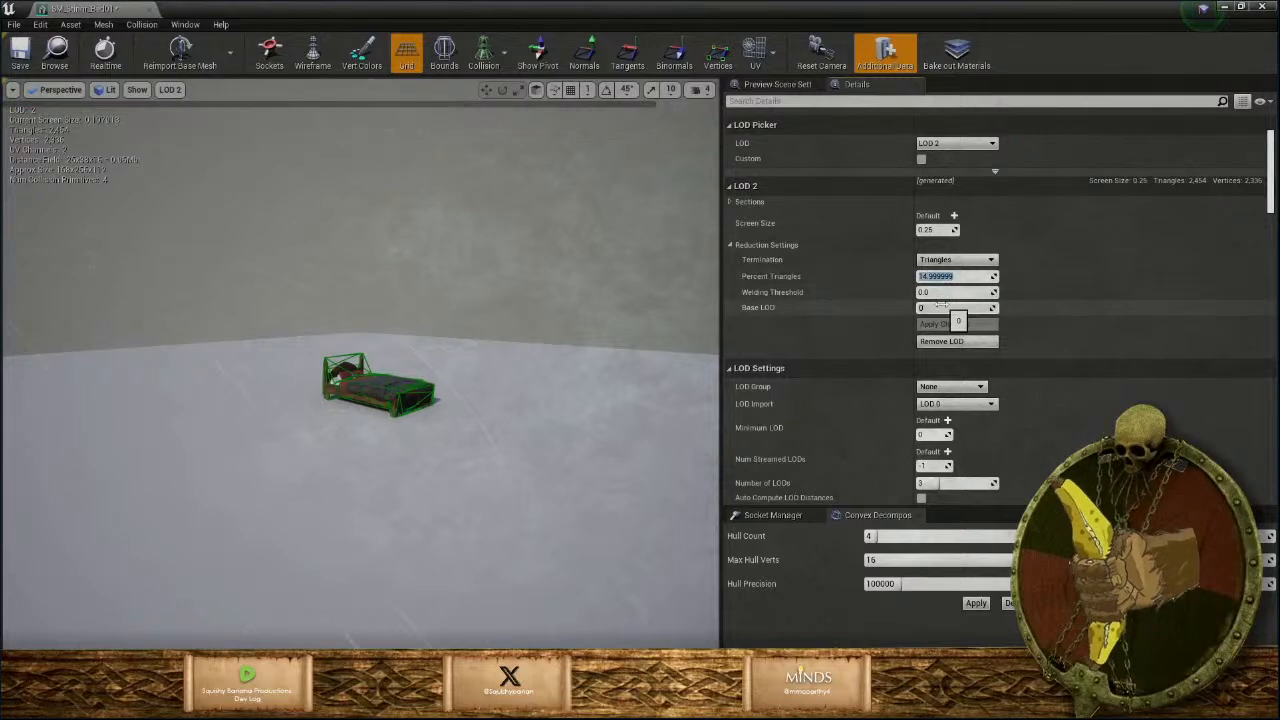
type("8")
key("Return")
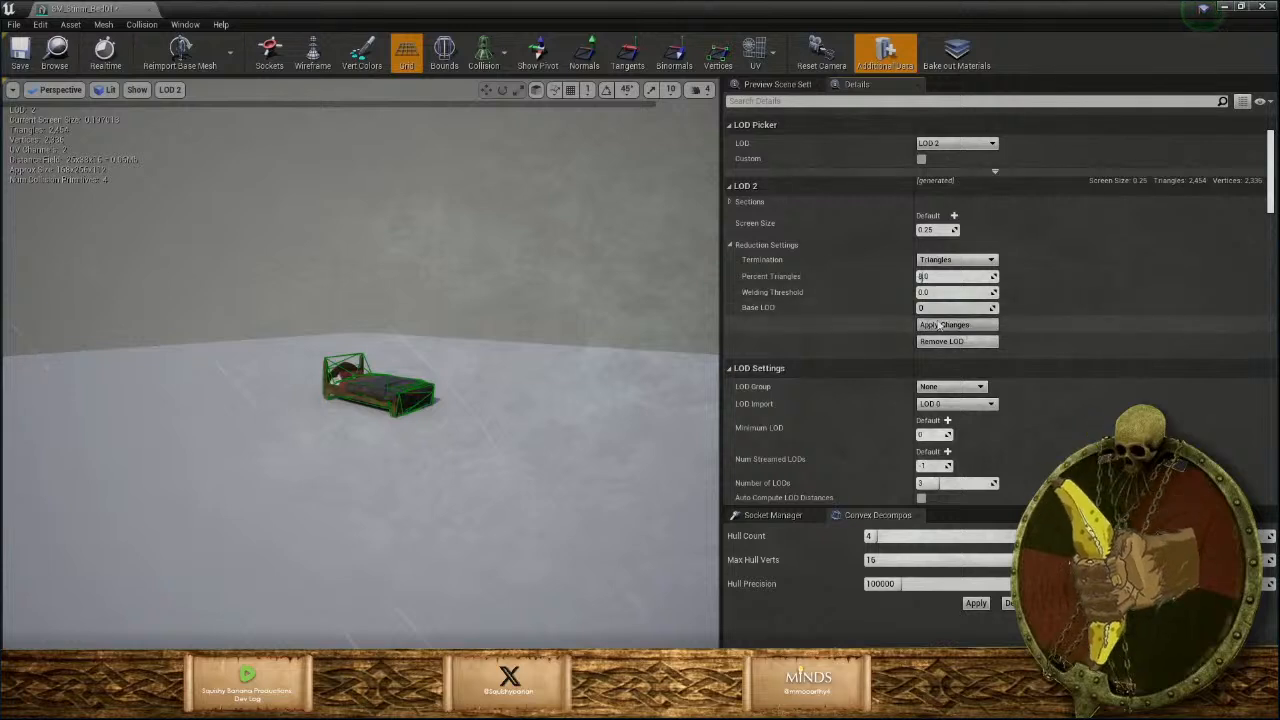
left_click(940, 325)
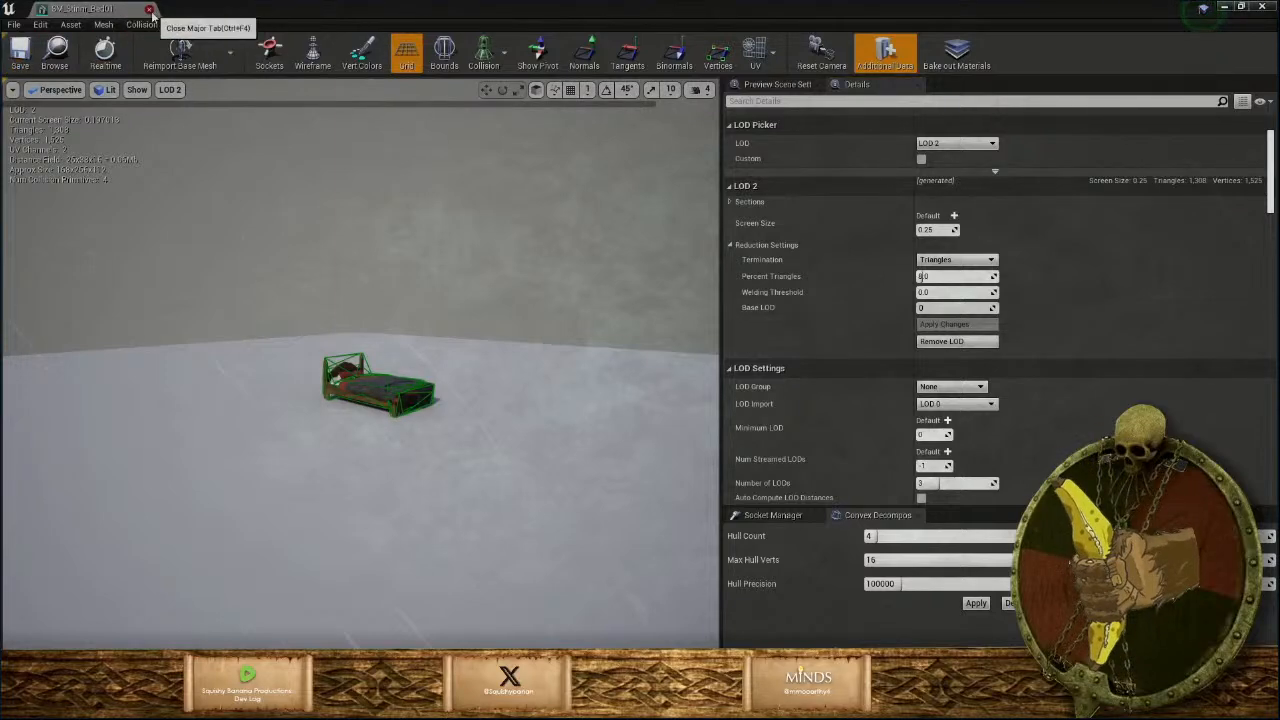
left_click(149, 10)
Browse the project content to the meshes/static/clutter/wood folder.
right_click_drag(656, 307, 692, 290)
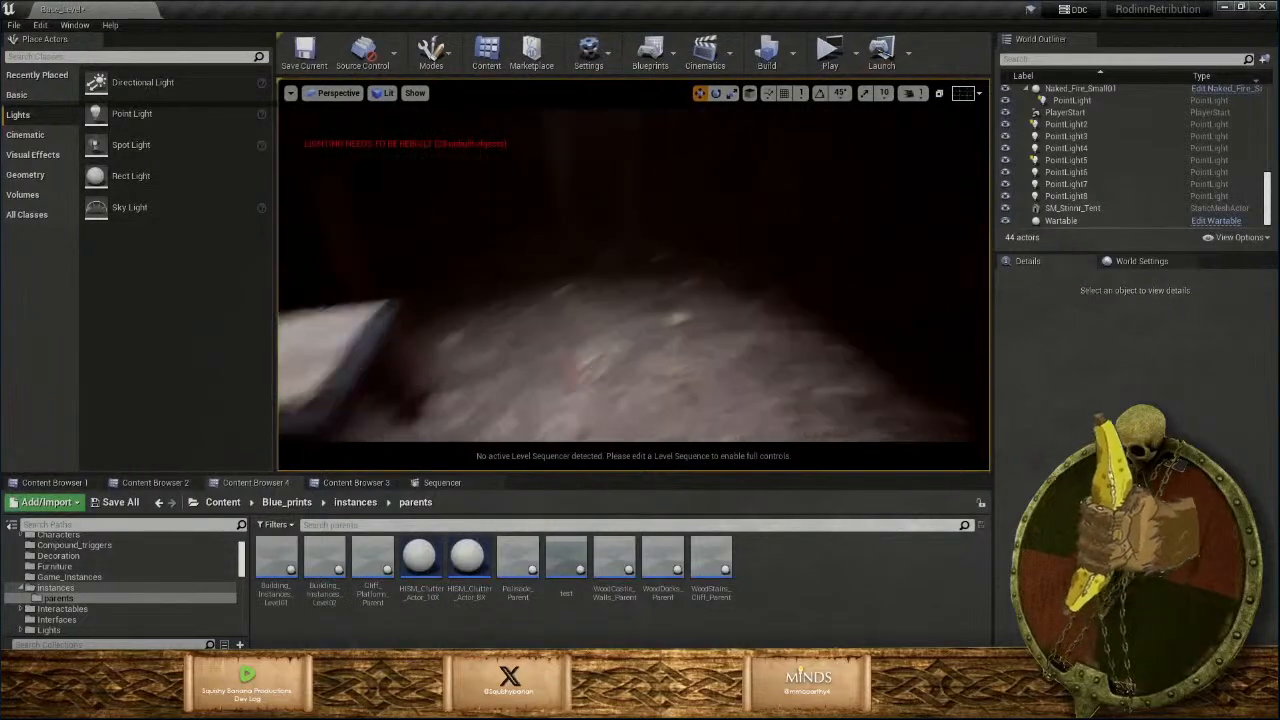
left_click(222, 502)
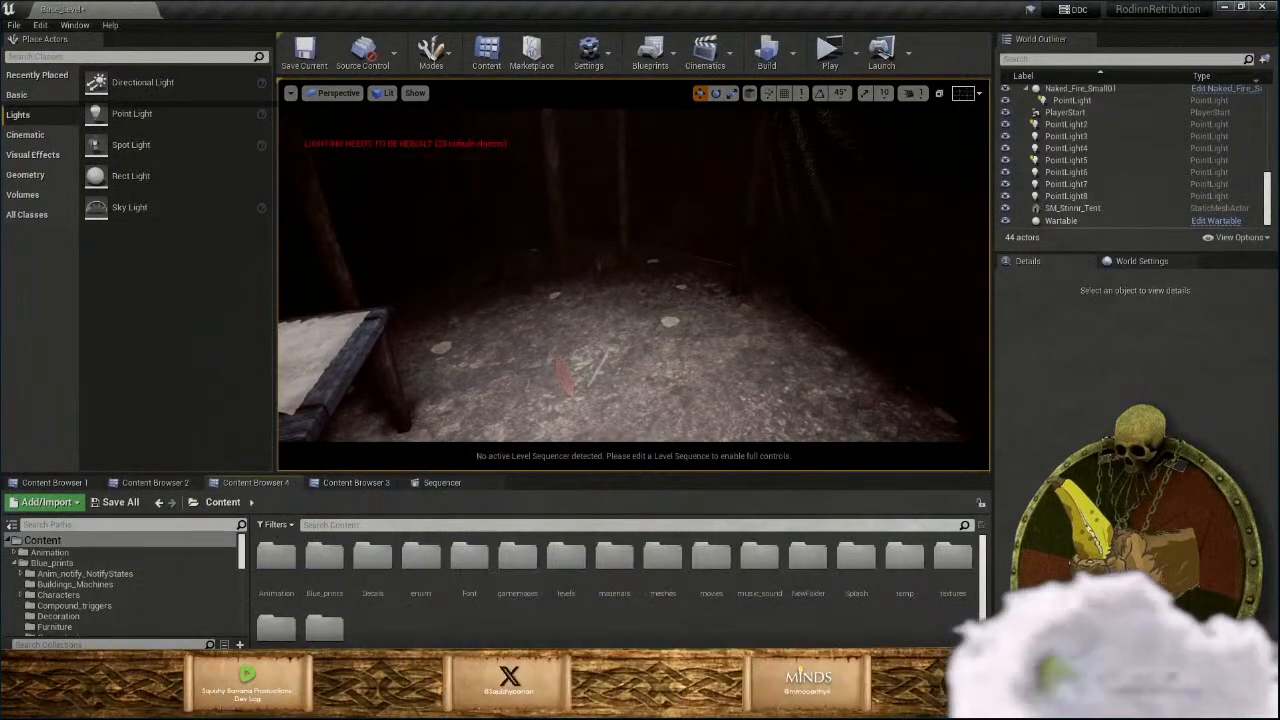
double_click(663, 556)
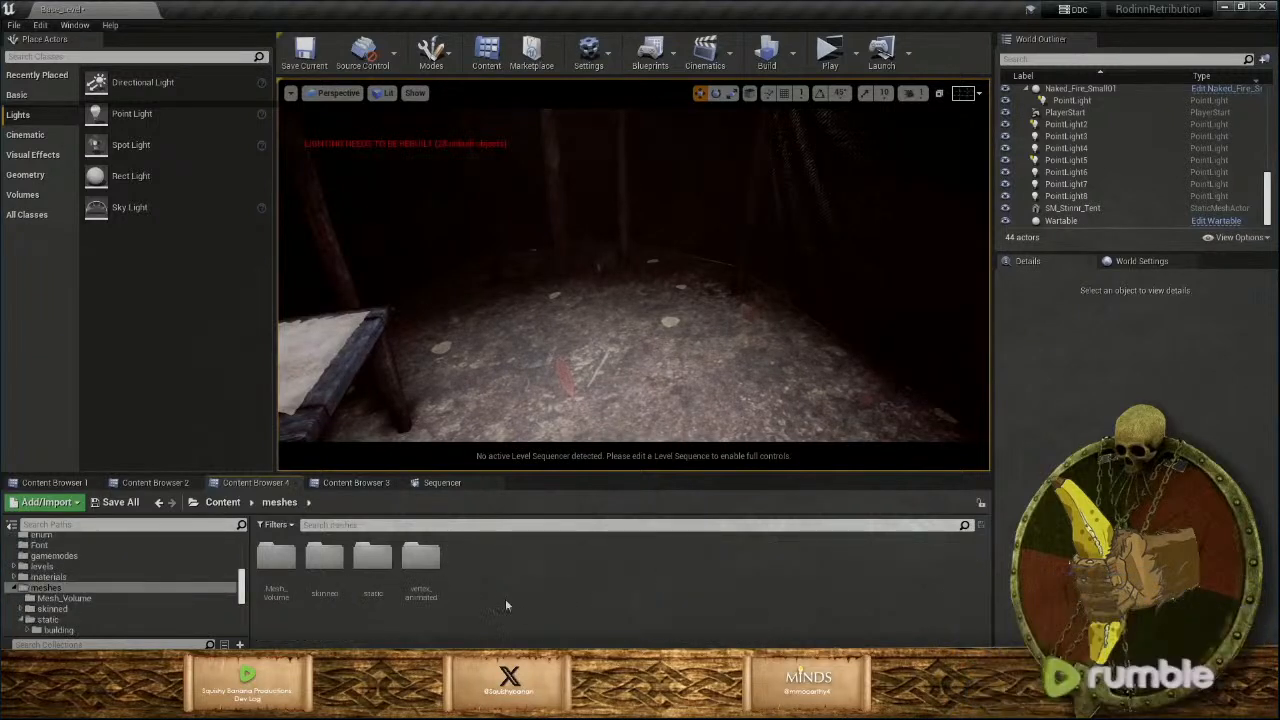
double_click(374, 565)
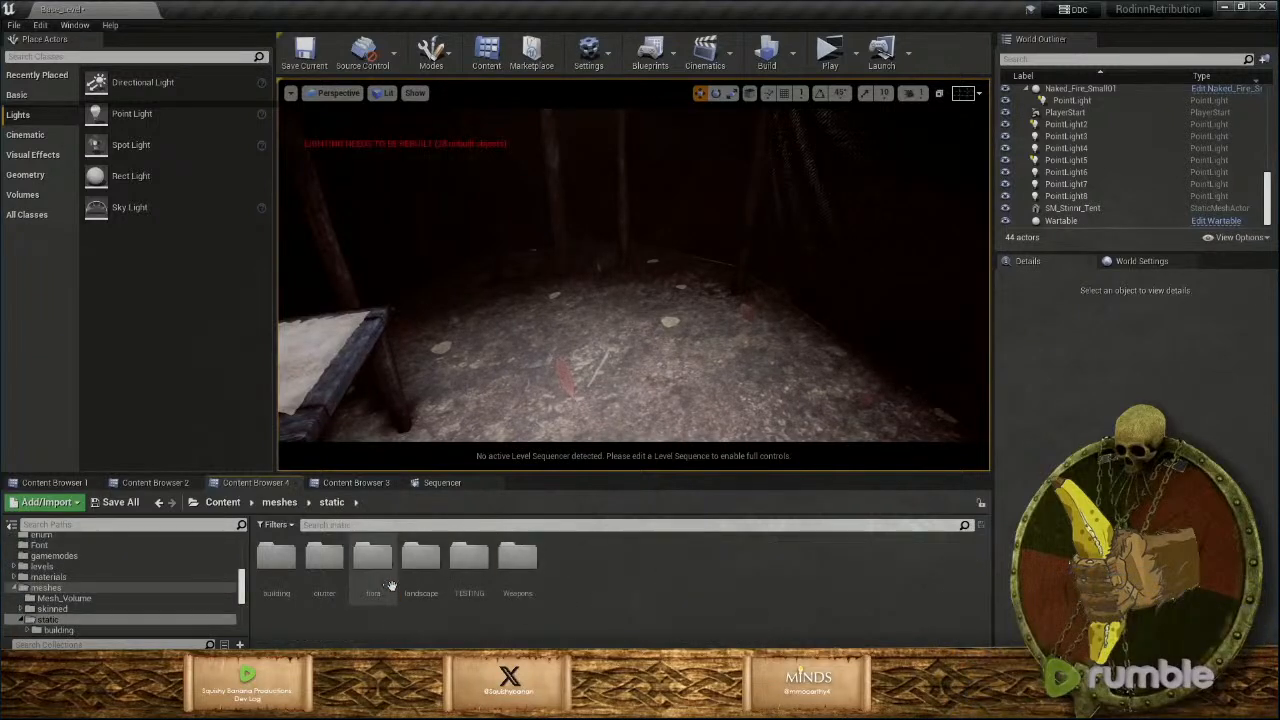
double_click(324, 565)
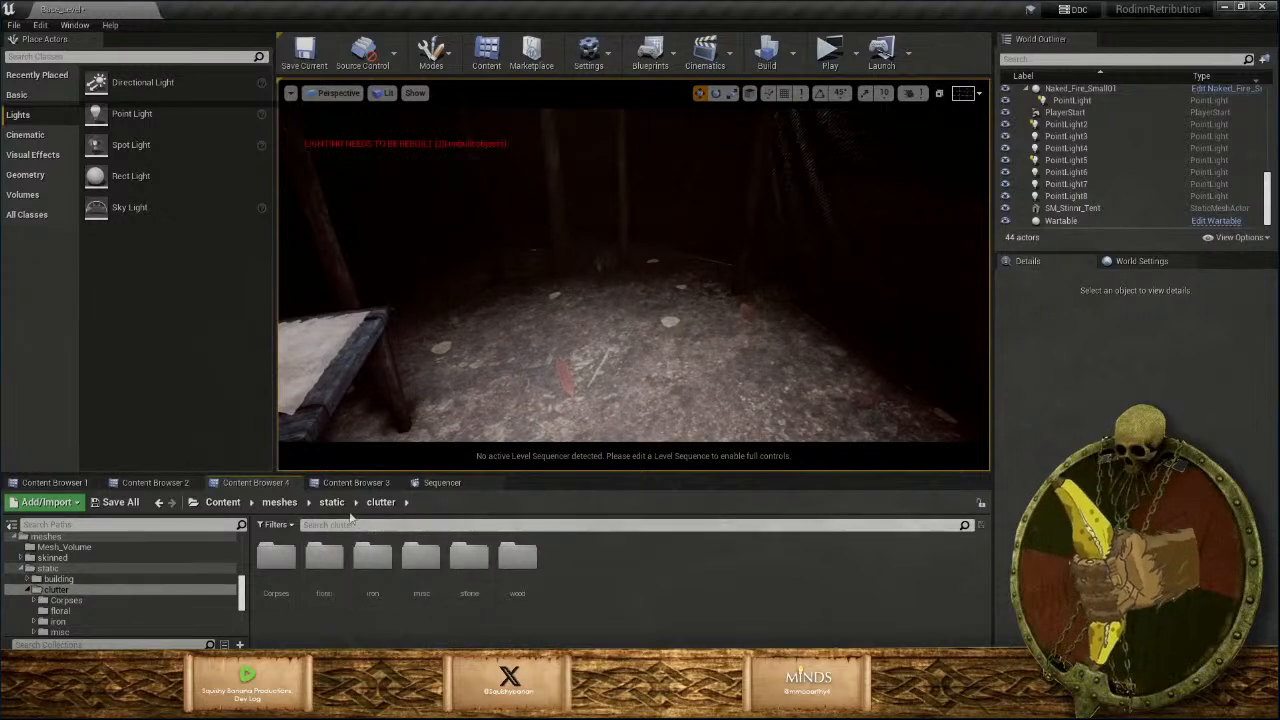
double_click(513, 551)
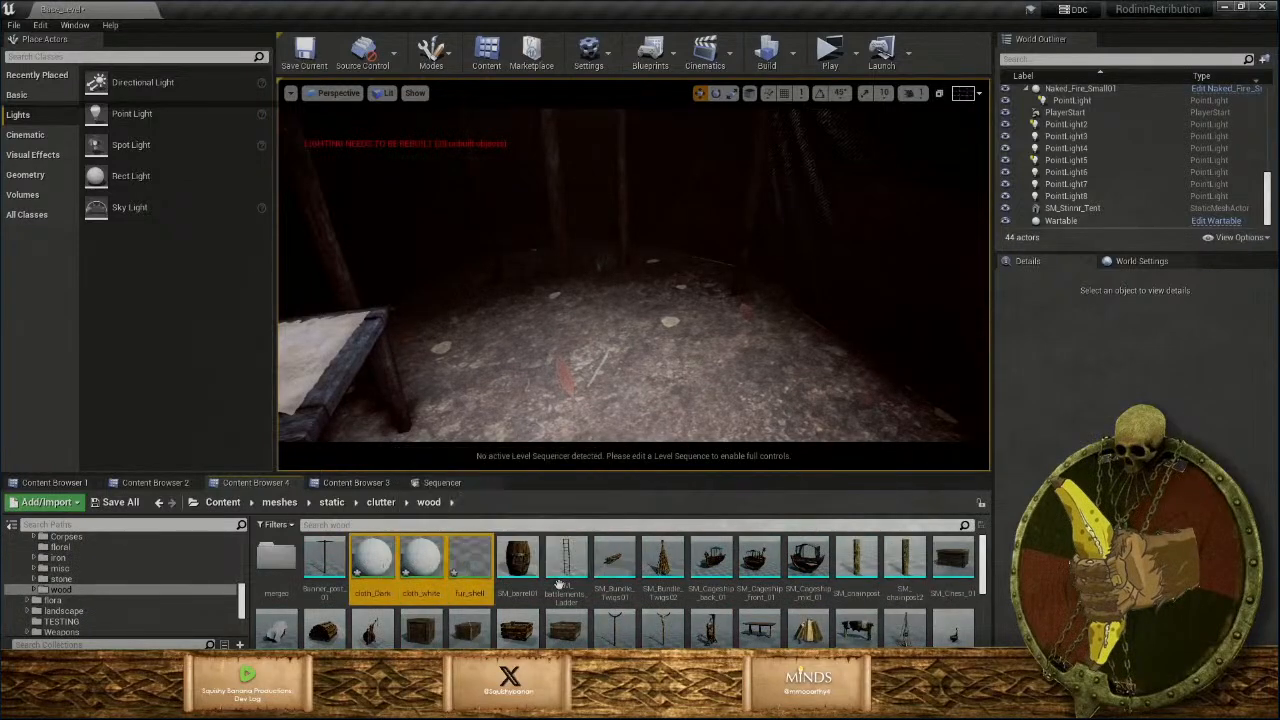
Try to delete the selected leftover imported materials and textures from the wood folder.
scroll(703, 600, "down", 4)
scroll(703, 610, "down", 3)
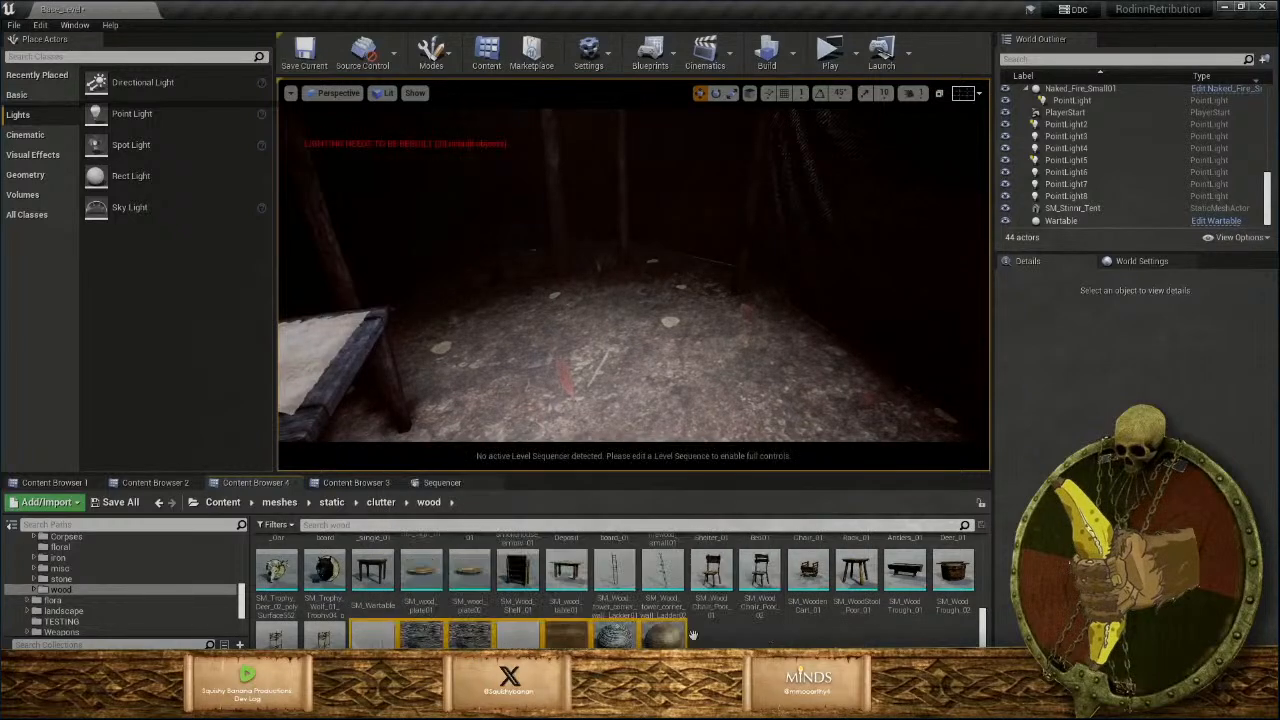
scroll(703, 644, "down", 1)
scroll(645, 630, "up", 5)
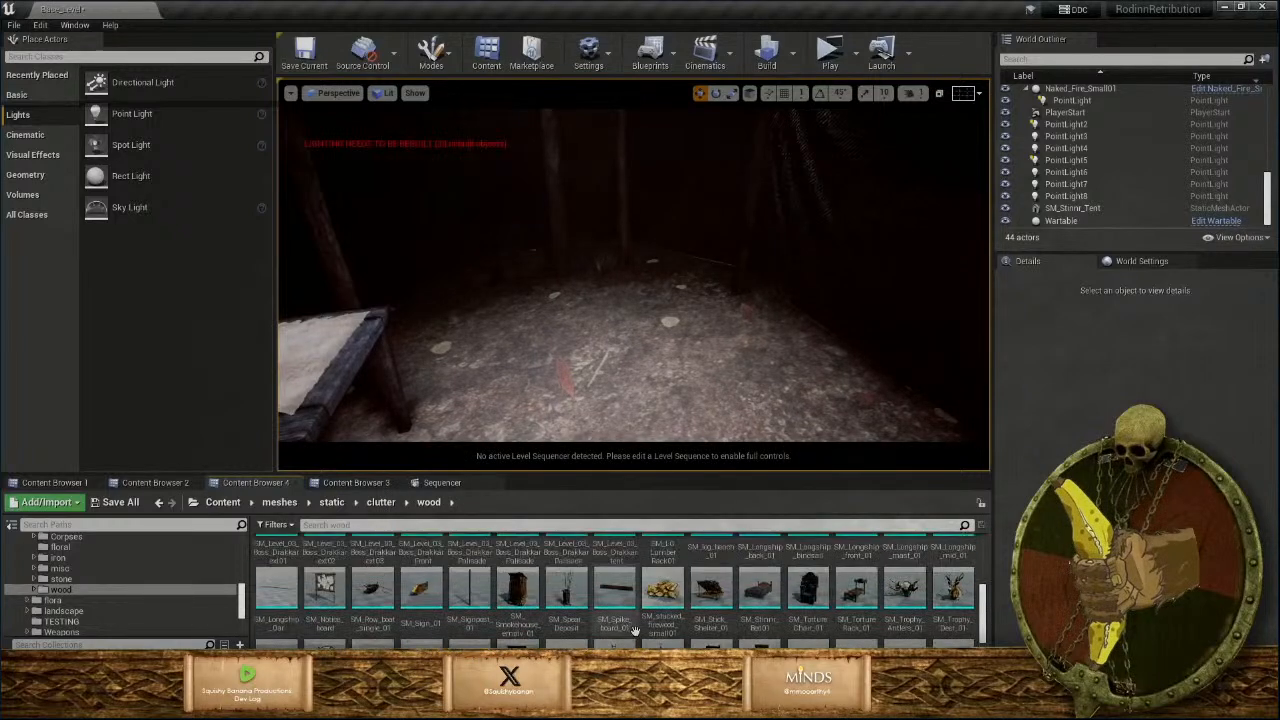
scroll(638, 623, "down", 5)
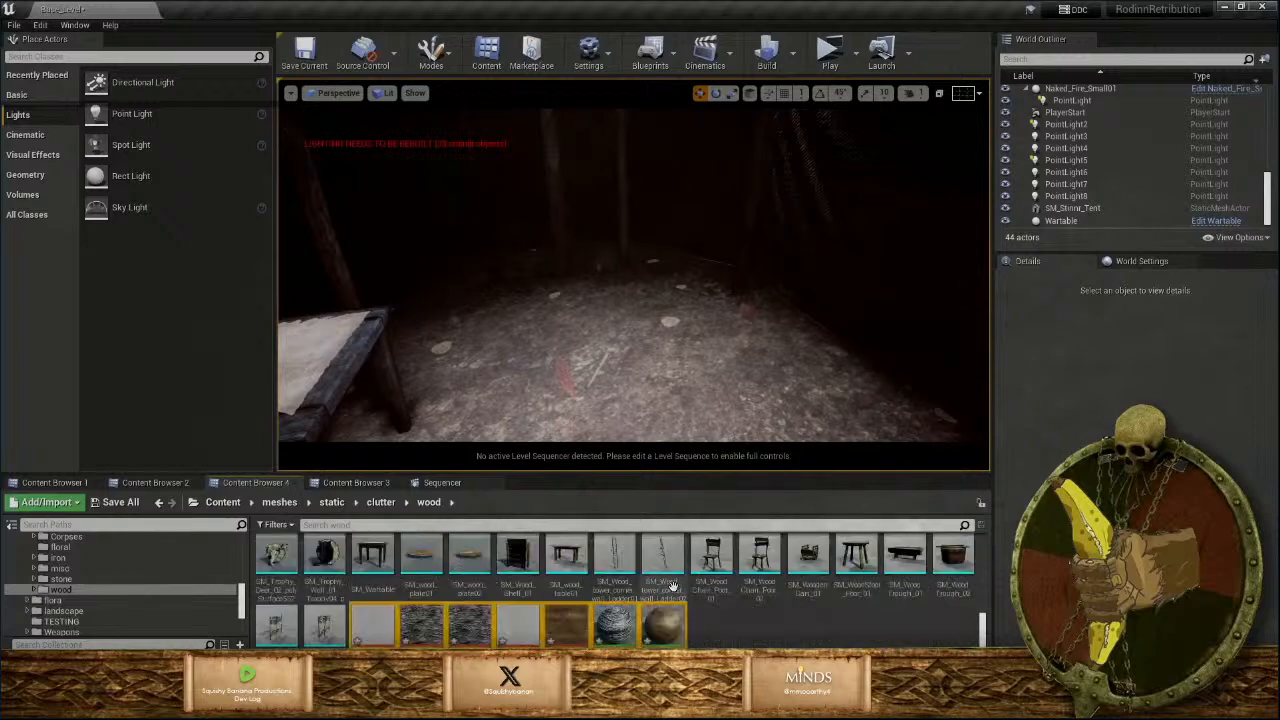
key("Delete")
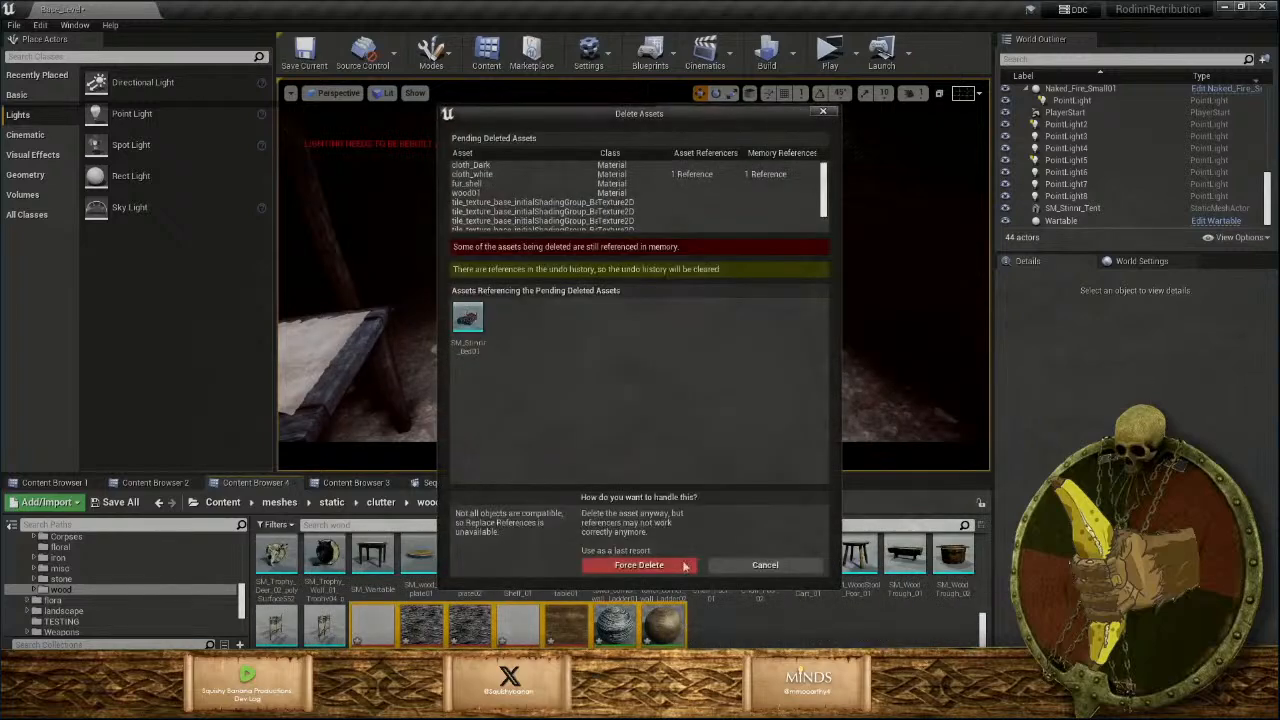
left_click(761, 568)
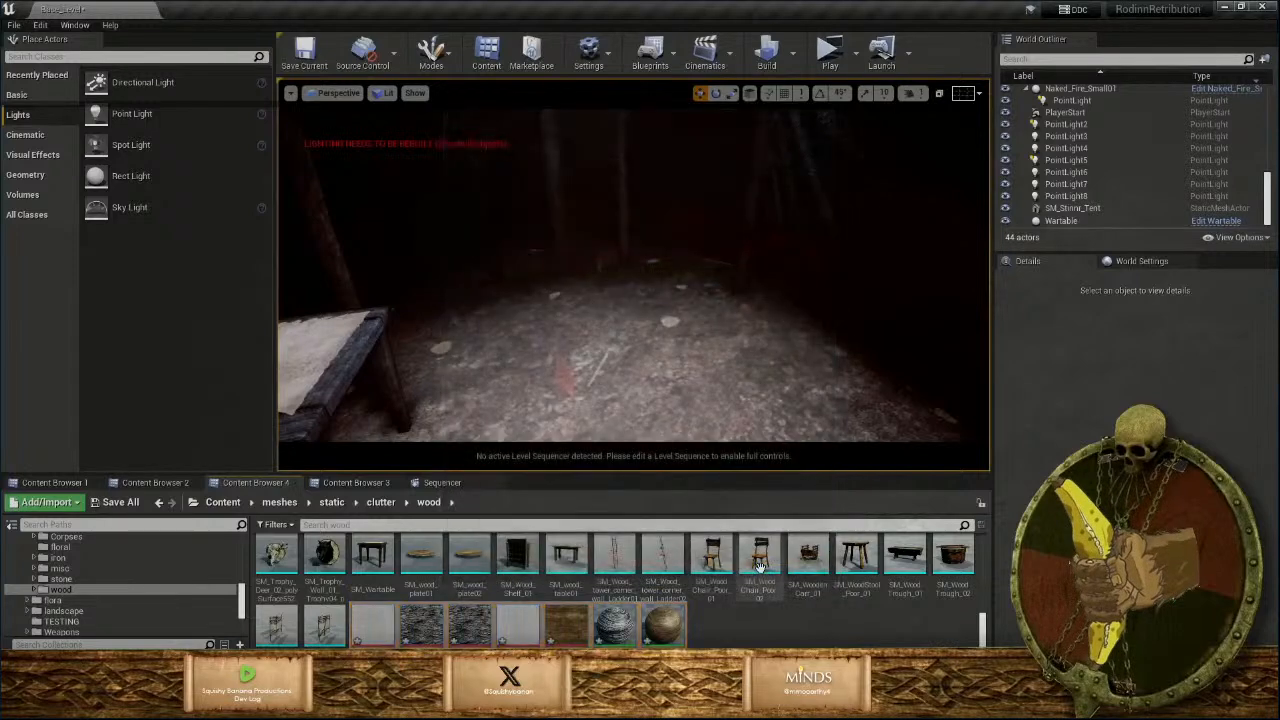
Open the Stinnr bed mesh, replace its Element 3 material with the project's other cloth_white material, and close the mesh editor.
scroll(739, 628, "up", 2)
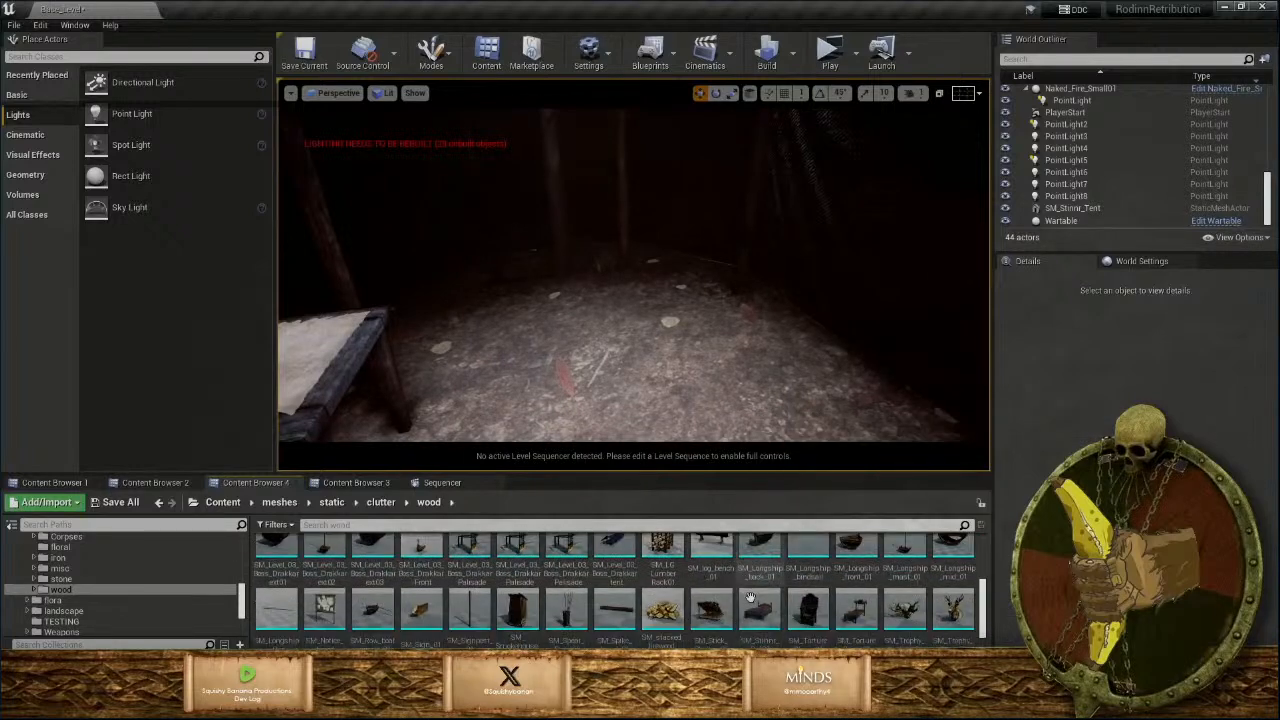
double_click(759, 612)
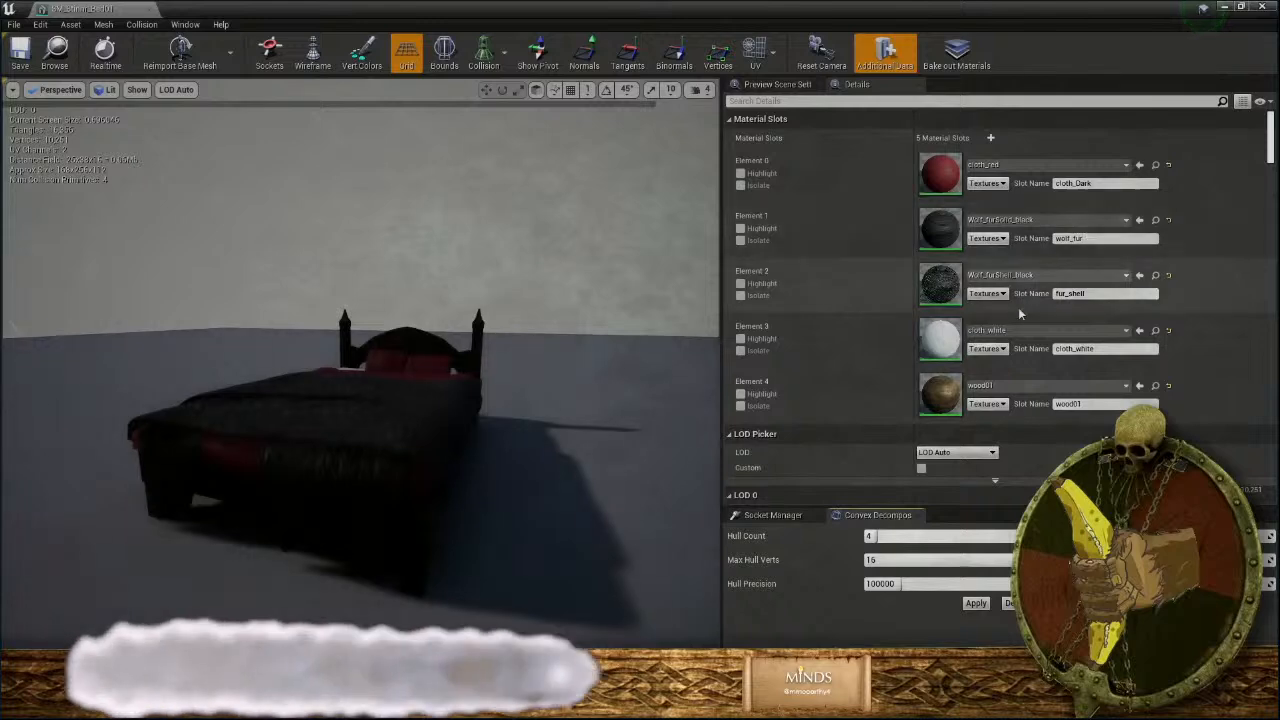
left_click(1020, 340)
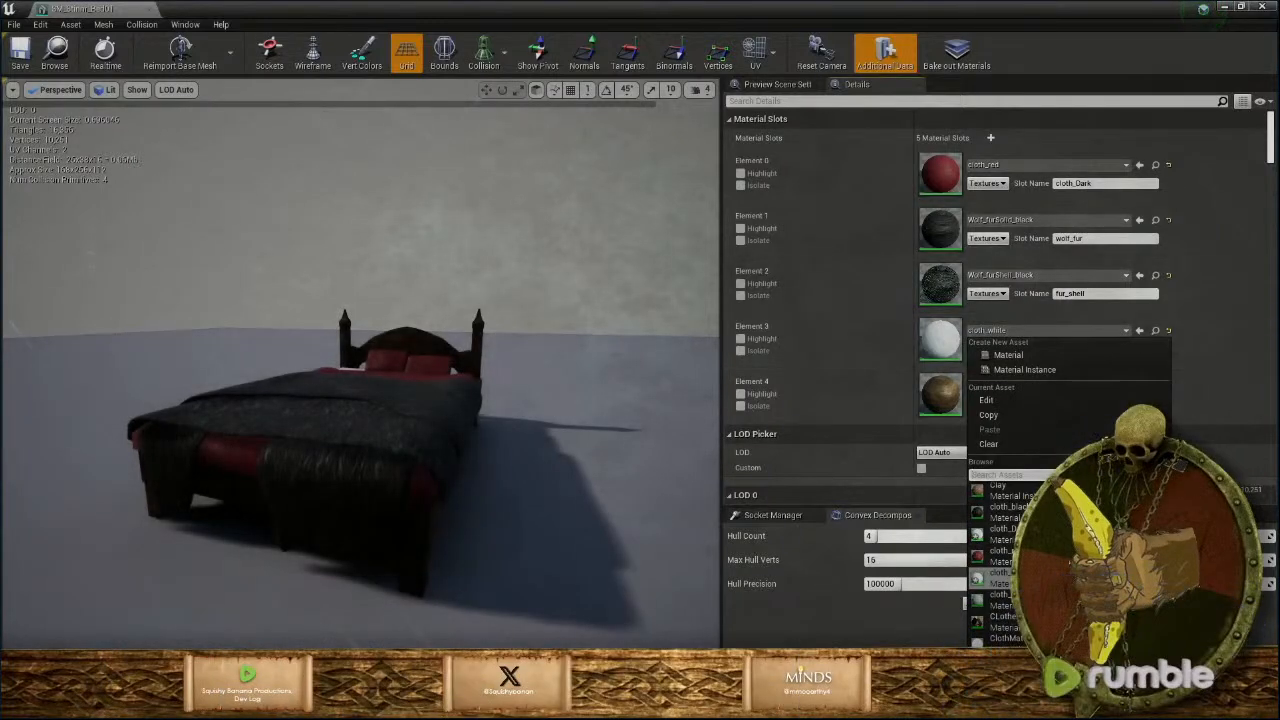
left_click(1040, 600)
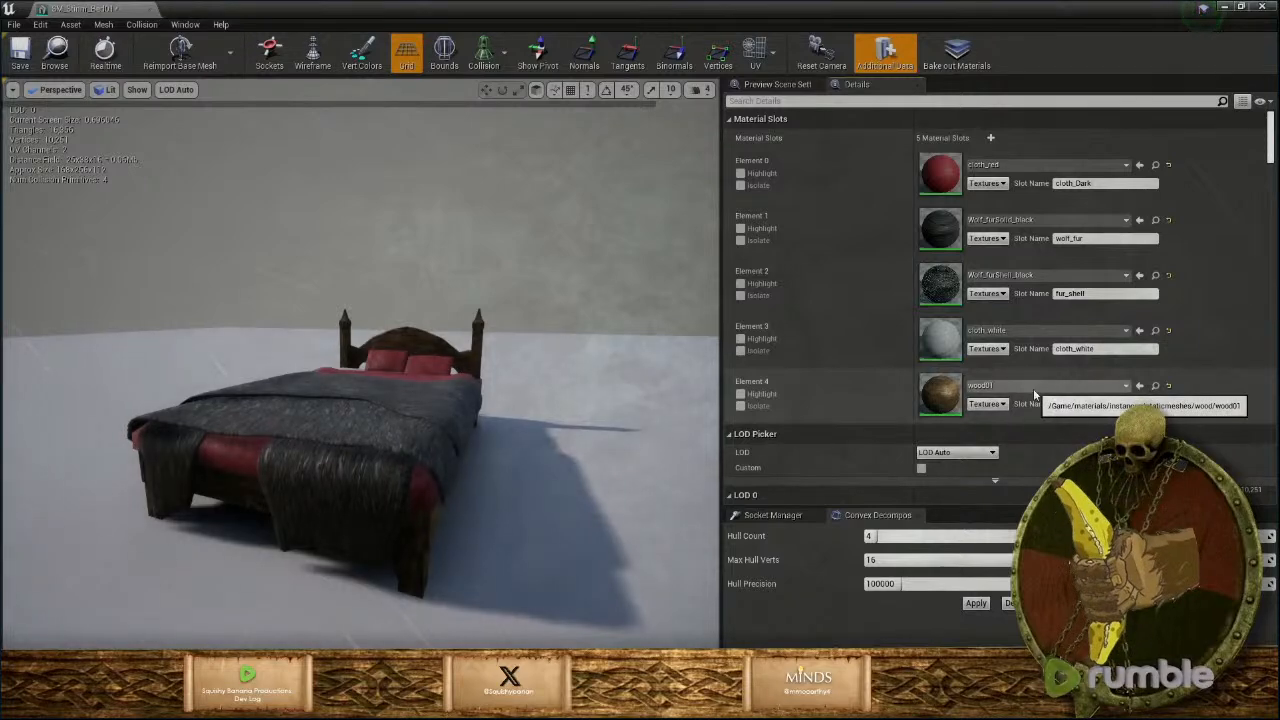
left_click(140, 8)
Delete the leftover imported cloth_Dark, cloth_white, fur_shell and wood01 materials along with the imported textures from the wood folder.
scroll(736, 572, "down", 2)
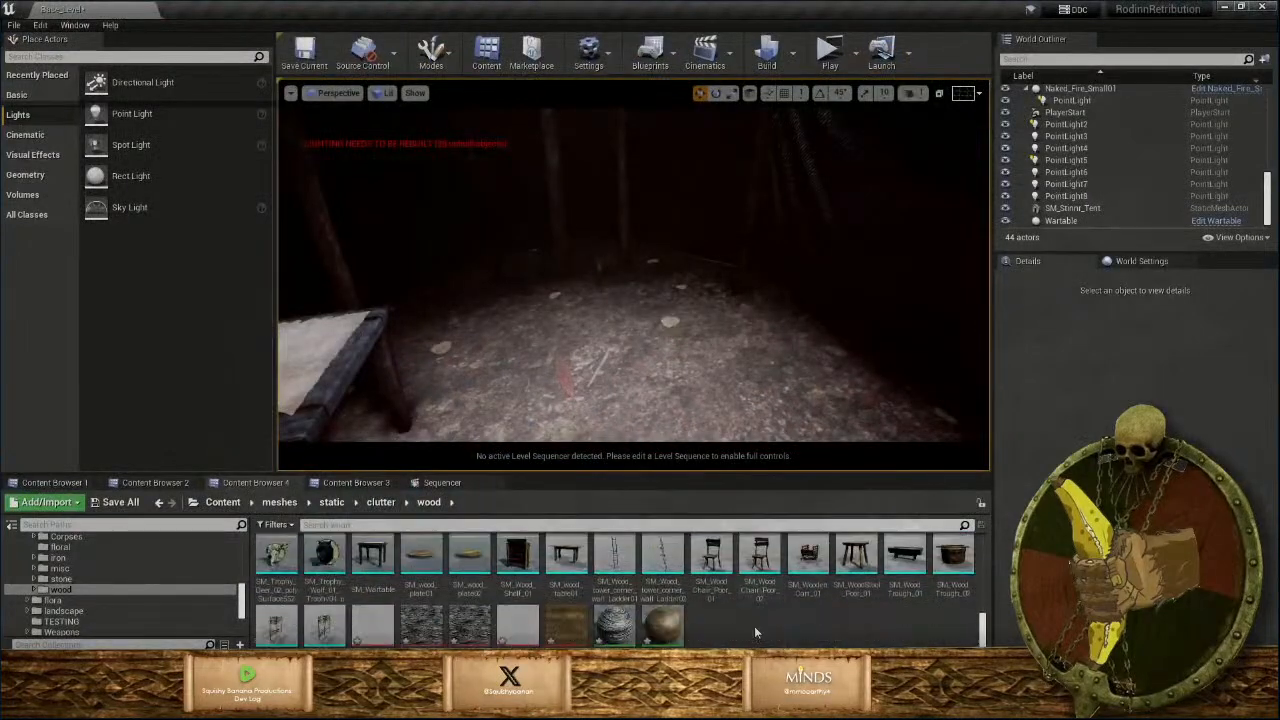
scroll(375, 630, "up", 5)
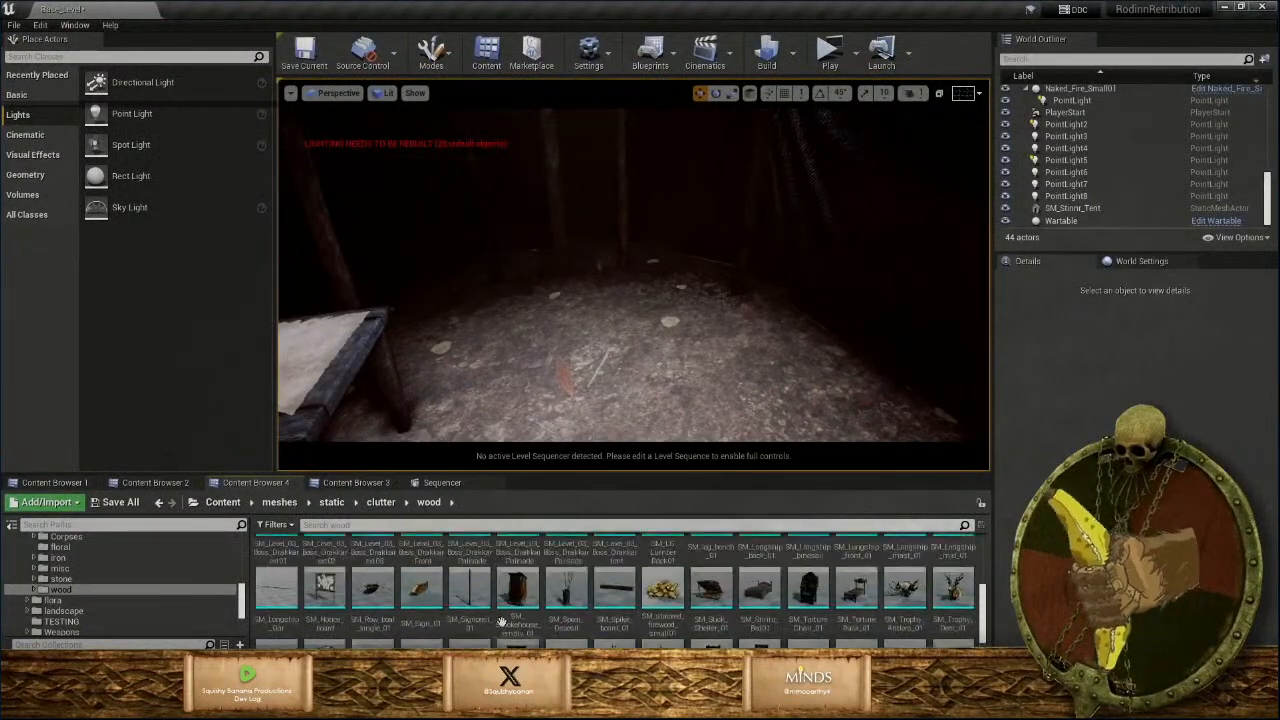
left_click(470, 562)
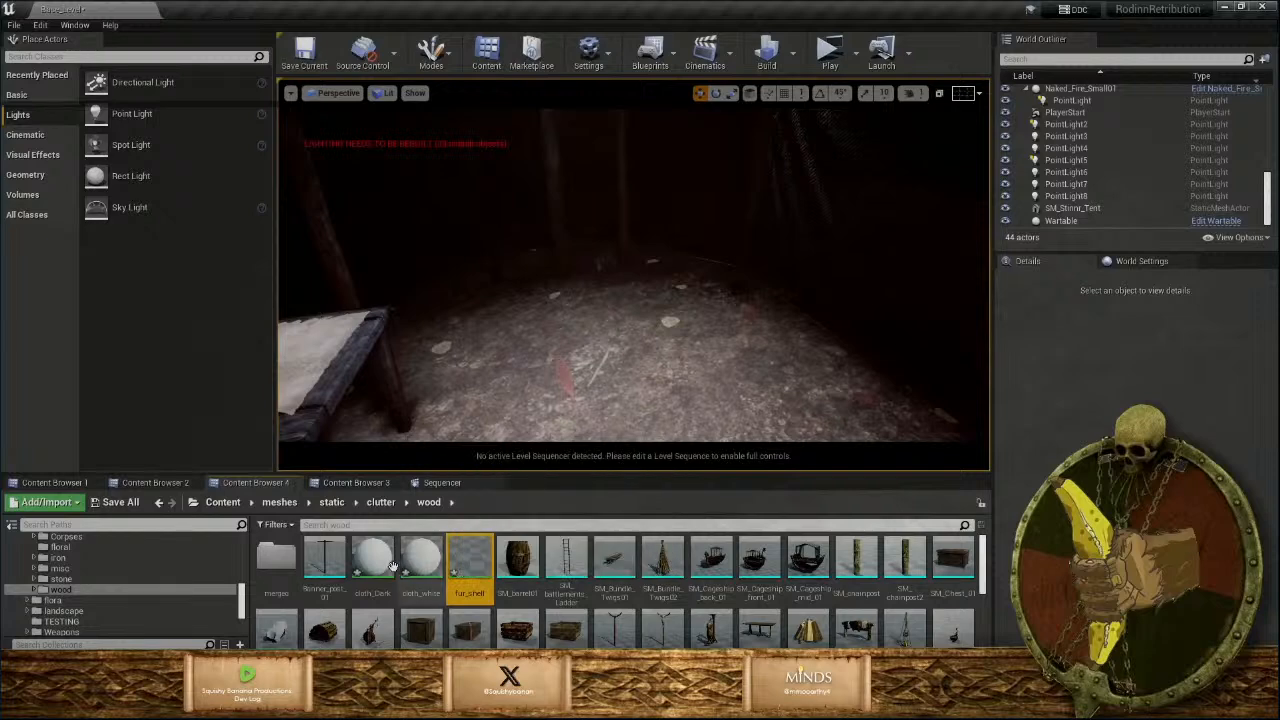
left_click(372, 560, "ctrl")
left_click(419, 562, "ctrl")
scroll(417, 567, "down", 5)
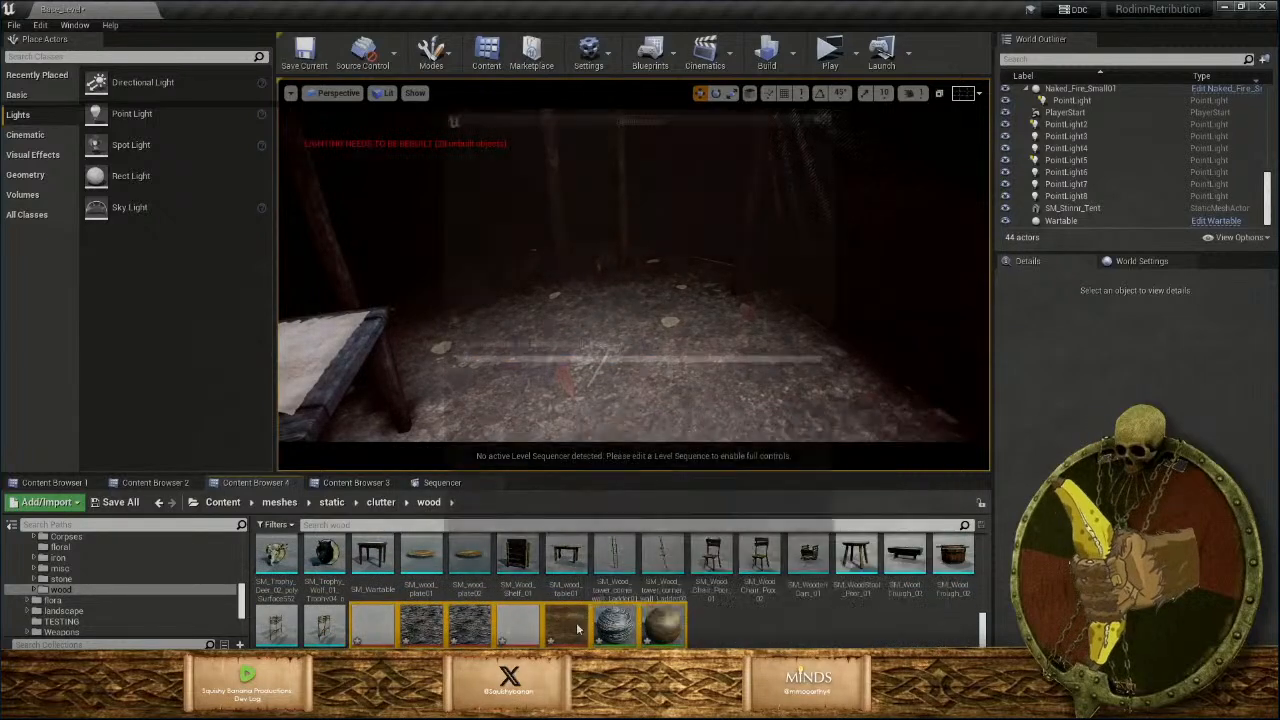
key("Delete")
left_click(604, 574)
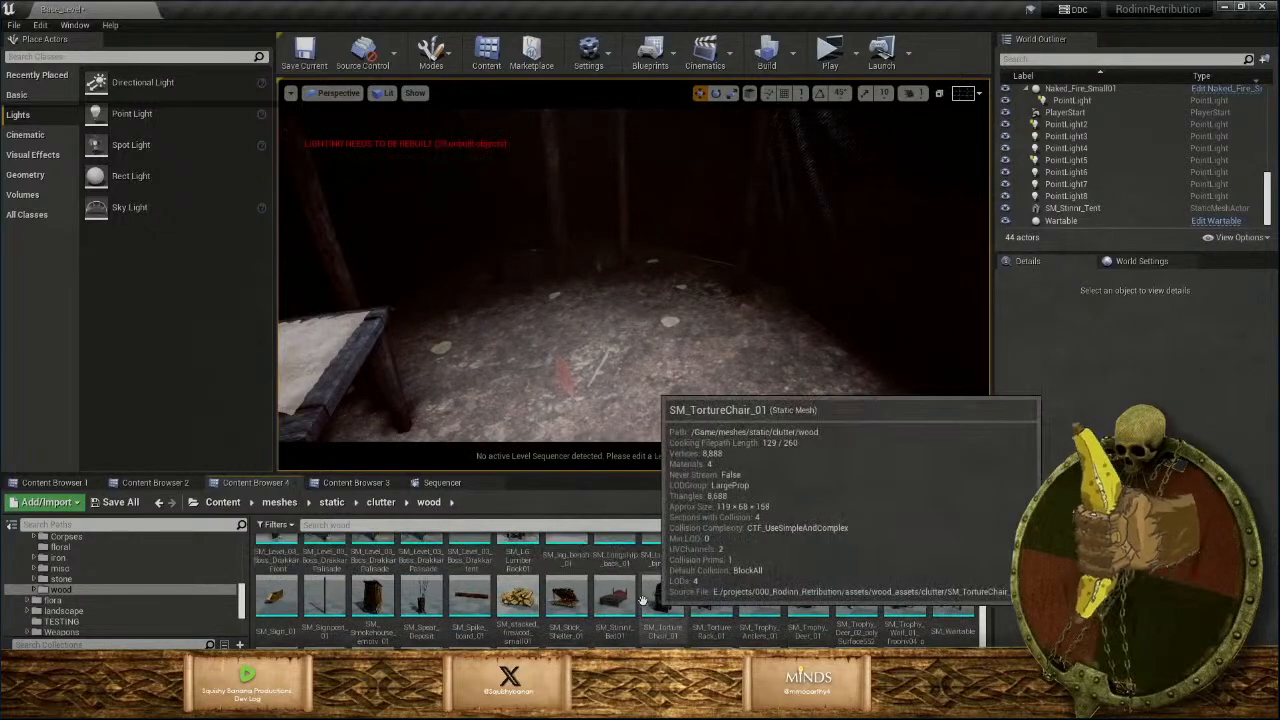
Place the SM_Stinnr_Bed01 mesh on the tent floor and rotate it to turn its headboard around.
left_click_drag(613, 597, 675, 363)
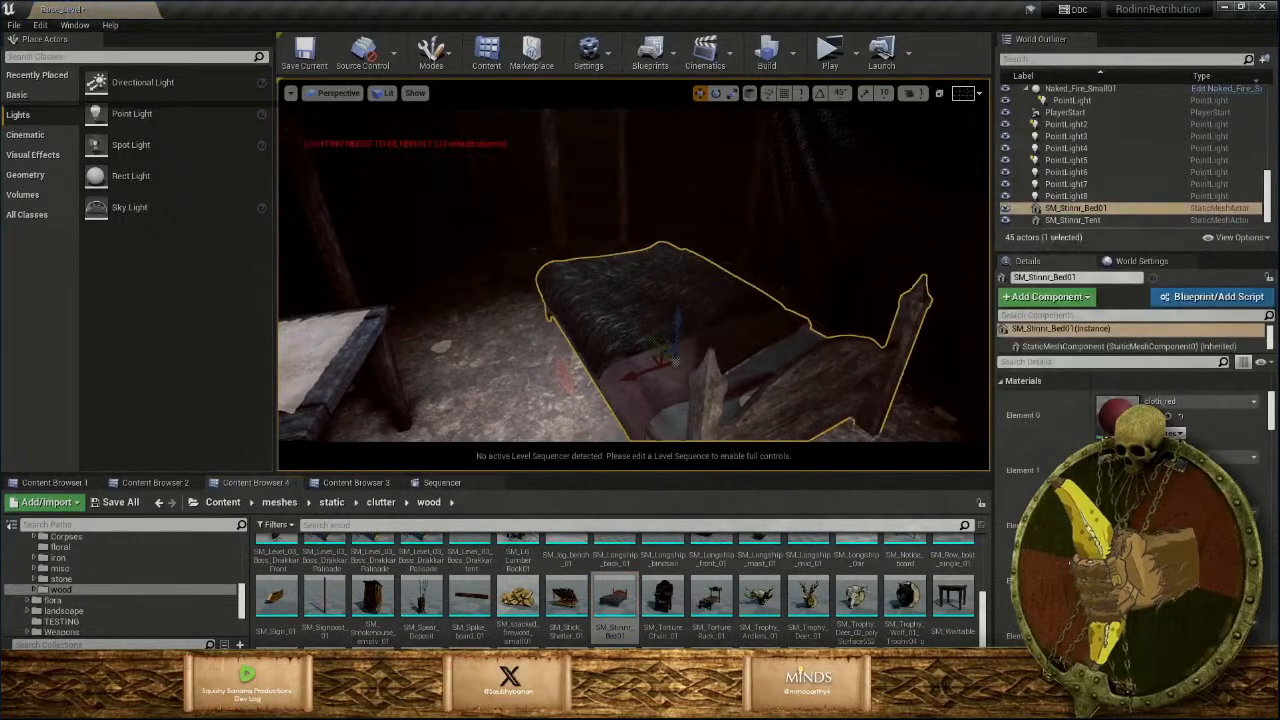
right_click_drag(675, 363, 686, 323)
key("e")
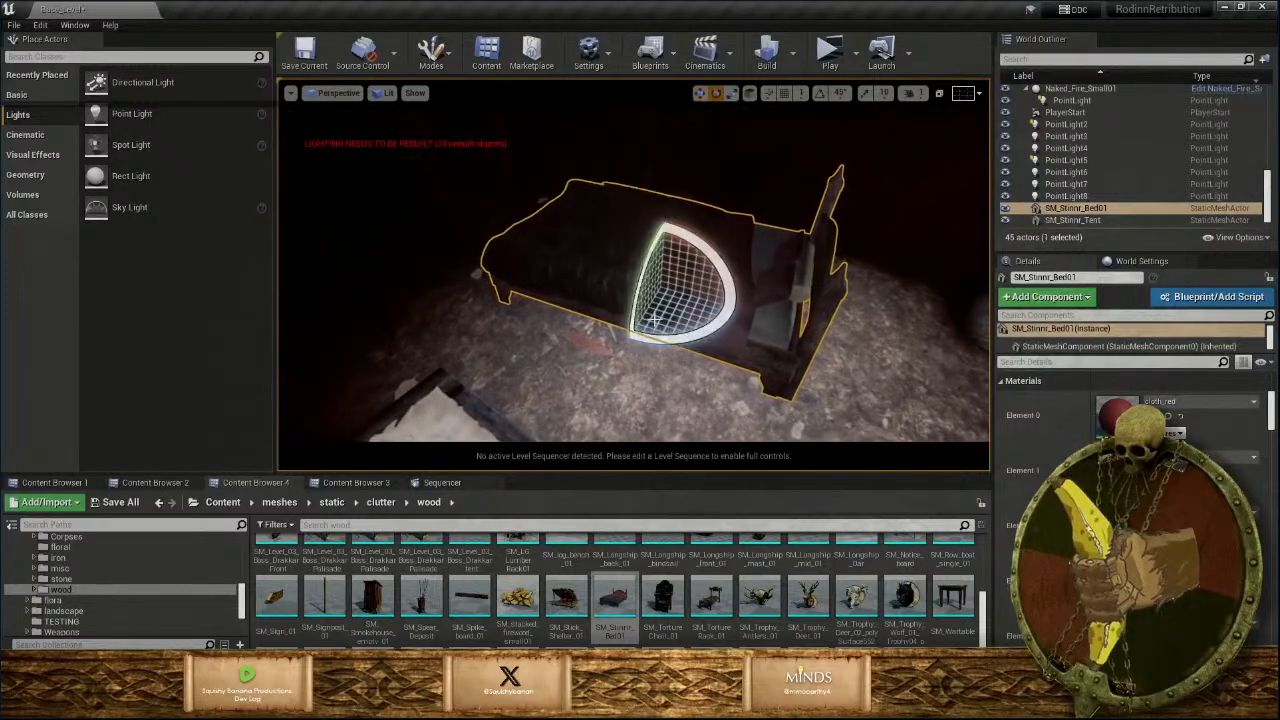
left_click_drag(662, 338, 617, 340)
mouse_move(617, 340)
right_mouse_down()
mouse_move(570, 290)
mouse_move(610, 345)
right_mouse_up()
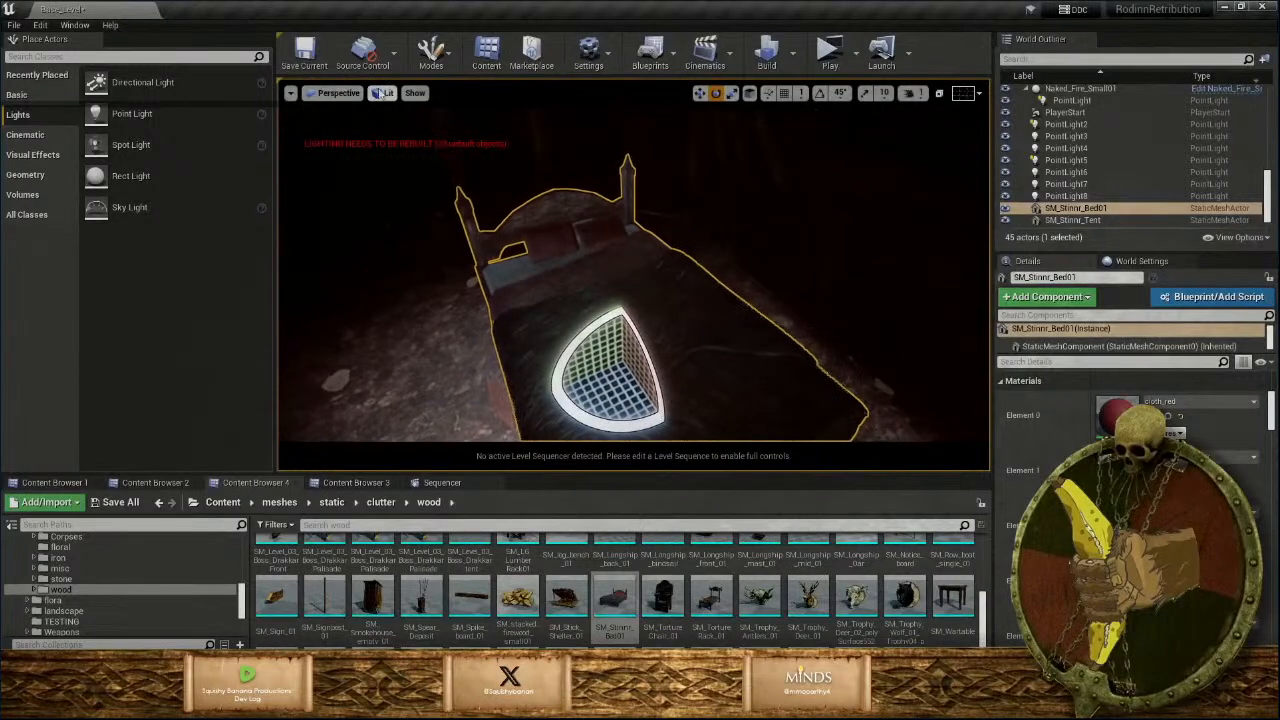
Switch the viewport to Unlit shading and adjust the bed's position and rotation on the tent floor.
left_click(383, 93)
left_click(405, 131)
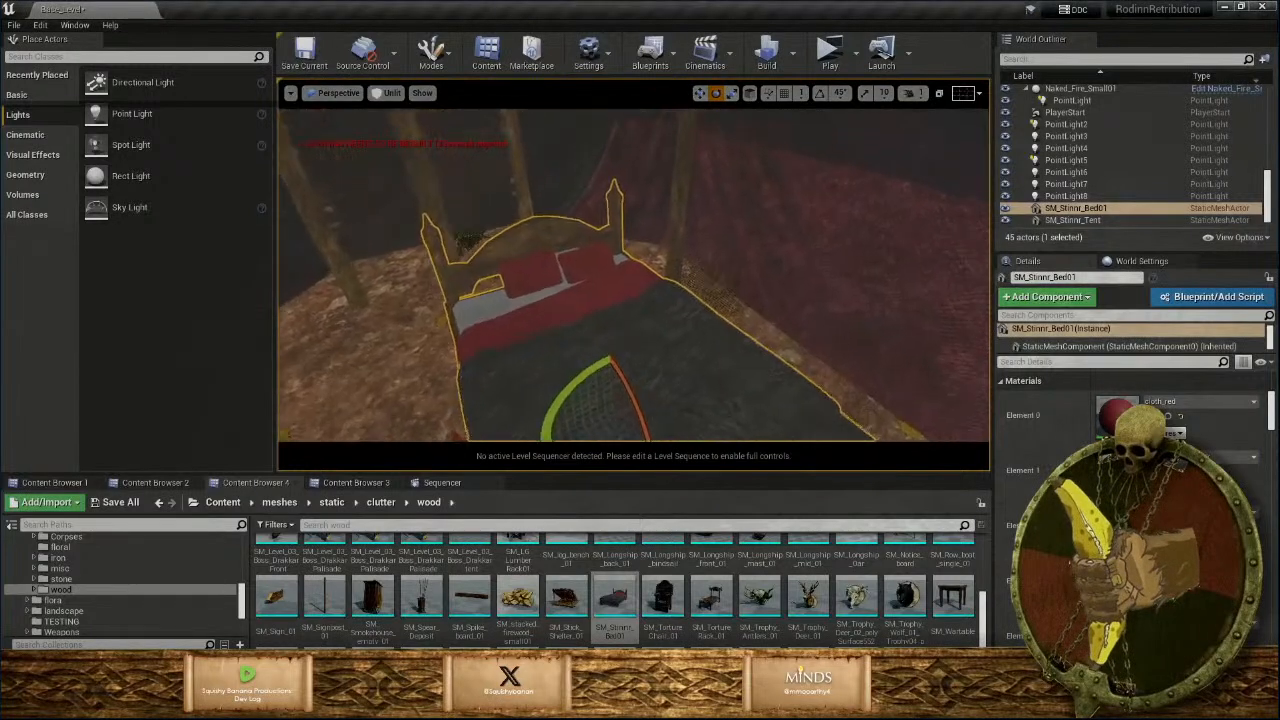
mouse_move(557, 215)
right_mouse_down()
mouse_move(610, 275)
mouse_move(557, 215)
right_mouse_up()
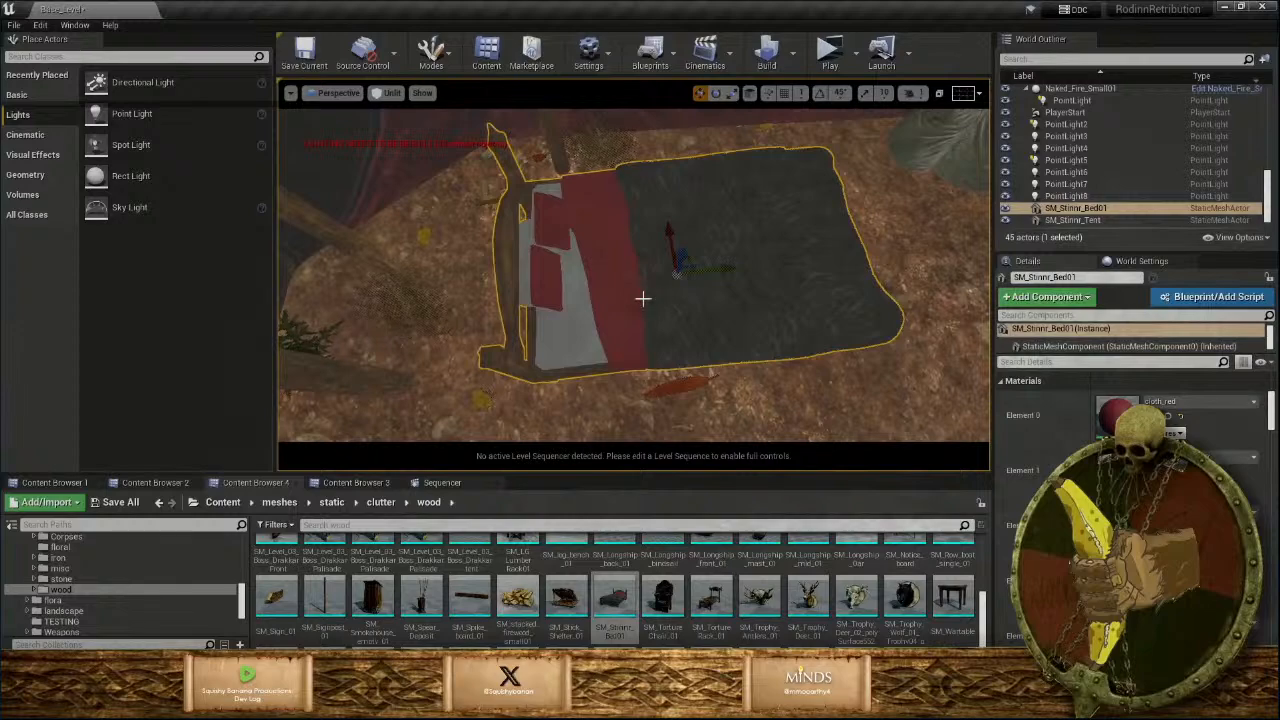
left_click_drag(692, 261, 602, 262)
mouse_move(626, 246)
right_mouse_down()
mouse_move(596, 236)
mouse_move(612, 256)
mouse_move(626, 246)
right_mouse_up()
key("e")
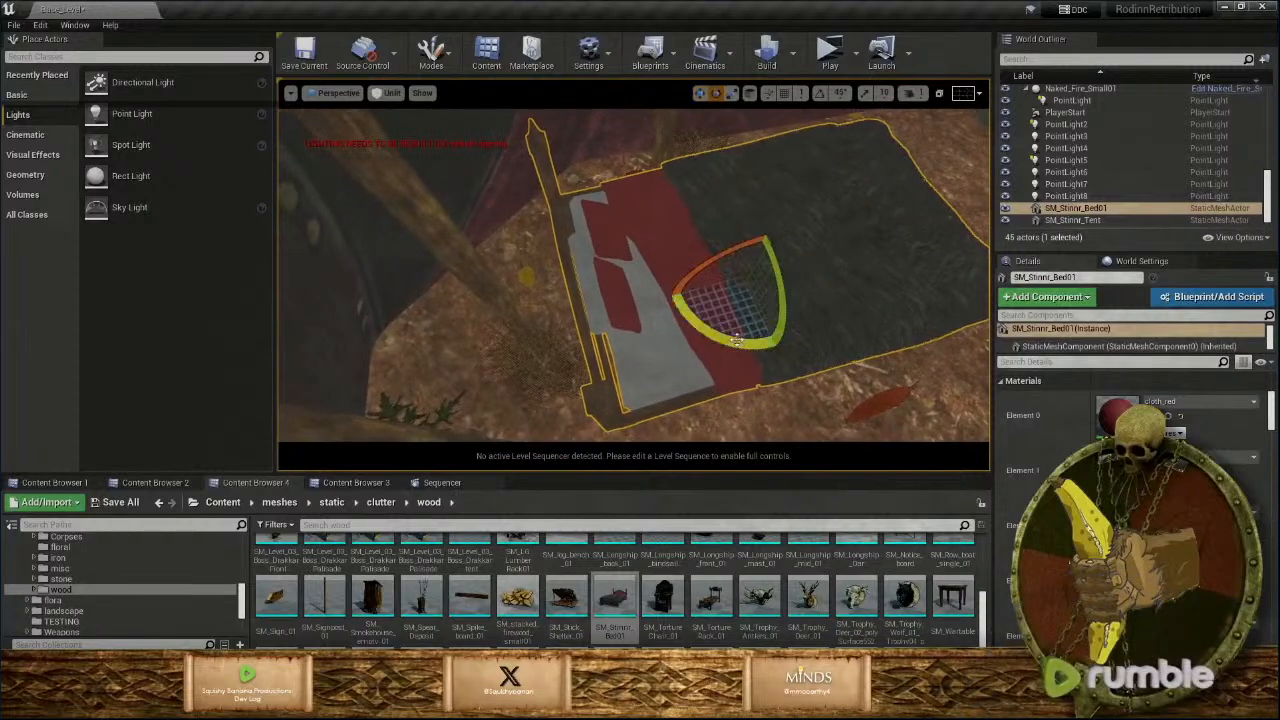
right_click_drag(690, 270, 602, 210)
right_click_drag(753, 250, 746, 312)
key("Escape")
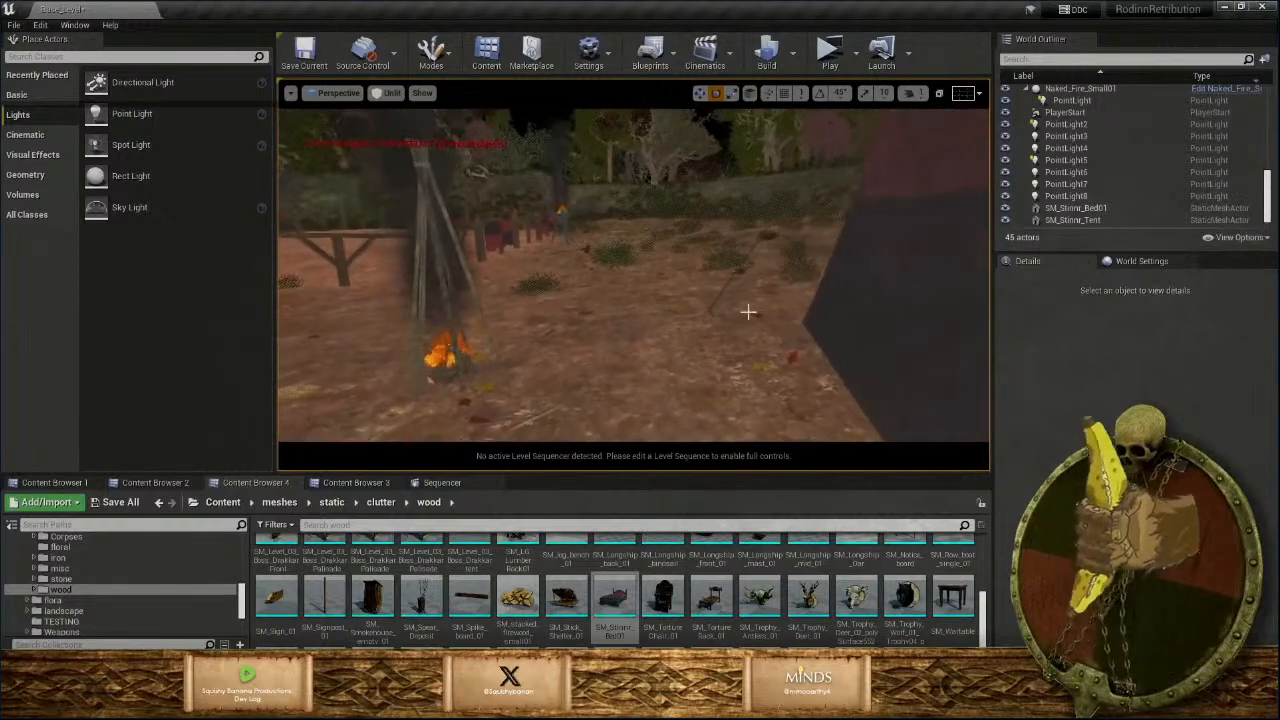
Add a wooden chest instance under Instance Transforms 6 of the HISM_Clutter_Actor_10X2 actor.
key("g")
left_click(722, 230)
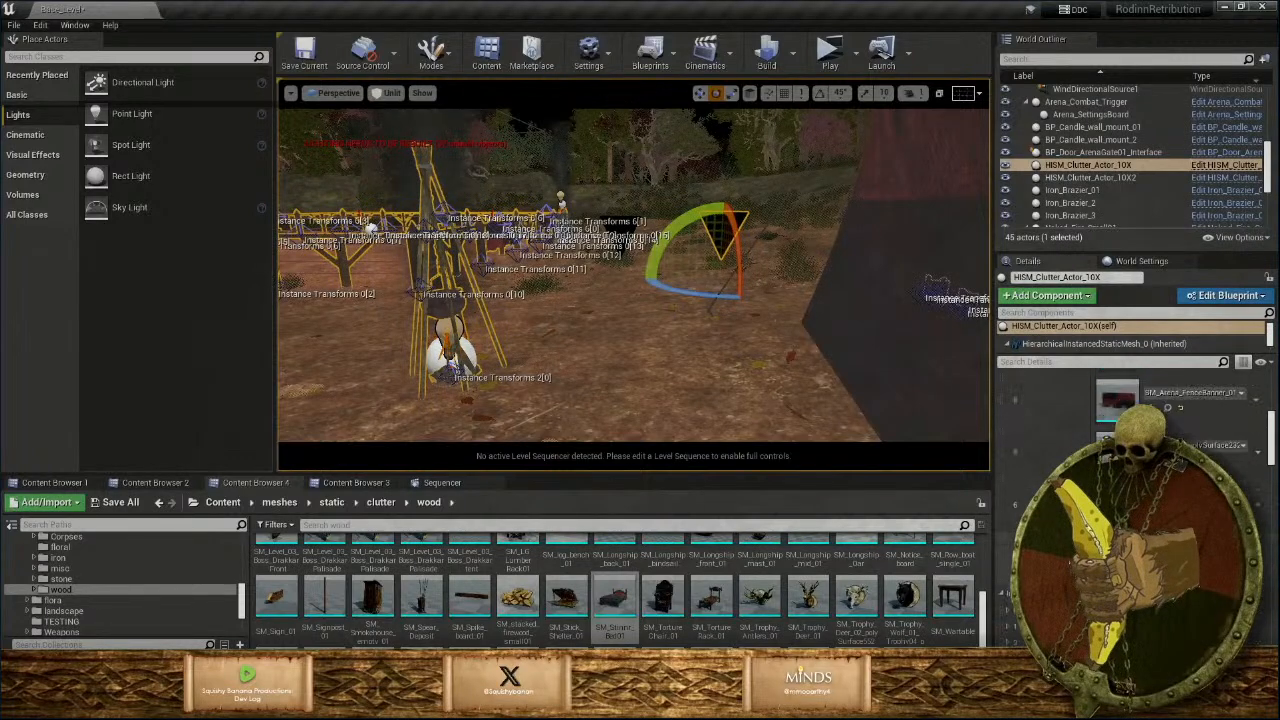
scroll(1130, 500, "up", 10)
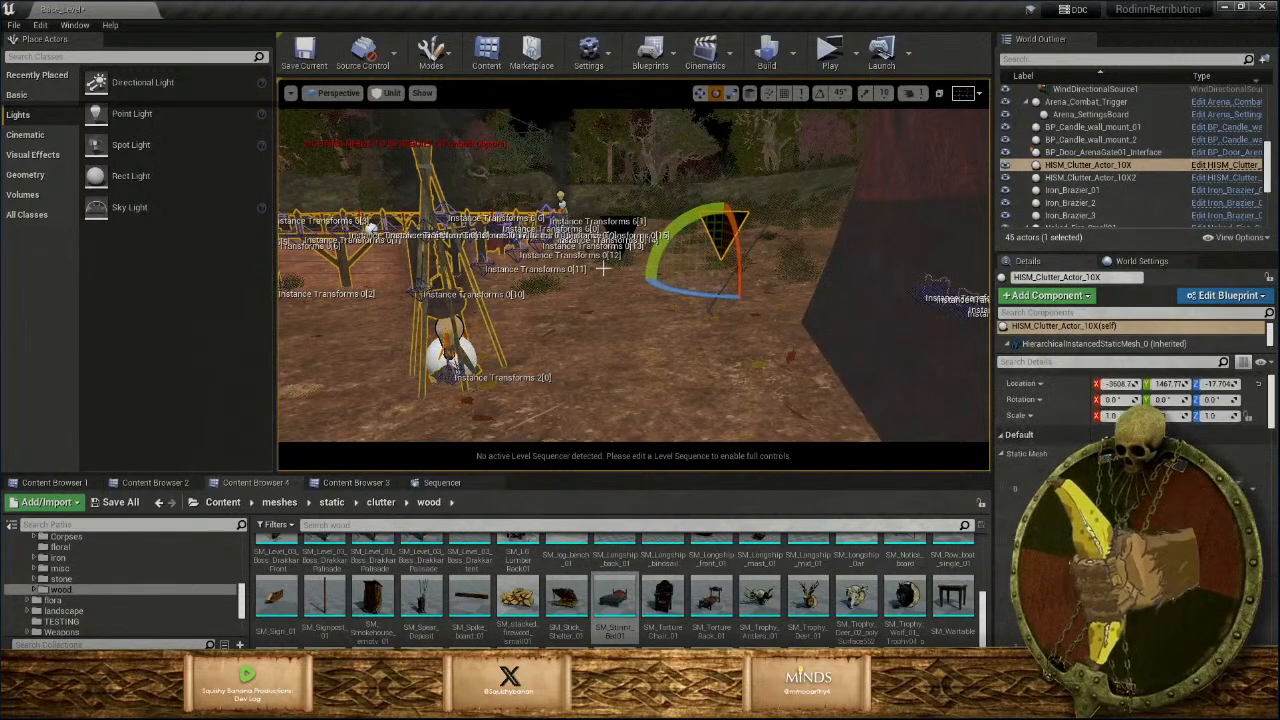
left_click(619, 230)
scroll(1130, 450, "down", 5)
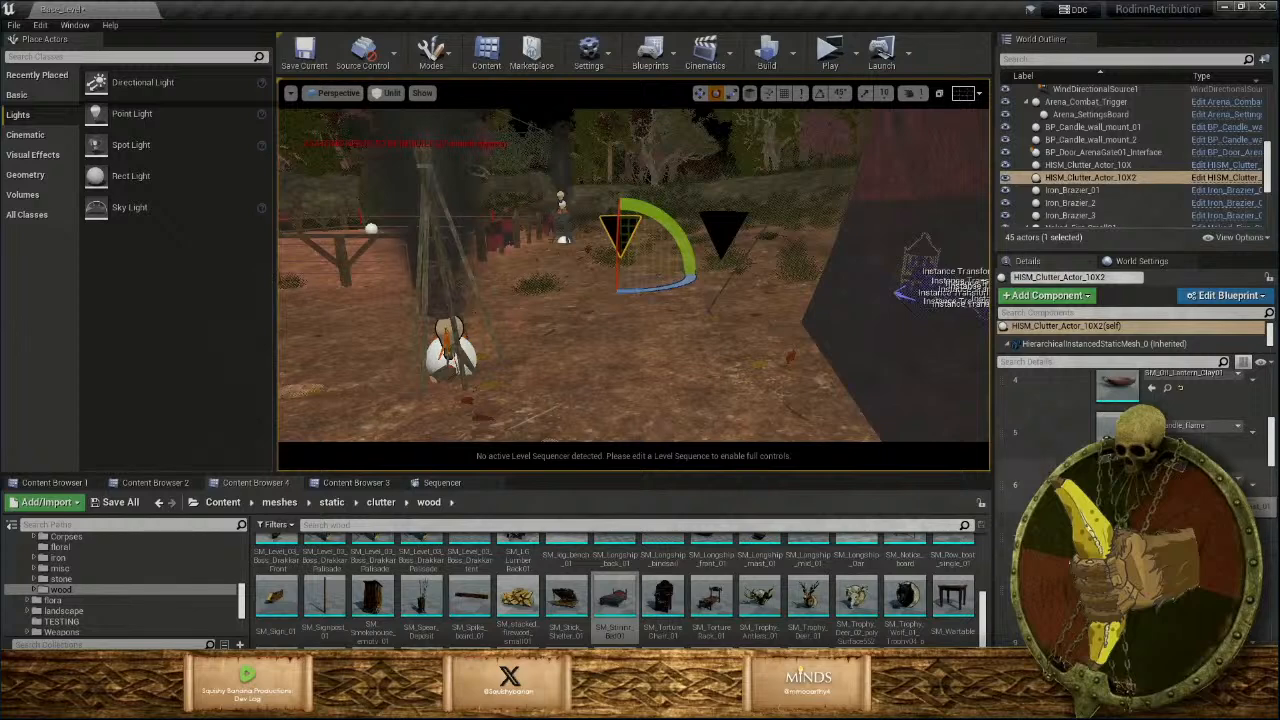
scroll(1130, 500, "down", 5)
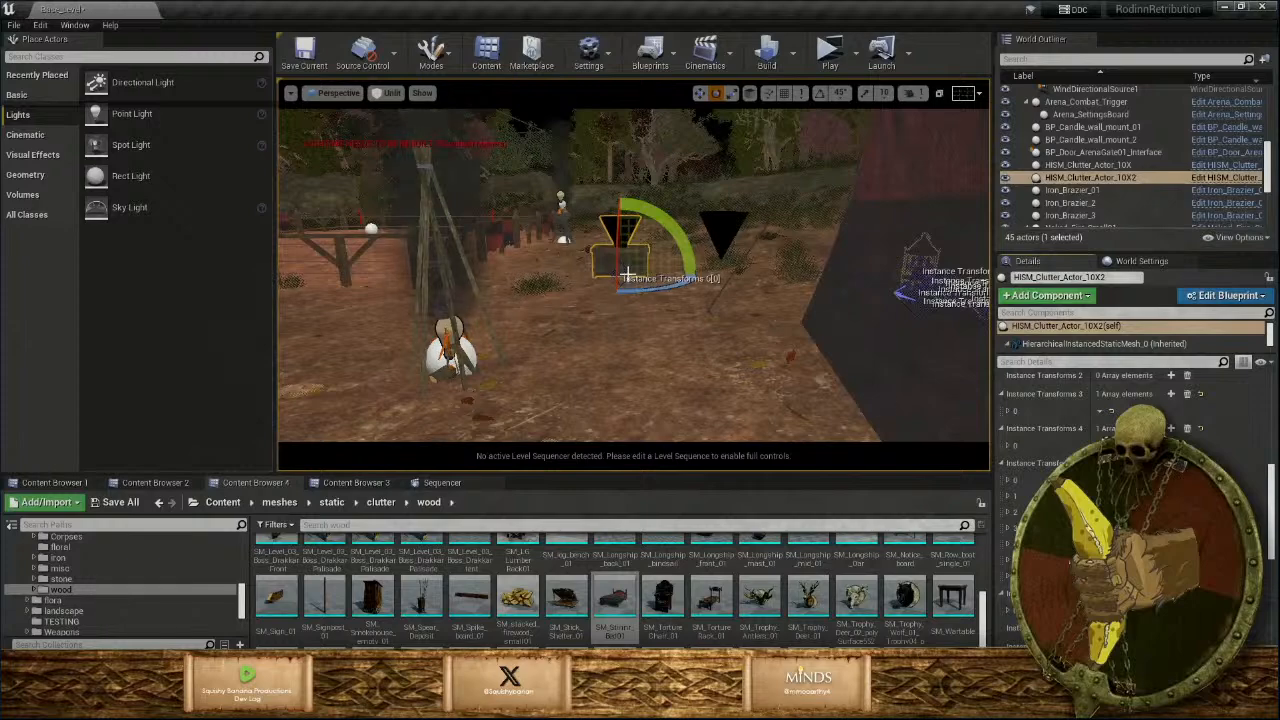
Move the new chest instance into the tent and rotate it to line up with the foot of the bed.
right_click_drag(627, 275, 530, 245)
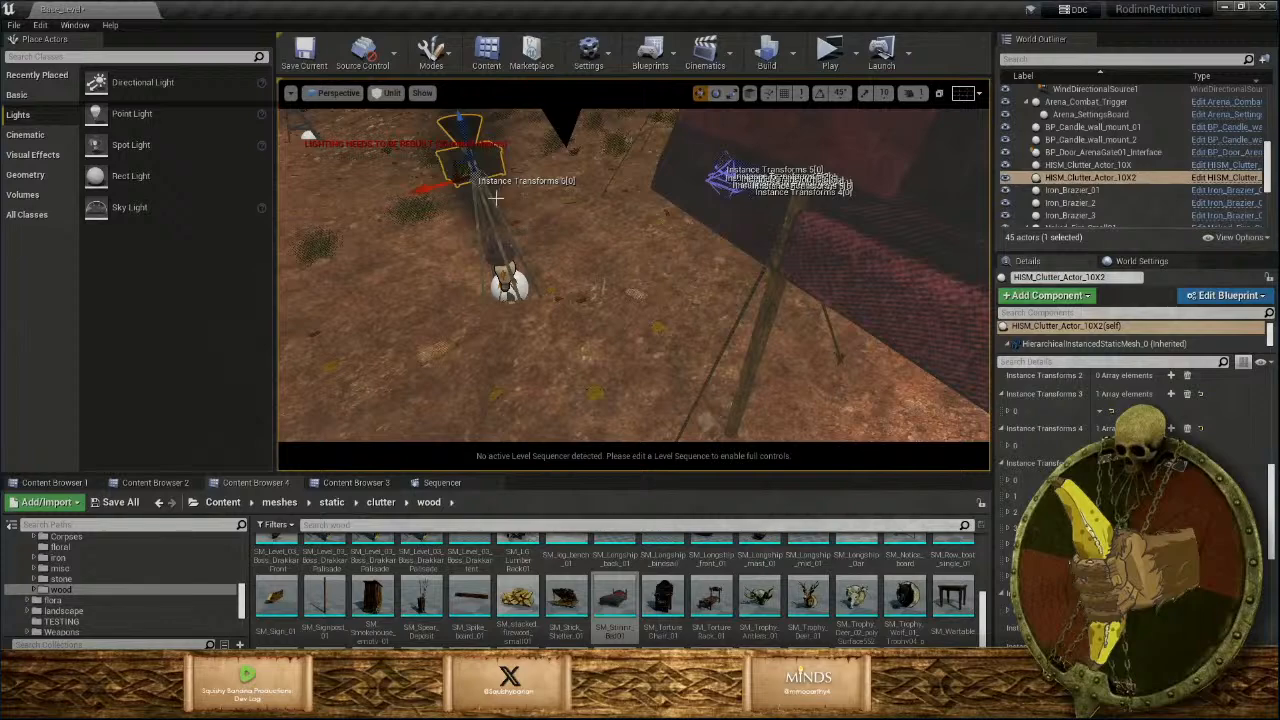
left_click_drag(463, 177, 485, 187)
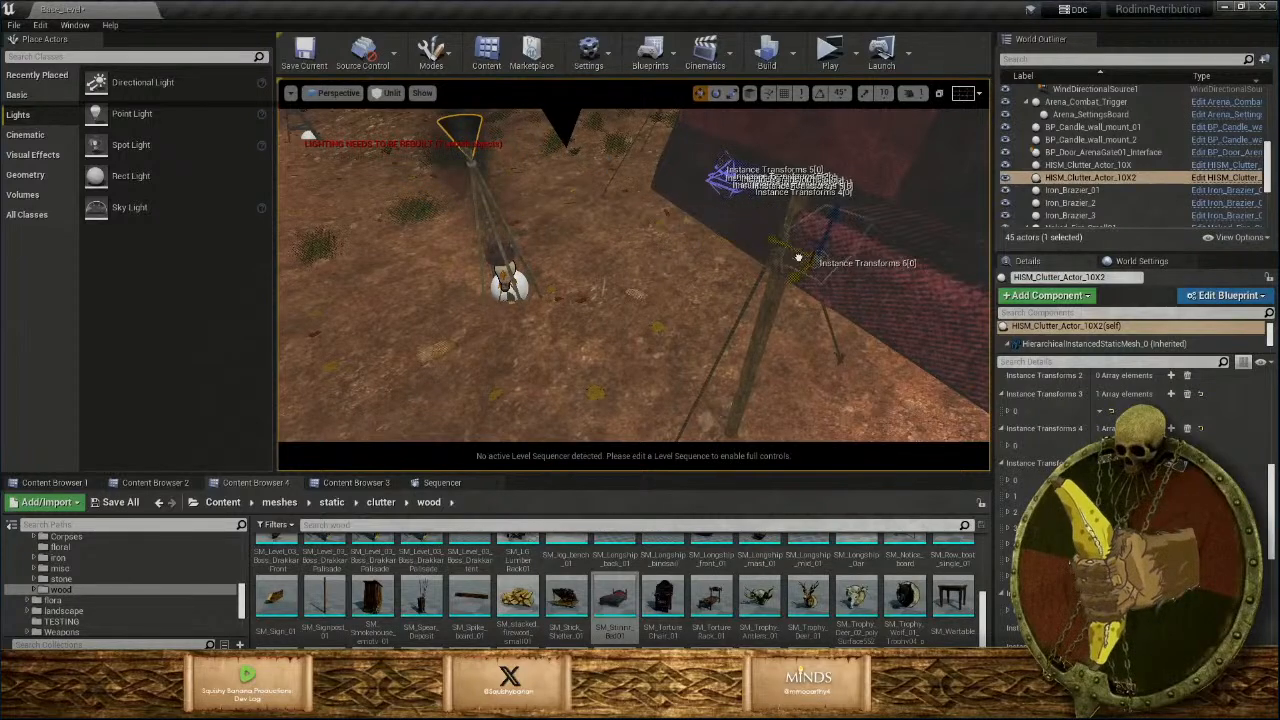
mouse_move(833, 244)
right_mouse_down()
mouse_move(905, 215)
mouse_move(920, 175)
mouse_move(900, 150)
mouse_move(915, 190)
mouse_move(880, 215)
mouse_move(870, 255)
mouse_move(895, 260)
mouse_move(833, 266)
right_mouse_up()
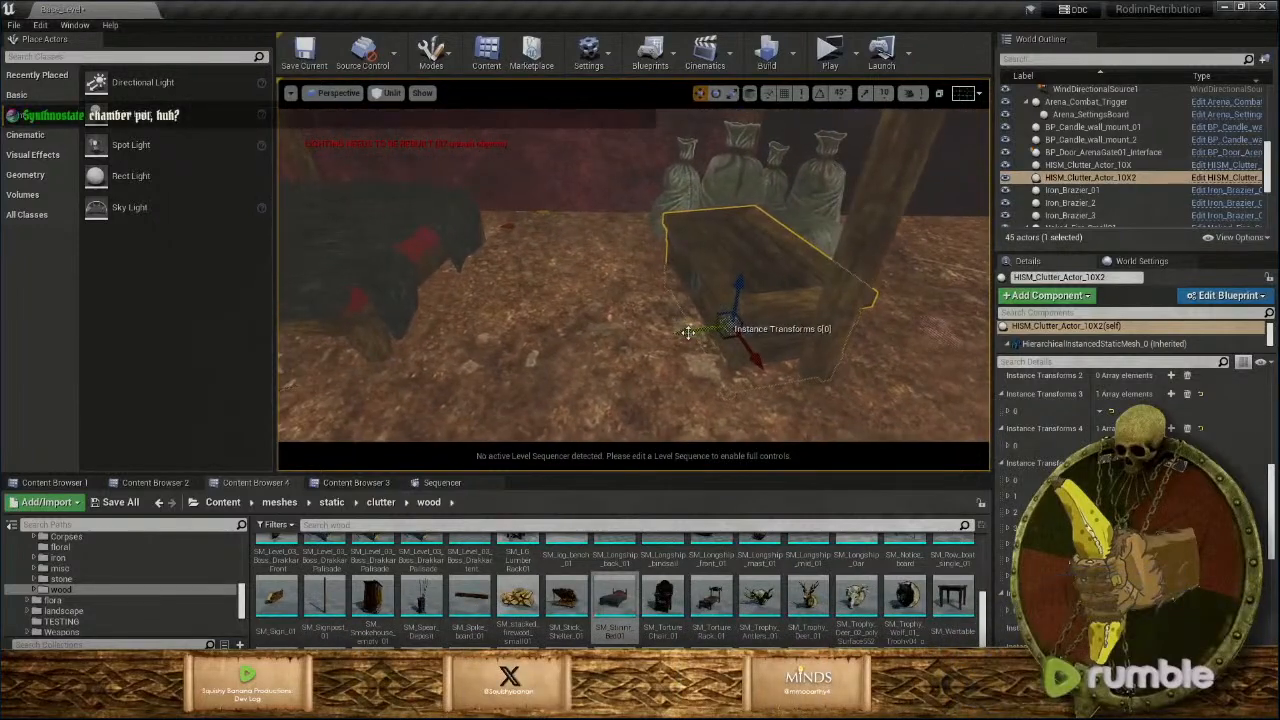
left_click_drag(688, 332, 480, 320)
key("e")
left_click_drag(567, 399, 470, 398)
right_click_drag(567, 399, 500, 370)
right_click_drag(566, 422, 497, 426)
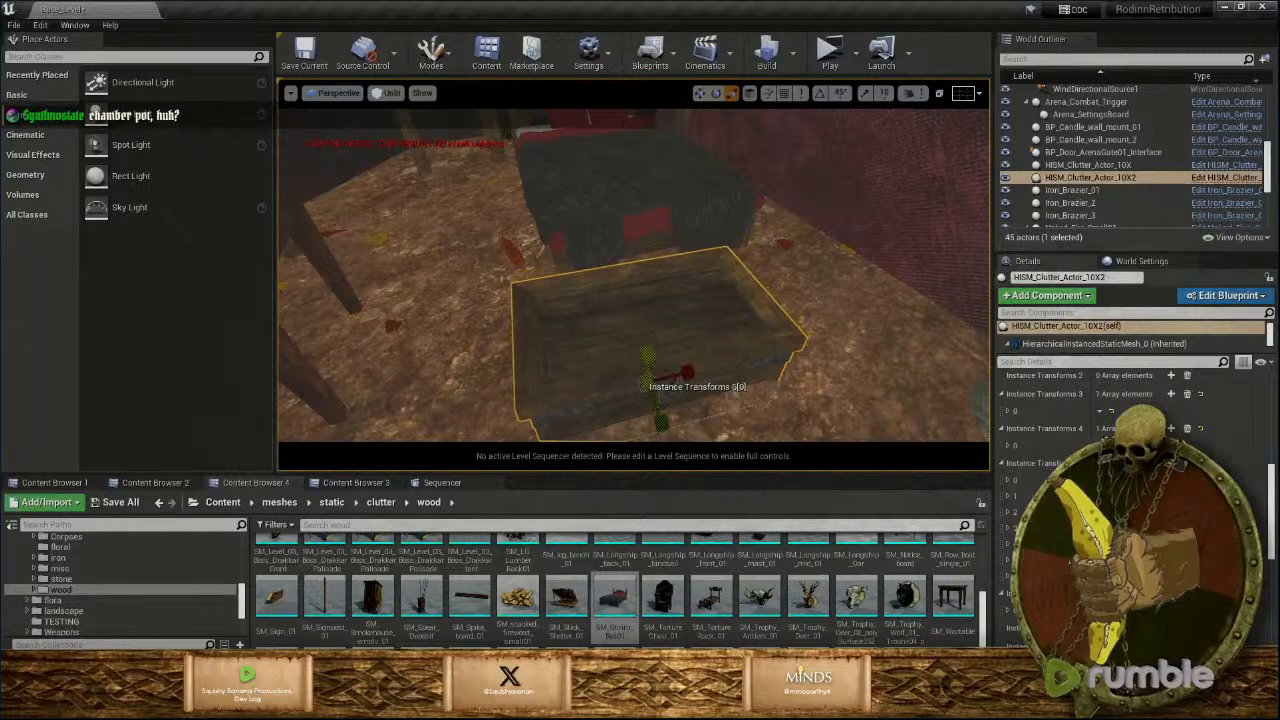
Scale the chest down and set it squarely against the foot of the bed.
left_click_drag(645, 370, 646, 384)
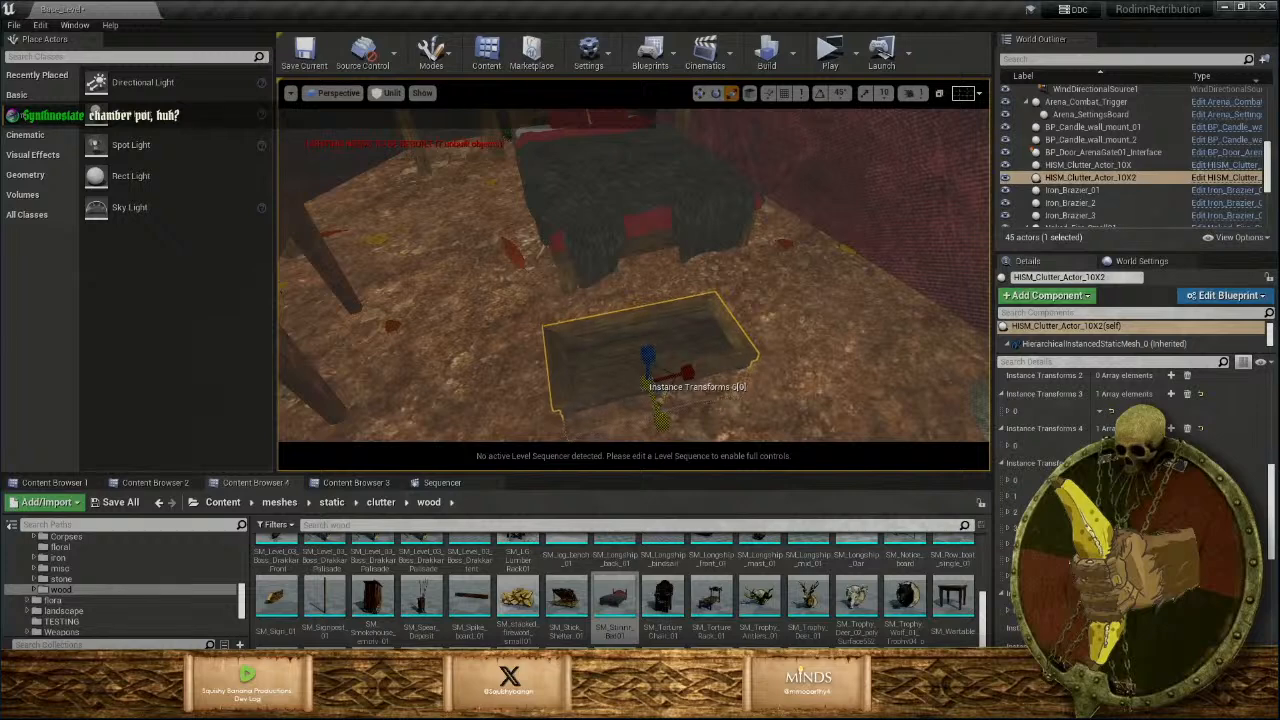
left_click_drag(665, 393, 697, 317)
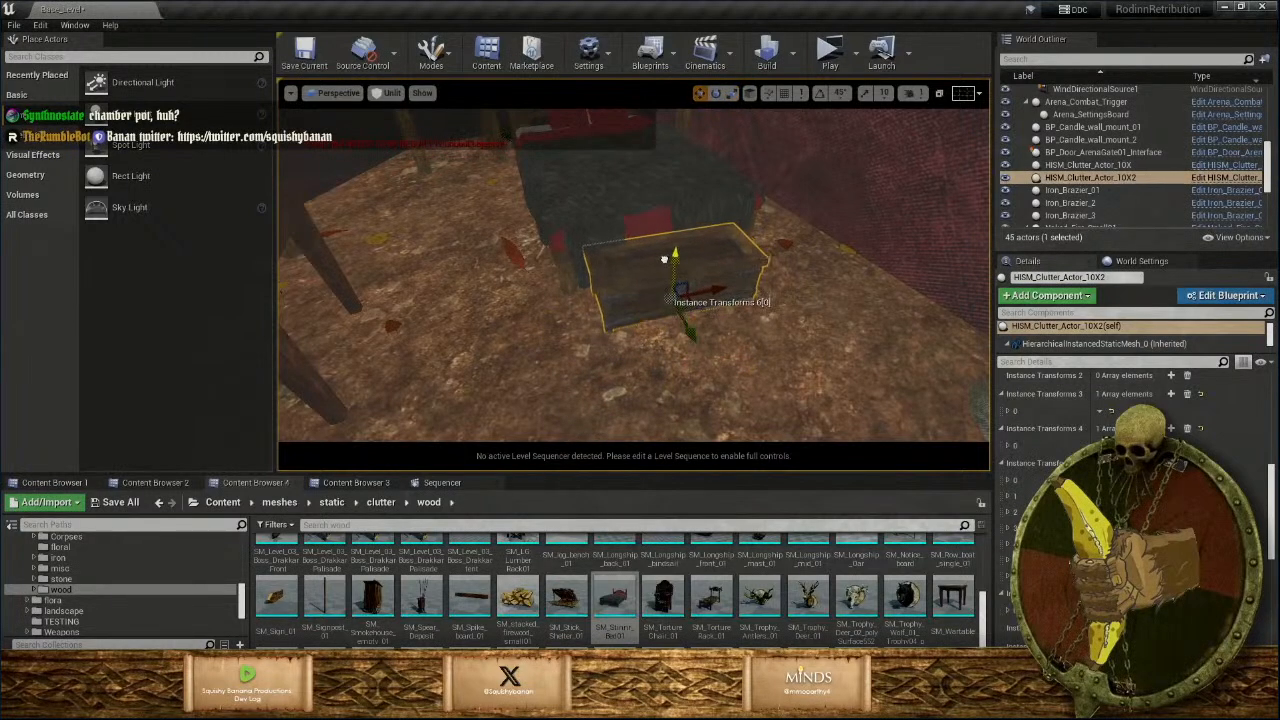
key("w")
mouse_move(685, 309)
right_mouse_down()
mouse_move(685, 338)
mouse_move(668, 342)
mouse_move(683, 290)
mouse_move(685, 309)
right_mouse_up()
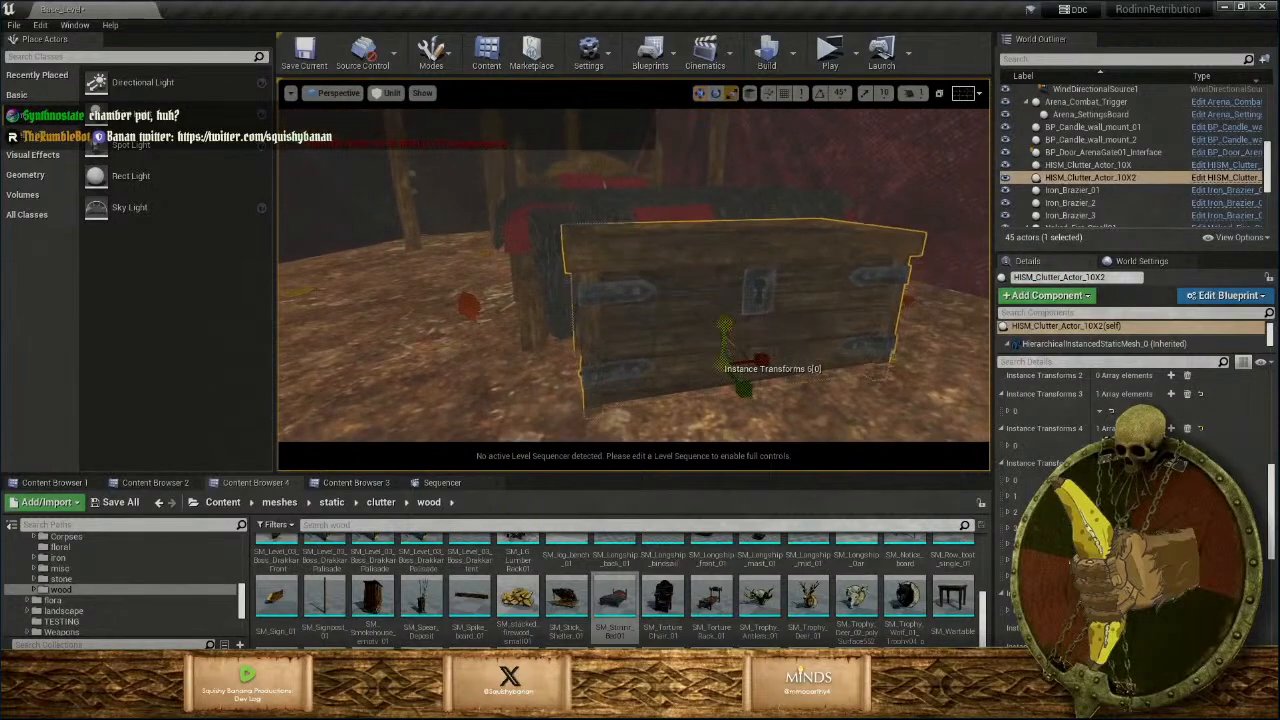
mouse_move(732, 340)
right_mouse_down()
mouse_move(706, 351)
mouse_move(722, 340)
mouse_move(704, 412)
mouse_move(715, 328)
right_mouse_up()
key("s")
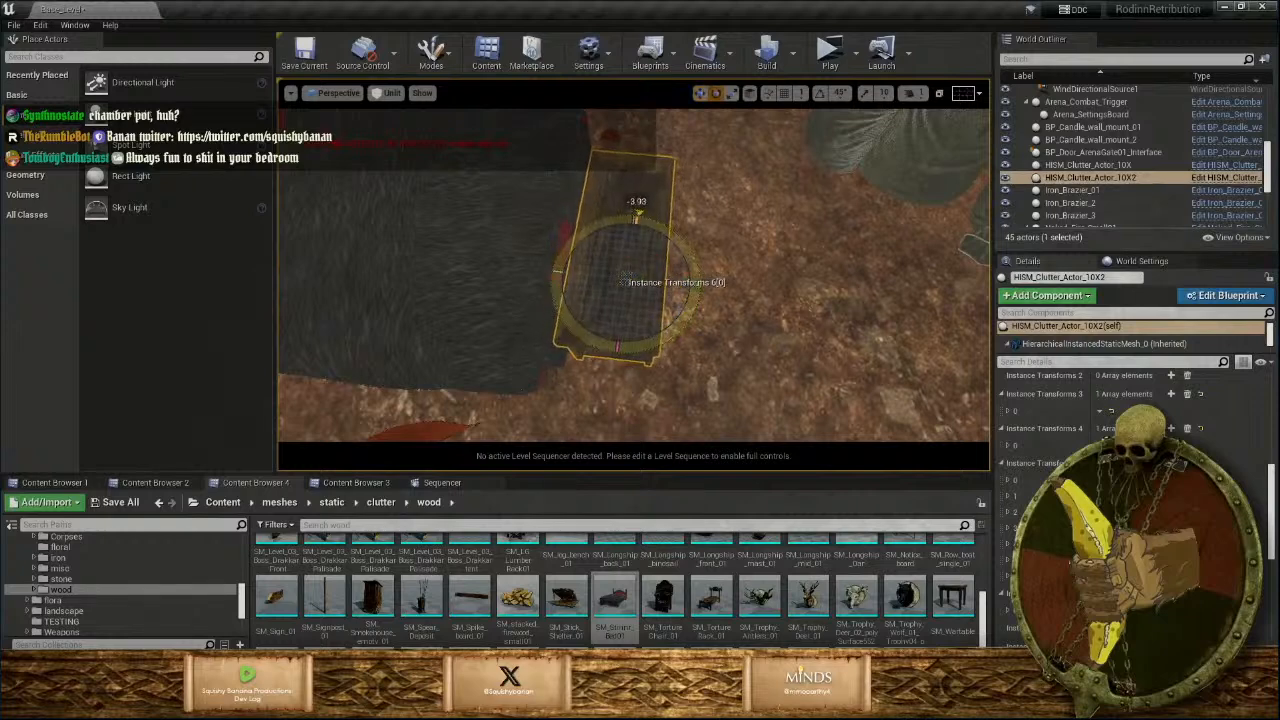
right_click_drag(662, 300, 608, 288)
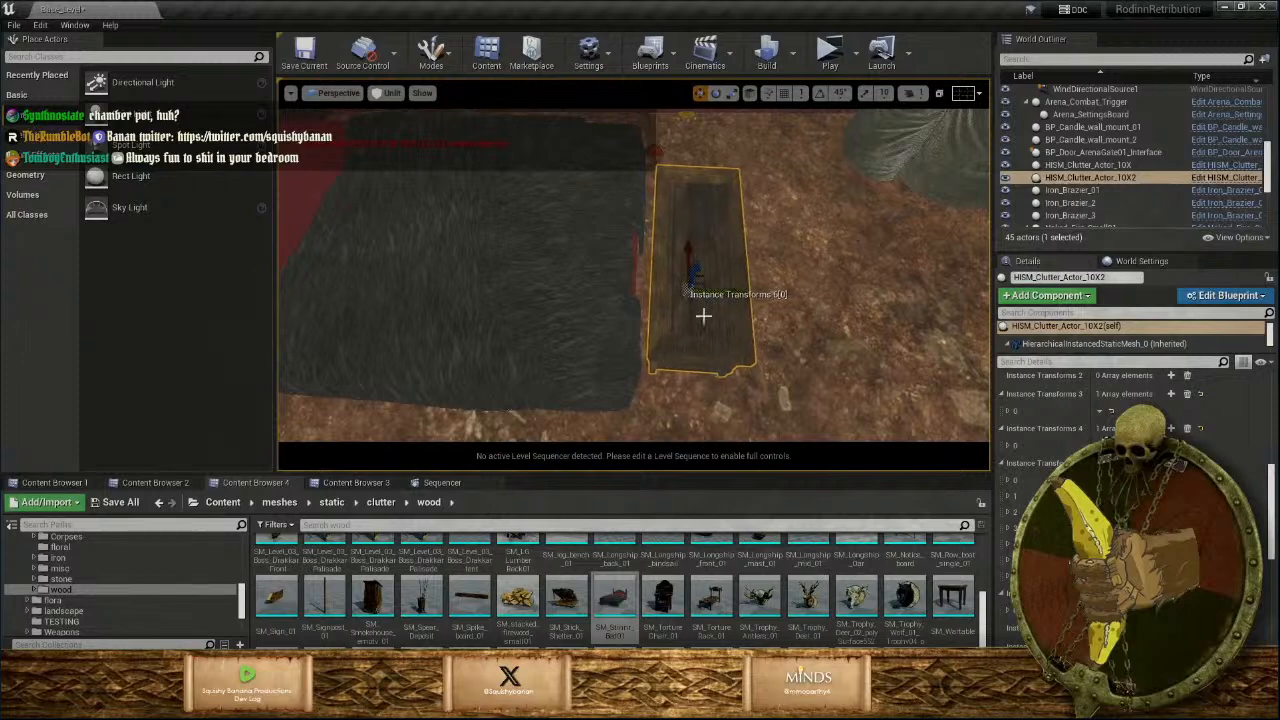
key("Escape")
Add a second clay lantern instance under Instance Transforms 4 of the HISM_Clutter_Actor_10X2 actor.
mouse_move(705, 347)
right_mouse_down()
mouse_move(640, 200)
mouse_move(704, 345)
right_mouse_up()
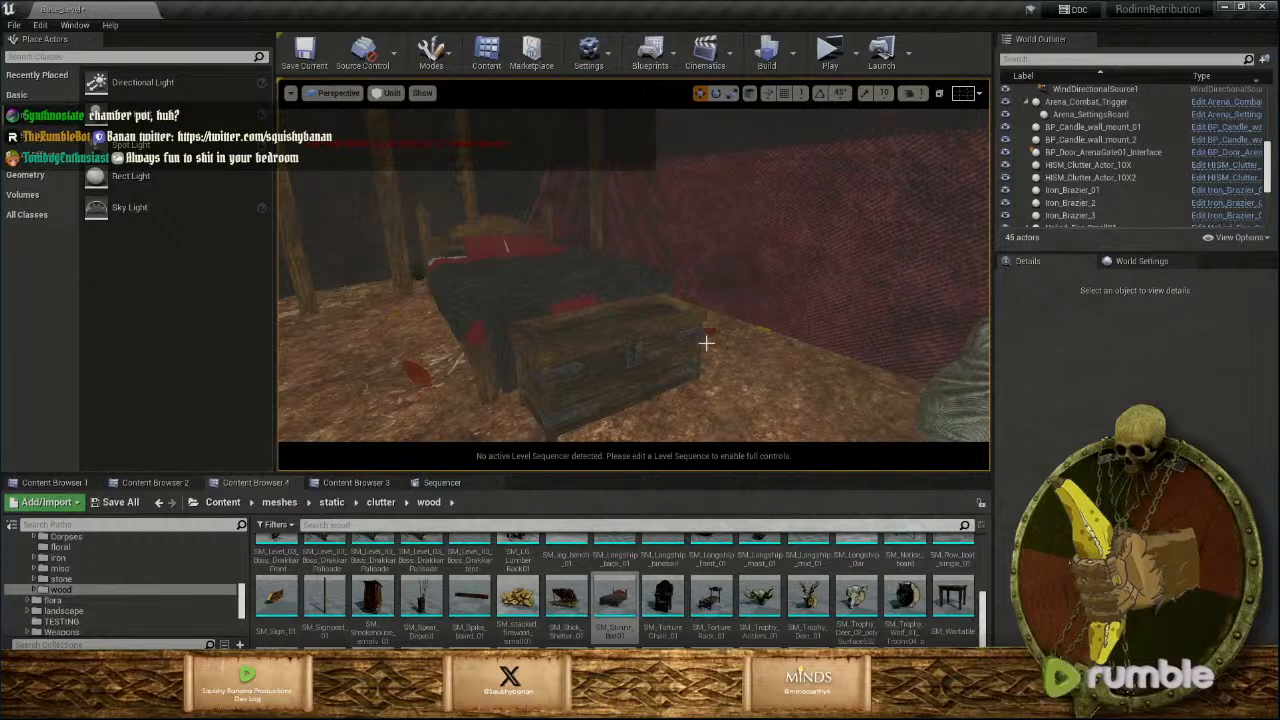
right_click_drag(660, 314, 651, 351)
key("s")
left_click(512, 199)
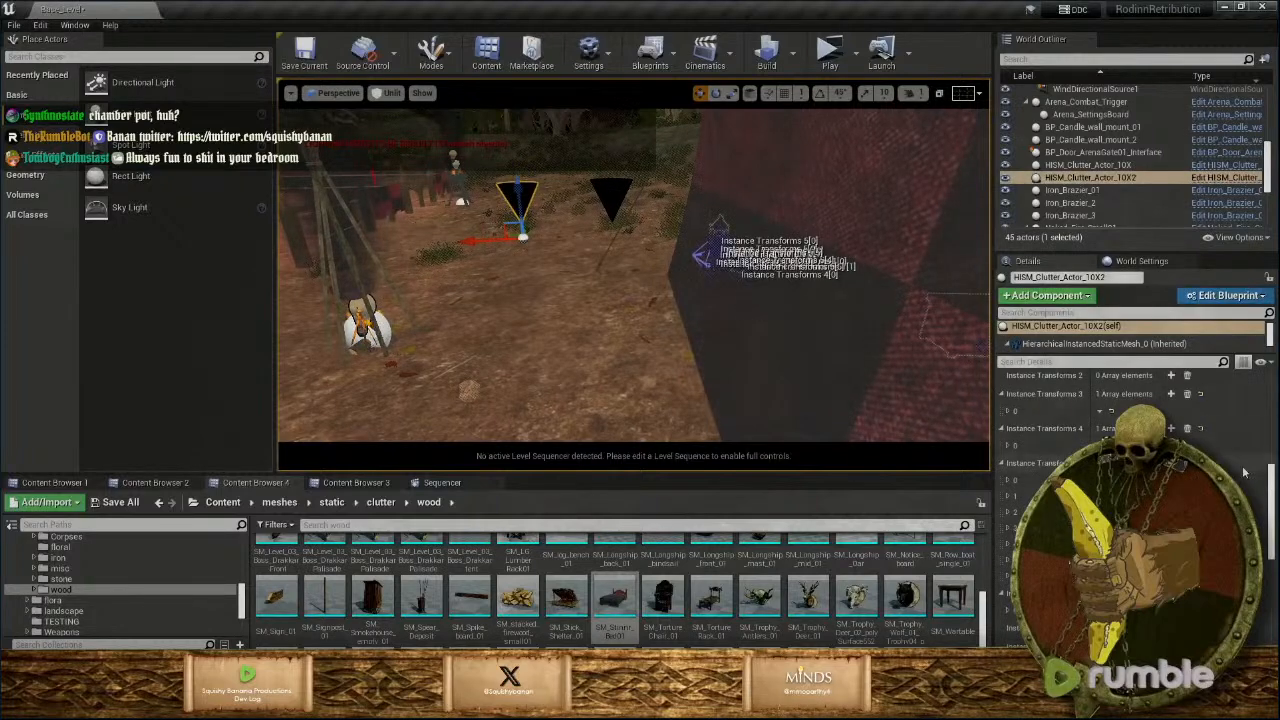
scroll(1110, 415, "down", 10)
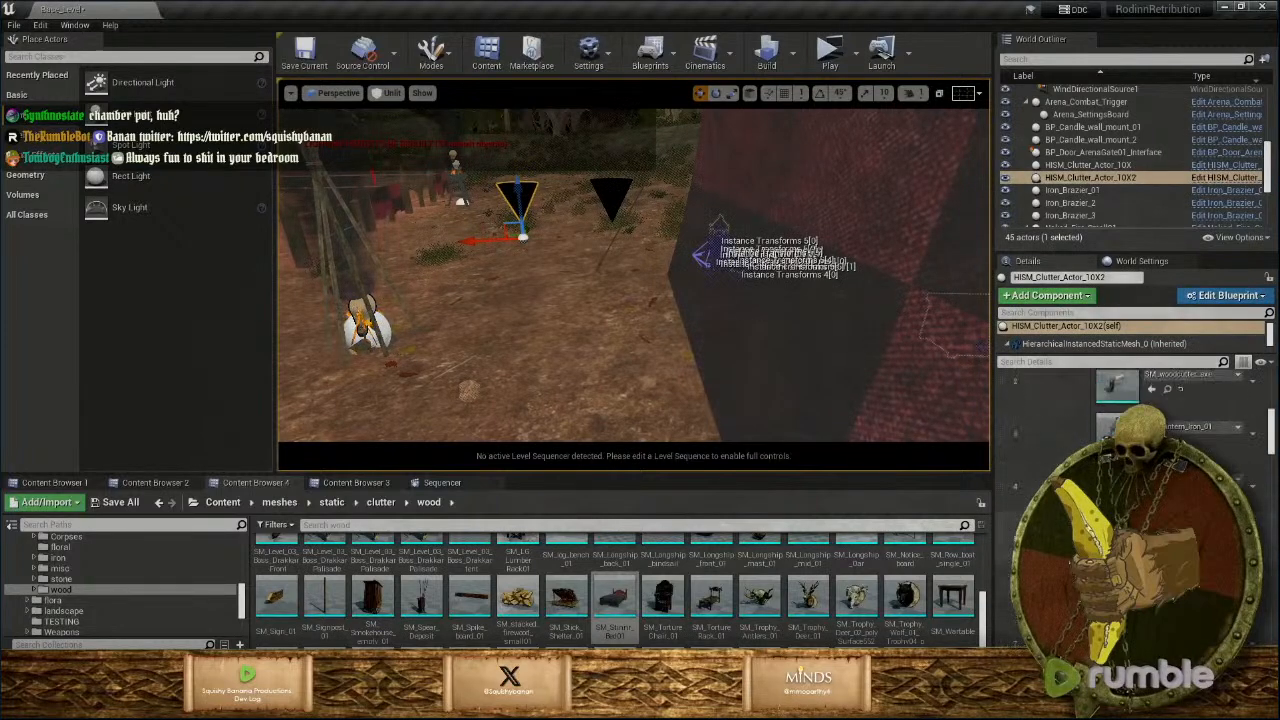
scroll(1110, 415, "up", 10)
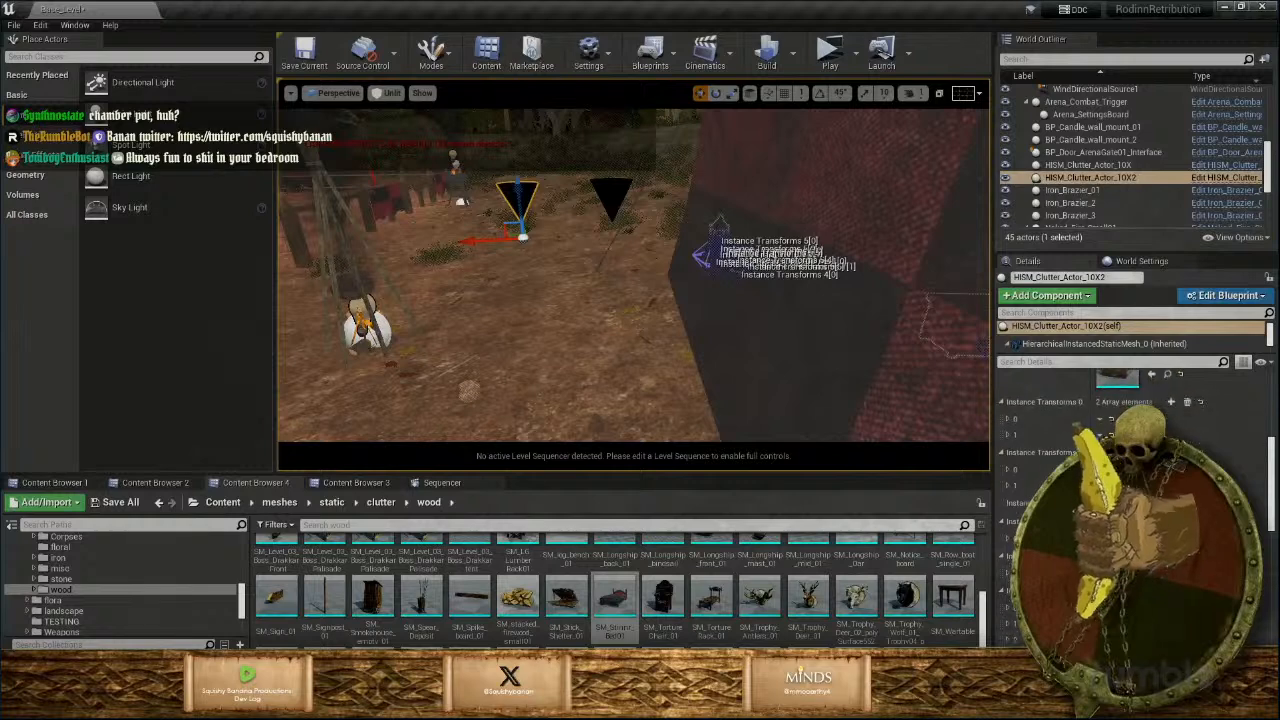
scroll(1110, 415, "up", 1)
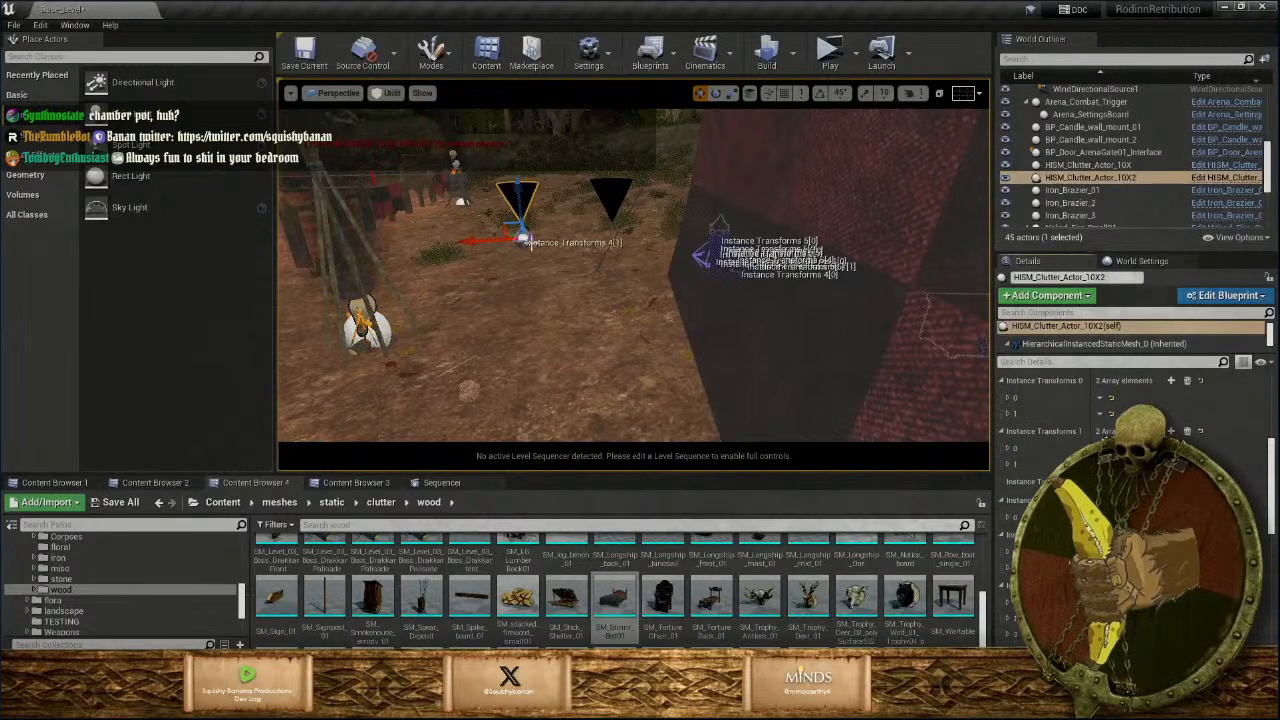
Move the new clay lantern instance into the tent beside the bed and scale it up.
right_click_drag(531, 246, 493, 178)
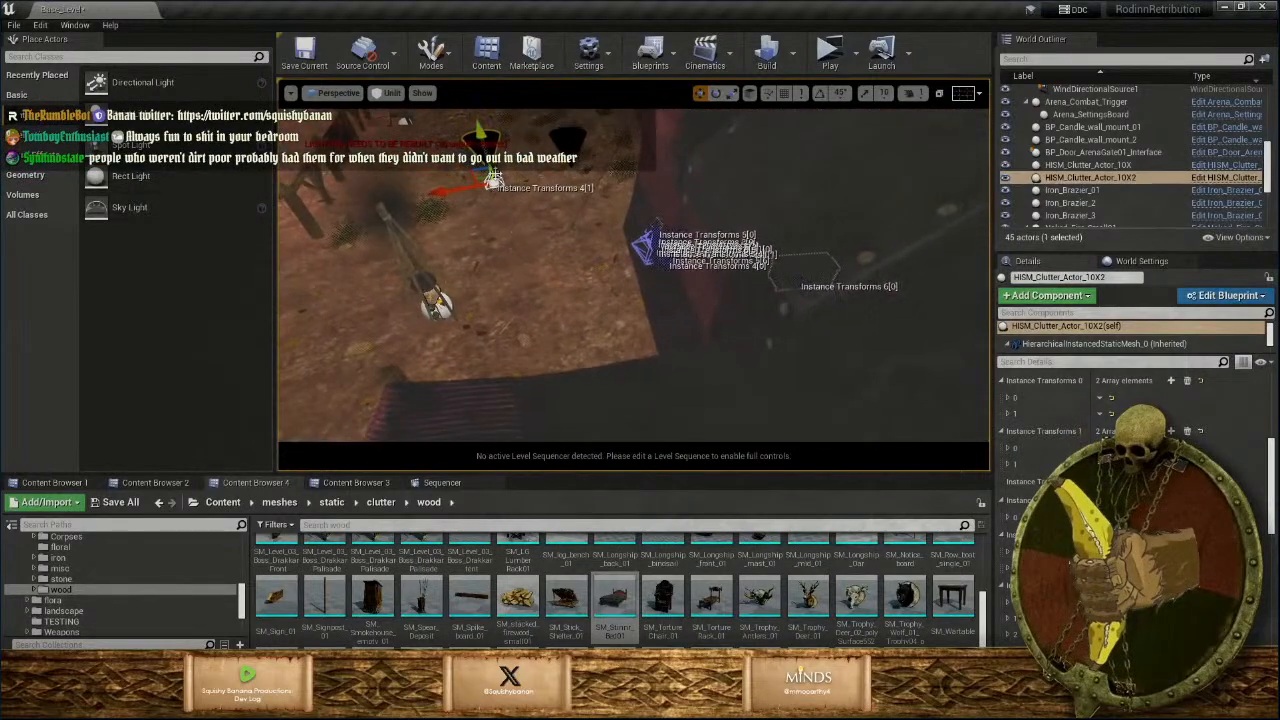
left_click_drag(482, 178, 752, 244)
right_click_drag(752, 244, 820, 205)
right_click_drag(703, 241, 715, 320)
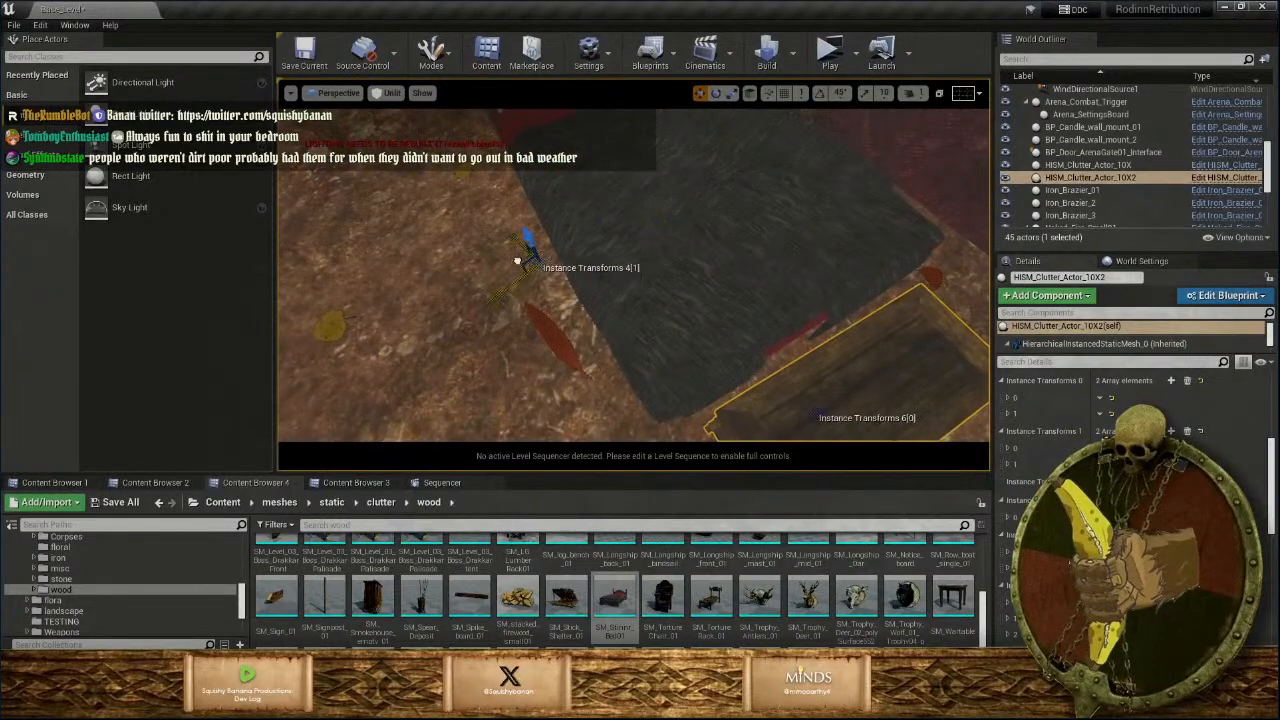
mouse_move(517, 261)
right_mouse_down()
mouse_move(502, 236)
mouse_move(495, 252)
mouse_move(520, 224)
mouse_move(556, 236)
mouse_move(530, 262)
right_mouse_up()
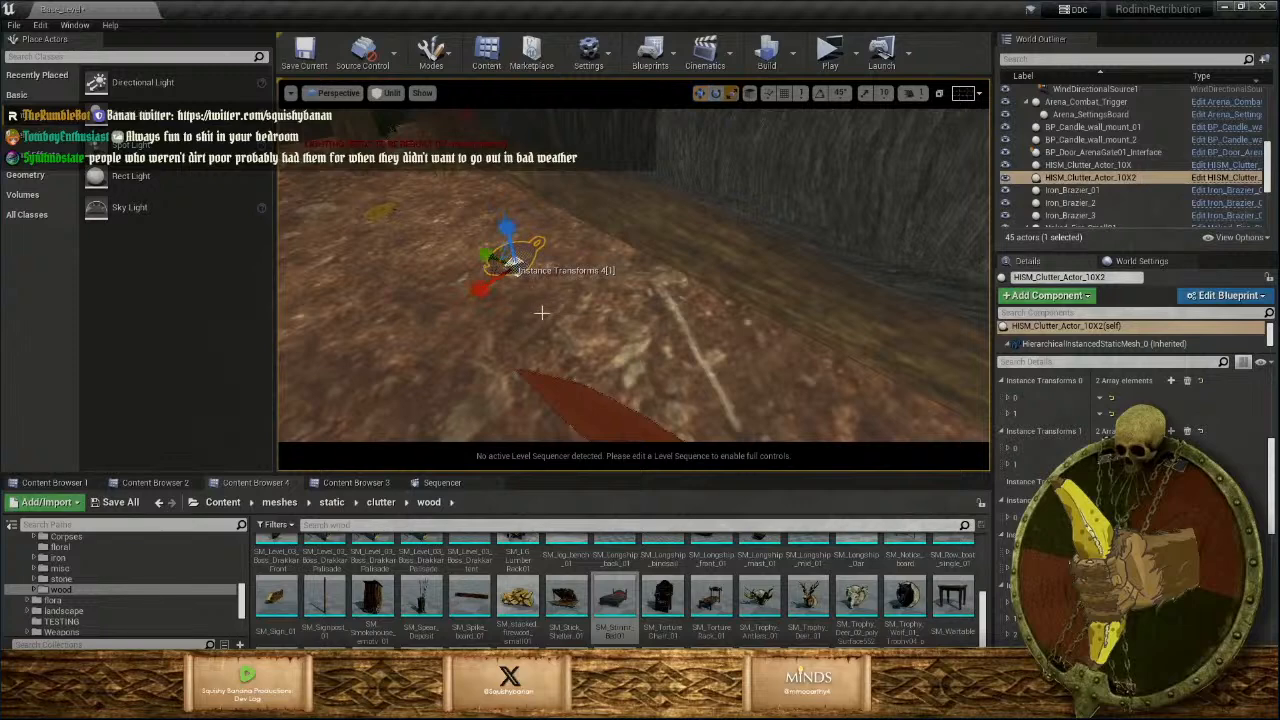
left_click_drag(517, 267, 484, 280)
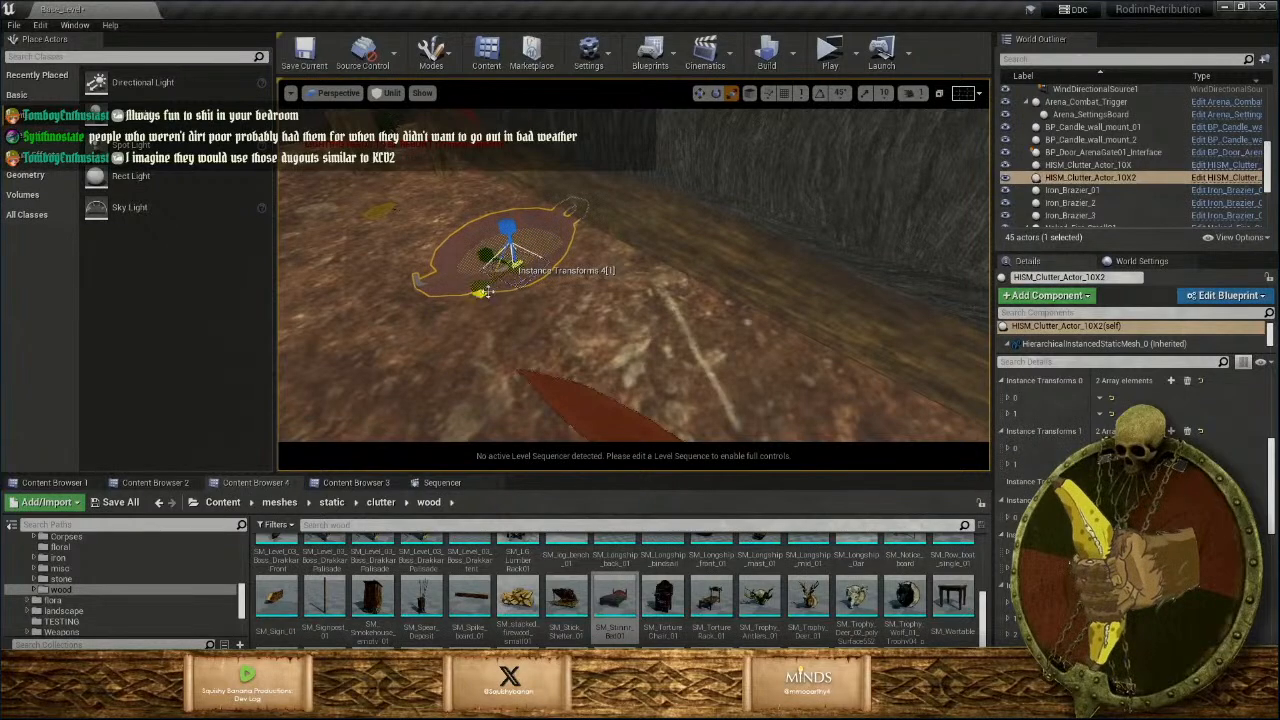
Rotate the clay lantern and position it on the ground near the bed's foot post.
key("e")
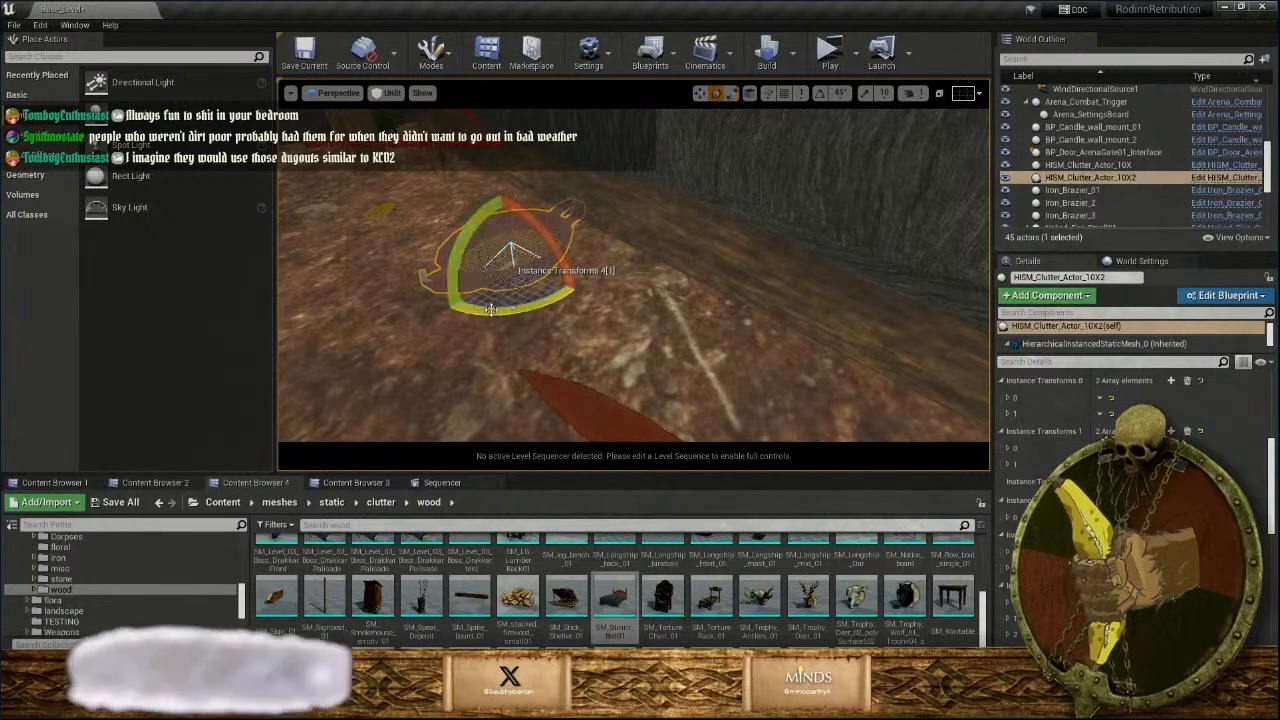
left_click_drag(498, 309, 891, 388)
key("w")
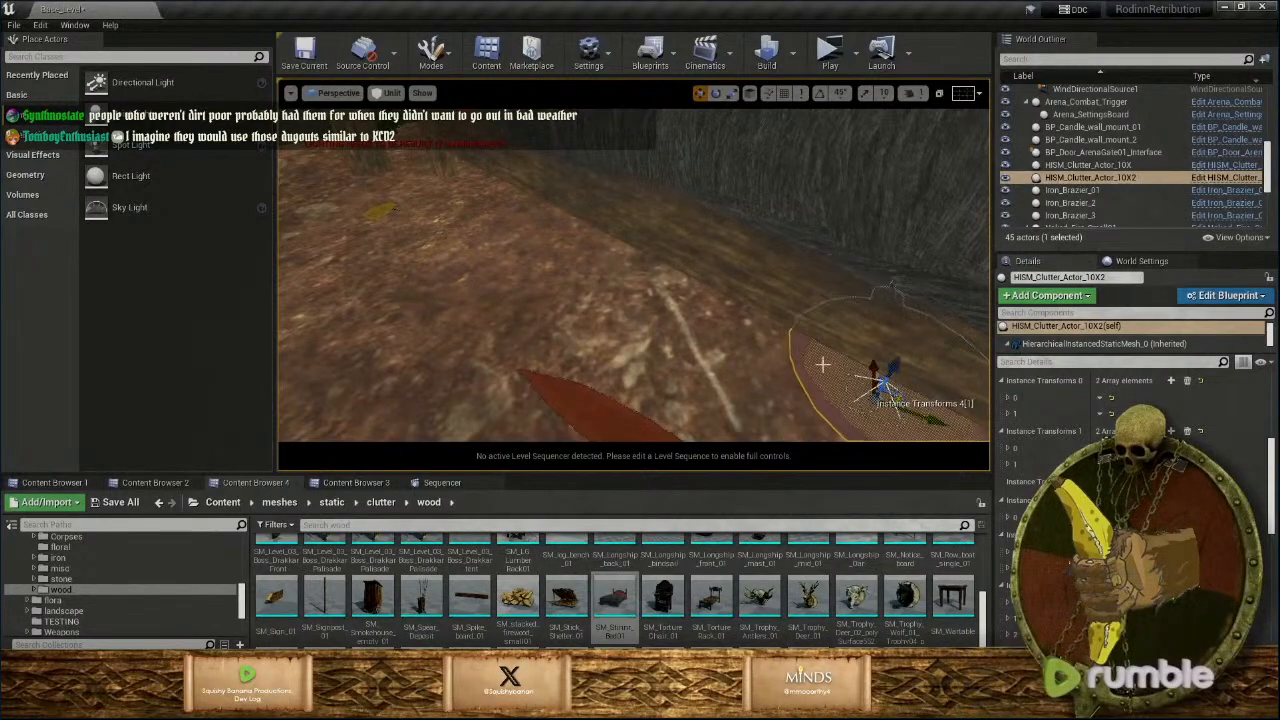
right_click_drag(711, 289, 835, 352)
right_click_drag(590, 203, 566, 226)
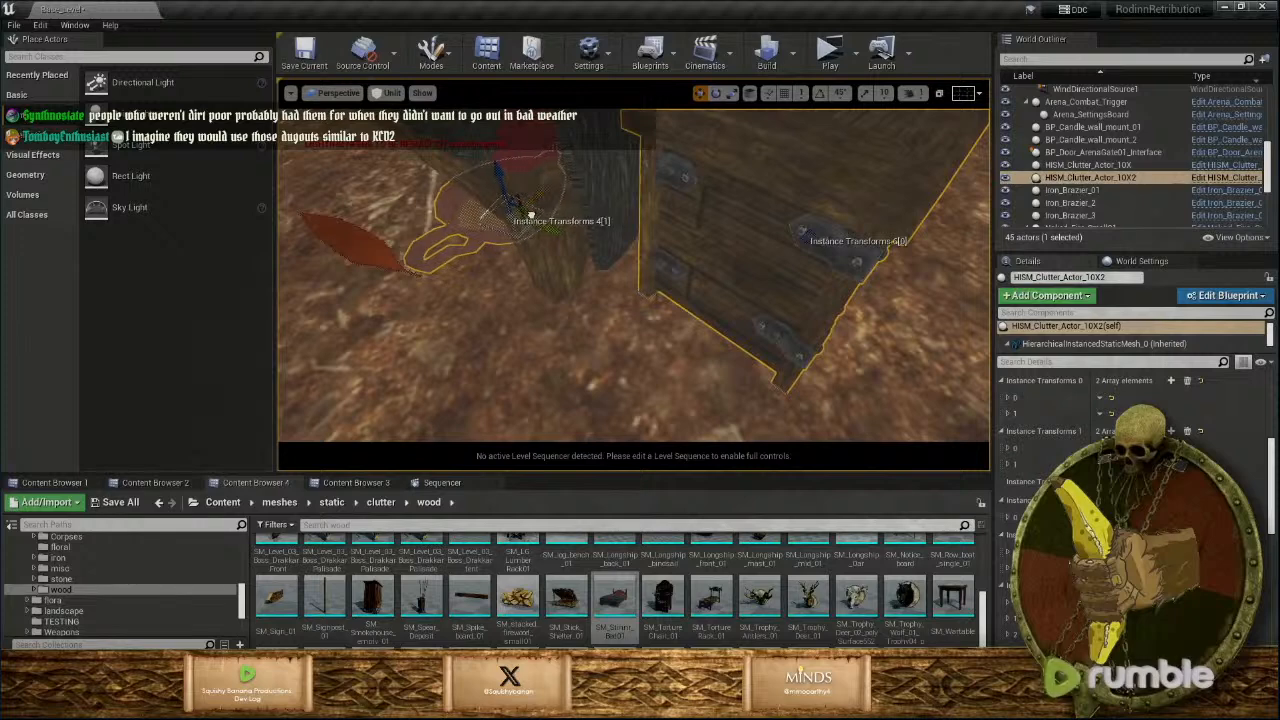
left_click_drag(530, 218, 405, 252)
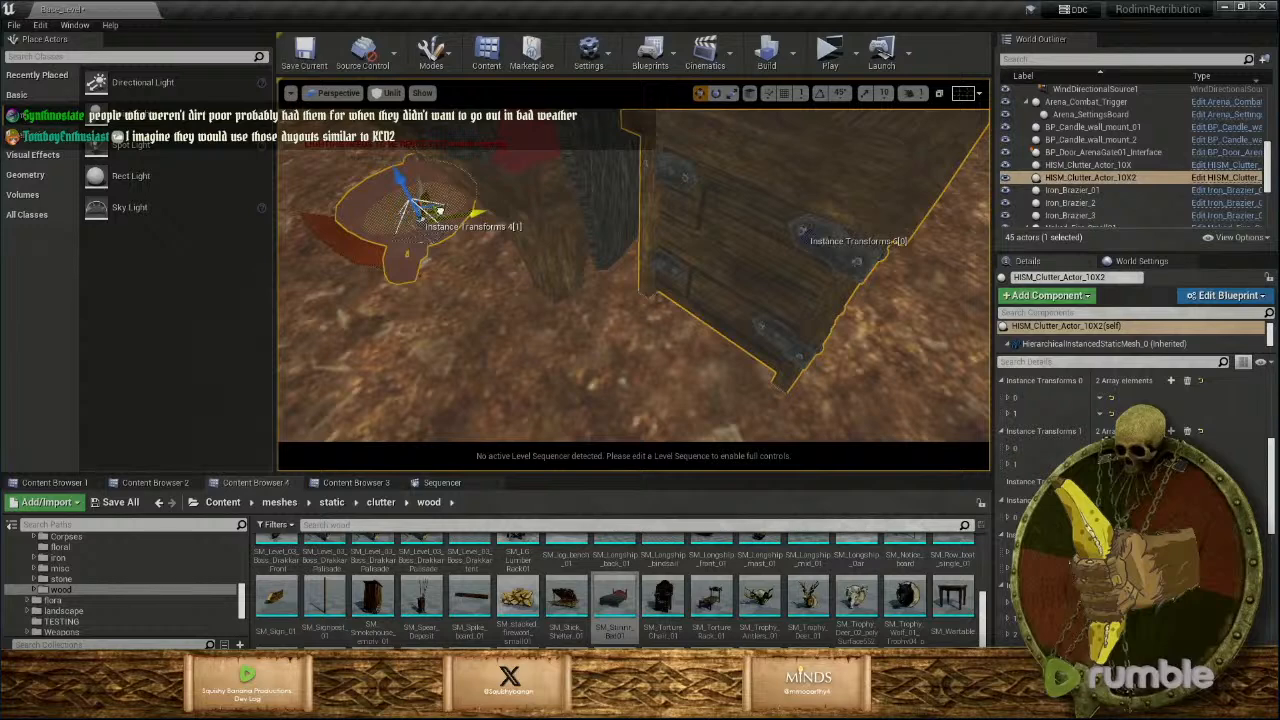
key("Escape")
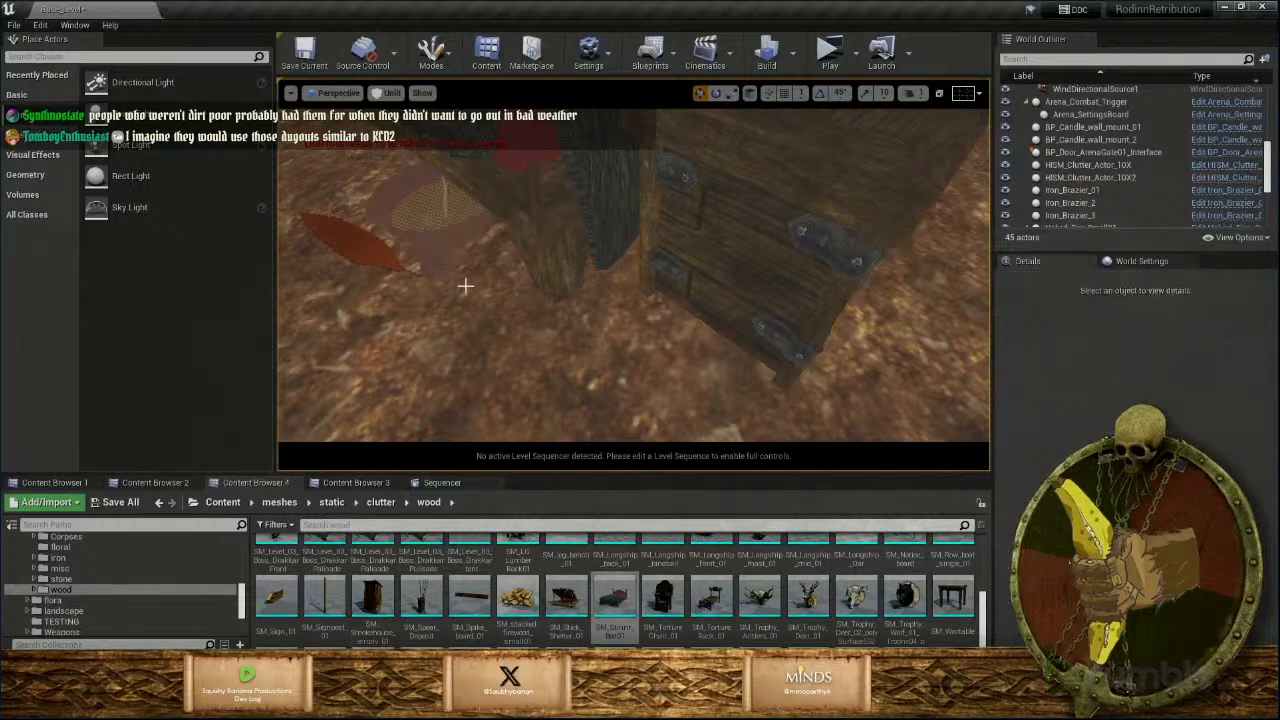
Switch the viewport back to Lit shading inside the tent.
key("s")
right_click_drag(466, 283, 496, 256)
key("w")
left_click(384, 98)
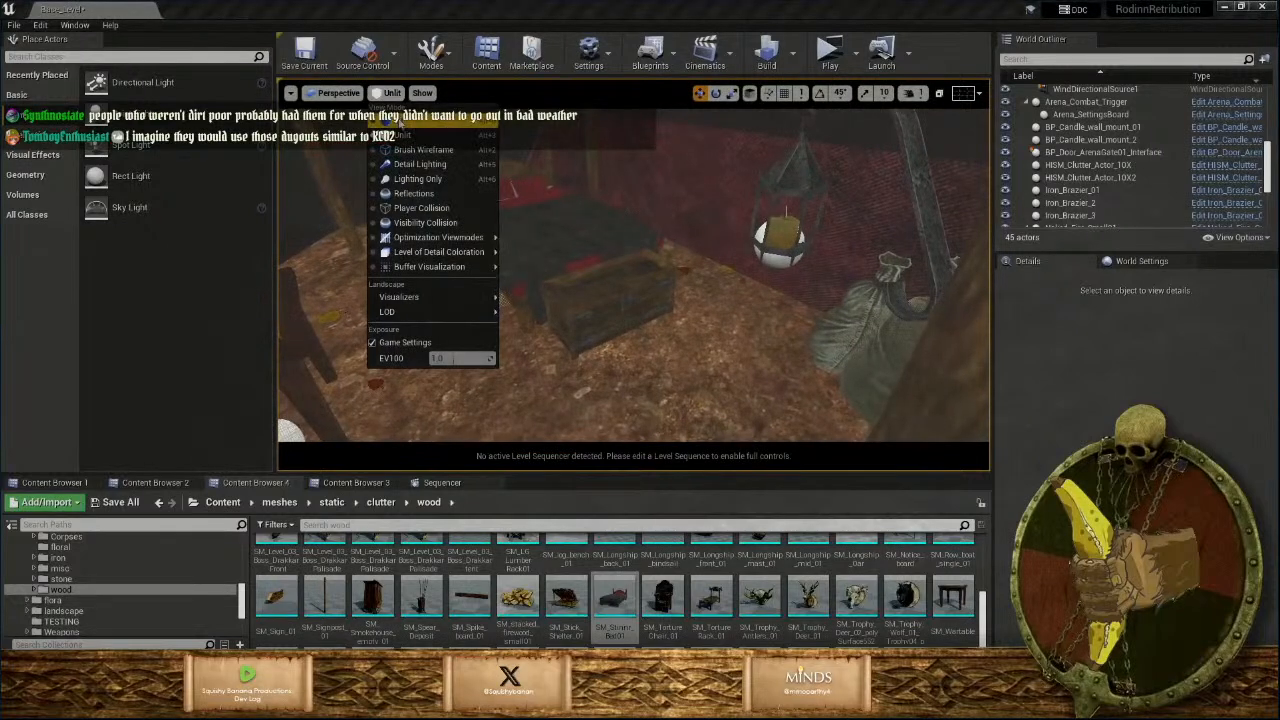
left_click(398, 123)
Examine the clay lantern, chest and bed under the level's lighting from several angles.
right_click_drag(440, 220, 446, 270)
key("w")
key("s")
key("w")
key("s")
right_click_drag(641, 307, 668, 305)
left_click(690, 312)
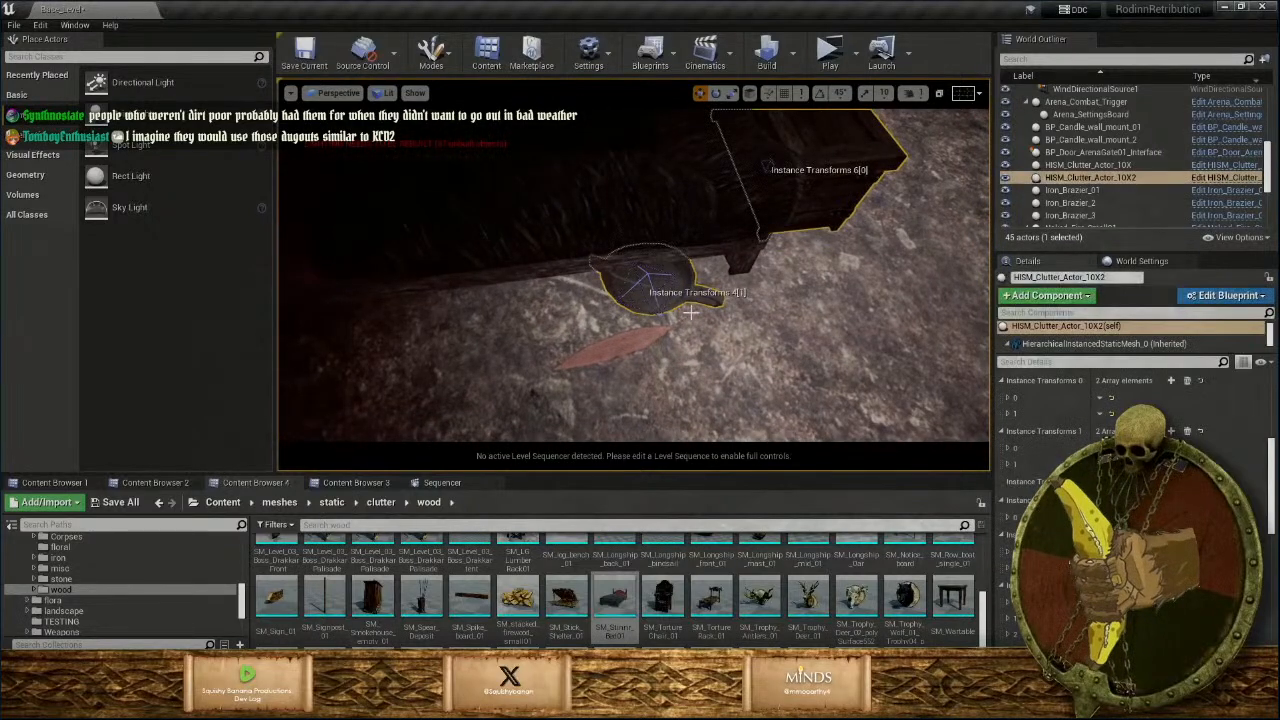
key("s")
right_click_drag(543, 291, 572, 276)
key("Escape")
key("s")
key("w")
mouse_move(603, 328)
right_mouse_down()
mouse_move(608, 338)
mouse_move(624, 318)
mouse_move(602, 332)
mouse_move(596, 318)
right_mouse_up()
key("s")
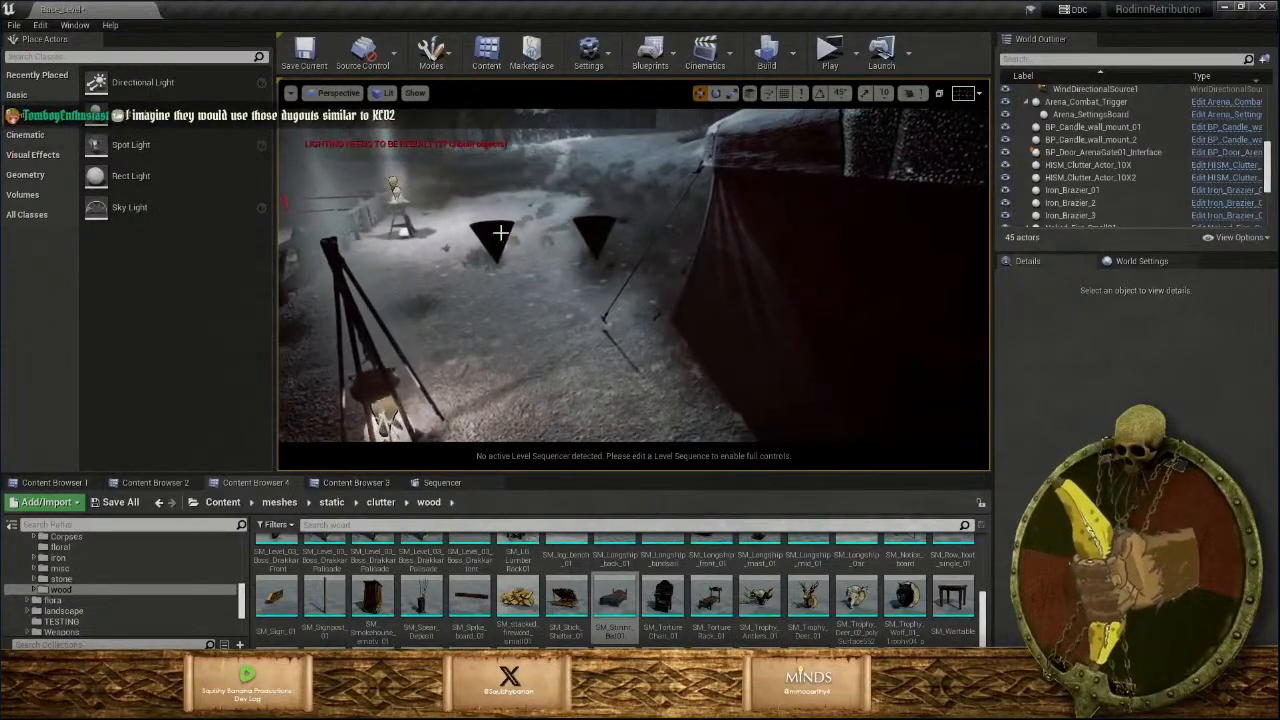
Add a wooden crate instance to HISM_Clutter_Actor_10X2 and duplicate it into the tent near the bed.
left_click(496, 231)
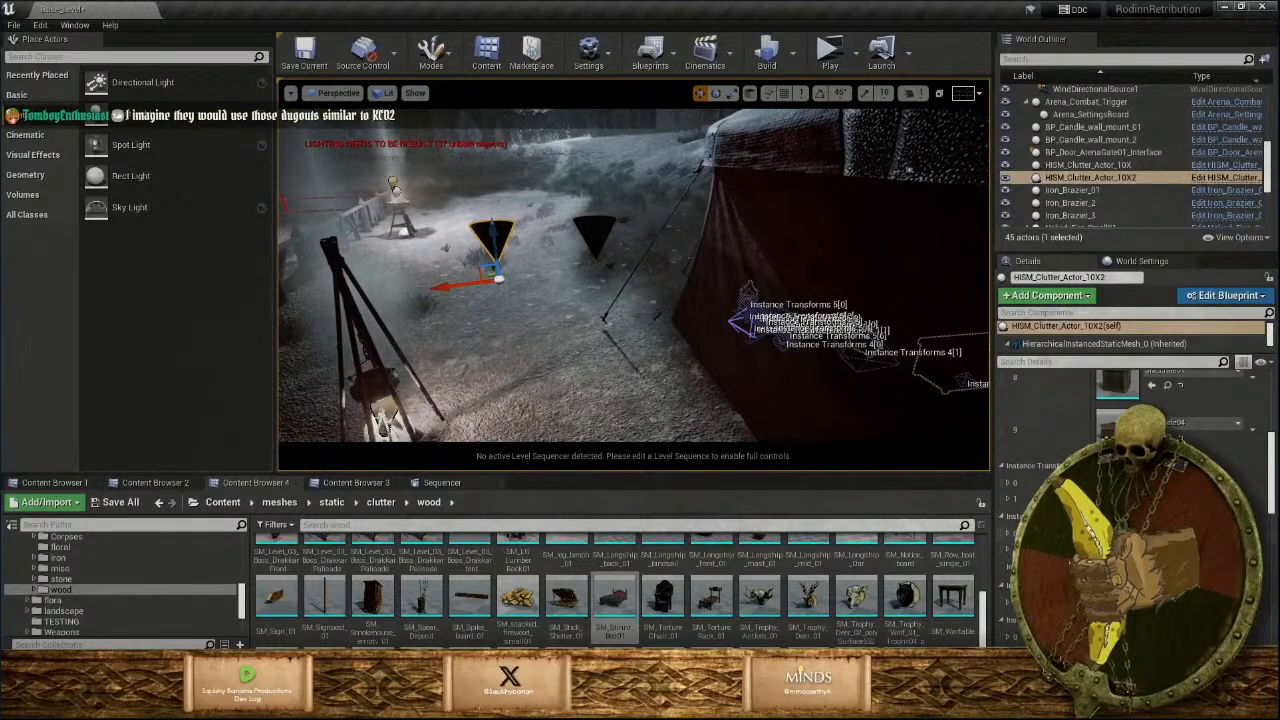
scroll(1130, 500, "down", 8)
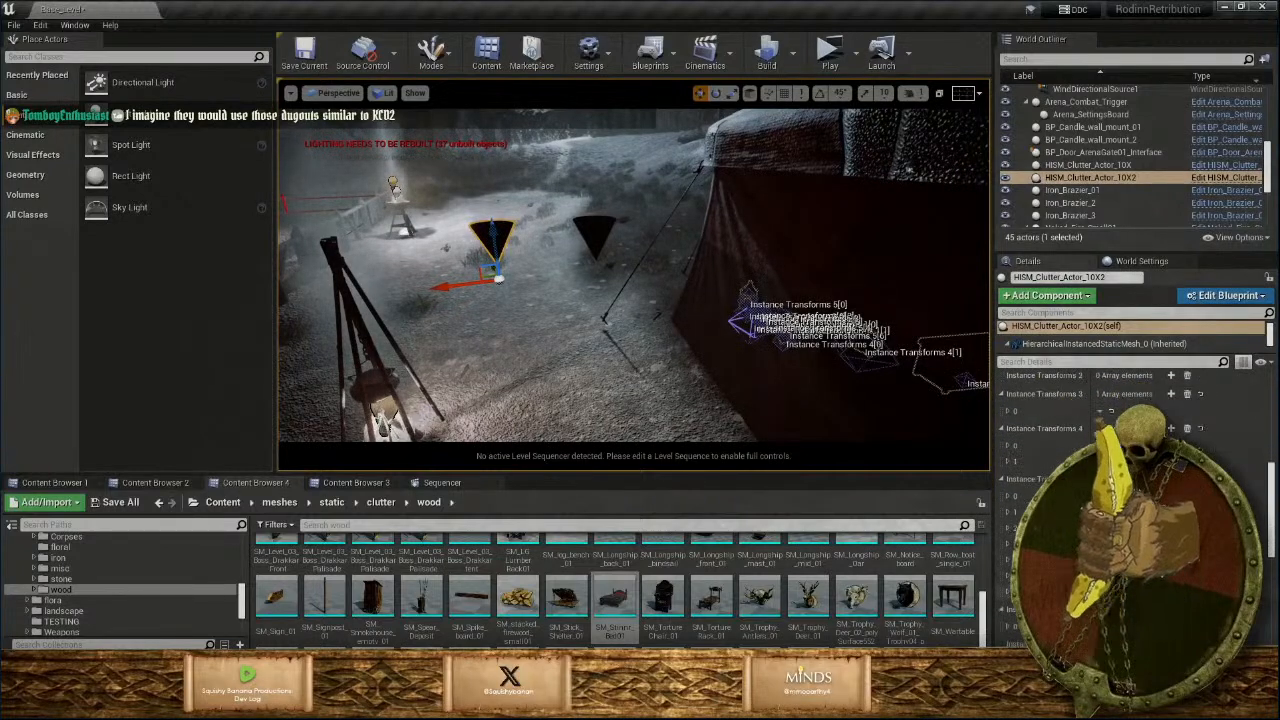
left_click(1171, 638)
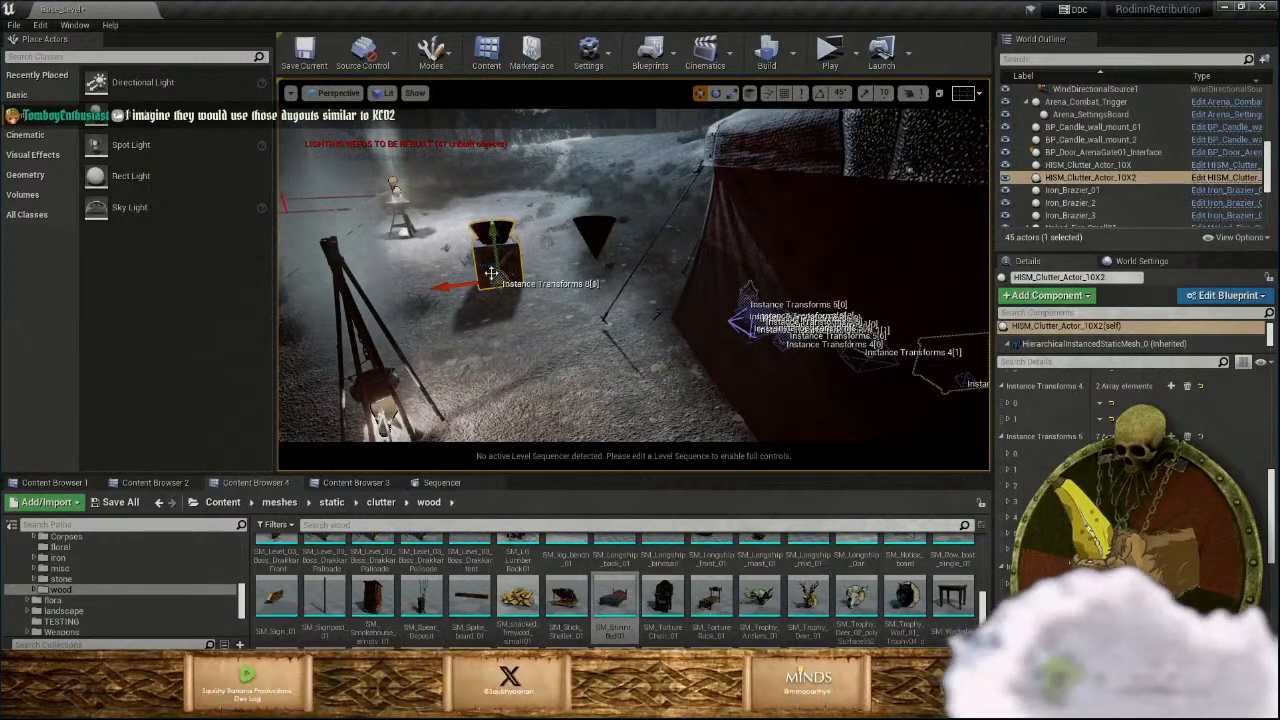
left_click_drag(485, 276, 850, 318)
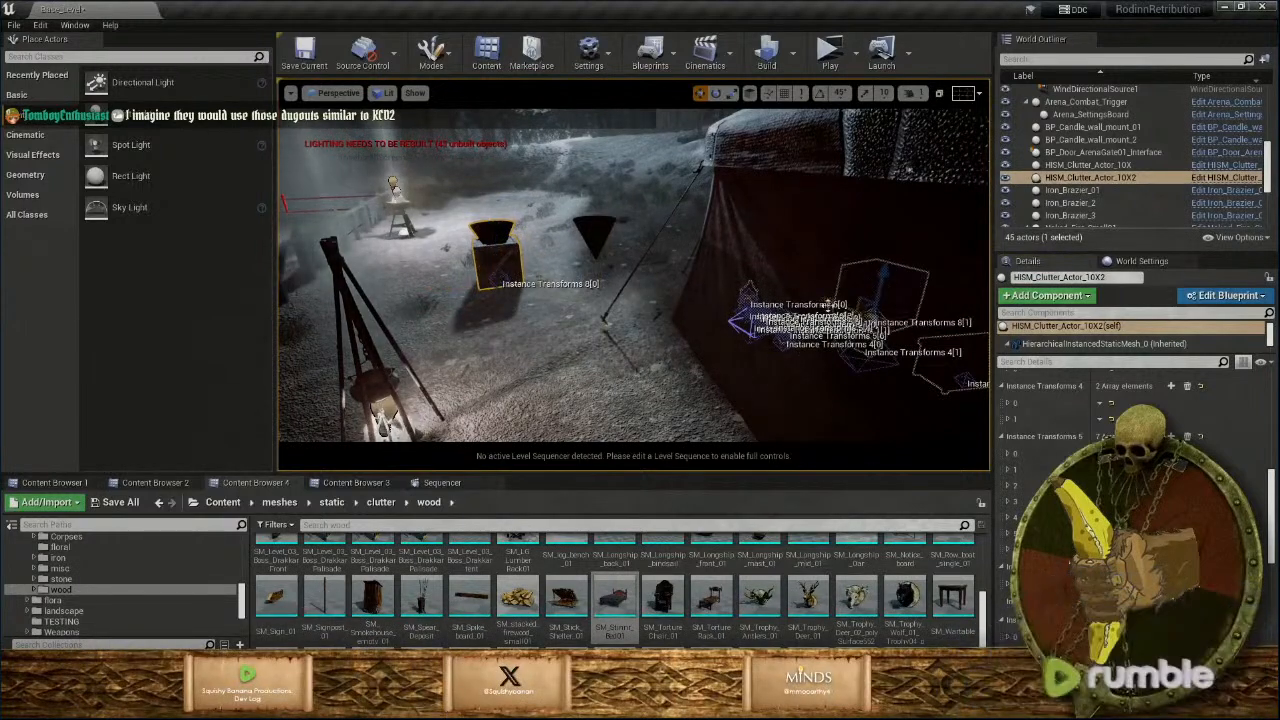
key("w")
right_click_drag(850, 318, 850, 345)
key("a")
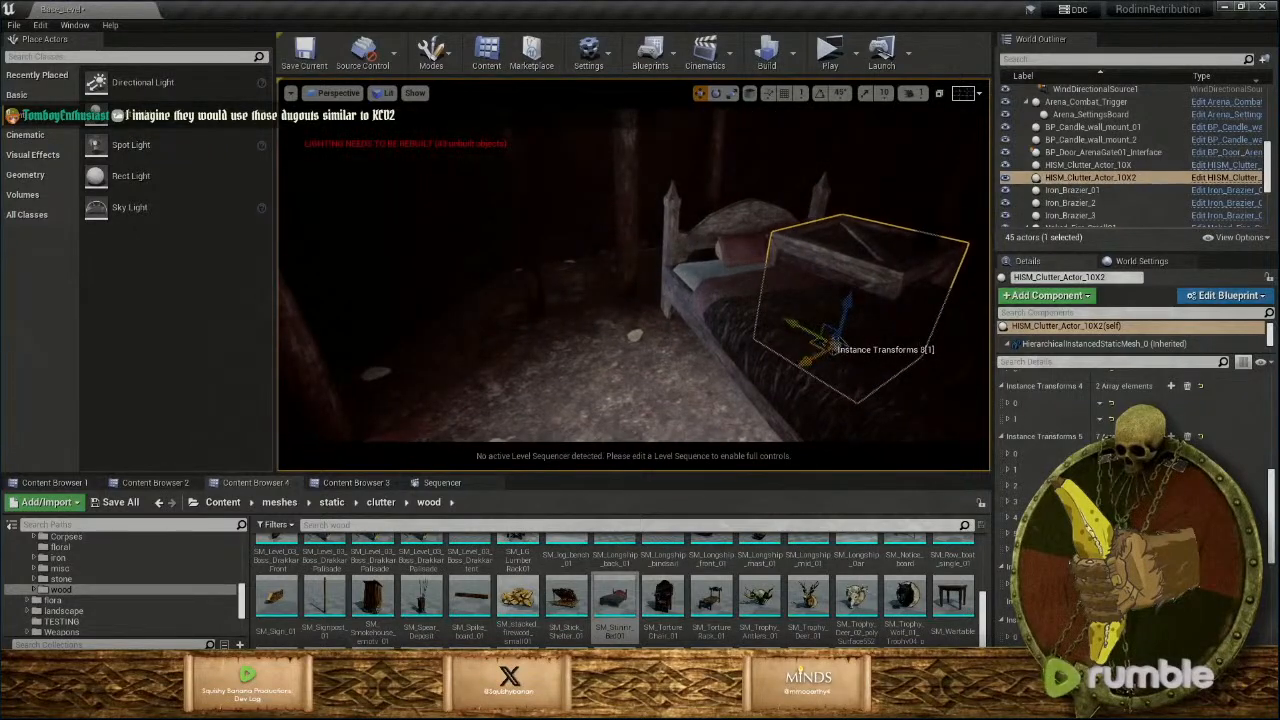
Move the duplicated crate onto the ground beside the bed and rotate it to sit at an angle.
left_click_drag(826, 343, 505, 385)
key("e")
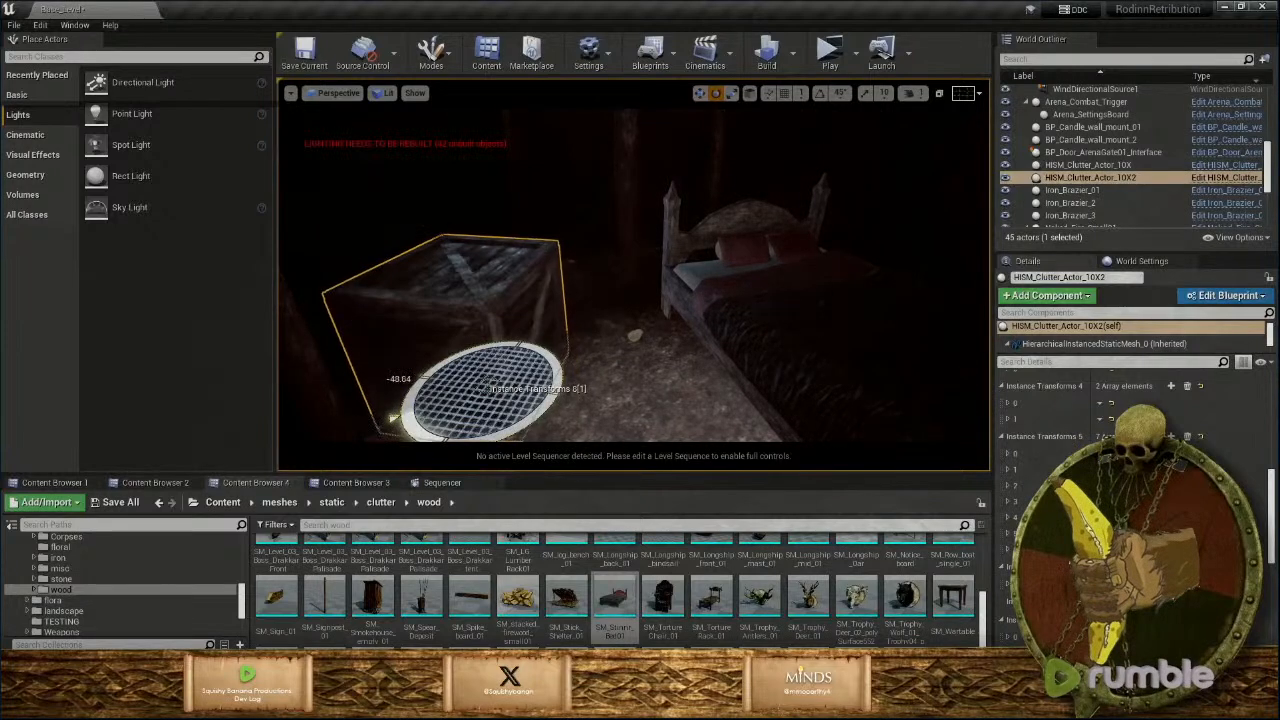
key("Escape")
key("s")
mouse_move(541, 291)
right_mouse_down()
mouse_move(500, 296)
mouse_move(541, 291)
right_mouse_up()
left_click(541, 293)
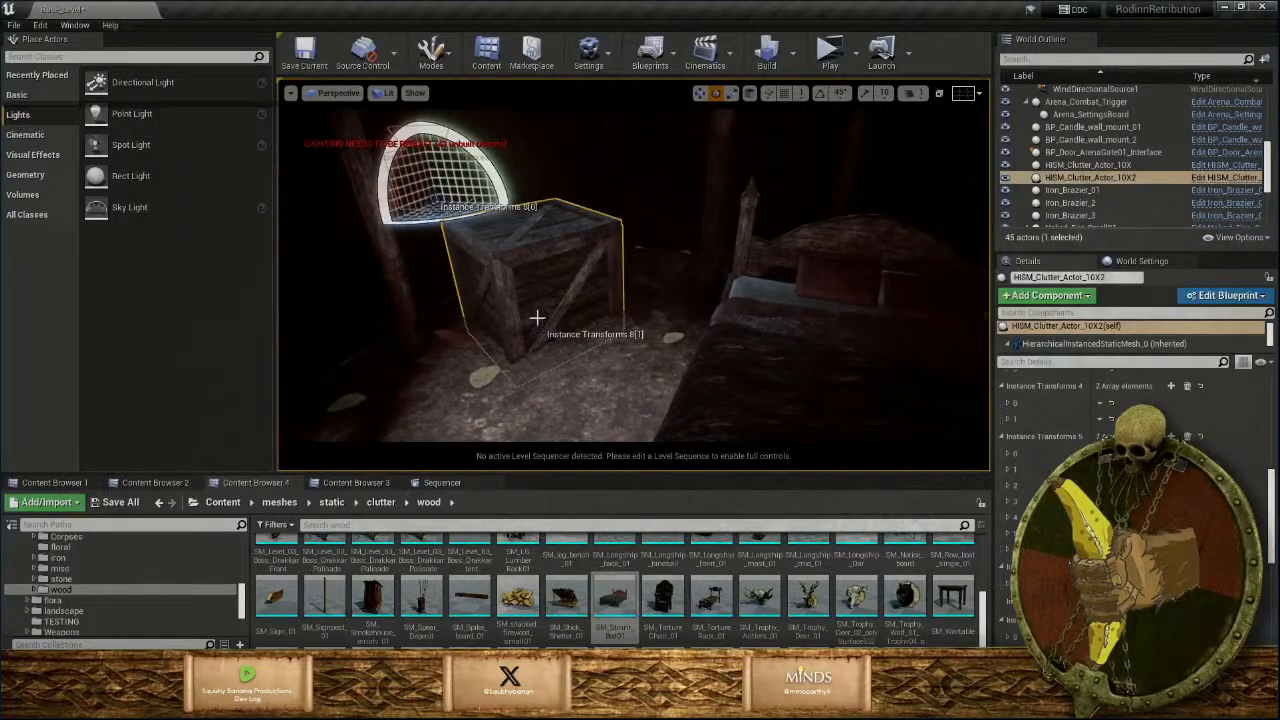
left_click(537, 318)
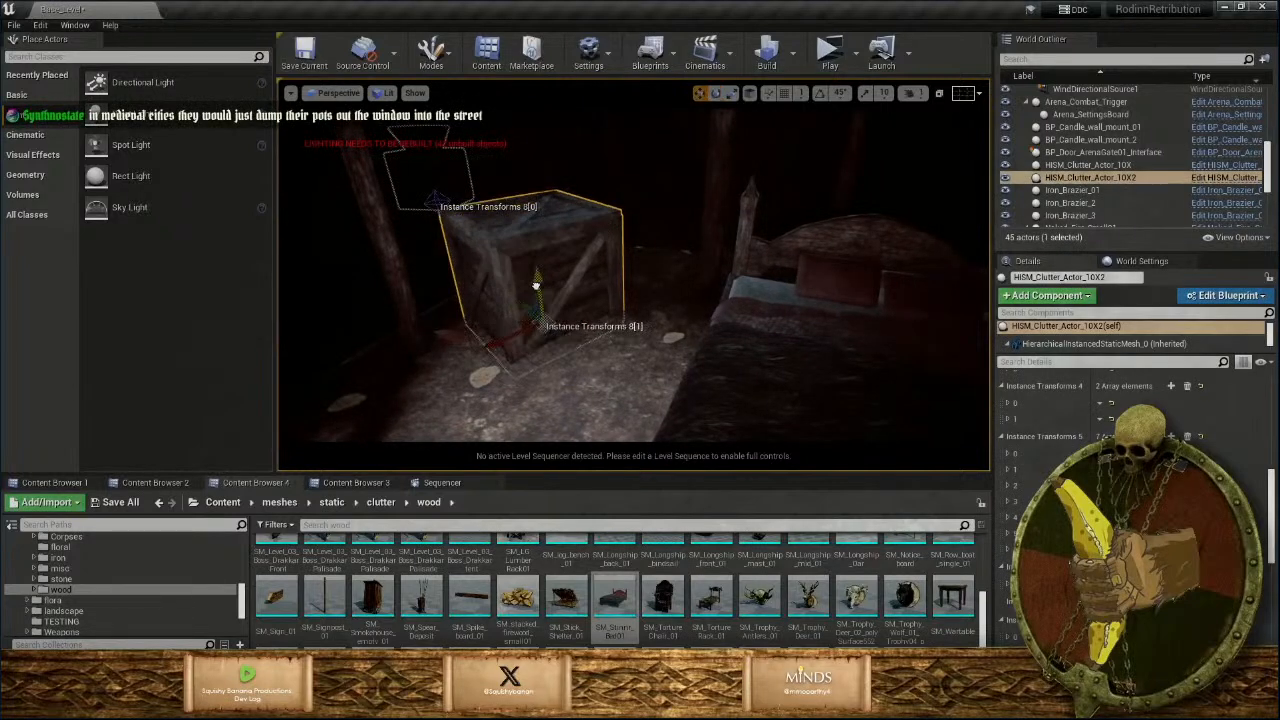
Move the original crate instance from outside by the campfire into the tent.
key("s")
right_click_drag(546, 297, 388, 310)
left_click(456, 268)
key("a")
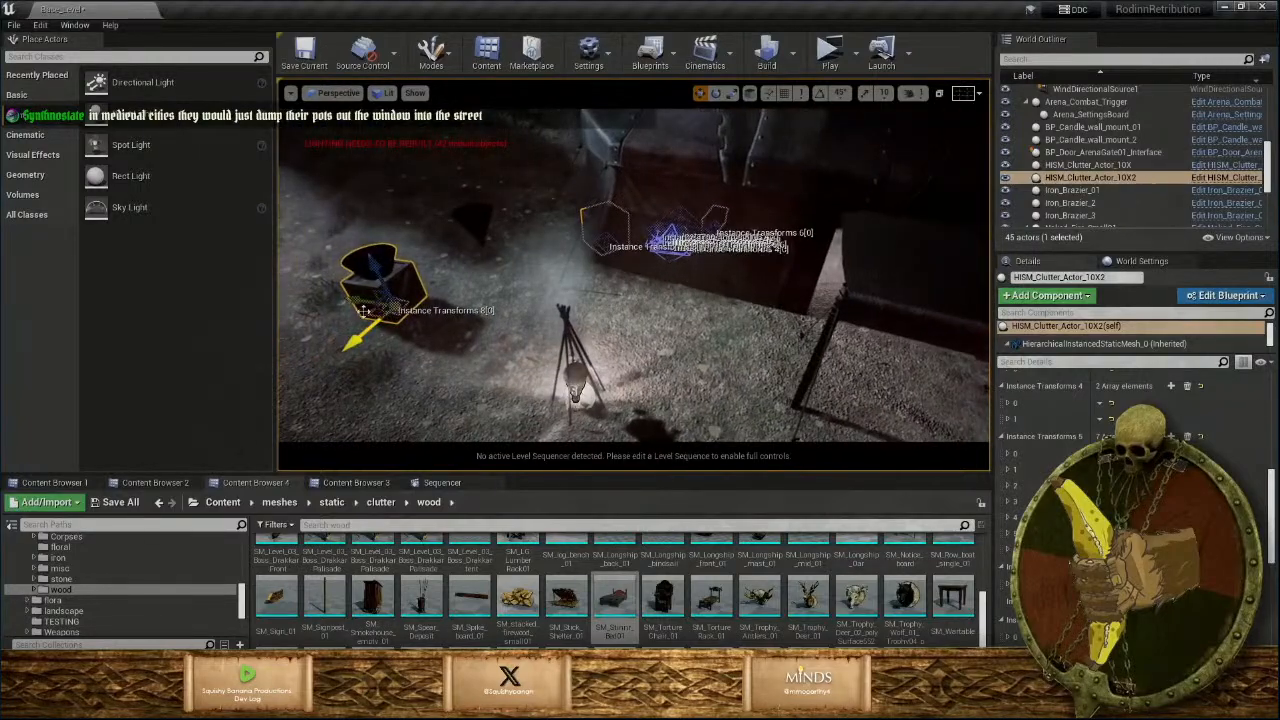
left_click_drag(851, 267, 847, 267)
key("w")
right_click_drag(847, 267, 818, 205)
key("f")
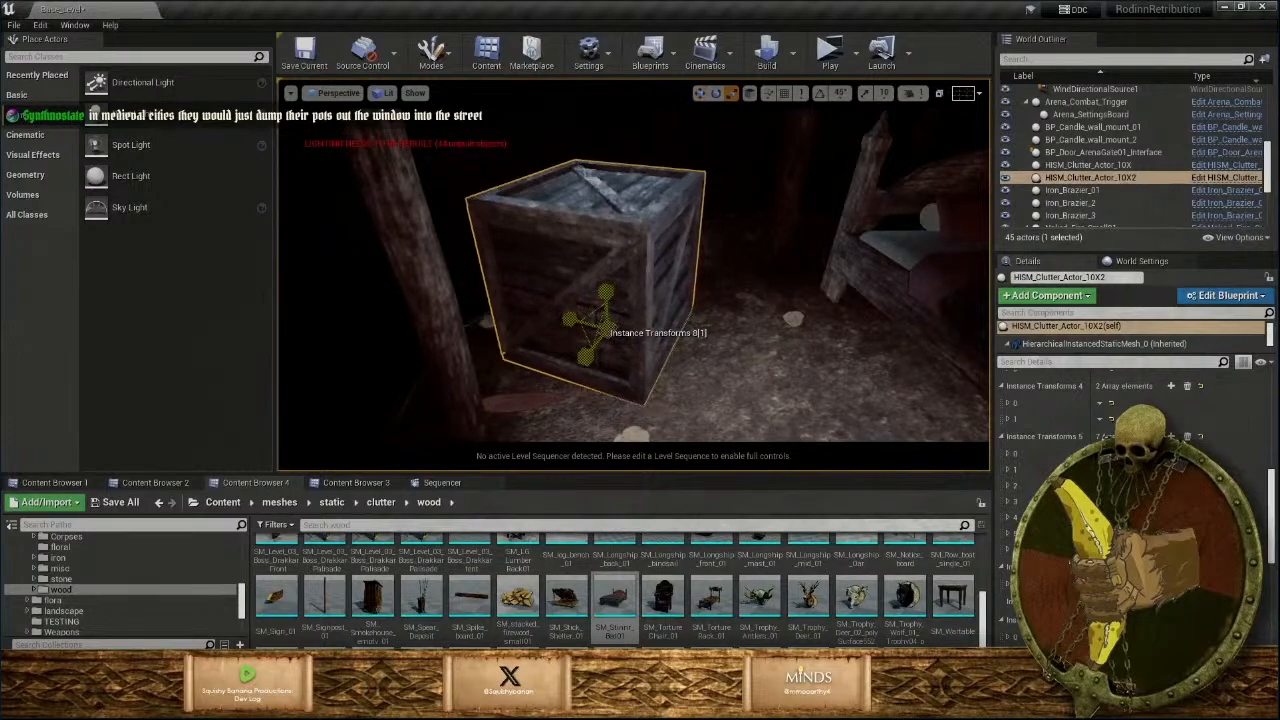
Scale, rotate and position the original crate on the tent floor beside the grain sacks.
right_click_drag(640, 300, 890, 330)
key("w")
right_click_drag(586, 342, 600, 342)
key("s")
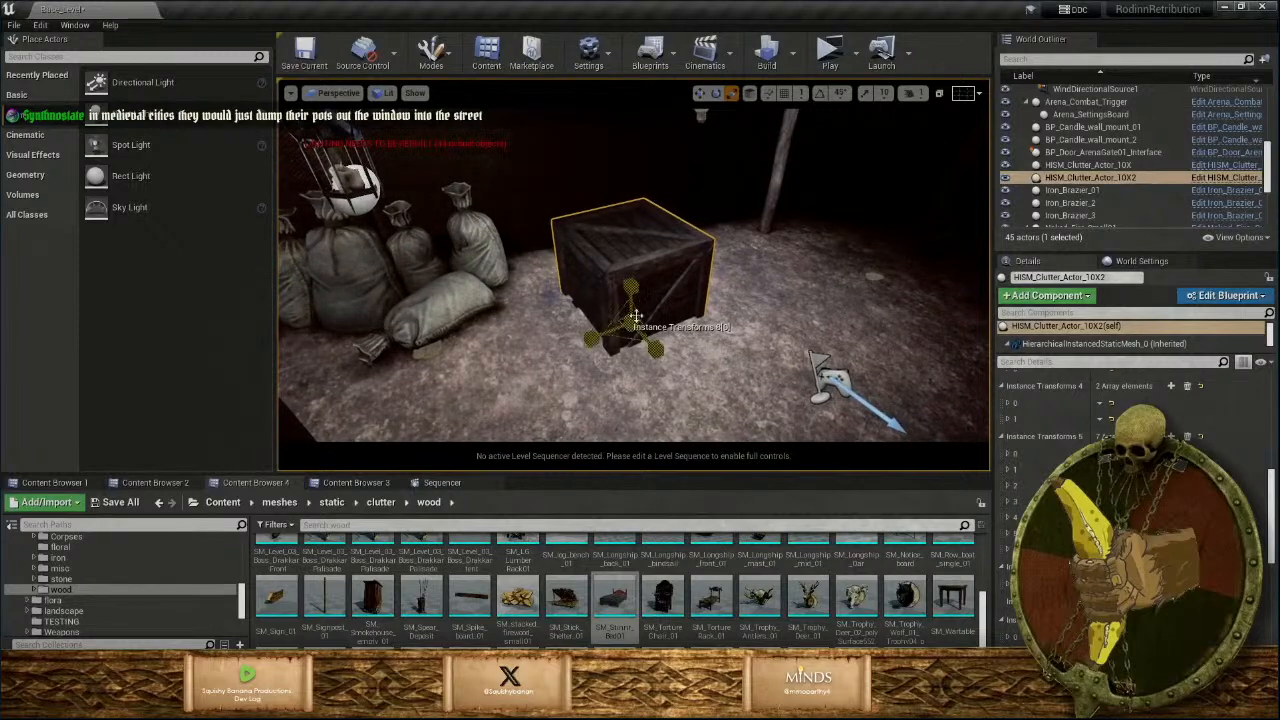
left_click_drag(633, 289, 613, 259)
mouse_move(612, 266)
right_mouse_down()
mouse_move(600, 280)
mouse_move(617, 272)
right_mouse_up()
key("w")
key("s")
left_click_drag(693, 334, 612, 313)
right_click_drag(612, 313, 600, 343)
key("e")
left_click_drag(605, 370, 604, 338)
key("Escape")
Build the level's lighting and close the message log.
right_click_drag(572, 270, 778, 132)
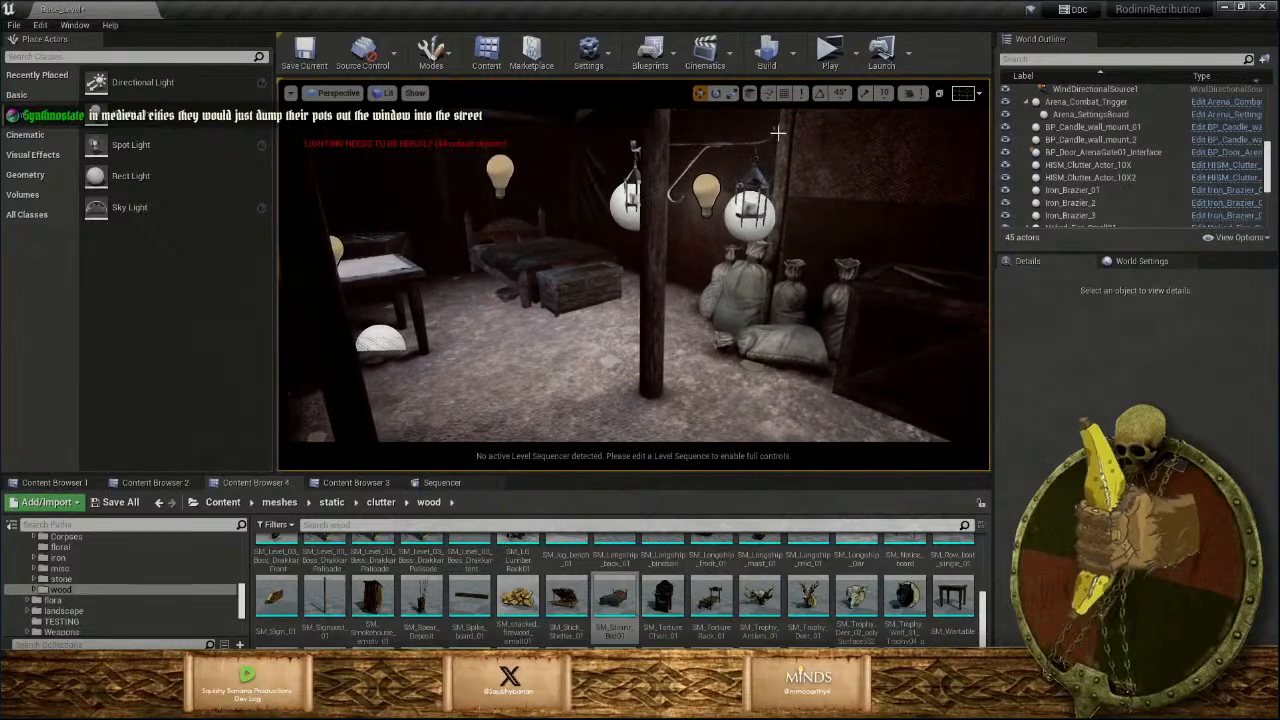
left_click(763, 62)
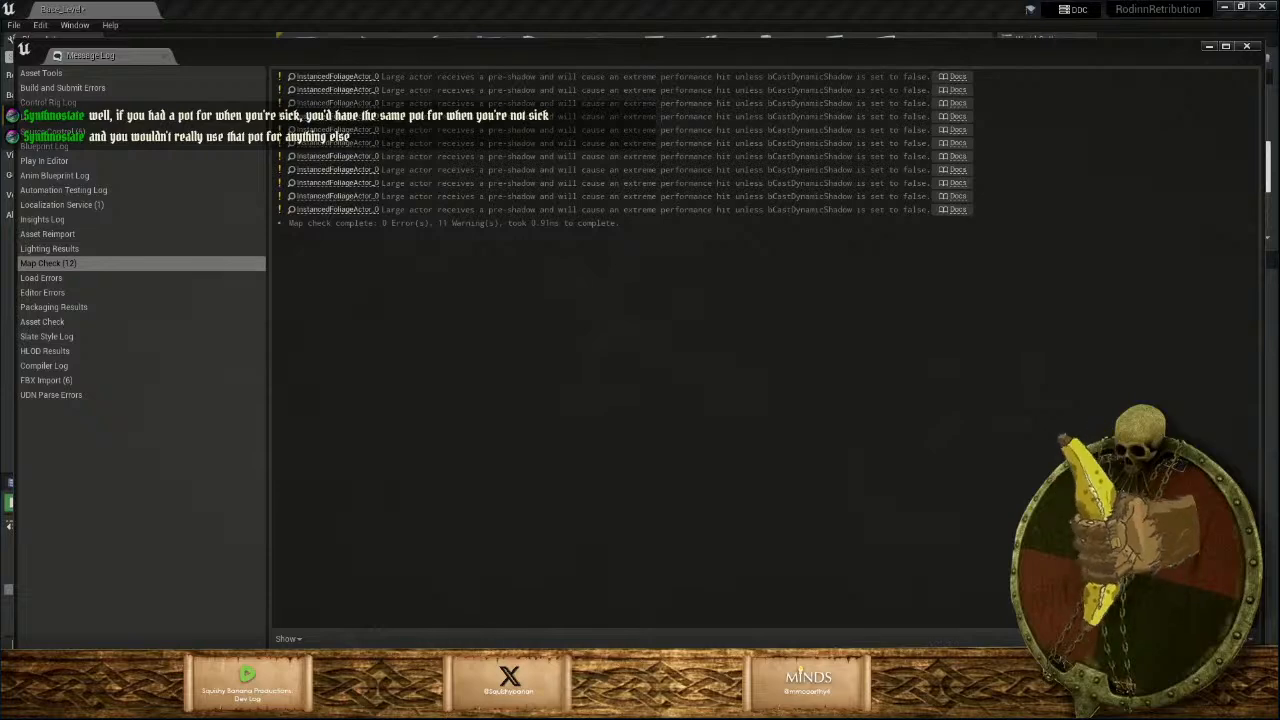
left_click(1247, 47)
Examine the built lighting on the bed, chest and table throughout the tent interior.
right_click_drag(660, 240, 722, 324)
key("w")
key("s")
key("w")
key("w")
key("s")
key("w")
key("s")
key("s")
key("w")
key("s")
key("w")
key("w")
key("s")
key("s")
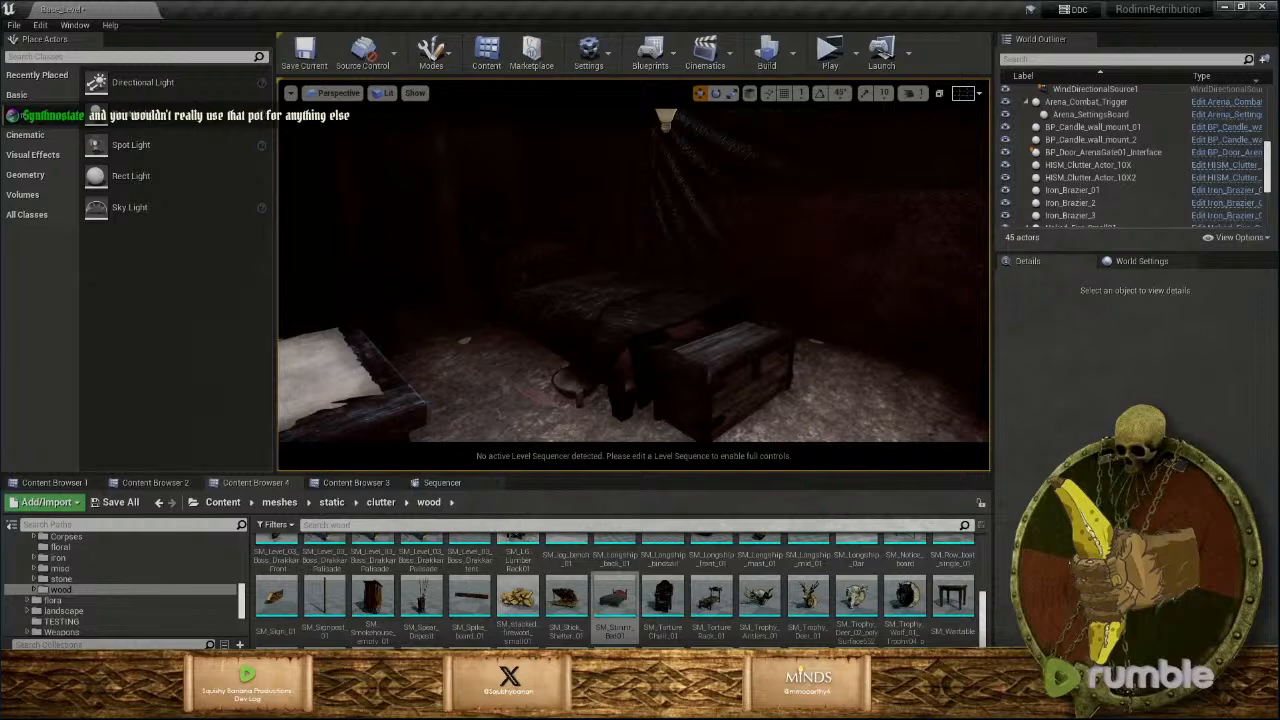
right_click_drag(690, 318, 622, 316)
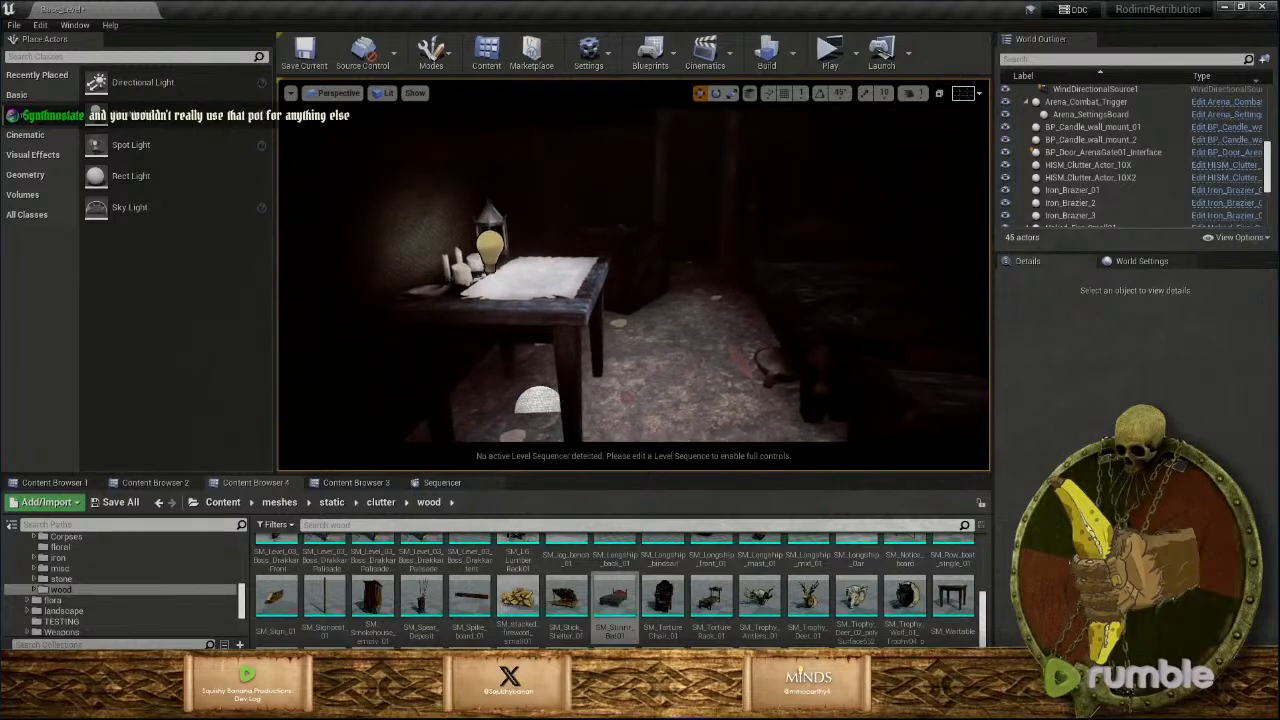
Raise the point light by the table candles so it sits above them.
key("w")
right_click_drag(572, 275, 510, 280)
key("s")
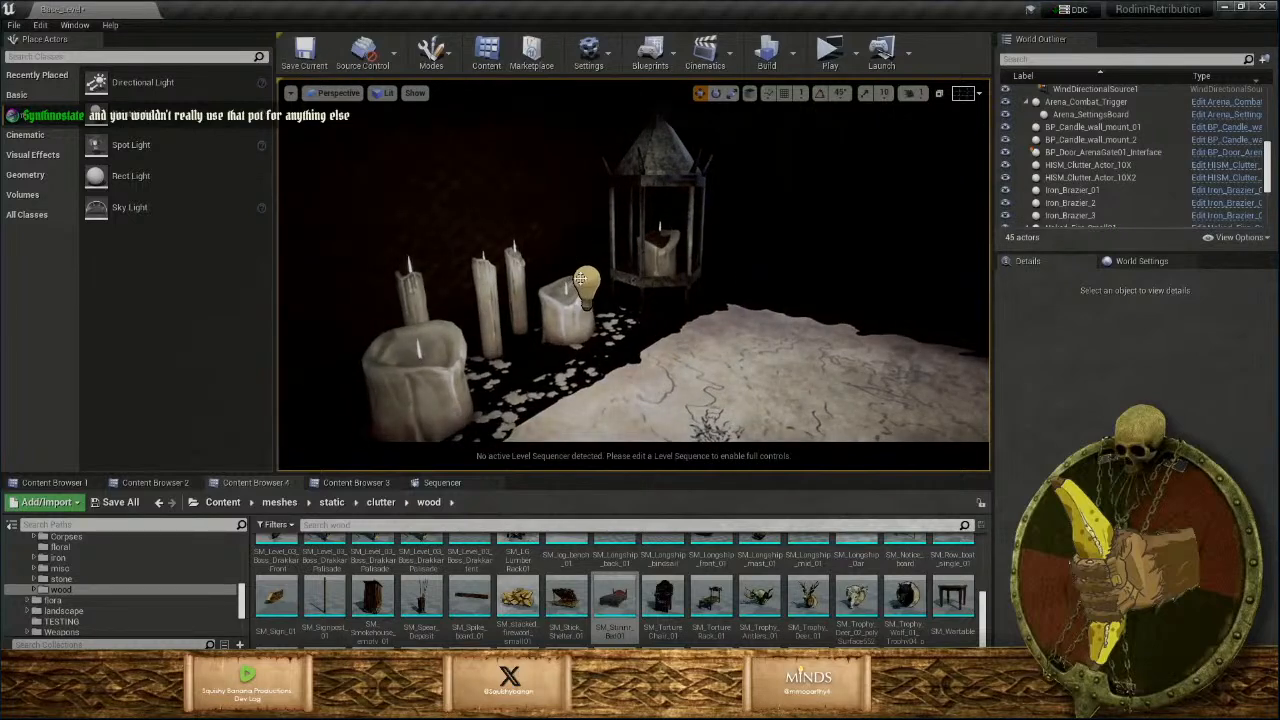
left_click(582, 280)
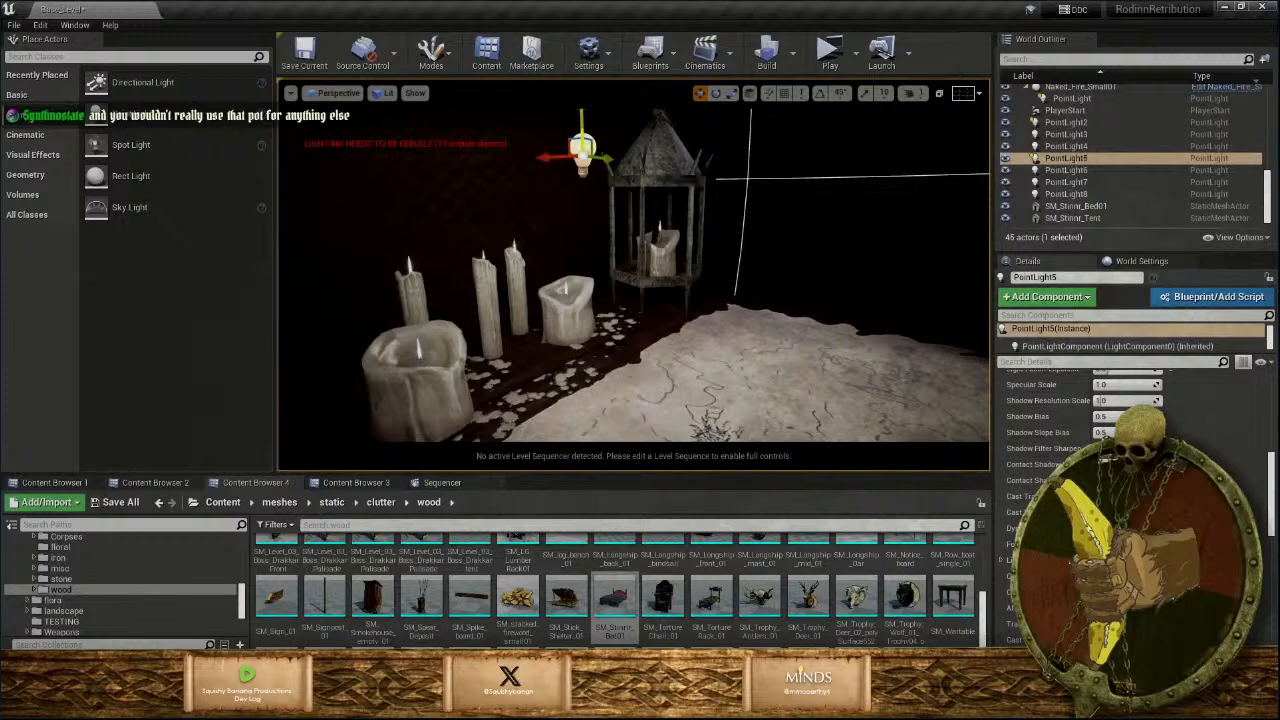
Examine how the tent's lights illuminate the table, bed, chest and surrounding floor.
key("s")
right_click_drag(568, 122, 700, 172)
key("s")
key("w")
key("w")
key("s")
key("s")
key("s")
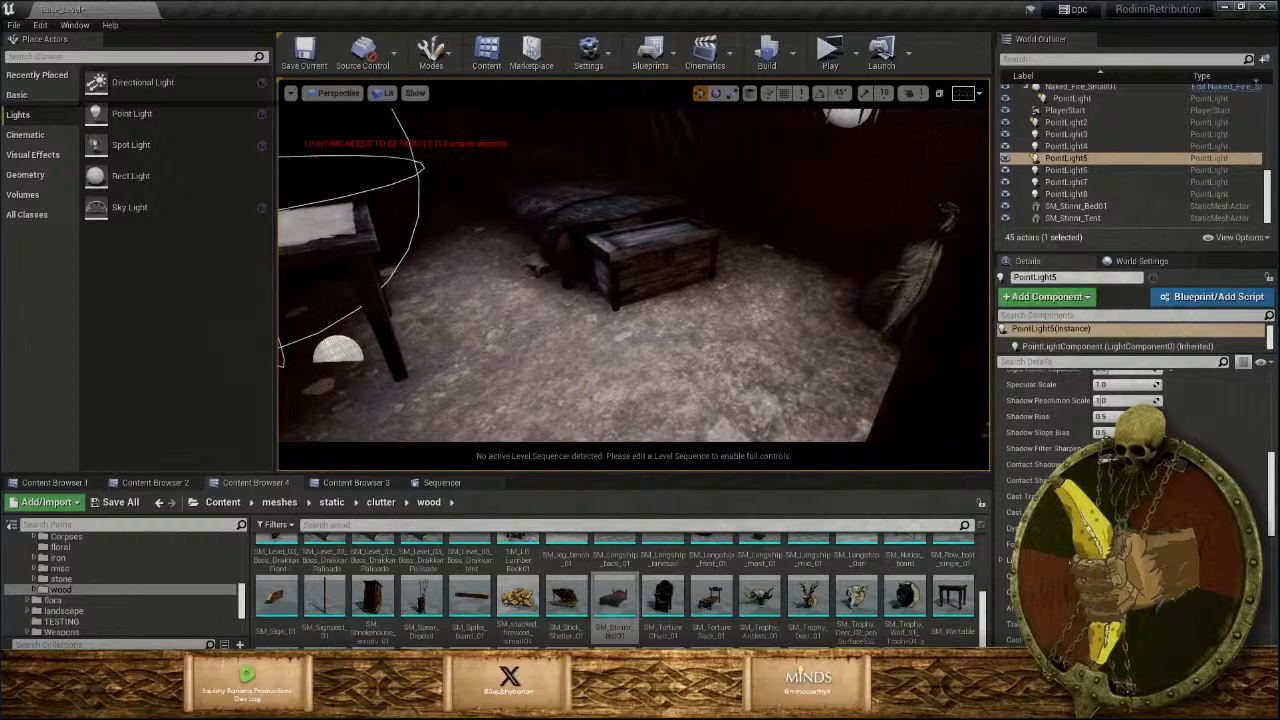
right_click_drag(598, 162, 600, 162)
right_click_drag(653, 244, 878, 248)
key("s")
right_click_drag(640, 275, 440, 284)
key("s")
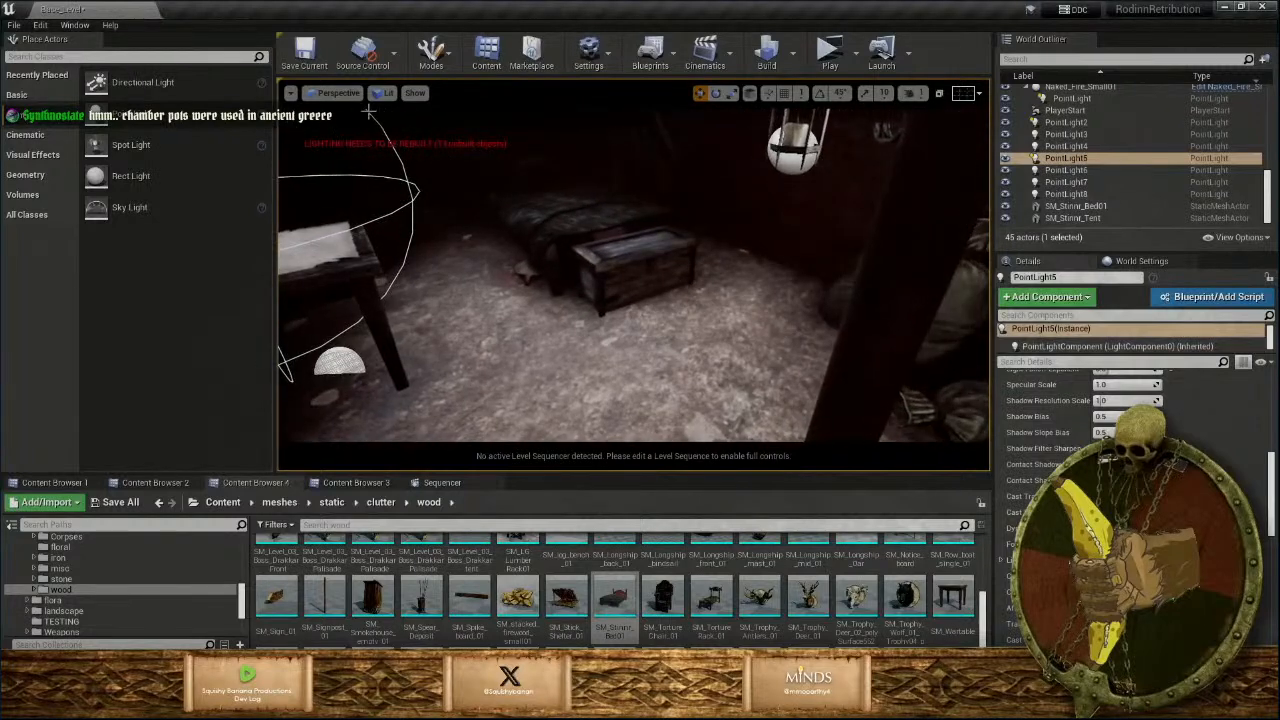
Switch the viewport to the Lightmap Density optimization view mode.
left_click(388, 93)
left_click(414, 93)
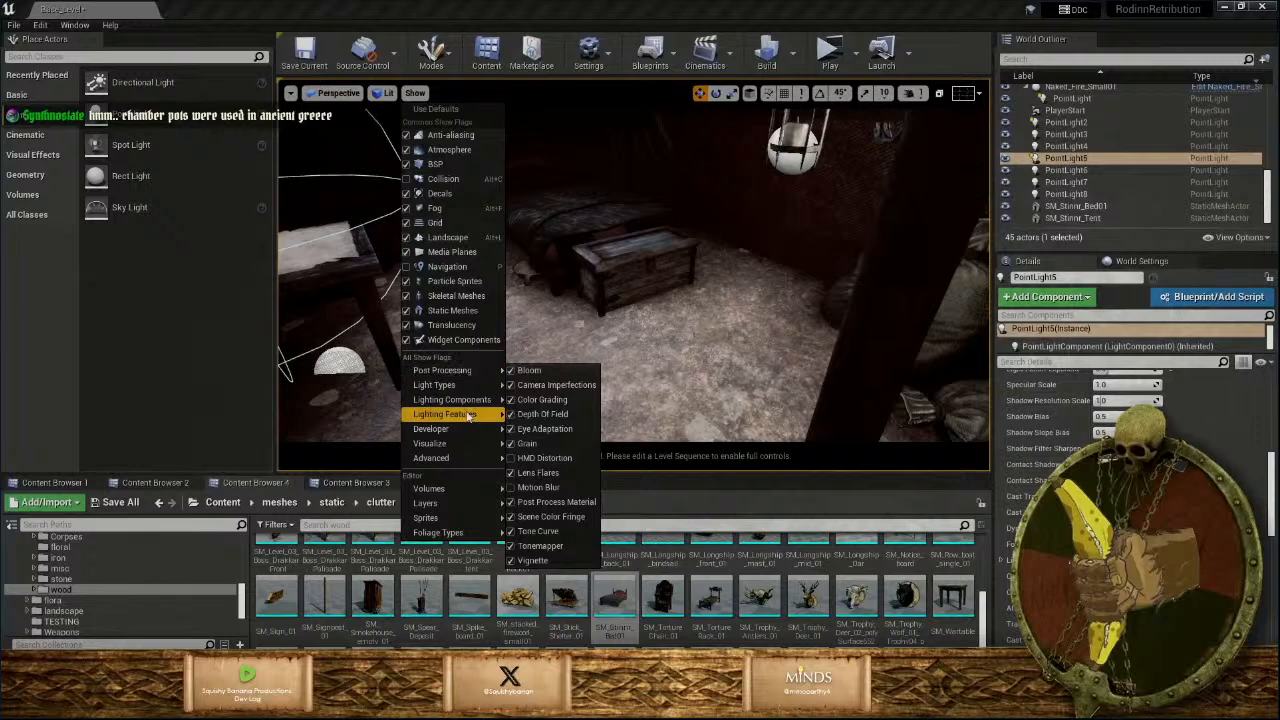
mouse_move(468, 405)
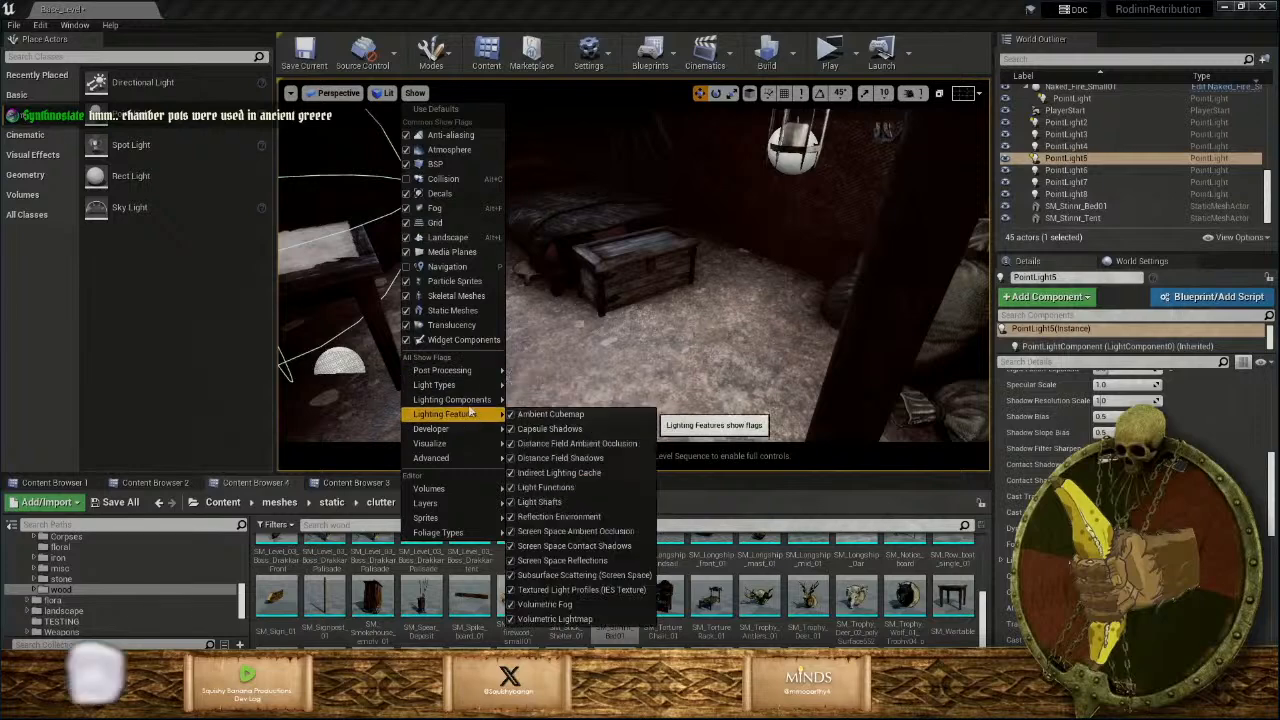
left_click(384, 93)
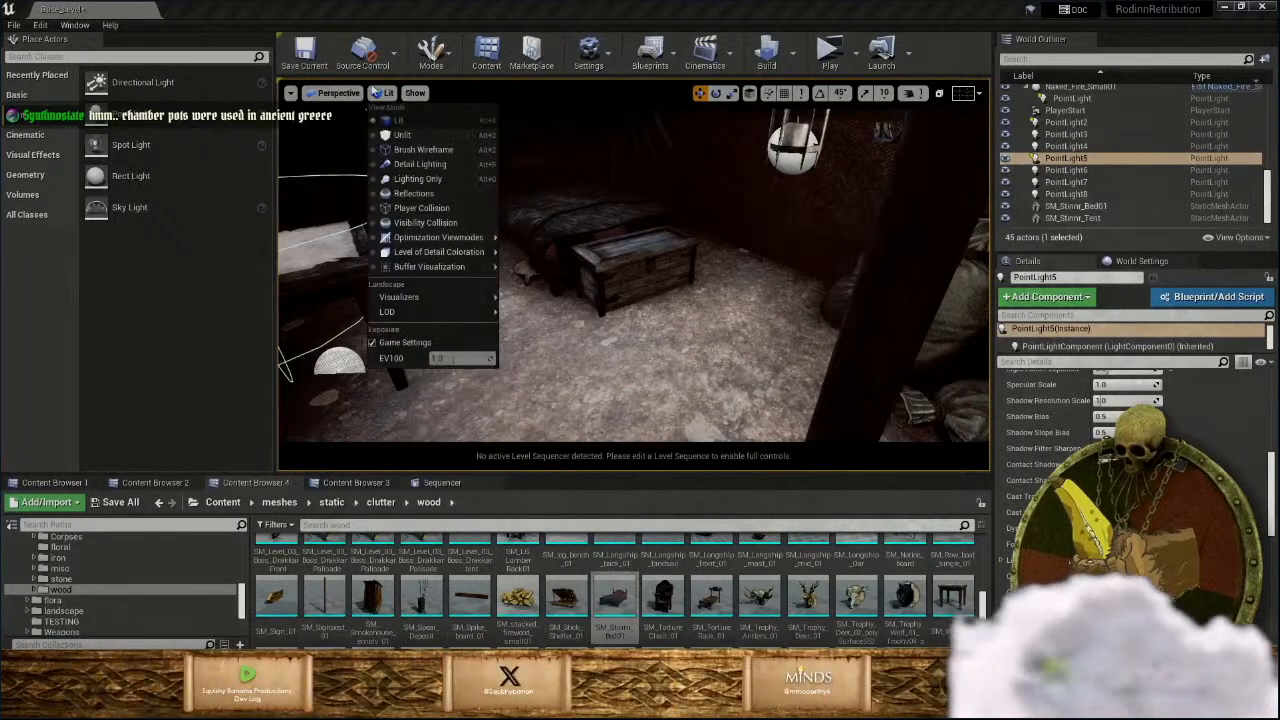
mouse_move(440, 240)
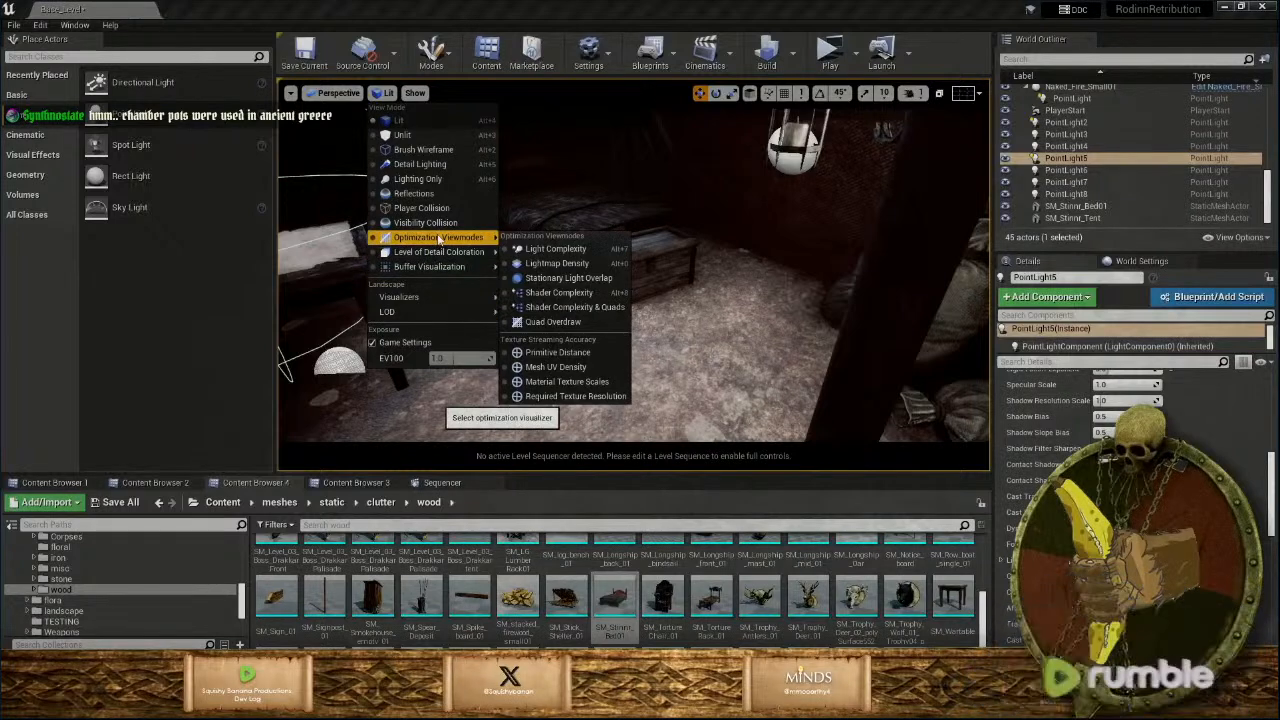
left_click(570, 263)
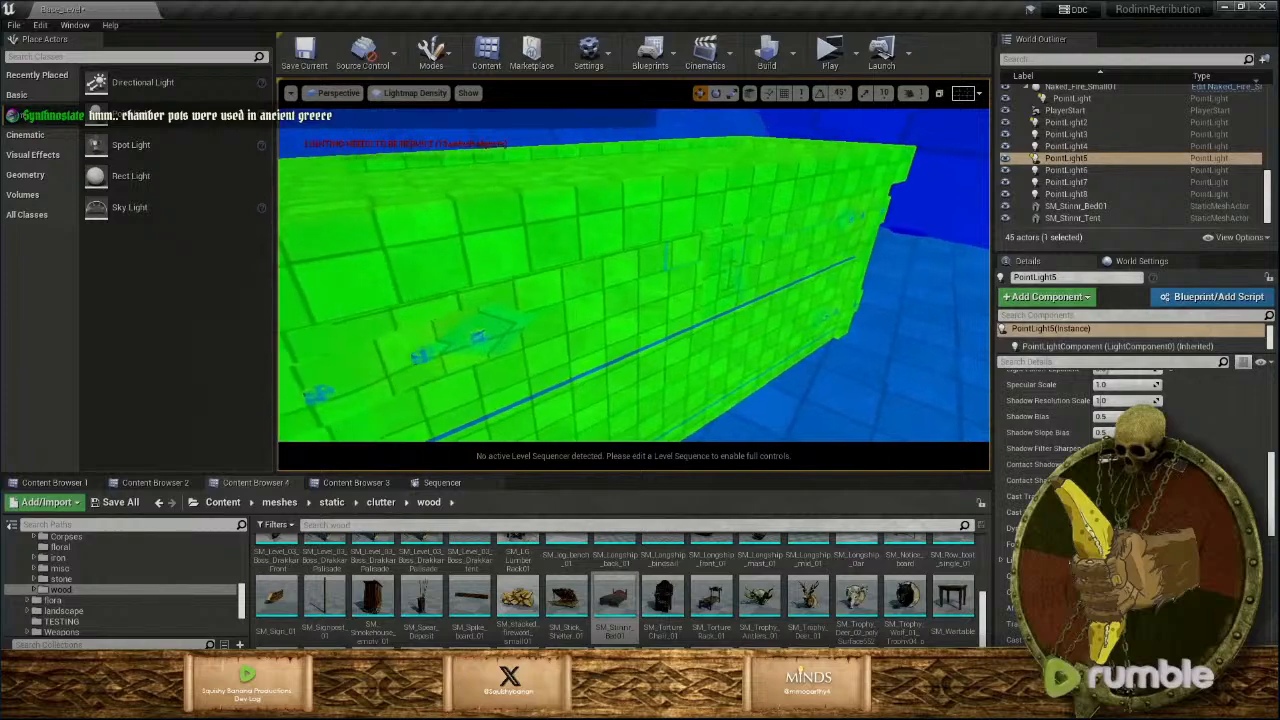
Inspect the lightmap density of the chest, table clutter, crates and bed inside the tent.
mouse_move(634, 275)
right_mouse_down()
mouse_move(760, 272)
mouse_move(820, 290)
mouse_move(780, 275)
mouse_move(640, 280)
mouse_move(685, 300)
mouse_move(555, 285)
mouse_move(590, 285)
mouse_move(600, 305)
mouse_move(590, 300)
mouse_move(683, 325)
mouse_move(680, 340)
mouse_move(620, 330)
mouse_move(413, 190)
mouse_move(627, 283)
right_mouse_up()
left_click(622, 290)
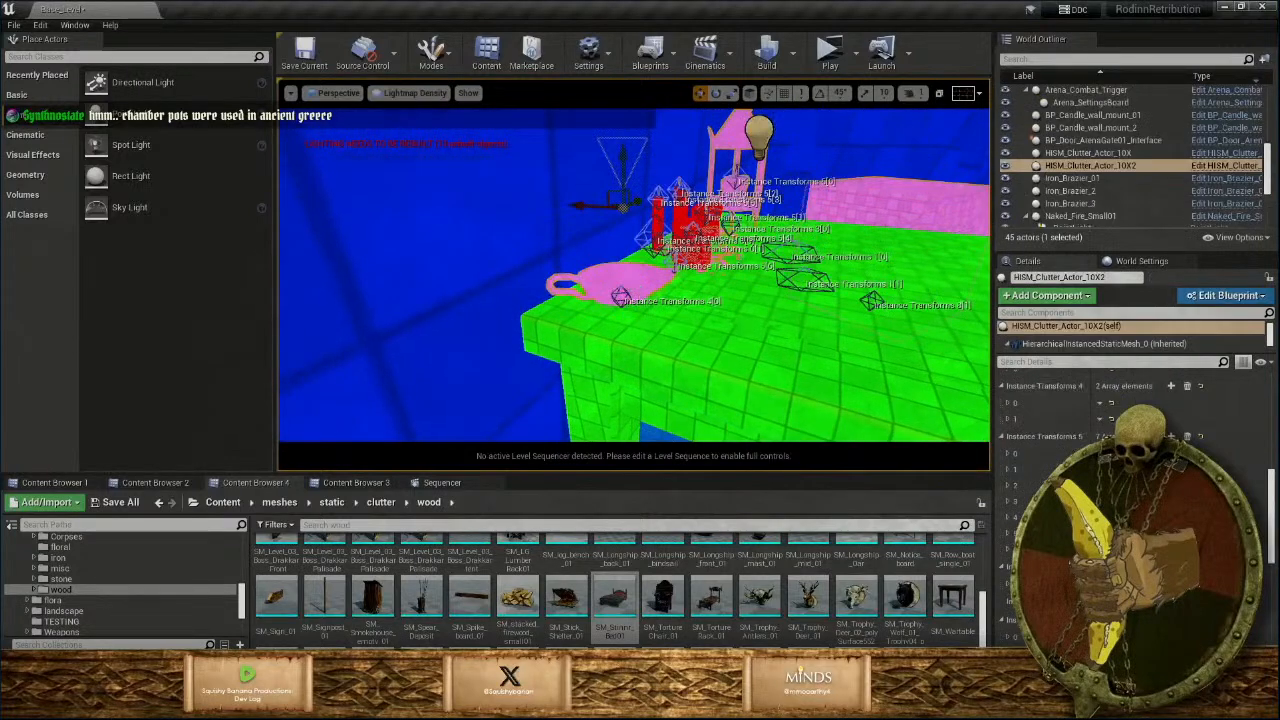
right_click_drag(872, 333, 935, 345)
scroll(858, 598, "down", 2)
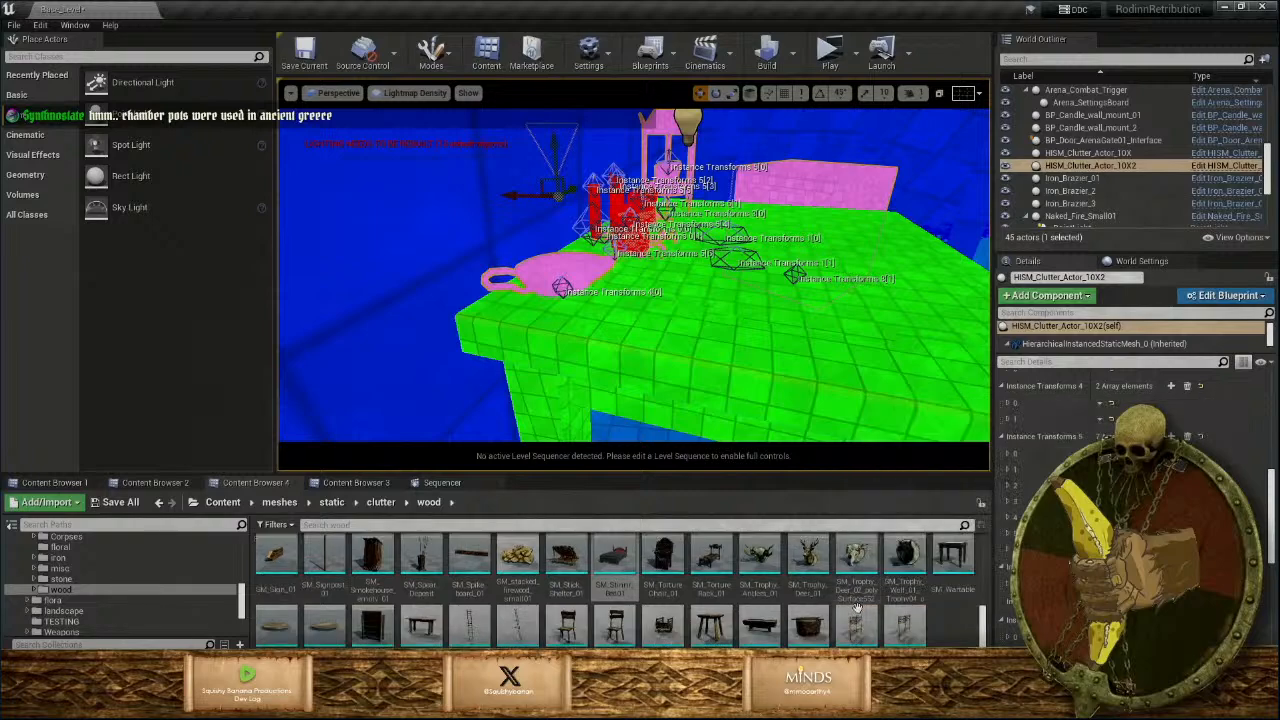
scroll(860, 602, "up", 5)
scroll(866, 602, "down", 2)
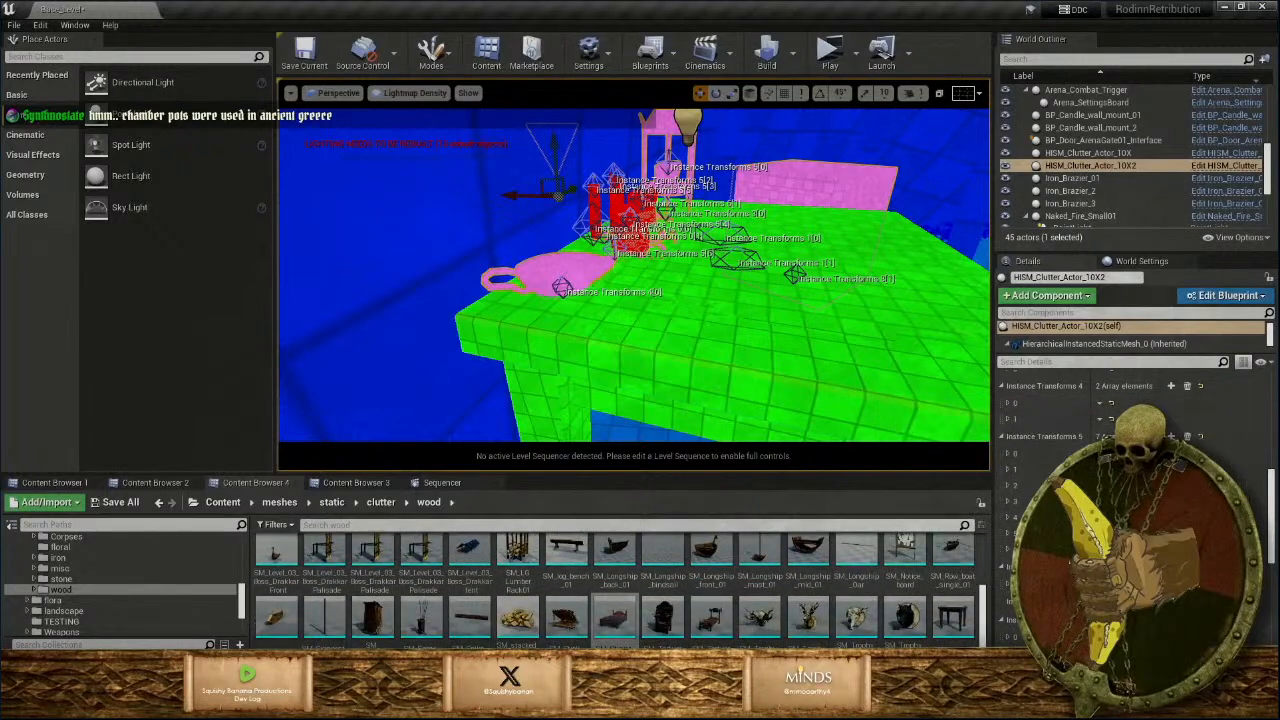
right_click_drag(824, 338, 938, 356)
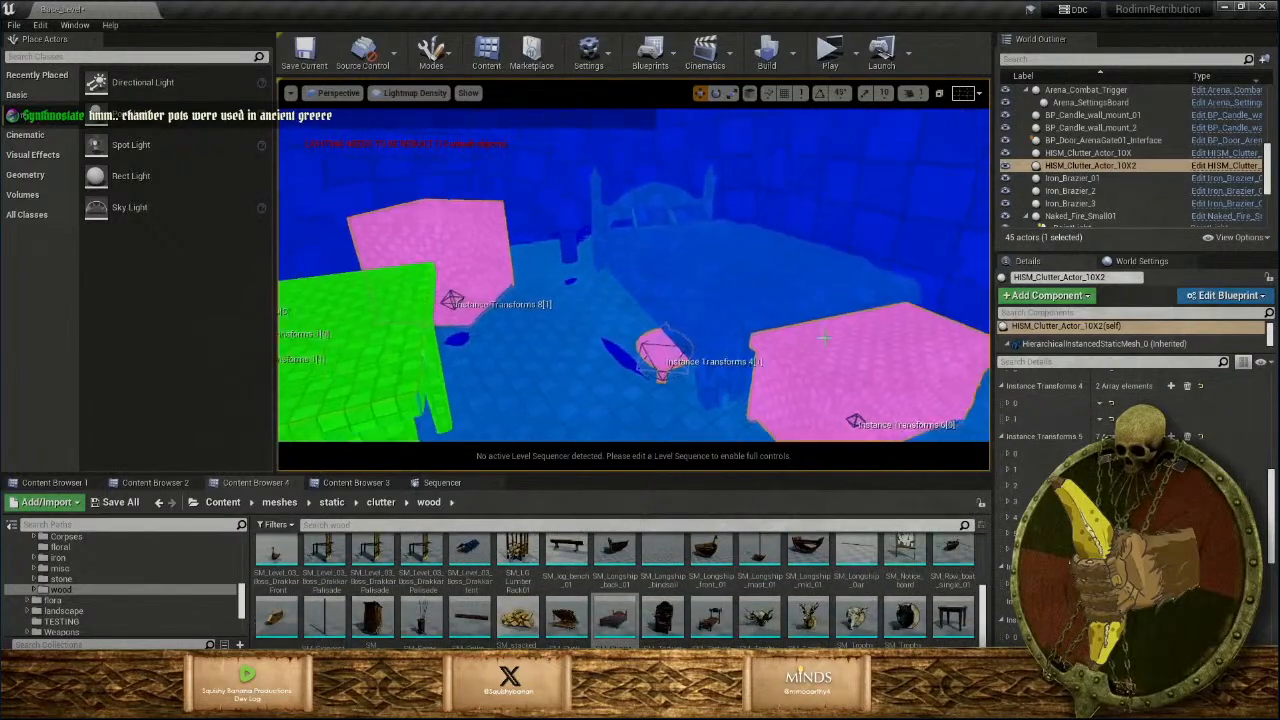
Set the bed mesh's Light Map Resolution to 128, save the mesh and close its editor.
double_click(616, 622)
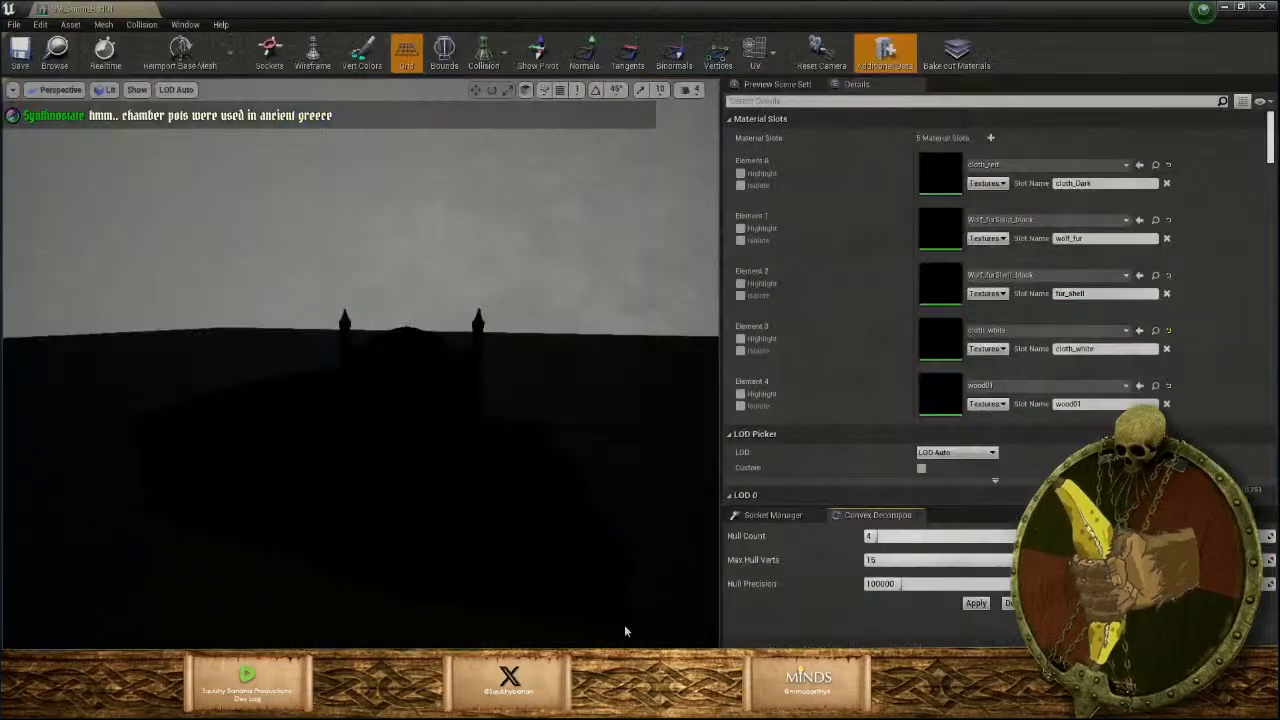
scroll(1012, 415, "down", 10)
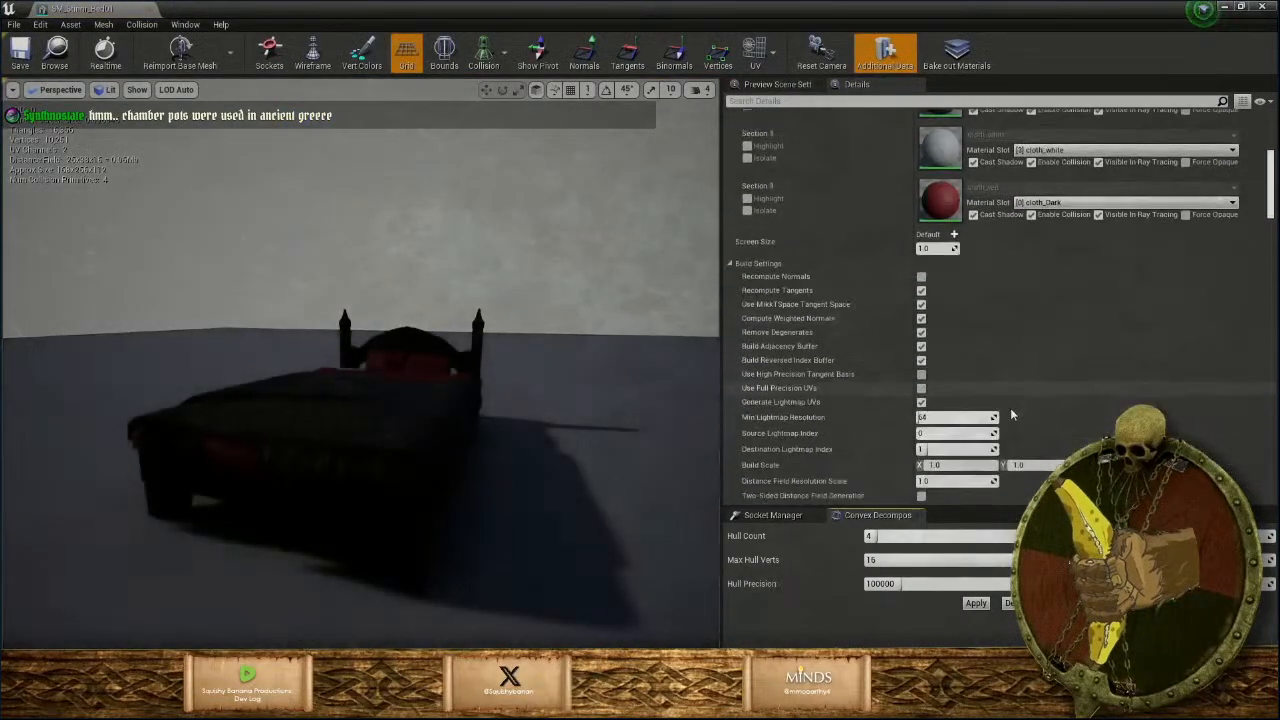
scroll(1012, 415, "down", 10)
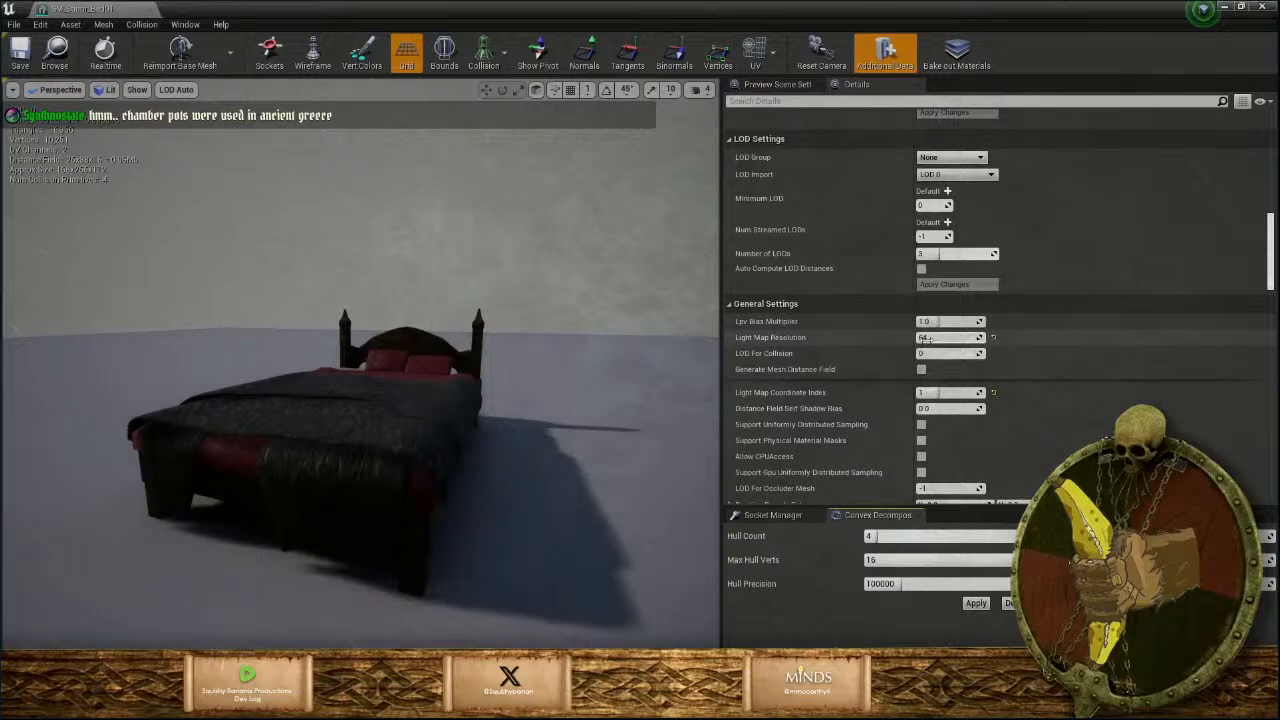
type("128")
key("Return")
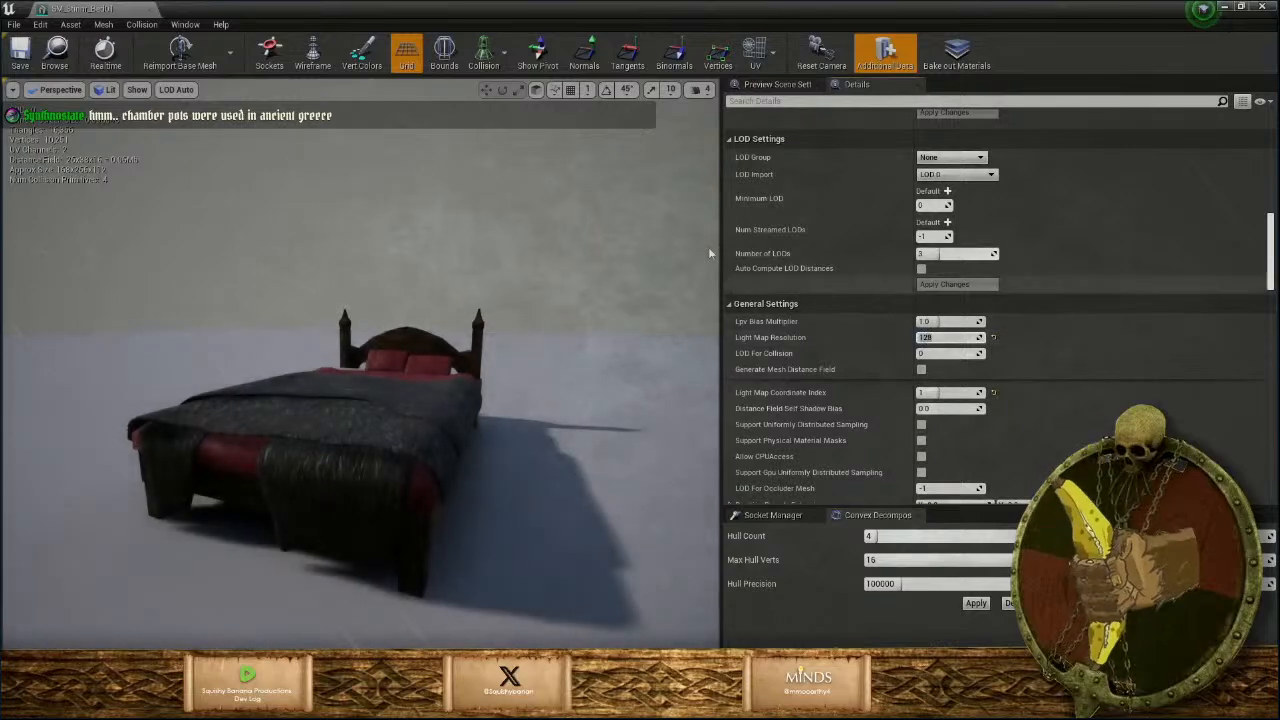
left_click(20, 52)
left_click(150, 10)
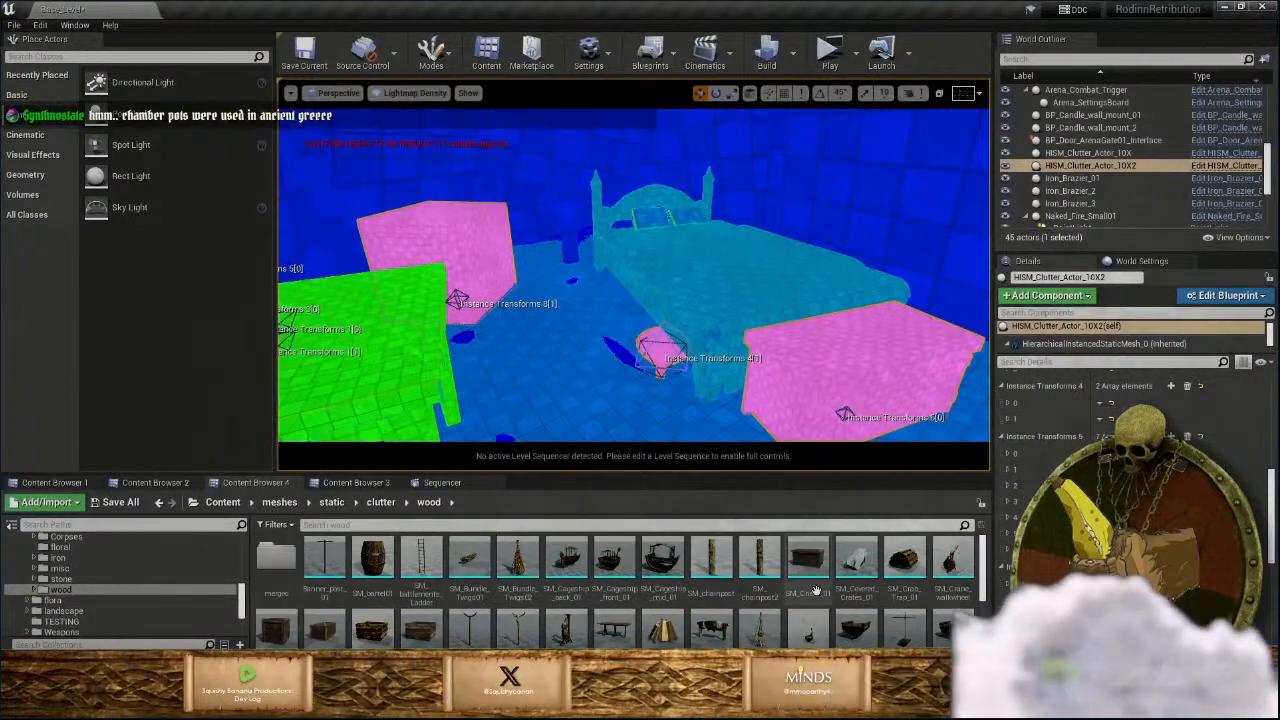
Open the five SM_candles meshes in the clutter/misc folder for editing, from SM_candles_polySurface232 through SM_candles_pPlane5.
left_click(383, 504)
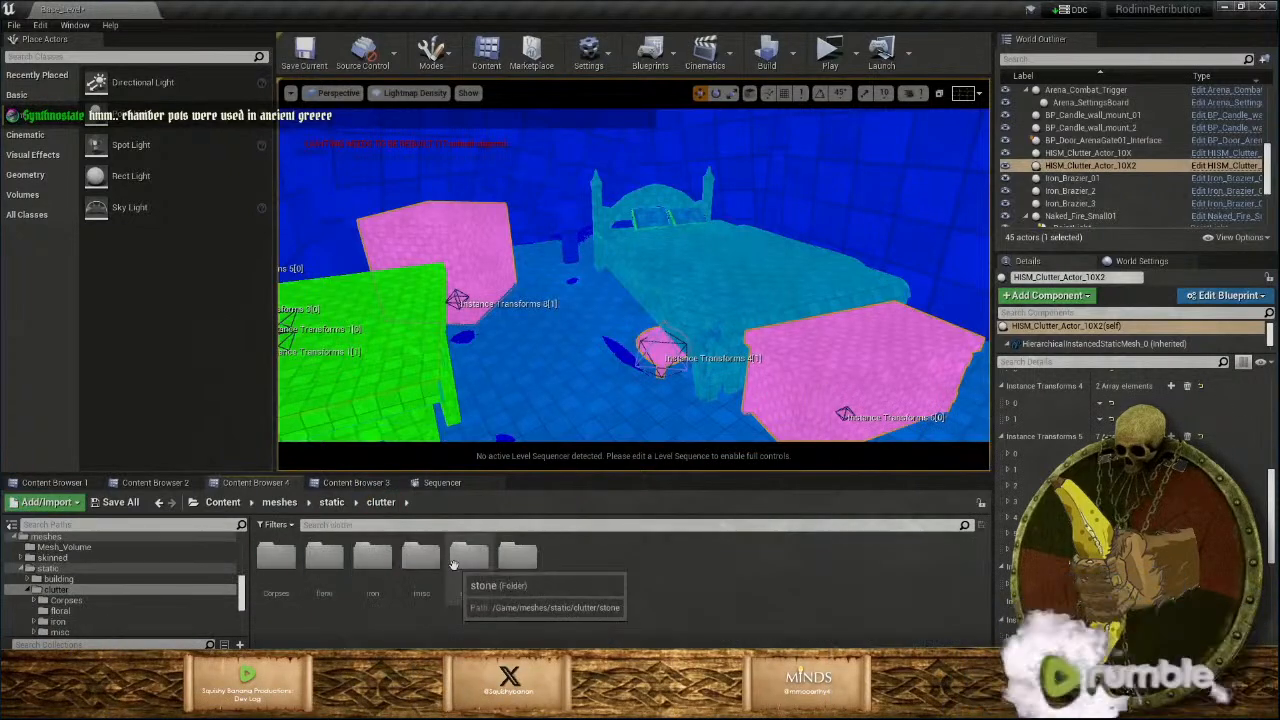
double_click(420, 556)
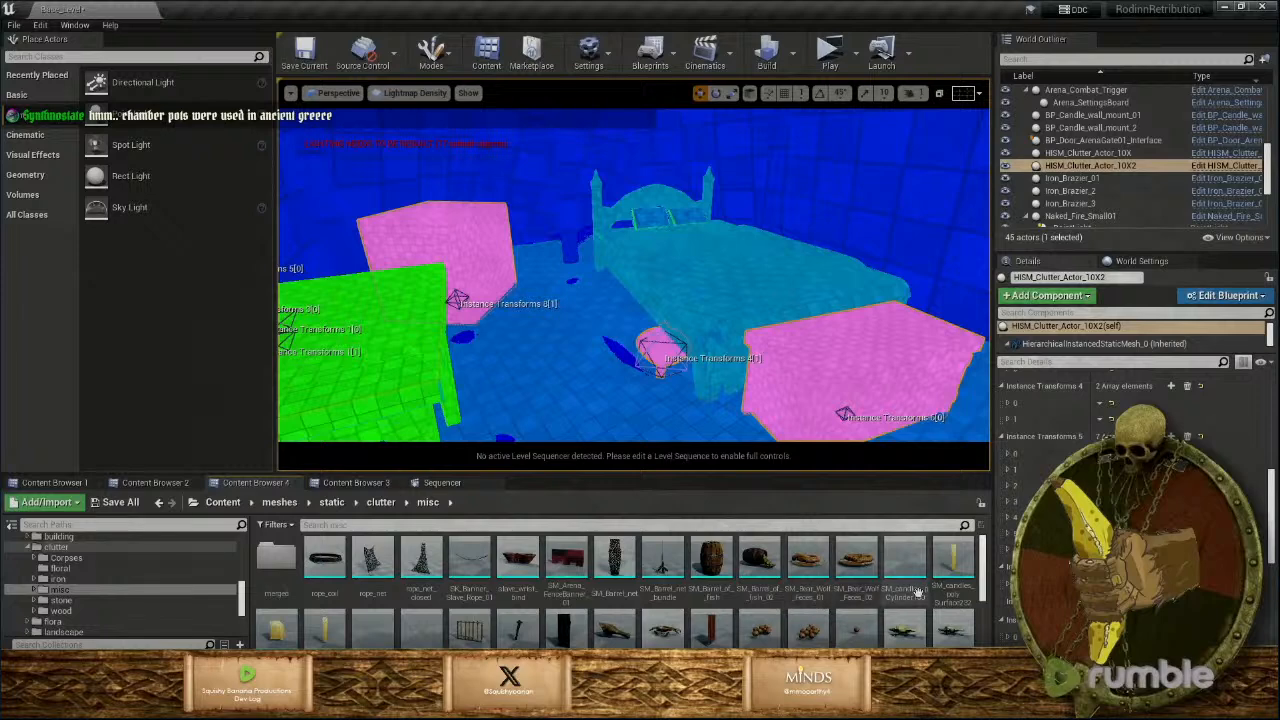
left_click(955, 566)
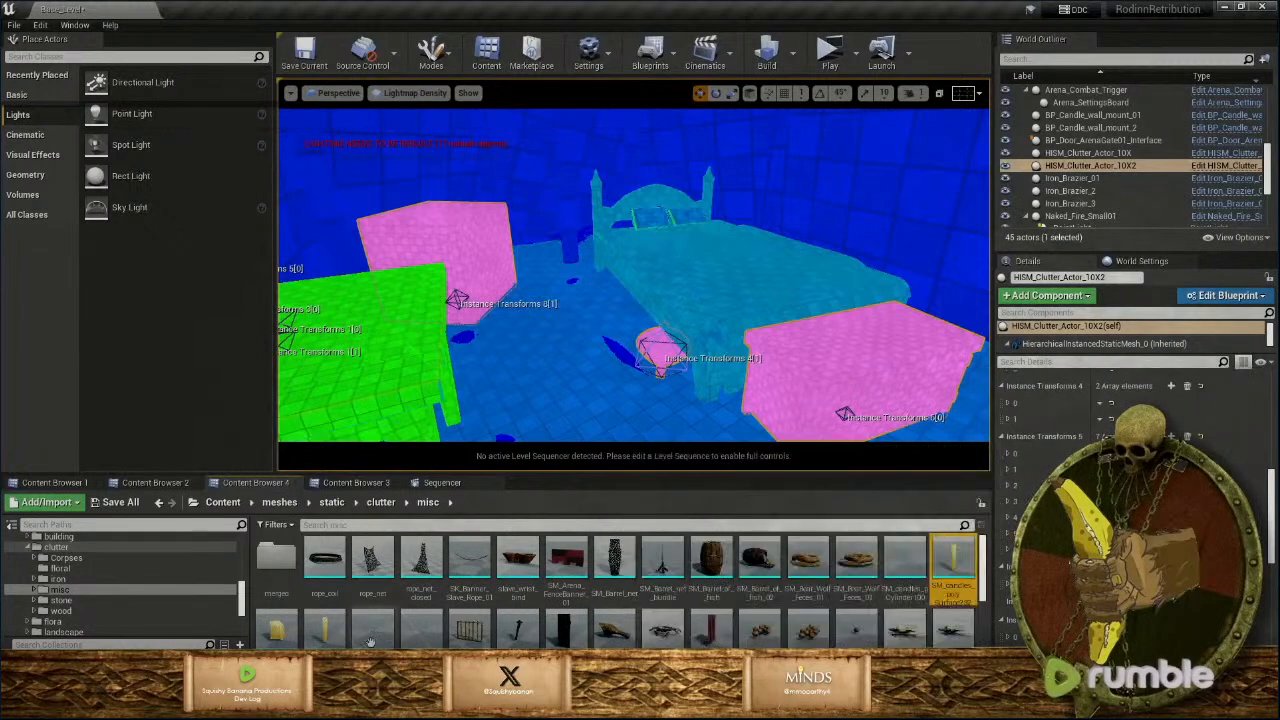
left_click(274, 633)
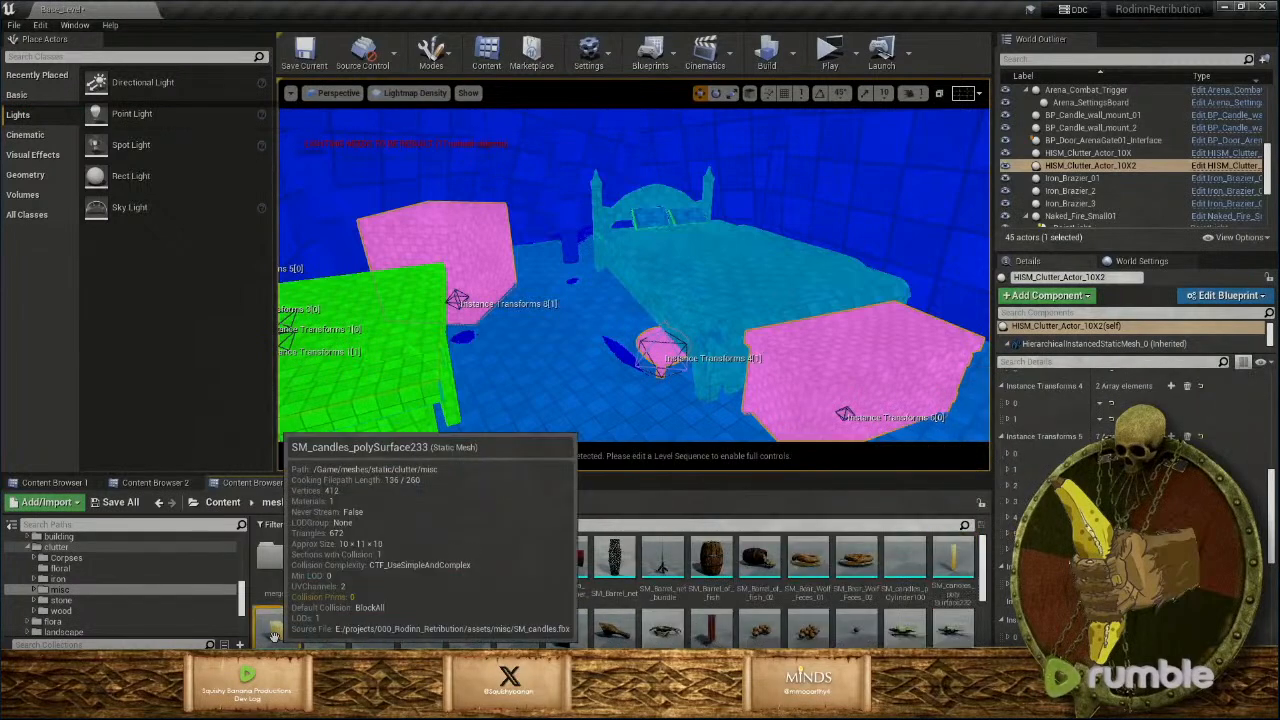
left_click(953, 566)
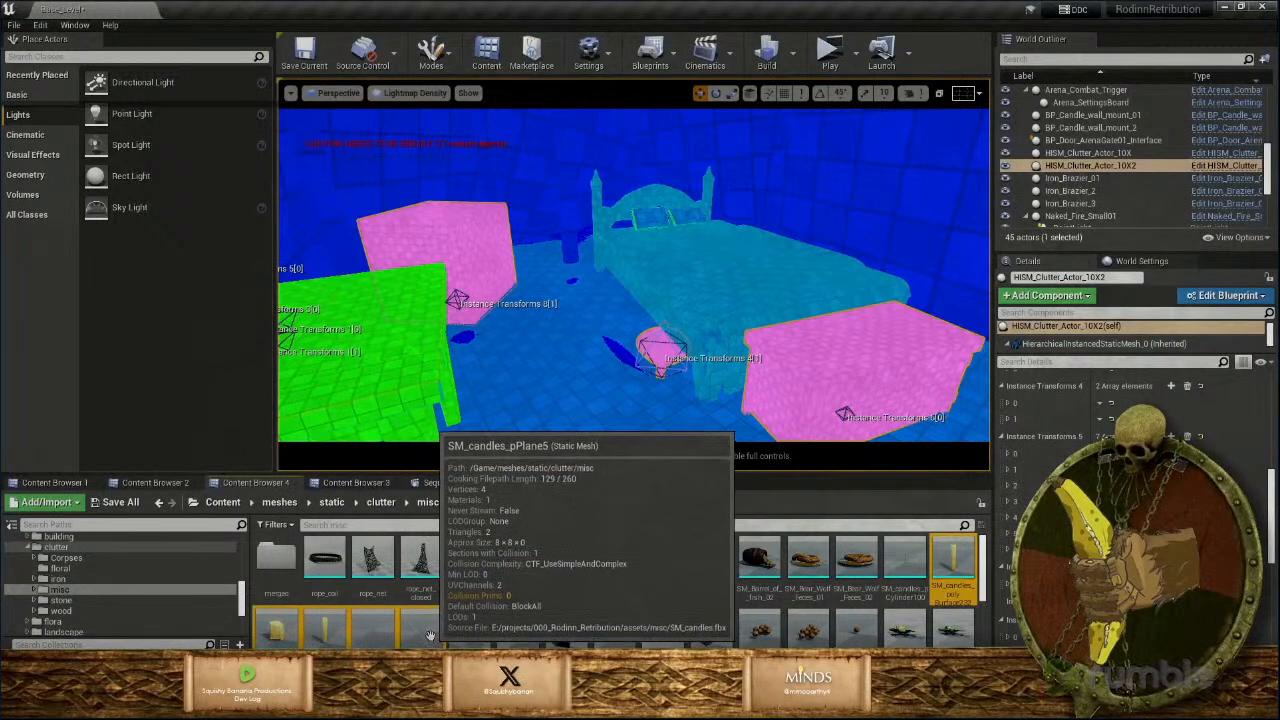
right_click(430, 636)
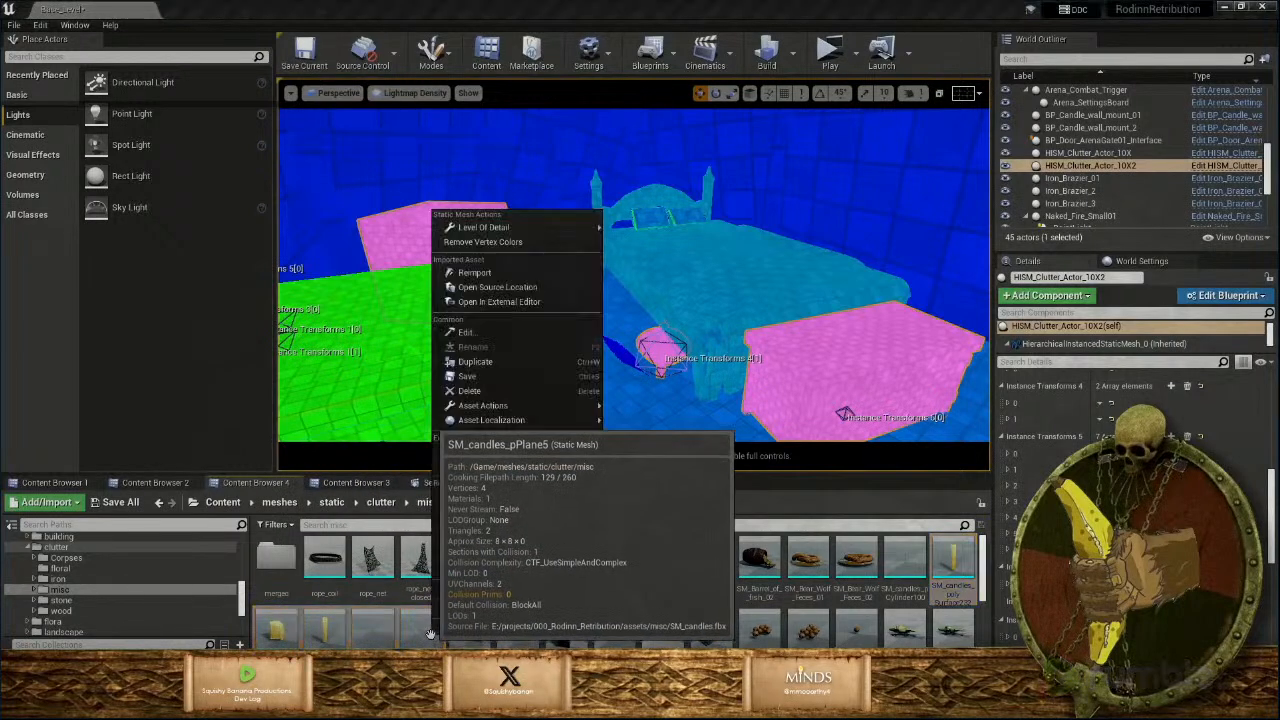
left_click(470, 332)
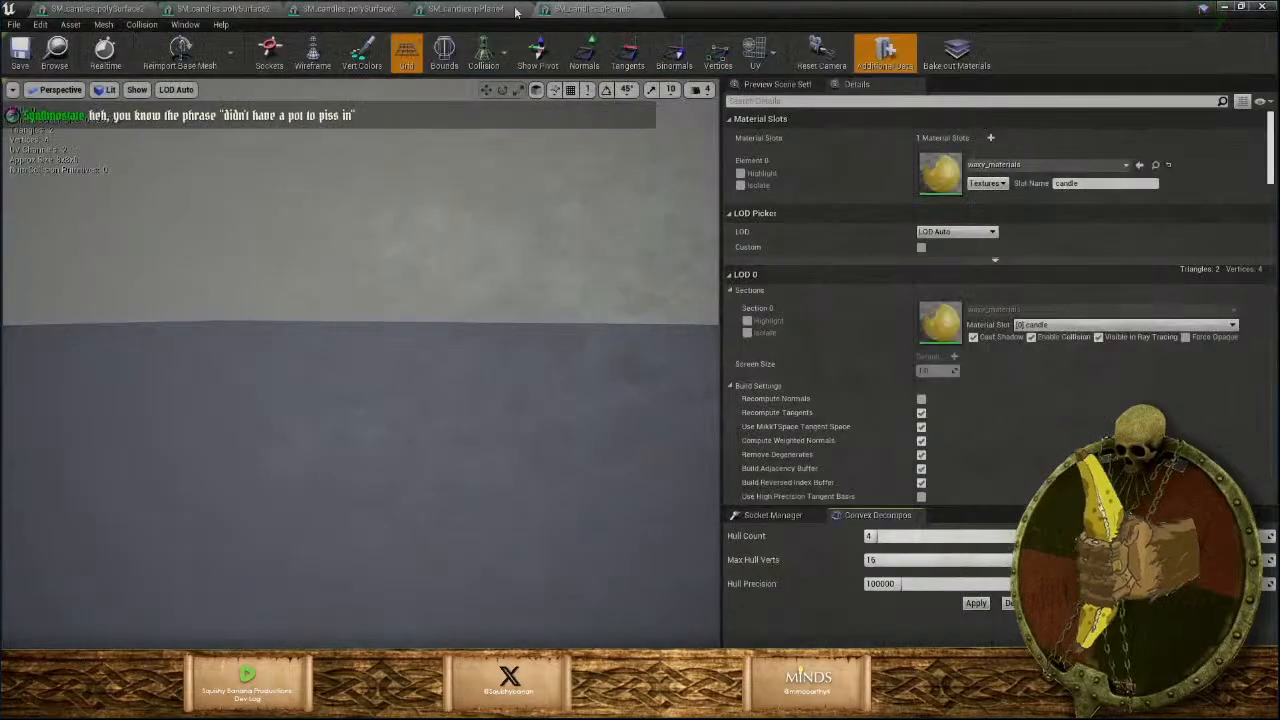
Set the Light Map Resolution of SM_candles_pPlane5 to 16, save the mesh and close its editor.
scroll(985, 378, "down", 15)
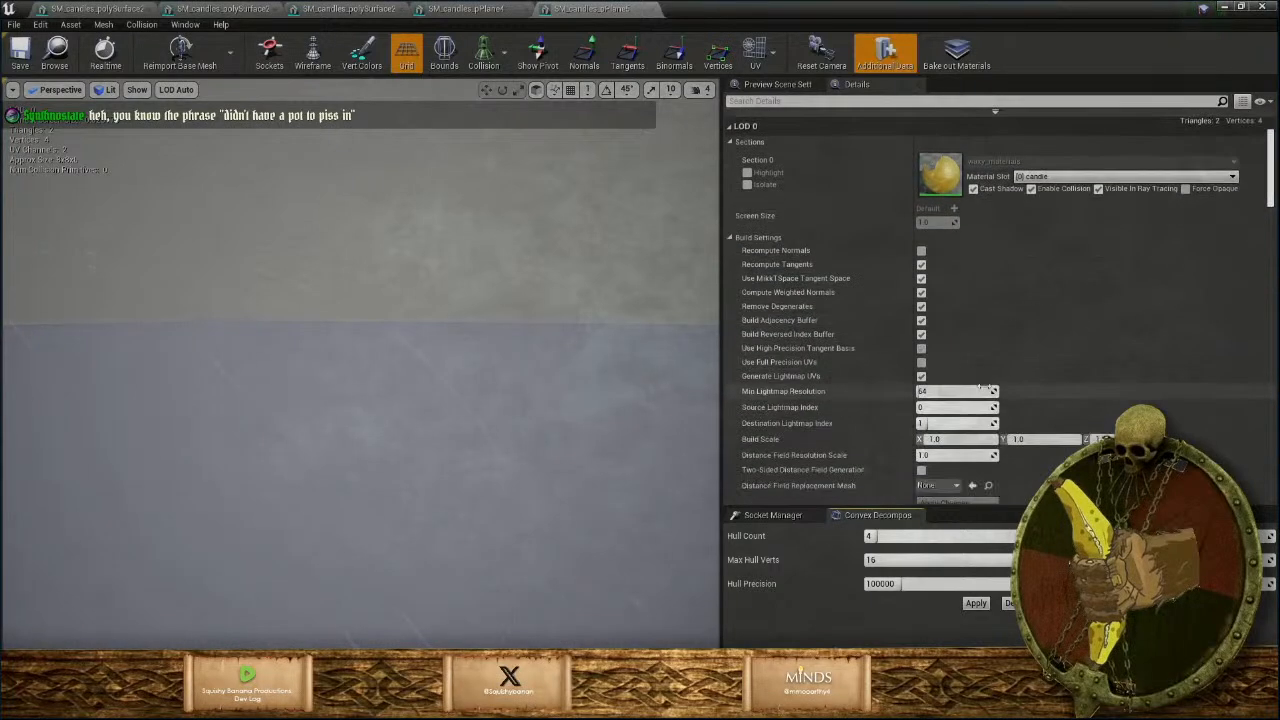
scroll(978, 405, "down", 15)
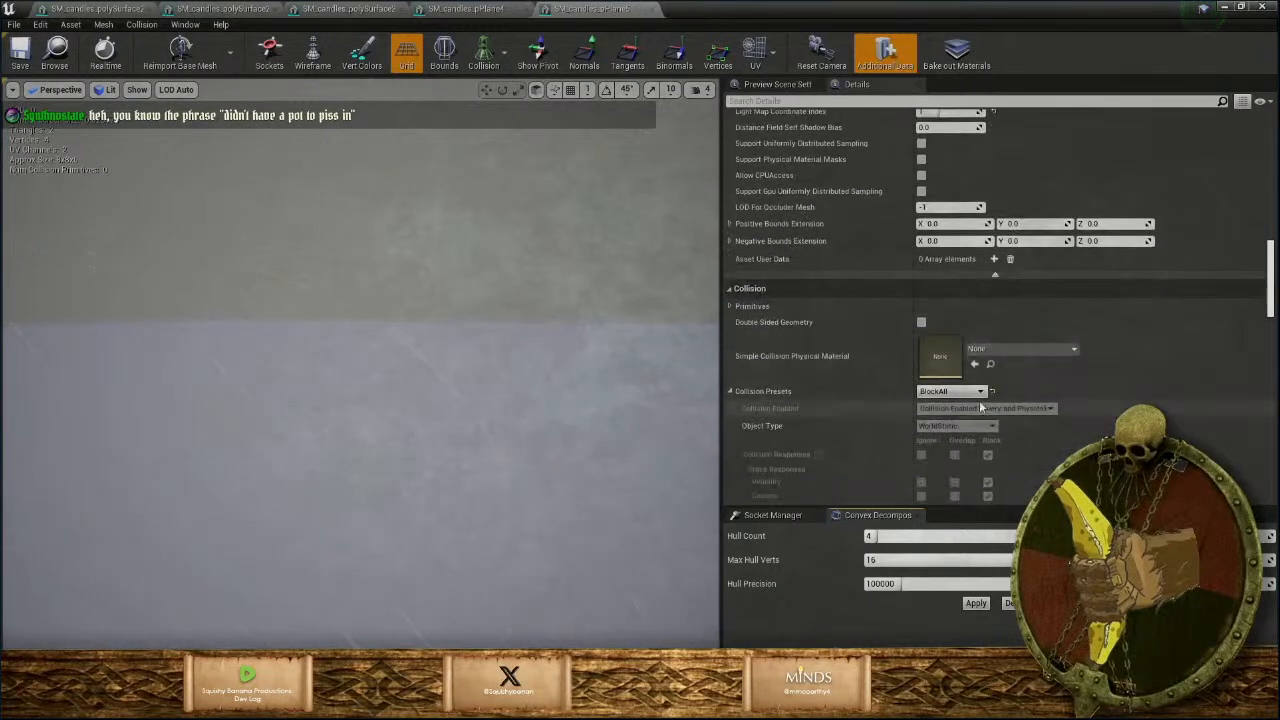
scroll(972, 405, "up", 9)
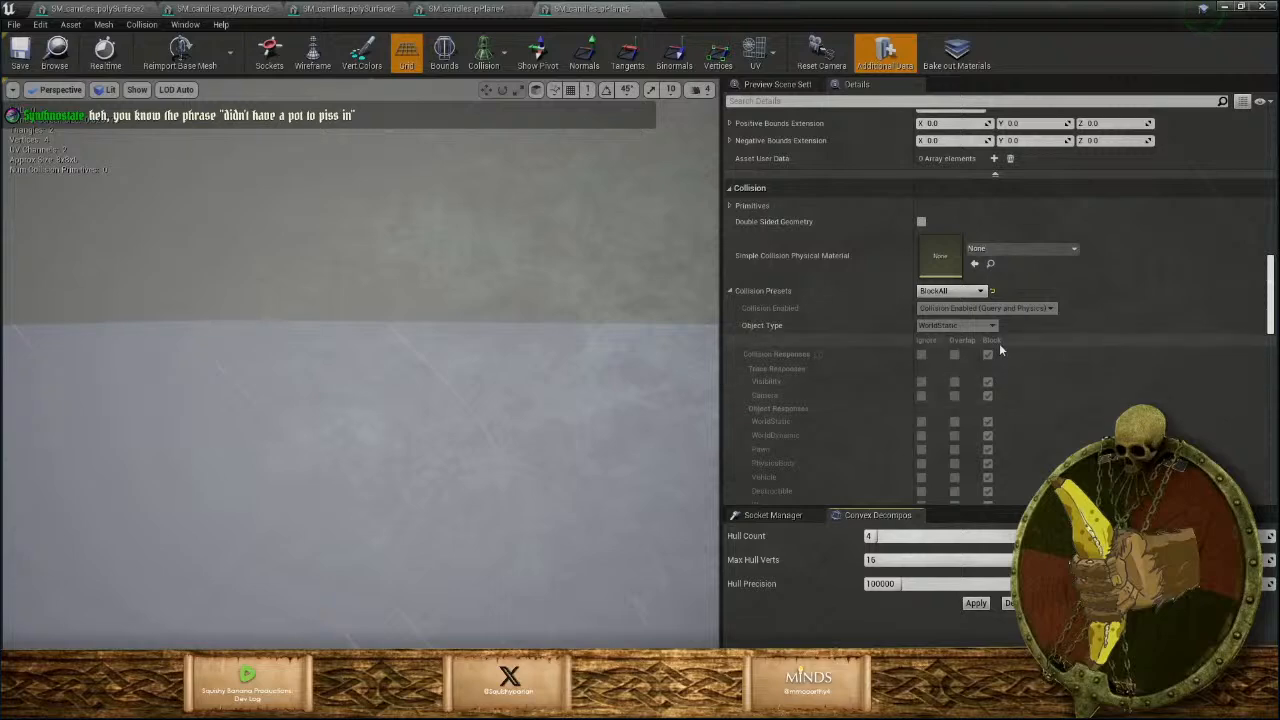
left_click(928, 230)
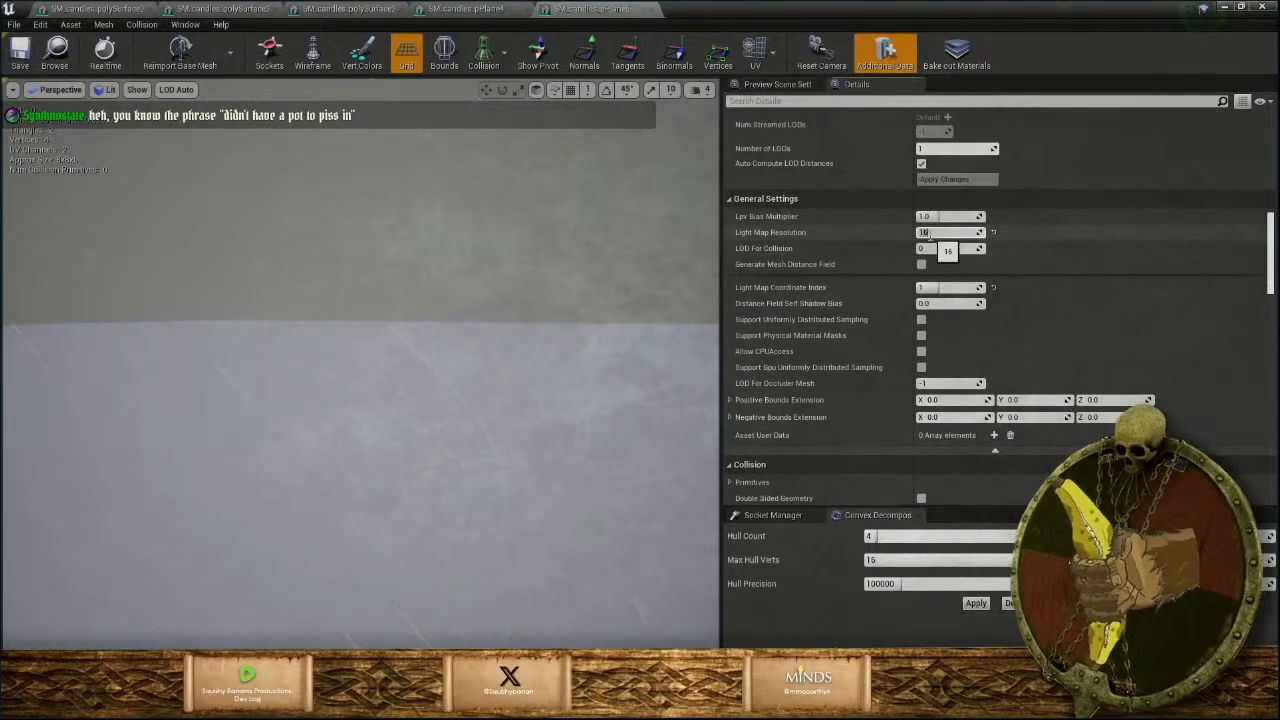
left_click(29, 55)
left_click(651, 9)
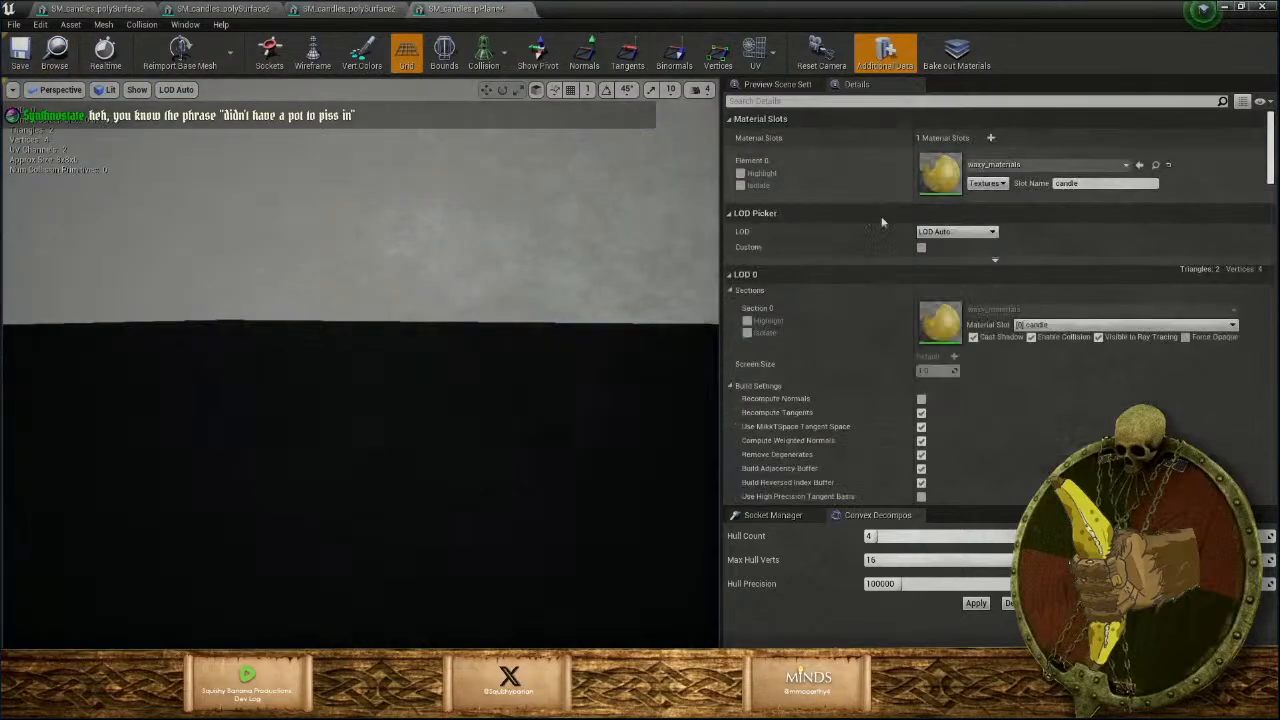
Set the other candle plane mesh's Light Map Resolution to 16, save it and close its editor.
scroll(953, 440, "down", 10)
scroll(953, 440, "down", 1)
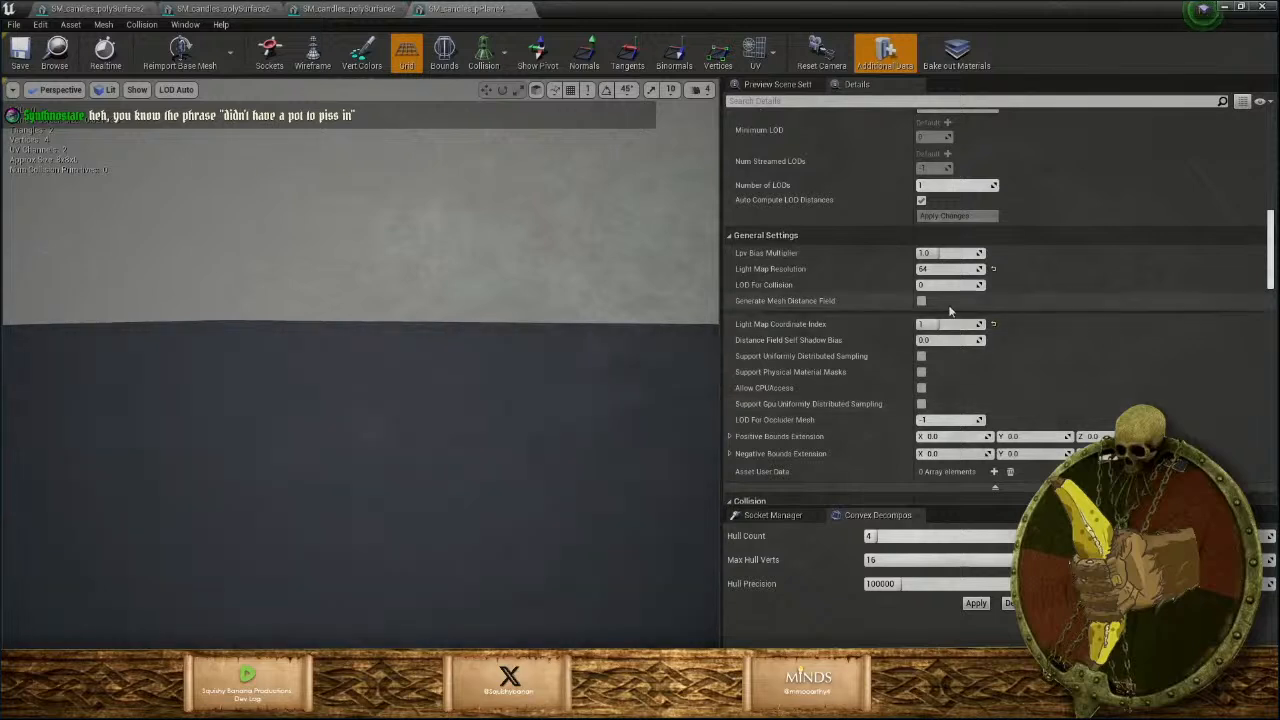
left_click(933, 269)
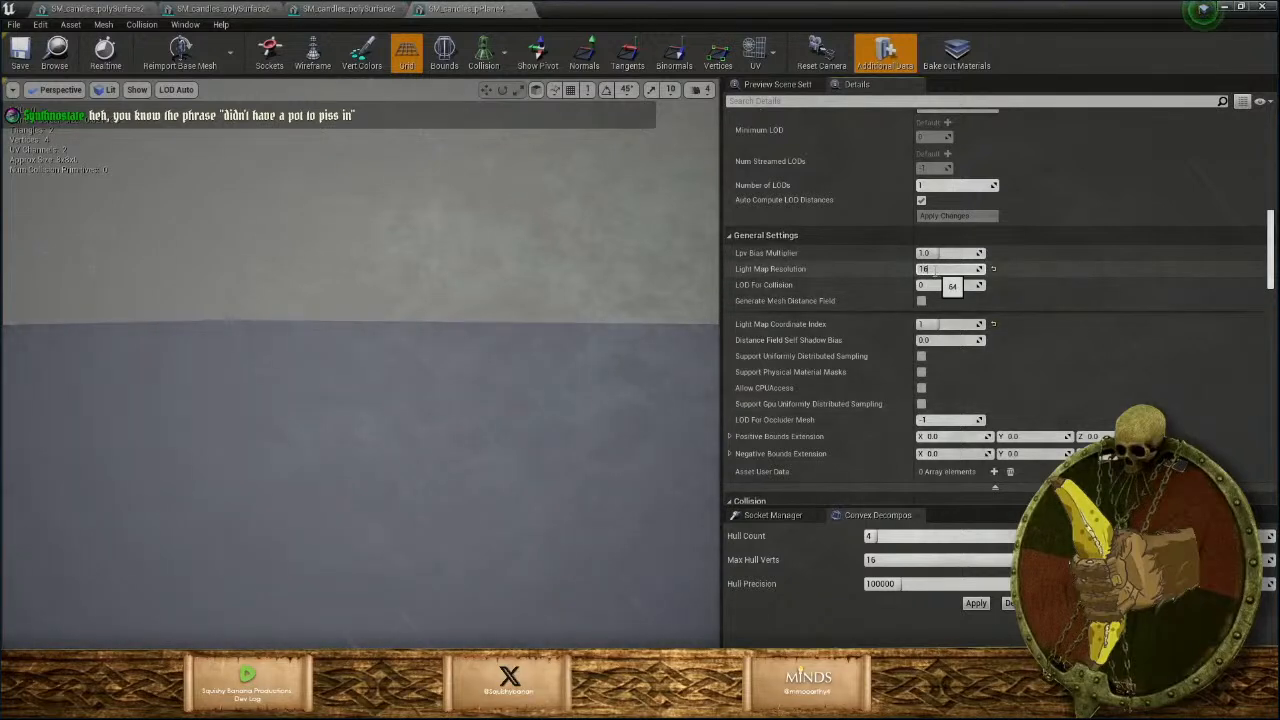
left_click(34, 54)
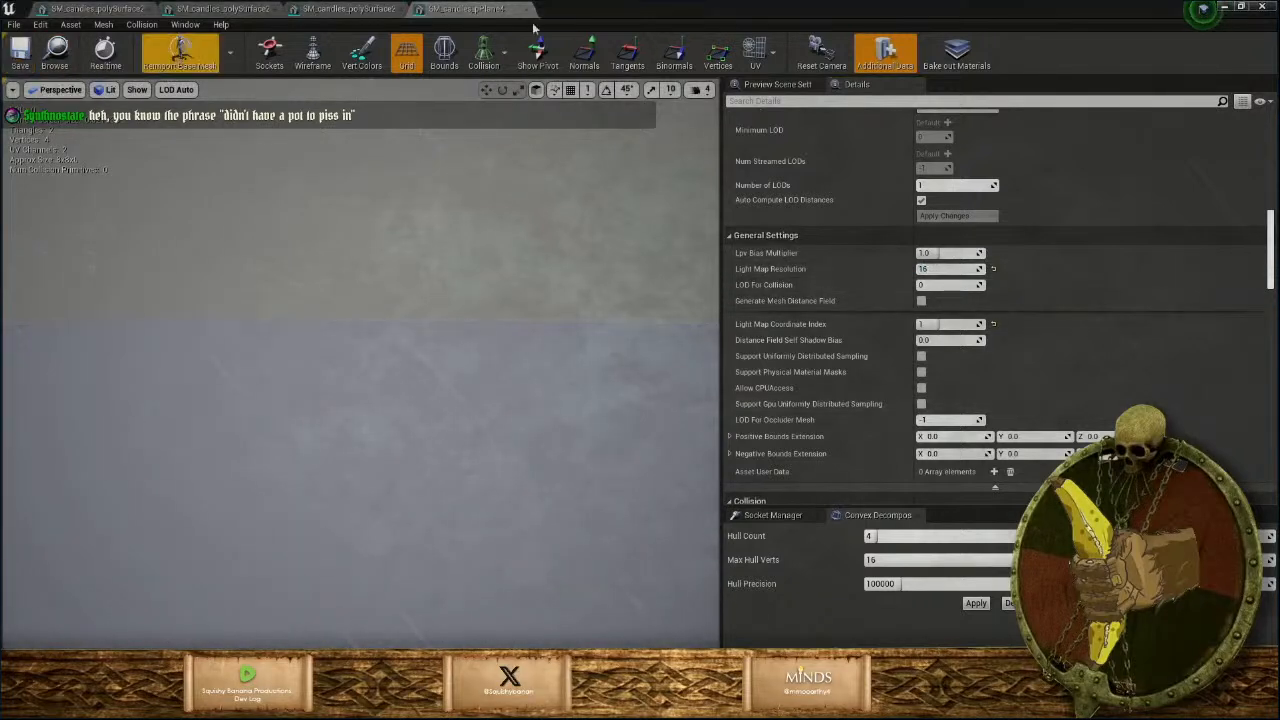
left_click(525, 9)
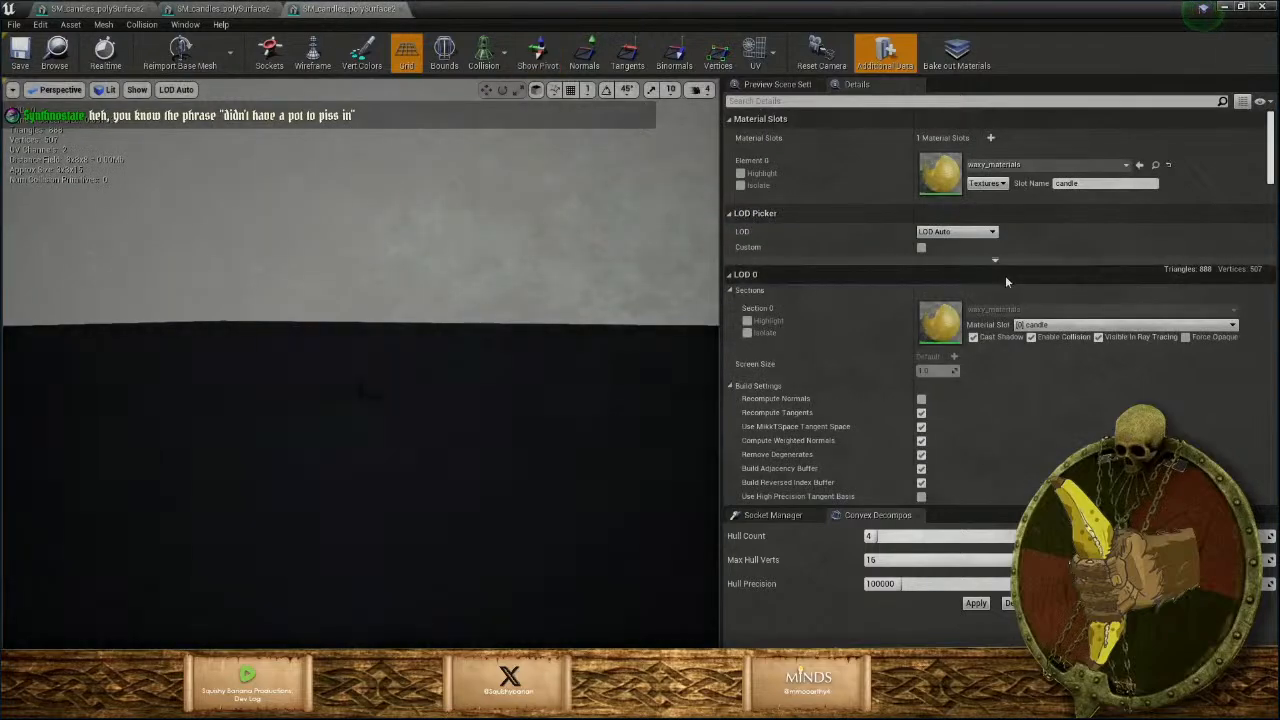
Set the tall candle mesh's Light Map Resolution to 16 and close its editor.
scroll(1008, 410, "down", 5)
scroll(1000, 435, "down", 3)
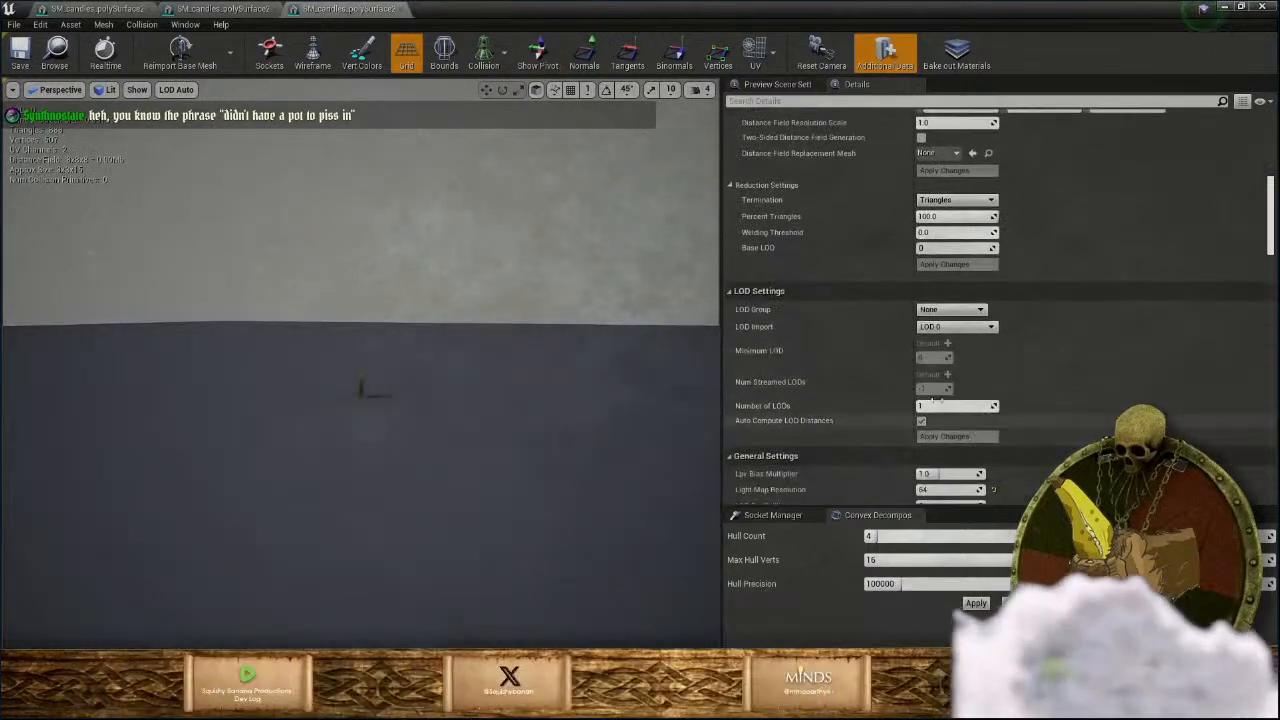
left_click(940, 489)
type("16")
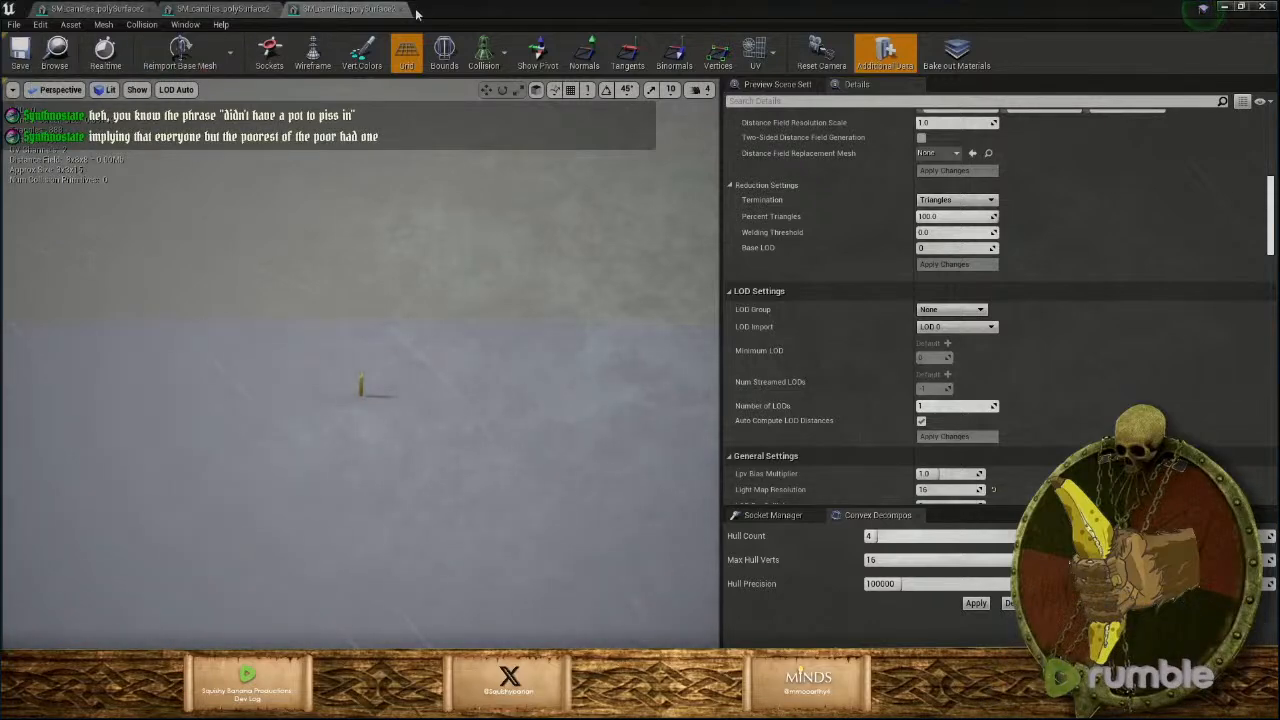
left_click(401, 9)
Set the Light Map Resolution of the squat candle mesh SM_candles_polySurface233 to 16, save it and close its editor.
scroll(1004, 362, "down", 10)
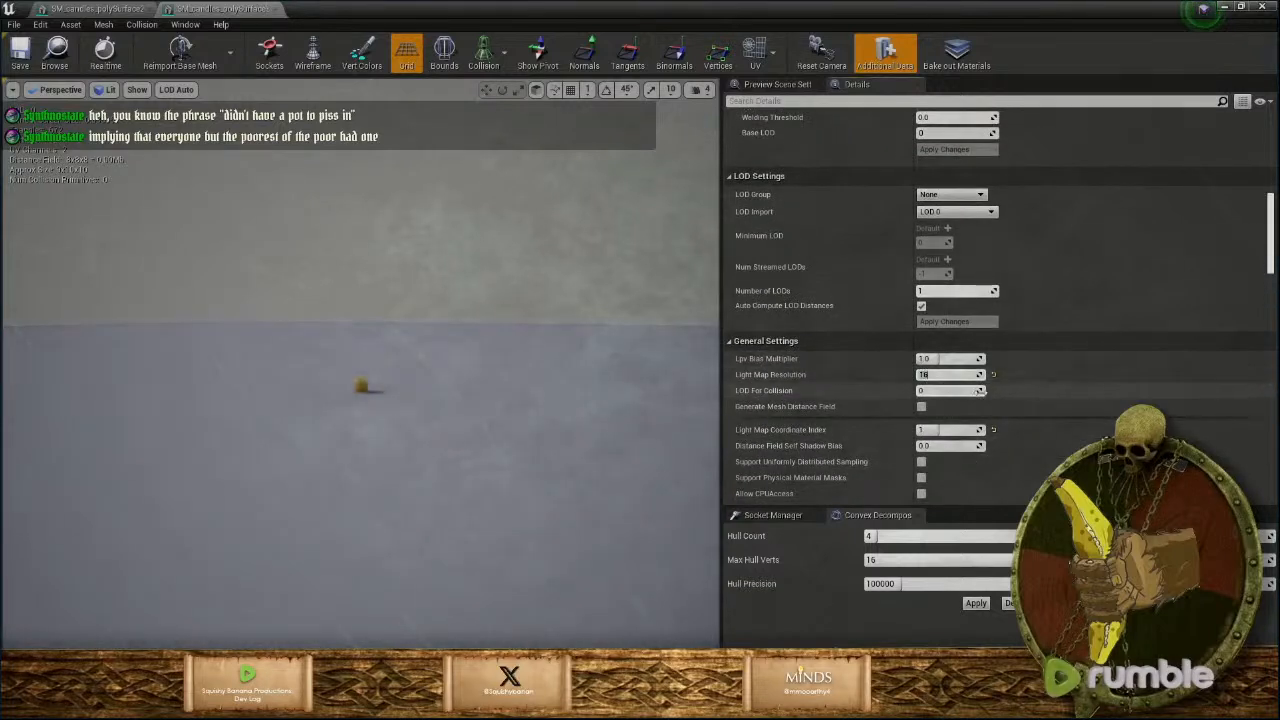
left_click(20, 52)
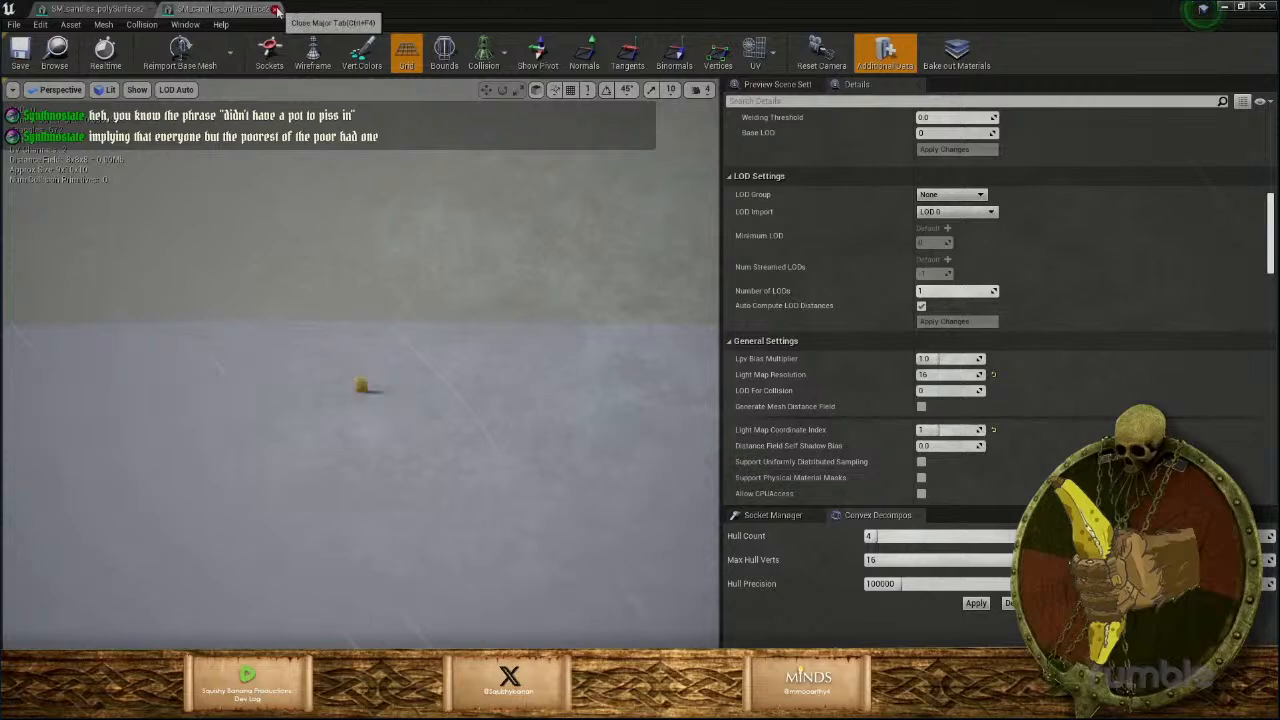
left_click(276, 9)
Set the Light Map Resolution of SM_candles_polySurface232 to 16, save the mesh and close its editor.
scroll(958, 440, "down", 10)
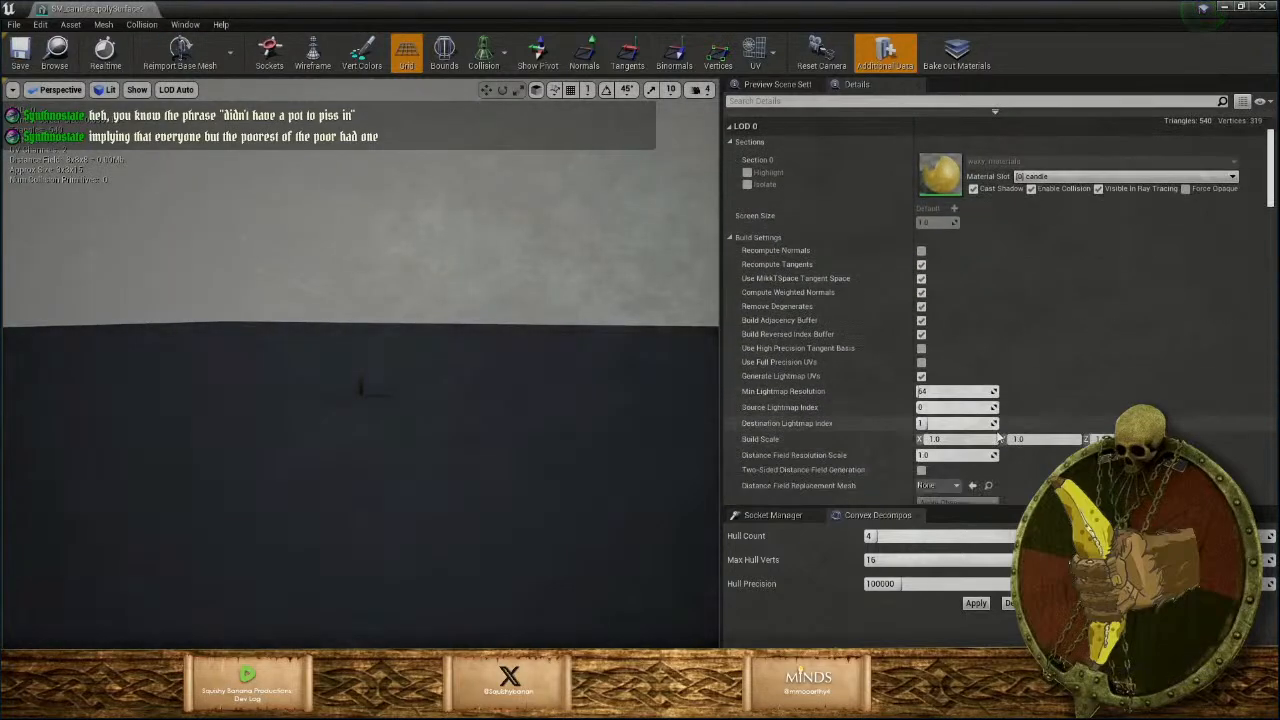
scroll(958, 440, "down", 1)
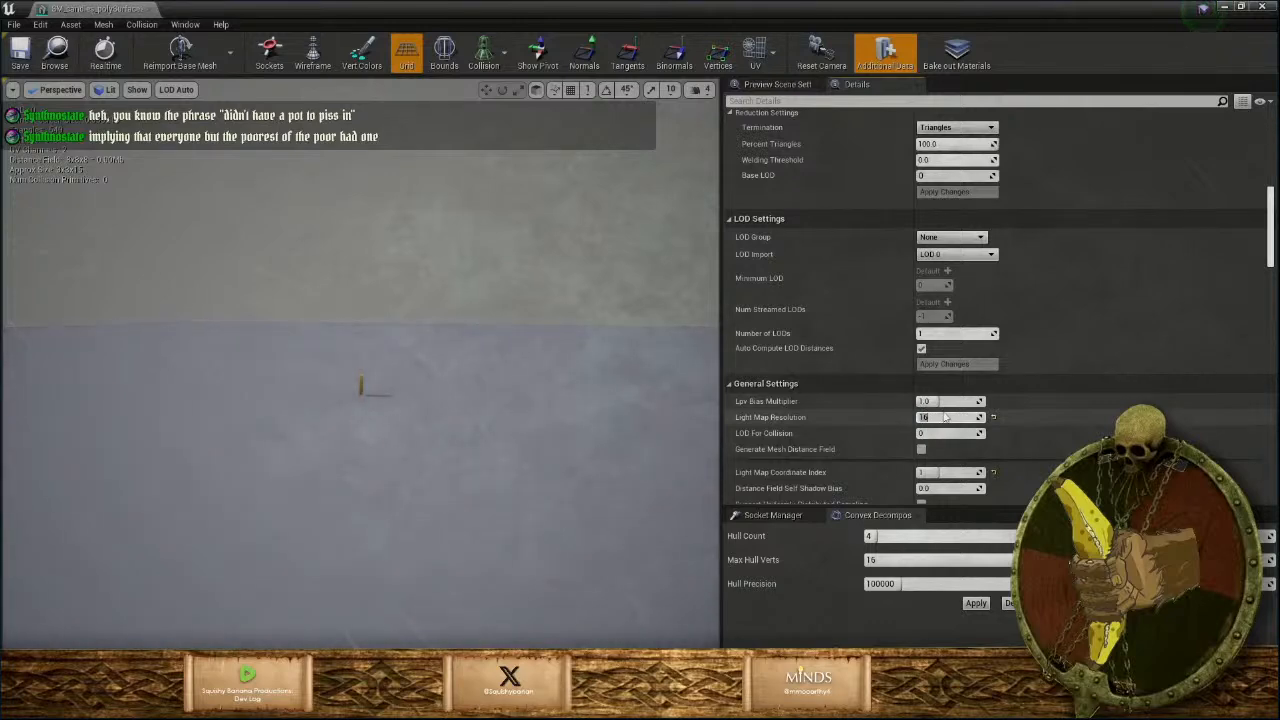
left_click(20, 50)
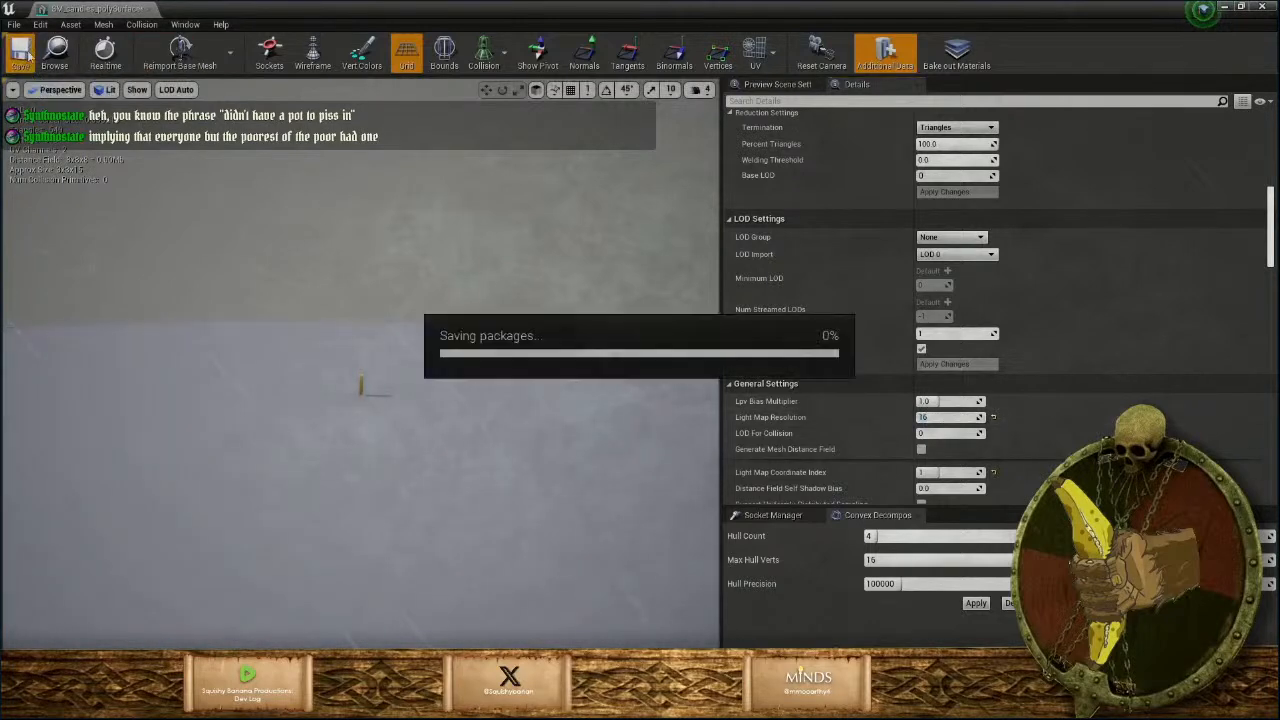
left_click(154, 9)
Inspect the lightmap density of the candles on the table up close, with nothing selected.
mouse_move(607, 310)
right_mouse_down()
mouse_move(425, 310)
mouse_move(384, 330)
mouse_move(604, 306)
right_mouse_up()
key("w")
key("w")
key("s")
key("w")
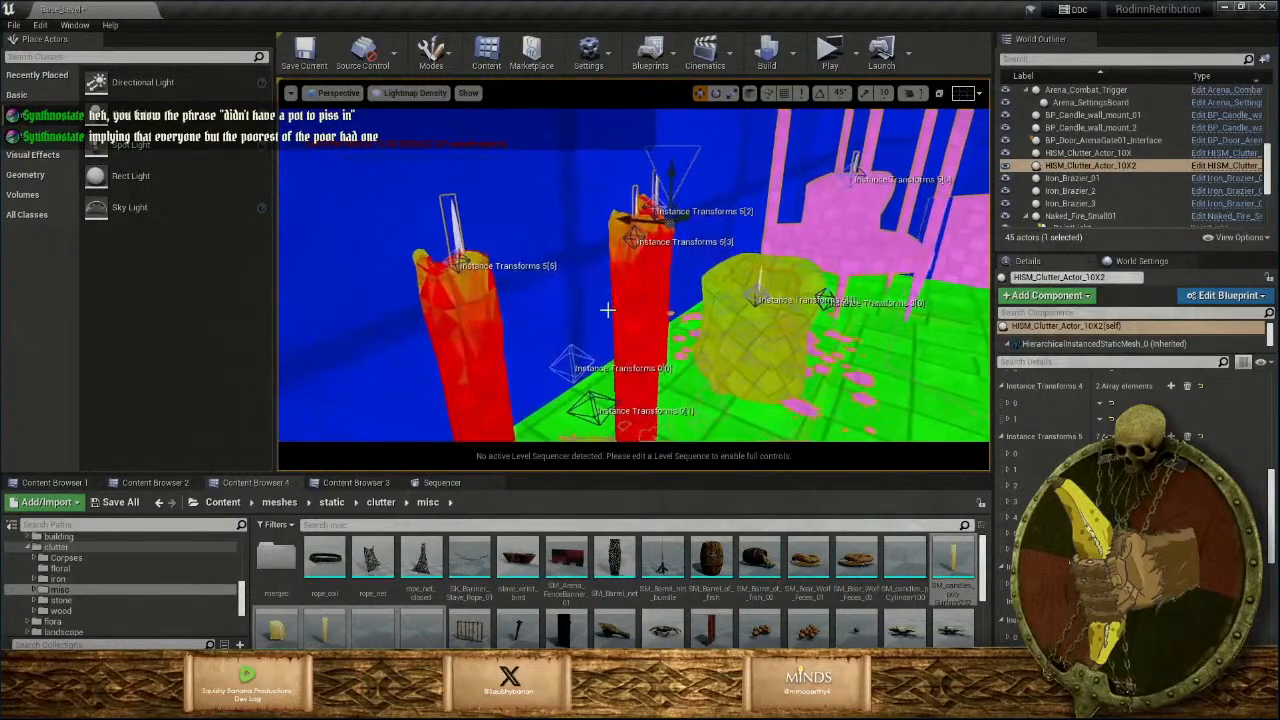
left_click(642, 284)
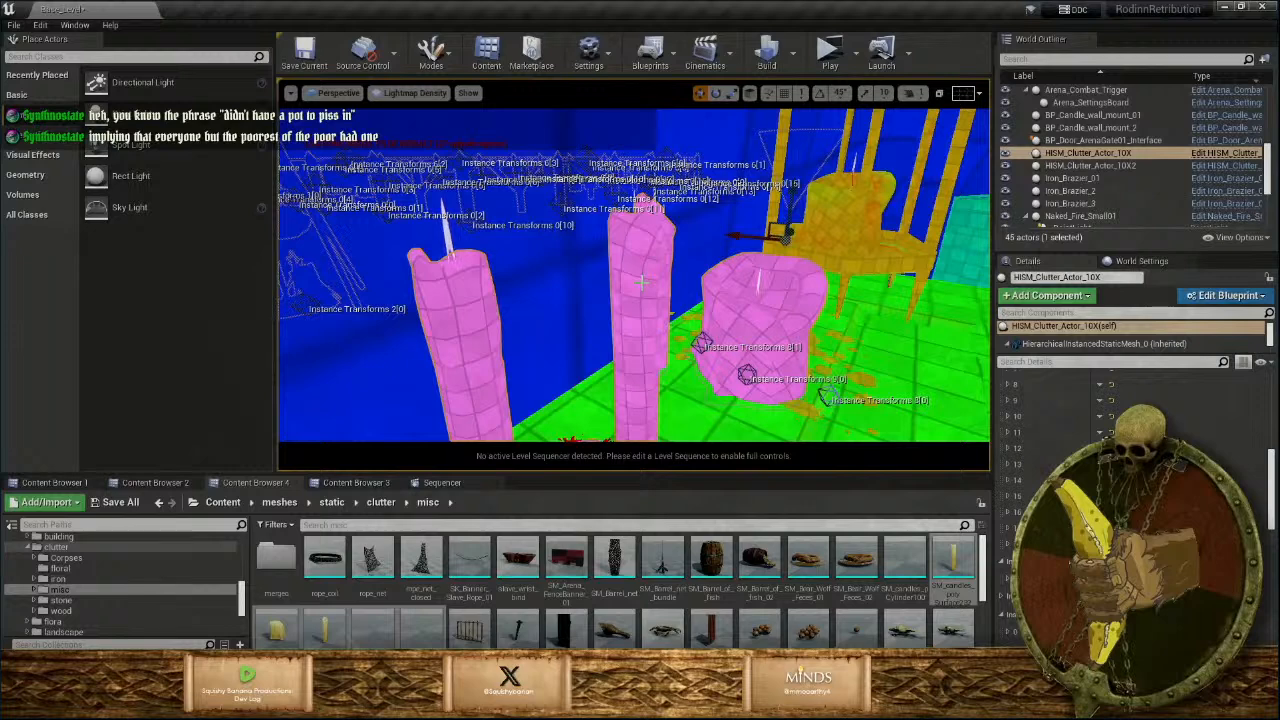
key("Escape")
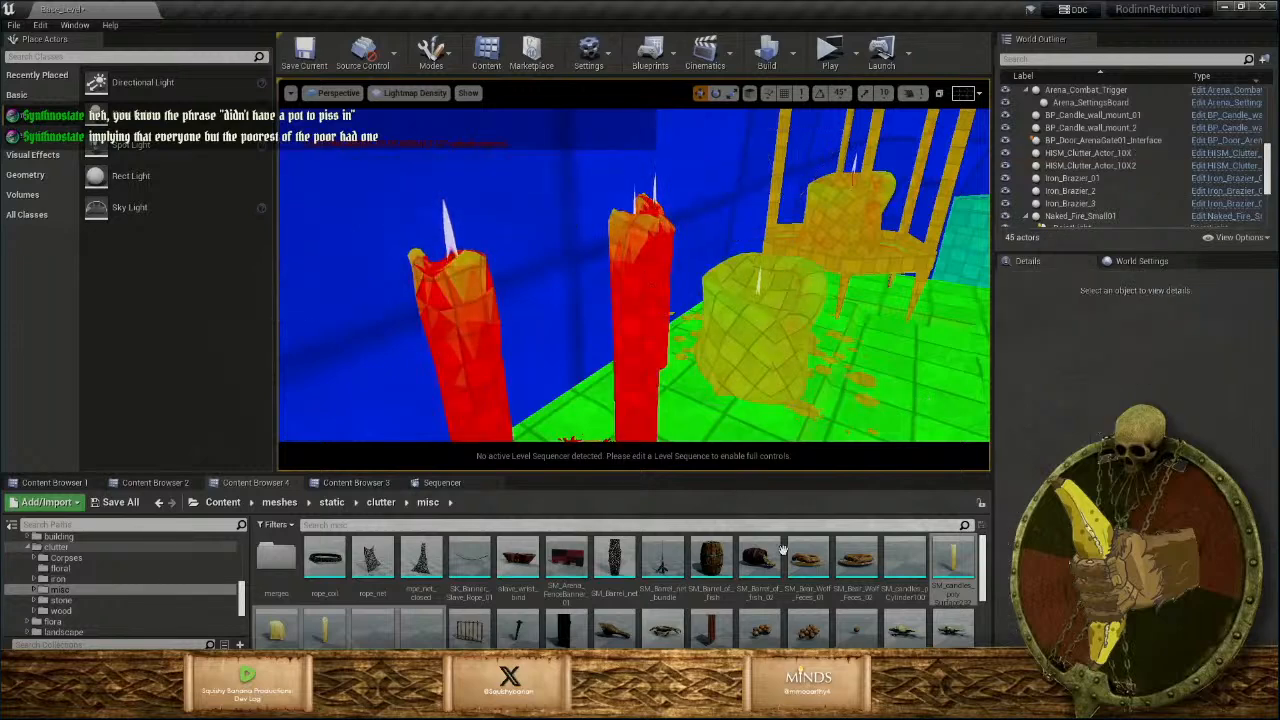
Reopen SM_candles_polySurface232 to check its Light Map Resolution and close its editor.
double_click(946, 572)
scroll(1014, 410, "down", 15)
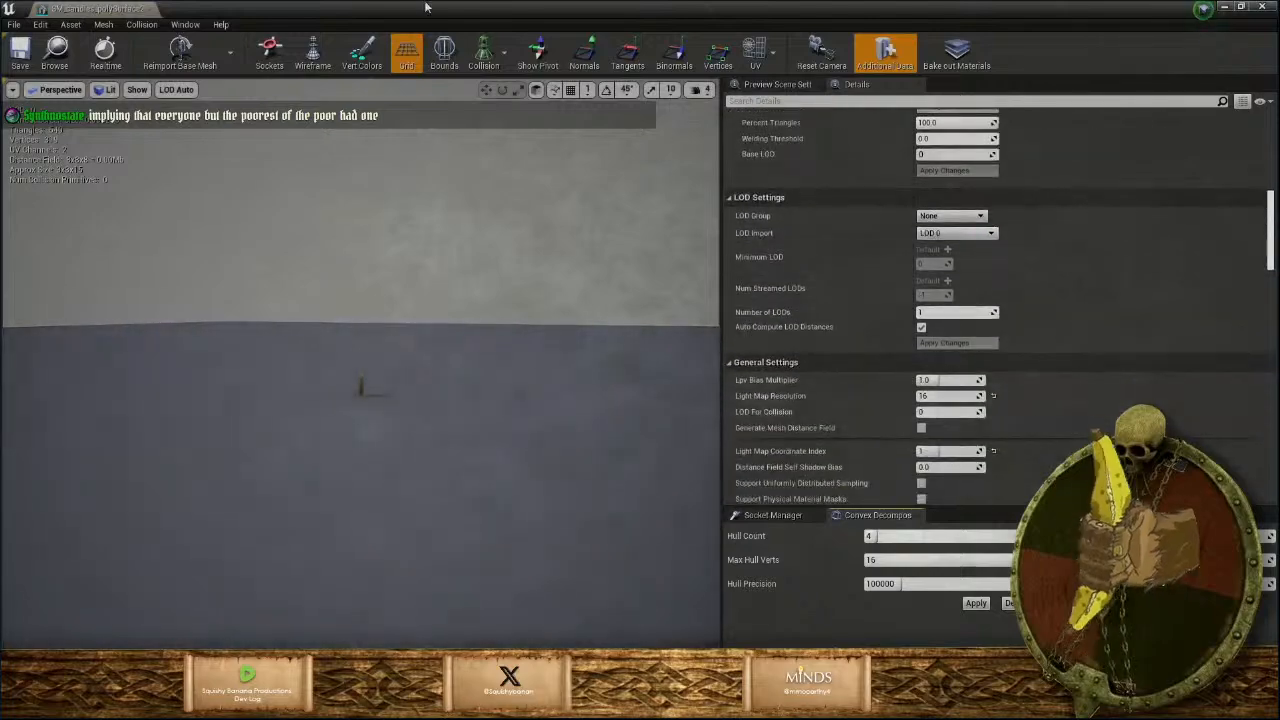
left_click(149, 9)
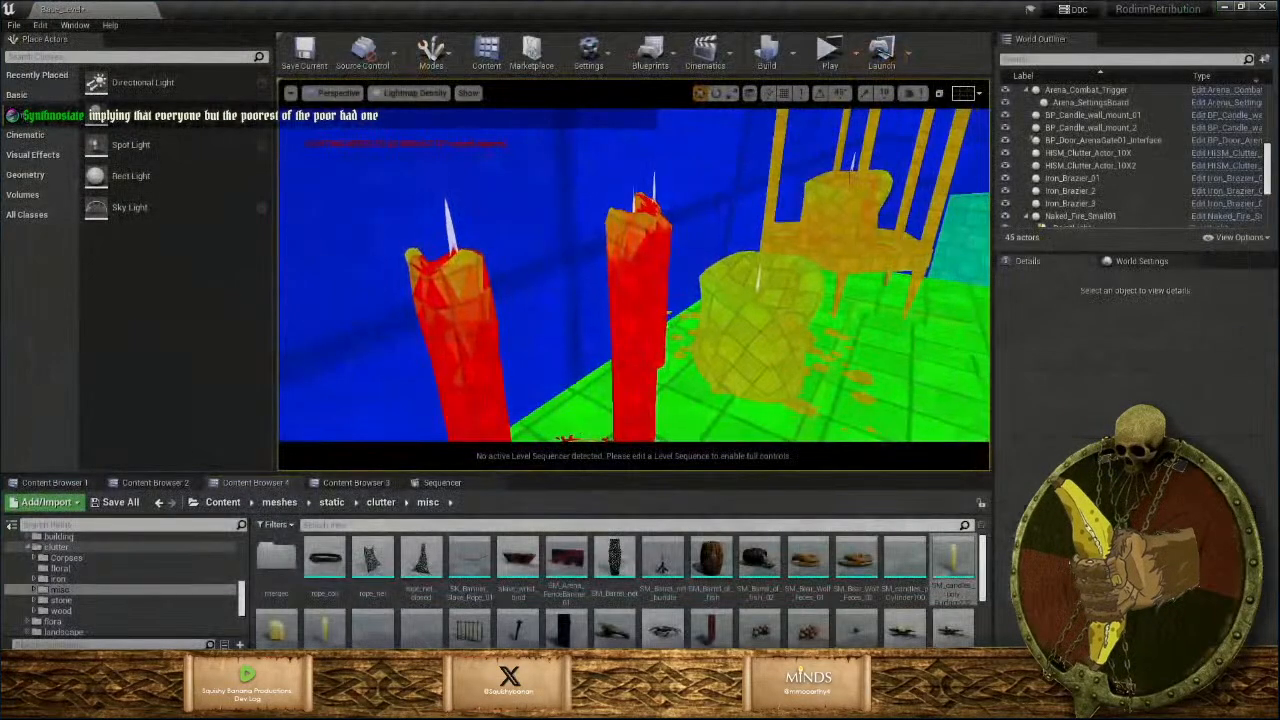
Move the crate instance in the tent's corner closer to the head of the bed.
right_click_drag(634, 275, 627, 337)
left_click(546, 309)
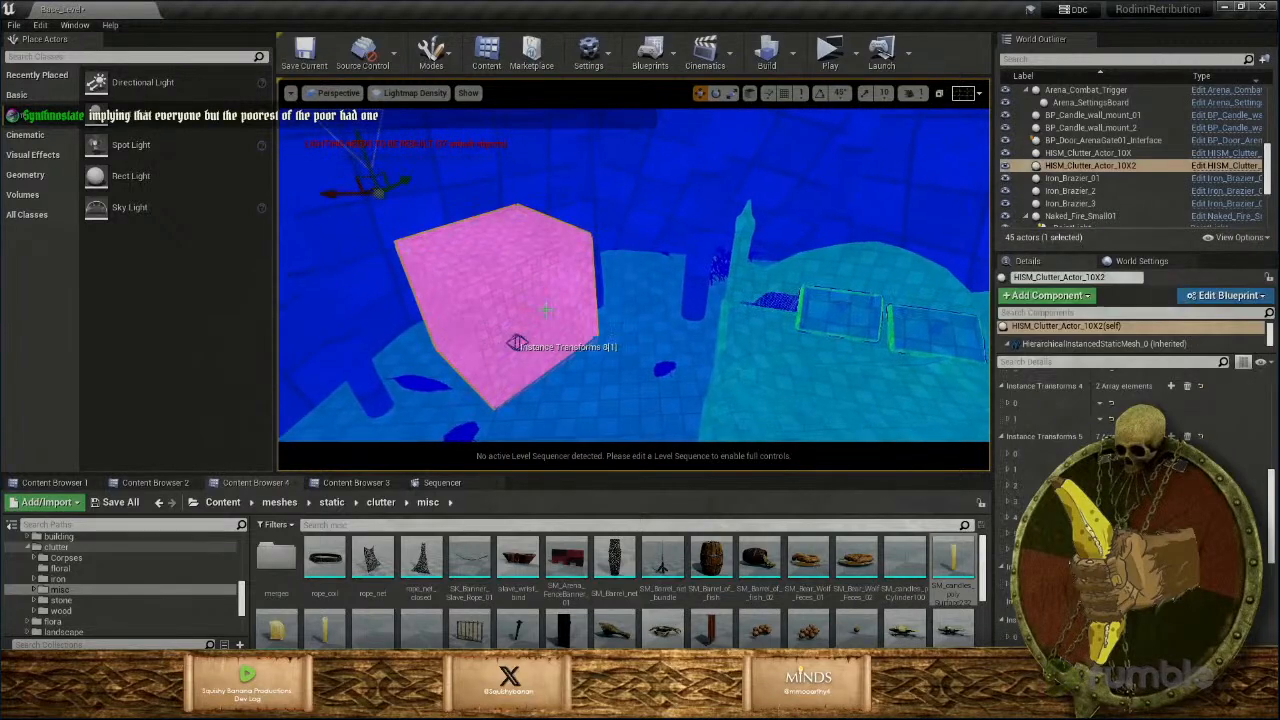
left_click_drag(495, 344, 583, 357)
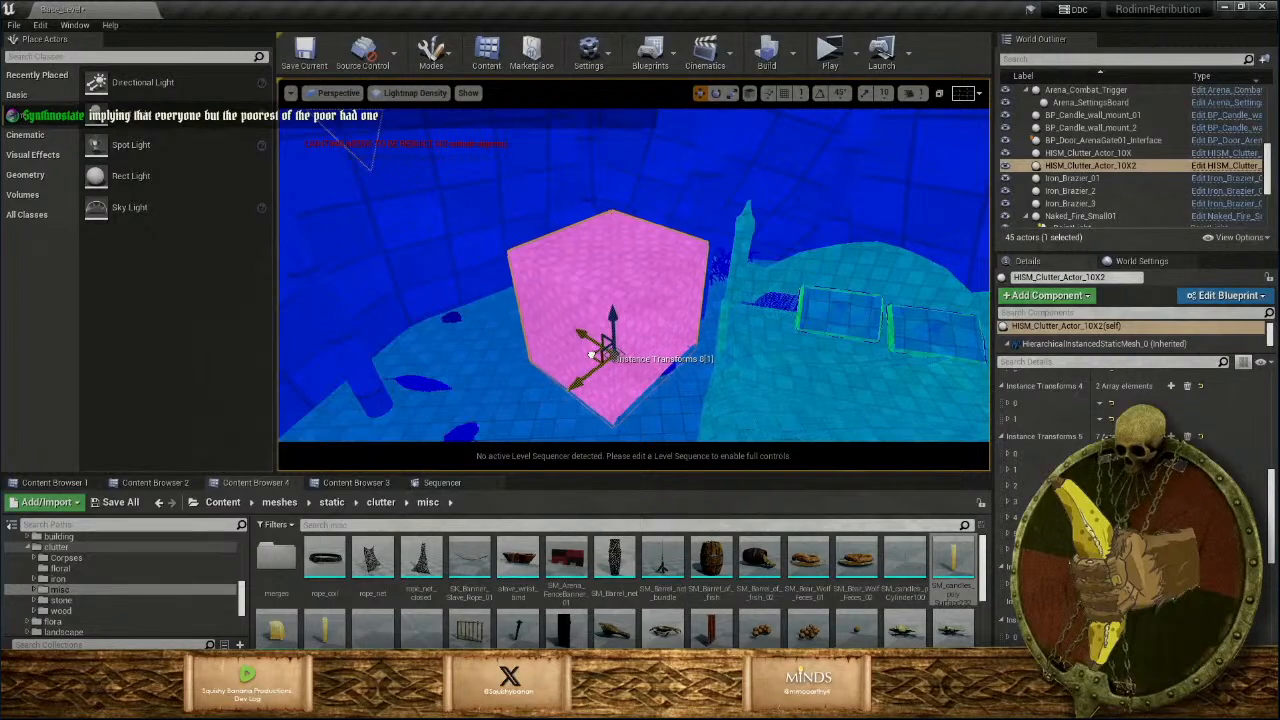
Add a second Instance Transforms 3 element for the table's lantern and paste the transform of element 0 into element 1.
right_click_drag(590, 345, 486, 352)
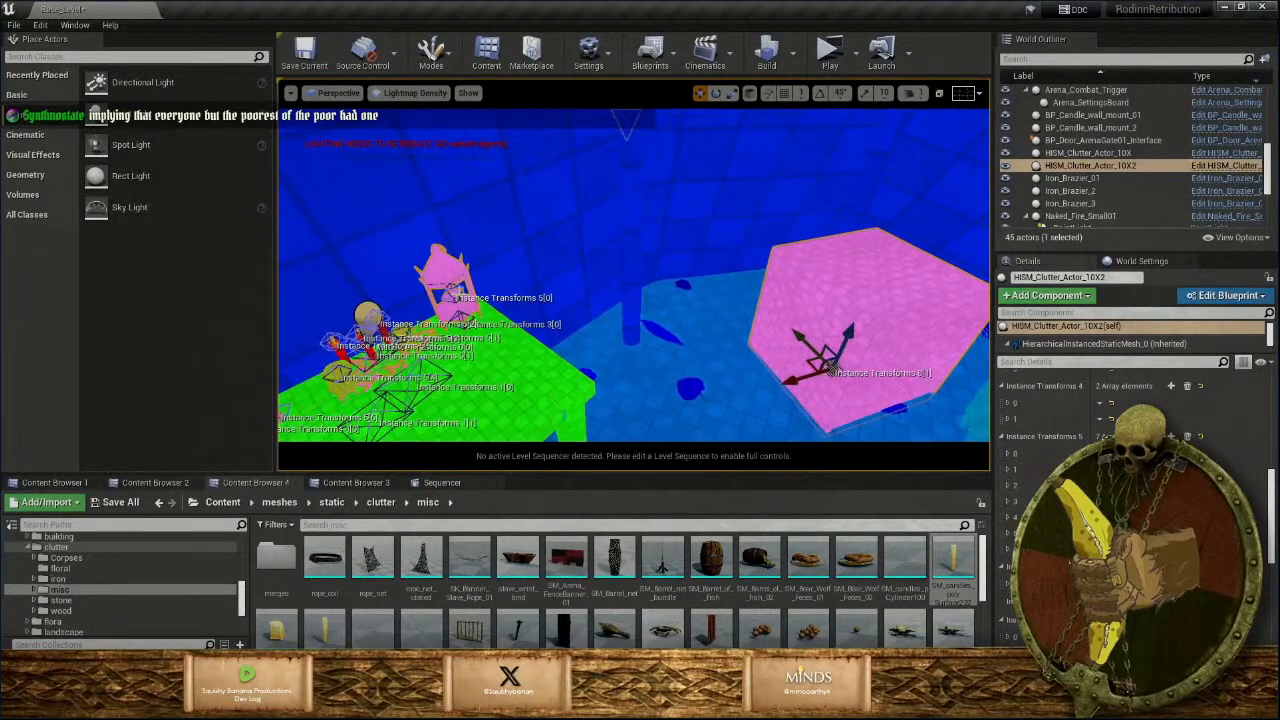
key("w")
right_click_drag(498, 303, 460, 323)
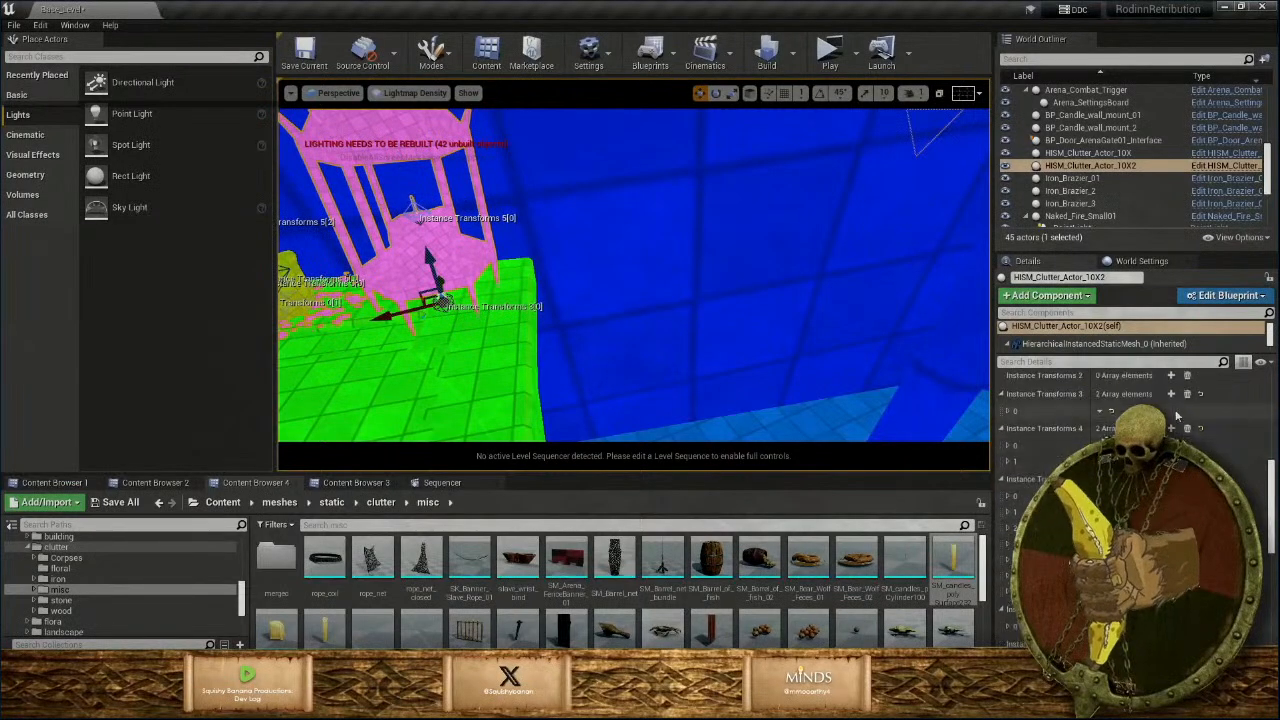
right_click(1028, 415)
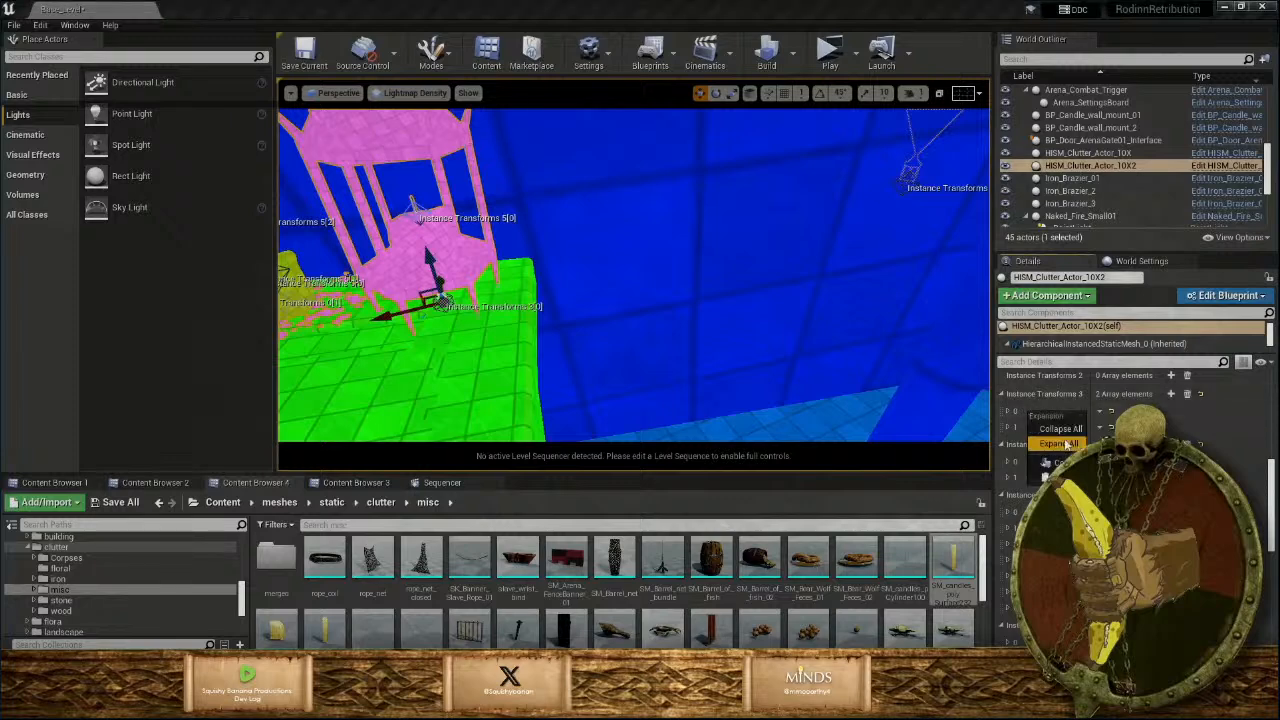
right_click(1040, 427)
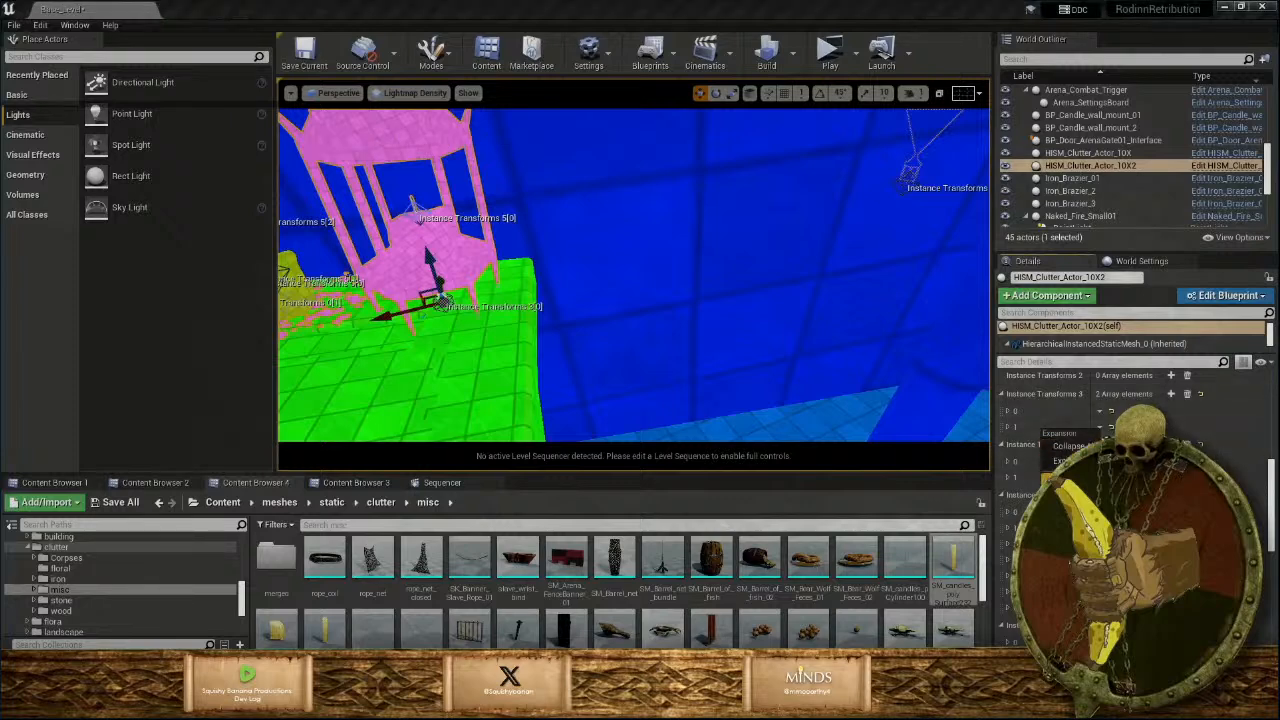
left_click(1060, 459)
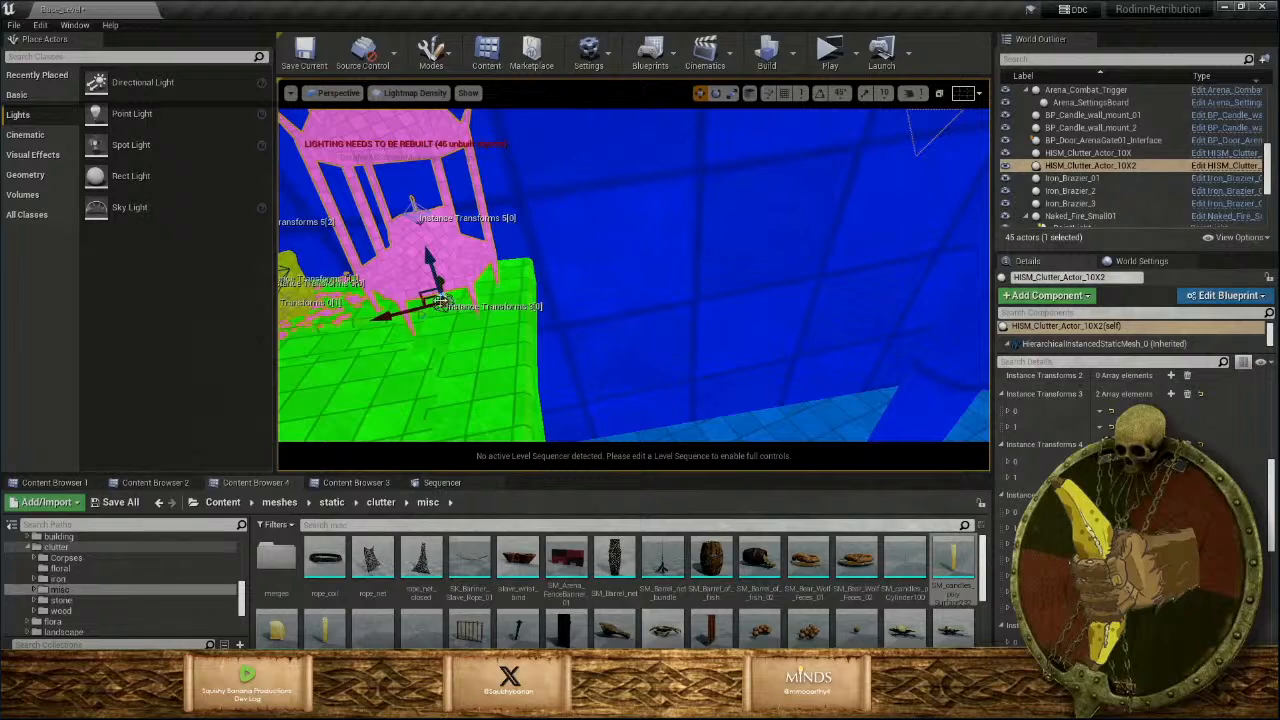
Move the new lantern instance, Instance Transforms 3[1], from the table over to the crate beside the bed.
left_click_drag(433, 299, 868, 325)
right_click_drag(868, 325, 930, 315)
mouse_move(749, 287)
right_mouse_down()
mouse_move(765, 360)
mouse_move(749, 287)
right_mouse_up()
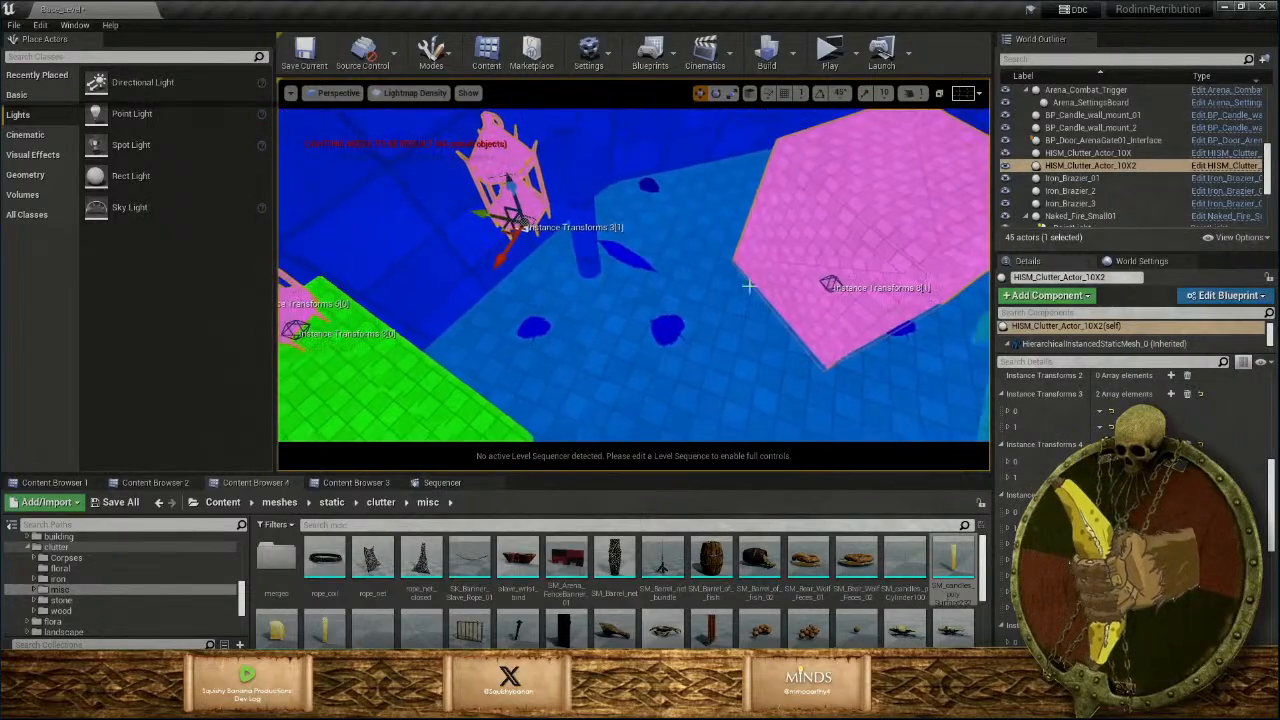
left_click_drag(503, 235, 940, 208)
mouse_move(940, 208)
right_mouse_down()
mouse_move(990, 225)
mouse_move(960, 160)
mouse_move(929, 206)
right_mouse_up()
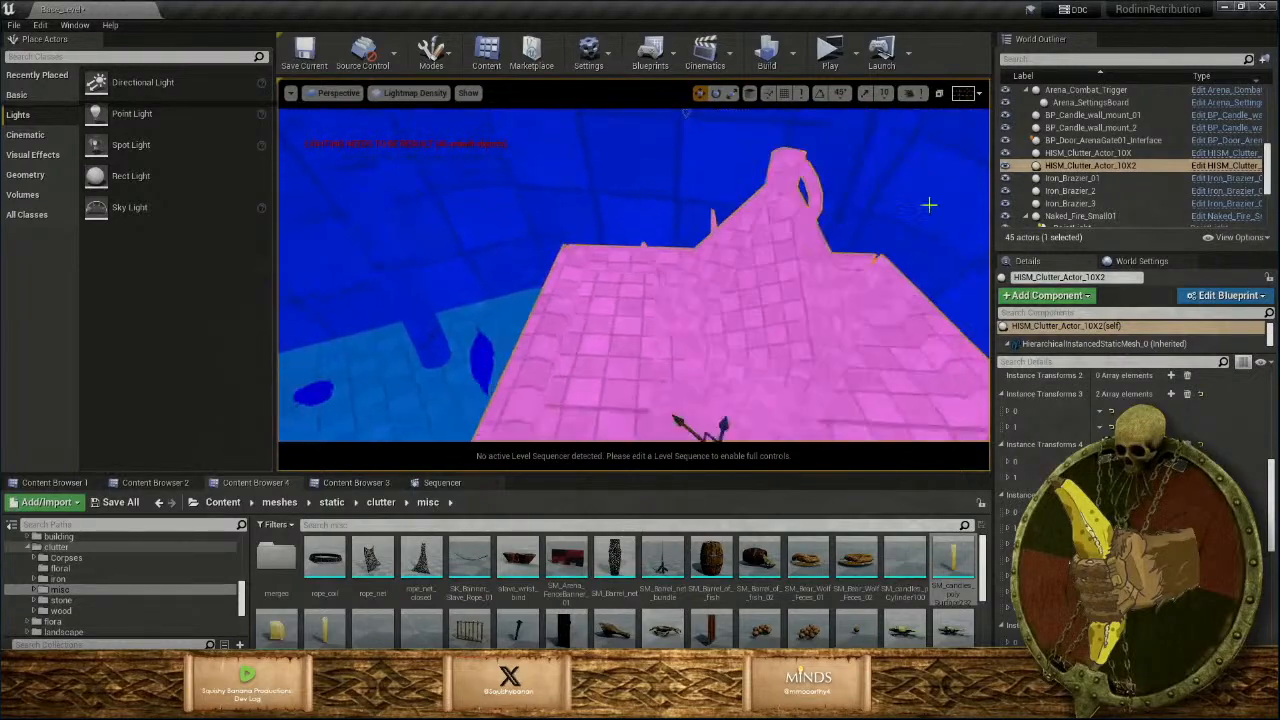
Switch the viewport to Unlit shading and seat the lantern instance on top of the crate so its feet touch the boards.
left_click(394, 96)
left_click(404, 134)
key("f")
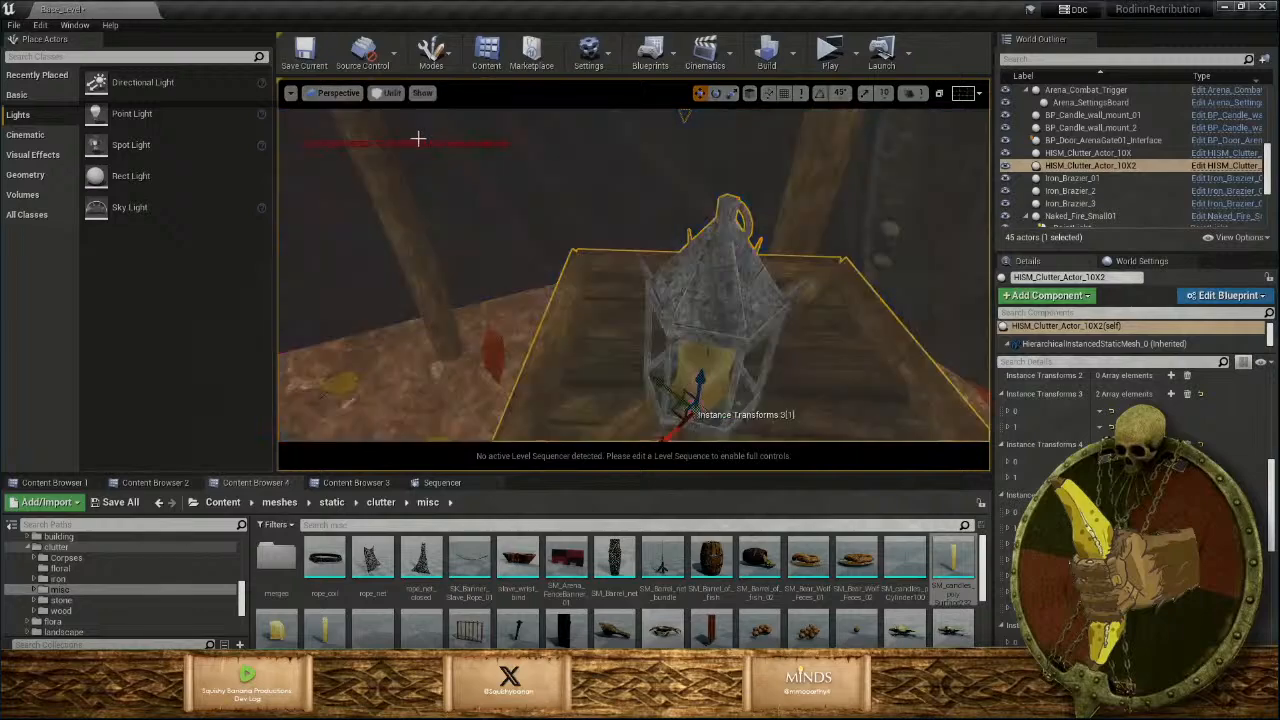
left_click_drag(608, 291, 714, 276)
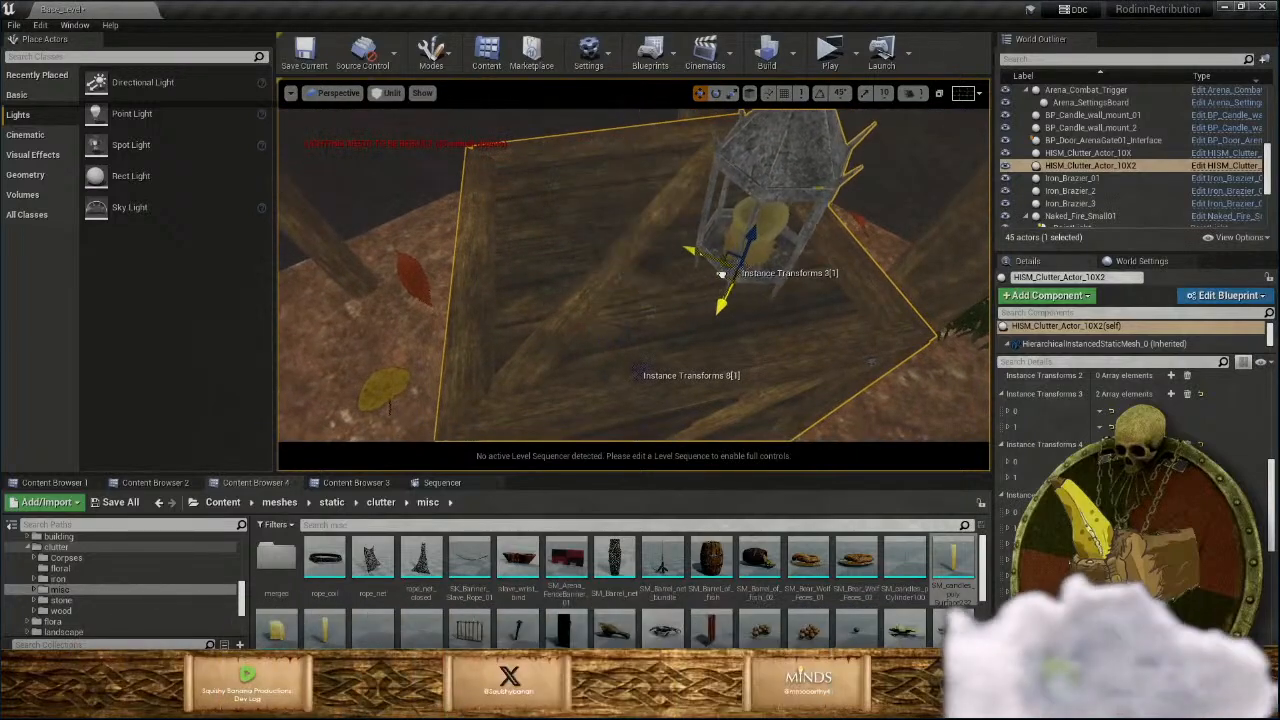
mouse_move(701, 216)
right_mouse_down()
mouse_move(714, 232)
mouse_move(701, 216)
right_mouse_up()
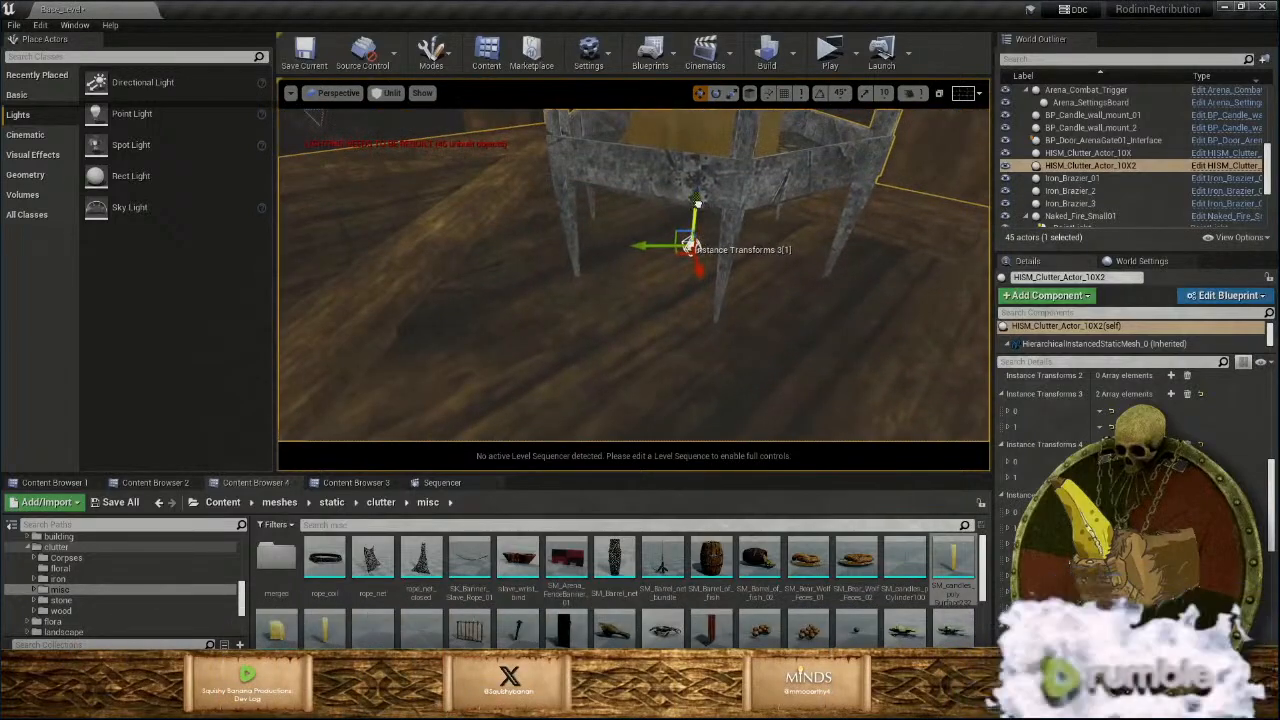
left_click_drag(698, 216, 694, 265)
right_click_drag(643, 290, 604, 270)
Add element 7 to Instance Transforms 5 with the transform of element 0 and move this flame from the table to the crate.
scroll(1130, 500, "down", 1)
scroll(1130, 500, "down", 2)
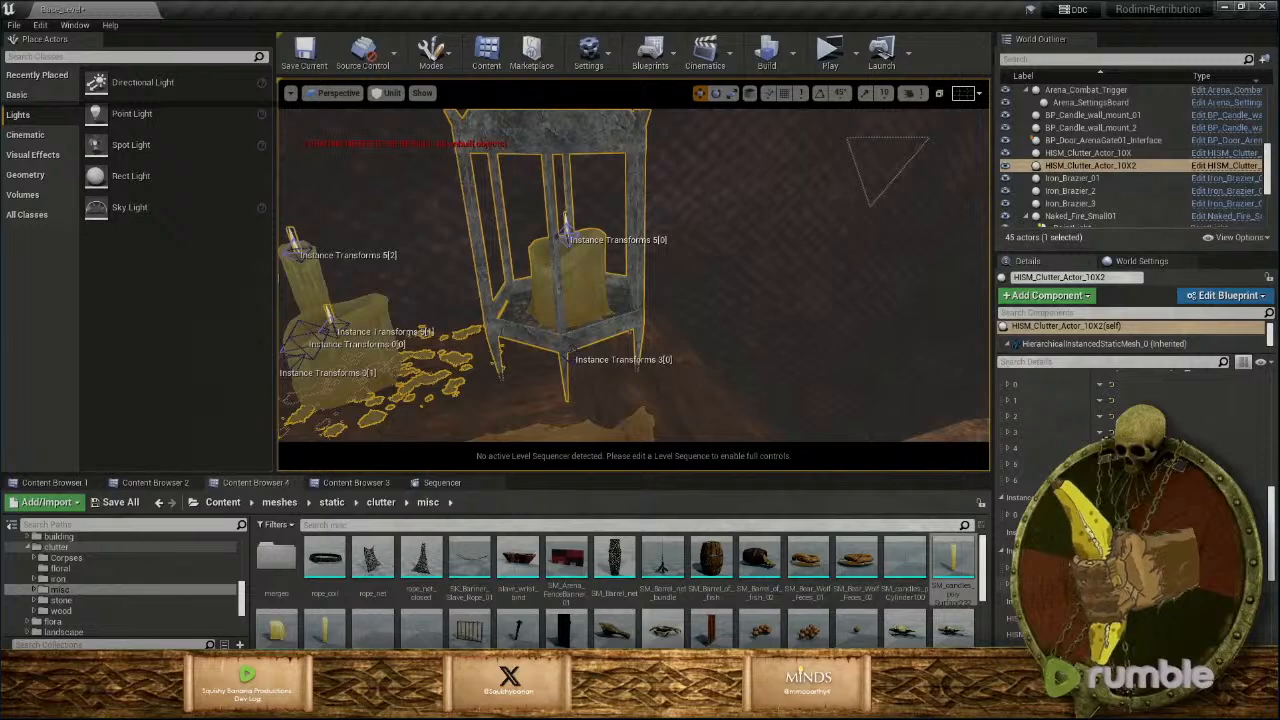
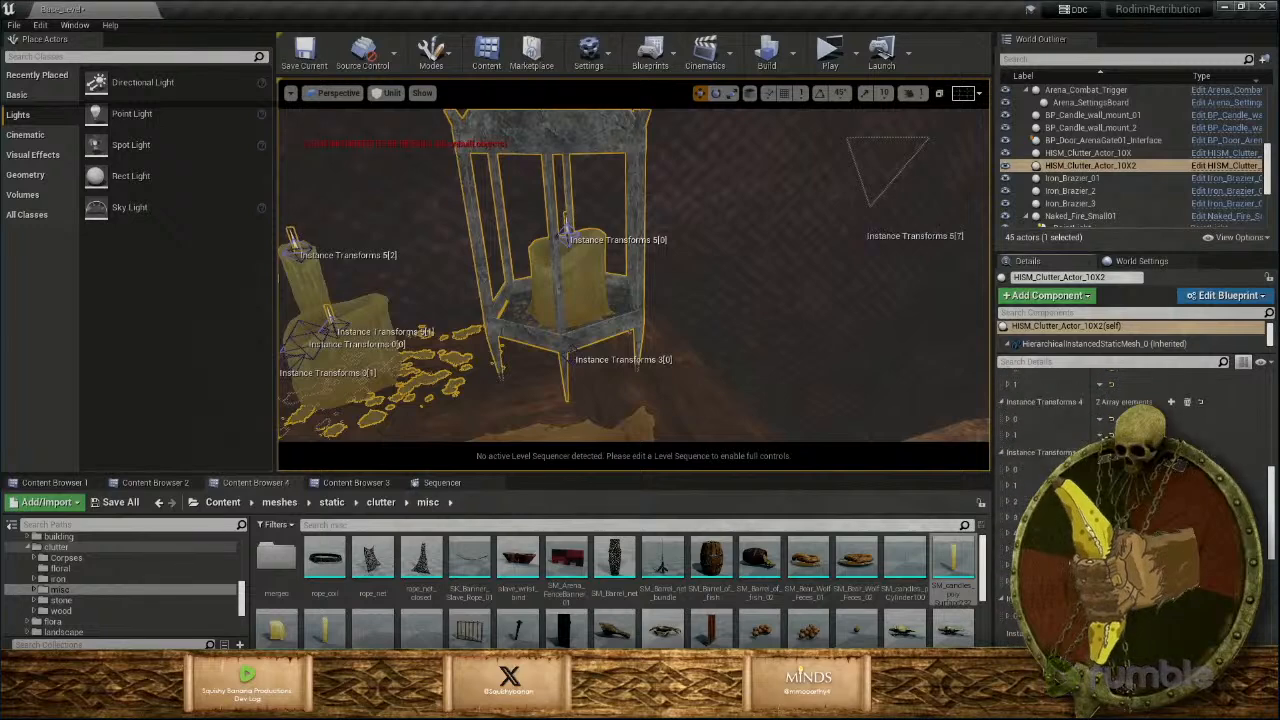
left_click(574, 237)
scroll(575, 234, "down", 8)
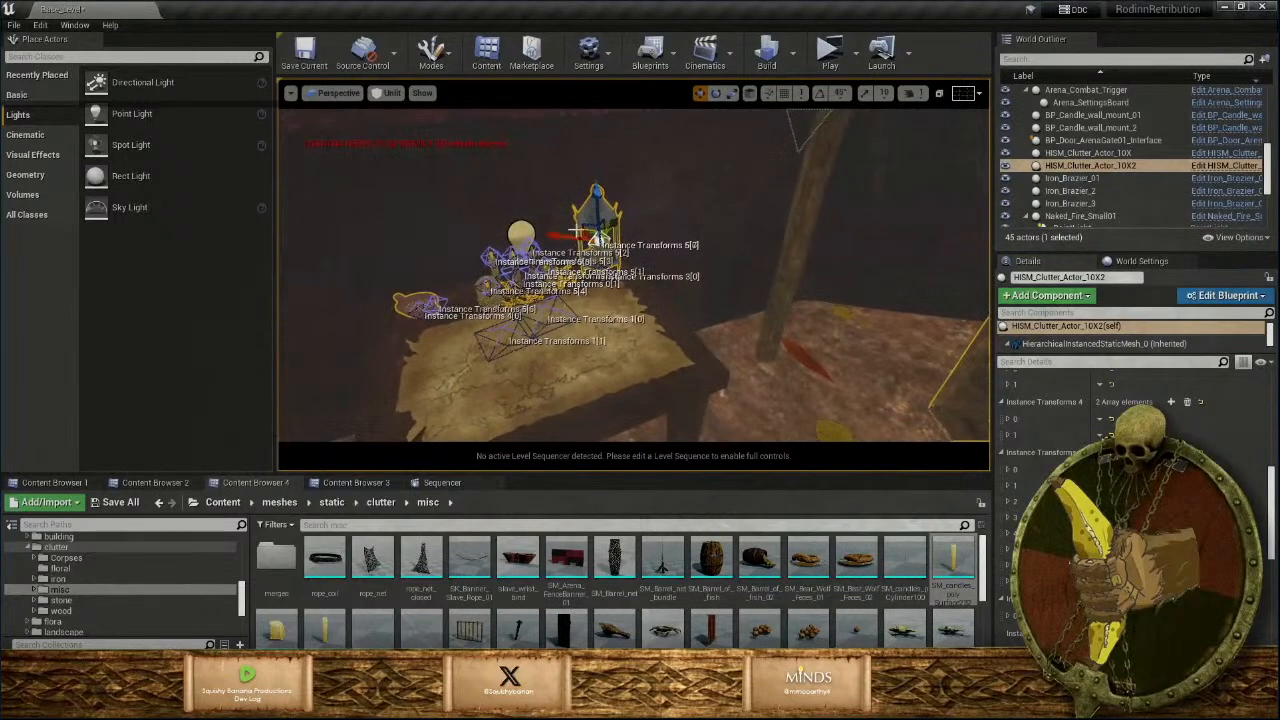
mouse_move(771, 342)
right_mouse_down()
mouse_move(900, 350)
mouse_move(960, 385)
mouse_move(771, 342)
right_mouse_up()
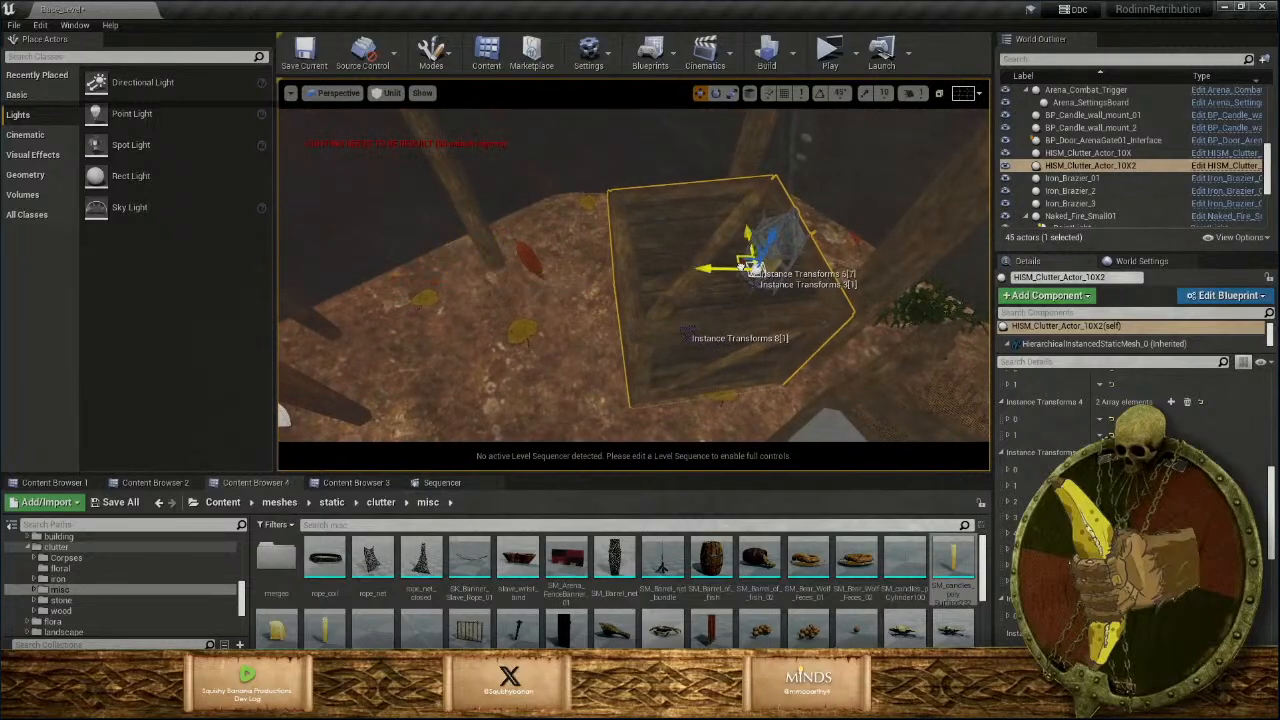
key("f")
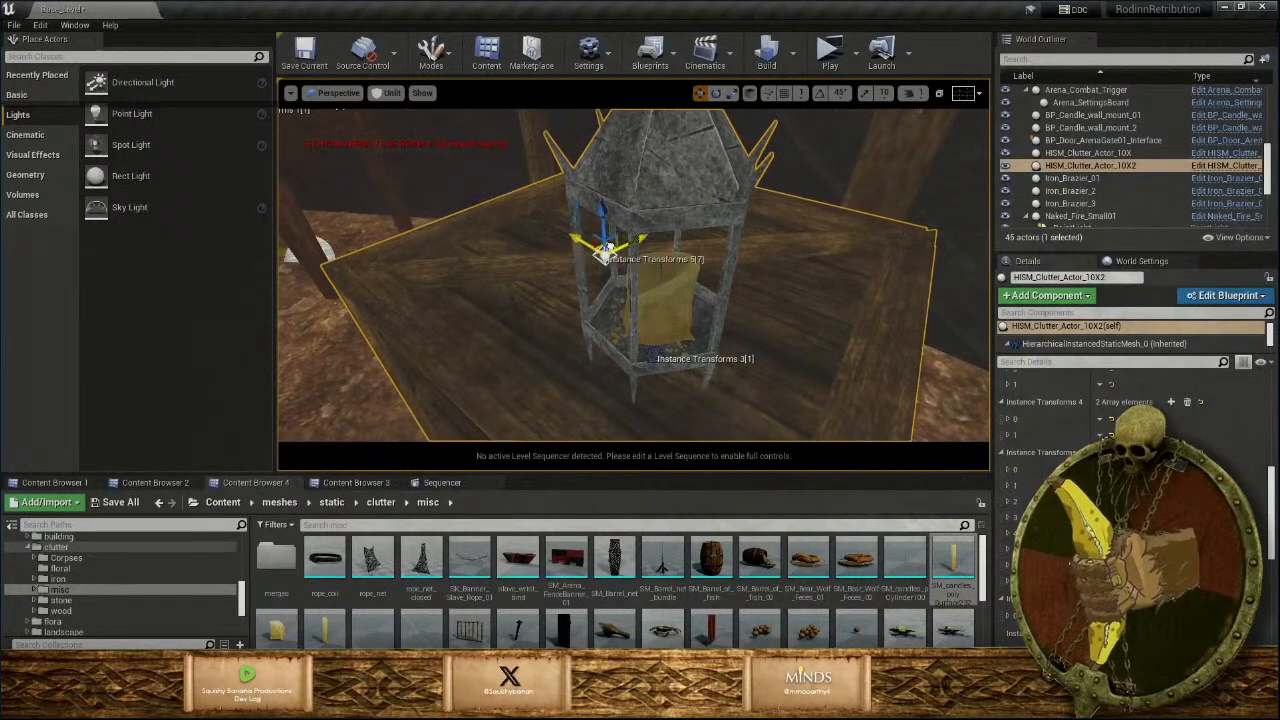
Shift the flame instance inside the crate's lantern so it stands above the candle.
right_click_drag(667, 253, 735, 200)
scroll(702, 265, "up", 4)
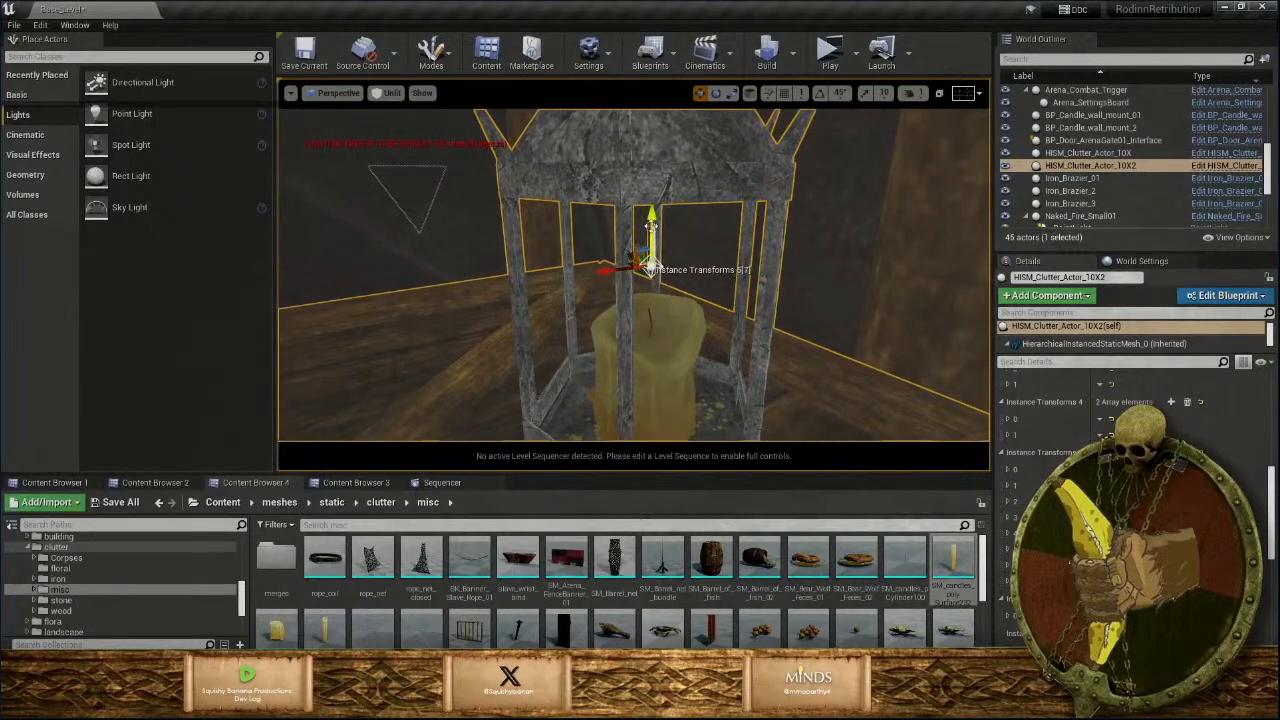
right_click_drag(652, 264, 590, 308)
left_click_drag(608, 299, 661, 300)
scroll(667, 287, "up", 5)
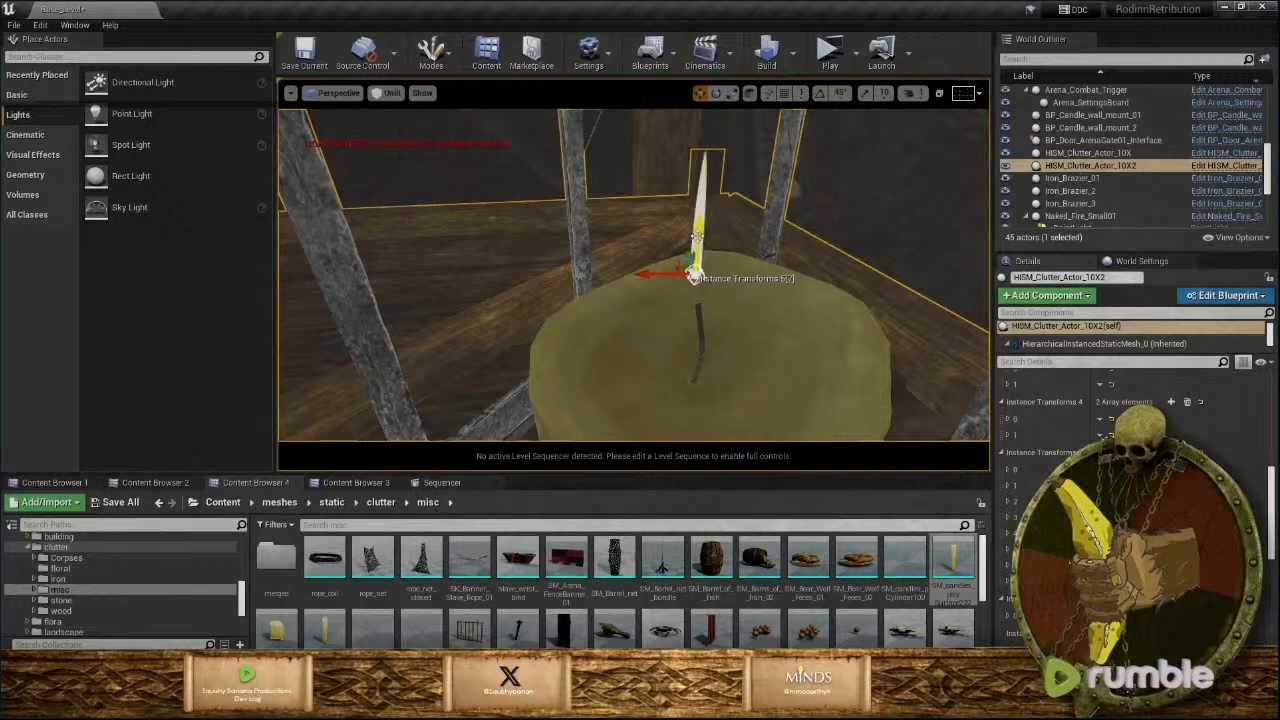
Fine-tune the flame instance's position from several sides so it sits on the candle's wick.
key("d")
mouse_move(706, 273)
right_mouse_down()
mouse_move(540, 262)
mouse_move(710, 272)
right_mouse_up()
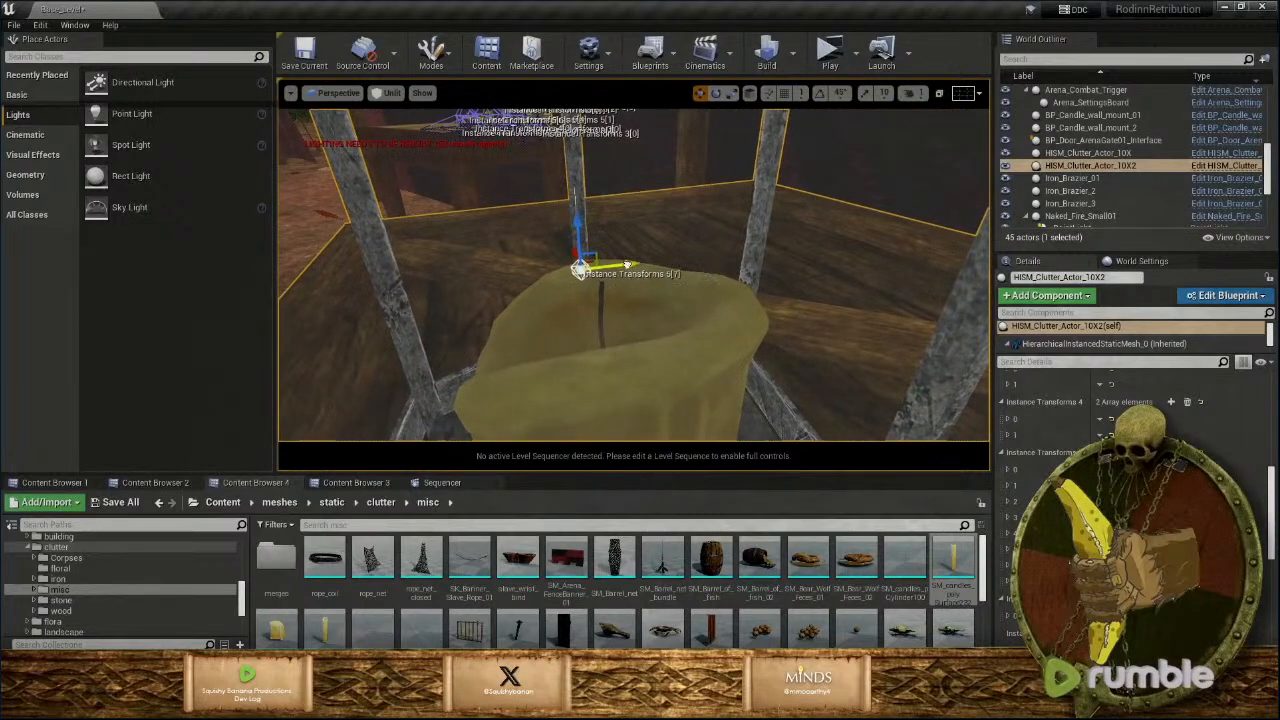
key("a")
right_click_drag(587, 285, 770, 285)
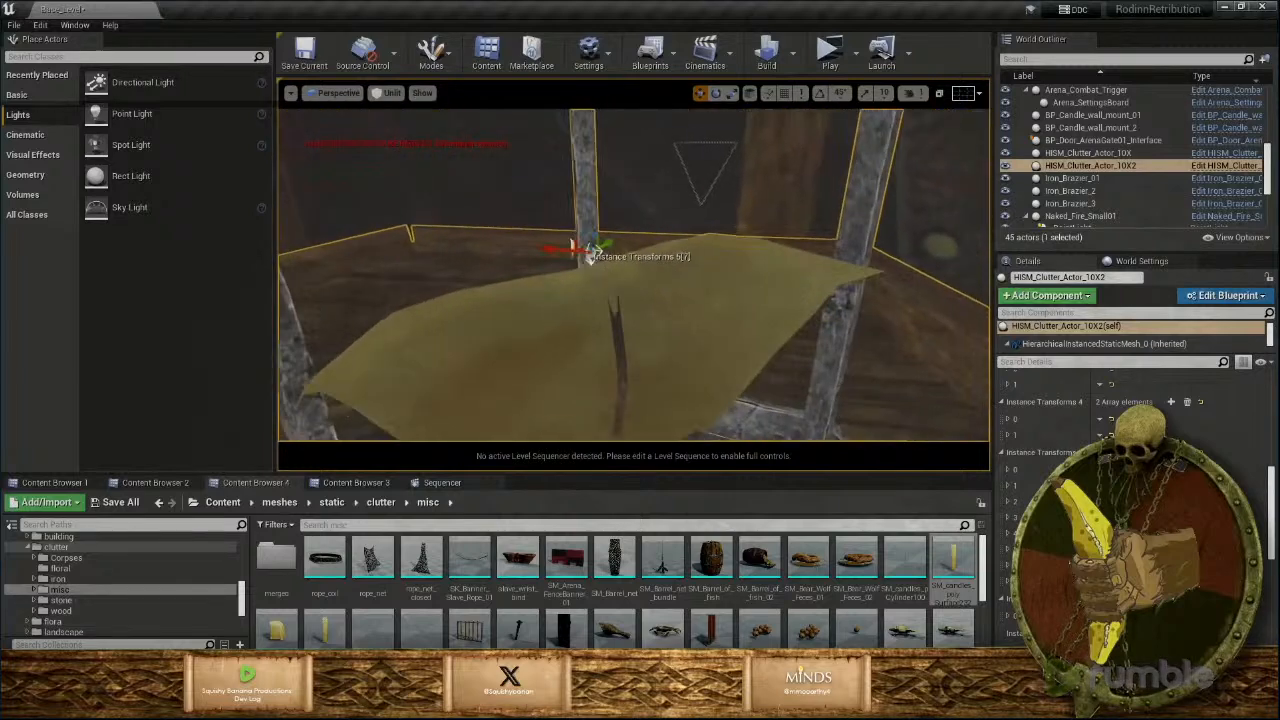
scroll(587, 285, "down", 3)
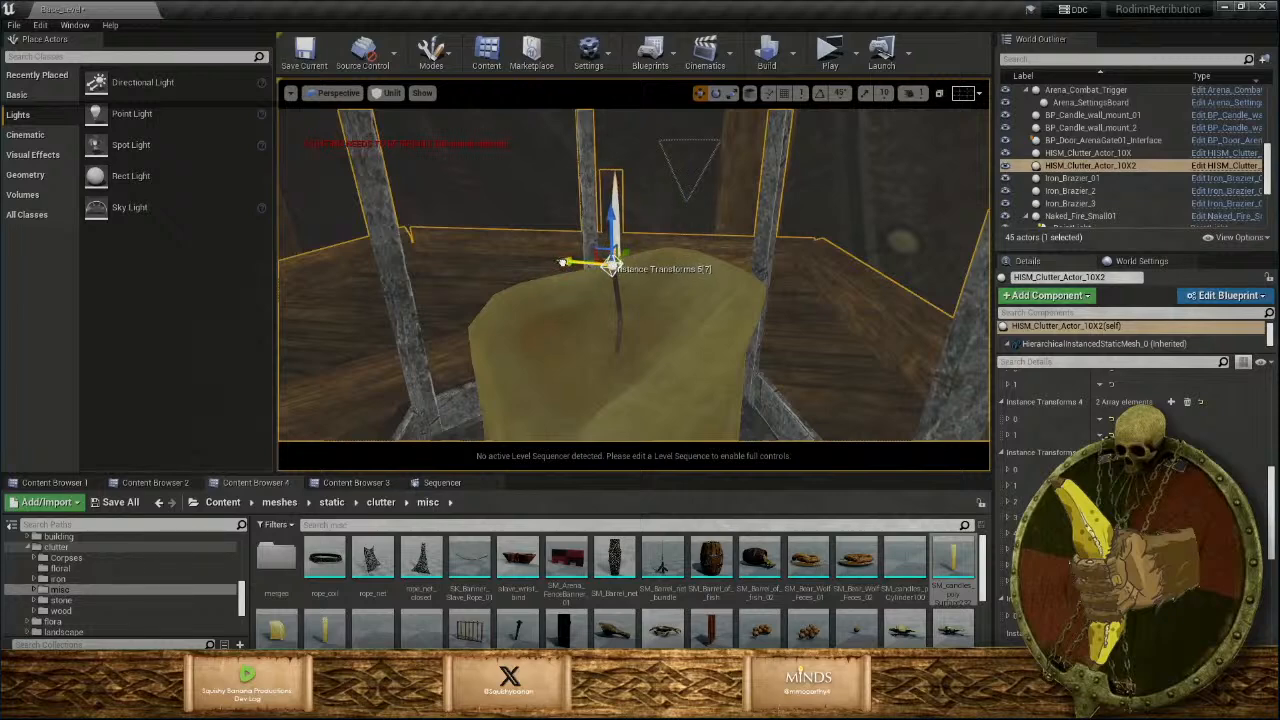
Duplicate the point light above the table's candles and place the copy at the lantern on the crate.
key("s")
right_click_drag(574, 269, 360, 262)
right_click_drag(506, 256, 476, 241)
left_click(455, 226)
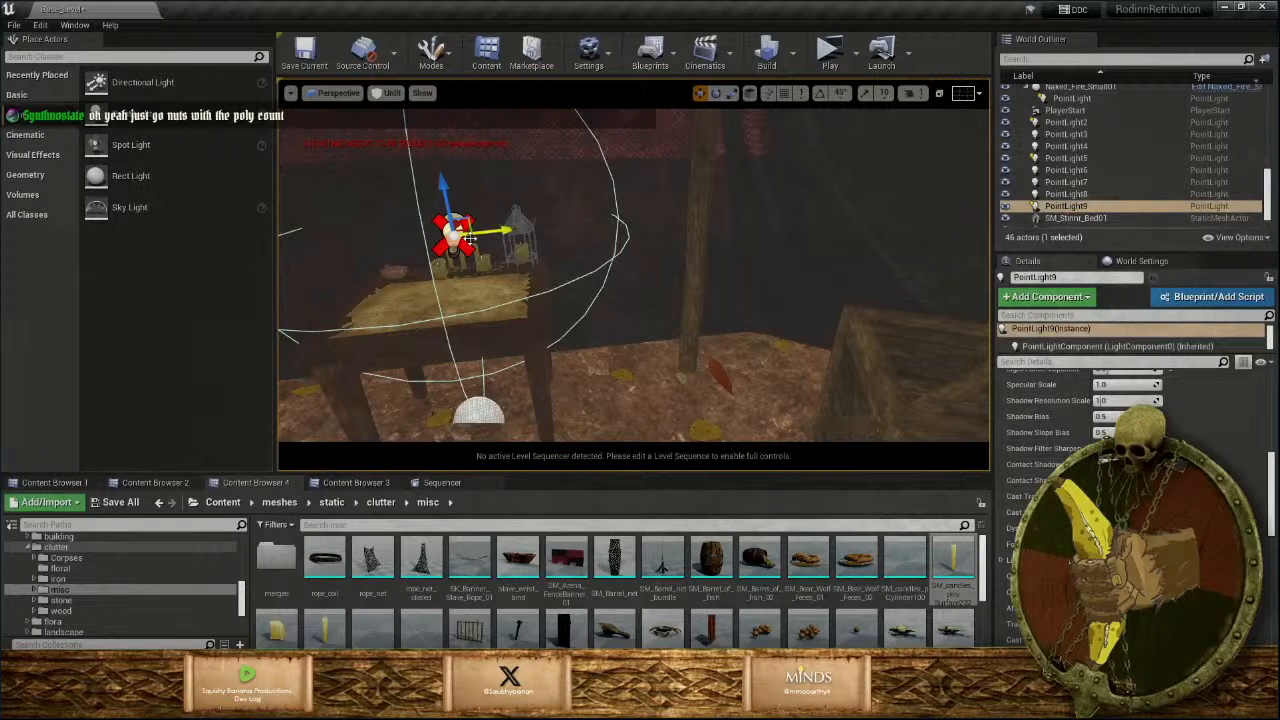
left_click_drag(638, 250, 688, 255)
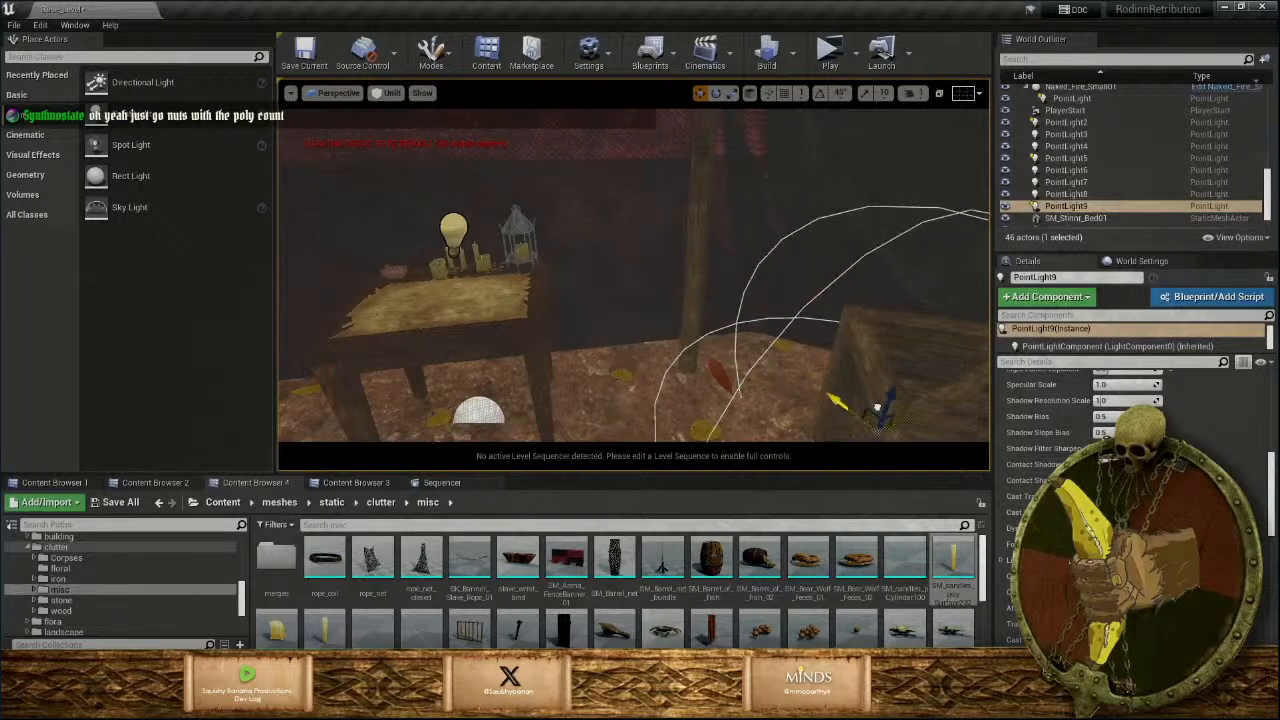
key("f")
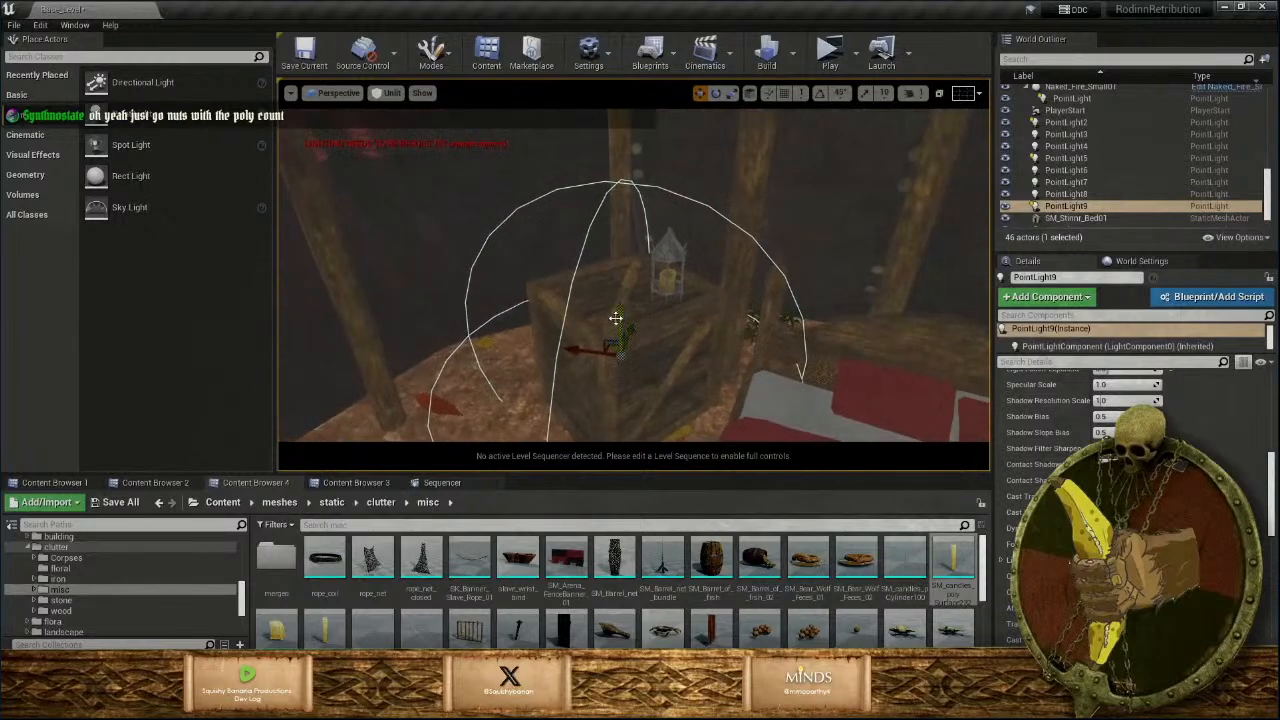
left_click_drag(615, 318, 672, 263)
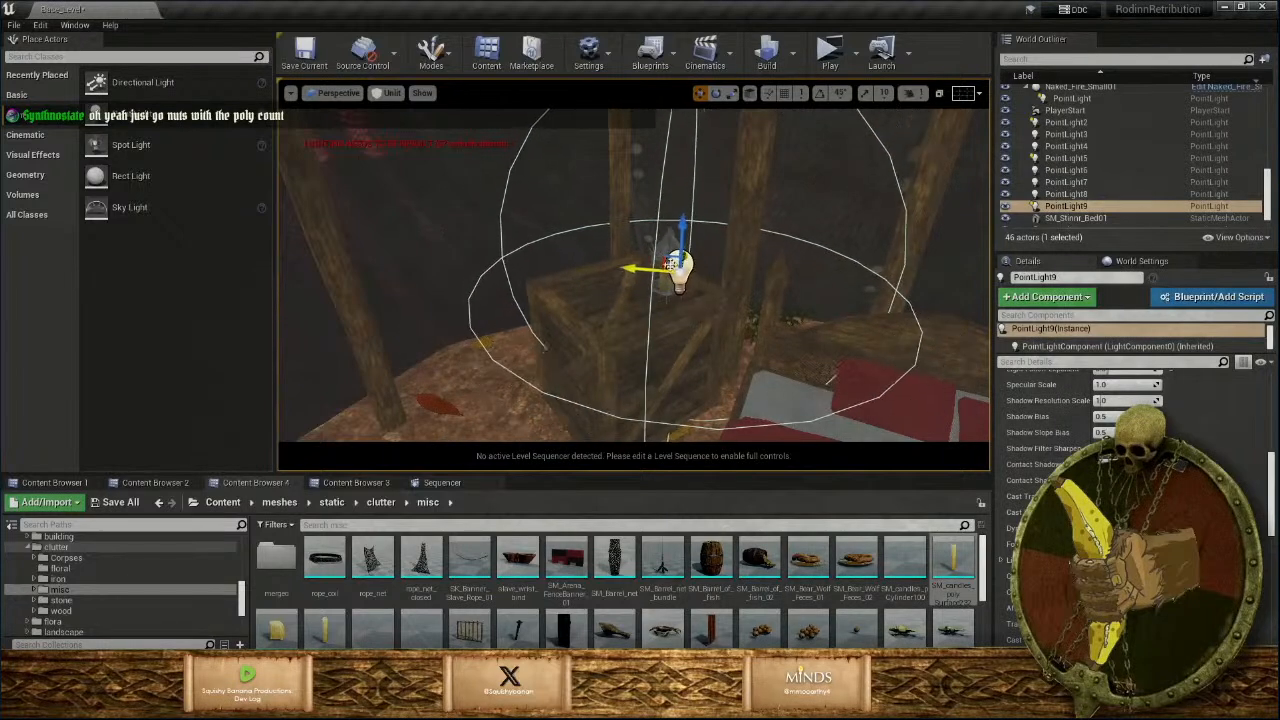
right_click_drag(670, 264, 738, 310)
left_click_drag(566, 237, 537, 239)
right_click_drag(537, 239, 615, 283)
Adjust the attenuation radius of the crate lantern's point light so its range extends over the head of the bed.
scroll(1040, 402, "up", 4)
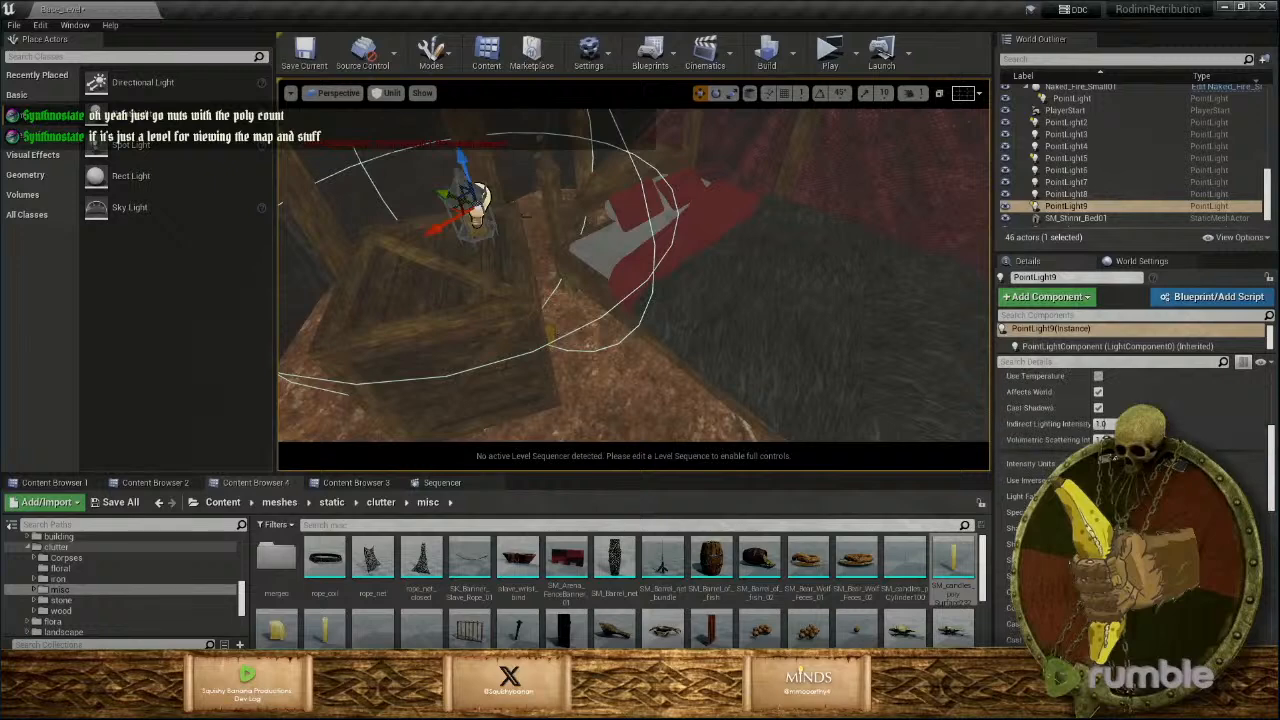
scroll(1040, 402, "up", 3)
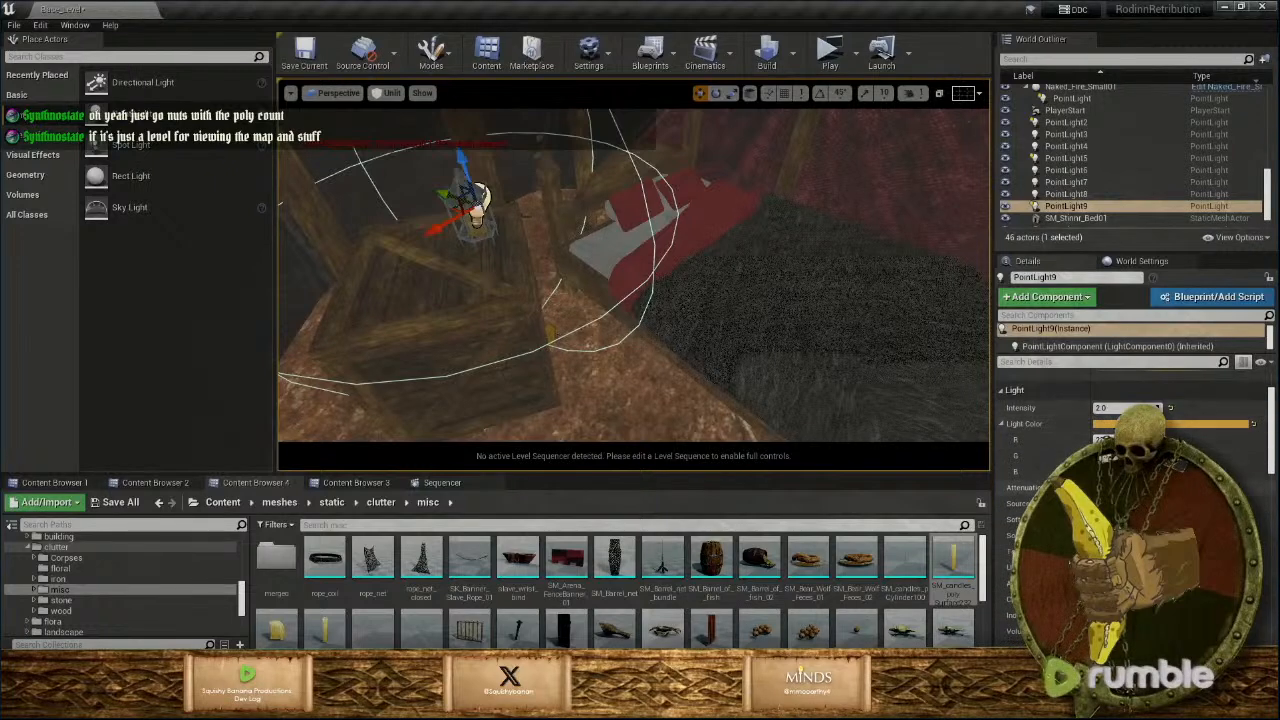
key("Return")
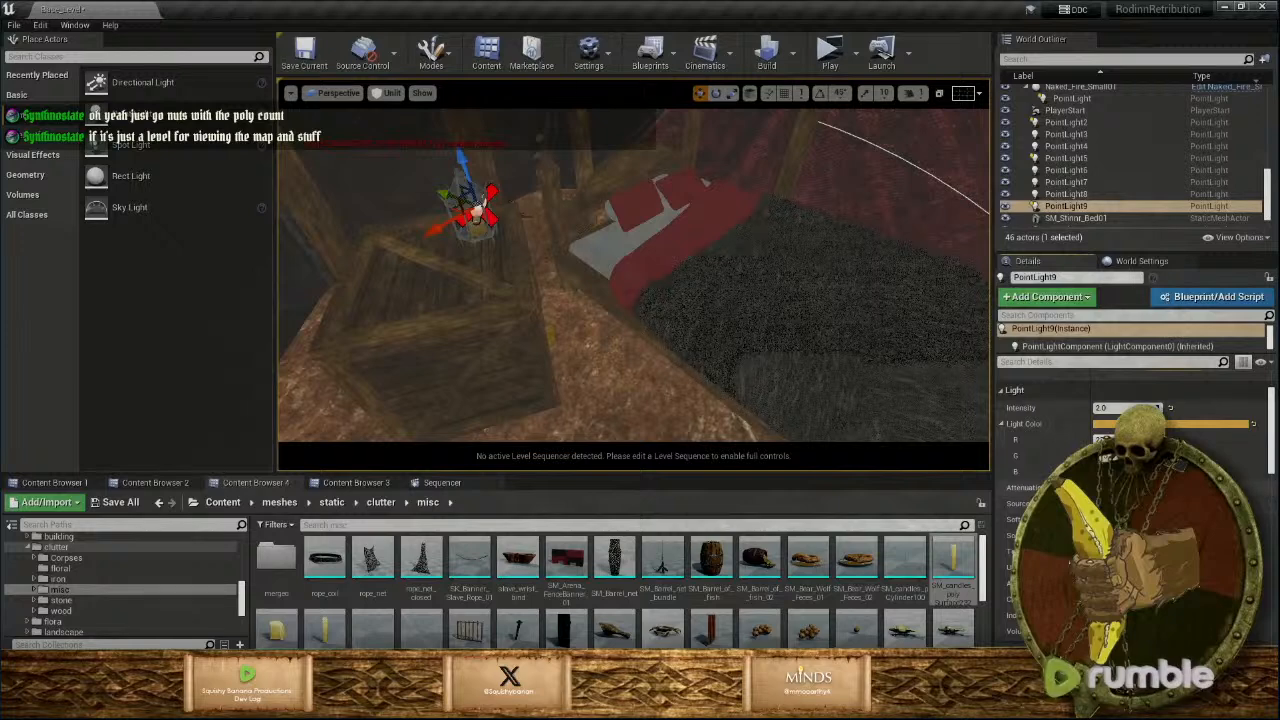
key("Return")
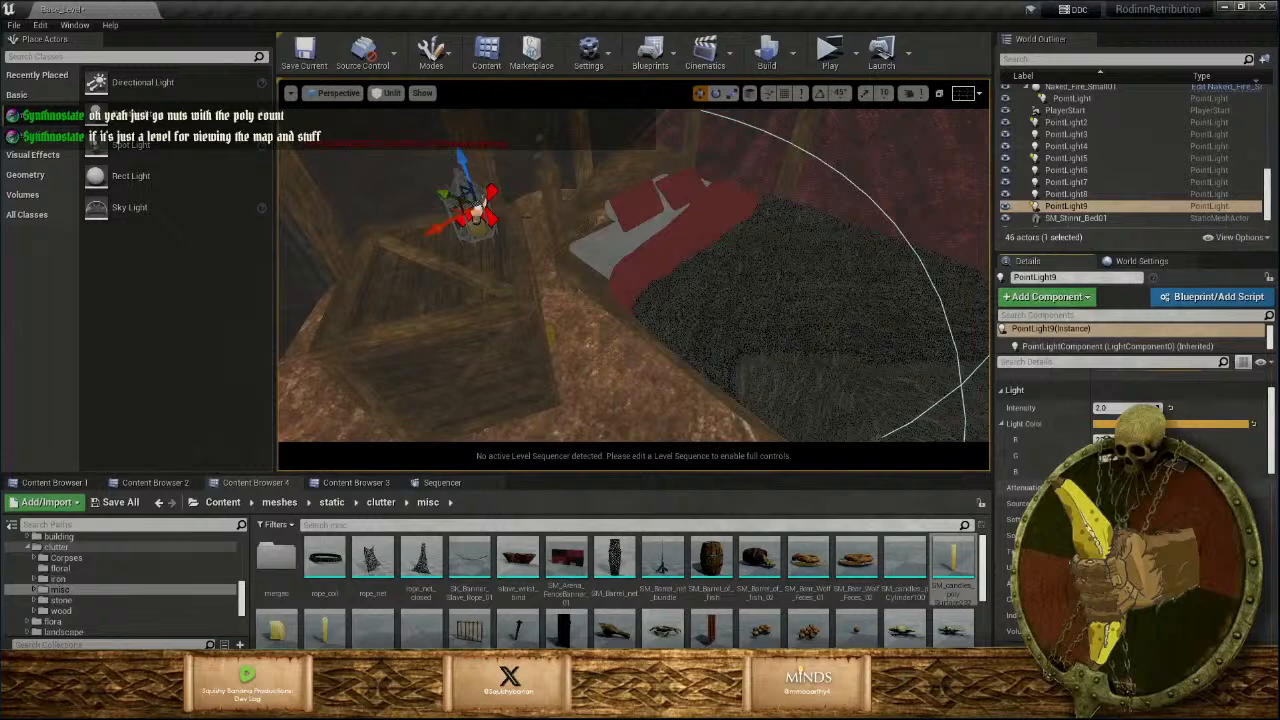
left_click_drag(1125, 488, 1100, 488)
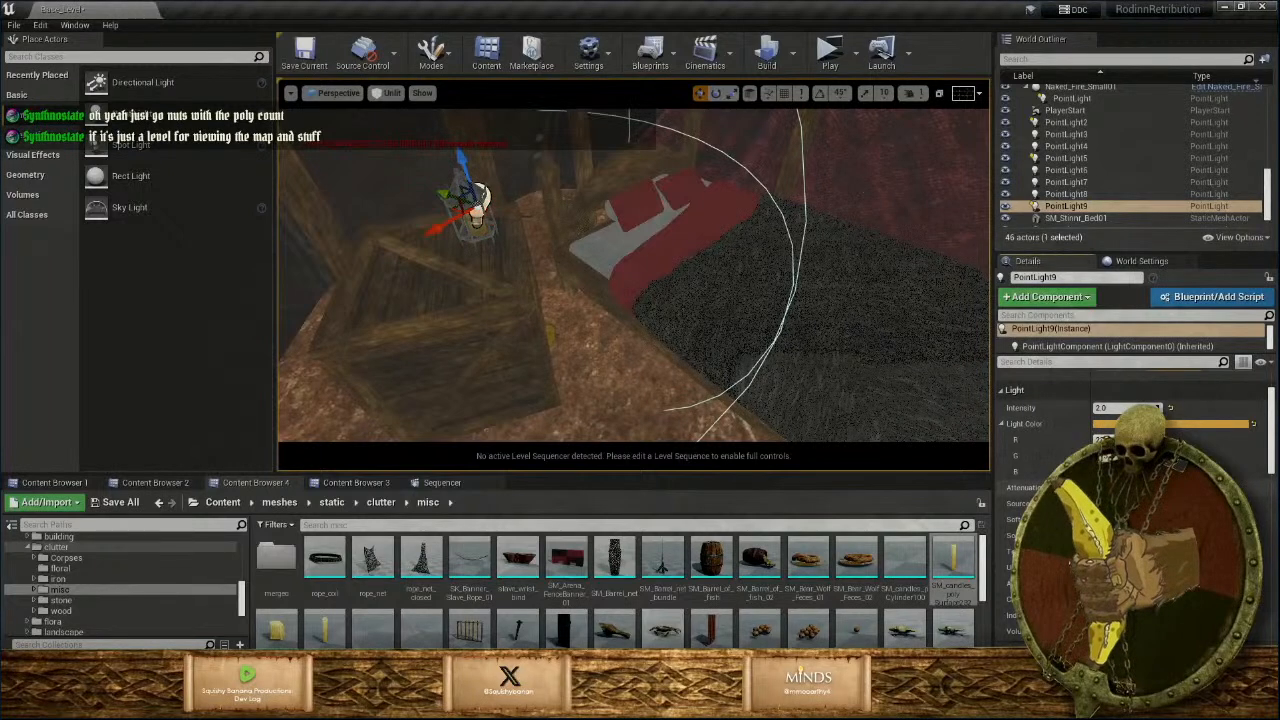
mouse_move(763, 265)
right_mouse_down()
mouse_move(690, 250)
mouse_move(730, 300)
mouse_move(738, 250)
mouse_move(758, 273)
right_mouse_up()
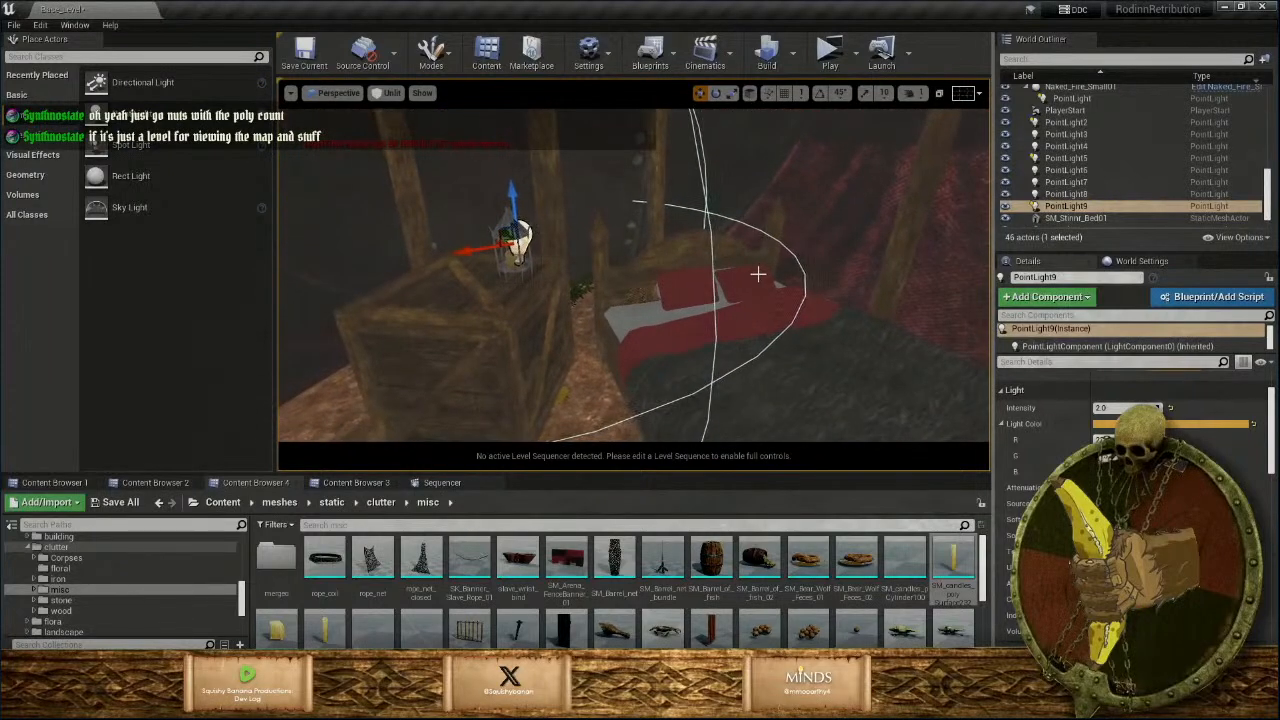
Switch the viewport to Lit shading, start a lighting build, and minimize the Message Log window.
left_click(385, 92)
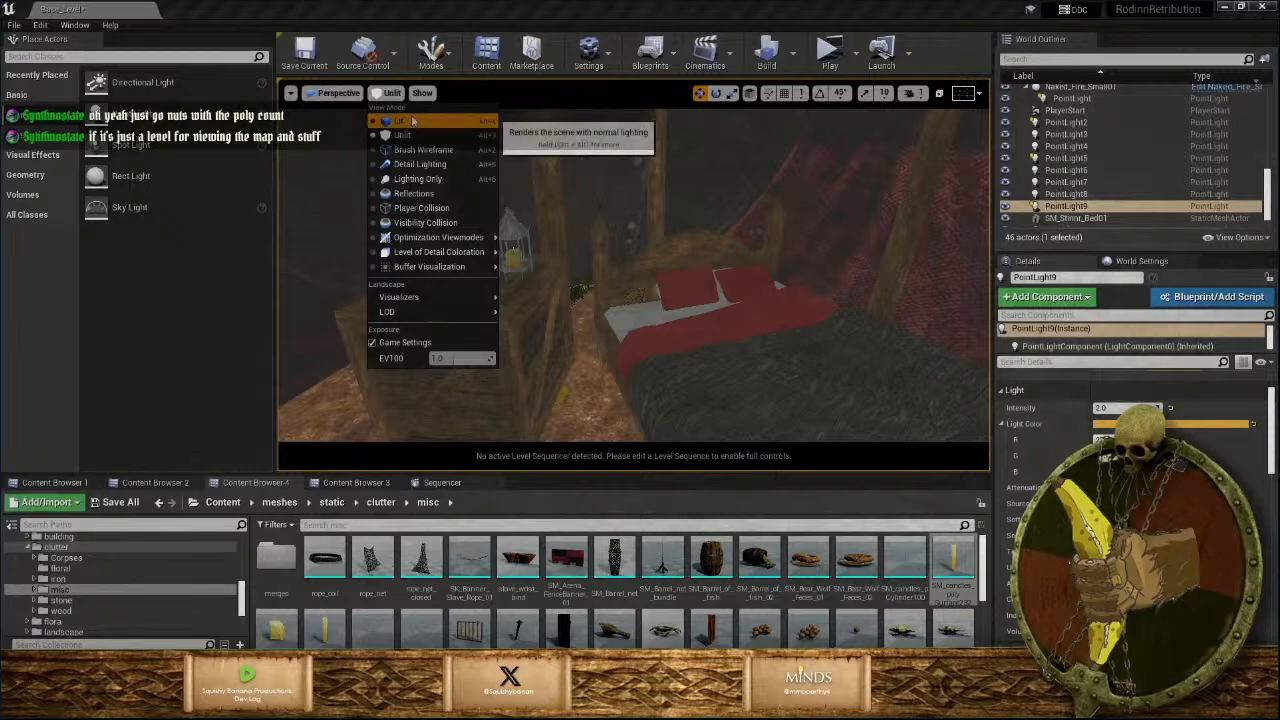
left_click(400, 120)
right_click_drag(700, 280, 607, 257)
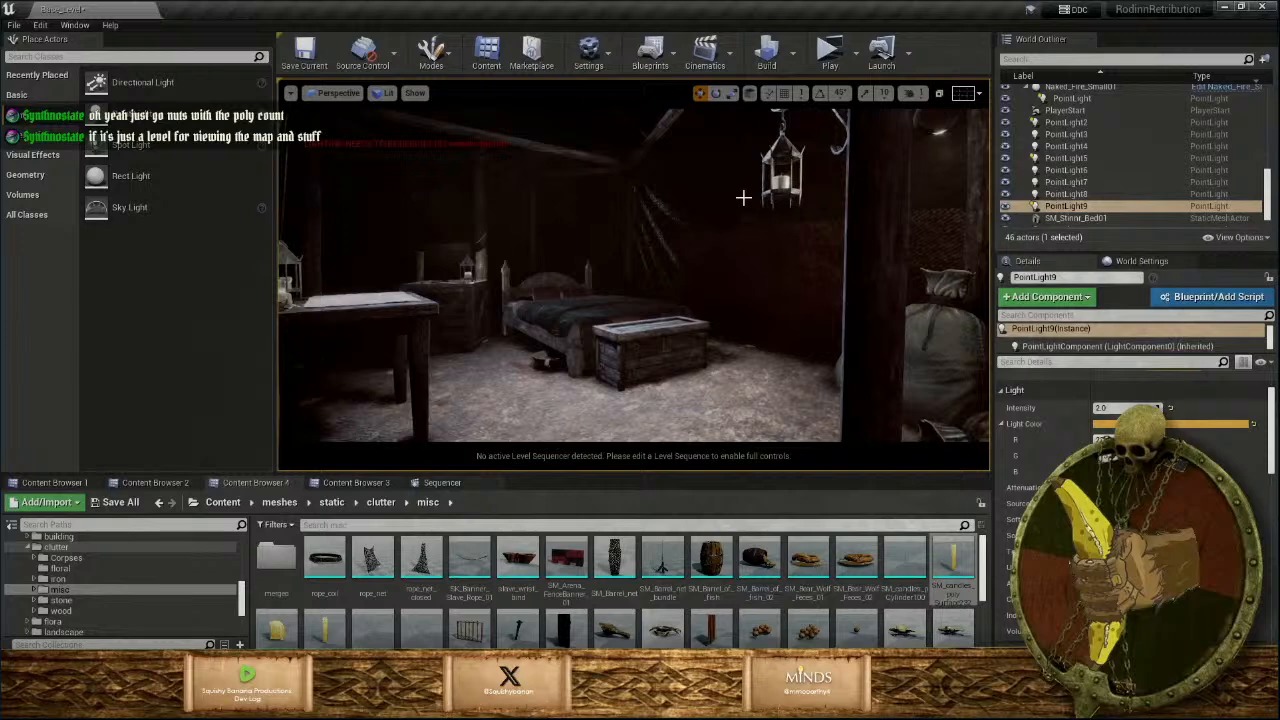
left_click(767, 52)
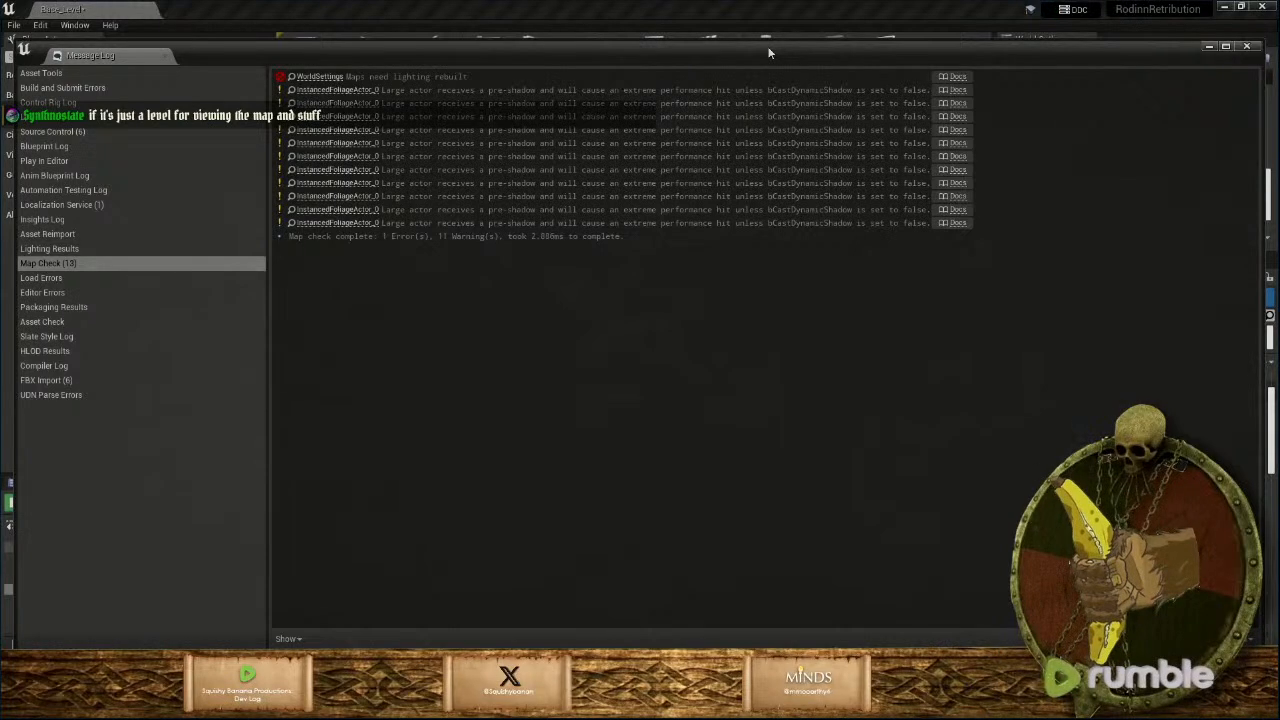
left_click(1210, 48)
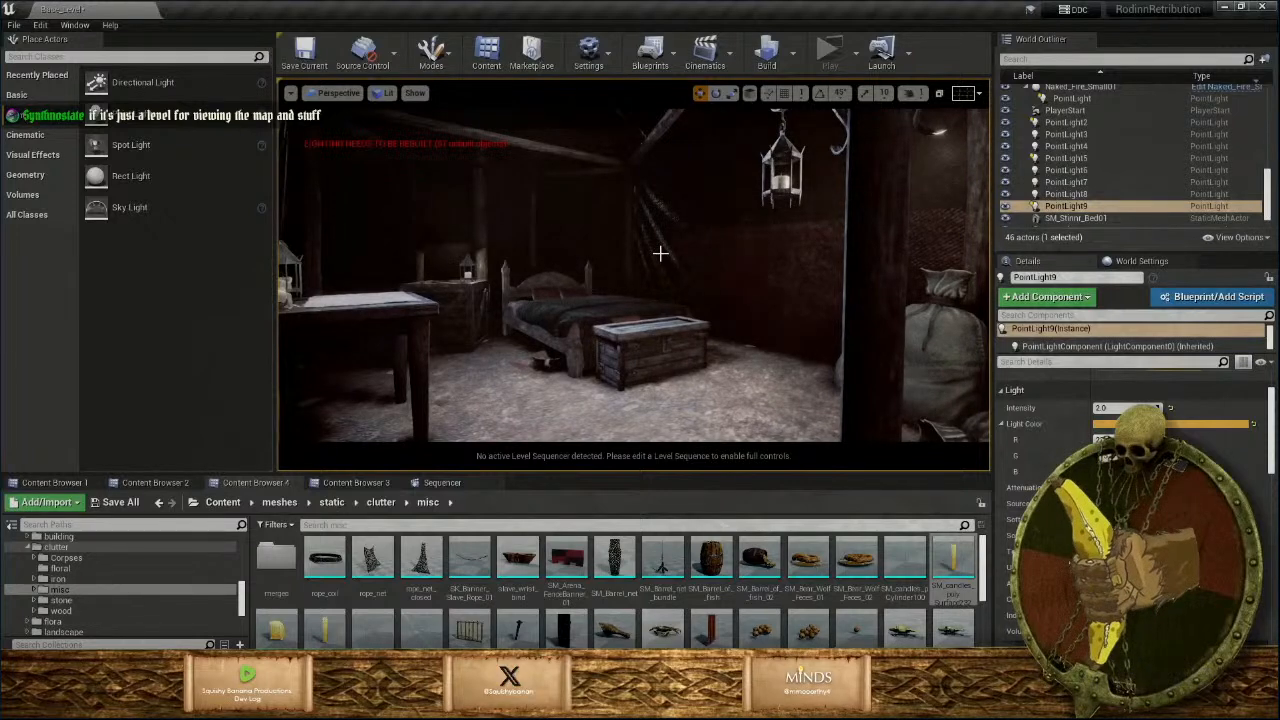
Examine the lit tent interior around the bed, chest, crate and table.
key("w")
right_click_drag(647, 297, 567, 321)
key("s")
key("s")
key("s")
key("w")
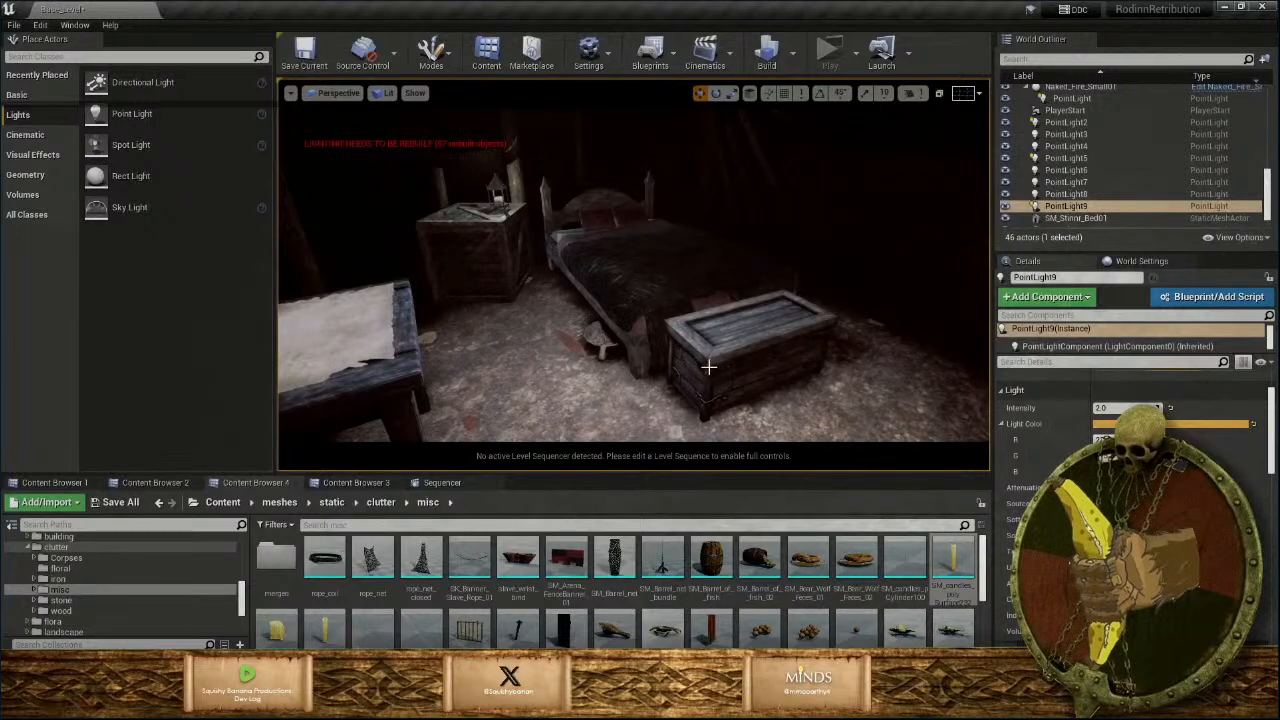
mouse_move(708, 366)
right_mouse_down()
mouse_move(160, 362)
mouse_move(110, 410)
mouse_move(800, 345)
mouse_move(930, 345)
mouse_move(985, 322)
mouse_move(955, 325)
mouse_move(975, 335)
mouse_move(650, 365)
mouse_move(612, 345)
mouse_move(415, 348)
mouse_move(696, 349)
right_mouse_up()
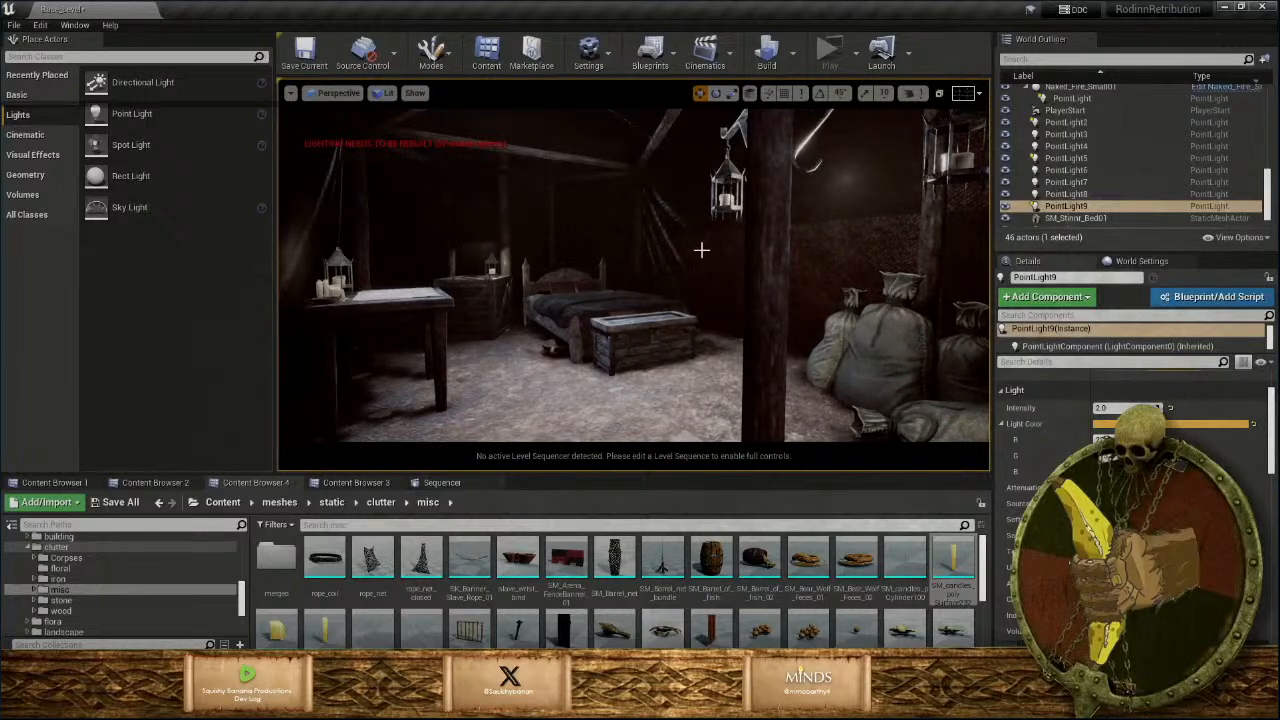
Examine the lighting inside the tent and across the camp grounds around the braziers, fences and cooking fire.
right_click_drag(782, 307, 585, 342)
key("w")
key("s")
key("w")
key("w")
key("s")
key("w")
key("w")
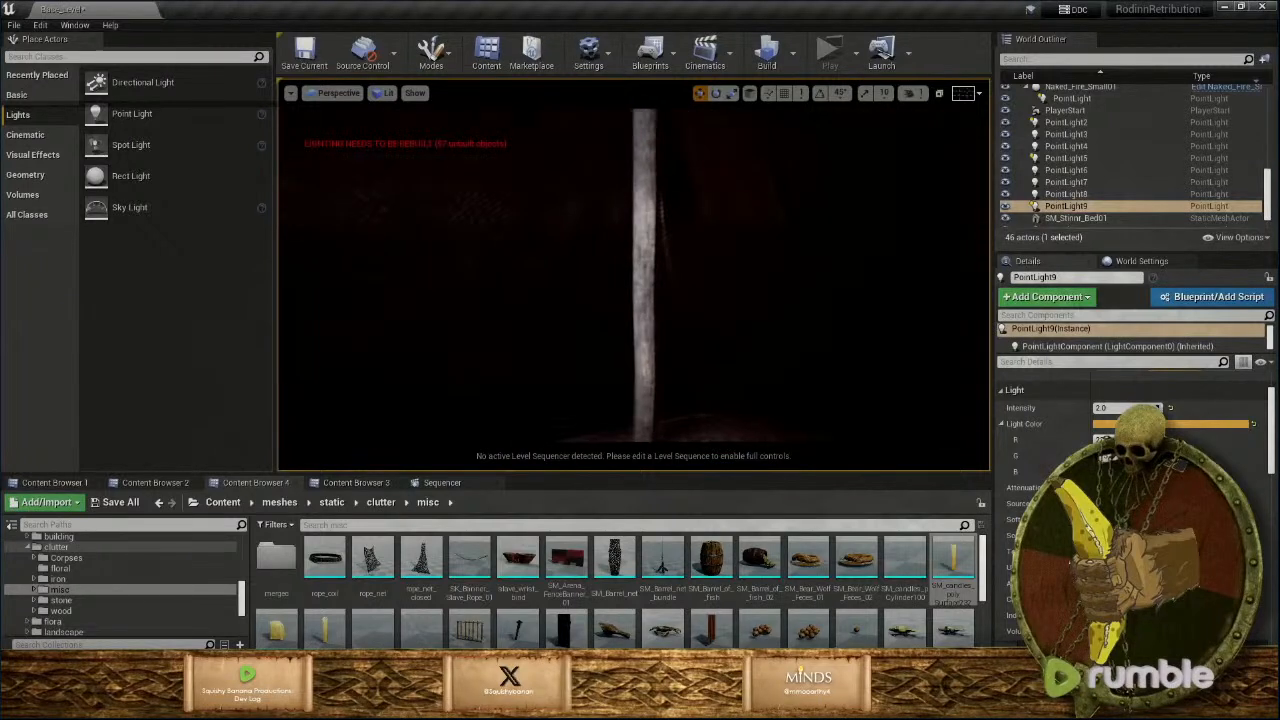
right_click_drag(585, 342, 581, 344)
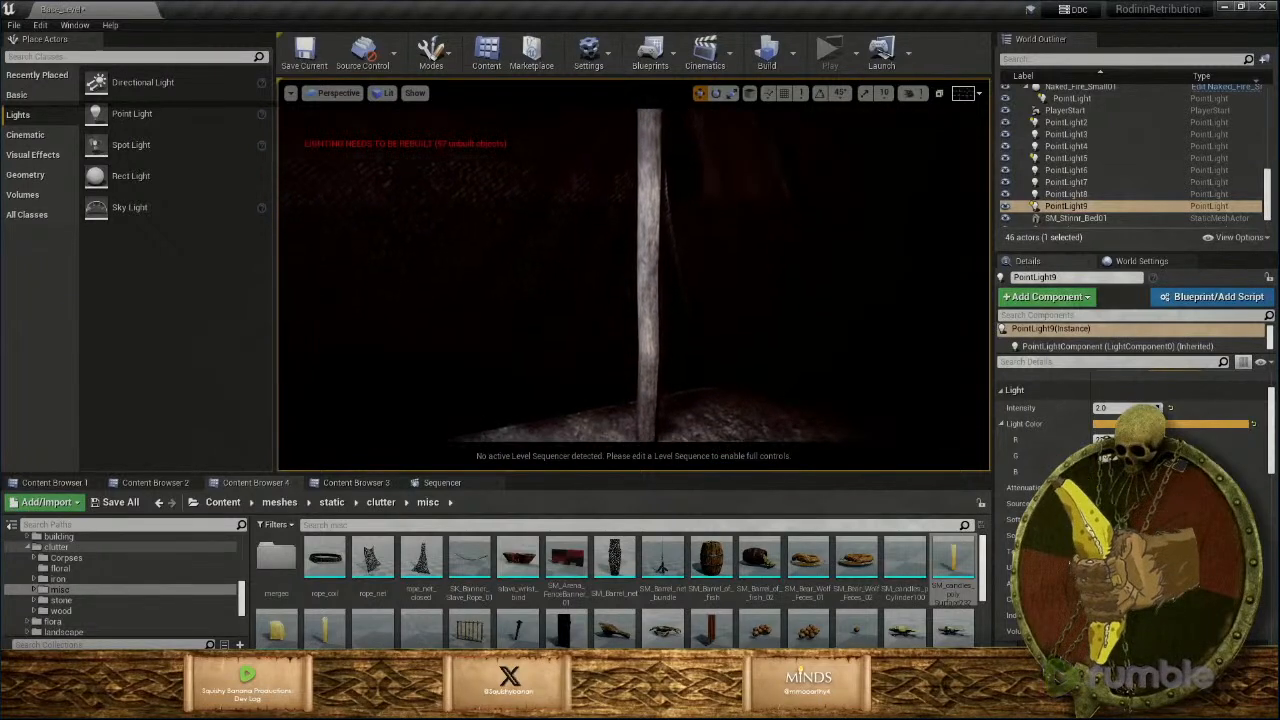
right_click_drag(581, 344, 950, 360)
key("w")
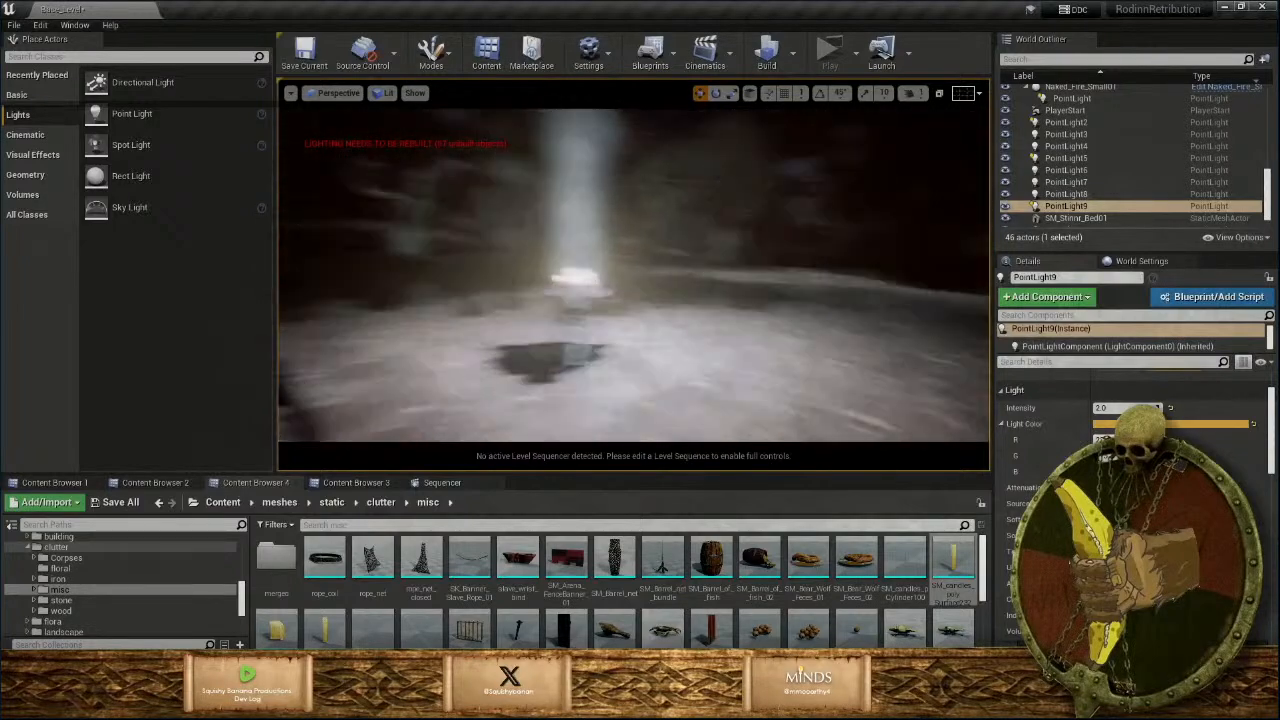
right_click_drag(634, 290, 450, 292)
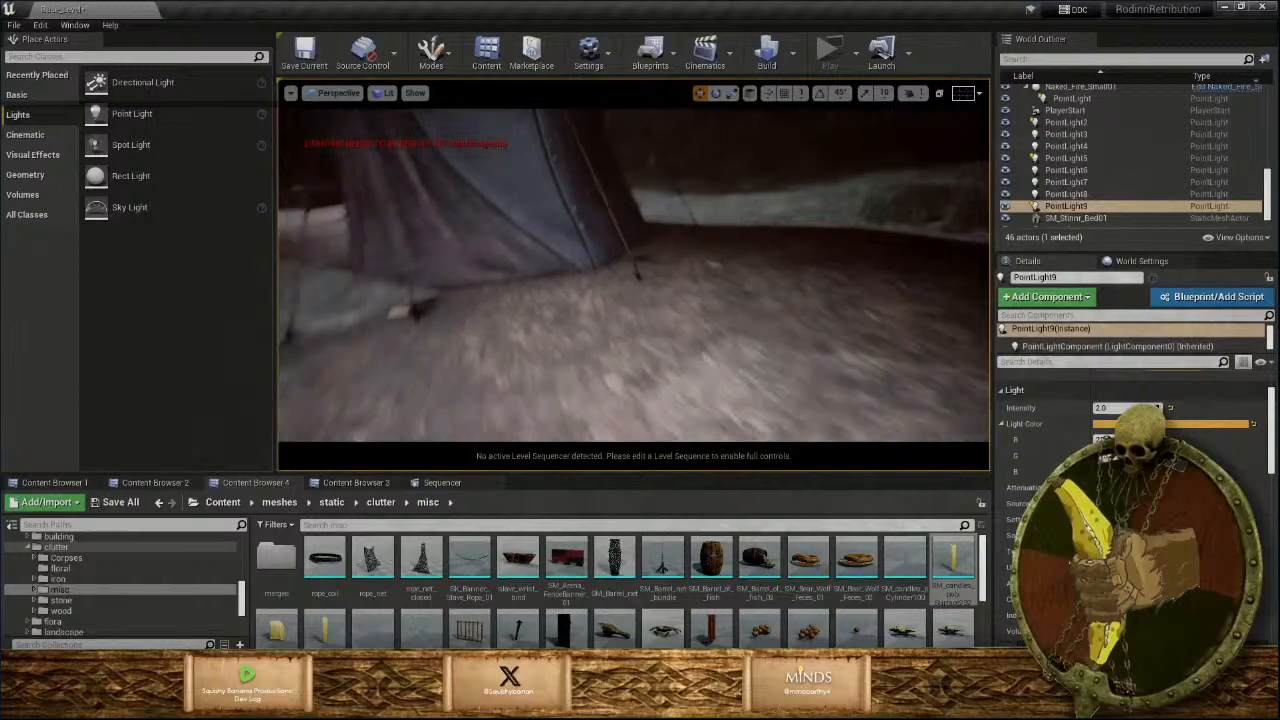
right_click_drag(634, 290, 520, 245)
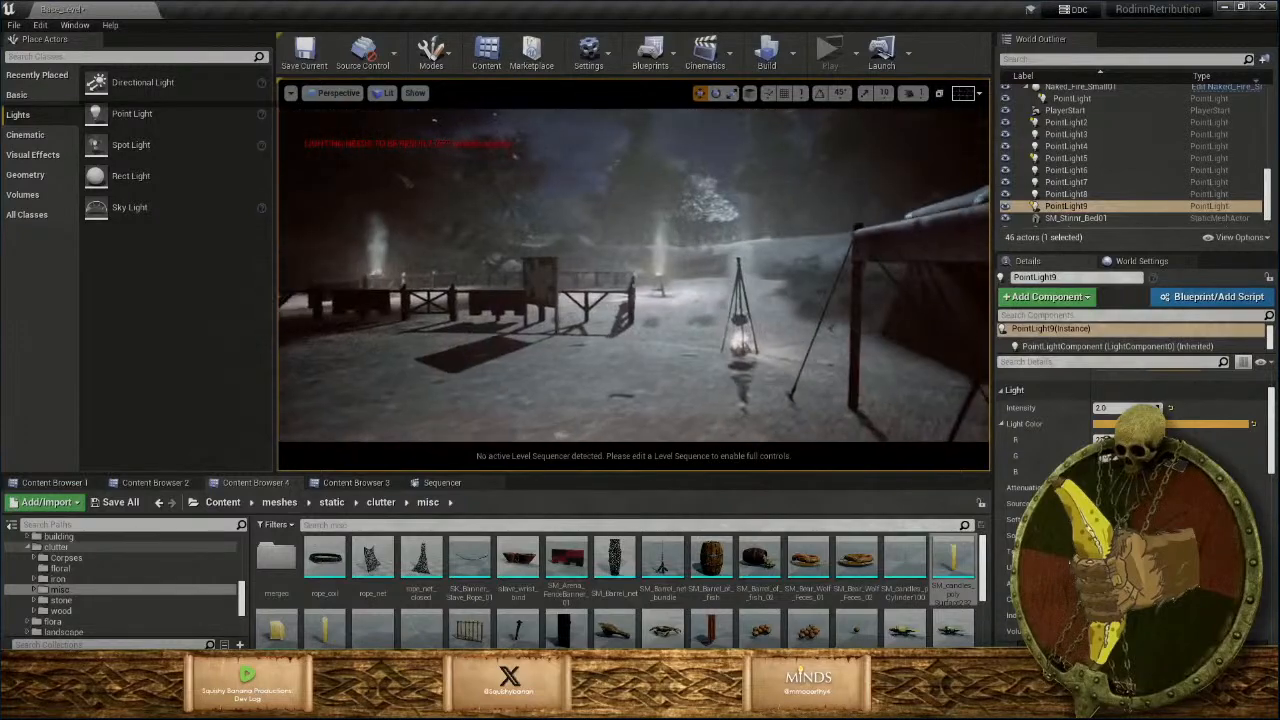
key("w")
mouse_move(634, 290)
right_mouse_down()
mouse_move(804, 284)
mouse_move(540, 290)
mouse_move(520, 300)
mouse_move(525, 370)
mouse_move(860, 340)
mouse_move(675, 330)
mouse_move(625, 310)
right_mouse_up()
key("w")
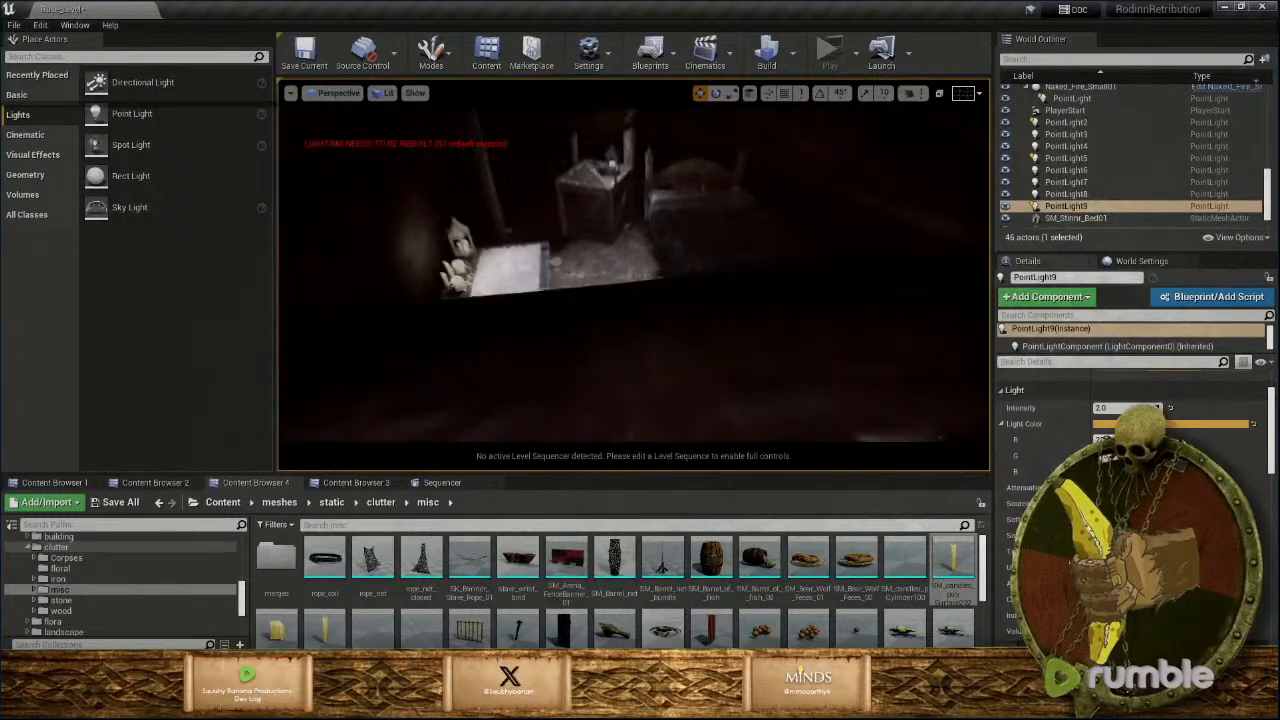
right_click_drag(625, 310, 635, 365)
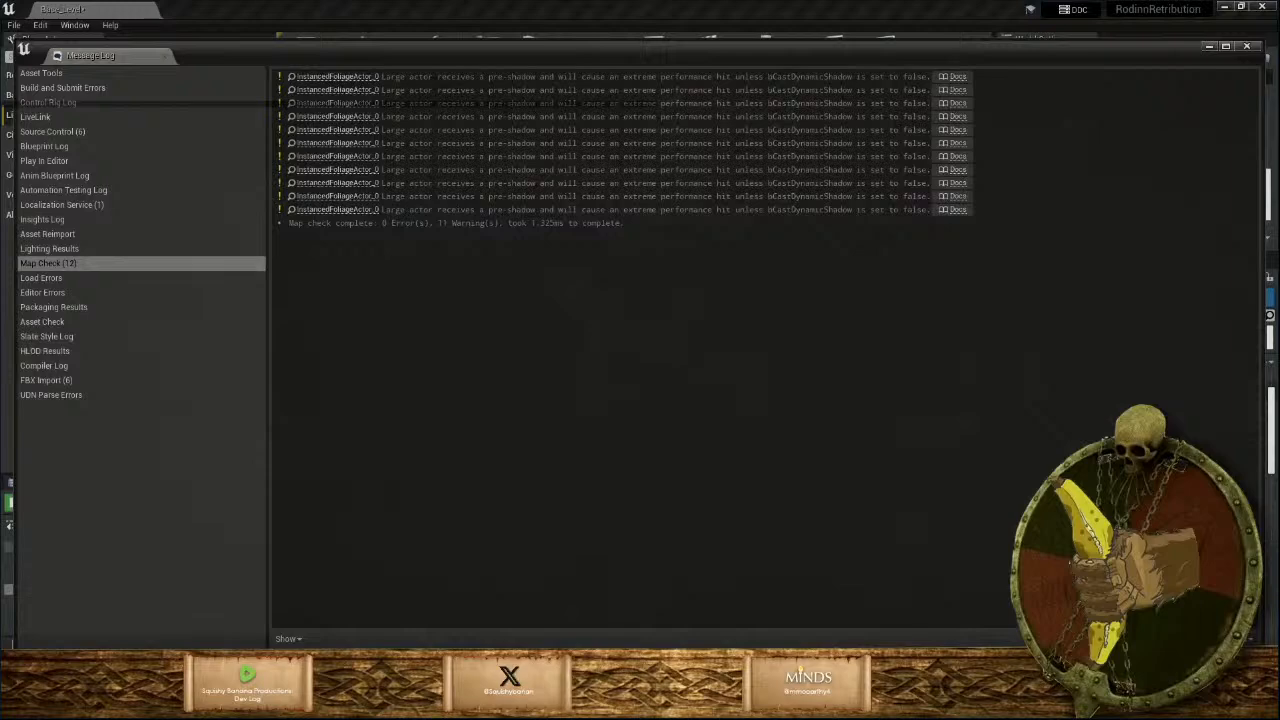
Minimize the Message Log window and examine the lighting on the chest, table and bed inside the tent.
left_click(1208, 49)
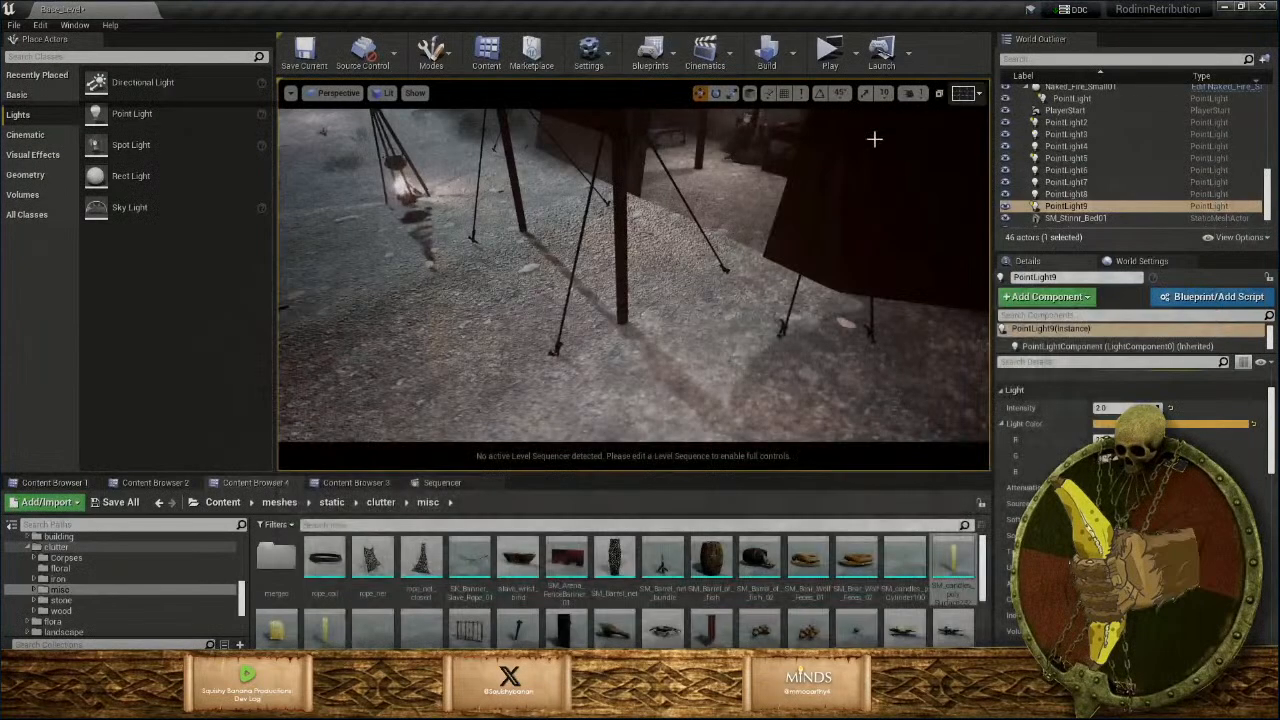
mouse_move(874, 137)
right_mouse_down()
mouse_move(866, 95)
mouse_move(904, 103)
mouse_move(864, 121)
right_mouse_up()
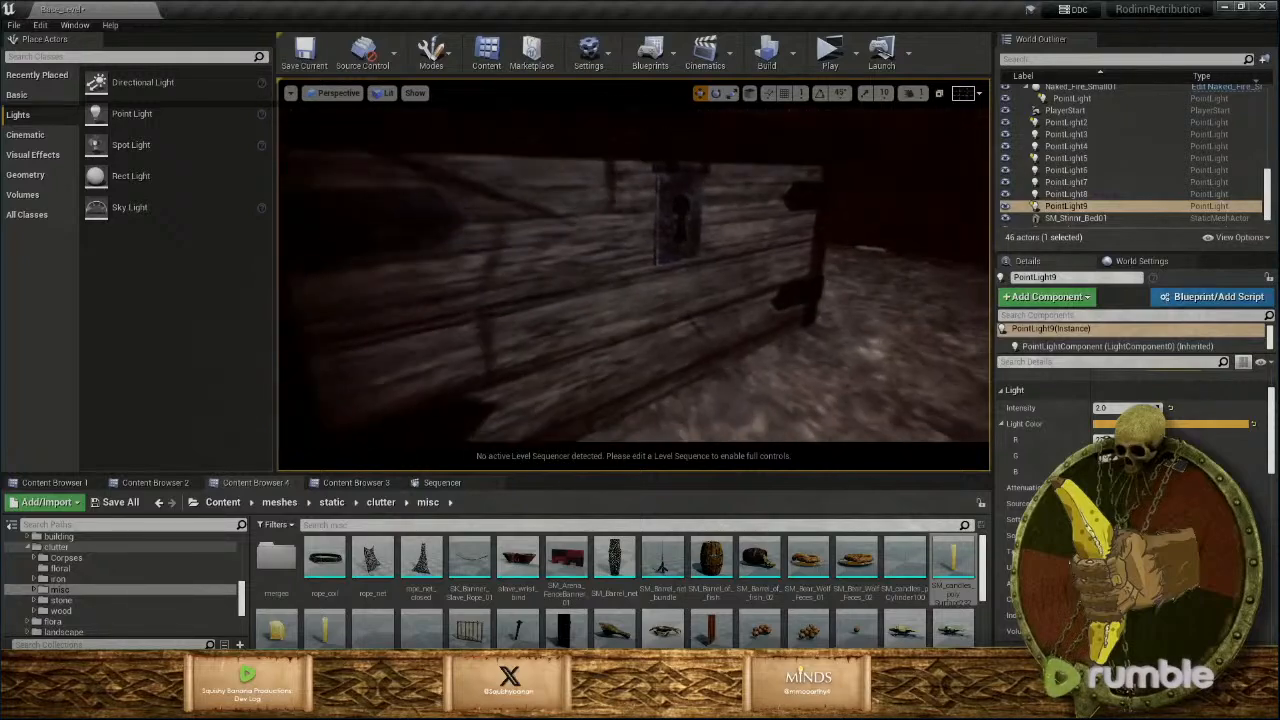
key("s")
right_click_drag(634, 275, 810, 295)
key("w")
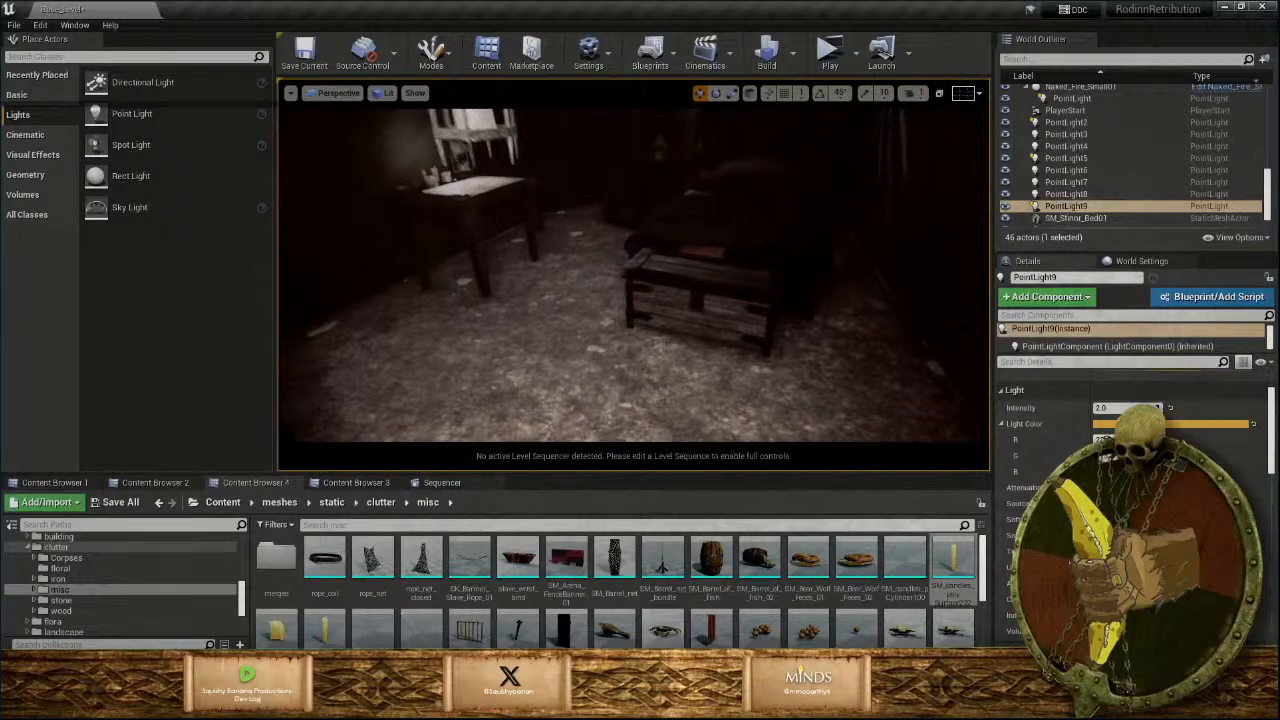
right_click_drag(634, 275, 660, 275)
key("w")
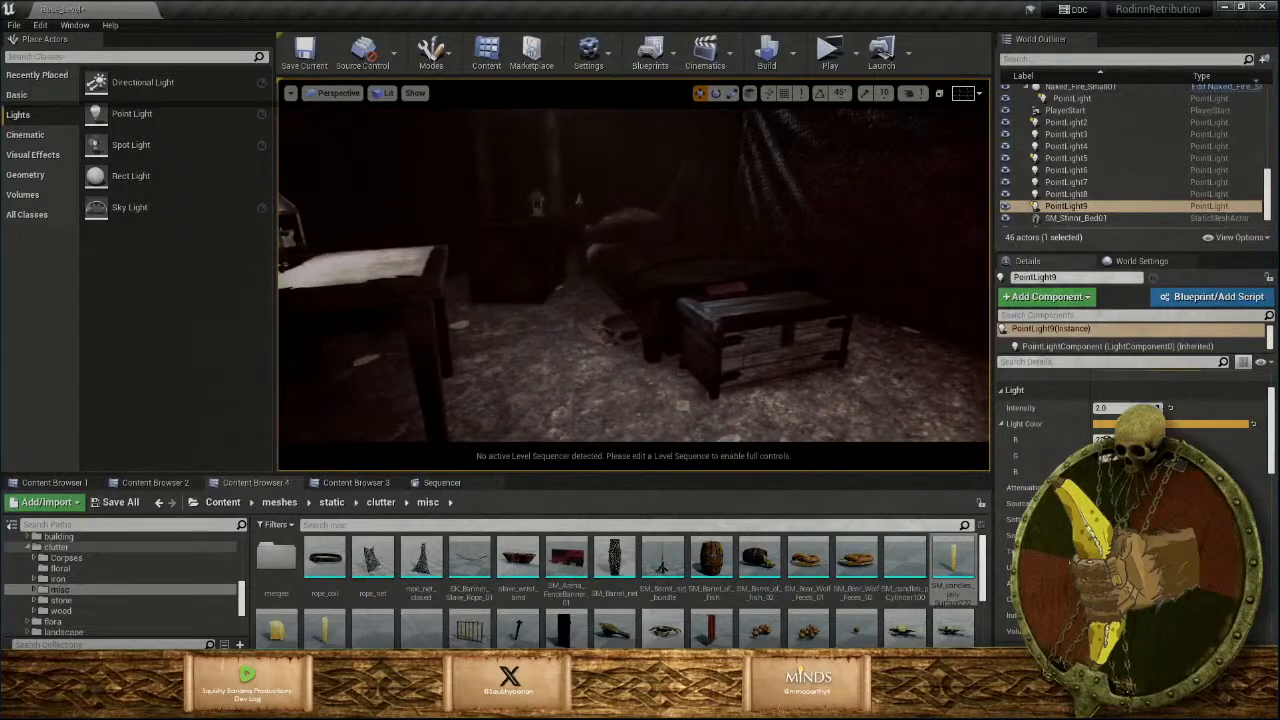
right_click_drag(634, 275, 505, 282)
key("w")
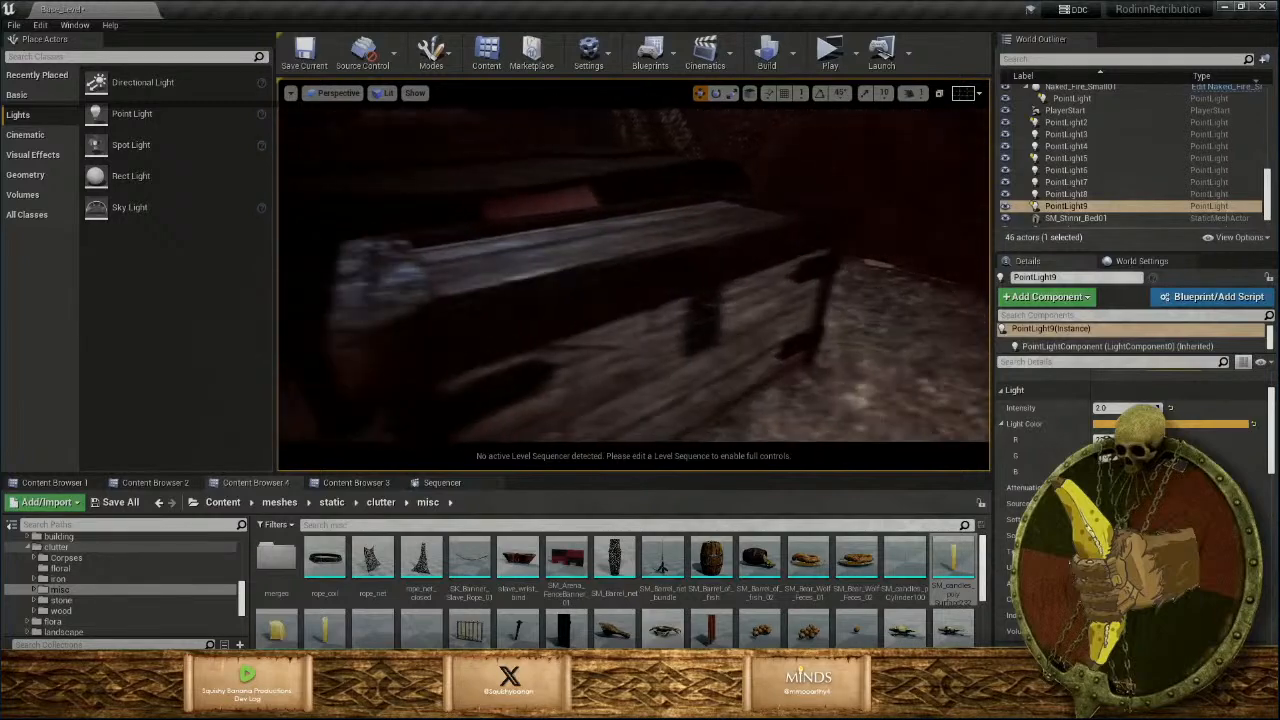
mouse_move(634, 275)
right_mouse_down()
mouse_move(650, 308)
mouse_move(634, 274)
mouse_move(632, 294)
right_mouse_up()
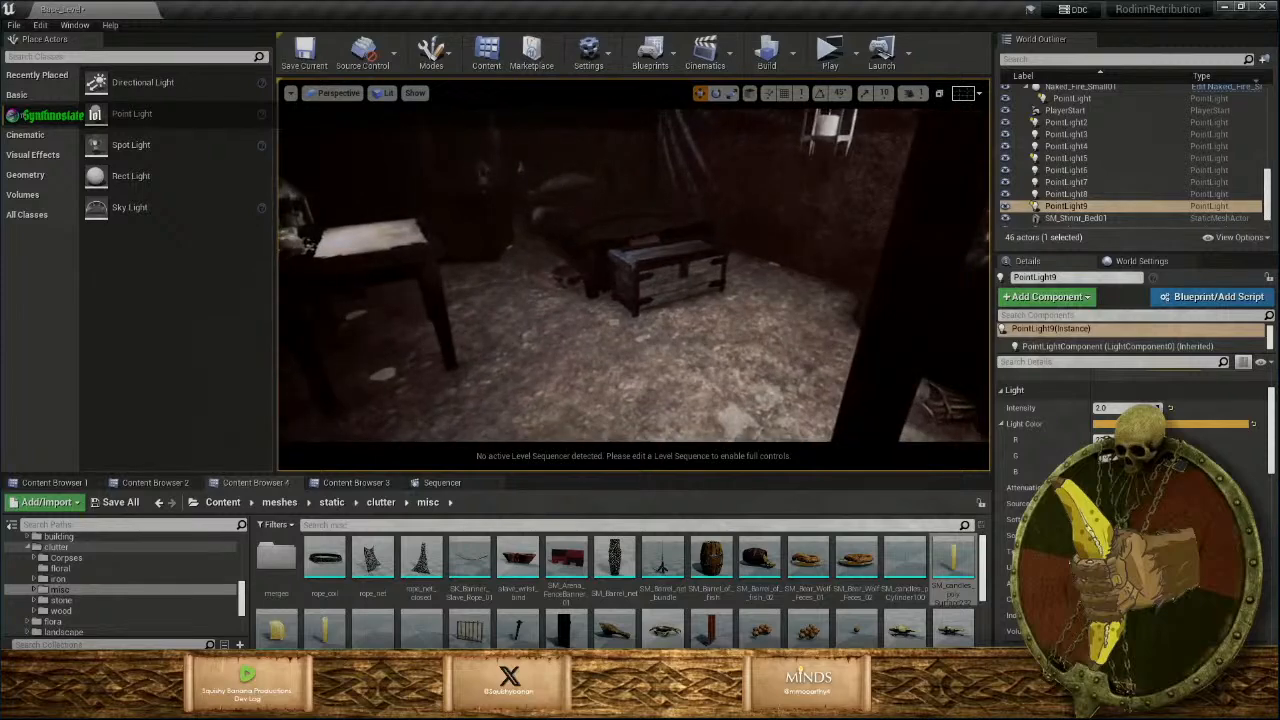
Nudge the chest instance of the clutter actor slightly at the foot of the bed, and clear the selection.
left_click(684, 268)
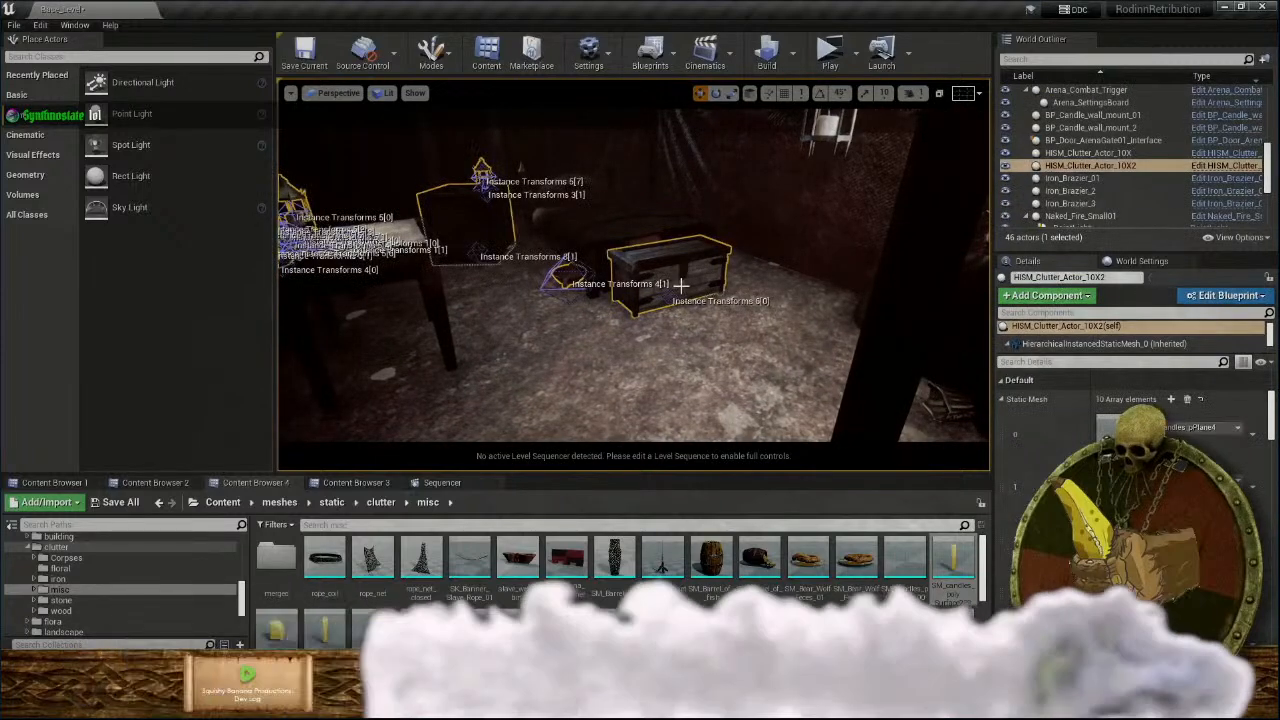
left_click(690, 305)
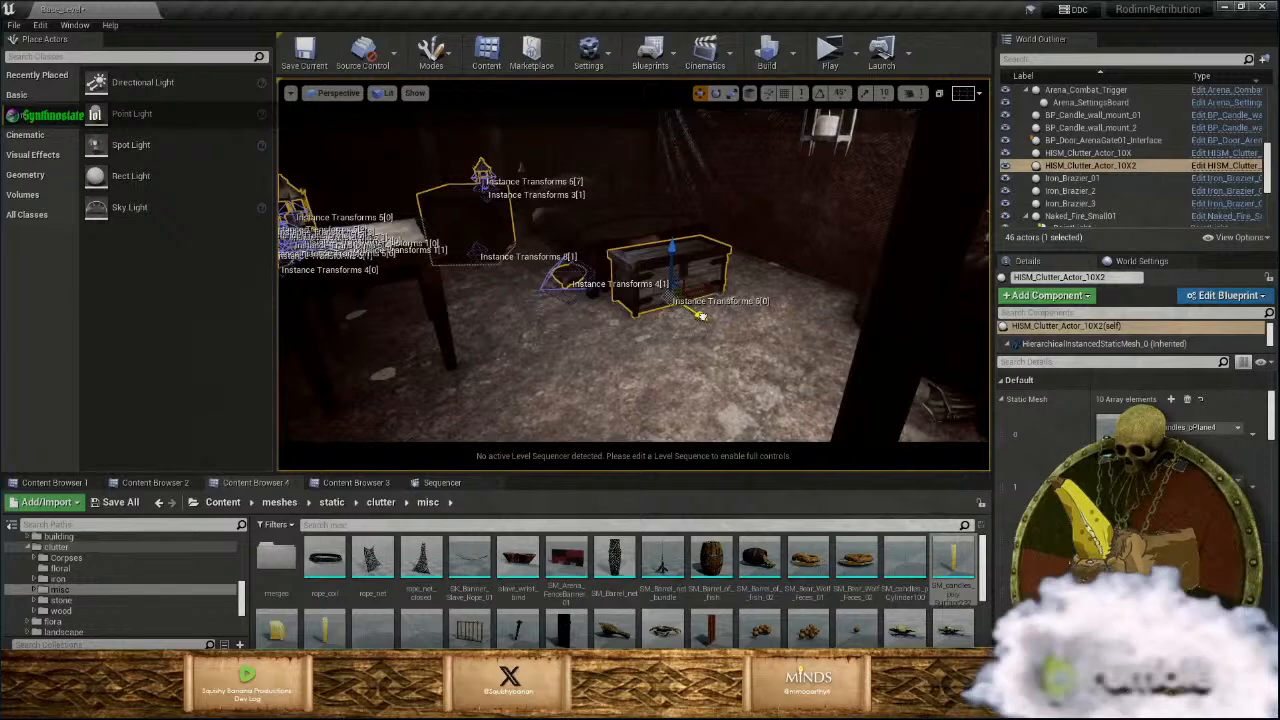
left_click_drag(706, 319, 702, 316)
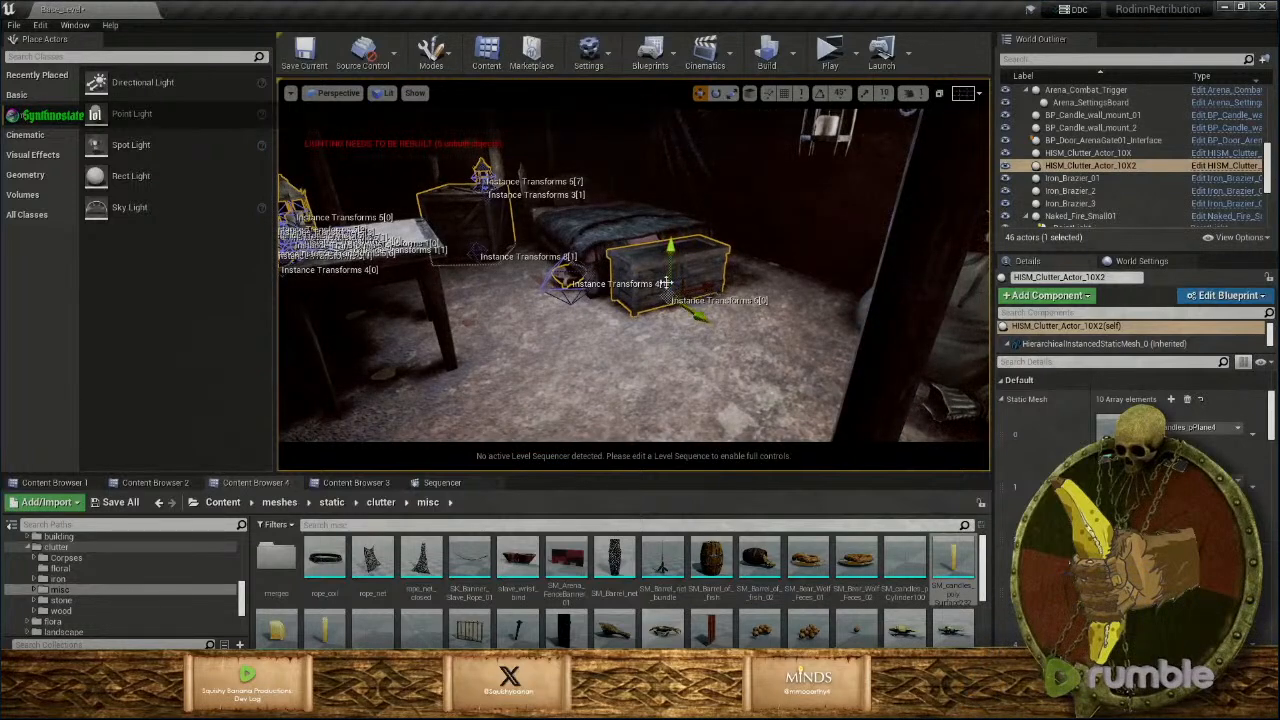
key("Escape")
Frame the tent interior with the table, bed, chest and hanging lantern, and capture a screenshot of the viewport.
key("w")
right_click_drag(662, 288, 578, 285)
key("s")
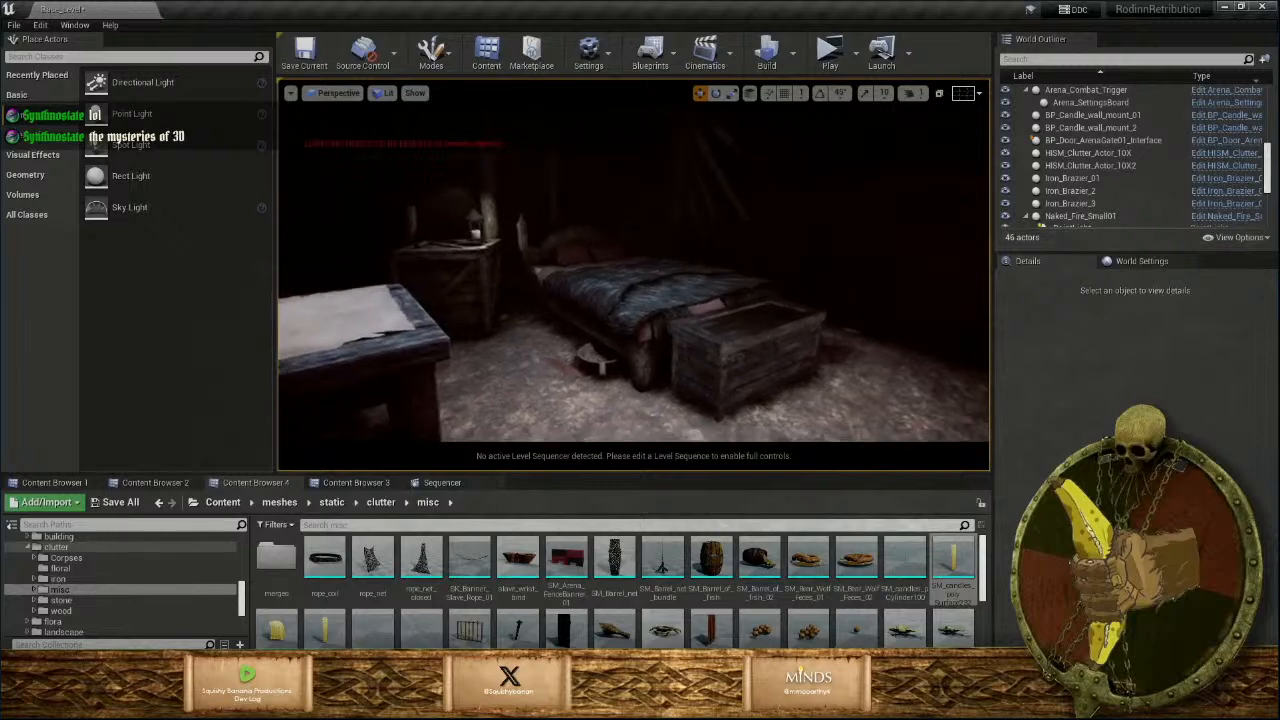
right_click_drag(578, 285, 533, 258)
key("s")
key("w")
key("s")
key("w")
key("s")
key("w")
key("s")
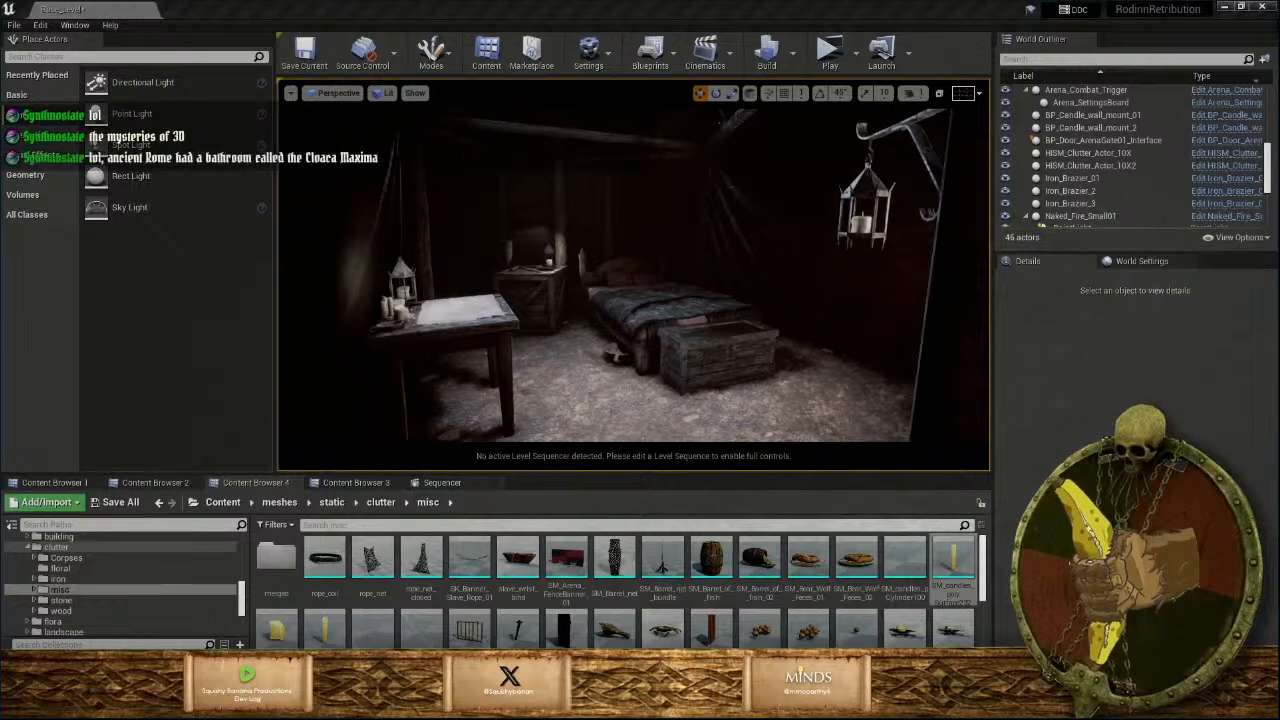
key("shift+super+s")
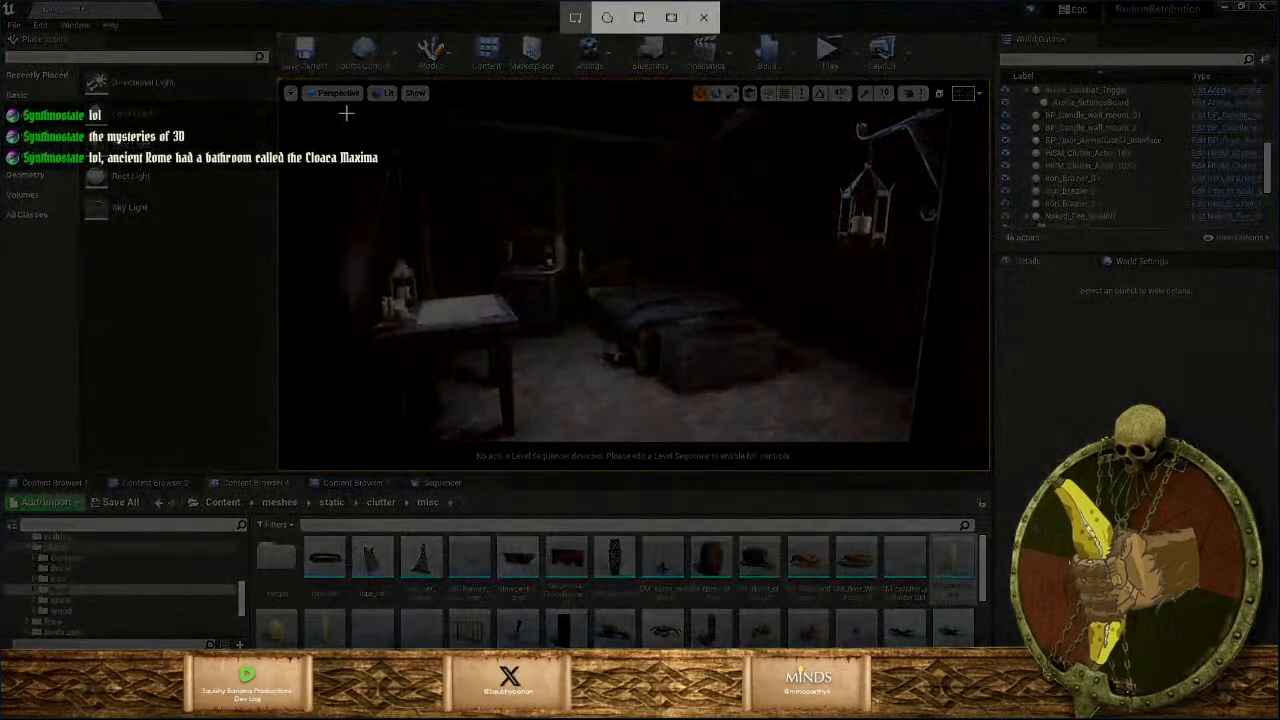
left_click_drag(344, 113, 976, 450)
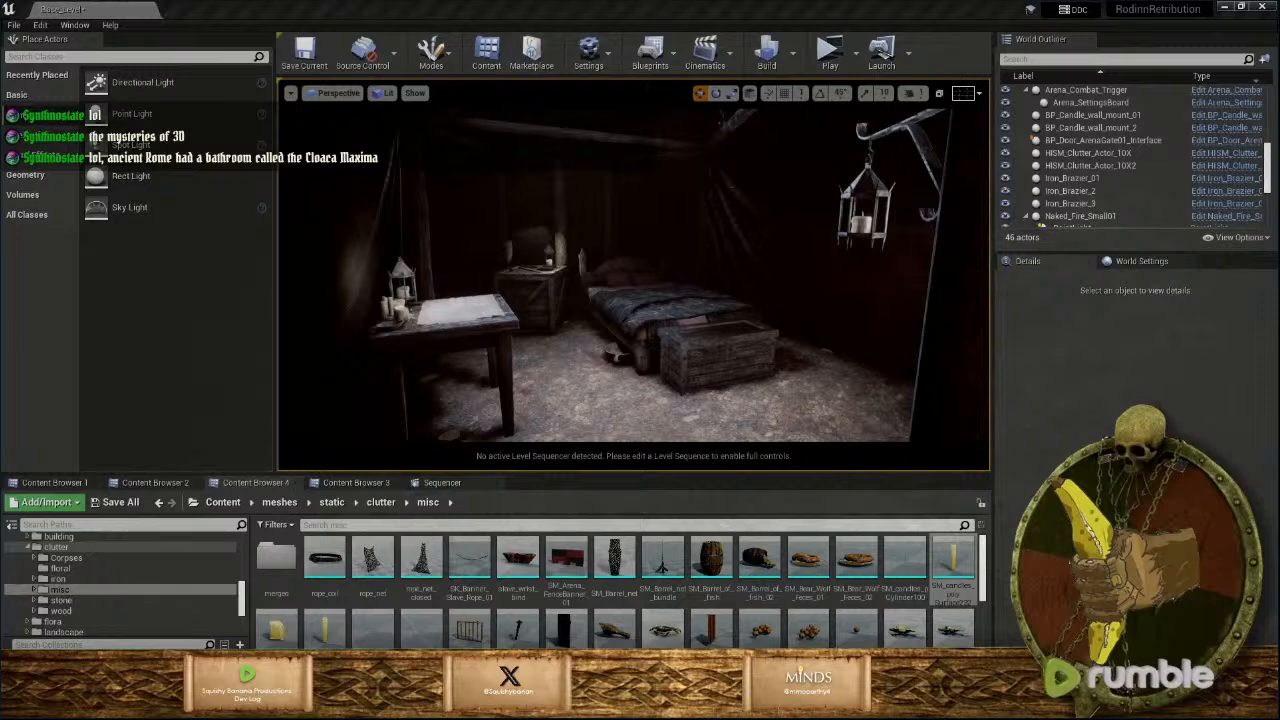
Capture close-up screenshots of the candles, lantern and parchment on the table.
right_click_drag(604, 336, 435, 310)
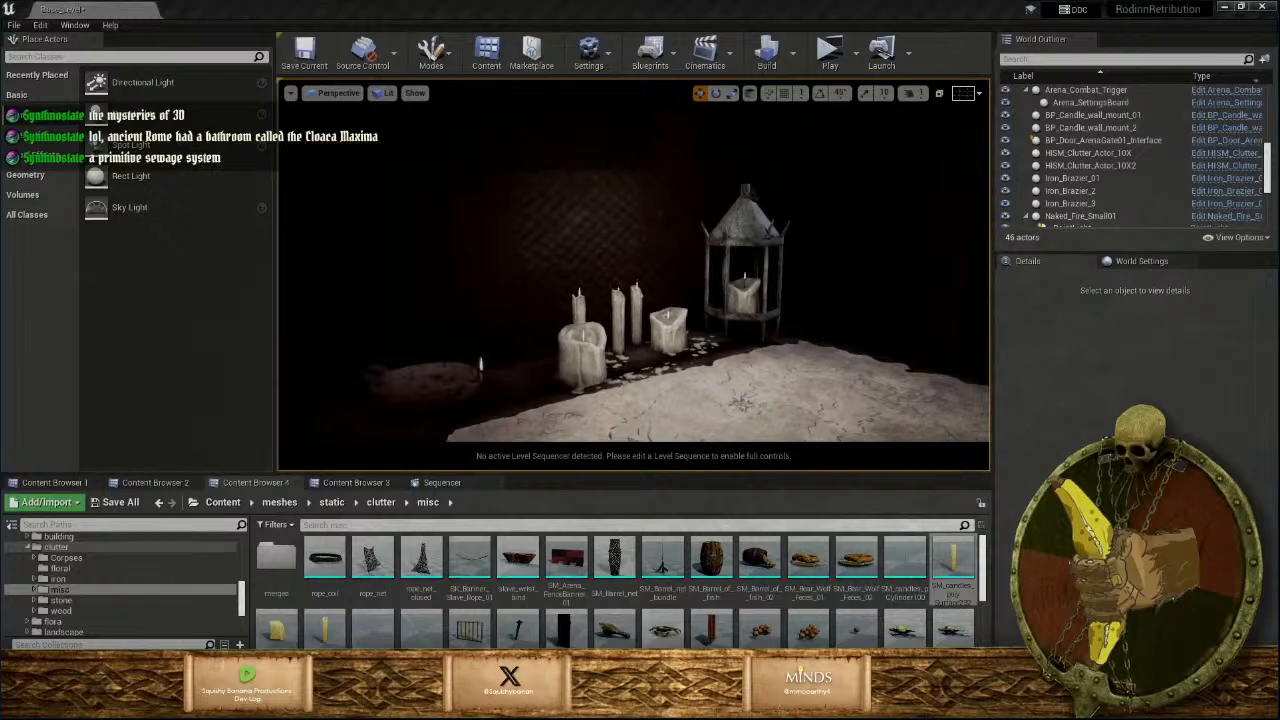
key("super+shift+s")
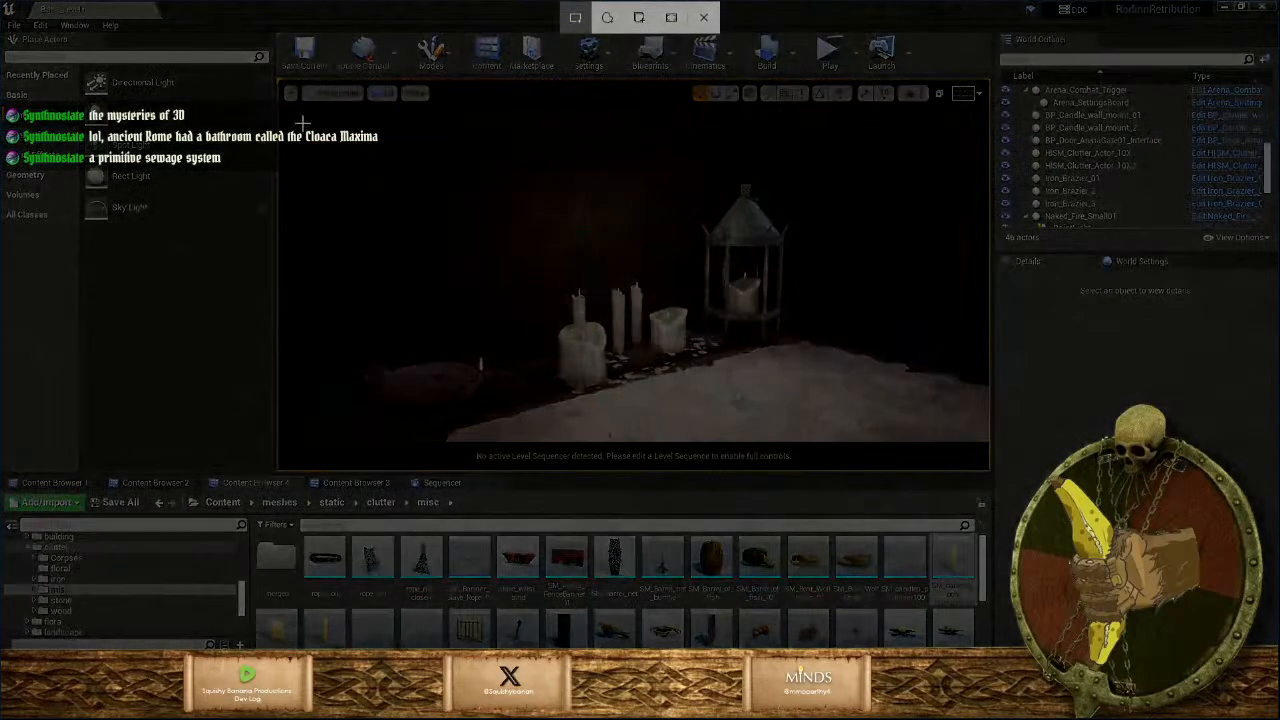
left_click_drag(298, 107, 934, 432)
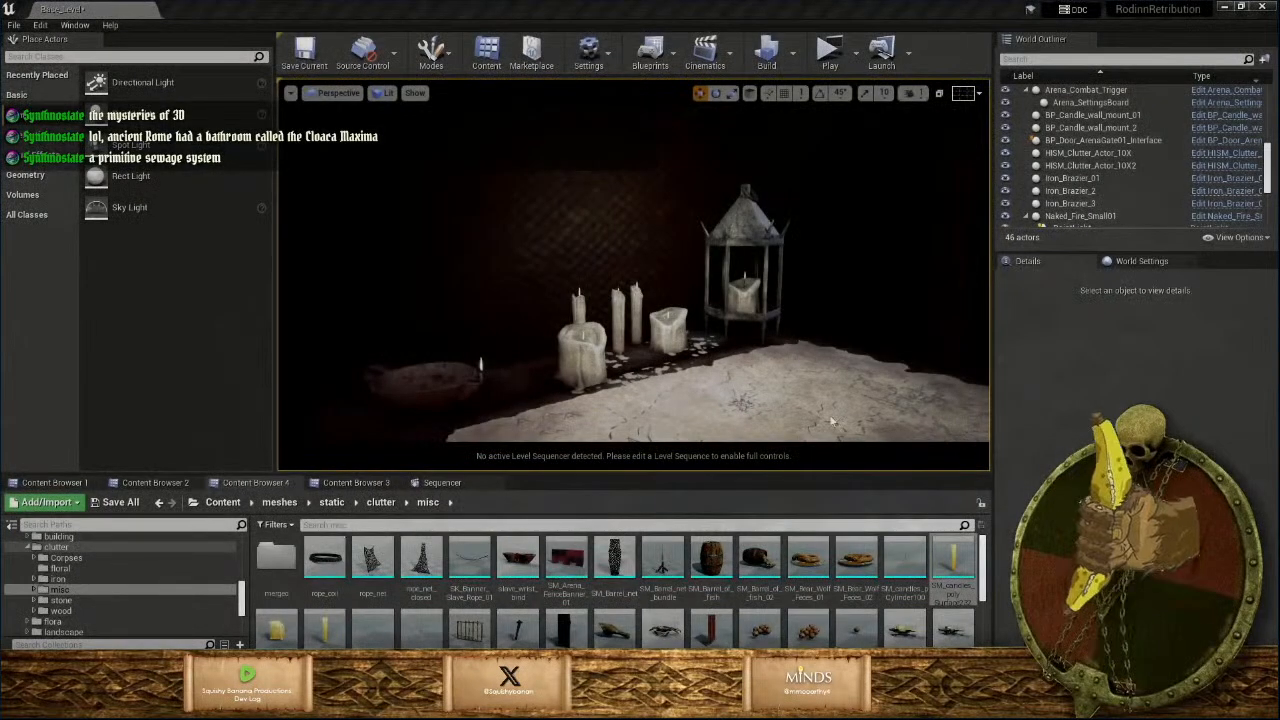
key("super+shift+s")
left_click_drag(288, 114, 990, 437)
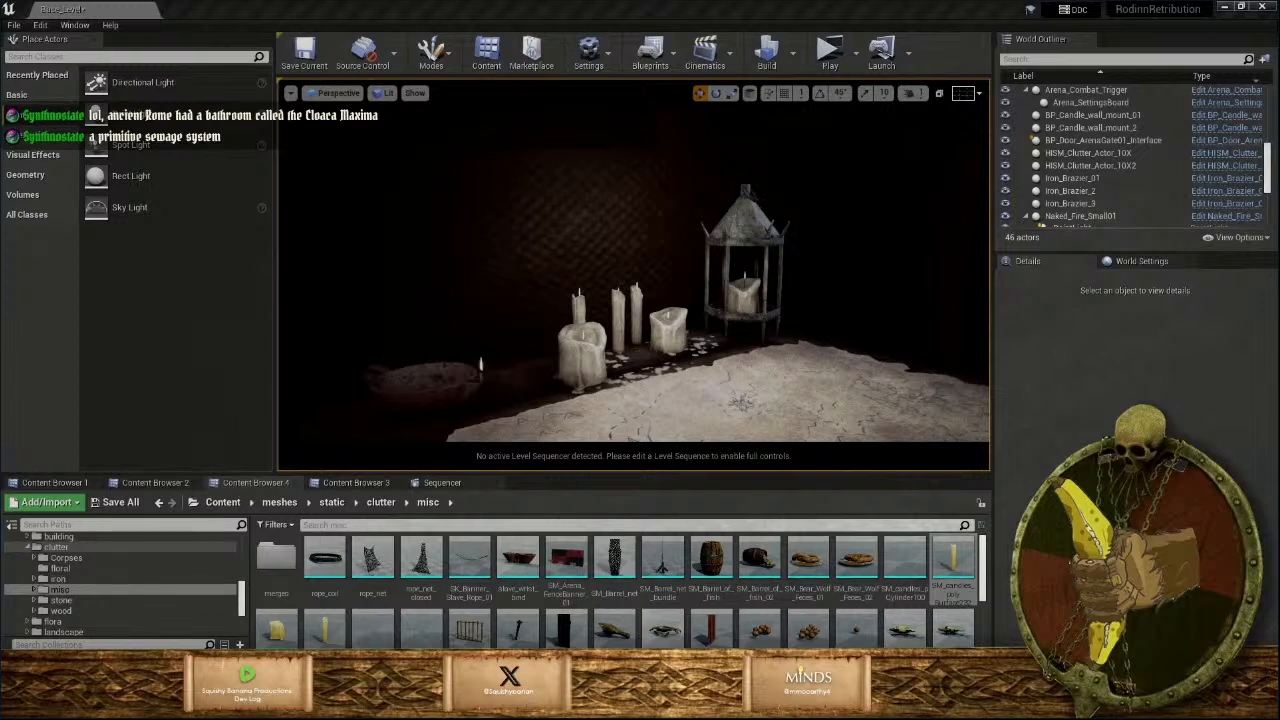
Capture a screenshot of the fur-covered bed with the lantern crate beside it.
right_click_drag(730, 313, 690, 318)
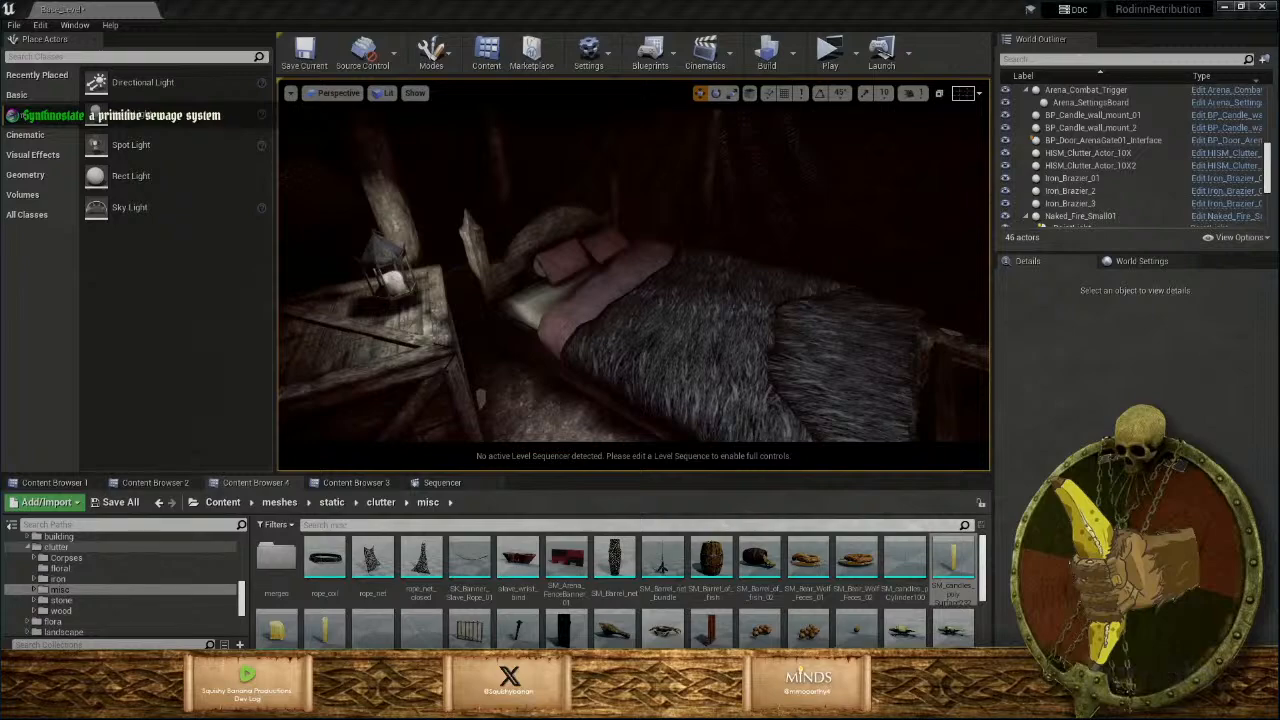
key("super+shift+s")
left_click_drag(296, 118, 953, 440)
Capture a screenshot of the grain sacks beside the large wooden crate.
mouse_move(947, 175)
right_mouse_down()
mouse_move(986, 180)
mouse_move(955, 177)
right_mouse_up()
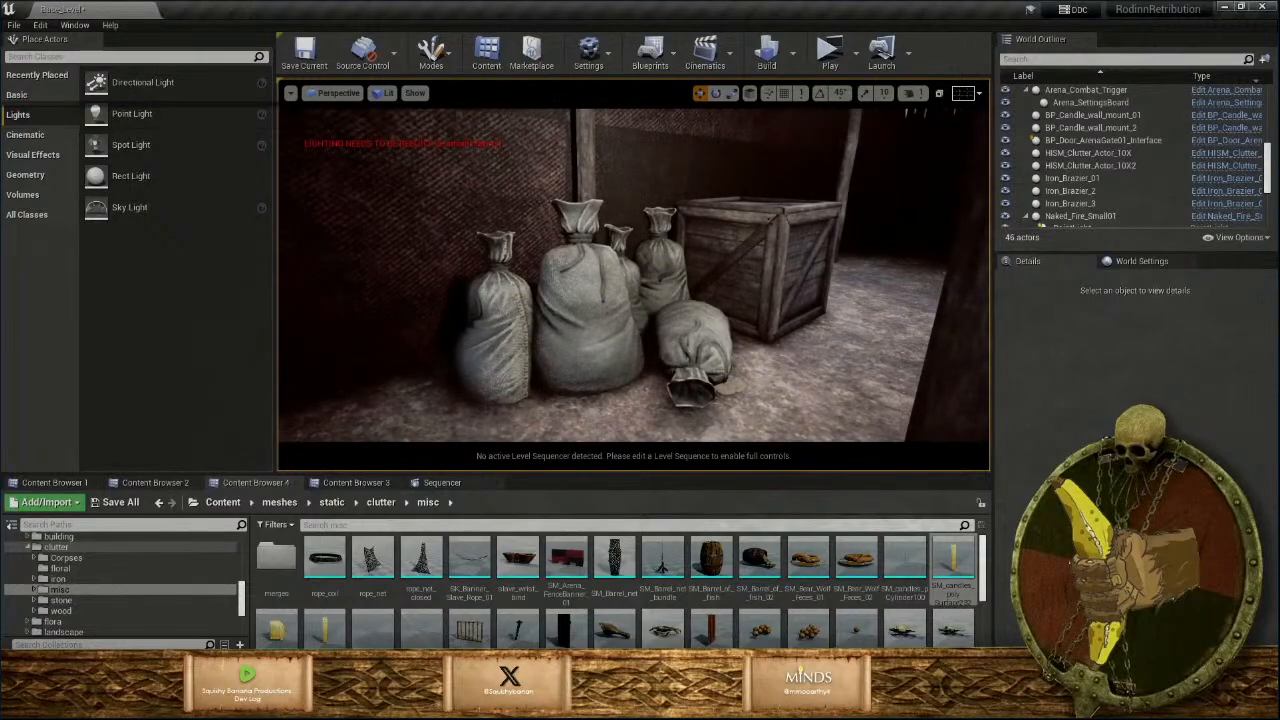
key("super+shift+s")
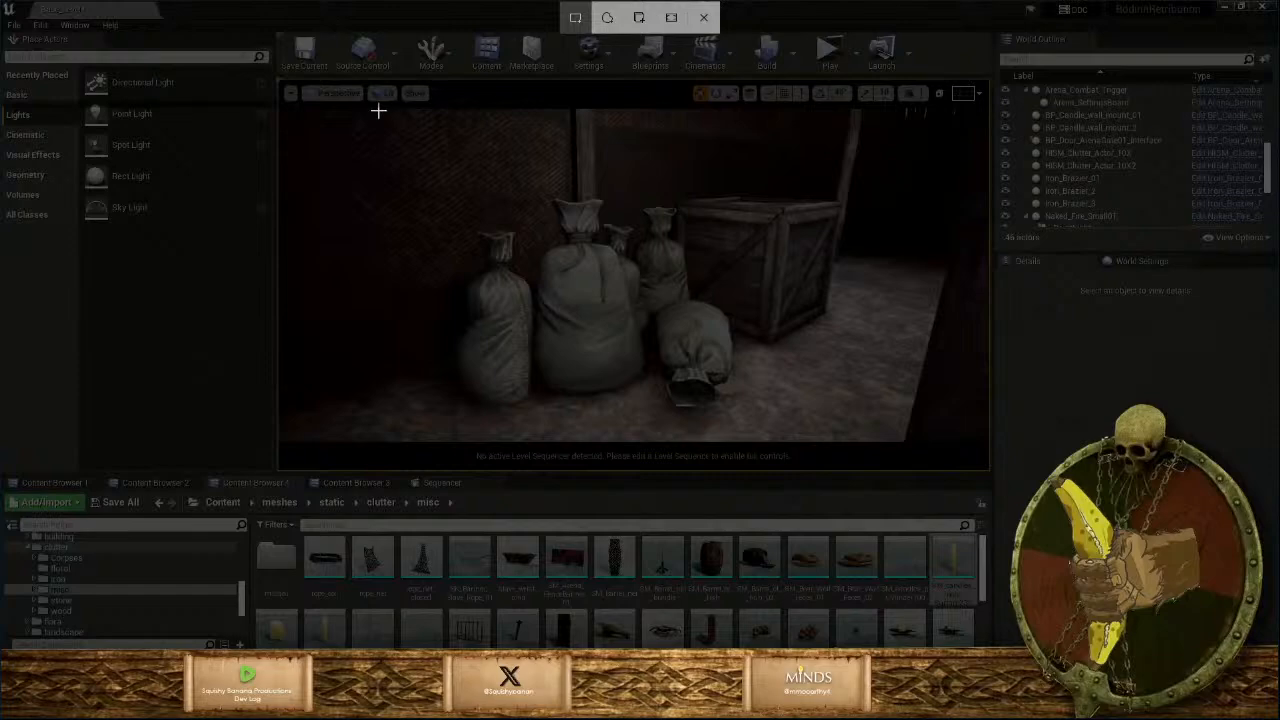
left_click_drag(378, 111, 951, 424)
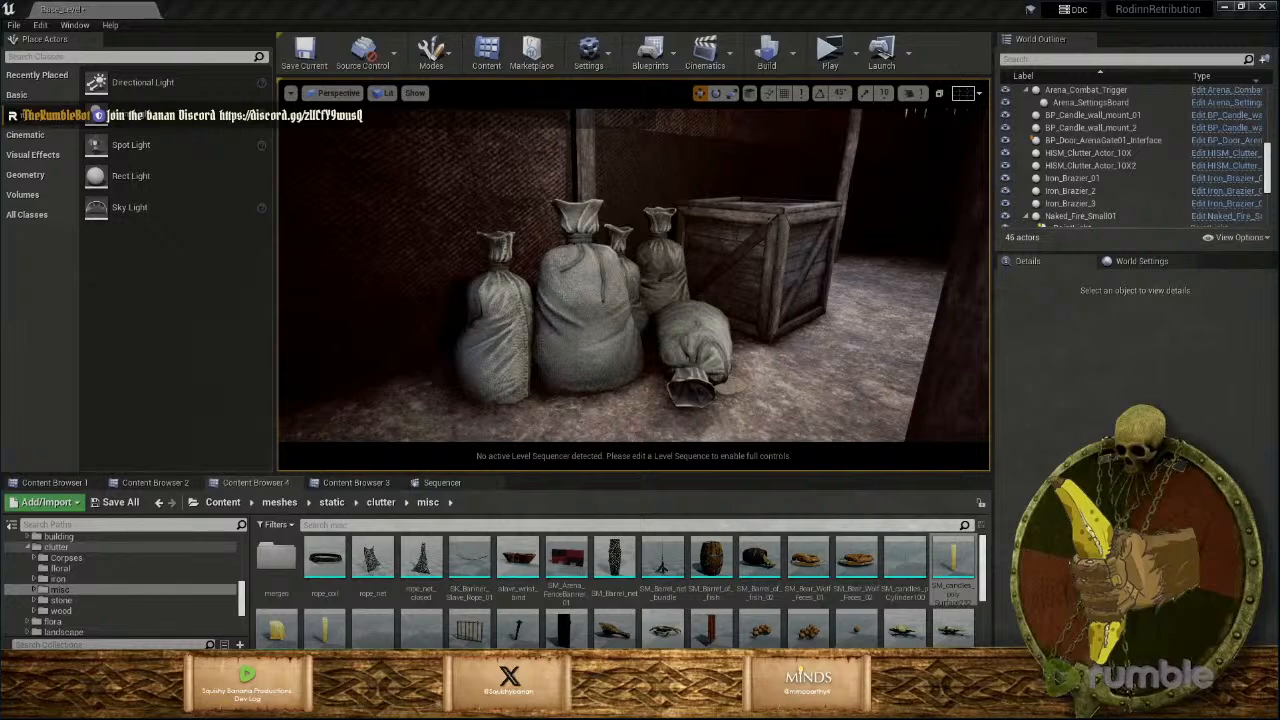
Frame the whole tent interior, start a lighting build, and minimize the Message Log window.
right_click_drag(788, 320, 470, 325)
right_click_drag(634, 290, 811, 316)
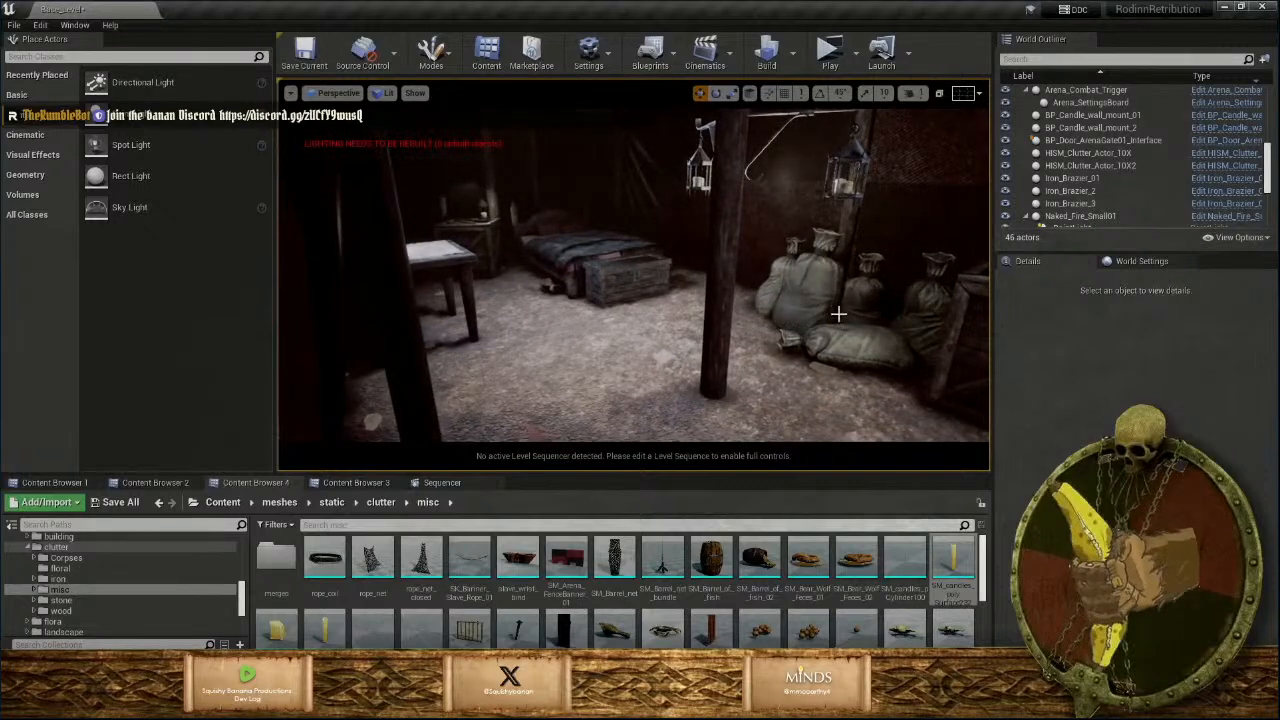
left_click(768, 55)
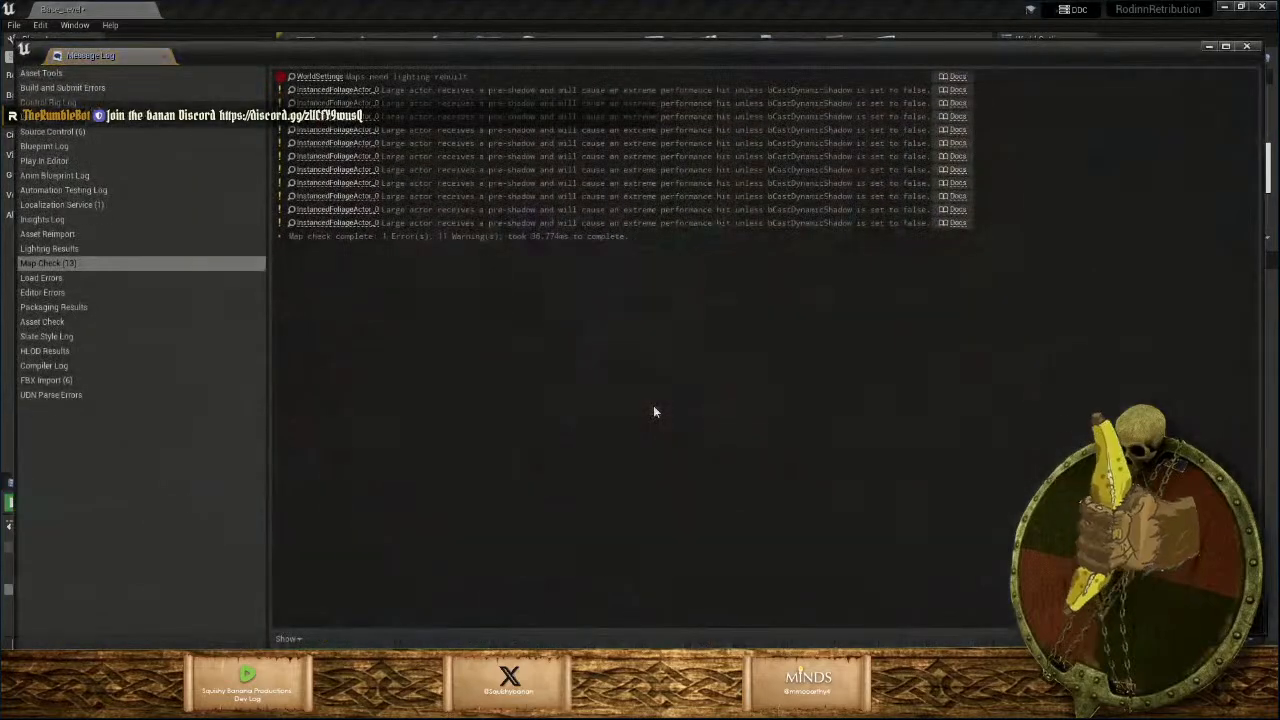
left_click(1207, 48)
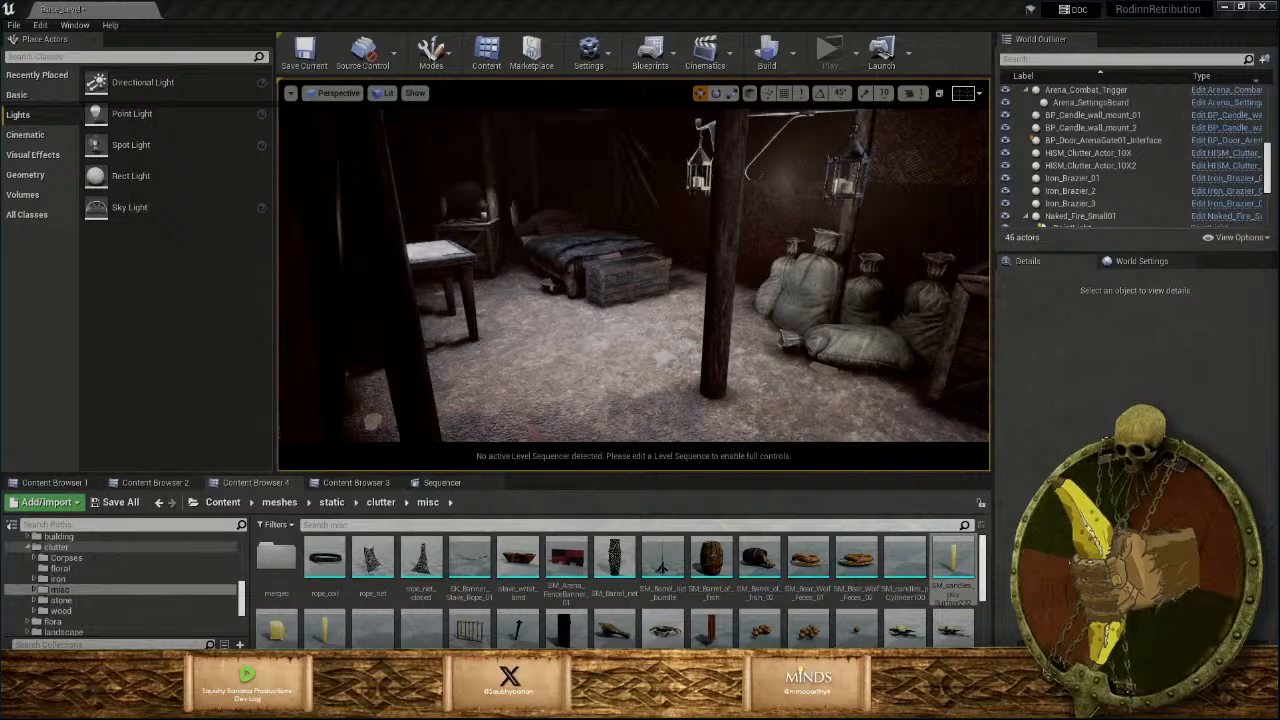
Switch to the web browser, open the Kingdome Come: Deliverance live stream from the Rumble feed, and copy its clean link.
left_click_drag(1279, 400, 786, 3)
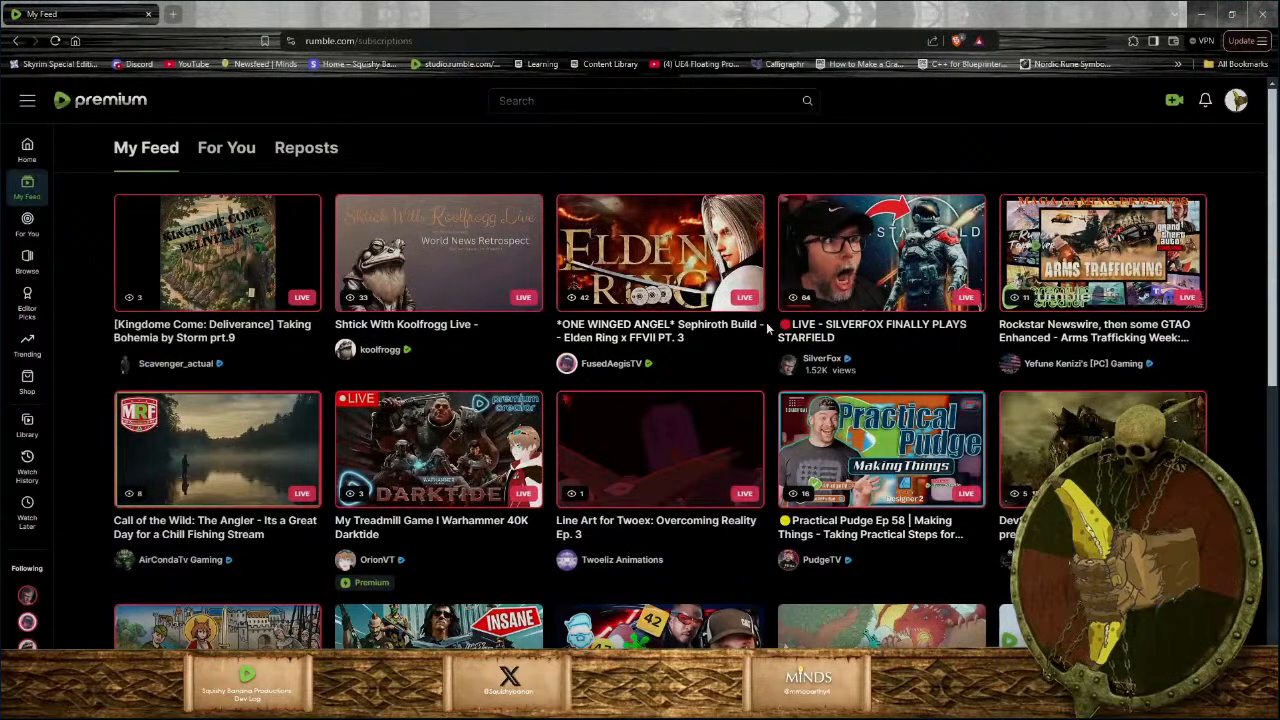
scroll(766, 322, "down", 2)
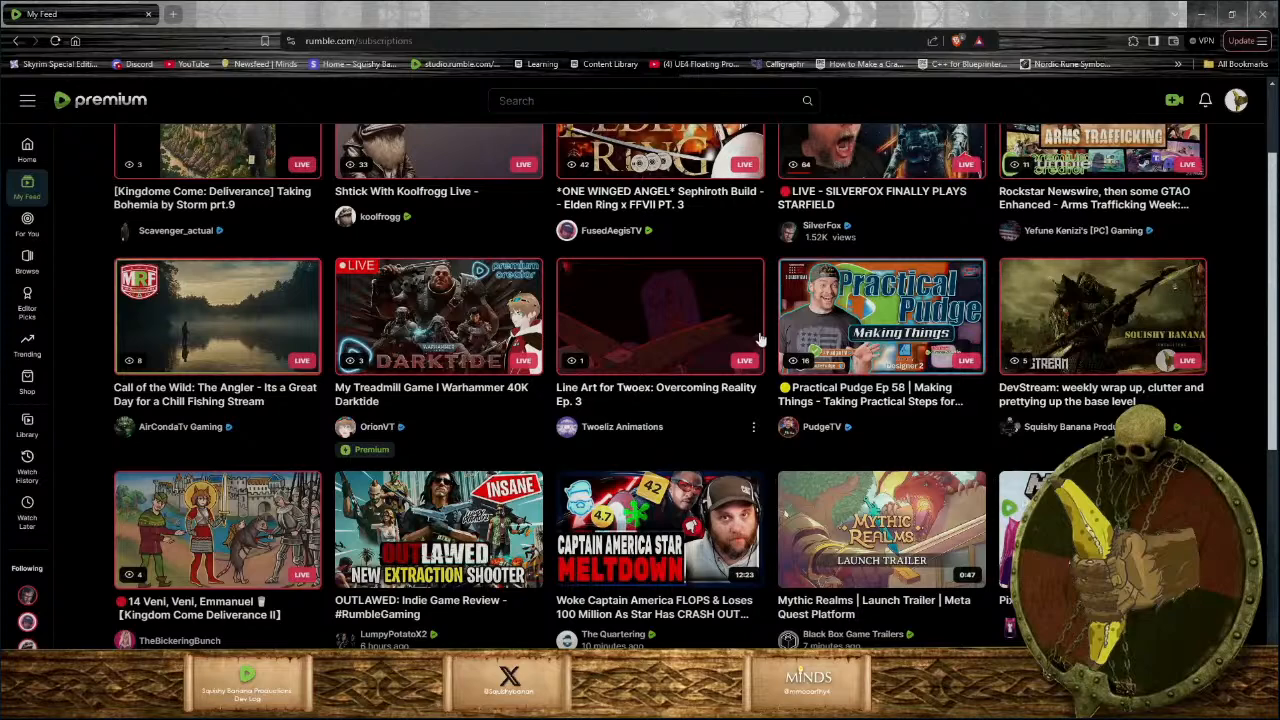
scroll(759, 339, "up", 2)
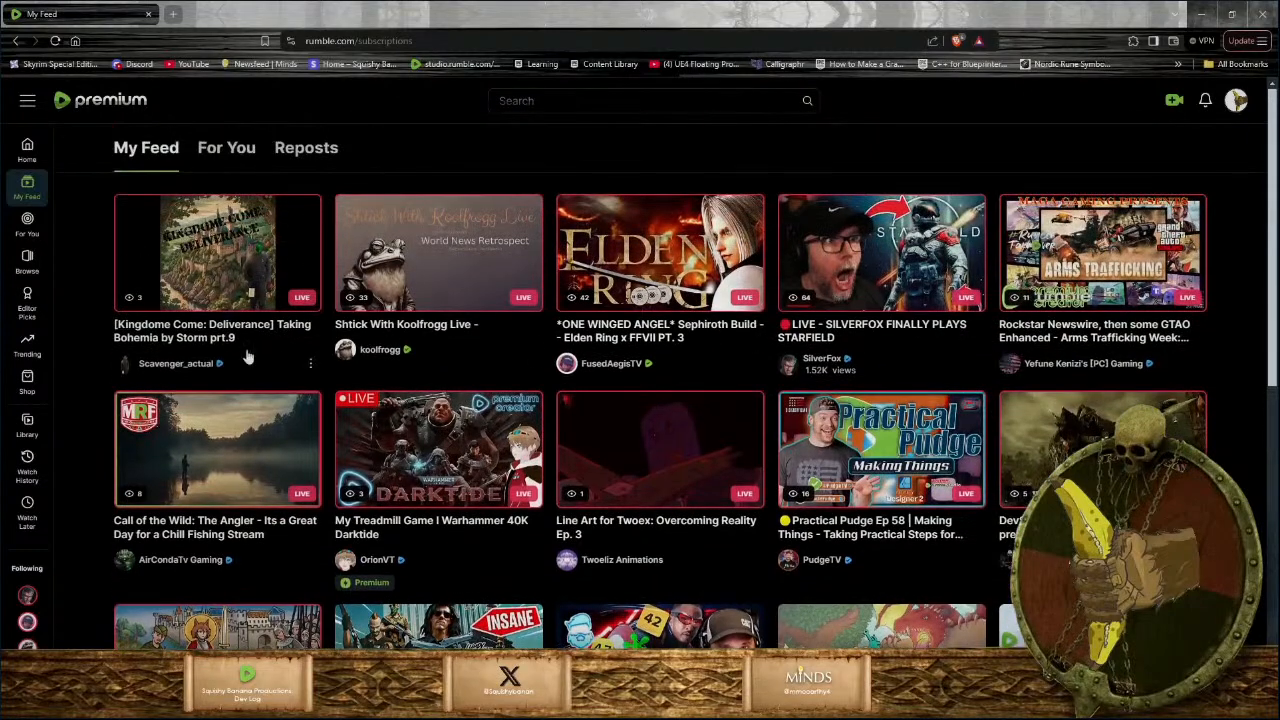
left_click(209, 337)
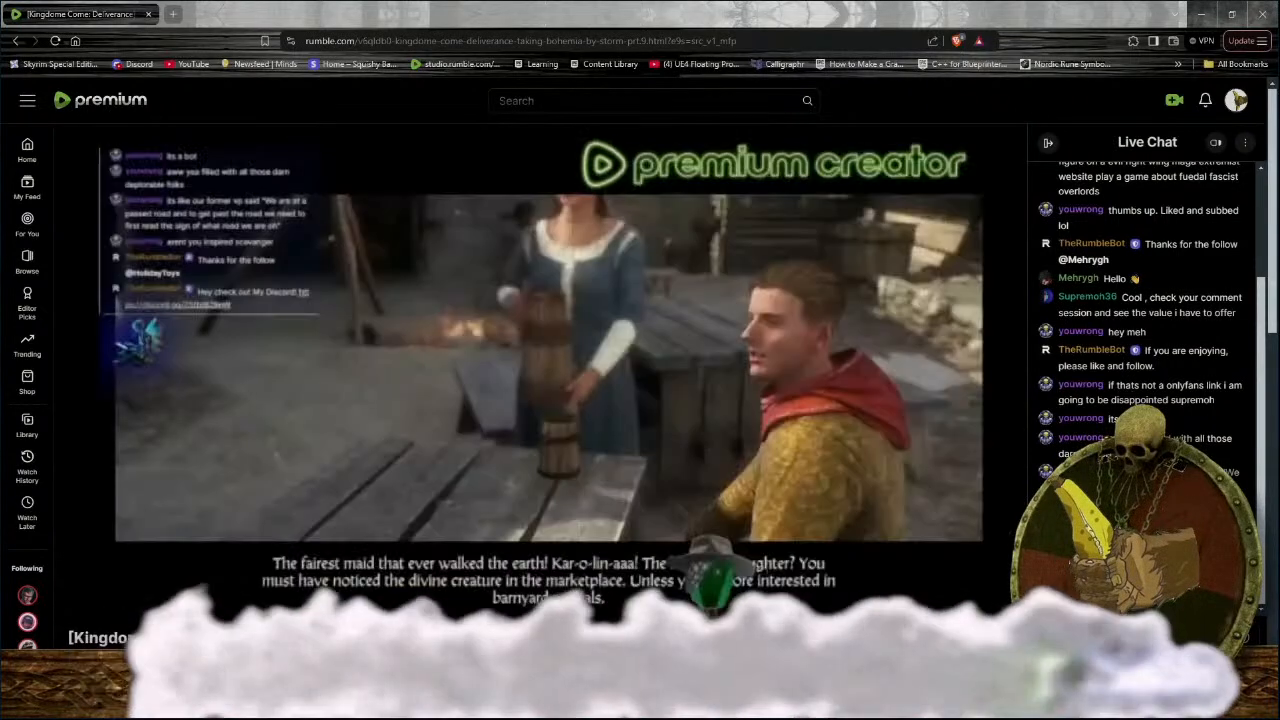
left_click(371, 44)
right_click(366, 44)
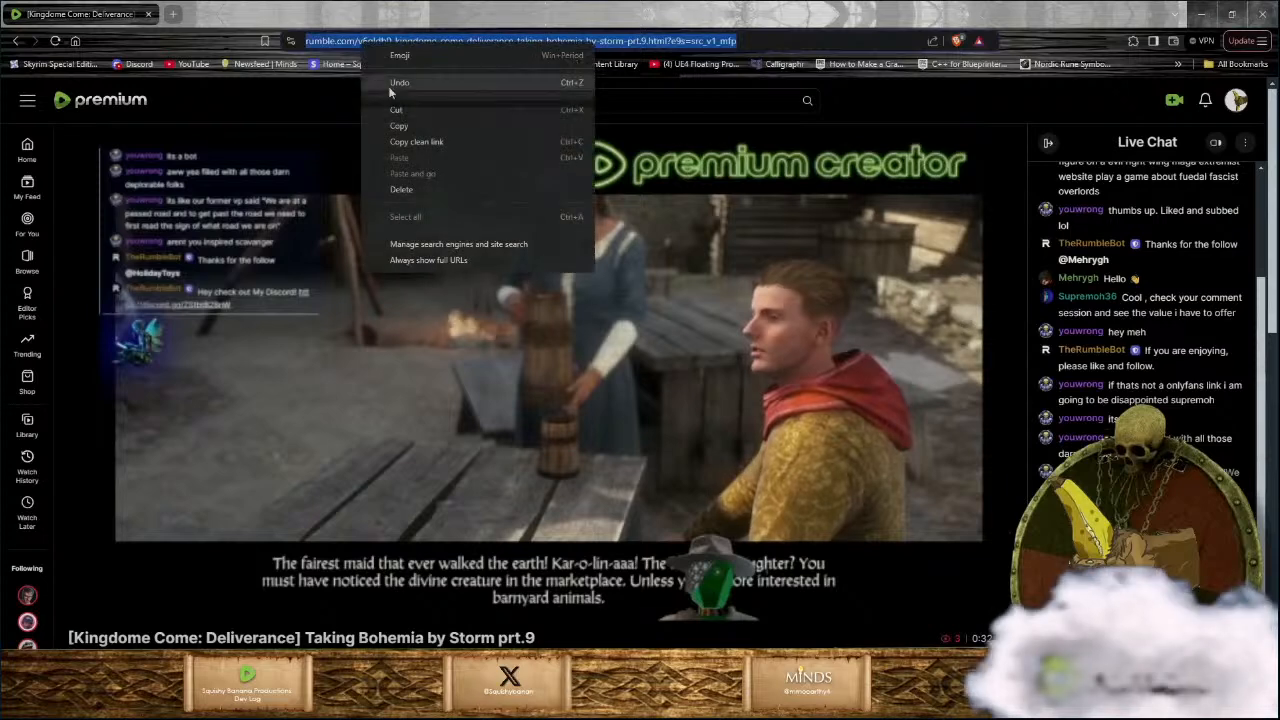
left_click(410, 143)
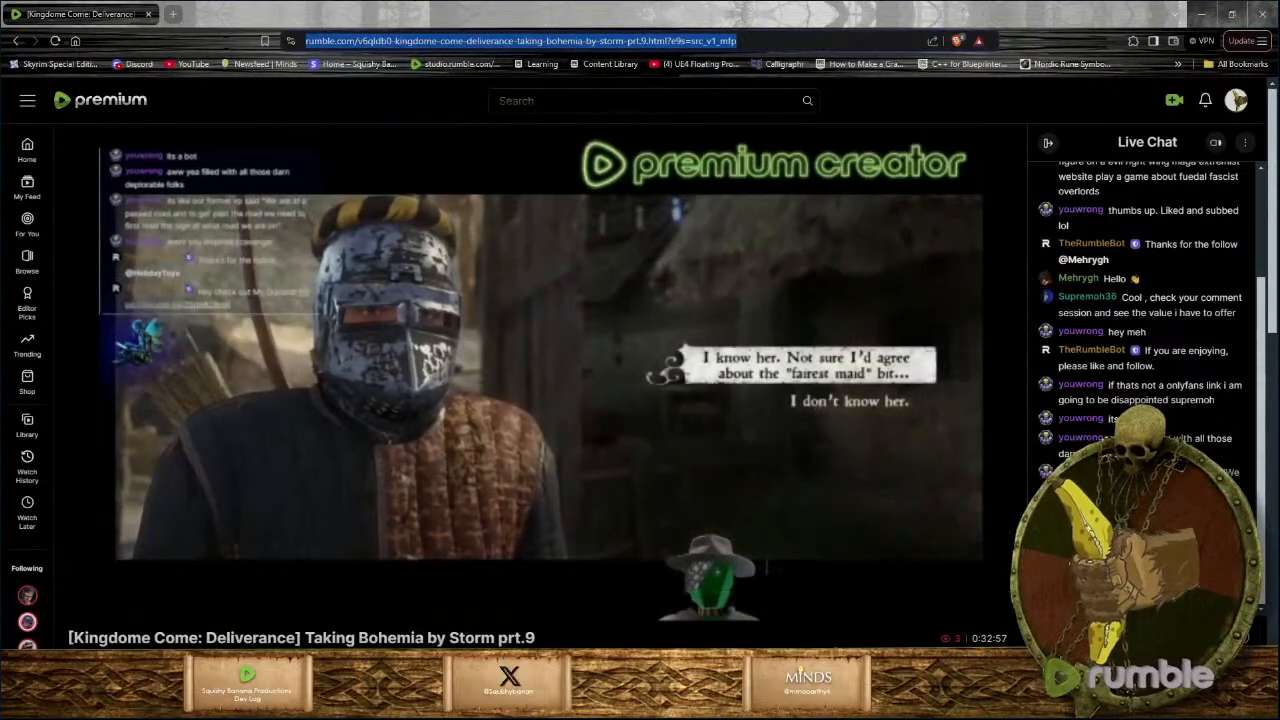